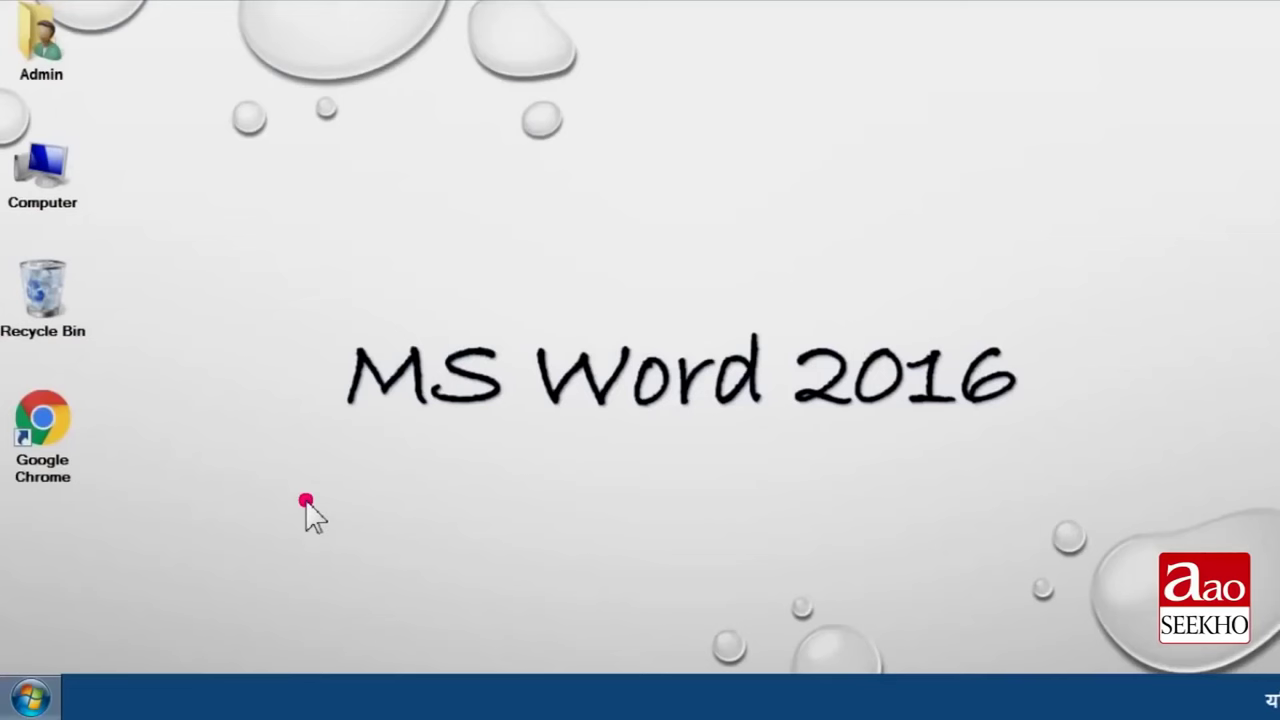
# Launch Word 2016 from the Start menu's All Programs list.
pyautogui.click(40, 700)
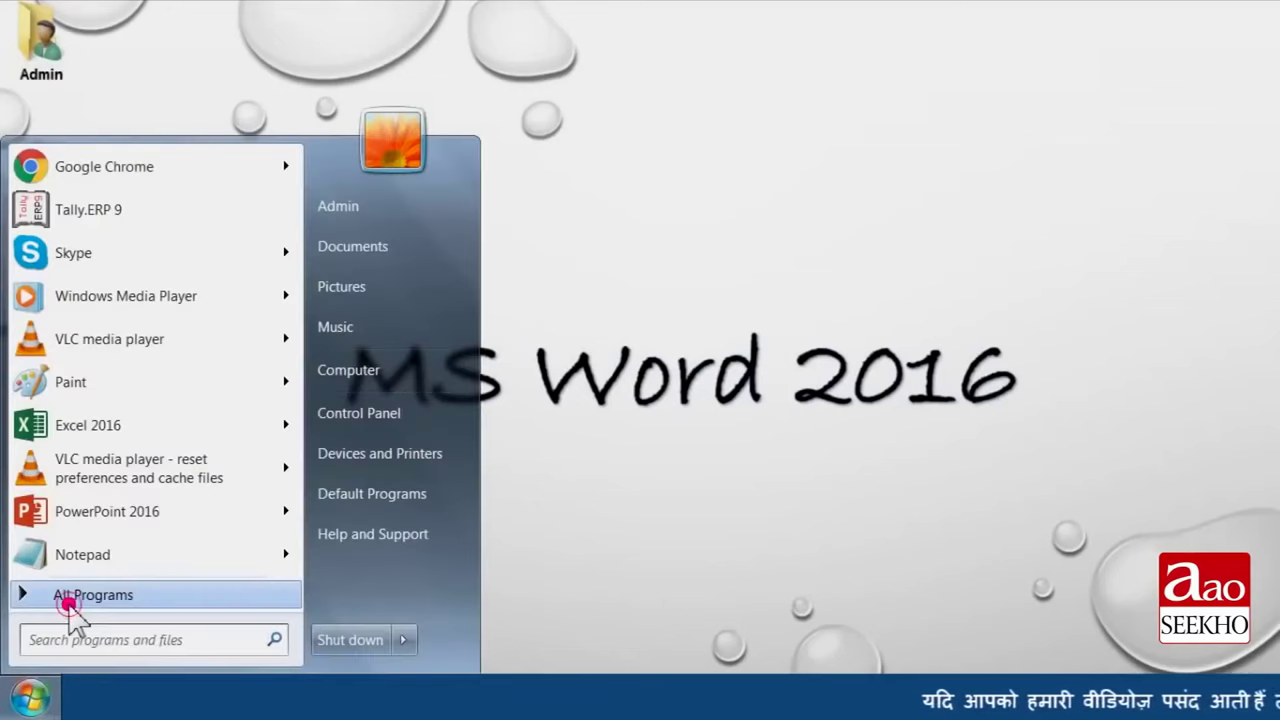
pyautogui.click(66, 598)
pyautogui.moveTo(287, 334); pyautogui.dragTo(294, 419)
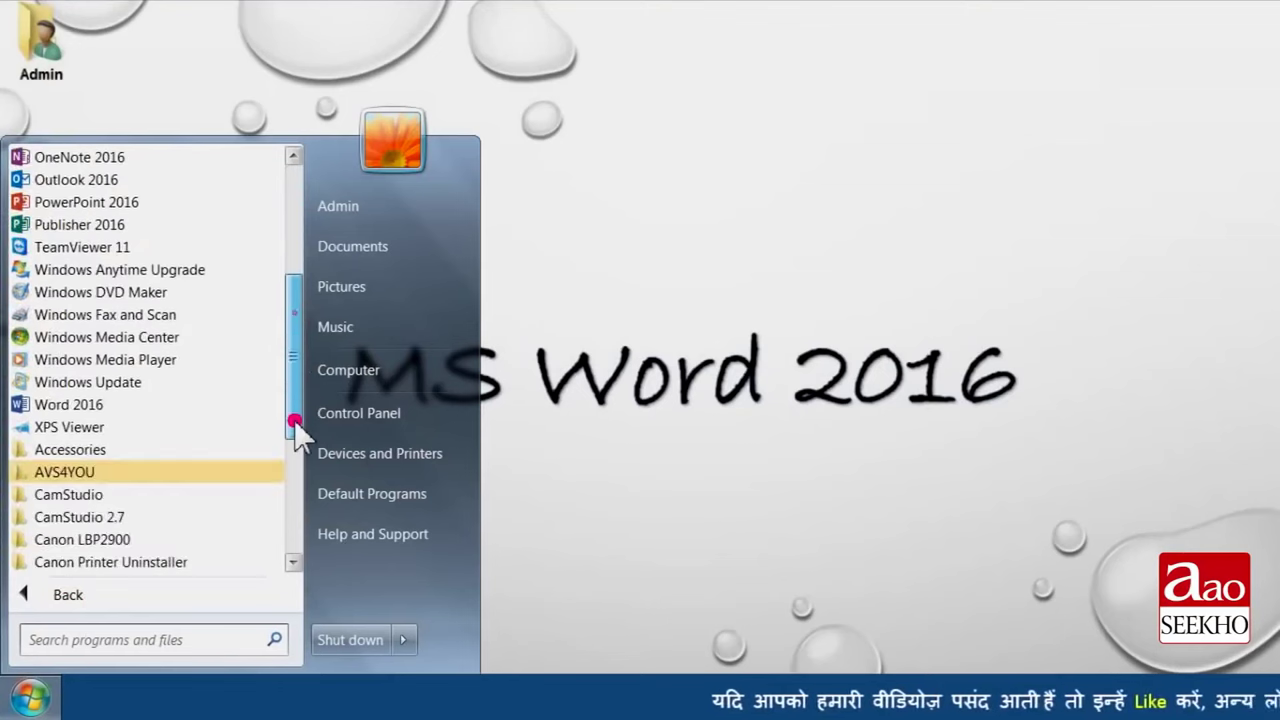
pyautogui.click(105, 405)
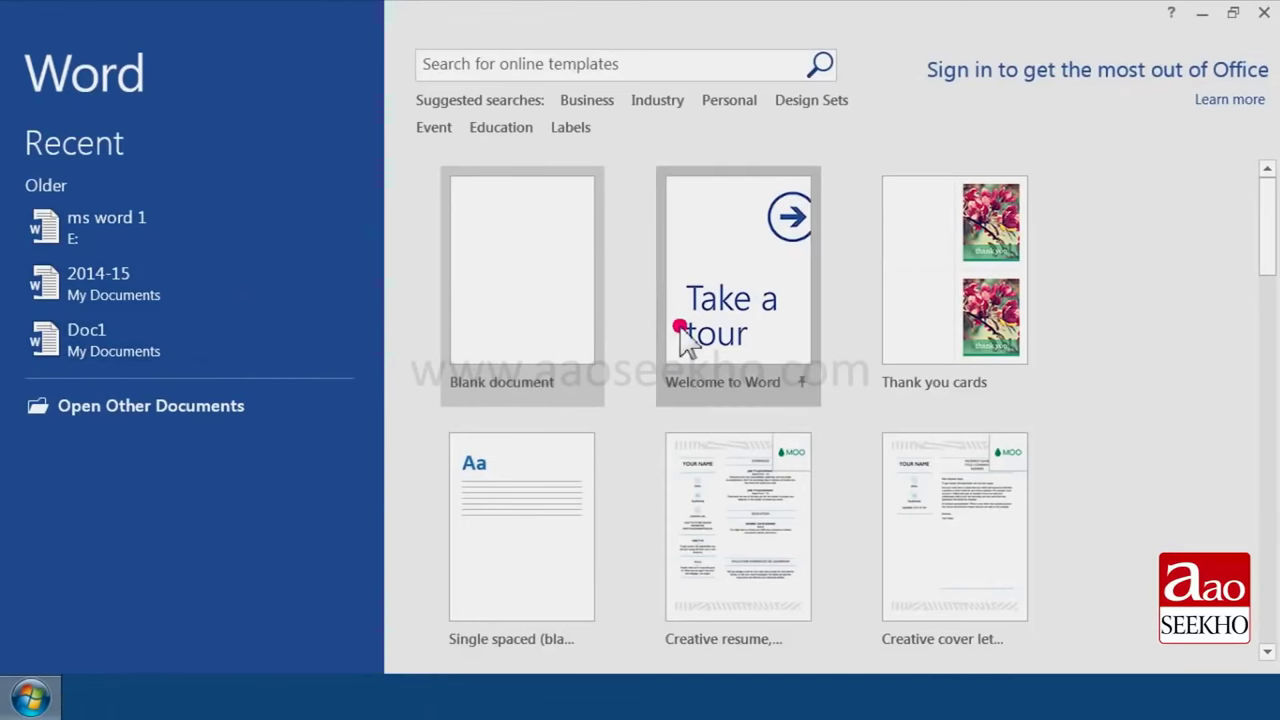
pyautogui.scroll(-5, 861, 343)
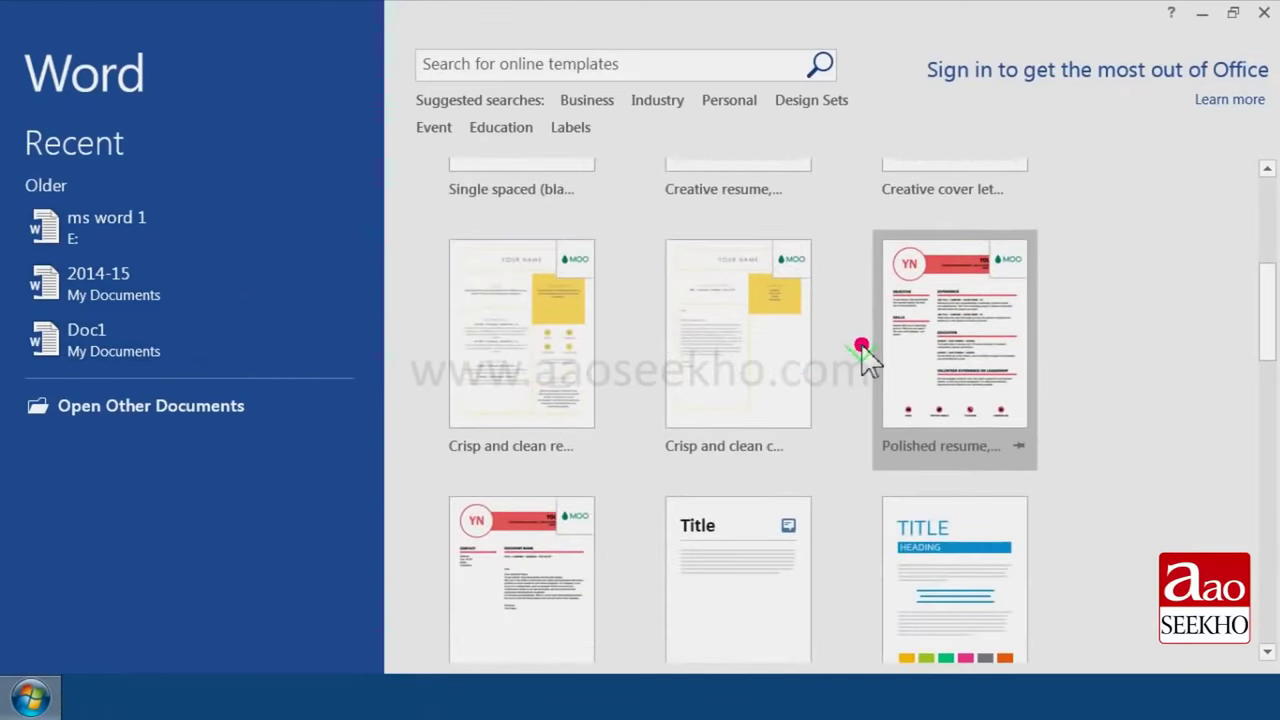
pyautogui.scroll(-3, 657, 371)
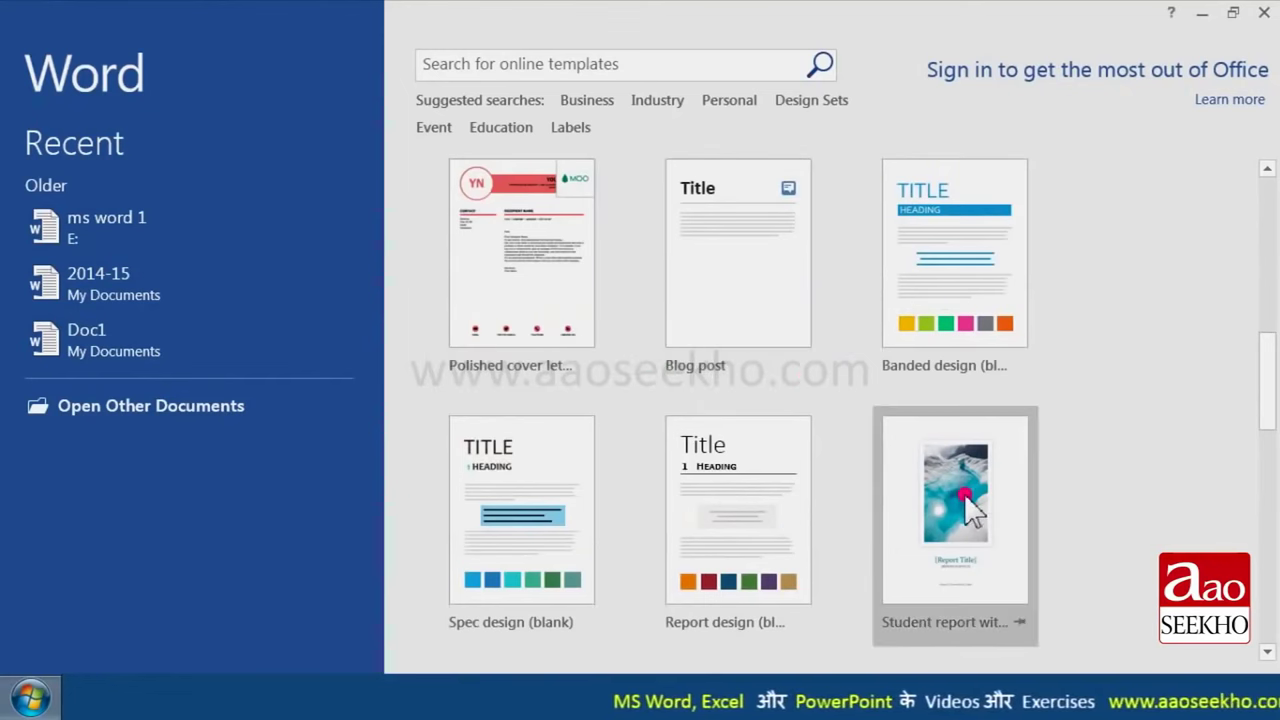
pyautogui.scroll(-4, 964, 493)
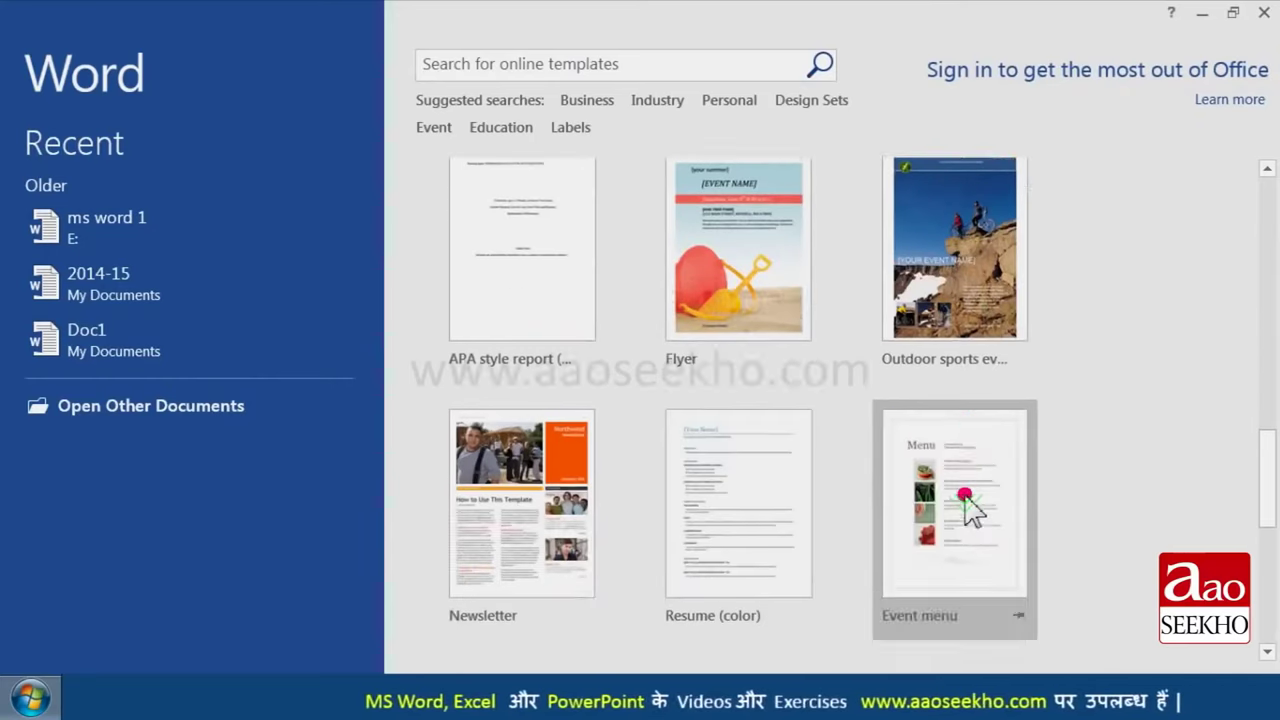
pyautogui.scroll(-3, 965, 495)
pyautogui.scroll(7, 965, 495)
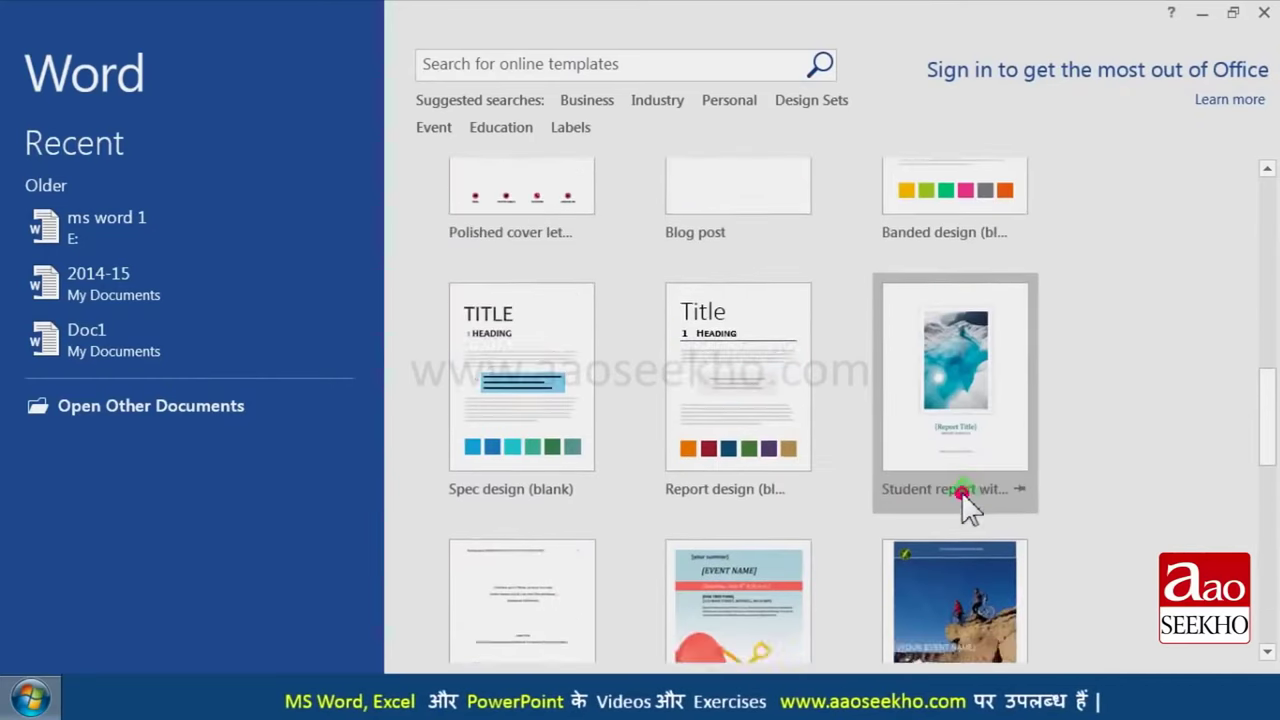
pyautogui.scroll(6, 961, 491)
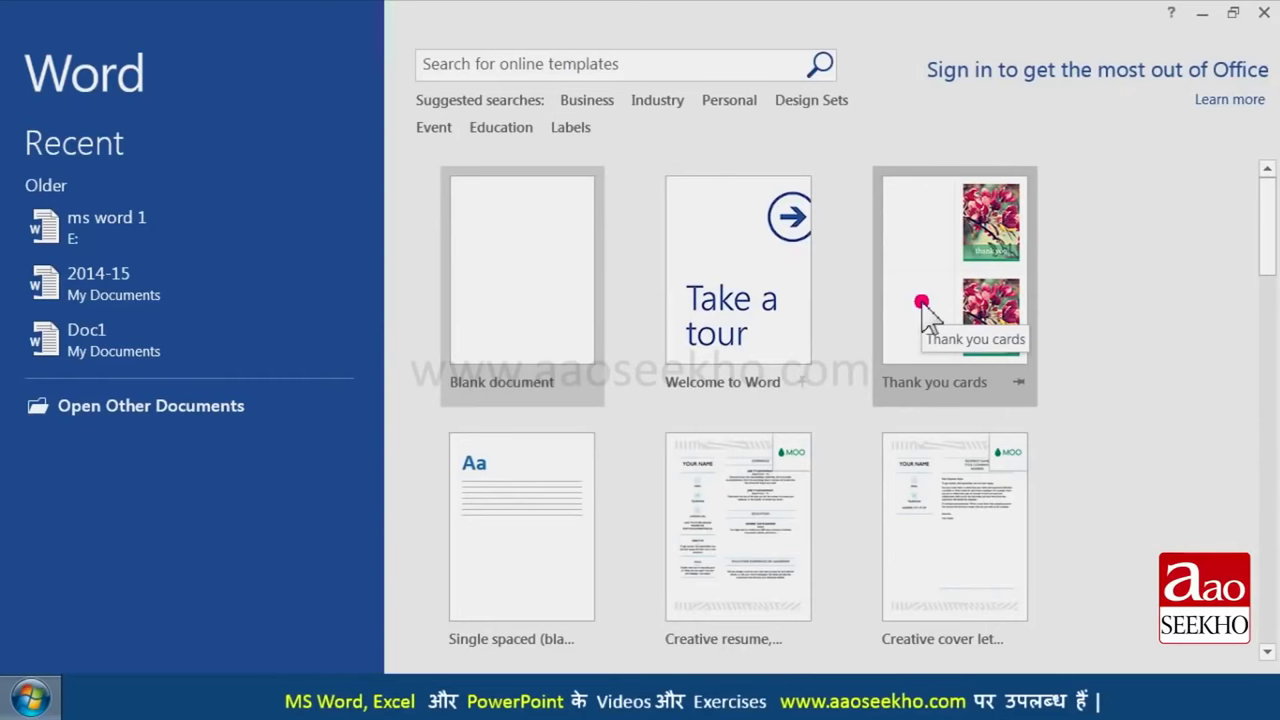
# Create a document from the Thank you cards template, scroll through it, then close without saving.
pyautogui.click(923, 305)
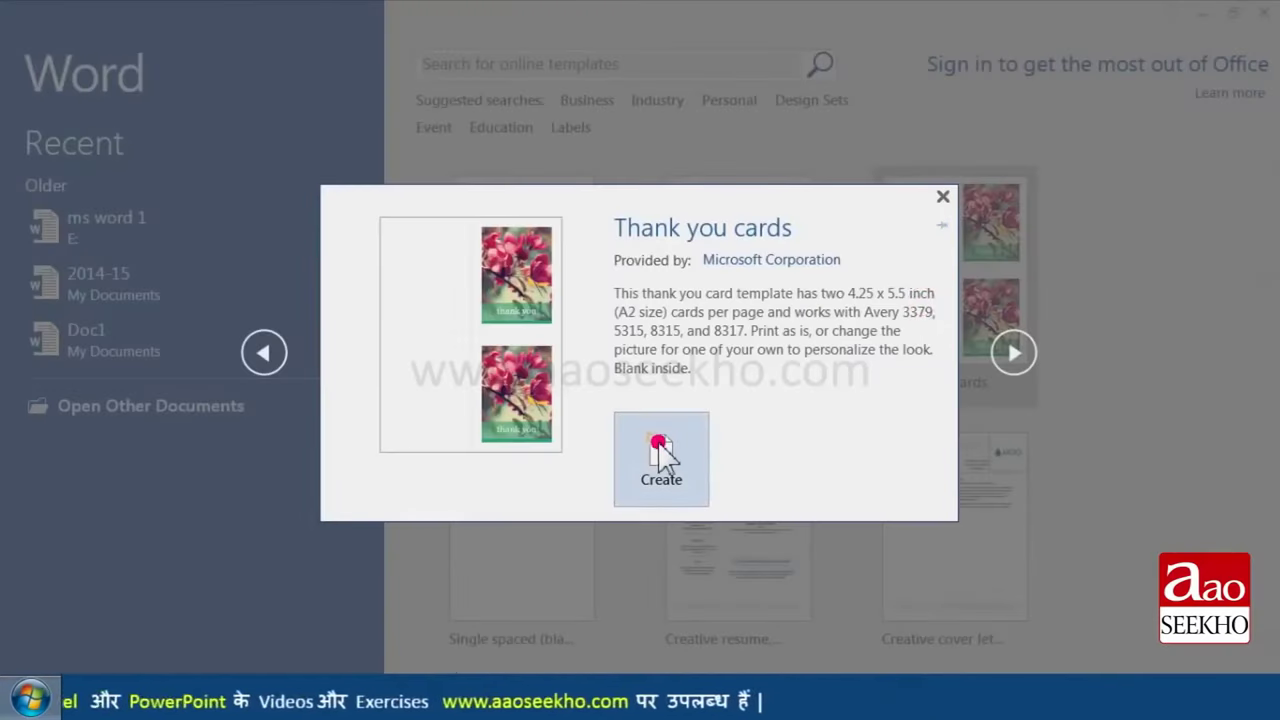
pyautogui.click(660, 452)
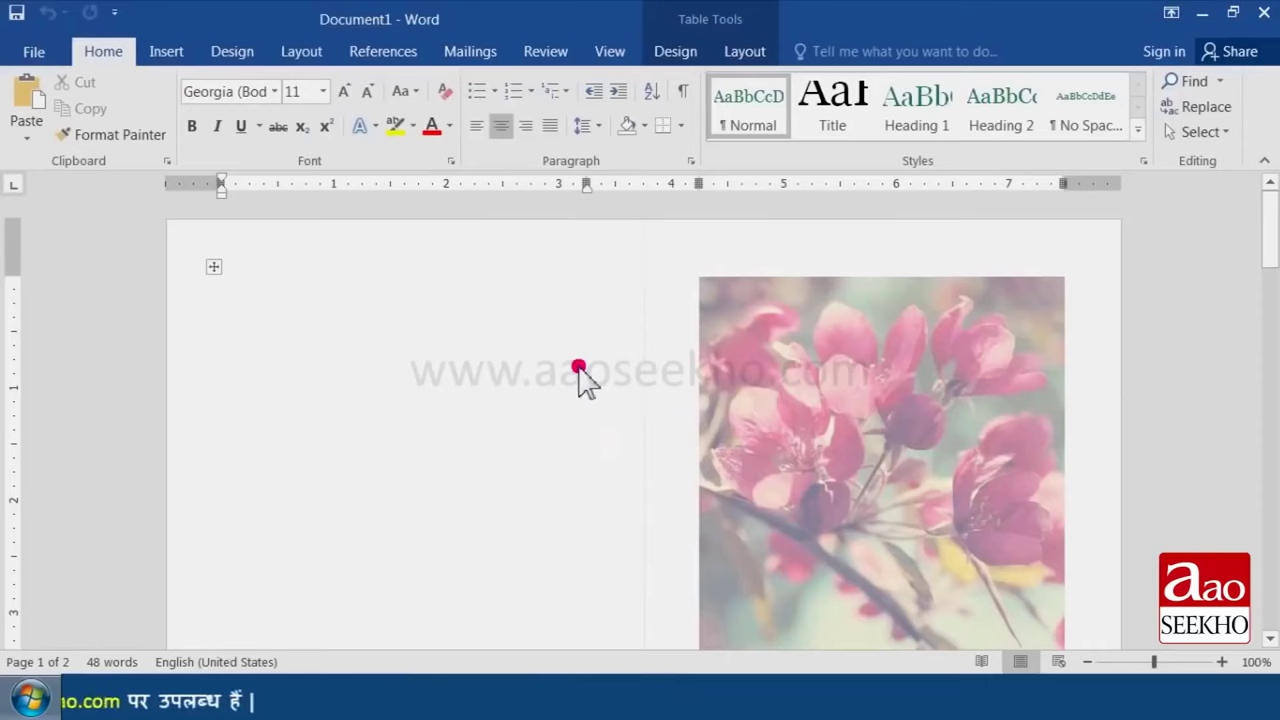
pyautogui.scroll(-20, 580, 372)
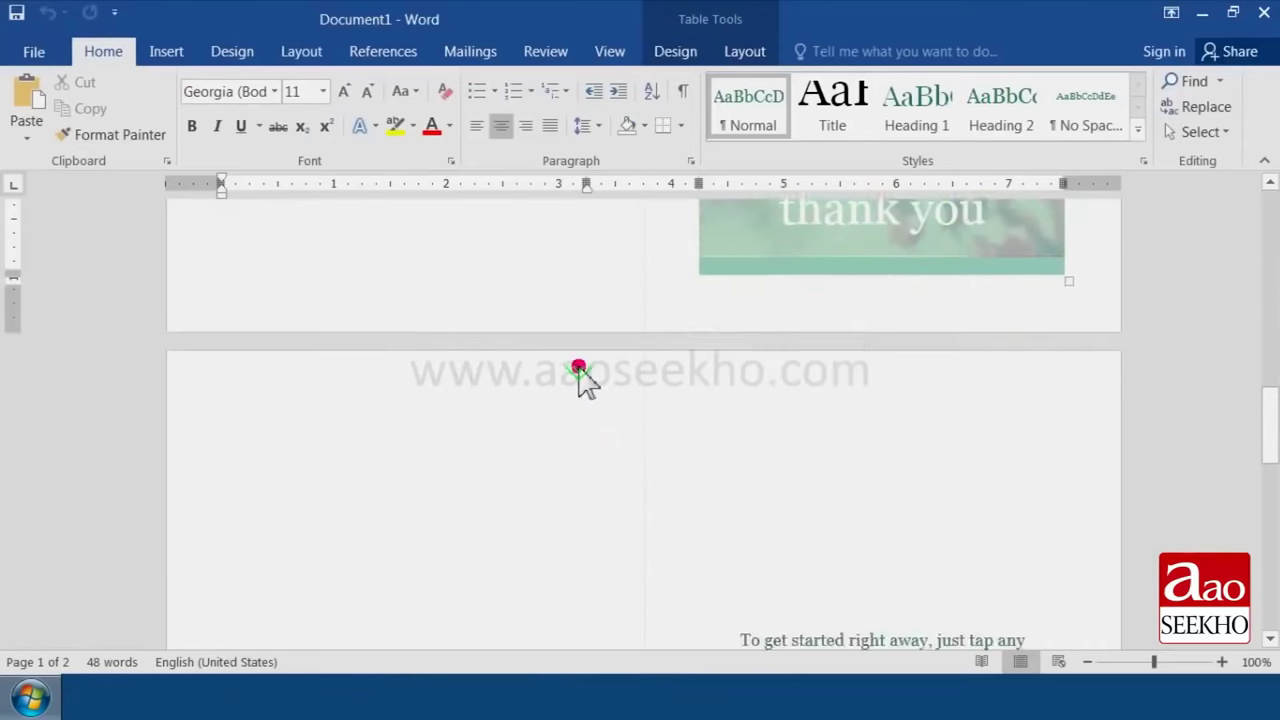
pyautogui.scroll(-5, 580, 372)
pyautogui.scroll(12, 580, 372)
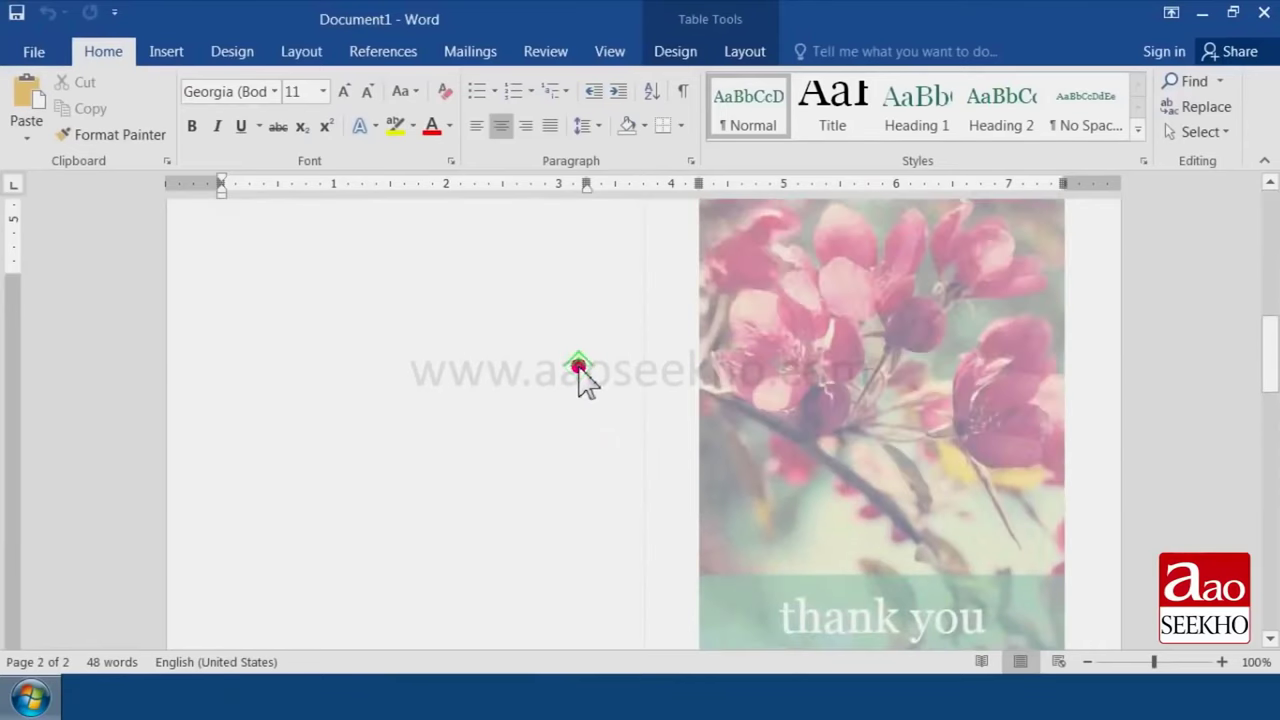
pyautogui.scroll(-3, 580, 372)
pyautogui.scroll(5, 585, 370)
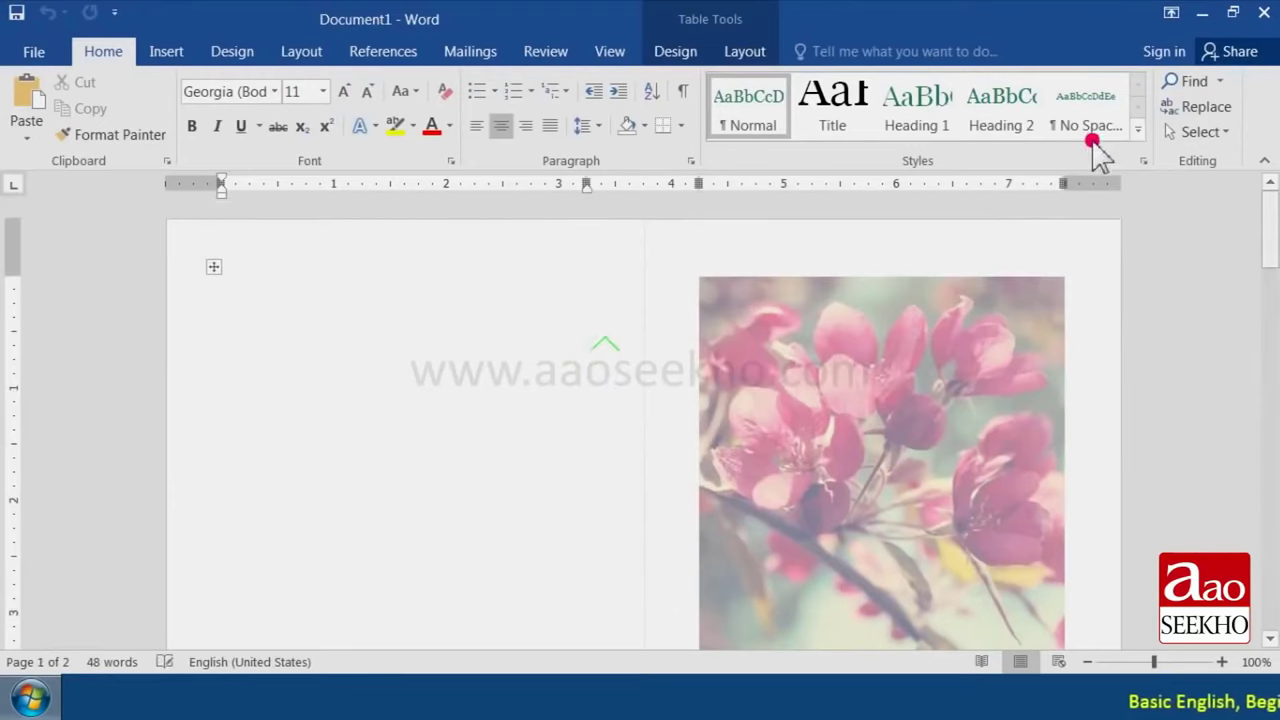
pyautogui.click(1264, 12)
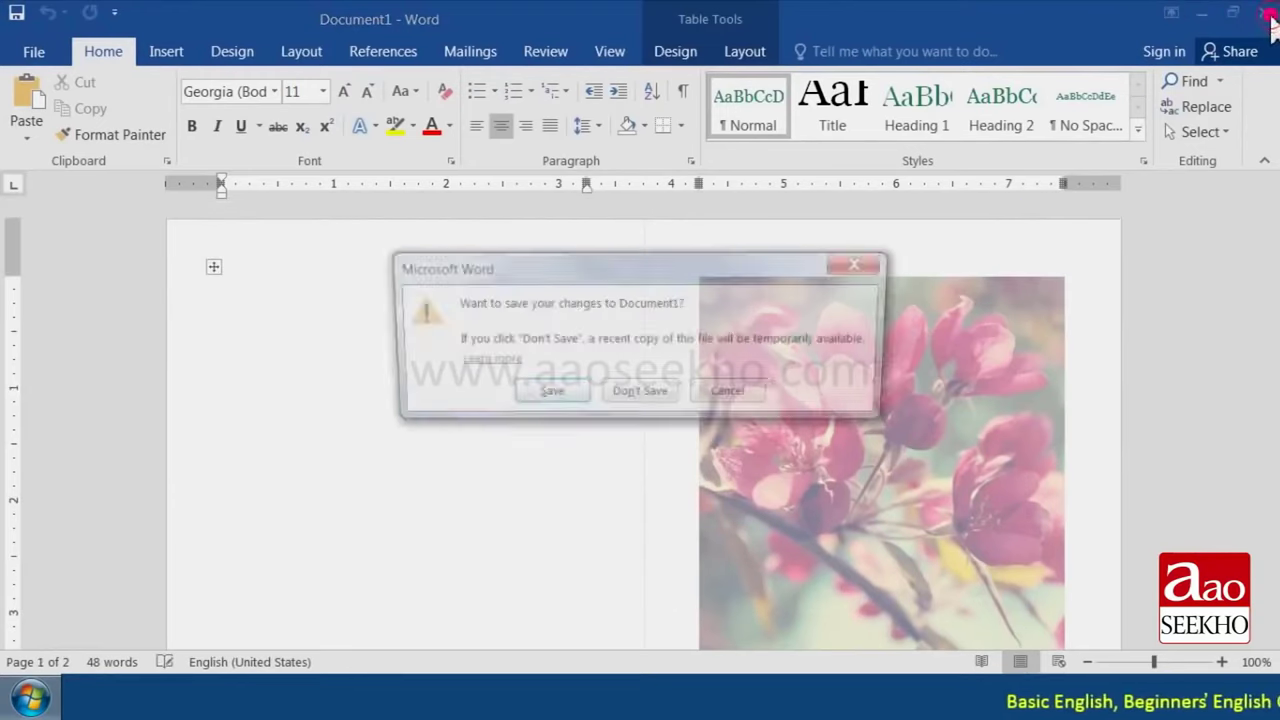
pyautogui.click(644, 396)
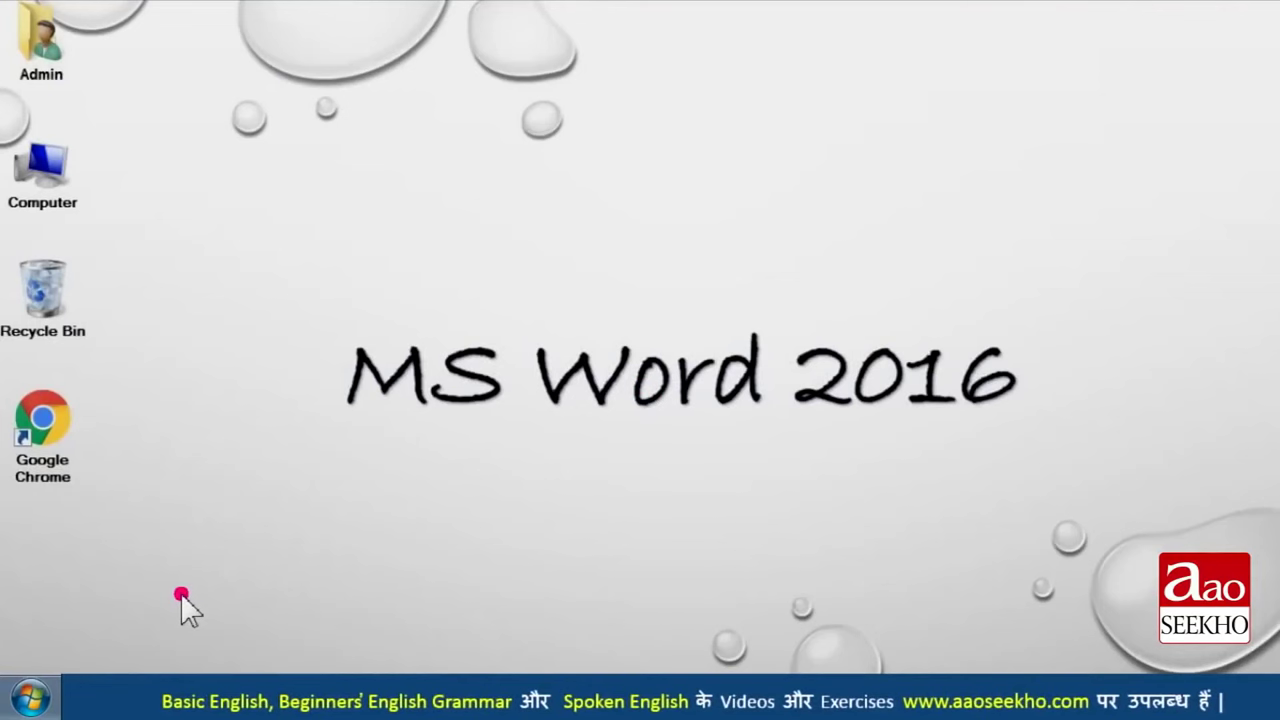
# Relaunch Word 2016 by searching 'word 2016' in the Start menu.
pyautogui.click(30, 698)
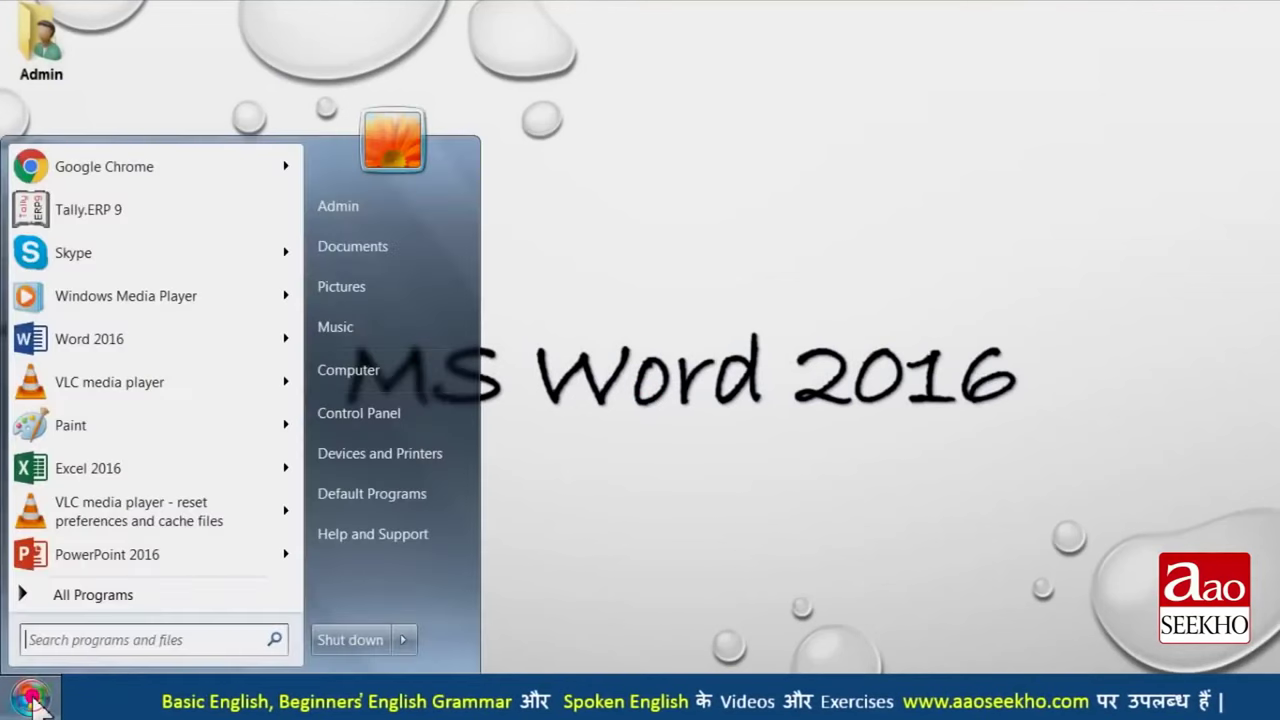
pyautogui.click(83, 642)
pyautogui.write('wor')
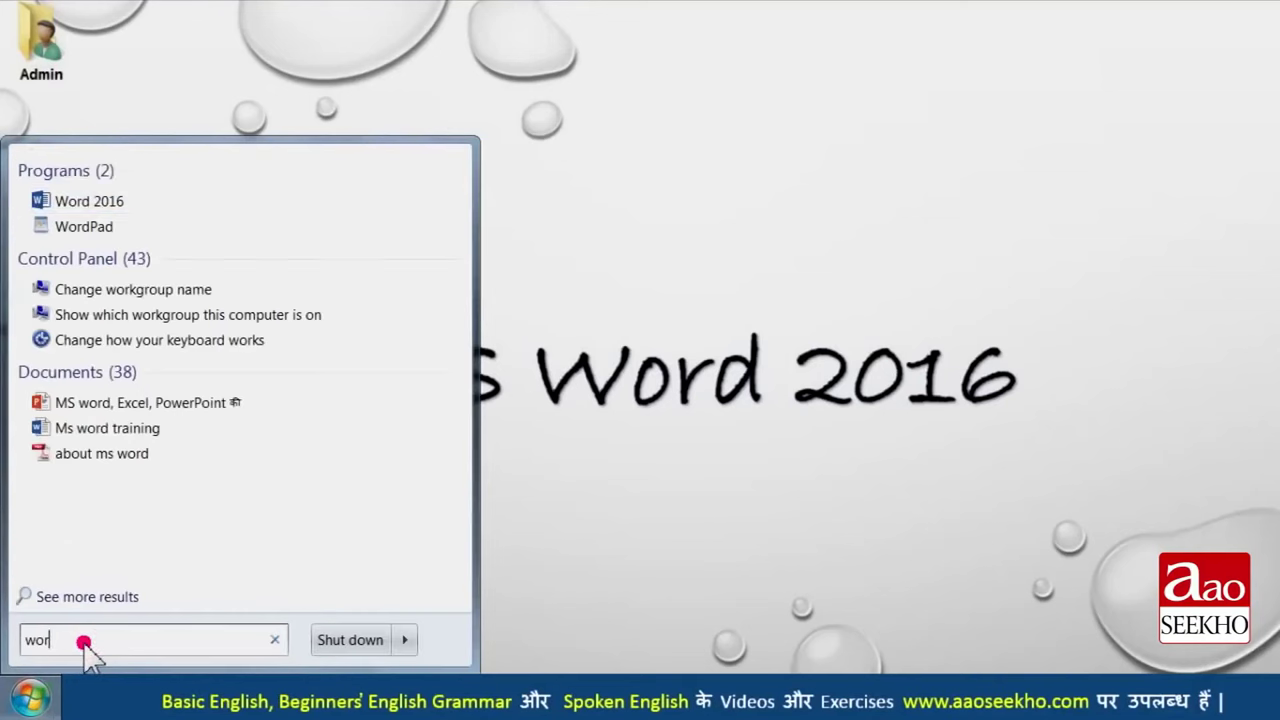
pyautogui.write('d 2016')
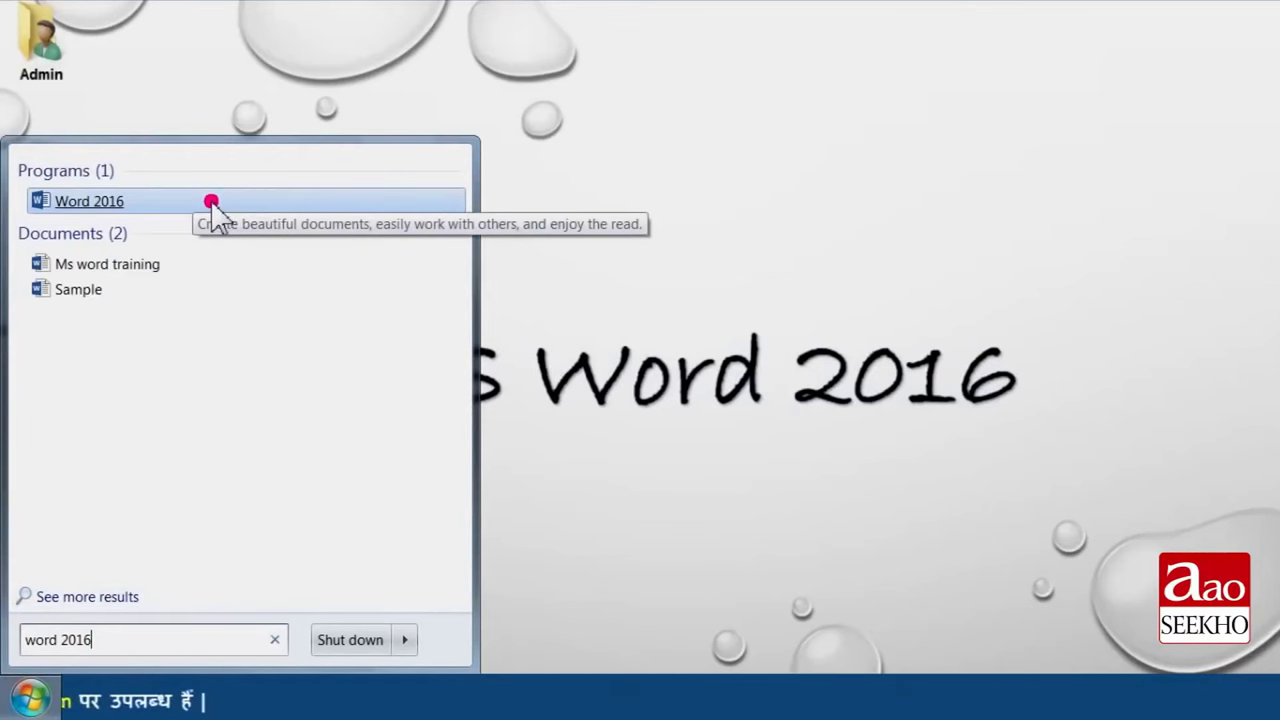
pyautogui.click(212, 203)
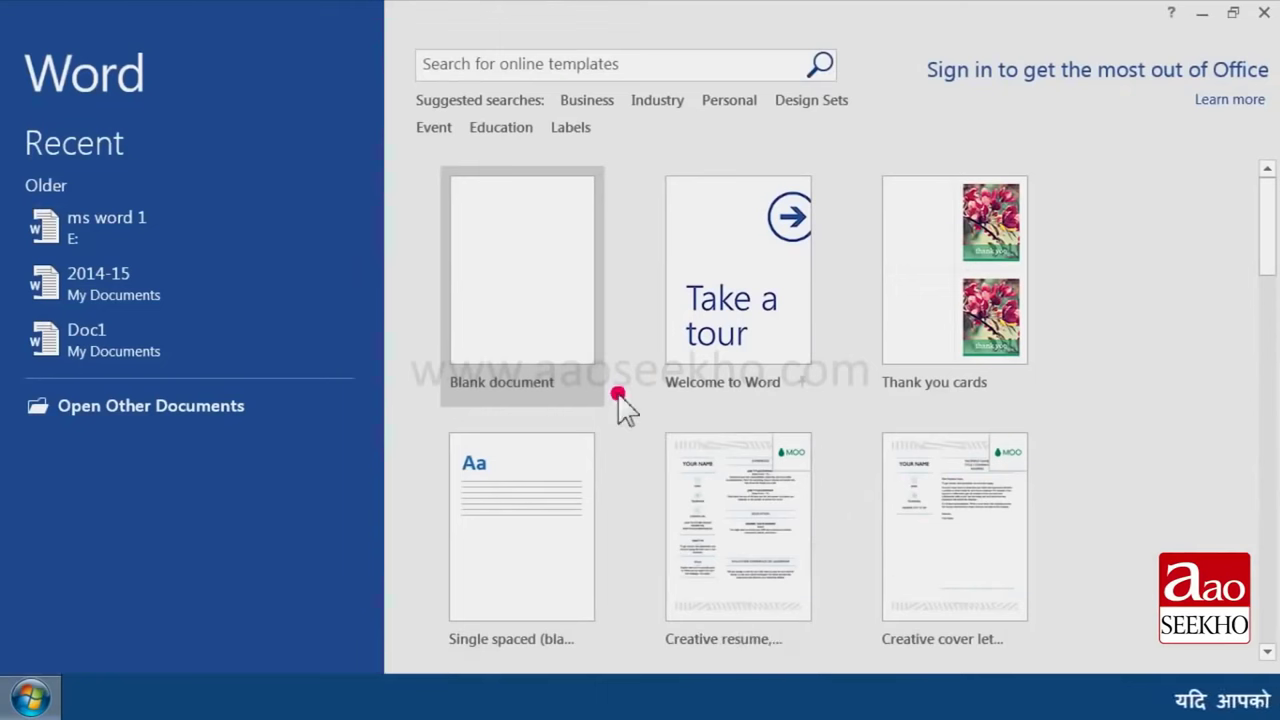
# Create a Blank document and show the Customize Quick Access Toolbar options list.
pyautogui.click(544, 318)
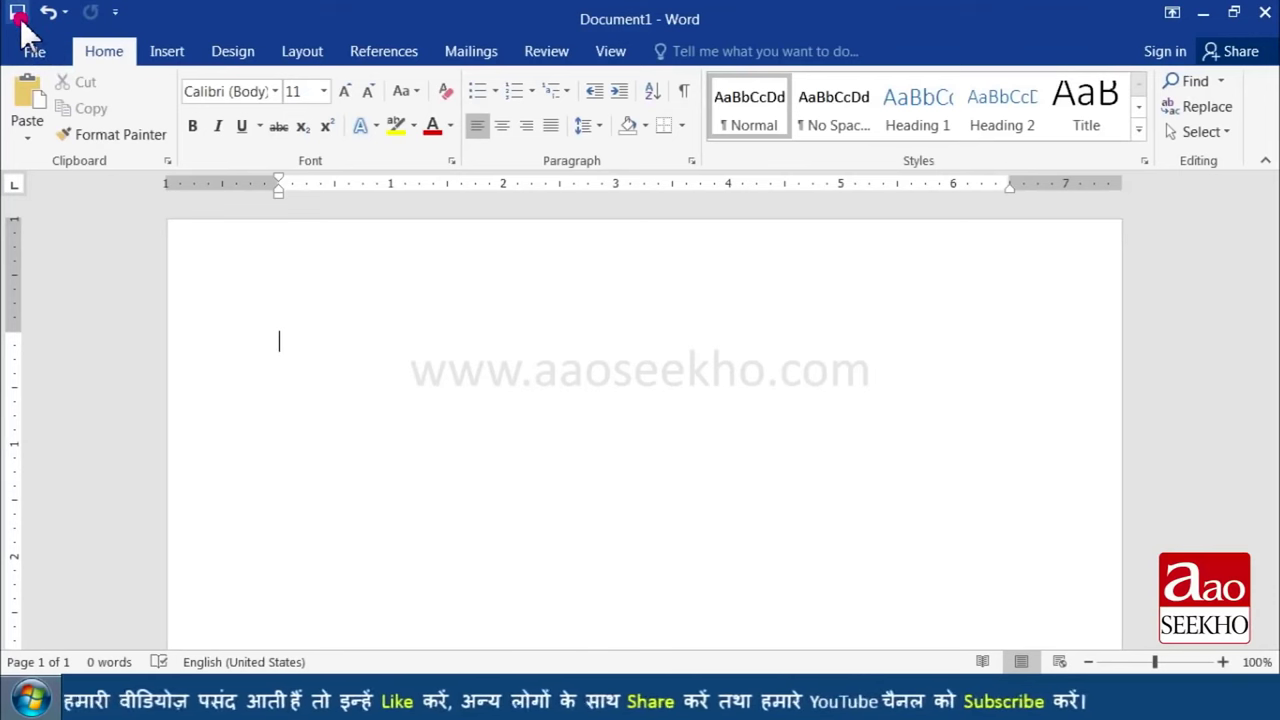
pyautogui.click(115, 12)
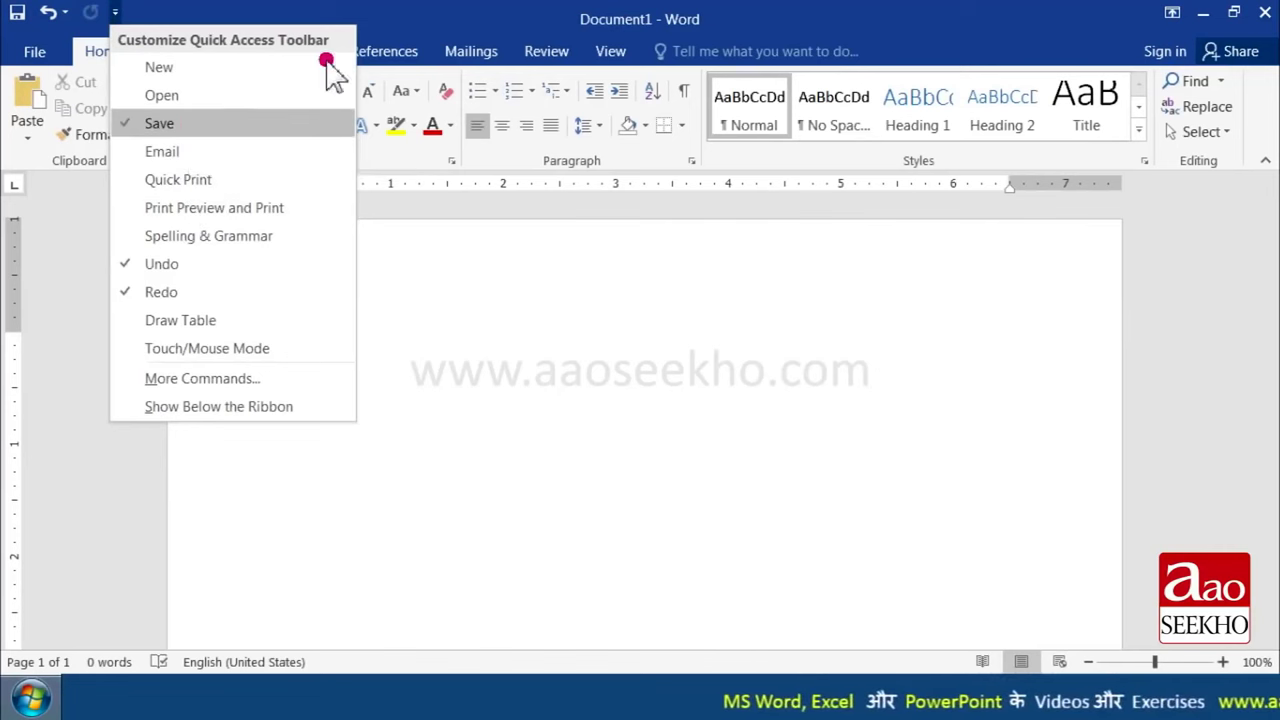
# Dismiss the Customize Quick Access Toolbar list by clicking outside it.
pyautogui.click(427, 10)
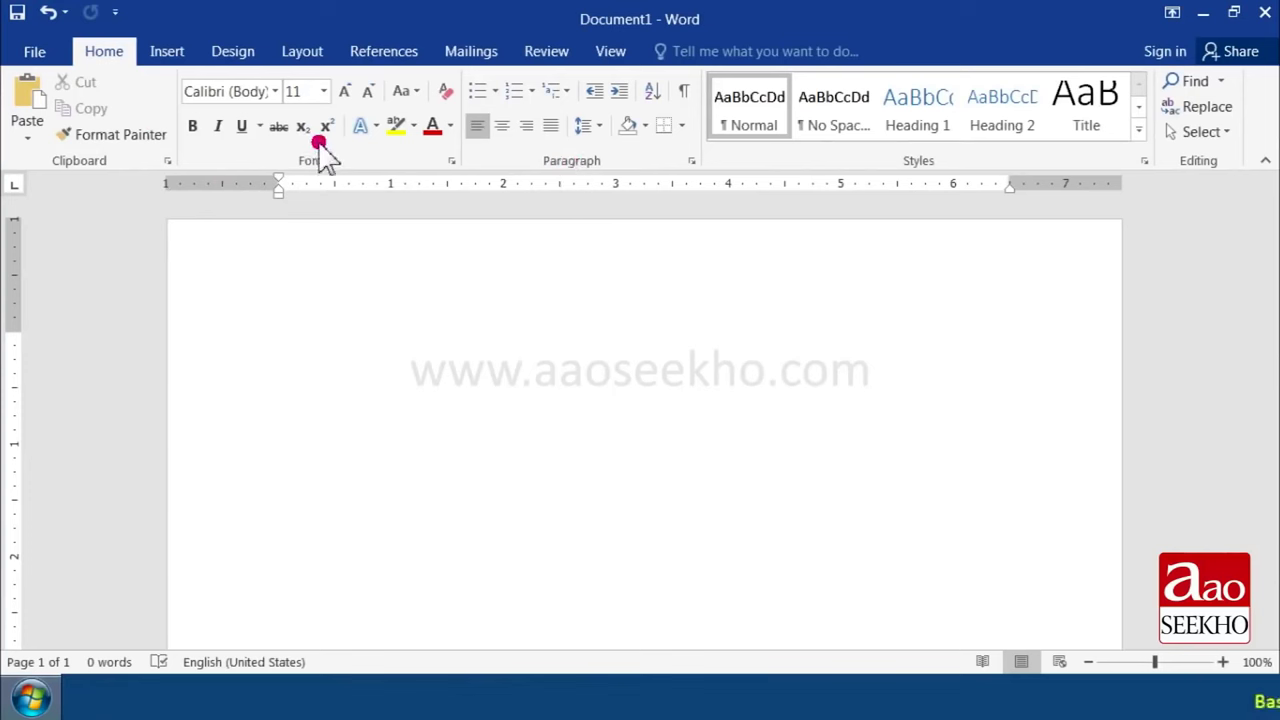
pyautogui.click(166, 52)
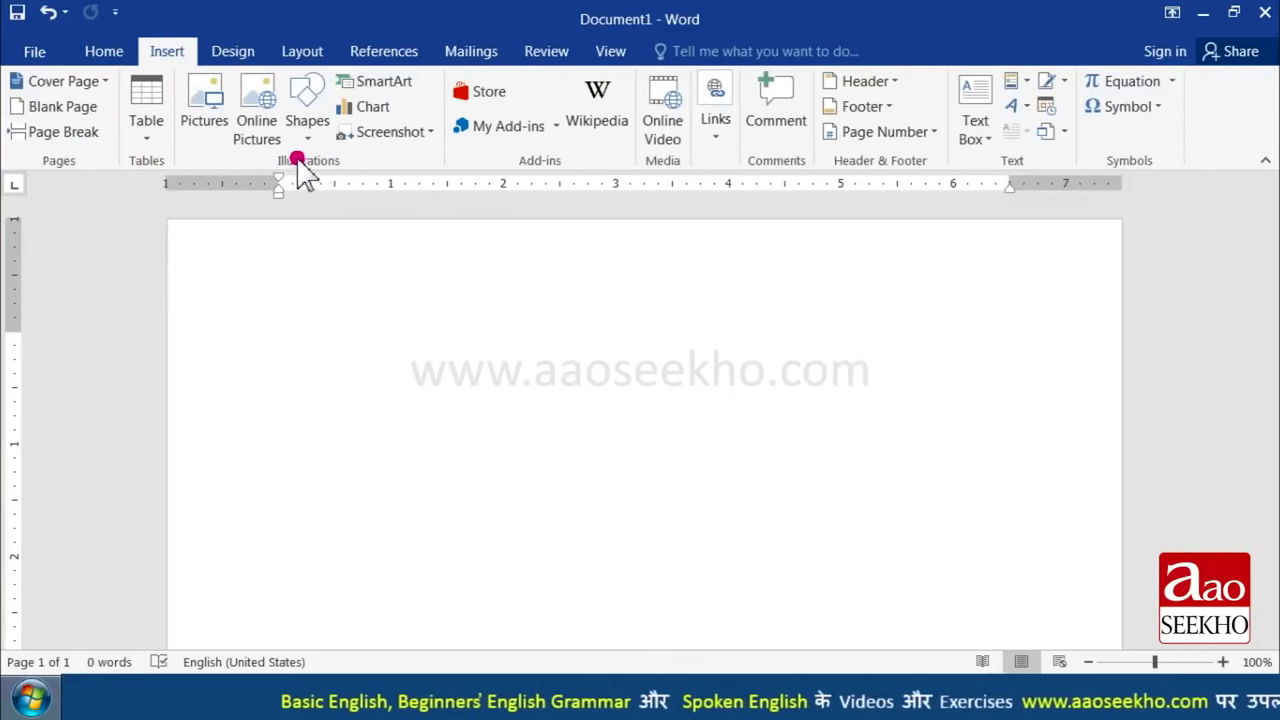
pyautogui.click(296, 54)
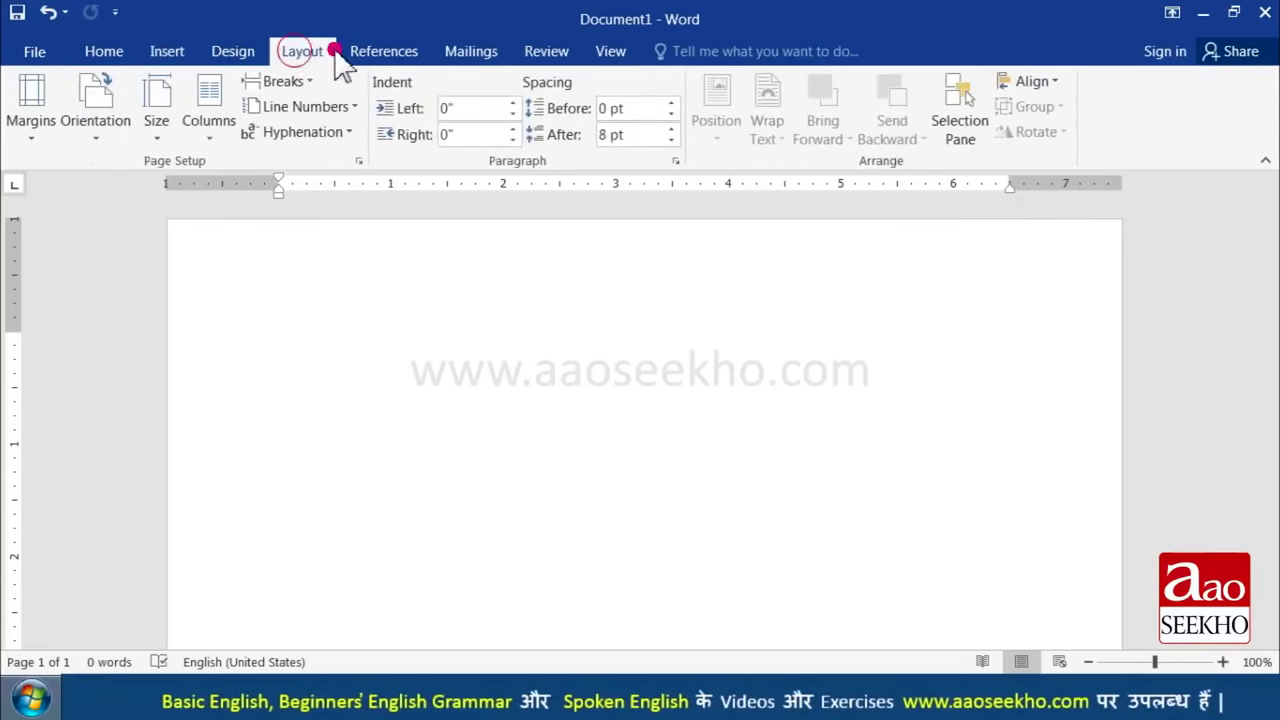
pyautogui.click(390, 50)
pyautogui.click(477, 50)
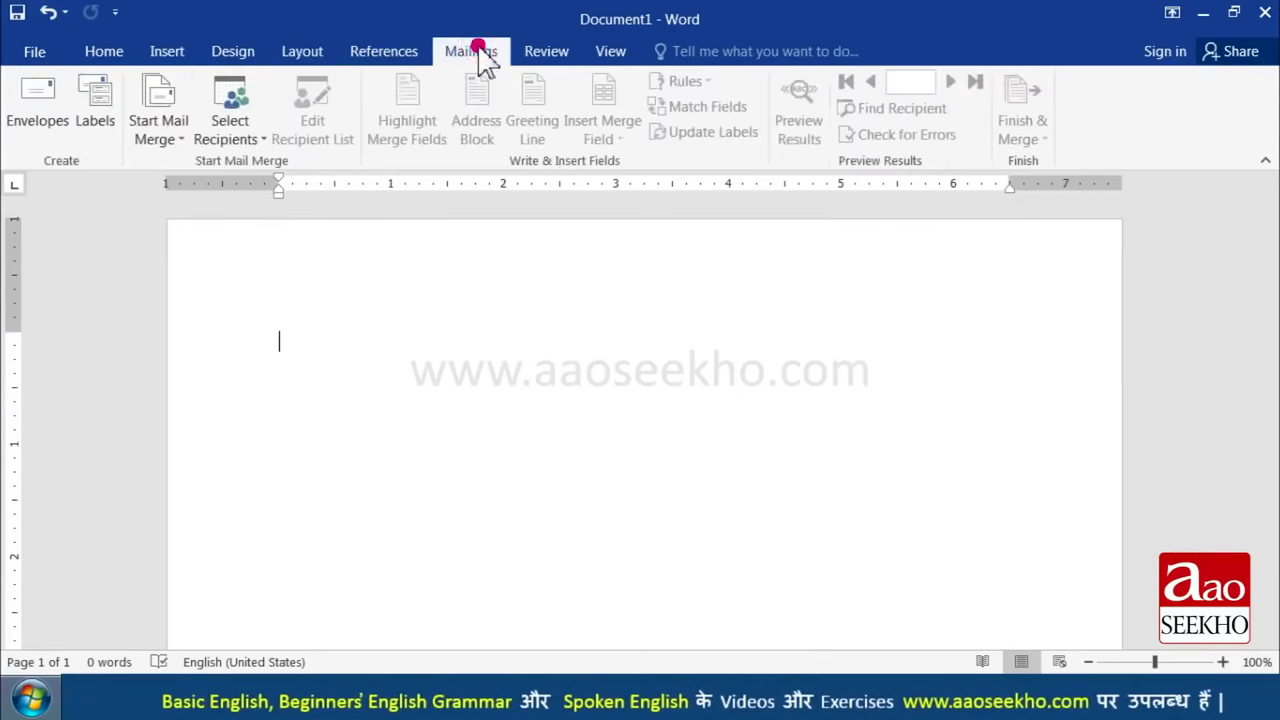
pyautogui.click(110, 52)
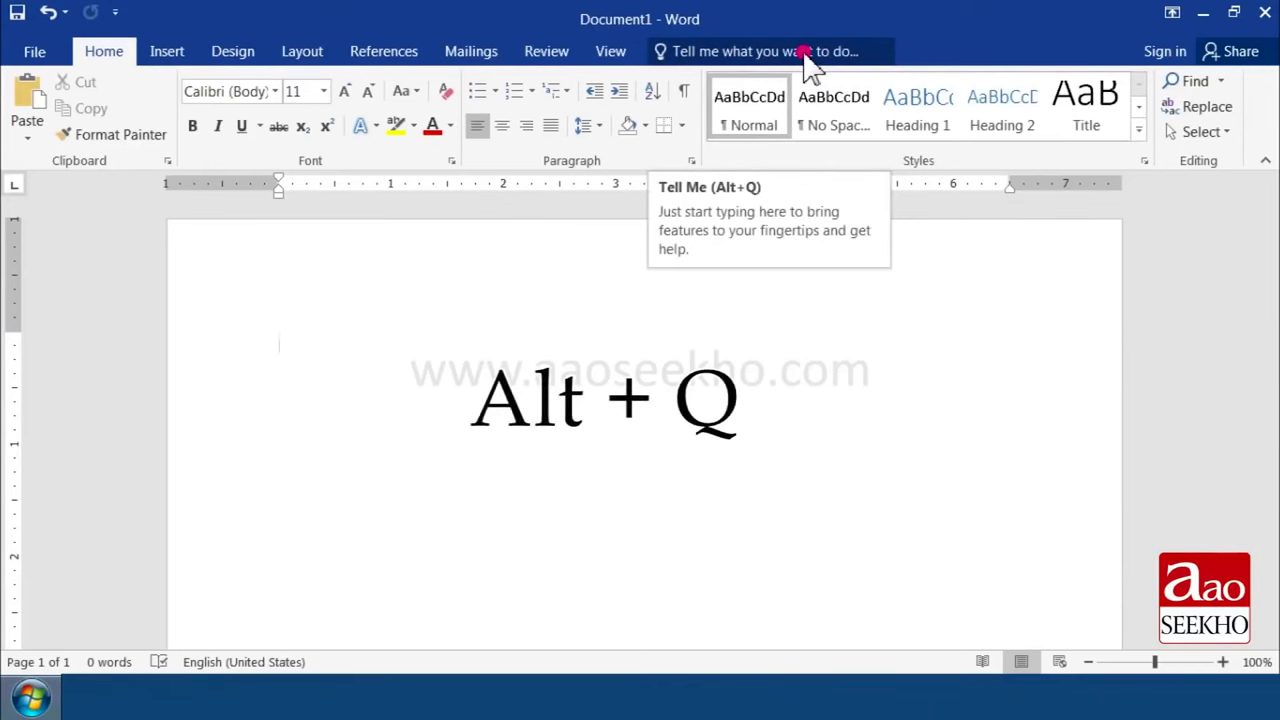
# Search 'picture' in the Tell me box, then clear and dismiss the search.
pyautogui.hotkey('alt', 'q')
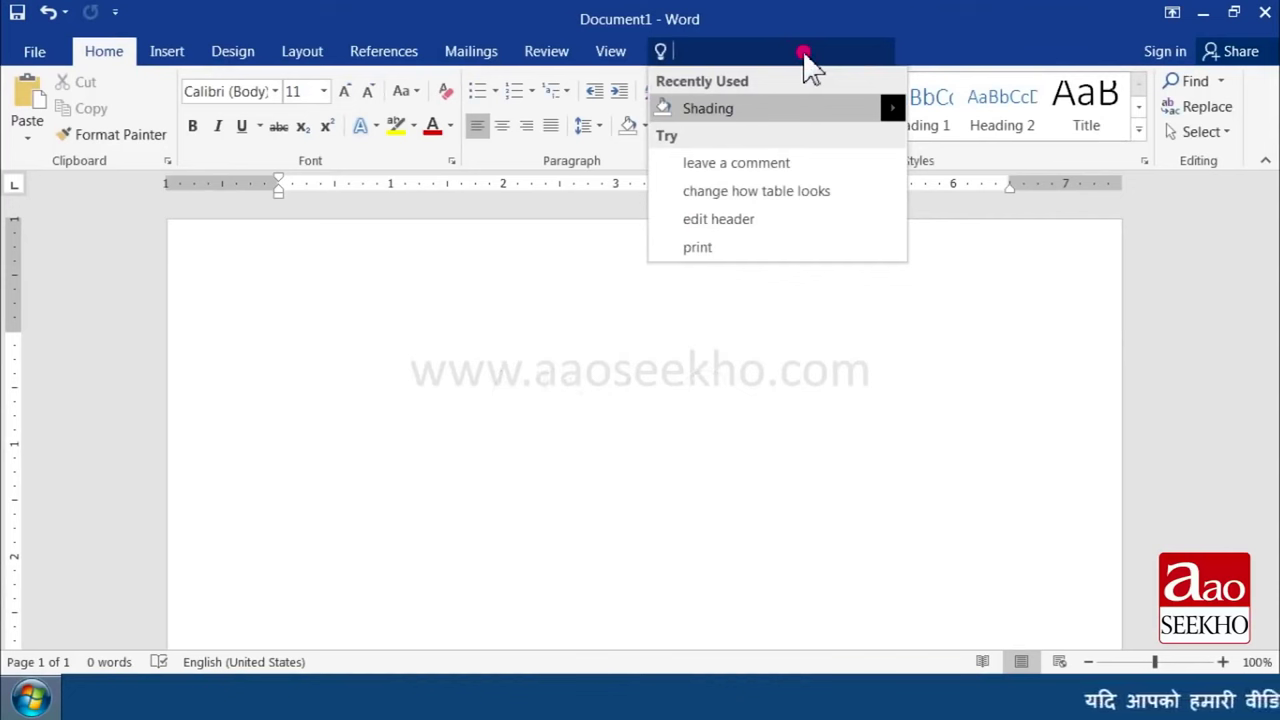
pyautogui.write('p')
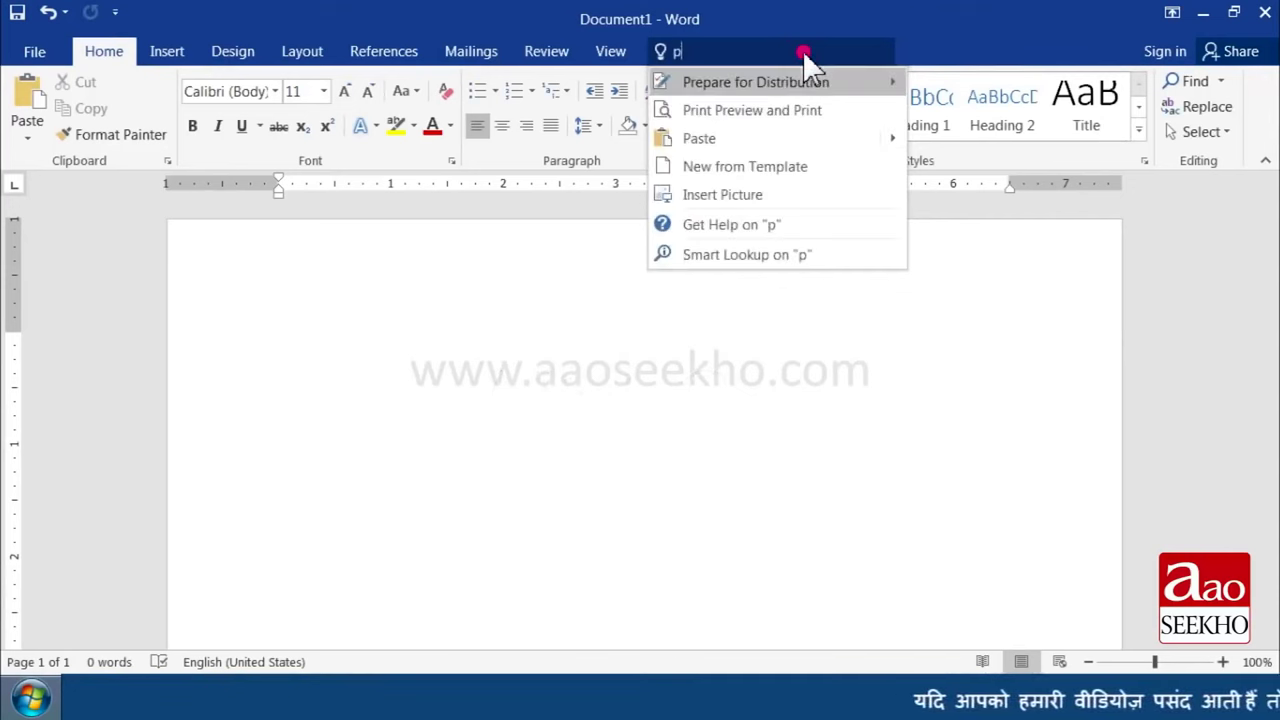
pyautogui.write('ictu')
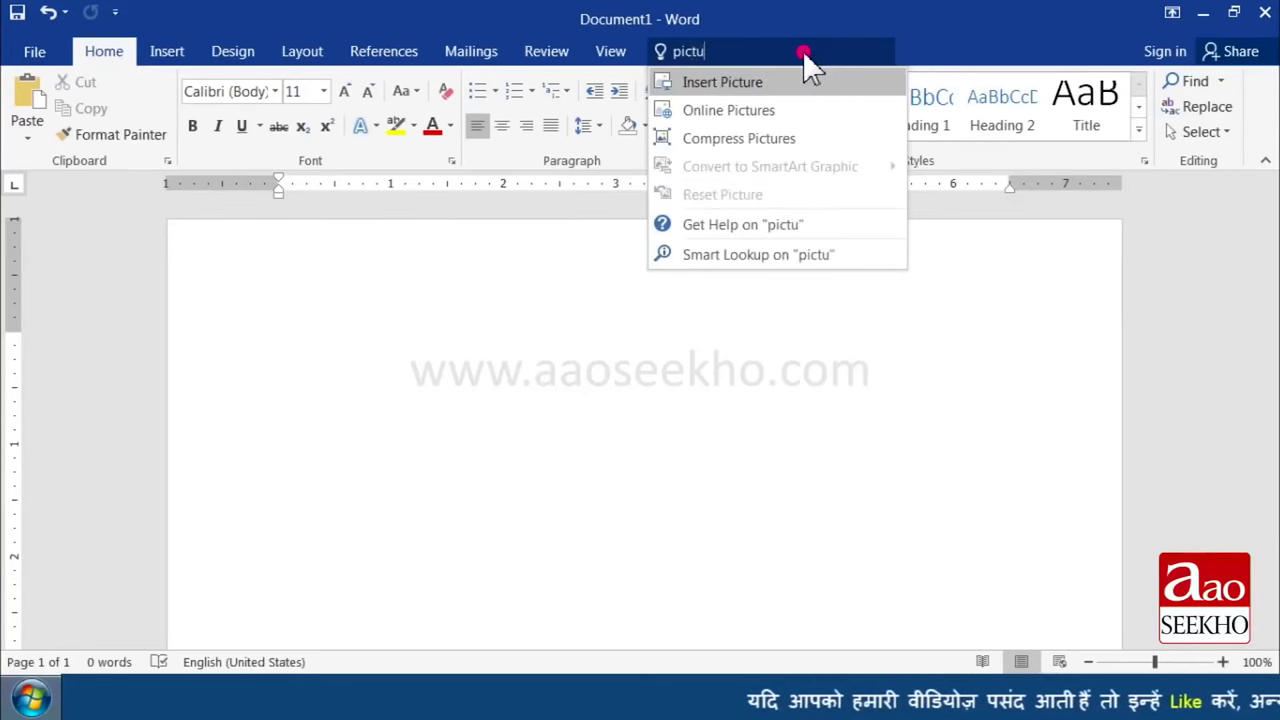
pyautogui.write('re')
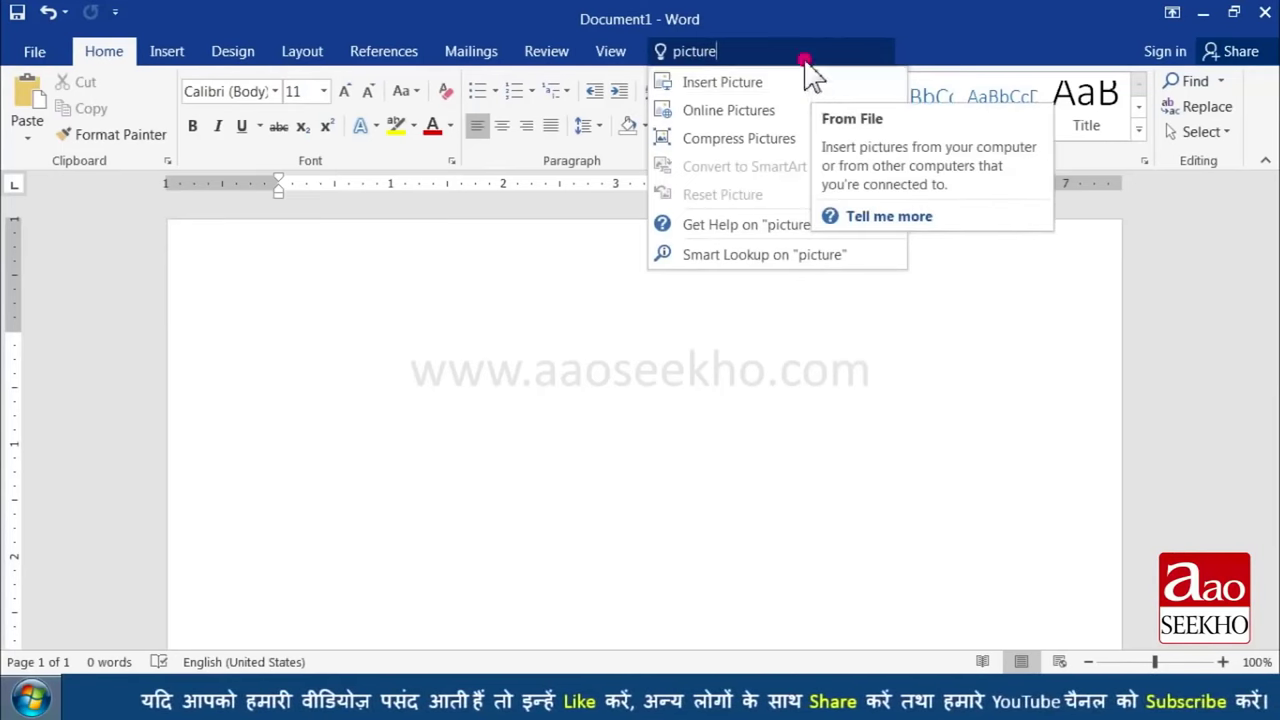
pyautogui.press('BackSpace')
pyautogui.press('BackSpace')
pyautogui.press('BackSpace')
pyautogui.press('BackSpace')
pyautogui.press('BackSpace')
pyautogui.press('BackSpace')
pyautogui.press('BackSpace')
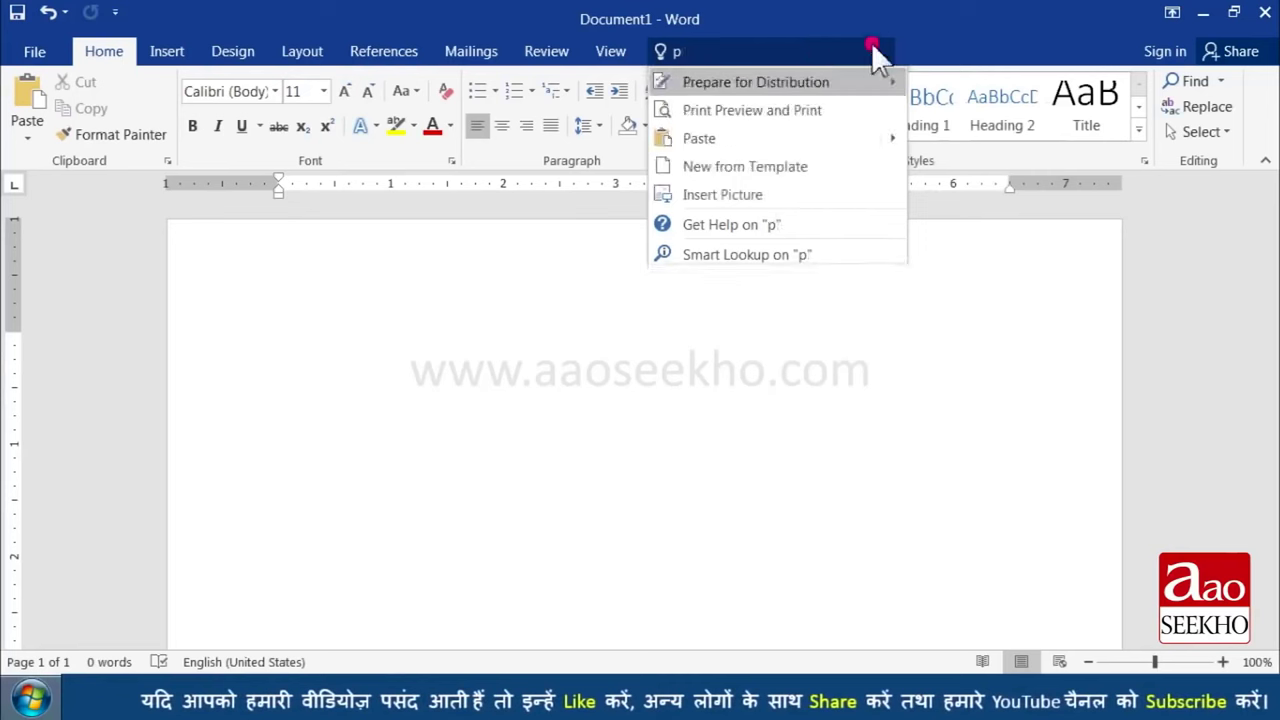
pyautogui.press('Escape')
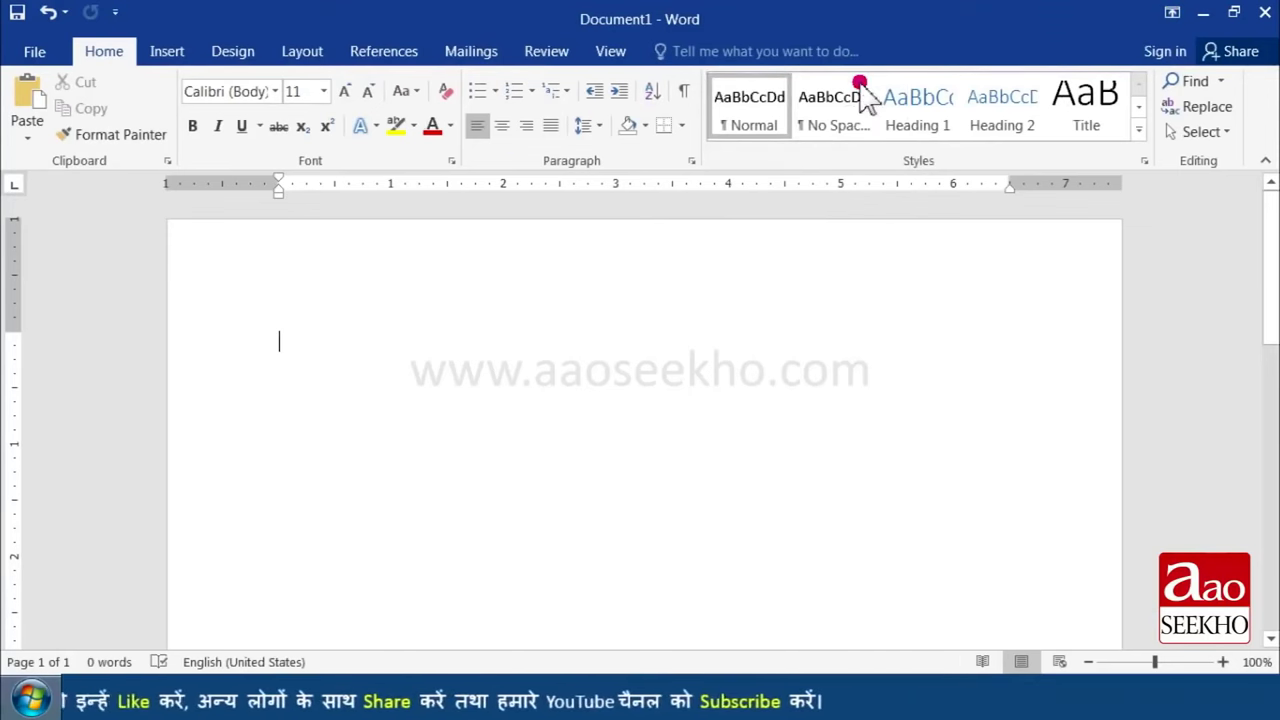
# Switch the ribbon to Auto-hide Ribbon and type 'hell' at the page start.
pyautogui.click(1171, 14)
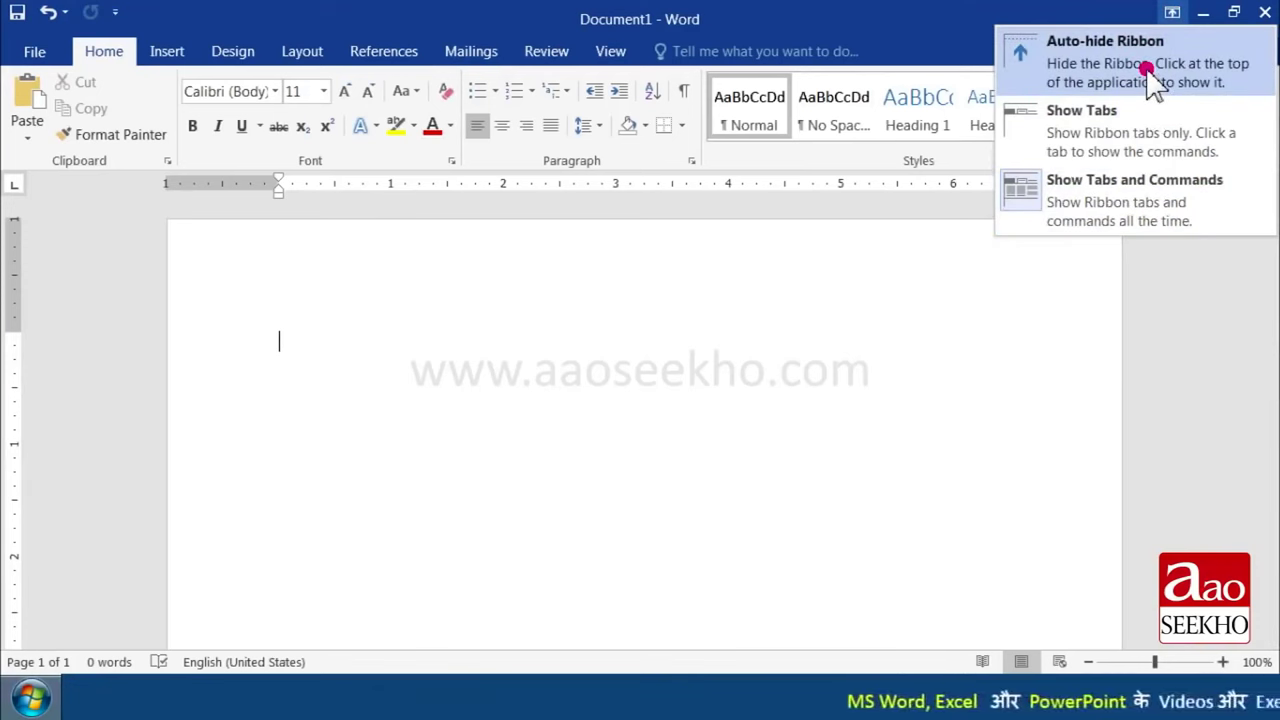
pyautogui.click(1148, 68)
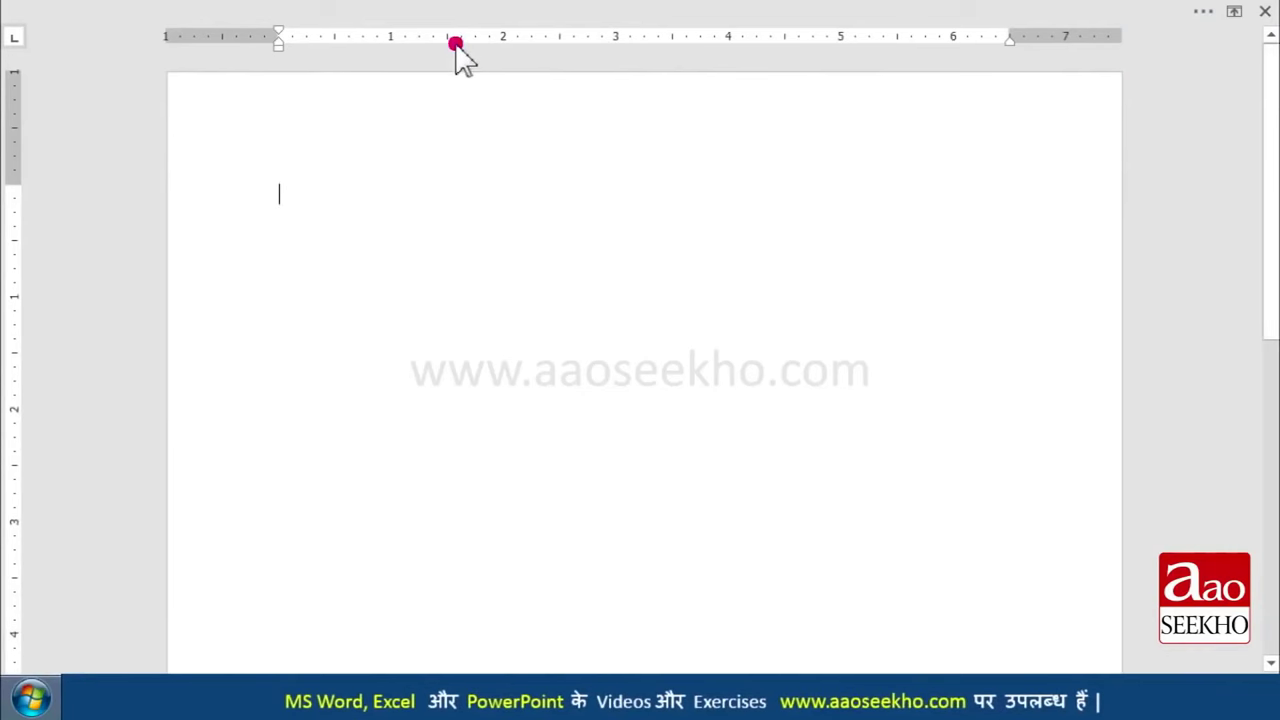
pyautogui.click(478, 19)
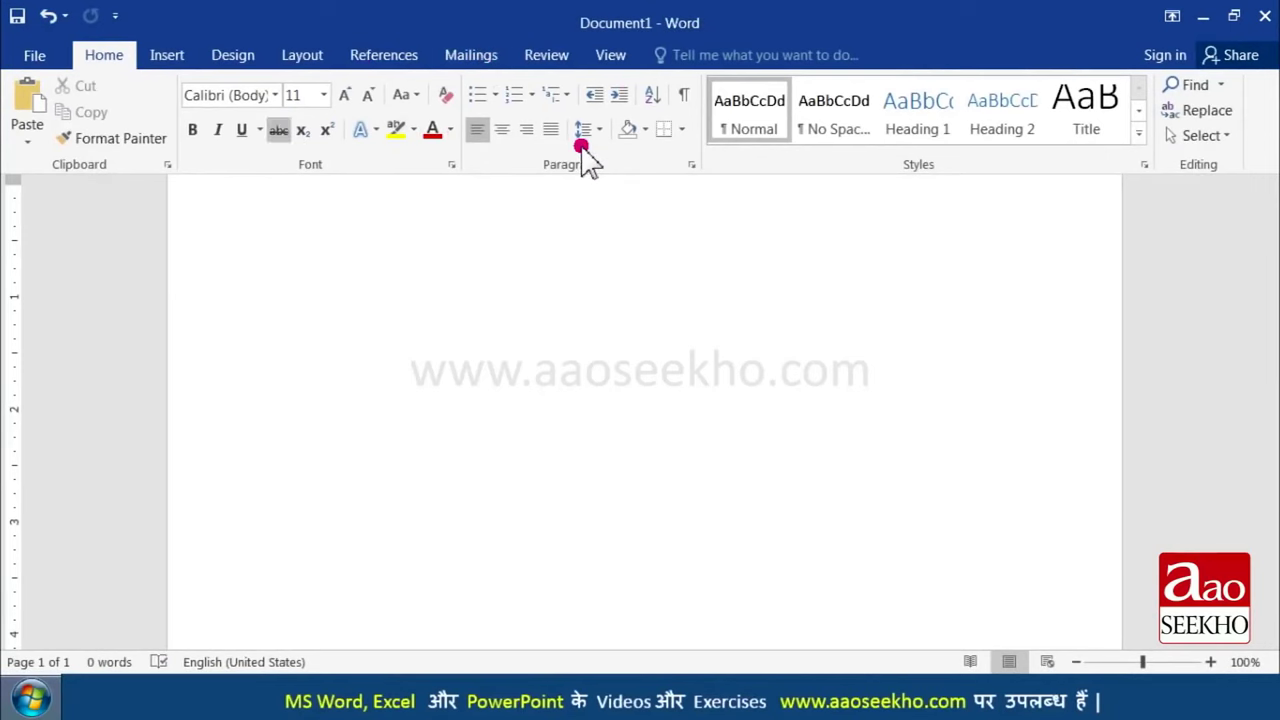
pyautogui.click(327, 204)
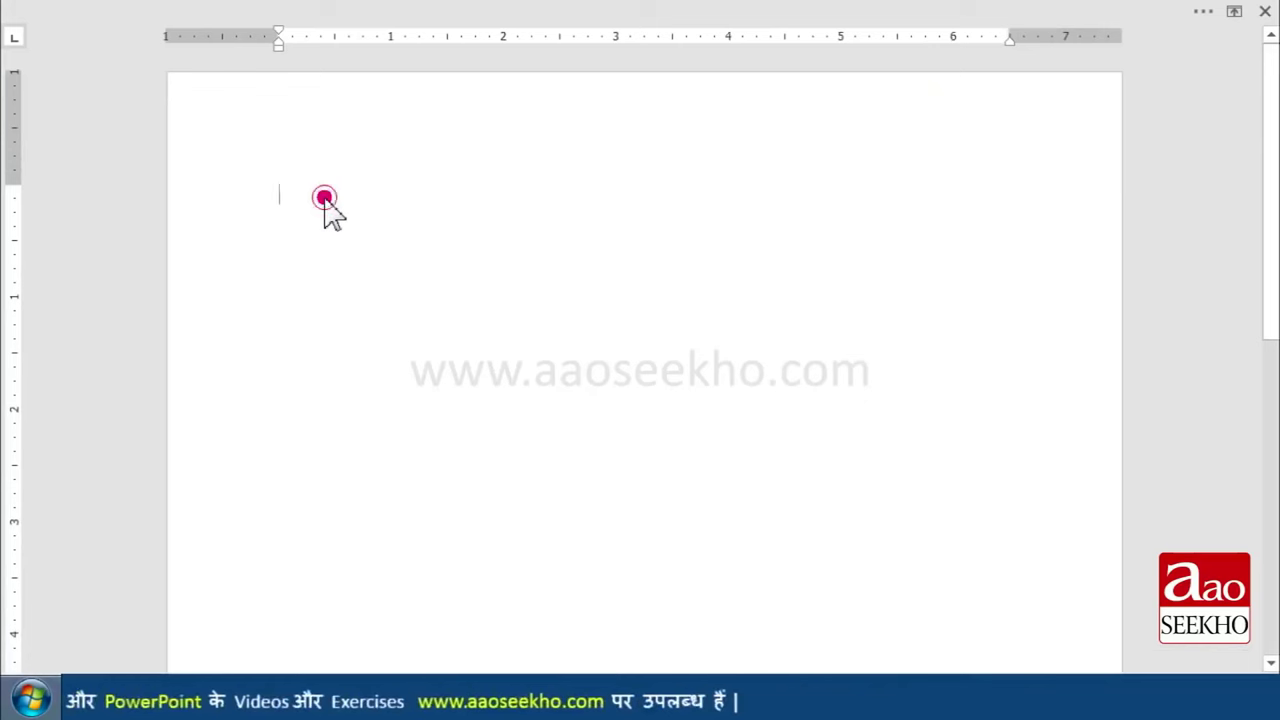
pyautogui.write('hell')
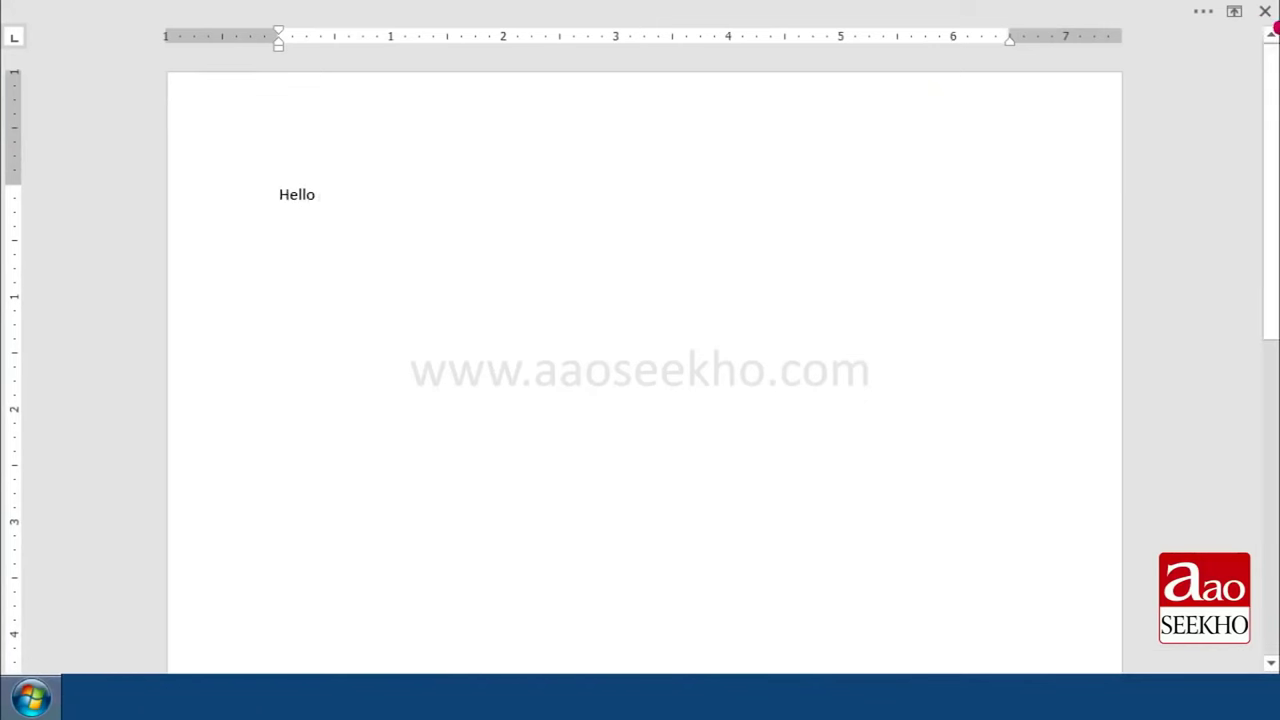
# Try Show Tabs mode and apply bold, then restore Show Tabs and Commands.
pyautogui.click(1238, 20)
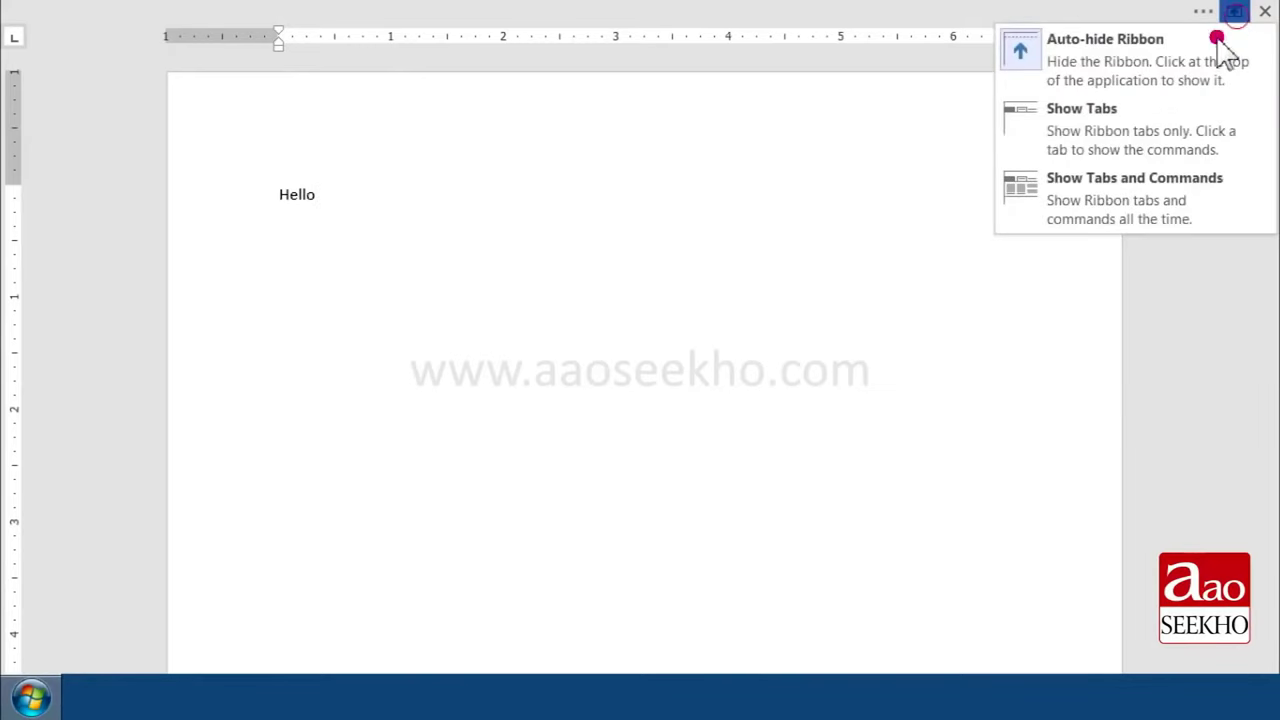
pyautogui.click(1163, 137)
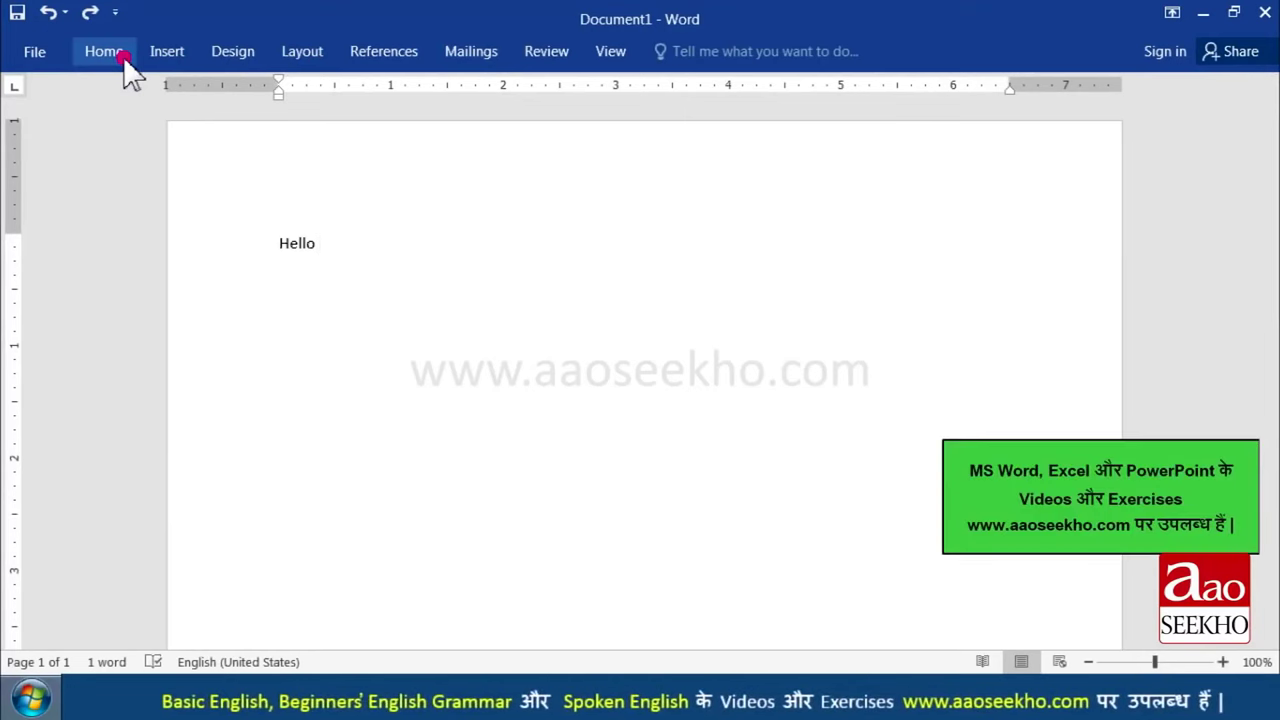
pyautogui.click(124, 68)
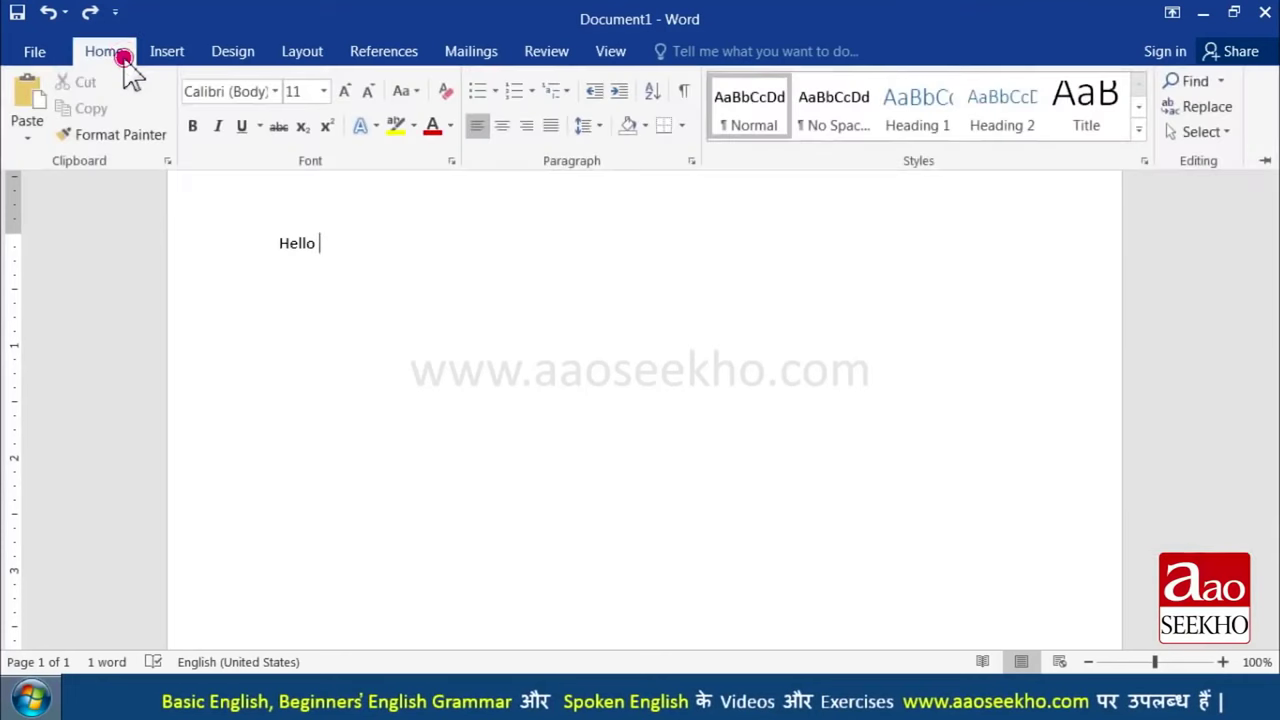
pyautogui.click(112, 134)
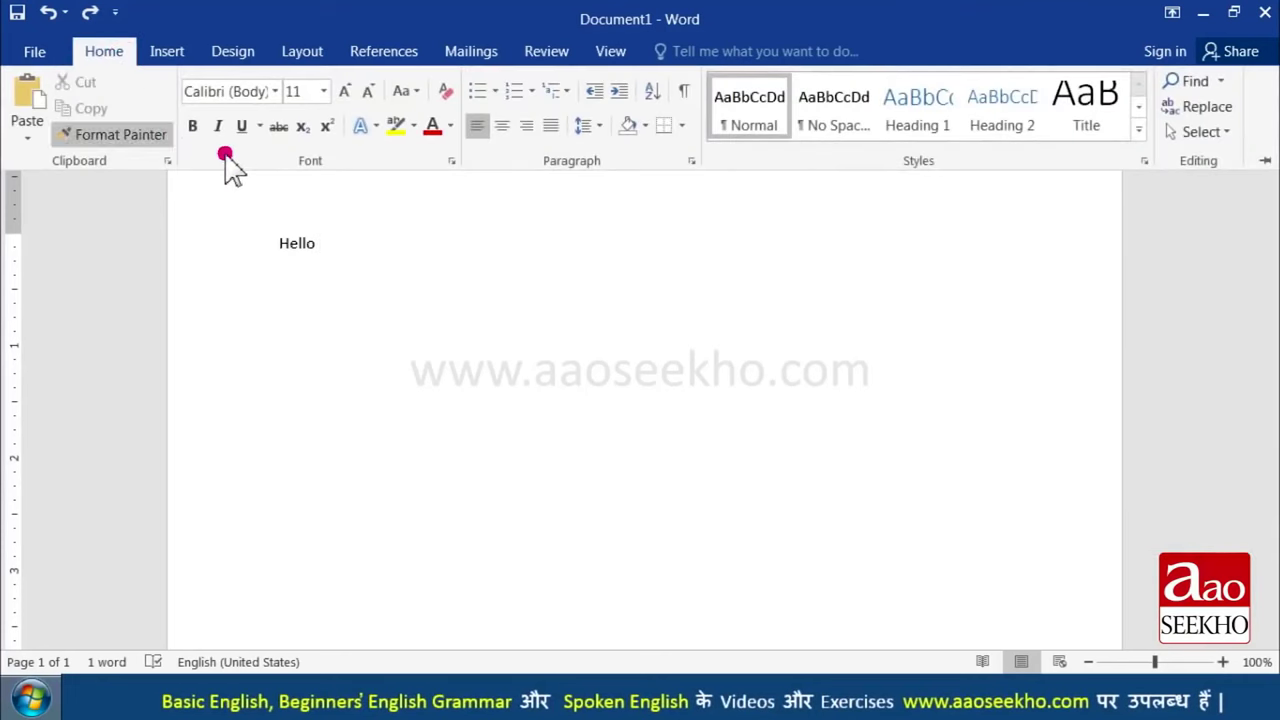
pyautogui.hotkey('ctrl', 'b')
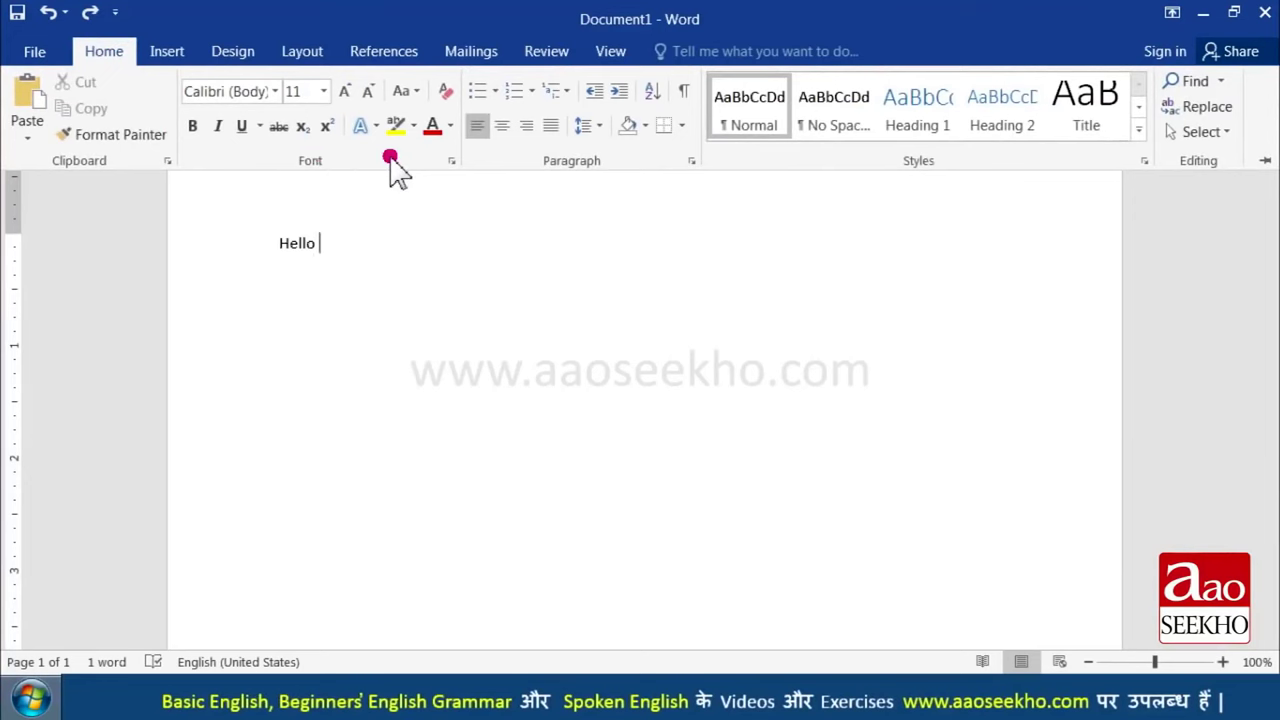
pyautogui.click(360, 245)
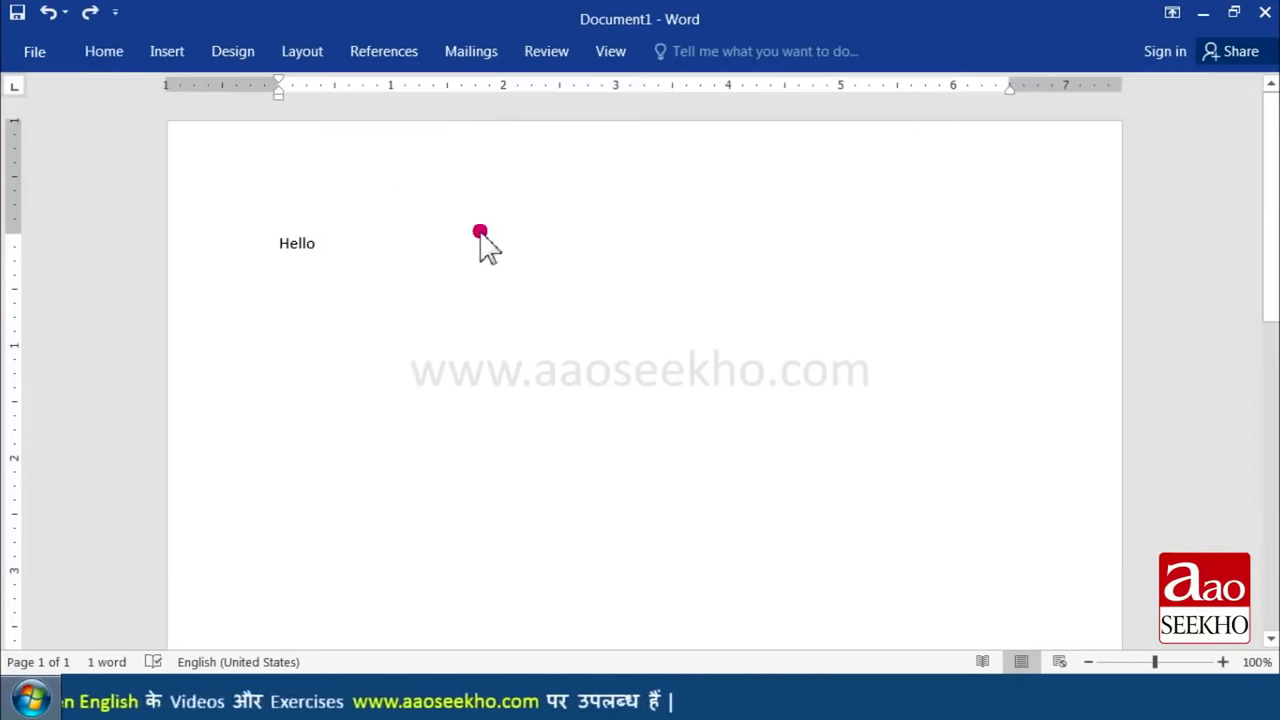
pyautogui.click(1172, 13)
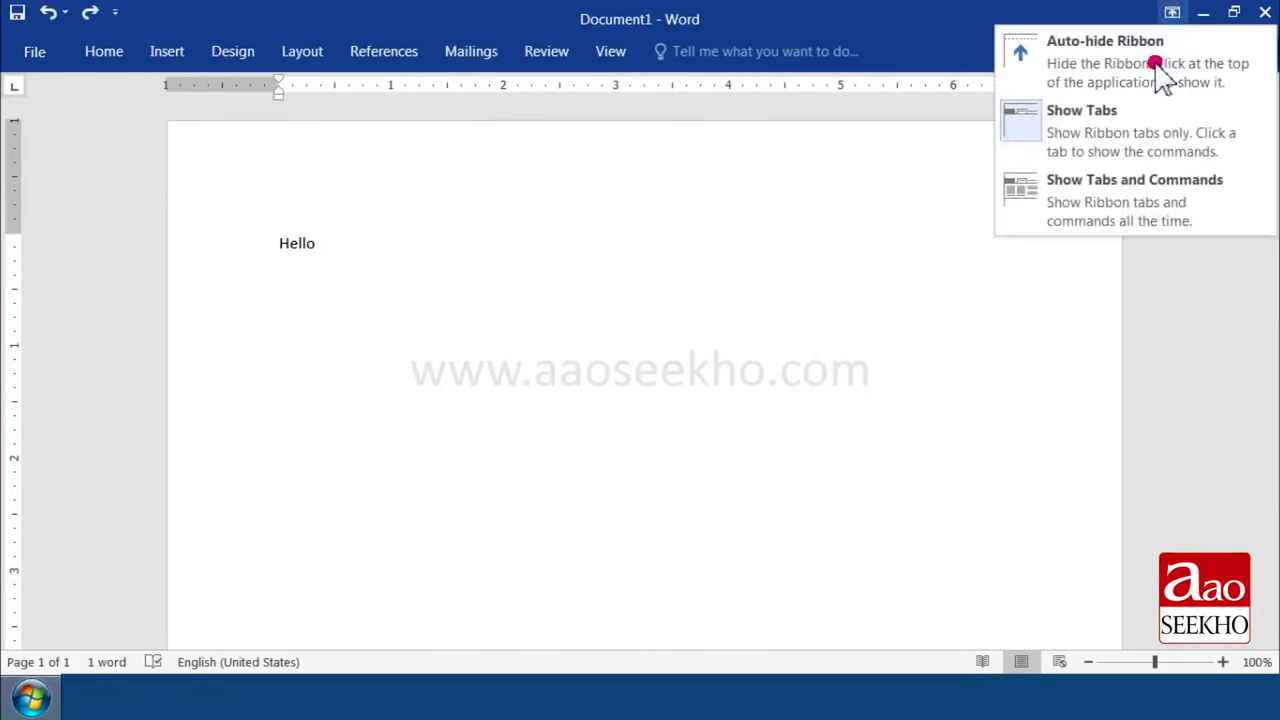
pyautogui.click(1108, 190)
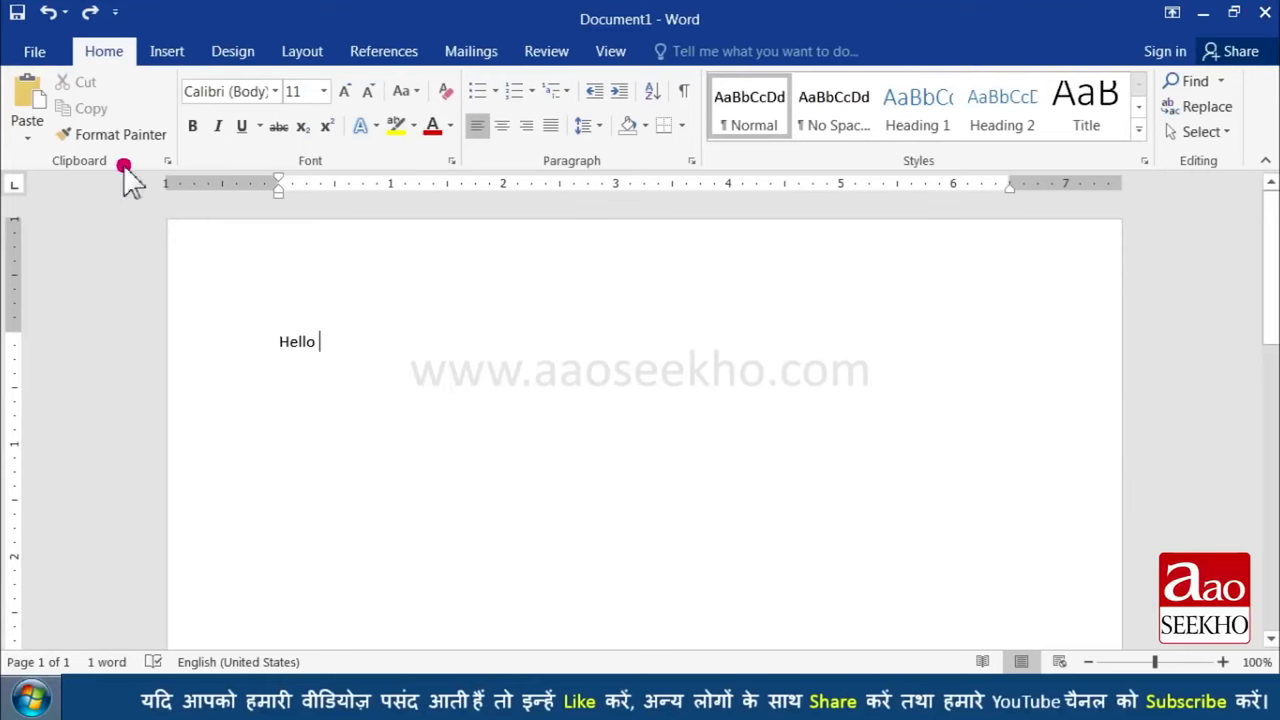
pyautogui.click(40, 52)
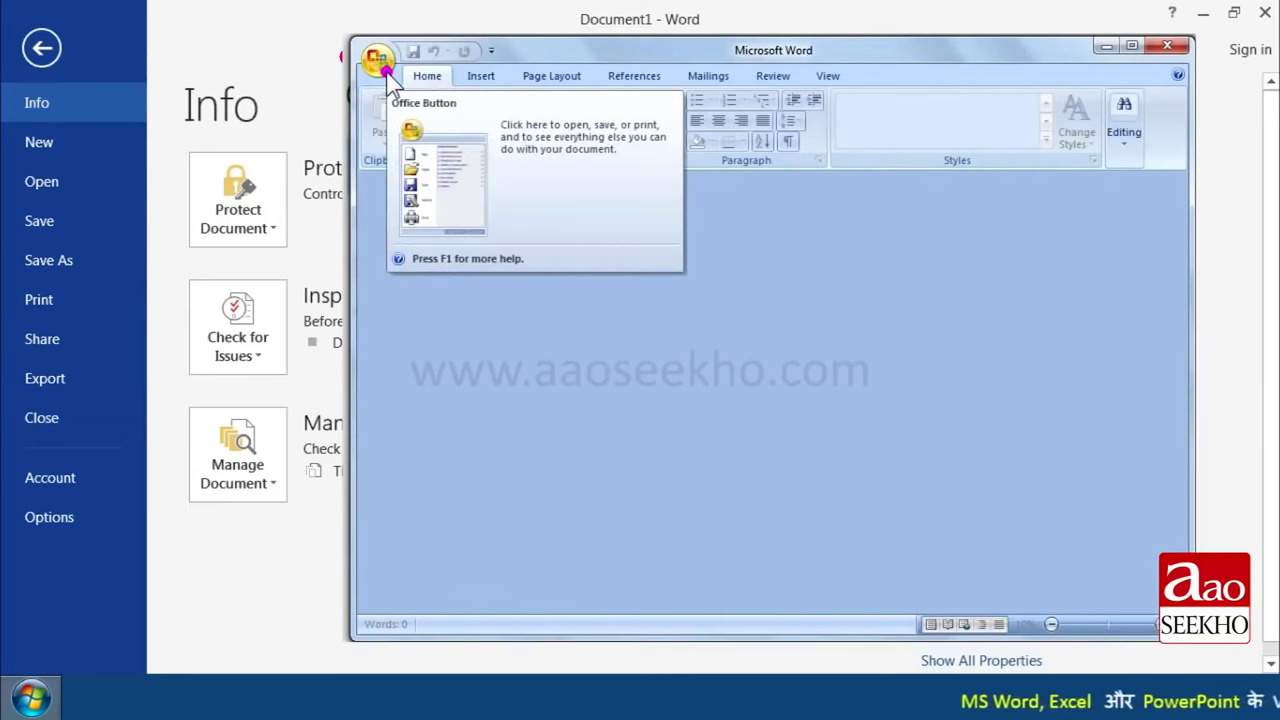
pyautogui.click(384, 68)
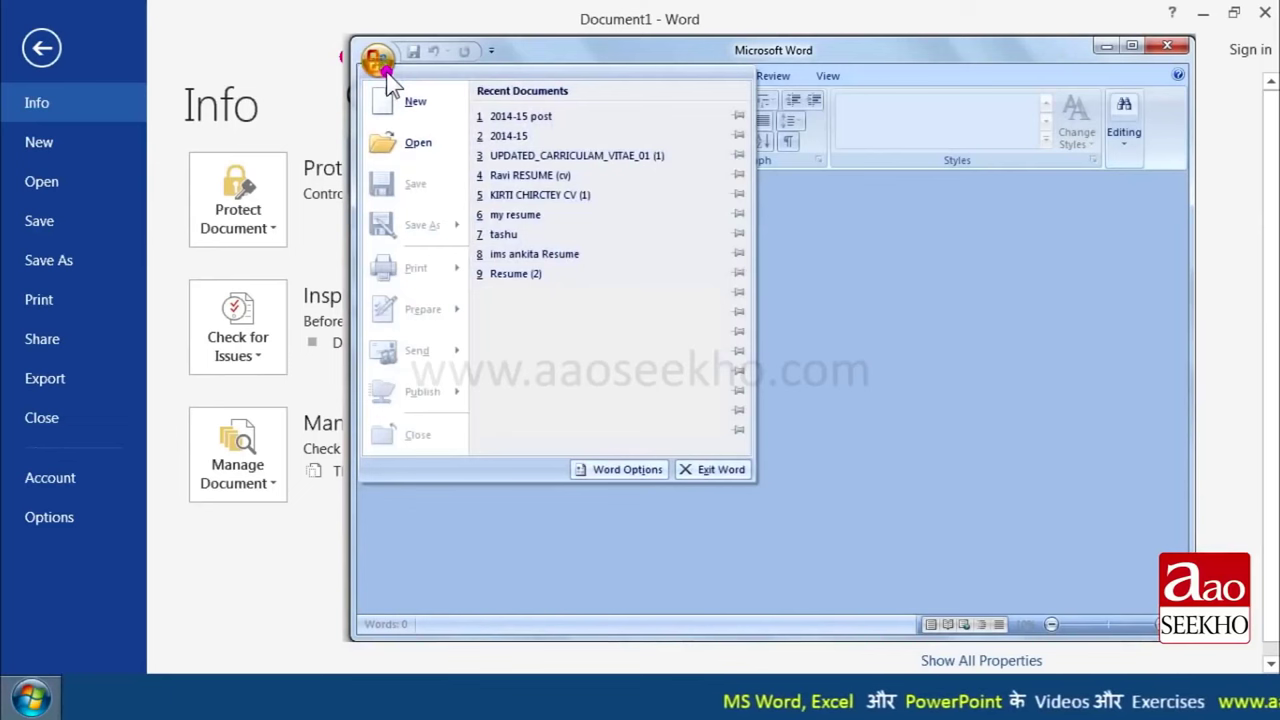
pyautogui.click(1166, 47)
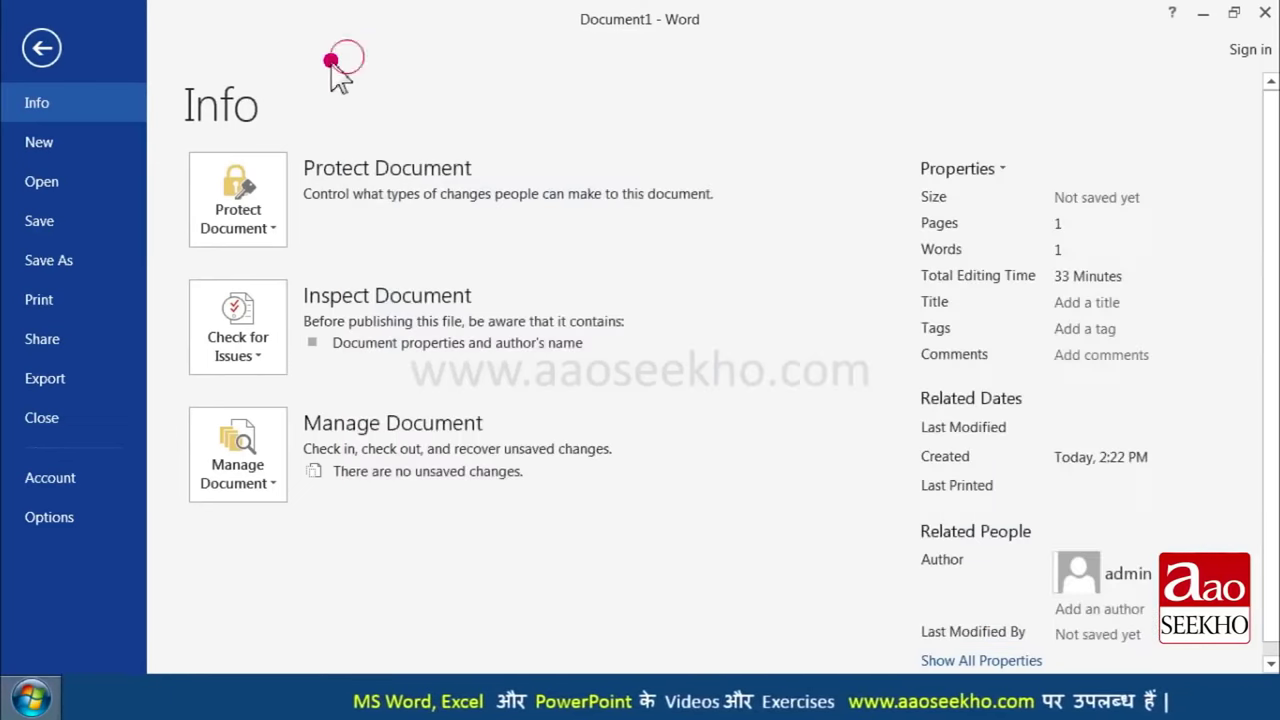
pyautogui.click(42, 48)
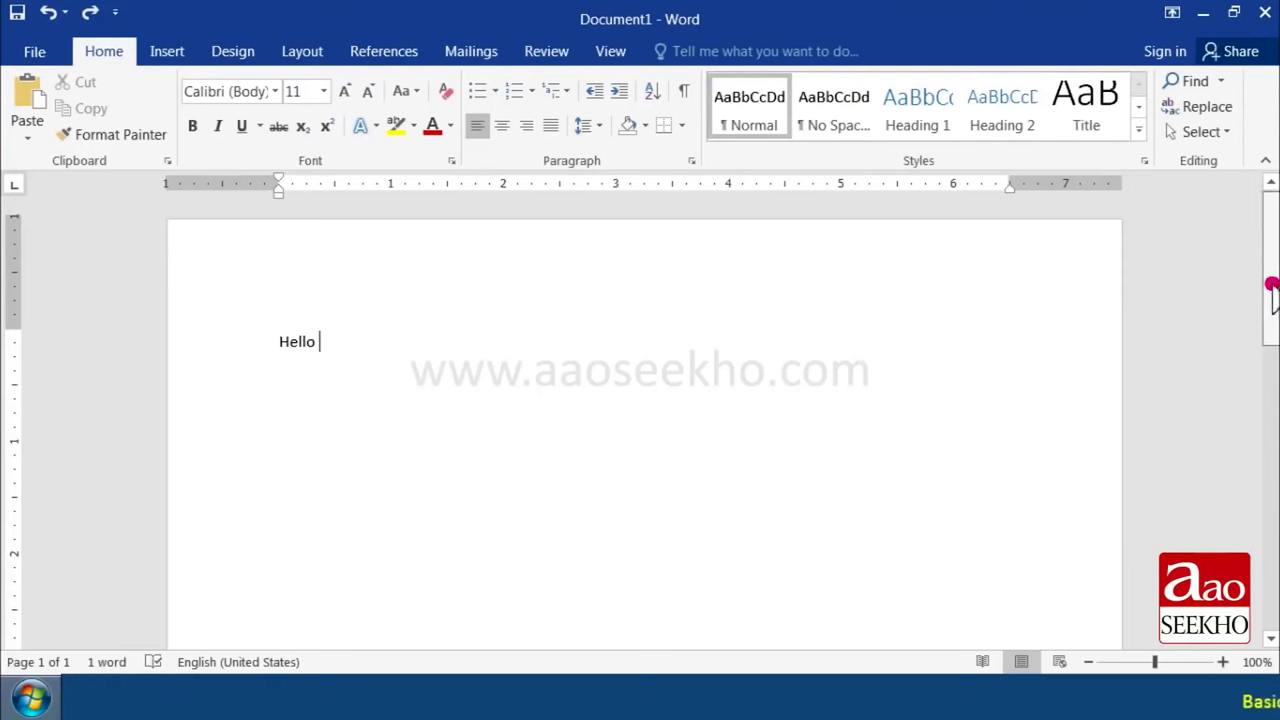
# Scroll the page down and back up, then zoom out from 99% to 55%.
pyautogui.moveTo(1271, 285); pyautogui.dragTo(1276, 508)
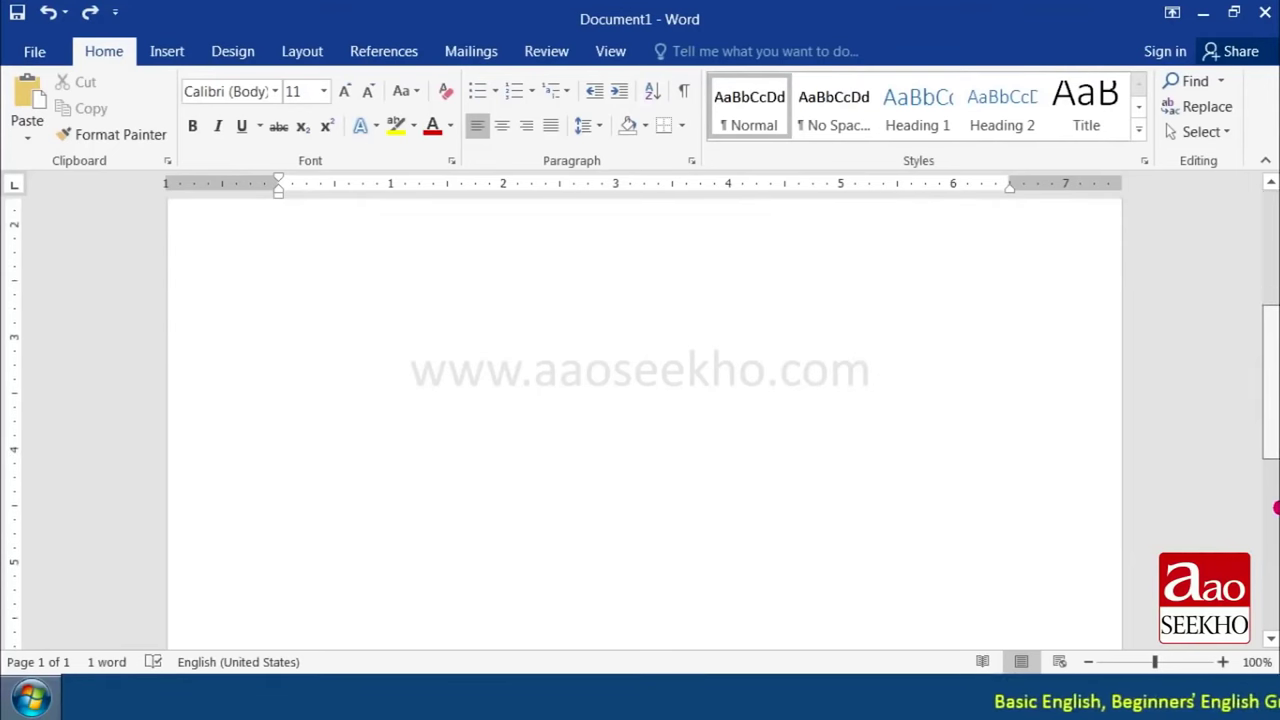
pyautogui.click(1267, 230)
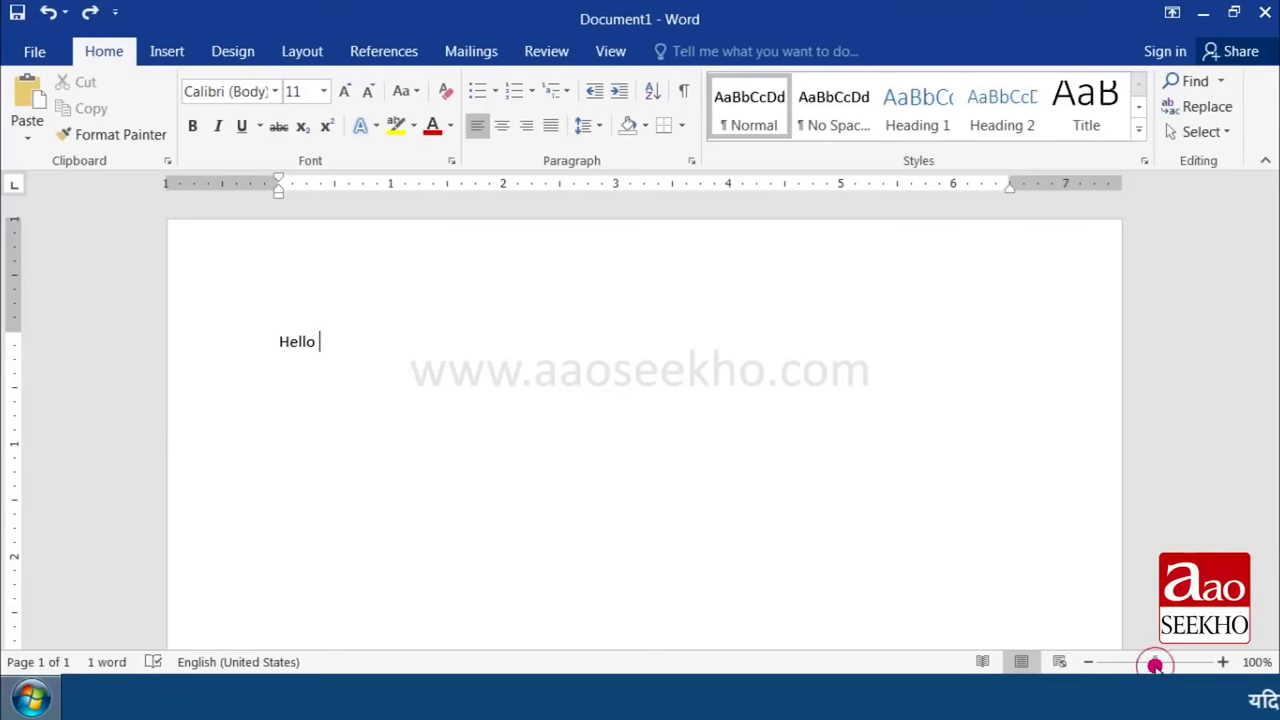
pyautogui.moveTo(1154, 665)
pyautogui.mouseDown()
pyautogui.moveTo(1128, 668)
pyautogui.moveTo(1168, 668)
pyautogui.mouseUp()
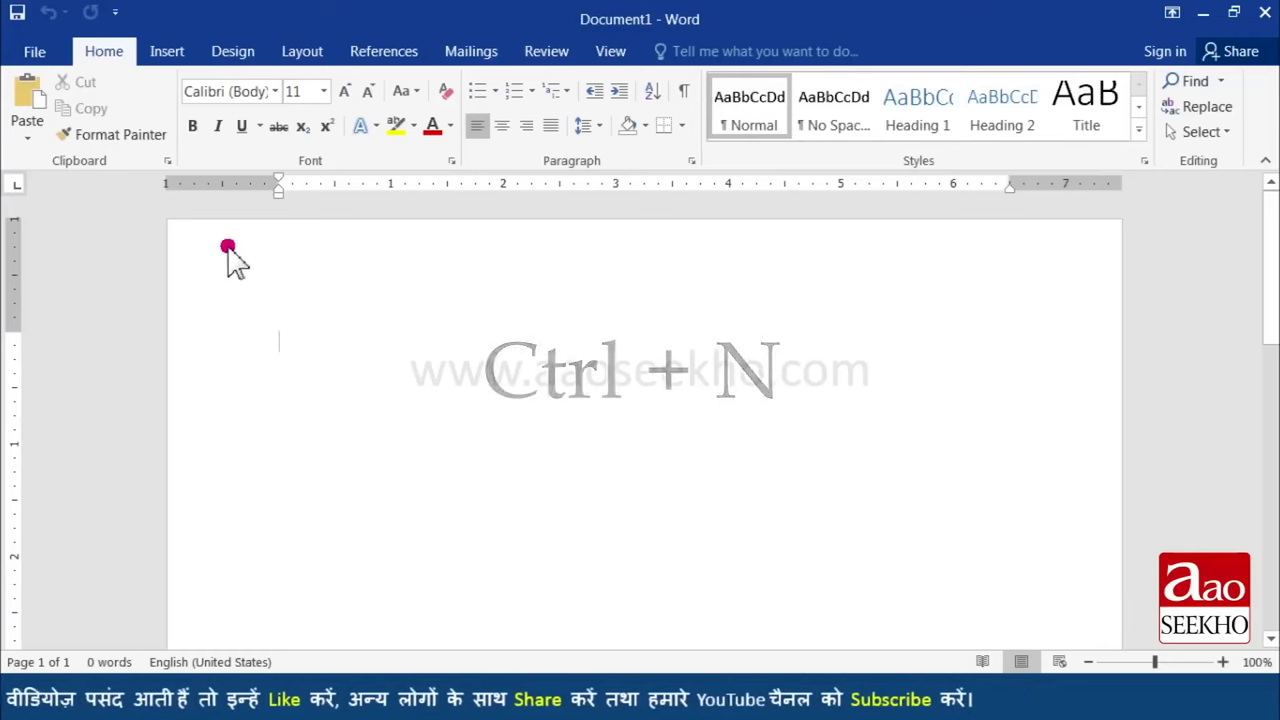
# Open the New template page from the File backstage view.
pyautogui.click(36, 51)
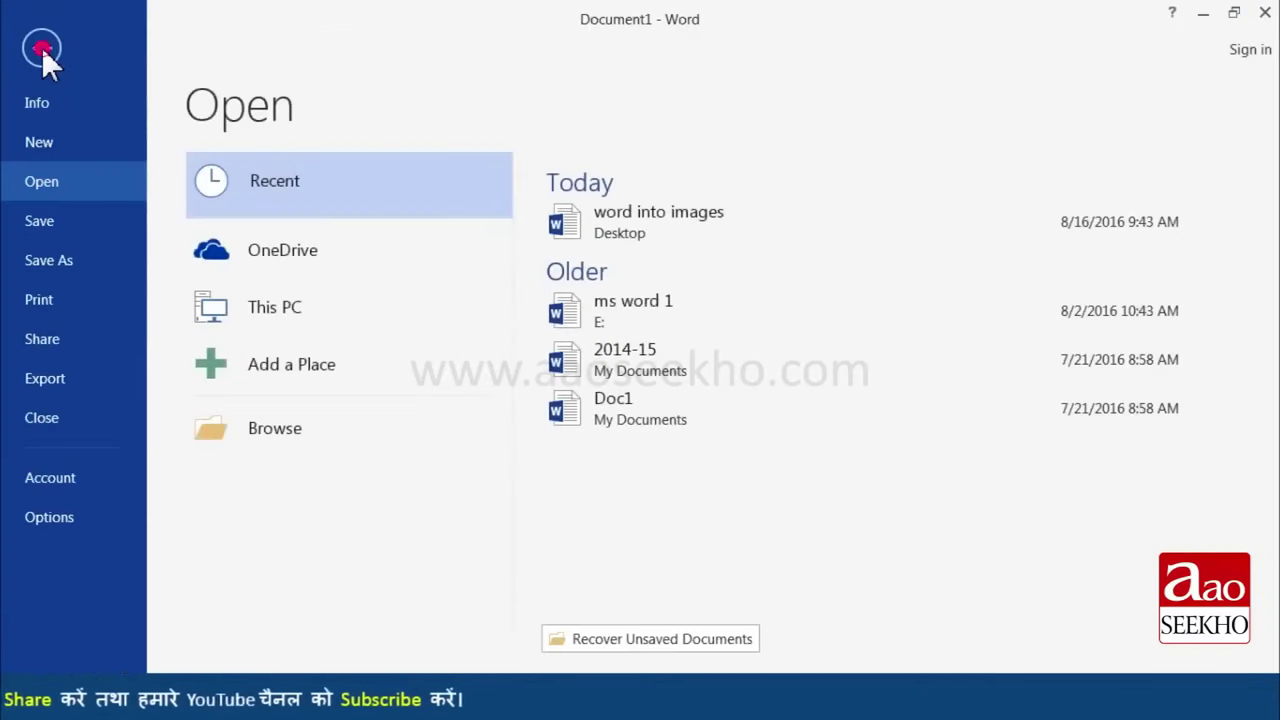
pyautogui.click(47, 144)
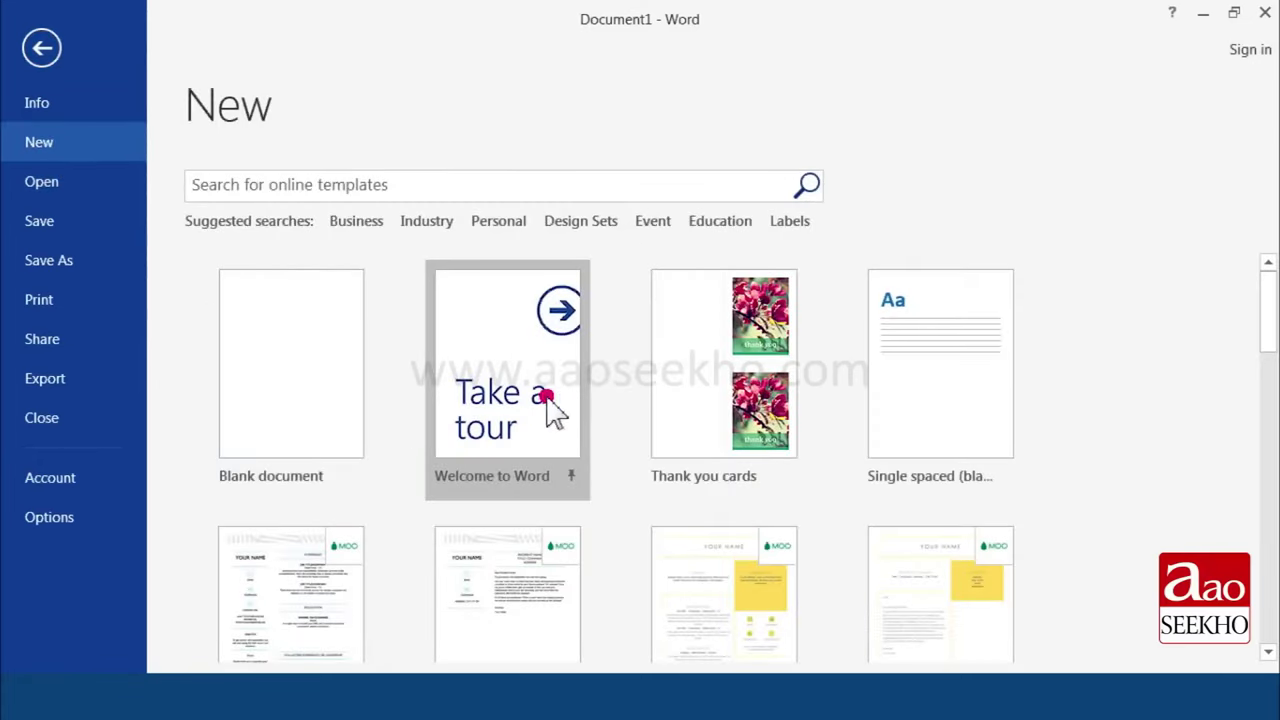
pyautogui.scroll(-2, 731, 397)
pyautogui.scroll(2, 751, 463)
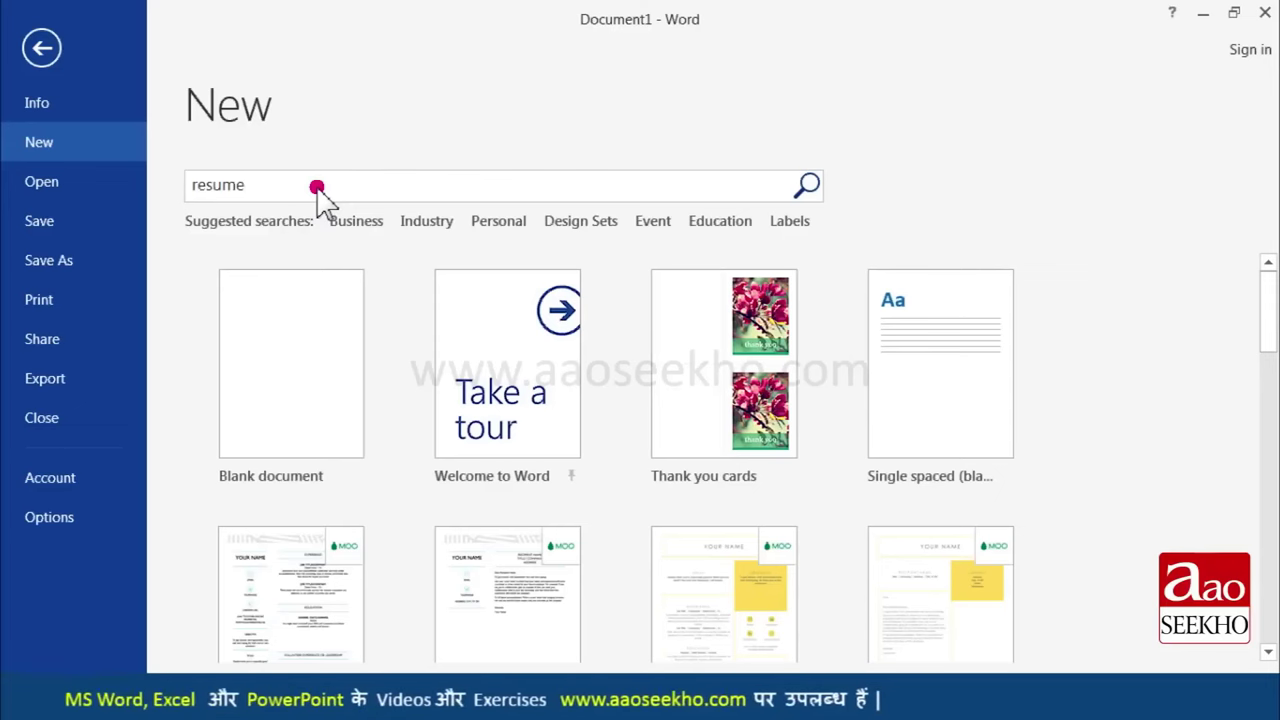
# Search templates for 'resume', browse the results, then create a Blank document instead.
pyautogui.press('Return')
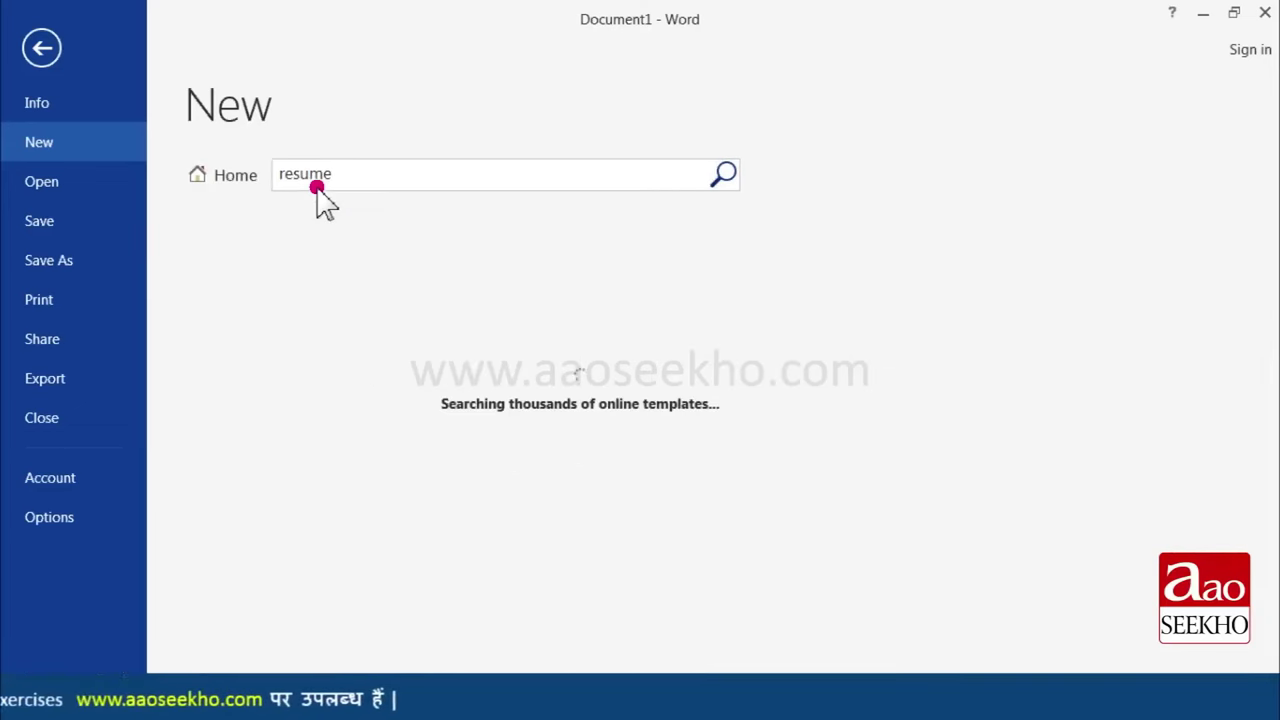
pyautogui.scroll(-2, 595, 395)
pyautogui.scroll(-5, 595, 395)
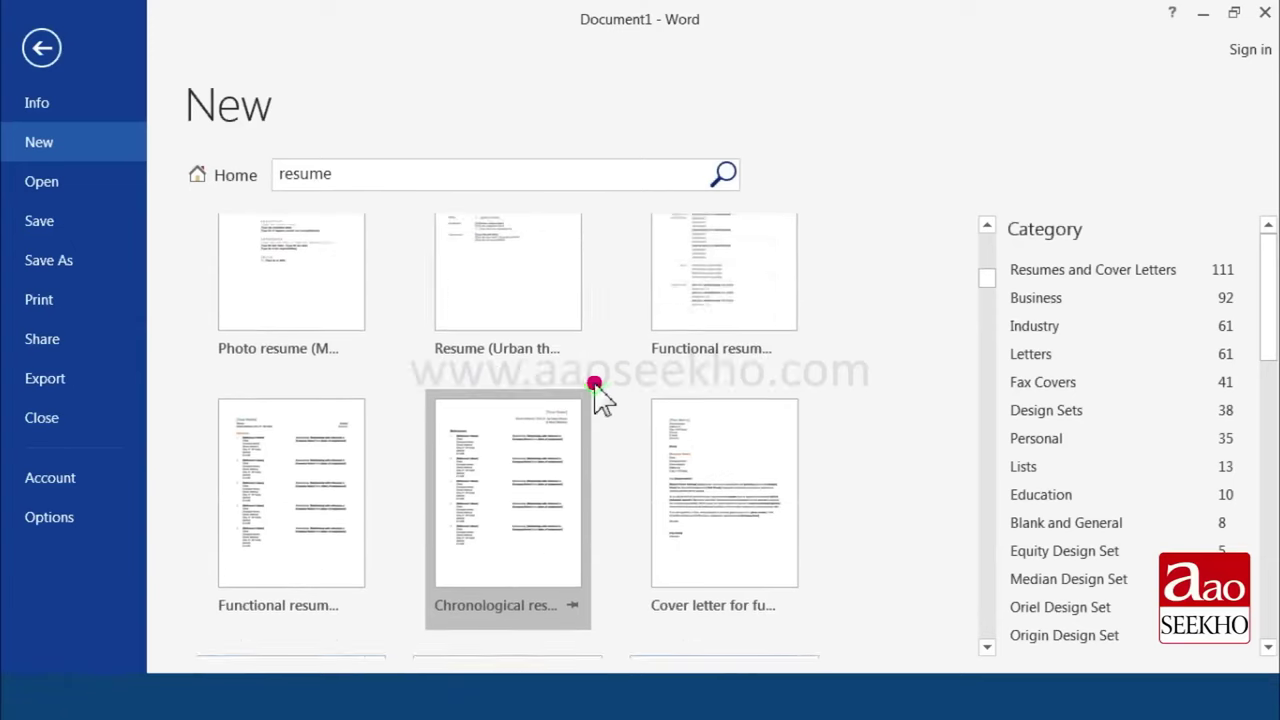
pyautogui.scroll(-8, 595, 395)
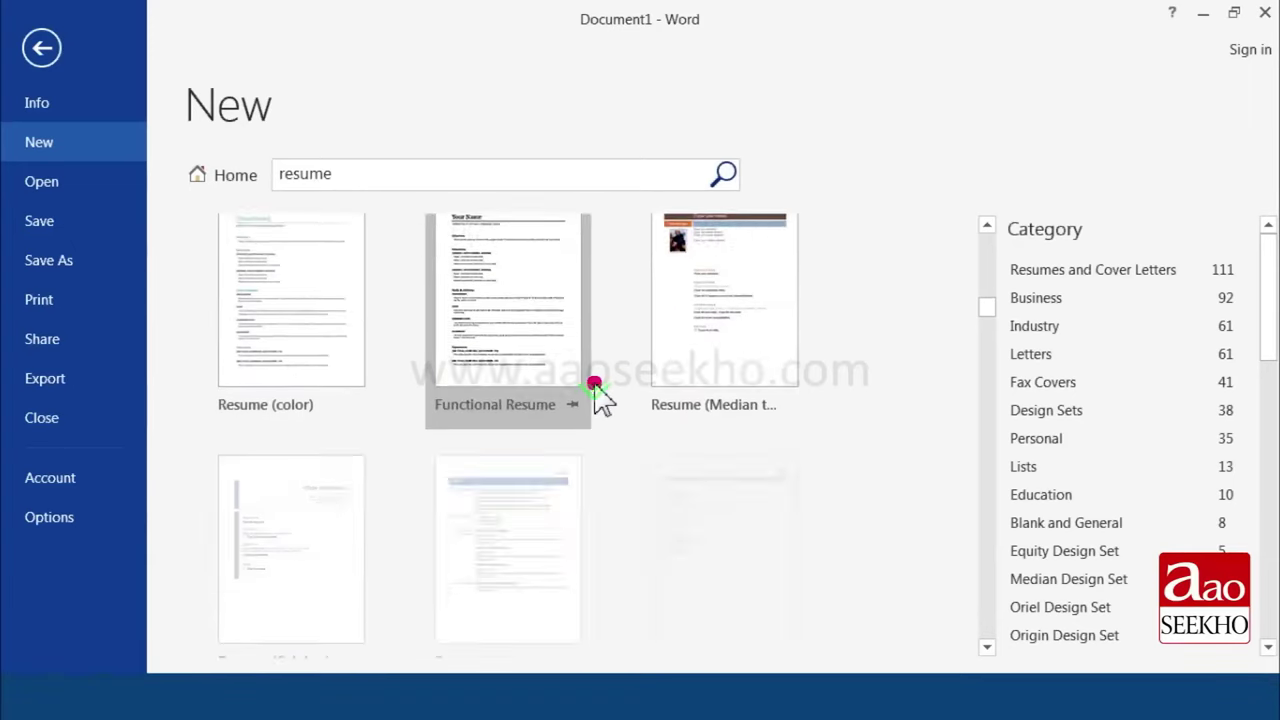
pyautogui.scroll(-5, 595, 395)
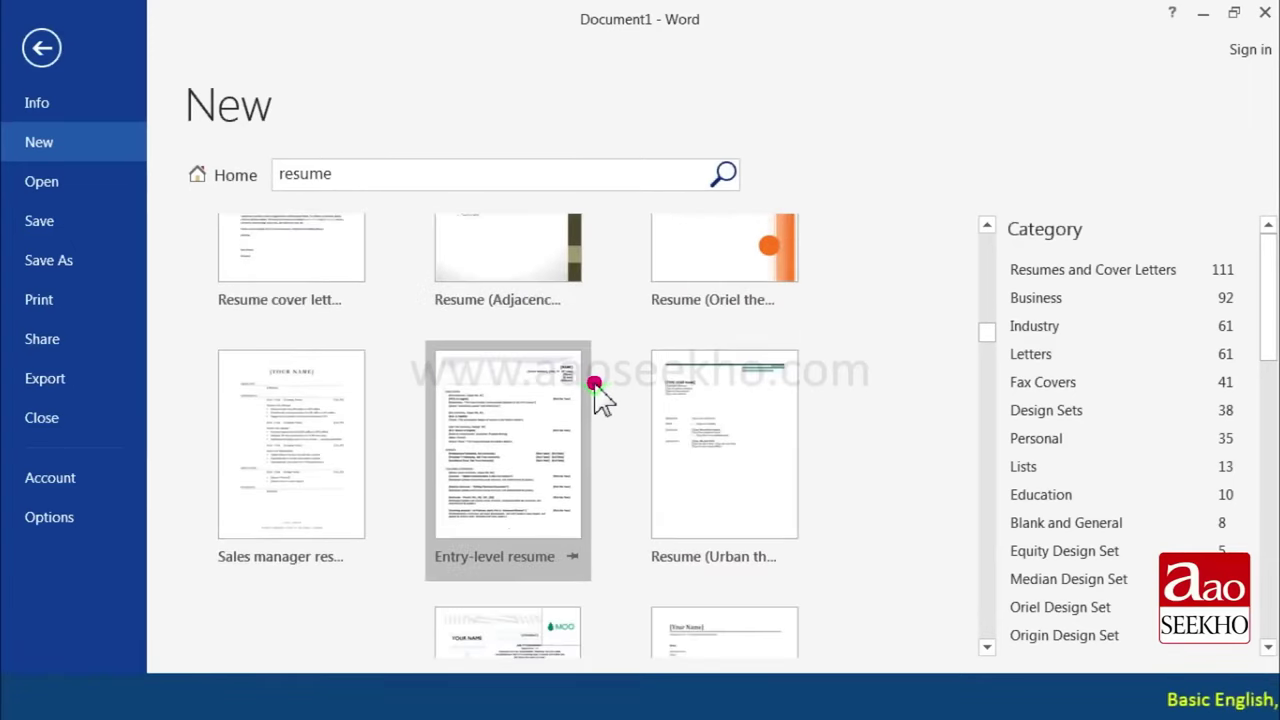
pyautogui.scroll(10, 595, 395)
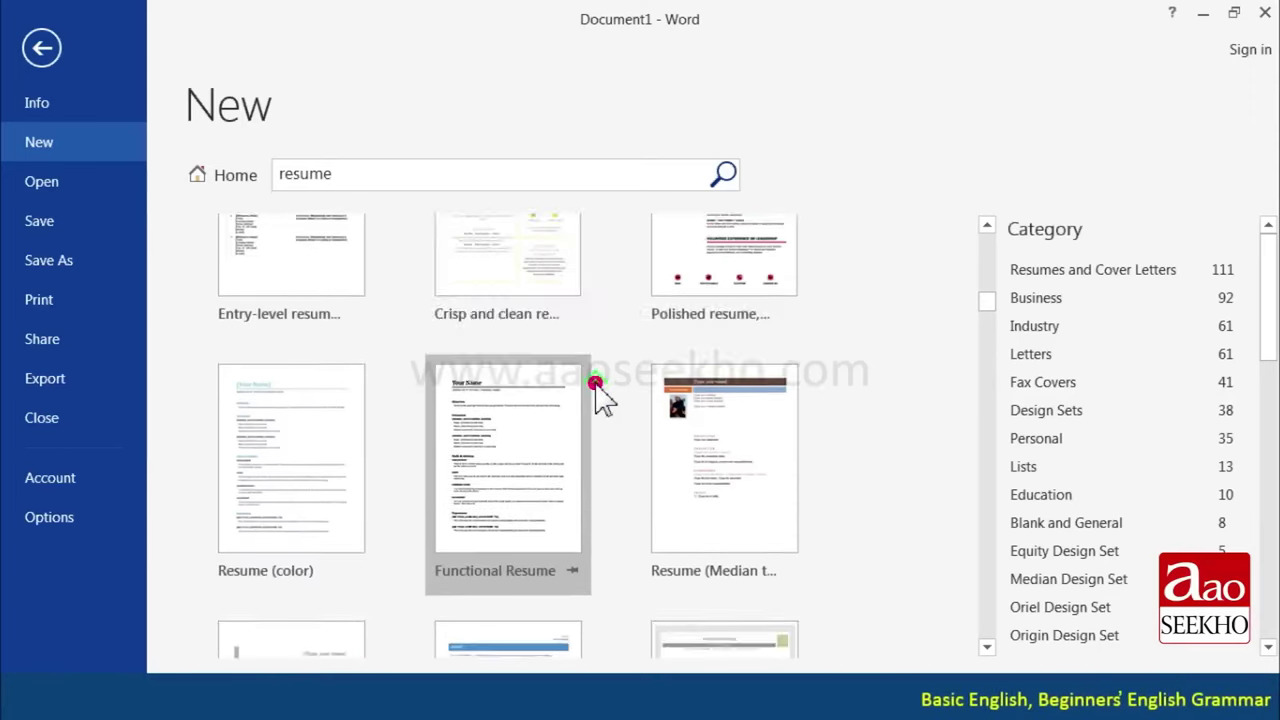
pyautogui.scroll(3, 595, 395)
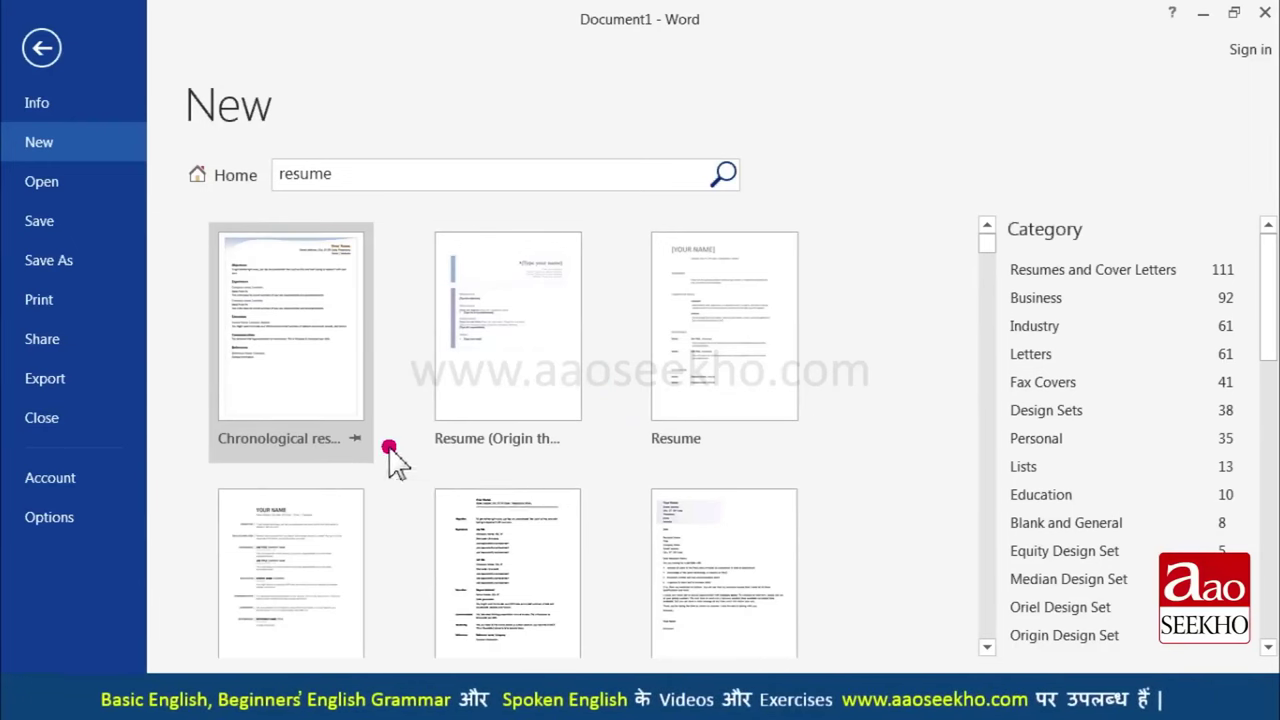
pyautogui.click(236, 180)
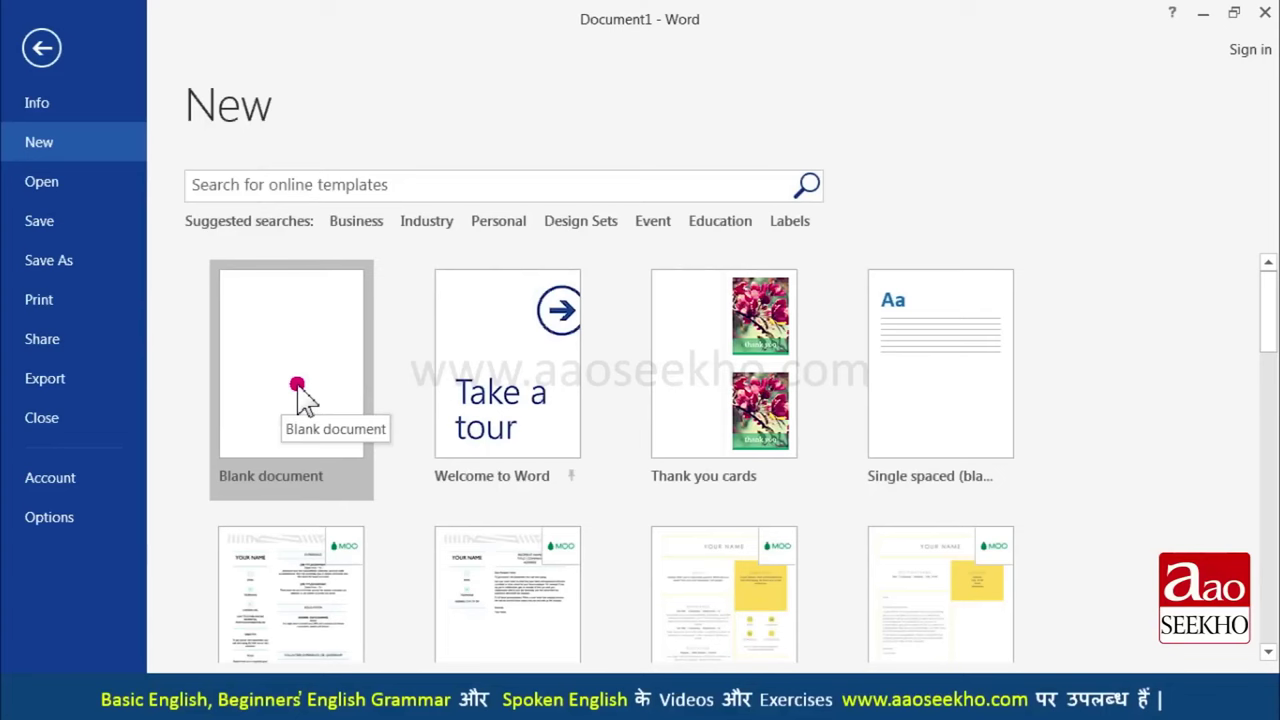
pyautogui.click(299, 390)
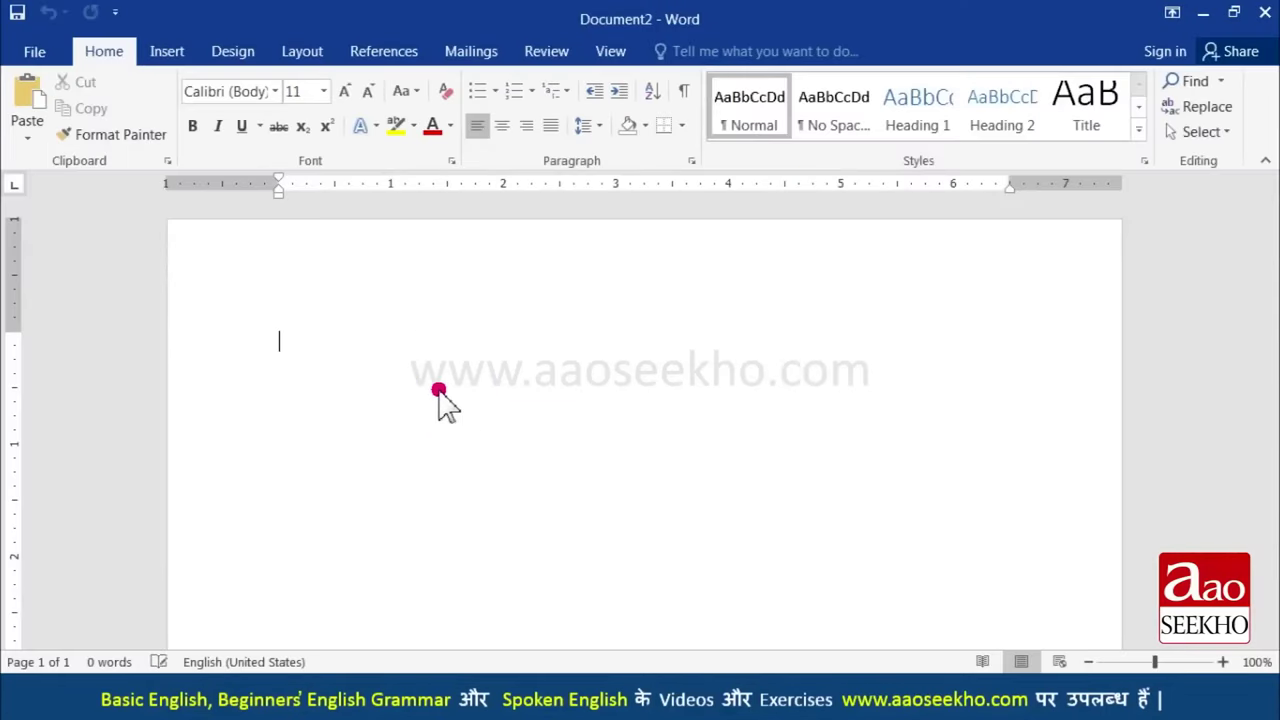
# Type 'How to save a file in MS Word ?' and open the This PC Save As window.
pyautogui.write('How to save a file in MS Word ?')
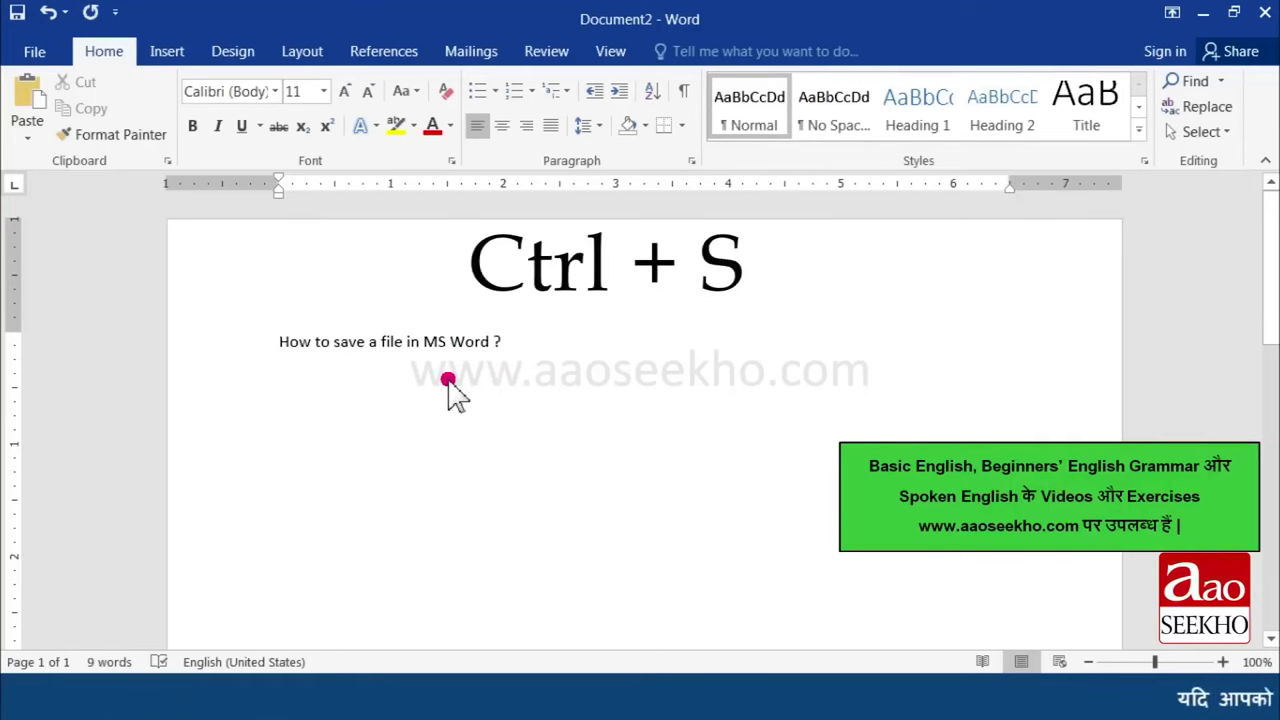
pyautogui.click(46, 53)
pyautogui.click(51, 221)
pyautogui.click(336, 236)
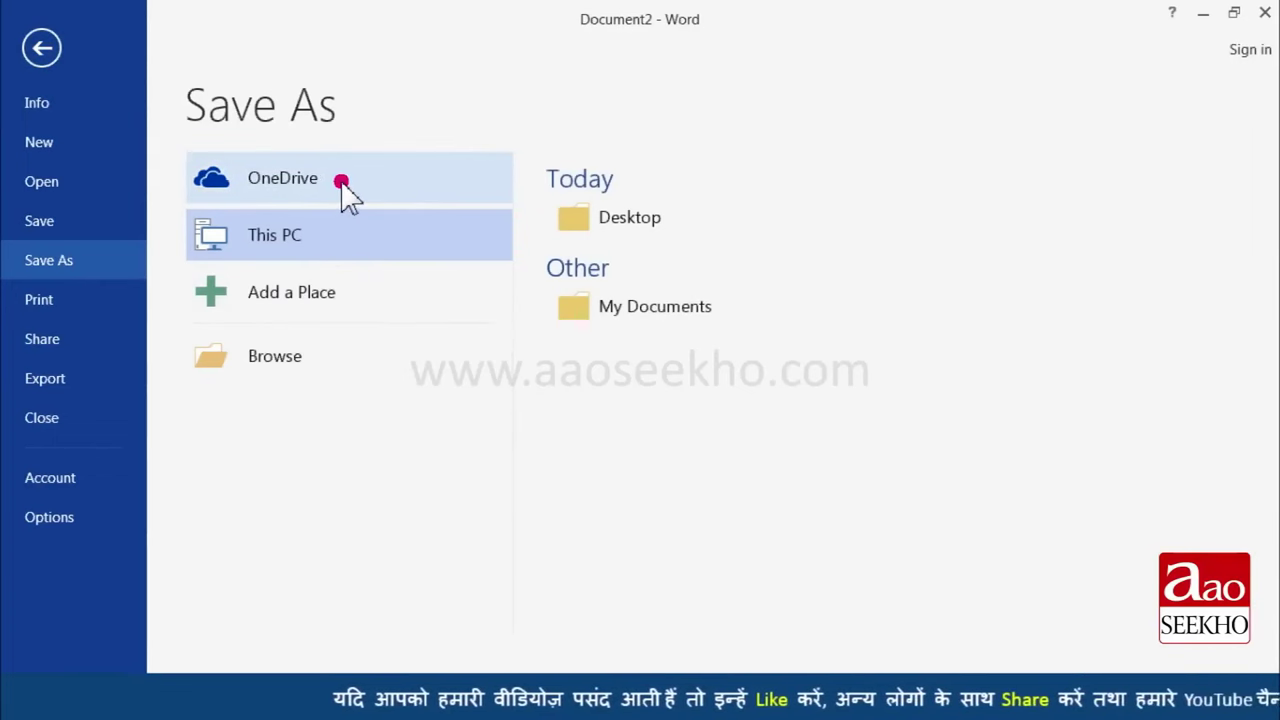
pyautogui.click(341, 183)
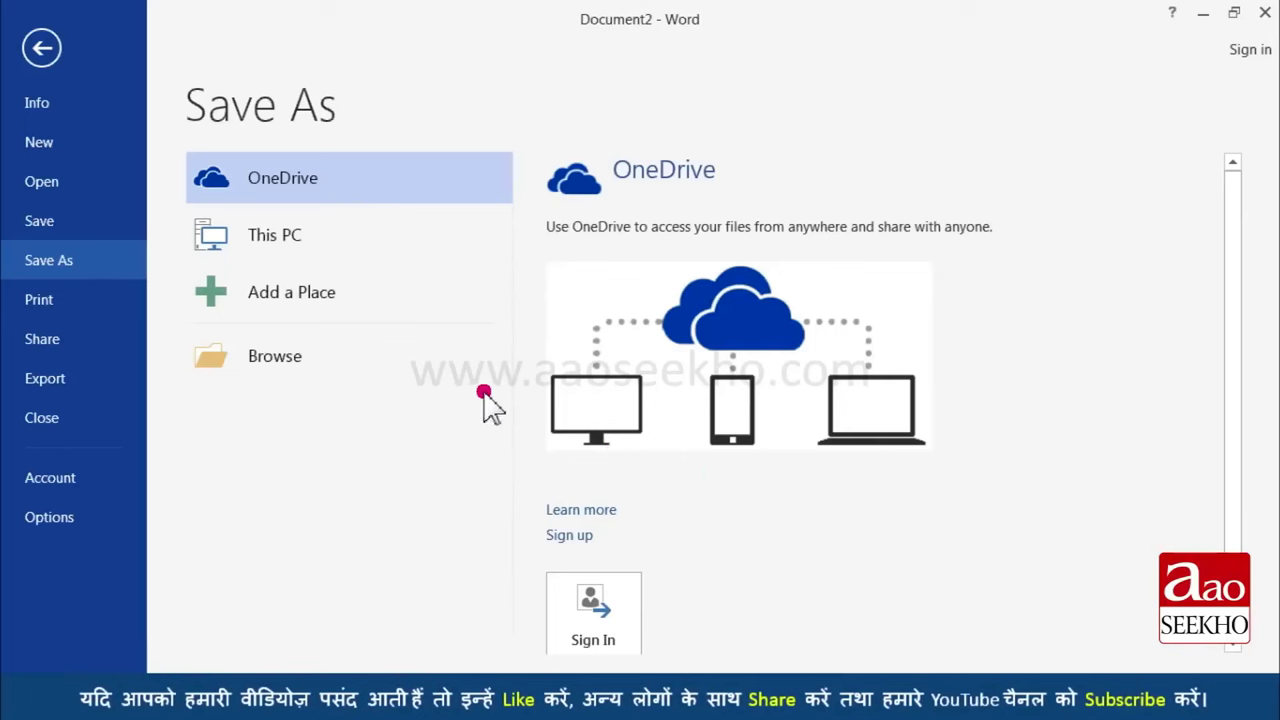
pyautogui.click(352, 245)
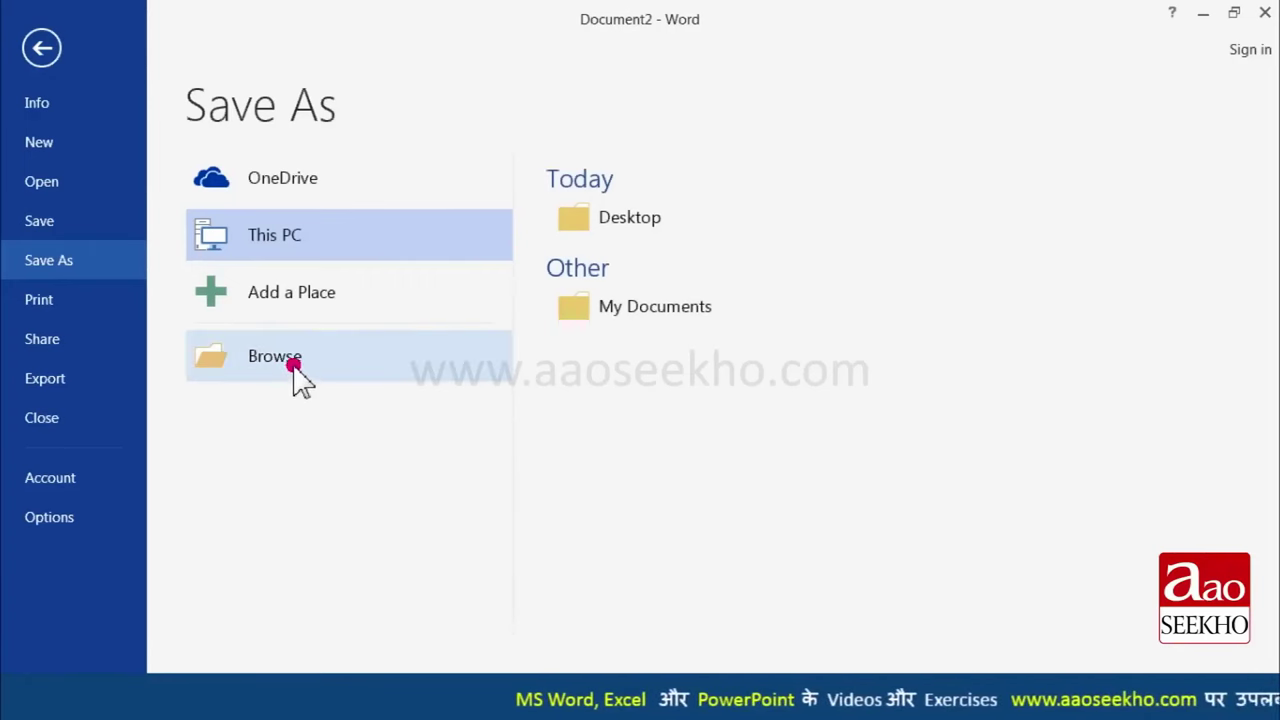
pyautogui.click(295, 366)
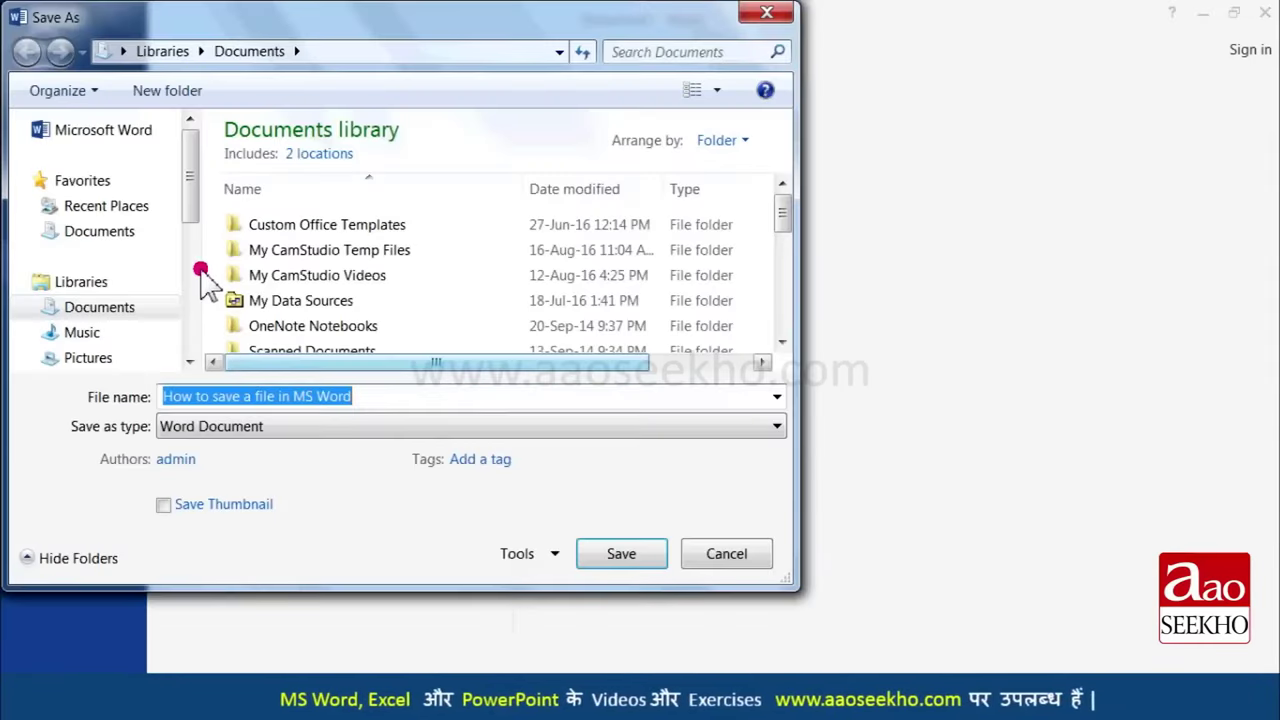
# Save the document as 'First File' on Local Disk (E:).
pyautogui.moveTo(194, 206); pyautogui.dragTo(197, 312)
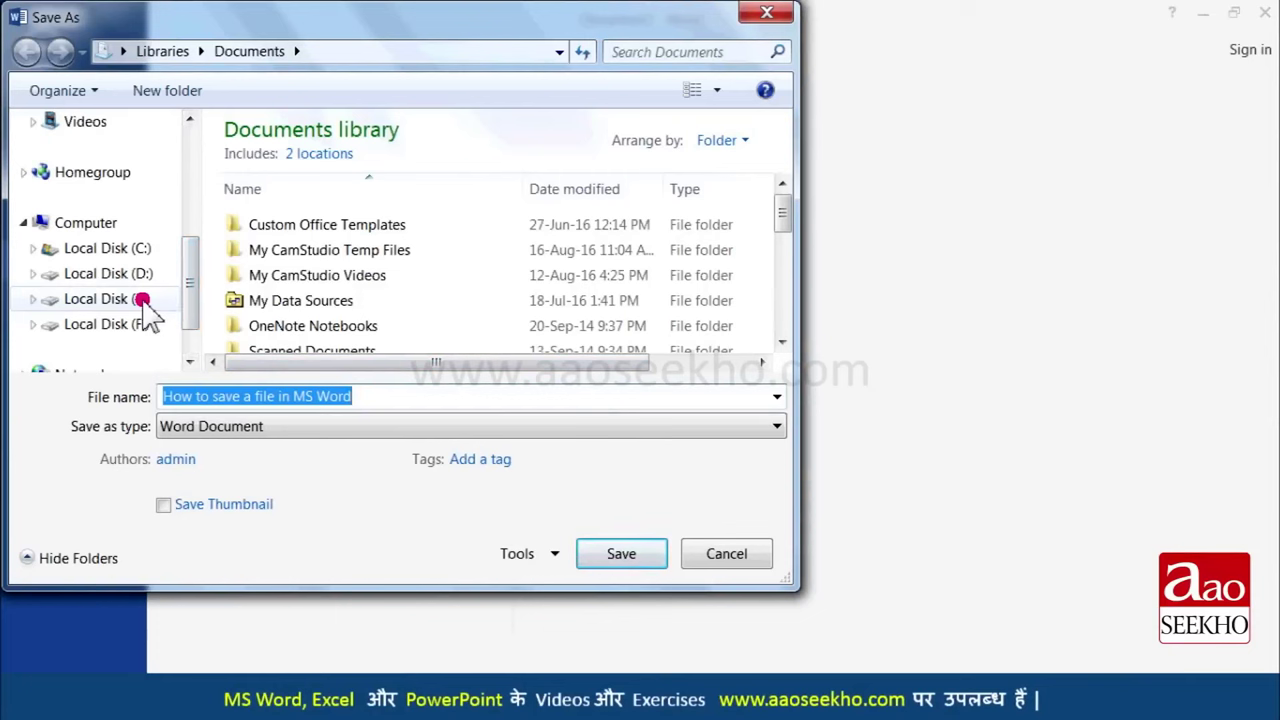
pyautogui.click(142, 300)
pyautogui.click(421, 397)
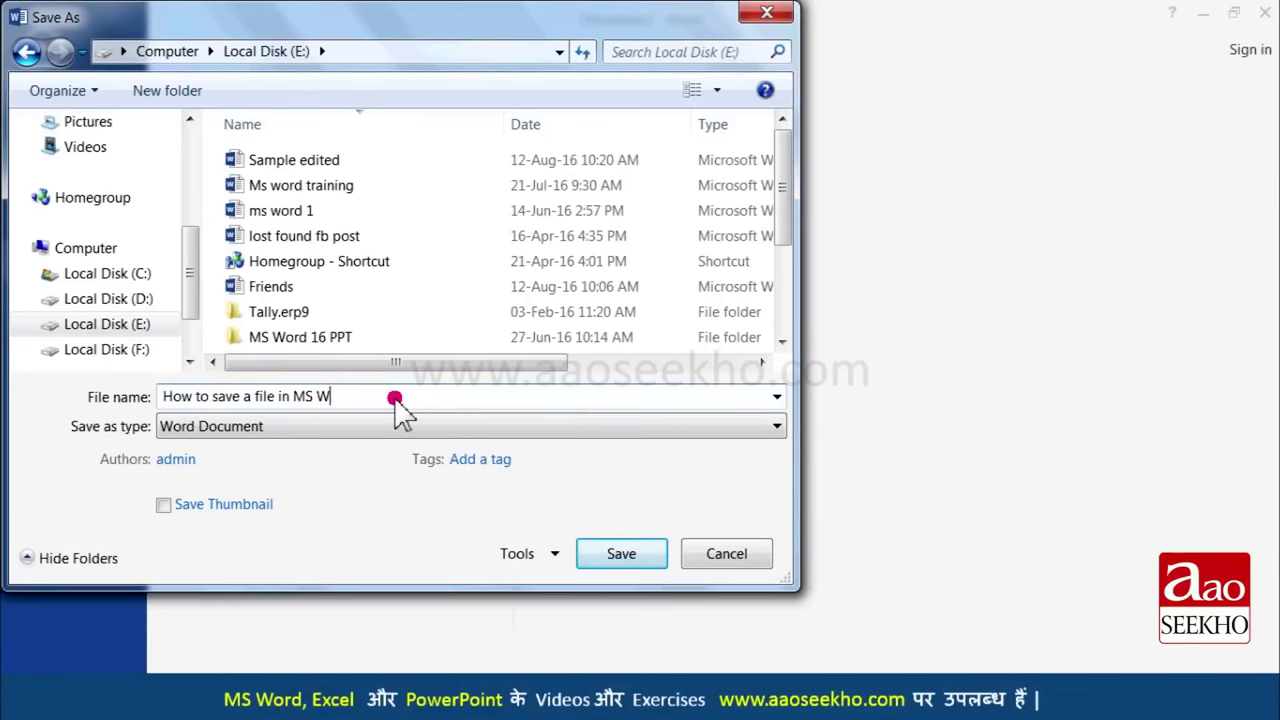
pyautogui.hotkey('ctrl', 'a')
pyautogui.write('First File')
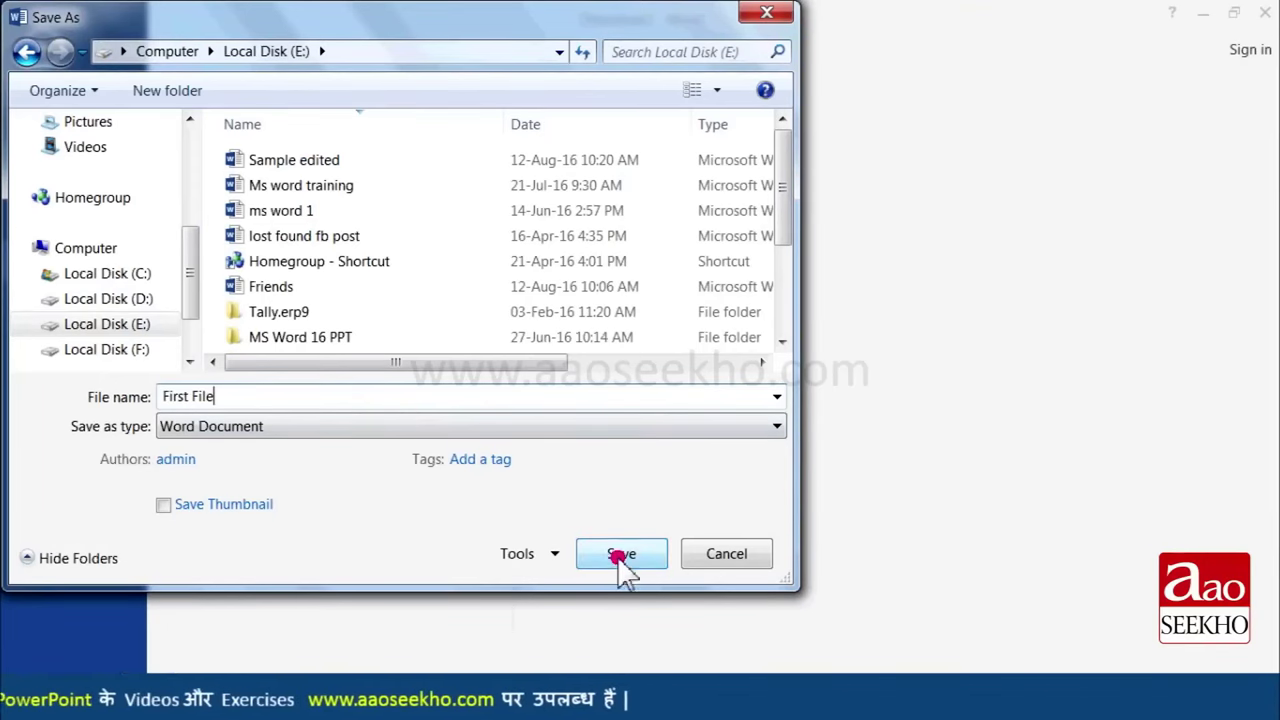
pyautogui.click(620, 556)
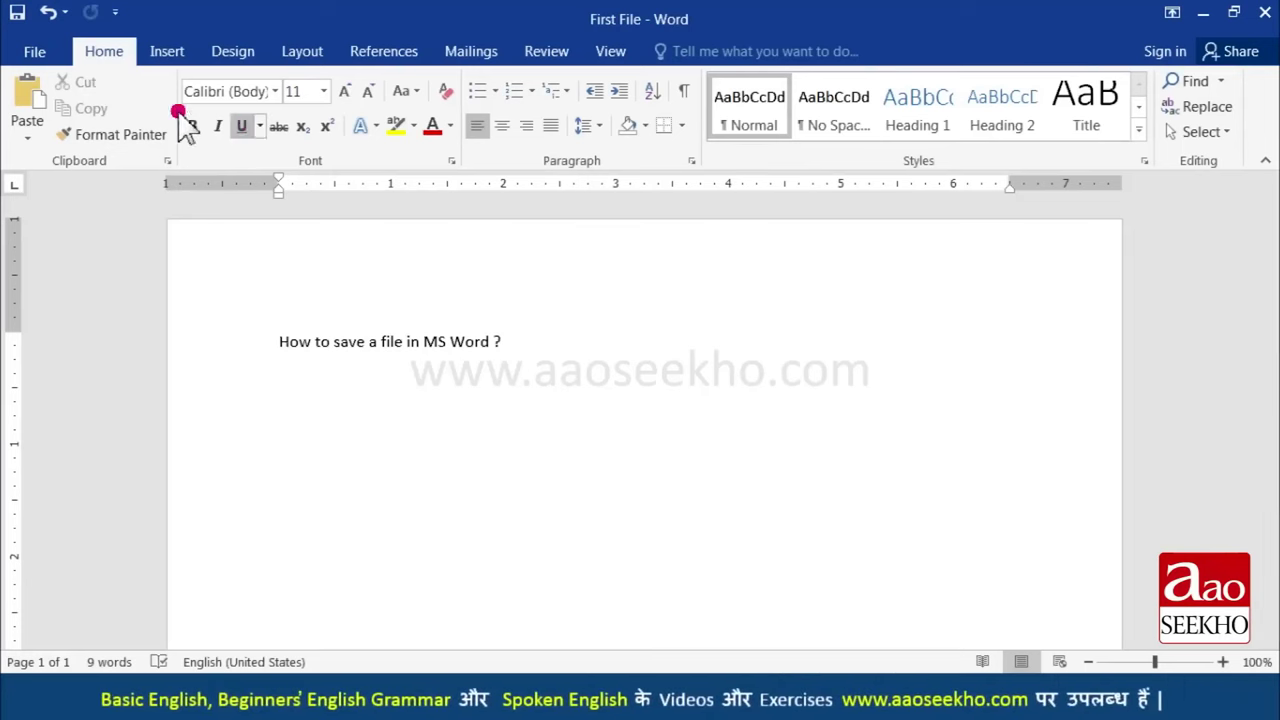
# Close First File, then create a new document with 'Always save your file.' and discard it unsaved.
pyautogui.click(30, 52)
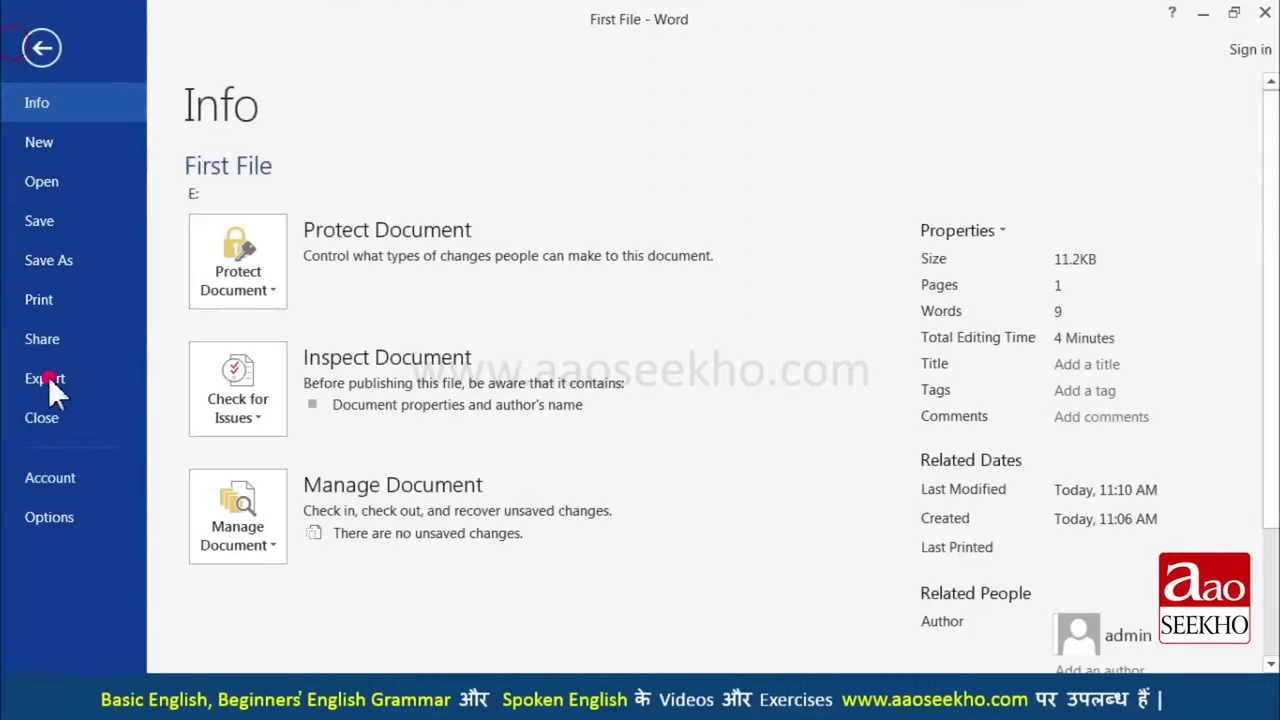
pyautogui.click(80, 423)
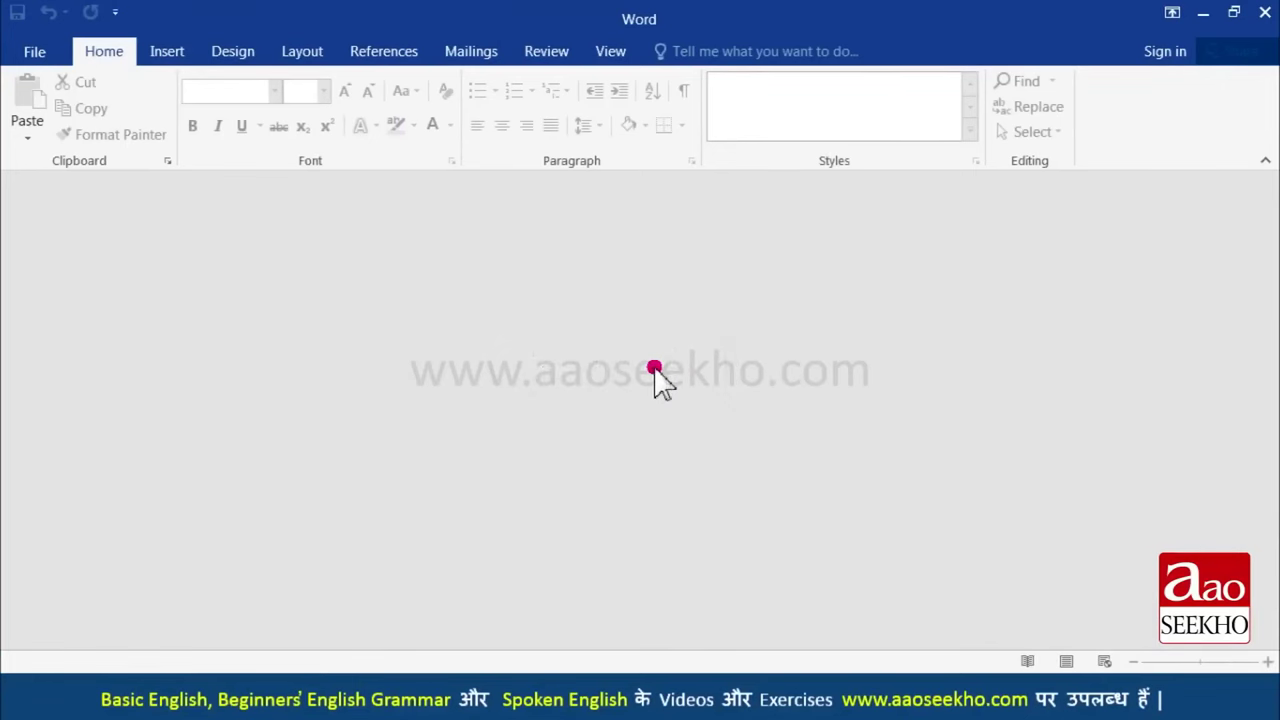
pyautogui.hotkey('ctrl', 'n')
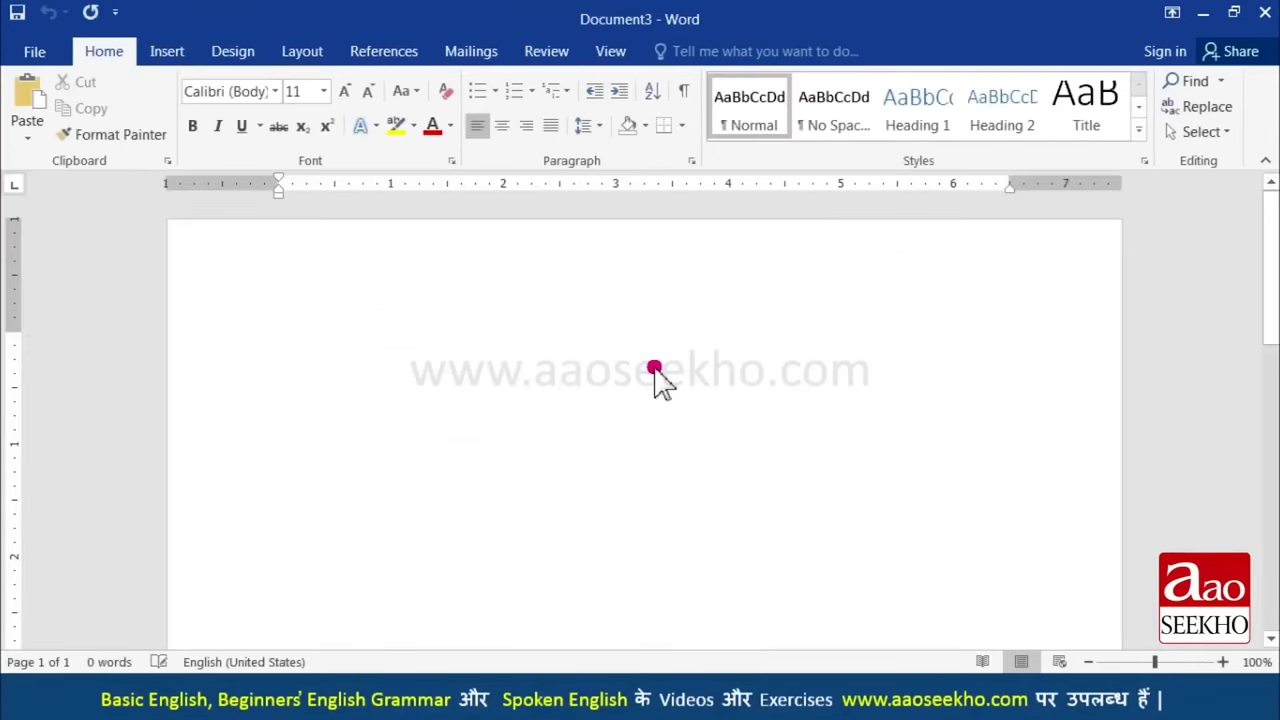
pyautogui.write('Always save your file.')
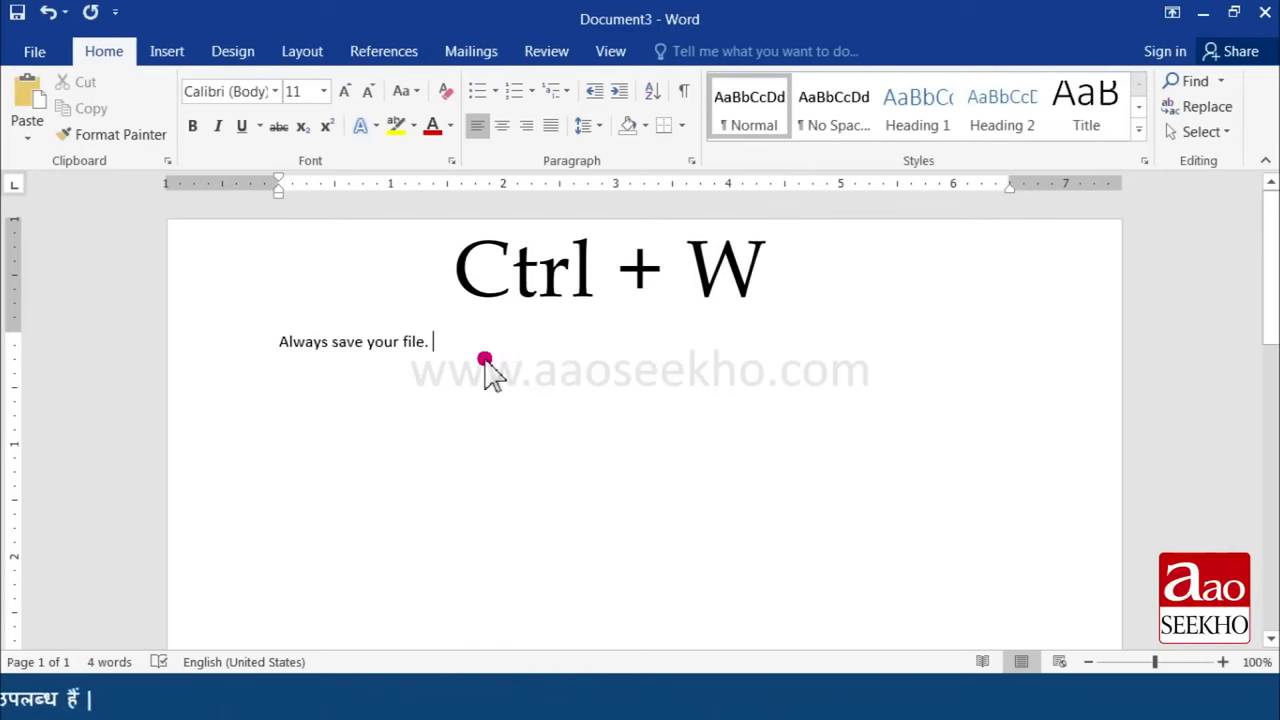
pyautogui.hotkey('ctrl', 'w')
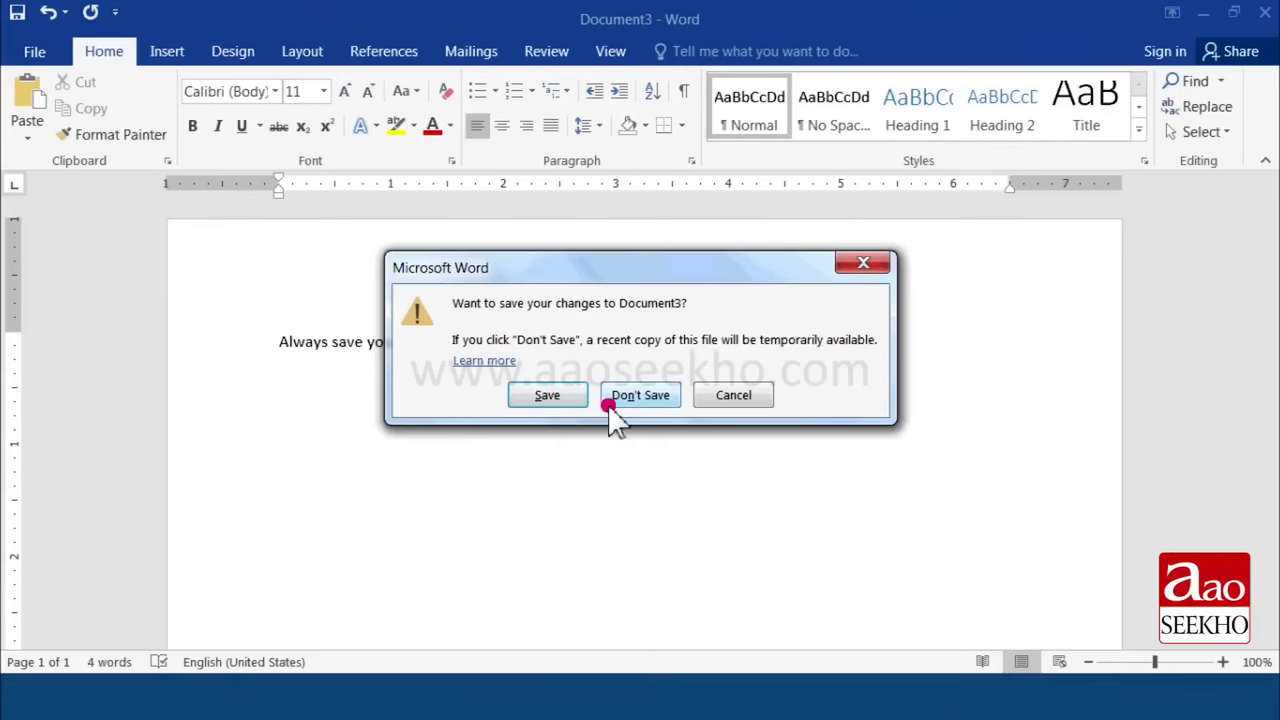
pyautogui.click(649, 396)
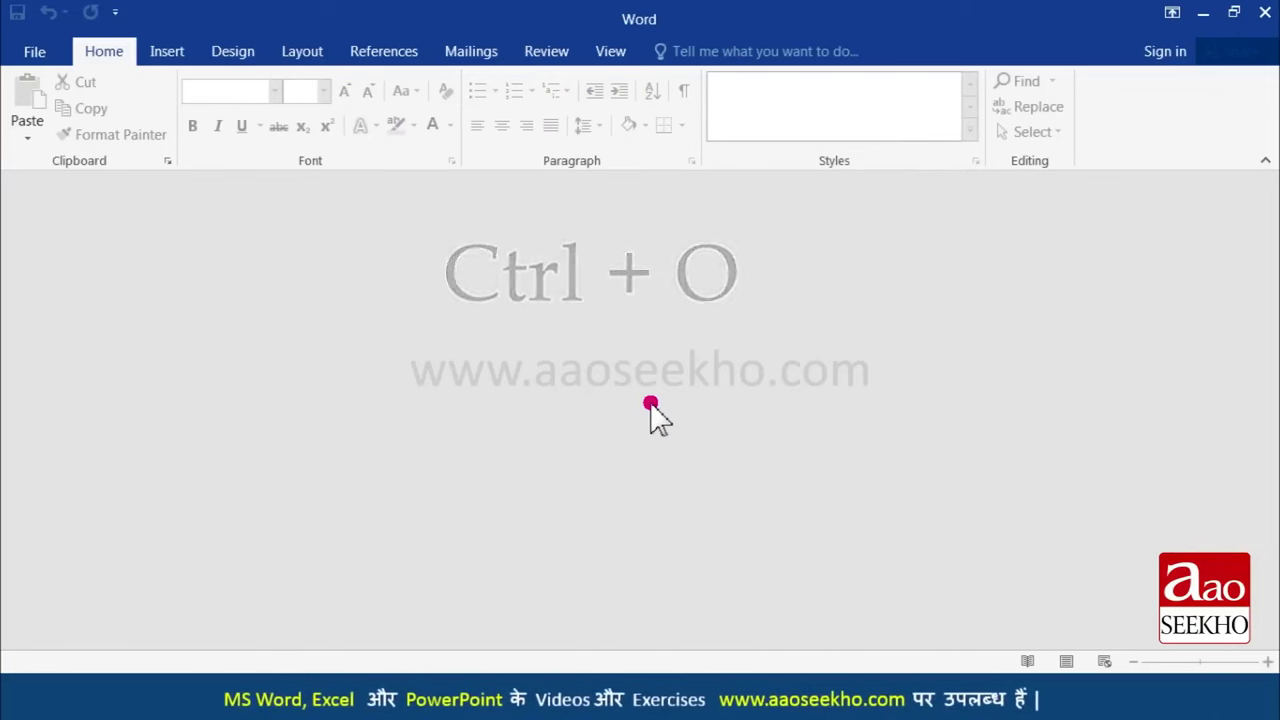
# Open First File from Local Disk (E:) through the Browse dialog.
pyautogui.click(44, 55)
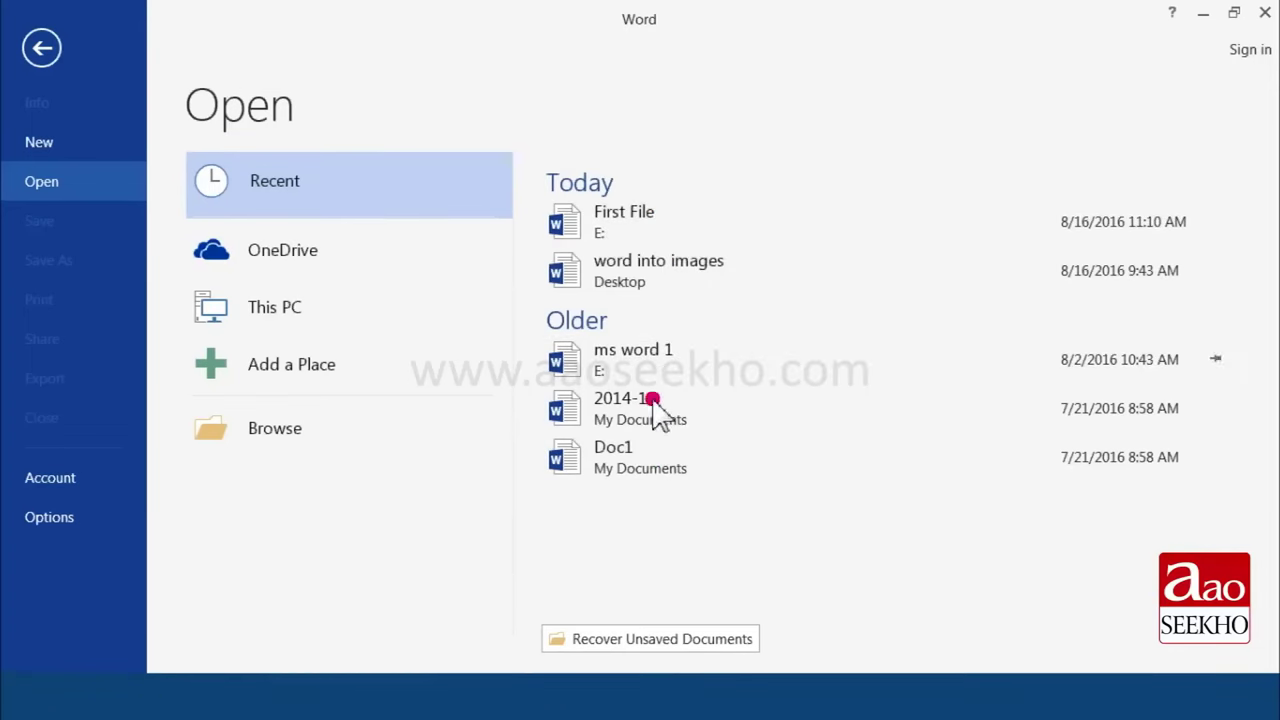
pyautogui.click(312, 433)
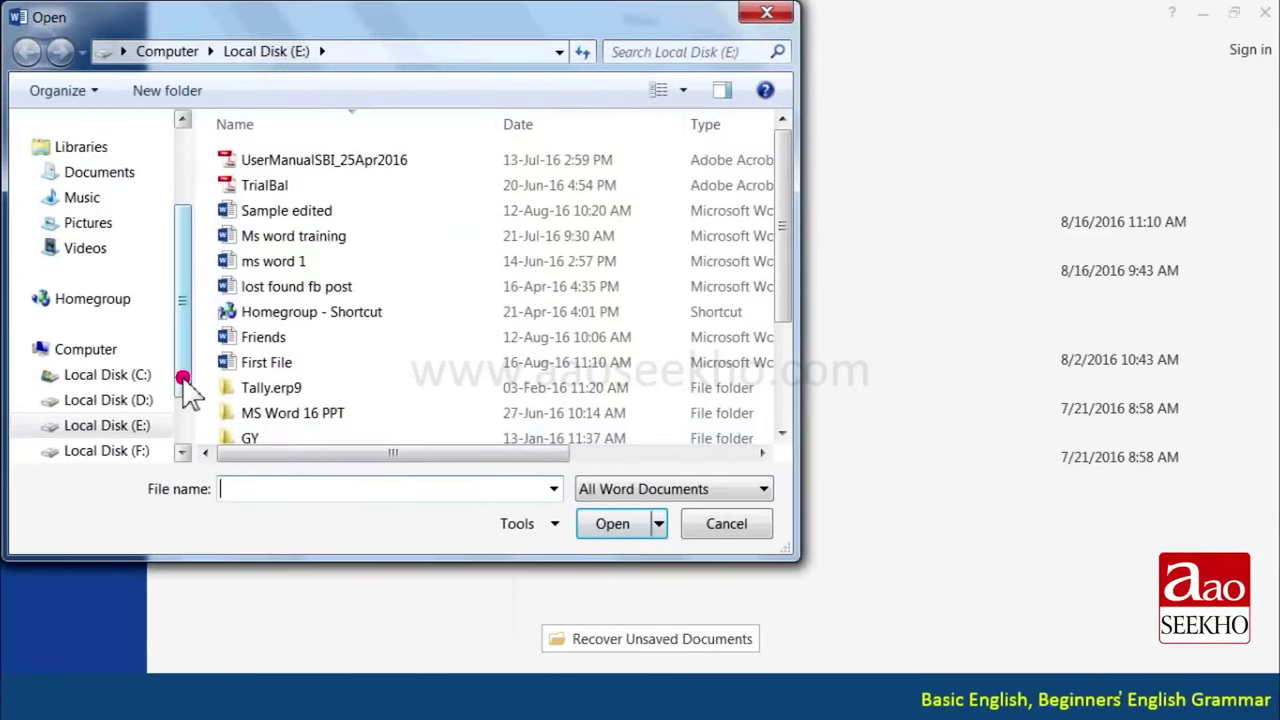
pyautogui.moveTo(184, 380); pyautogui.dragTo(183, 409)
pyautogui.click(118, 375)
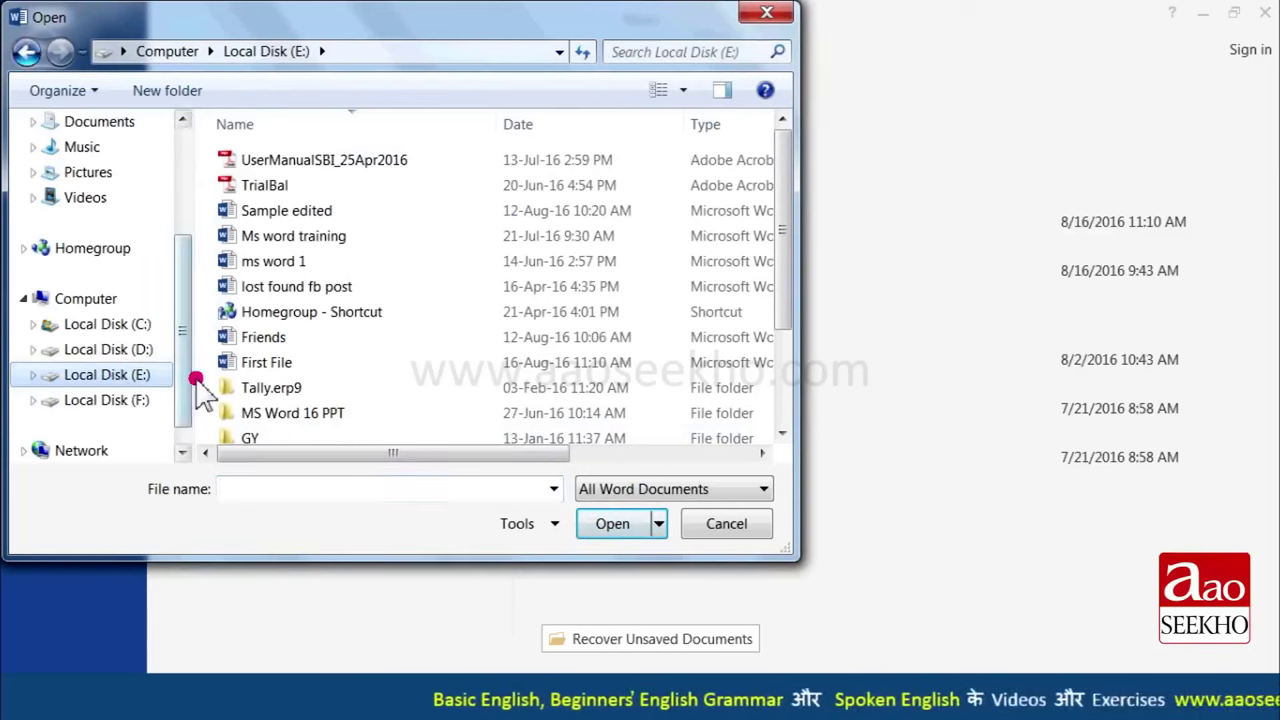
pyautogui.click(285, 363)
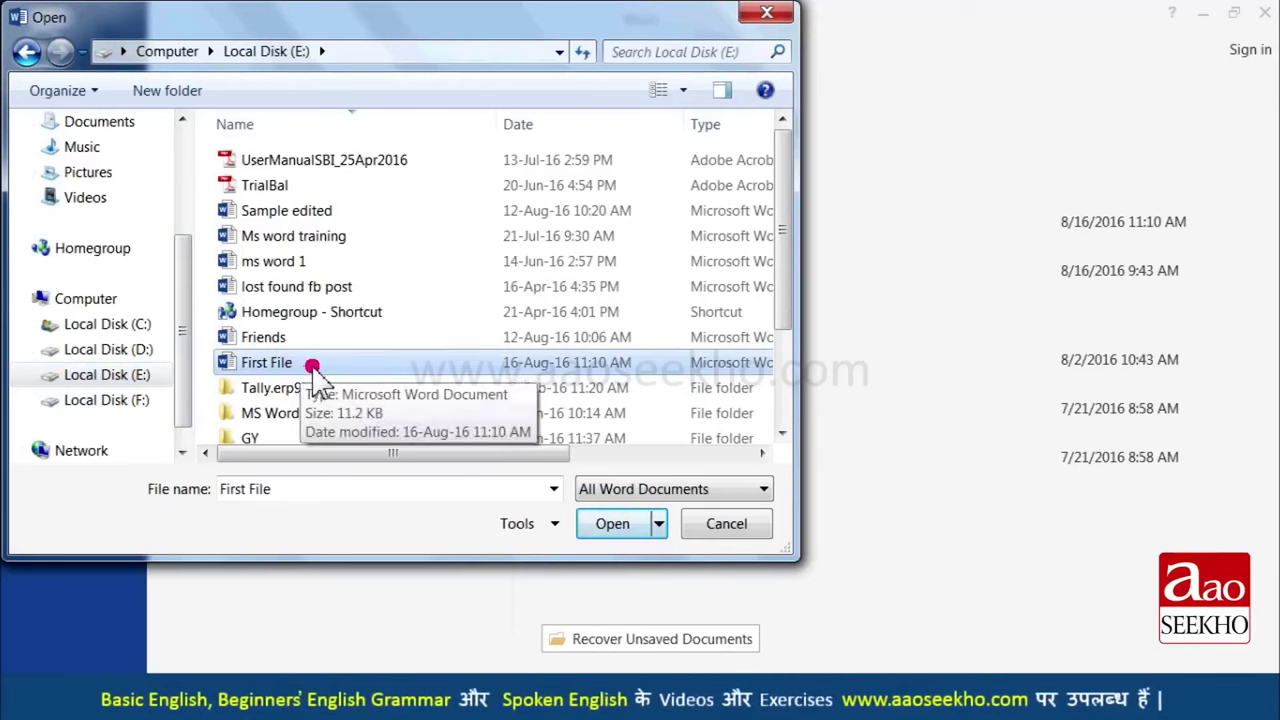
pyautogui.click(613, 524)
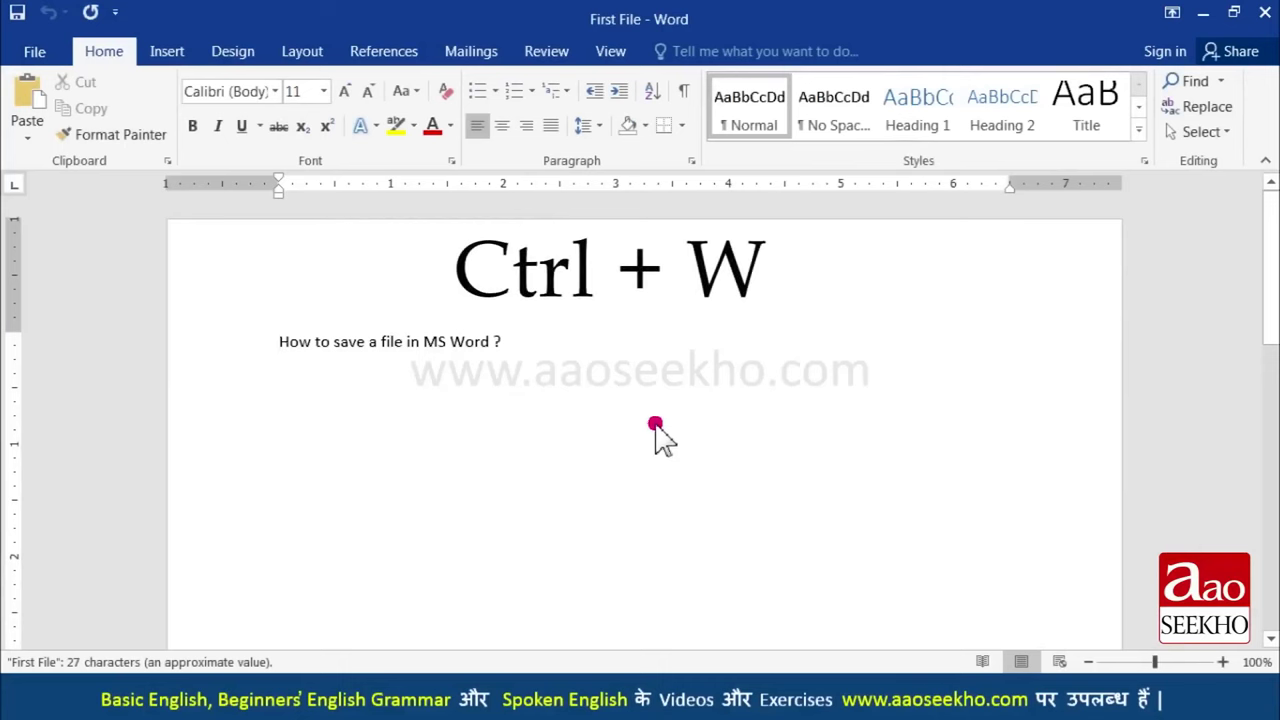
# Close First File with Ctrl+W and reopen it from the Recent documents list.
pyautogui.hotkey('ctrl', 'w')
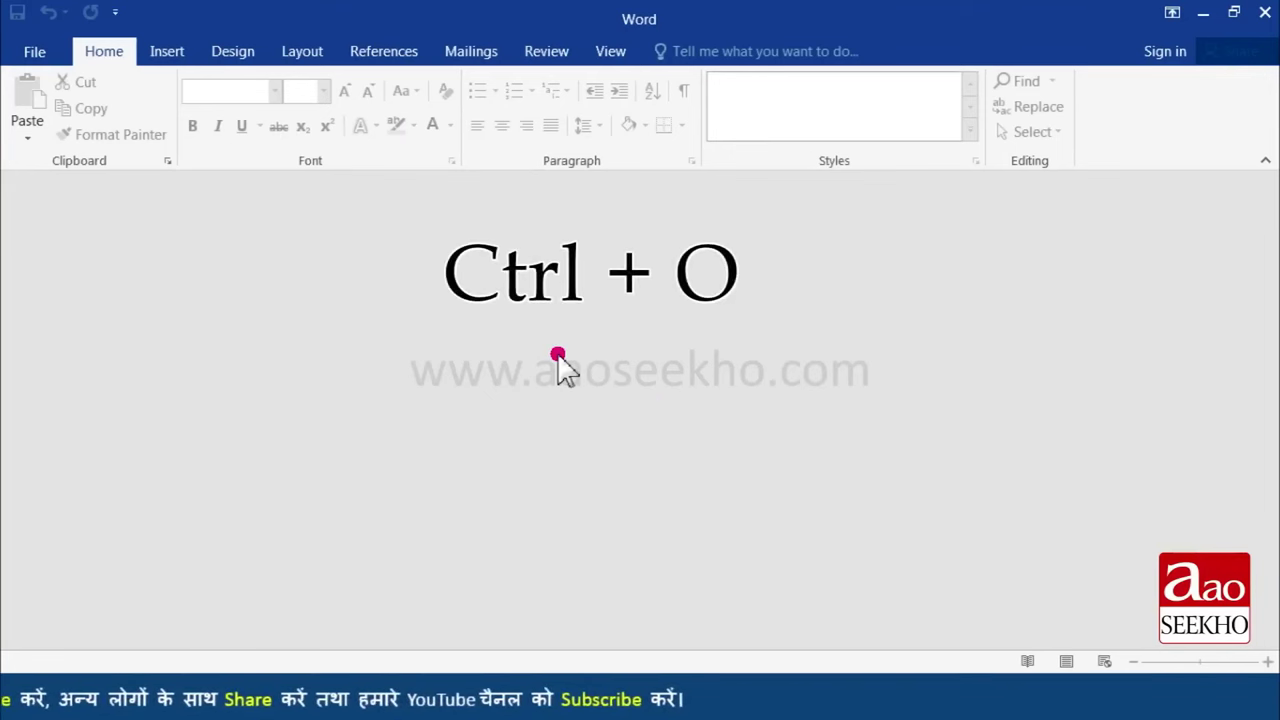
pyautogui.hotkey('ctrl', 'o')
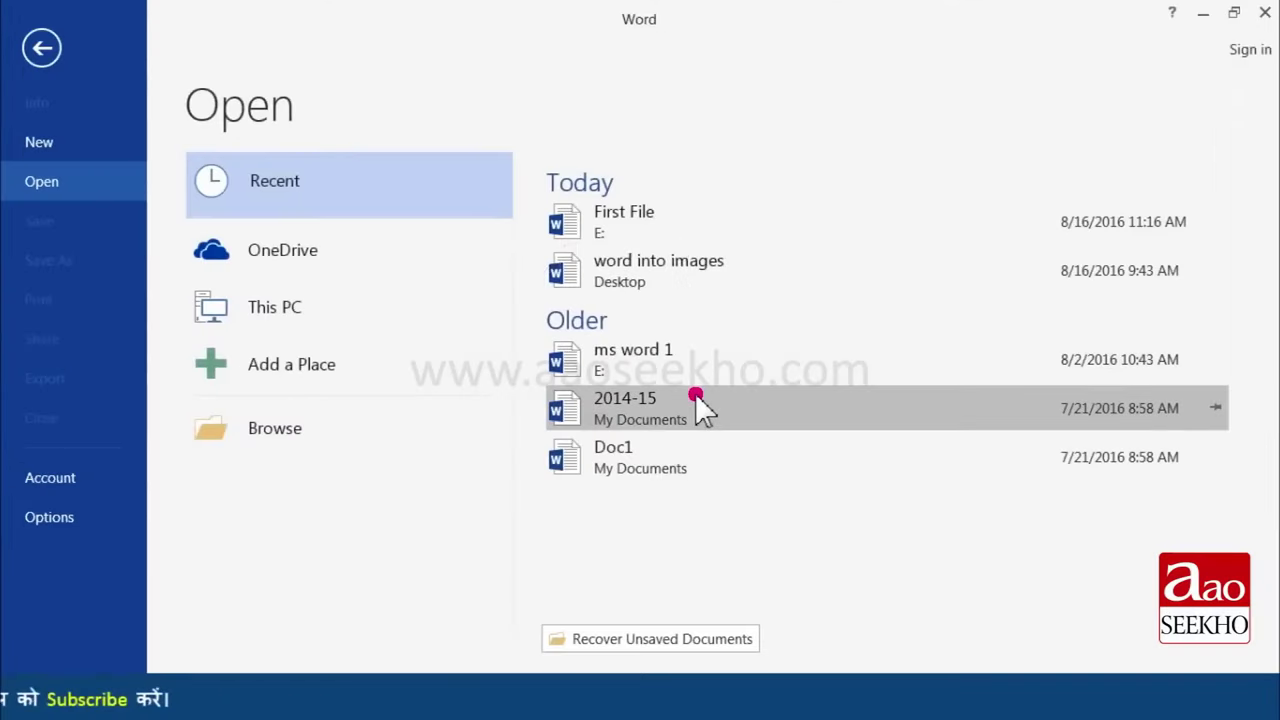
pyautogui.click(697, 228)
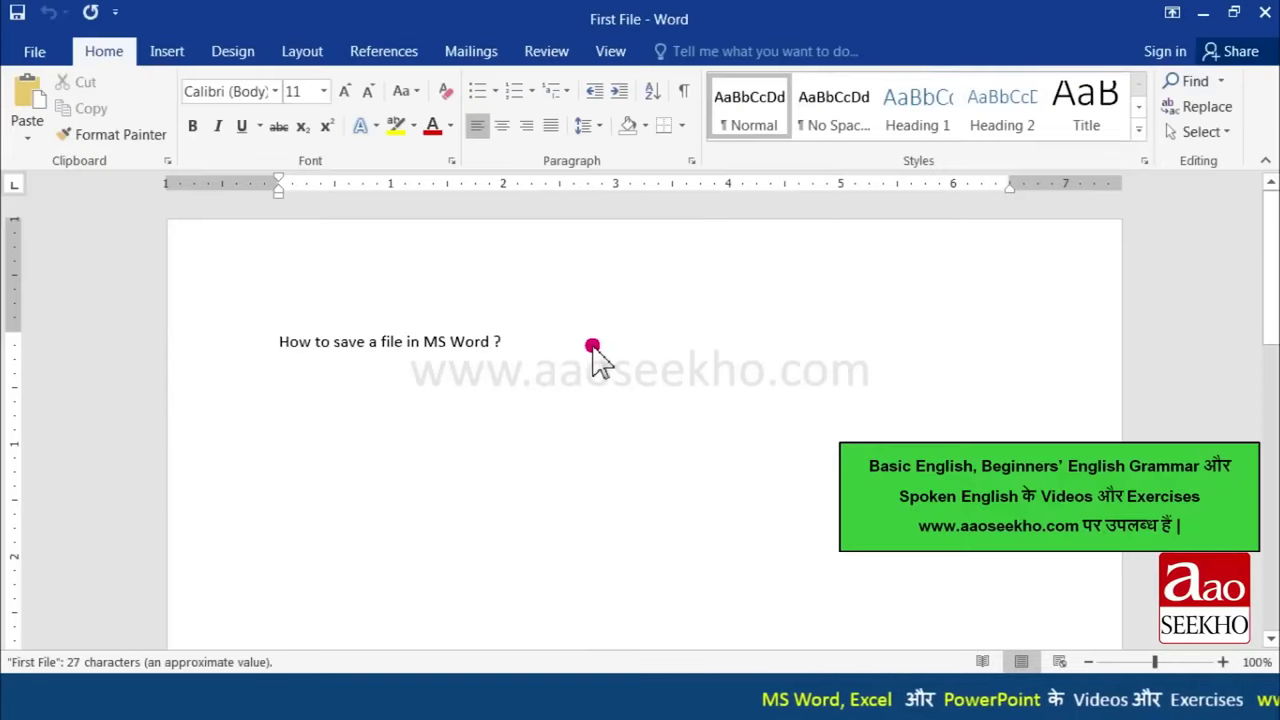
pyautogui.click(591, 344)
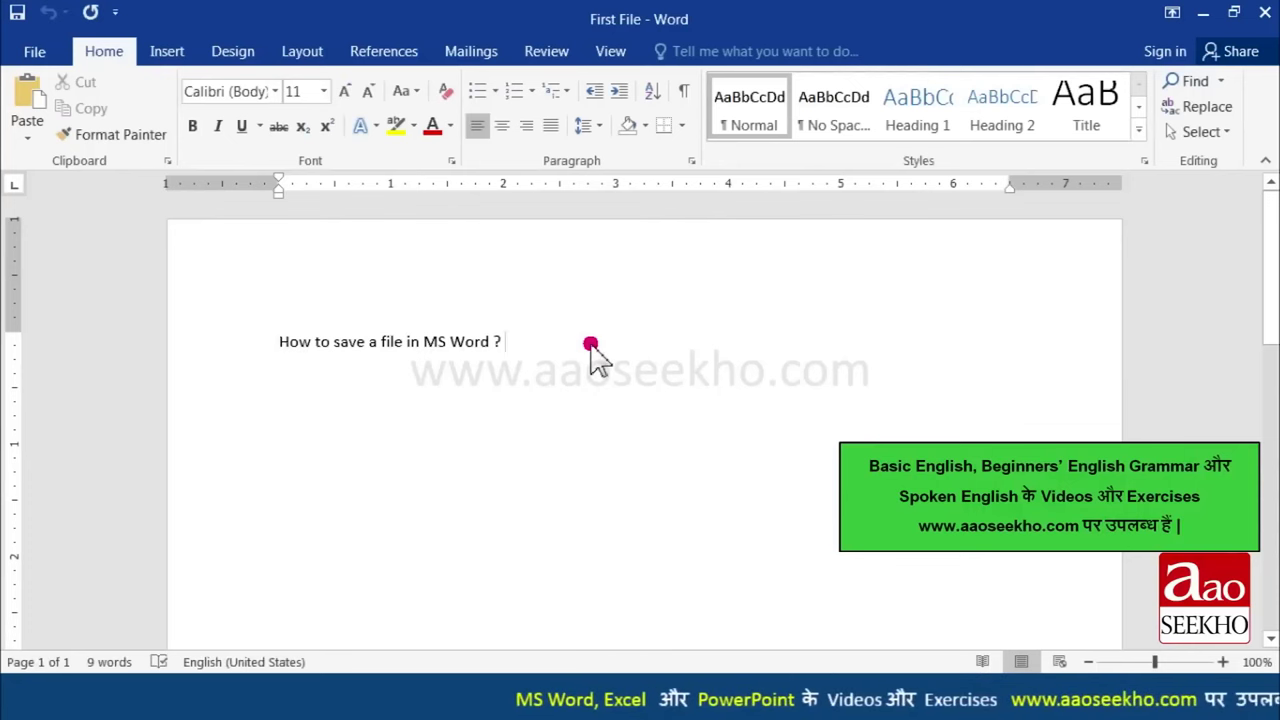
# Add the line 'I want to save this file in My Documents.' and go to File > Save As.
pyautogui.press('Return')
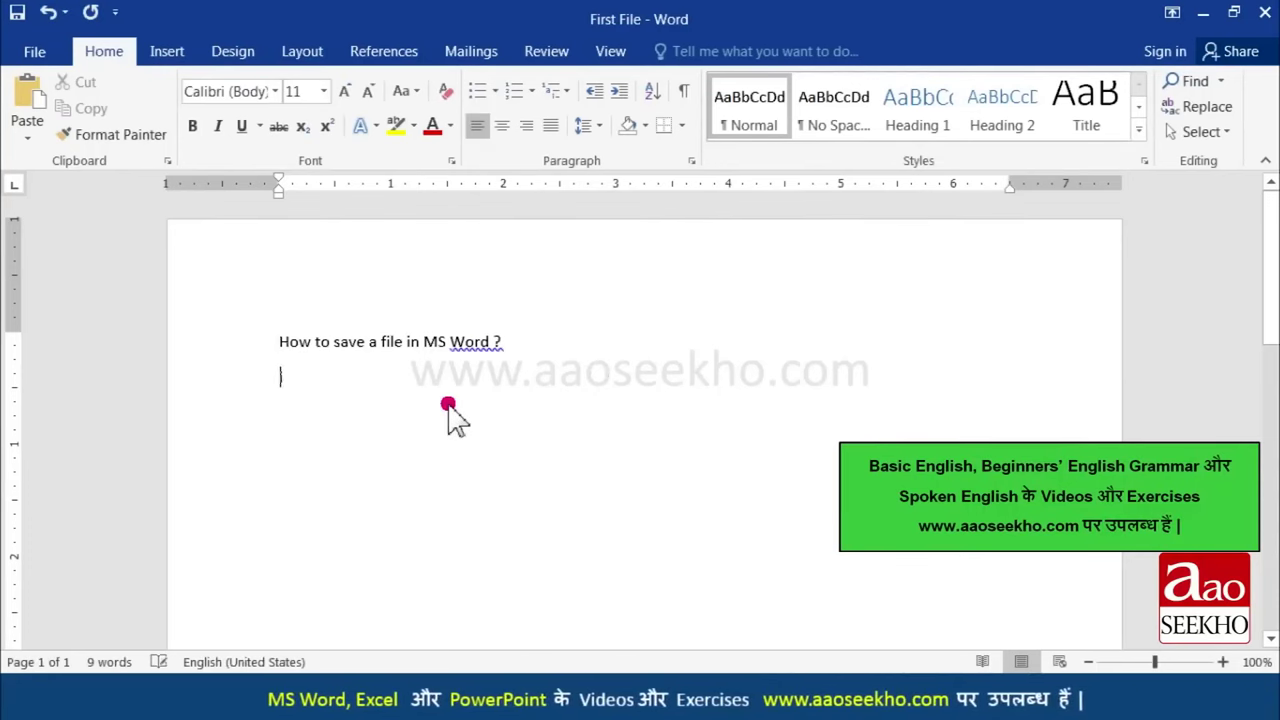
pyautogui.write('I want')
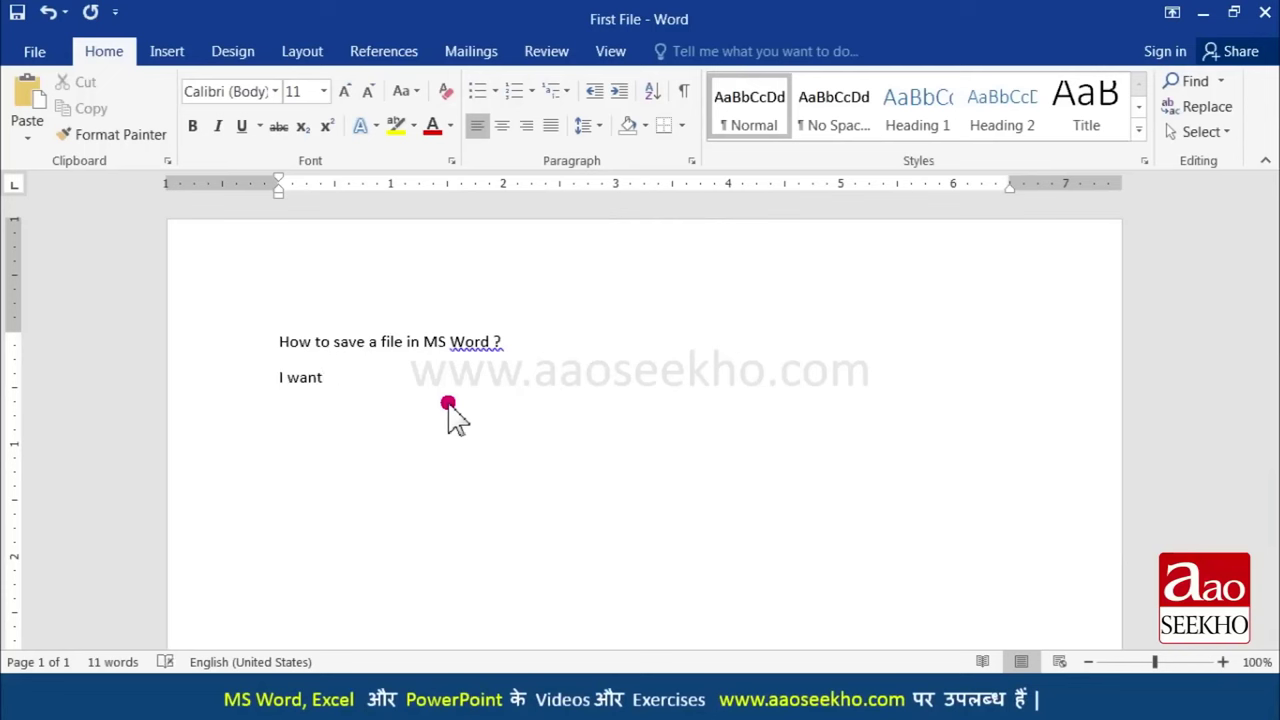
pyautogui.write(' to save this file in My Documents.')
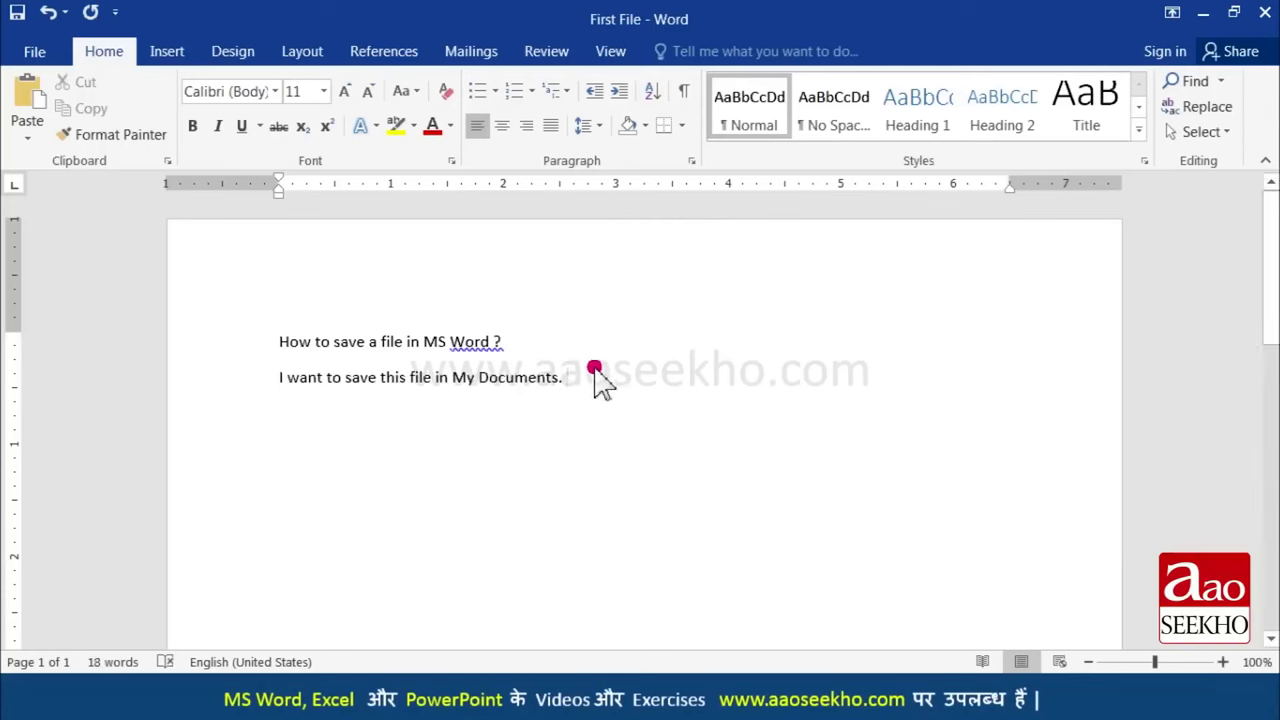
pyautogui.click(57, 57)
pyautogui.click(63, 263)
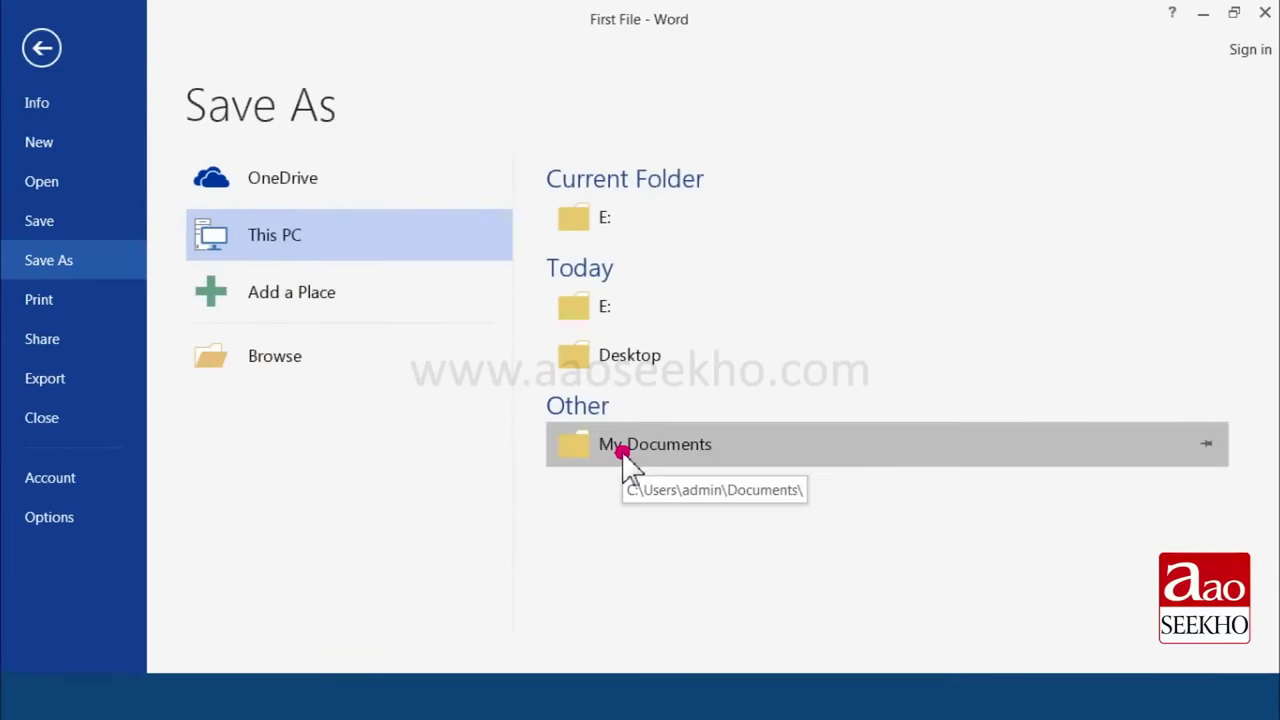
# Save the document in My Documents under the name 'First File edited'.
pyautogui.click(621, 452)
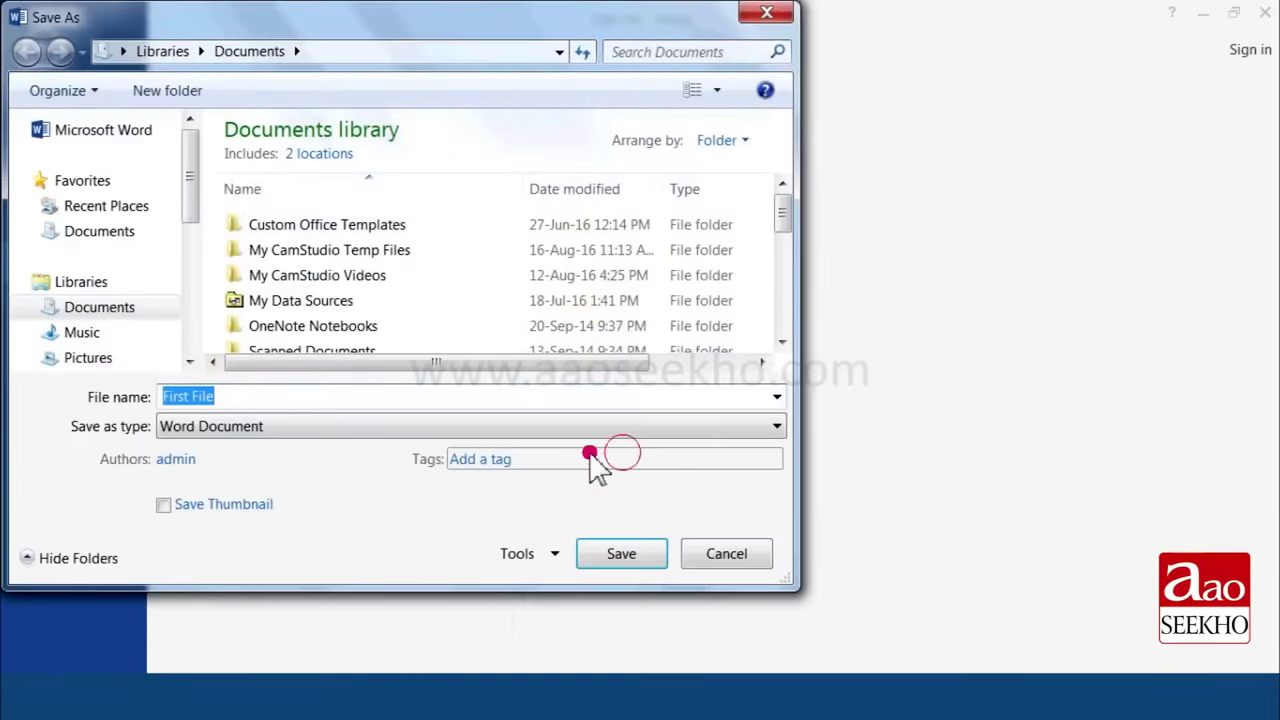
pyautogui.click(307, 398)
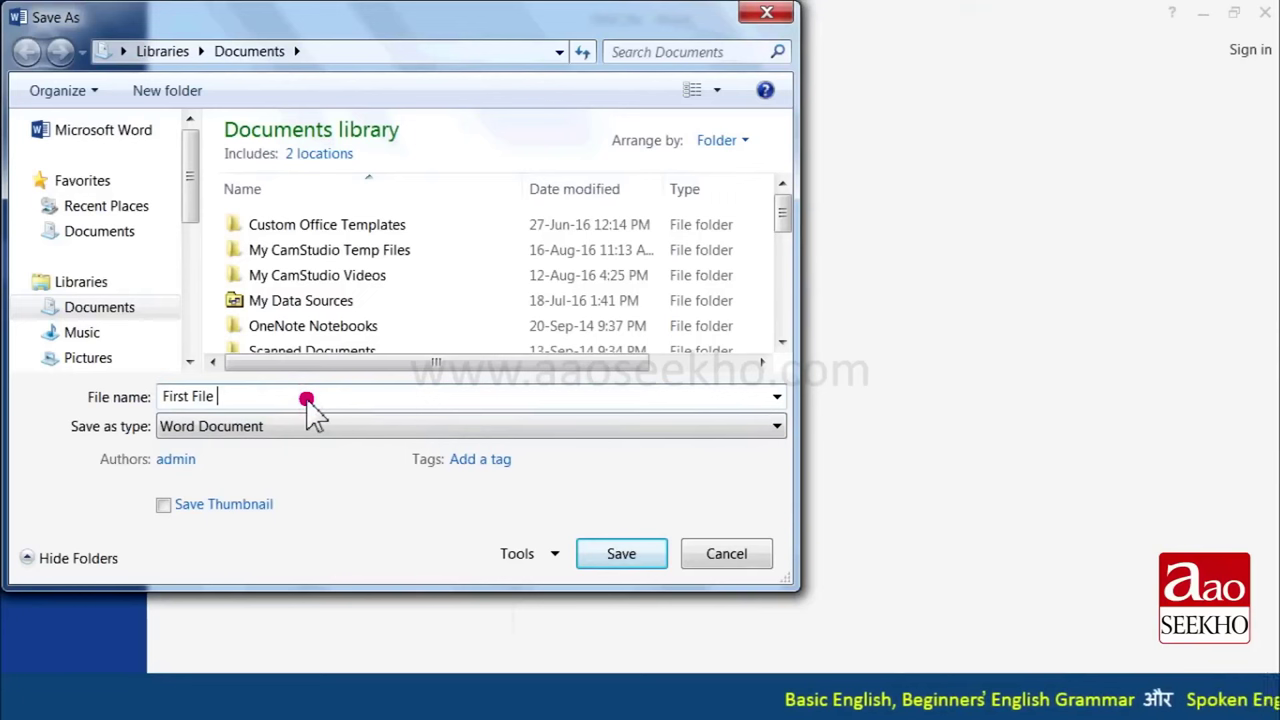
pyautogui.write('edit')
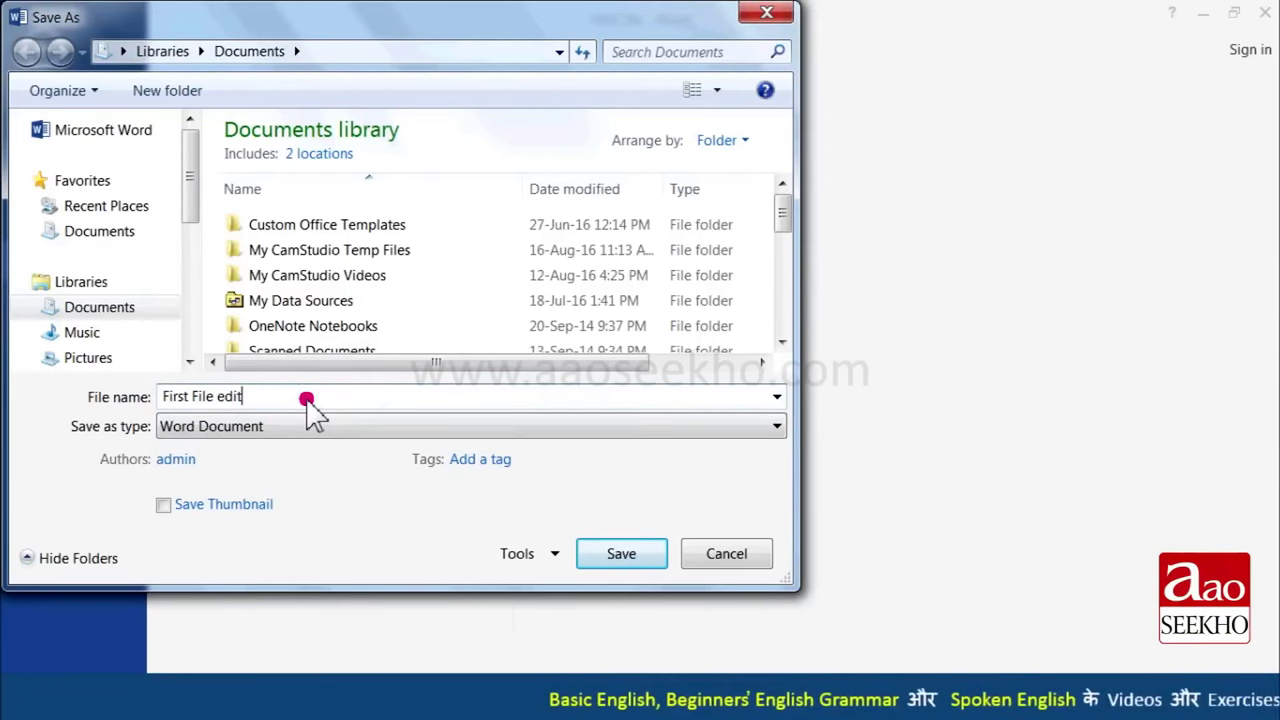
pyautogui.write('ed')
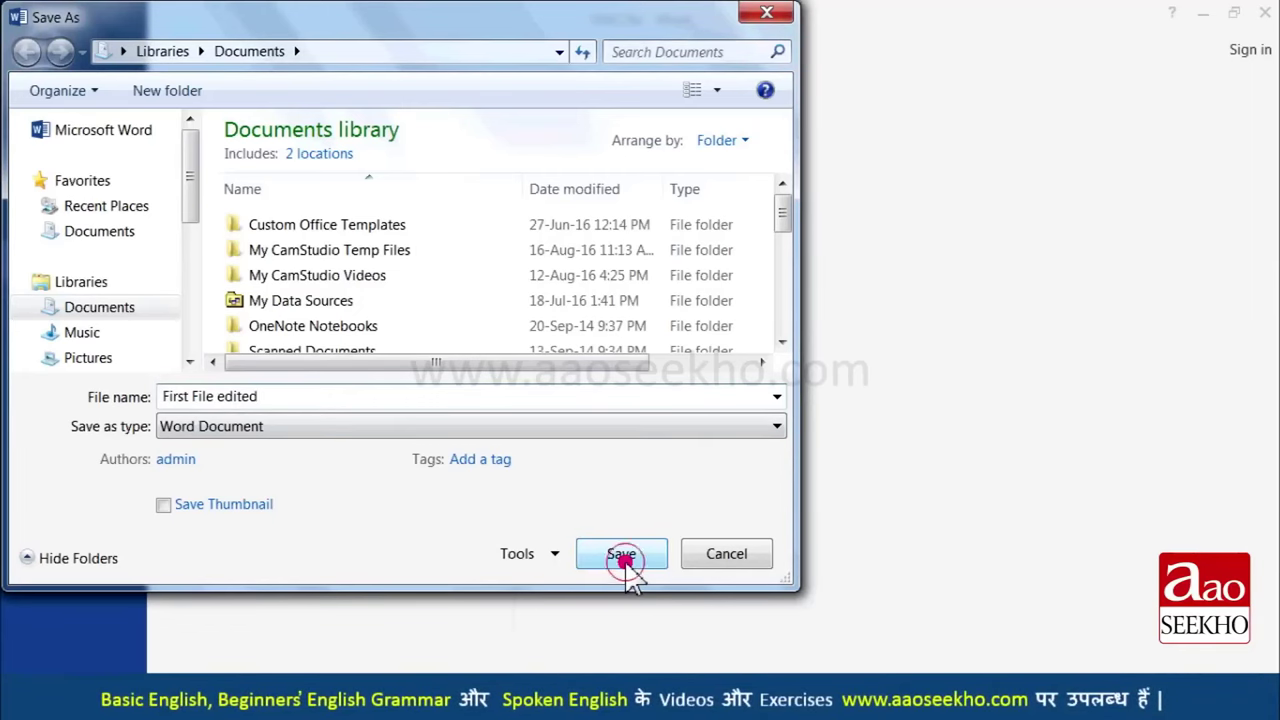
pyautogui.click(622, 556)
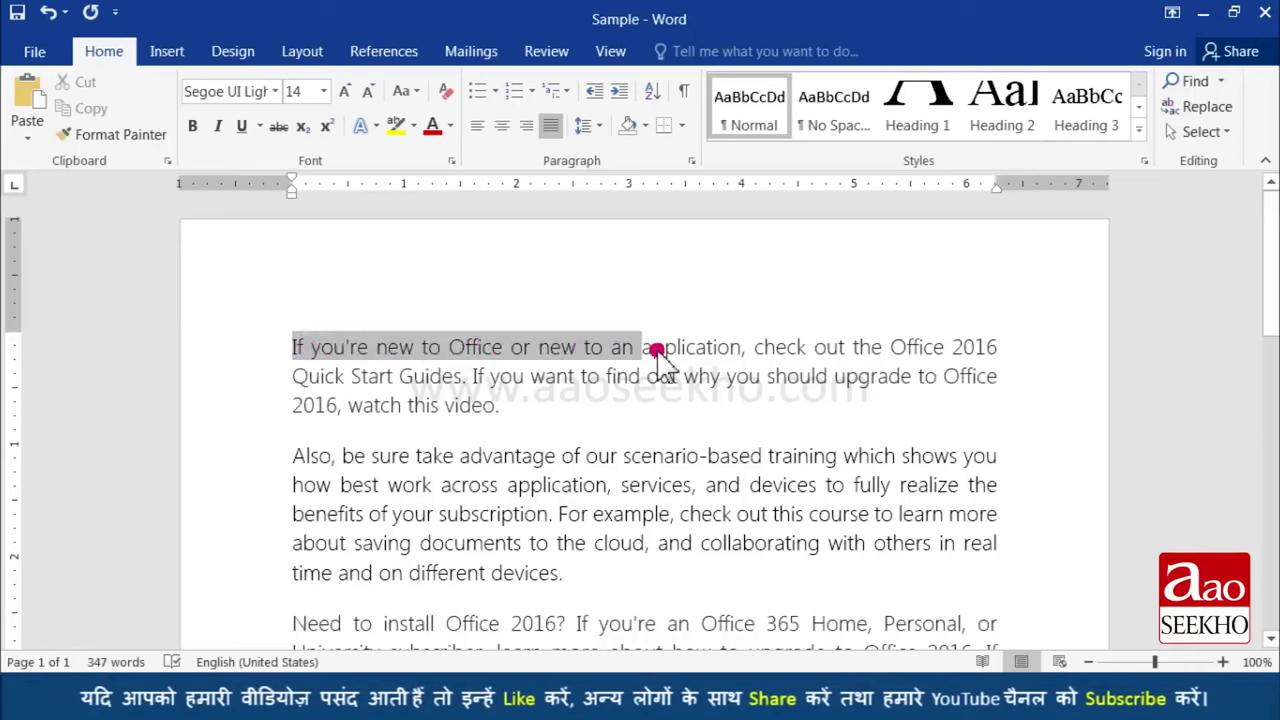
pyautogui.moveTo(657, 350); pyautogui.dragTo(472, 386)
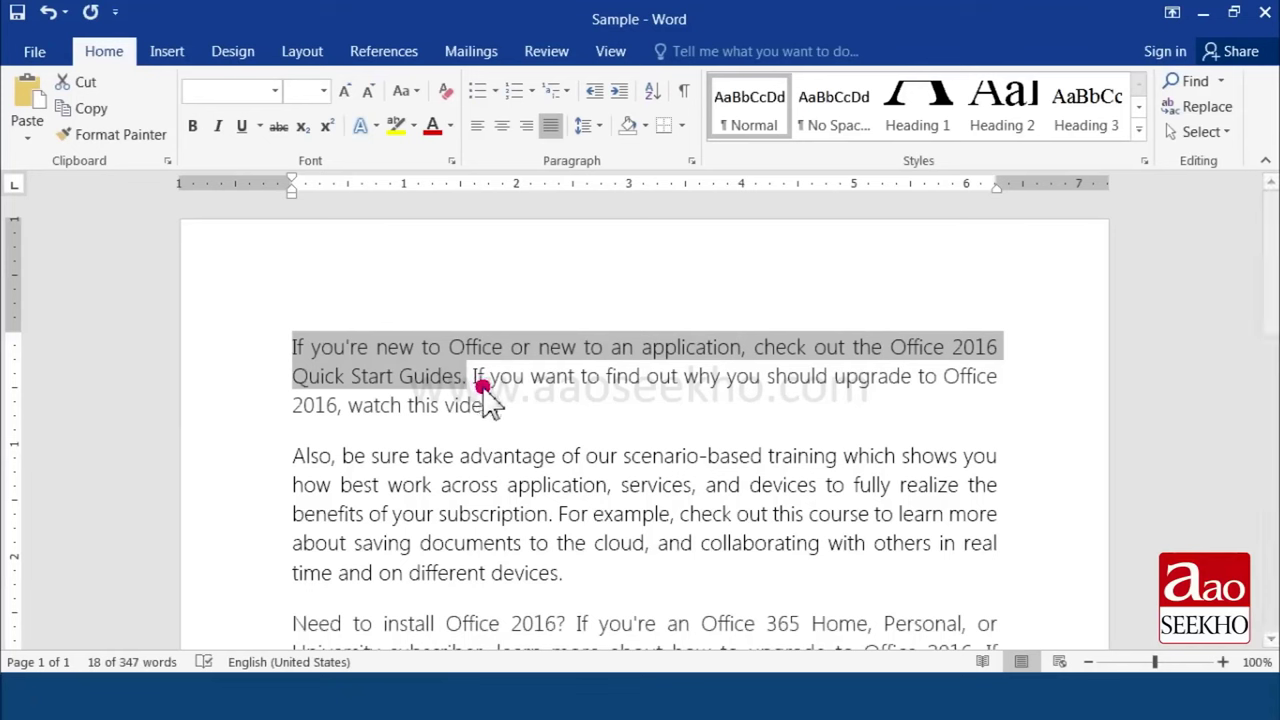
pyautogui.click(528, 413)
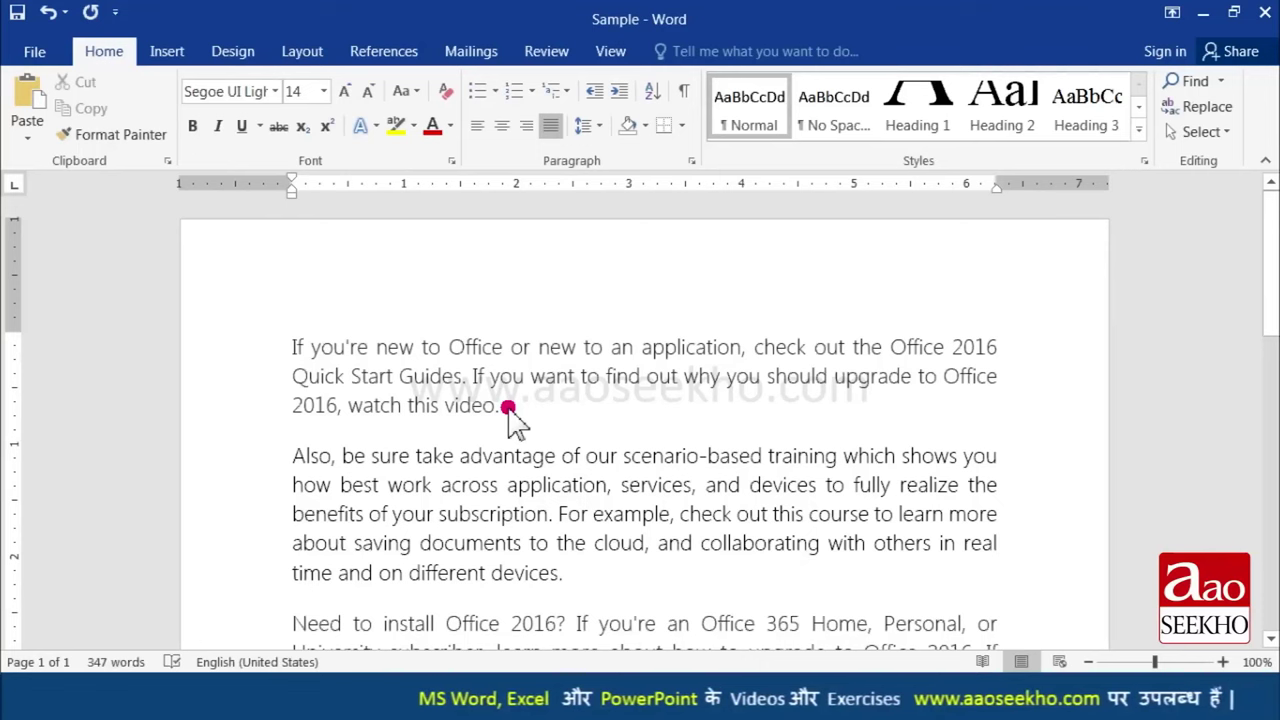
pyautogui.click(508, 408)
pyautogui.tripleClick(508, 408)
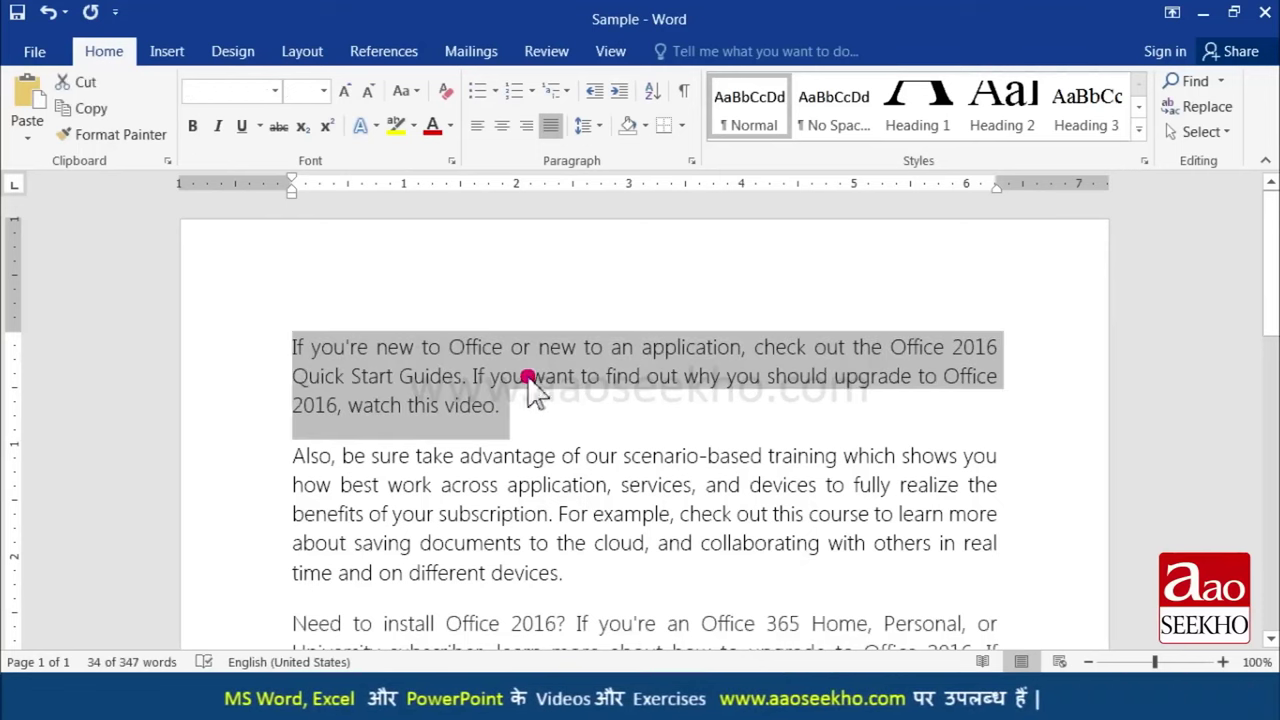
pyautogui.click(535, 410)
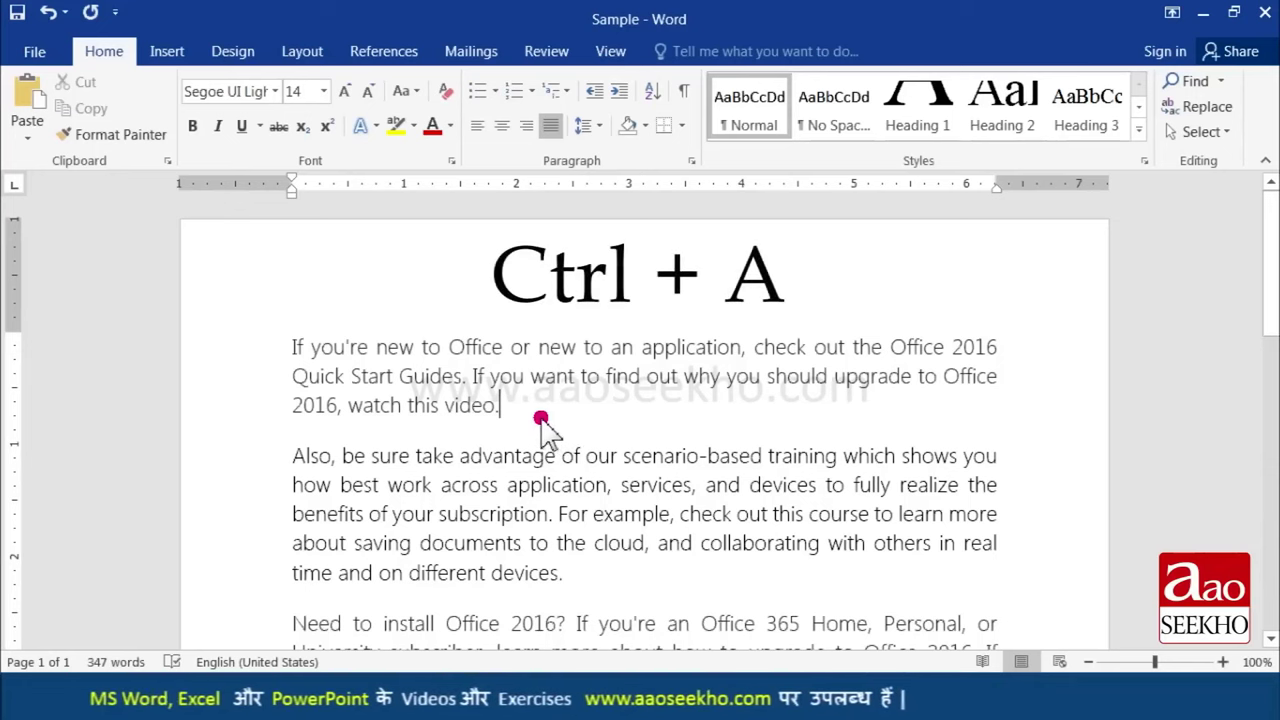
# Select all, clear the selection, then select the opening 'If you're new to Office' paragraph.
pyautogui.hotkey('ctrl', 'a')
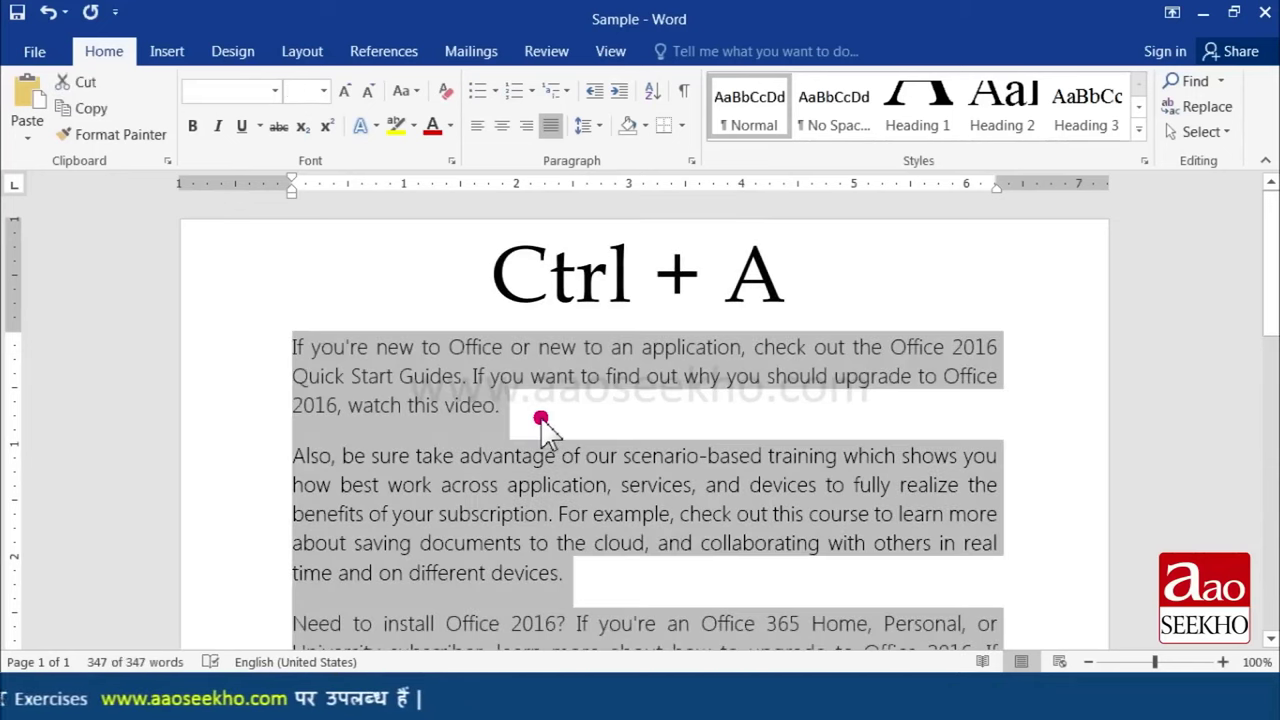
pyautogui.scroll(-3, 540, 420)
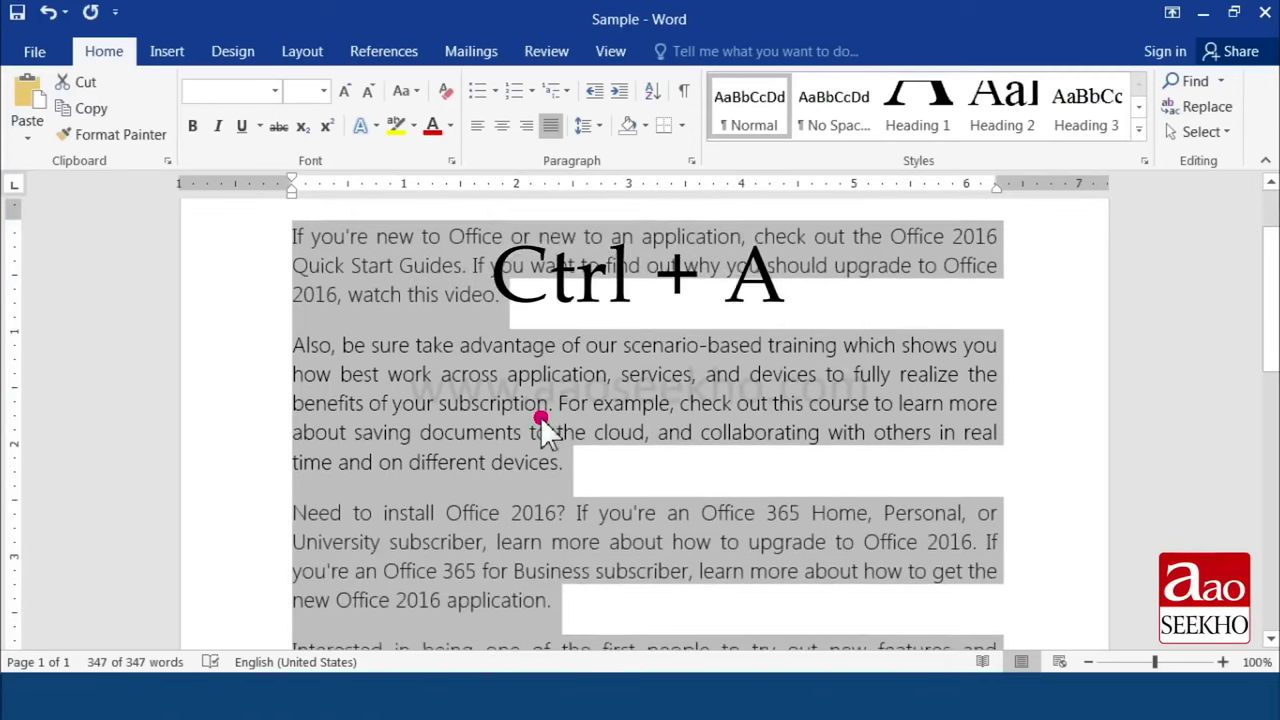
pyautogui.scroll(-9, 540, 420)
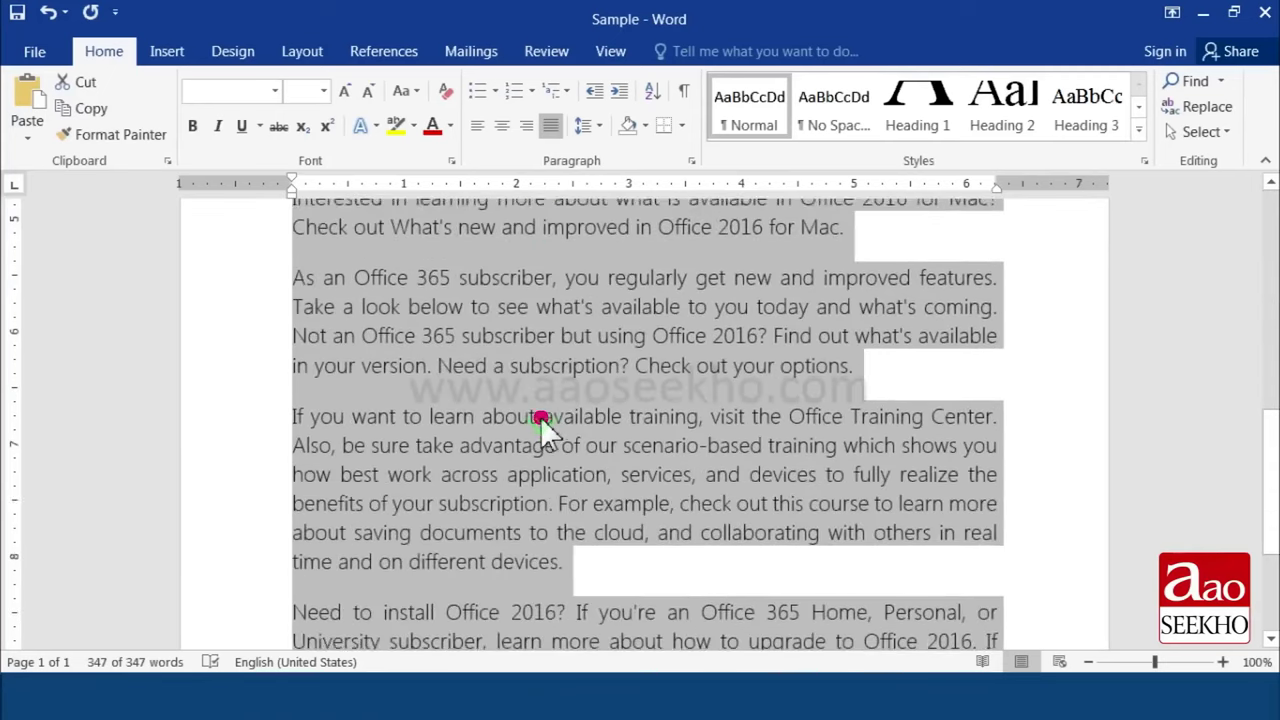
pyautogui.scroll(-1, 541, 420)
pyautogui.scroll(11, 541, 420)
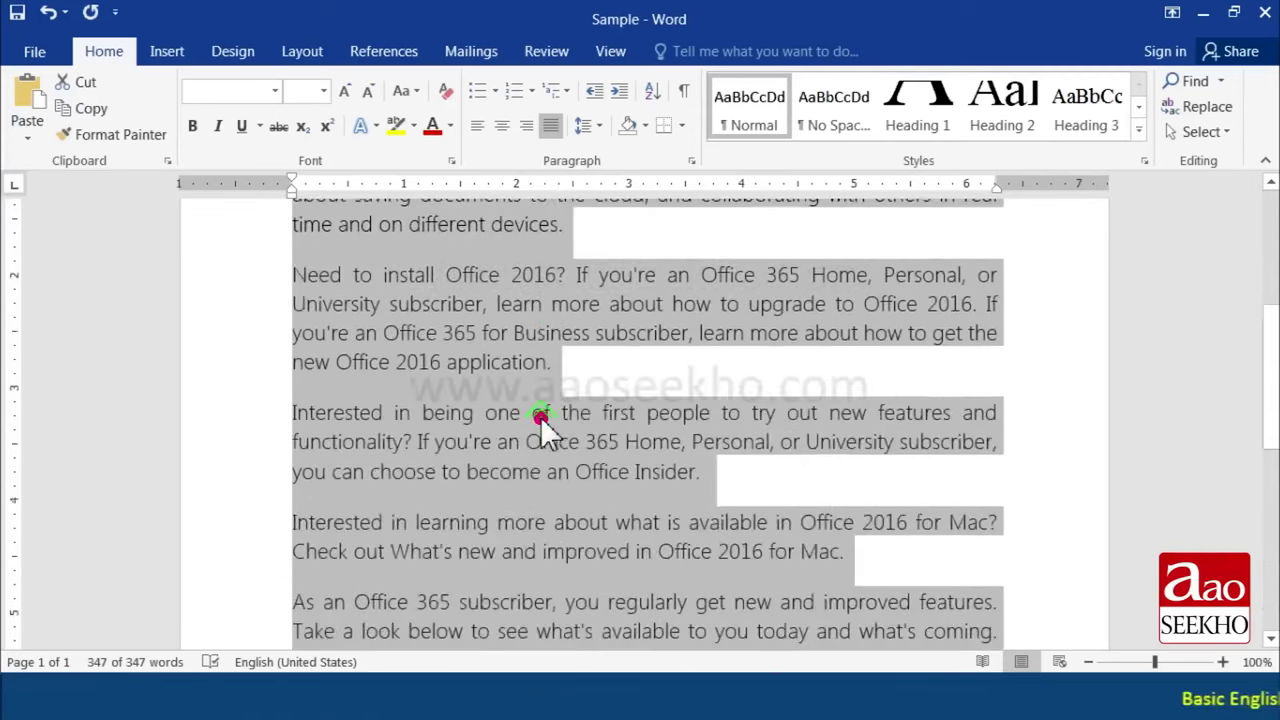
pyautogui.scroll(2, 540, 416)
pyautogui.click(502, 410)
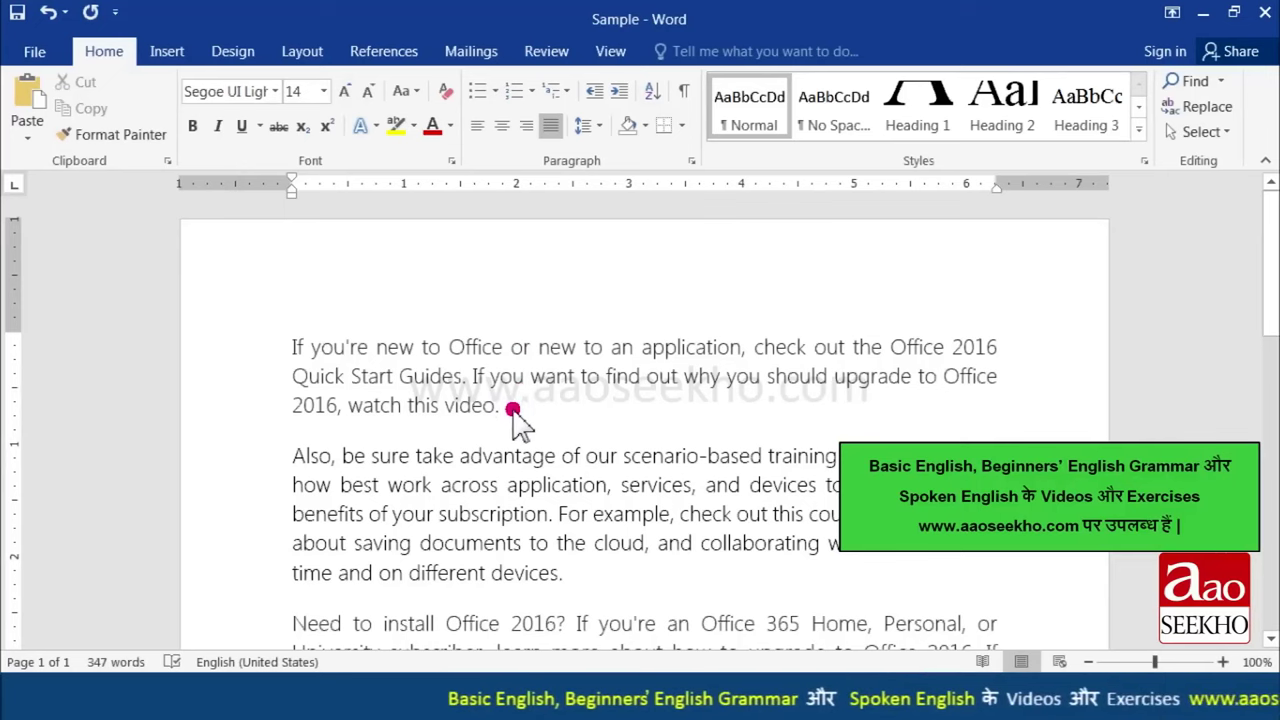
pyautogui.moveTo(513, 407); pyautogui.dragTo(289, 352)
pyautogui.hotkey('ctrl', 'c')
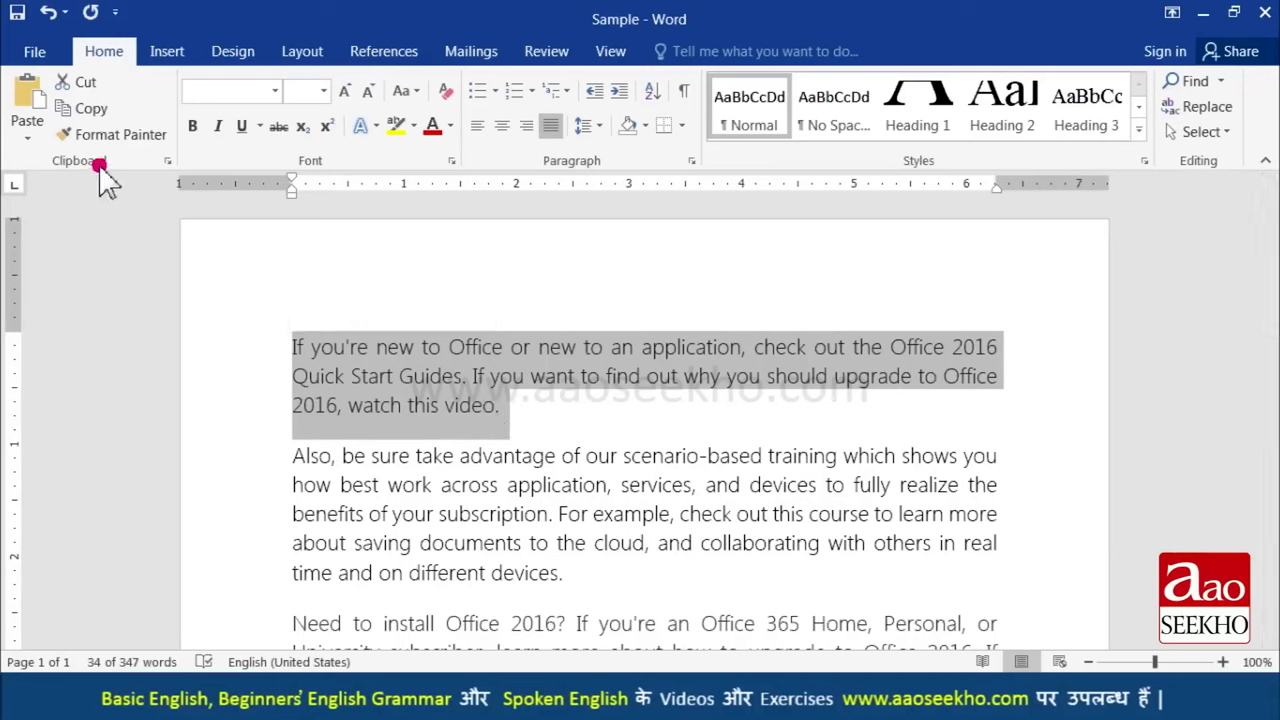
# Cut the opening paragraph and place the cursor after 'applications.' at the document's end.
pyautogui.click(88, 84)
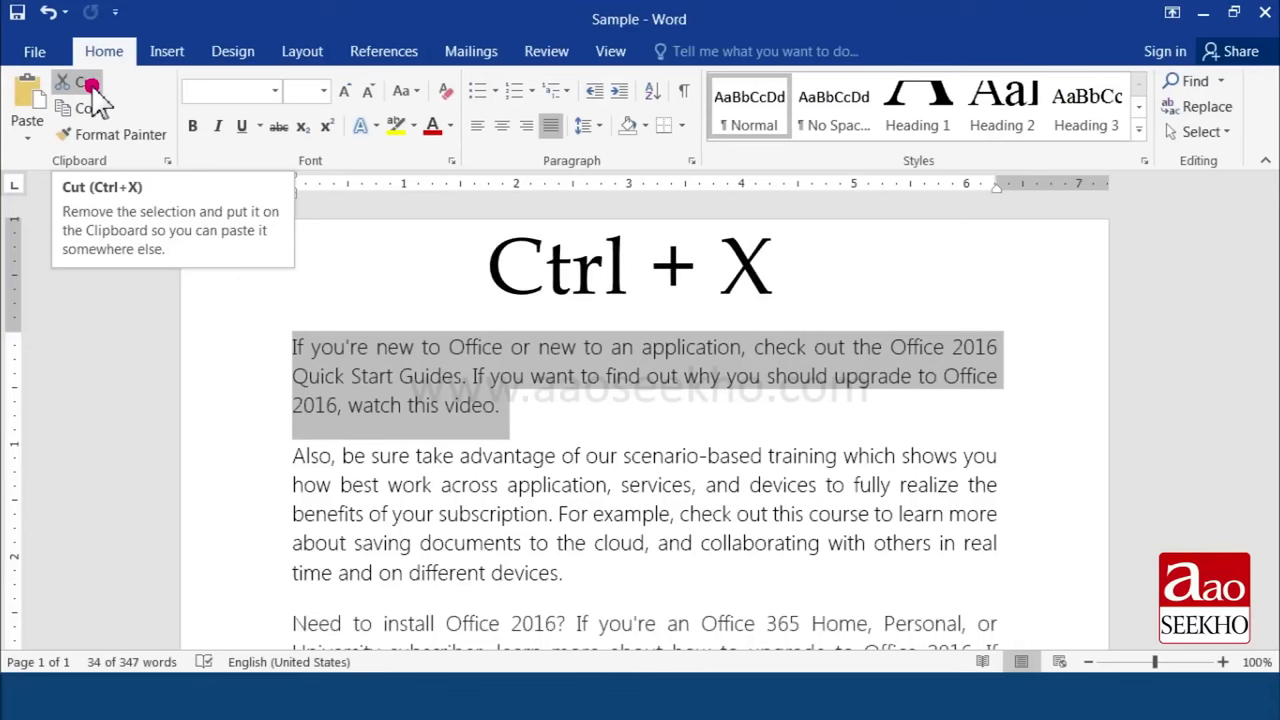
pyautogui.click(90, 84)
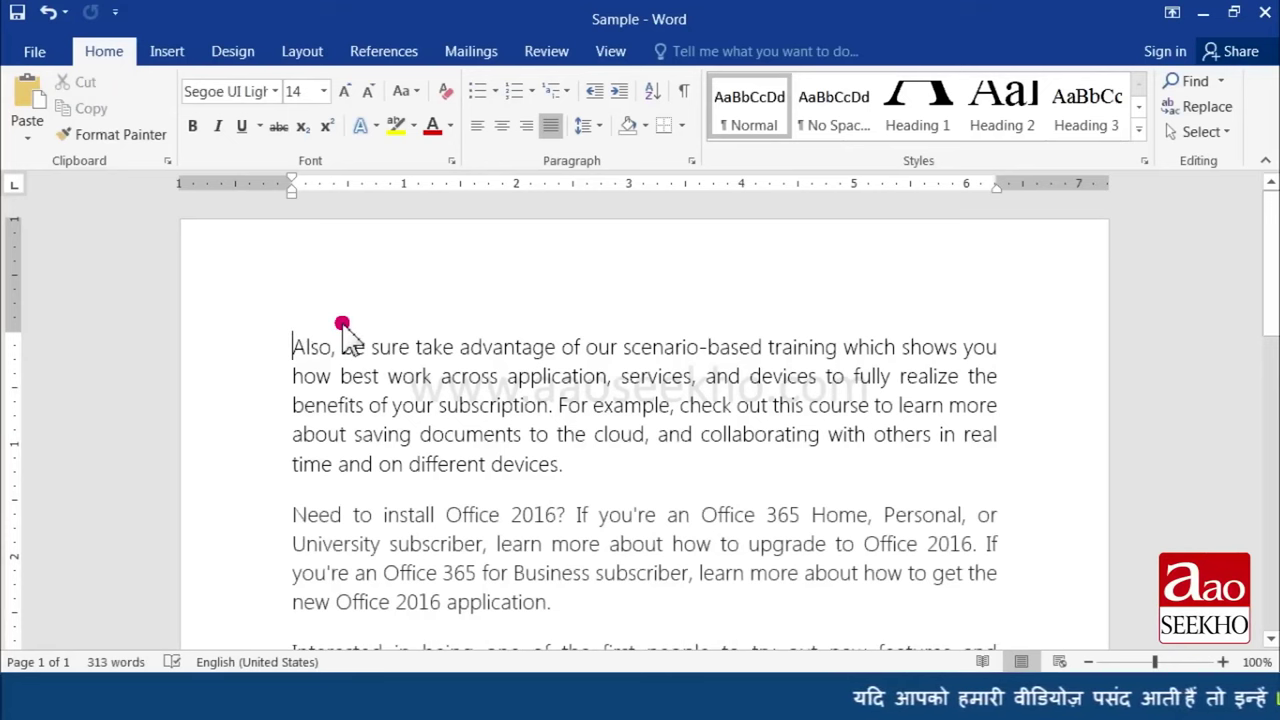
pyautogui.scroll(-5, 345, 335)
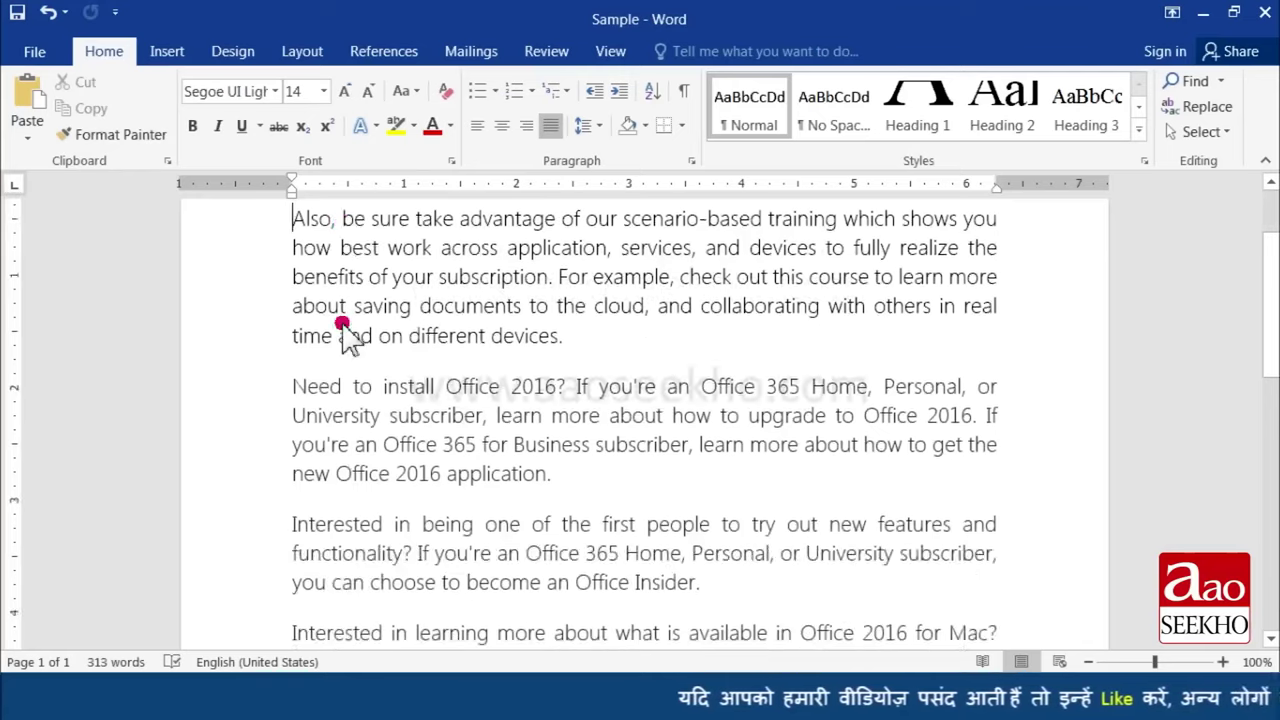
pyautogui.scroll(-5, 342, 333)
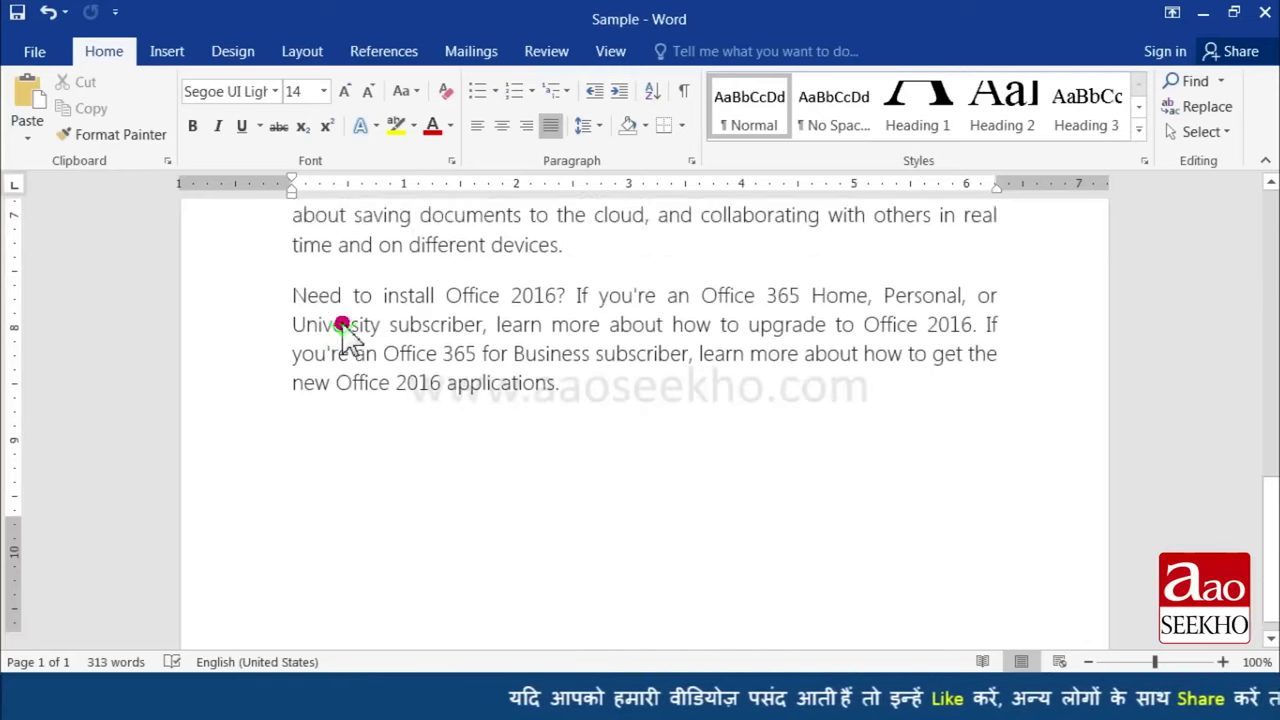
pyautogui.click(584, 368)
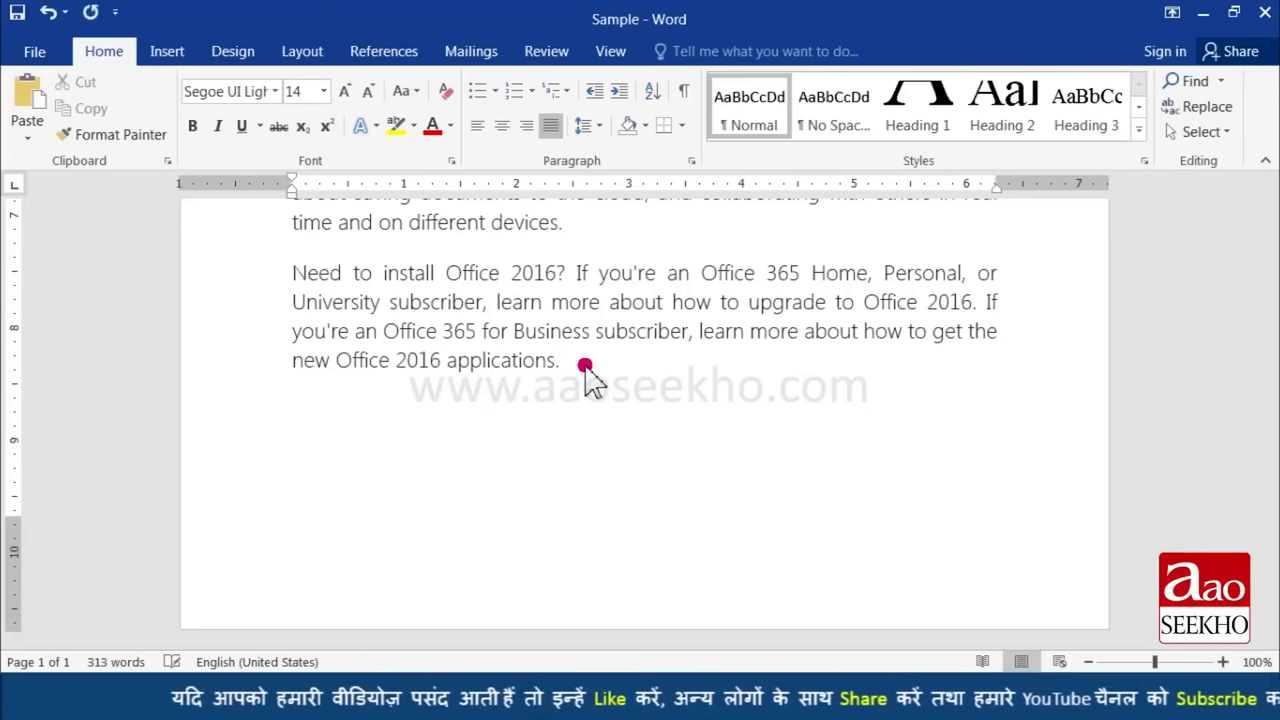
# Start a new paragraph at the end and paste the cut paragraph there three times.
pyautogui.press('Return')
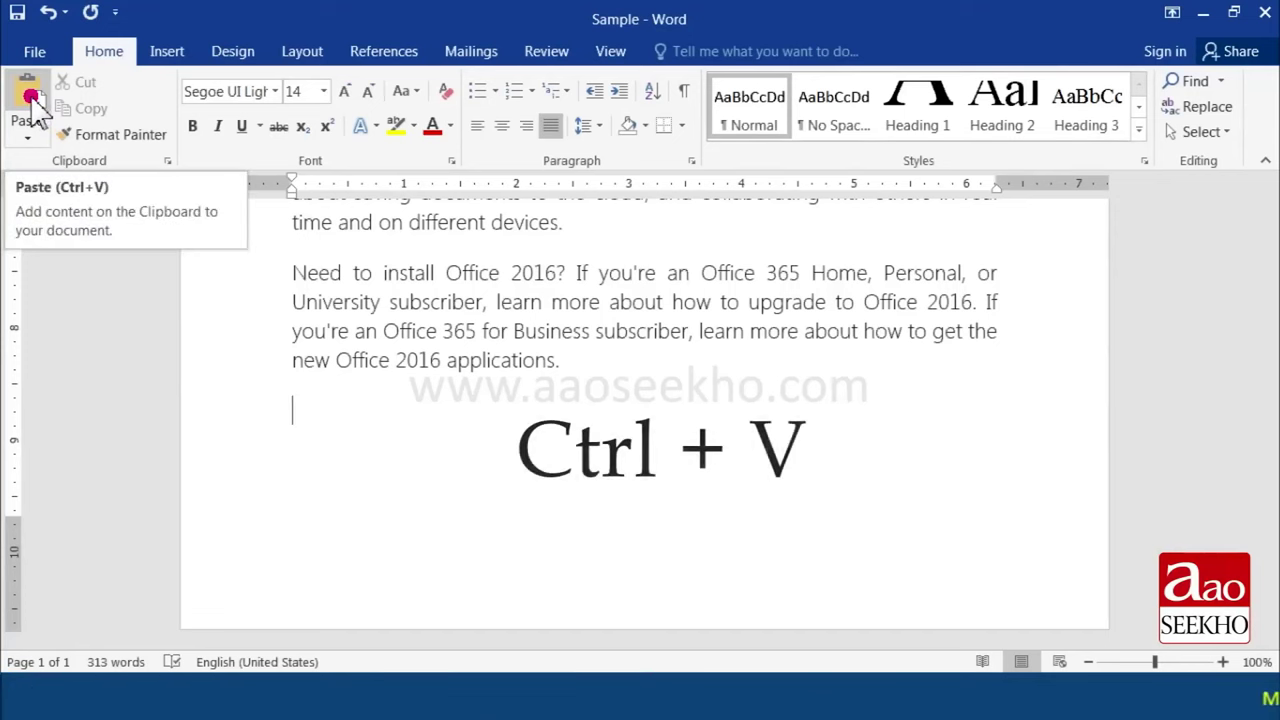
pyautogui.click(30, 100)
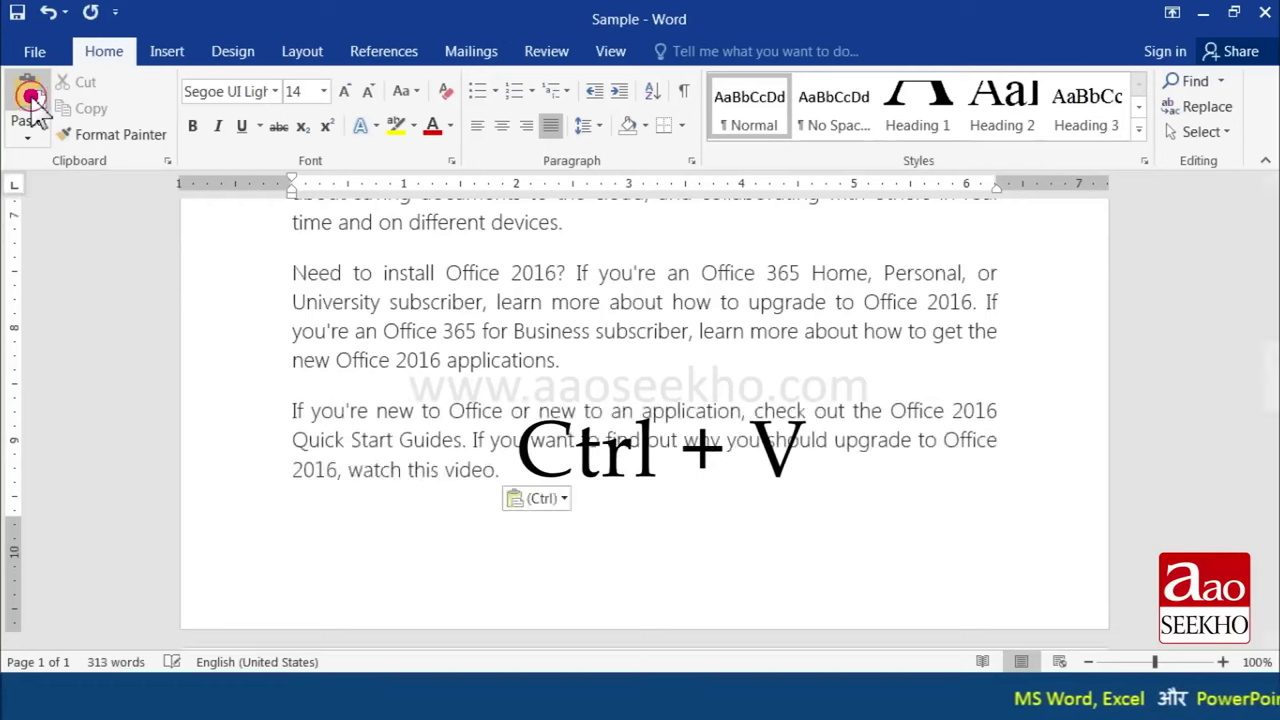
pyautogui.click(30, 100)
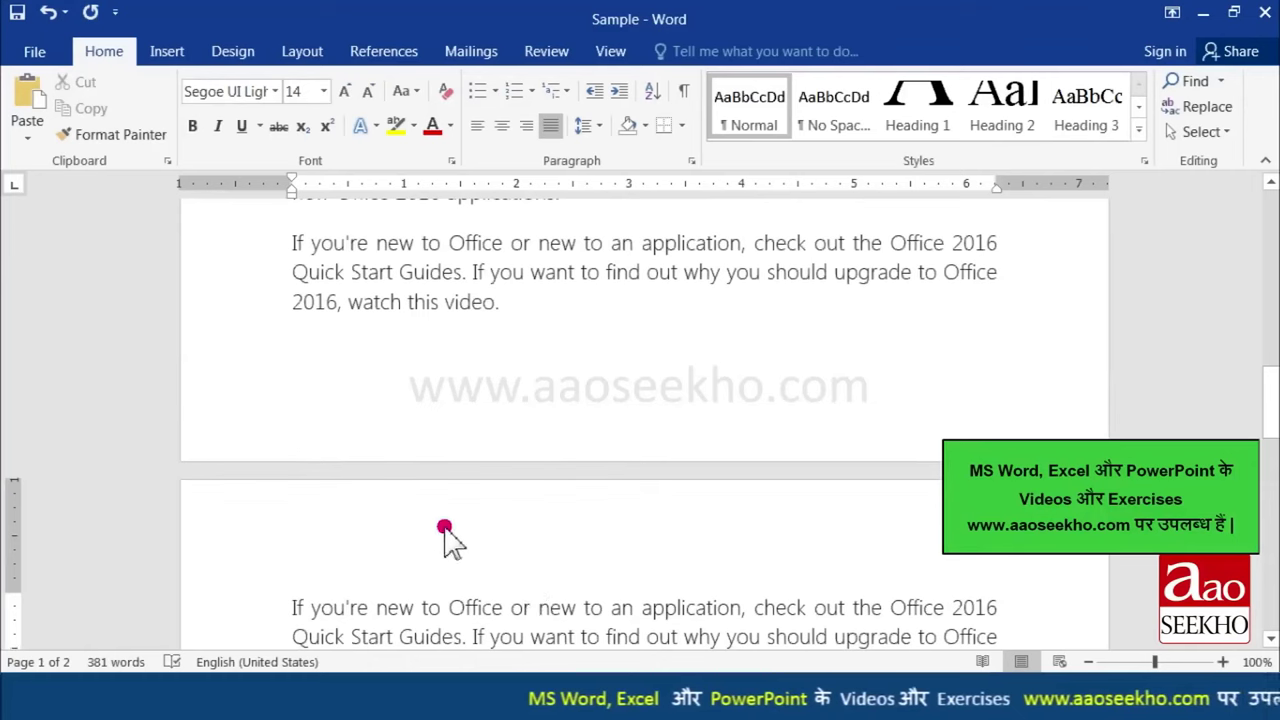
pyautogui.scroll(-2, 522, 480)
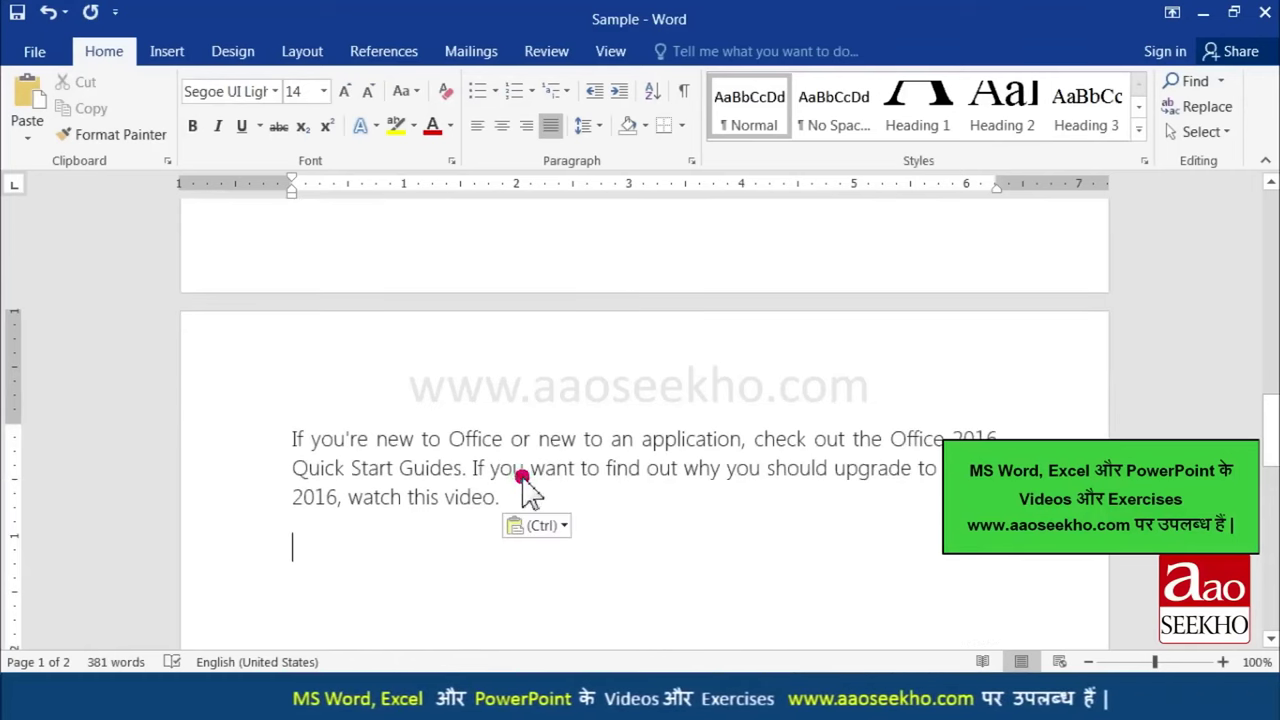
pyautogui.click(27, 98)
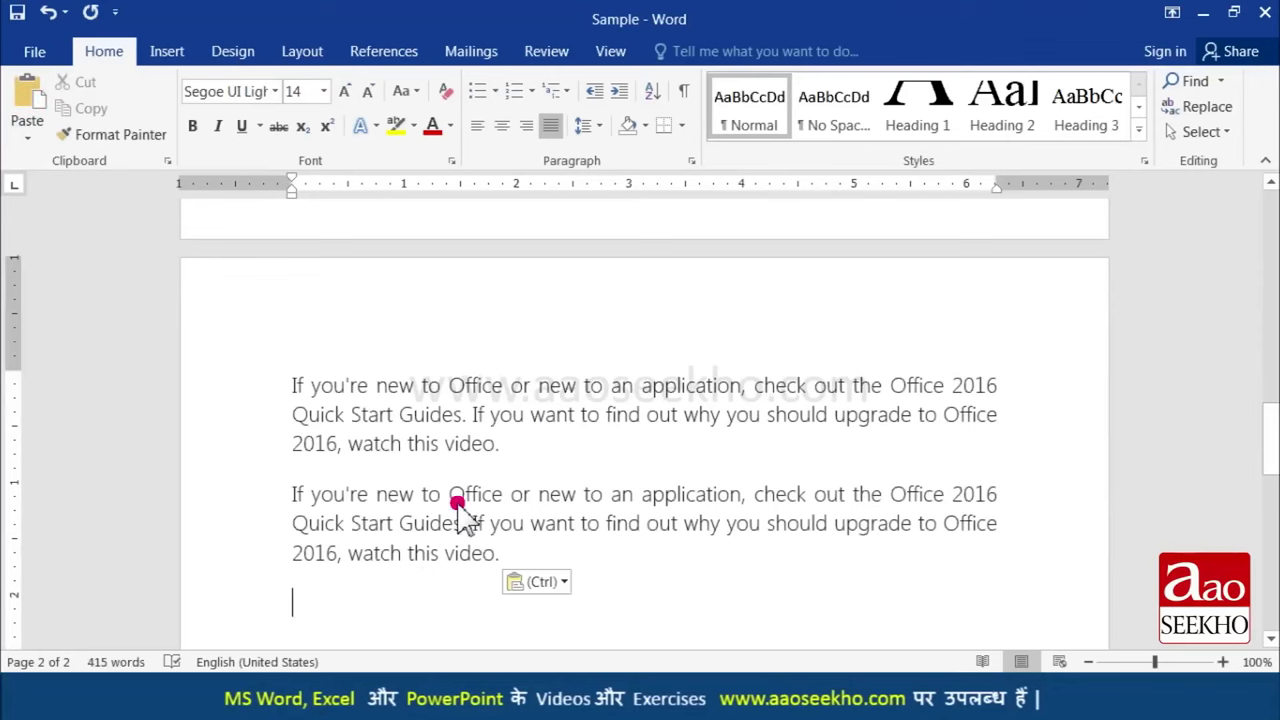
pyautogui.scroll(4, 456, 460)
pyautogui.scroll(1, 455, 425)
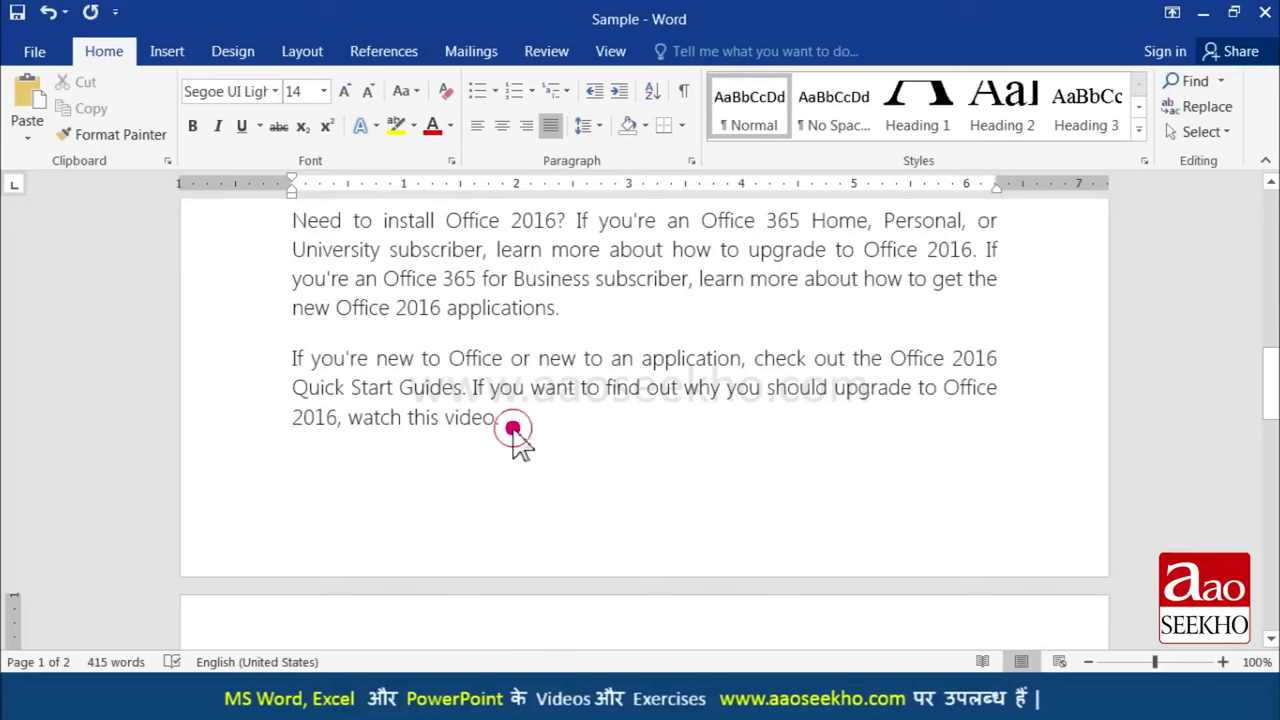
# Insert an empty paragraph before 'Also, be sure take advantage' and place the cursor in it.
pyautogui.moveTo(513, 430); pyautogui.dragTo(292, 358)
pyautogui.hotkey('ctrl', 'c')
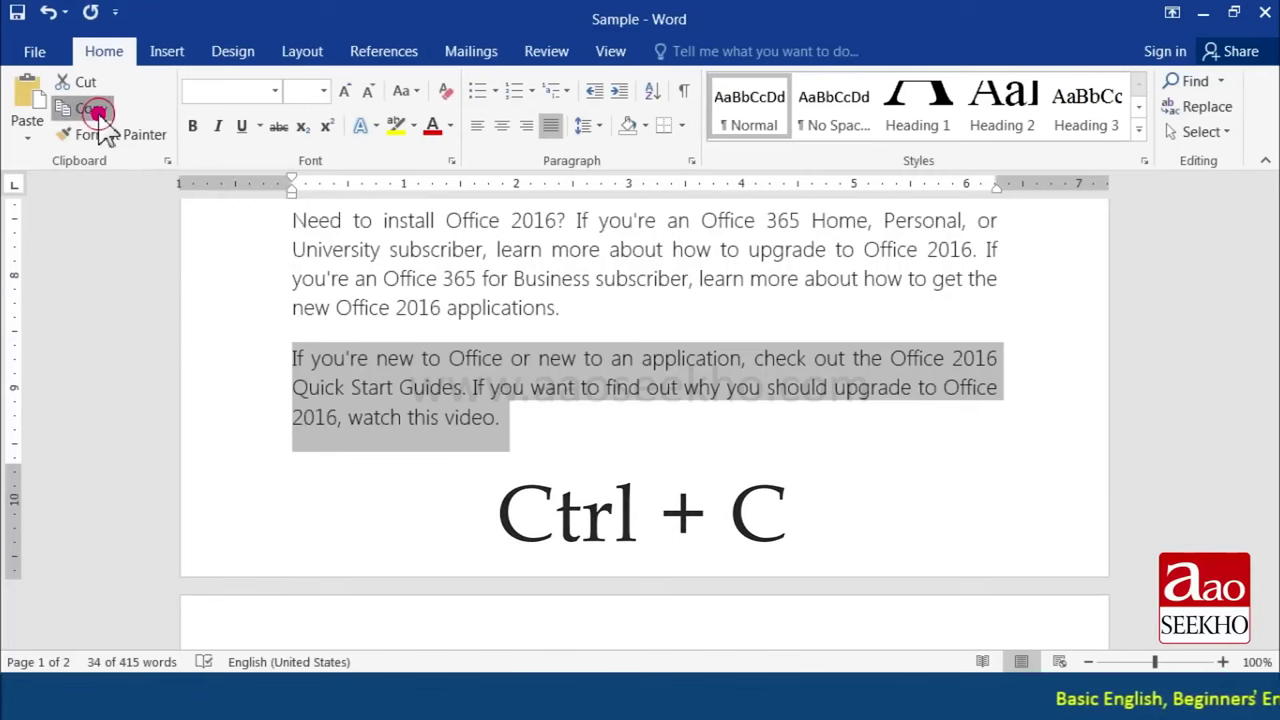
pyautogui.click(505, 430)
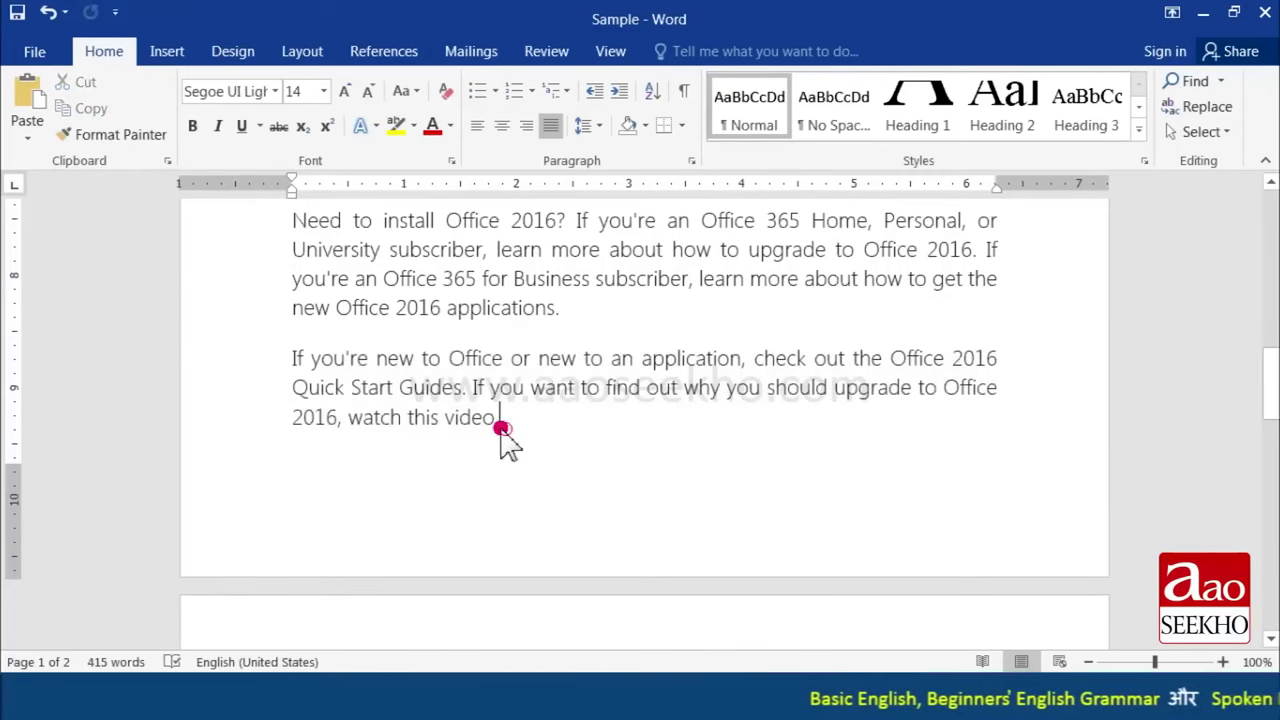
pyautogui.scroll(15, 500, 434)
pyautogui.scroll(2, 491, 430)
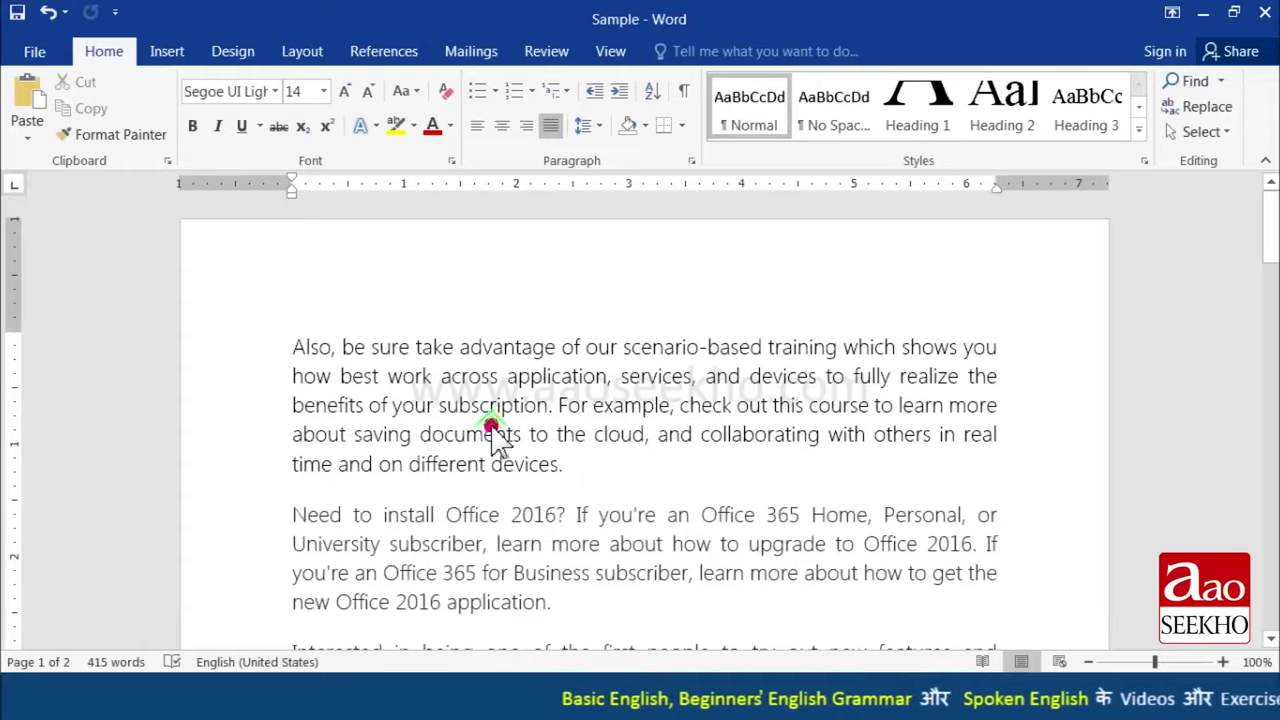
pyautogui.click(291, 347)
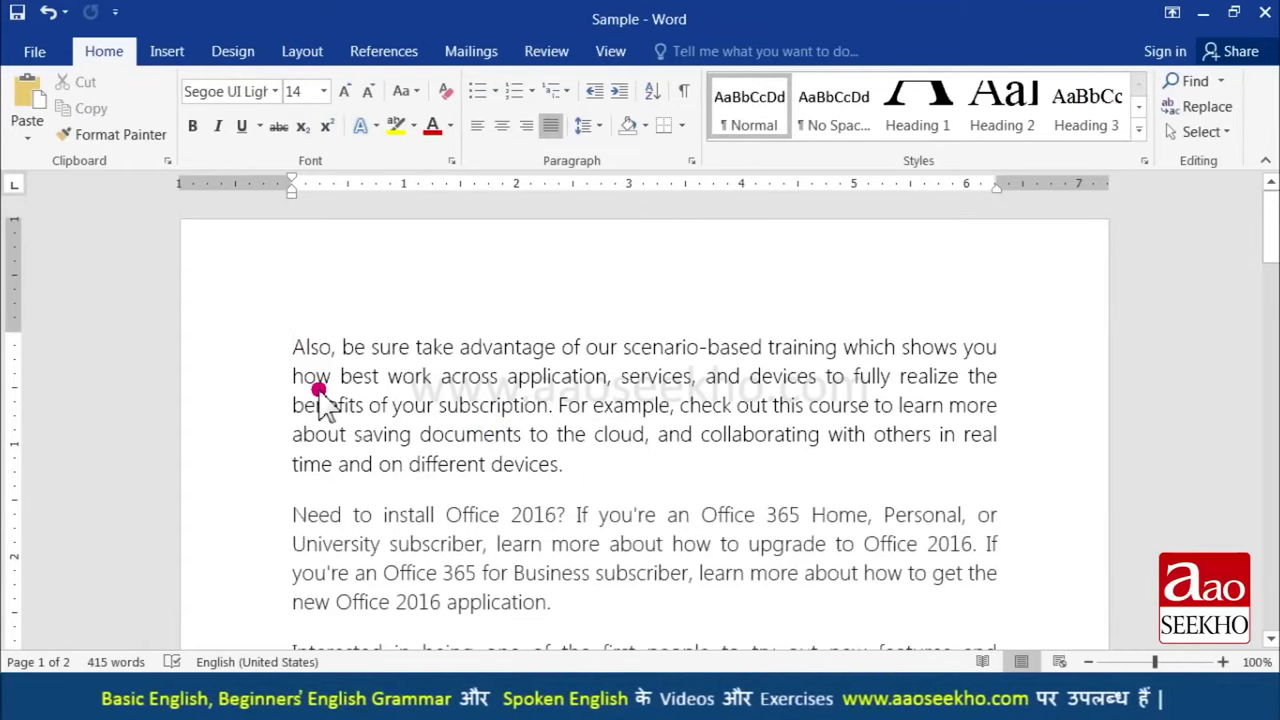
pyautogui.press('Return')
pyautogui.click(296, 370)
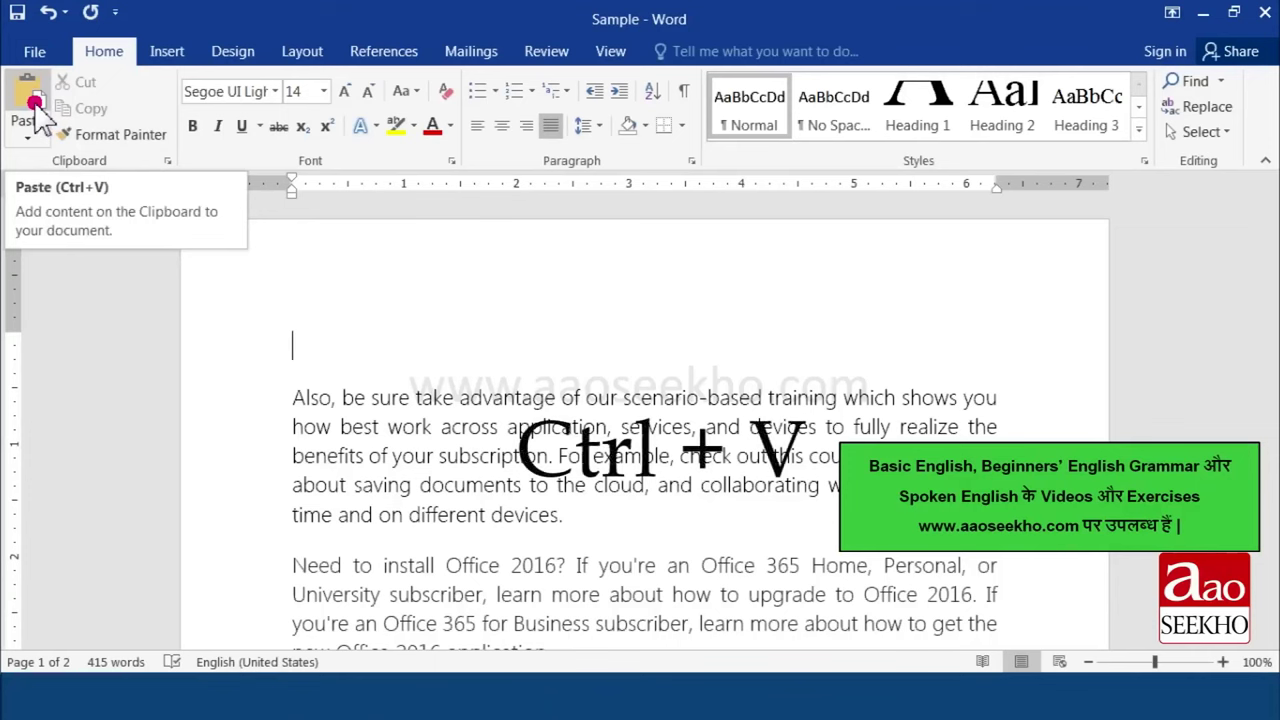
# Paste the 'If you're new to Office' paragraph four times into the blank line, then open Find.
pyautogui.click(33, 104)
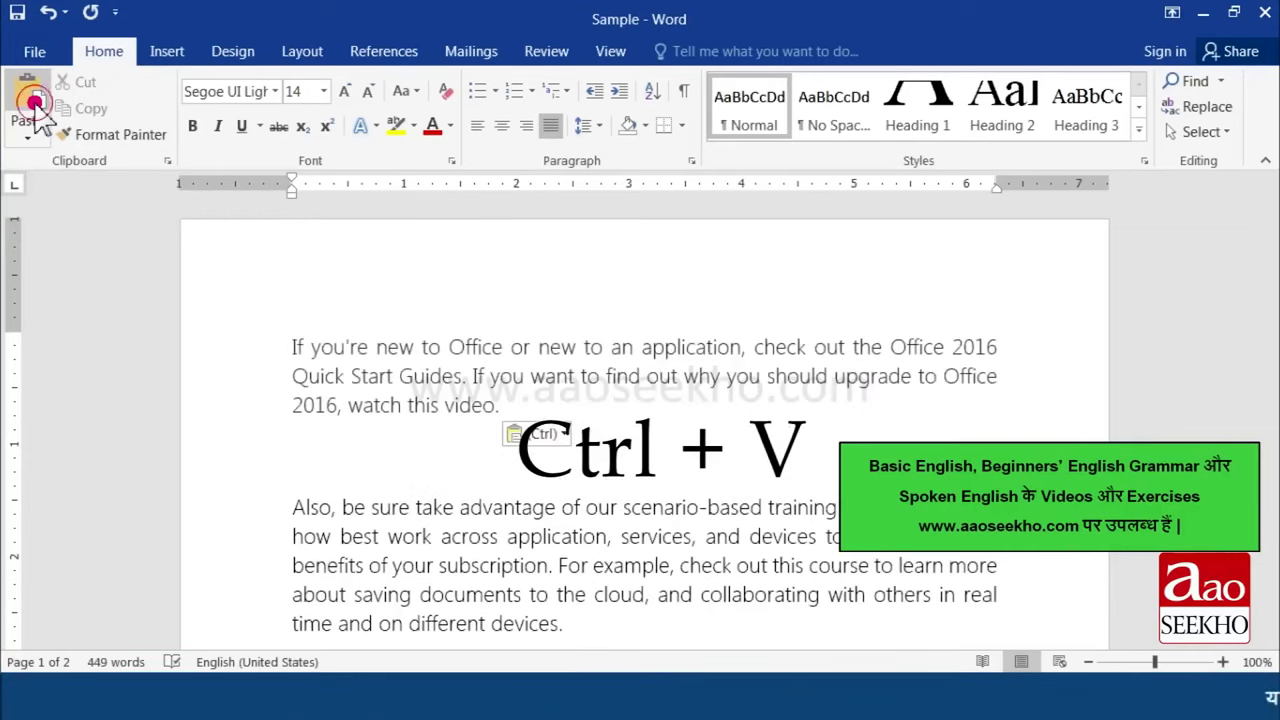
pyautogui.click(34, 104)
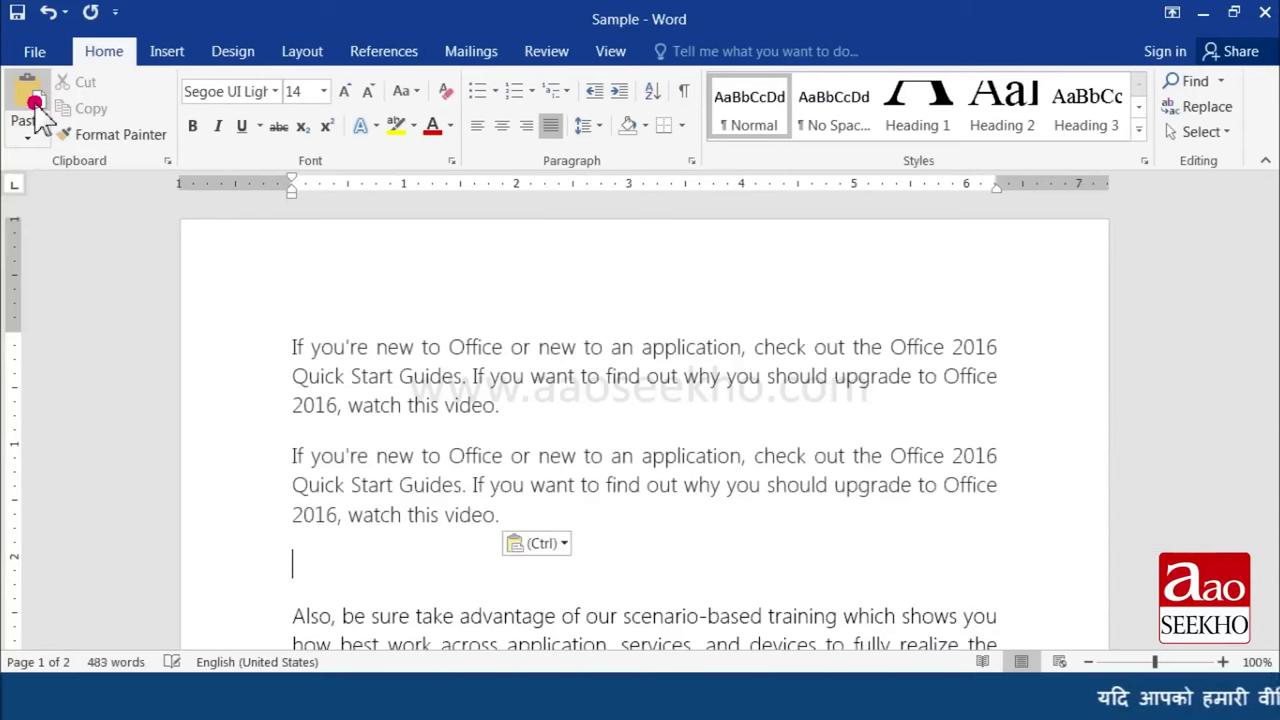
pyautogui.click(34, 104)
pyautogui.click(34, 104)
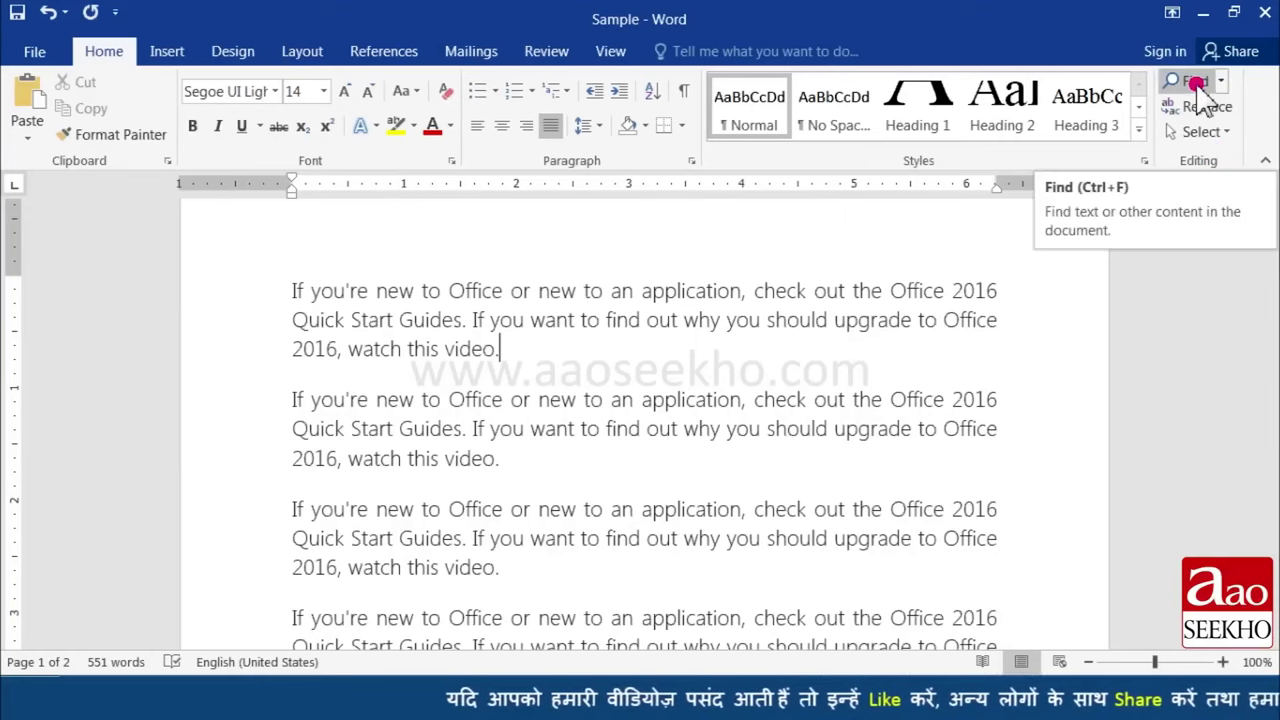
pyautogui.click(1196, 84)
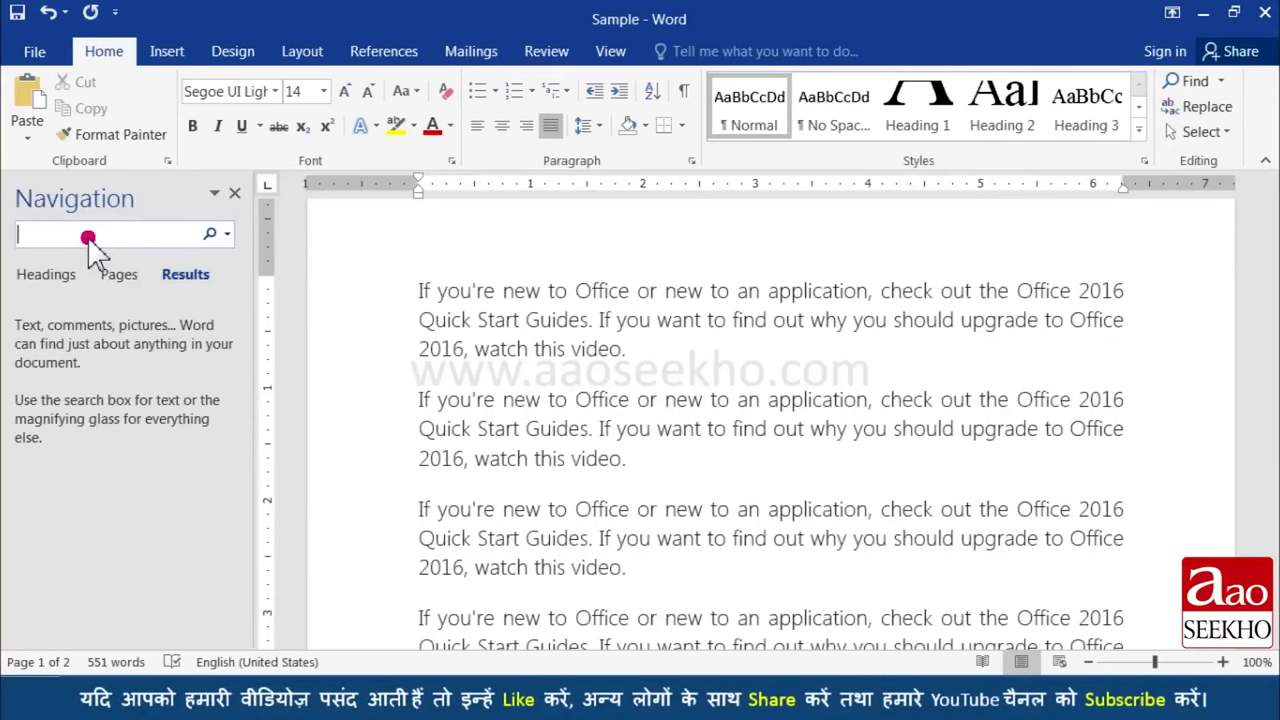
# Search the document for 'office' (39 results), then close the Navigation pane.
pyautogui.write('office')
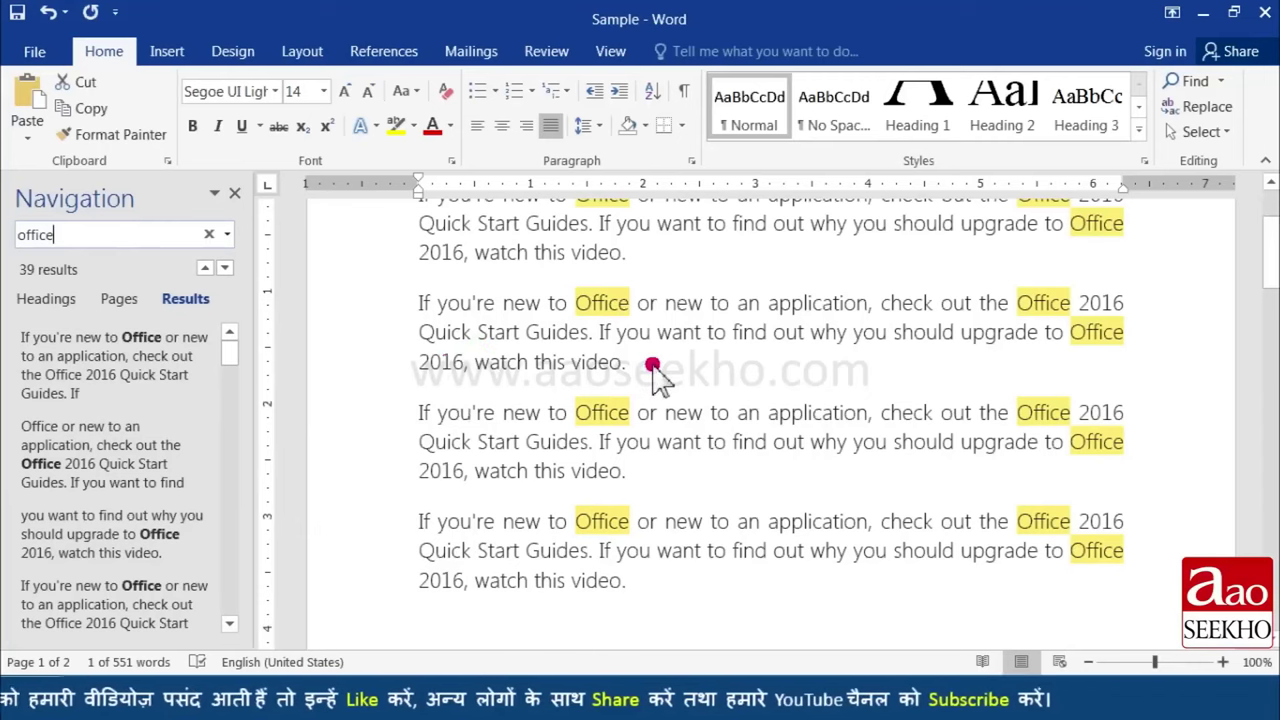
pyautogui.moveTo(1274, 252); pyautogui.dragTo(1237, 200)
pyautogui.click(228, 230)
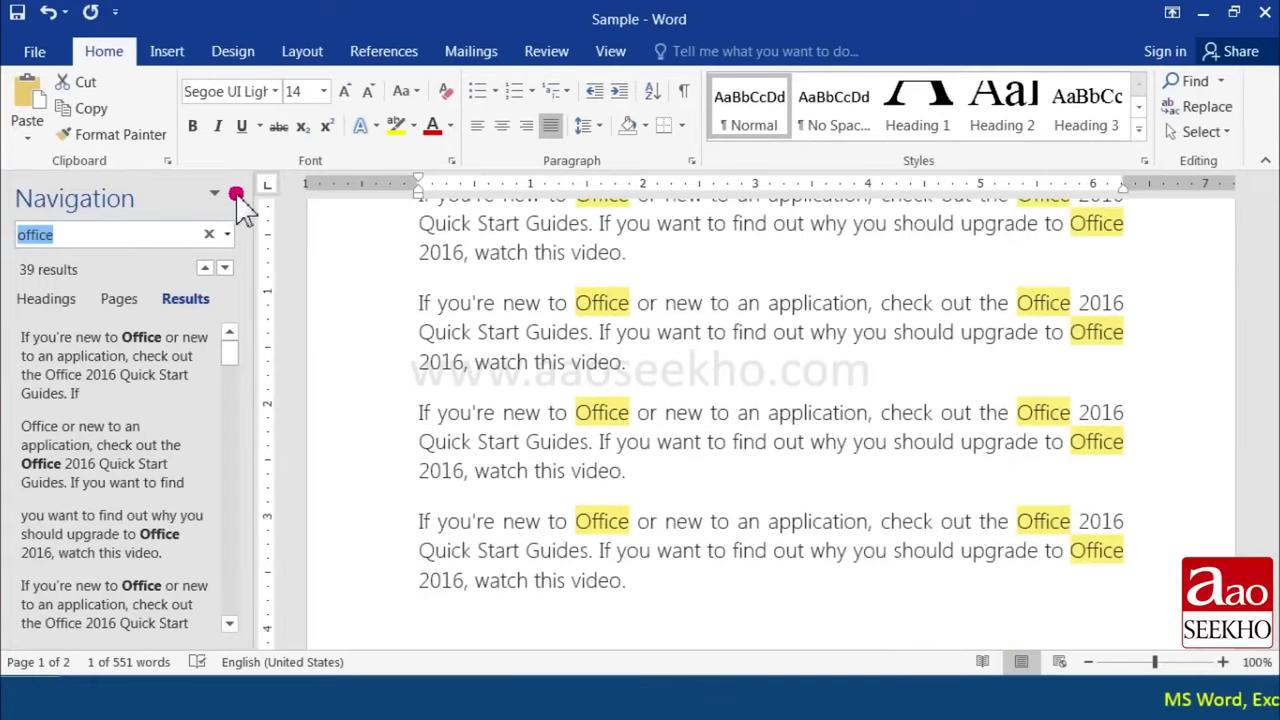
pyautogui.click(237, 193)
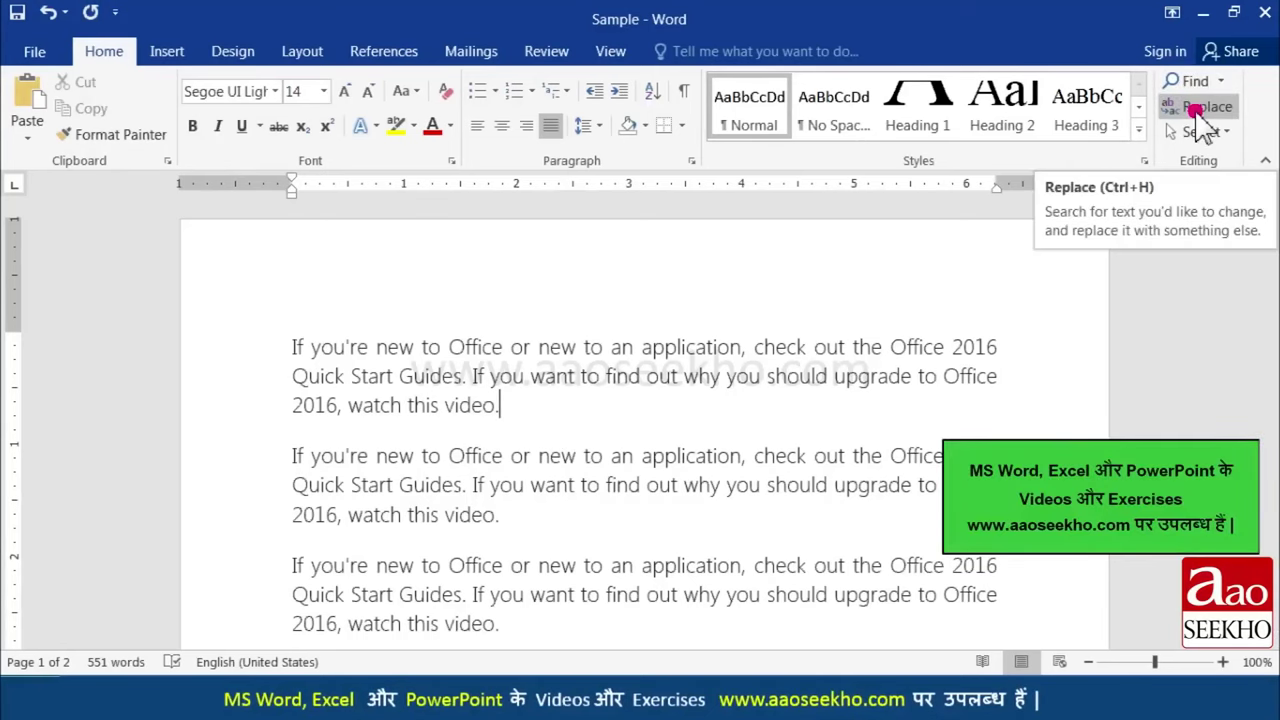
# Set Find and Replace to swap 'application' for 'app' and find the first occurrence.
pyautogui.click(1196, 112)
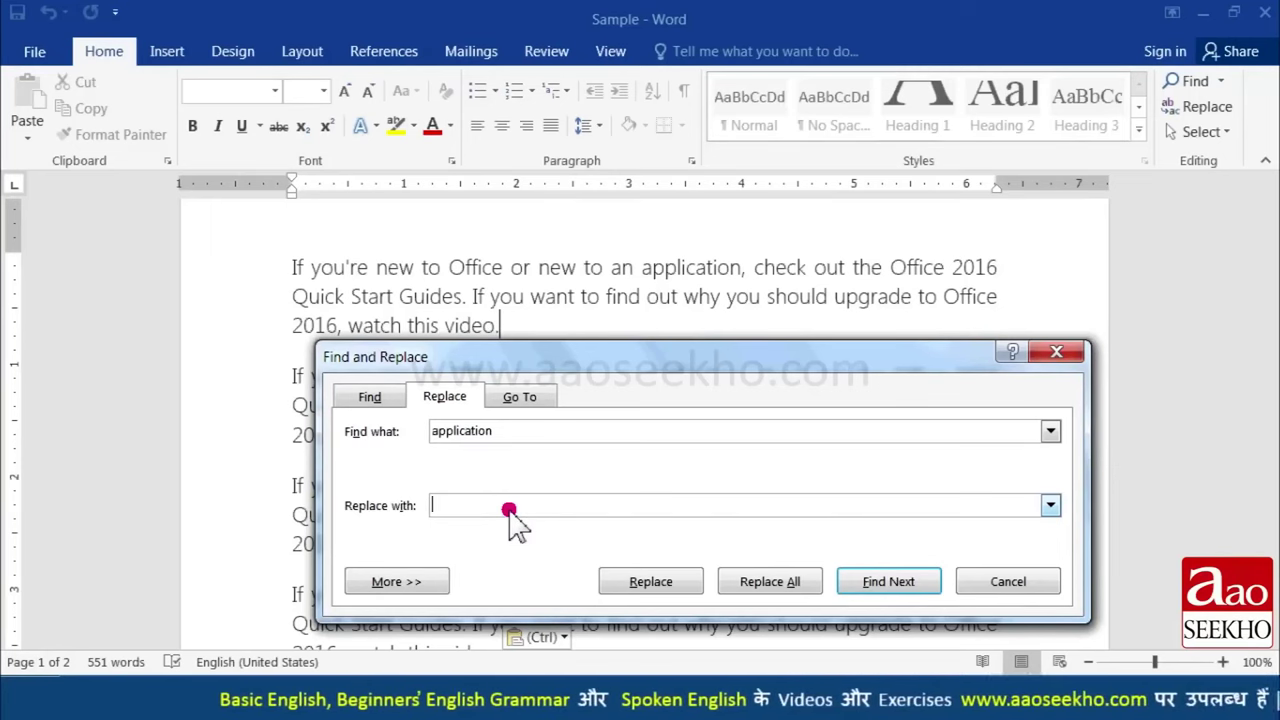
pyautogui.write('app')
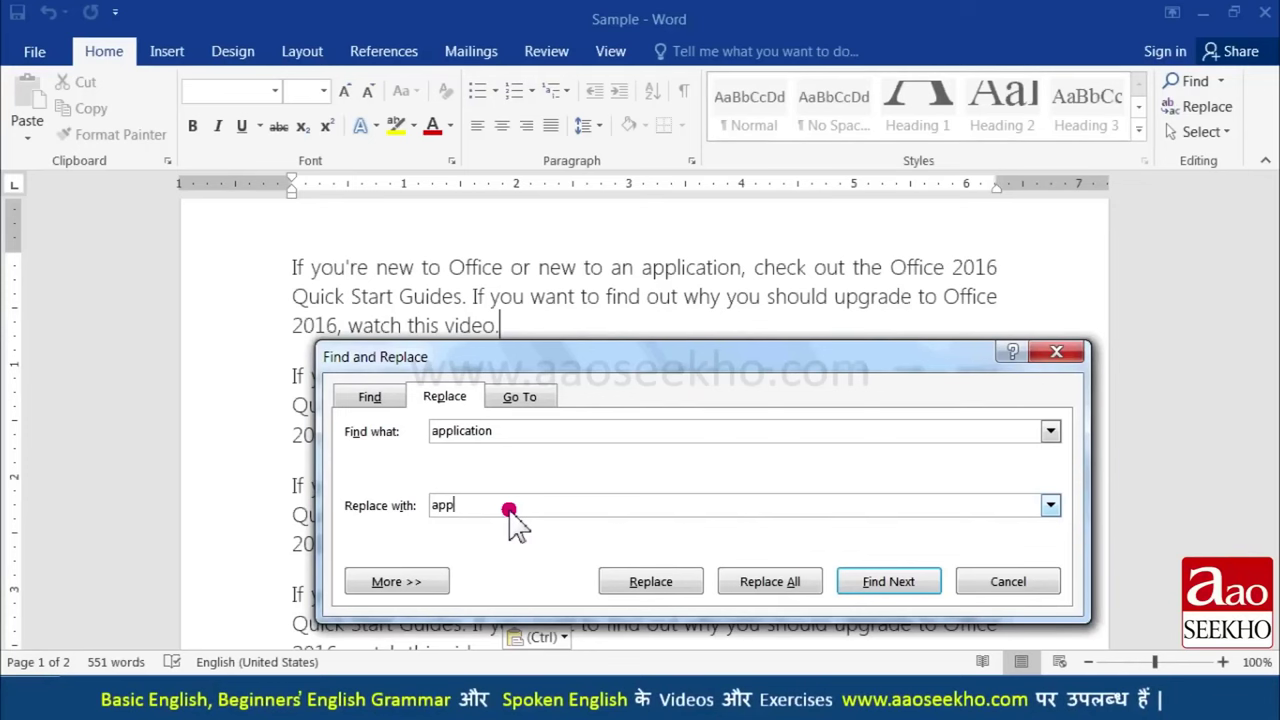
pyautogui.moveTo(508, 510); pyautogui.dragTo(593, 506)
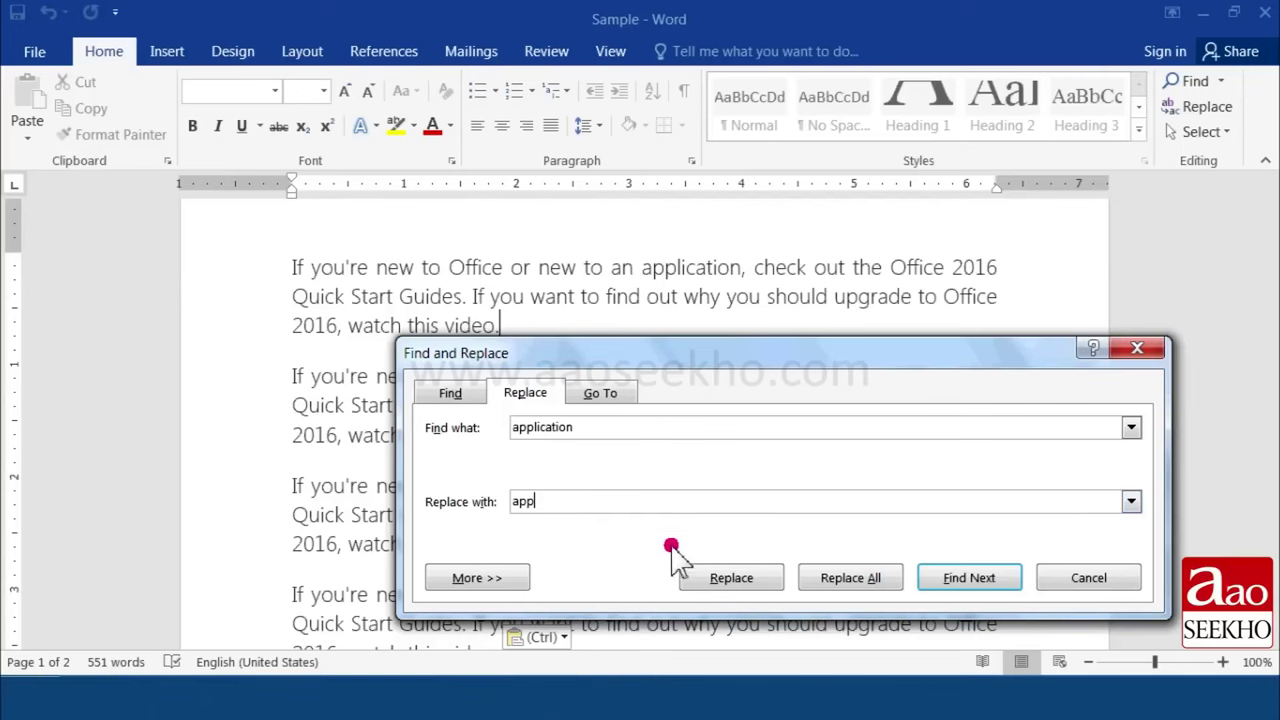
pyautogui.click(731, 578)
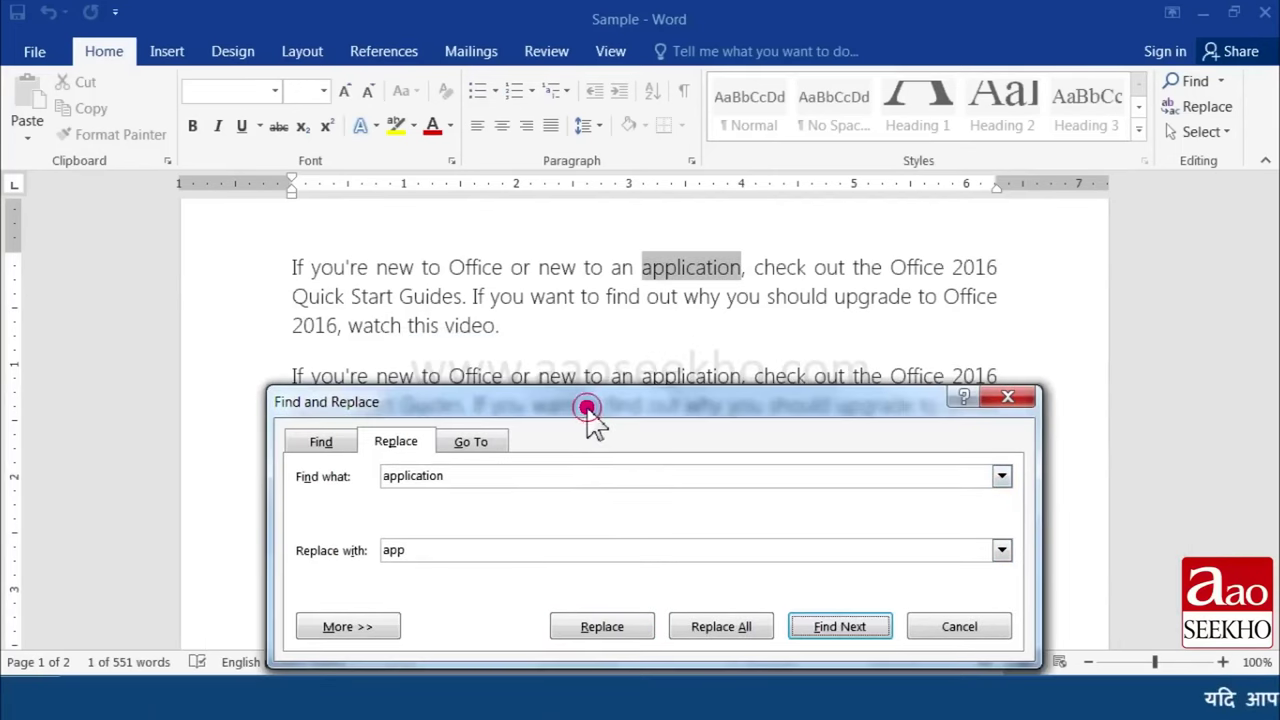
pyautogui.moveTo(588, 408); pyautogui.dragTo(615, 376)
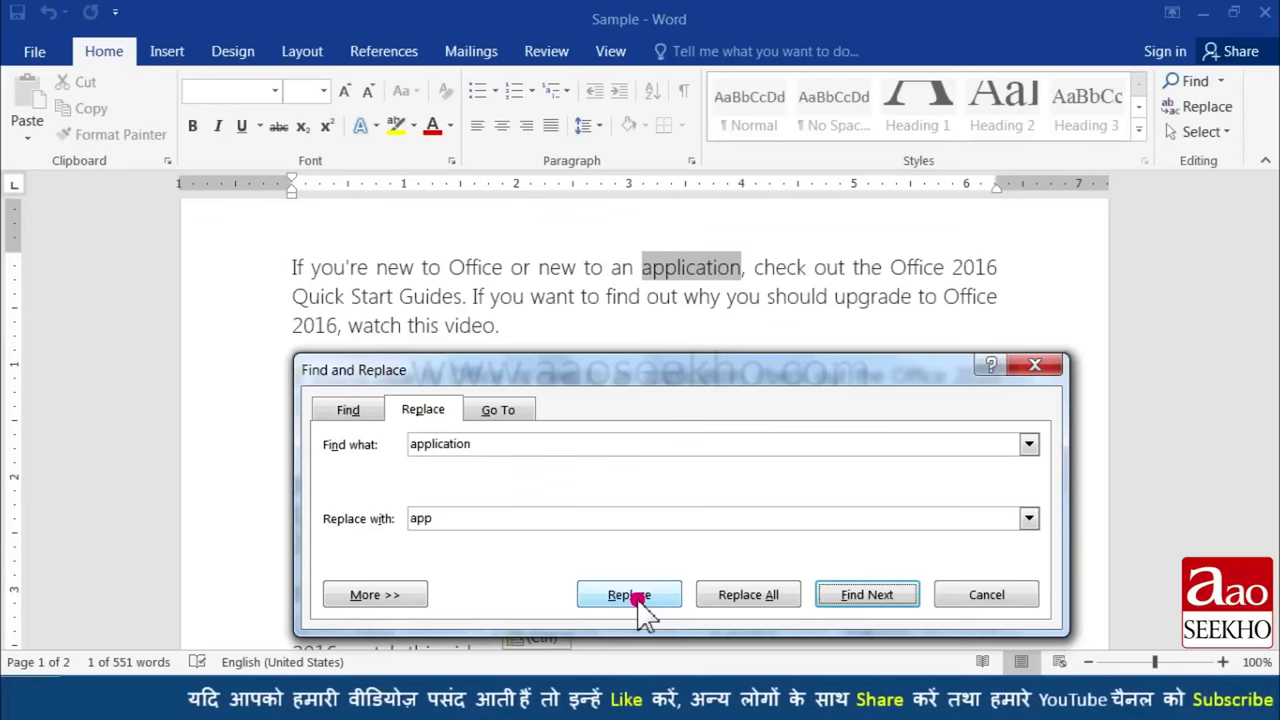
# Replace the first 'application' with 'app' and step on to the following occurrences.
pyautogui.click(629, 595)
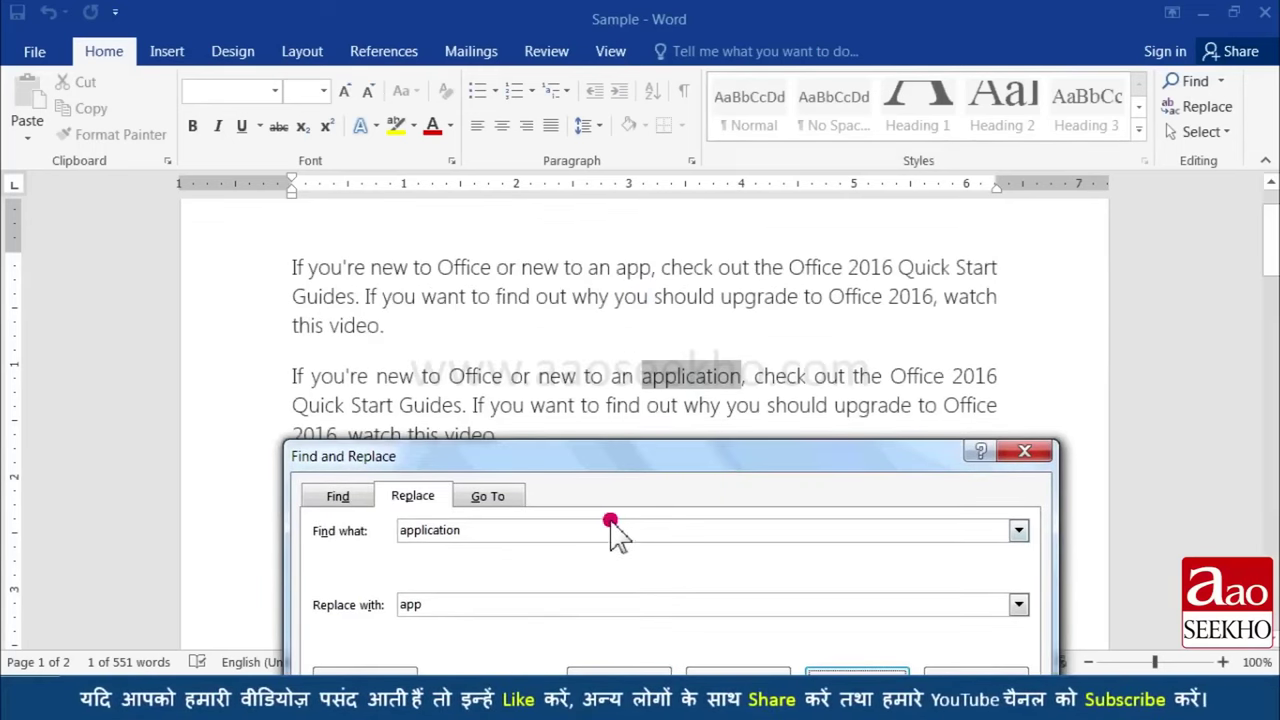
pyautogui.moveTo(669, 470); pyautogui.dragTo(672, 440)
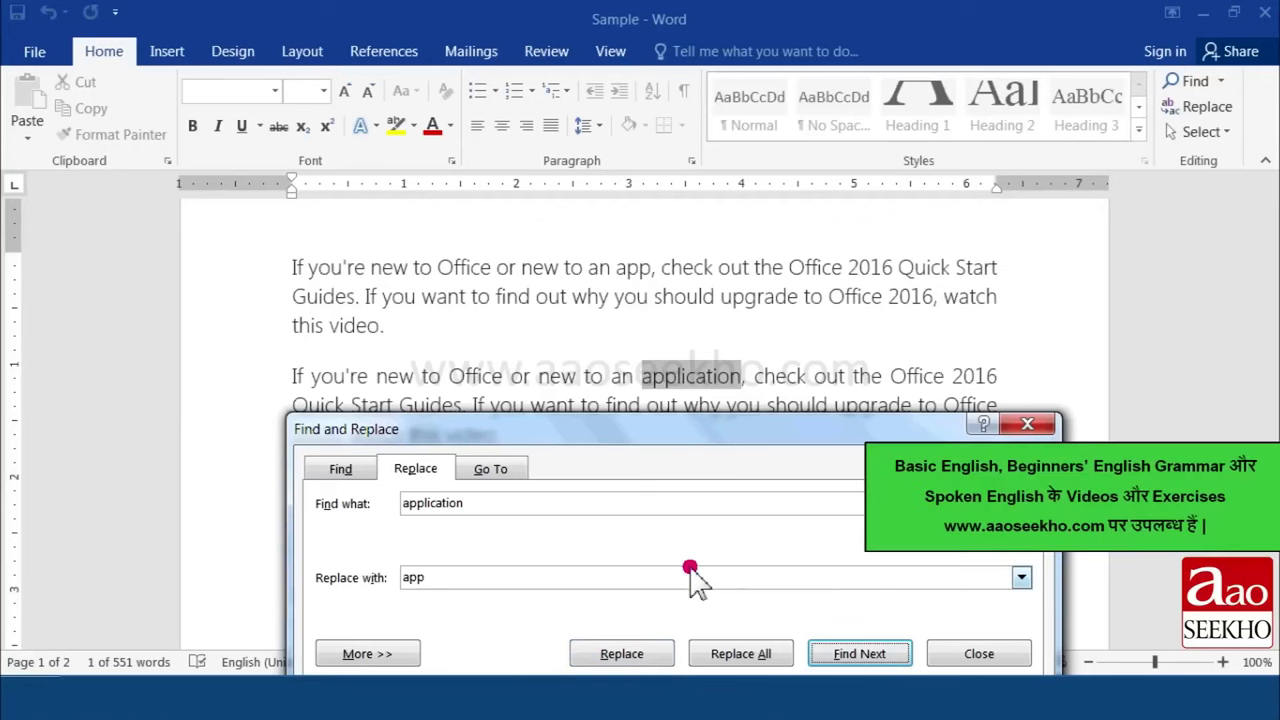
pyautogui.click(848, 655)
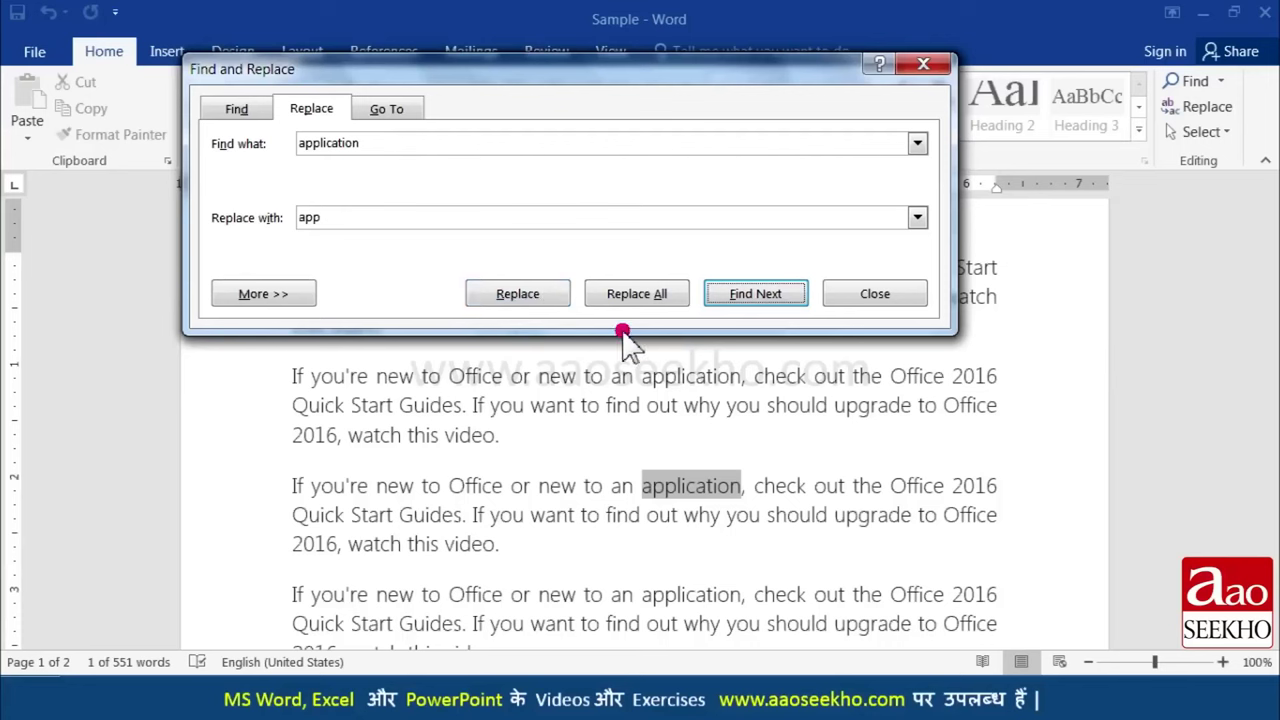
pyautogui.click(781, 299)
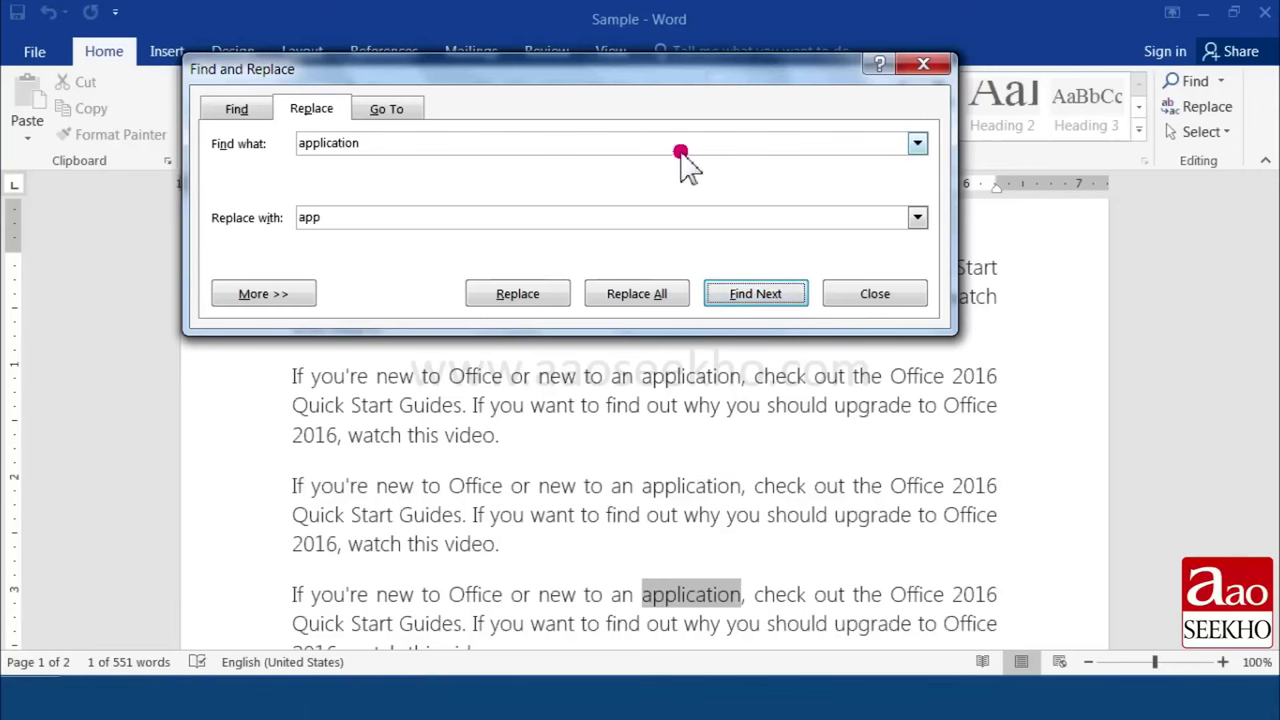
pyautogui.moveTo(676, 84); pyautogui.dragTo(690, 306)
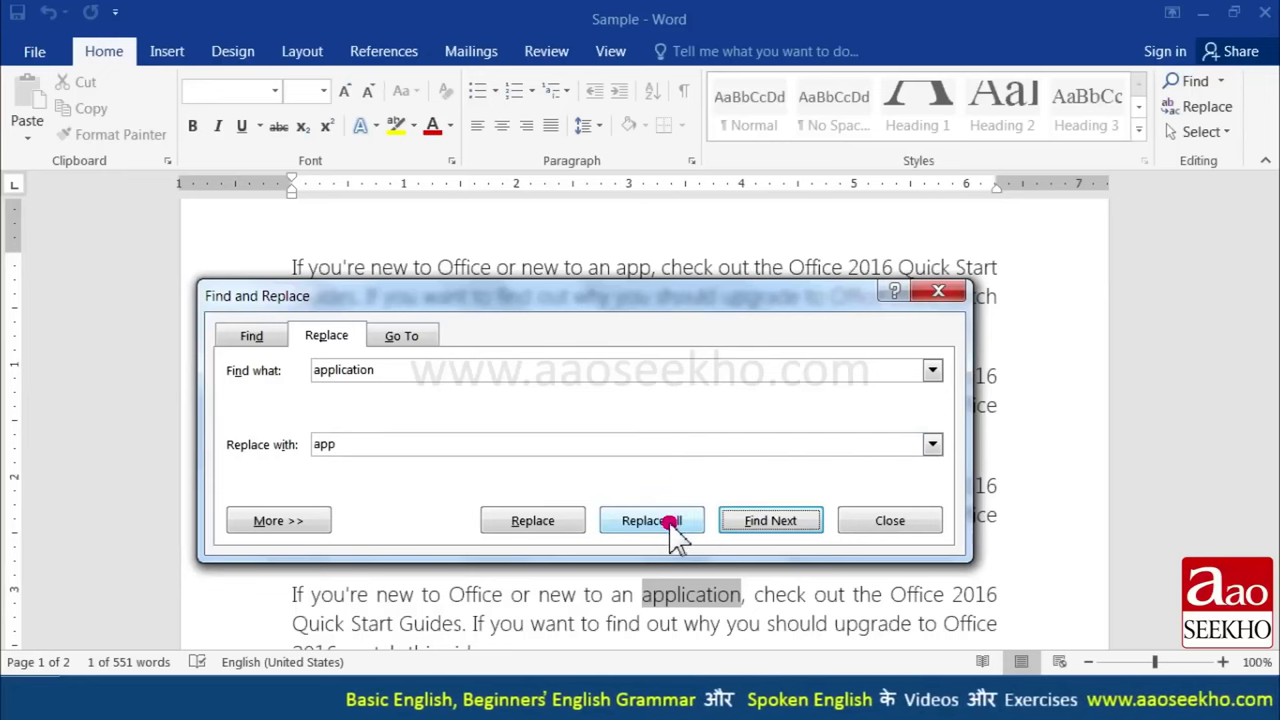
# Replace all remaining 'application' occurrences with 'app' (10 replacements) and close Find and Replace.
pyautogui.click(669, 522)
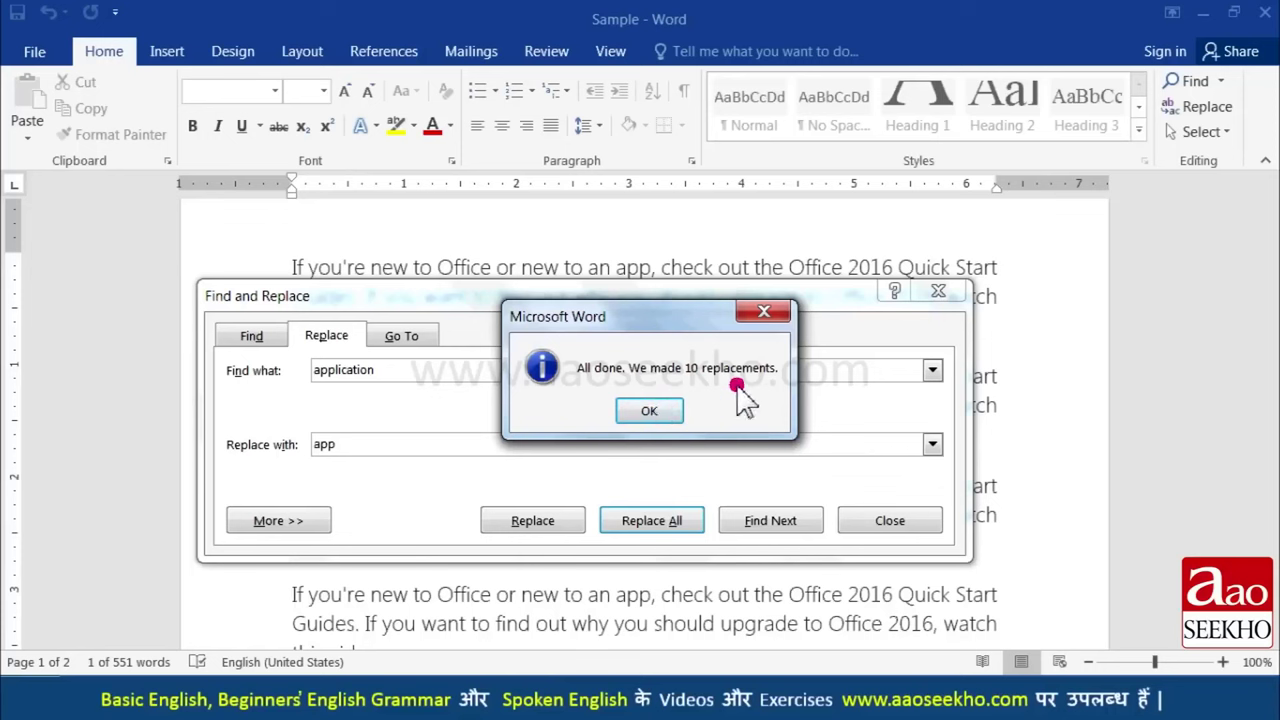
pyautogui.click(648, 413)
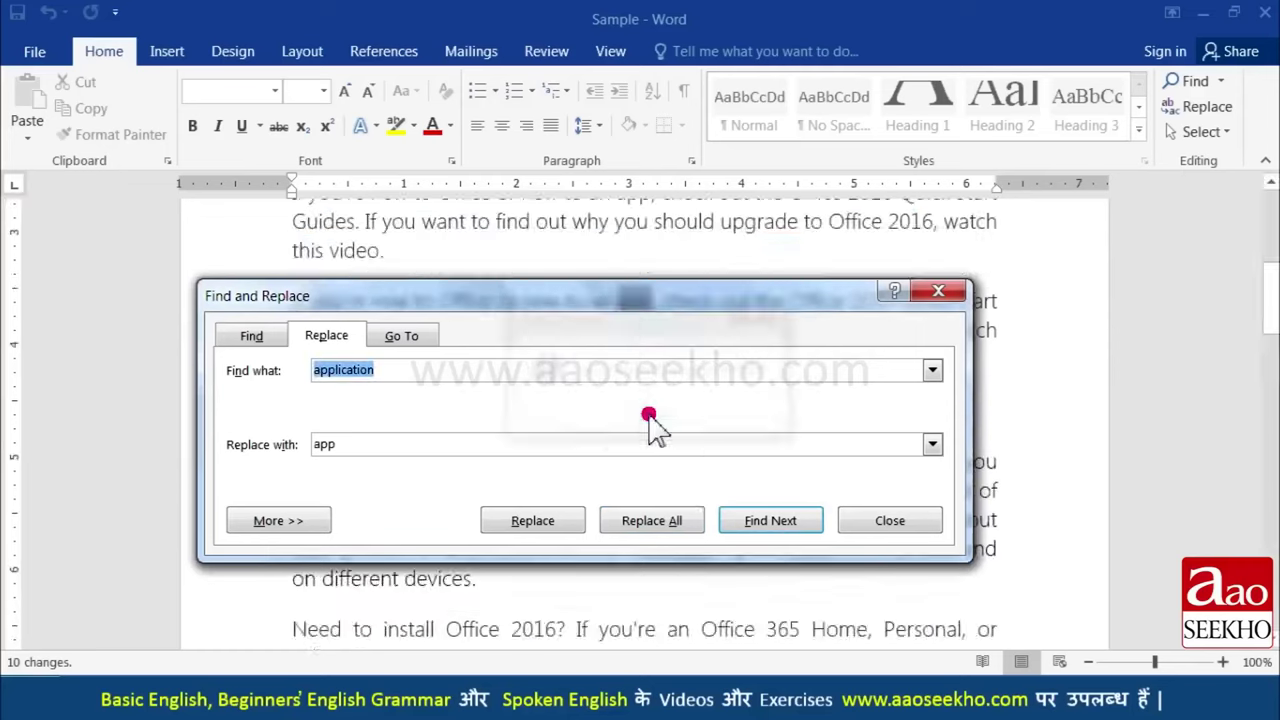
pyautogui.click(886, 522)
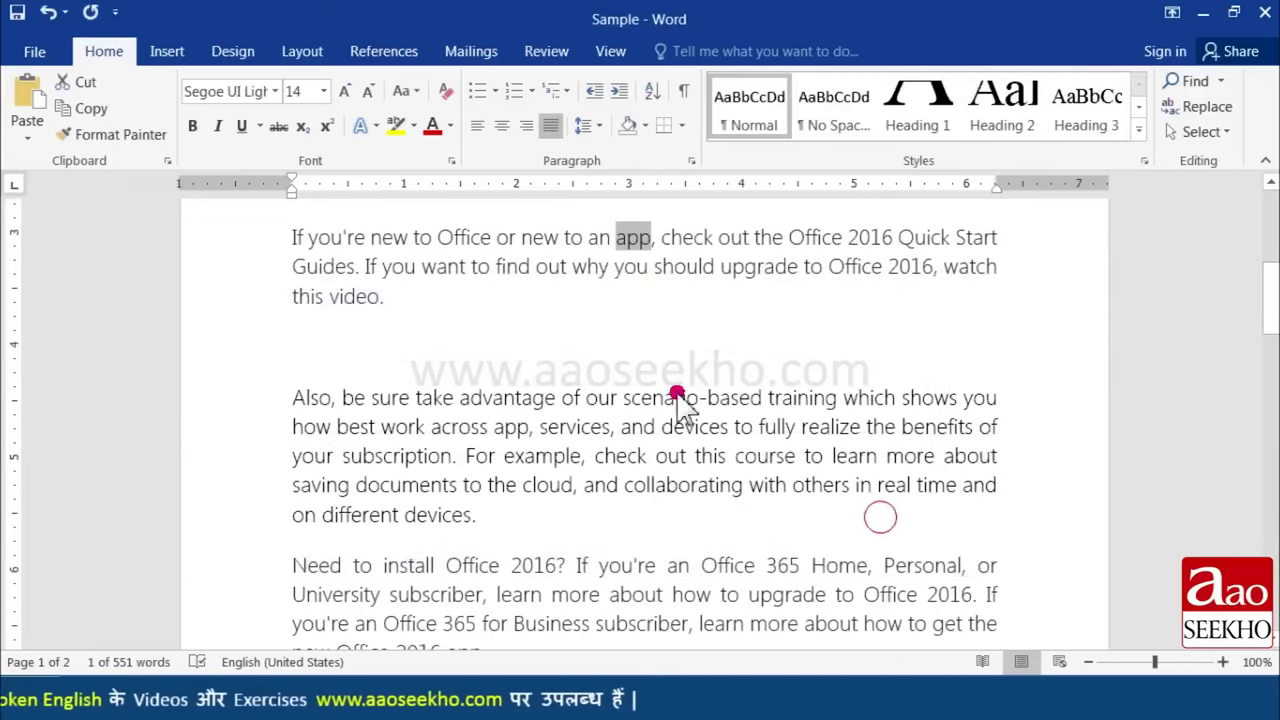
pyautogui.scroll(5, 680, 400)
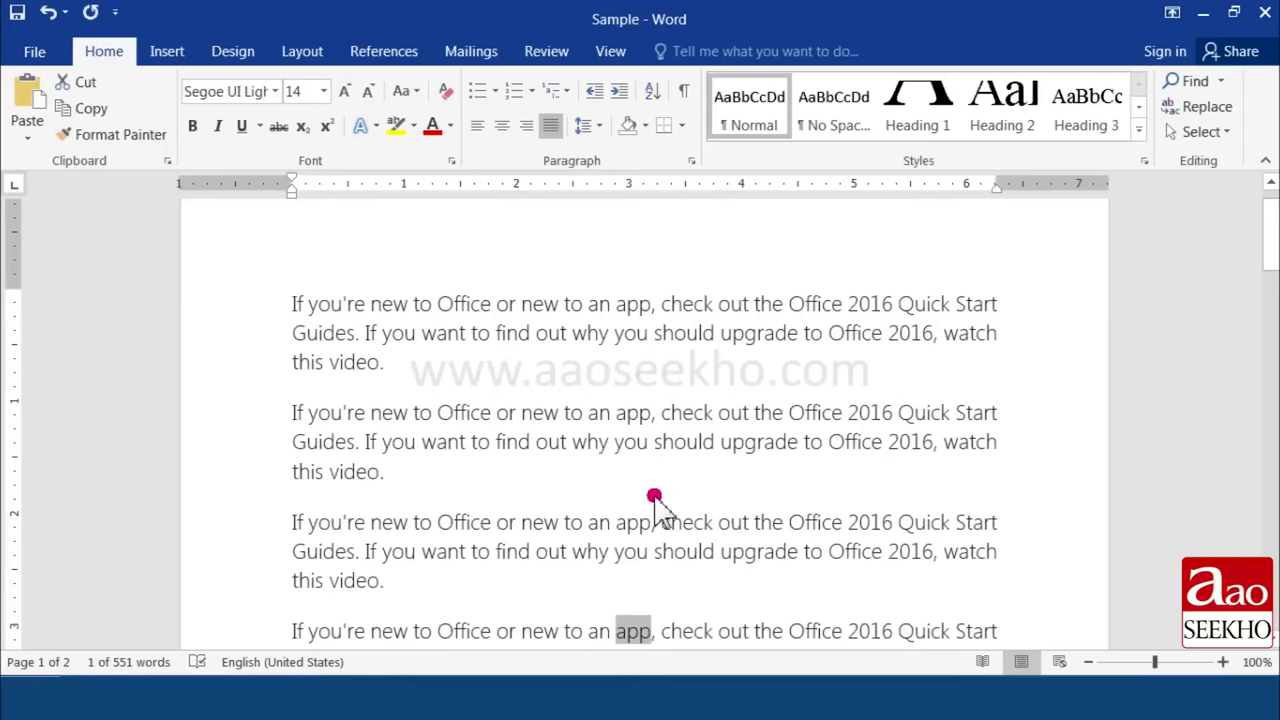
pyautogui.scroll(-2, 645, 526)
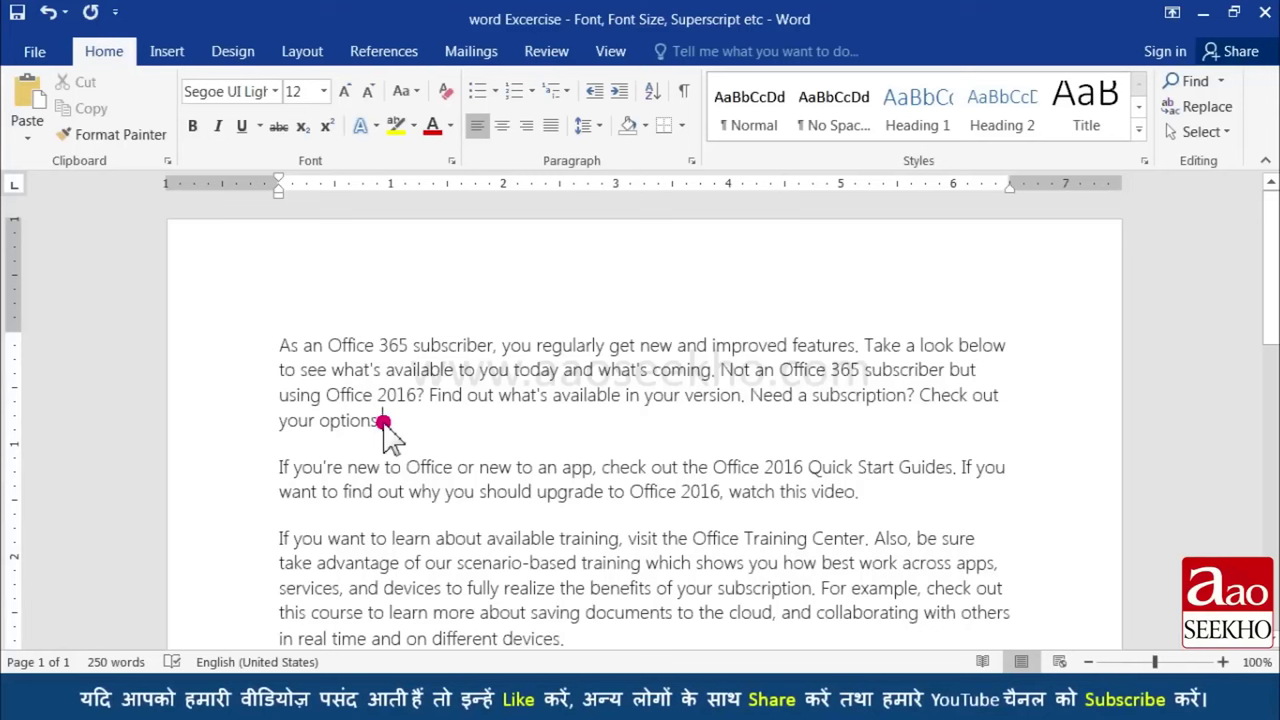
# Set the 'As an Office 365 subscriber' paragraph in Arial, then reselect it.
pyautogui.tripleClick(440, 427)
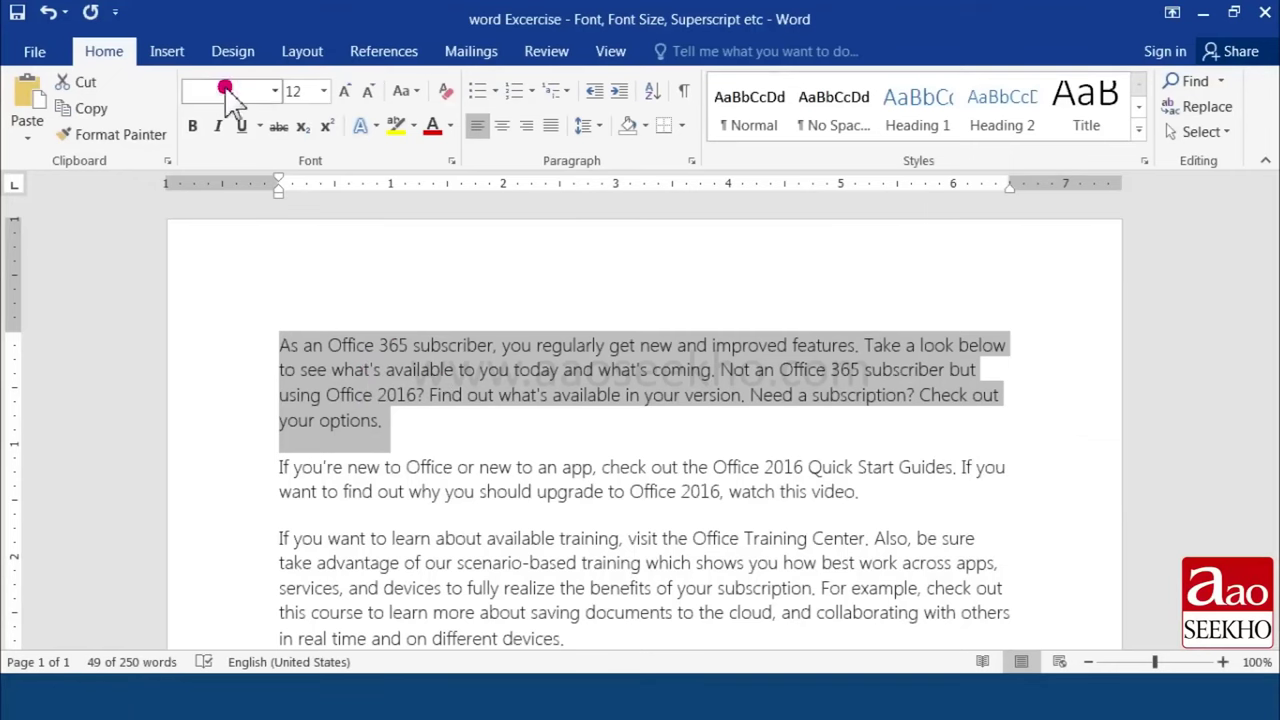
pyautogui.click(276, 93)
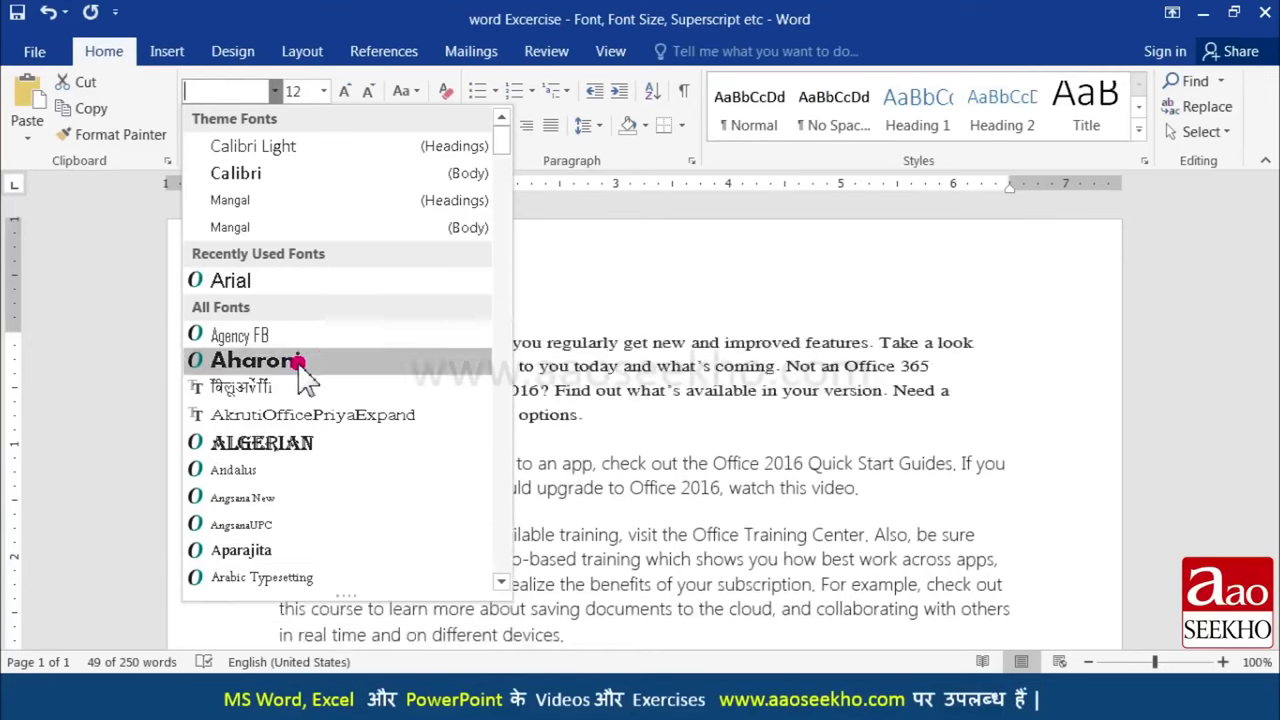
pyautogui.click(285, 284)
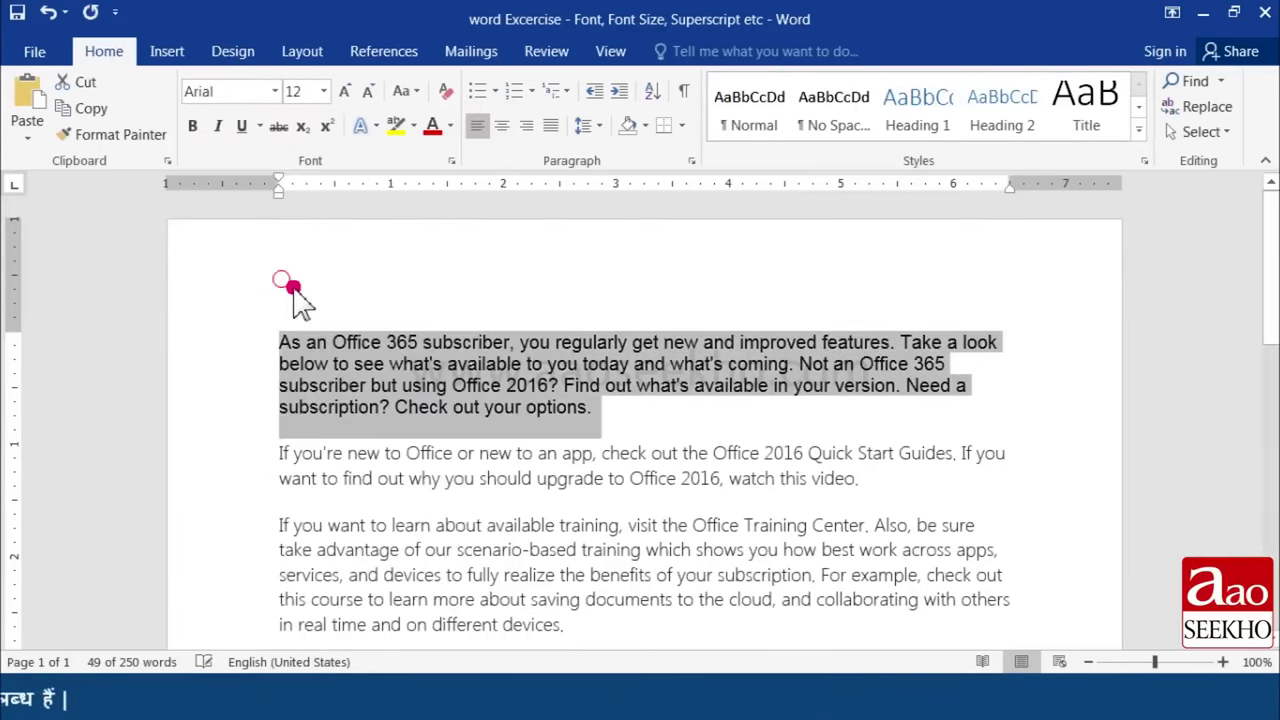
pyautogui.click(618, 410)
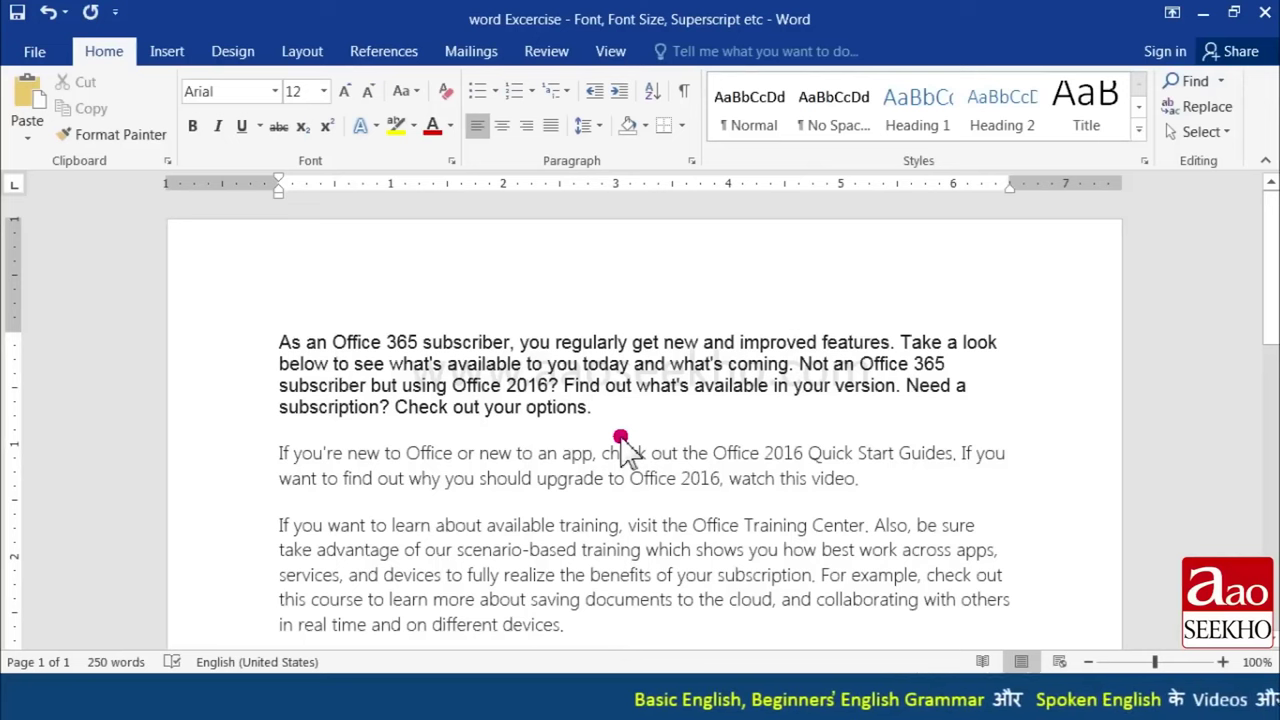
pyautogui.moveTo(609, 416); pyautogui.dragTo(290, 346)
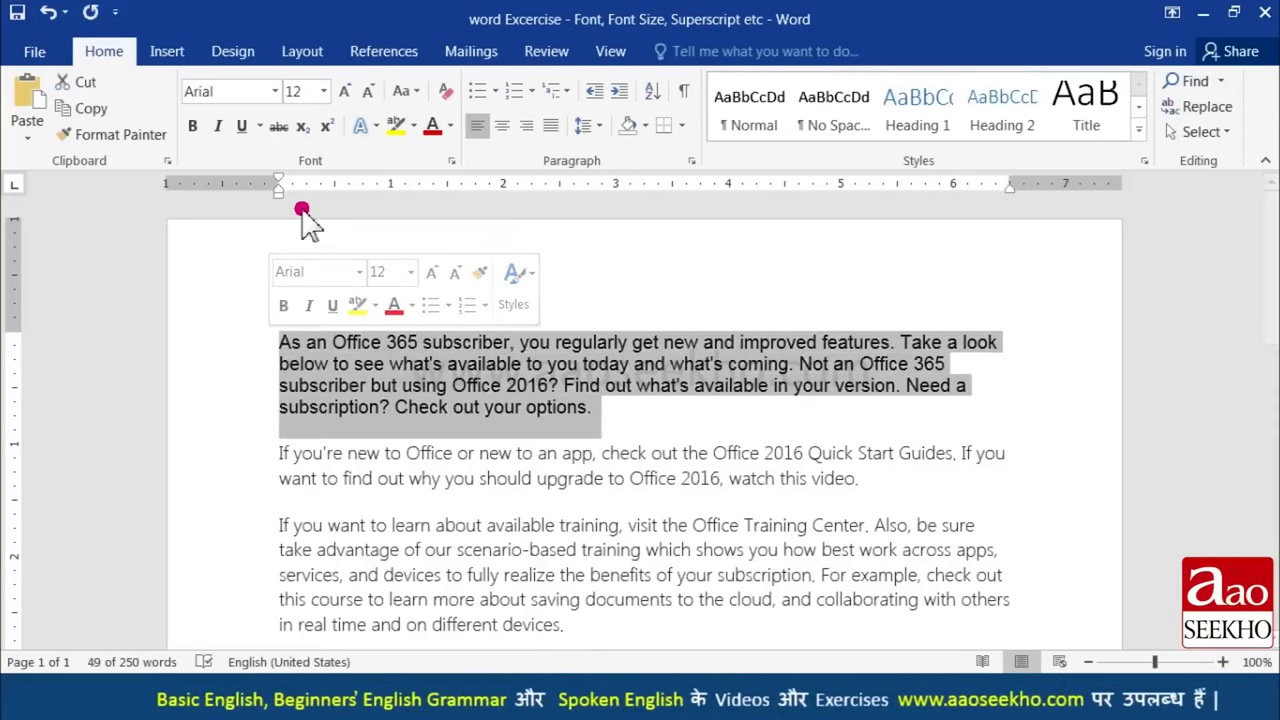
# Size the opening paragraph to 16 pt via 18 pt, Grow and Shrink Font, then select the second paragraph.
pyautogui.click(323, 92)
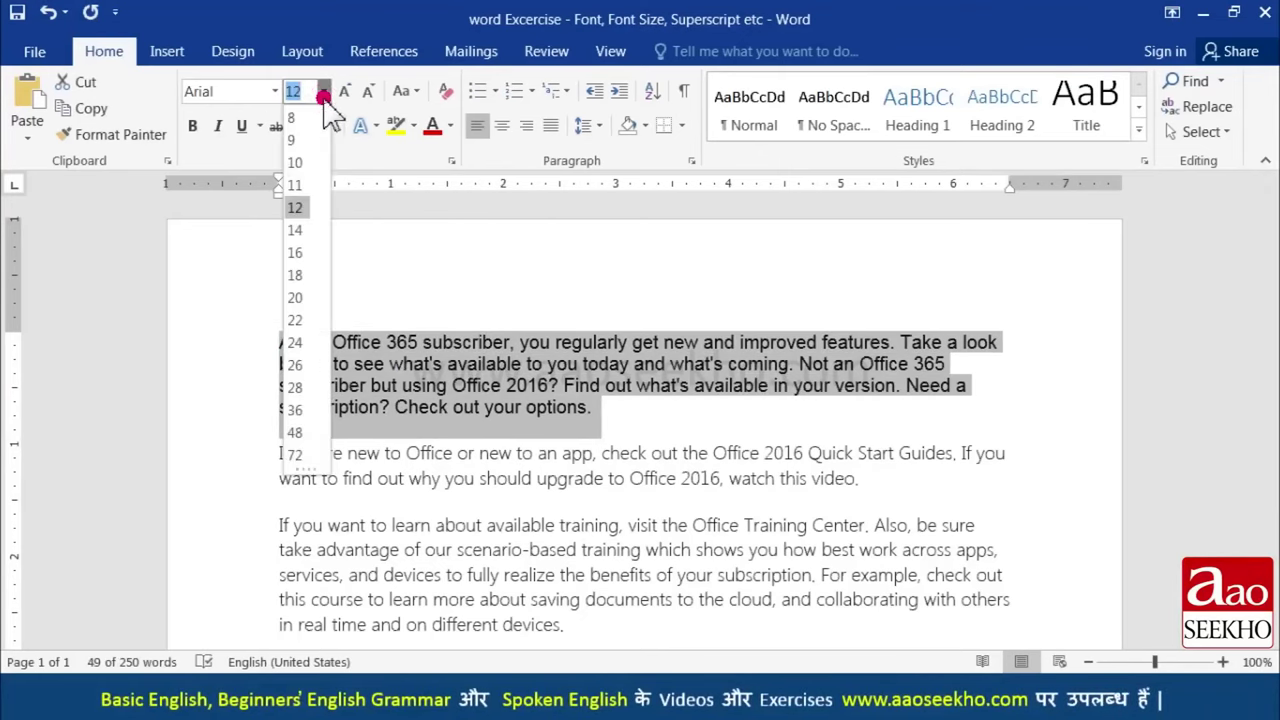
pyautogui.click(300, 277)
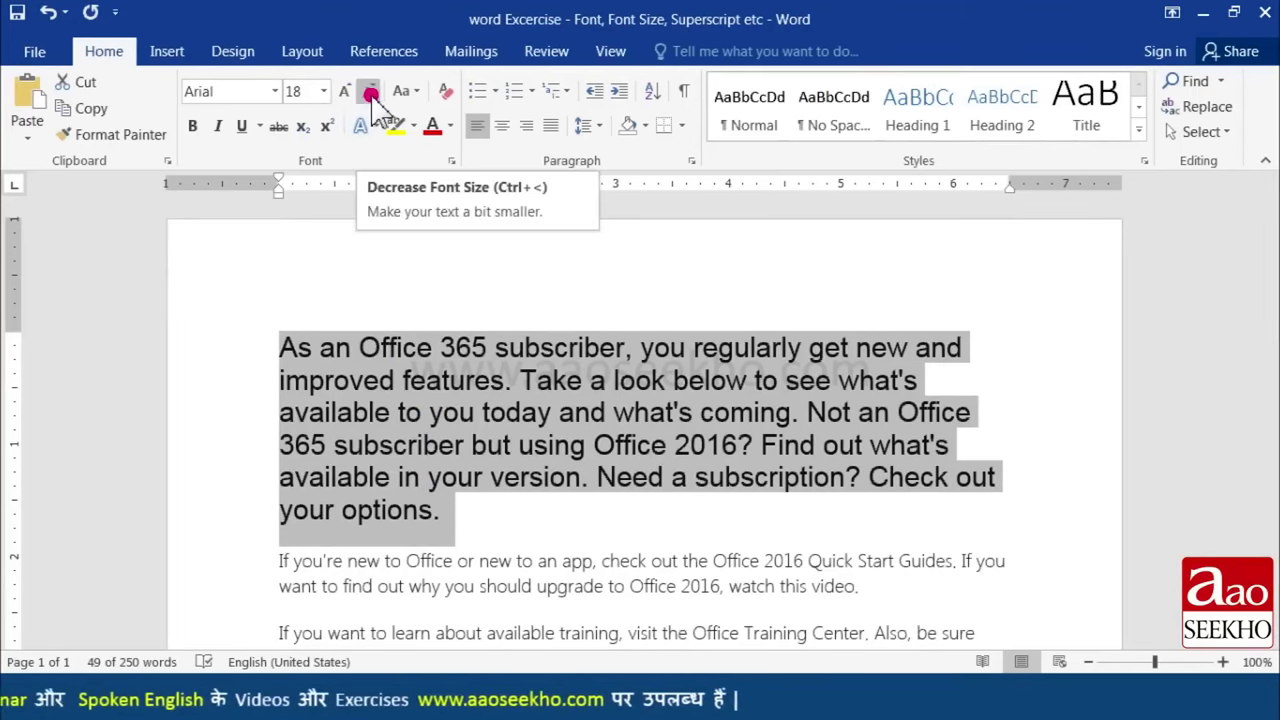
pyautogui.click(347, 92)
pyautogui.click(347, 92)
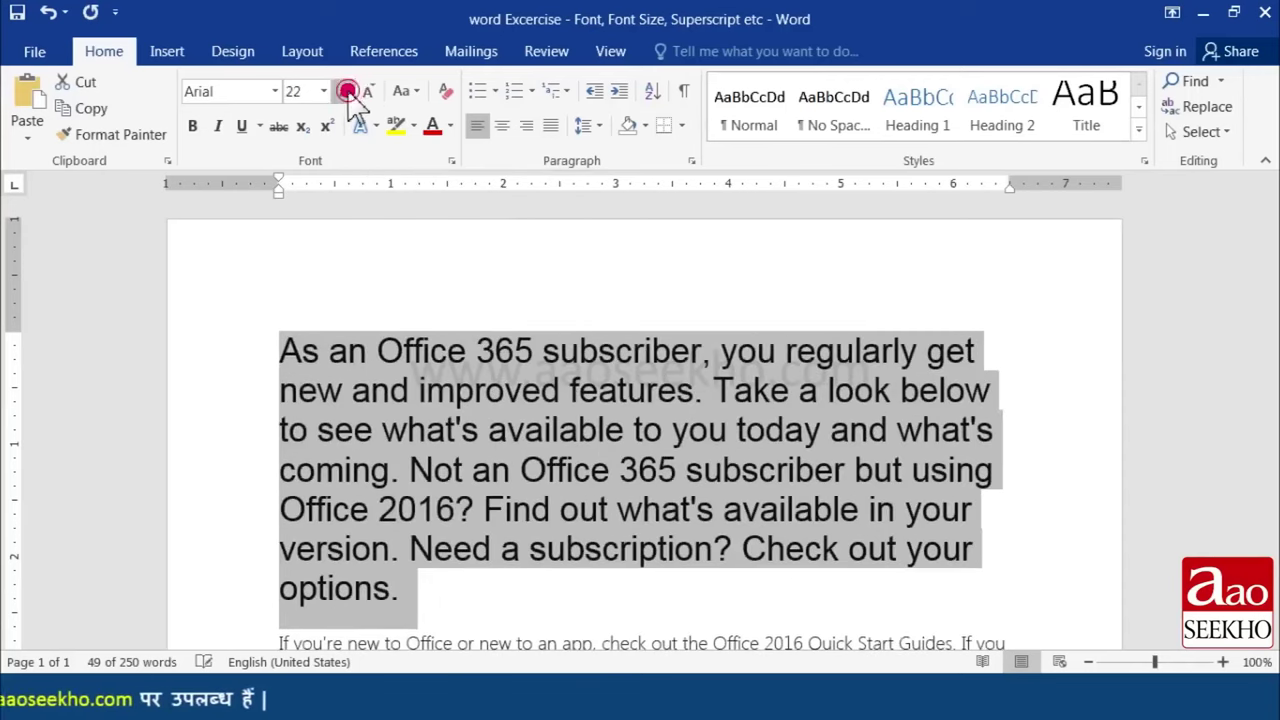
pyautogui.click(347, 92)
pyautogui.click(347, 92)
pyautogui.click(369, 92)
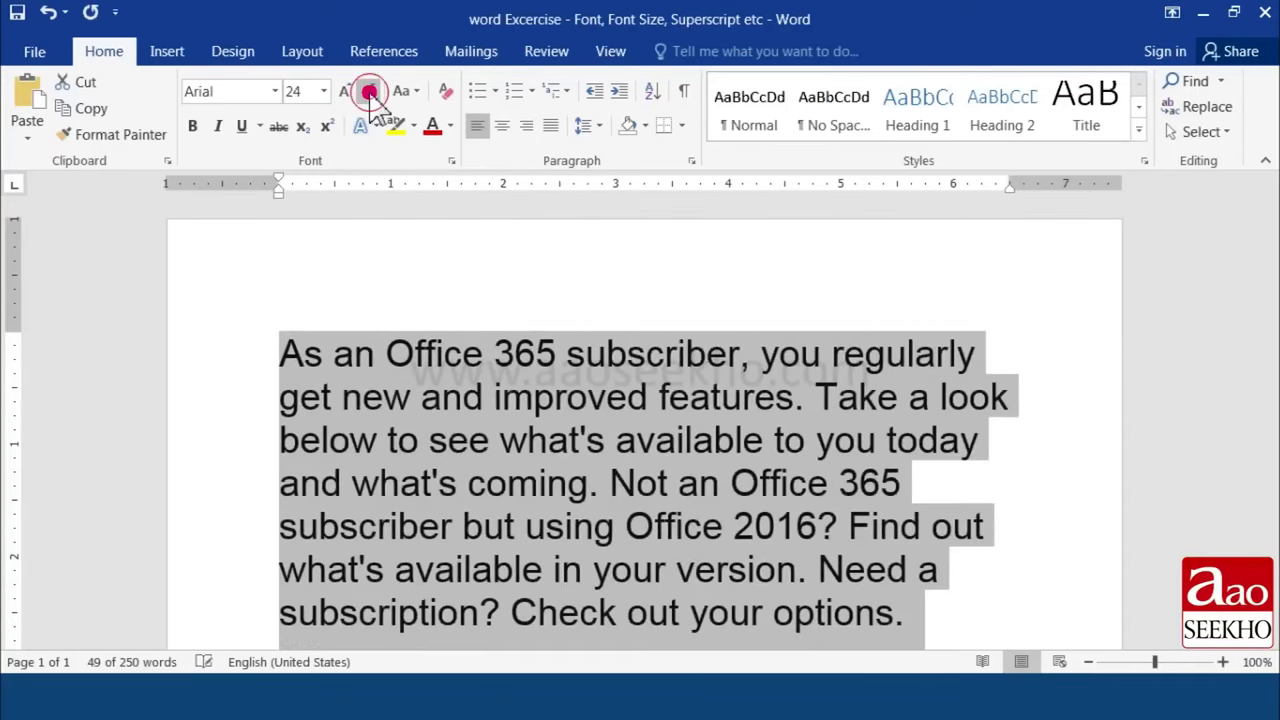
pyautogui.click(369, 92)
pyautogui.click(369, 92)
pyautogui.click(369, 92)
pyautogui.click(369, 92)
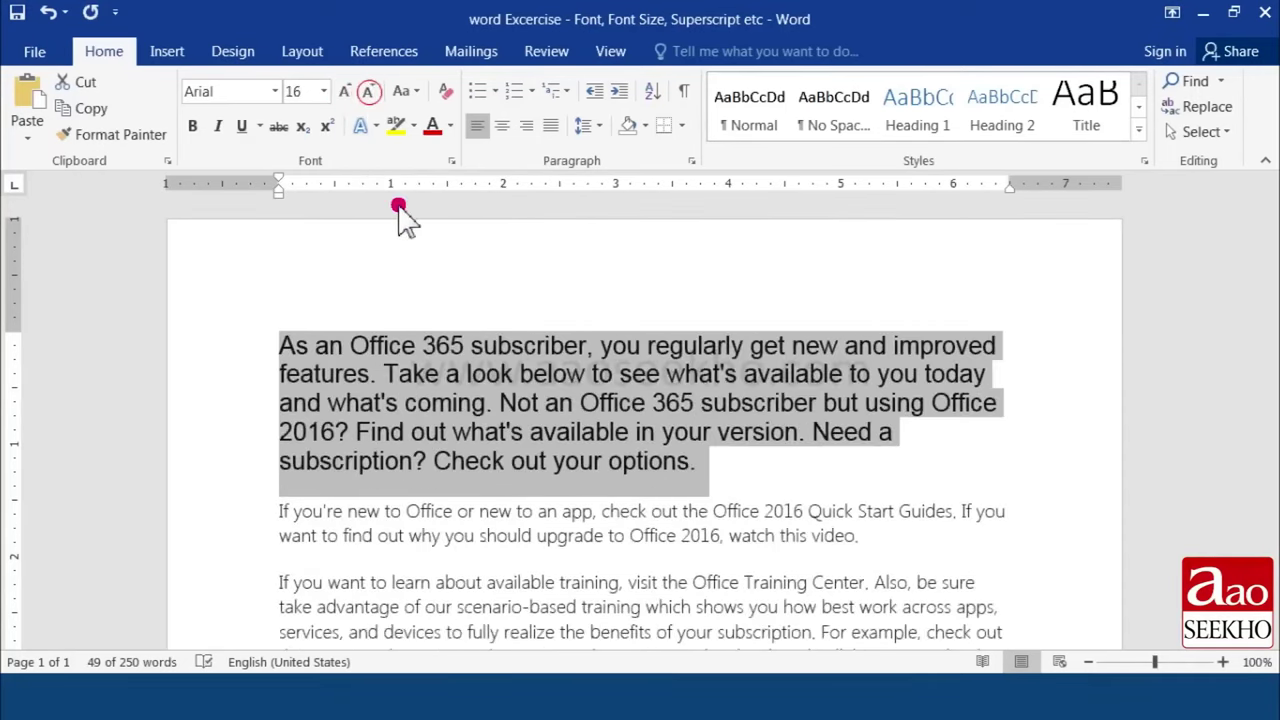
pyautogui.click(717, 463)
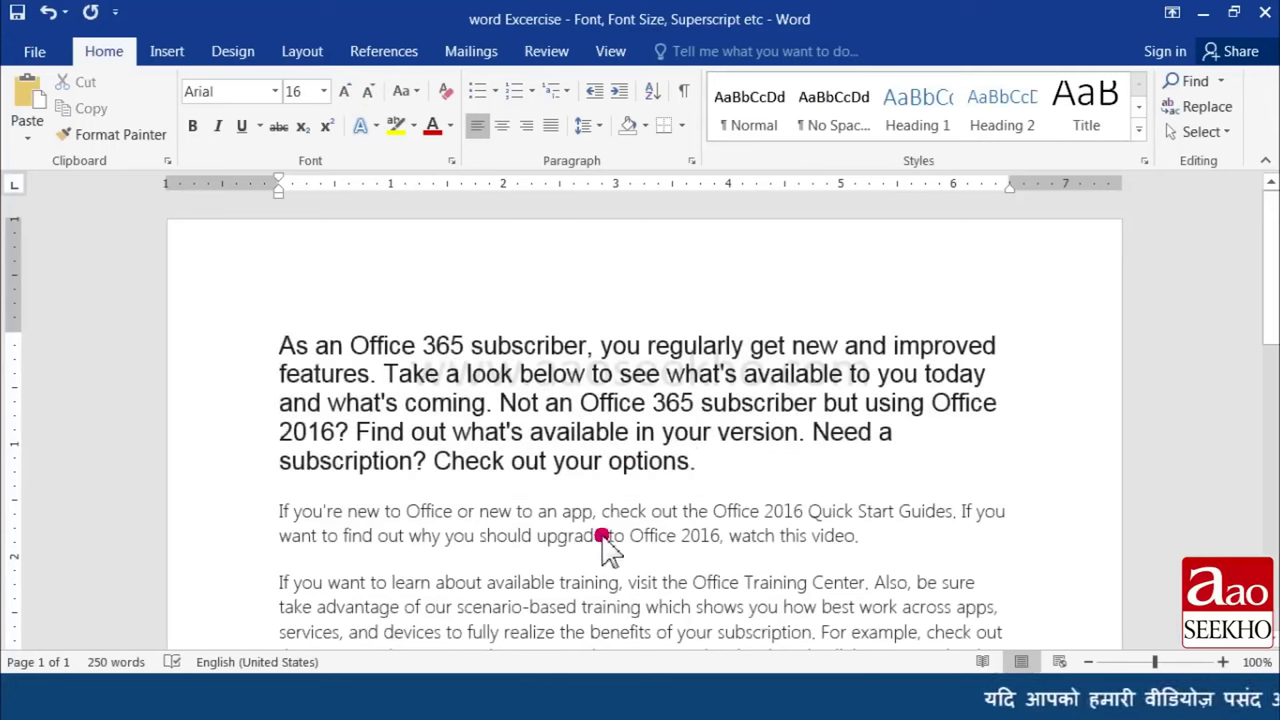
pyautogui.moveTo(864, 537); pyautogui.dragTo(274, 509)
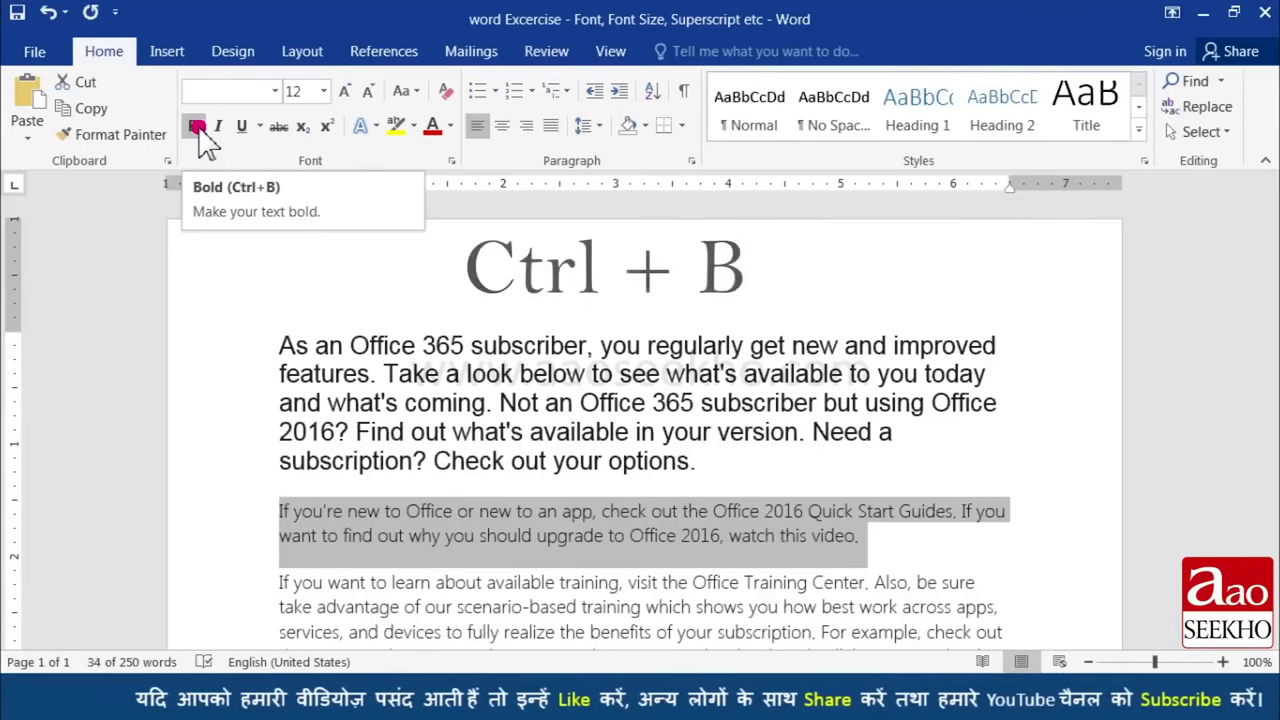
pyautogui.click(197, 126)
pyautogui.click(783, 535)
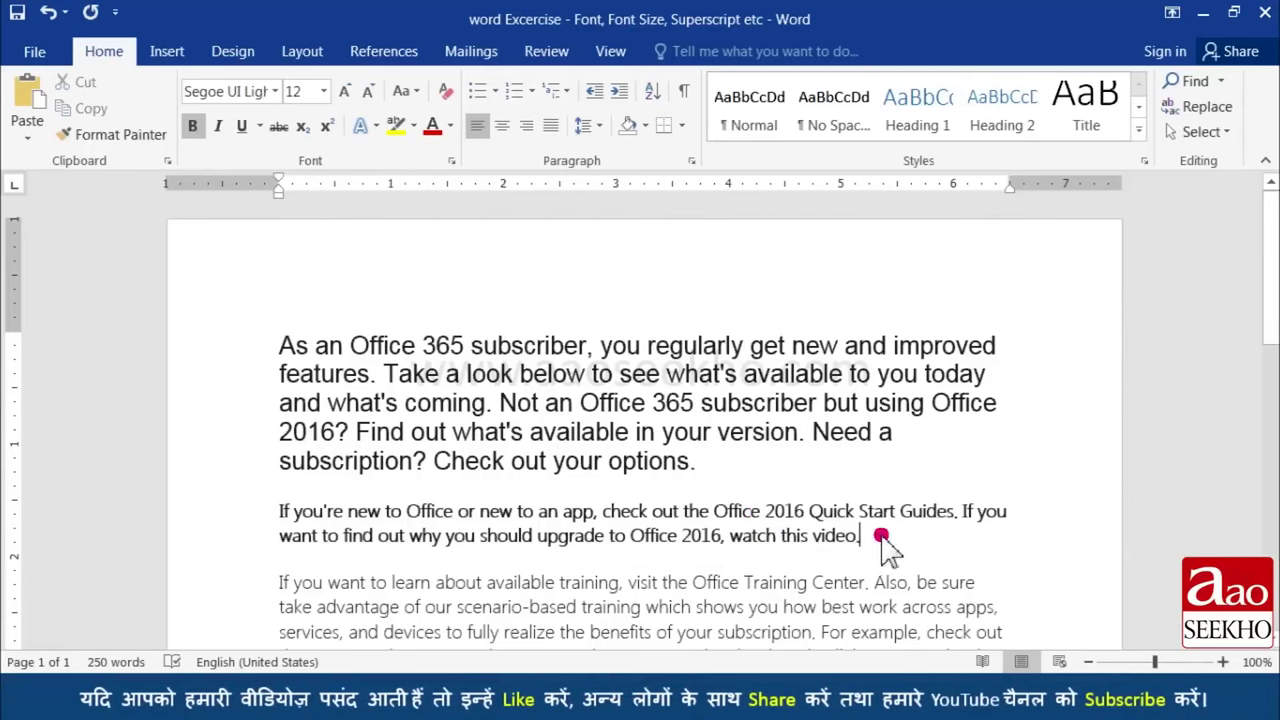
pyautogui.moveTo(828, 537); pyautogui.dragTo(522, 515)
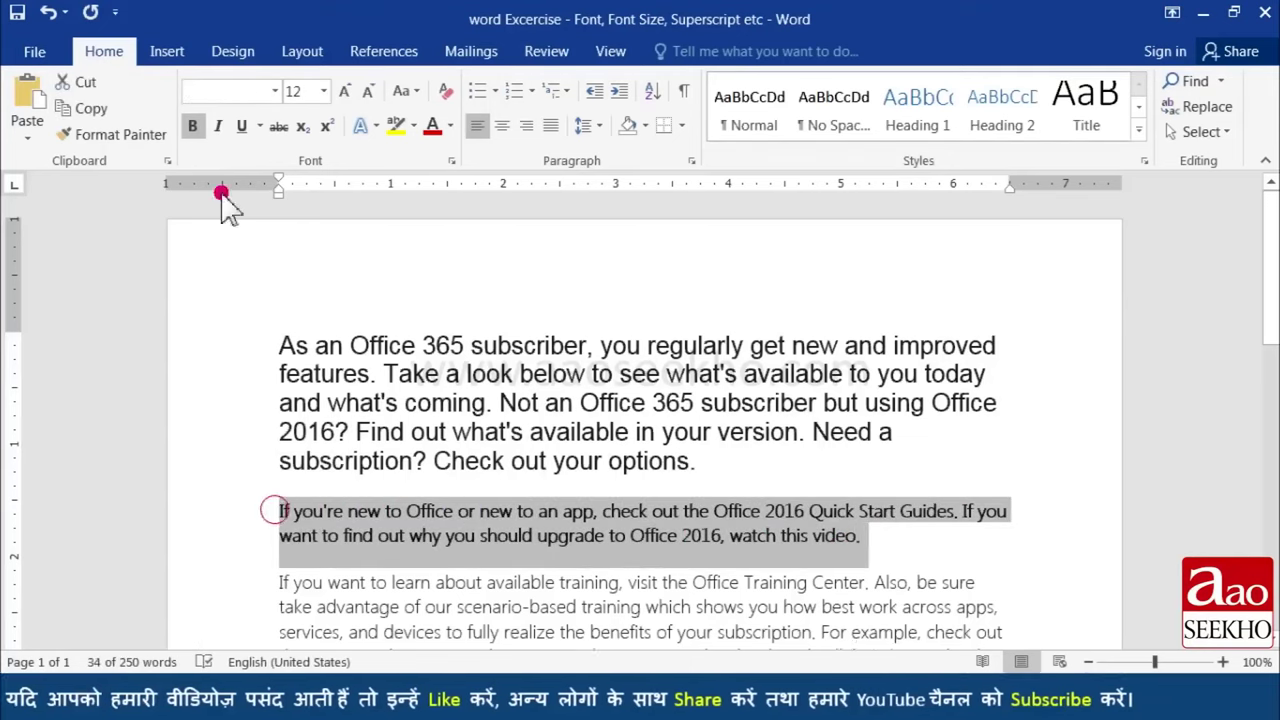
pyautogui.click(195, 127)
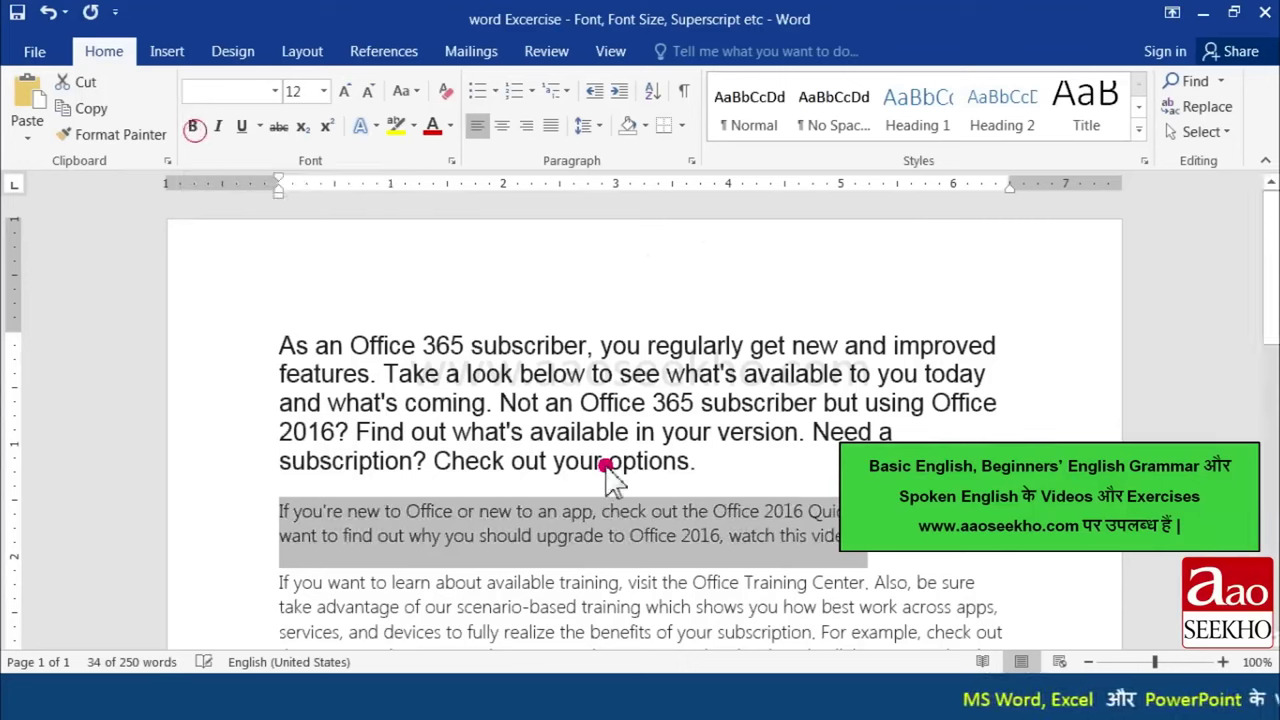
pyautogui.click(692, 503)
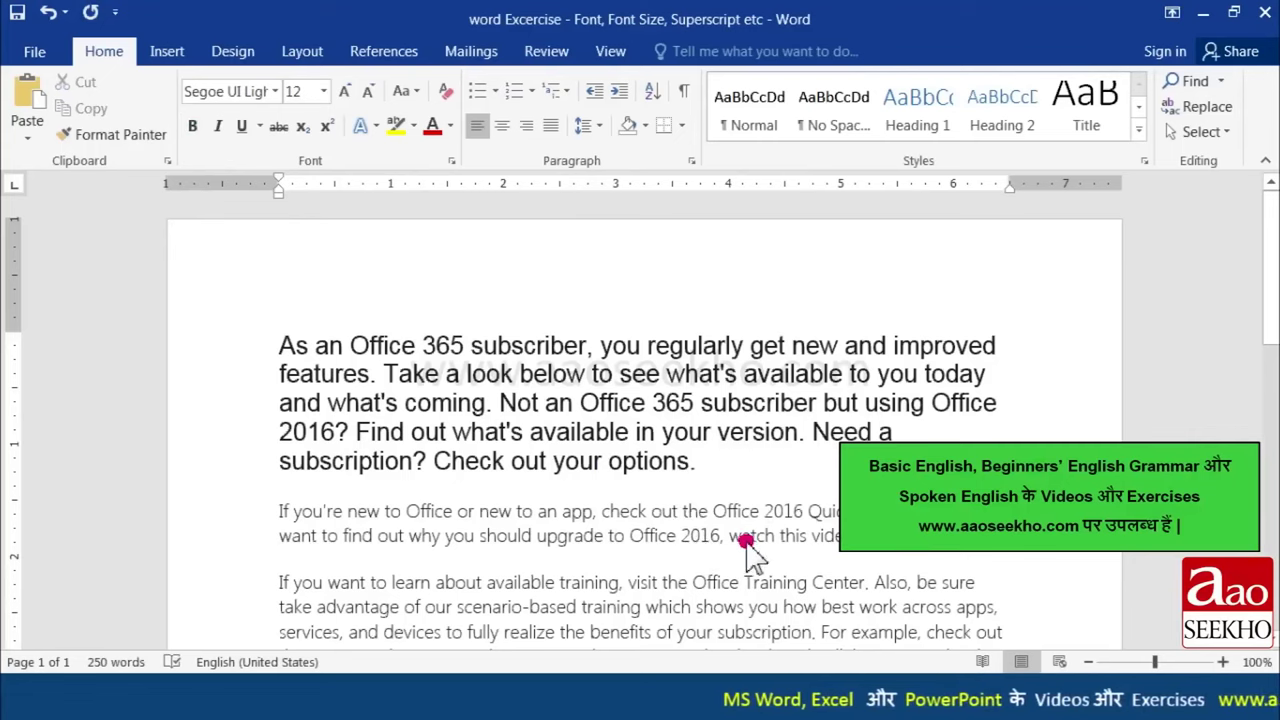
pyautogui.scroll(-2, 752, 550)
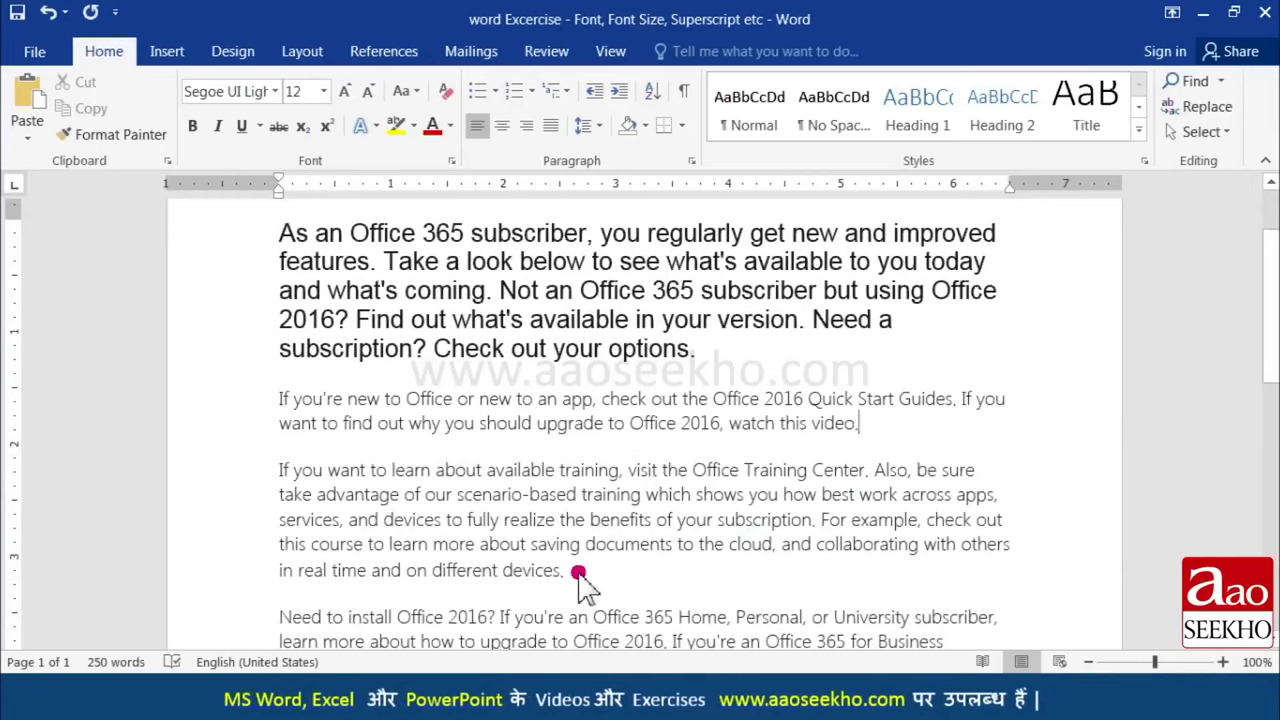
pyautogui.moveTo(578, 572); pyautogui.dragTo(283, 473)
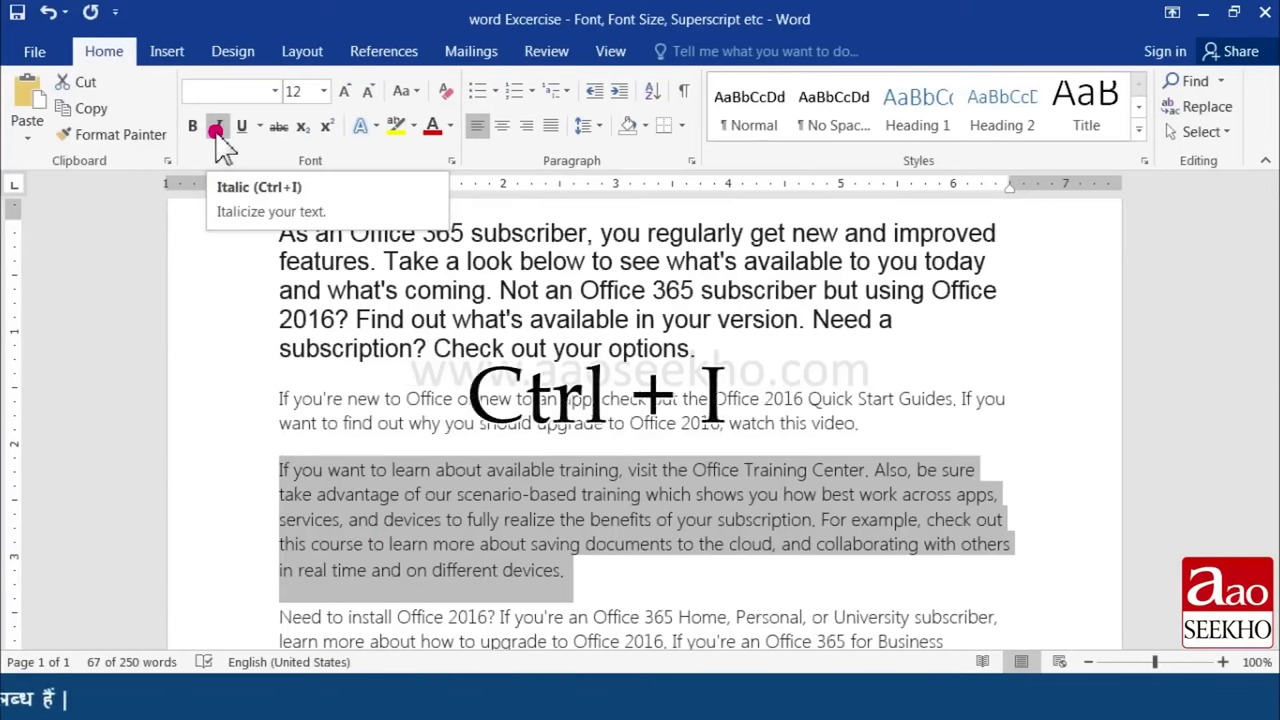
pyautogui.click(217, 128)
pyautogui.click(581, 571)
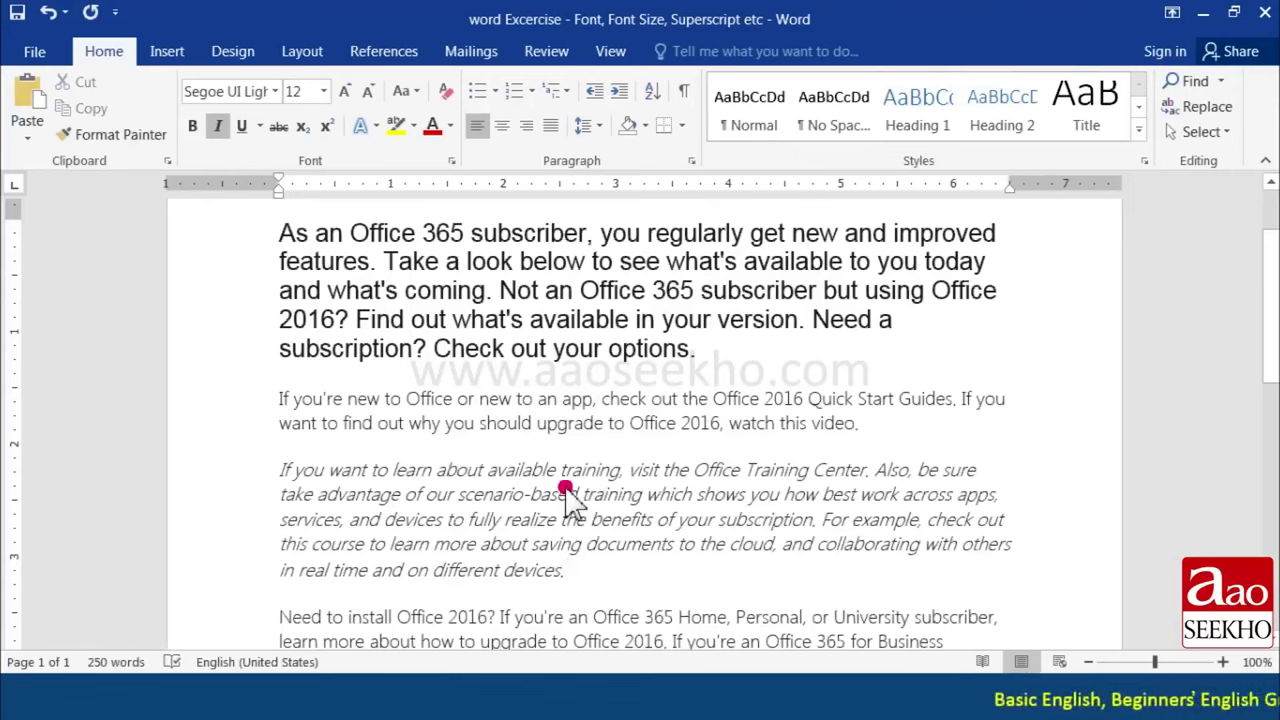
pyautogui.moveTo(573, 572); pyautogui.dragTo(287, 472)
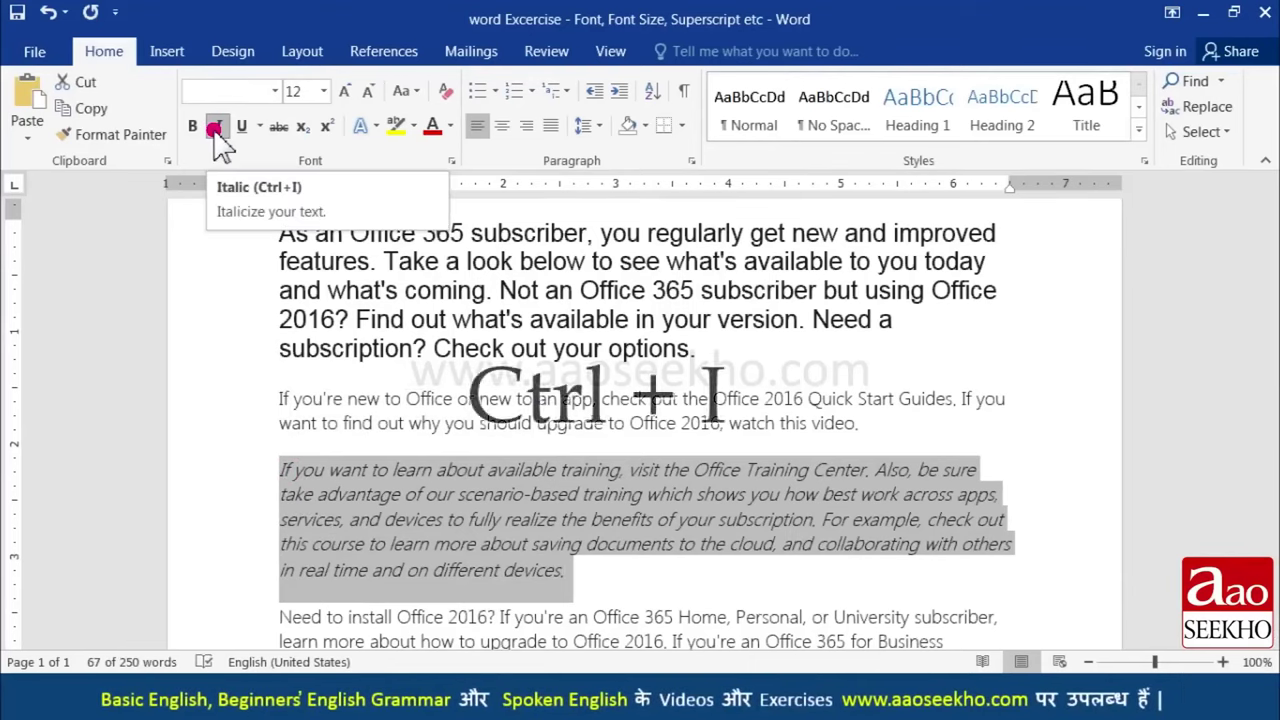
pyautogui.click(214, 129)
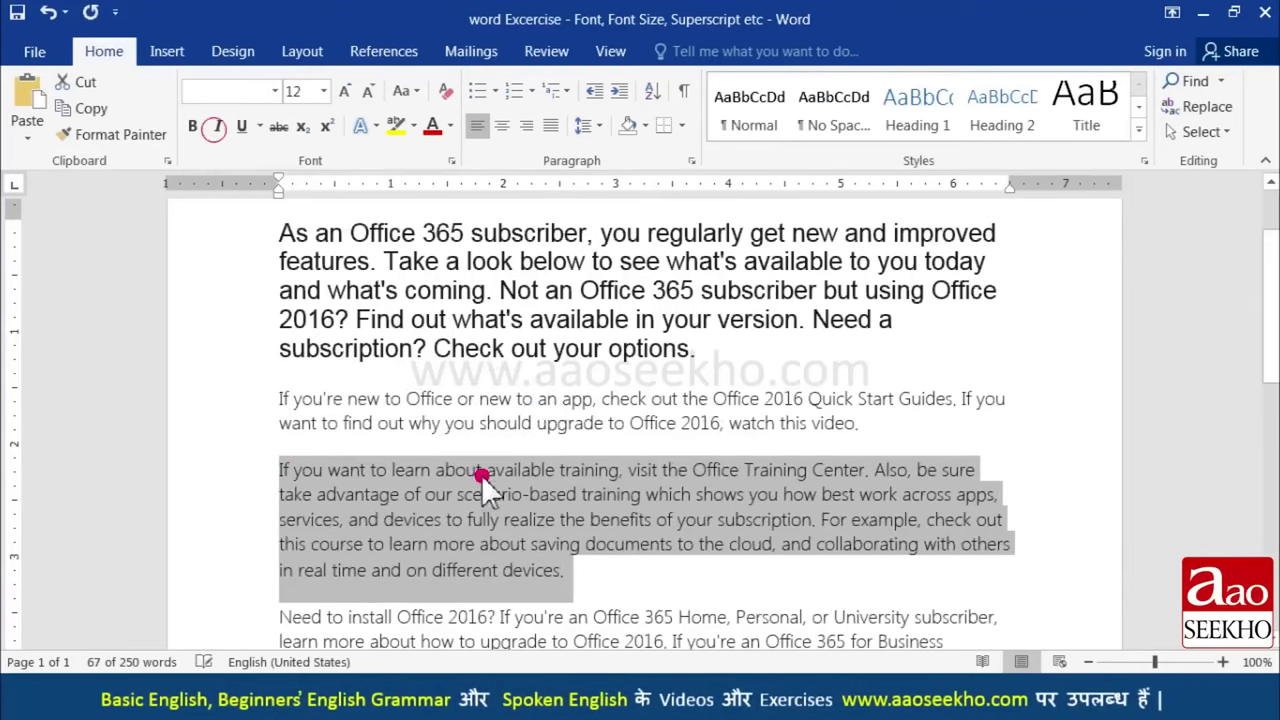
pyautogui.click(570, 568)
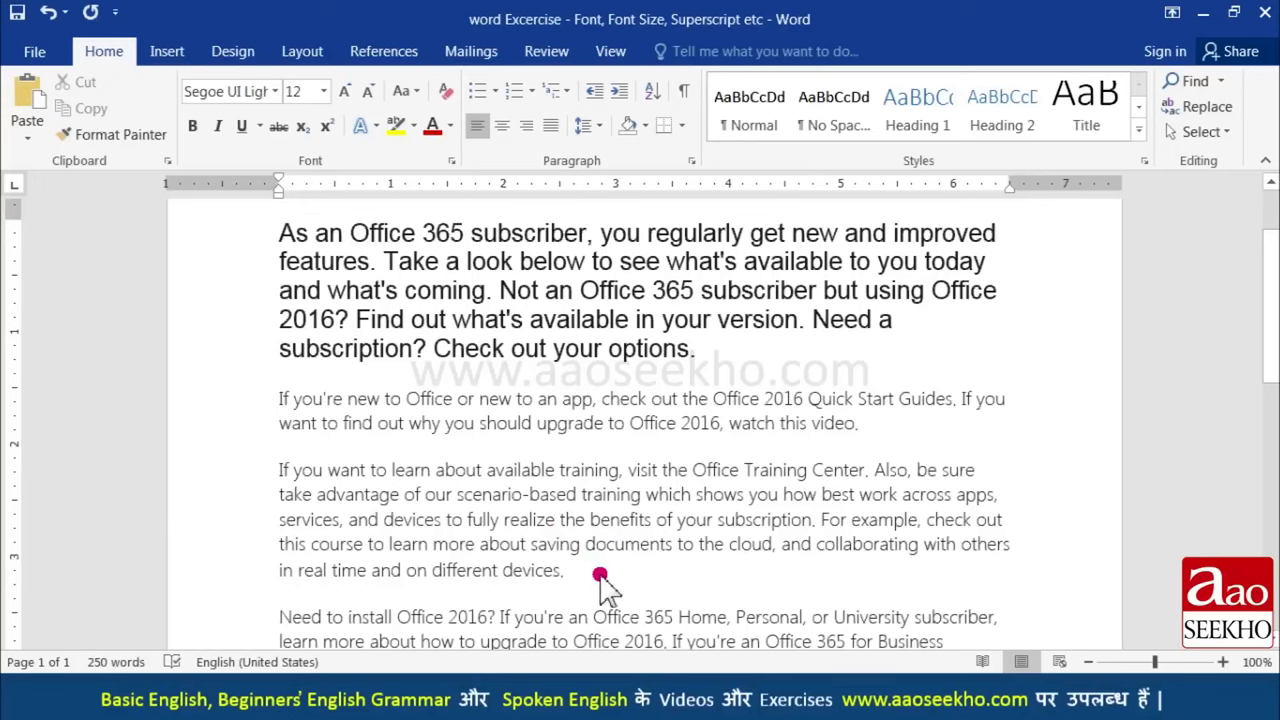
pyautogui.moveTo(552, 570); pyautogui.dragTo(266, 463)
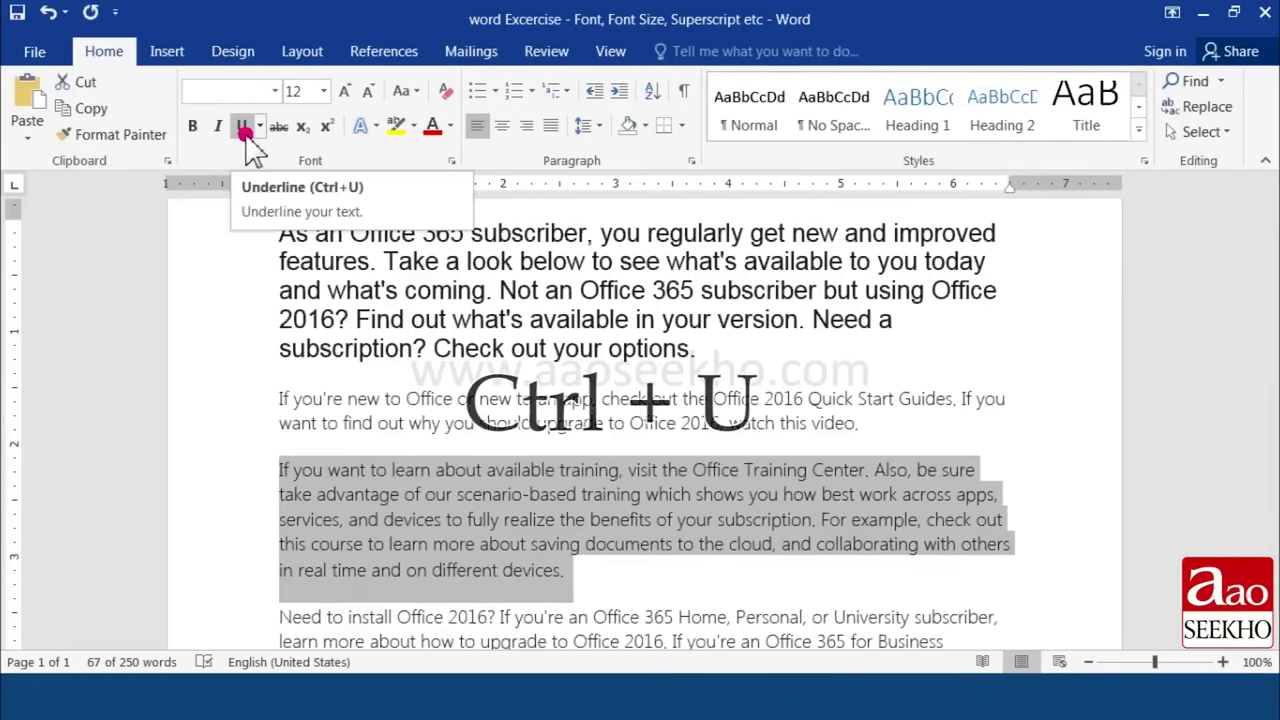
pyautogui.click(243, 130)
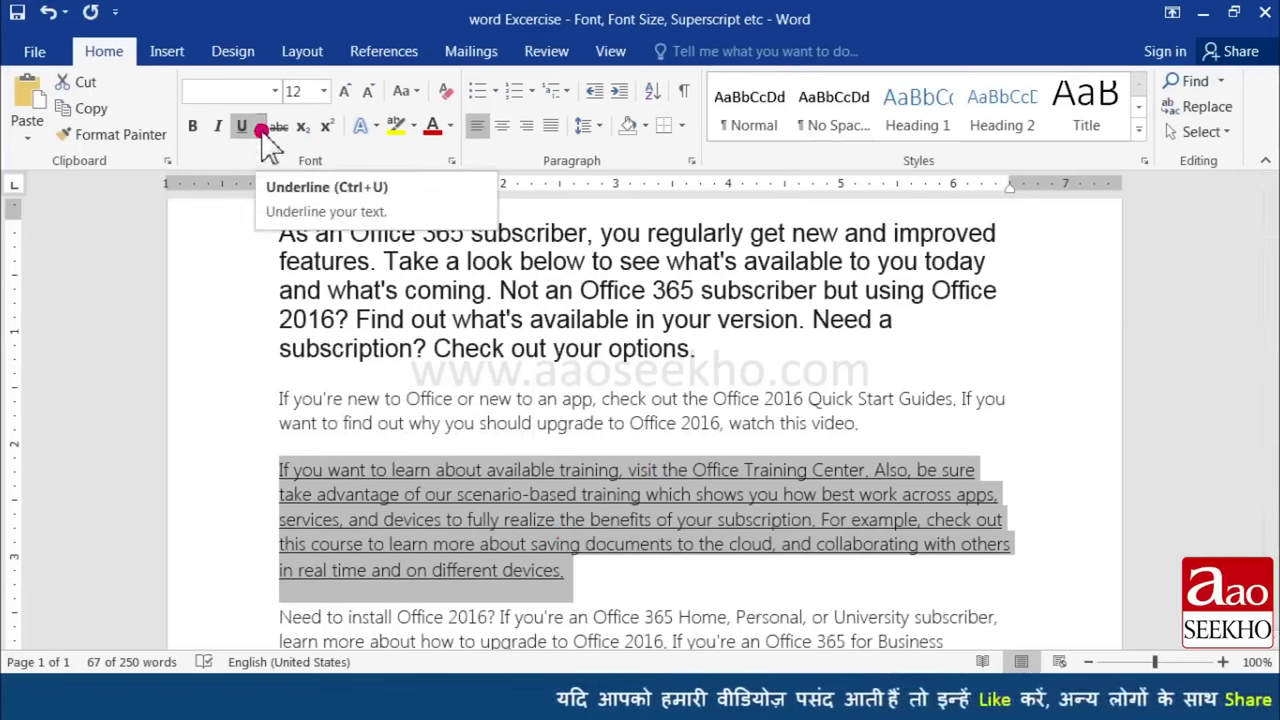
pyautogui.click(260, 130)
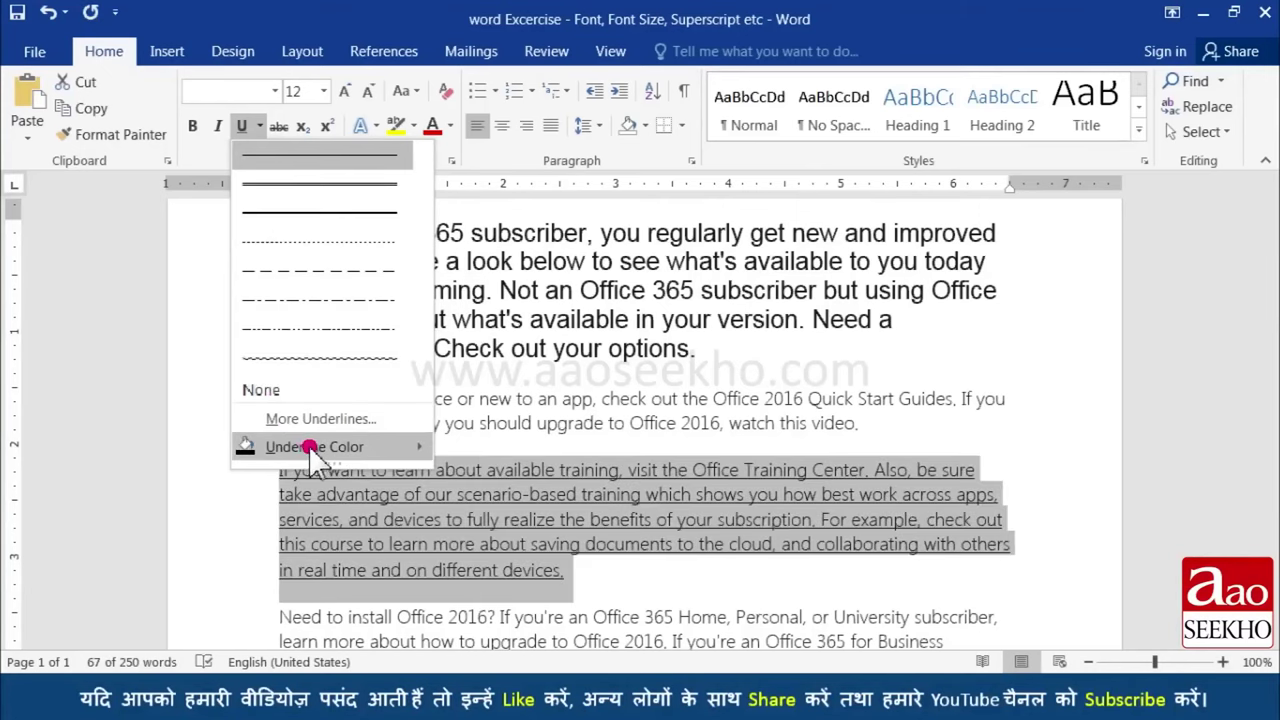
pyautogui.moveTo(371, 446)
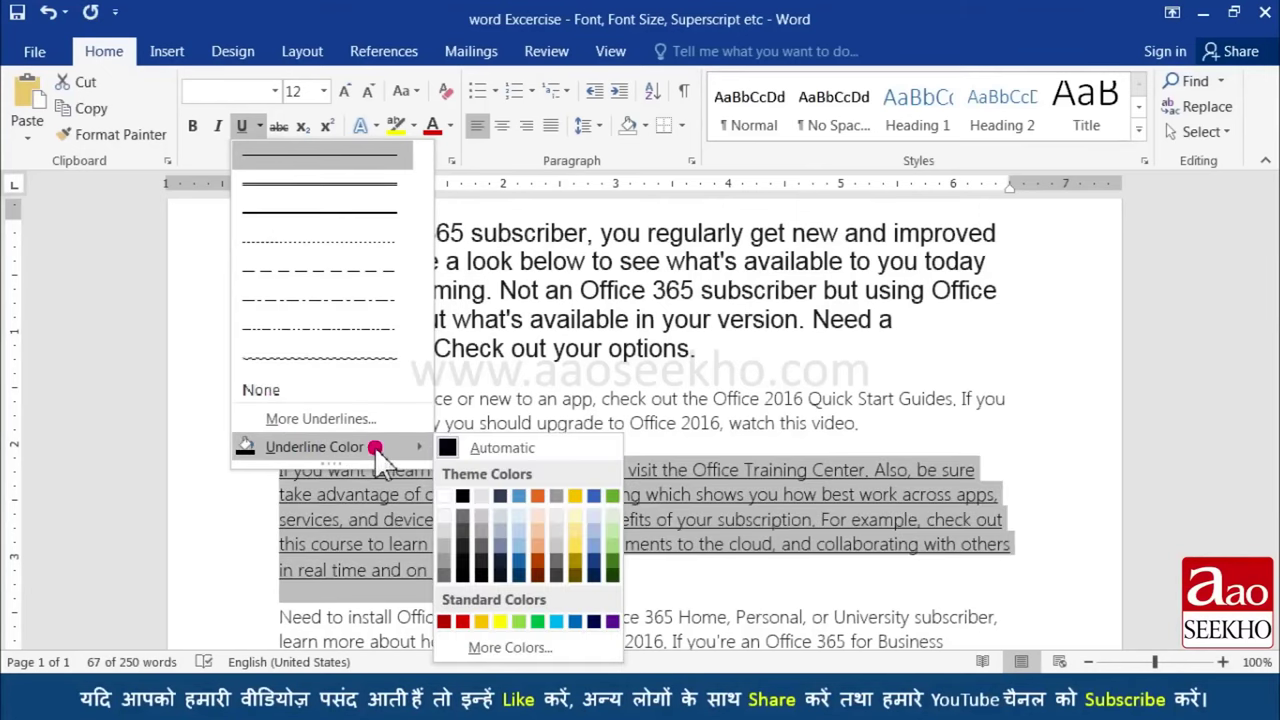
pyautogui.click(463, 621)
pyautogui.moveTo(601, 586); pyautogui.dragTo(274, 470)
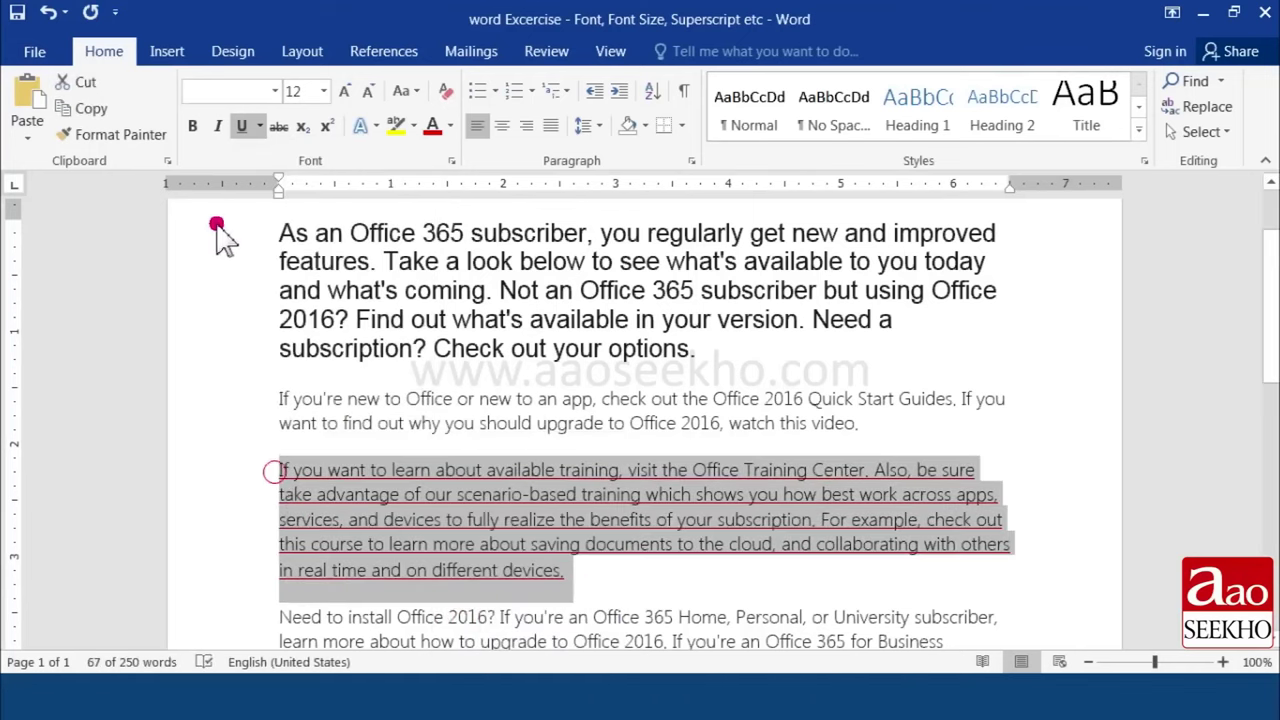
pyautogui.click(243, 128)
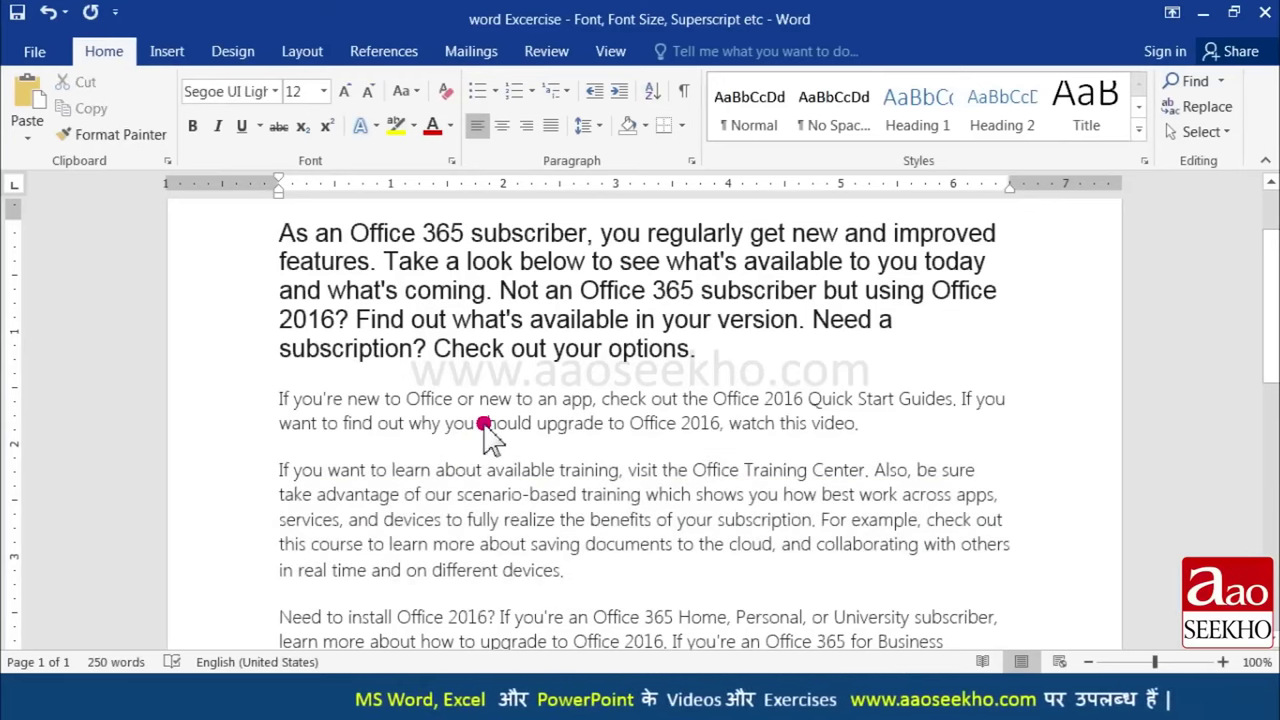
pyautogui.scroll(1, 482, 438)
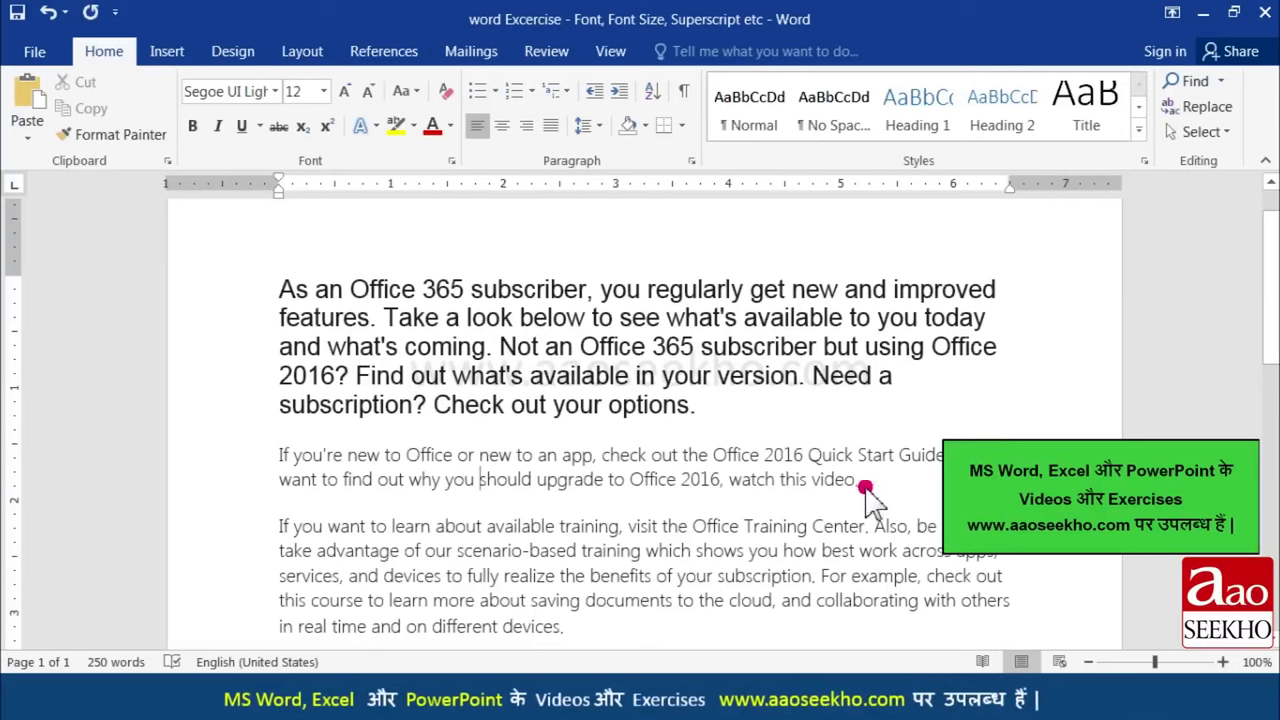
pyautogui.moveTo(866, 490); pyautogui.dragTo(277, 469)
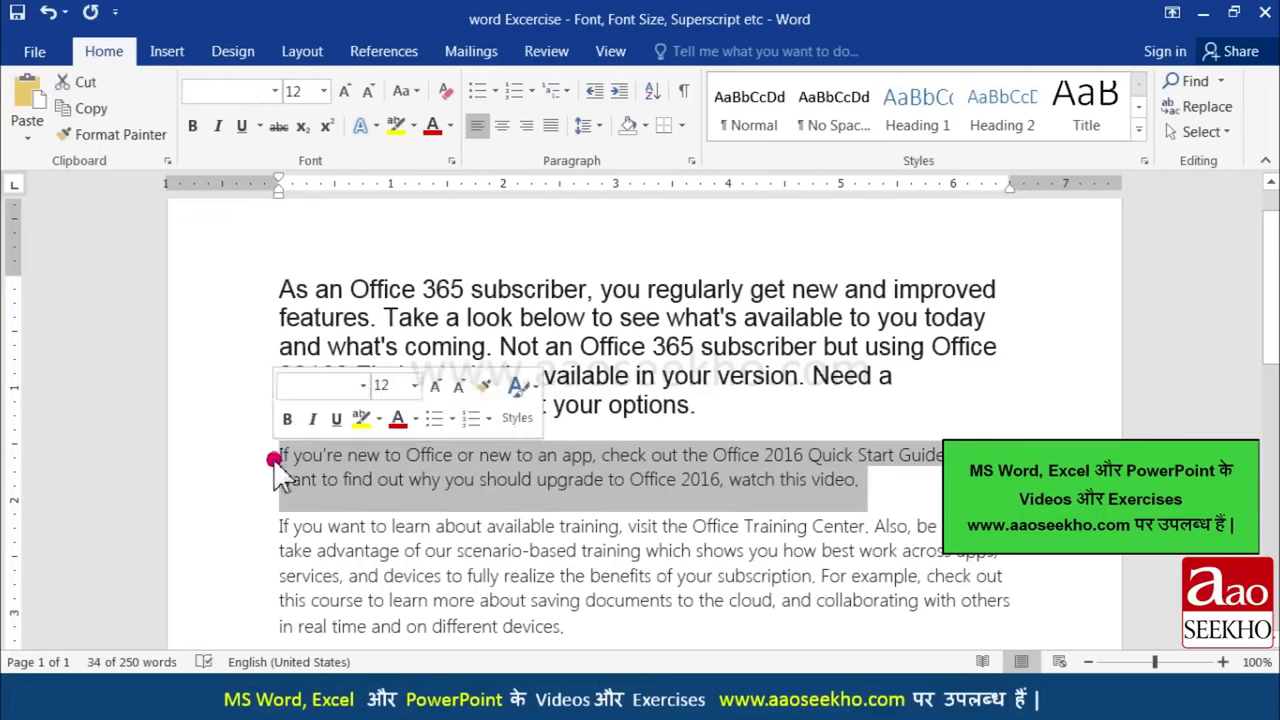
pyautogui.click(278, 128)
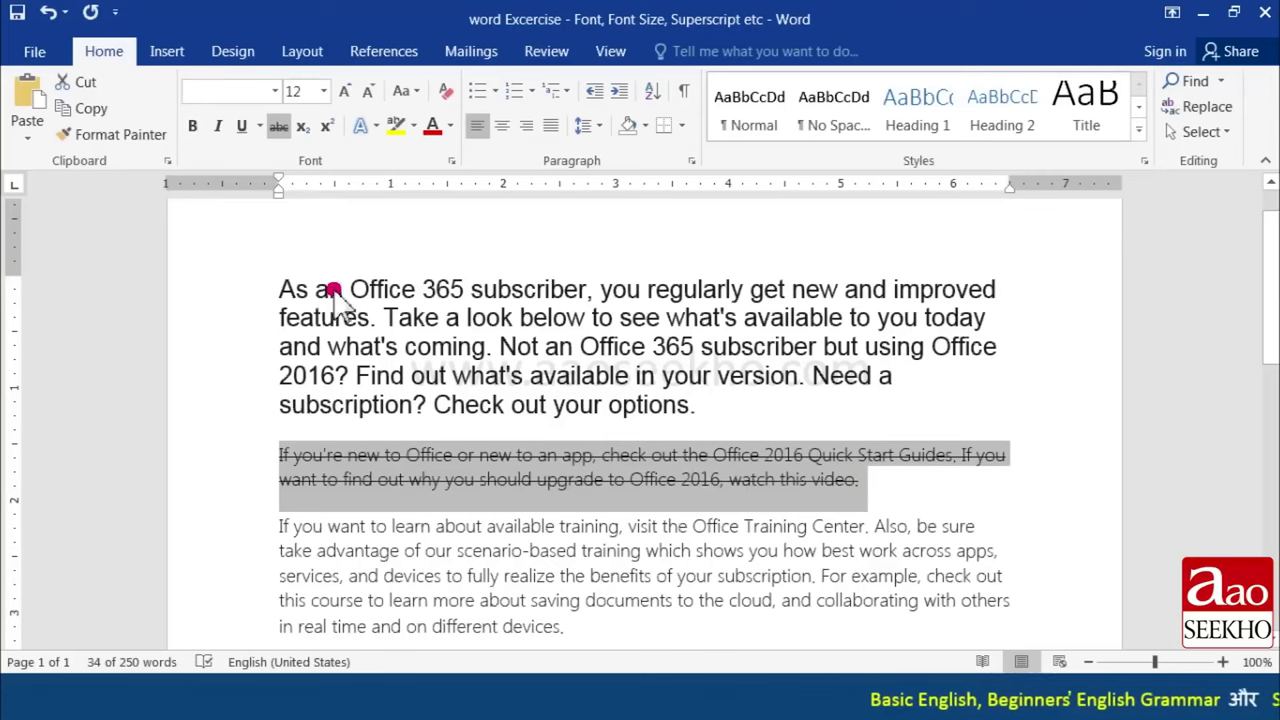
pyautogui.click(278, 127)
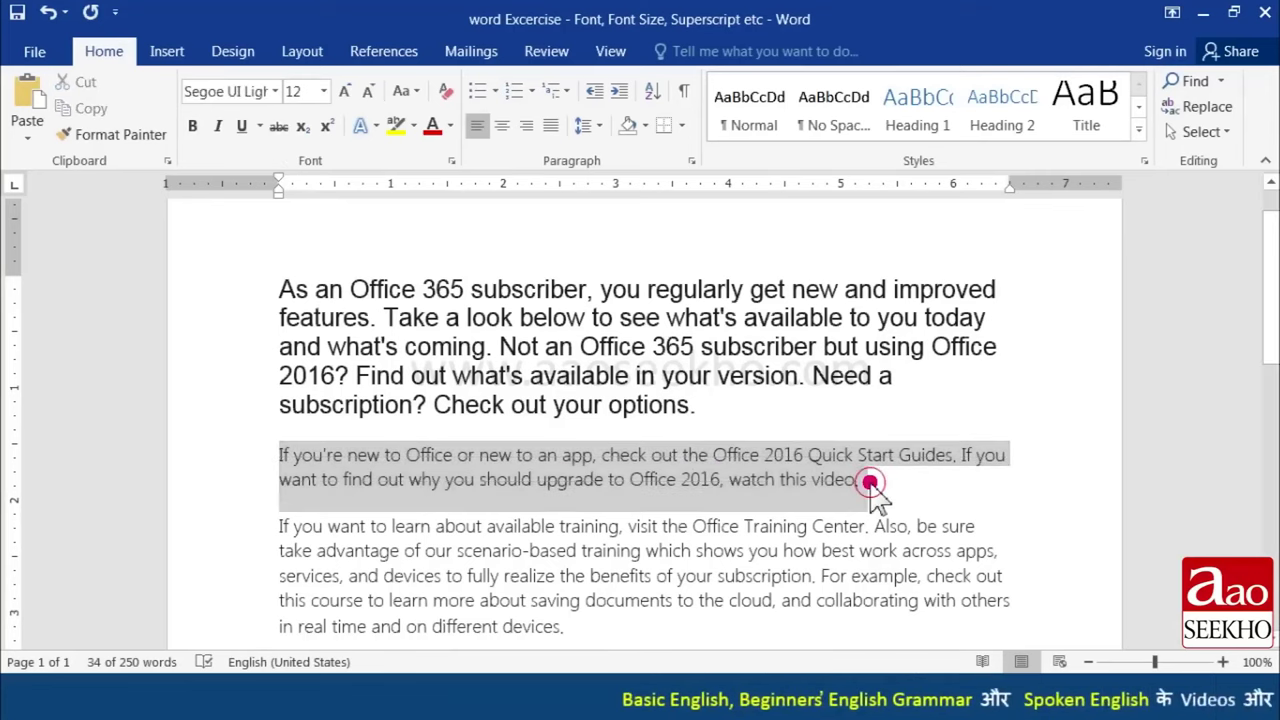
pyautogui.click(862, 482)
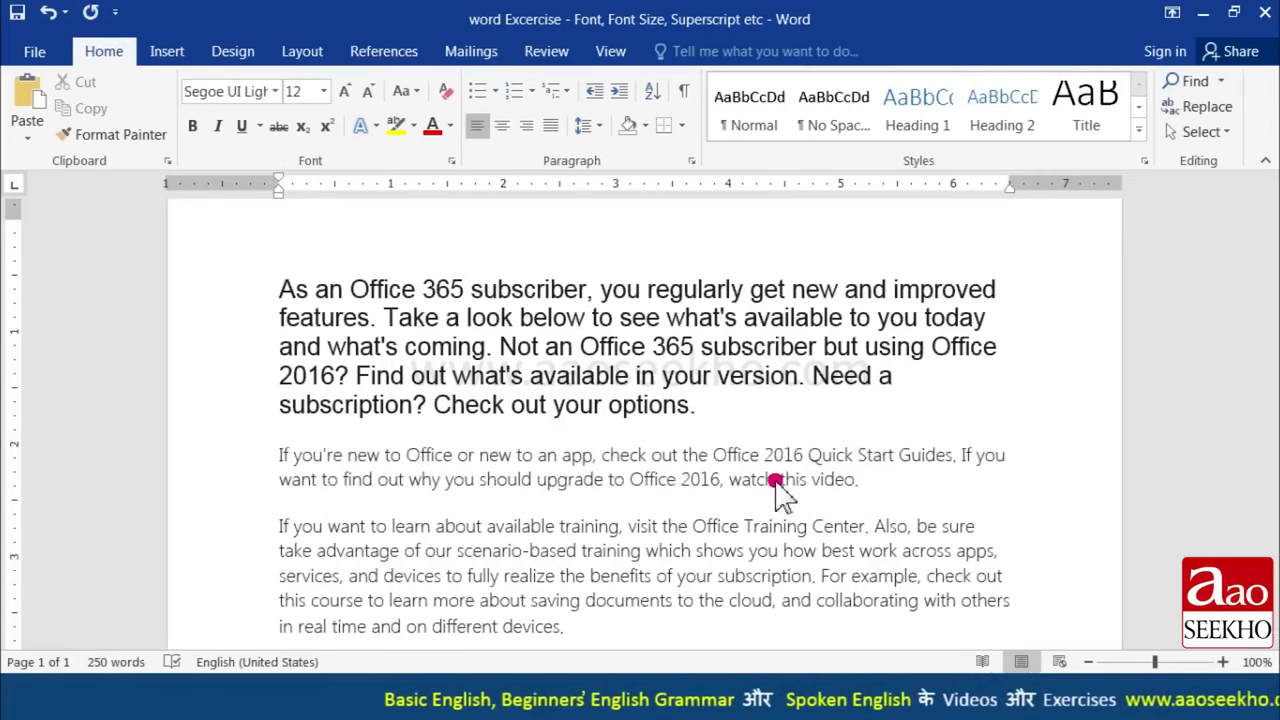
pyautogui.scroll(-10, 776, 486)
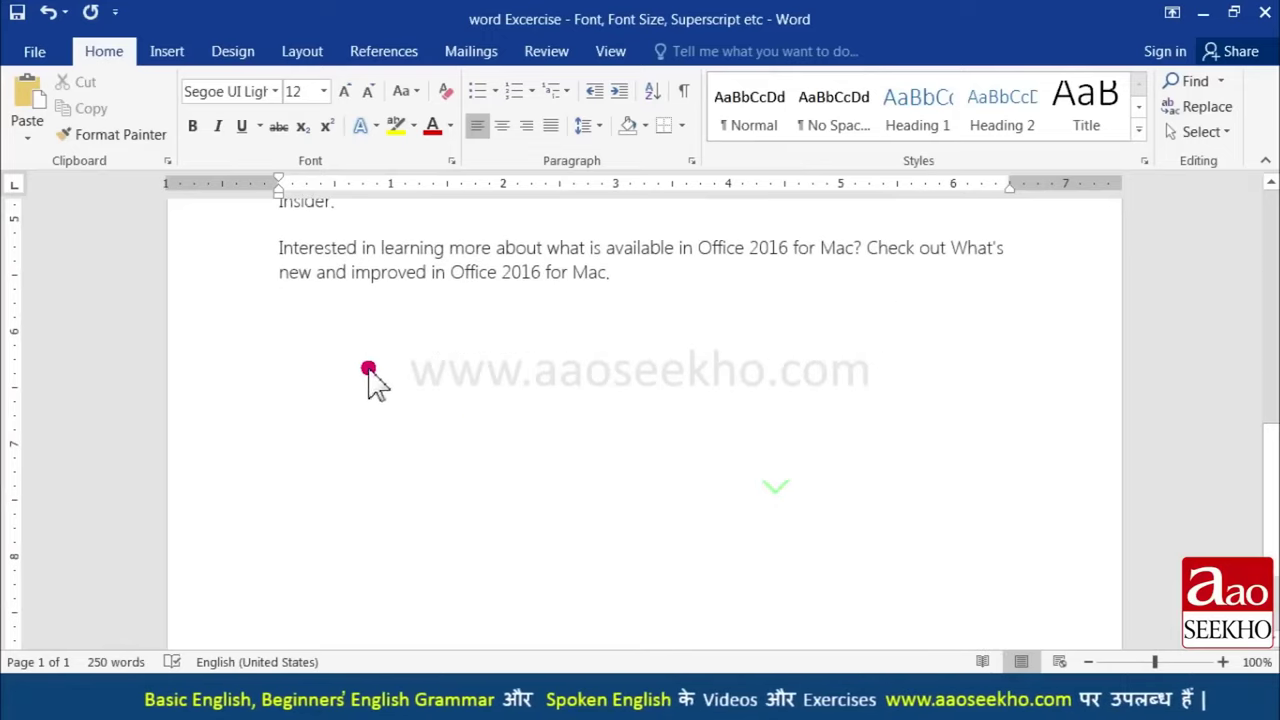
# Type H2O on the empty line after the last paragraph and make its 2 subscript.
pyautogui.click(333, 350)
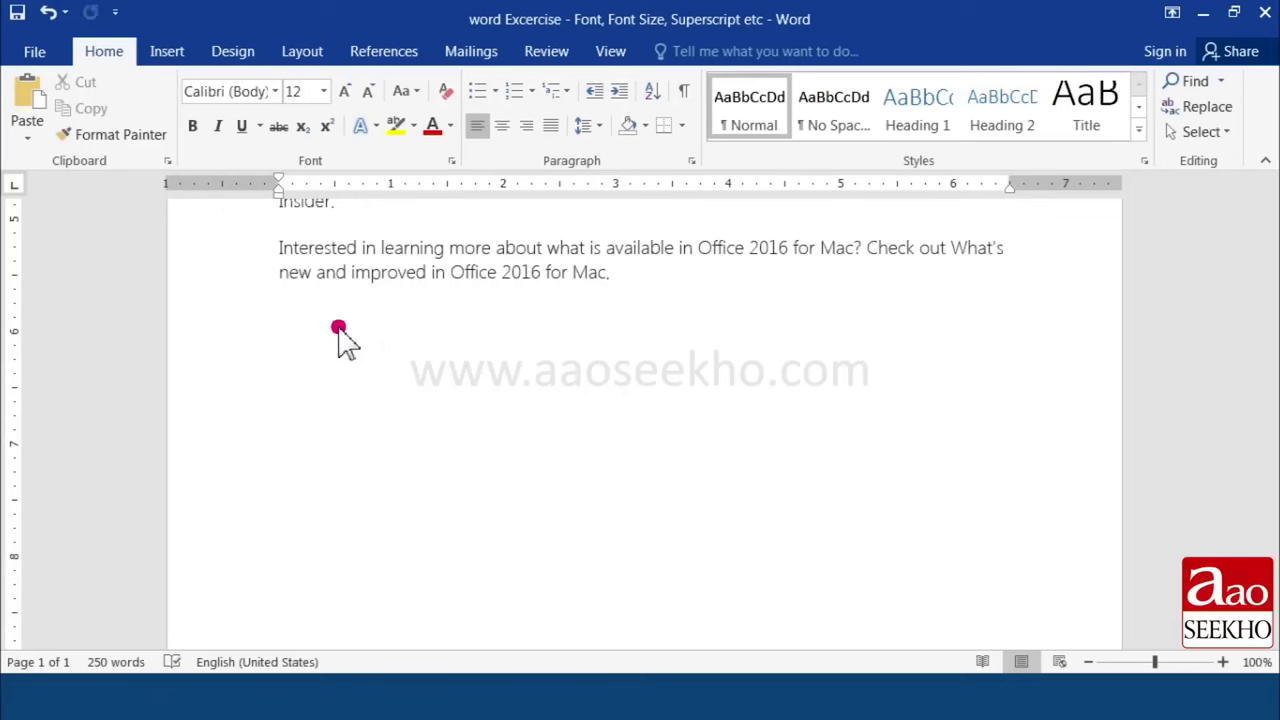
pyautogui.write('H2O')
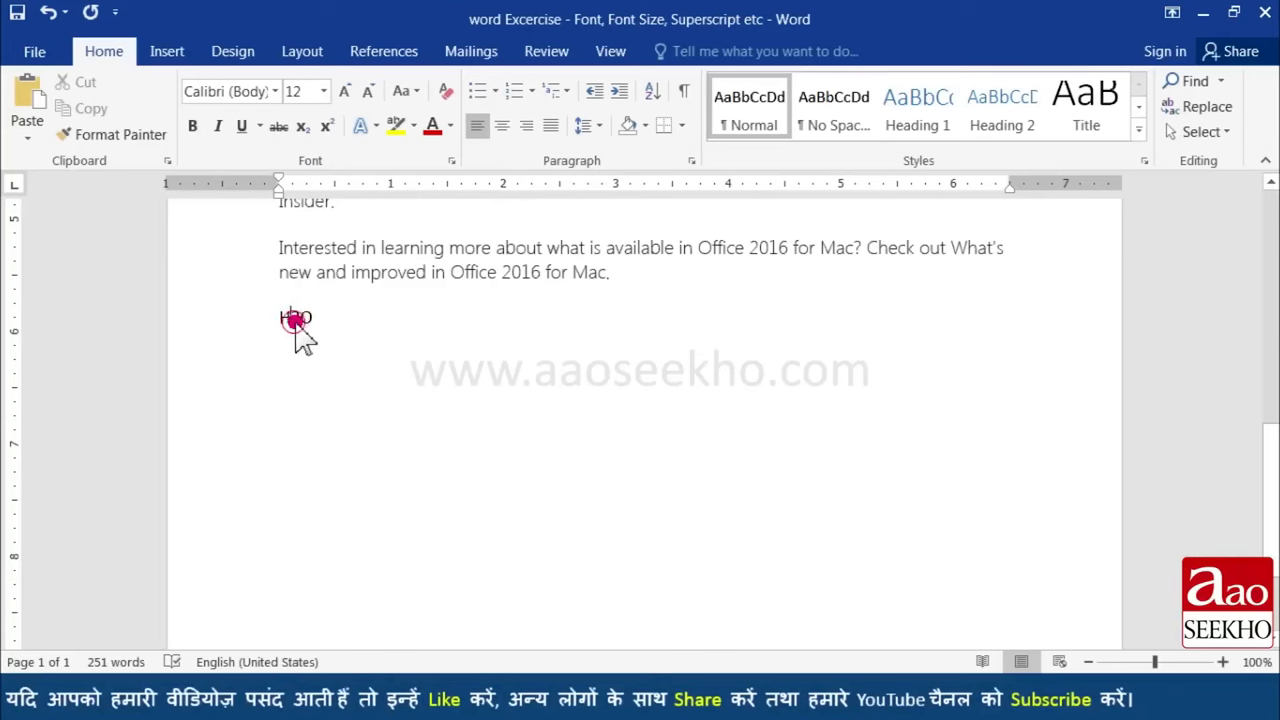
pyautogui.moveTo(290, 320); pyautogui.dragTo(301, 320)
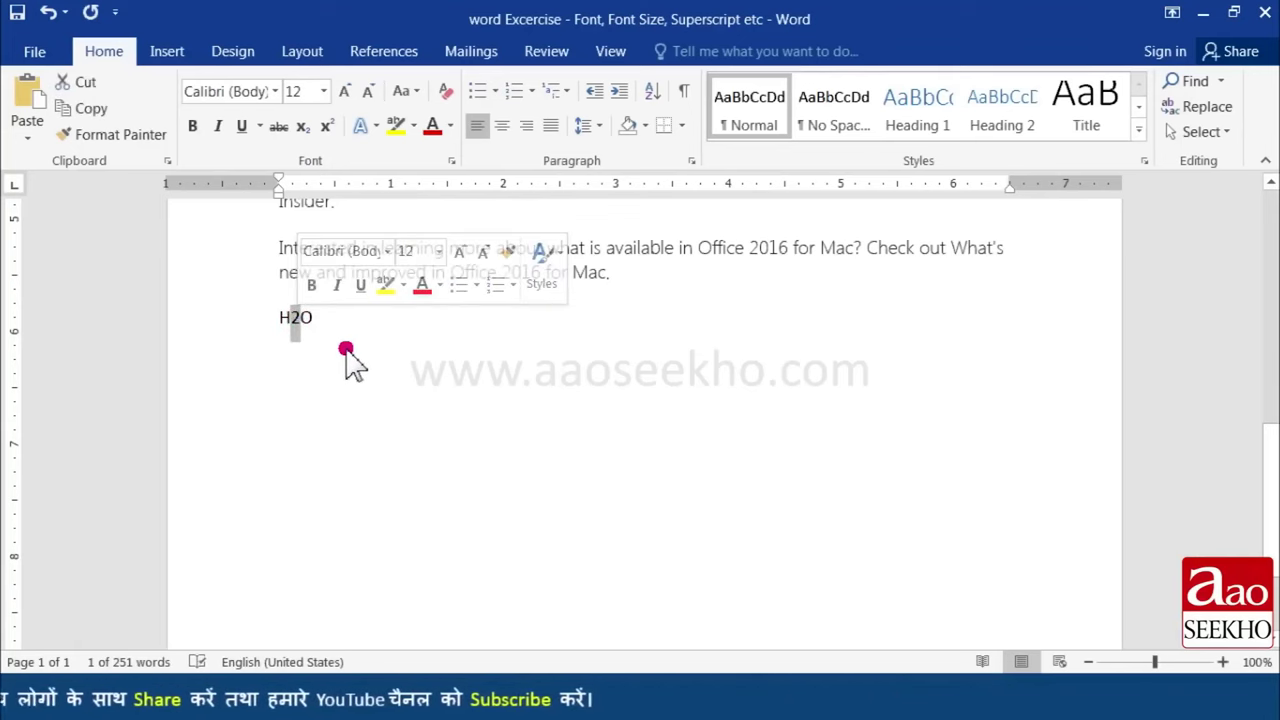
pyautogui.click(299, 128)
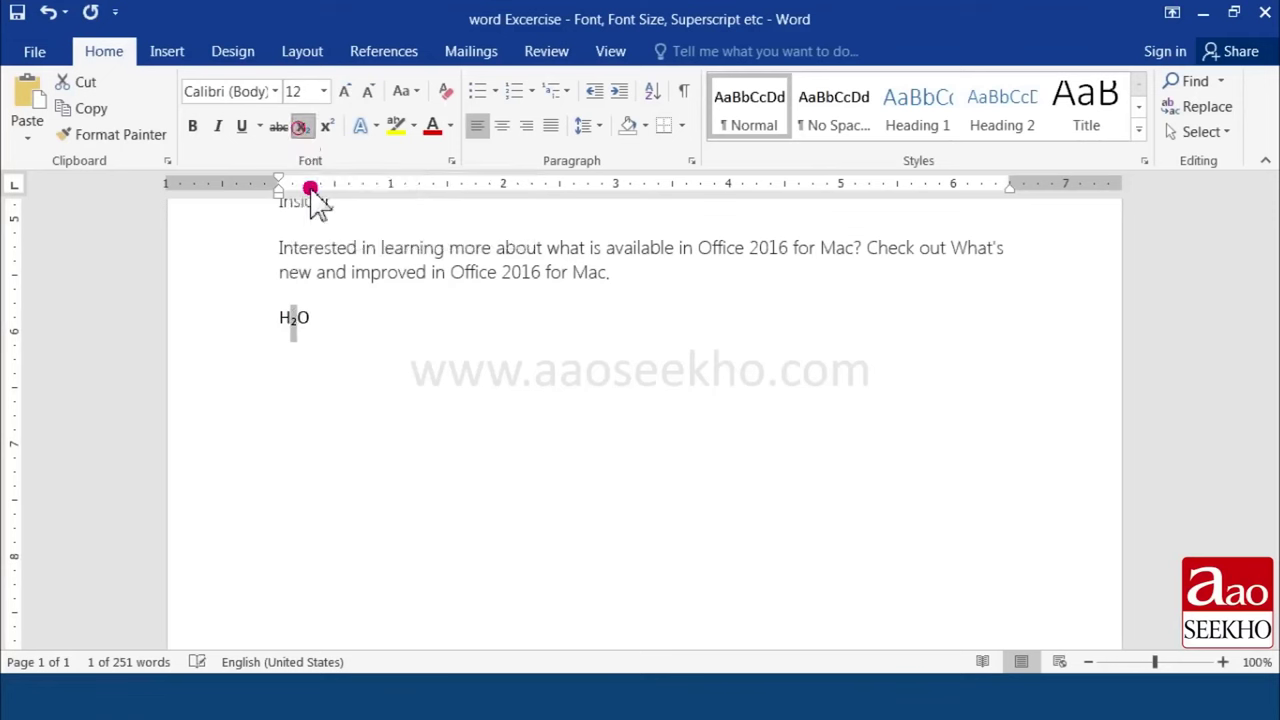
pyautogui.click(336, 313)
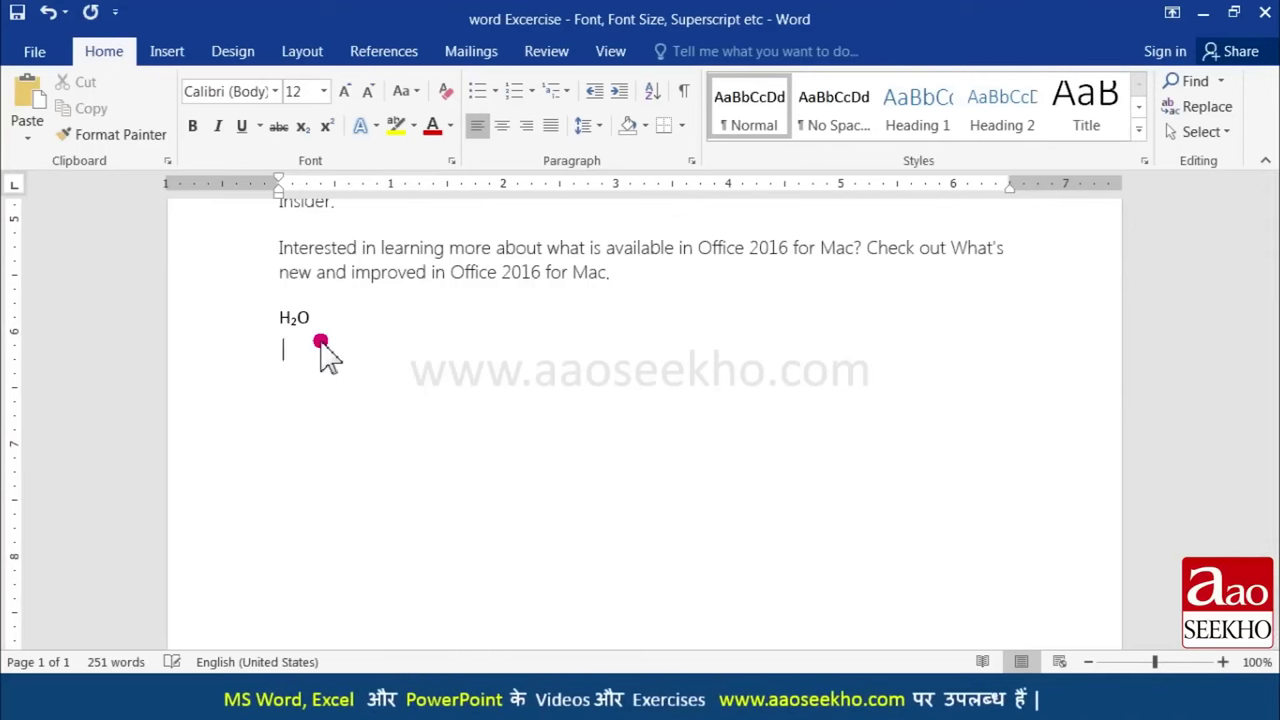
# Add a line 'X2' below H₂O and raise the 2 to superscript.
pyautogui.press('Return')
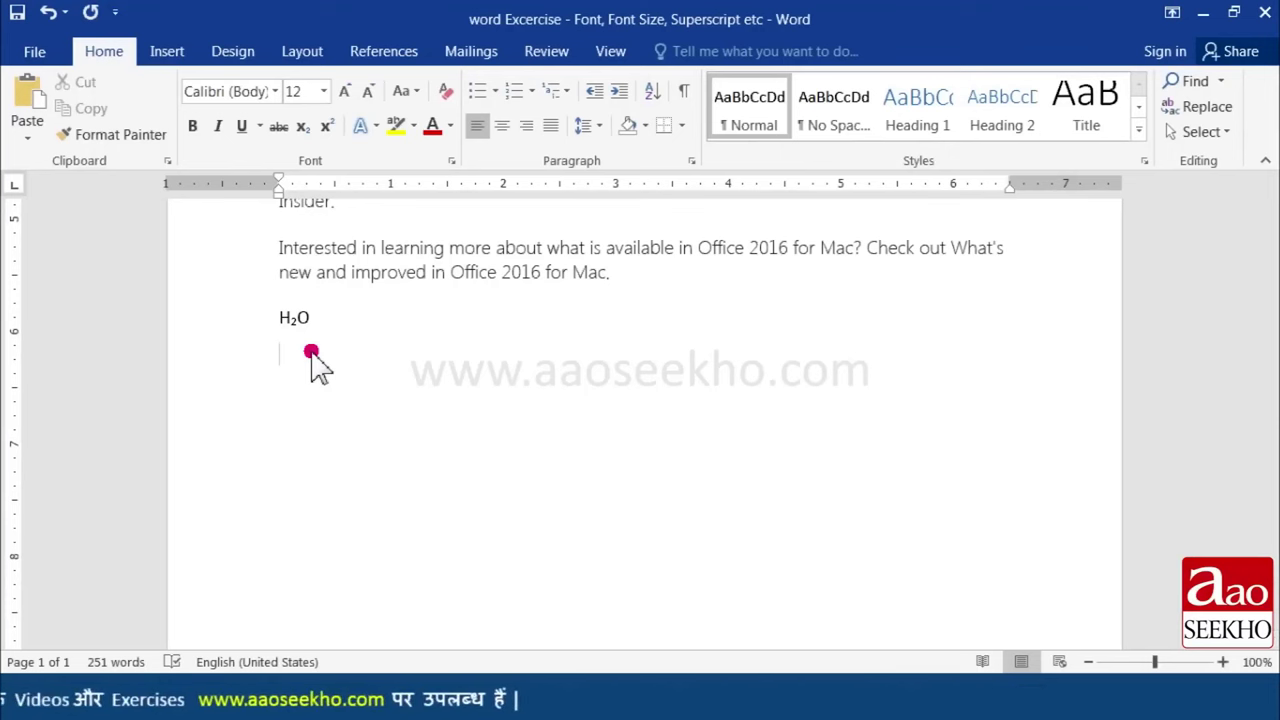
pyautogui.write('X2')
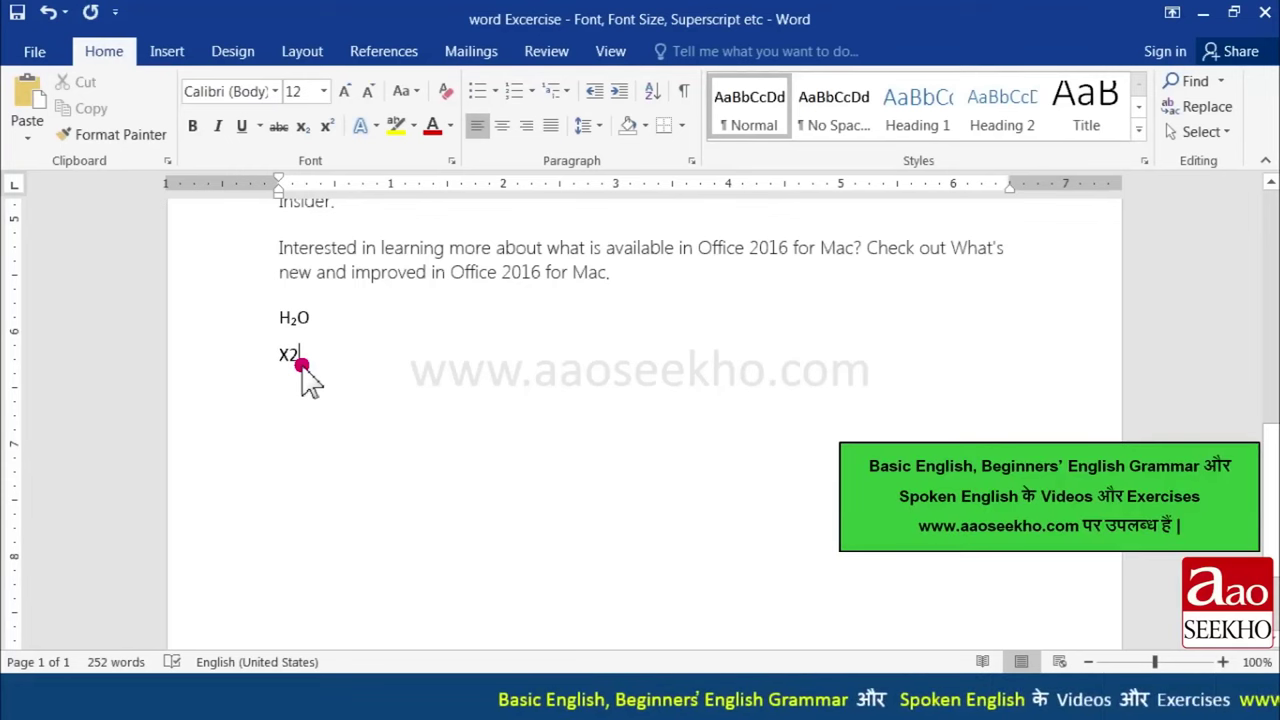
pyautogui.moveTo(301, 365); pyautogui.dragTo(287, 363)
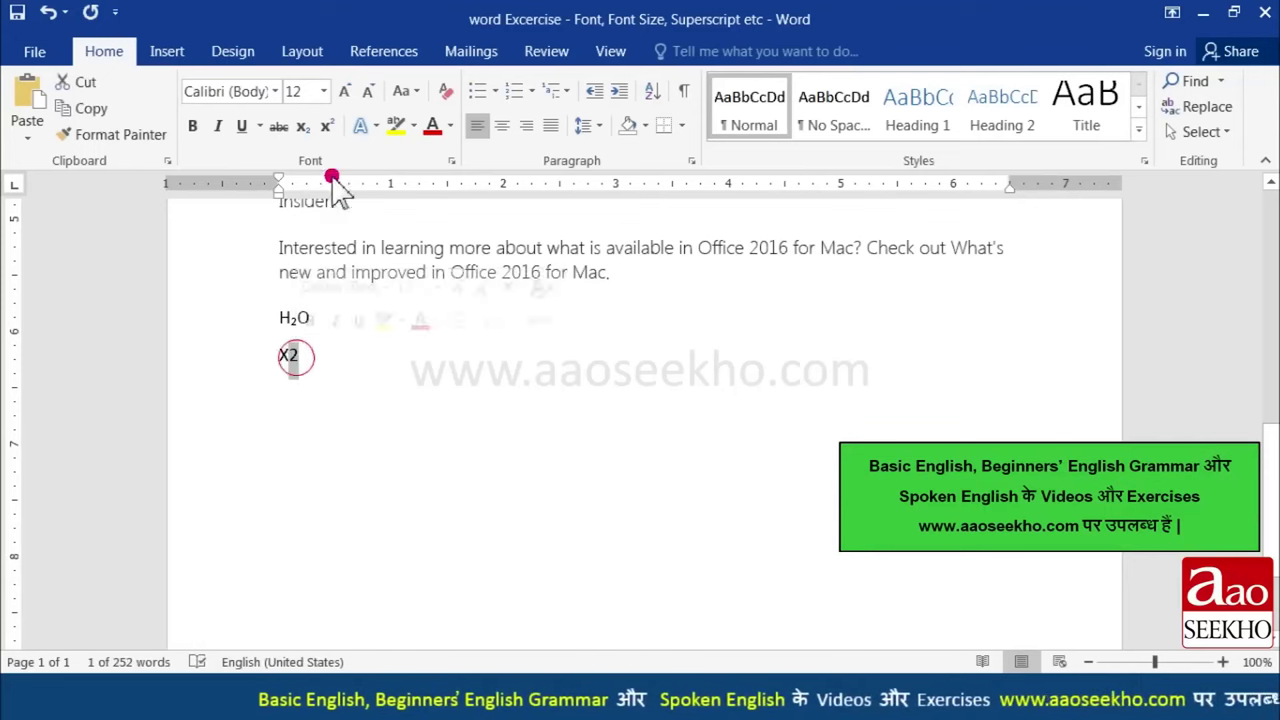
pyautogui.click(327, 126)
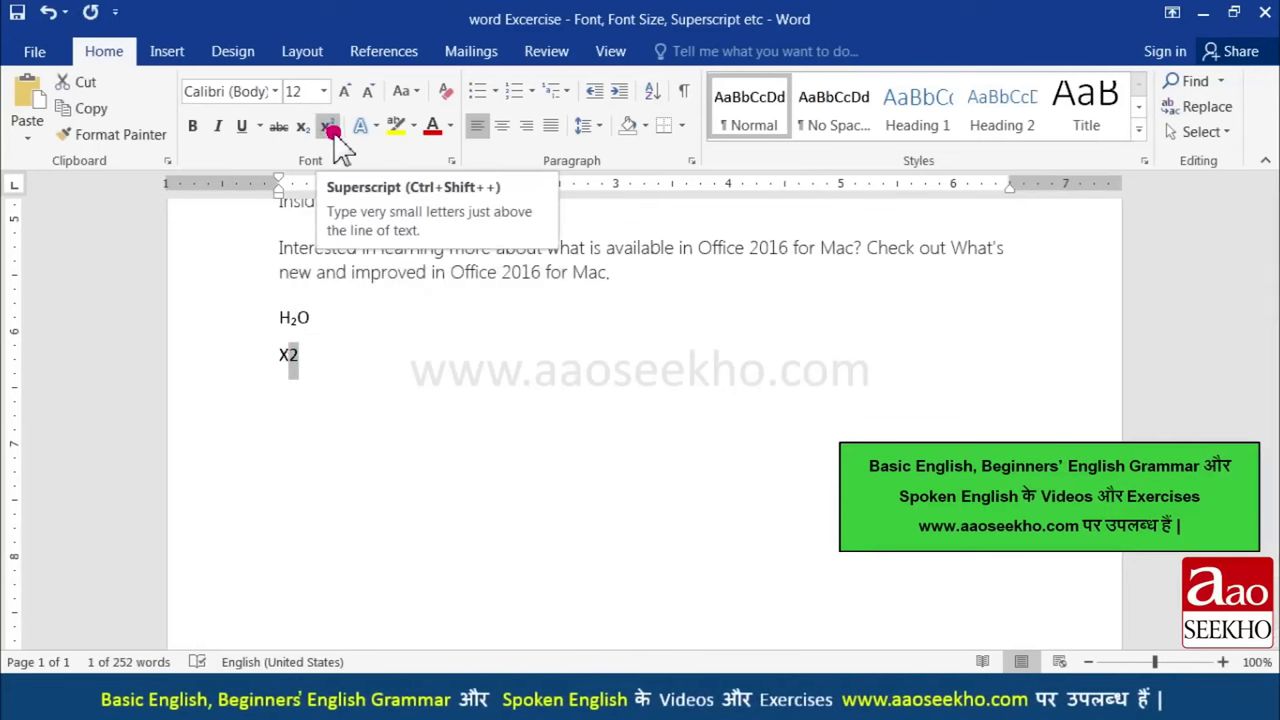
pyautogui.click(333, 131)
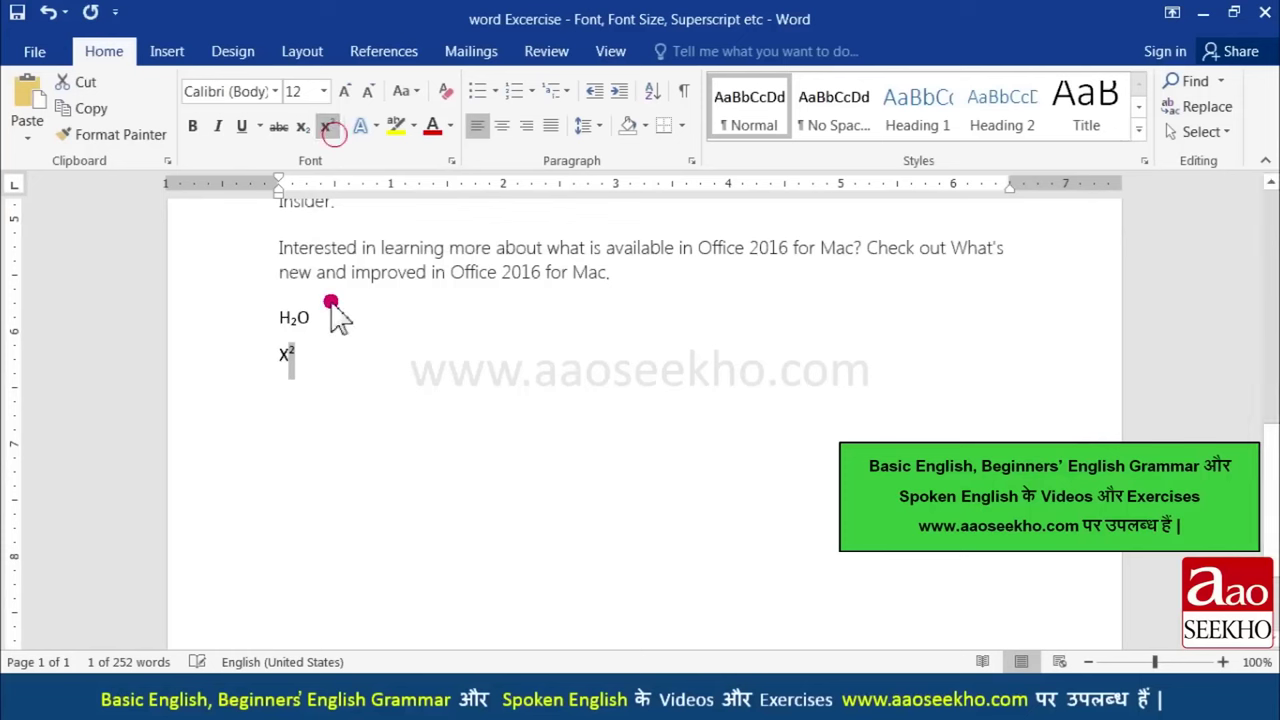
pyautogui.click(306, 363)
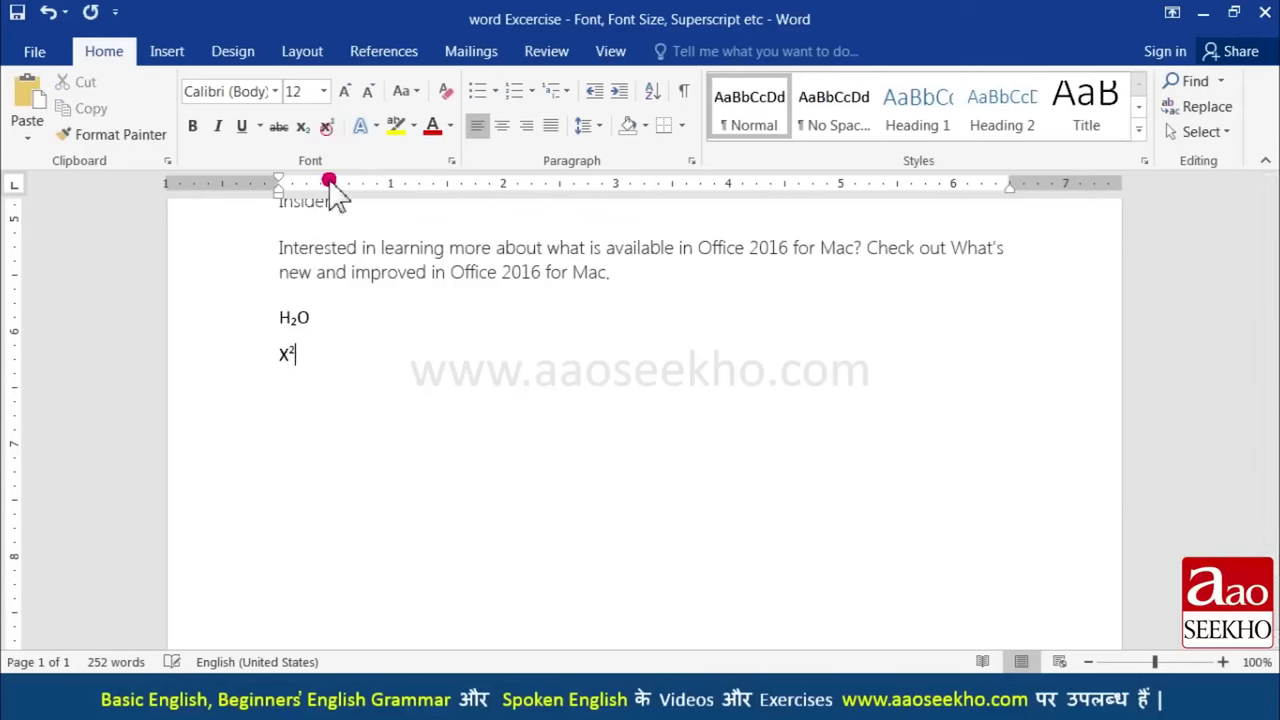
pyautogui.click(289, 358)
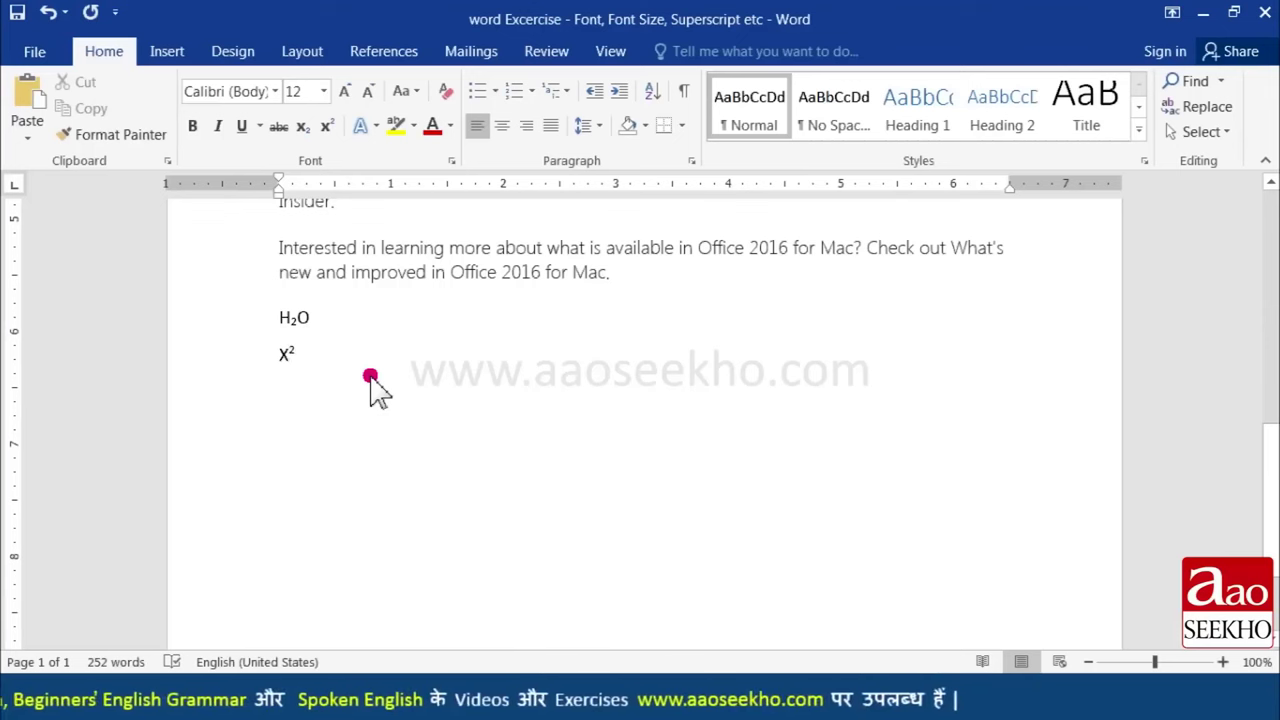
# Add a line '1000' below X² and superscript its last 0 to read 100°.
pyautogui.press('Return')
pyautogui.write('1000')
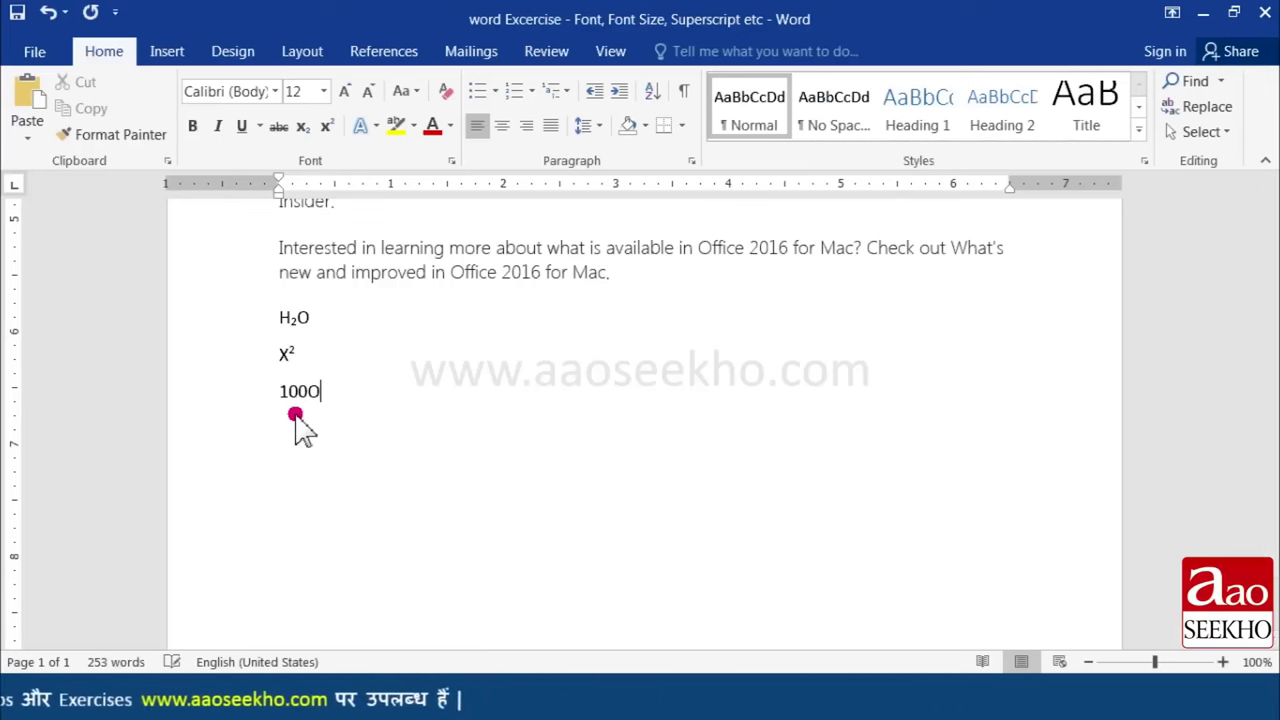
pyautogui.click(322, 393)
pyautogui.moveTo(322, 393); pyautogui.dragTo(315, 392)
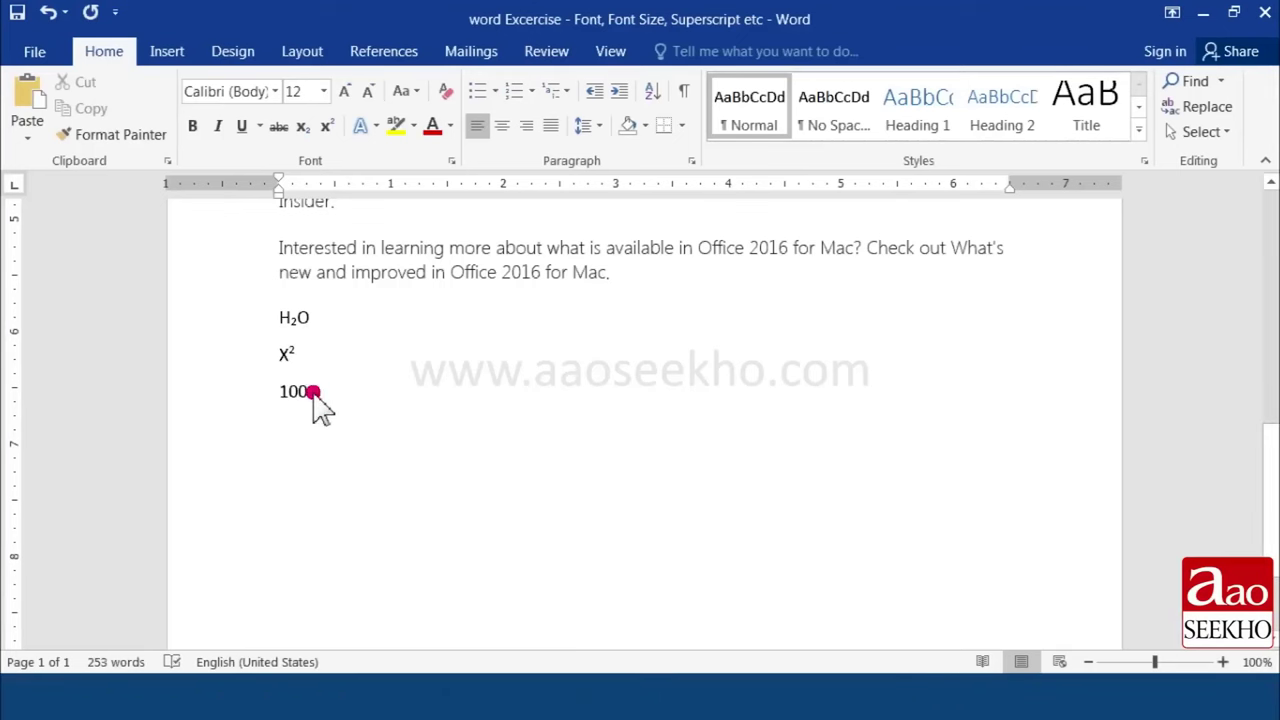
pyautogui.click(326, 127)
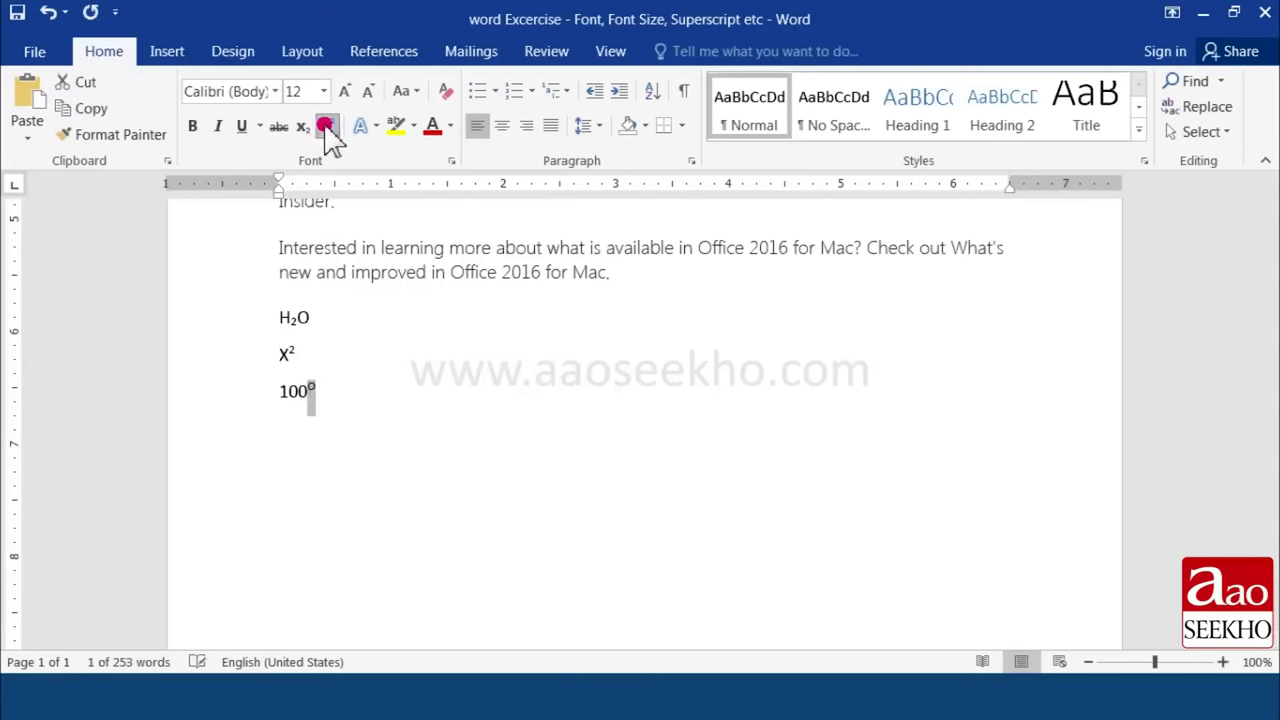
pyautogui.click(330, 407)
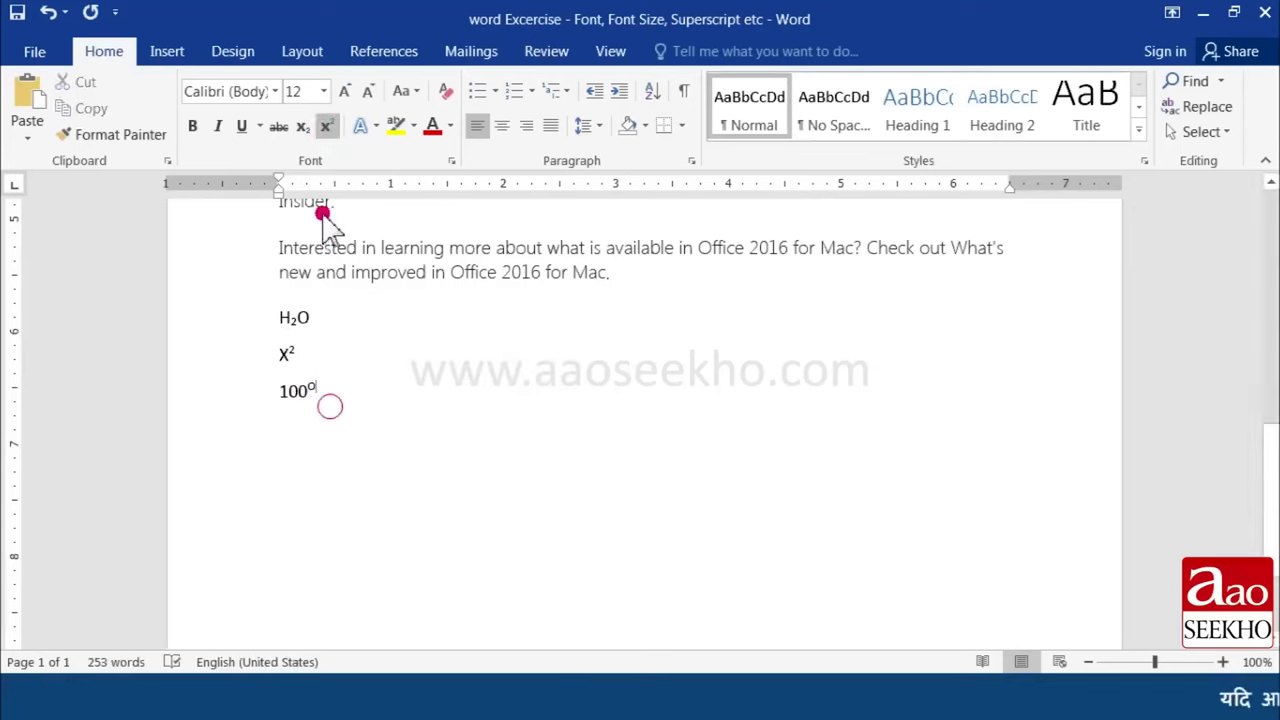
pyautogui.click(326, 127)
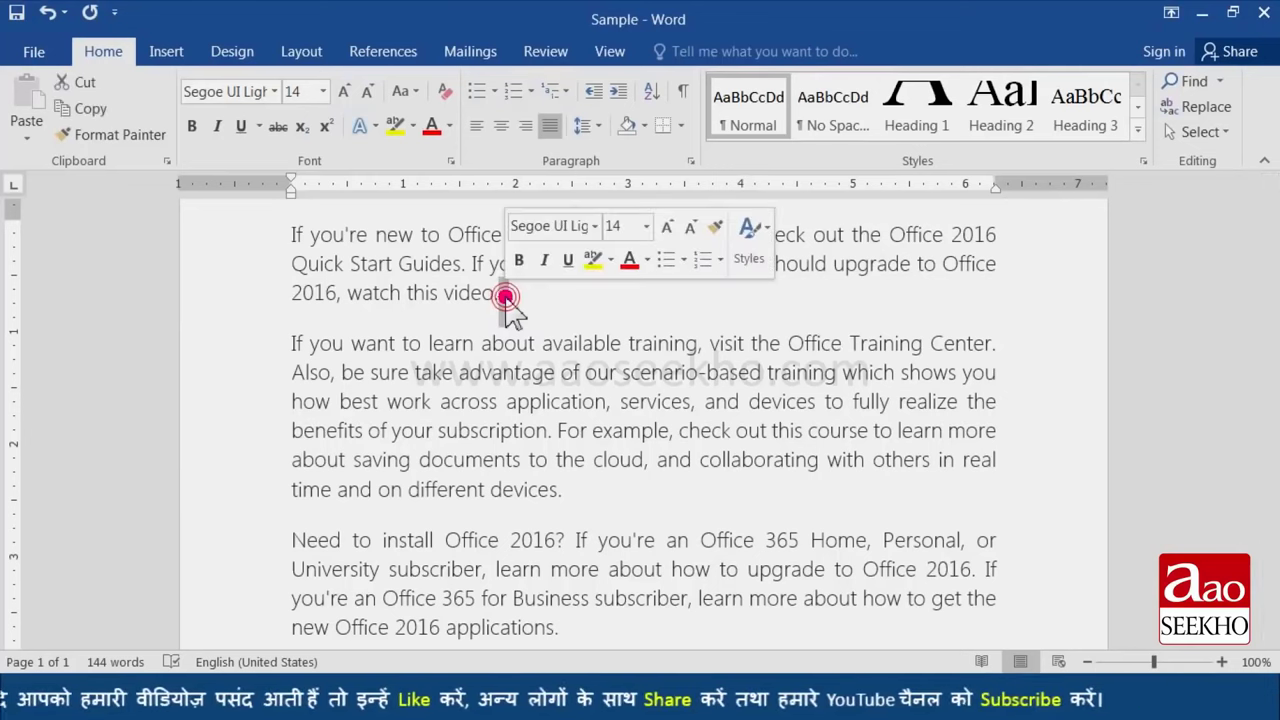
# Make the Sample document's first paragraph bold.
pyautogui.tripleClick(505, 295)
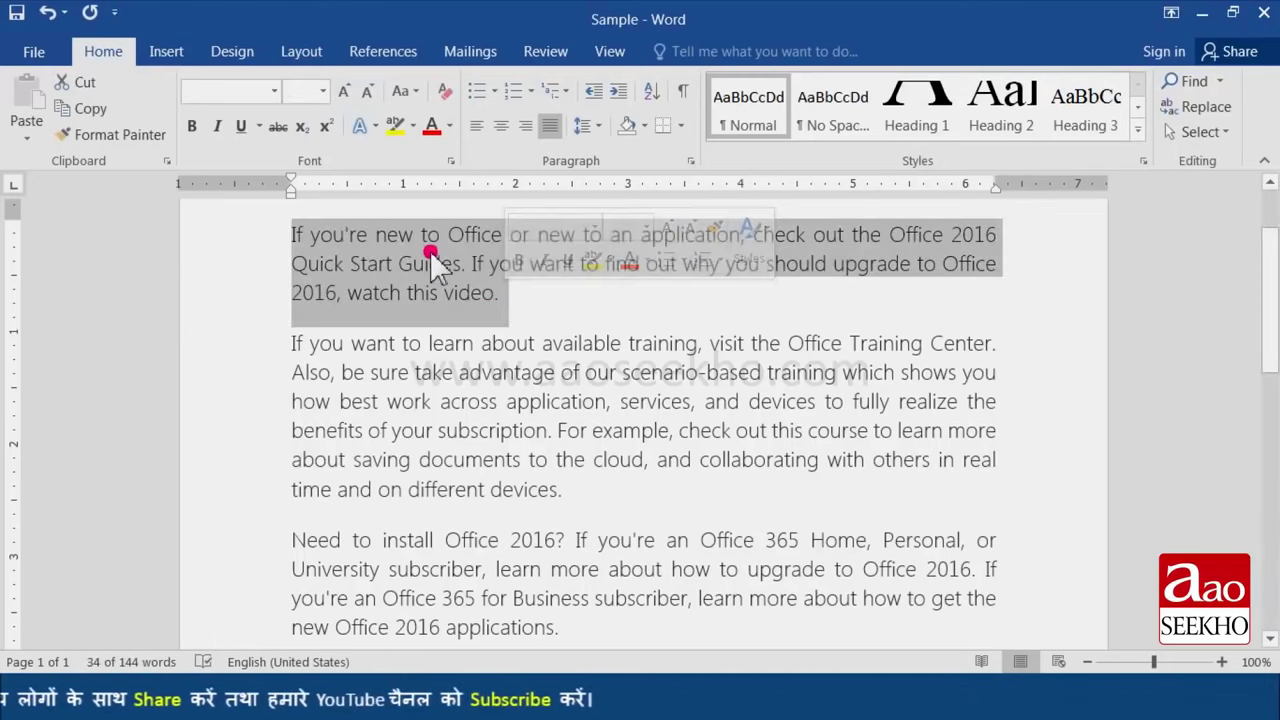
pyautogui.click(193, 128)
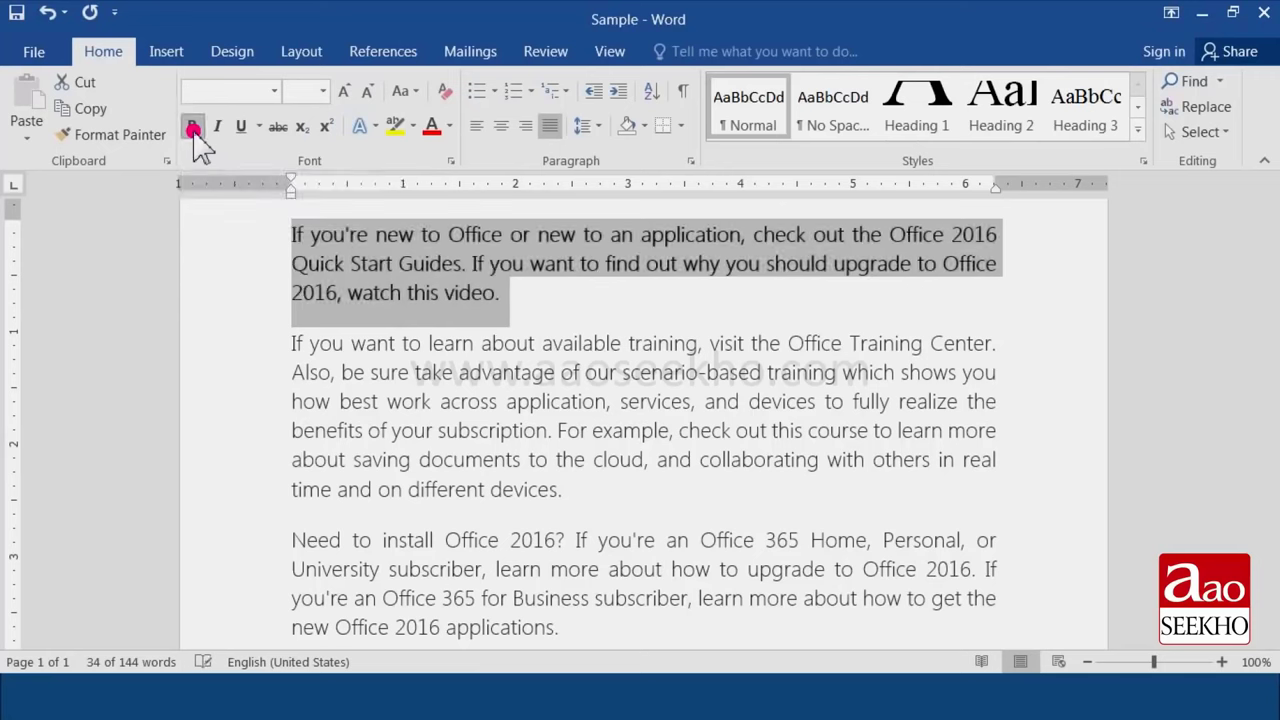
pyautogui.click(513, 294)
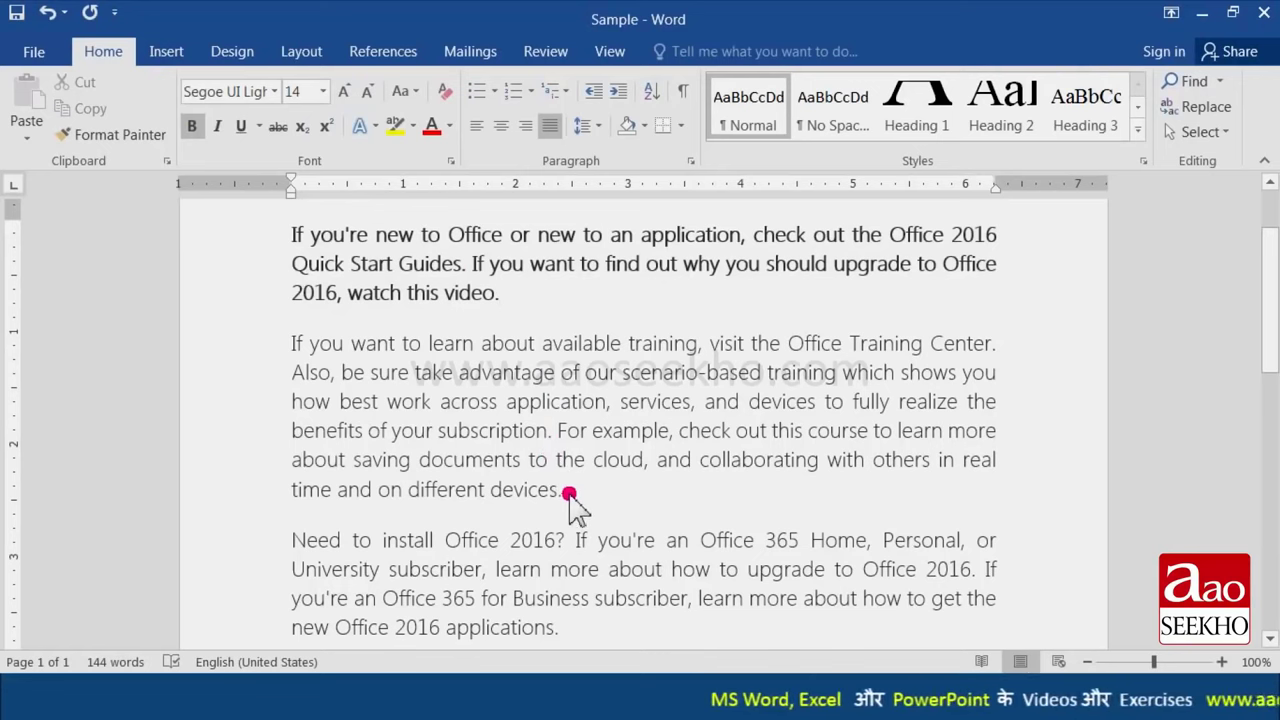
# Italicize the second paragraph and delete the 'Need to install Office 2016?' paragraph.
pyautogui.moveTo(557, 491); pyautogui.dragTo(290, 345)
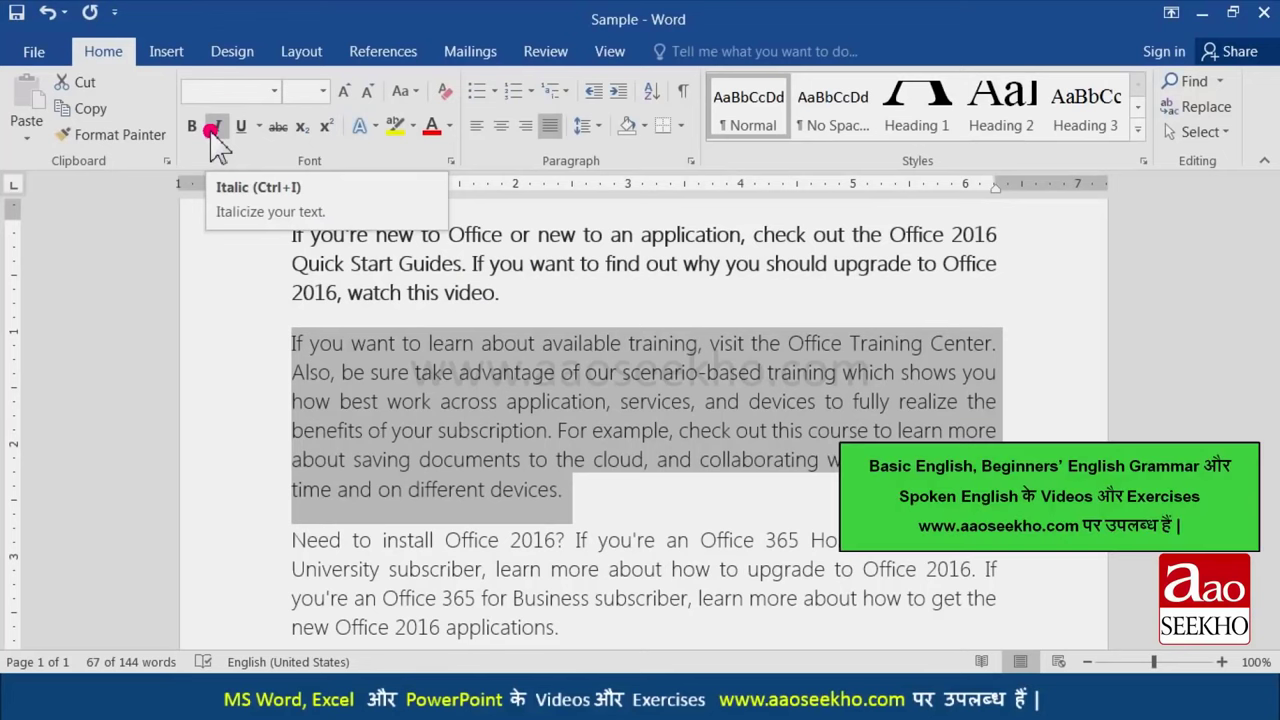
pyautogui.click(212, 133)
pyautogui.click(589, 489)
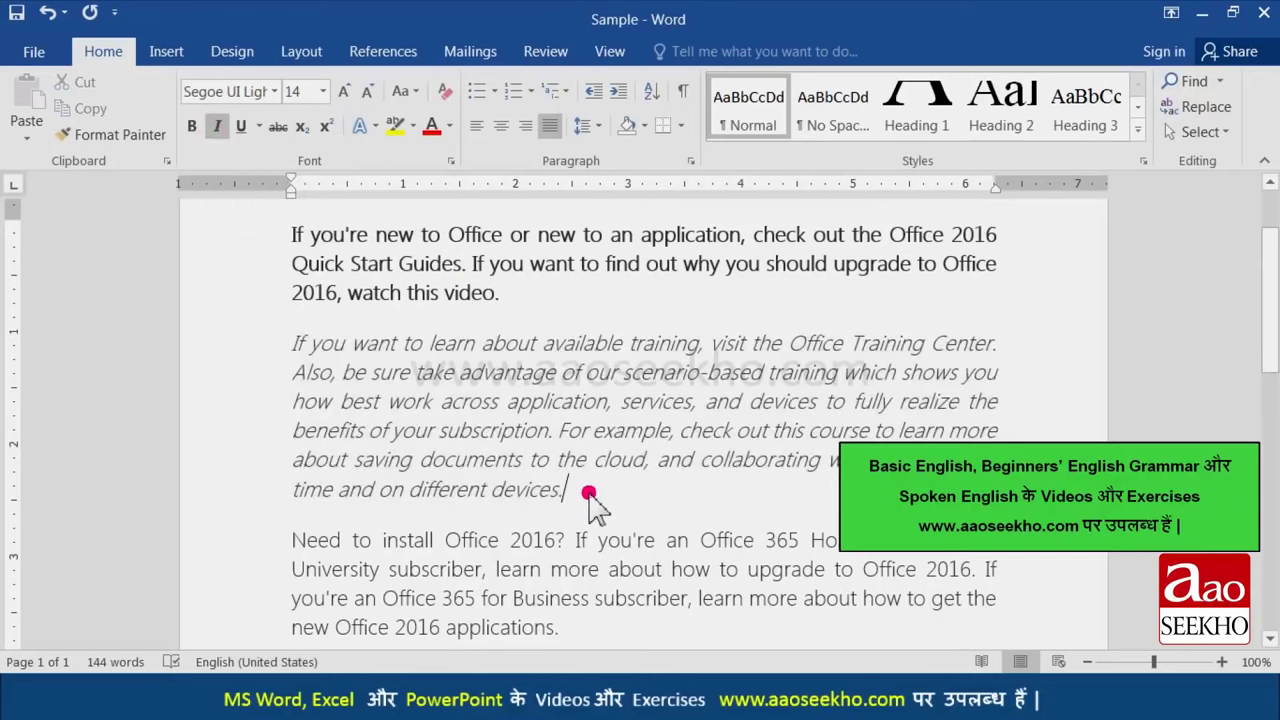
pyautogui.moveTo(565, 628); pyautogui.dragTo(251, 553)
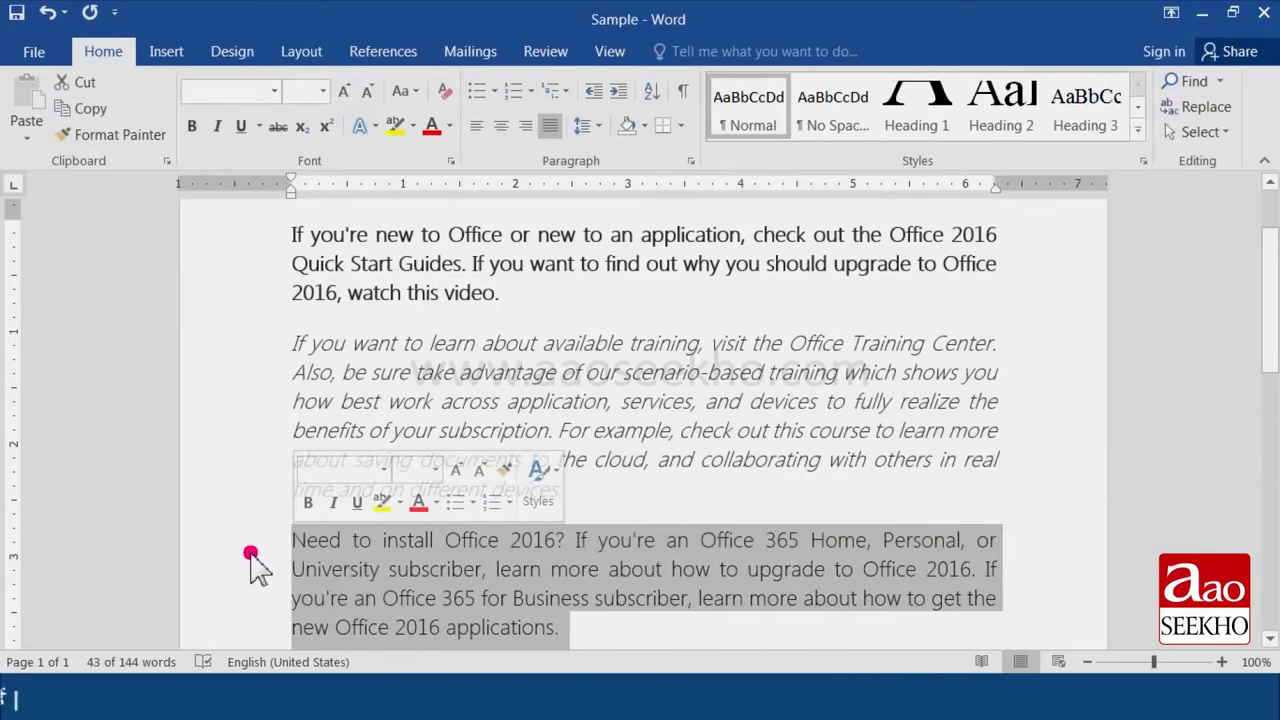
pyautogui.press('Delete')
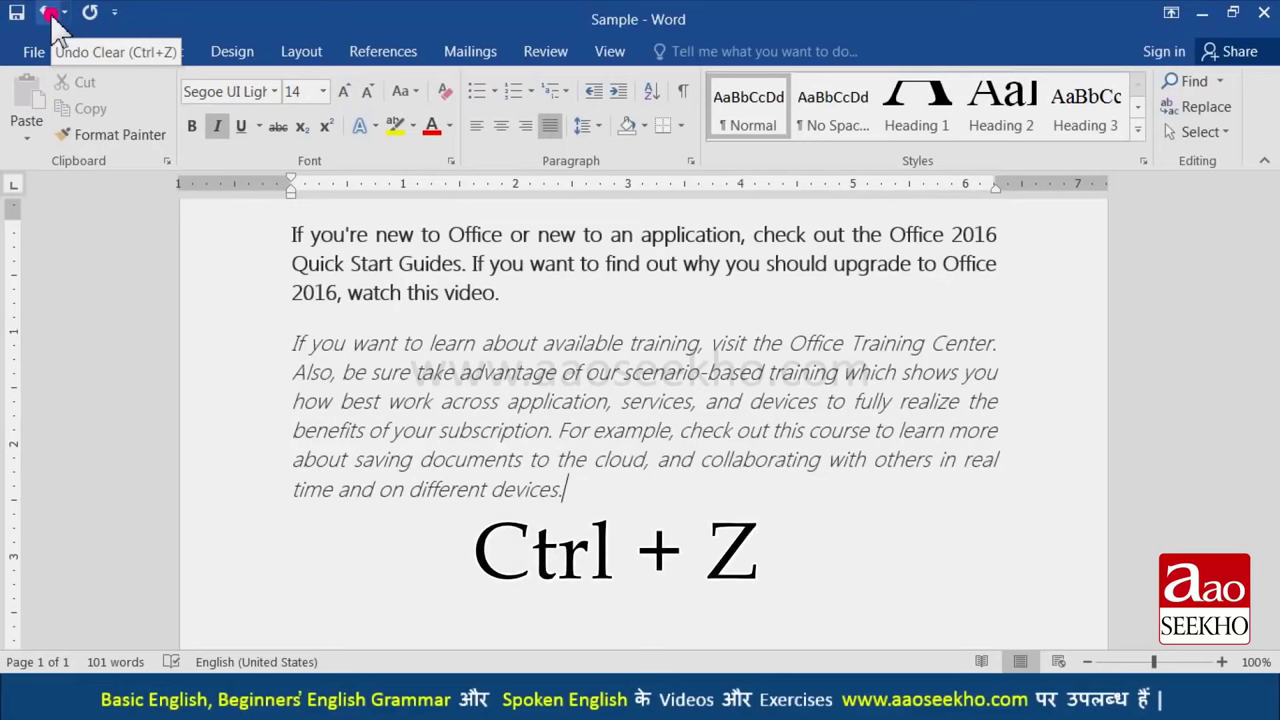
# Undo three times to restore the deleted paragraph and remove the italic and bold.
pyautogui.click(52, 14)
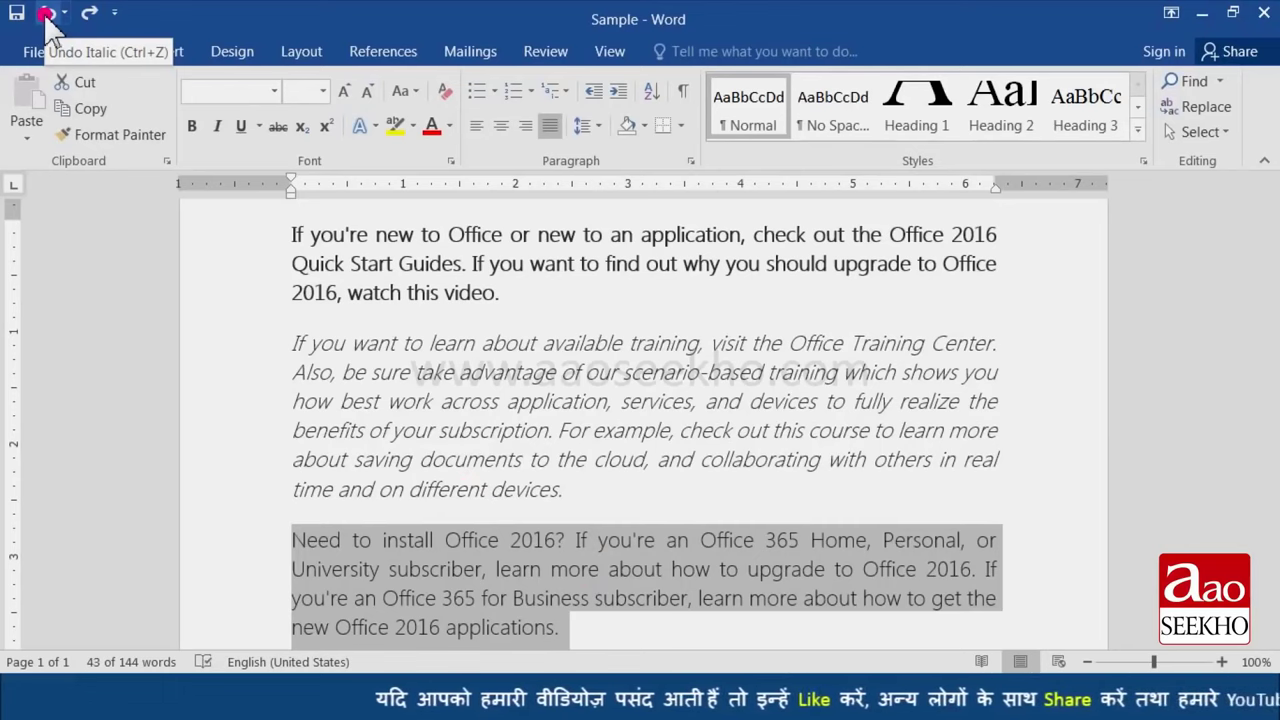
pyautogui.click(46, 13)
pyautogui.click(592, 510)
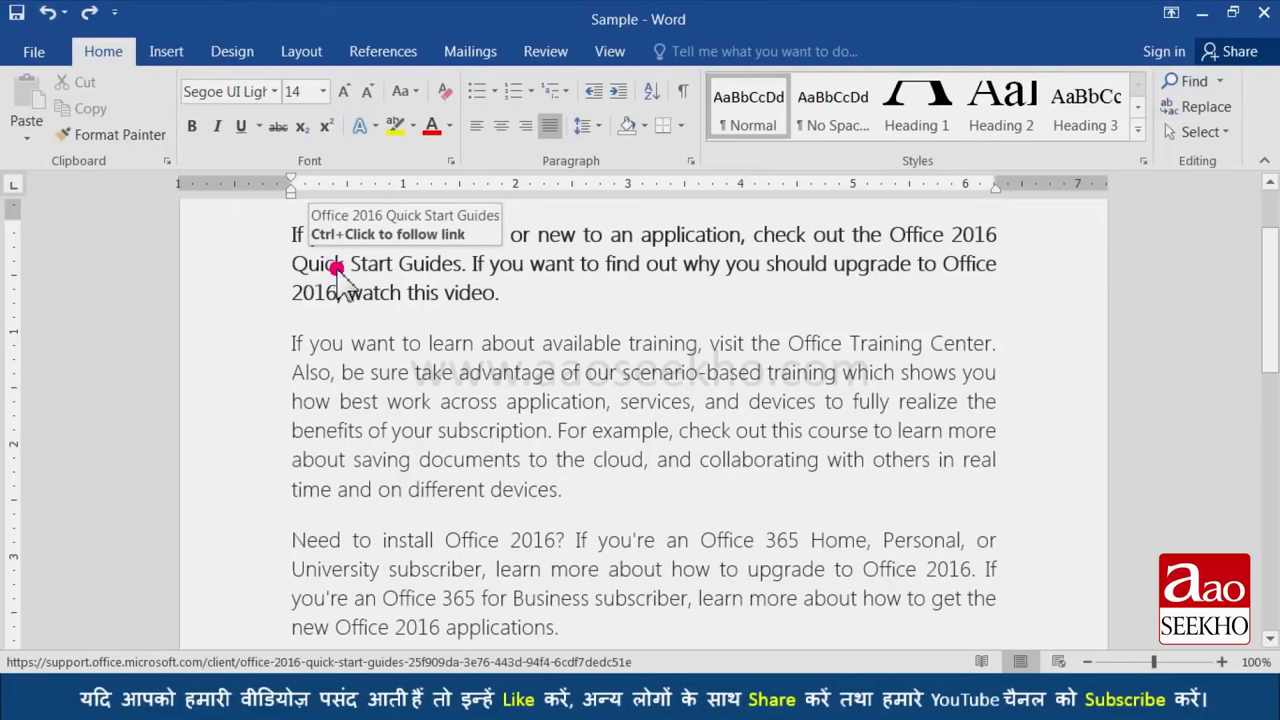
pyautogui.click(47, 13)
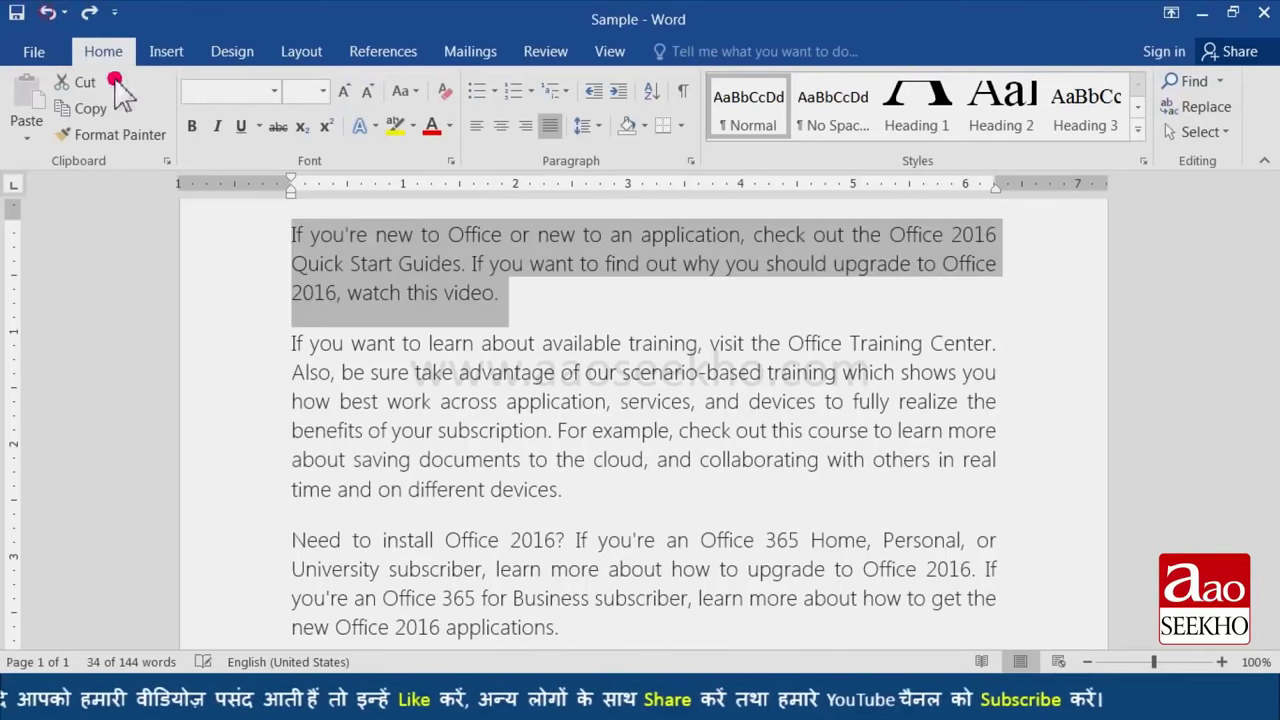
pyautogui.click(533, 297)
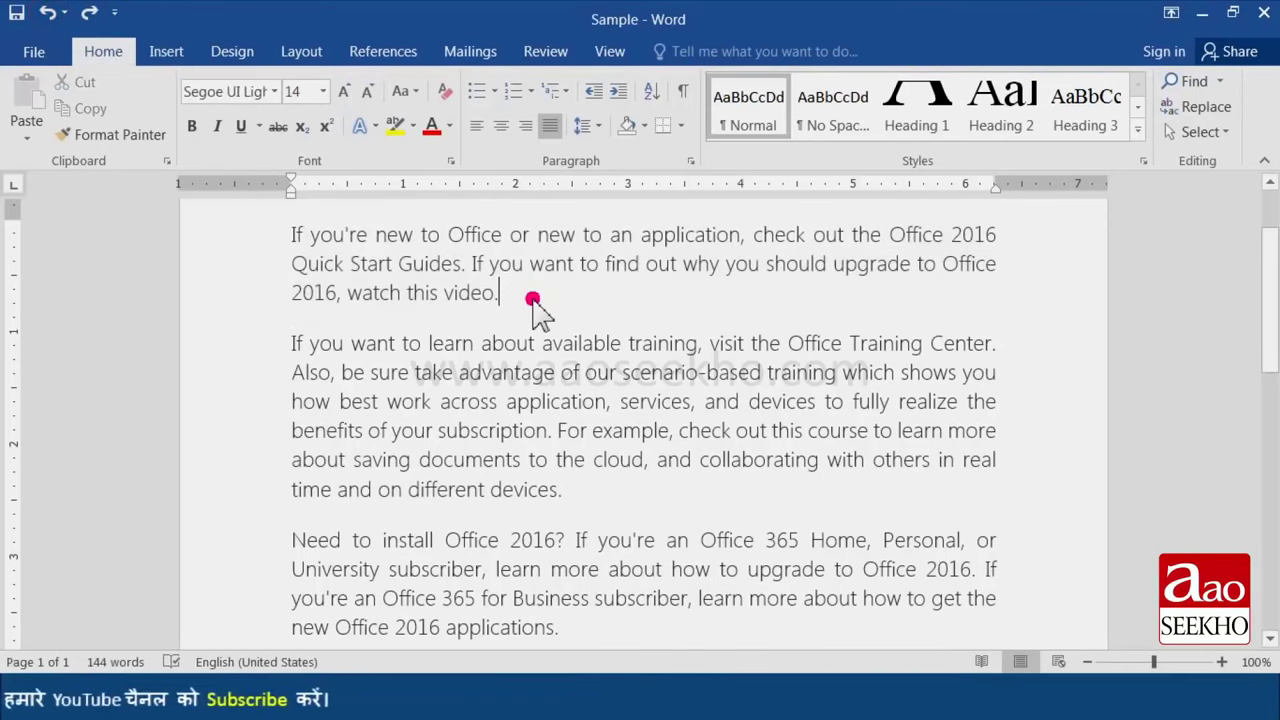
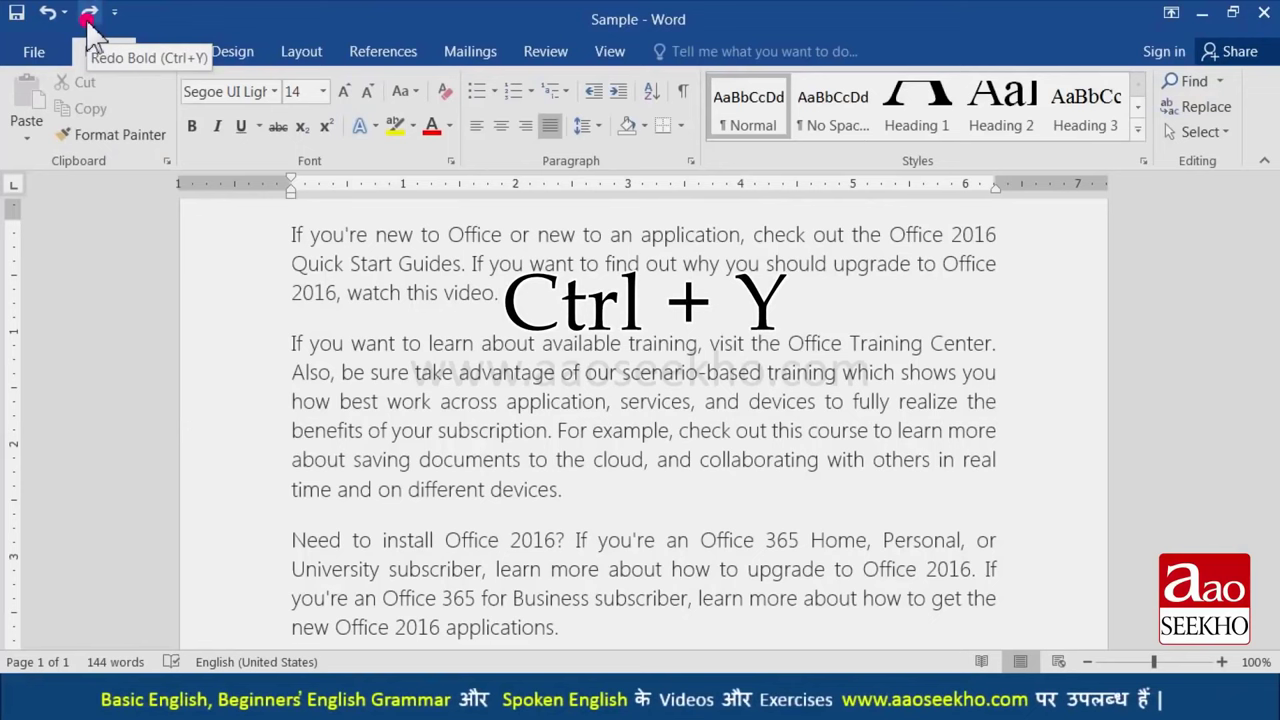
# Redo bold on the first paragraph, italic on the second, and removal of the 'Need to install Office 2016' paragraph.
pyautogui.click(89, 13)
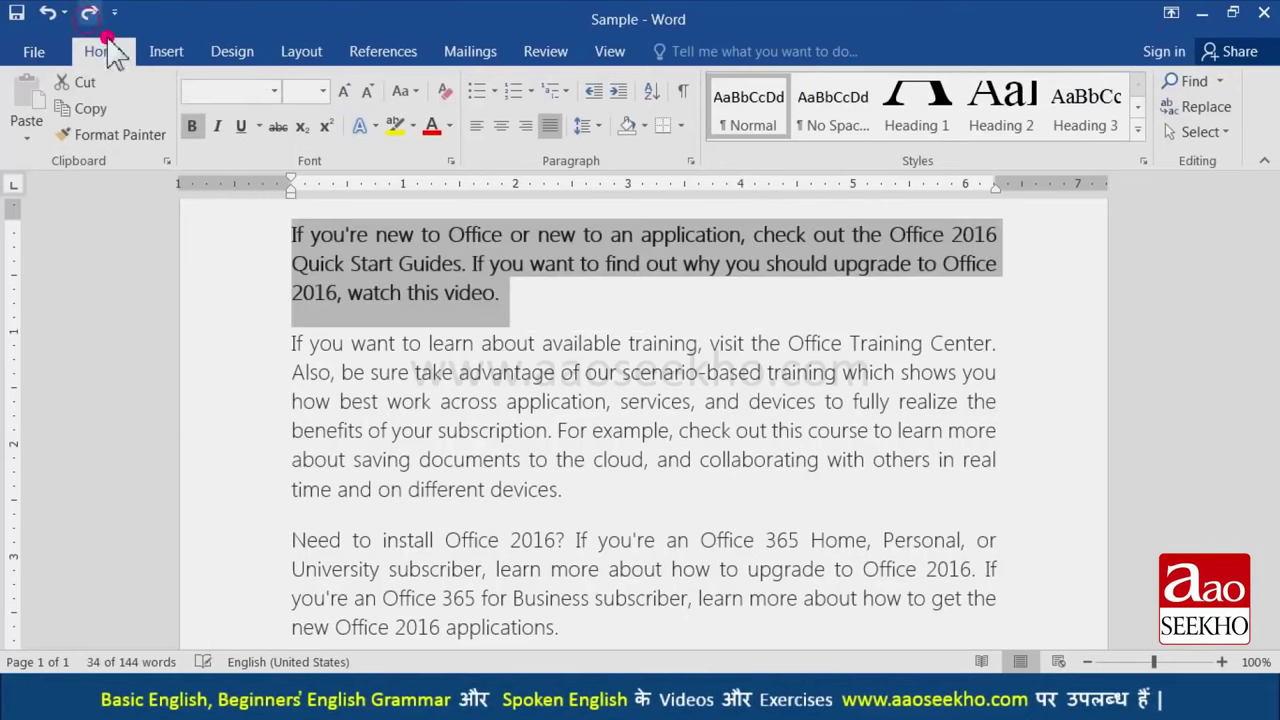
pyautogui.click(530, 298)
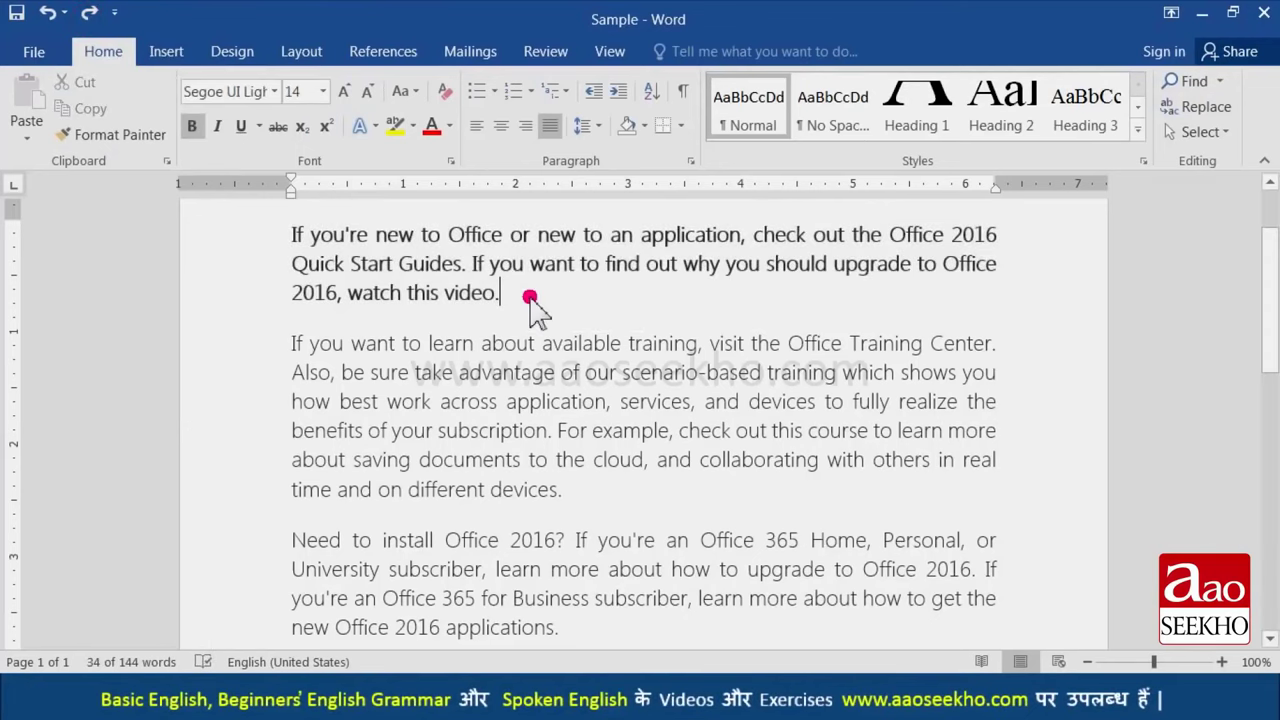
pyautogui.click(84, 22)
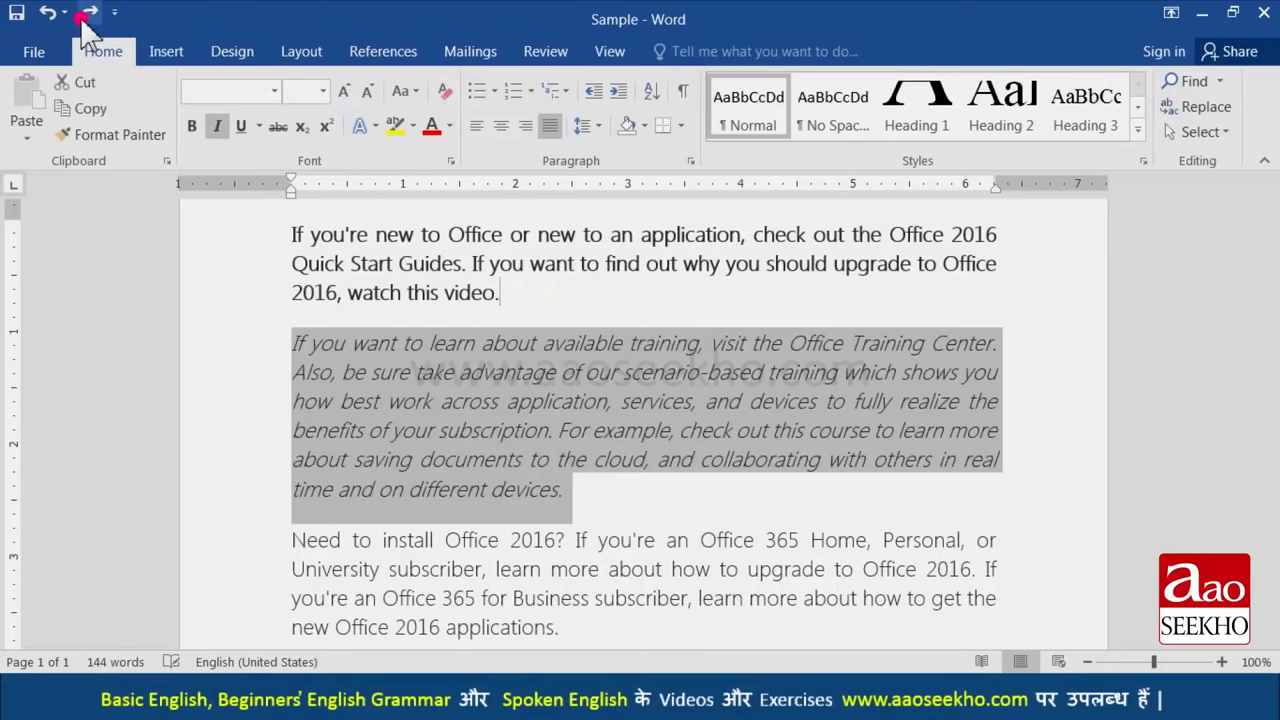
pyautogui.click(593, 493)
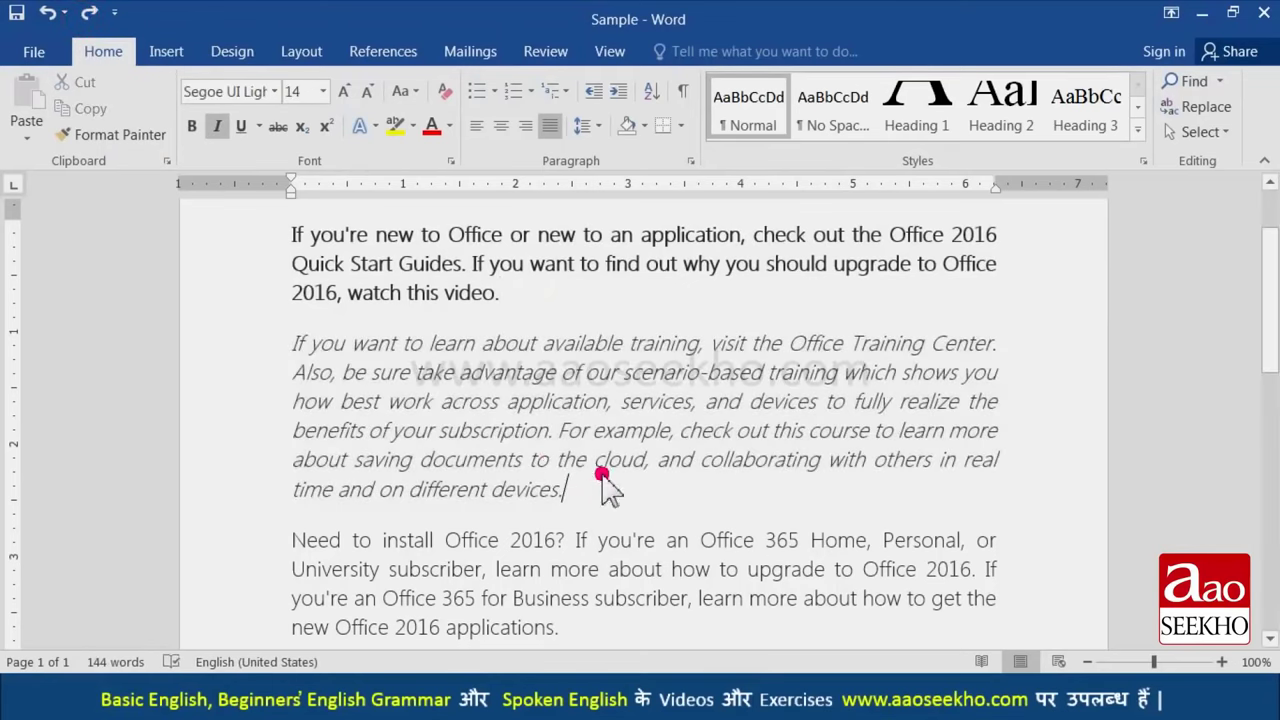
pyautogui.click(89, 14)
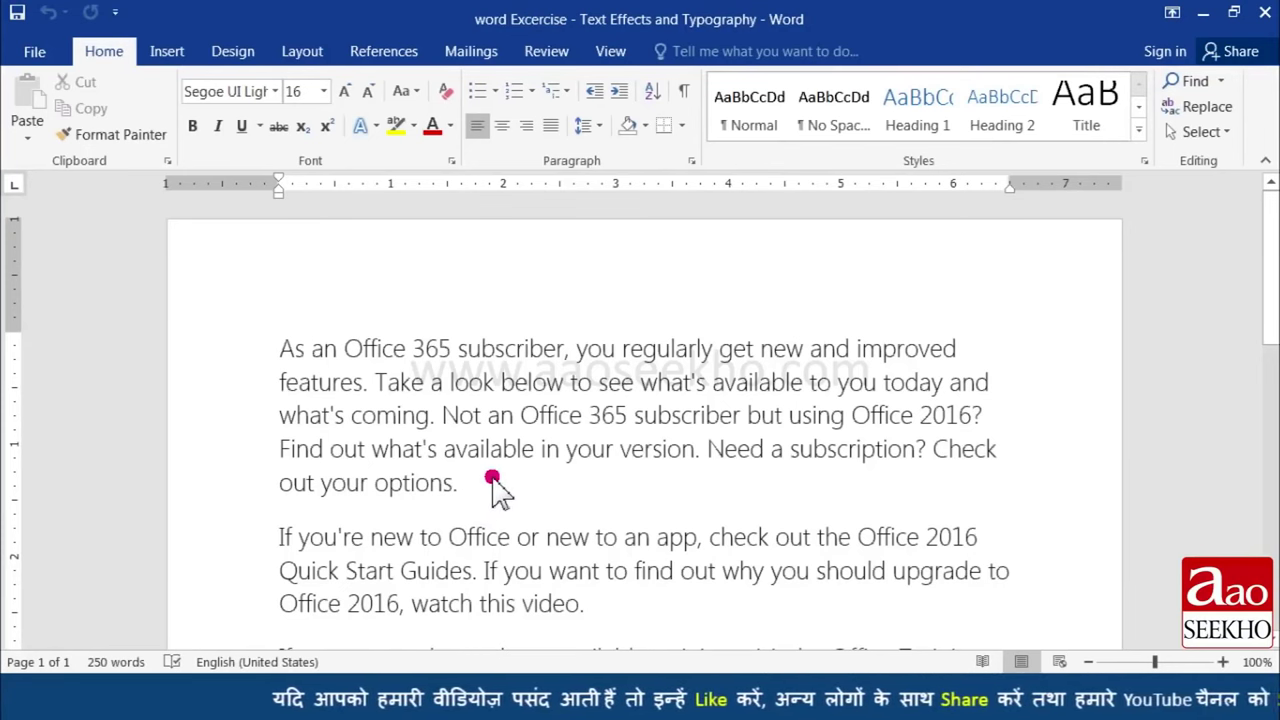
# Select the first paragraph, beginning 'As an Office 365 subscriber,'.
pyautogui.moveTo(491, 477); pyautogui.dragTo(280, 354)
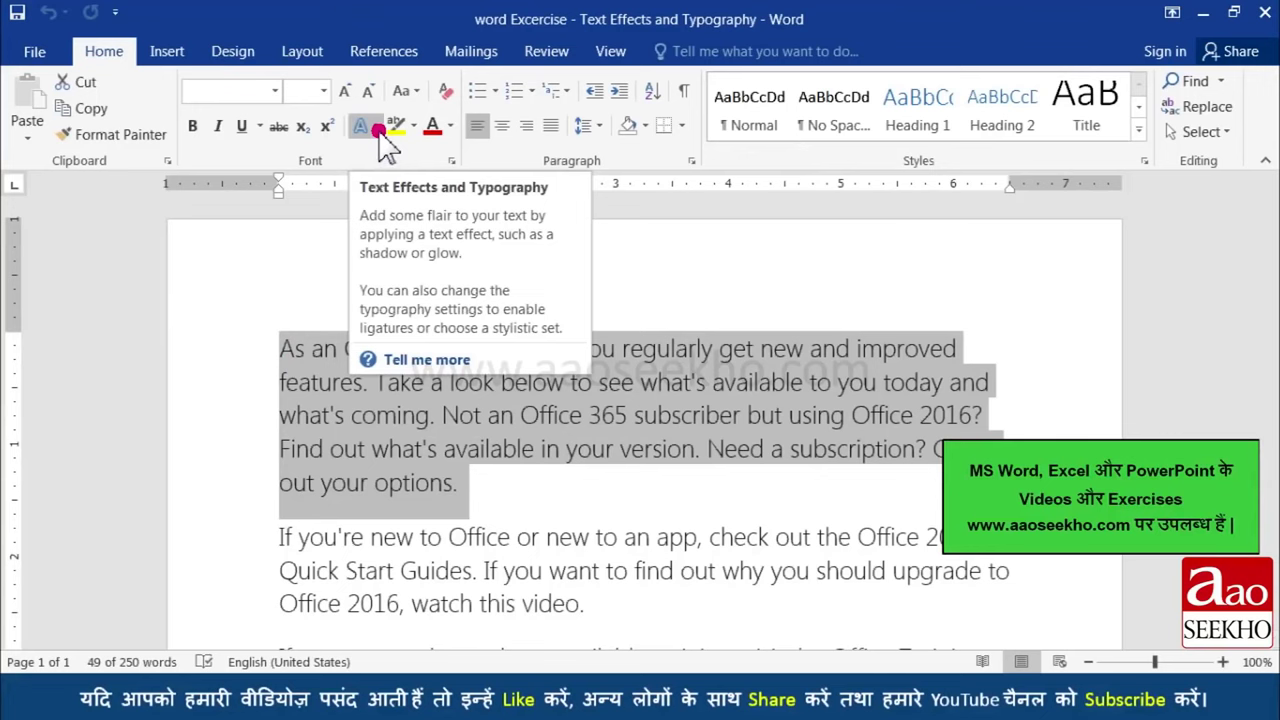
pyautogui.click(378, 131)
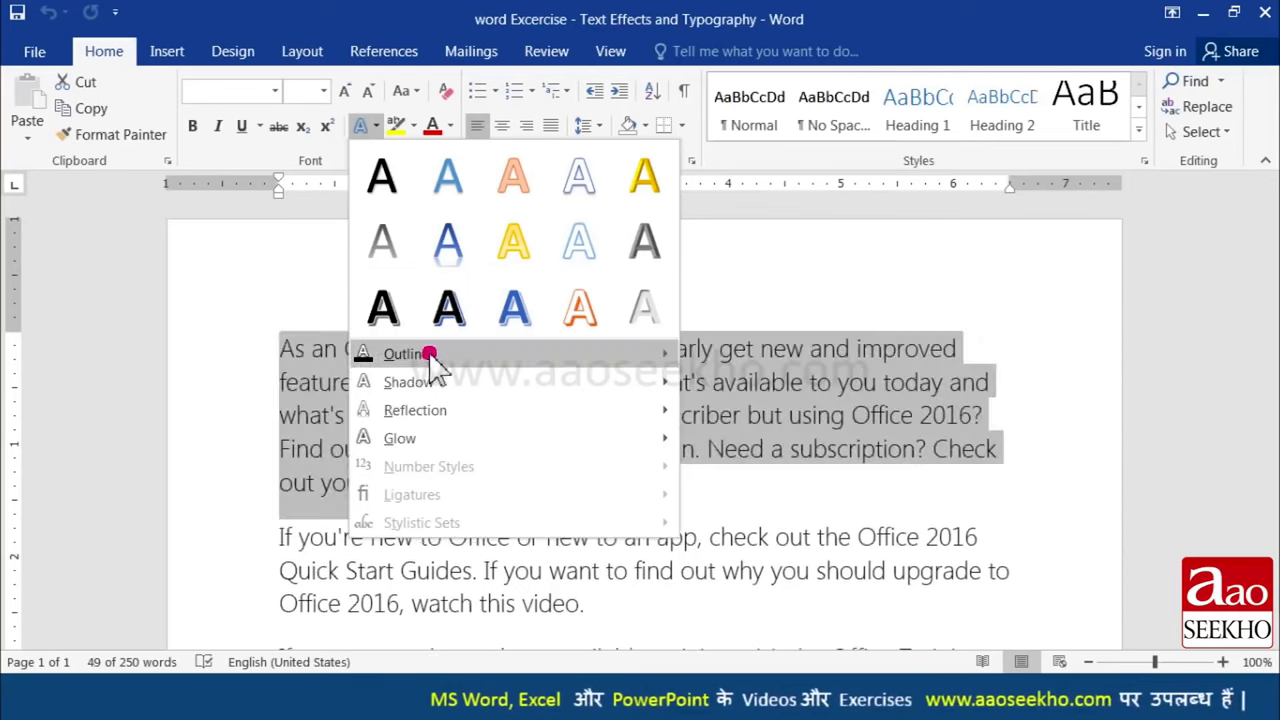
pyautogui.moveTo(430, 354)
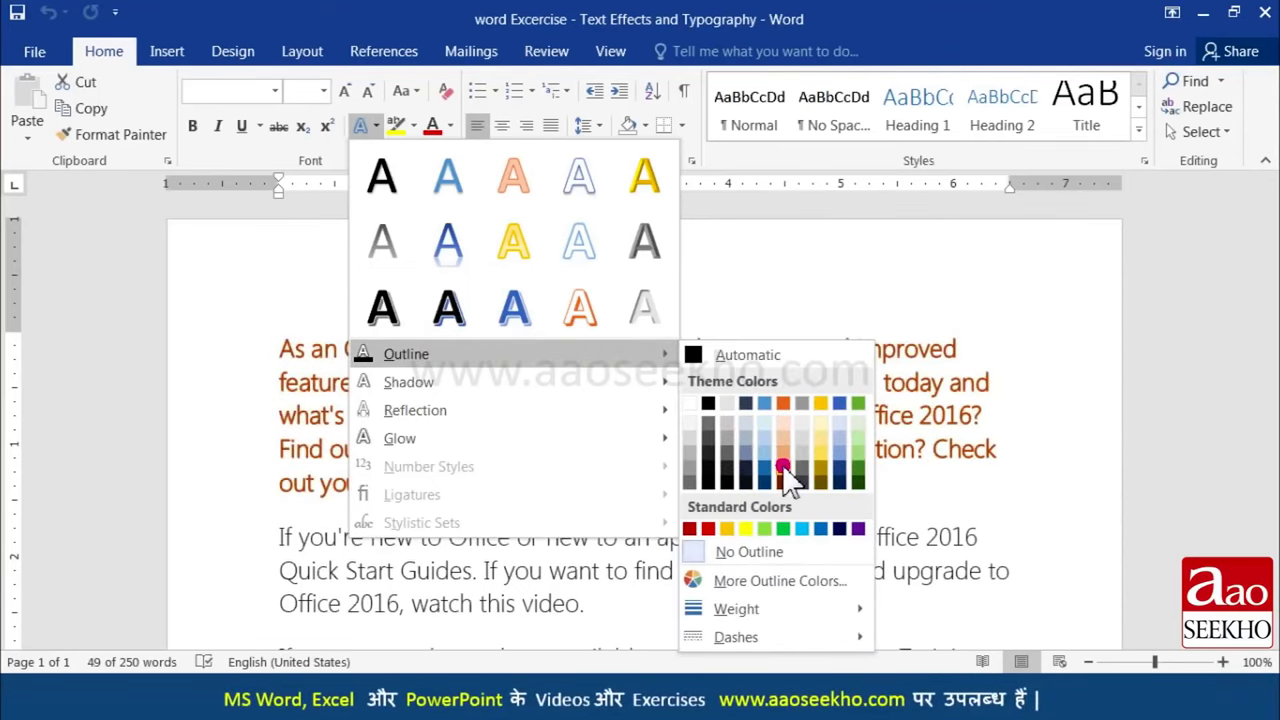
pyautogui.click(742, 528)
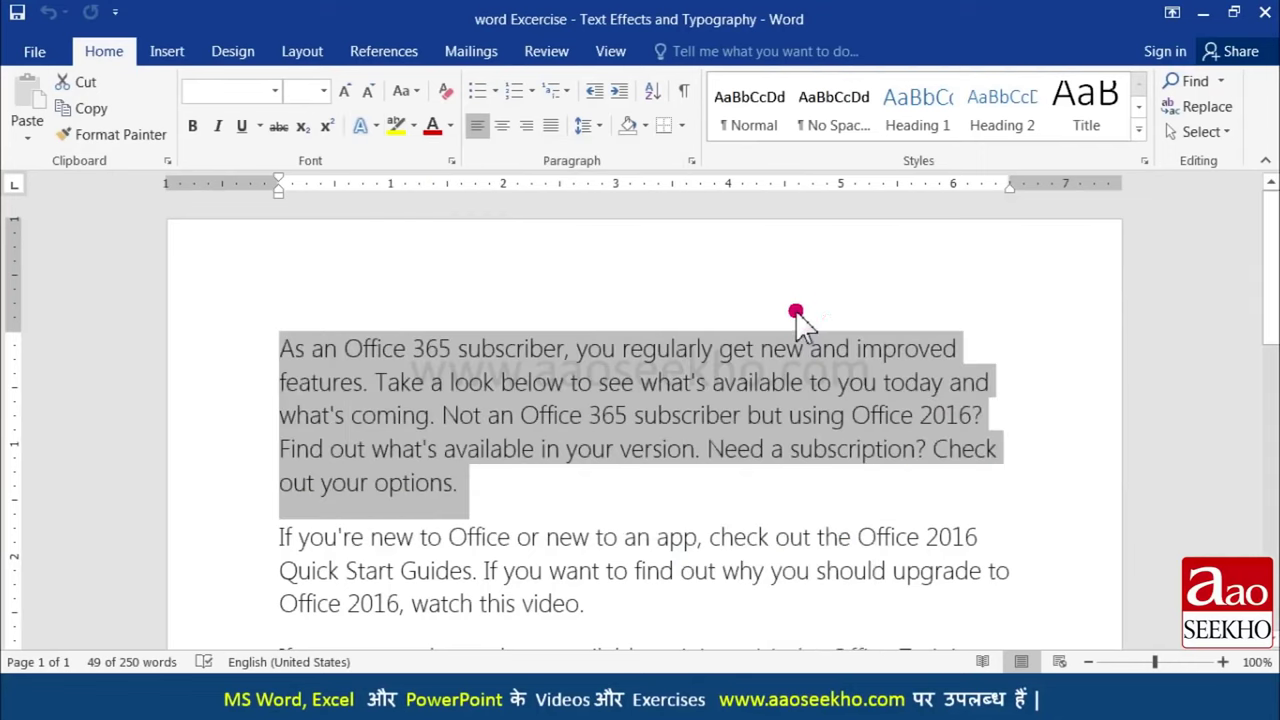
# Enlarge the first paragraph to 72 pt and browse the text outline weight choices.
pyautogui.click(344, 92)
pyautogui.click(344, 92)
pyautogui.click(344, 92)
pyautogui.click(344, 92)
pyautogui.click(344, 92)
pyautogui.click(344, 92)
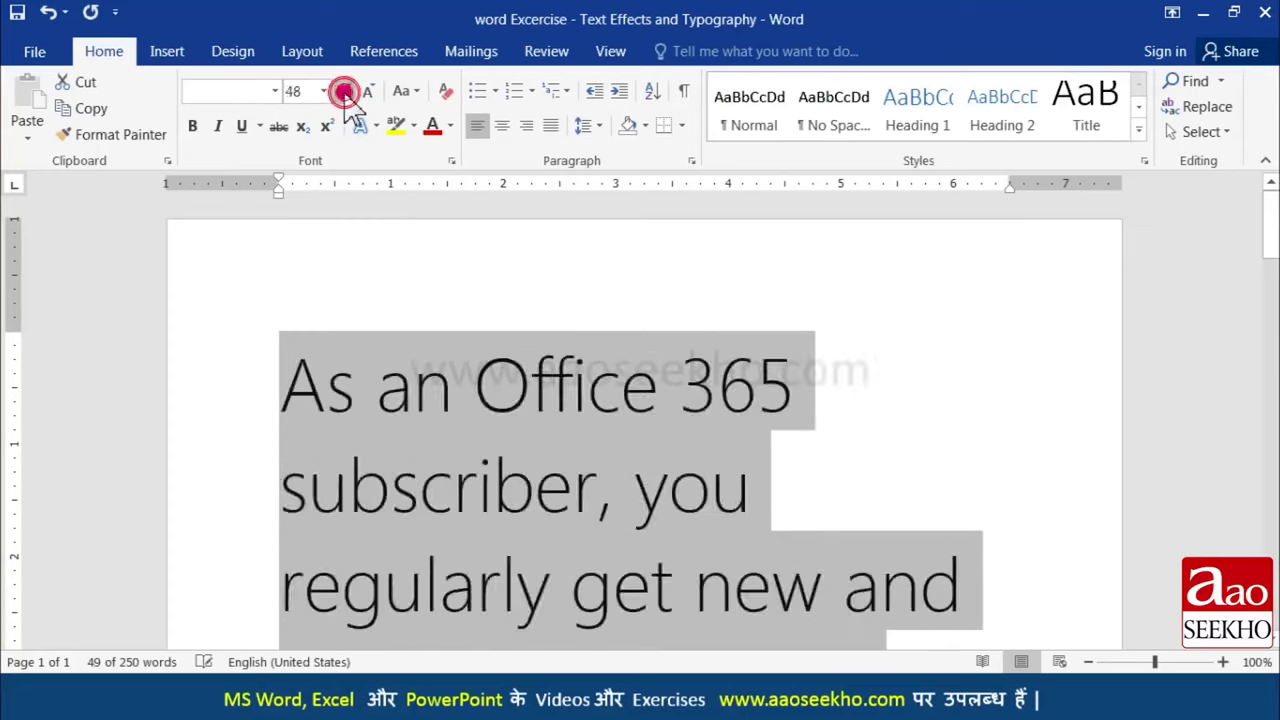
pyautogui.click(344, 92)
pyautogui.click(378, 126)
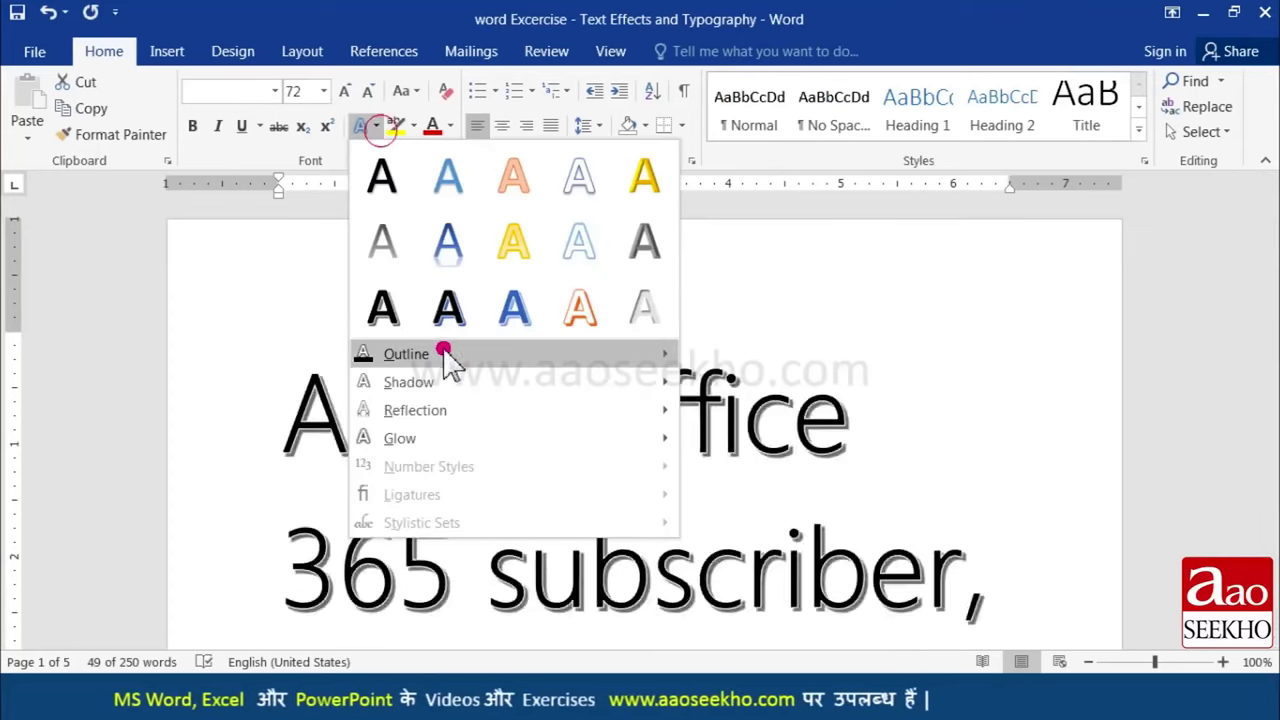
pyautogui.moveTo(447, 357)
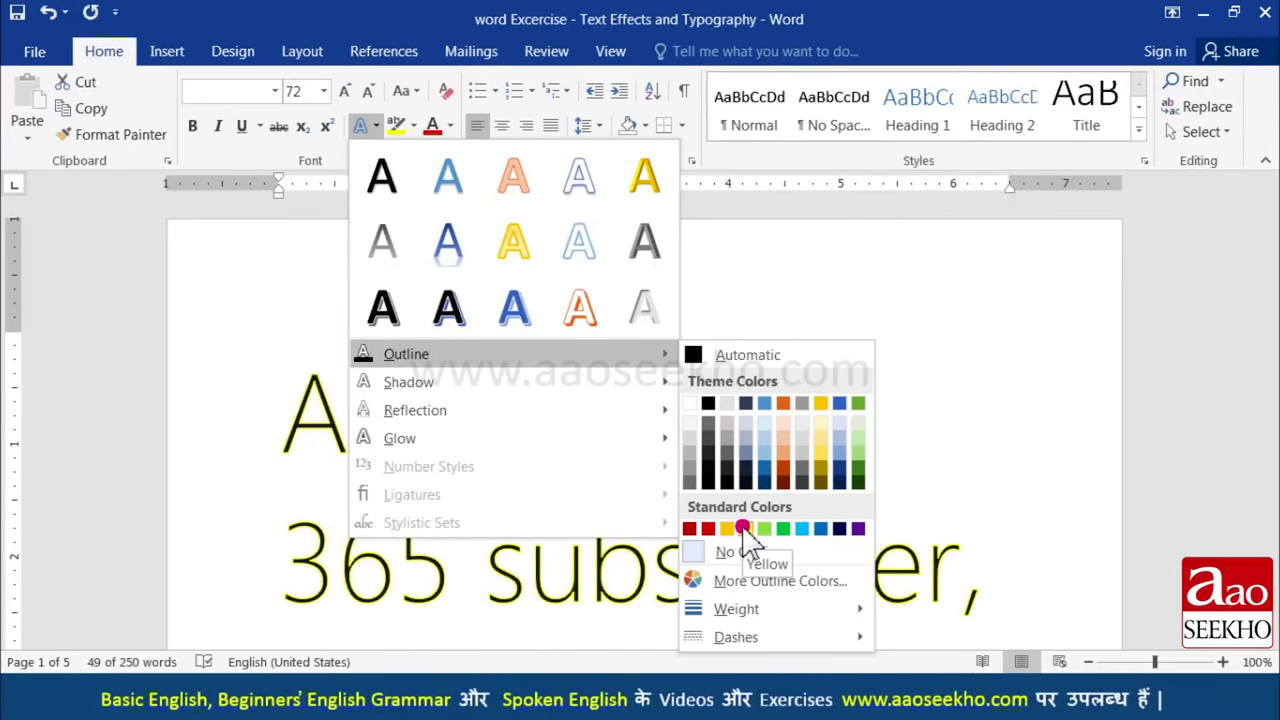
pyautogui.moveTo(750, 608)
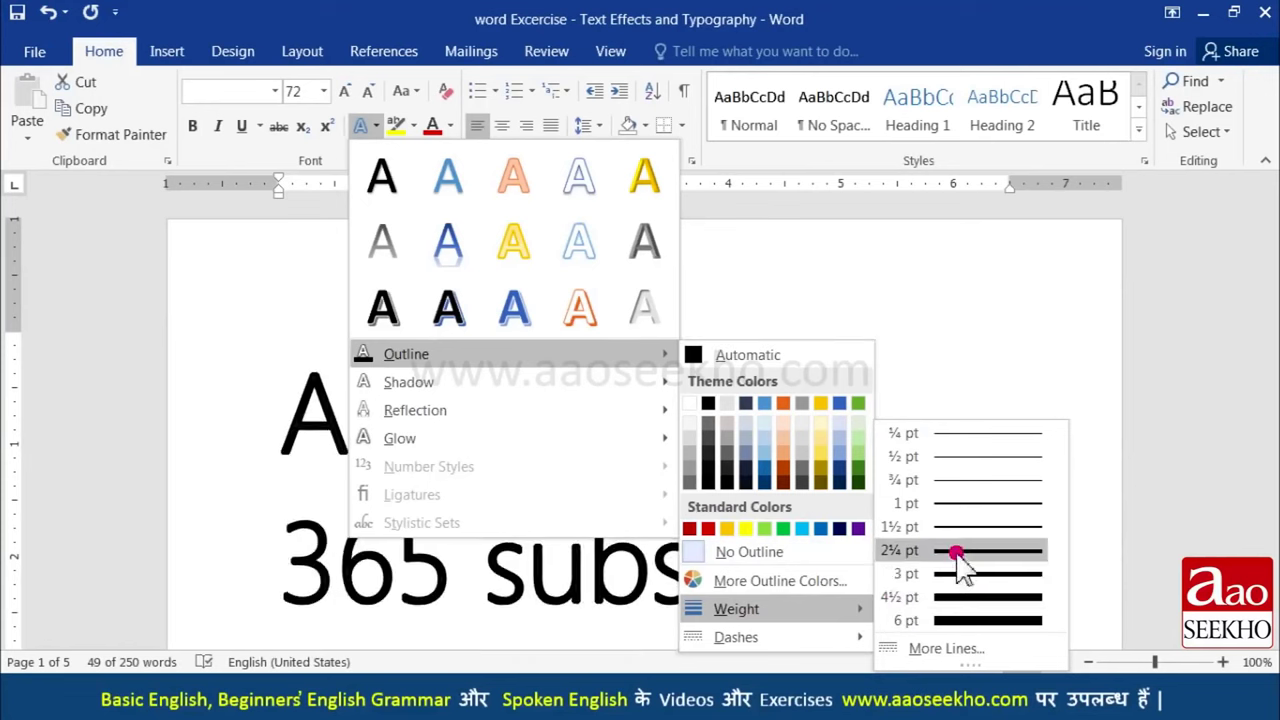
# Give the text outline a 2¼ pt weight, Round Dot dashes and a yellow colour.
pyautogui.click(957, 553)
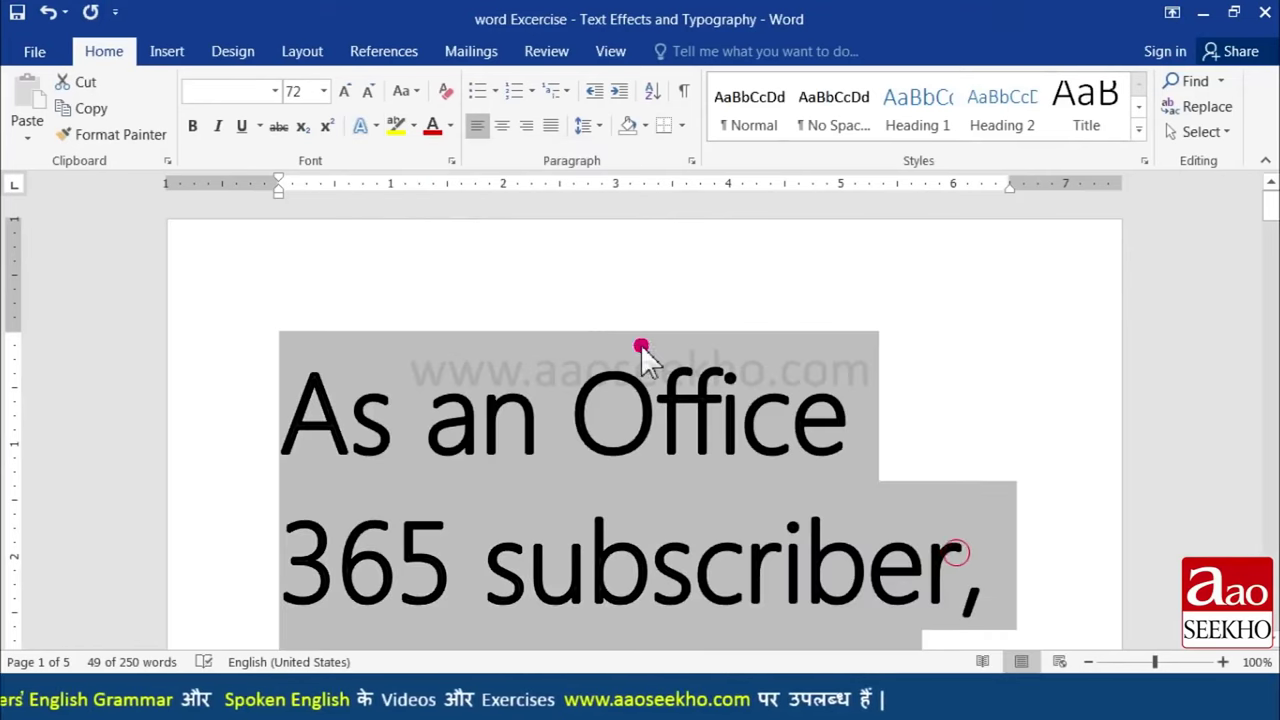
pyautogui.click(374, 126)
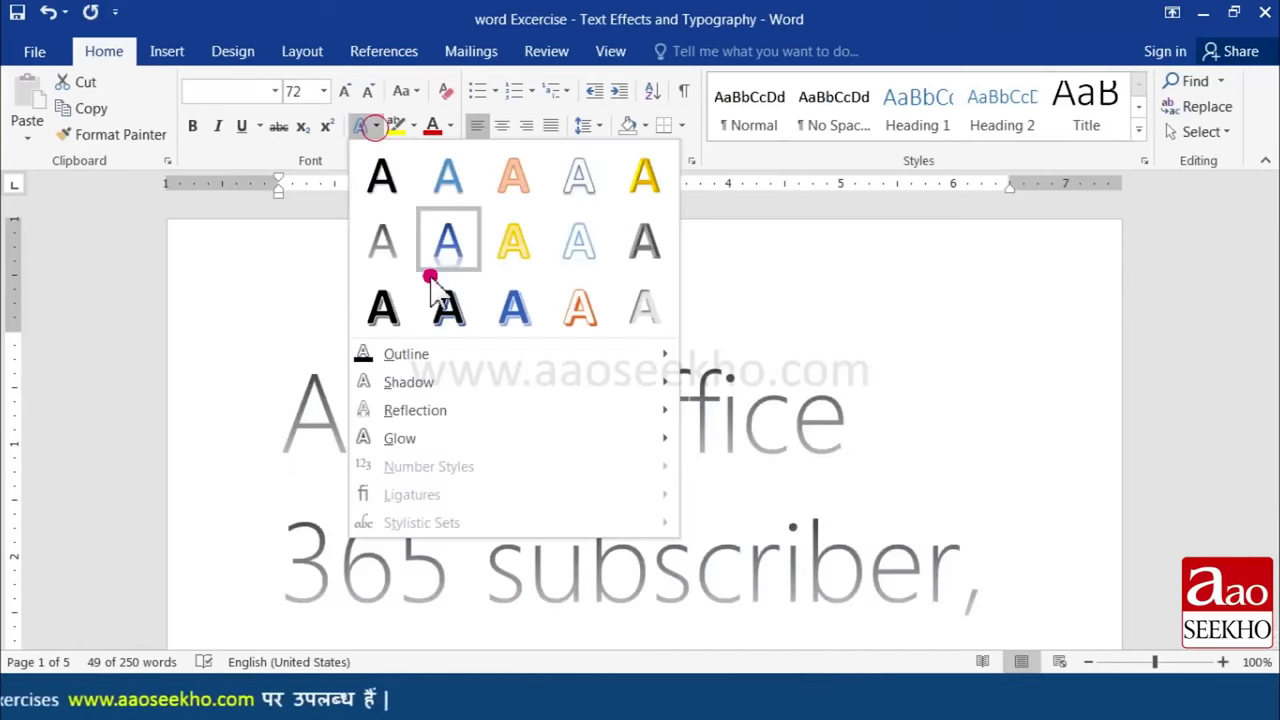
pyautogui.moveTo(506, 356)
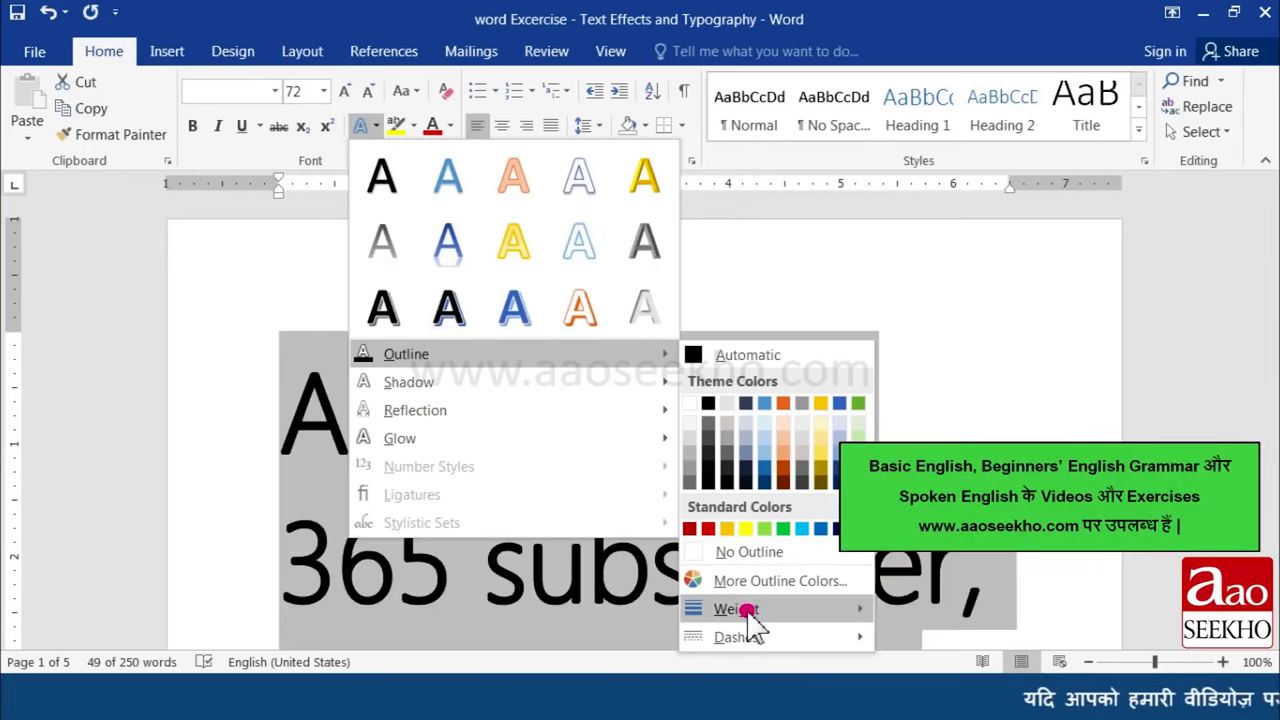
pyautogui.moveTo(848, 638)
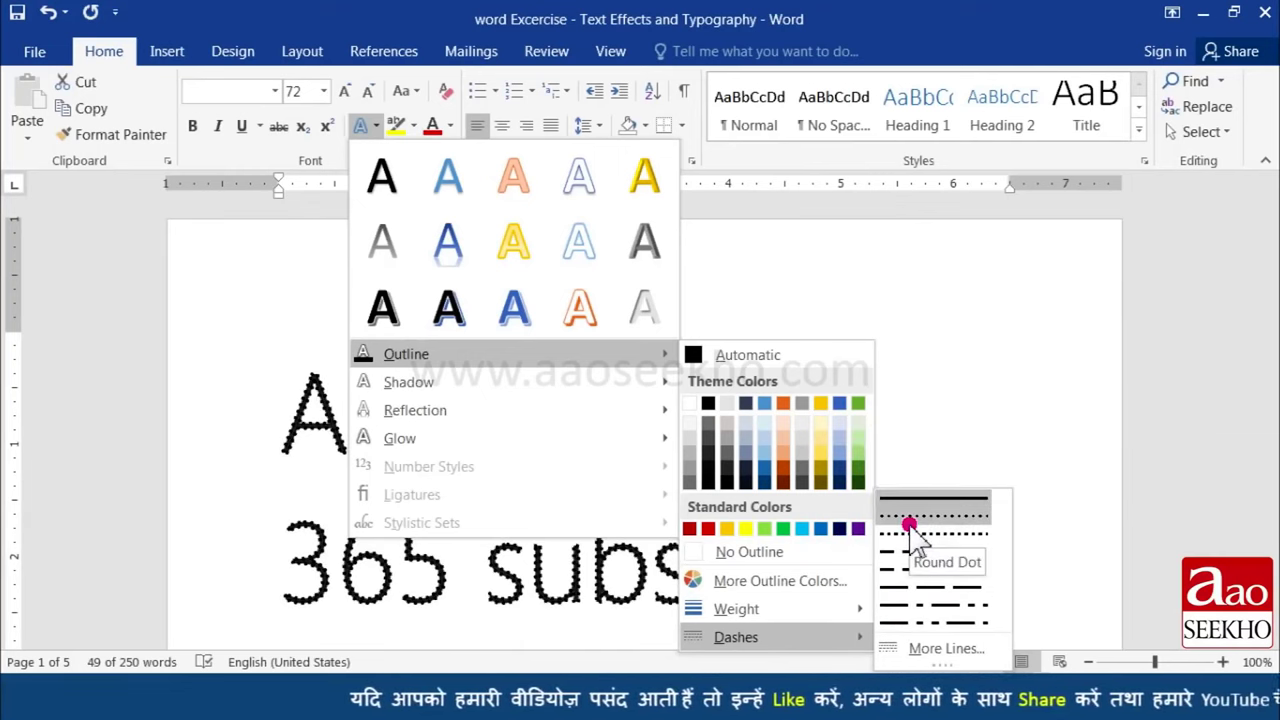
pyautogui.click(908, 522)
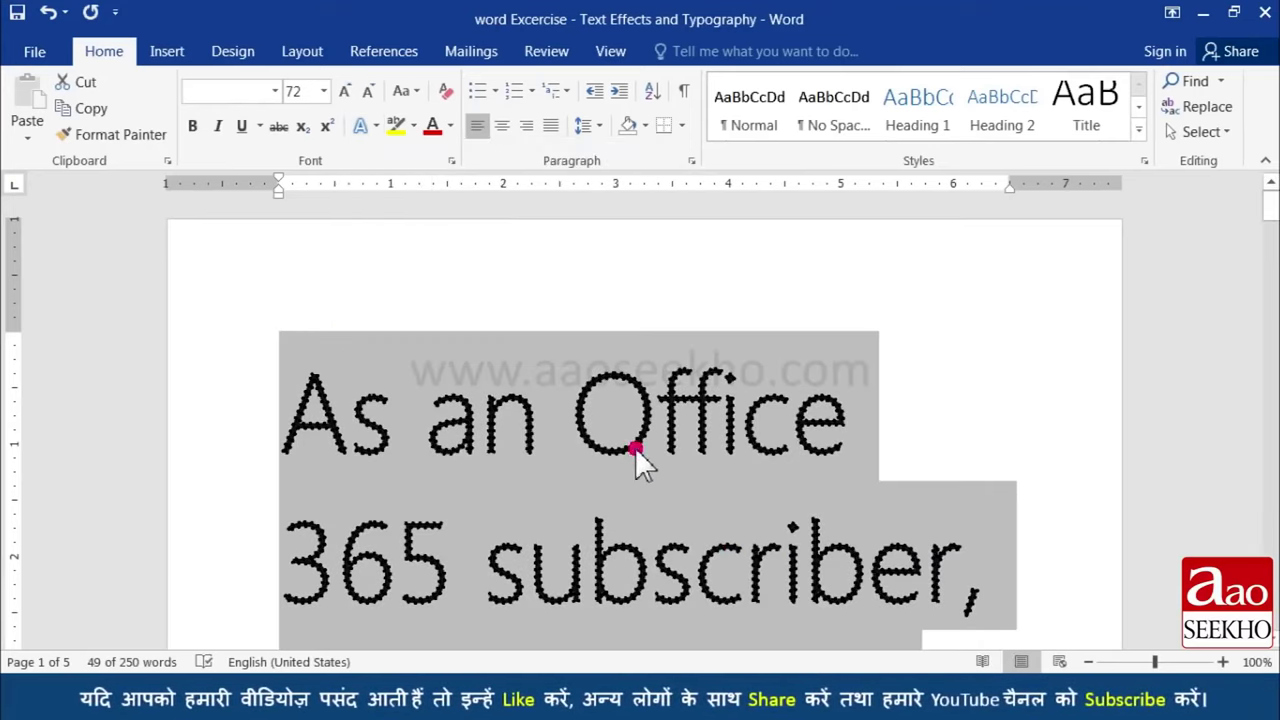
pyautogui.click(365, 125)
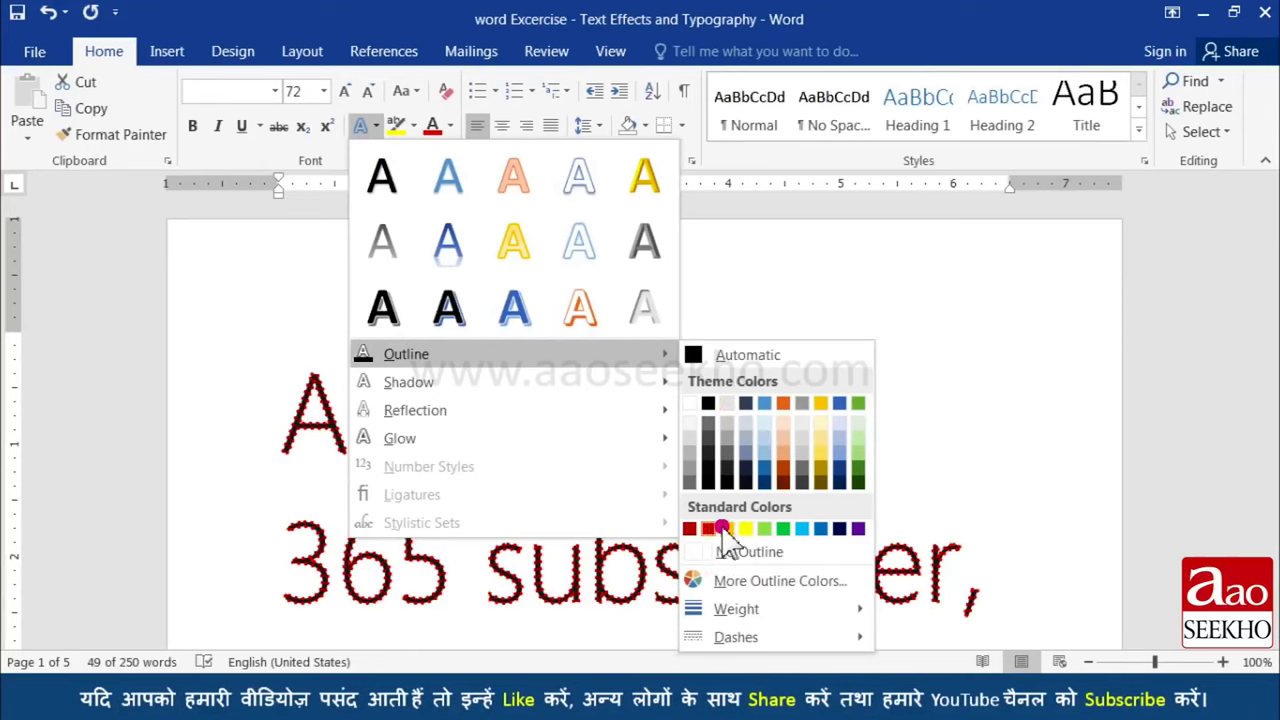
pyautogui.click(739, 528)
pyautogui.click(967, 470)
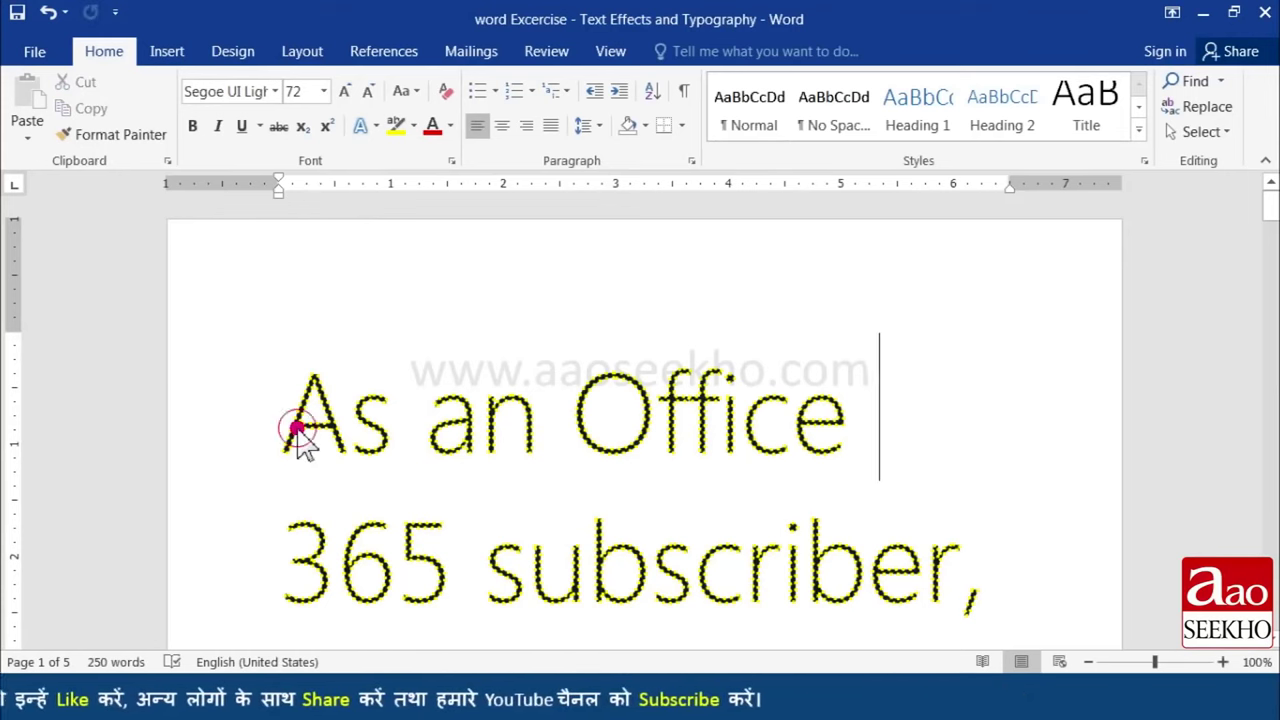
# Select all text, set it to No Outline, and shrink the font two sizes.
pyautogui.moveTo(297, 430); pyautogui.dragTo(674, 582)
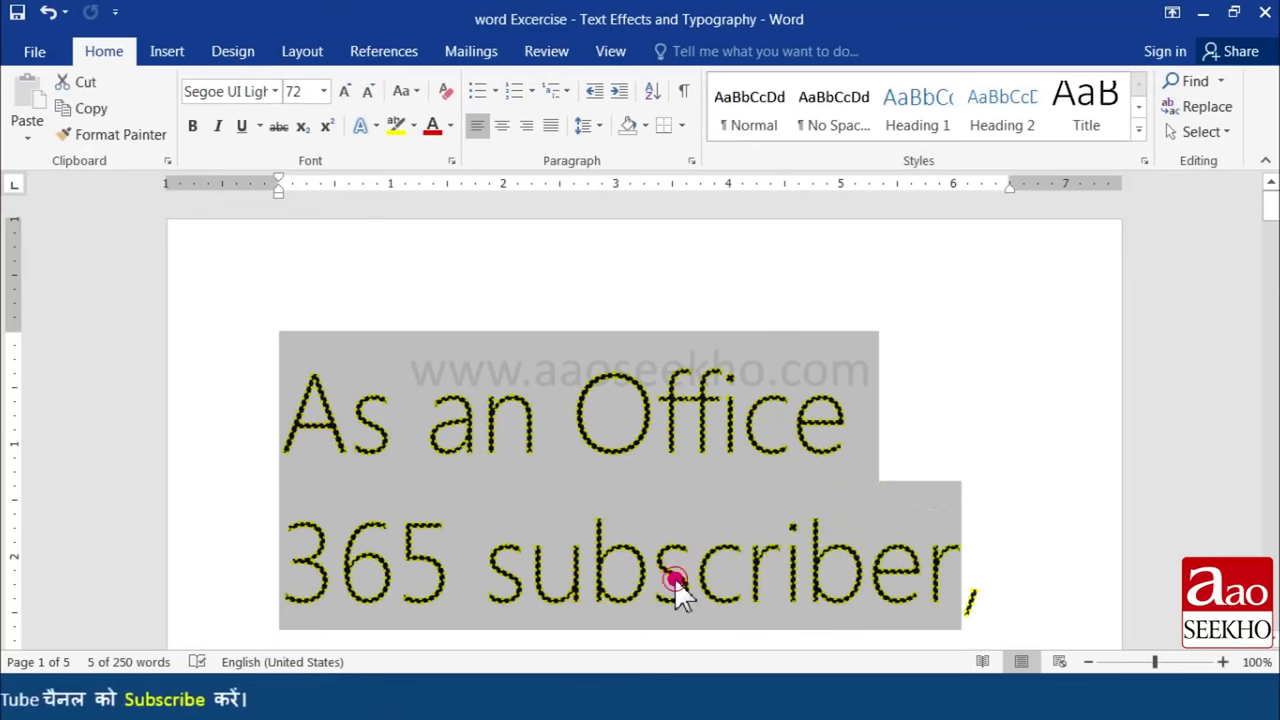
pyautogui.hotkey('ctrl', 'a')
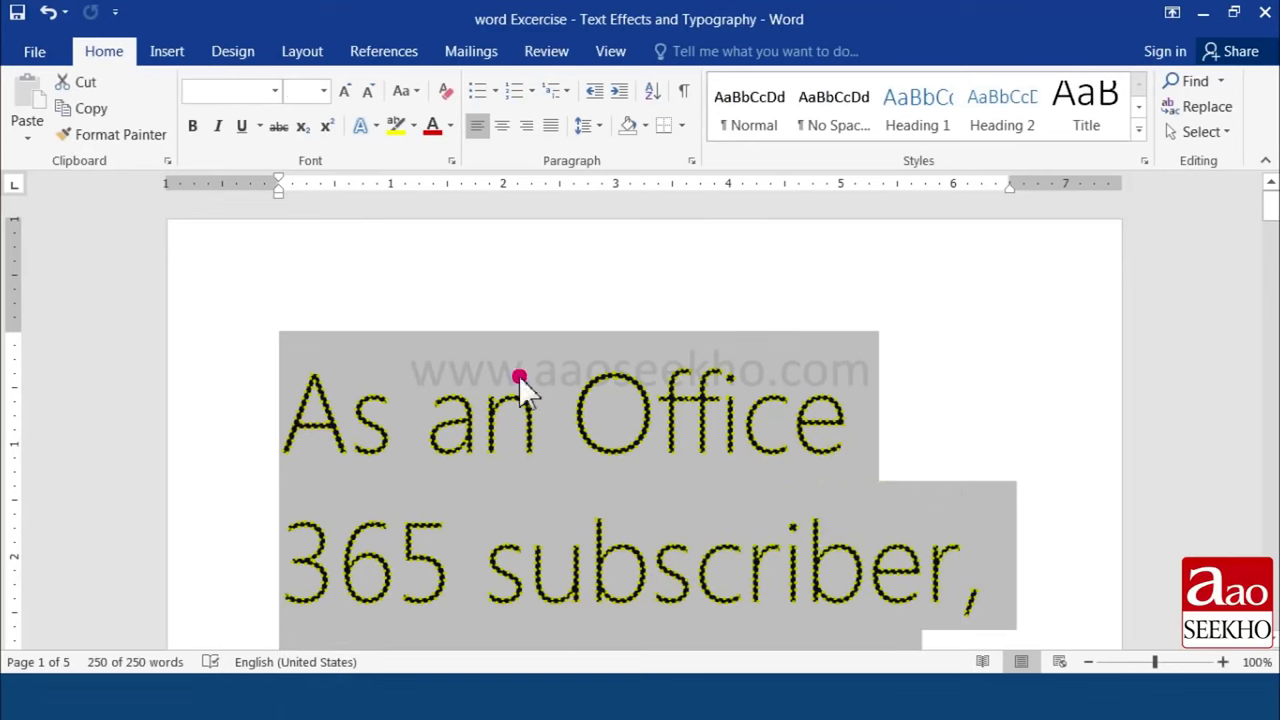
pyautogui.click(378, 129)
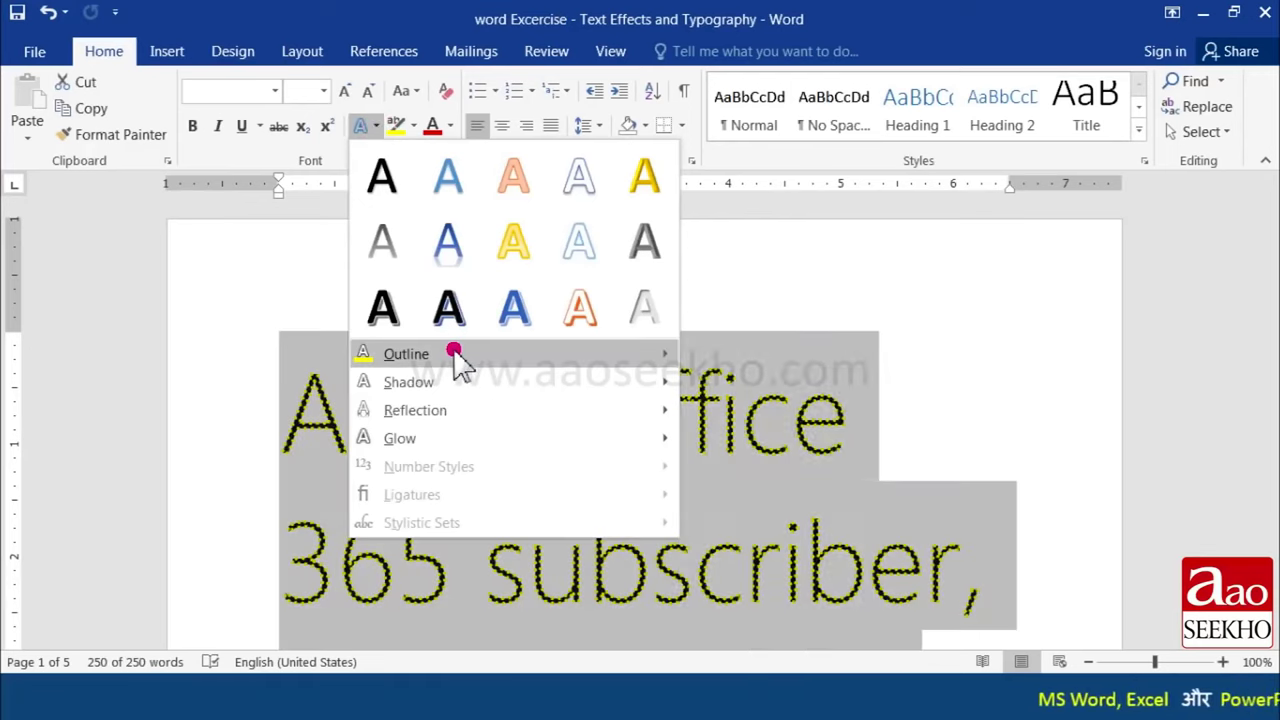
pyautogui.moveTo(506, 350)
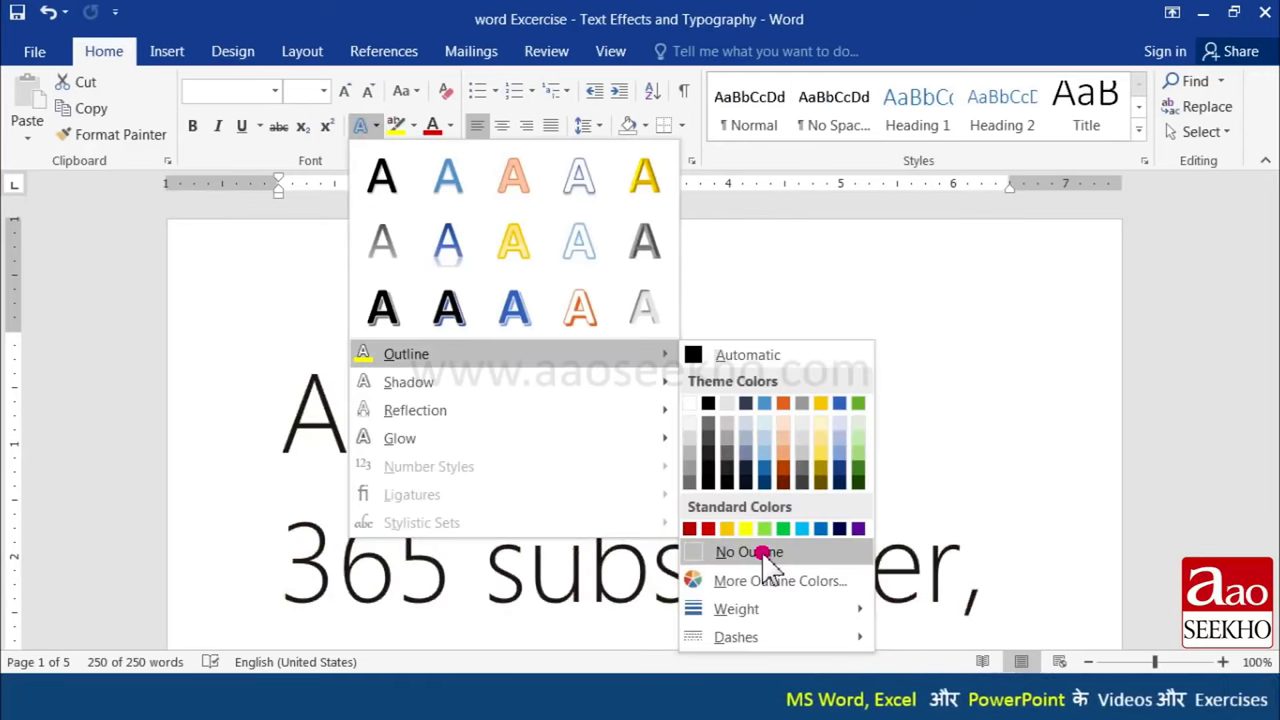
pyautogui.click(762, 552)
pyautogui.click(366, 91)
pyautogui.click(366, 91)
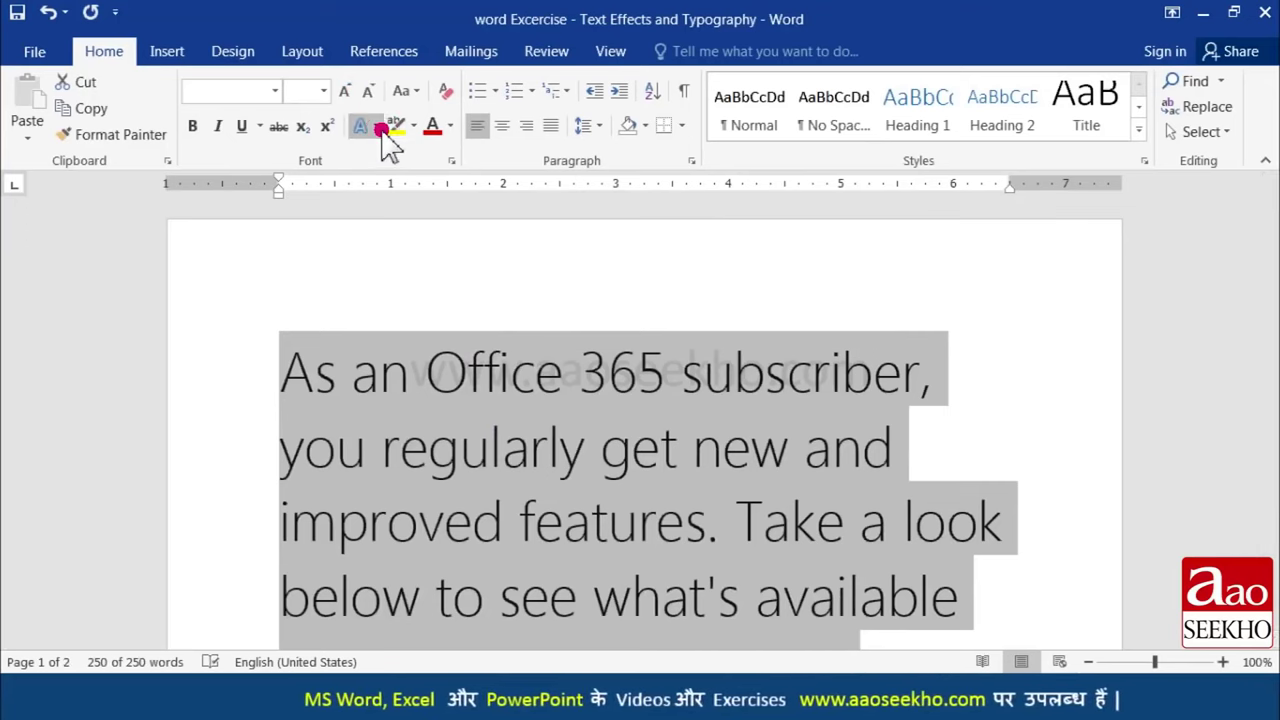
pyautogui.click(381, 131)
# Browse the shadow presets and open Shadow Options in the Format Text Effects pane.
pyautogui.moveTo(437, 385)
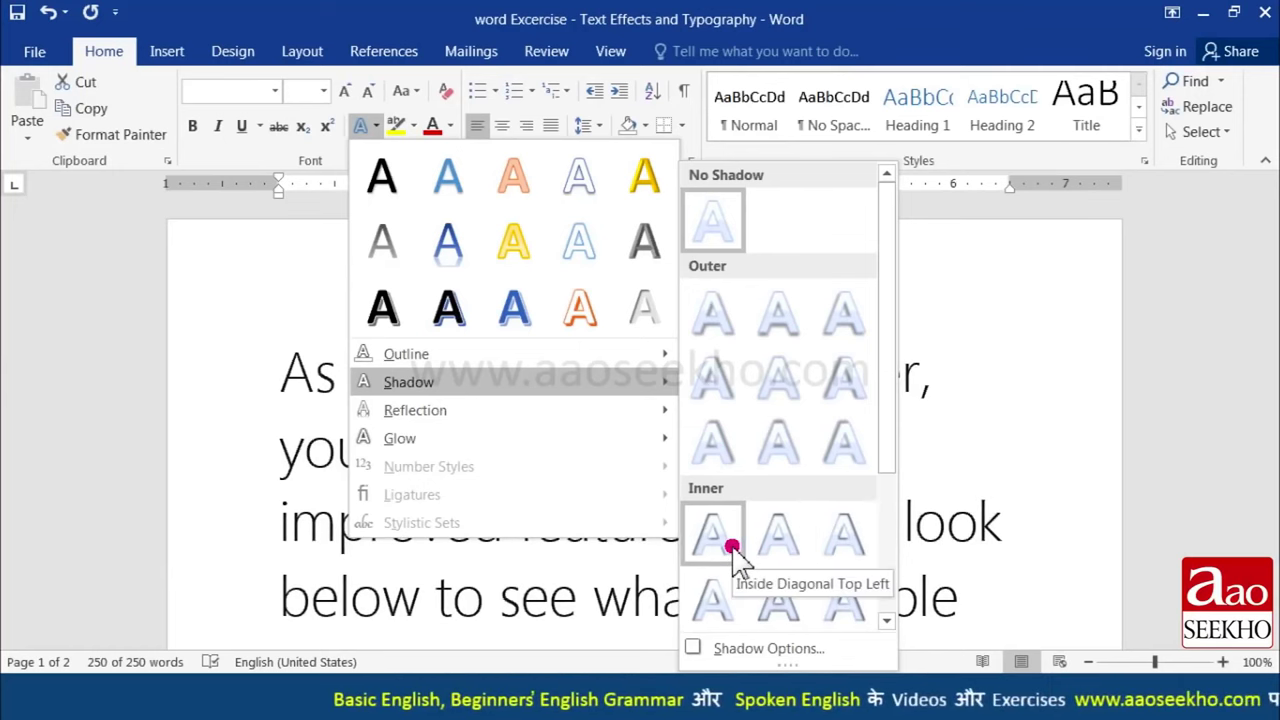
pyautogui.moveTo(880, 450); pyautogui.dragTo(880, 597)
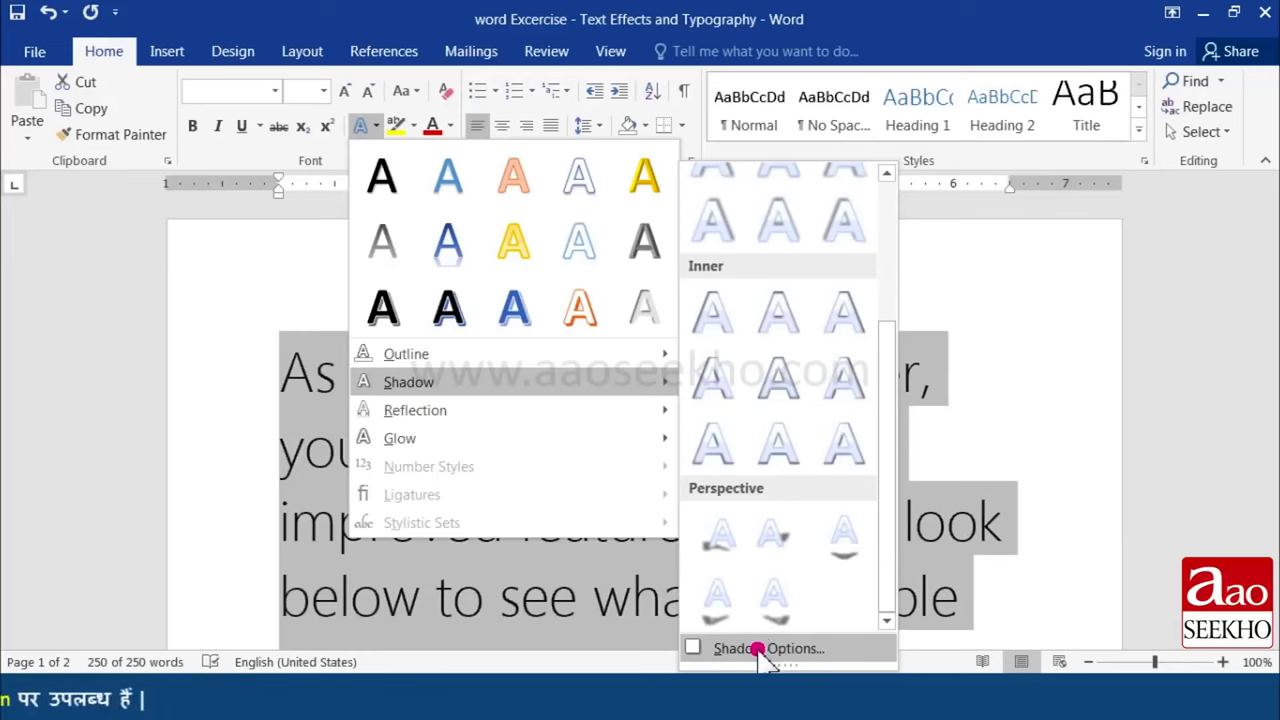
pyautogui.click(814, 649)
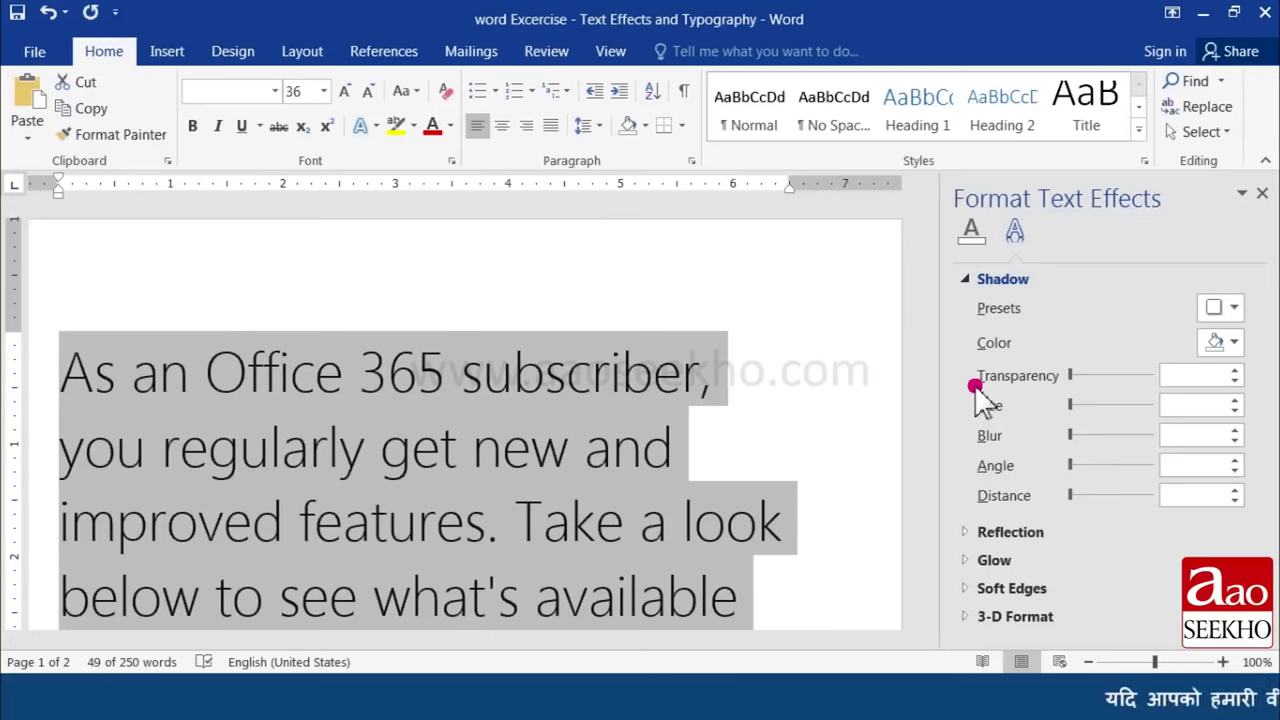
# Try no fill and a dark blue radial gradient on the text, ending with a solid fill.
pyautogui.click(972, 240)
pyautogui.click(966, 278)
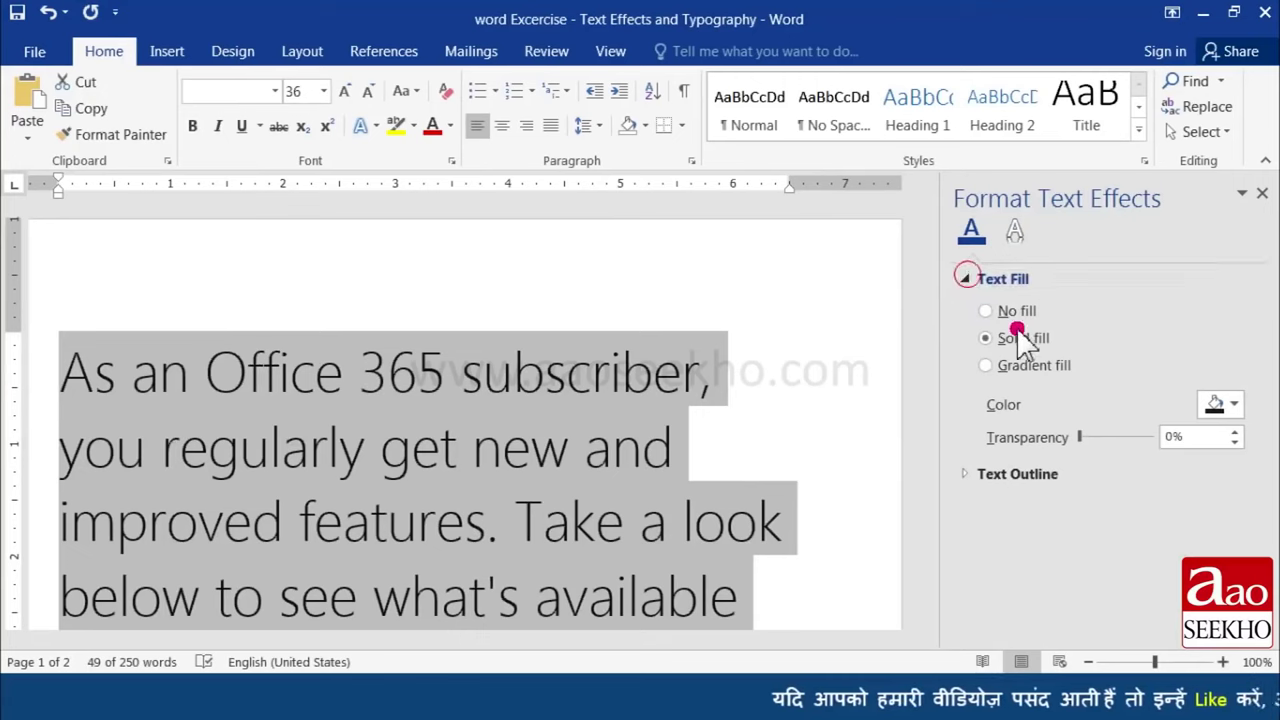
pyautogui.click(988, 311)
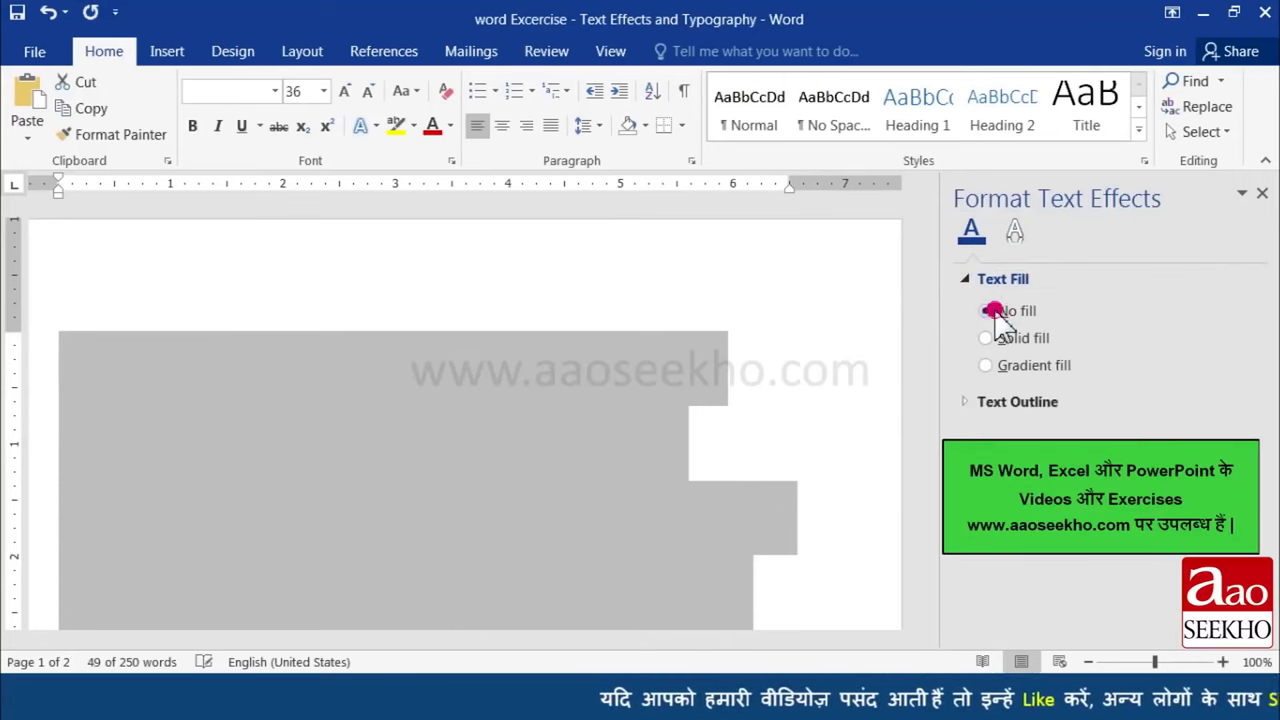
pyautogui.click(988, 338)
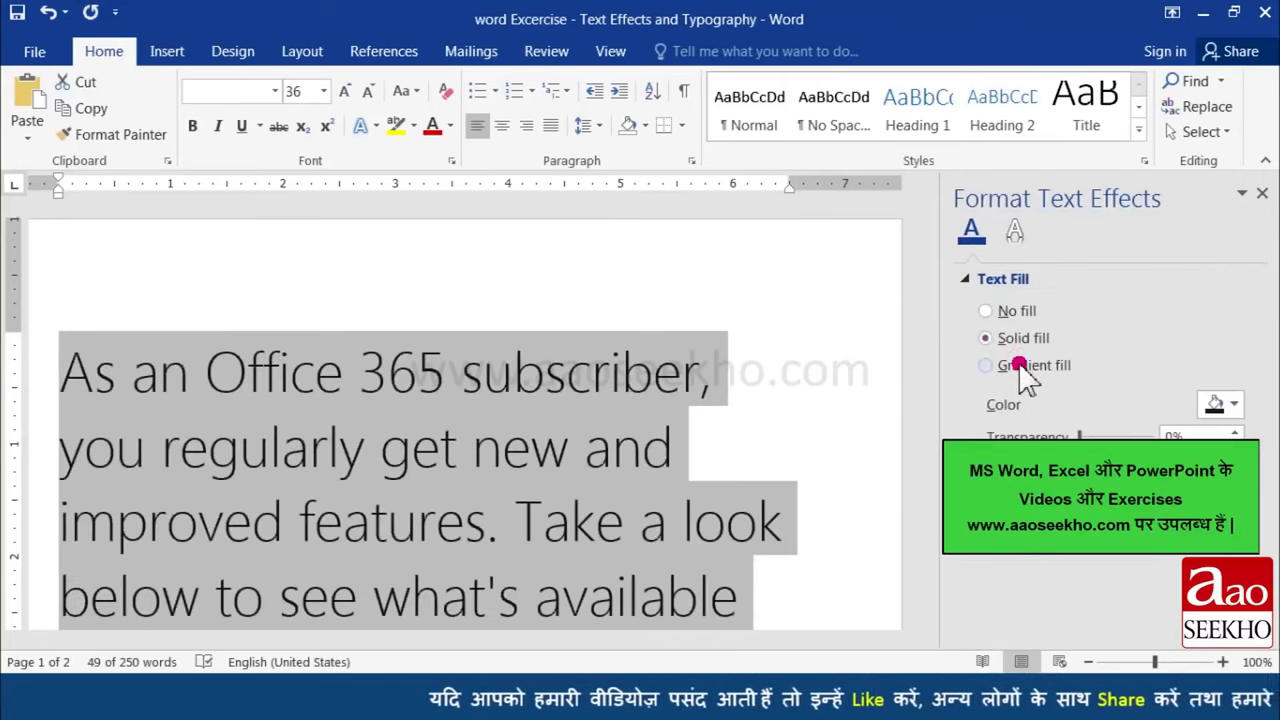
pyautogui.click(1018, 365)
pyautogui.click(1213, 407)
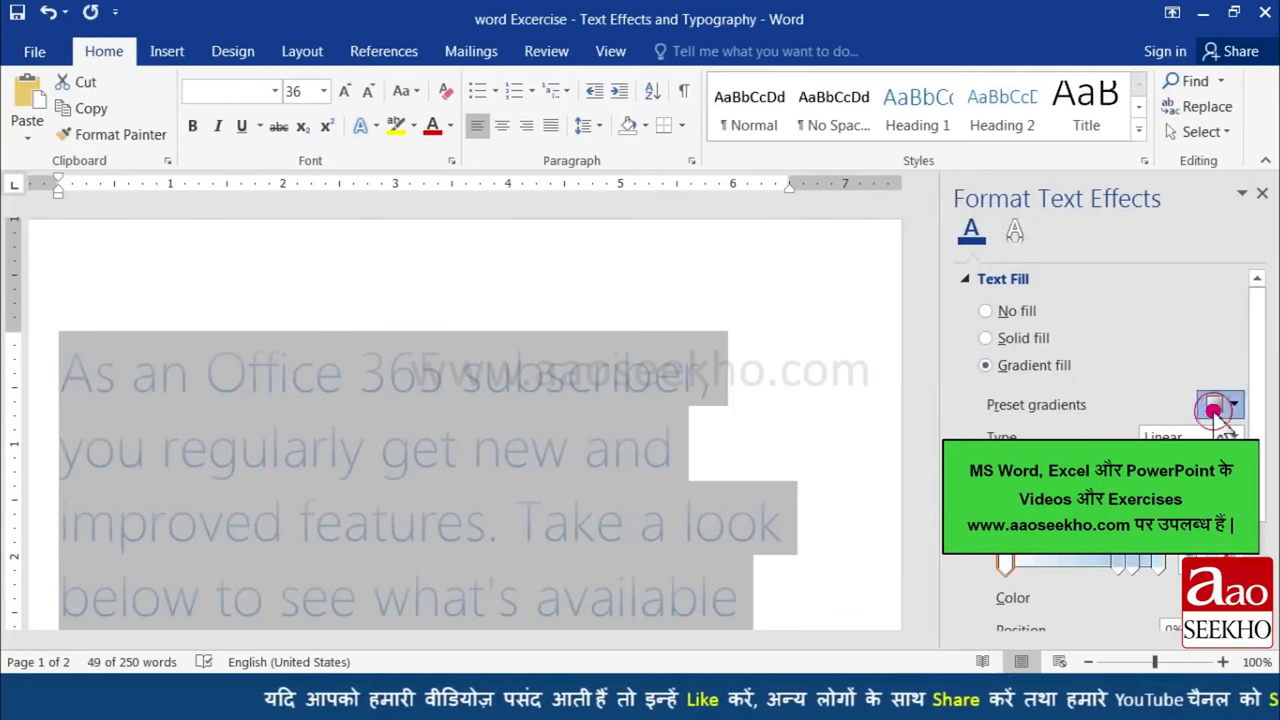
pyautogui.click(1174, 374)
pyautogui.click(1015, 338)
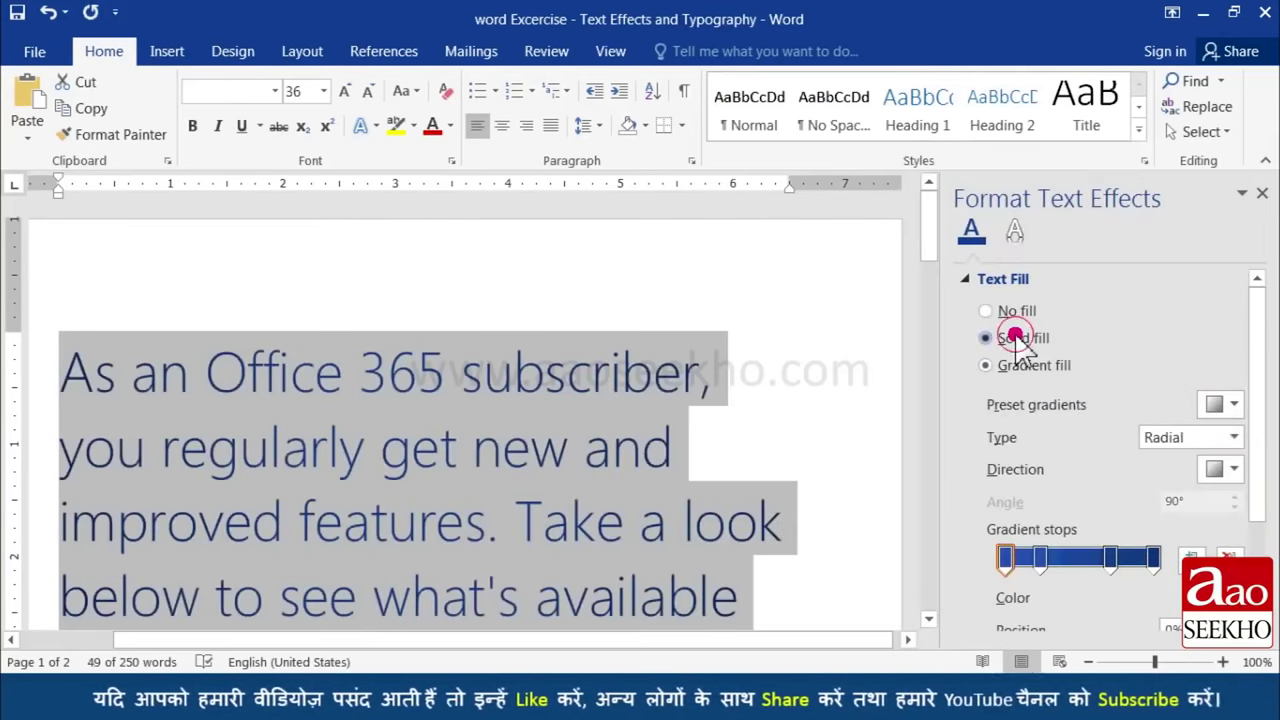
pyautogui.moveTo(1083, 437); pyautogui.dragTo(1106, 452)
# Try solid and gradient text outline lines, return to solid, and collapse the sections.
pyautogui.click(972, 476)
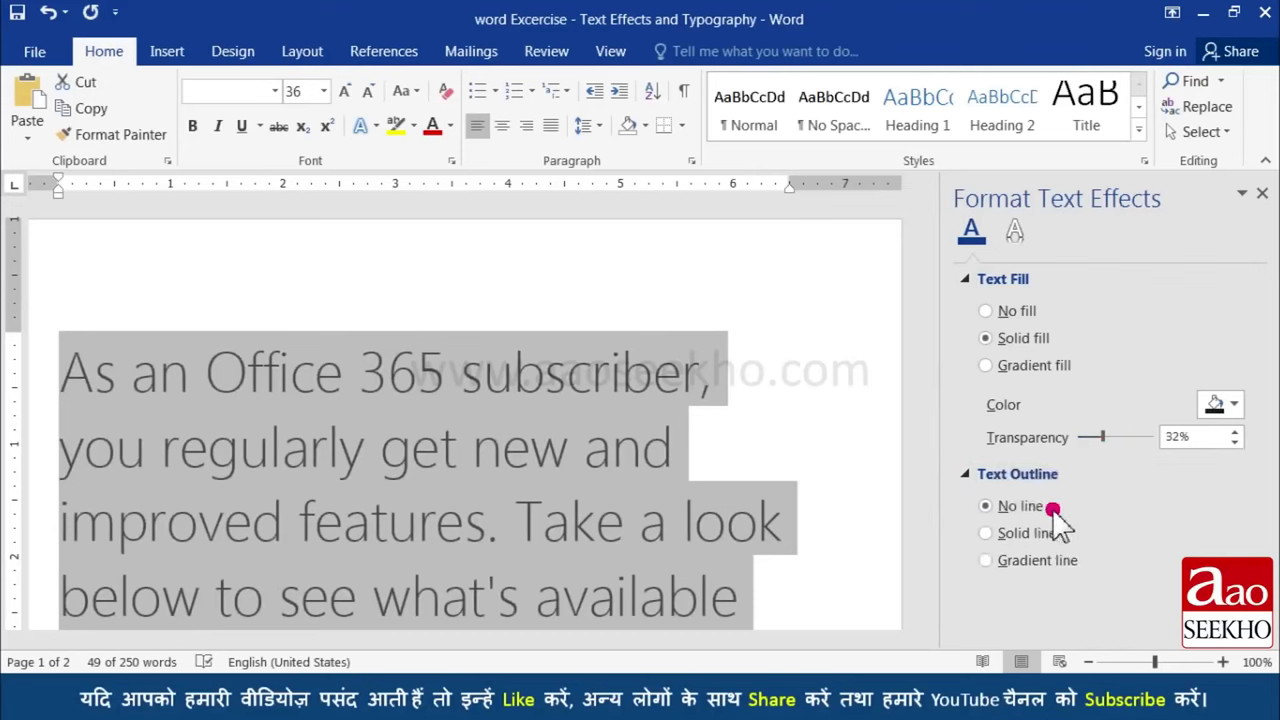
pyautogui.click(1026, 533)
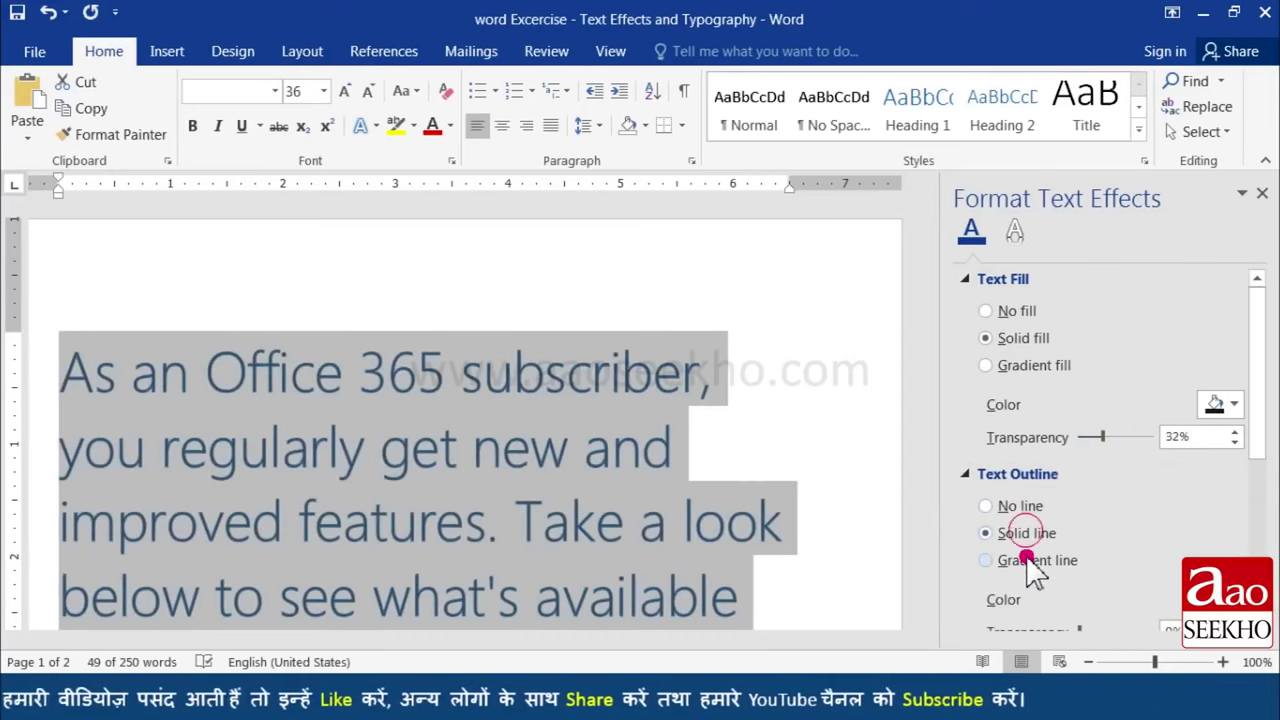
pyautogui.click(1027, 560)
pyautogui.click(1024, 533)
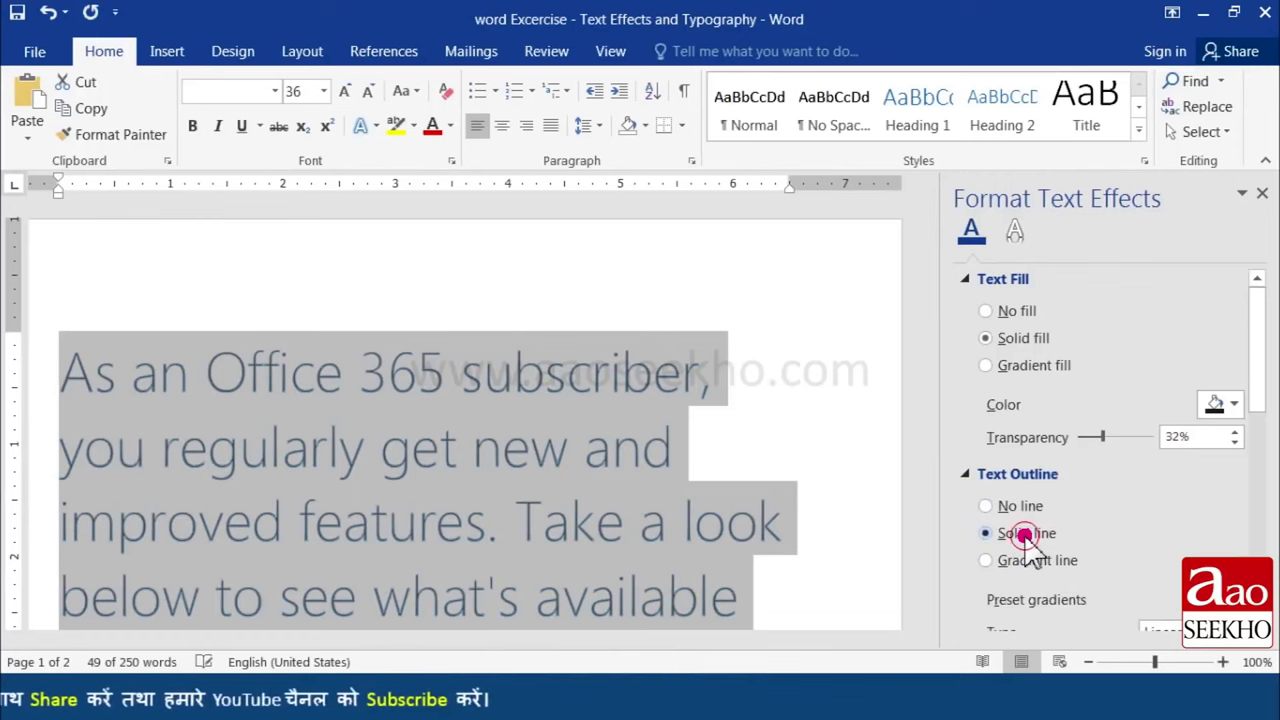
pyautogui.click(970, 474)
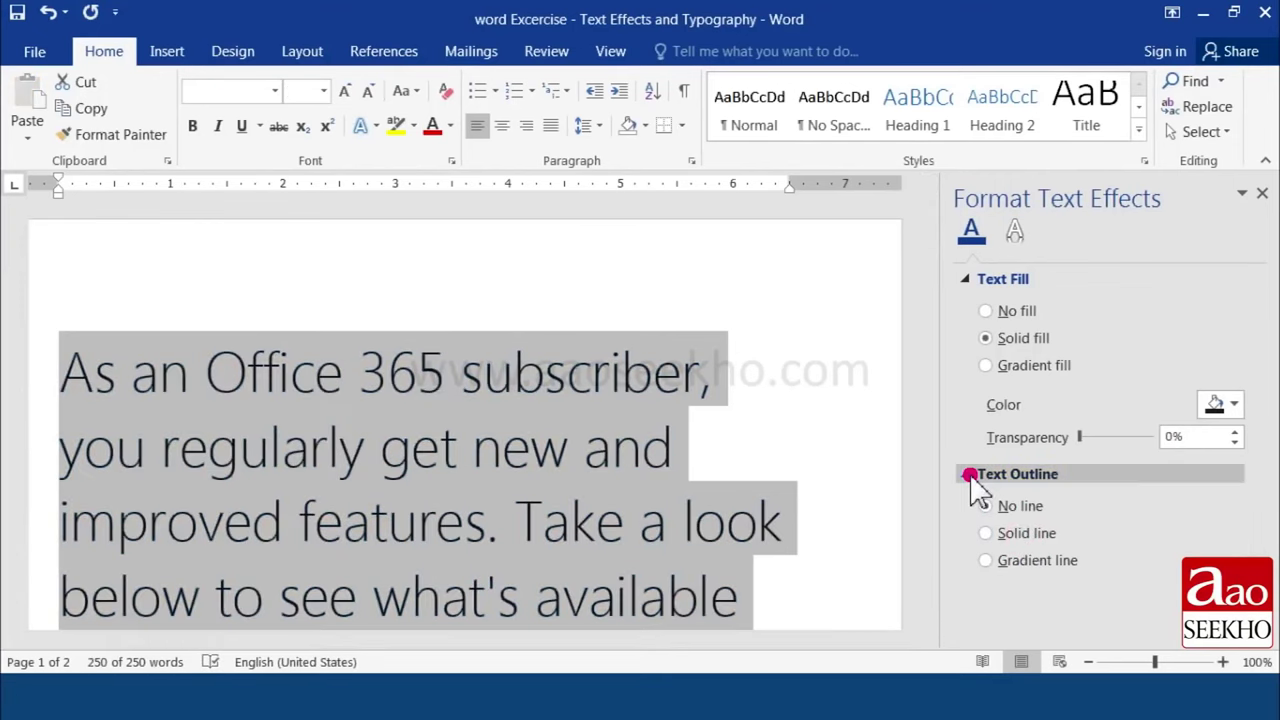
pyautogui.click(966, 282)
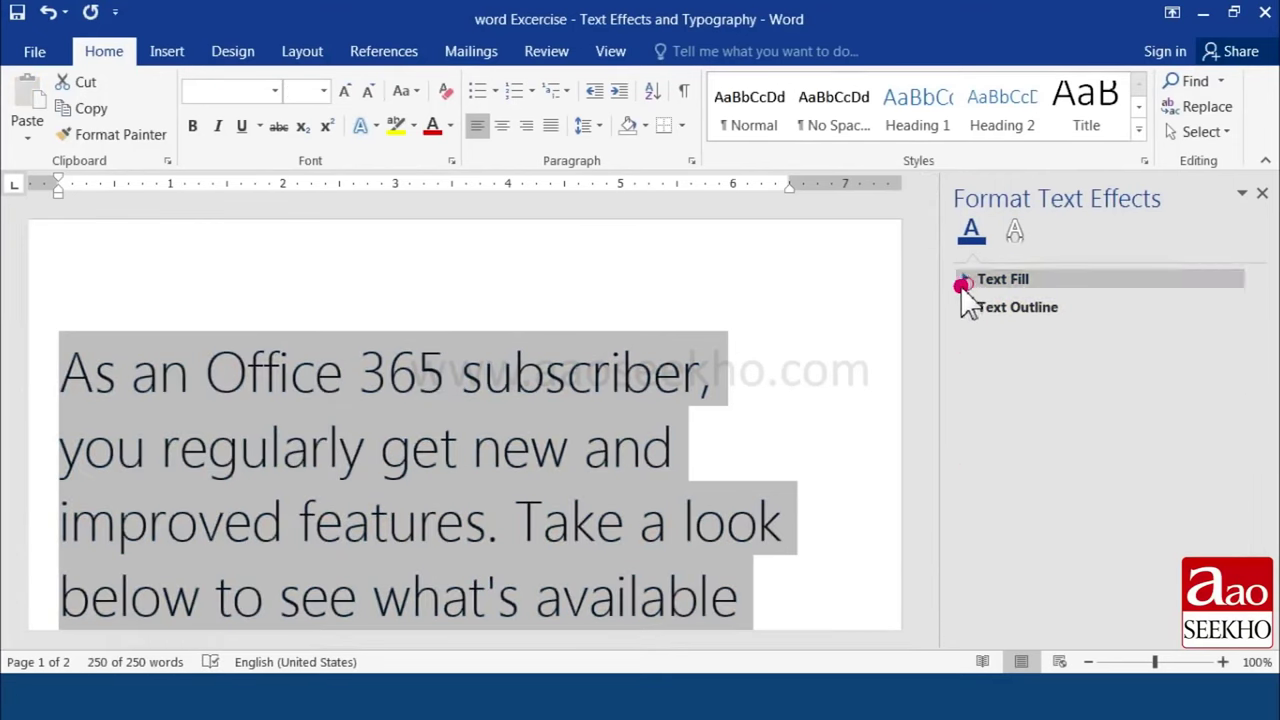
# Add a red outer shadow to the text, adjusting transparency, size and a 100° angle.
pyautogui.click(1013, 236)
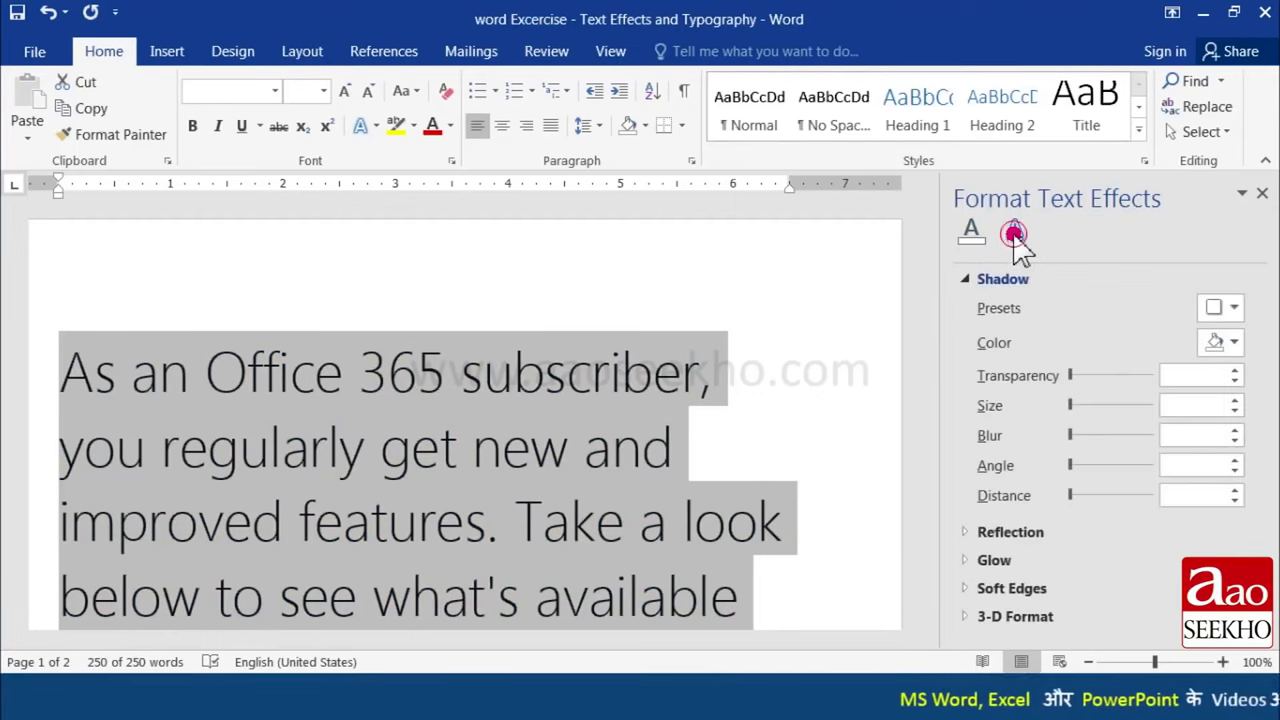
pyautogui.click(1234, 307)
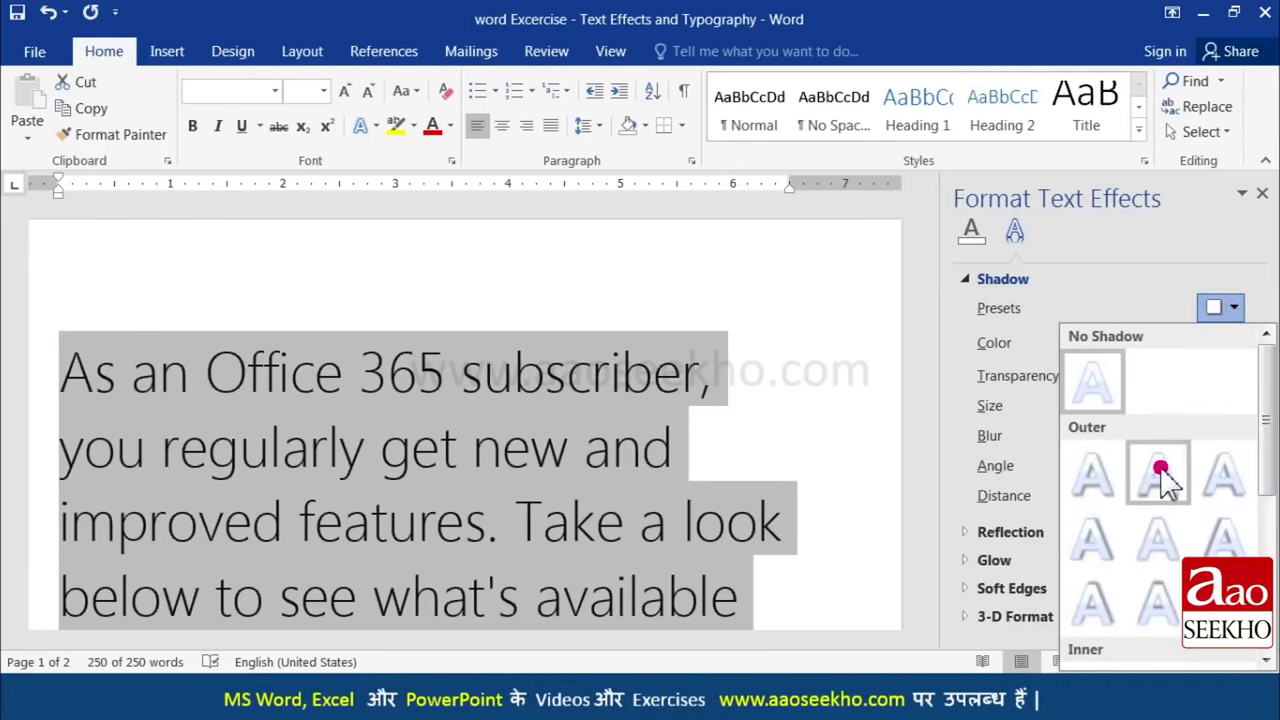
pyautogui.click(1160, 470)
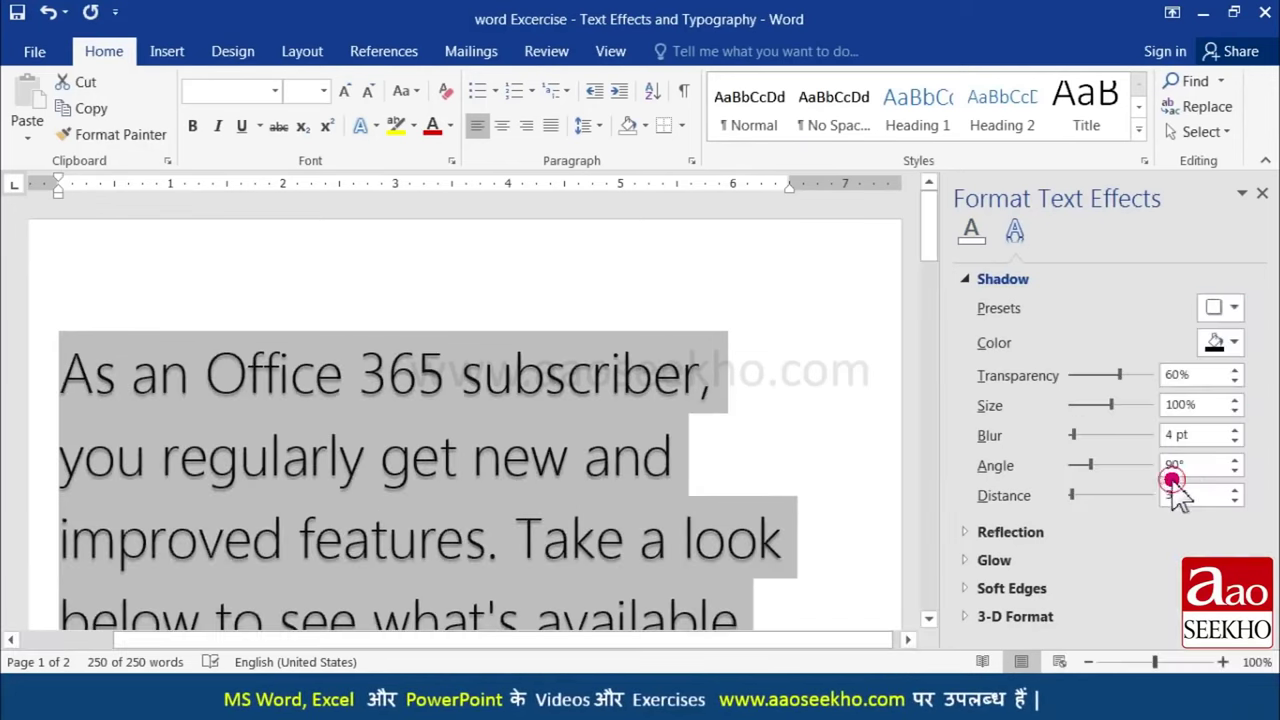
pyautogui.click(1232, 342)
pyautogui.click(1120, 520)
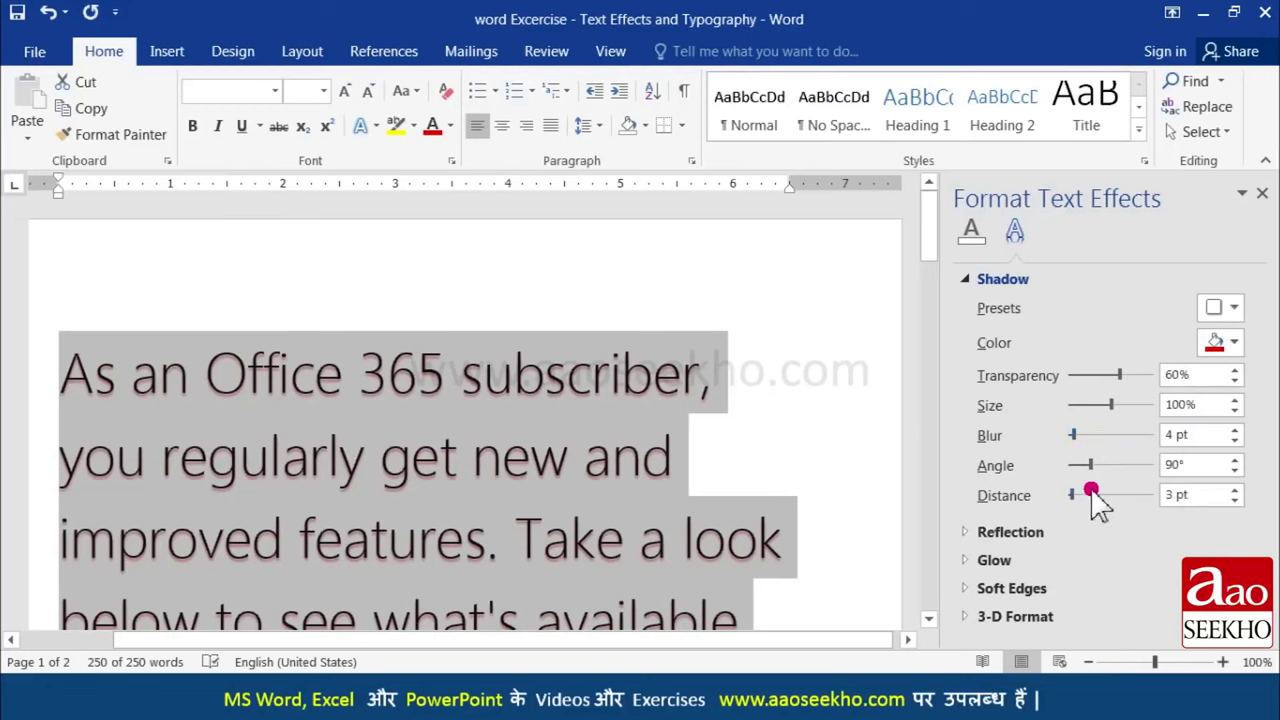
pyautogui.moveTo(1112, 375); pyautogui.dragTo(1070, 376)
pyautogui.moveTo(1110, 405); pyautogui.dragTo(1090, 500)
pyautogui.click(1100, 430)
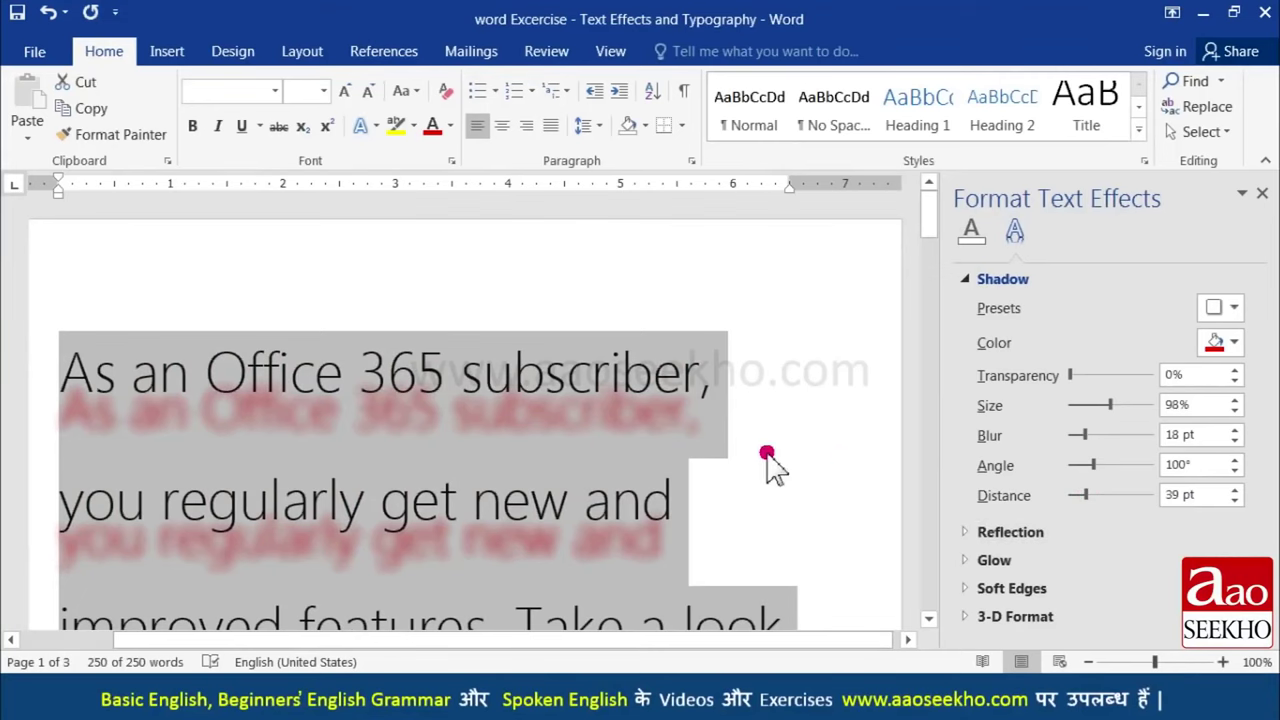
# Look at the glow settings, close the pane, and undo the red shadow.
pyautogui.click(375, 128)
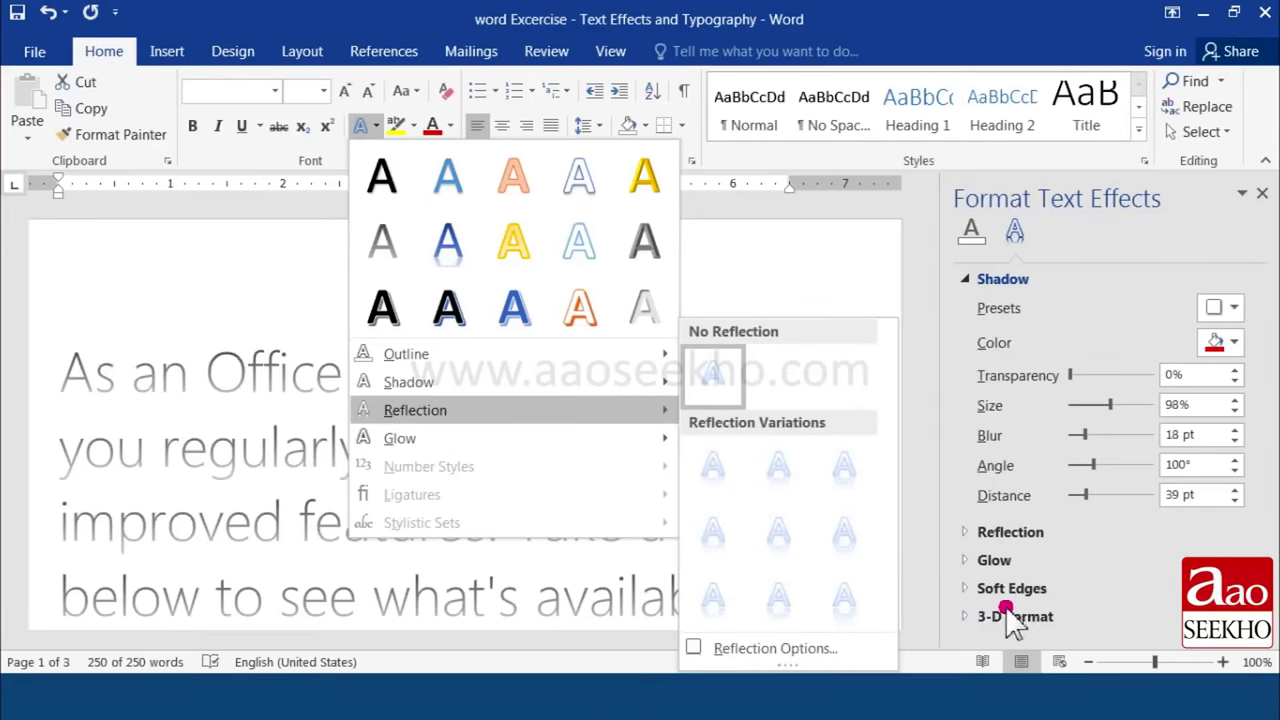
pyautogui.click(1161, 561)
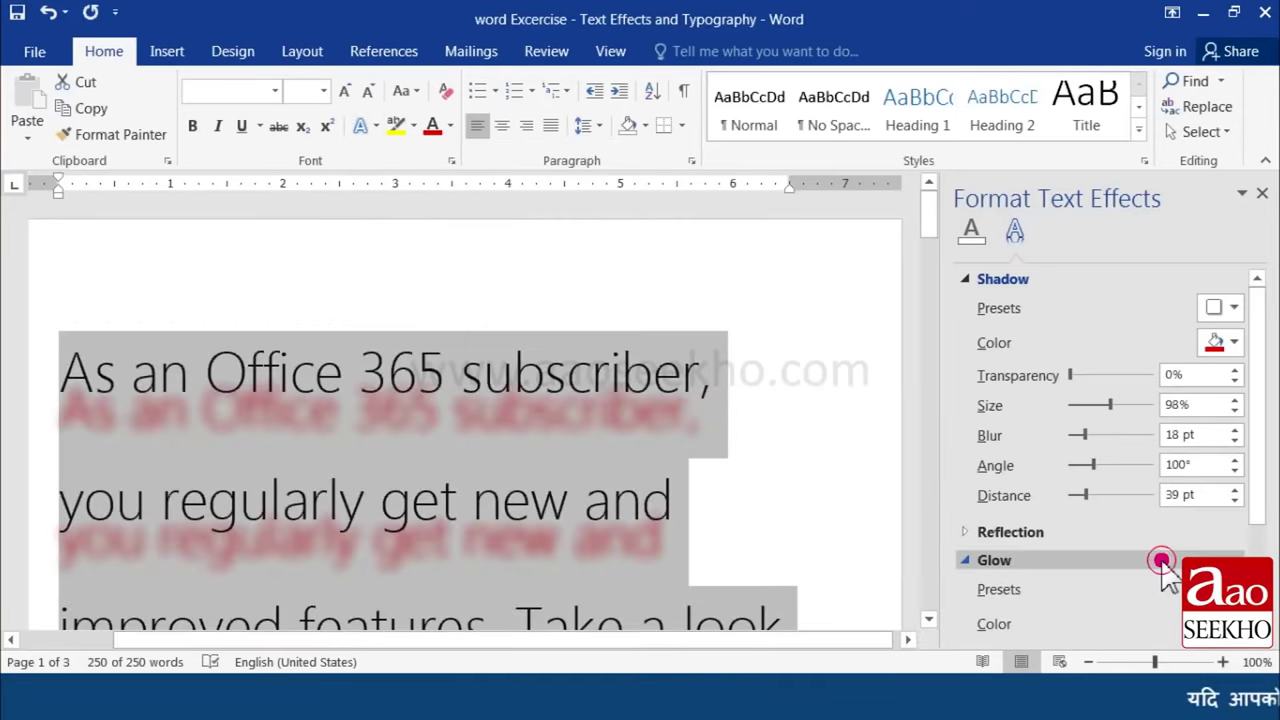
pyautogui.click(1262, 194)
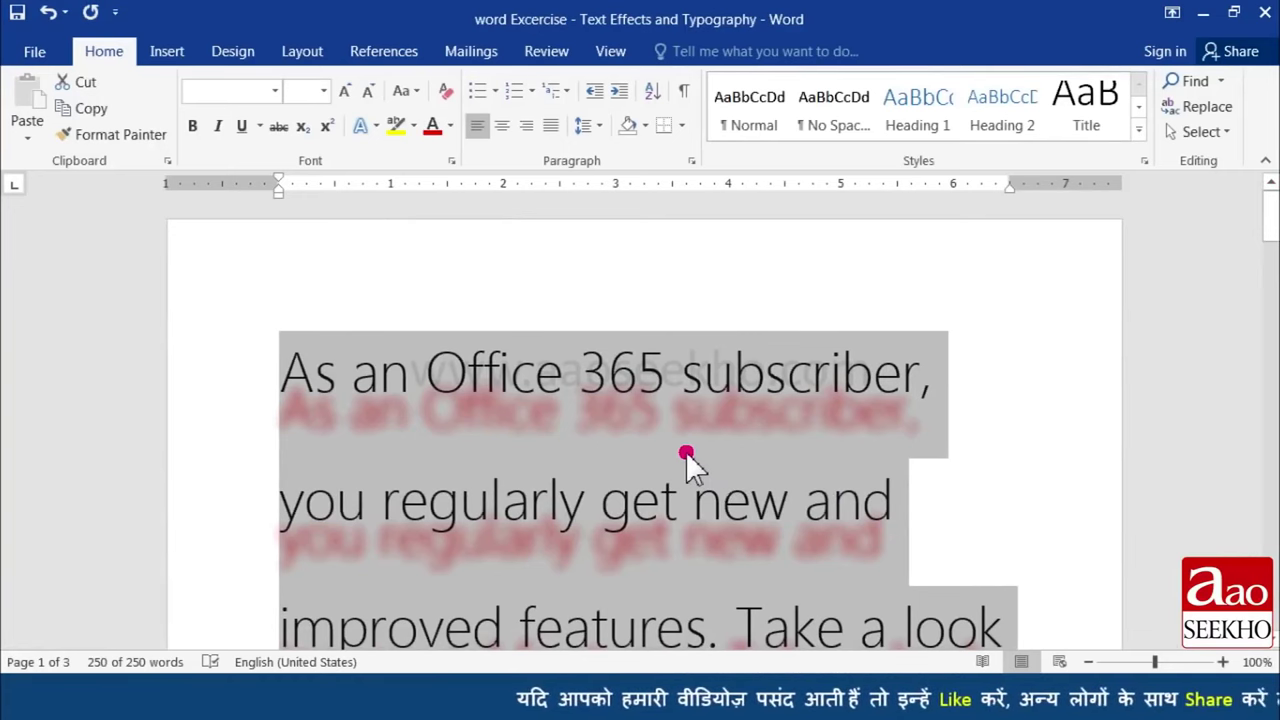
pyautogui.hotkey('ctrl', 'z')
# Preview Reflection and Glow text effect variations without applying any.
pyautogui.click(372, 125)
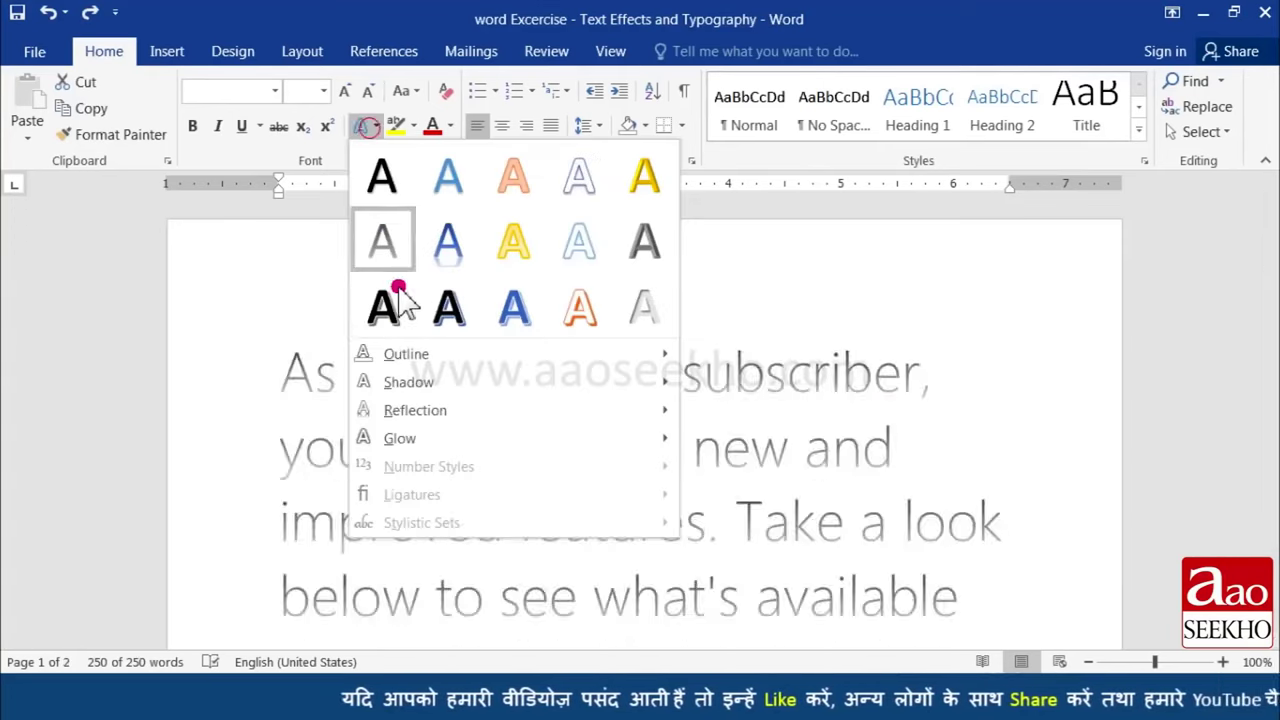
pyautogui.moveTo(470, 415)
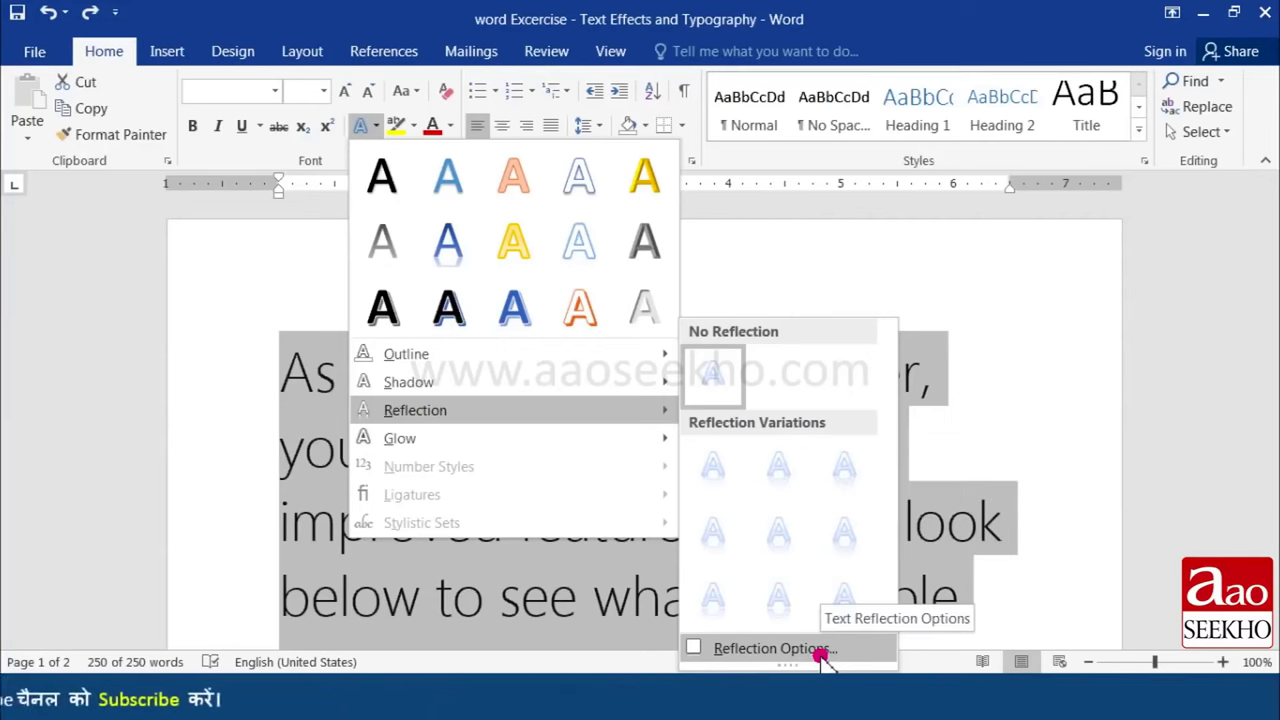
pyautogui.moveTo(553, 440)
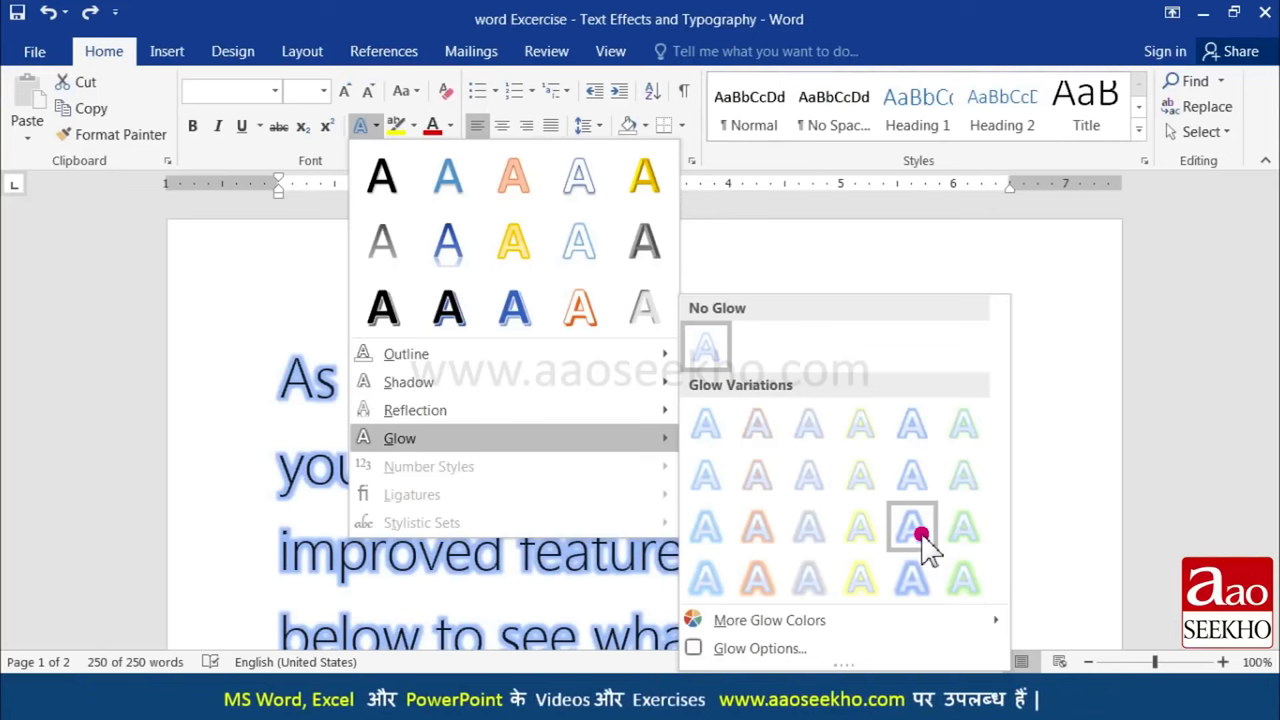
pyautogui.moveTo(829, 614)
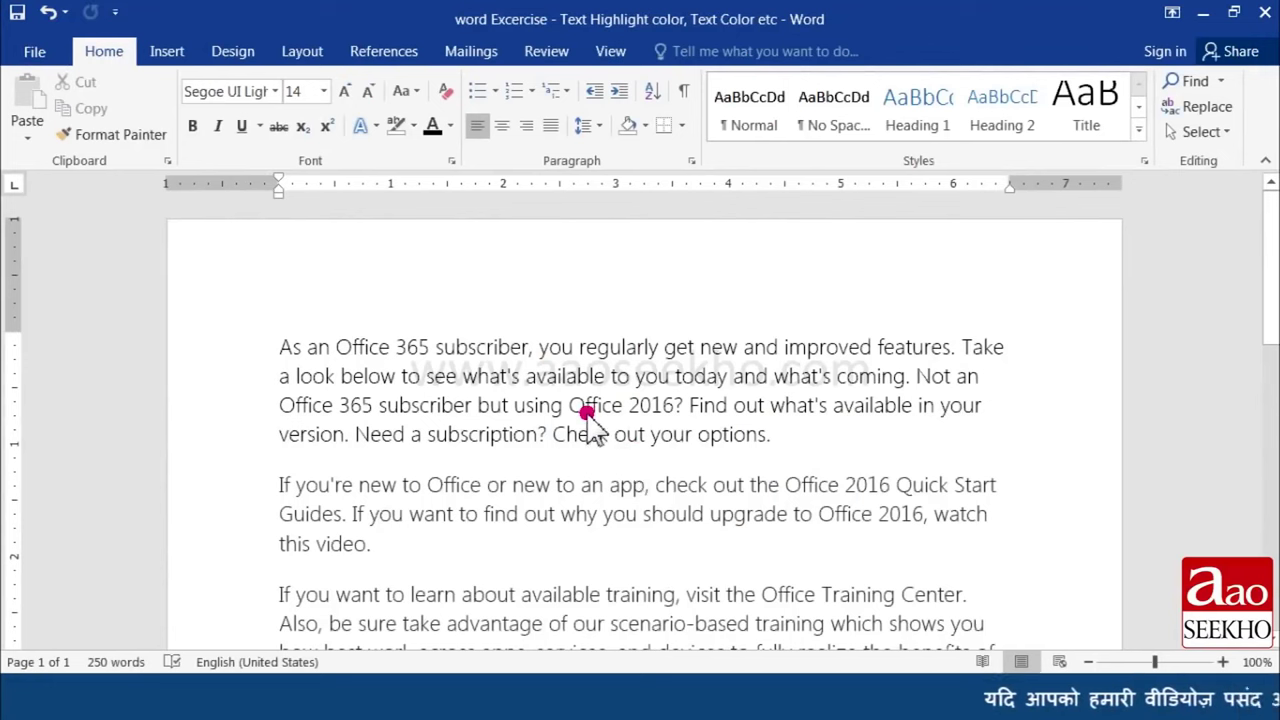
pyautogui.click(413, 126)
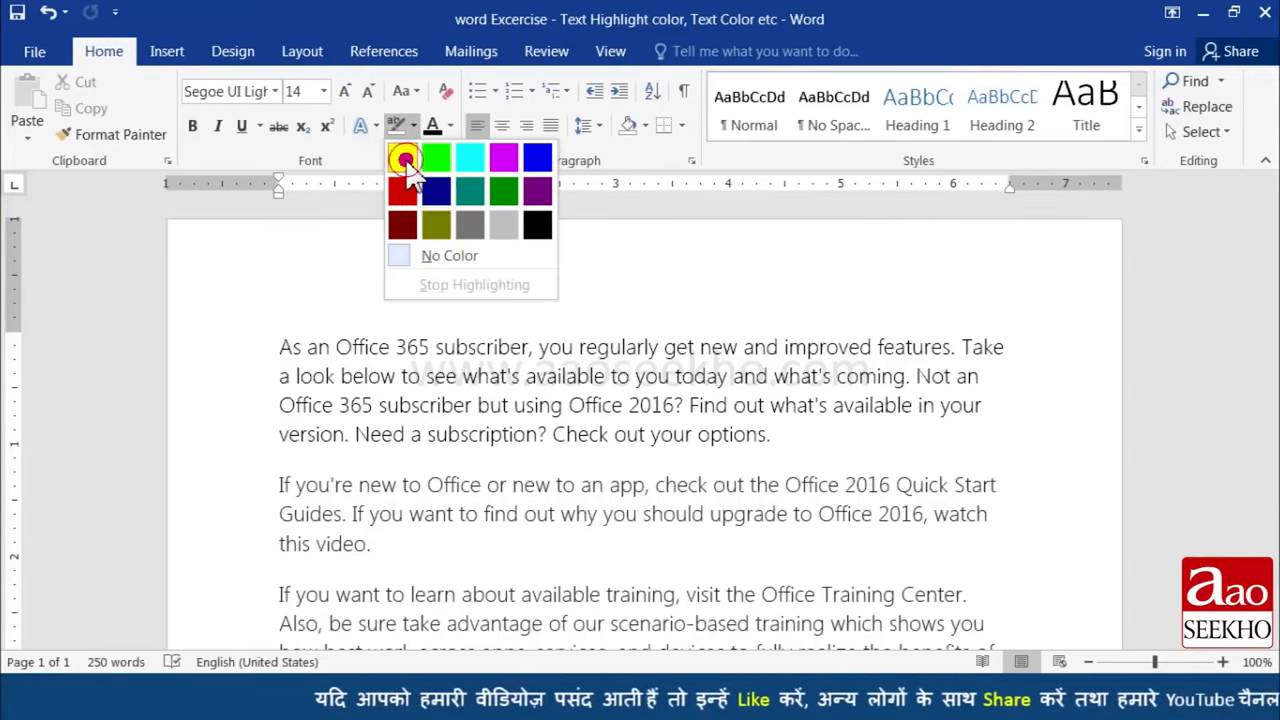
pyautogui.click(402, 158)
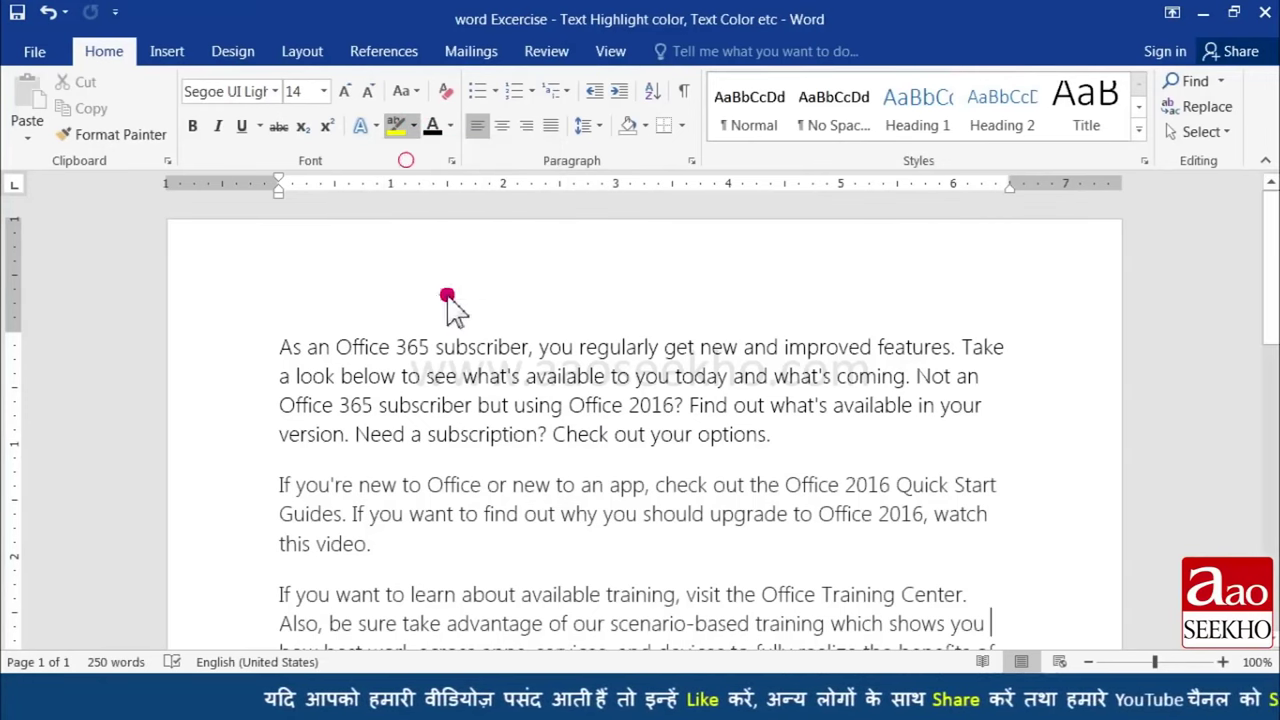
pyautogui.click(571, 405)
pyautogui.moveTo(571, 405); pyautogui.dragTo(600, 407)
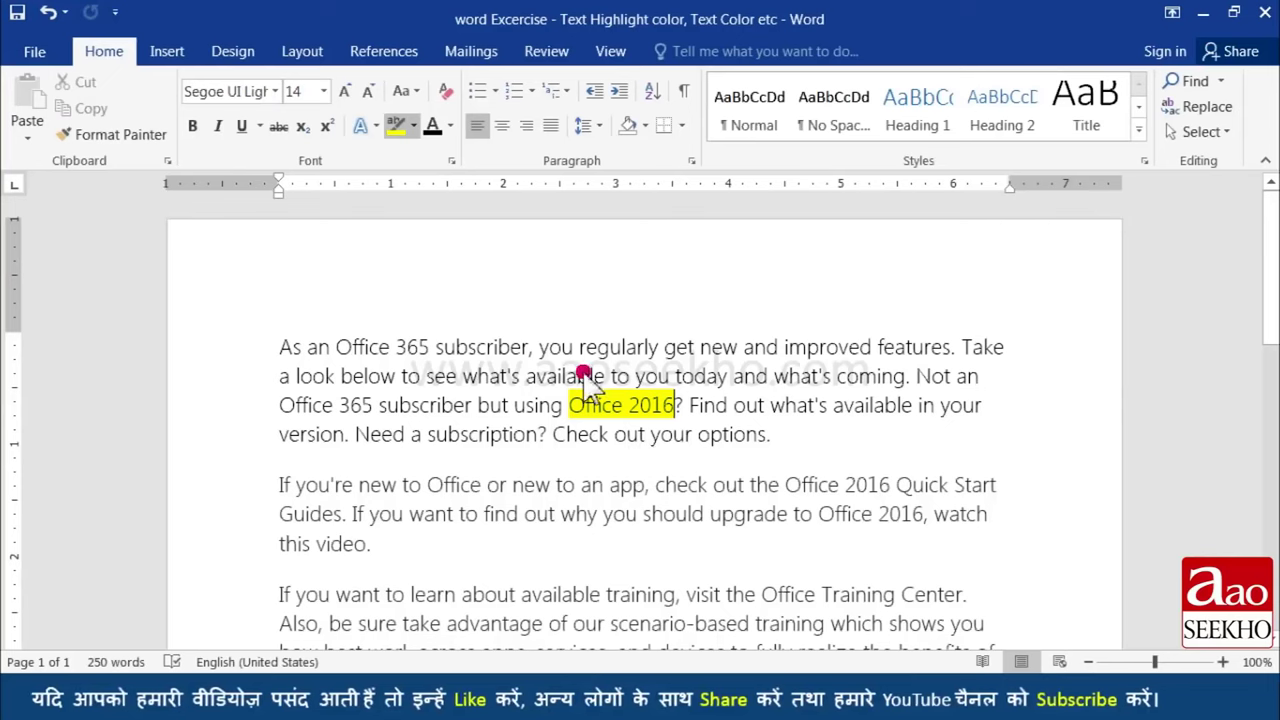
pyautogui.click(414, 129)
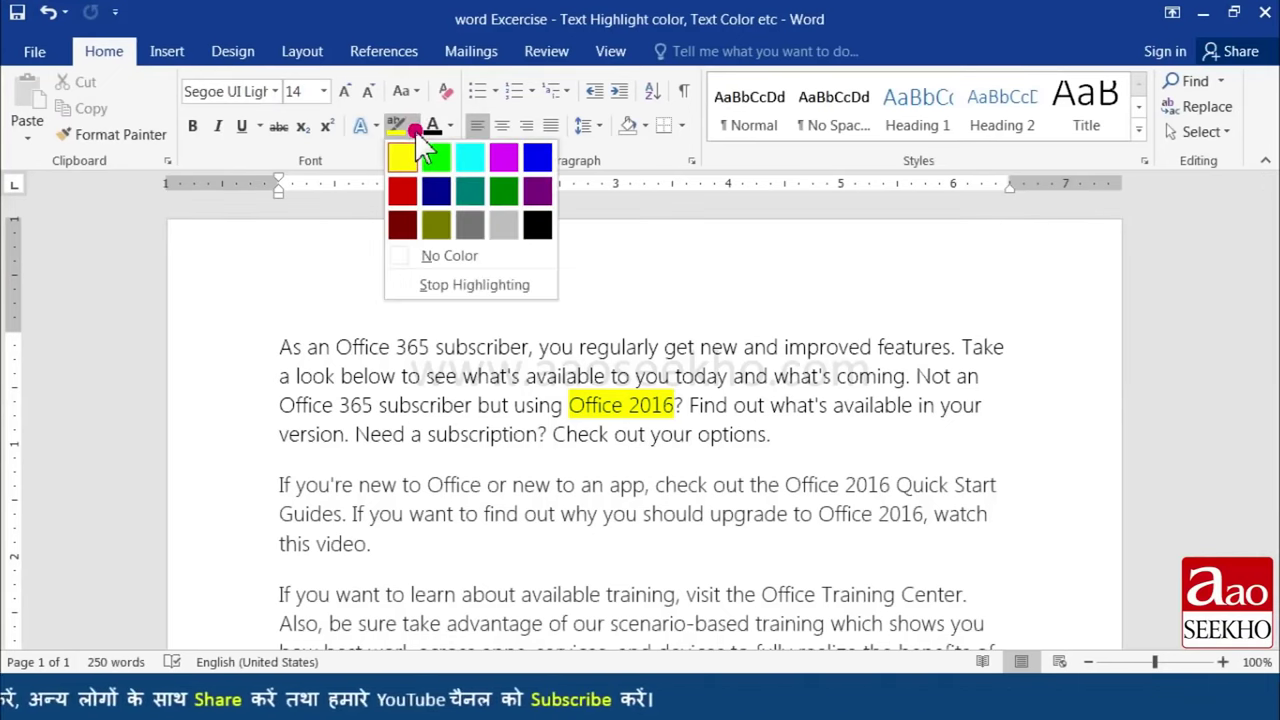
pyautogui.click(411, 258)
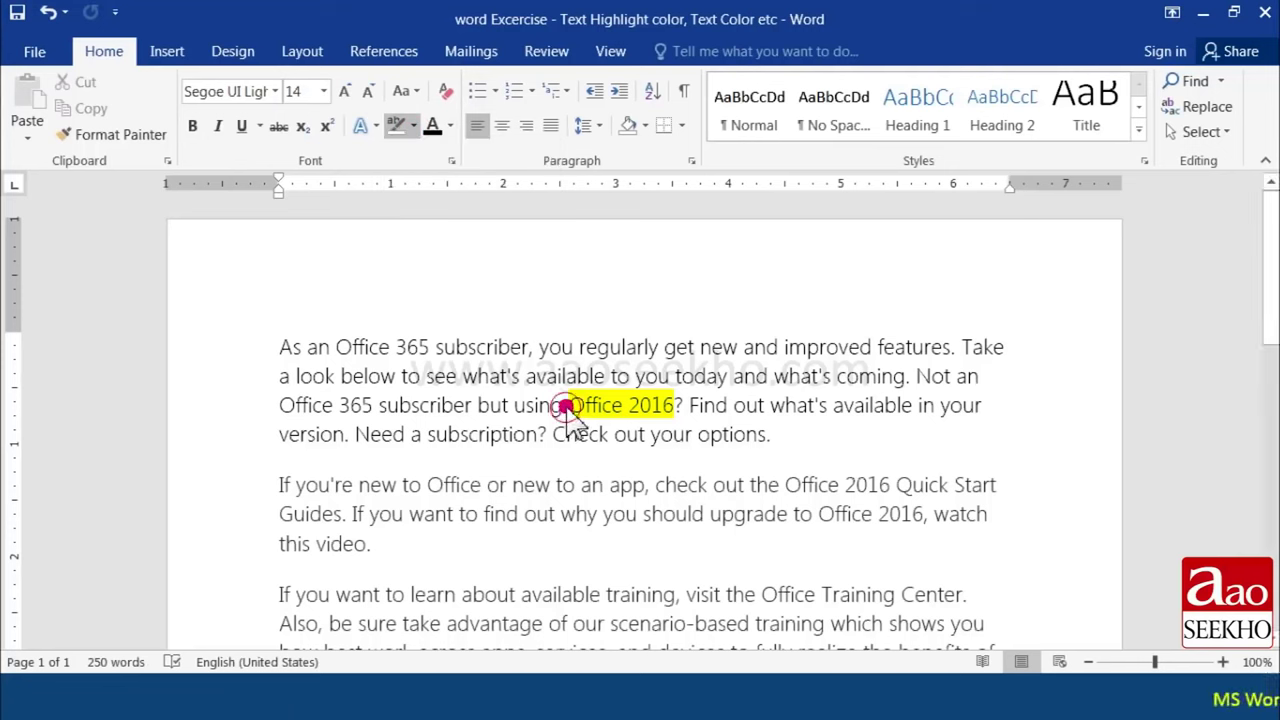
pyautogui.moveTo(660, 412); pyautogui.dragTo(655, 410)
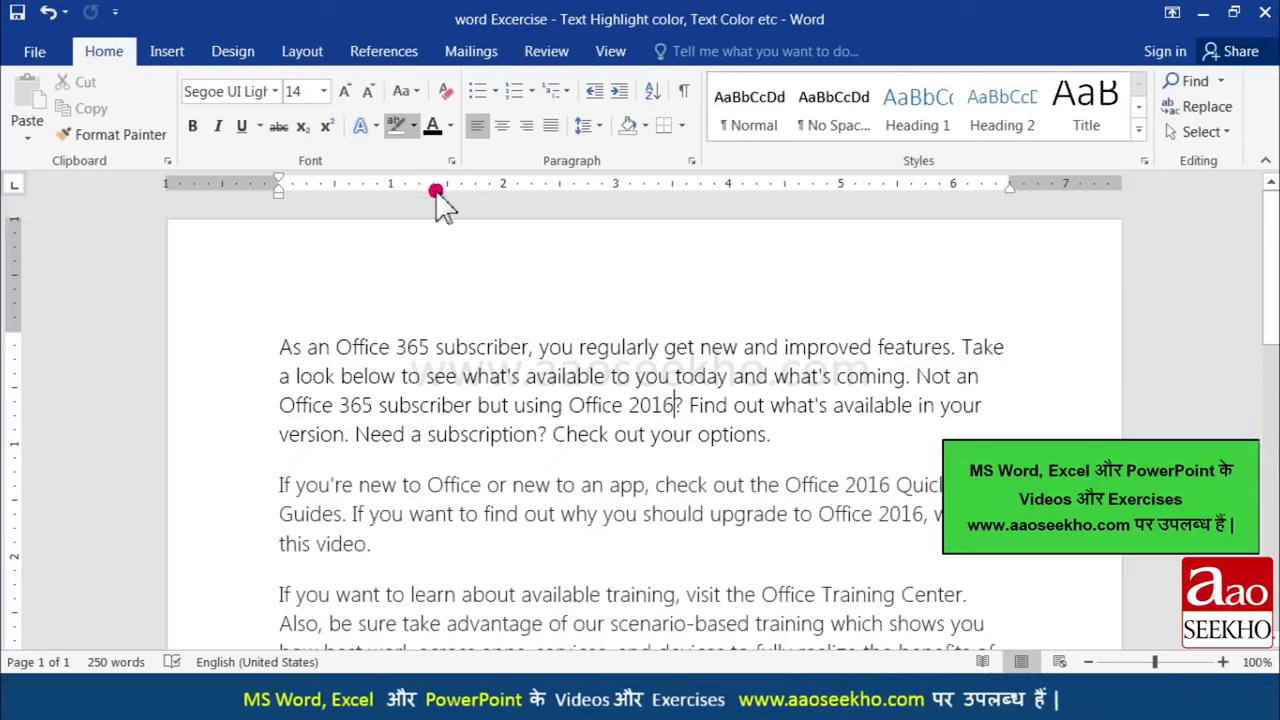
pyautogui.click(414, 127)
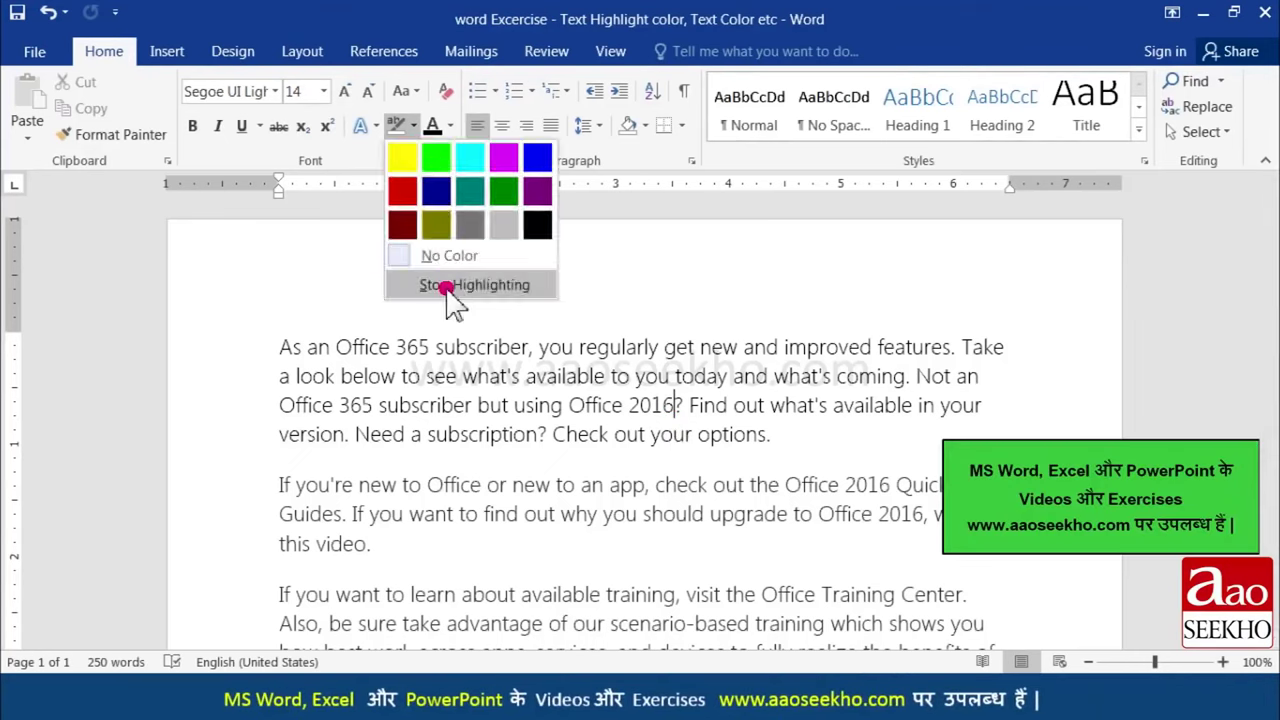
pyautogui.click(446, 287)
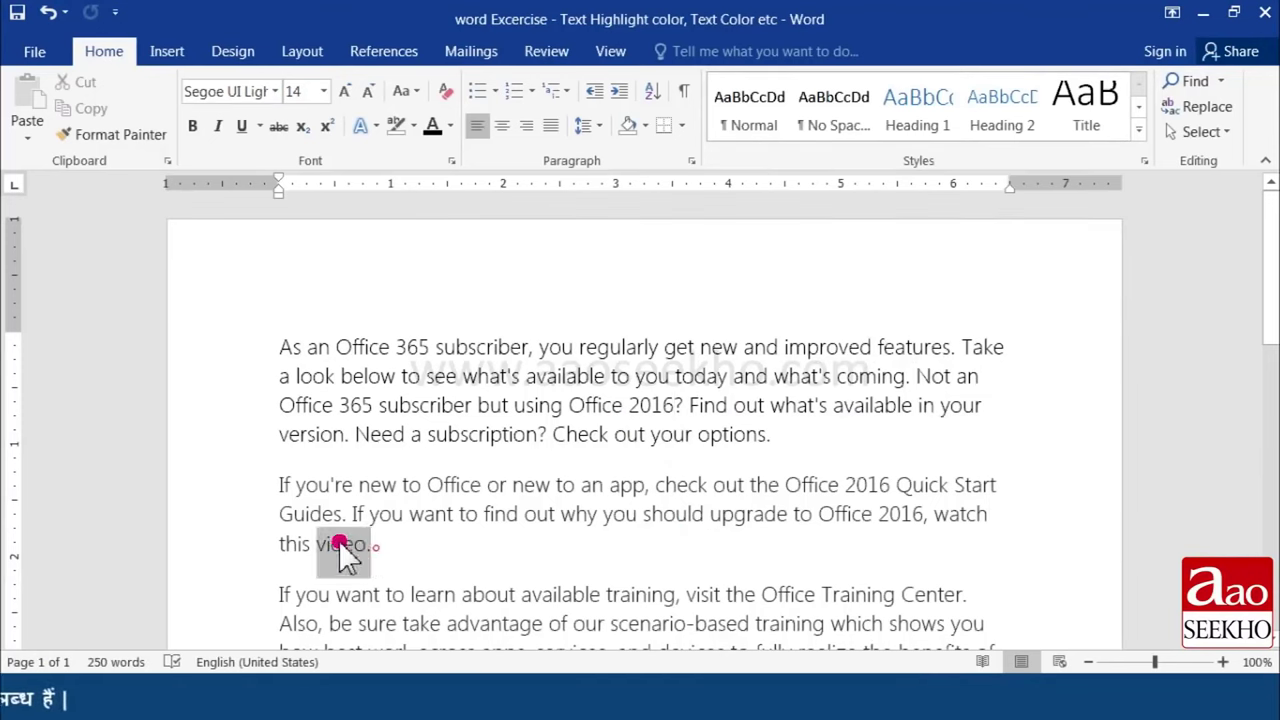
# Colour the second paragraph red.
pyautogui.moveTo(340, 545); pyautogui.dragTo(280, 479)
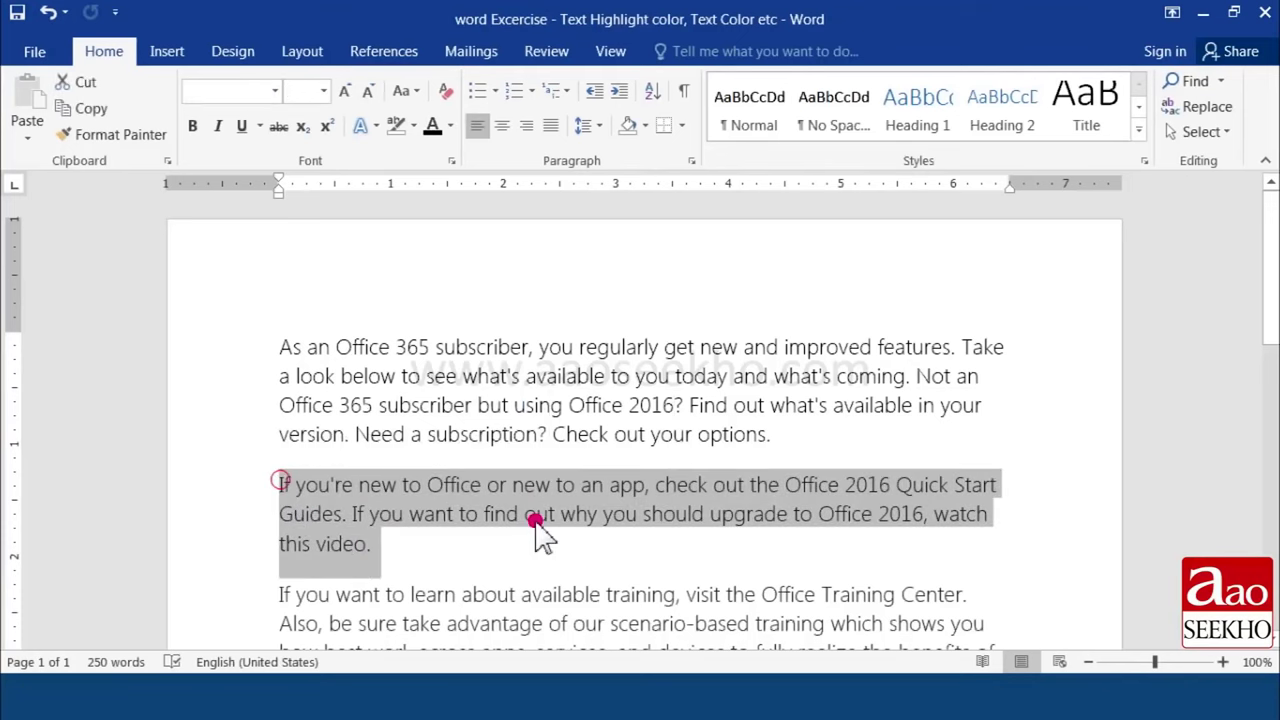
pyautogui.click(451, 125)
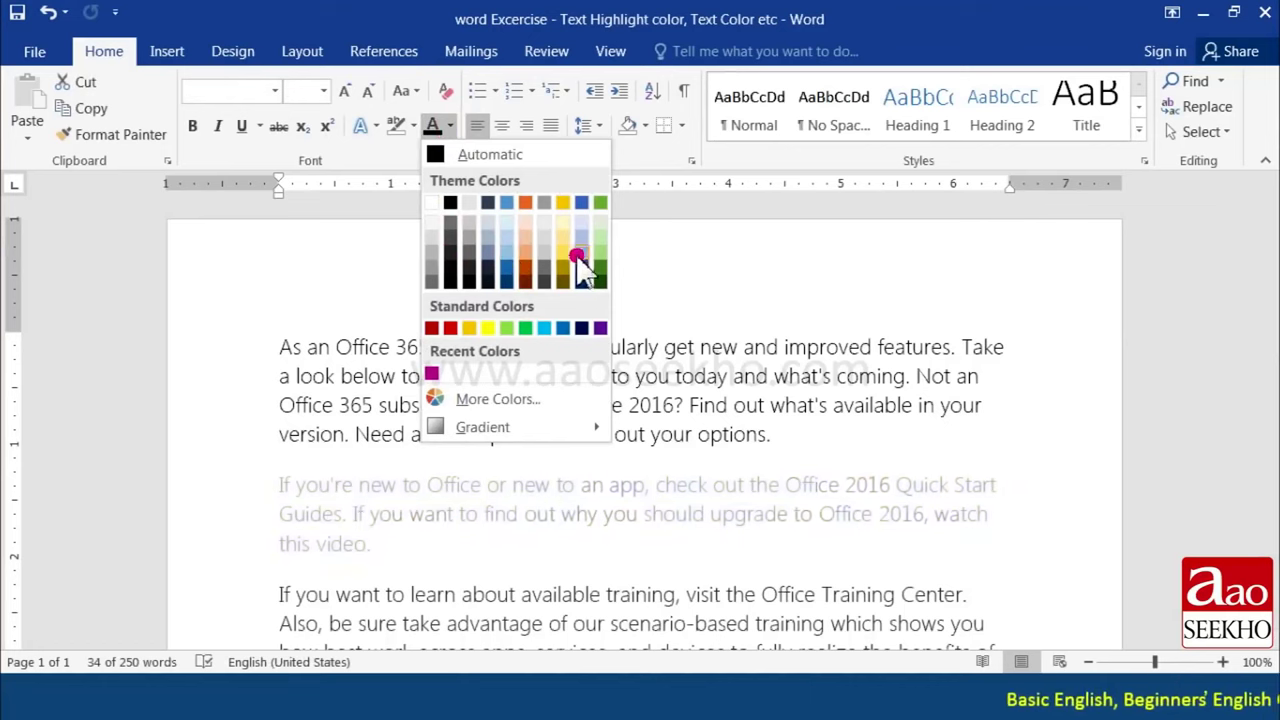
pyautogui.click(452, 328)
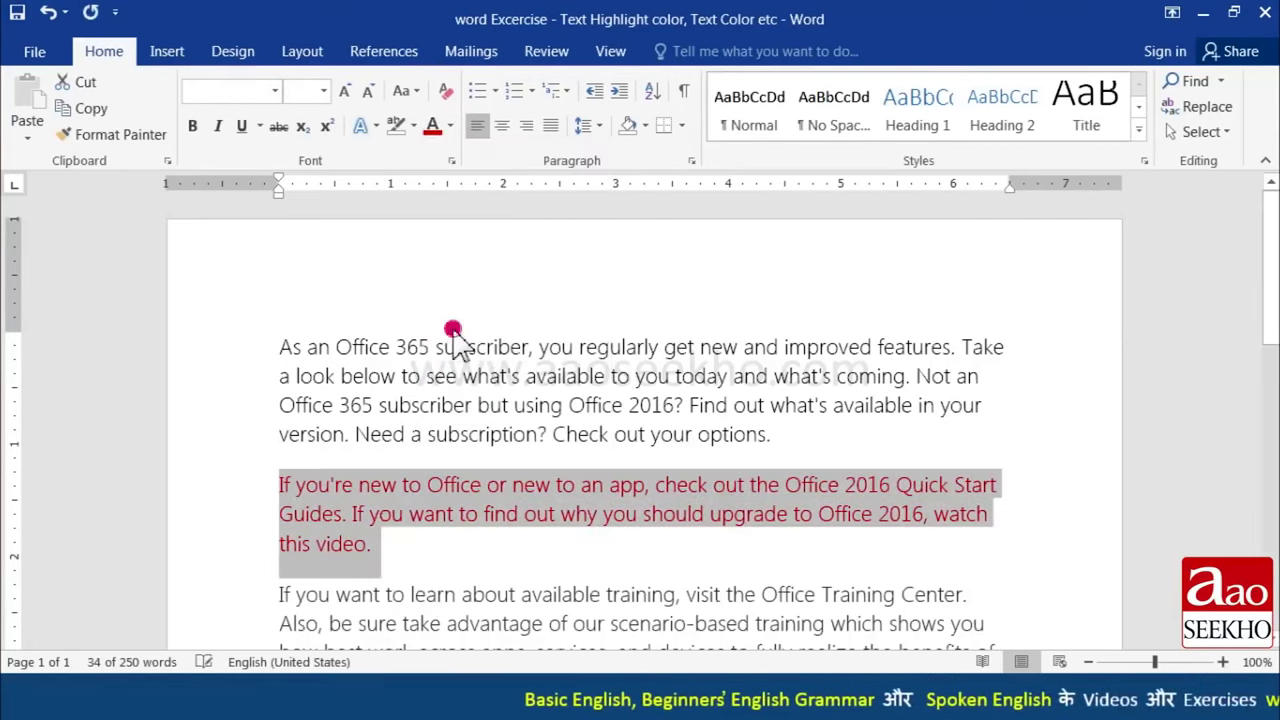
pyautogui.click(428, 545)
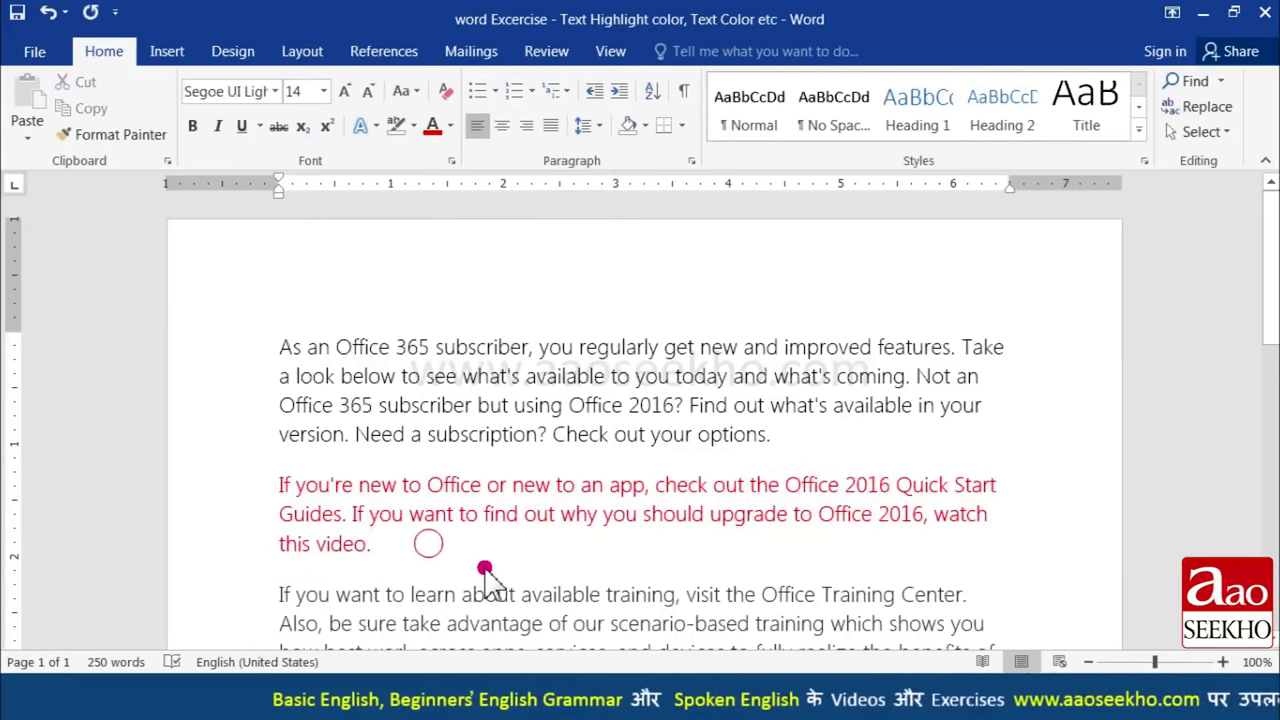
# Recolour the paragraph dark blue via More Colors, then reset it to Automatic.
pyautogui.moveTo(397, 562); pyautogui.dragTo(272, 485)
pyautogui.click(454, 125)
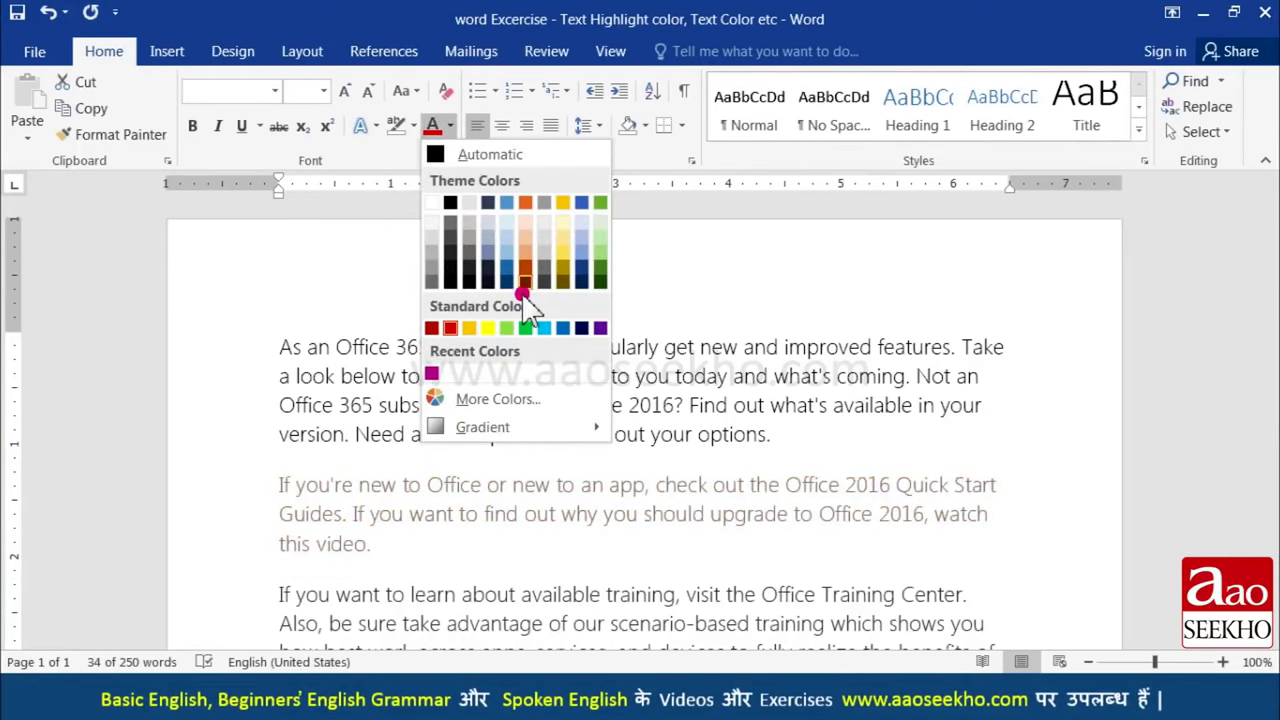
pyautogui.click(497, 400)
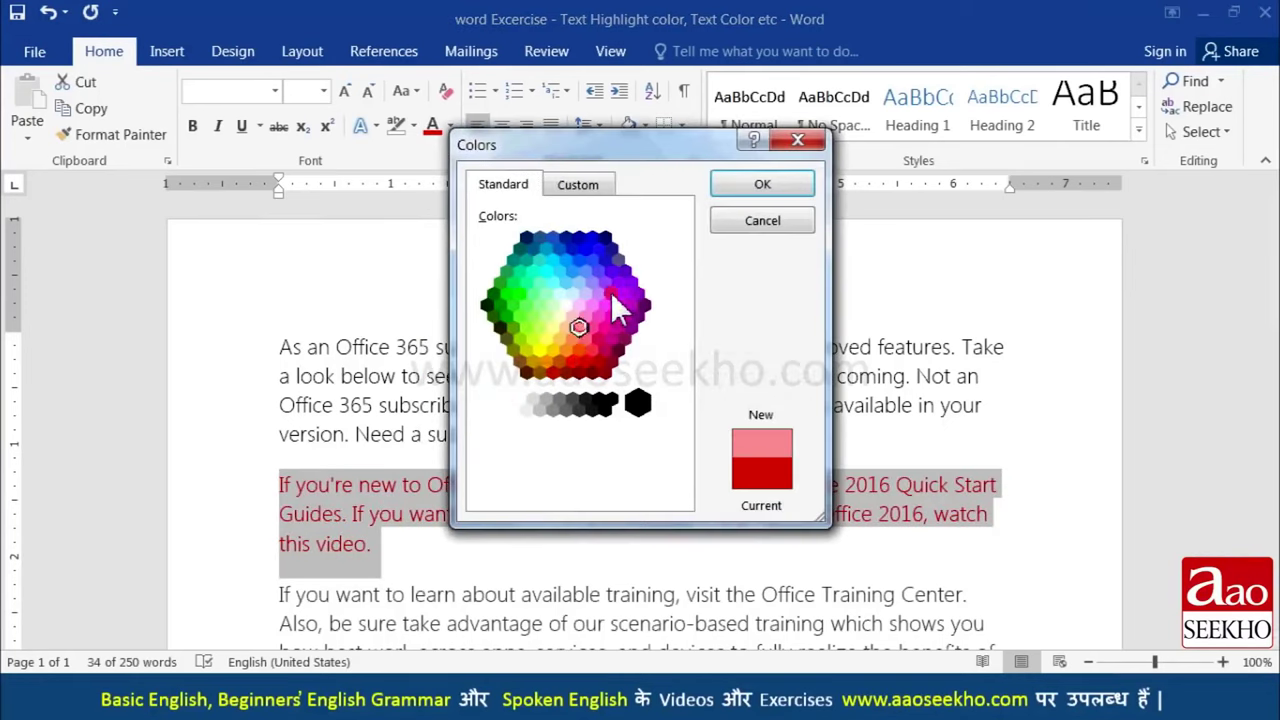
pyautogui.click(585, 248)
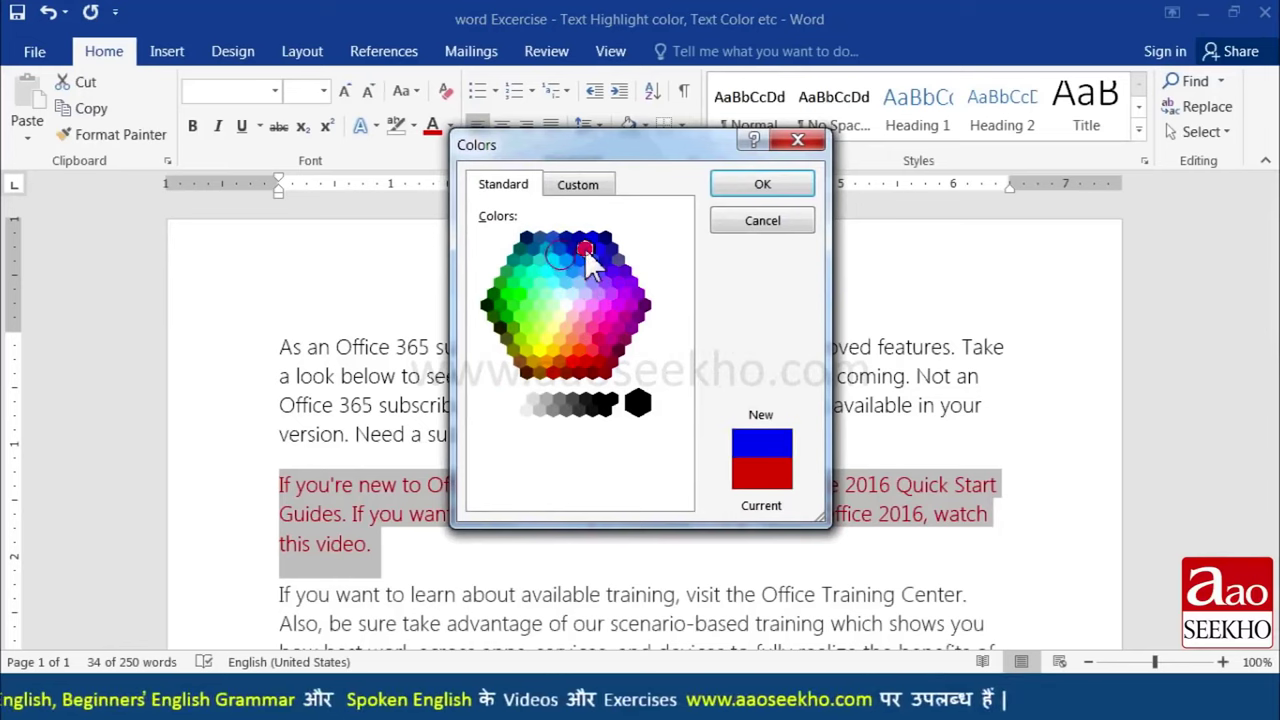
pyautogui.click(755, 188)
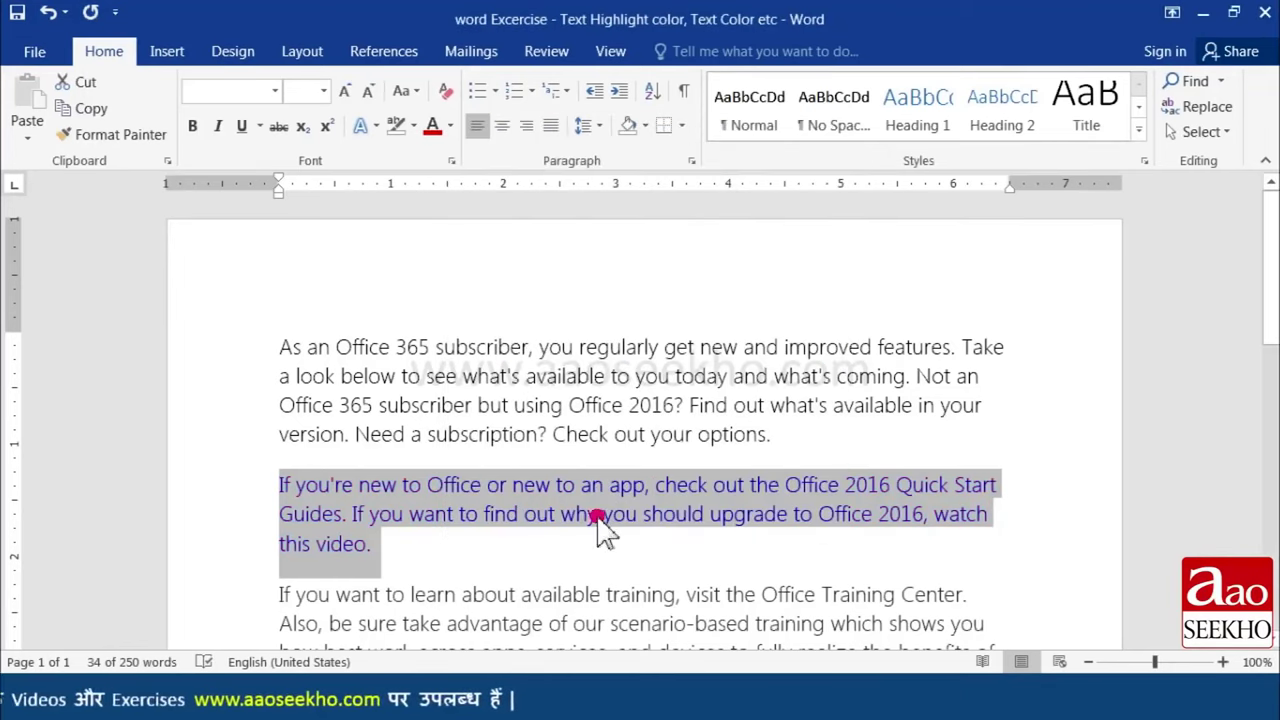
pyautogui.click(450, 125)
pyautogui.click(499, 428)
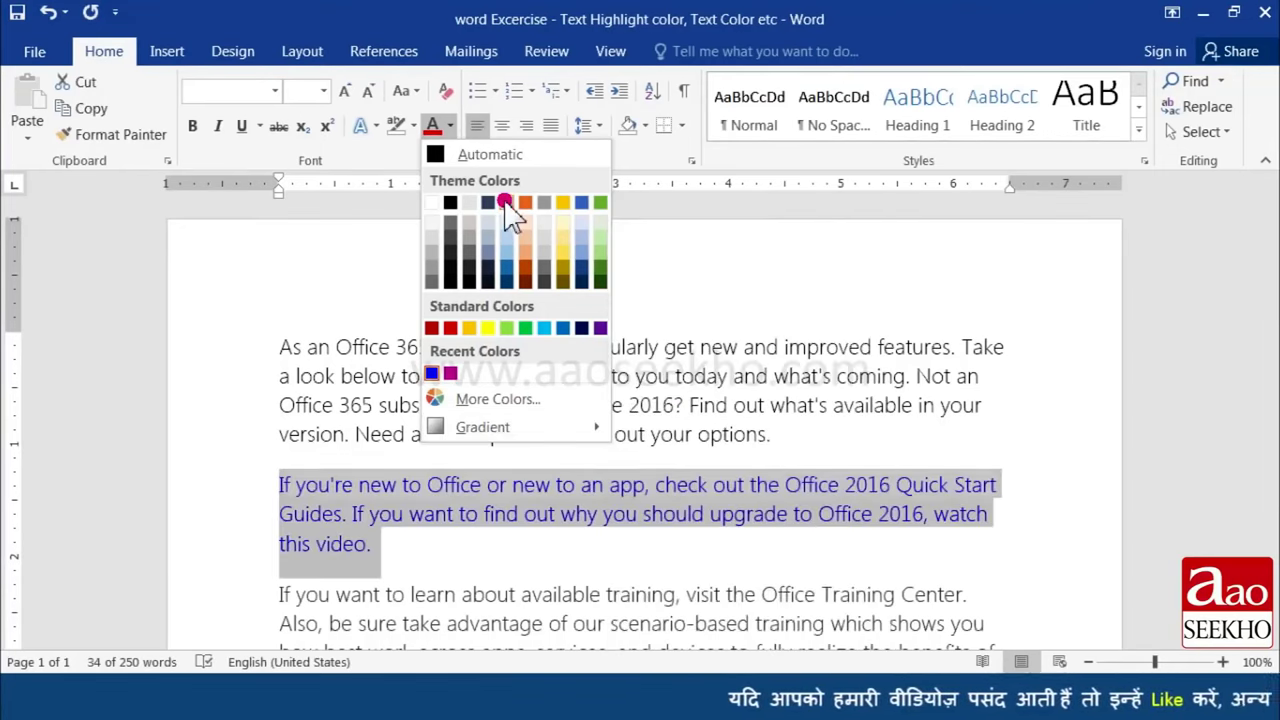
pyautogui.click(494, 157)
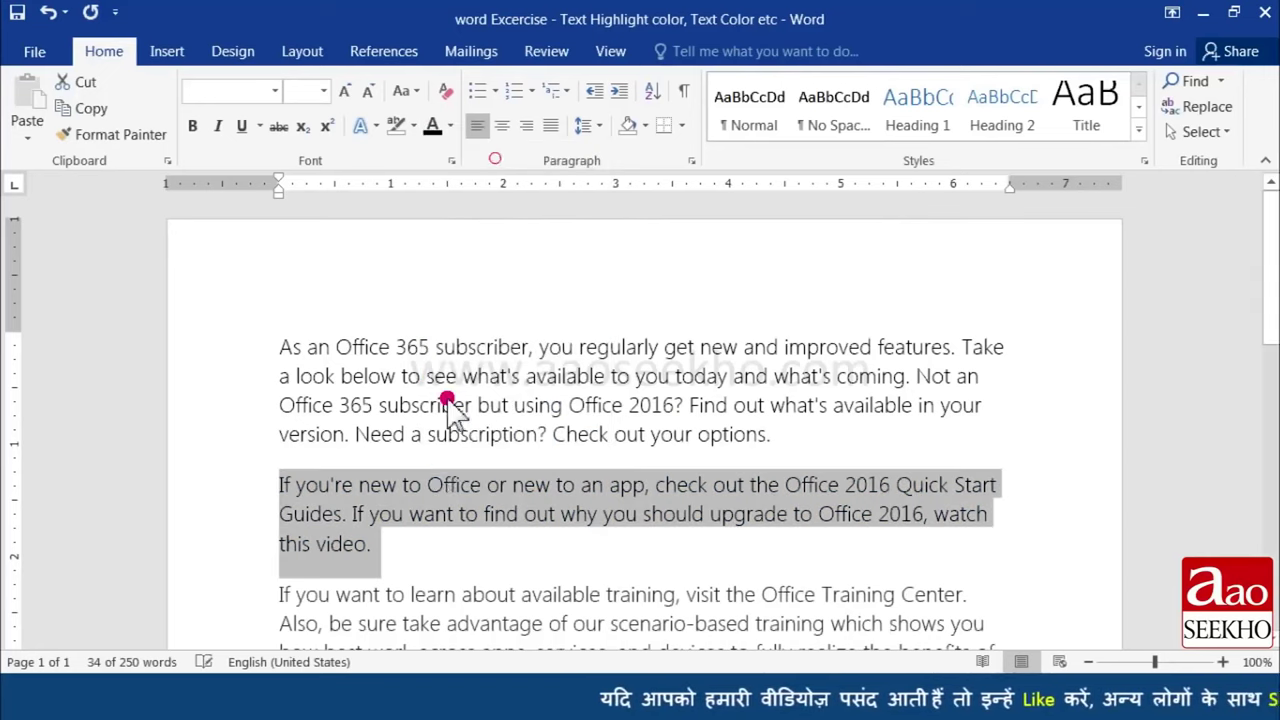
pyautogui.click(408, 541)
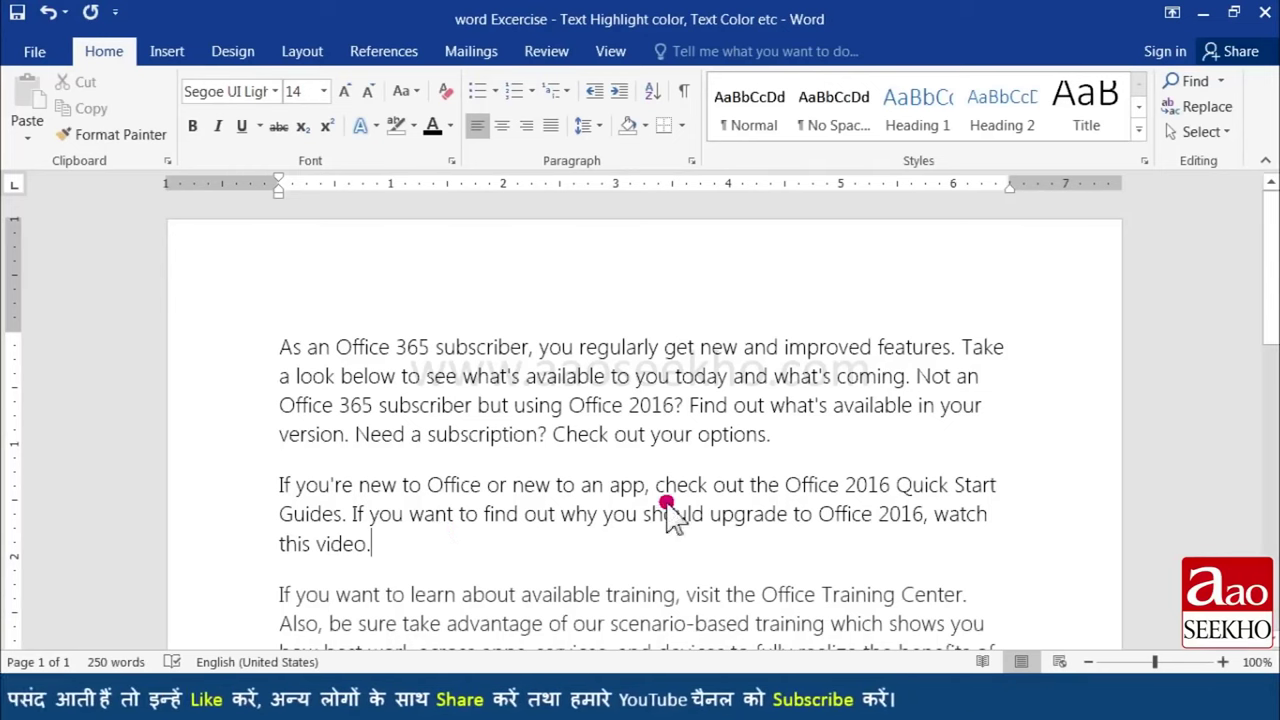
# Make the first paragraph italic, underlined and red.
pyautogui.moveTo(777, 441); pyautogui.dragTo(272, 357)
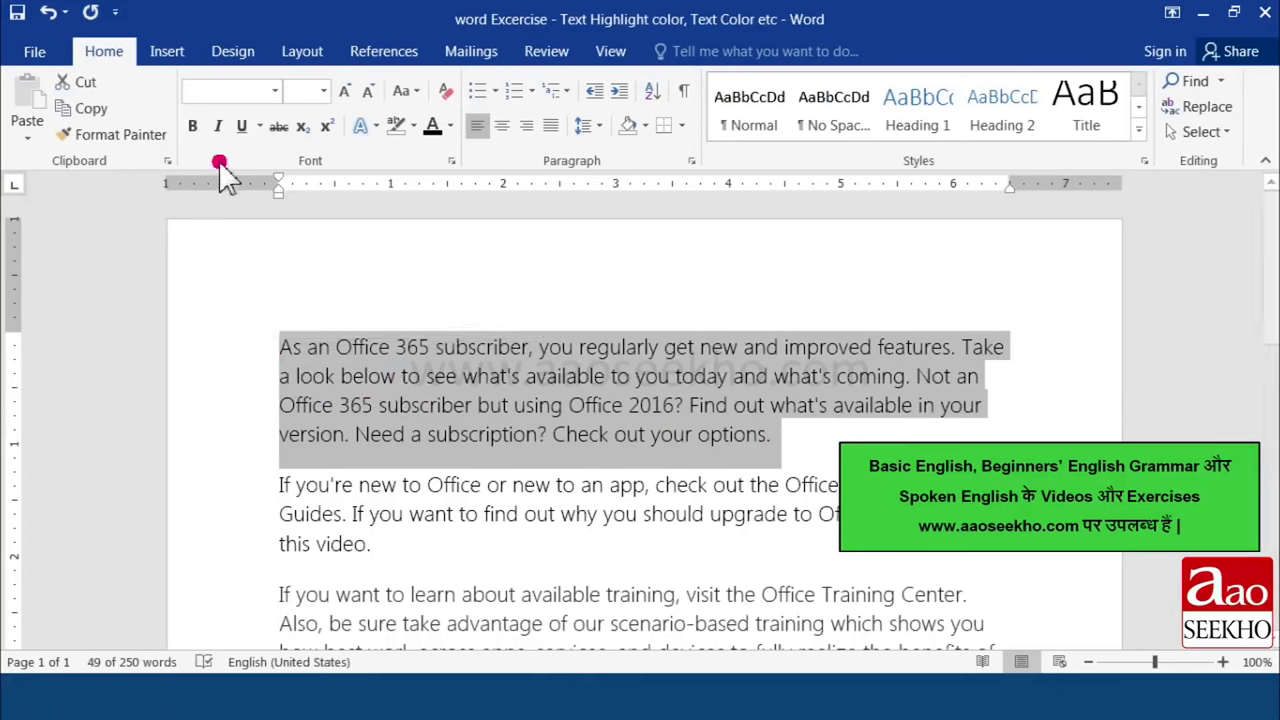
pyautogui.click(218, 129)
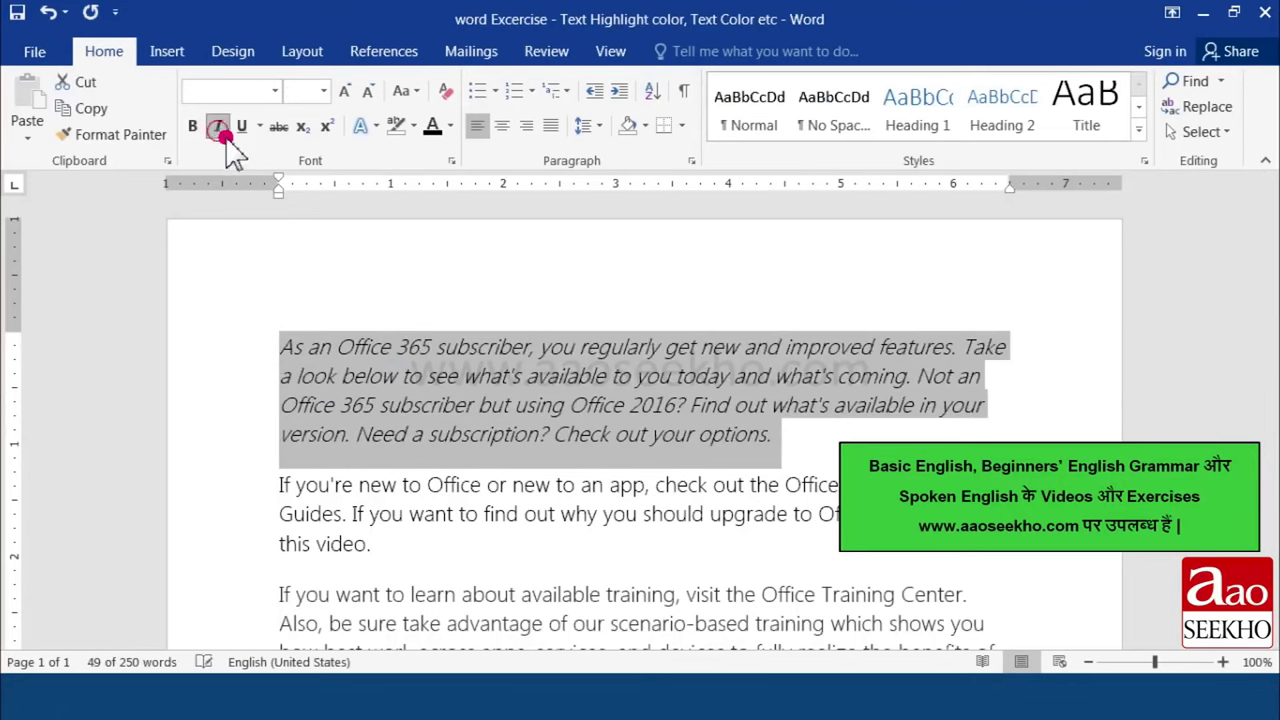
pyautogui.click(242, 127)
pyautogui.click(450, 126)
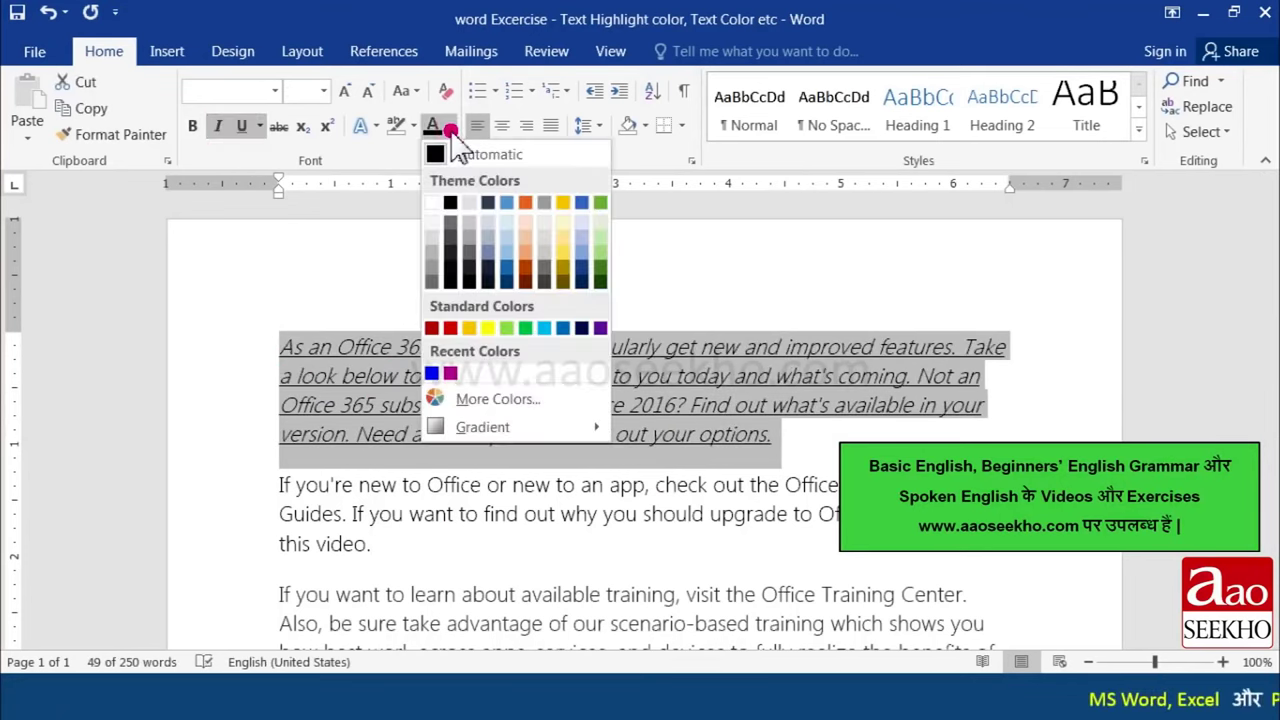
pyautogui.click(449, 328)
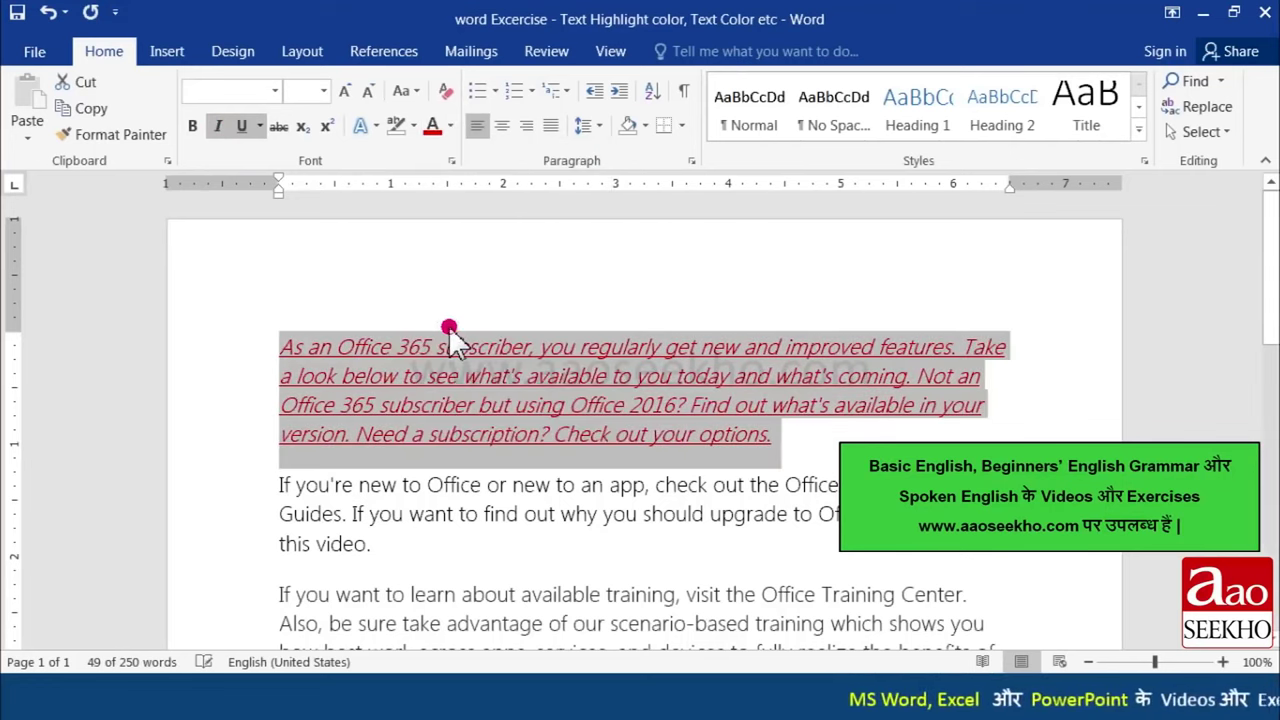
pyautogui.click(802, 441)
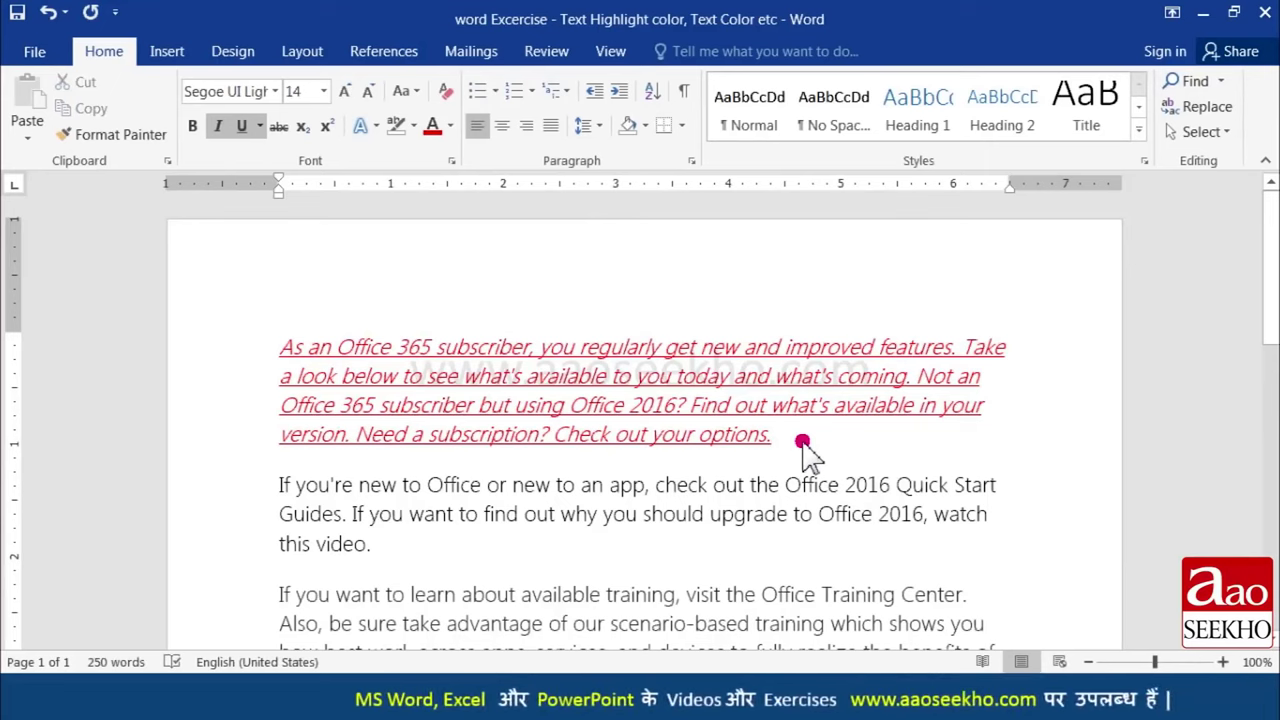
# Clear all formatting from the first paragraph, returning it to plain Calibri 11.
pyautogui.click(798, 440)
pyautogui.moveTo(736, 440); pyautogui.dragTo(287, 352)
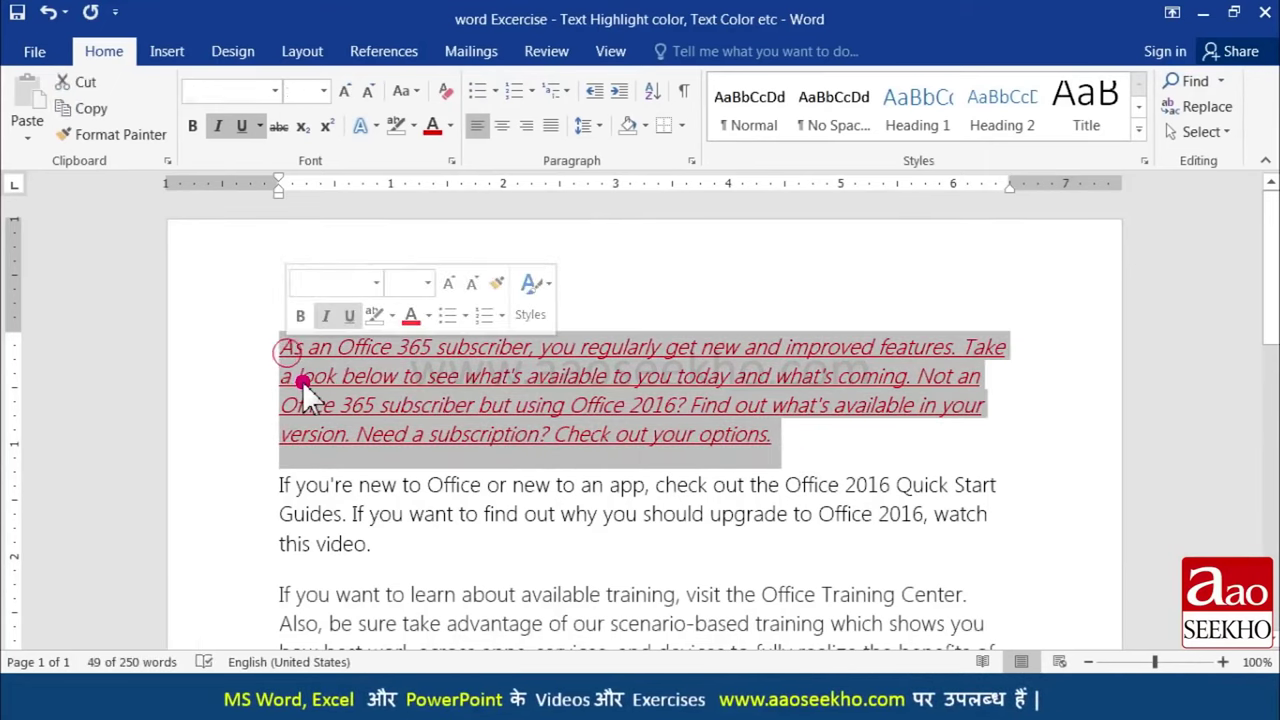
pyautogui.click(447, 92)
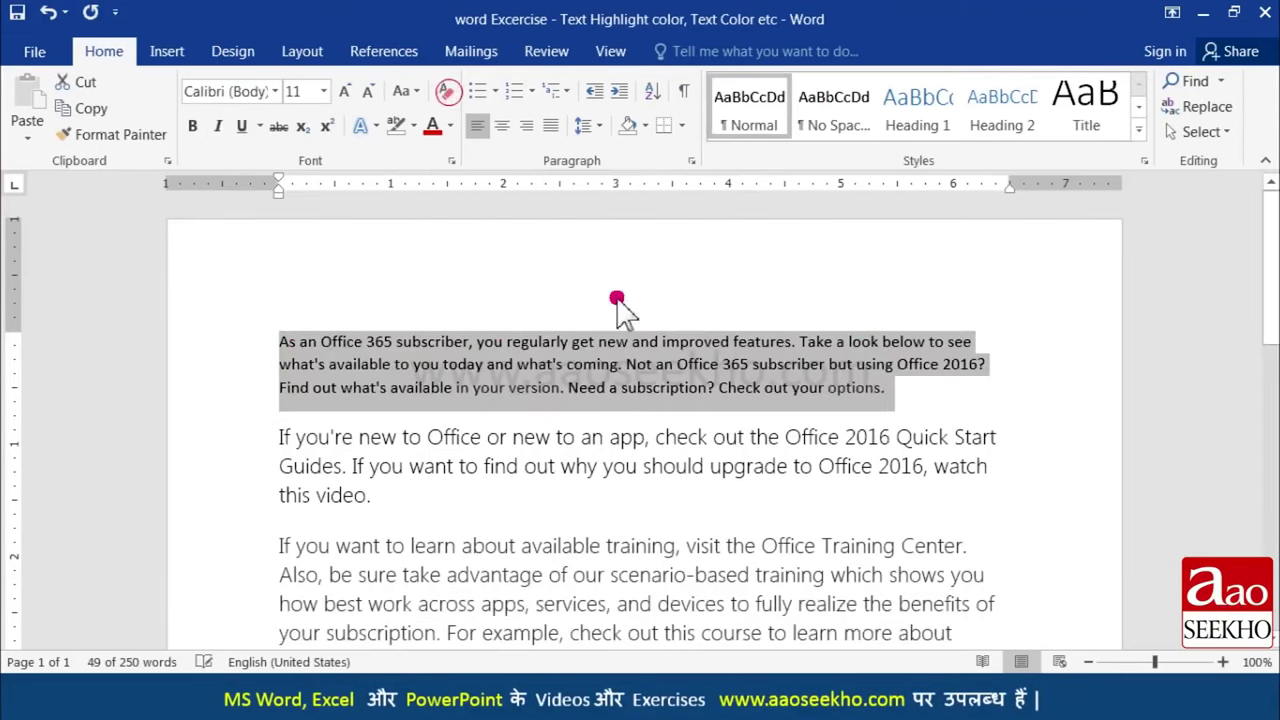
pyautogui.click(910, 397)
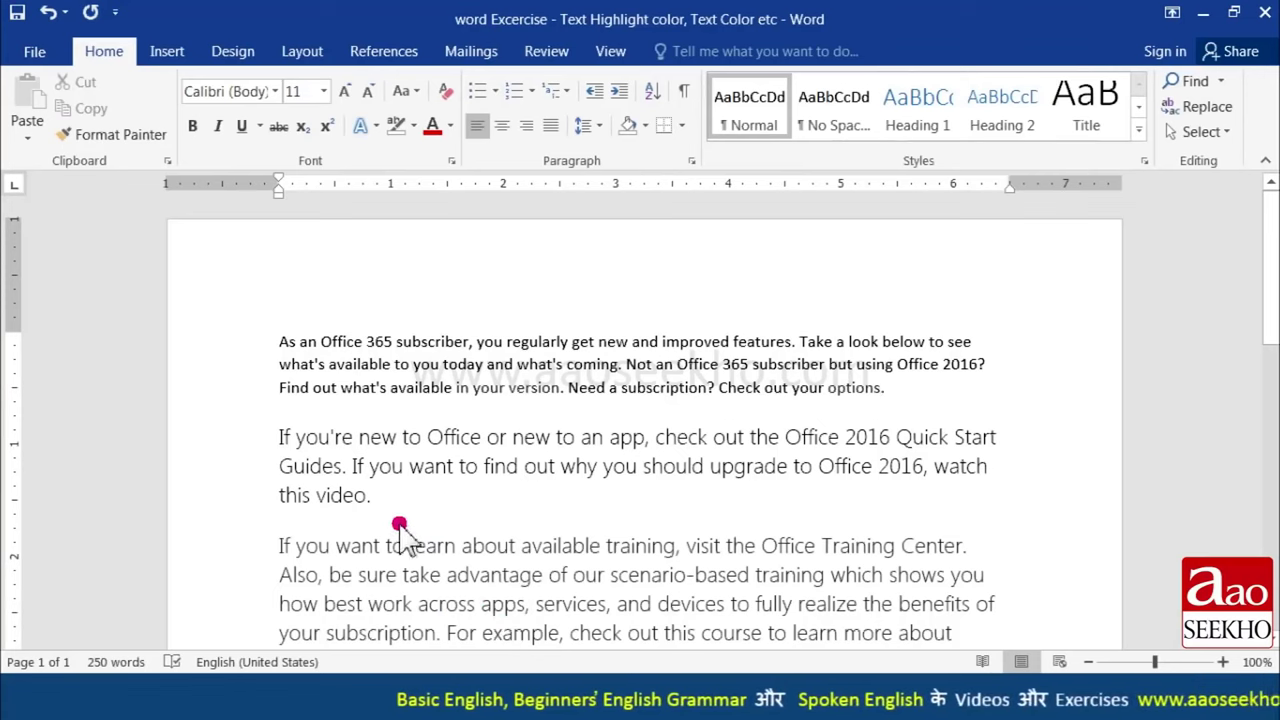
# Strip all formatting from the second paragraph so it becomes plain Calibri 11.
pyautogui.moveTo(370, 494); pyautogui.dragTo(263, 434)
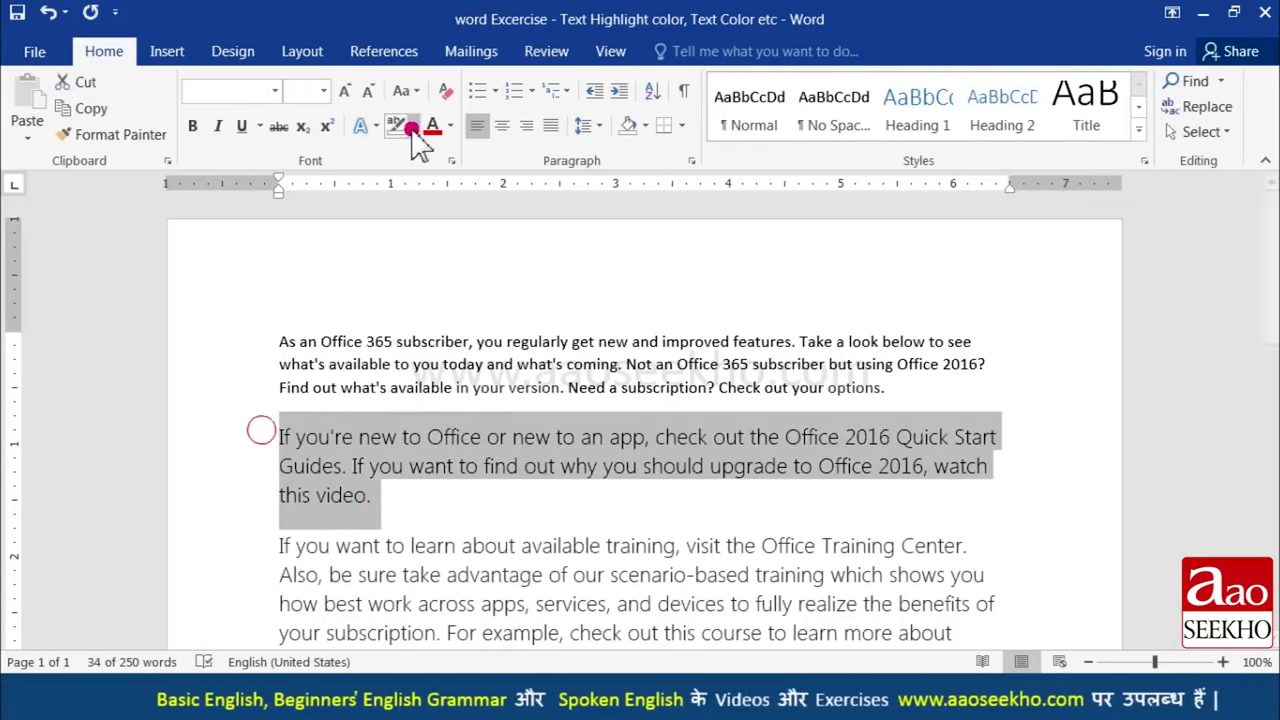
pyautogui.click(446, 91)
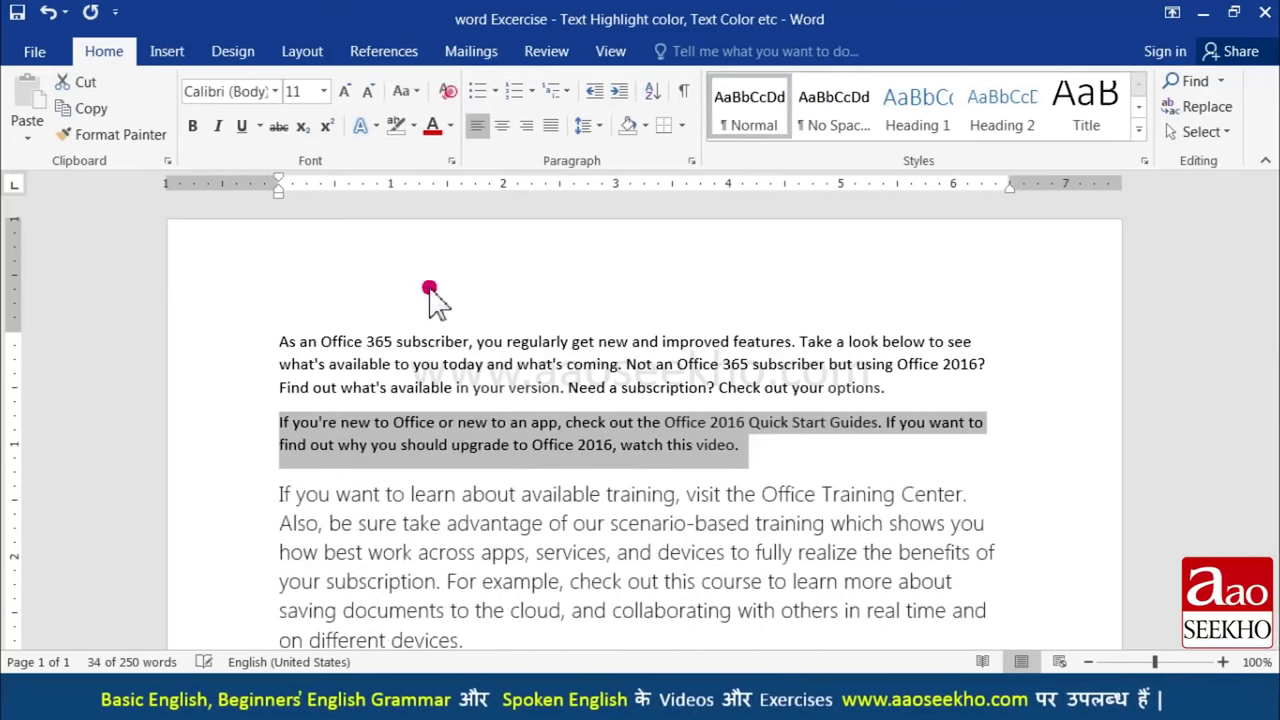
pyautogui.click(460, 445)
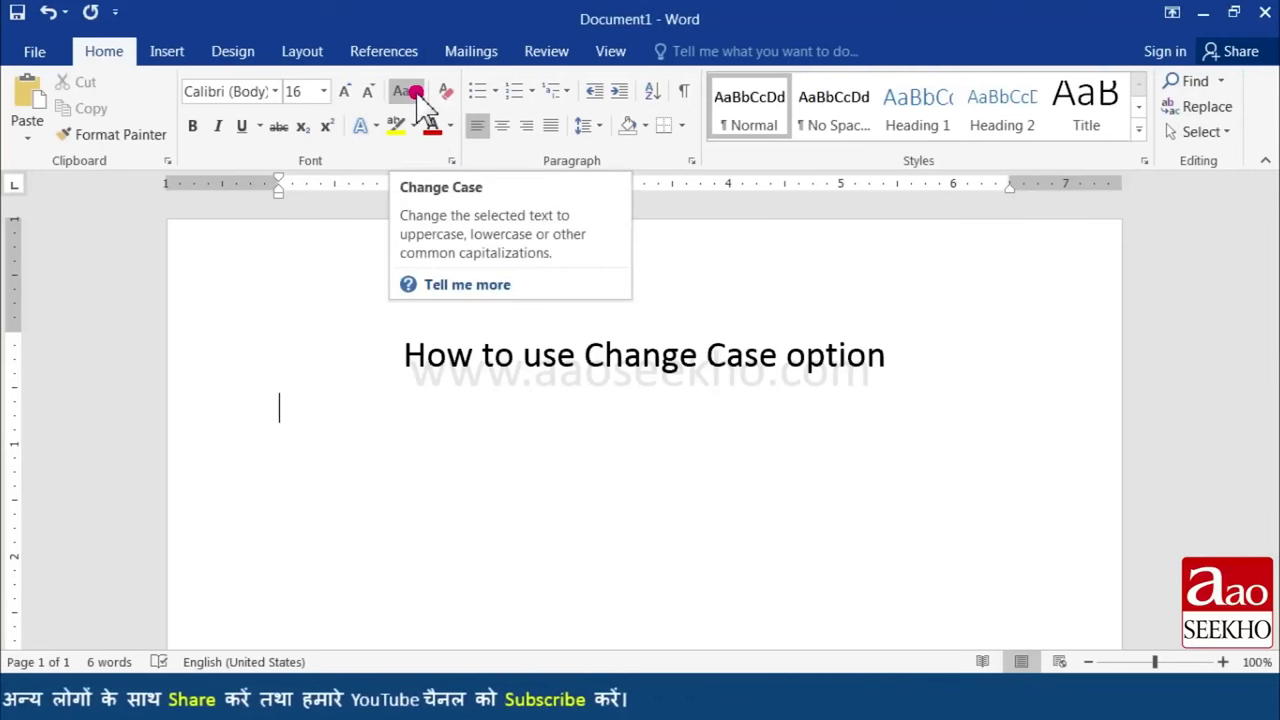
# Preview the Change Case options, then type 'Hello friends! How are you?' below the title.
pyautogui.click(416, 92)
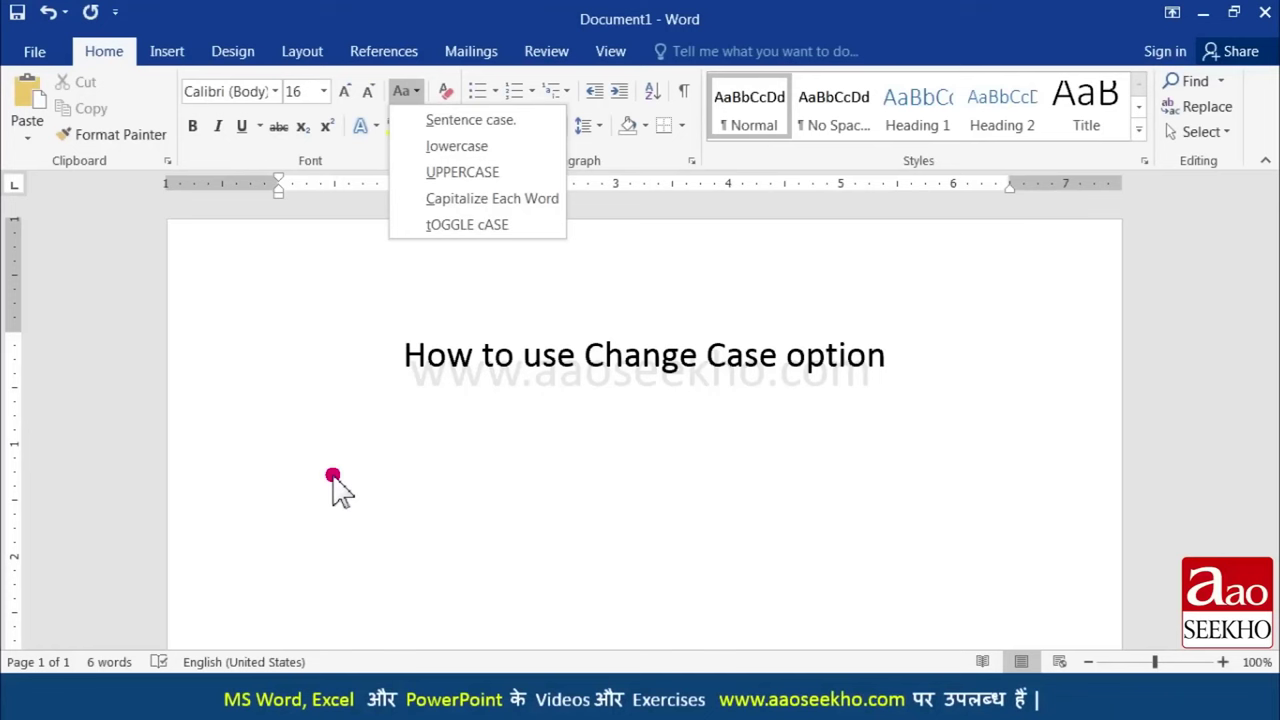
pyautogui.click(333, 487)
pyautogui.write('he')
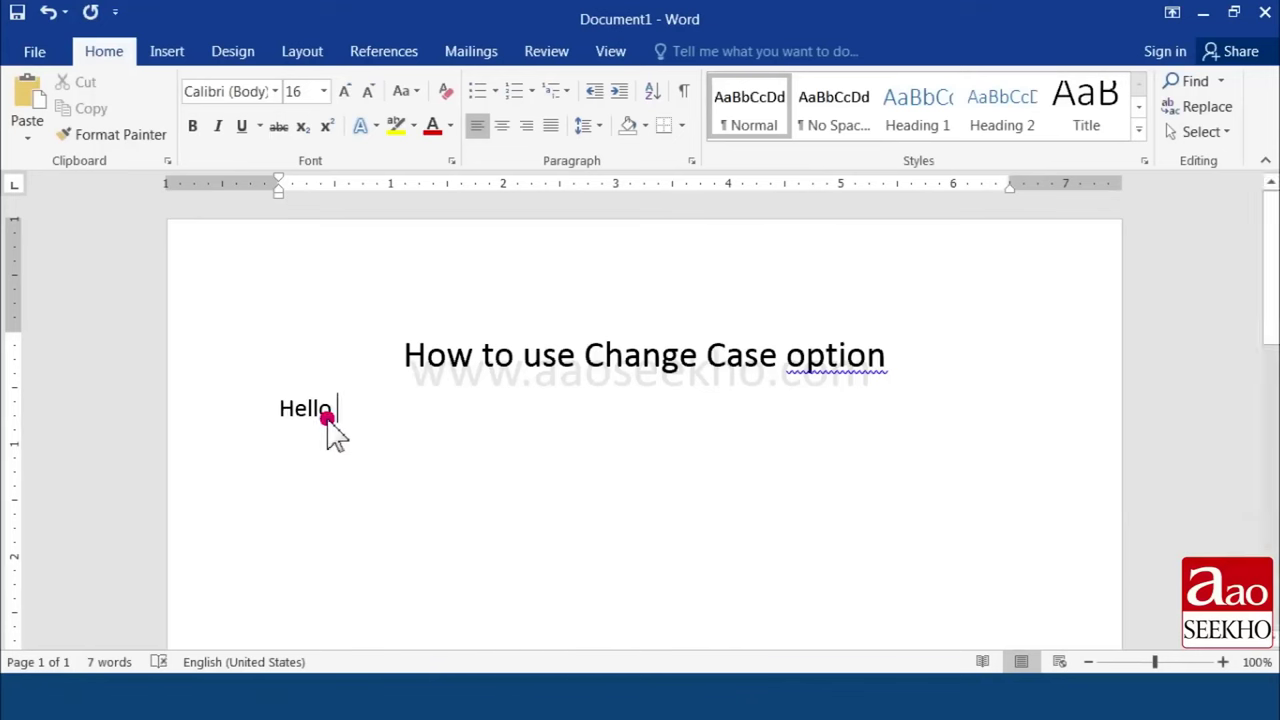
pyautogui.write('fri')
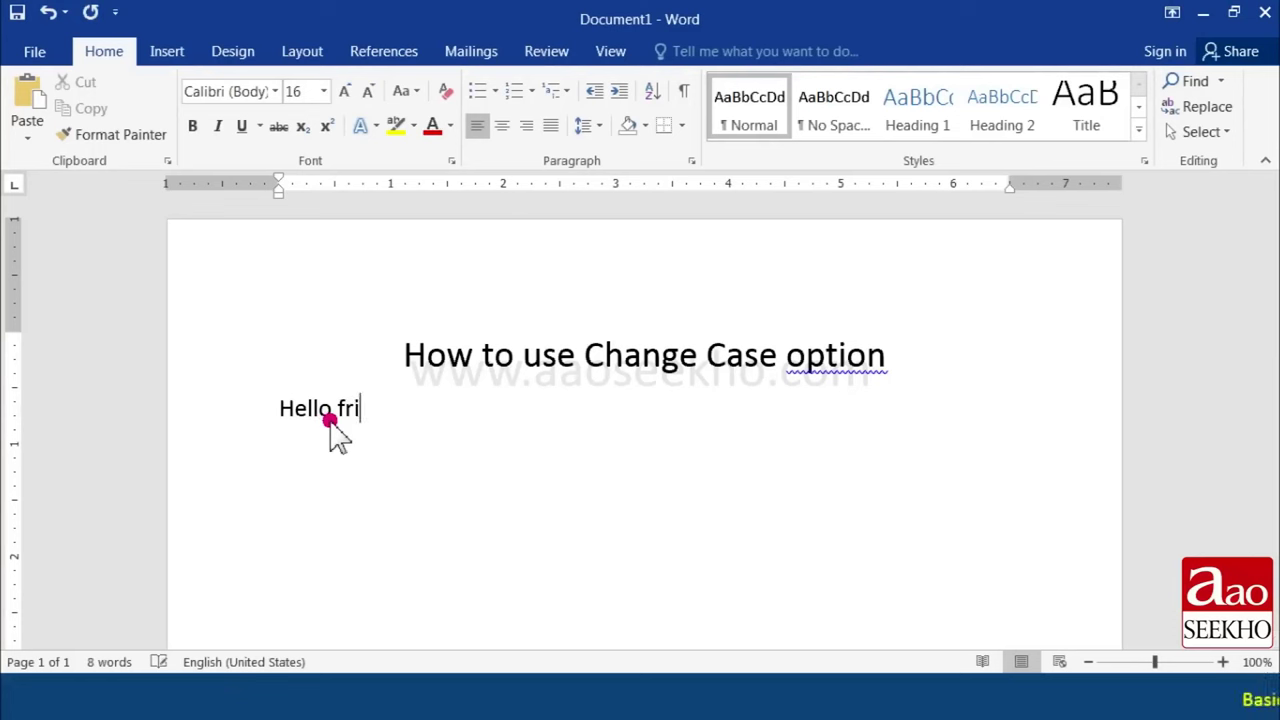
pyautogui.write('ends! how')
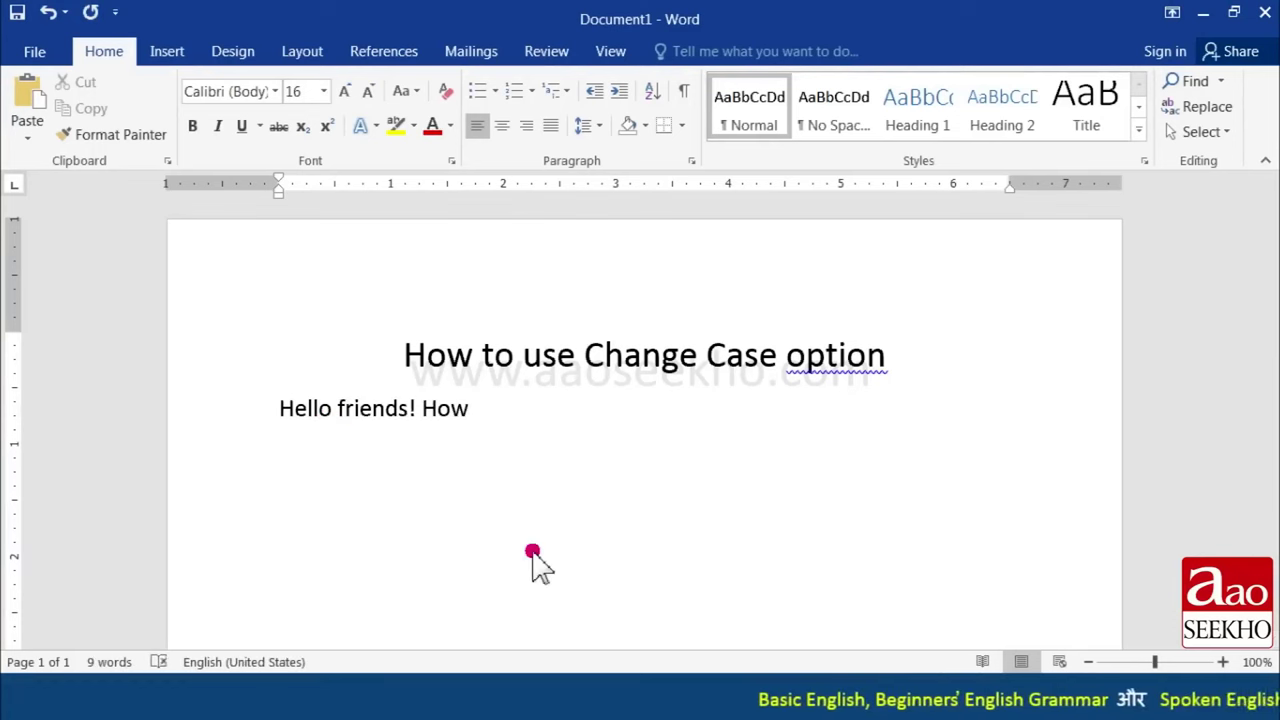
pyautogui.write(' are you?')
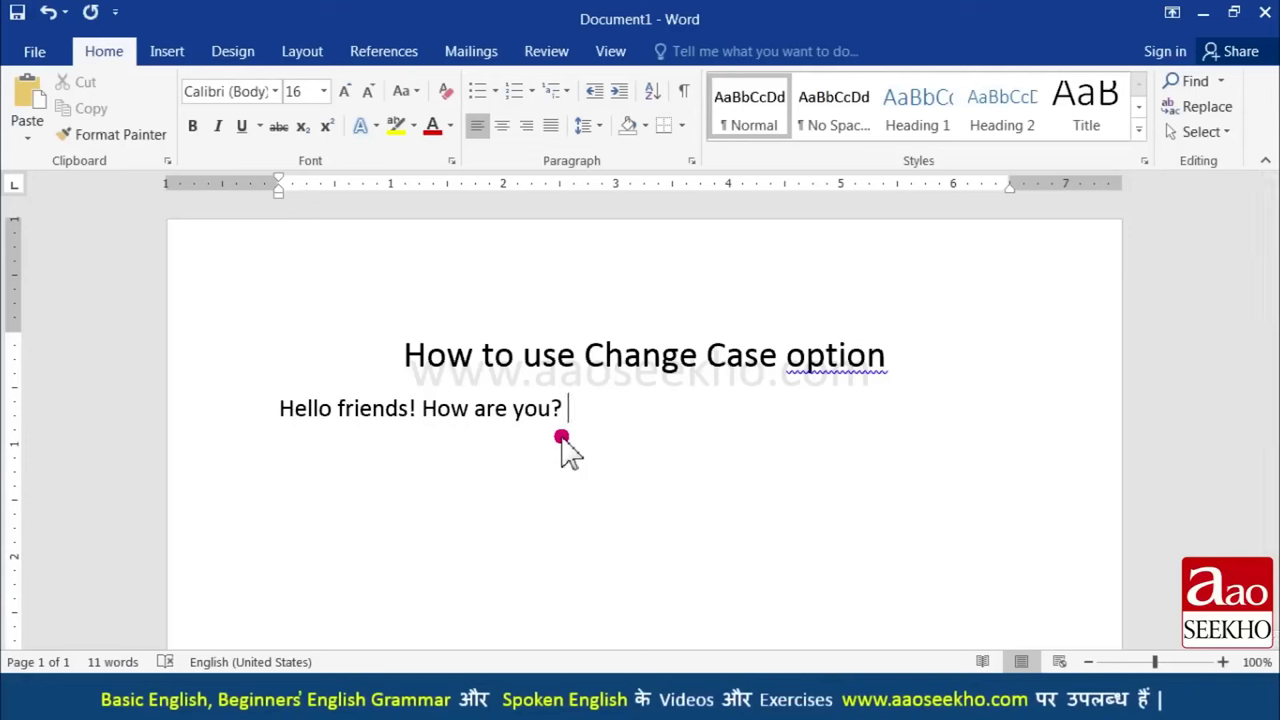
# Change the line 'Hello friends! How are you?' to all lowercase.
pyautogui.moveTo(508, 418); pyautogui.dragTo(280, 412)
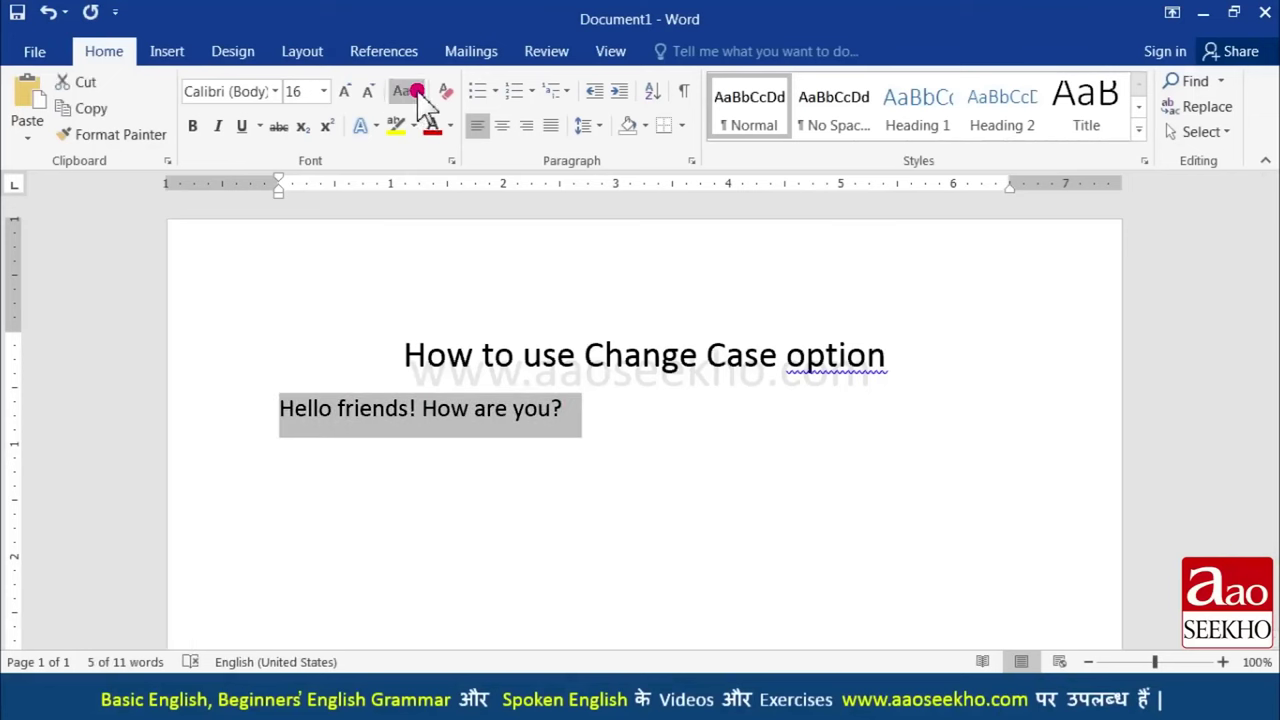
pyautogui.click(416, 91)
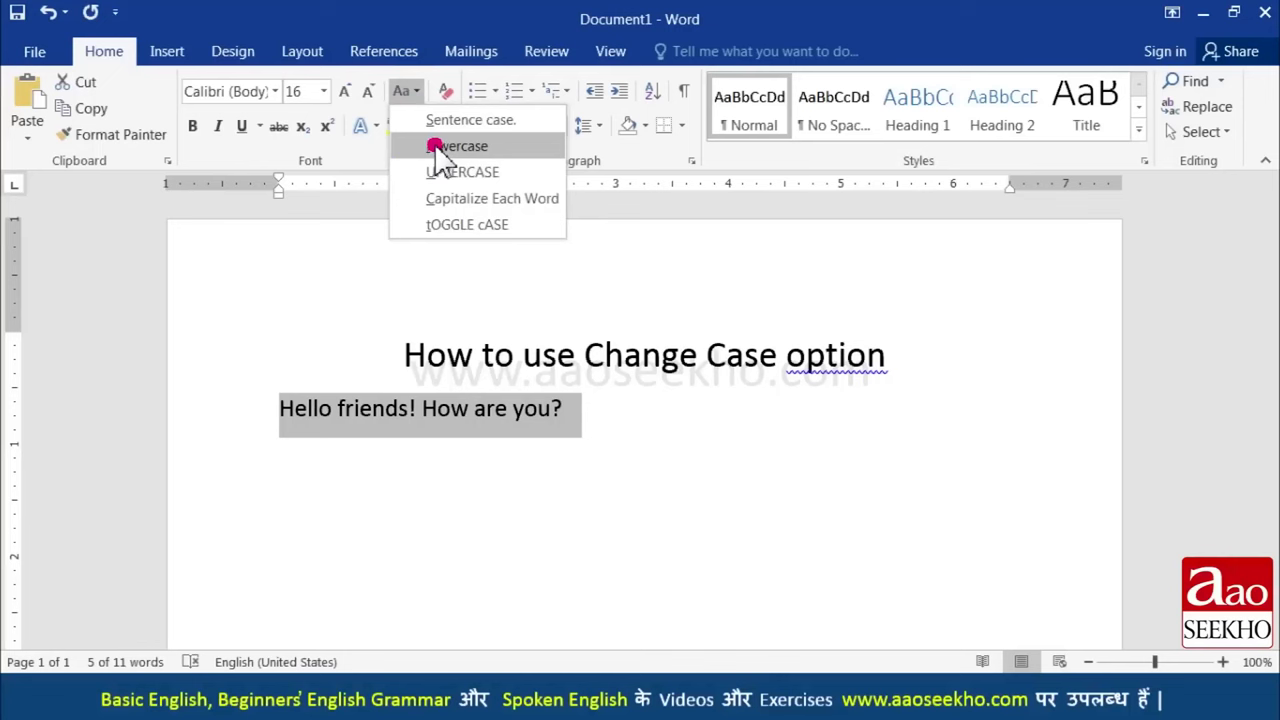
pyautogui.click(434, 146)
pyautogui.click(587, 420)
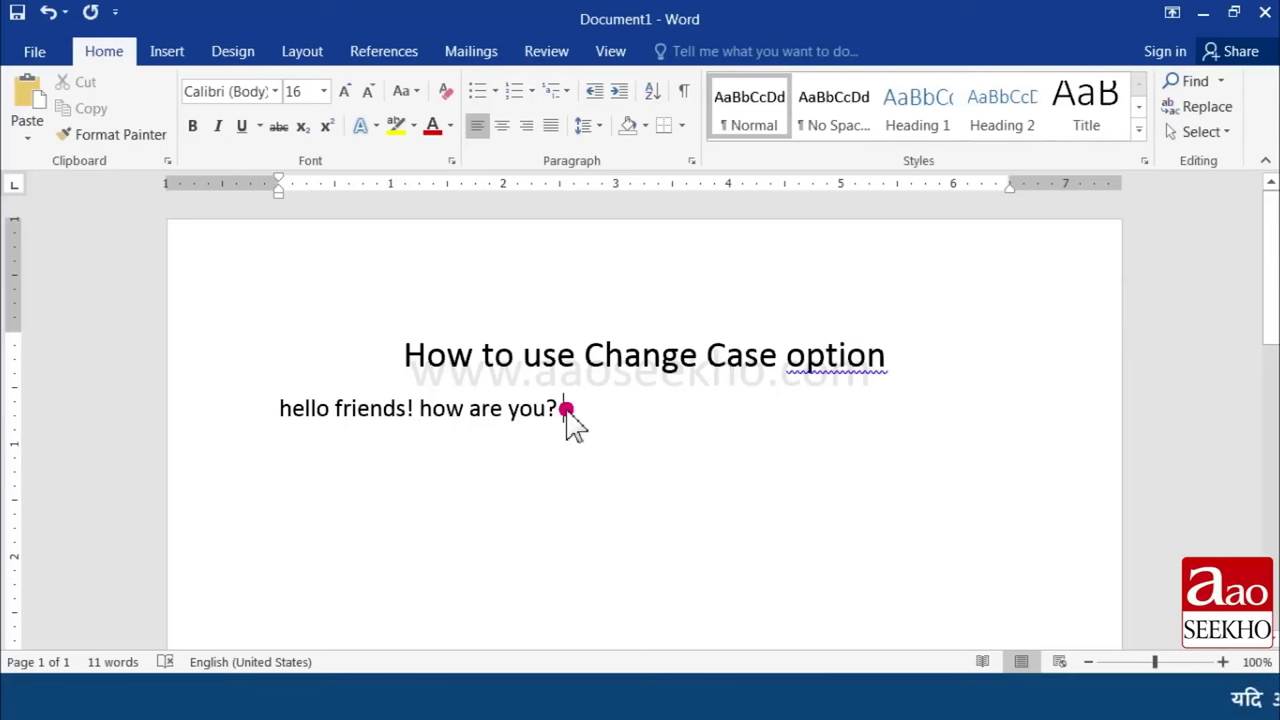
# Switch the line to UPPERCASE, then to Capitalize Each Word.
pyautogui.moveTo(566, 410); pyautogui.dragTo(336, 410)
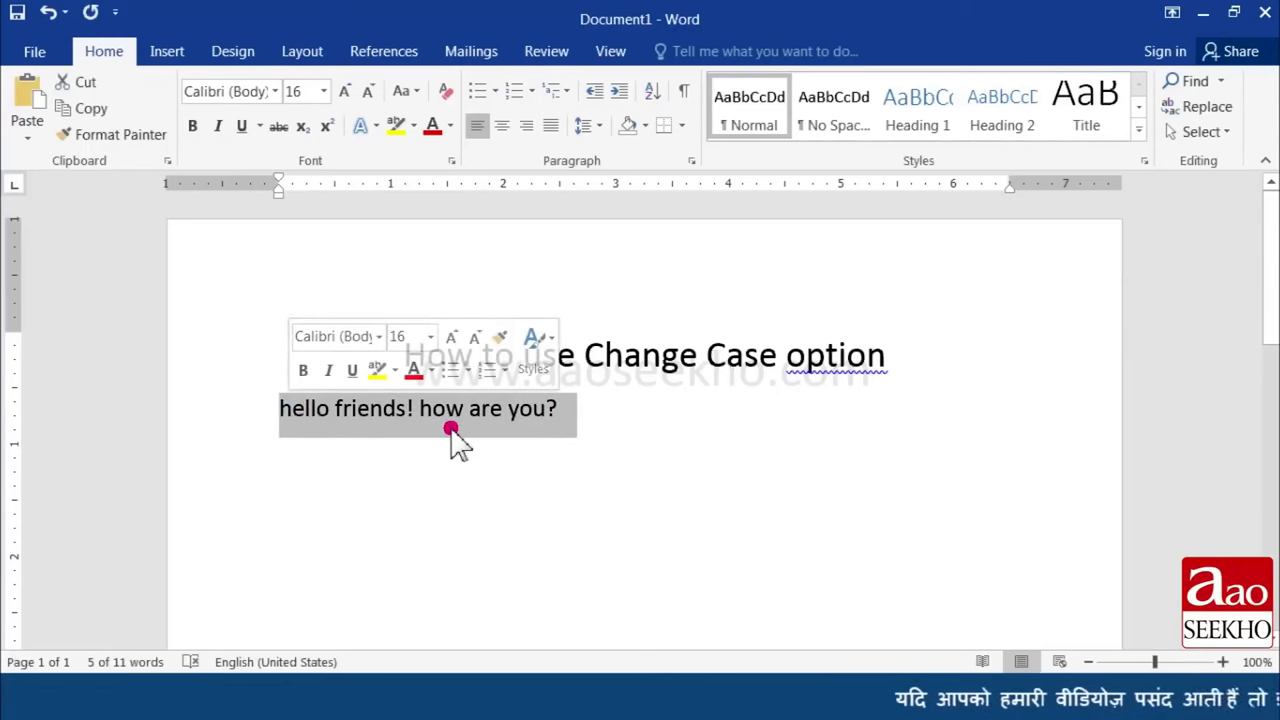
pyautogui.click(420, 93)
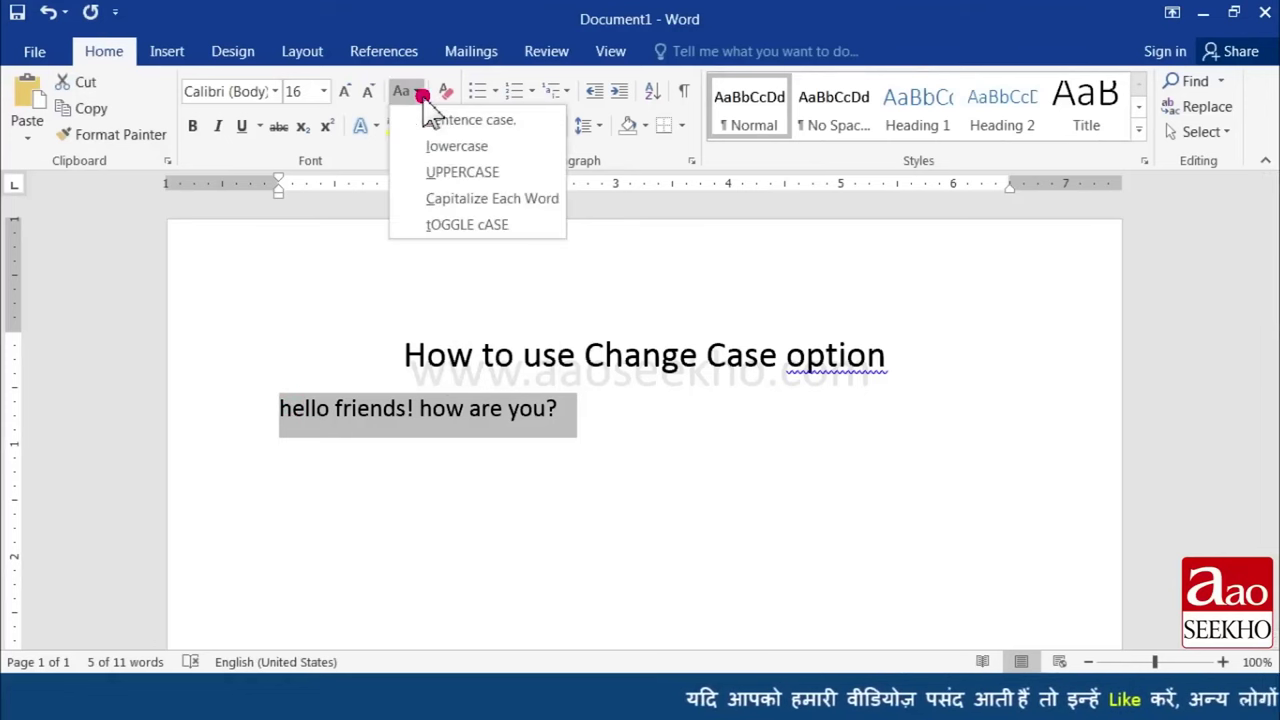
pyautogui.click(443, 173)
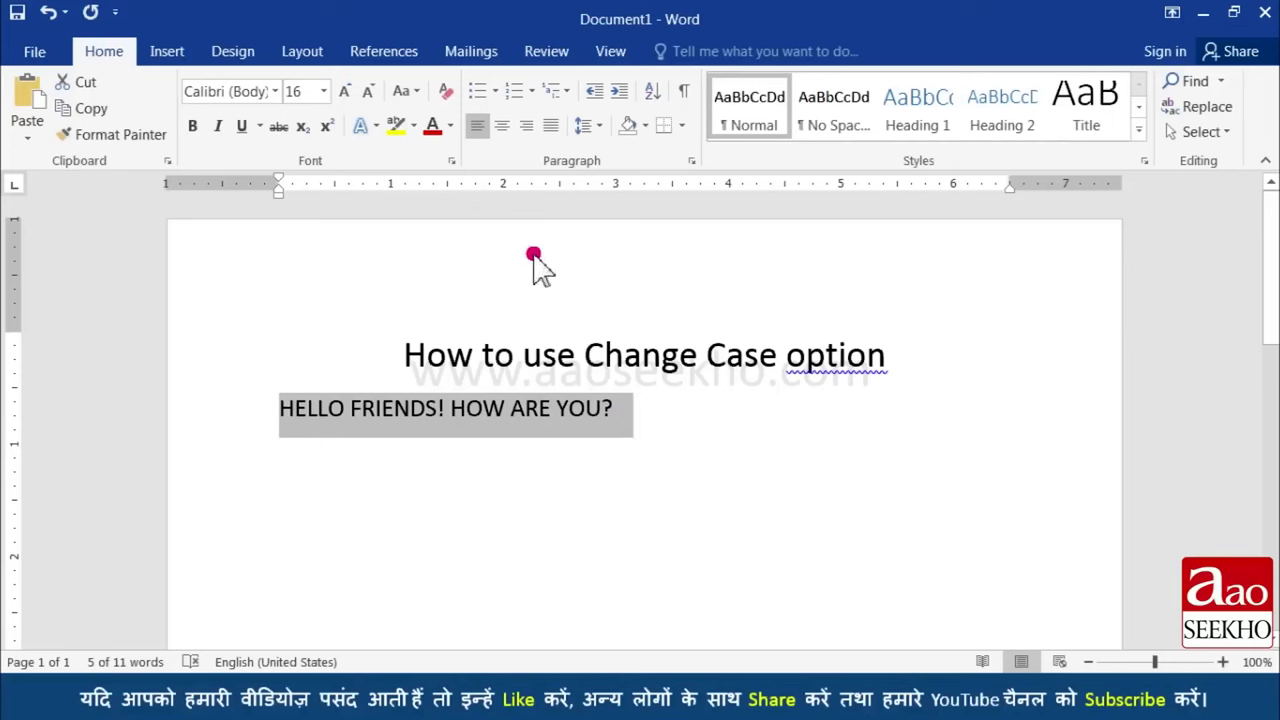
pyautogui.click(418, 91)
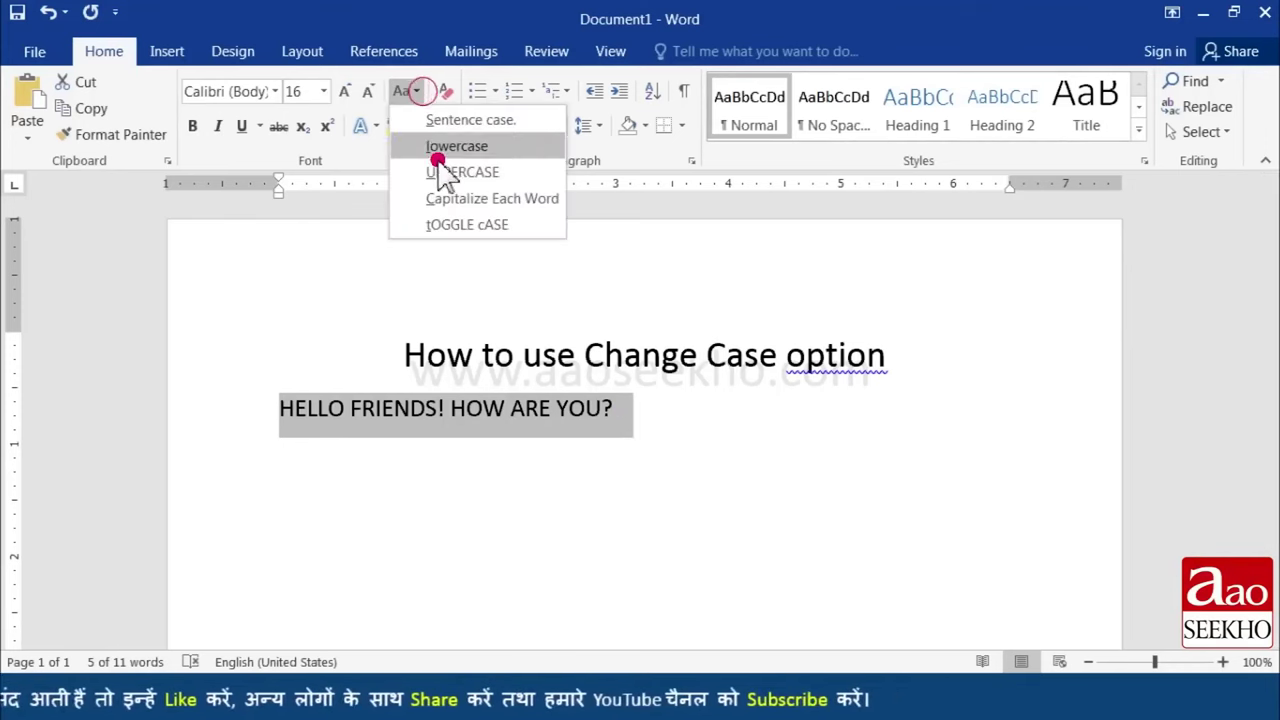
pyautogui.click(518, 212)
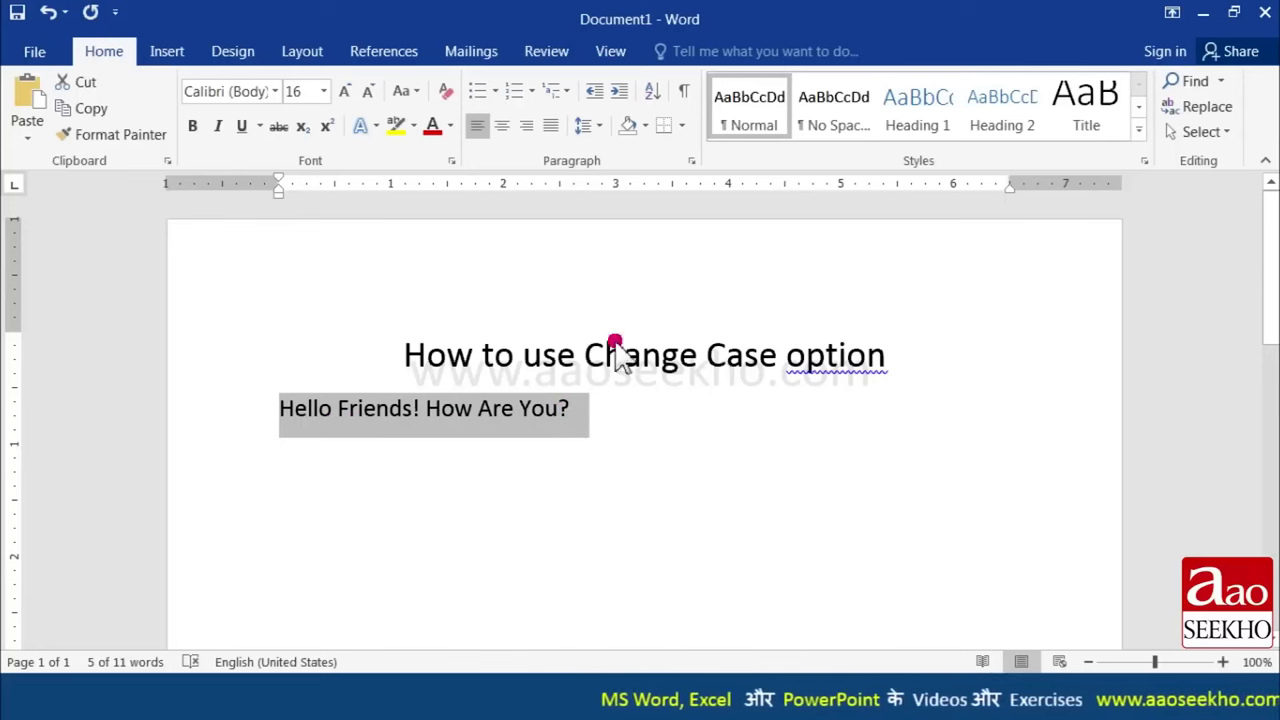
# Apply Capitalize Each Word to the title 'How to use Change Case option'.
pyautogui.moveTo(890, 357); pyautogui.dragTo(447, 367)
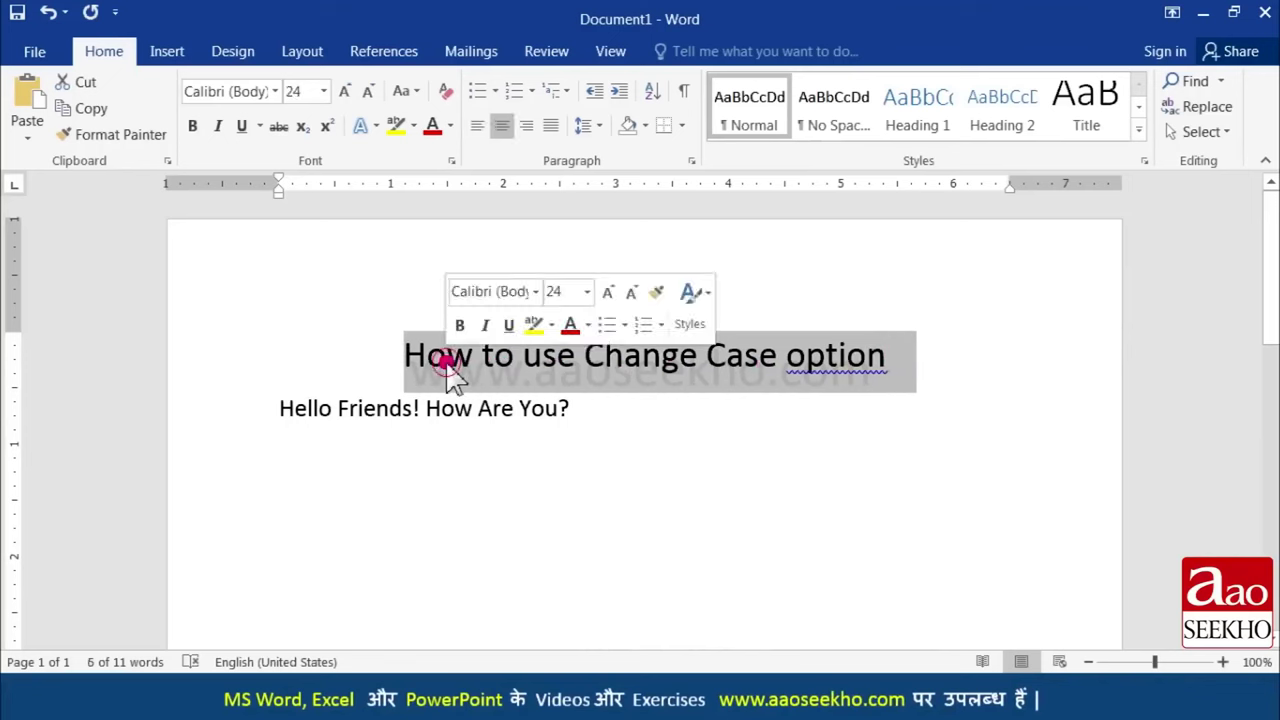
pyautogui.click(408, 93)
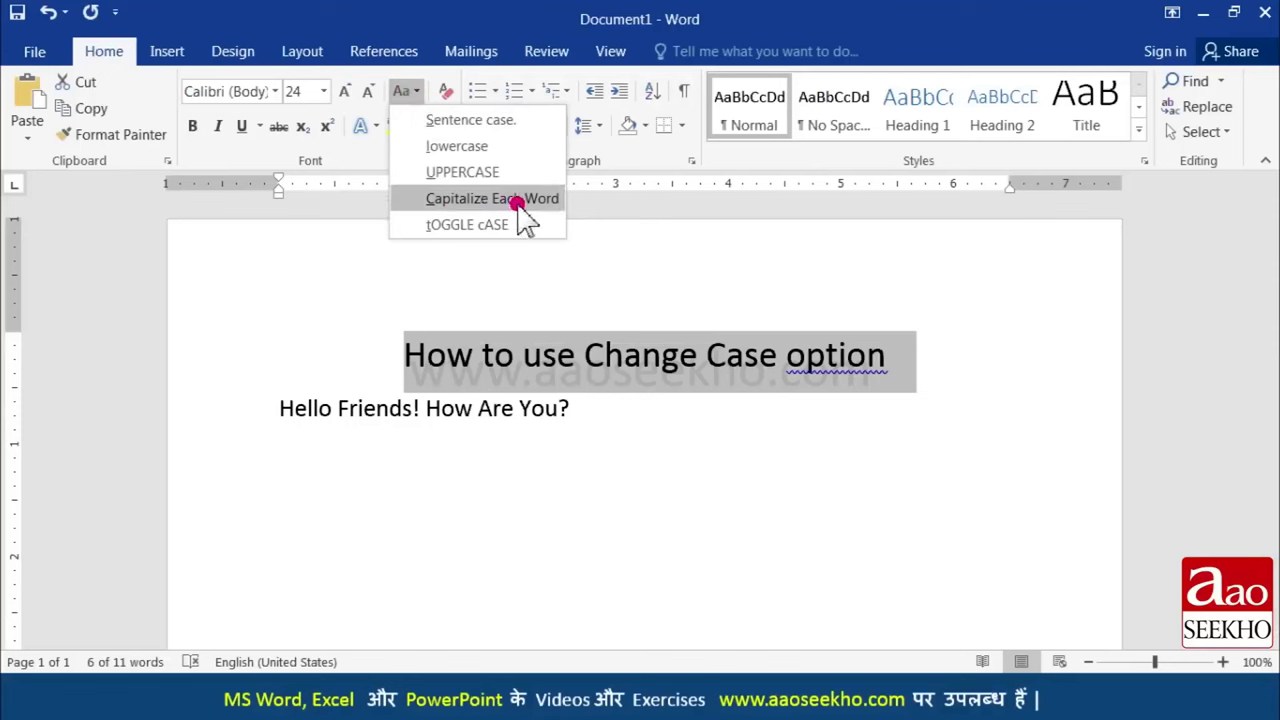
pyautogui.click(517, 203)
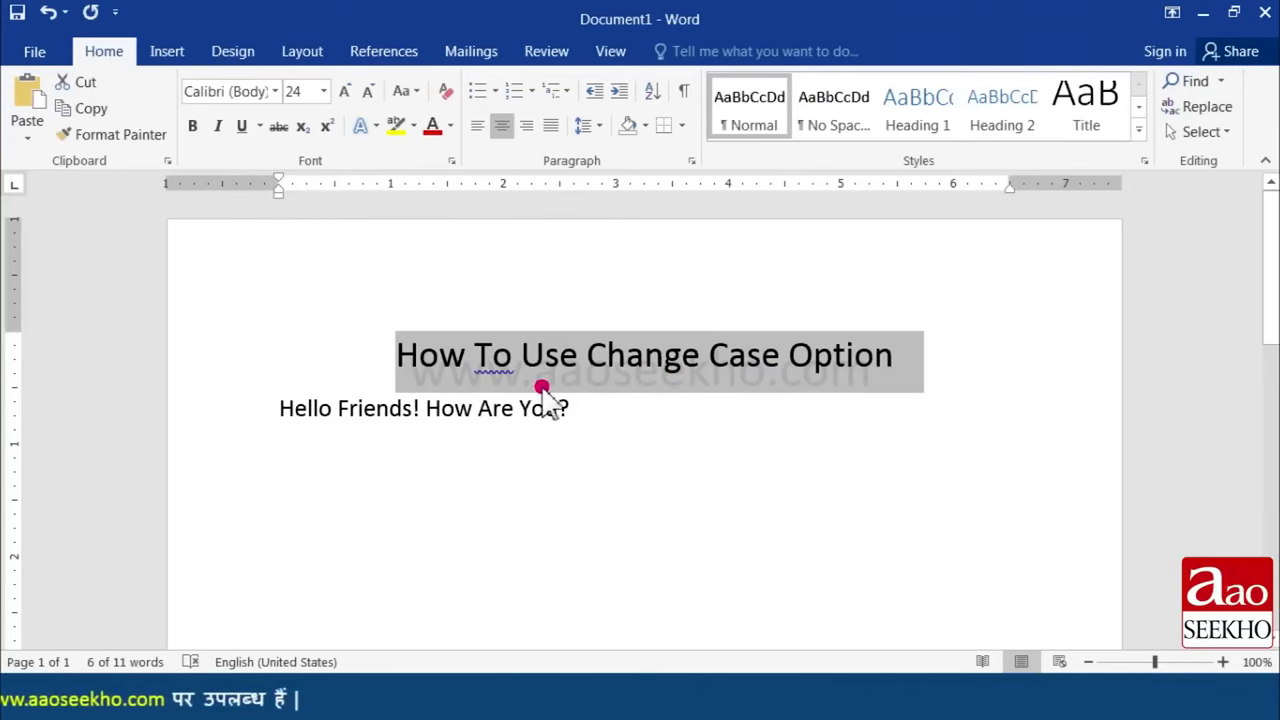
pyautogui.click(591, 404)
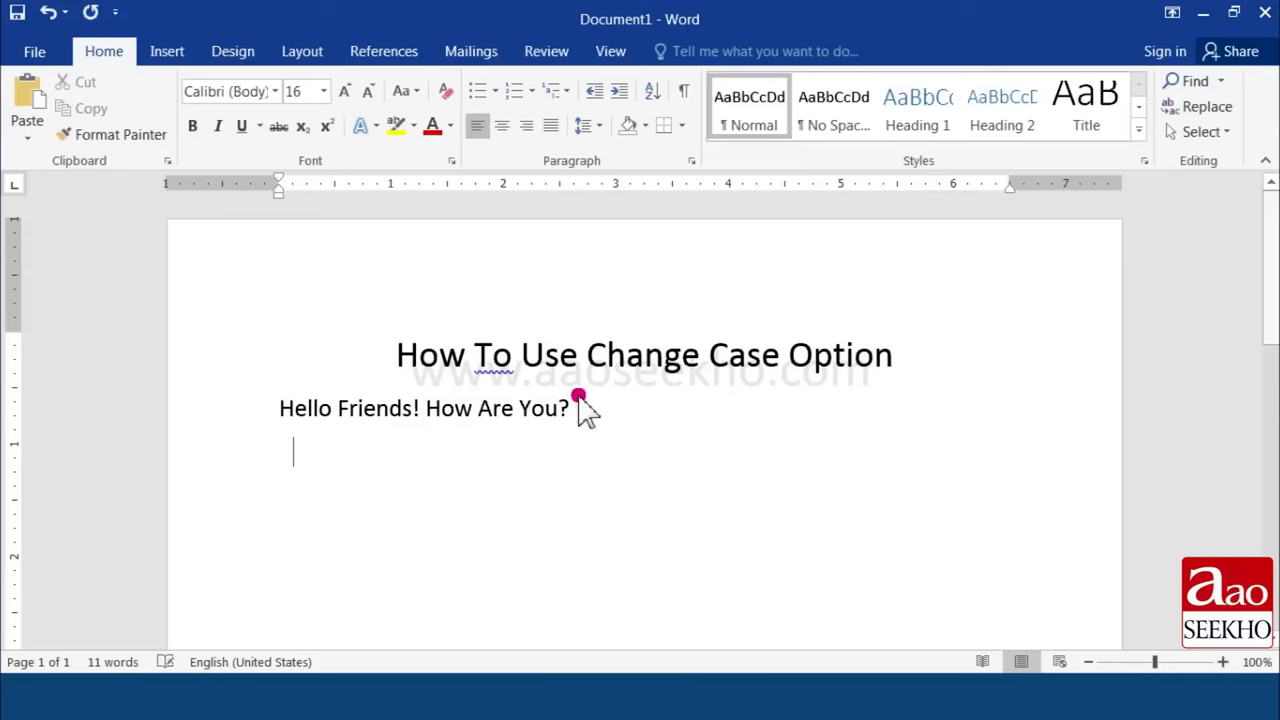
# Toggle the title's case so it reads 'hOW tO uSE cHANGE cASE oPTION'.
pyautogui.click(418, 91)
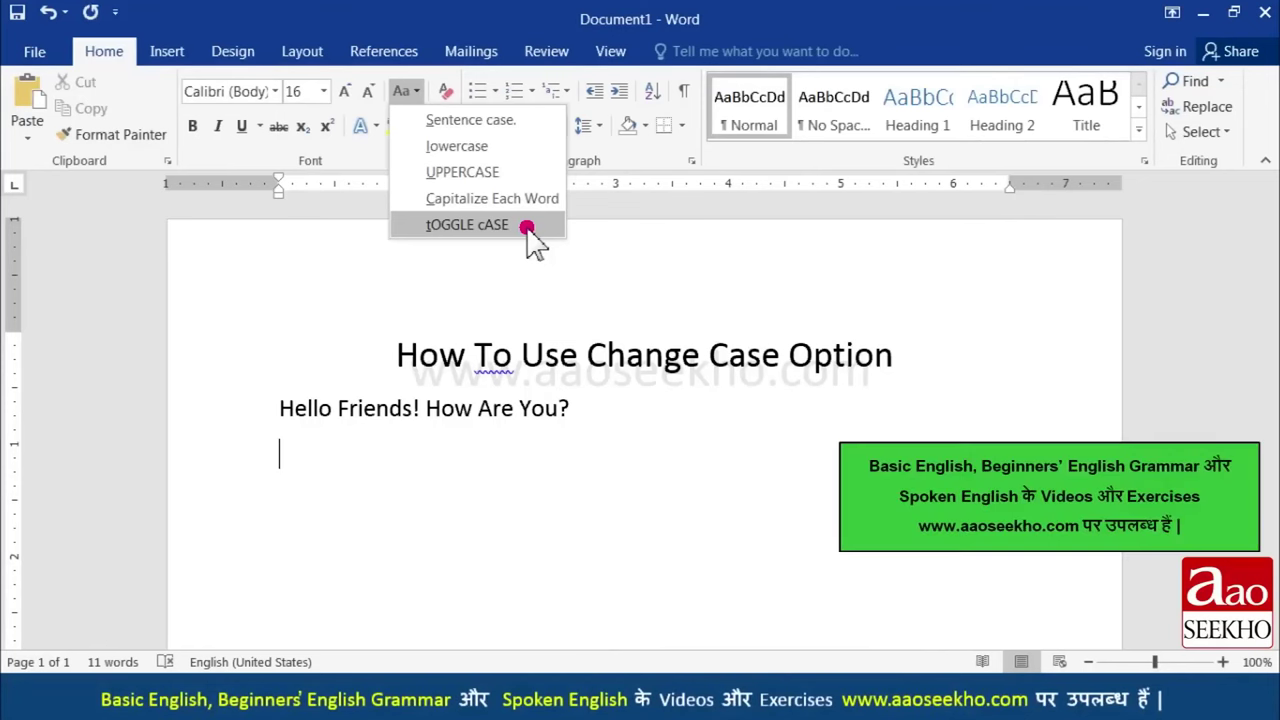
pyautogui.click(527, 225)
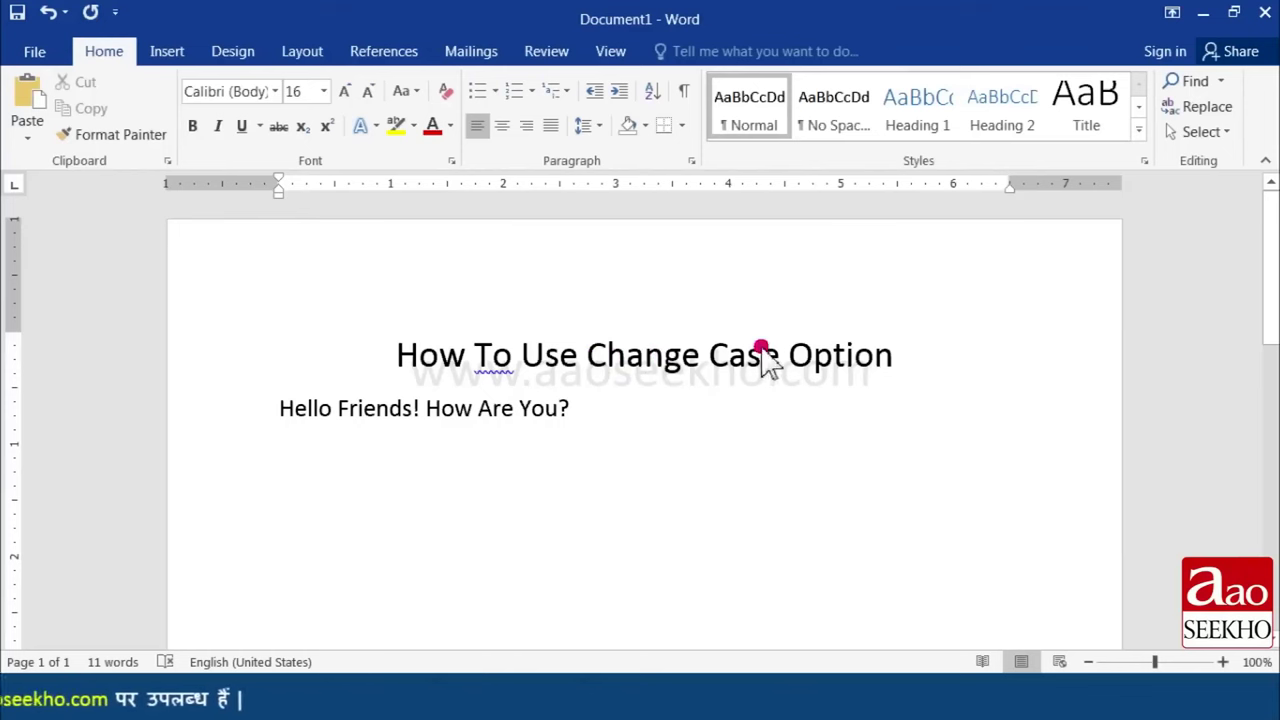
pyautogui.moveTo(891, 357); pyautogui.dragTo(423, 363)
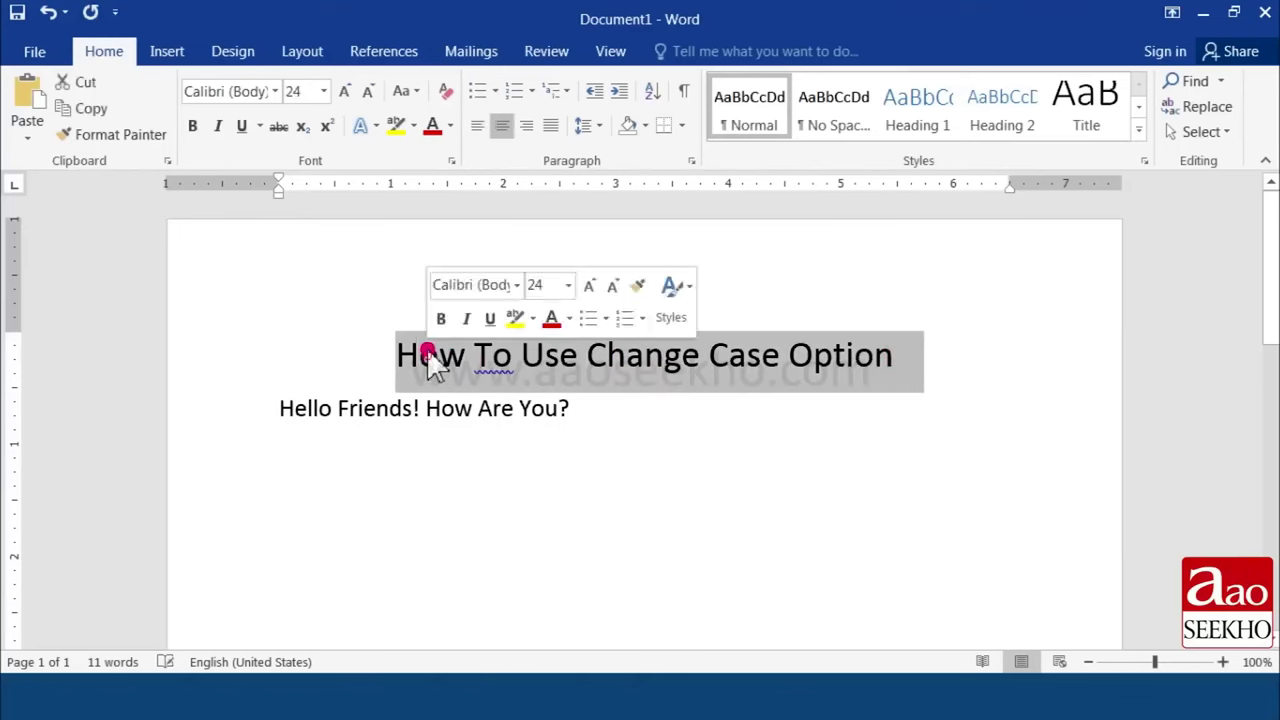
pyautogui.click(417, 93)
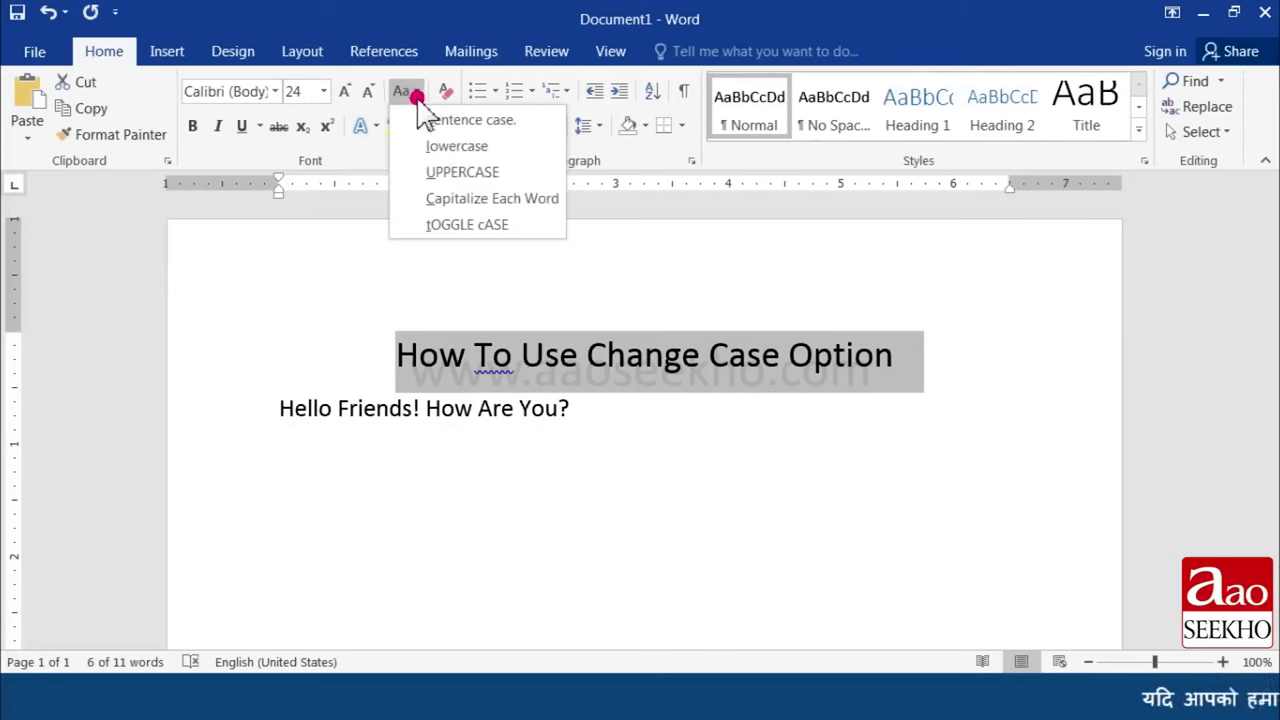
pyautogui.click(516, 225)
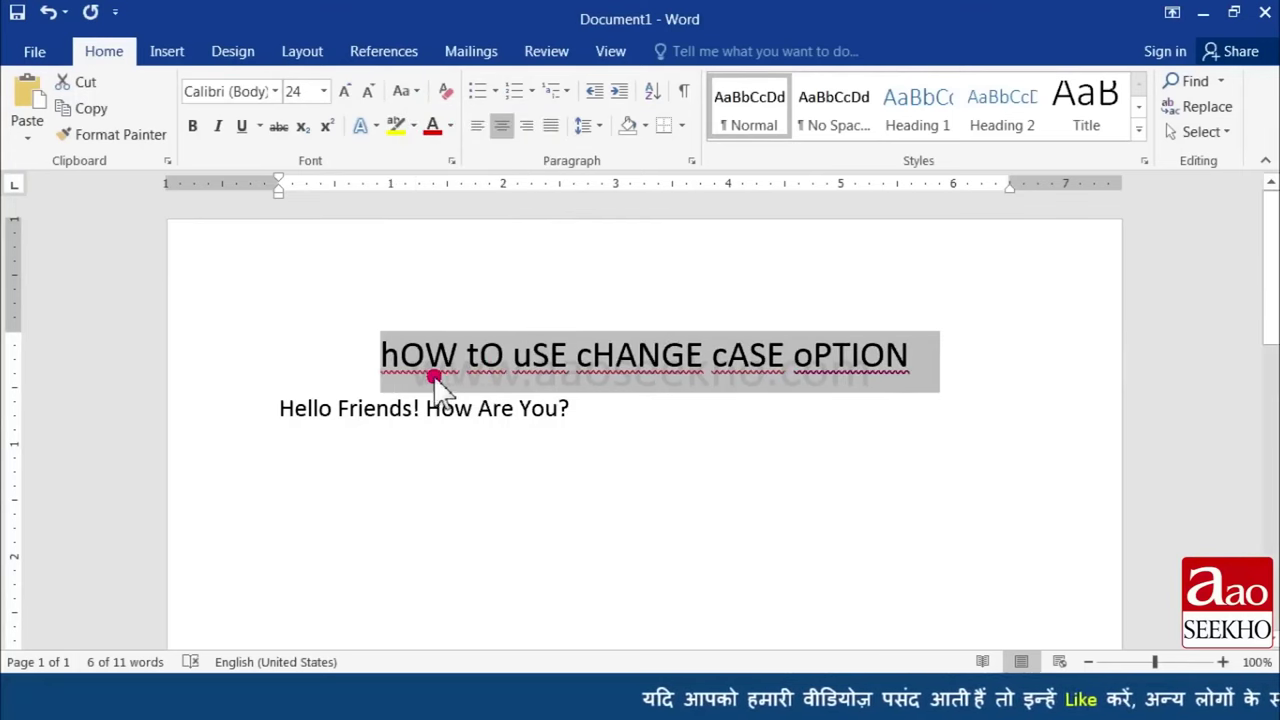
pyautogui.click(596, 420)
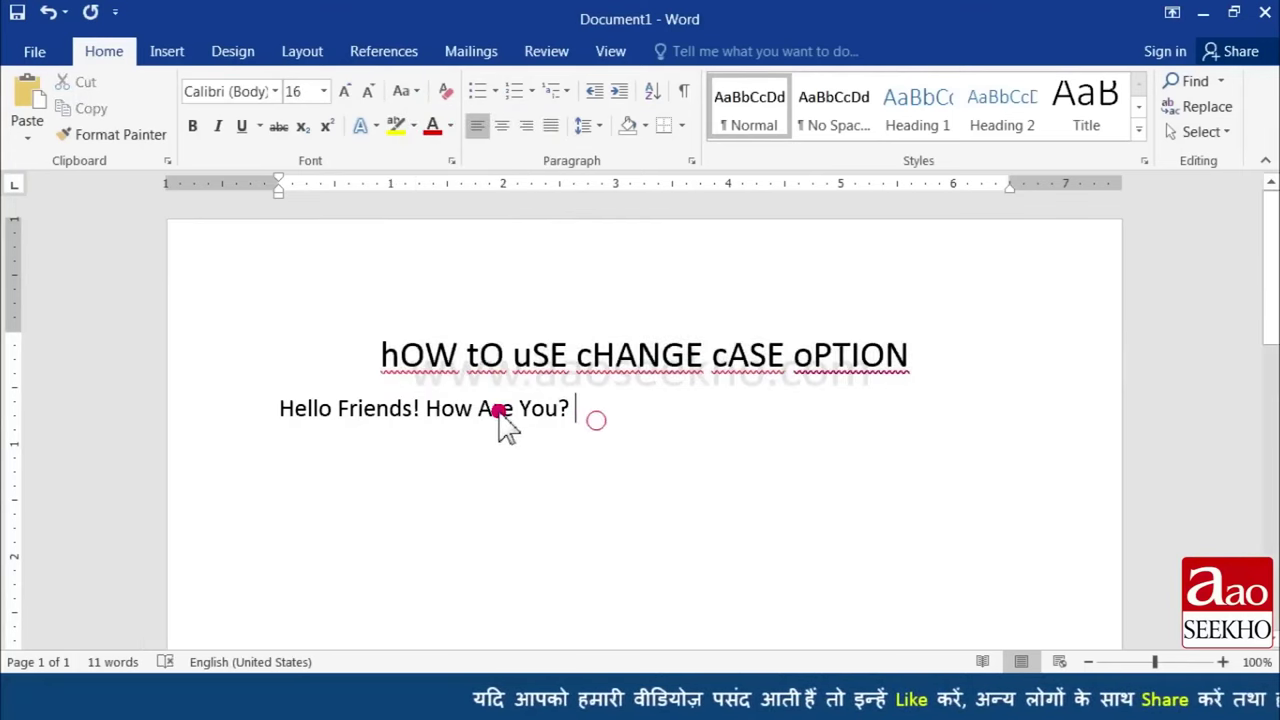
# Make 'Hello Friends!' UPPERCASE and 'How Are You?' lowercase.
pyautogui.moveTo(416, 410); pyautogui.dragTo(300, 410)
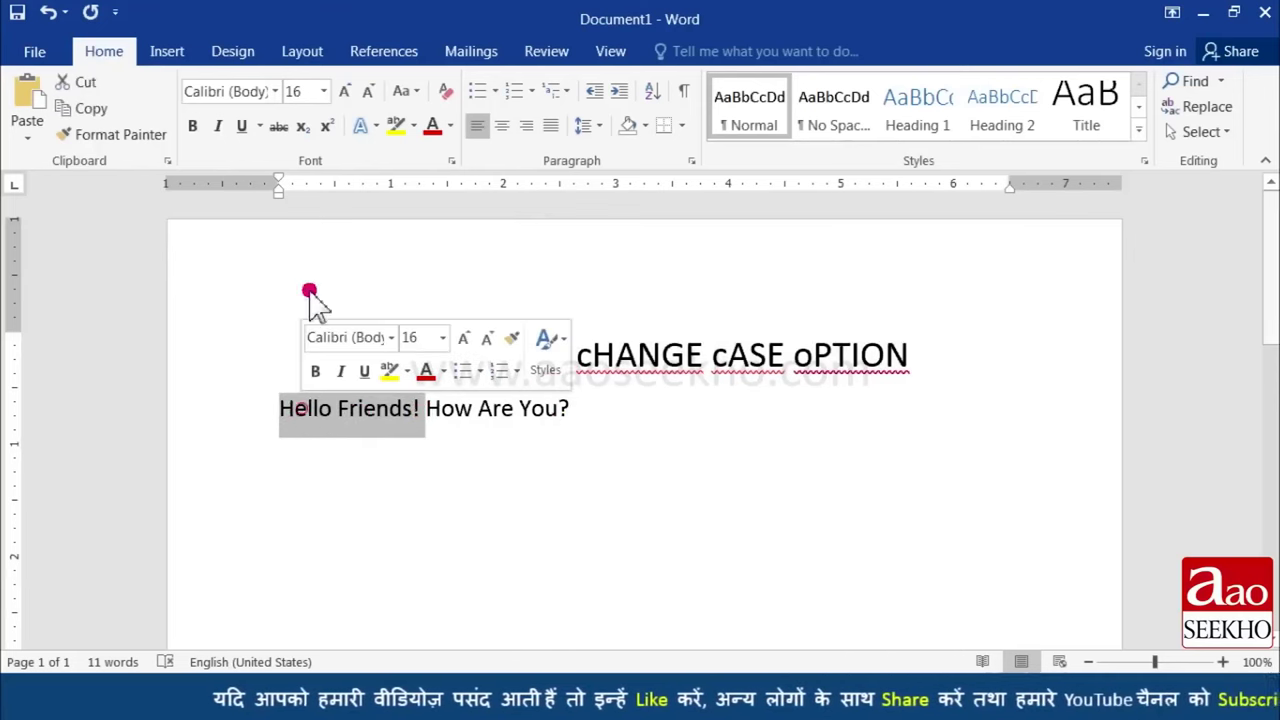
pyautogui.click(405, 91)
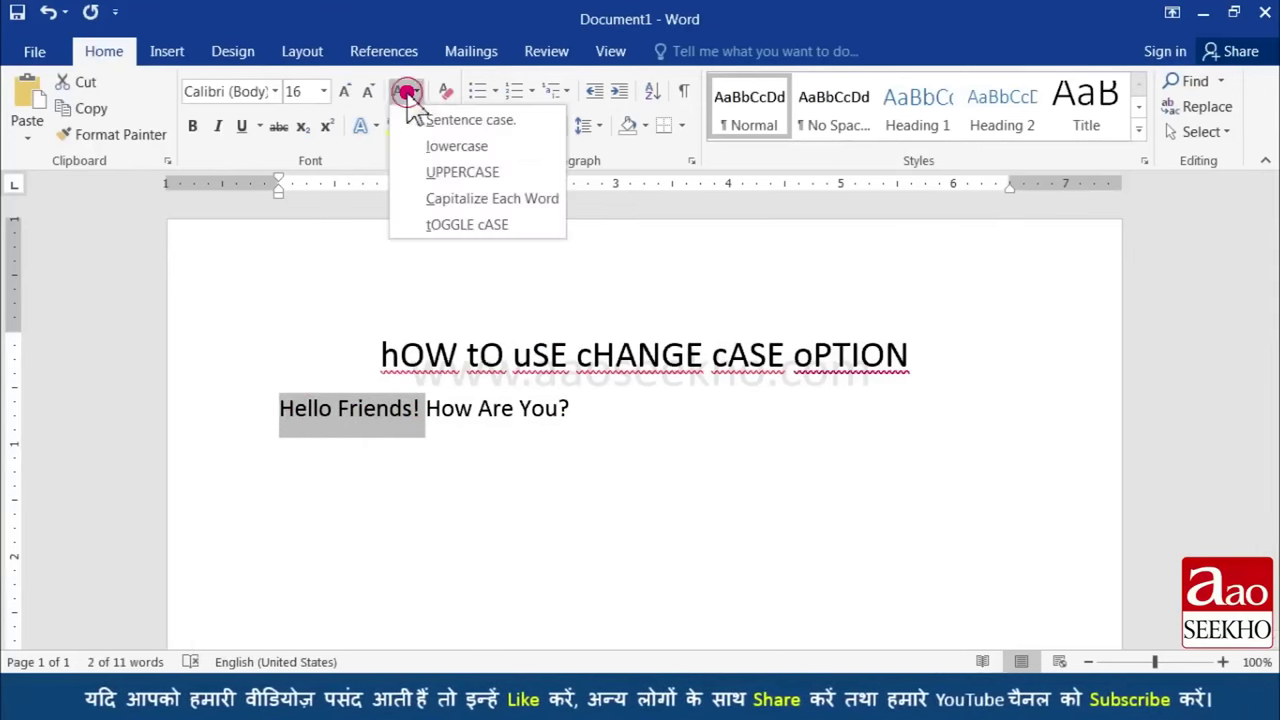
pyautogui.click(441, 174)
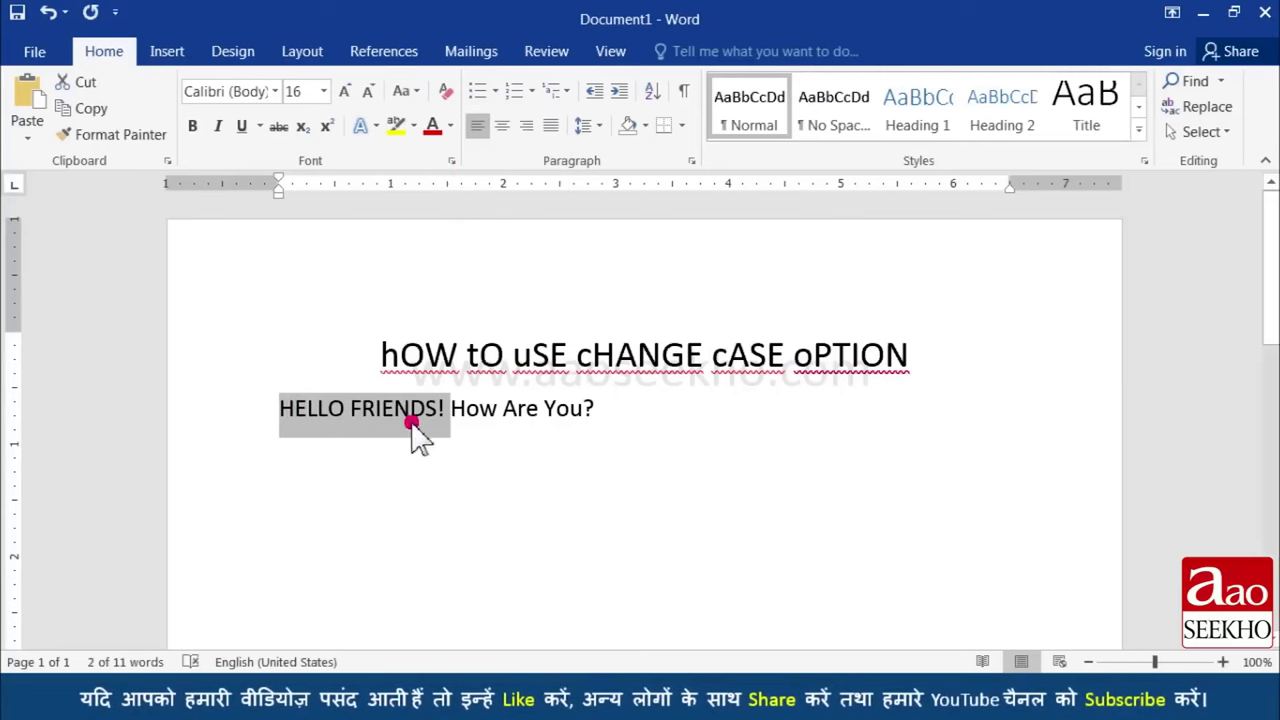
pyautogui.click(446, 428)
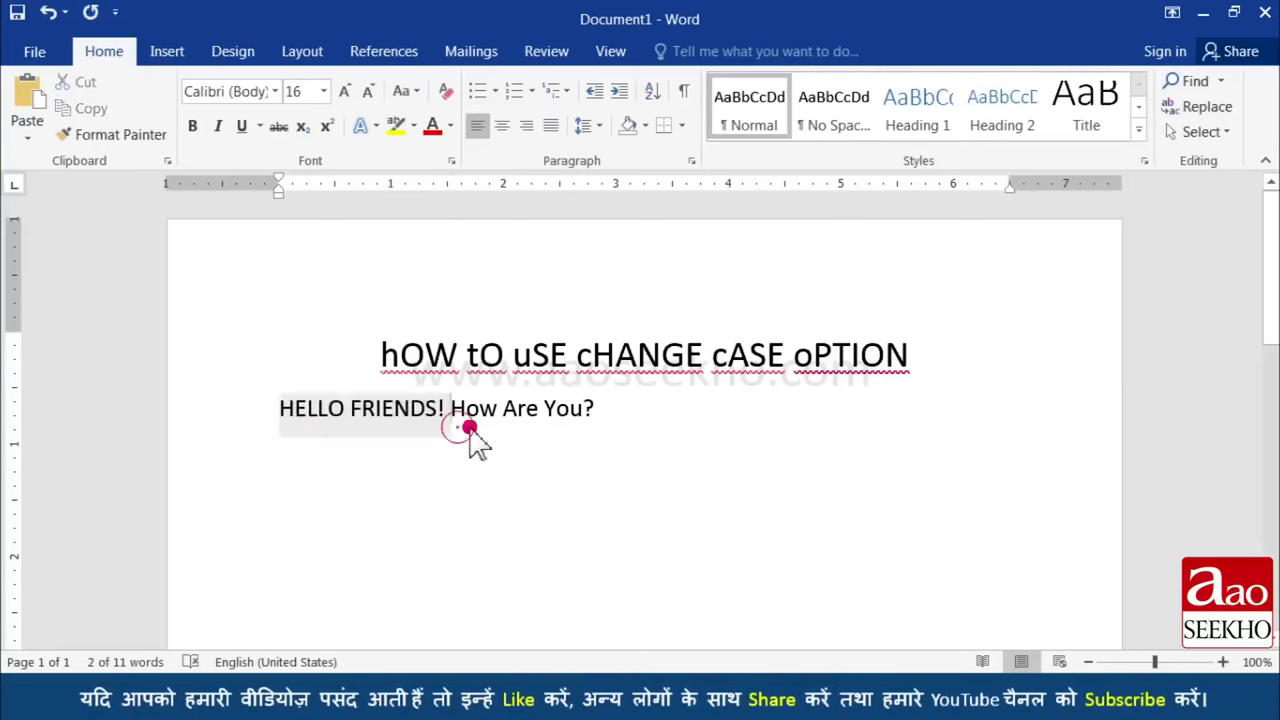
pyautogui.moveTo(601, 408); pyautogui.dragTo(505, 420)
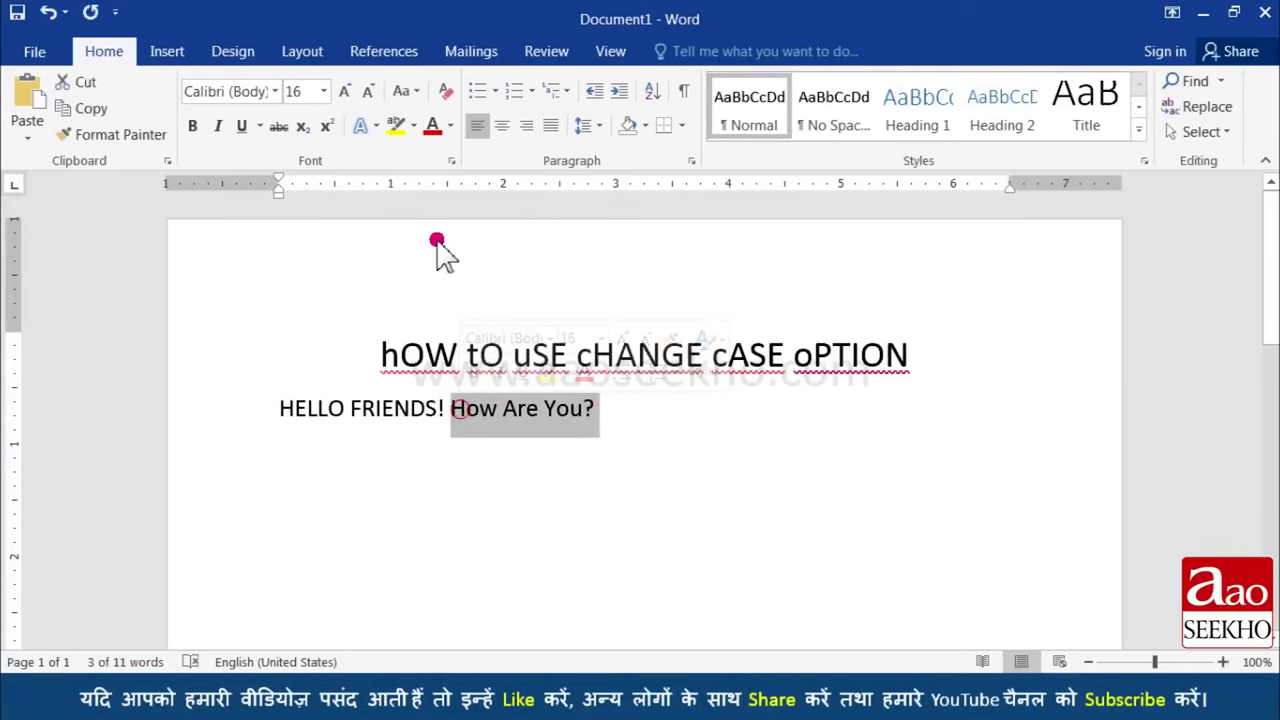
pyautogui.click(414, 91)
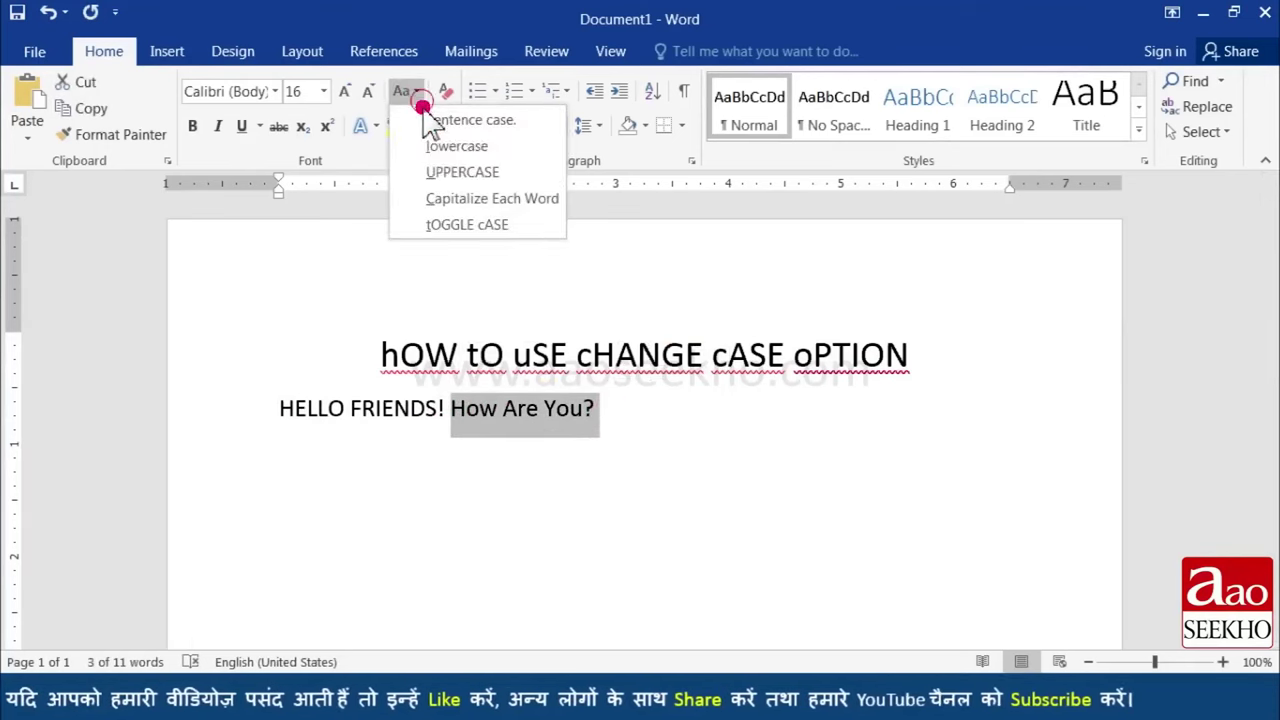
pyautogui.click(484, 148)
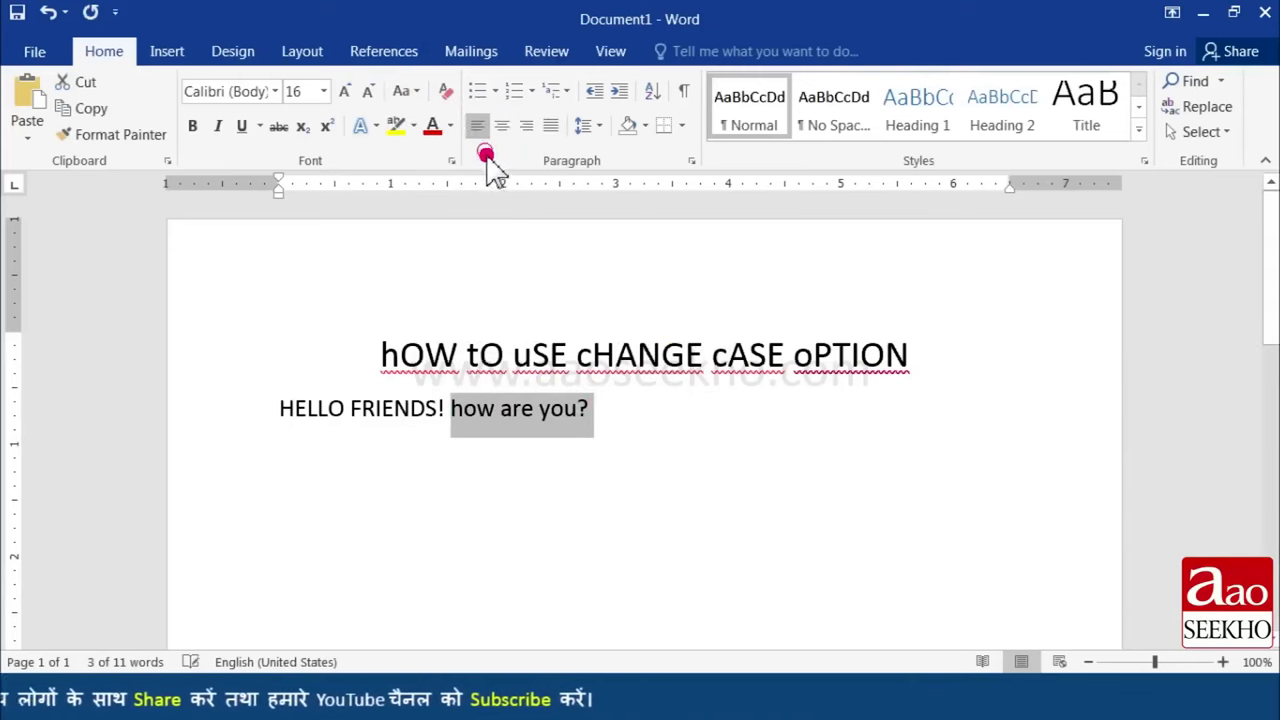
pyautogui.click(528, 434)
pyautogui.click(583, 430)
pyautogui.click(509, 431)
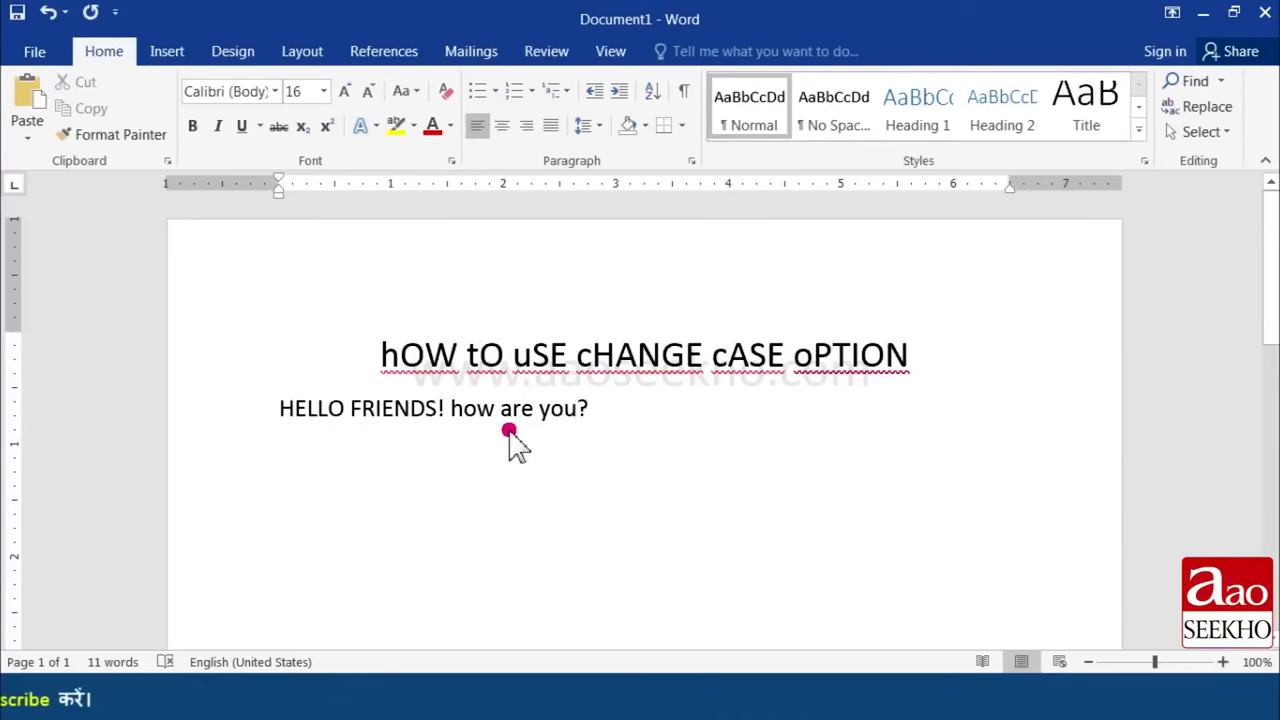
# Toggle the case of the whole line to 'hello friends! HOW ARE YOU?'.
pyautogui.moveTo(568, 410); pyautogui.dragTo(406, 410)
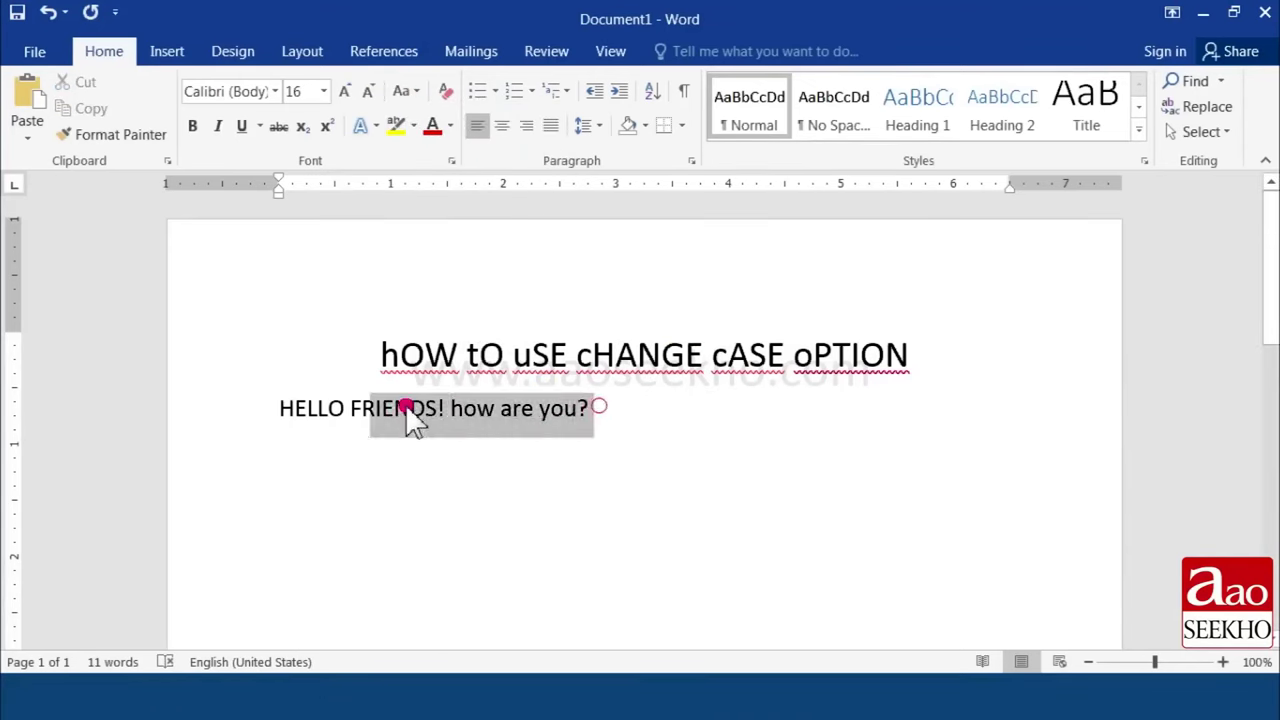
pyautogui.moveTo(331, 400); pyautogui.dragTo(303, 405)
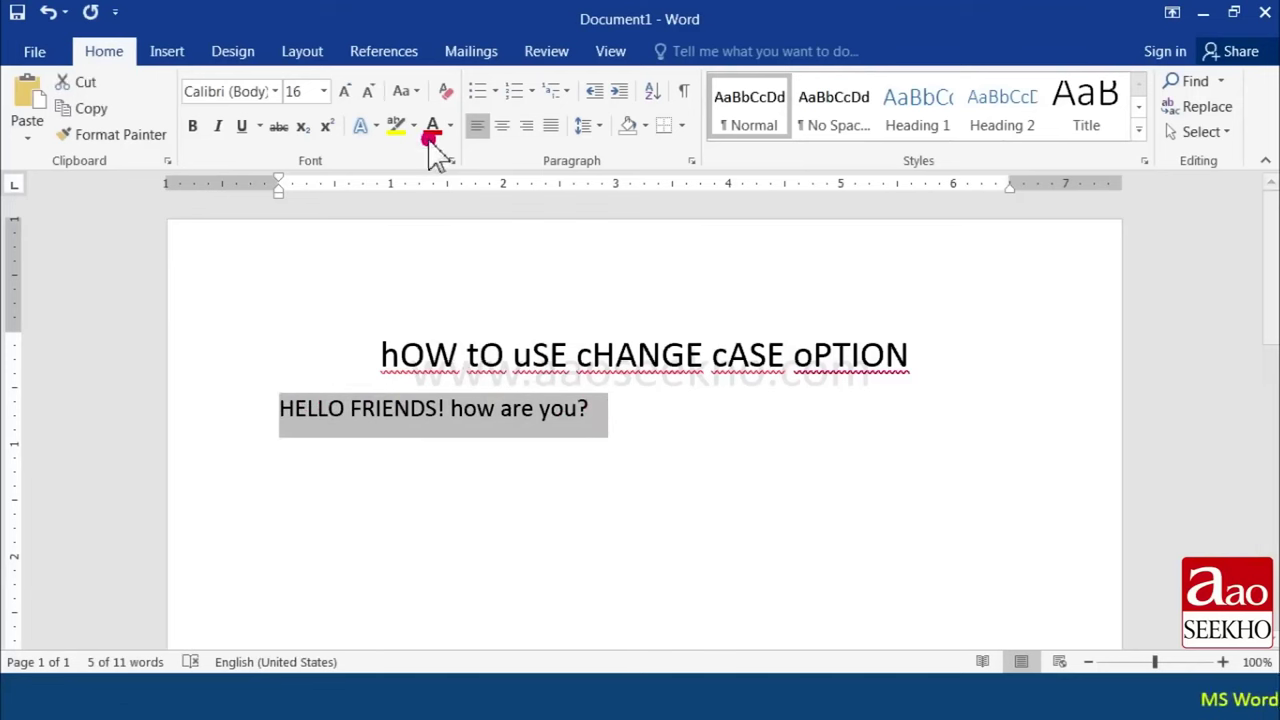
pyautogui.click(410, 90)
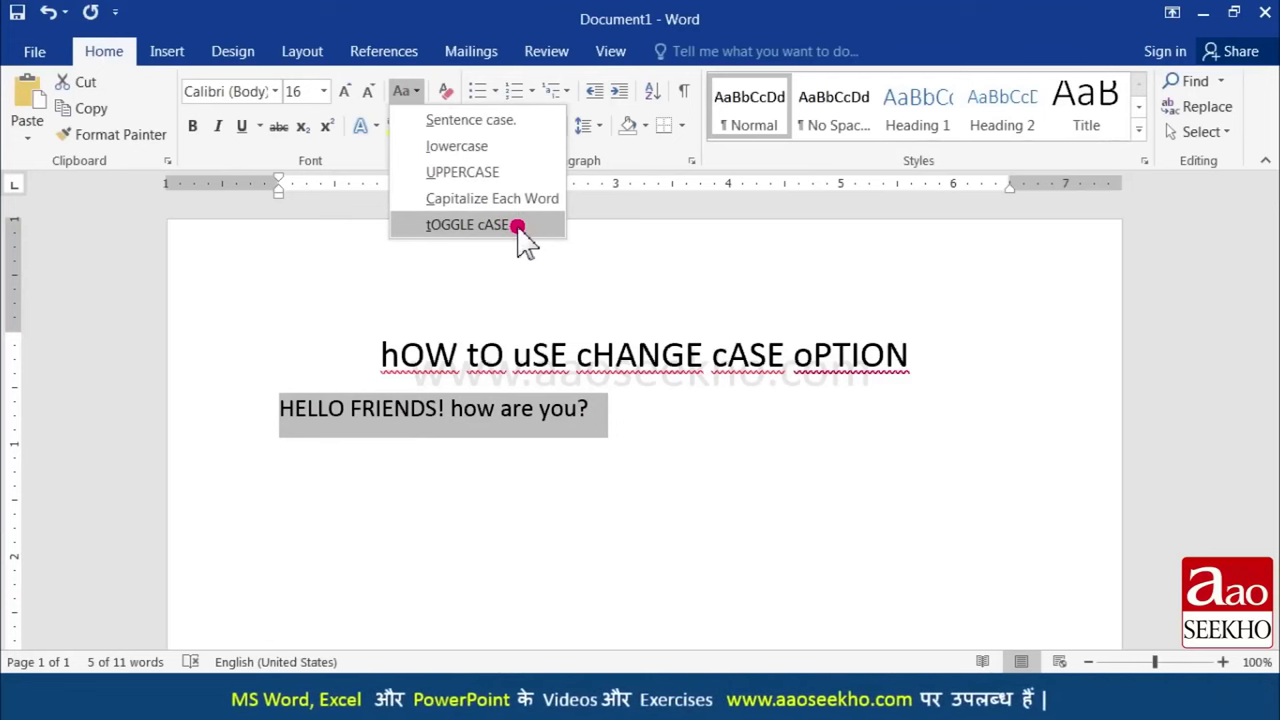
pyautogui.click(517, 226)
# Create a bulleted list of File Tab, Home Tab and Insert Tab with arrowhead bullets.
pyautogui.click(412, 440)
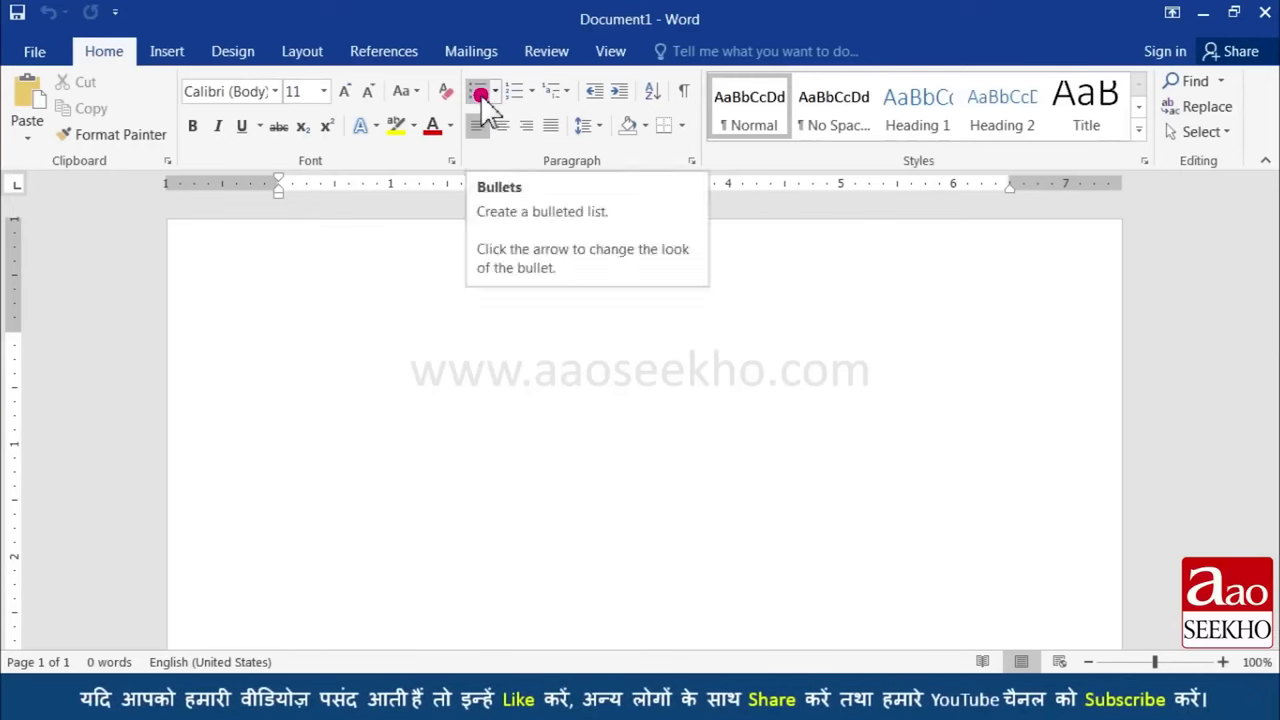
pyautogui.click(480, 93)
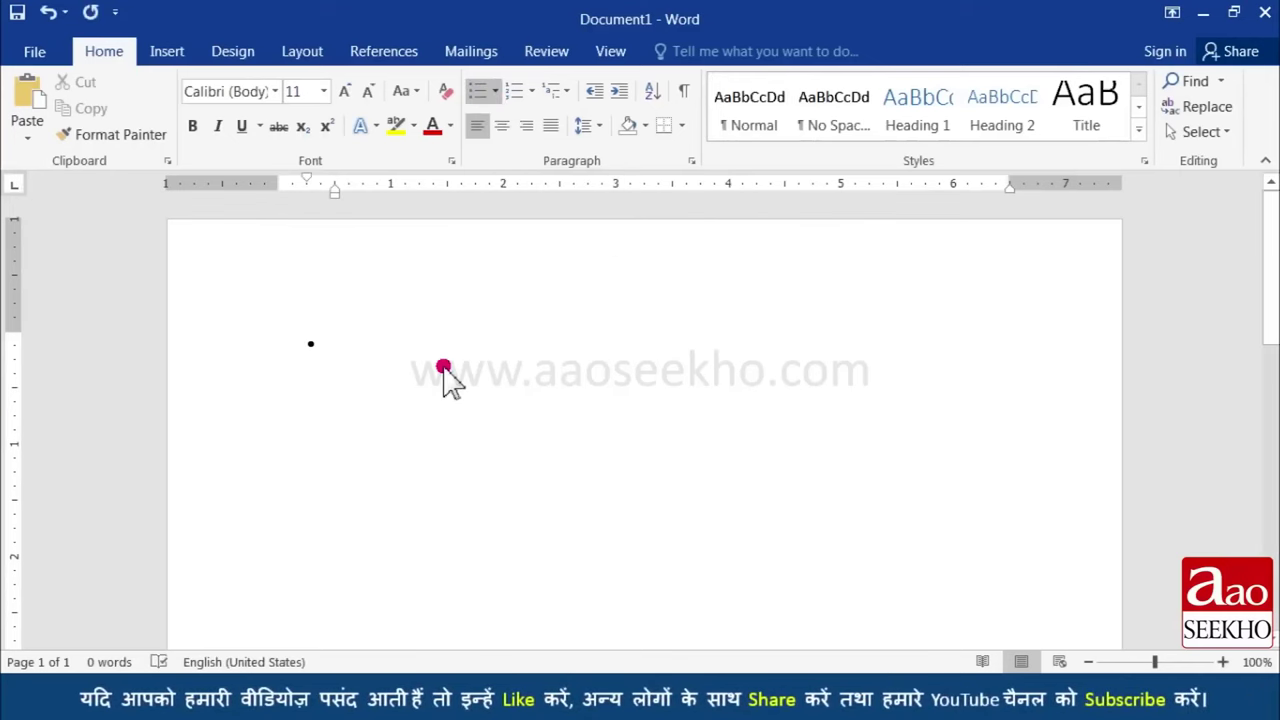
pyautogui.write('File Tab')
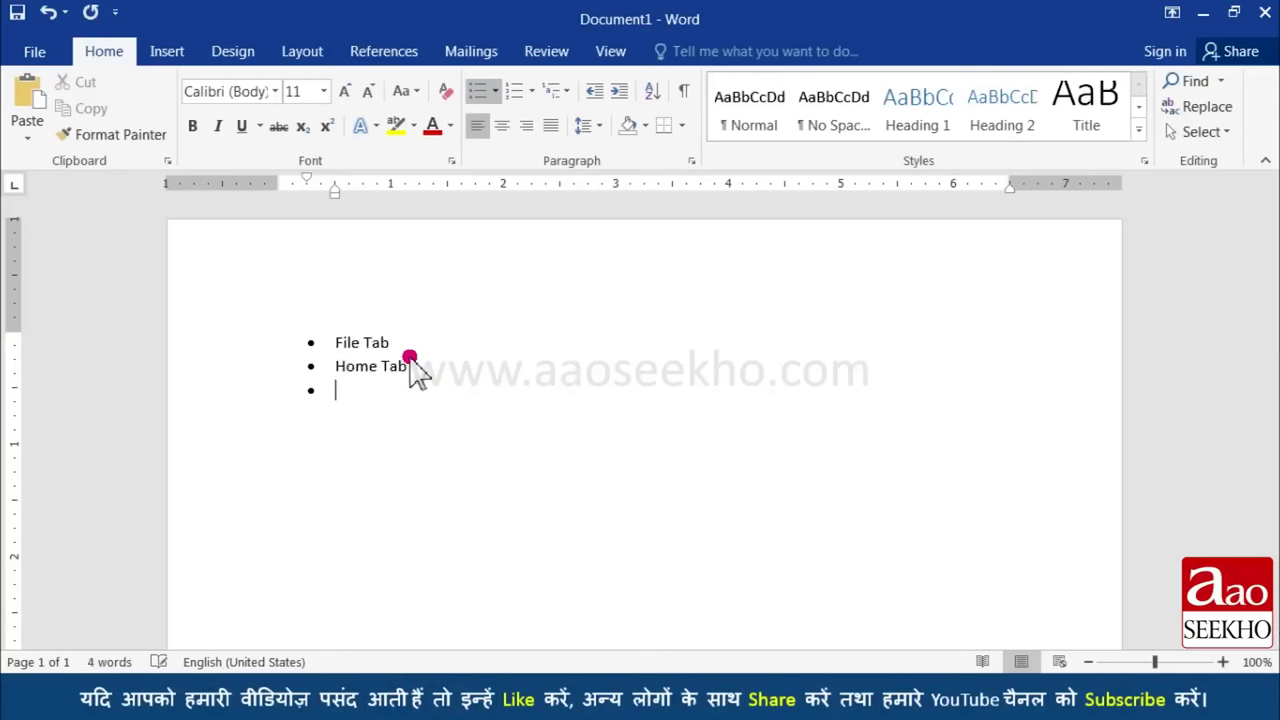
pyautogui.write('Insert Tab')
pyautogui.press('Return')
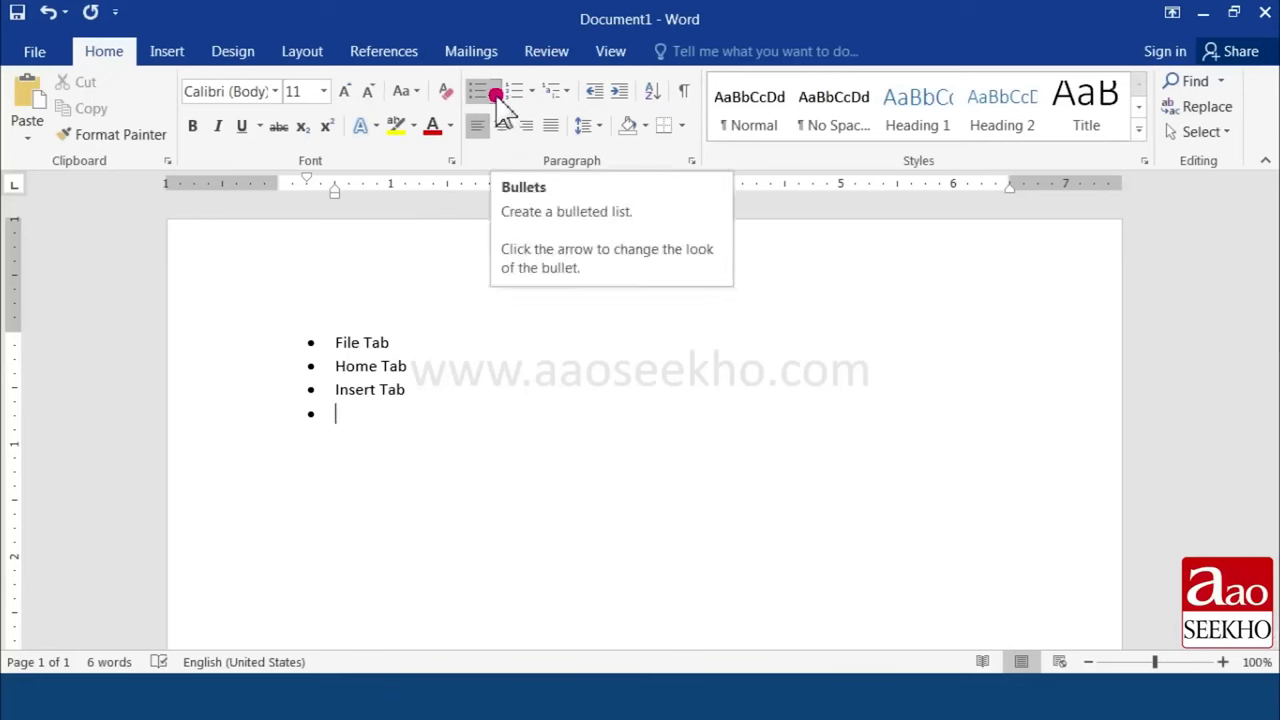
pyautogui.click(496, 94)
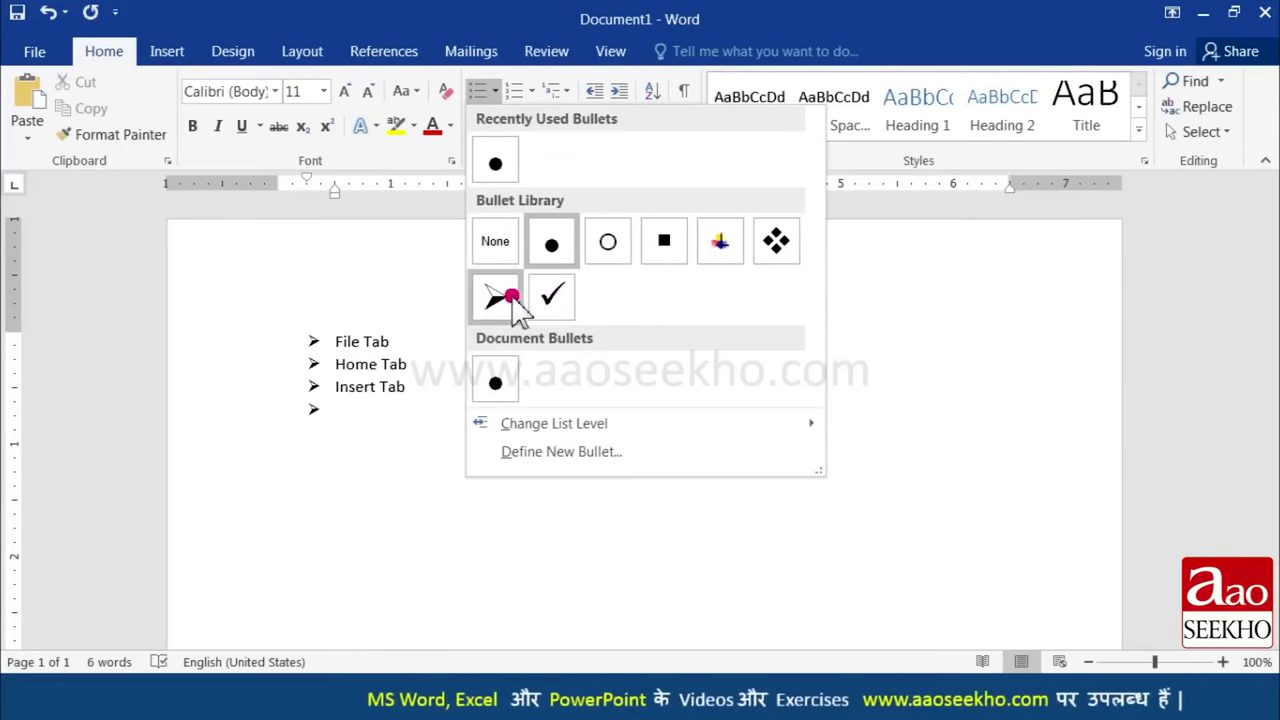
pyautogui.click(500, 297)
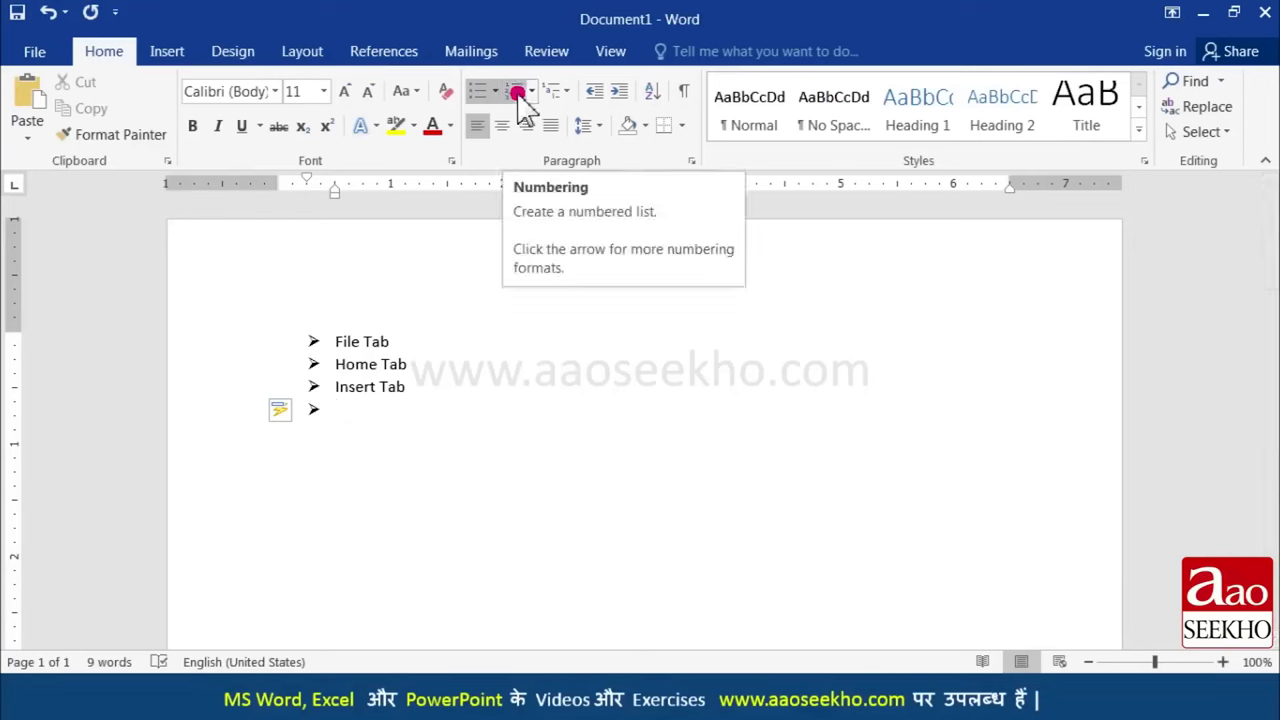
# Convert the list to numbering and add a Design Tab item.
pyautogui.click(517, 92)
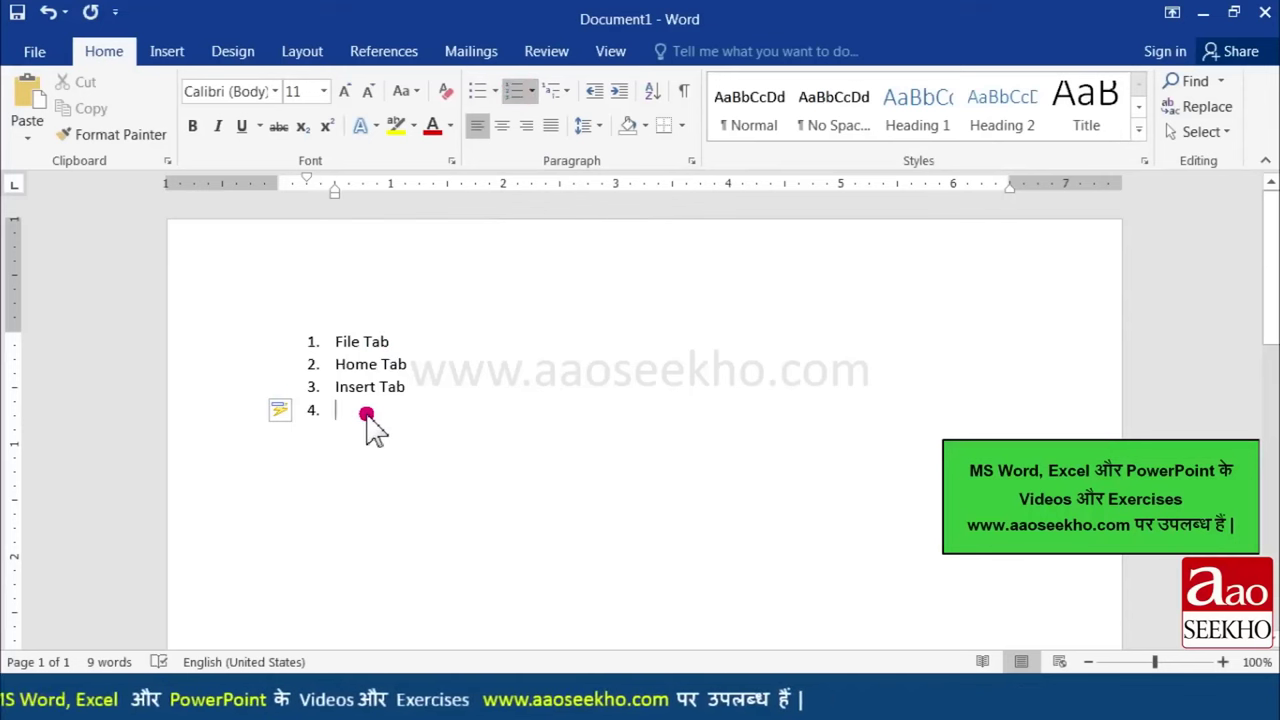
pyautogui.write('D')
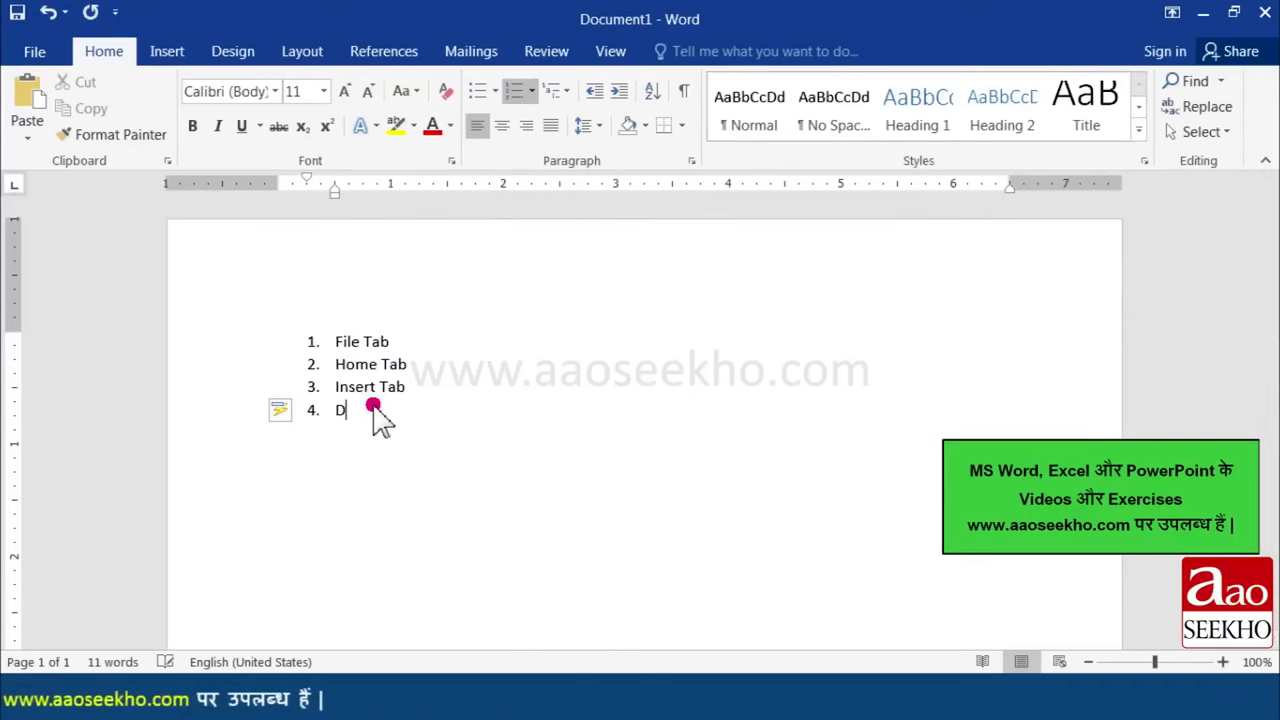
pyautogui.write('esign Tab')
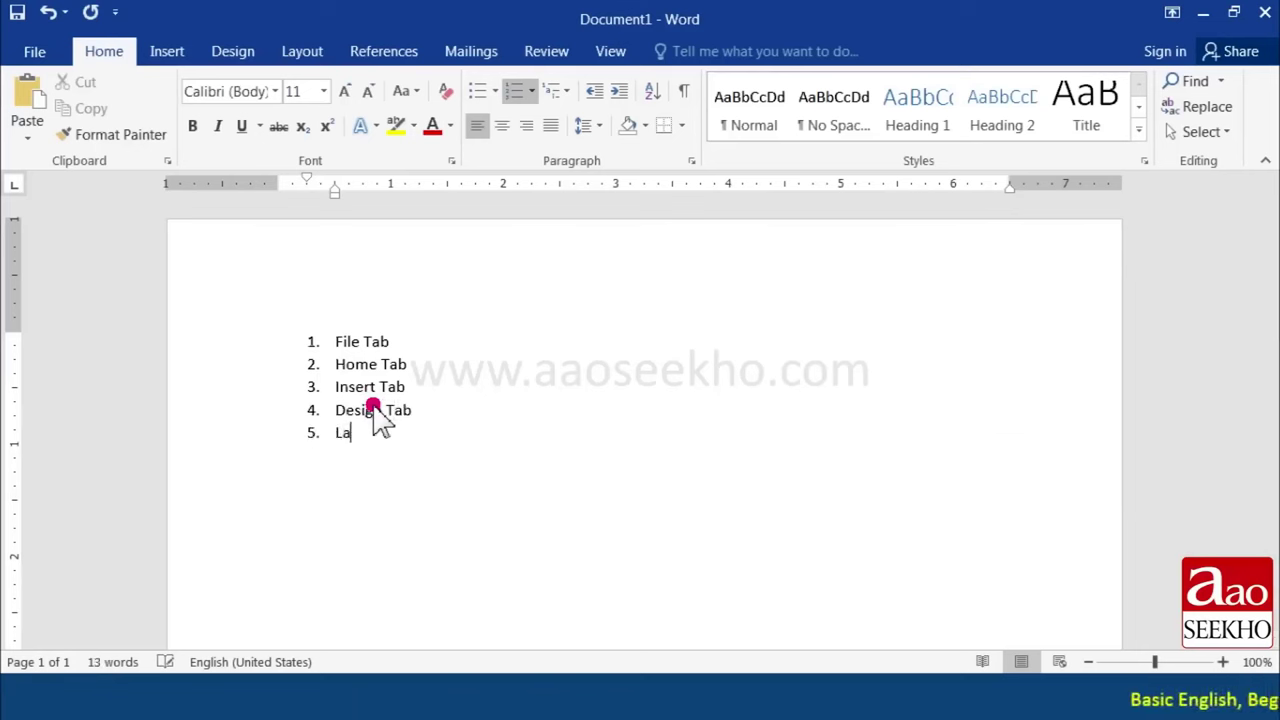
pyautogui.write('t Tab')
pyautogui.press('Return')
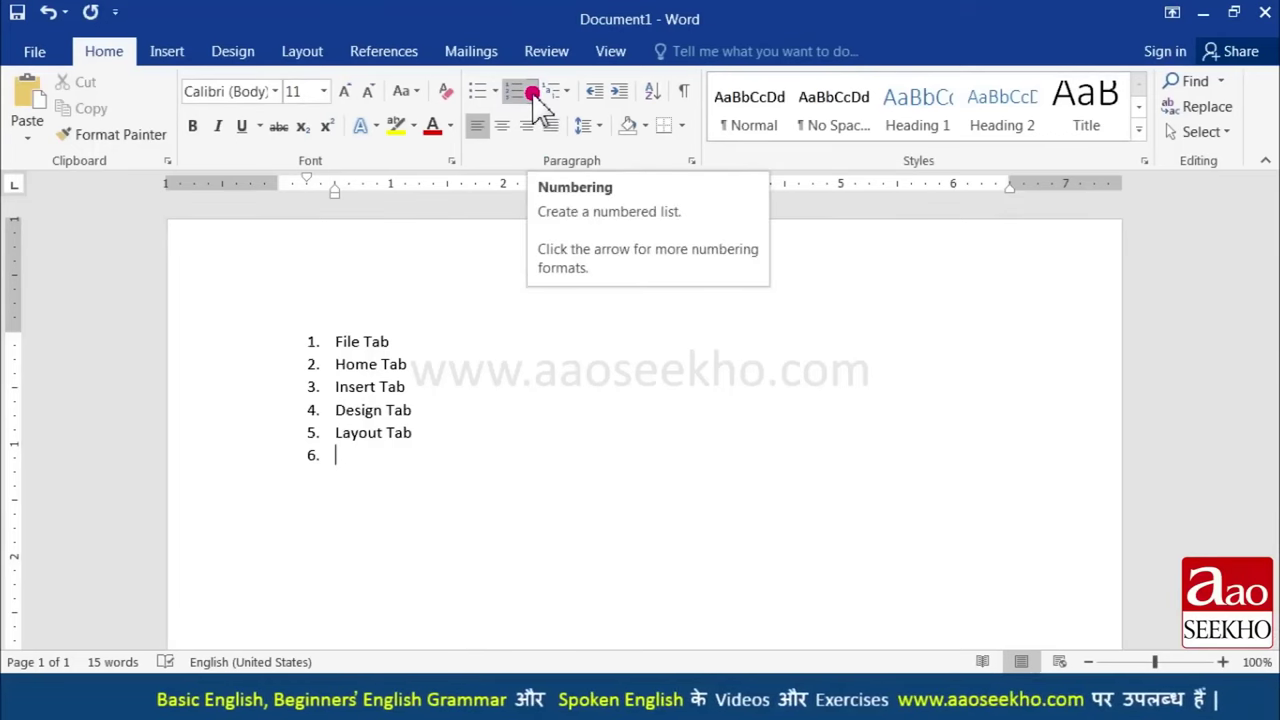
# Try A. B. C. lettering on the list, then return to 1. 2. 3. numbering.
pyautogui.click(531, 92)
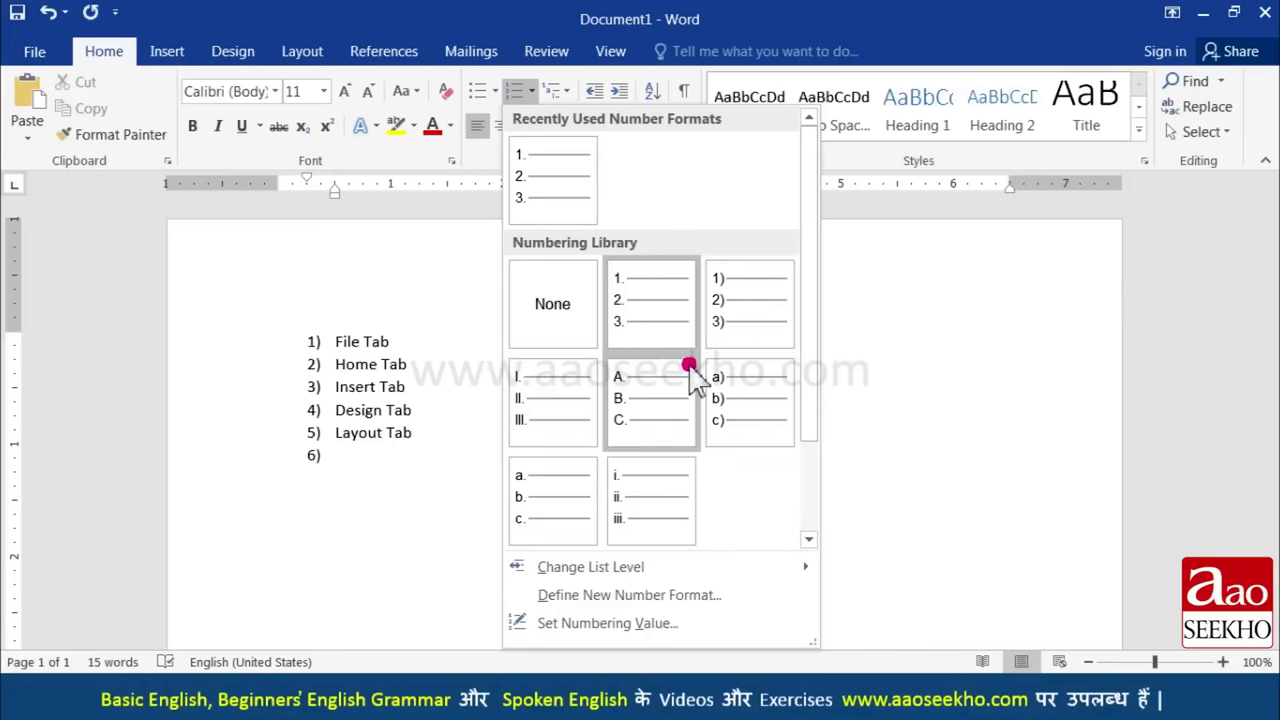
pyautogui.click(627, 400)
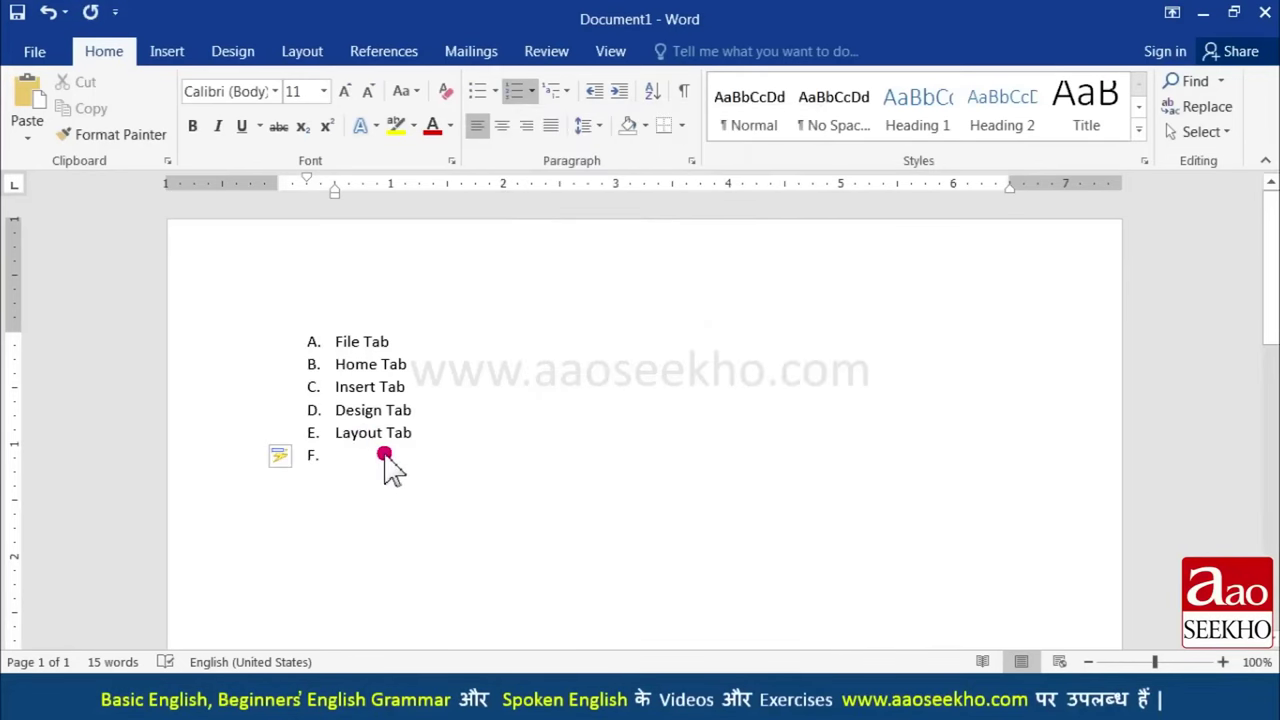
pyautogui.click(535, 91)
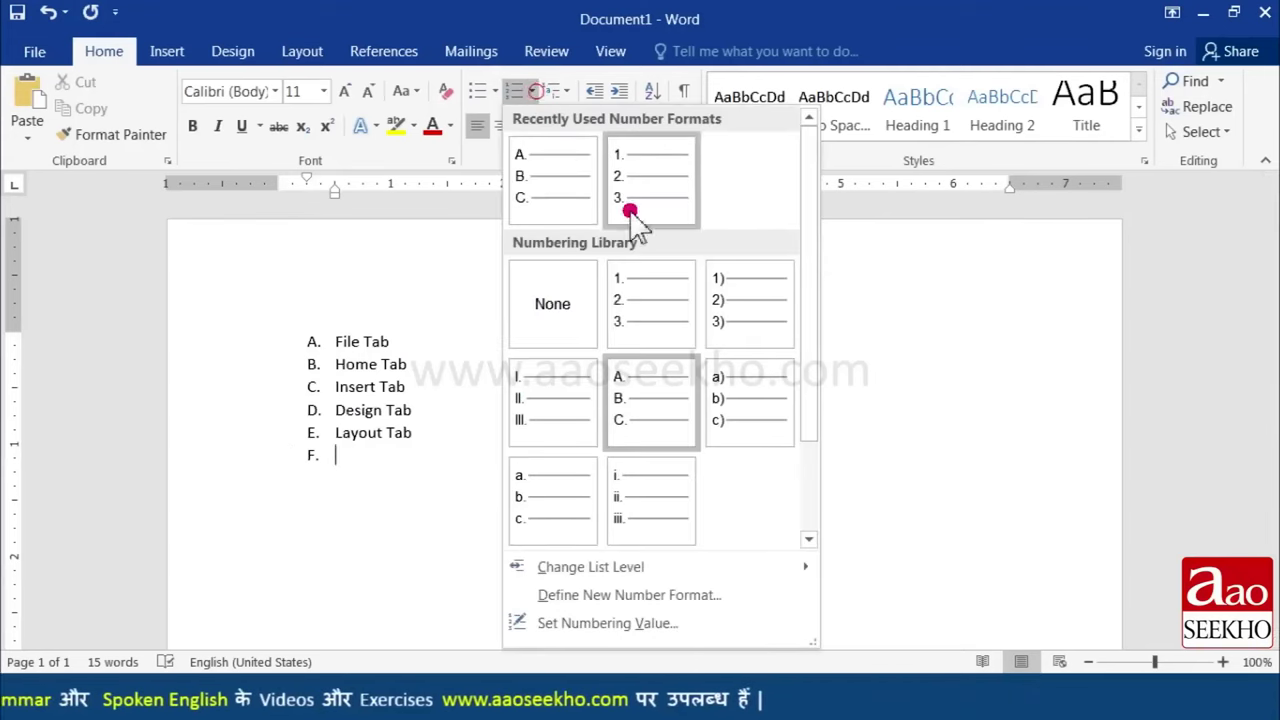
pyautogui.click(664, 312)
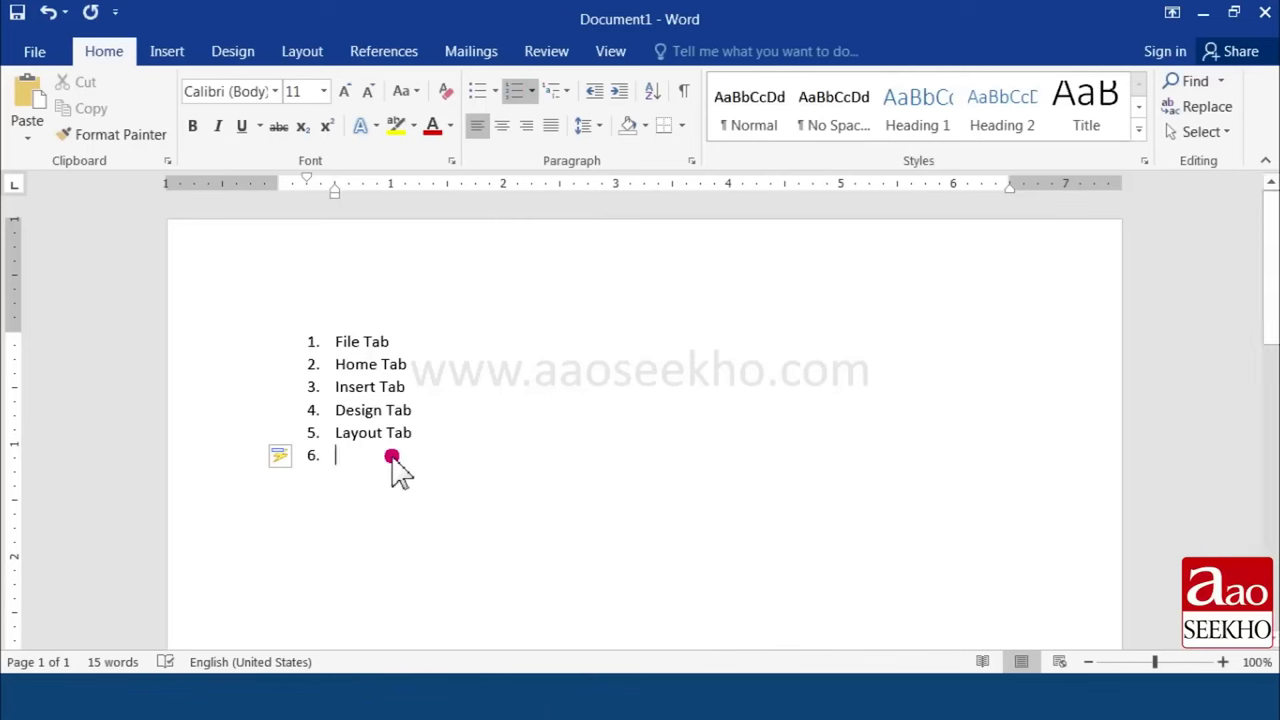
pyautogui.click(566, 91)
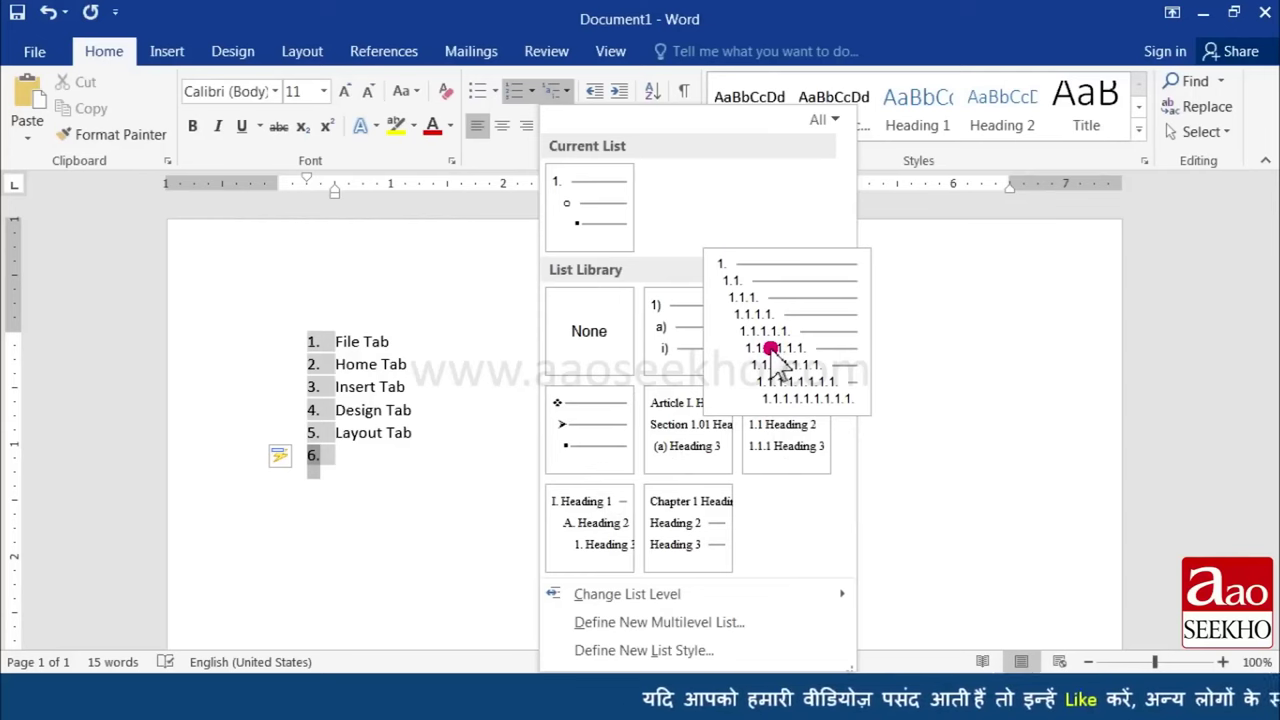
# Apply 1./1.1./1.1.1. multilevel numbering with New, Open, Save etc. as sub-items under File Tab.
pyautogui.click(768, 345)
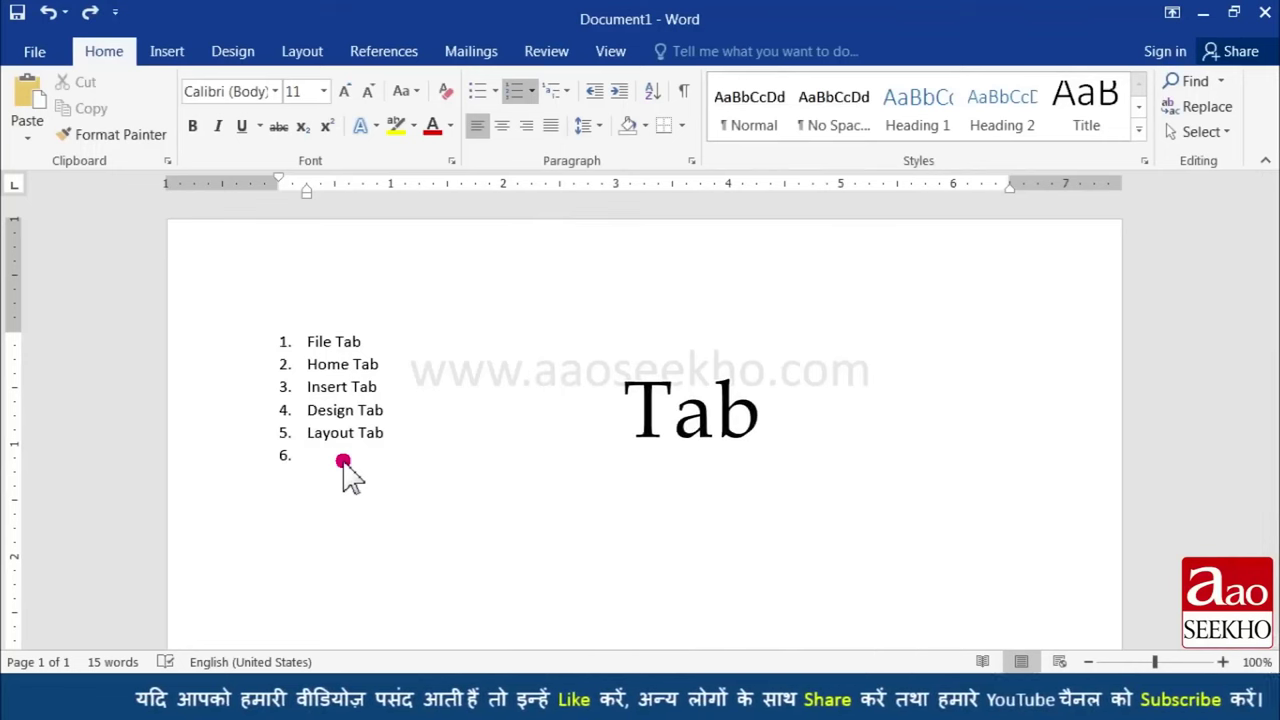
pyautogui.press('Tab')
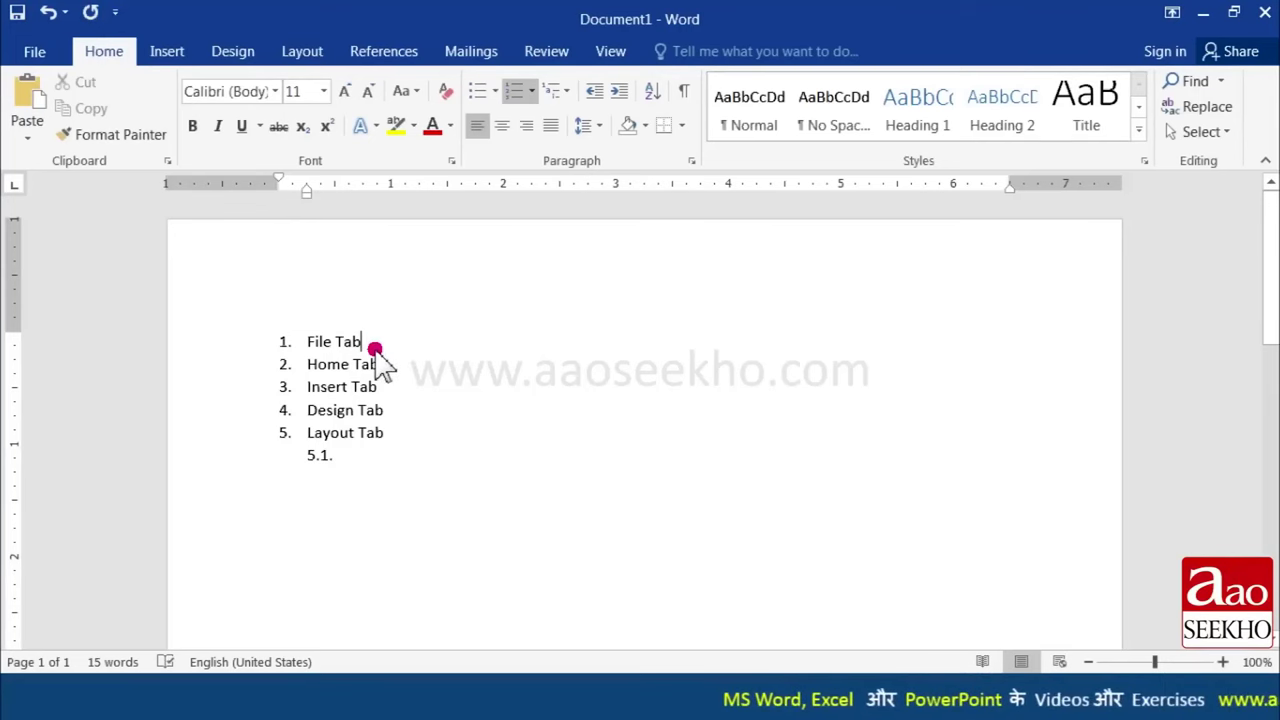
pyautogui.press('Return')
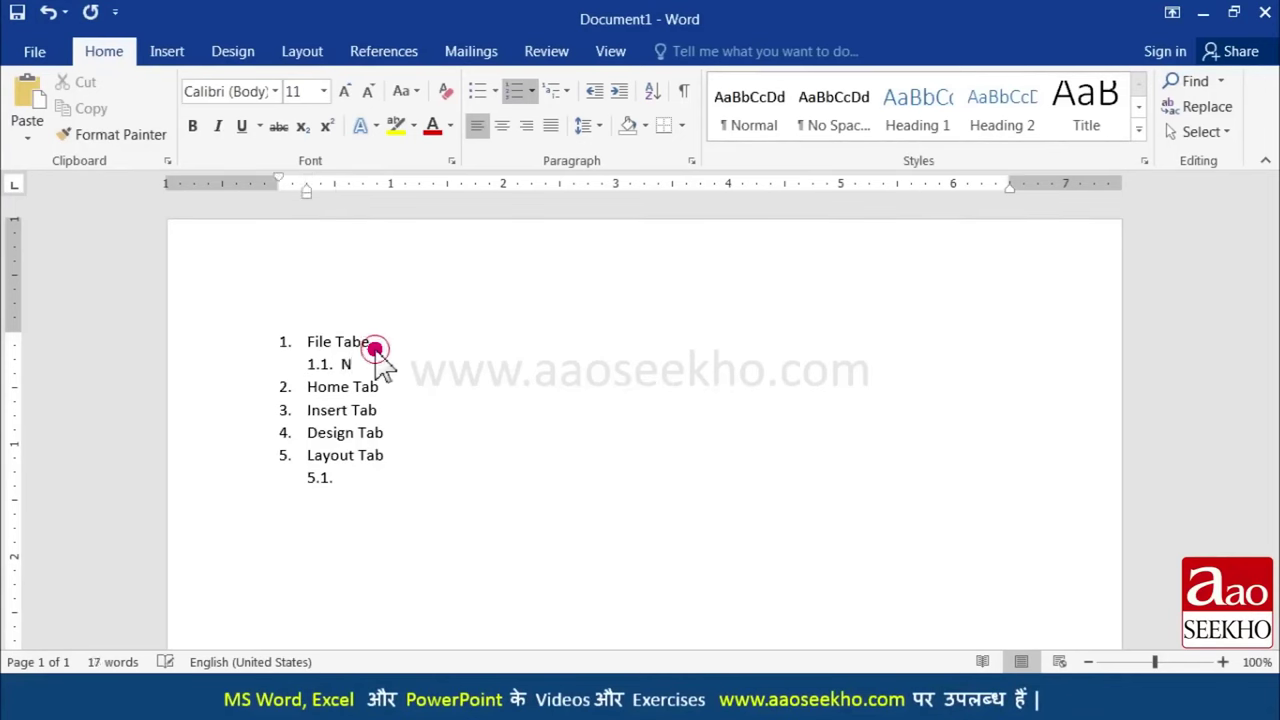
pyautogui.press('Return')
pyautogui.write('op')
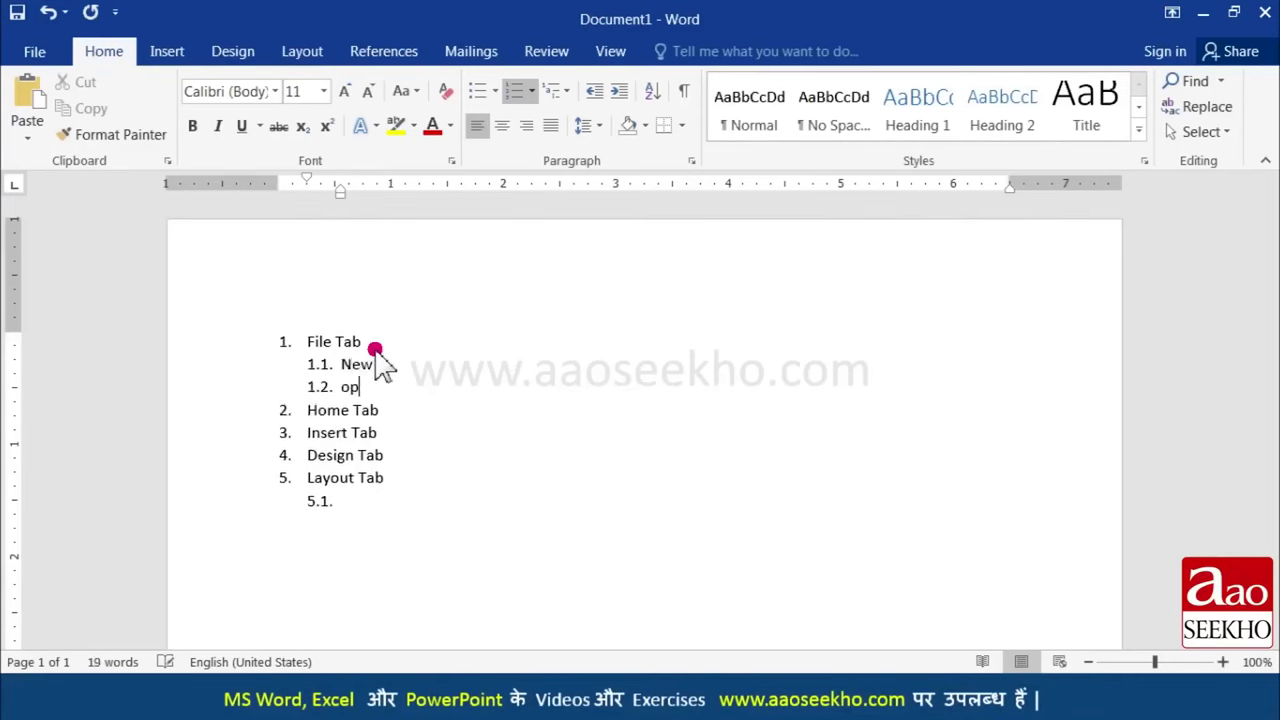
pyautogui.write('en')
pyautogui.press('Return')
pyautogui.write('Save etc.')
pyautogui.press('Return')
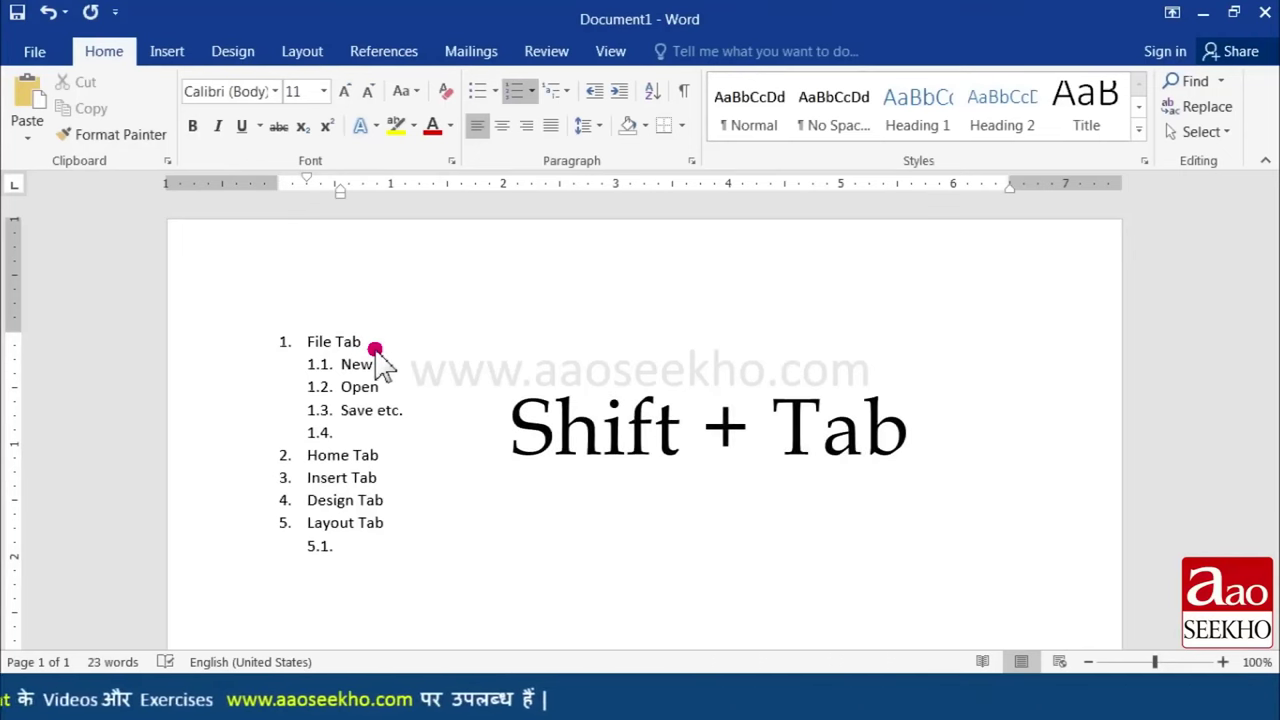
pyautogui.hotkey('shift', 'Tab')
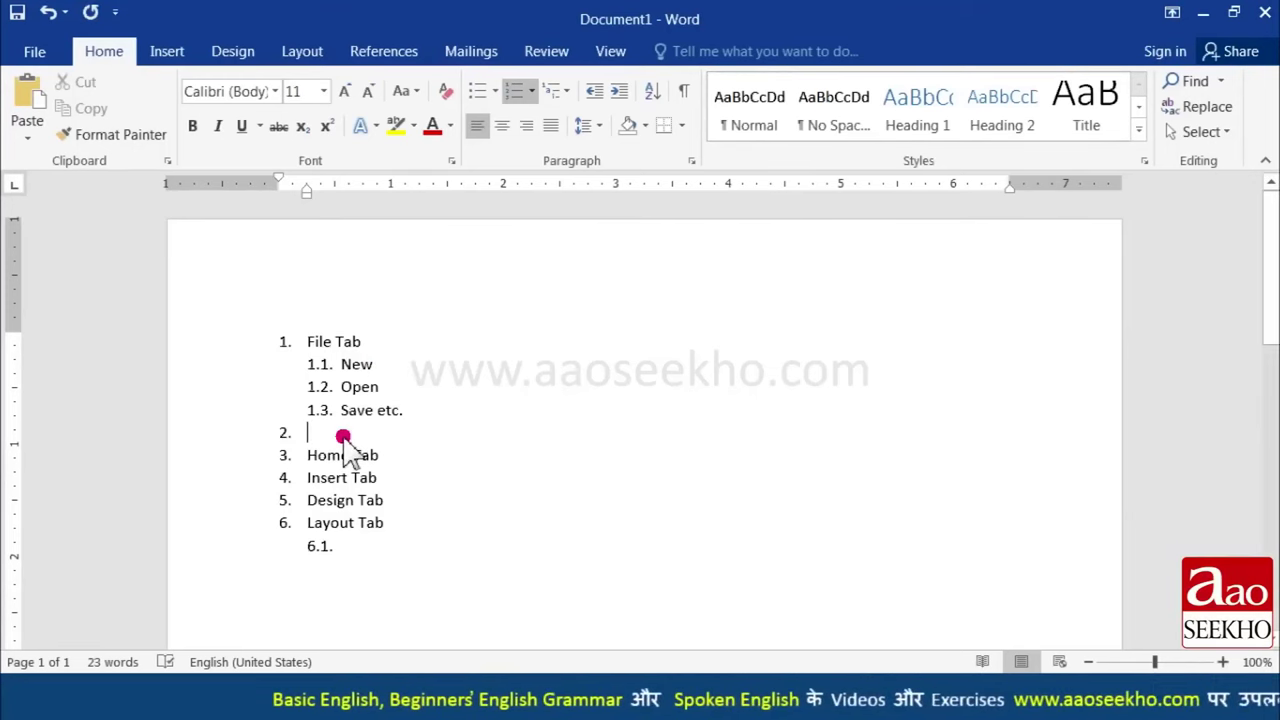
pyautogui.press('Delete')
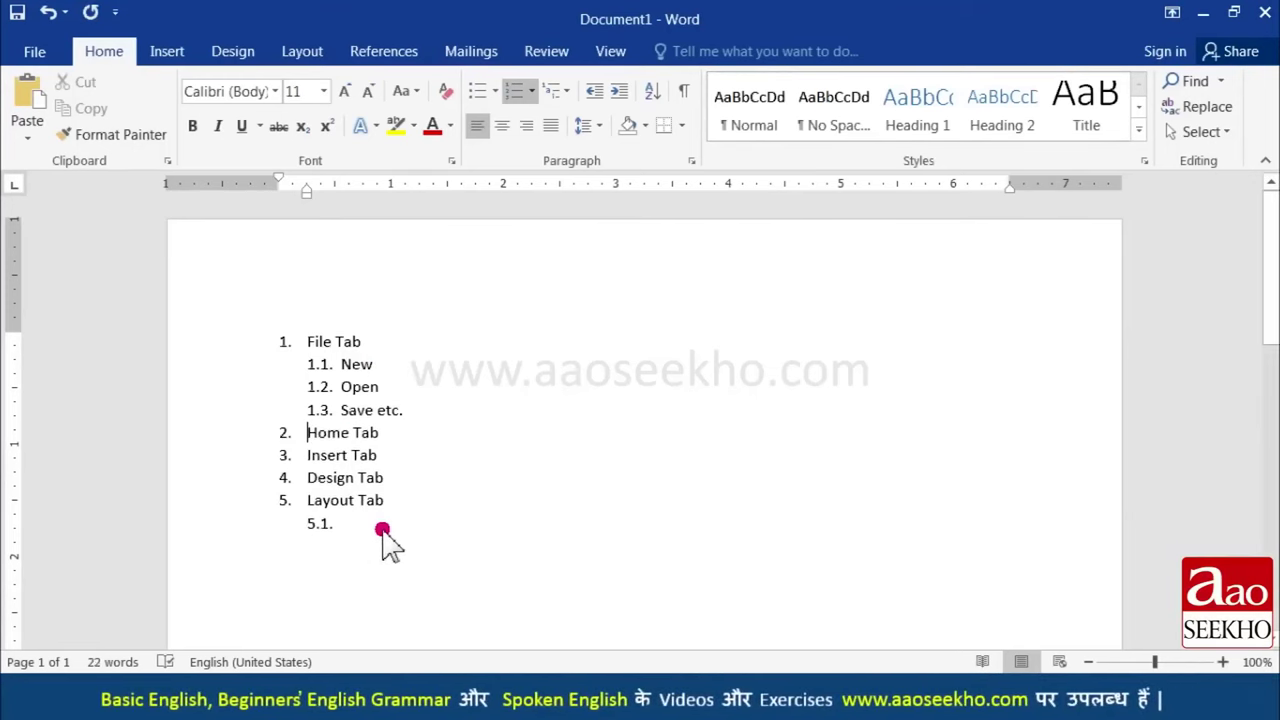
# Select the whole list, File Tab through Layout Tab, and set its Numbering to None.
pyautogui.click(390, 532)
pyautogui.hotkey('ctrl', 'a')
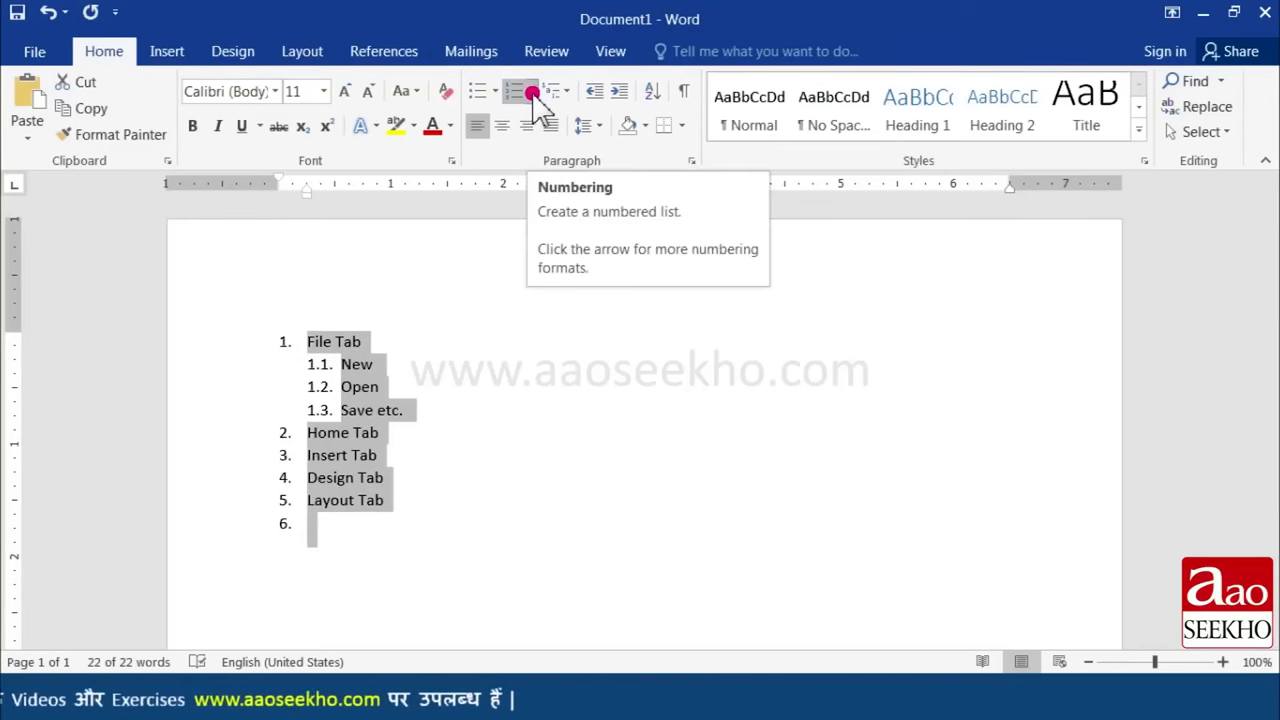
pyautogui.click(534, 95)
pyautogui.click(496, 93)
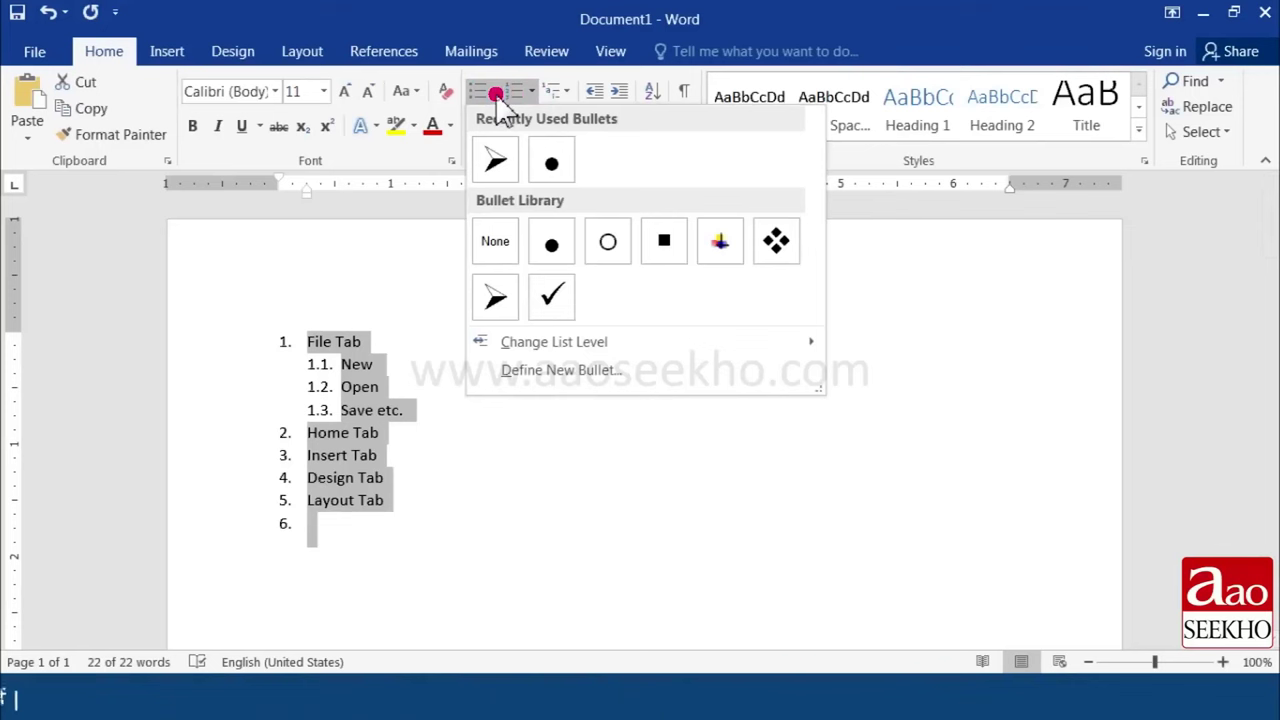
pyautogui.click(520, 93)
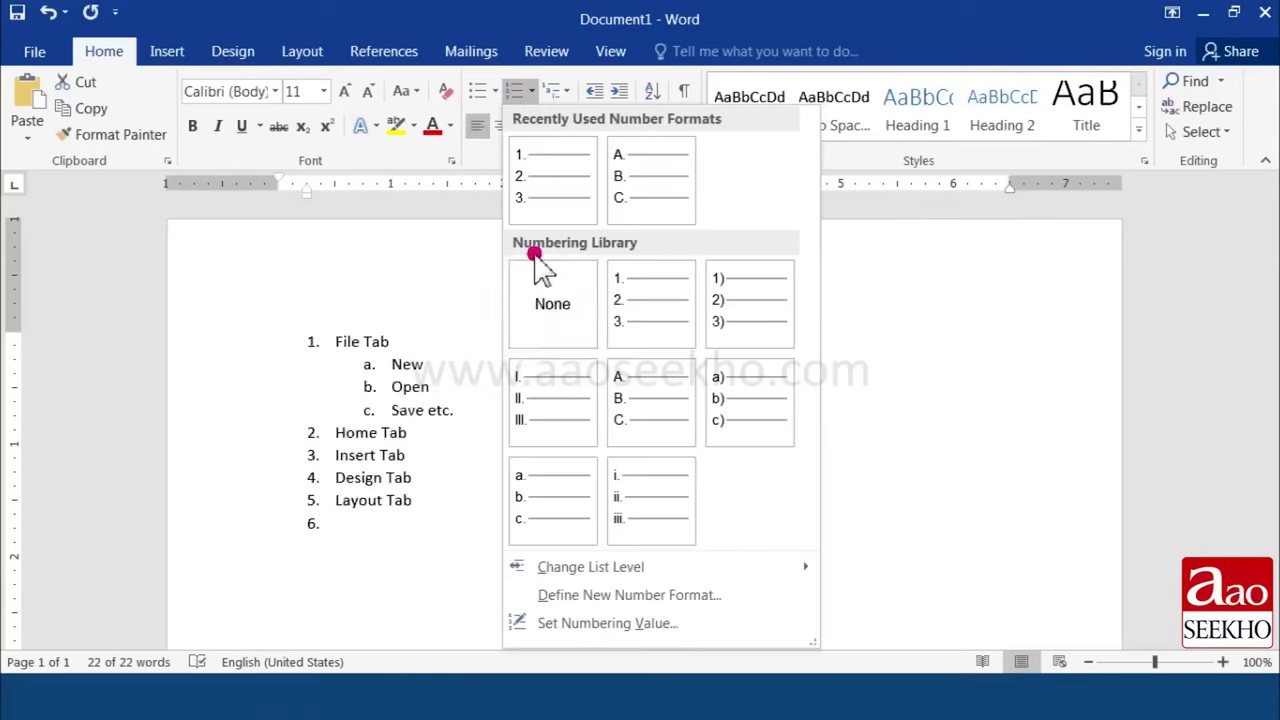
pyautogui.click(541, 308)
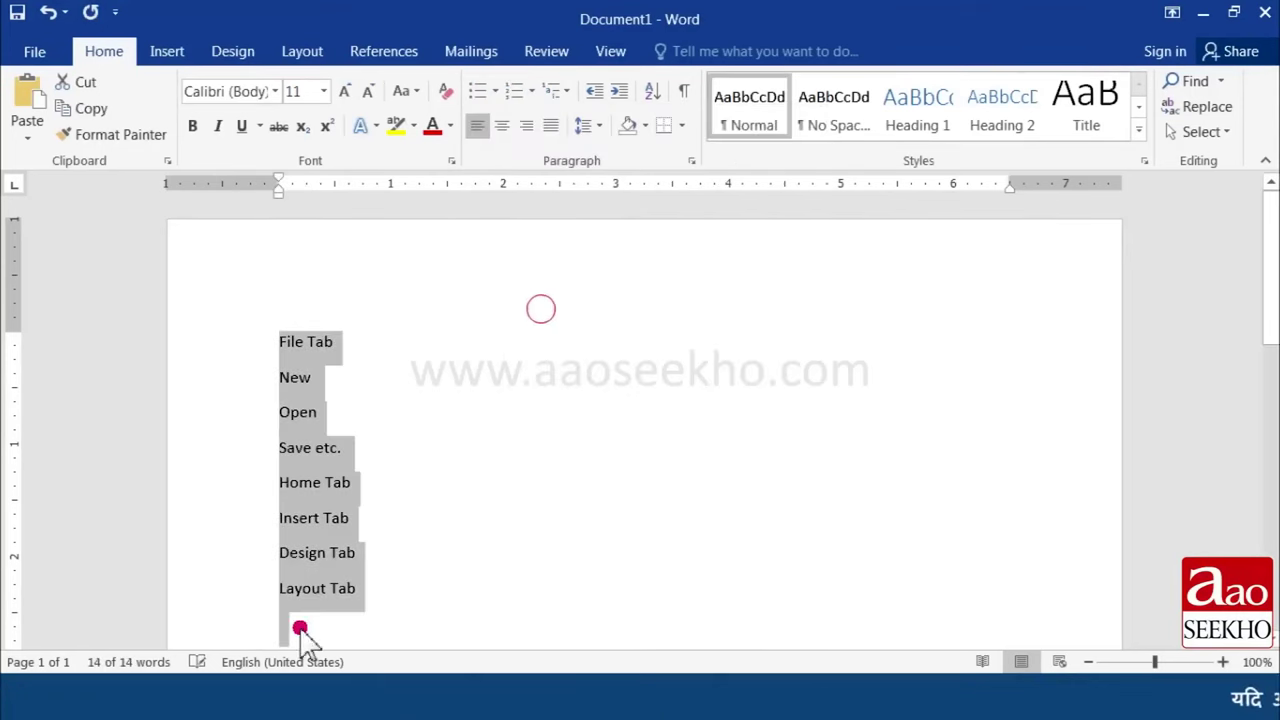
pyautogui.click(392, 636)
pyautogui.scroll(-2, 390, 560)
pyautogui.scroll(2, 370, 480)
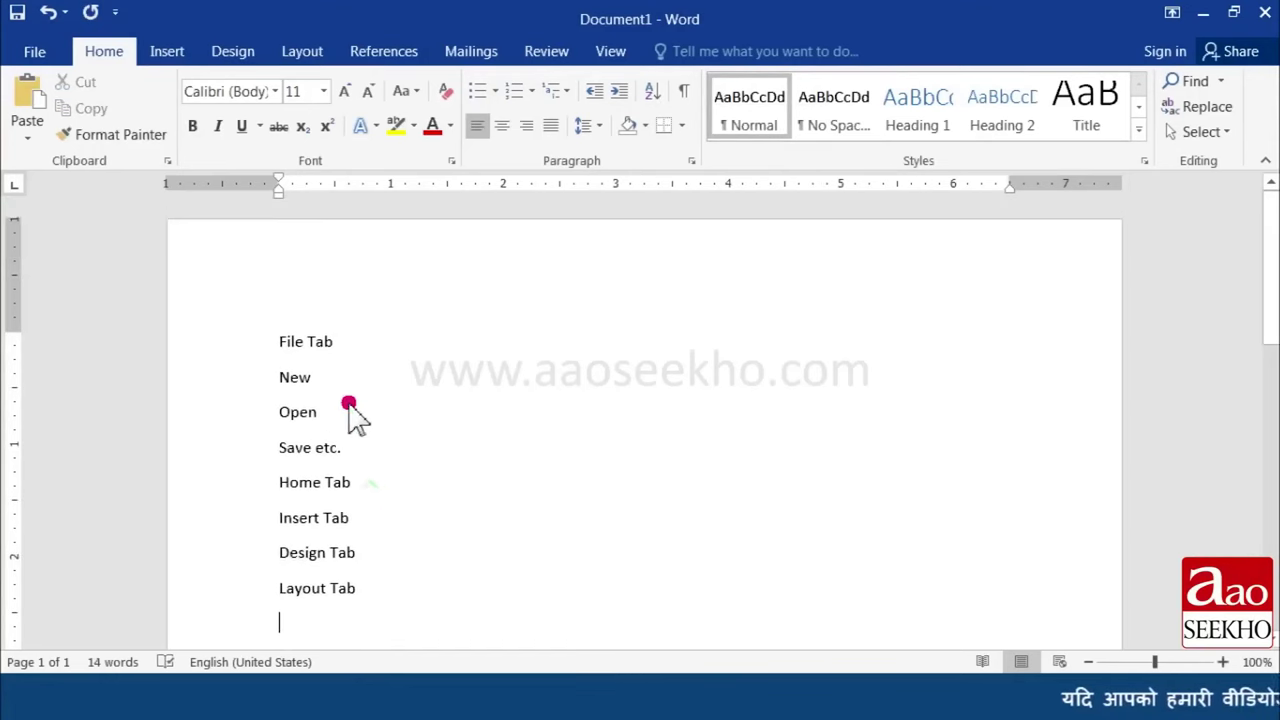
pyautogui.click(390, 552)
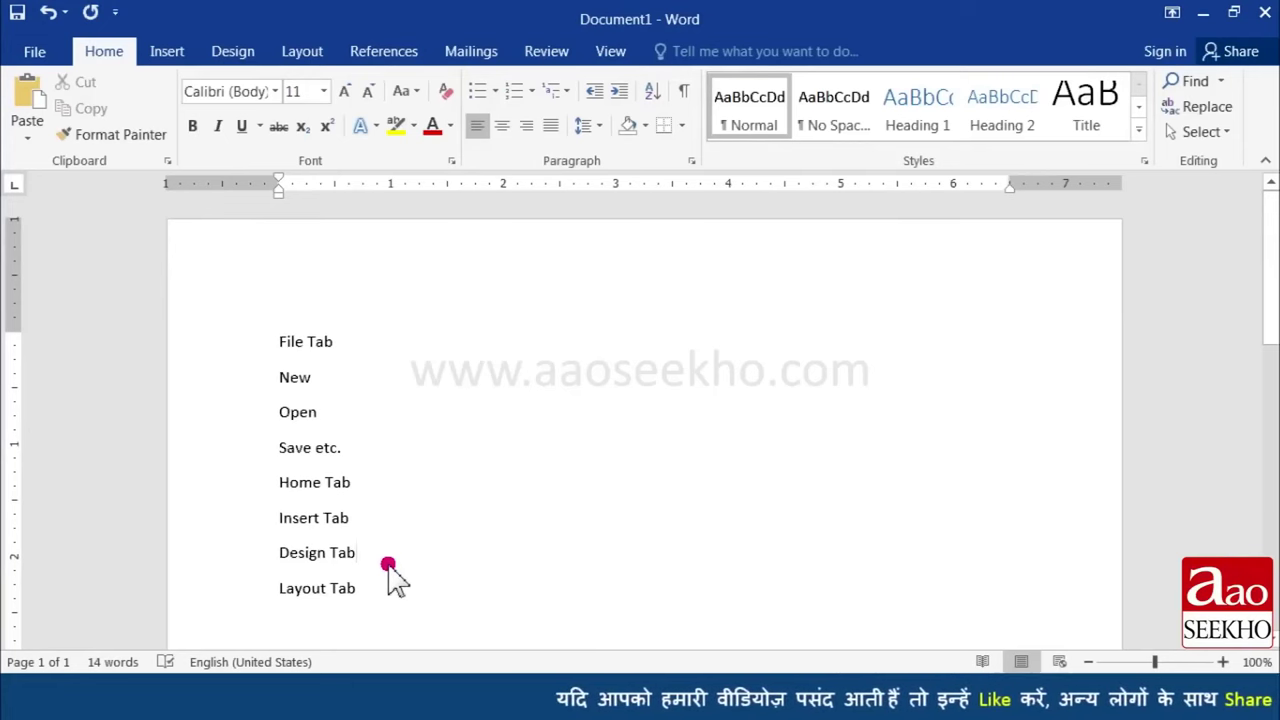
# Add 'References Tab' and 'Mailings Tab' as new lines below Layout Tab.
pyautogui.scroll(-1, 390, 567)
pyautogui.click(390, 567)
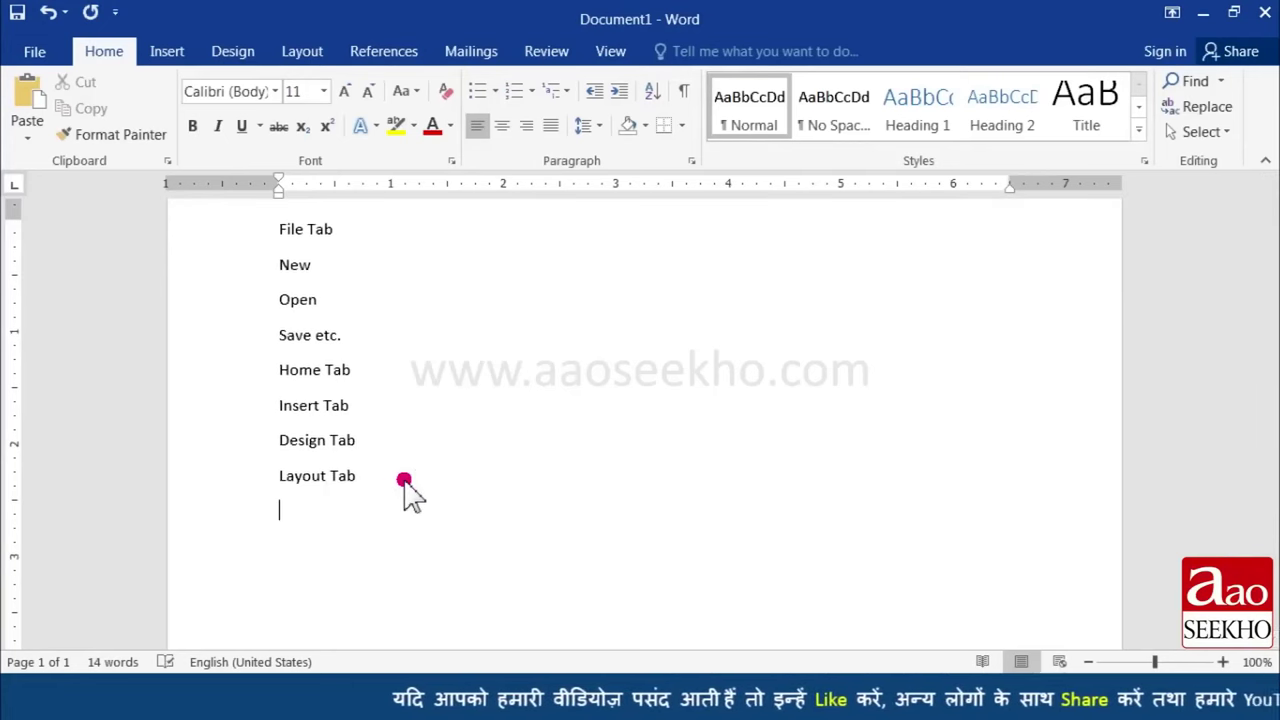
pyautogui.write('References Tab')
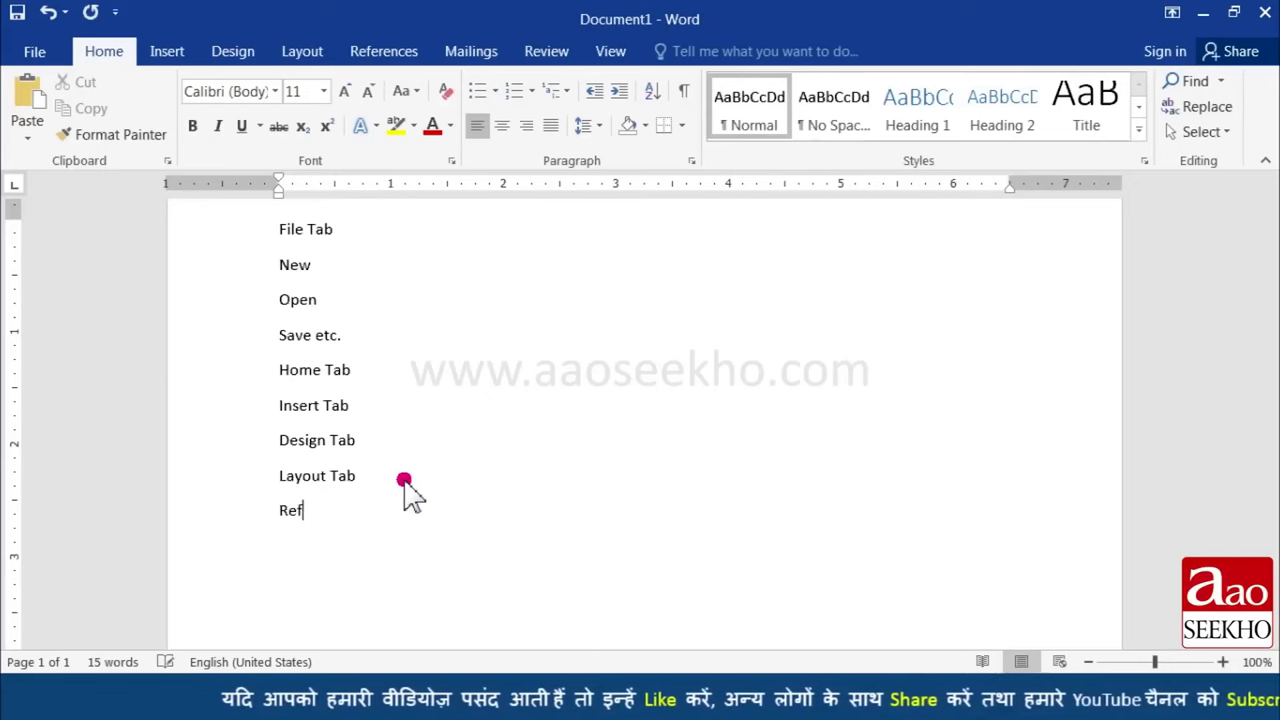
pyautogui.press('Return')
pyautogui.write('Mailings Tab')
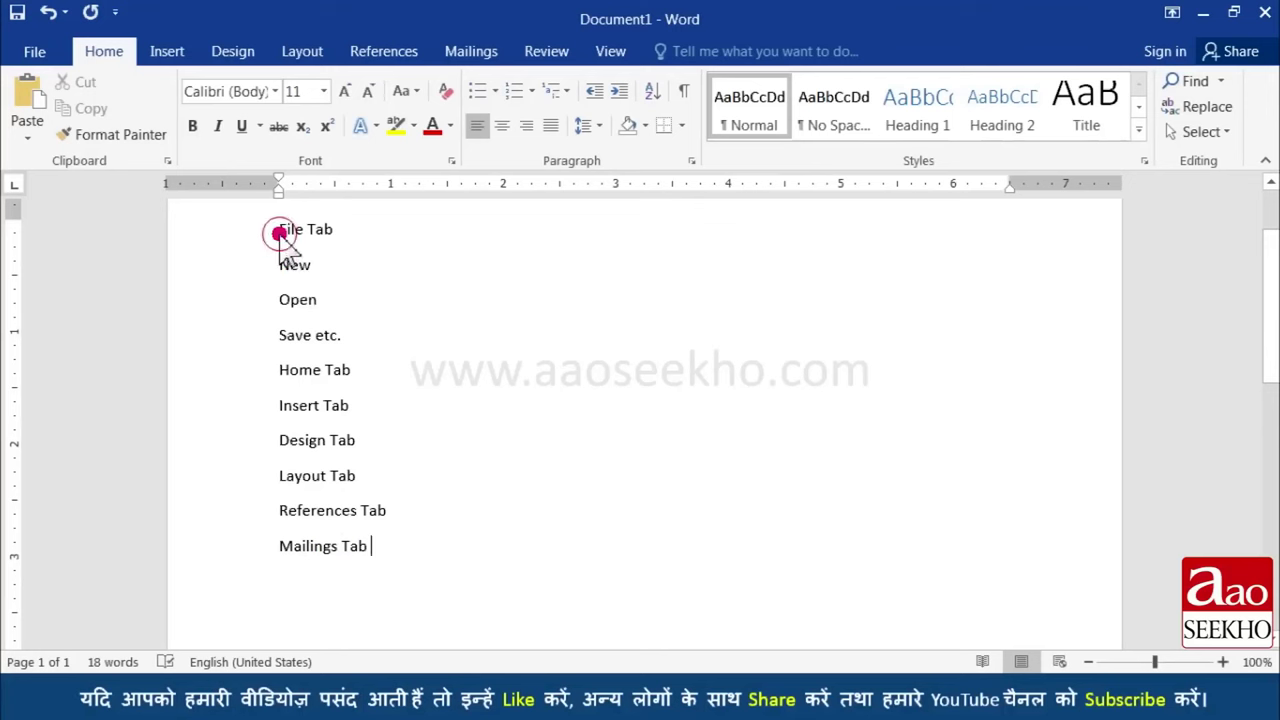
# Number all ten lines, File Tab through Mailings Tab, as a 1–10 list.
pyautogui.moveTo(281, 236); pyautogui.dragTo(378, 545)
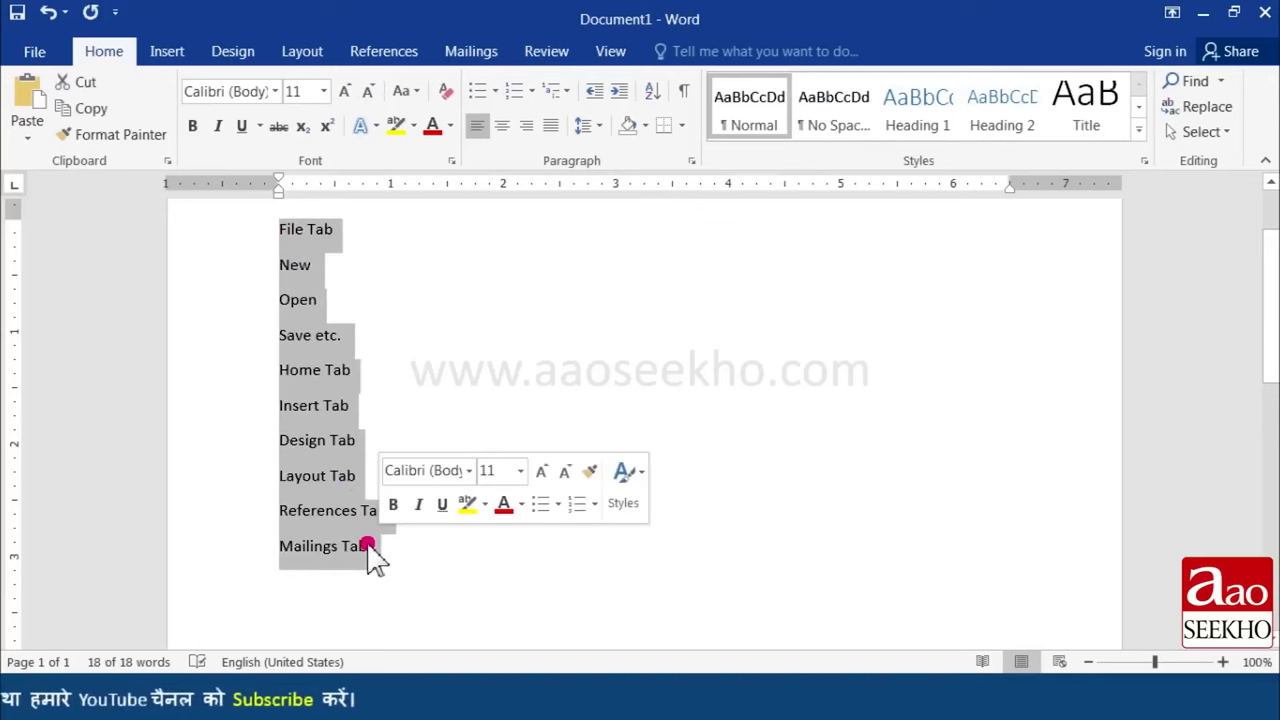
pyautogui.click(496, 93)
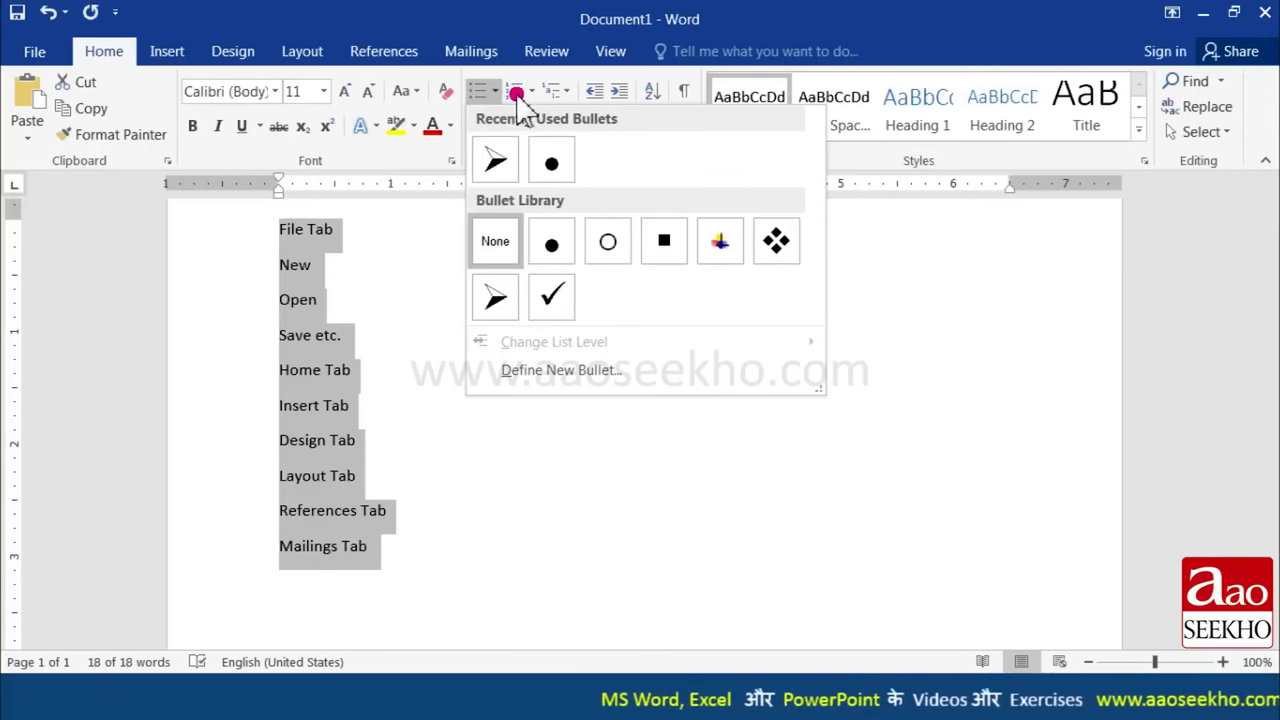
pyautogui.click(517, 92)
pyautogui.click(478, 445)
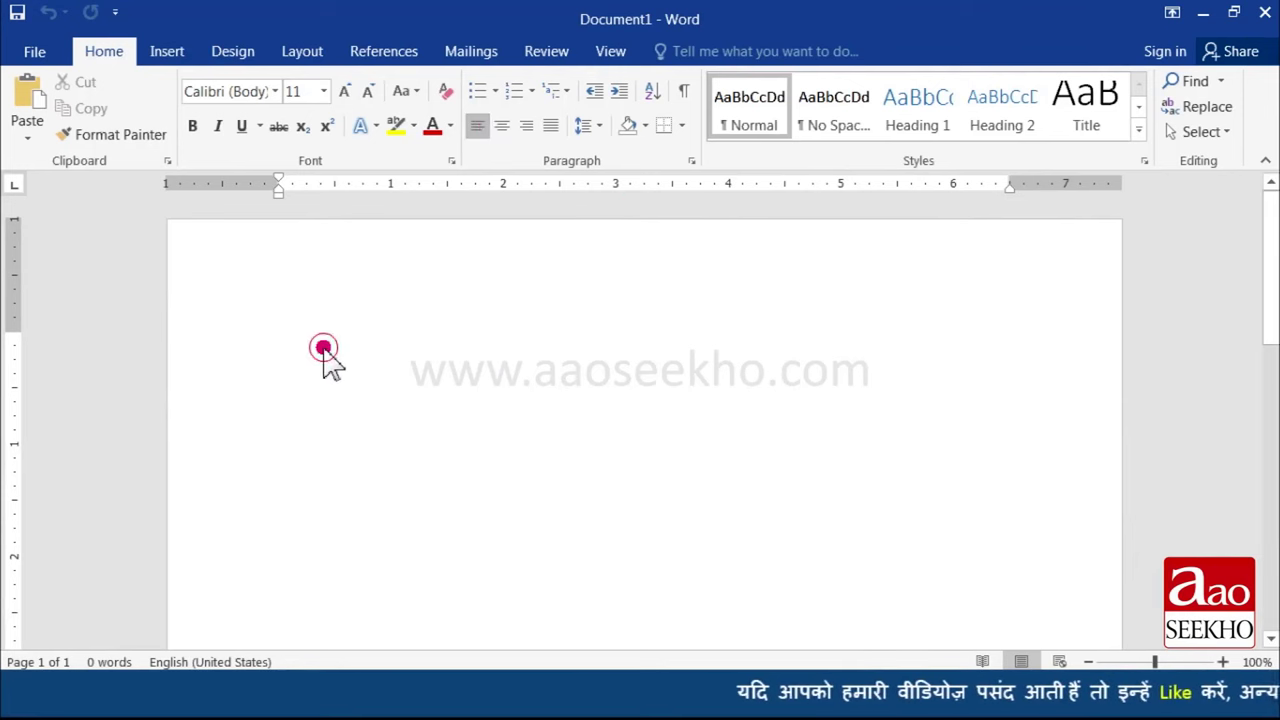
# Type the heading 'How to change alignment' and a centered 'Center alignment' line below it.
pyautogui.write('How t')
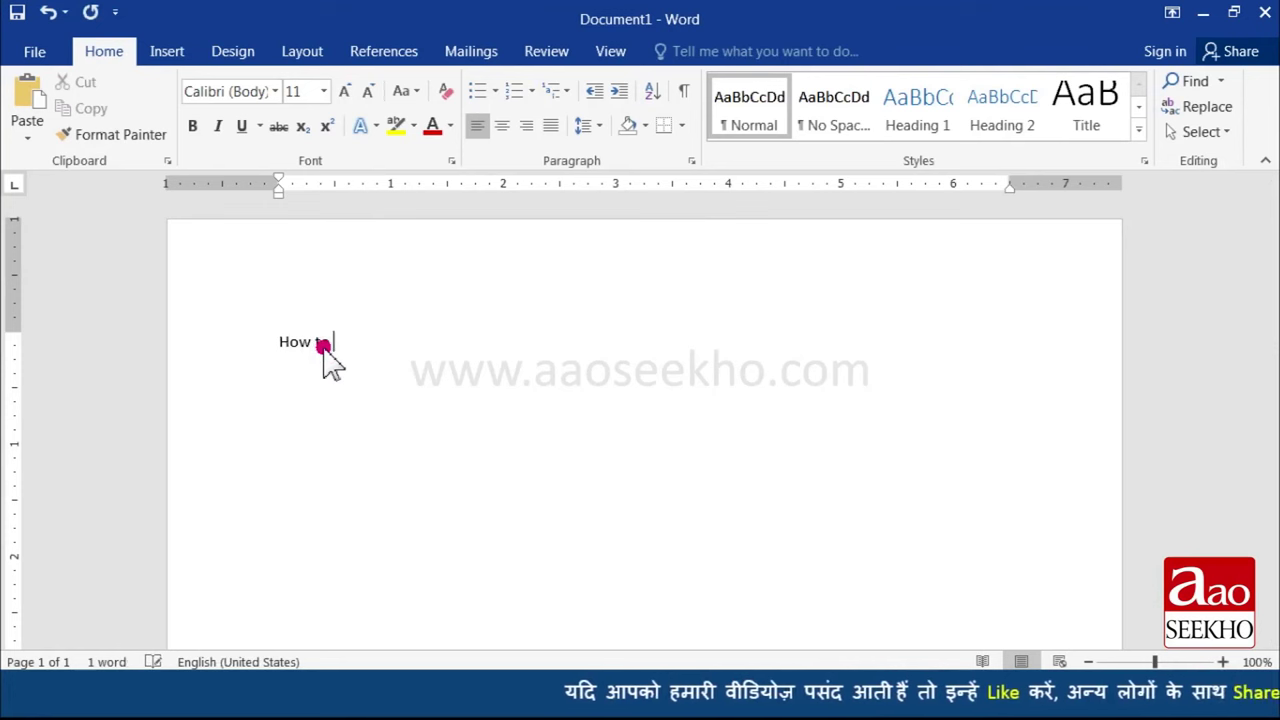
pyautogui.write('o change alignment')
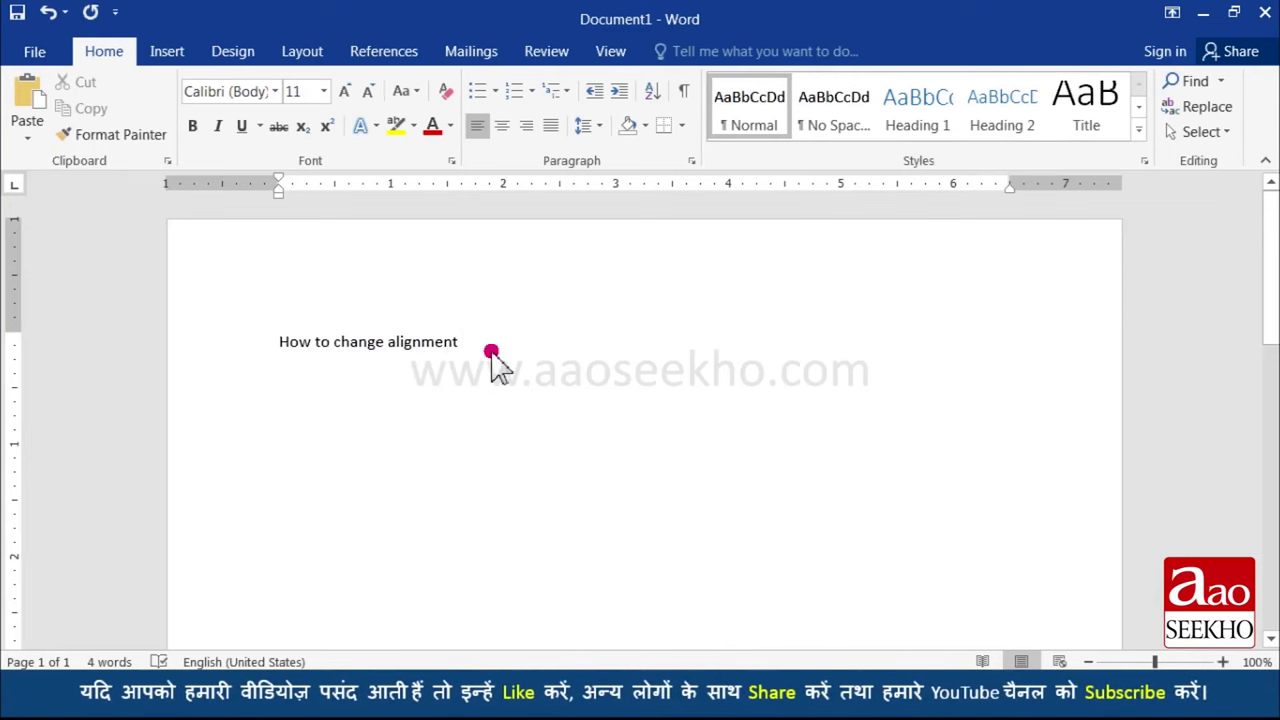
pyautogui.press('Return')
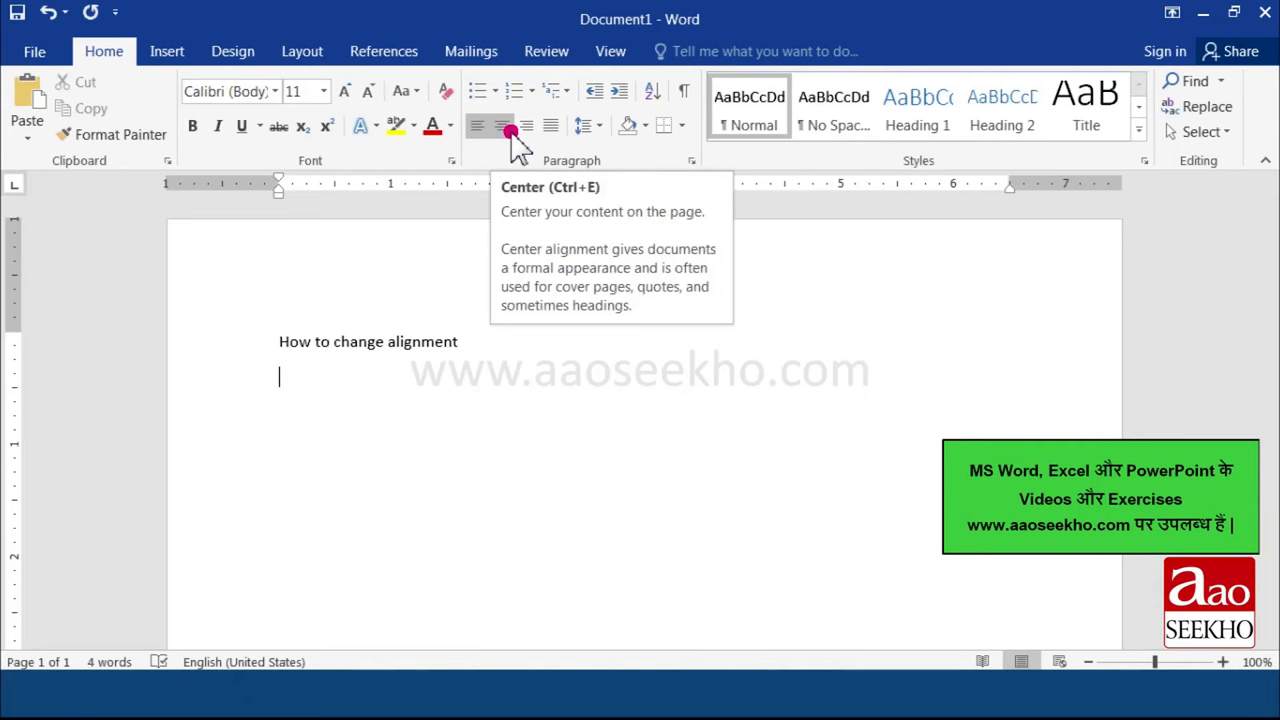
pyautogui.click(510, 130)
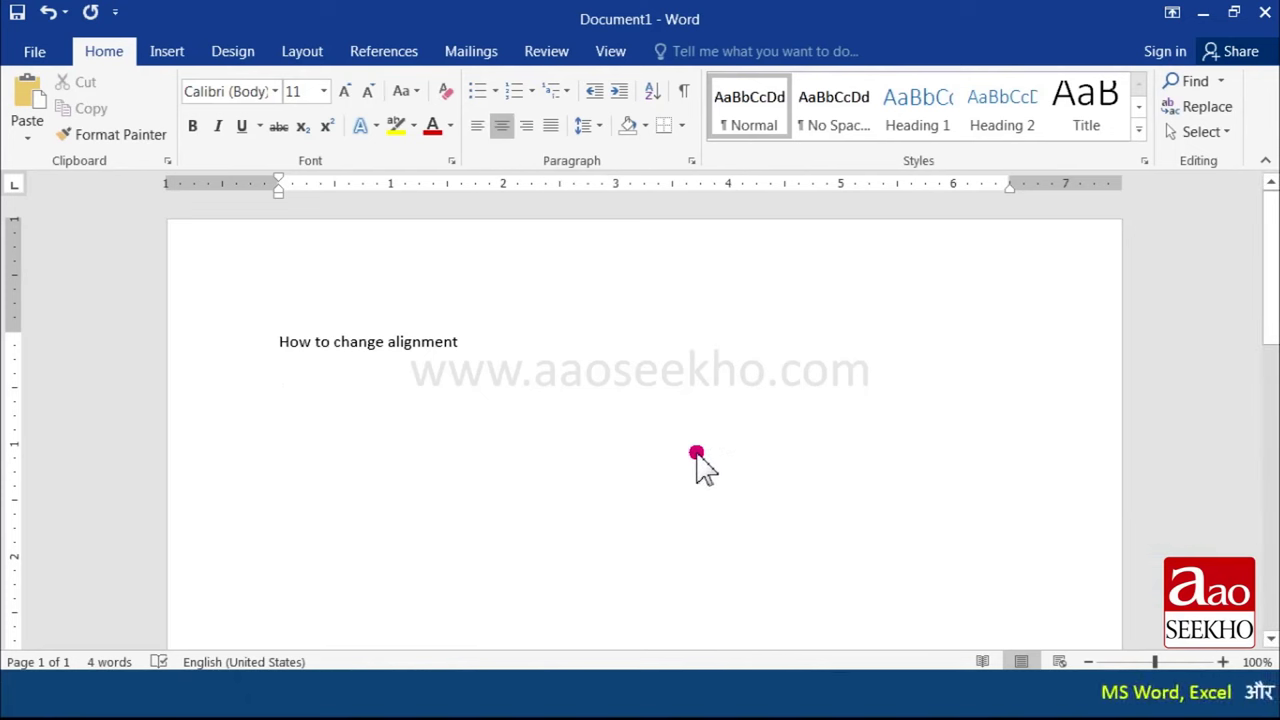
pyautogui.write('Center al')
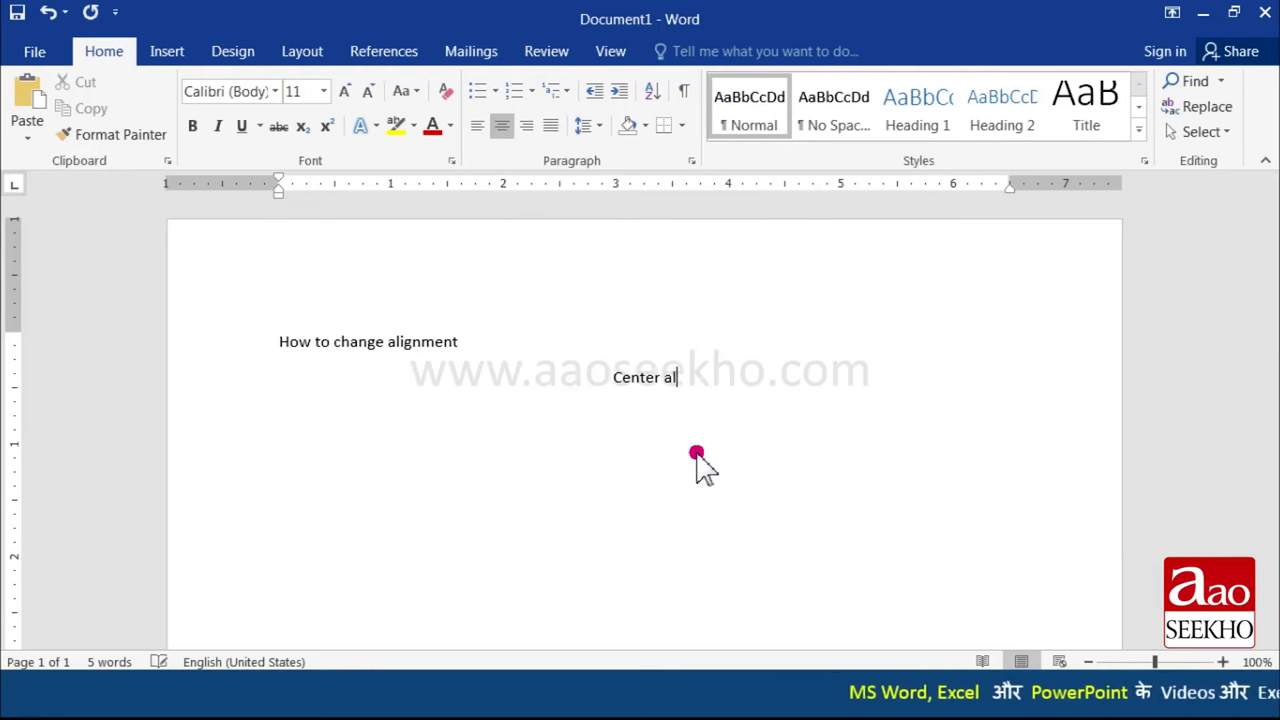
pyautogui.write('ignment')
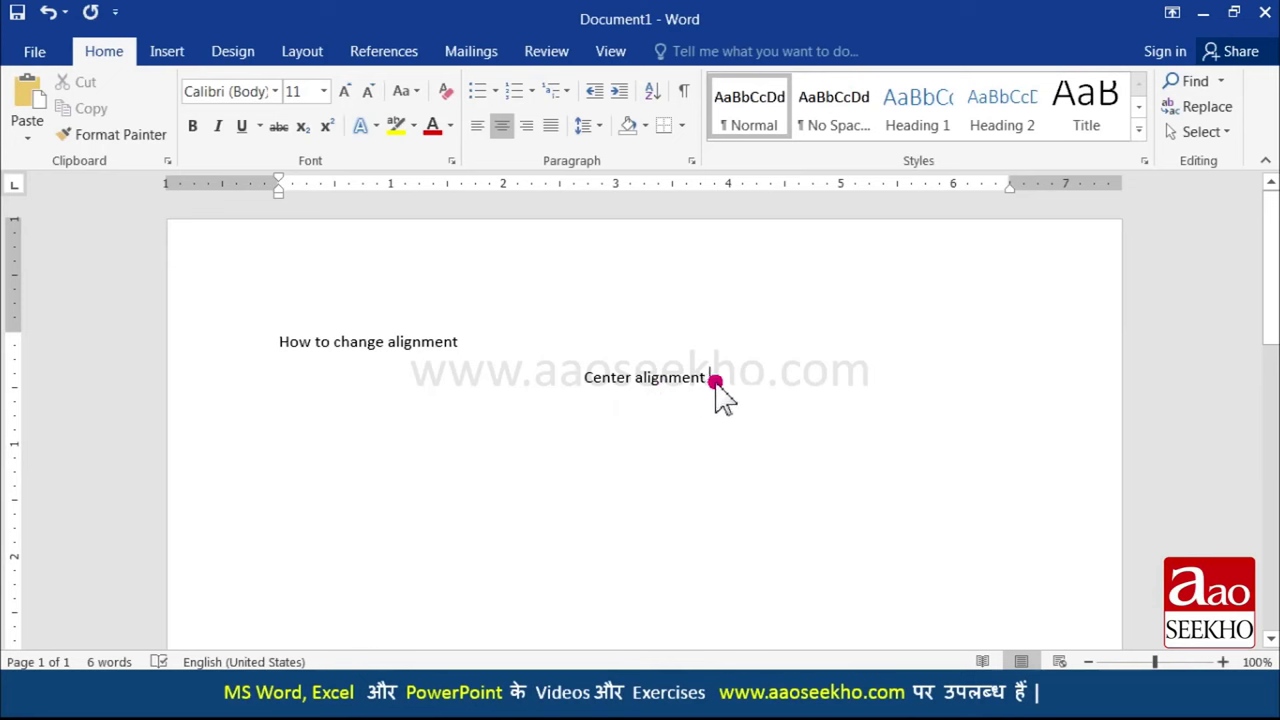
# Switch the 'Center alignment' line back to left alignment.
pyautogui.moveTo(724, 382); pyautogui.dragTo(588, 389)
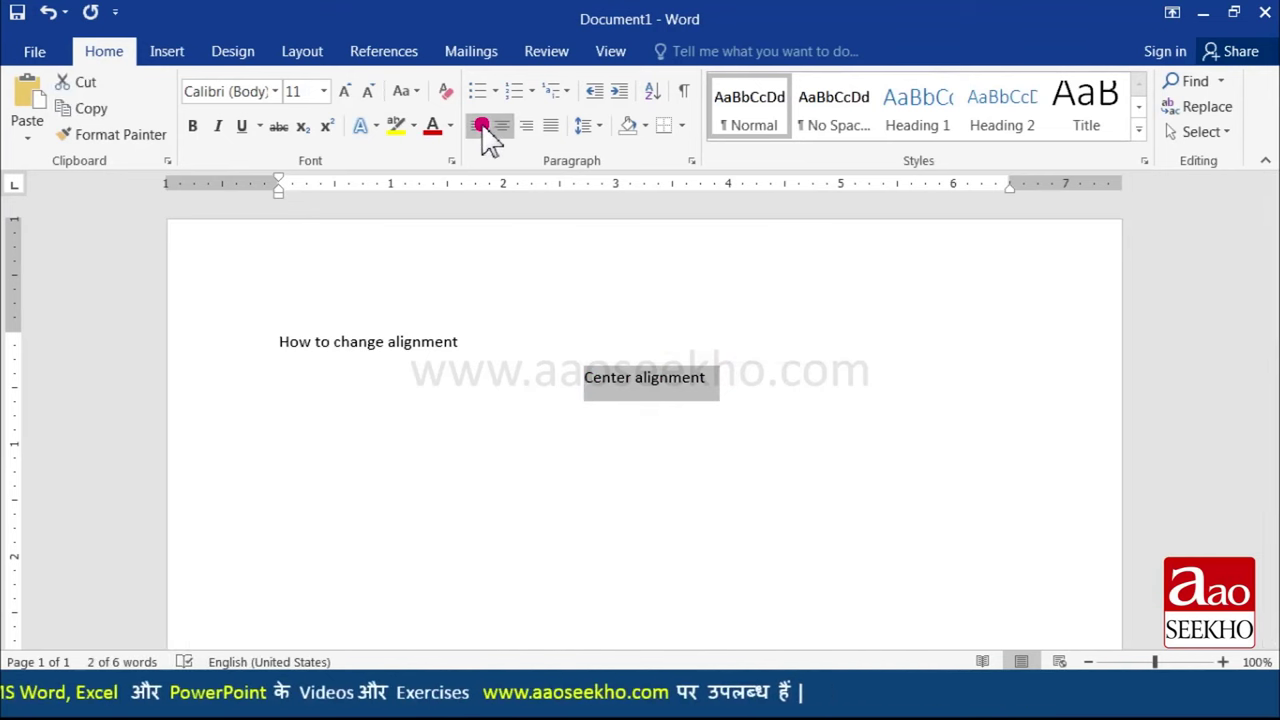
pyautogui.click(481, 126)
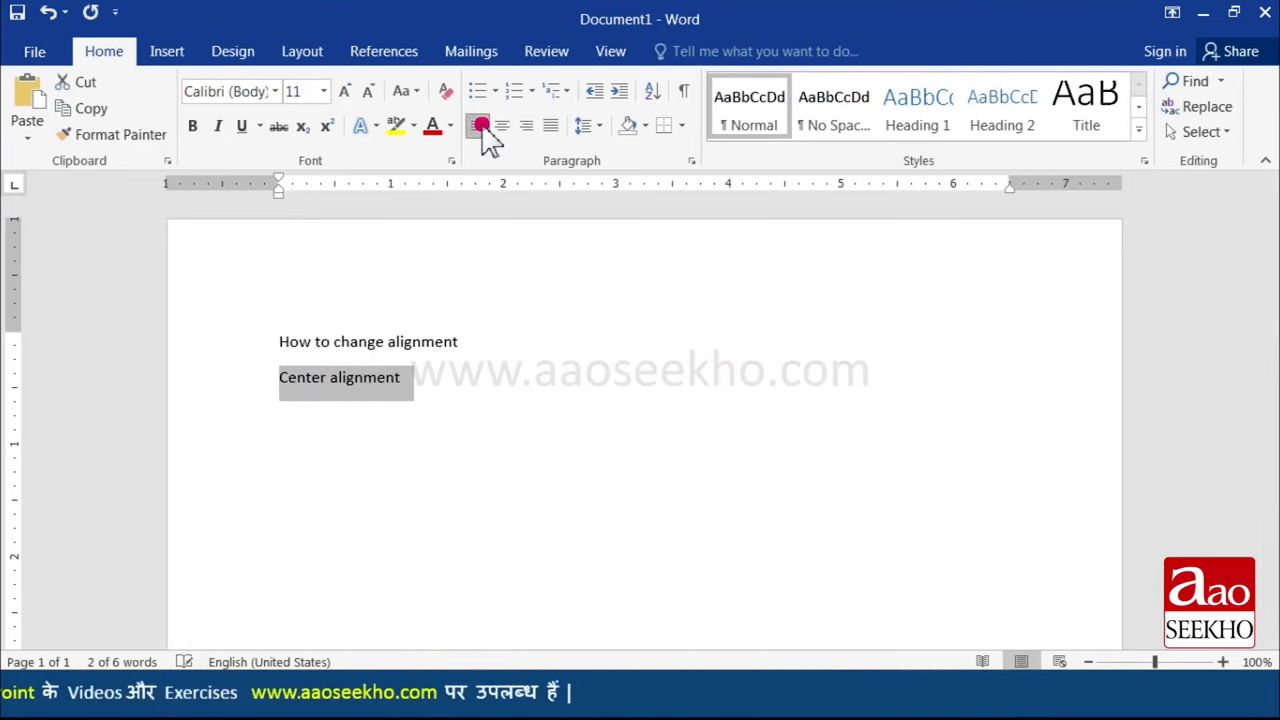
pyautogui.click(434, 404)
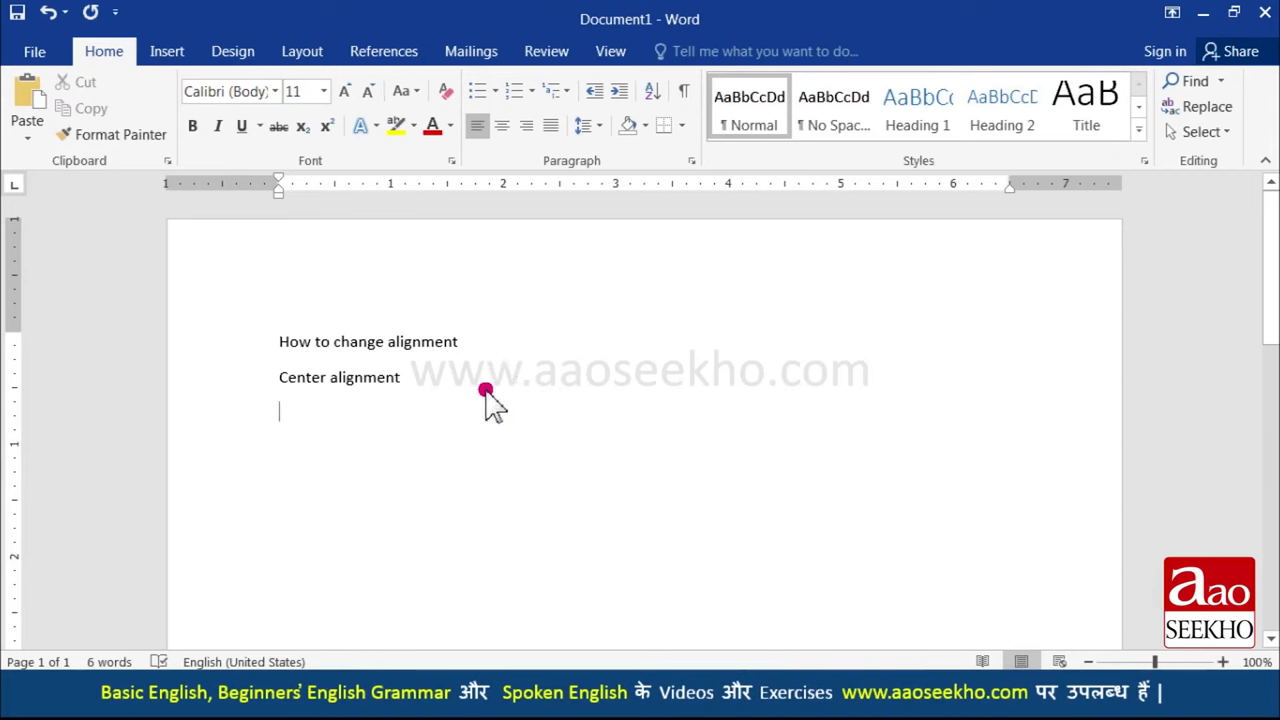
# Add a right-aligned line reading 'Date 16/09/16' and start a new line after it.
pyautogui.click(526, 128)
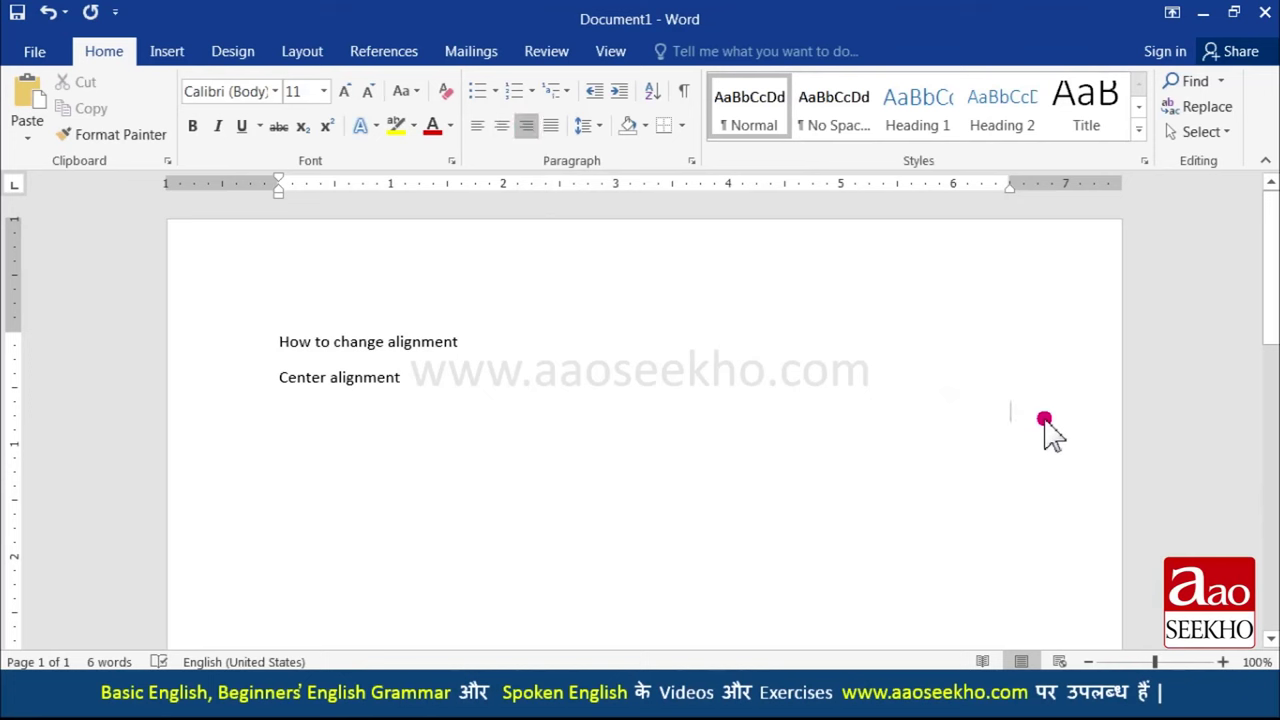
pyautogui.write('Date 16/09/16')
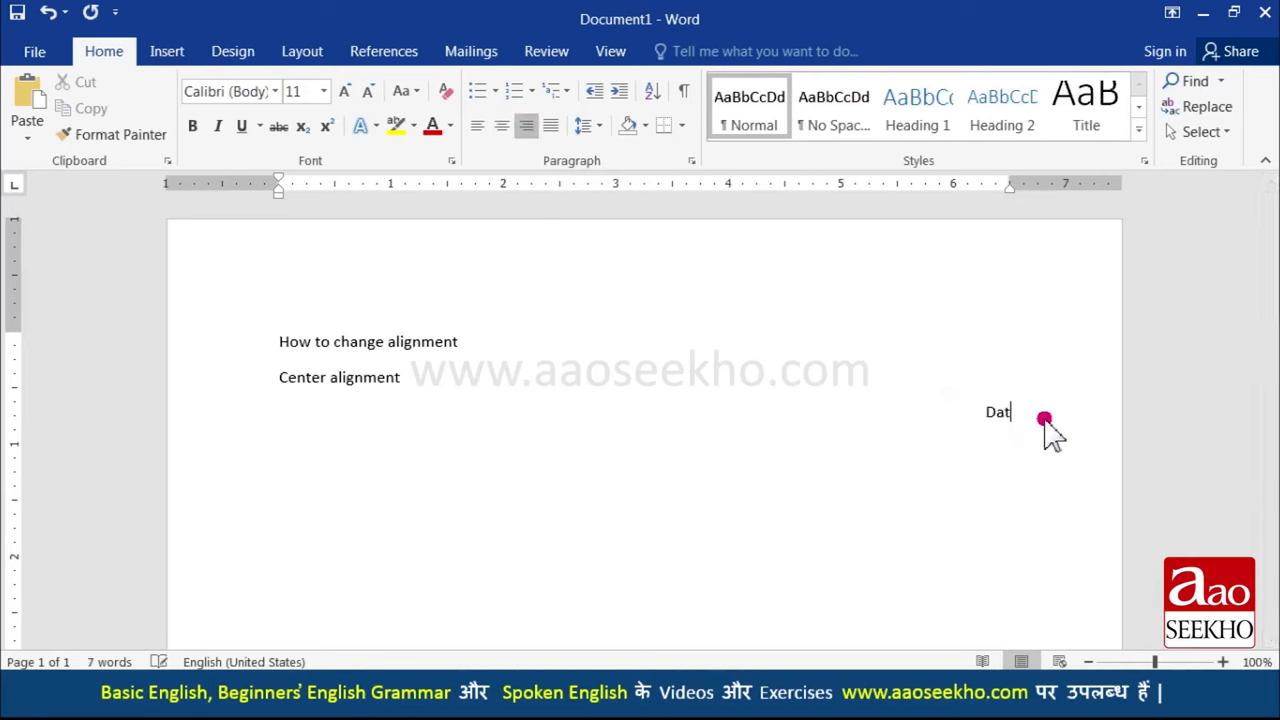
pyautogui.press('Return')
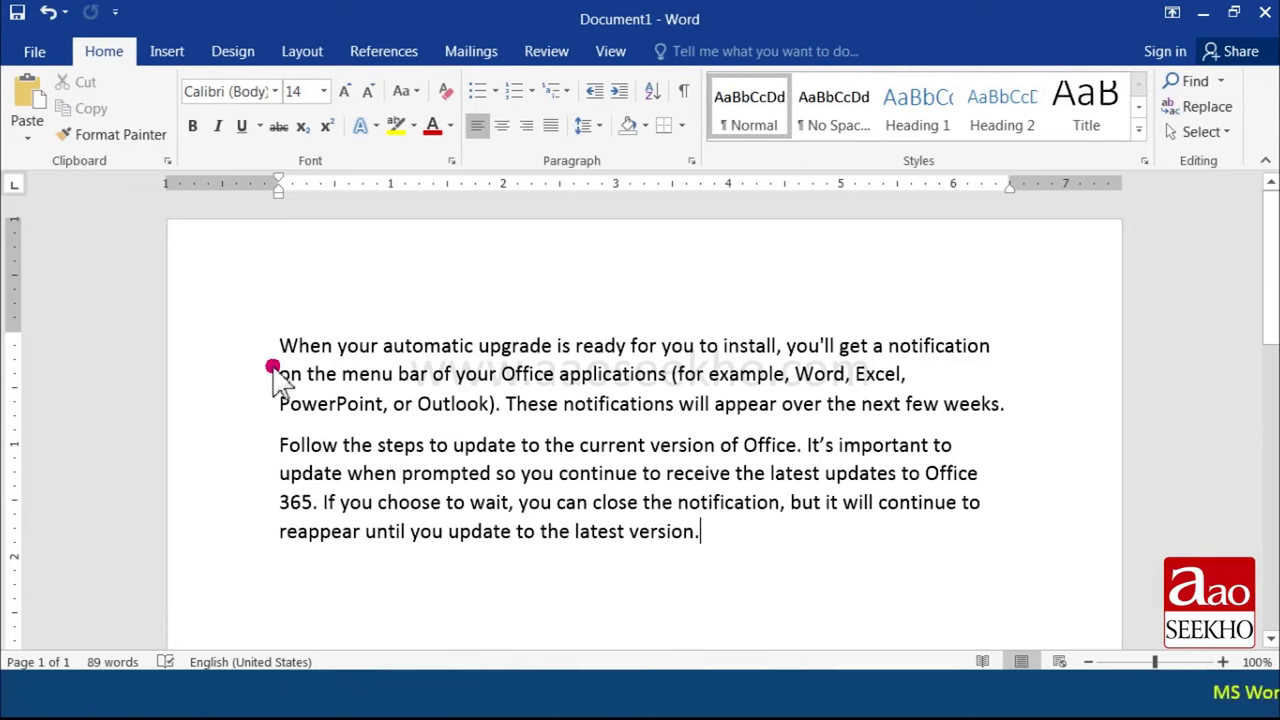
# Apply Justify alignment to the two Office update paragraphs.
pyautogui.moveTo(284, 348); pyautogui.dragTo(737, 522)
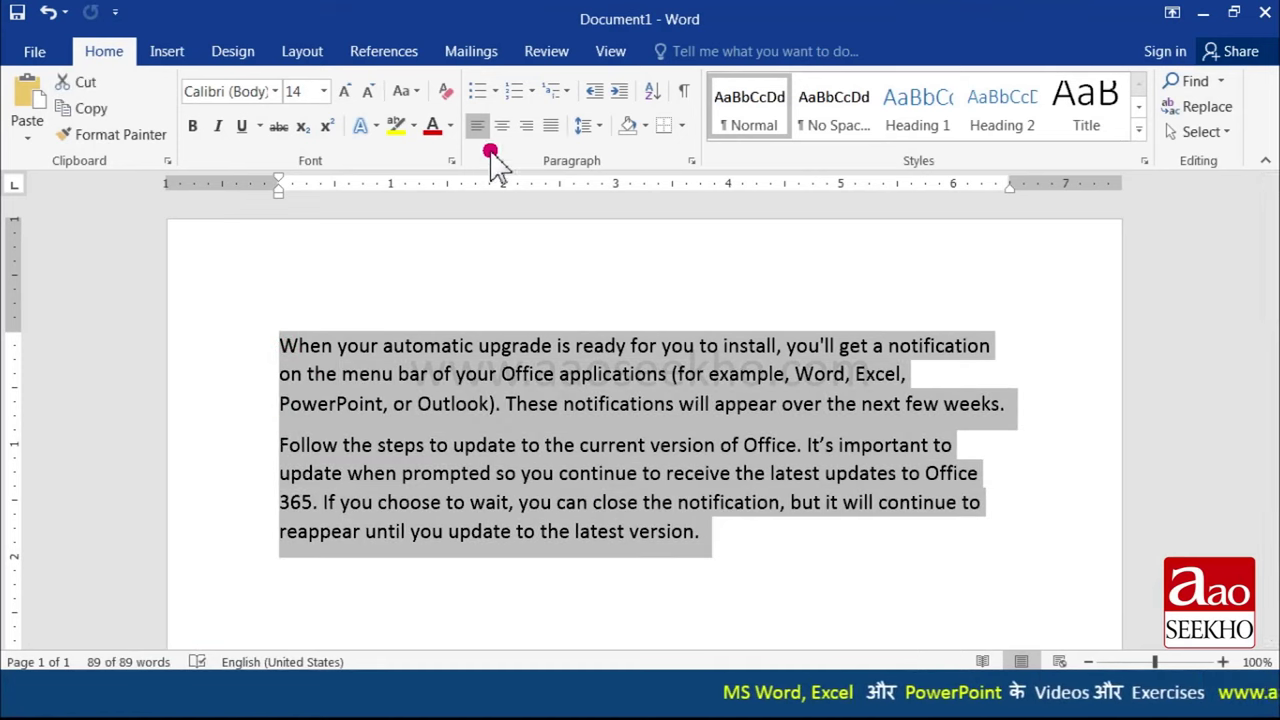
pyautogui.click(559, 134)
pyautogui.click(697, 546)
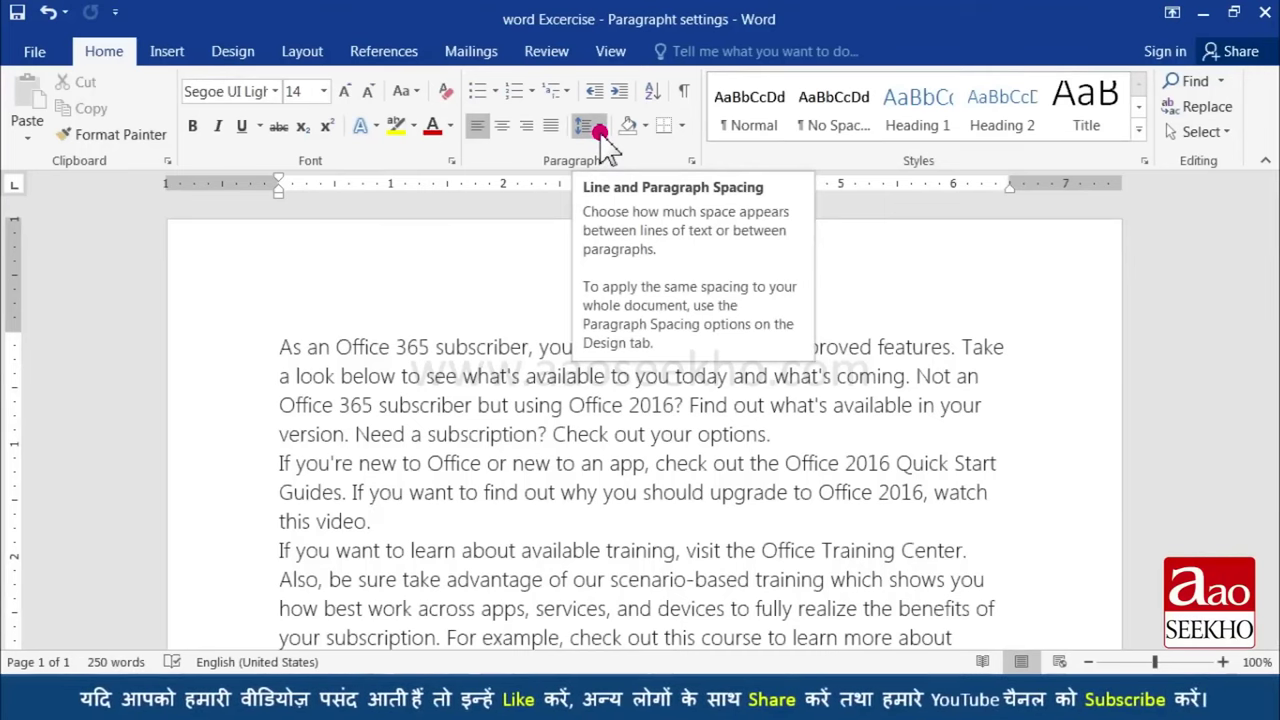
# Set the opening 'As an Office 365 subscriber' paragraph to 1.5 line spacing.
pyautogui.click(555, 436)
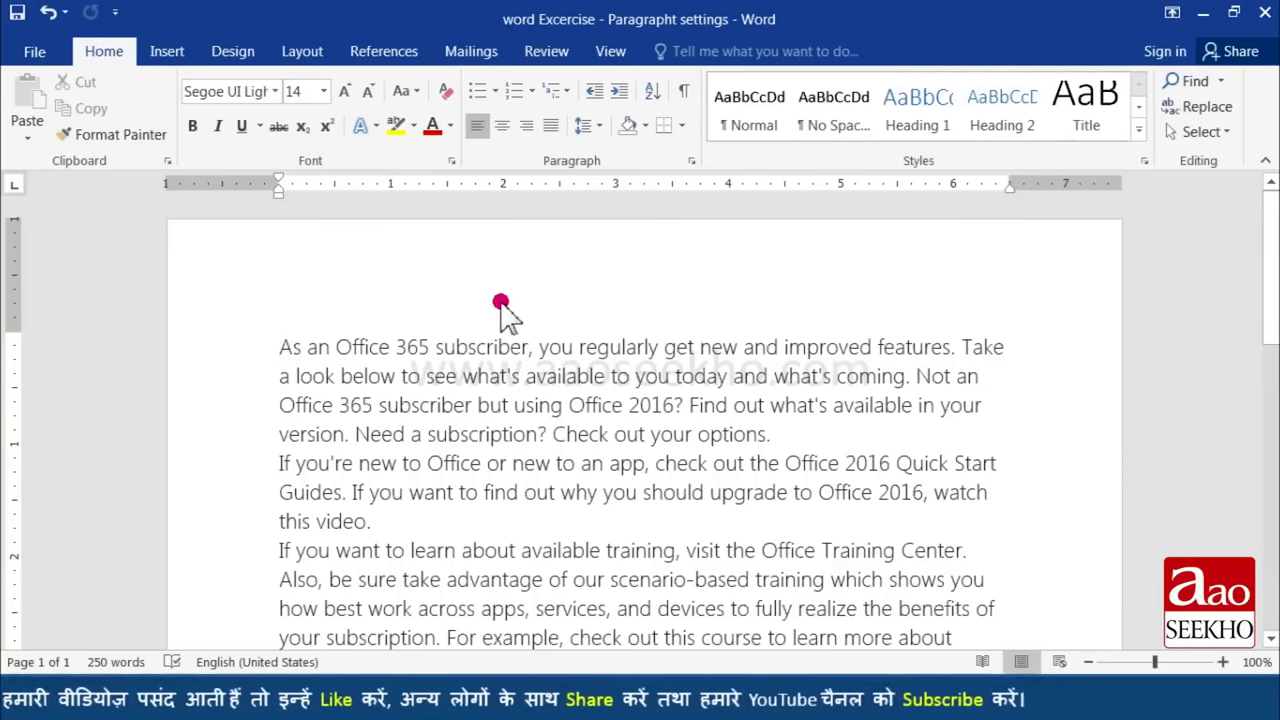
pyautogui.click(598, 128)
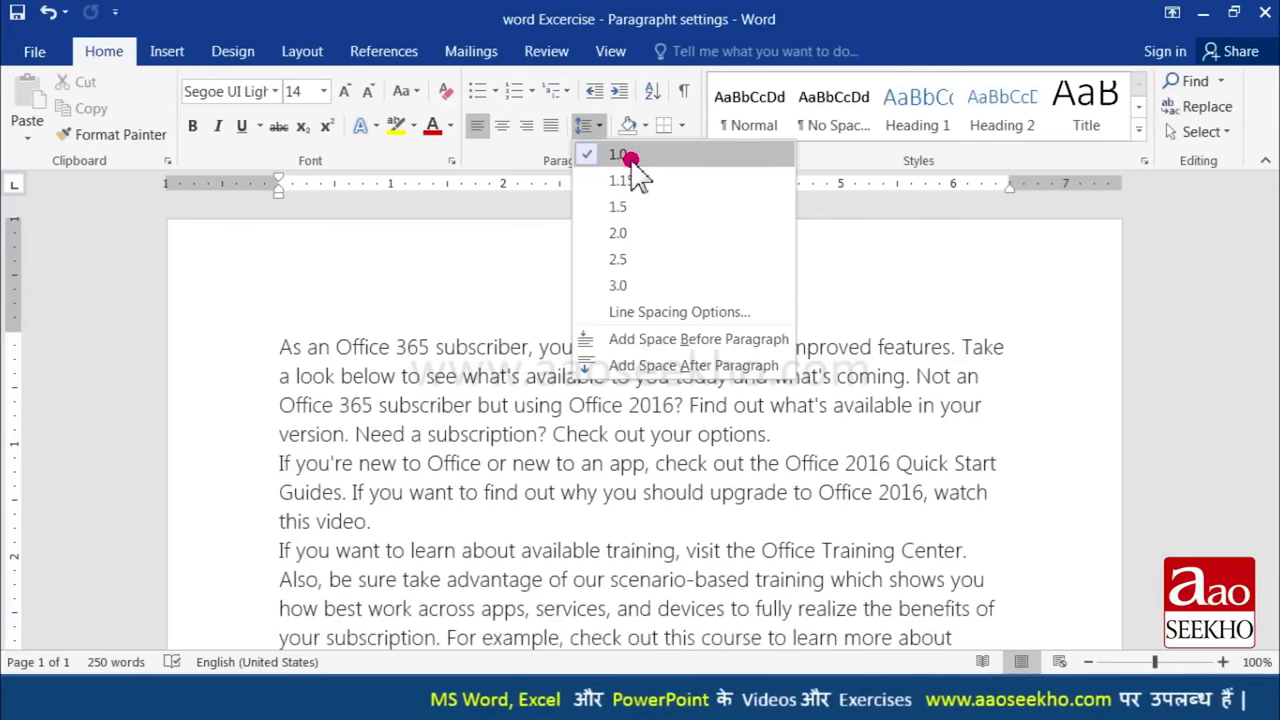
pyautogui.click(625, 208)
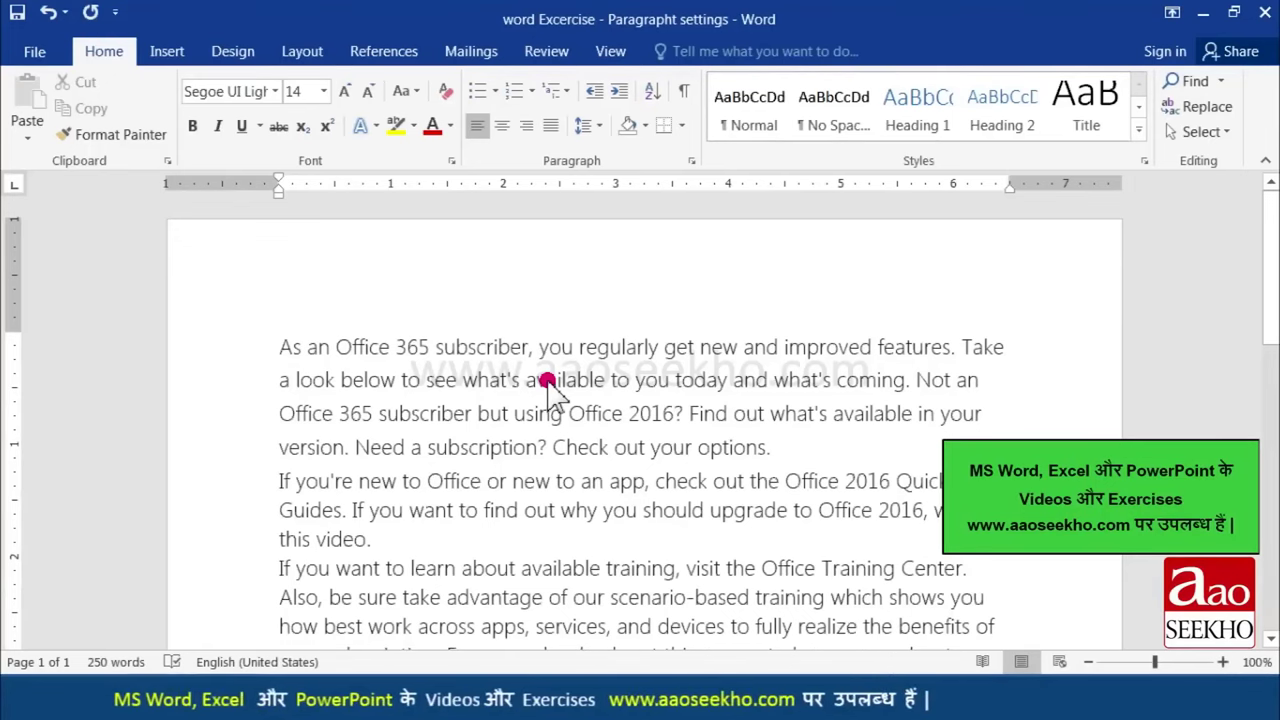
pyautogui.scroll(-1, 543, 380)
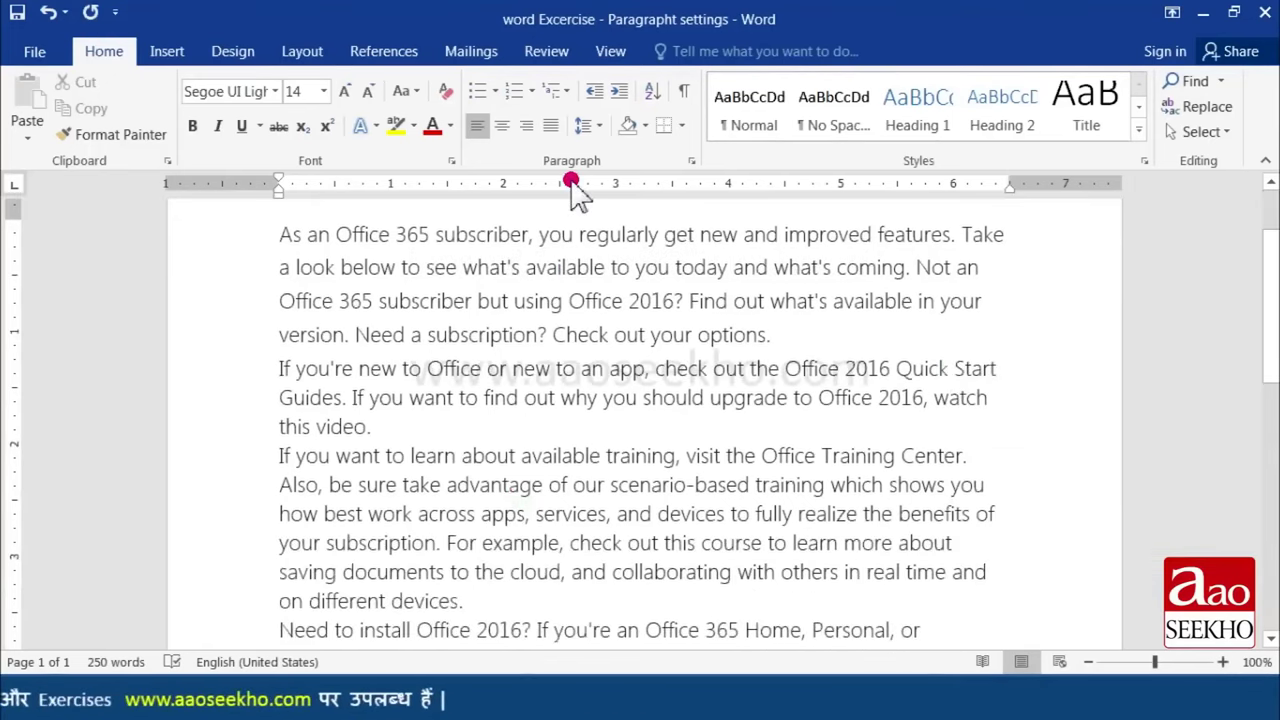
pyautogui.click(591, 128)
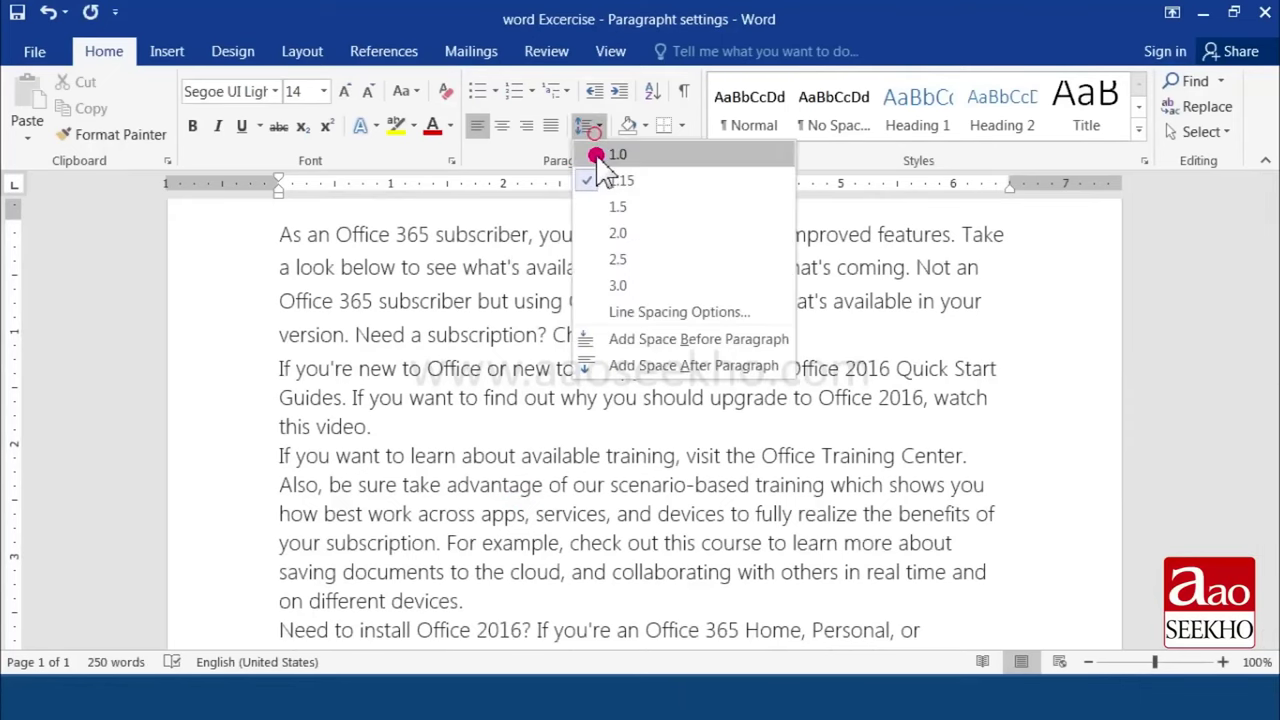
pyautogui.click(517, 374)
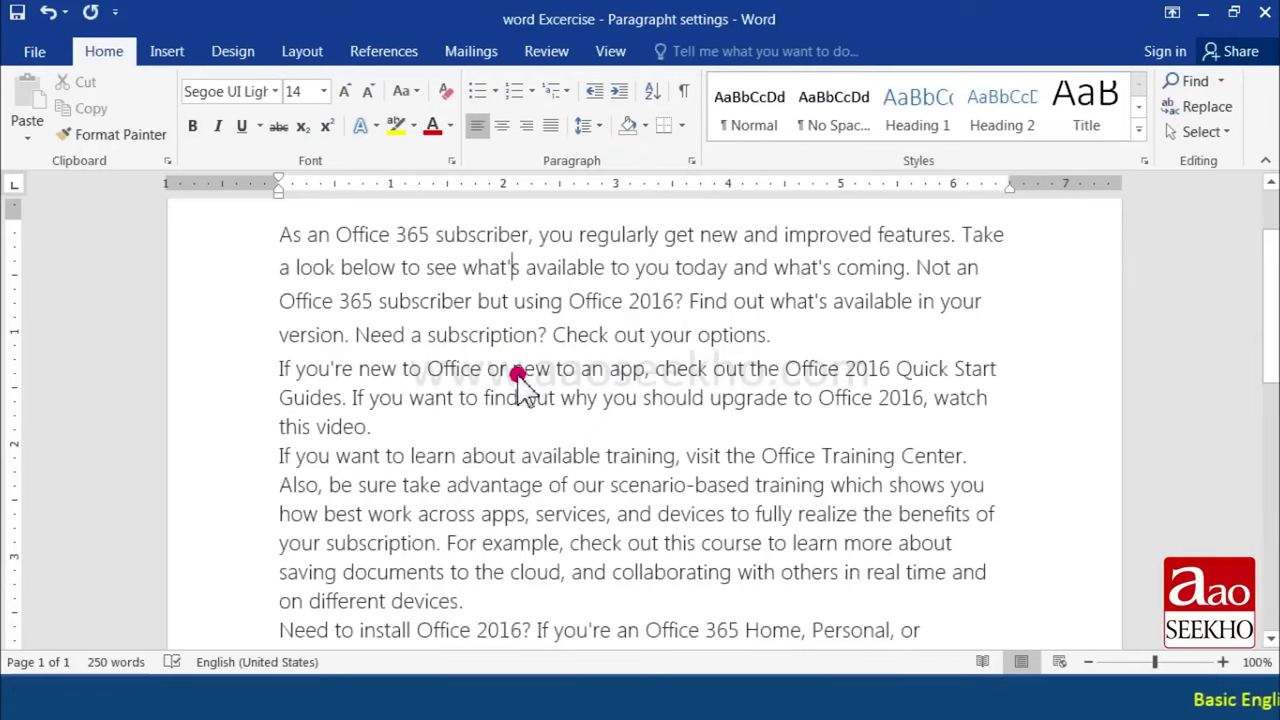
# Add, then remove, space before and after the 'If you're new to Office' paragraph.
pyautogui.click(280, 368)
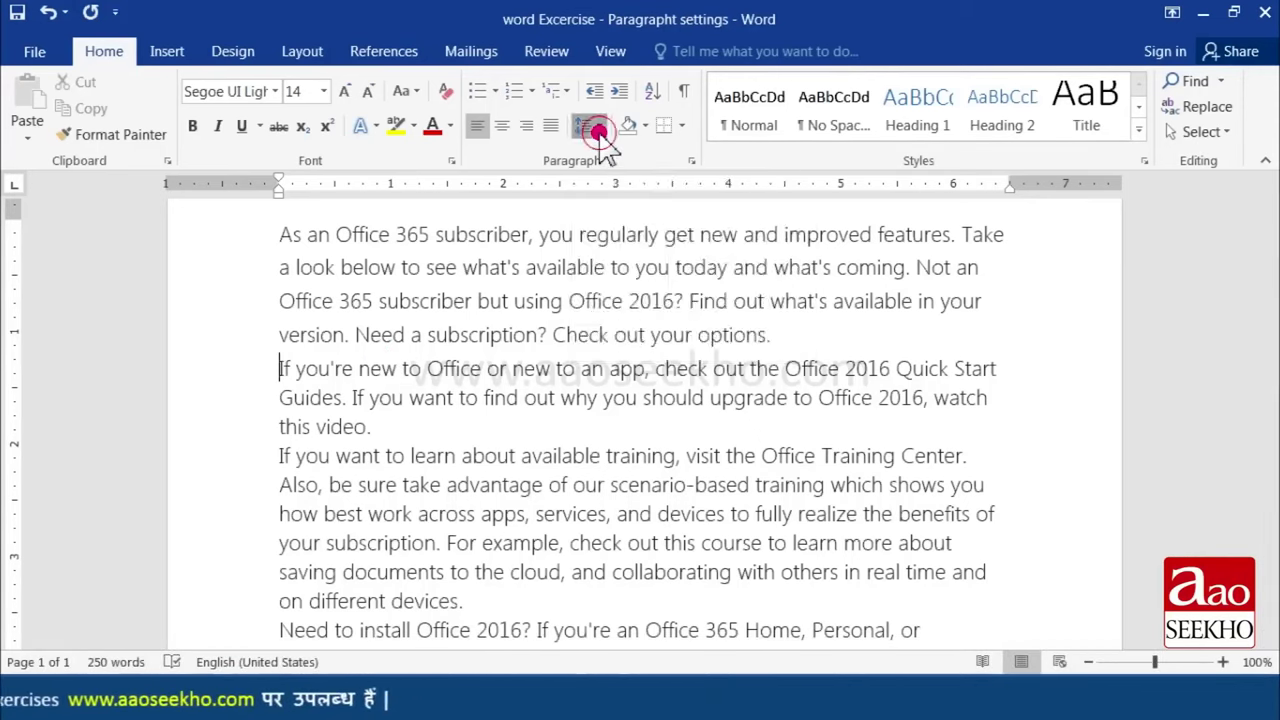
pyautogui.click(598, 133)
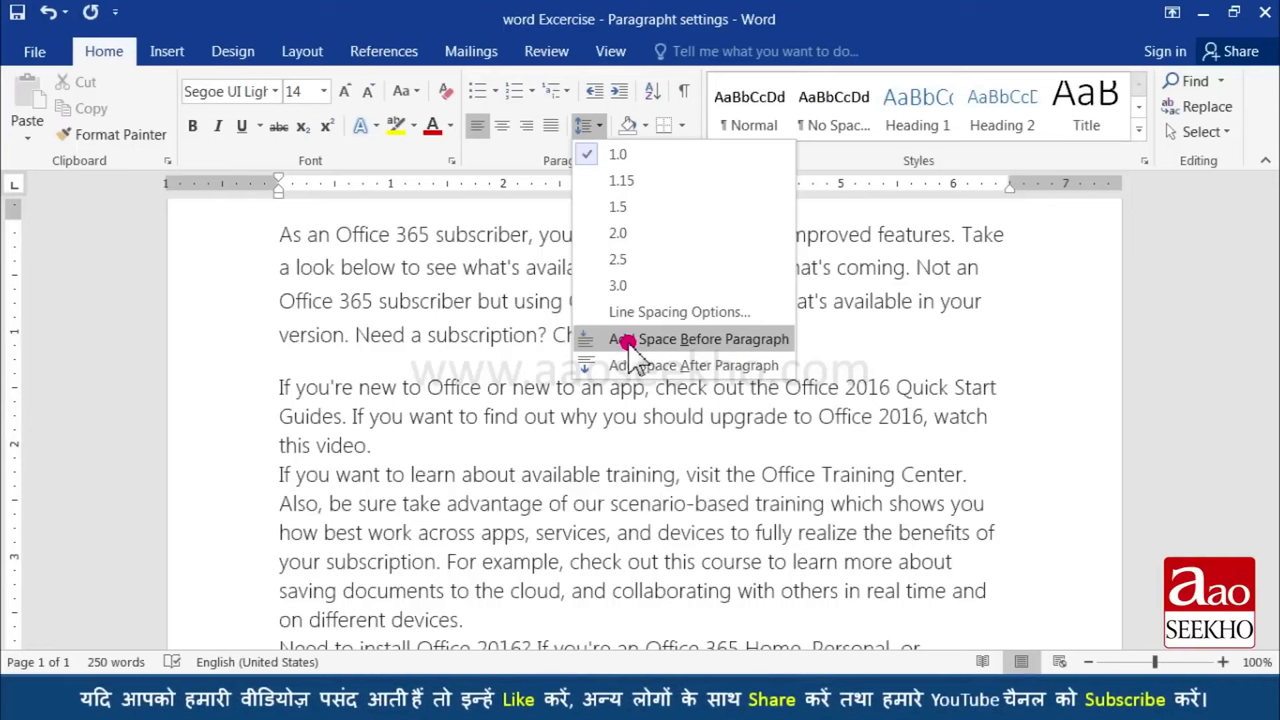
pyautogui.click(625, 340)
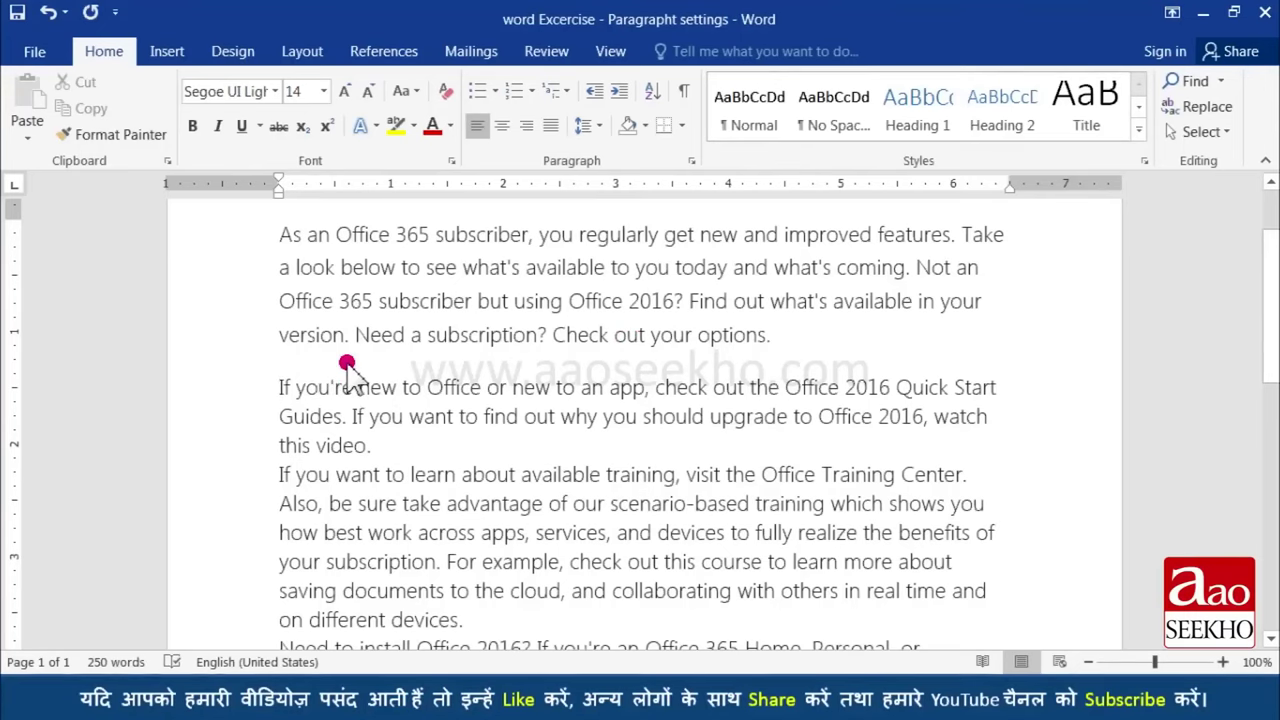
pyautogui.click(589, 126)
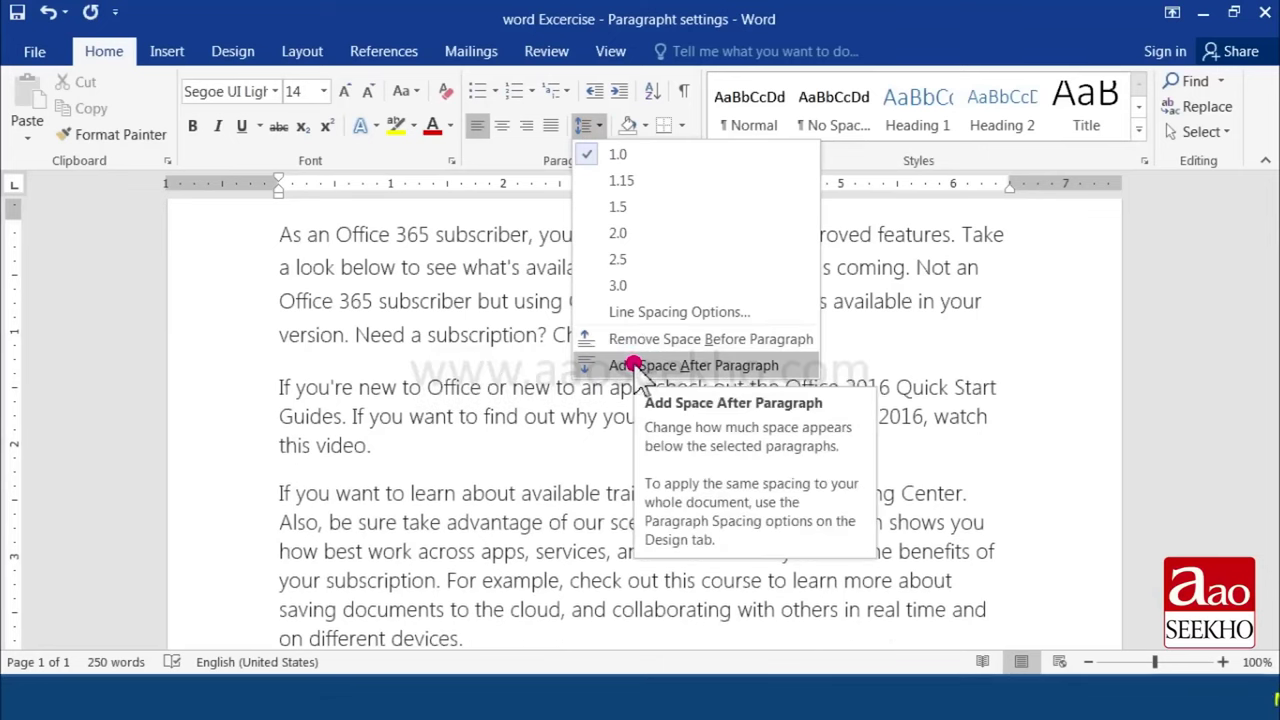
pyautogui.click(634, 366)
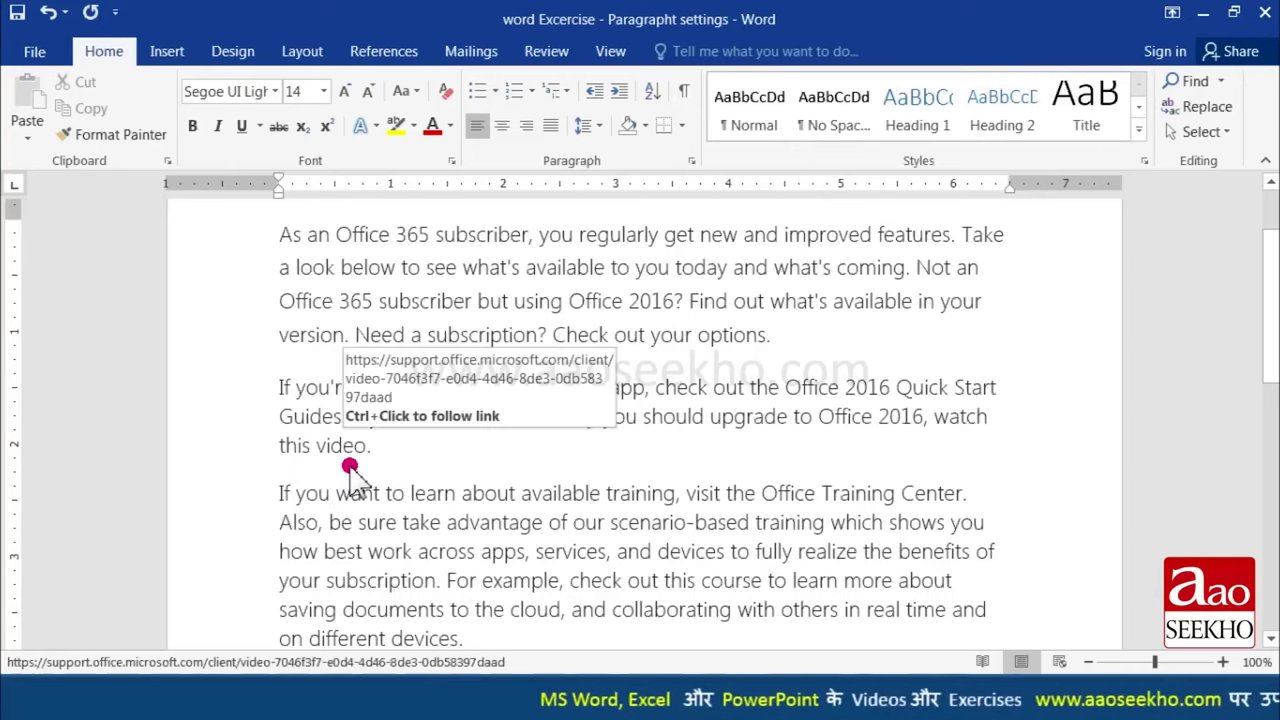
pyautogui.click(600, 127)
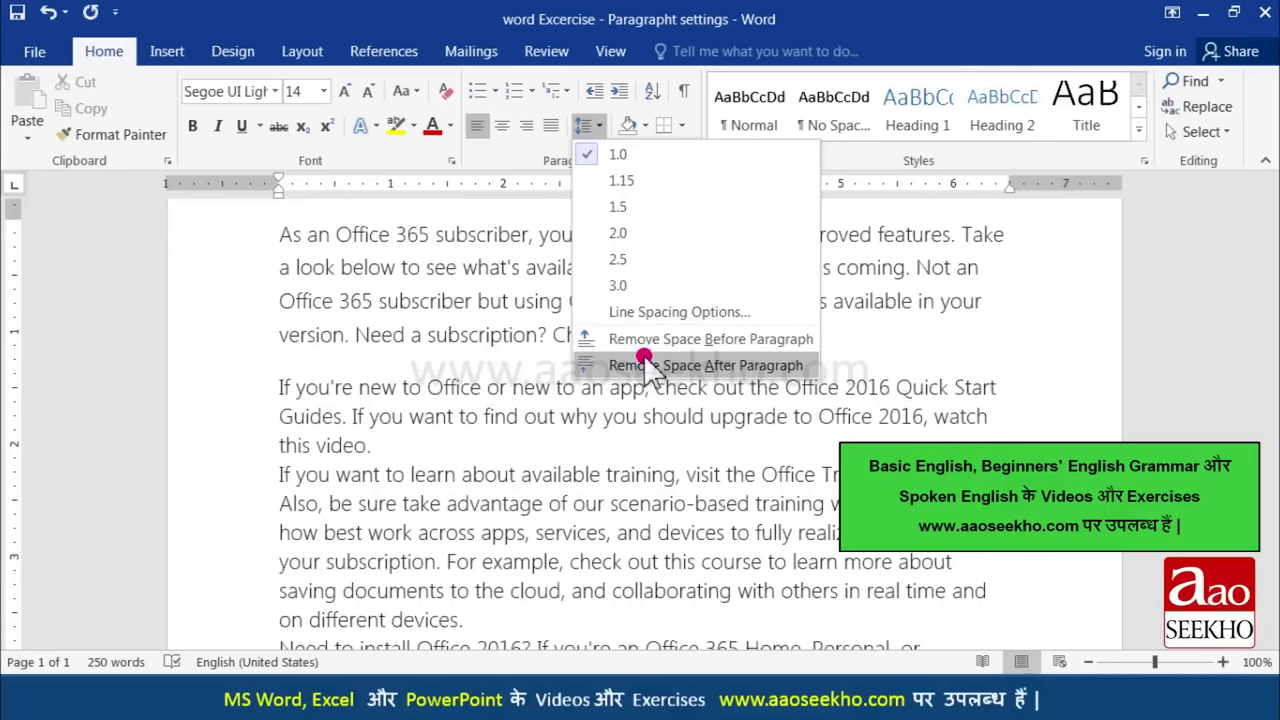
pyautogui.click(645, 340)
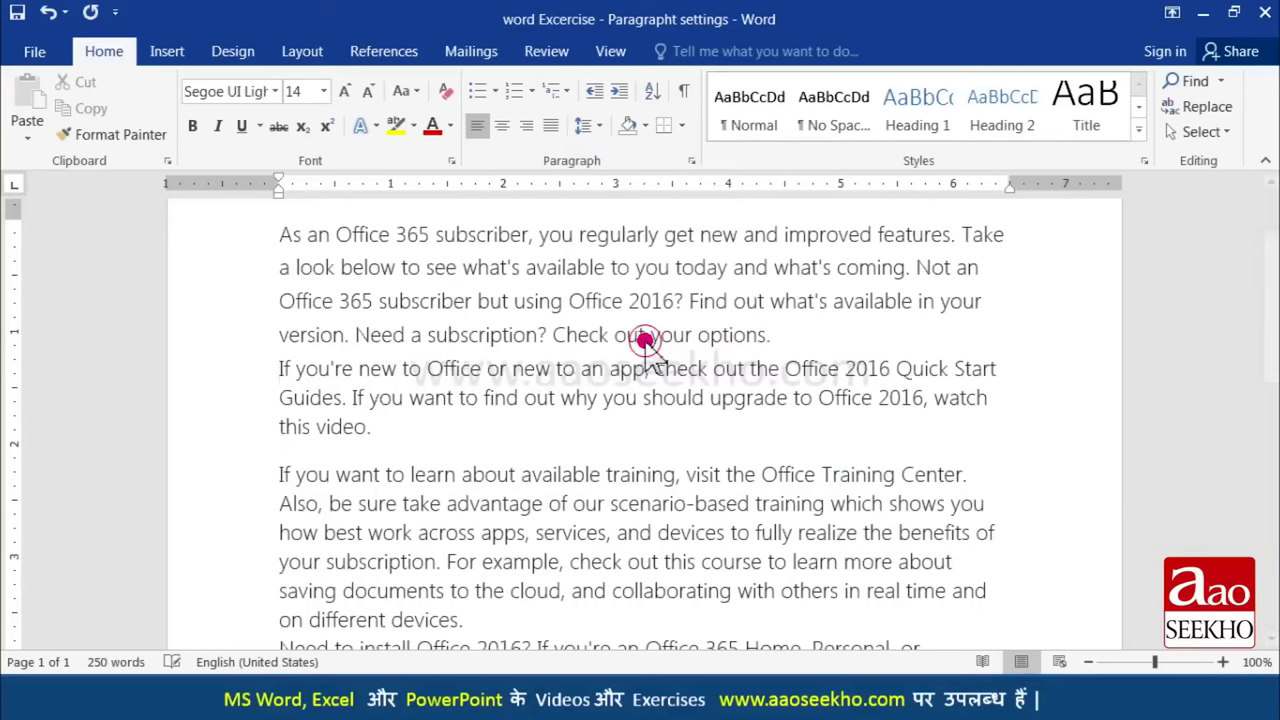
pyautogui.click(594, 130)
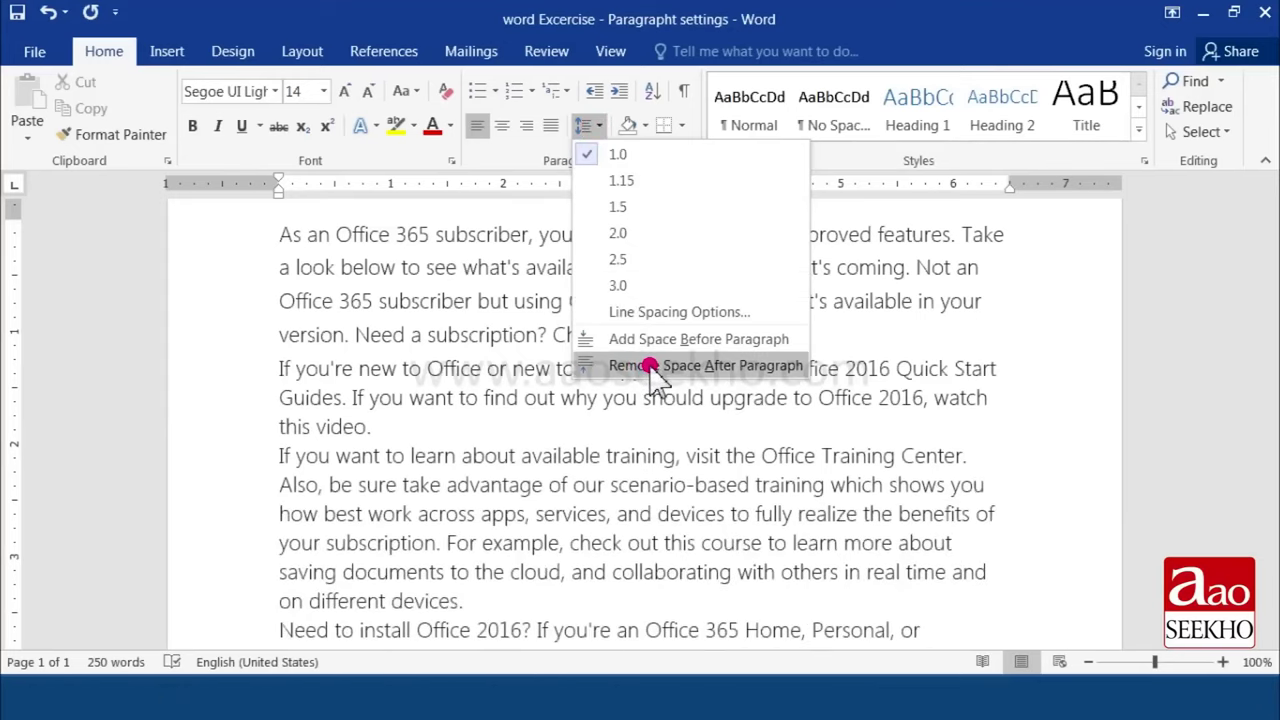
pyautogui.click(652, 366)
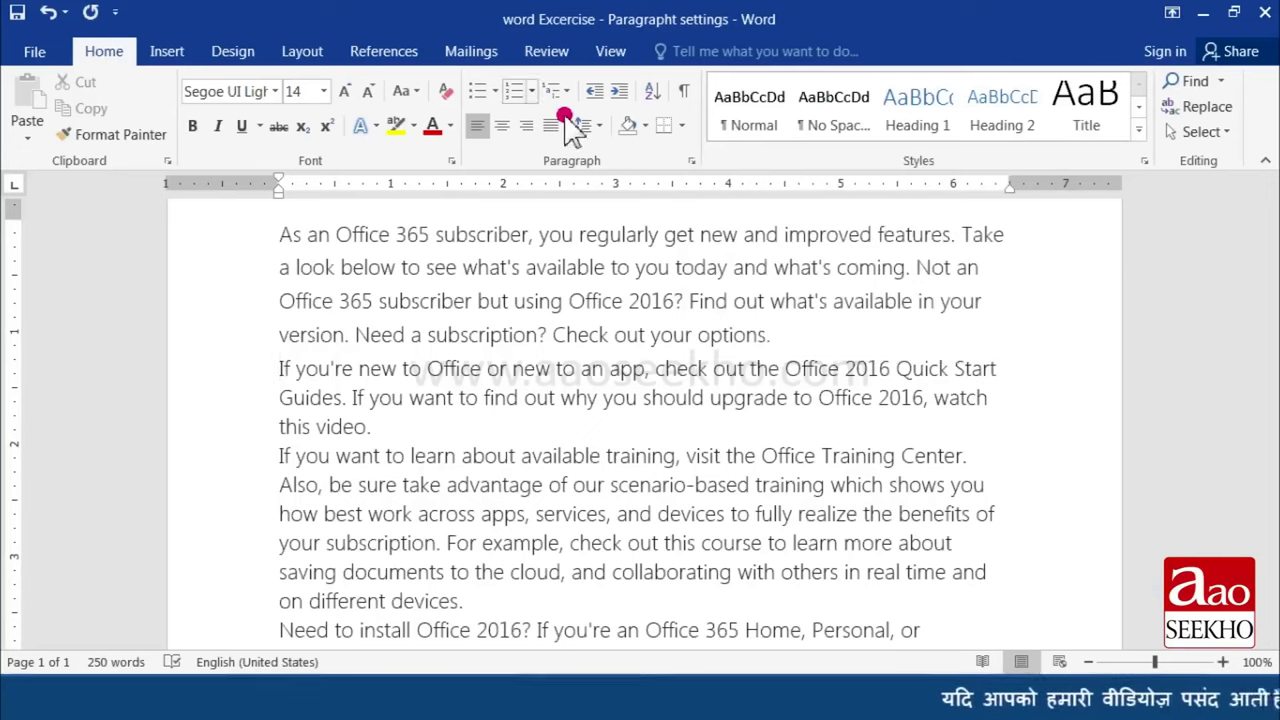
# Open the Paragraph dialog and leave its Alignment set to Left.
pyautogui.click(691, 161)
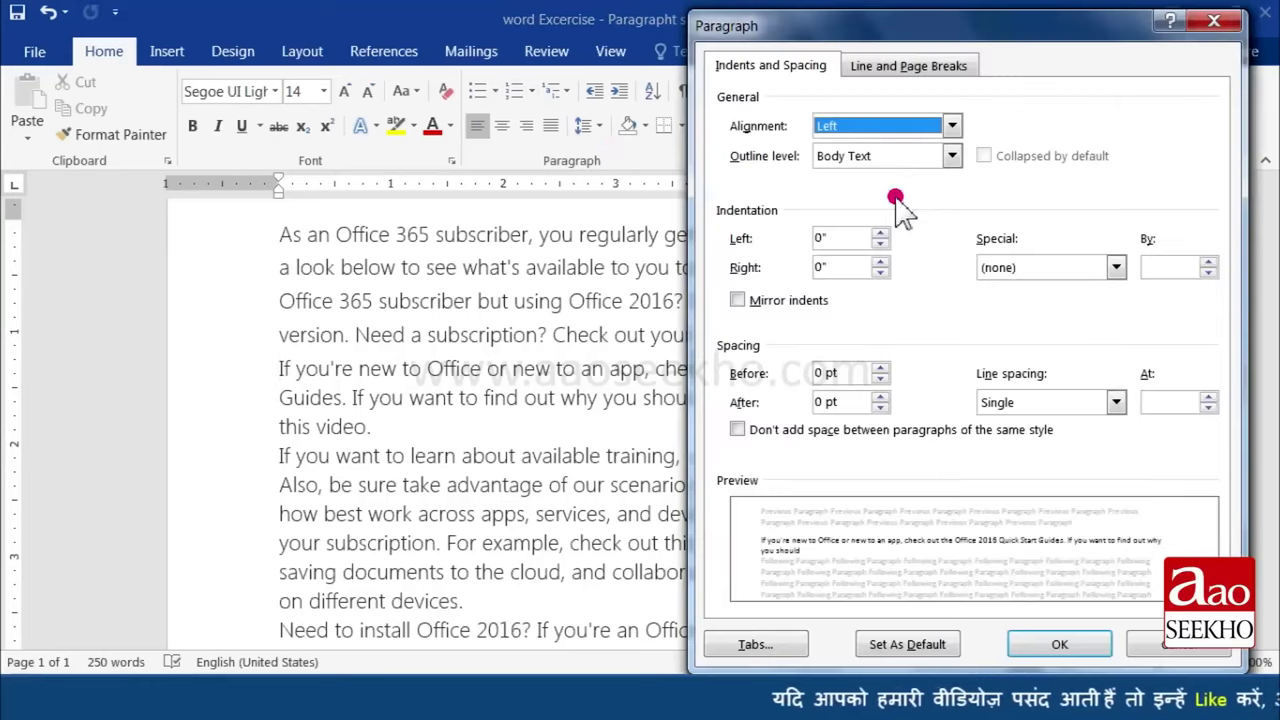
pyautogui.click(952, 126)
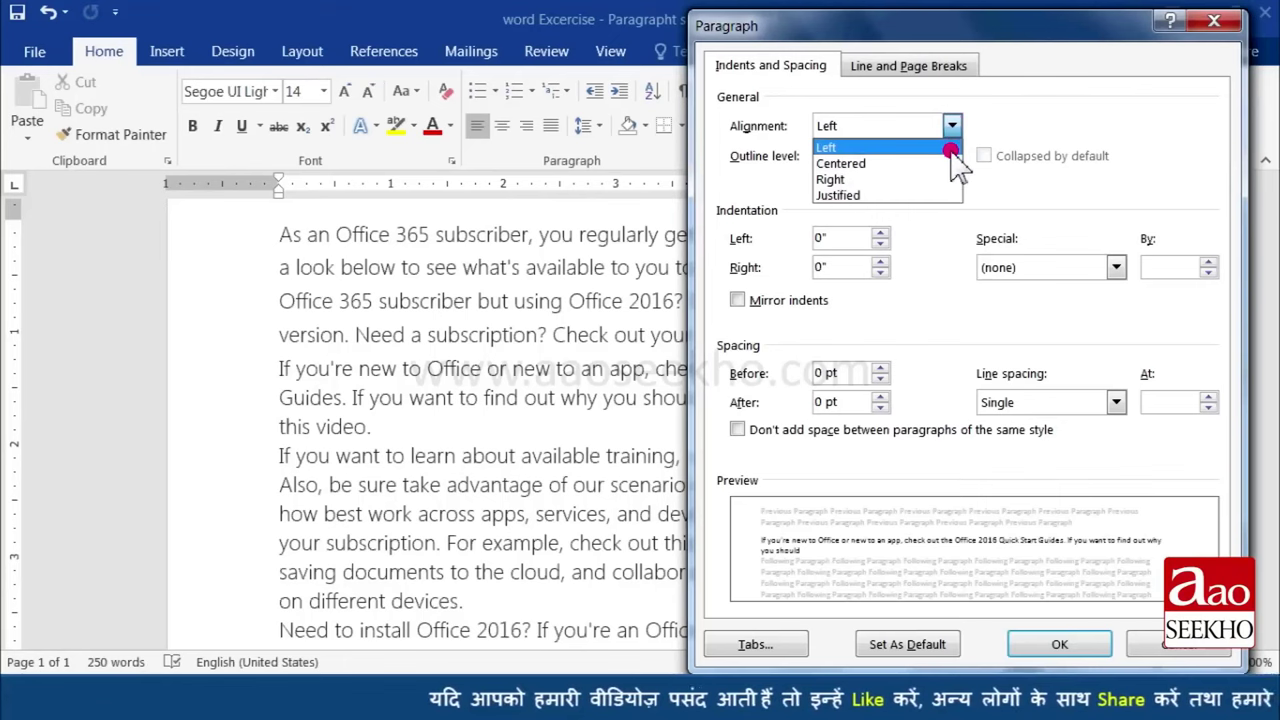
pyautogui.click(950, 163)
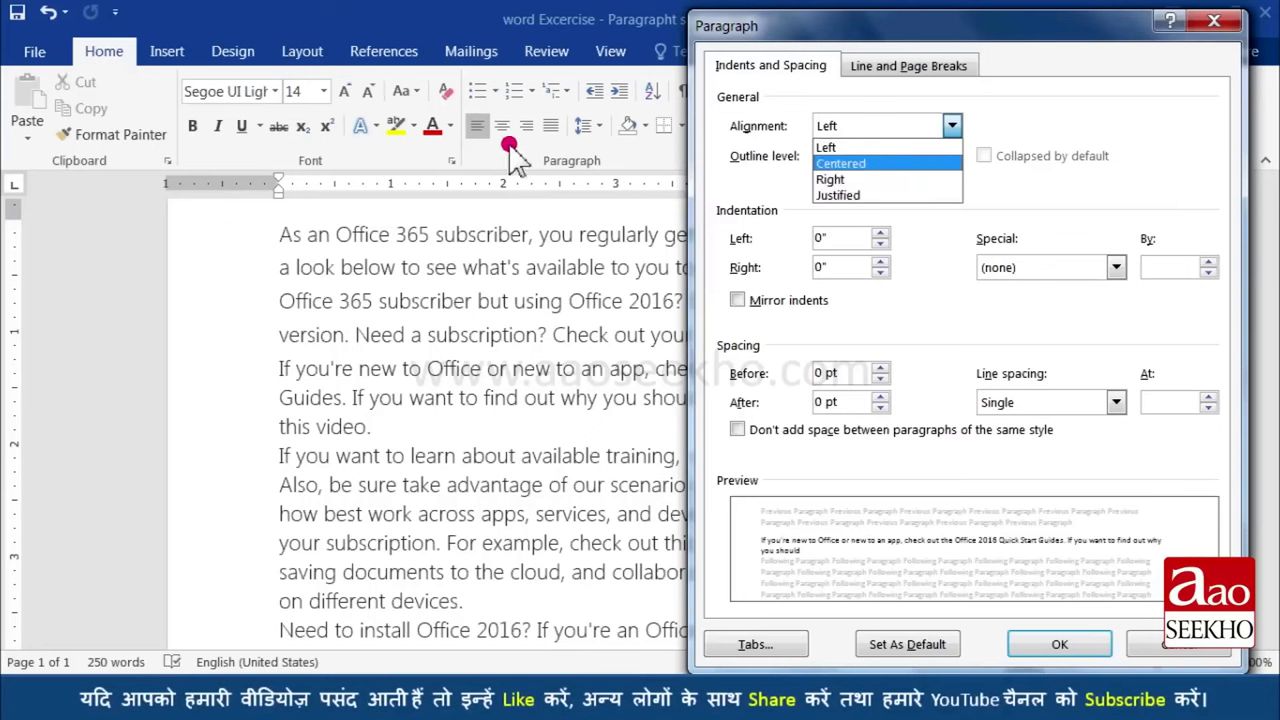
pyautogui.click(853, 147)
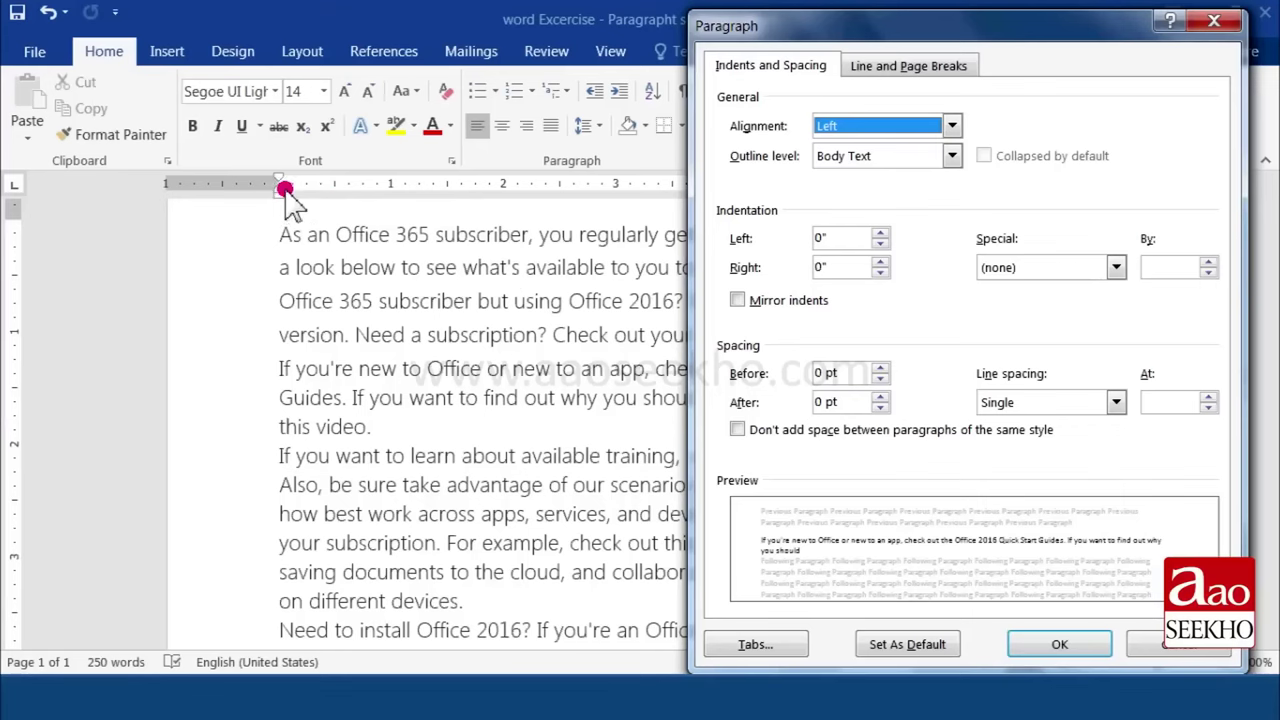
# Increase the left indent of the 'If you're new to Office' paragraph.
pyautogui.moveTo(831, 26); pyautogui.dragTo(531, 268)
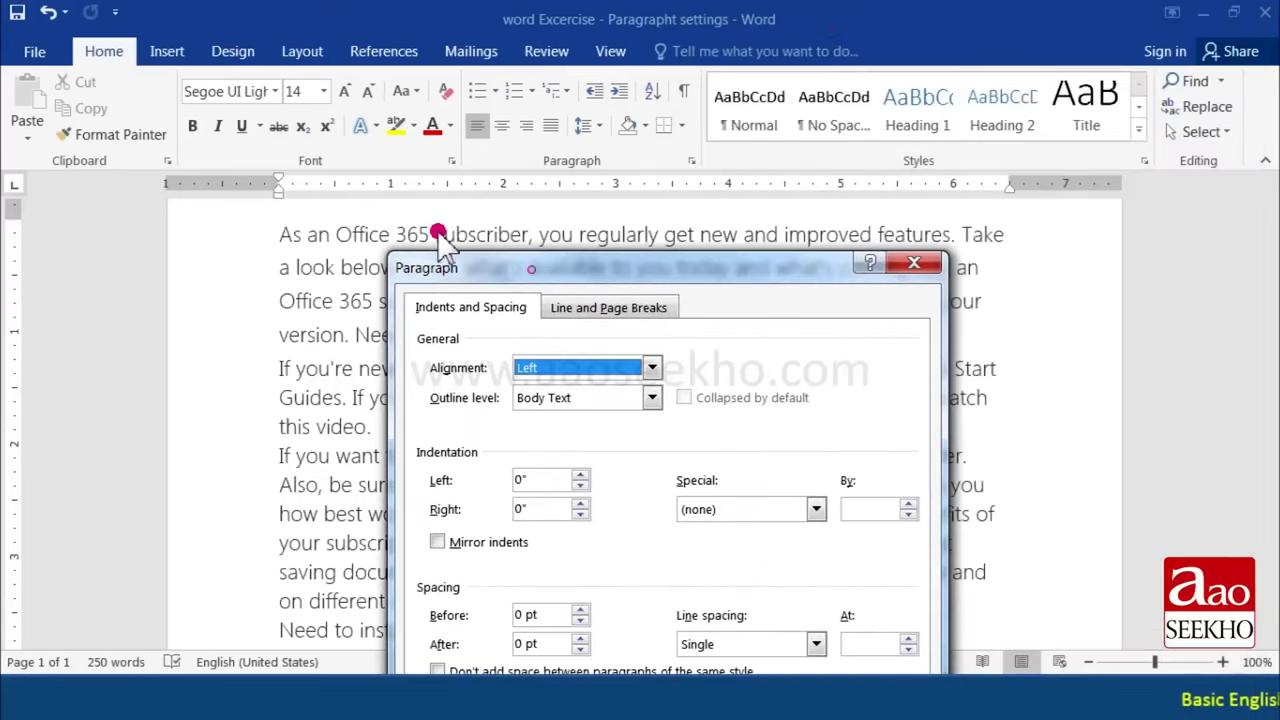
pyautogui.moveTo(749, 271); pyautogui.dragTo(746, 88)
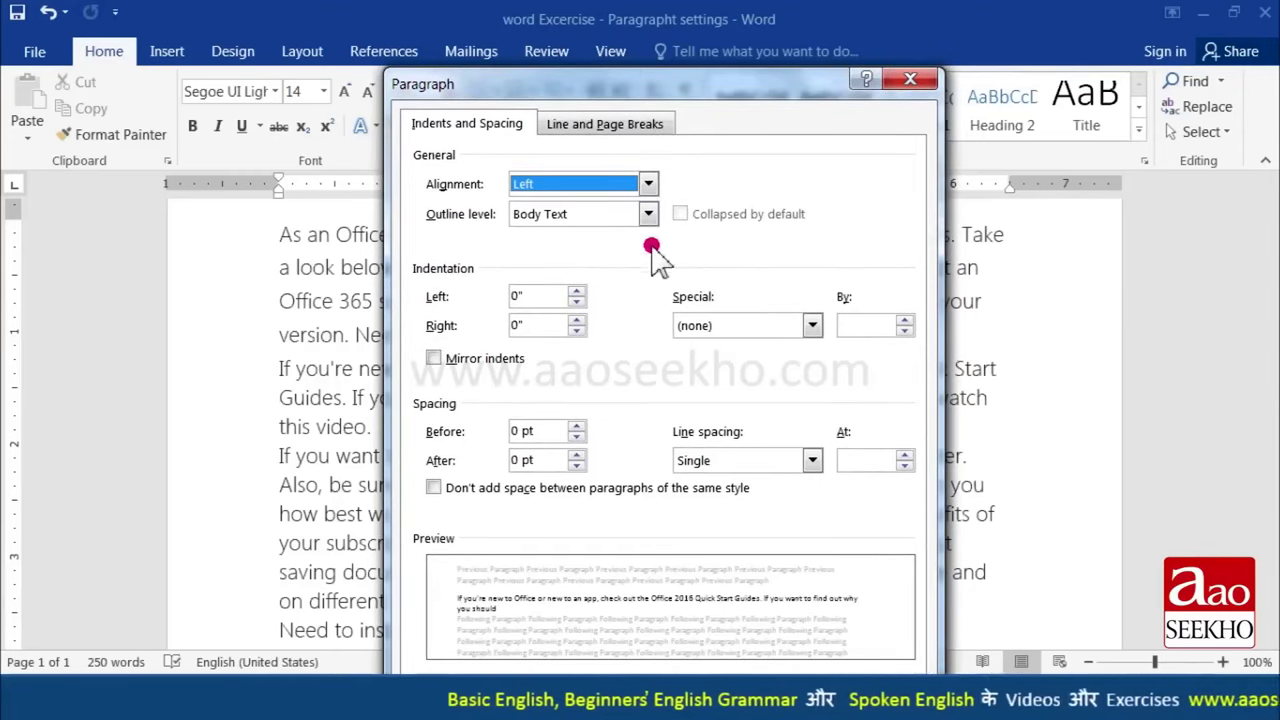
pyautogui.moveTo(699, 92); pyautogui.dragTo(922, 97)
pyautogui.click(716, 308)
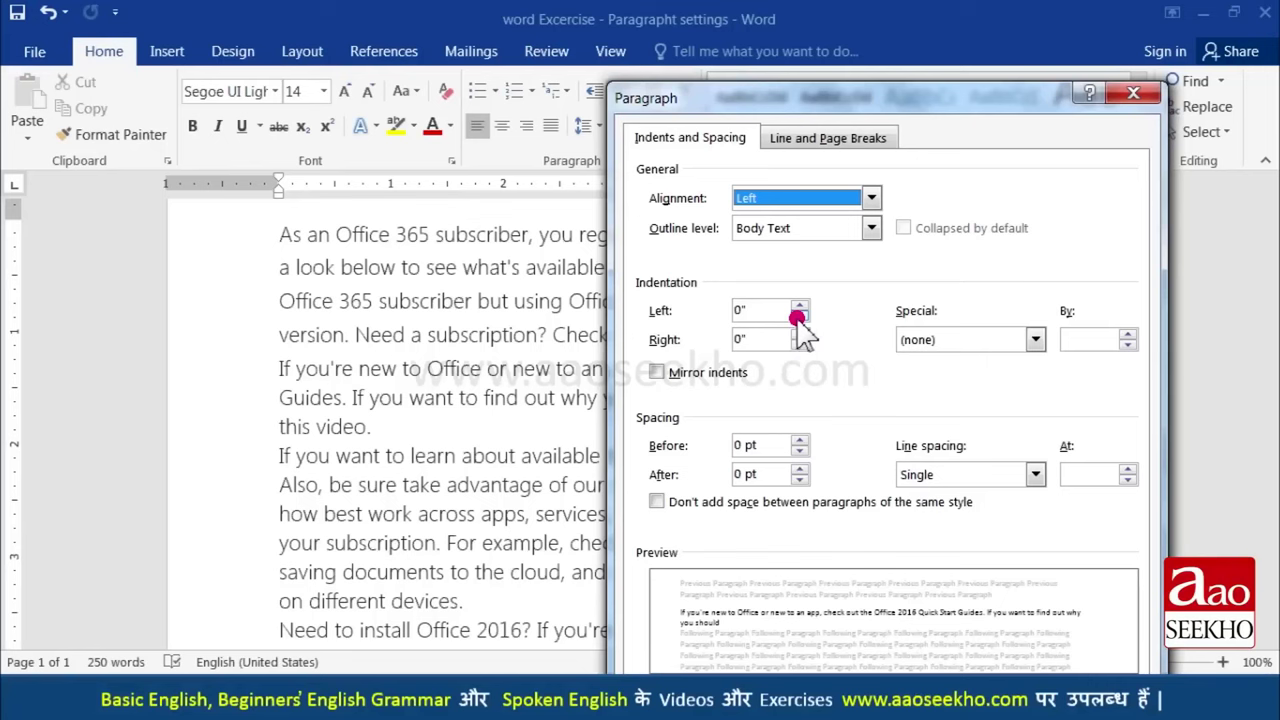
pyautogui.moveTo(873, 92); pyautogui.dragTo(866, 40)
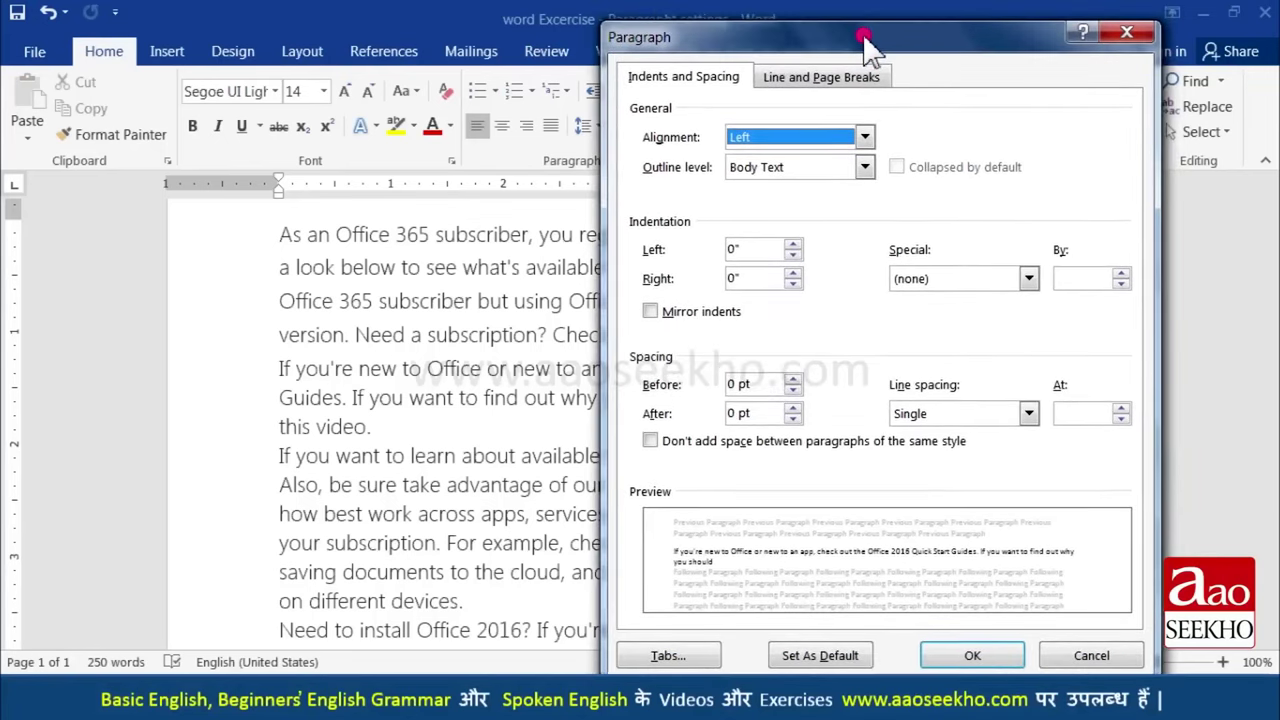
pyautogui.click(792, 244)
pyautogui.click(792, 244)
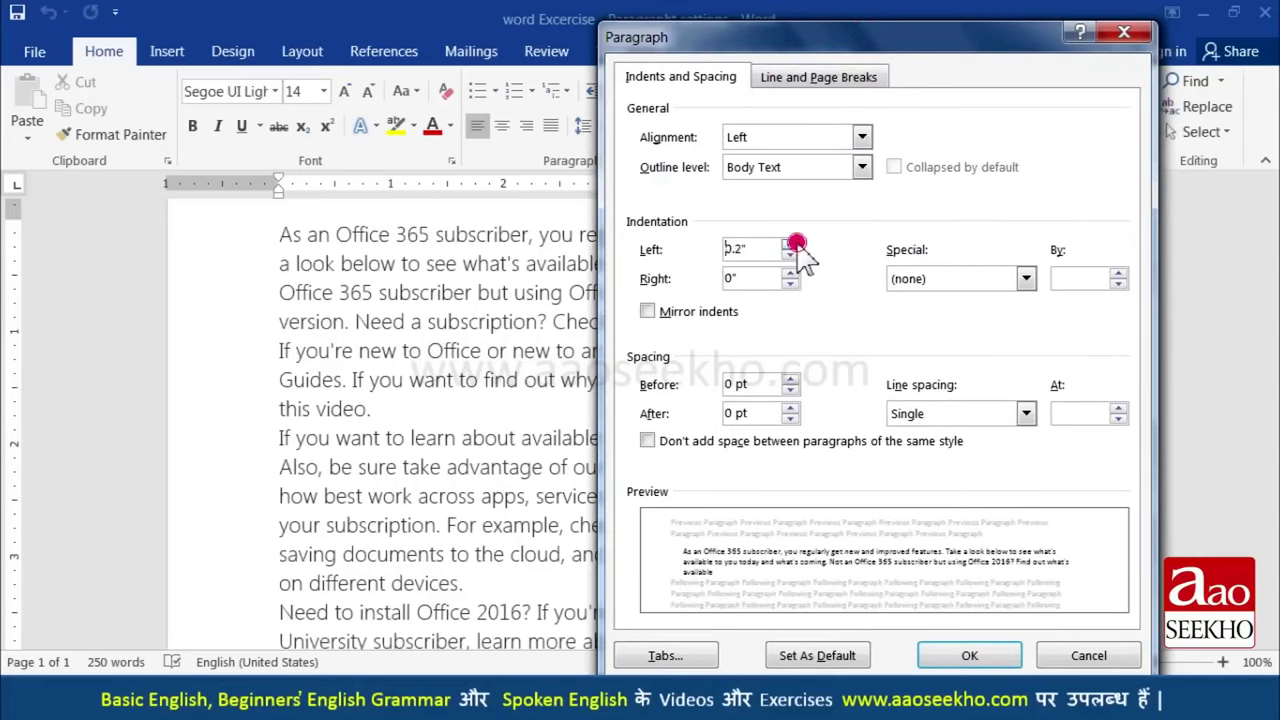
pyautogui.click(792, 244)
pyautogui.click(792, 244)
pyautogui.click(792, 244)
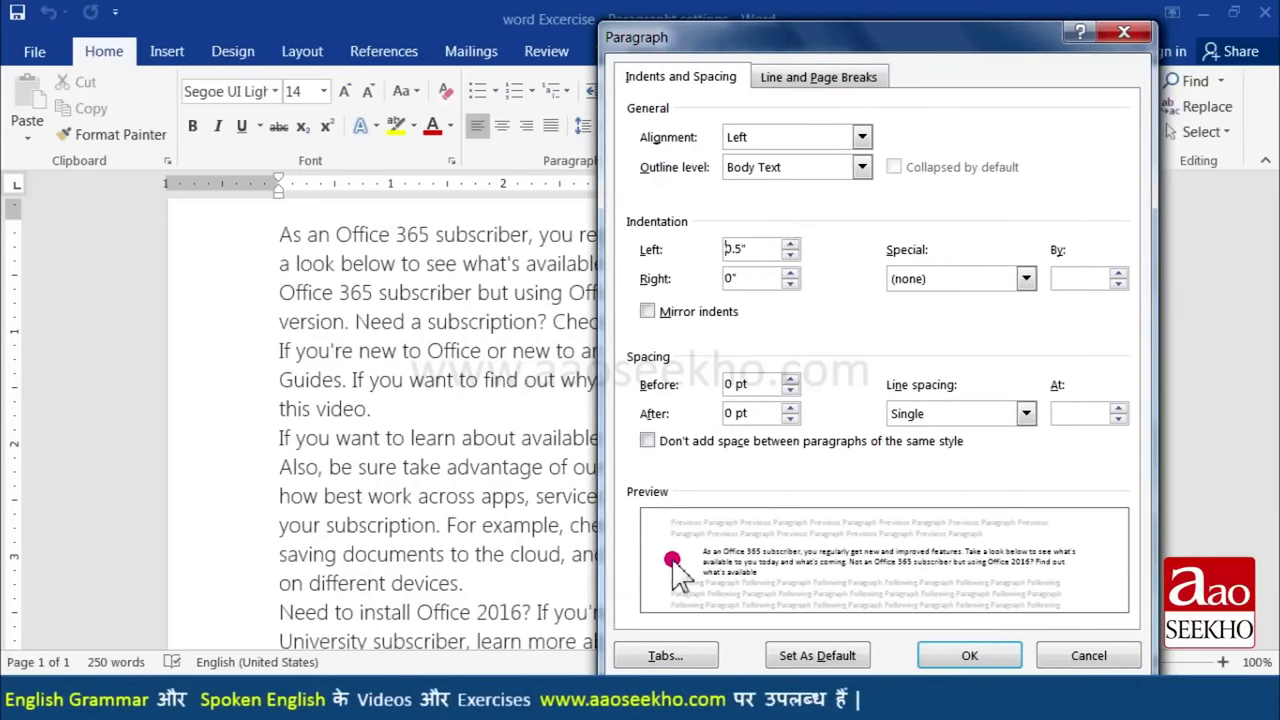
pyautogui.click(792, 244)
pyautogui.click(792, 244)
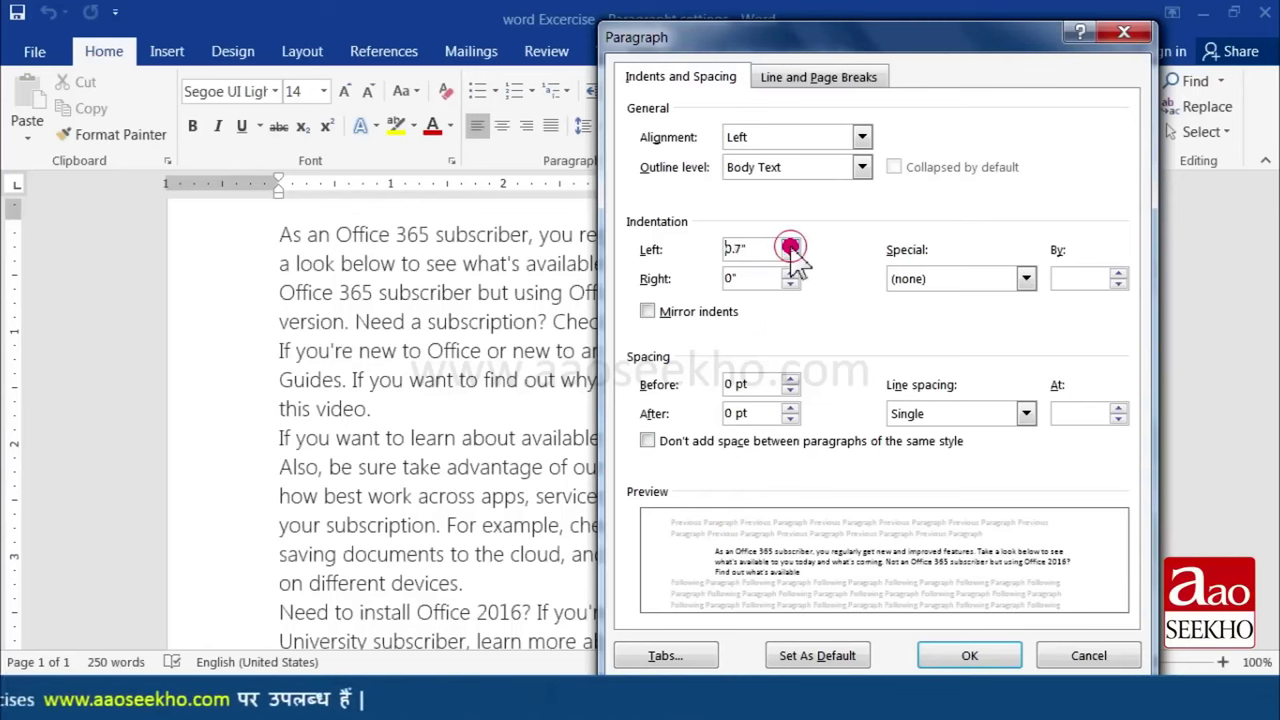
pyautogui.click(792, 244)
pyautogui.click(792, 244)
pyautogui.click(792, 244)
# Raise the right indent to 1 inch and apply 1-inch indents on both sides.
pyautogui.click(791, 273)
pyautogui.click(791, 273)
pyautogui.click(791, 273)
pyautogui.click(791, 273)
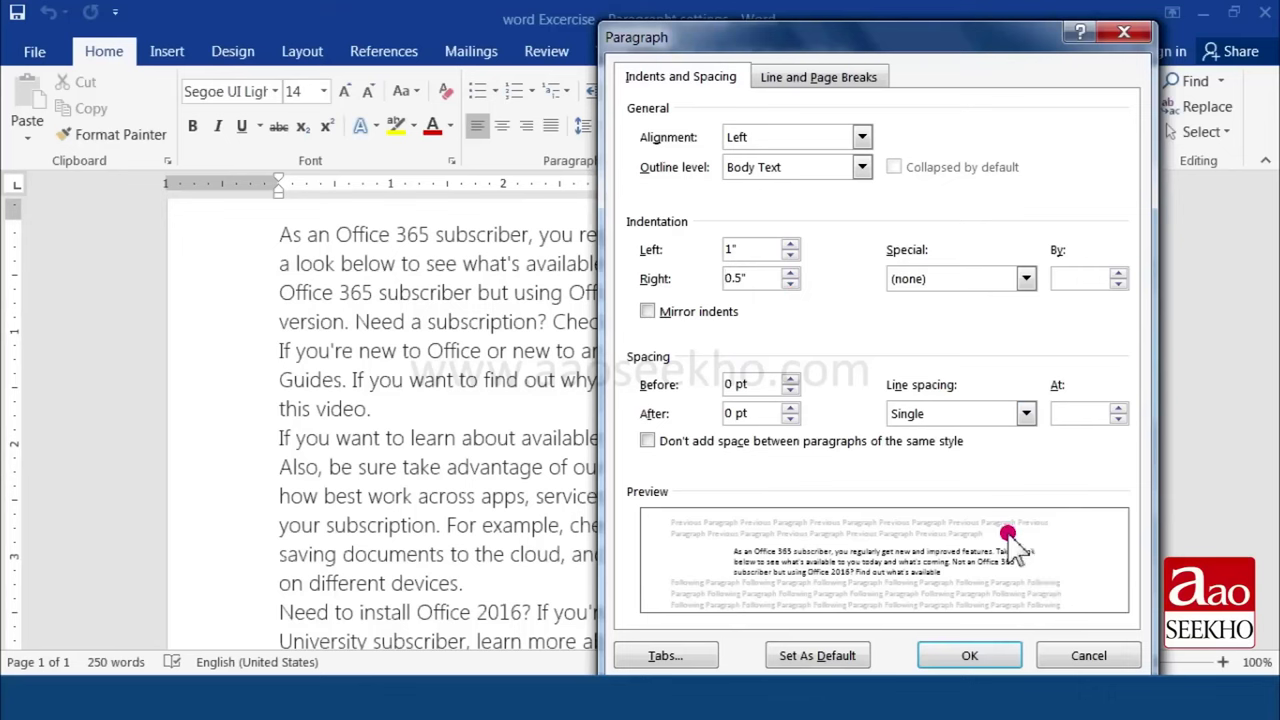
pyautogui.click(791, 274)
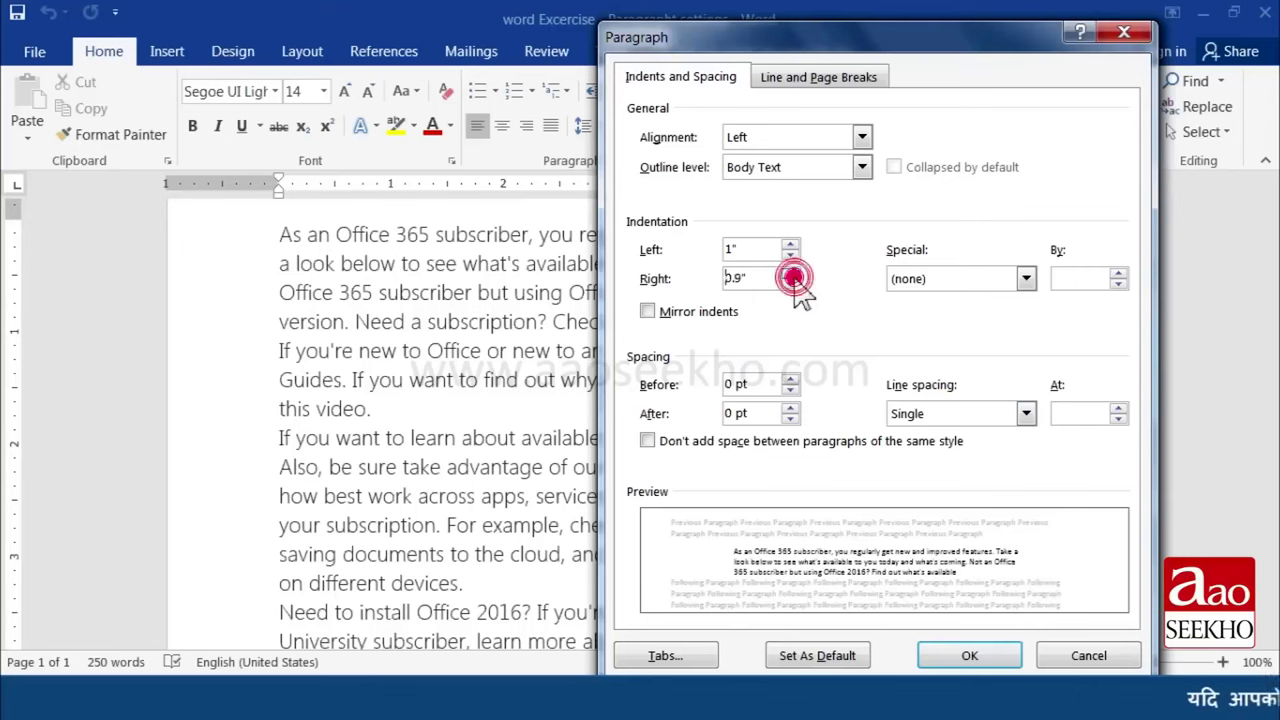
pyautogui.click(791, 274)
pyautogui.click(791, 274)
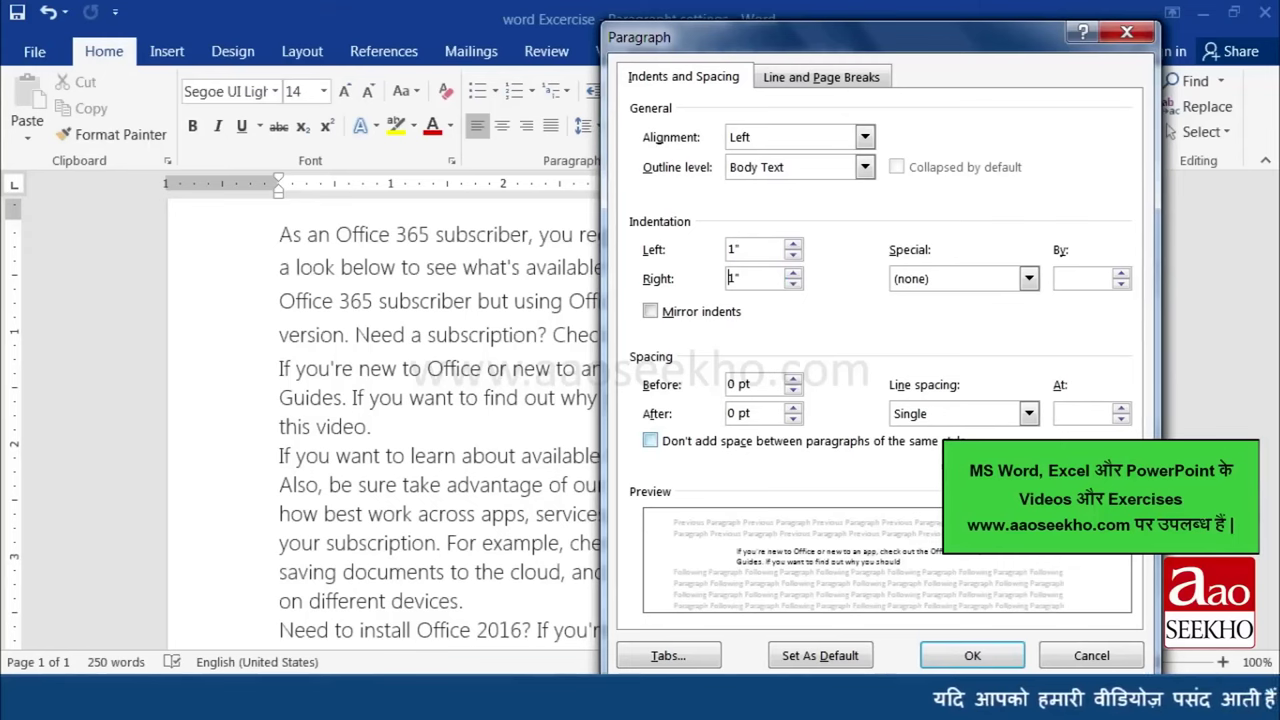
pyautogui.click(967, 642)
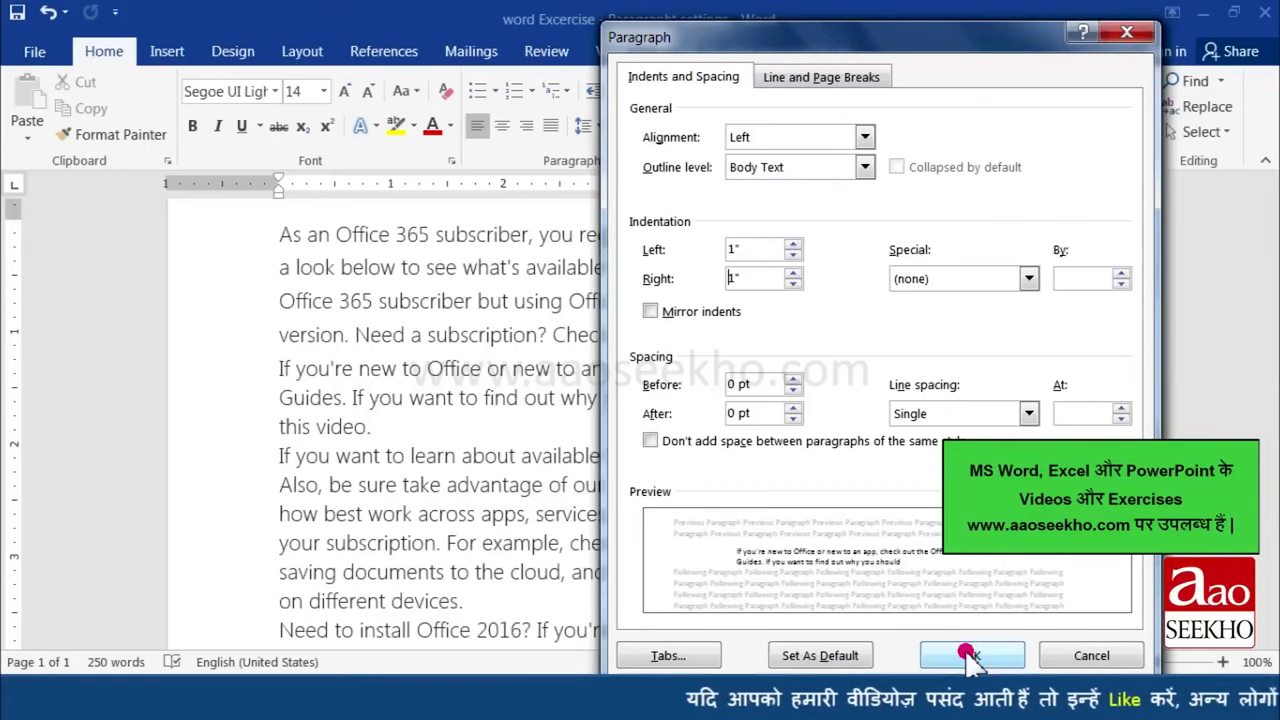
pyautogui.click(967, 655)
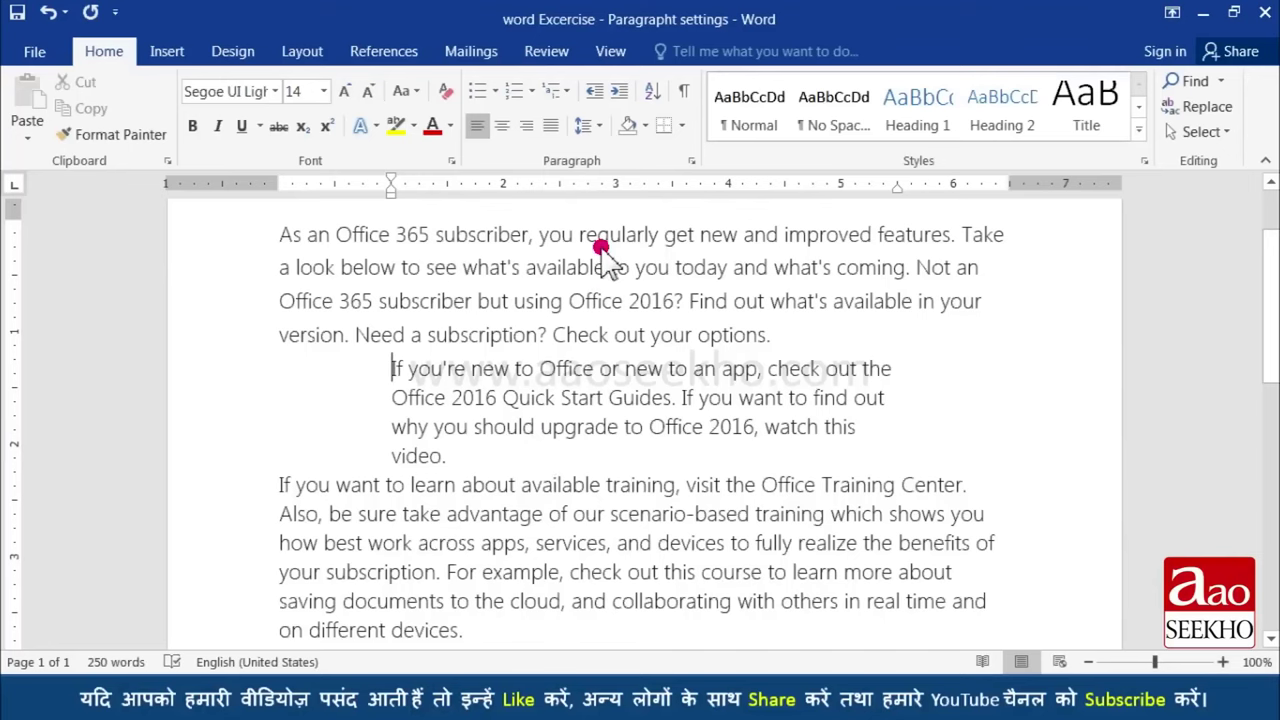
# Reset the left indent to 0" and give the first paragraph a 0.5" hanging indent.
pyautogui.click(691, 161)
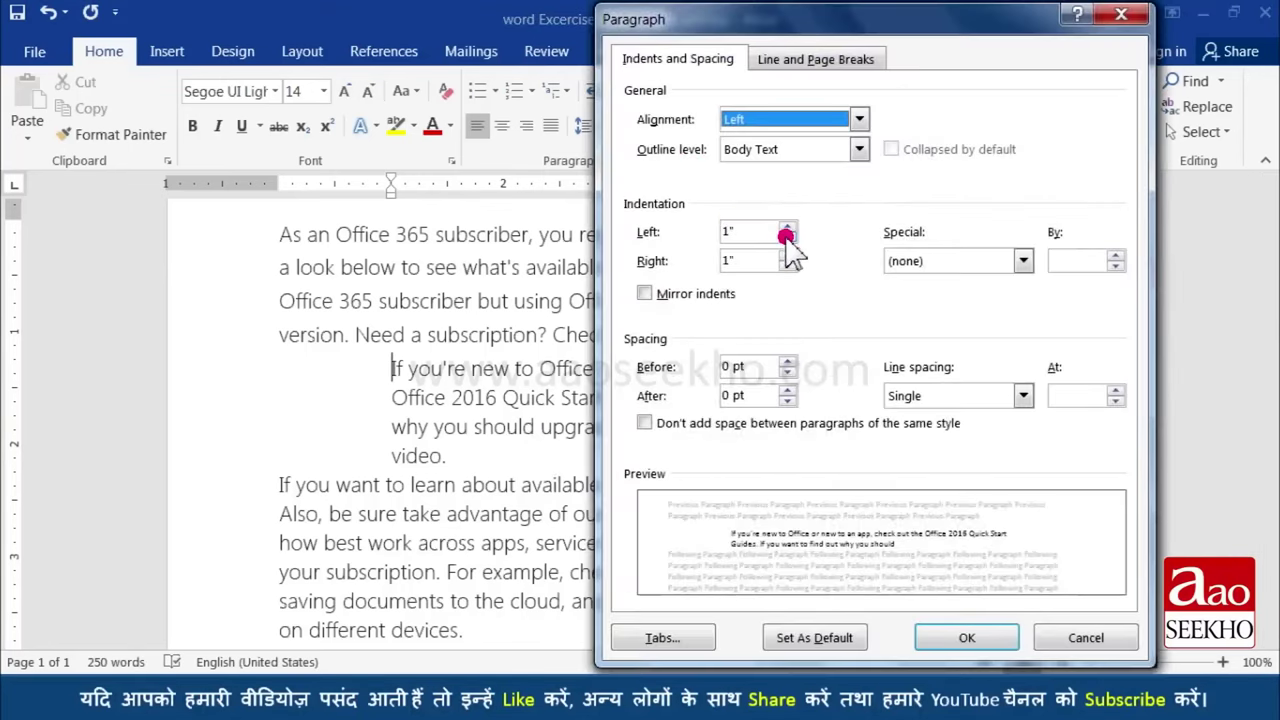
pyautogui.click(787, 238)
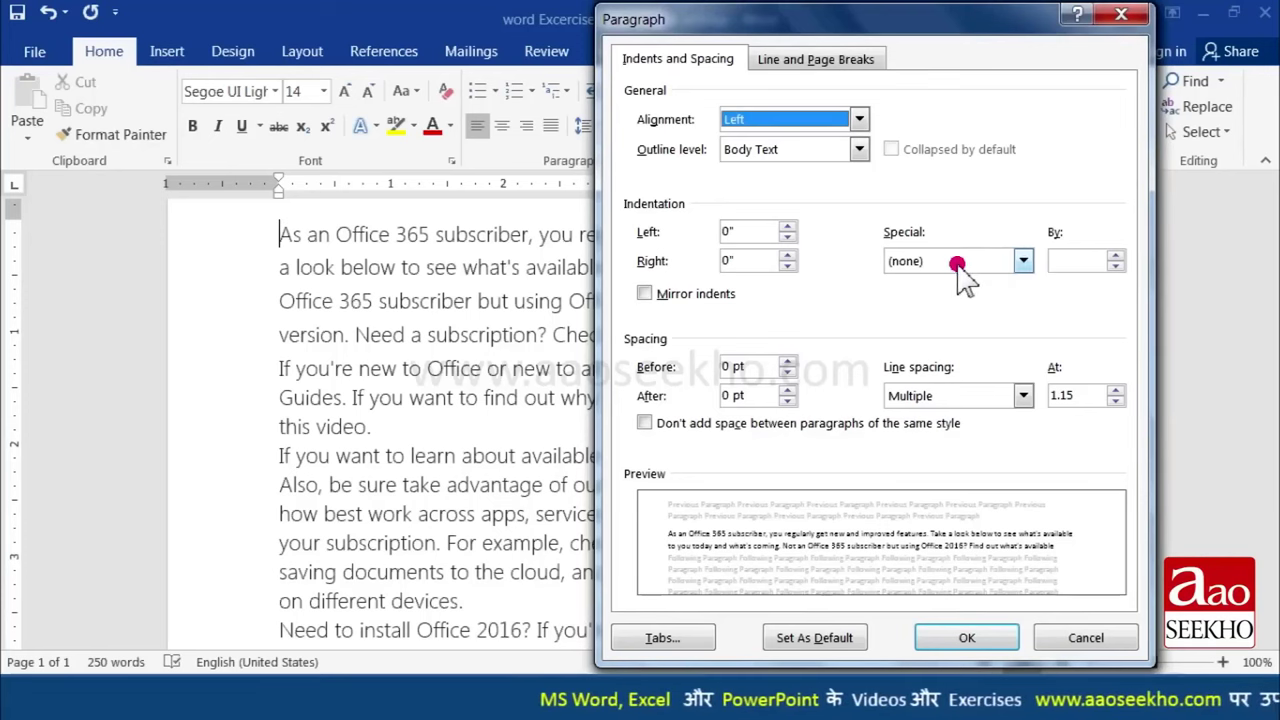
pyautogui.click(1023, 263)
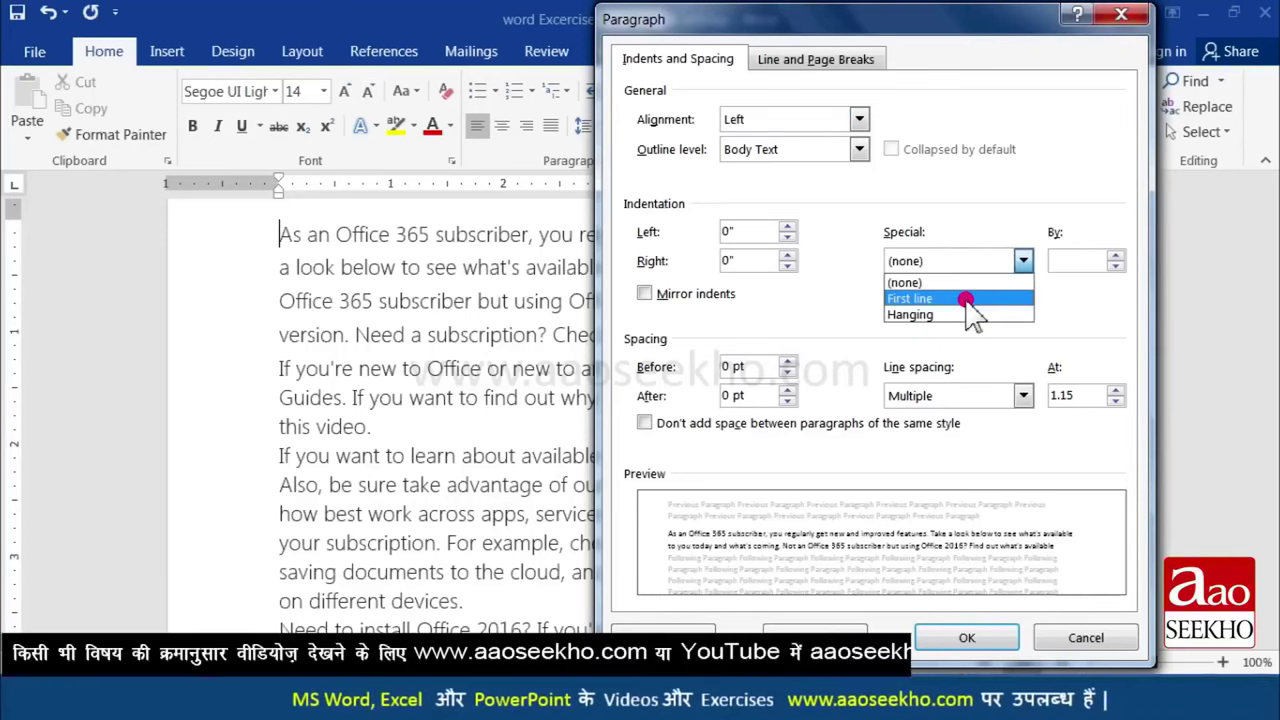
pyautogui.click(966, 300)
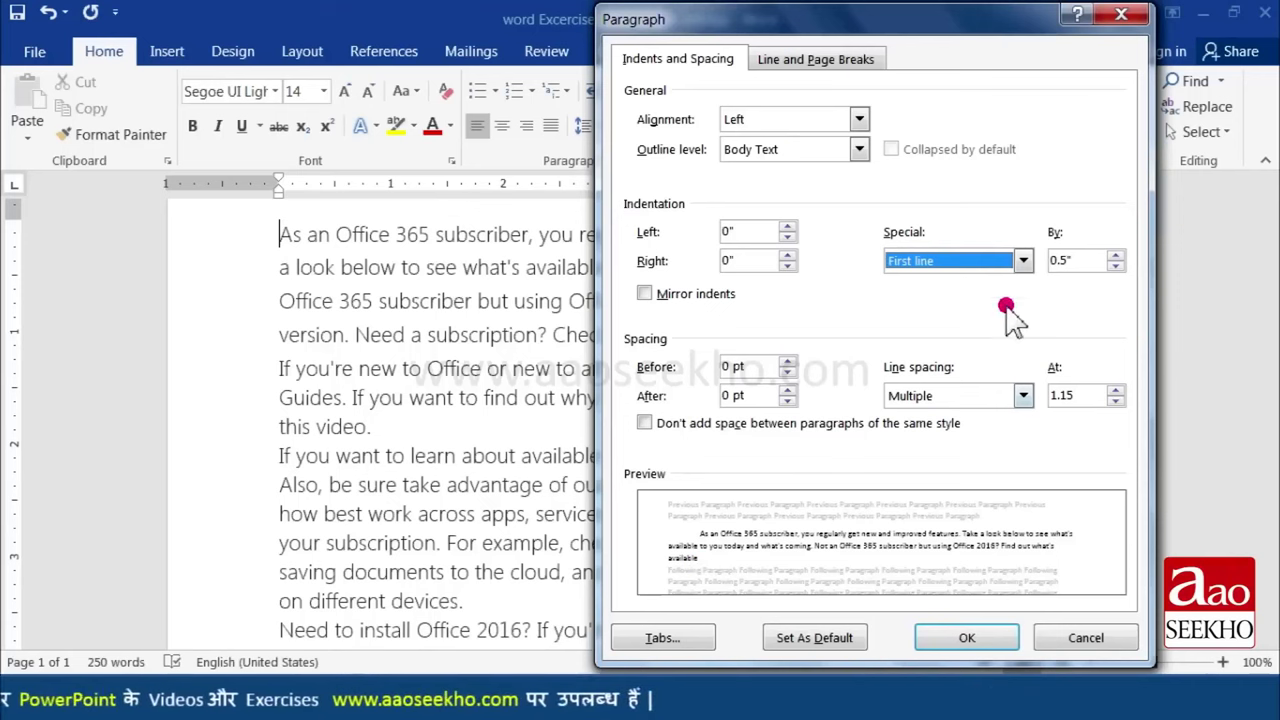
pyautogui.click(1022, 260)
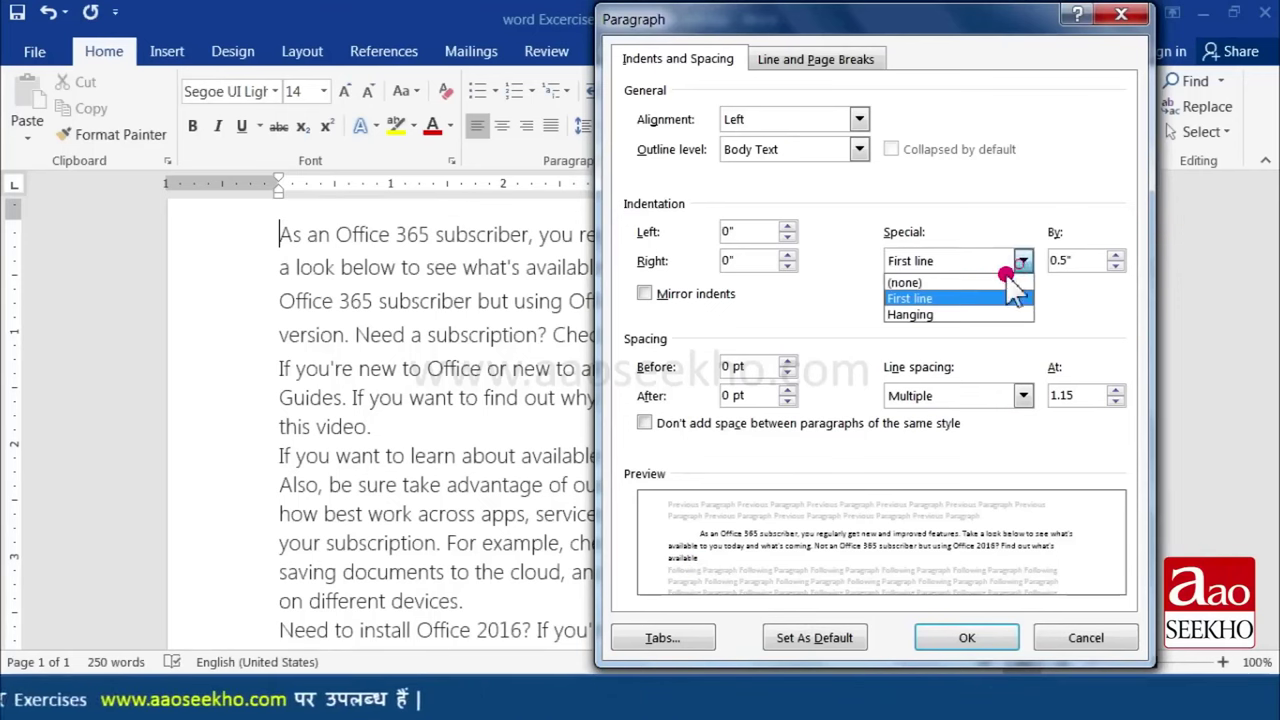
pyautogui.click(973, 313)
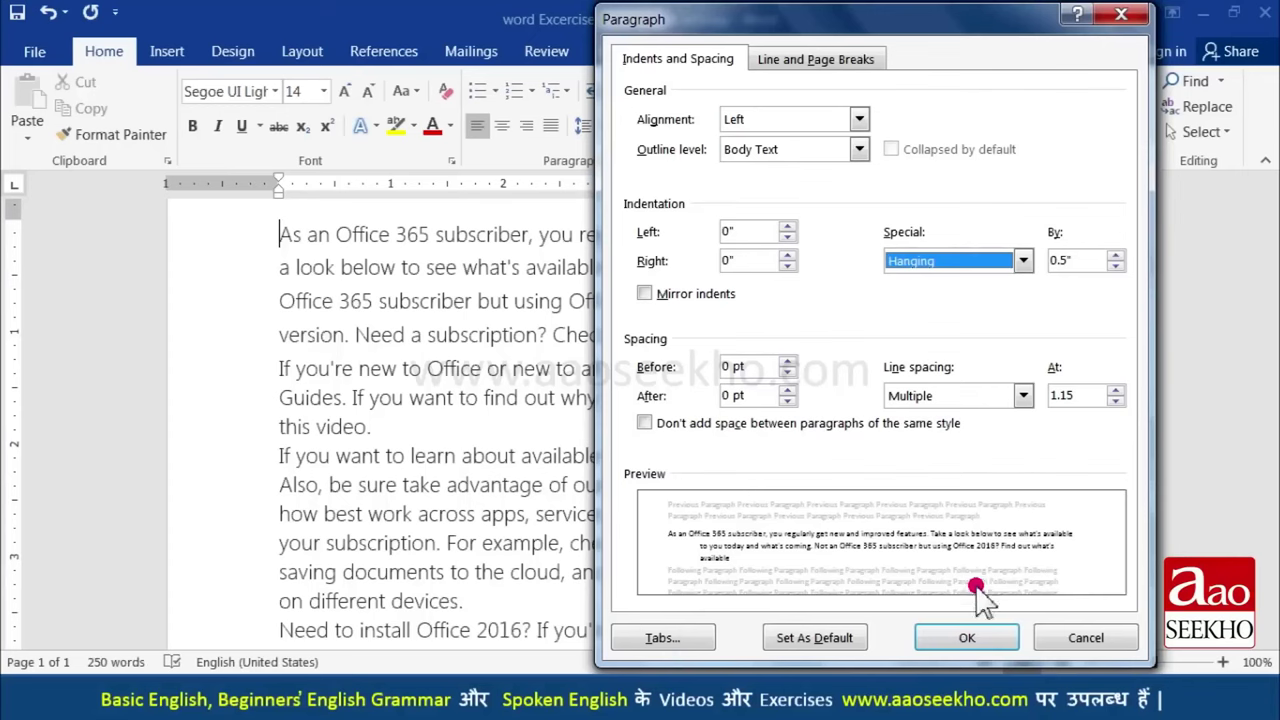
pyautogui.click(964, 637)
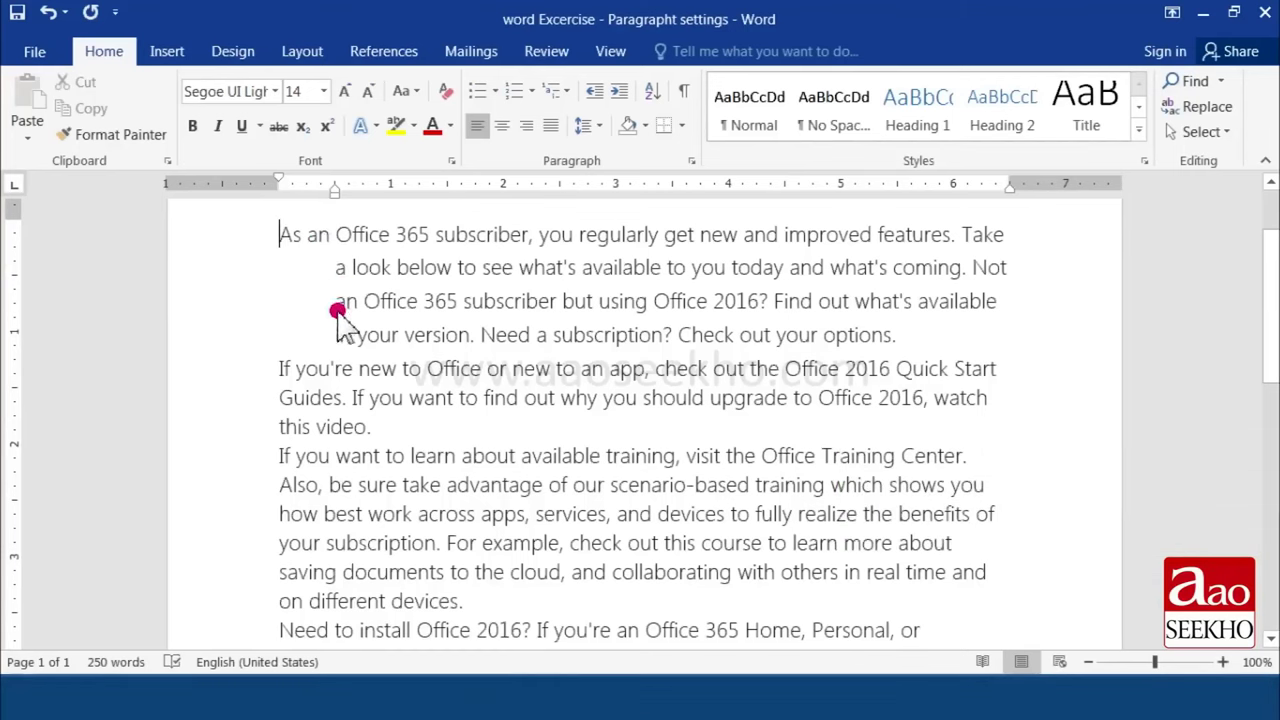
# Set the first paragraph's Special indent to (none) in the Paragraph dialog.
pyautogui.click(690, 160)
pyautogui.click(1021, 259)
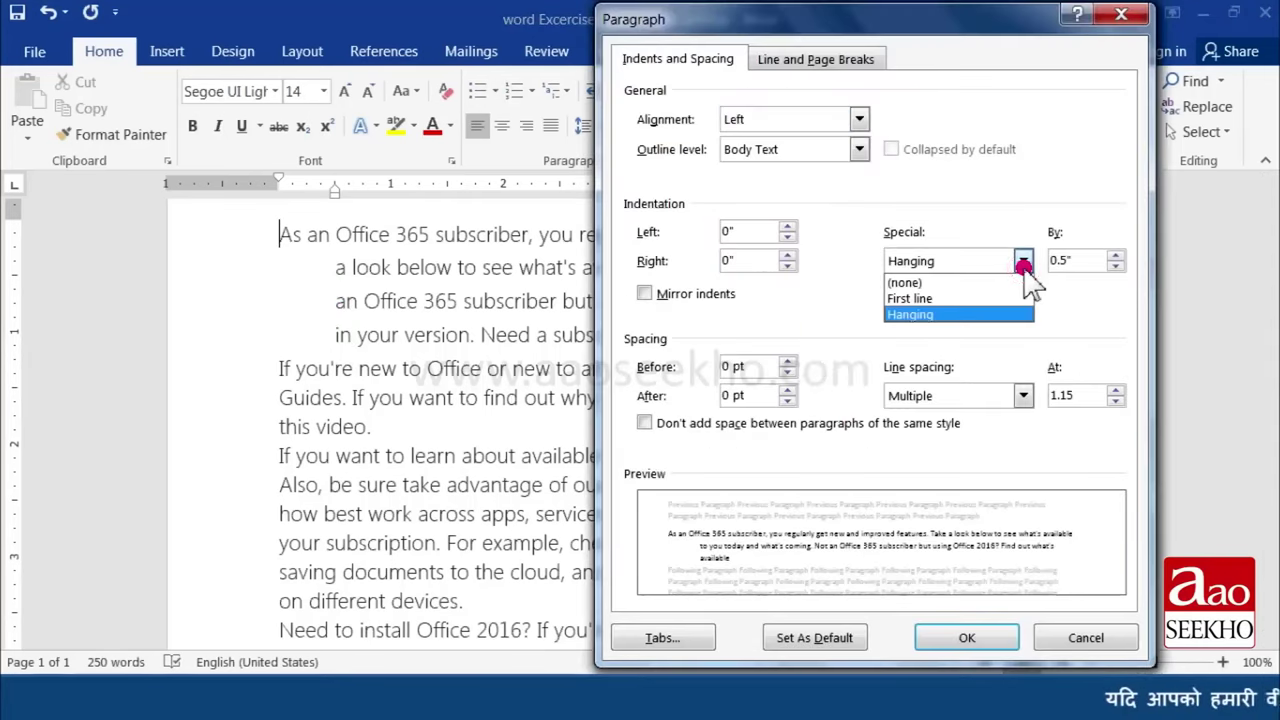
pyautogui.click(987, 285)
pyautogui.click(1022, 261)
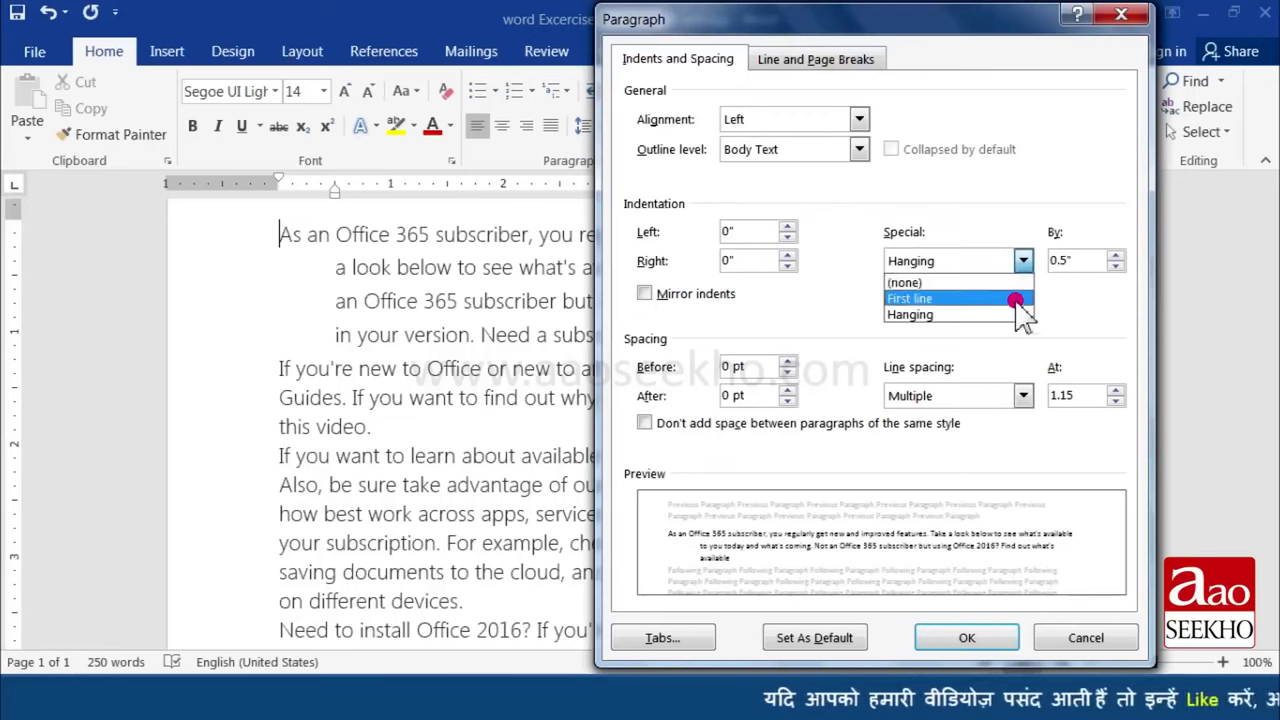
pyautogui.click(1017, 299)
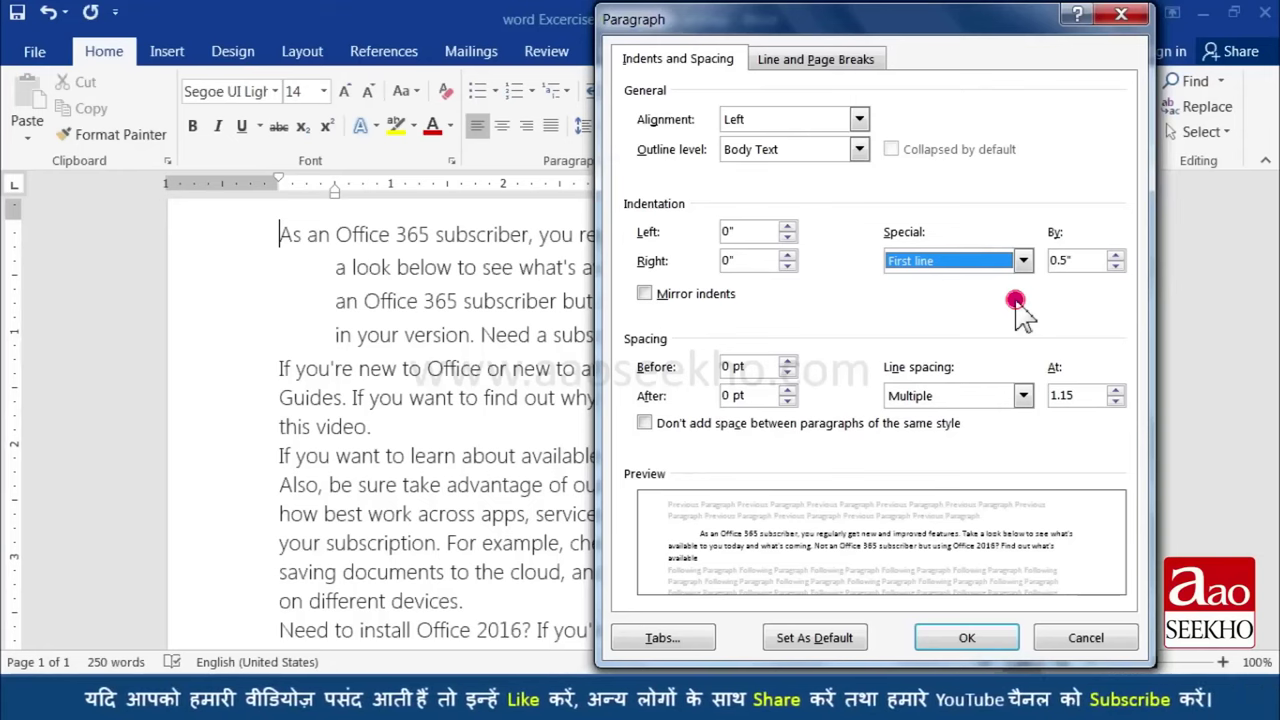
pyautogui.click(1114, 257)
pyautogui.click(1114, 257)
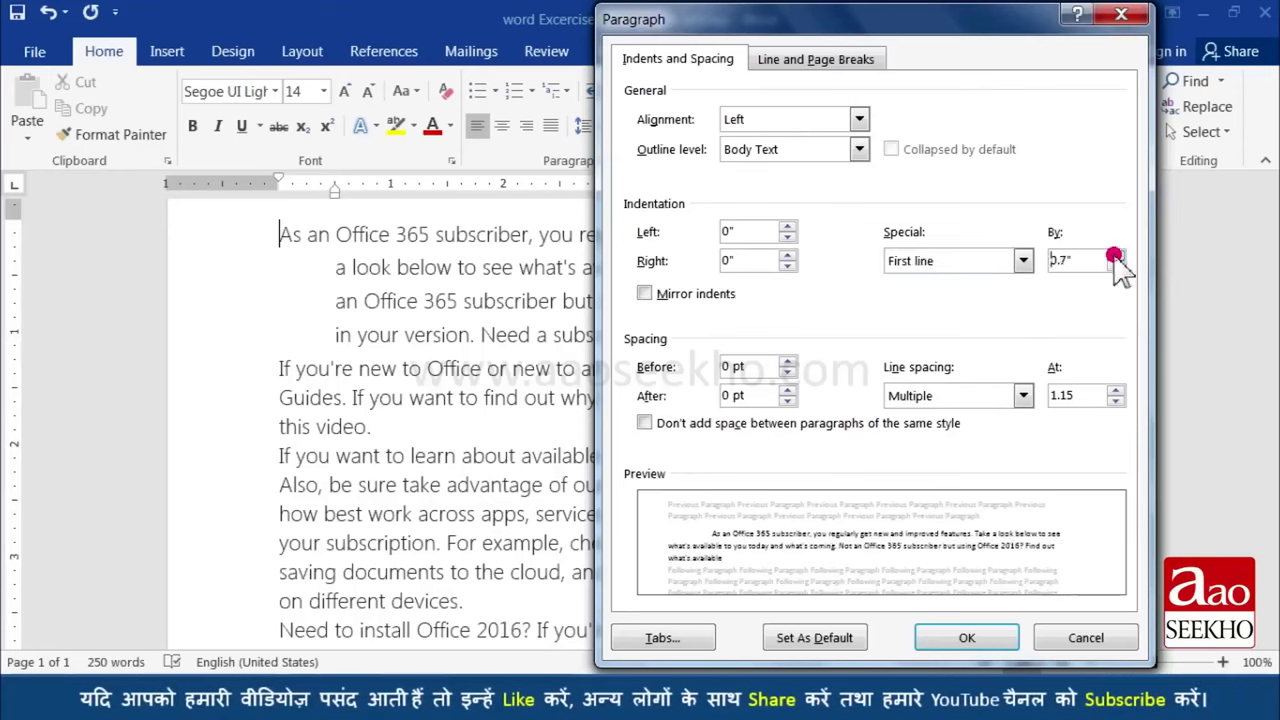
pyautogui.click(1114, 265)
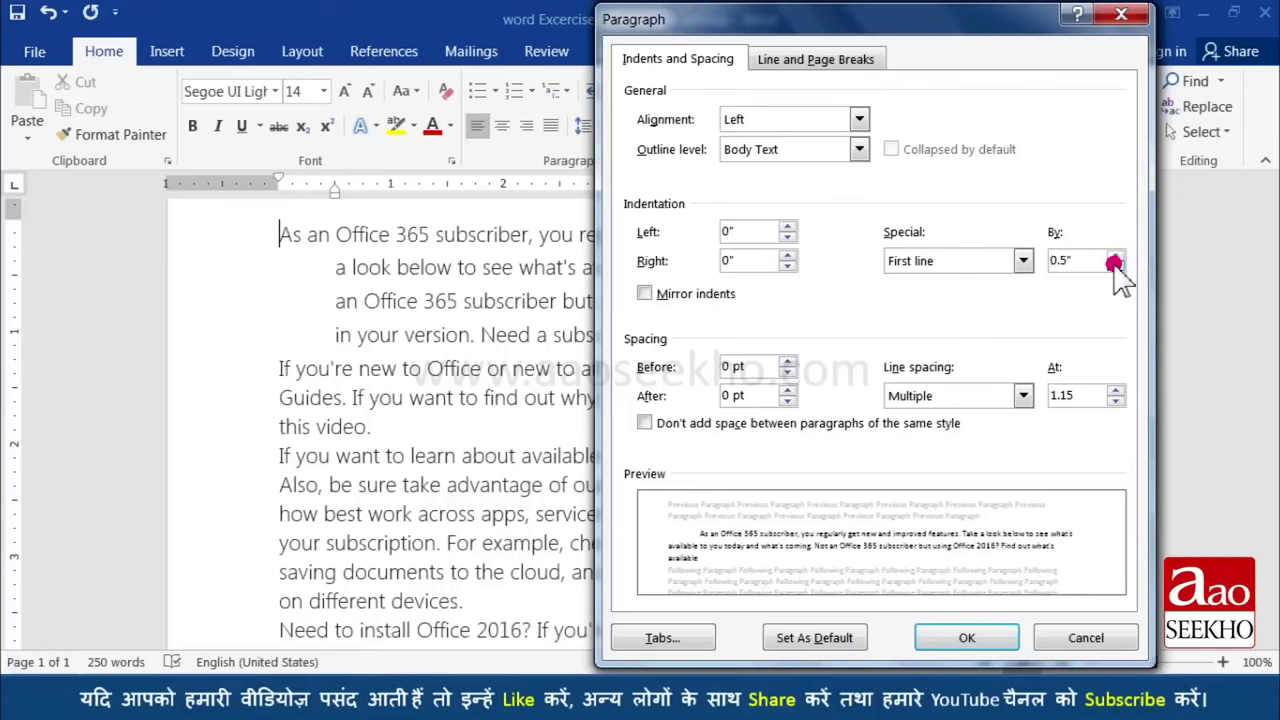
pyautogui.click(1116, 264)
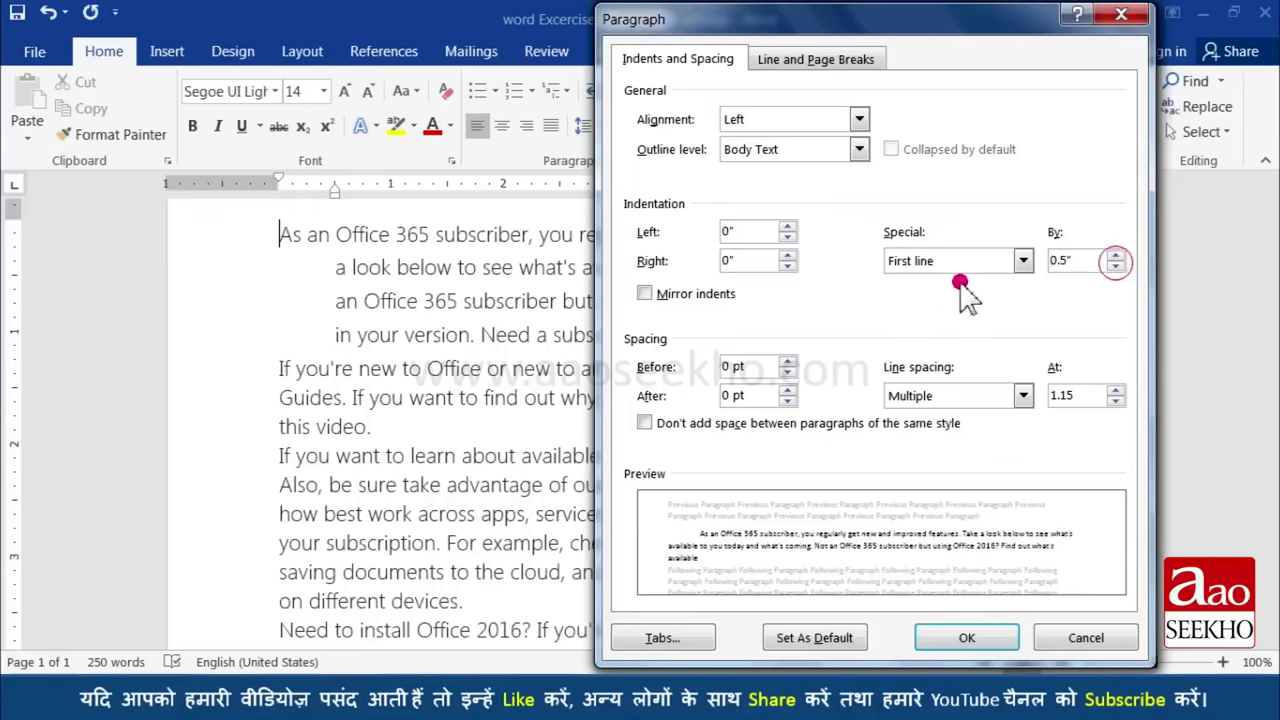
pyautogui.click(1023, 263)
pyautogui.click(958, 278)
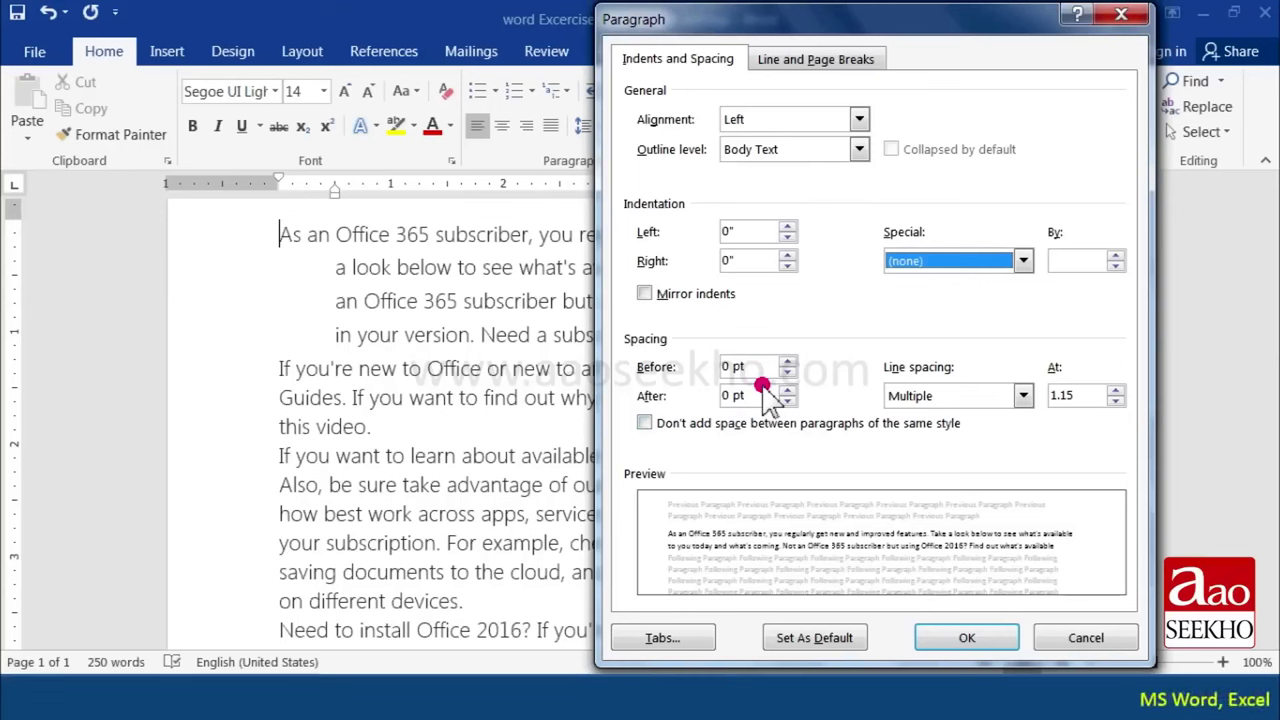
# Change its line spacing to Single and apply the paragraph settings.
pyautogui.click(1022, 396)
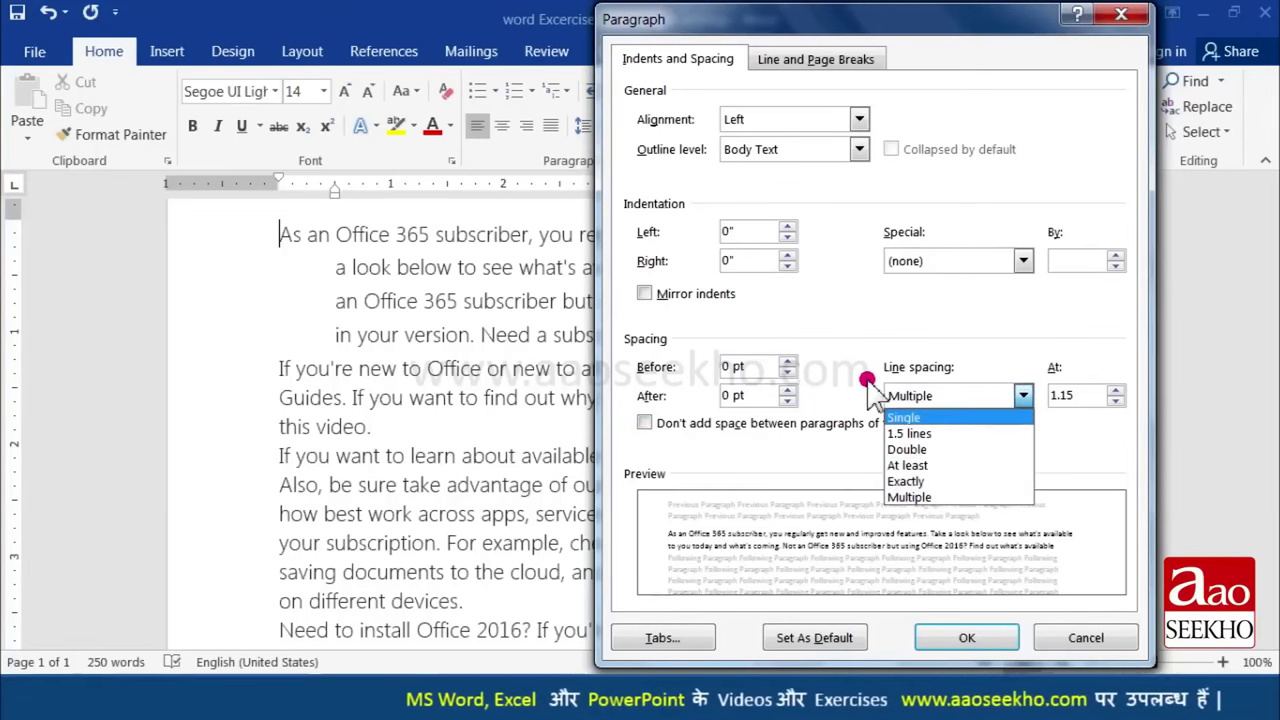
pyautogui.press('Return')
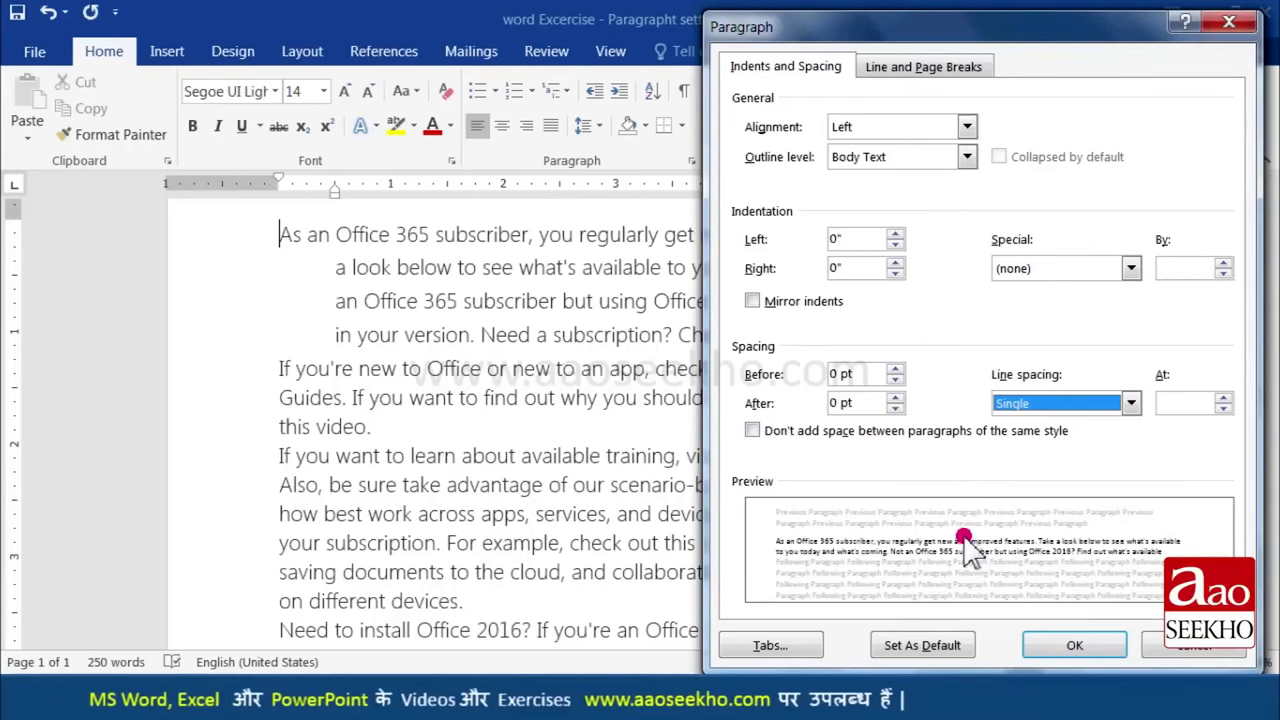
pyautogui.click(1045, 648)
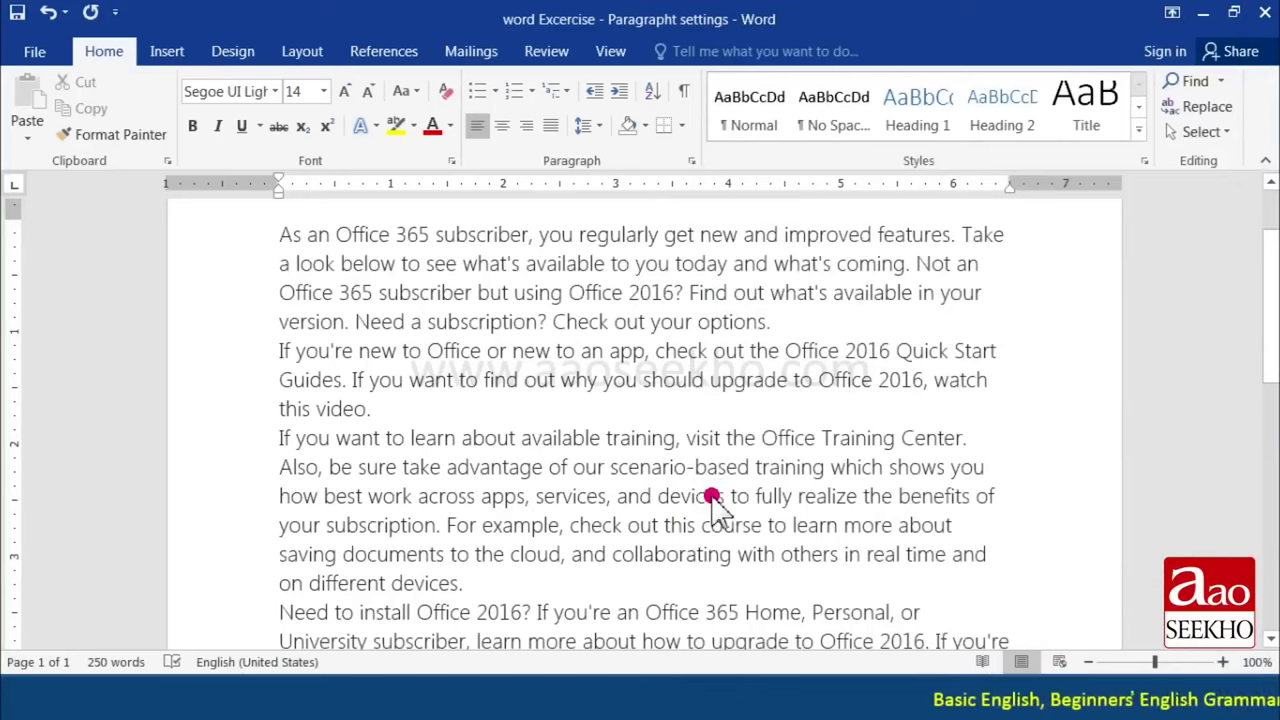
pyautogui.hotkey('ctrl', 'Home')
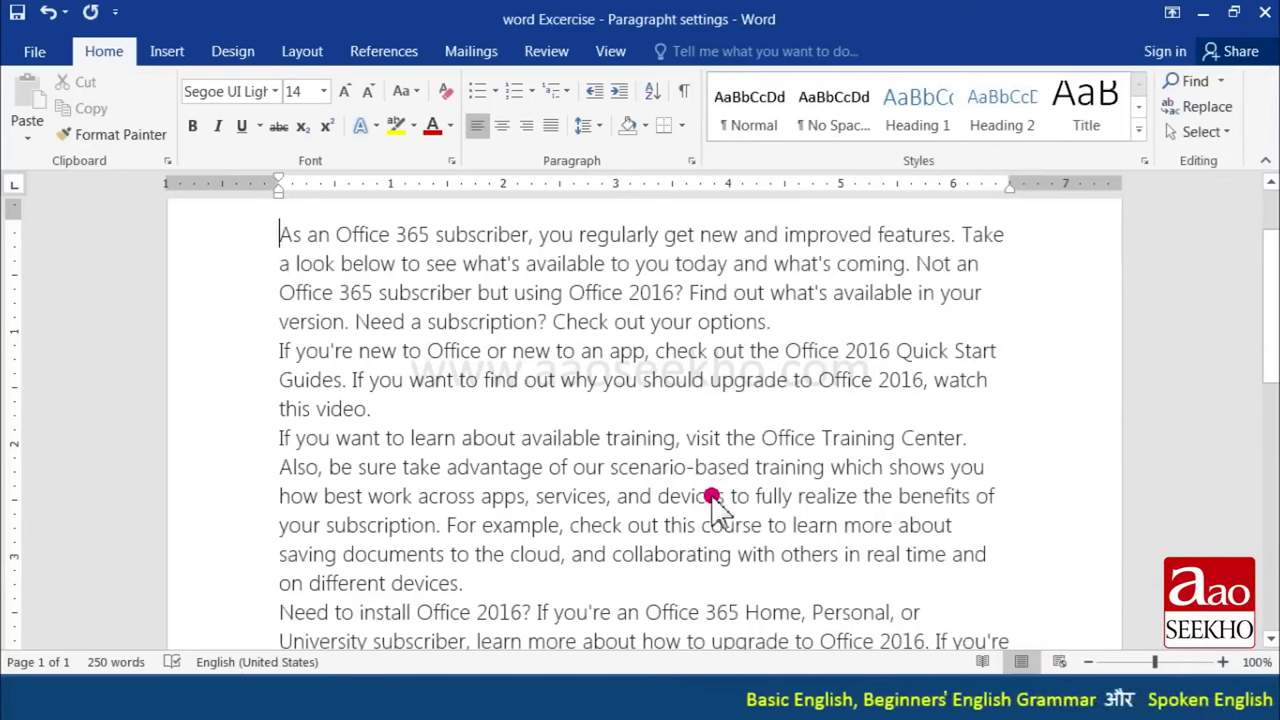
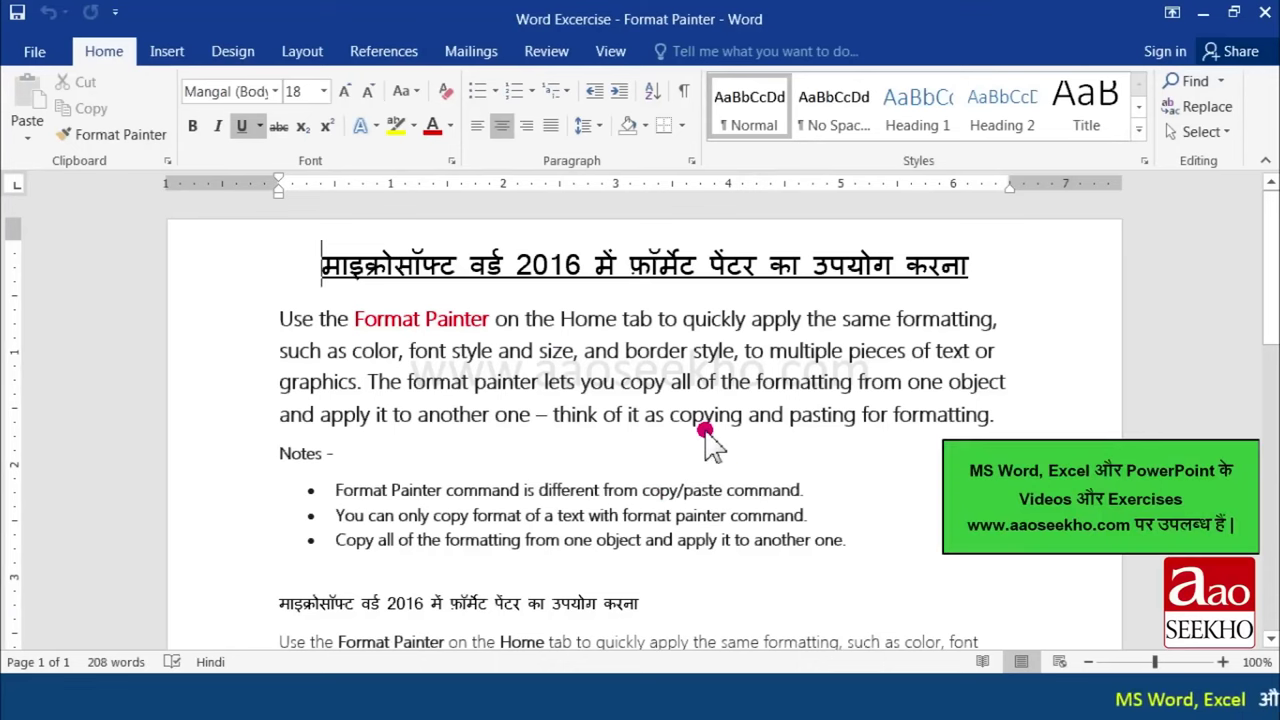
# Paint the title's first-word formatting onto the lower Hindi heading with Format Painter.
pyautogui.scroll(-5, 706, 445)
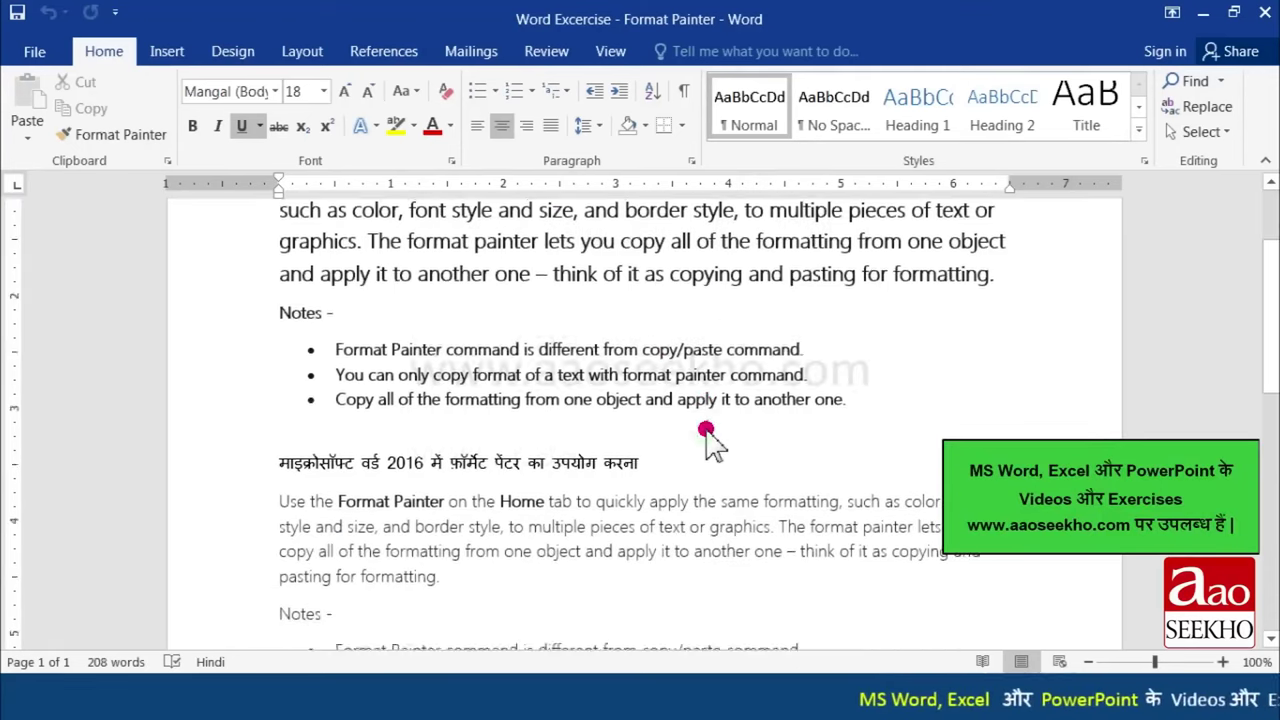
pyautogui.scroll(-1, 706, 440)
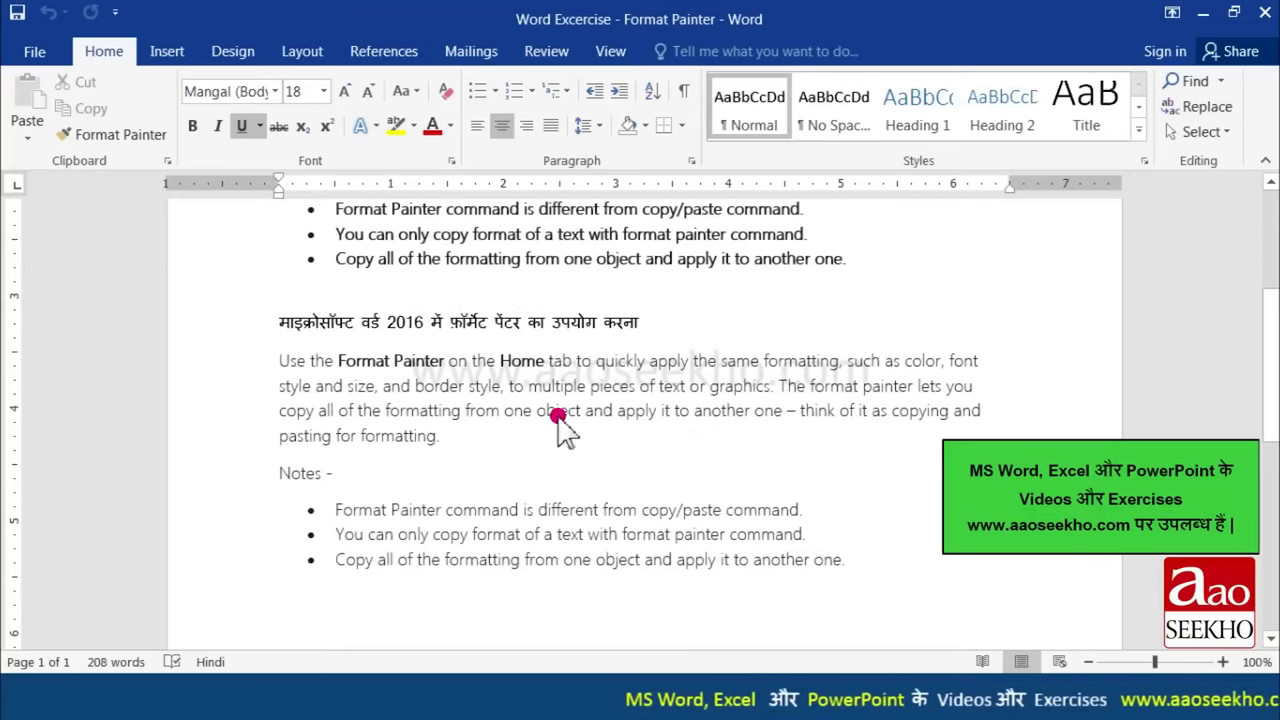
pyautogui.scroll(7, 571, 423)
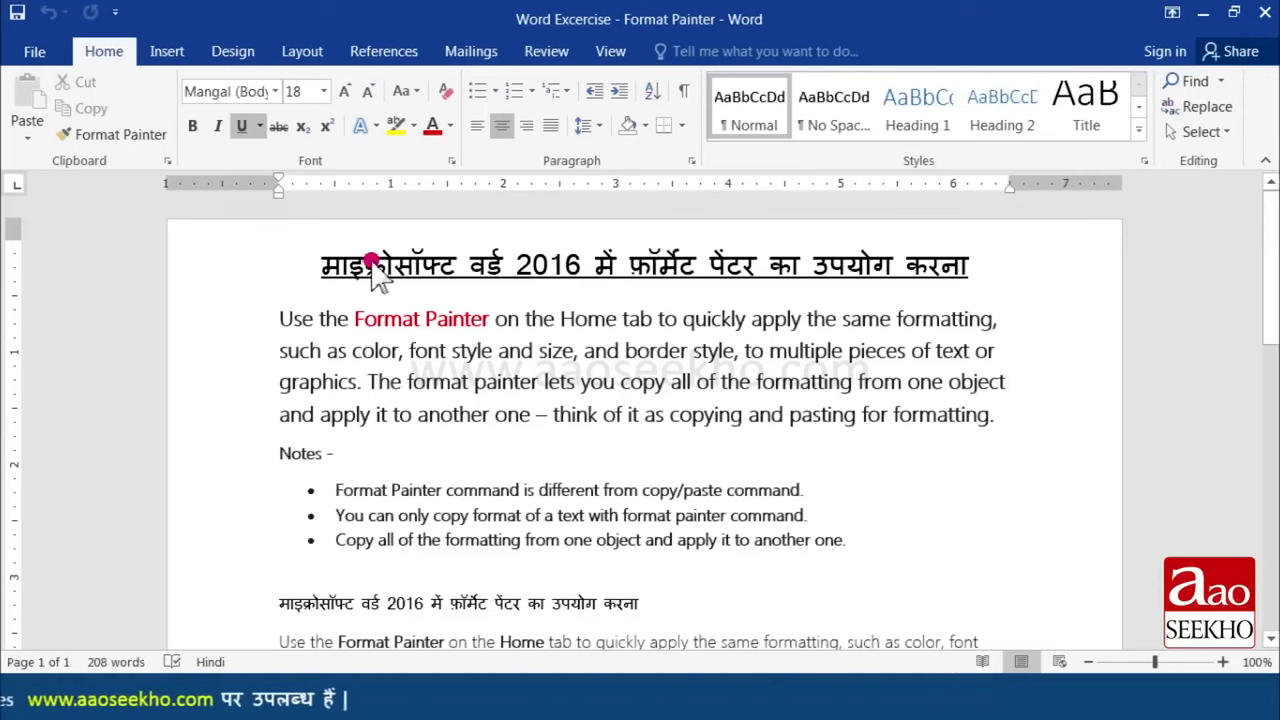
pyautogui.moveTo(322, 268); pyautogui.dragTo(452, 270)
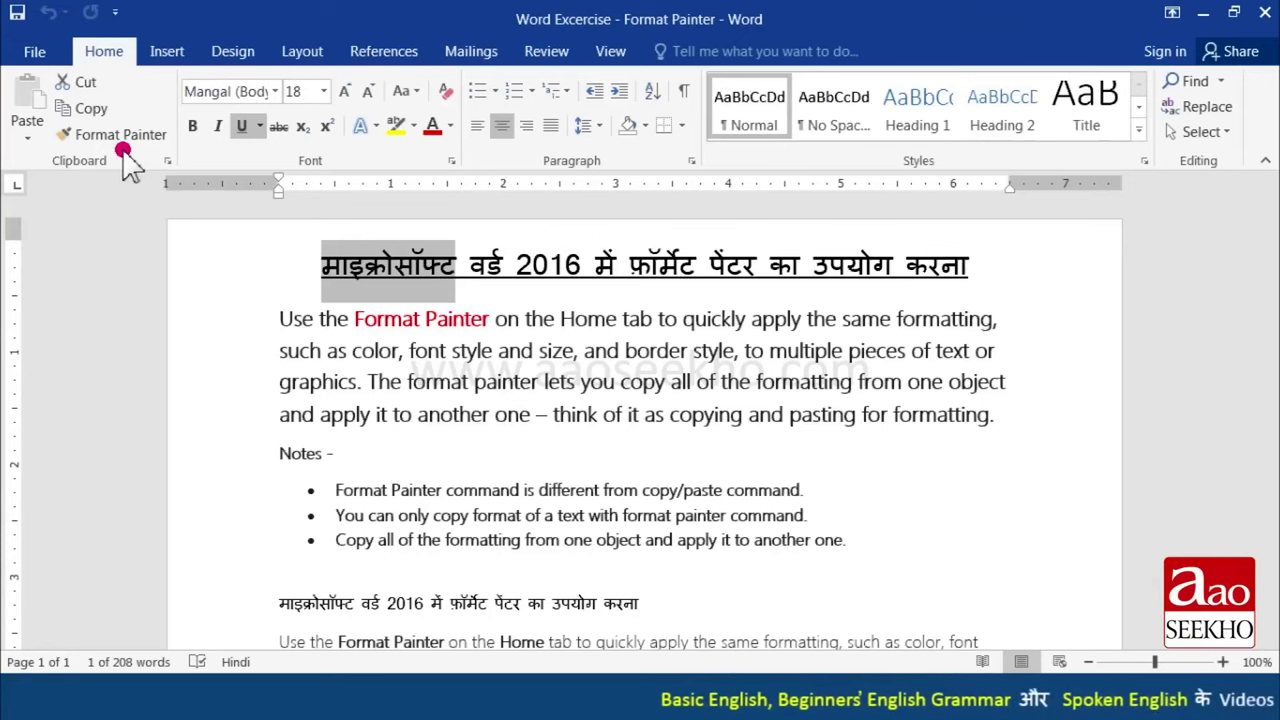
pyautogui.click(118, 134)
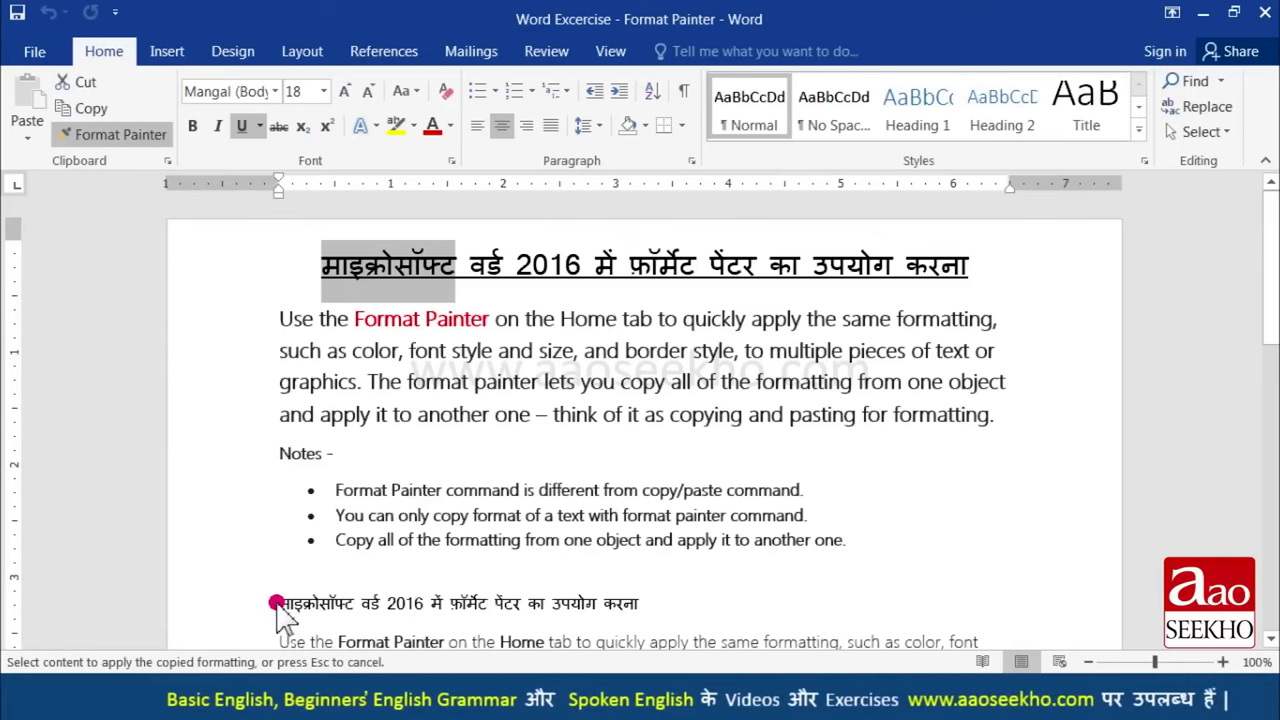
pyautogui.click(276, 604)
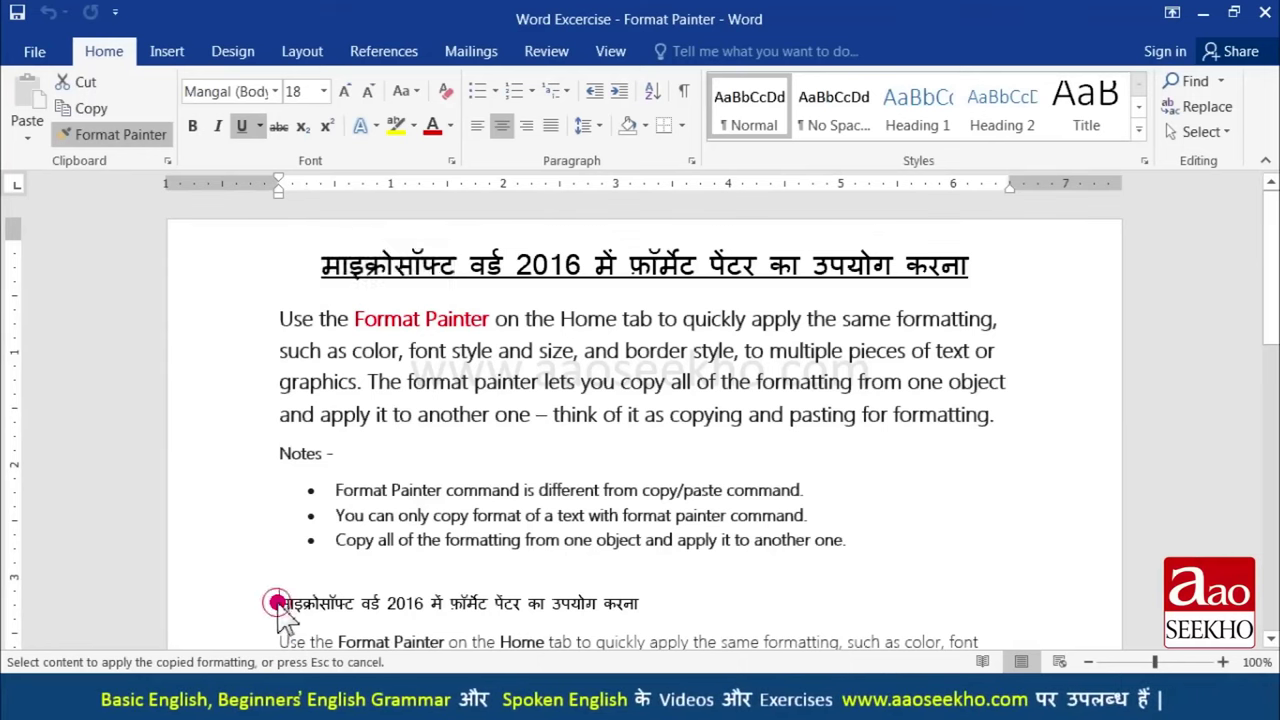
pyautogui.moveTo(318, 607); pyautogui.dragTo(650, 609)
pyautogui.click(772, 525)
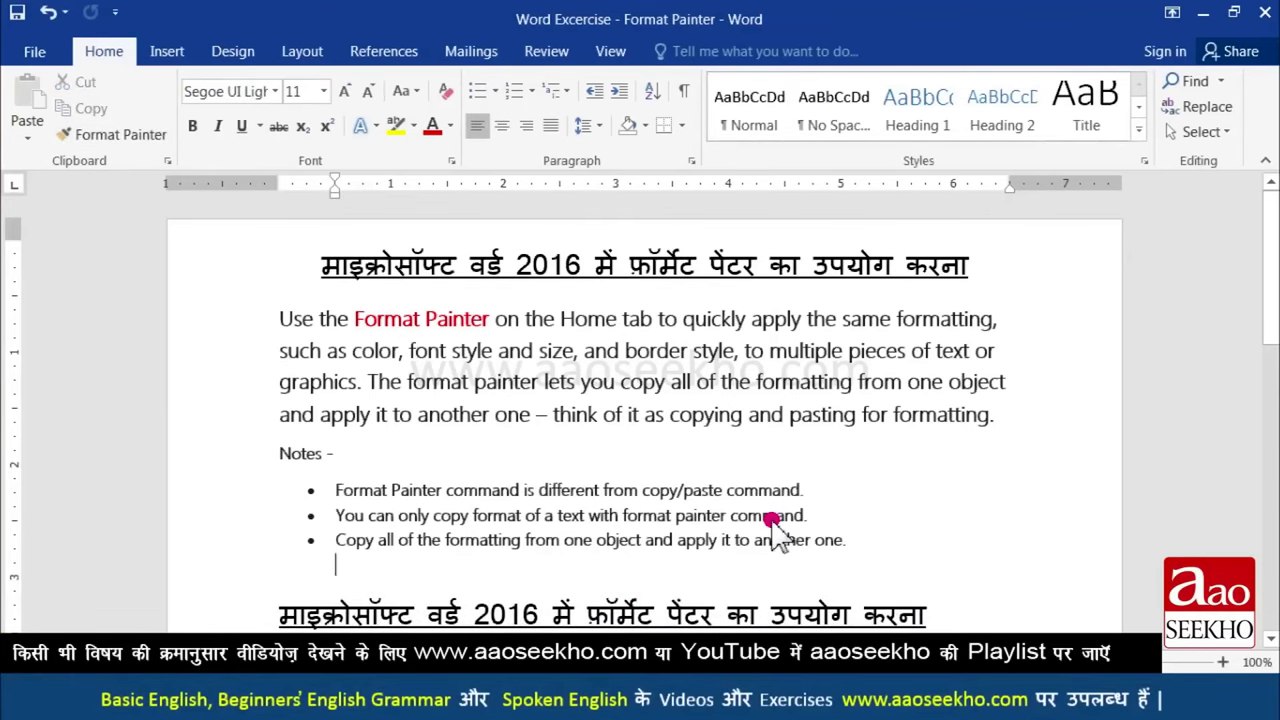
# Undo the formatting just applied to the lower Hindi heading.
pyautogui.scroll(-1, 772, 521)
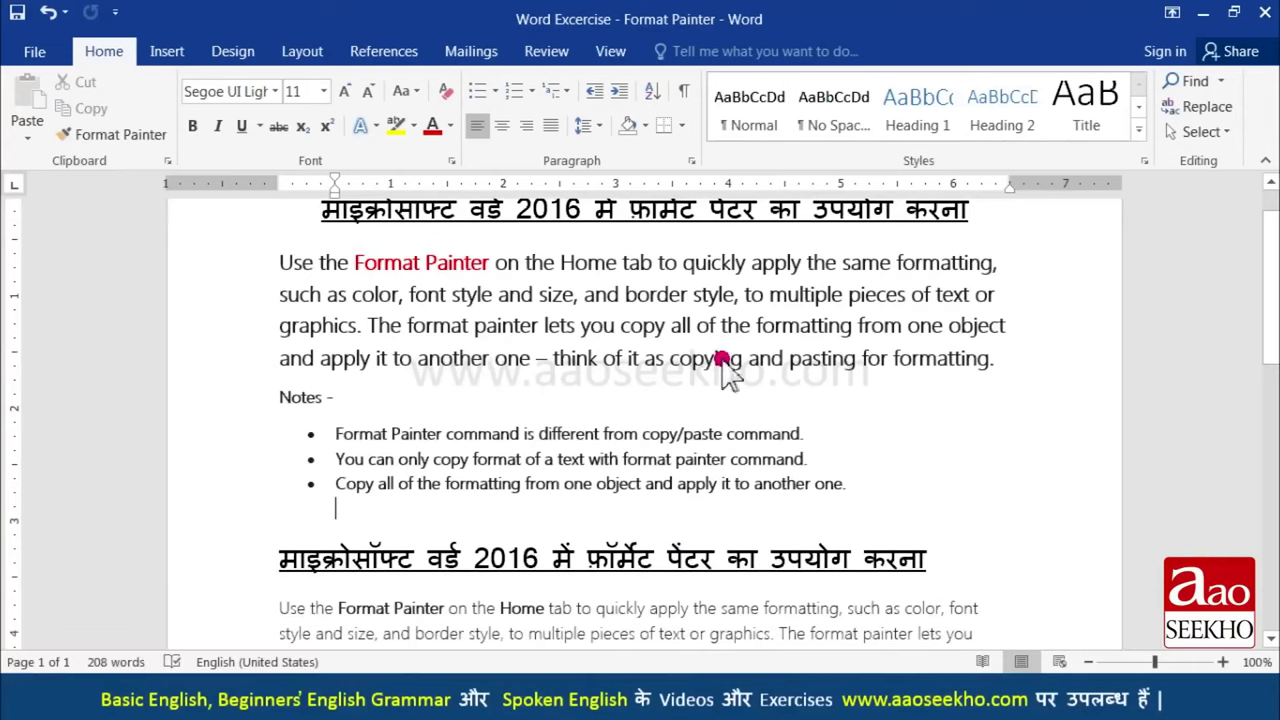
pyautogui.tripleClick(770, 530)
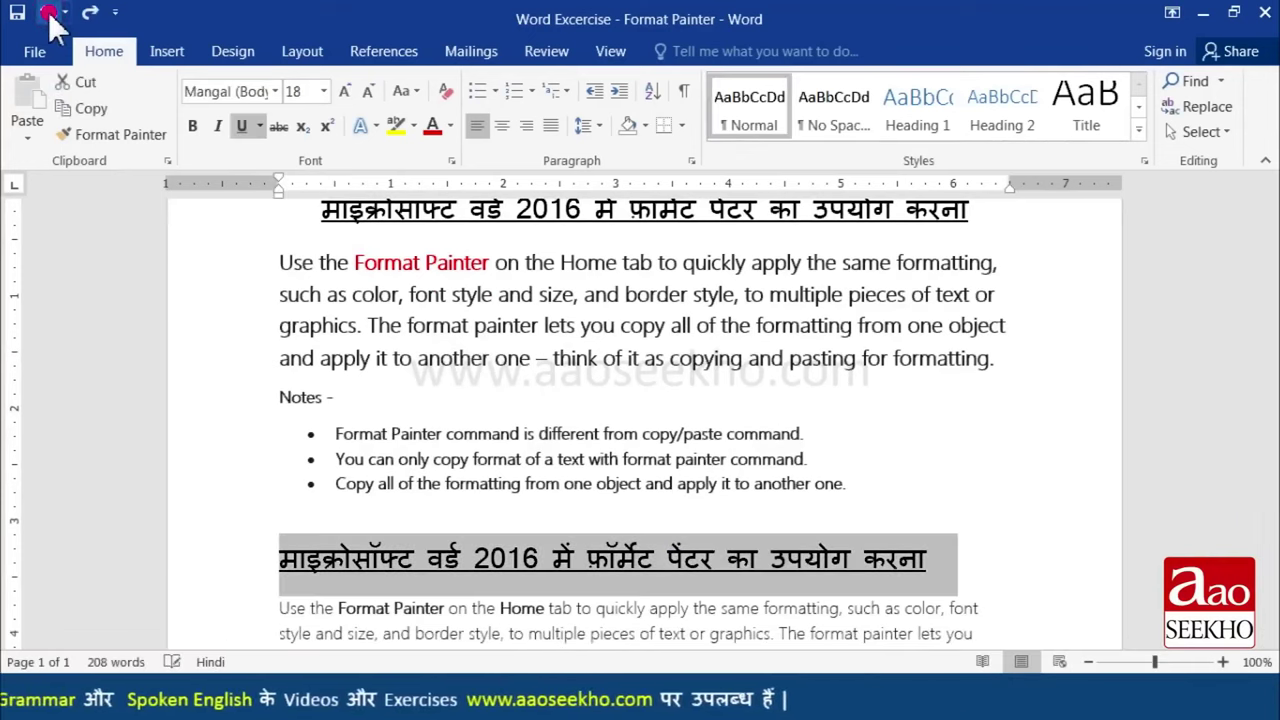
pyautogui.click(47, 13)
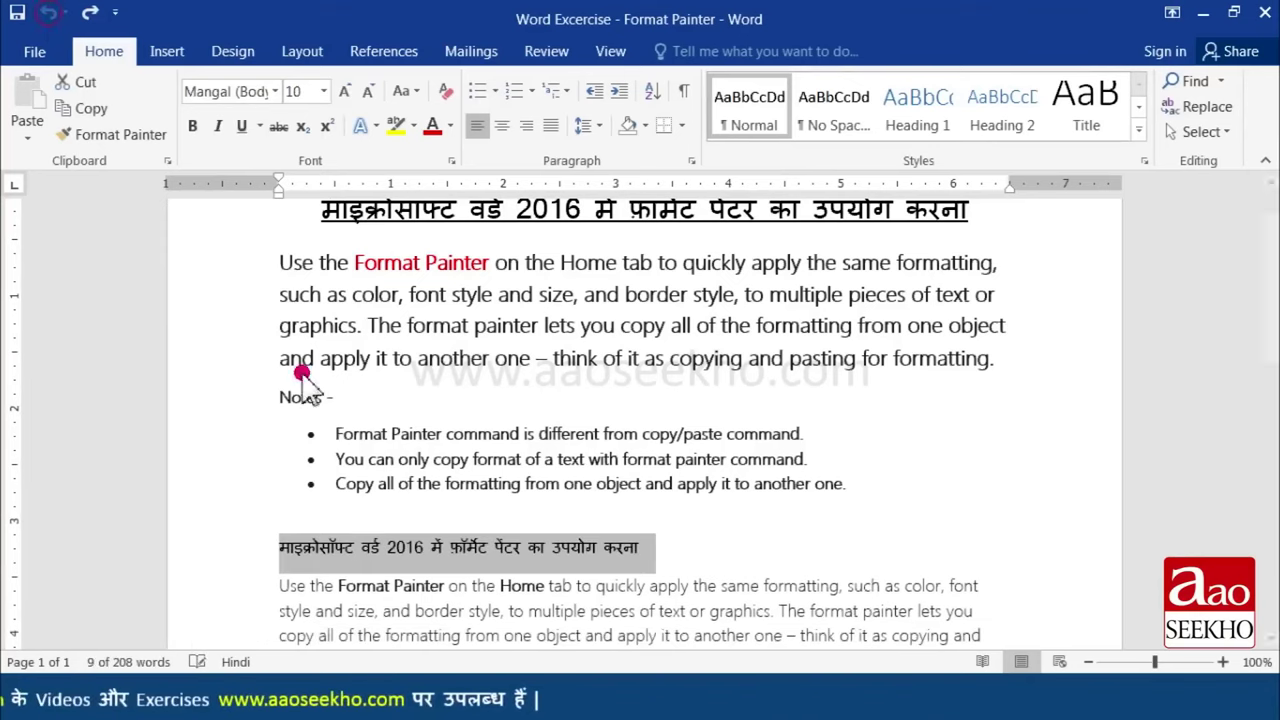
pyautogui.click(468, 530)
# Copy the whole title's formatting with Ctrl+Shift+C and paste it onto the lower Hindi heading with Ctrl+Shift+V.
pyautogui.scroll(2, 493, 530)
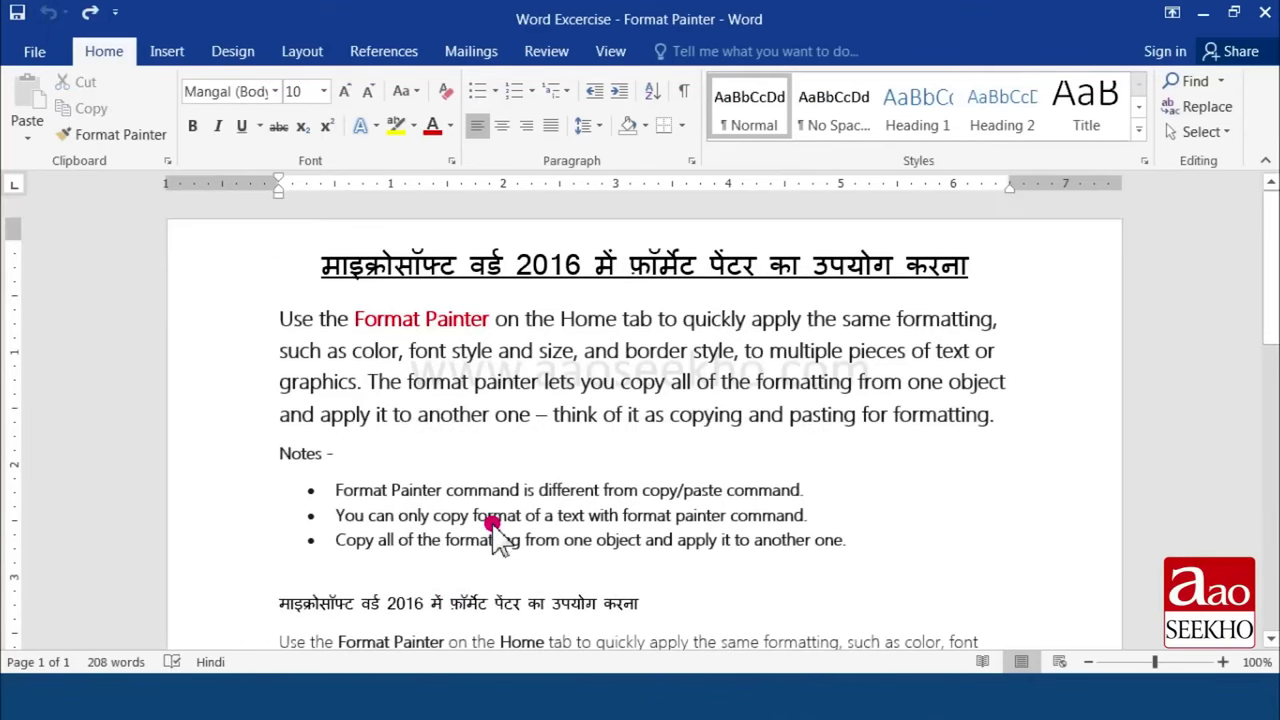
pyautogui.moveTo(322, 266); pyautogui.dragTo(968, 266)
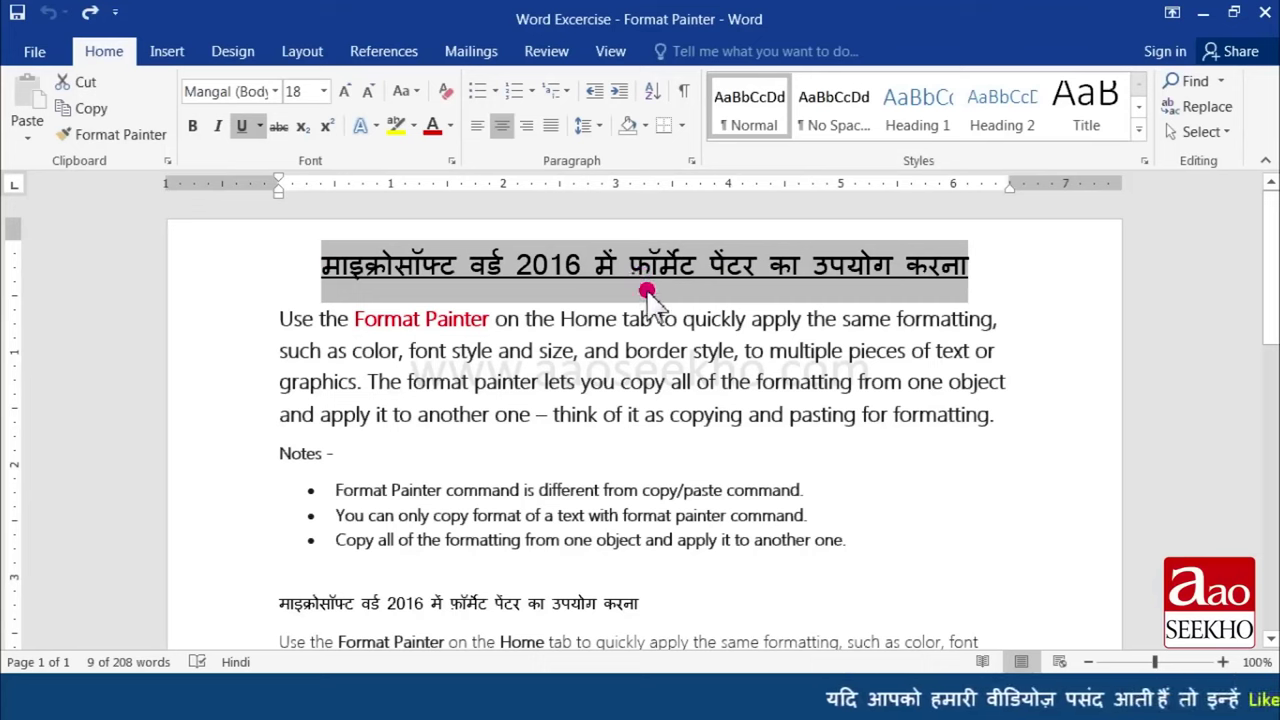
pyautogui.hotkey('ctrl', 'shift', 'c')
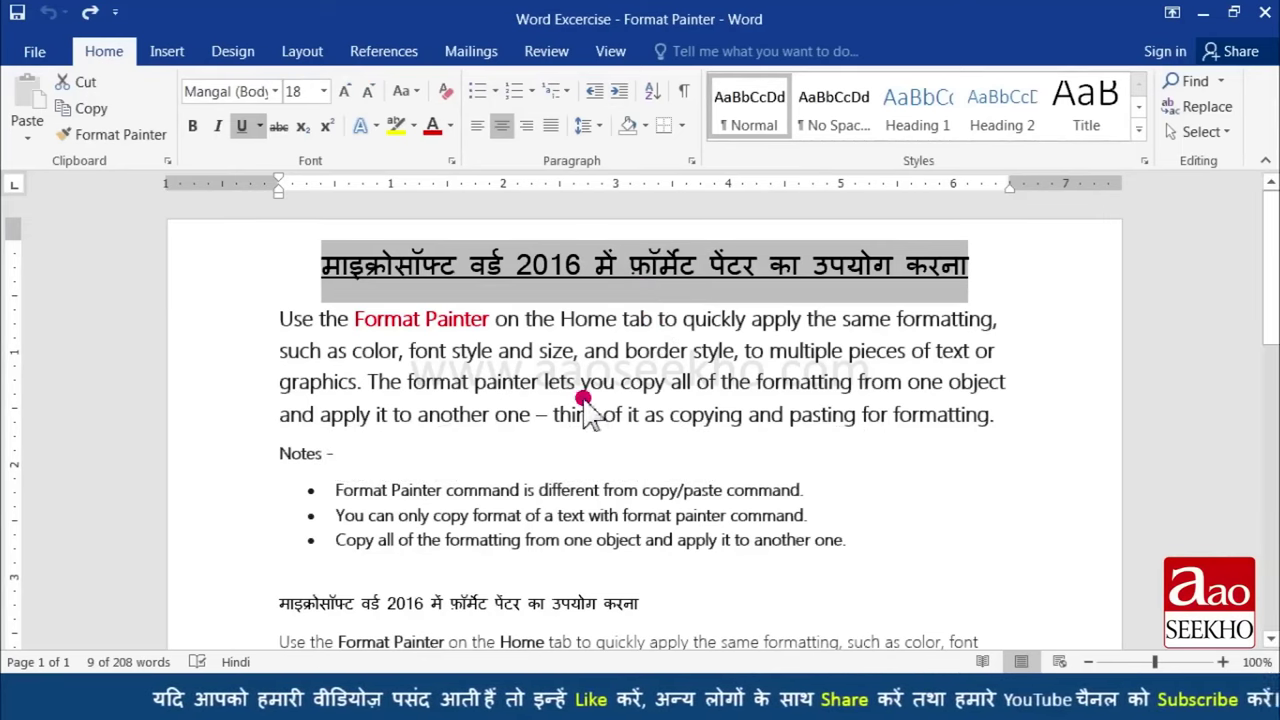
pyautogui.click(282, 604)
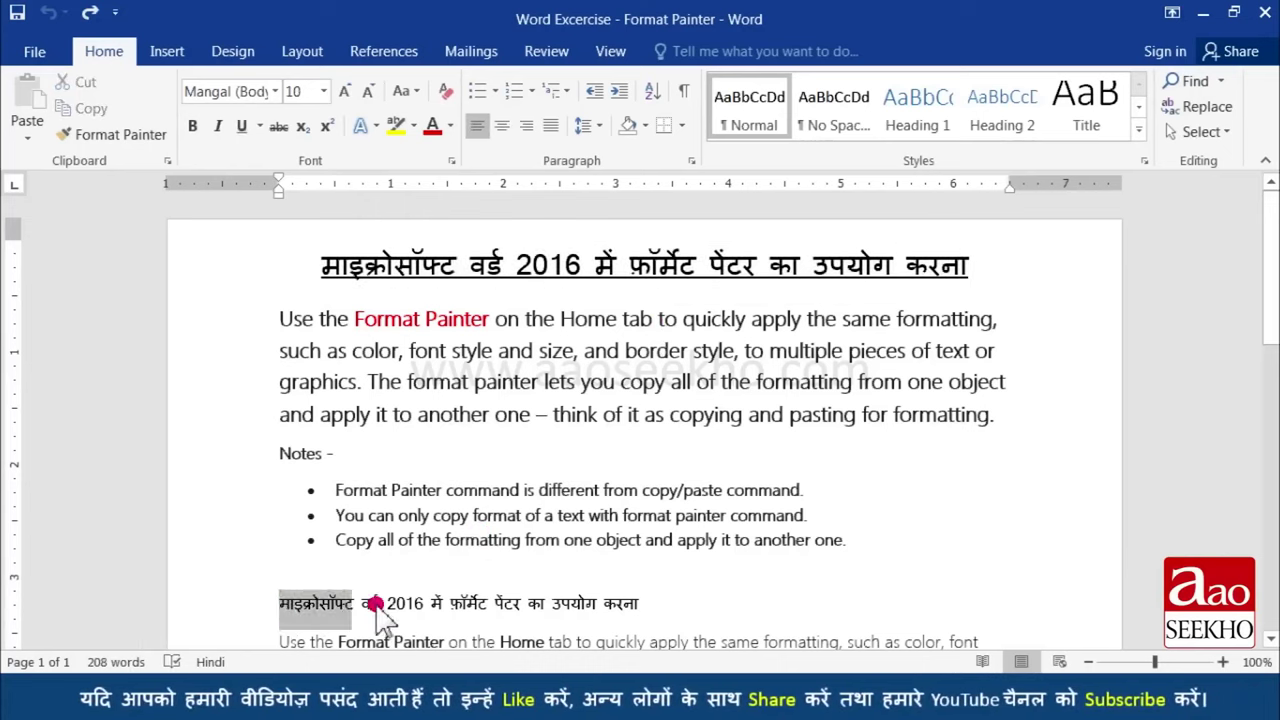
pyautogui.moveTo(375, 604); pyautogui.dragTo(526, 603)
pyautogui.moveTo(617, 605); pyautogui.dragTo(645, 604)
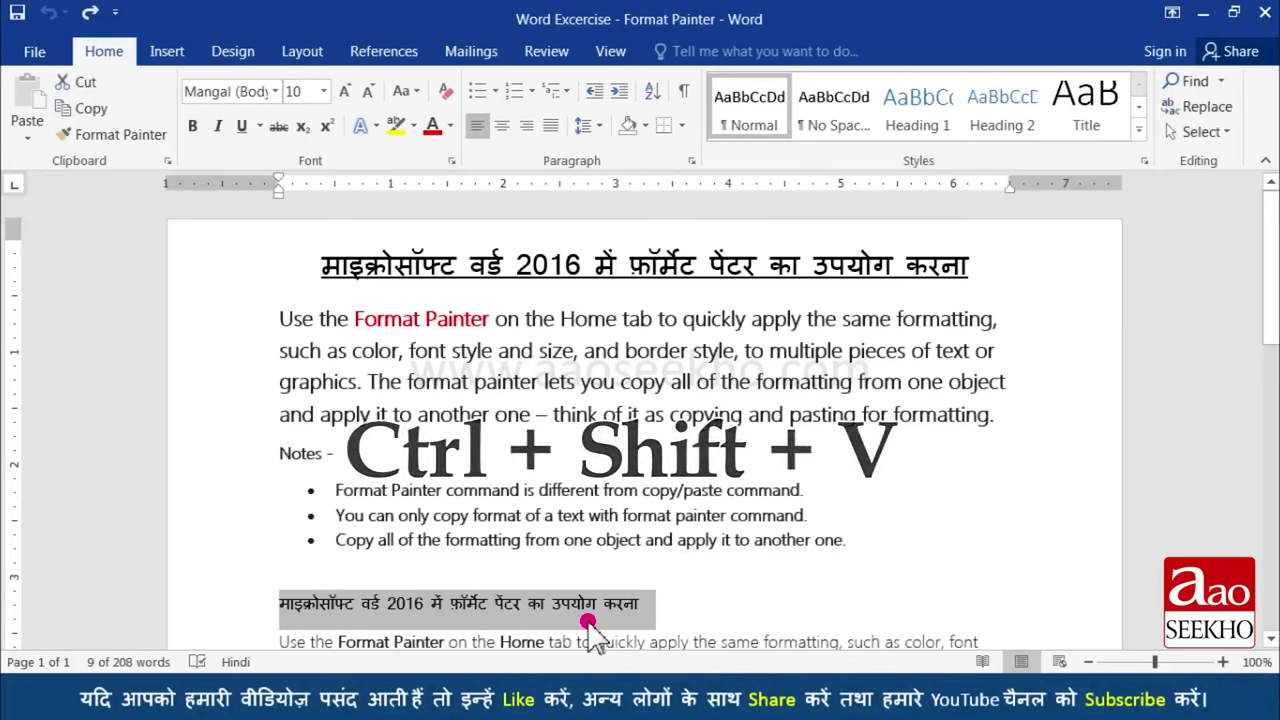
pyautogui.hotkey('ctrl', 'shift', 'v')
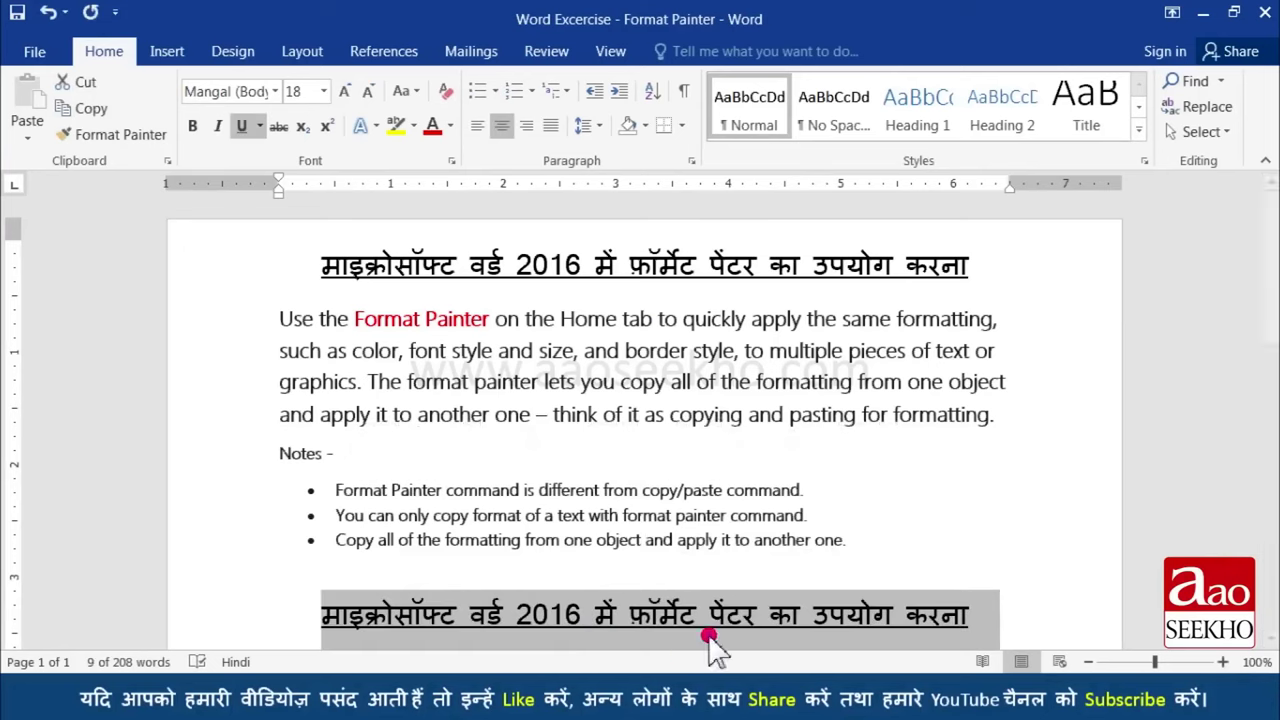
pyautogui.click(686, 586)
pyautogui.scroll(-1, 560, 480)
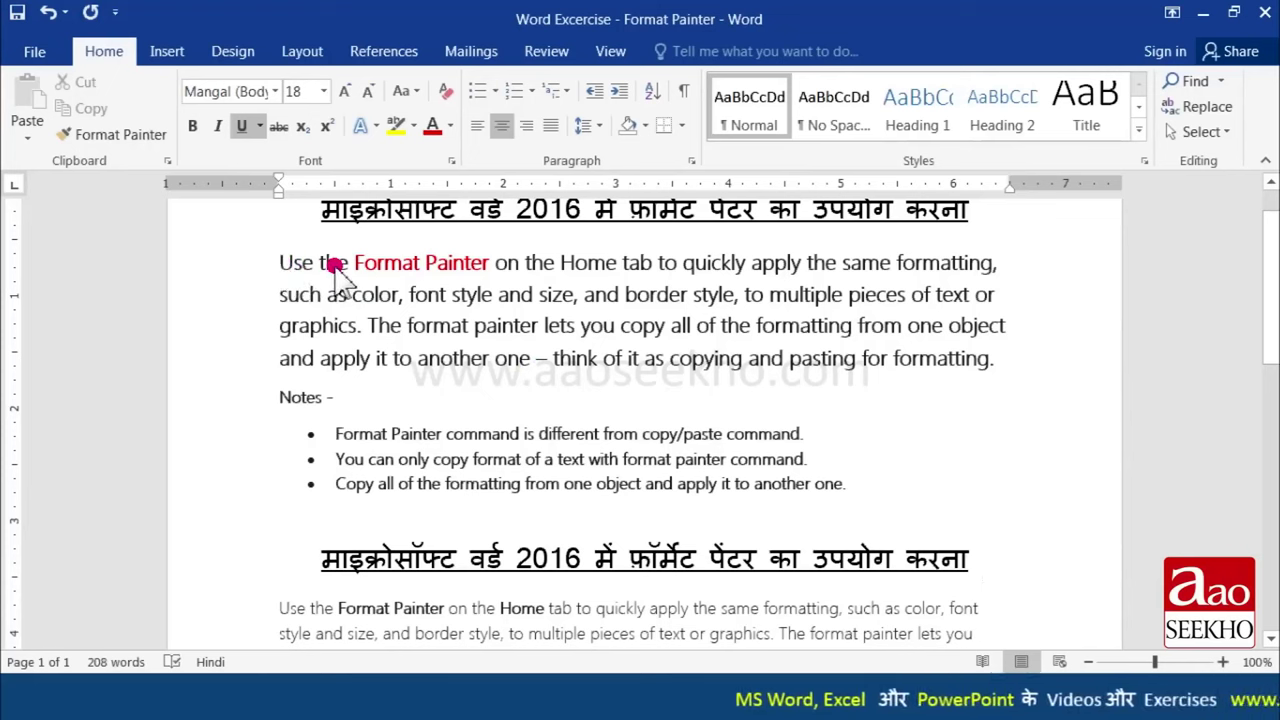
# Give the lower paragraph the first paragraph's larger formatting using Format Painter.
pyautogui.click(335, 265)
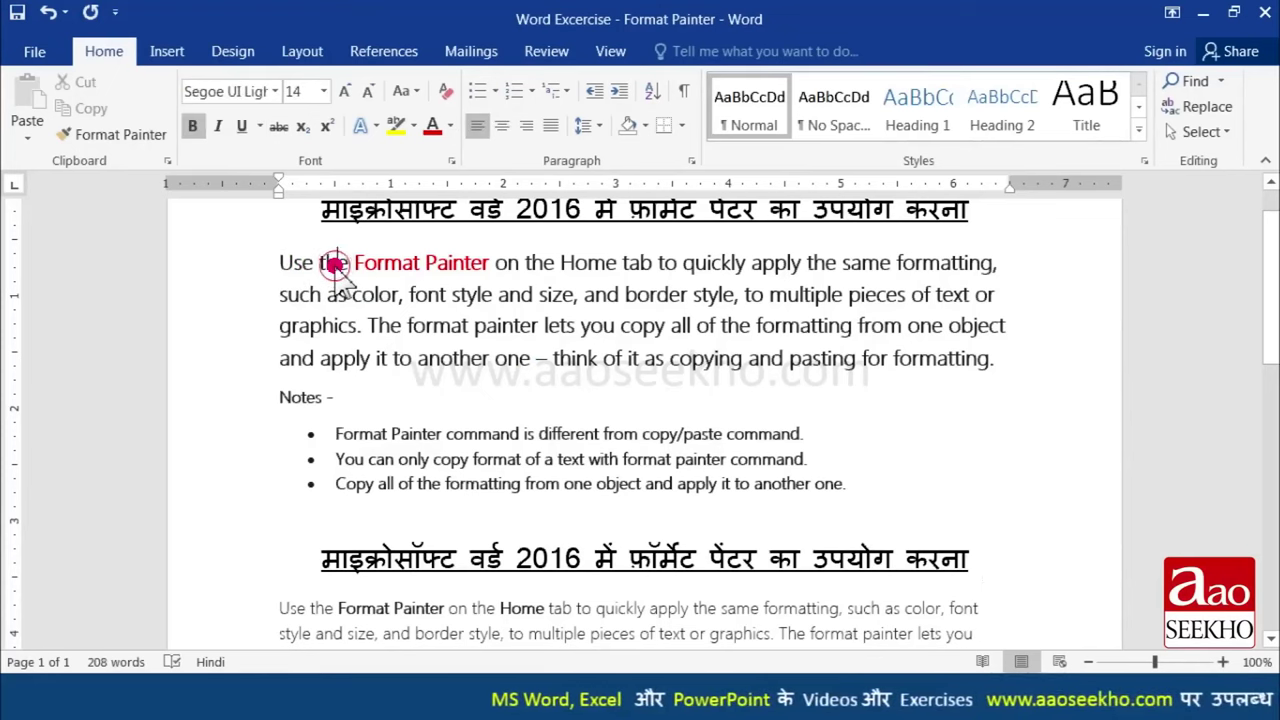
pyautogui.doubleClick(335, 265)
pyautogui.tripleClick(335, 265)
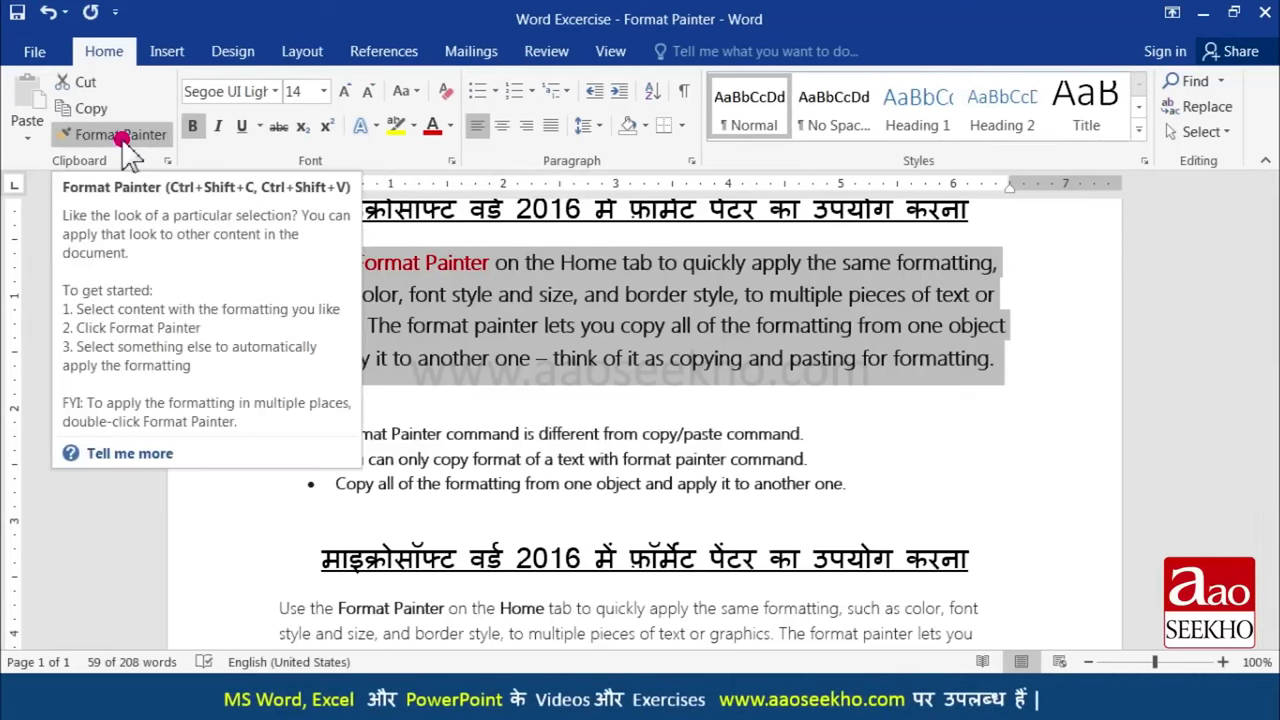
pyautogui.click(121, 138)
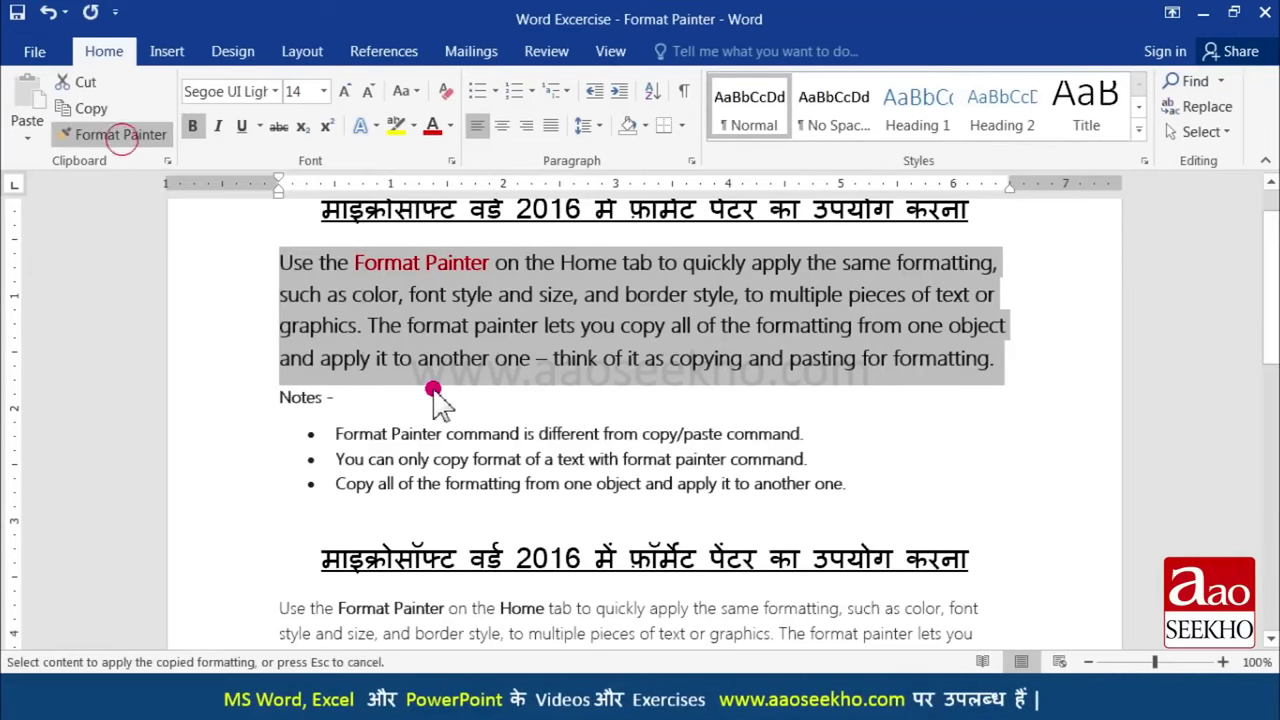
pyautogui.scroll(-2, 430, 390)
pyautogui.scroll(-1, 437, 400)
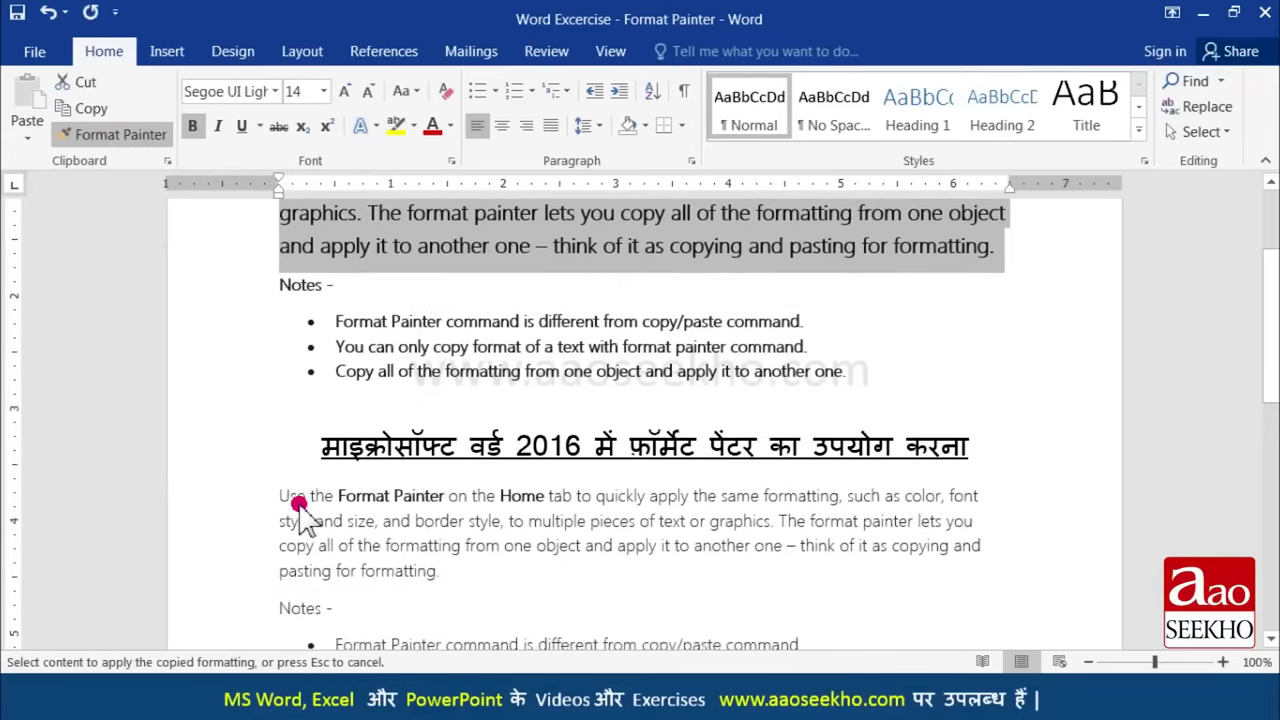
pyautogui.moveTo(280, 496)
pyautogui.mouseDown()
pyautogui.moveTo(423, 531)
pyautogui.moveTo(465, 568)
pyautogui.mouseUp()
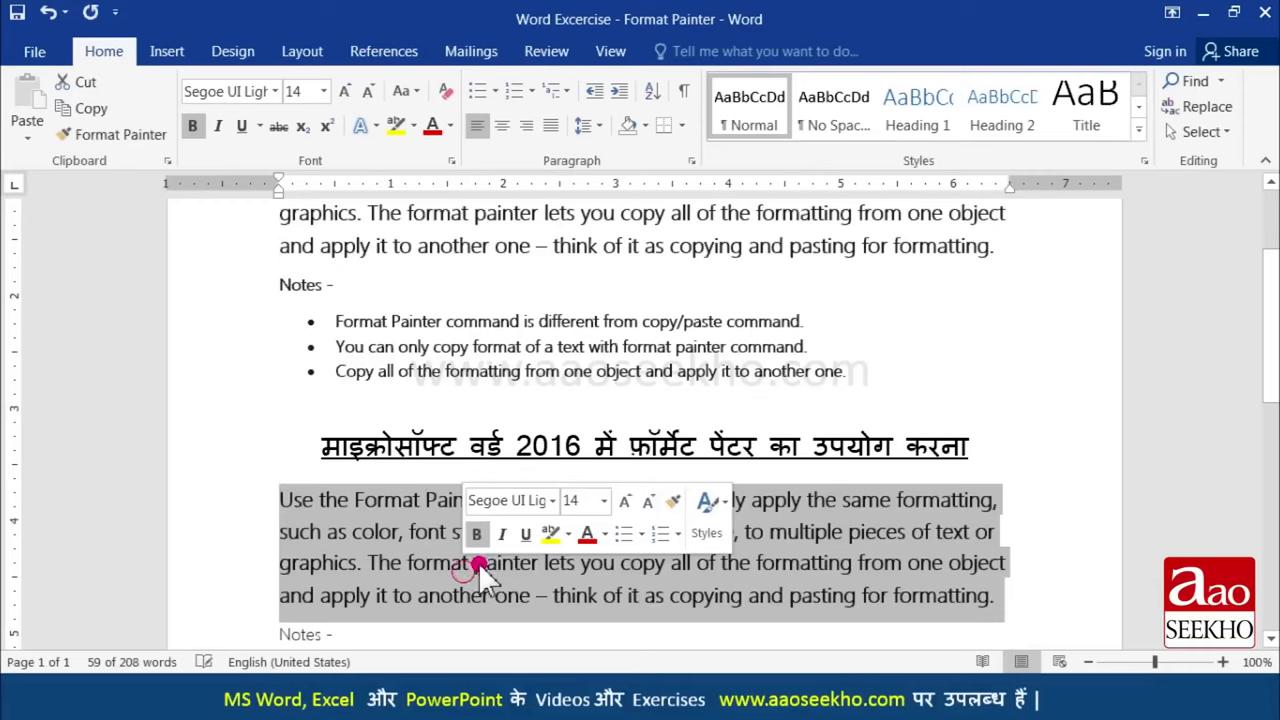
pyautogui.scroll(2, 444, 554)
pyautogui.click(452, 588)
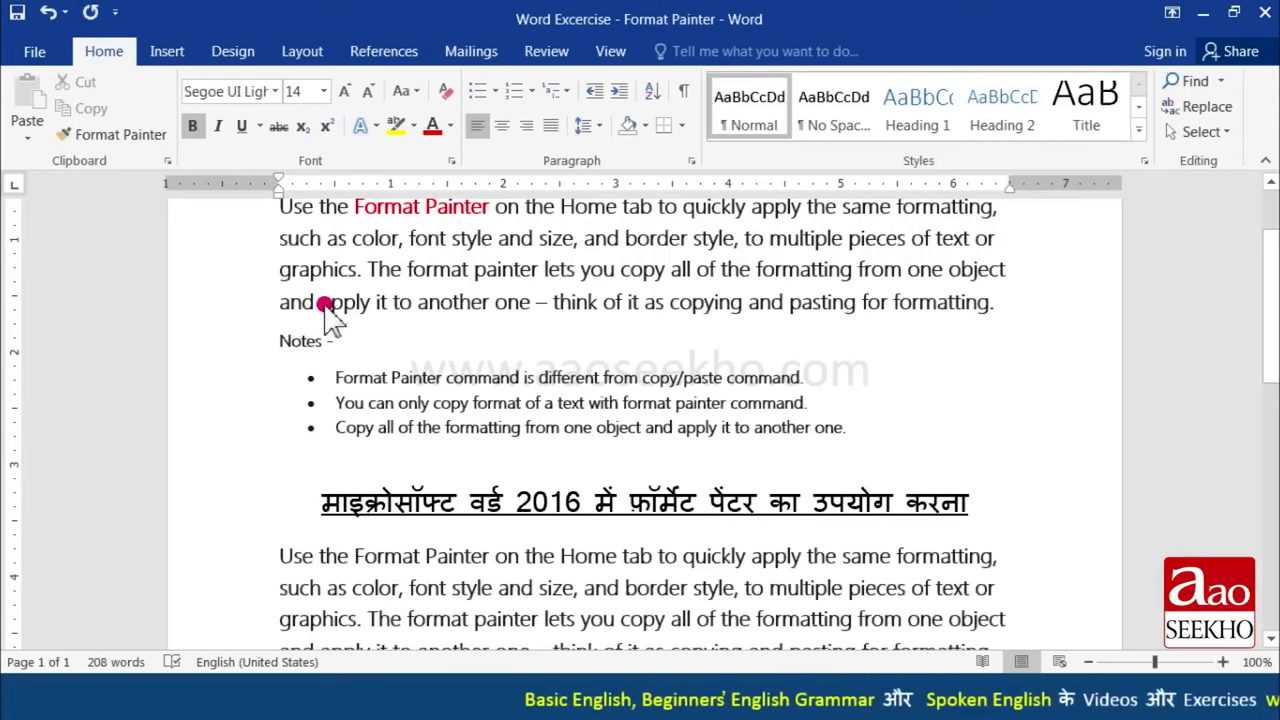
# Make the lower 'Format Painter' words red by copying the upper red phrase's formatting.
pyautogui.moveTo(357, 211); pyautogui.dragTo(480, 207)
pyautogui.click(135, 134)
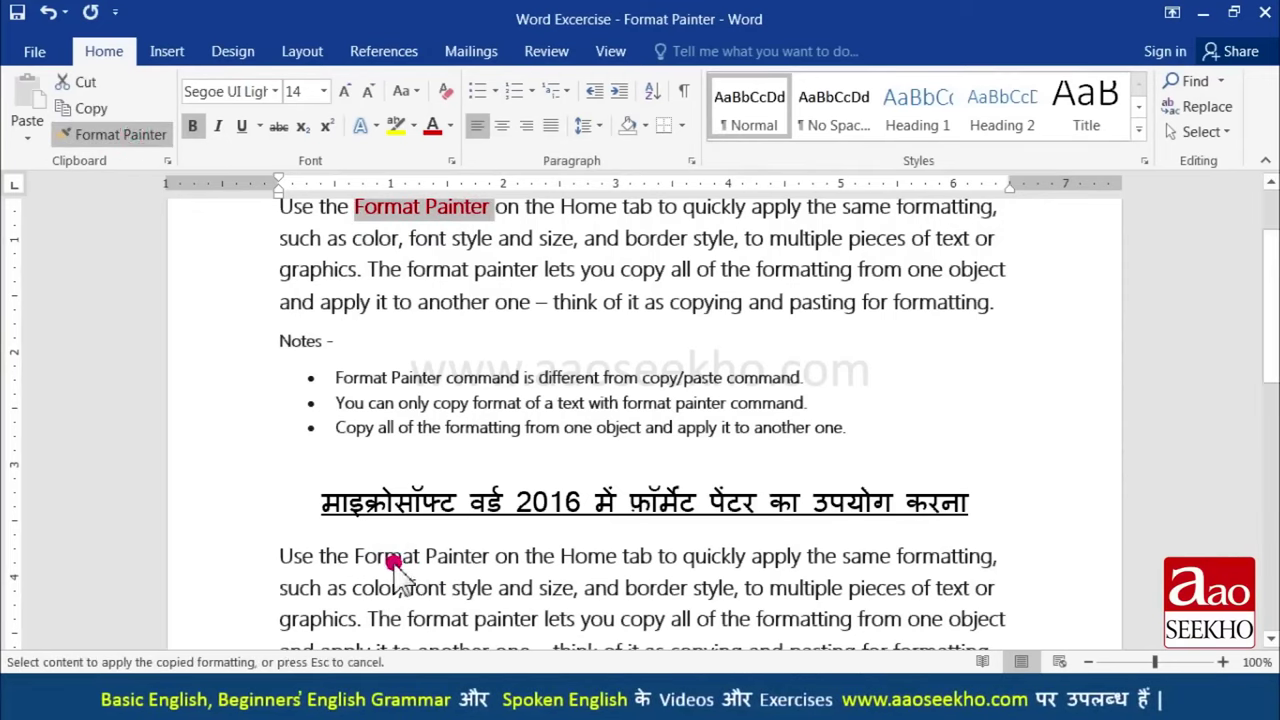
pyautogui.moveTo(357, 557); pyautogui.dragTo(397, 562)
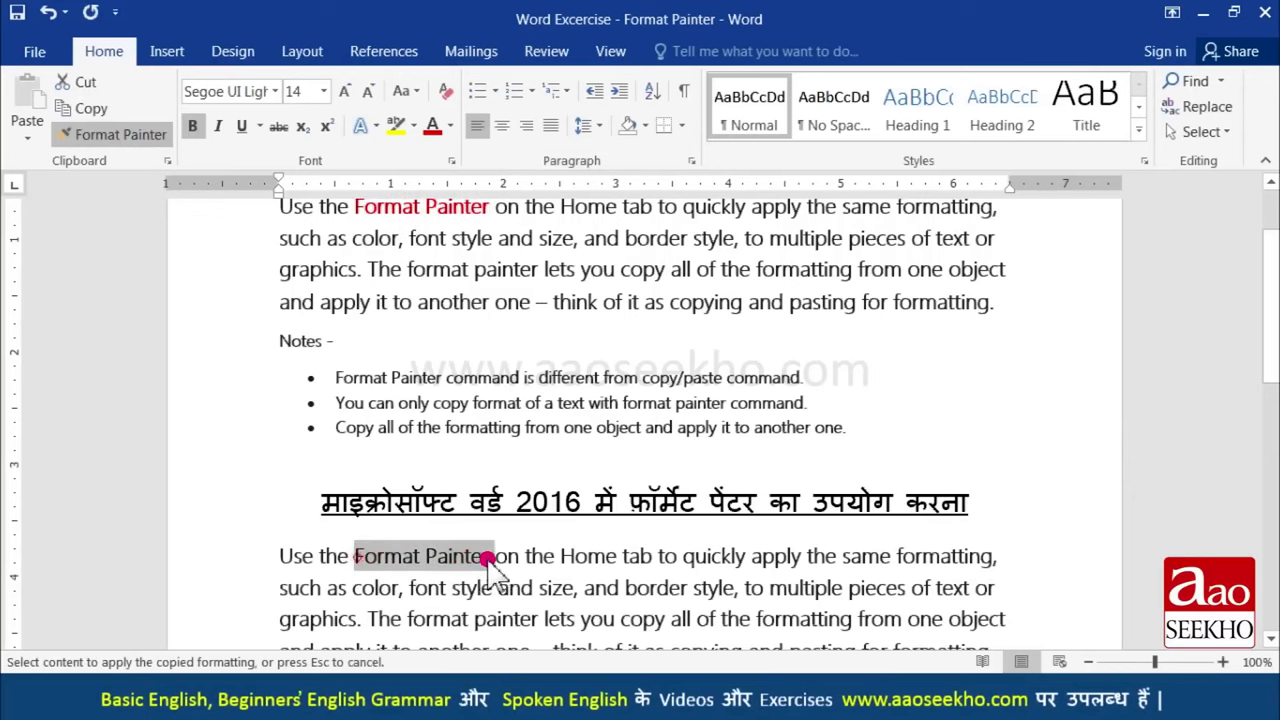
pyautogui.moveTo(487, 557); pyautogui.dragTo(492, 558)
pyautogui.scroll(-1, 430, 400)
pyautogui.click(427, 392)
pyautogui.scroll(-1, 420, 380)
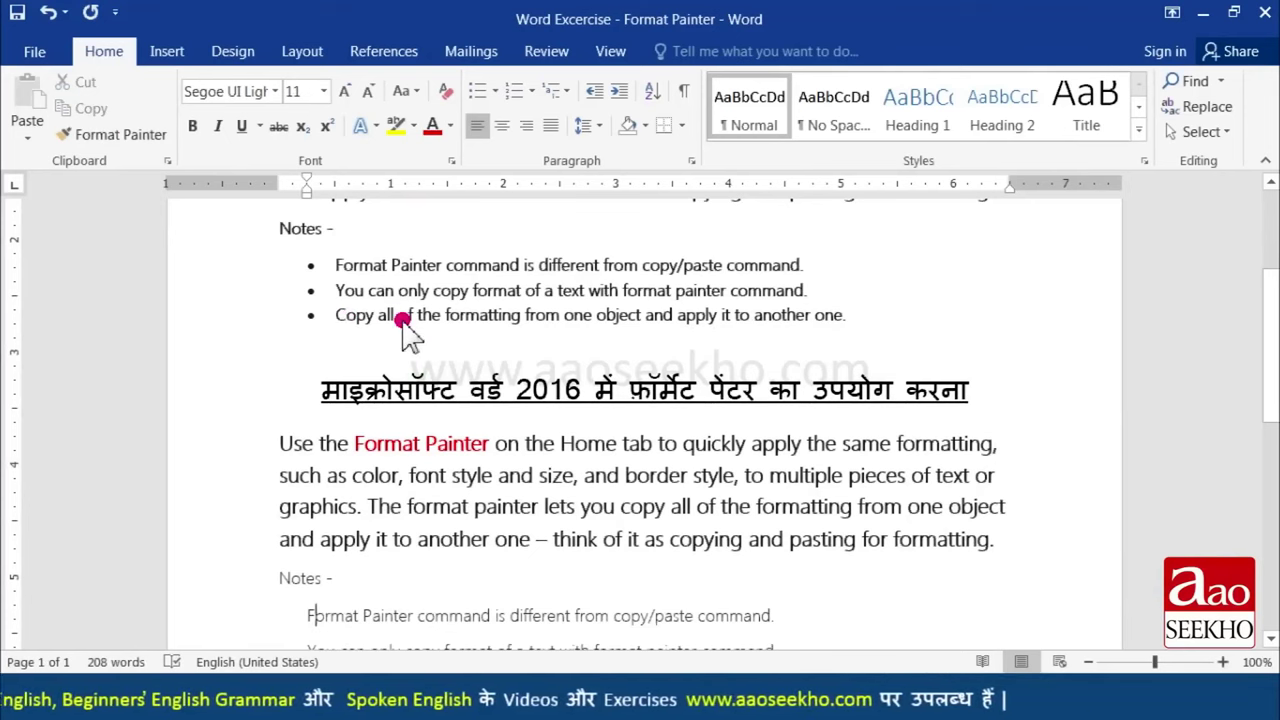
# Paint the first upper bullet line's formatting across the lower notes lines.
pyautogui.click(432, 334)
pyautogui.click(490, 268)
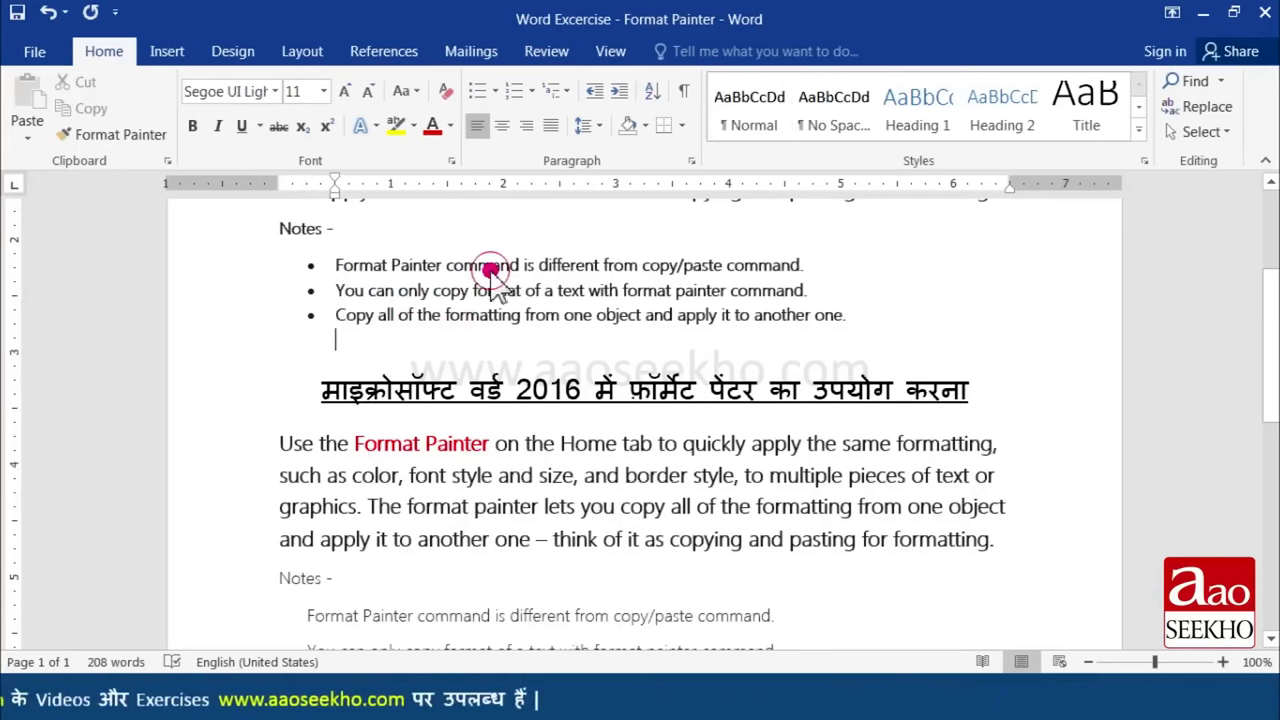
pyautogui.click(848, 316)
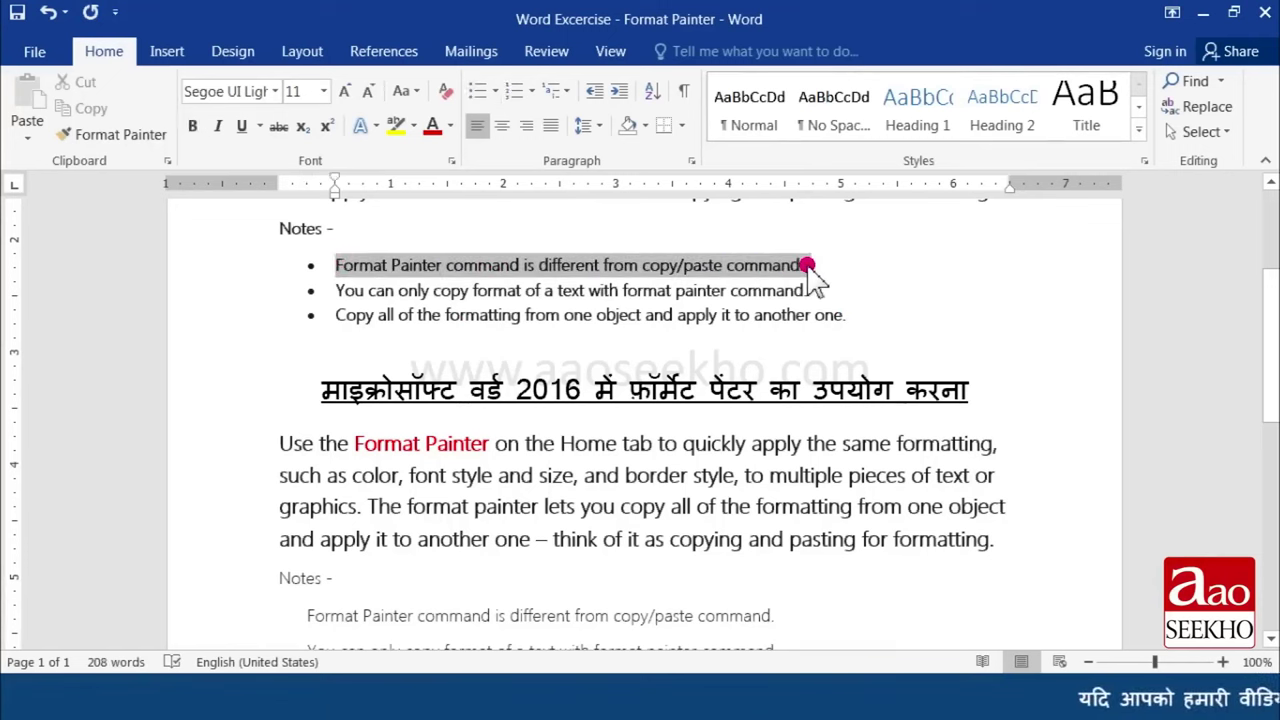
pyautogui.moveTo(807, 268); pyautogui.dragTo(806, 266)
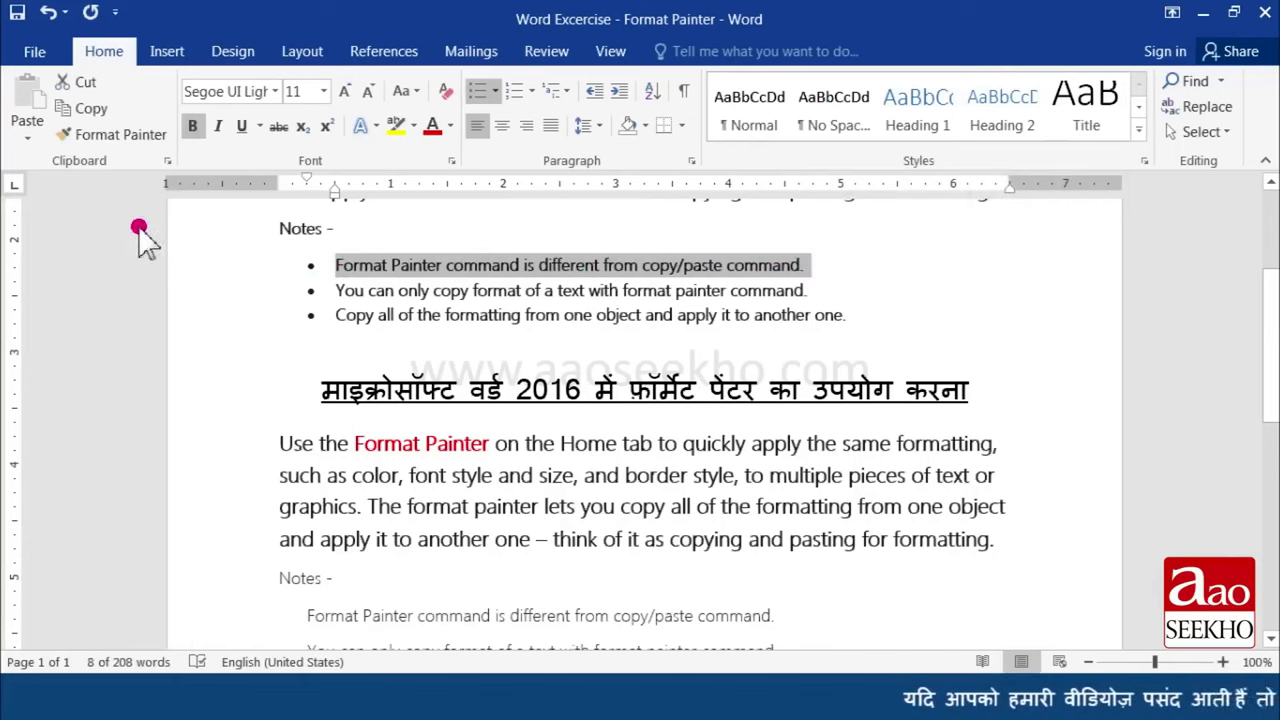
pyautogui.click(124, 141)
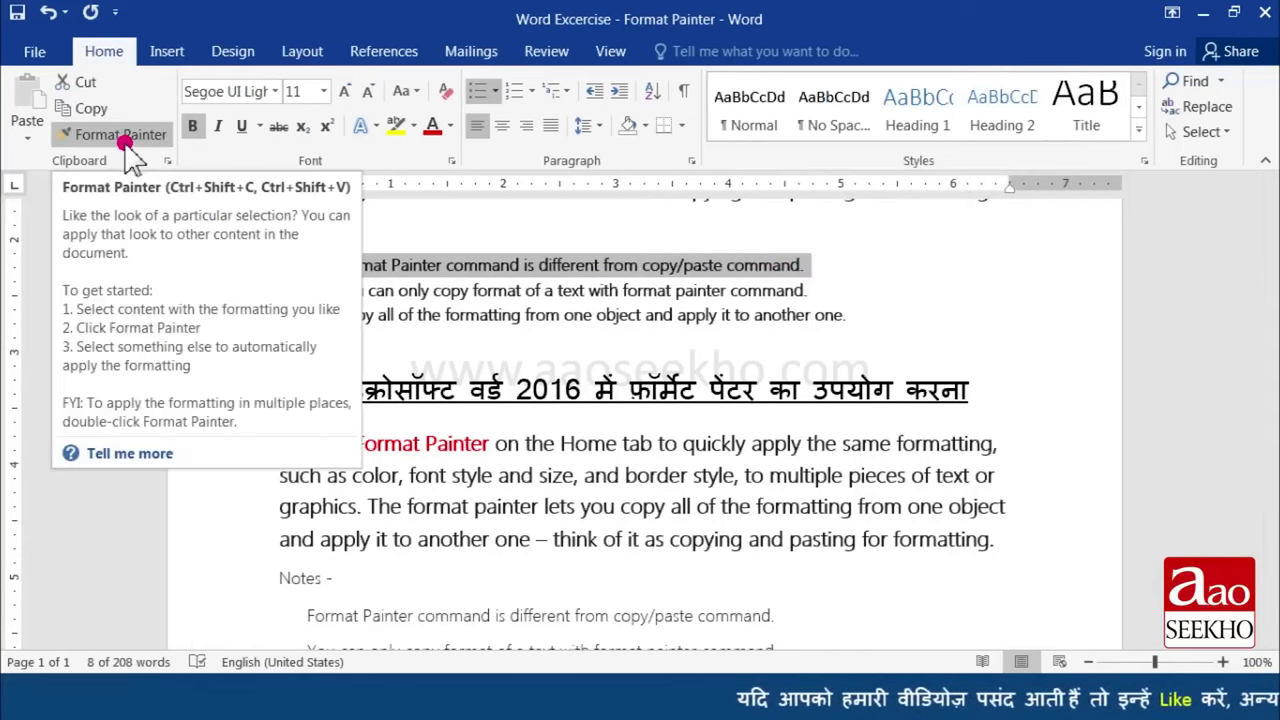
pyautogui.moveTo(341, 316); pyautogui.dragTo(341, 317)
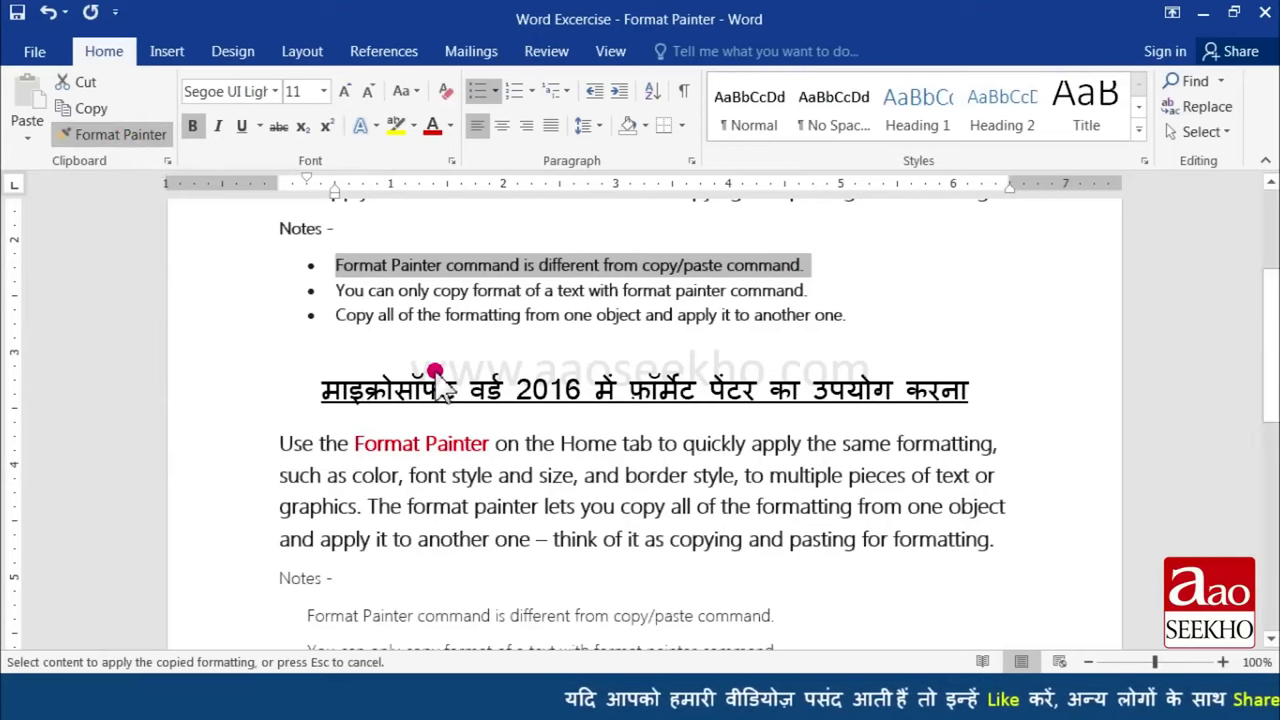
pyautogui.scroll(-2, 434, 366)
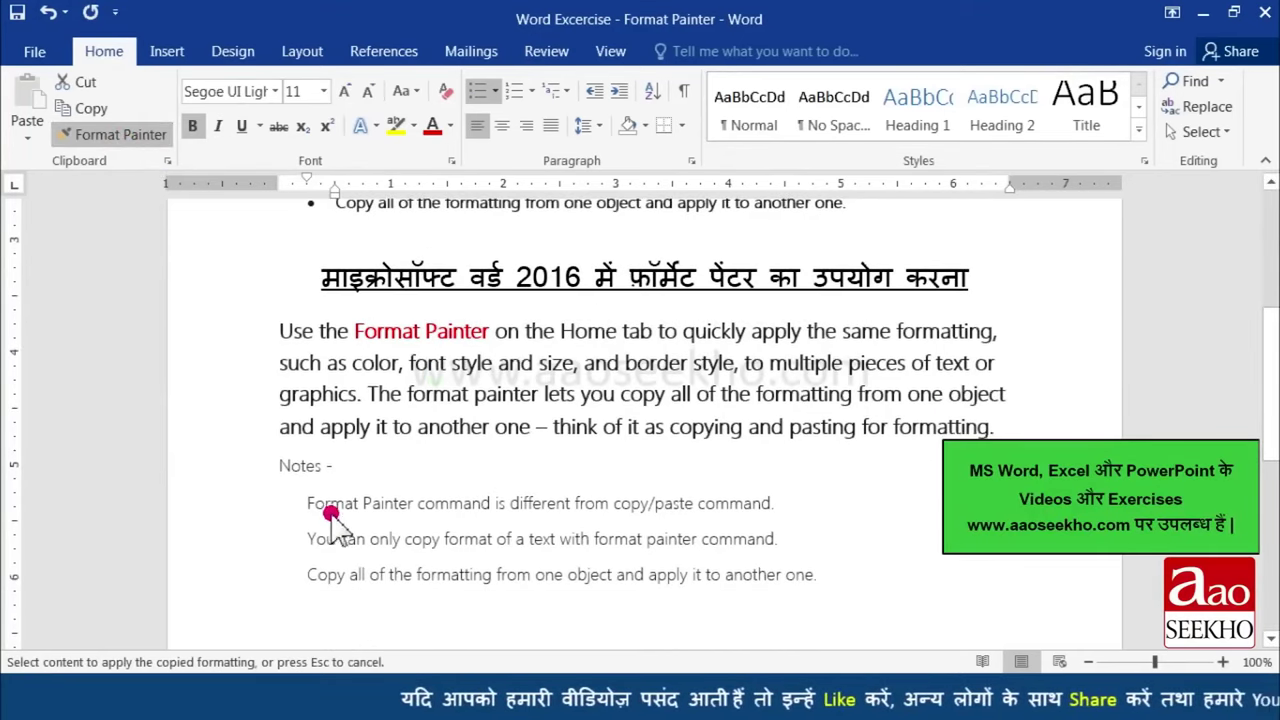
pyautogui.moveTo(306, 505)
pyautogui.mouseDown()
pyautogui.moveTo(465, 560)
pyautogui.moveTo(797, 593)
pyautogui.mouseUp()
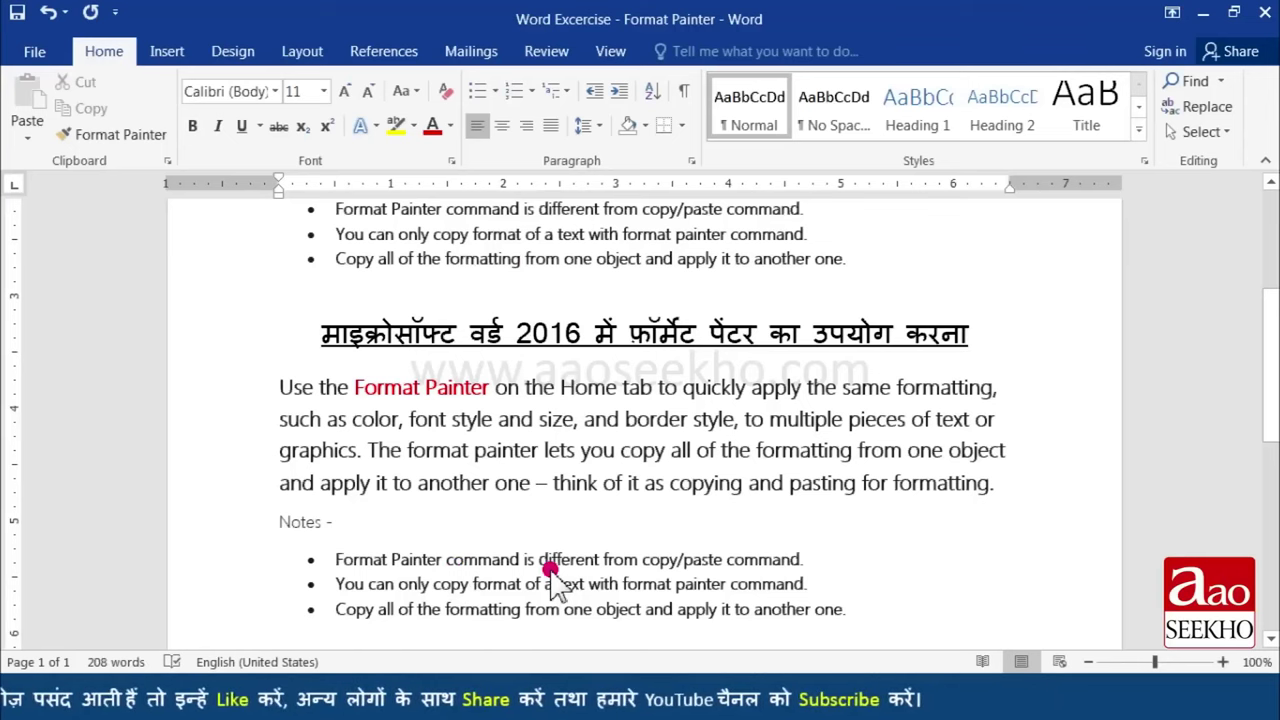
# Select the lower introductory paragraph, then clear the selection.
pyautogui.scroll(-1, 462, 618)
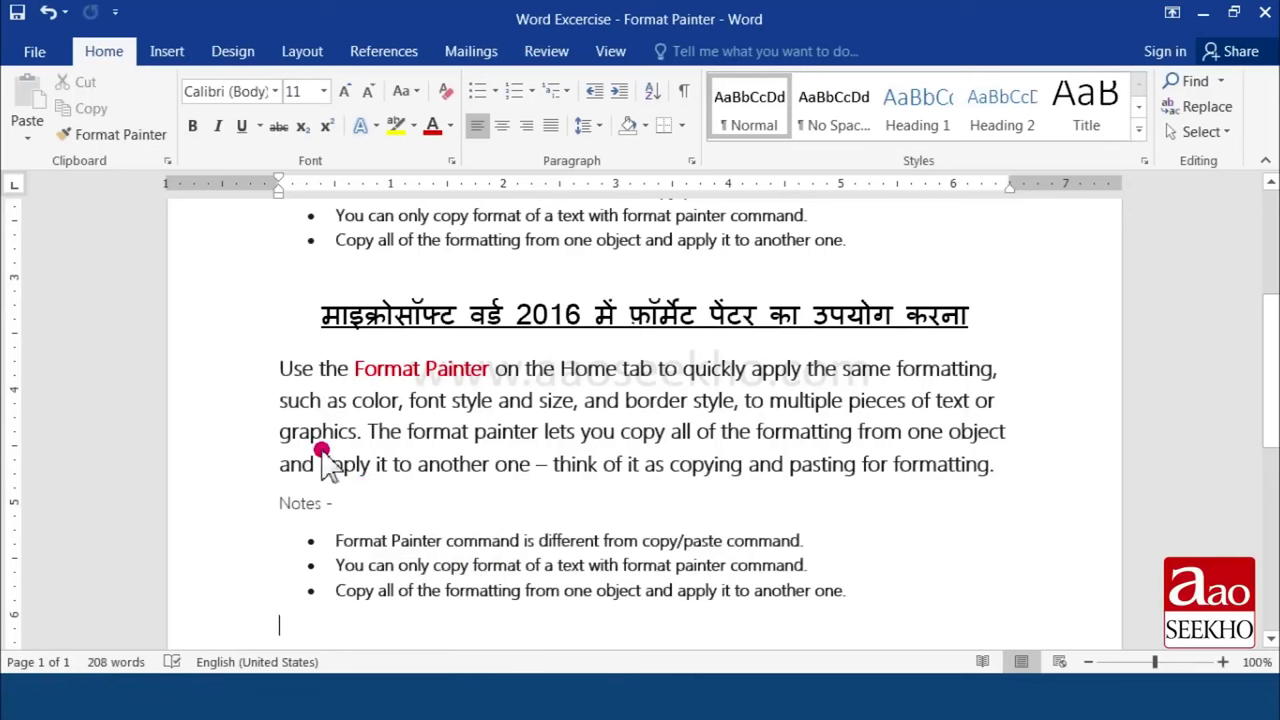
pyautogui.moveTo(298, 378); pyautogui.dragTo(814, 491)
pyautogui.click(445, 473)
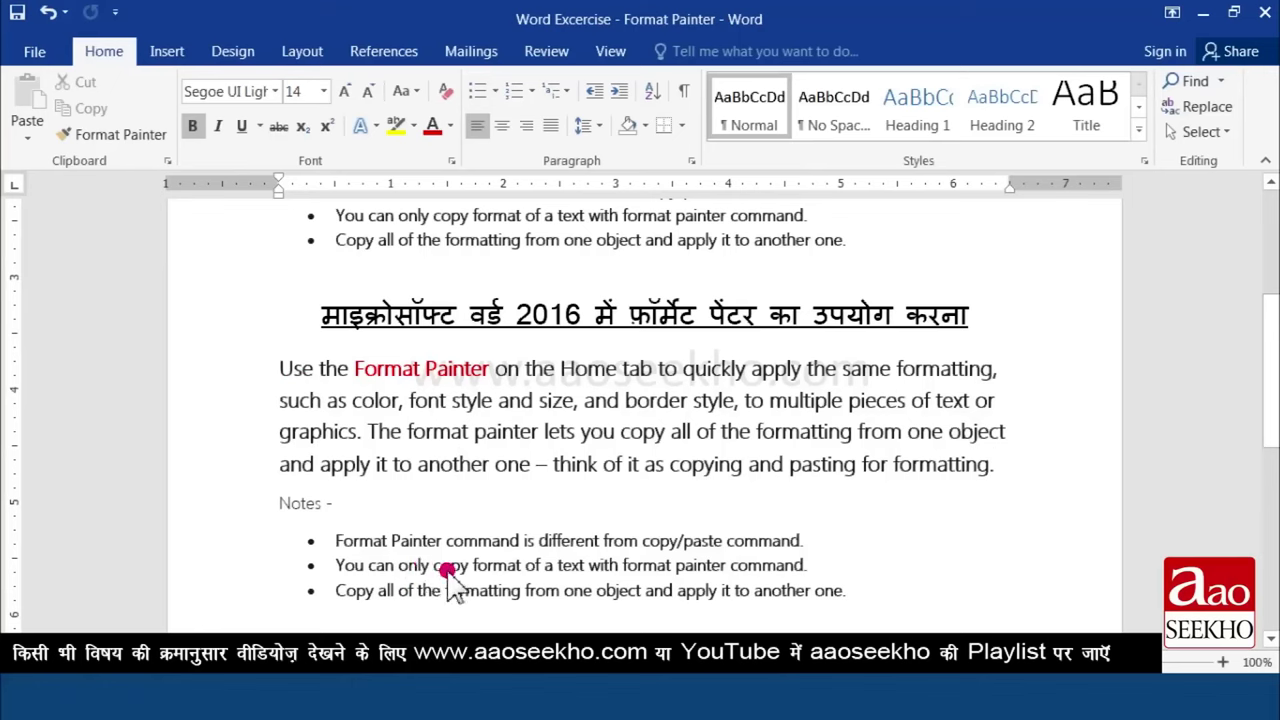
# Undo the bullet formatting on the lower notes lines and deselect them.
pyautogui.click(47, 12)
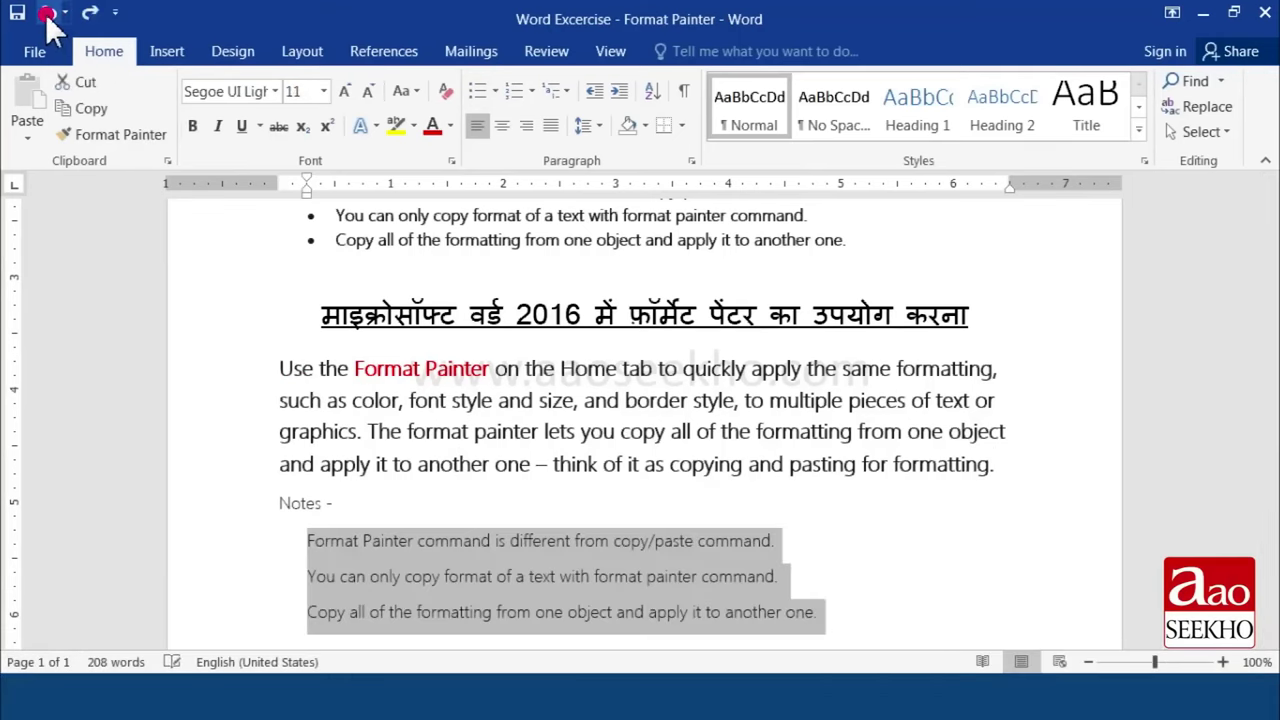
pyautogui.click(303, 504)
pyautogui.click(379, 556)
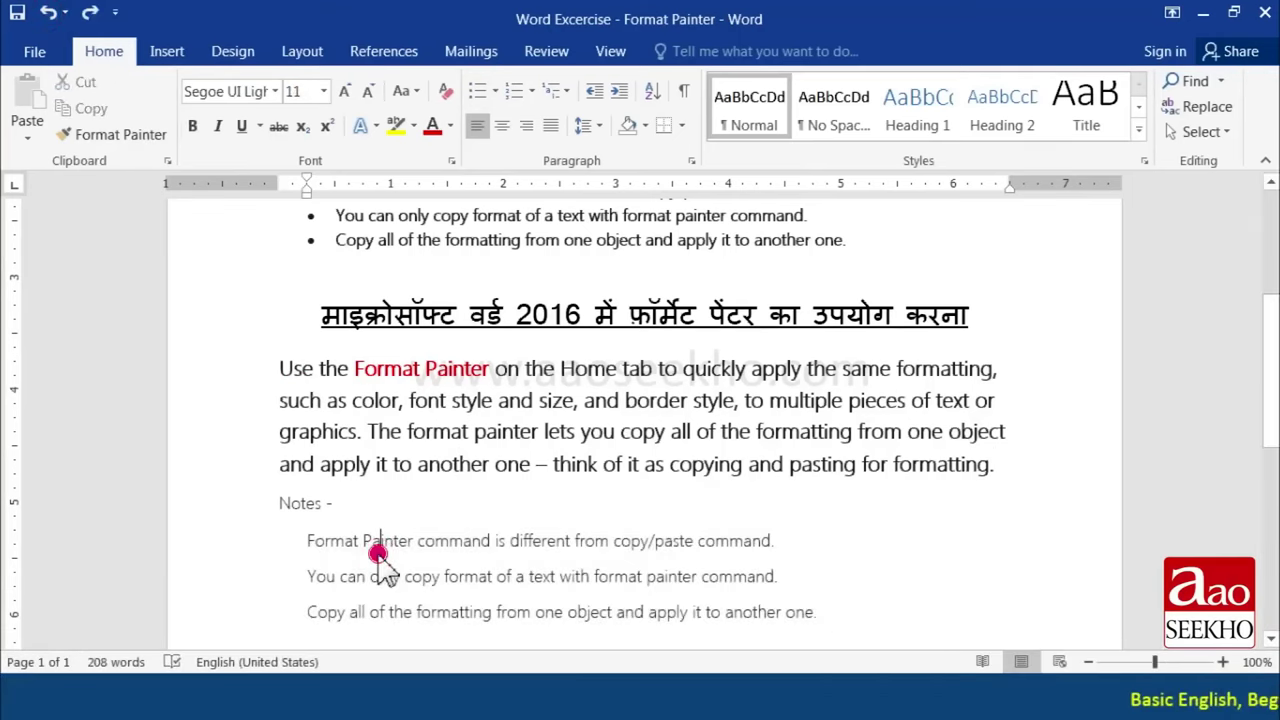
# Select the first upper bullet line as the formatting source.
pyautogui.scroll(2, 383, 572)
pyautogui.click(337, 302)
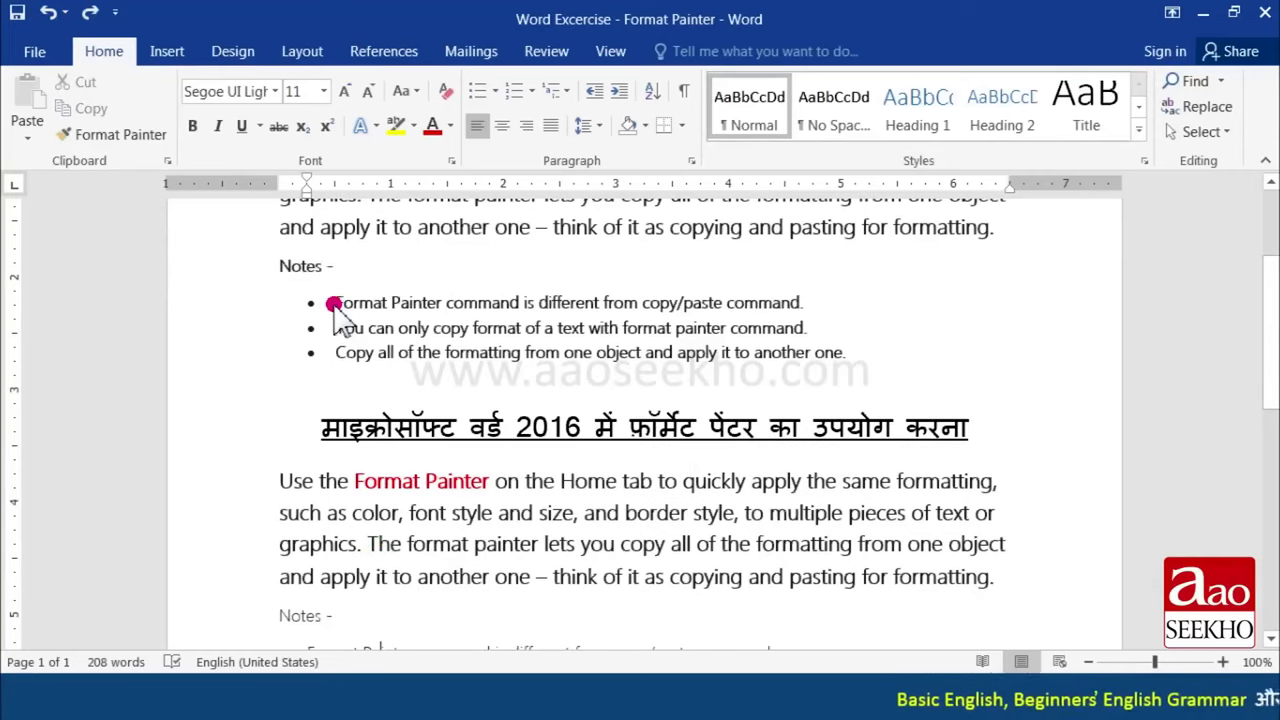
pyautogui.moveTo(345, 303); pyautogui.dragTo(806, 306)
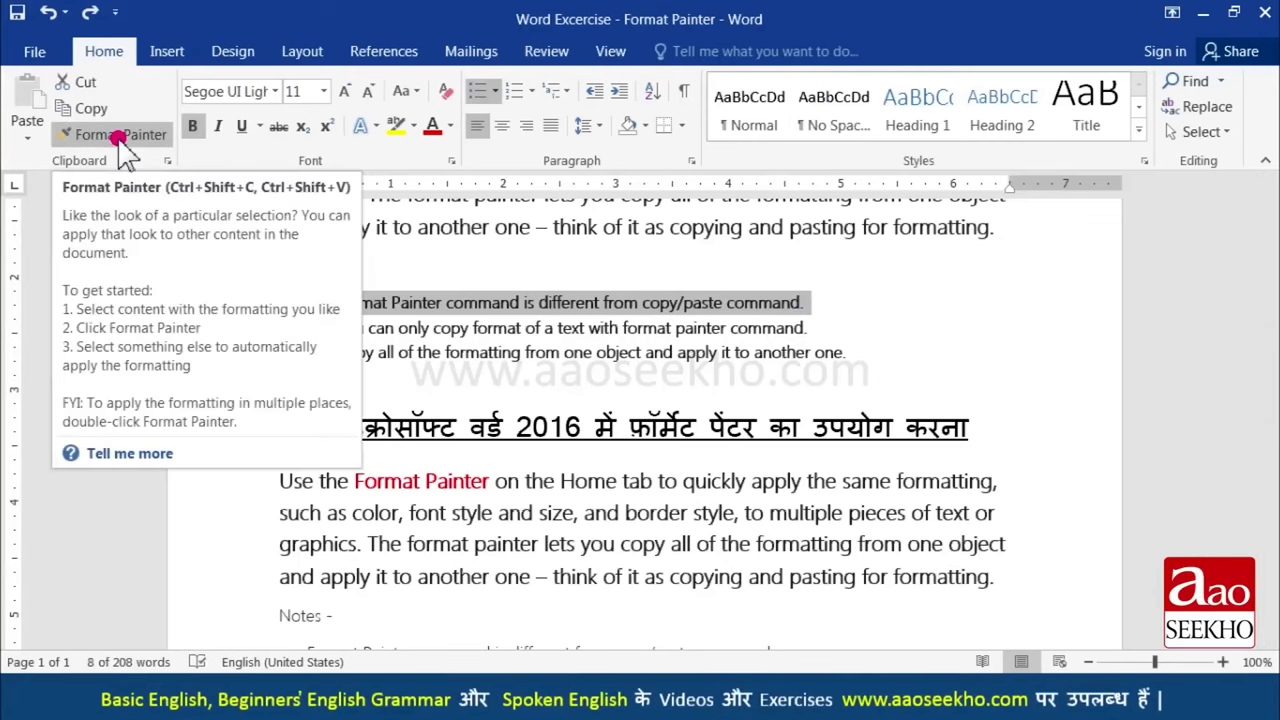
# Paint the bullet formatting onto each of the three lower notes lines and the introductory paragraph.
pyautogui.click(118, 136)
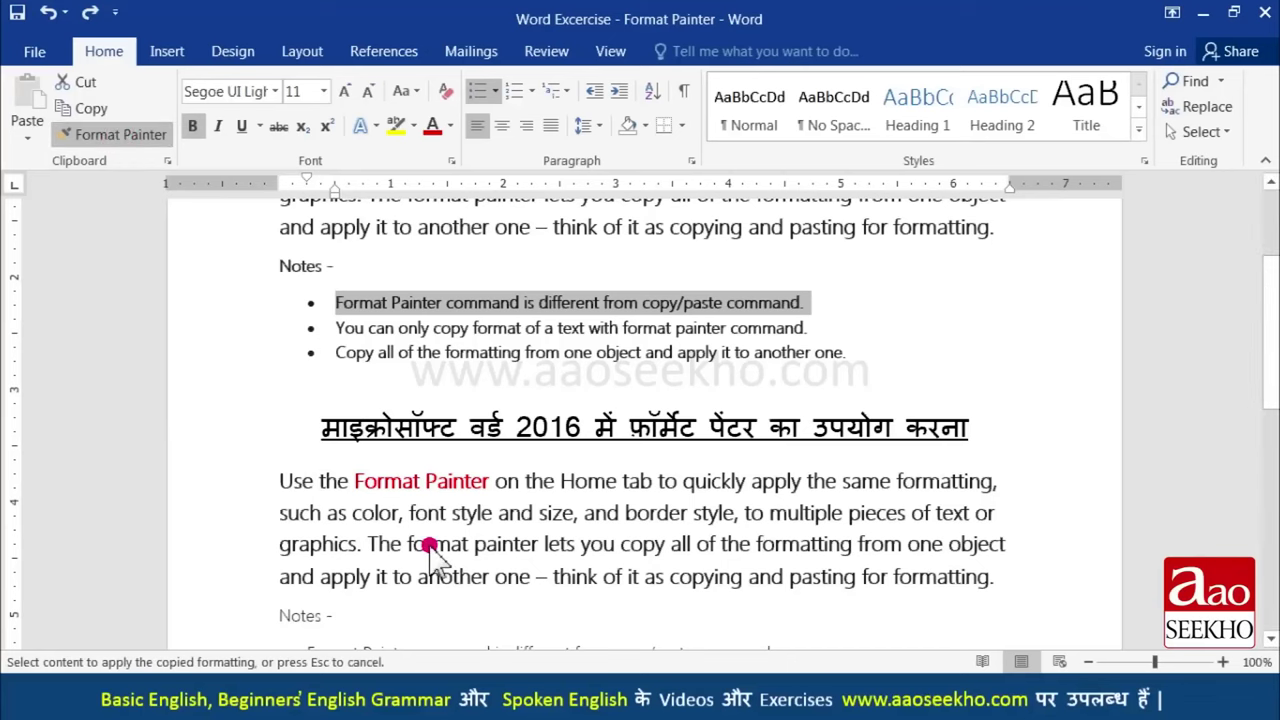
pyautogui.scroll(-1, 432, 515)
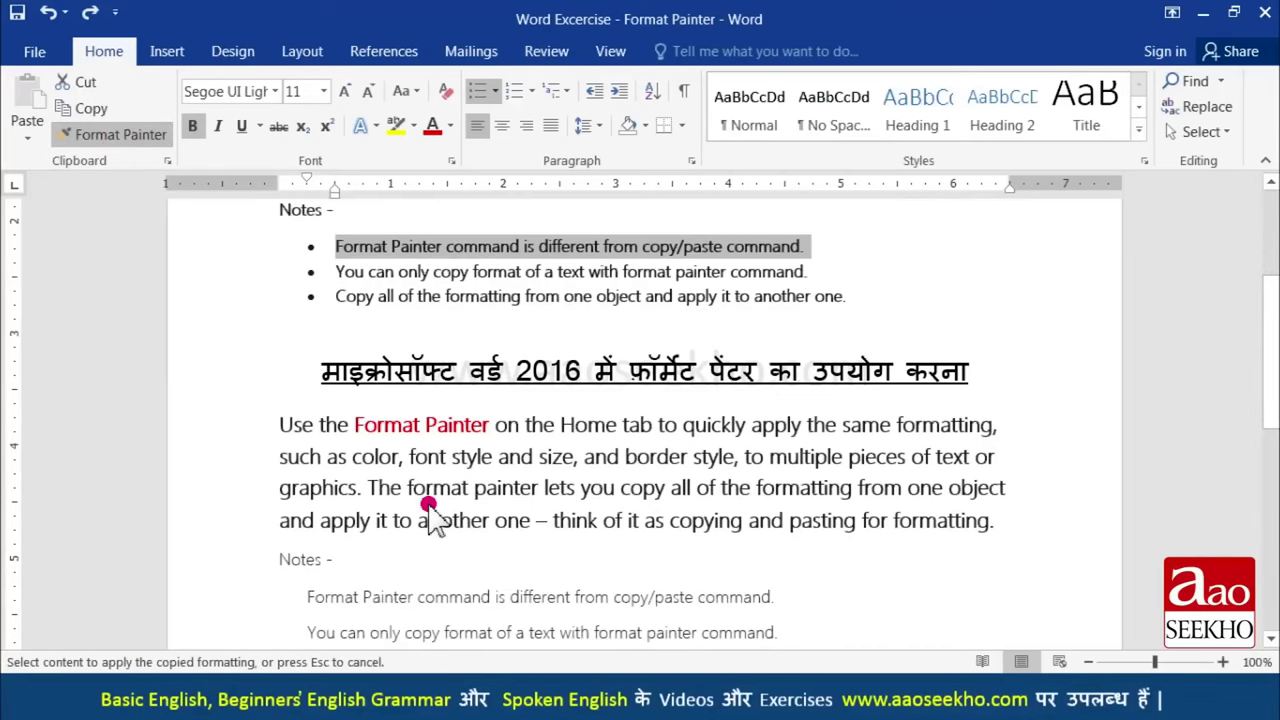
pyautogui.scroll(-1, 432, 515)
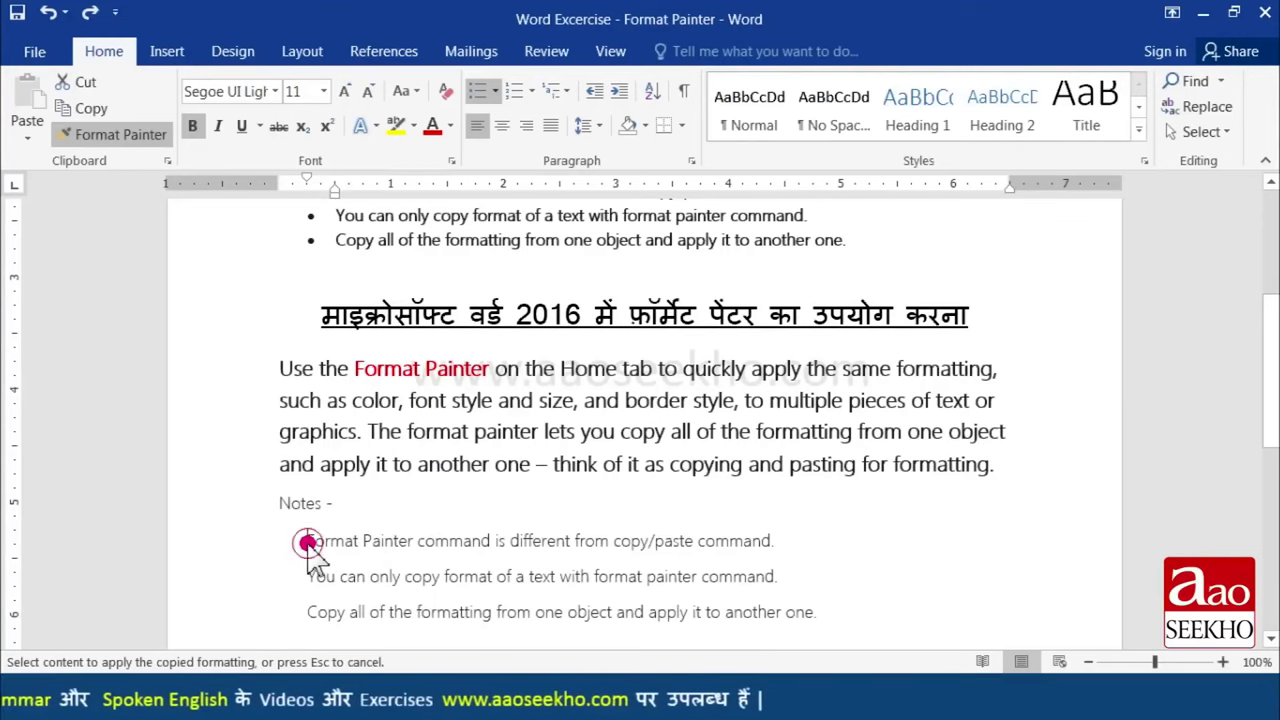
pyautogui.moveTo(308, 543); pyautogui.dragTo(770, 545)
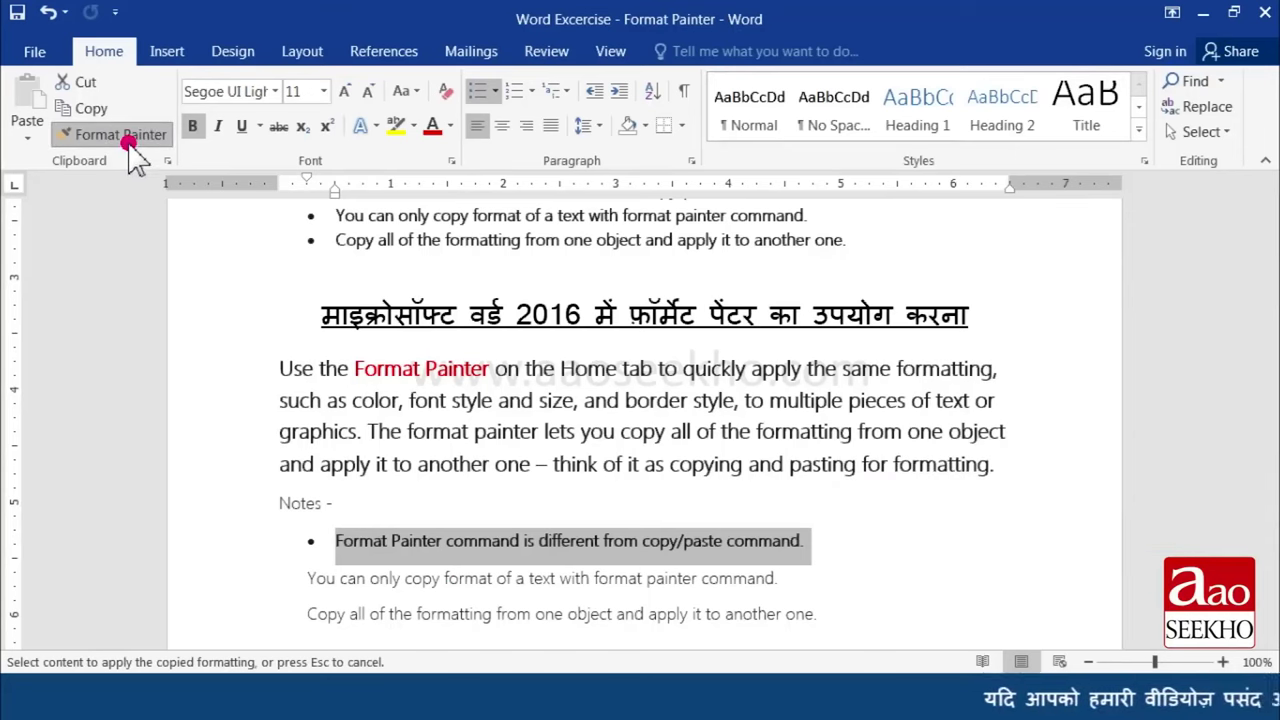
pyautogui.moveTo(306, 585)
pyautogui.mouseDown()
pyautogui.moveTo(450, 600)
pyautogui.moveTo(793, 587)
pyautogui.mouseUp()
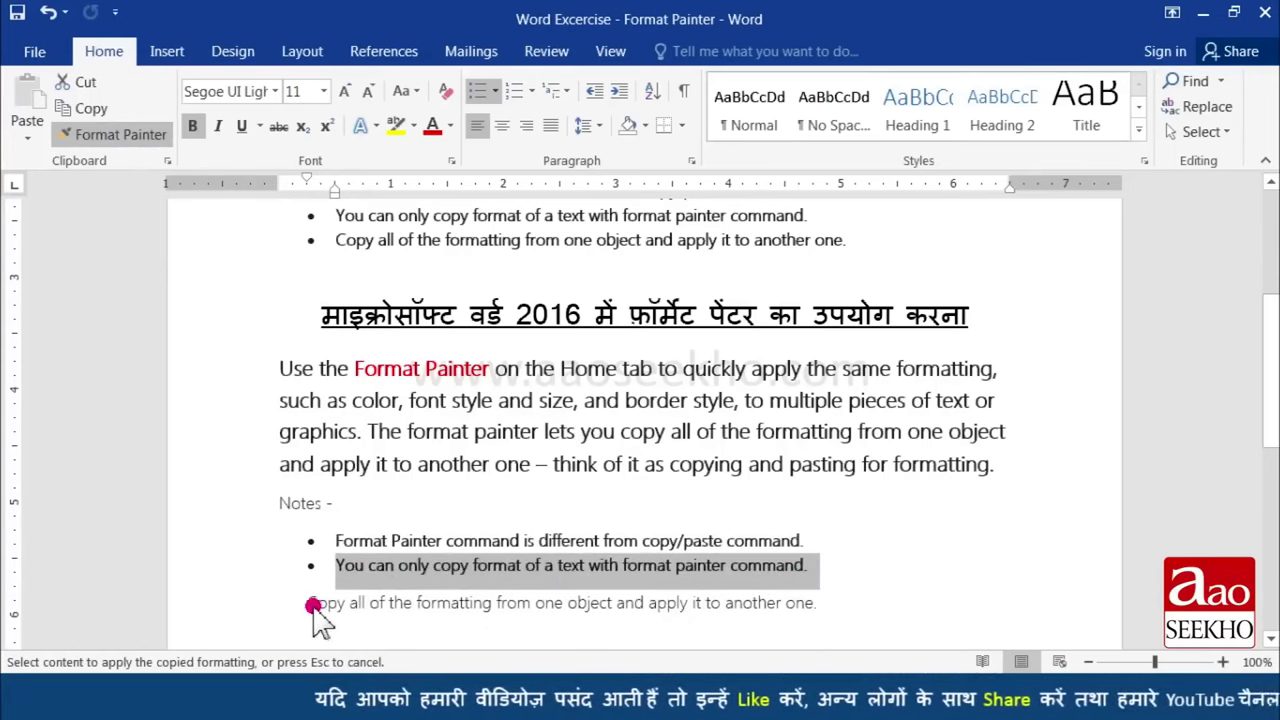
pyautogui.moveTo(312, 606); pyautogui.dragTo(846, 622)
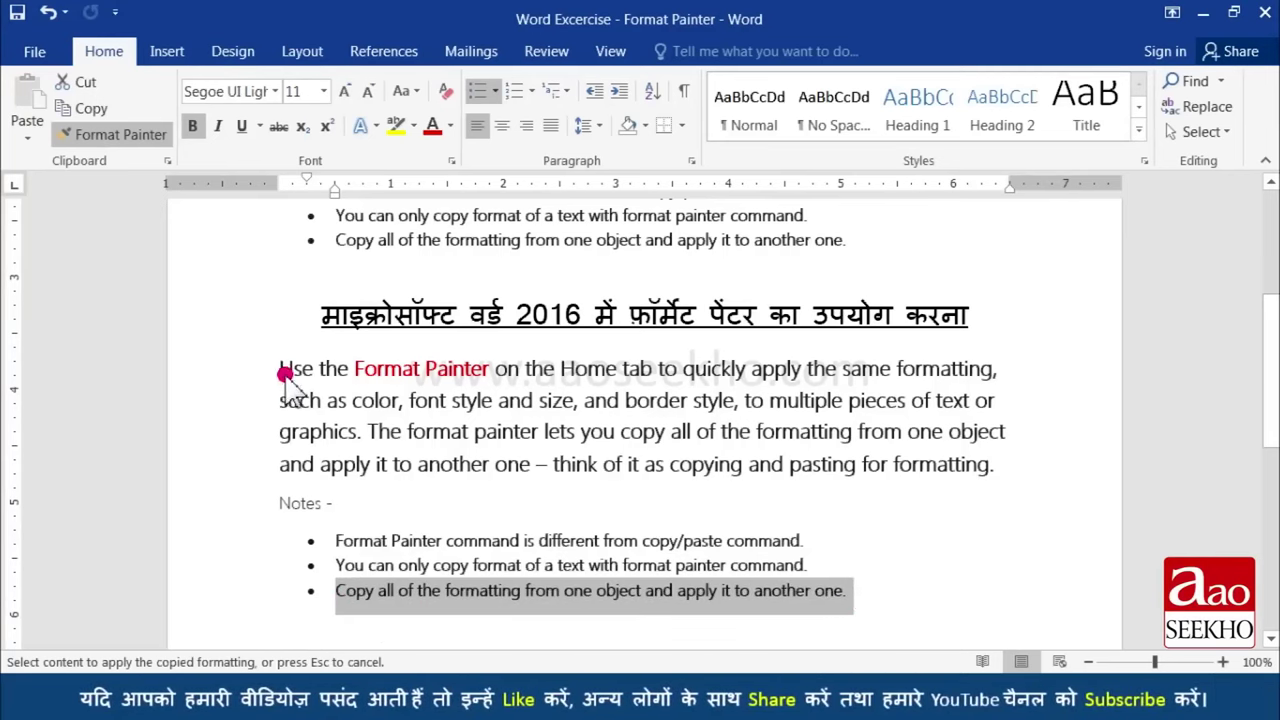
pyautogui.moveTo(283, 372)
pyautogui.mouseDown()
pyautogui.moveTo(752, 488)
pyautogui.moveTo(998, 467)
pyautogui.mouseUp()
# Apply the bullet formatting to the Notes line, then turn Format Painter off with Esc.
pyautogui.click(565, 481)
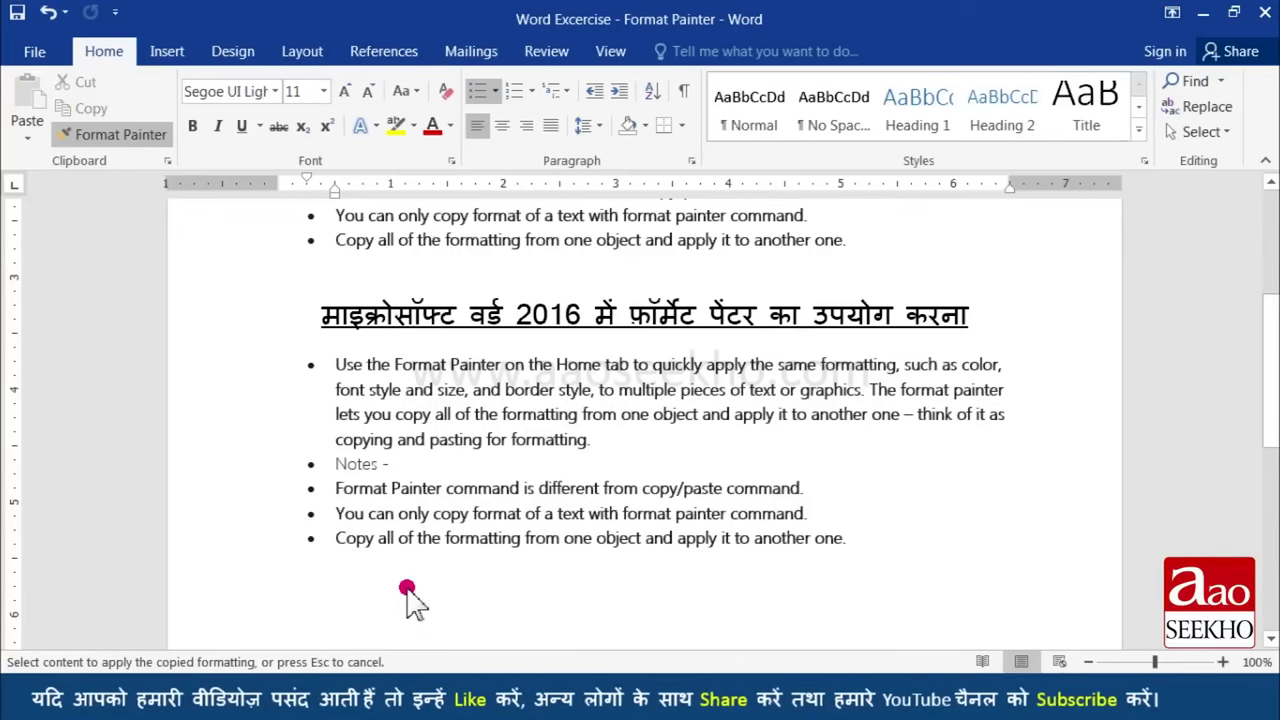
pyautogui.press('Escape')
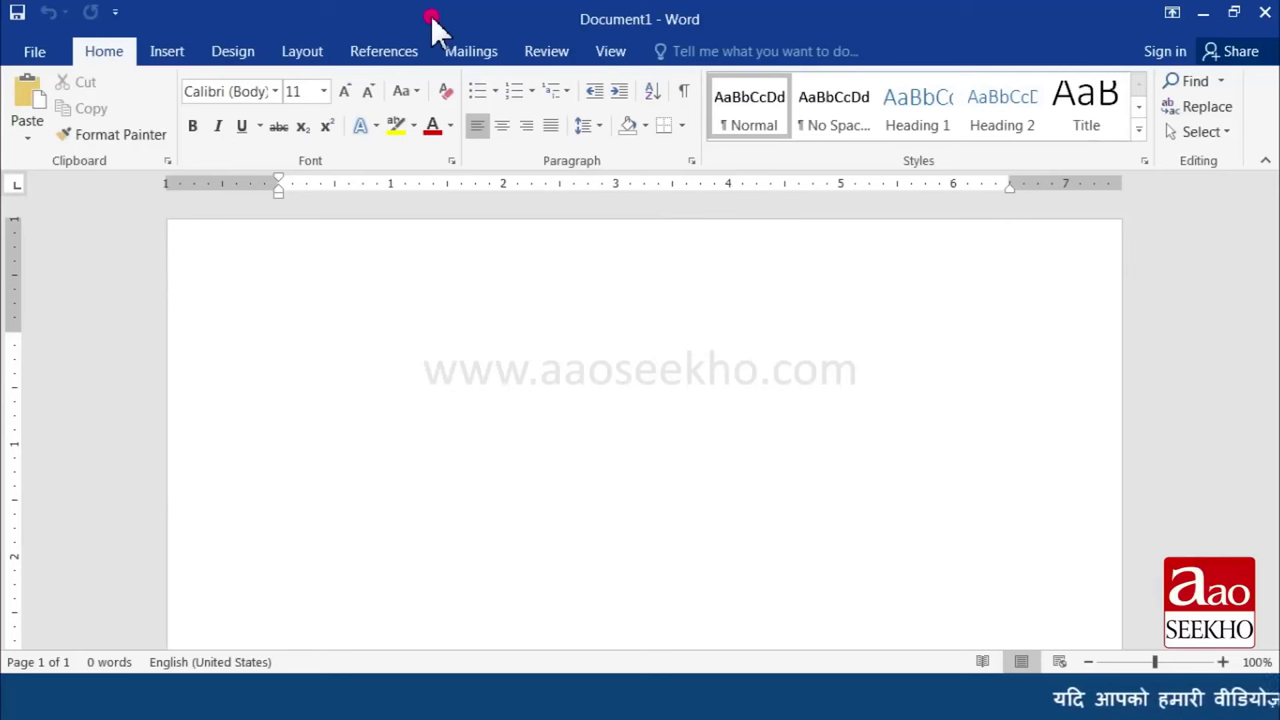
# Open Insert > Pictures and choose the 'tortoise and hare' image in My Pictures.
pyautogui.click(166, 56)
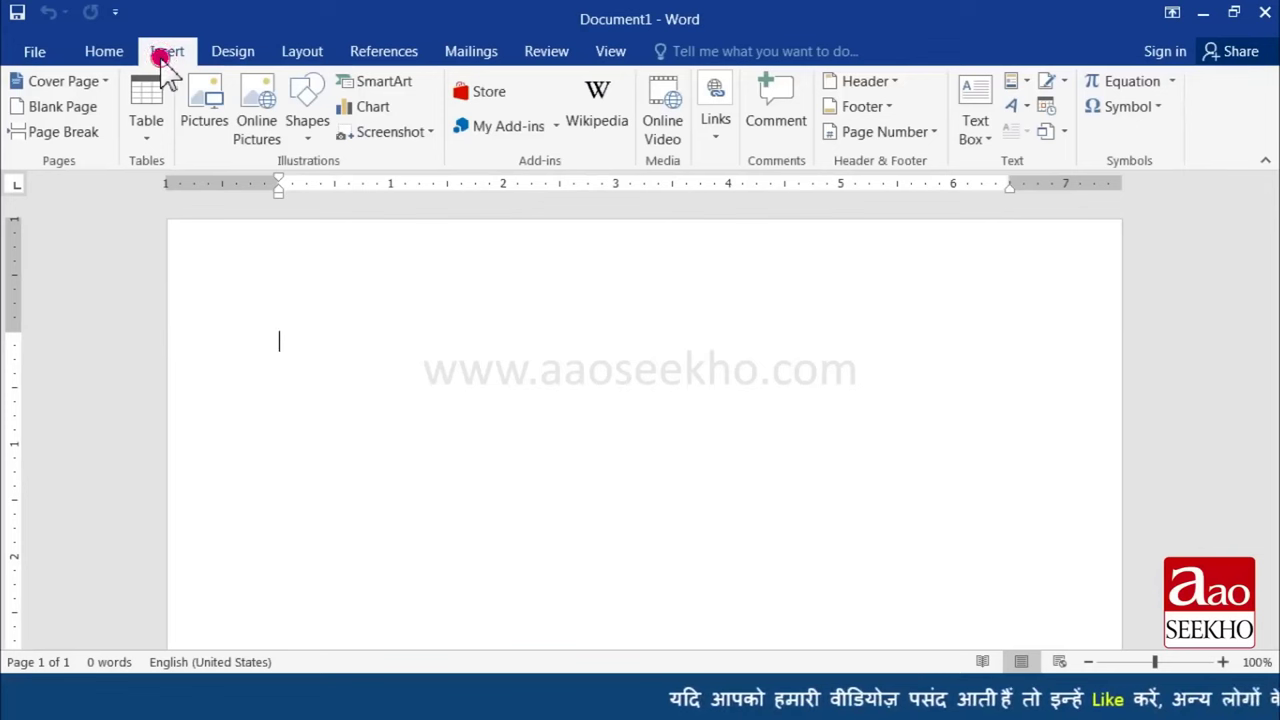
pyautogui.click(207, 121)
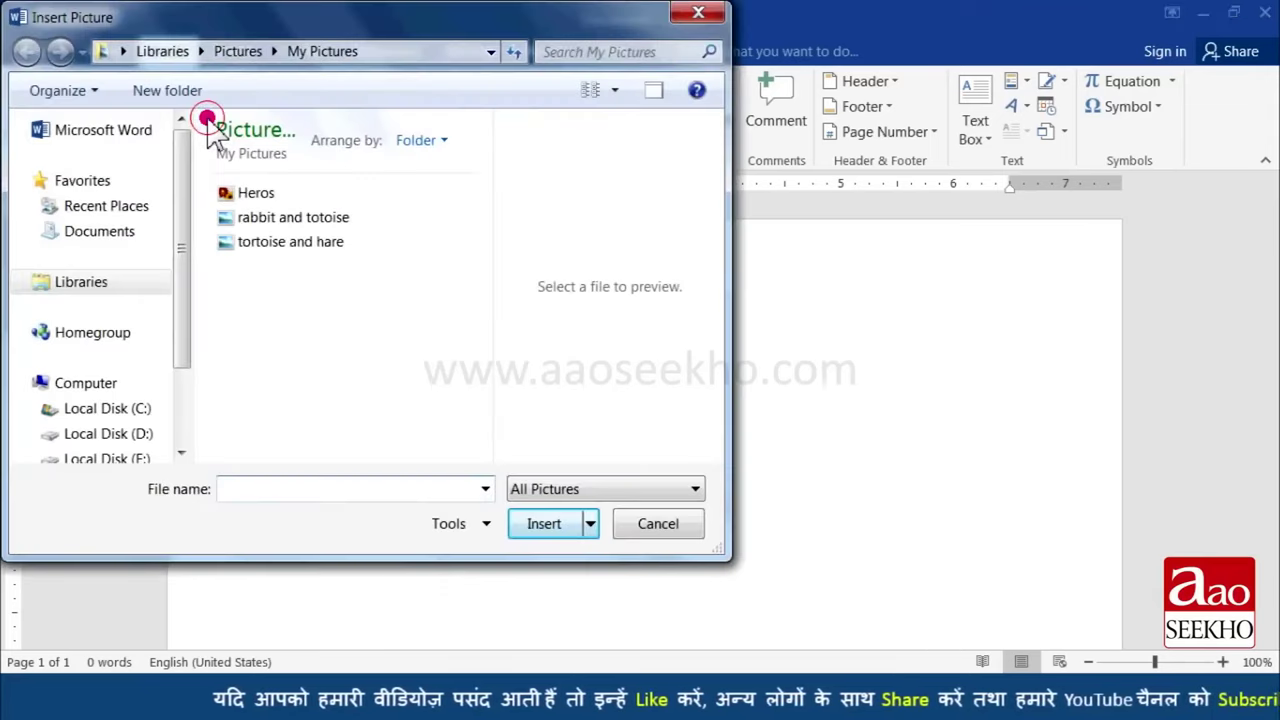
pyautogui.scroll(-1, 143, 323)
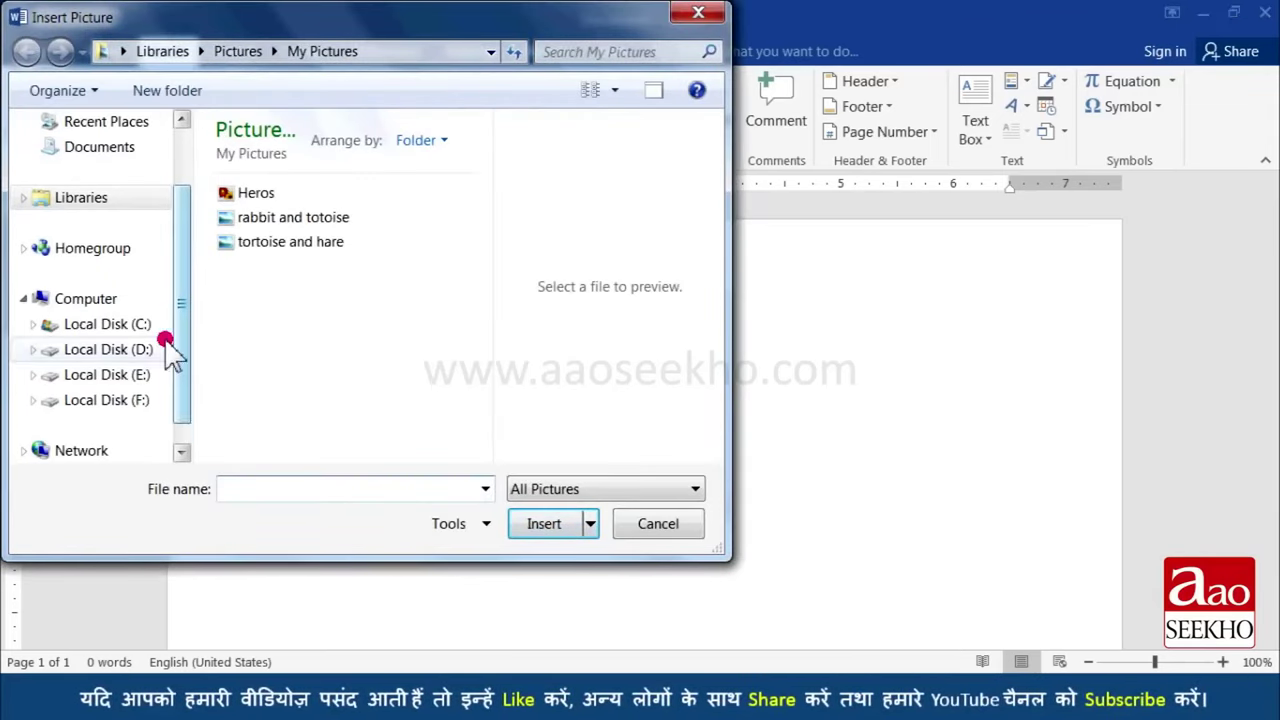
pyautogui.moveTo(180, 408); pyautogui.dragTo(189, 330)
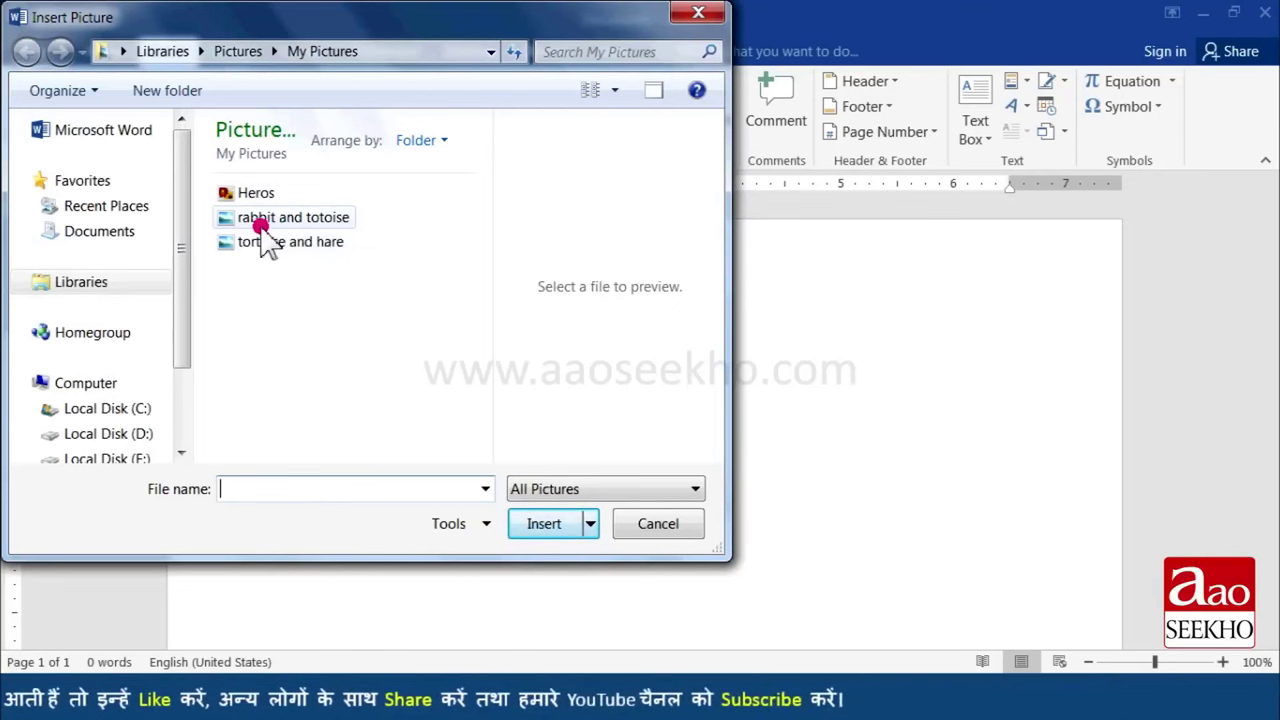
pyautogui.click(300, 242)
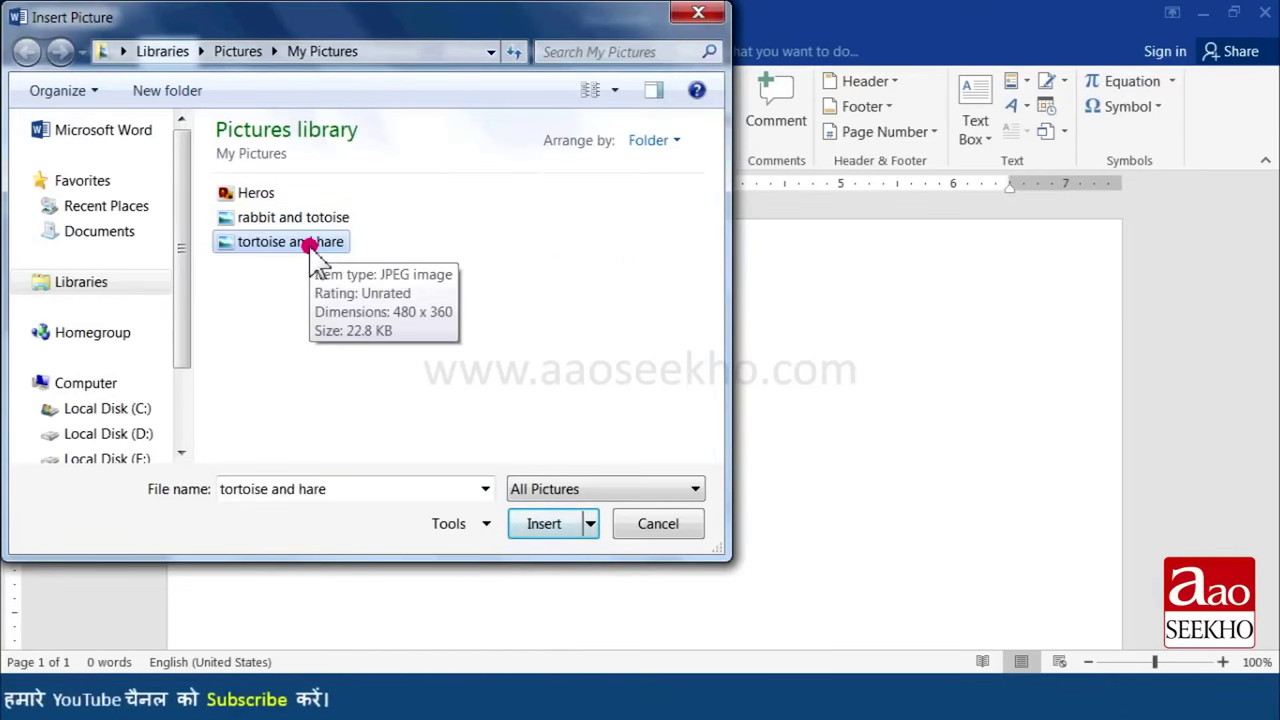
# Insert the tortoise and hare picture and resize it by its corner to 4.33" × 5.77".
pyautogui.click(546, 522)
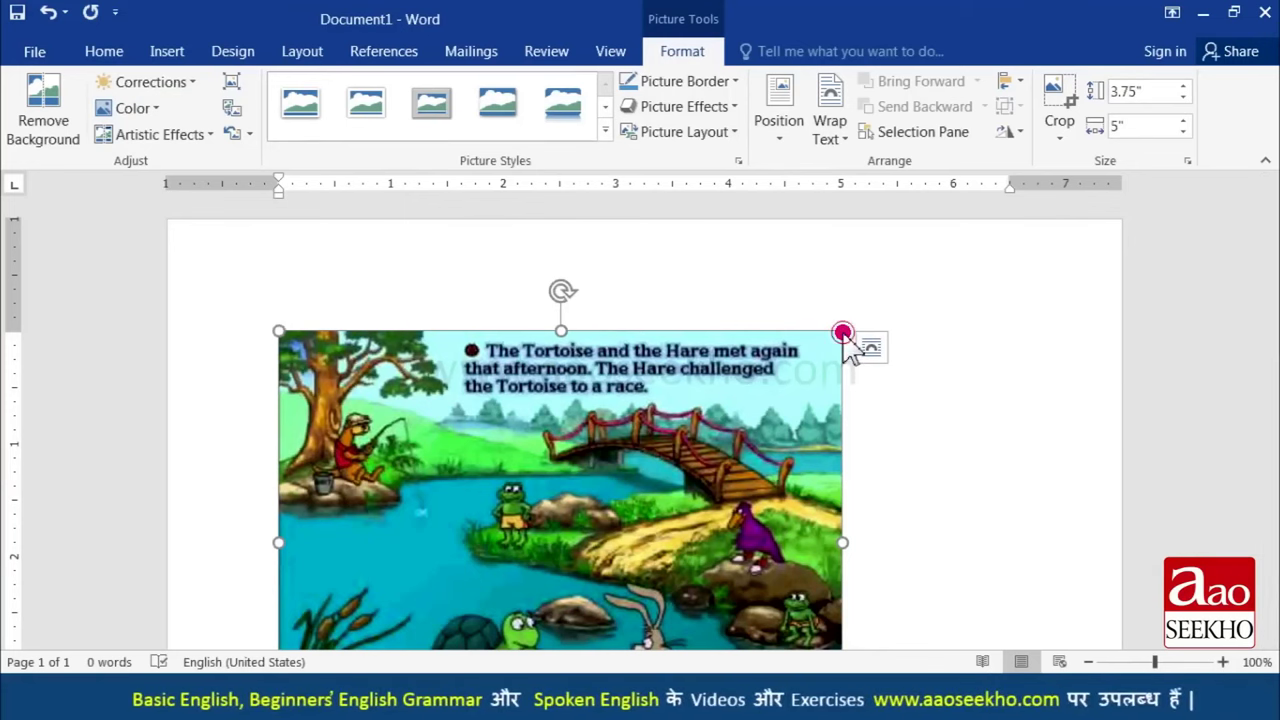
pyautogui.moveTo(835, 345); pyautogui.dragTo(731, 400)
pyautogui.moveTo(697, 430); pyautogui.dragTo(497, 500)
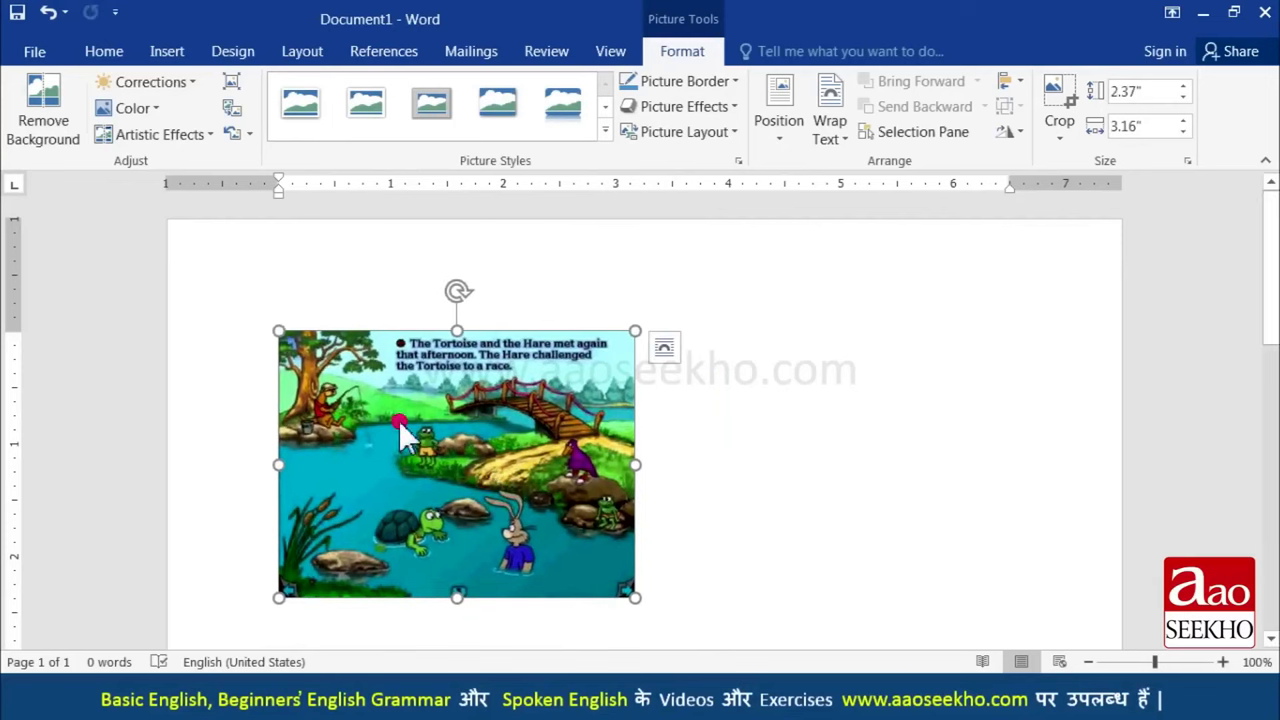
pyautogui.moveTo(634, 598); pyautogui.dragTo(928, 552)
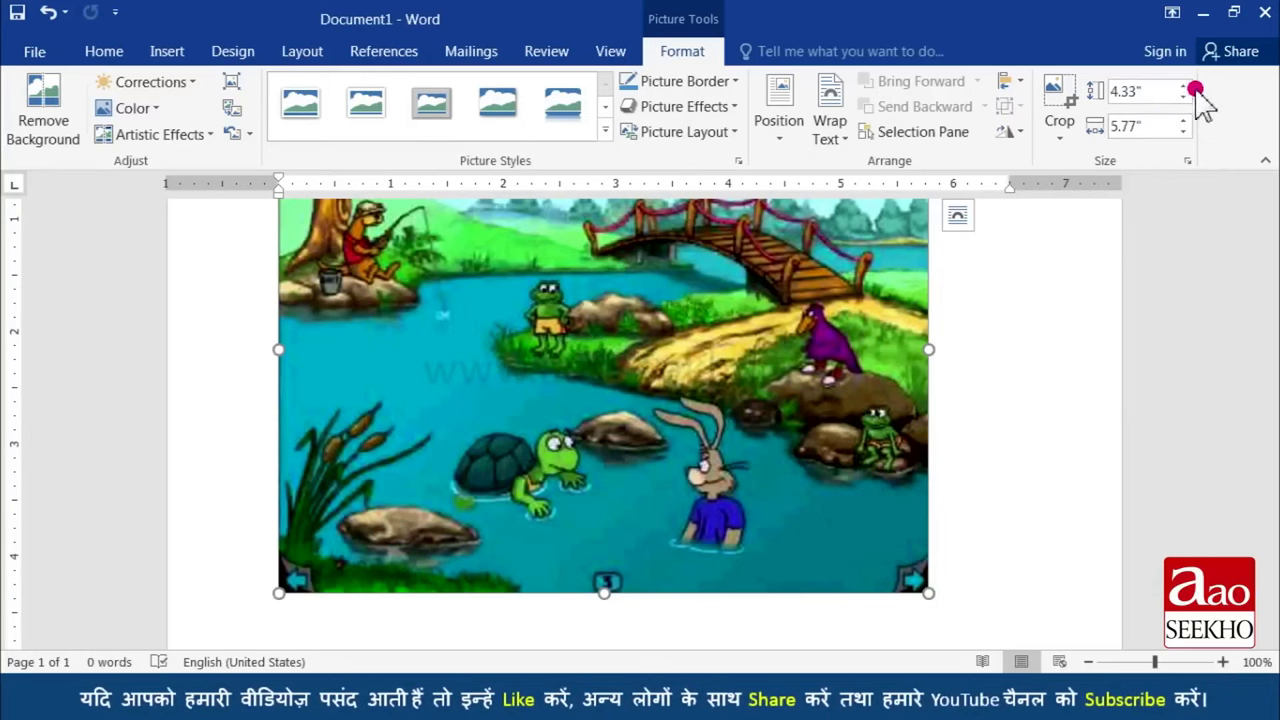
# Widen the picture, then narrow it back below 6 inches with the Width spinner.
pyautogui.click(1183, 121)
pyautogui.click(1183, 121)
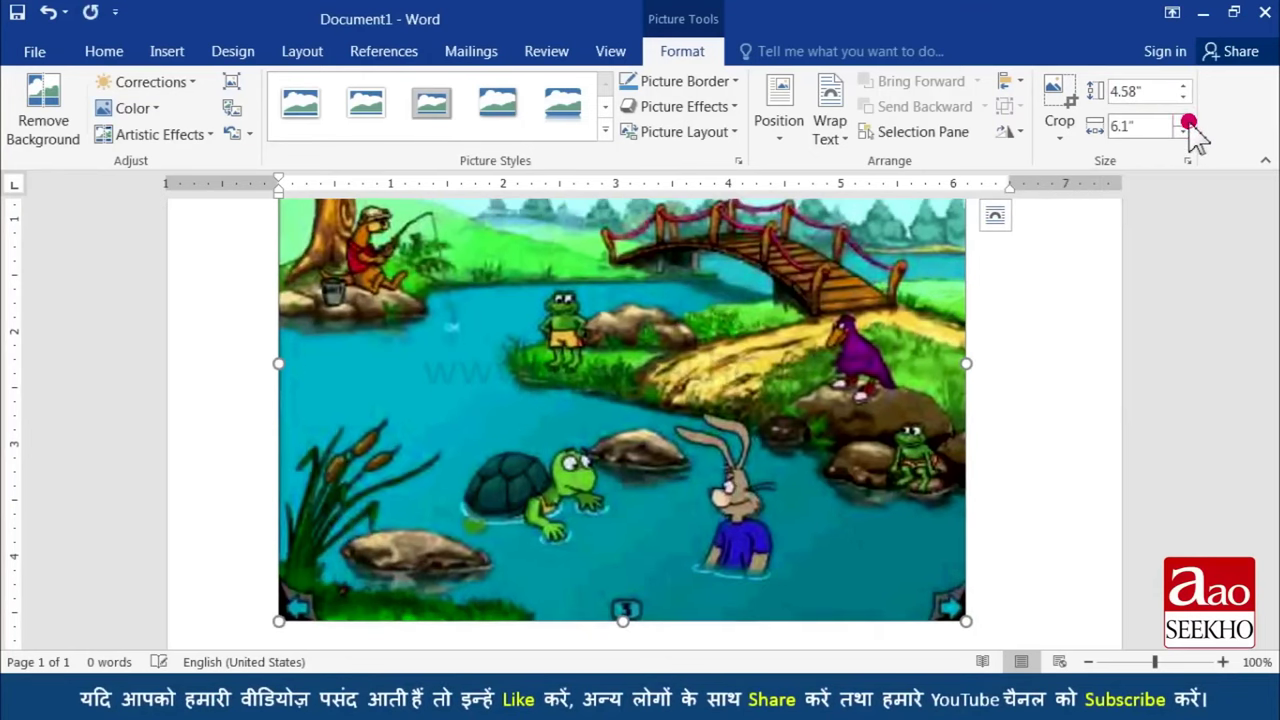
pyautogui.click(1183, 121)
pyautogui.click(1183, 121)
pyautogui.click(1183, 121)
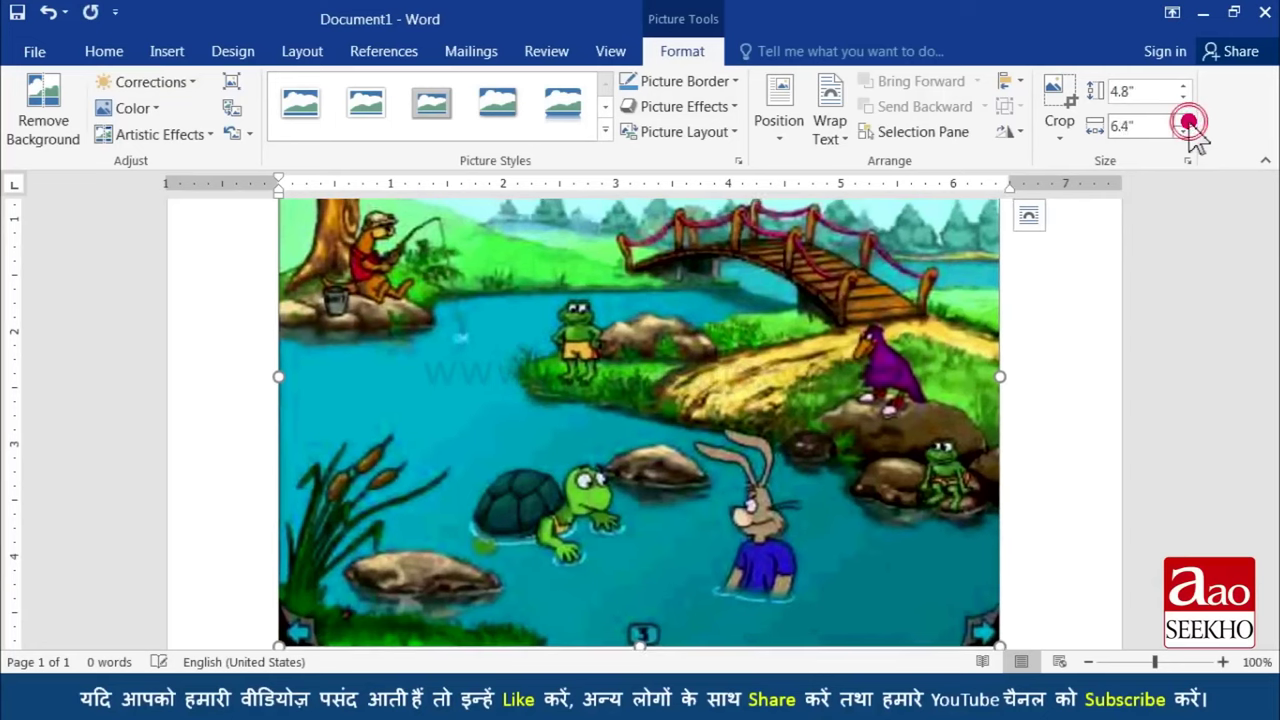
pyautogui.click(1184, 120)
pyautogui.click(1184, 130)
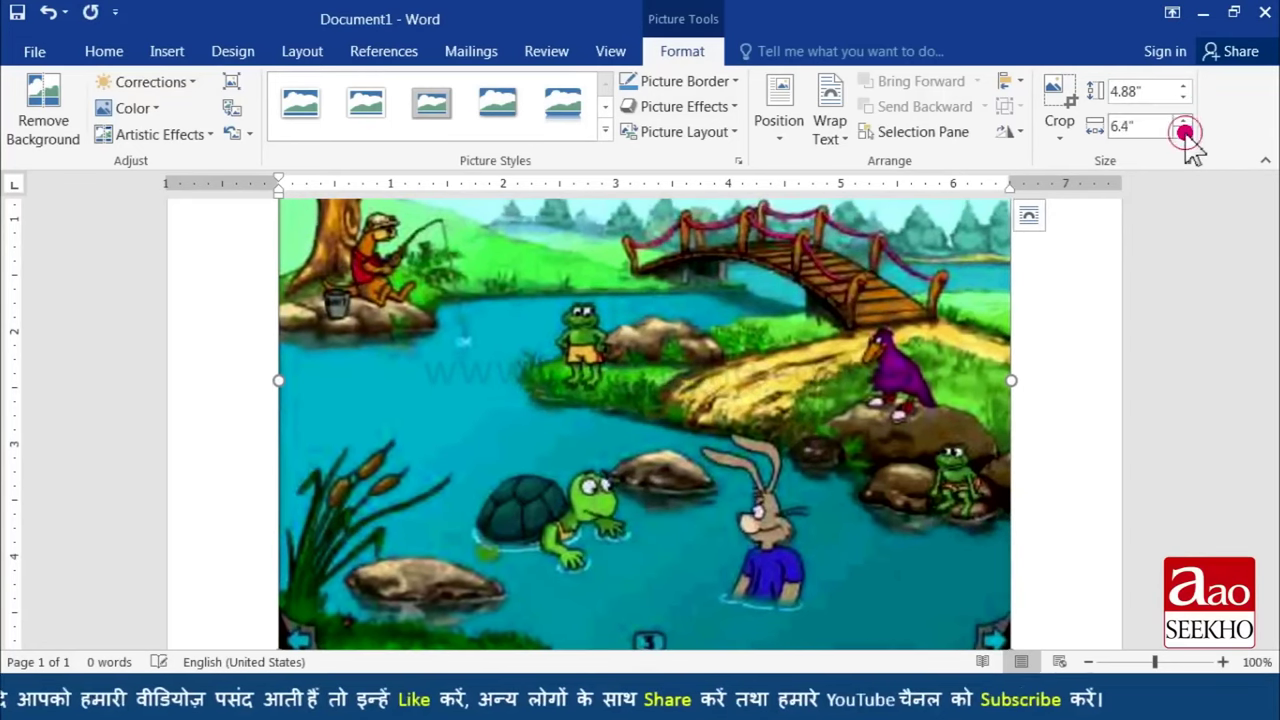
pyautogui.click(1184, 130)
pyautogui.click(1184, 130)
pyautogui.click(1184, 131)
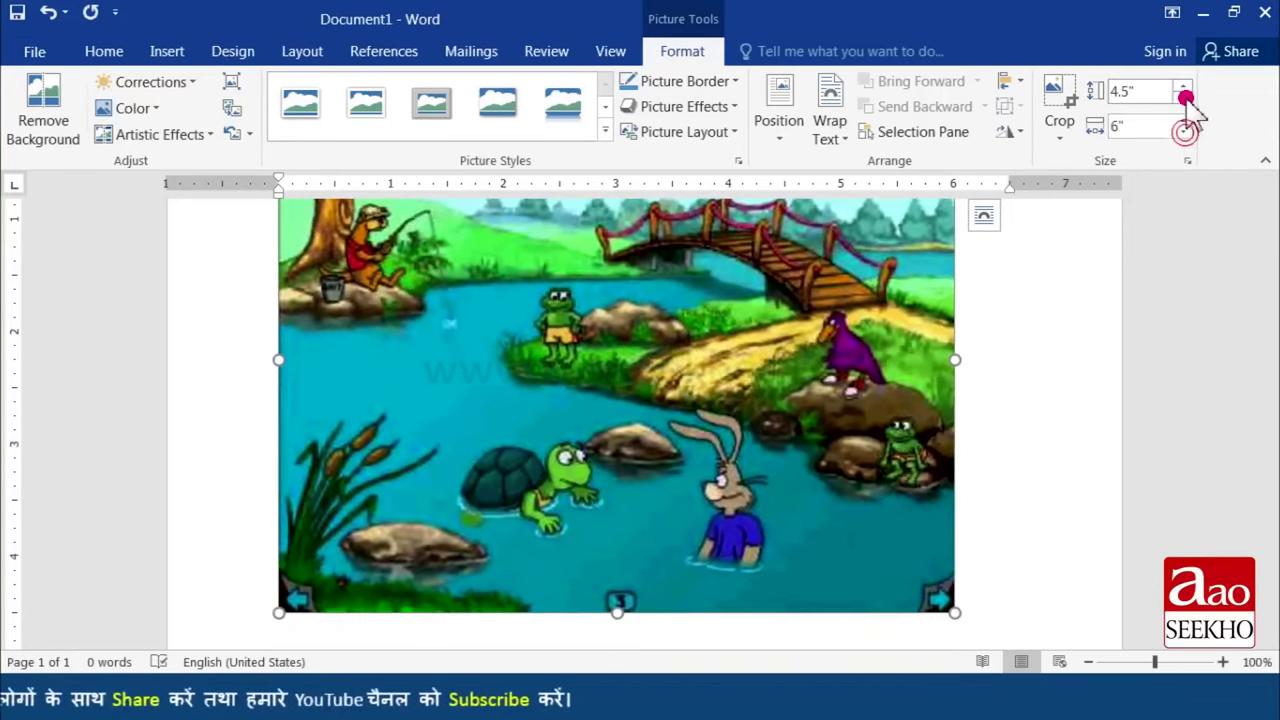
pyautogui.click(1184, 131)
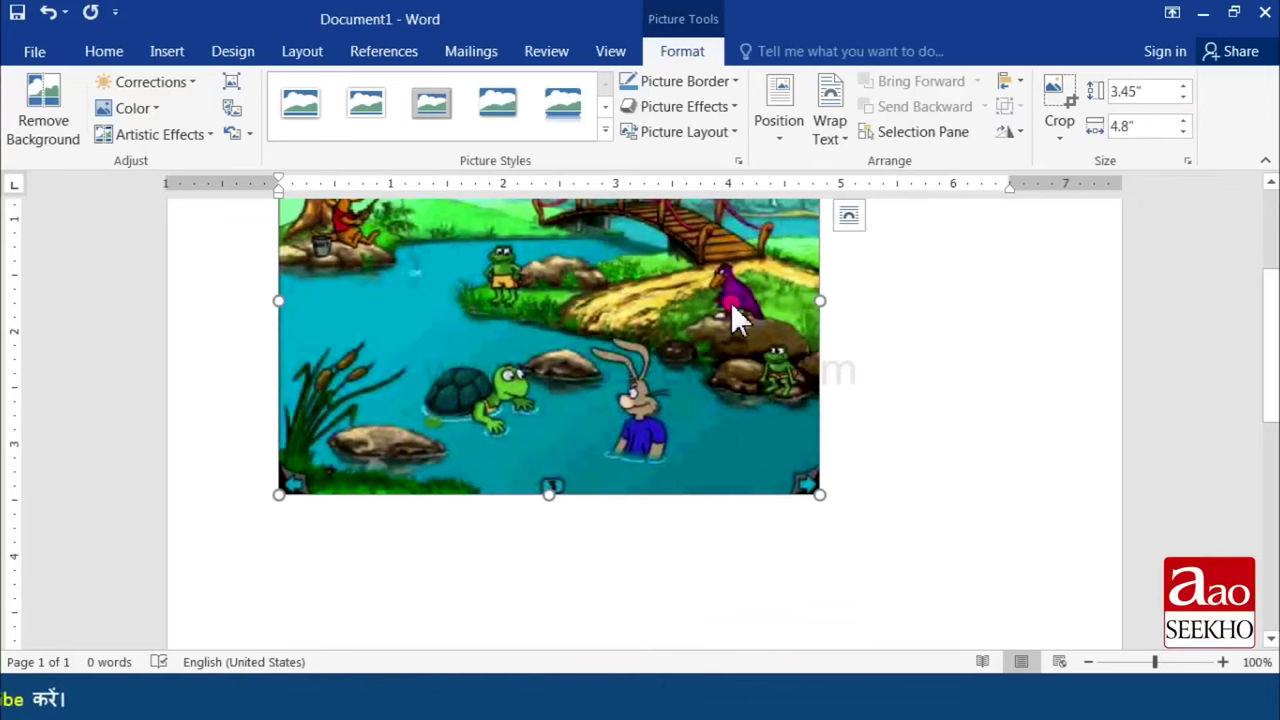
# Raise the picture's height to about 4 inches with the Height spinner.
pyautogui.click(1185, 88)
pyautogui.click(1184, 89)
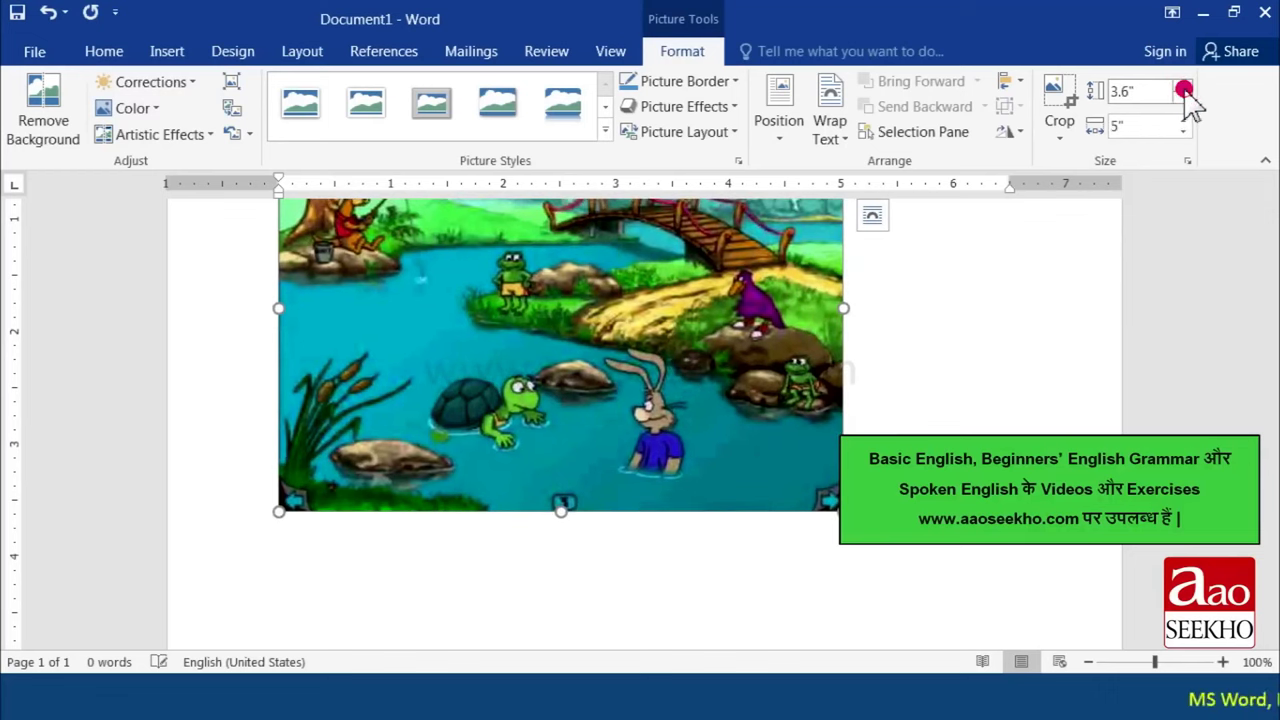
pyautogui.click(1184, 89)
pyautogui.click(1184, 89)
pyautogui.click(1184, 89)
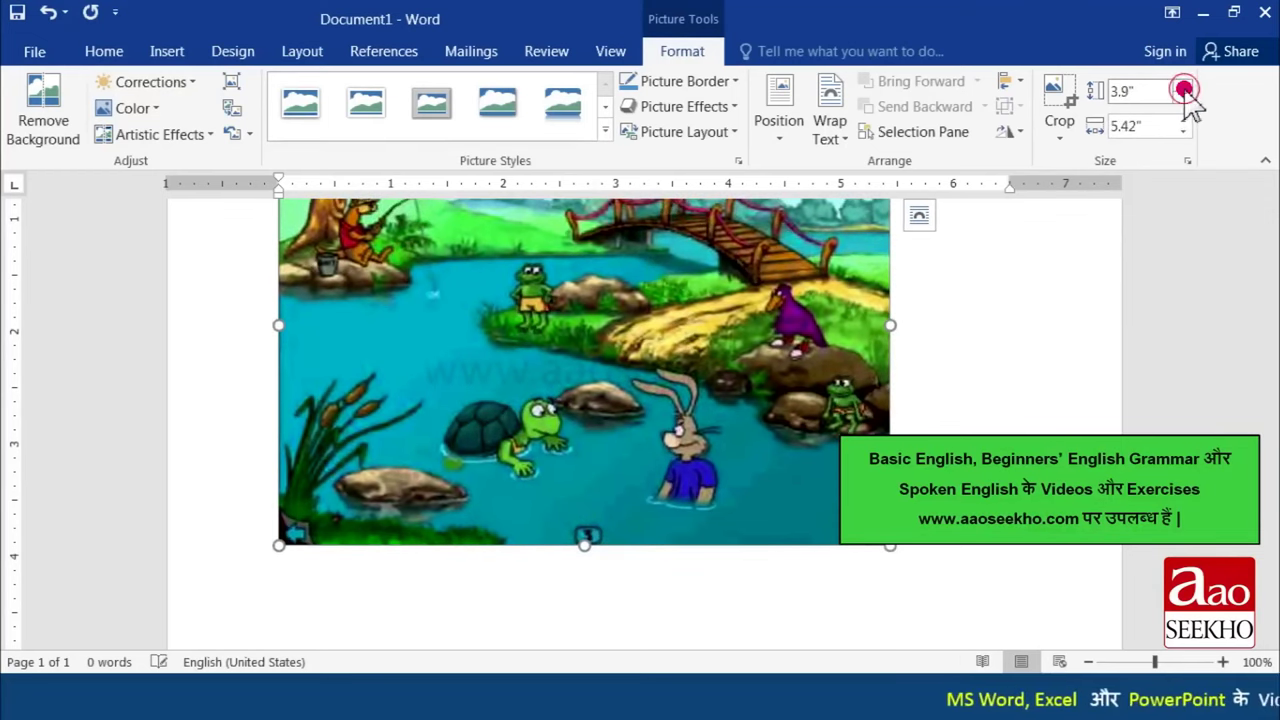
pyautogui.click(1184, 89)
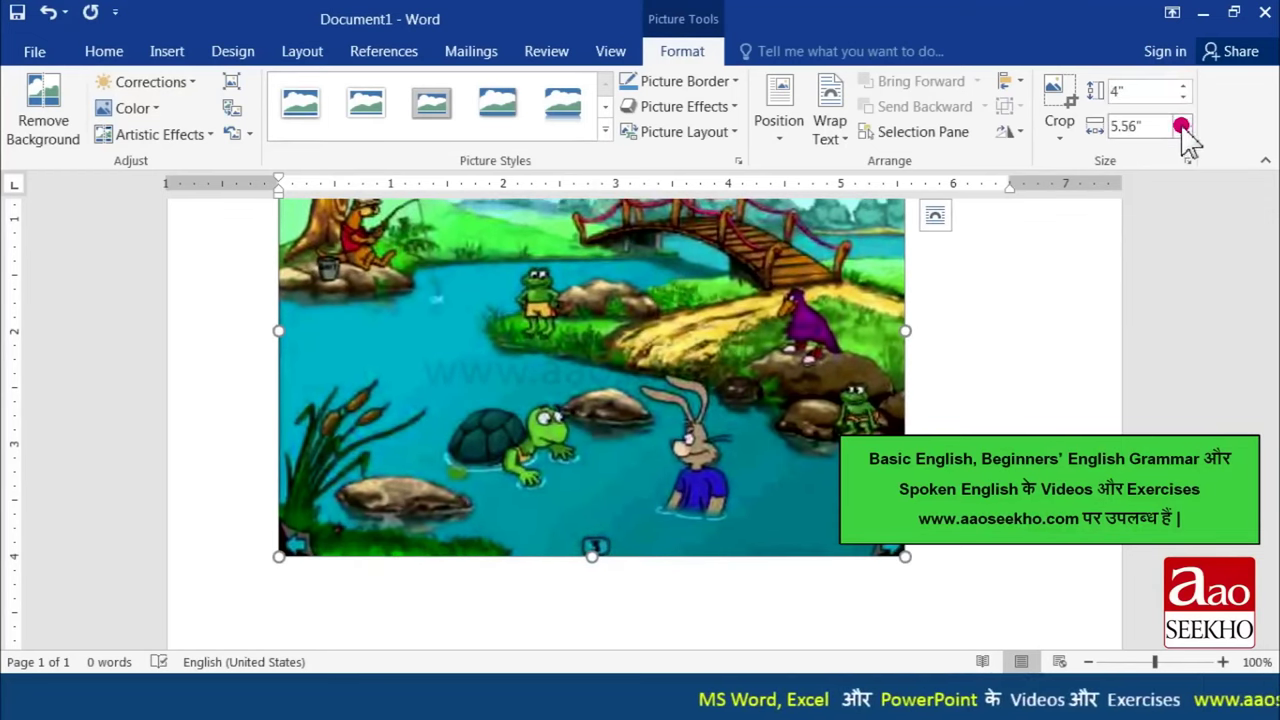
# Set the width to 4.6 inches, leaving the picture 3.31" high.
pyautogui.click(1182, 121)
pyautogui.click(1182, 121)
pyautogui.click(1182, 121)
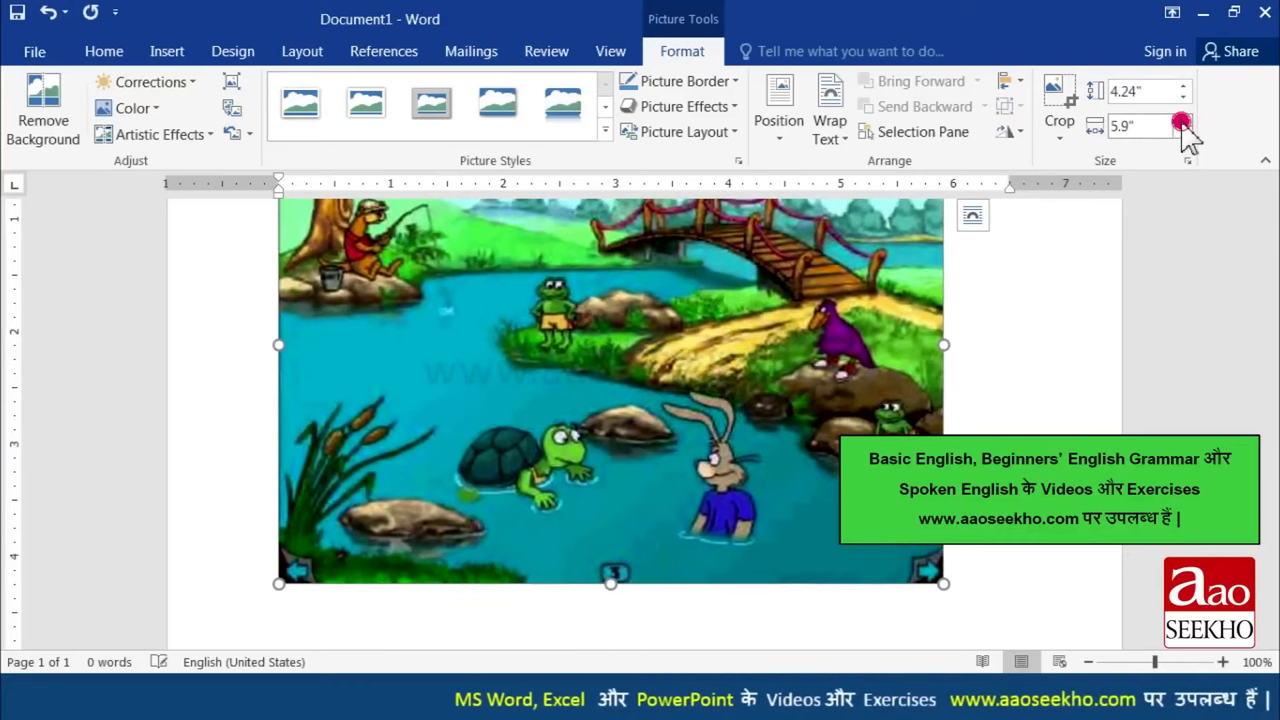
pyautogui.click(1183, 132)
pyautogui.click(1183, 132)
pyautogui.click(1183, 132)
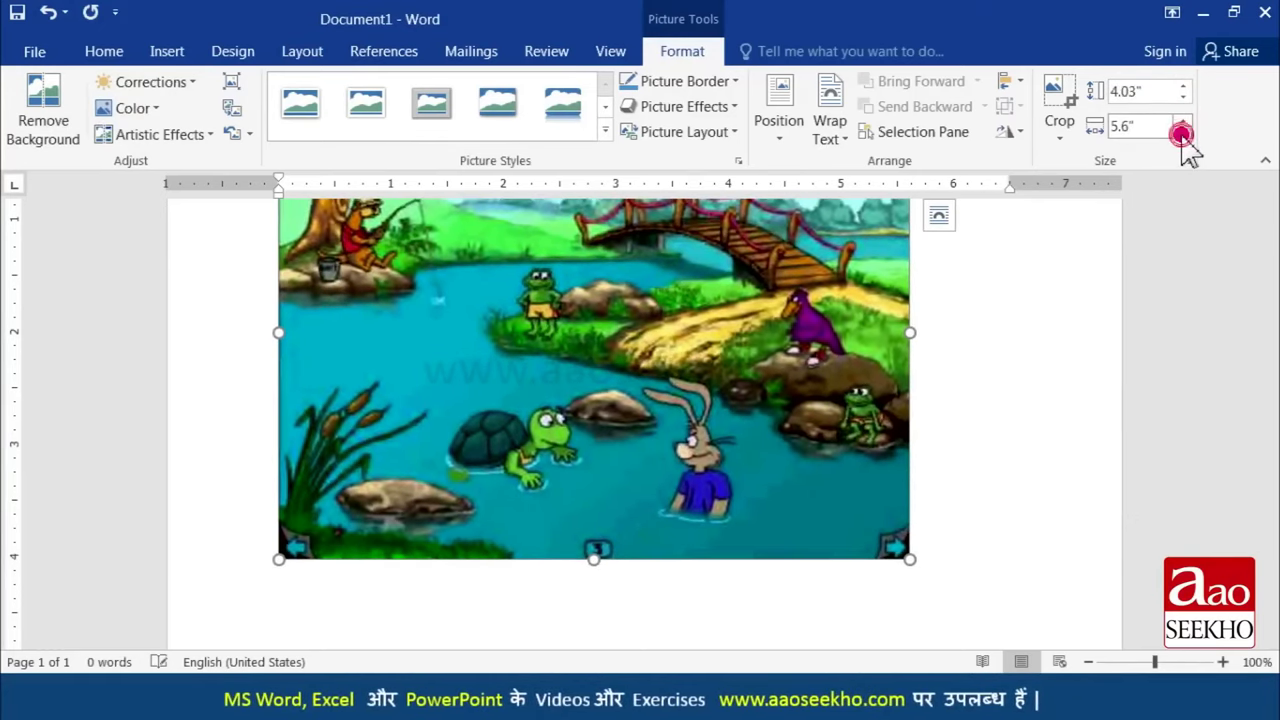
pyautogui.click(1183, 132)
pyautogui.click(1183, 132)
pyautogui.click(1183, 132)
pyautogui.click(1183, 132)
pyautogui.click(1183, 132)
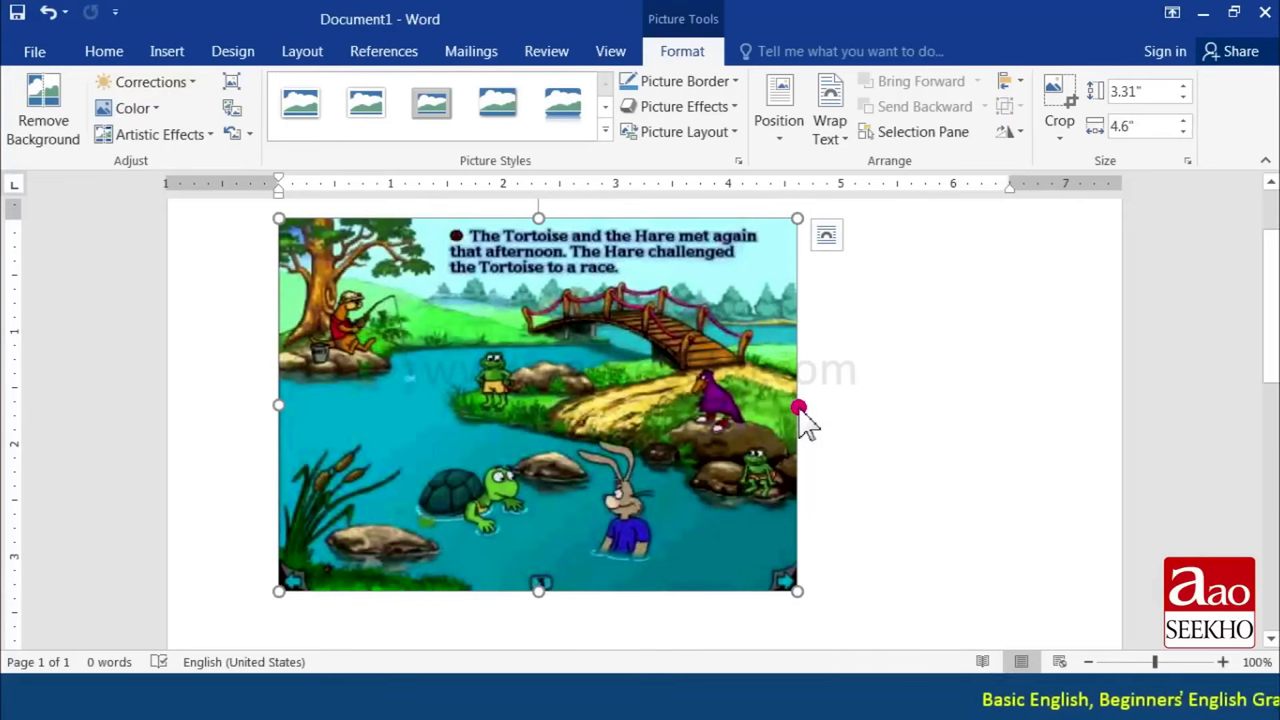
# Stretch the tortoise-and-hare picture out of proportion to 3.9" tall by 4.08" wide.
pyautogui.moveTo(799, 408); pyautogui.dragTo(743, 475)
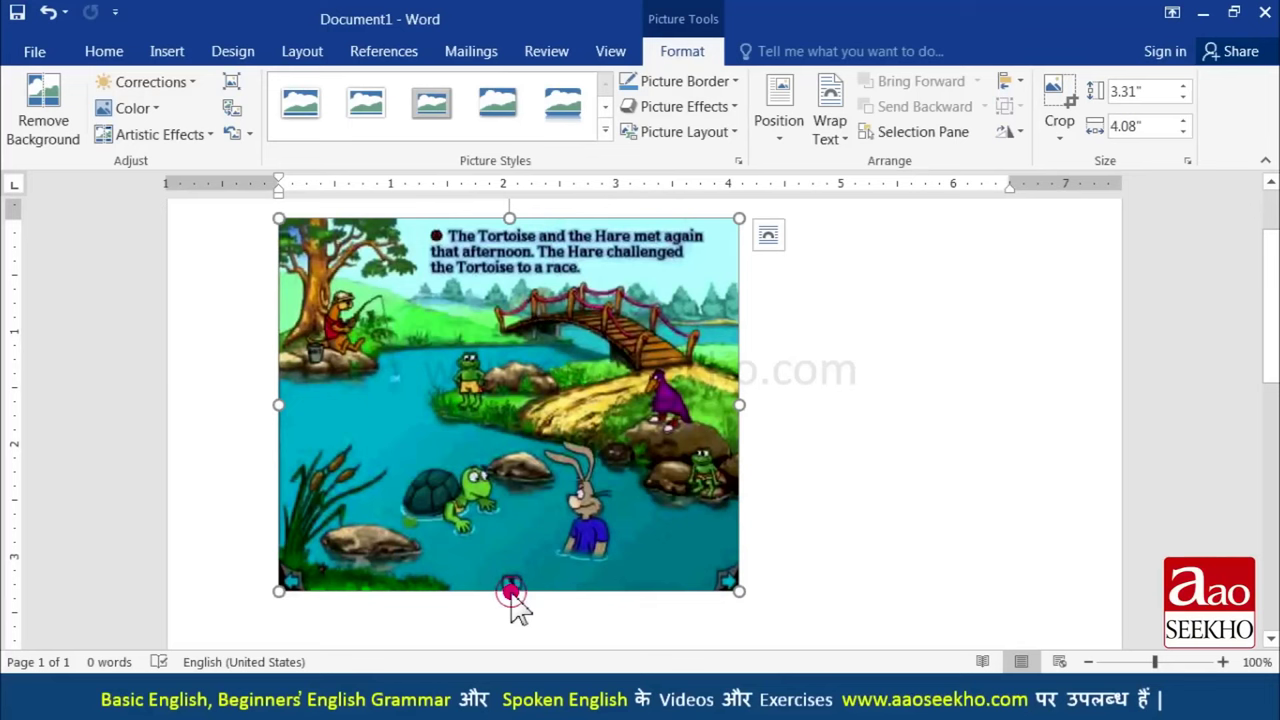
pyautogui.moveTo(511, 594); pyautogui.dragTo(517, 529)
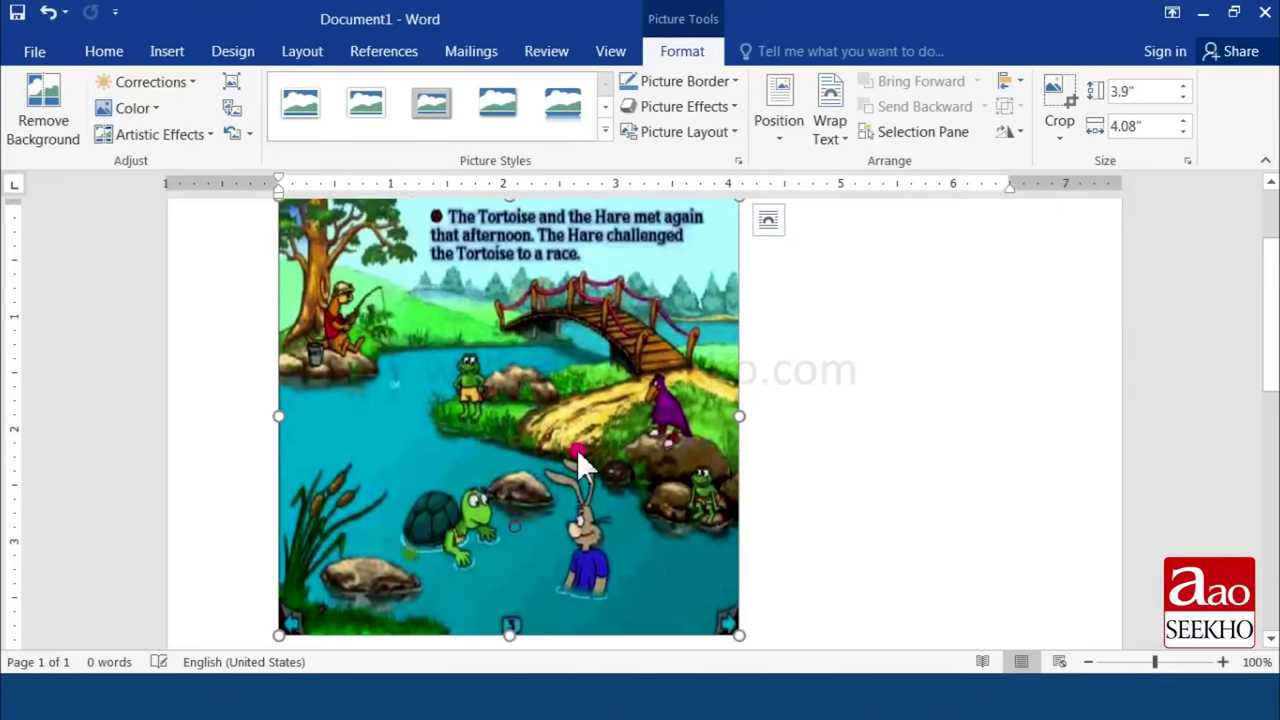
pyautogui.click(1183, 159)
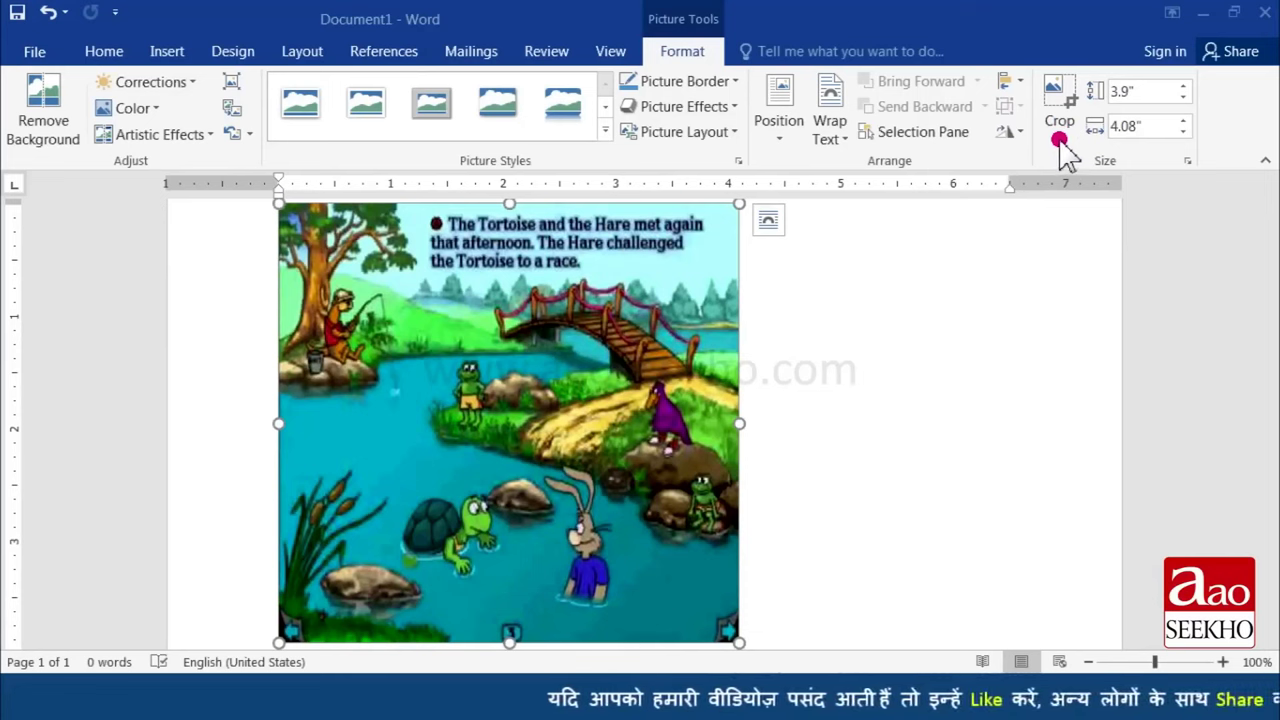
# Crop the picture's left edge to remove the tree and fisherman.
pyautogui.click(1059, 136)
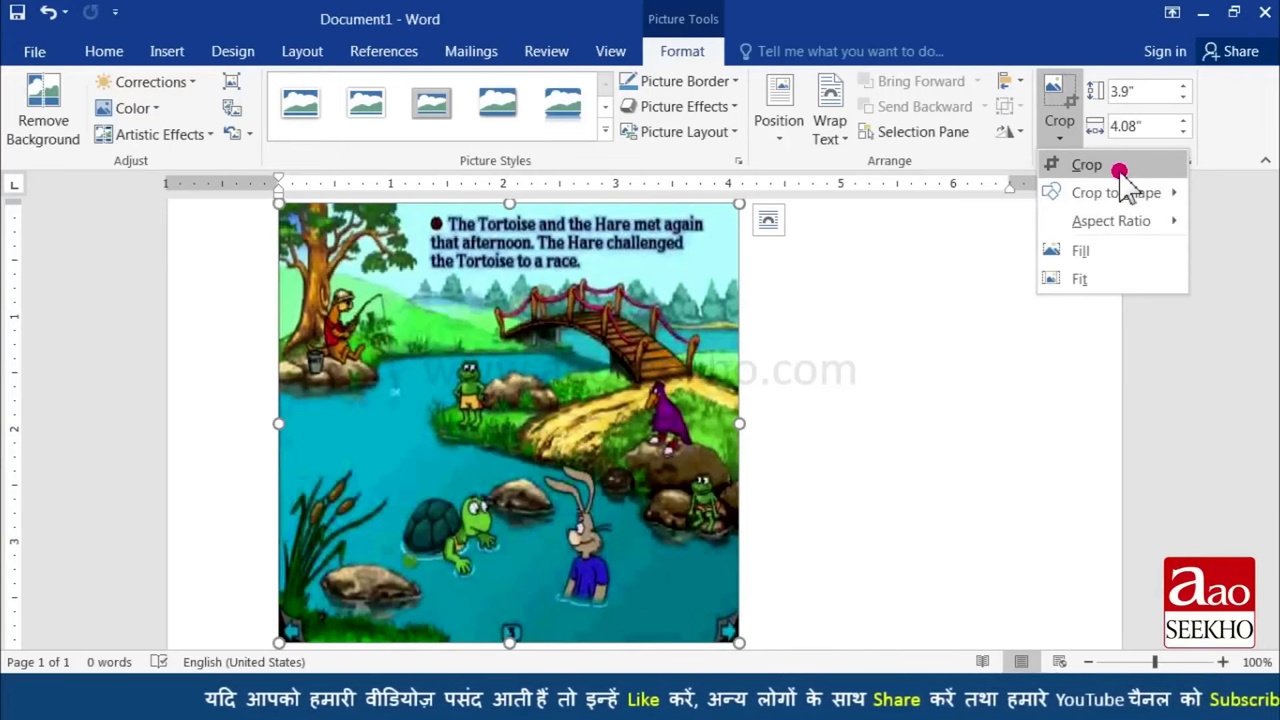
pyautogui.click(1128, 172)
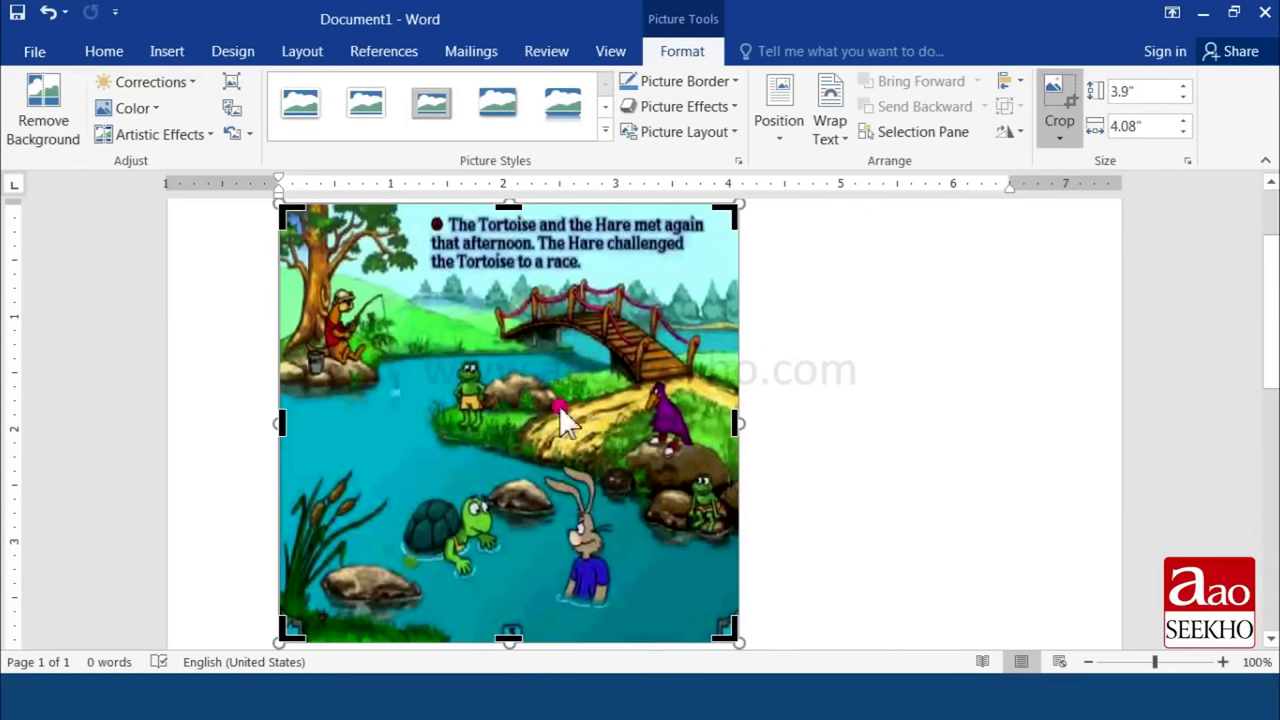
pyautogui.moveTo(281, 424); pyautogui.dragTo(420, 471)
pyautogui.click(800, 425)
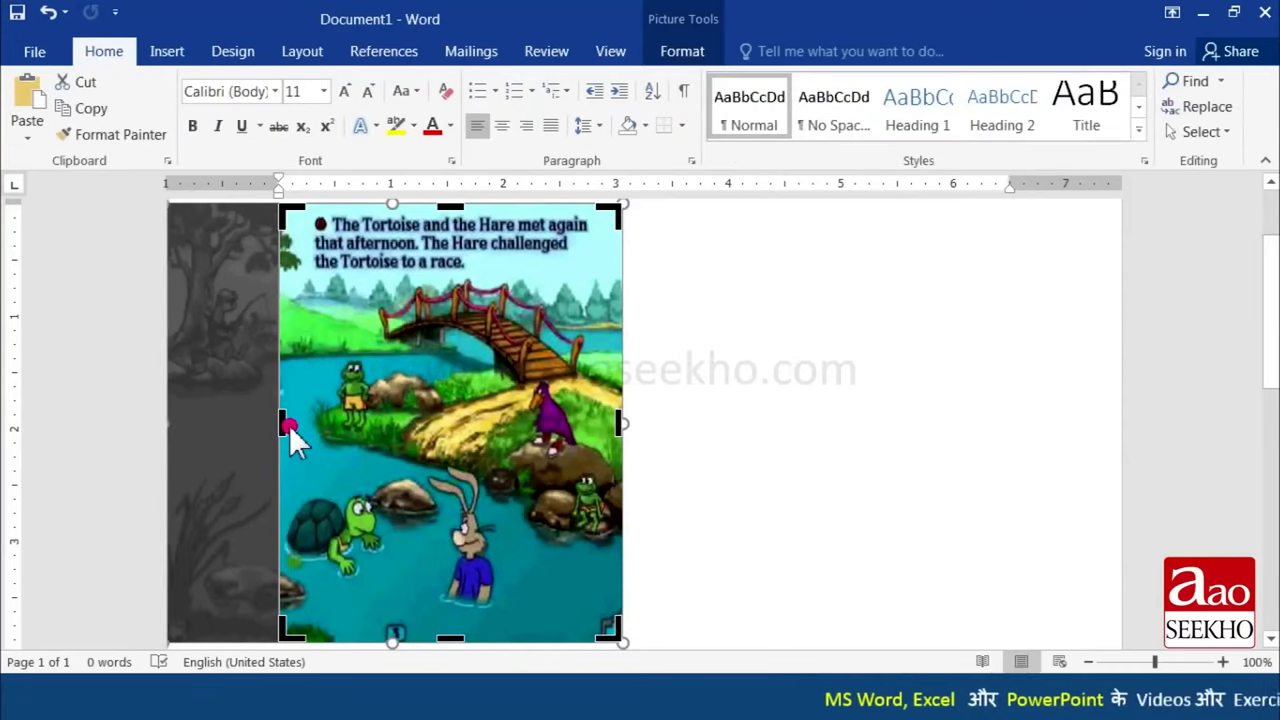
pyautogui.click(740, 433)
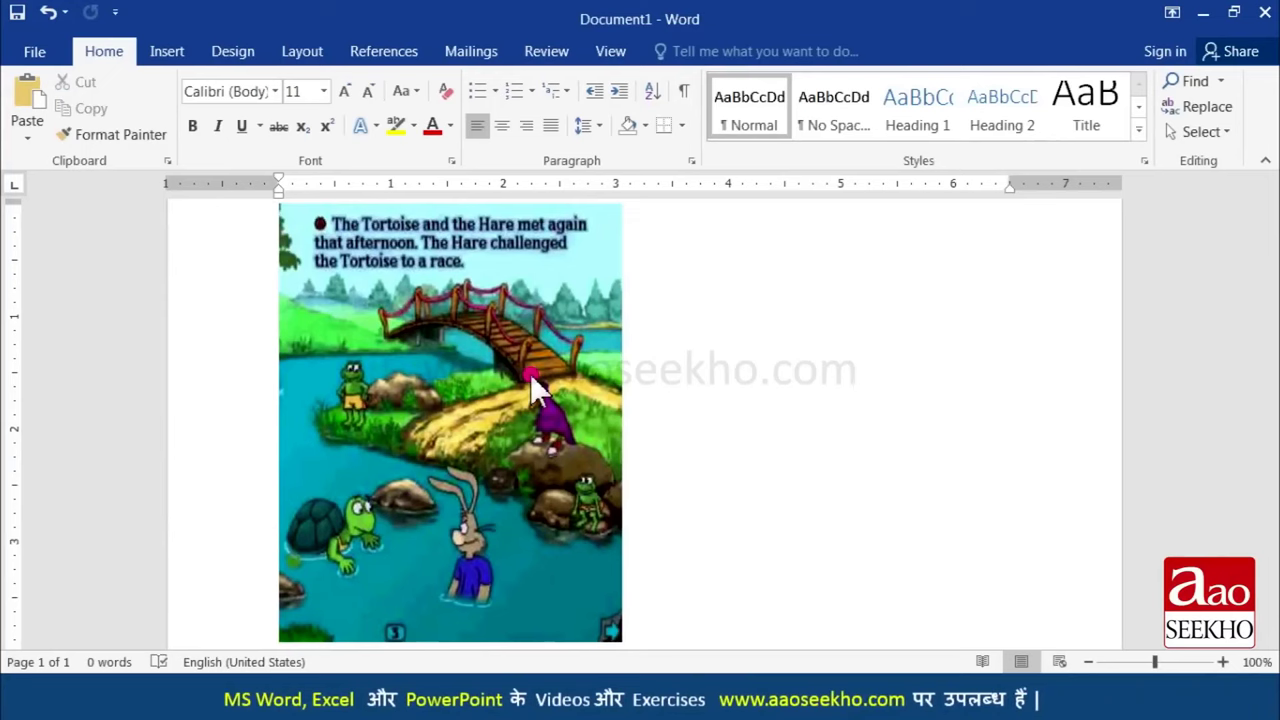
# Undo the left crop, then try a Heart crop-to-shape and undo it as well.
pyautogui.hotkey('ctrl', 'z')
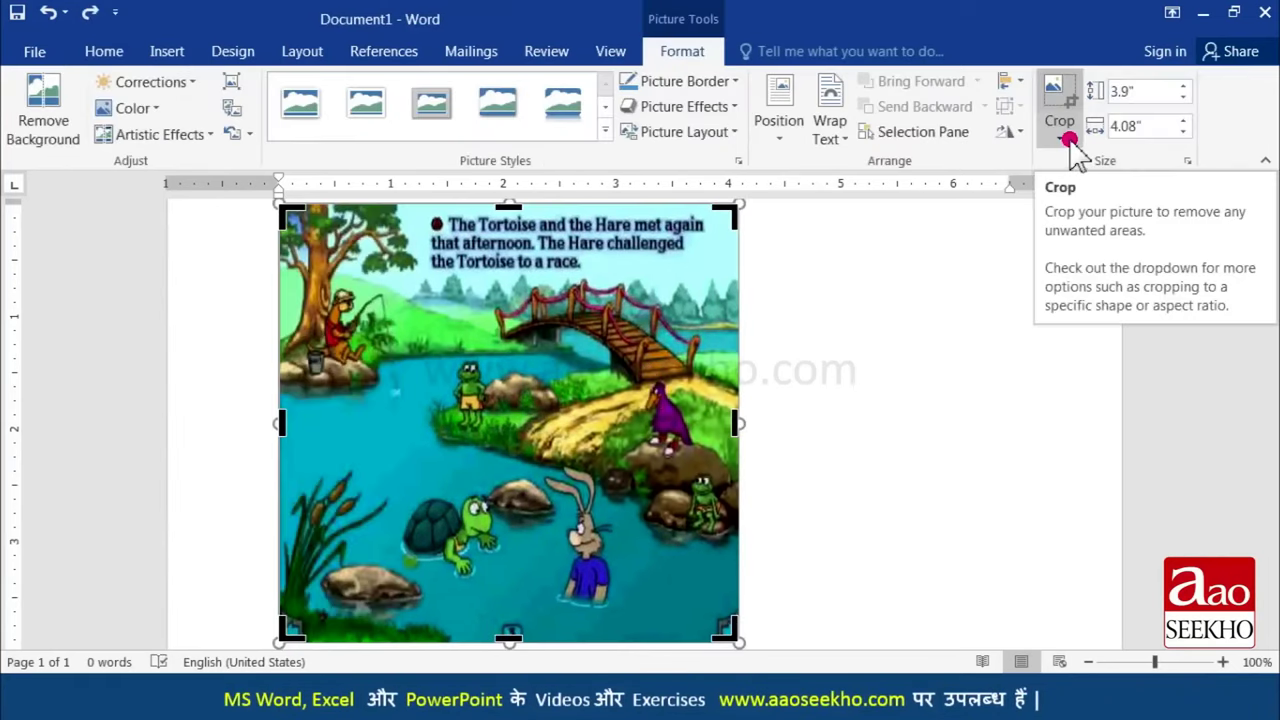
pyautogui.click(1068, 140)
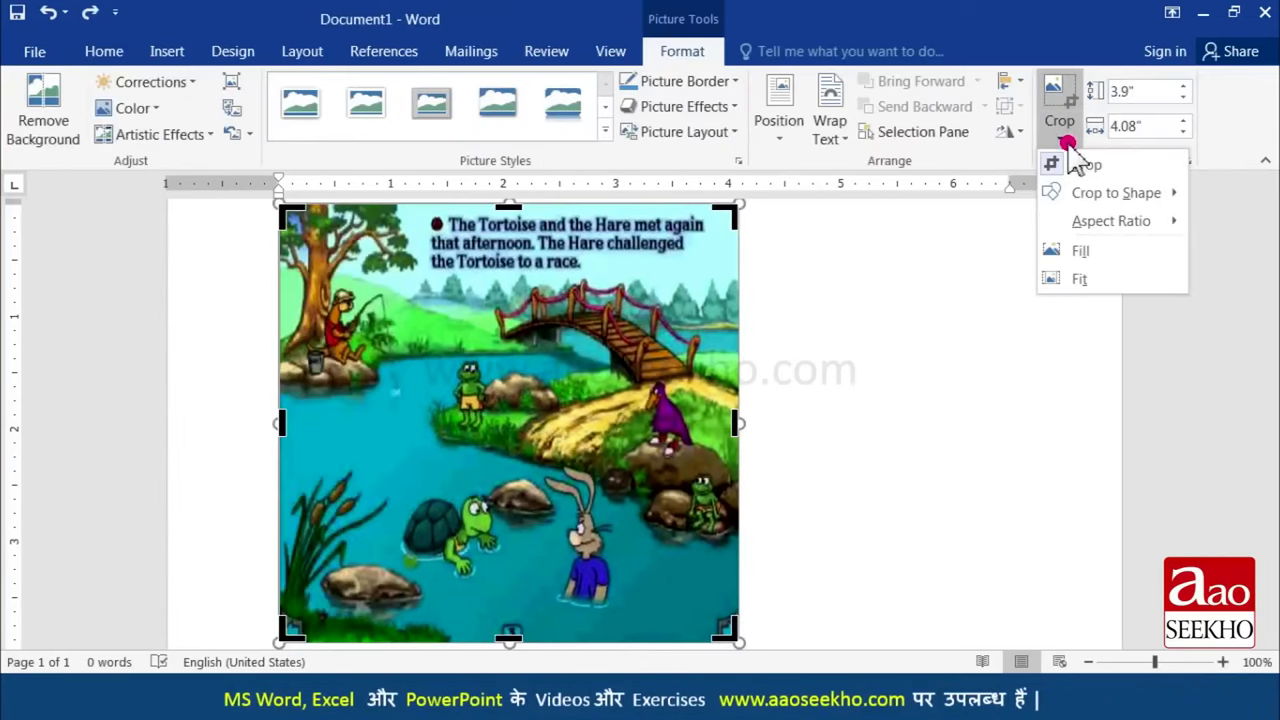
pyautogui.moveTo(1108, 198)
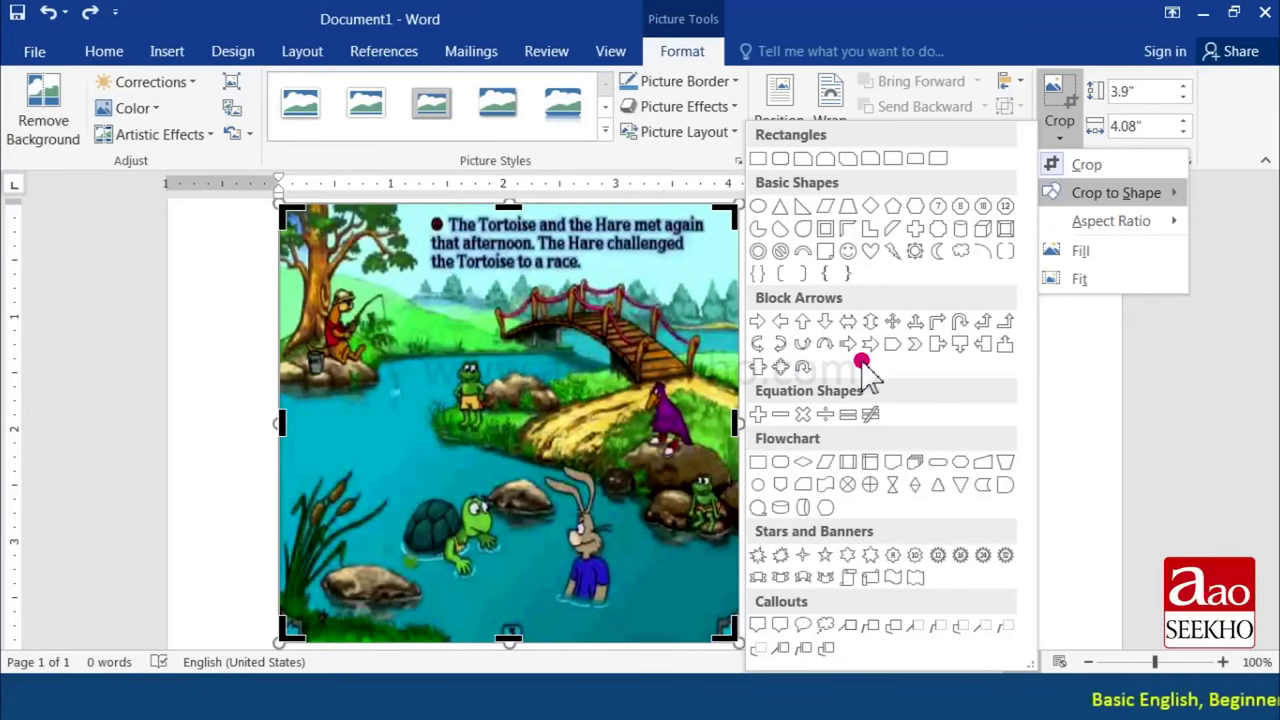
pyautogui.click(872, 256)
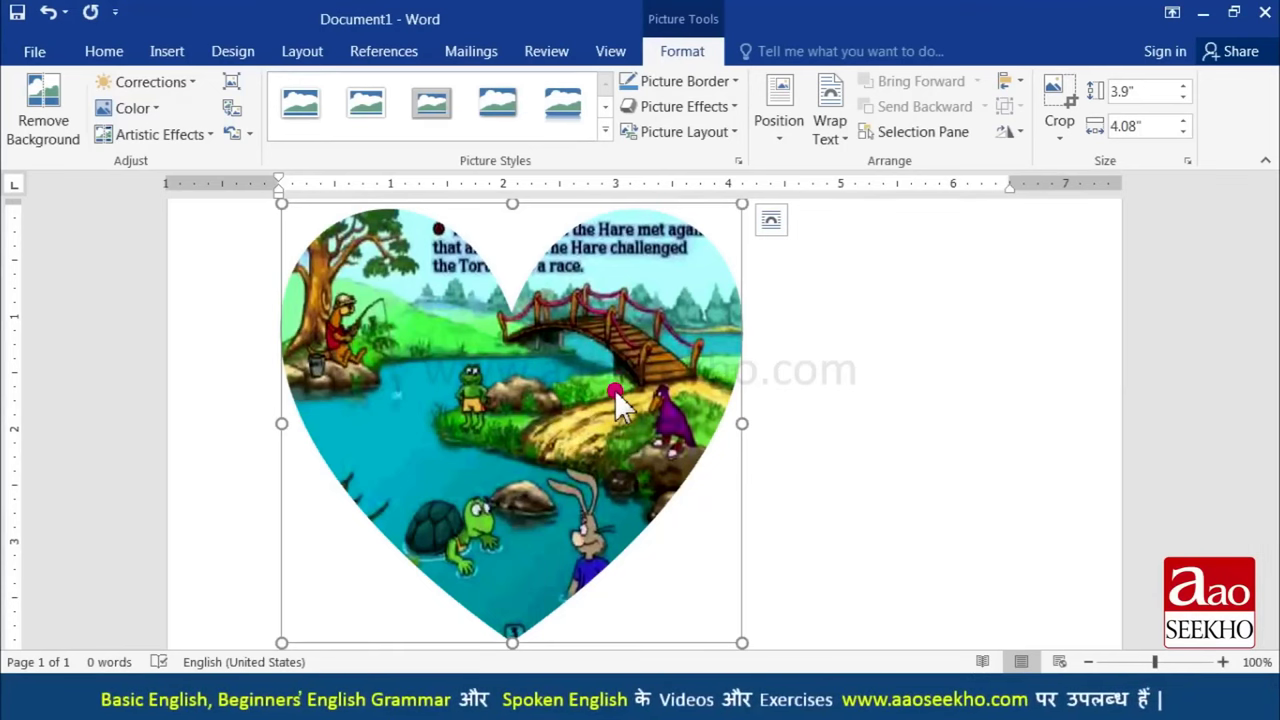
pyautogui.hotkey('ctrl', 'z')
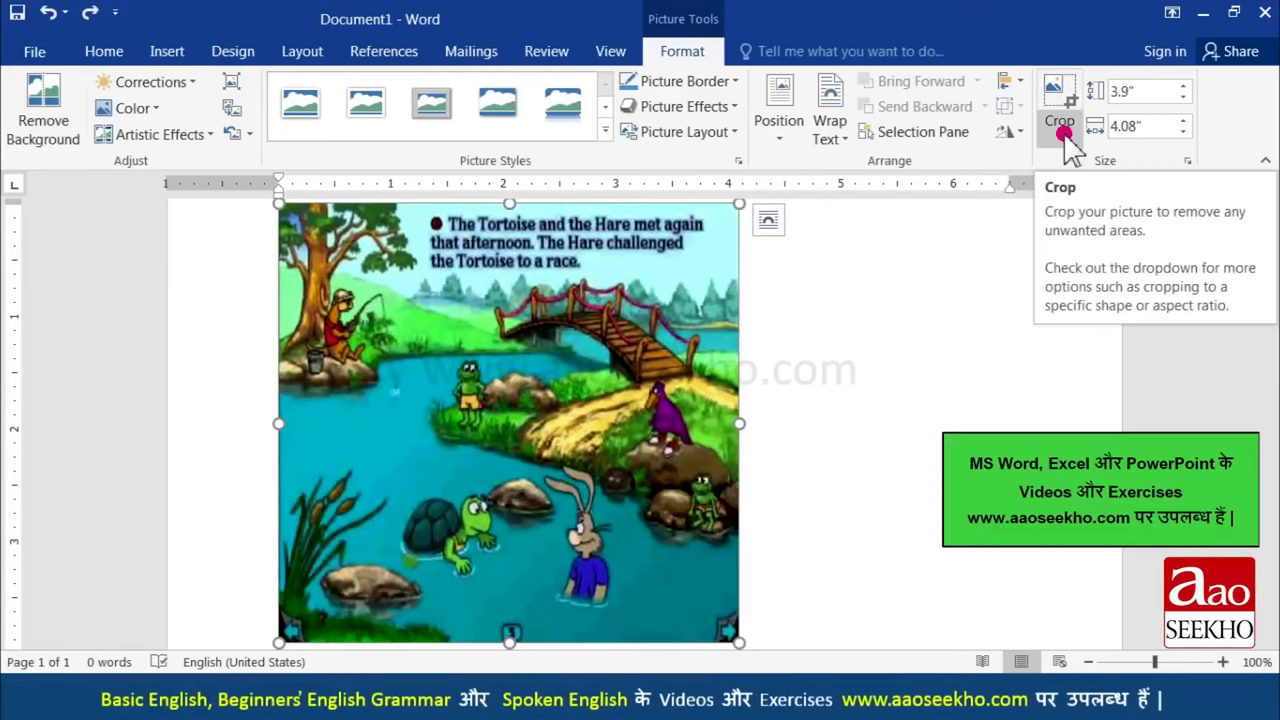
pyautogui.click(1062, 128)
pyautogui.moveTo(1110, 228)
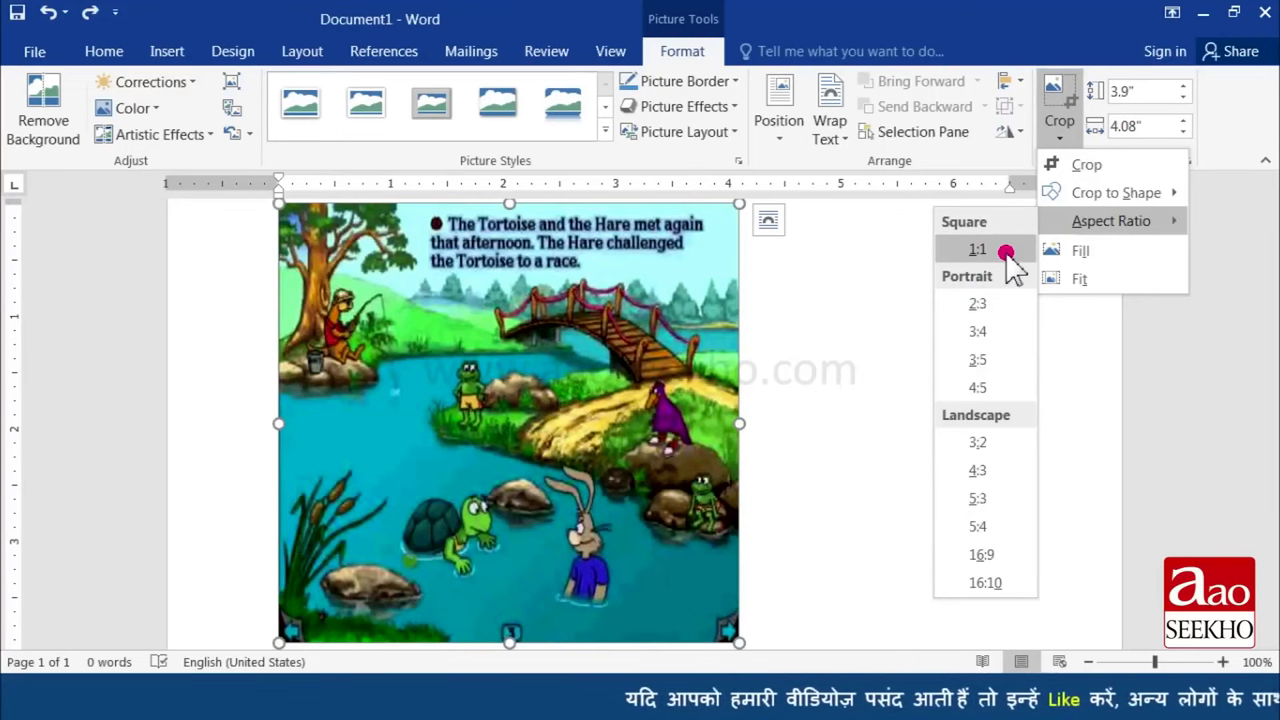
pyautogui.click(1005, 252)
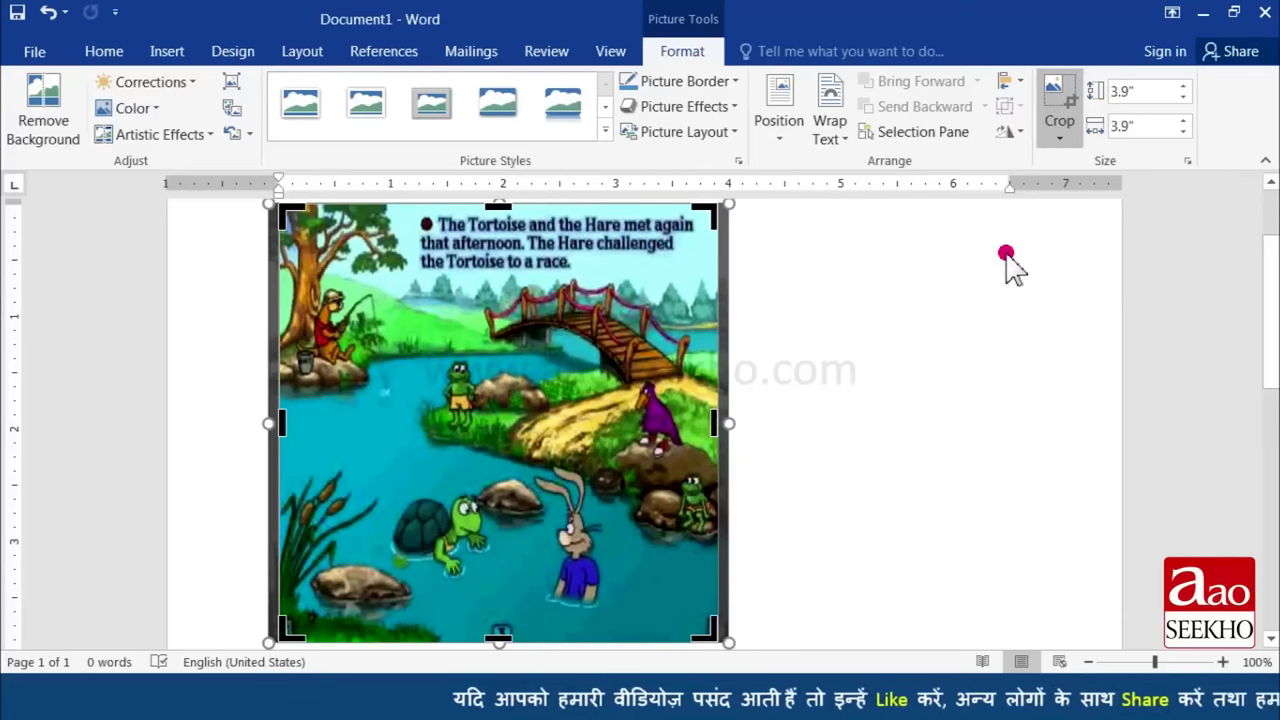
pyautogui.click(1061, 140)
pyautogui.moveTo(1110, 220)
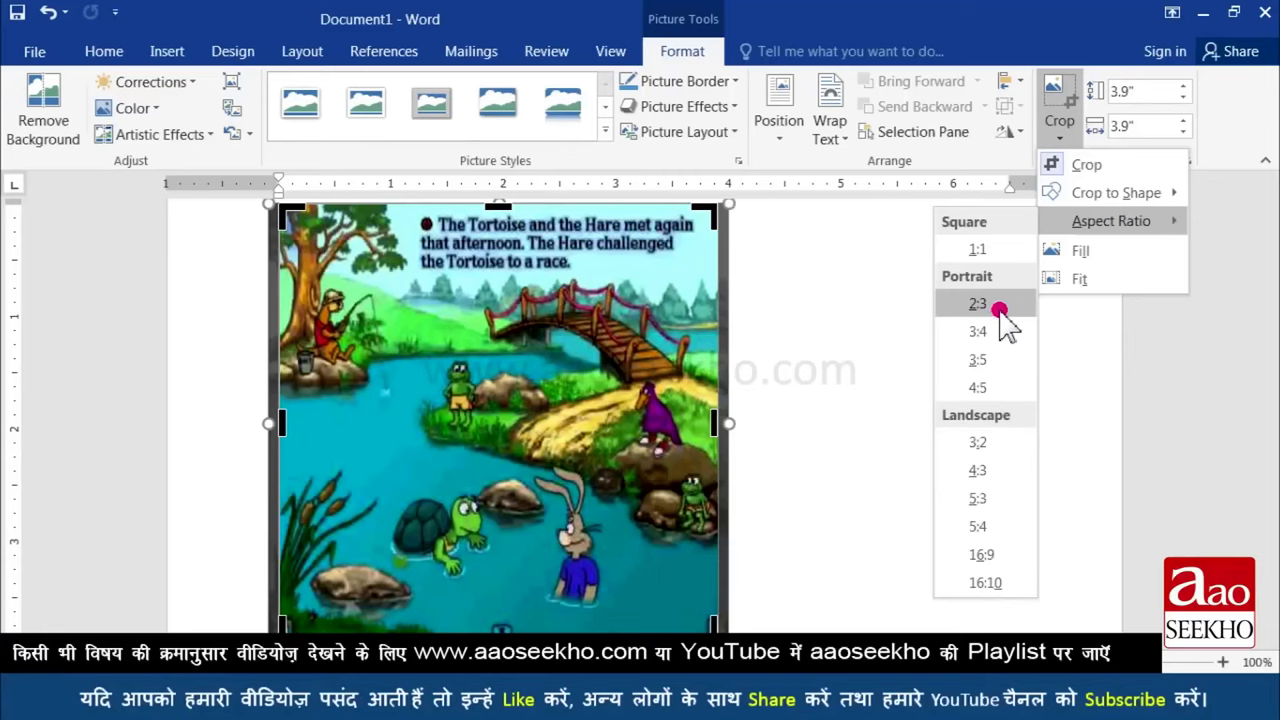
pyautogui.click(999, 309)
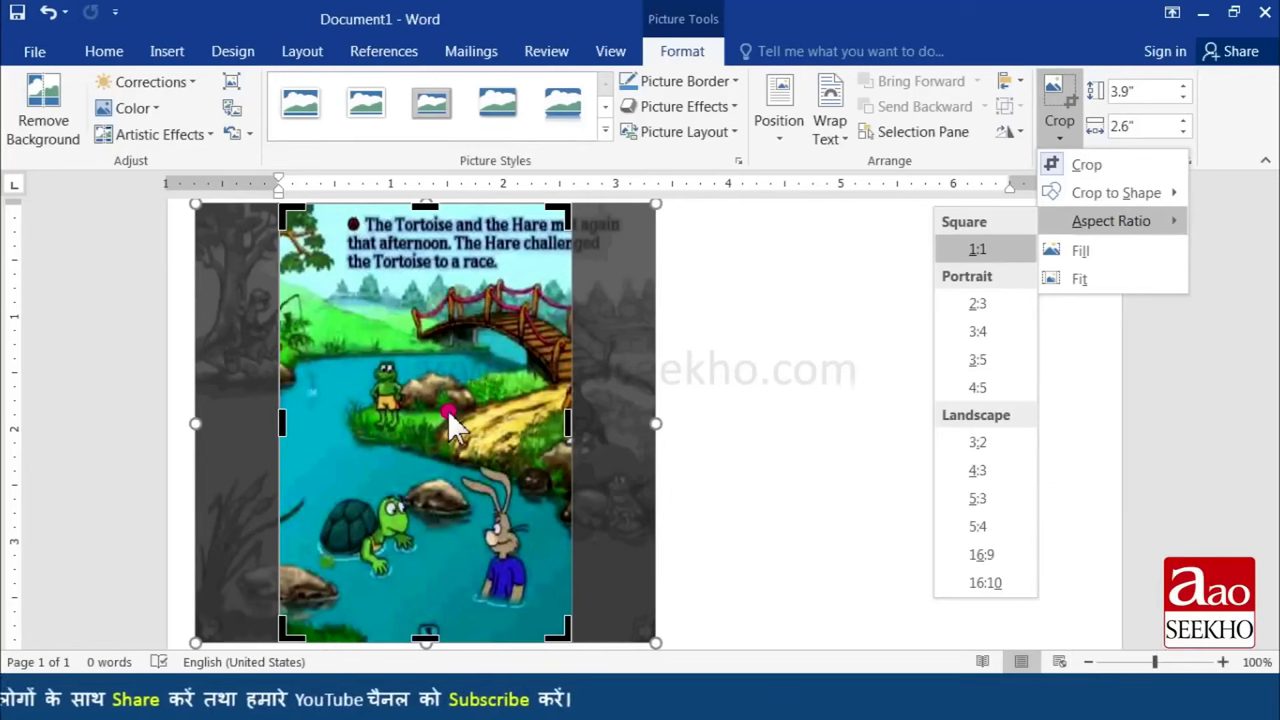
pyautogui.click(1035, 185)
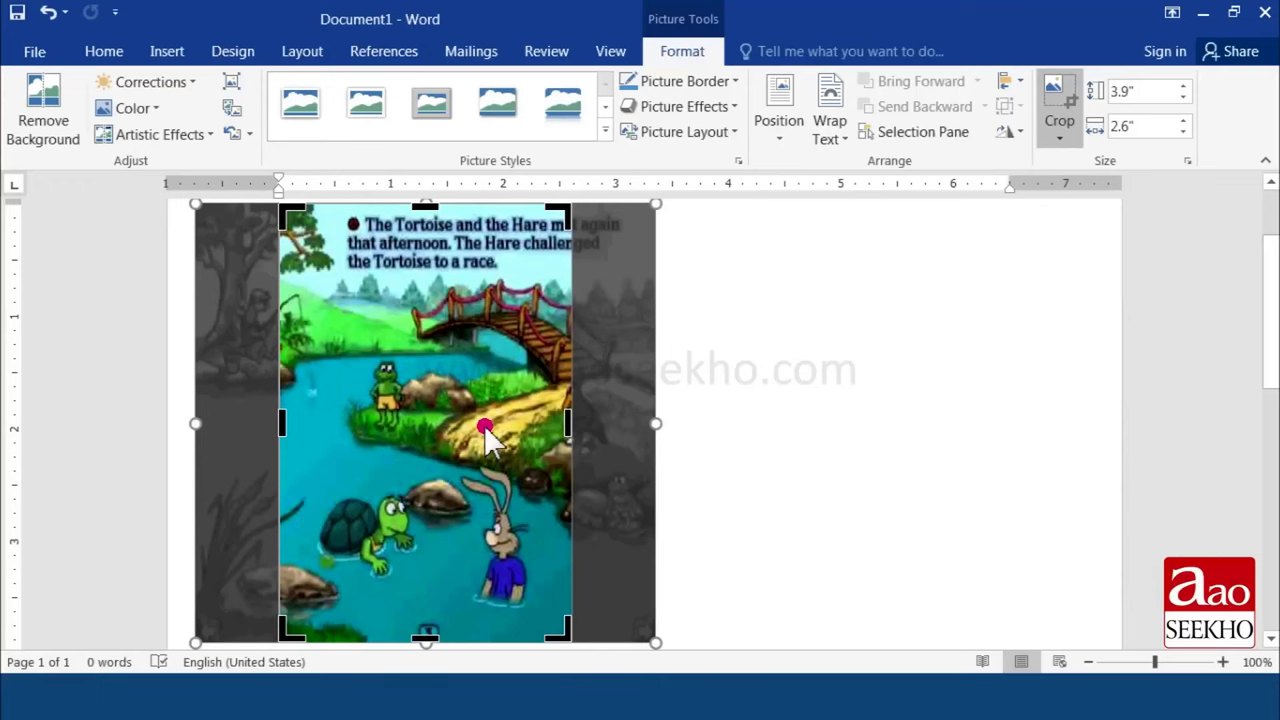
pyautogui.click(1060, 136)
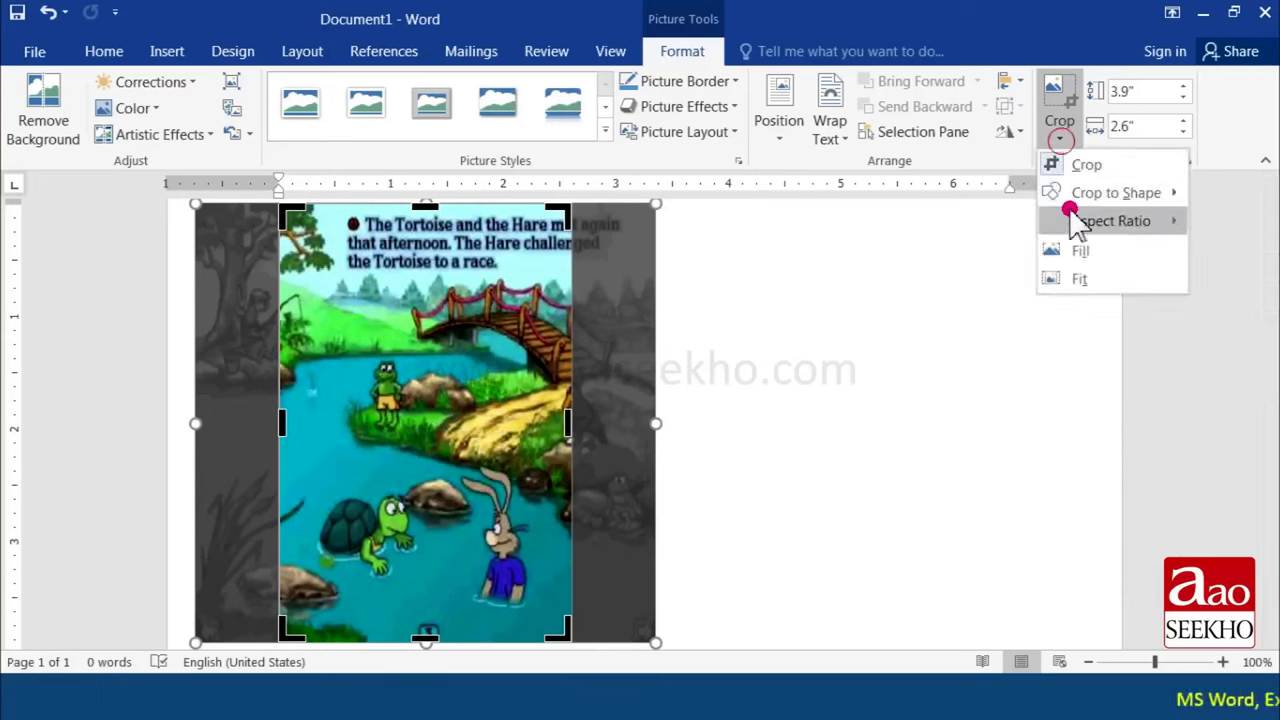
pyautogui.moveTo(1074, 220)
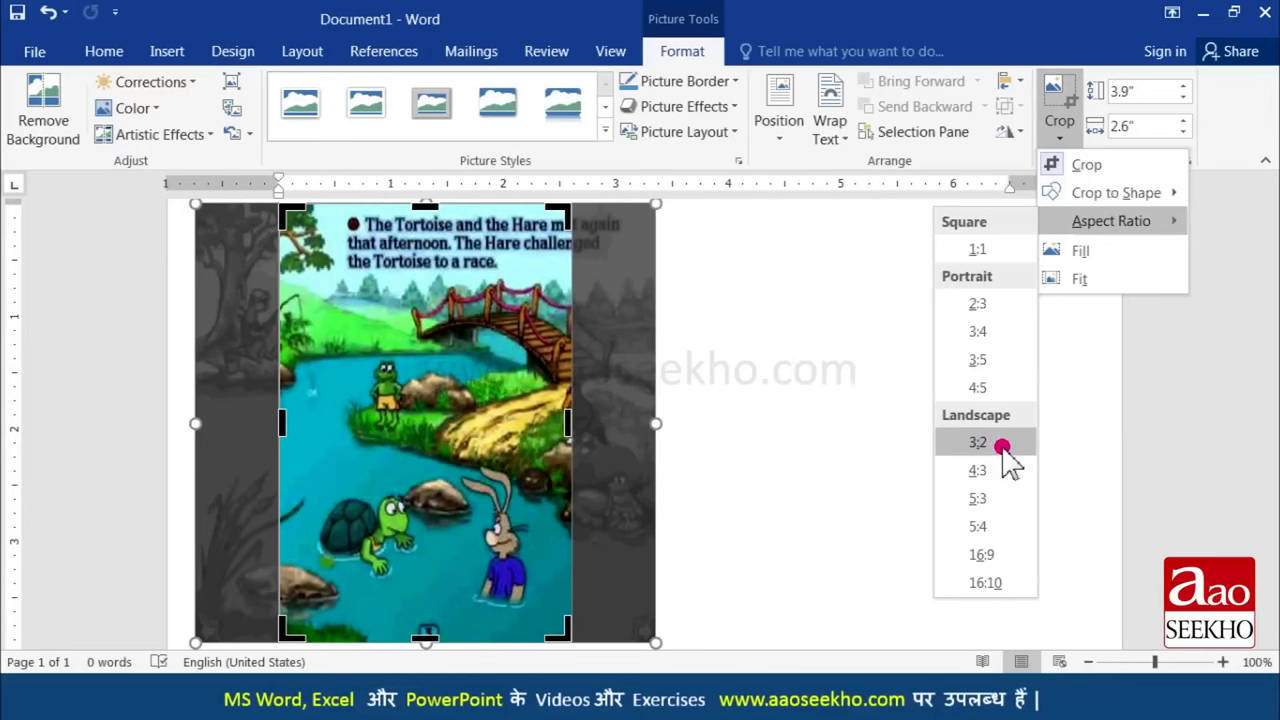
pyautogui.click(977, 442)
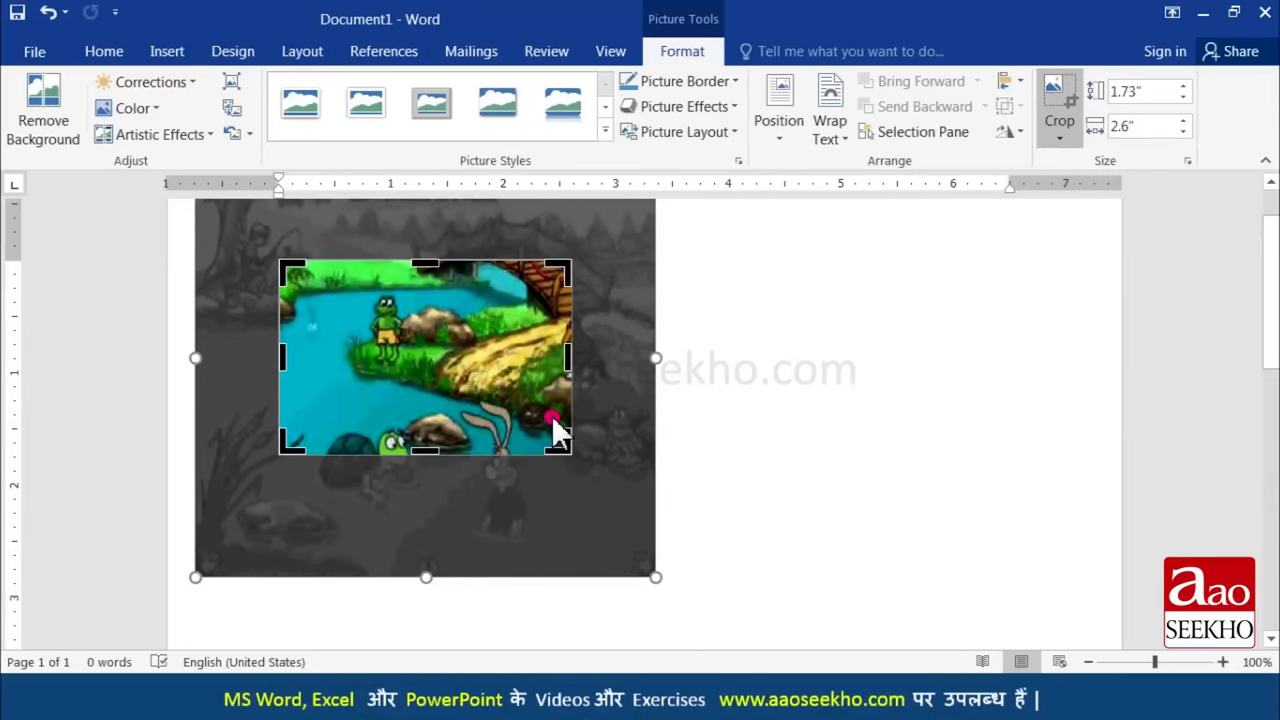
pyautogui.moveTo(551, 429); pyautogui.dragTo(412, 397)
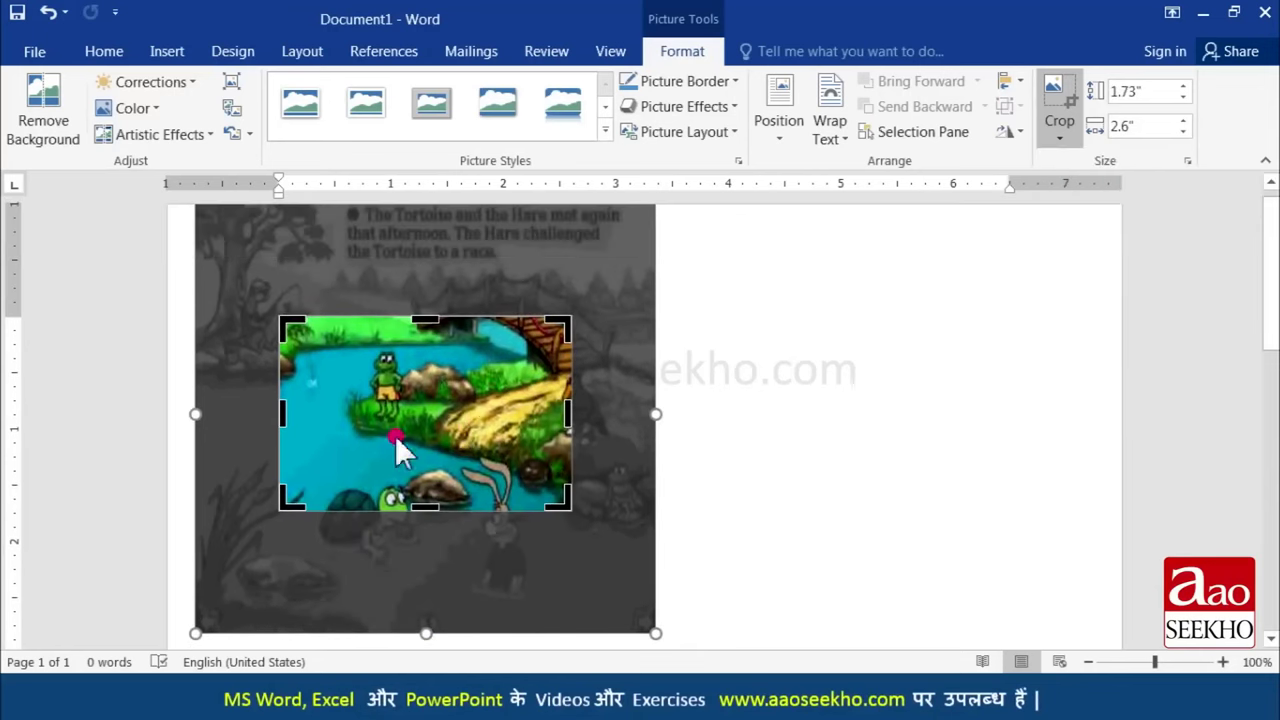
# Undo the aspect-ratio crop and try tilting the picture with its rotation handle and Rotate options.
pyautogui.hotkey('ctrl', 'z')
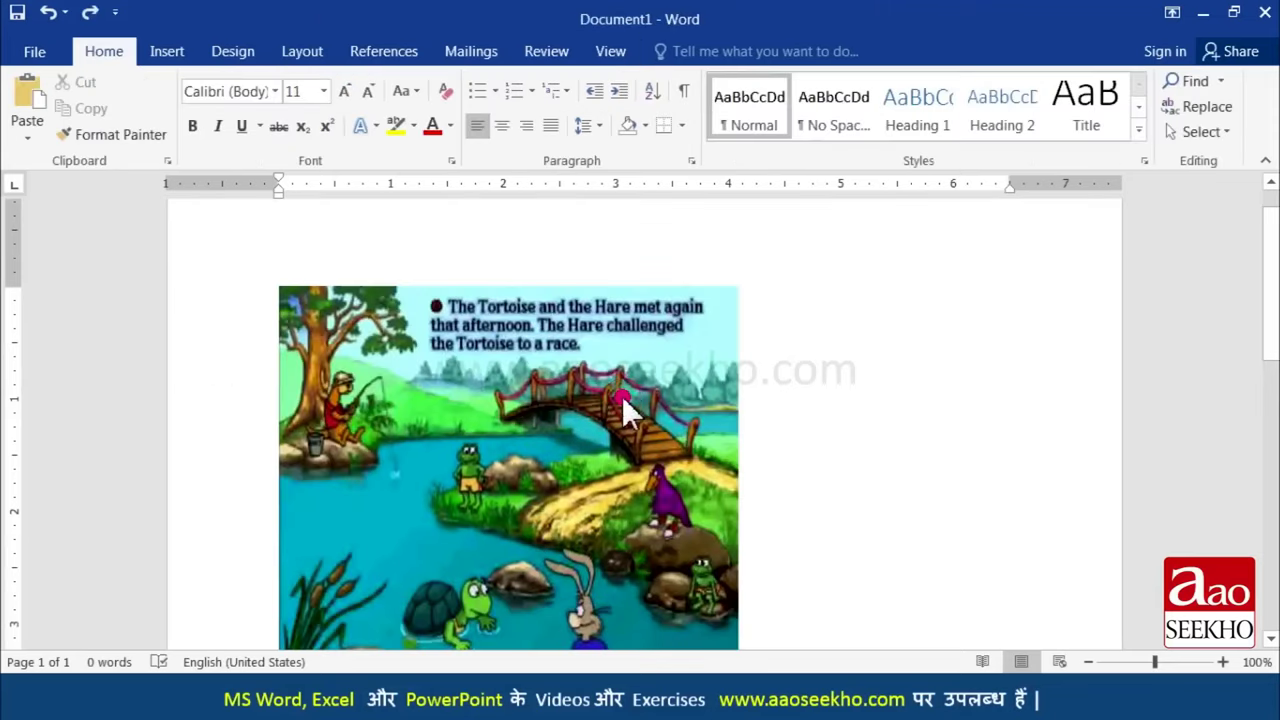
pyautogui.click(620, 397)
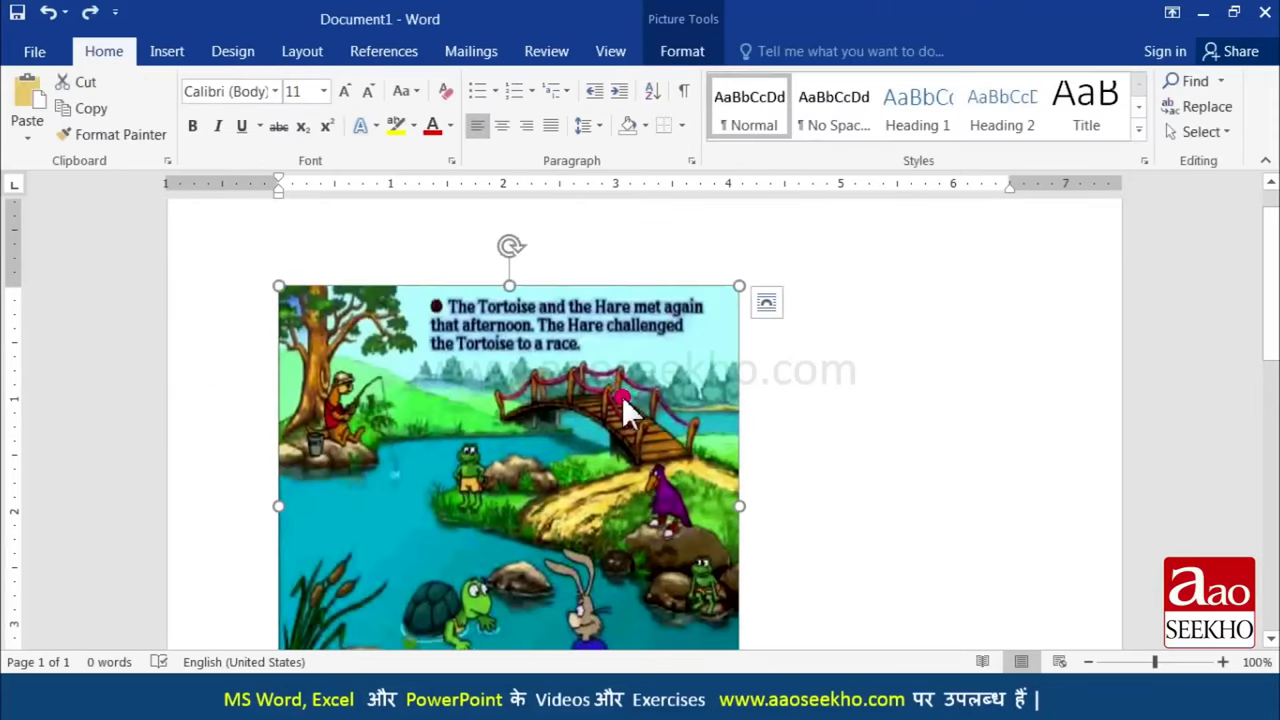
pyautogui.click(682, 57)
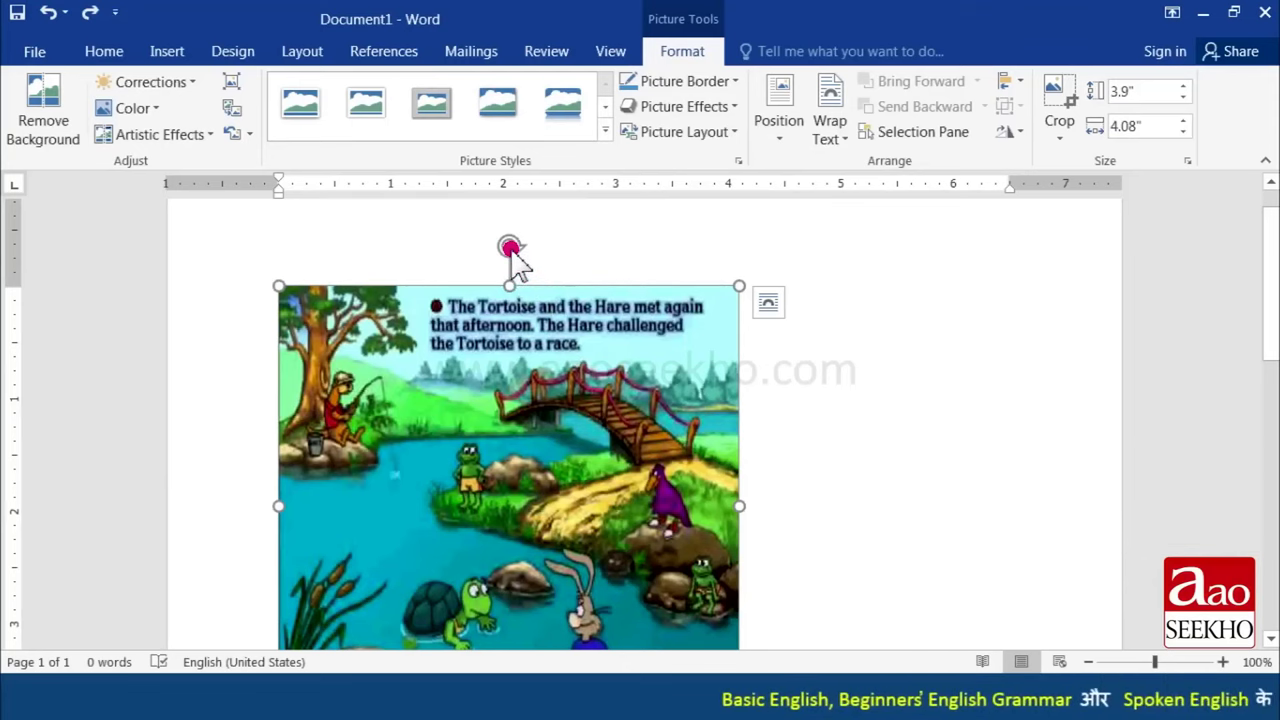
pyautogui.moveTo(511, 250); pyautogui.dragTo(645, 330)
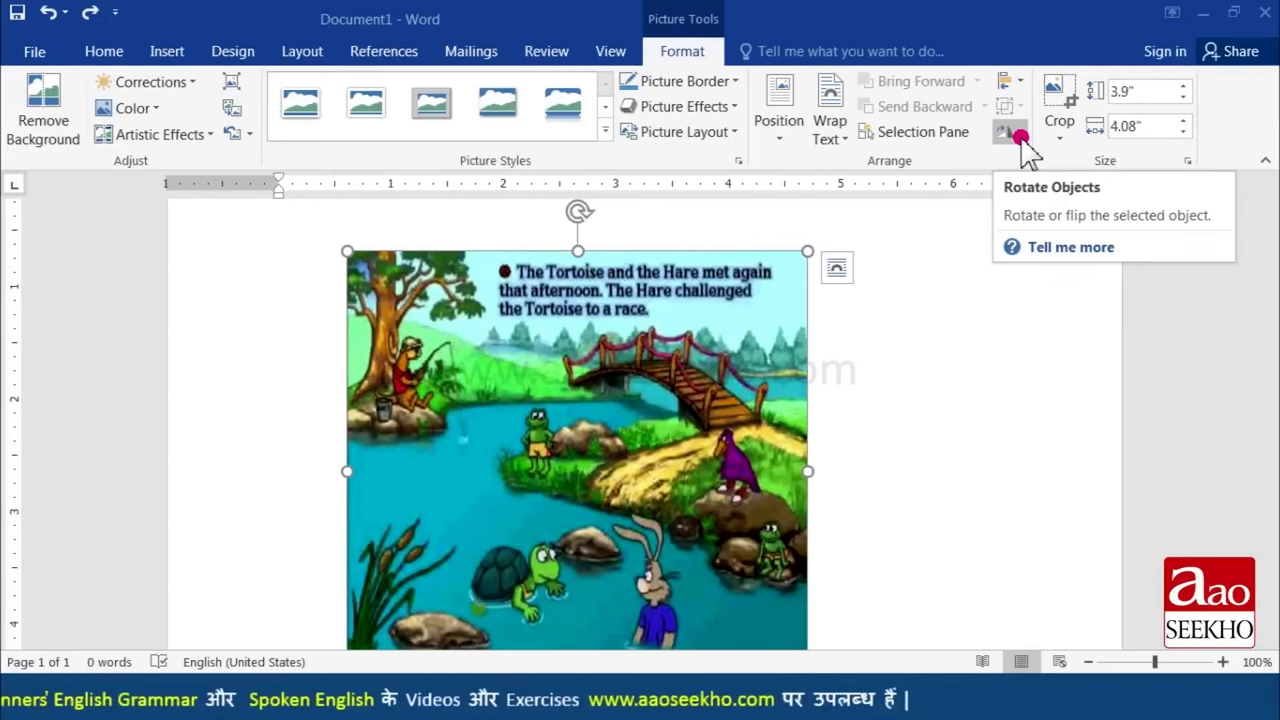
pyautogui.click(1018, 136)
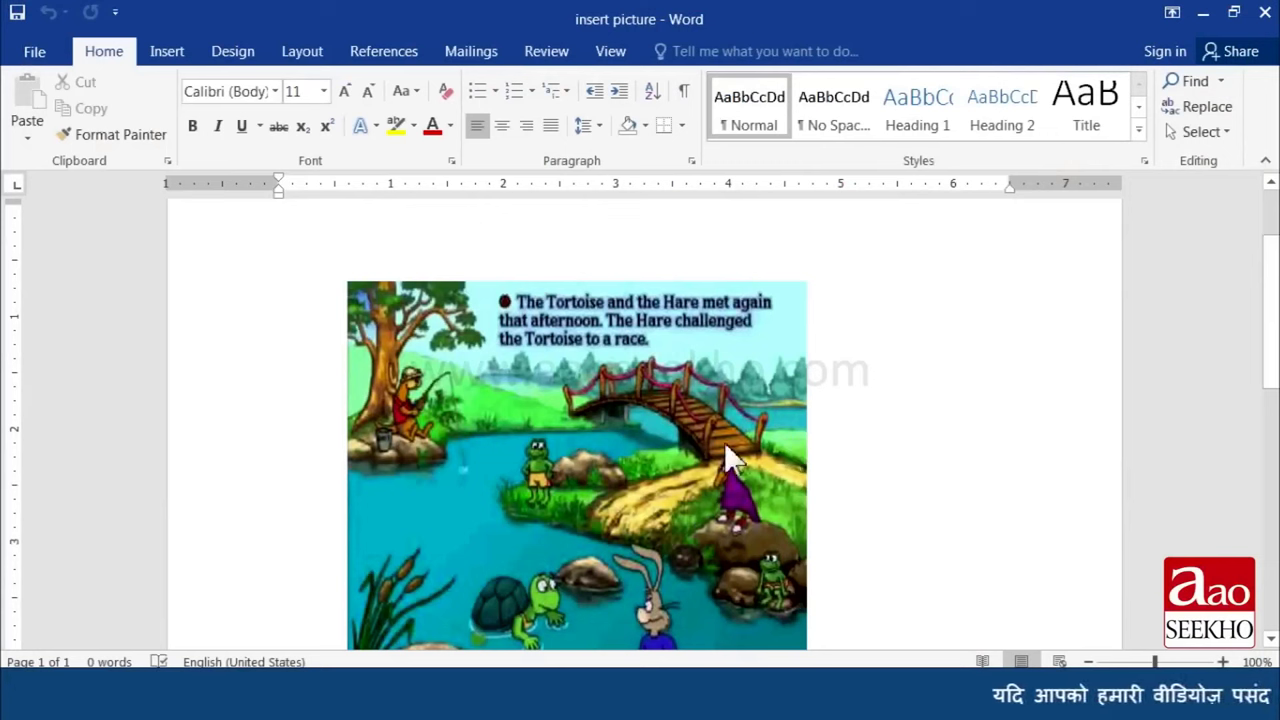
# Remove the picture's background, marking the riverbank, river and characters as areas to keep.
pyautogui.click(624, 465)
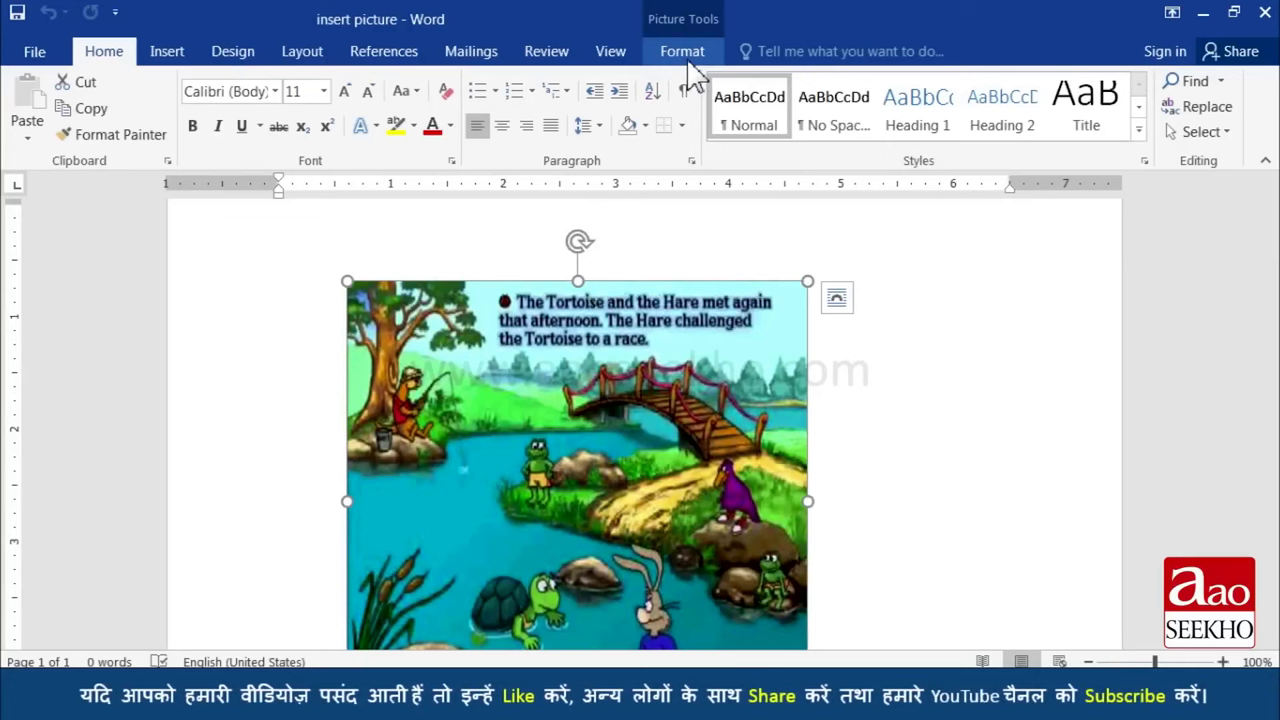
pyautogui.click(685, 55)
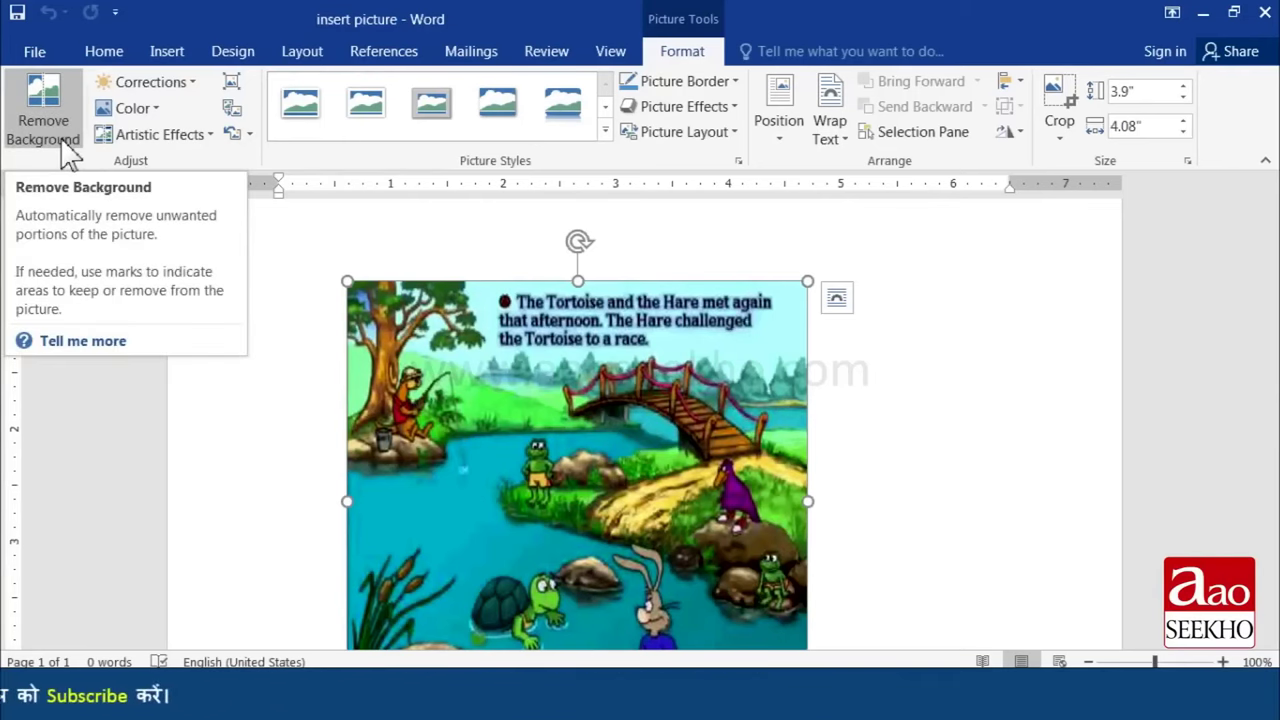
pyautogui.click(65, 140)
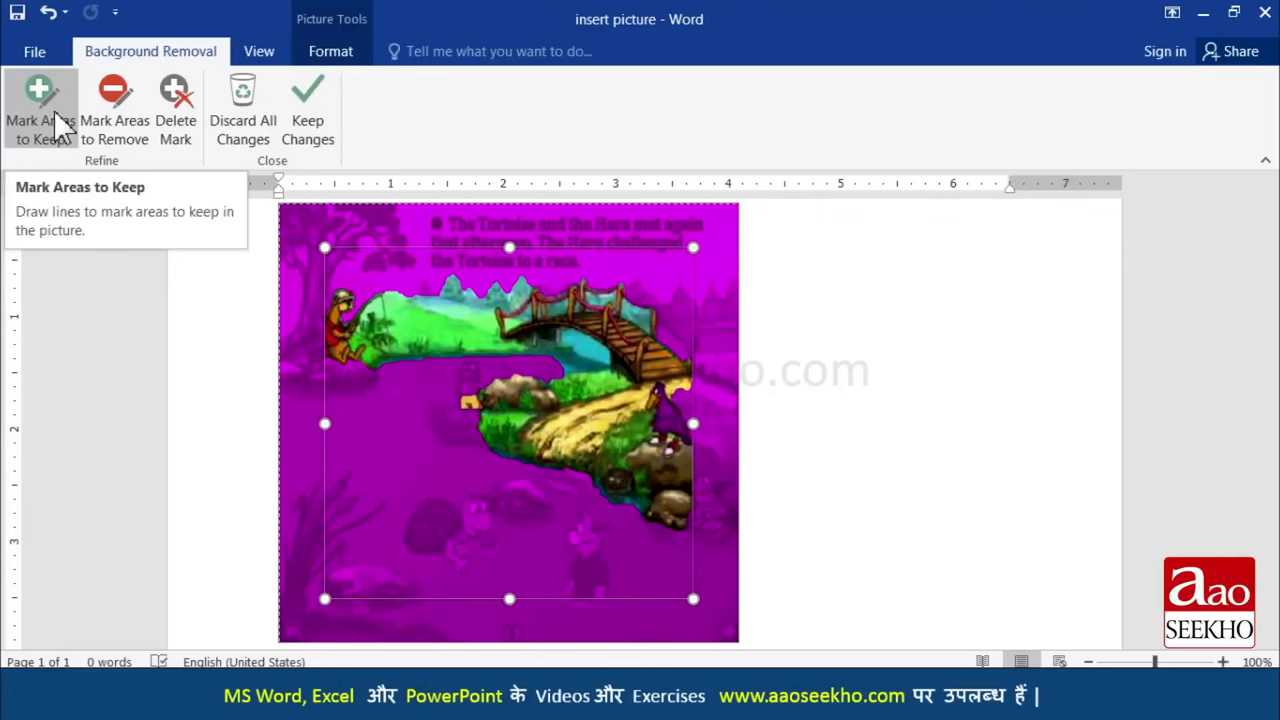
pyautogui.click(60, 125)
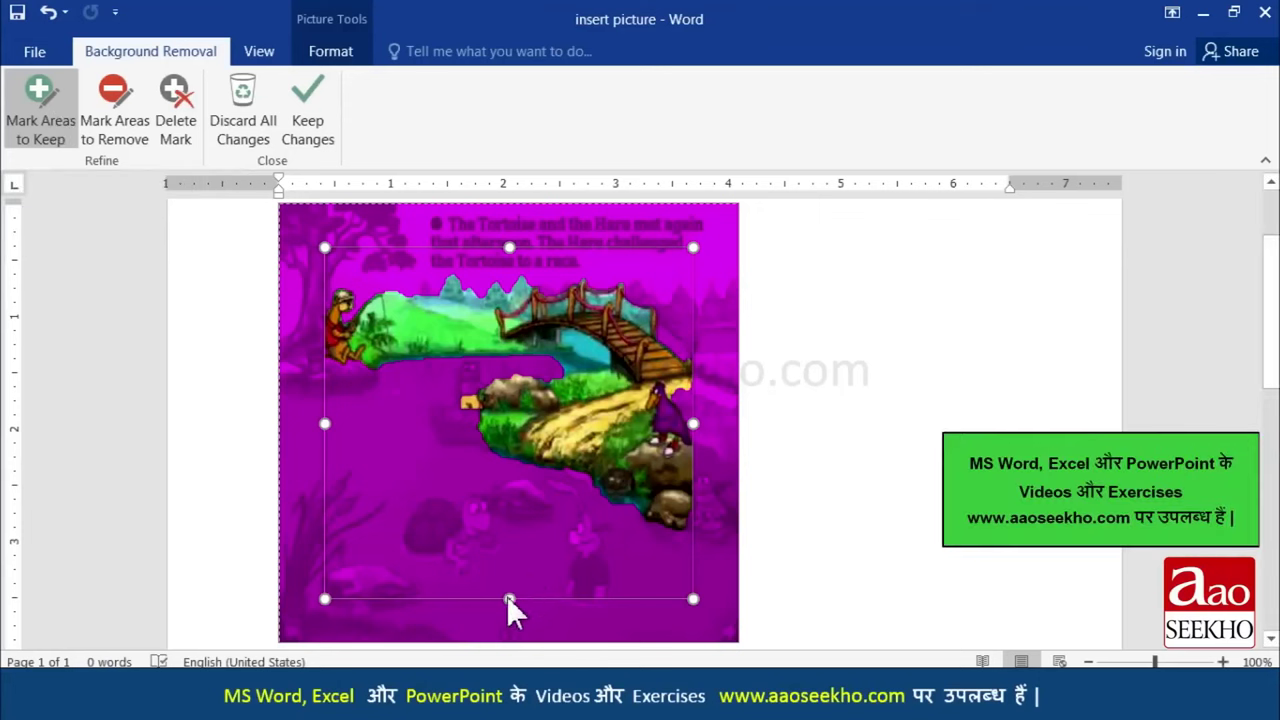
pyautogui.moveTo(468, 581)
pyautogui.mouseDown()
pyautogui.moveTo(418, 570)
pyautogui.moveTo(367, 532)
pyautogui.moveTo(336, 466)
pyautogui.moveTo(336, 528)
pyautogui.moveTo(350, 527)
pyautogui.mouseUp()
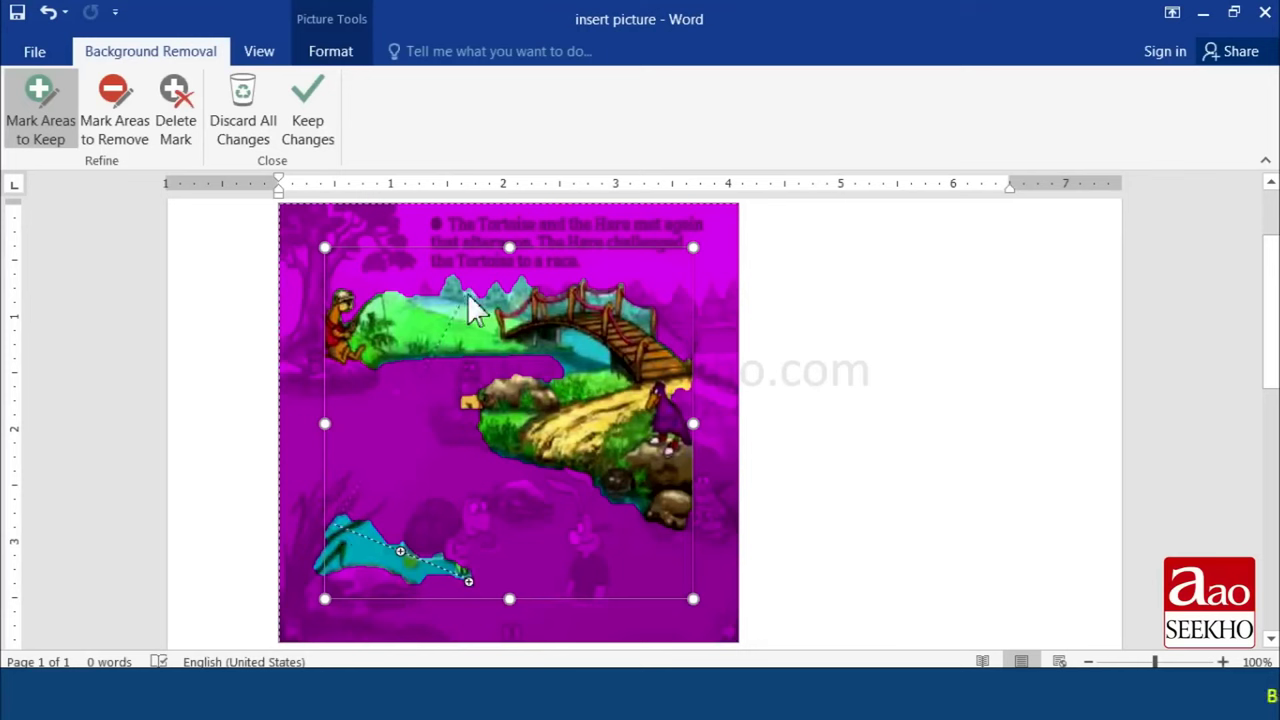
pyautogui.moveTo(474, 310); pyautogui.dragTo(474, 310)
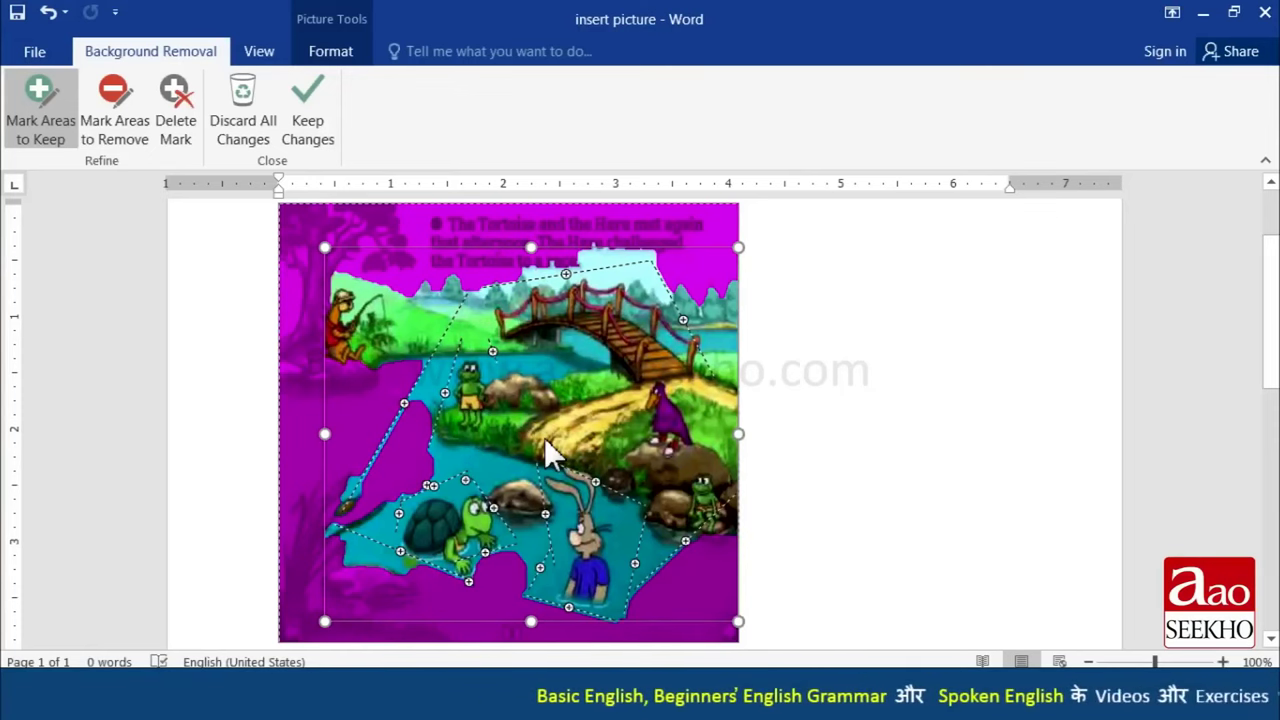
pyautogui.press('Escape')
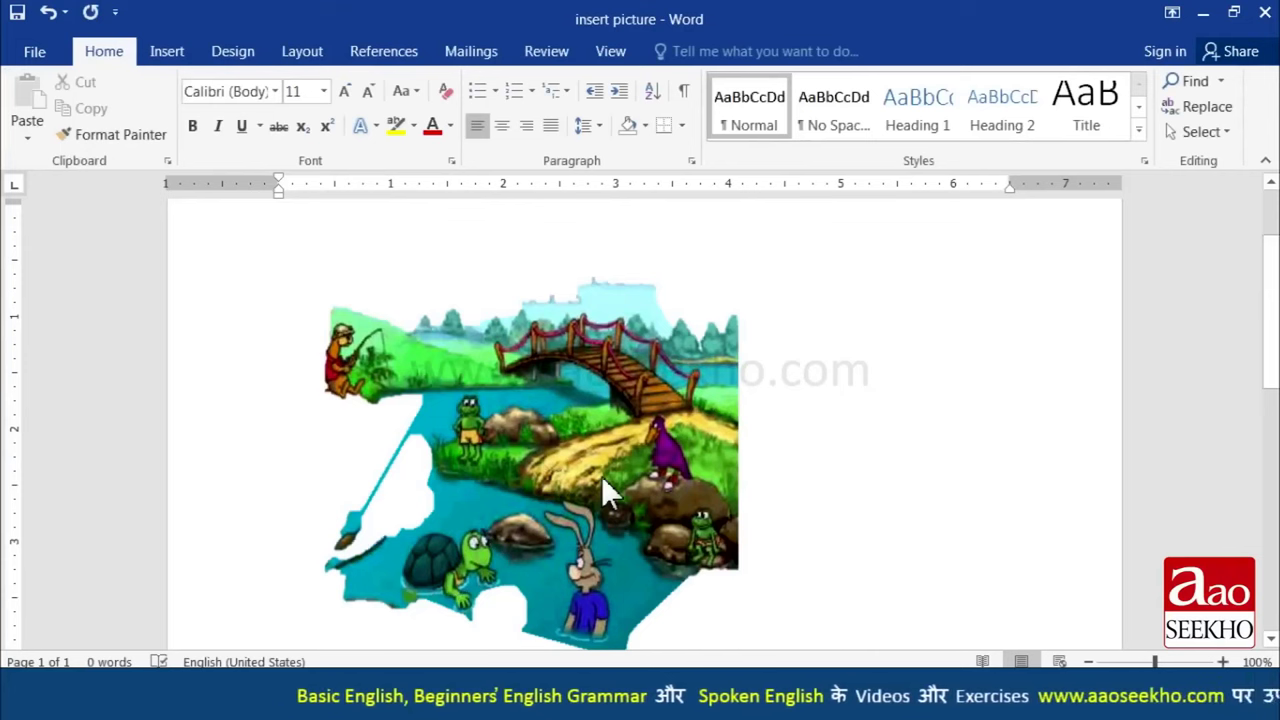
# Discard all background-removal changes so the full original picture with its tree and caption returns.
pyautogui.click(601, 475)
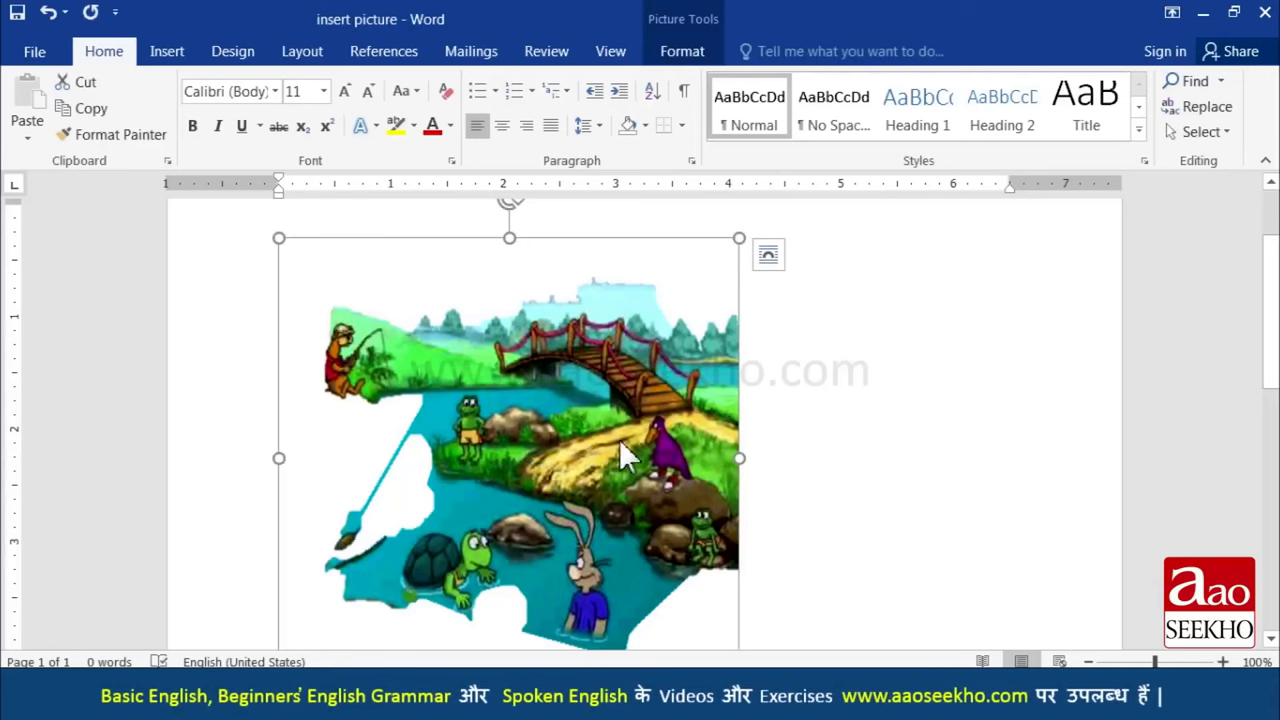
pyautogui.click(684, 56)
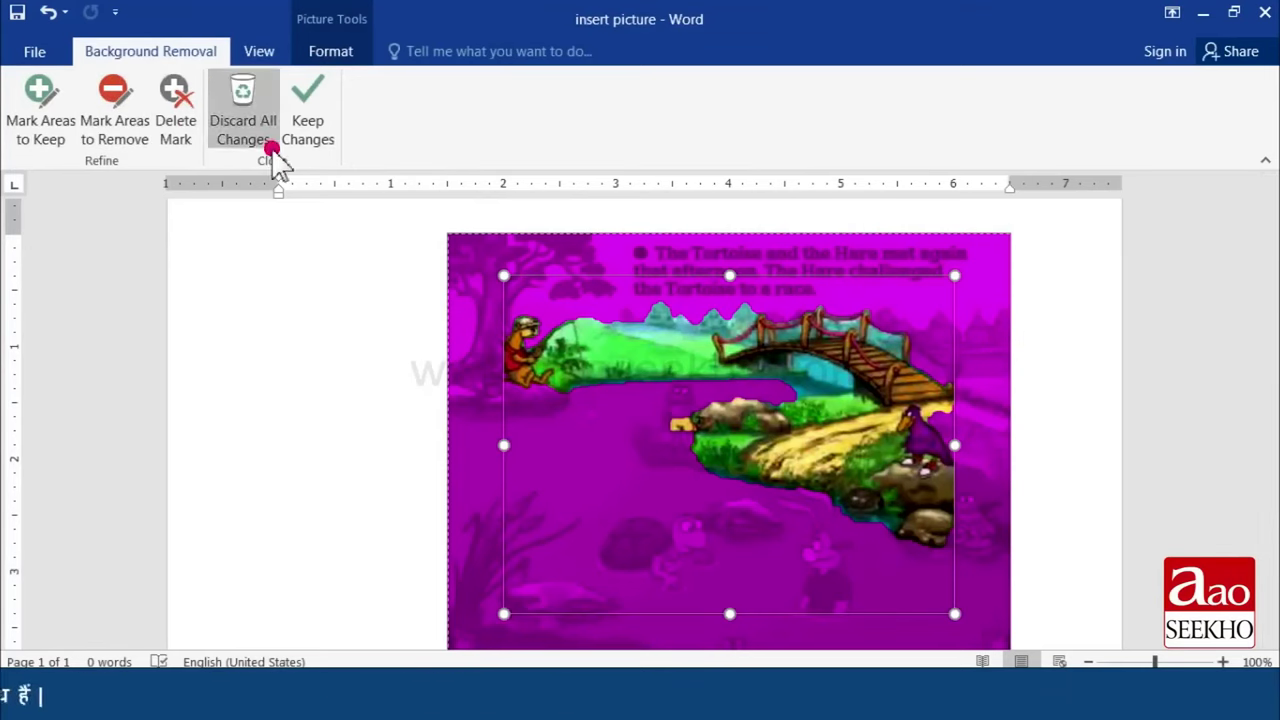
pyautogui.click(298, 254)
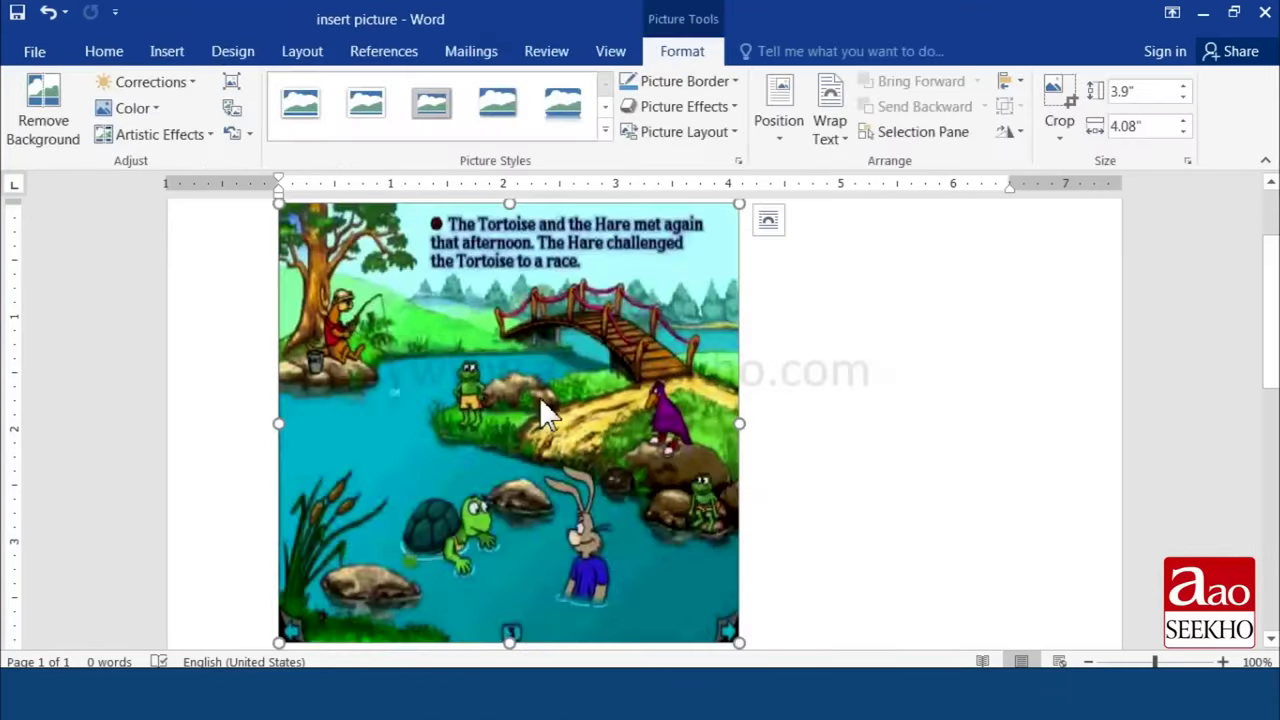
# Apply a brighter, higher-contrast Brightness/Contrast preset from Corrections to the picture.
pyautogui.click(196, 86)
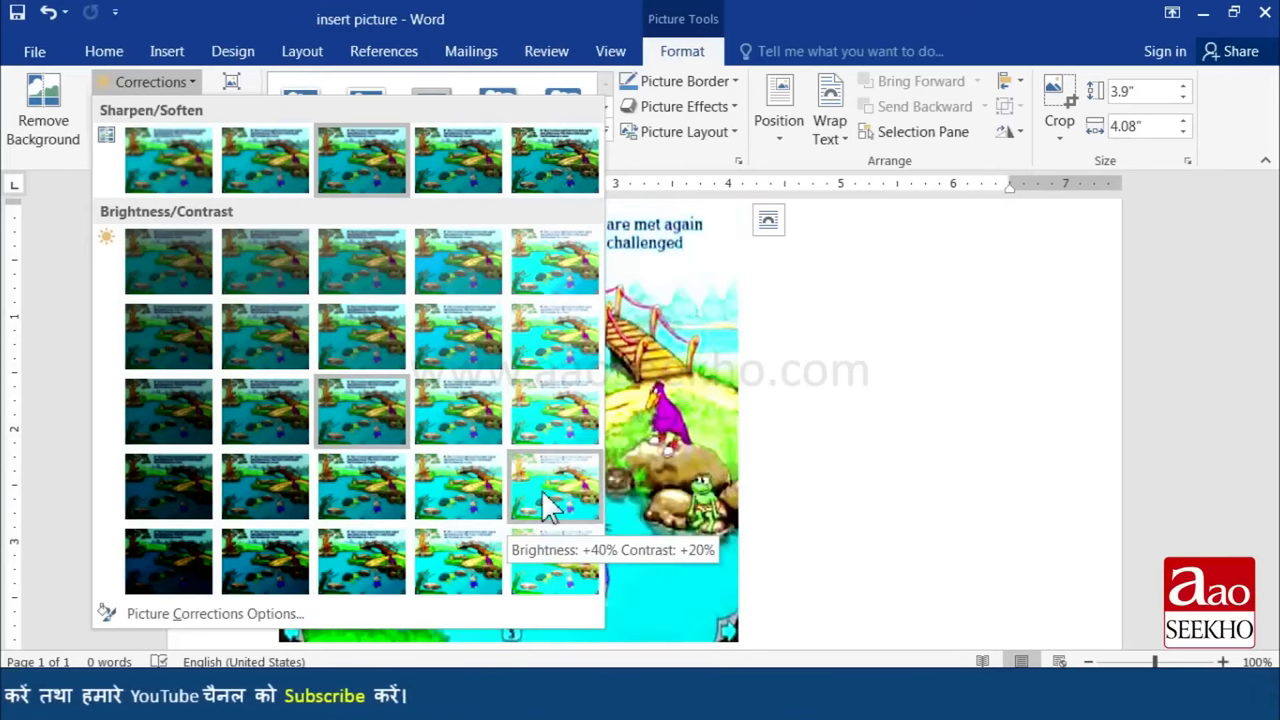
pyautogui.click(533, 362)
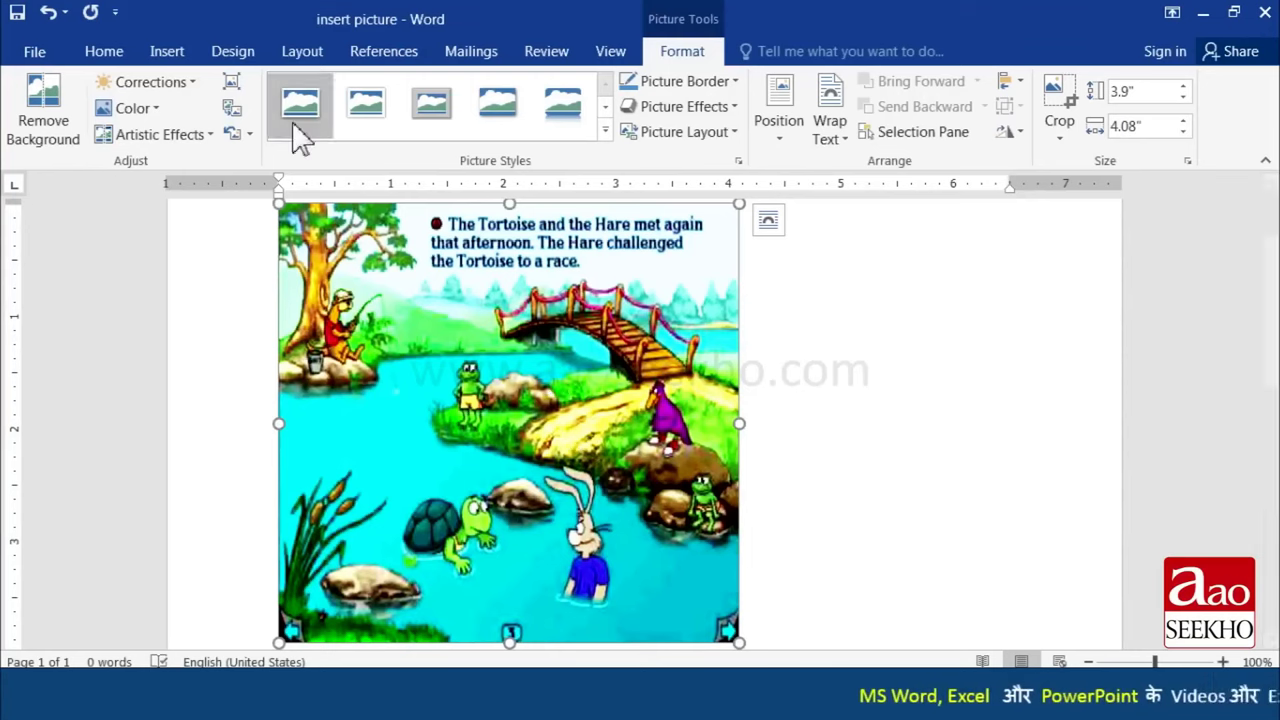
pyautogui.click(193, 83)
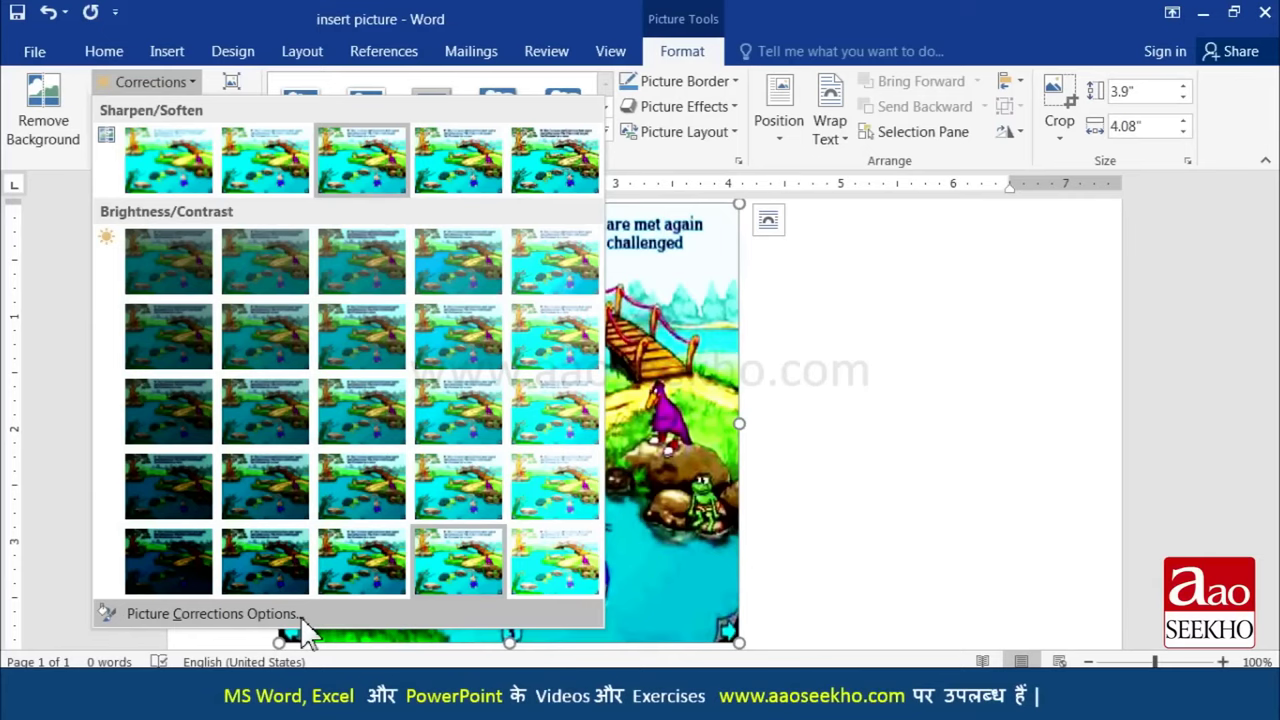
# Fine-tune the picture's corrections to sharpness -17%, brightness 11% and contrast 40%.
pyautogui.click(300, 614)
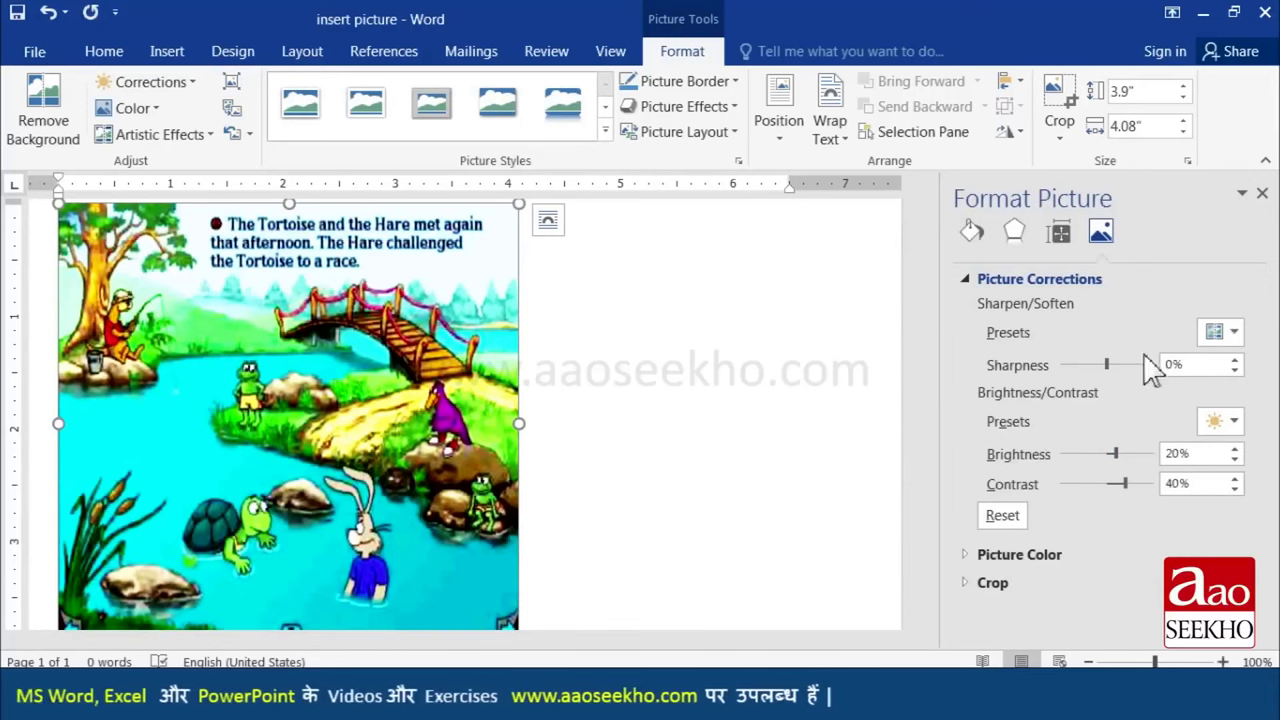
pyautogui.click(1234, 333)
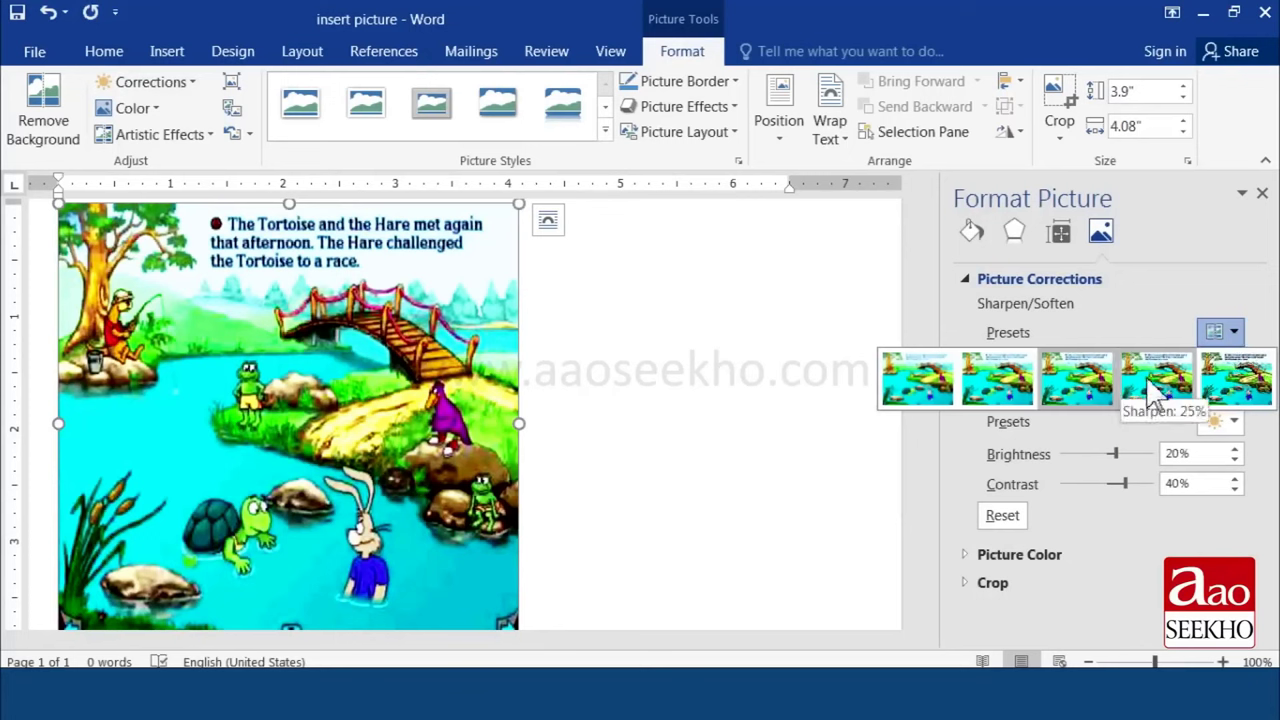
pyautogui.click(1076, 380)
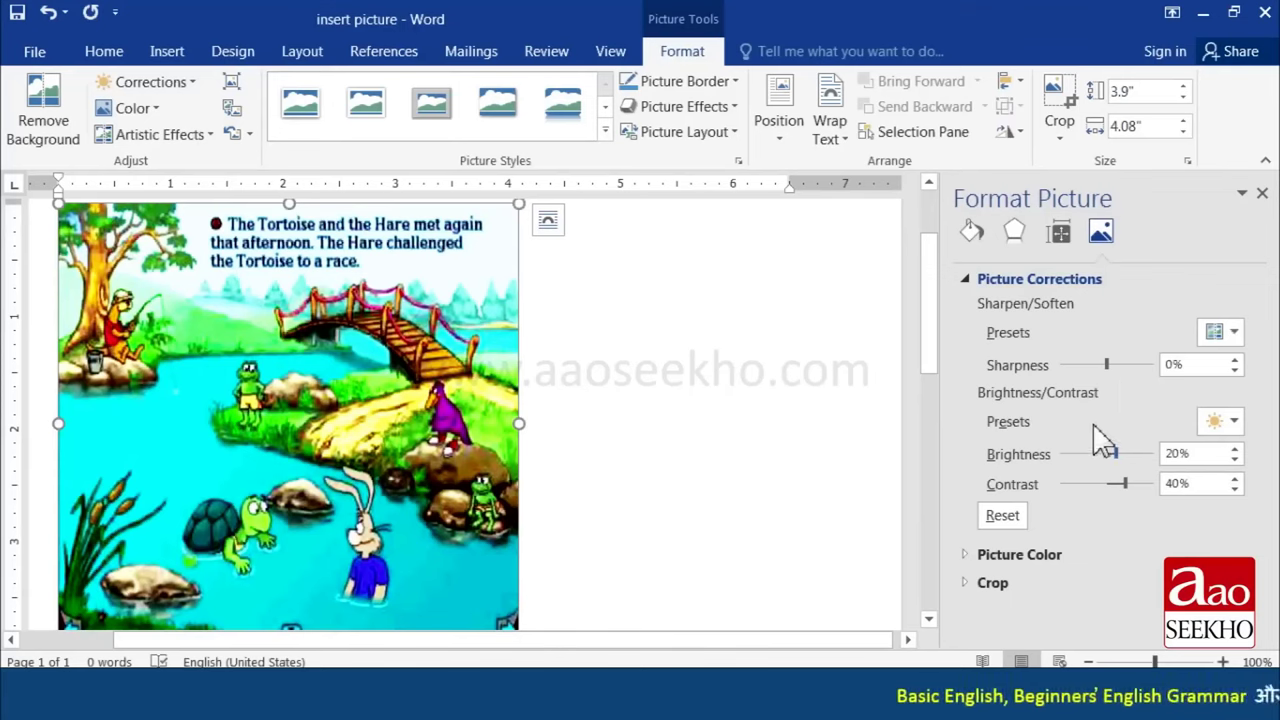
pyautogui.moveTo(1107, 365)
pyautogui.mouseDown()
pyautogui.moveTo(1145, 366)
pyautogui.moveTo(1080, 368)
pyautogui.moveTo(1100, 366)
pyautogui.mouseUp()
pyautogui.moveTo(1113, 454)
pyautogui.mouseDown()
pyautogui.moveTo(1135, 461)
pyautogui.moveTo(1099, 461)
pyautogui.moveTo(1112, 460)
pyautogui.mouseUp()
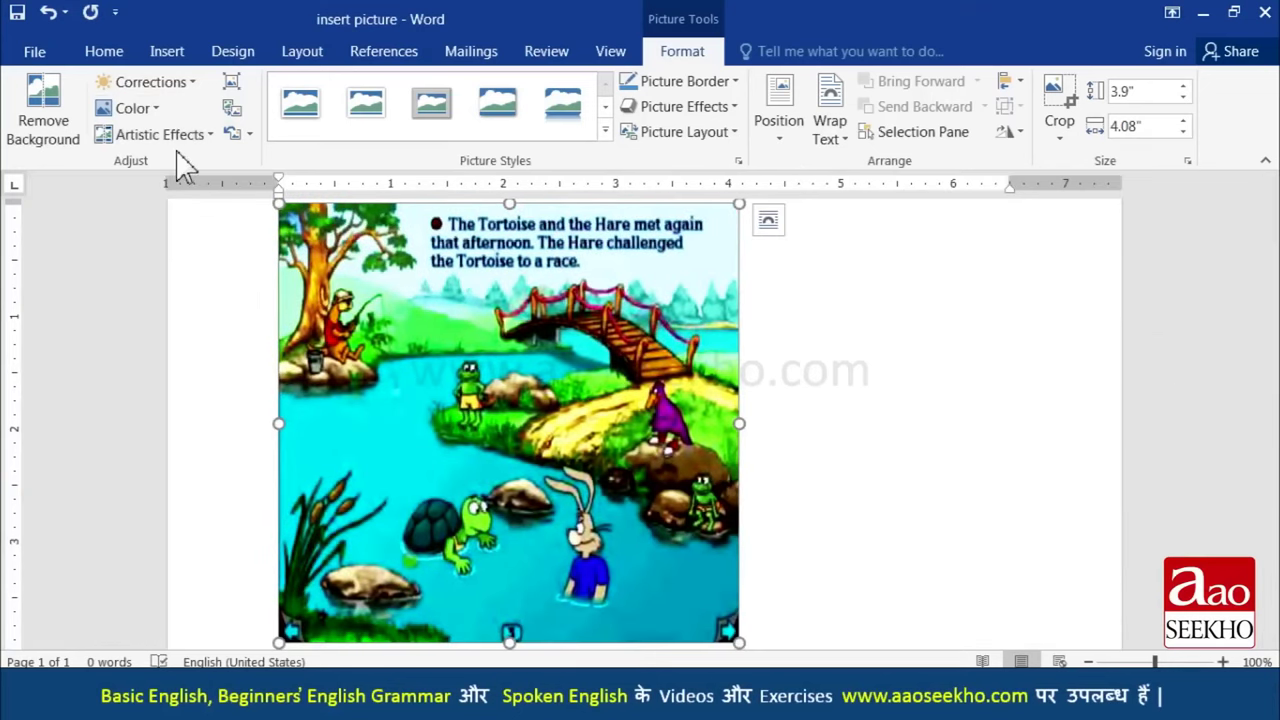
# Preview Recolor and More Variations without applying, then set the pond water as transparent colour.
pyautogui.click(131, 108)
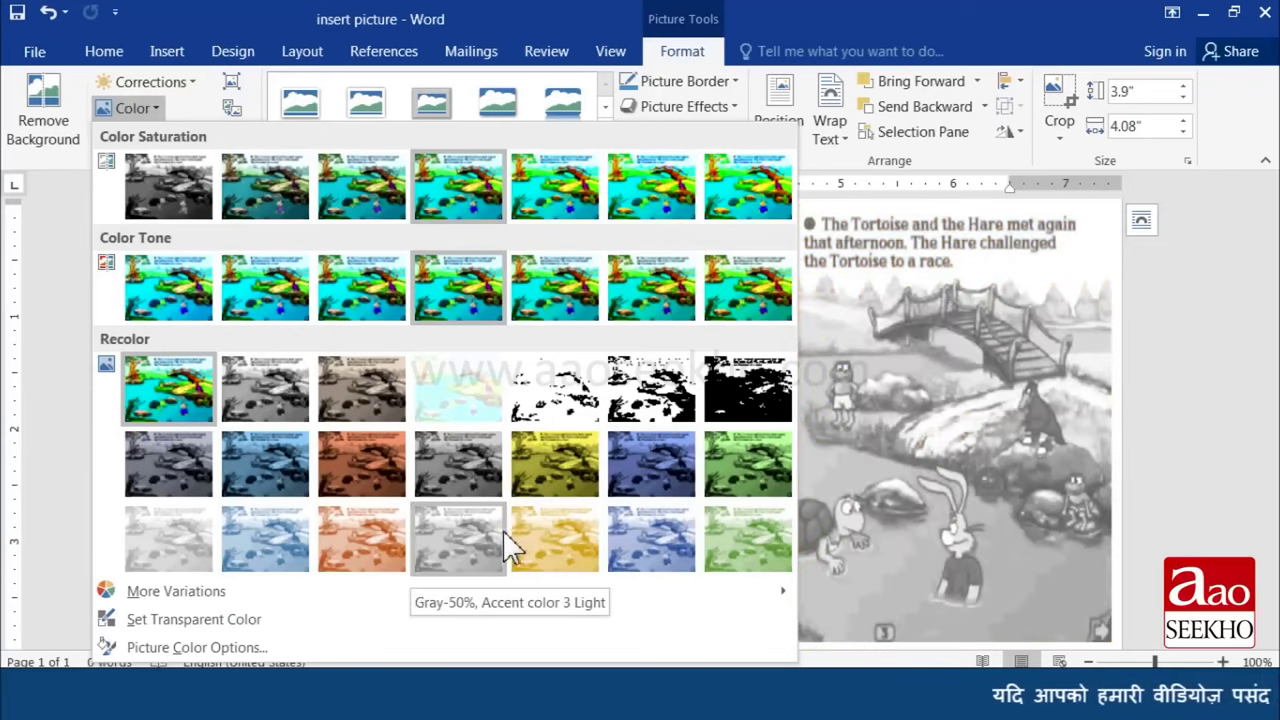
pyautogui.click(133, 108)
pyautogui.click(155, 112)
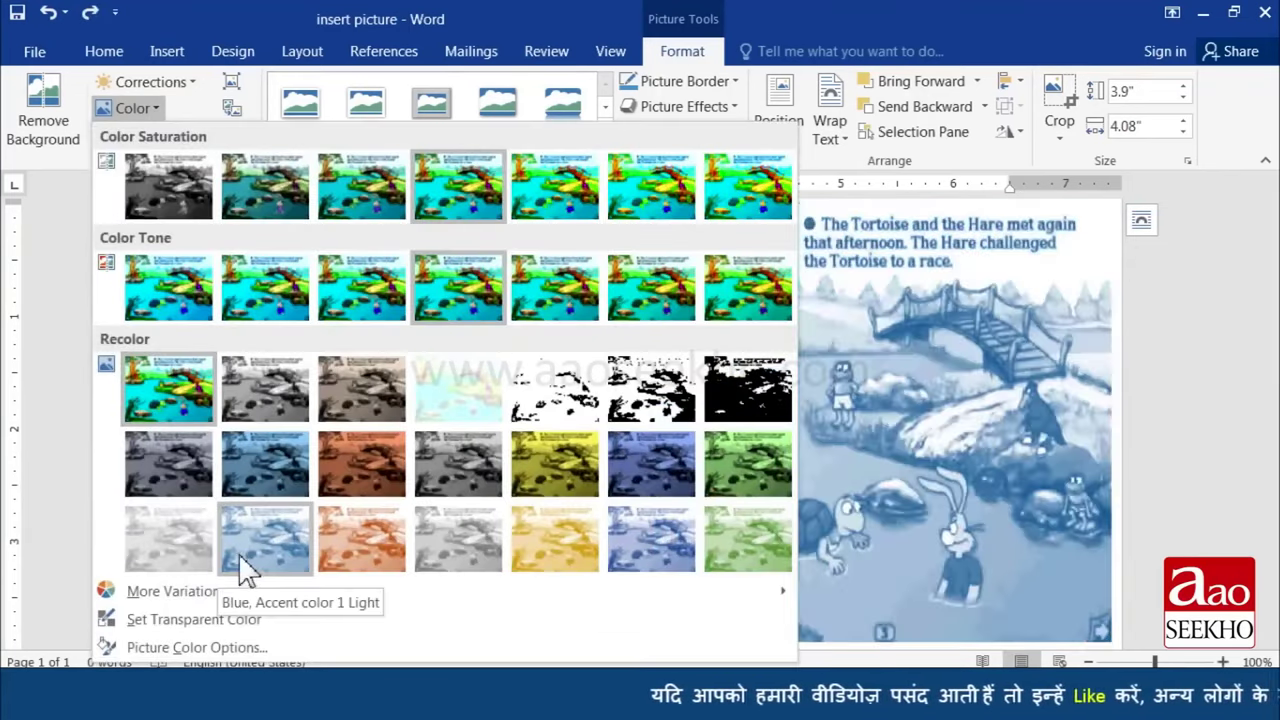
pyautogui.moveTo(258, 600)
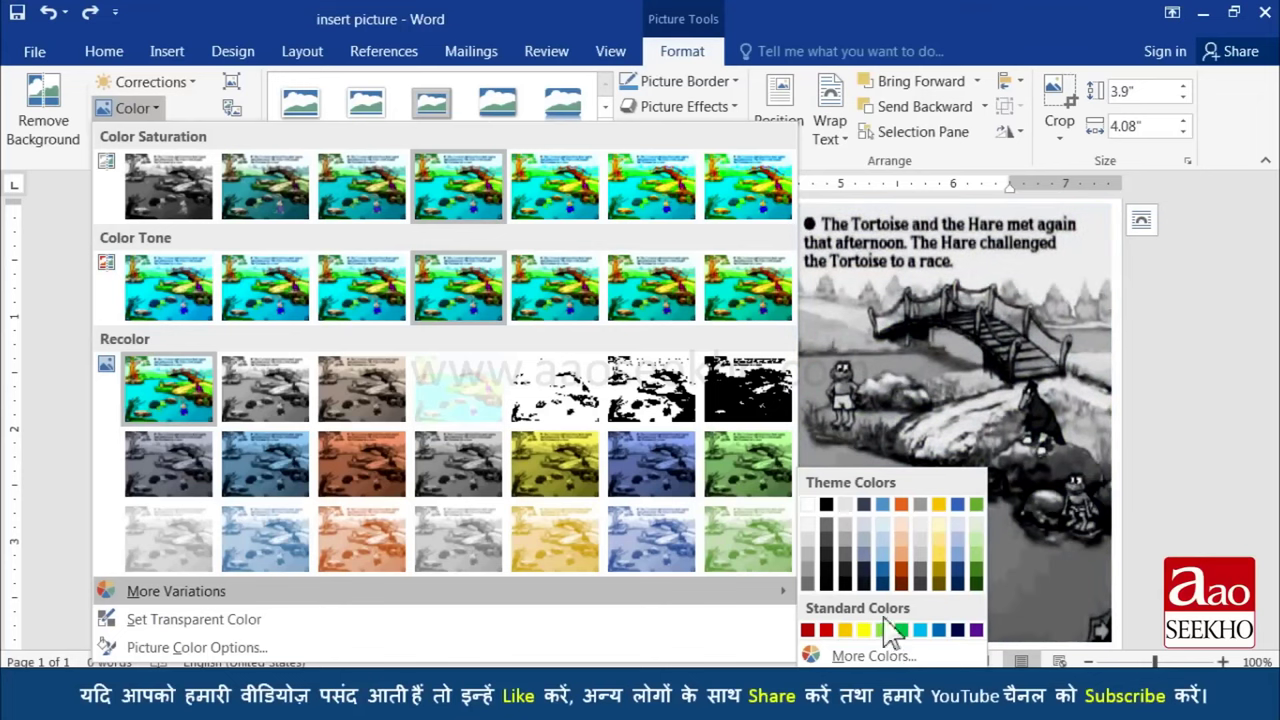
pyautogui.click(265, 591)
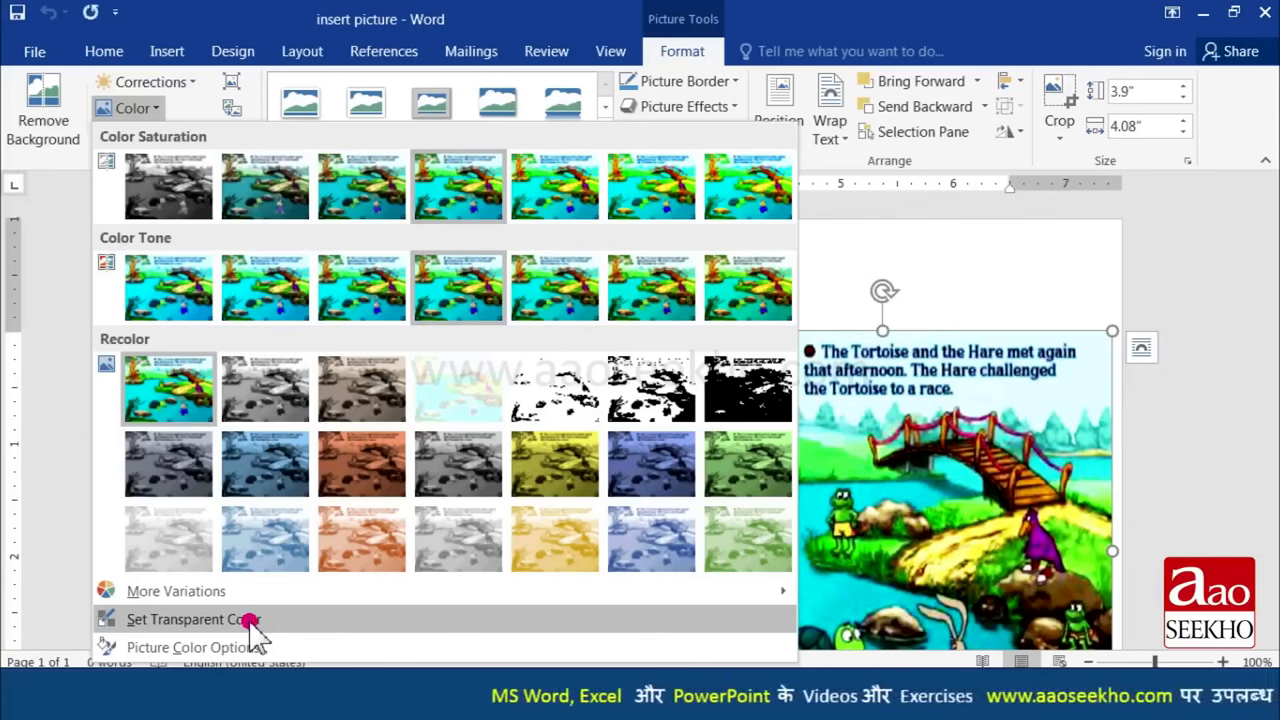
pyautogui.click(249, 621)
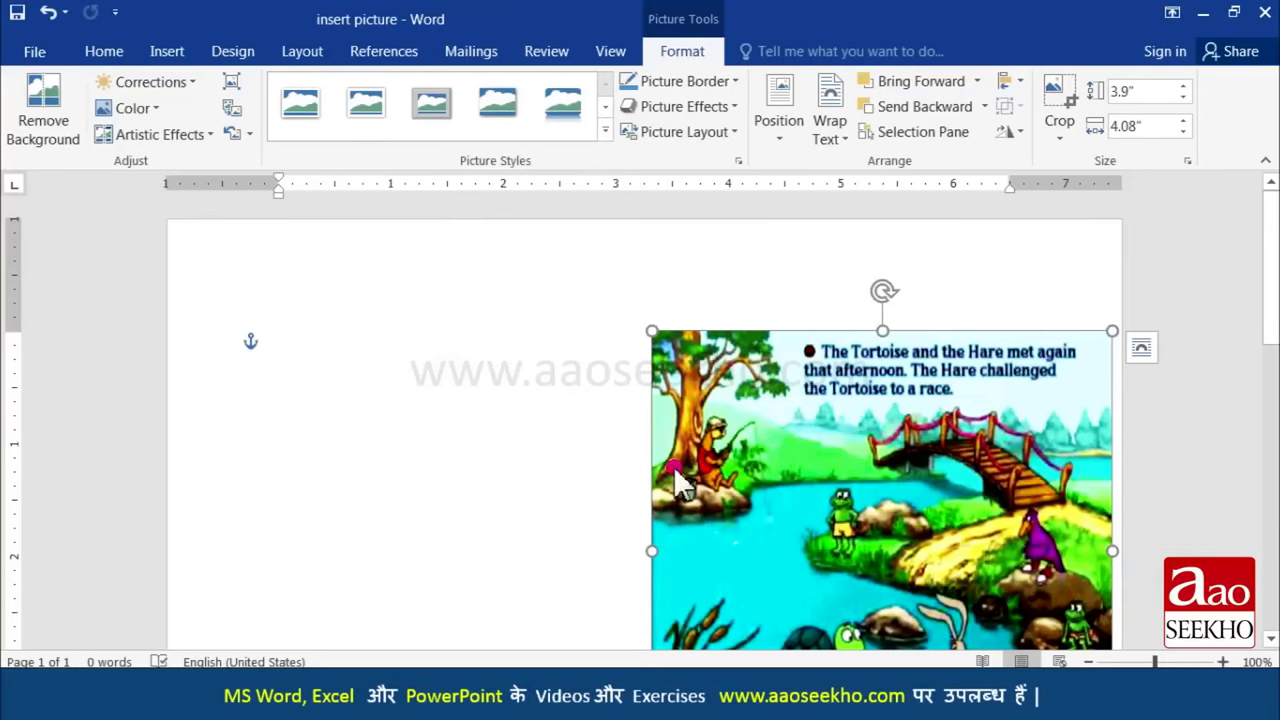
# Insert the Heros superhero cartoon picture below the tortoise-and-hare image.
pyautogui.click(168, 54)
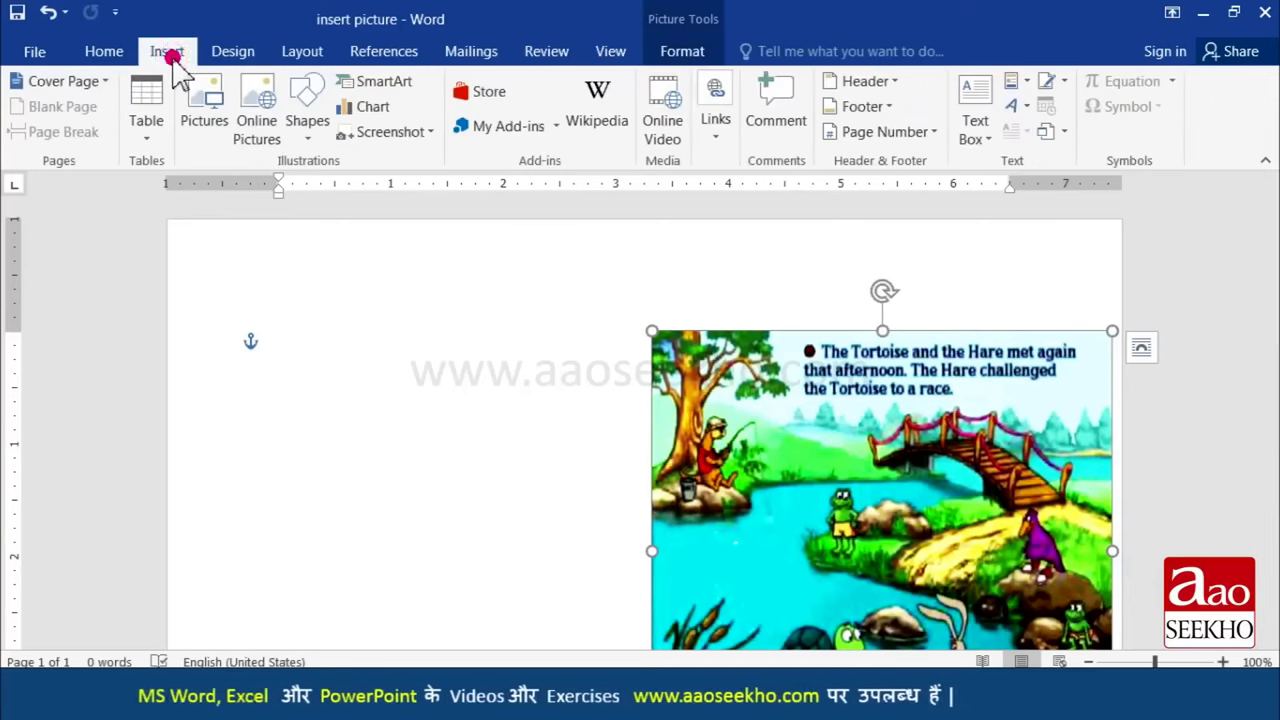
pyautogui.click(207, 116)
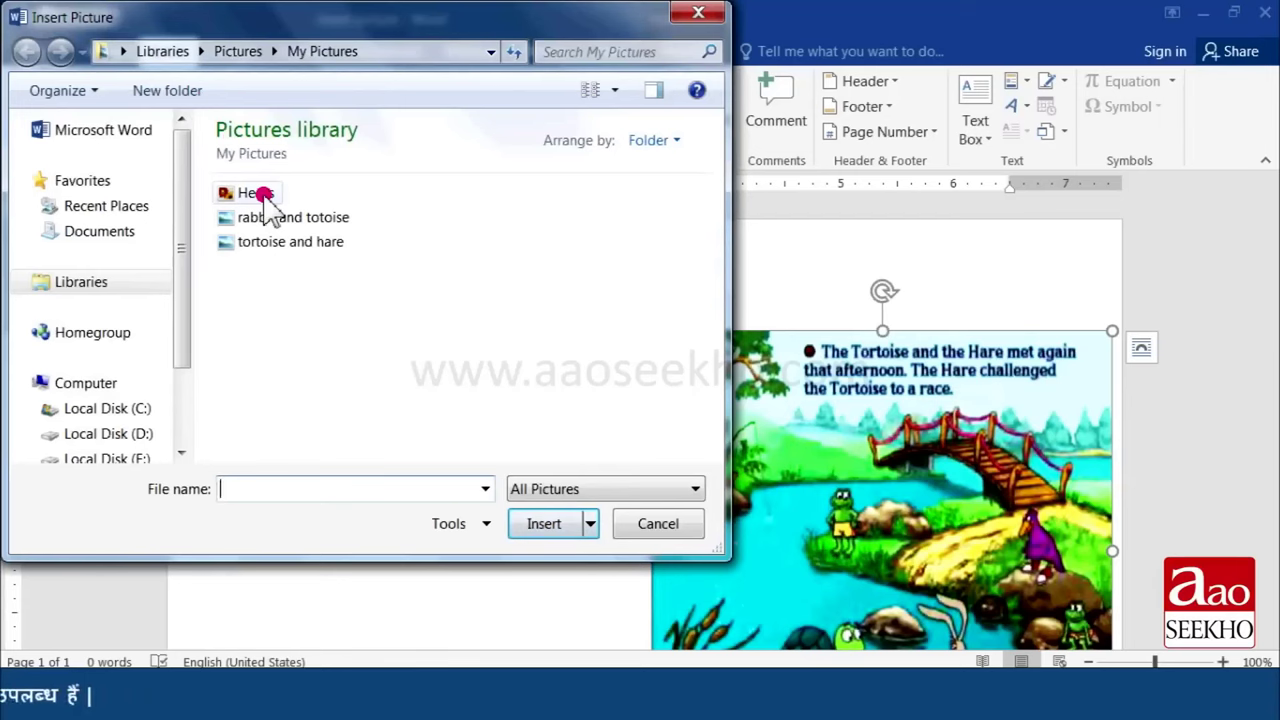
pyautogui.click(540, 524)
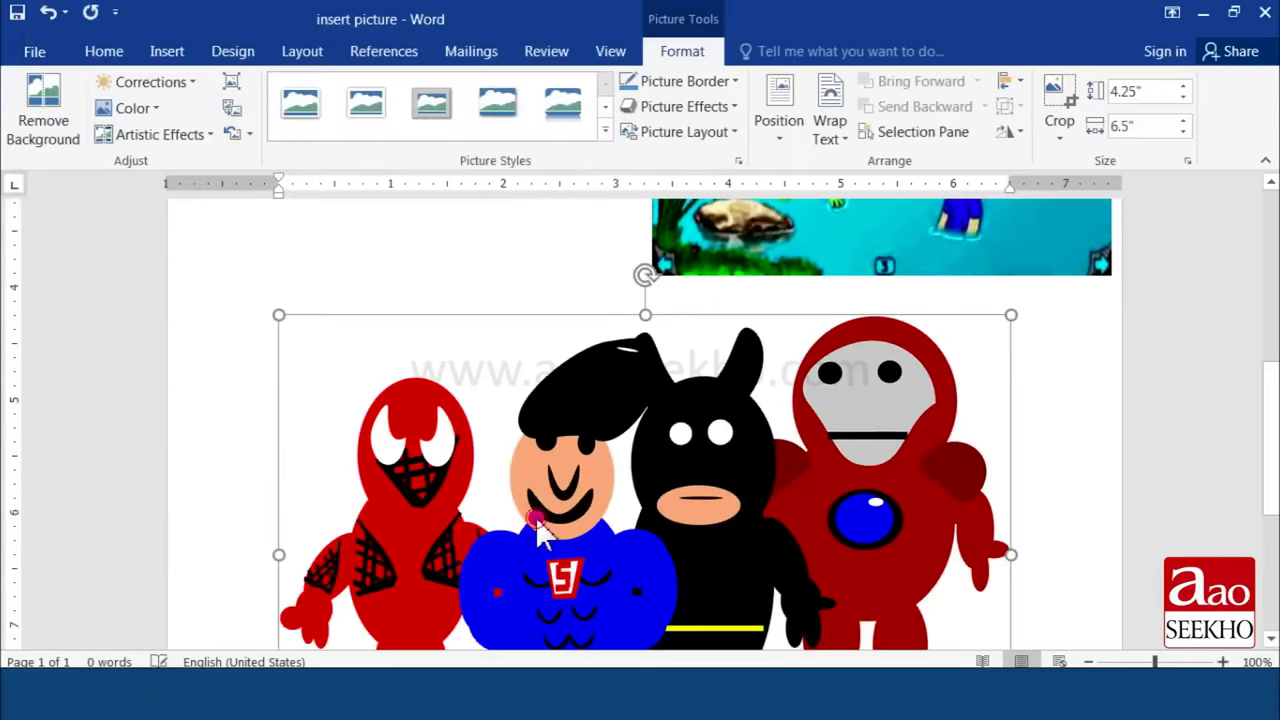
pyautogui.scroll(-2, 645, 490)
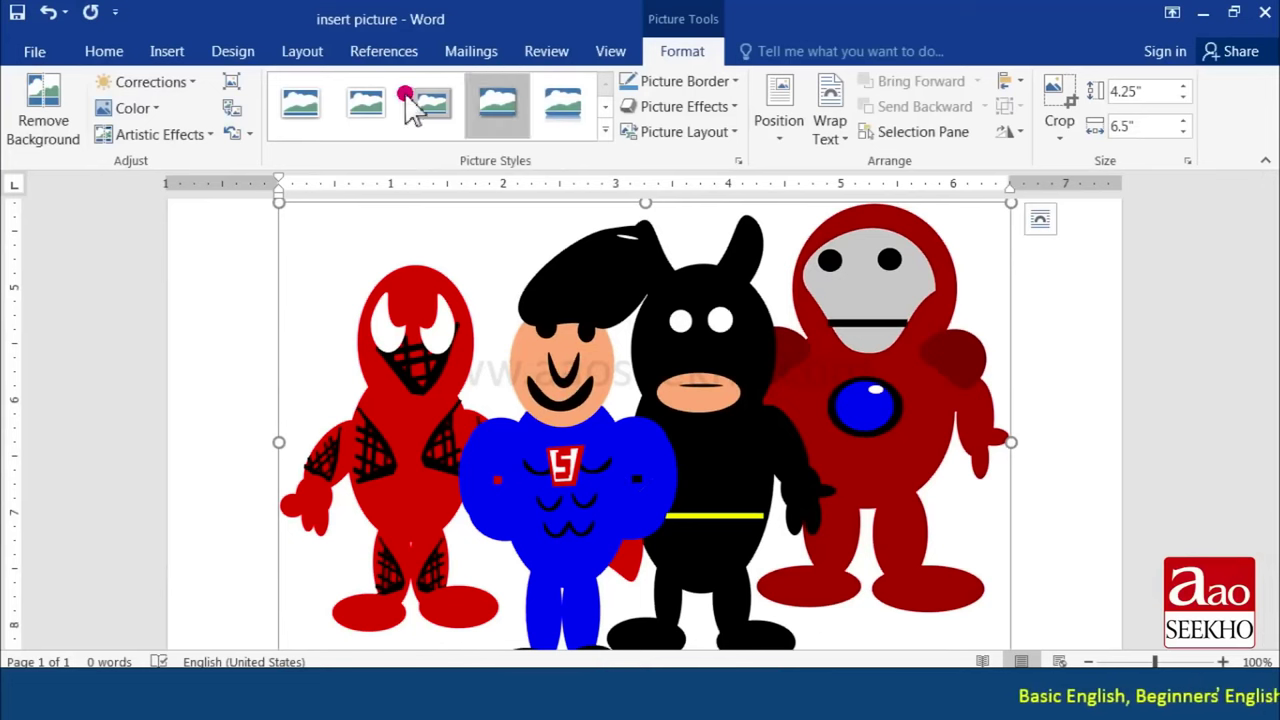
# Make the black areas of the superhero picture transparent with Set Transparent Color.
pyautogui.click(148, 109)
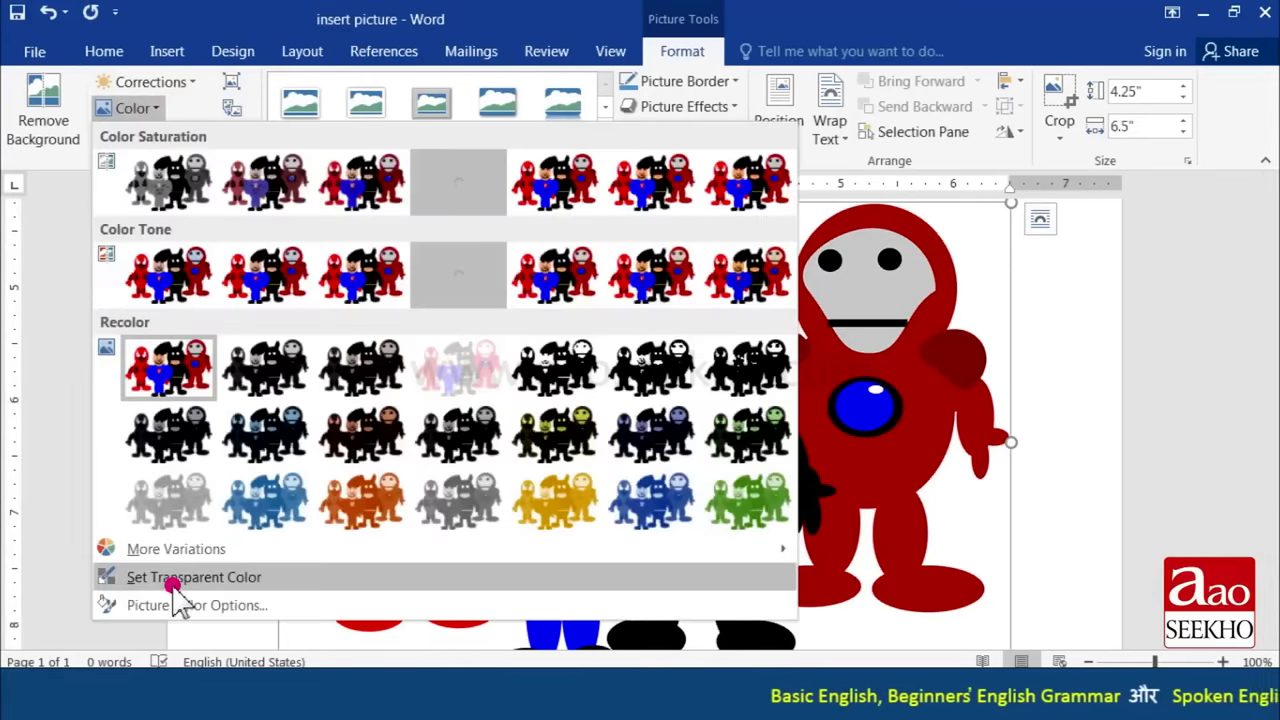
pyautogui.click(173, 580)
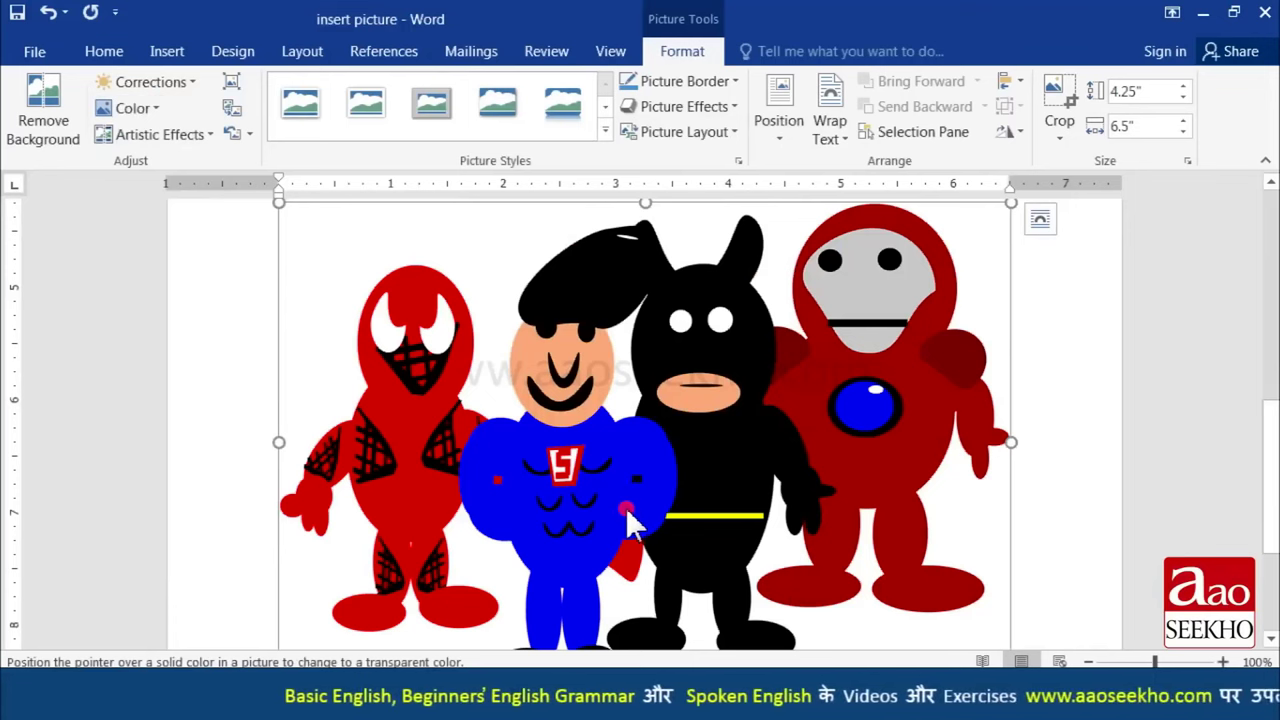
pyautogui.click(716, 460)
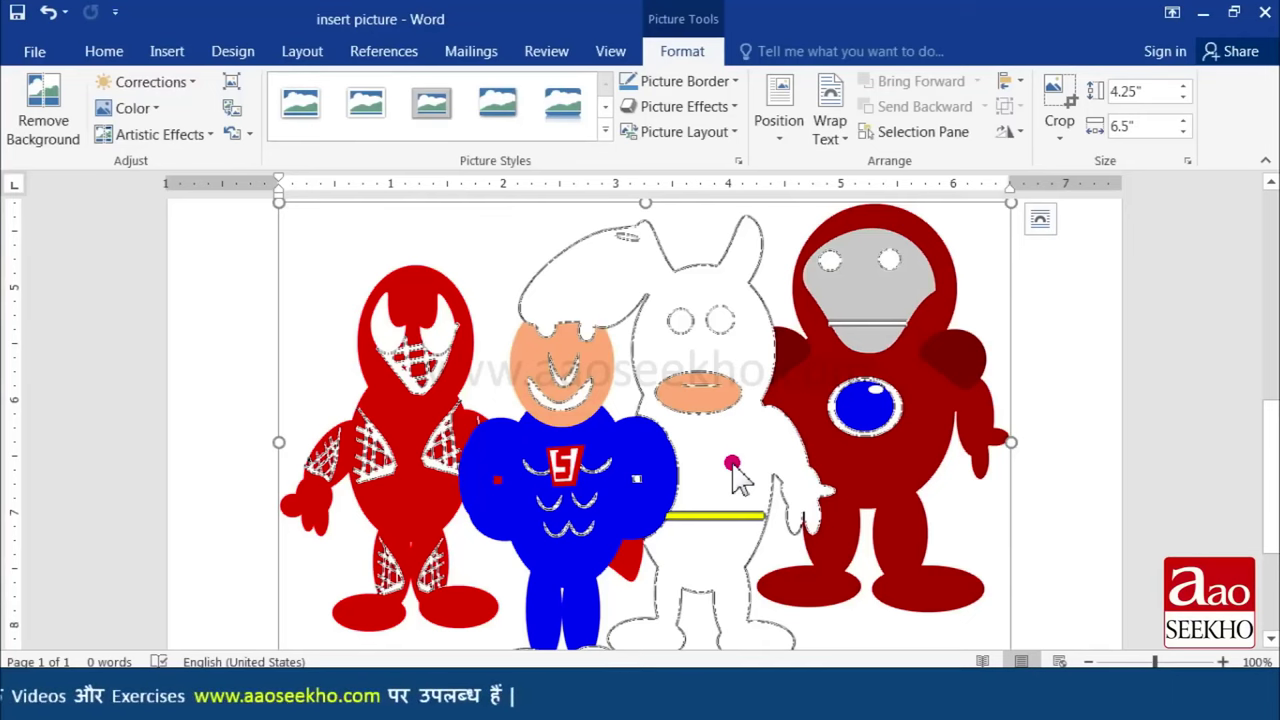
# Try making the blue costume transparent, undo it, and reopen the Color gallery.
pyautogui.click(135, 108)
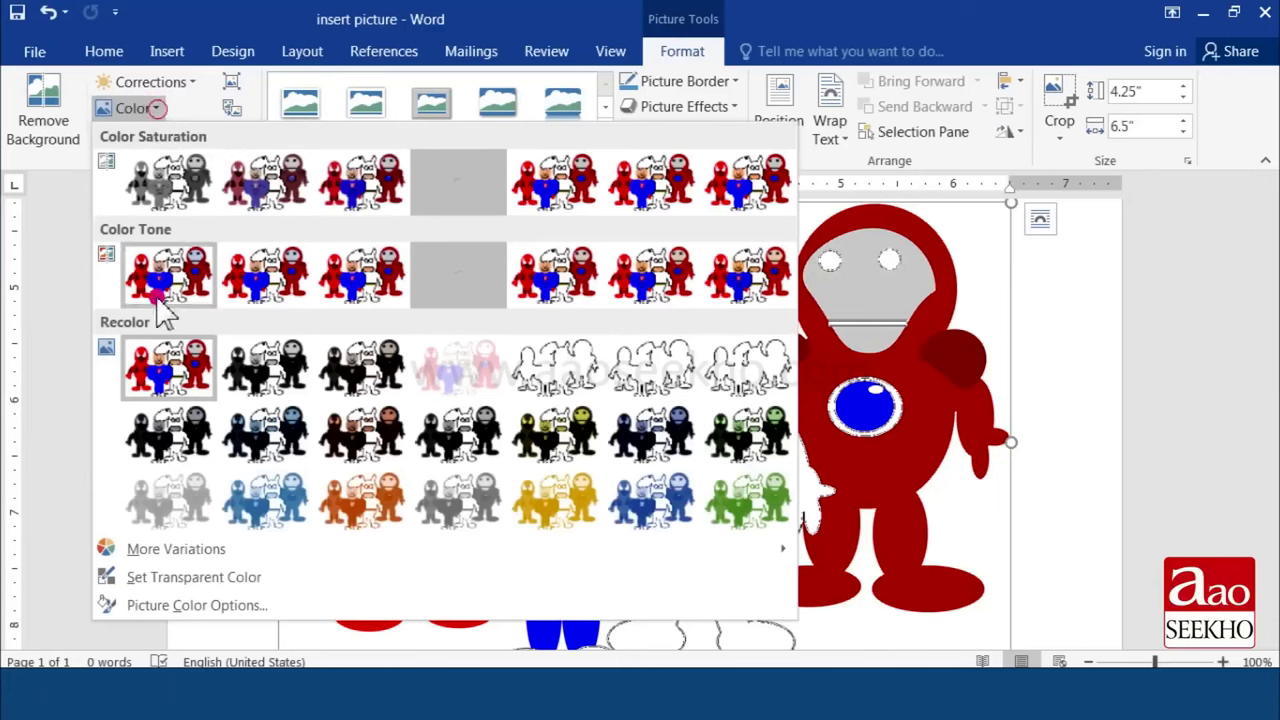
pyautogui.click(200, 577)
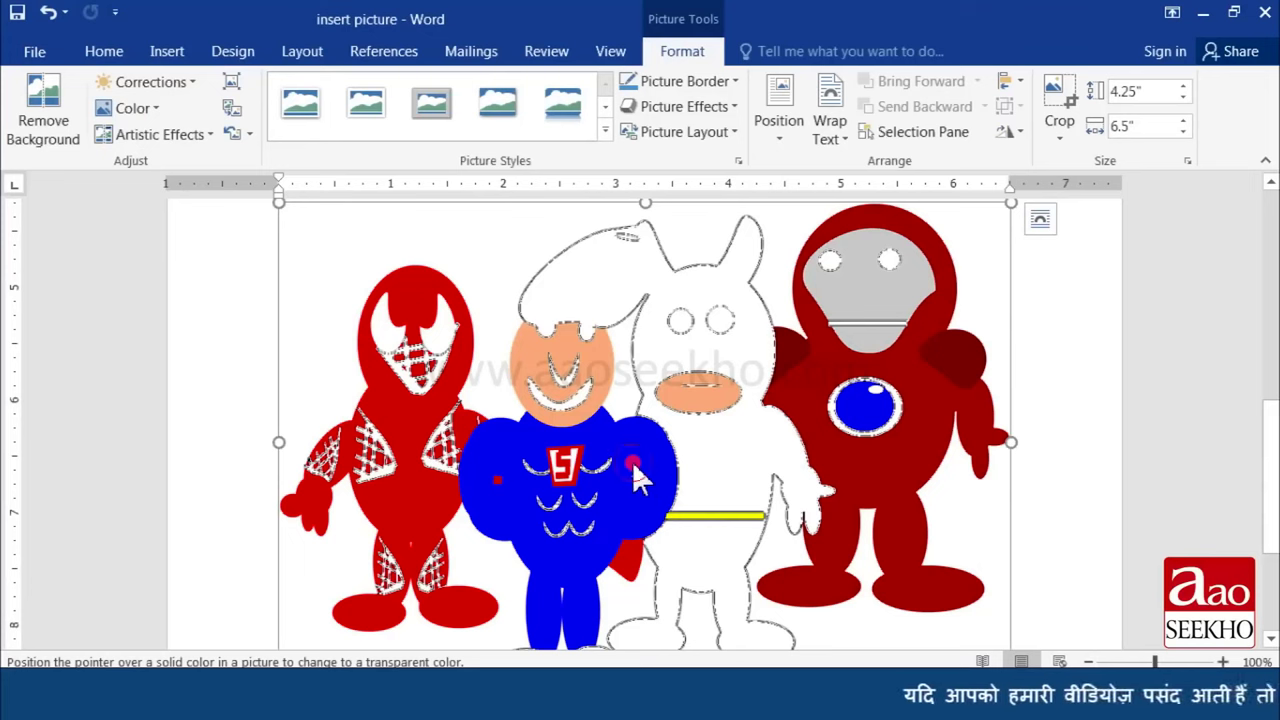
pyautogui.click(636, 470)
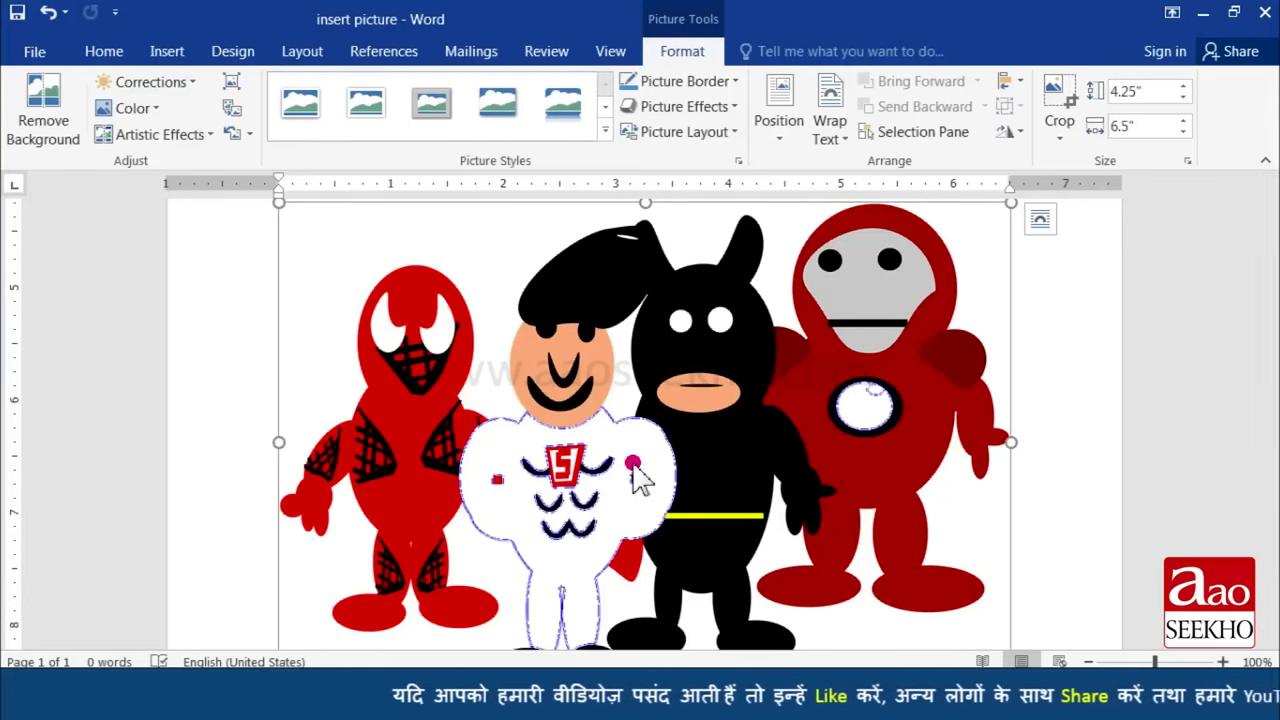
pyautogui.hotkey('ctrl', 'z')
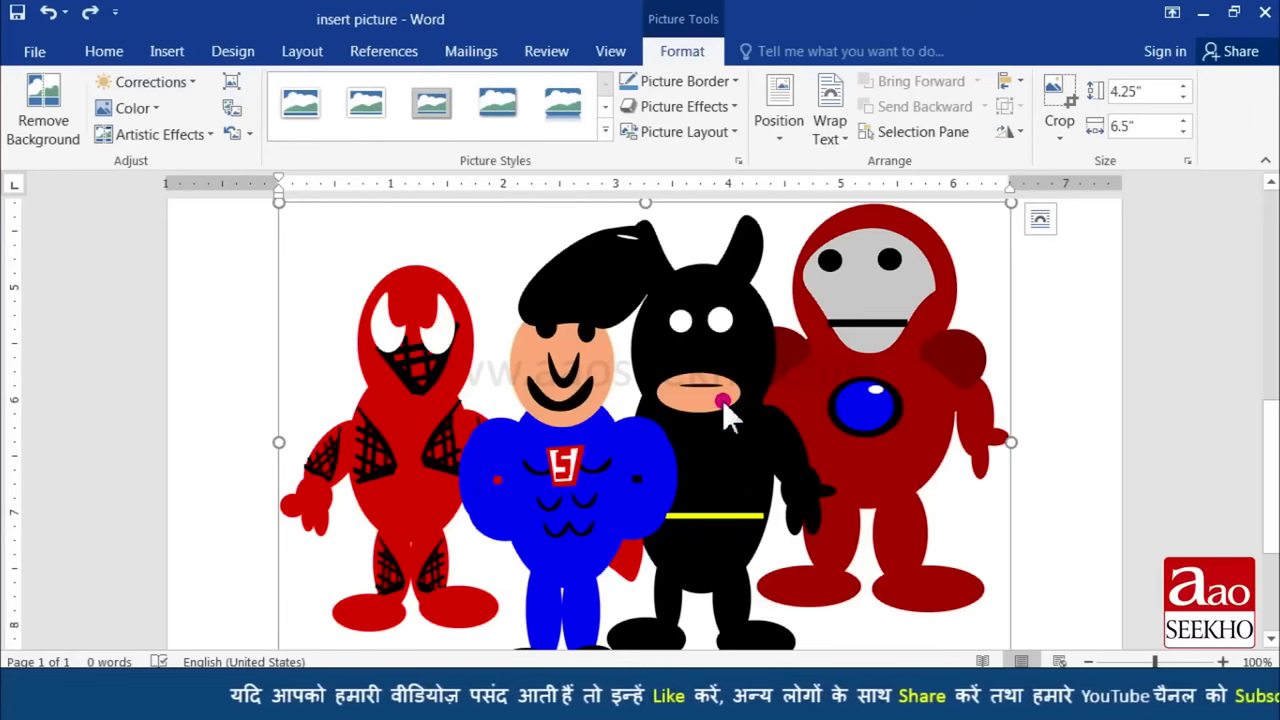
pyautogui.click(133, 108)
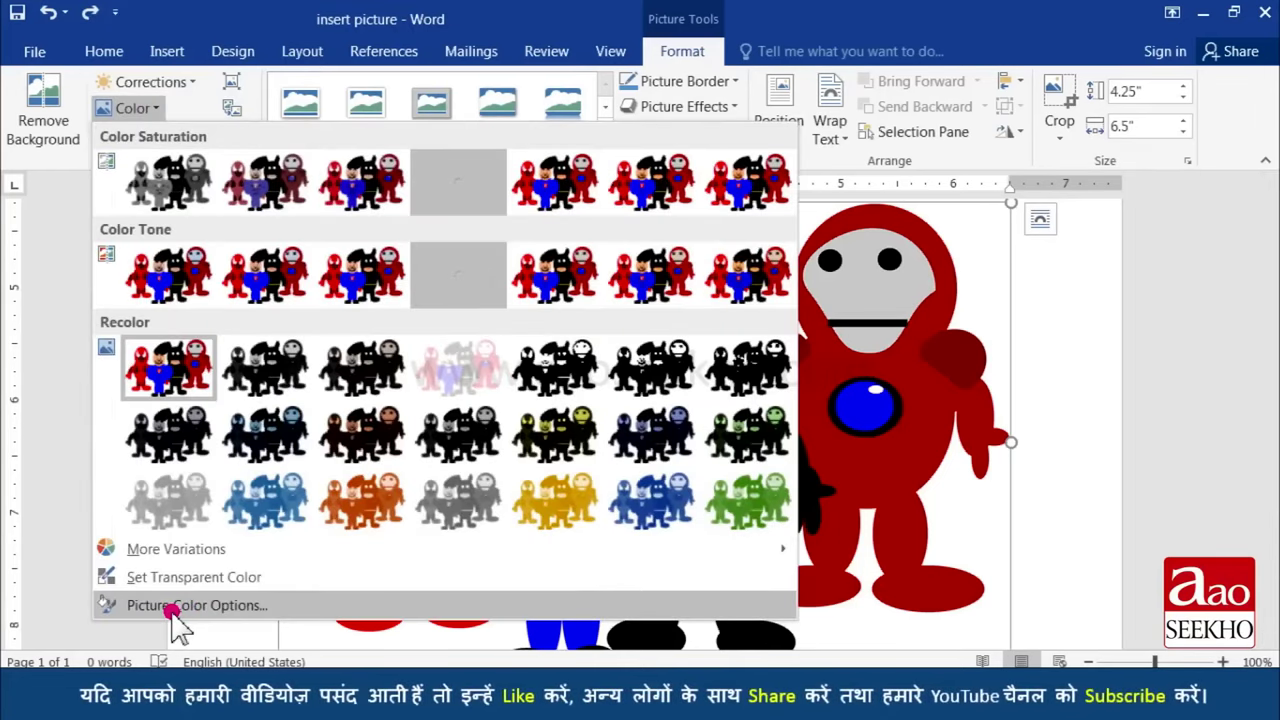
# Recolour the superhero picture light orange and raise saturation, then reset its original colours.
pyautogui.click(174, 608)
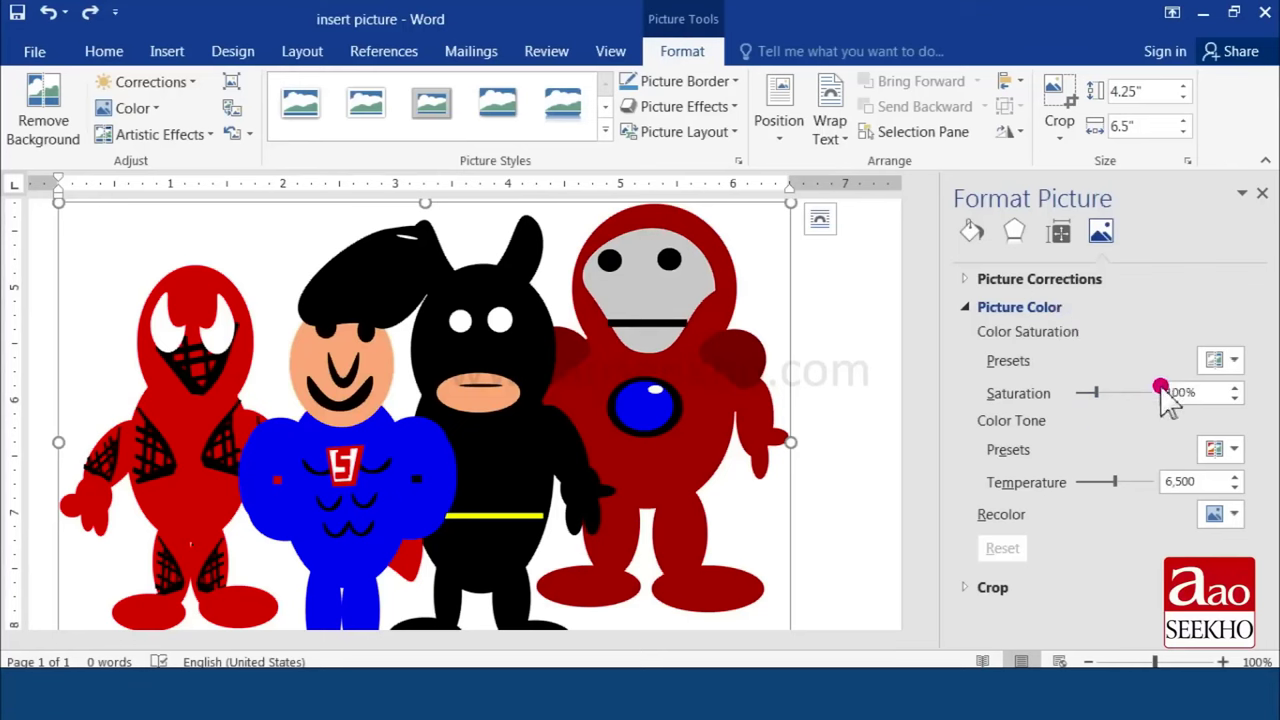
pyautogui.click(1233, 516)
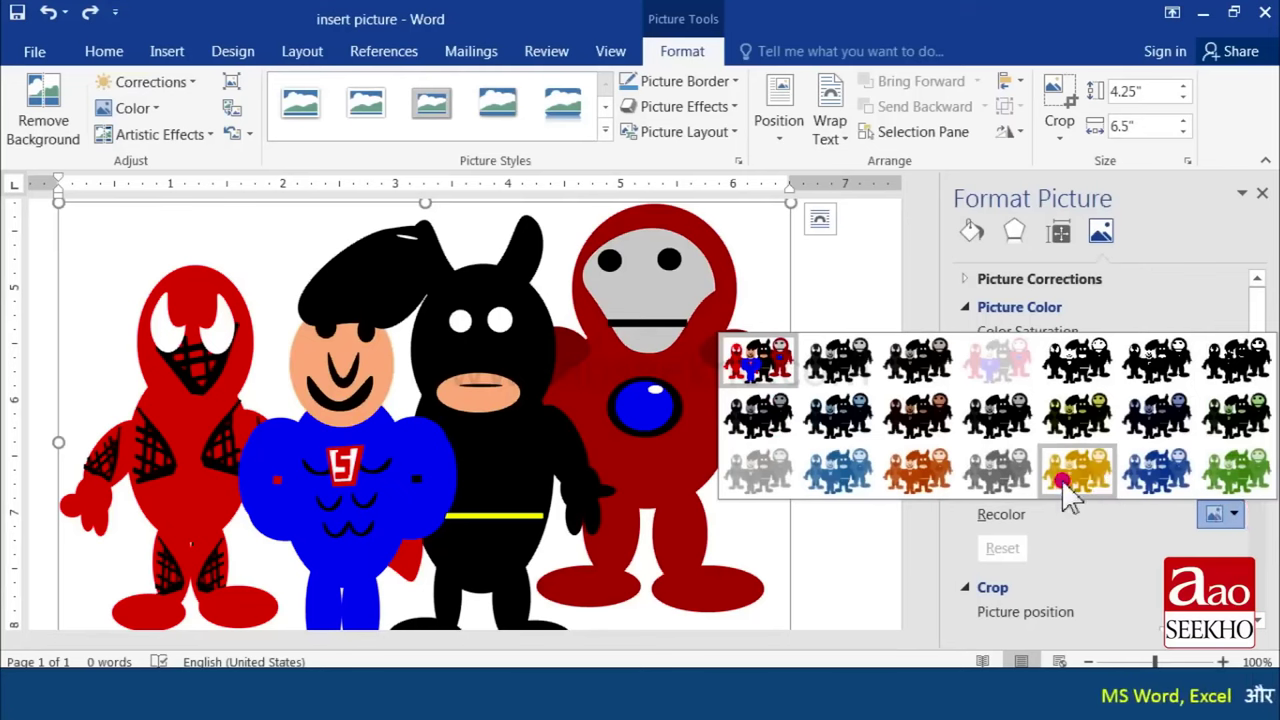
pyautogui.click(926, 474)
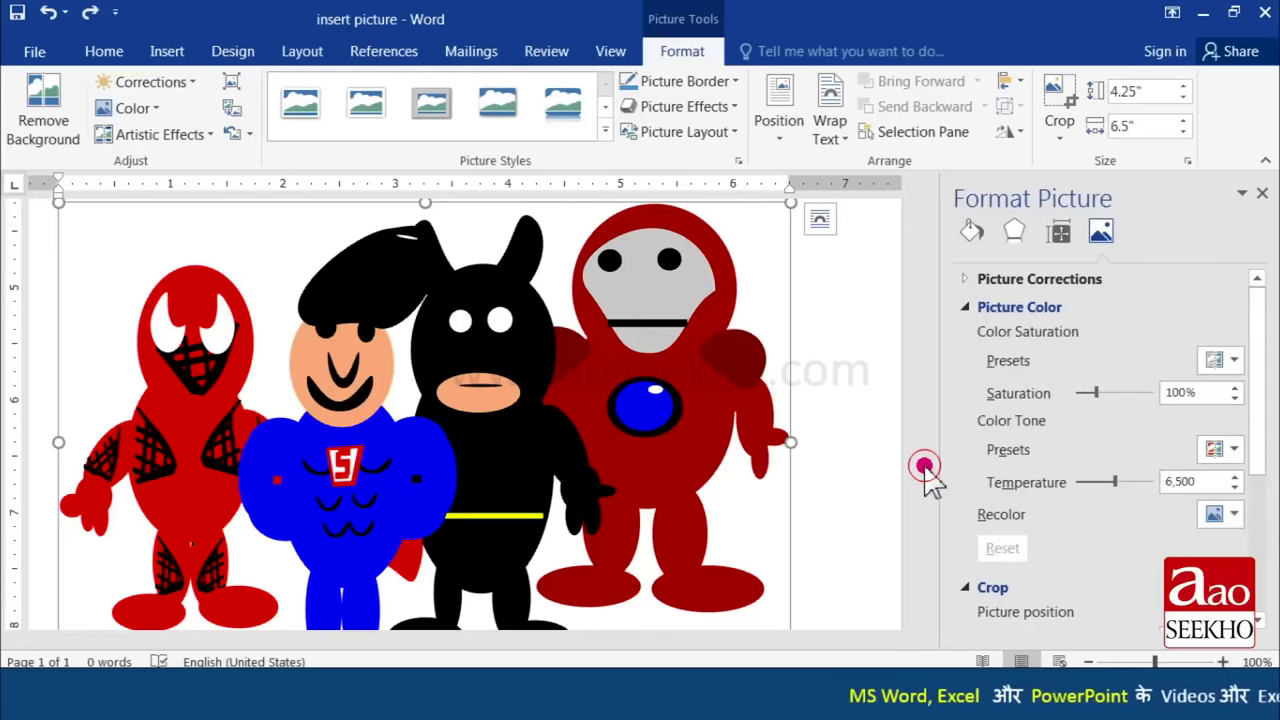
pyautogui.scroll(2, 926, 474)
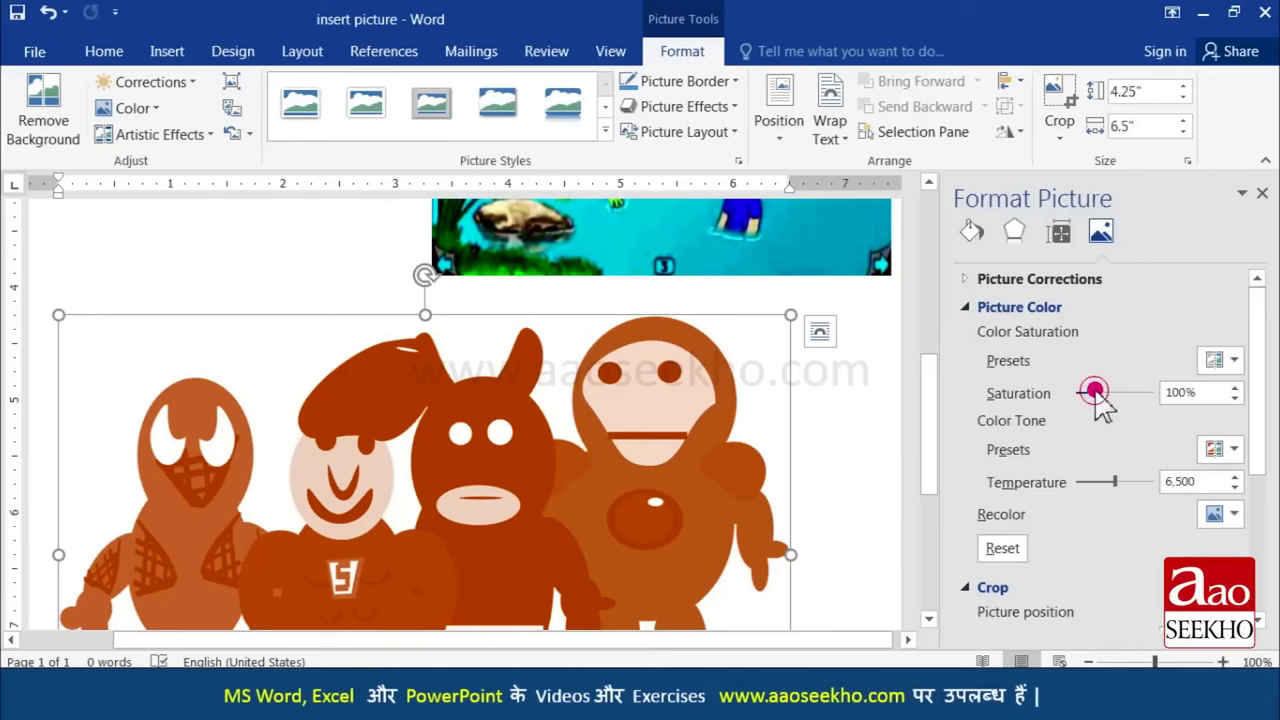
pyautogui.moveTo(1110, 392); pyautogui.dragTo(1125, 395)
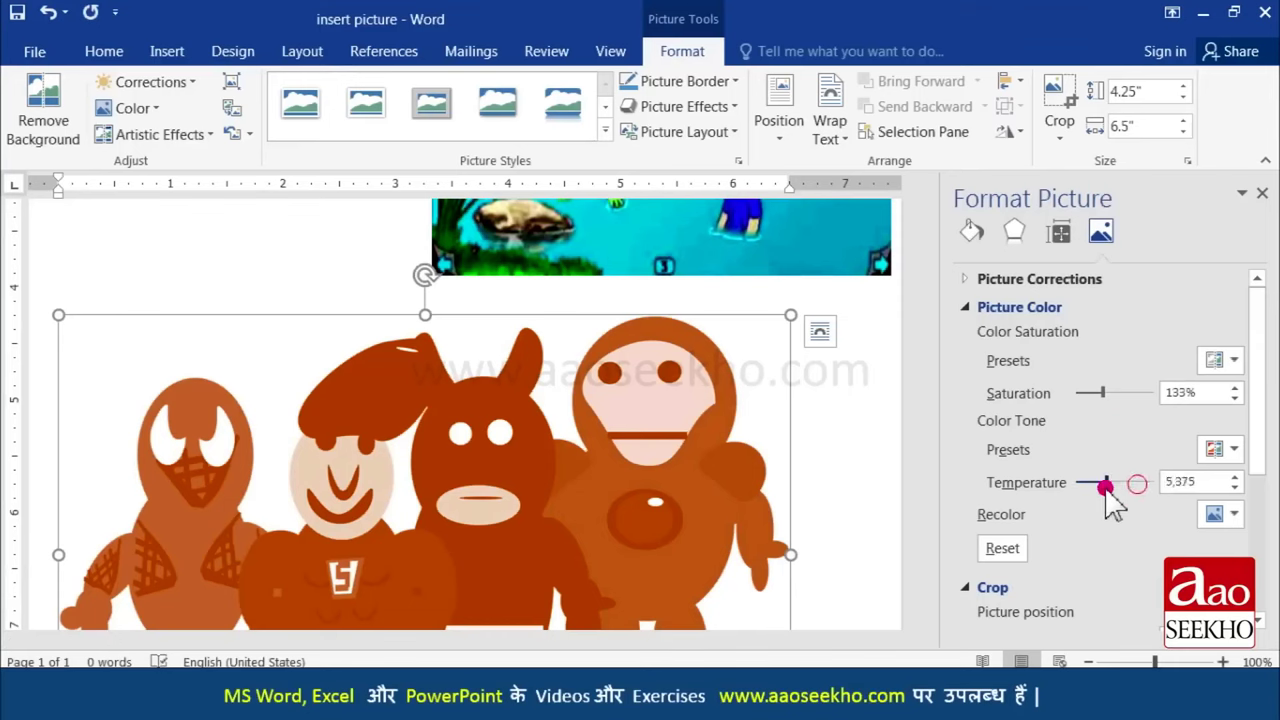
pyautogui.scroll(-1, 1108, 505)
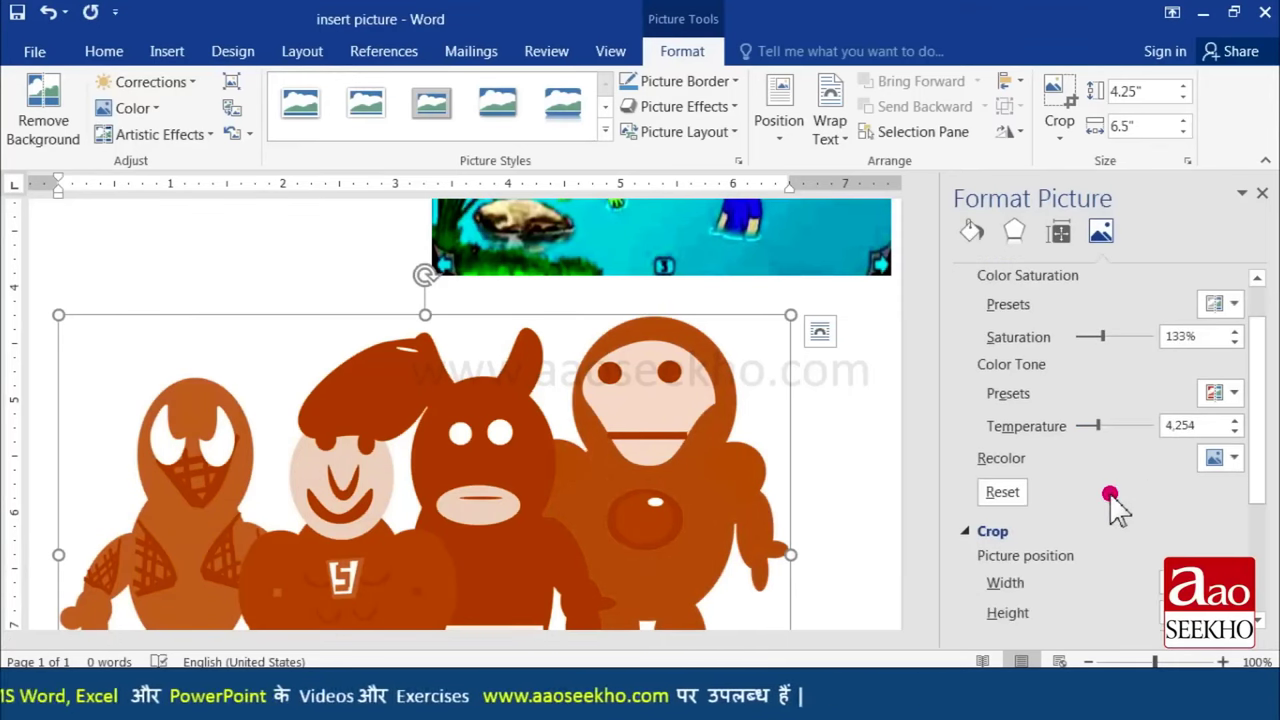
pyautogui.click(1000, 510)
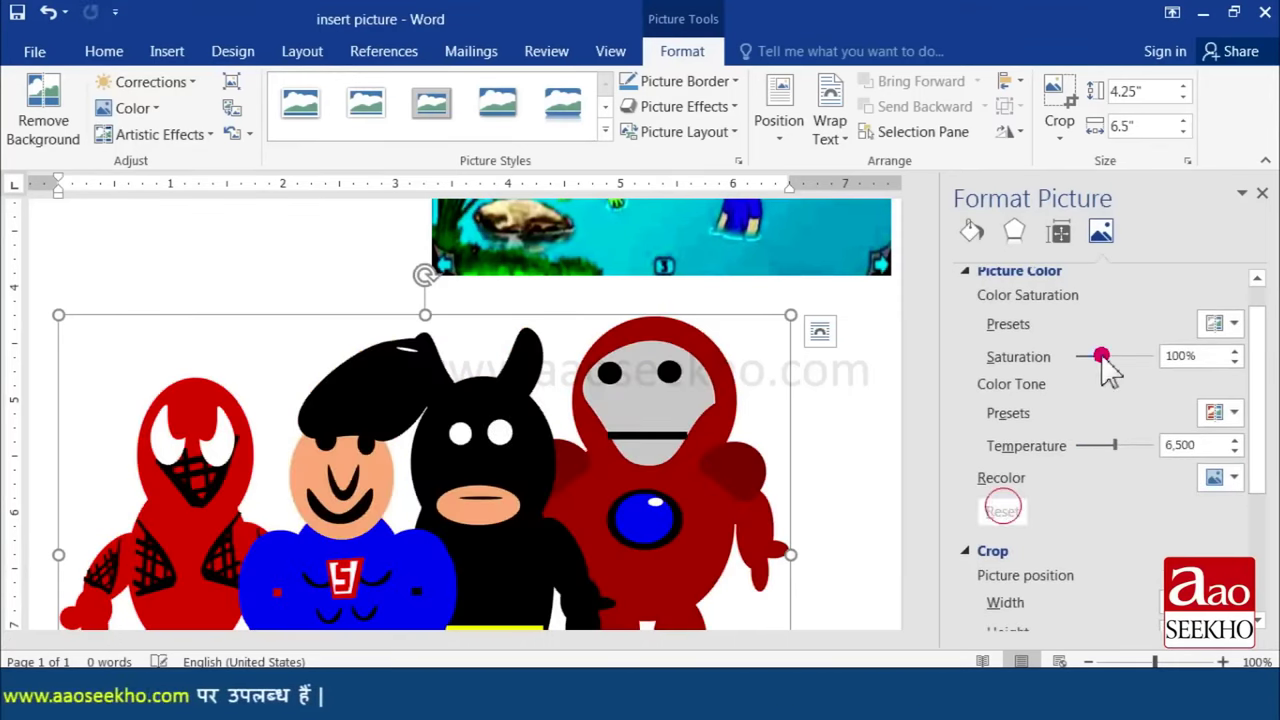
pyautogui.scroll(-3, 1060, 370)
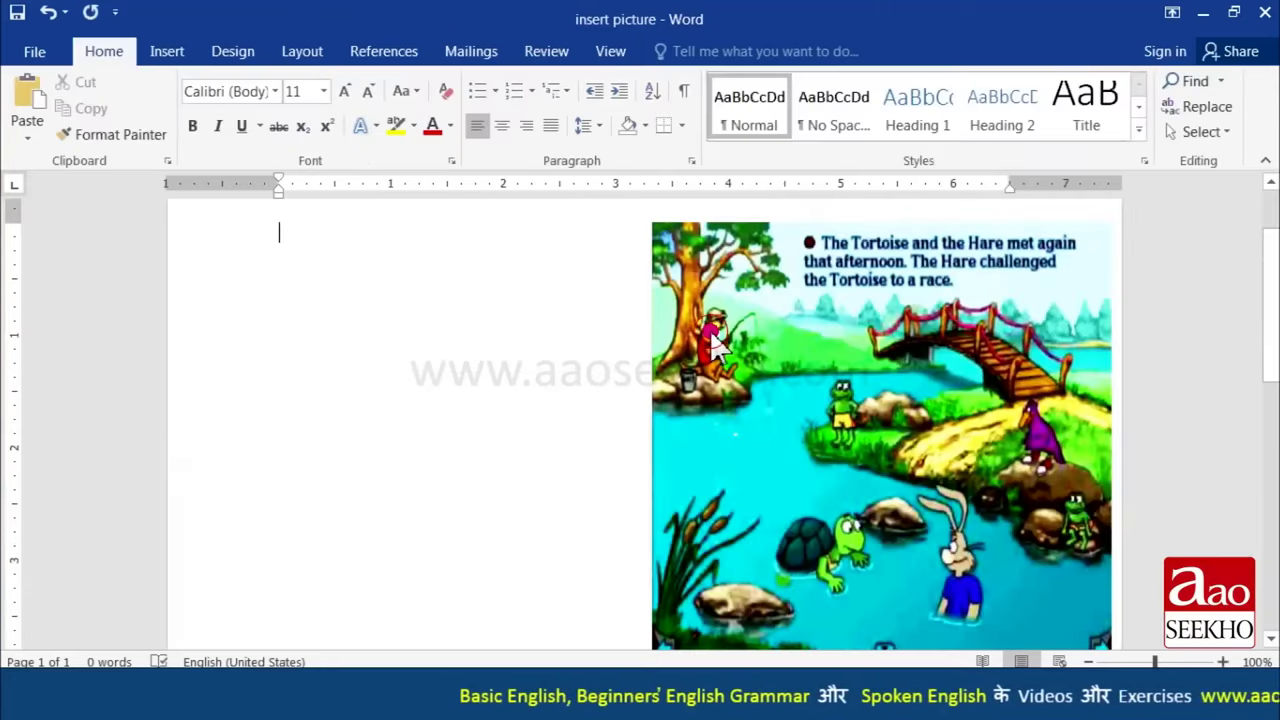
# Apply the Glow Edges artistic effect to the tortoise-and-hare picture.
pyautogui.click(660, 235)
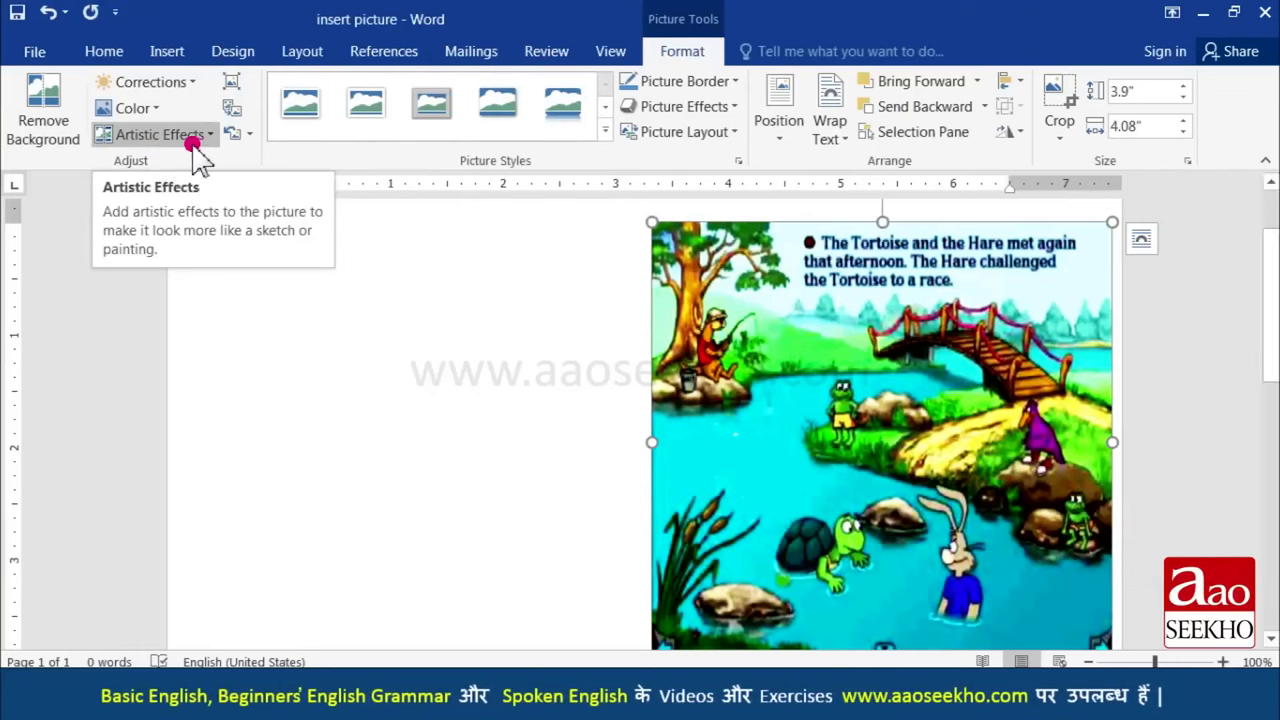
pyautogui.click(195, 144)
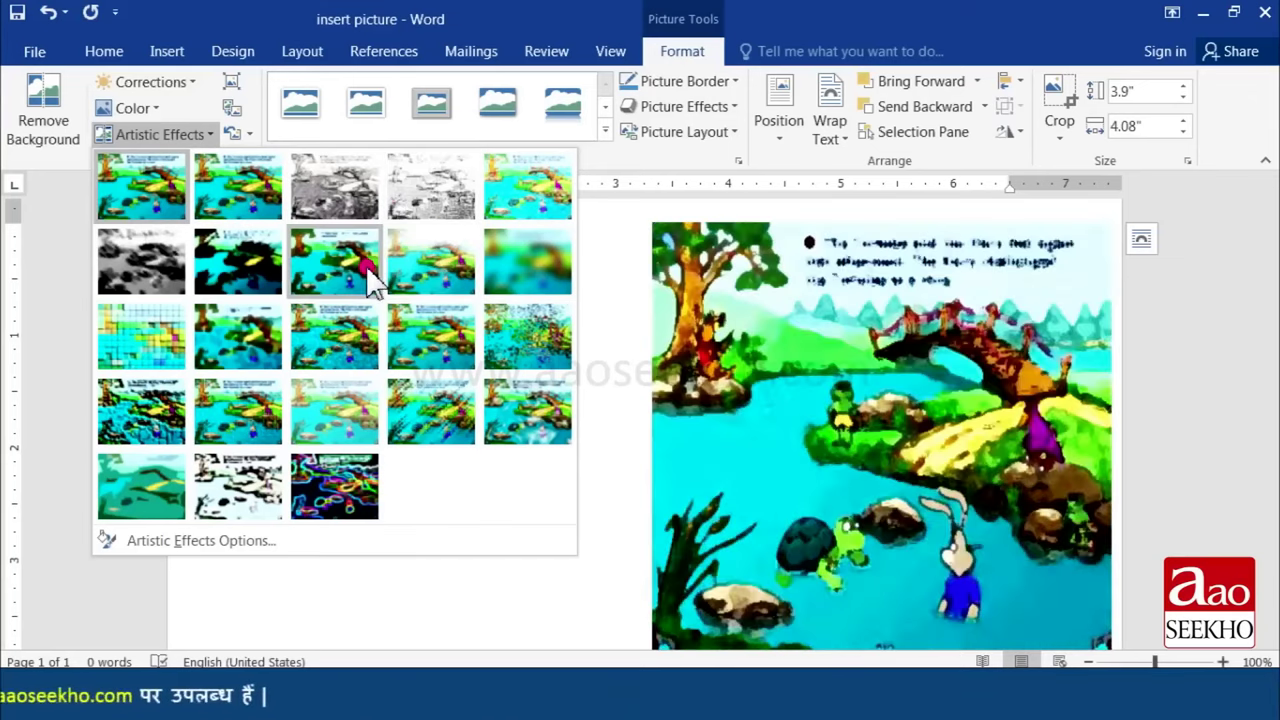
pyautogui.click(340, 495)
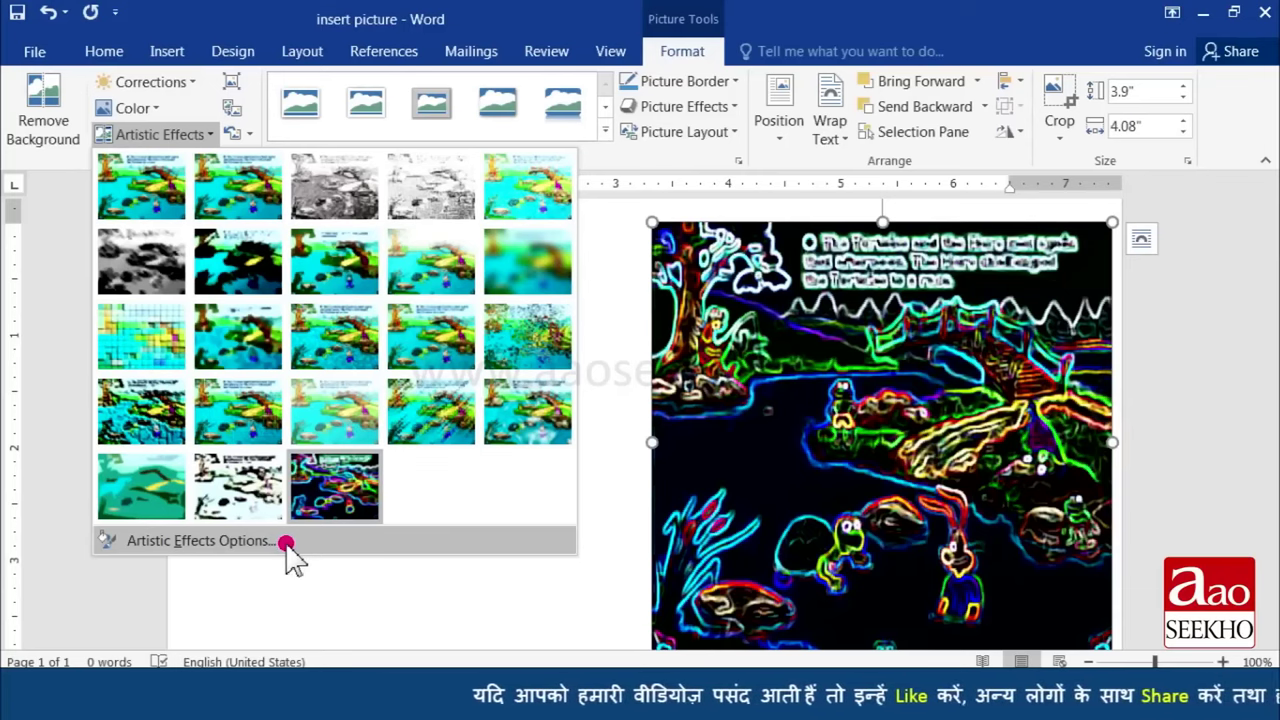
# Switch the tortoise-and-hare picture's artistic effect to Crisscross Etching in the Format Picture pane.
pyautogui.click(286, 543)
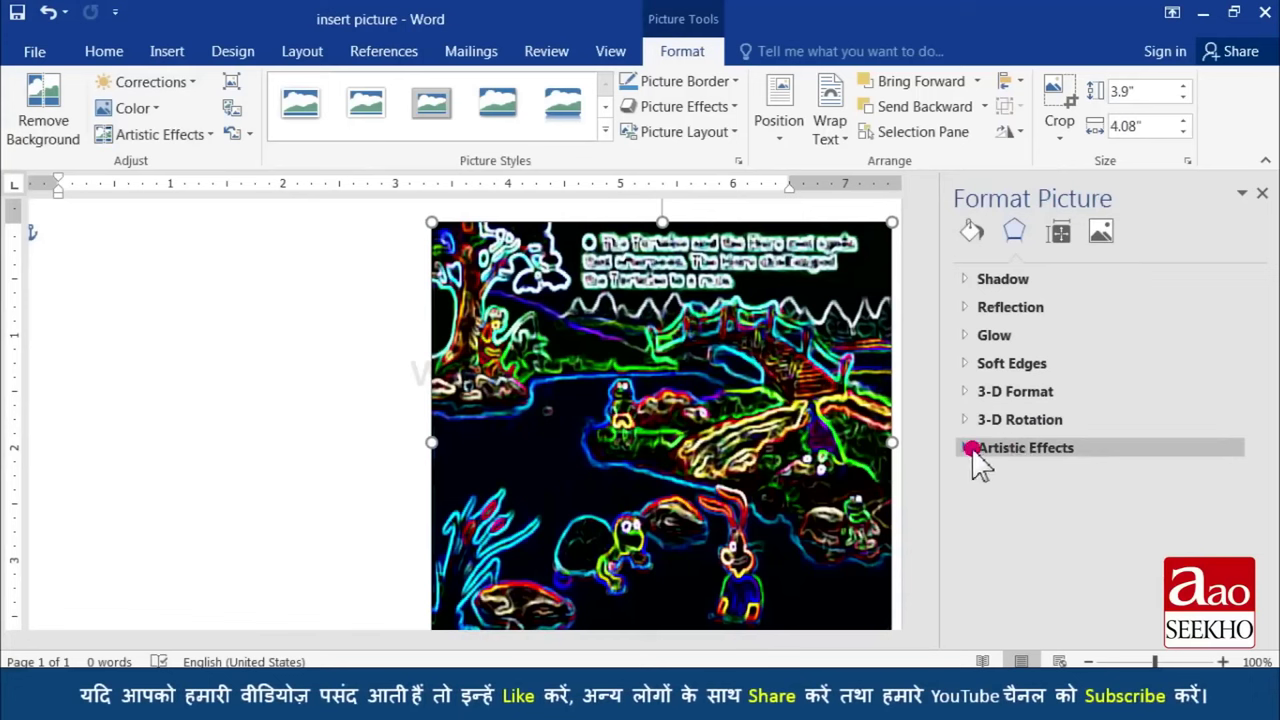
pyautogui.click(973, 450)
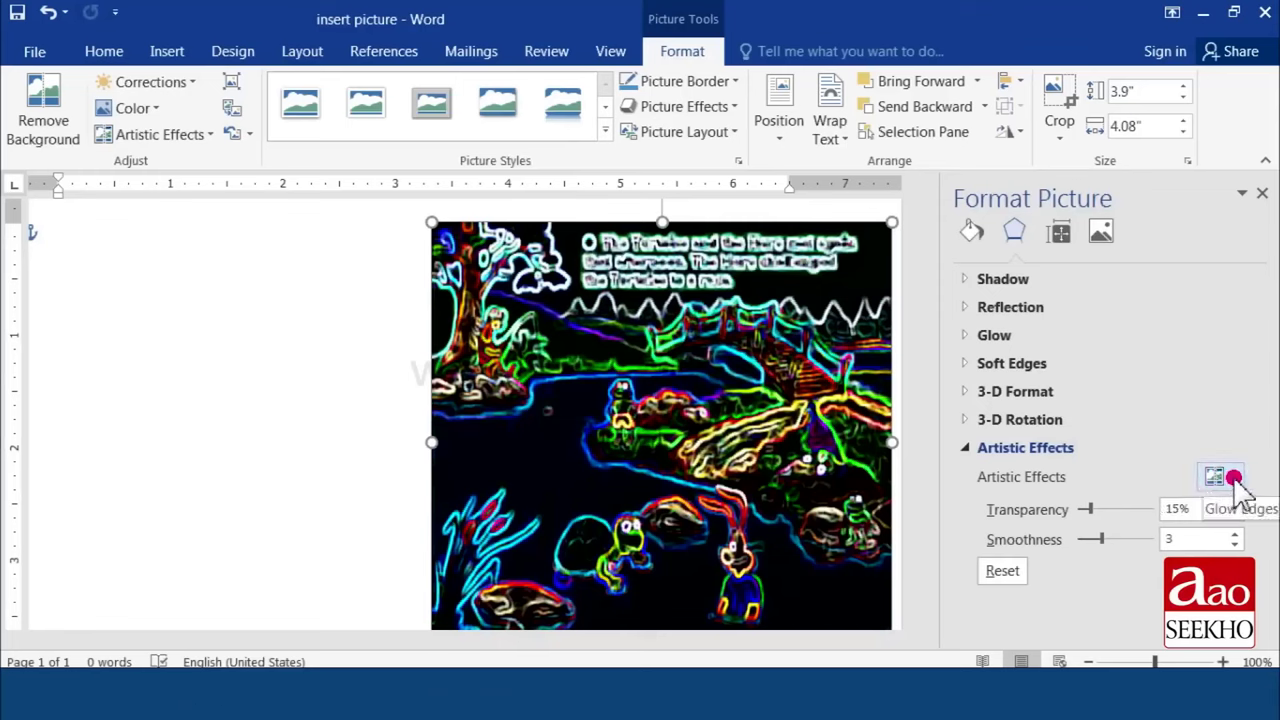
pyautogui.click(1216, 477)
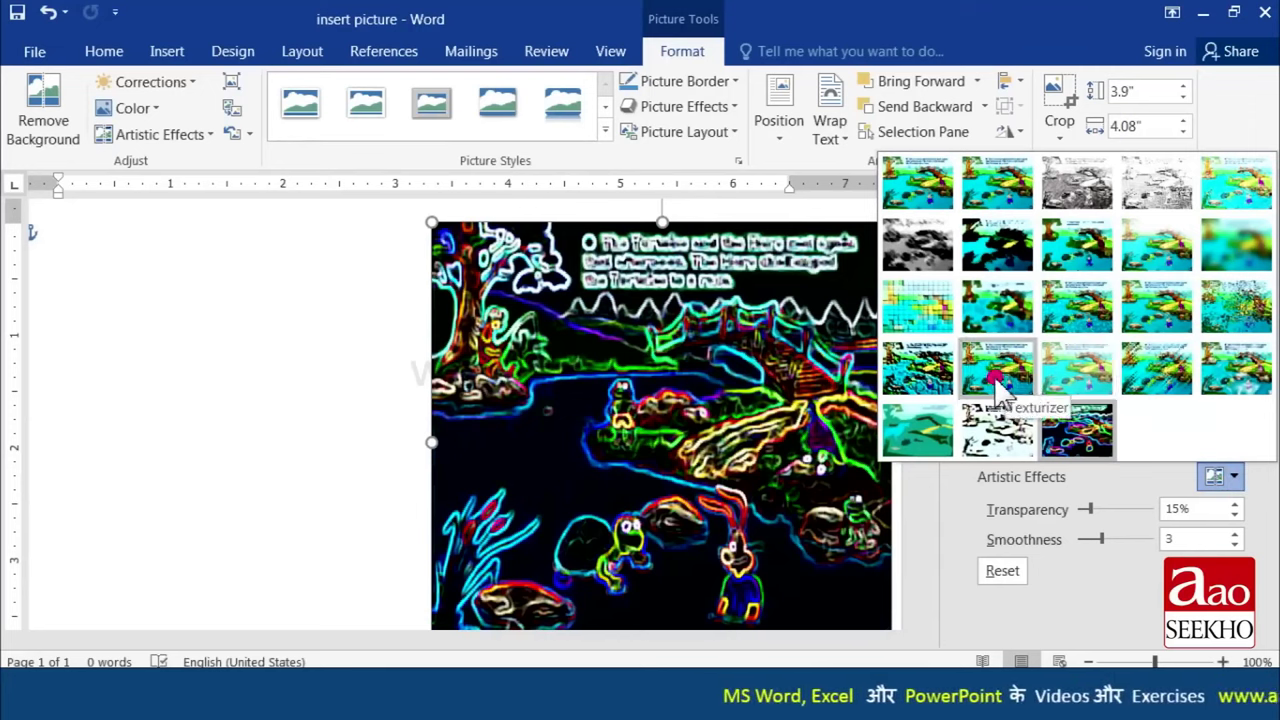
pyautogui.click(1068, 372)
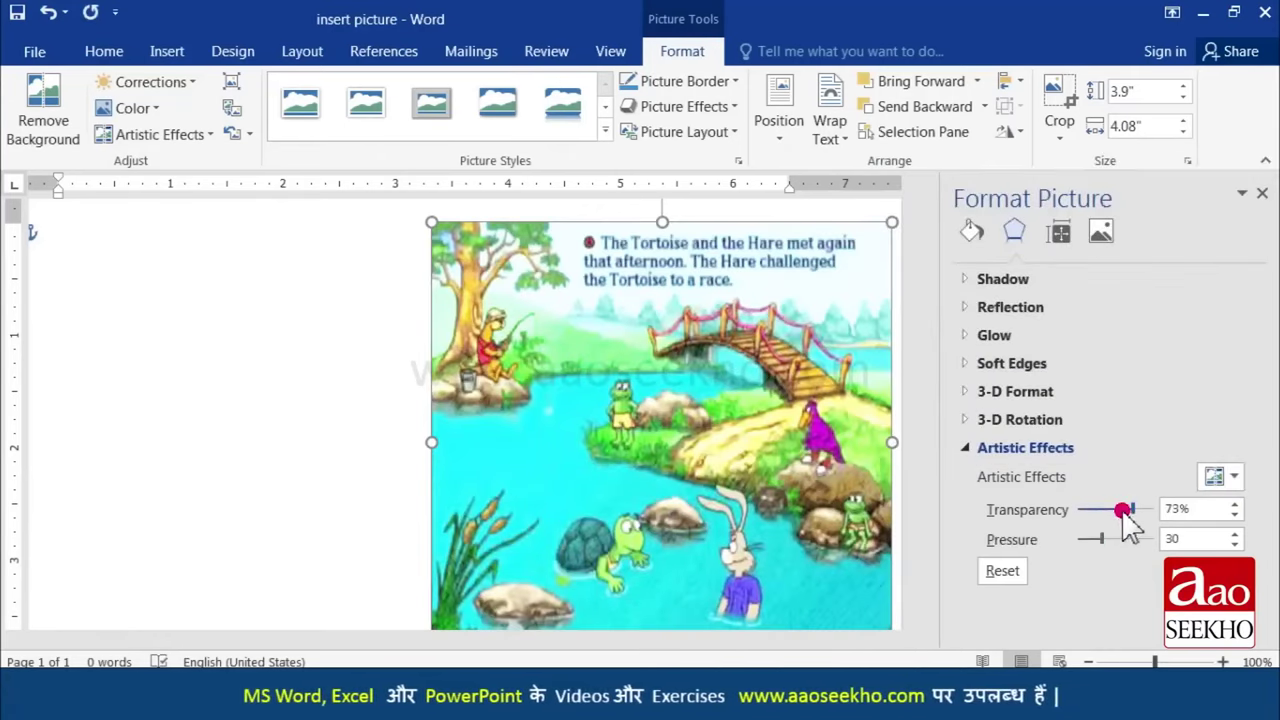
# Set the Crisscross Etching transparency to 66% and pressure to 54.
pyautogui.moveTo(1120, 509); pyautogui.dragTo(1138, 511)
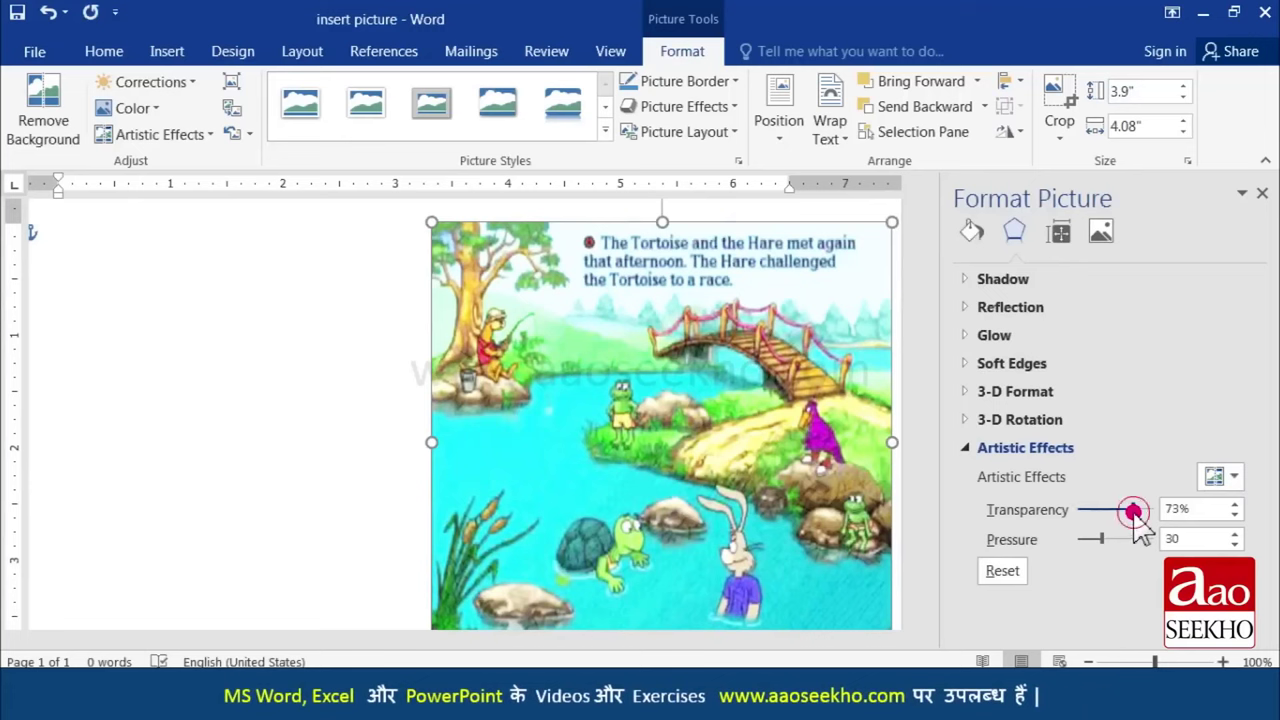
pyautogui.moveTo(1103, 520)
pyautogui.mouseDown()
pyautogui.moveTo(1128, 530)
pyautogui.moveTo(1092, 541)
pyautogui.moveTo(1138, 541)
pyautogui.moveTo(1098, 541)
pyautogui.mouseUp()
pyautogui.click(1101, 541)
pyautogui.click(1003, 572)
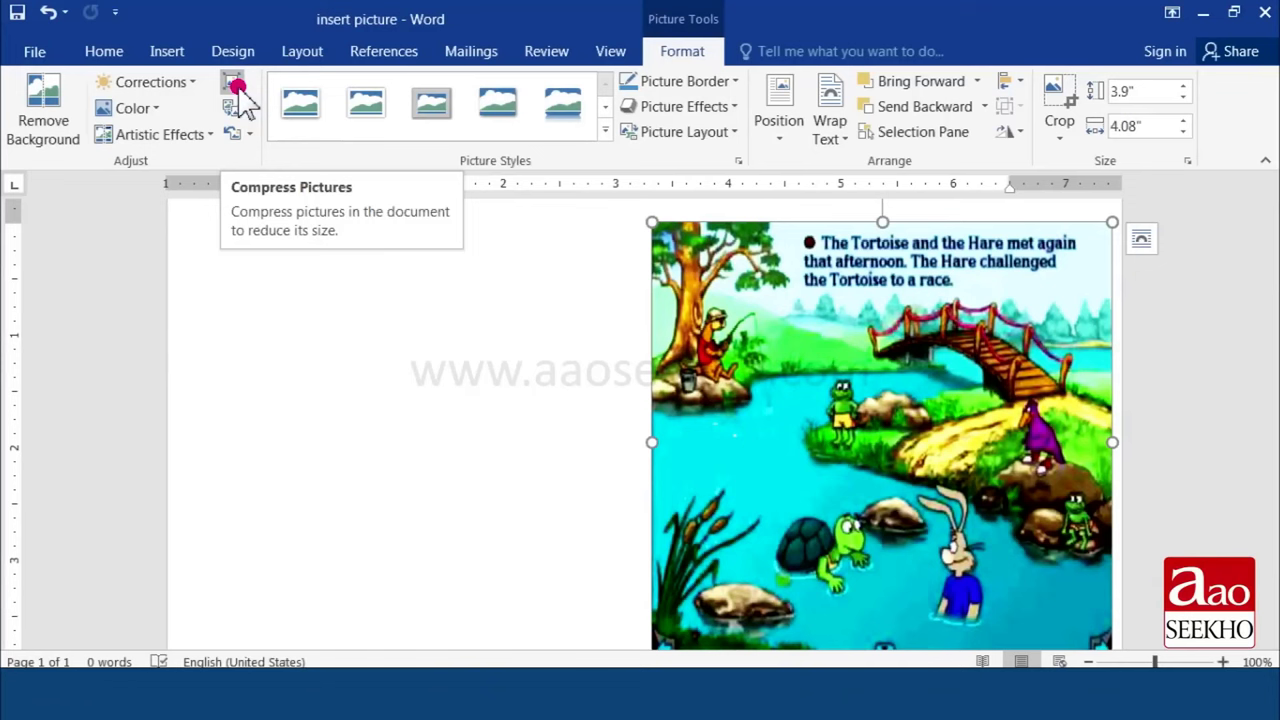
# Compress only the tortoise-and-hare picture at document resolution.
pyautogui.click(234, 86)
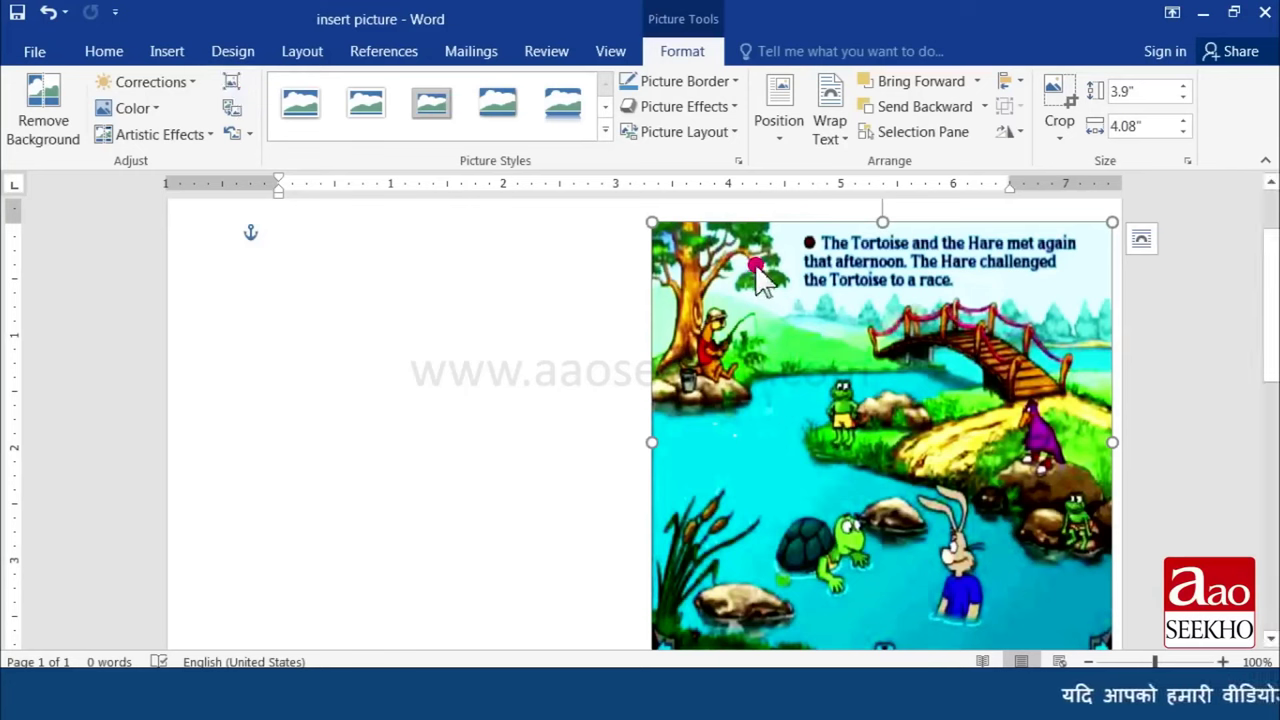
pyautogui.click(232, 86)
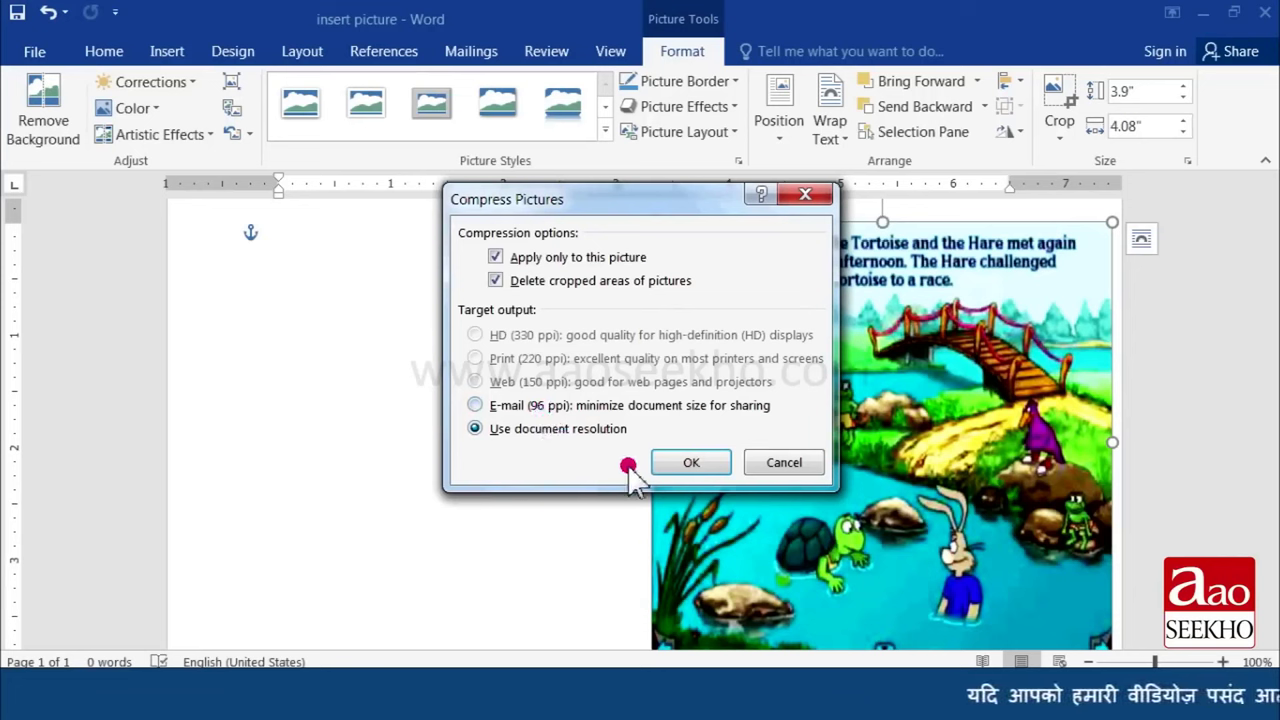
pyautogui.click(670, 471)
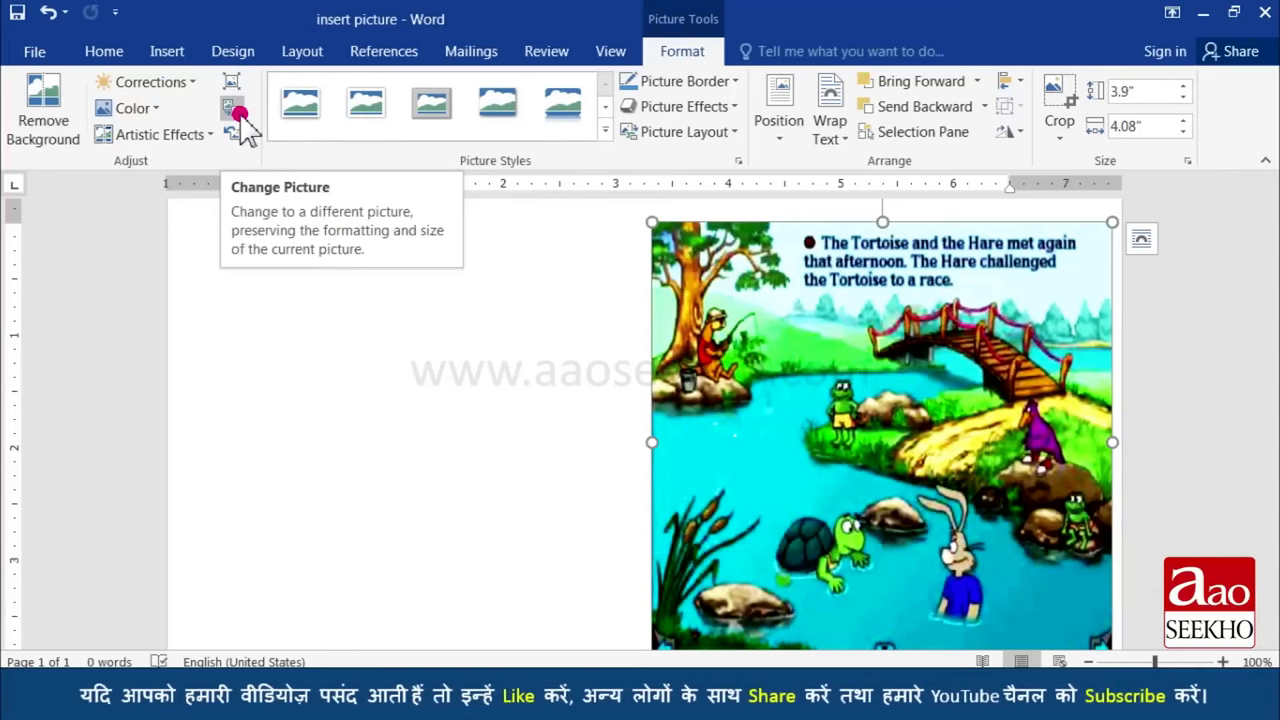
# Replace the picture via a Bing search for 'rabbit', inserting the blue-vested cartoon rabbit.
pyautogui.click(238, 112)
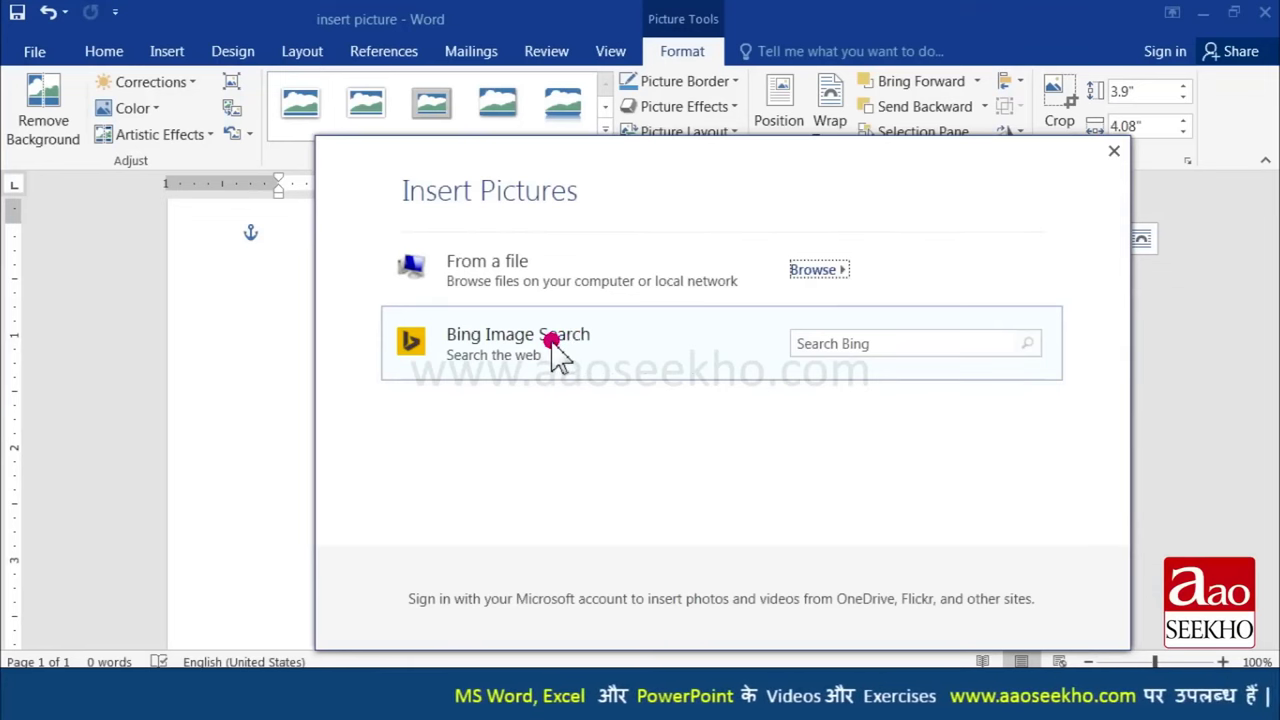
pyautogui.click(553, 343)
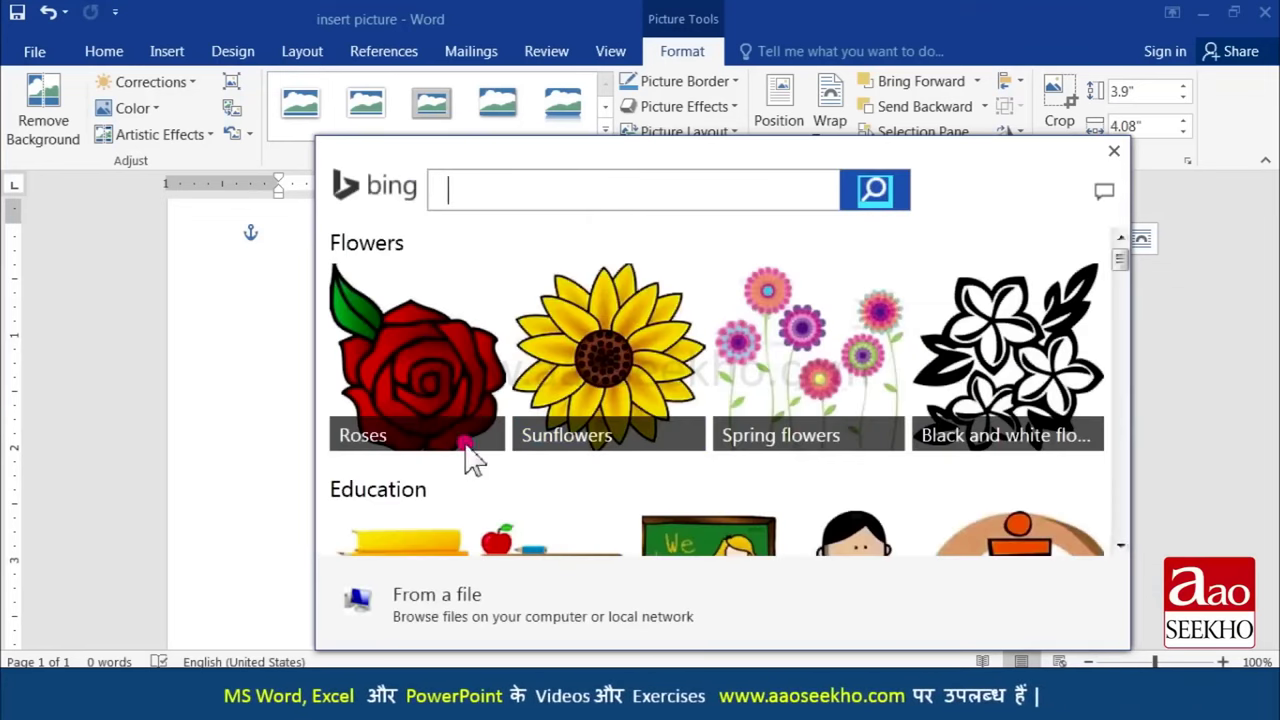
pyautogui.moveTo(1118, 276); pyautogui.dragTo(1098, 260)
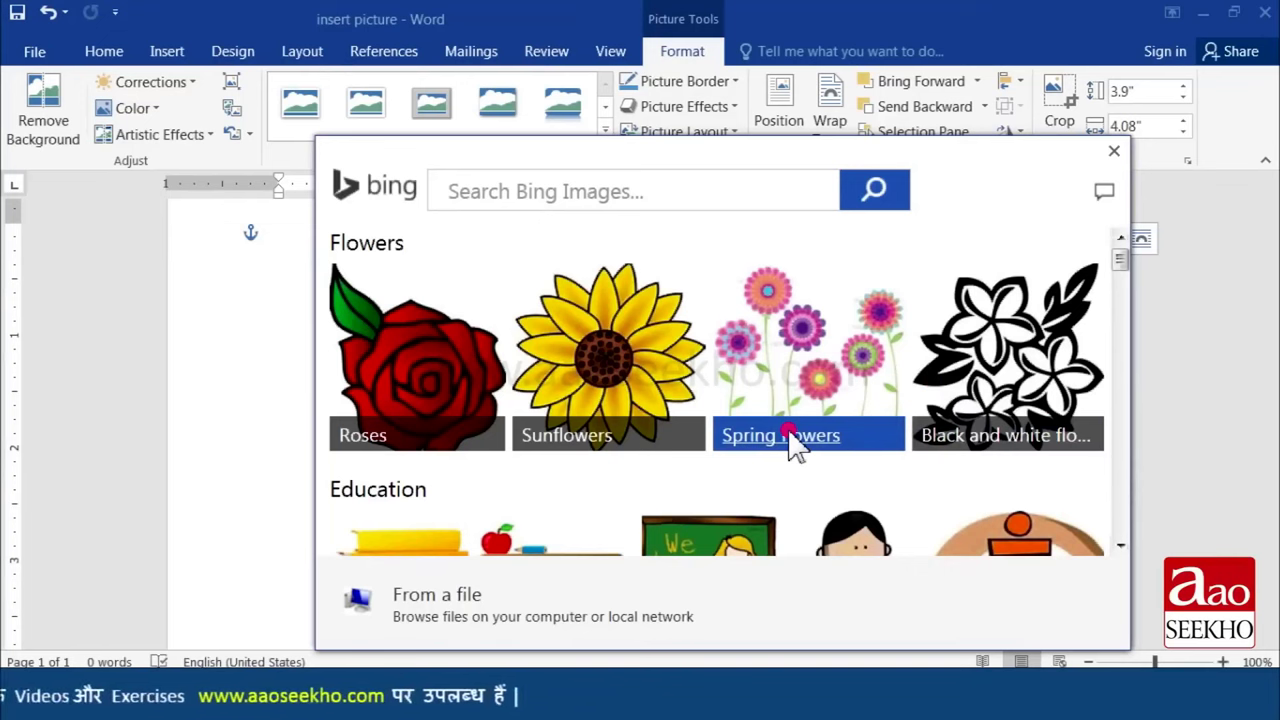
pyautogui.click(548, 200)
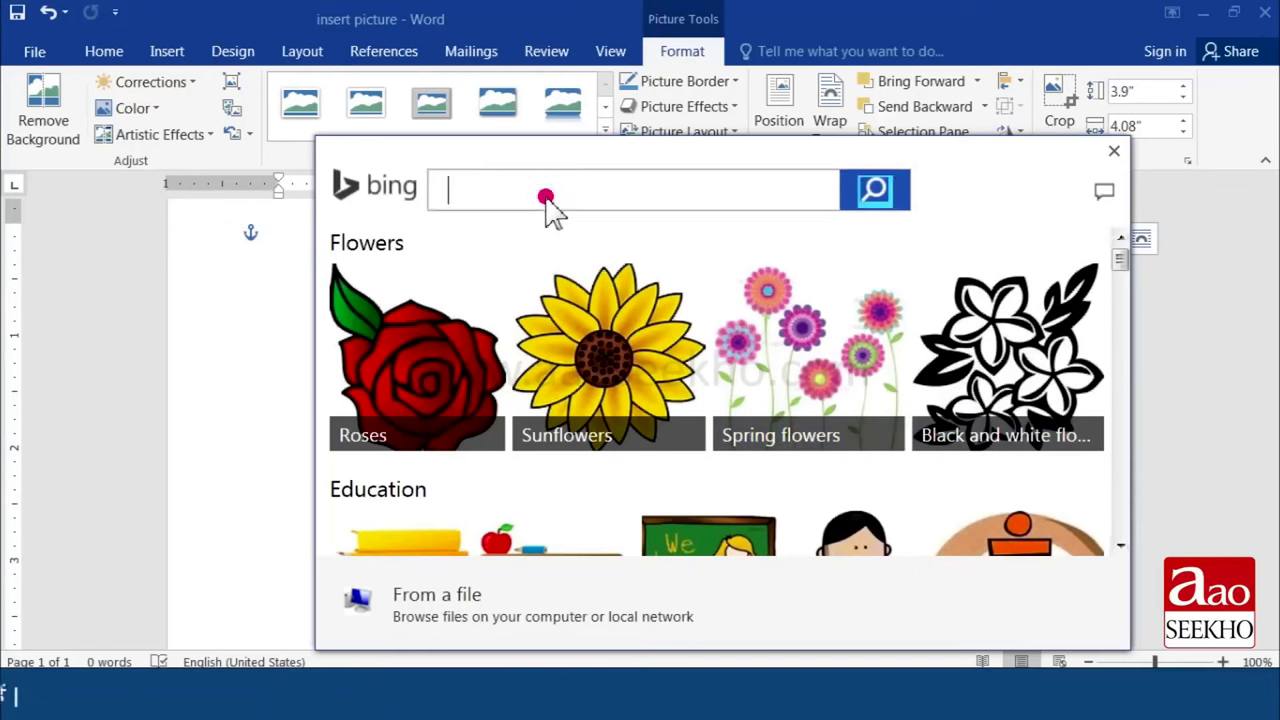
pyautogui.write('rabbit')
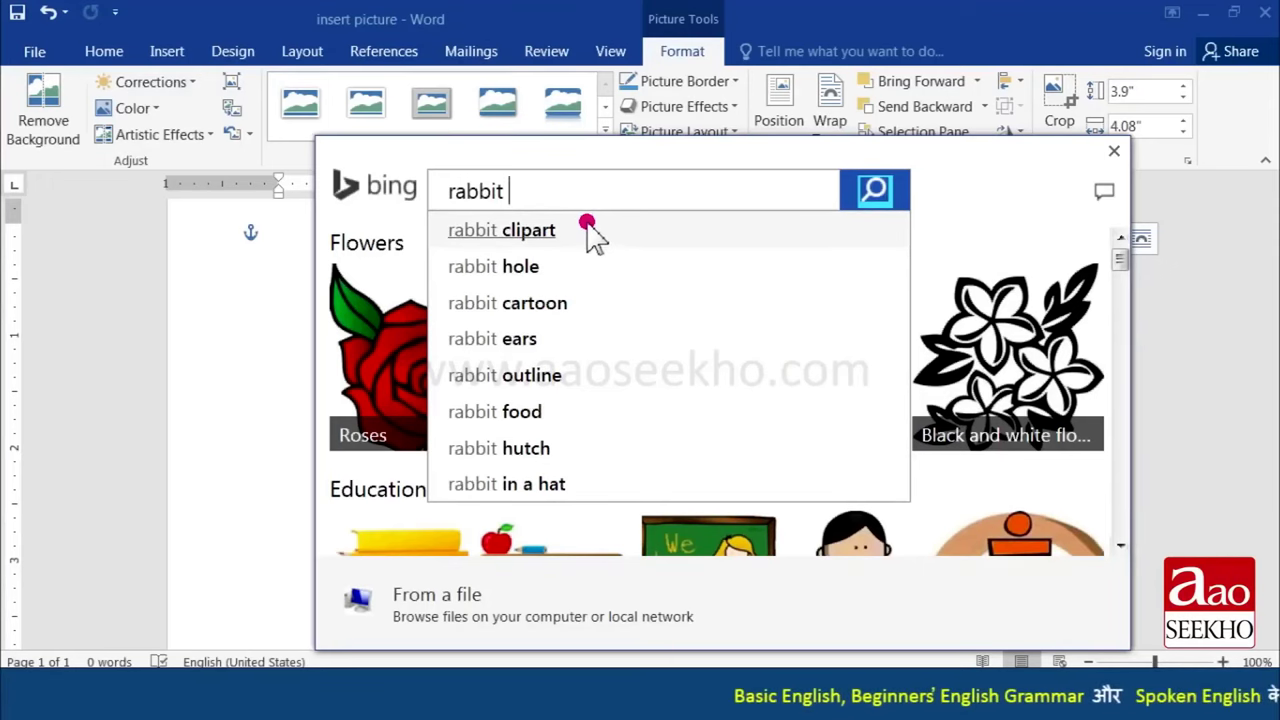
pyautogui.click(568, 305)
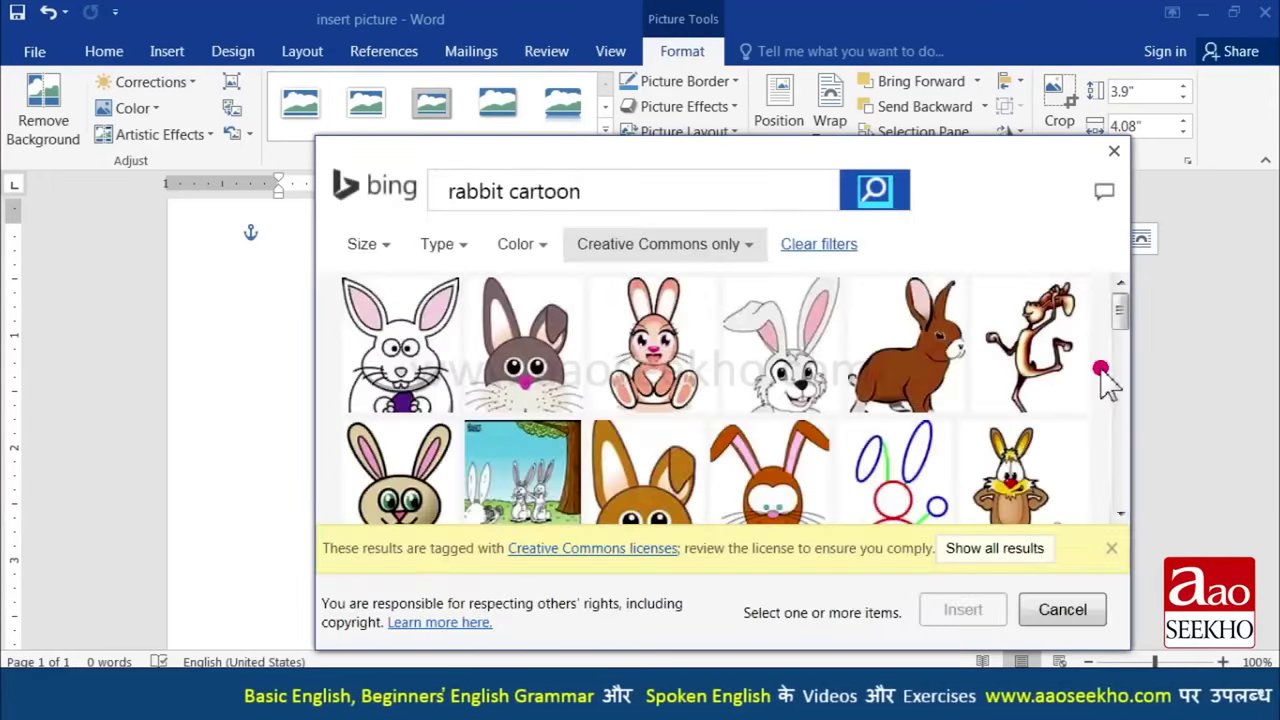
pyautogui.moveTo(1114, 310); pyautogui.dragTo(1123, 513)
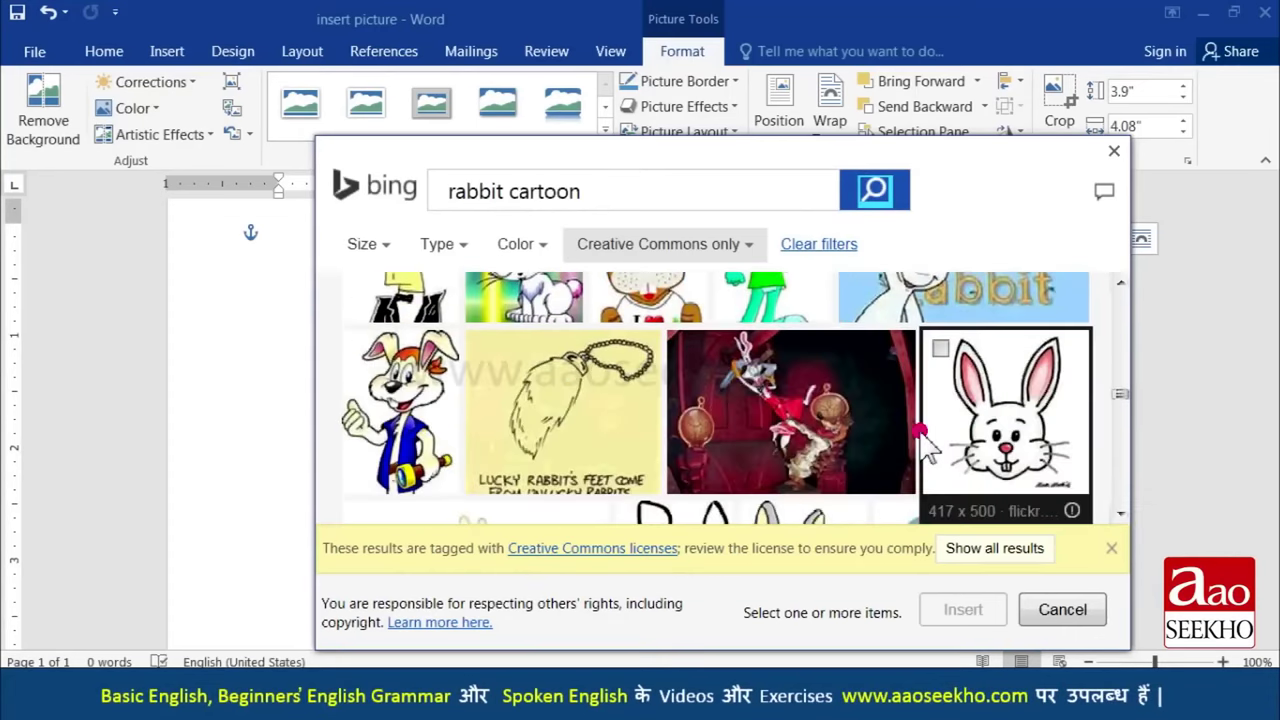
pyautogui.click(411, 390)
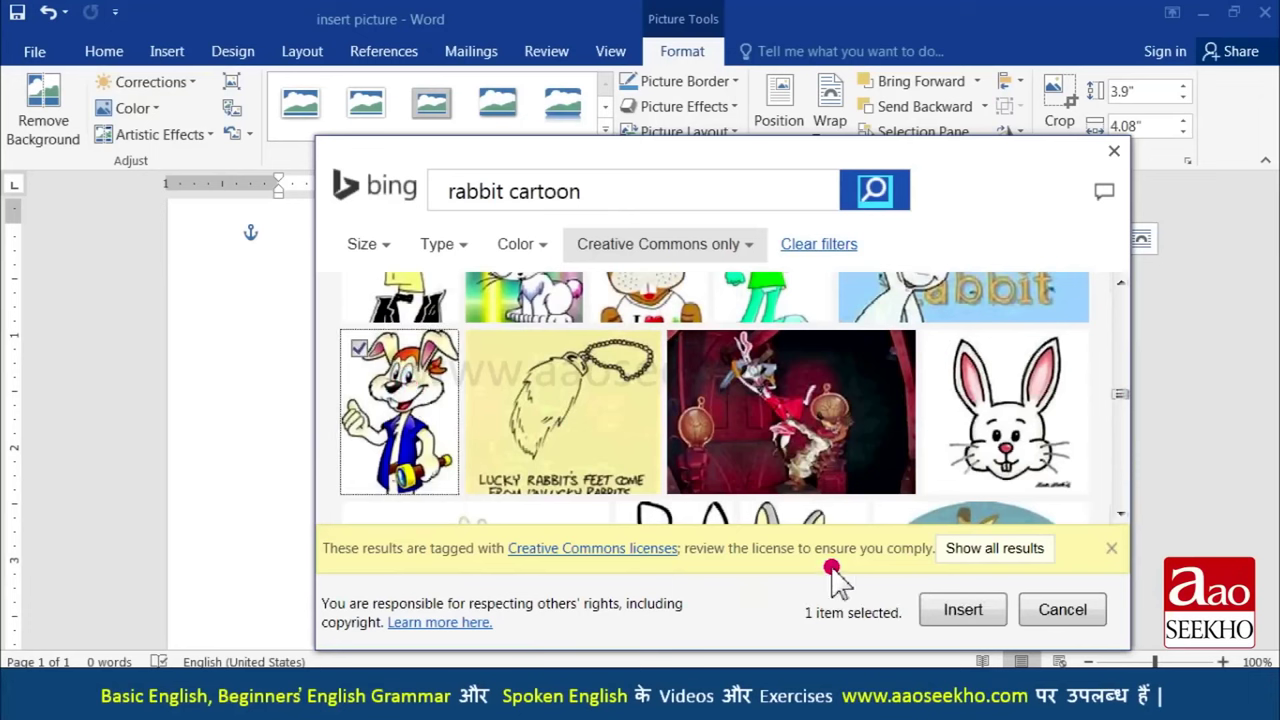
pyautogui.click(963, 612)
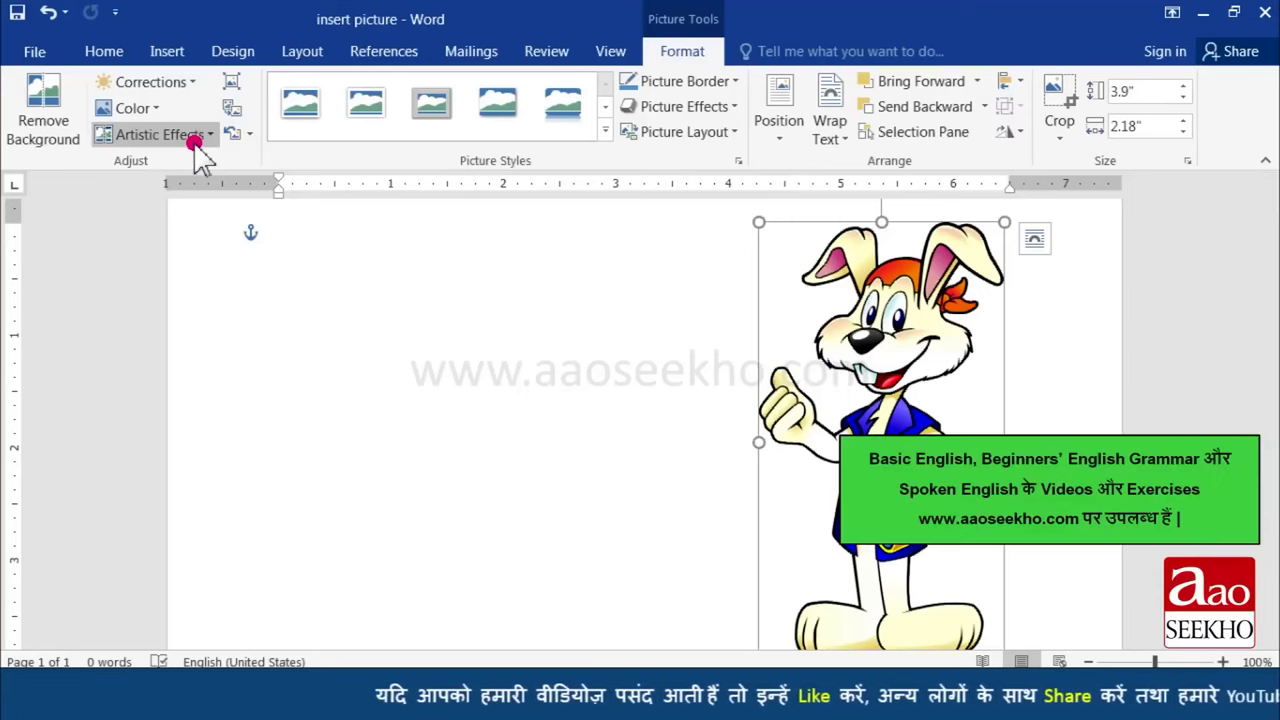
# Try a sketch-style artistic effect on the rabbit picture, then use Reset Picture.
pyautogui.click(204, 138)
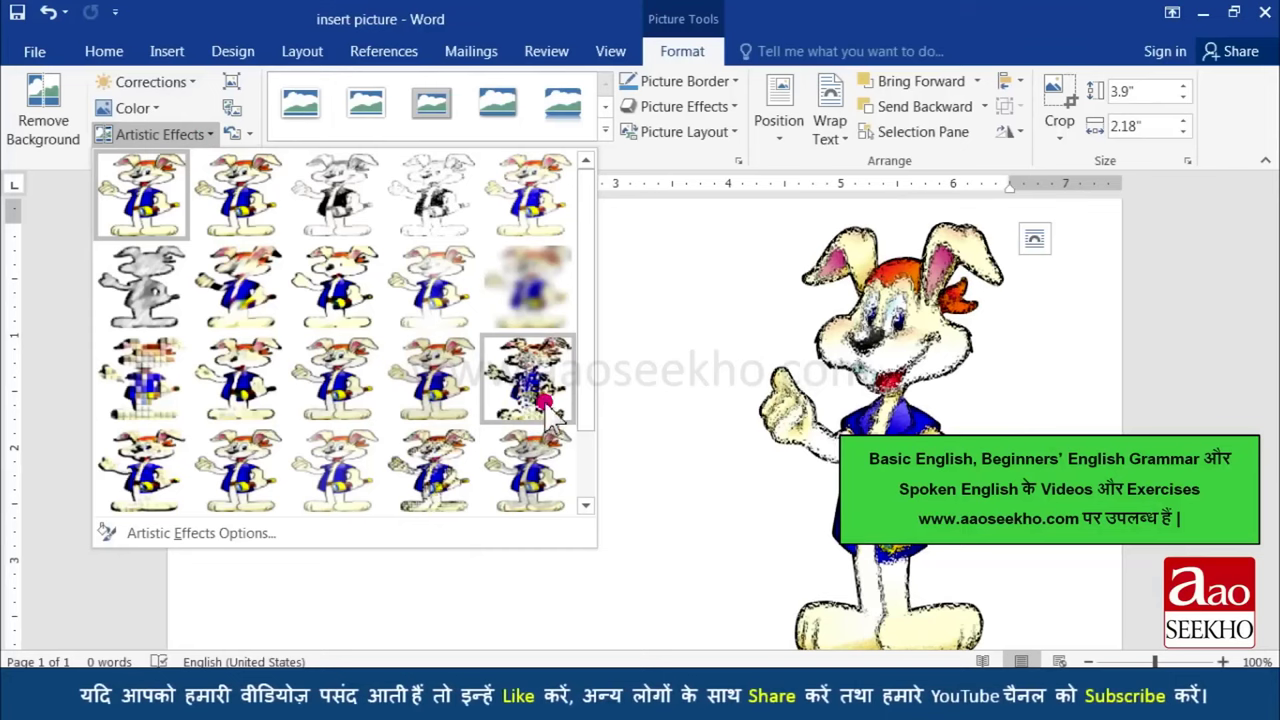
pyautogui.click(546, 406)
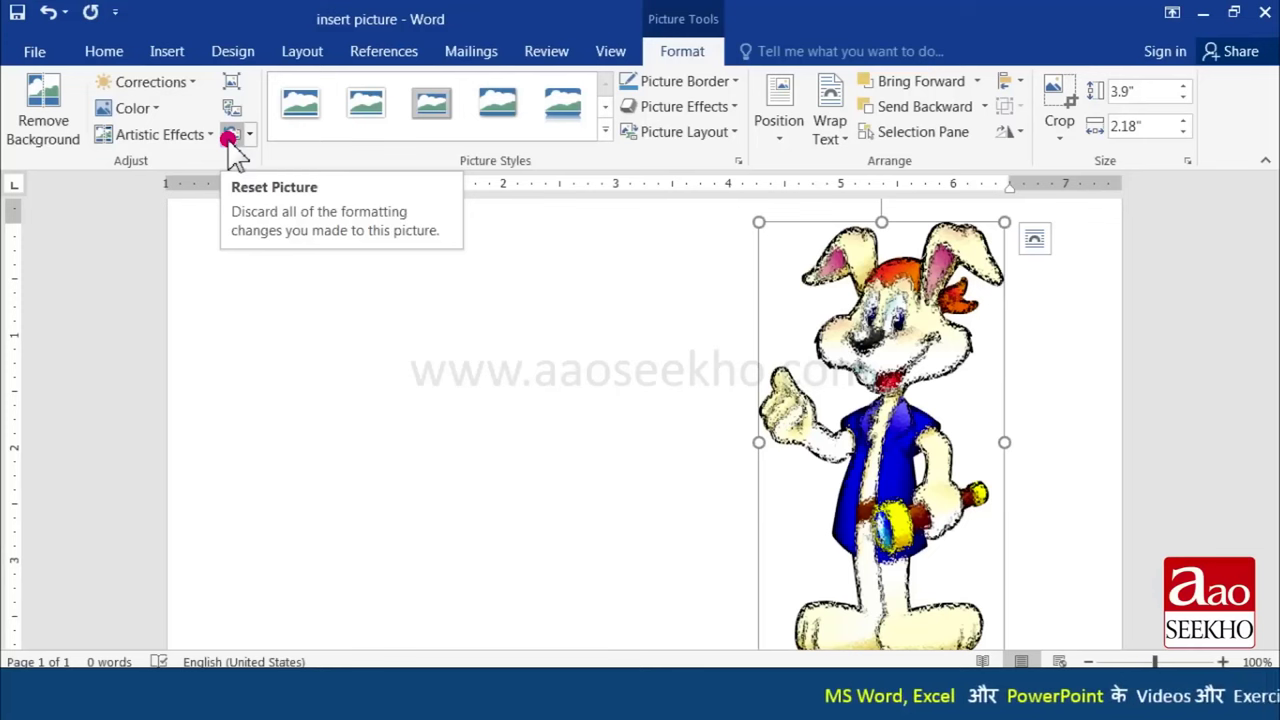
pyautogui.click(247, 137)
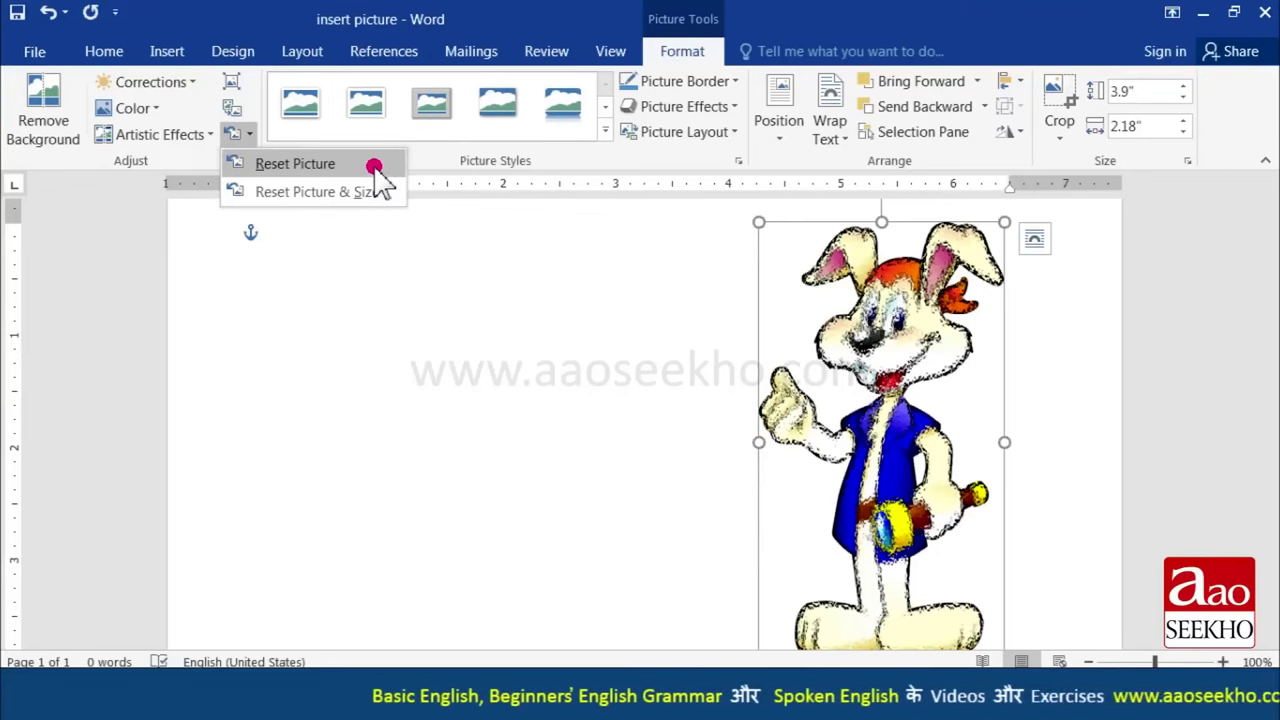
pyautogui.click(295, 163)
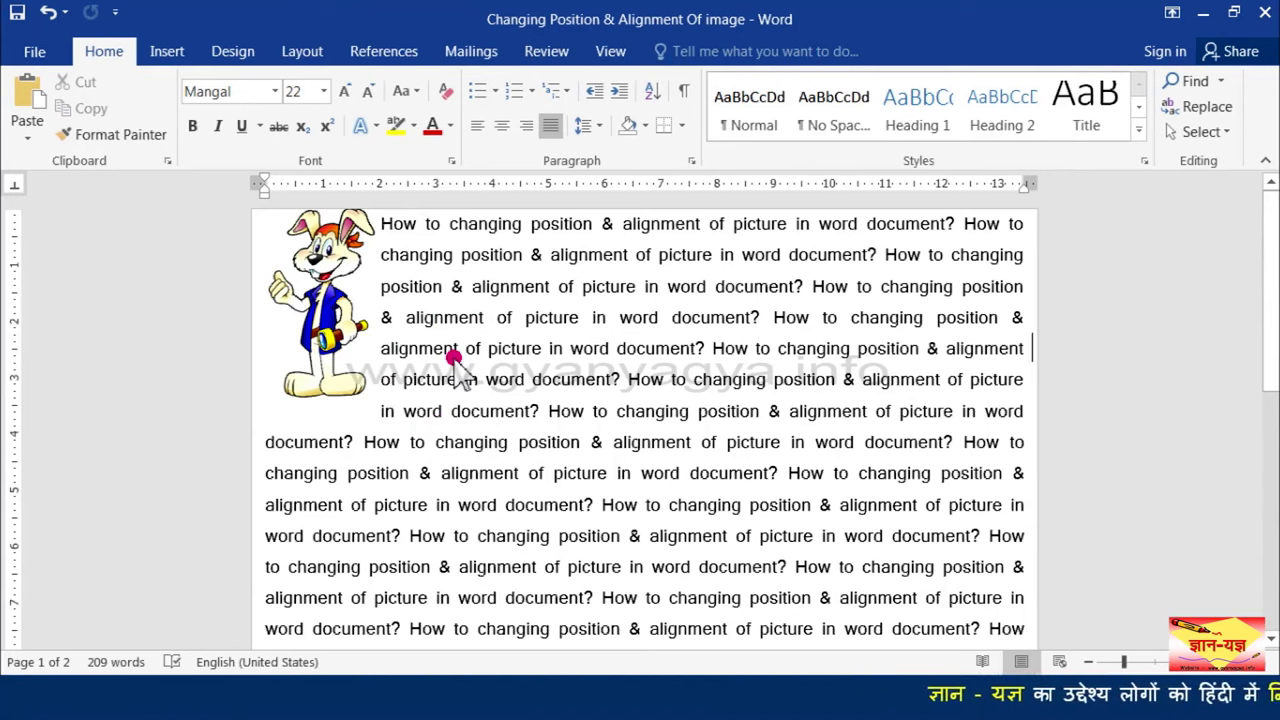
# Position the rabbit picture middle centre with square text wrapping.
pyautogui.click(340, 330)
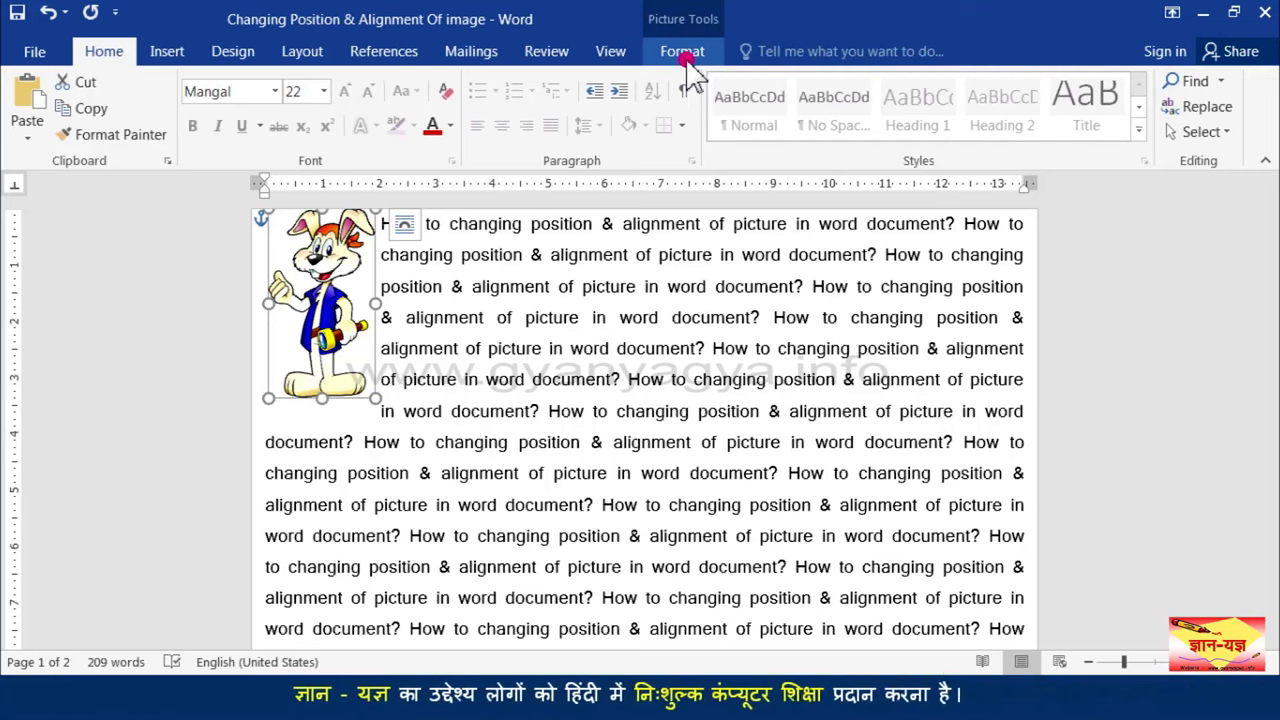
pyautogui.click(685, 58)
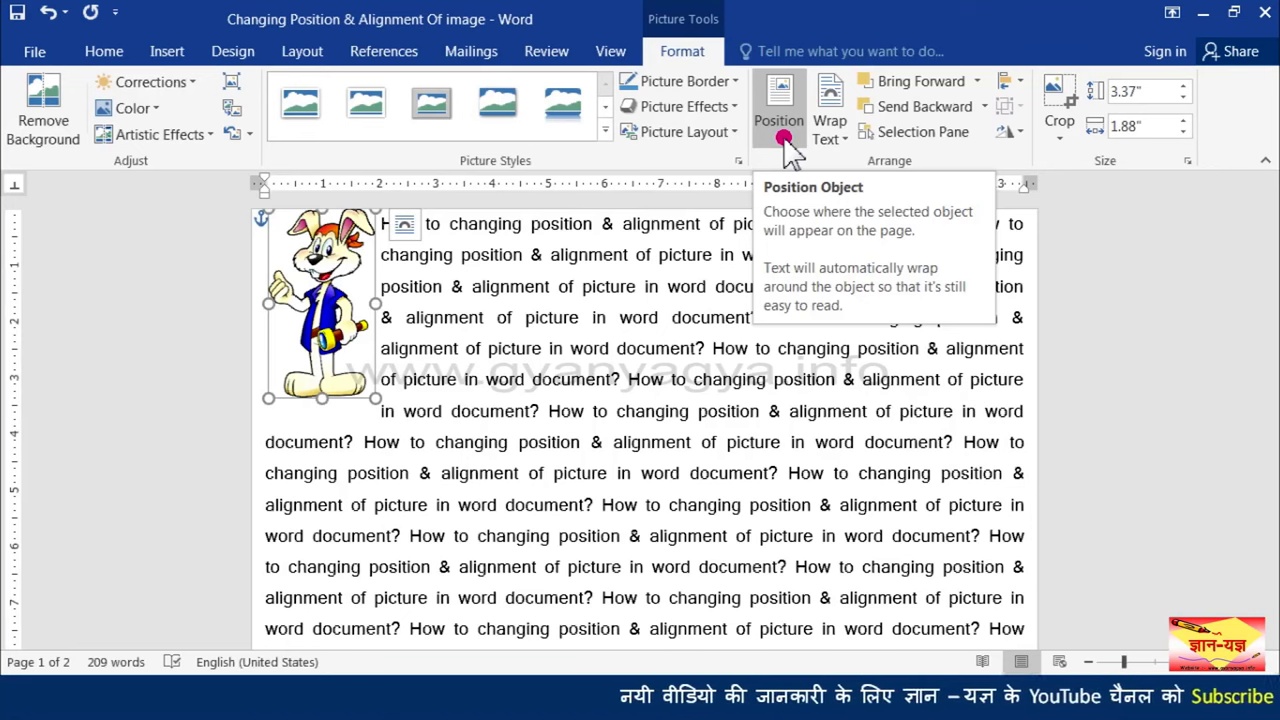
pyautogui.click(780, 125)
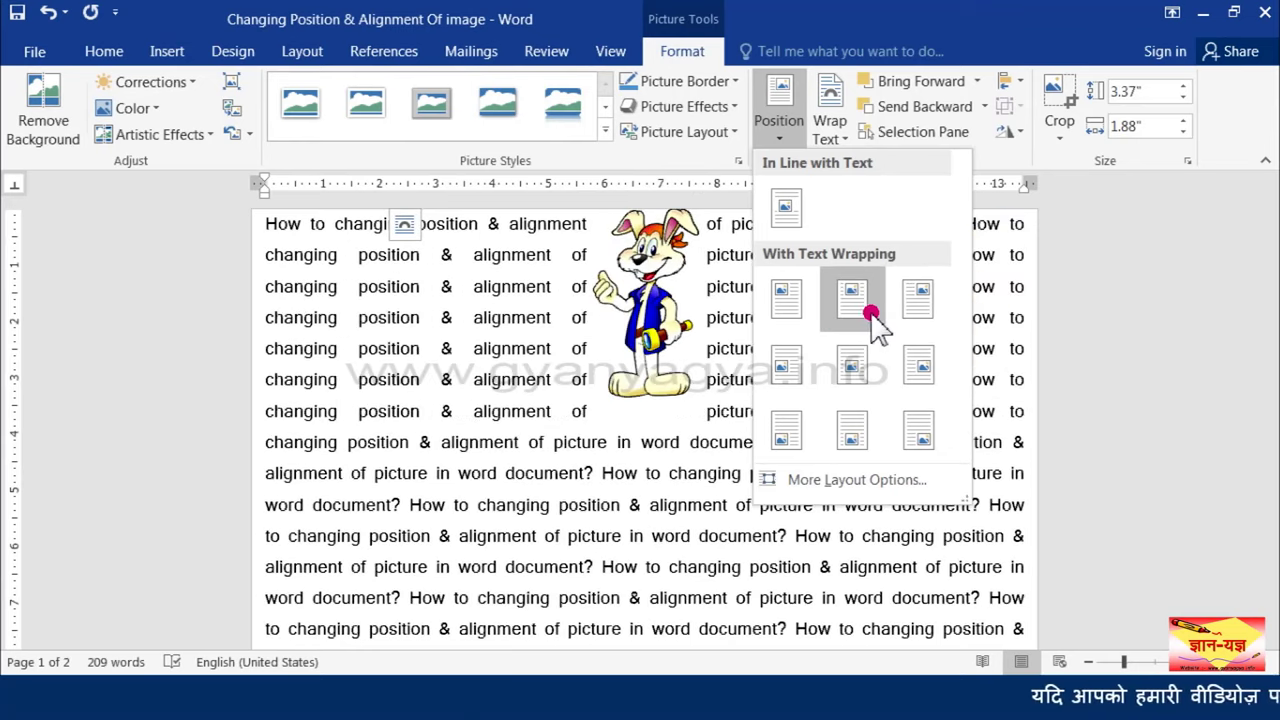
pyautogui.click(855, 366)
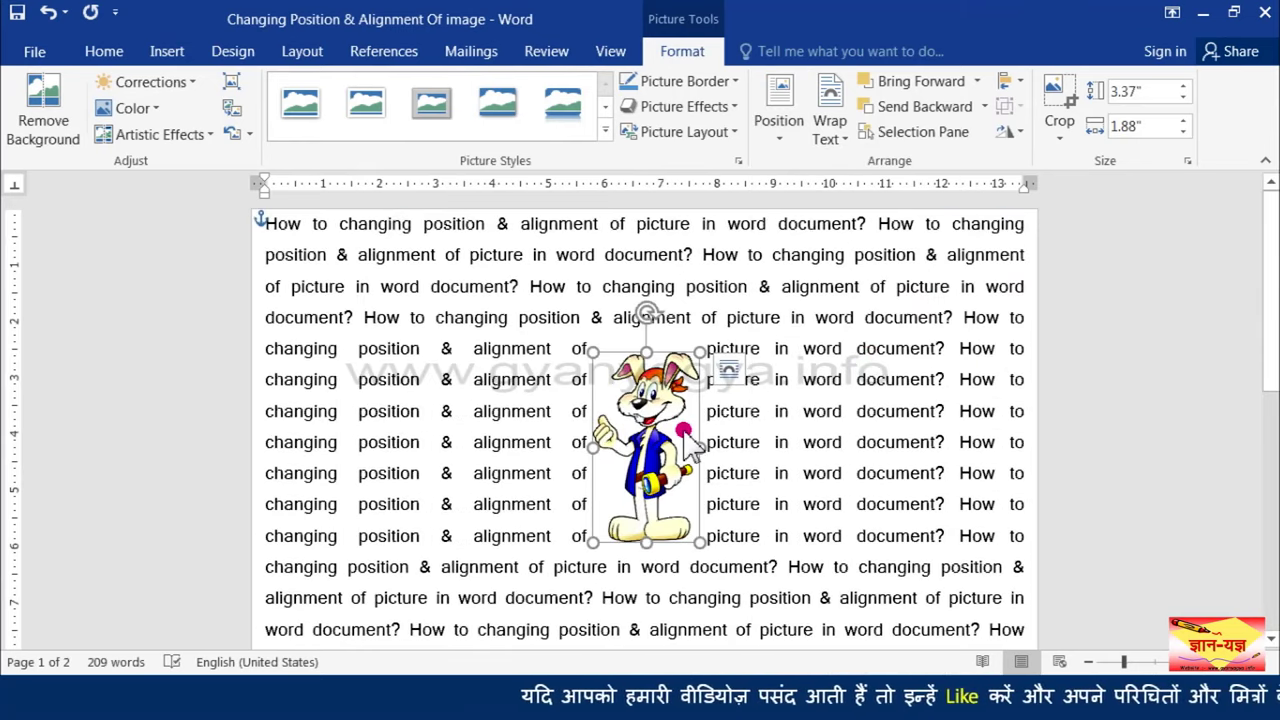
pyautogui.click(828, 140)
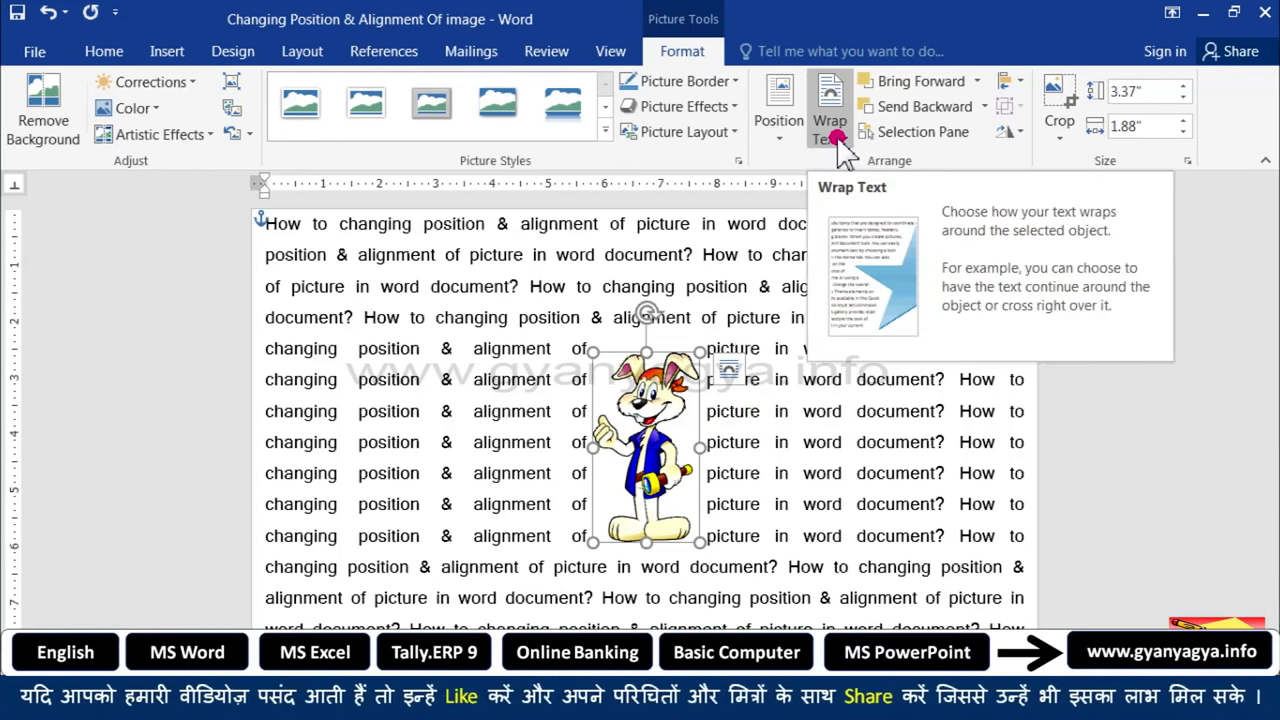
pyautogui.click(780, 124)
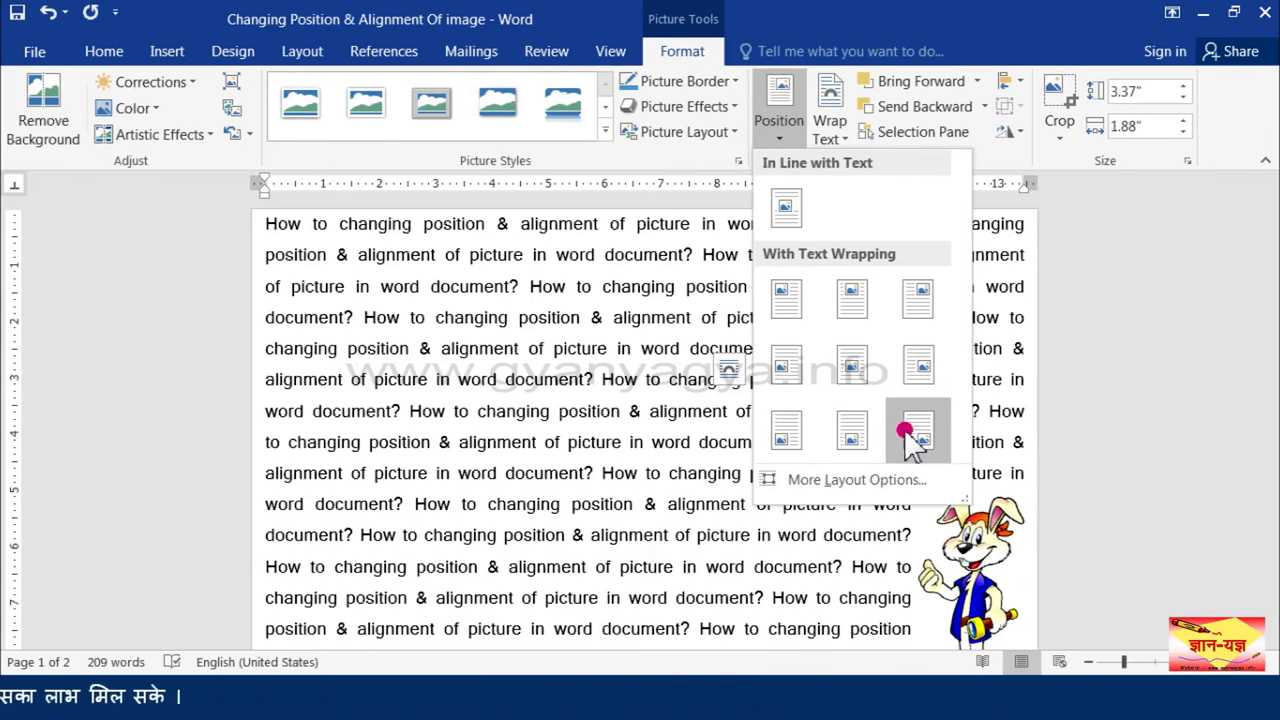
pyautogui.click(857, 378)
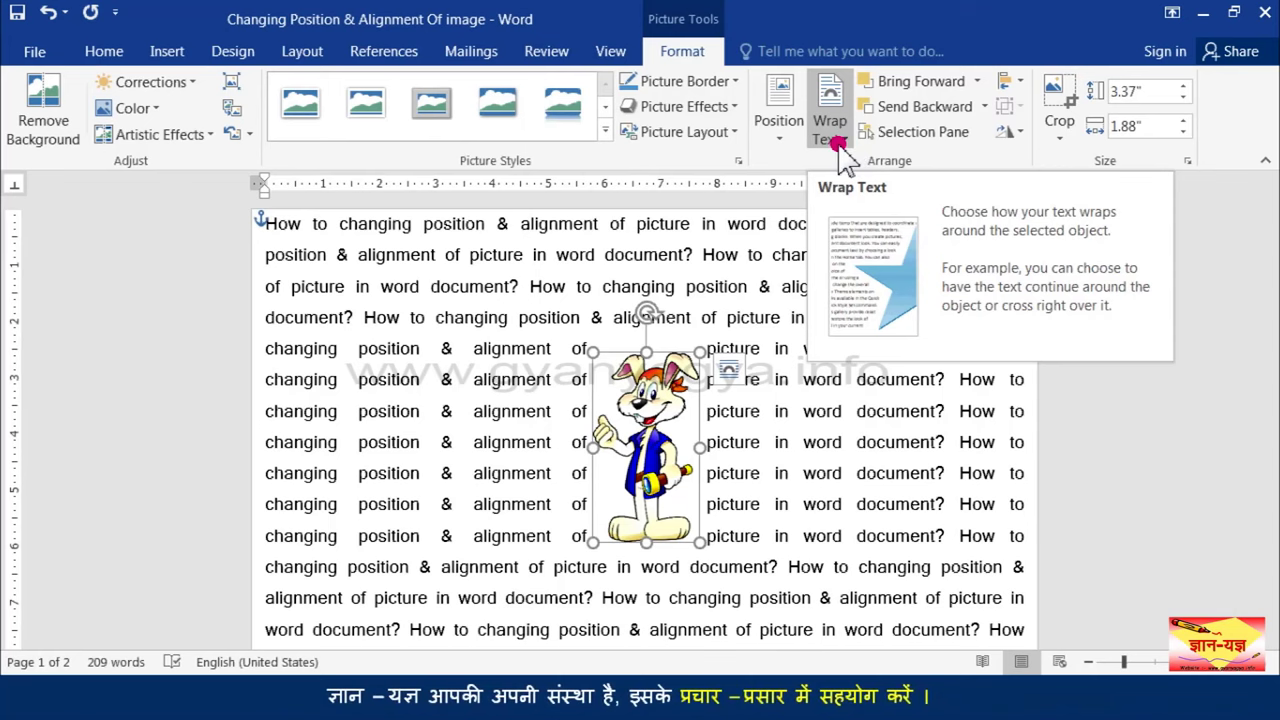
# Set the rabbit picture to In Line with Text wrapping.
pyautogui.click(838, 143)
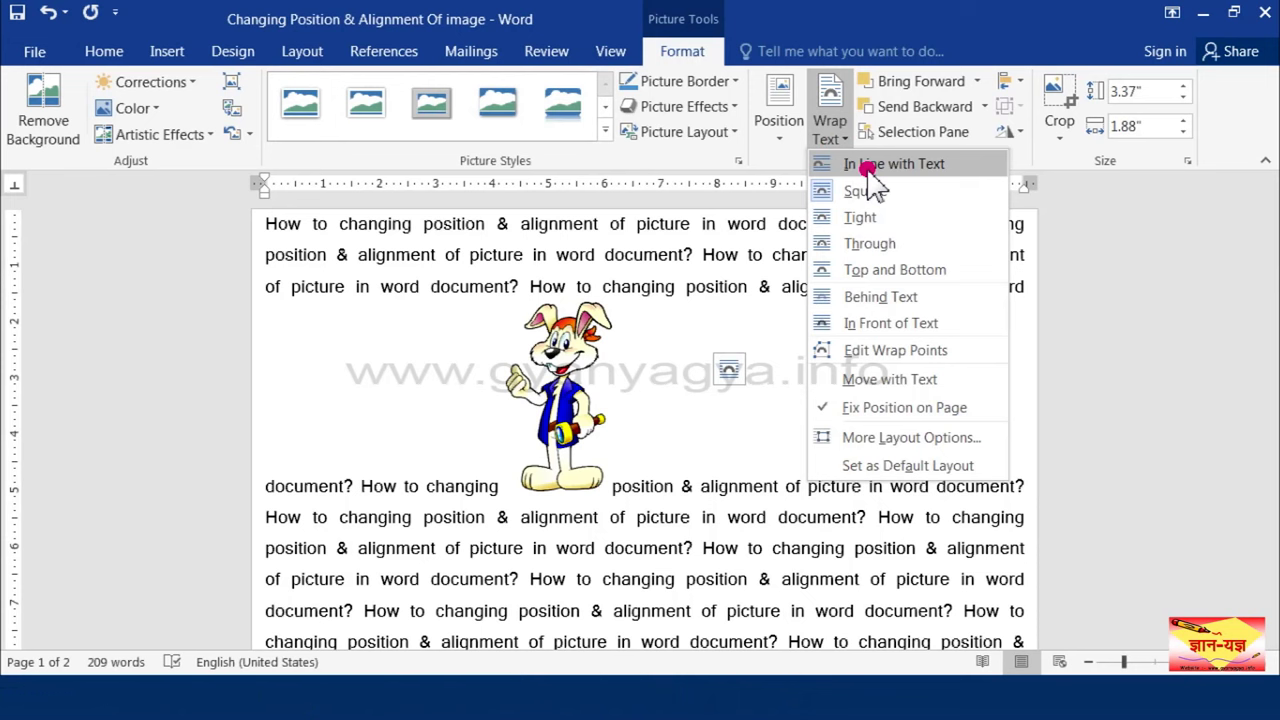
pyautogui.click(868, 166)
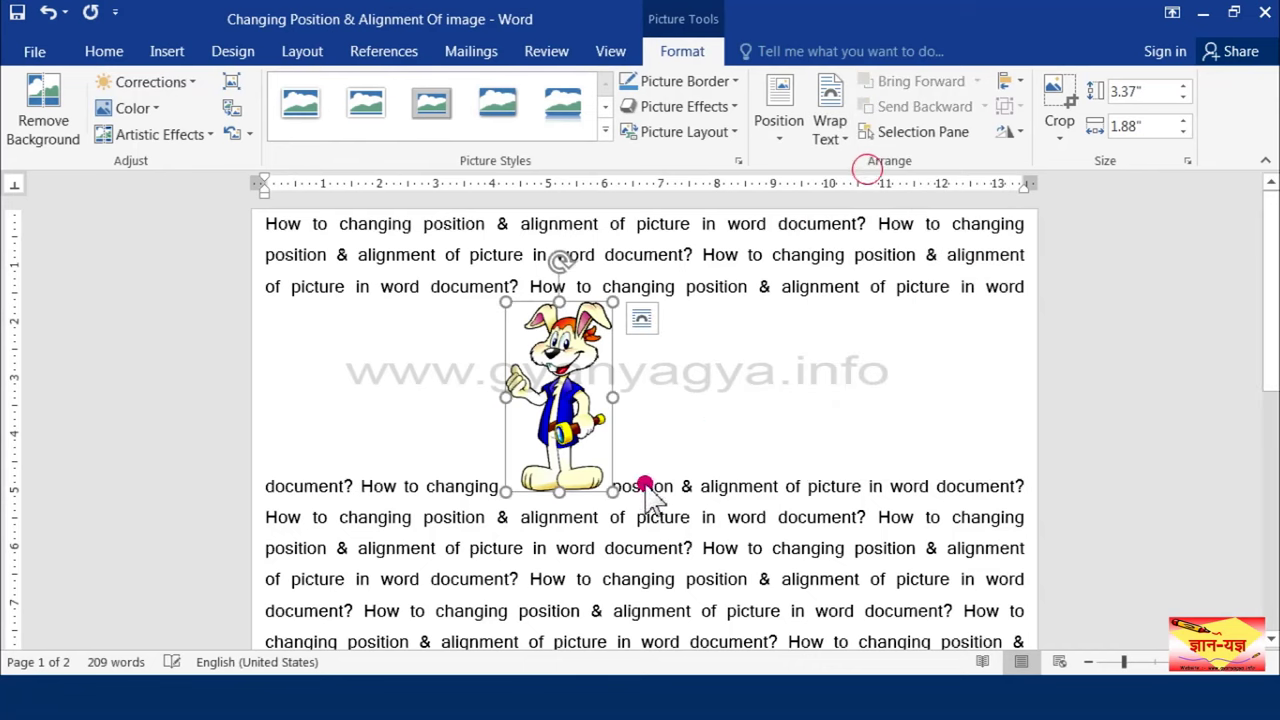
pyautogui.click(611, 513)
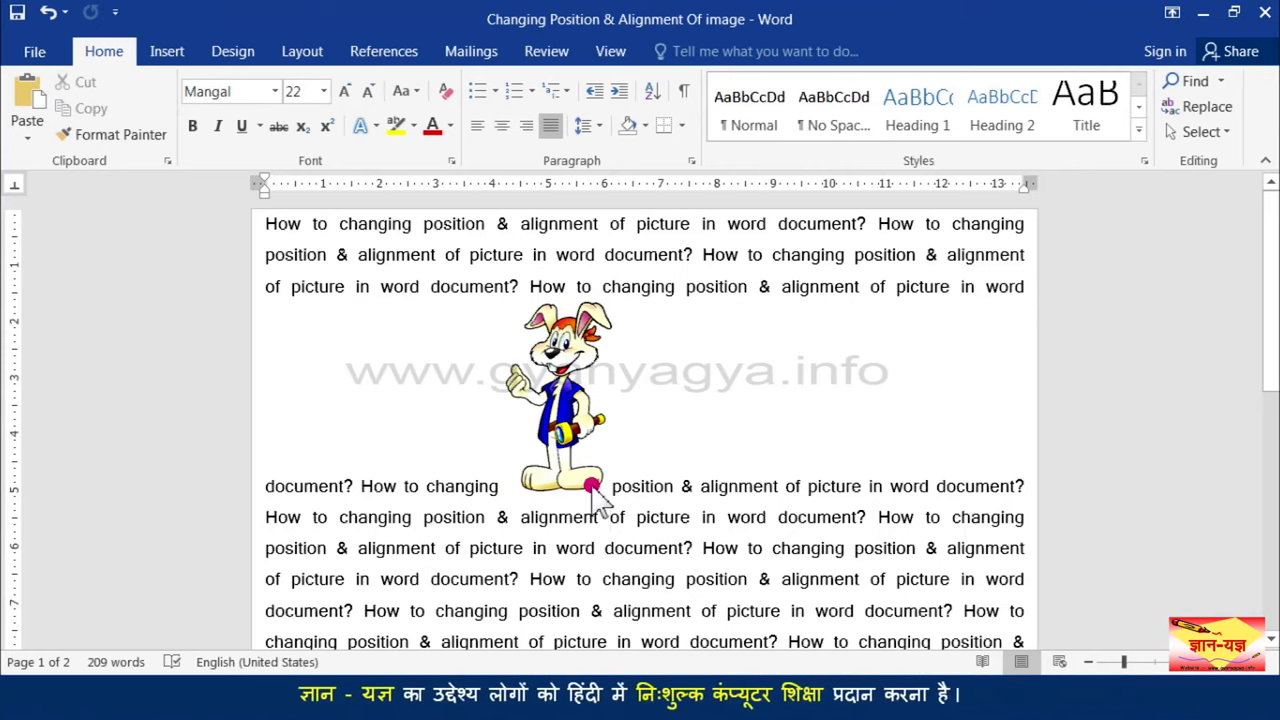
# Change the rabbit picture's text wrapping to Square.
pyautogui.click(568, 432)
pyautogui.doubleClick(568, 432)
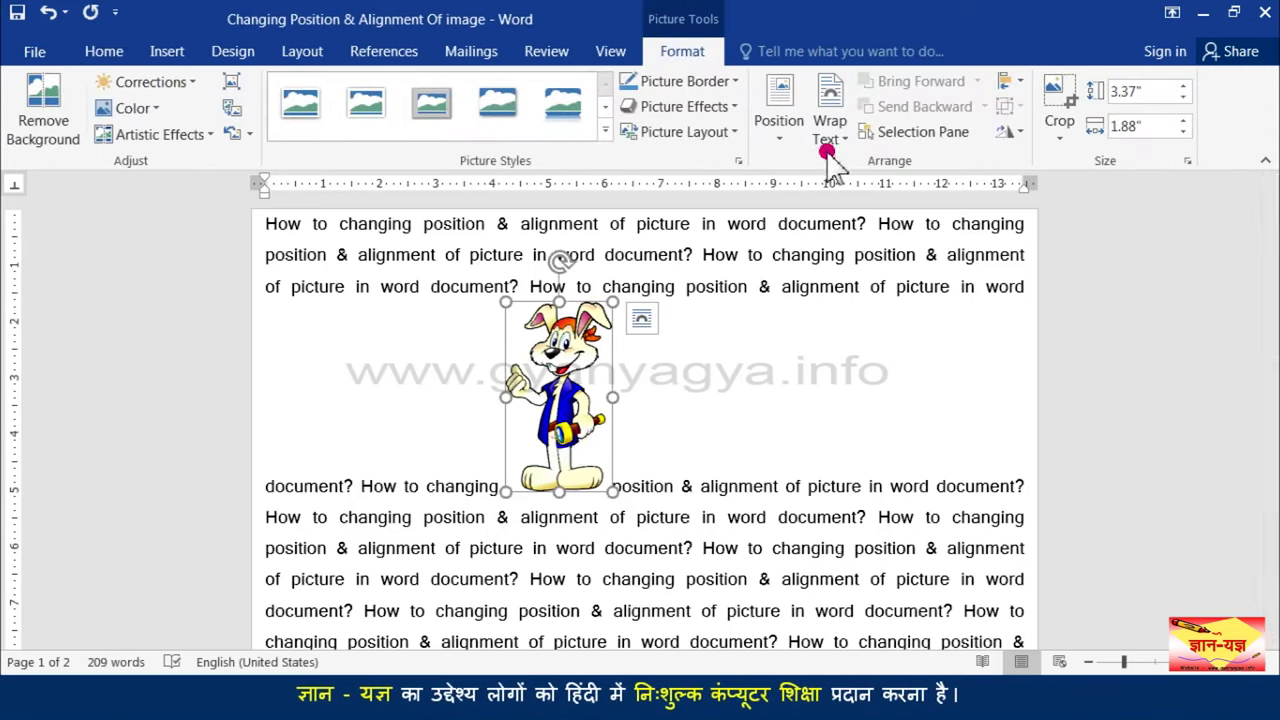
pyautogui.click(829, 130)
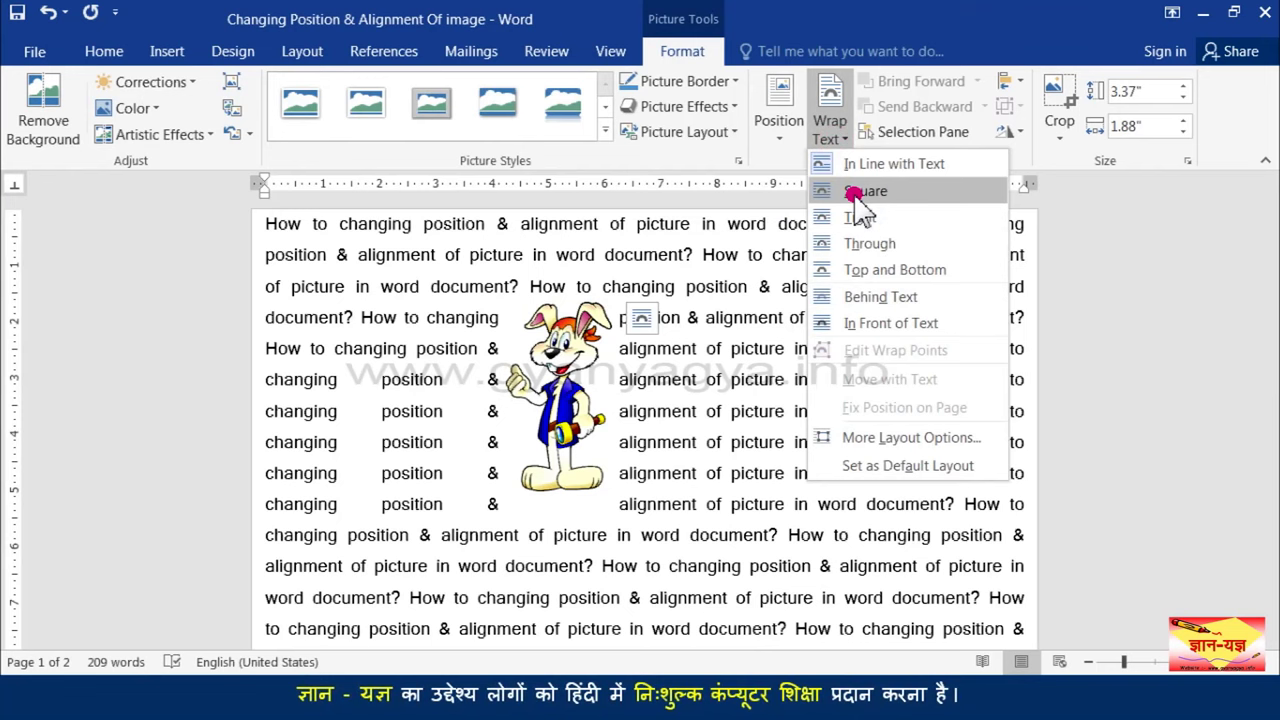
pyautogui.click(858, 192)
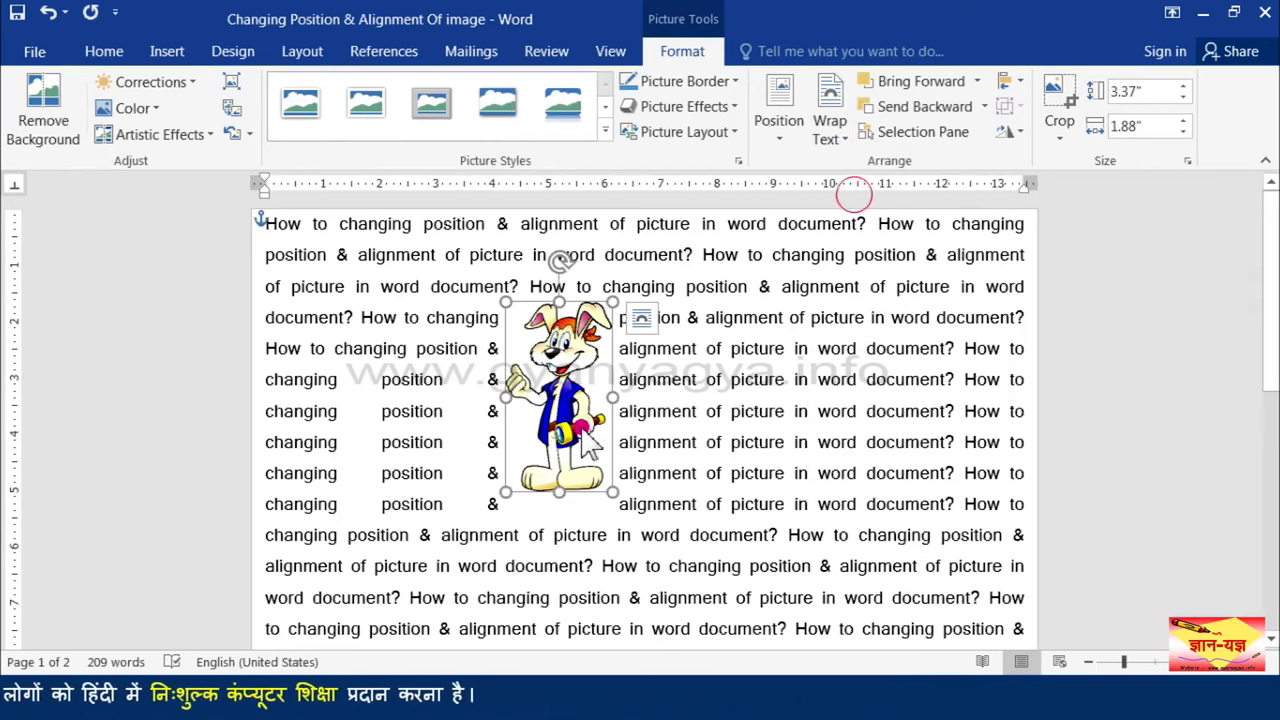
pyautogui.click(555, 515)
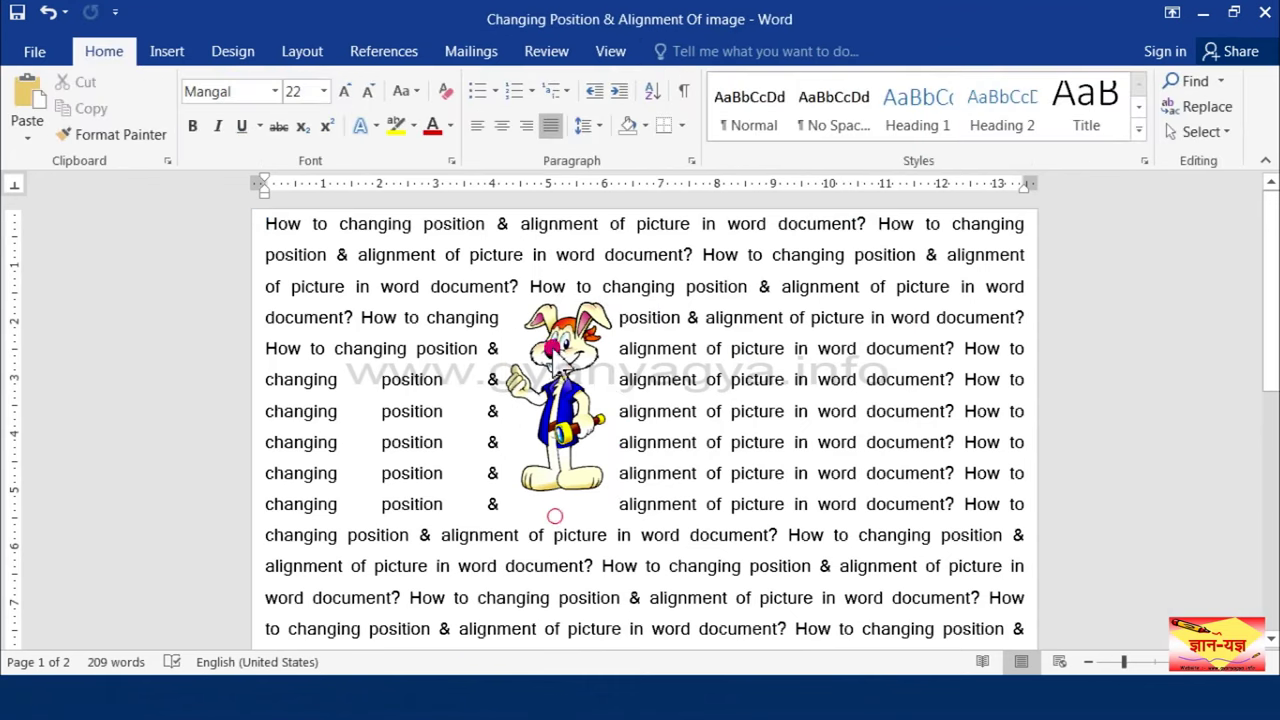
# Change the rabbit picture's text wrapping to Tight.
pyautogui.doubleClick(578, 392)
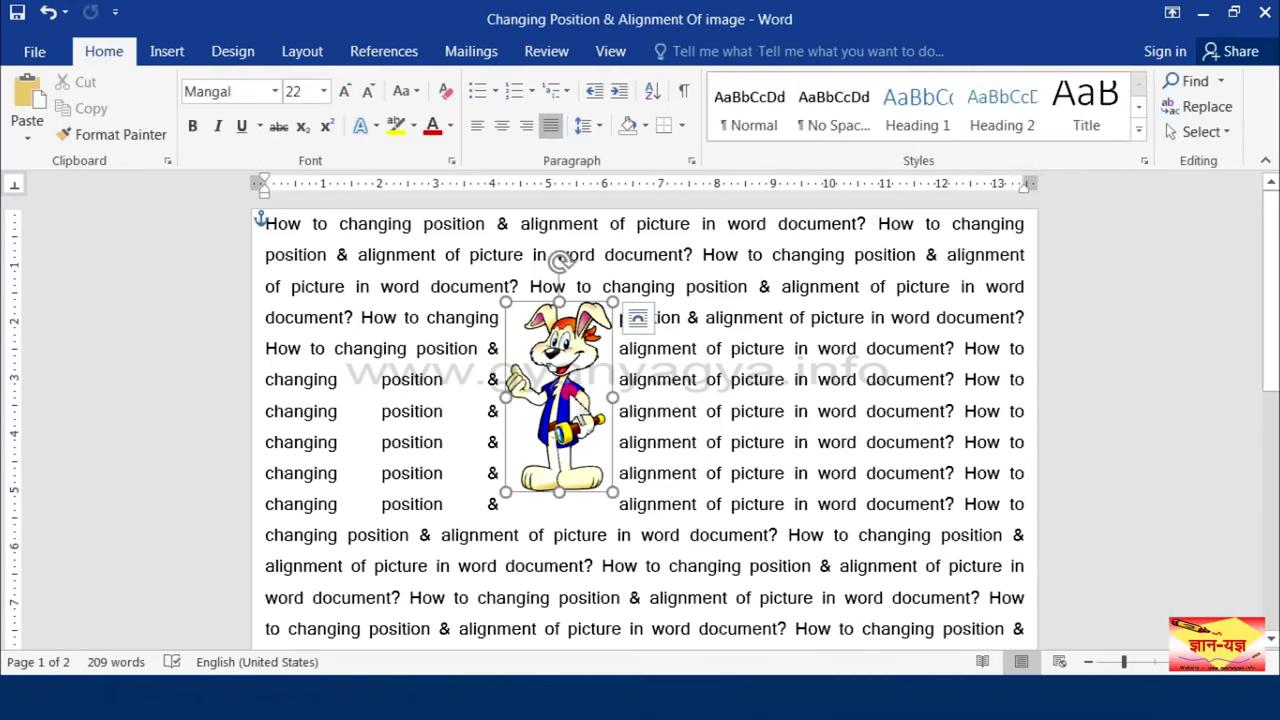
pyautogui.click(829, 138)
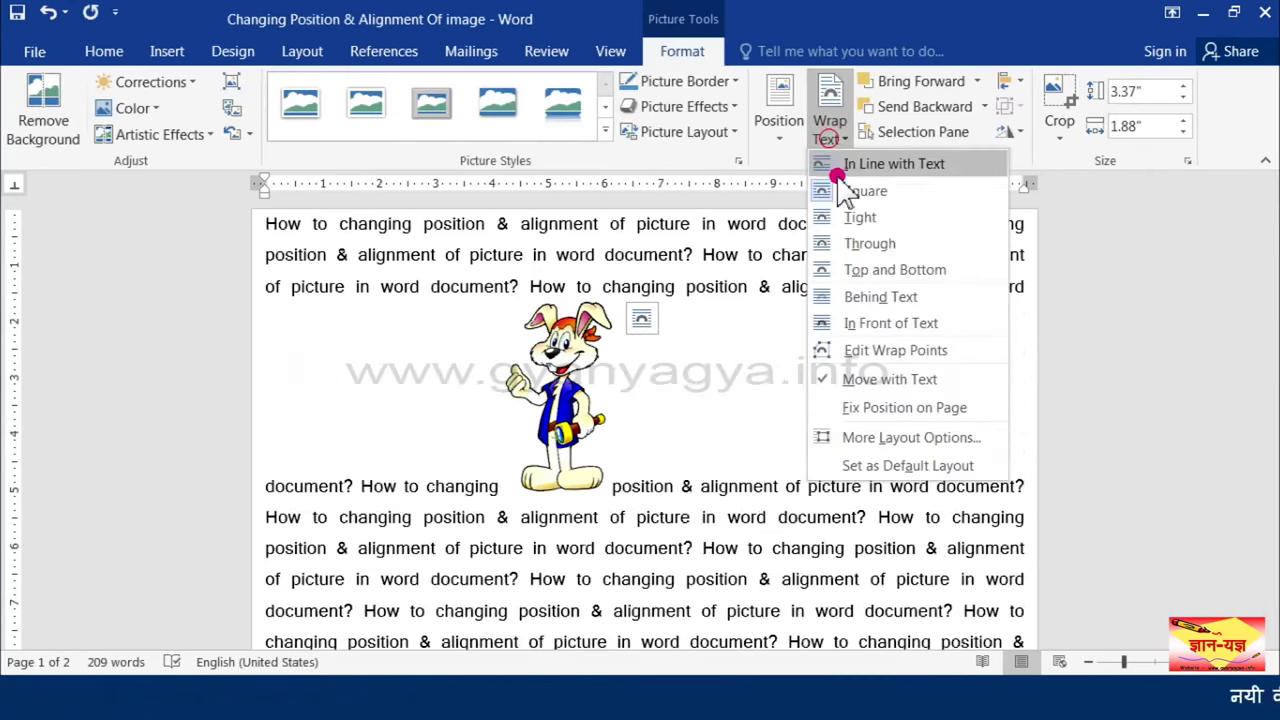
pyautogui.click(857, 218)
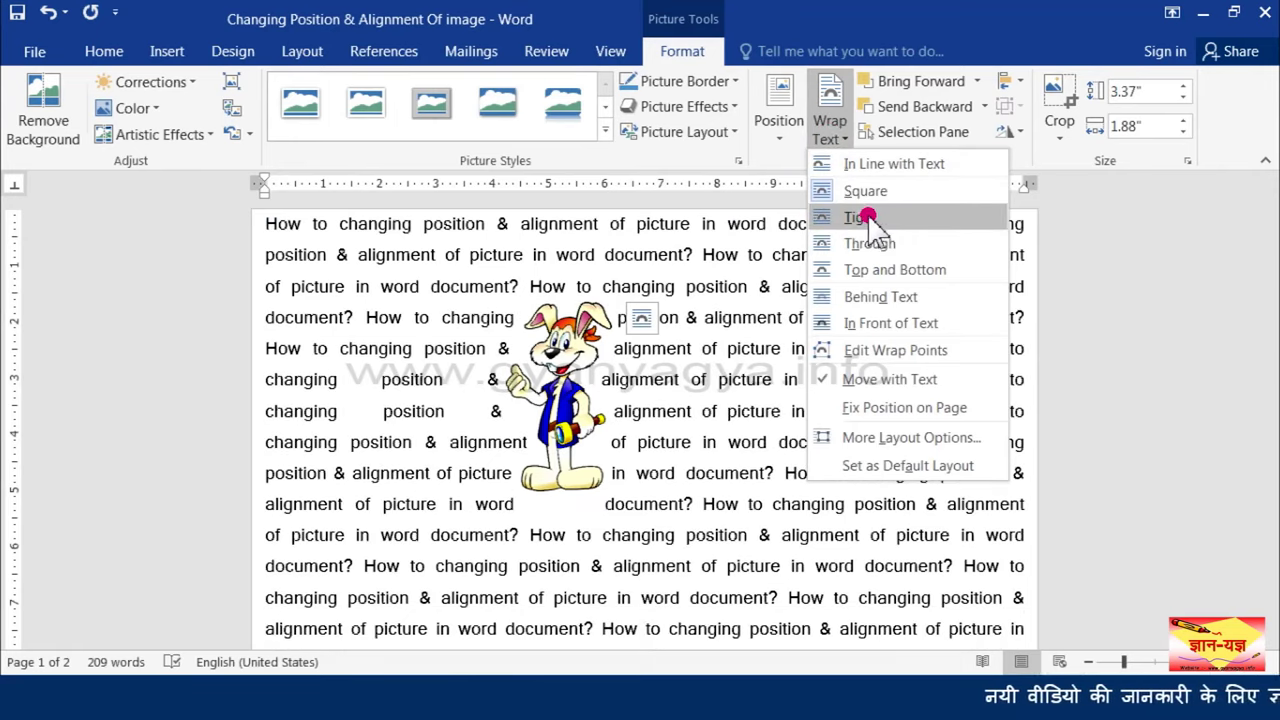
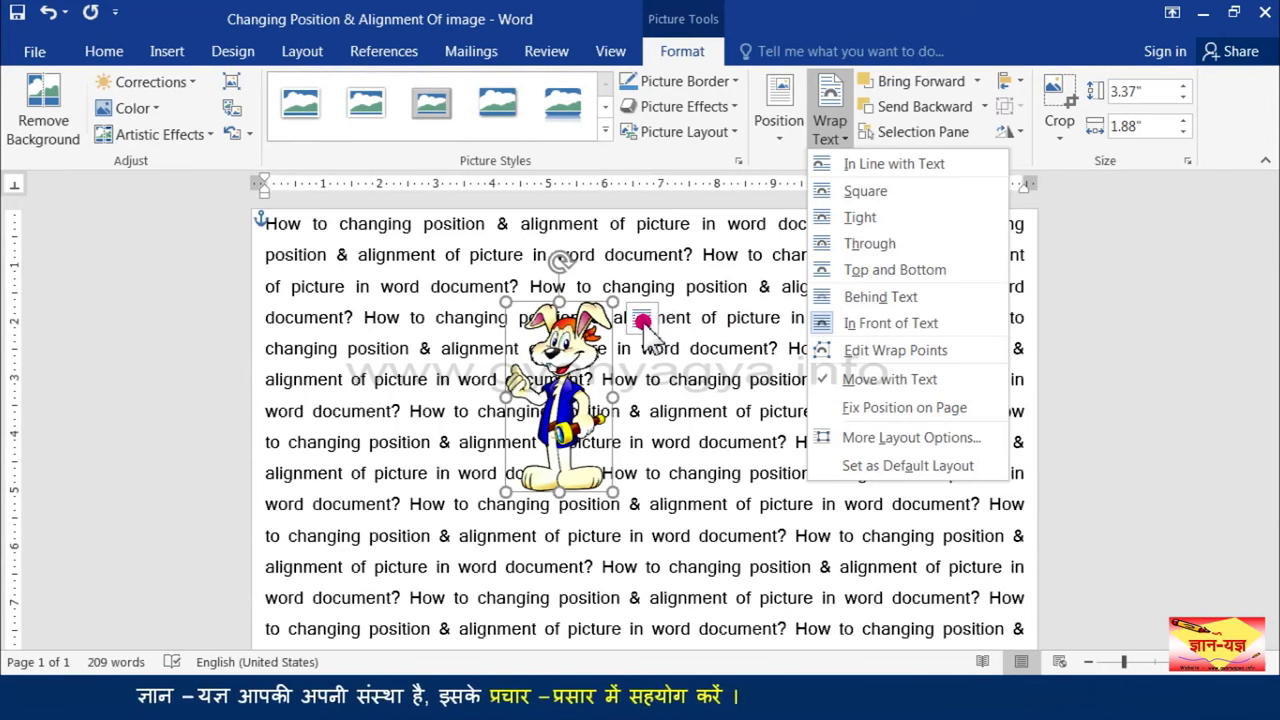
# Set the cartoon rabbit picture's text wrapping to Top and Bottom from Layout Options.
pyautogui.click(643, 320)
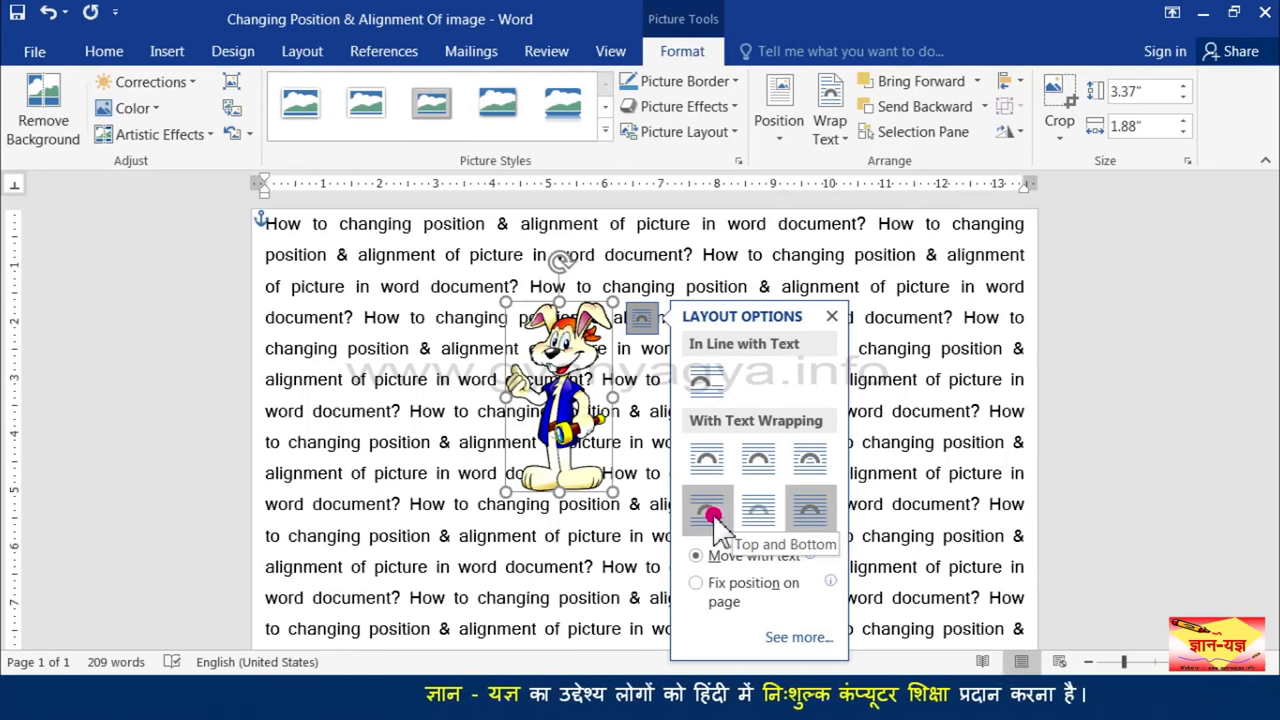
pyautogui.click(712, 516)
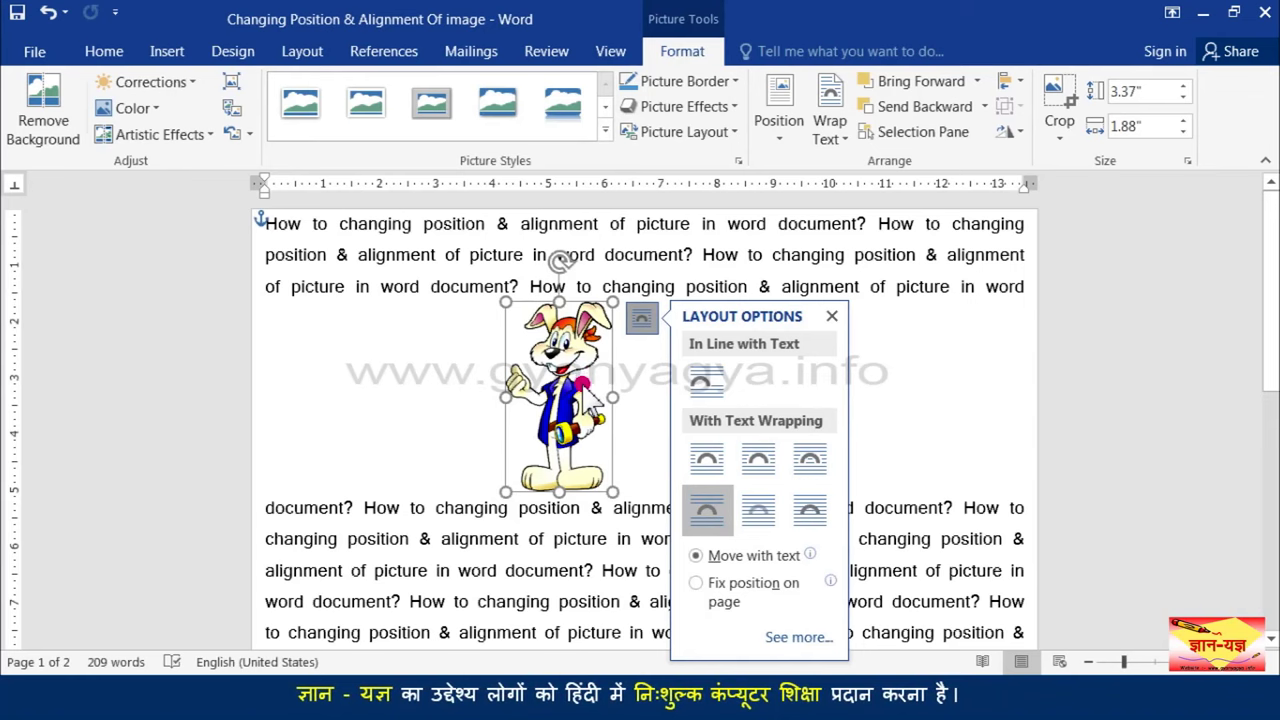
pyautogui.click(638, 378)
pyautogui.click(585, 372)
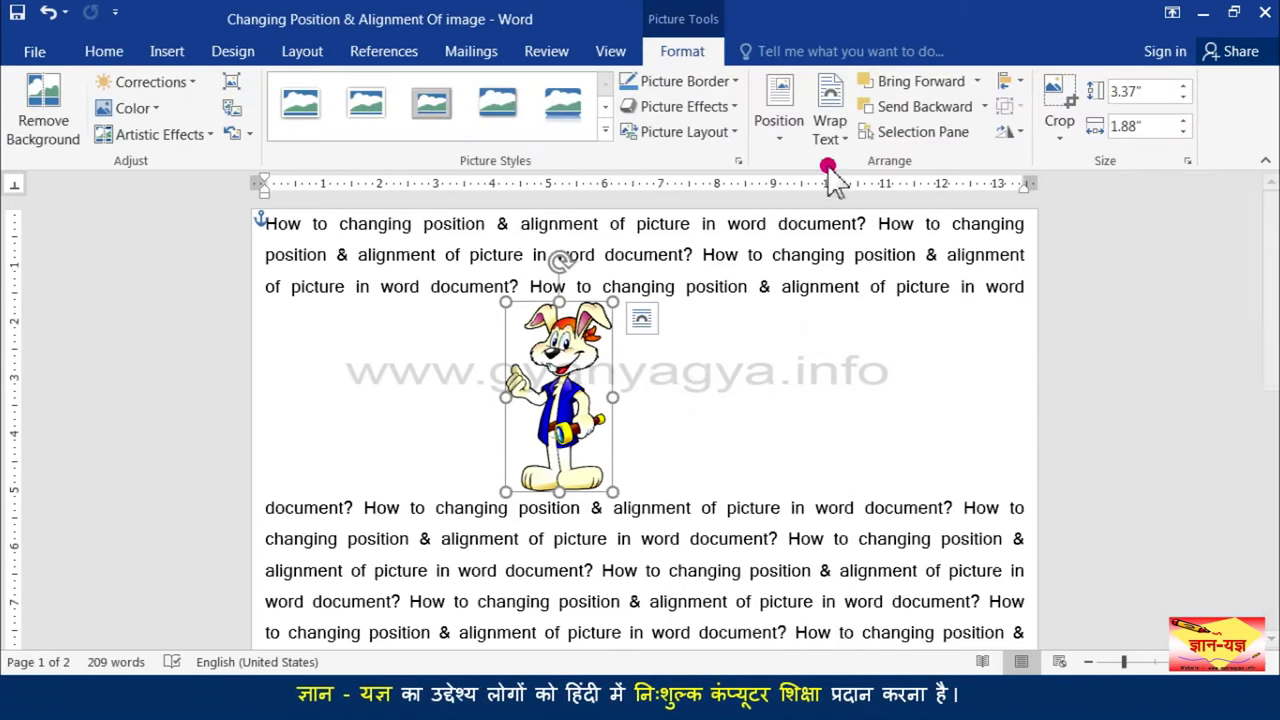
pyautogui.click(838, 142)
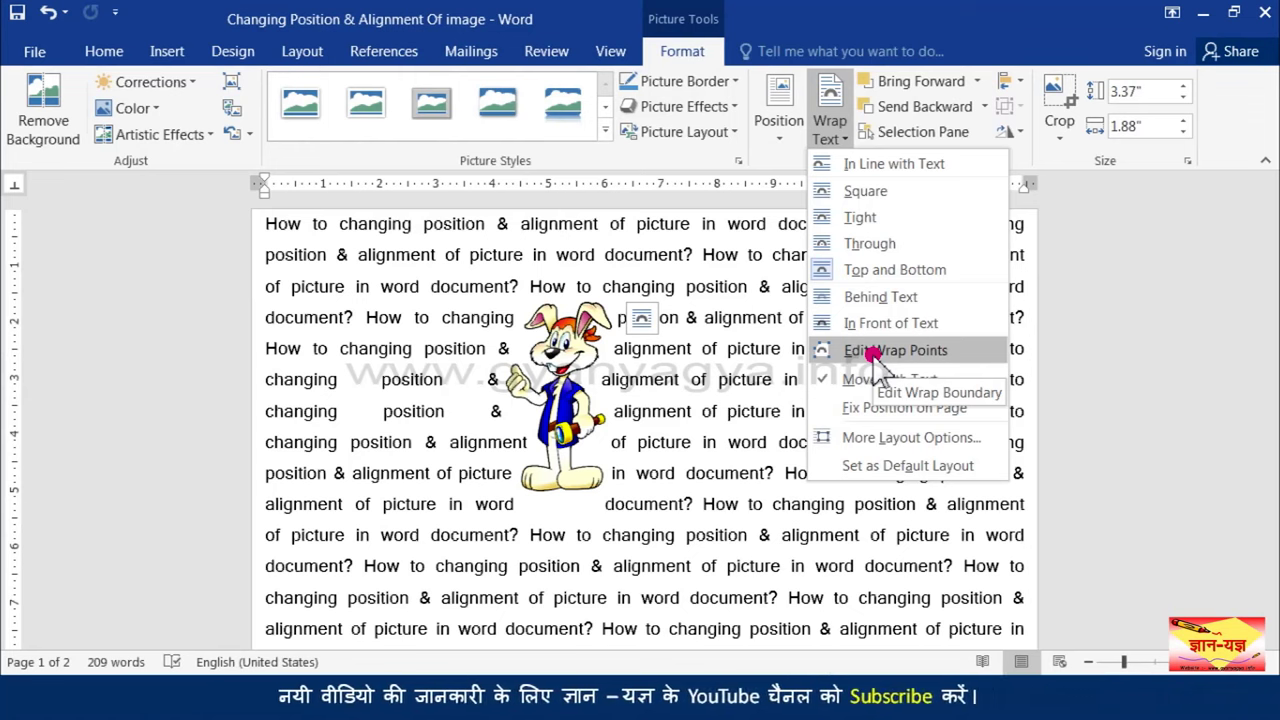
# Drag several of the rabbit picture's wrap points to reshape the text flow, then undo those edits.
pyautogui.click(958, 351)
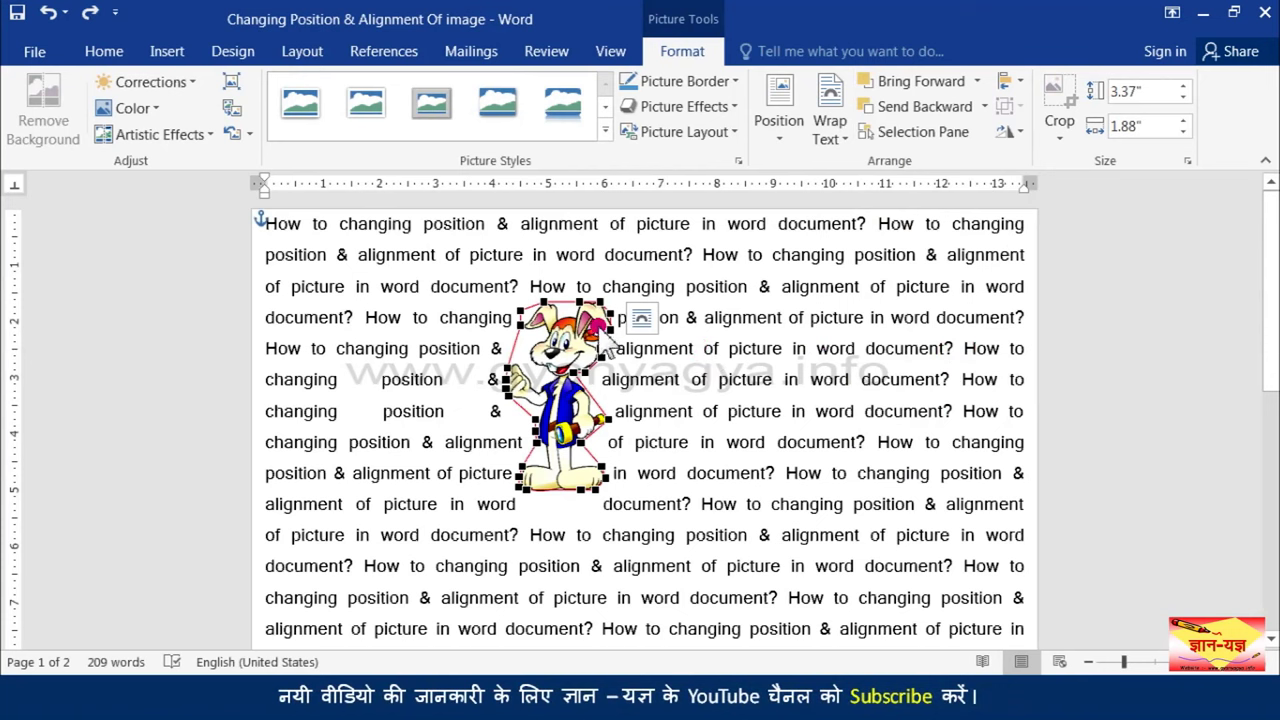
pyautogui.moveTo(613, 424); pyautogui.dragTo(586, 441)
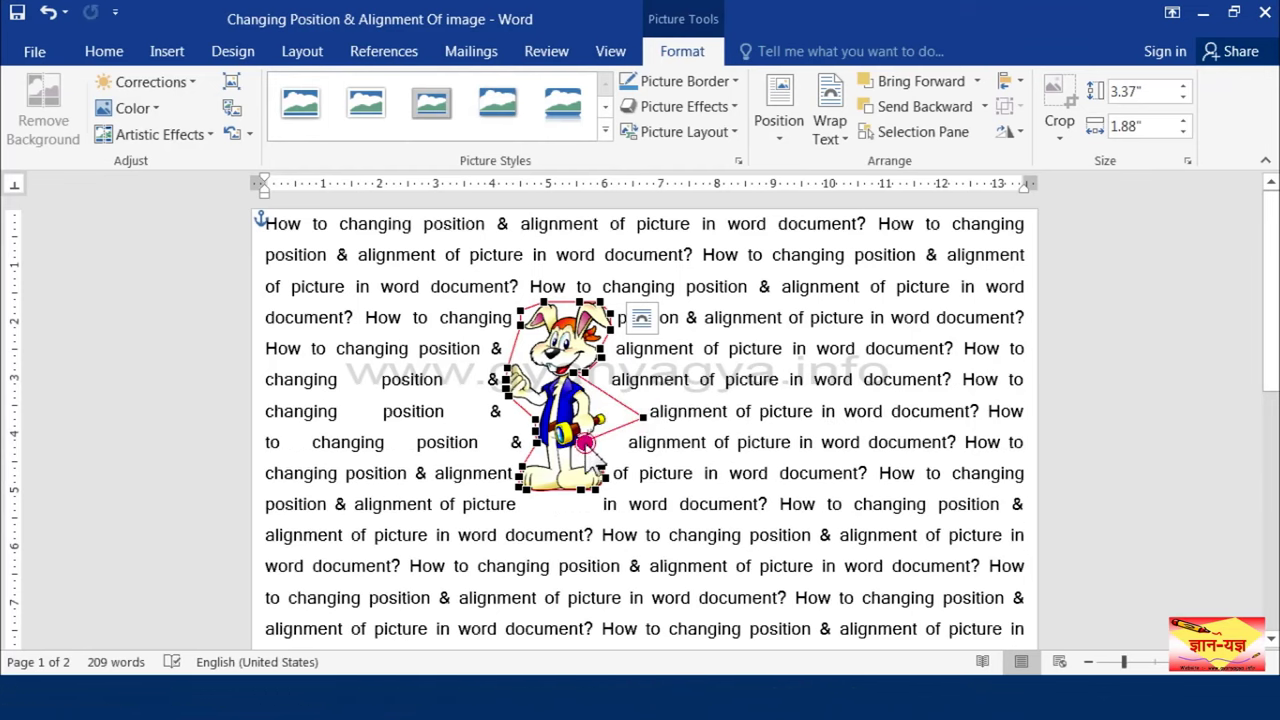
pyautogui.moveTo(615, 453); pyautogui.dragTo(620, 456)
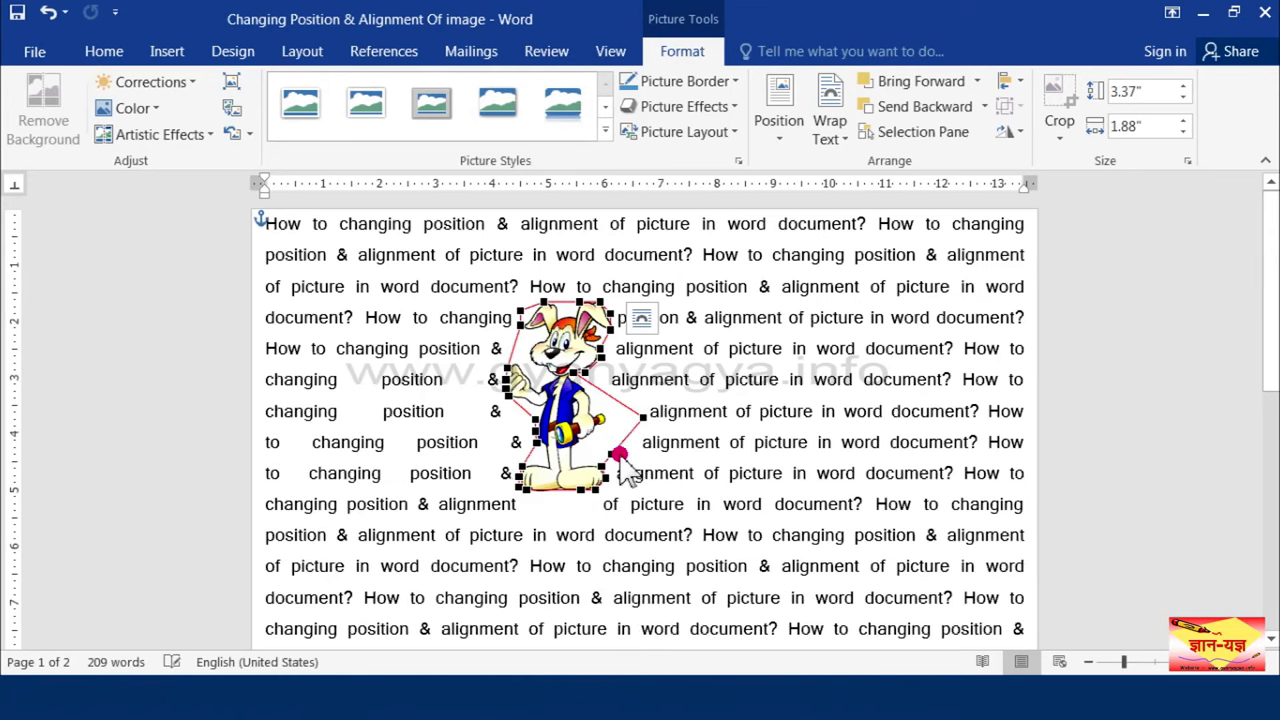
pyautogui.moveTo(595, 508); pyautogui.dragTo(540, 490)
pyautogui.moveTo(511, 412); pyautogui.dragTo(511, 379)
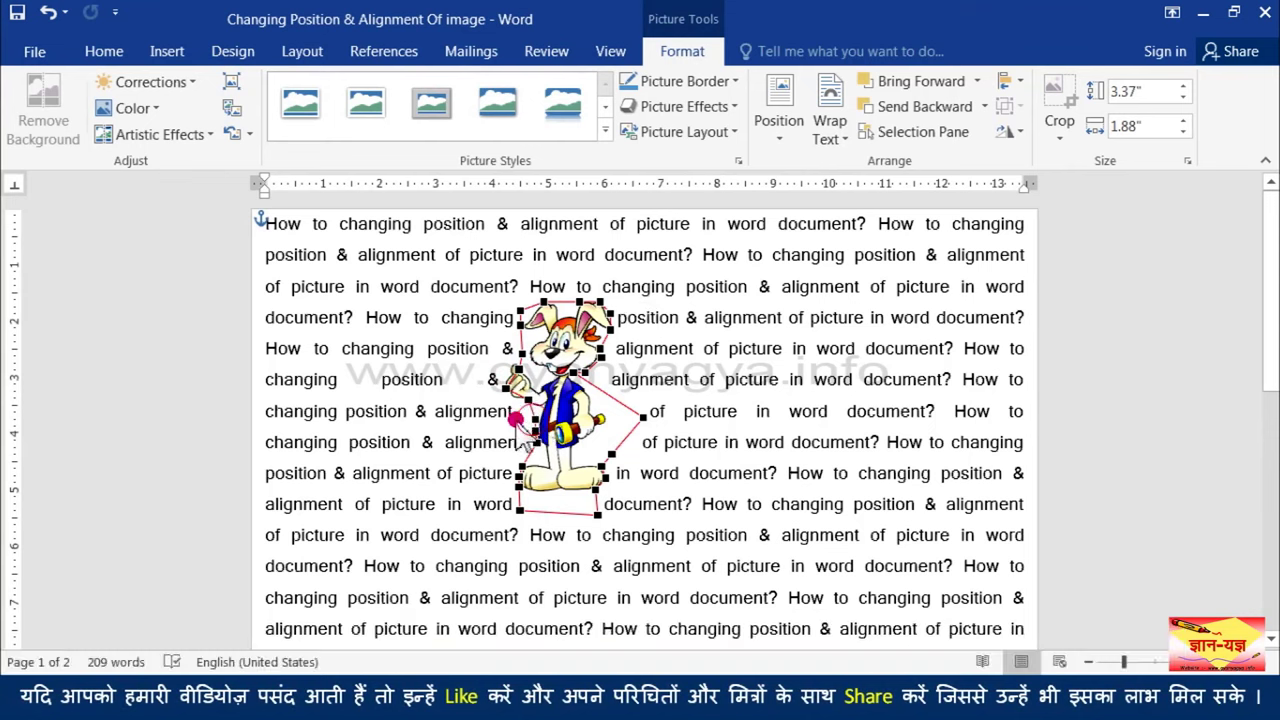
pyautogui.moveTo(540, 445); pyautogui.dragTo(563, 455)
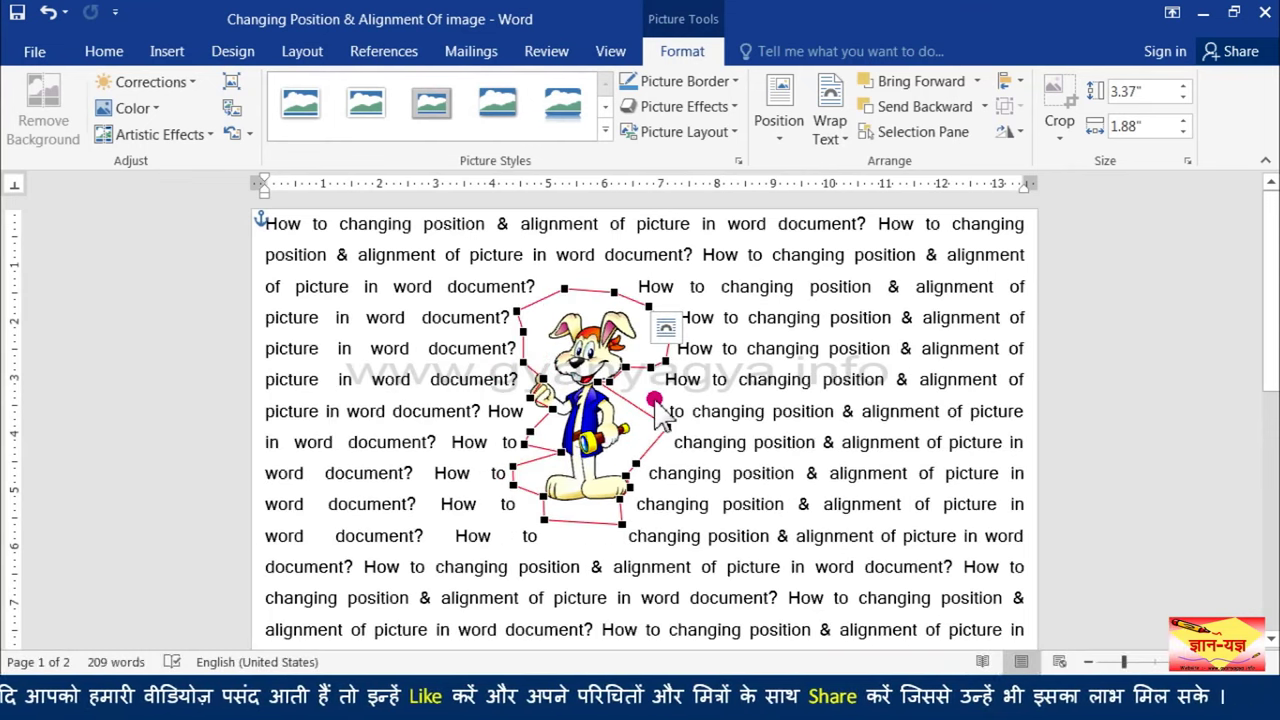
pyautogui.click(50, 13)
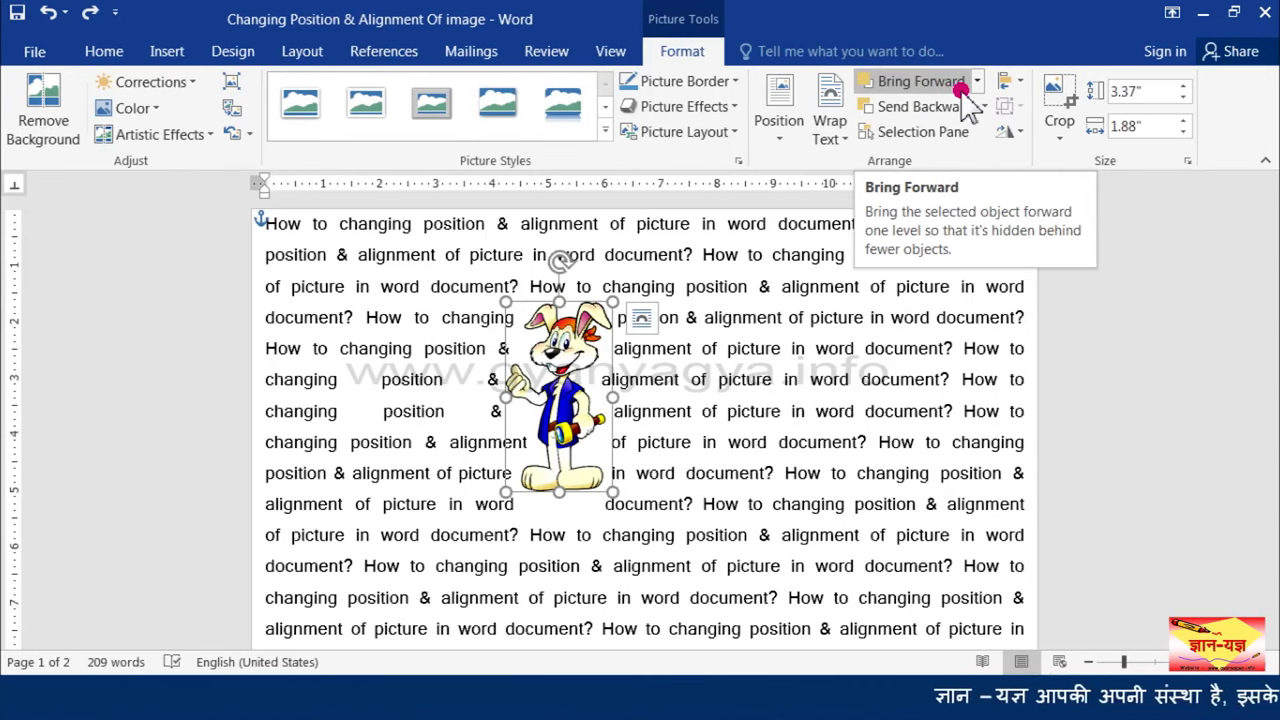
# Insert the 'tortoise and hare' picture and bring the cartoon rabbit forward in front of it.
pyautogui.click(167, 51)
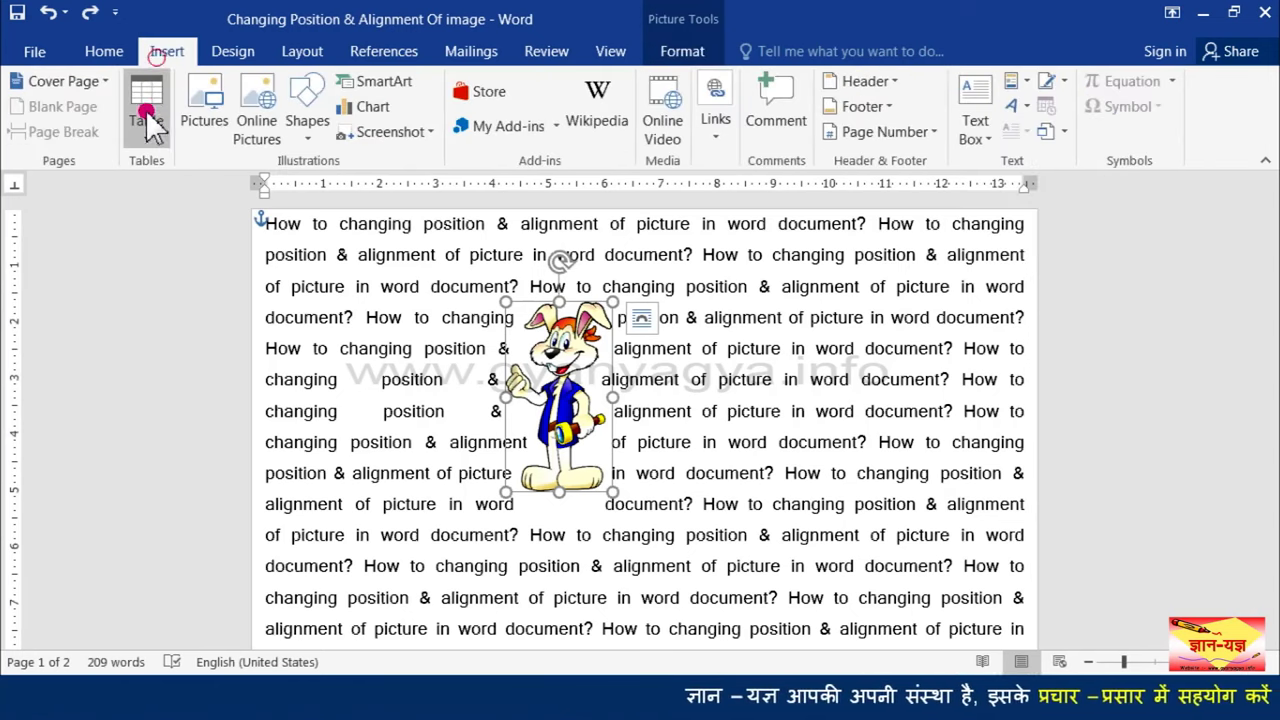
pyautogui.click(203, 128)
pyautogui.click(290, 290)
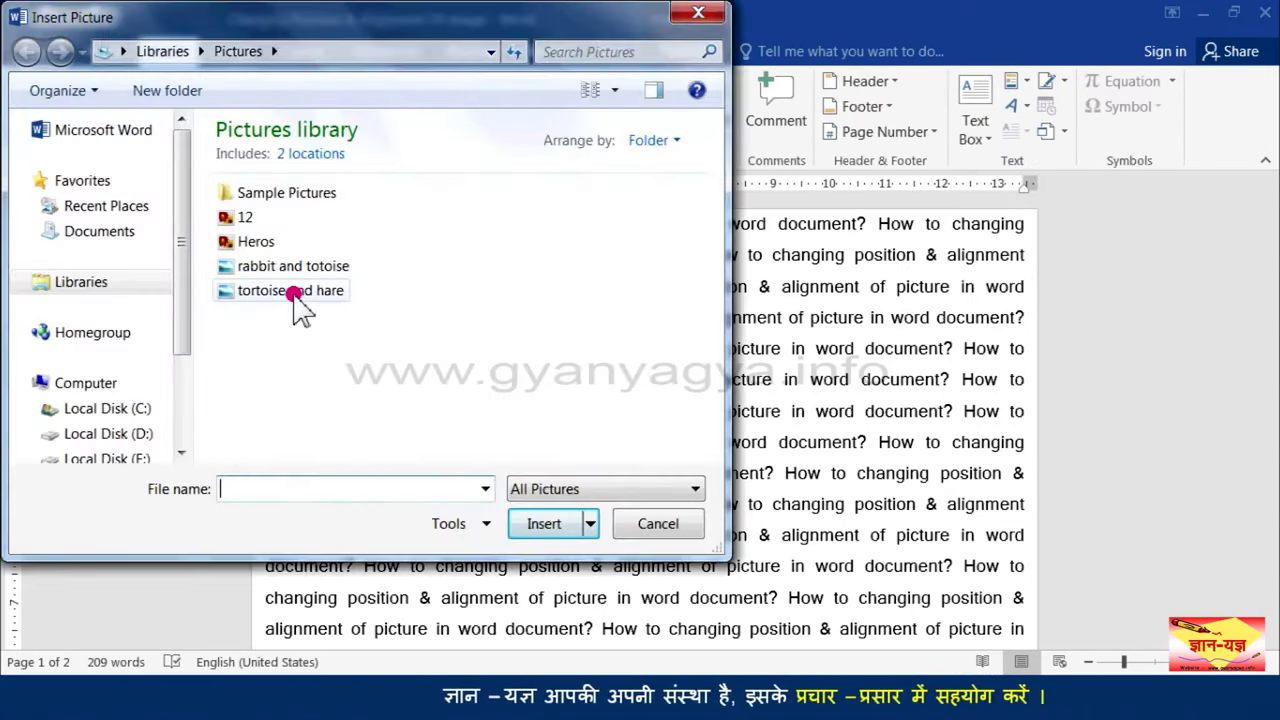
pyautogui.click(546, 521)
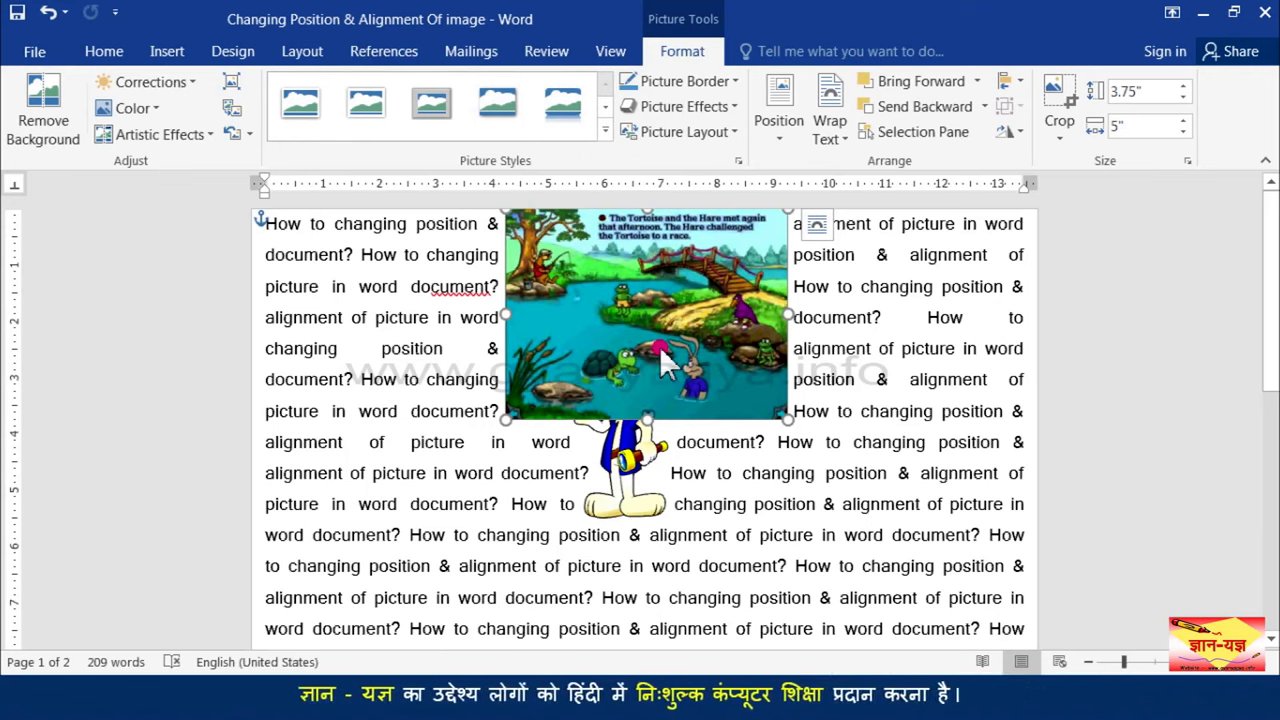
pyautogui.click(660, 463)
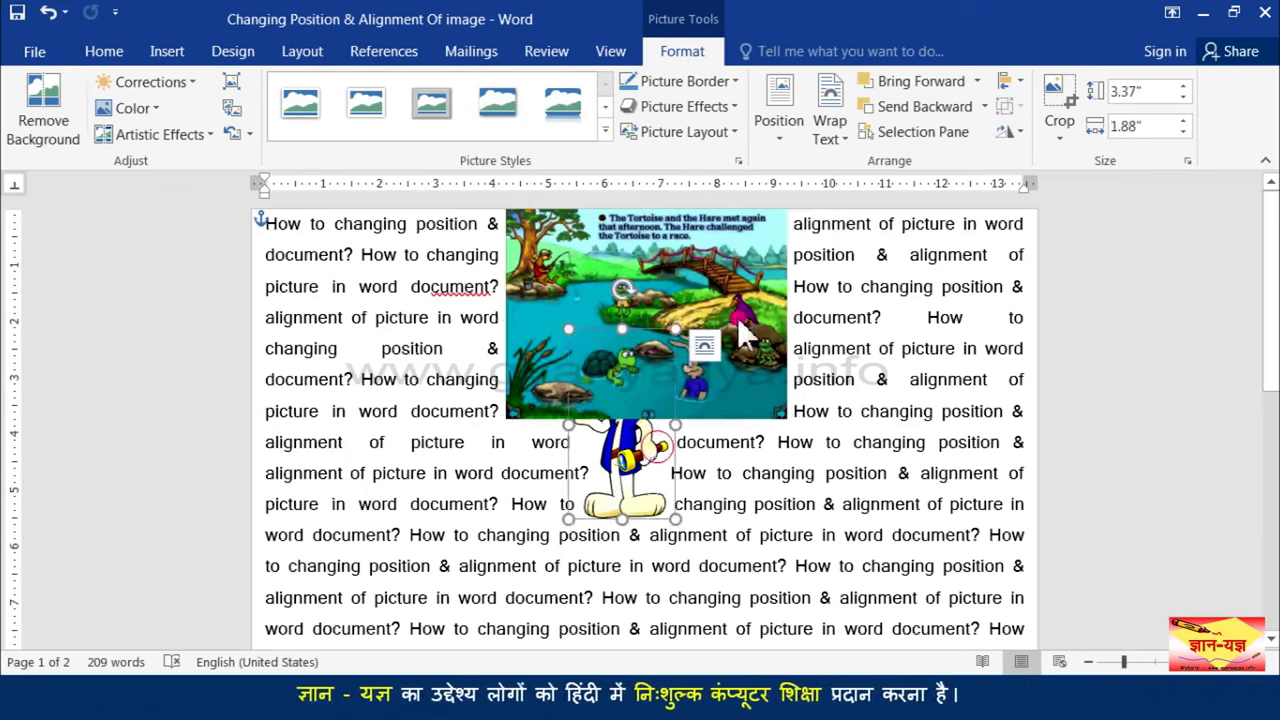
pyautogui.click(940, 84)
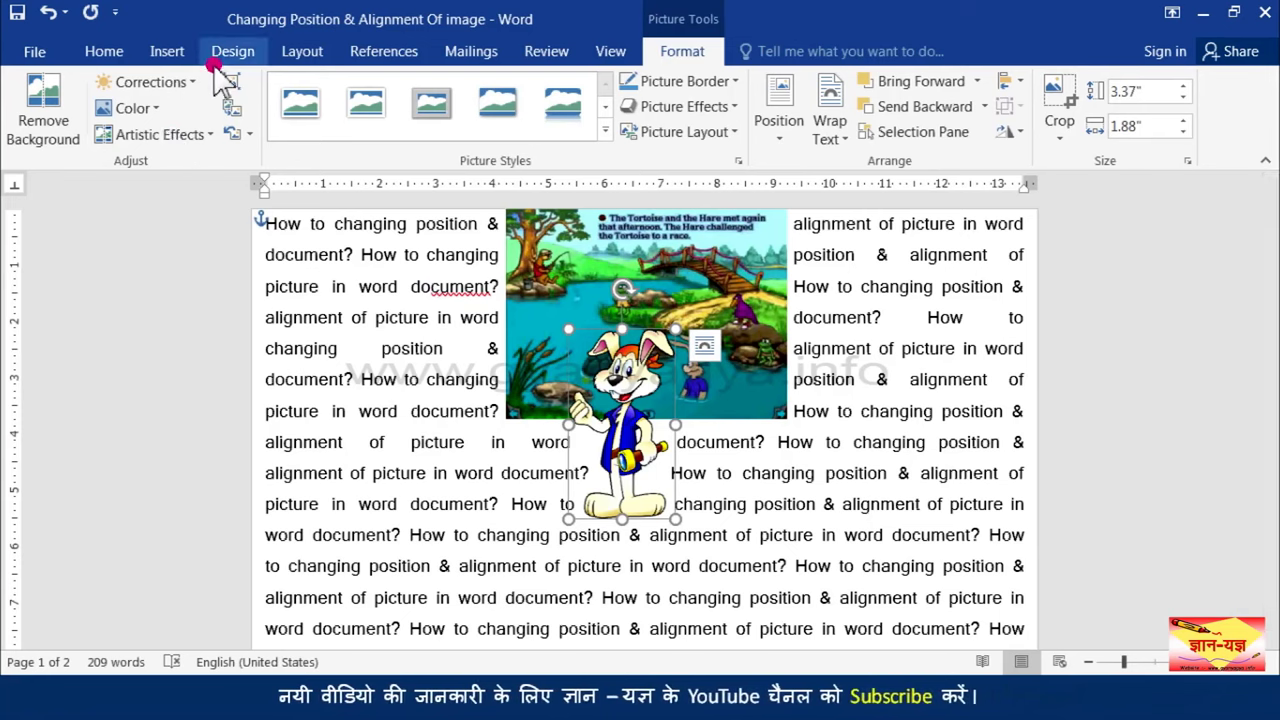
# Insert the 'rabbit and totoise' picture into the document.
pyautogui.click(176, 52)
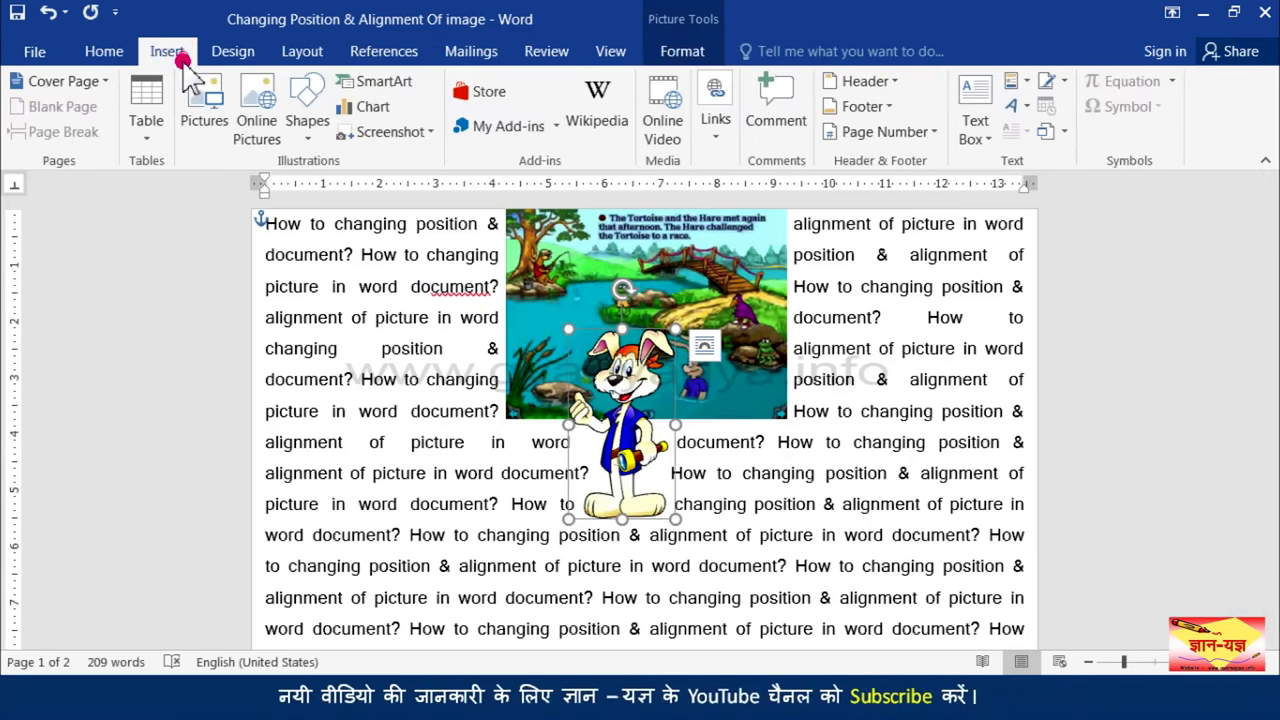
pyautogui.click(205, 122)
pyautogui.click(293, 266)
pyautogui.click(543, 524)
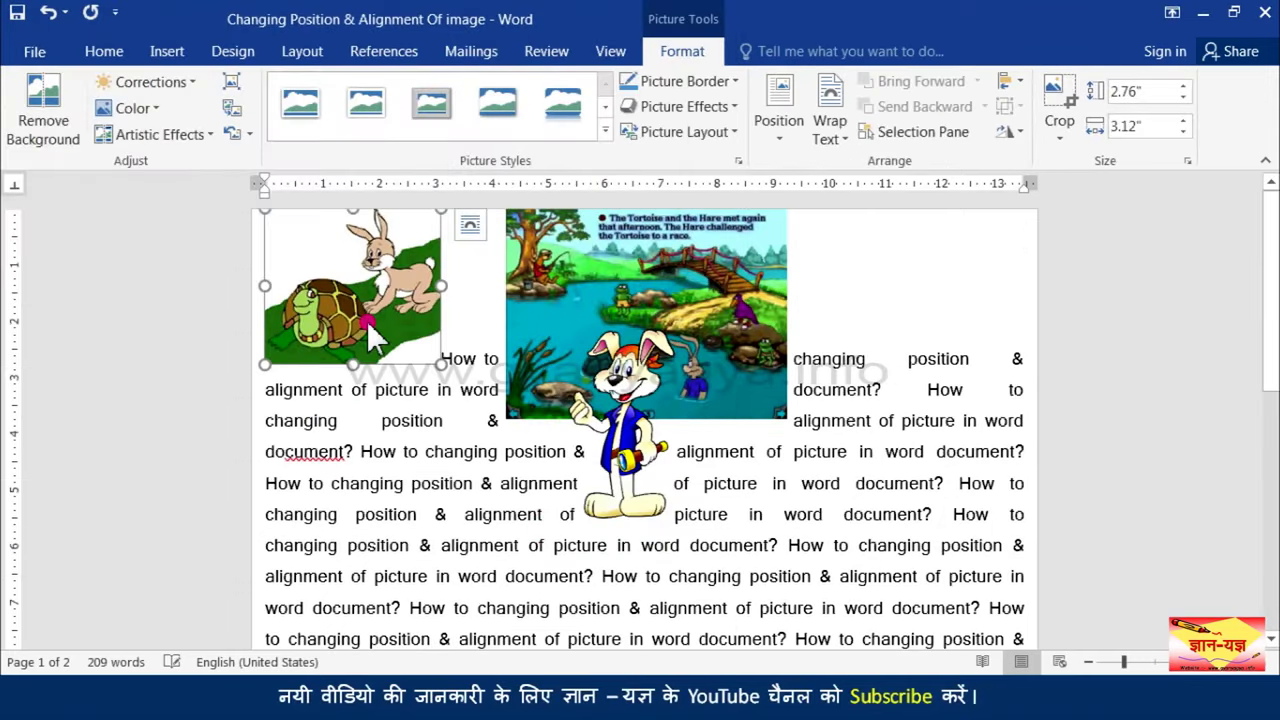
# Centre the 'rabbit and totoise' picture on the page, try layering the scene, then undo.
pyautogui.click(778, 120)
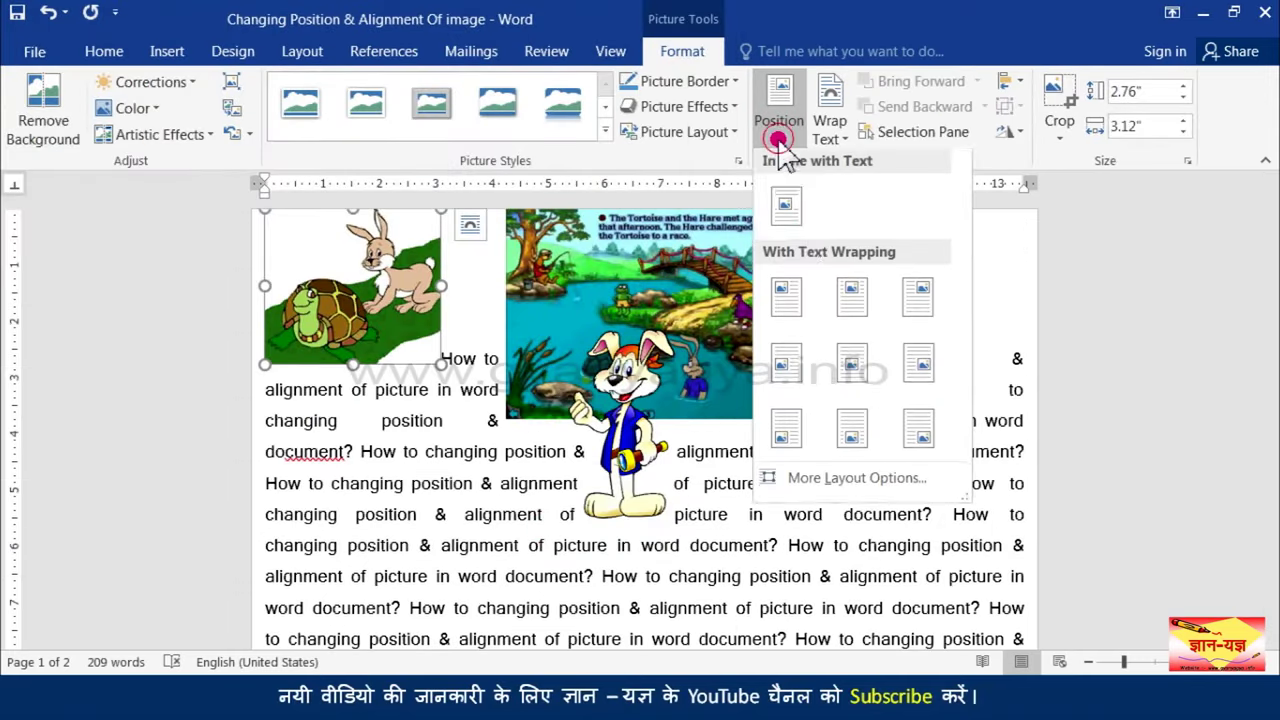
pyautogui.click(849, 300)
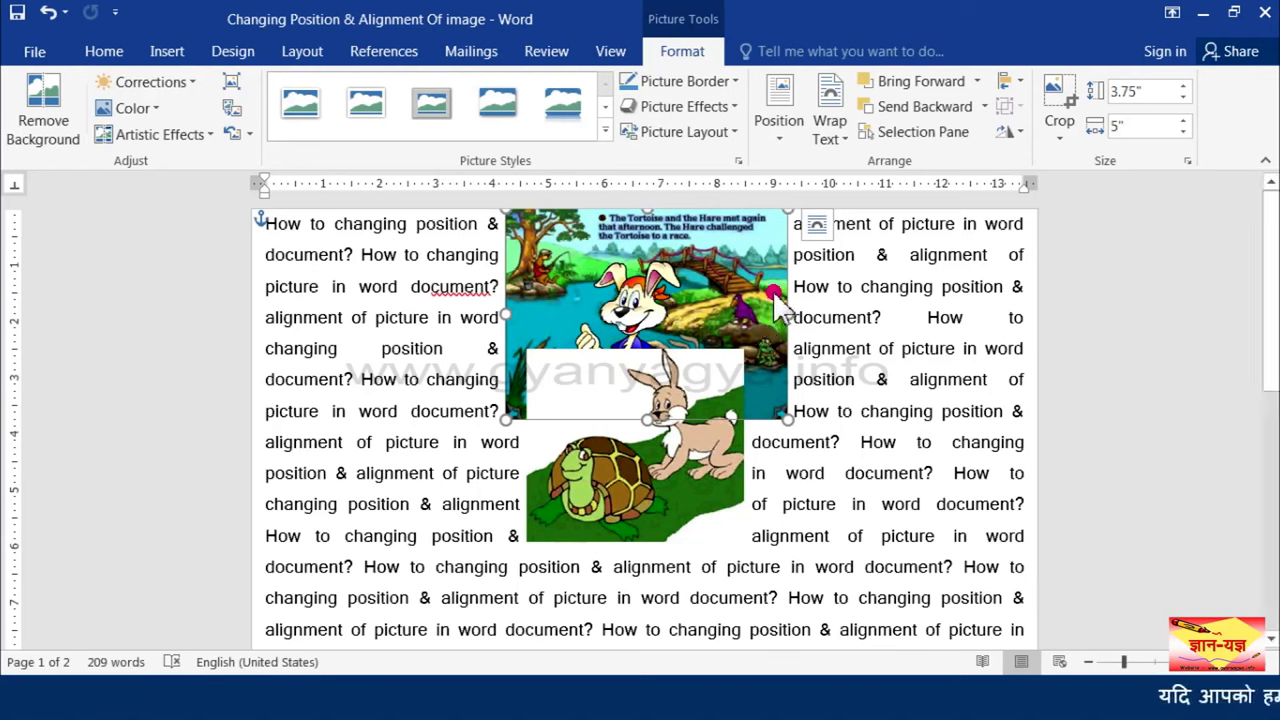
pyautogui.click(971, 88)
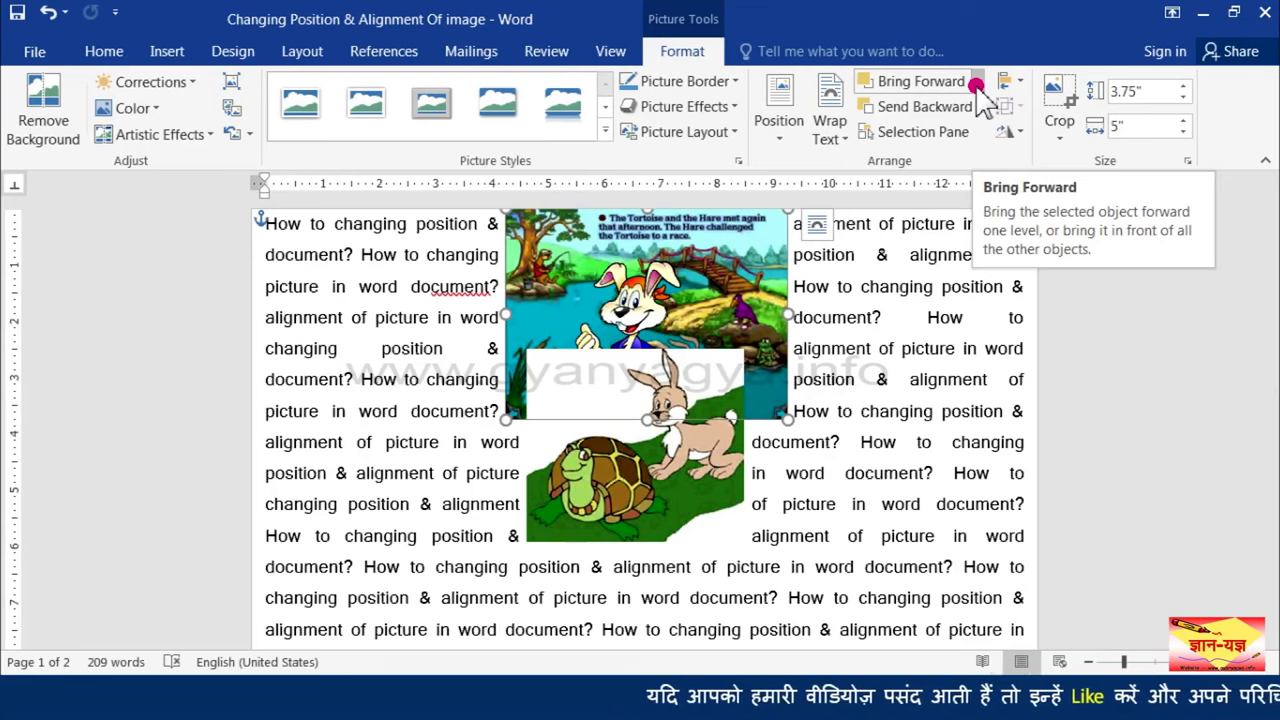
pyautogui.click(977, 86)
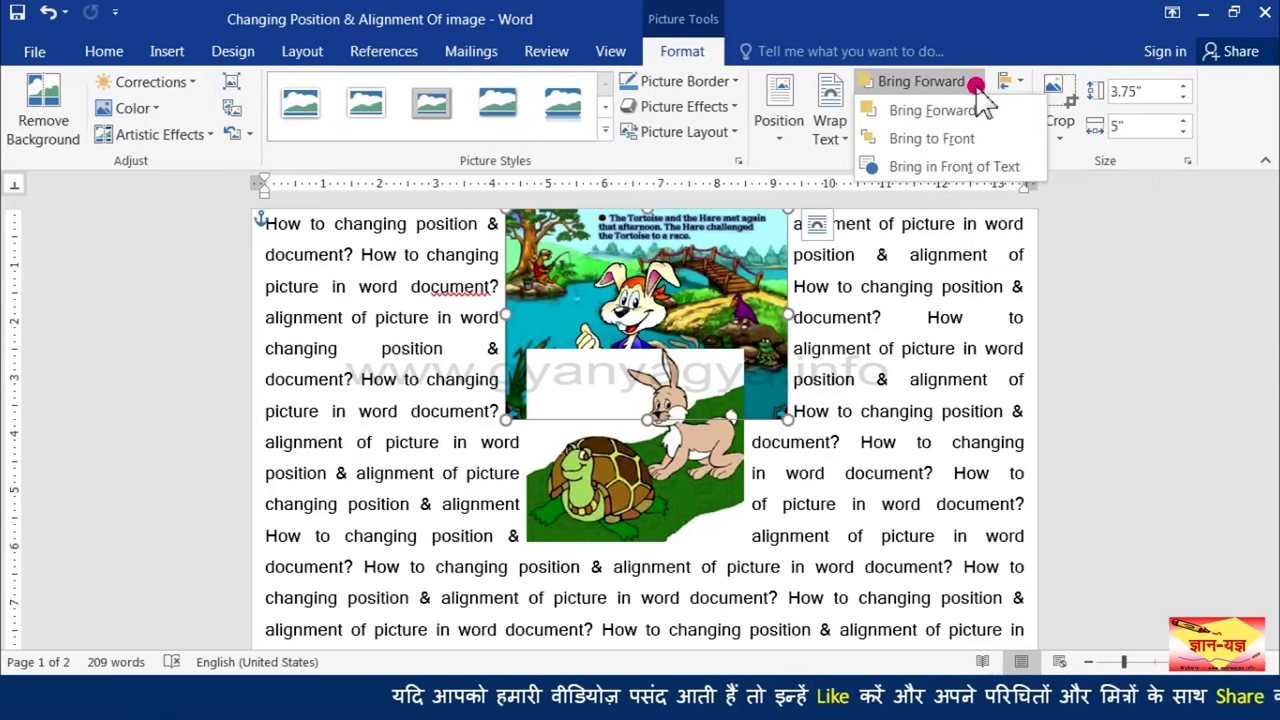
pyautogui.click(975, 143)
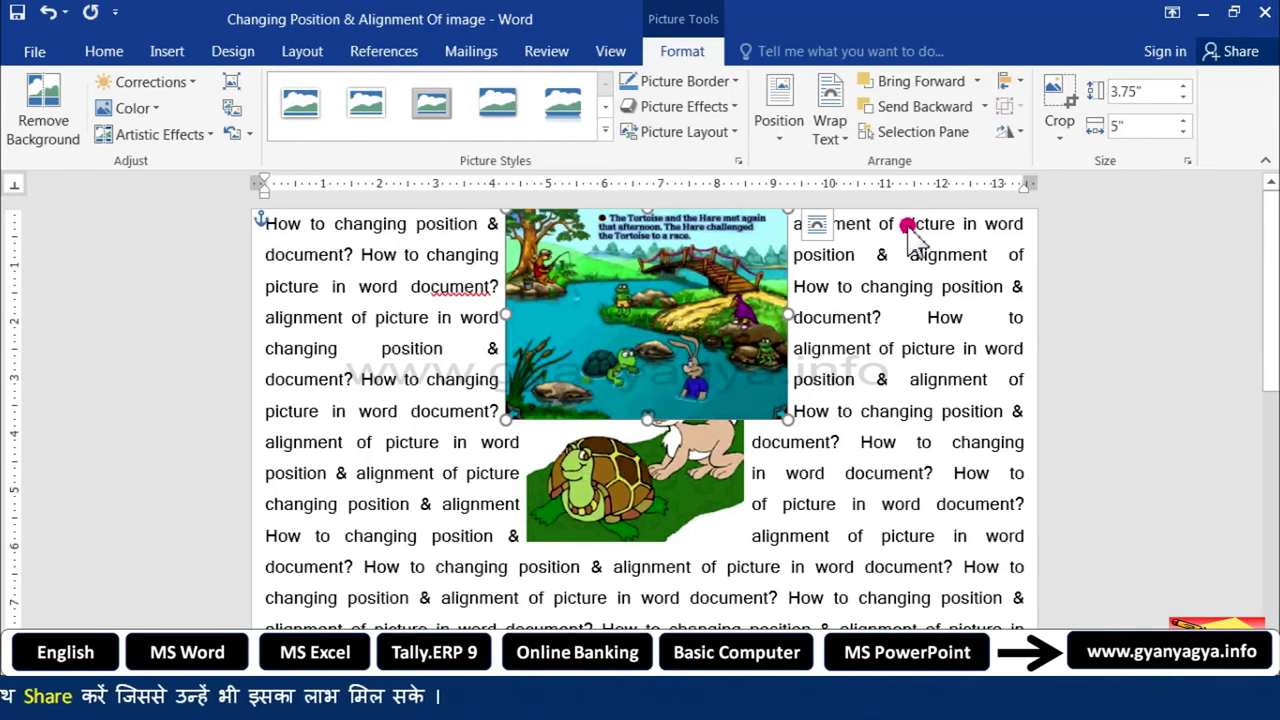
pyautogui.click(958, 108)
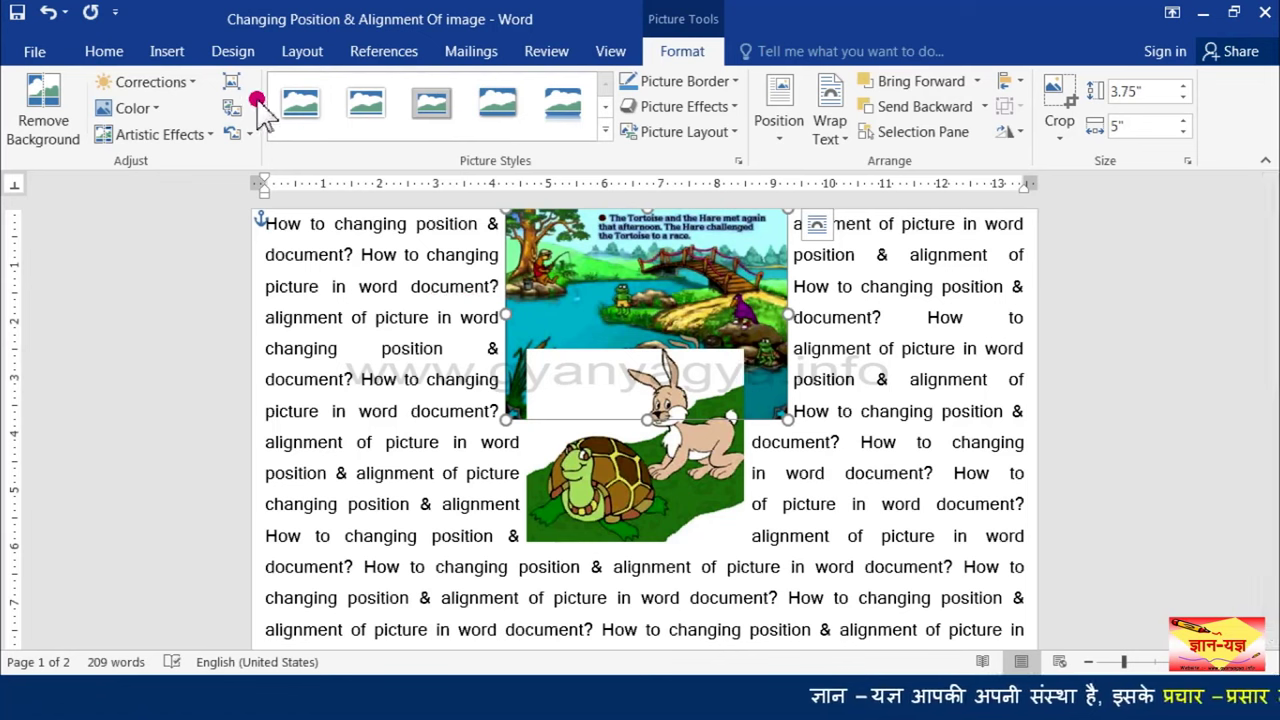
pyautogui.click(48, 13)
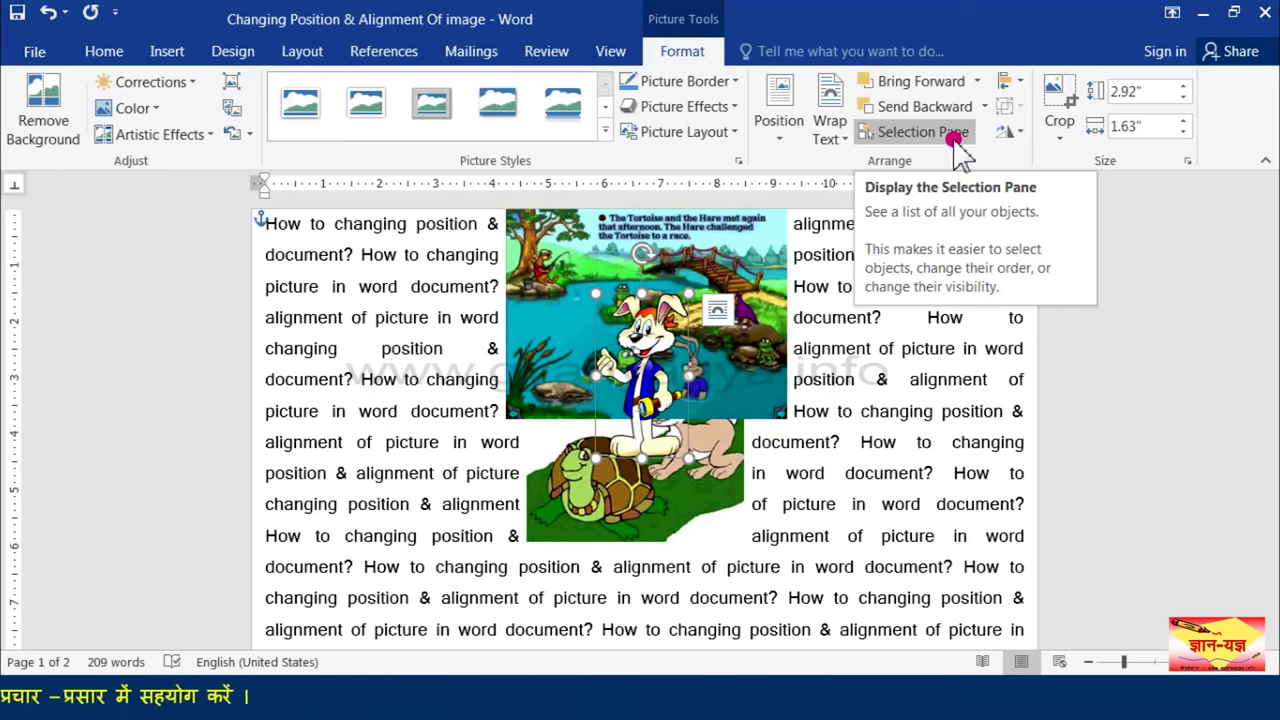
# In the Selection Pane, drag Picture 2 and Picture 1 below Picture 3 in stacking order.
pyautogui.click(950, 134)
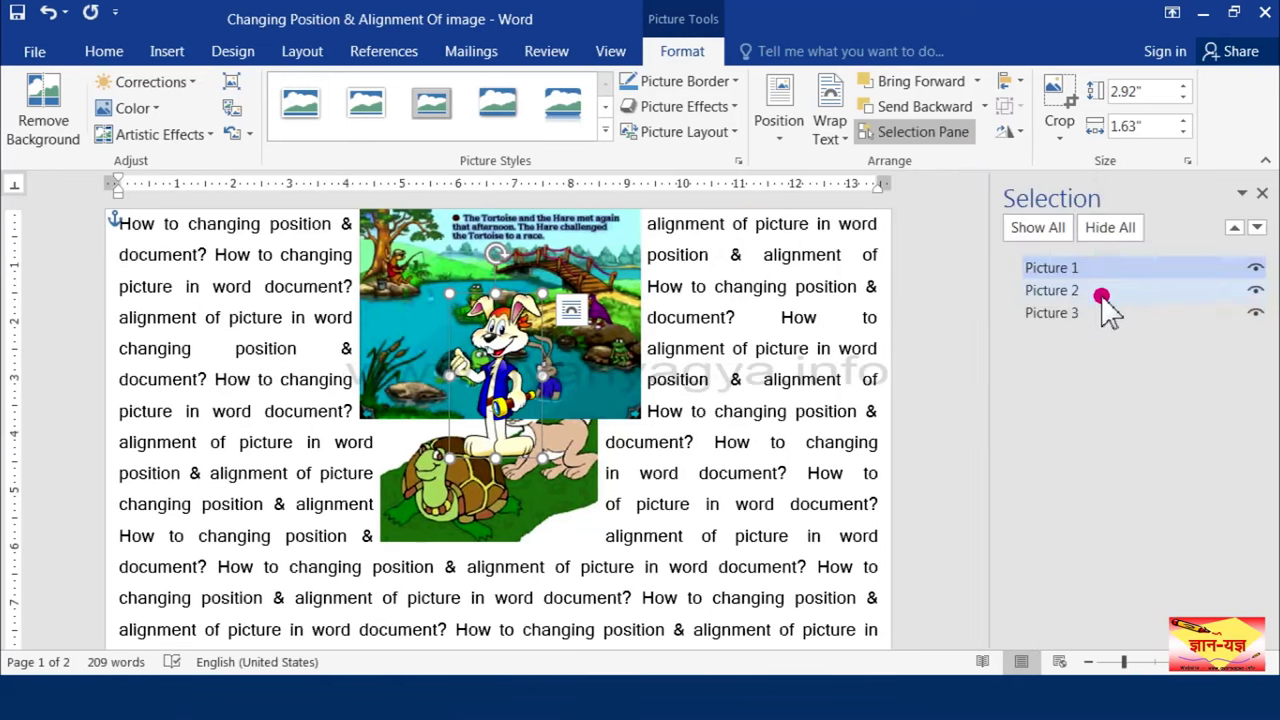
pyautogui.click(1094, 267)
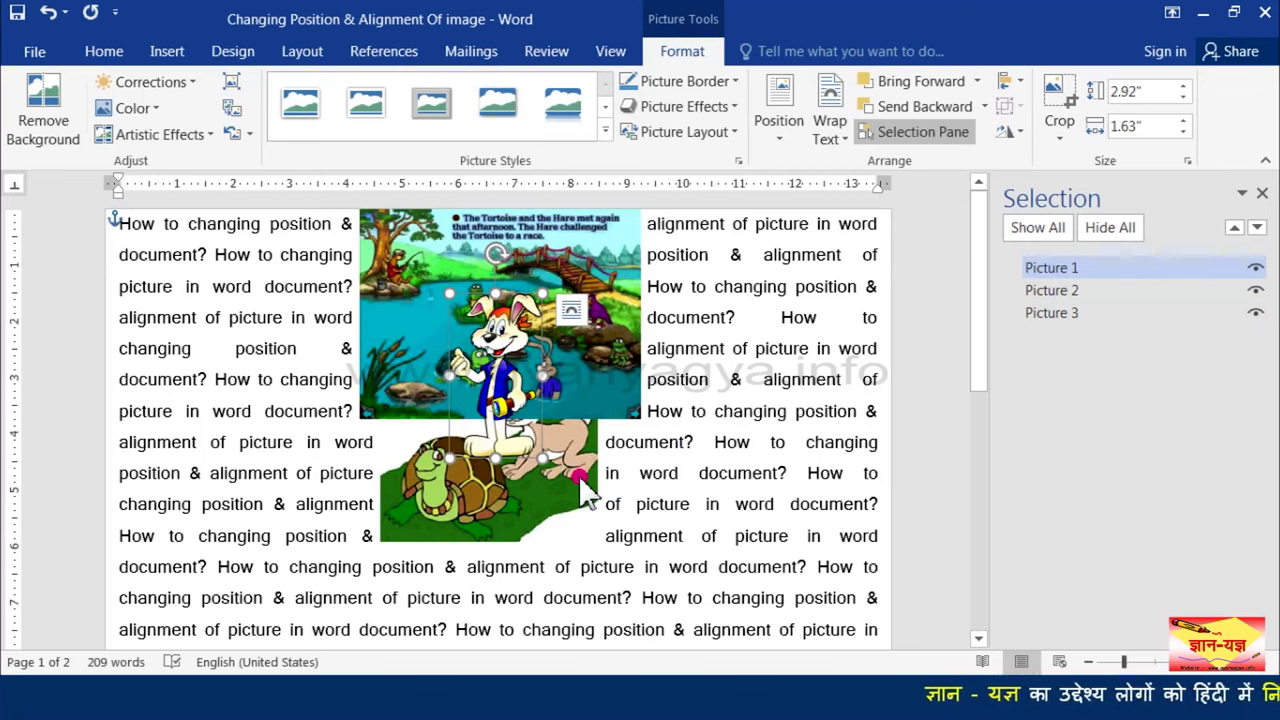
pyautogui.keyDown('ctrl'); pyautogui.click(1068, 290); pyautogui.keyUp('ctrl')
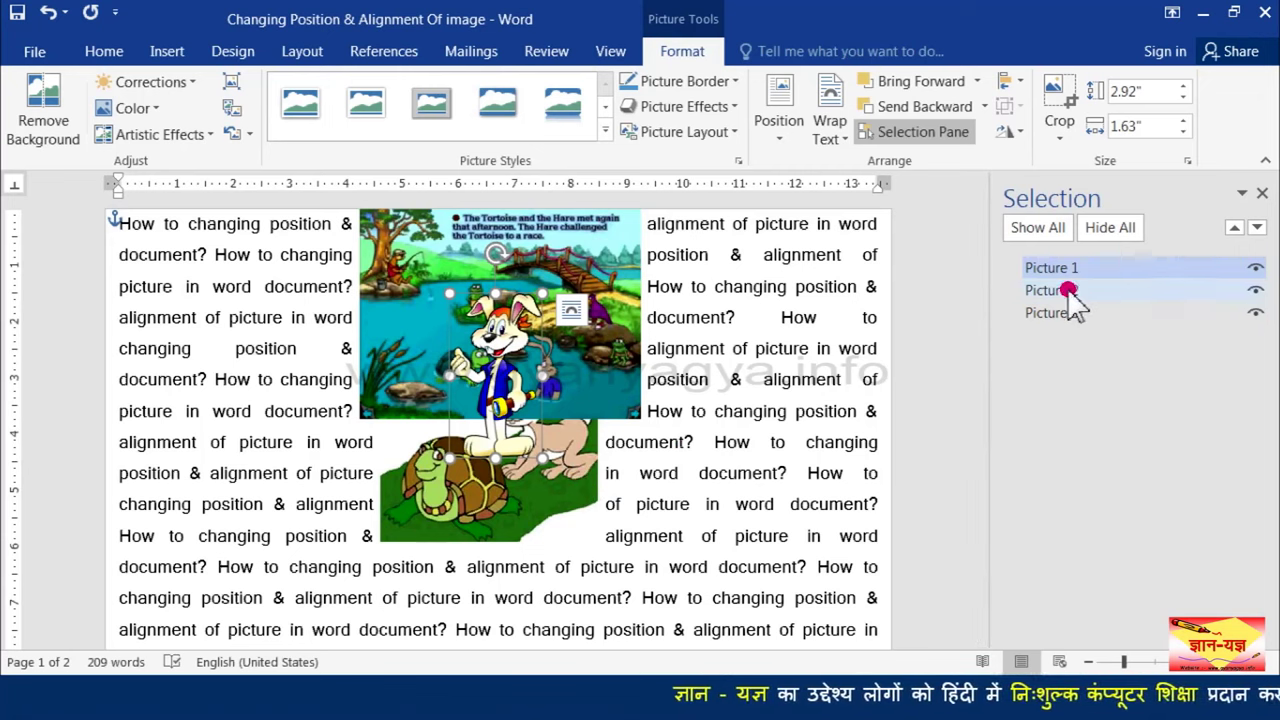
pyautogui.moveTo(1066, 291); pyautogui.dragTo(1068, 320)
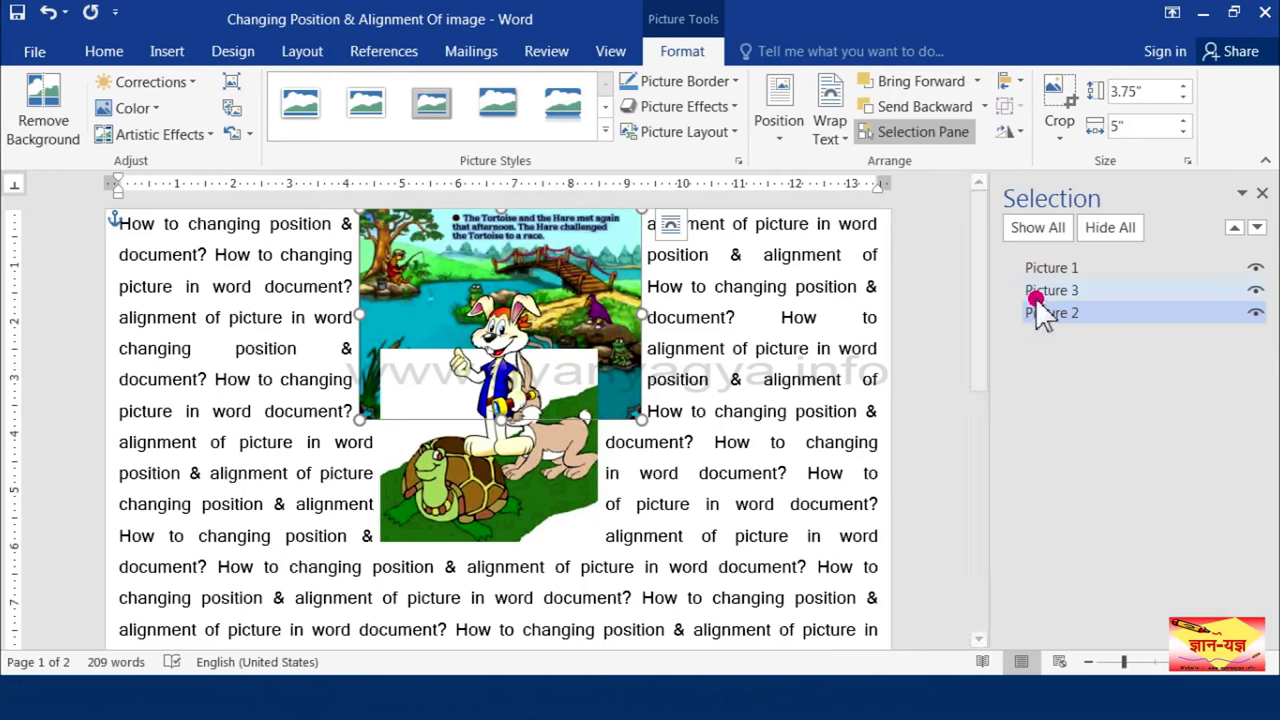
pyautogui.click(1066, 268)
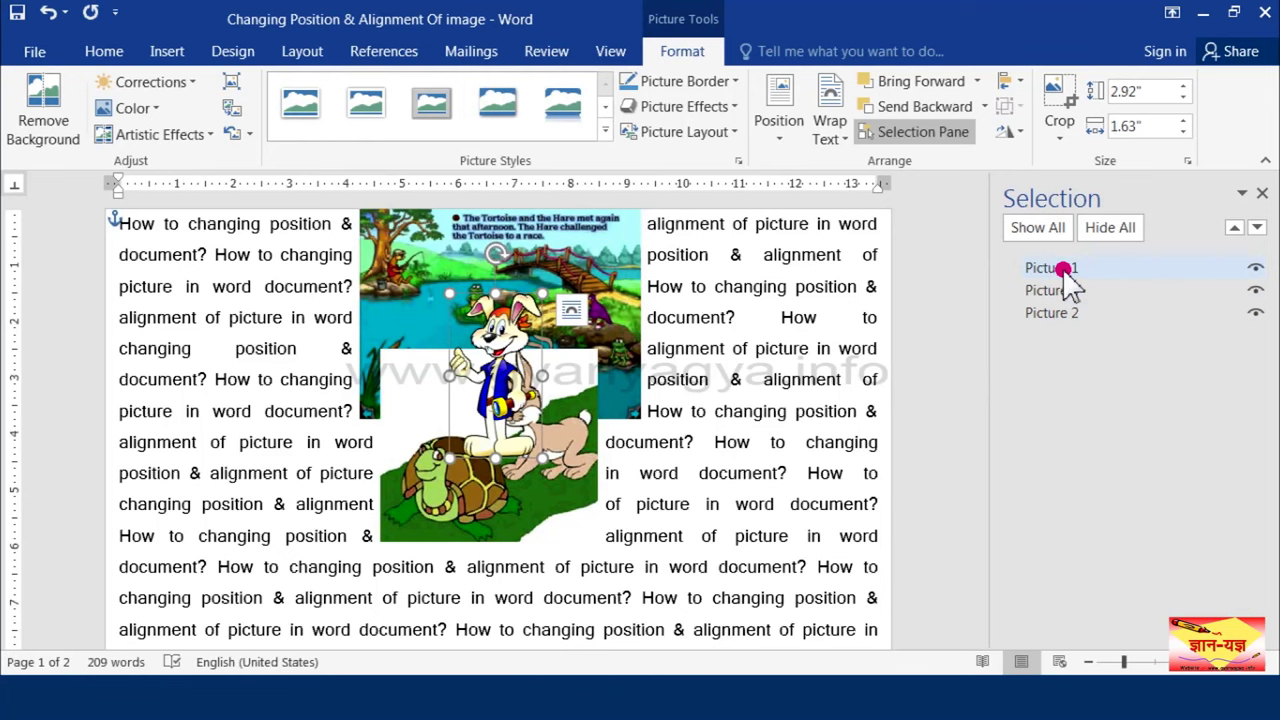
pyautogui.moveTo(1066, 268); pyautogui.dragTo(1066, 318)
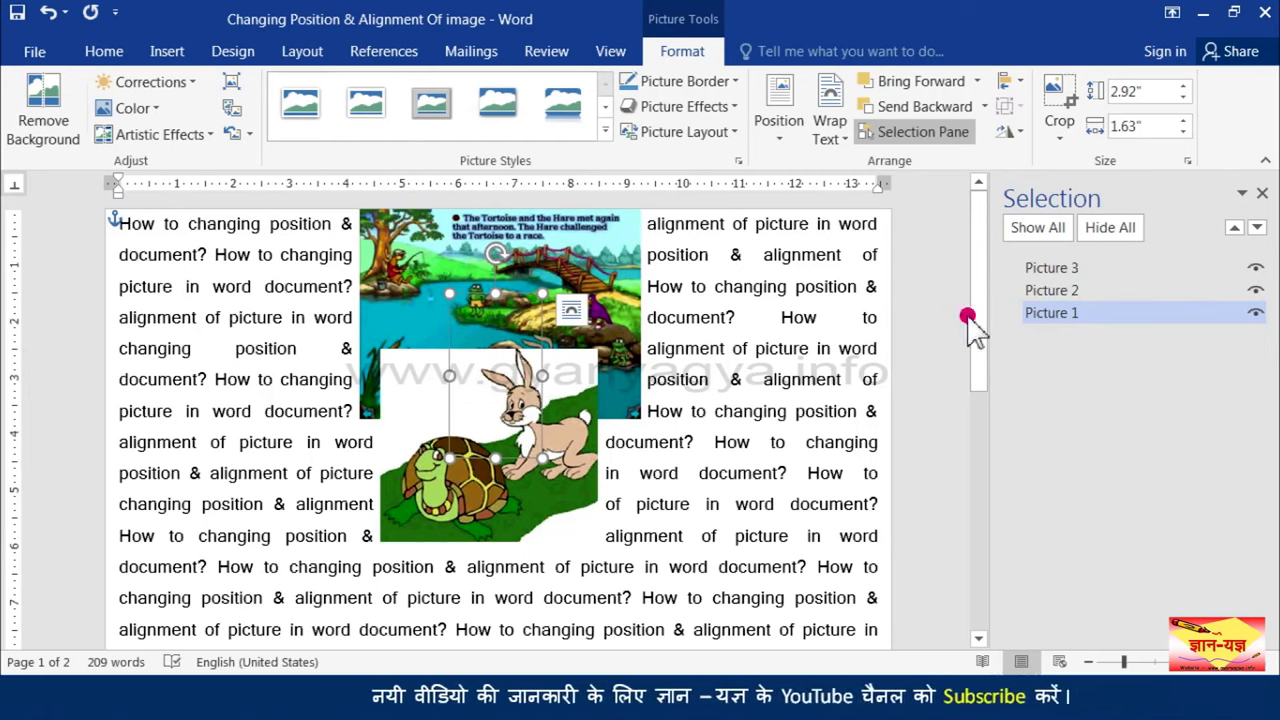
# Hide and reshow the tortoise-and-hare picture, then close the Selection Pane.
pyautogui.click(1250, 290)
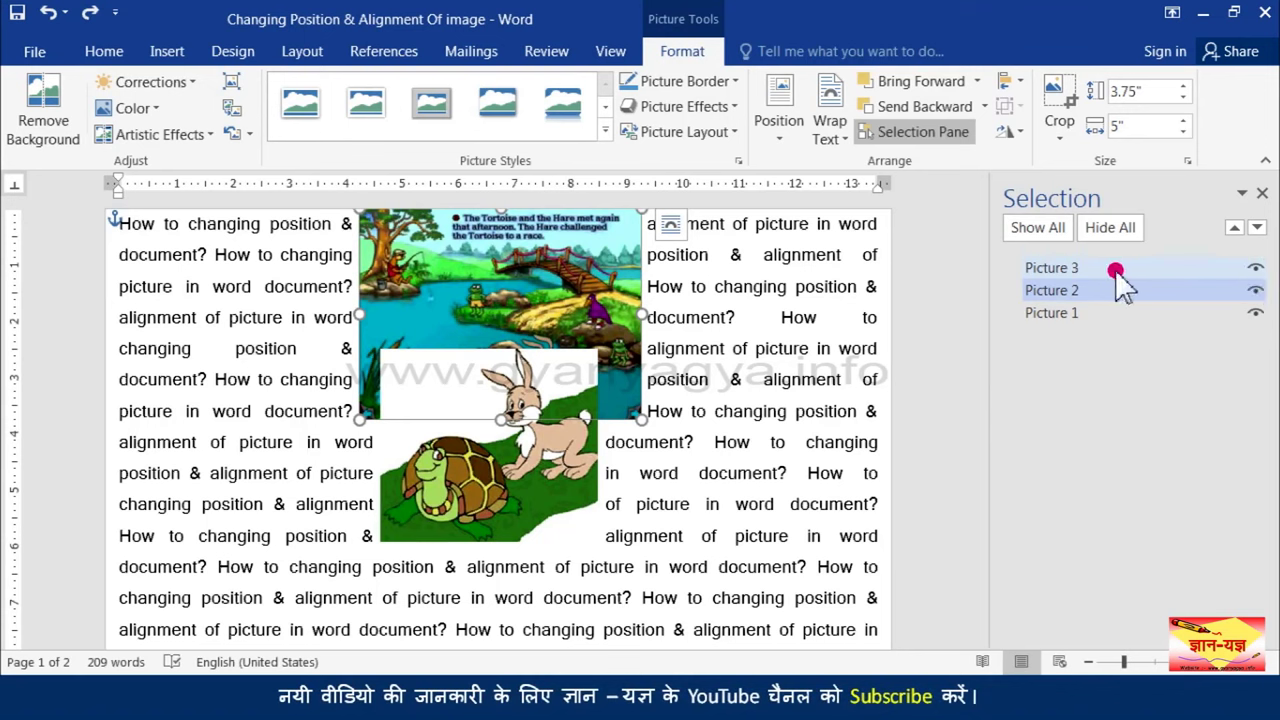
pyautogui.click(1257, 268)
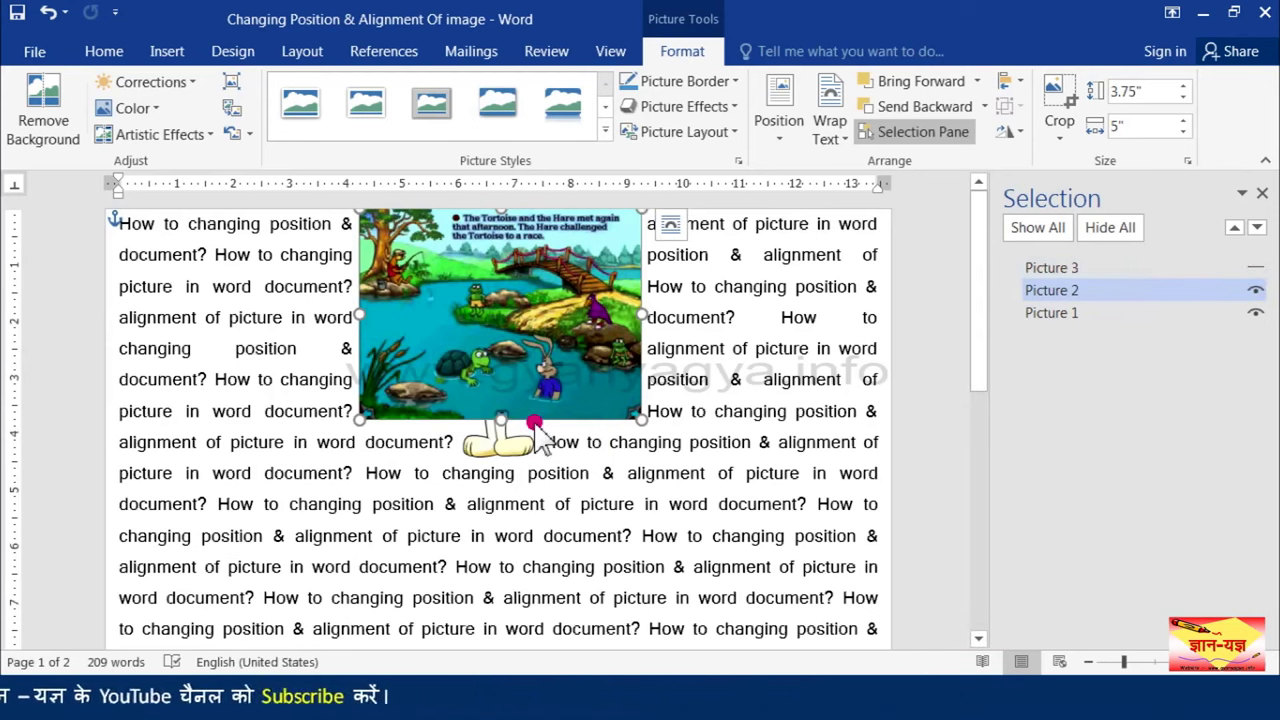
pyautogui.click(1257, 268)
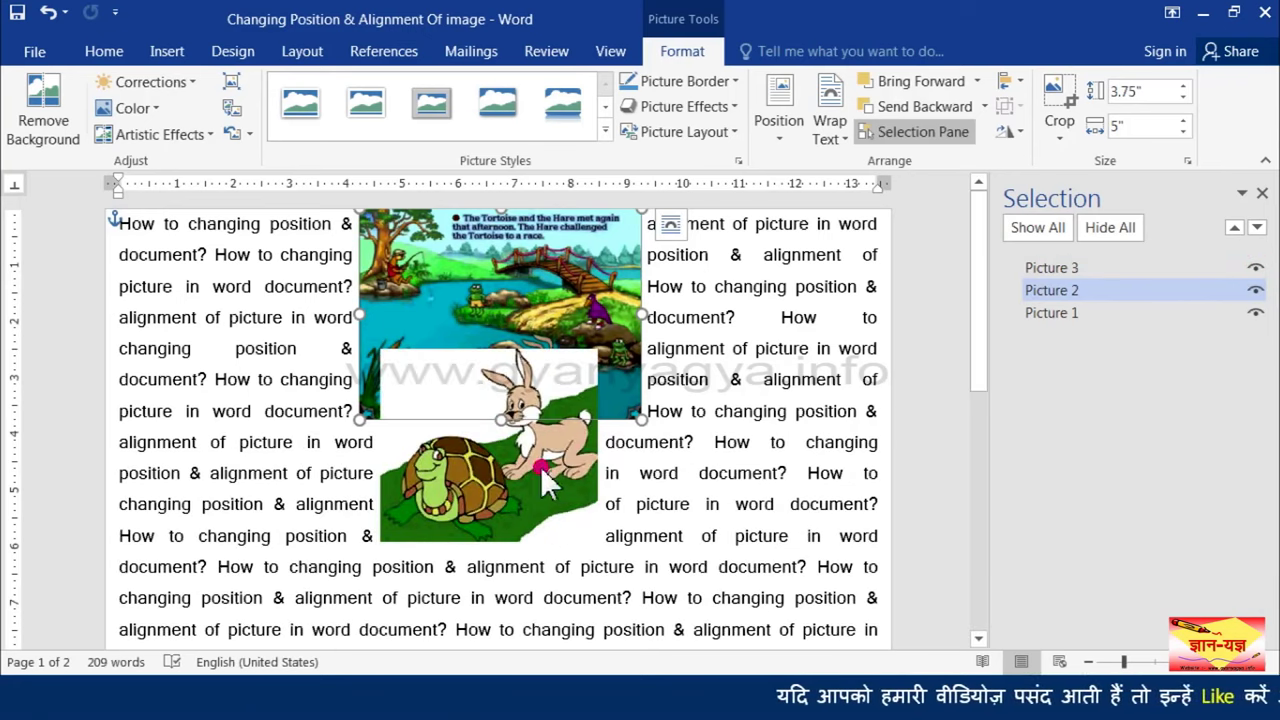
pyautogui.click(1266, 196)
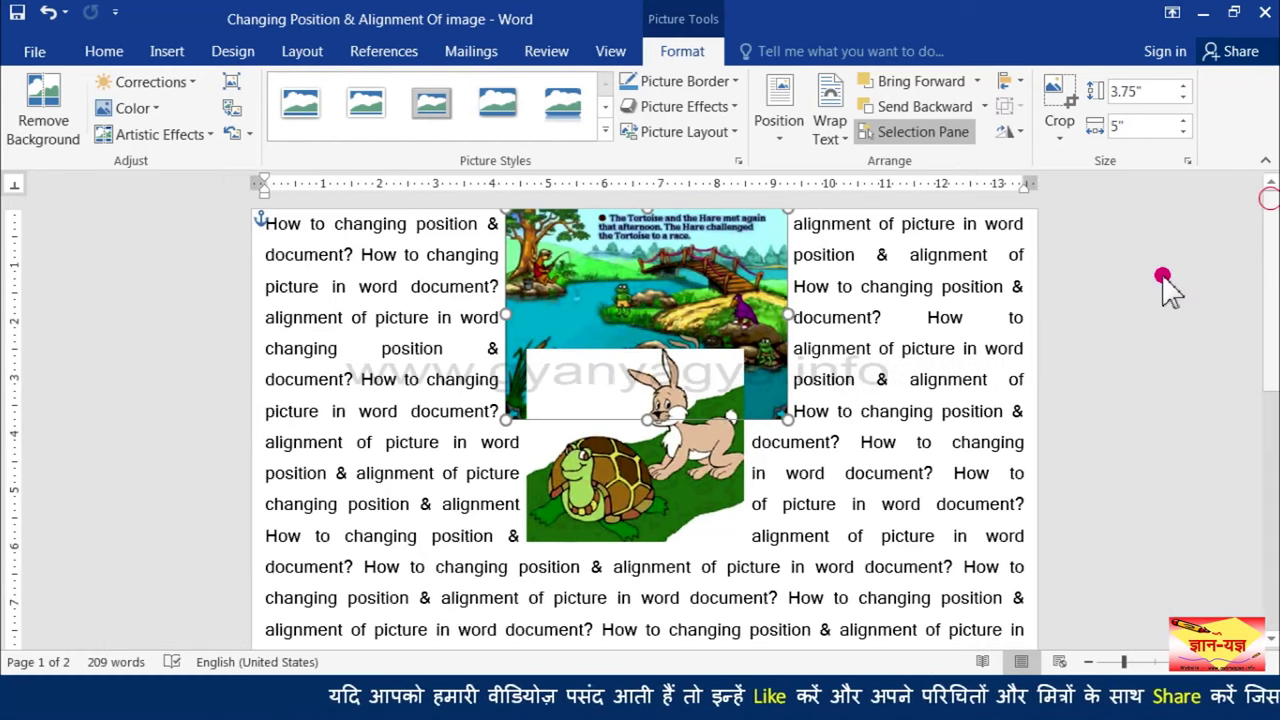
# Delete the tortoise-and-hare and scenery pictures.
pyautogui.click(673, 440)
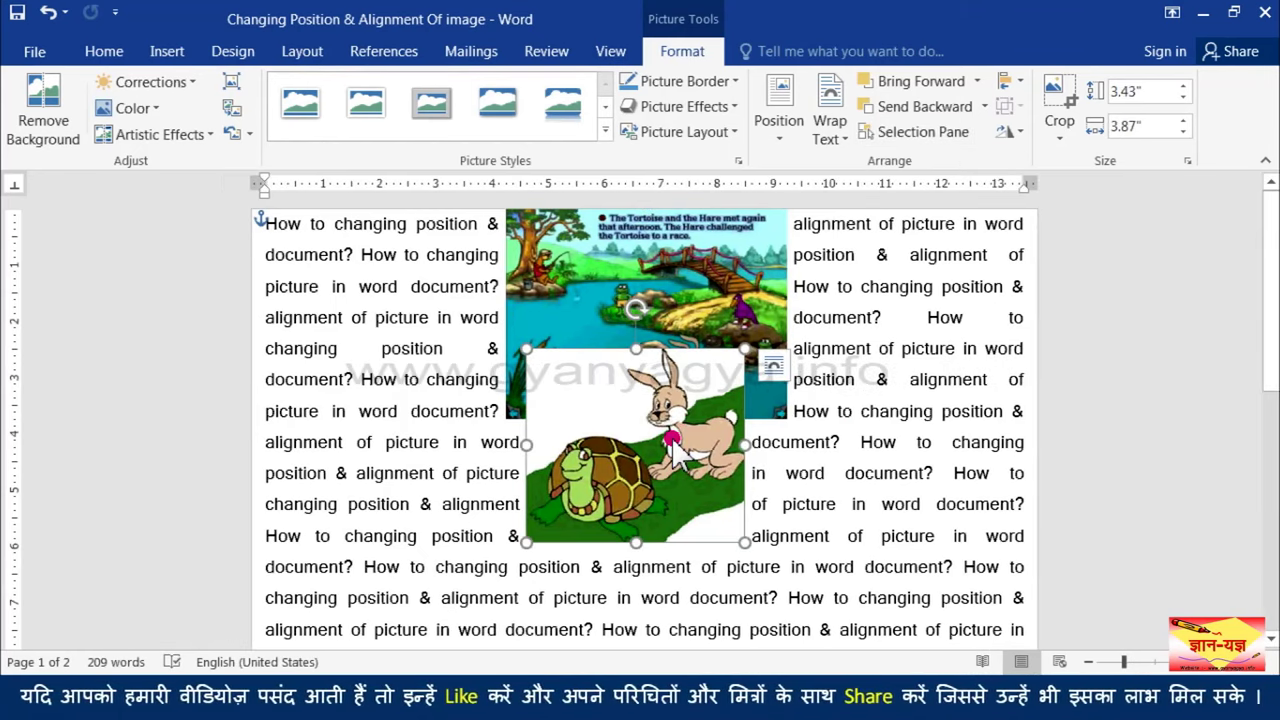
pyautogui.press('Delete')
pyautogui.click(707, 386)
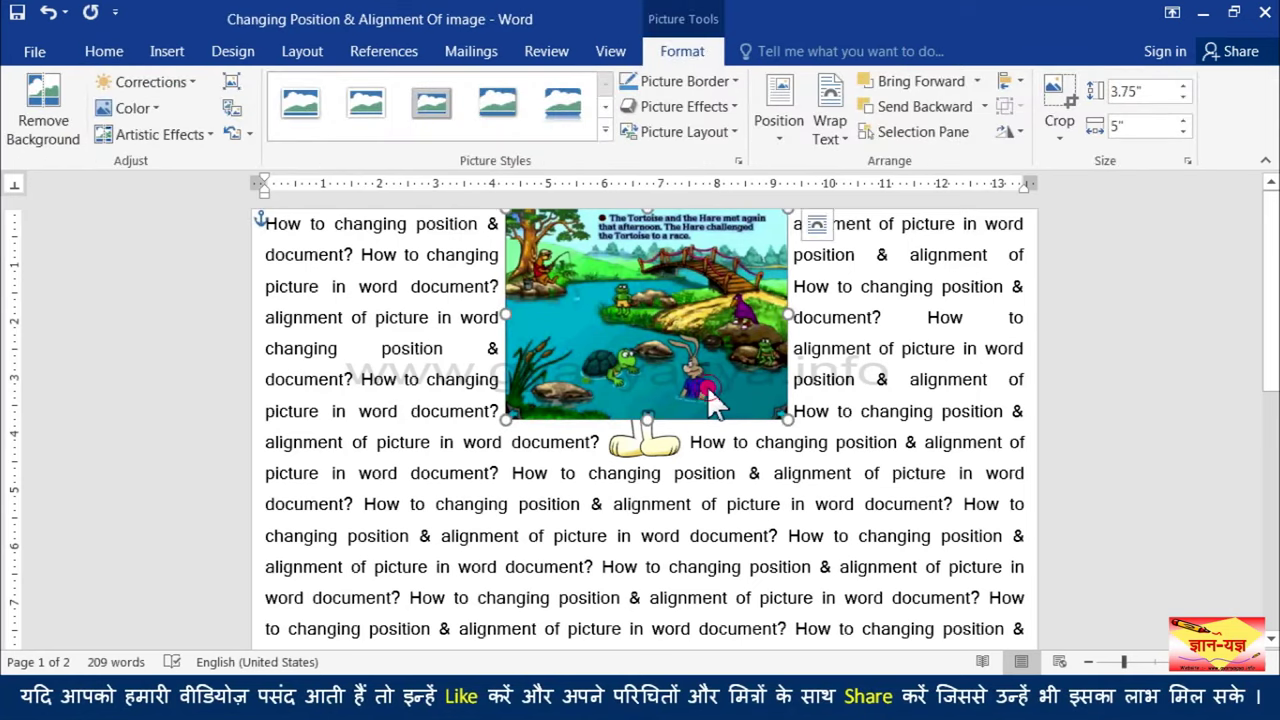
pyautogui.press('Delete')
# Align the rabbit picture to the left margin and vertically to the middle.
pyautogui.click(682, 386)
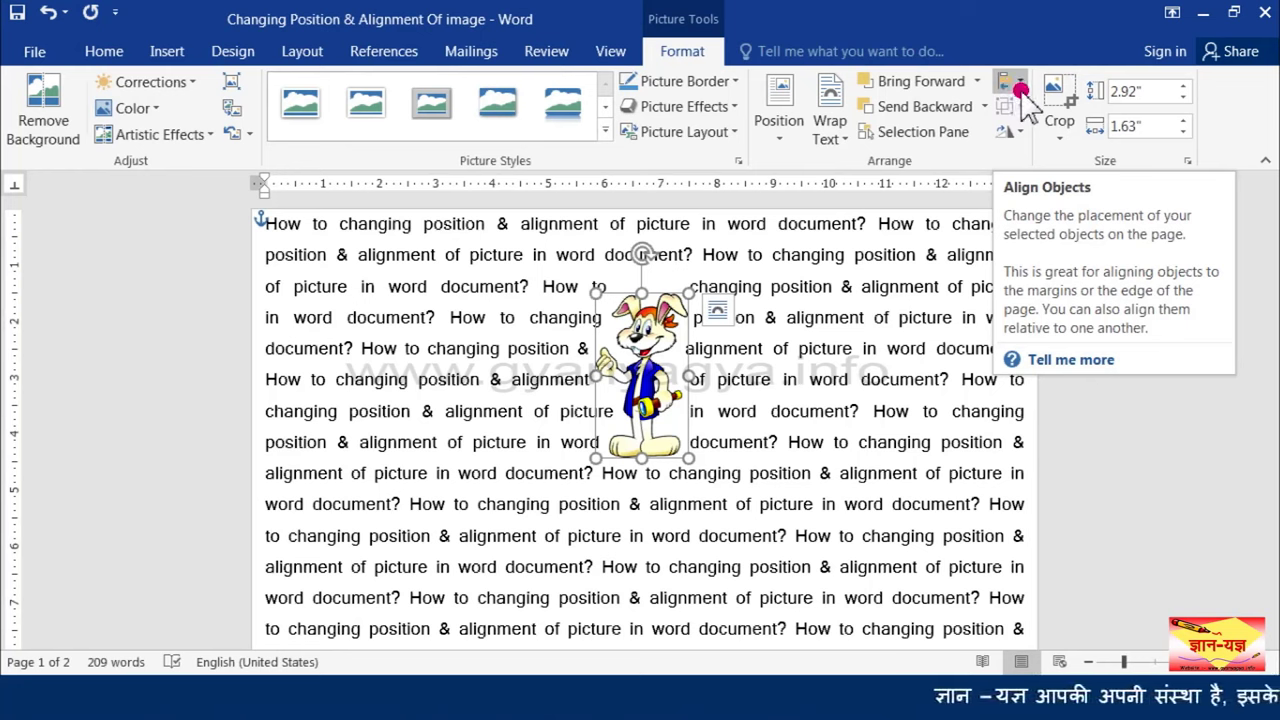
pyautogui.click(1019, 89)
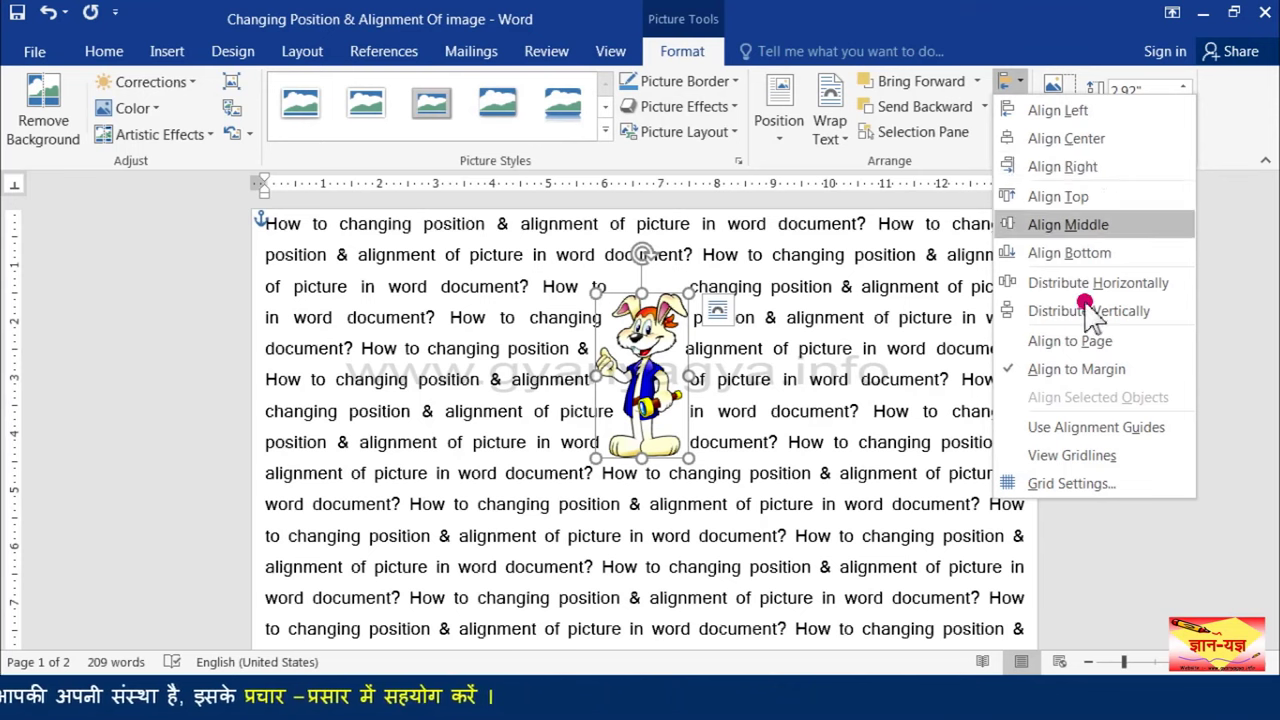
pyautogui.click(1128, 112)
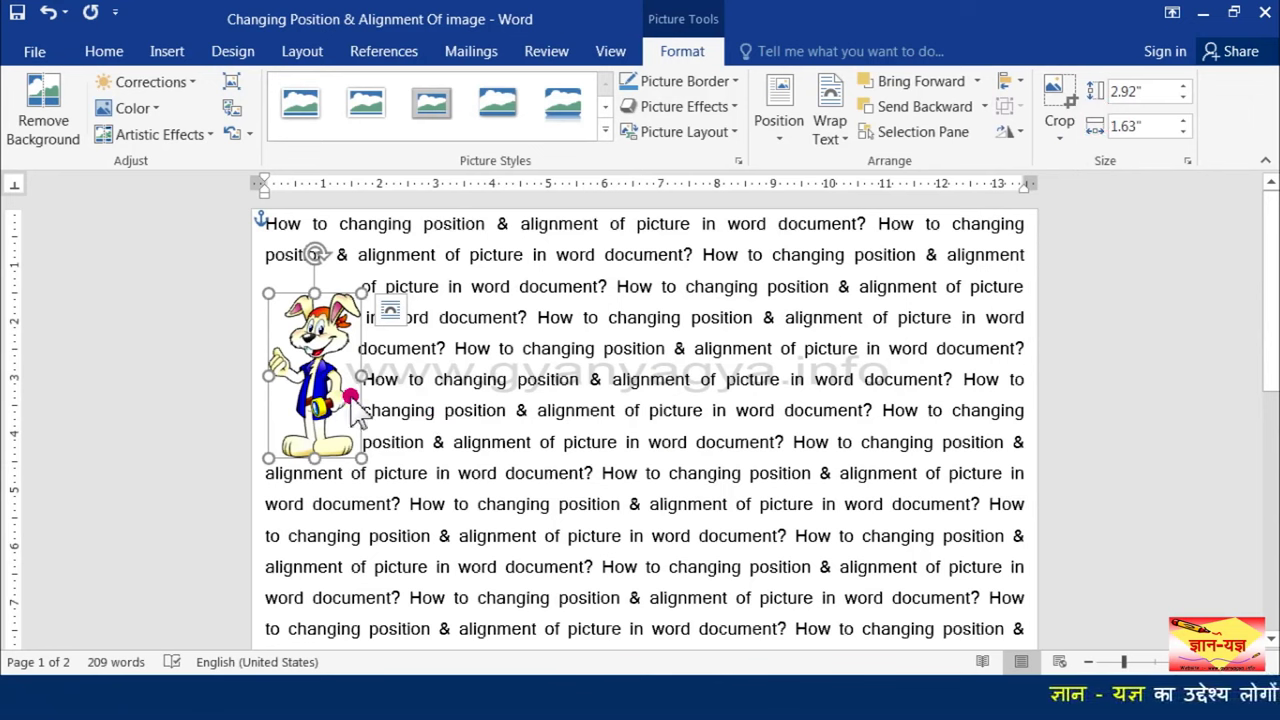
pyautogui.click(1016, 82)
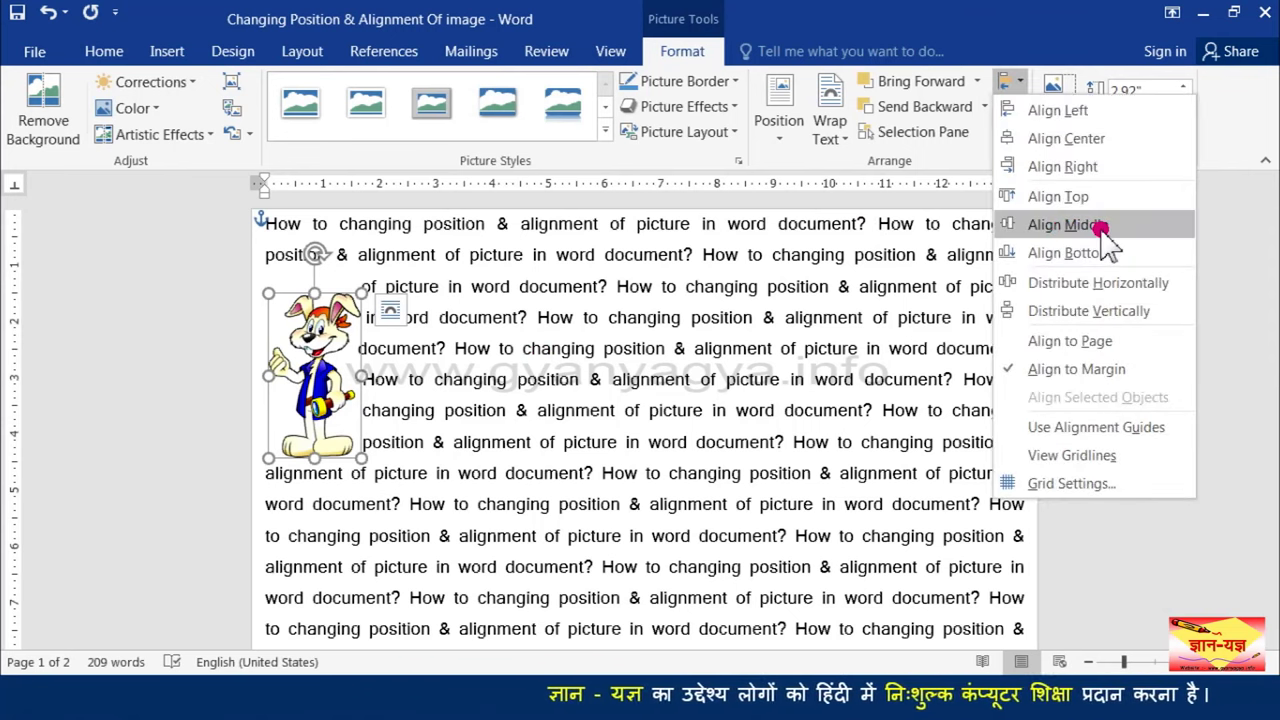
pyautogui.click(1100, 226)
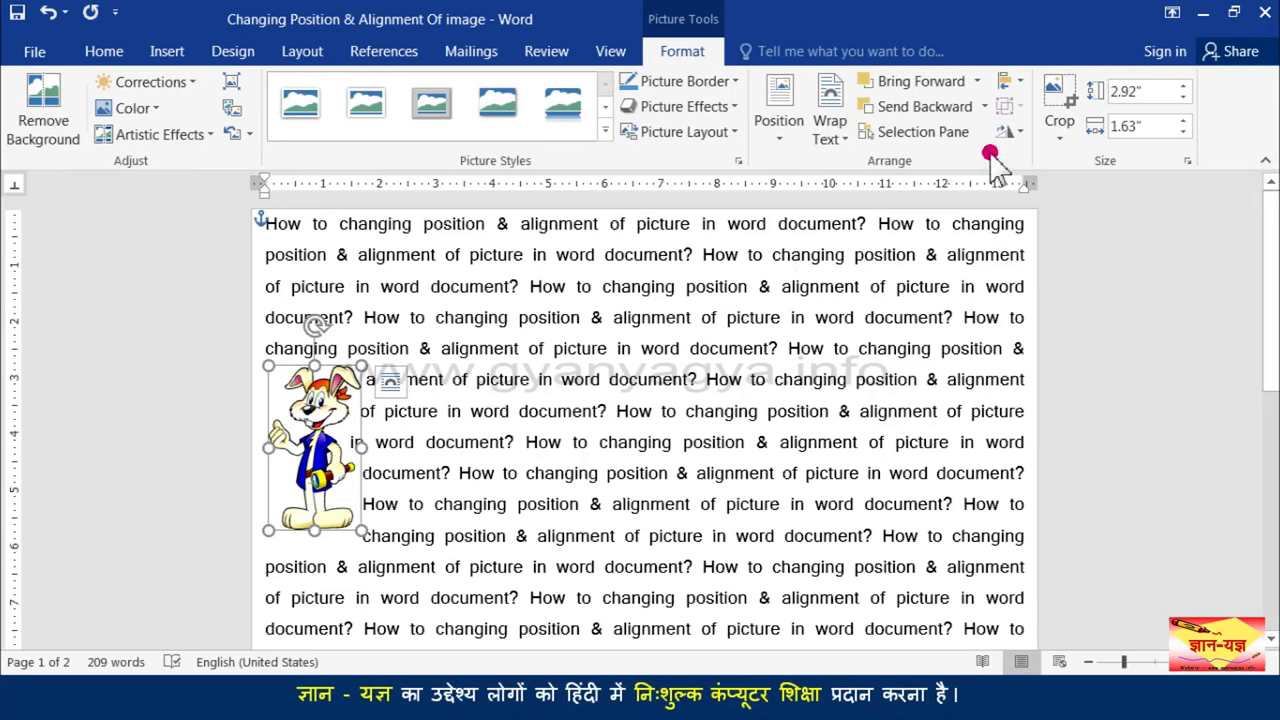
pyautogui.click(1012, 82)
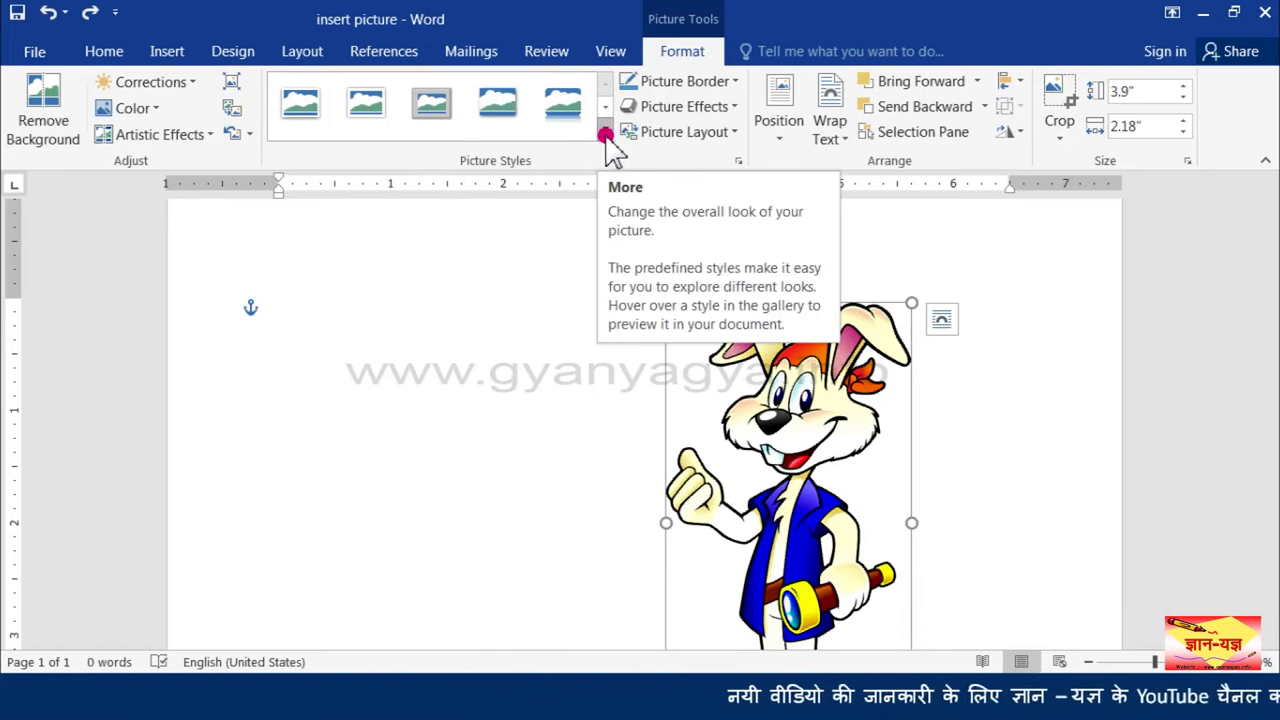
# Apply the Compound Frame, Black picture style to the rabbit picture.
pyautogui.click(605, 134)
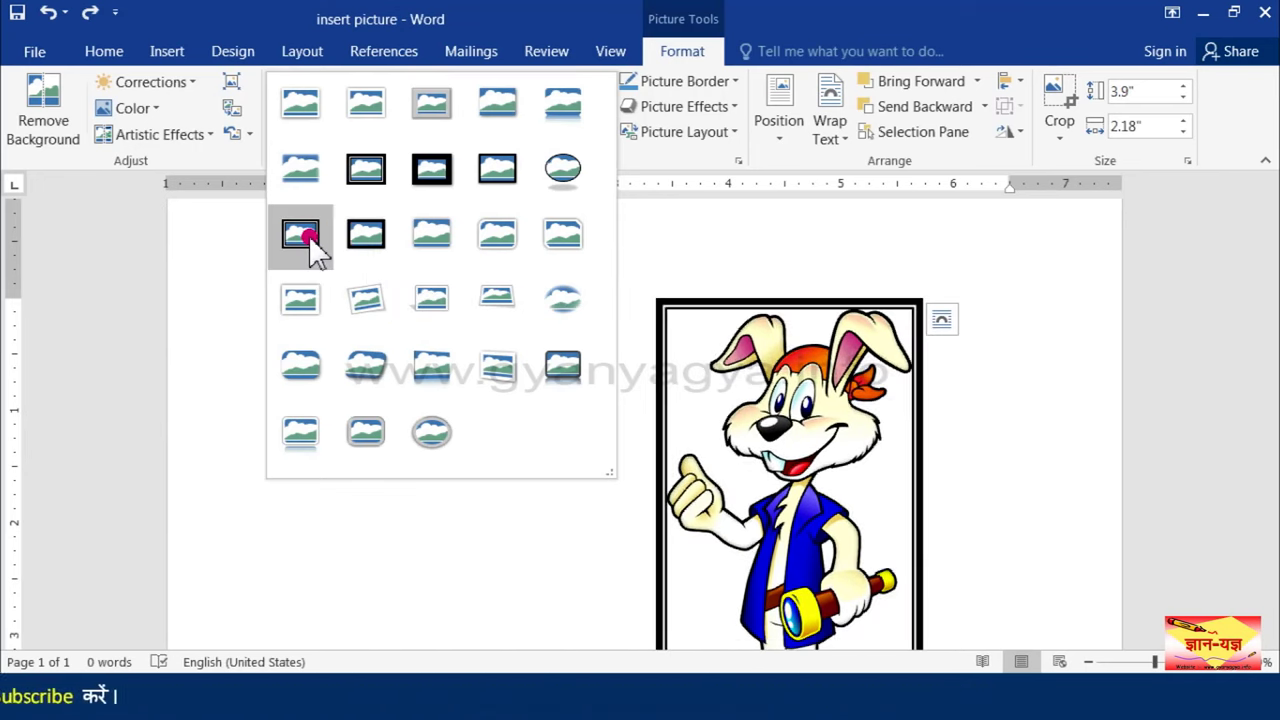
pyautogui.click(300, 235)
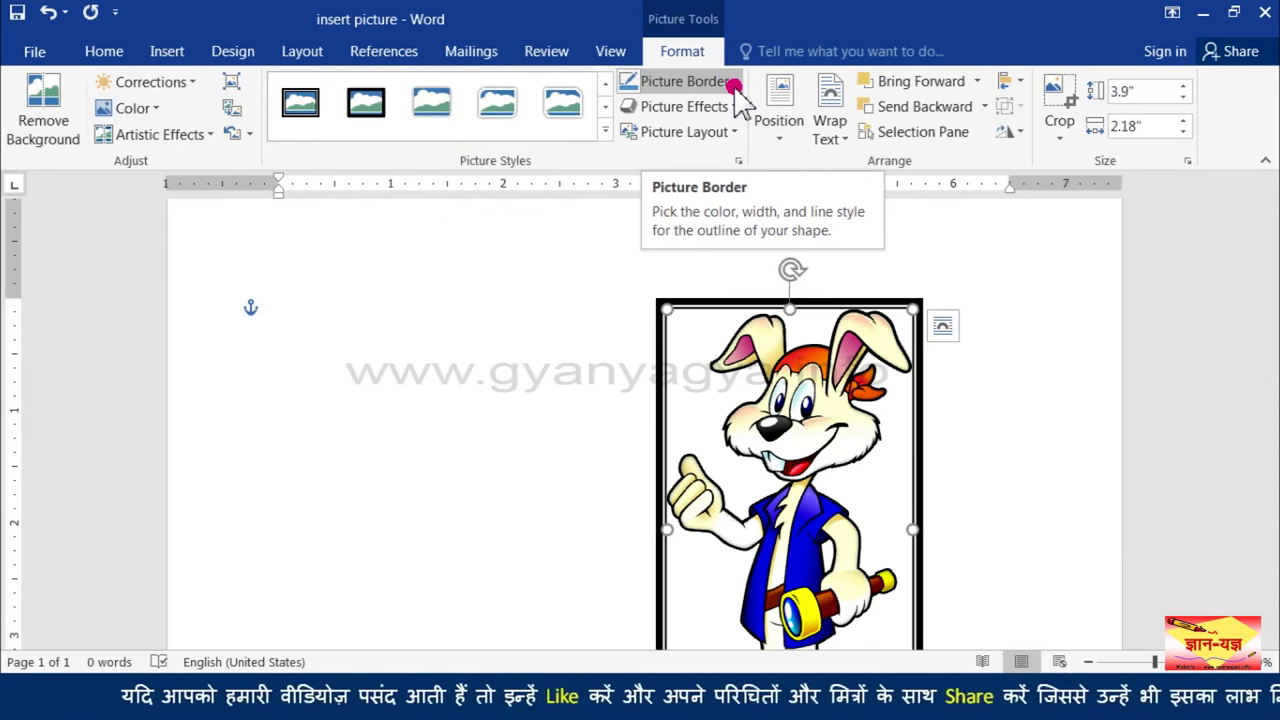
# Make the rabbit picture's border dark red, then a standard blue from More Outline Colors.
pyautogui.click(733, 86)
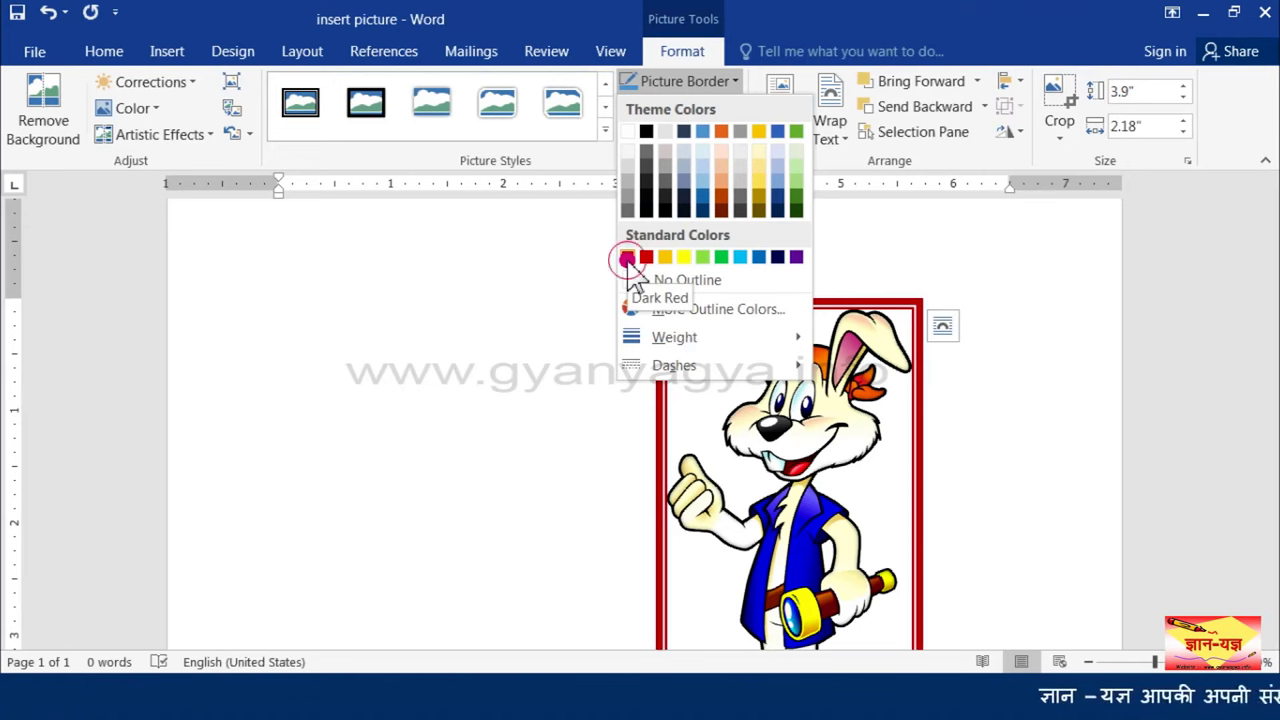
pyautogui.click(626, 258)
pyautogui.click(686, 81)
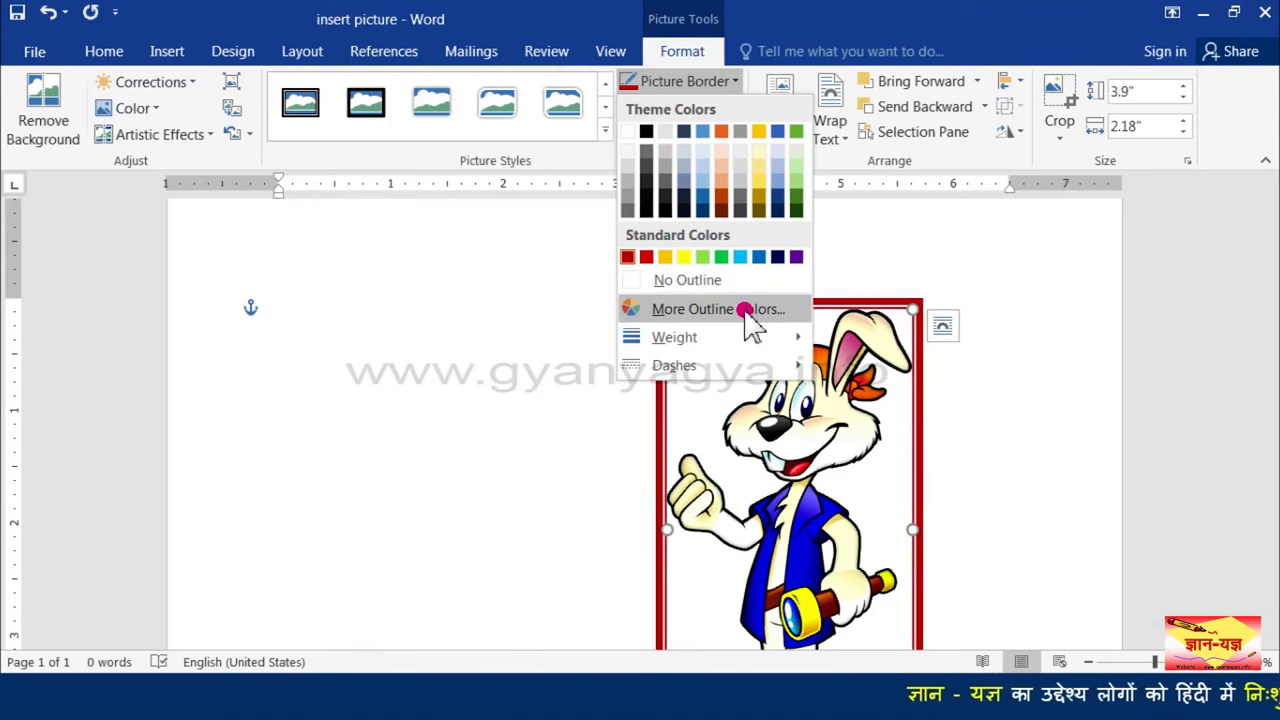
pyautogui.click(746, 312)
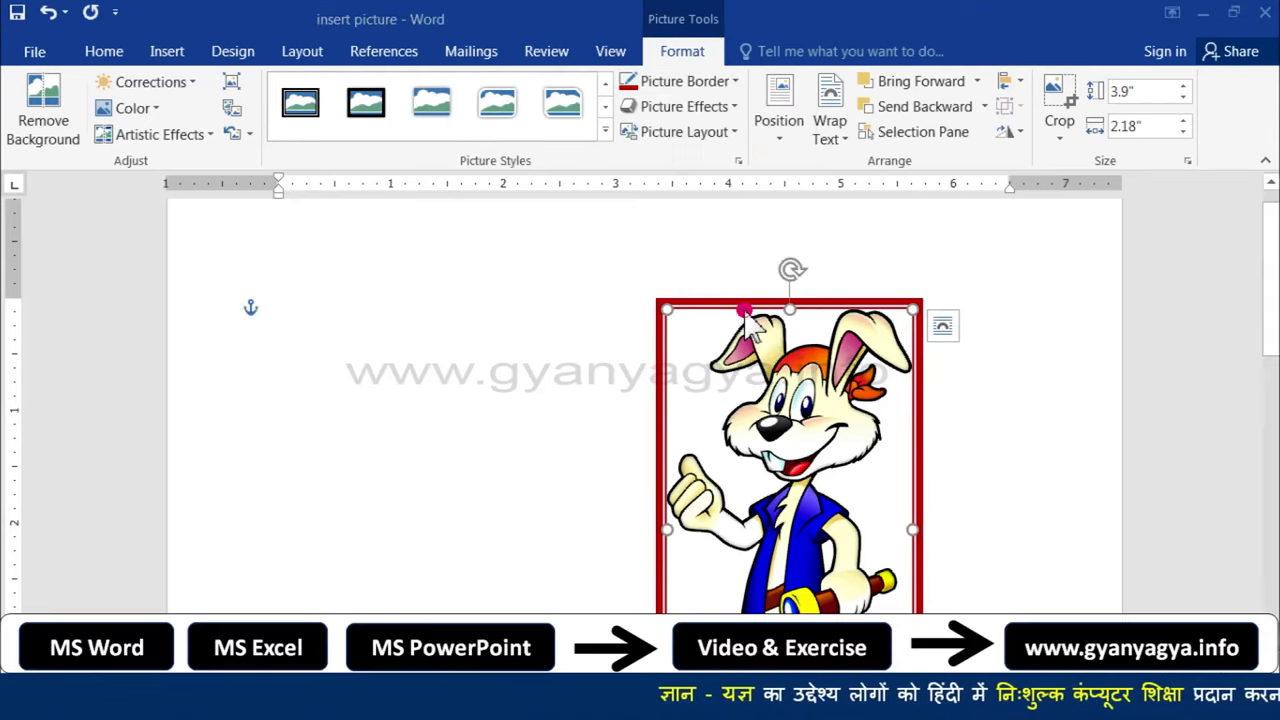
pyautogui.moveTo(641, 140); pyautogui.dragTo(349, 141)
pyautogui.click(268, 260)
pyautogui.click(224, 179)
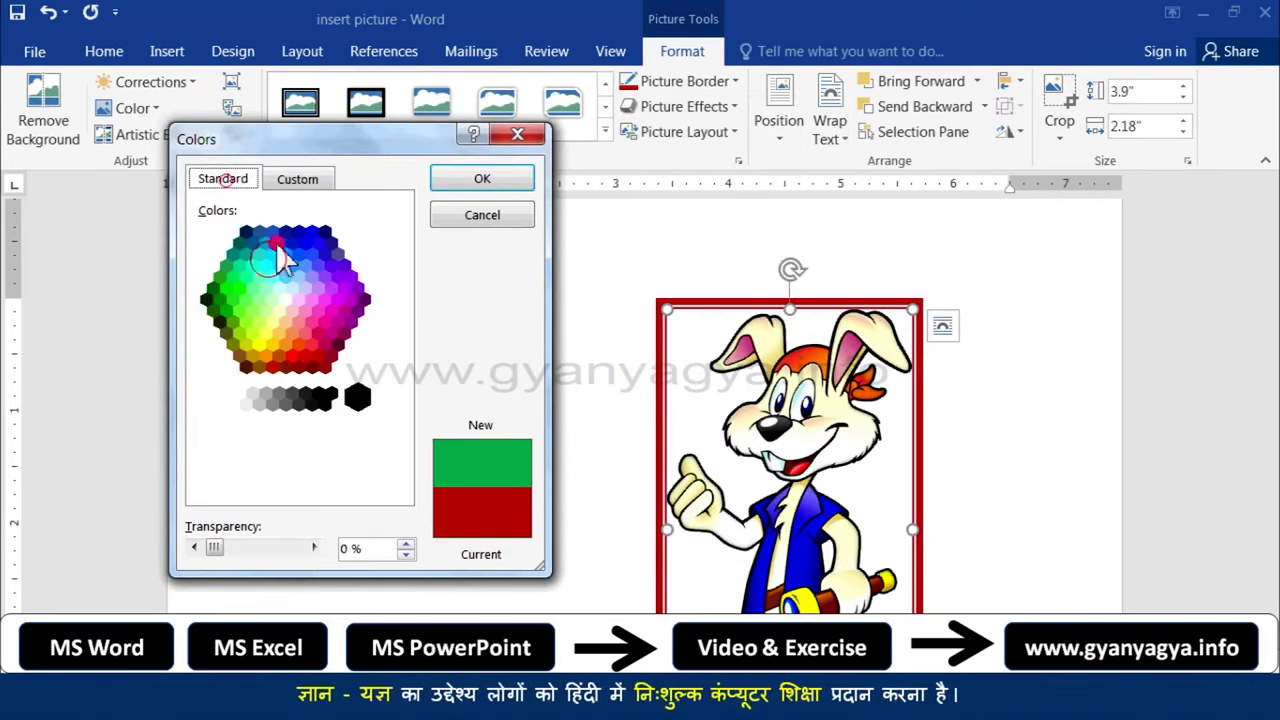
pyautogui.click(319, 305)
pyautogui.click(326, 257)
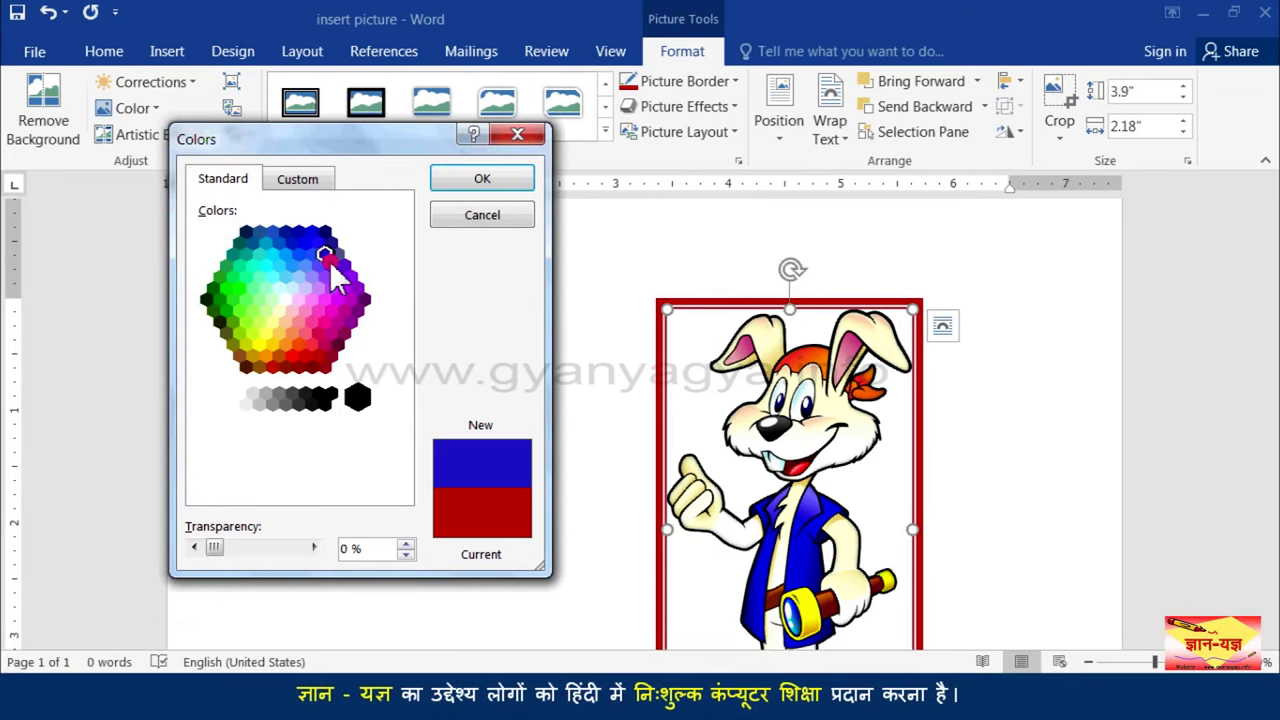
pyautogui.click(466, 184)
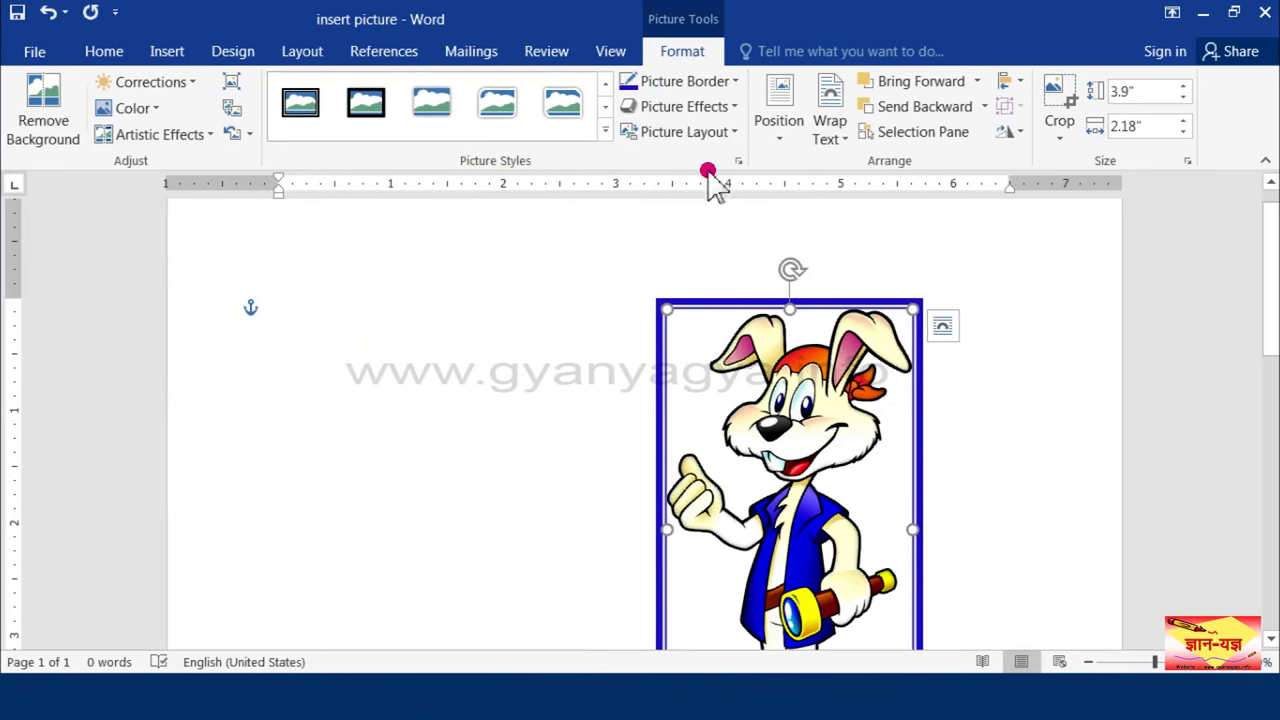
# Give the rabbit picture's border a 1½ pt weight and bring up its detailed line settings.
pyautogui.click(731, 83)
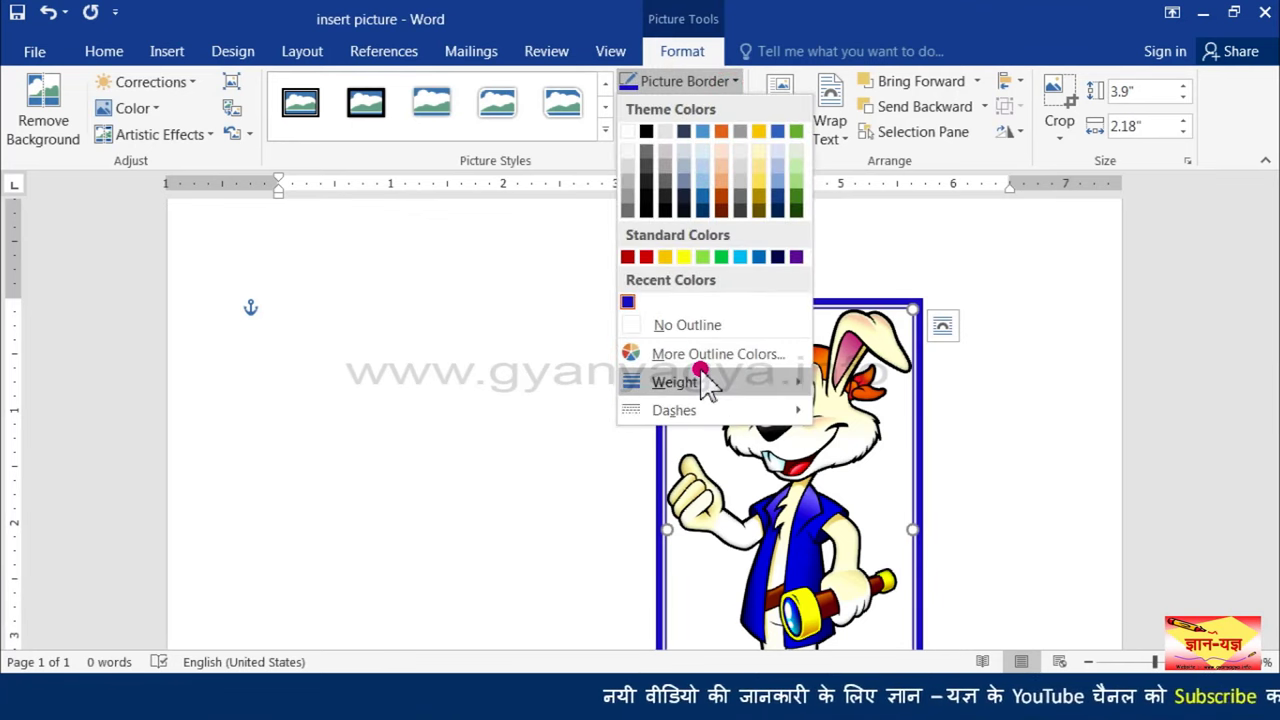
pyautogui.moveTo(692, 380)
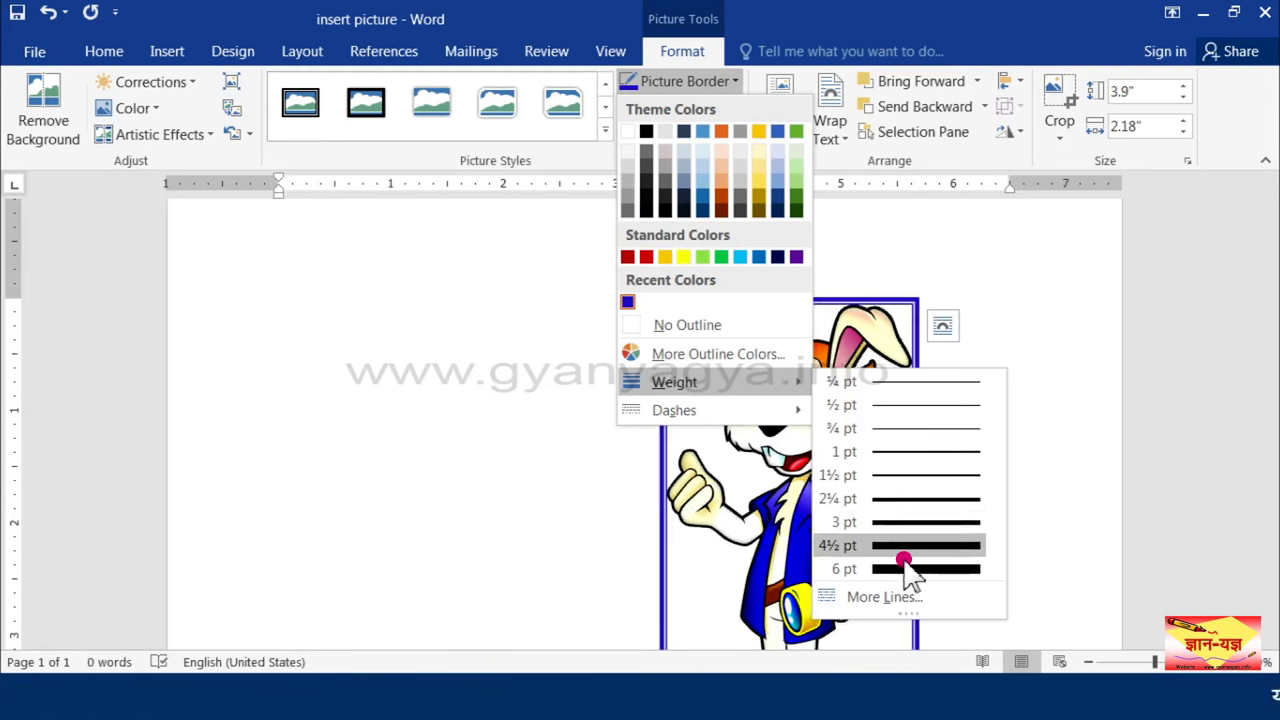
pyautogui.click(907, 476)
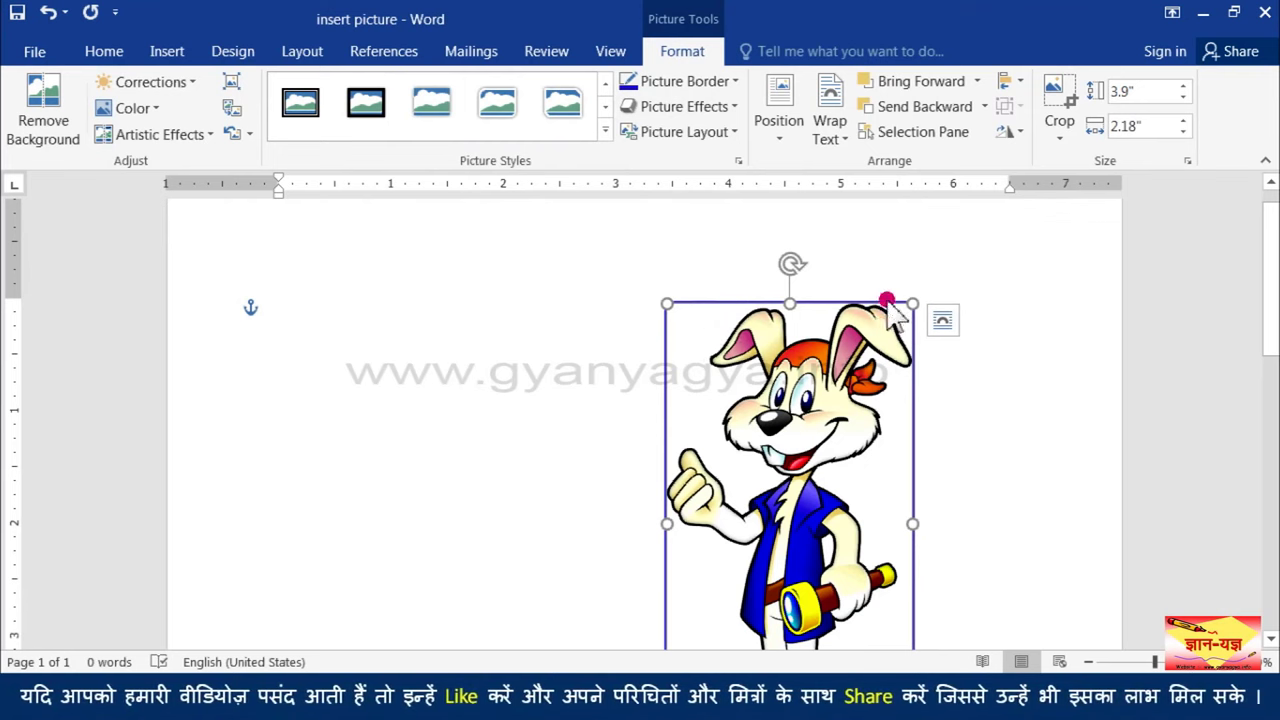
pyautogui.click(730, 85)
pyautogui.click(708, 412)
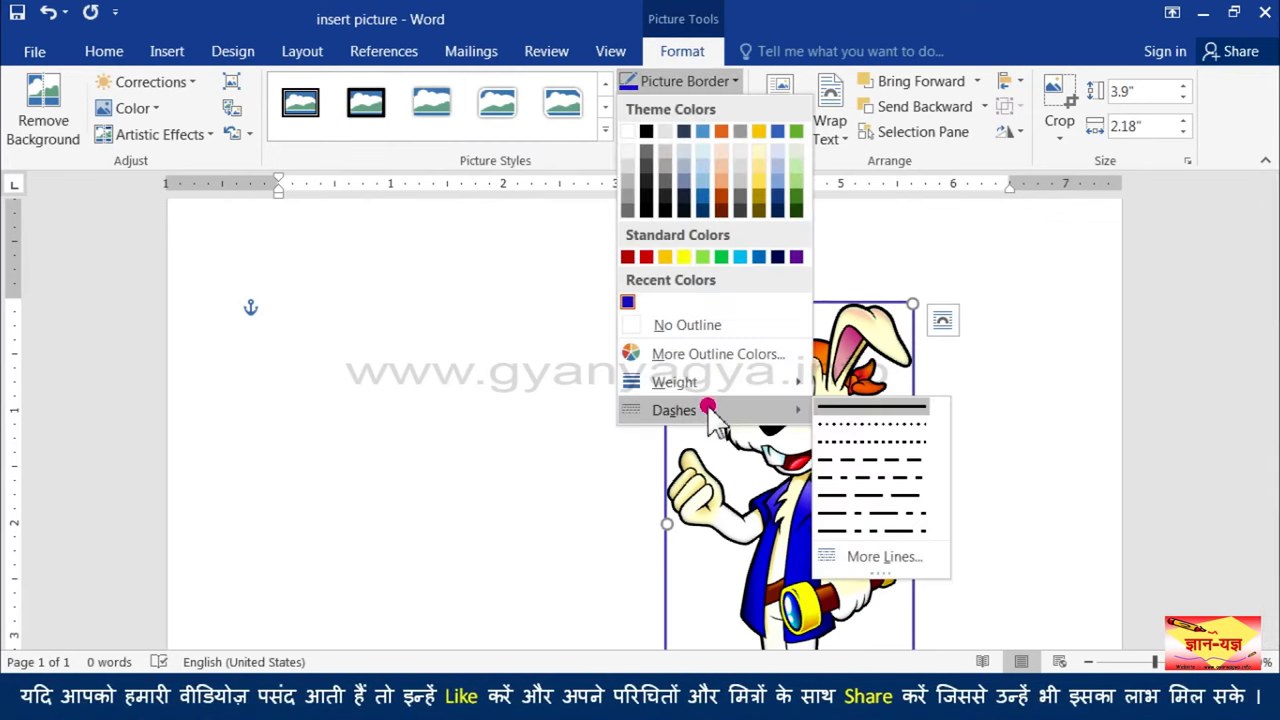
pyautogui.moveTo(737, 385)
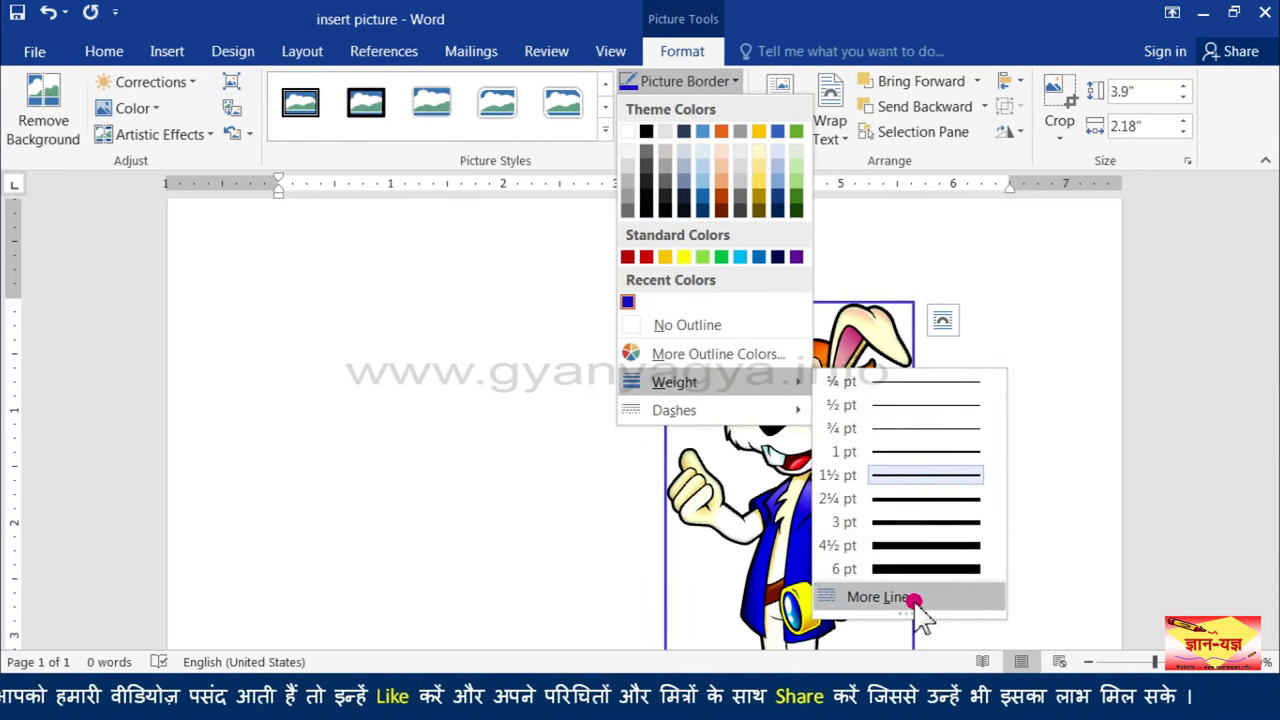
pyautogui.click(880, 597)
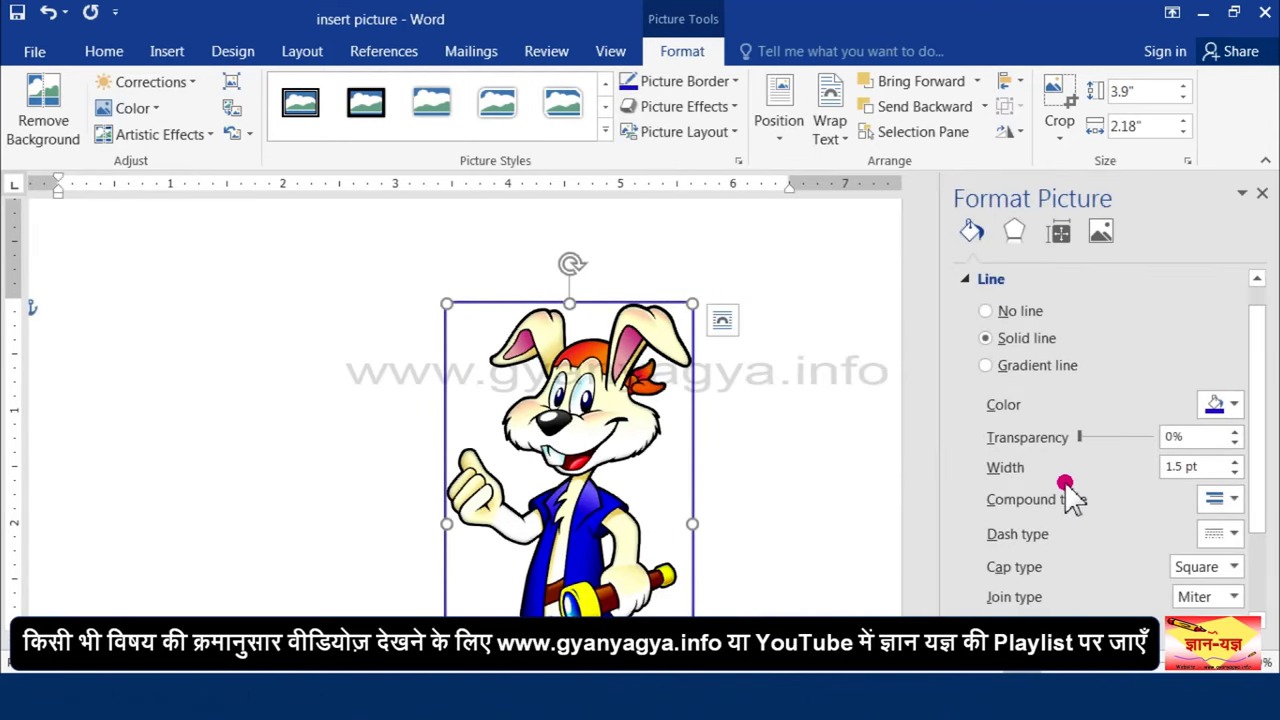
# Step the blue border's Width up in the Line section to about 8.25 pt.
pyautogui.moveTo(1256, 448)
pyautogui.mouseDown()
pyautogui.moveTo(1257, 506)
pyautogui.moveTo(1257, 465)
pyautogui.mouseUp()
pyautogui.click(1236, 433)
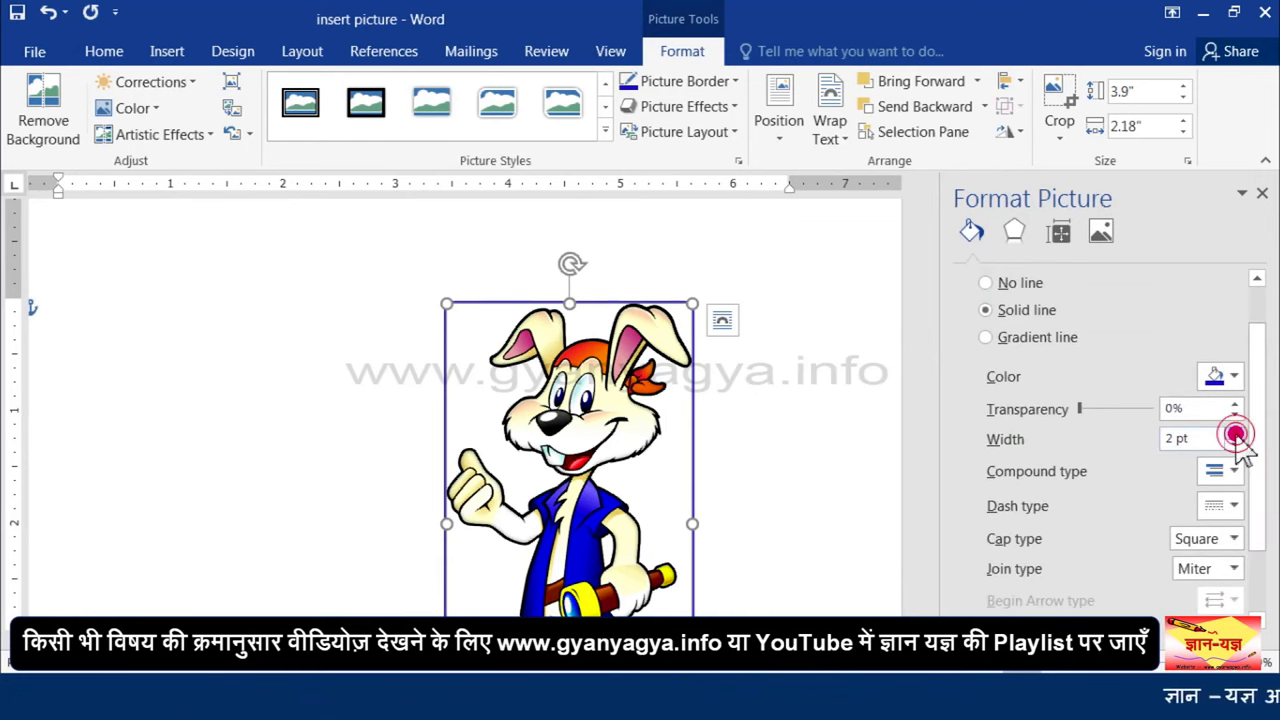
pyautogui.click(1236, 433)
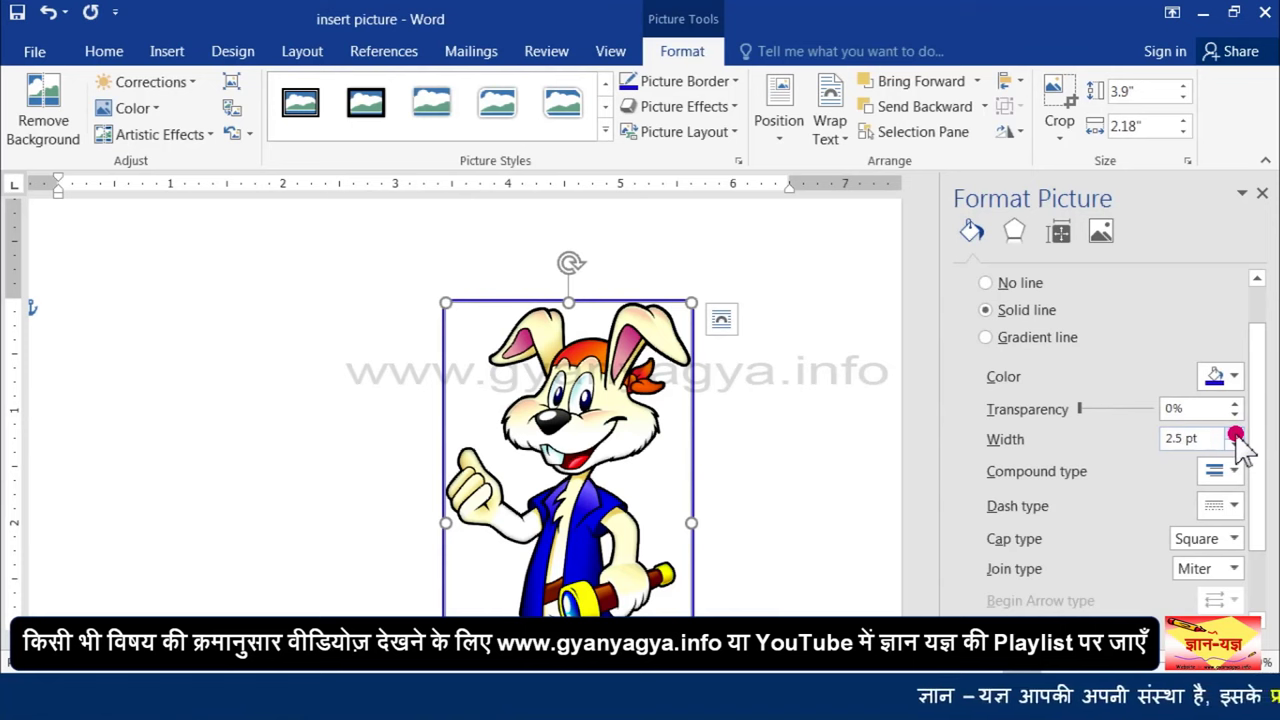
pyautogui.click(1236, 433)
pyautogui.click(1236, 433)
pyautogui.click(1236, 433)
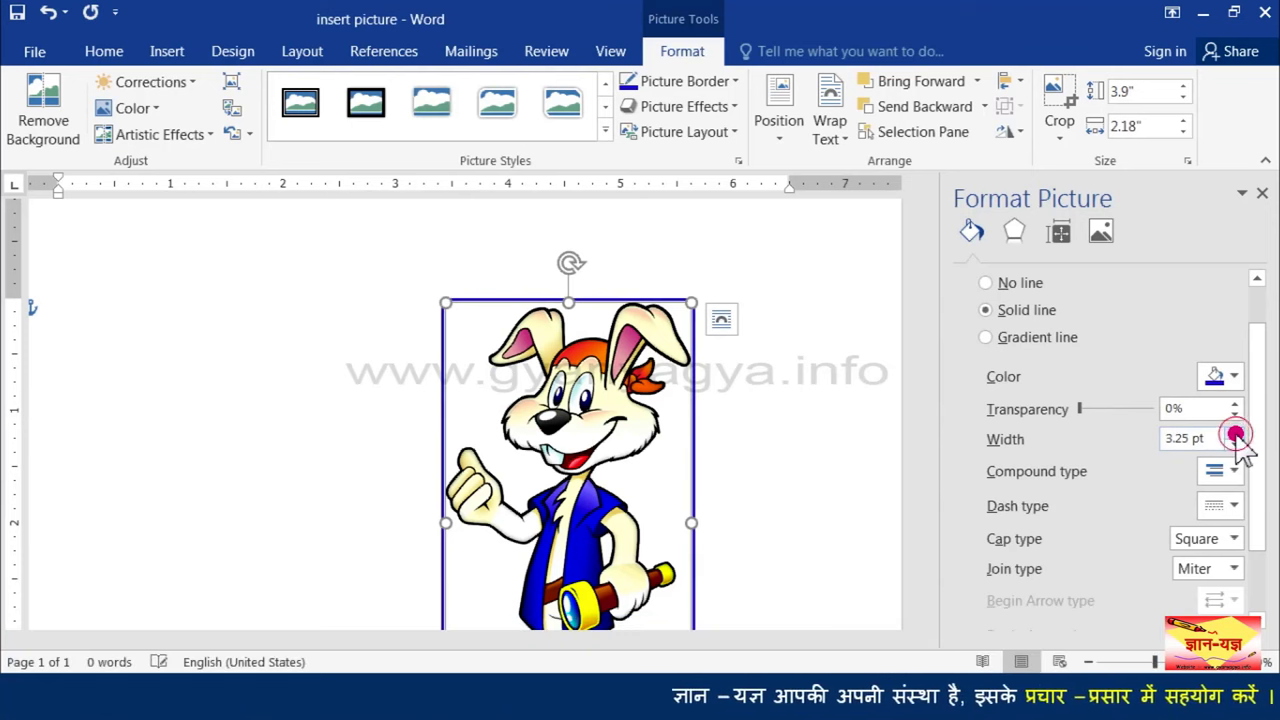
pyautogui.click(1236, 433)
pyautogui.click(1236, 433)
pyautogui.click(1236, 433)
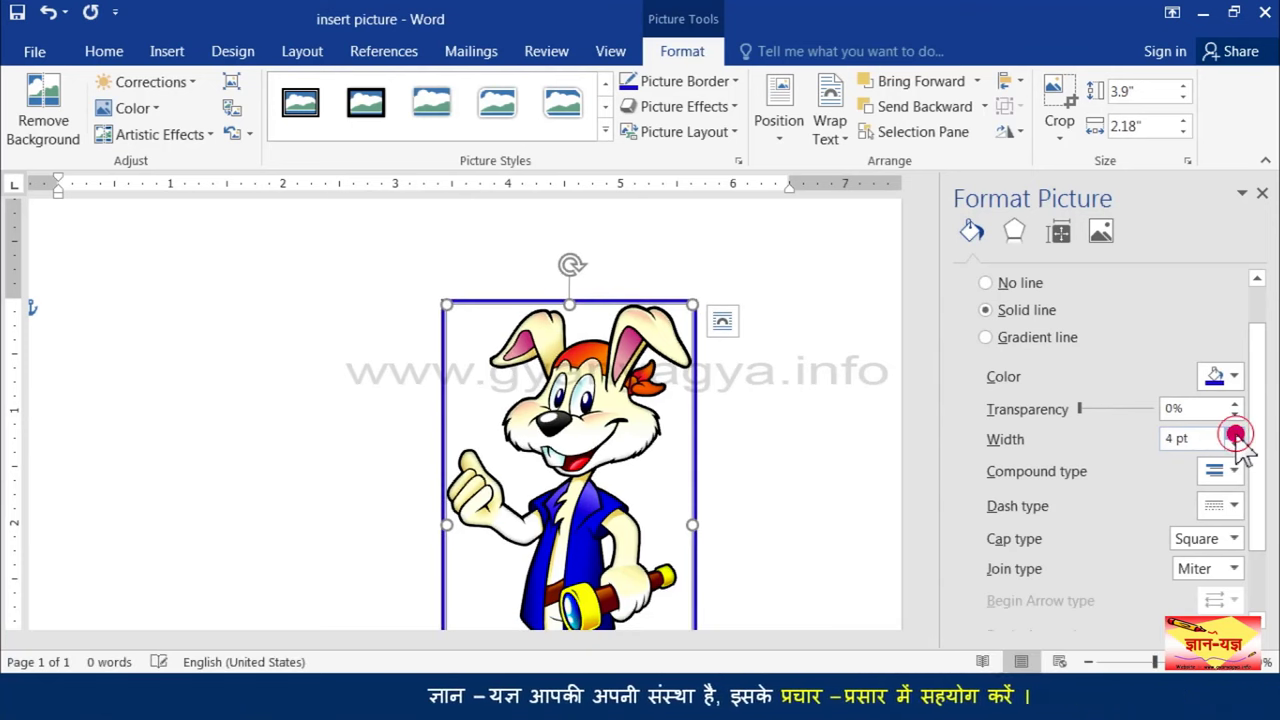
pyautogui.click(1236, 433)
pyautogui.click(1236, 433)
pyautogui.click(1236, 433)
pyautogui.click(1236, 433)
pyautogui.click(1236, 433)
pyautogui.click(1236, 433)
pyautogui.click(1236, 433)
pyautogui.click(1236, 433)
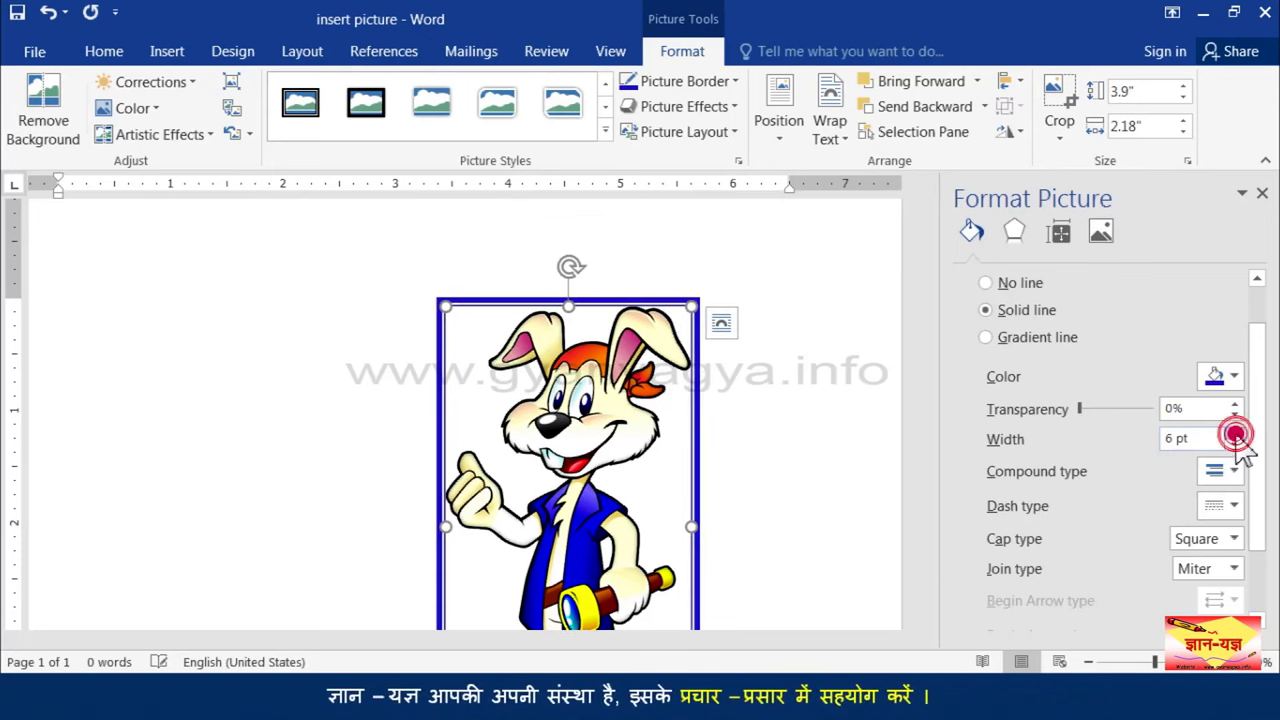
pyautogui.click(1236, 433)
pyautogui.click(1236, 433)
pyautogui.click(1236, 433)
pyautogui.click(1236, 433)
pyautogui.click(1236, 433)
pyautogui.click(1236, 433)
pyautogui.click(1236, 433)
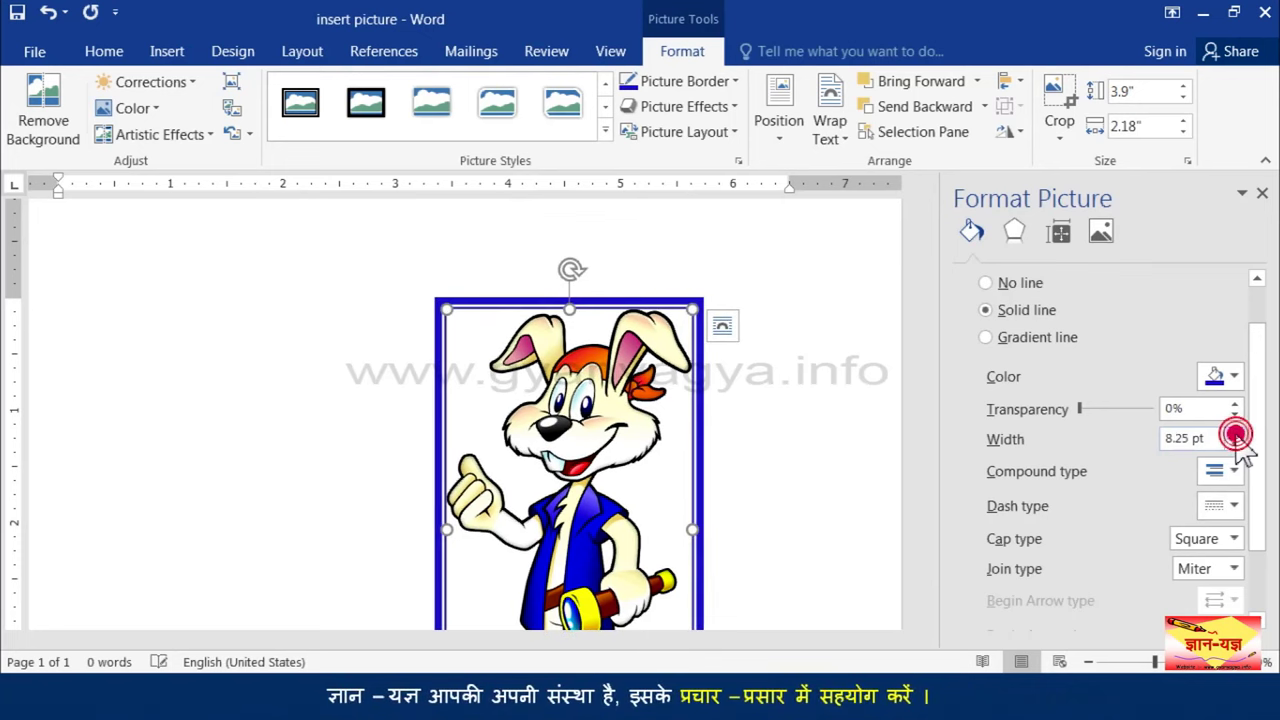
pyautogui.click(1236, 433)
pyautogui.click(1236, 433)
pyautogui.click(1236, 433)
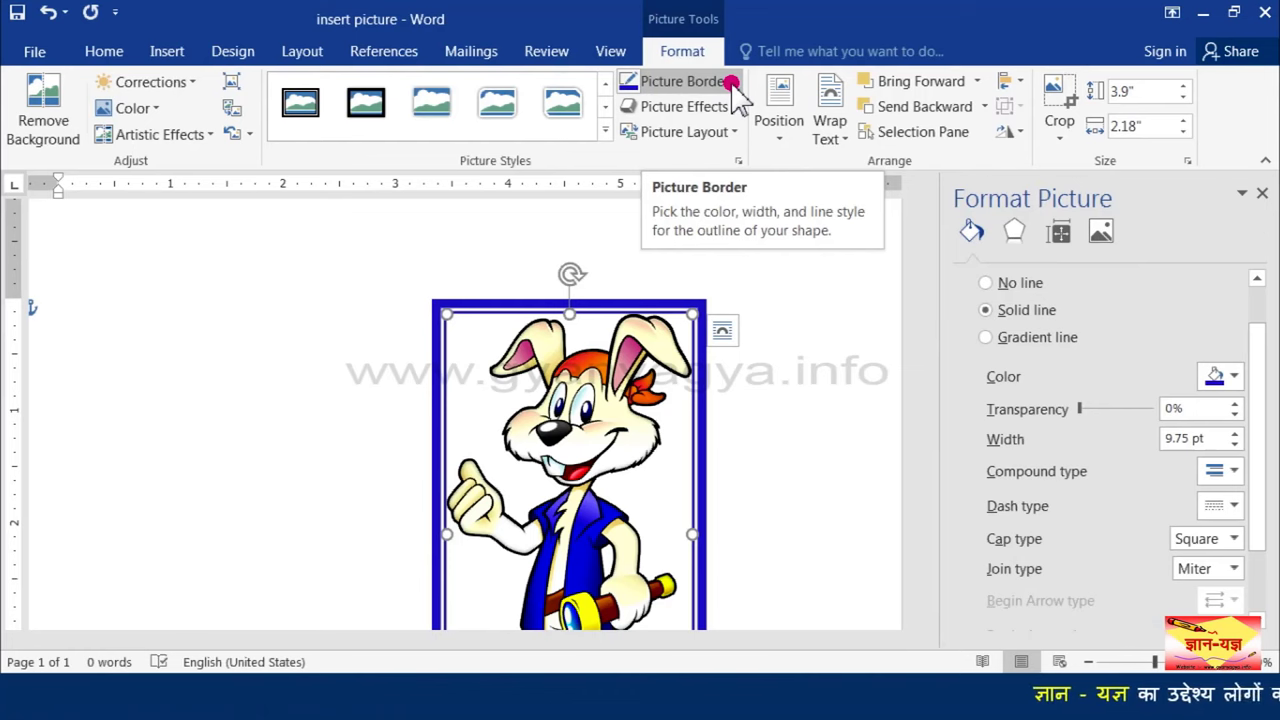
# Make the rabbit picture's thick blue border dashed.
pyautogui.click(730, 82)
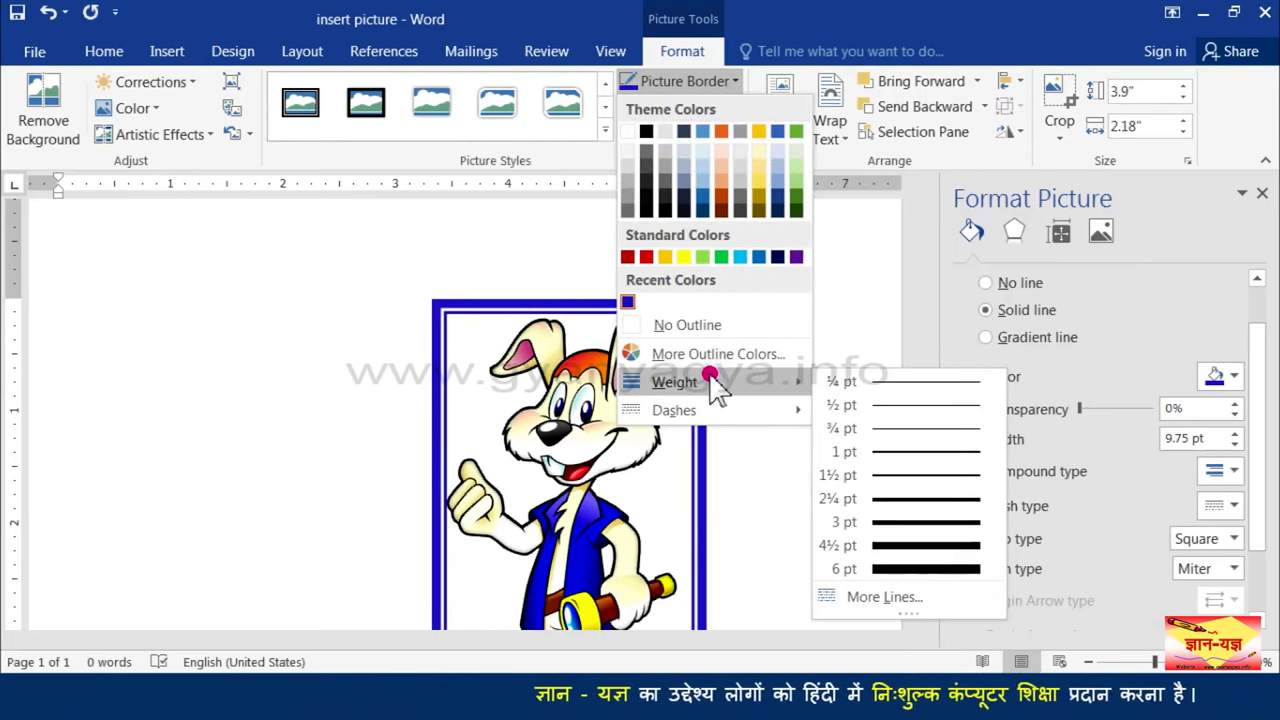
pyautogui.moveTo(709, 412)
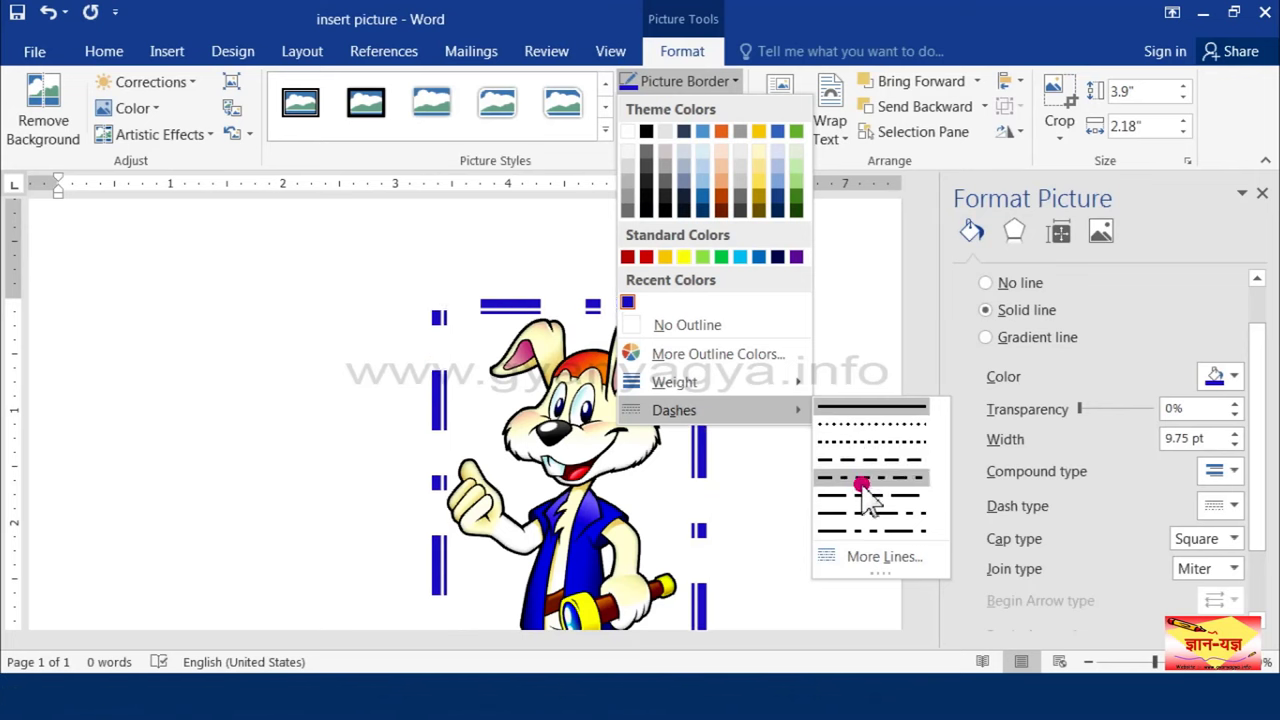
pyautogui.click(864, 472)
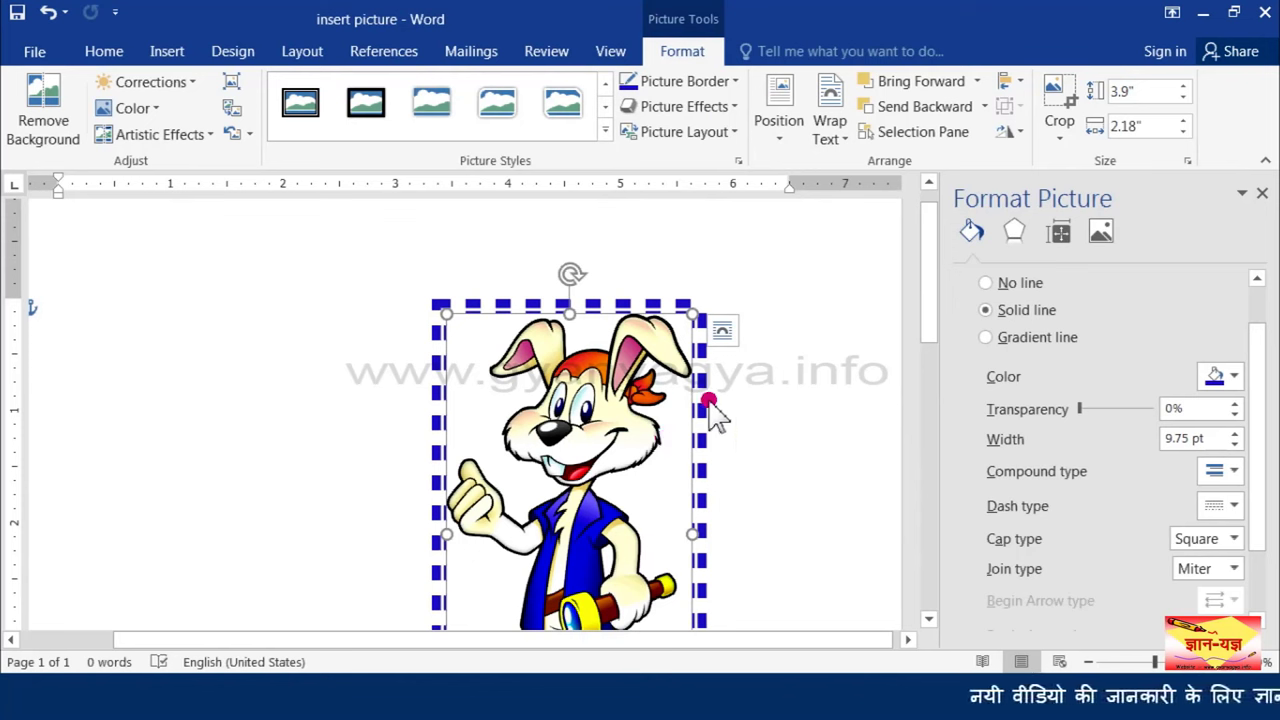
# Switch the border to a shorter dash type under More Lines, then close the Format Picture pane.
pyautogui.click(730, 82)
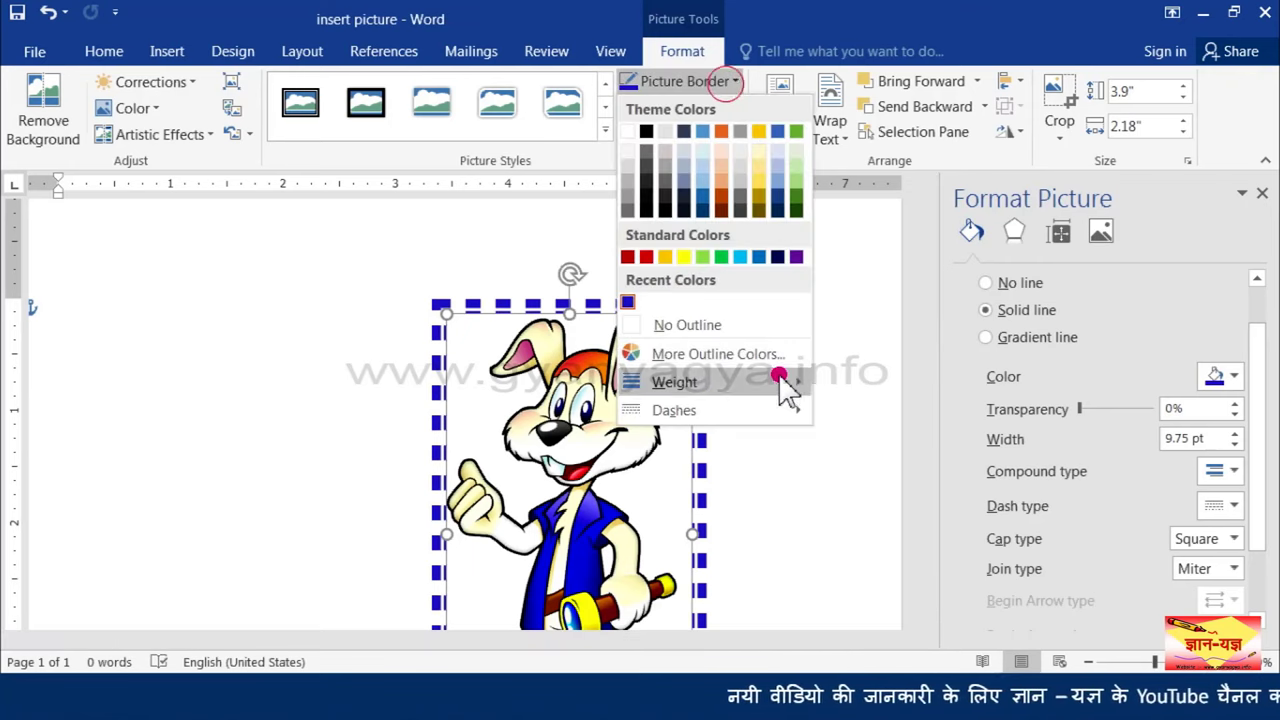
pyautogui.moveTo(790, 412)
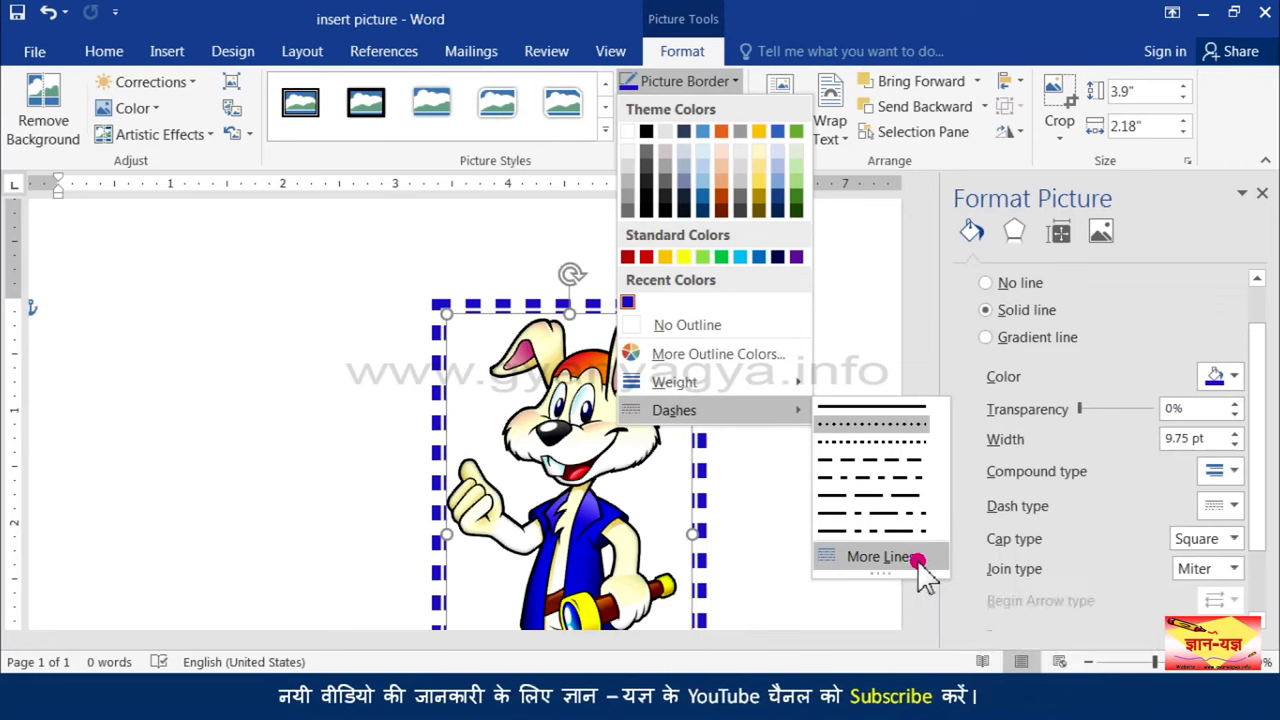
pyautogui.click(917, 560)
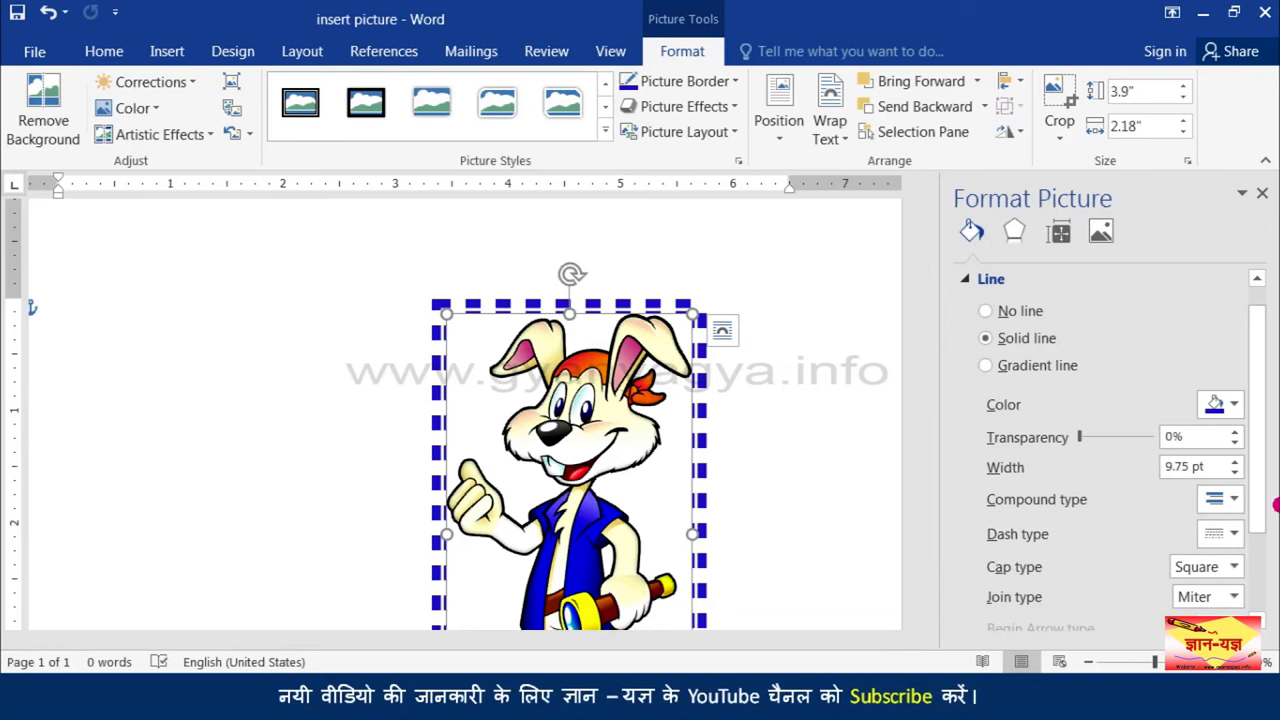
pyautogui.moveTo(1268, 498); pyautogui.dragTo(1262, 558)
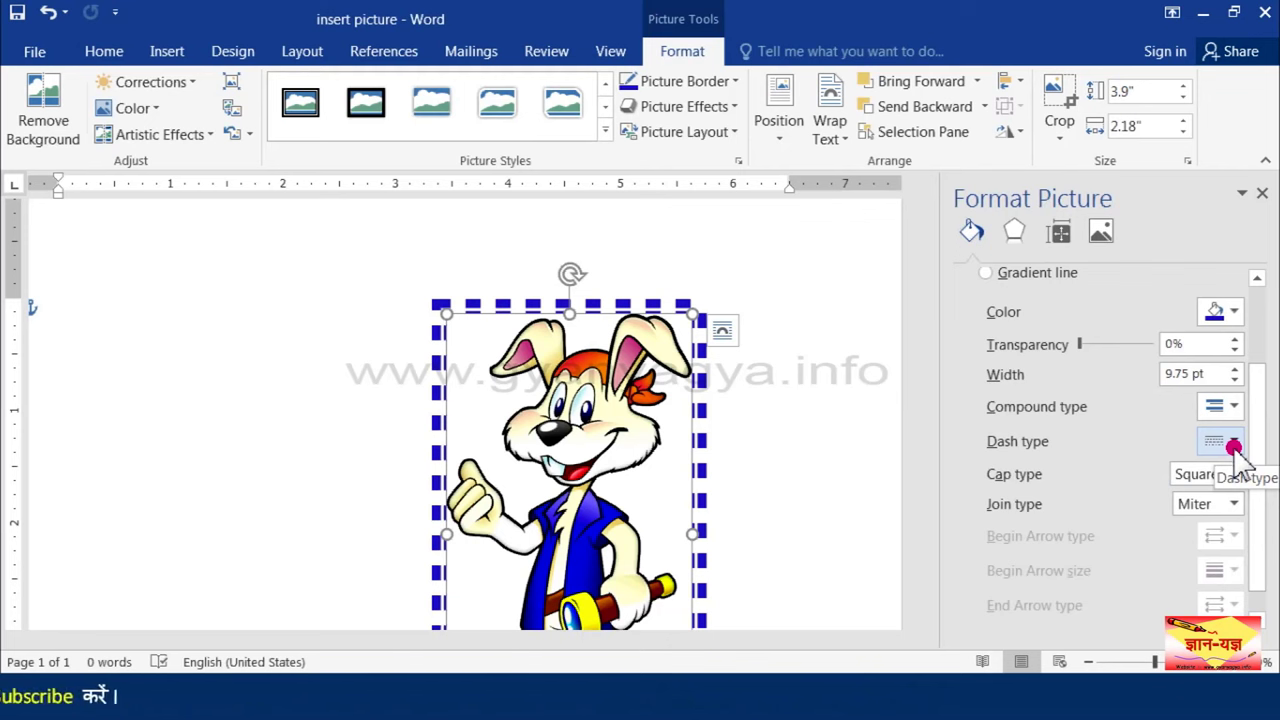
pyautogui.click(1233, 445)
pyautogui.click(1231, 502)
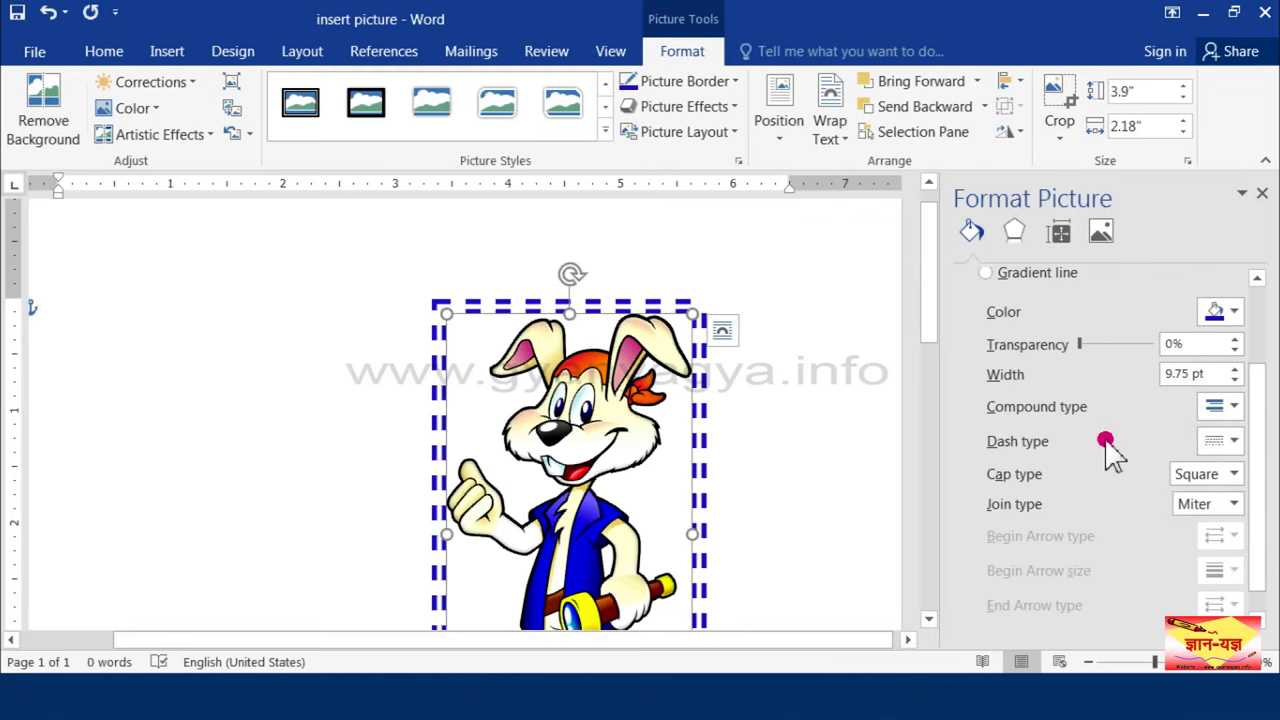
pyautogui.click(1262, 192)
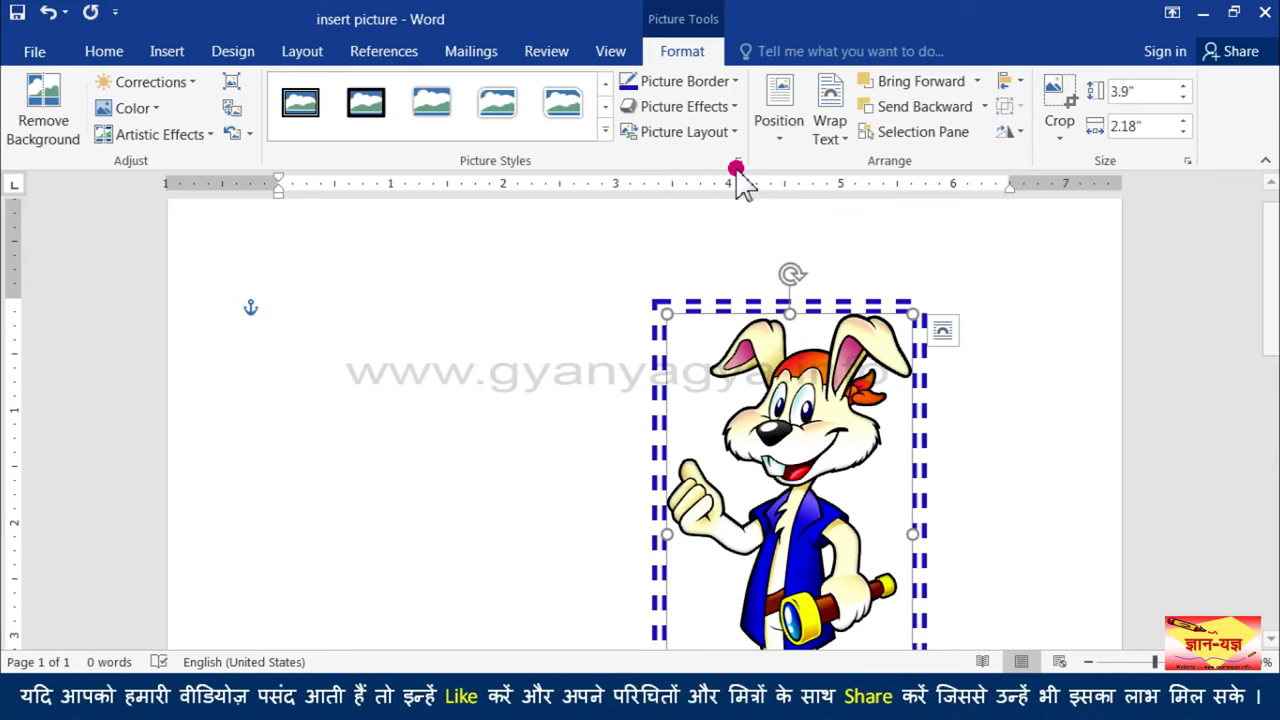
# Apply the third 3-D preset effect to the rabbit picture and drag it to the left margin.
pyautogui.click(733, 106)
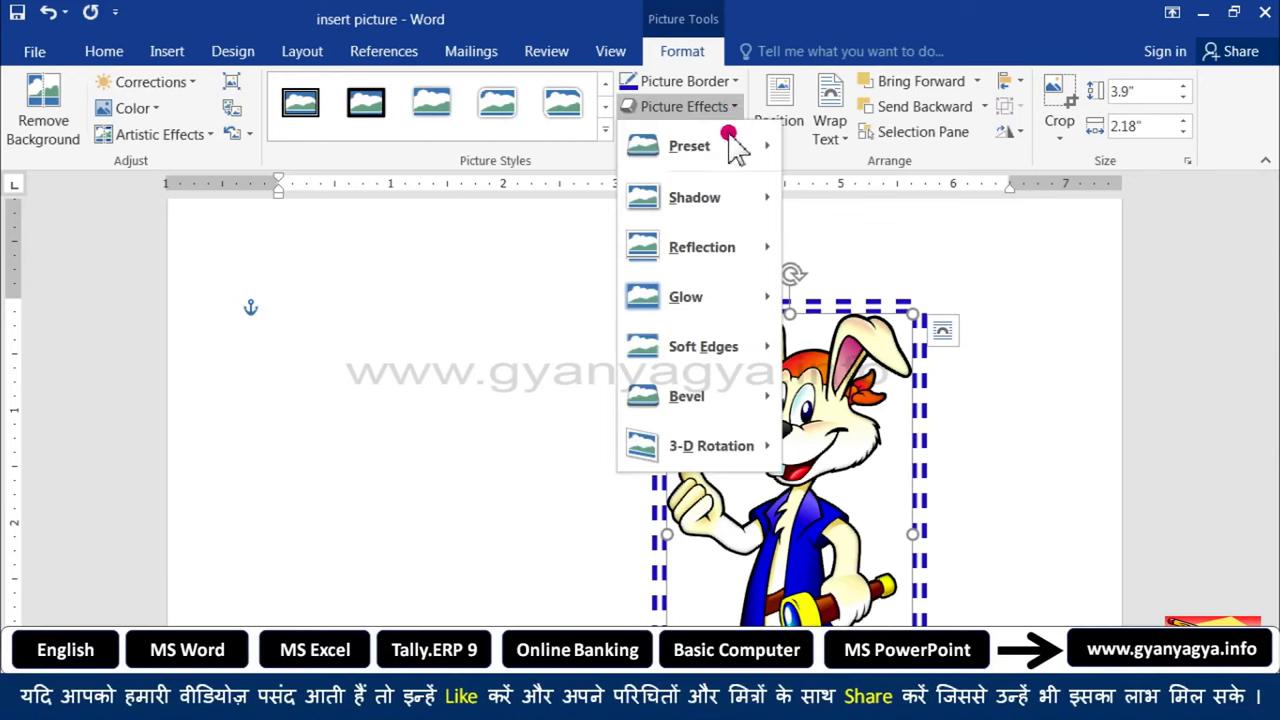
pyautogui.moveTo(727, 152)
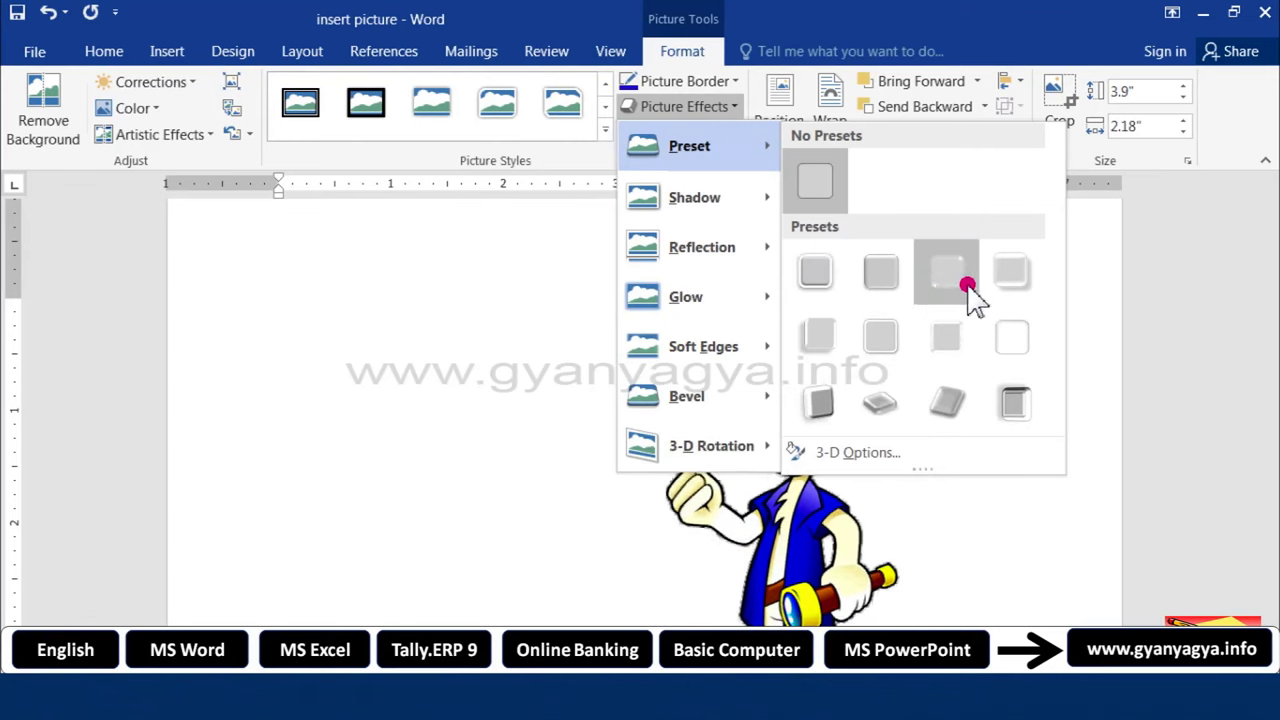
pyautogui.click(958, 276)
pyautogui.moveTo(789, 543); pyautogui.dragTo(392, 522)
pyautogui.click(684, 106)
pyautogui.moveTo(690, 146)
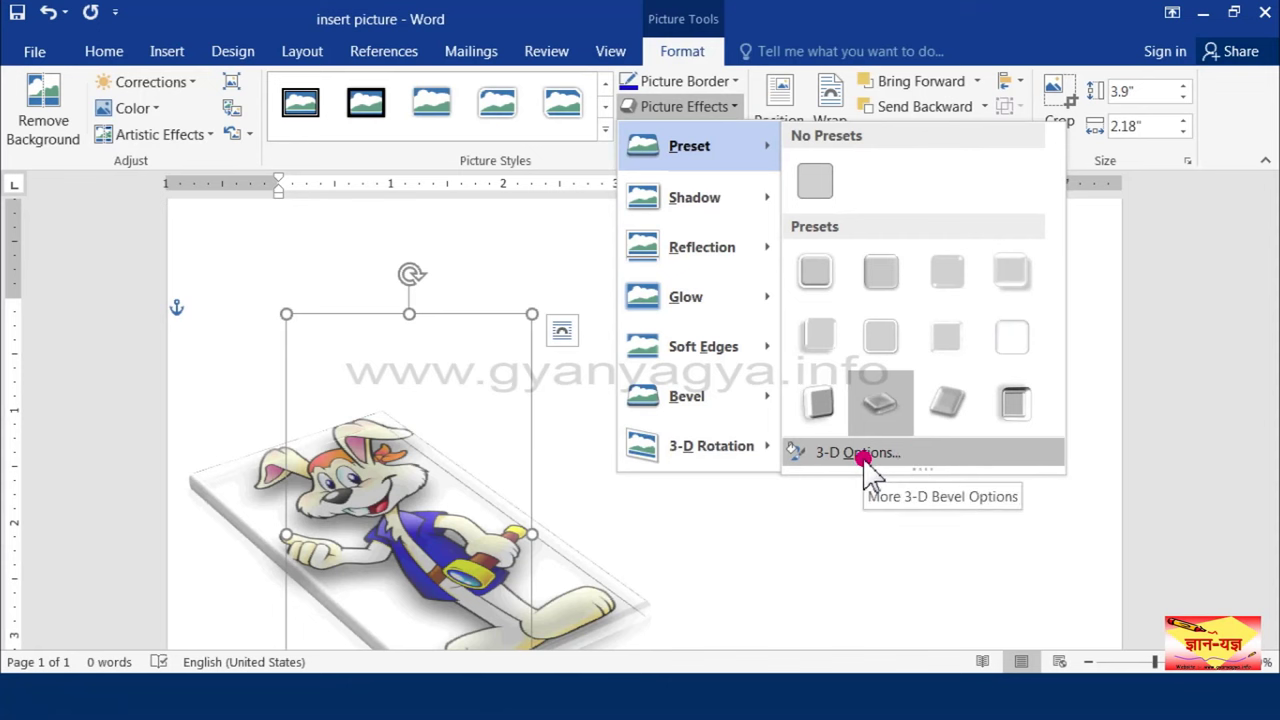
# Give the picture a Riblet top bevel, then remove all 3-D effects with No Presets.
pyautogui.click(858, 453)
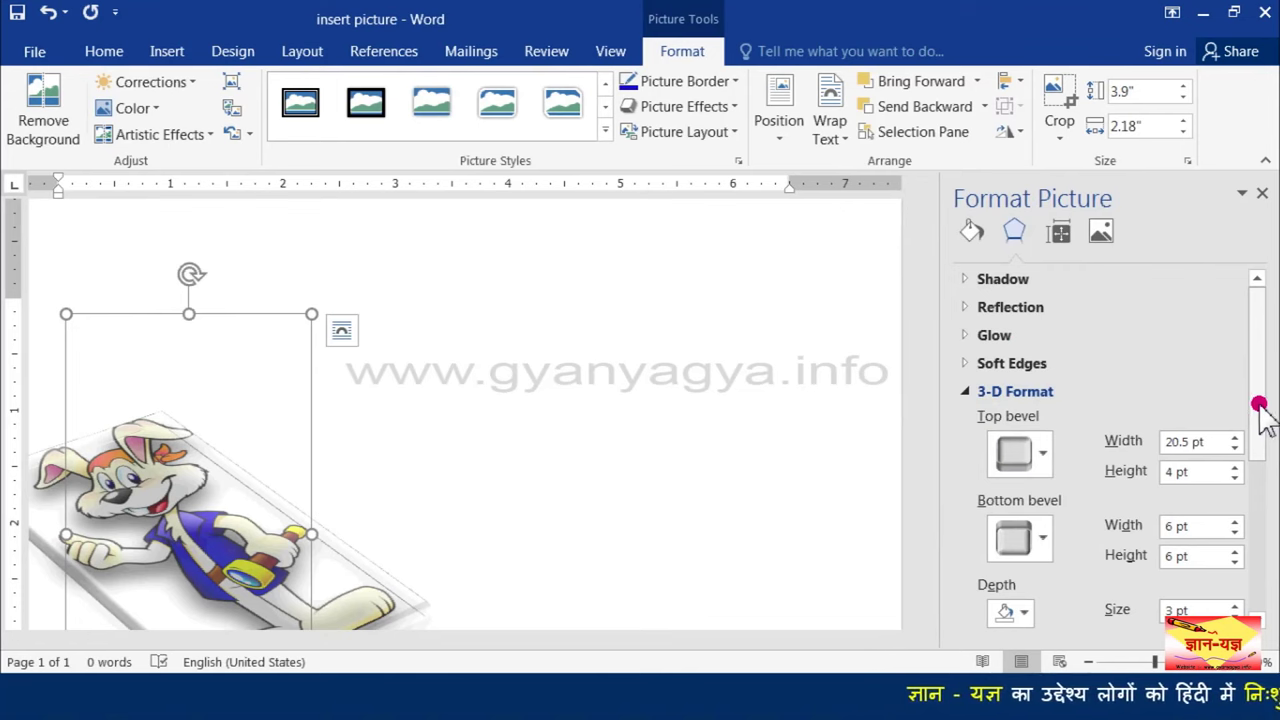
pyautogui.moveTo(1263, 408); pyautogui.dragTo(1265, 452)
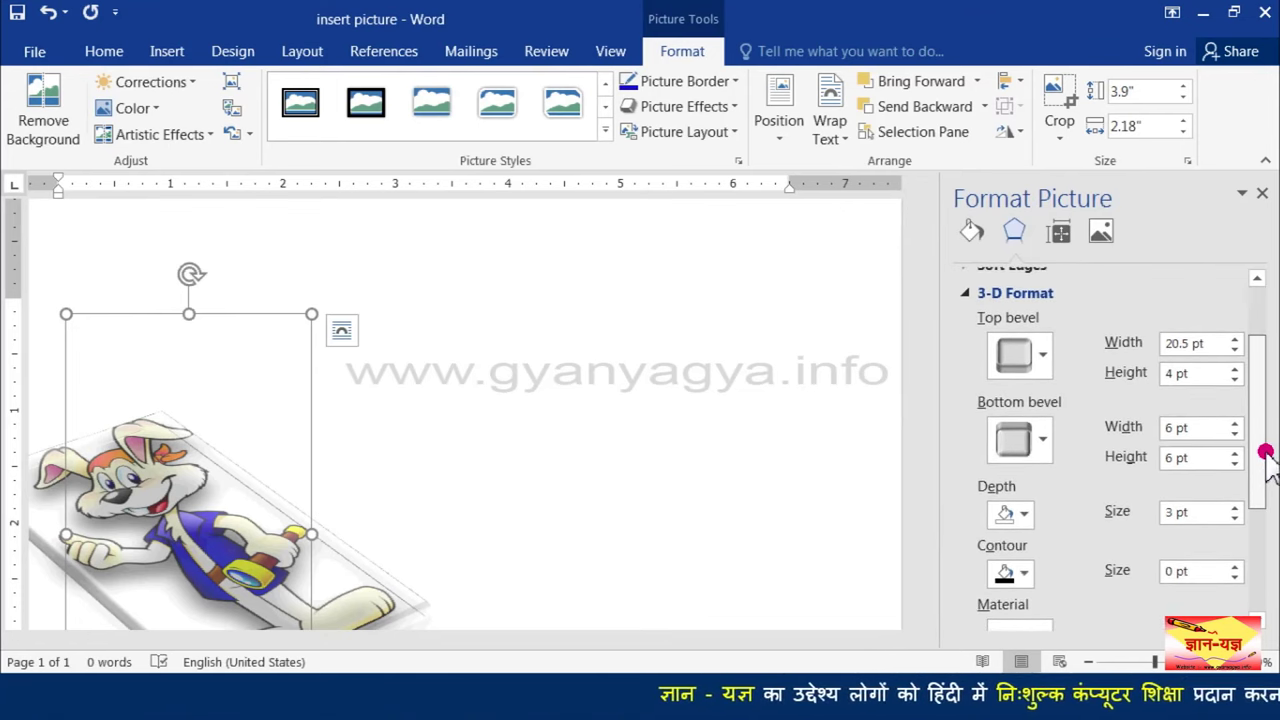
pyautogui.click(1046, 357)
pyautogui.click(1081, 295)
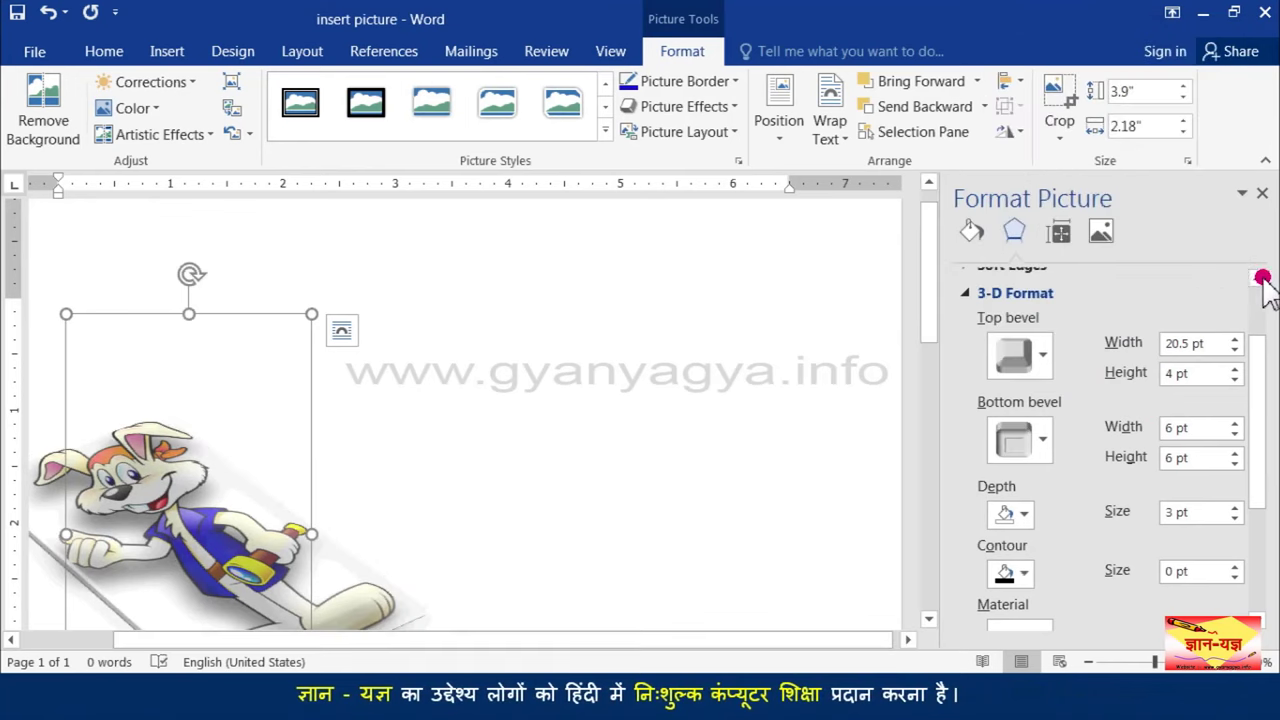
pyautogui.click(1262, 195)
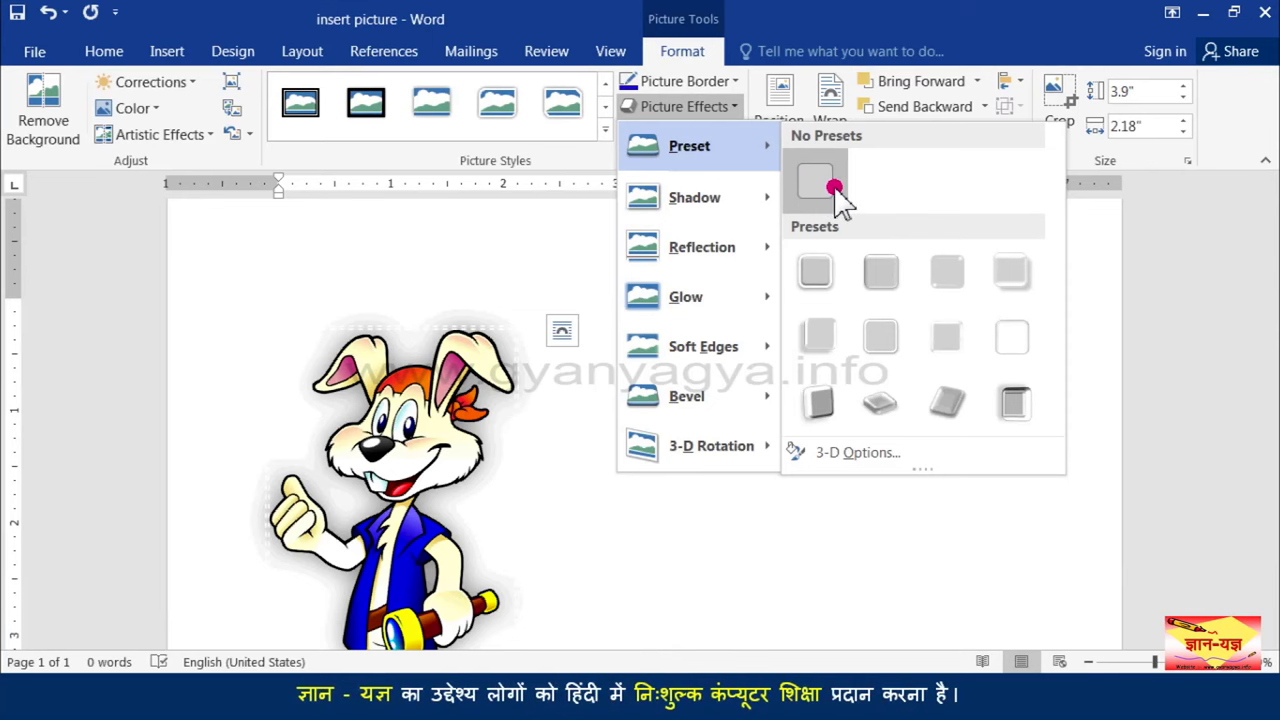
pyautogui.click(828, 189)
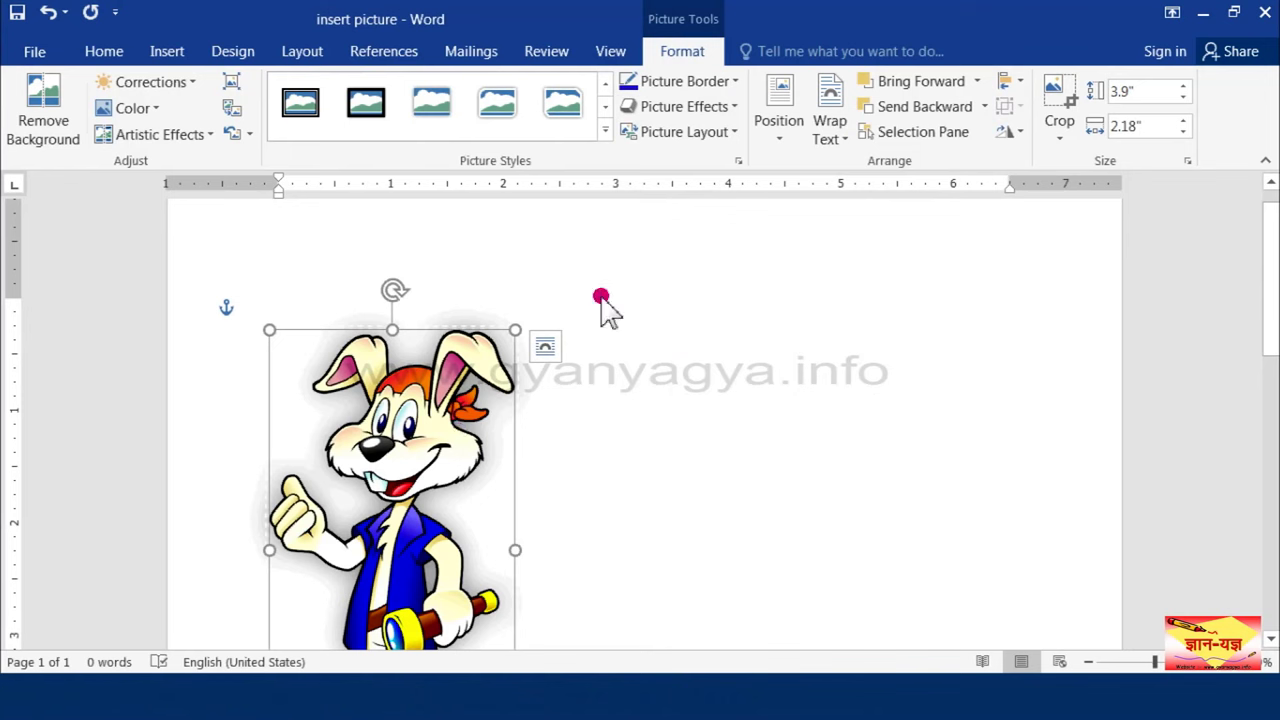
# Browse the shadow presets and show Shadow Options: 57% transparency, 25 pt blur, 45° angle.
pyautogui.click(729, 106)
pyautogui.moveTo(720, 205)
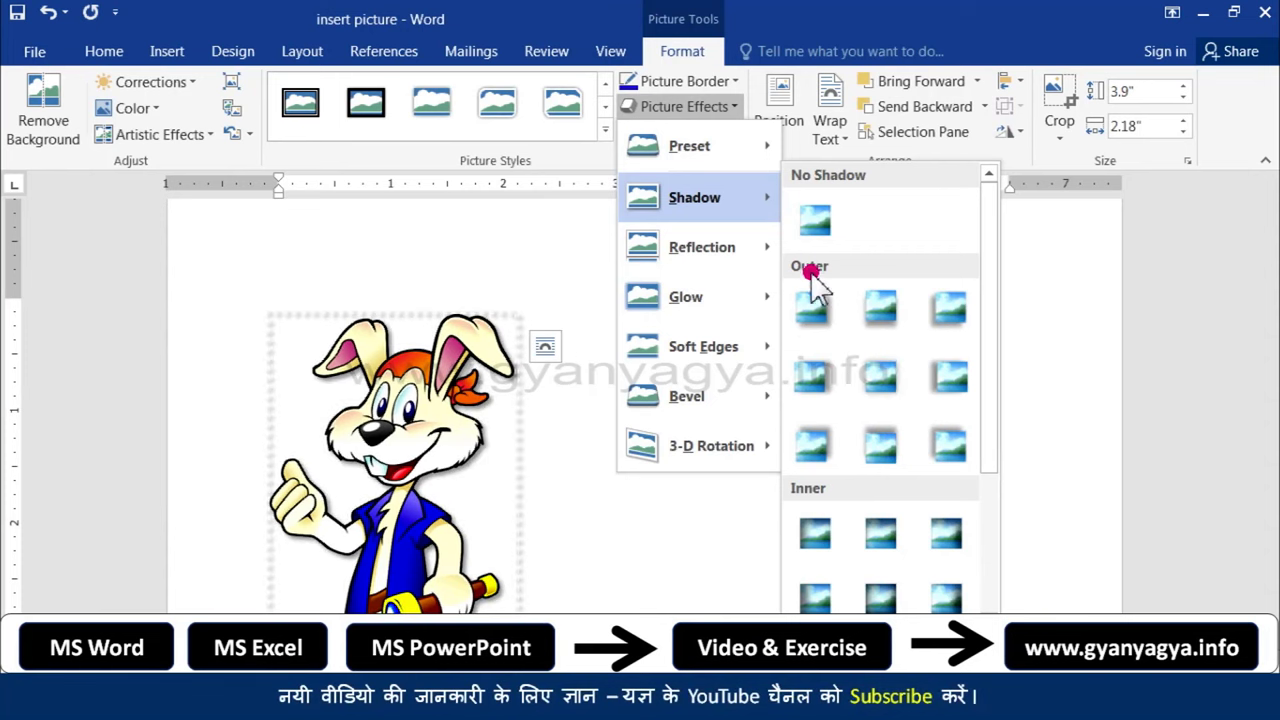
pyautogui.moveTo(988, 440); pyautogui.dragTo(976, 549)
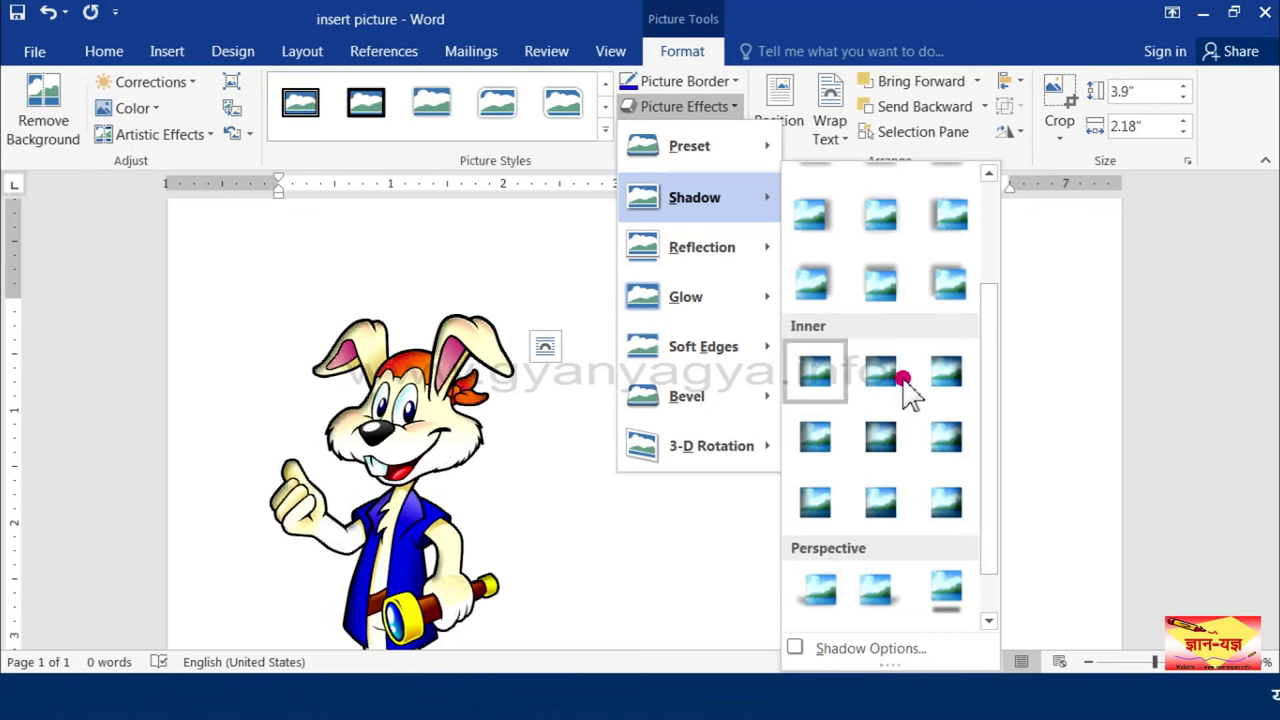
pyautogui.moveTo(980, 400); pyautogui.dragTo(976, 502)
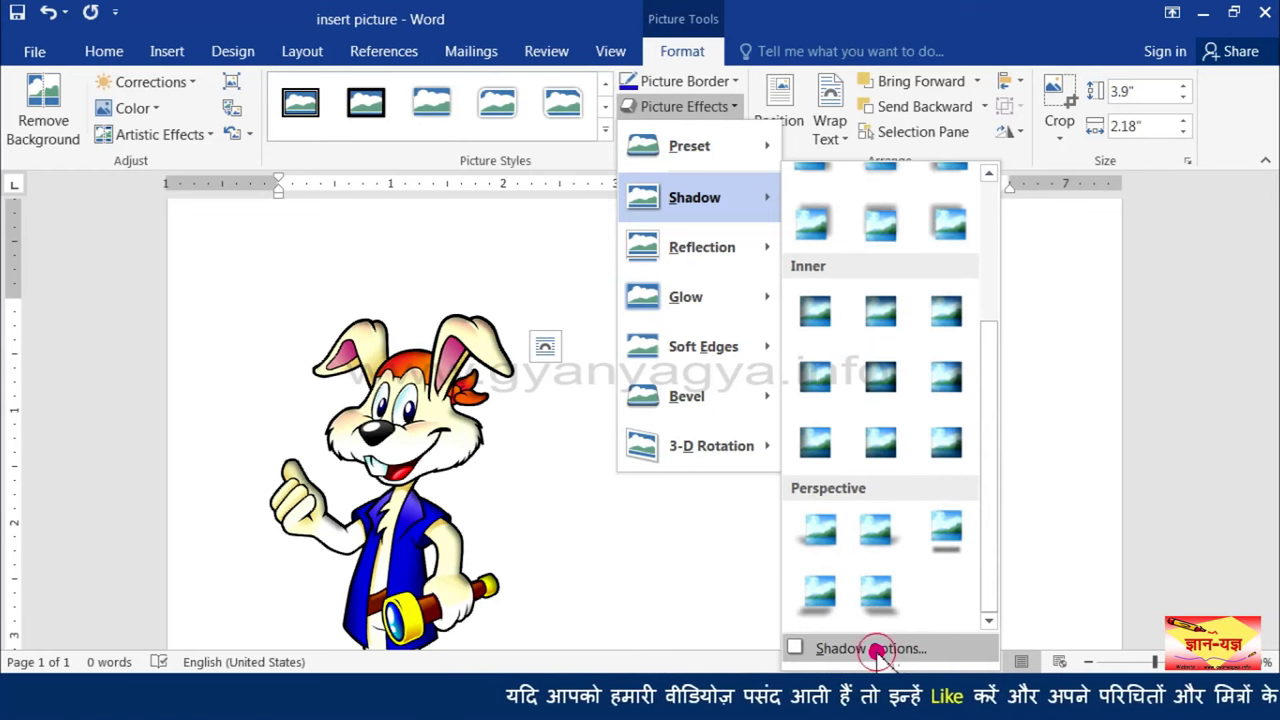
pyautogui.click(870, 648)
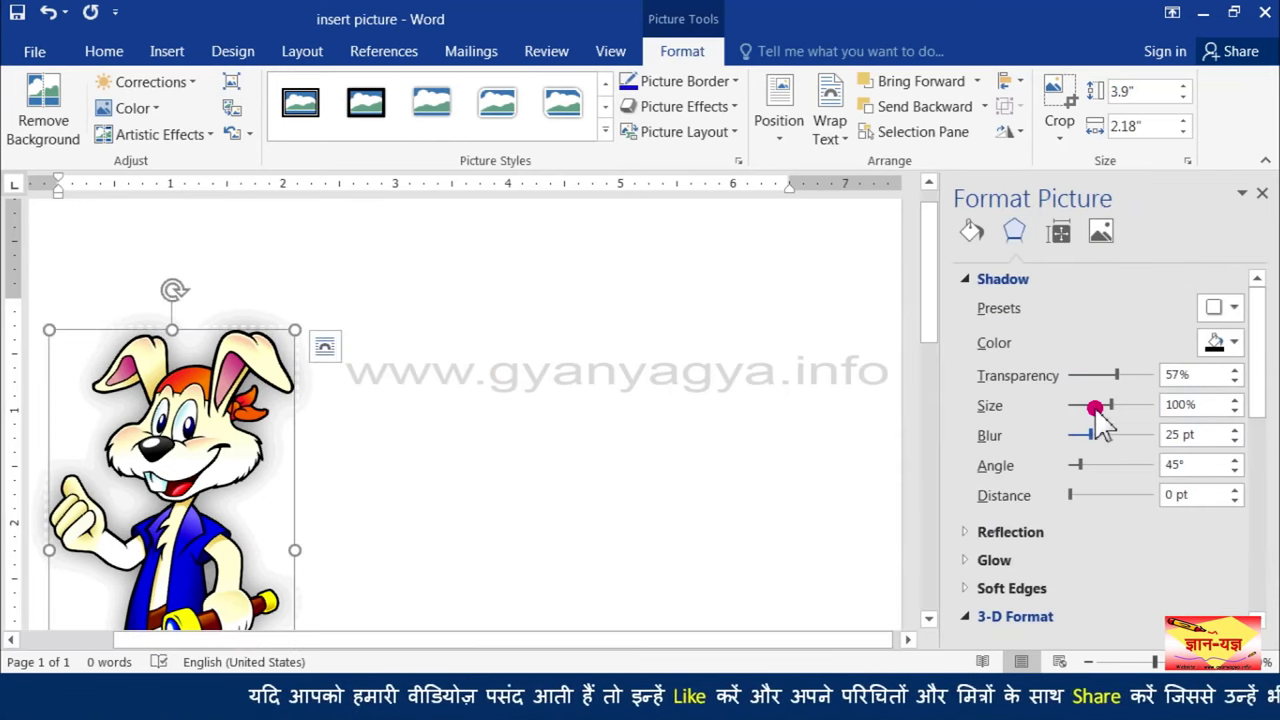
# Lower the shadow transparency to 34% and preview the Reflection and Glow variations.
pyautogui.moveTo(1119, 381); pyautogui.dragTo(1090, 389)
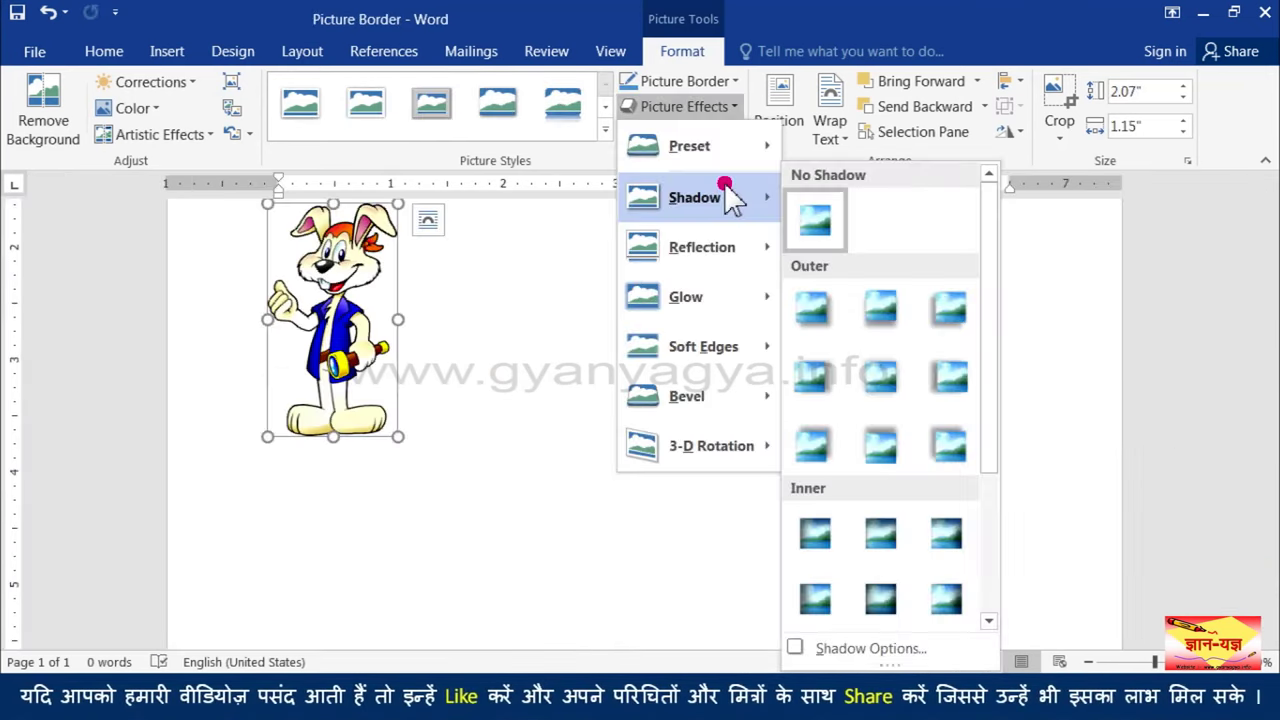
pyautogui.moveTo(746, 252)
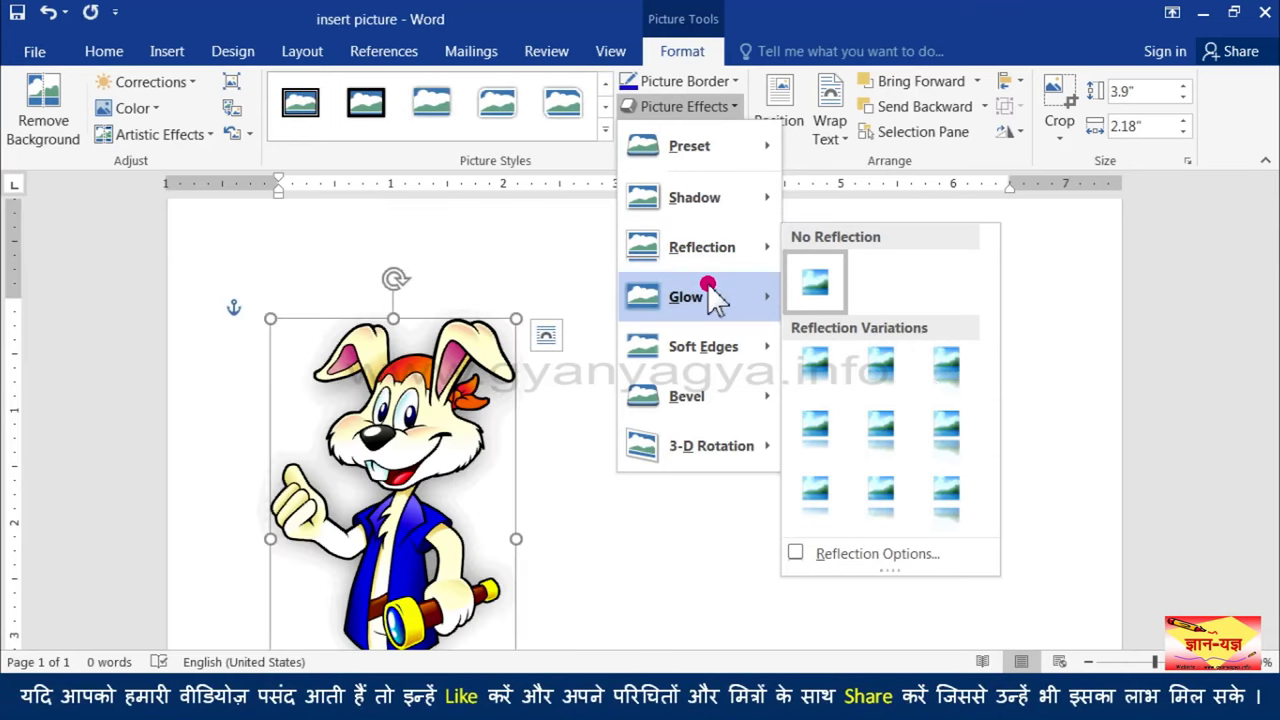
pyautogui.moveTo(709, 292)
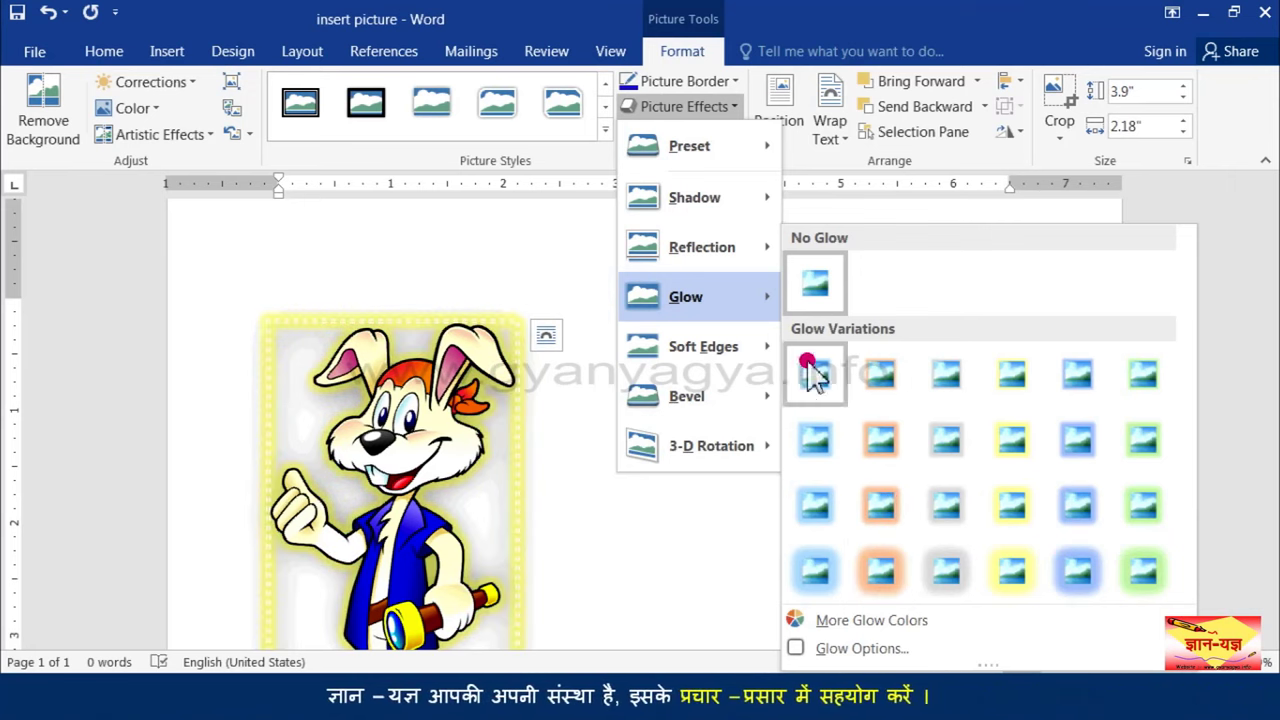
pyautogui.moveTo(723, 349)
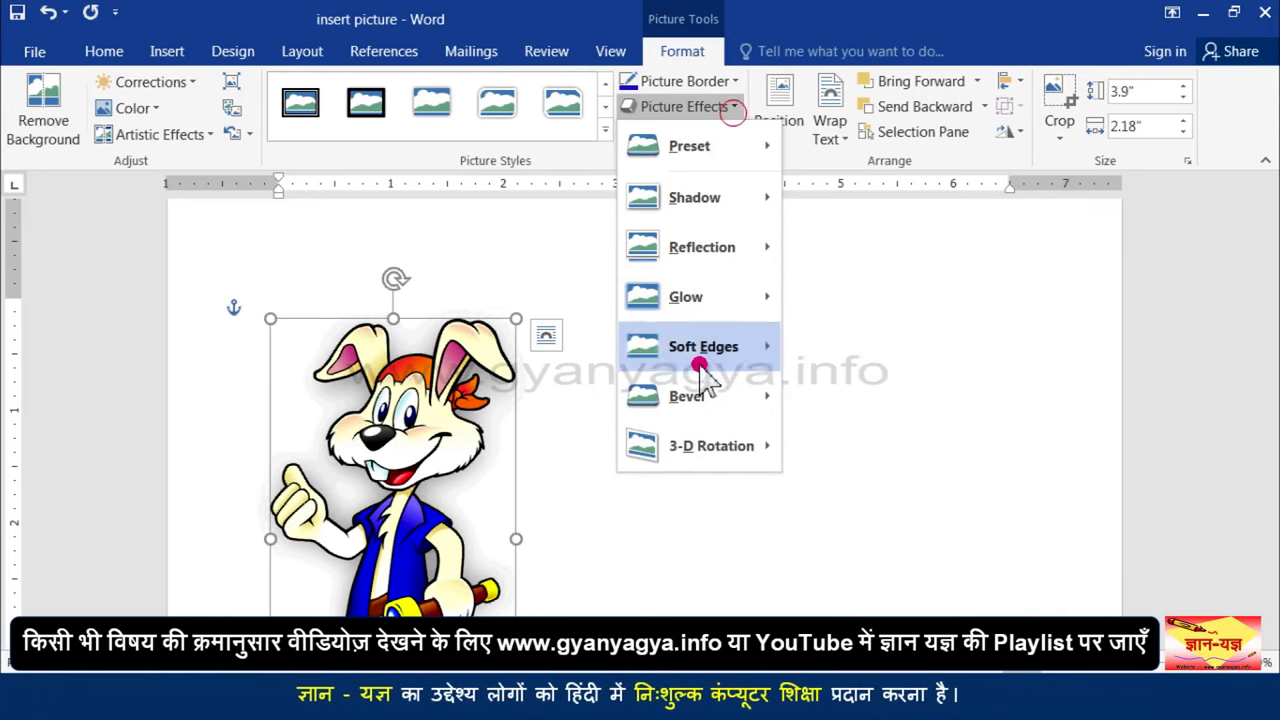
# Preview the Bevel and 3-D Rotation effects on the rabbit picture without applying any.
pyautogui.moveTo(703, 398)
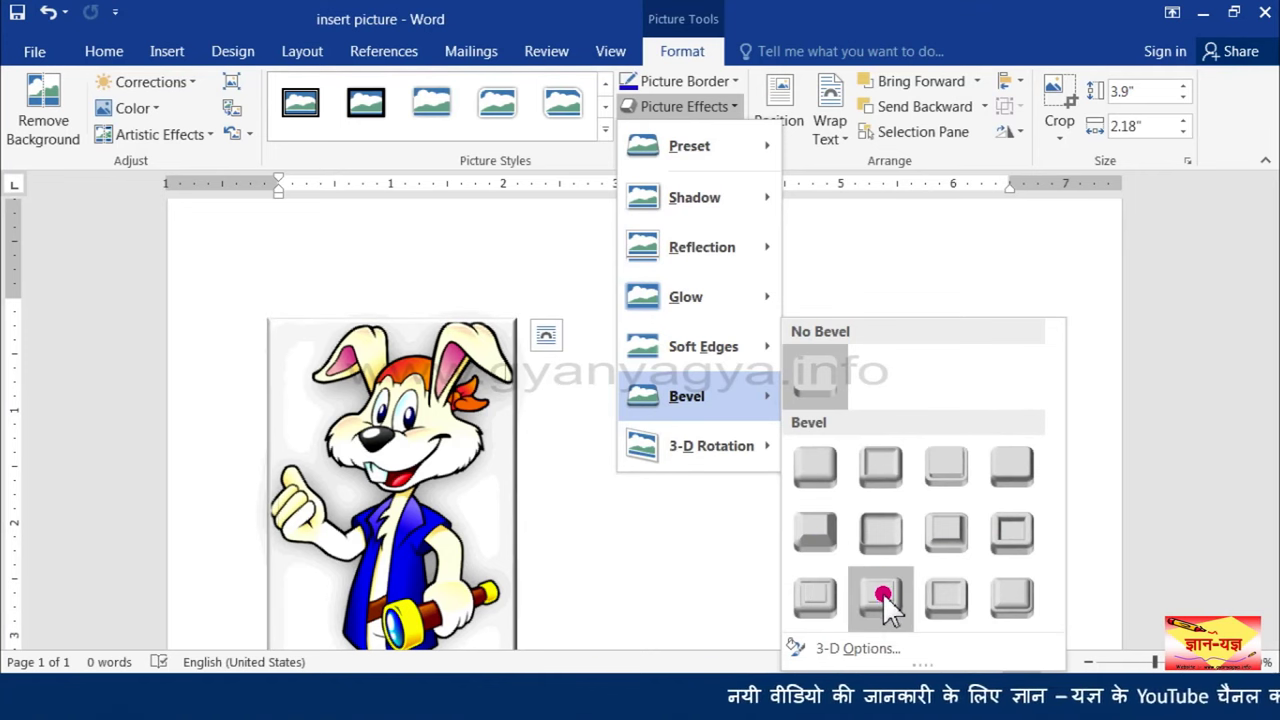
pyautogui.moveTo(695, 460)
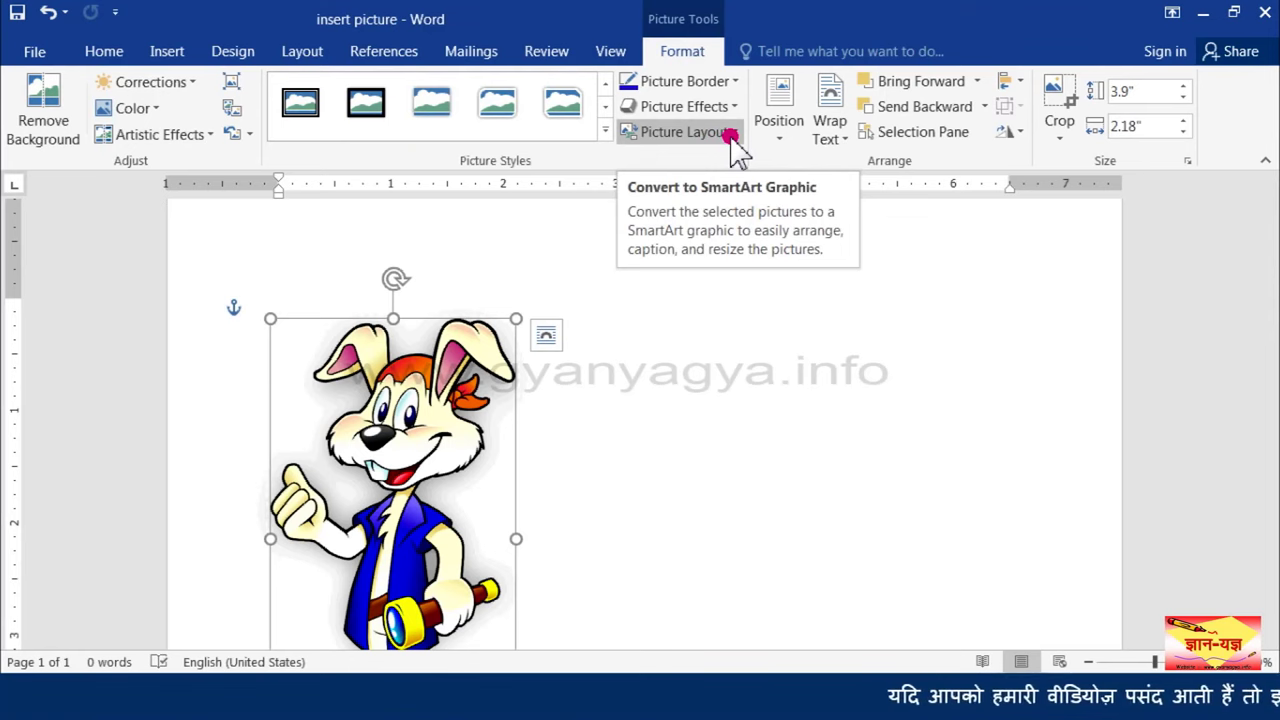
# Apply the Hexagon Cluster picture layout to the rabbit picture.
pyautogui.click(731, 136)
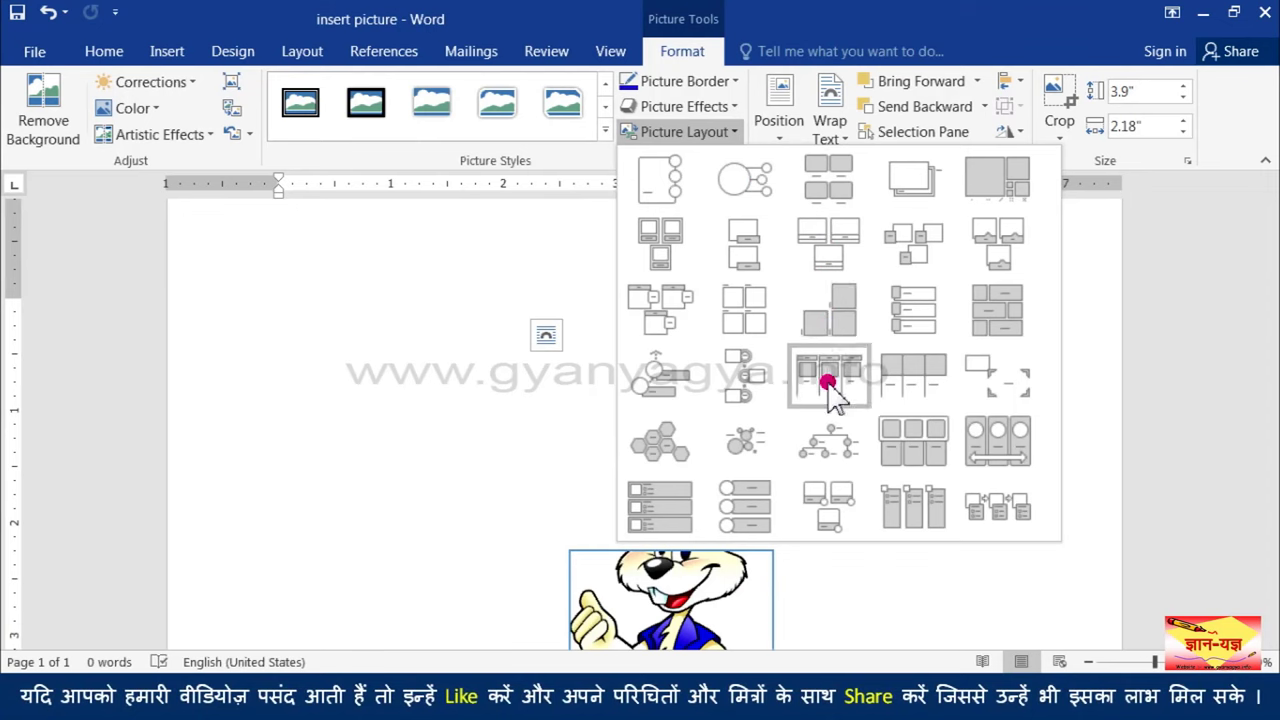
pyautogui.click(678, 452)
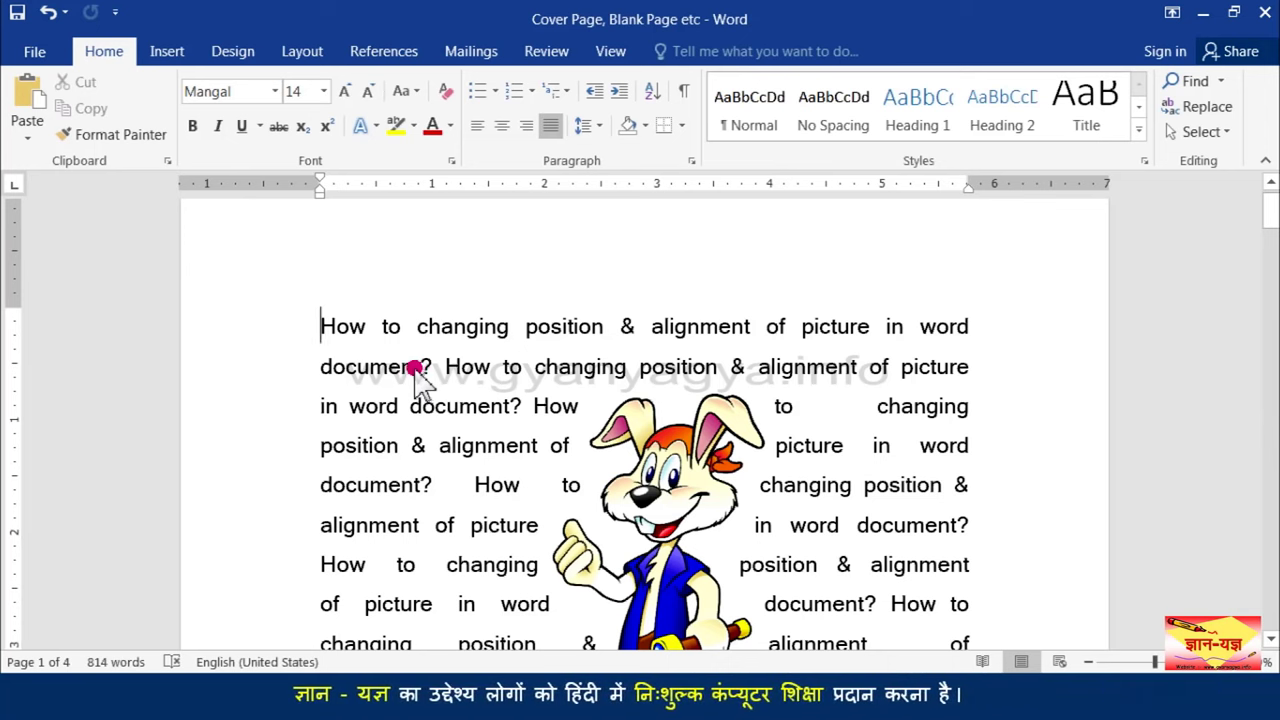
# Insert the Filigree cover page from the Cover Page gallery.
pyautogui.click(170, 55)
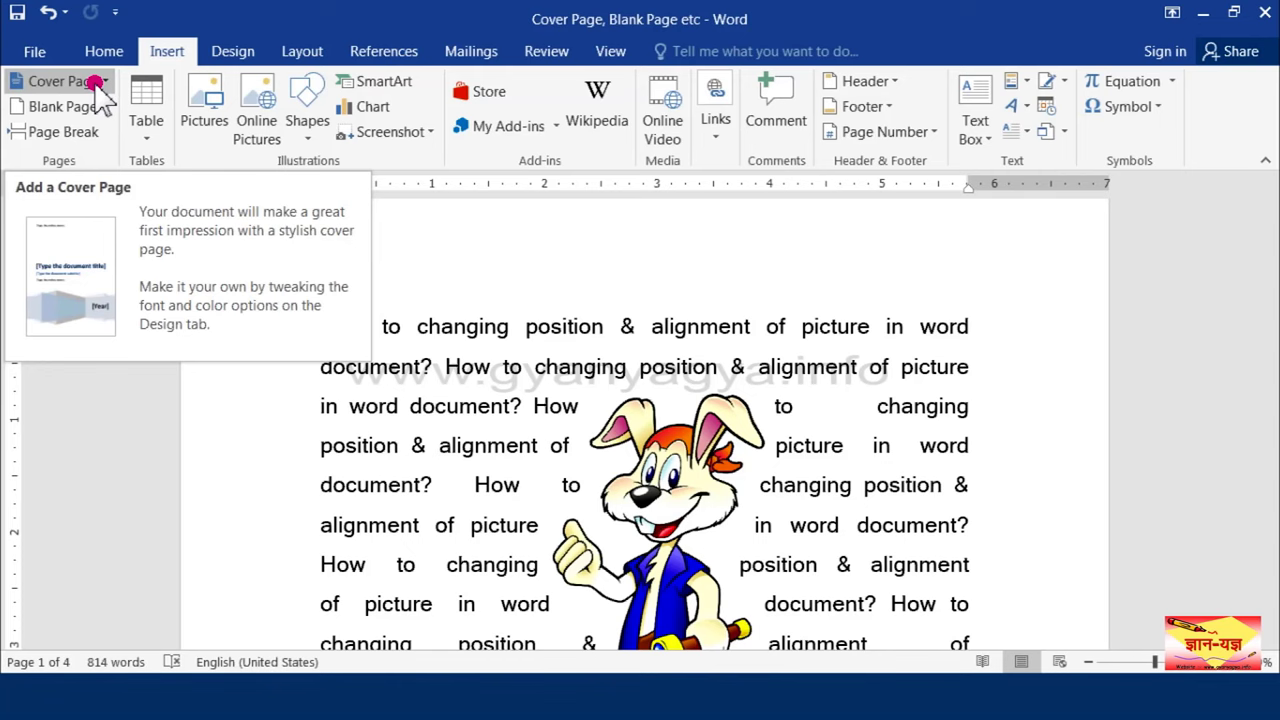
pyautogui.click(98, 84)
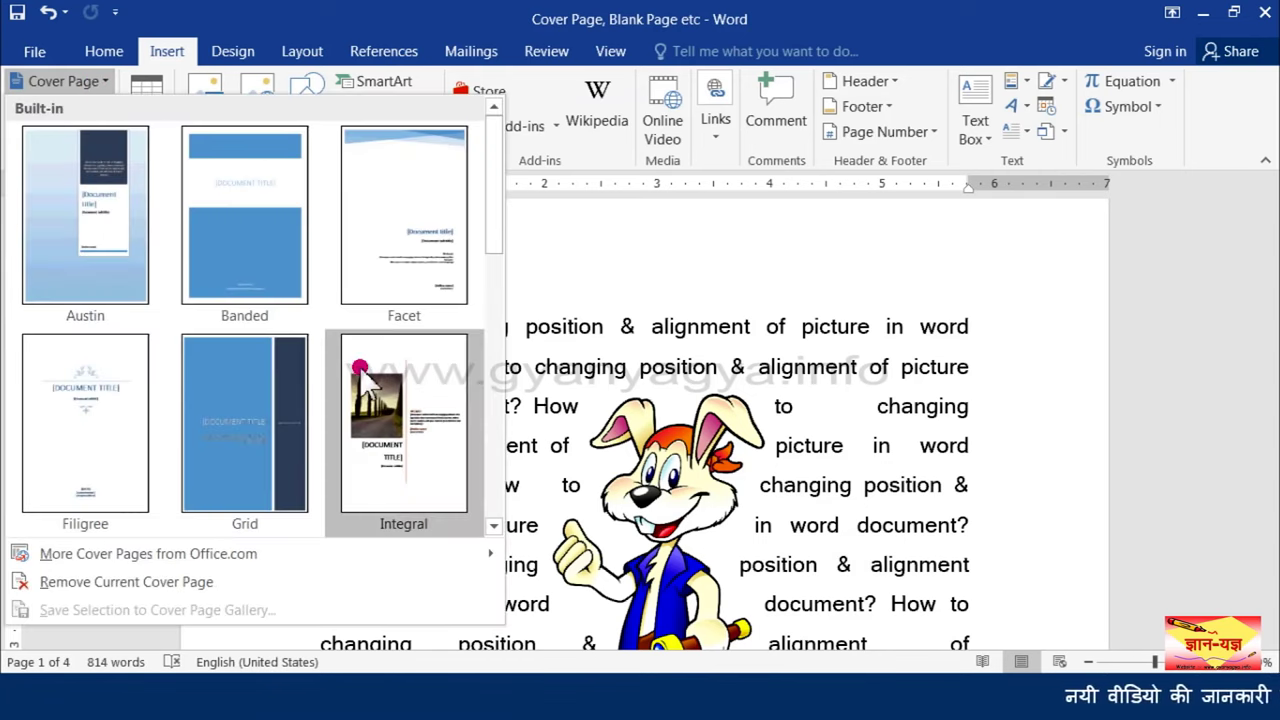
pyautogui.moveTo(491, 237); pyautogui.dragTo(486, 263)
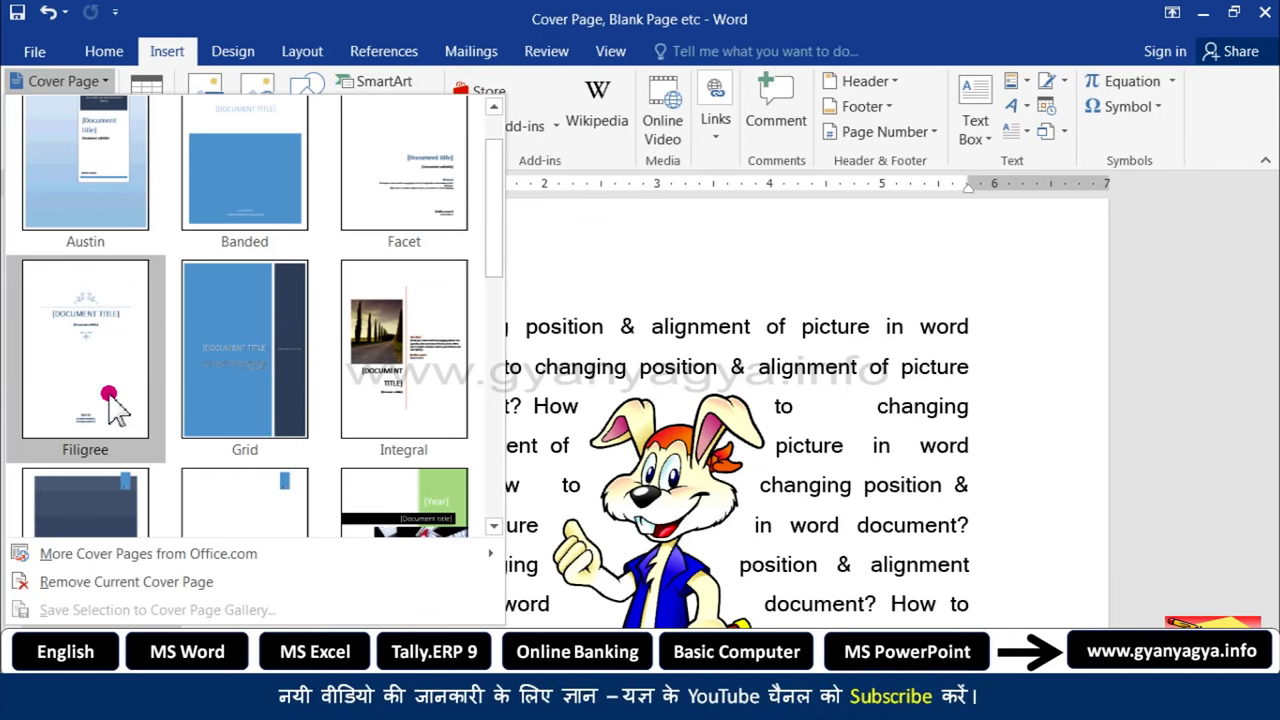
pyautogui.click(113, 405)
# Select the cover's title placeholder and set the cover date to January 20, 2017.
pyautogui.scroll(-5, 540, 500)
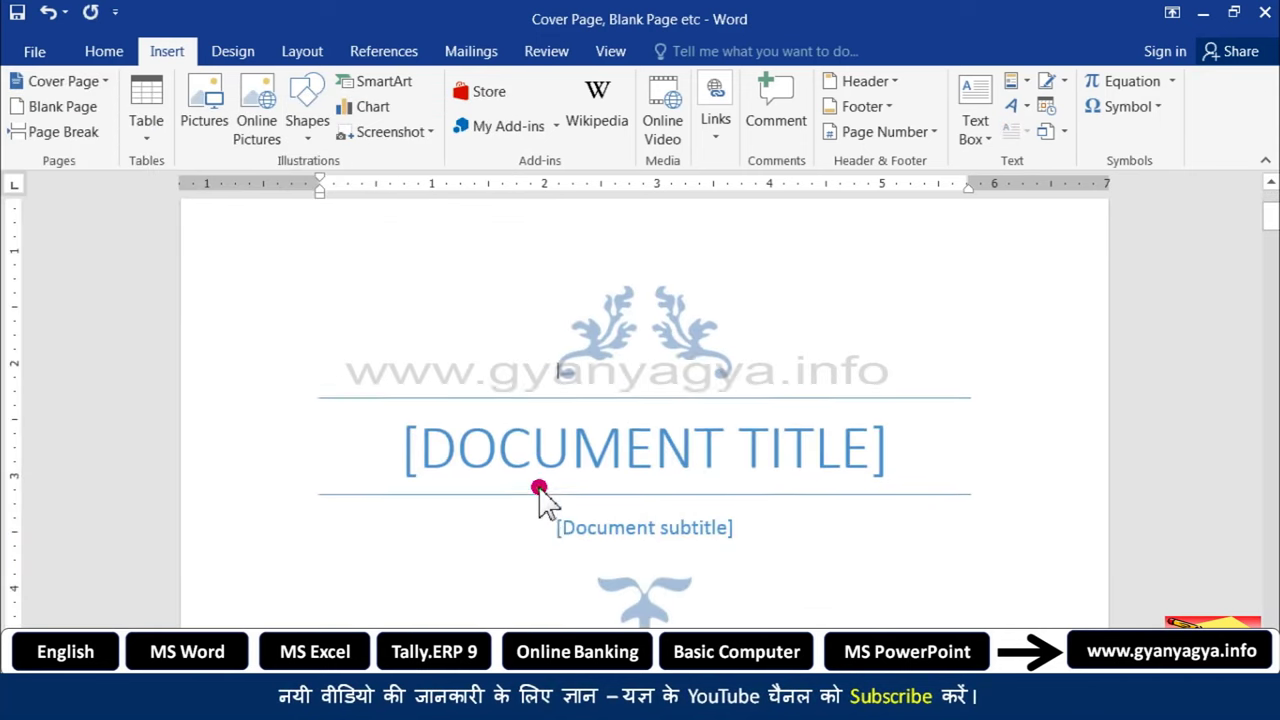
pyautogui.scroll(-5, 590, 492)
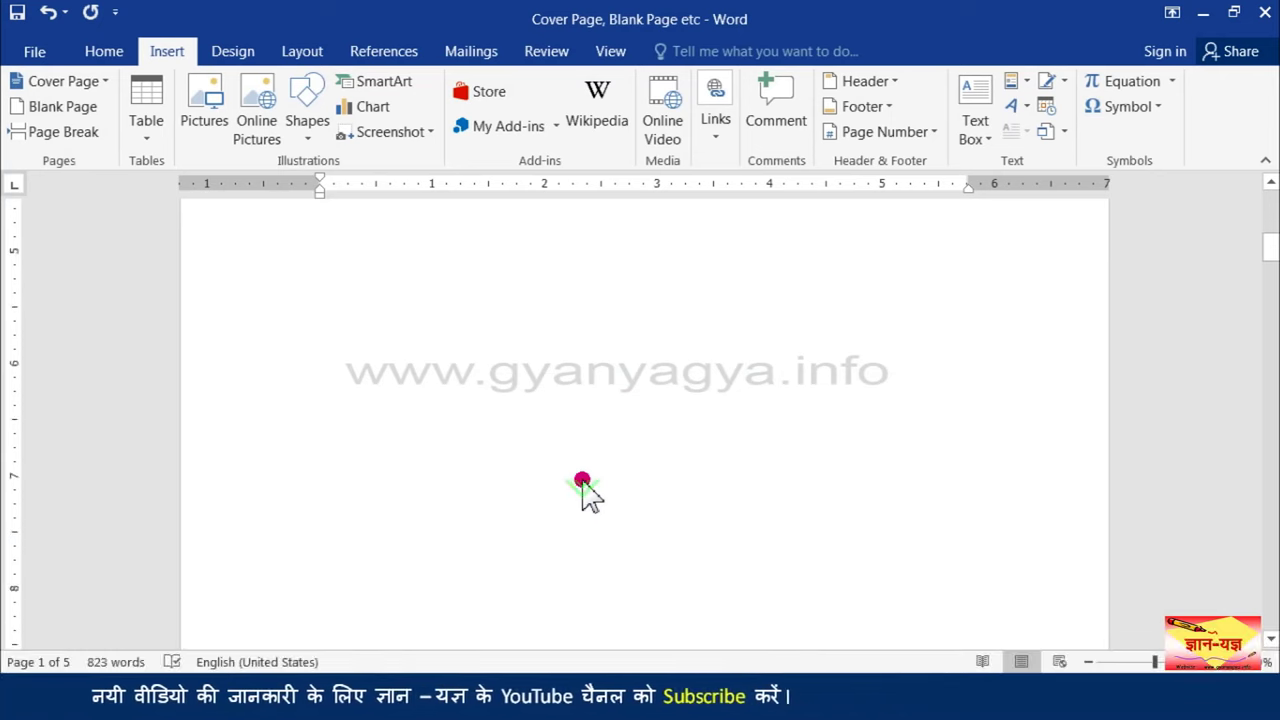
pyautogui.scroll(2, 588, 485)
pyautogui.scroll(6, 583, 475)
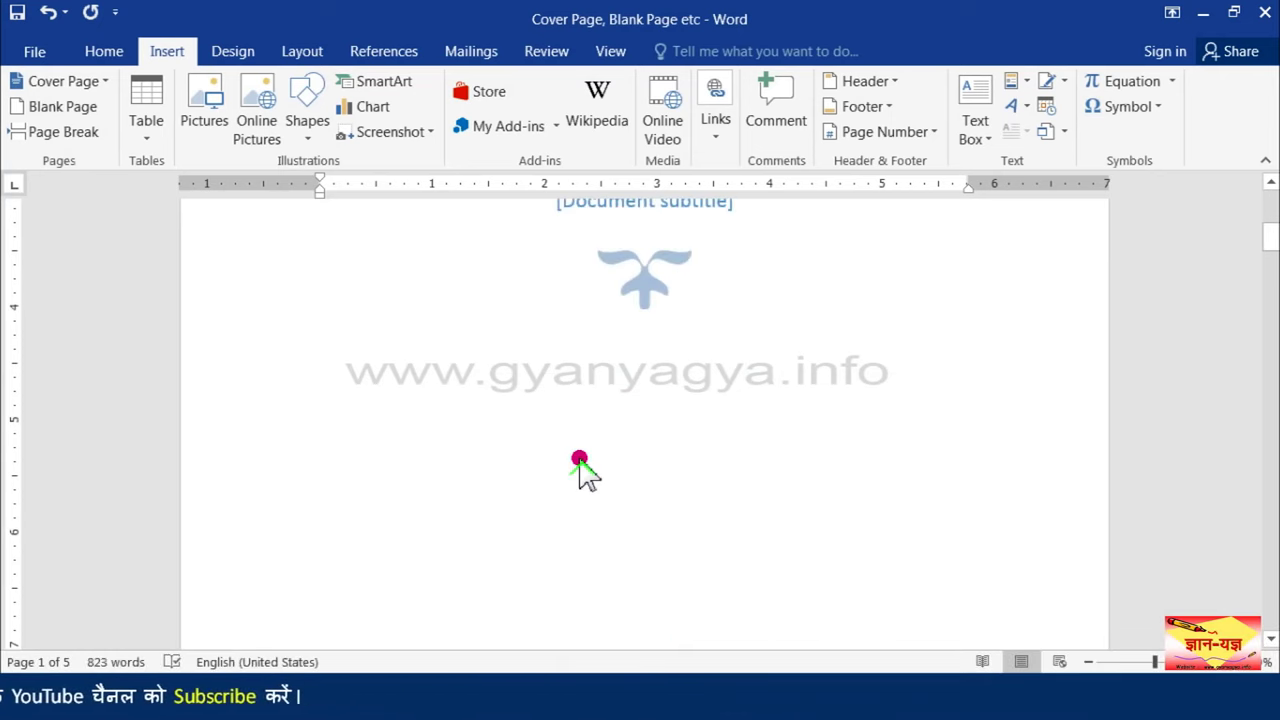
pyautogui.click(600, 378)
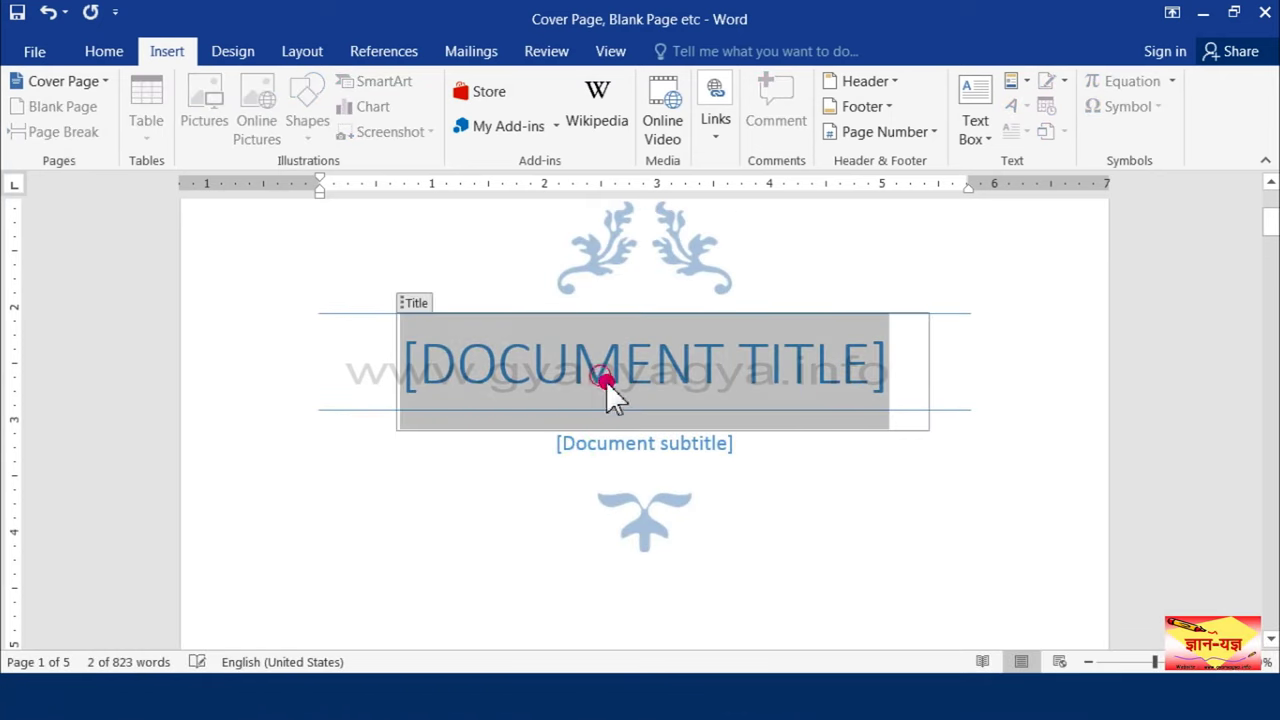
pyautogui.scroll(-7, 630, 455)
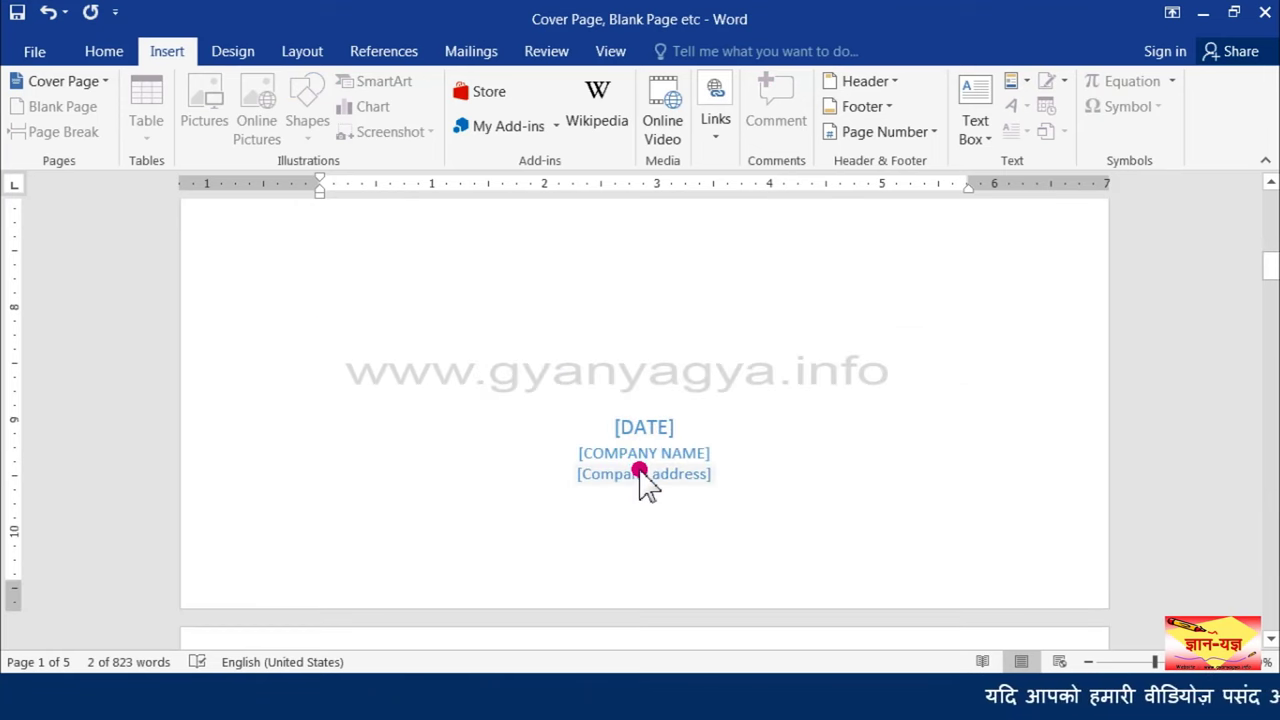
pyautogui.click(707, 430)
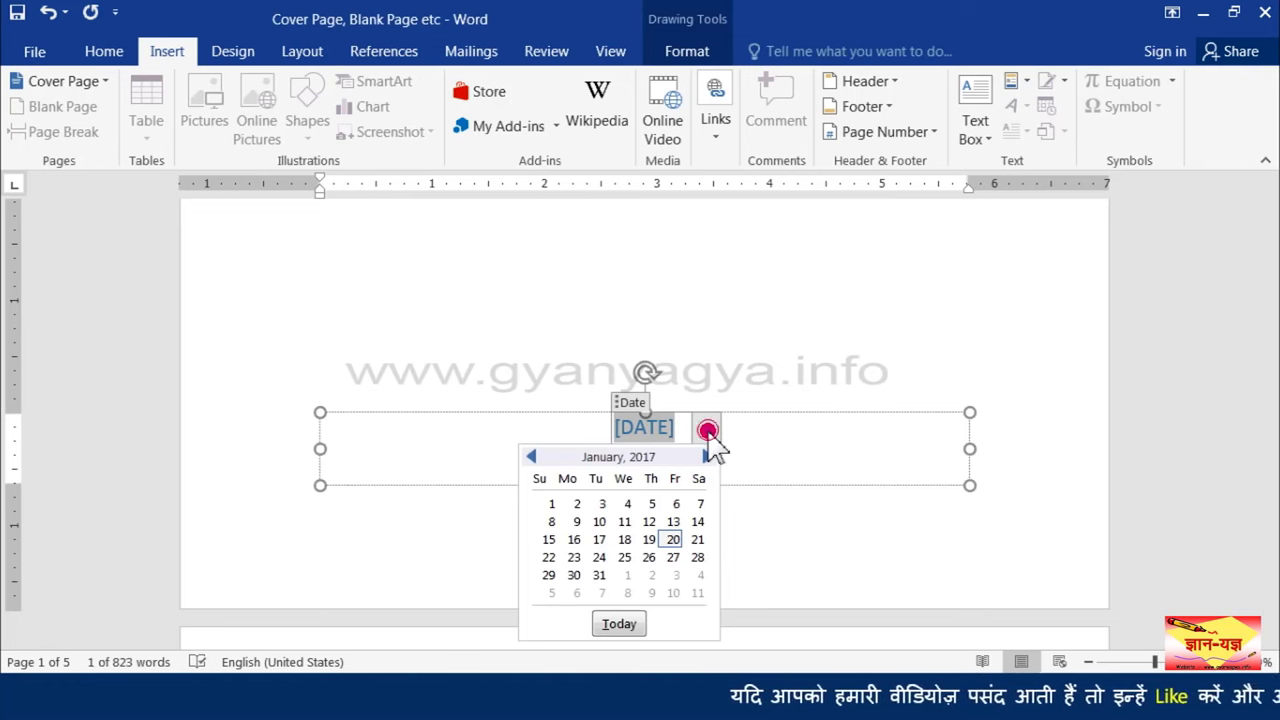
pyautogui.click(670, 539)
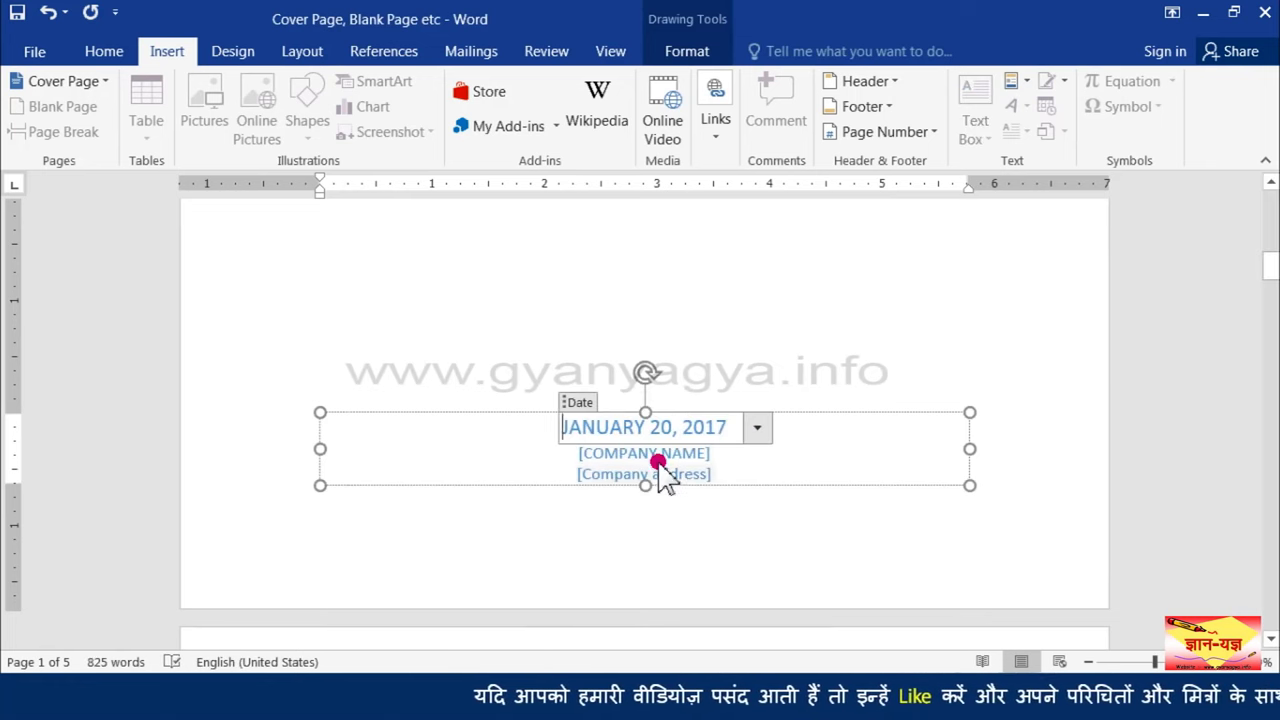
# Replace the company name placeholder with 'MICROSOFT' and place the cursor below the lower ornament.
pyautogui.click(657, 455)
pyautogui.write('MICROSOFT')
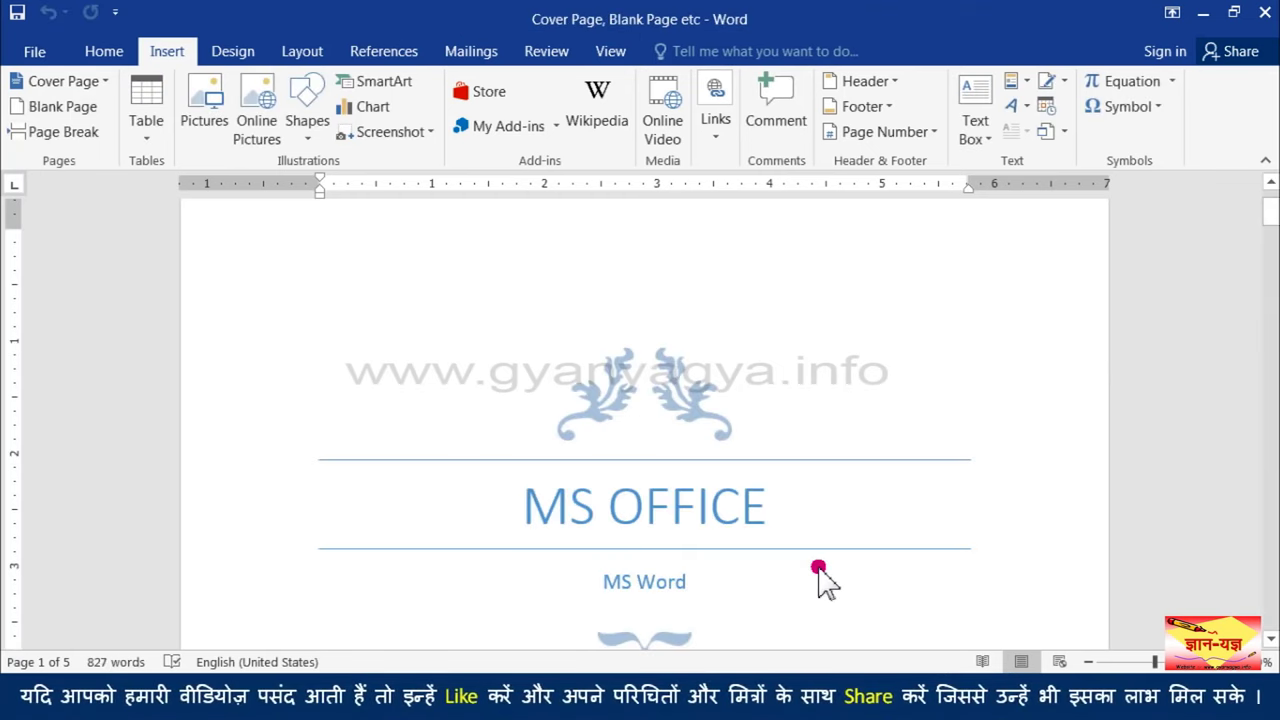
pyautogui.scroll(-1, 818, 577)
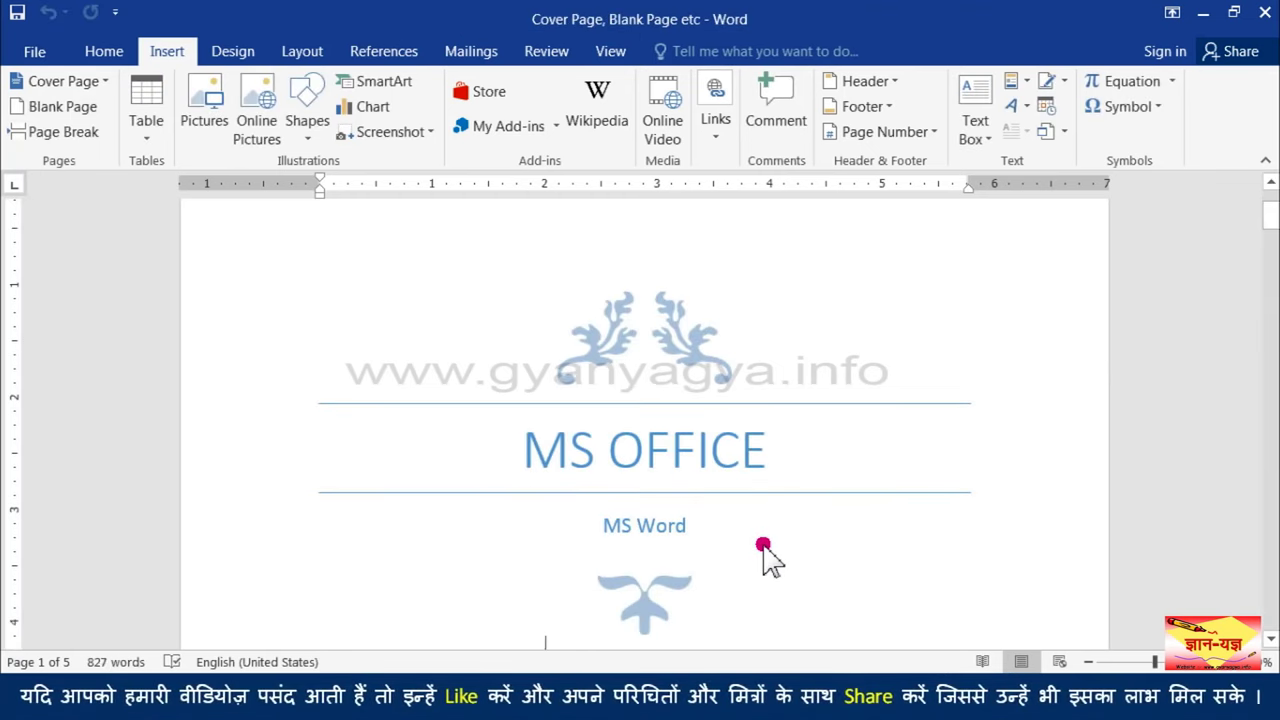
pyautogui.scroll(-1, 763, 547)
pyautogui.scroll(-1, 763, 547)
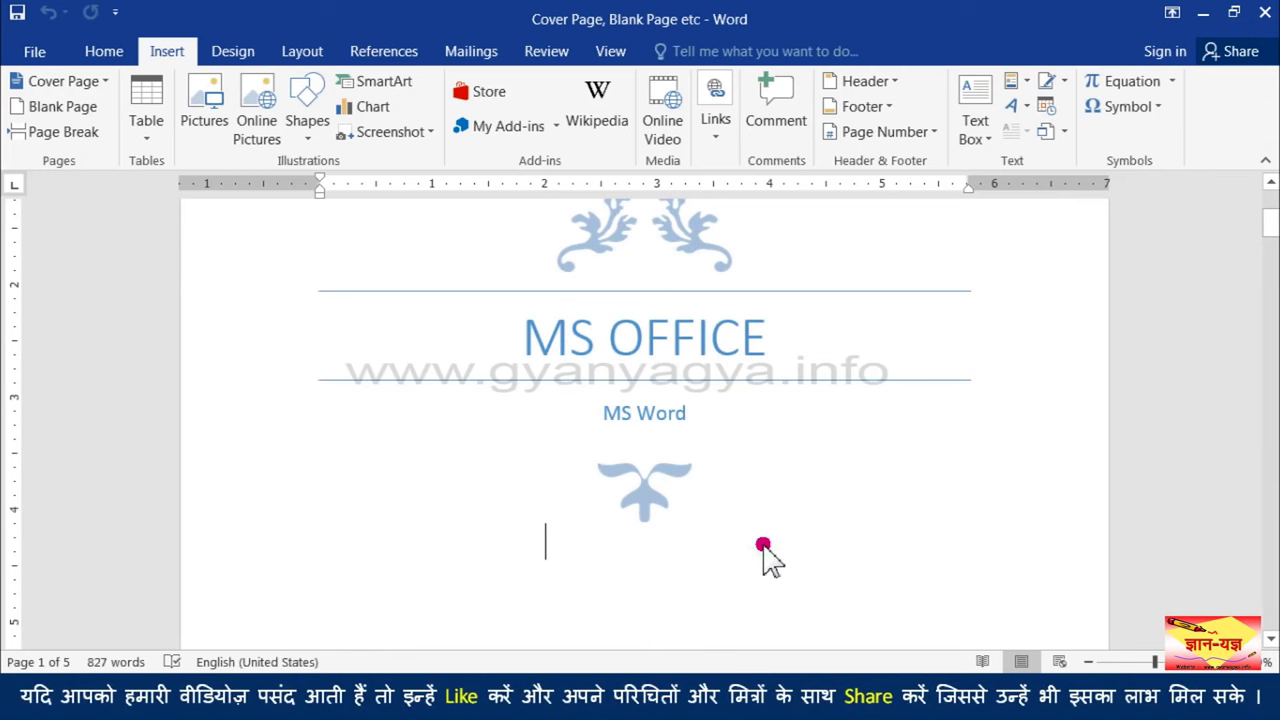
pyautogui.scroll(-3, 763, 547)
pyautogui.click(591, 393)
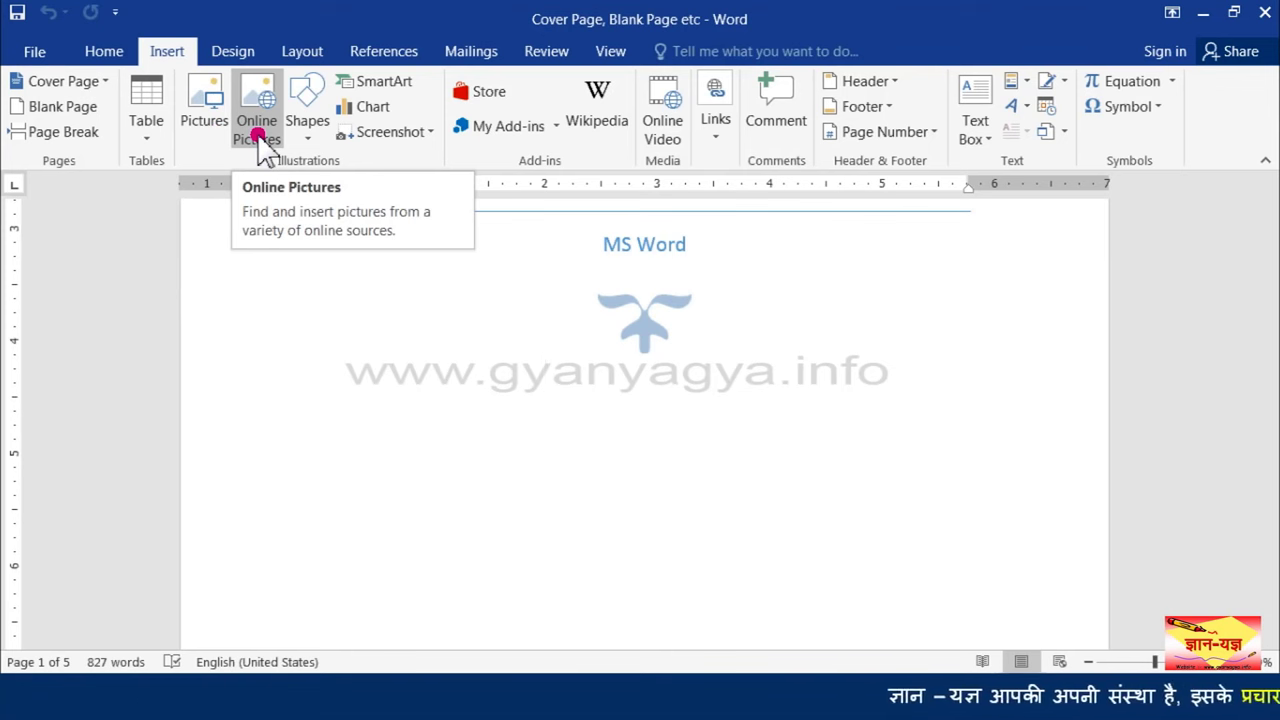
# Insert the blue Word logo from a Bing search for 'ms word' and enlarge it to 2.43 inches.
pyautogui.click(258, 136)
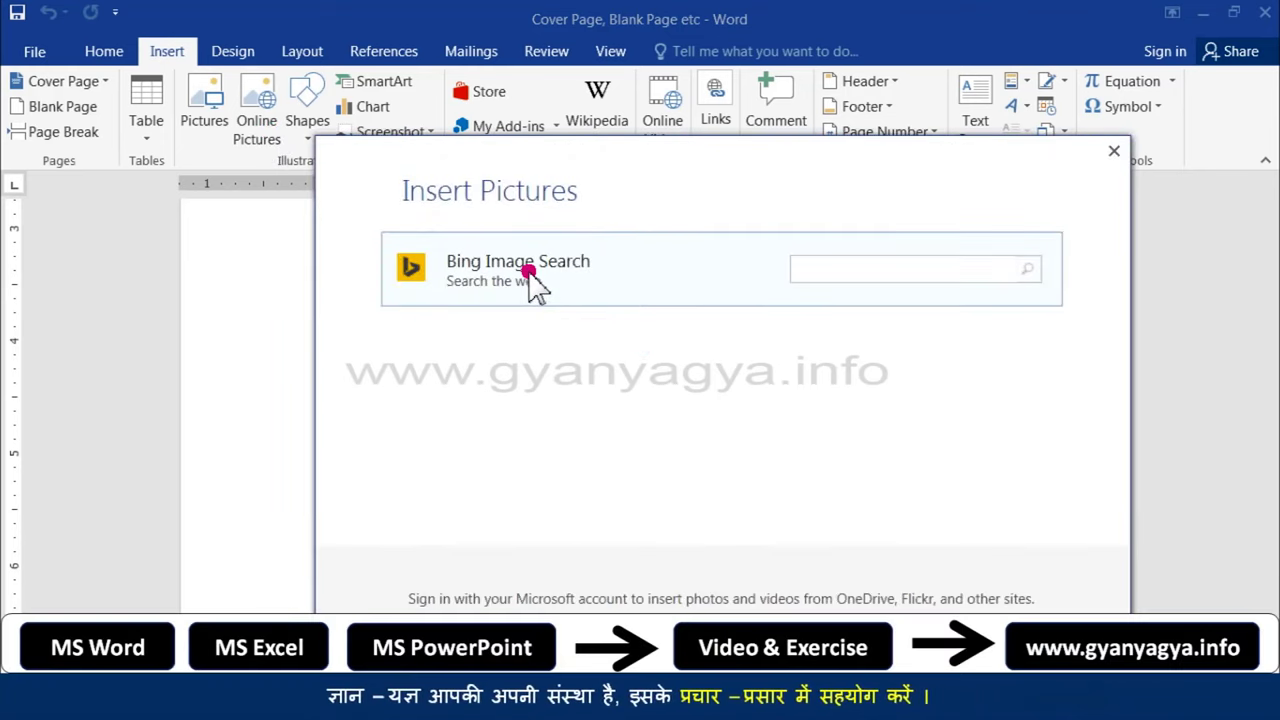
pyautogui.click(529, 272)
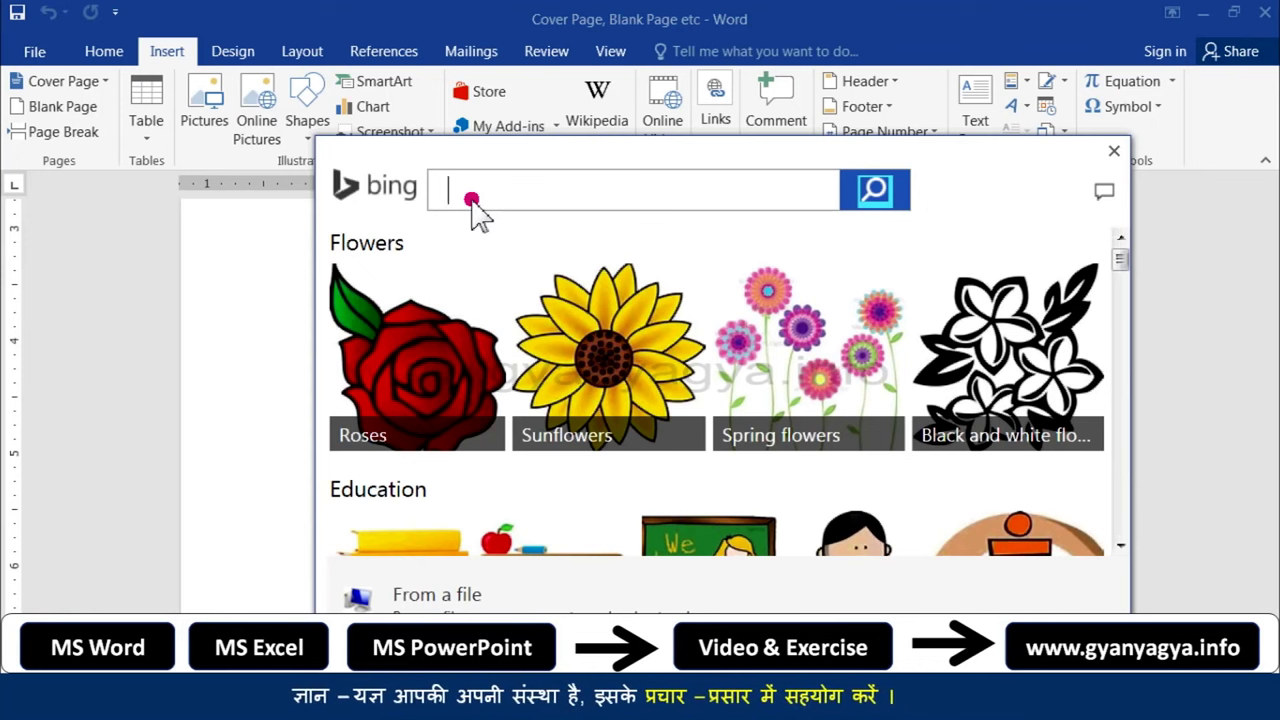
pyautogui.click(495, 199)
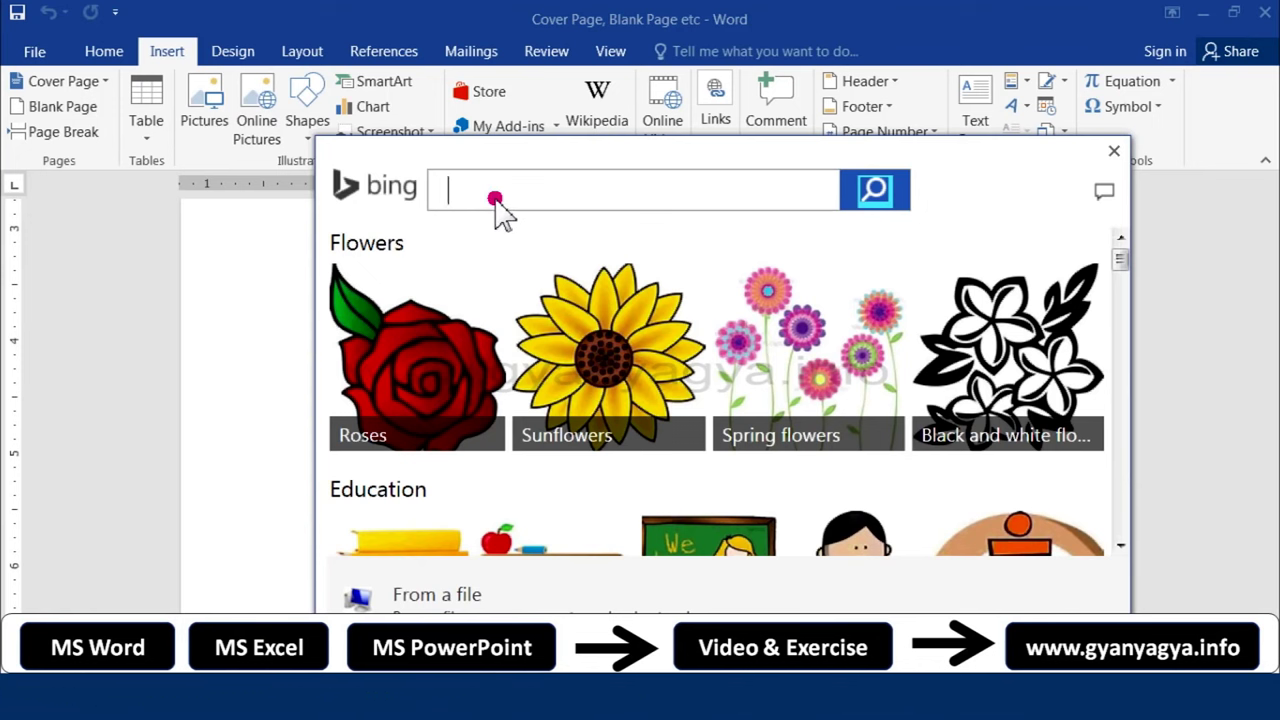
pyautogui.write('ms word')
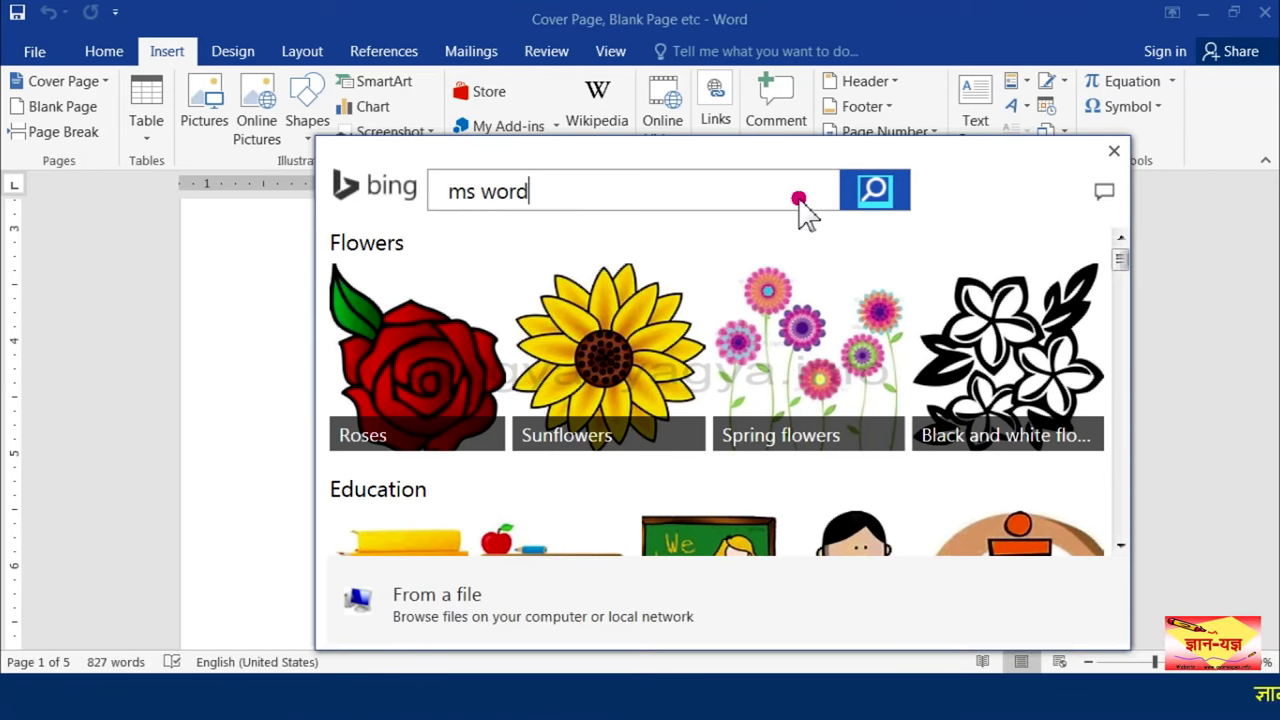
pyautogui.press('Return')
pyautogui.click(1118, 286)
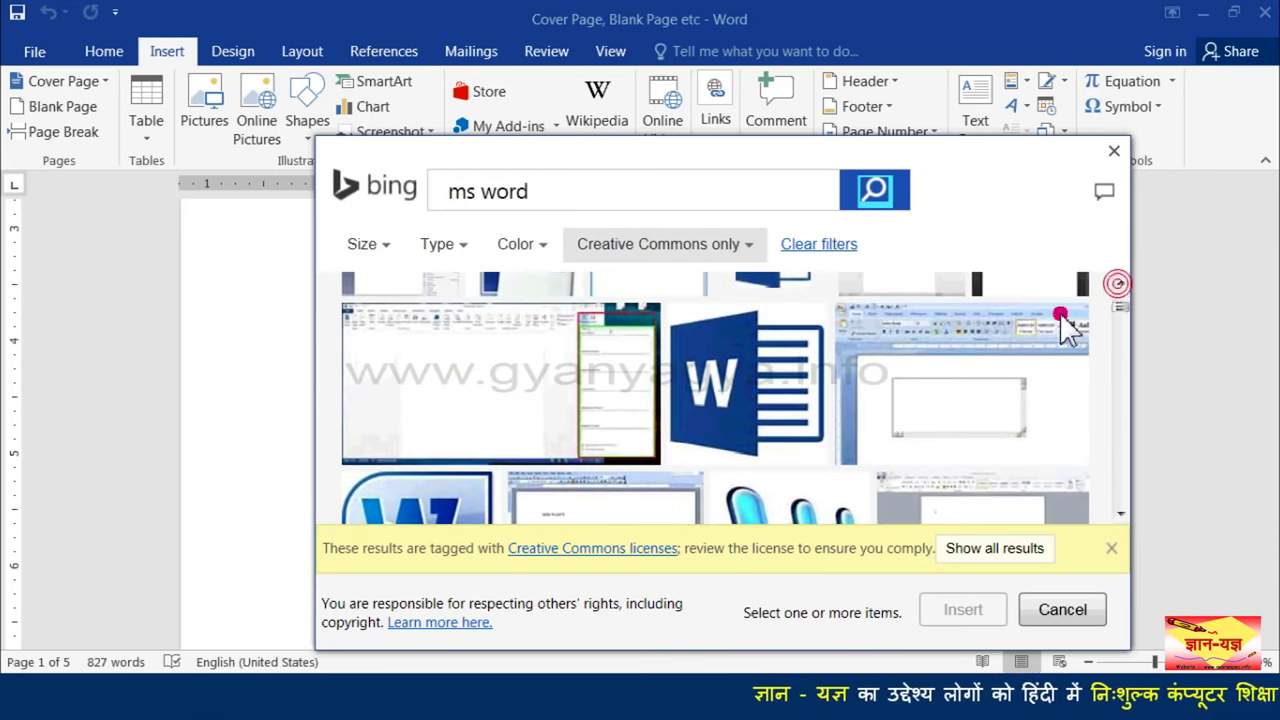
pyautogui.moveTo(735, 352)
pyautogui.click(685, 322)
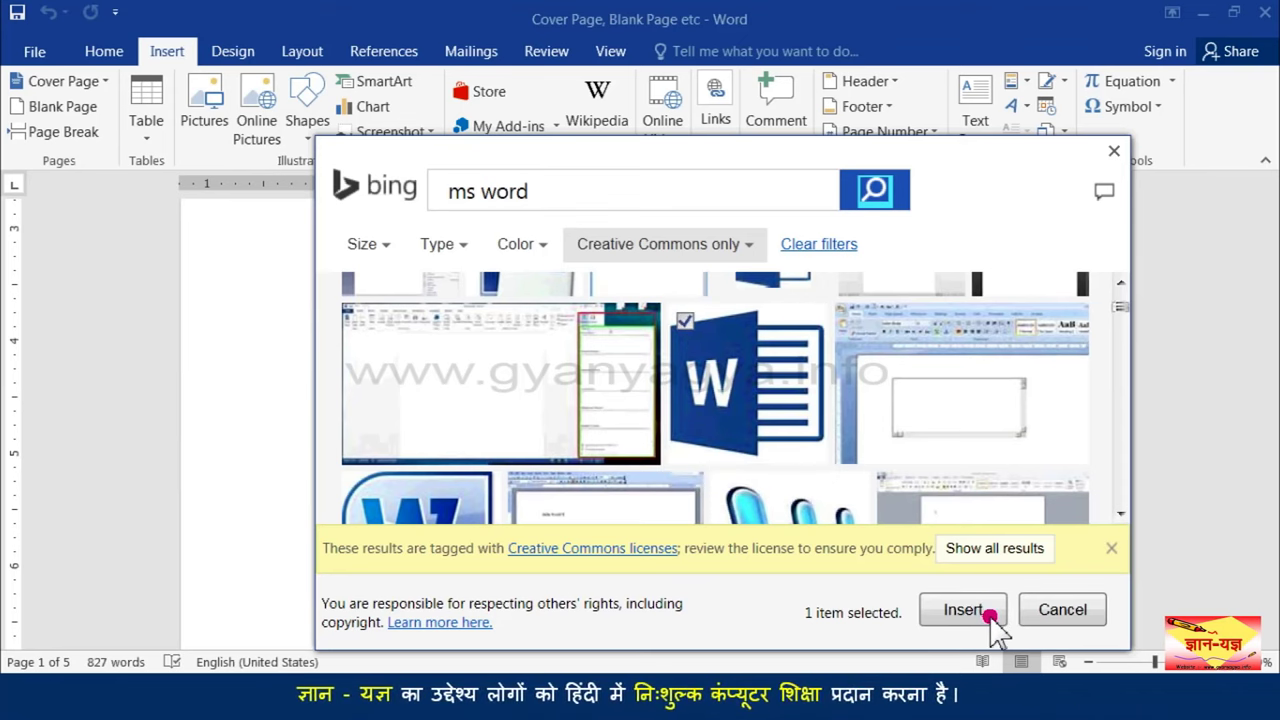
pyautogui.click(990, 612)
pyautogui.moveTo(554, 528); pyautogui.dragTo(503, 575)
pyautogui.scroll(2, 817, 472)
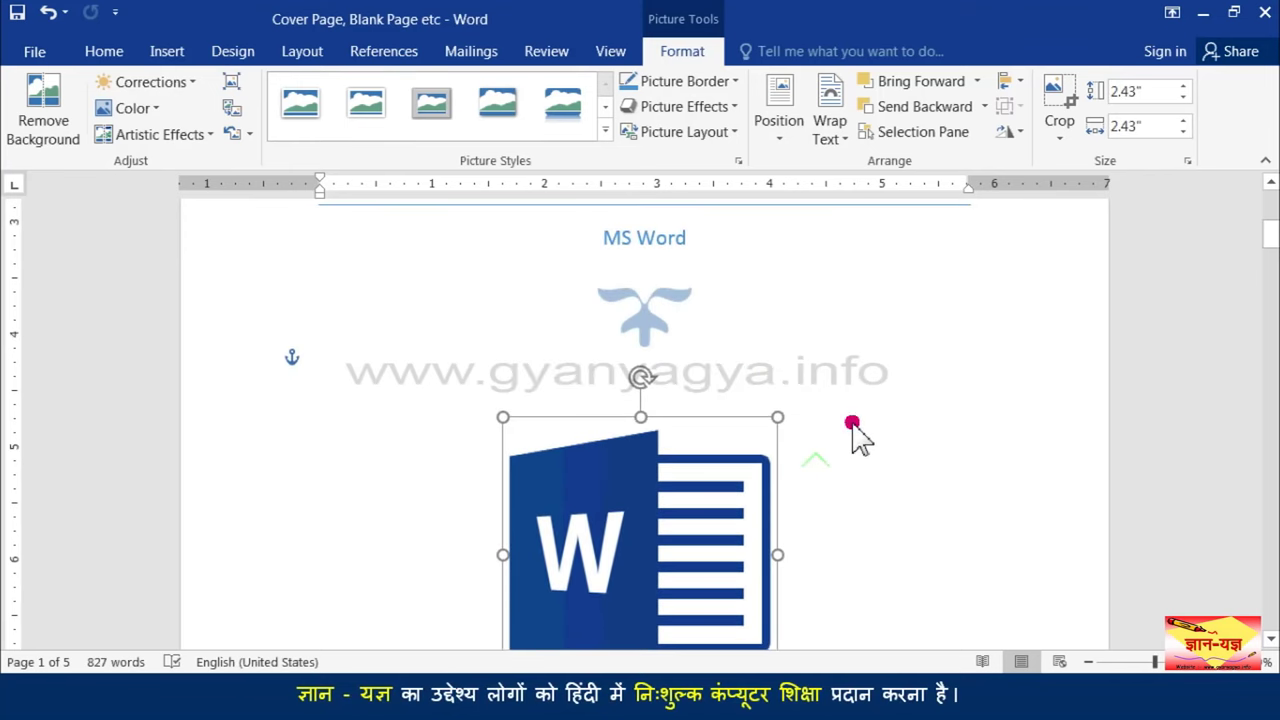
pyautogui.click(1090, 663)
pyautogui.click(1090, 663)
pyautogui.click(1090, 663)
pyautogui.click(1090, 663)
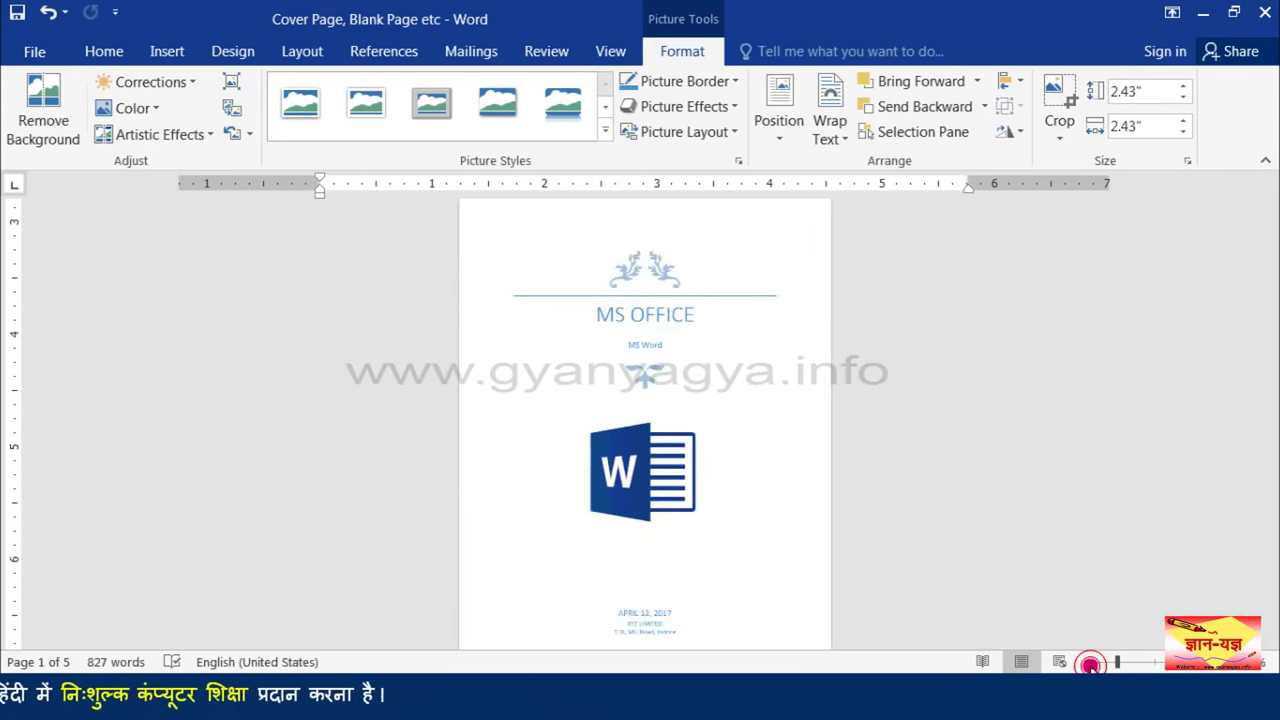
pyautogui.click(1090, 663)
pyautogui.click(1090, 663)
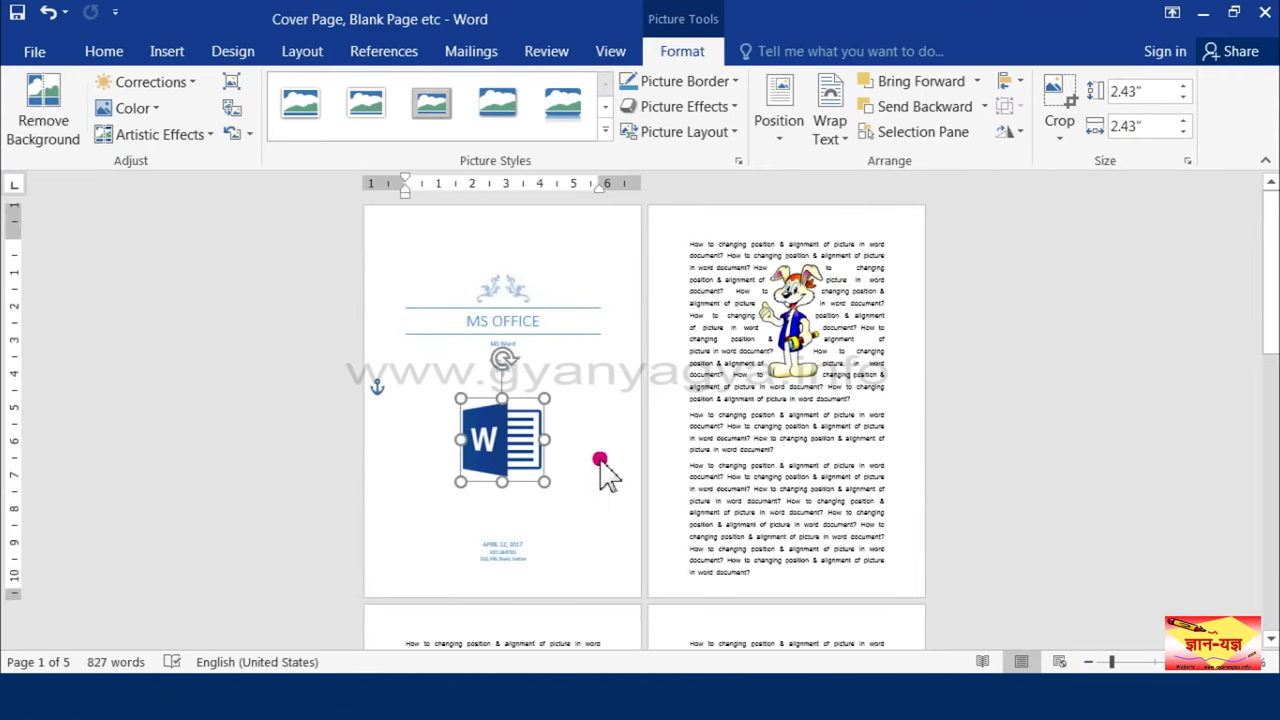
pyautogui.click(607, 497)
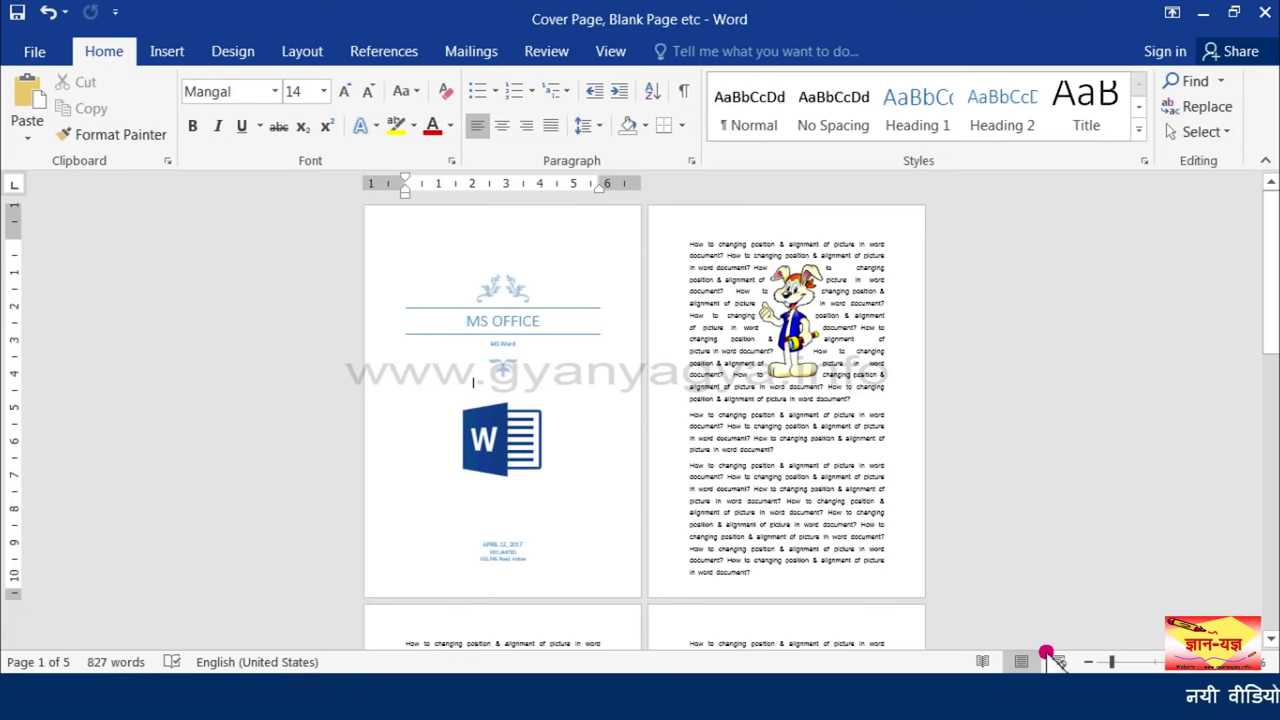
pyautogui.click(1187, 662)
pyautogui.click(1187, 662)
pyautogui.click(1187, 662)
pyautogui.click(1187, 662)
pyautogui.click(1187, 662)
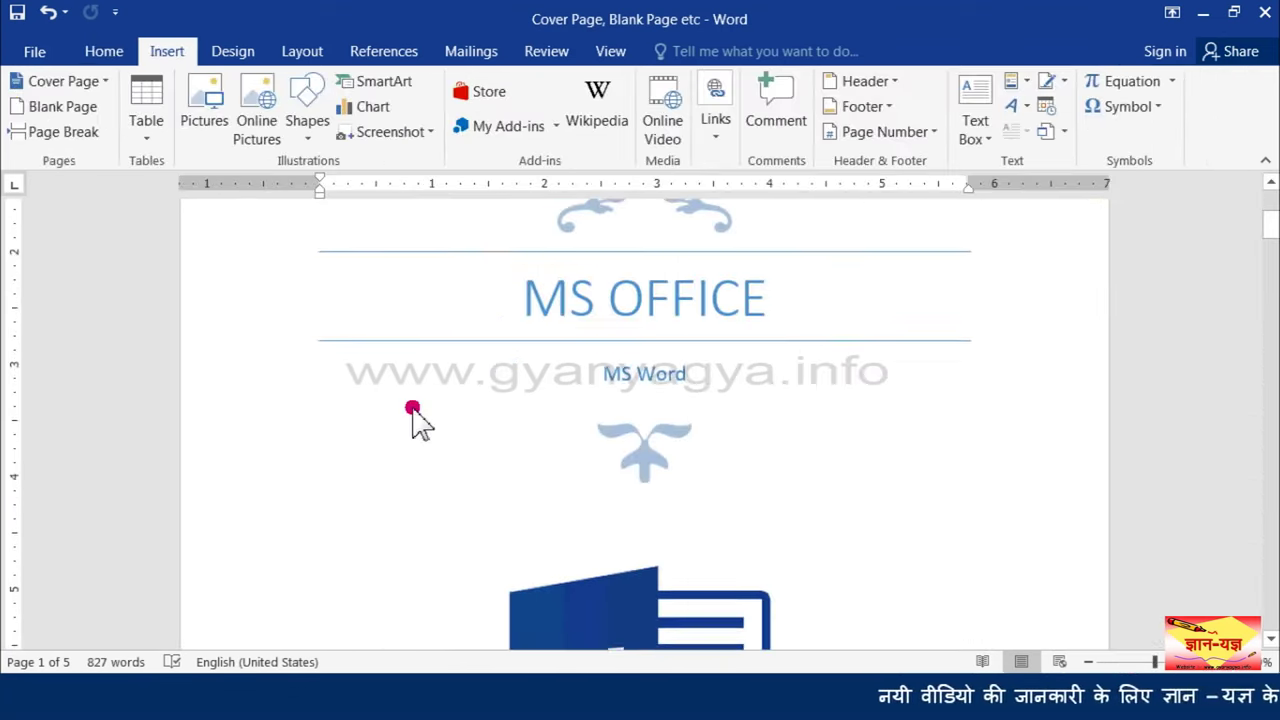
pyautogui.scroll(2, 410, 410)
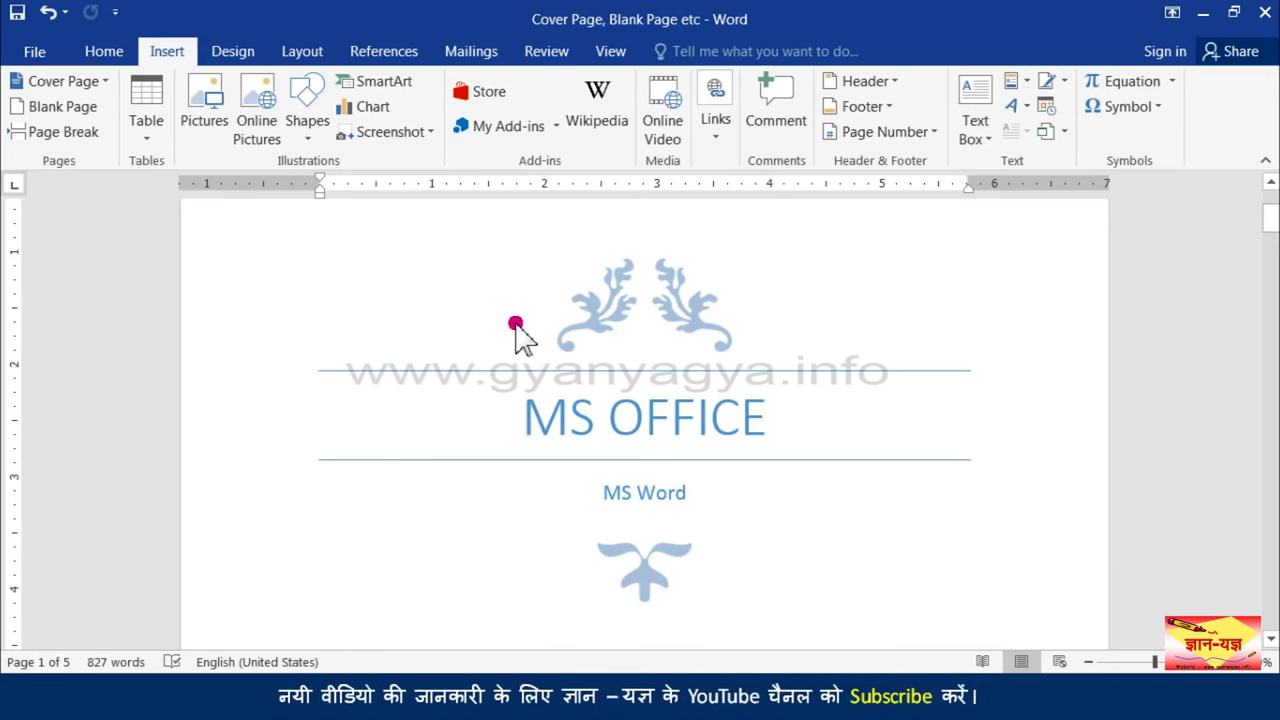
# Save the selected MS OFFICE cover page to the Cover Page gallery as 'MS Word' under Report.
pyautogui.moveTo(516, 280); pyautogui.dragTo(709, 591)
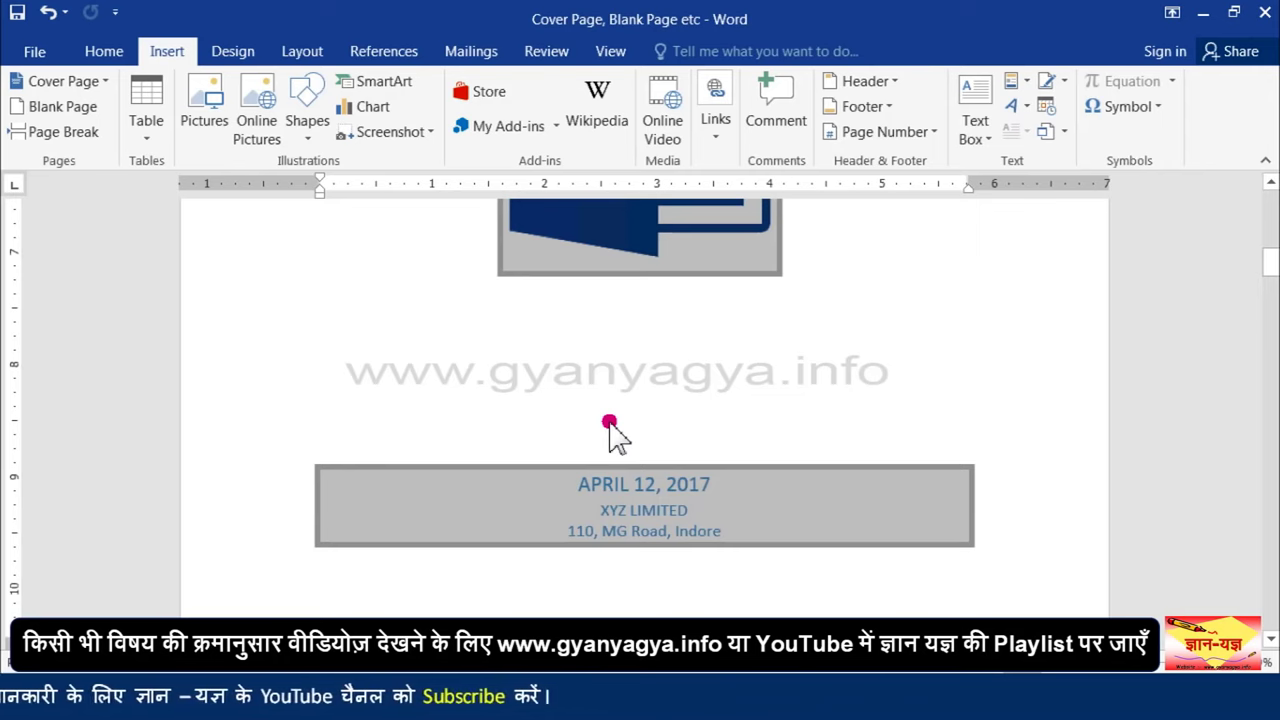
pyautogui.scroll(10, 594, 418)
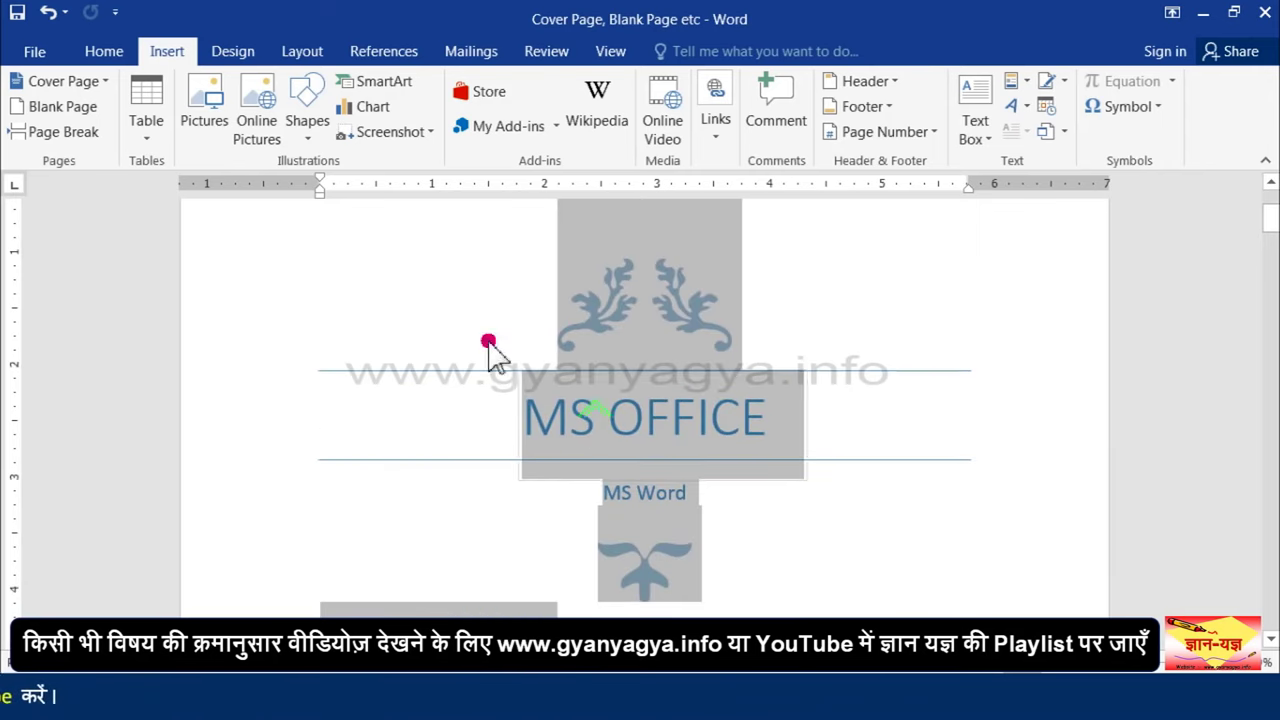
pyautogui.click(104, 81)
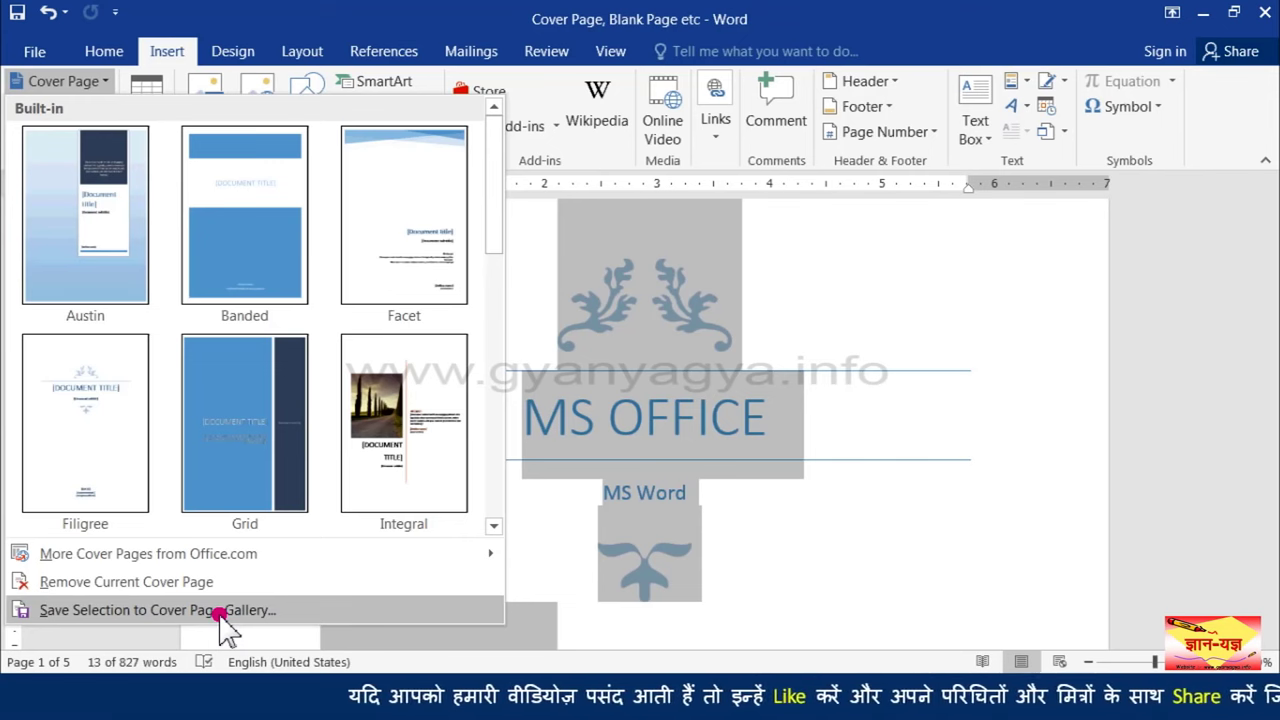
pyautogui.click(222, 612)
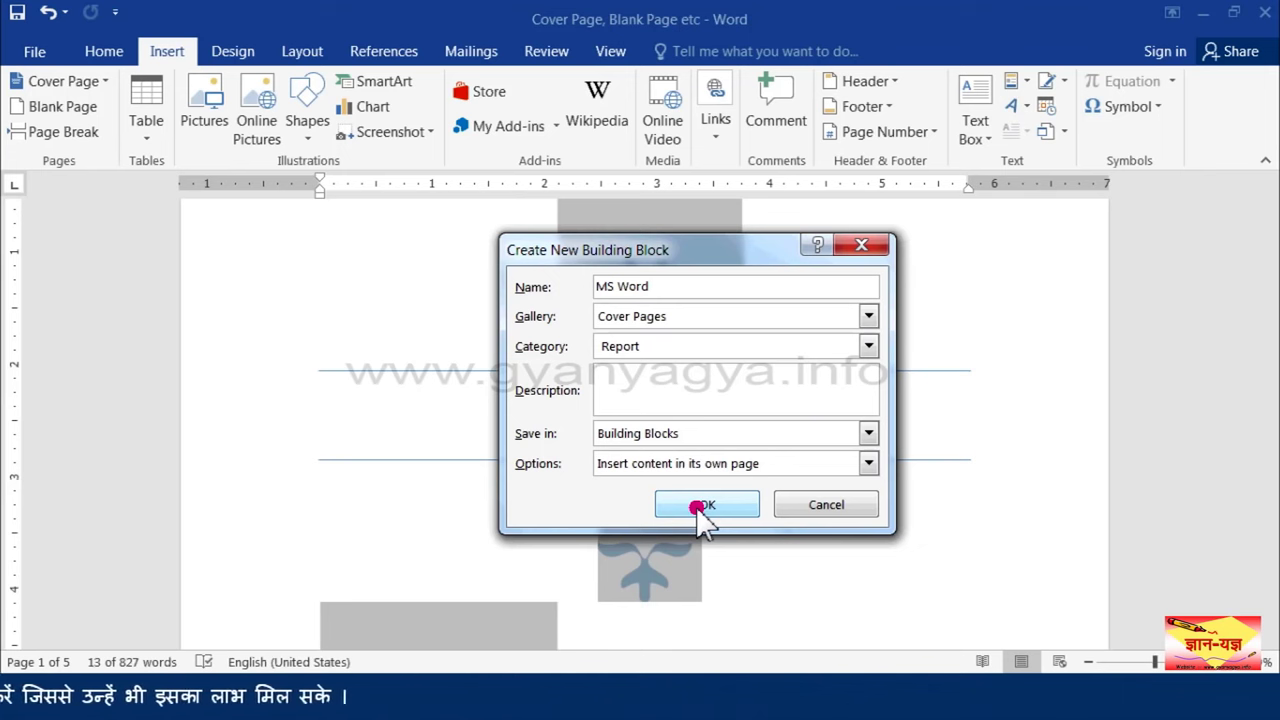
pyautogui.click(702, 505)
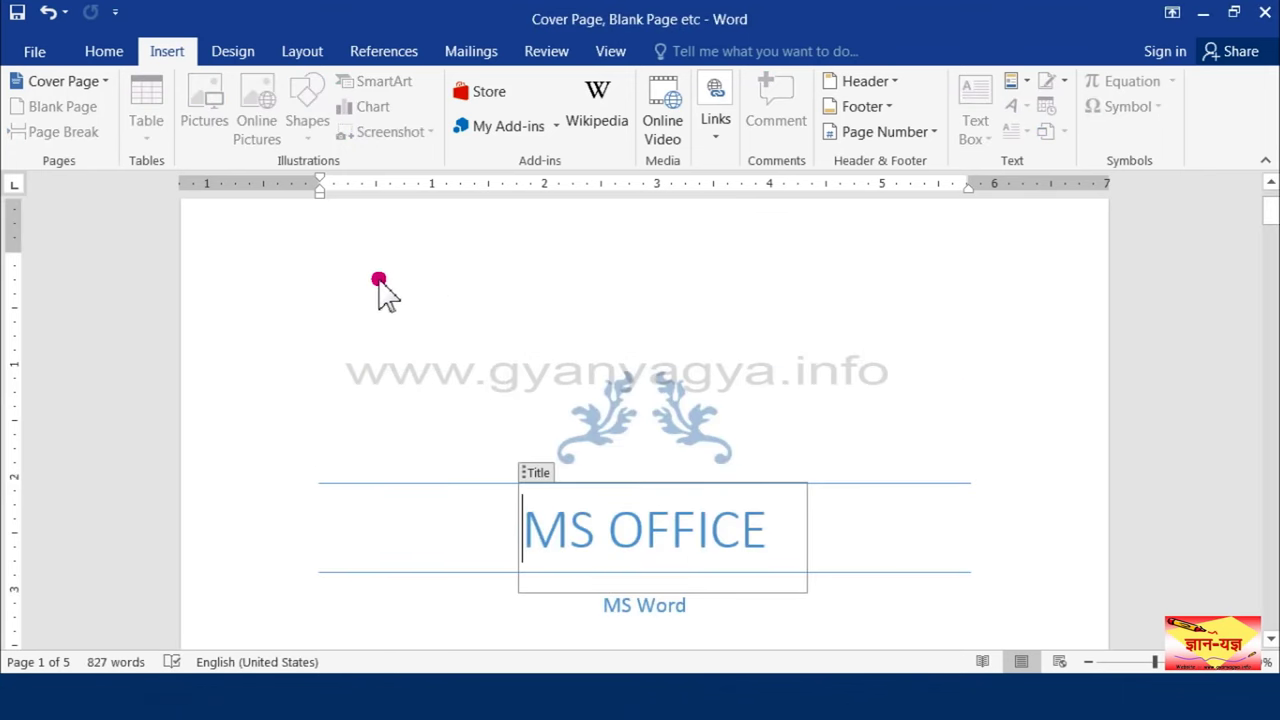
pyautogui.click(103, 81)
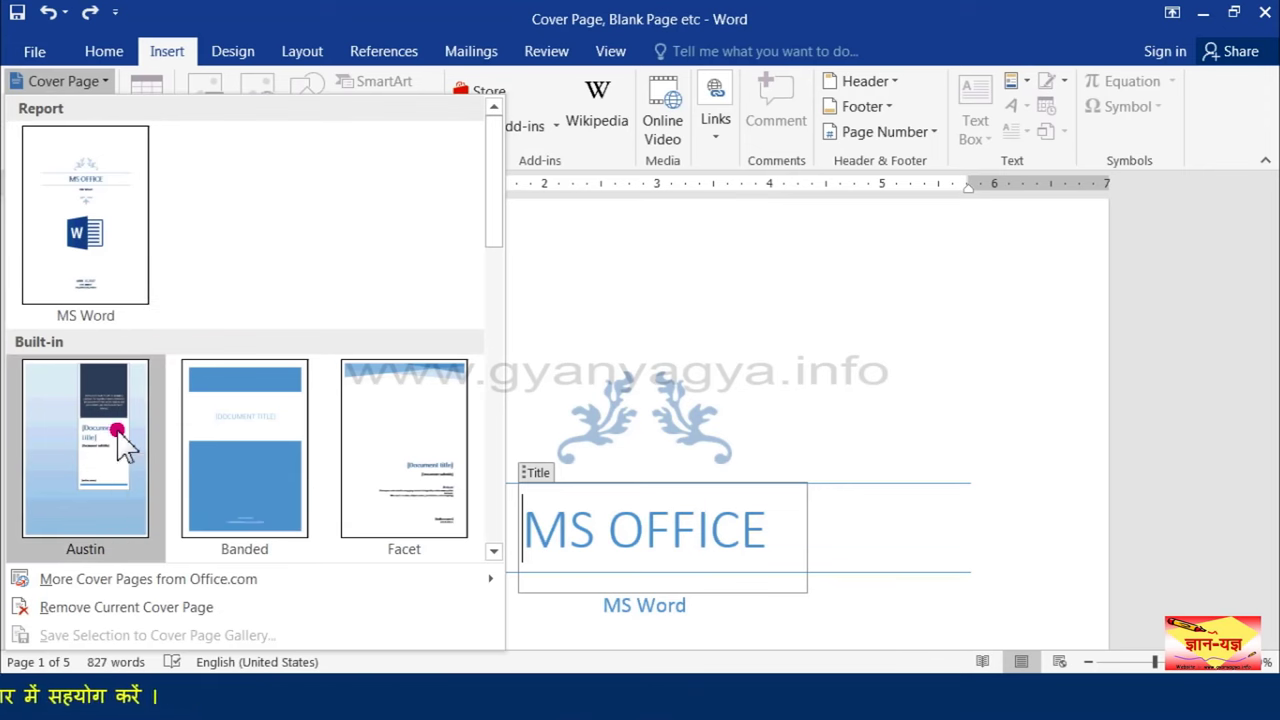
# Remove the current MS OFFICE cover page so the document opens with its body text.
pyautogui.moveTo(168, 583)
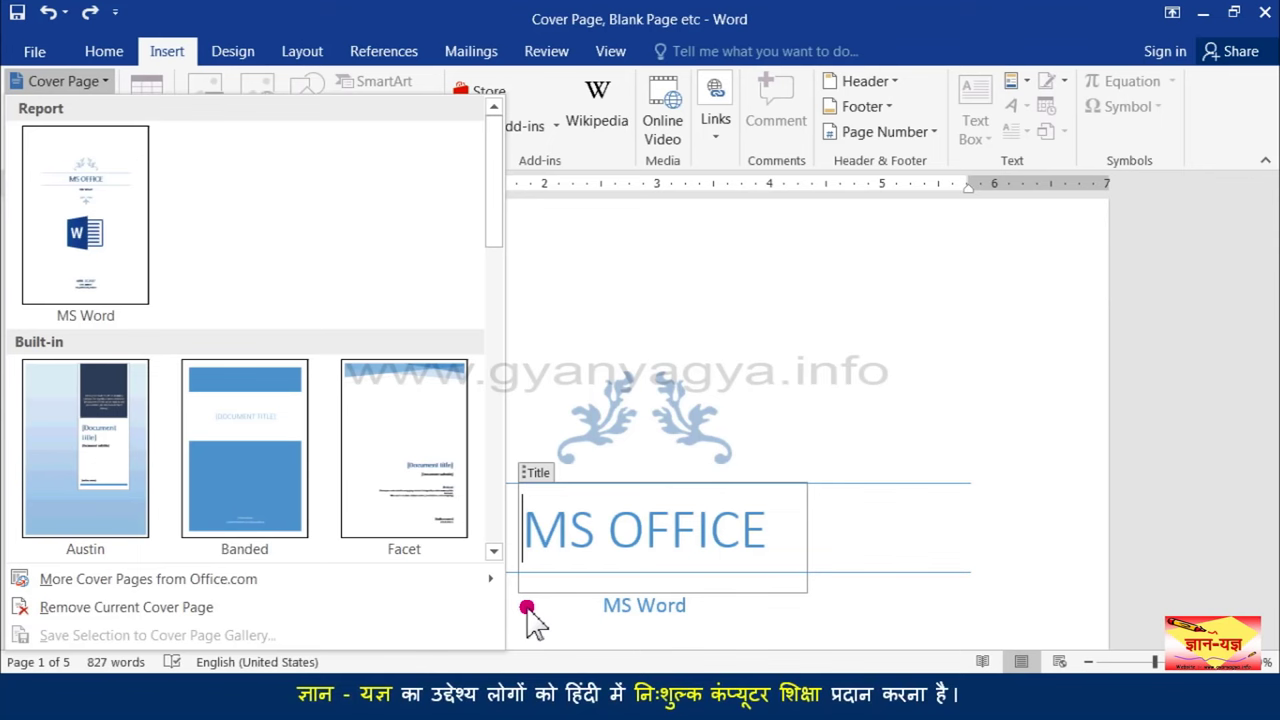
pyautogui.click(245, 612)
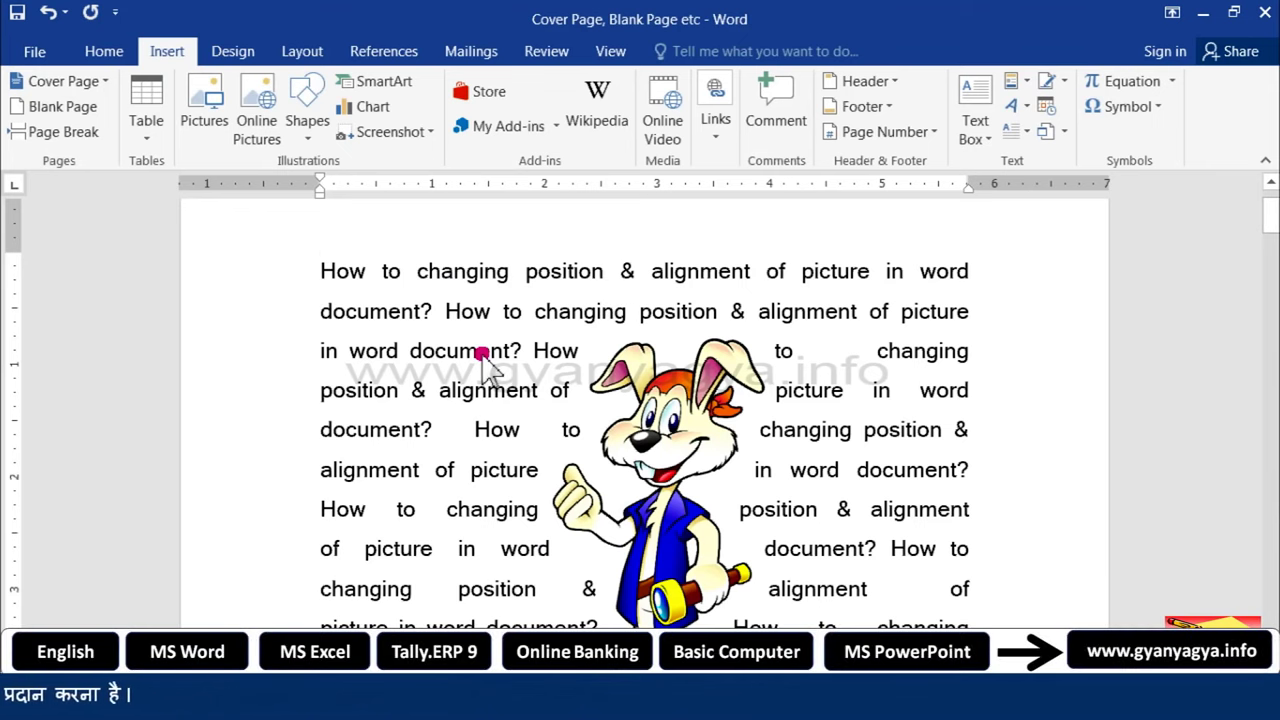
# Delete the custom 'MS Word' cover page using Organize and Delete in the Building Blocks Organizer.
pyautogui.click(63, 81)
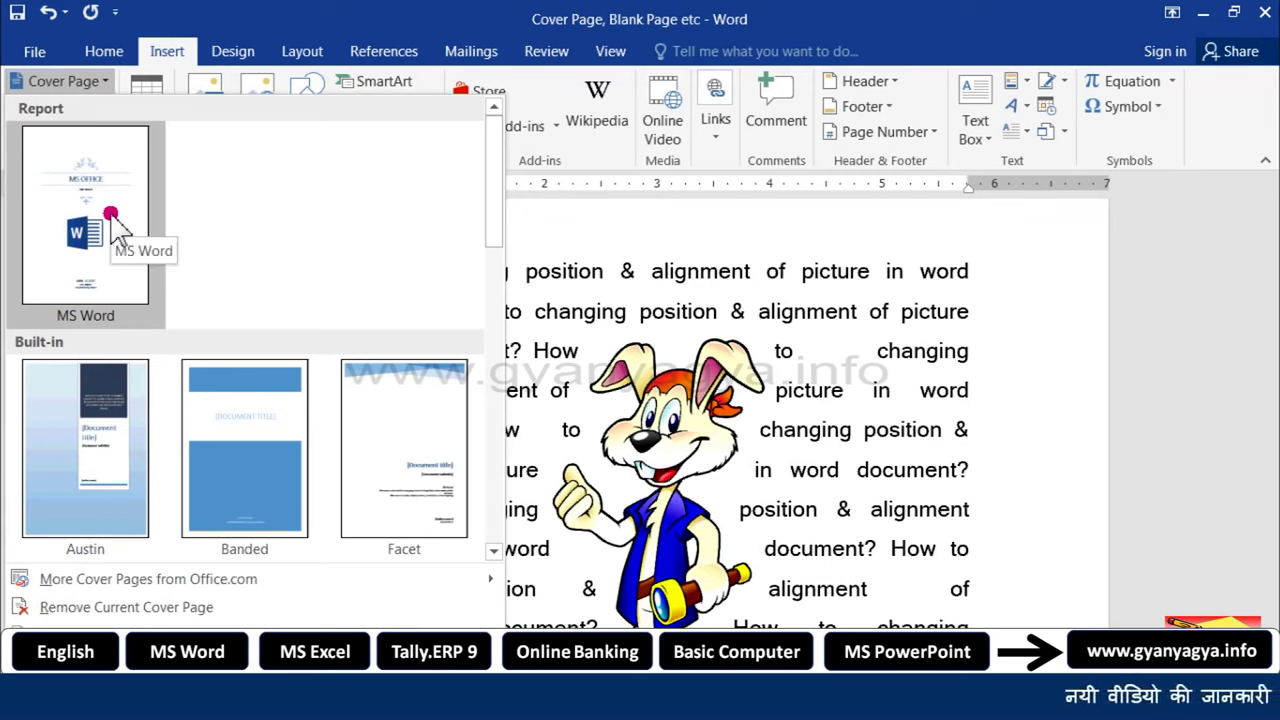
pyautogui.rightClick(111, 214)
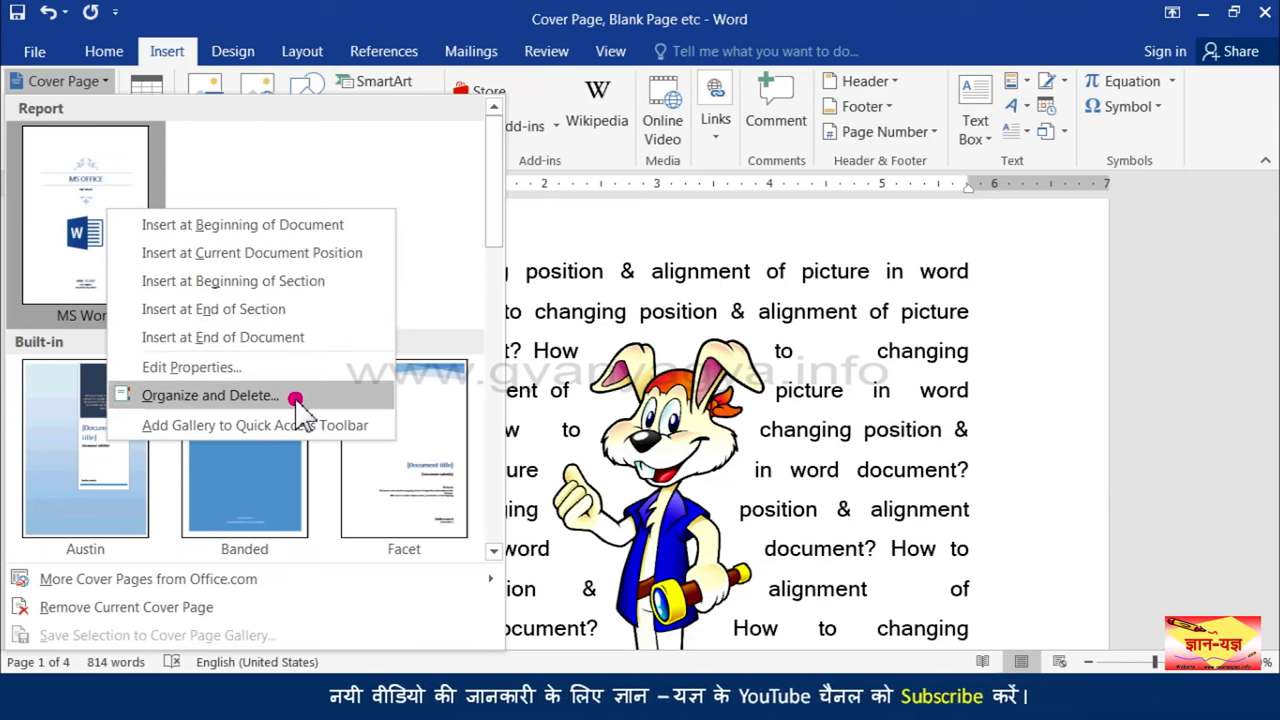
pyautogui.click(296, 398)
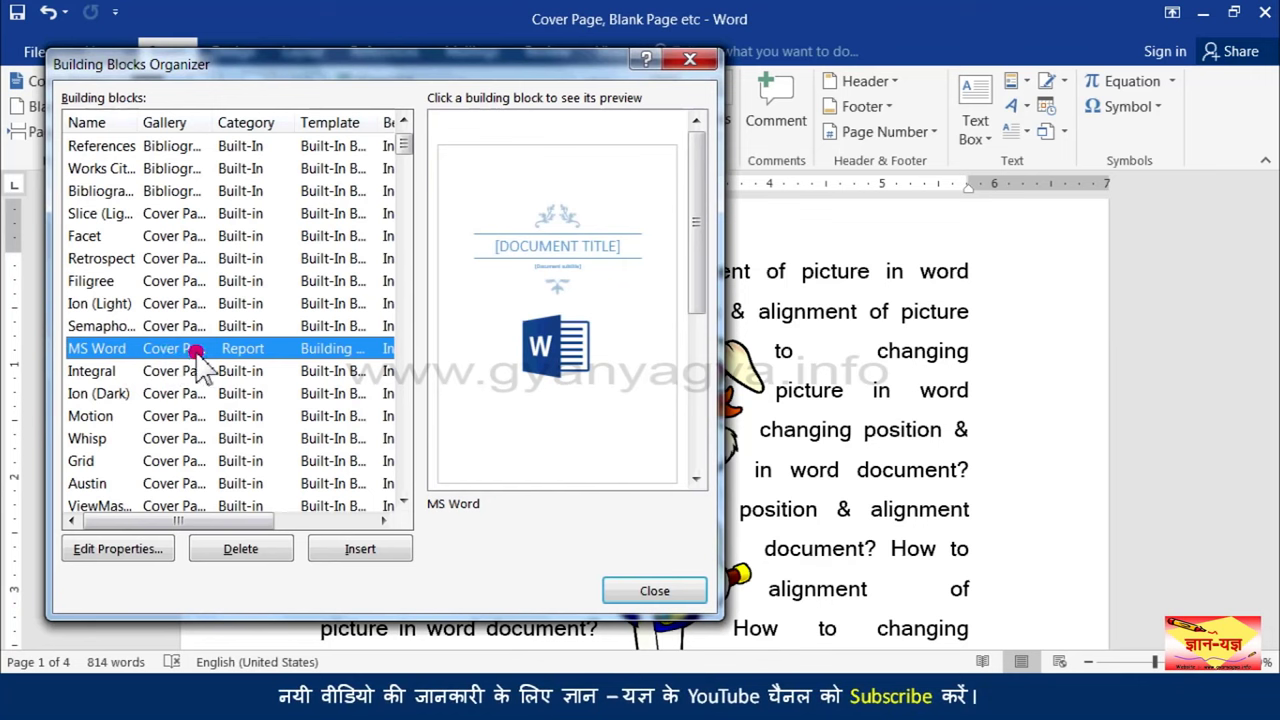
pyautogui.click(262, 550)
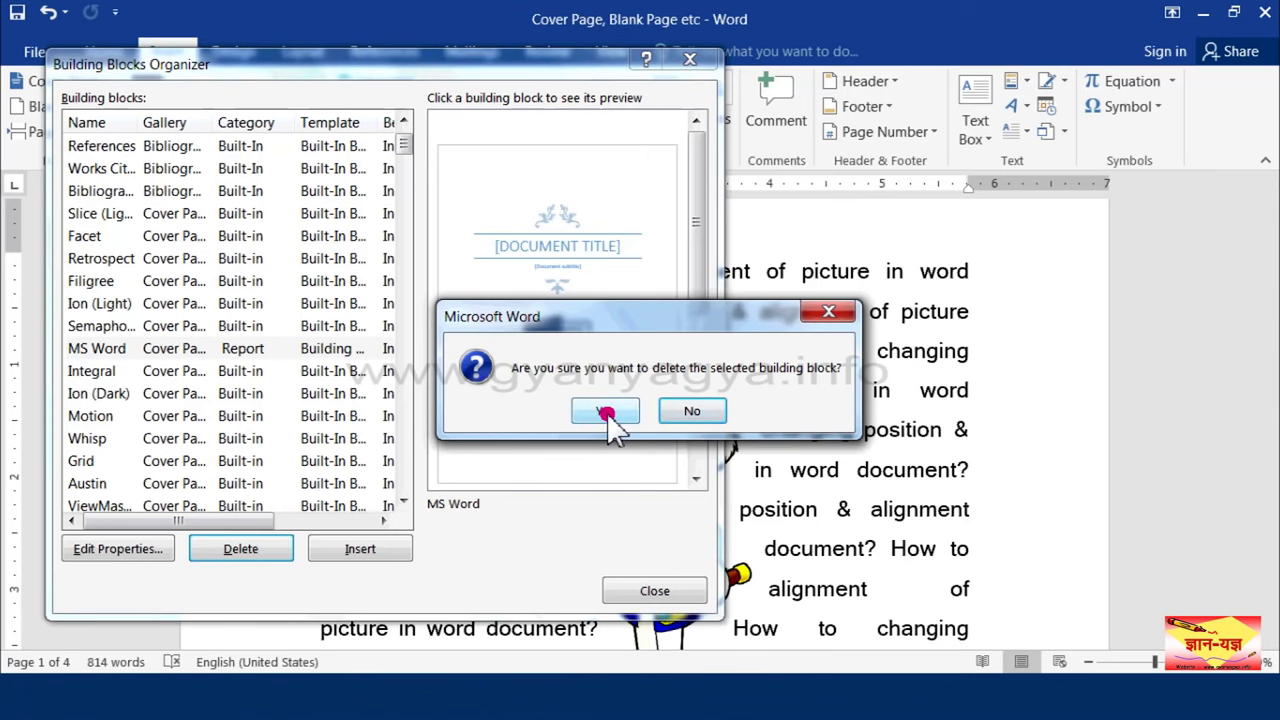
pyautogui.click(605, 411)
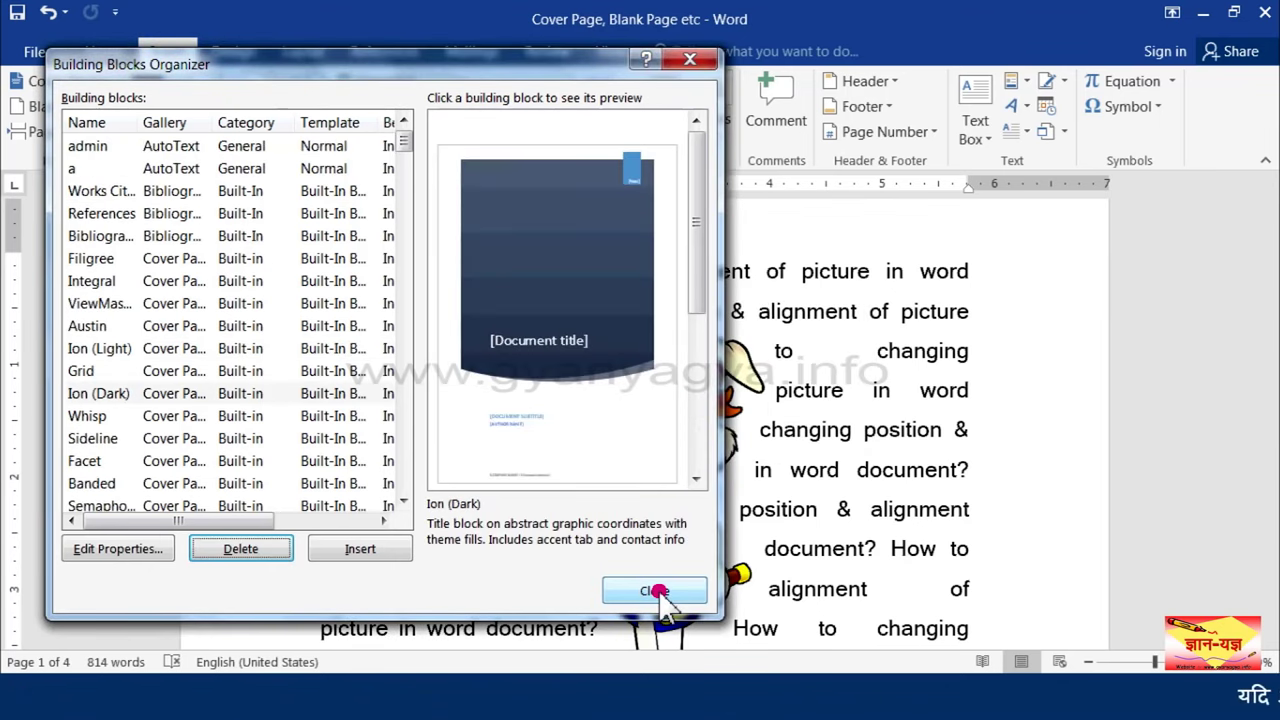
pyautogui.click(655, 591)
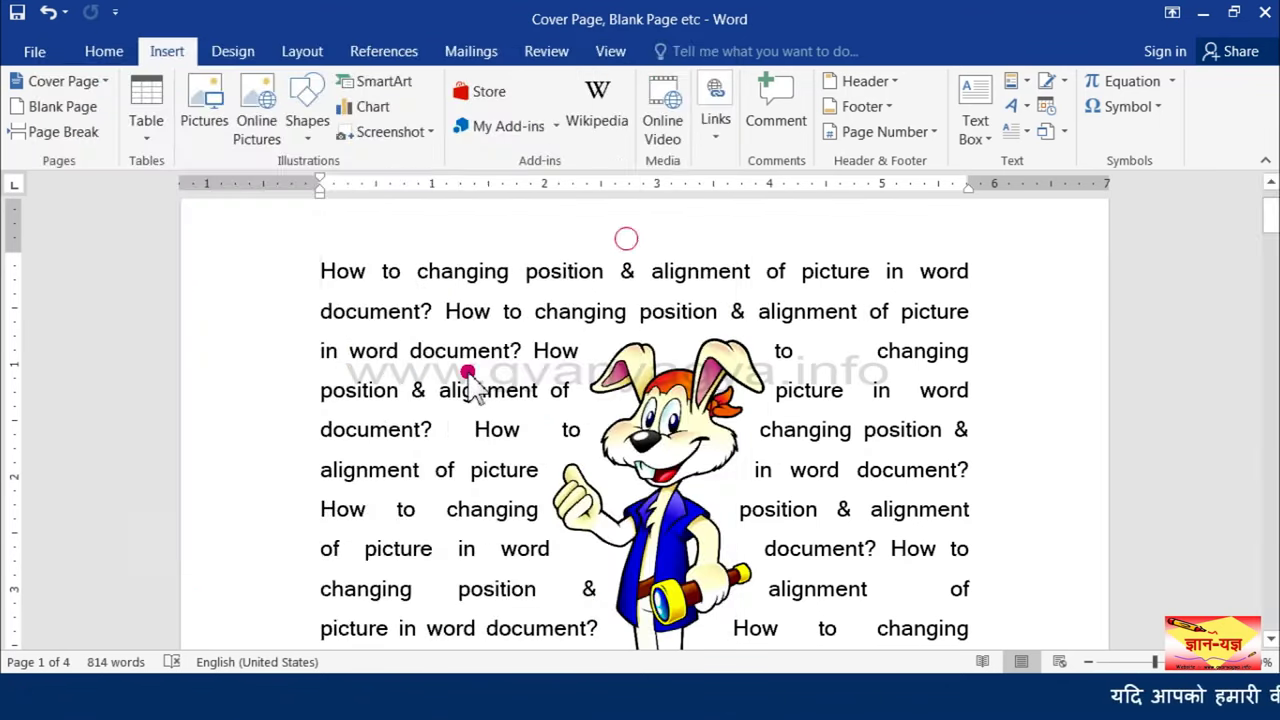
pyautogui.click(101, 81)
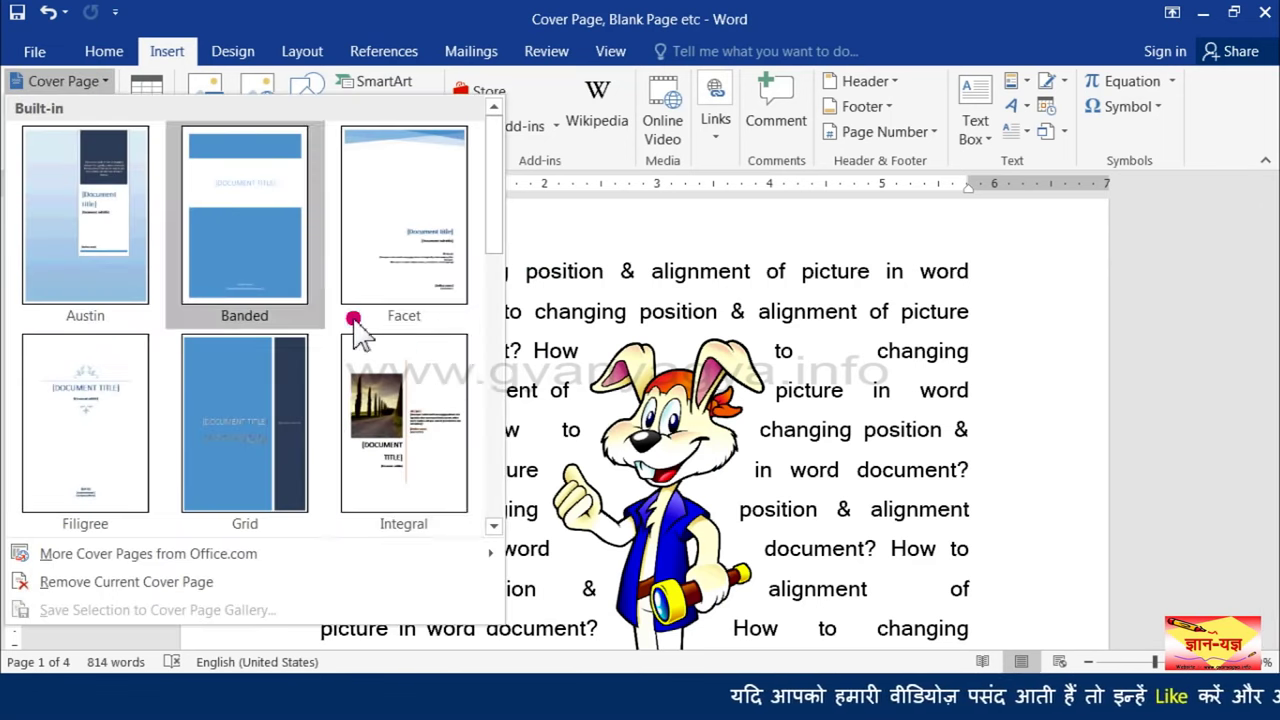
# Insert a blank page at the selected text and scroll through to check the result.
pyautogui.moveTo(492, 226); pyautogui.dragTo(499, 505)
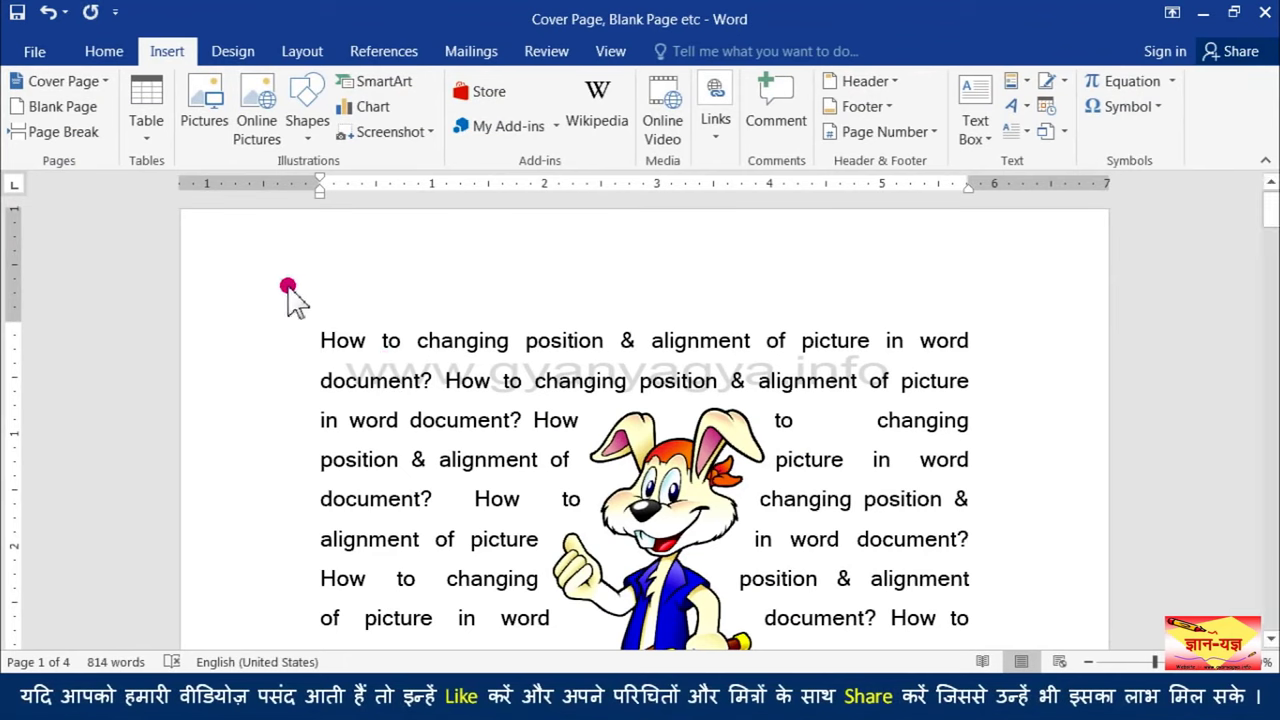
pyautogui.click(95, 117)
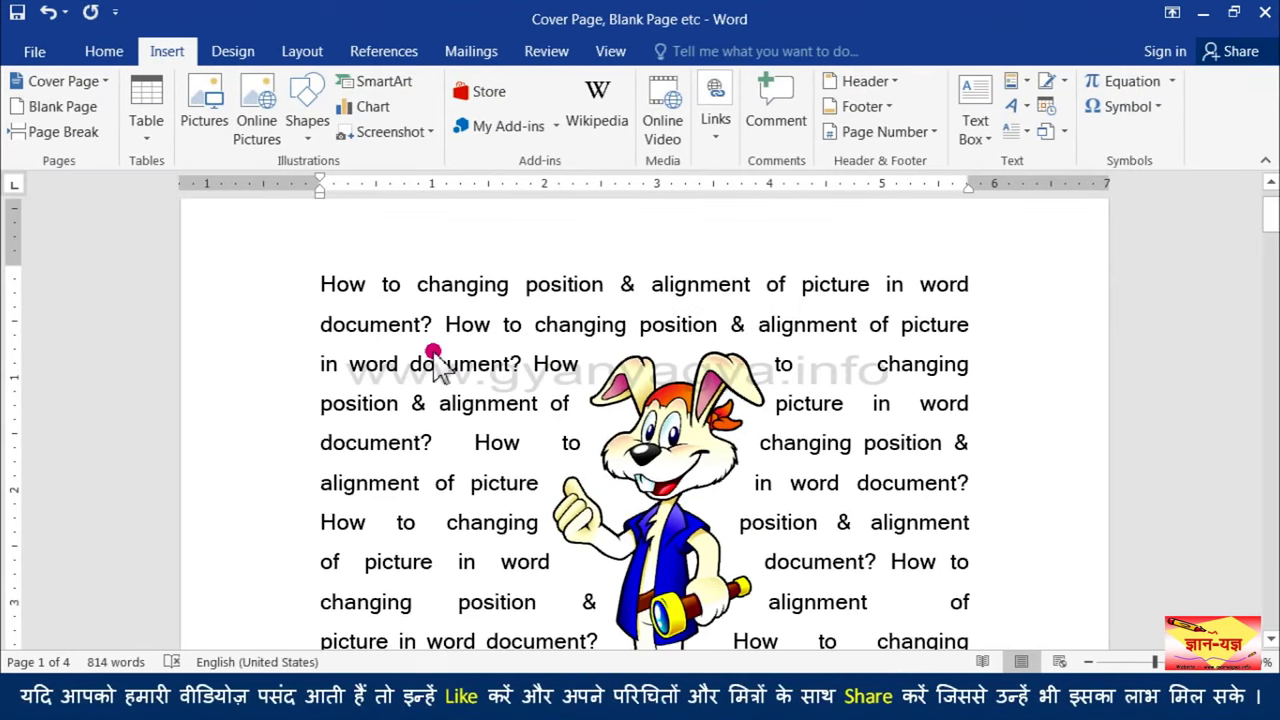
pyautogui.scroll(-8, 535, 410)
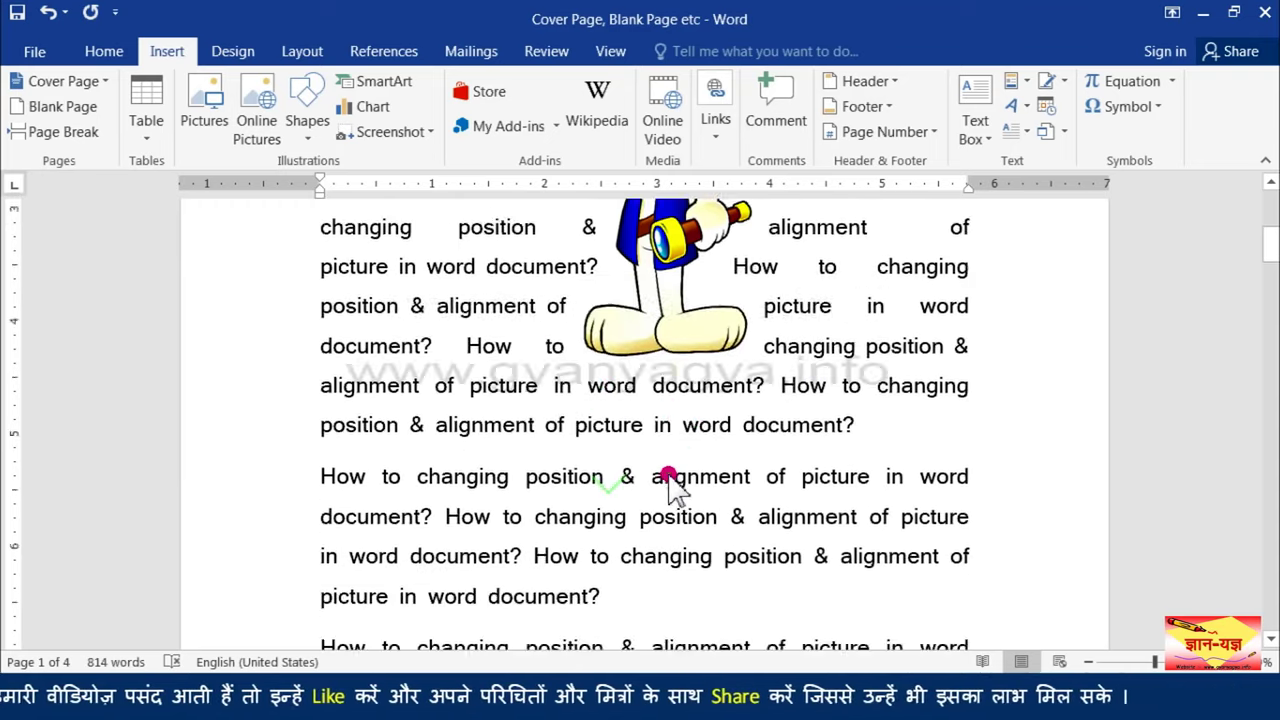
pyautogui.scroll(-3, 640, 478)
pyautogui.scroll(6, 640, 478)
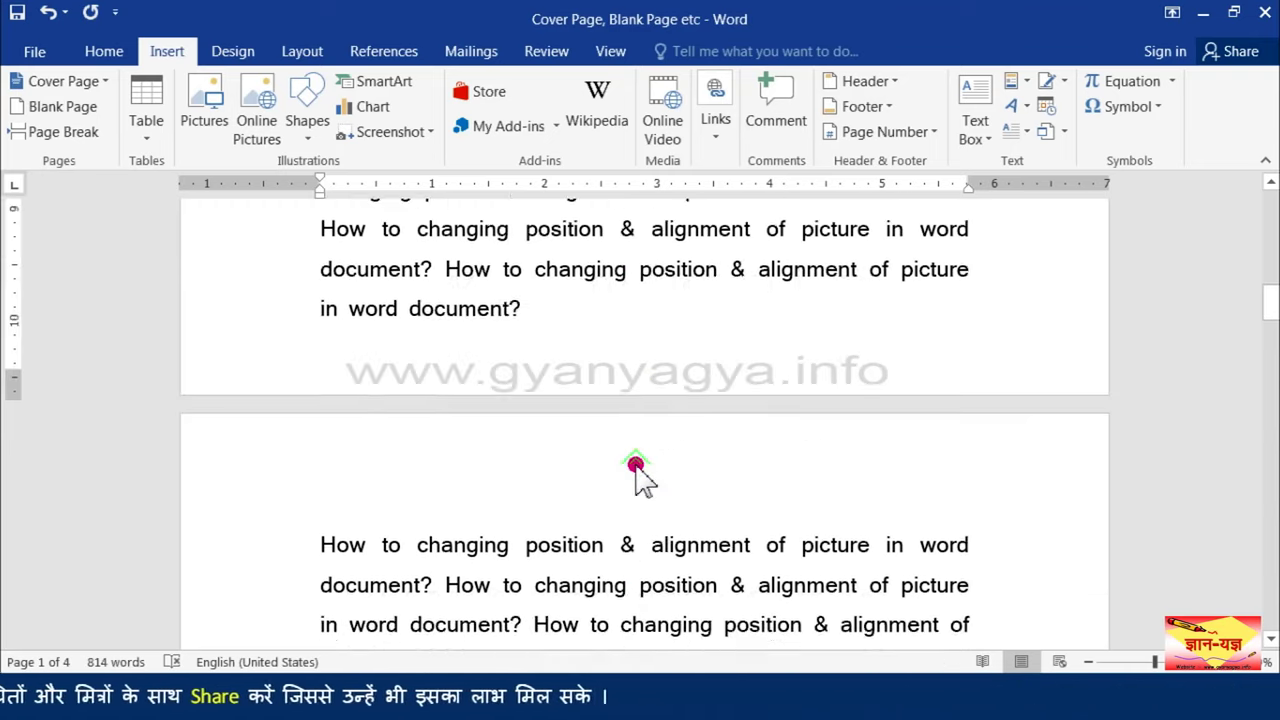
pyautogui.scroll(5, 638, 470)
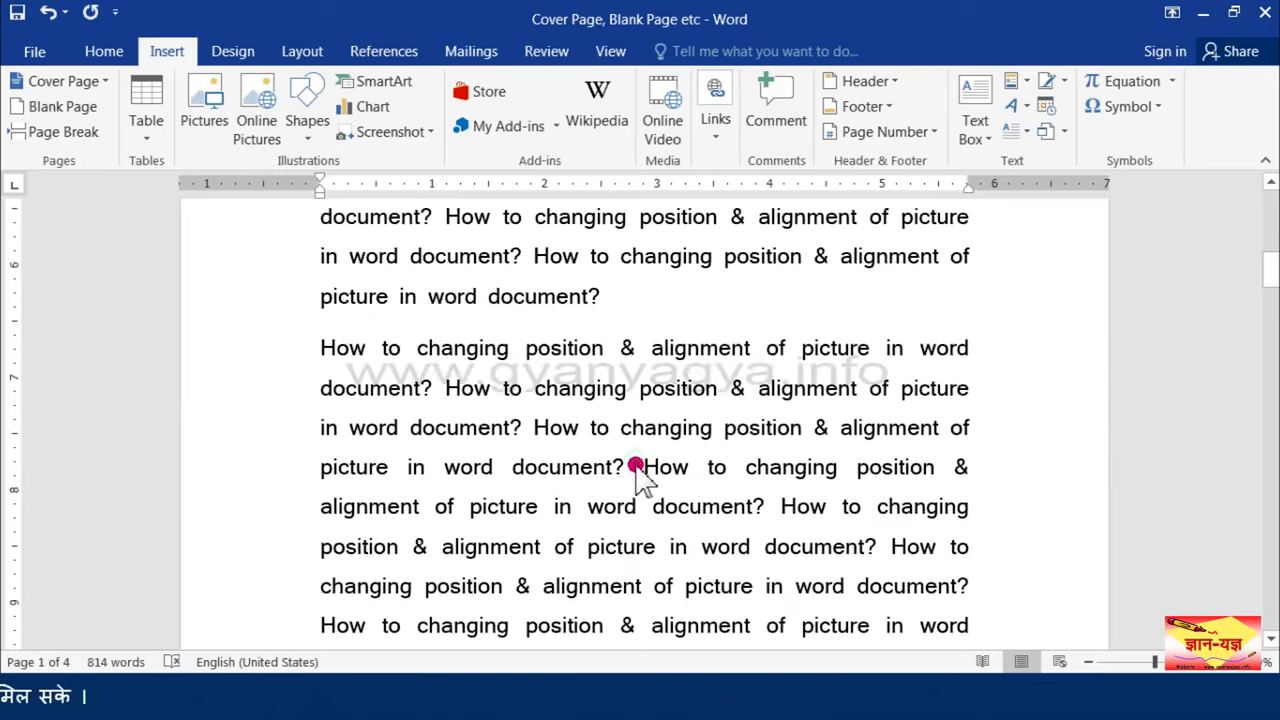
pyautogui.scroll(3, 636, 470)
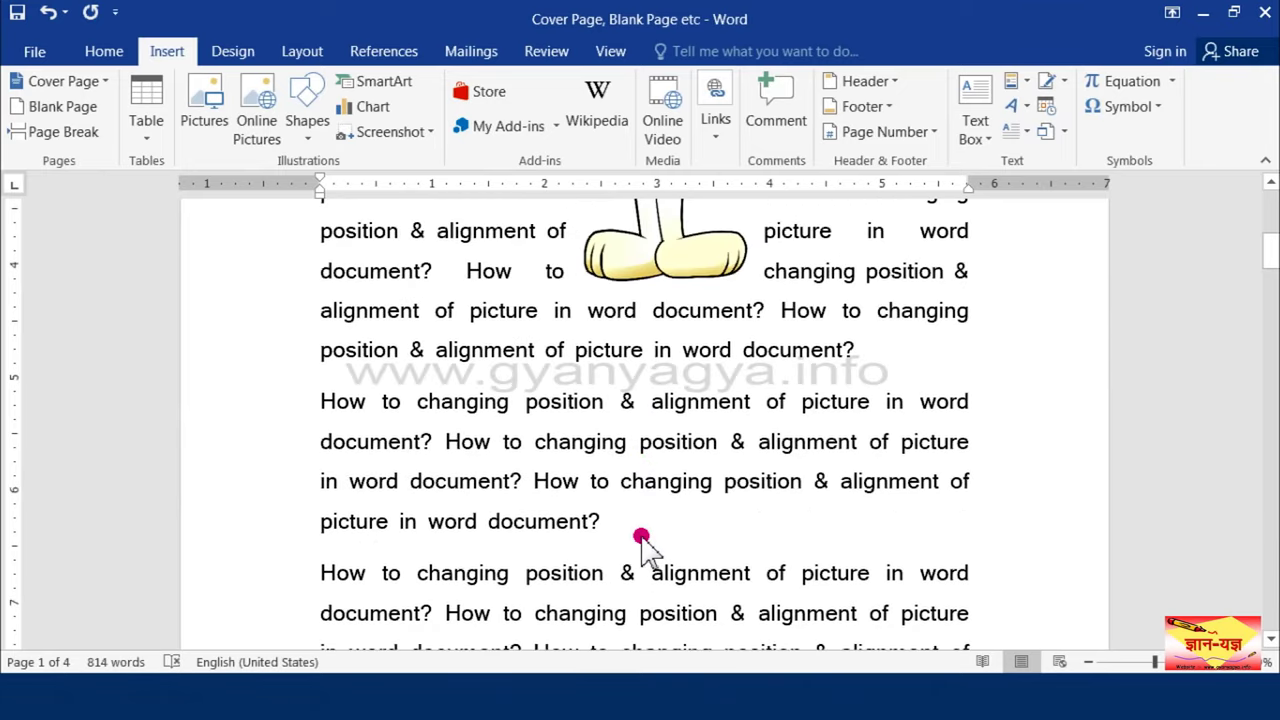
pyautogui.scroll(-8, 641, 537)
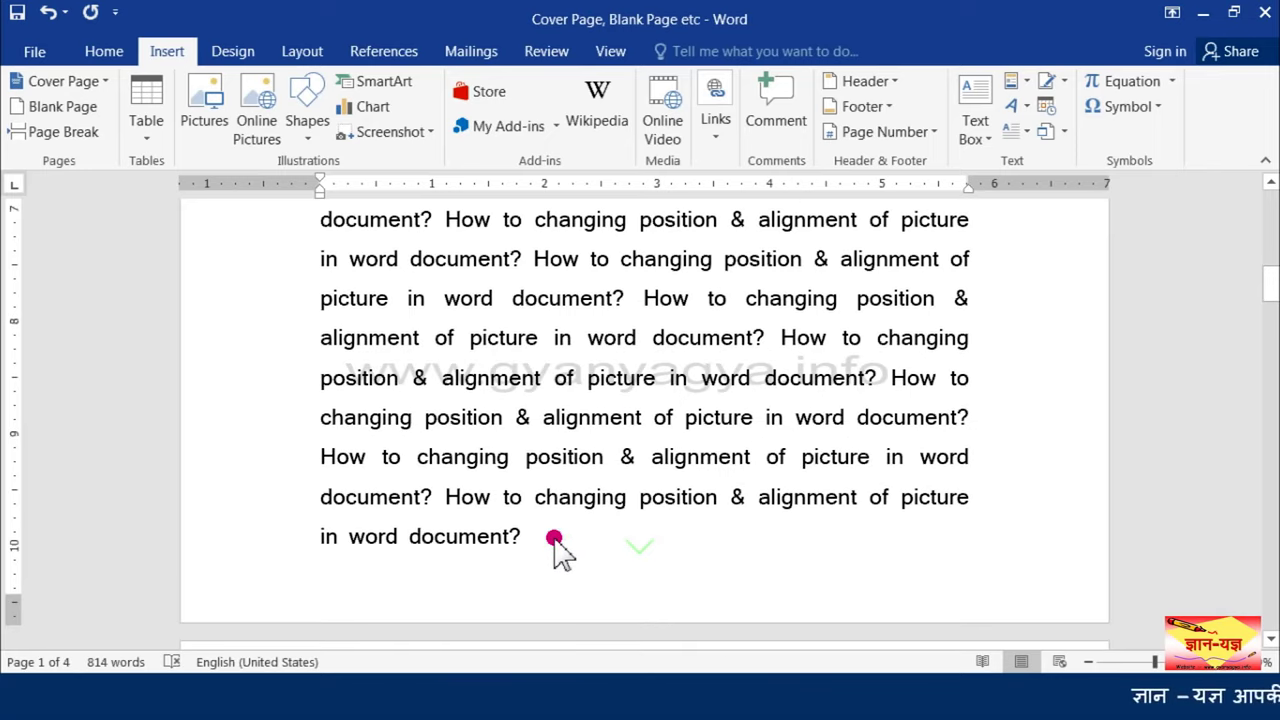
# Insert a blank page after the paragraph ending 'in word document?'.
pyautogui.click(555, 540)
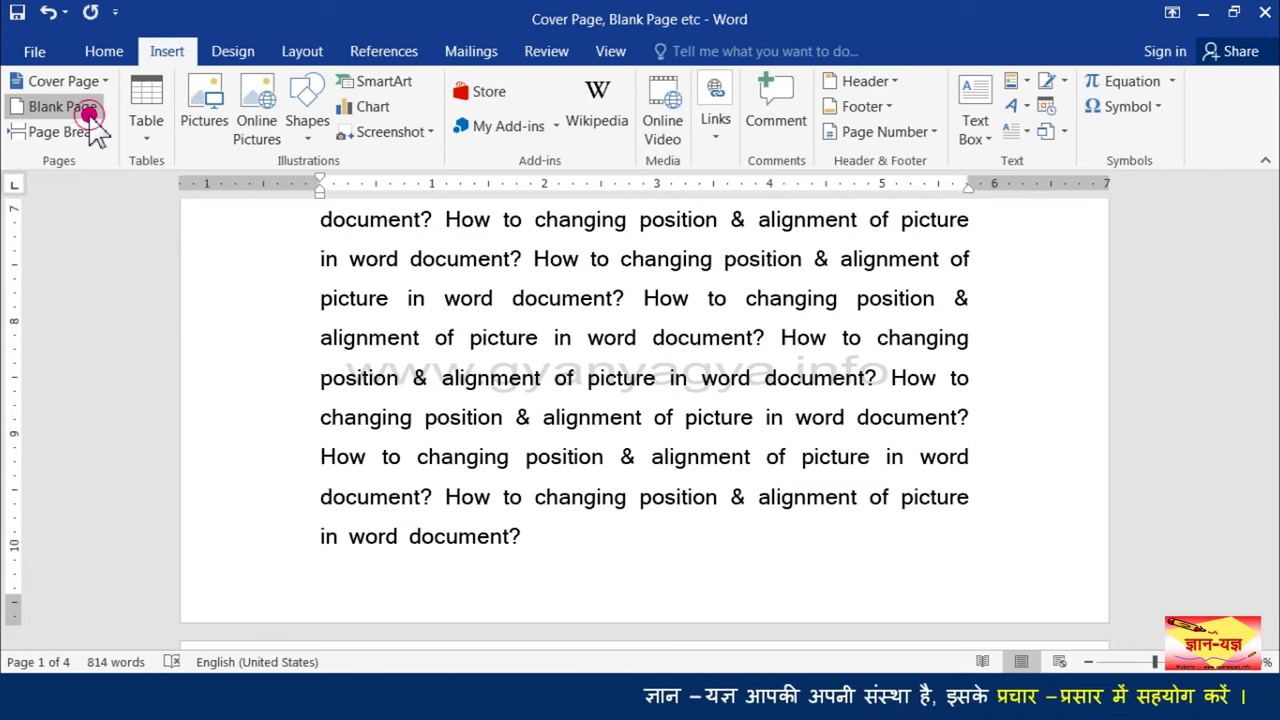
pyautogui.click(62, 106)
pyautogui.scroll(3, 321, 382)
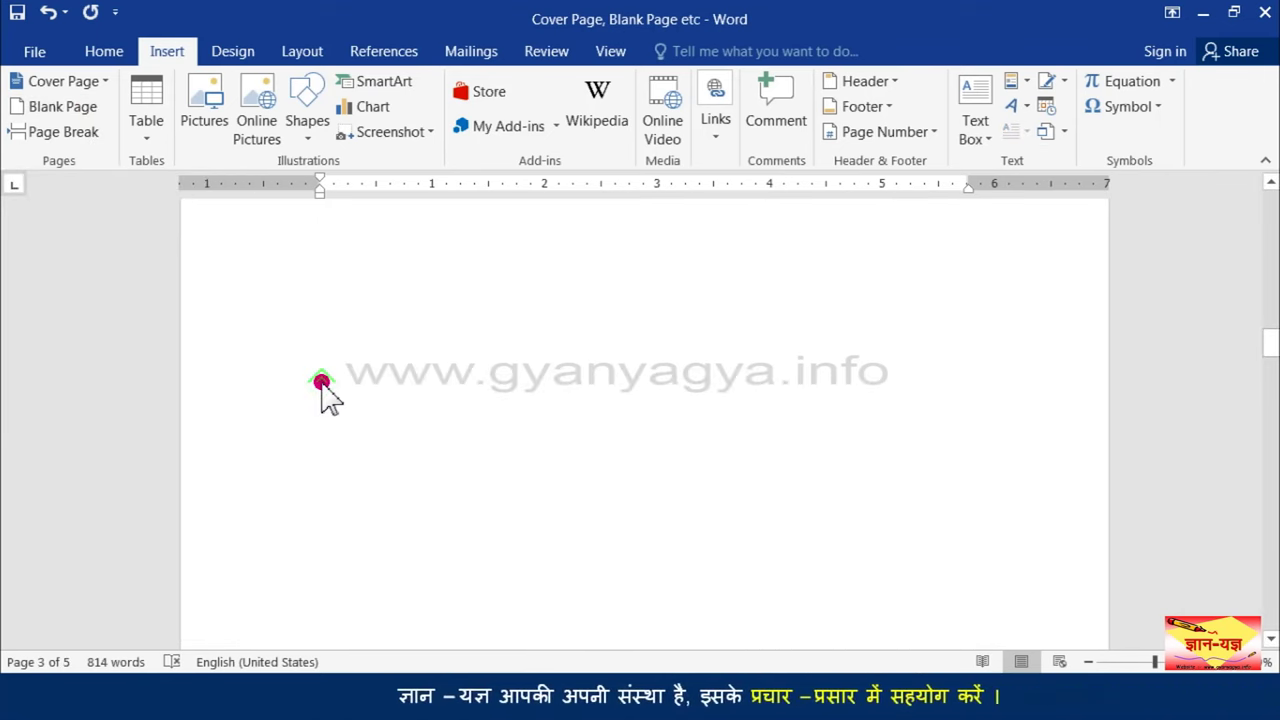
pyautogui.scroll(3, 321, 382)
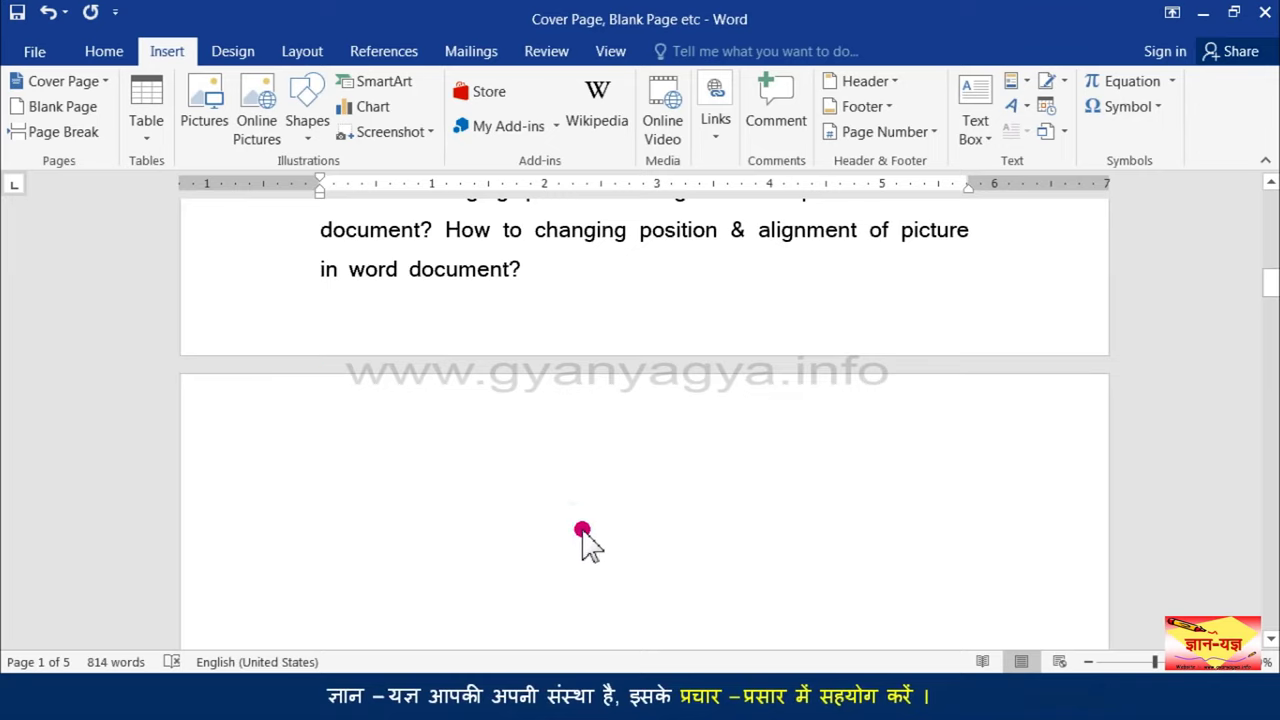
pyautogui.scroll(-2, 583, 532)
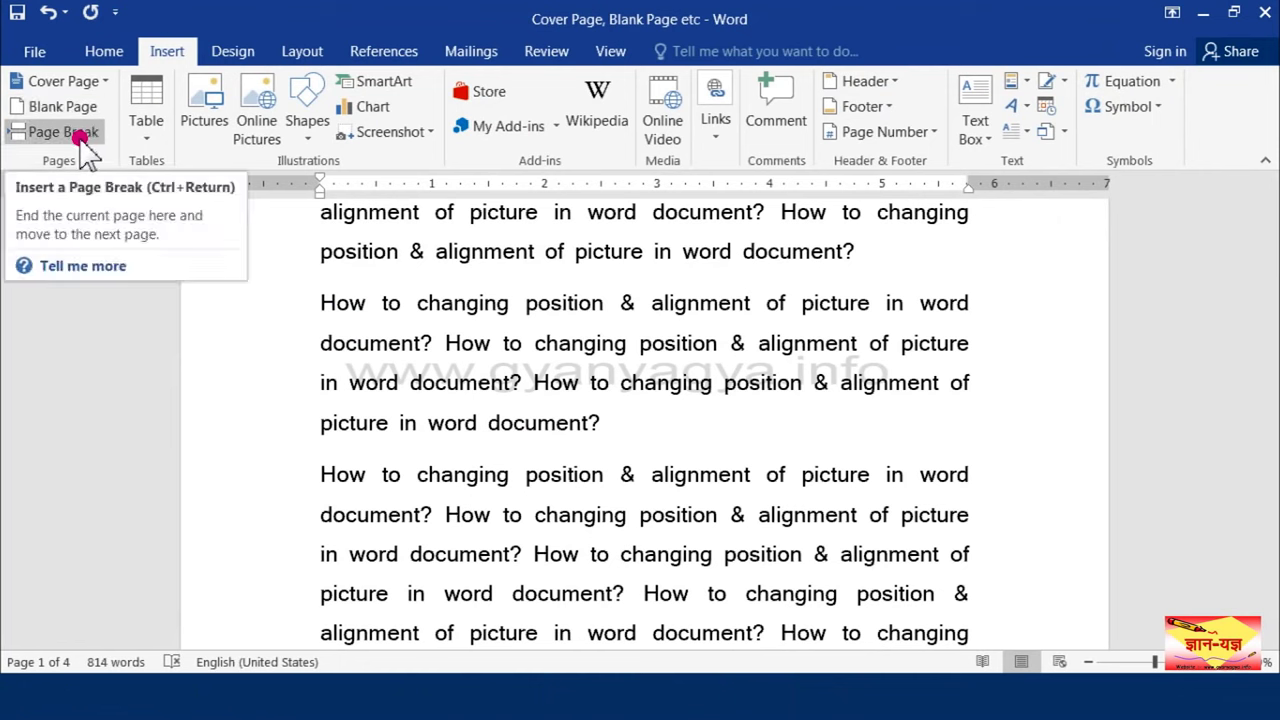
# Place the insertion point just before the paragraph about picture position.
pyautogui.click(510, 425)
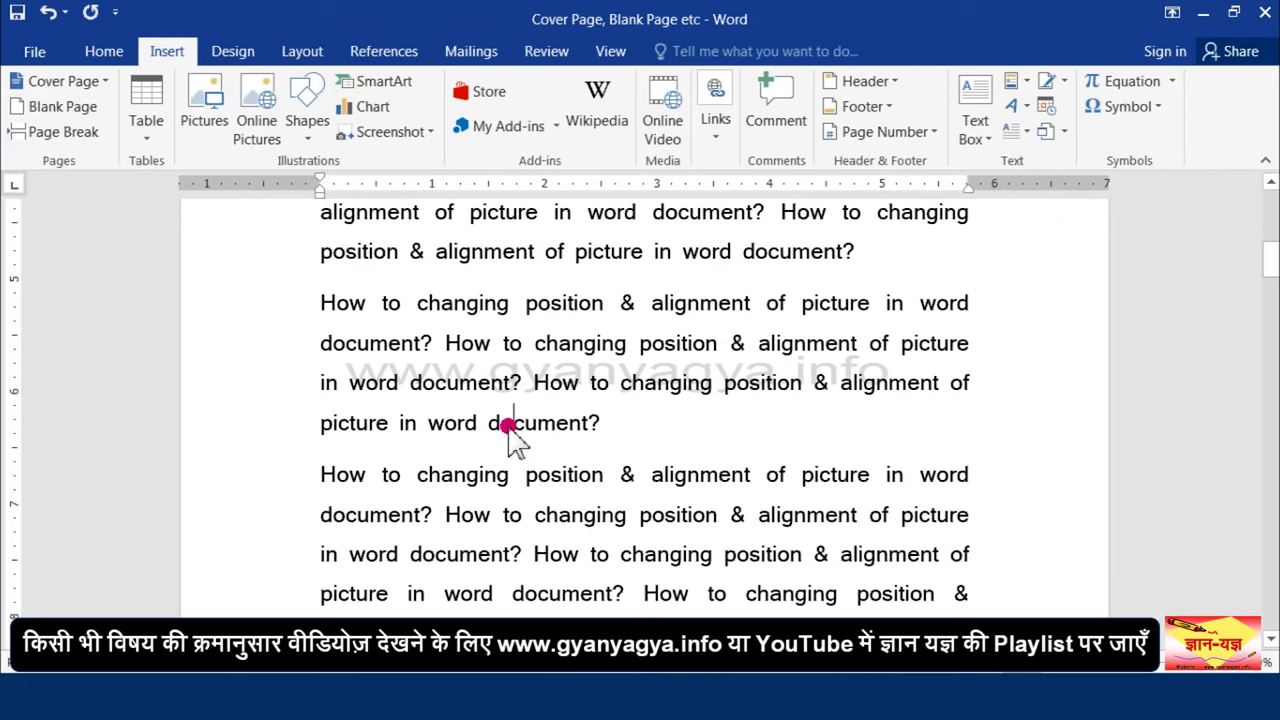
pyautogui.scroll(-10, 618, 480)
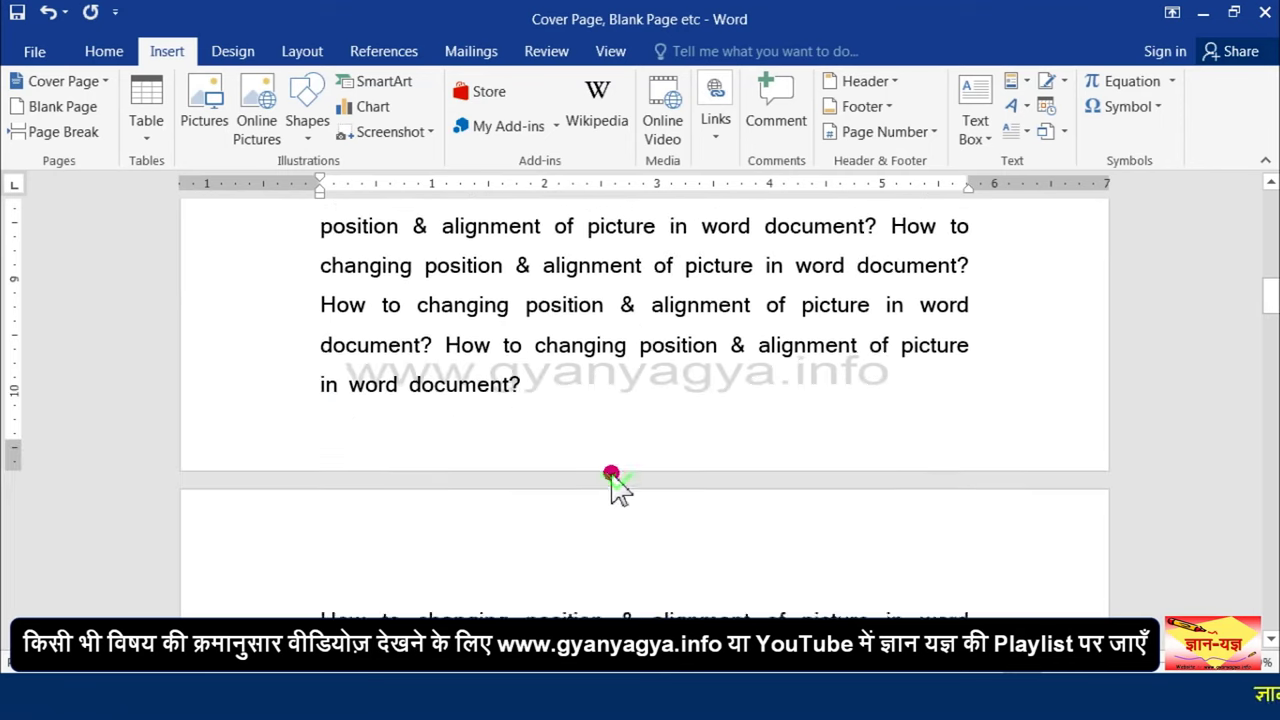
pyautogui.scroll(-10, 618, 485)
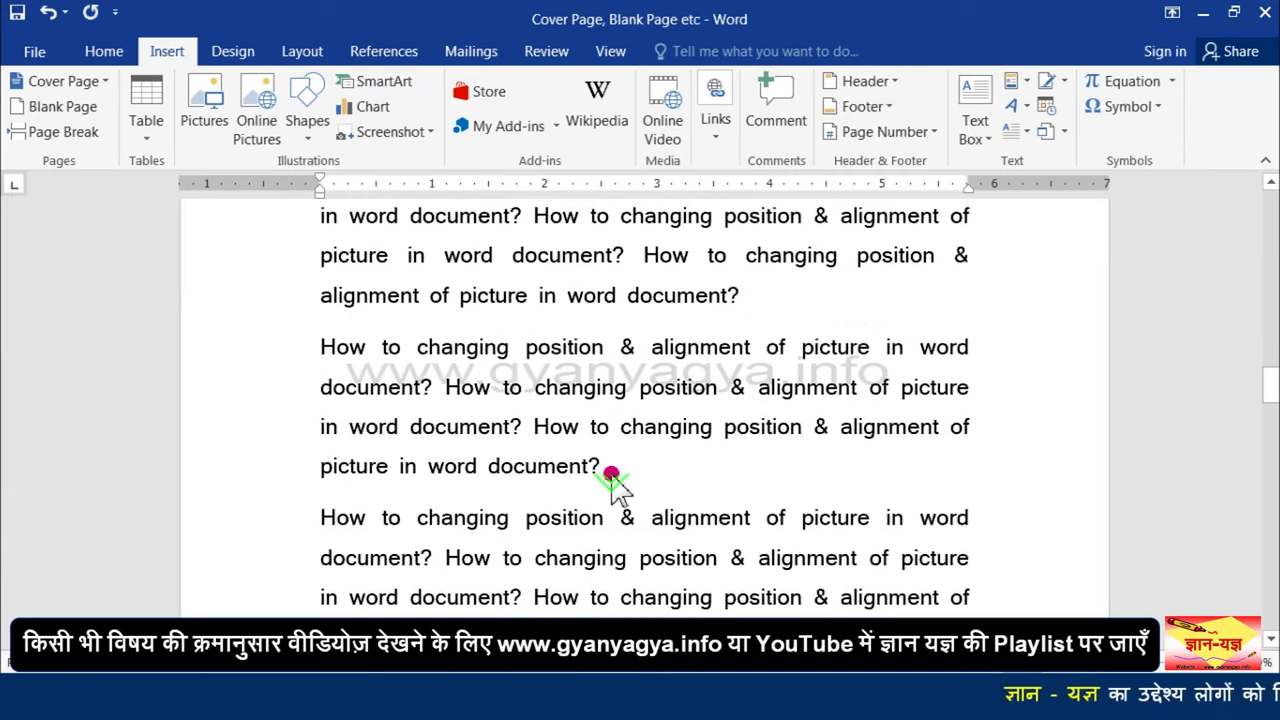
pyautogui.scroll(-10, 612, 482)
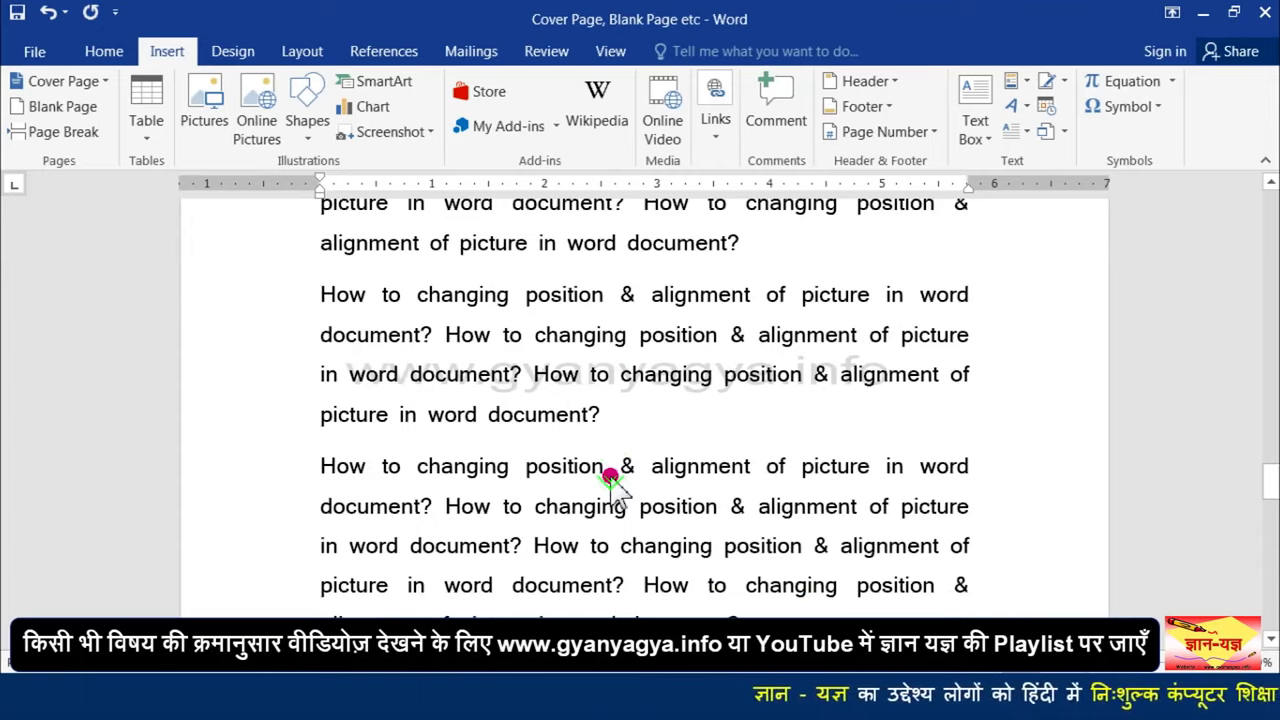
pyautogui.scroll(-10, 612, 485)
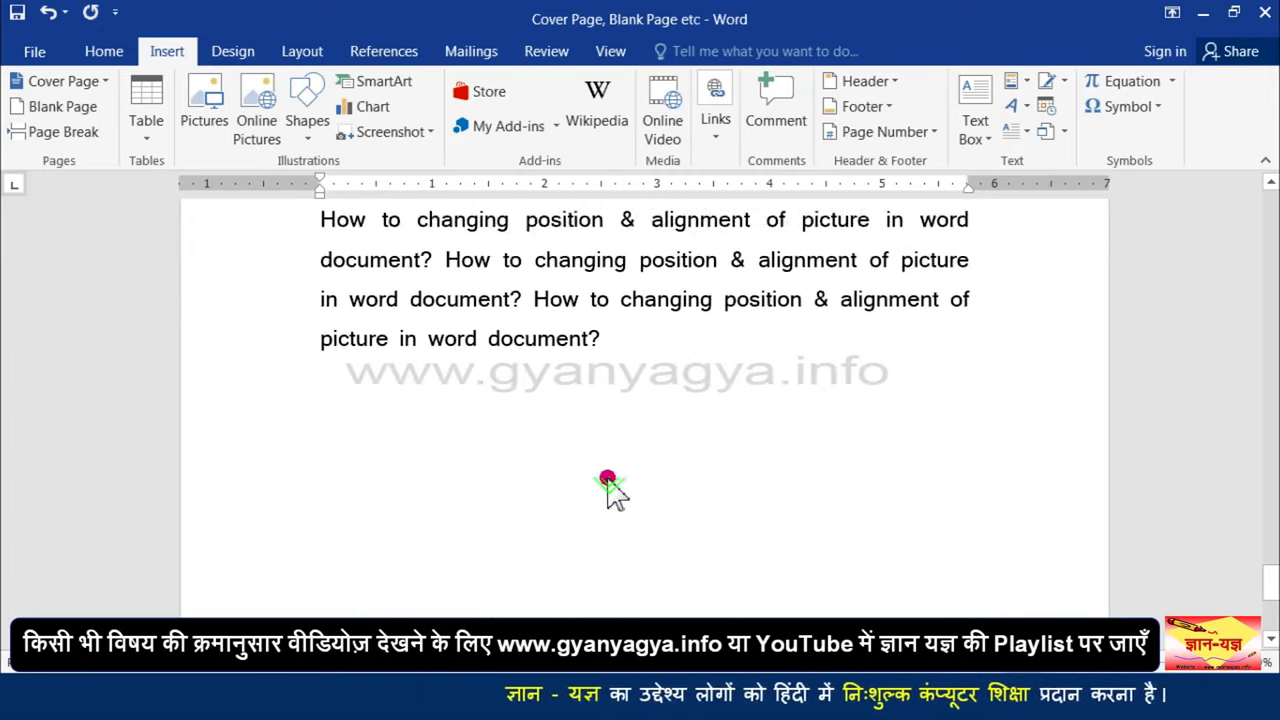
pyautogui.click(749, 451)
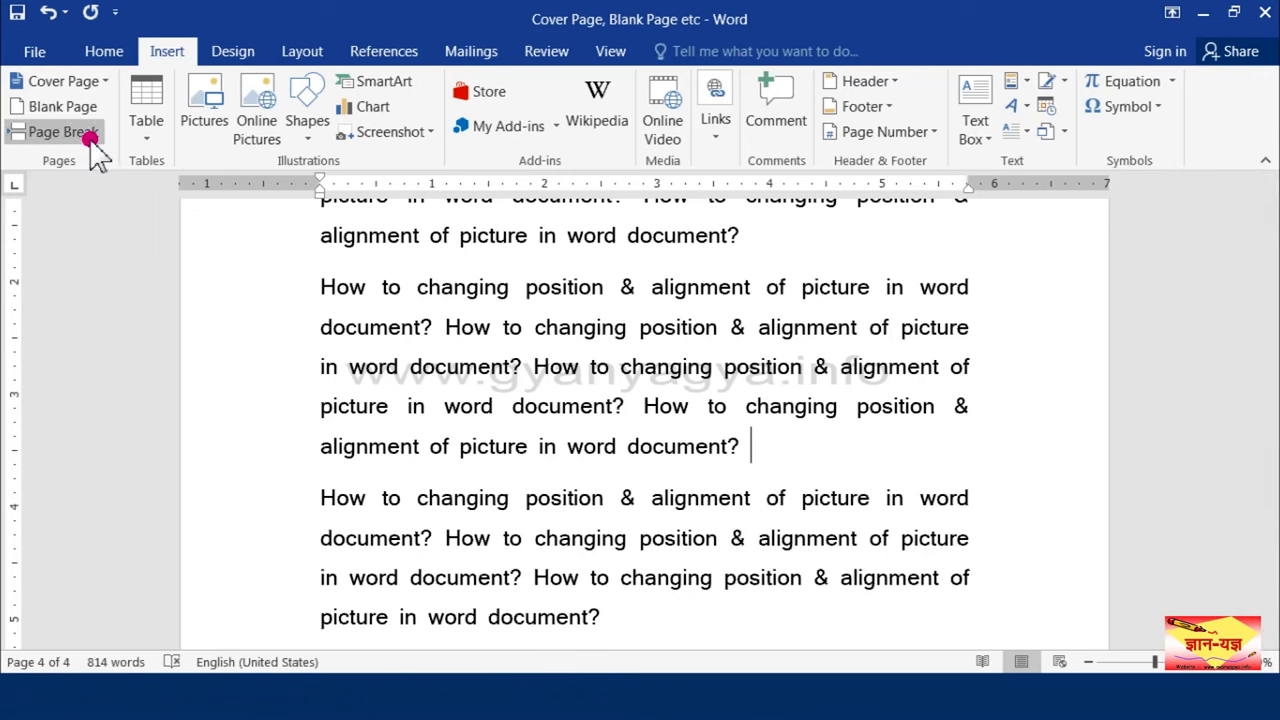
# Insert a page break there and scroll through to verify the new page layout.
pyautogui.click(60, 132)
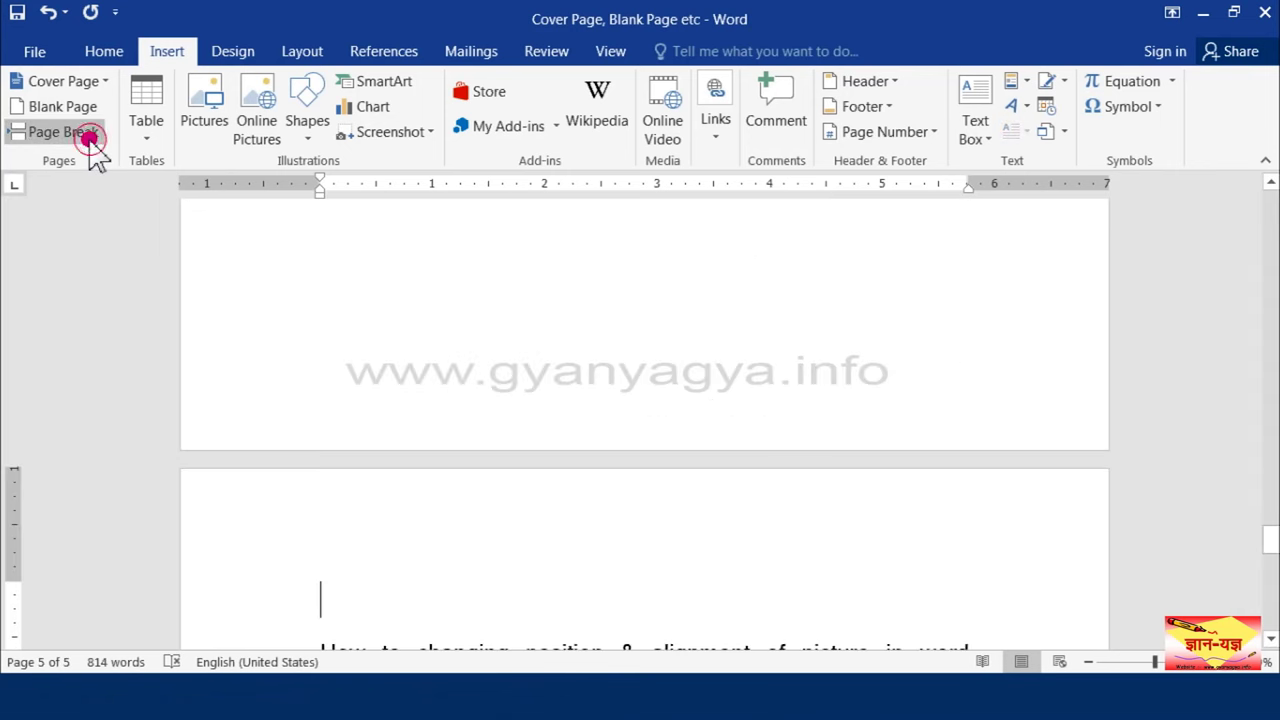
pyautogui.scroll(-5, 423, 449)
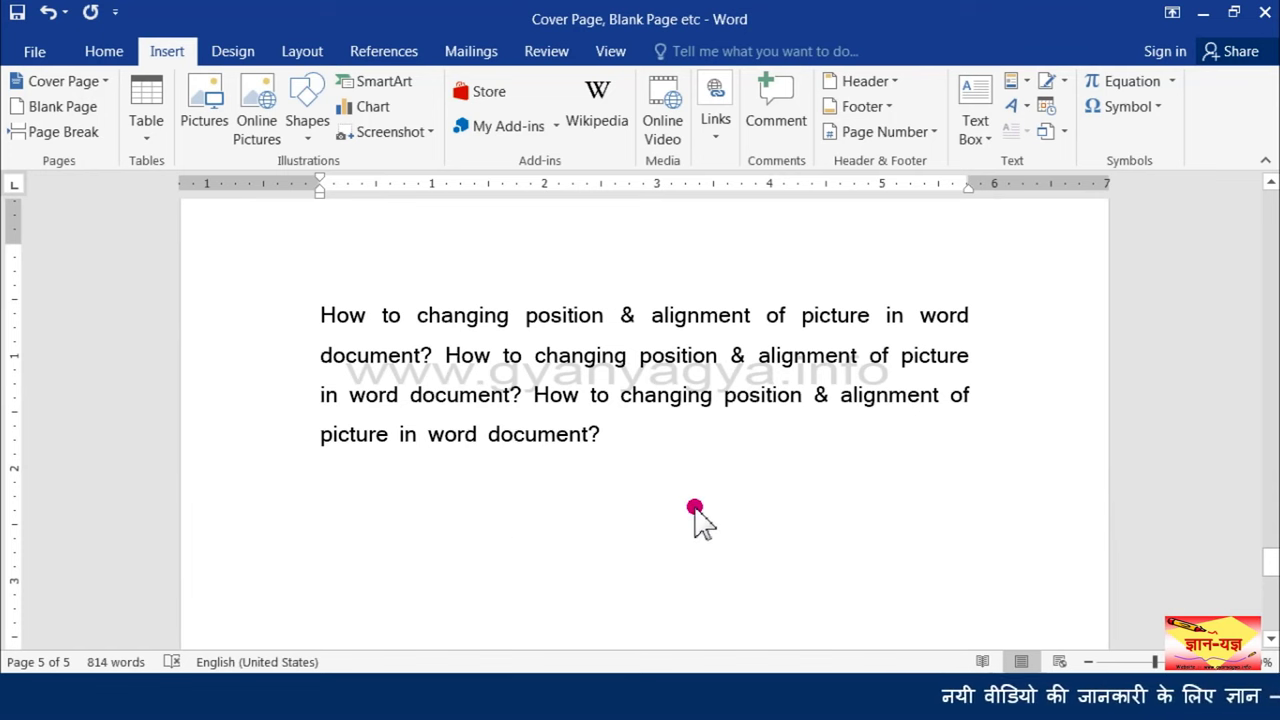
pyautogui.scroll(-1, 654, 478)
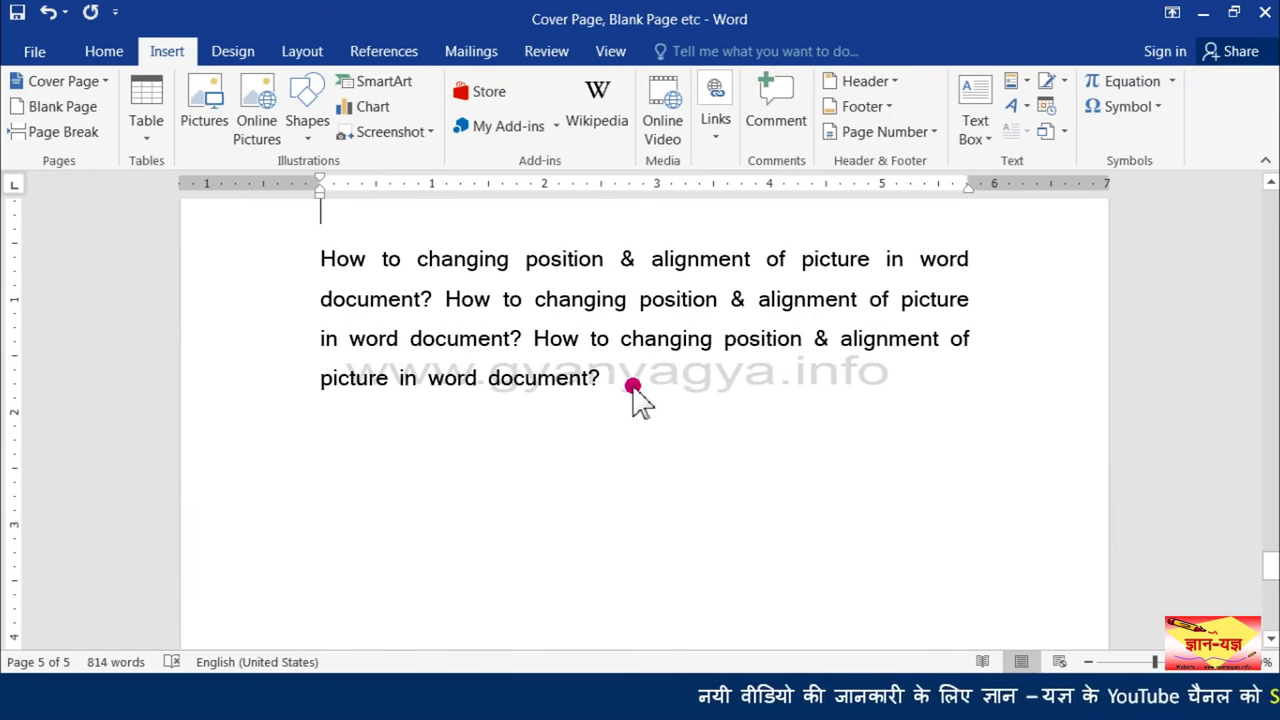
pyautogui.scroll(-2, 629, 443)
pyautogui.scroll(8, 609, 425)
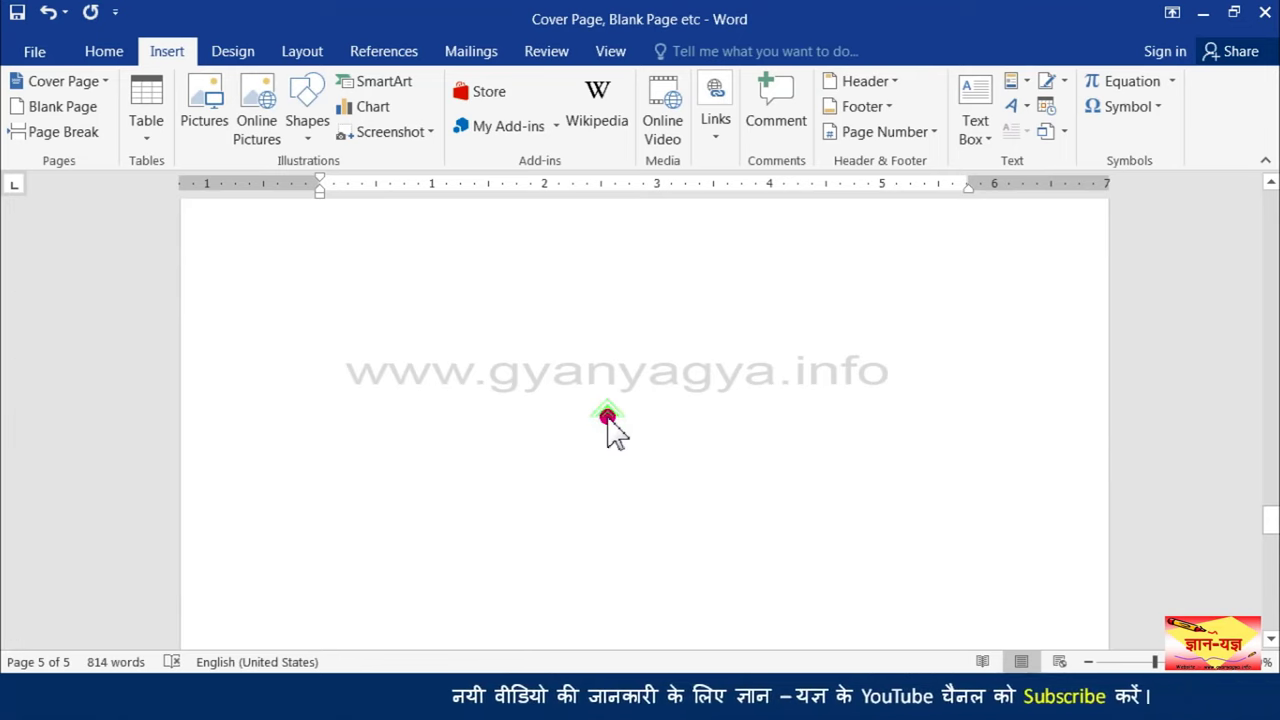
pyautogui.scroll(4, 608, 425)
pyautogui.scroll(-3, 737, 475)
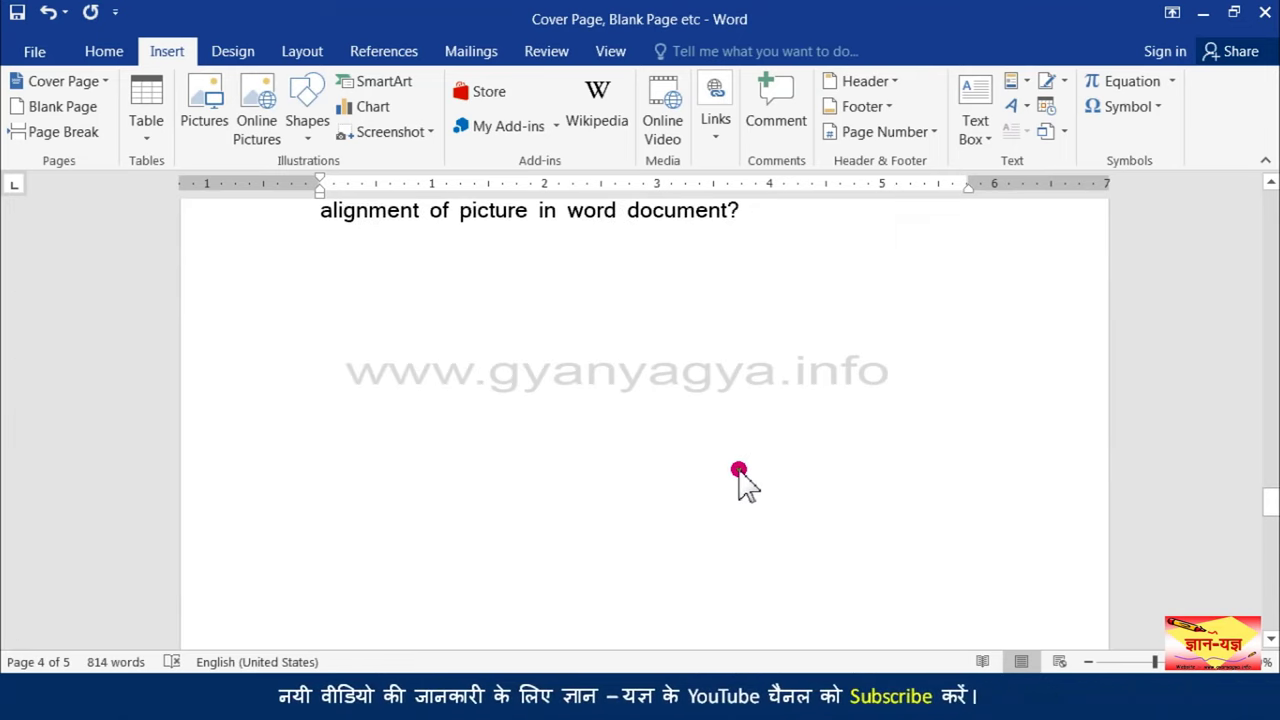
pyautogui.scroll(-10, 740, 480)
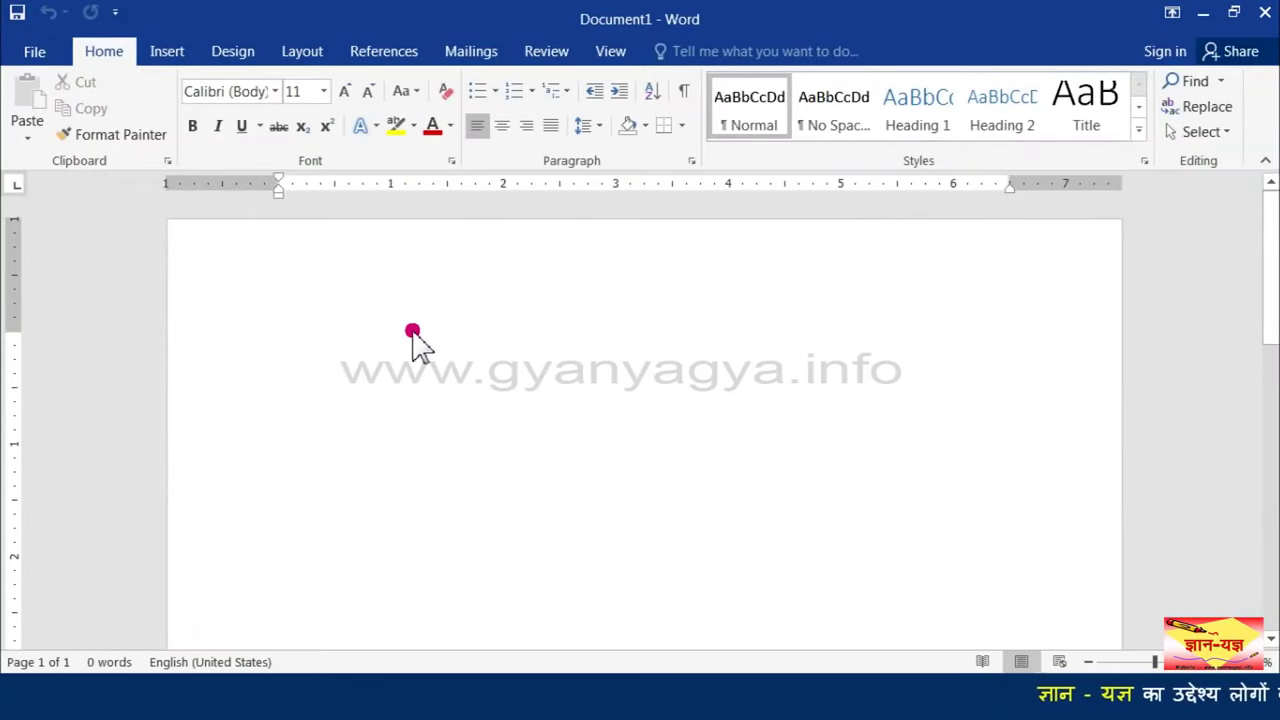
# Insert a 10-column by 4-row table from the Table grid.
pyautogui.click(167, 54)
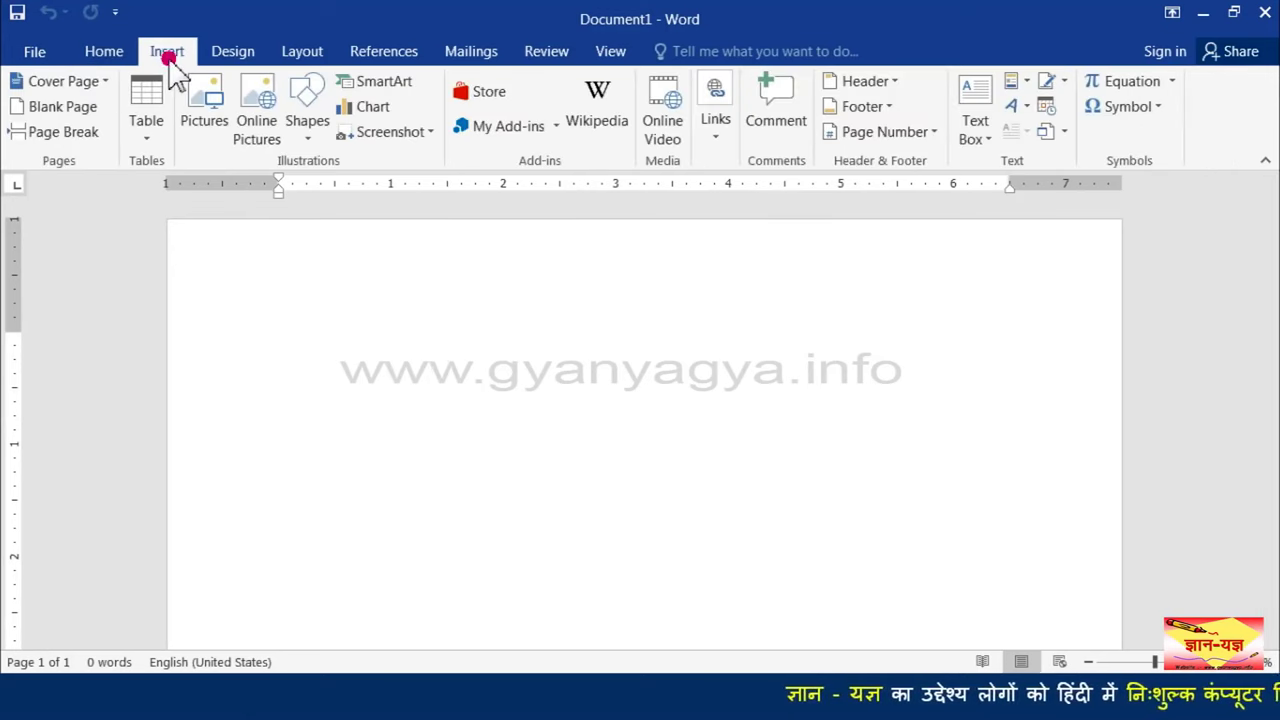
pyautogui.click(150, 140)
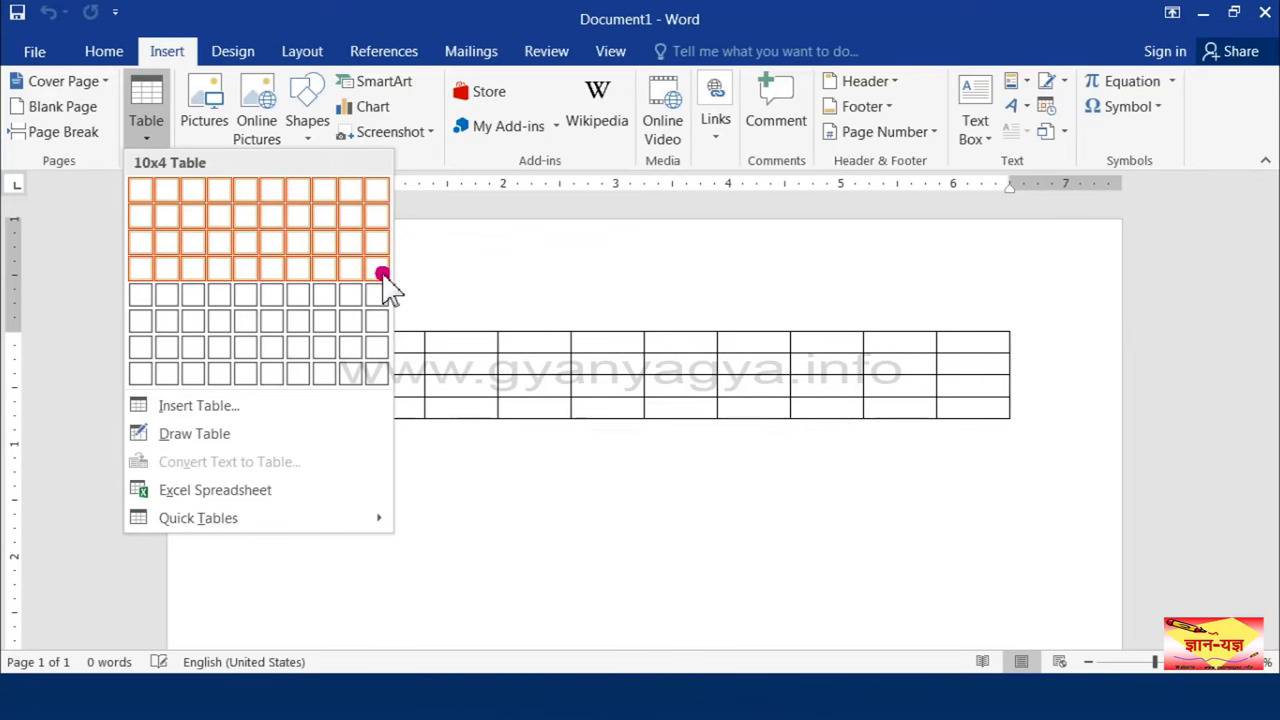
pyautogui.click(383, 273)
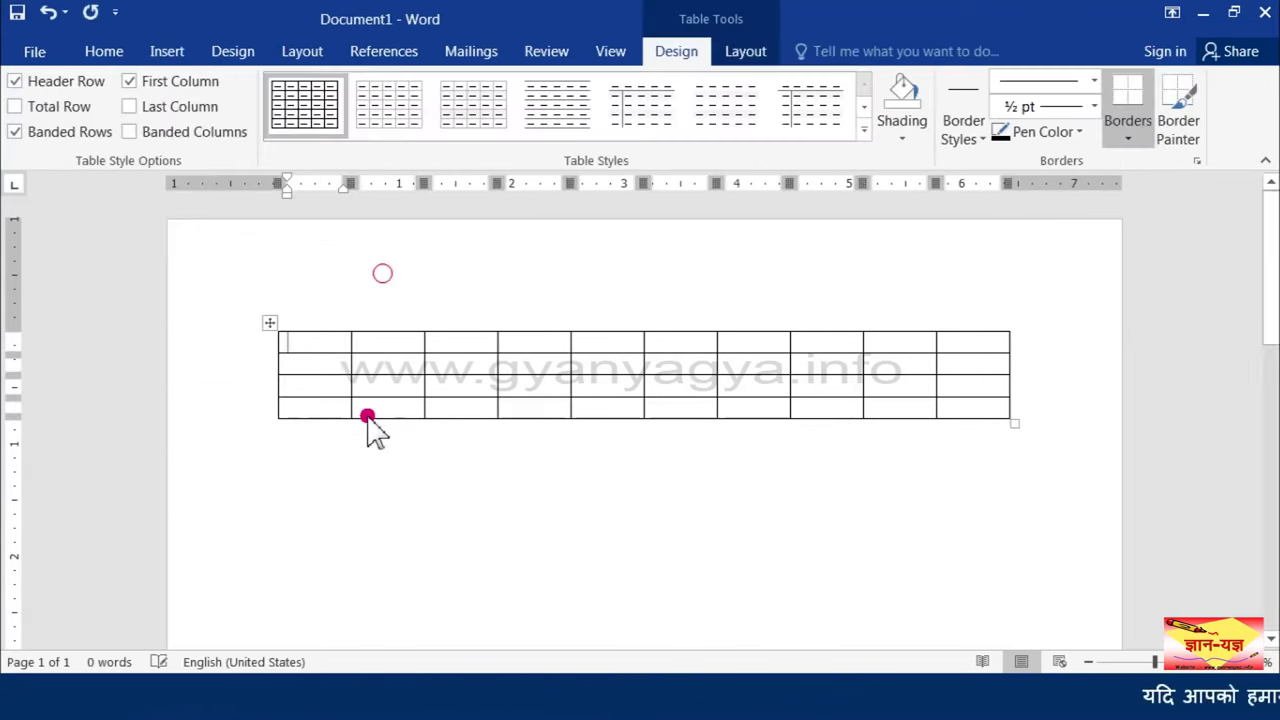
pyautogui.click(299, 471)
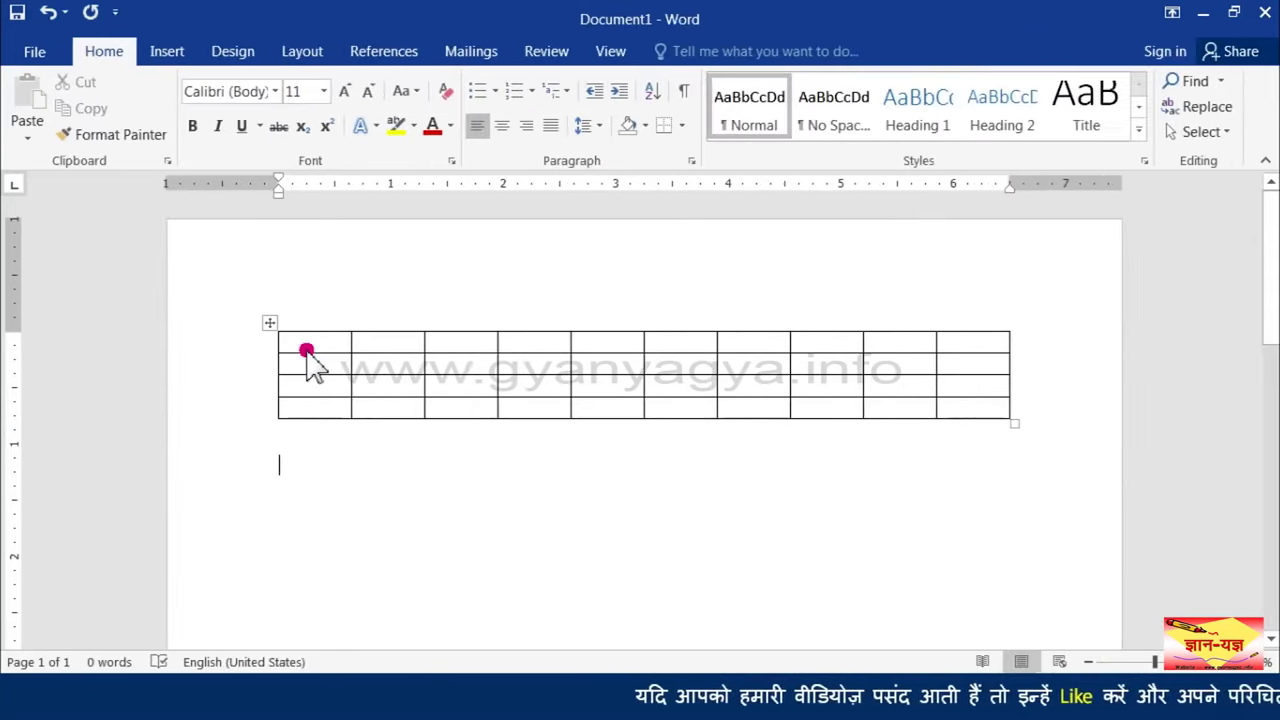
# Insert a 4-column, 4-row table set to AutoFit to contents through the Insert Table dialog.
pyautogui.click(168, 55)
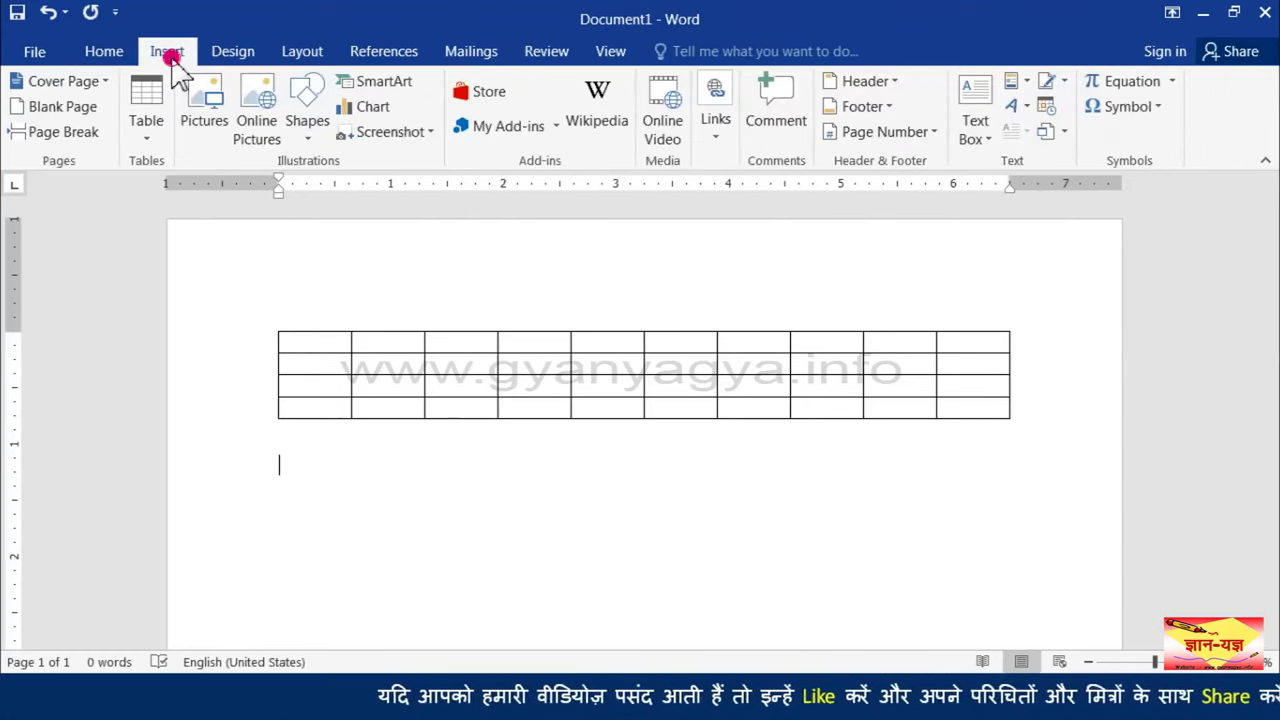
pyautogui.click(153, 135)
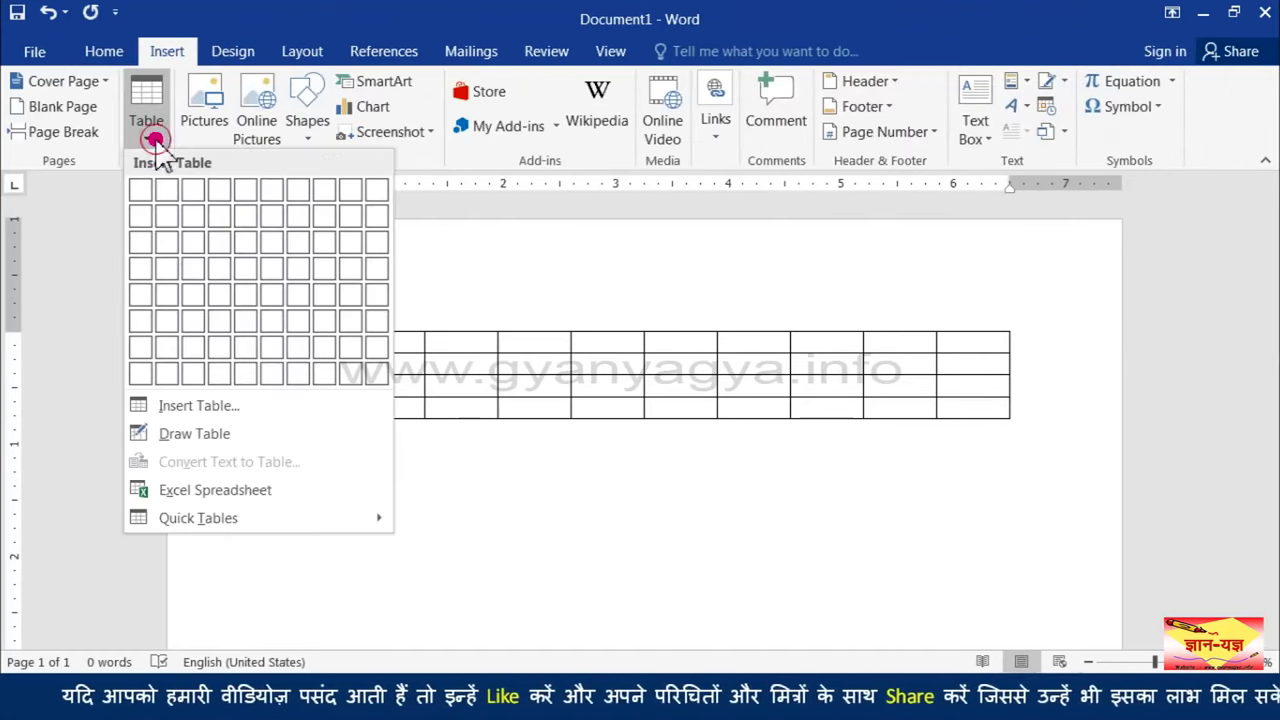
pyautogui.click(198, 407)
pyautogui.moveTo(710, 214); pyautogui.dragTo(480, 210)
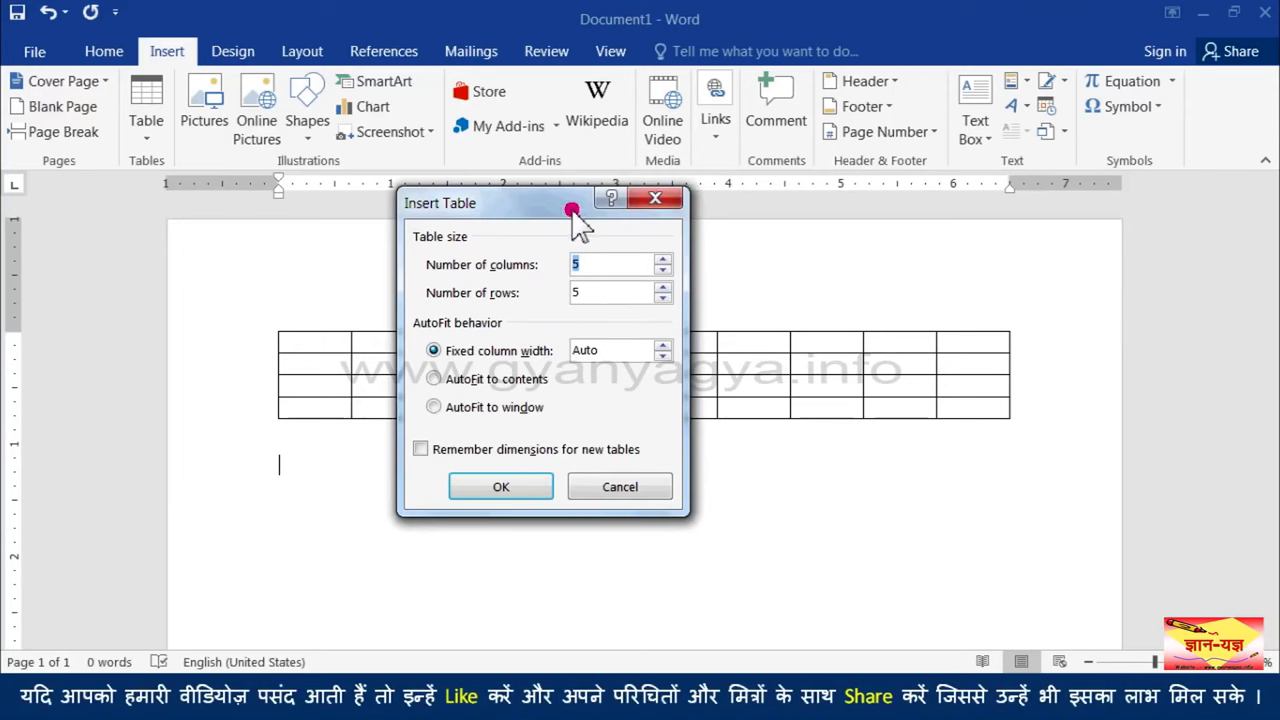
pyautogui.moveTo(577, 222); pyautogui.dragTo(674, 268)
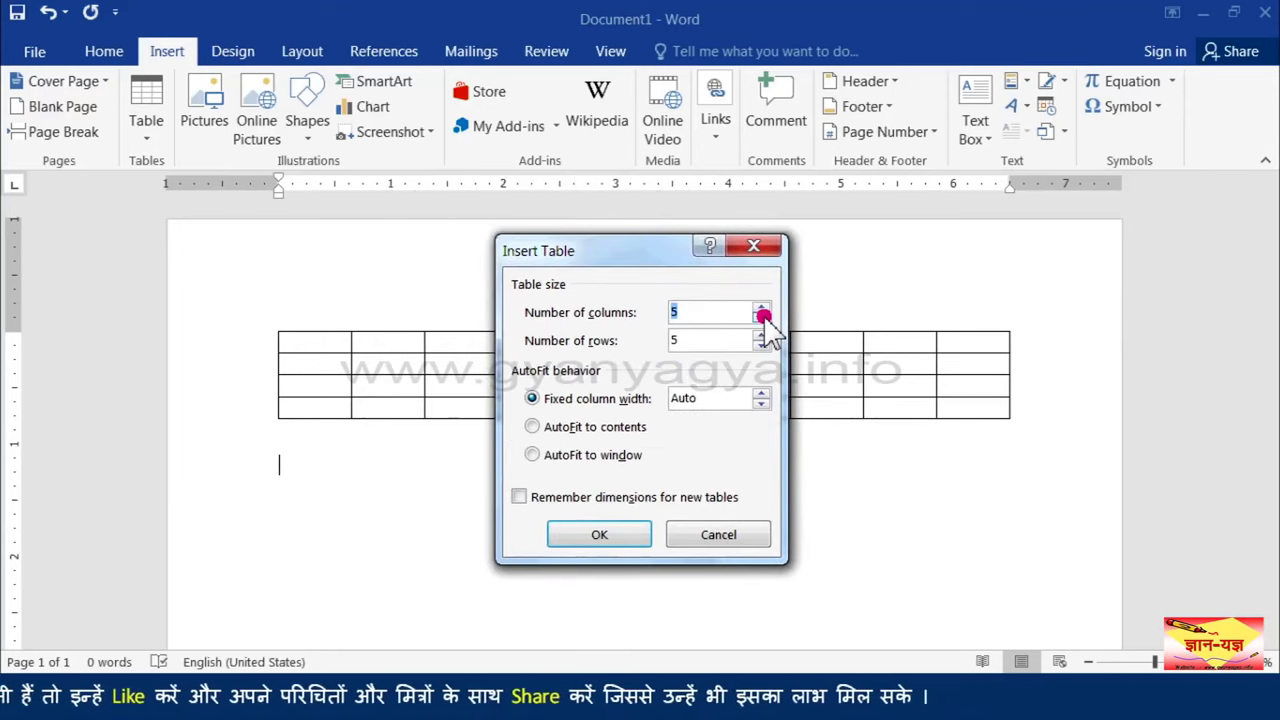
pyautogui.click(763, 315)
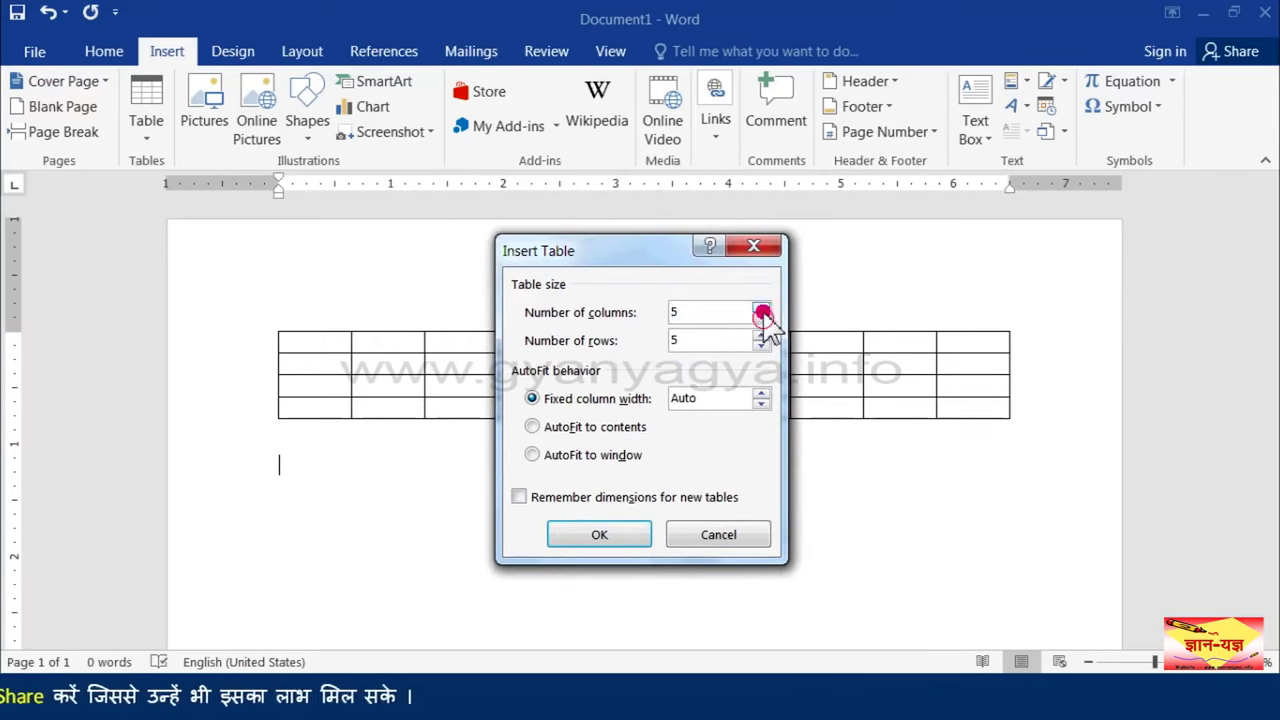
pyautogui.click(762, 318)
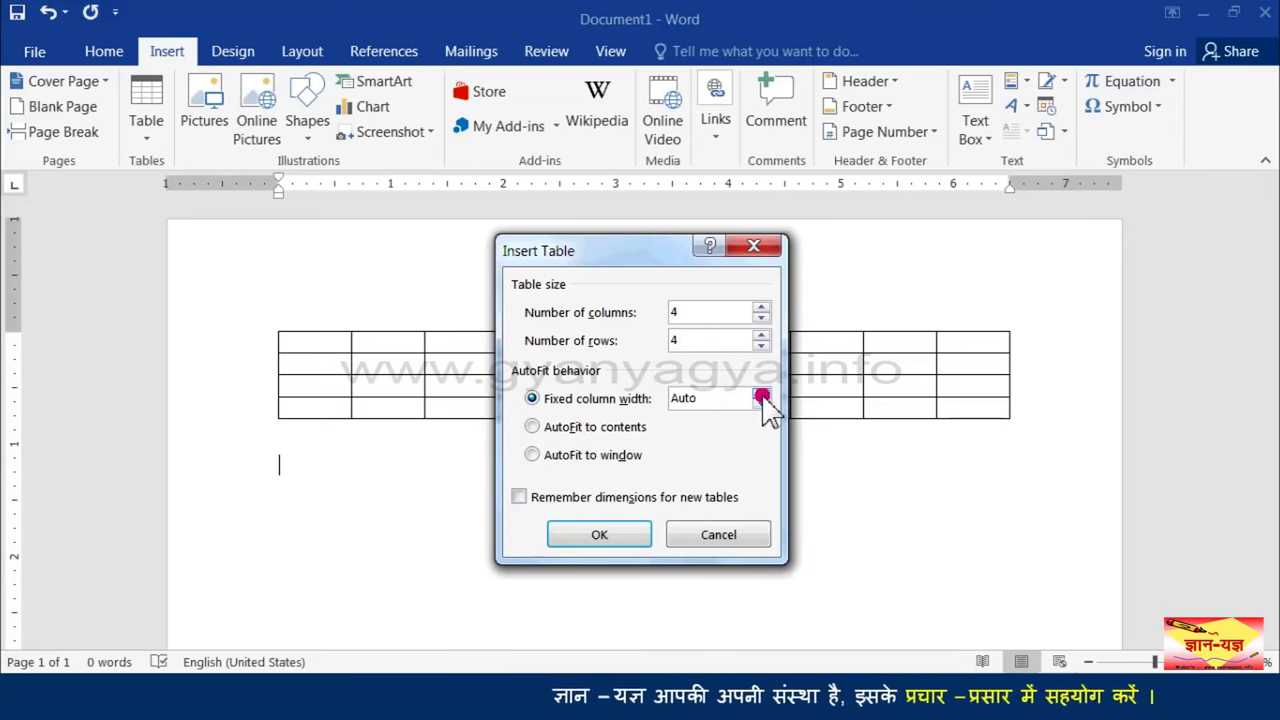
pyautogui.click(763, 393)
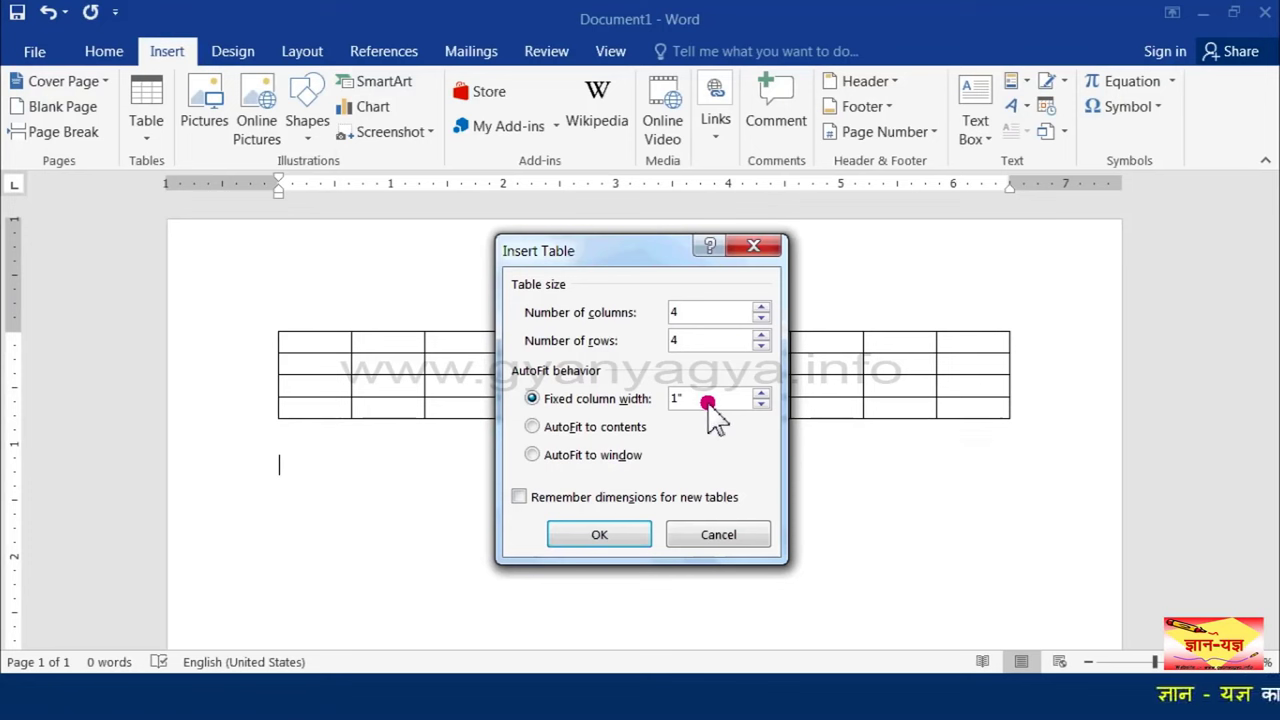
pyautogui.click(533, 428)
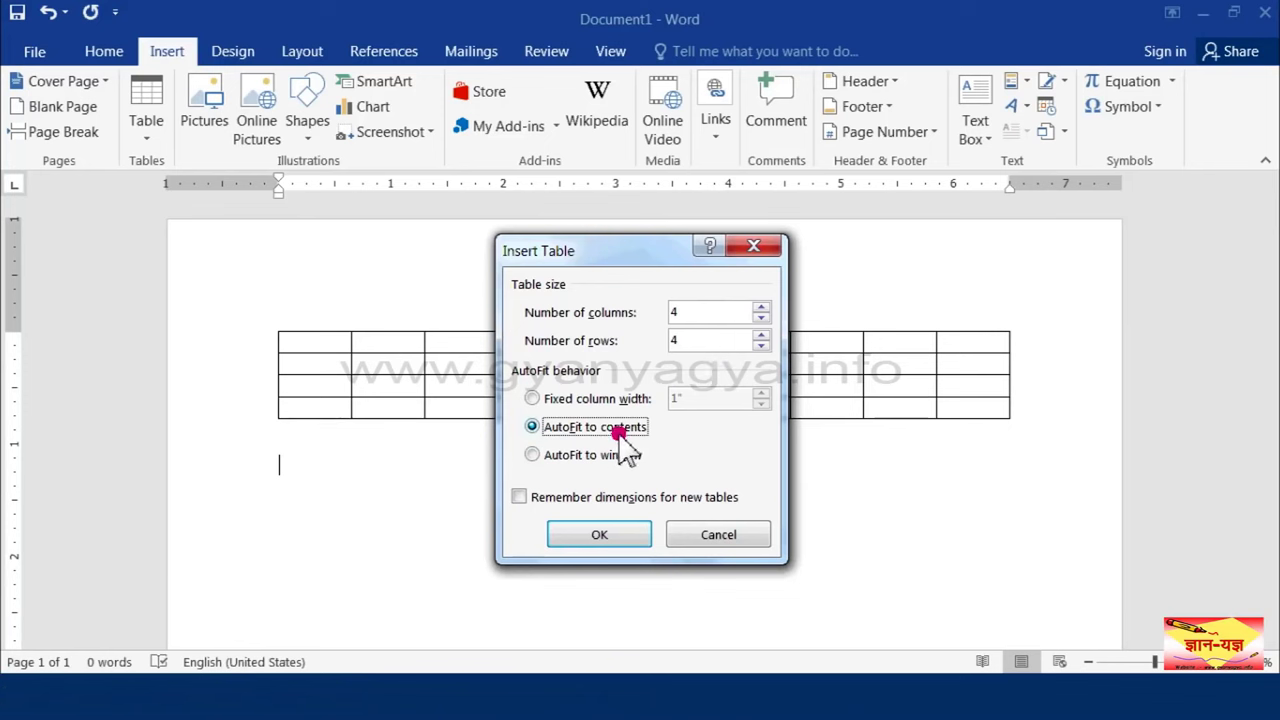
pyautogui.click(590, 536)
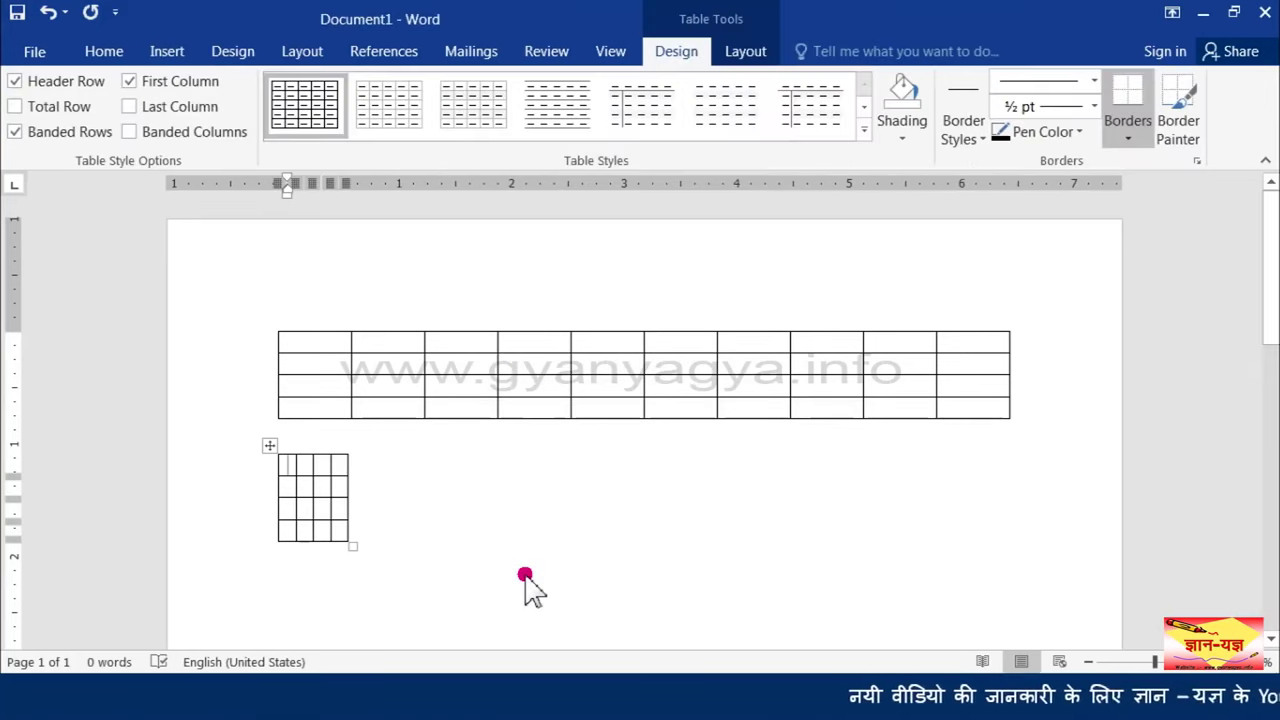
# Fill the table's header row with Name, Class, Subject and Marks.
pyautogui.write('Name')
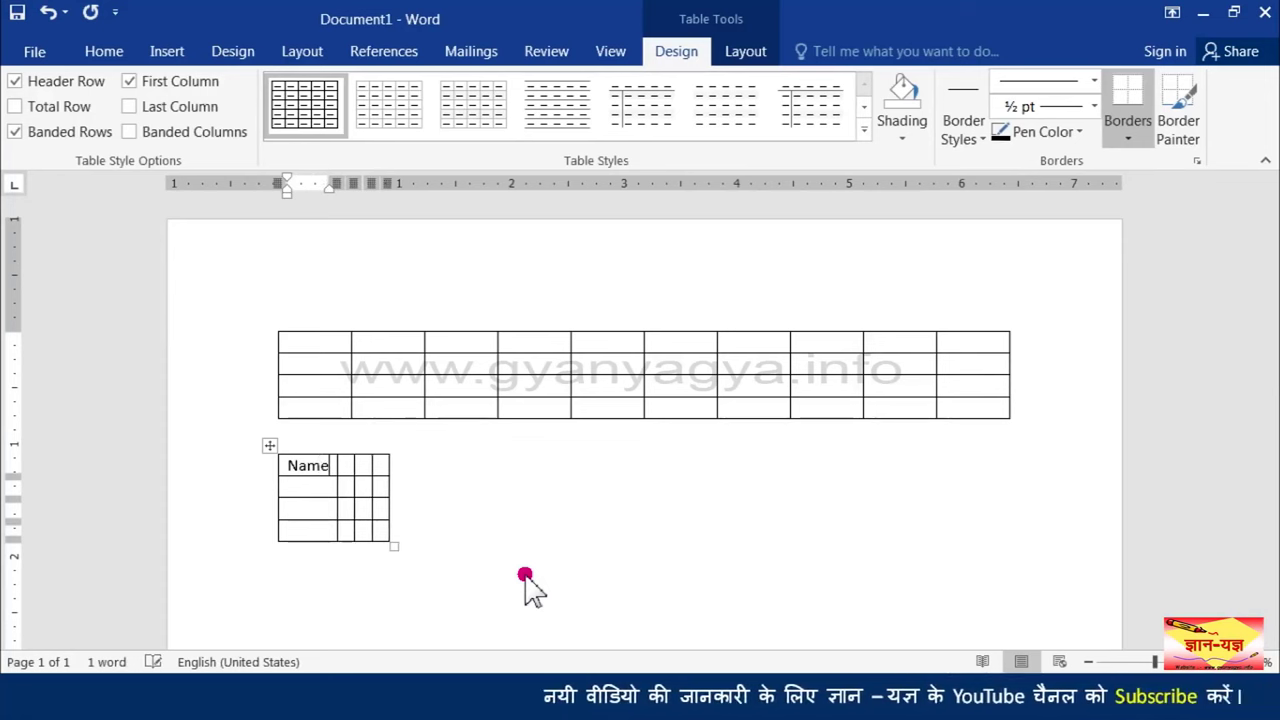
pyautogui.press('Tab')
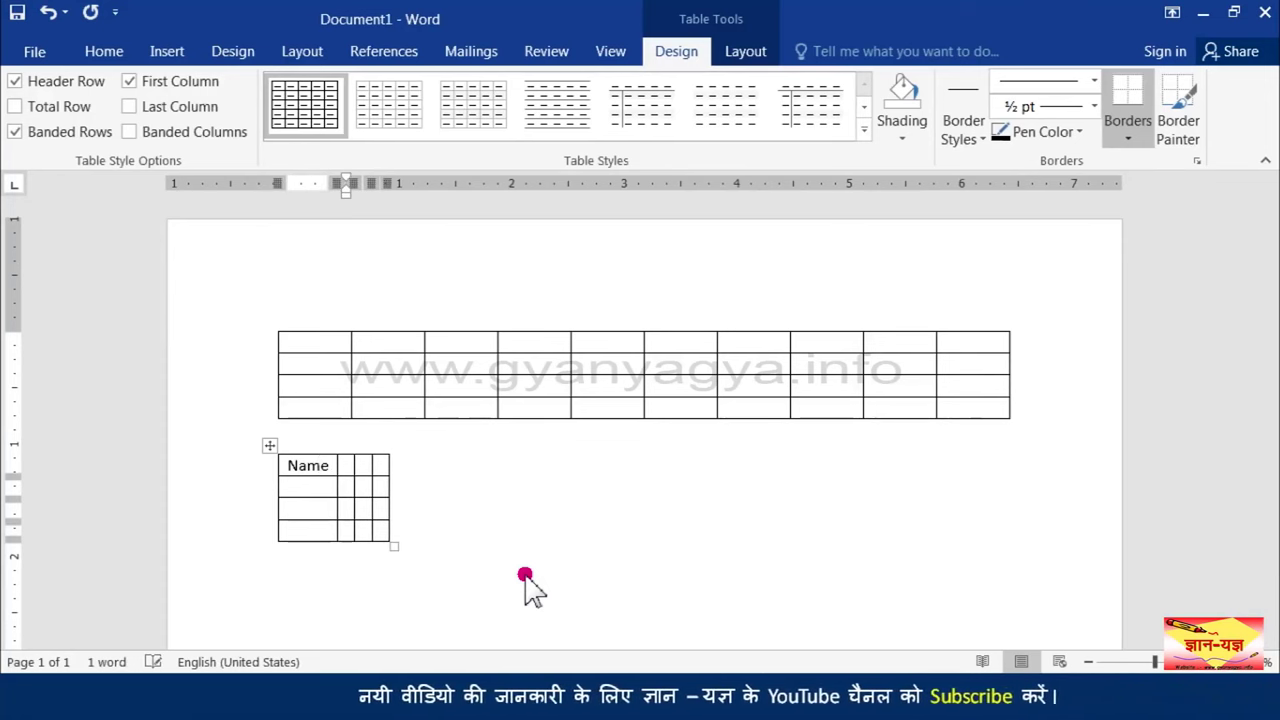
pyautogui.write('Class')
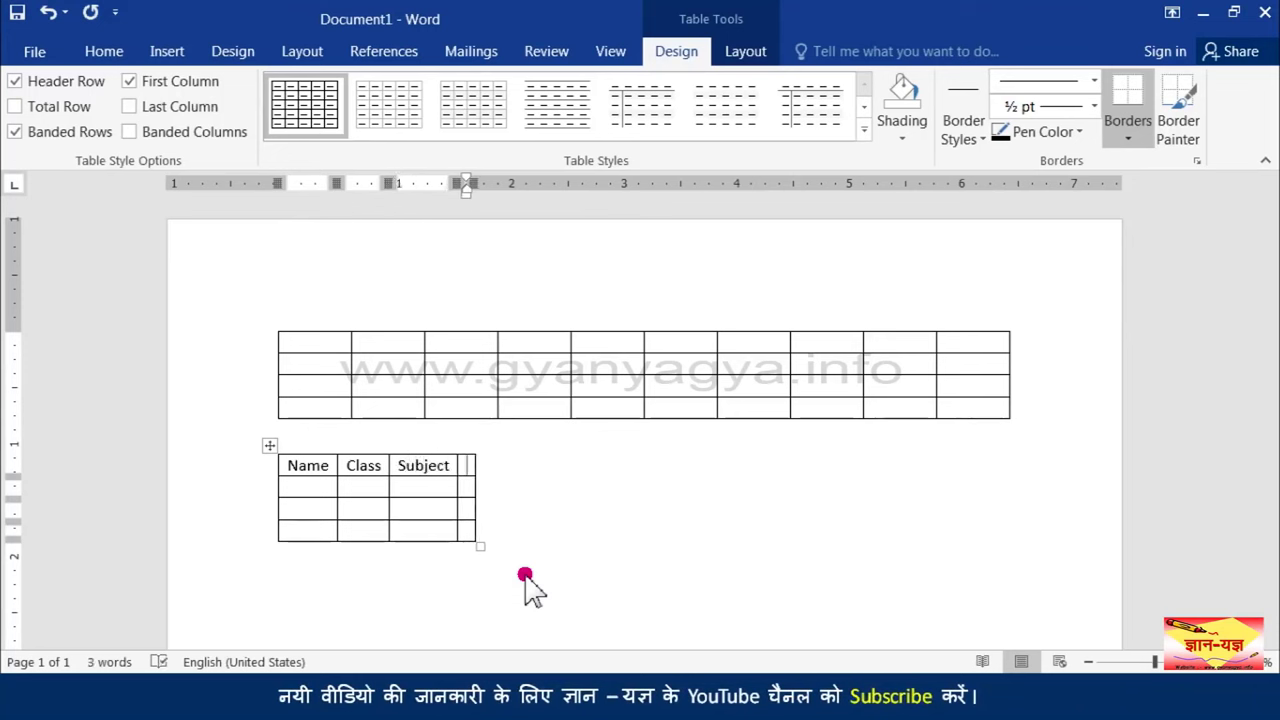
pyautogui.write('Marks')
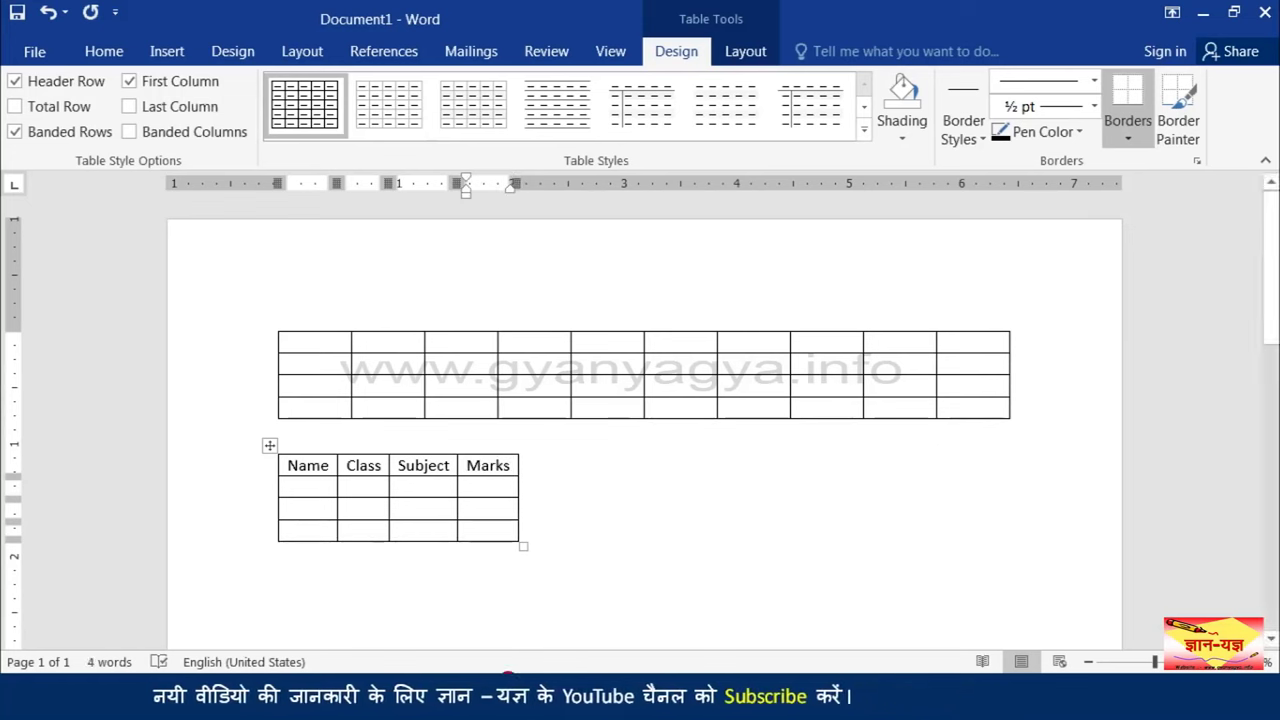
pyautogui.click(440, 601)
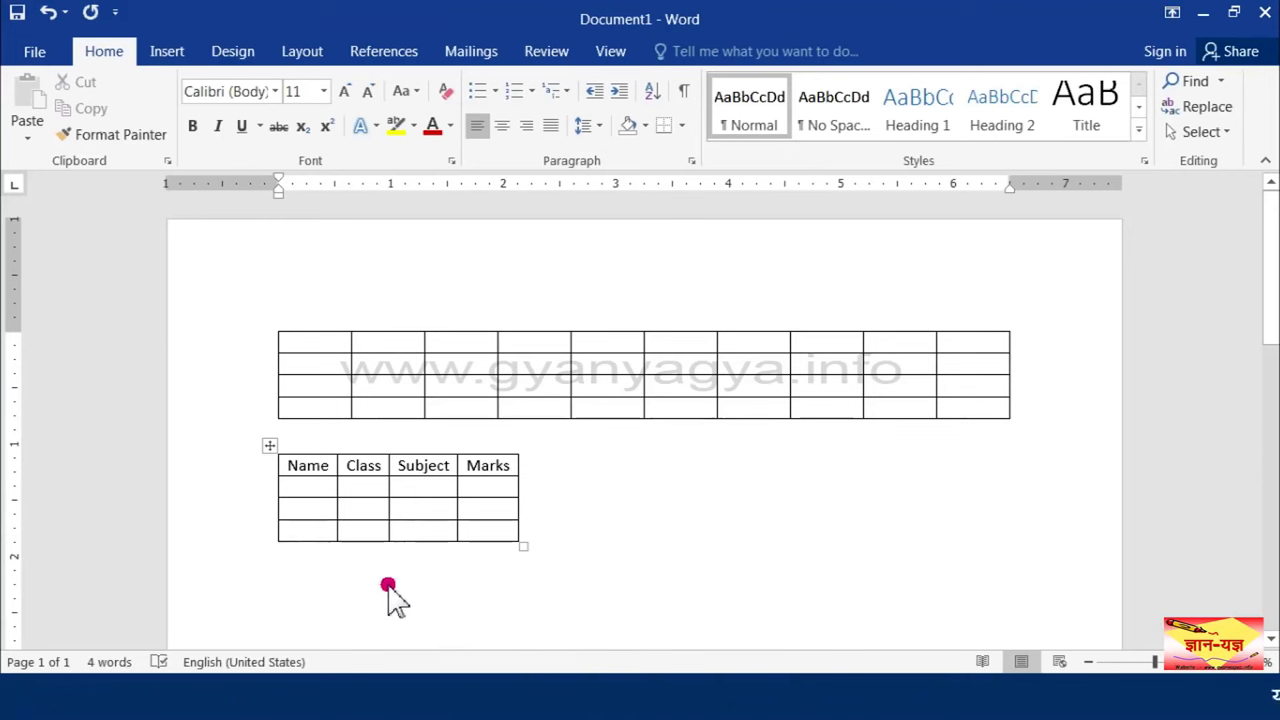
# Insert a 5-by-5 table set to AutoFit to window.
pyautogui.click(167, 51)
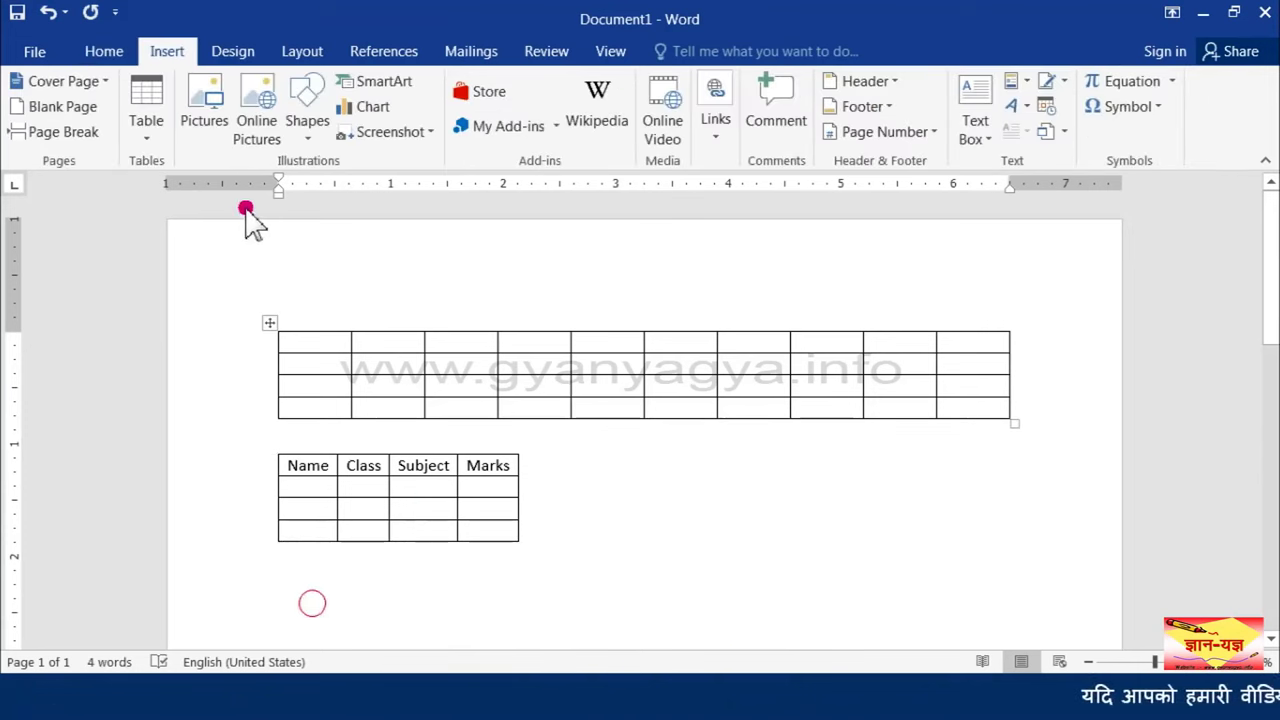
pyautogui.click(147, 128)
pyautogui.click(198, 405)
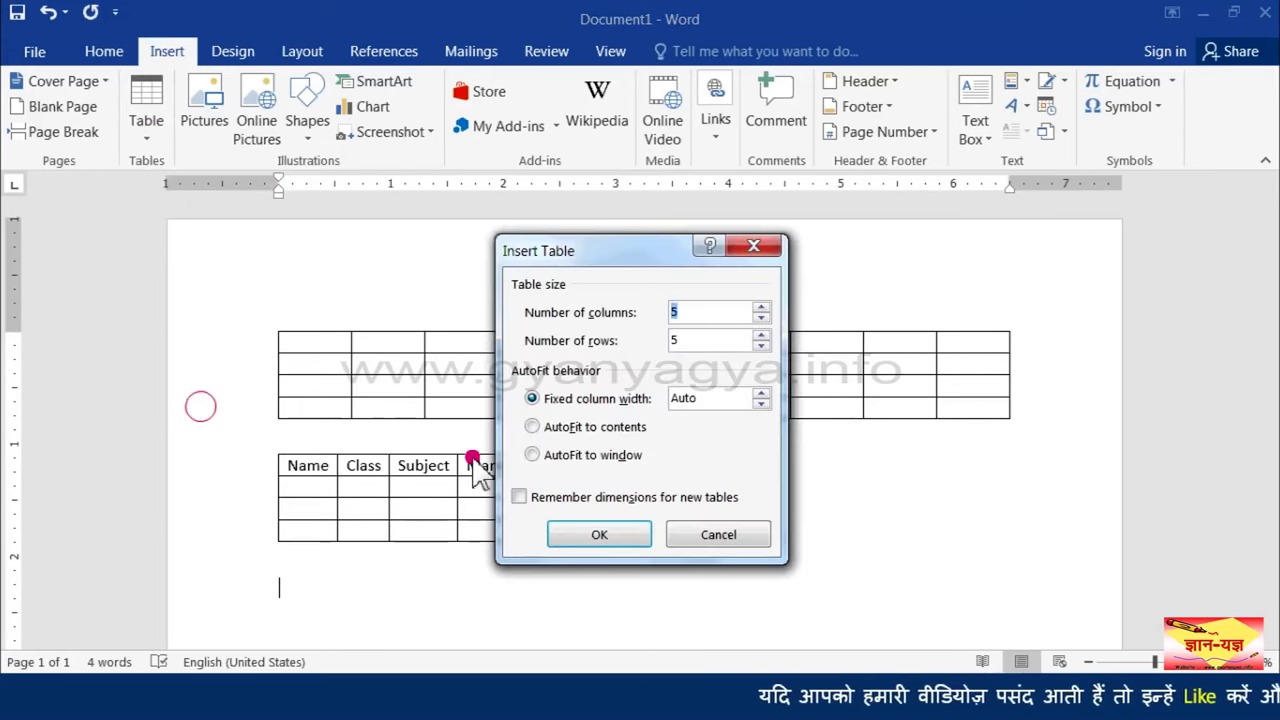
pyautogui.click(578, 462)
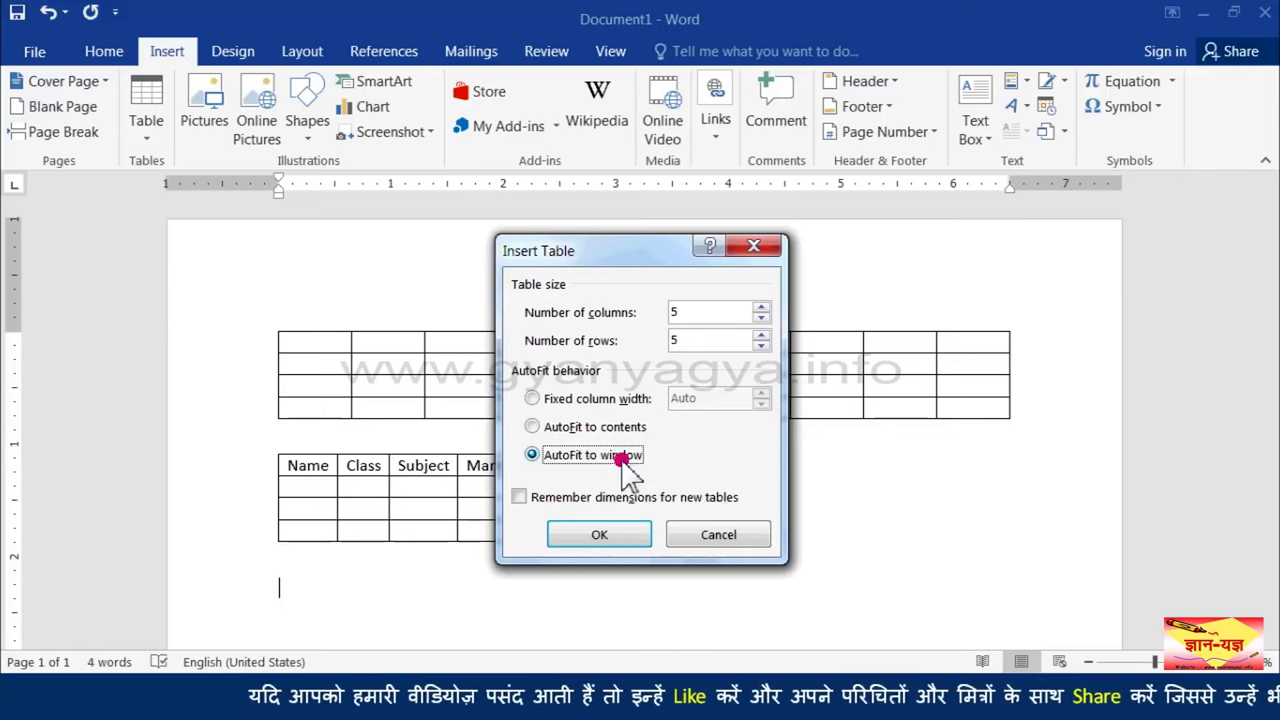
pyautogui.click(608, 532)
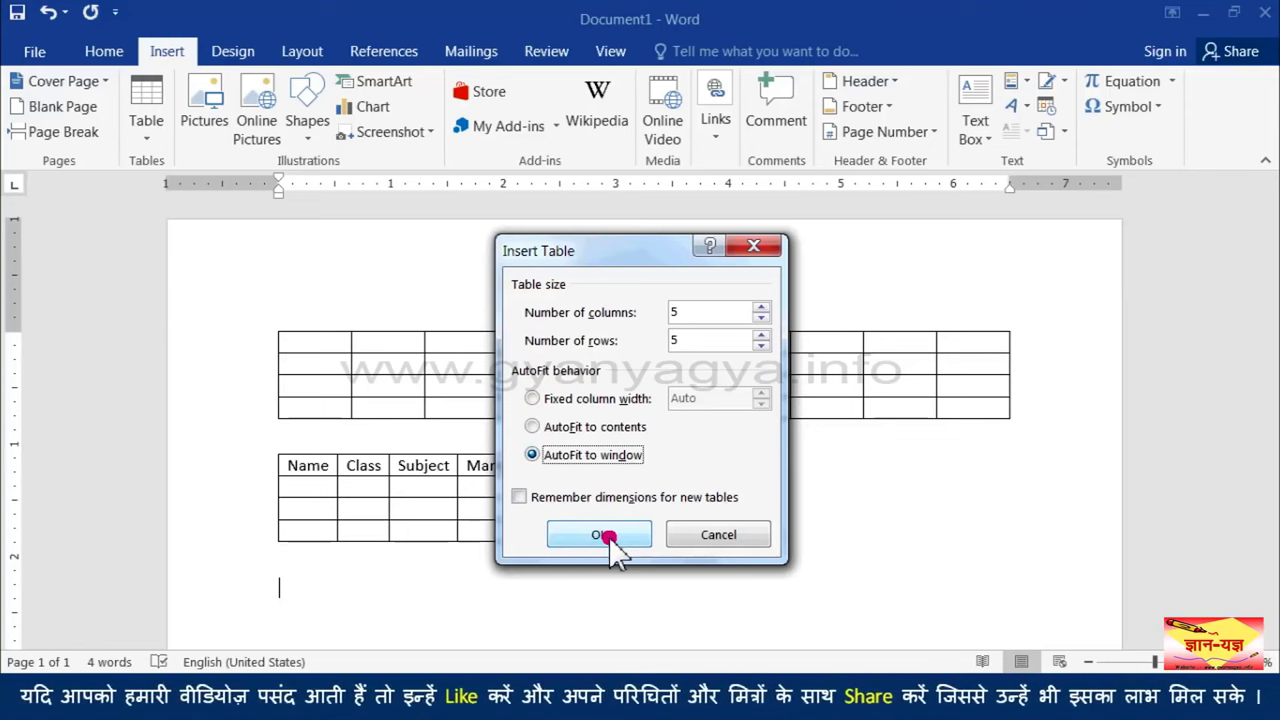
pyautogui.click(608, 536)
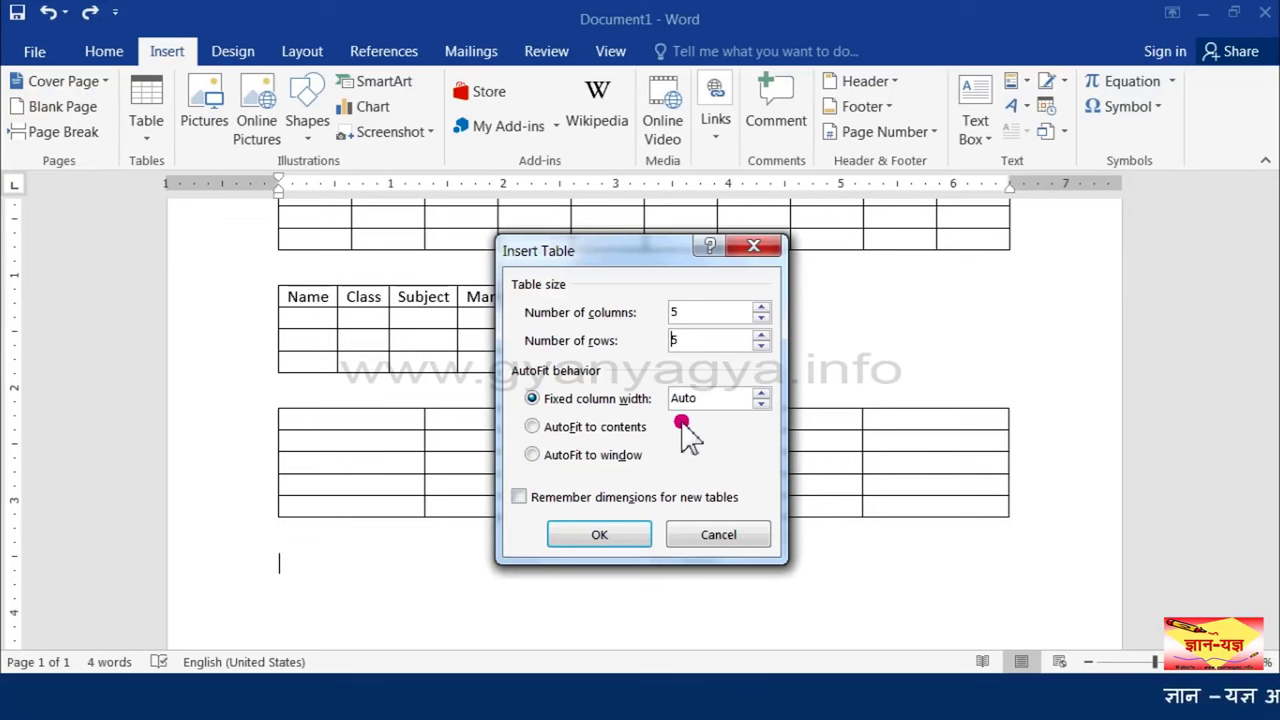
# Insert a 3-column, 4-row table with 2" columns, remembering dimensions for new tables.
pyautogui.click(761, 317)
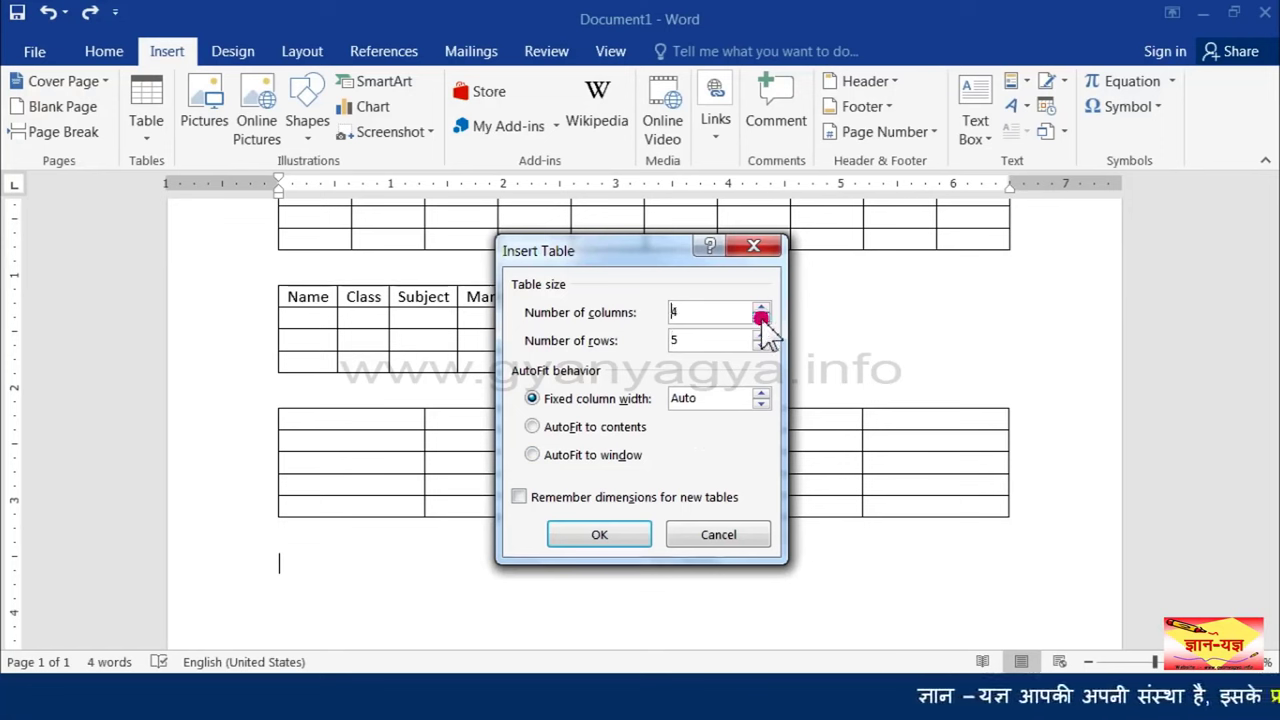
pyautogui.click(761, 317)
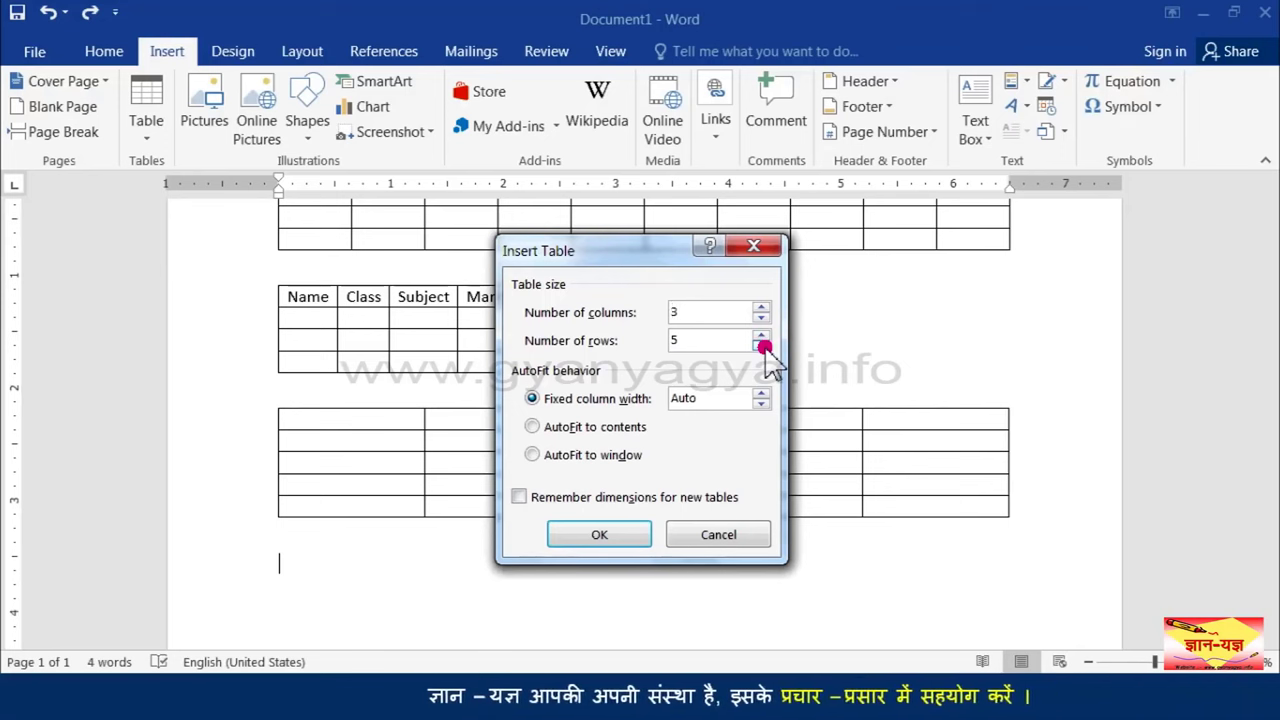
pyautogui.click(763, 346)
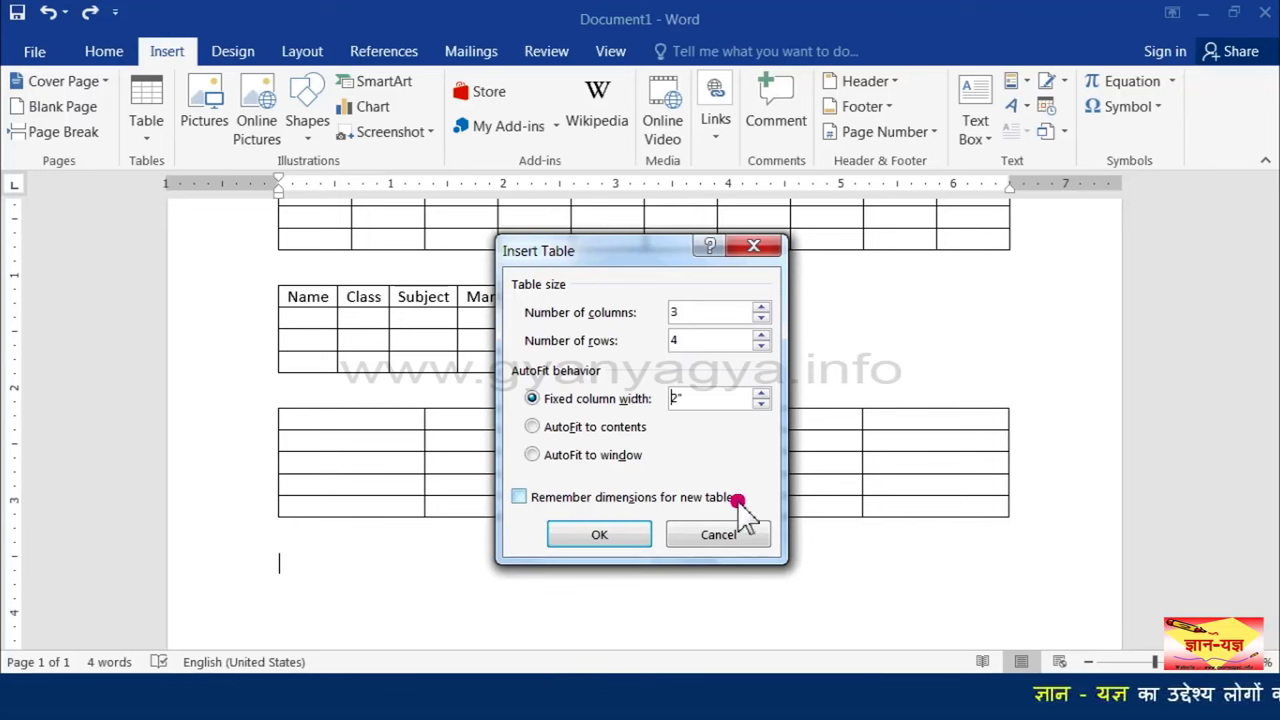
pyautogui.click(518, 497)
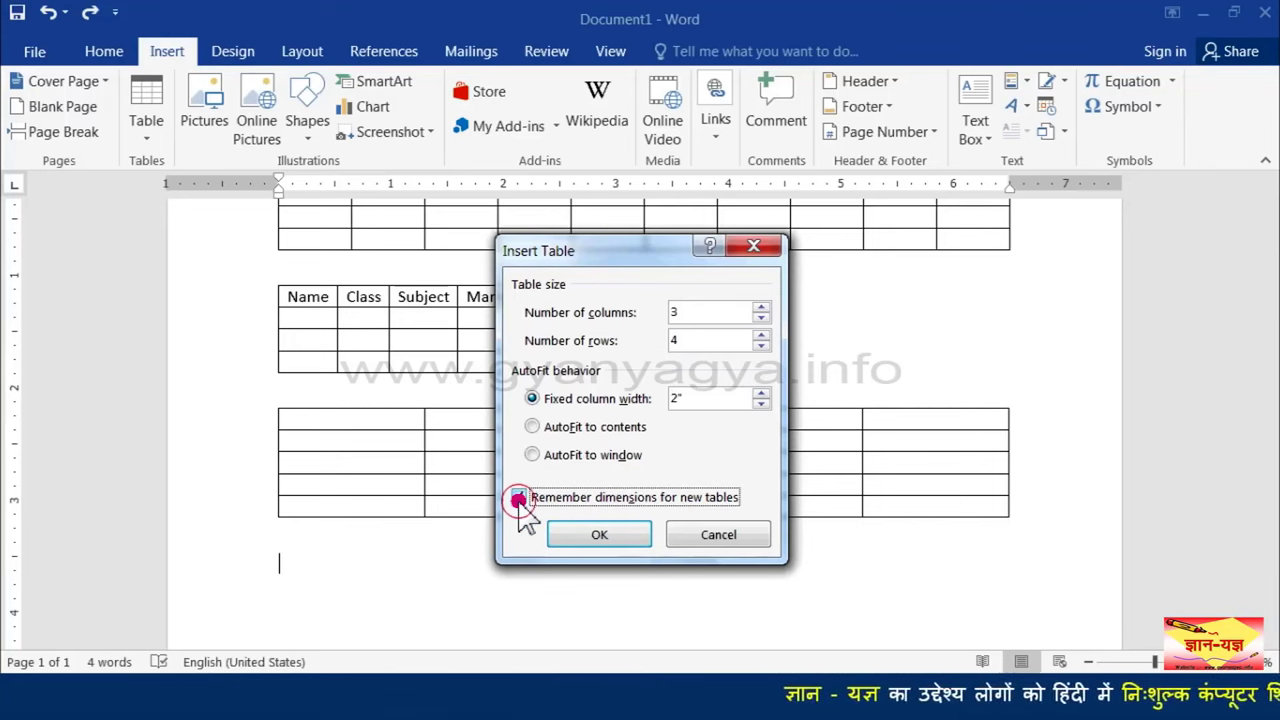
pyautogui.click(578, 545)
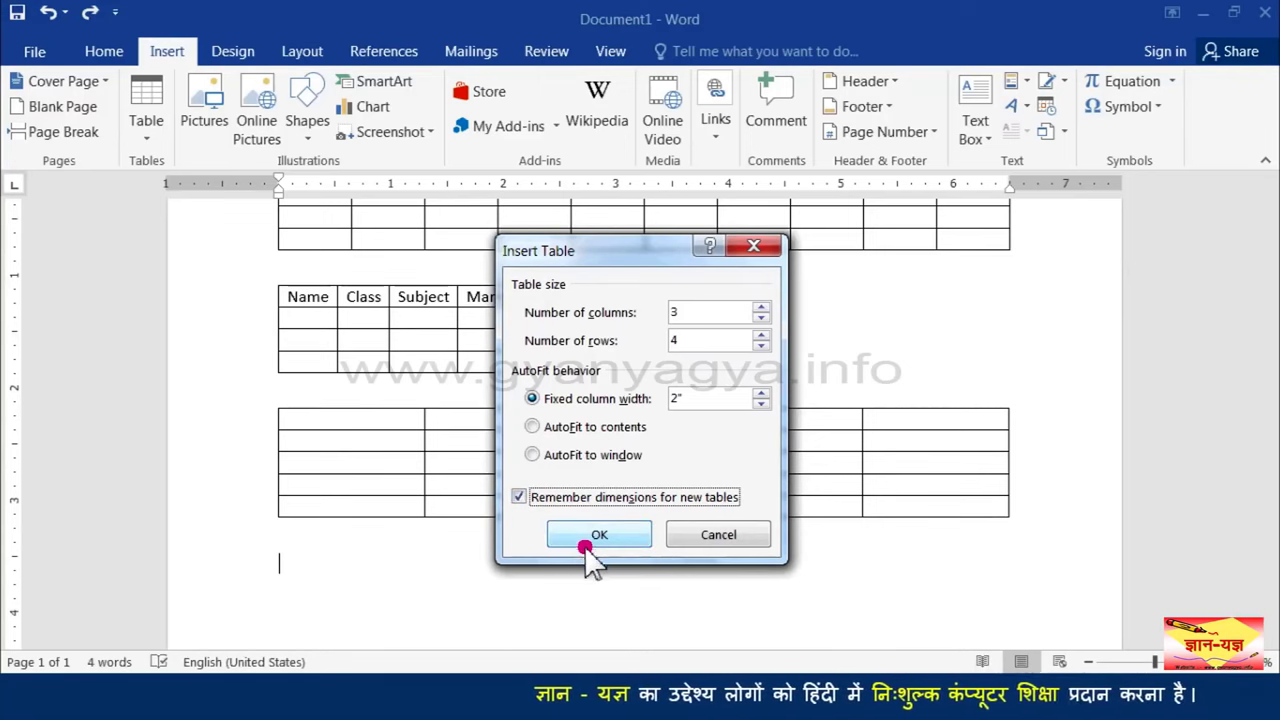
pyautogui.click(625, 537)
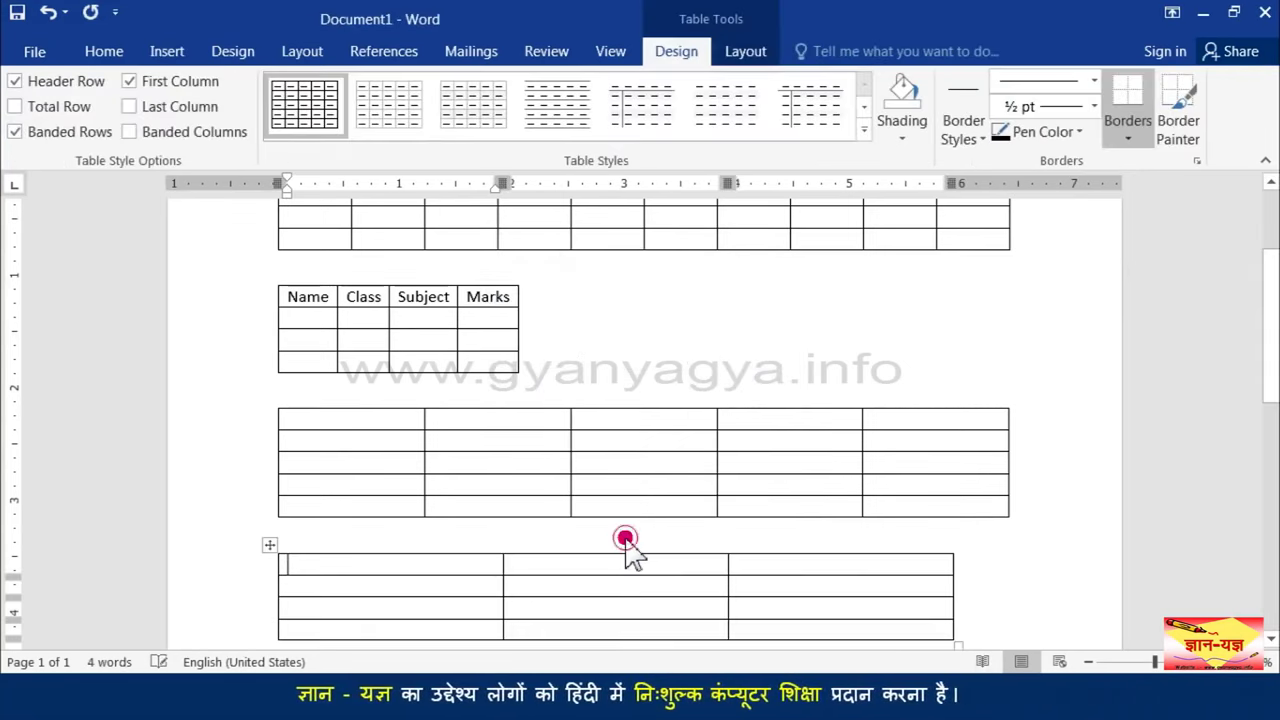
pyautogui.scroll(-4, 470, 515)
# Insert a second 3-column, 4-row table below the first, reusing the remembered size.
pyautogui.click(425, 465)
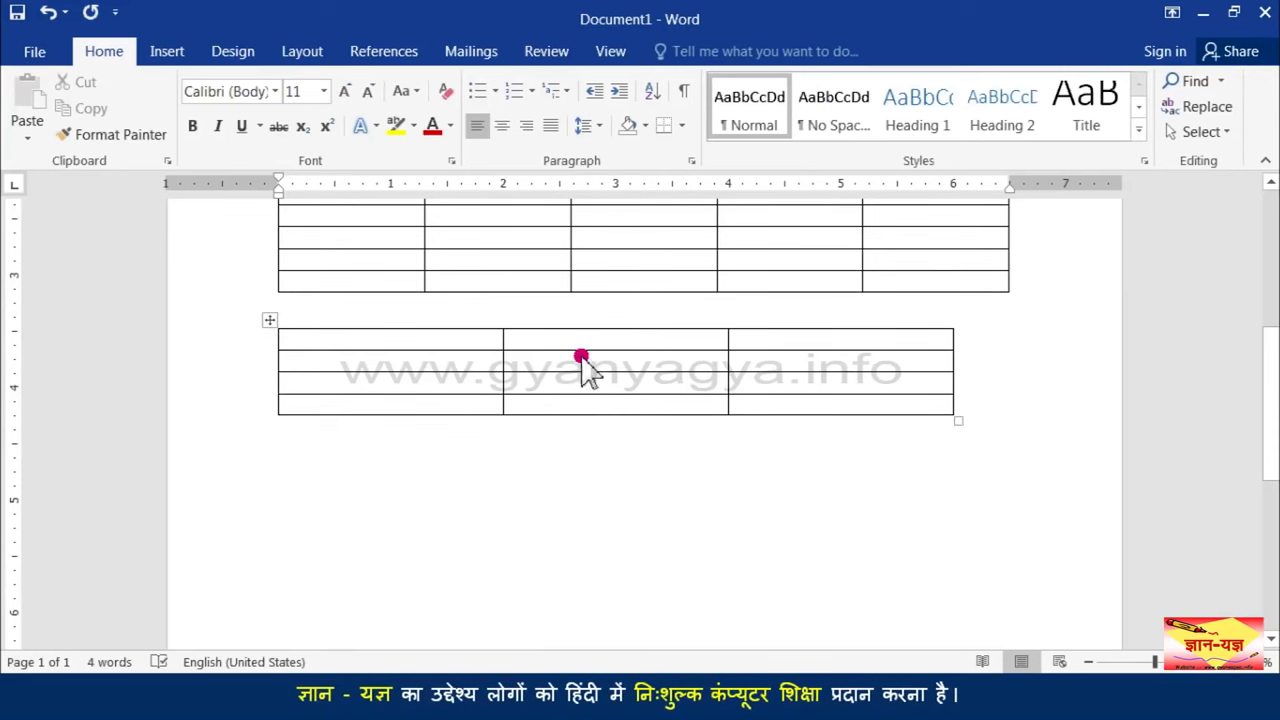
pyautogui.click(167, 52)
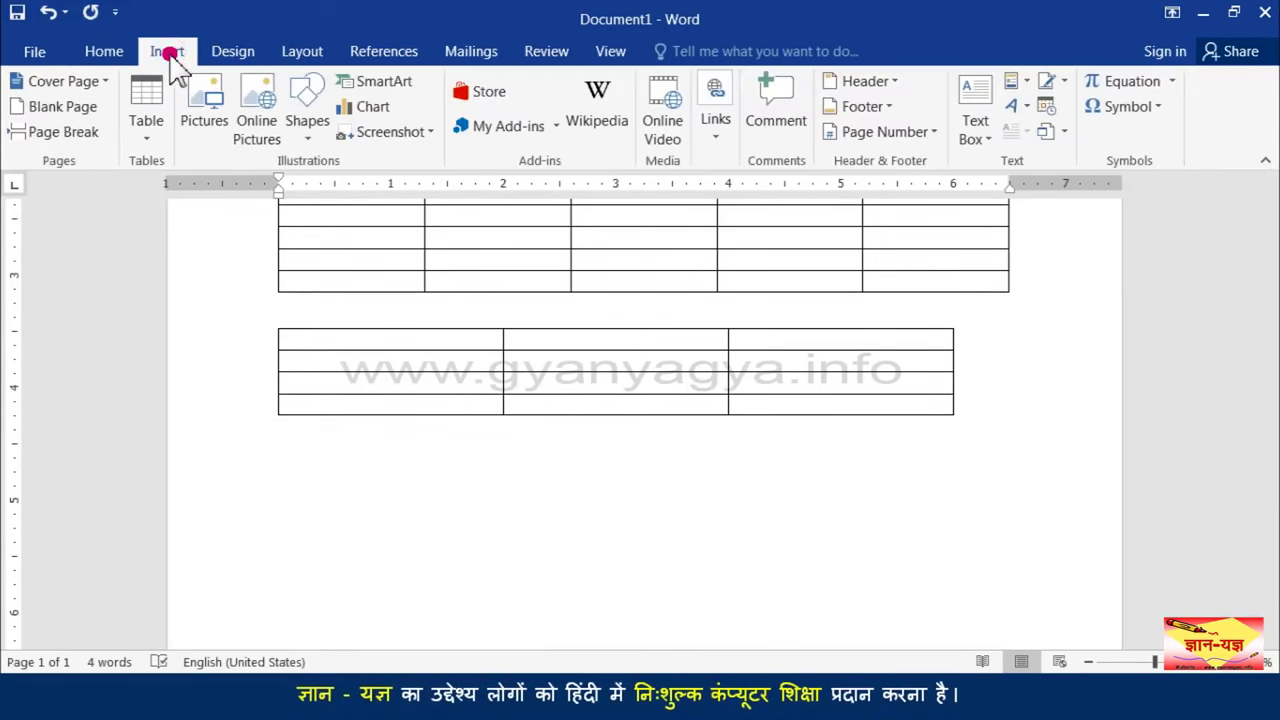
pyautogui.click(151, 129)
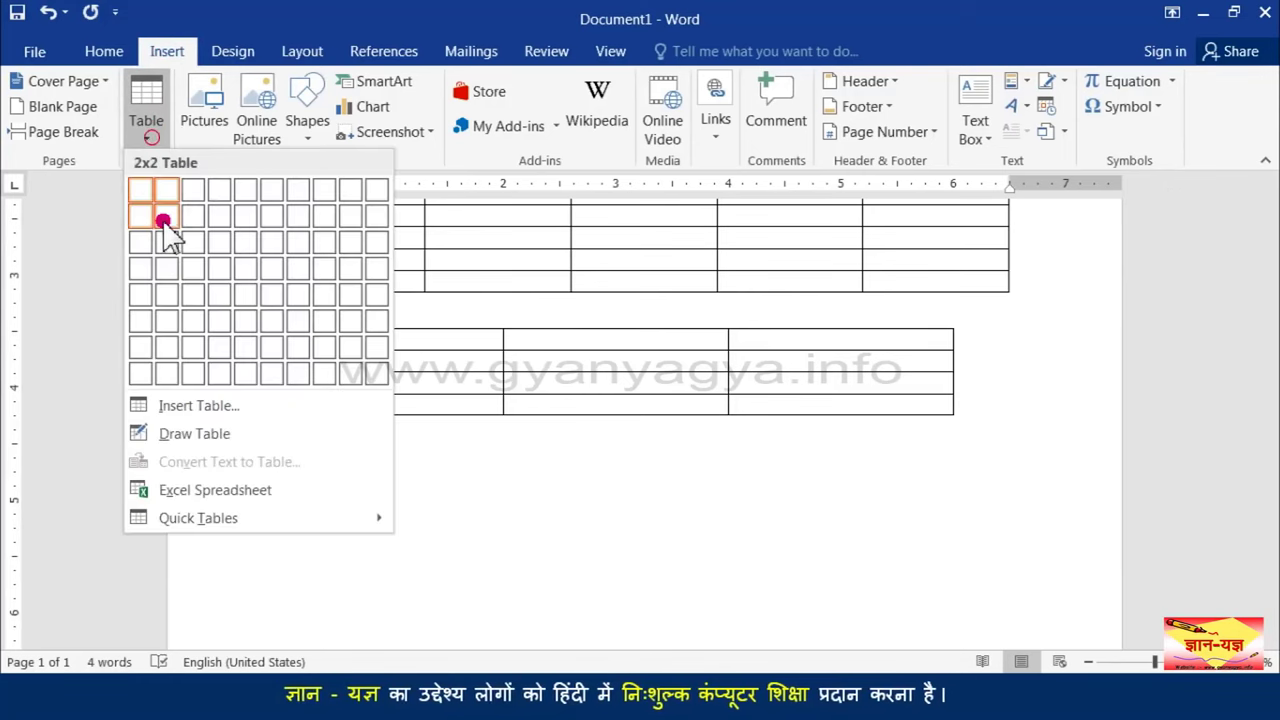
pyautogui.click(187, 402)
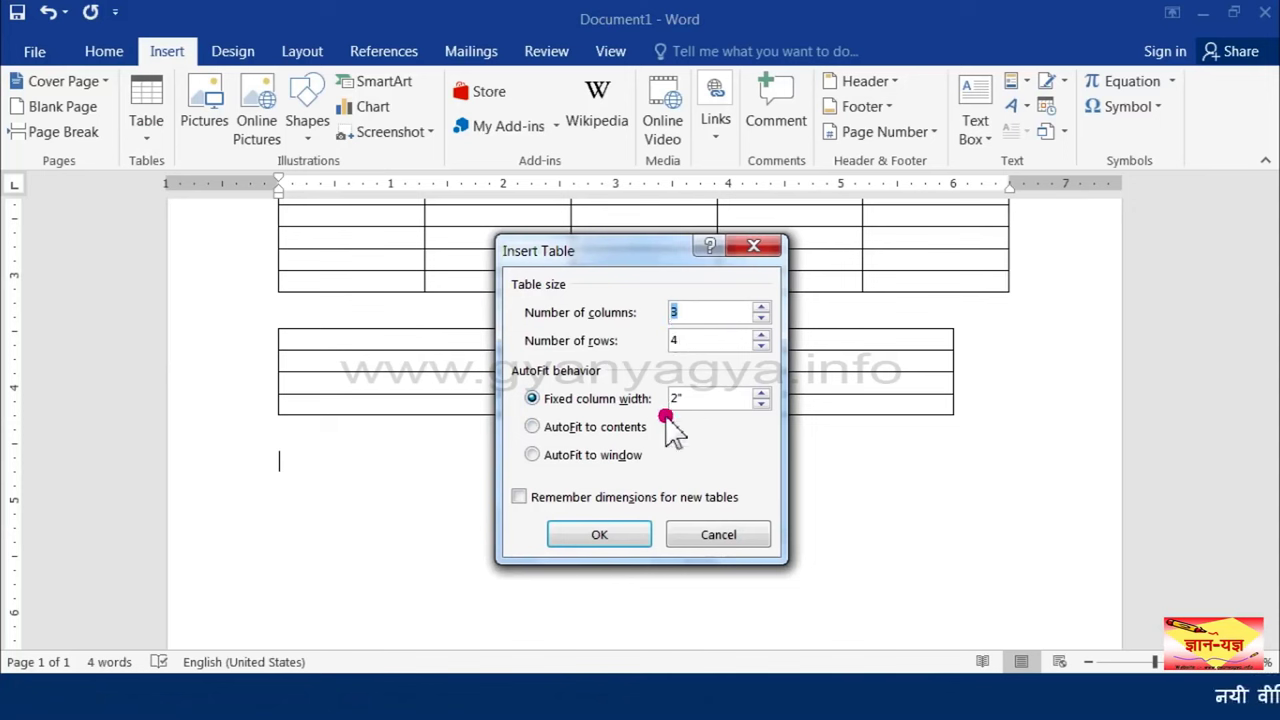
pyautogui.click(623, 534)
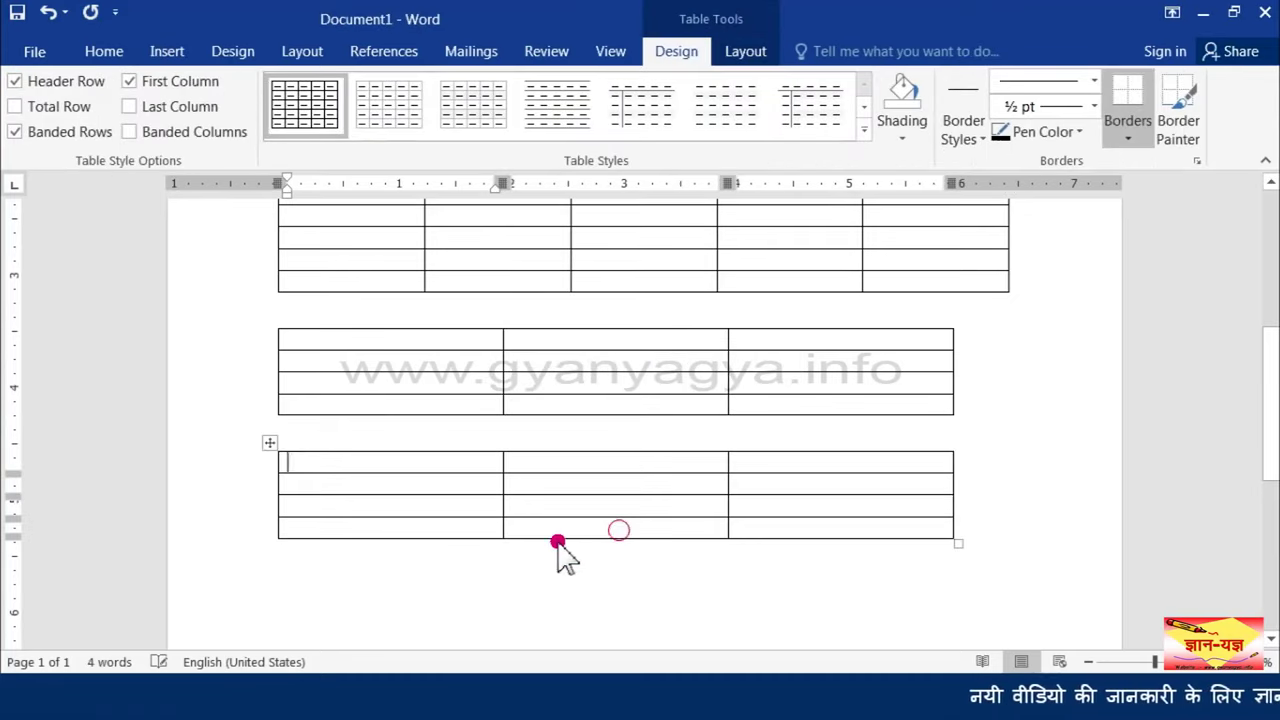
pyautogui.click(431, 582)
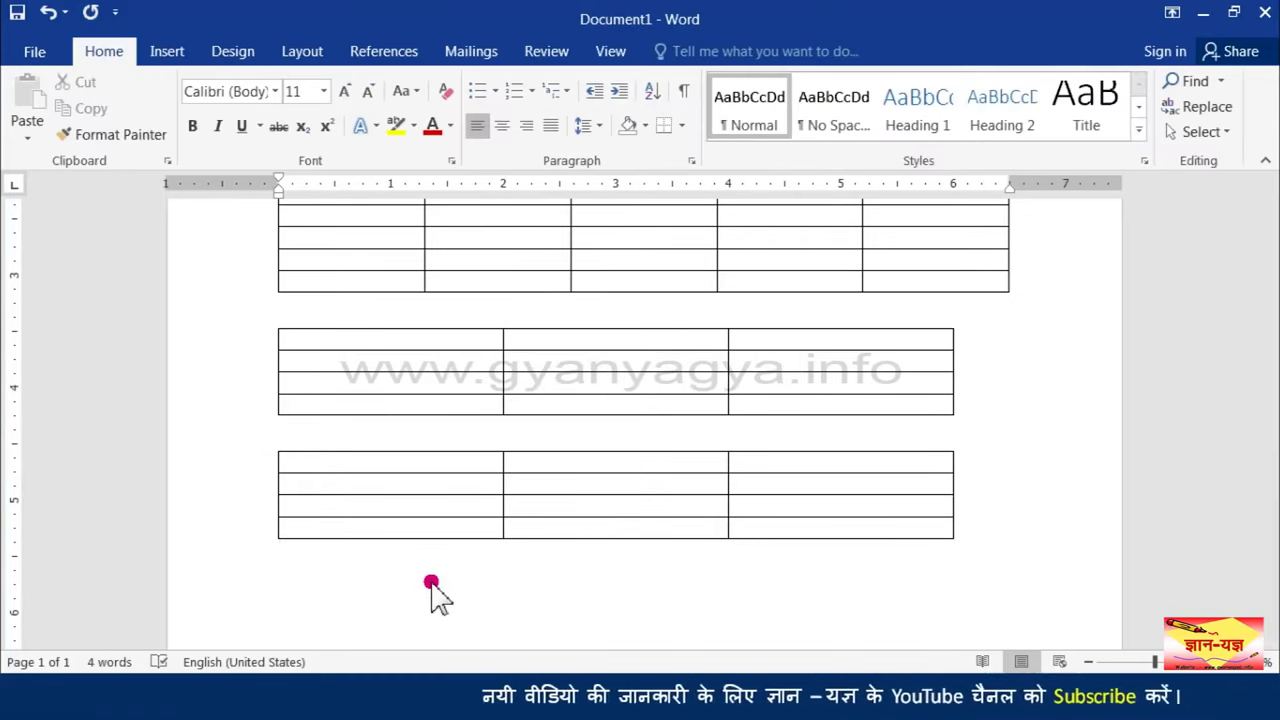
pyautogui.scroll(-4, 474, 398)
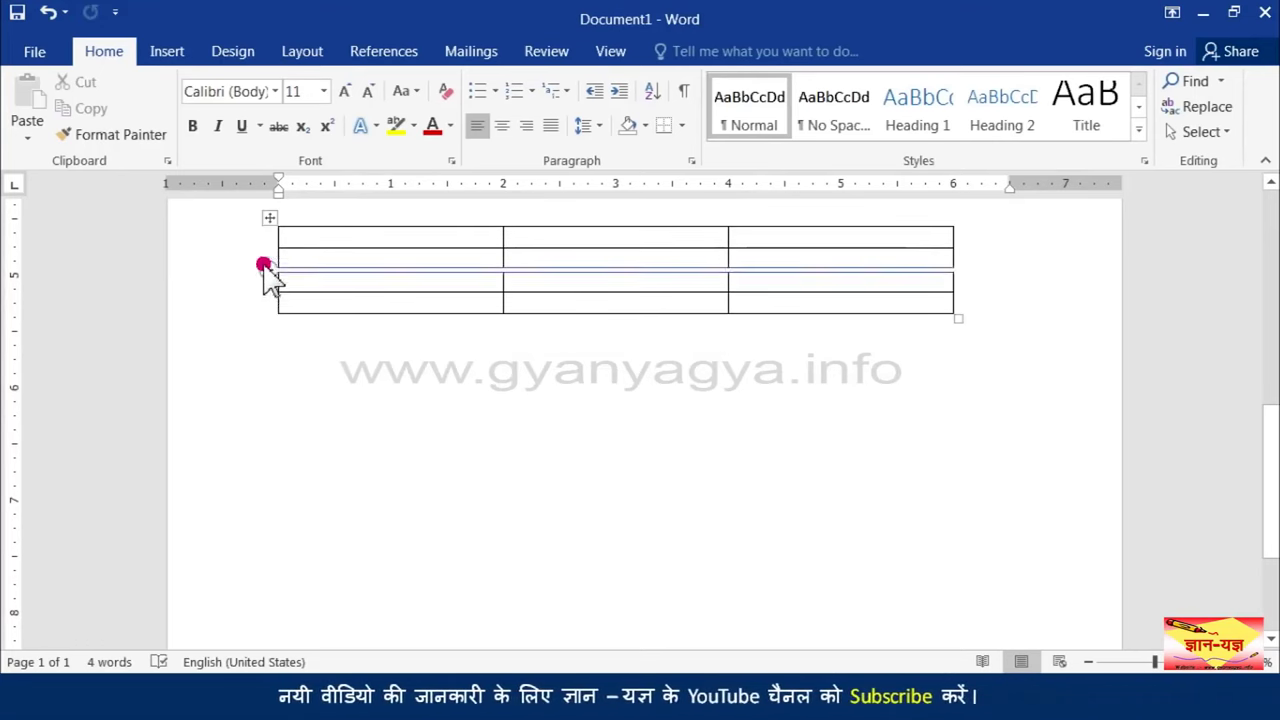
pyautogui.click(168, 52)
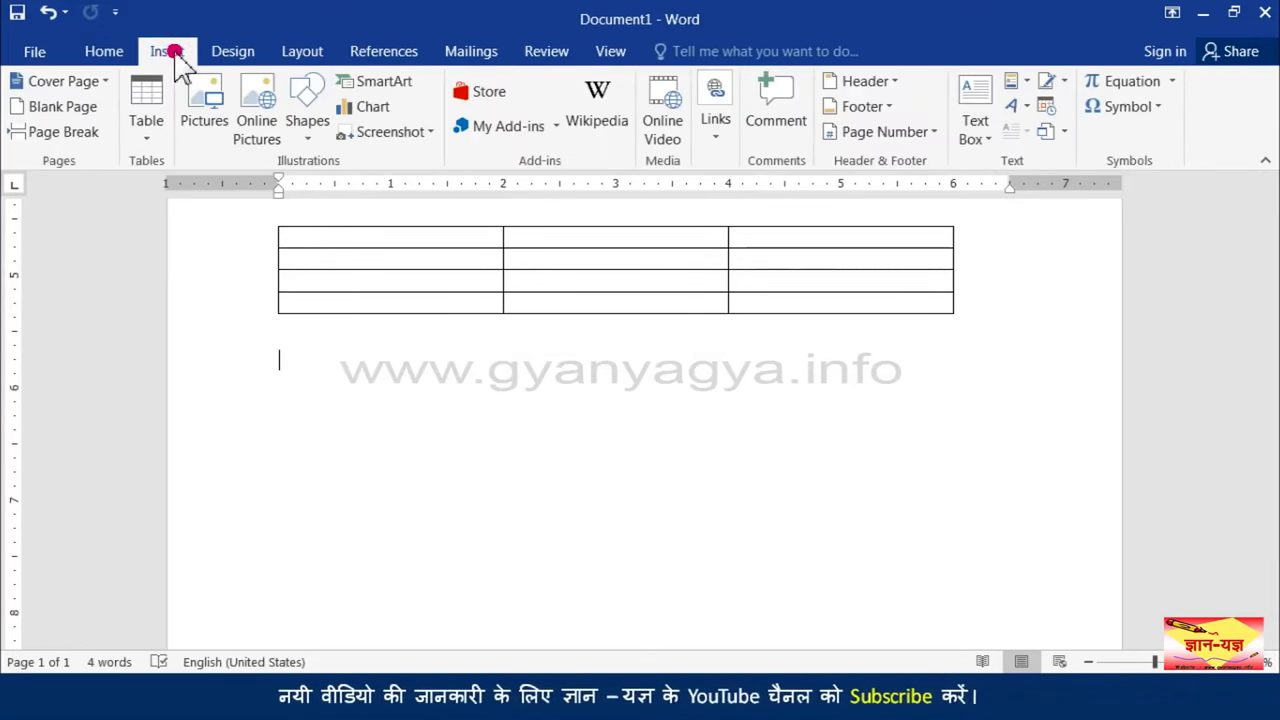
# Draw a table's outer border and three column dividers, making four uneven columns.
pyautogui.click(160, 140)
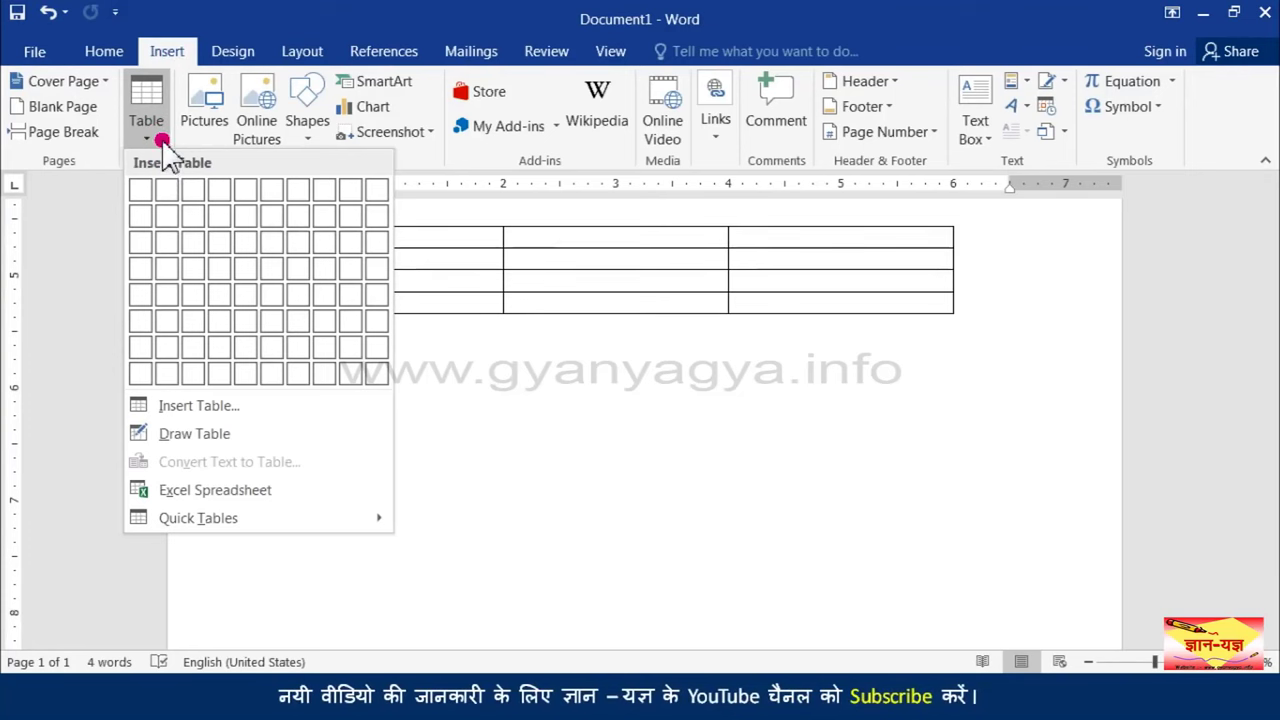
pyautogui.click(218, 437)
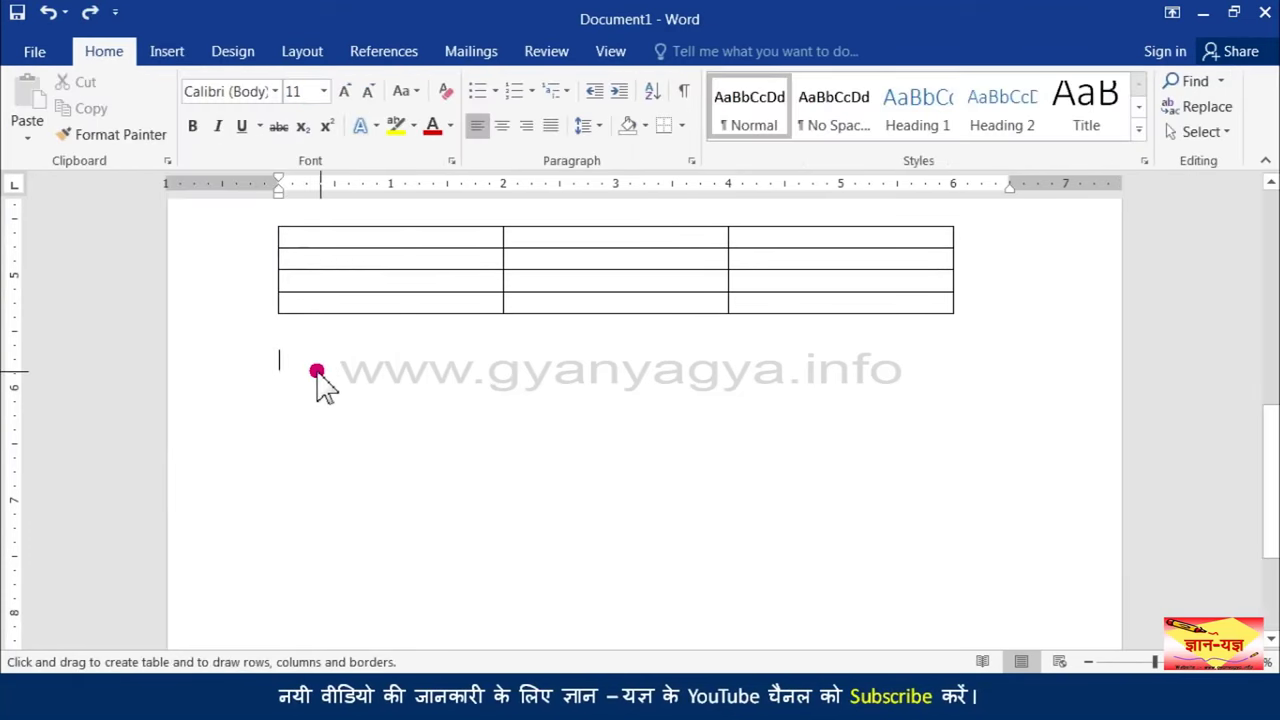
pyautogui.moveTo(285, 363)
pyautogui.mouseDown()
pyautogui.moveTo(416, 430)
pyautogui.moveTo(683, 504)
pyautogui.moveTo(955, 521)
pyautogui.mouseUp()
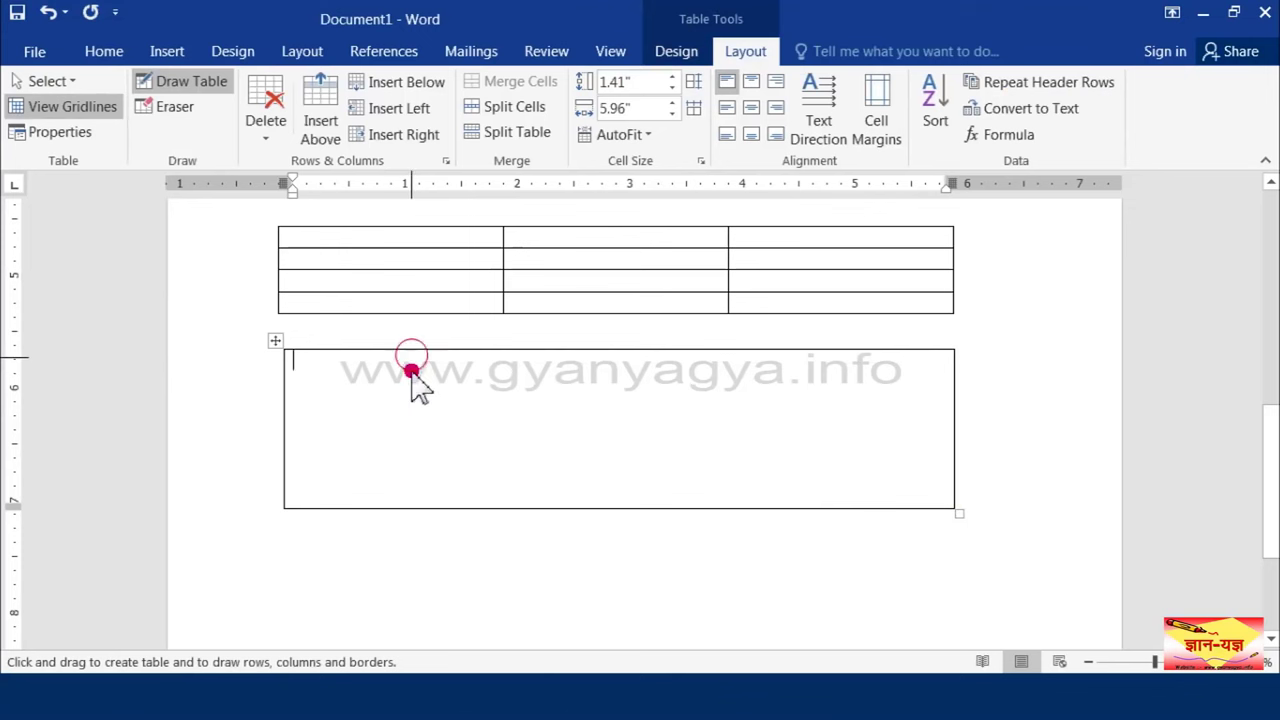
pyautogui.moveTo(411, 371); pyautogui.dragTo(413, 495)
pyautogui.moveTo(691, 351); pyautogui.dragTo(690, 488)
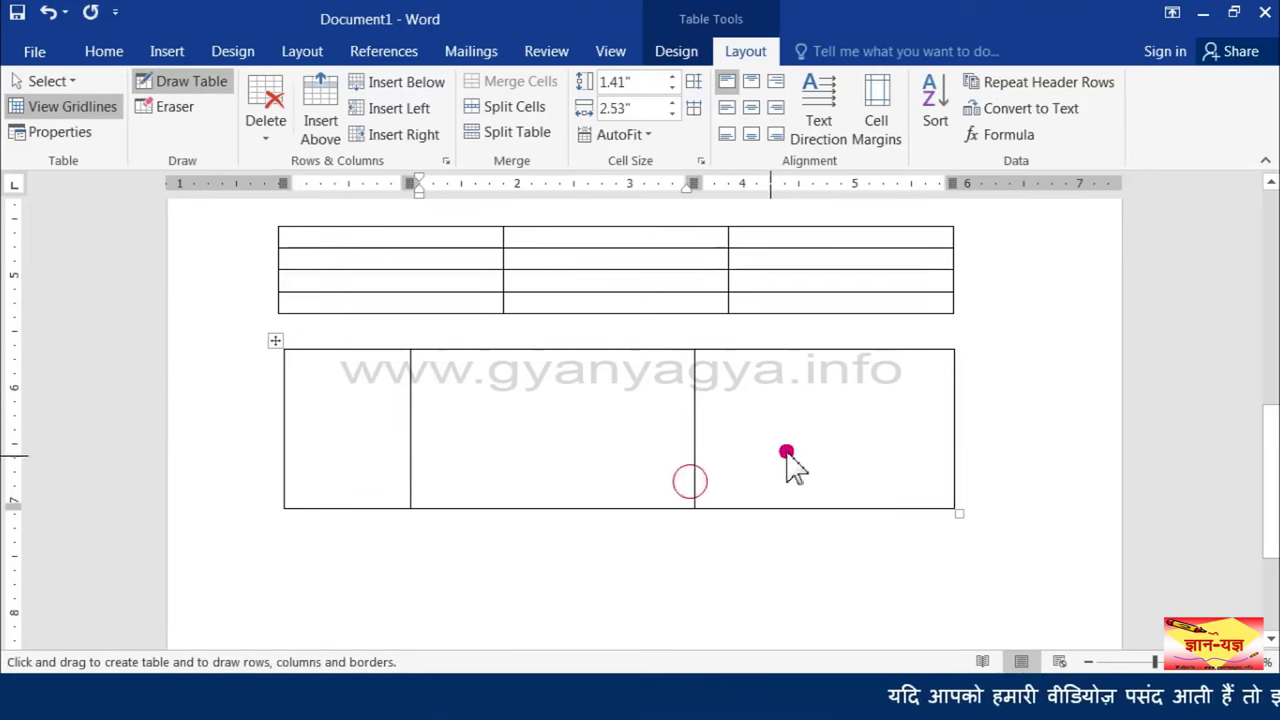
pyautogui.moveTo(860, 362); pyautogui.dragTo(869, 500)
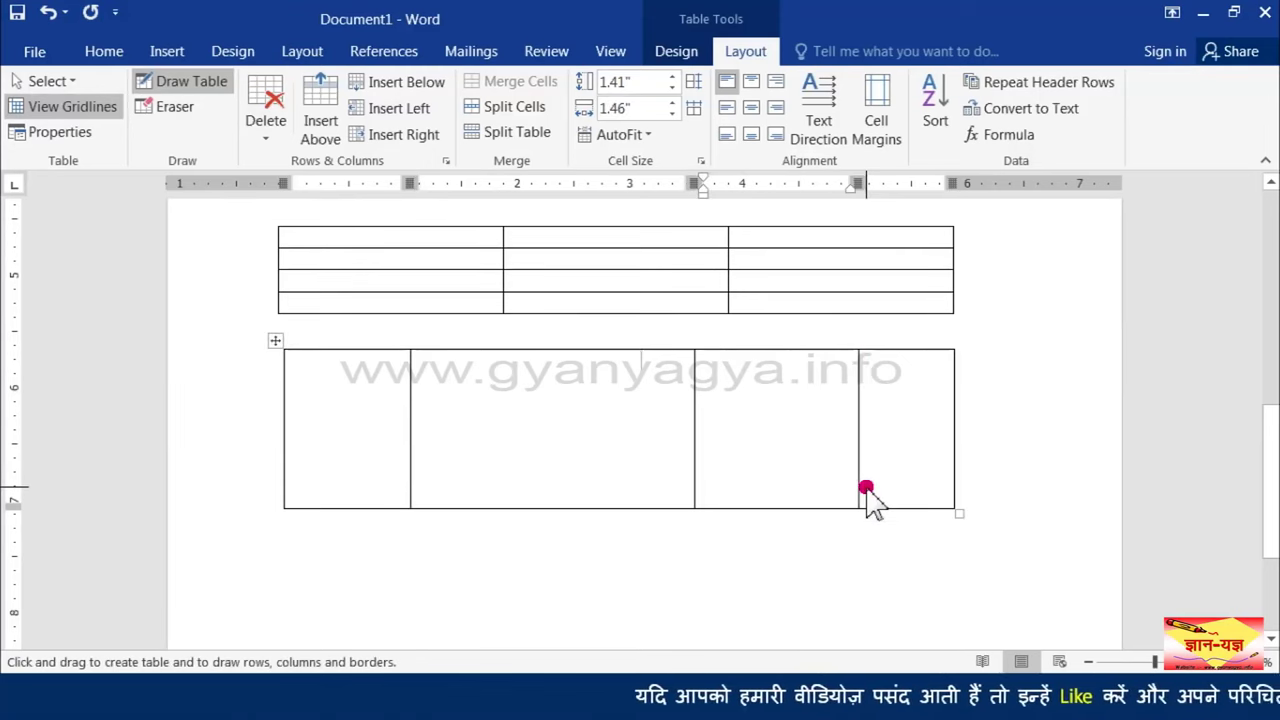
# Draw a row line across the table and split three cells with extra lines.
pyautogui.moveTo(289, 417)
pyautogui.mouseDown()
pyautogui.moveTo(380, 431)
pyautogui.moveTo(905, 428)
pyautogui.mouseUp()
pyautogui.moveTo(695, 467); pyautogui.dragTo(832, 467)
pyautogui.moveTo(549, 362); pyautogui.dragTo(538, 410)
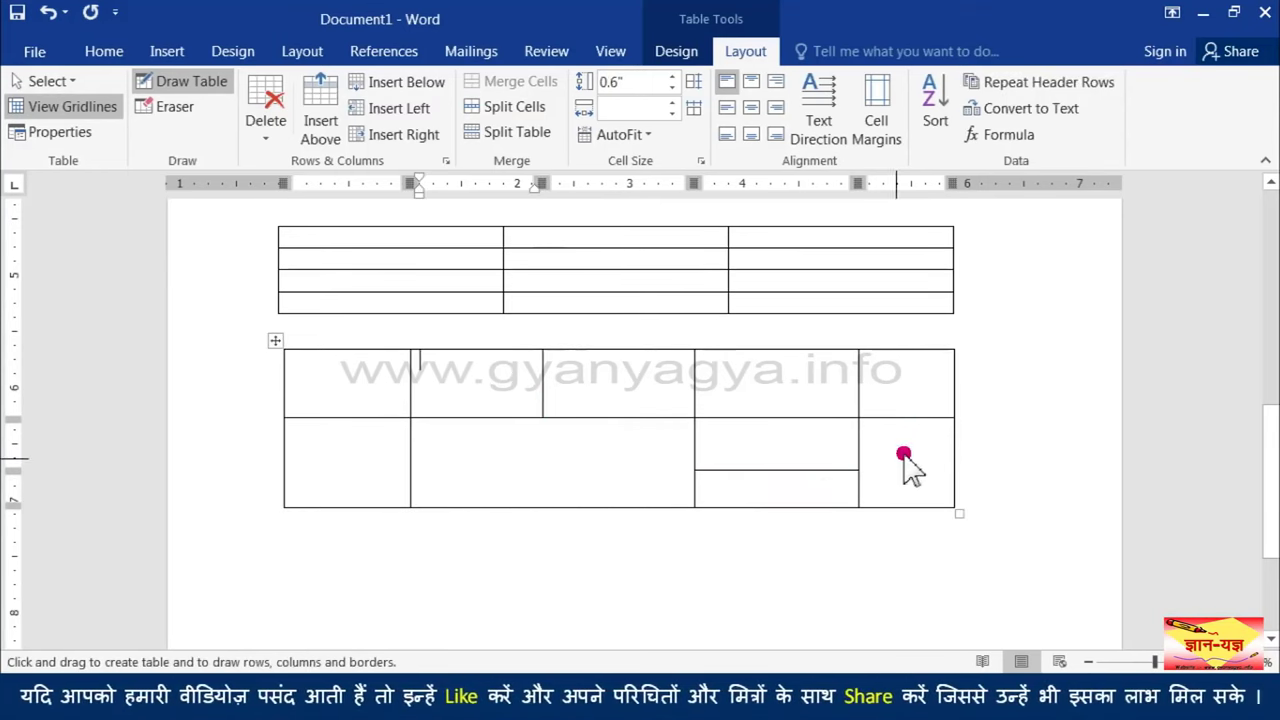
pyautogui.moveTo(911, 368); pyautogui.dragTo(907, 414)
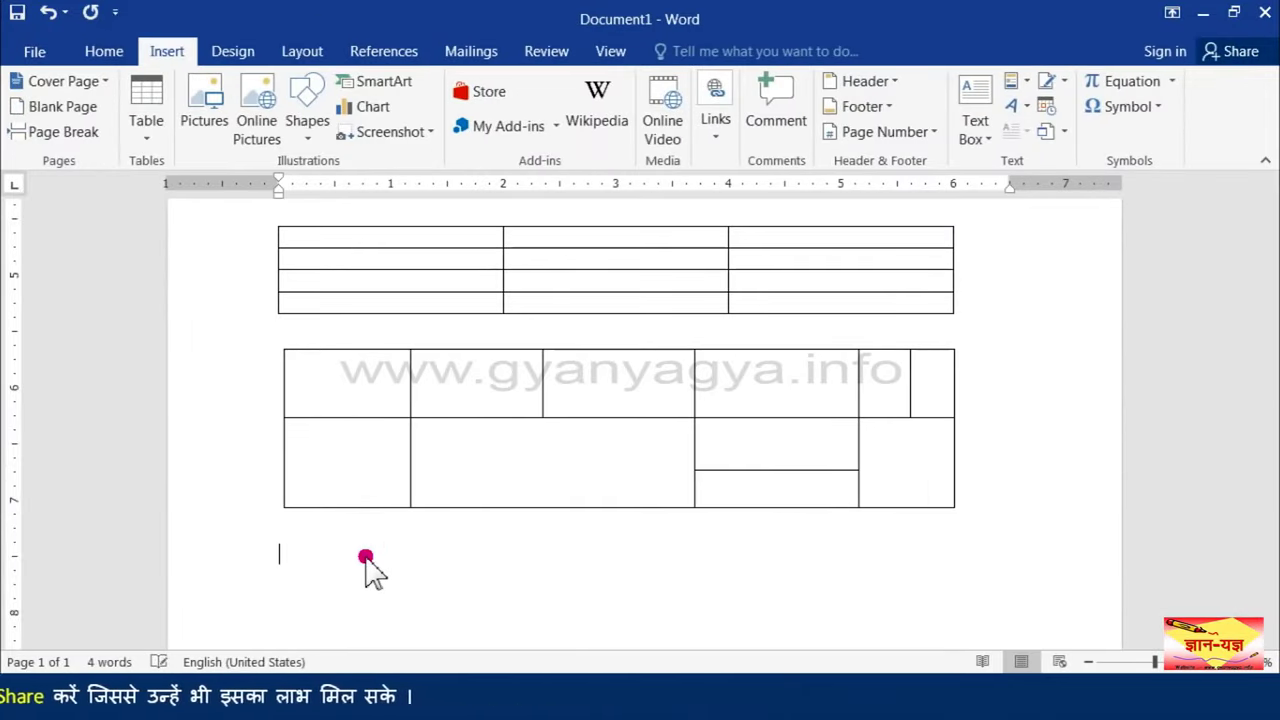
pyautogui.moveTo(250, 345)
pyautogui.click(152, 148)
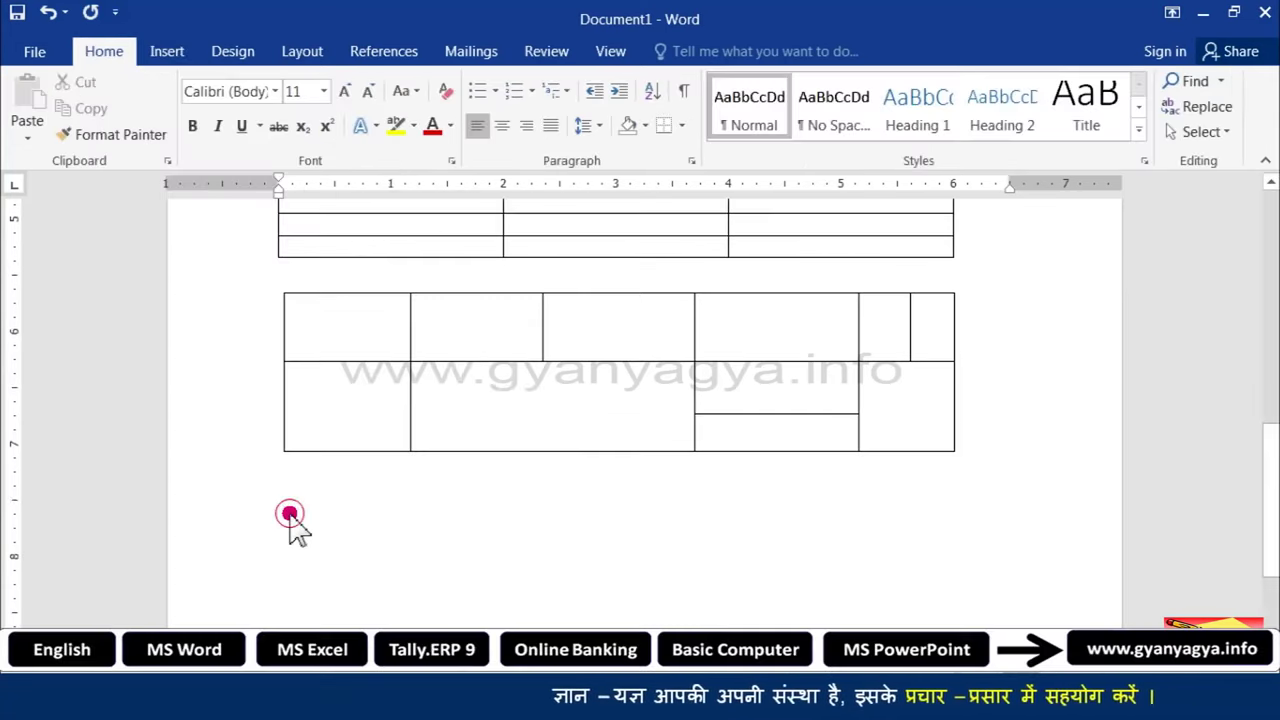
# Type the tab-separated line Name, Class, Subject below the drawn table and select it.
pyautogui.write('Name')
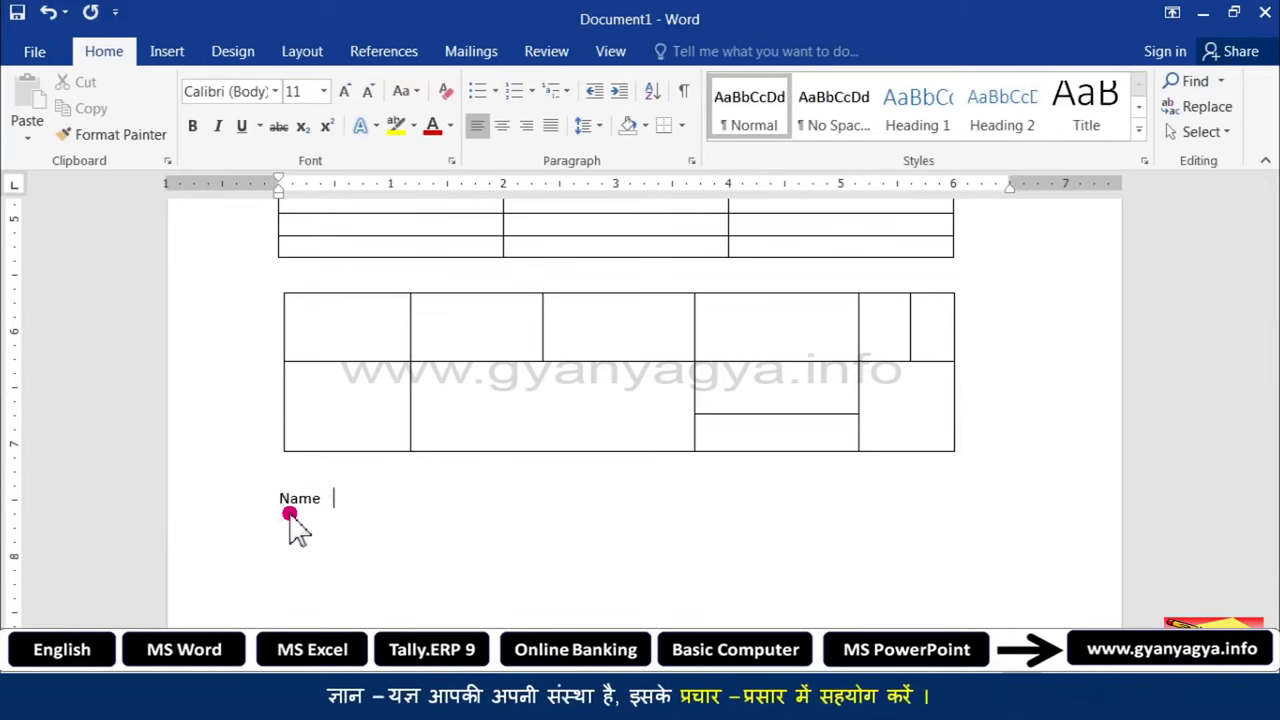
pyautogui.press('Tab')
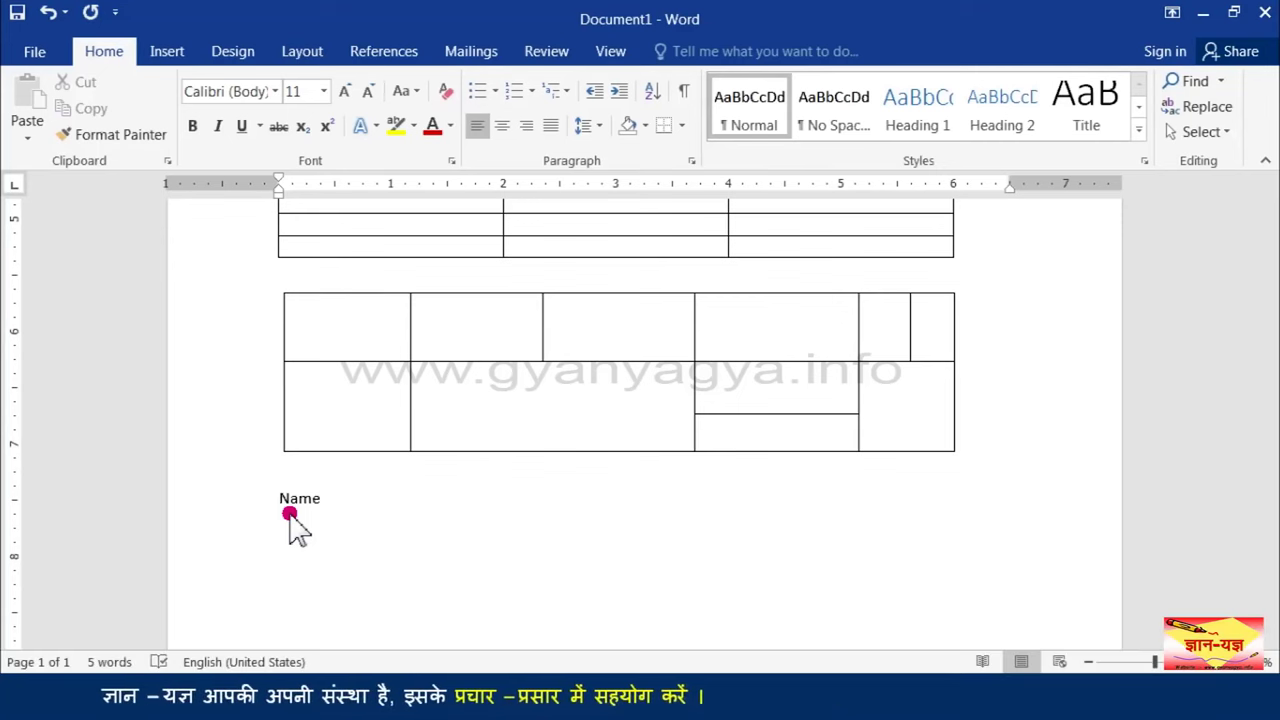
pyautogui.write('Class   Subject')
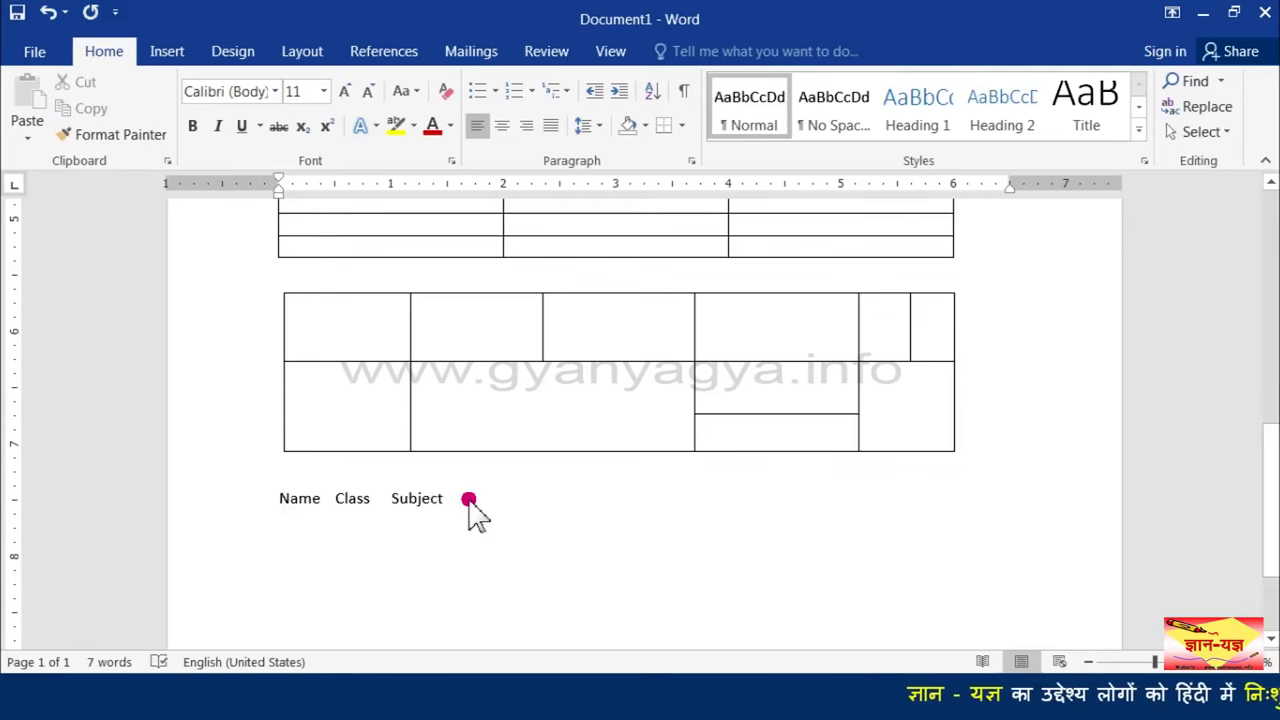
pyautogui.moveTo(469, 502); pyautogui.dragTo(258, 507)
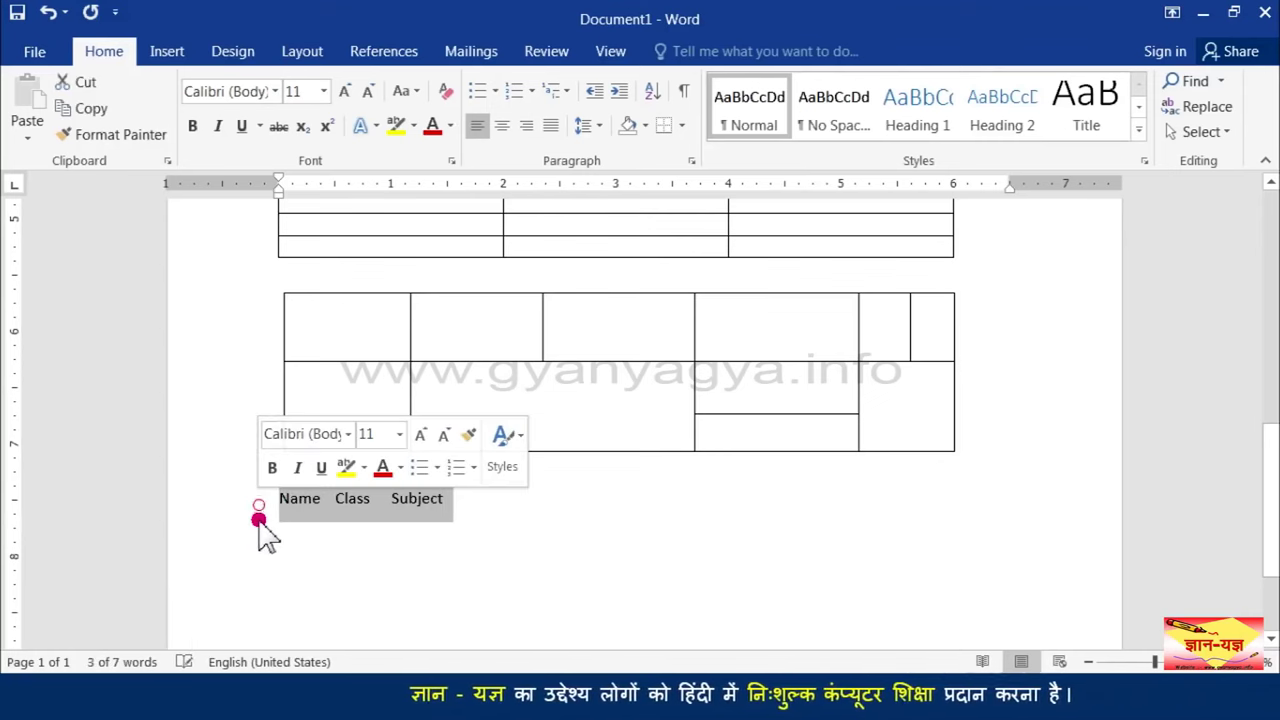
# Convert the selected Name, Class, Subject line into a one-row, 3-column table.
pyautogui.click(192, 52)
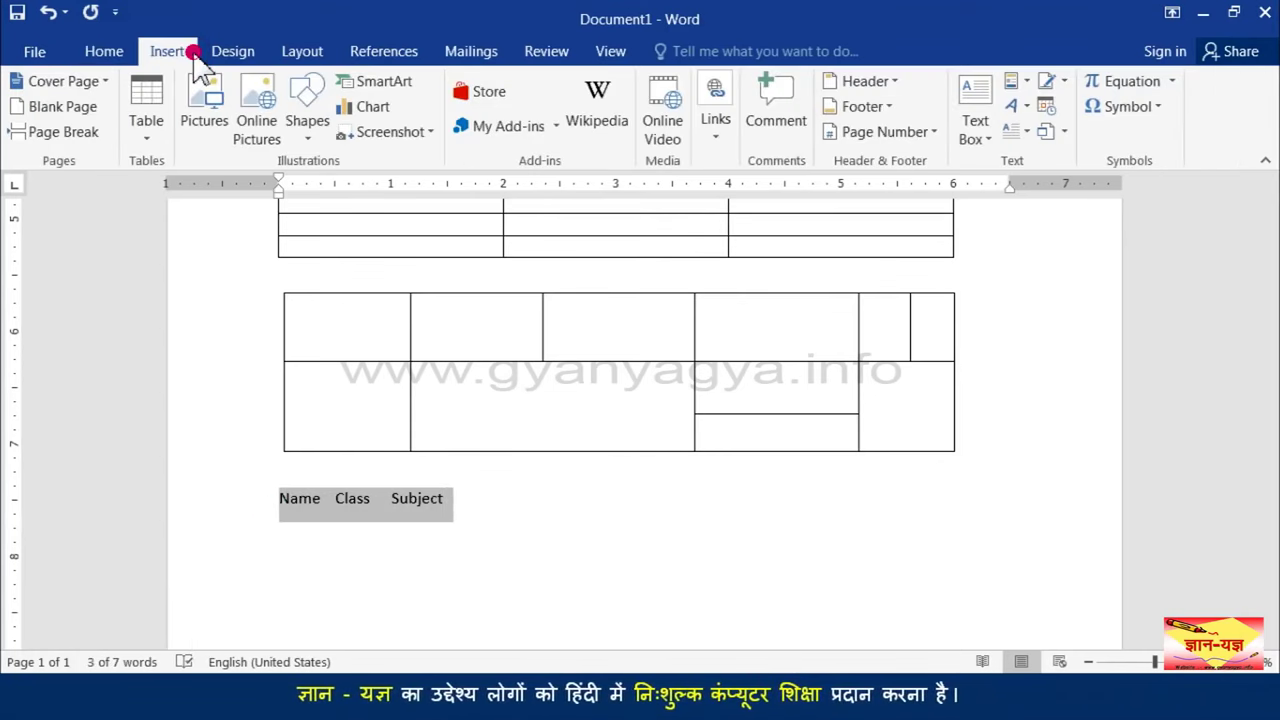
pyautogui.click(151, 141)
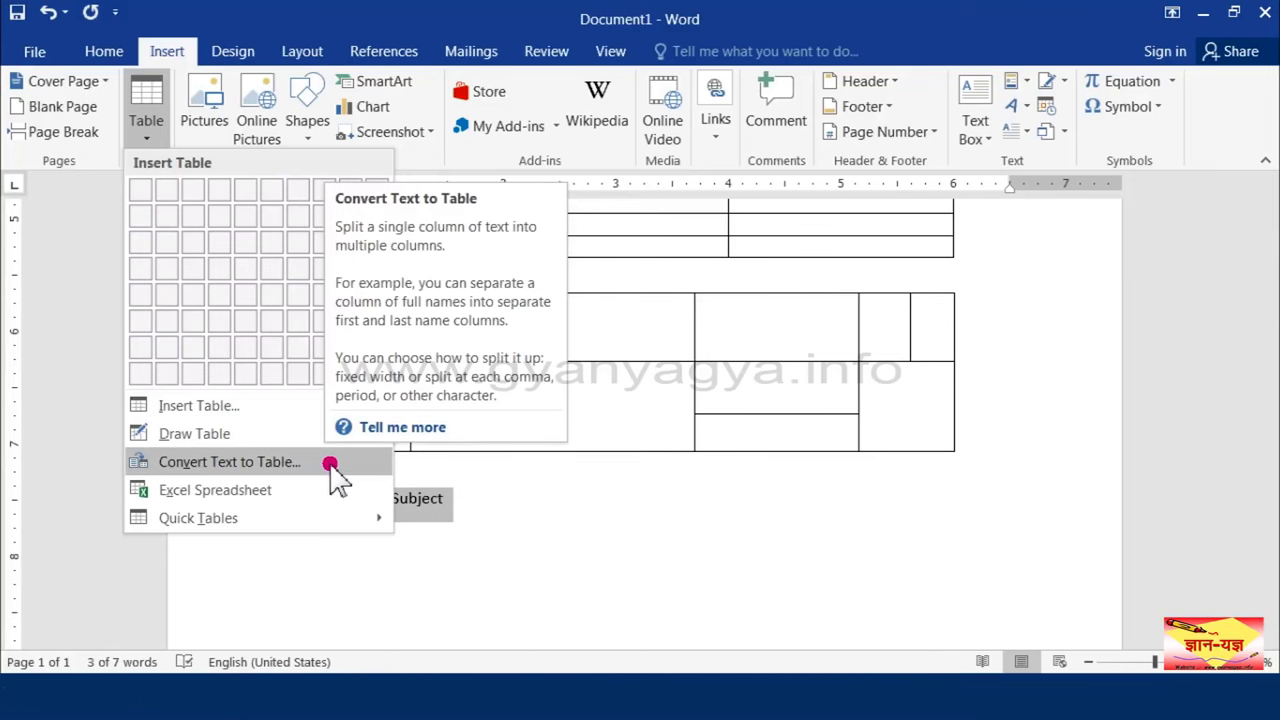
pyautogui.click(330, 463)
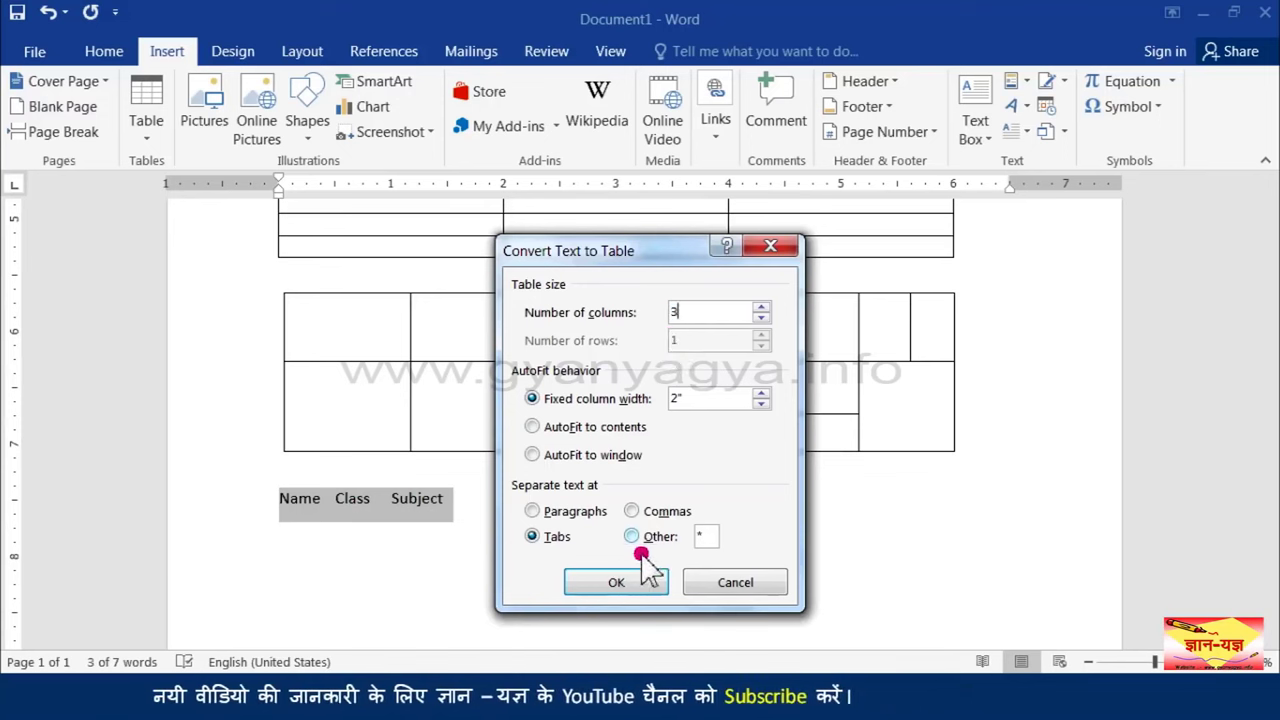
pyautogui.click(615, 587)
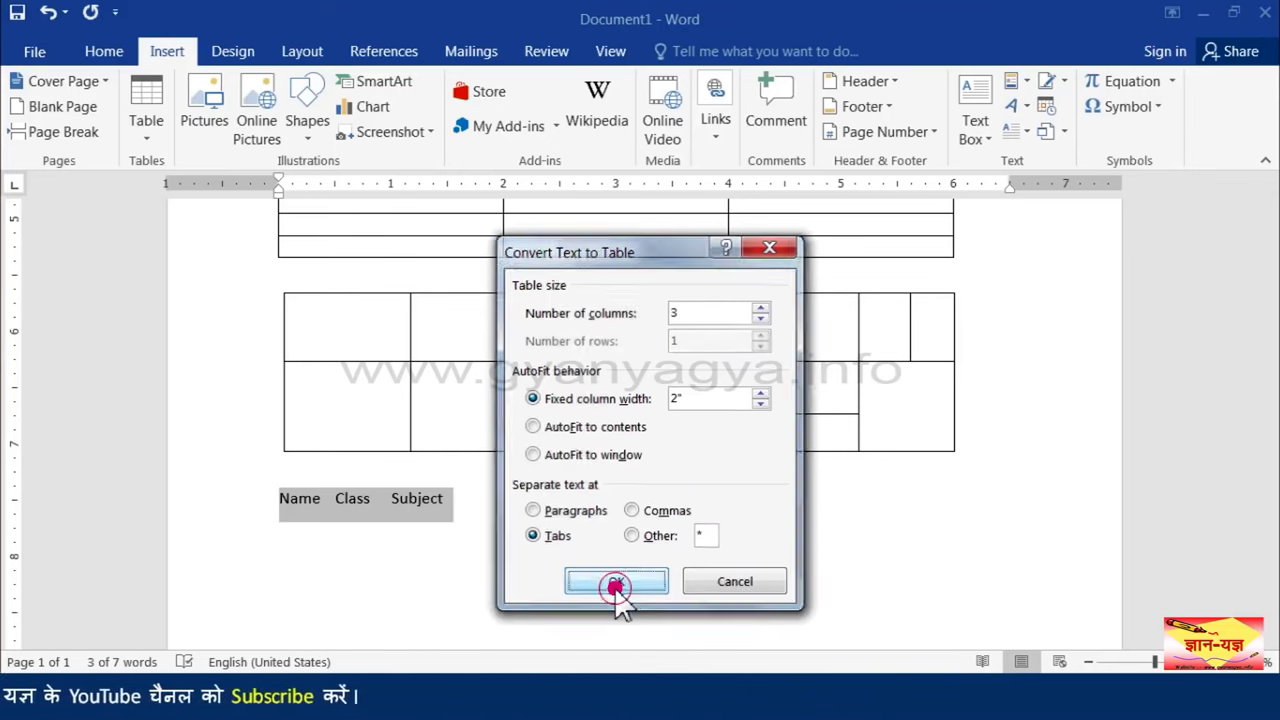
pyautogui.click(527, 535)
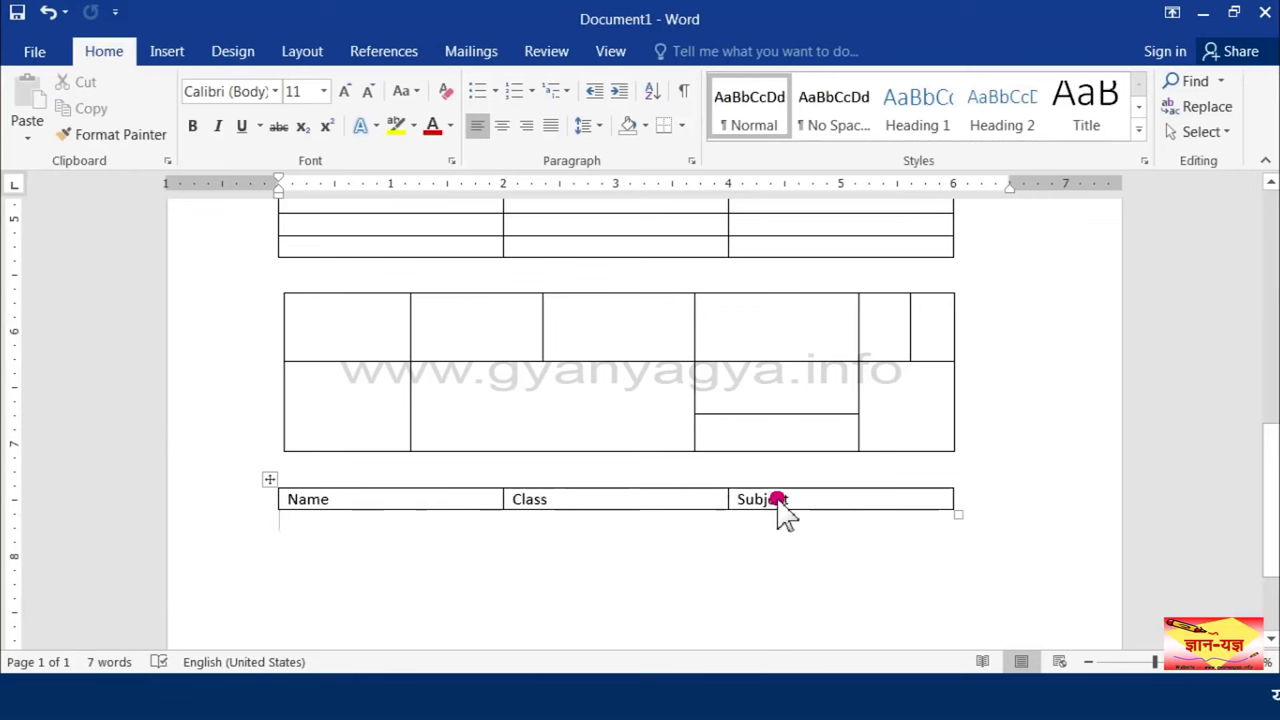
pyautogui.click(795, 499)
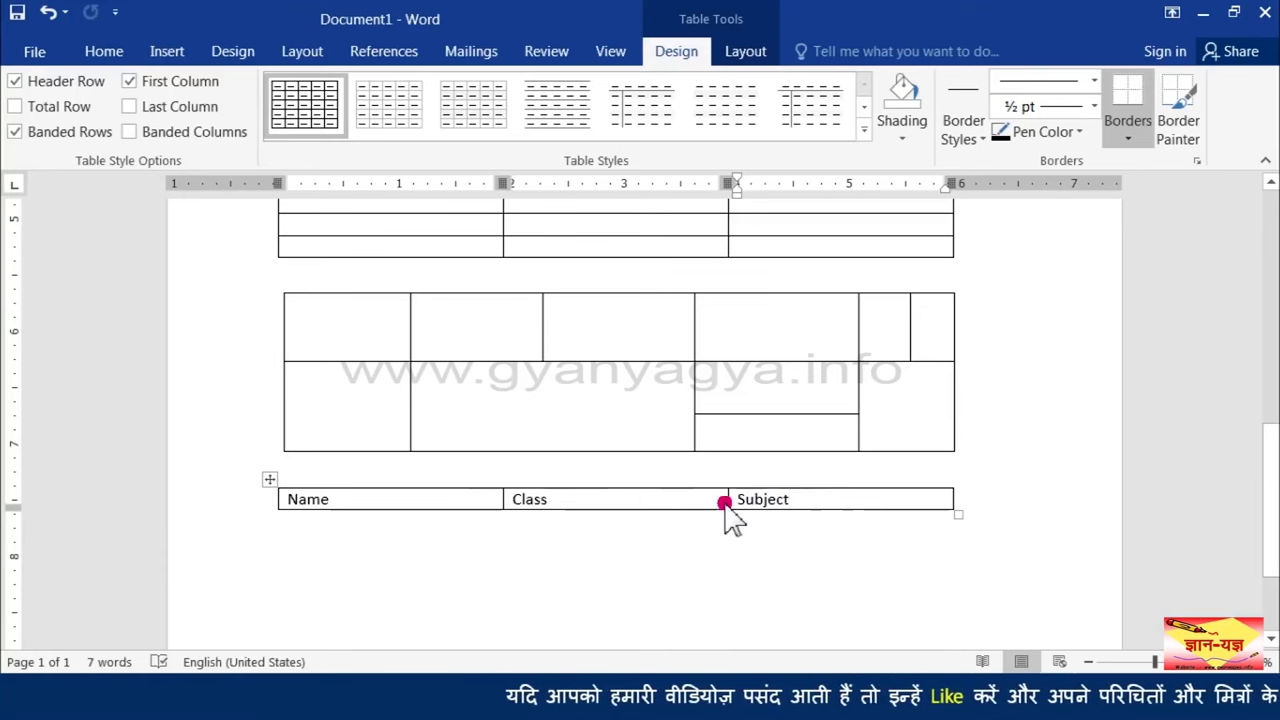
pyautogui.click(516, 560)
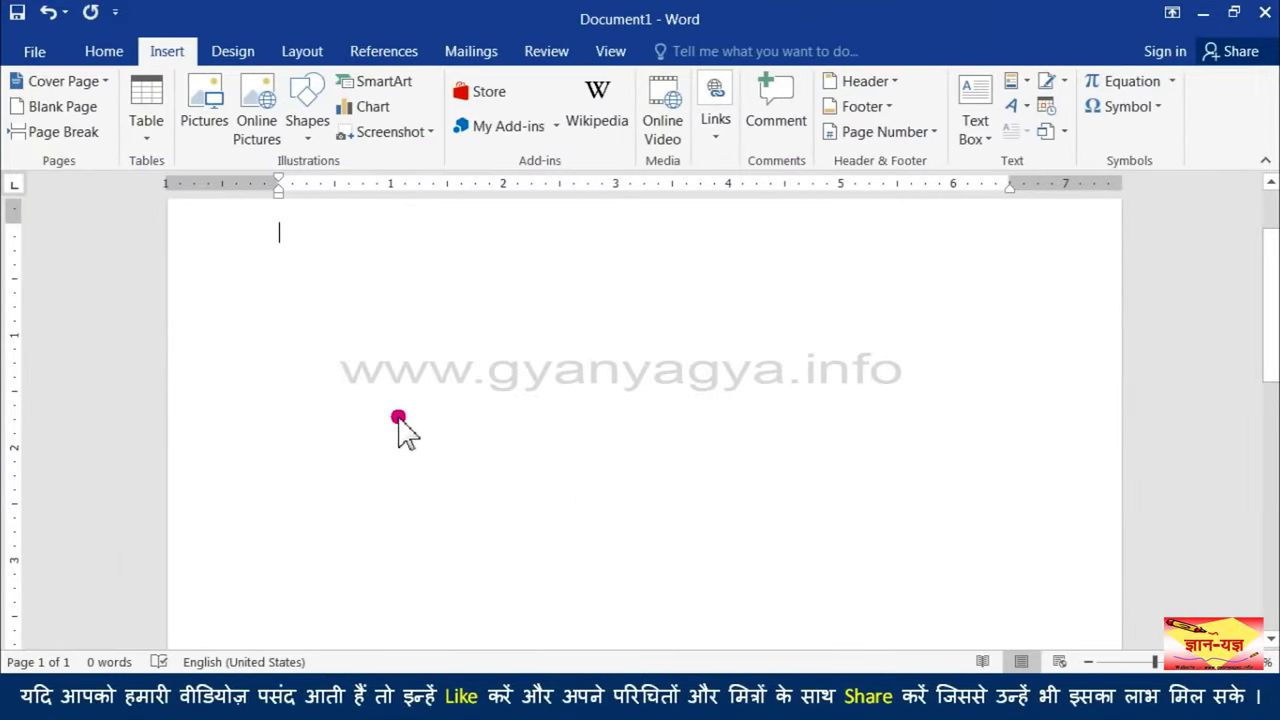
# Insert an embedded Excel worksheet with headers Name, Class and Subject.
pyautogui.click(147, 130)
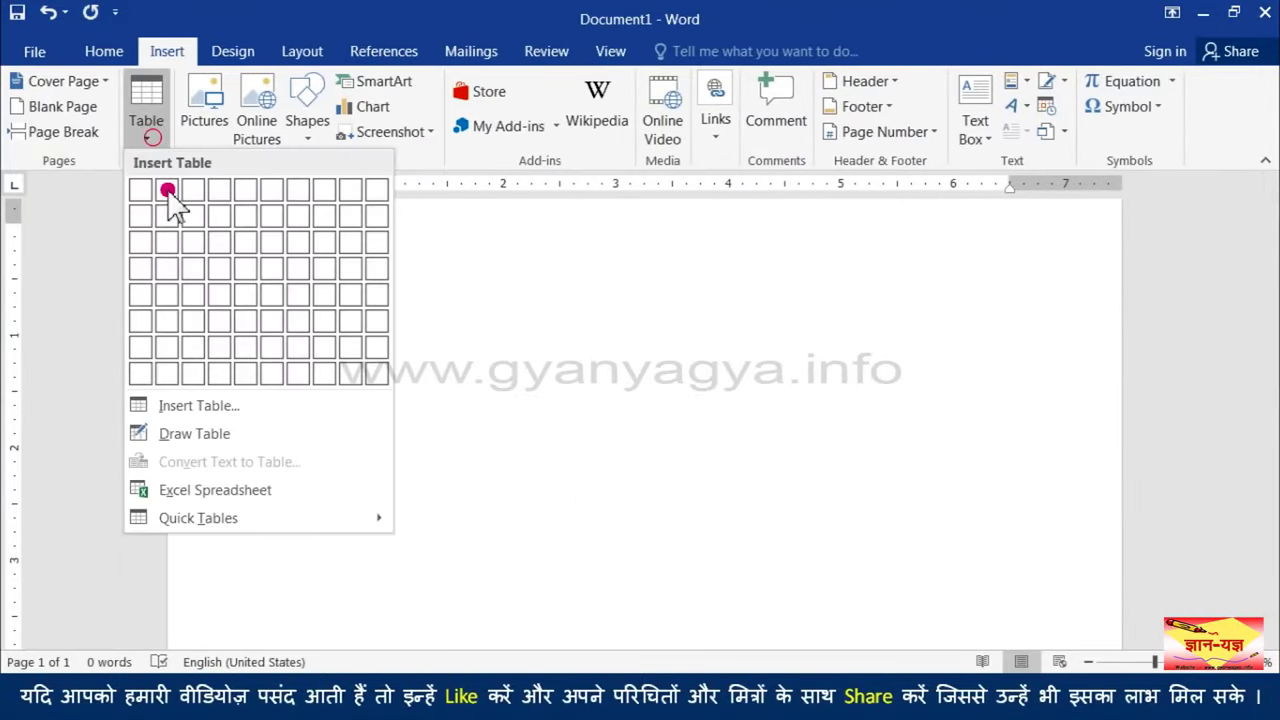
pyautogui.click(238, 491)
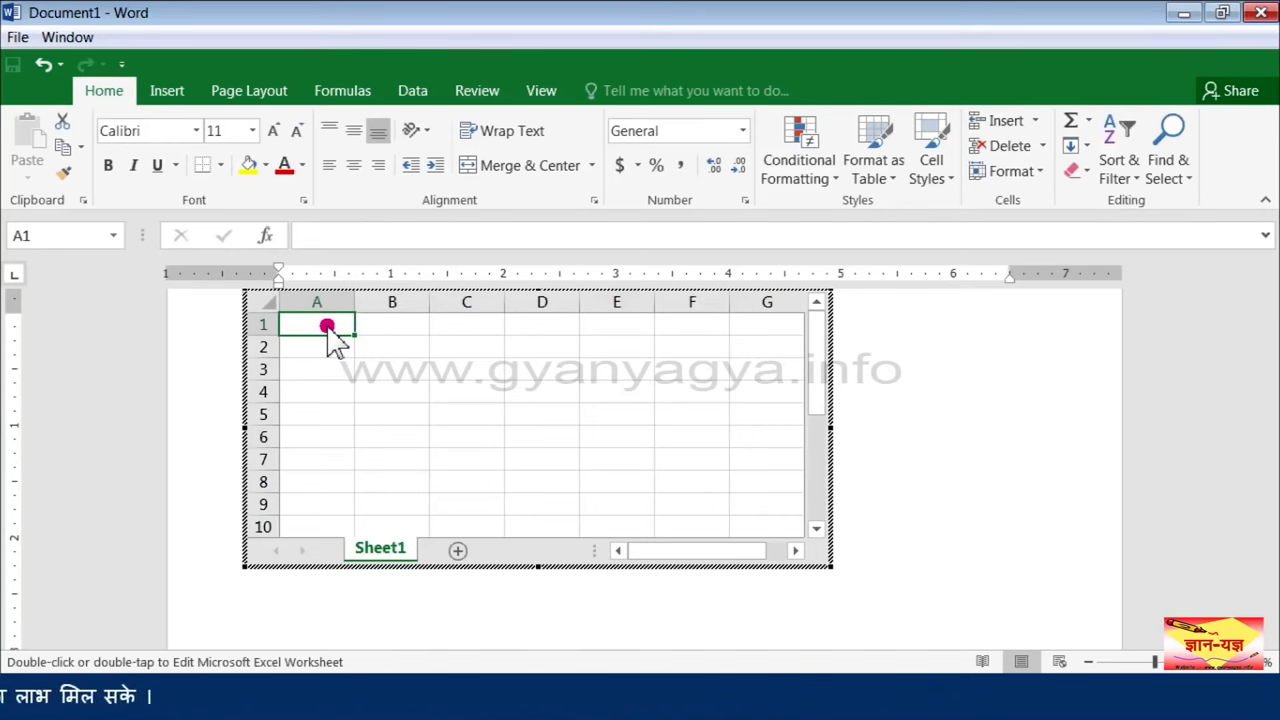
pyautogui.write('Name')
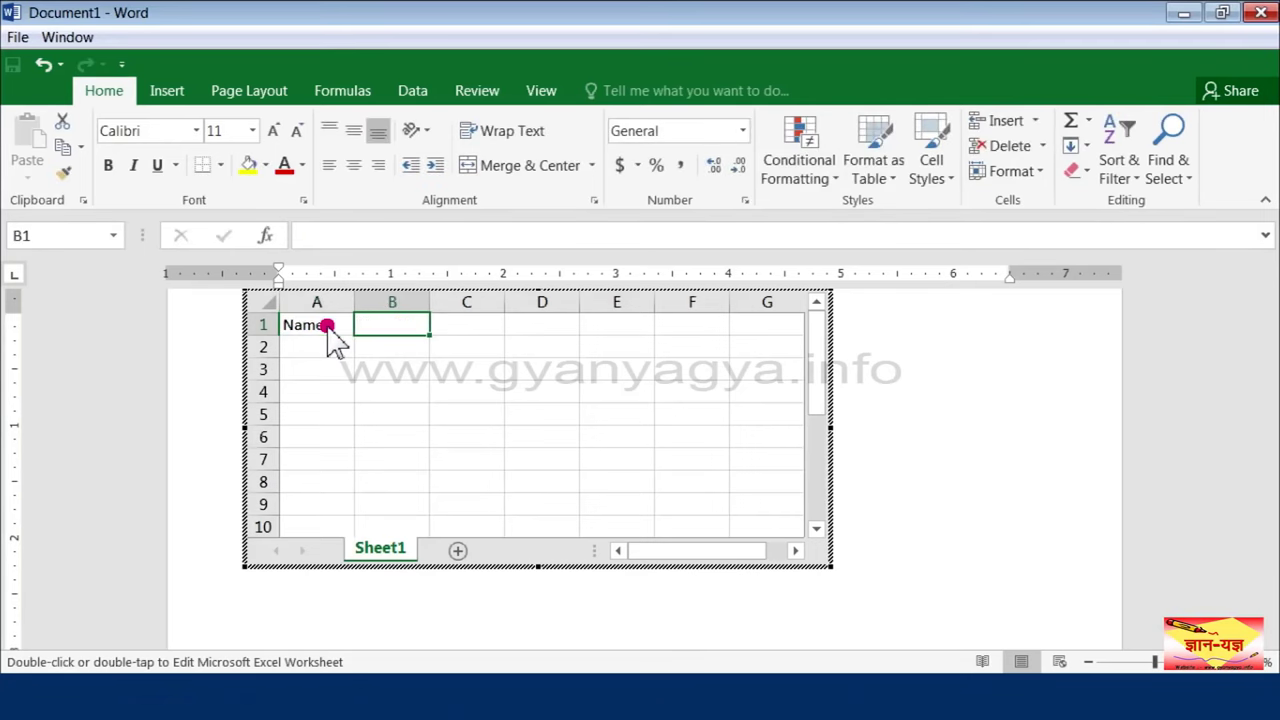
pyautogui.write('Class')
pyautogui.press('Tab')
pyautogui.write('Sum')
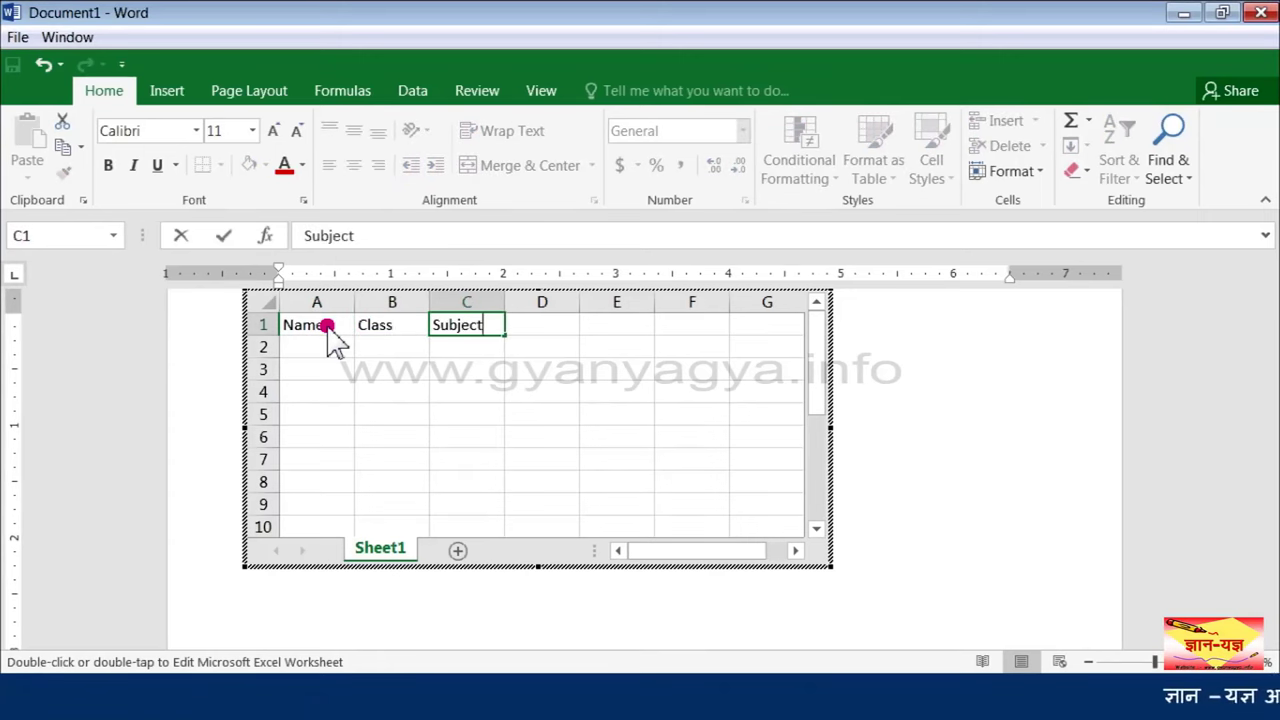
pyautogui.click(923, 429)
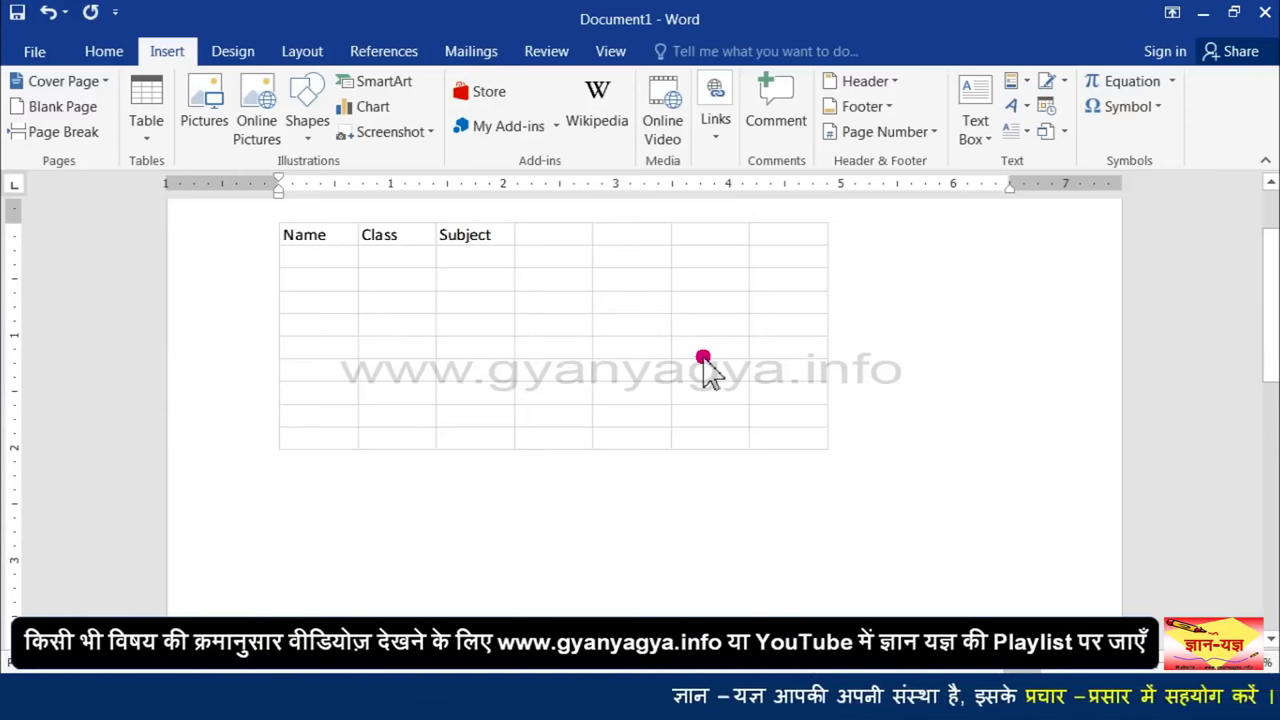
# Briefly re-edit the worksheet, then undo the embedded worksheet table.
pyautogui.doubleClick(471, 311)
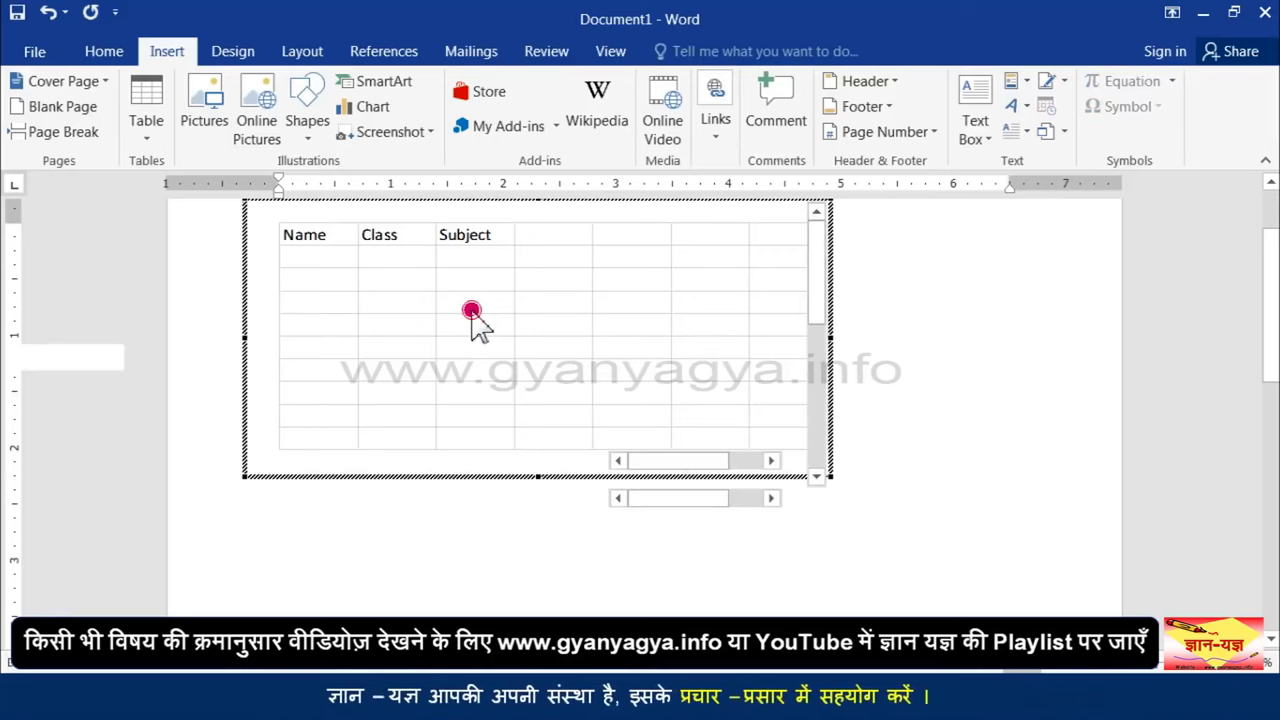
pyautogui.click(386, 378)
pyautogui.click(347, 436)
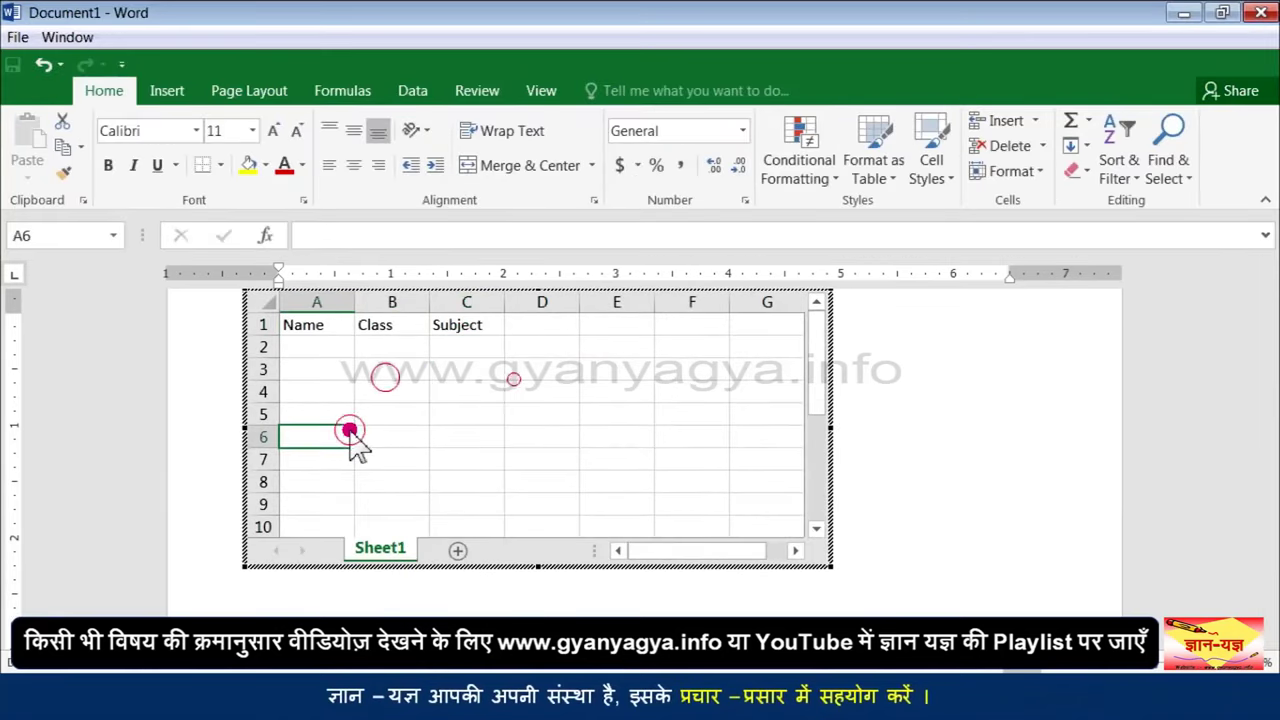
pyautogui.click(305, 592)
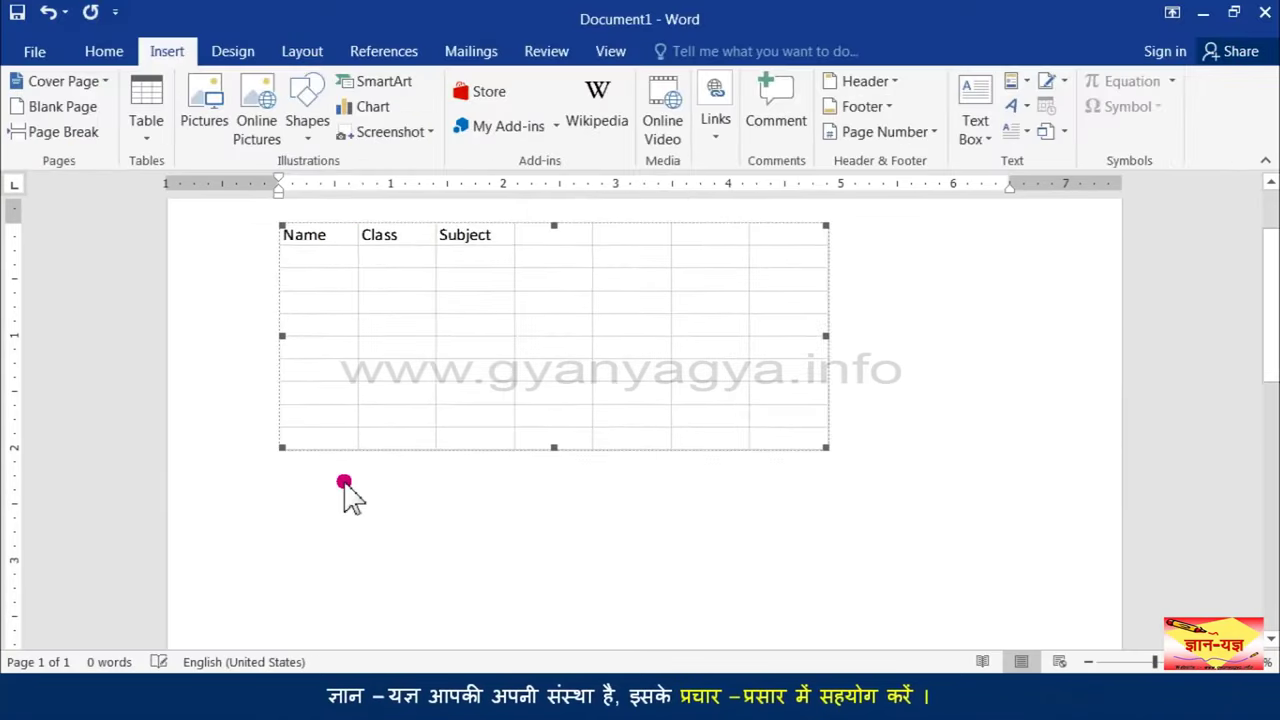
pyautogui.click(353, 500)
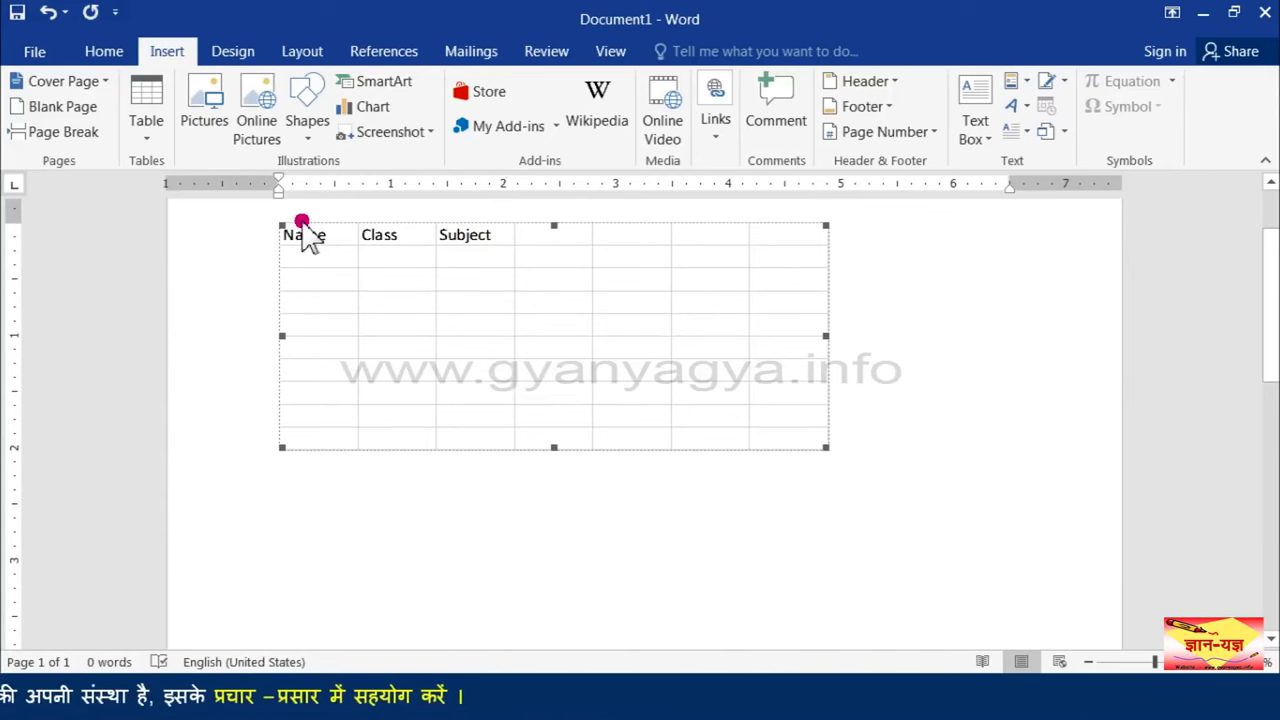
pyautogui.click(50, 12)
pyautogui.click(146, 128)
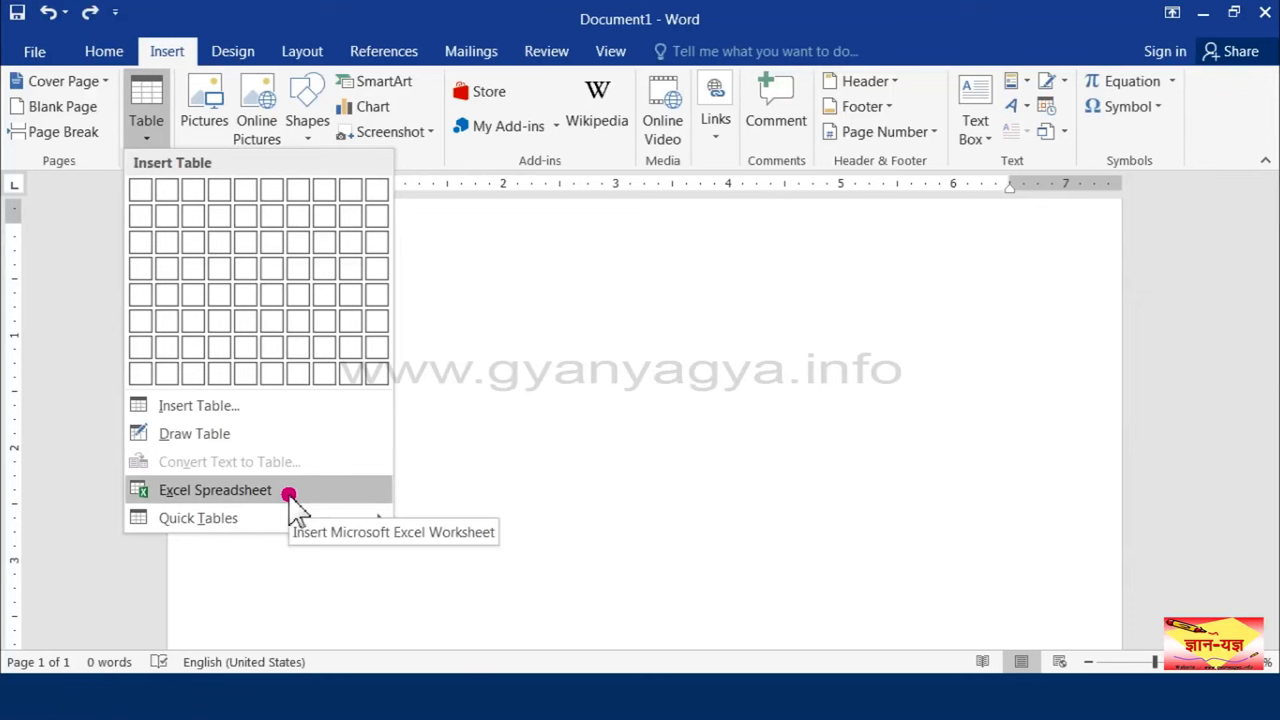
# Insert the With Subheads 2 quick table.
pyautogui.moveTo(277, 525)
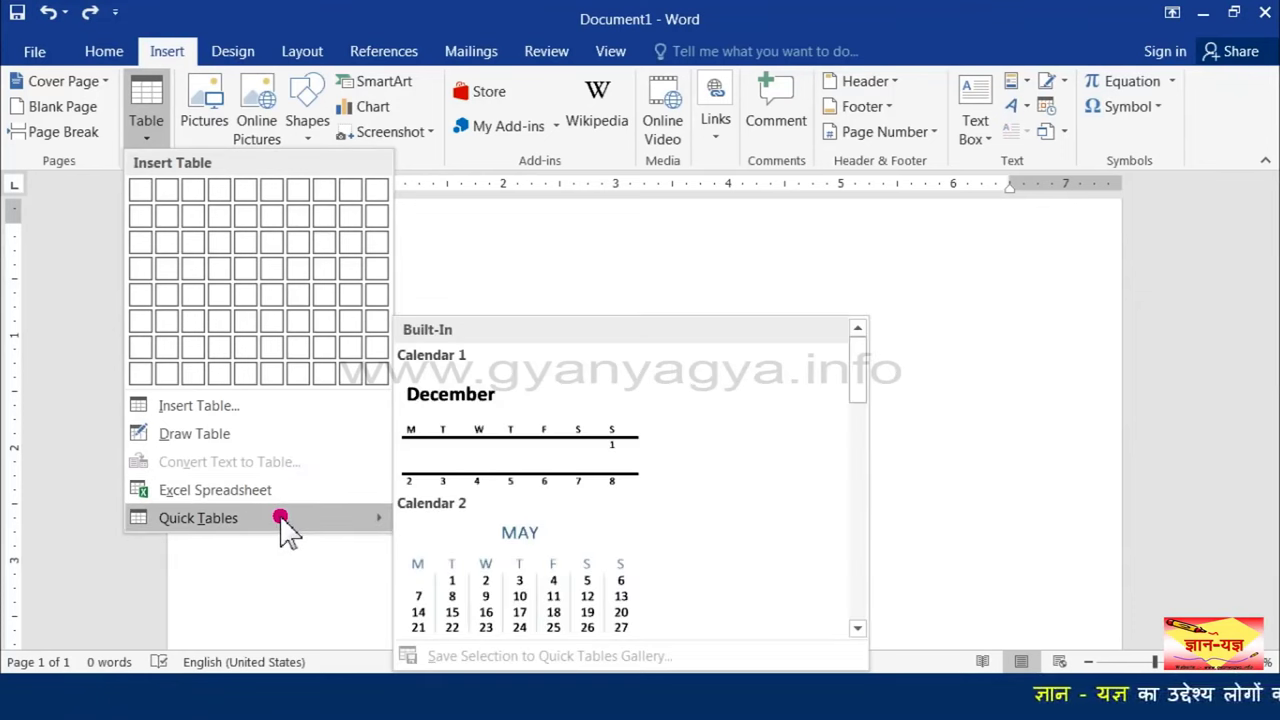
pyautogui.click(857, 402)
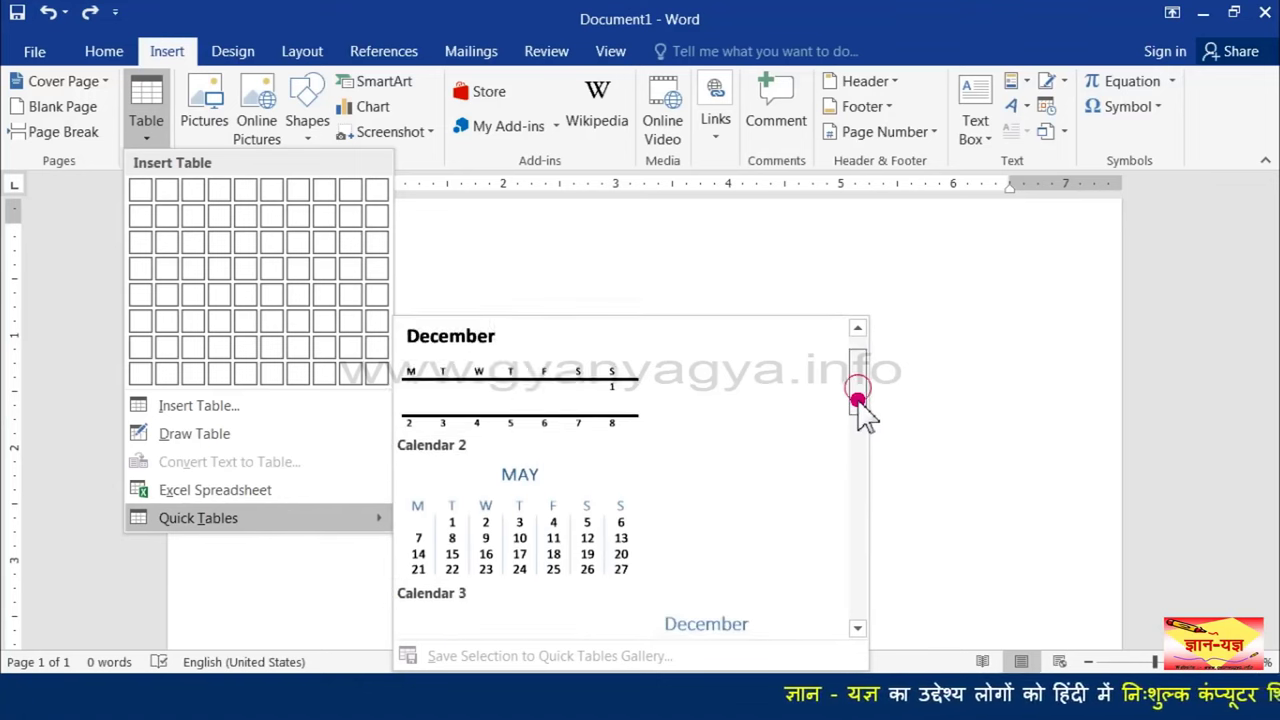
pyautogui.moveTo(857, 400); pyautogui.dragTo(861, 612)
pyautogui.click(657, 600)
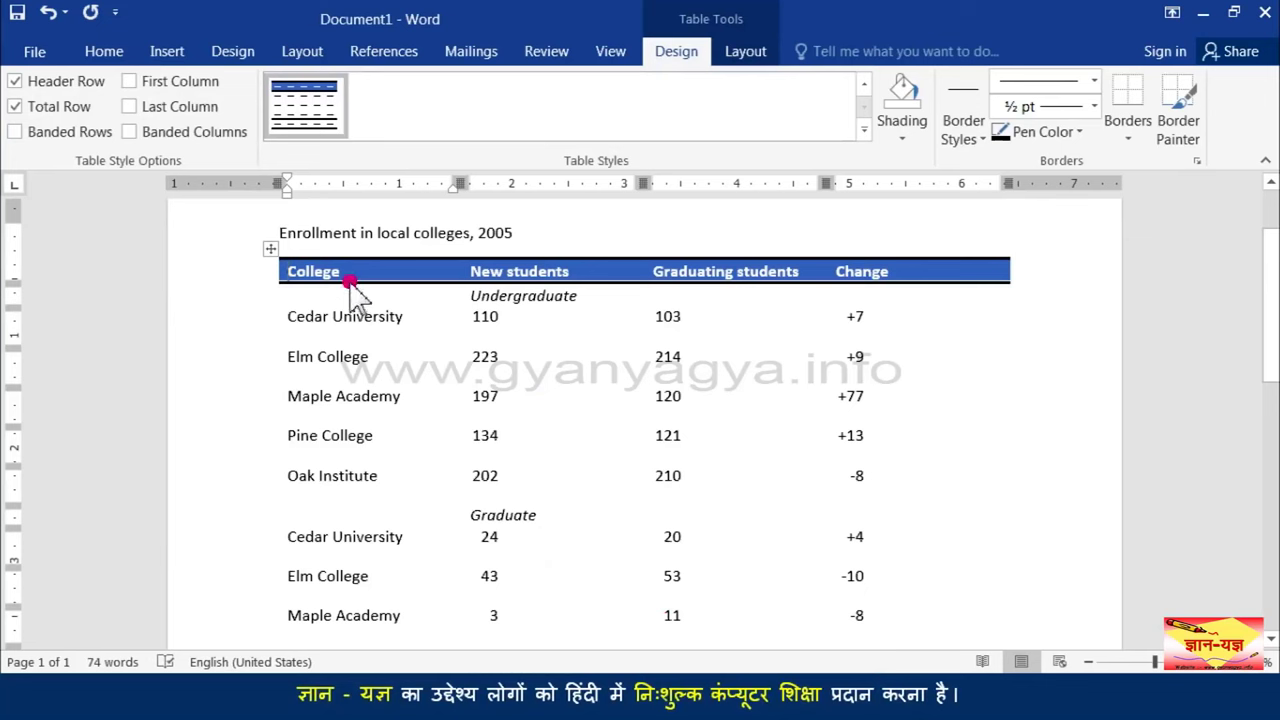
# Replace the College header with Name and Cedar University with a student's name.
pyautogui.doubleClick(298, 271)
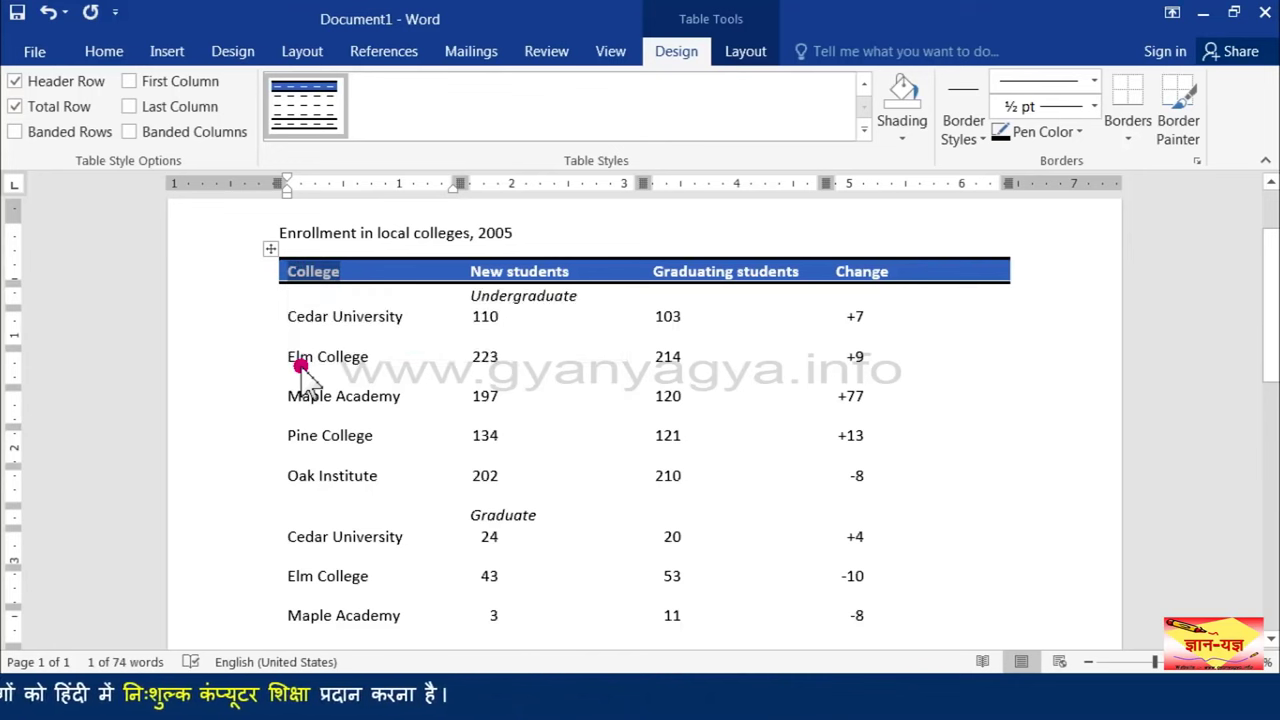
pyautogui.write('Name')
pyautogui.click(360, 325)
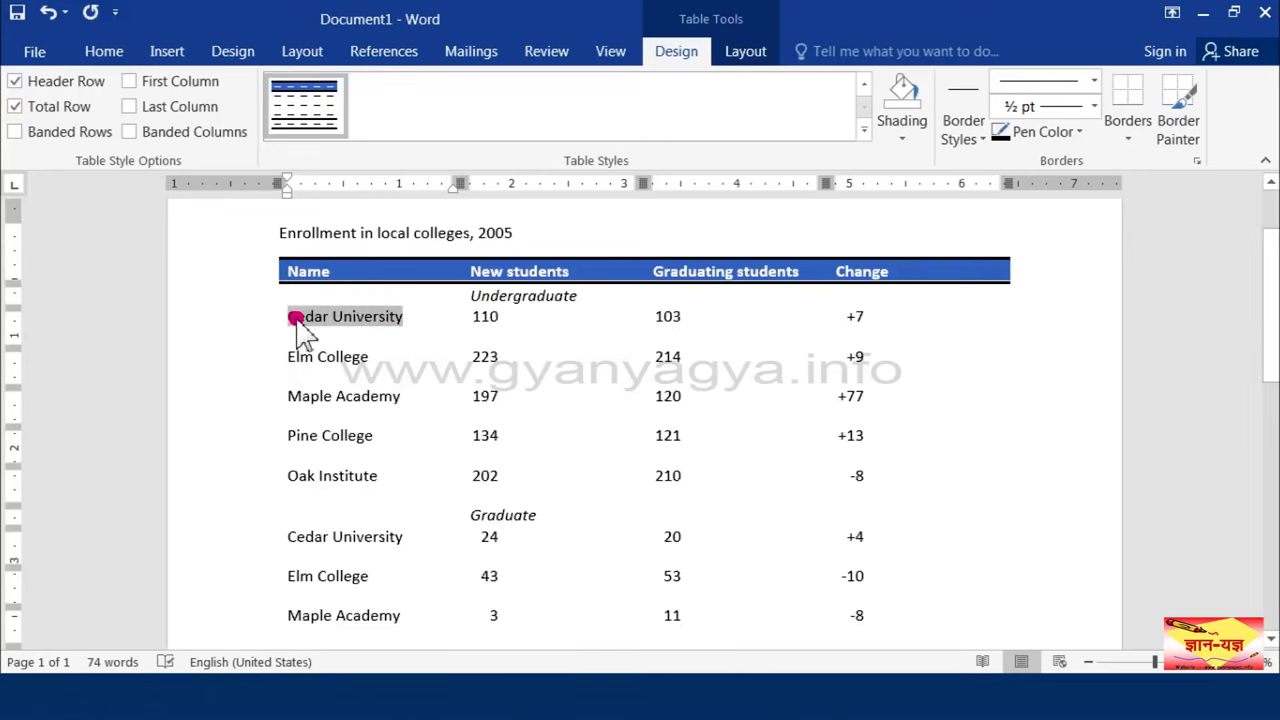
pyautogui.moveTo(296, 317); pyautogui.dragTo(296, 317)
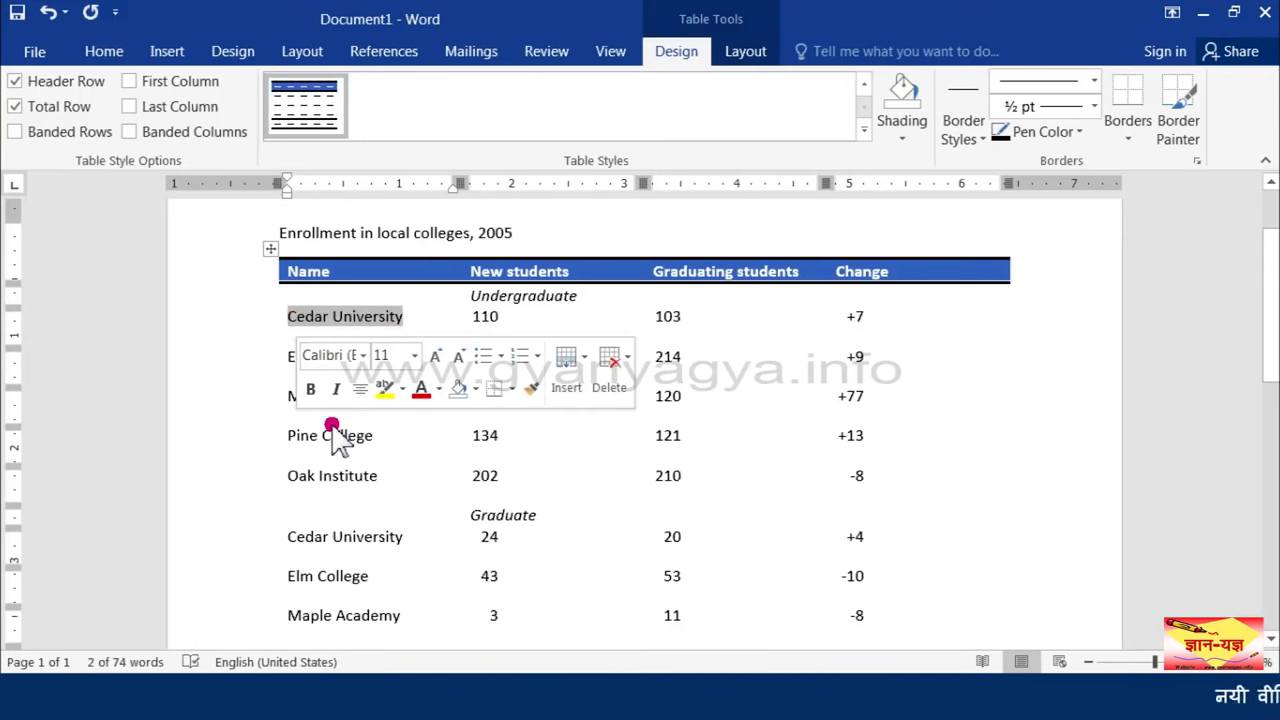
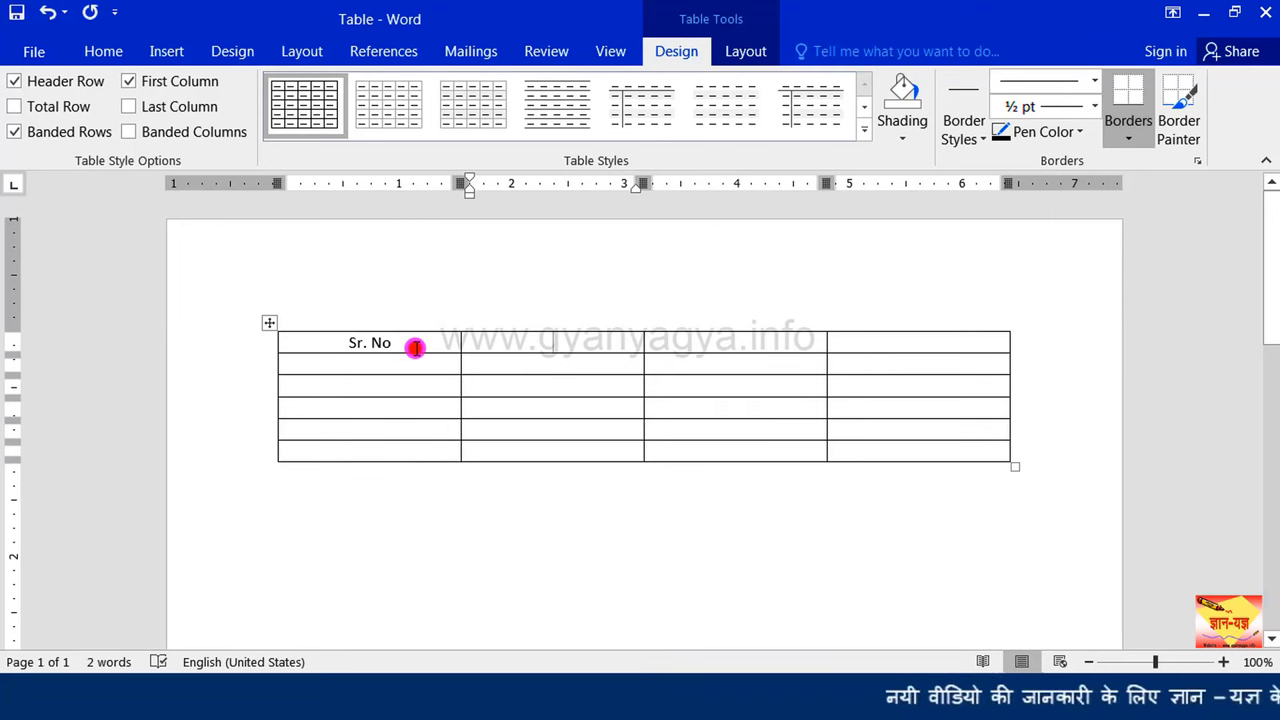
pyautogui.click(415, 347)
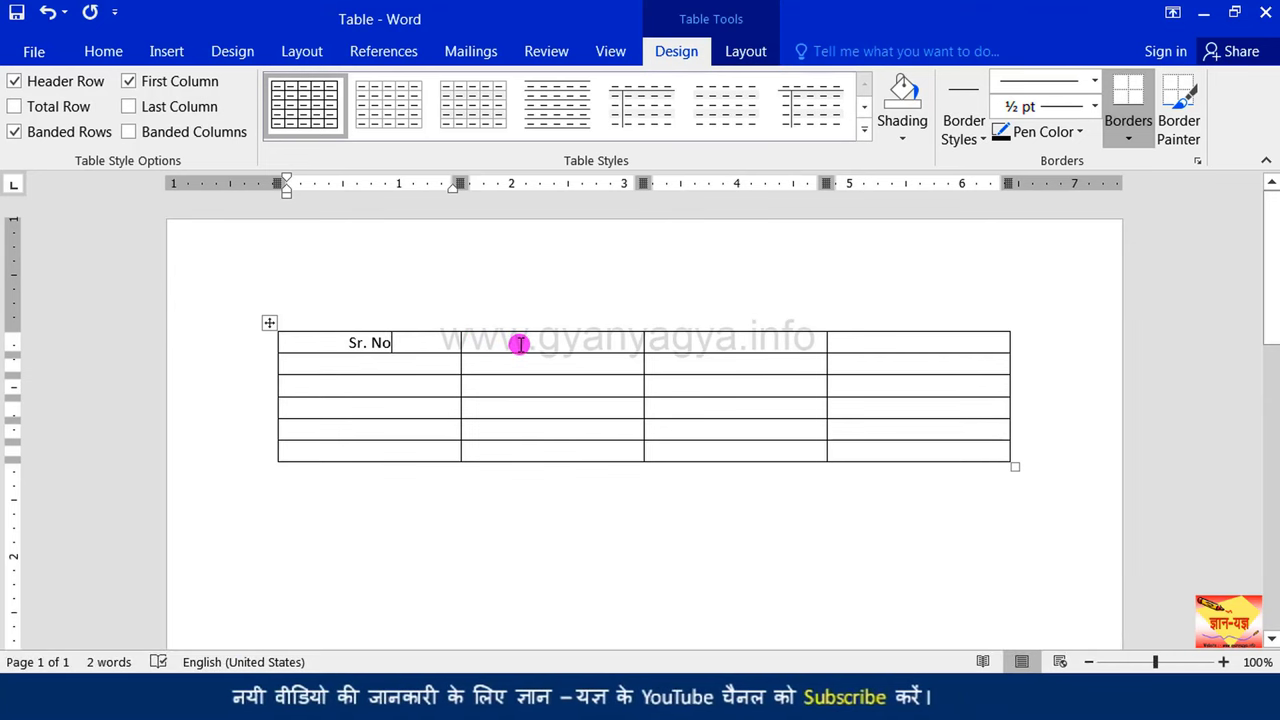
pyautogui.click(595, 341)
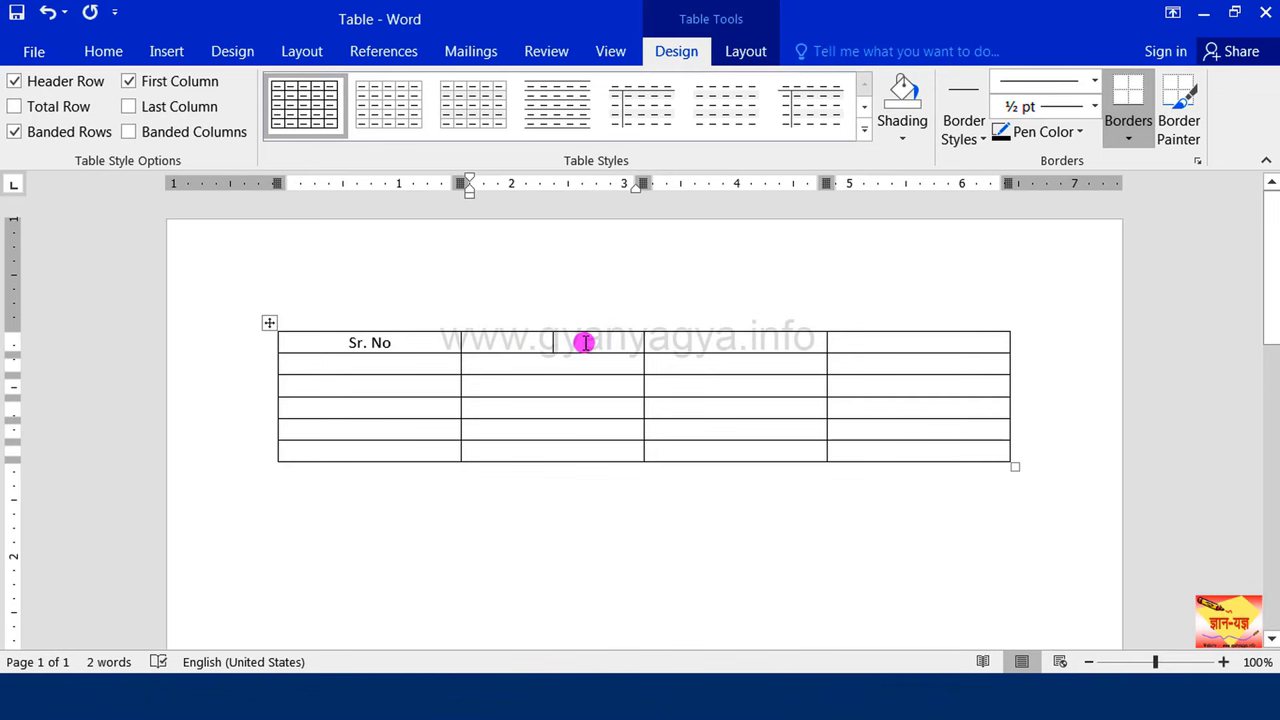
pyautogui.click(752, 373)
pyautogui.click(692, 399)
pyautogui.click(556, 410)
pyautogui.click(877, 394)
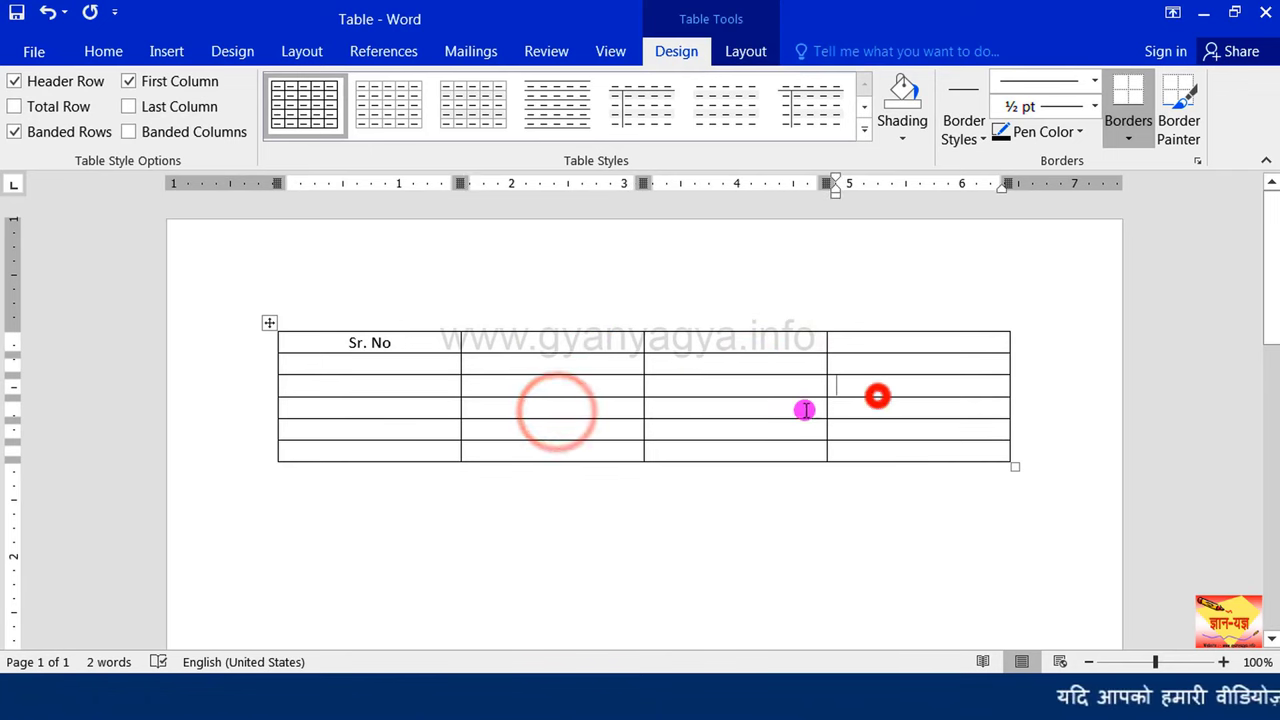
pyautogui.click(329, 434)
pyautogui.click(516, 343)
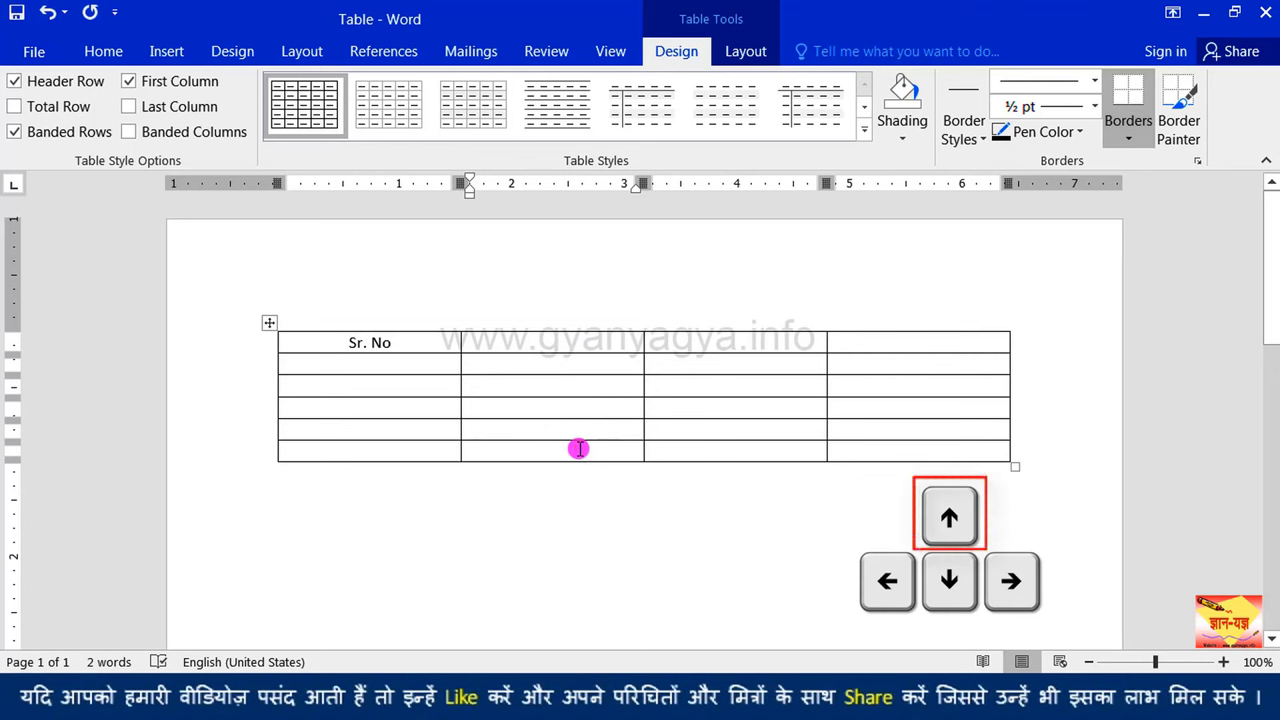
pyautogui.press('Up')
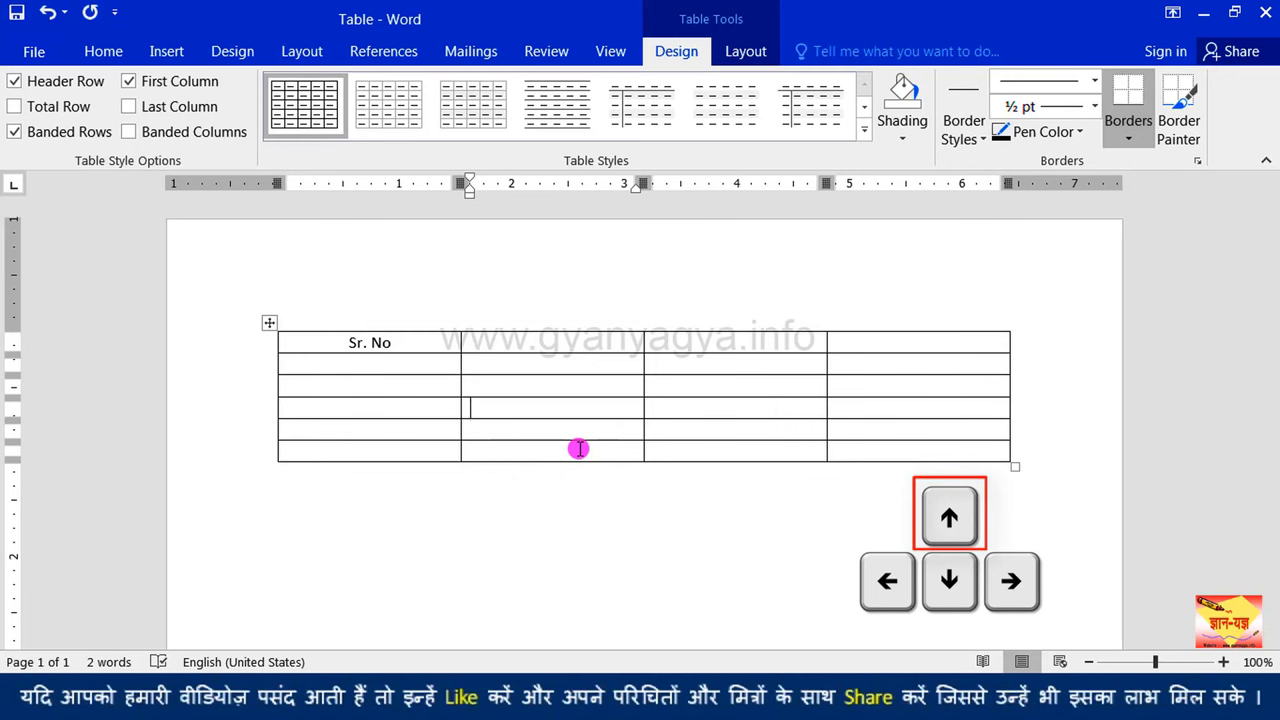
pyautogui.press('Up')
pyautogui.press('Up')
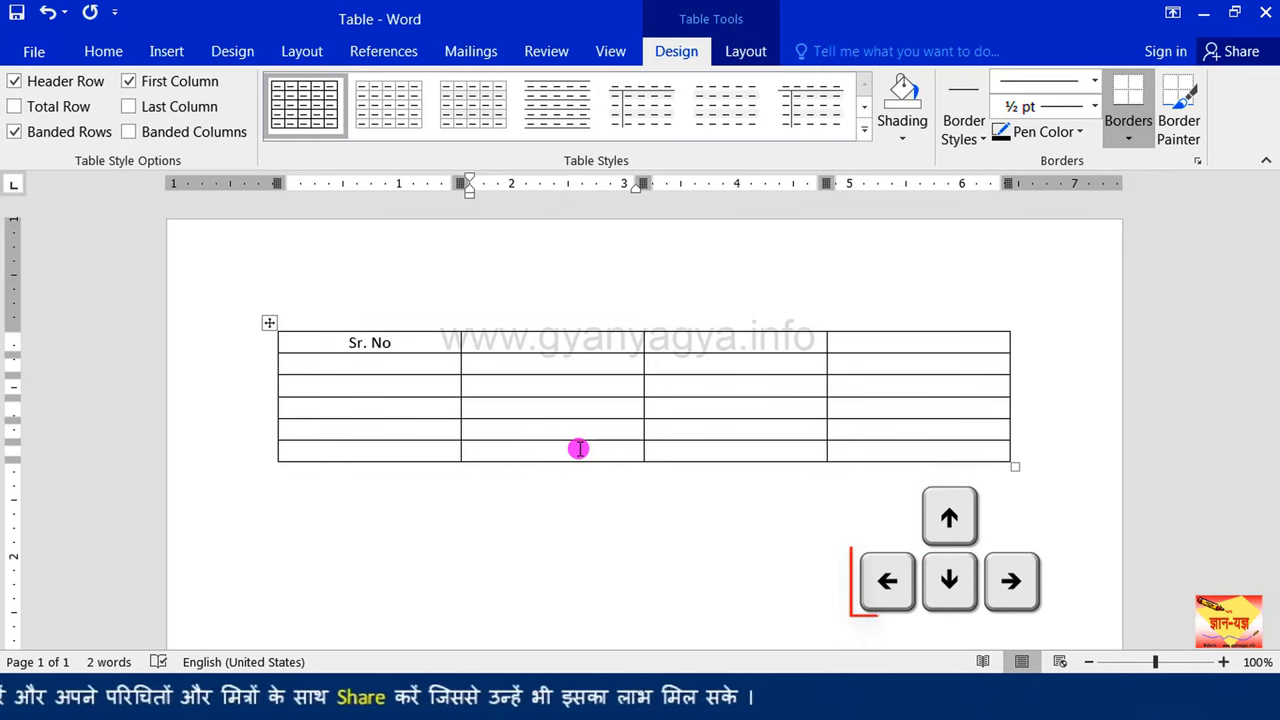
pyautogui.press('Left')
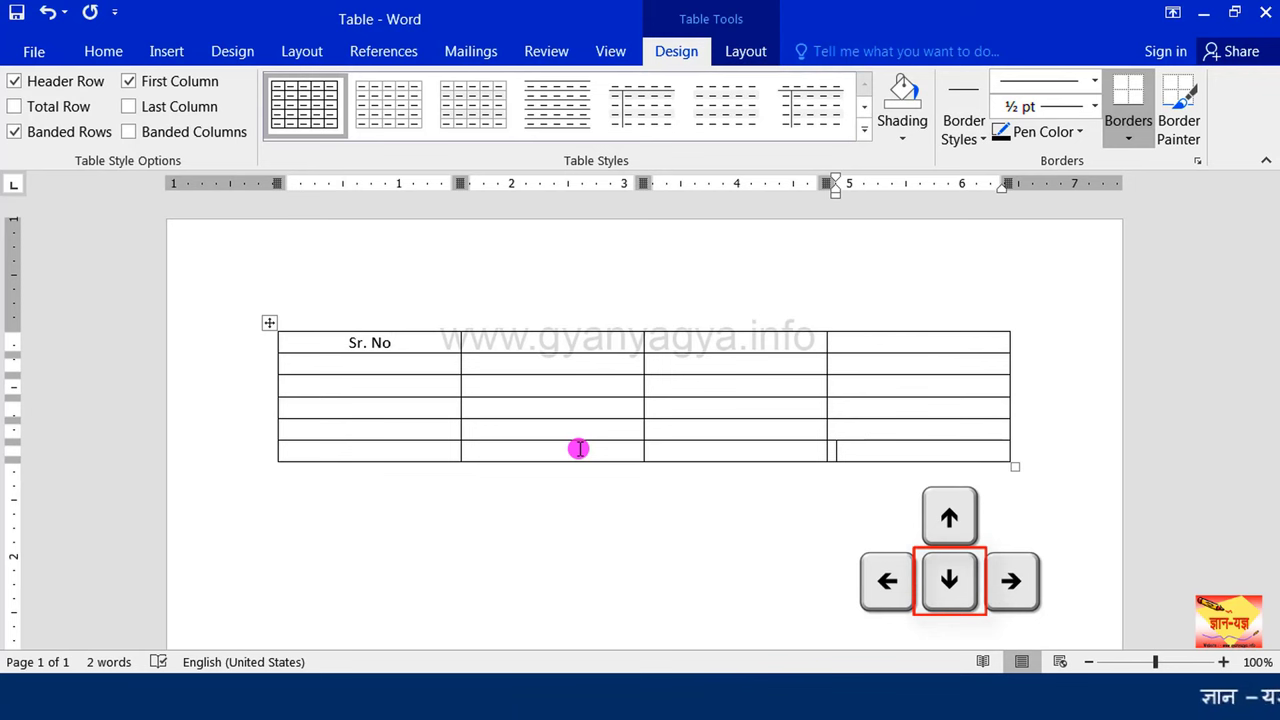
pyautogui.click(579, 449)
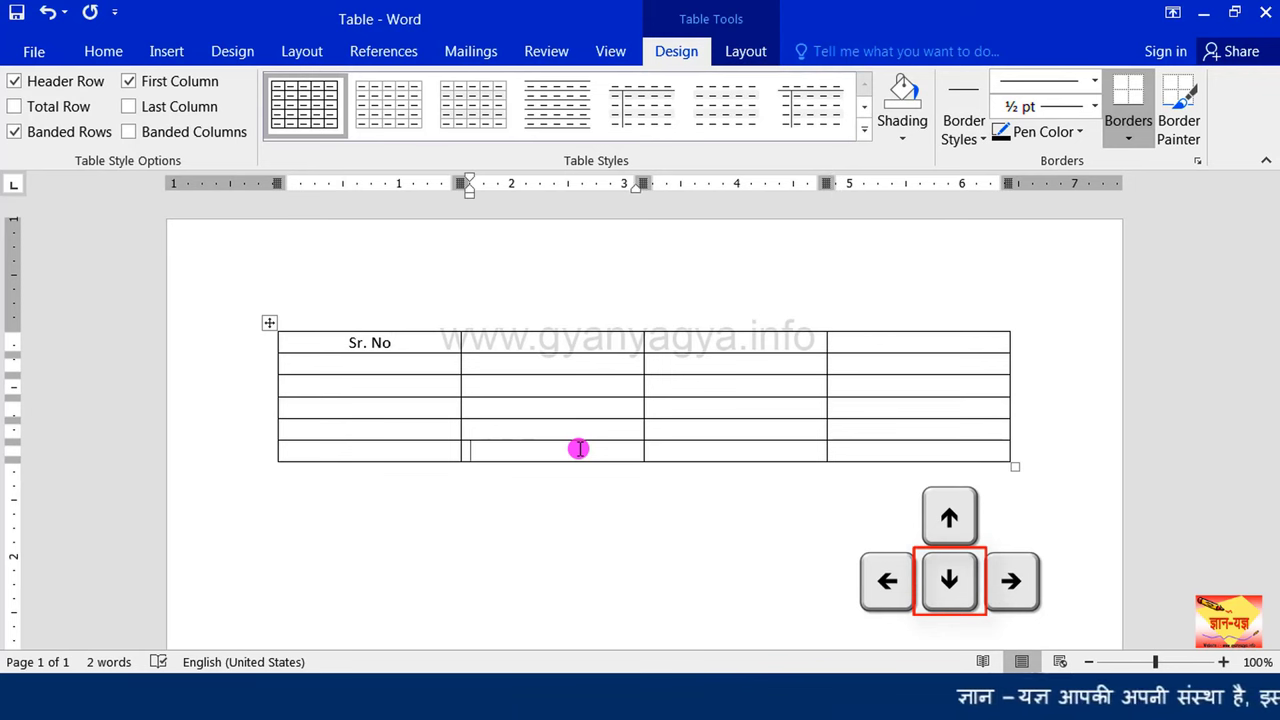
pyautogui.press('Up')
pyautogui.press('Up')
pyautogui.press('Up')
pyautogui.press('Up')
pyautogui.press('Up')
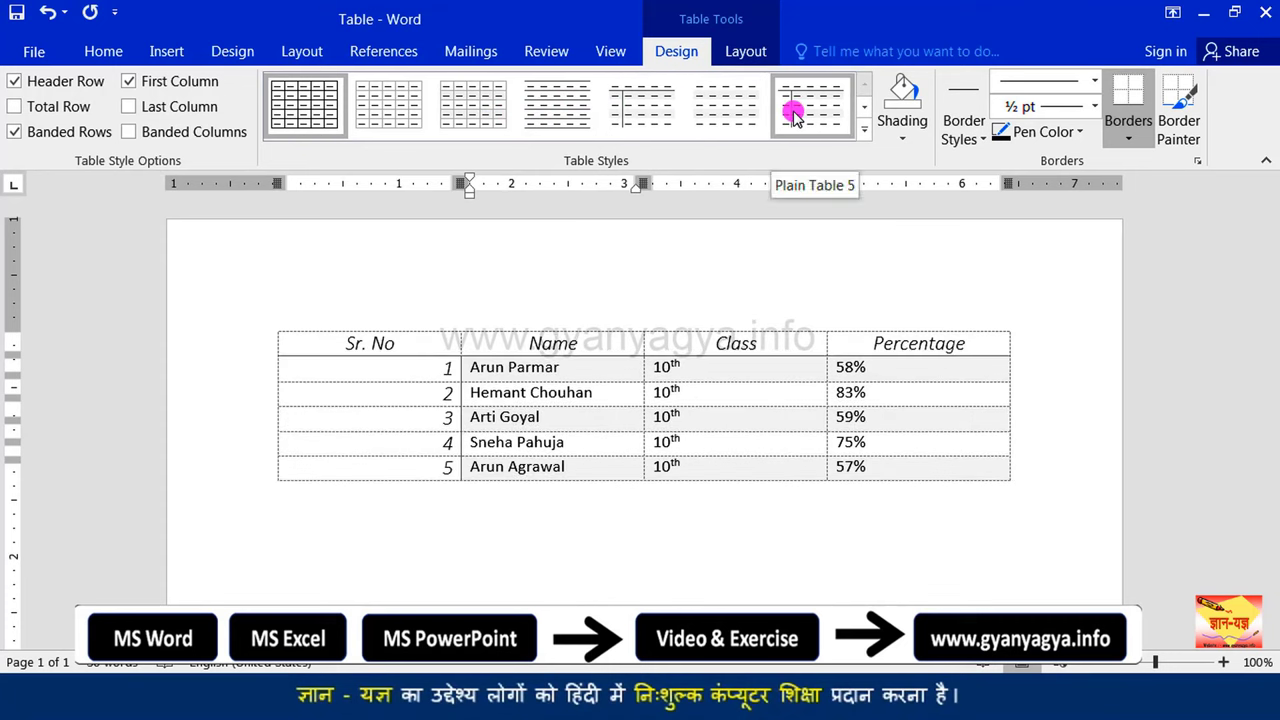
# Apply the Grid Table 5 Dark - Accent 1 style from the Table Styles gallery.
pyautogui.click(863, 130)
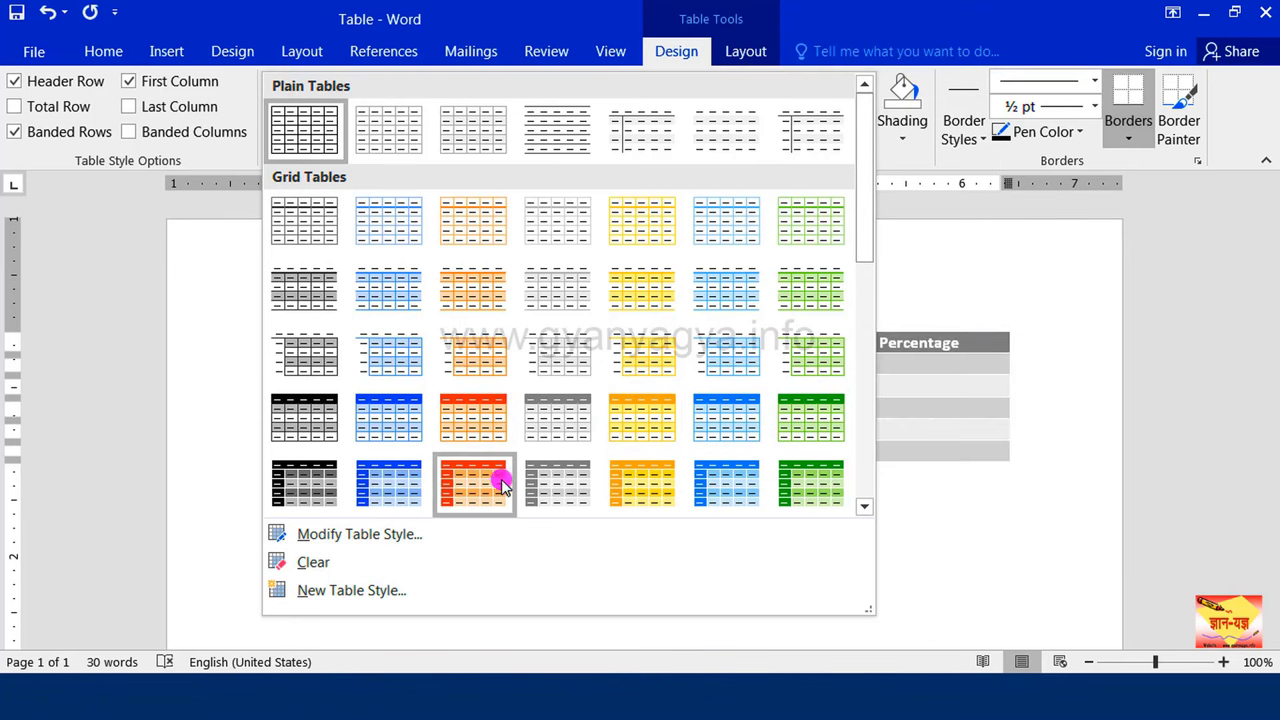
pyautogui.click(397, 492)
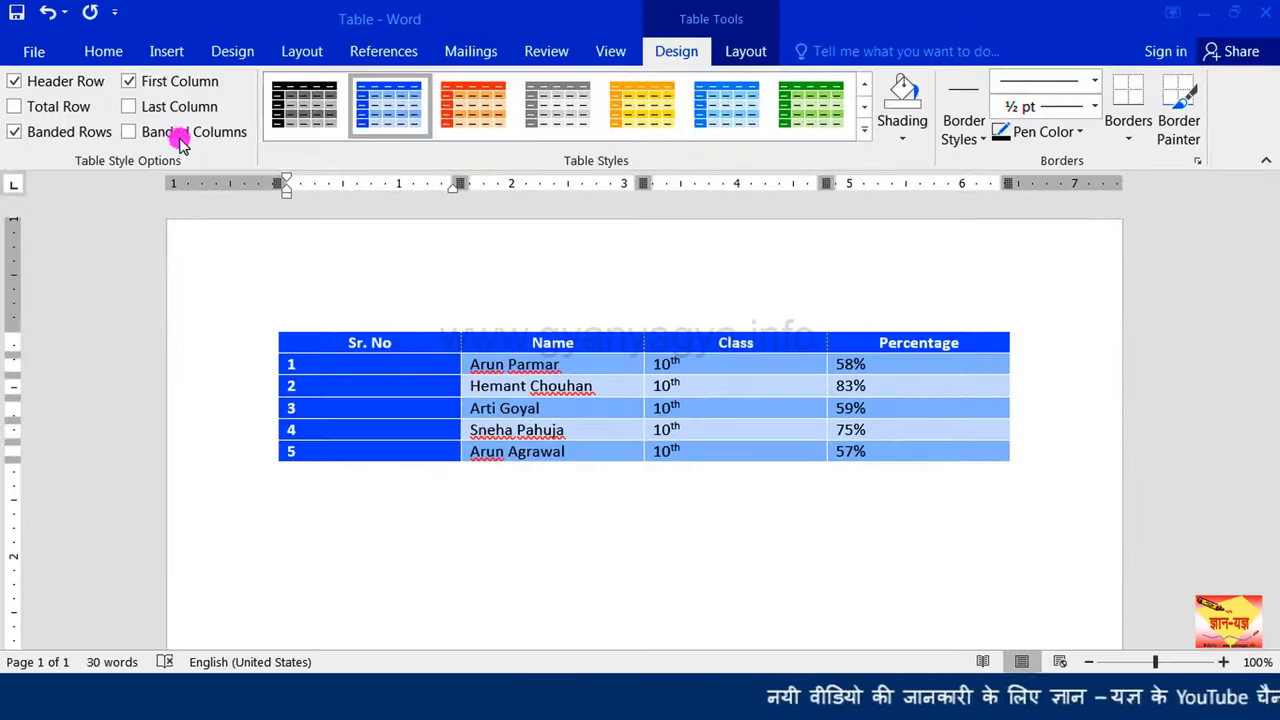
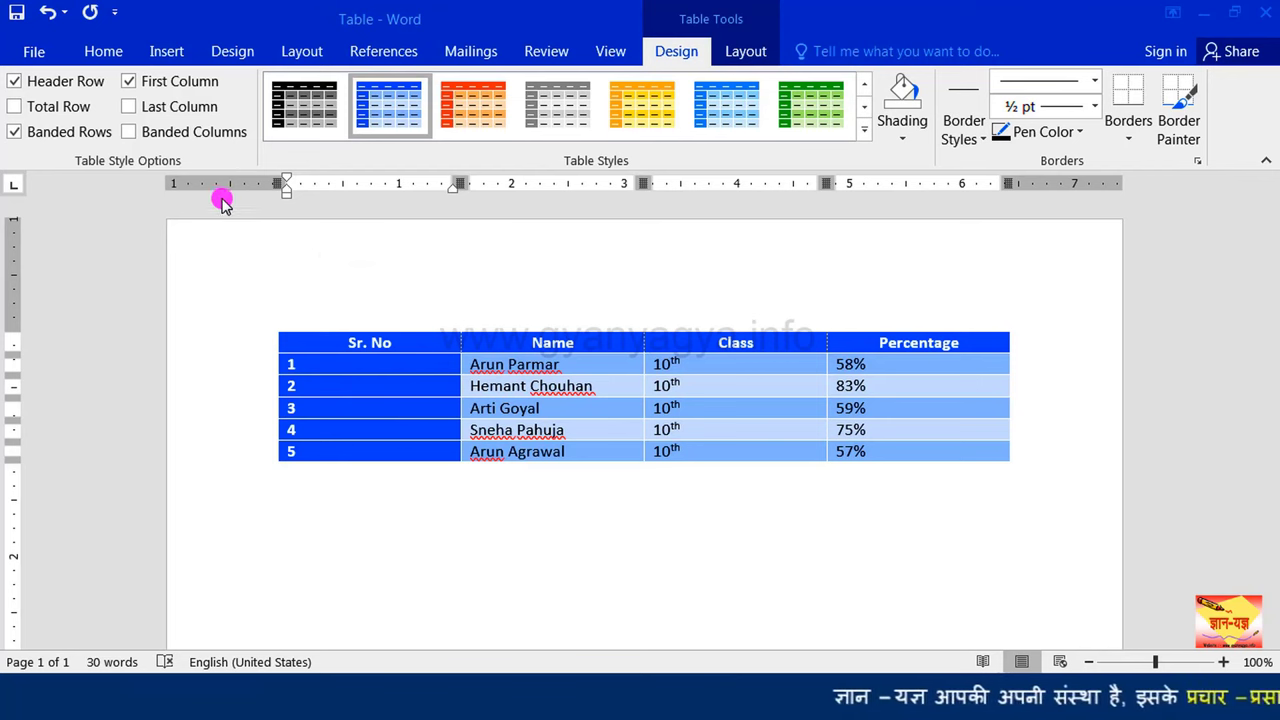
# Turn off Header Row, First Column and Banded Rows, and turn on Banded Columns for the marks table.
pyautogui.click(15, 81)
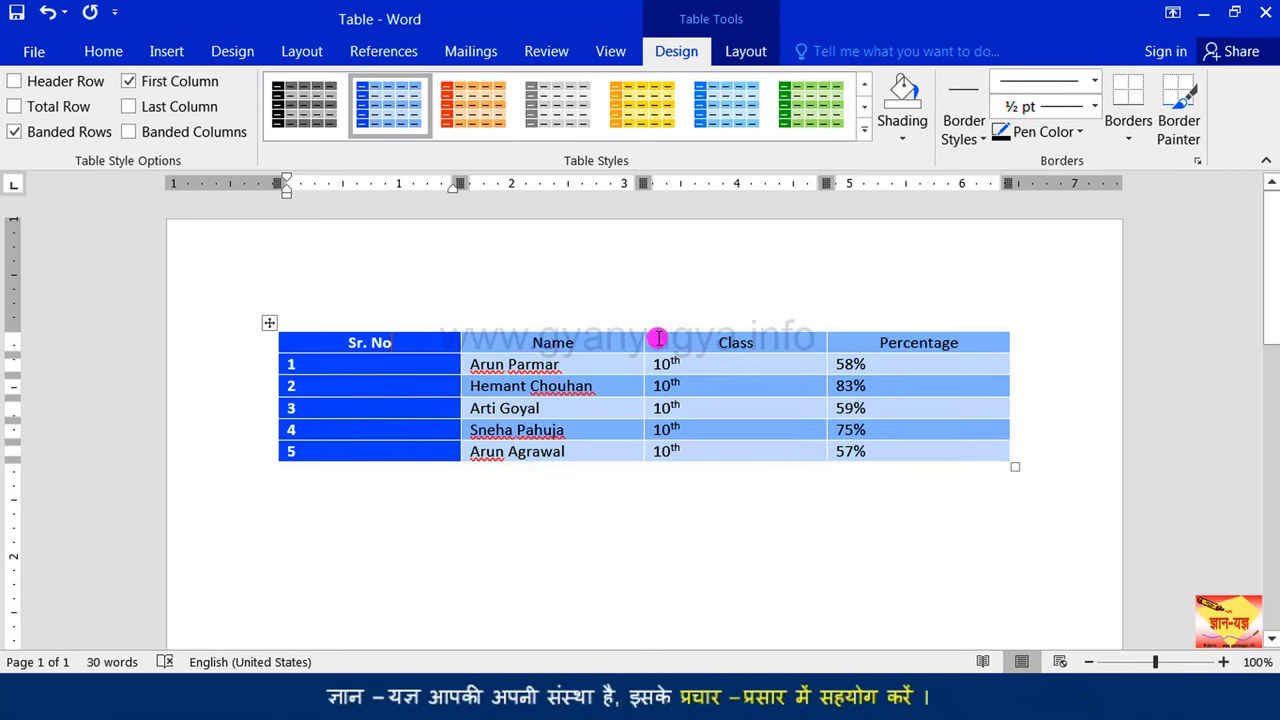
pyautogui.click(409, 346)
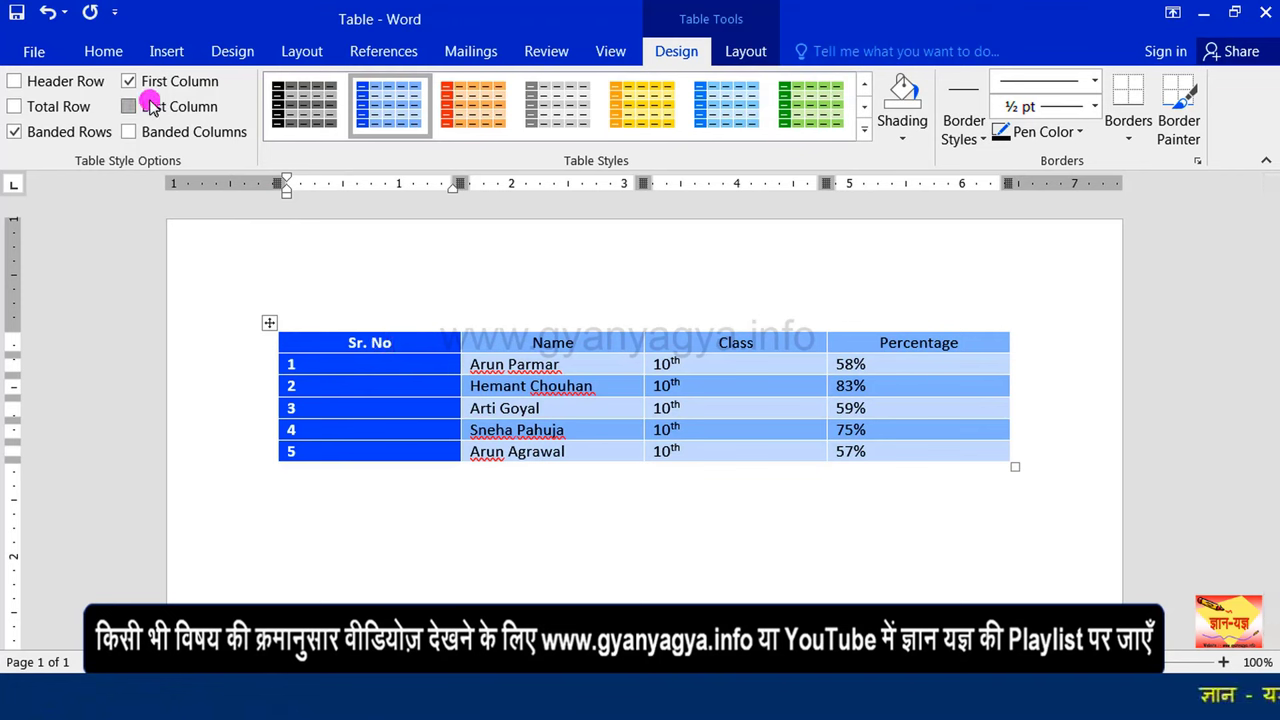
pyautogui.click(130, 84)
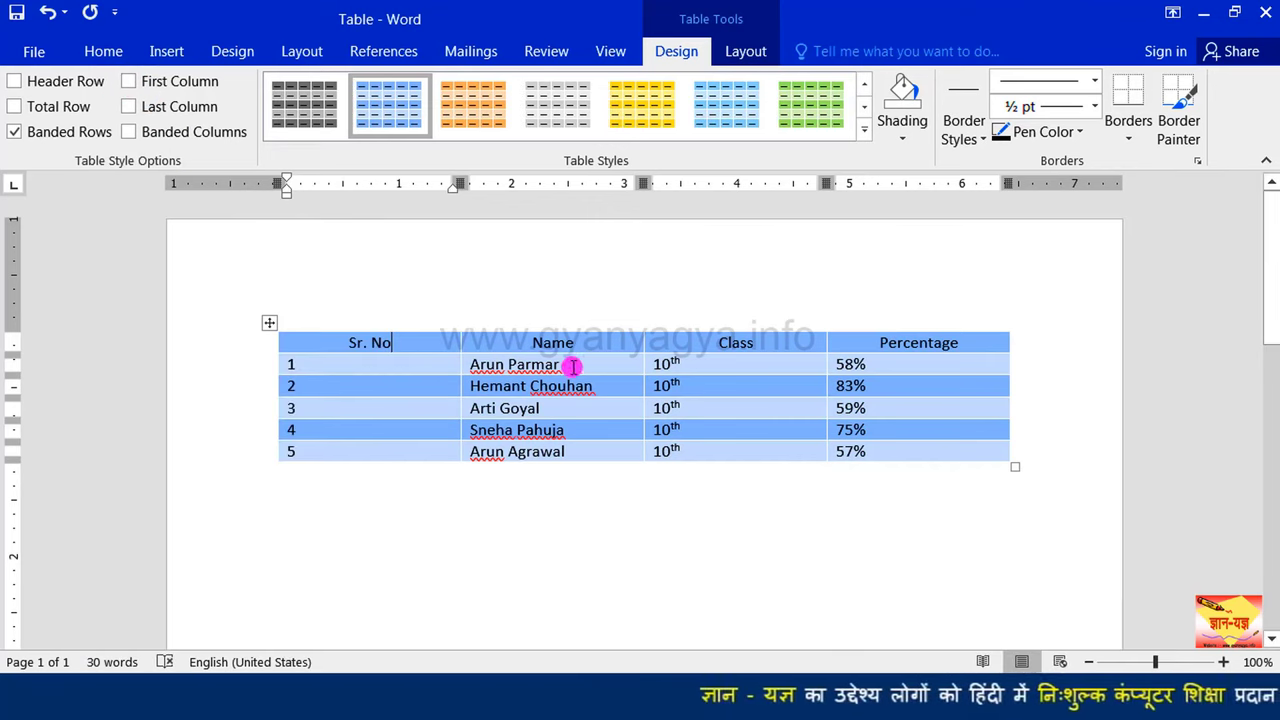
pyautogui.click(396, 345)
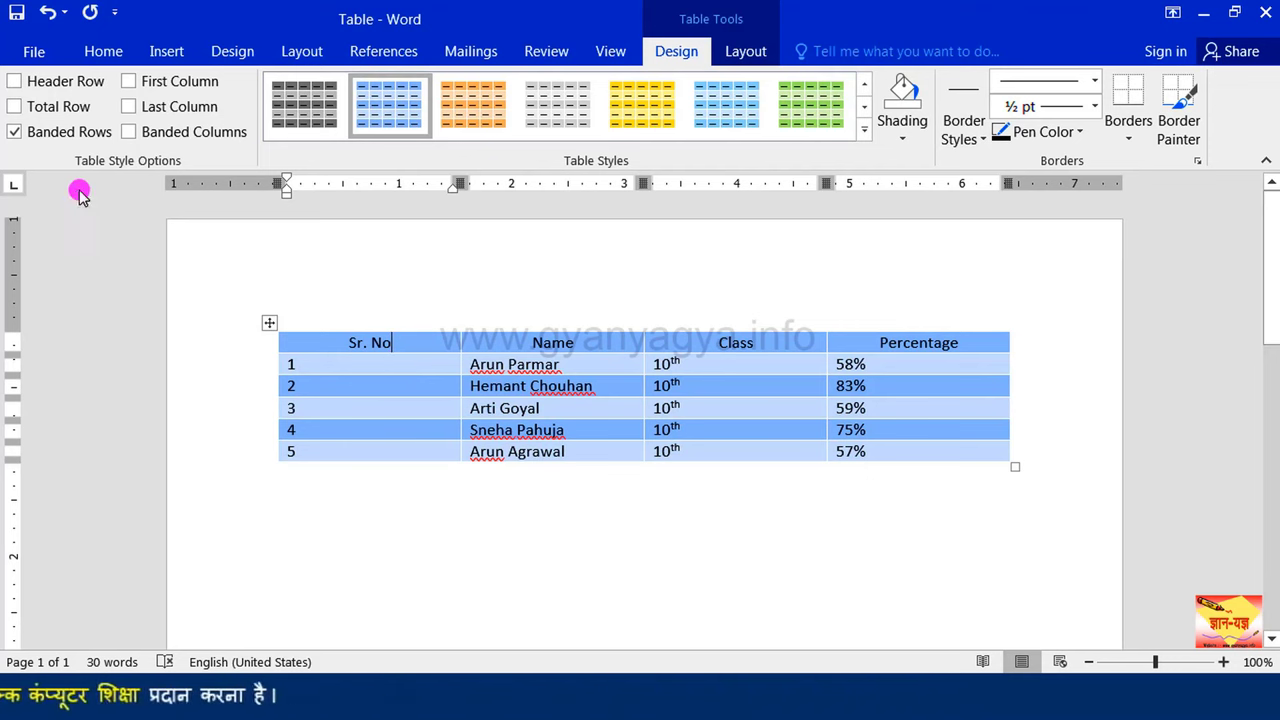
pyautogui.click(20, 134)
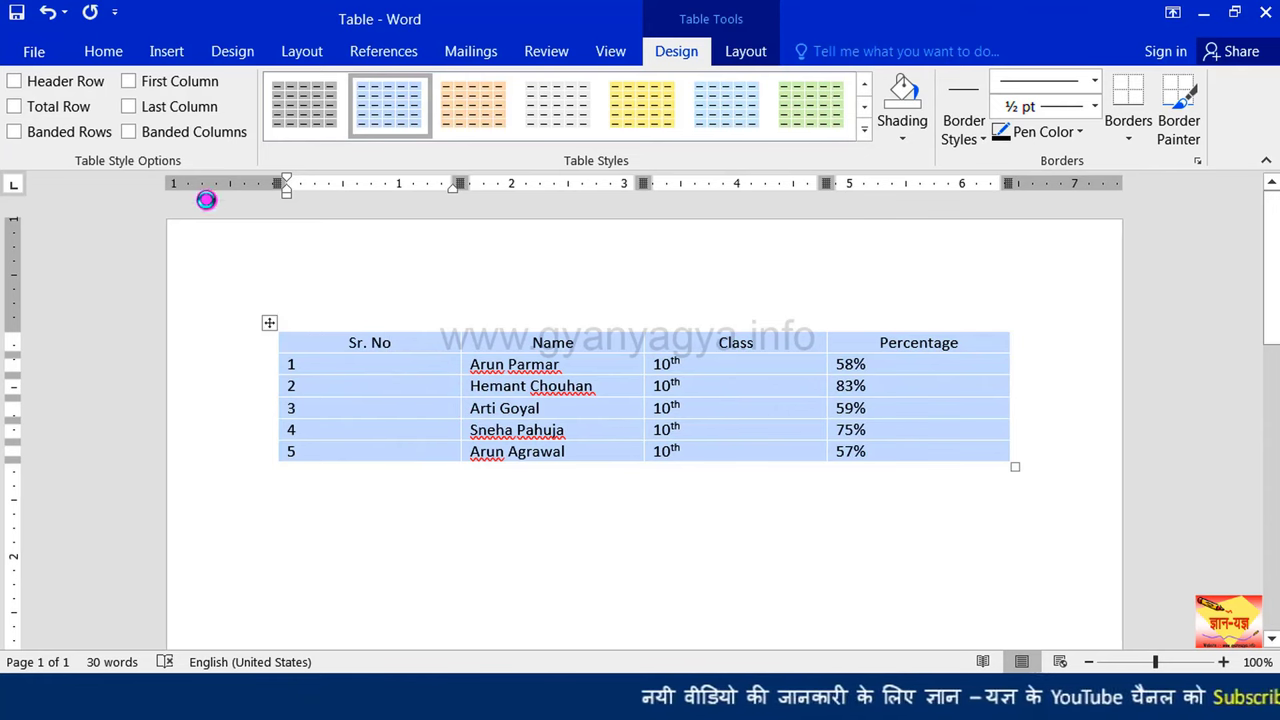
pyautogui.click(130, 132)
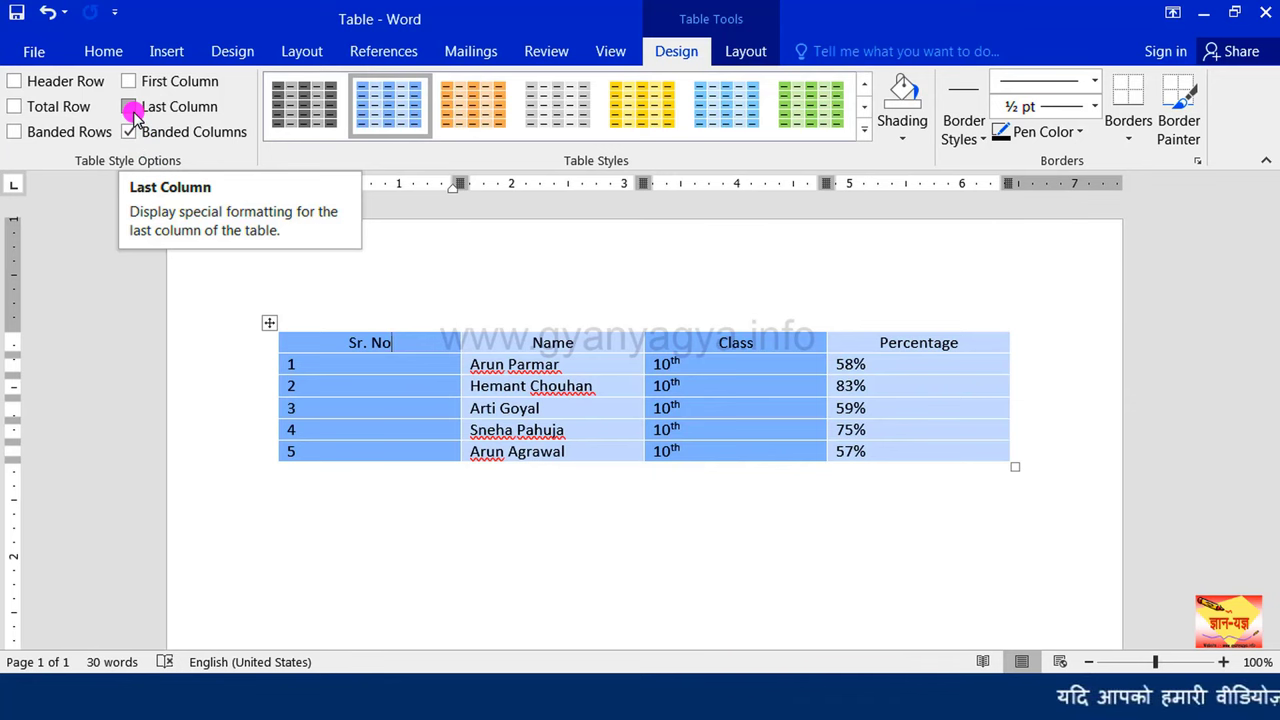
# Restore Header Row, First Column and Banded Rows styling, leaving Last Column unchecked.
pyautogui.click(130, 107)
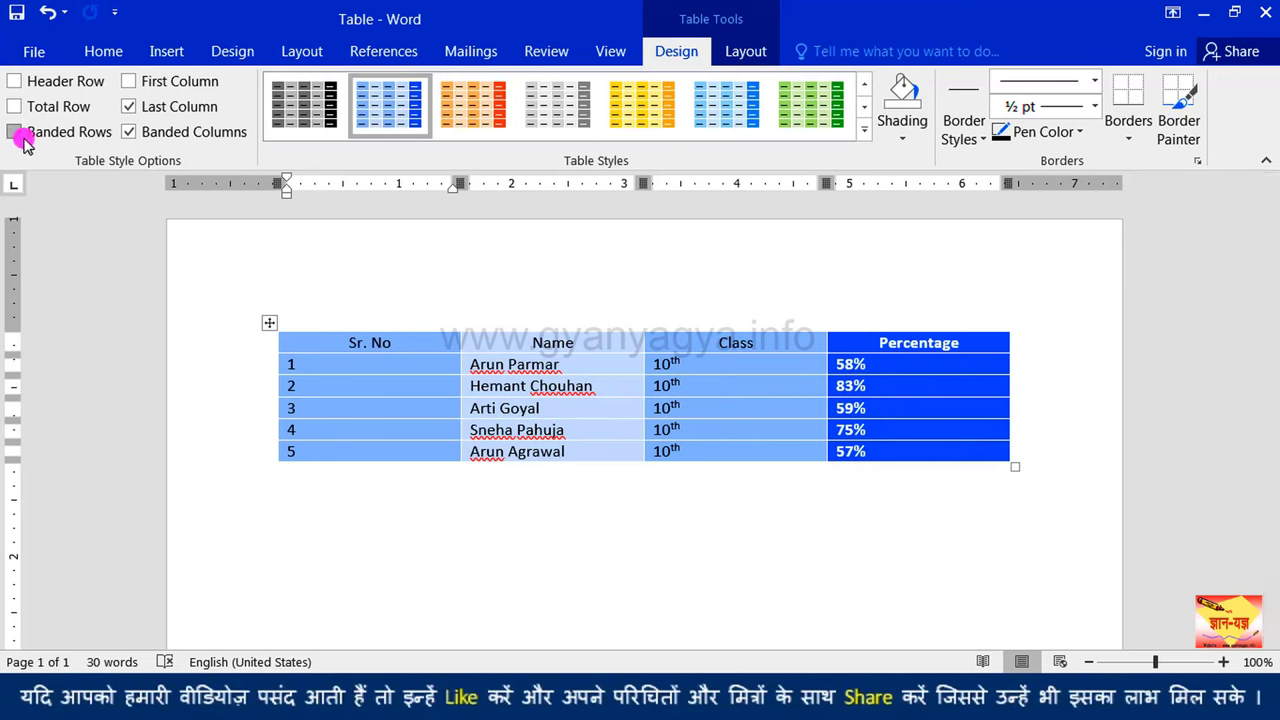
pyautogui.click(14, 131)
pyautogui.click(128, 106)
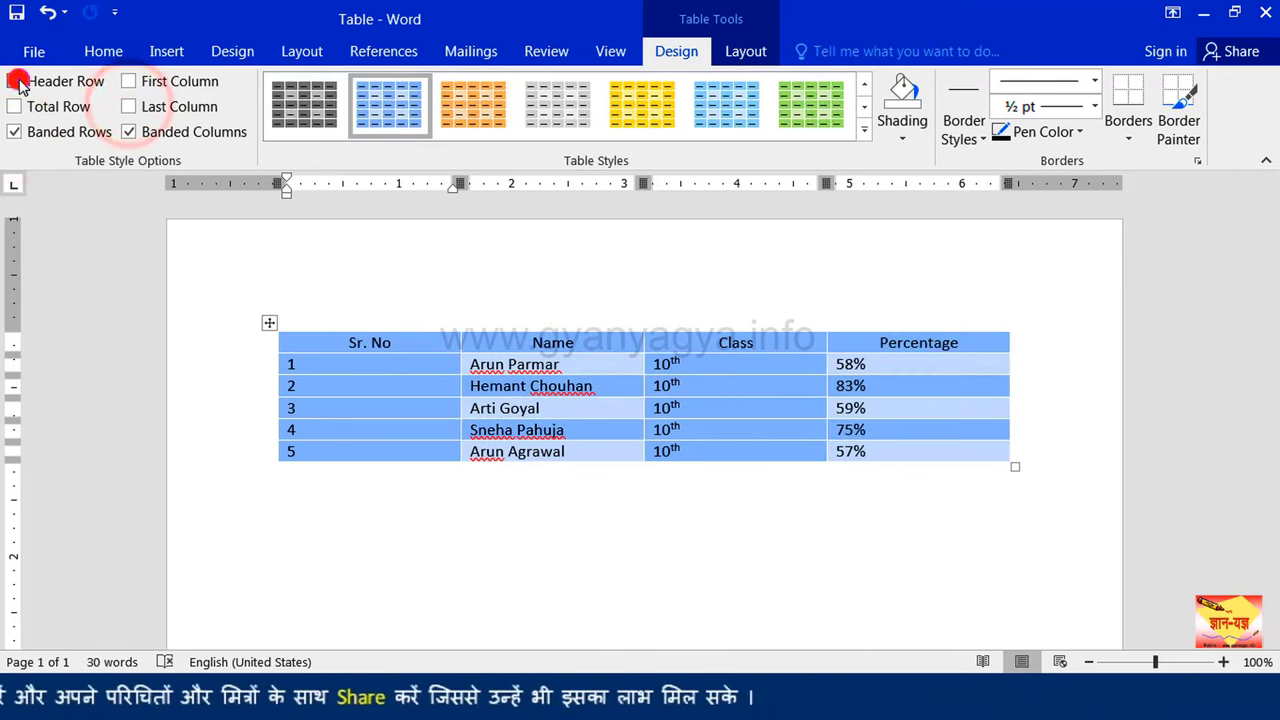
pyautogui.click(16, 81)
pyautogui.click(127, 81)
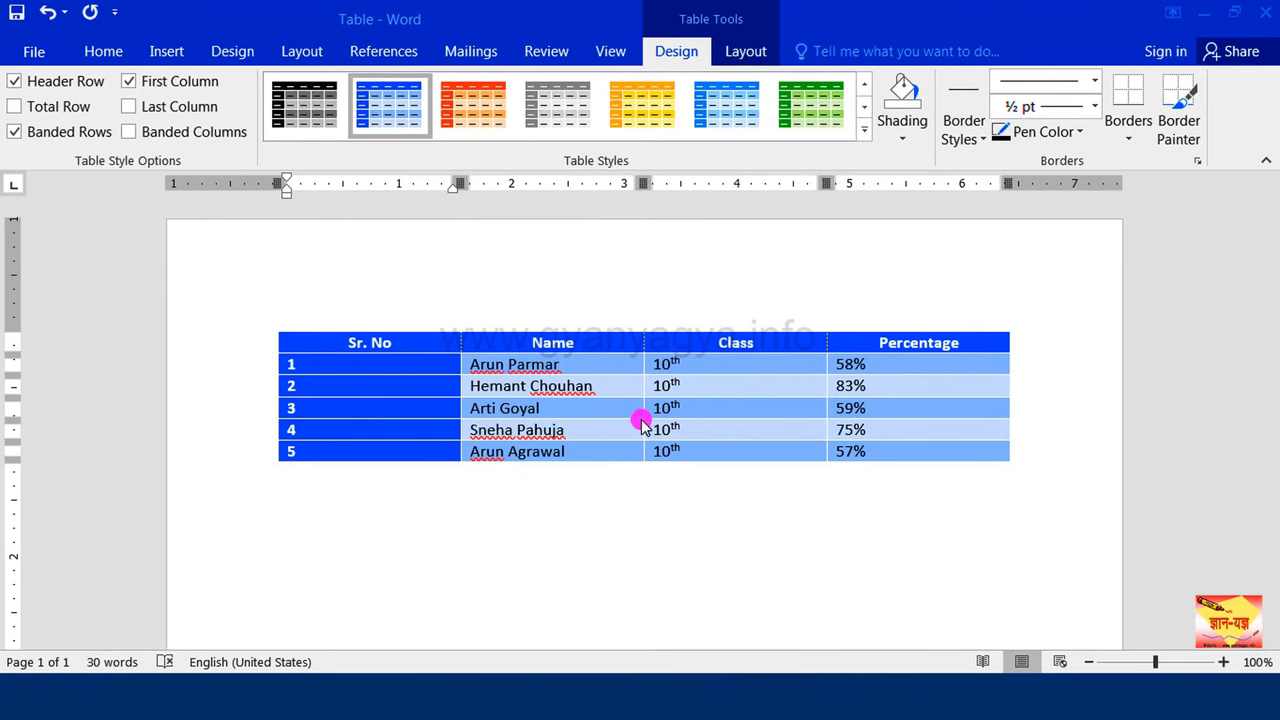
# Shade the 83% cell of the Percentage column with the green theme colour.
pyautogui.click(704, 430)
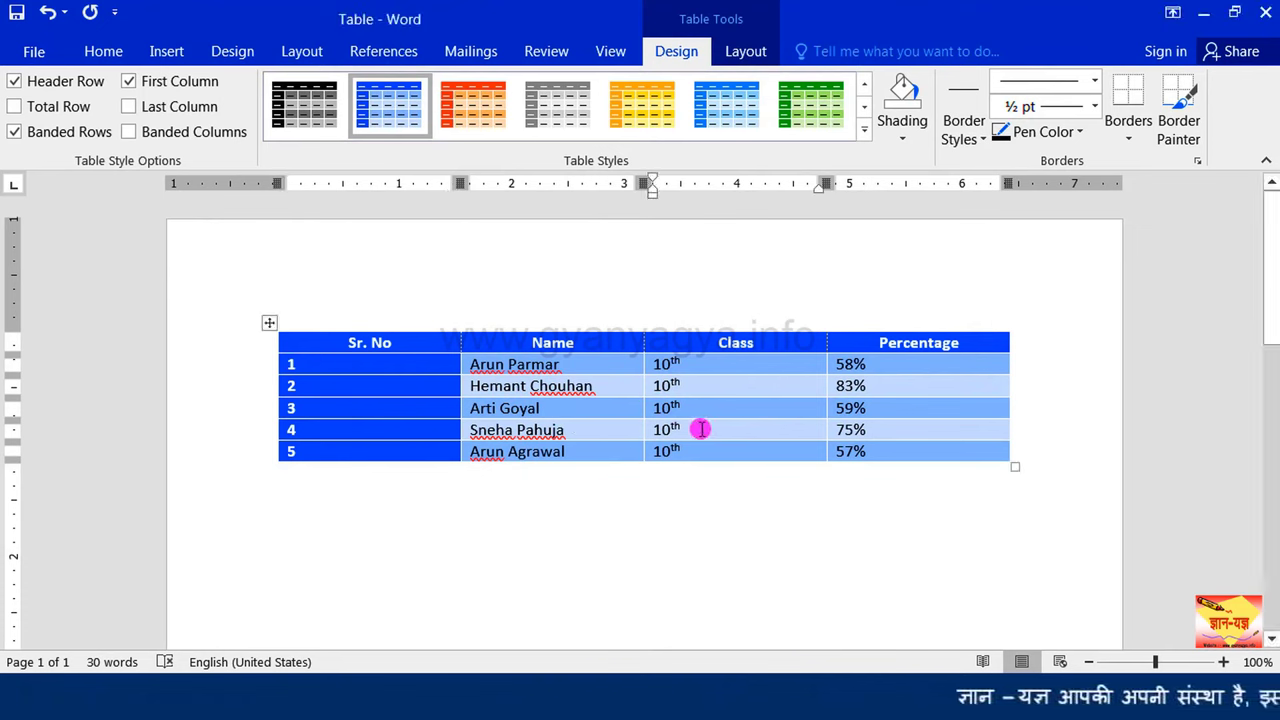
pyautogui.click(883, 391)
pyautogui.click(883, 391)
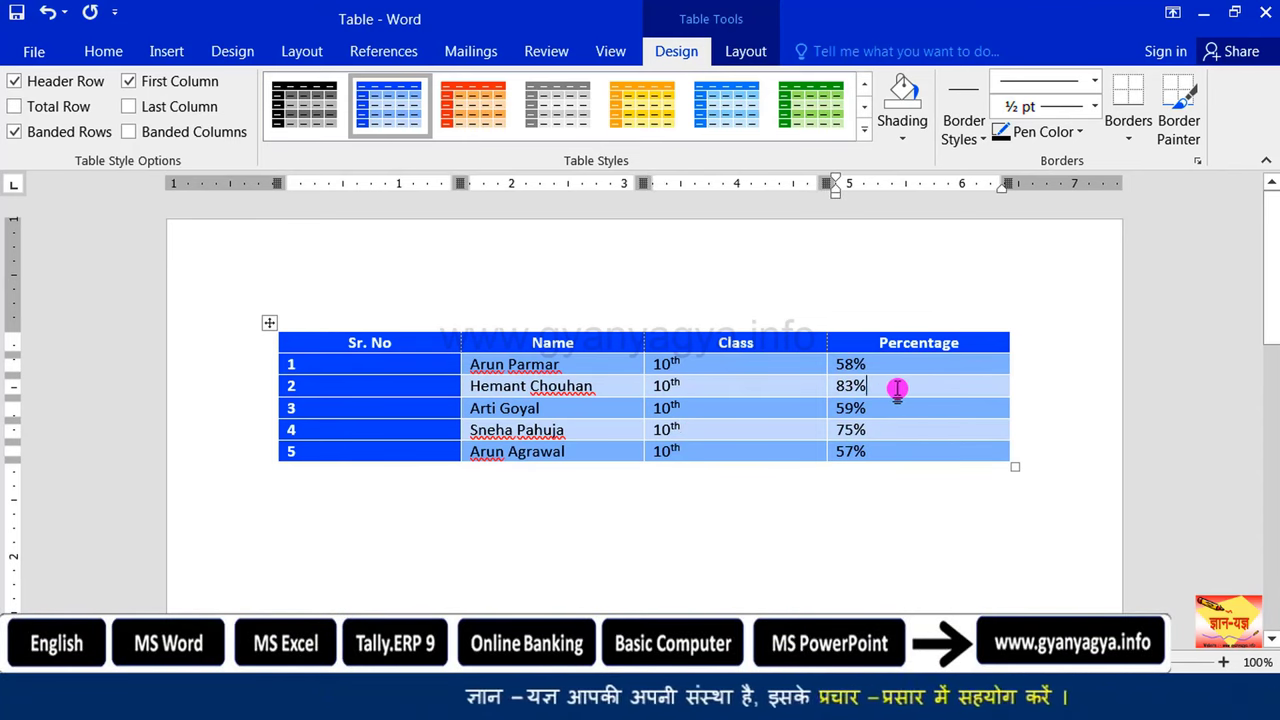
pyautogui.click(904, 135)
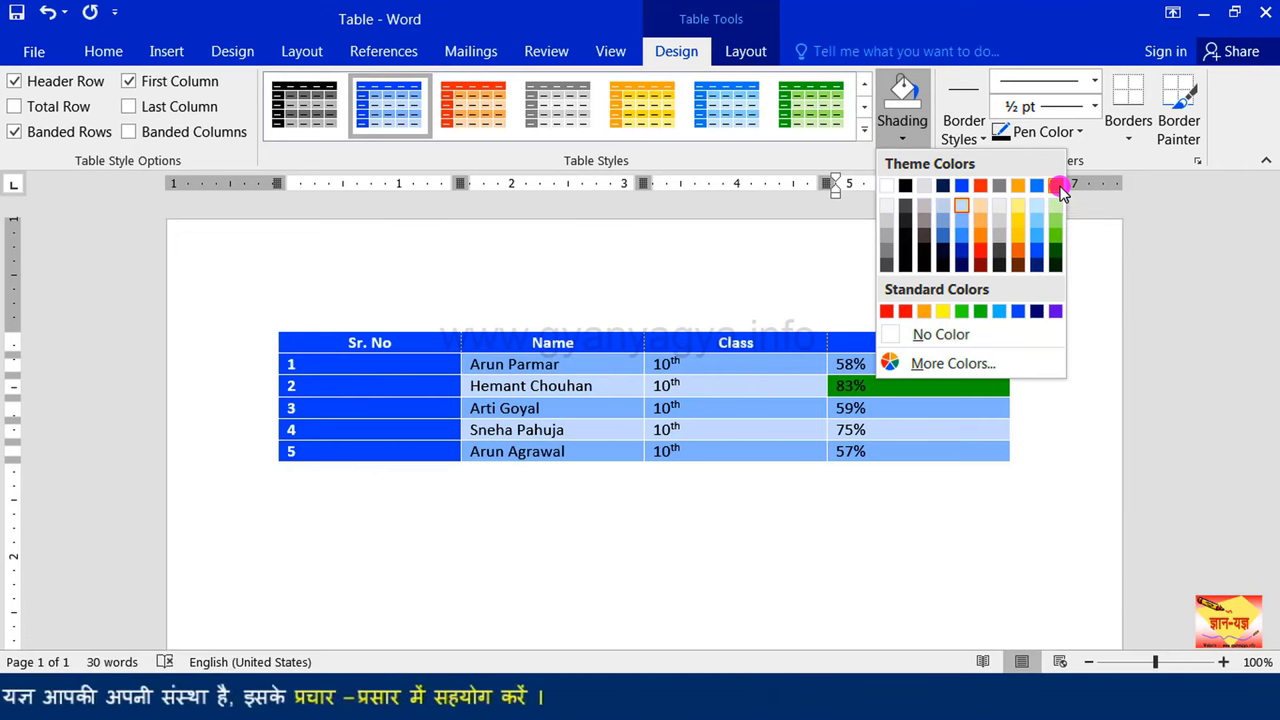
pyautogui.click(1059, 187)
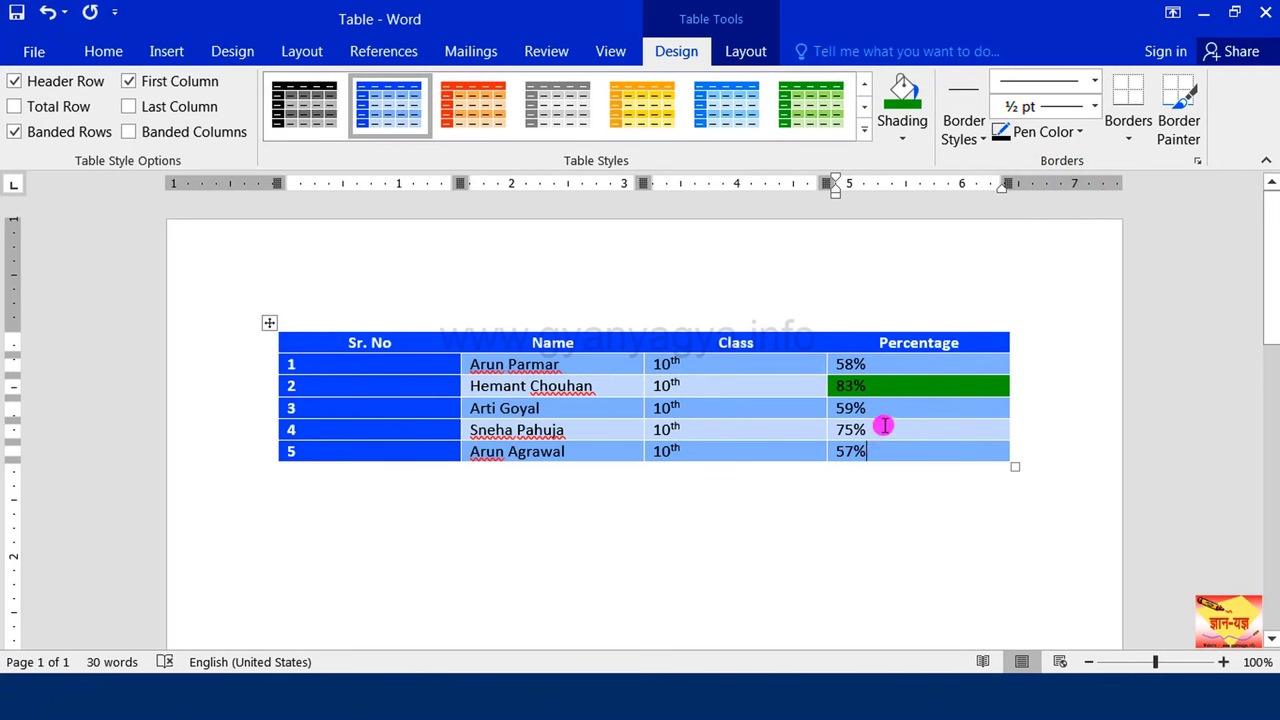
pyautogui.click(903, 136)
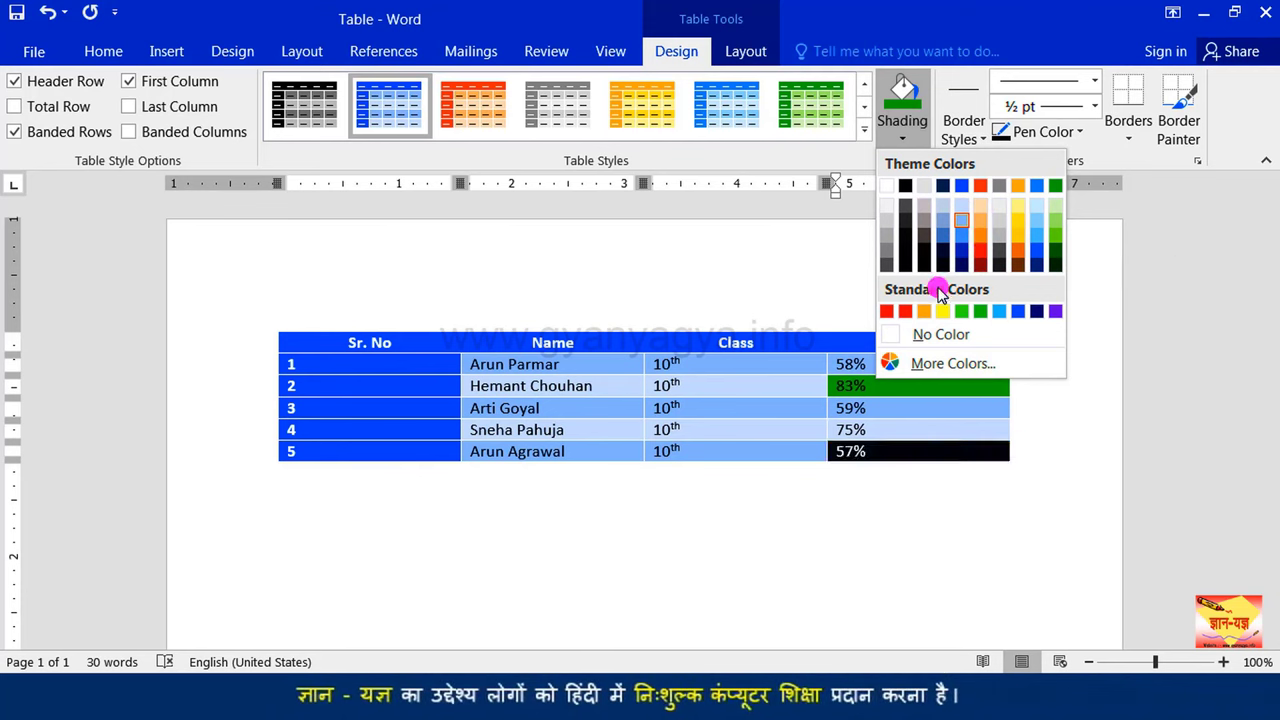
# Open More Colors and try several shades from the standard hexagon palette.
pyautogui.click(930, 365)
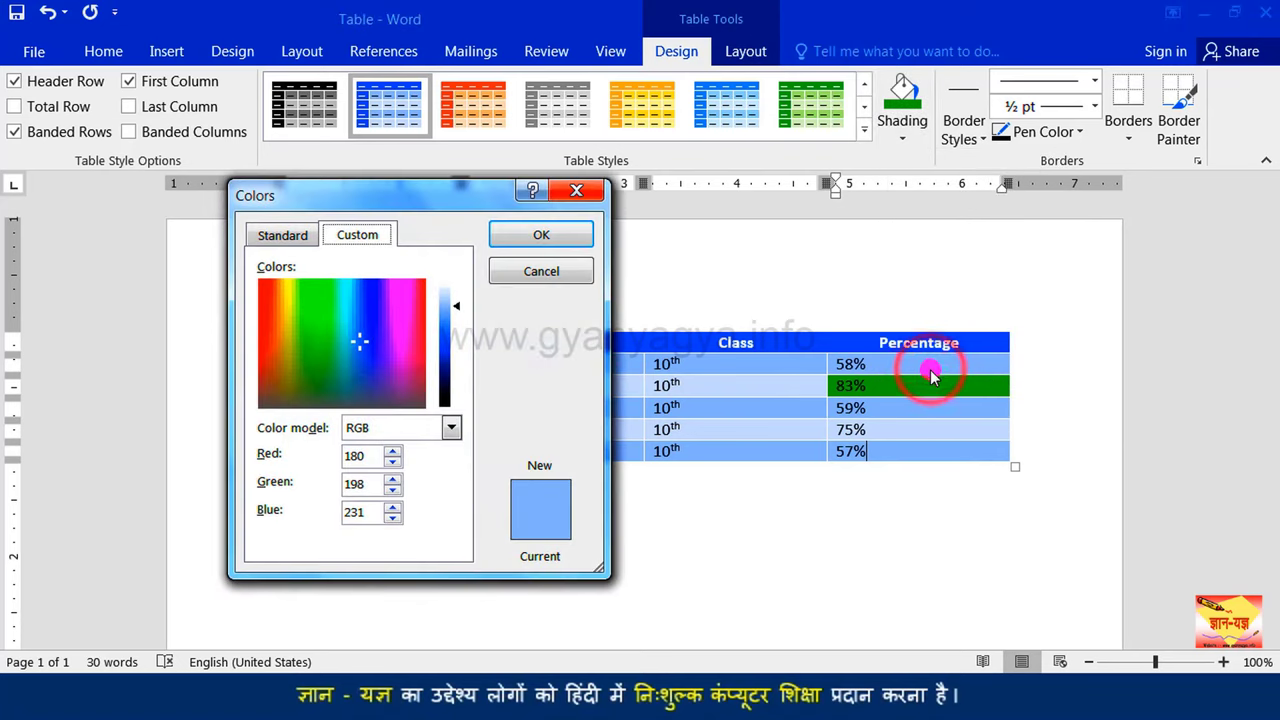
pyautogui.click(286, 237)
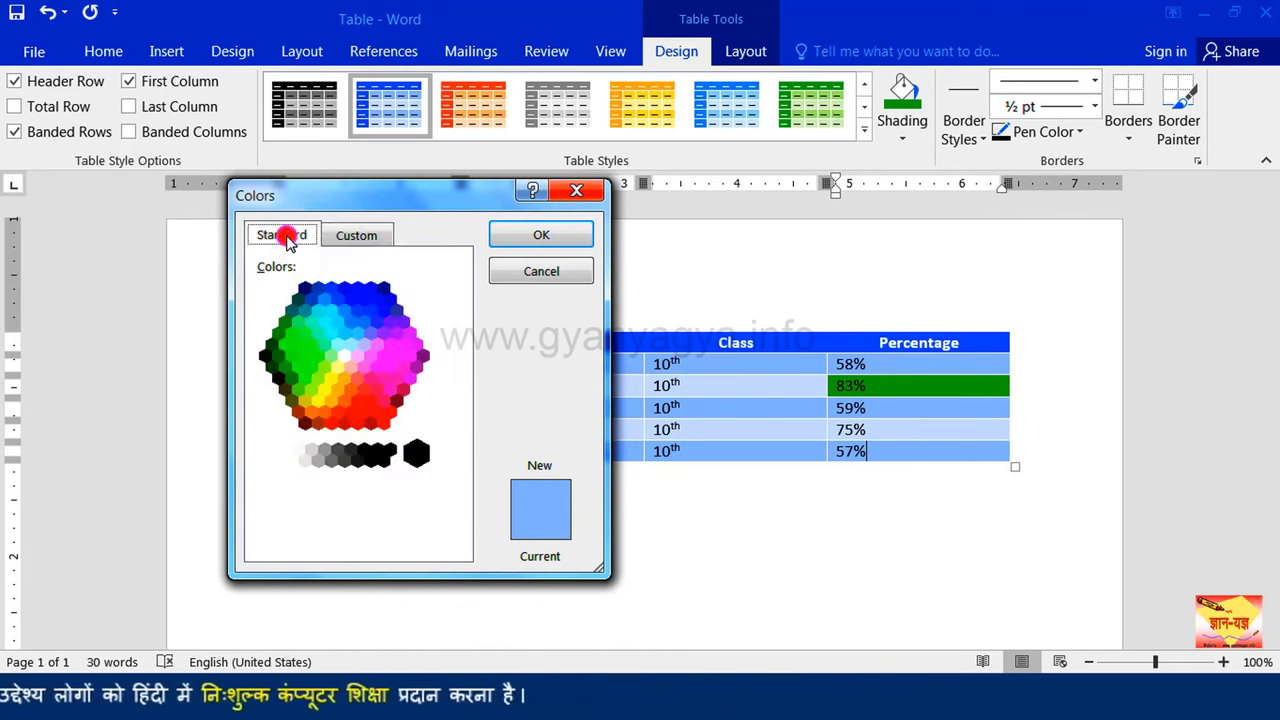
pyautogui.click(325, 349)
pyautogui.click(347, 314)
pyautogui.click(389, 346)
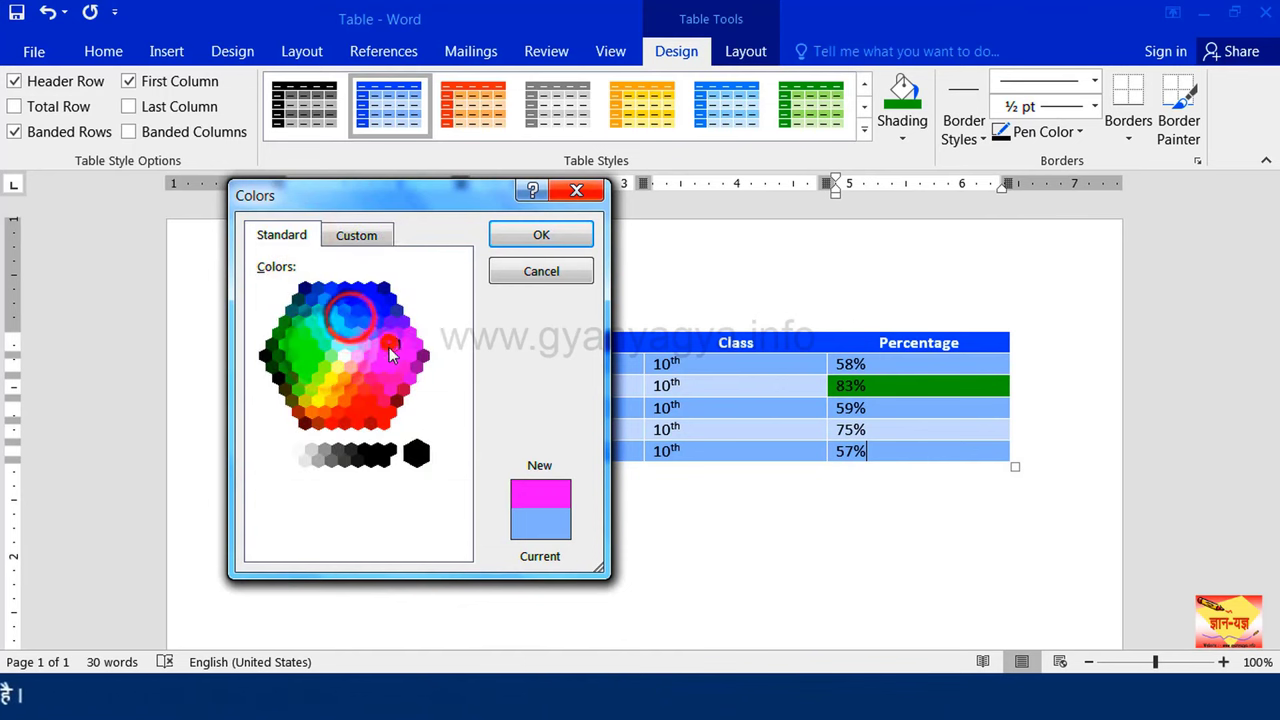
pyautogui.click(350, 405)
pyautogui.click(297, 363)
pyautogui.click(362, 297)
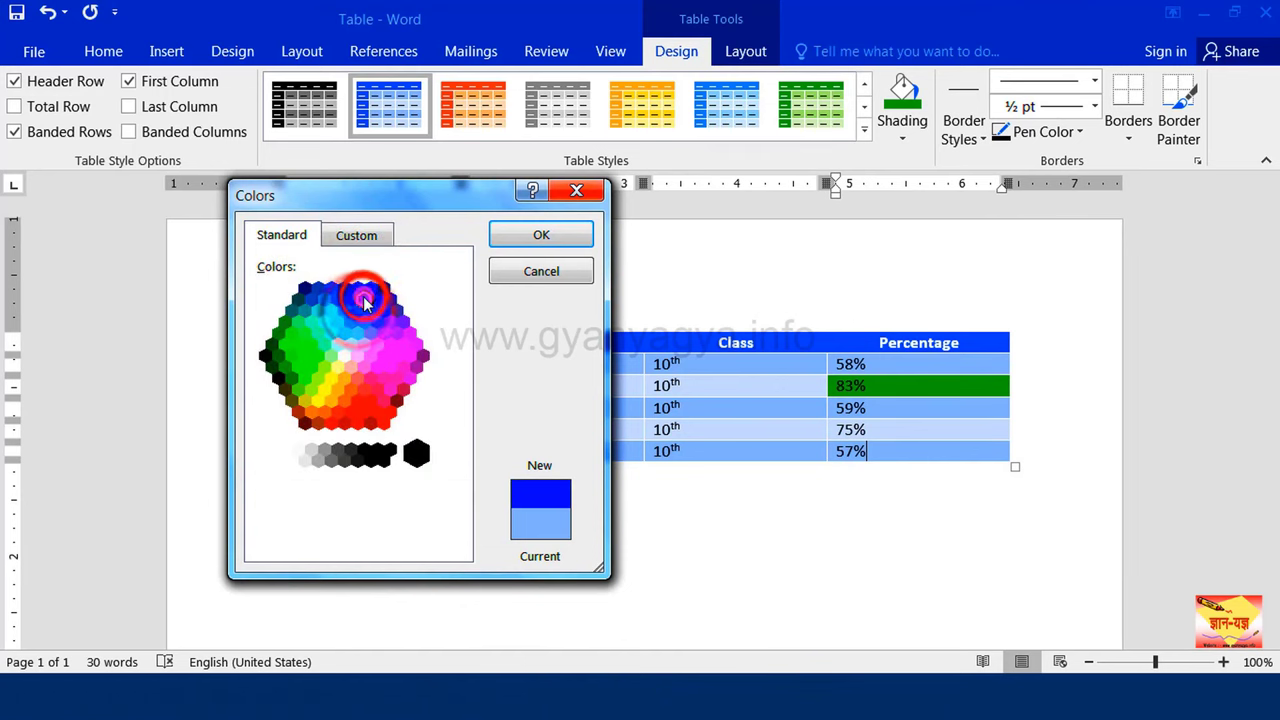
# Pick a darkened red from the Custom spectrum and apply it to the 57% cell.
pyautogui.click(367, 238)
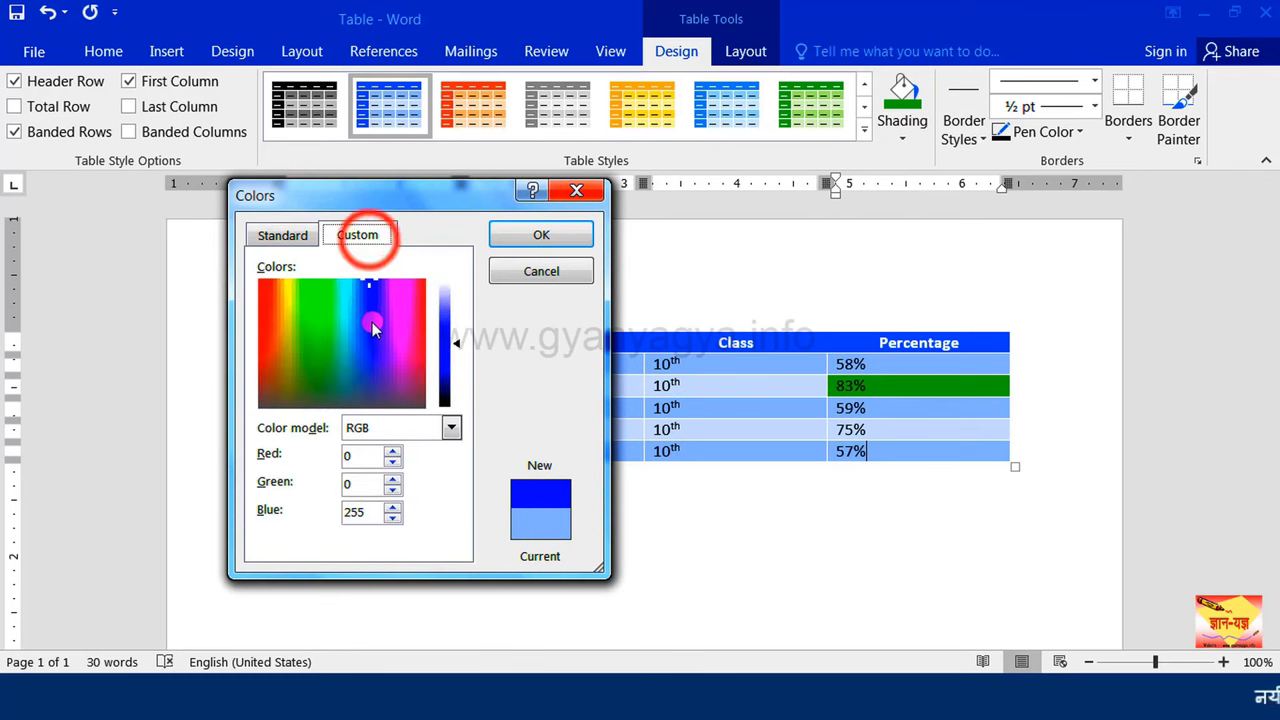
pyautogui.click(369, 318)
pyautogui.click(309, 300)
pyautogui.click(262, 293)
pyautogui.click(258, 304)
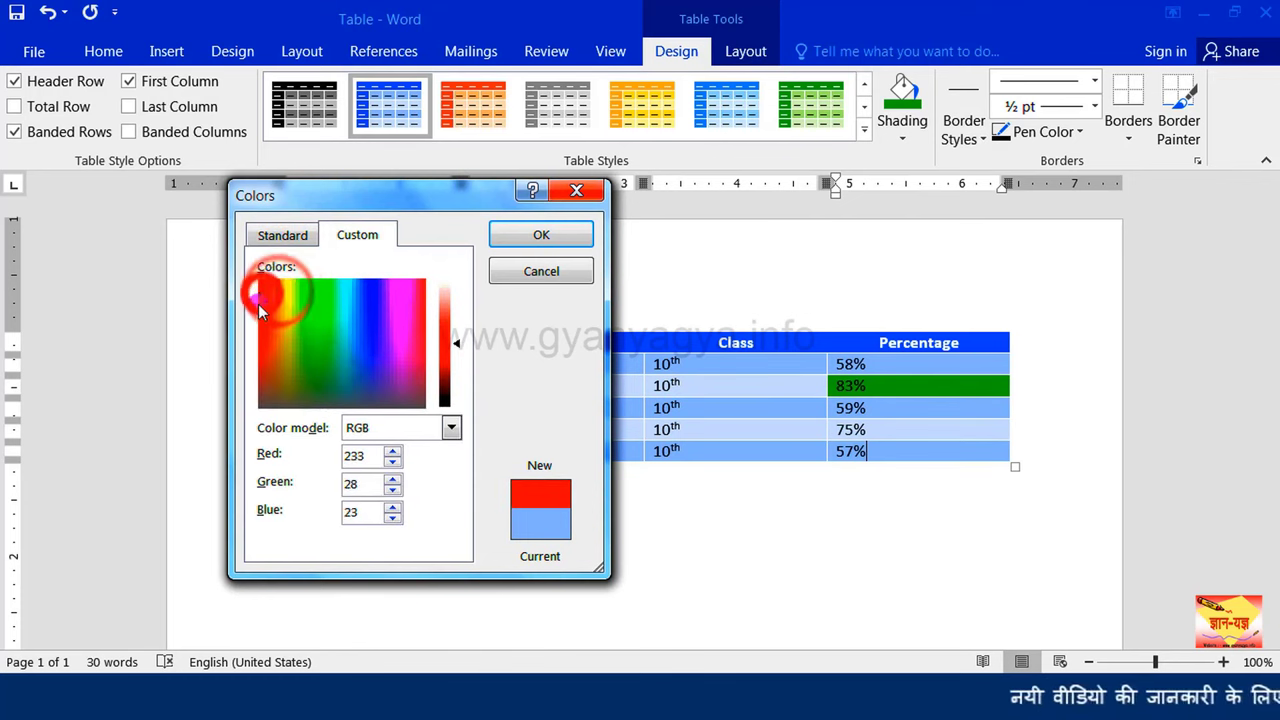
pyautogui.click(453, 337)
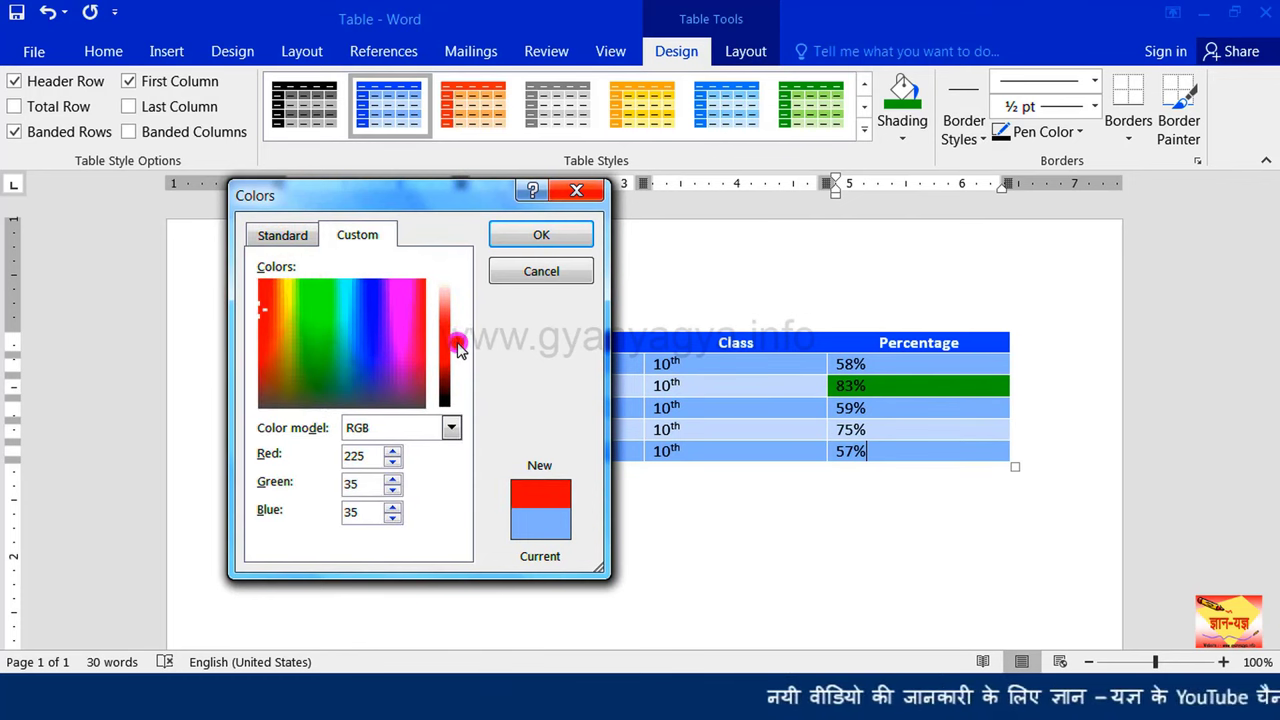
pyautogui.moveTo(455, 340); pyautogui.dragTo(456, 355)
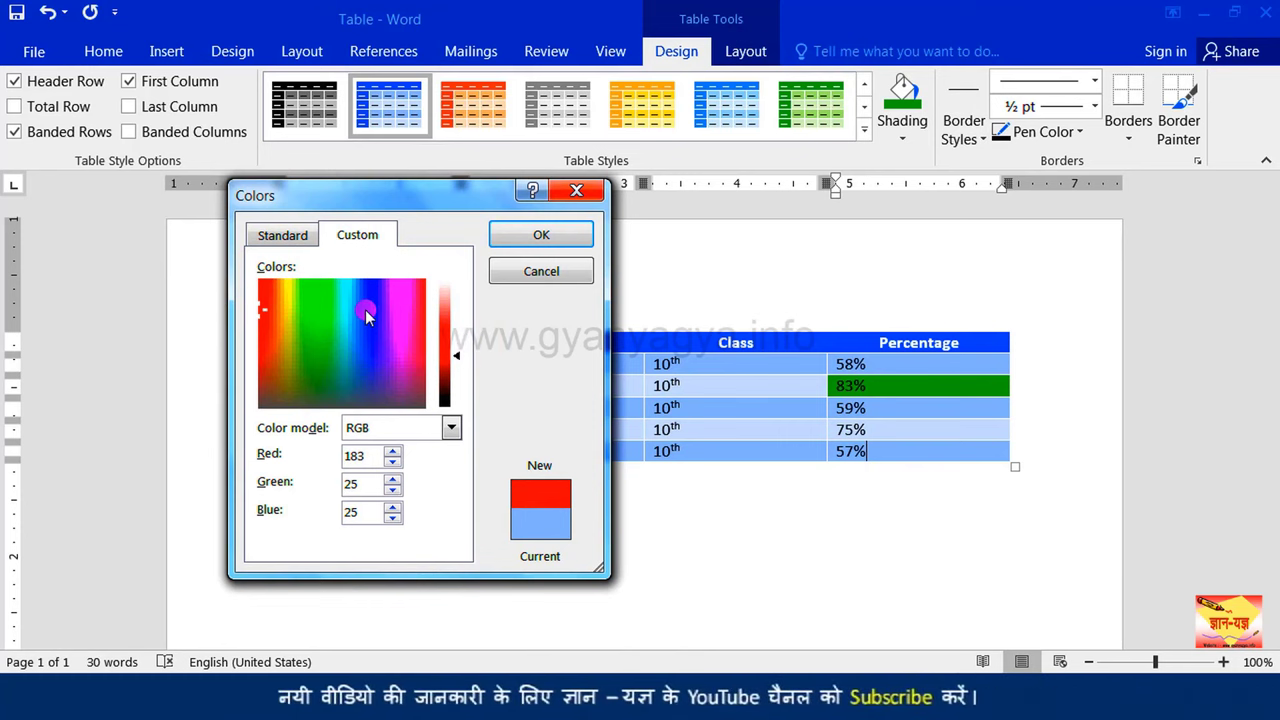
pyautogui.click(533, 234)
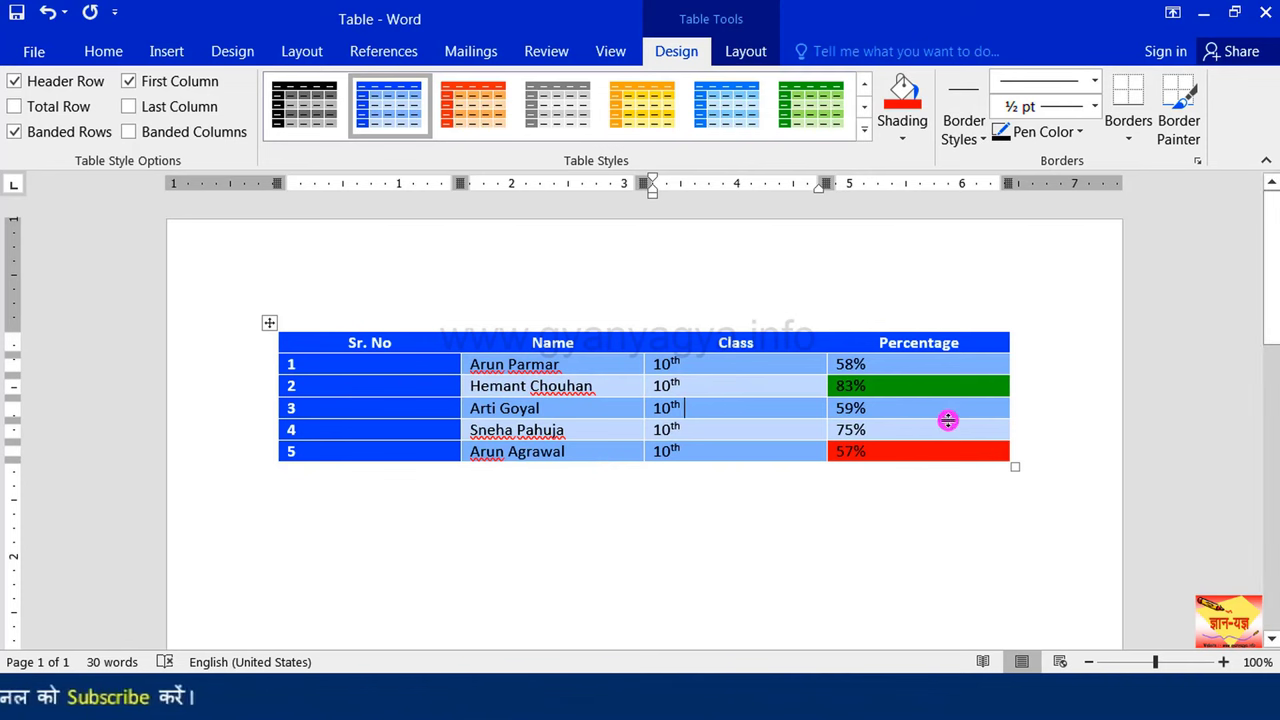
# Set the shading of the shaded Percentage cells to No Color.
pyautogui.click(902, 139)
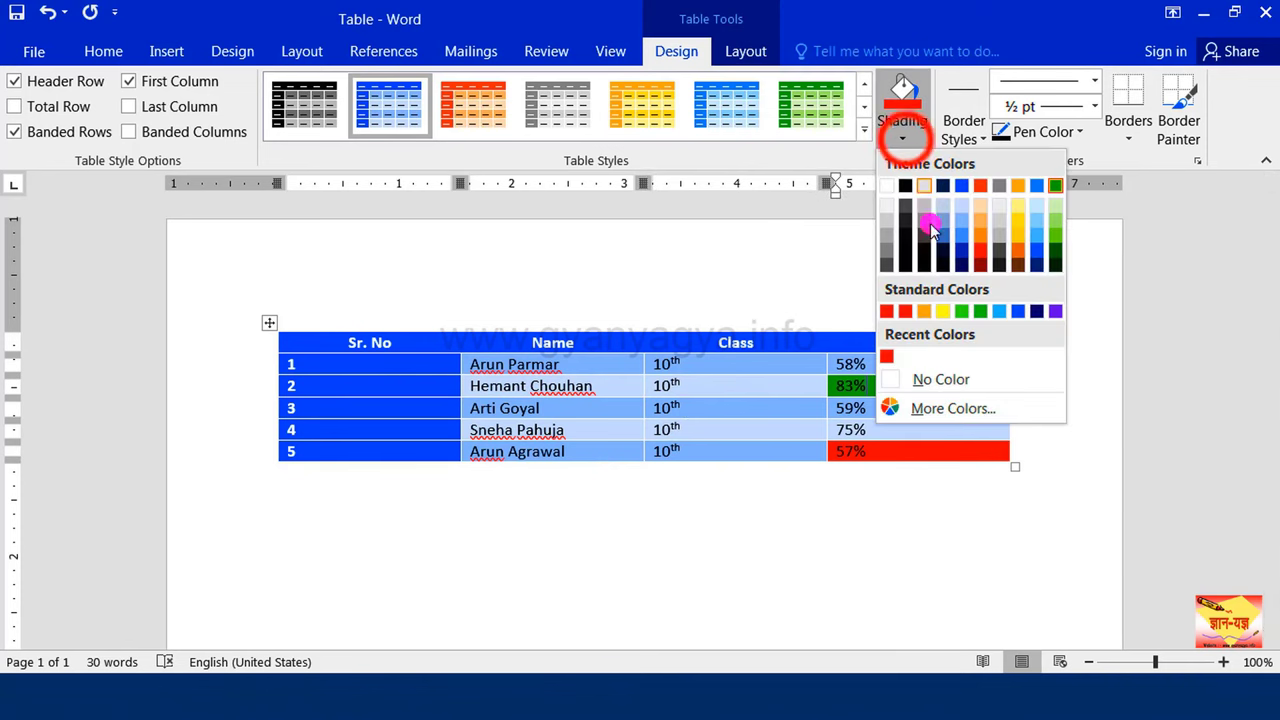
pyautogui.click(935, 382)
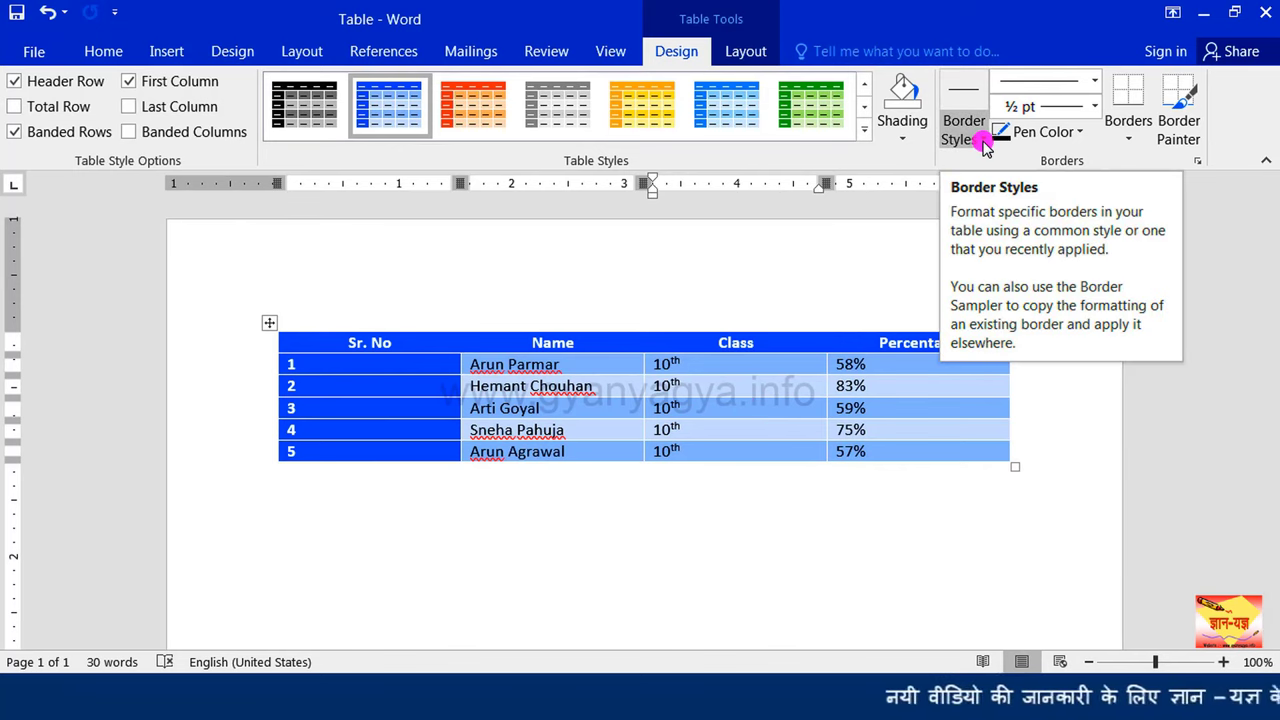
# Paint red 1½ pt borders along the Class column's left edge and around its header cell.
pyautogui.click(985, 145)
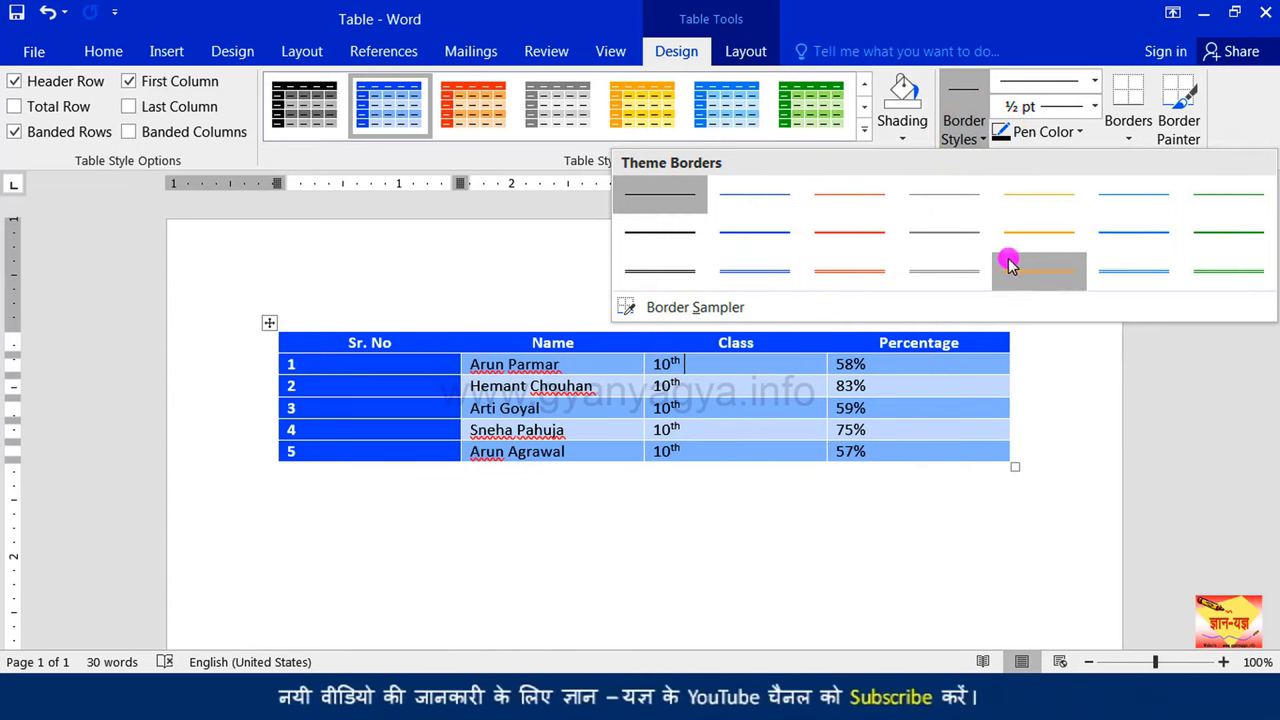
pyautogui.click(880, 236)
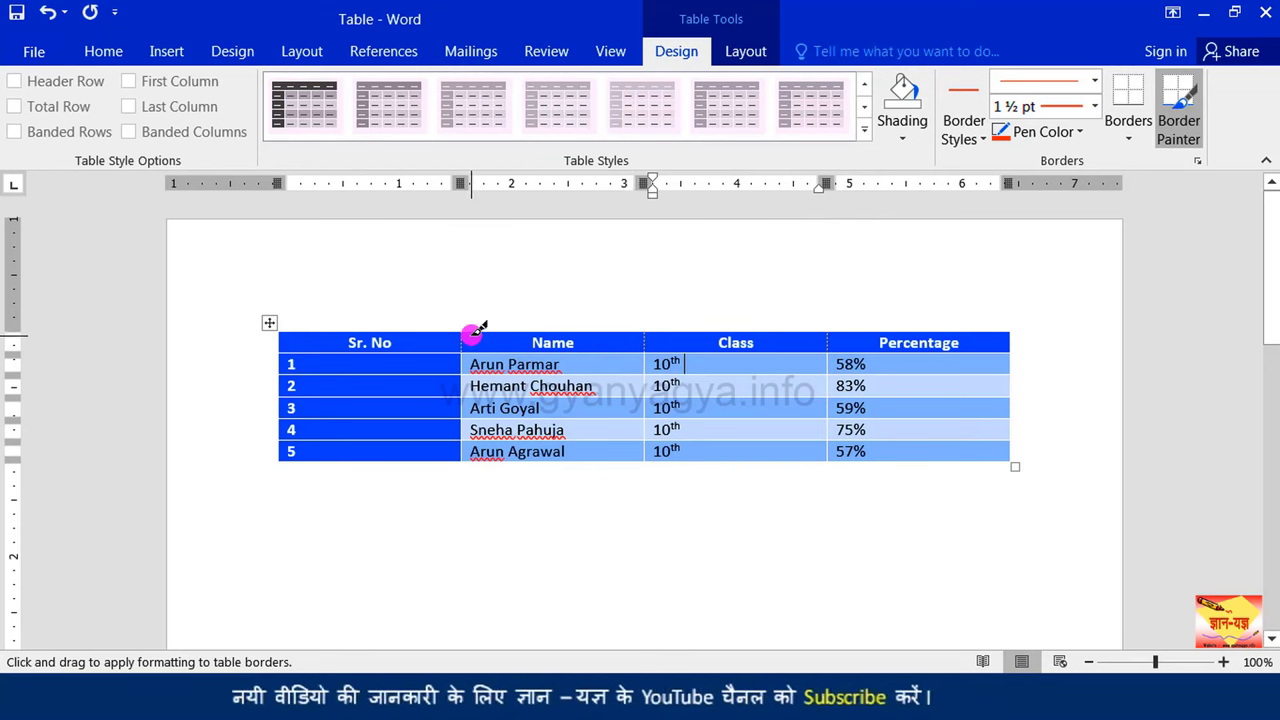
pyautogui.moveTo(646, 333); pyautogui.dragTo(645, 460)
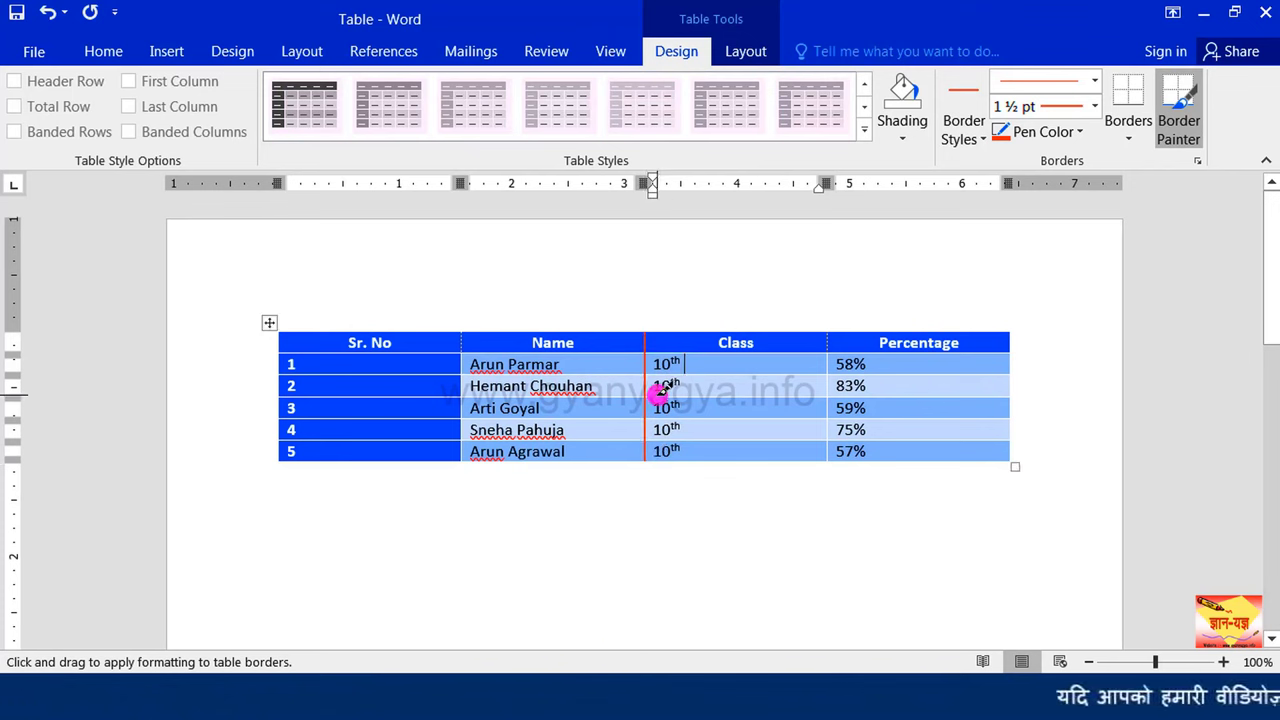
pyautogui.moveTo(646, 374); pyautogui.dragTo(834, 372)
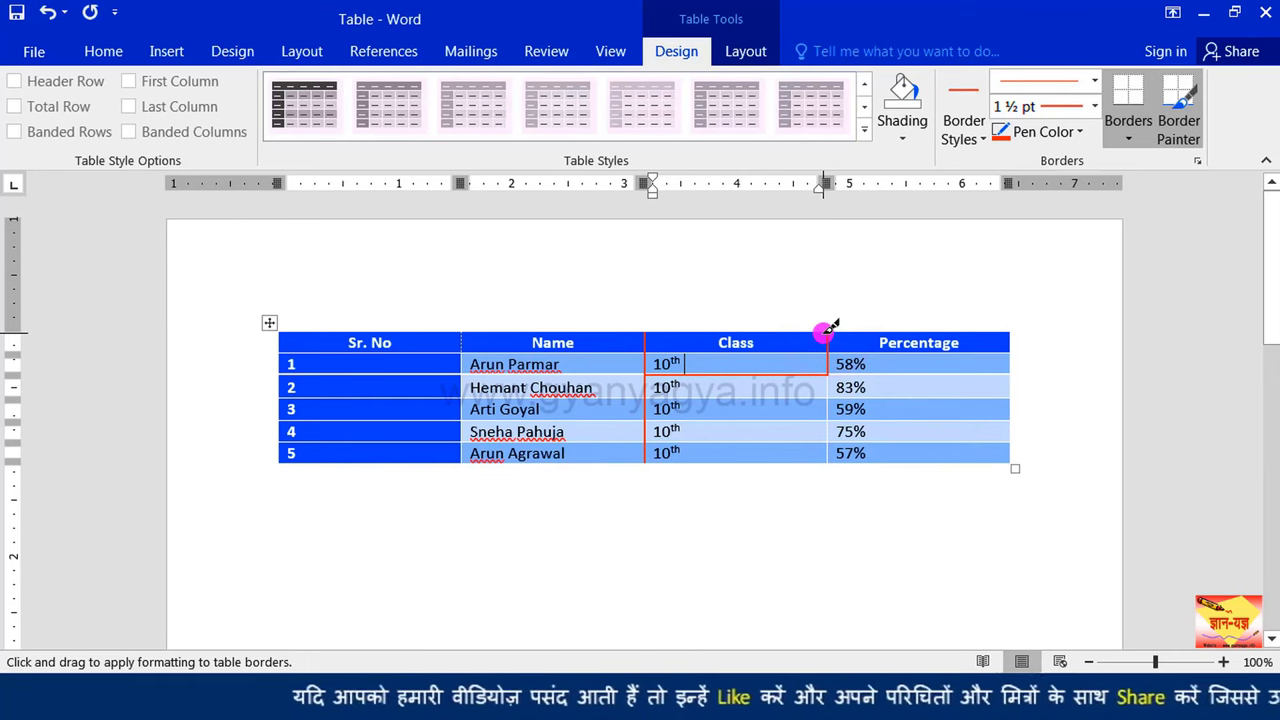
pyautogui.click(824, 333)
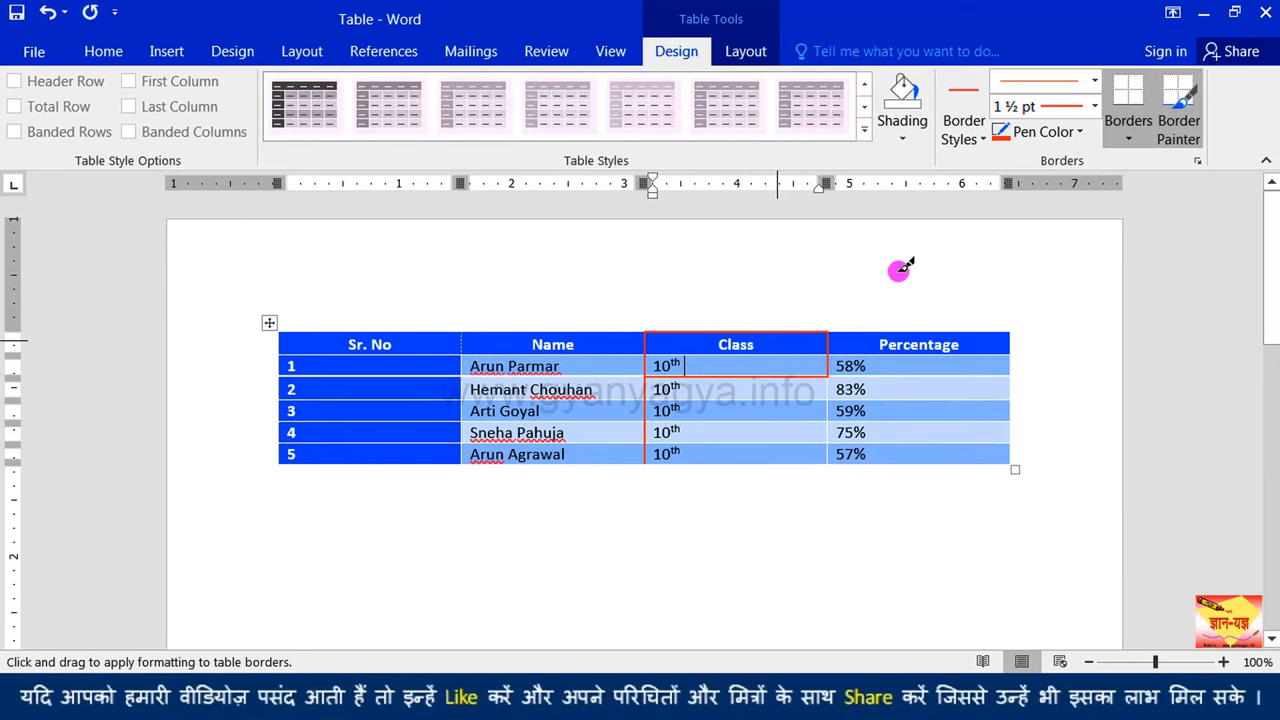
# Paint thick 4½ pt borders down the table's right and left edges.
pyautogui.click(1095, 107)
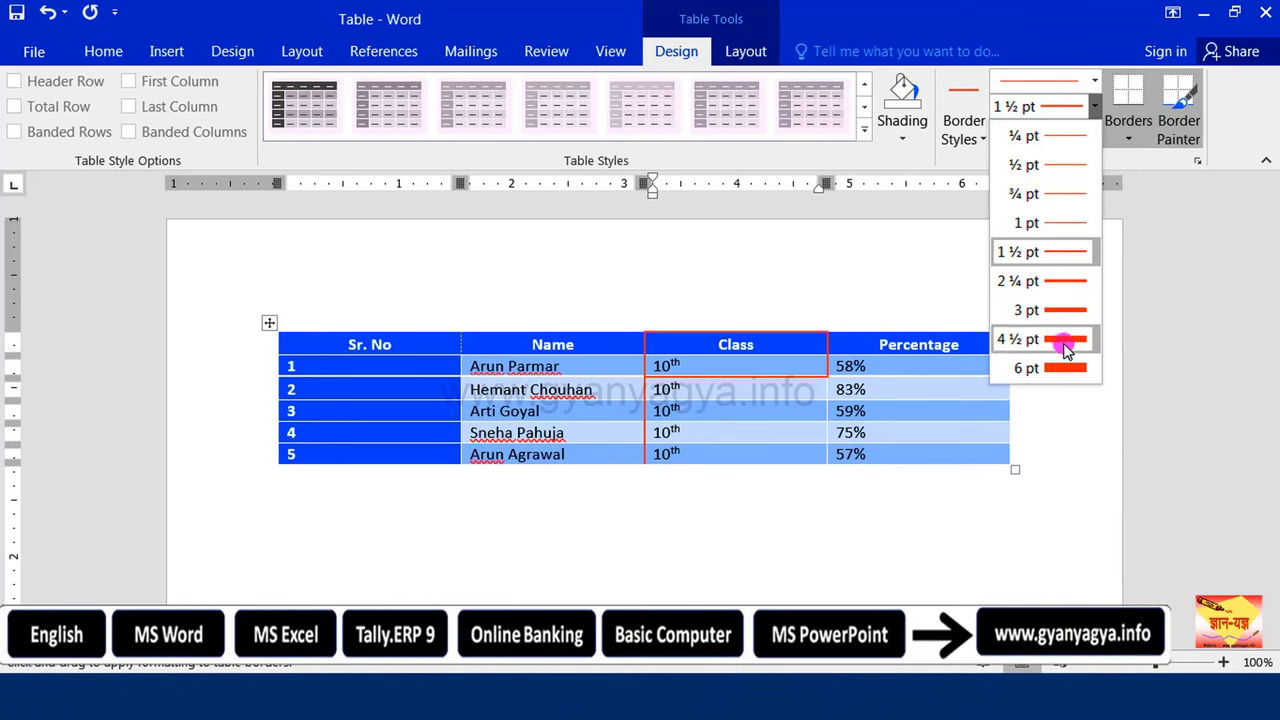
pyautogui.click(1066, 341)
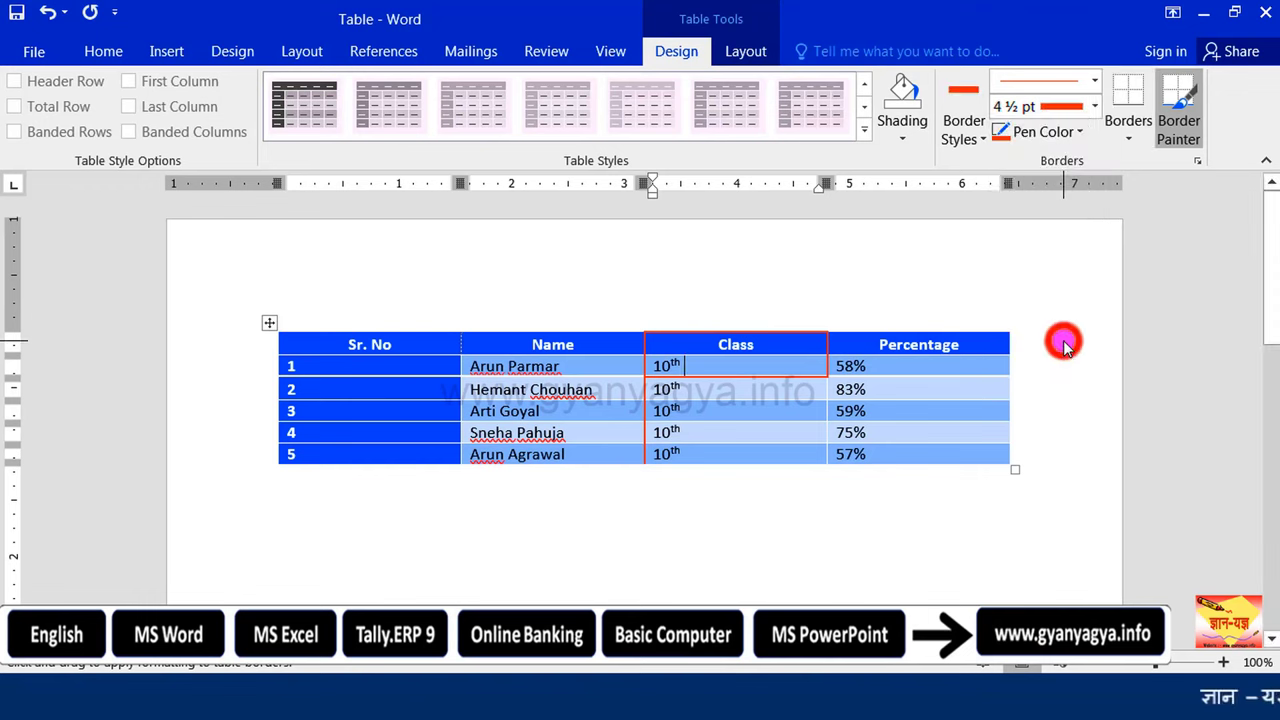
pyautogui.moveTo(1011, 334); pyautogui.dragTo(1002, 451)
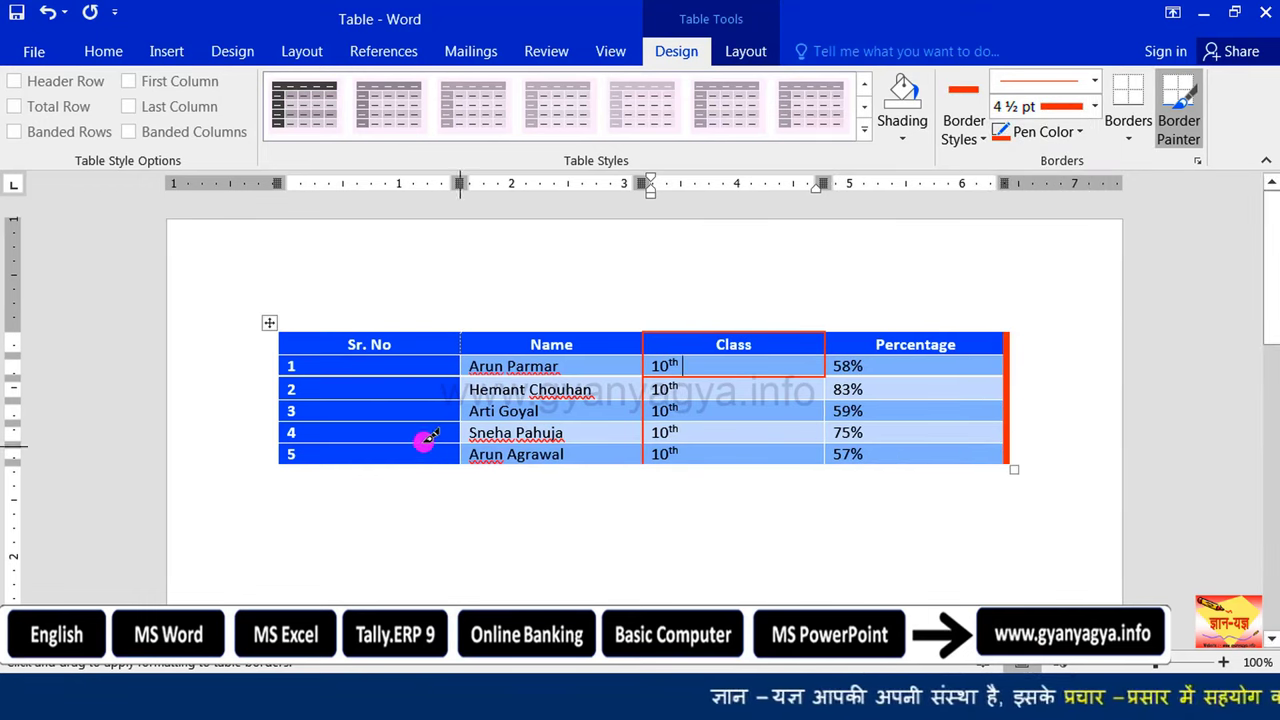
pyautogui.moveTo(280, 337); pyautogui.dragTo(276, 455)
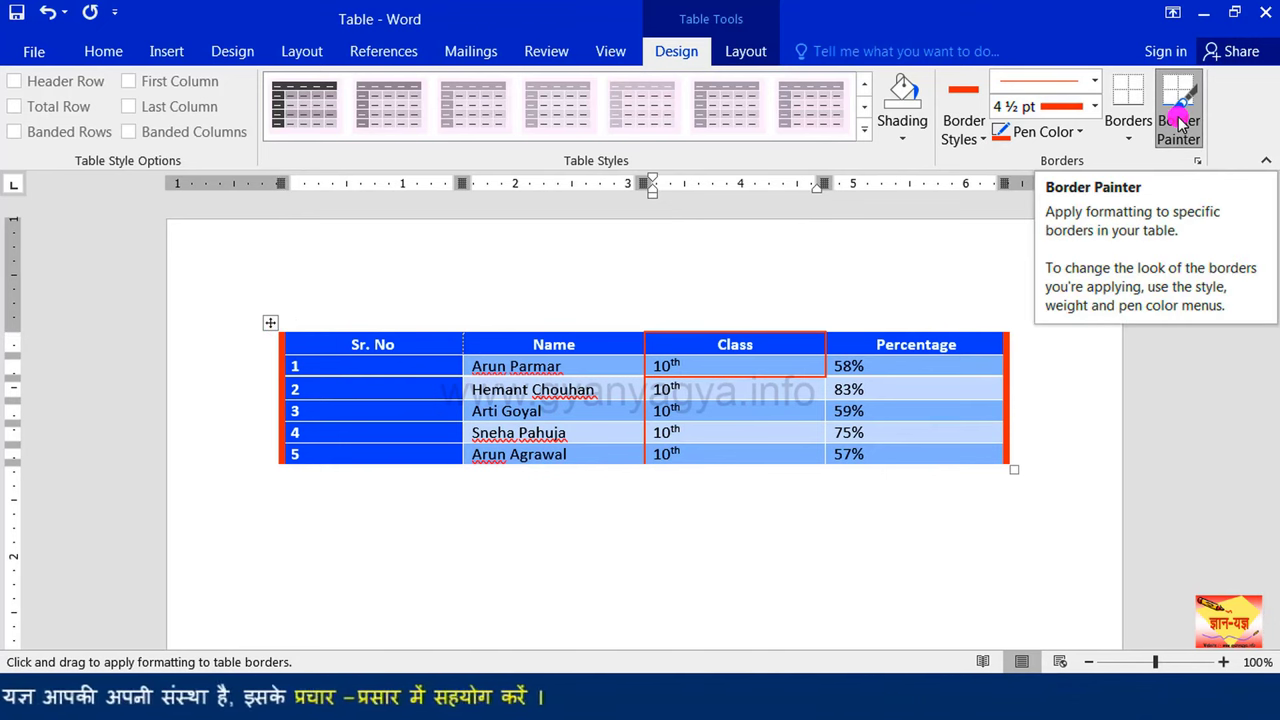
# Sample the thick left border and paint it around the Name column.
pyautogui.press('Escape')
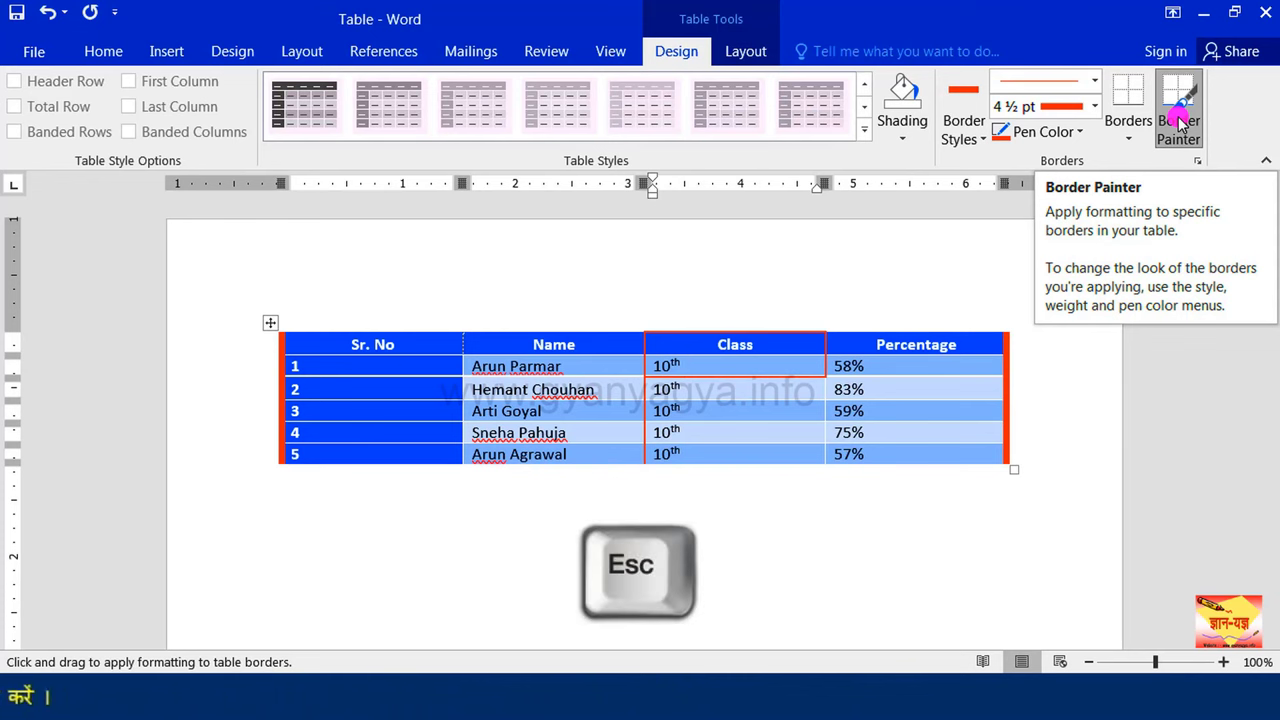
pyautogui.click(1181, 120)
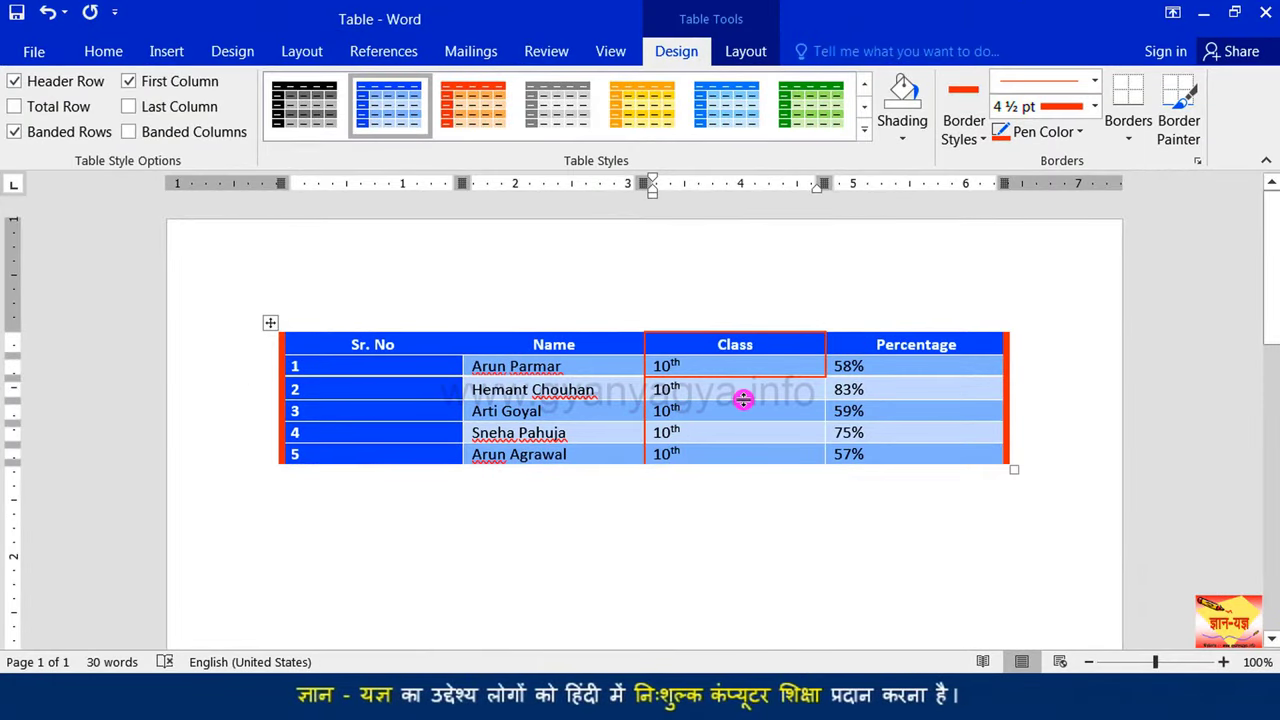
pyautogui.click(975, 140)
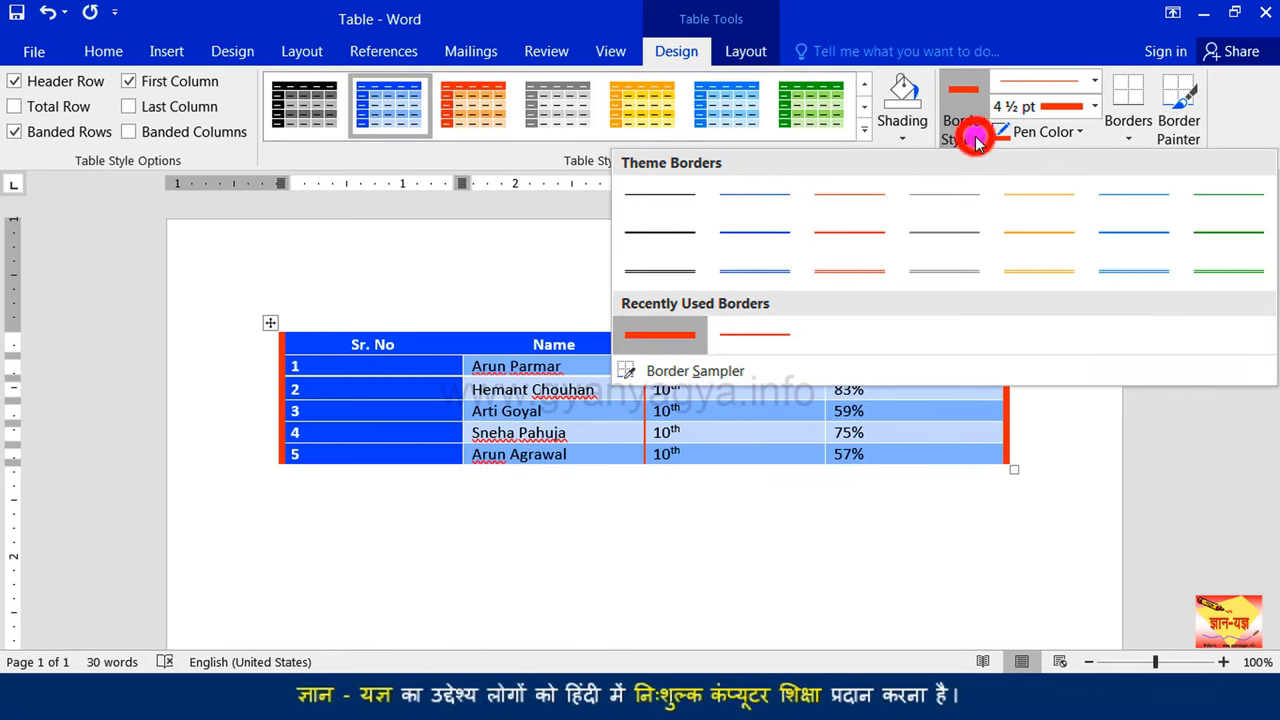
pyautogui.click(722, 370)
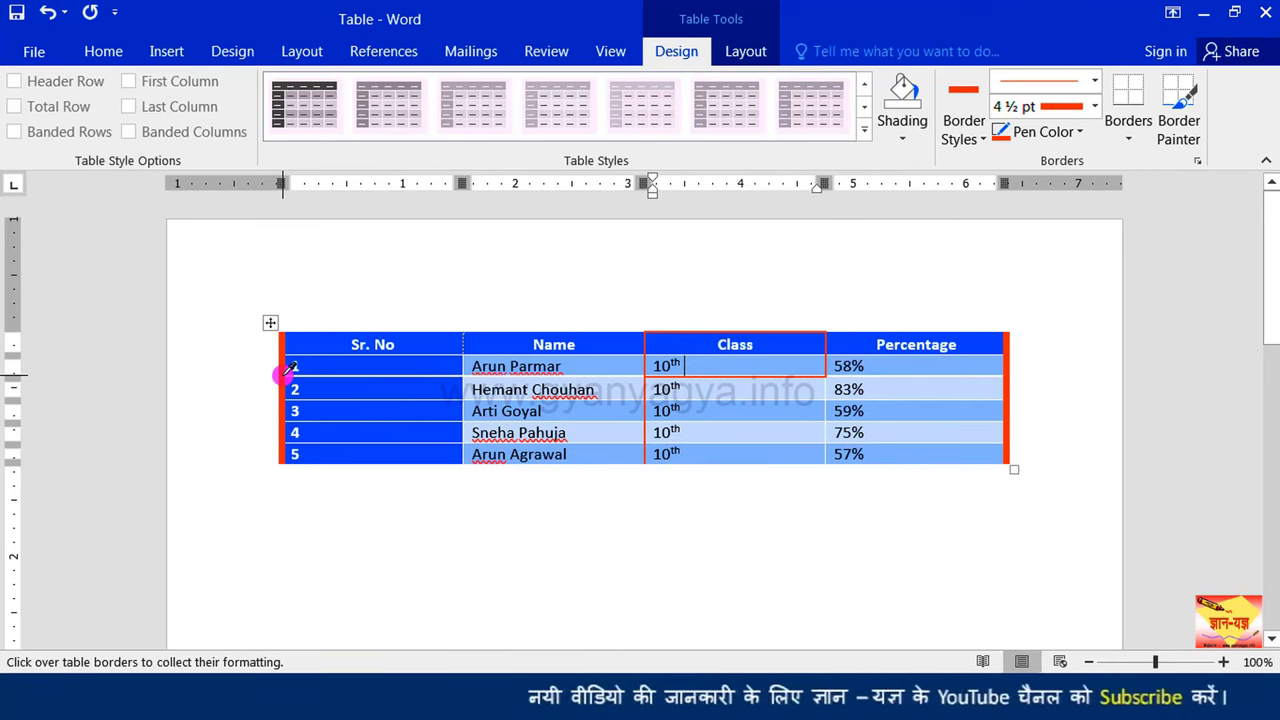
pyautogui.click(282, 380)
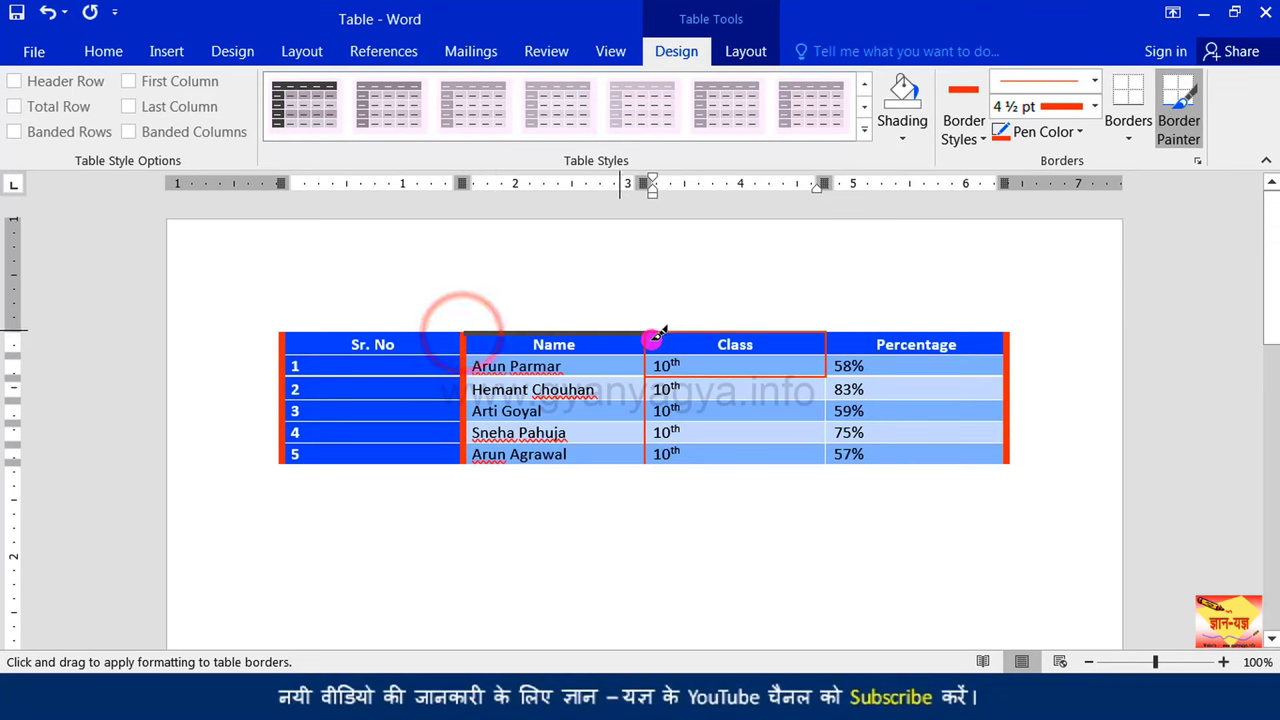
pyautogui.moveTo(658, 333); pyautogui.dragTo(650, 331)
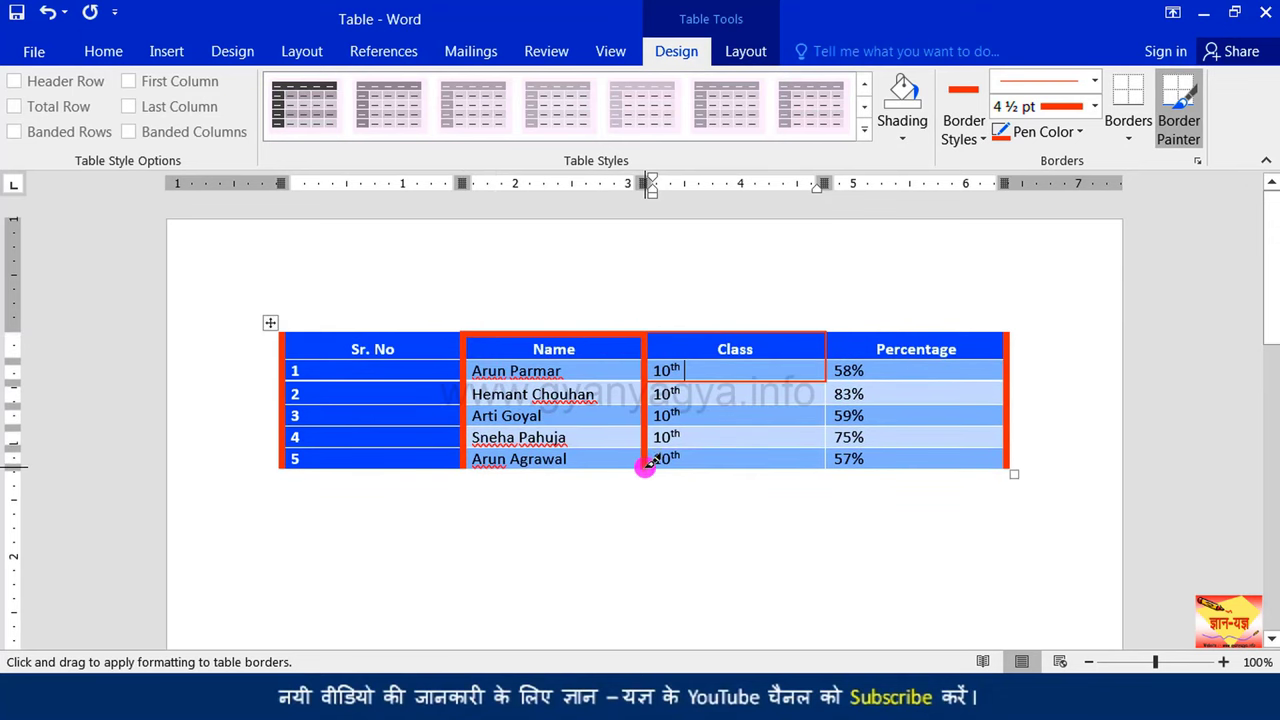
pyautogui.moveTo(550, 468)
pyautogui.mouseDown()
pyautogui.moveTo(523, 437)
pyautogui.moveTo(535, 445)
pyautogui.mouseUp()
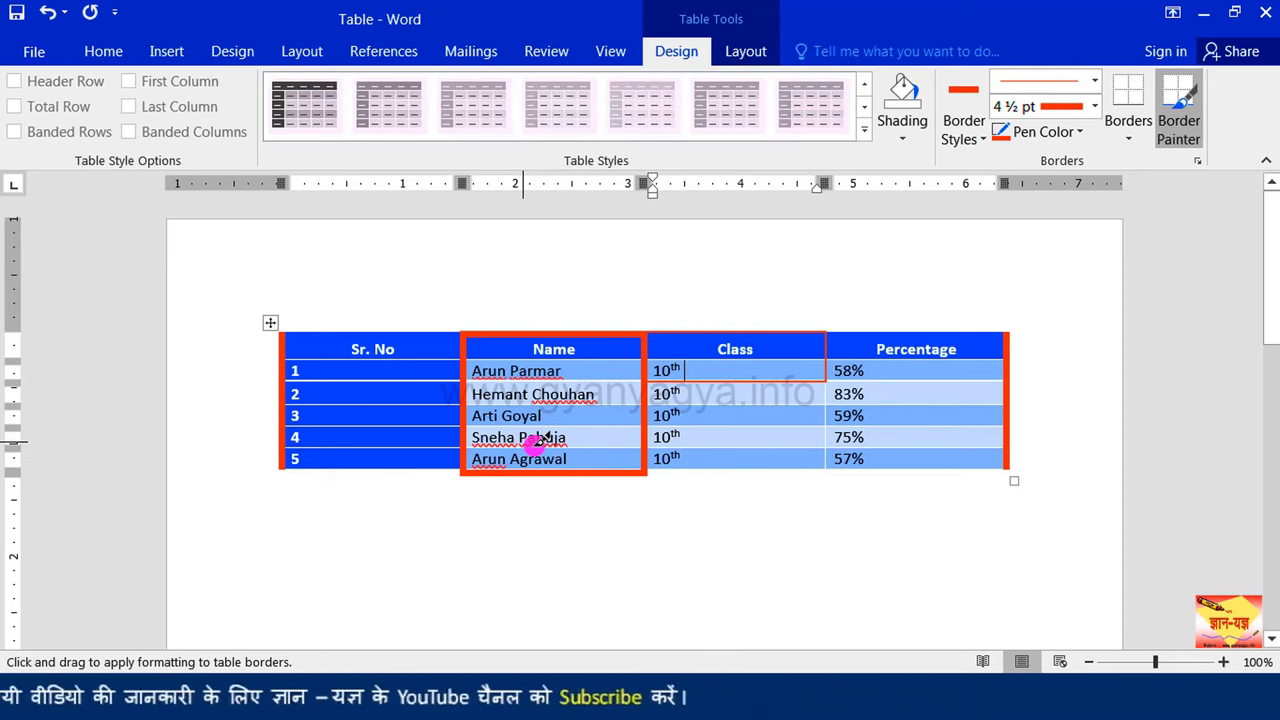
# Sample the thin 1½ pt red border and paint it between Class and Percentage and under row 1.
pyautogui.click(965, 135)
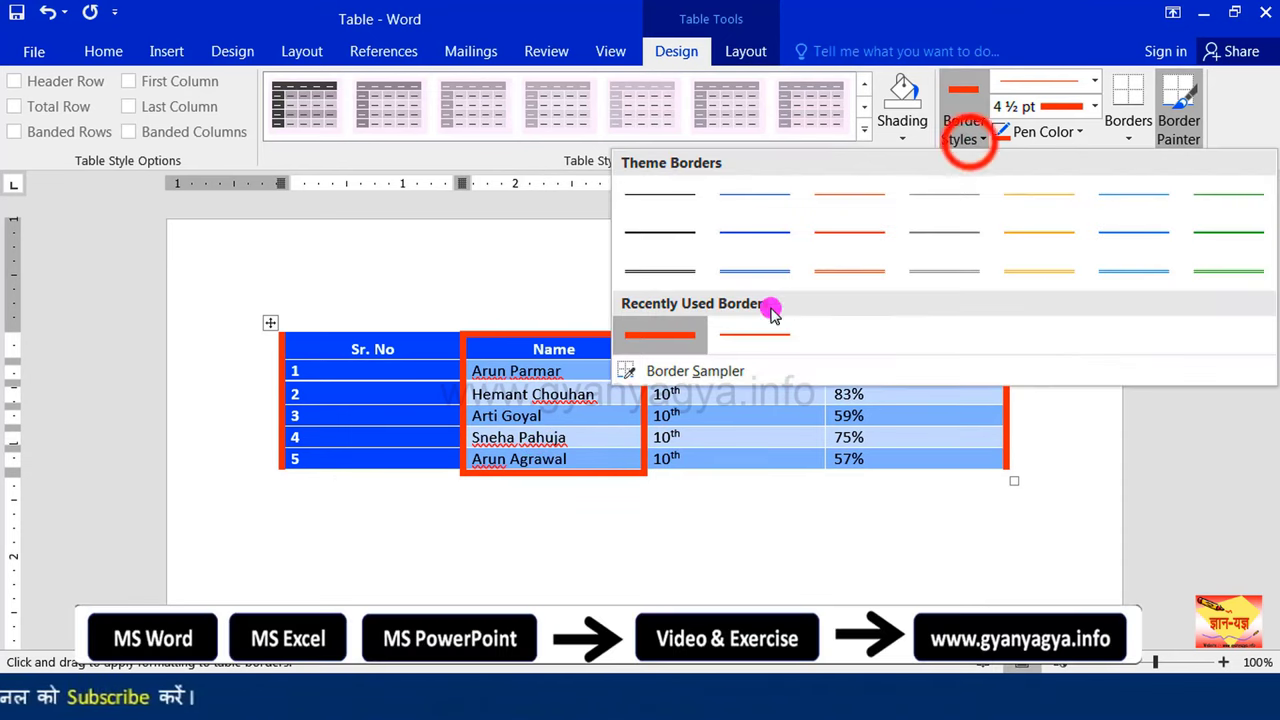
pyautogui.click(707, 370)
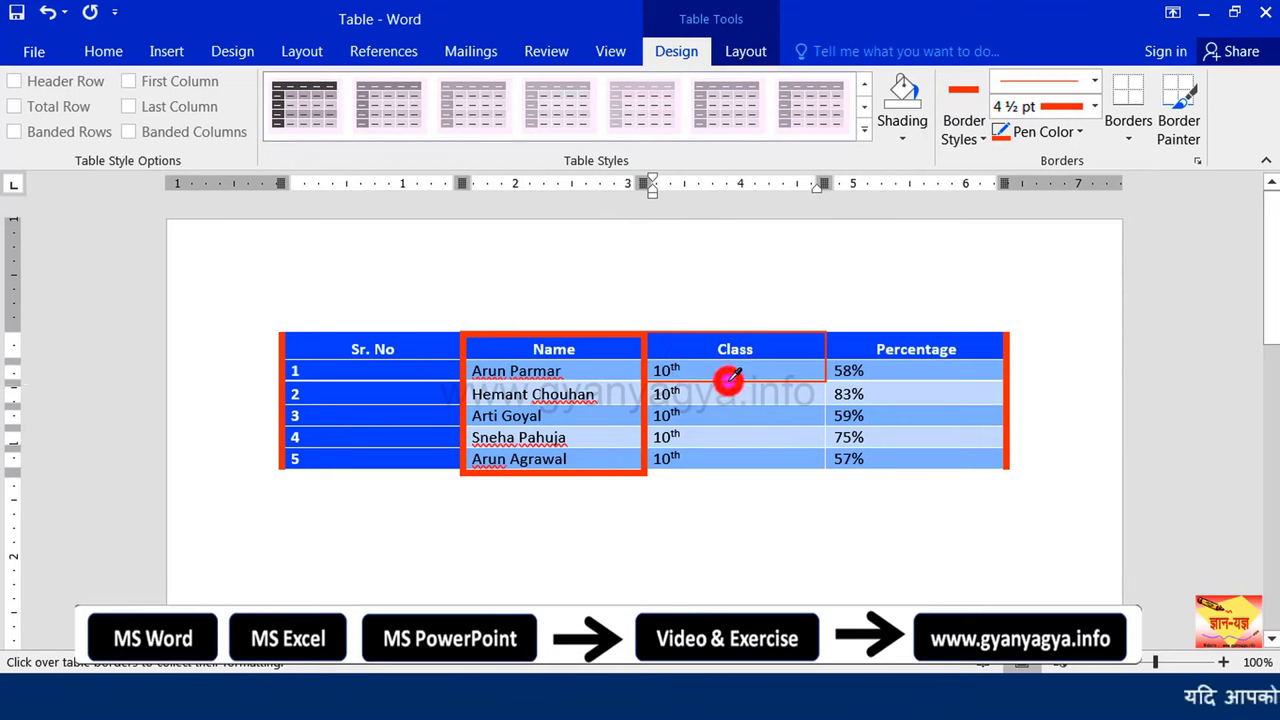
pyautogui.click(730, 378)
pyautogui.moveTo(829, 374); pyautogui.dragTo(831, 463)
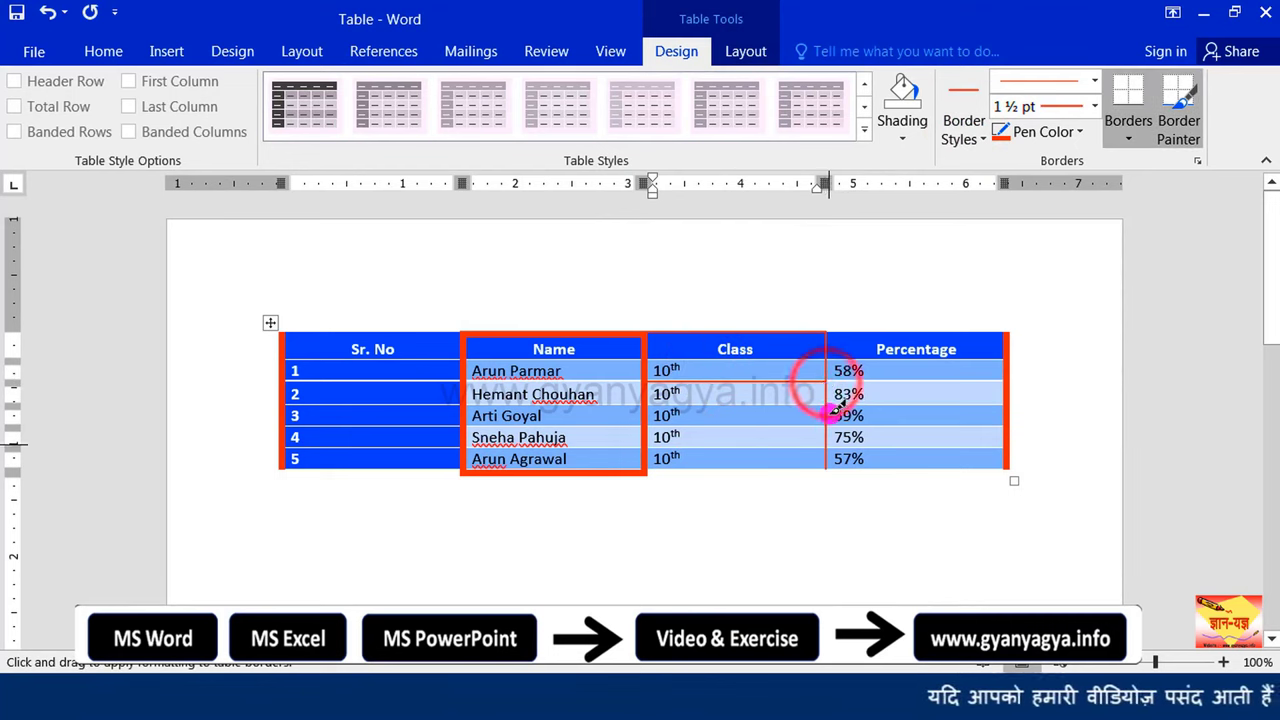
pyautogui.moveTo(821, 380); pyautogui.dragTo(934, 380)
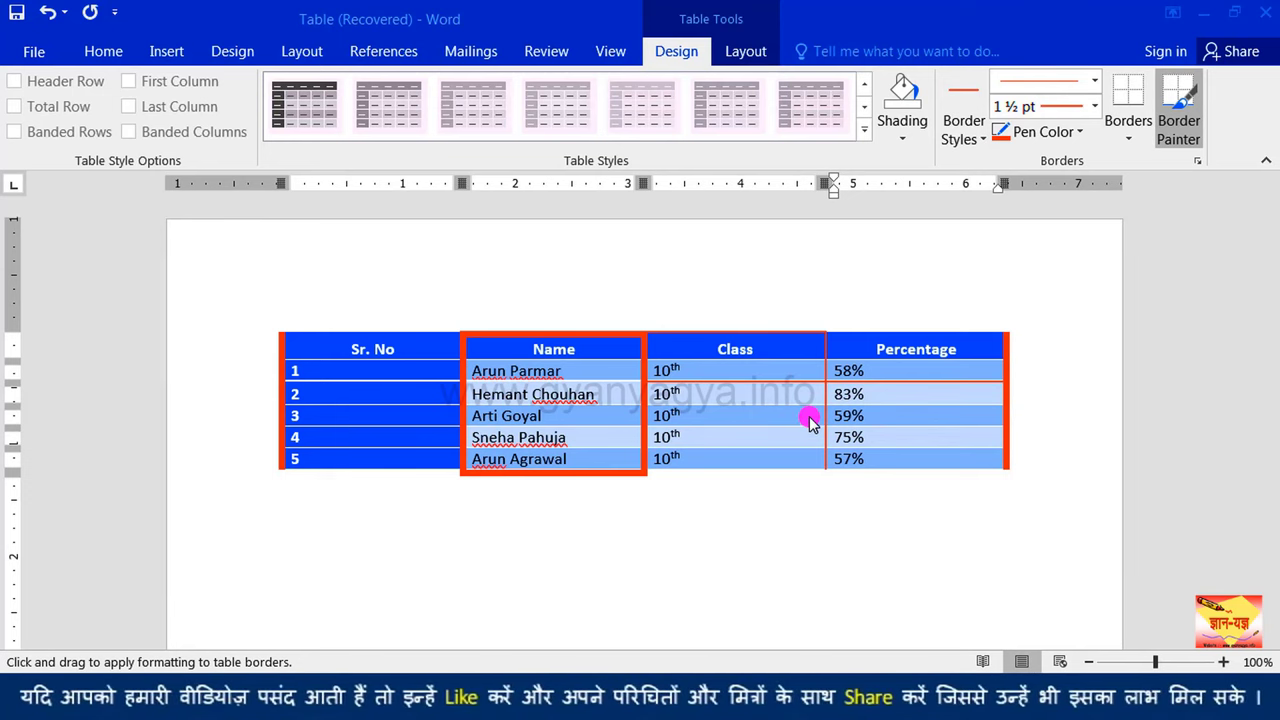
# Paint Green, Accent 6 lines under rows 2 and 3 of the Percentage column, then save.
pyautogui.click(1077, 137)
pyautogui.click(1077, 137)
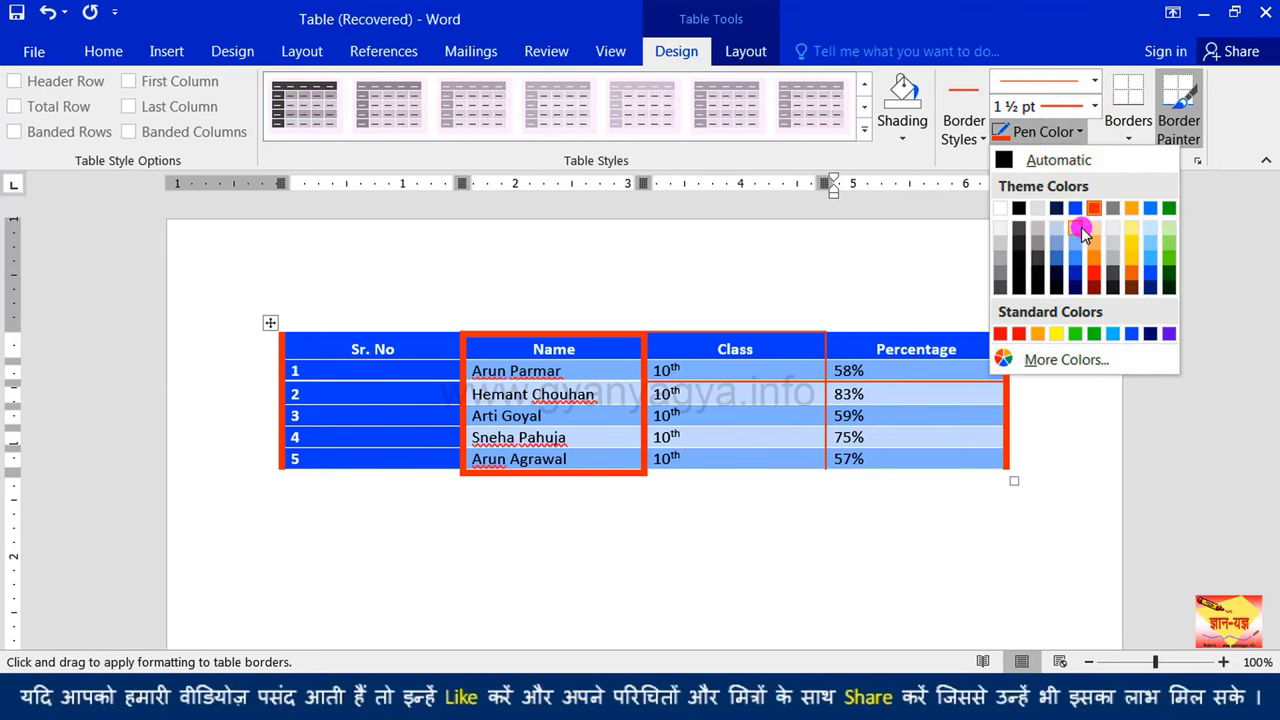
pyautogui.click(1169, 209)
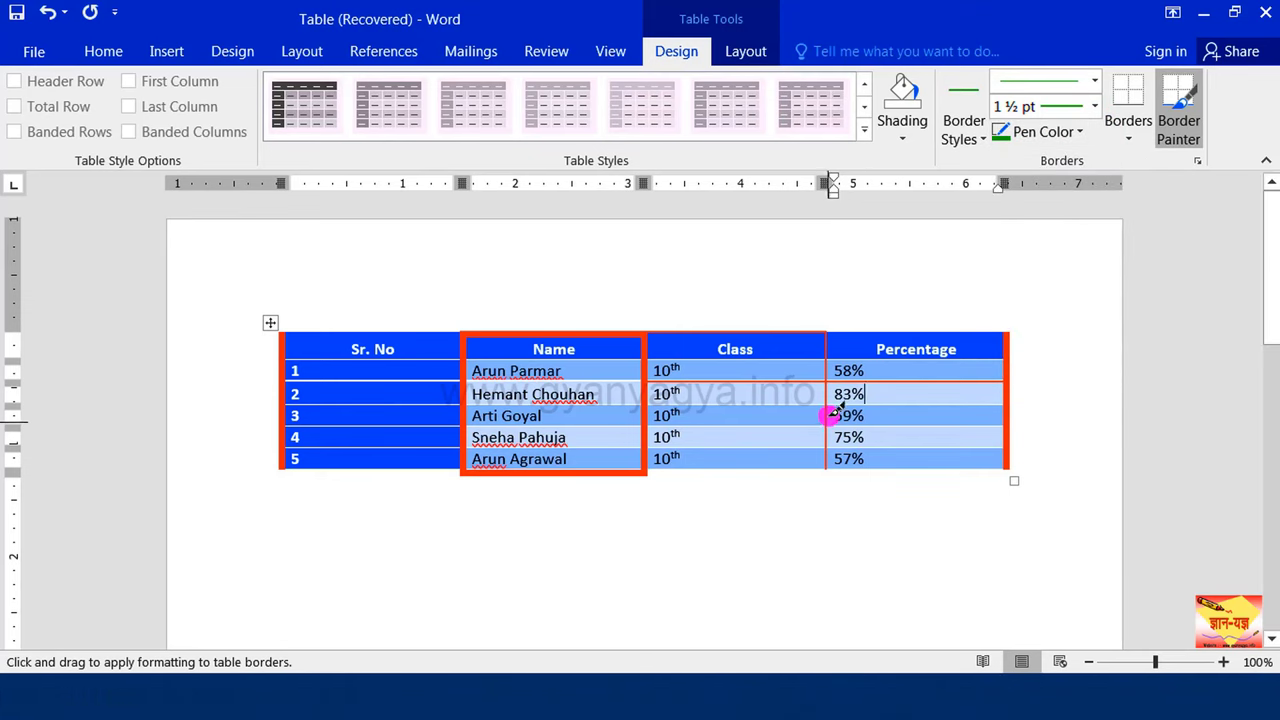
pyautogui.moveTo(940, 403); pyautogui.dragTo(938, 406)
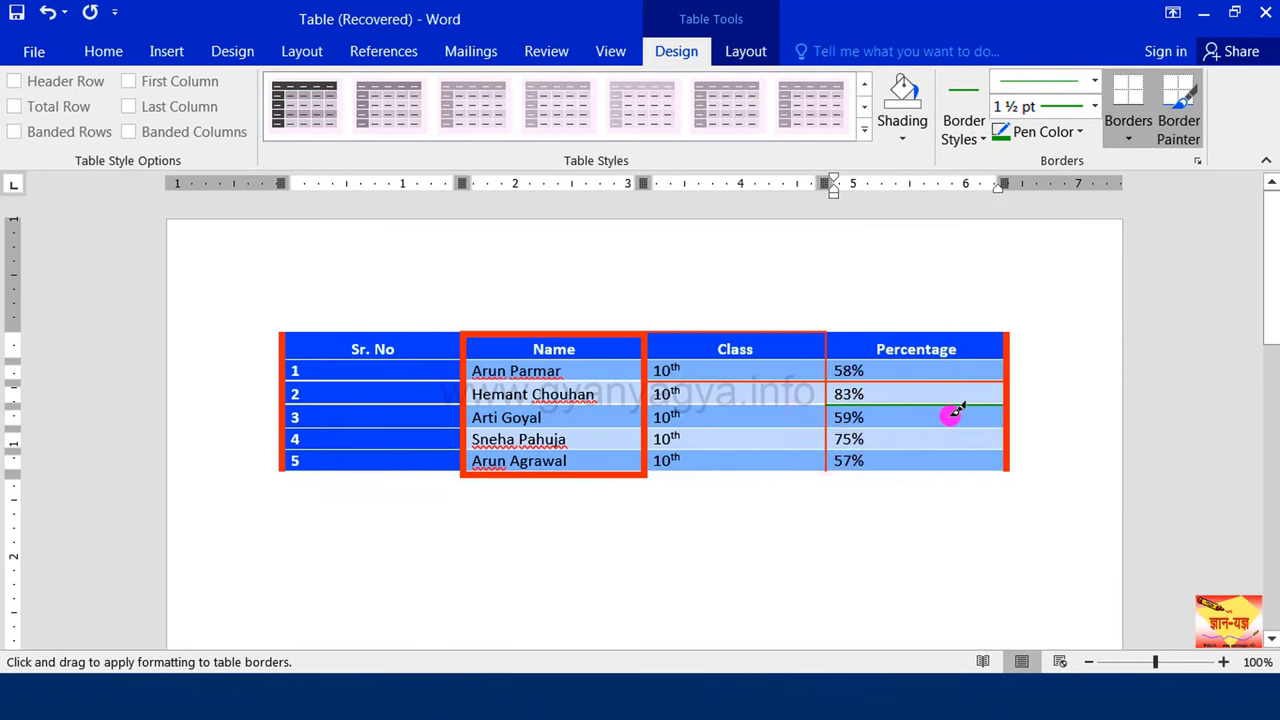
pyautogui.click(945, 428)
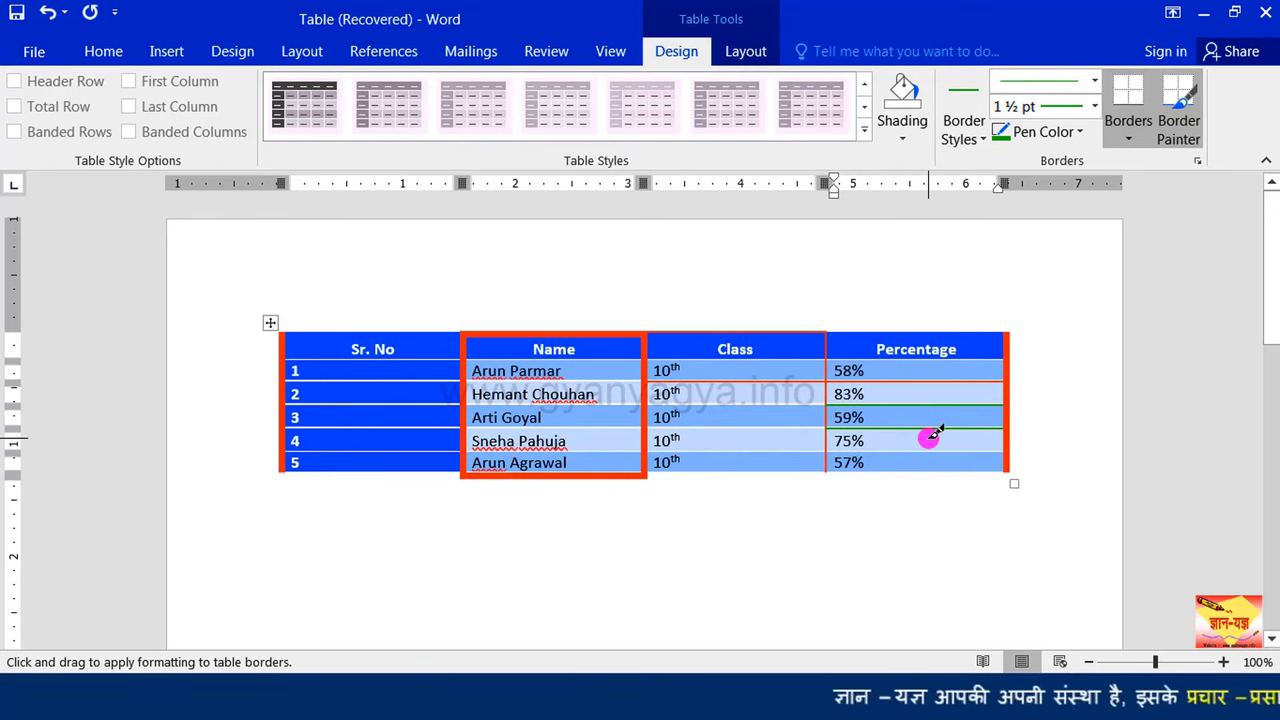
pyautogui.hotkey('ctrl', 's')
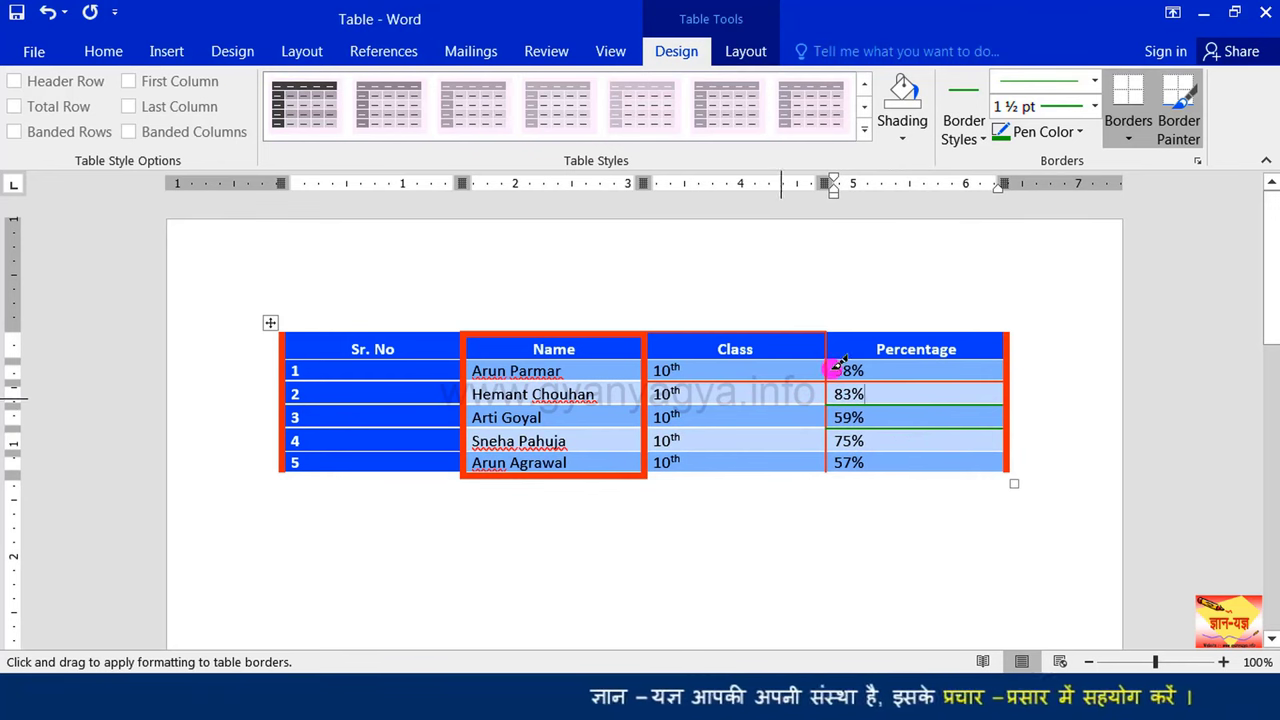
# Paint double-line green 3 pt borders between Class rows 1–2 and 2–3.
pyautogui.click(1097, 82)
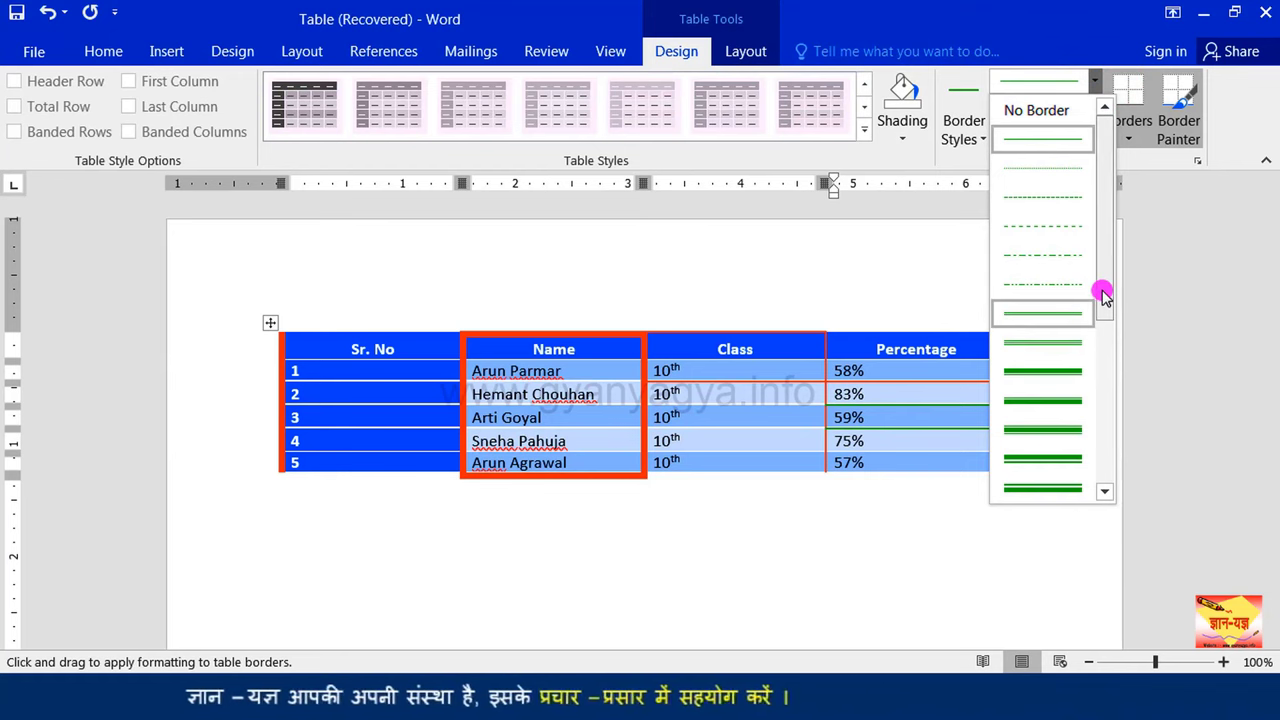
pyautogui.moveTo(1106, 280)
pyautogui.mouseDown()
pyautogui.moveTo(1099, 451)
pyautogui.moveTo(1108, 409)
pyautogui.moveTo(1104, 437)
pyautogui.mouseUp()
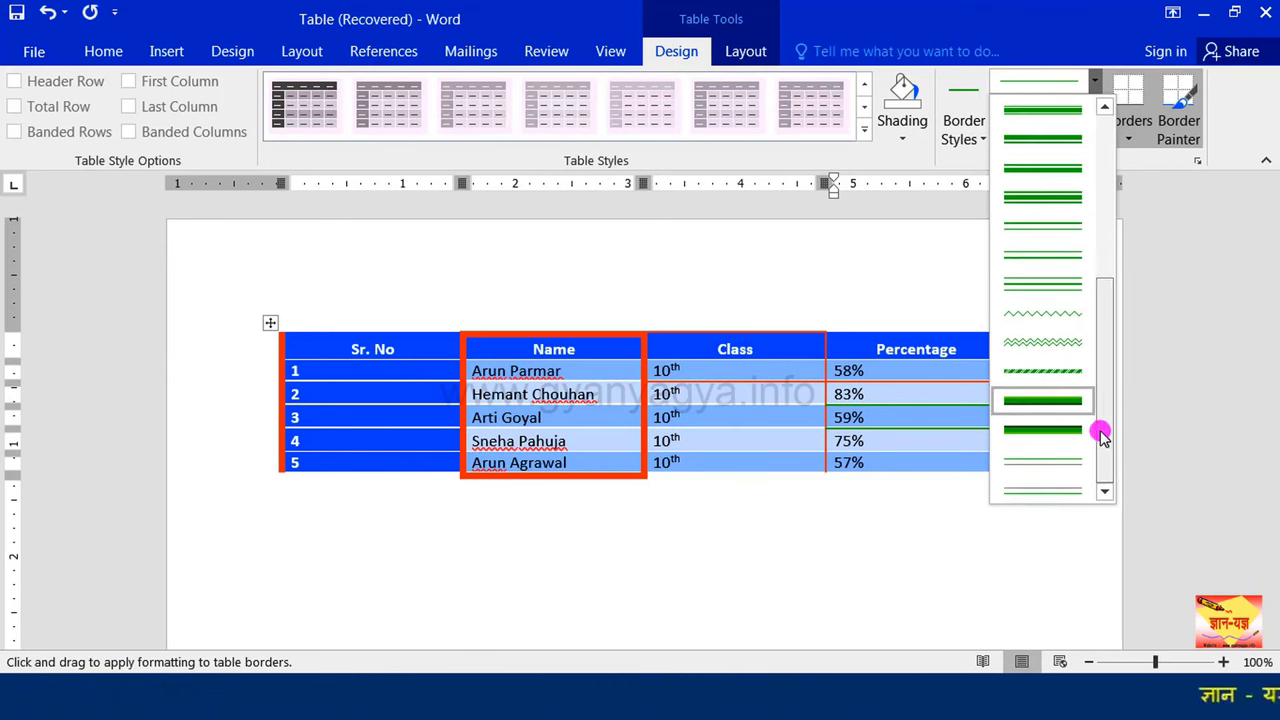
pyautogui.click(1067, 198)
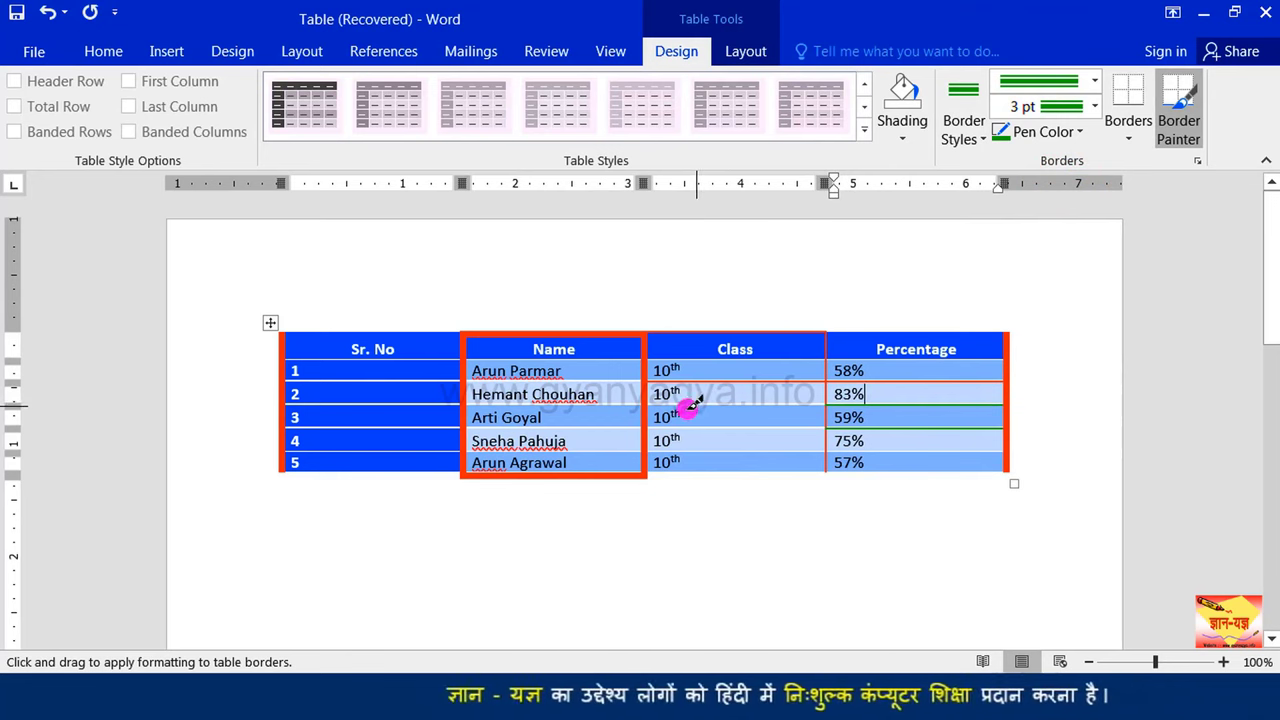
pyautogui.moveTo(650, 386)
pyautogui.mouseDown()
pyautogui.moveTo(743, 380)
pyautogui.moveTo(780, 428)
pyautogui.mouseUp()
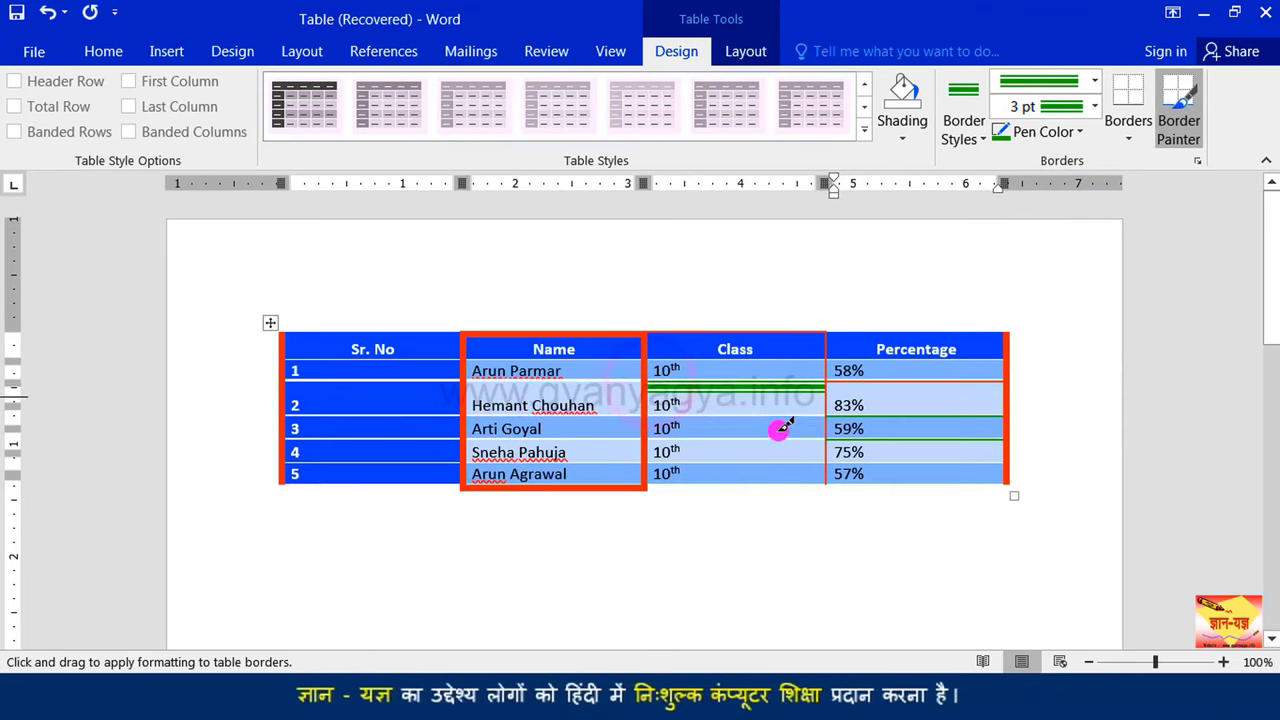
pyautogui.click(700, 418)
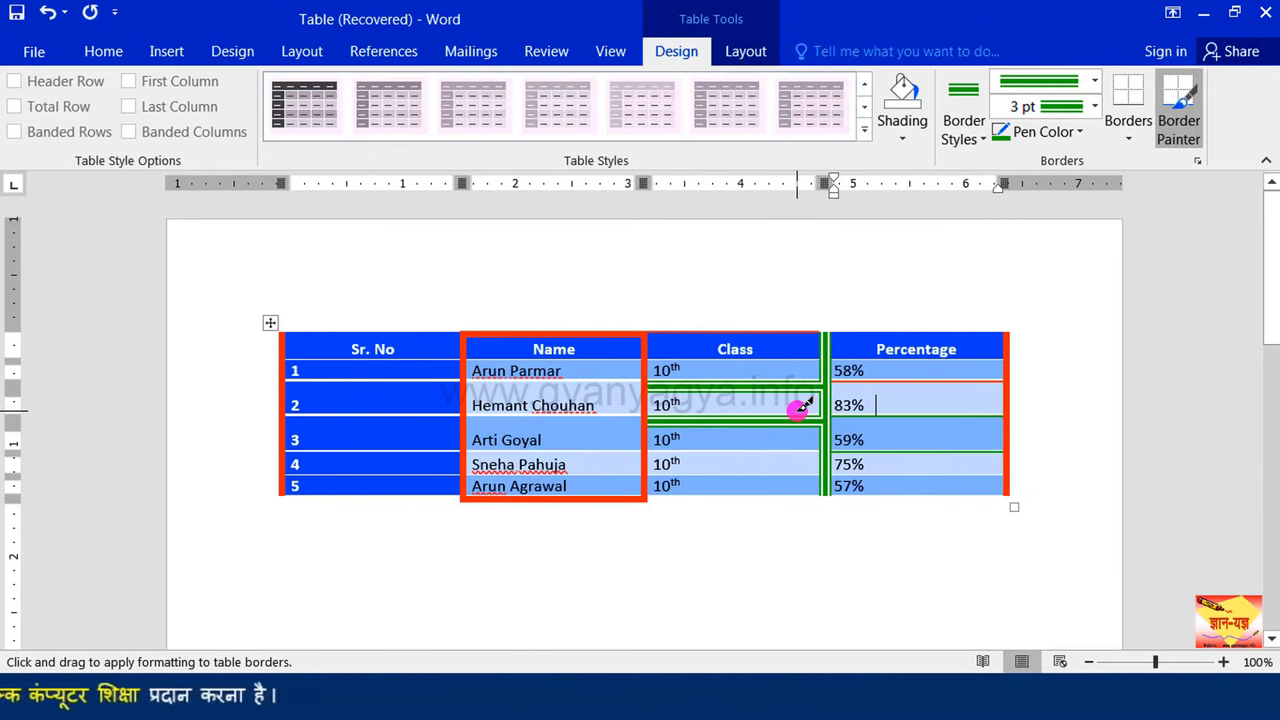
pyautogui.press('Escape')
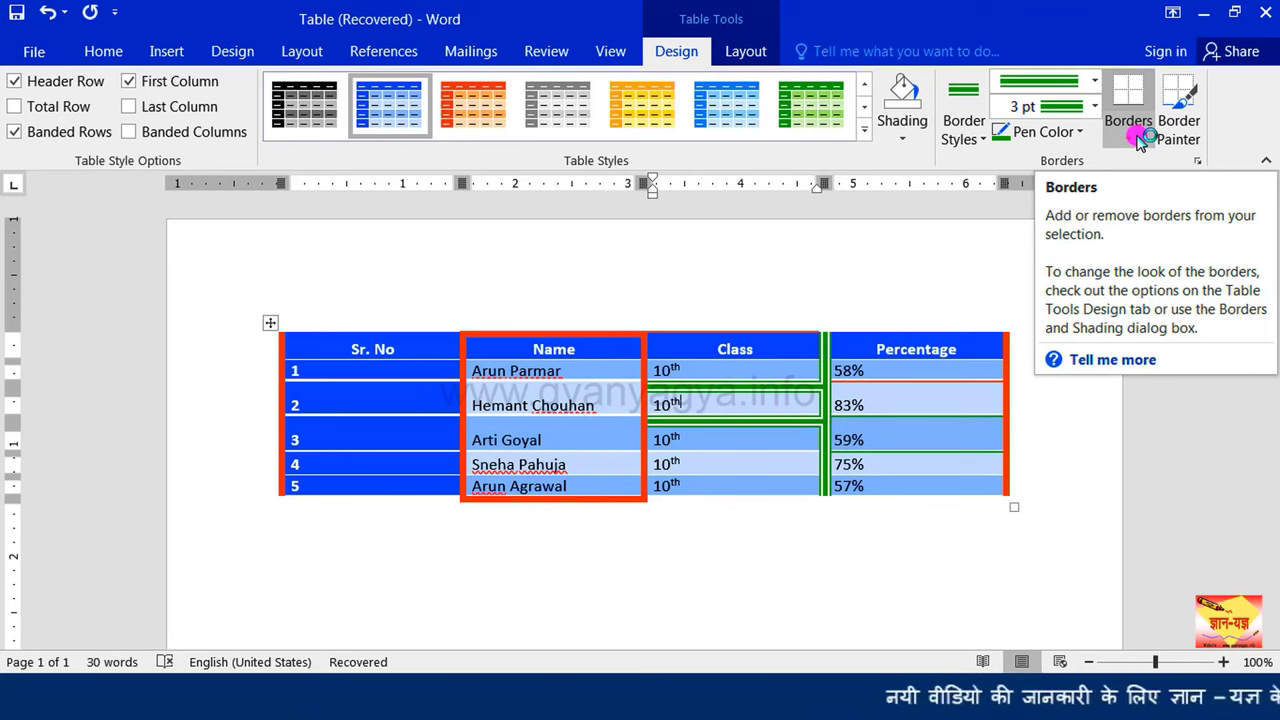
# Undo the five painted border changes, then select the whole table and open the Borders list.
pyautogui.click(727, 372)
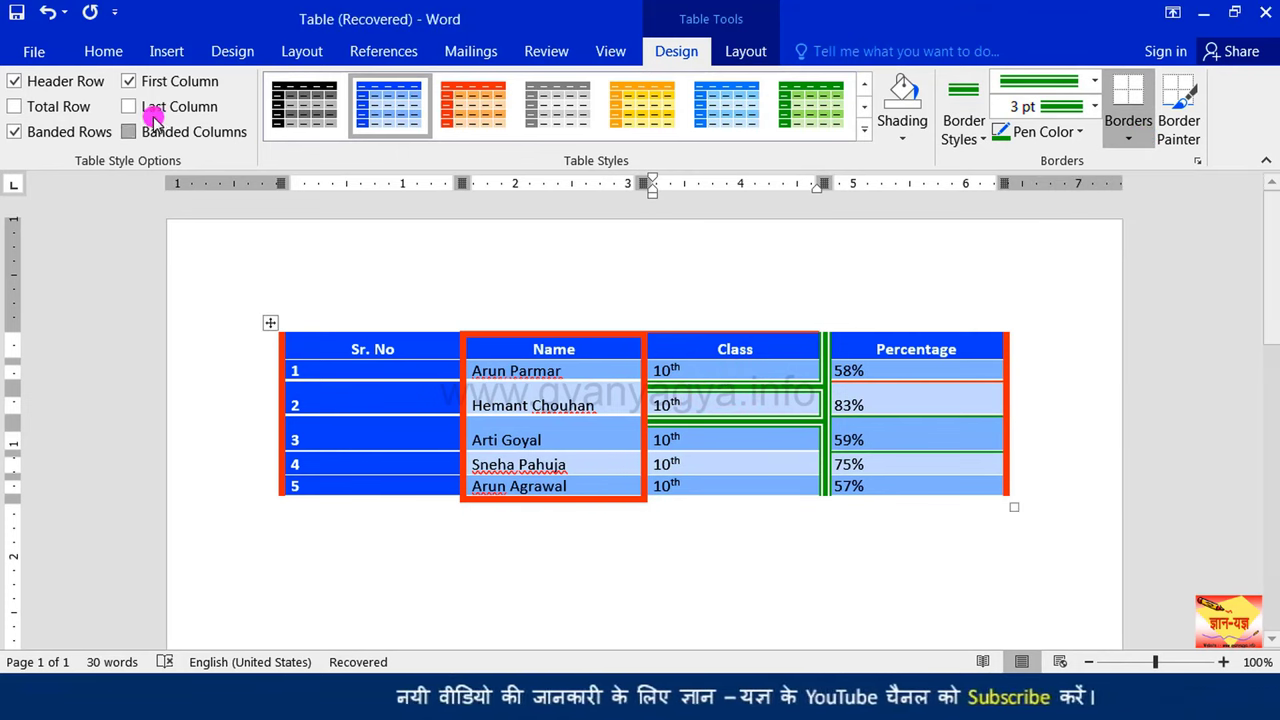
pyautogui.click(50, 14)
pyautogui.click(50, 14)
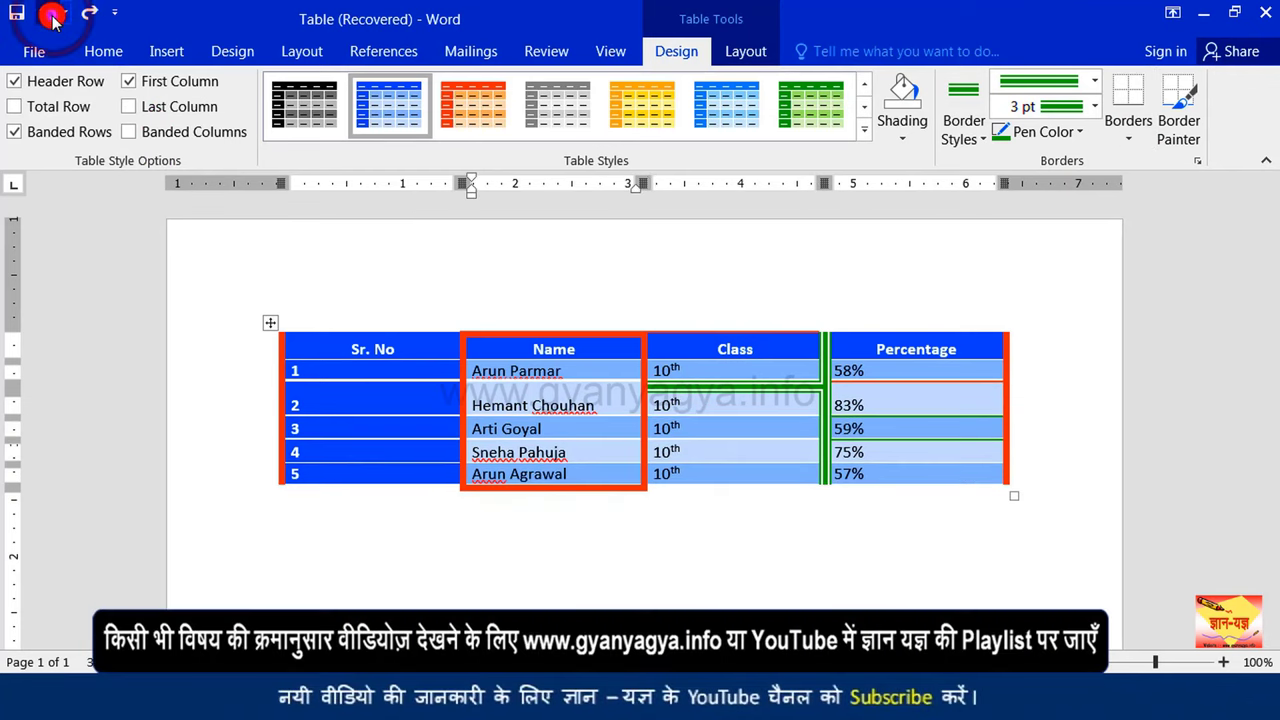
pyautogui.click(50, 14)
pyautogui.click(52, 15)
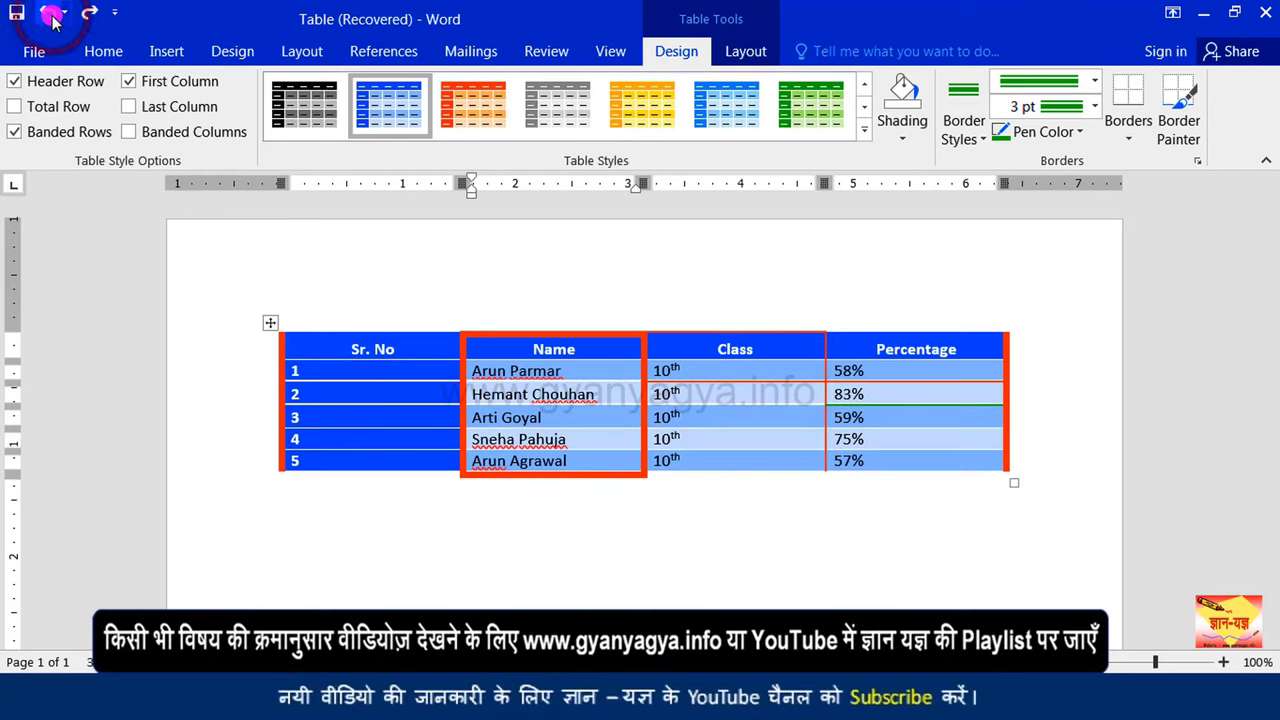
pyautogui.click(52, 15)
pyautogui.click(270, 323)
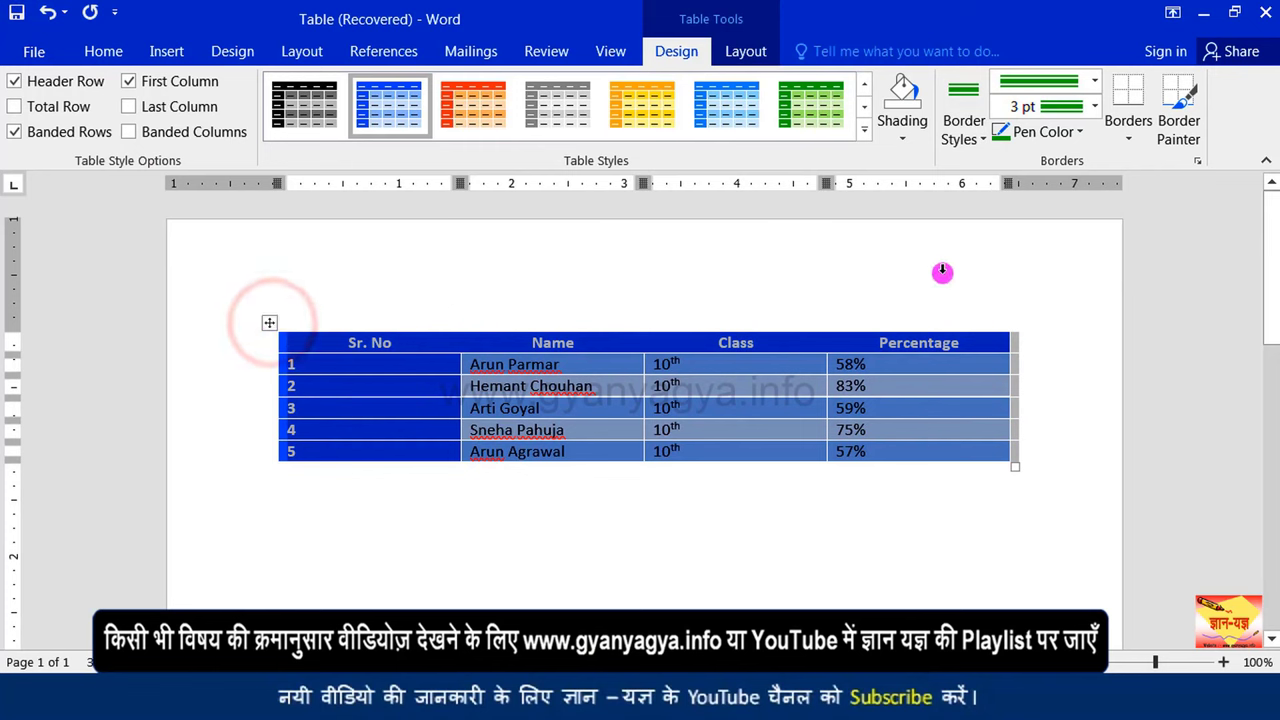
pyautogui.click(1129, 138)
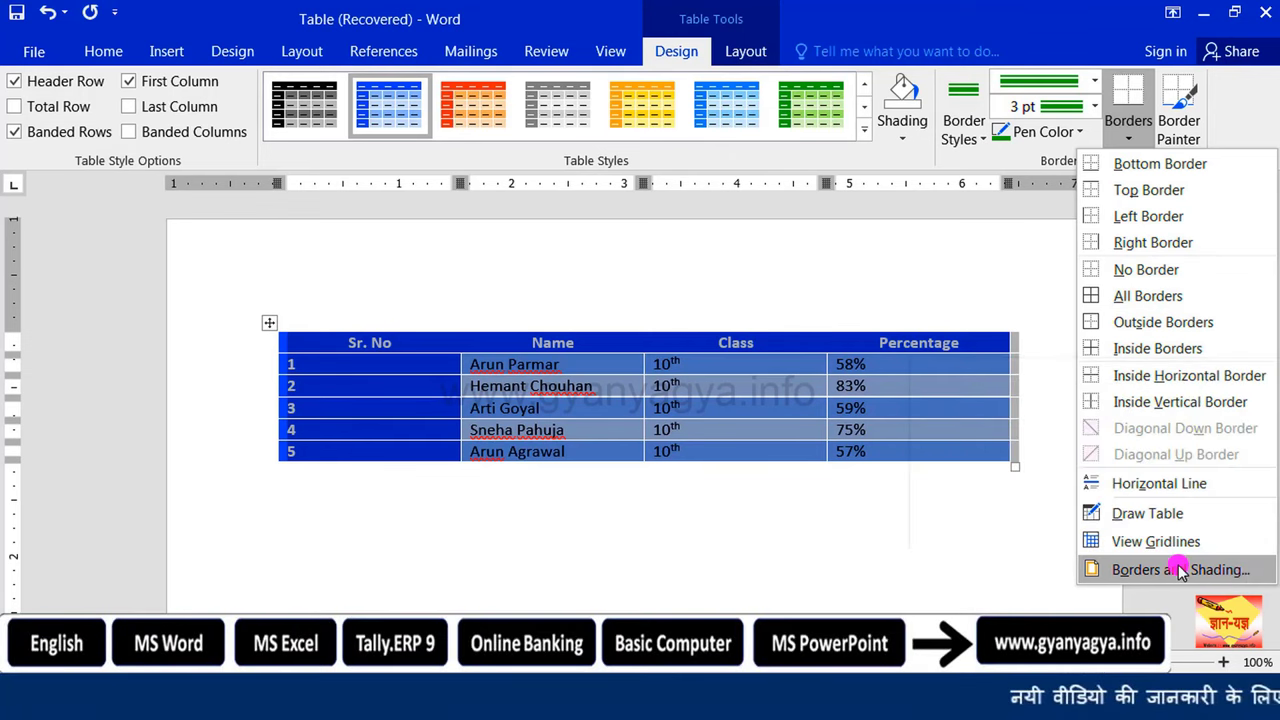
# Apply the plain Table Grid style, then select the whole marks table for borders.
pyautogui.click(774, 382)
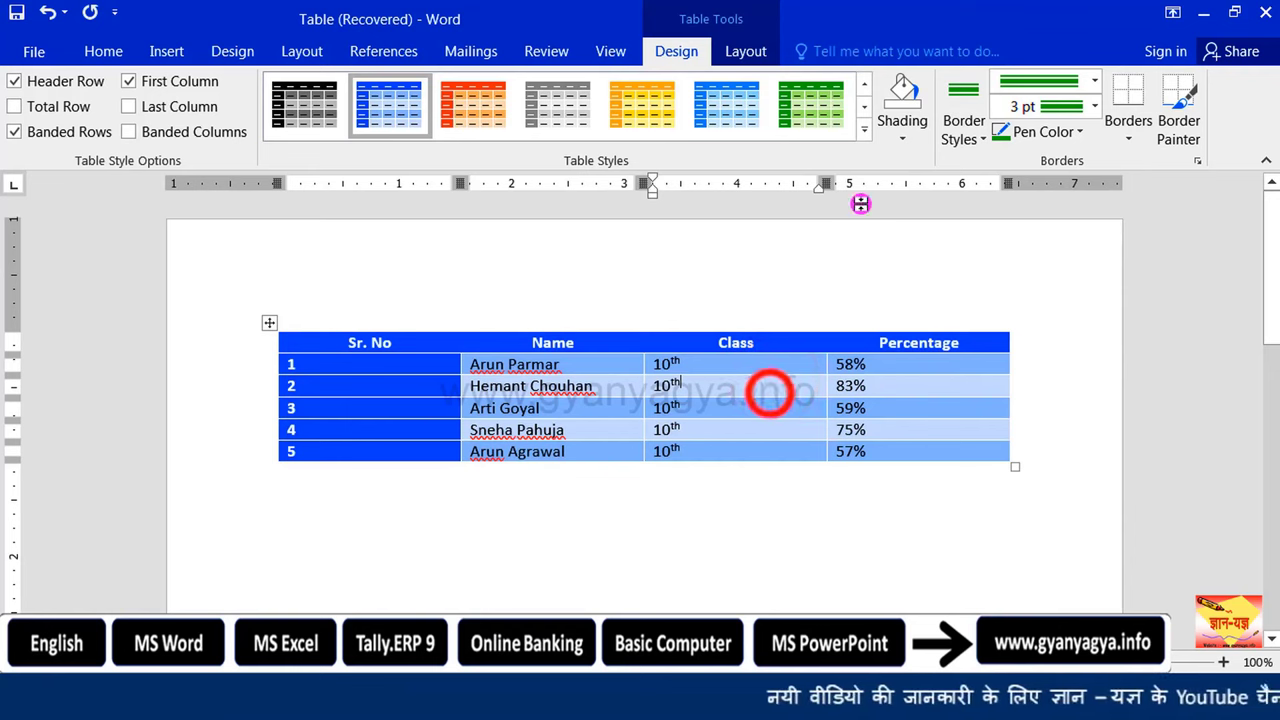
pyautogui.click(864, 128)
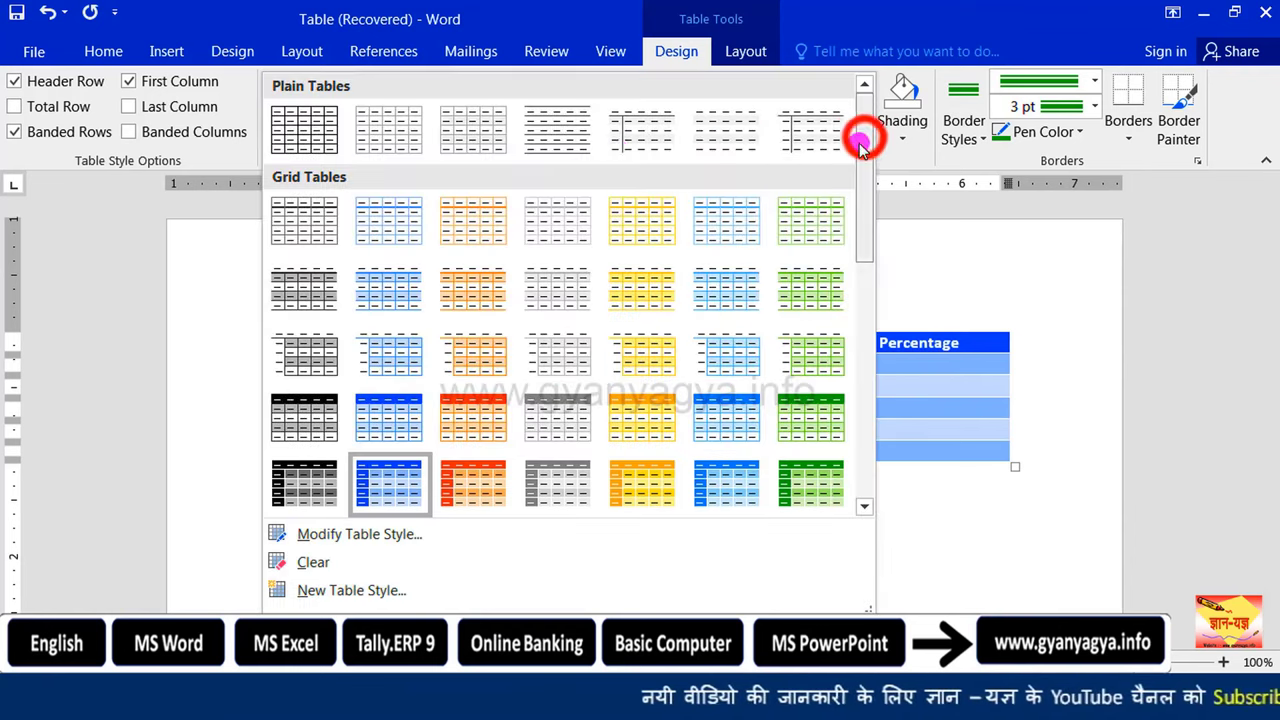
pyautogui.click(326, 138)
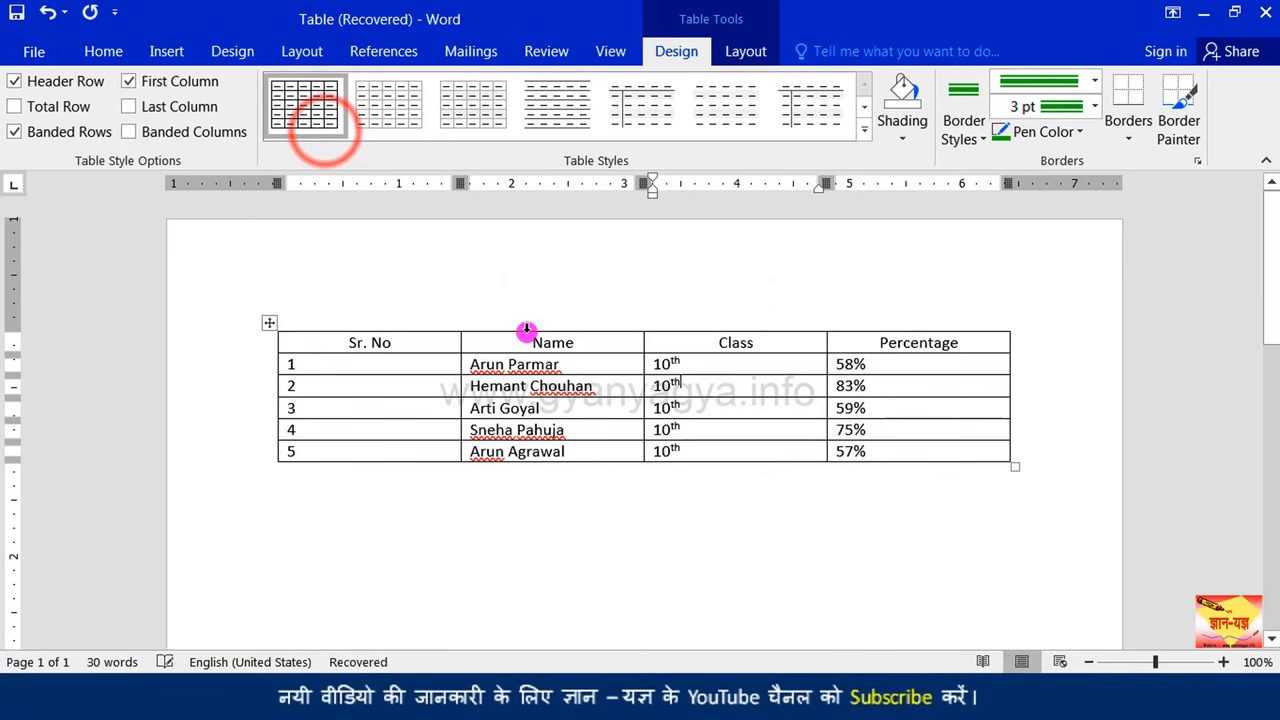
pyautogui.click(274, 322)
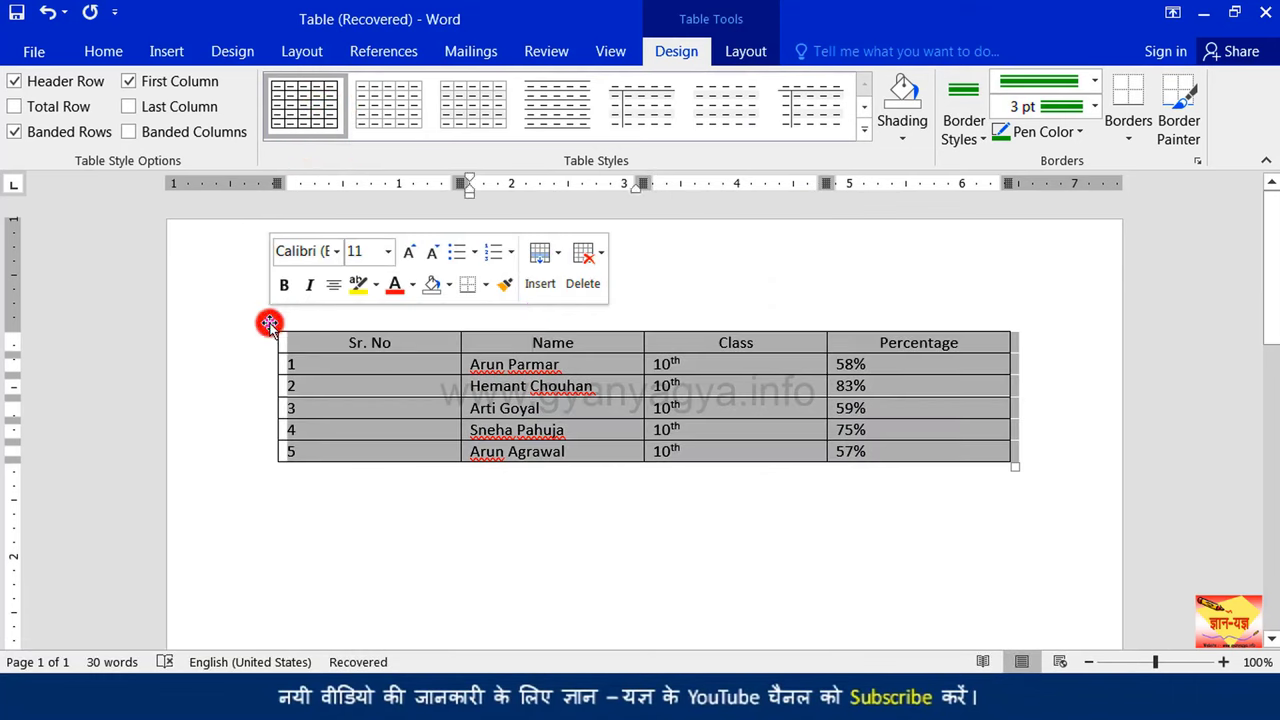
pyautogui.click(1128, 138)
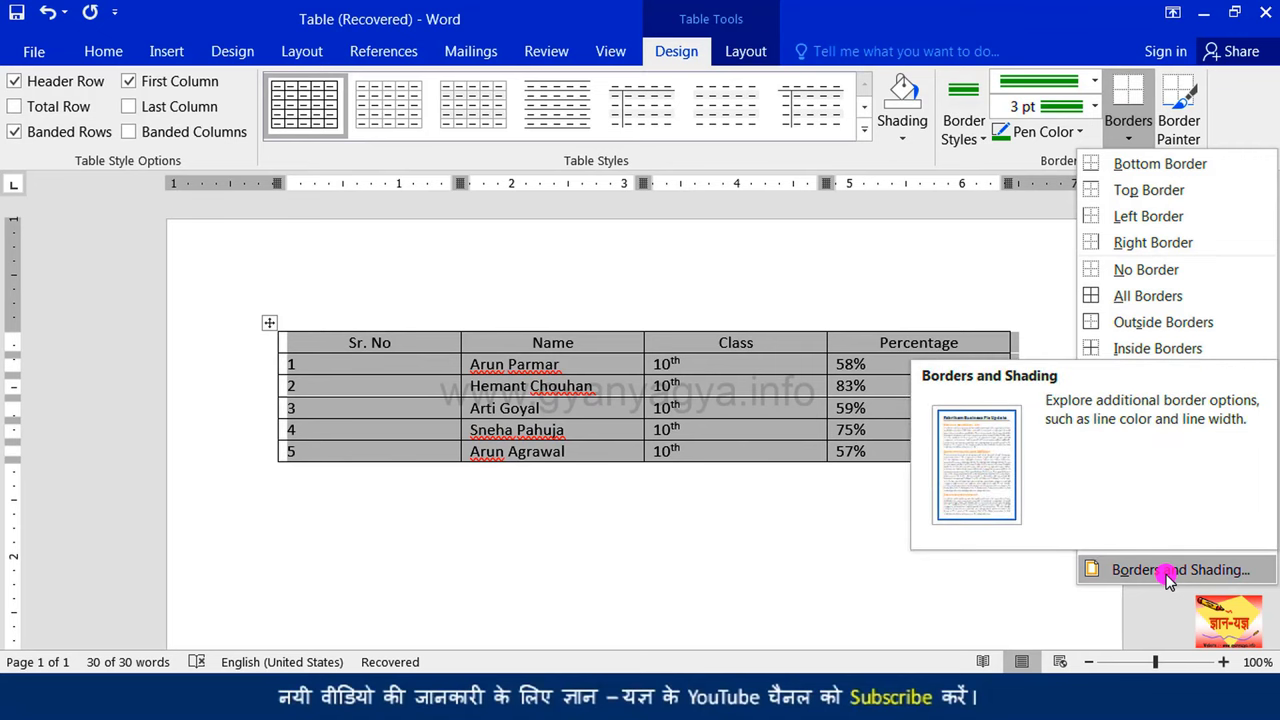
# In Borders and Shading, set All borders to a thick solid dark-blue 2 ¼ pt line.
pyautogui.click(1168, 570)
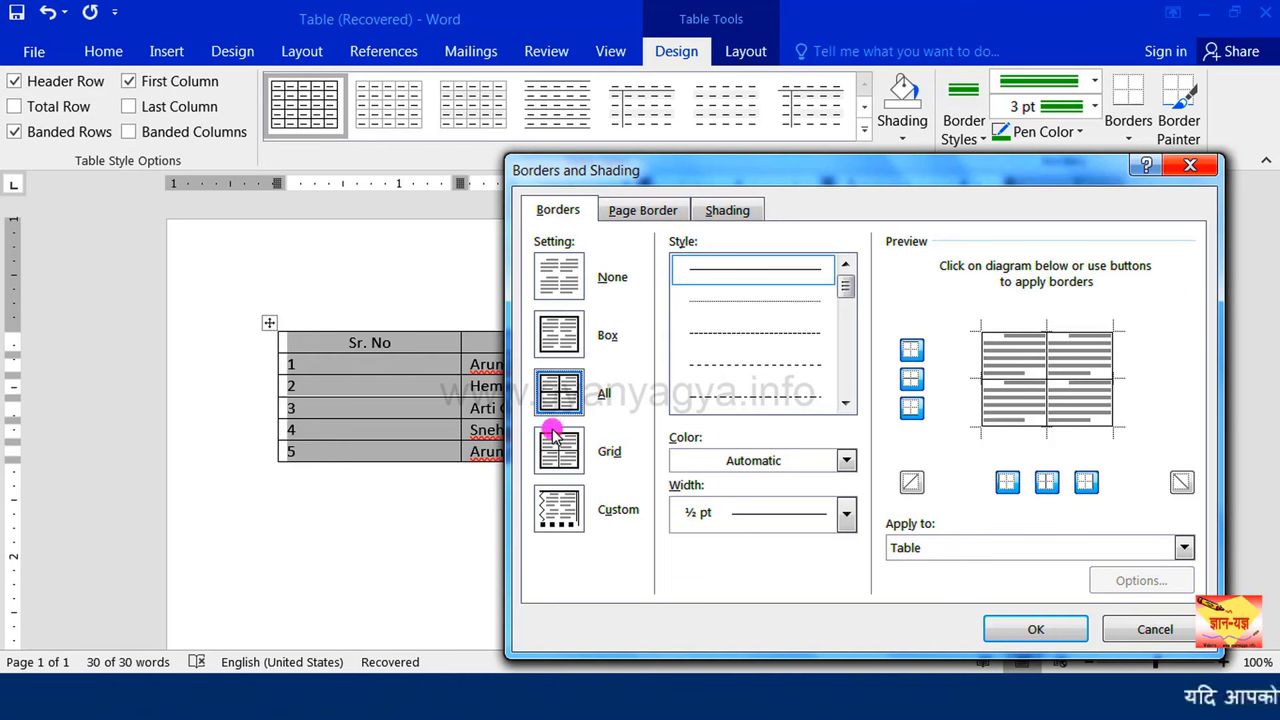
pyautogui.click(566, 392)
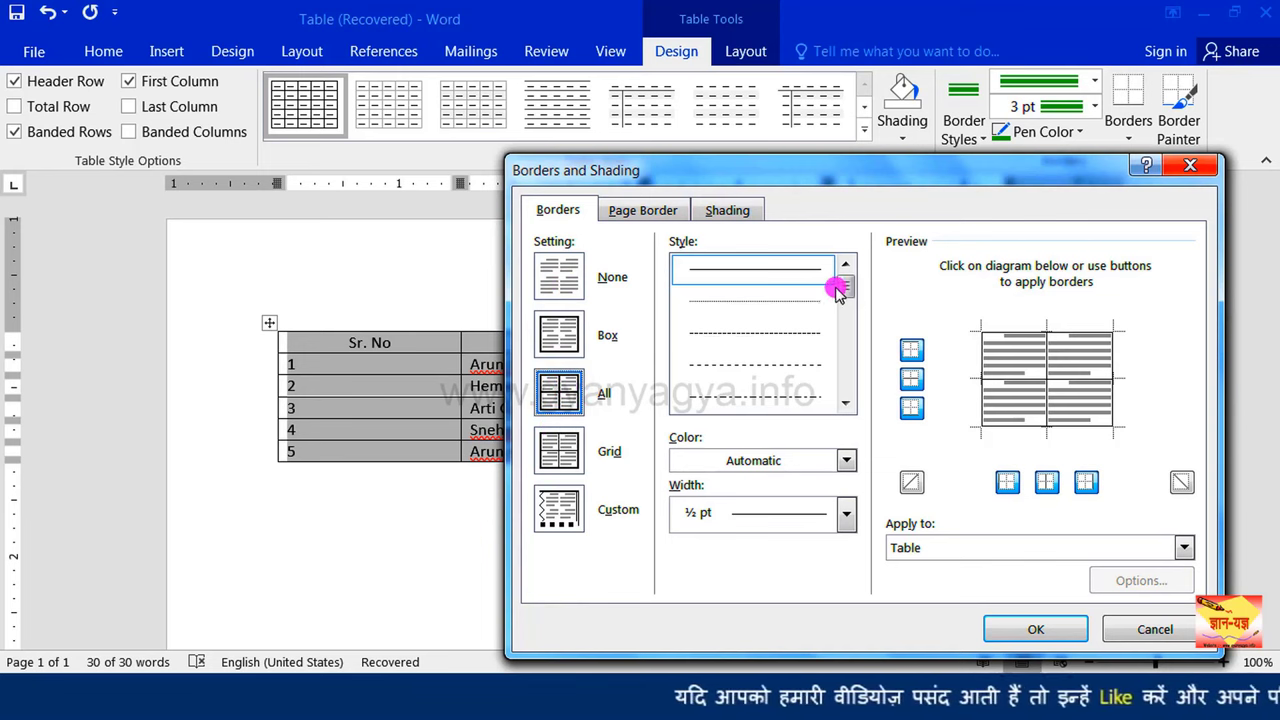
pyautogui.moveTo(843, 287)
pyautogui.mouseDown()
pyautogui.moveTo(843, 322)
pyautogui.moveTo(843, 309)
pyautogui.mouseUp()
pyautogui.click(809, 363)
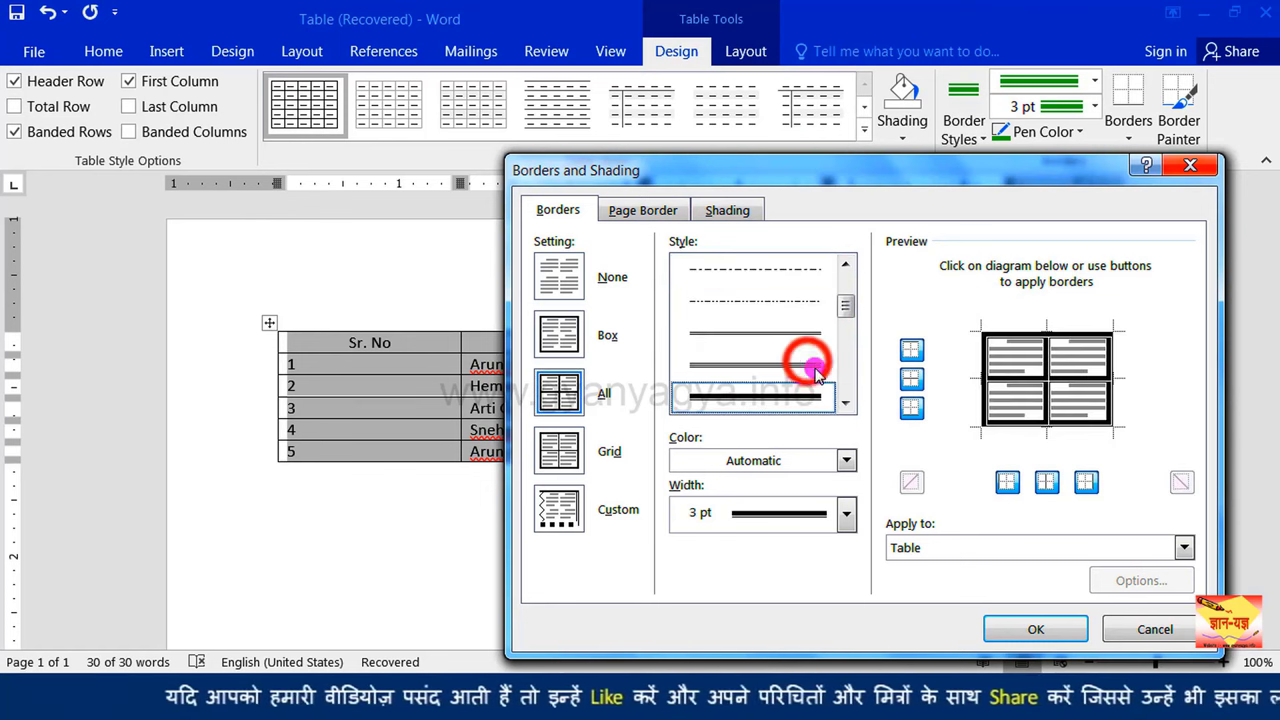
pyautogui.click(846, 462)
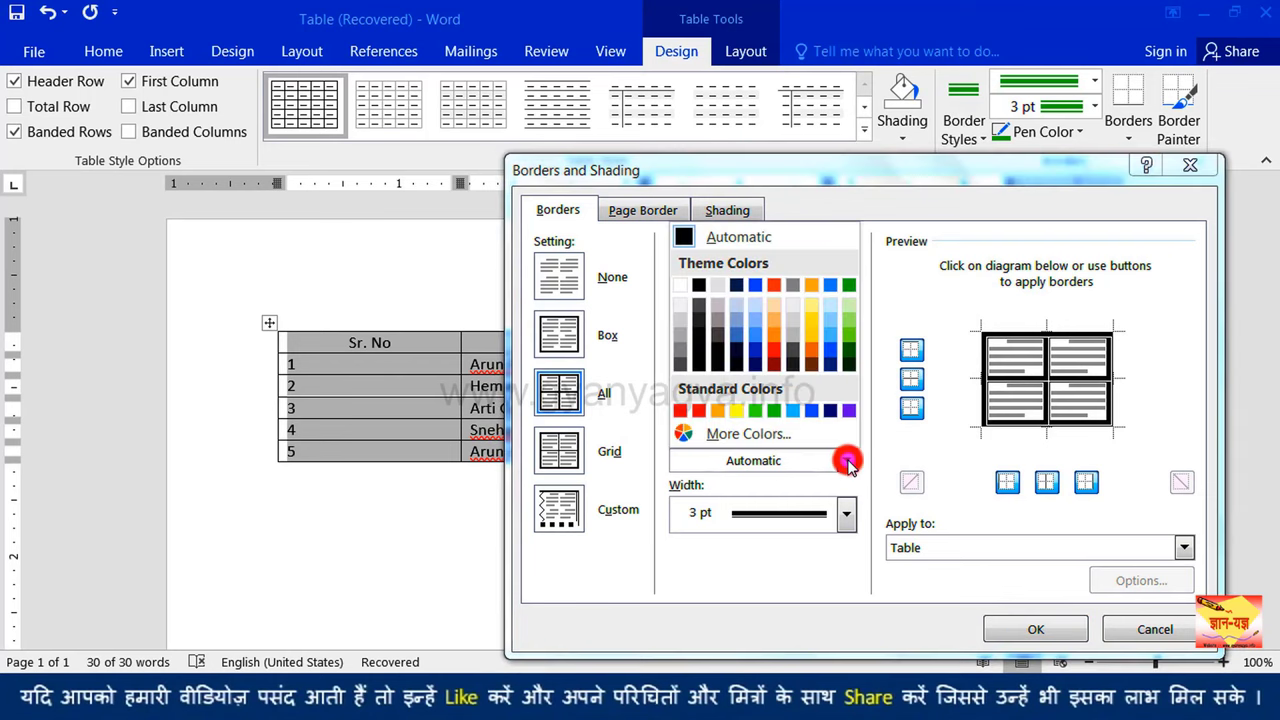
pyautogui.click(829, 411)
pyautogui.click(846, 513)
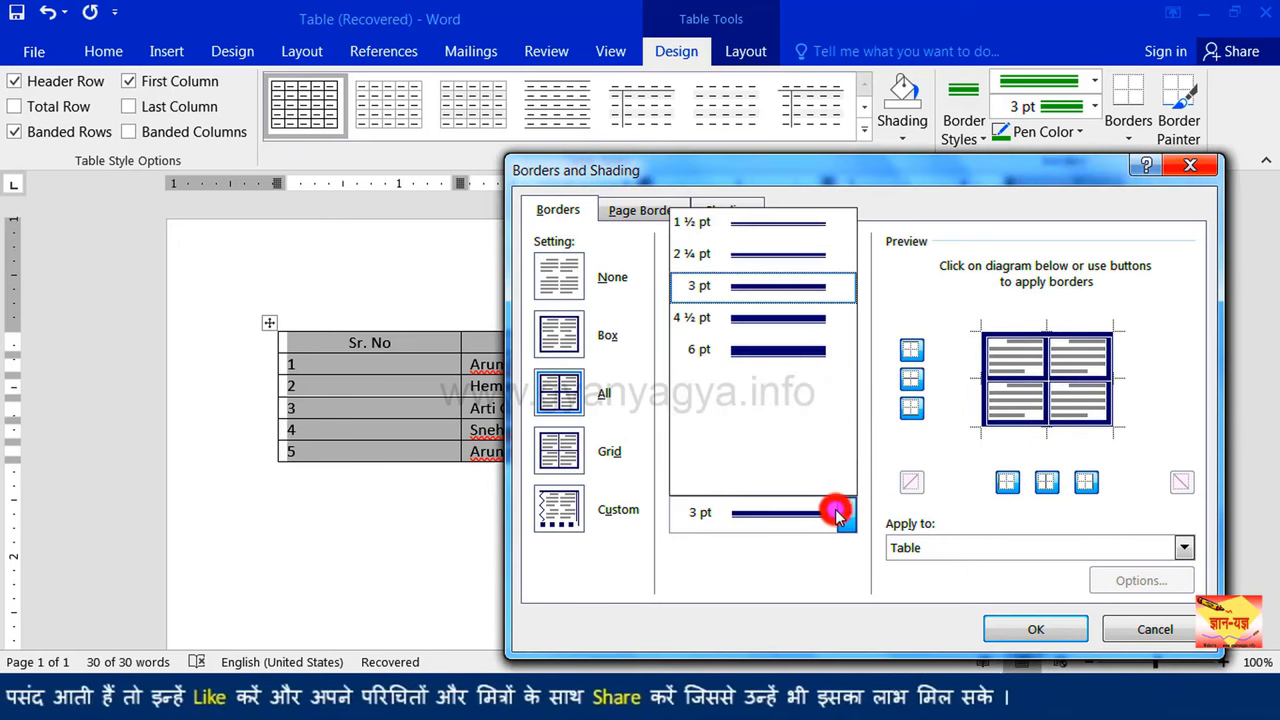
pyautogui.click(800, 256)
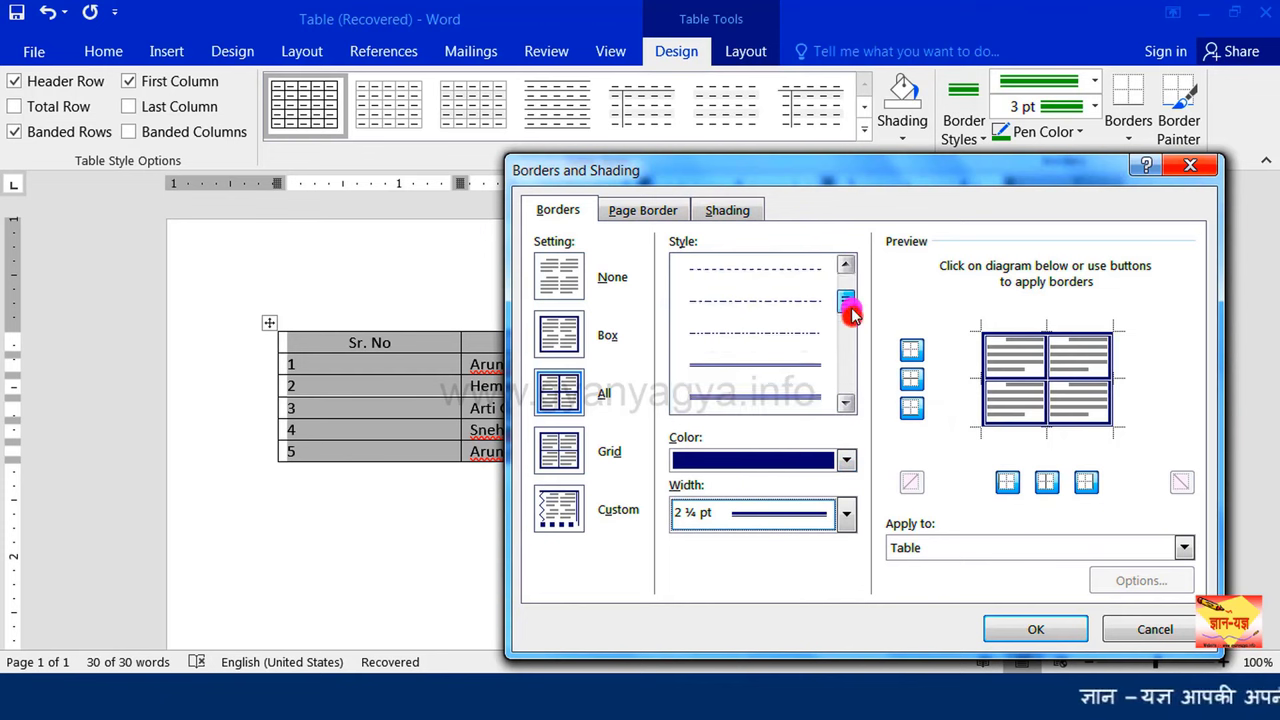
# Switch to a thin single purple ½ pt line and toggle the top, bottom and inside preview borders.
pyautogui.moveTo(846, 300); pyautogui.dragTo(812, 312)
pyautogui.click(811, 303)
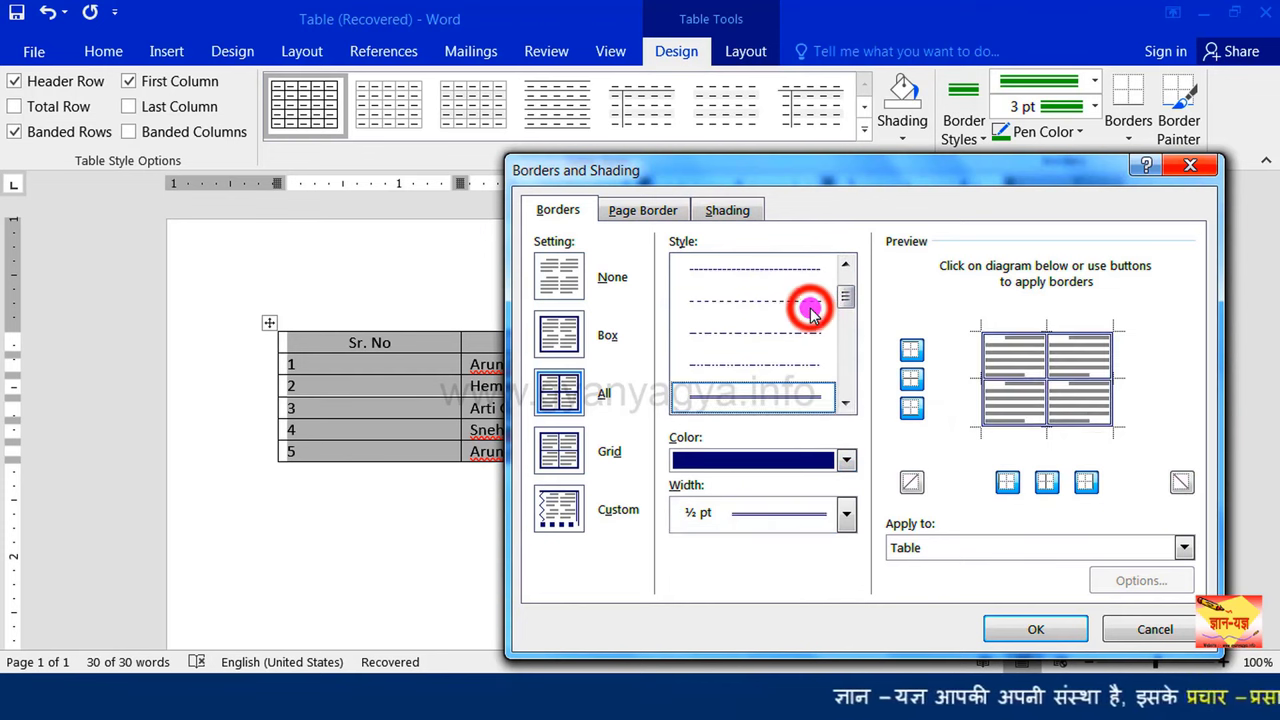
pyautogui.click(843, 458)
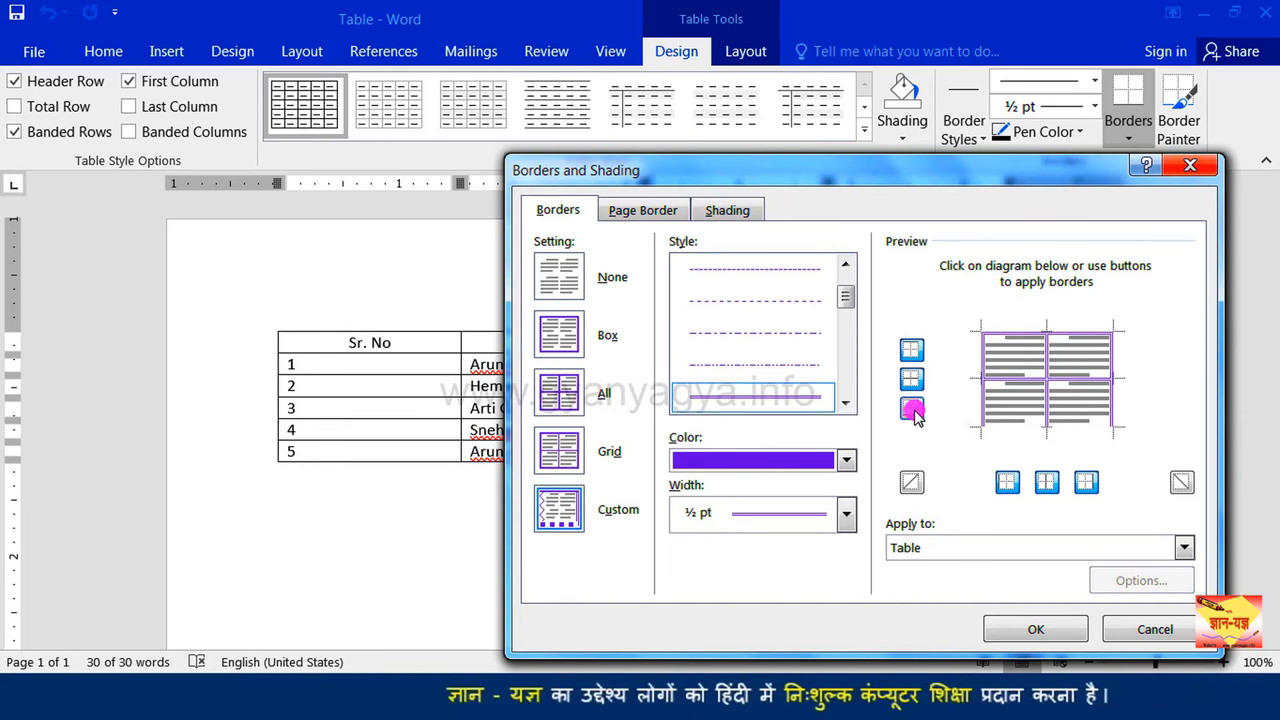
pyautogui.click(912, 410)
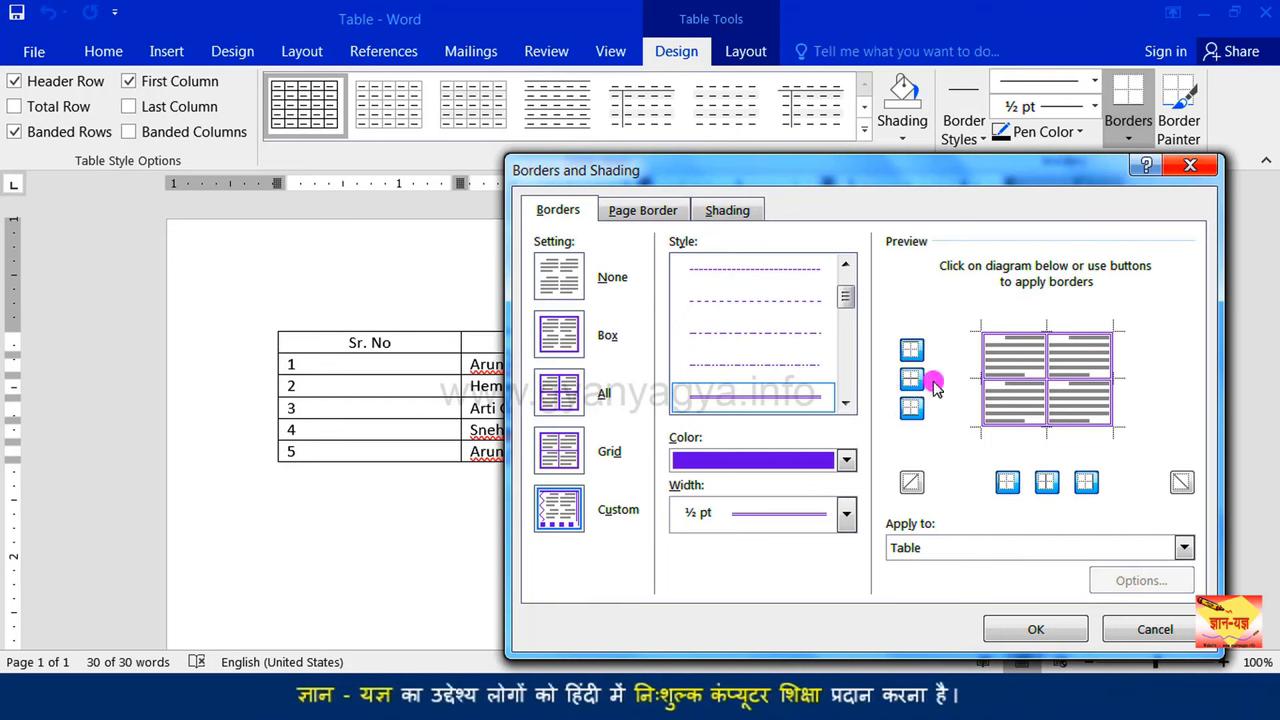
pyautogui.click(912, 379)
pyautogui.click(913, 381)
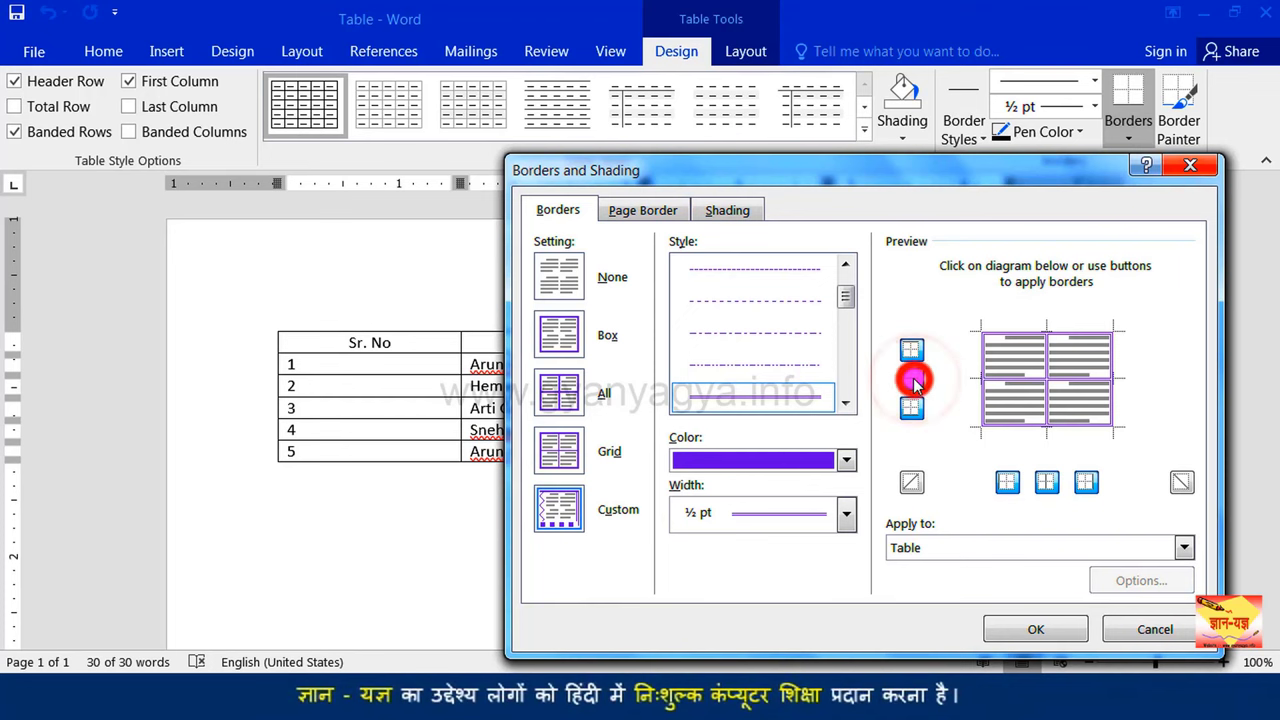
pyautogui.click(914, 350)
pyautogui.click(914, 350)
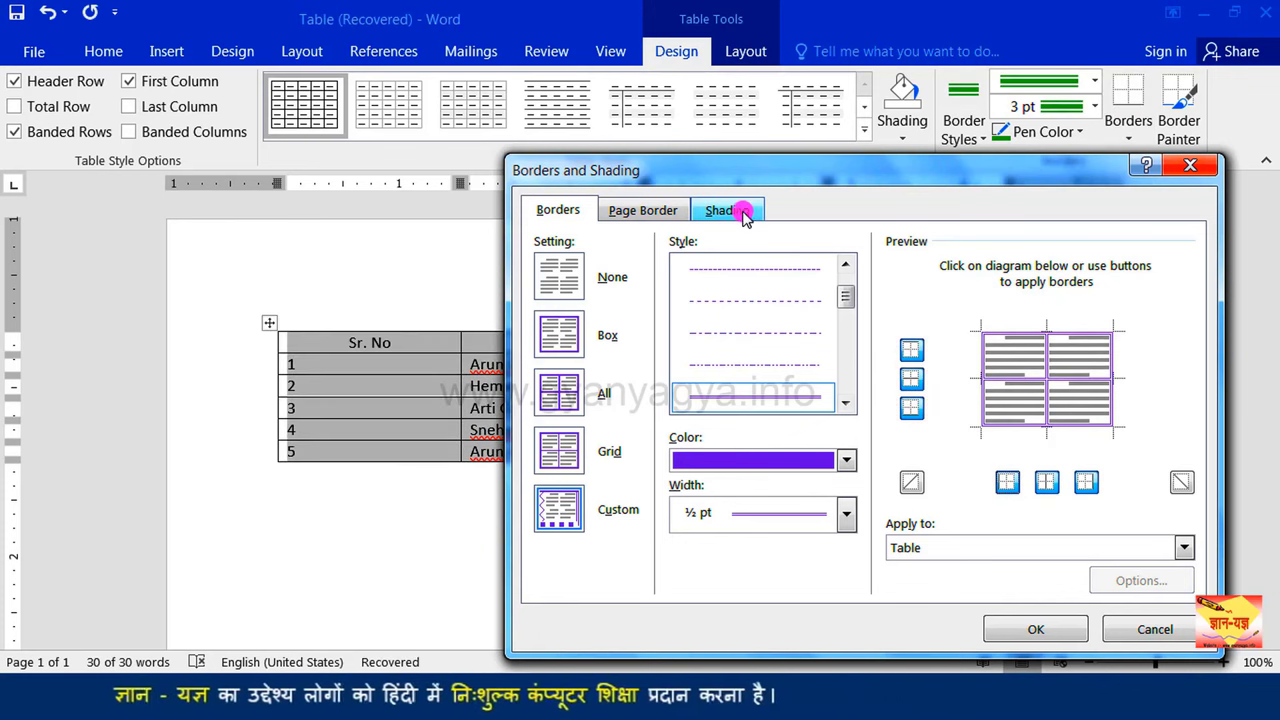
# Shade all table cells with a yellow fill, keeping the pattern Clear, and apply it.
pyautogui.click(745, 214)
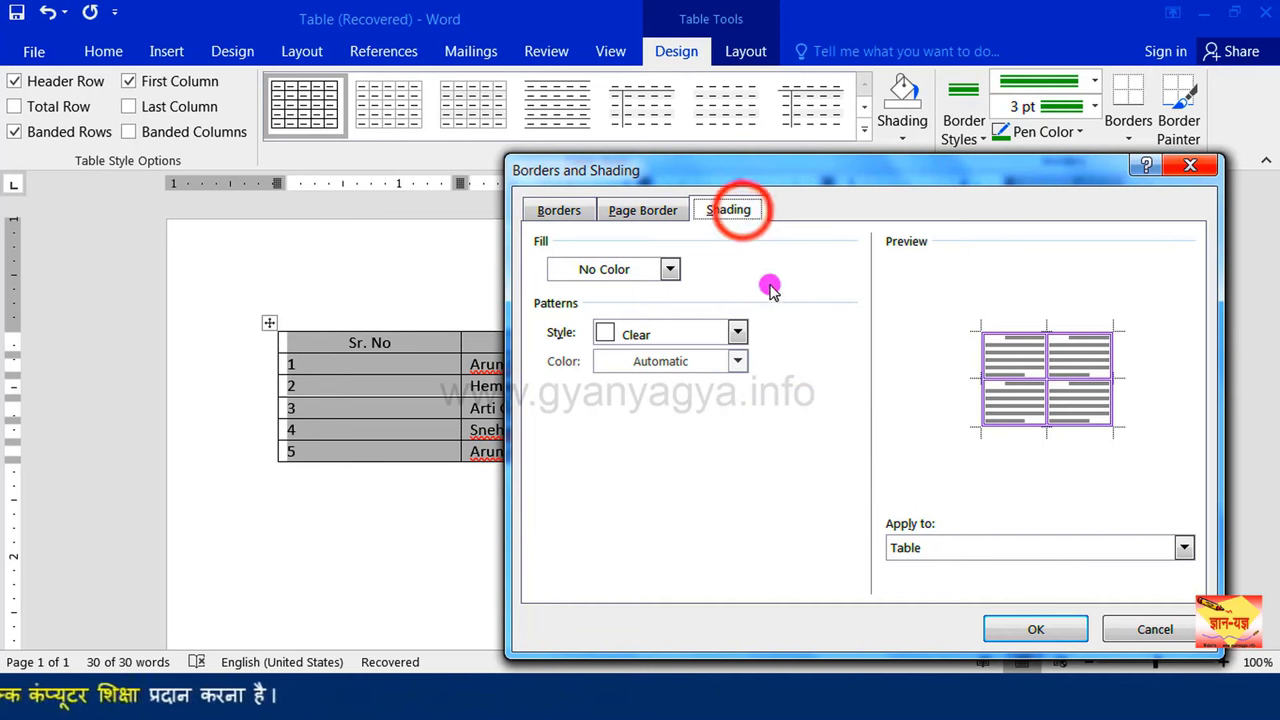
pyautogui.click(671, 272)
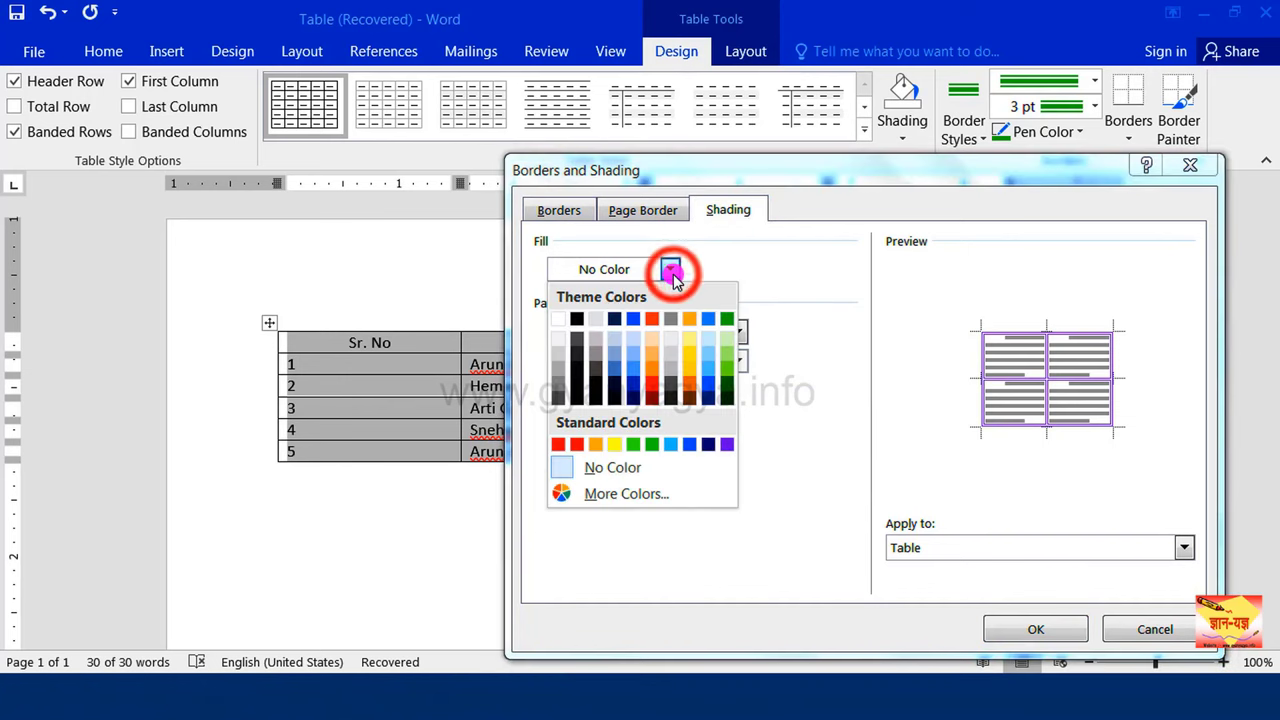
pyautogui.click(615, 445)
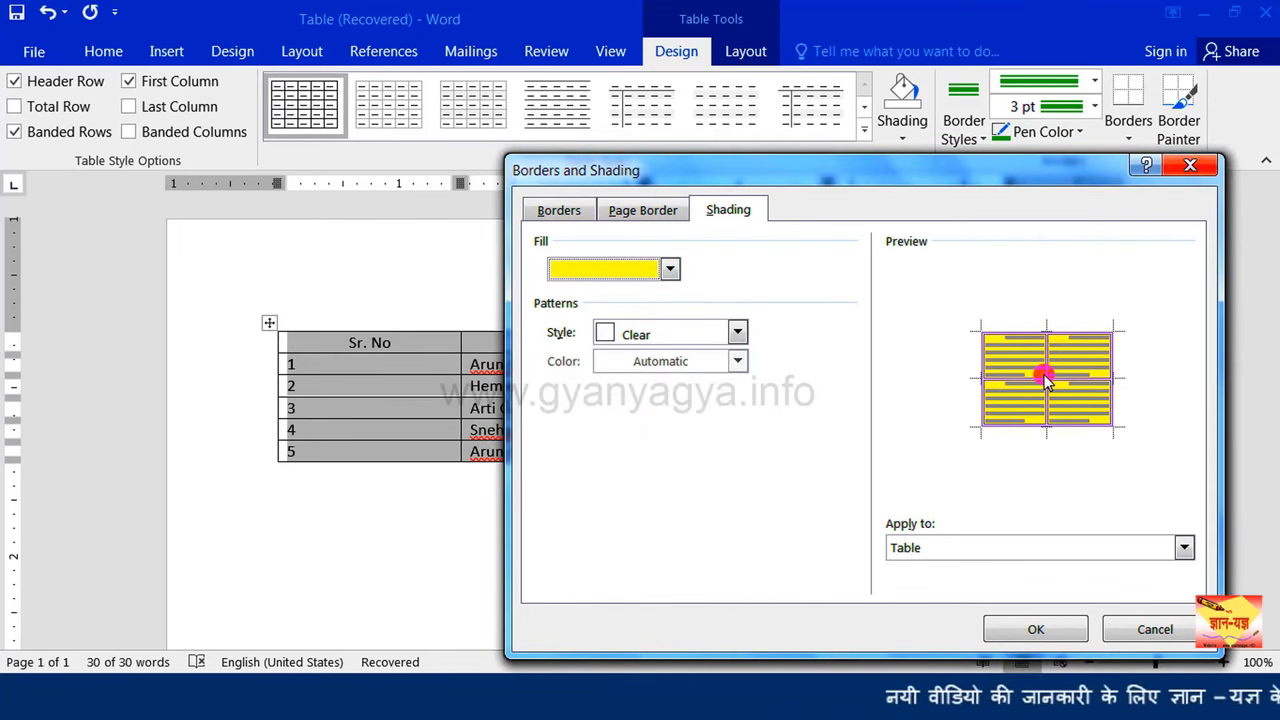
pyautogui.click(739, 332)
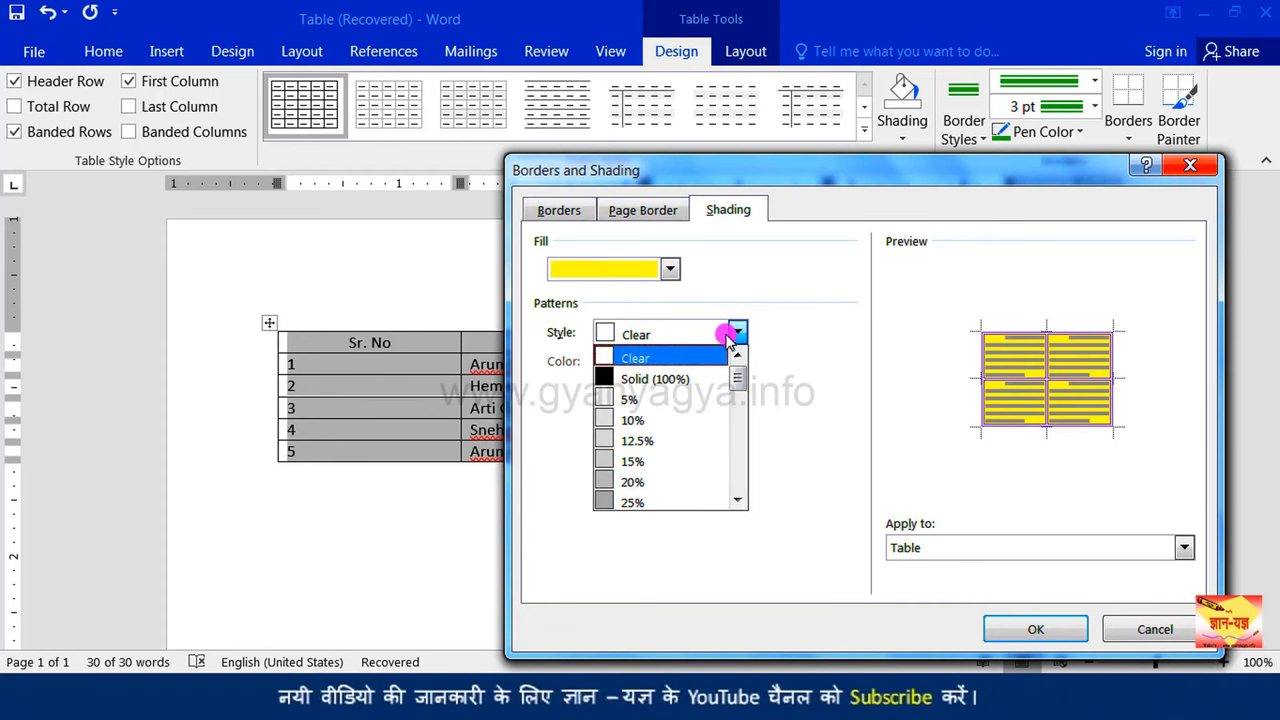
pyautogui.click(787, 330)
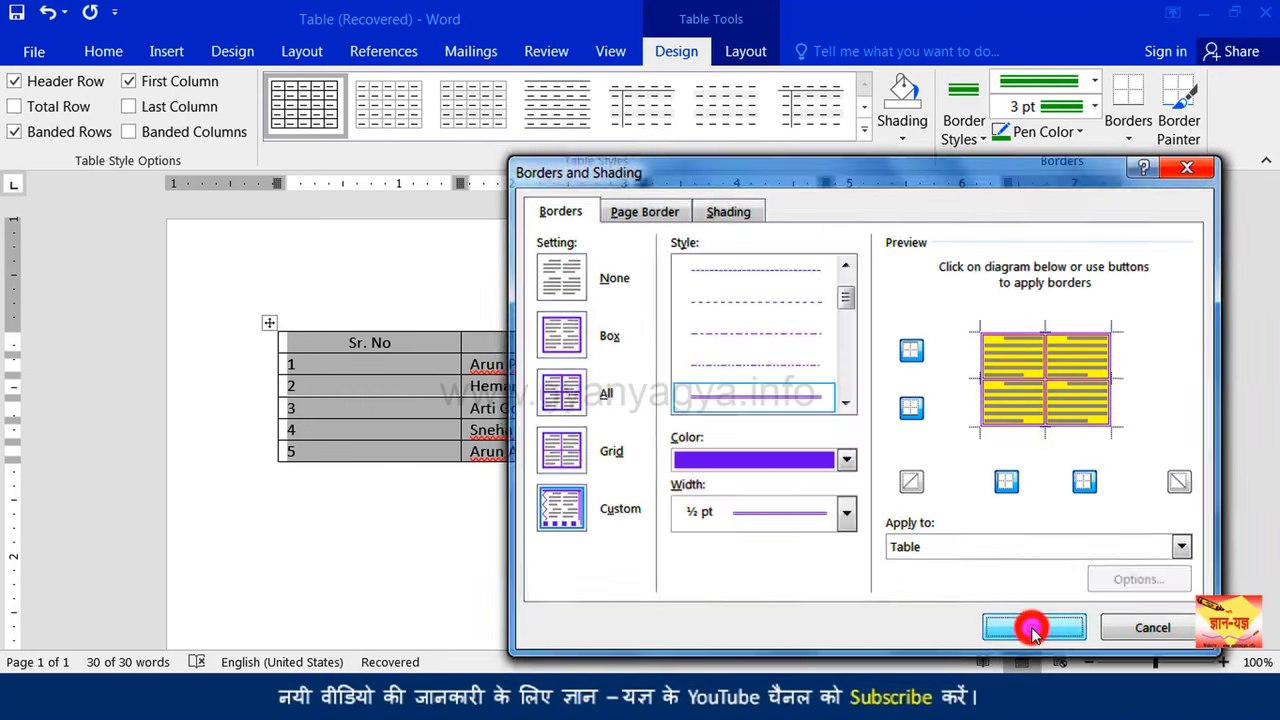
pyautogui.click(1031, 628)
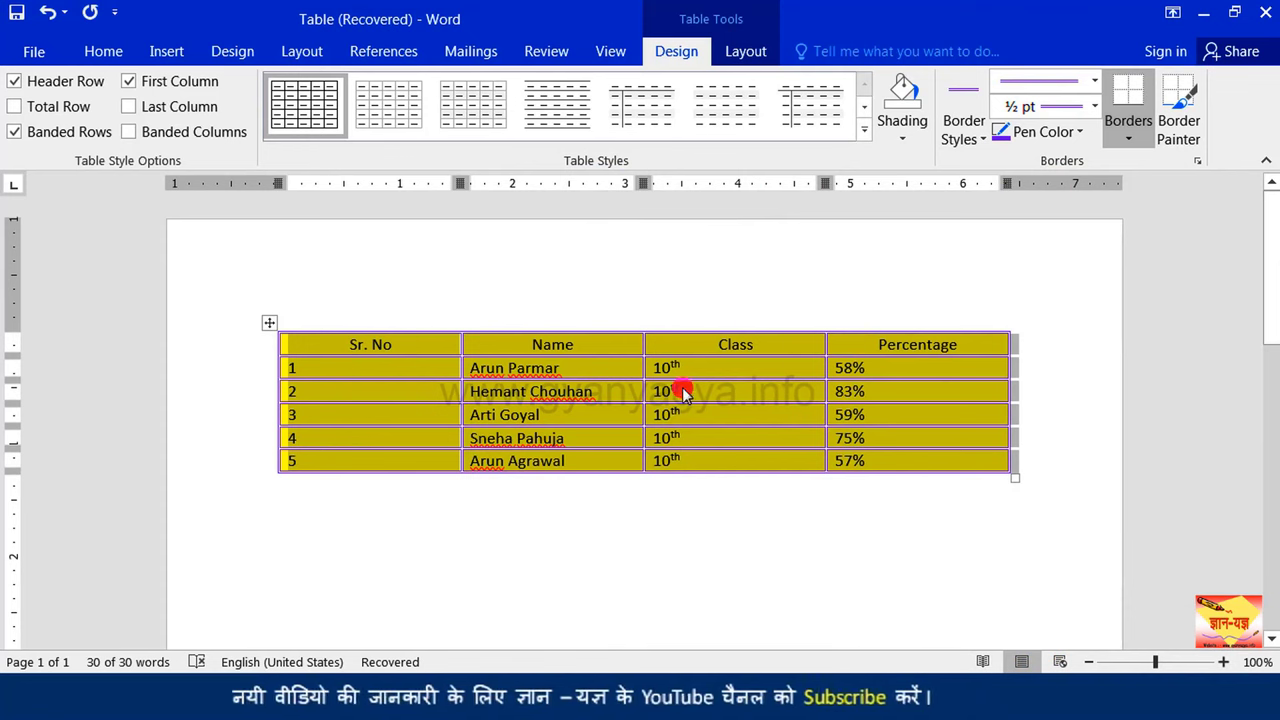
# Deselect the table to view the purple borders and yellow fill.
pyautogui.click(738, 398)
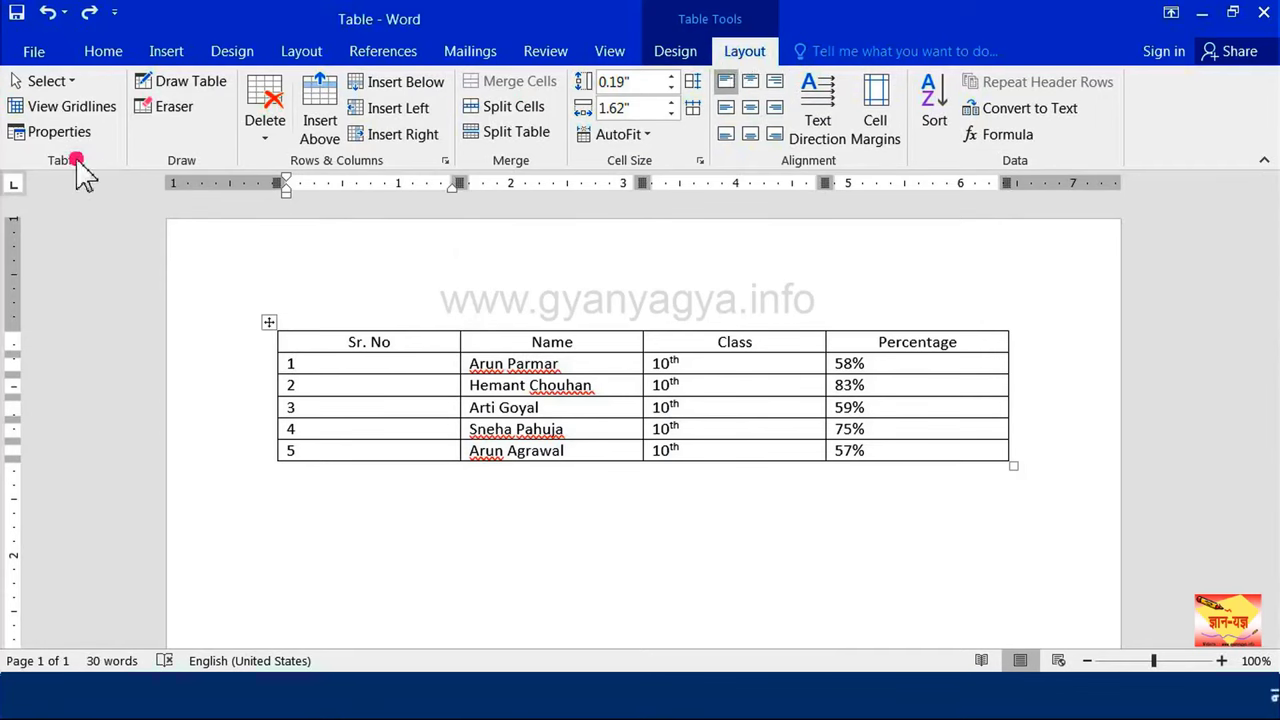
pyautogui.click(62, 82)
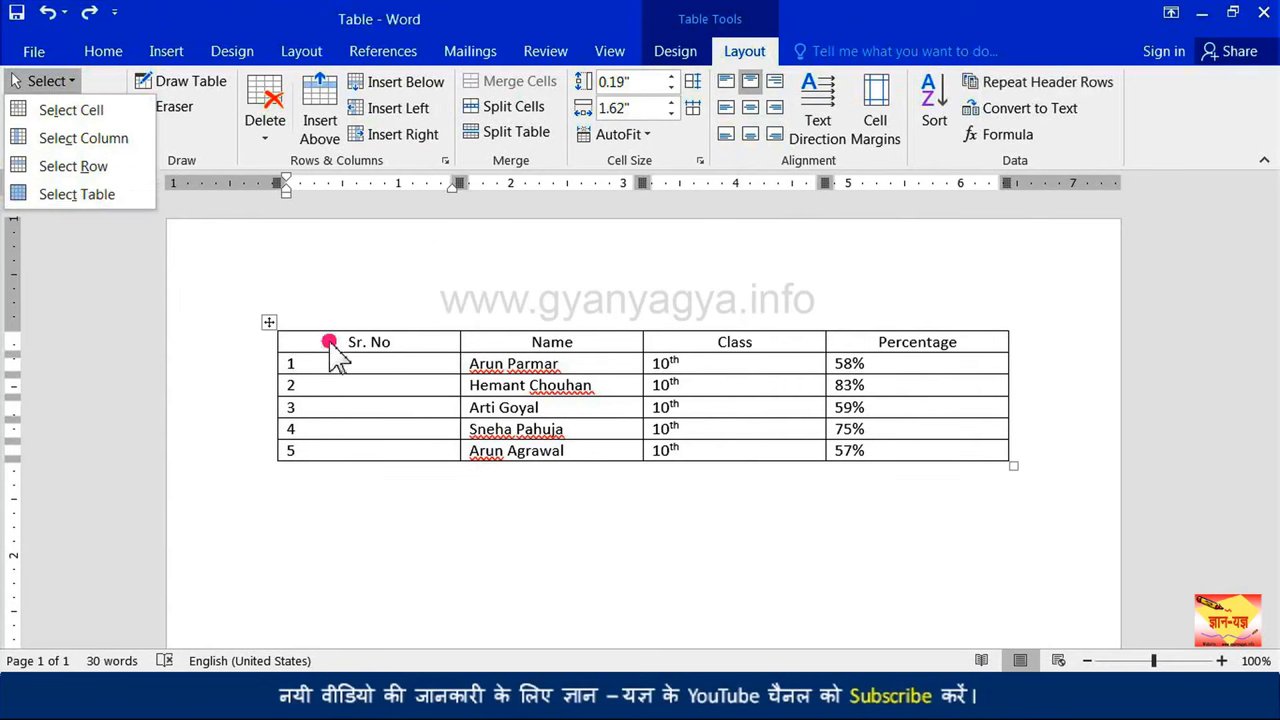
pyautogui.click(331, 348)
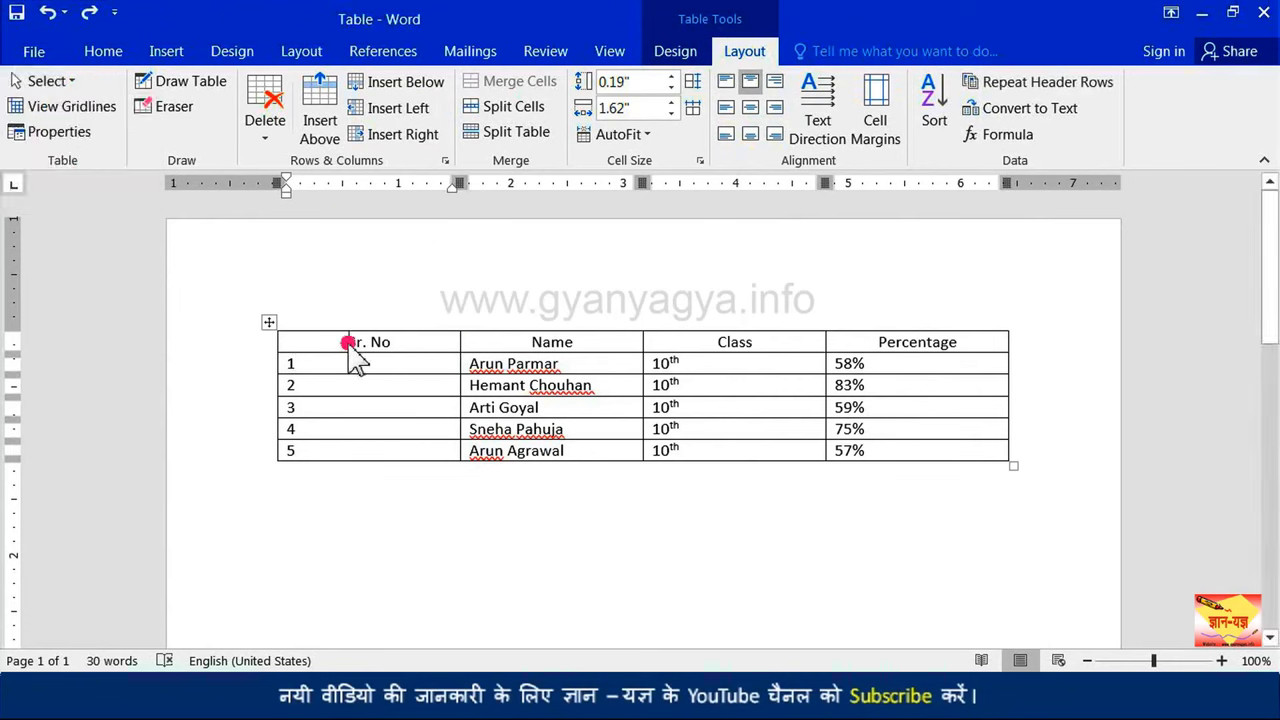
pyautogui.click(72, 80)
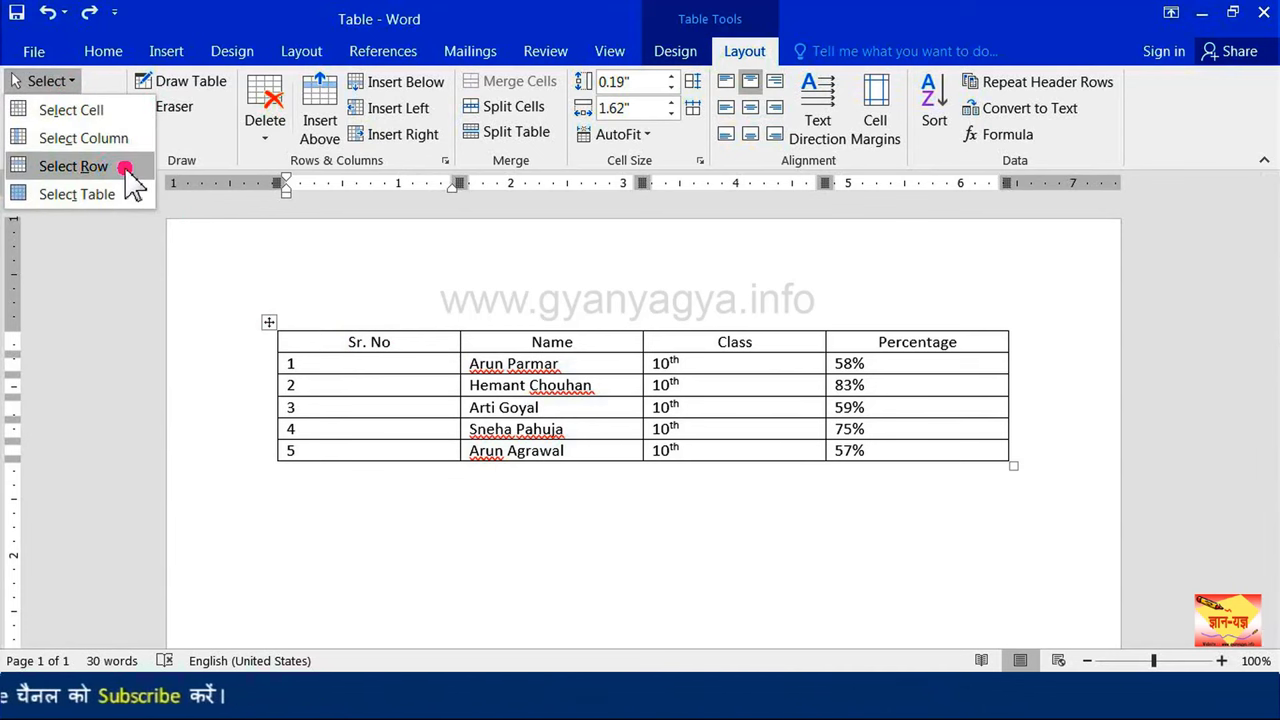
pyautogui.click(124, 167)
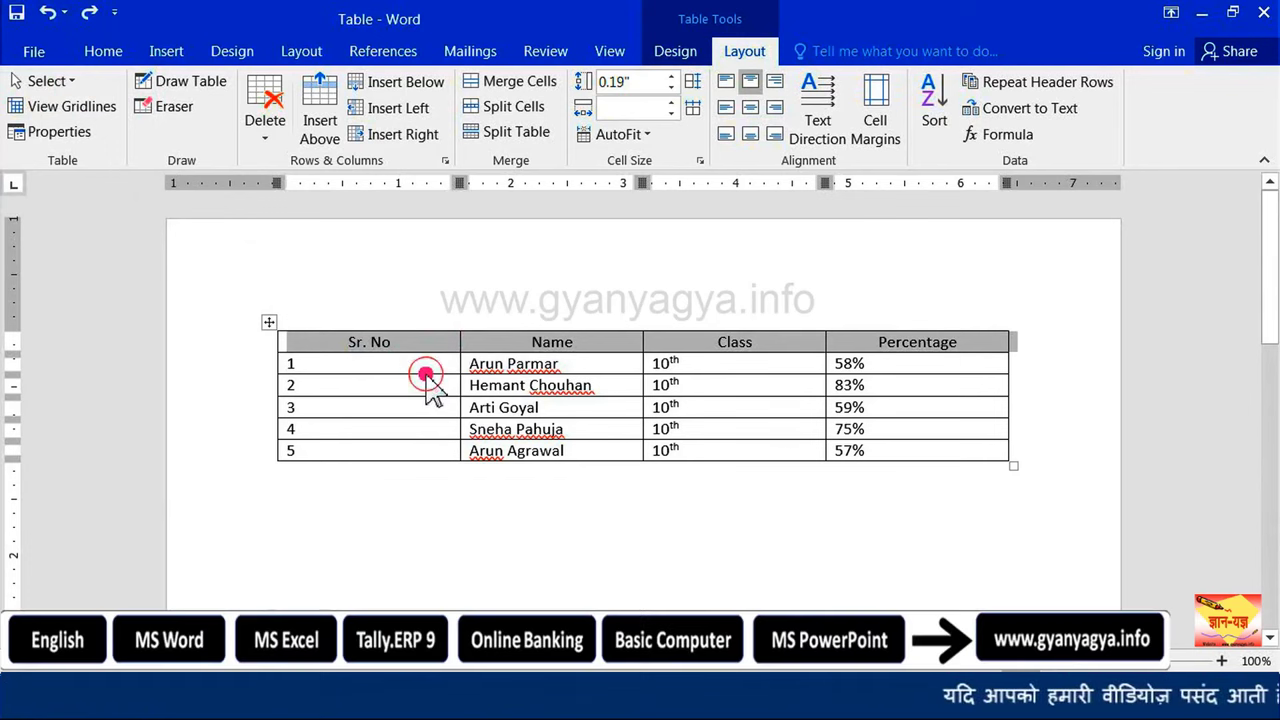
pyautogui.click(422, 367)
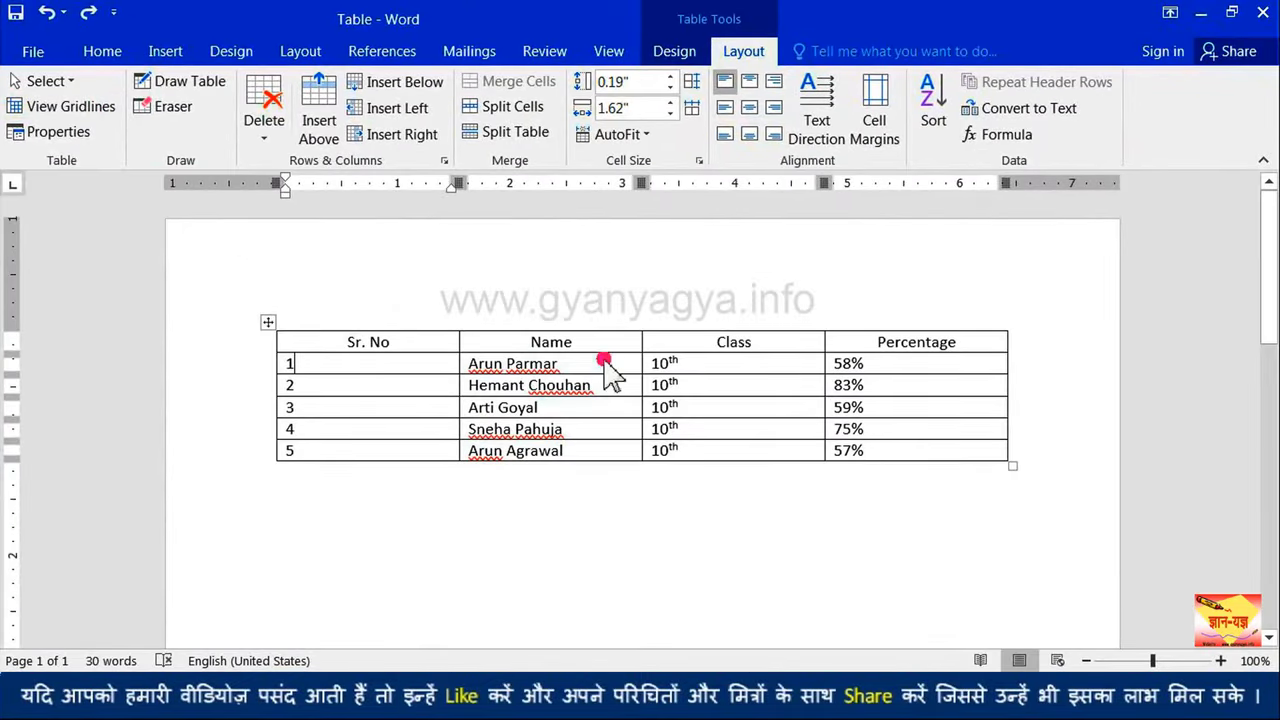
# Apply the orange banded Grid Table 2 - Accent 2 style to the marks table.
pyautogui.click(674, 51)
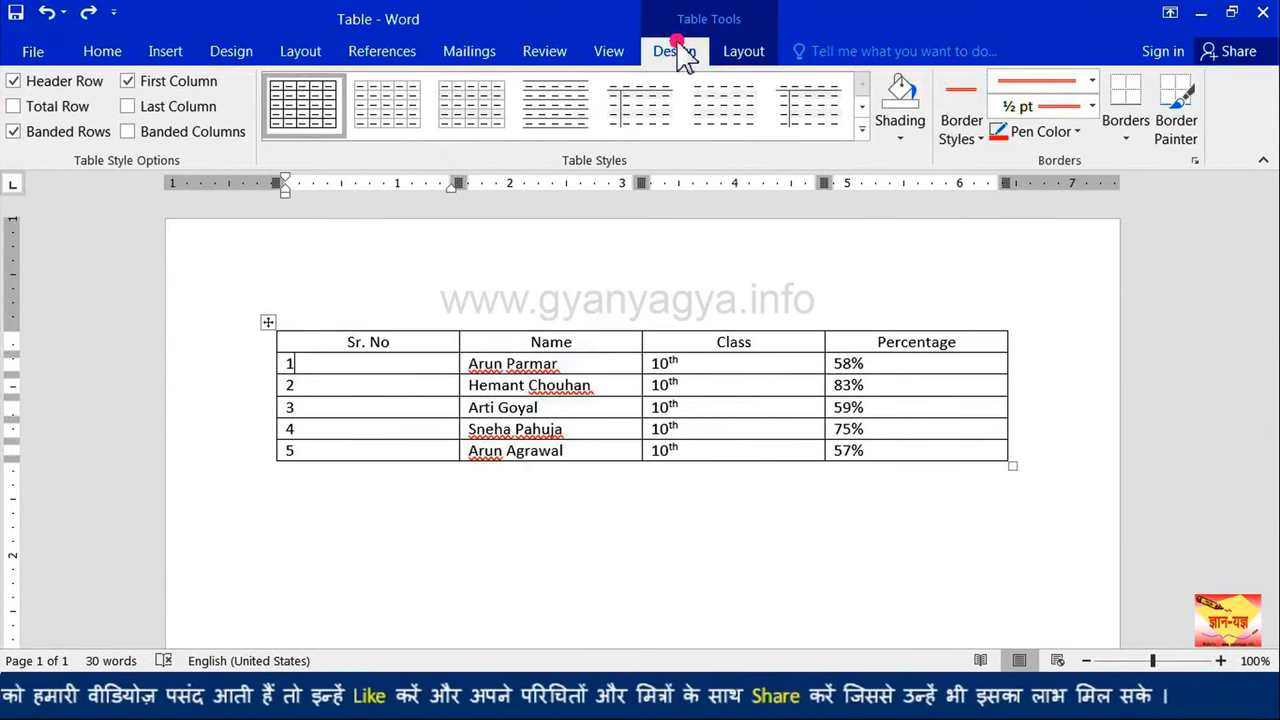
pyautogui.click(860, 127)
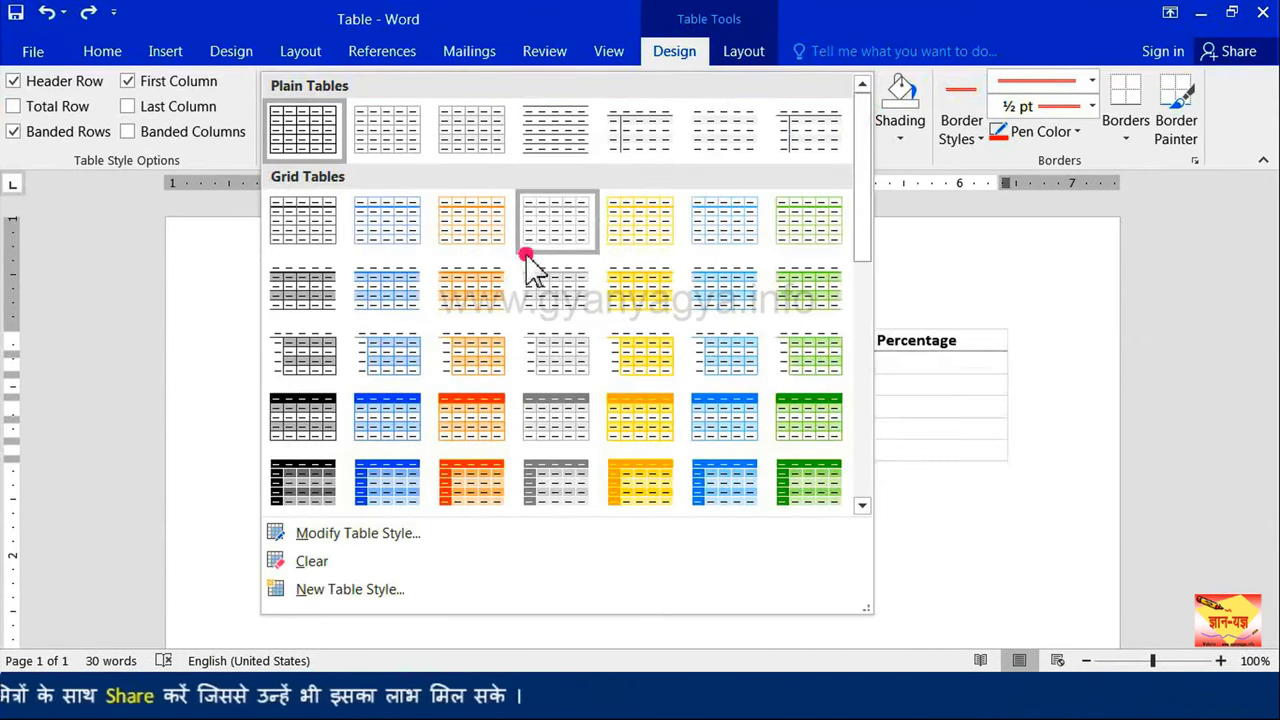
pyautogui.click(490, 312)
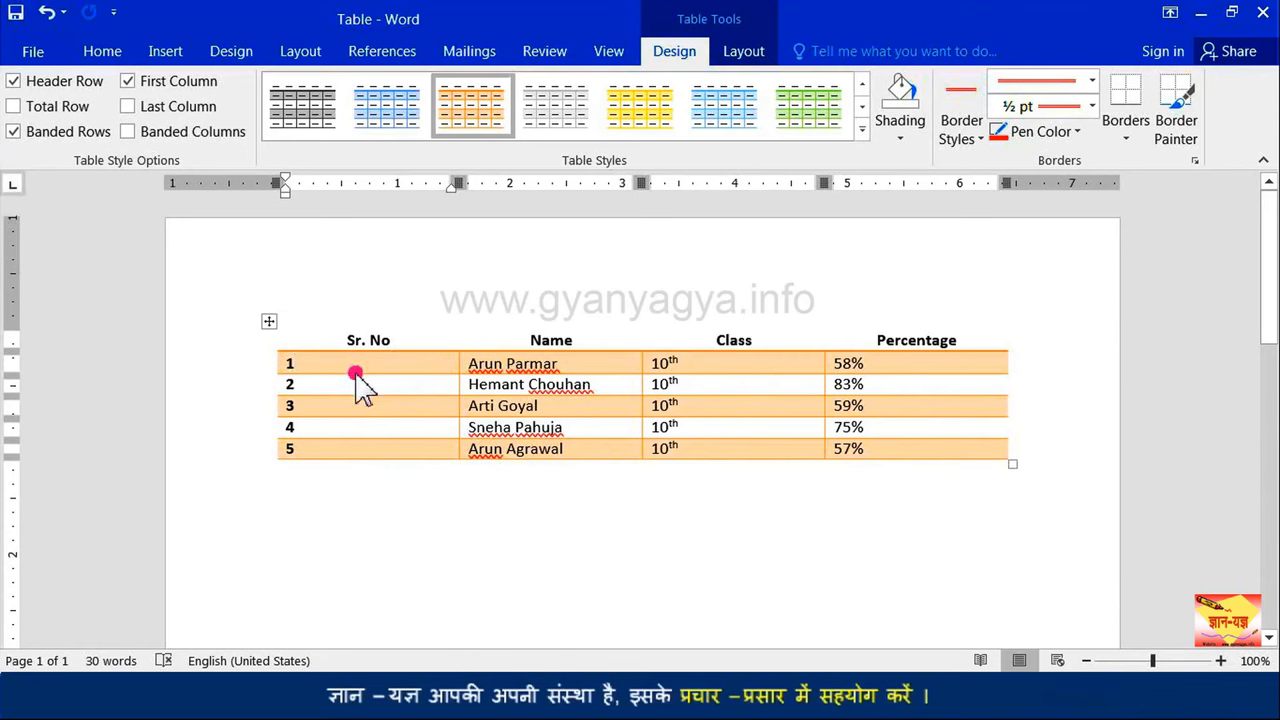
pyautogui.click(740, 55)
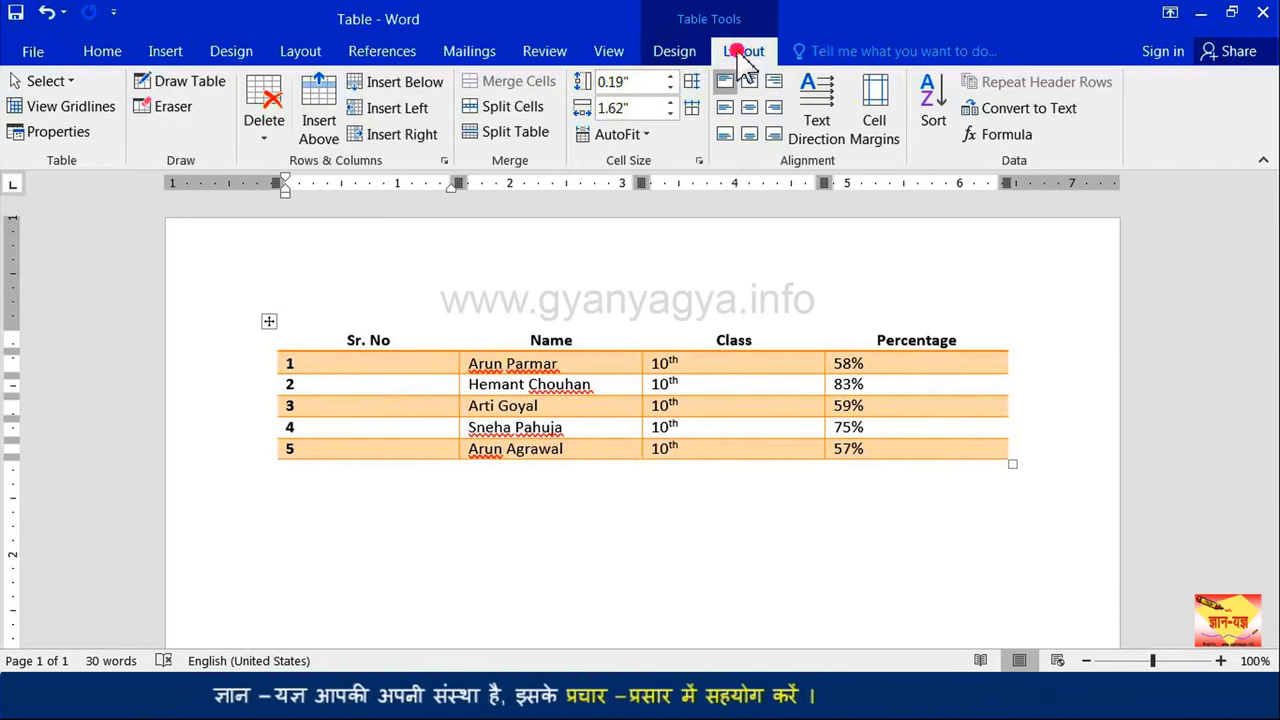
# Turn on View Gridlines and undo the orange table style with Ctrl+Z.
pyautogui.click(109, 108)
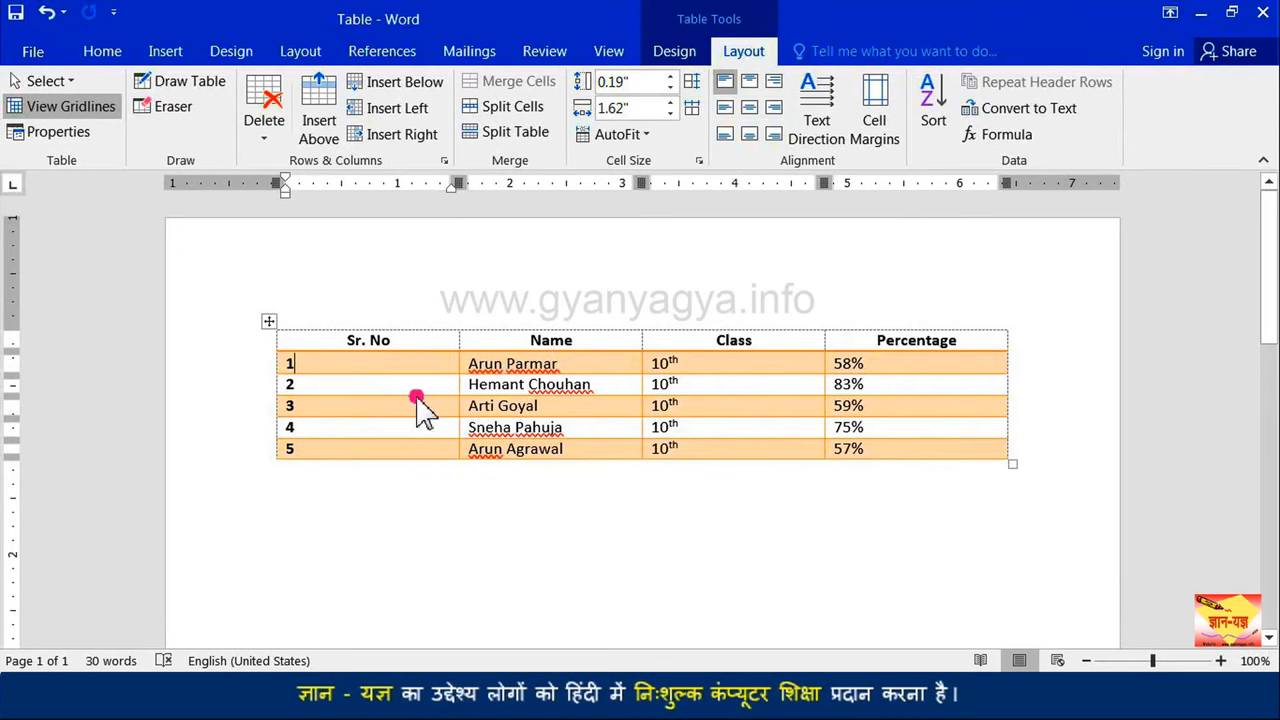
pyautogui.hotkey('ctrl', 'z')
pyautogui.hotkey('ctrl', 'z')
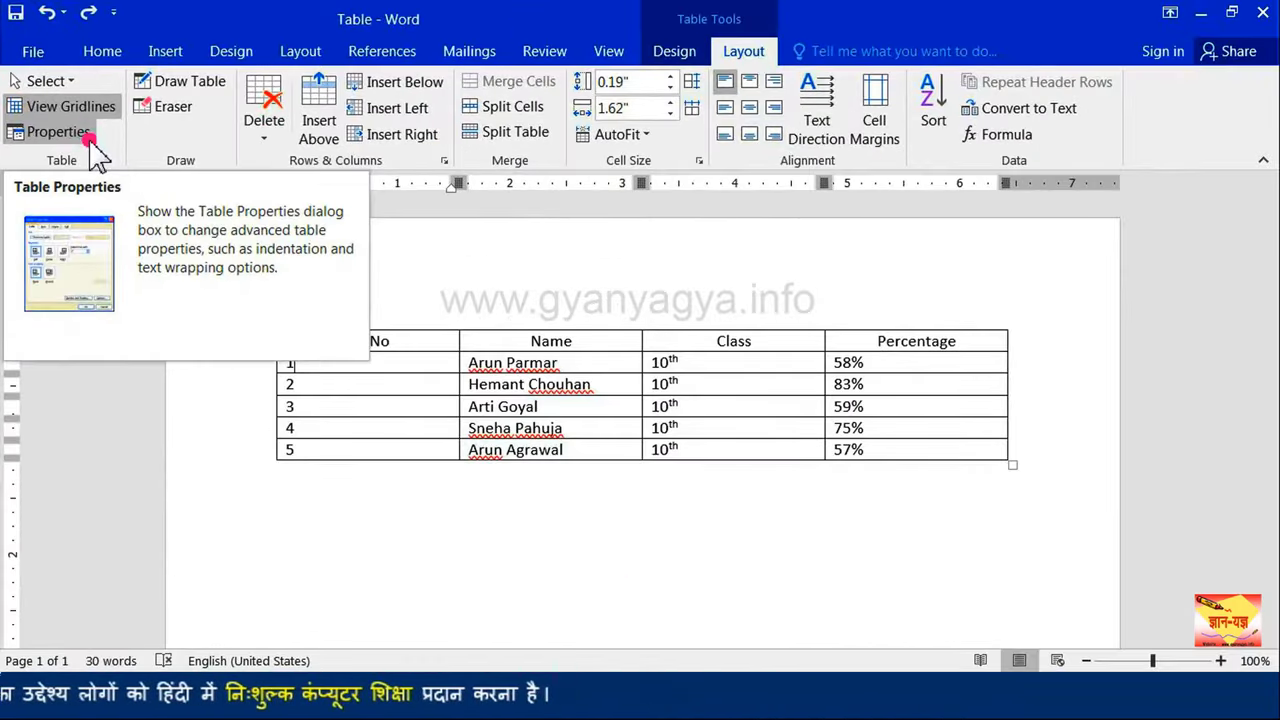
# Open Table Properties and cancel it, leaving the marks table unchanged.
pyautogui.click(88, 140)
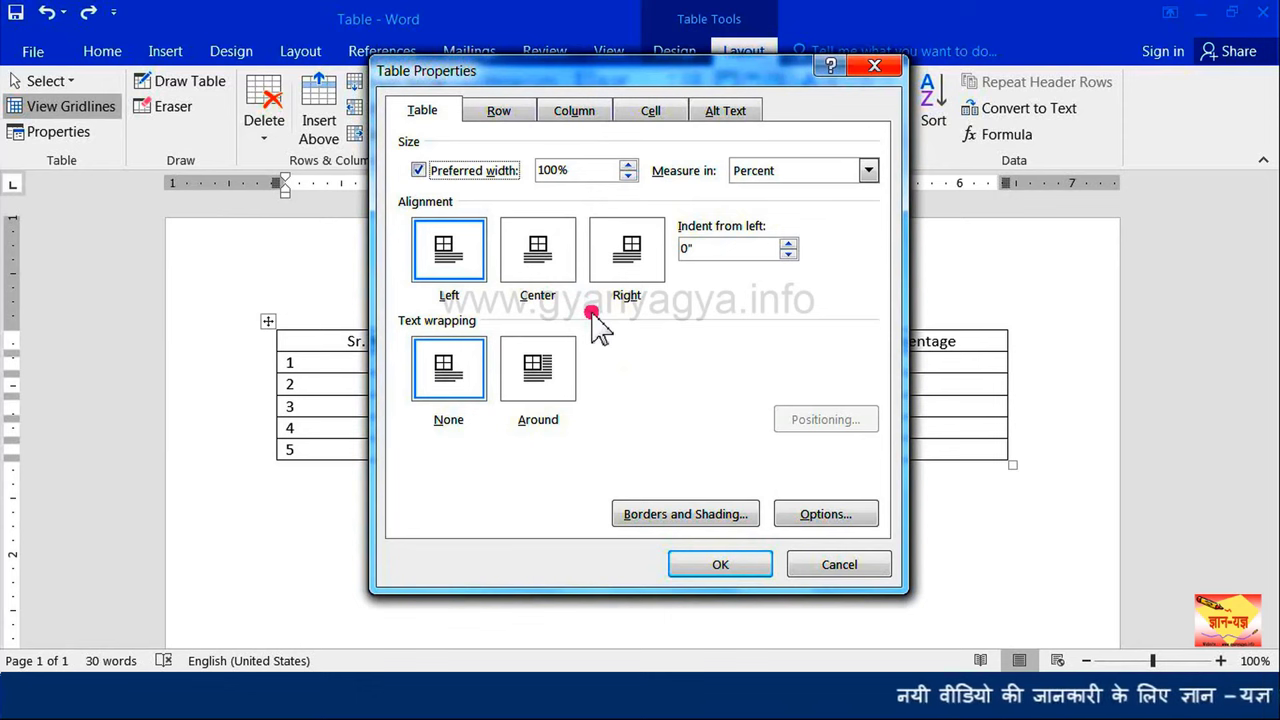
pyautogui.click(846, 566)
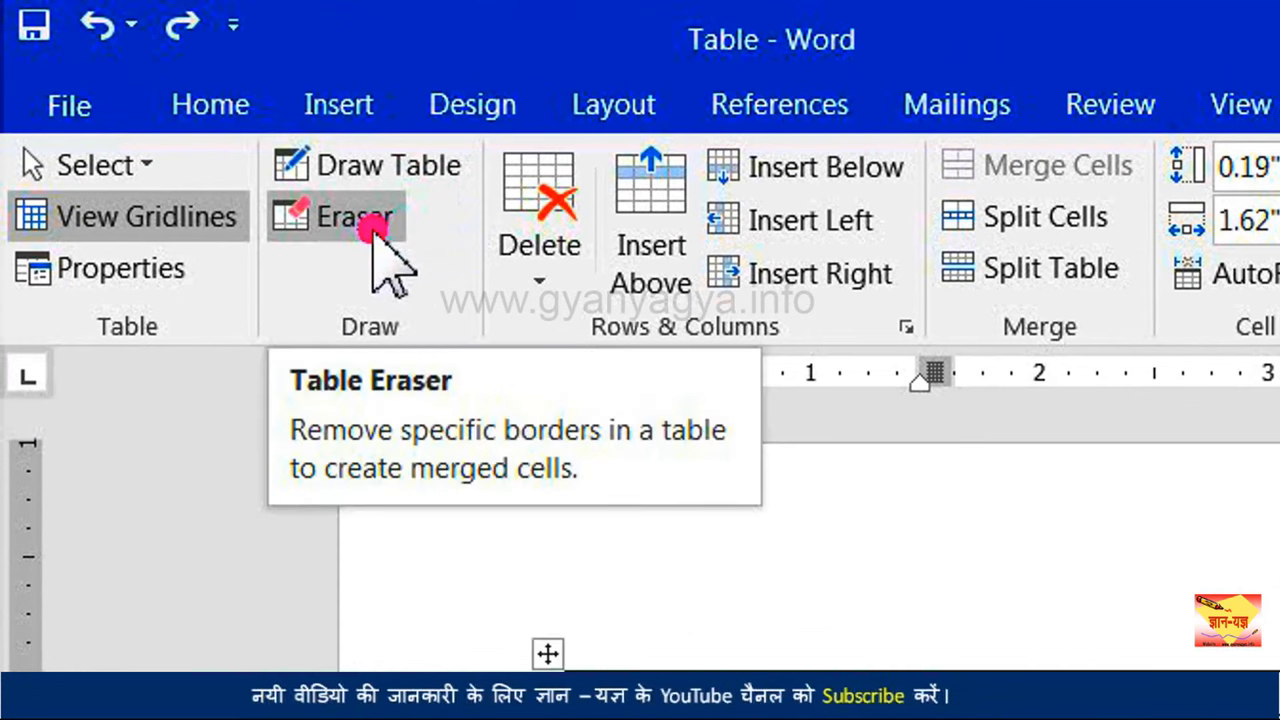
pyautogui.click(374, 232)
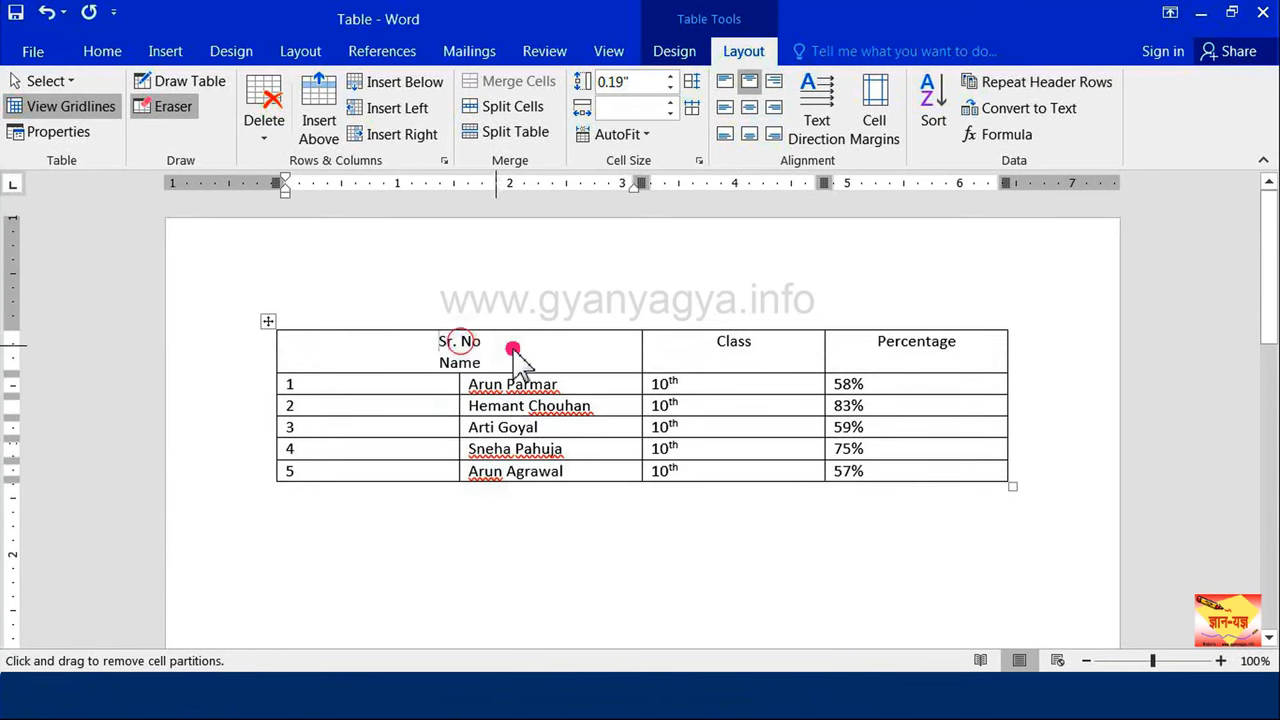
pyautogui.moveTo(513, 350)
pyautogui.mouseDown()
pyautogui.moveTo(414, 354)
pyautogui.moveTo(498, 337)
pyautogui.mouseUp()
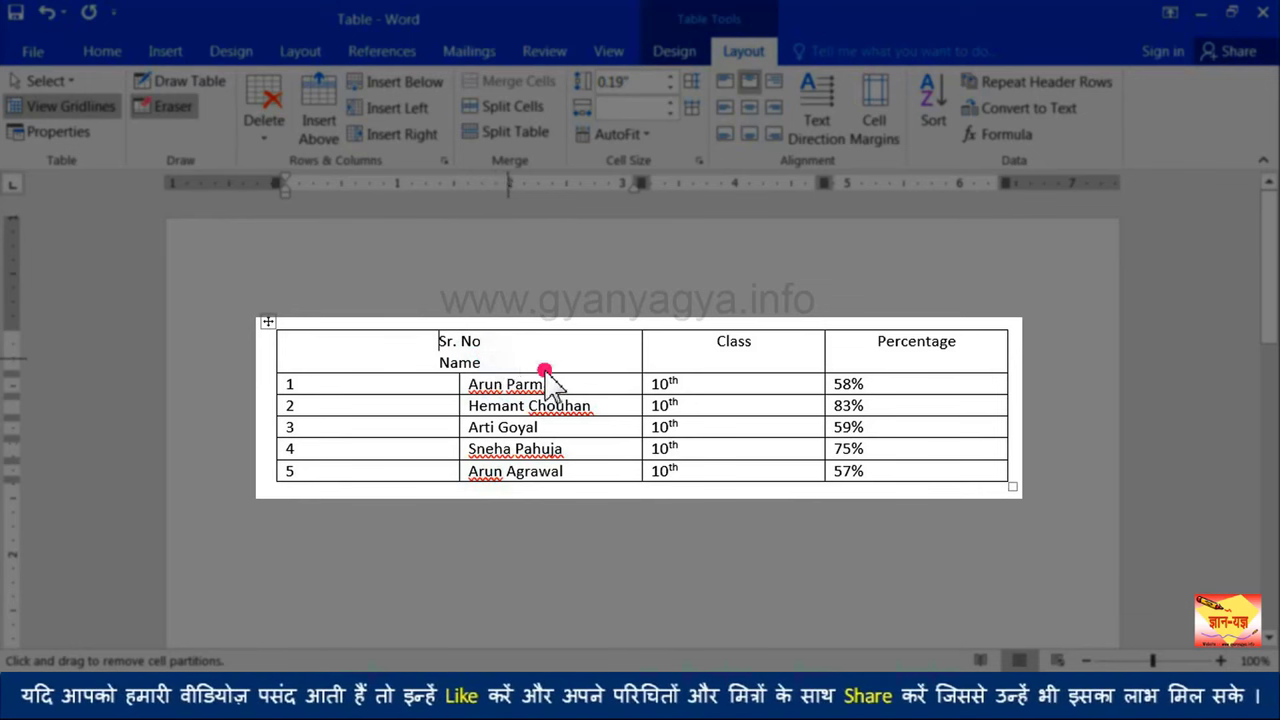
pyautogui.moveTo(594, 400); pyautogui.dragTo(594, 400)
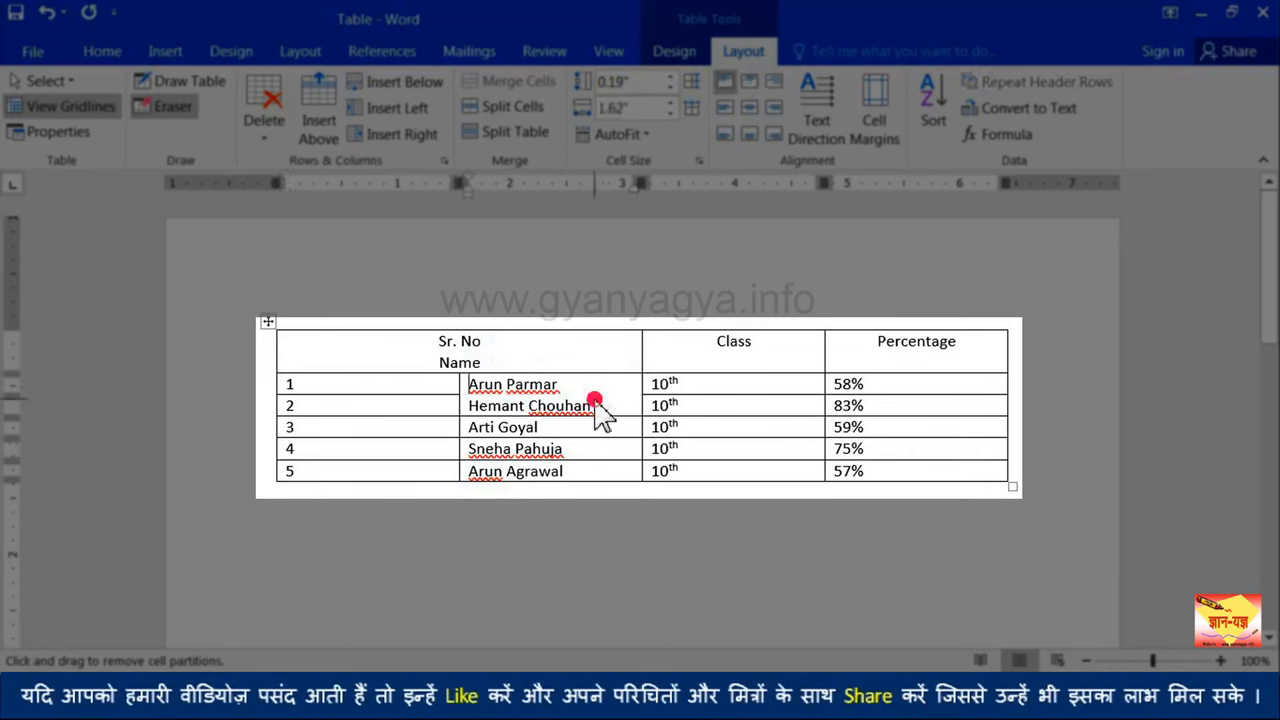
pyautogui.click(920, 405)
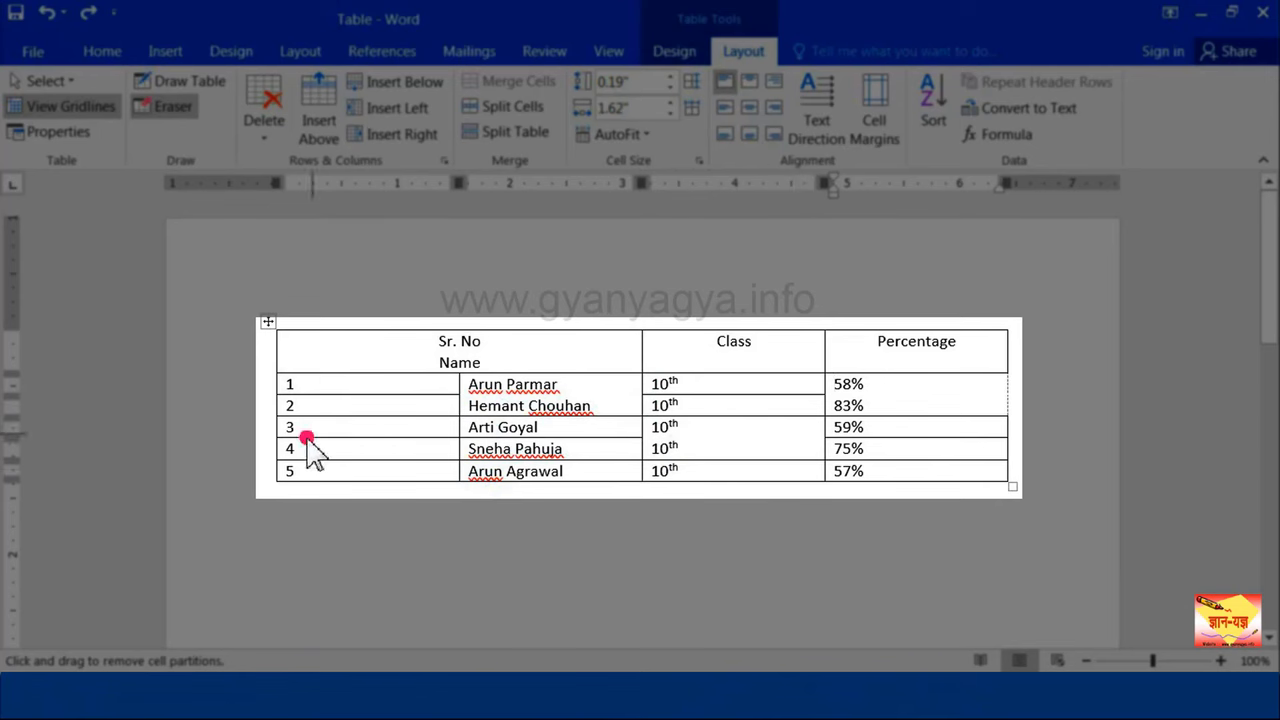
pyautogui.moveTo(283, 462); pyautogui.dragTo(946, 466)
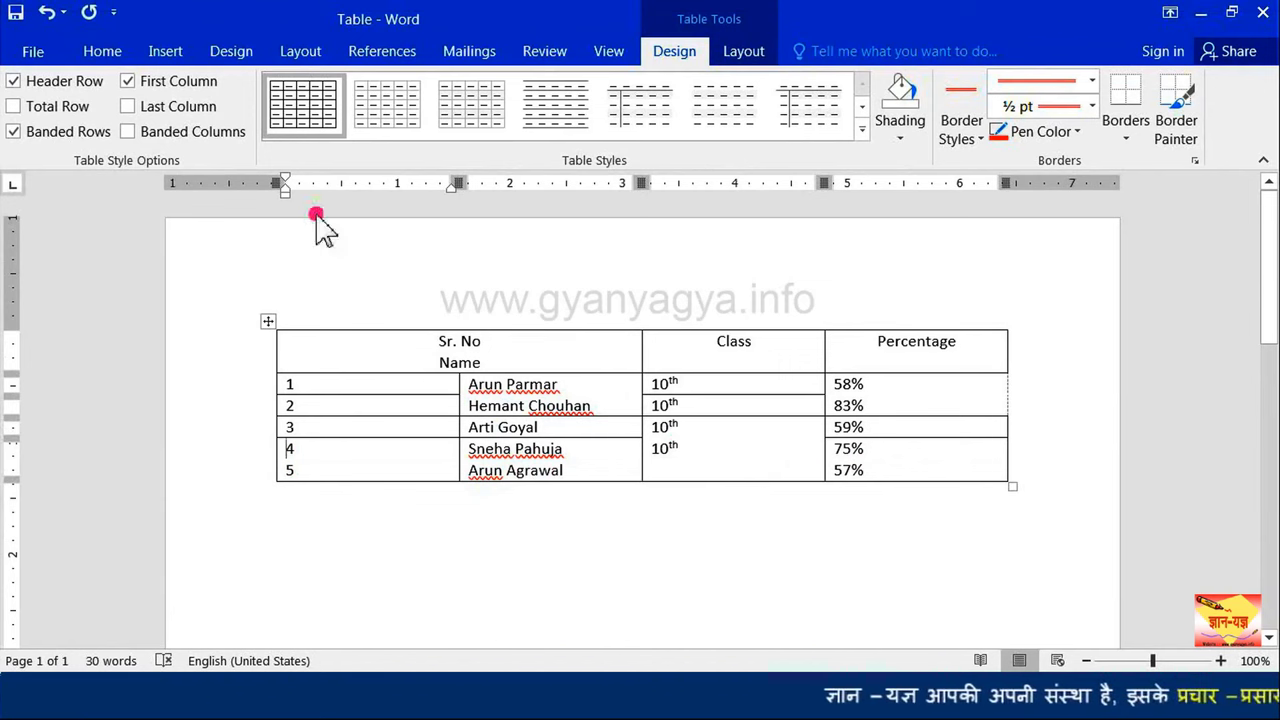
pyautogui.click(46, 14)
pyautogui.click(46, 14)
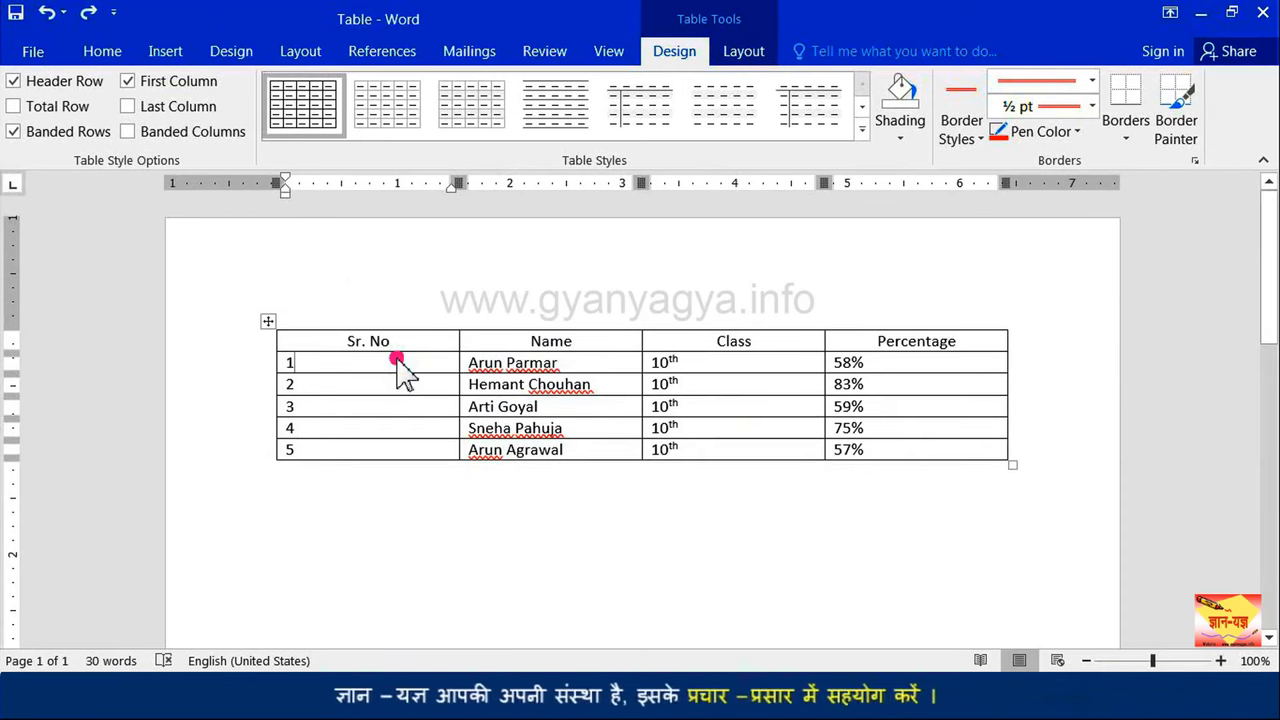
pyautogui.click(752, 54)
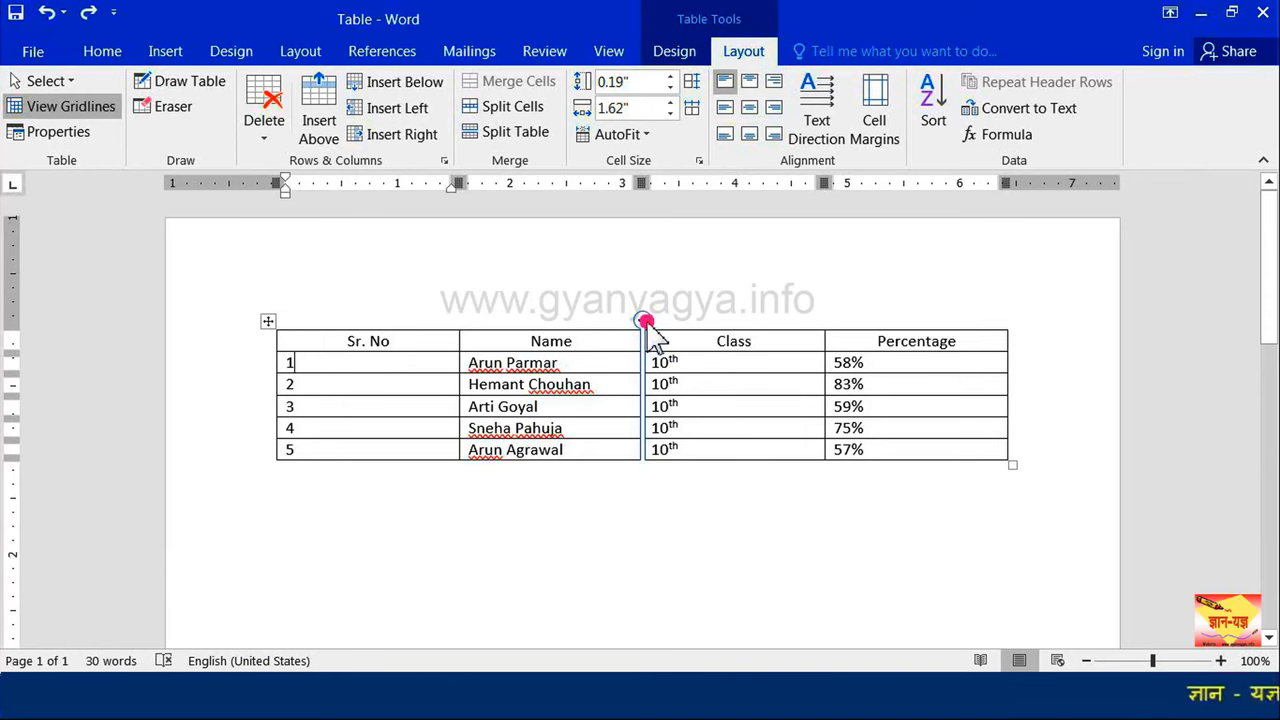
pyautogui.click(645, 321)
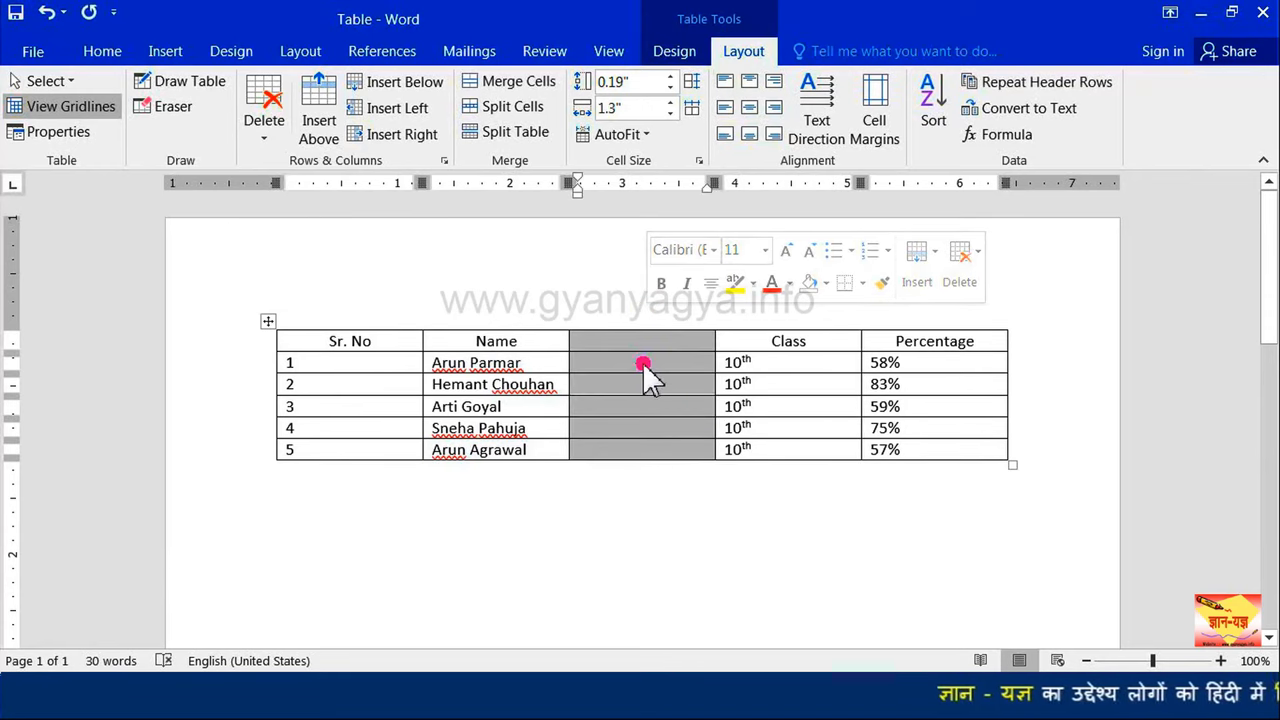
pyautogui.click(645, 365)
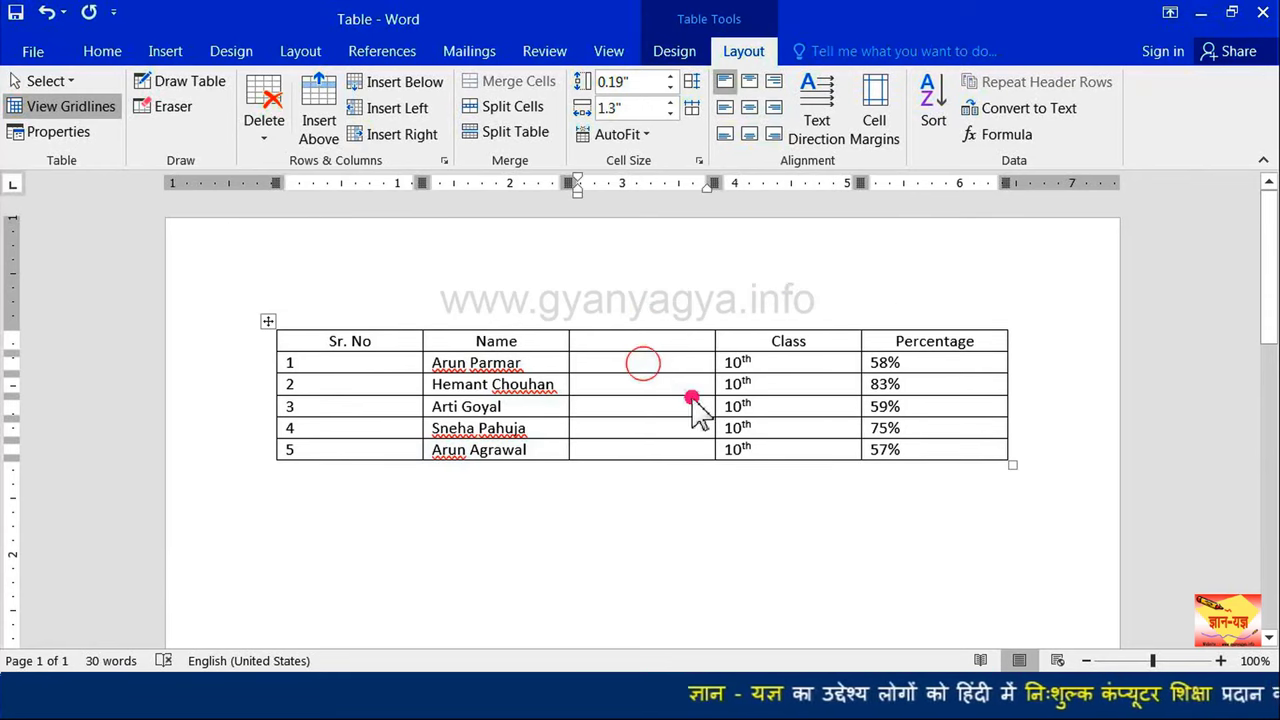
pyautogui.moveTo(1008, 325)
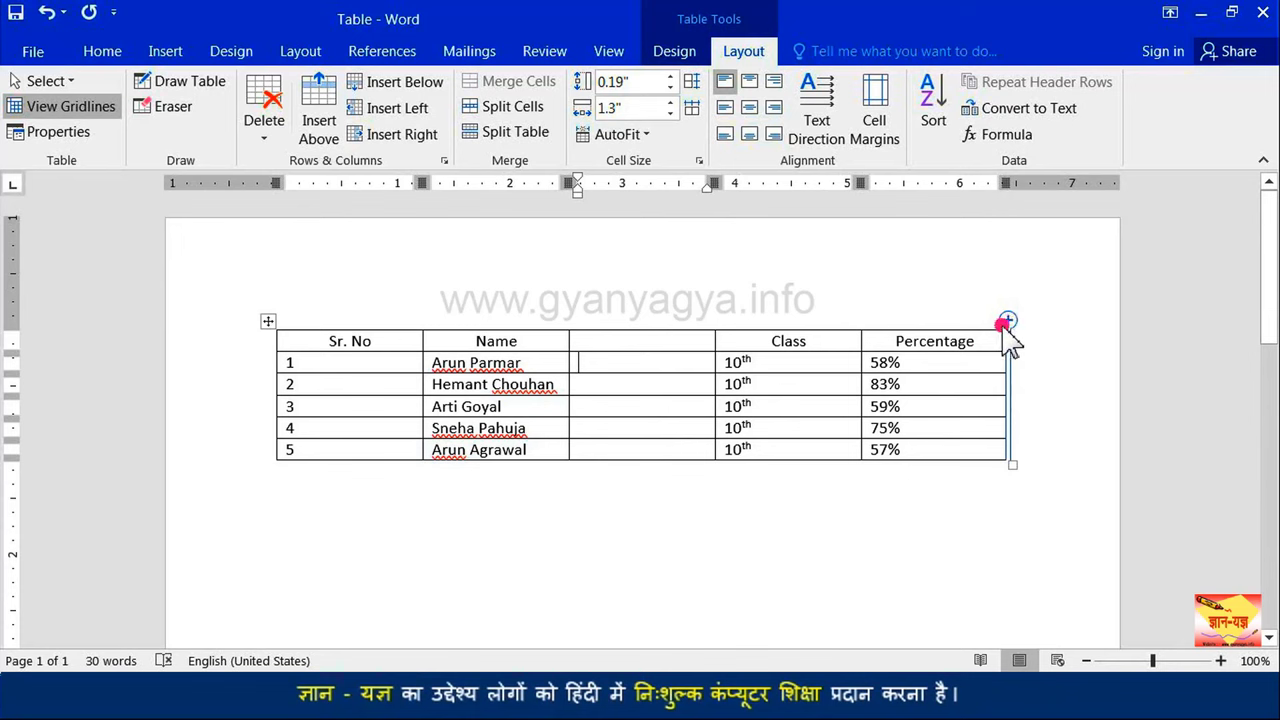
pyautogui.click(1006, 322)
pyautogui.click(594, 369)
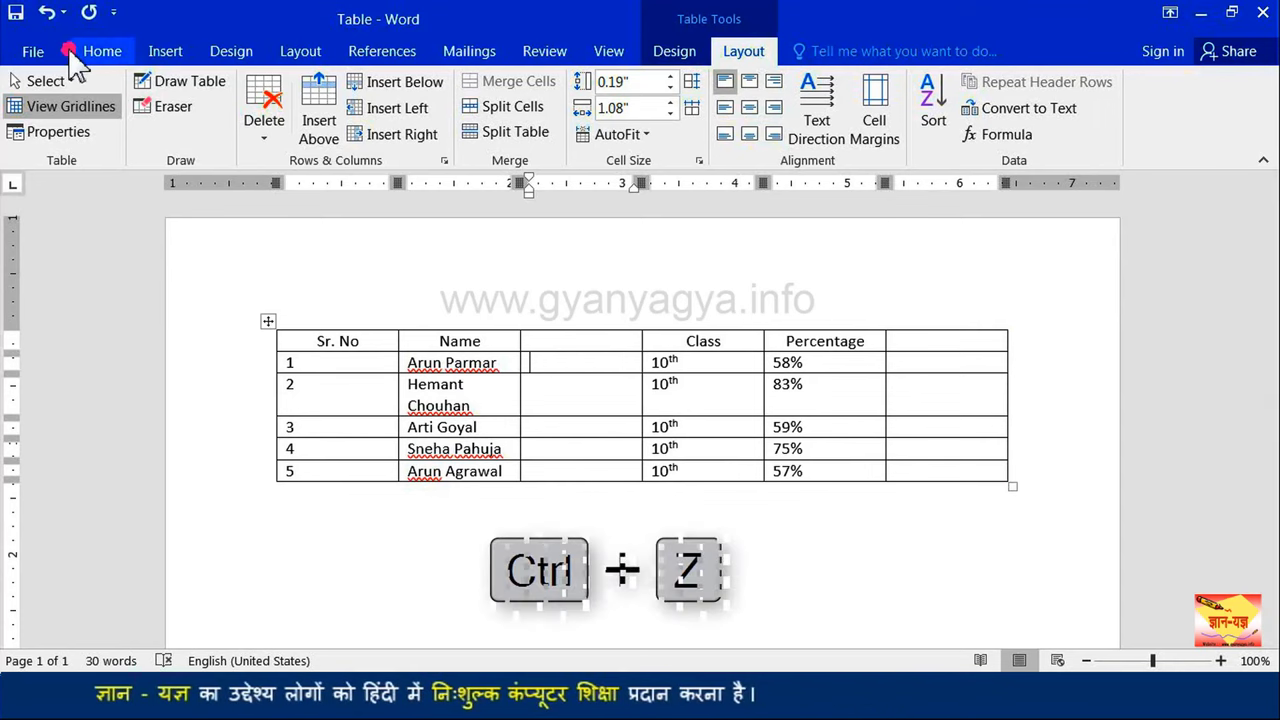
pyautogui.click(42, 12)
pyautogui.click(42, 12)
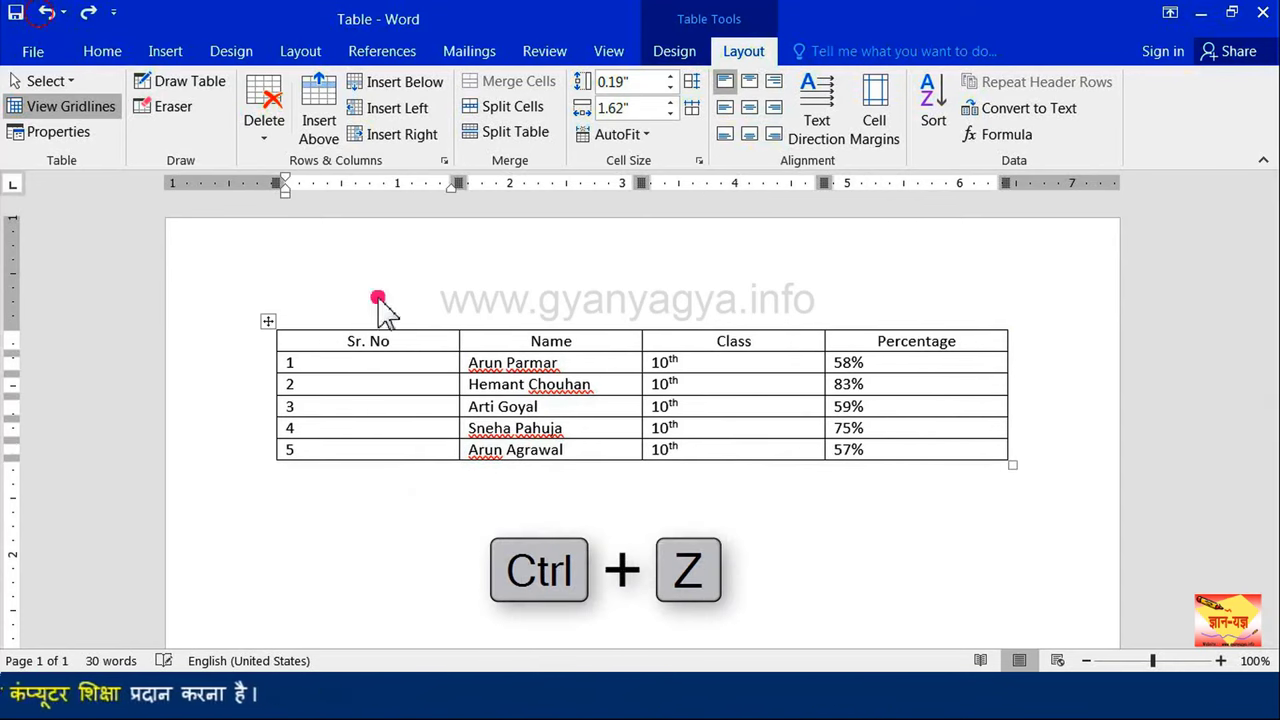
# Insert a blank column to the right of the Name header column.
pyautogui.click(601, 350)
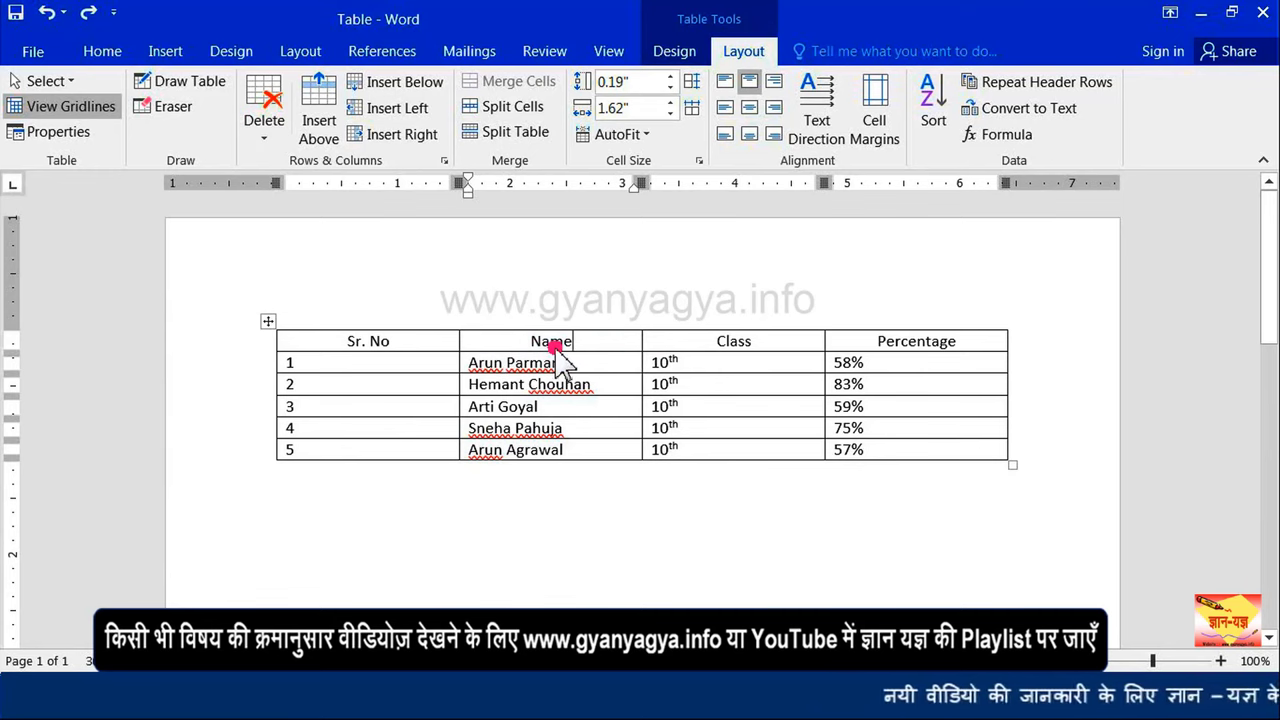
pyautogui.click(594, 341)
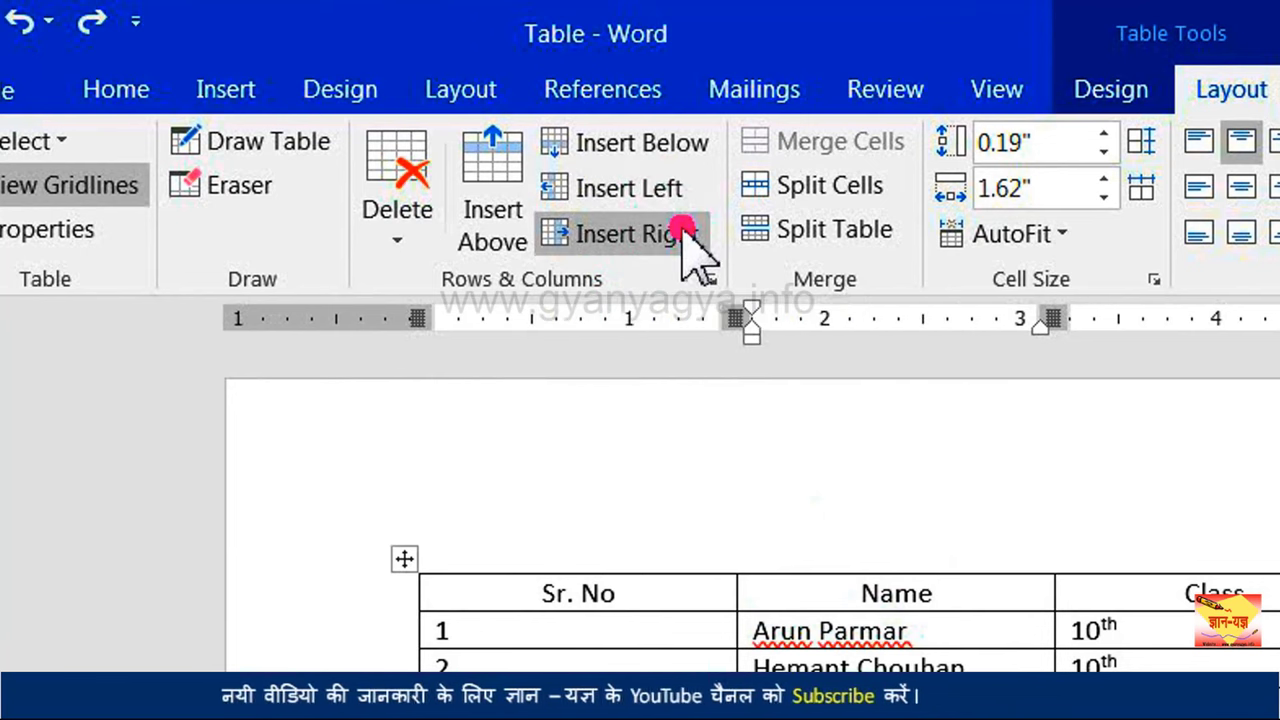
pyautogui.click(688, 236)
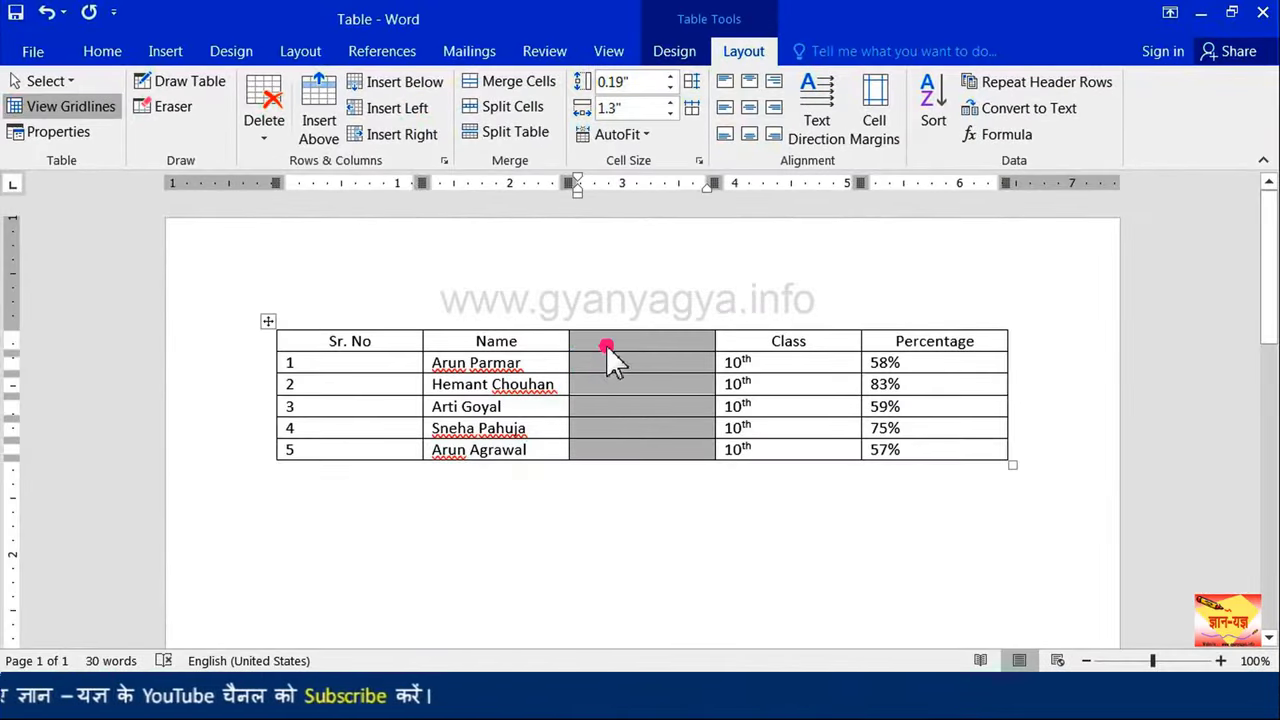
pyautogui.click(867, 577)
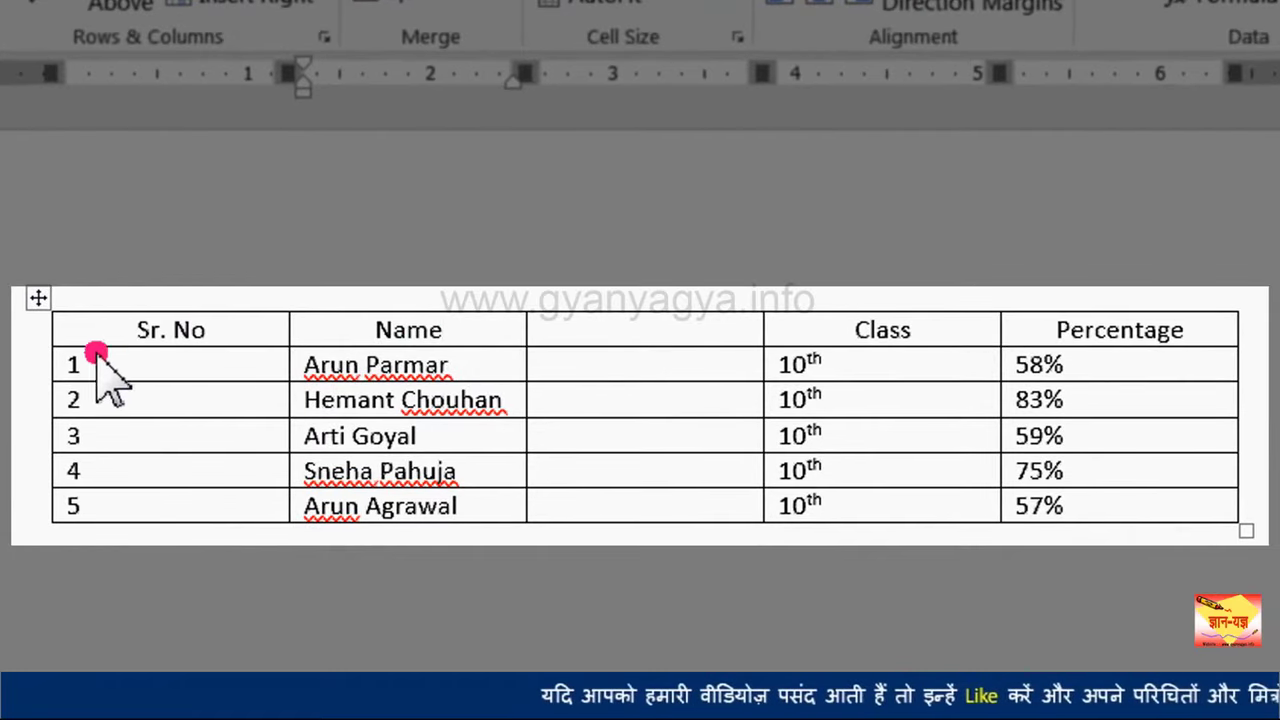
pyautogui.moveTo(36, 348)
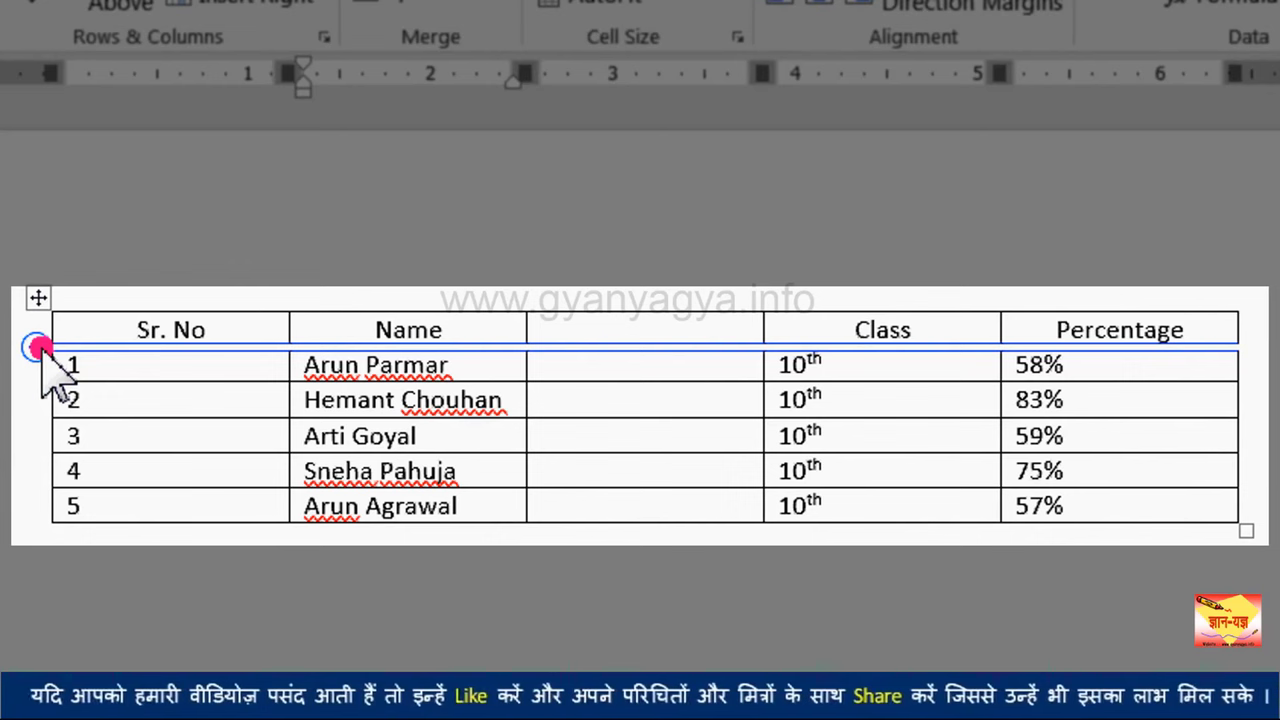
pyautogui.click(36, 348)
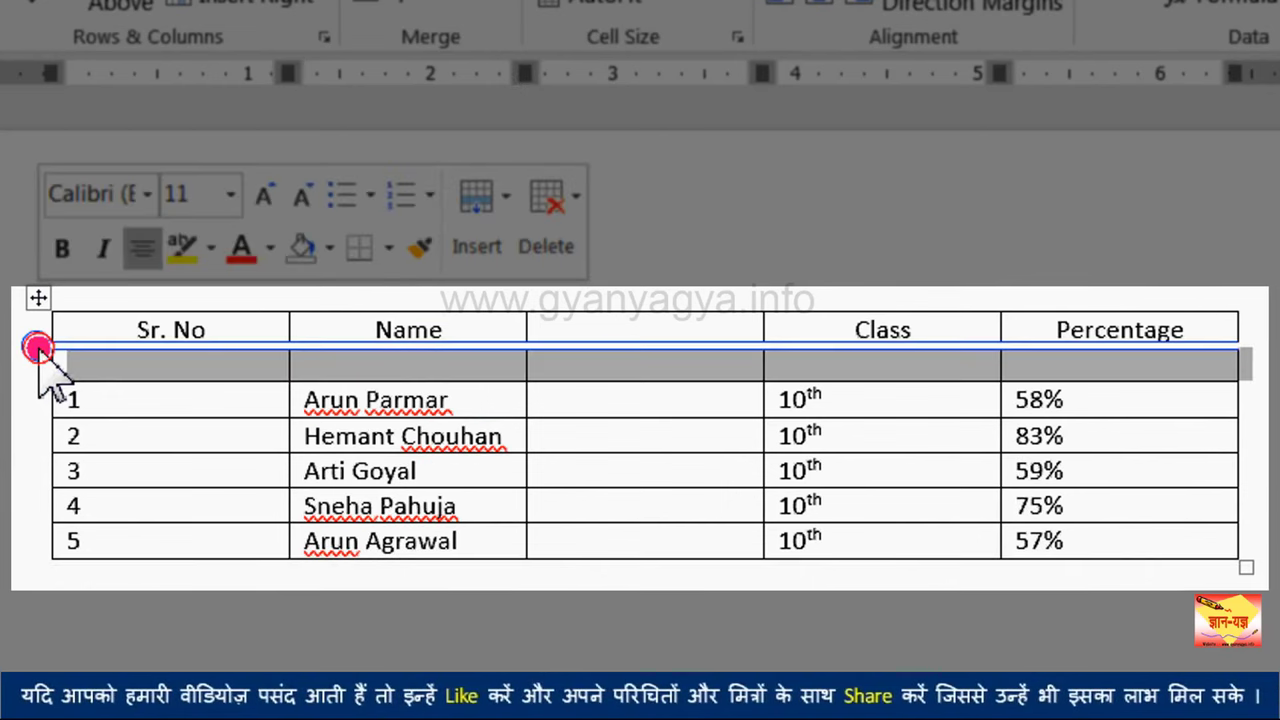
pyautogui.click(145, 378)
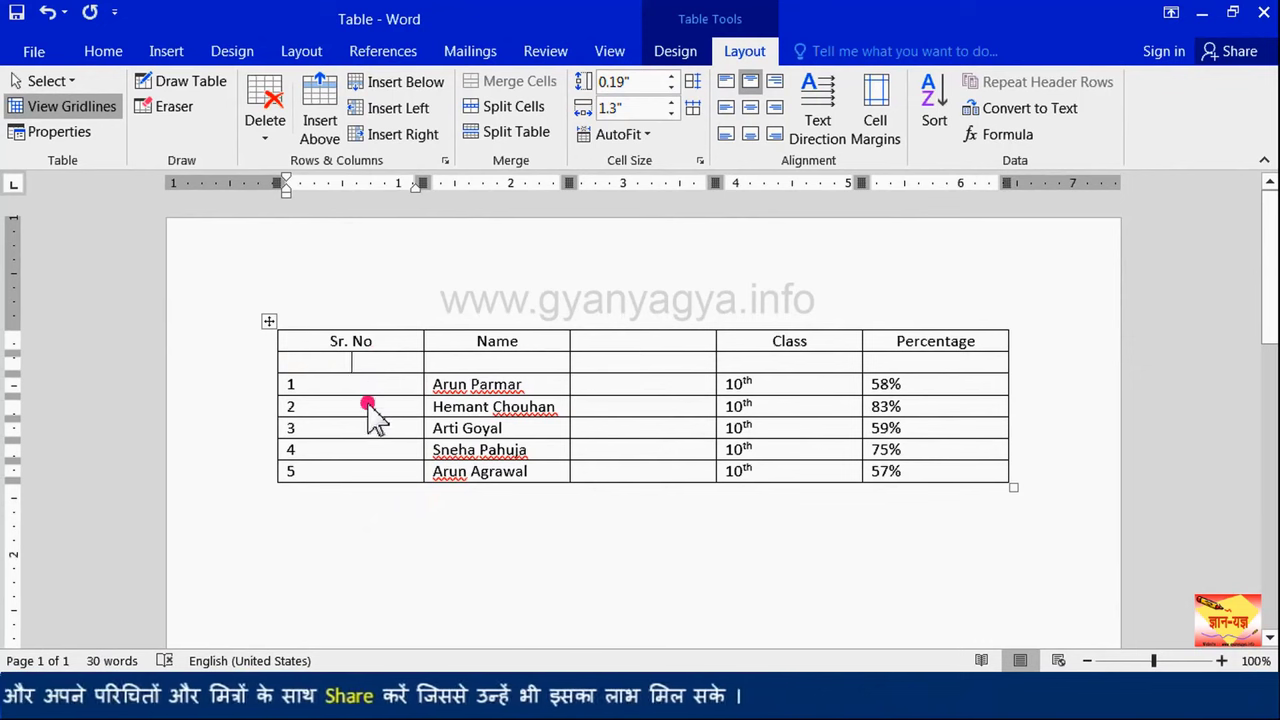
pyautogui.click(361, 407)
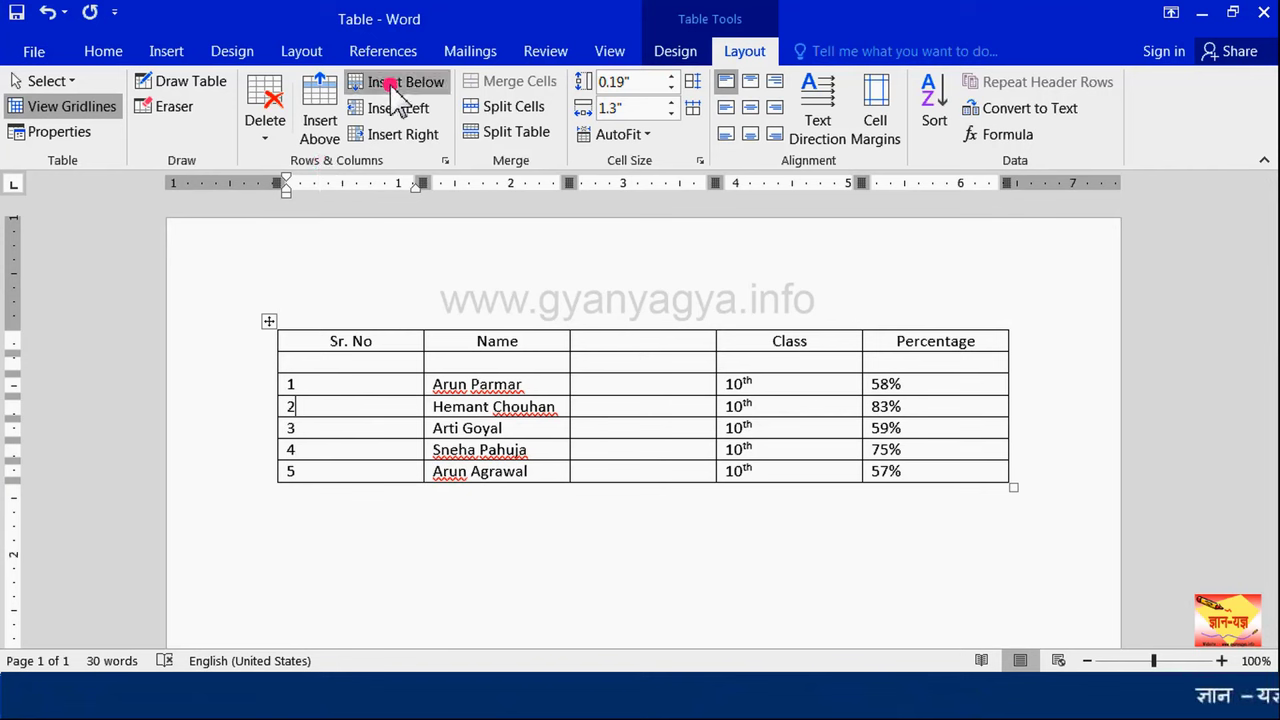
pyautogui.click(320, 120)
pyautogui.click(381, 410)
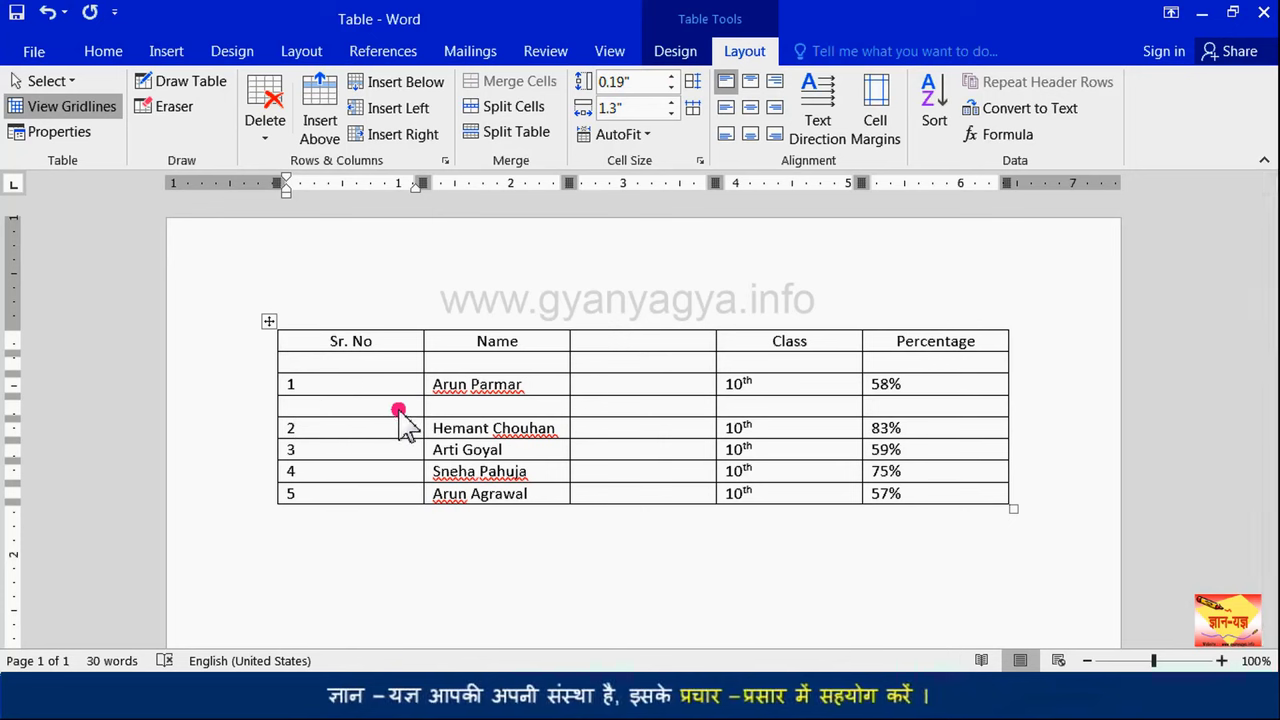
pyautogui.click(47, 13)
pyautogui.click(47, 13)
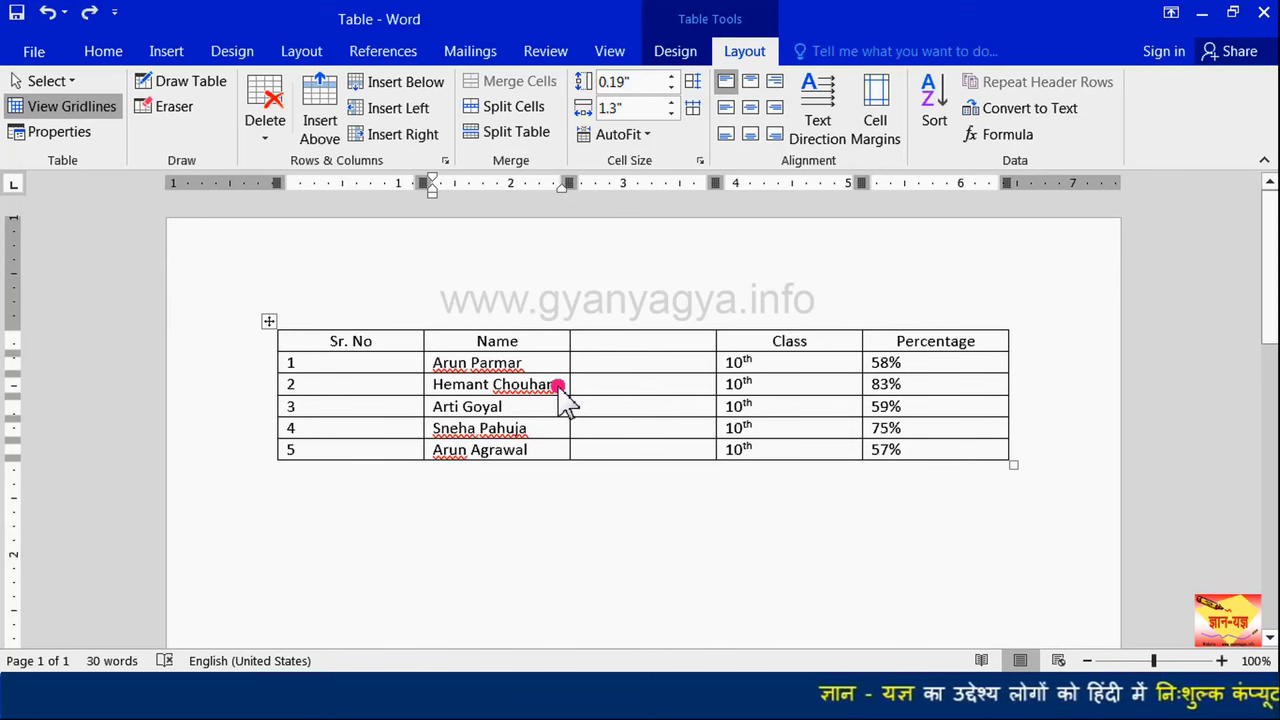
# Insert a single cell in row 2's Name column, shifting that row's cells right.
pyautogui.rightClick(558, 387)
pyautogui.moveTo(619, 457)
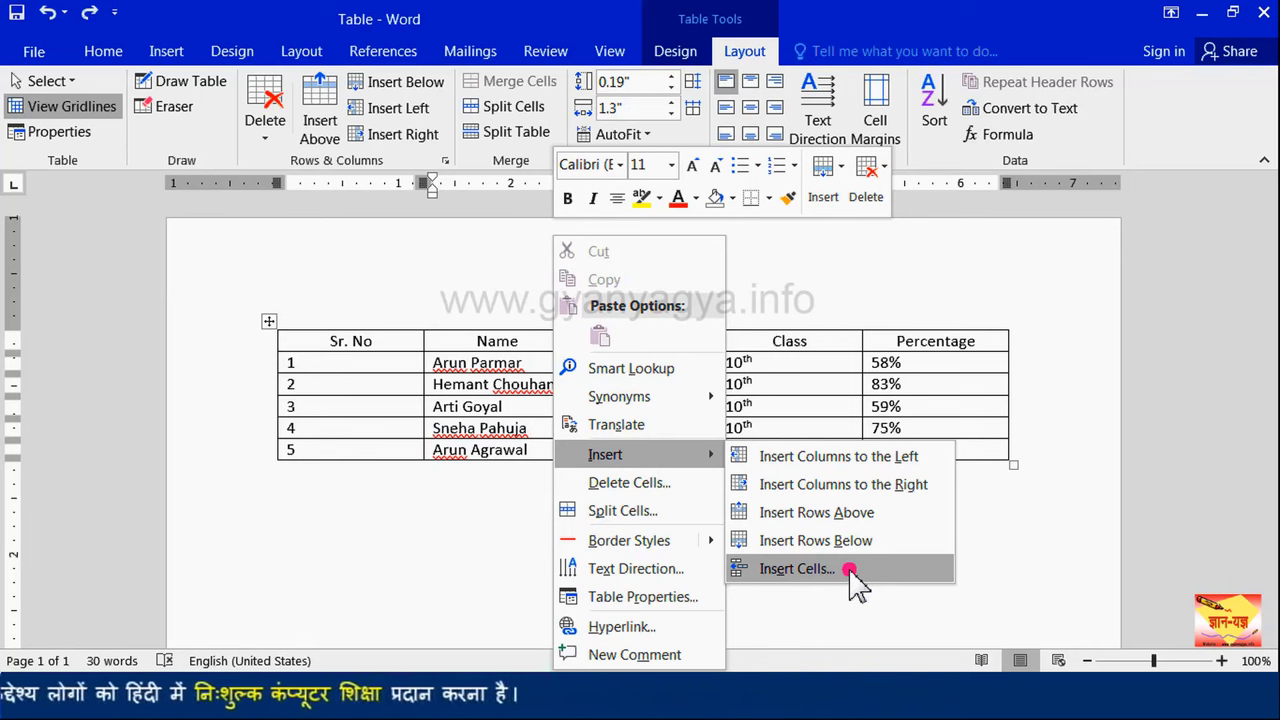
pyautogui.click(849, 569)
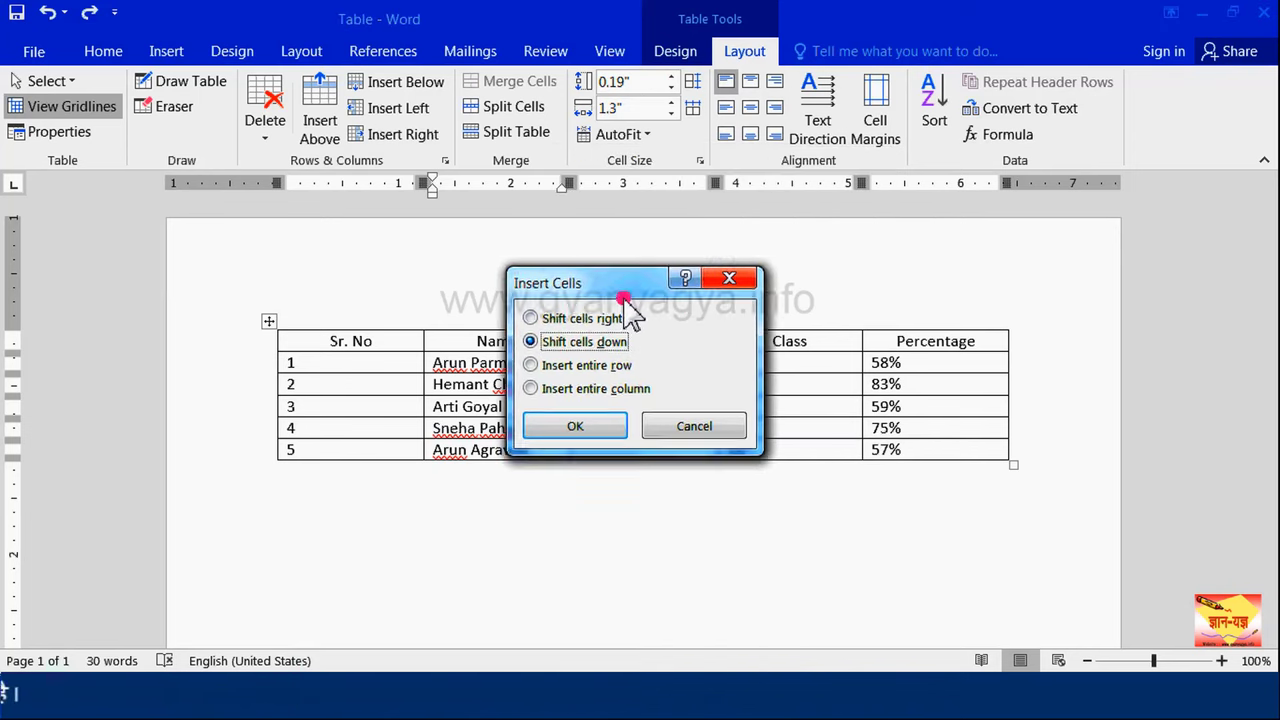
pyautogui.moveTo(622, 299); pyautogui.dragTo(593, 484)
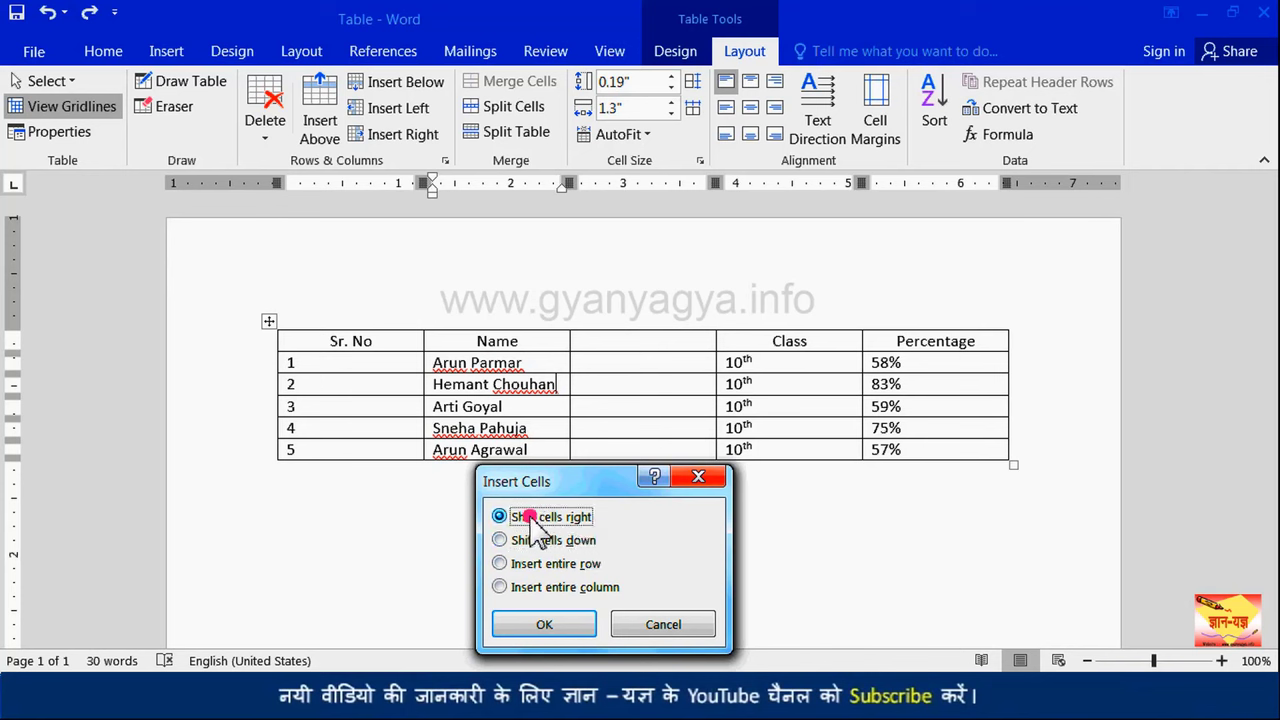
pyautogui.click(545, 624)
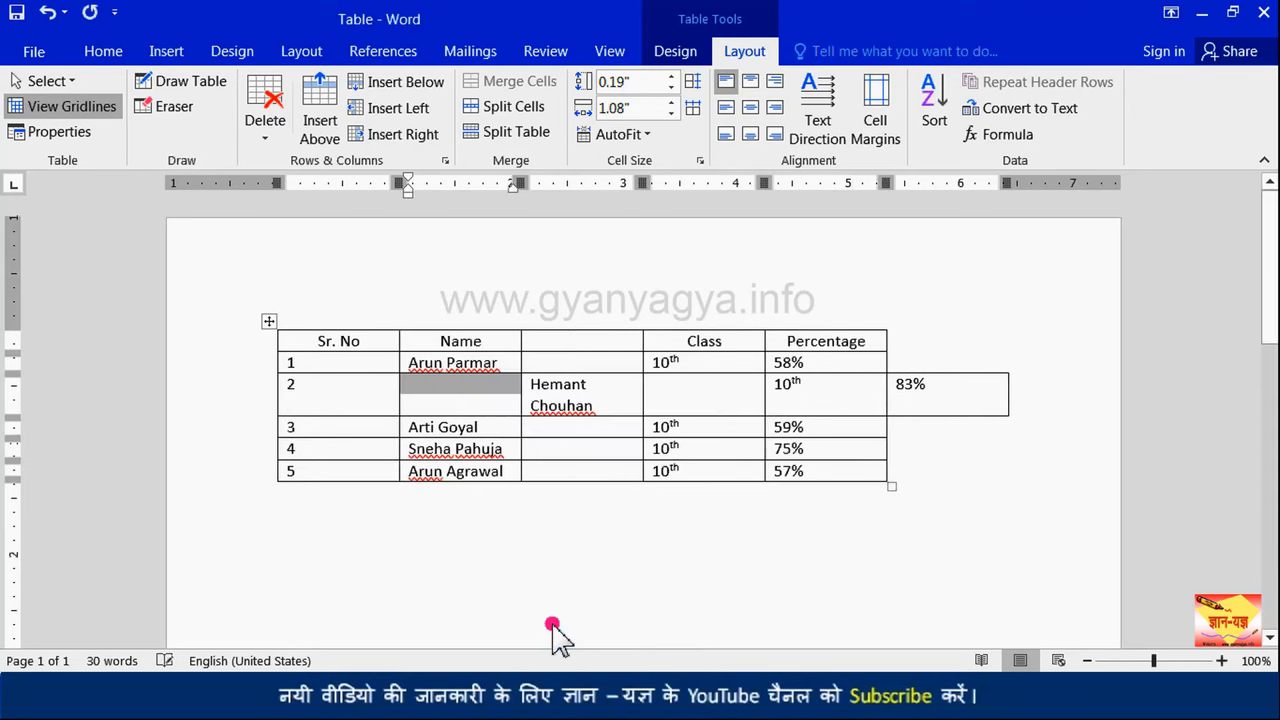
# Delete row 2's inserted empty cell so its entries shift back left into line.
pyautogui.click(478, 412)
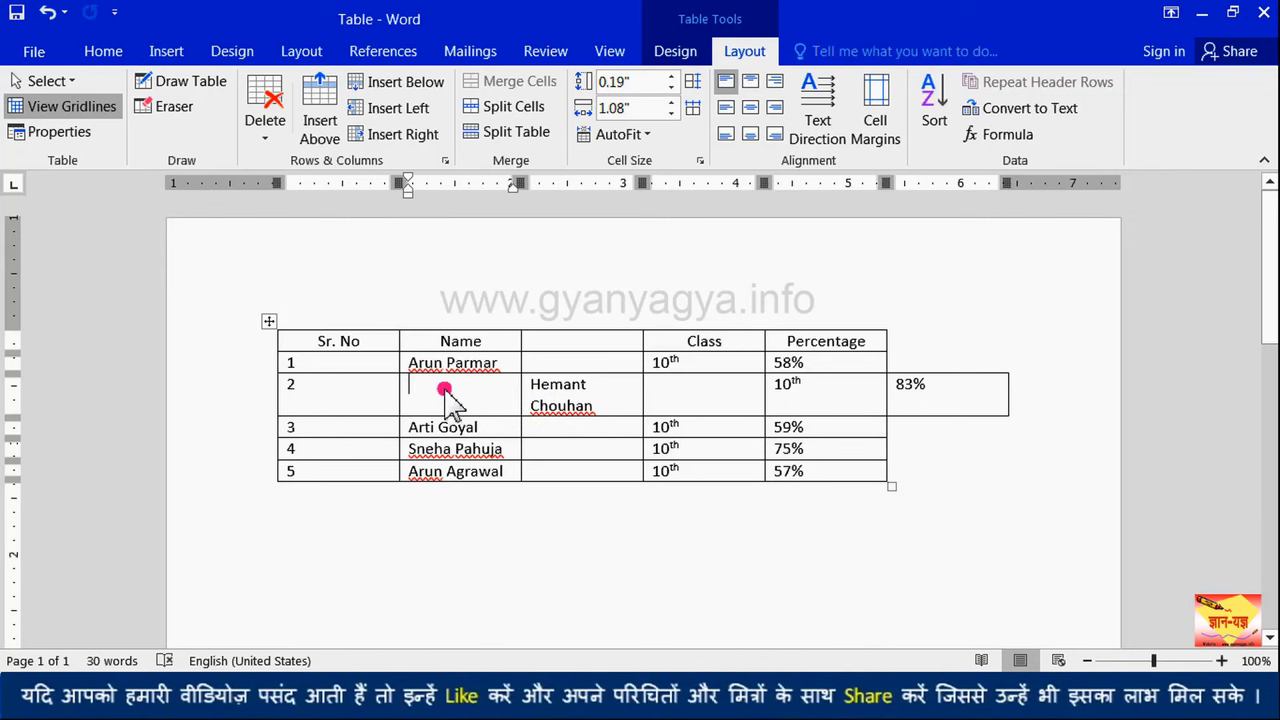
pyautogui.click(265, 140)
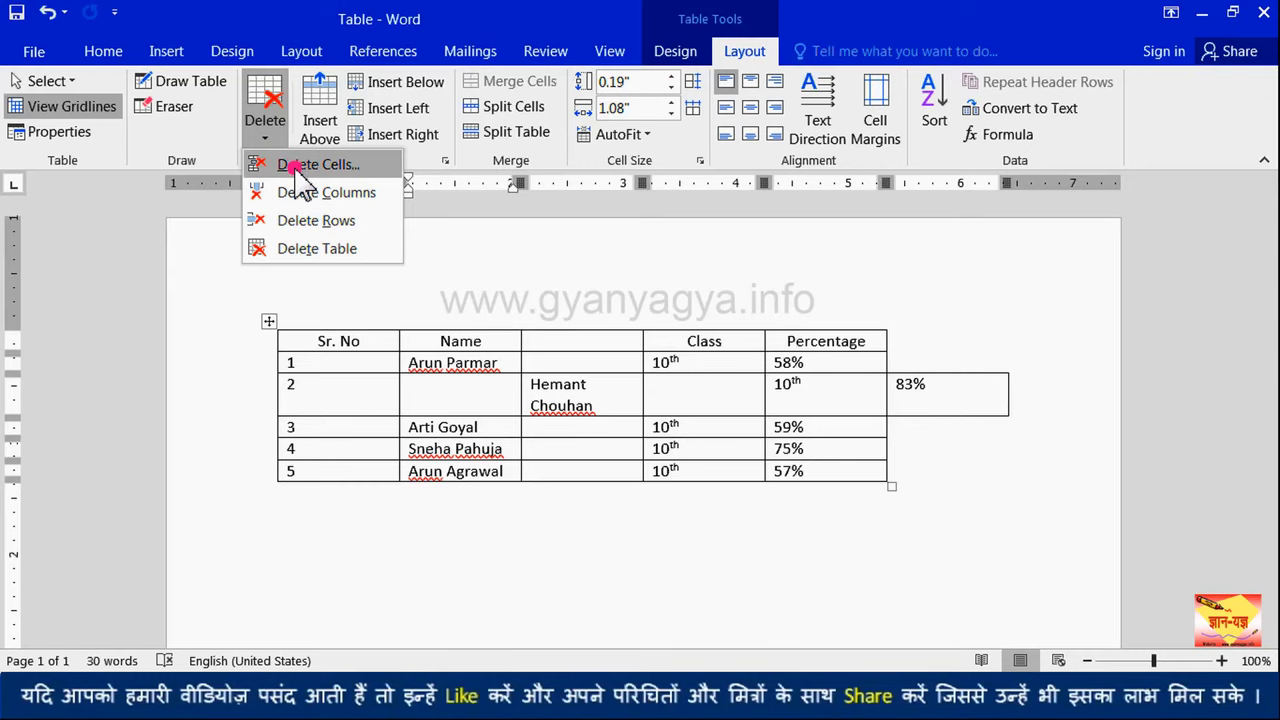
pyautogui.click(300, 165)
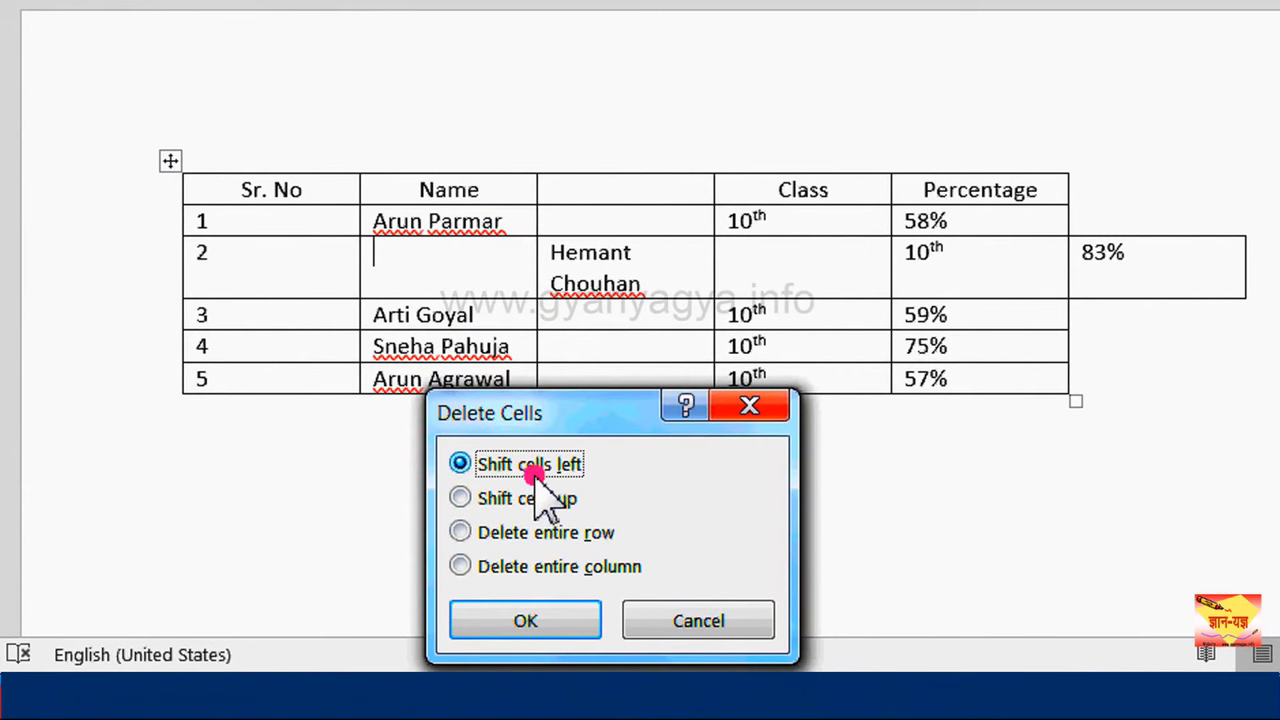
pyautogui.click(541, 620)
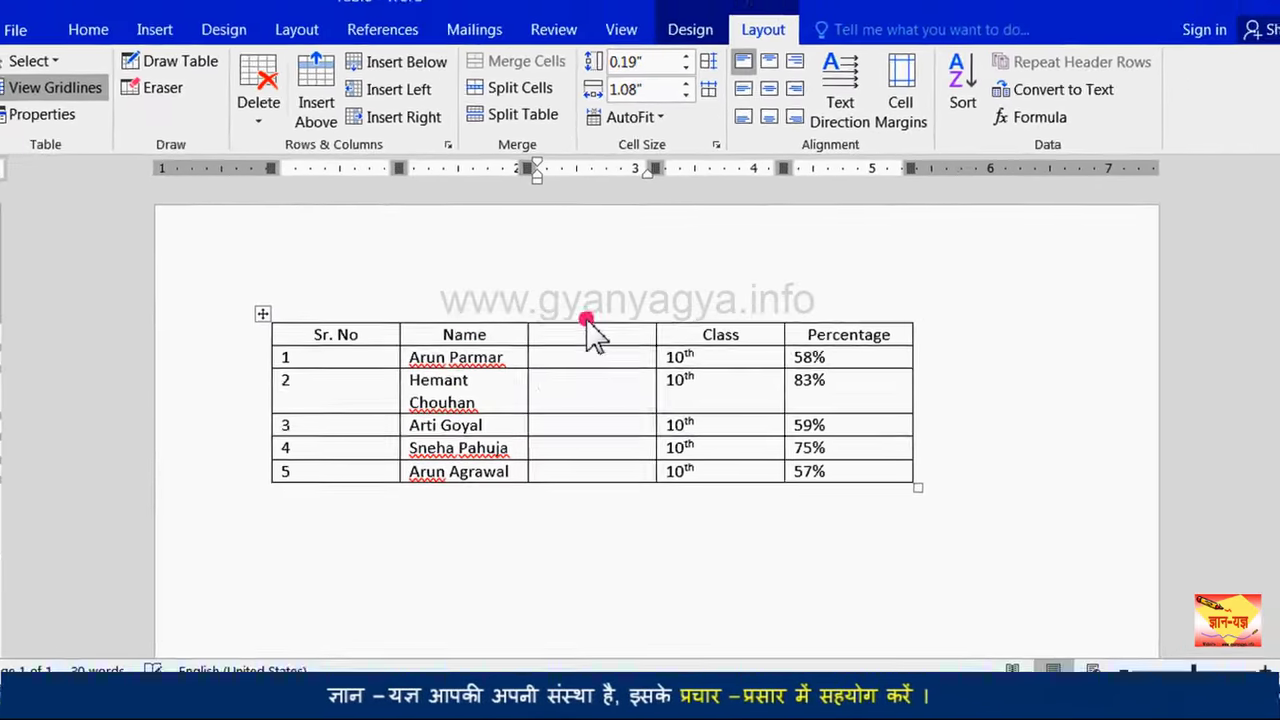
pyautogui.click(598, 379)
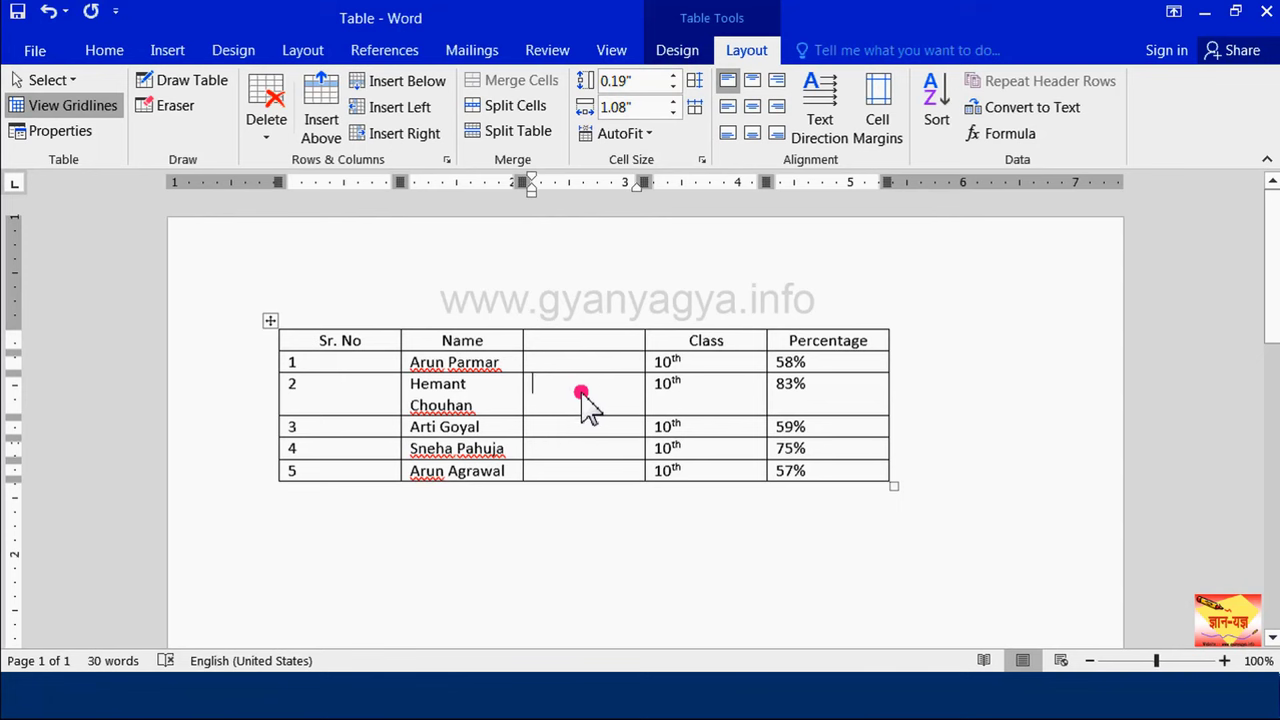
# Delete the empty column, then remove the entire fifth student row (57%) through Delete Cells.
pyautogui.click(268, 140)
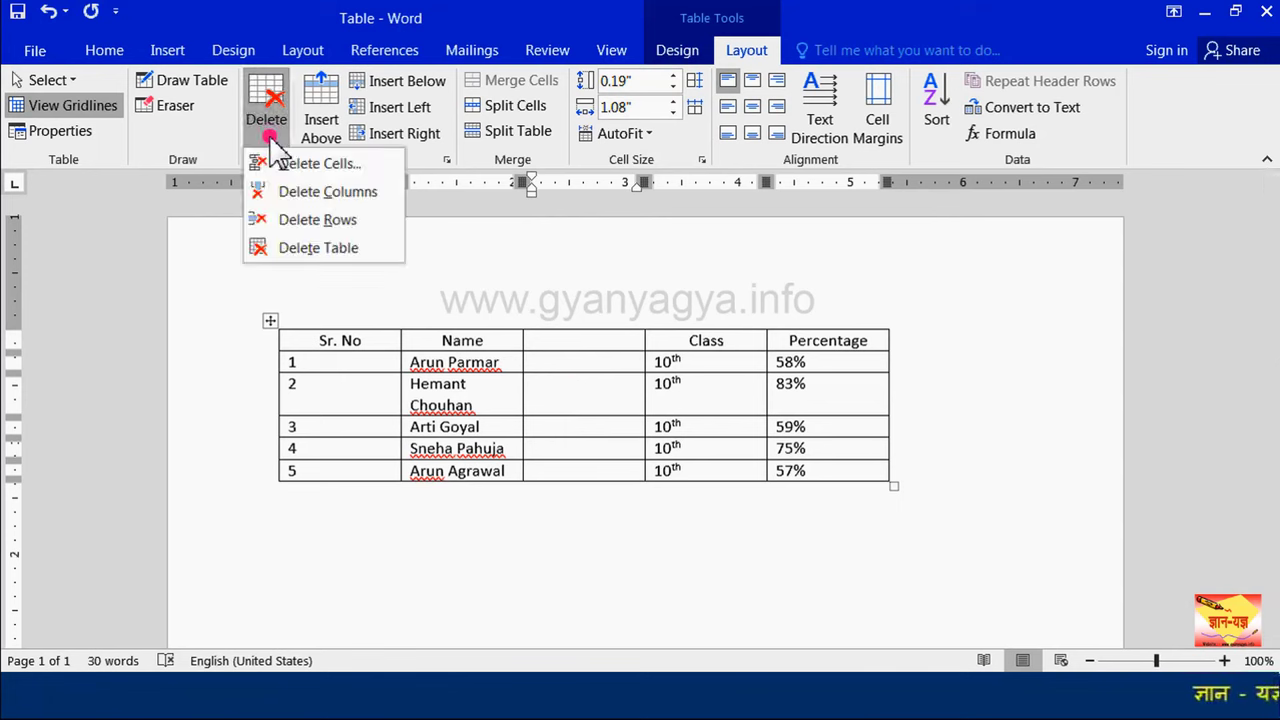
pyautogui.click(305, 192)
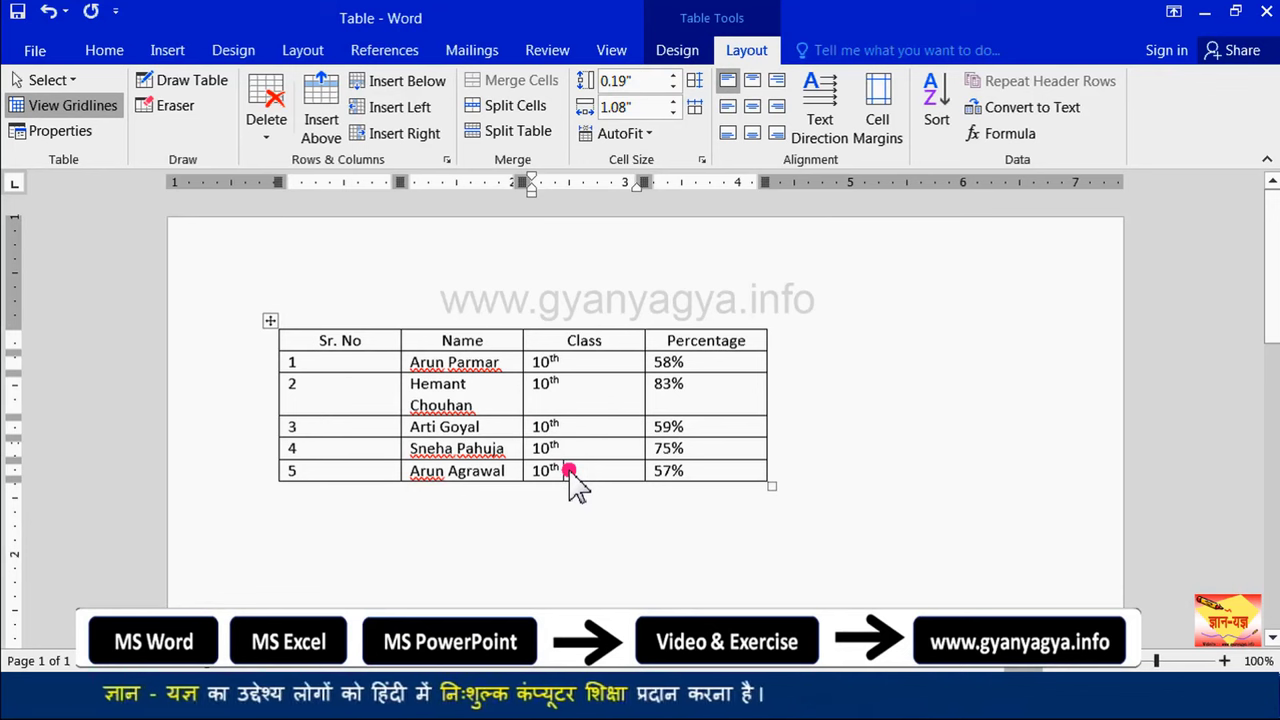
pyautogui.rightClick(723, 480)
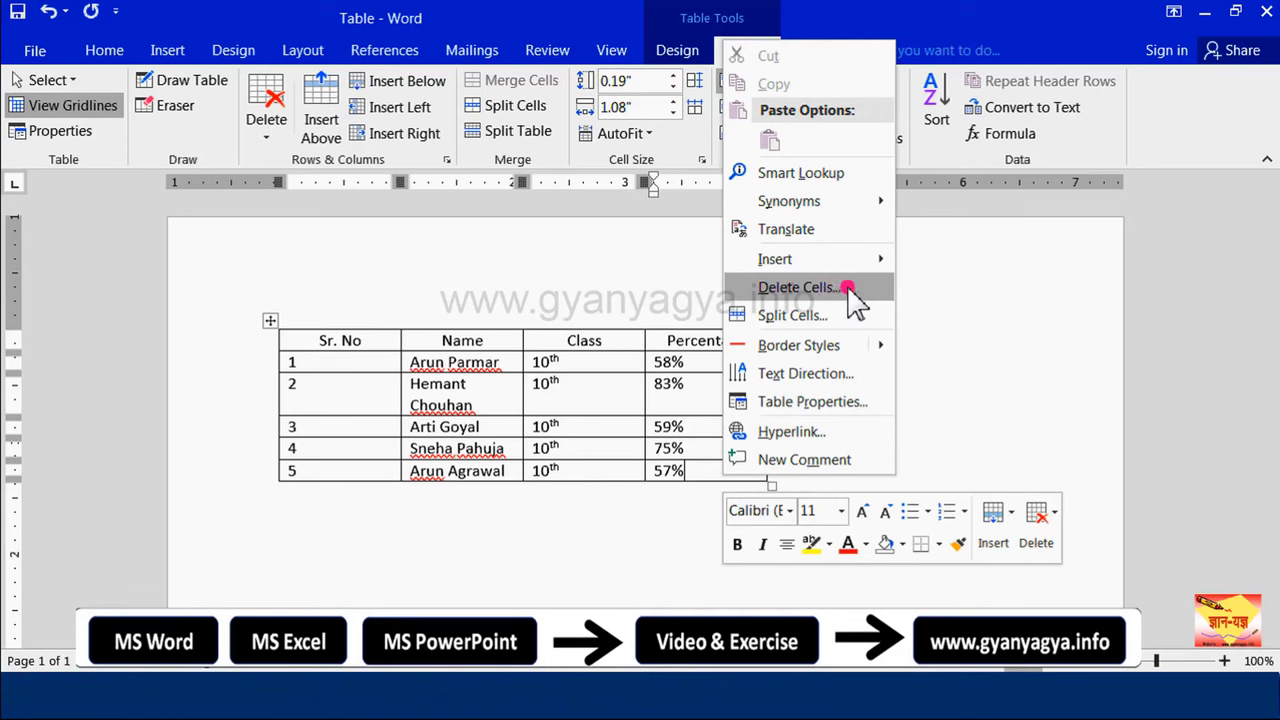
pyautogui.click(848, 288)
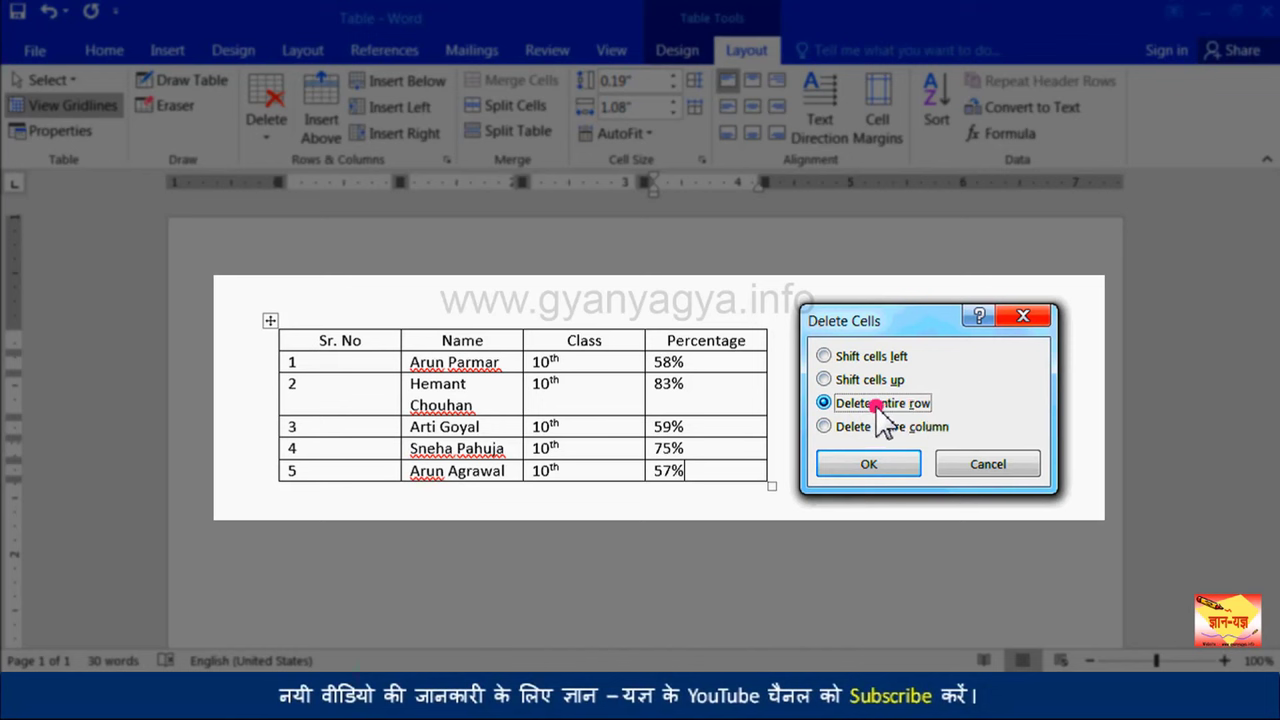
pyautogui.click(870, 465)
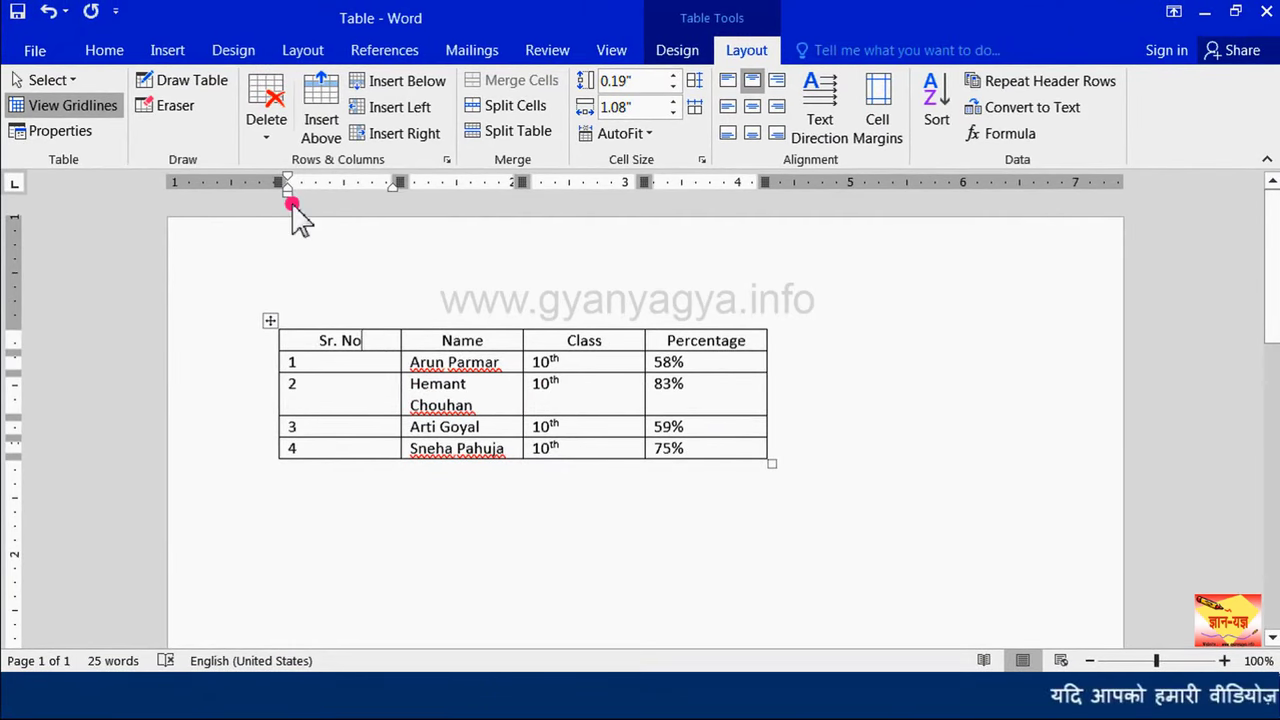
pyautogui.click(268, 115)
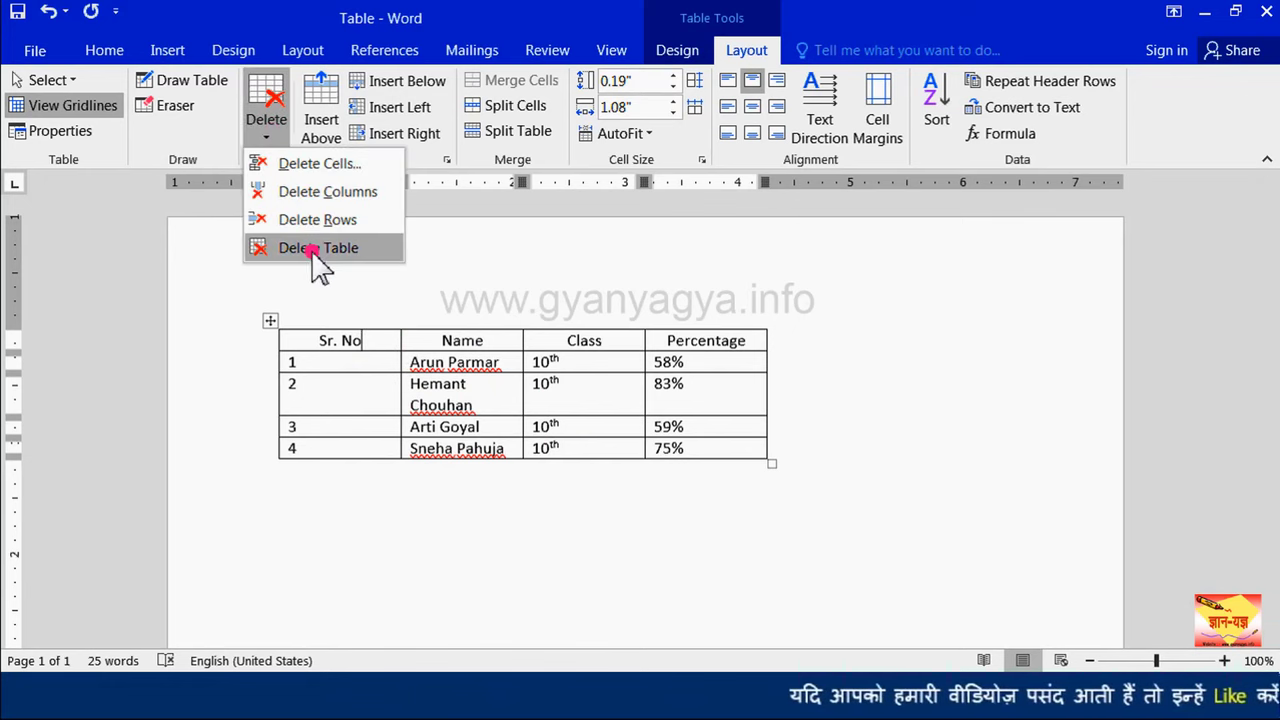
# Delete the whole student table.
pyautogui.click(378, 252)
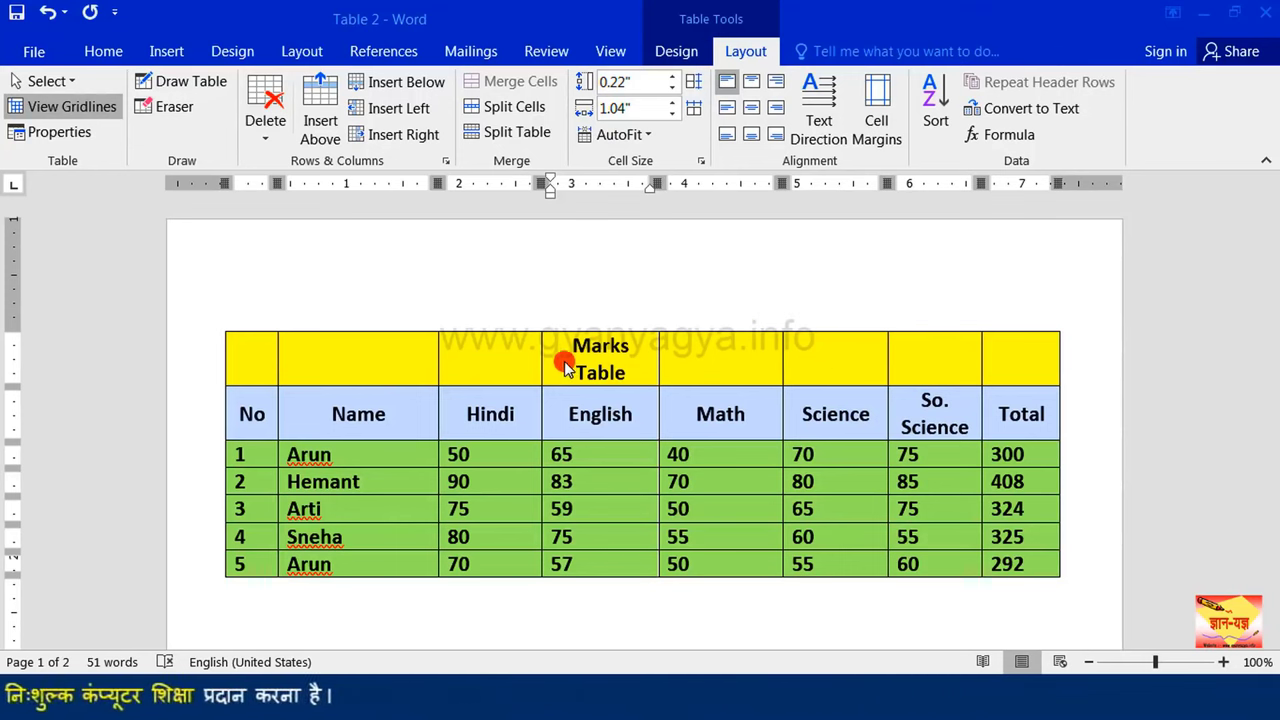
# Merge all cells of the yellow top row into one 'Marks Table' cell.
pyautogui.moveTo(260, 357); pyautogui.dragTo(990, 362)
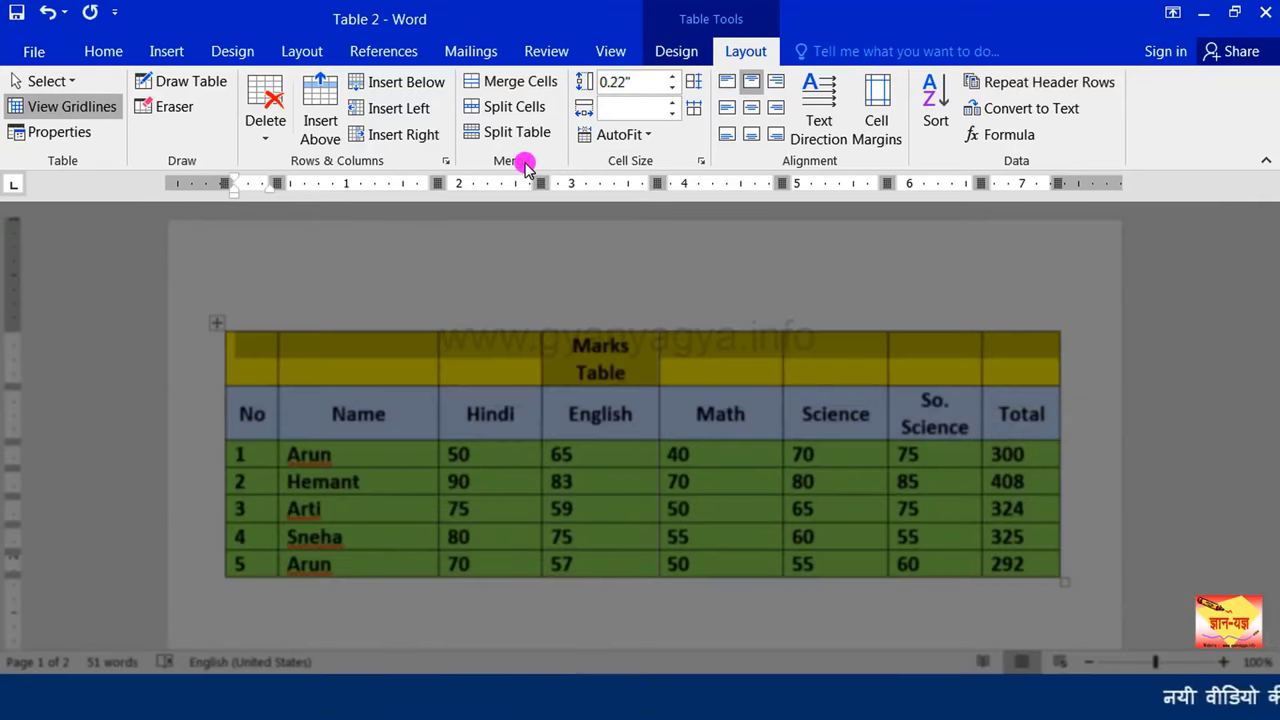
pyautogui.click(546, 88)
pyautogui.click(735, 360)
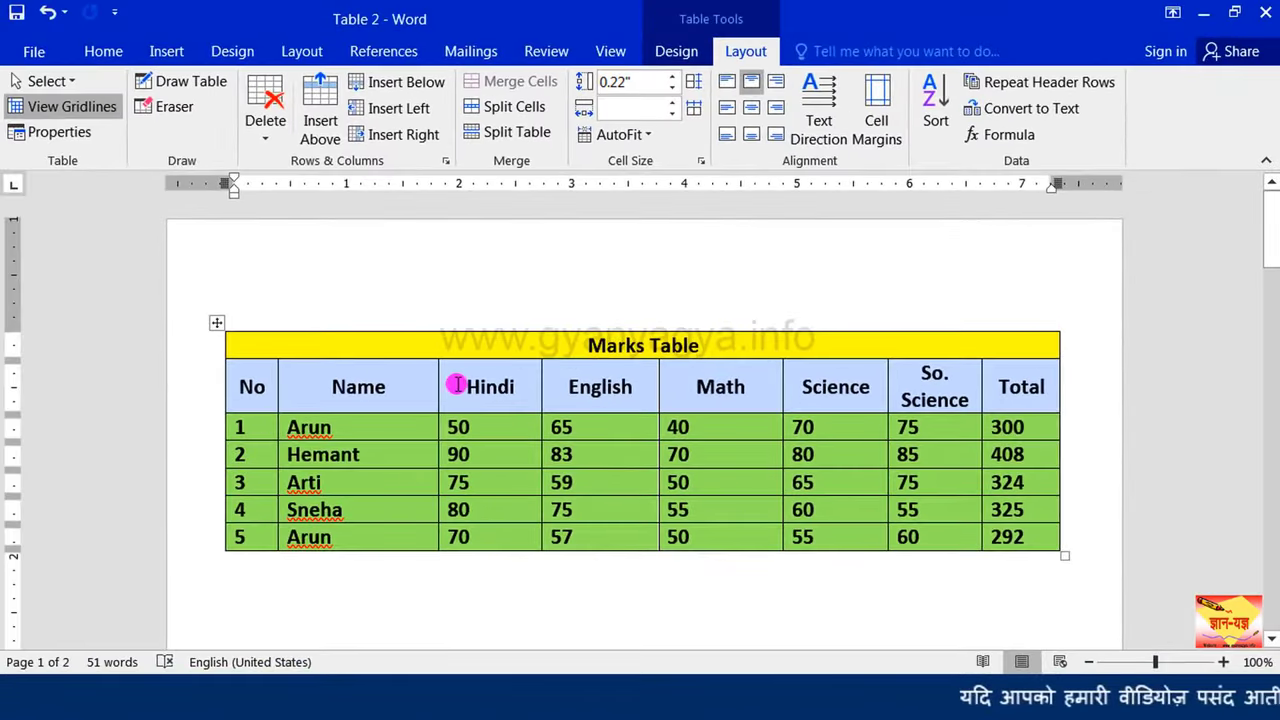
pyautogui.moveTo(458, 384); pyautogui.dragTo(909, 380)
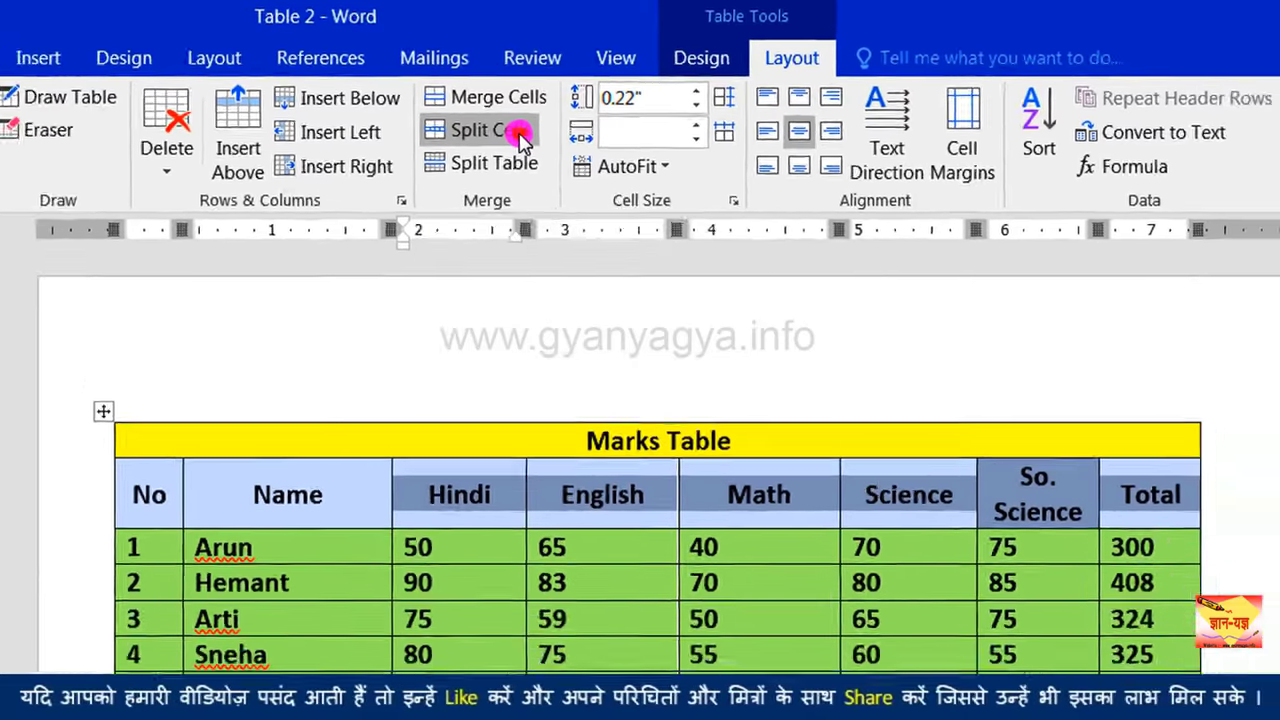
# Split the Hindi-to-Total header cells into 1 column and 2 rows, with merge-before-split off.
pyautogui.click(509, 152)
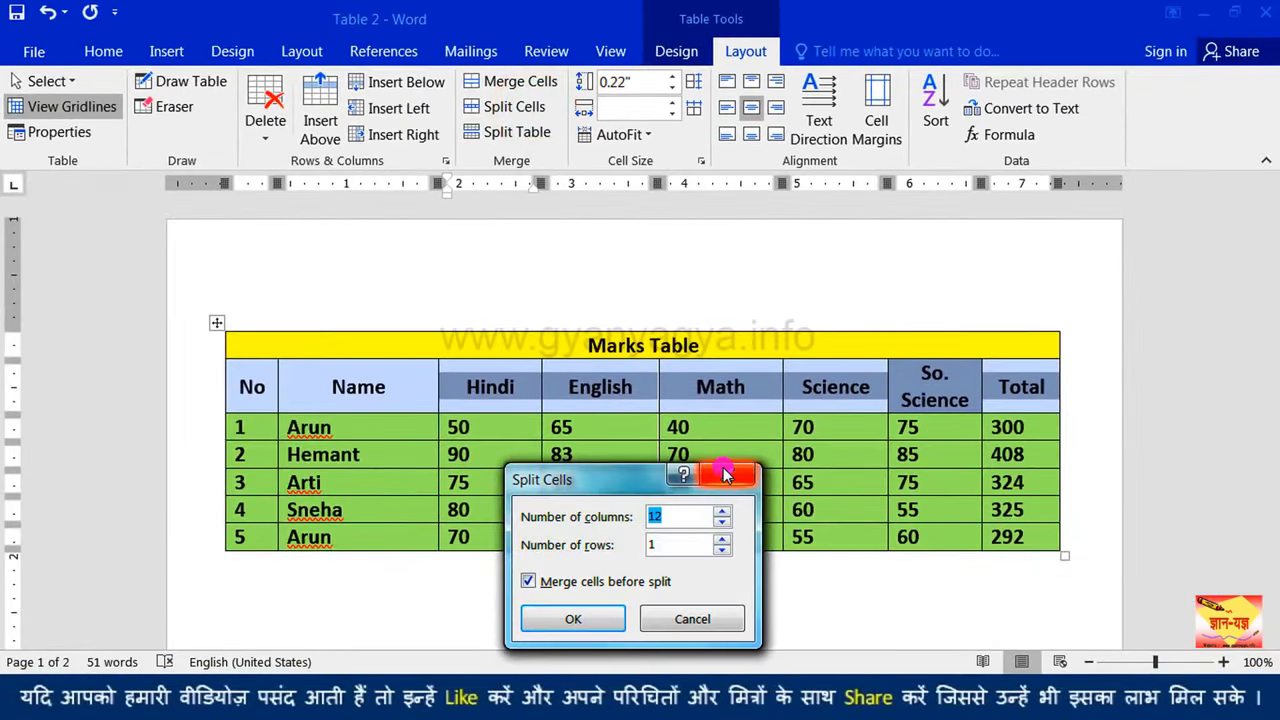
pyautogui.moveTo(625, 488); pyautogui.dragTo(637, 455)
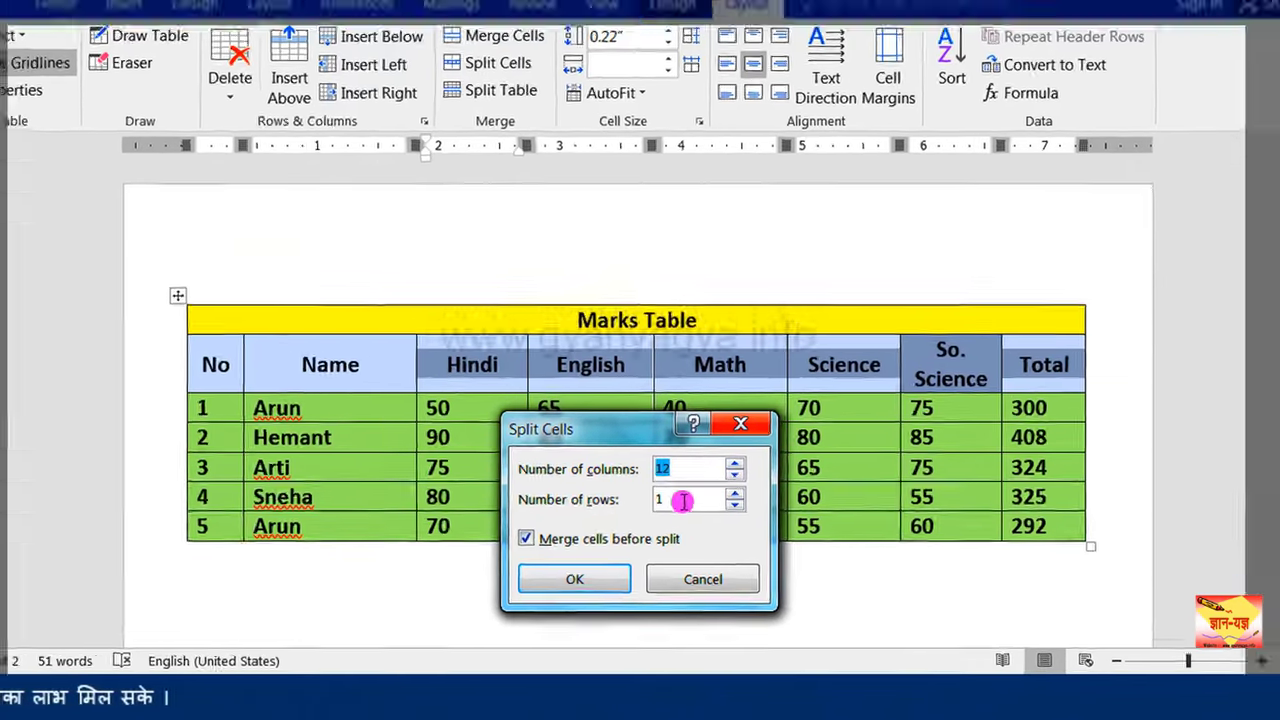
pyautogui.click(735, 491)
pyautogui.click(735, 491)
pyautogui.click(744, 356)
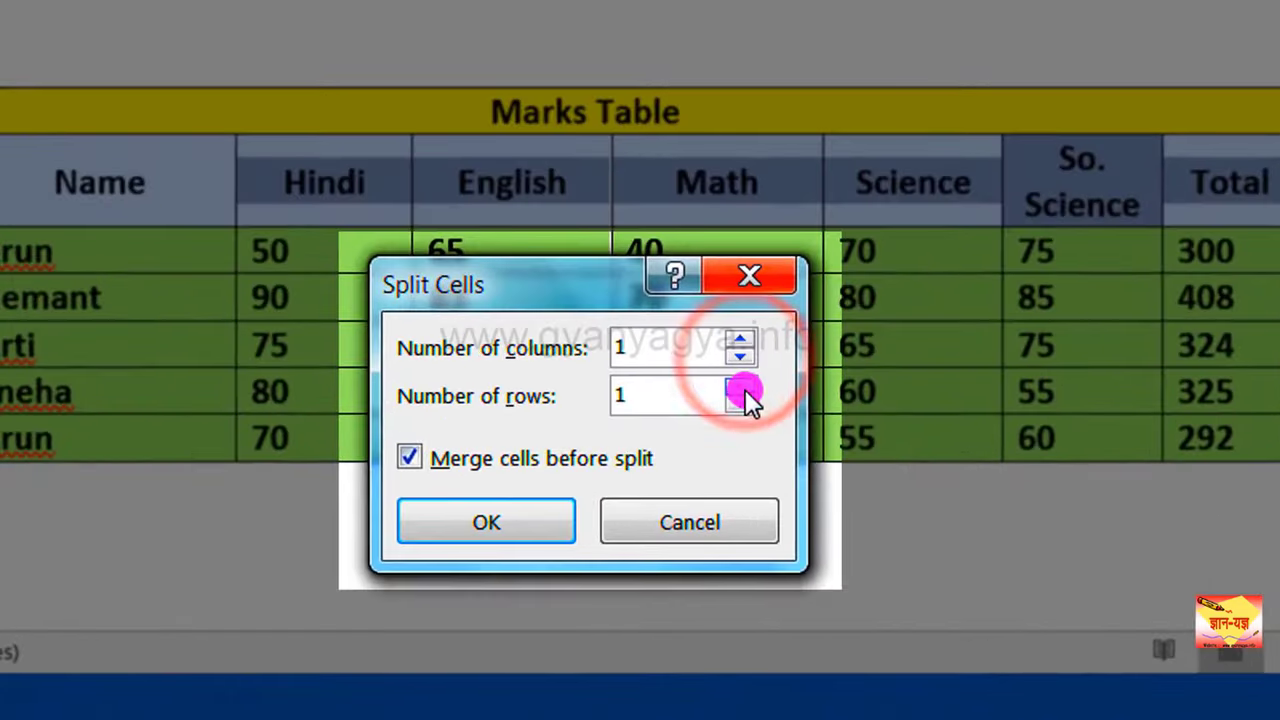
pyautogui.click(743, 389)
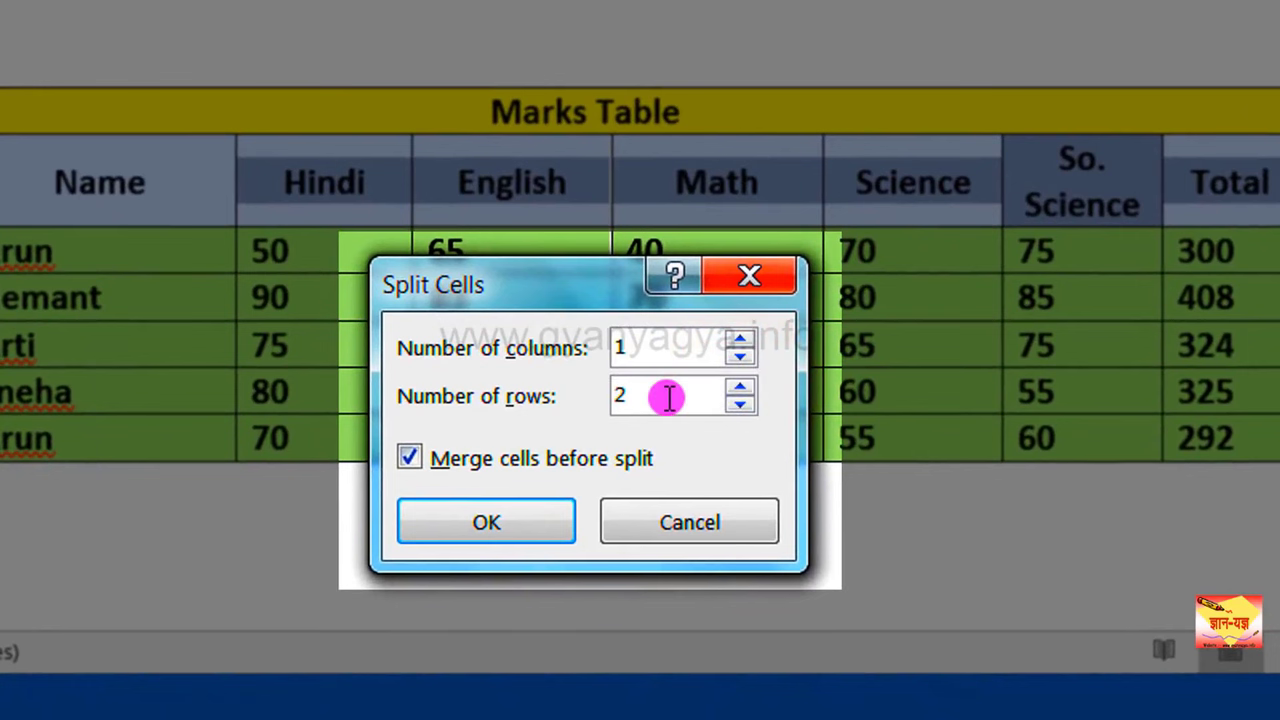
pyautogui.click(421, 462)
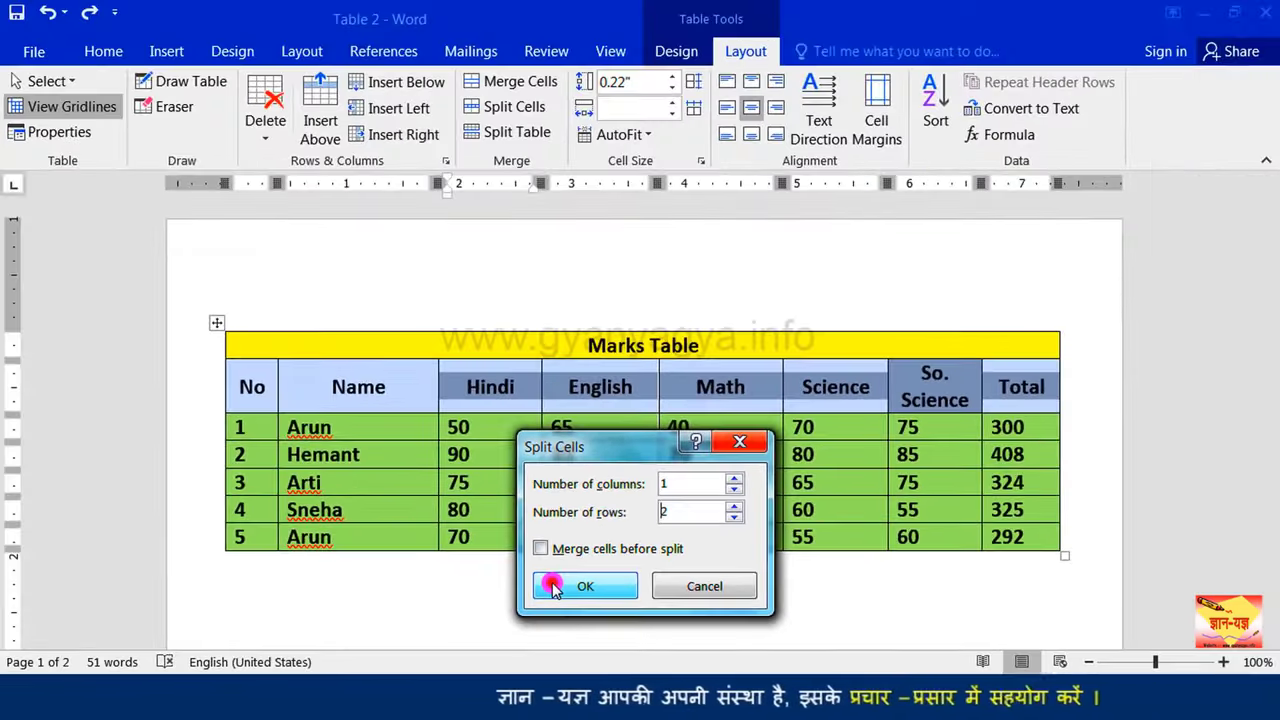
pyautogui.click(553, 588)
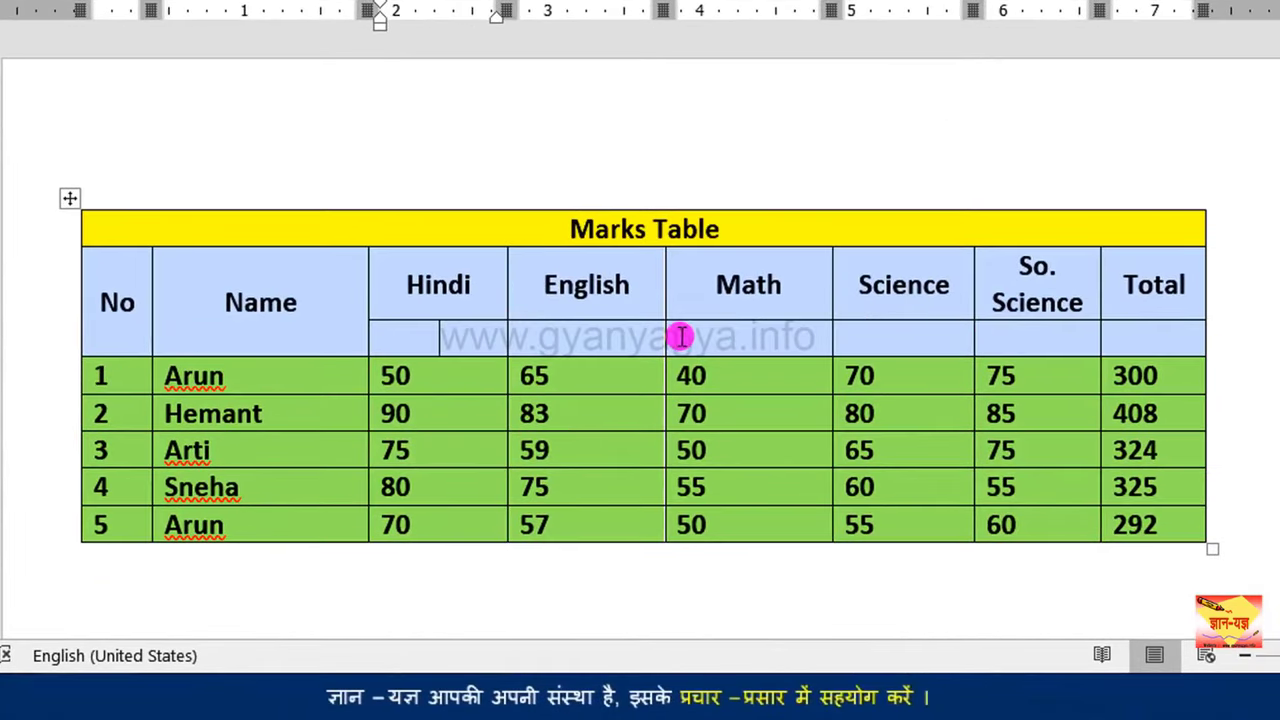
# Fill the new header sub-row with maximum marks: 100 under each subject, 500 under Total.
pyautogui.click(466, 340)
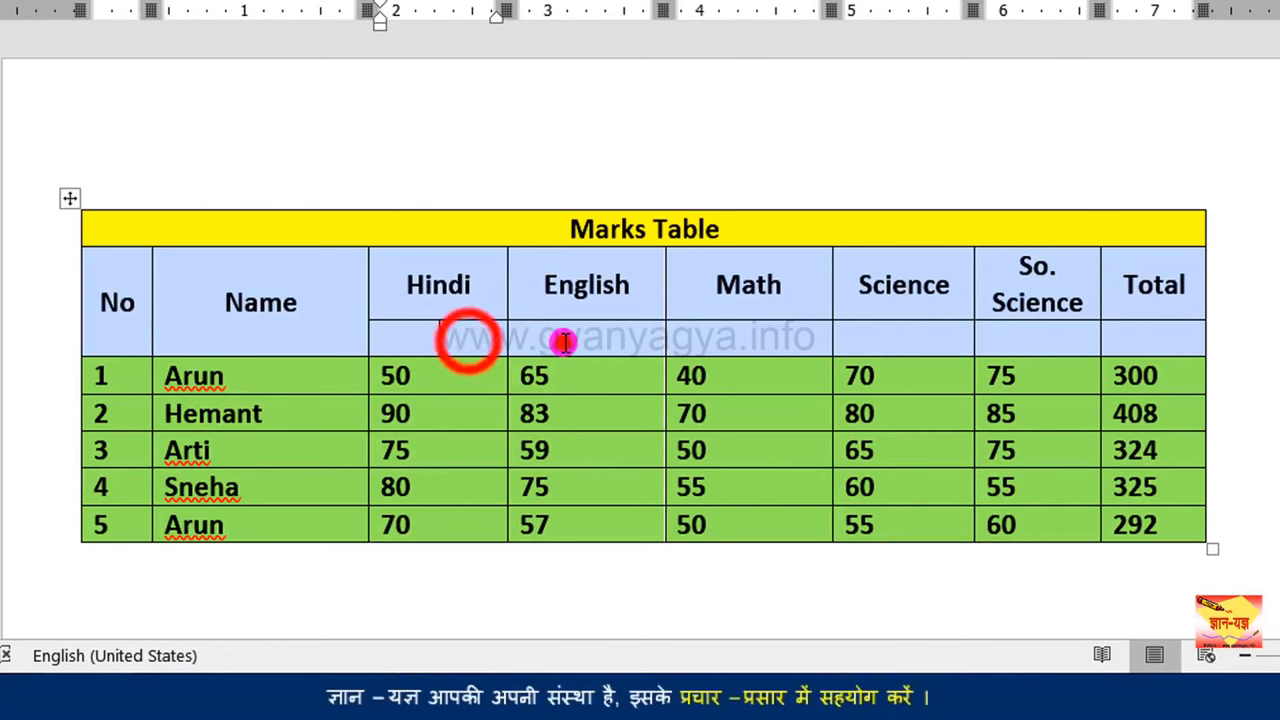
pyautogui.click(557, 341)
pyautogui.click(705, 345)
pyautogui.click(474, 340)
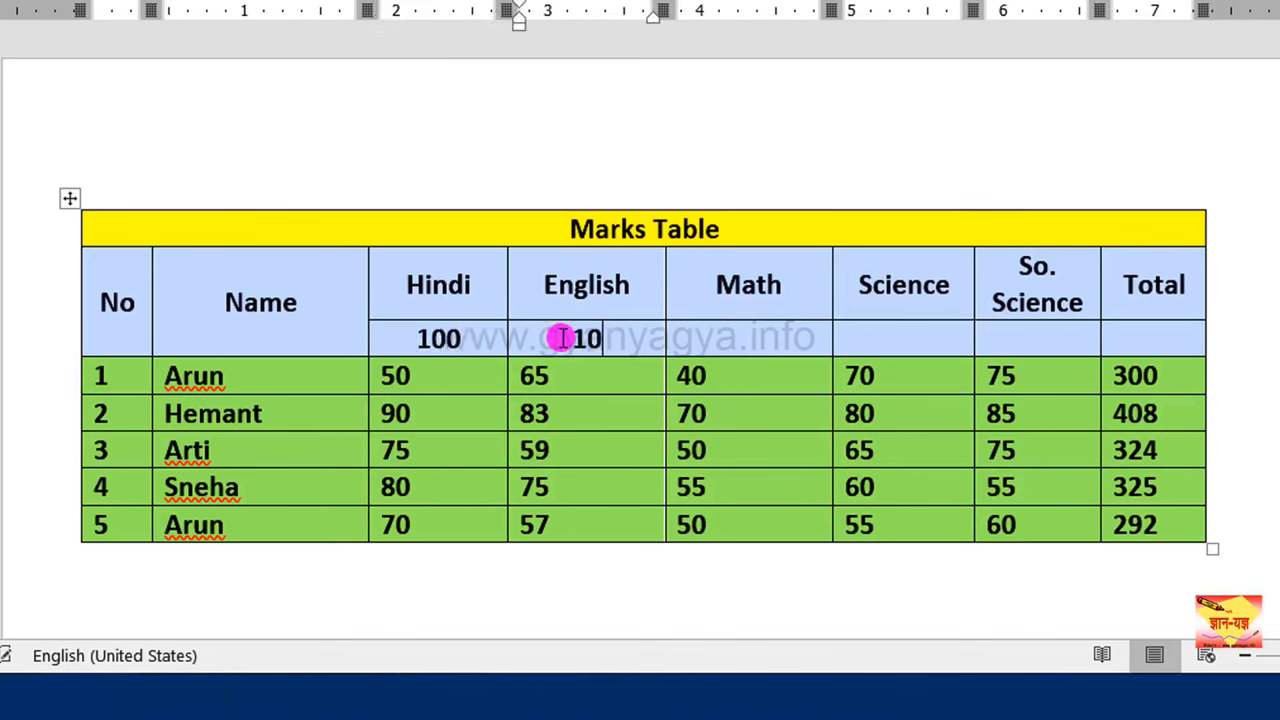
pyautogui.press('BackSpace')
pyautogui.click(782, 344)
pyautogui.write('1000')
pyautogui.click(885, 355)
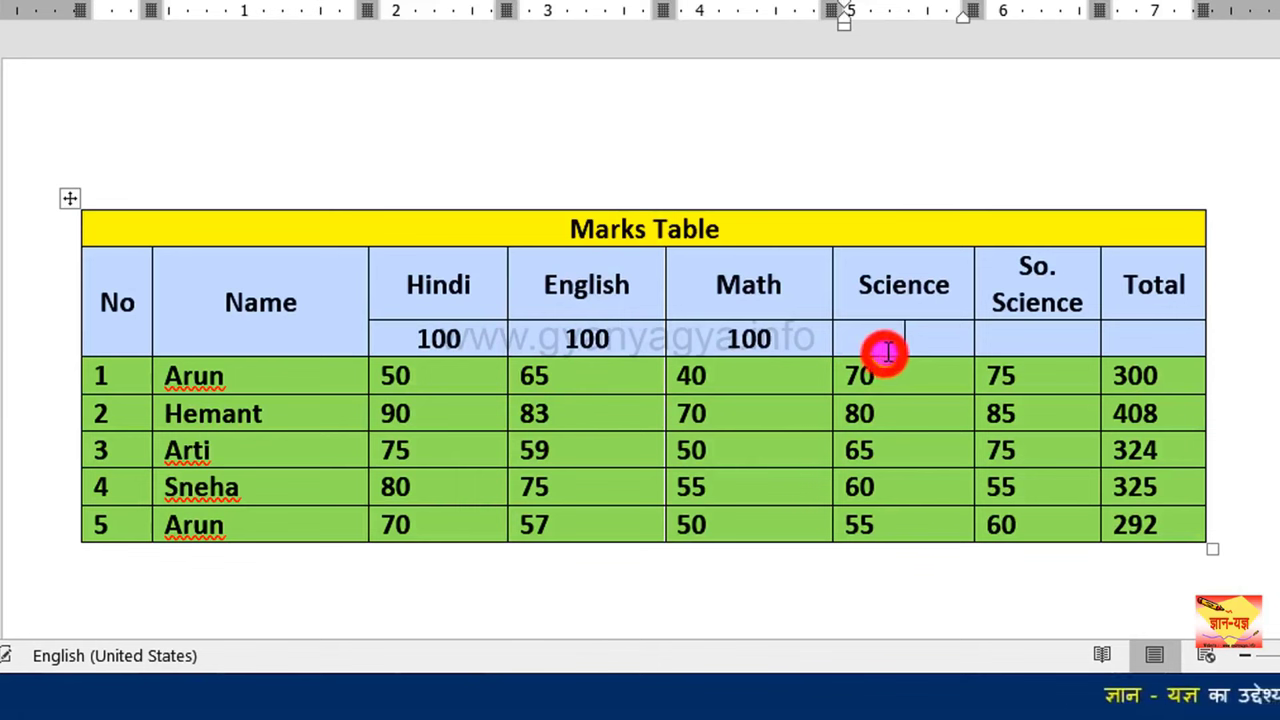
pyautogui.write('100')
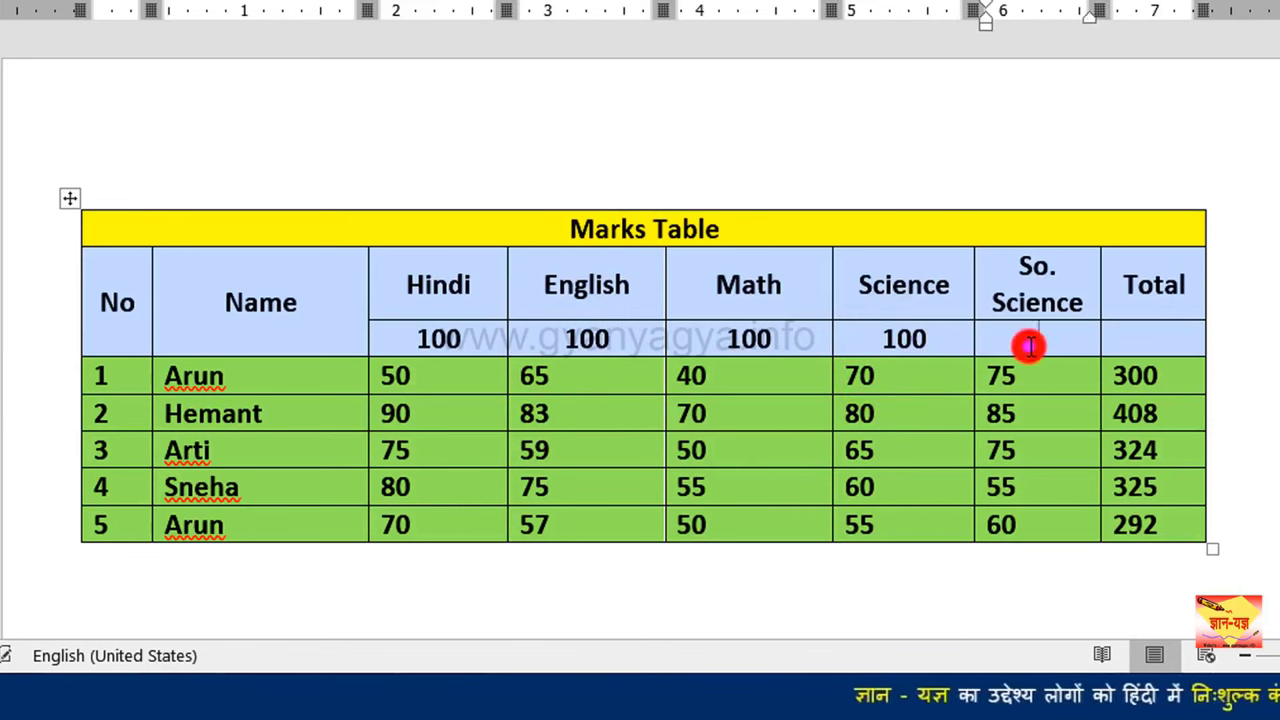
pyautogui.click(1023, 345)
pyautogui.write('100')
pyautogui.click(1136, 341)
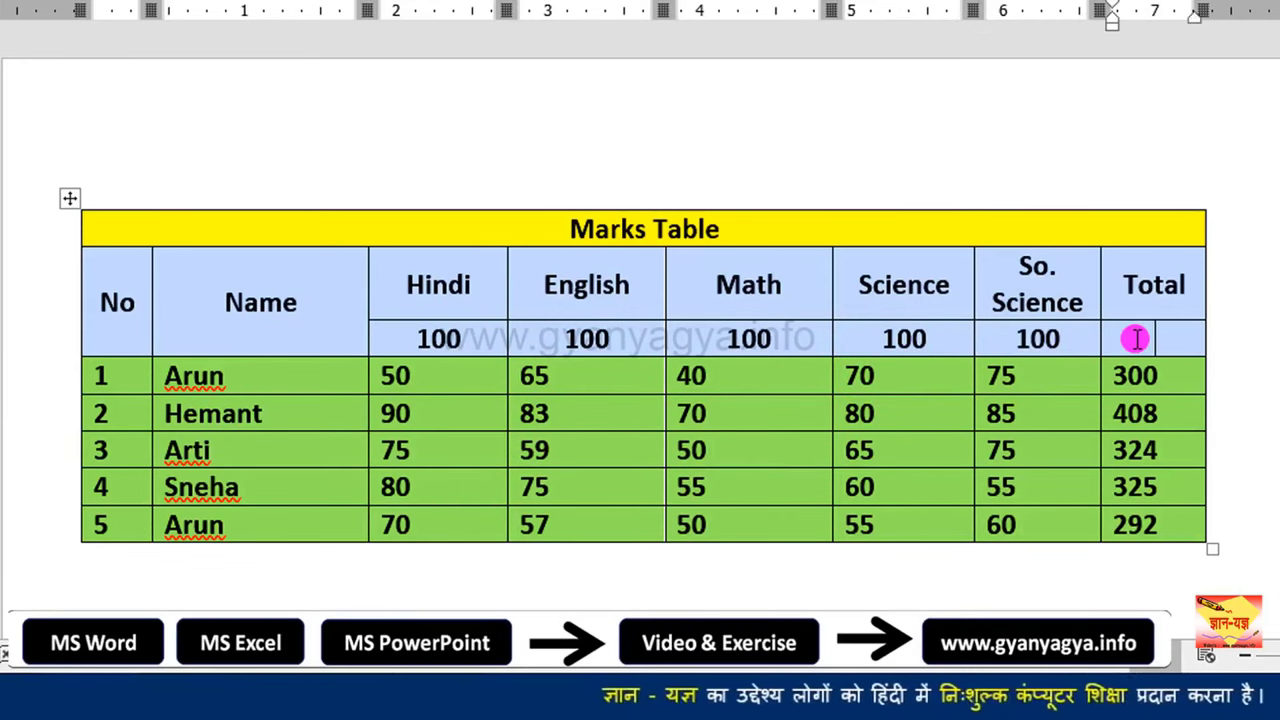
pyautogui.write('100')
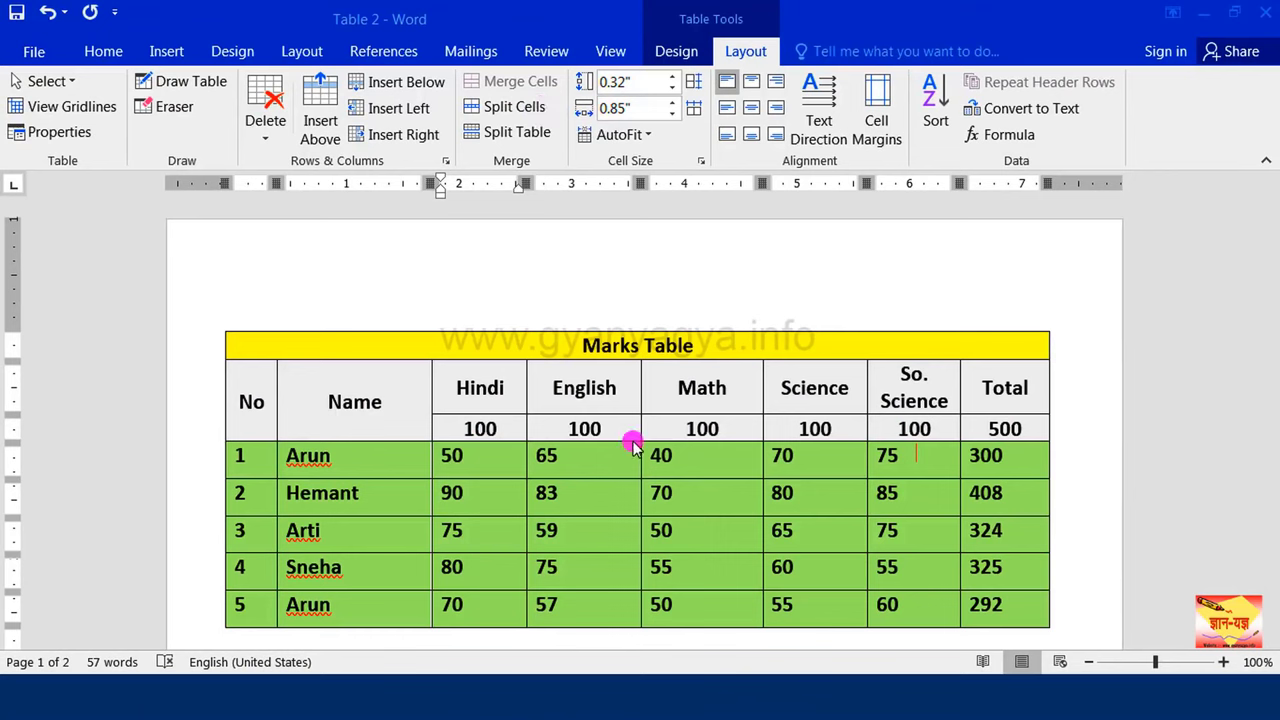
# Select the Hindi through Total mark cells below the headers.
pyautogui.click(583, 510)
pyautogui.click(496, 464)
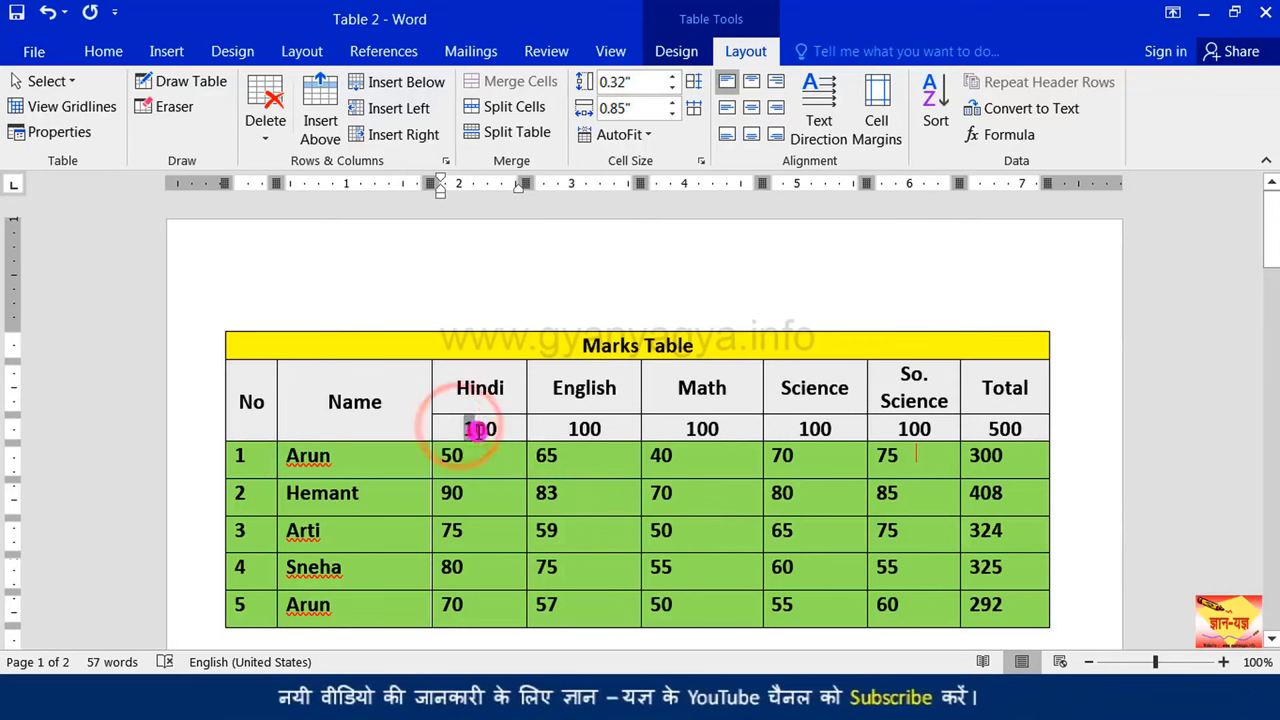
pyautogui.moveTo(478, 429); pyautogui.dragTo(980, 605)
pyautogui.click(465, 428)
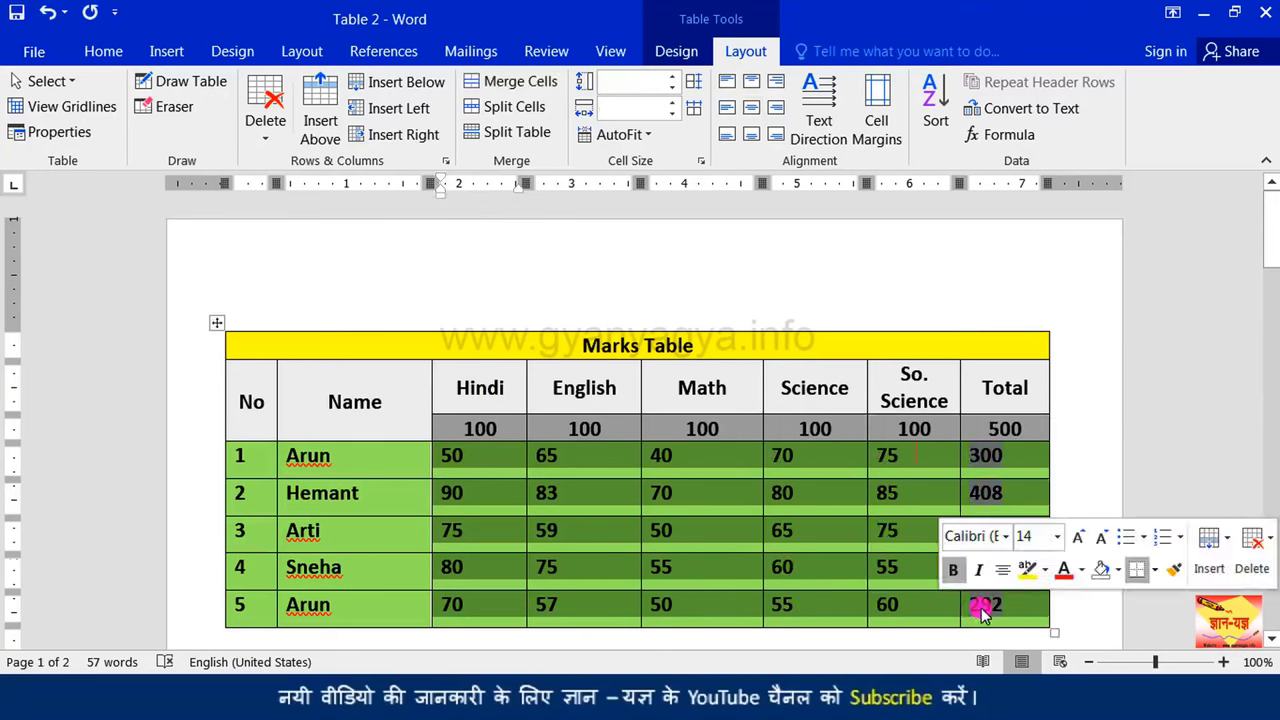
# Split the selected mark cells into 2 columns and 1 row, with merge-before-split turned off.
pyautogui.click(503, 114)
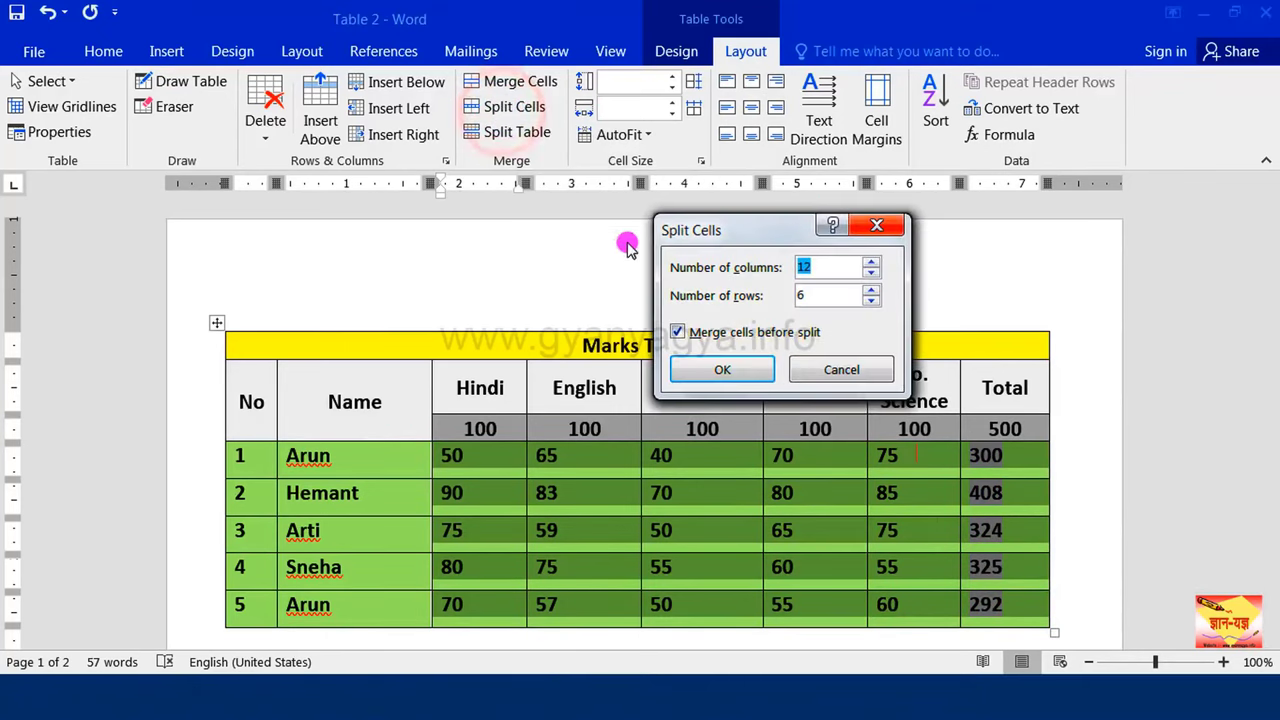
pyautogui.moveTo(775, 236); pyautogui.dragTo(803, 220)
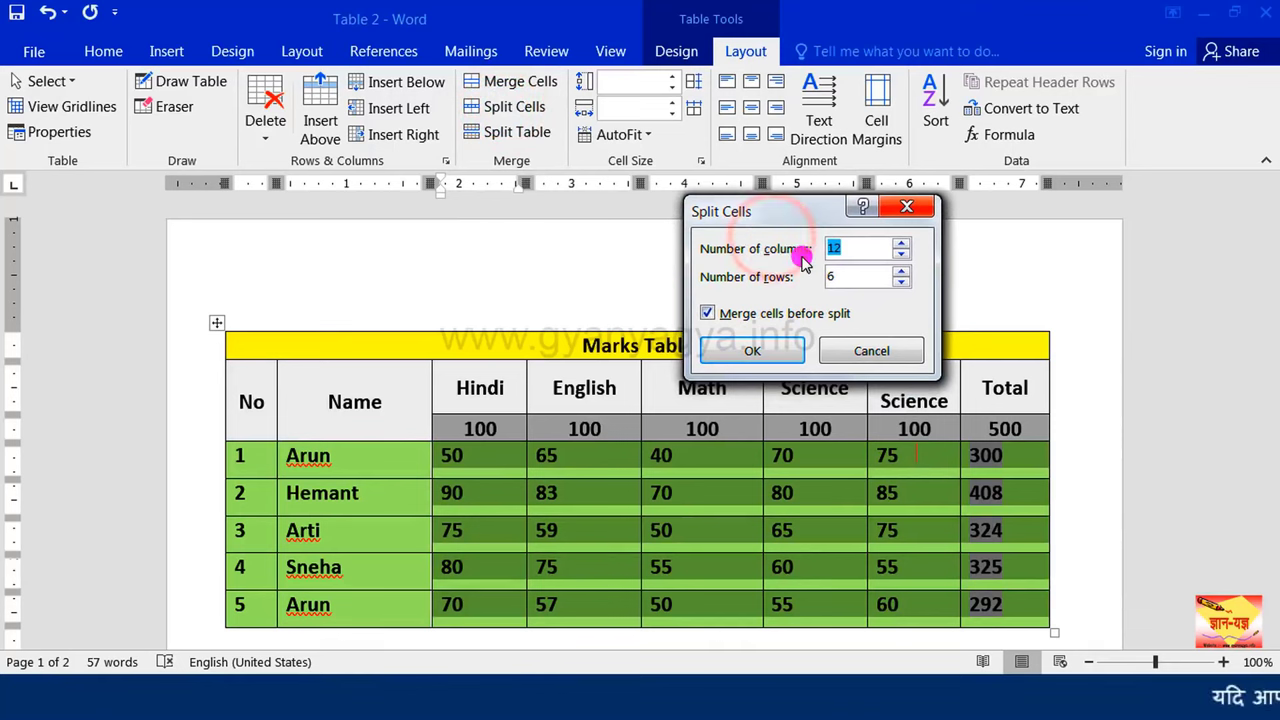
pyautogui.click(900, 284)
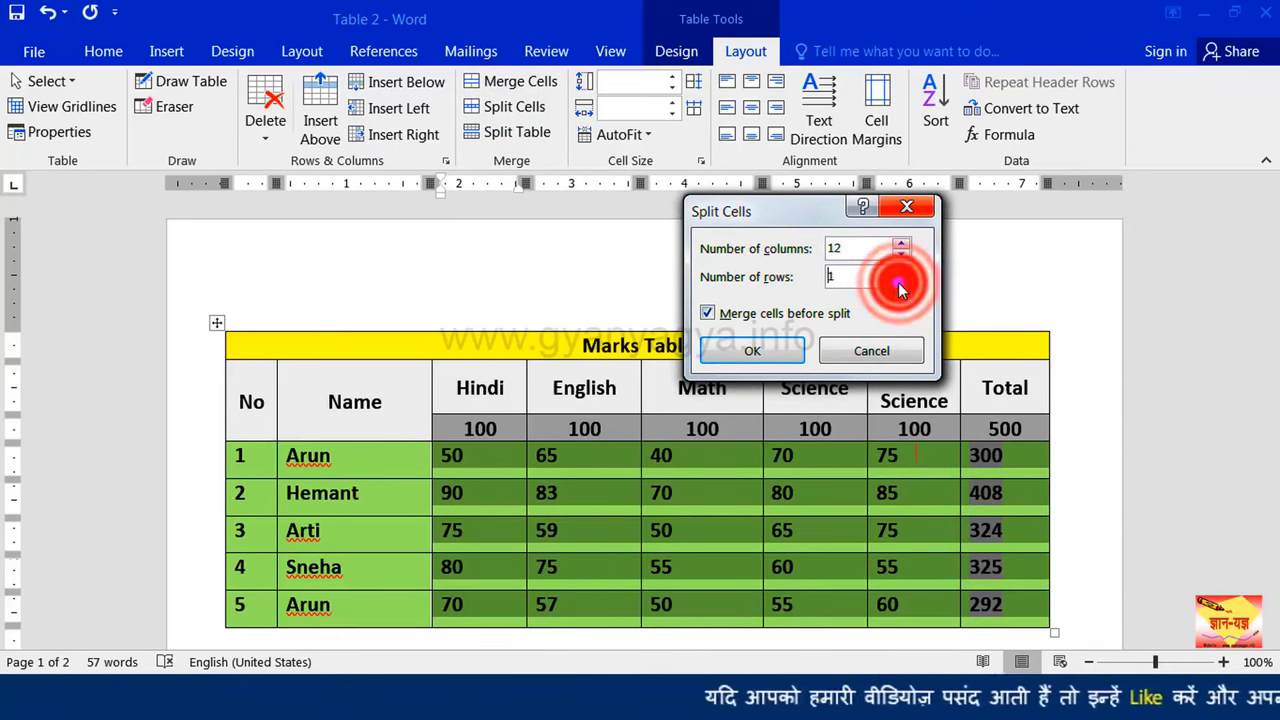
pyautogui.click(875, 248)
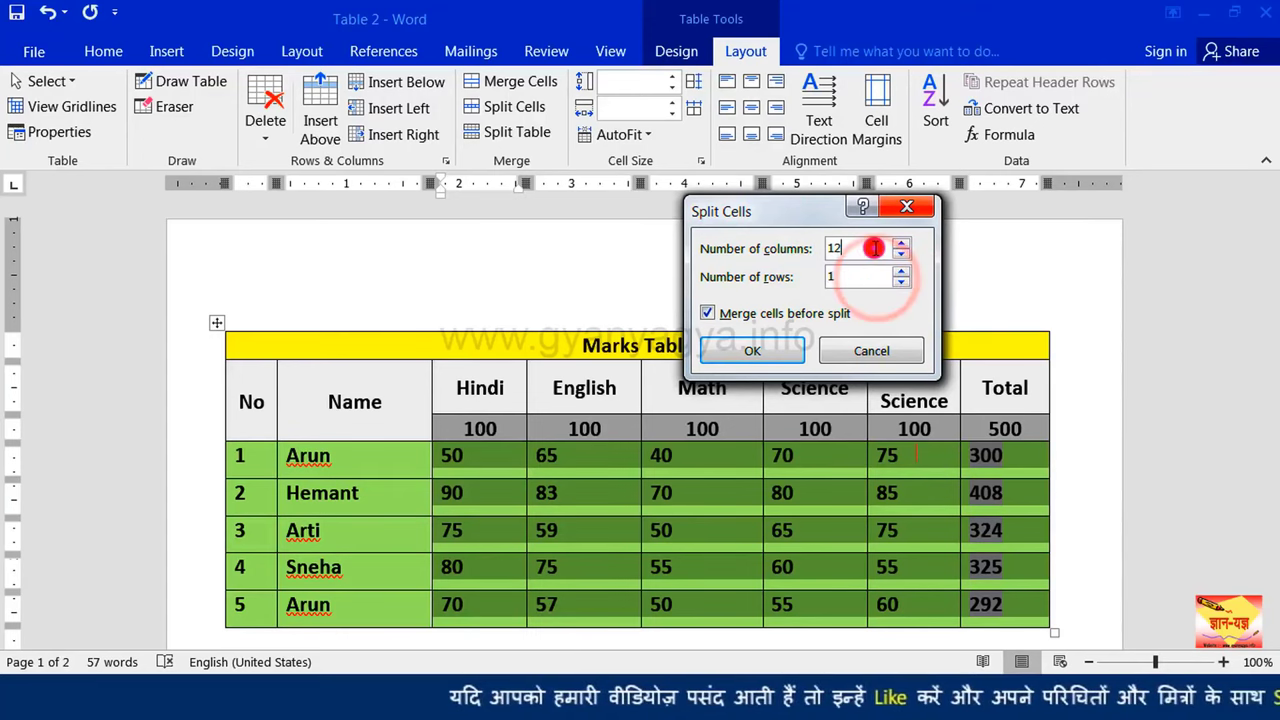
pyautogui.click(901, 254)
pyautogui.click(901, 254)
pyautogui.click(901, 254)
pyautogui.click(901, 254)
pyautogui.click(901, 254)
pyautogui.click(901, 254)
pyautogui.click(901, 254)
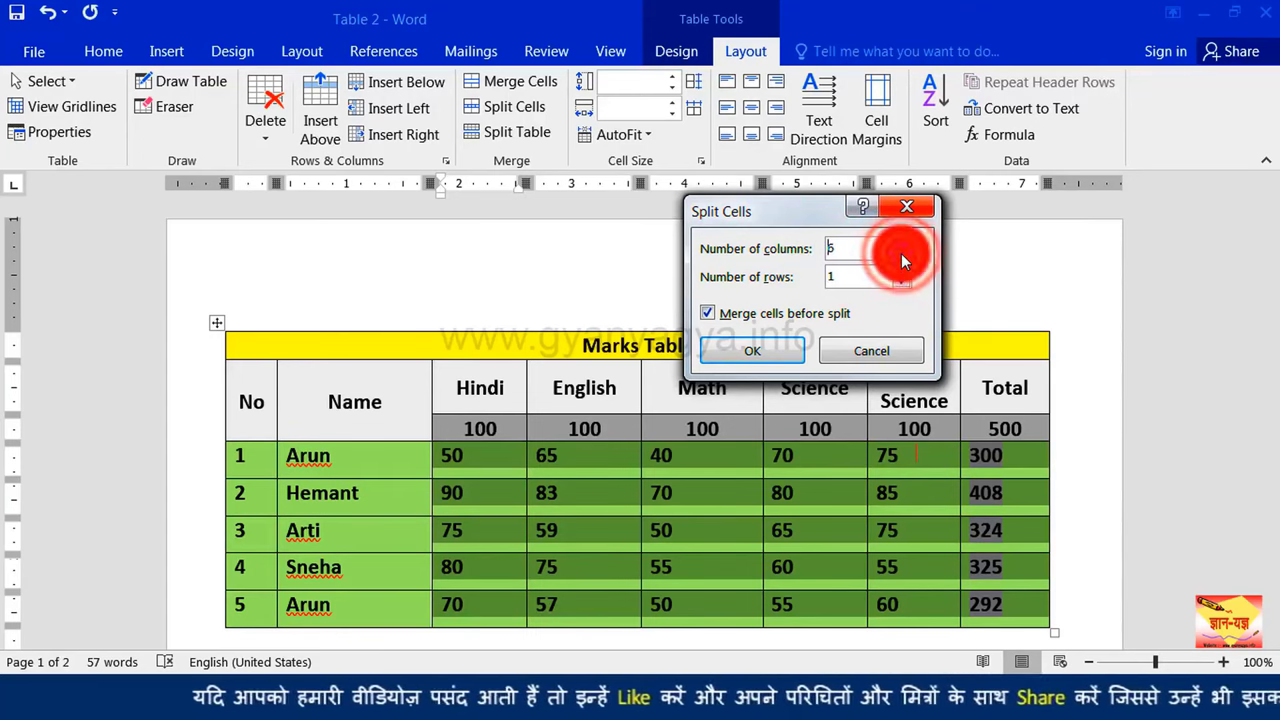
pyautogui.click(881, 257)
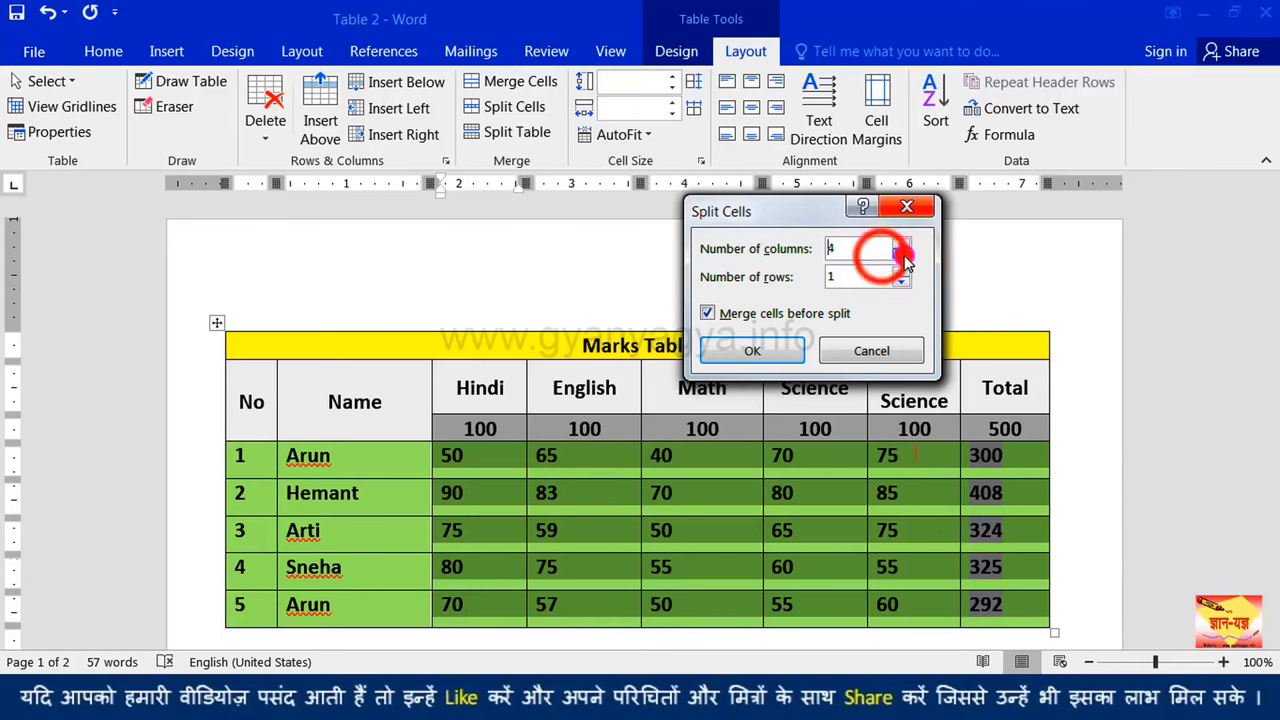
pyautogui.click(903, 255)
pyautogui.click(903, 255)
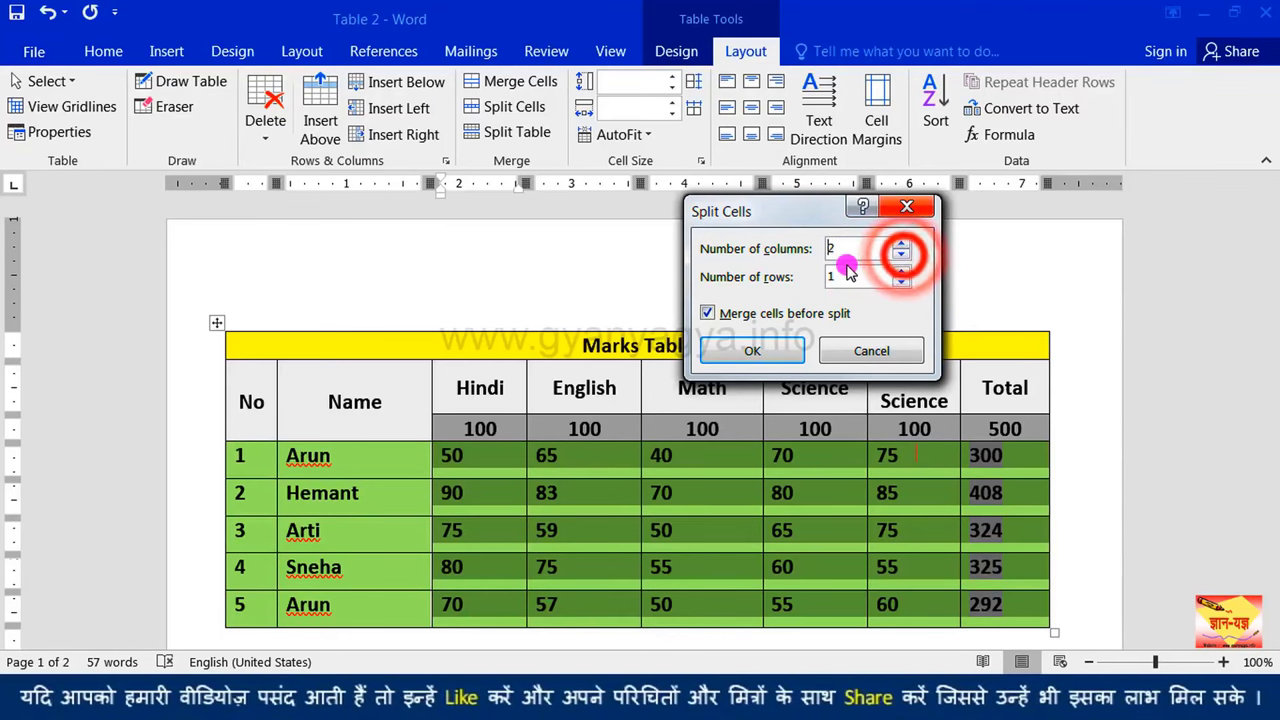
pyautogui.click(708, 315)
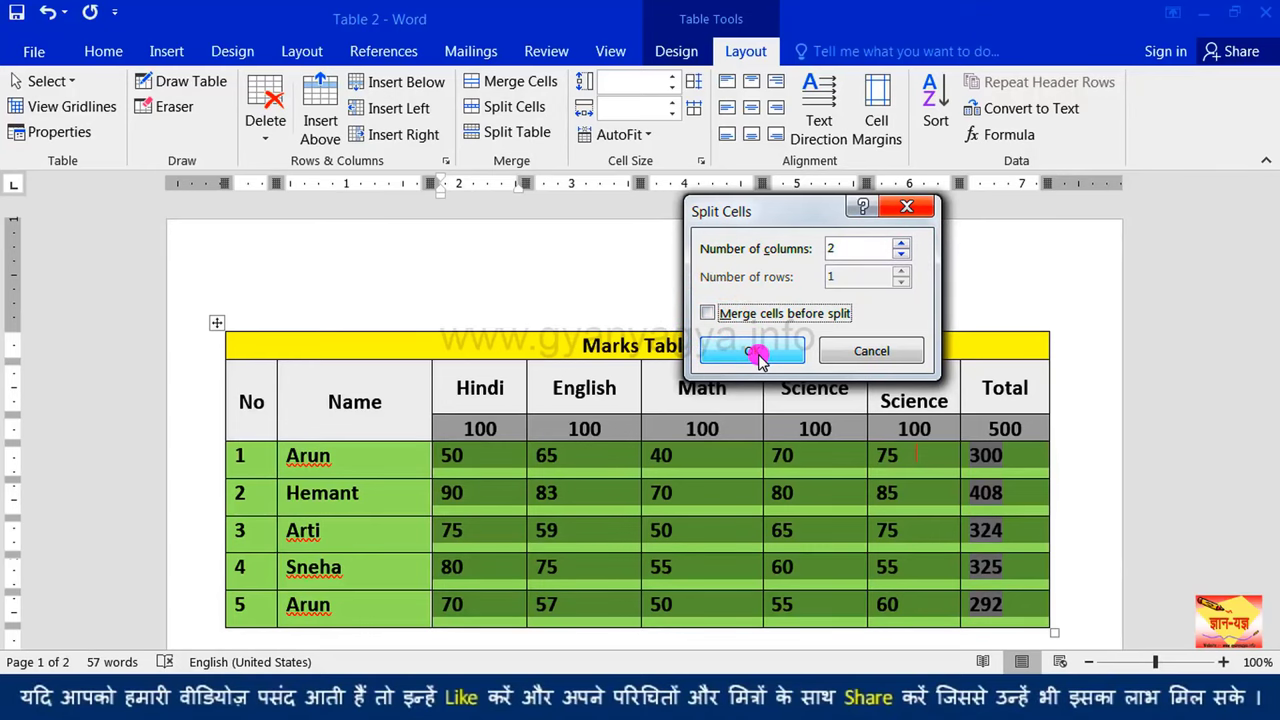
pyautogui.click(760, 358)
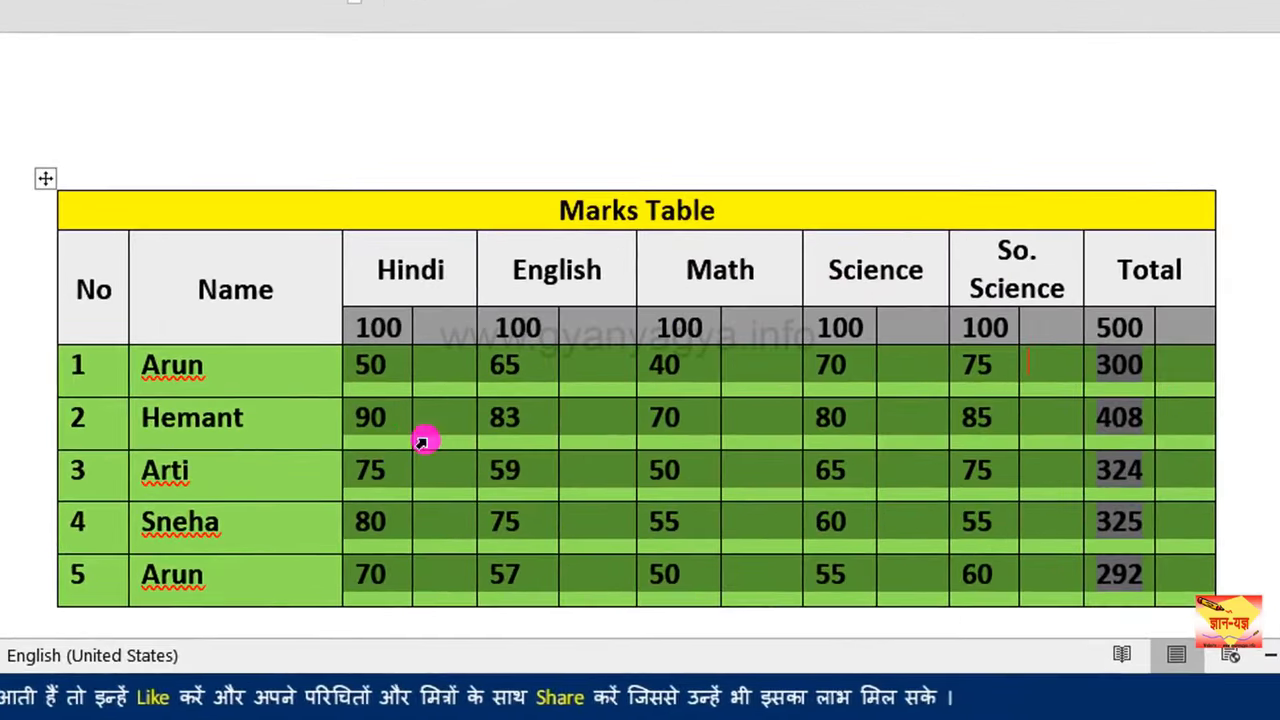
pyautogui.click(489, 506)
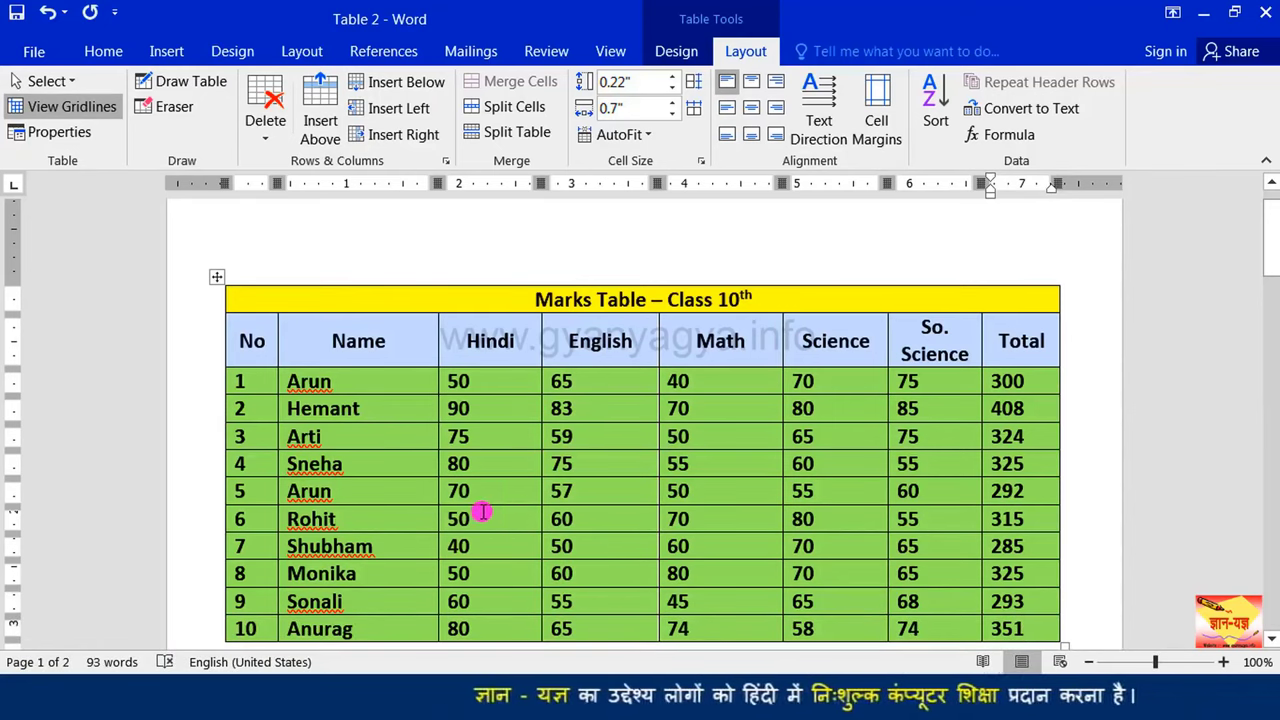
# Split the table at Rohit's row, then undo it to rejoin one table.
pyautogui.click(397, 520)
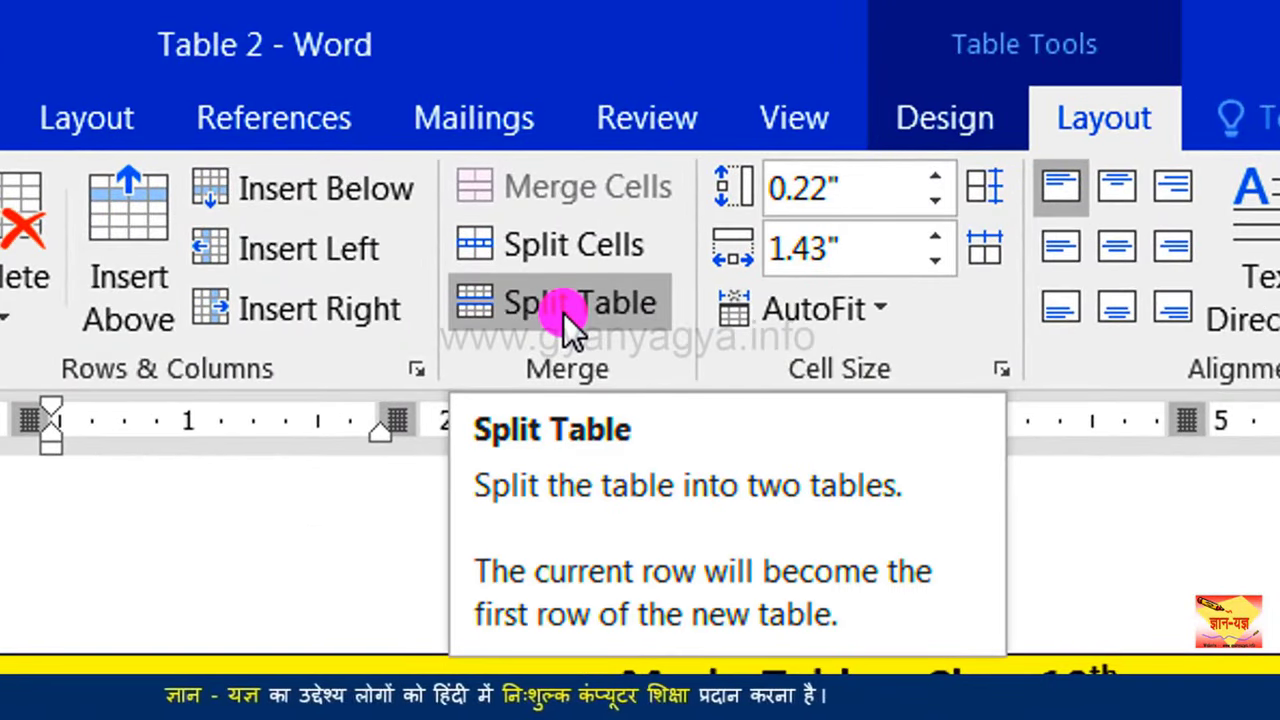
pyautogui.click(563, 312)
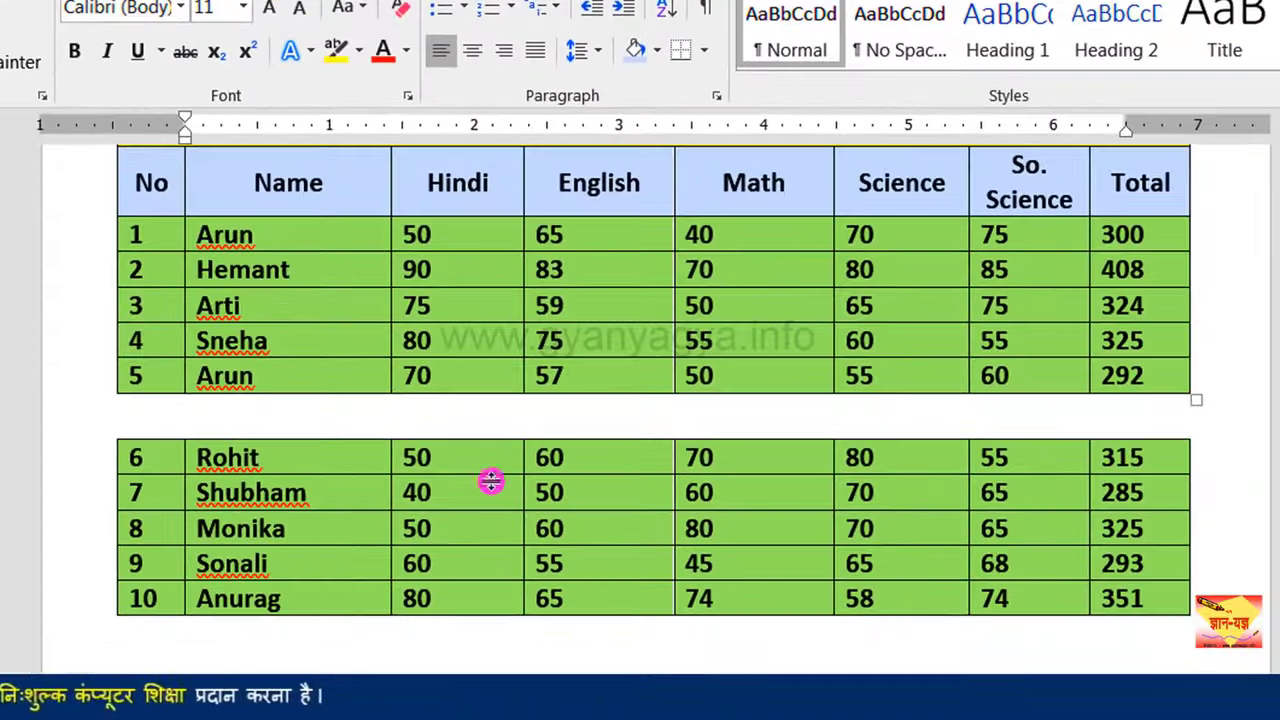
pyautogui.scroll(2, 506, 351)
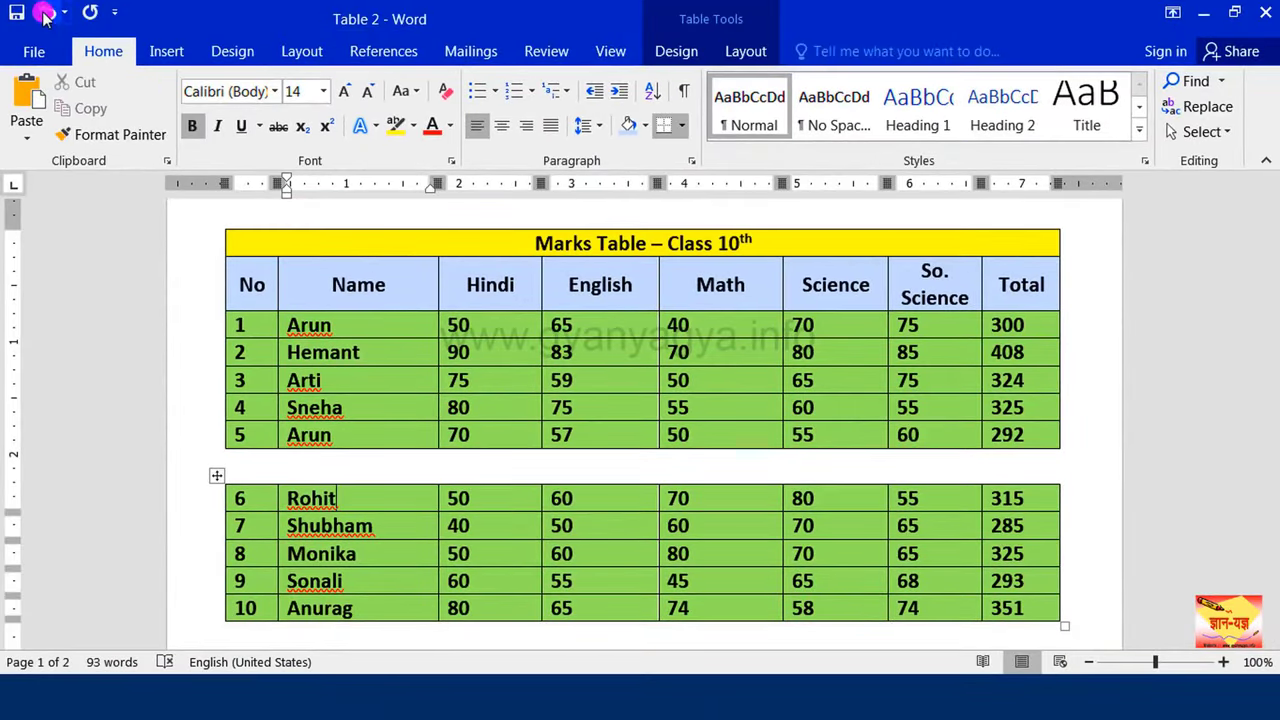
pyautogui.click(44, 14)
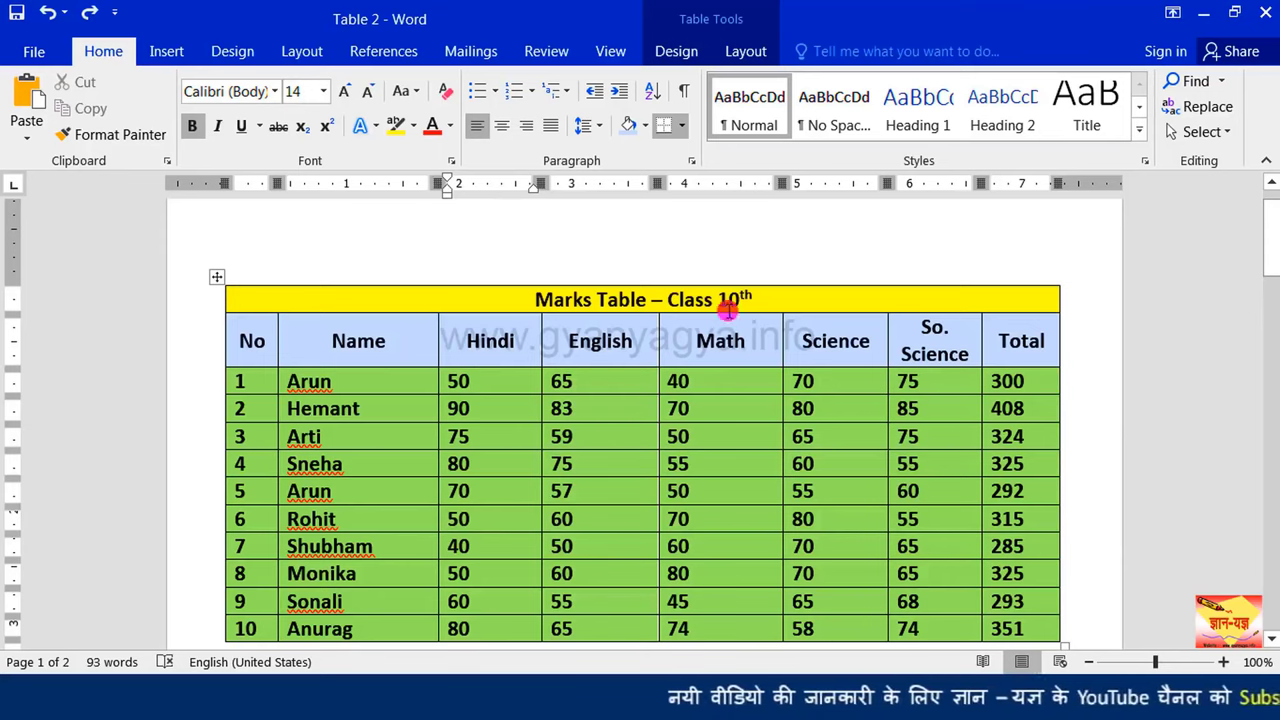
pyautogui.click(775, 296)
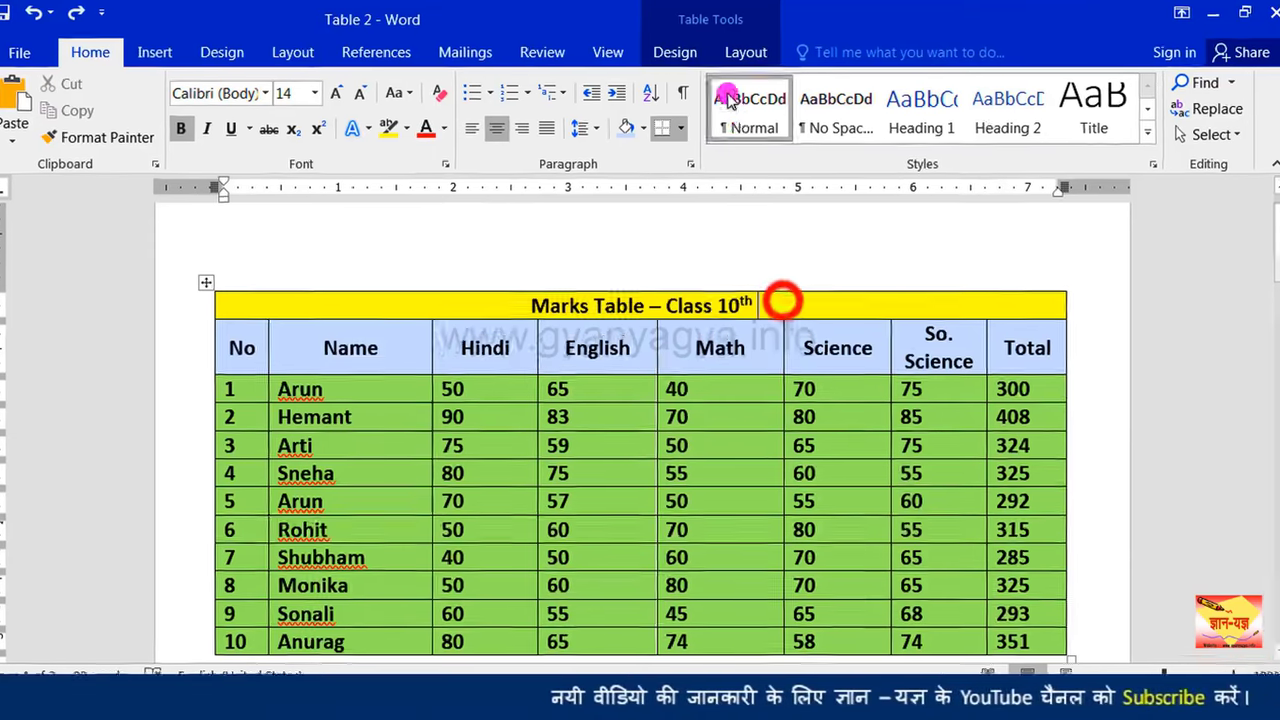
# Adjust the title row height up and down with the Table Row Height spin arrows.
pyautogui.click(730, 55)
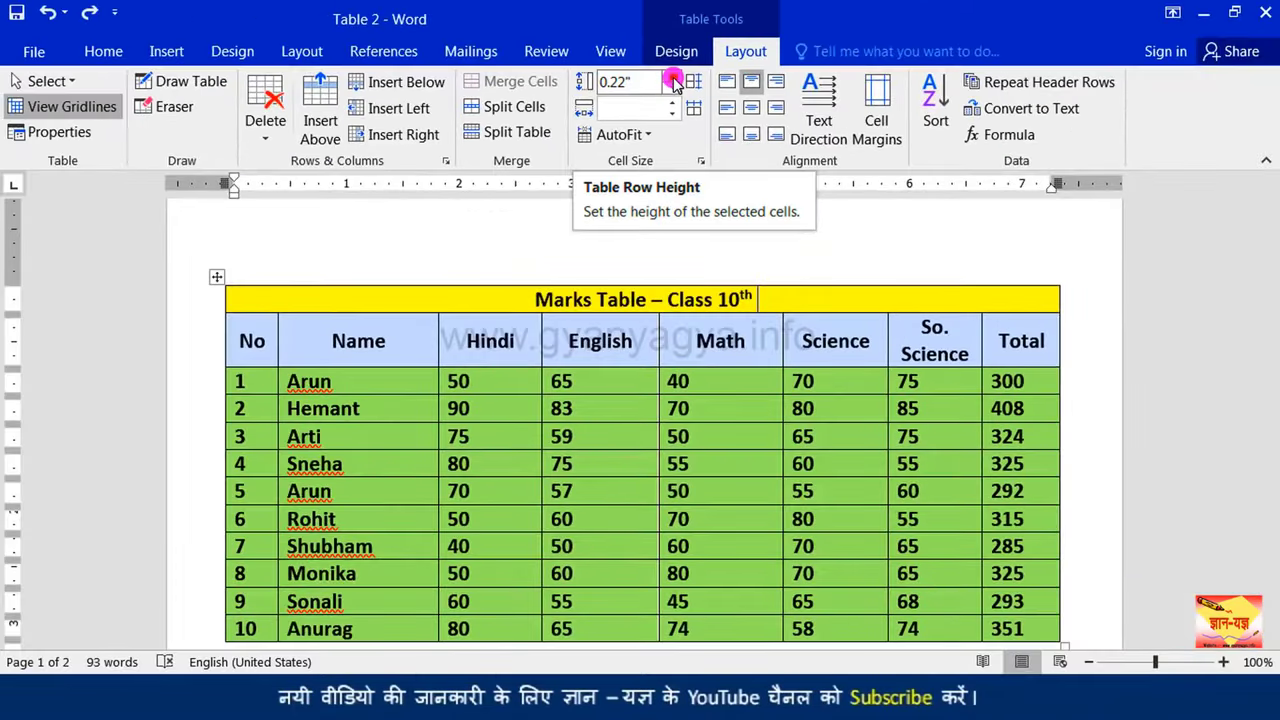
pyautogui.click(673, 77)
pyautogui.click(673, 77)
pyautogui.click(673, 77)
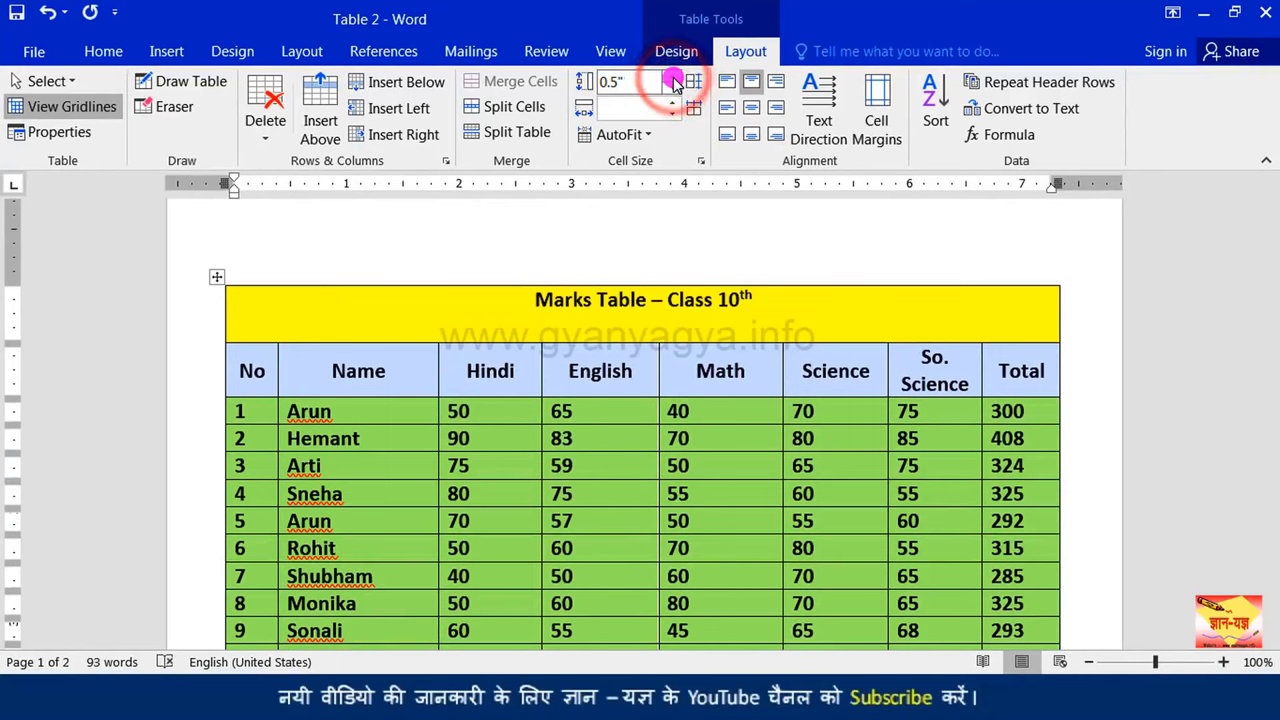
pyautogui.click(673, 77)
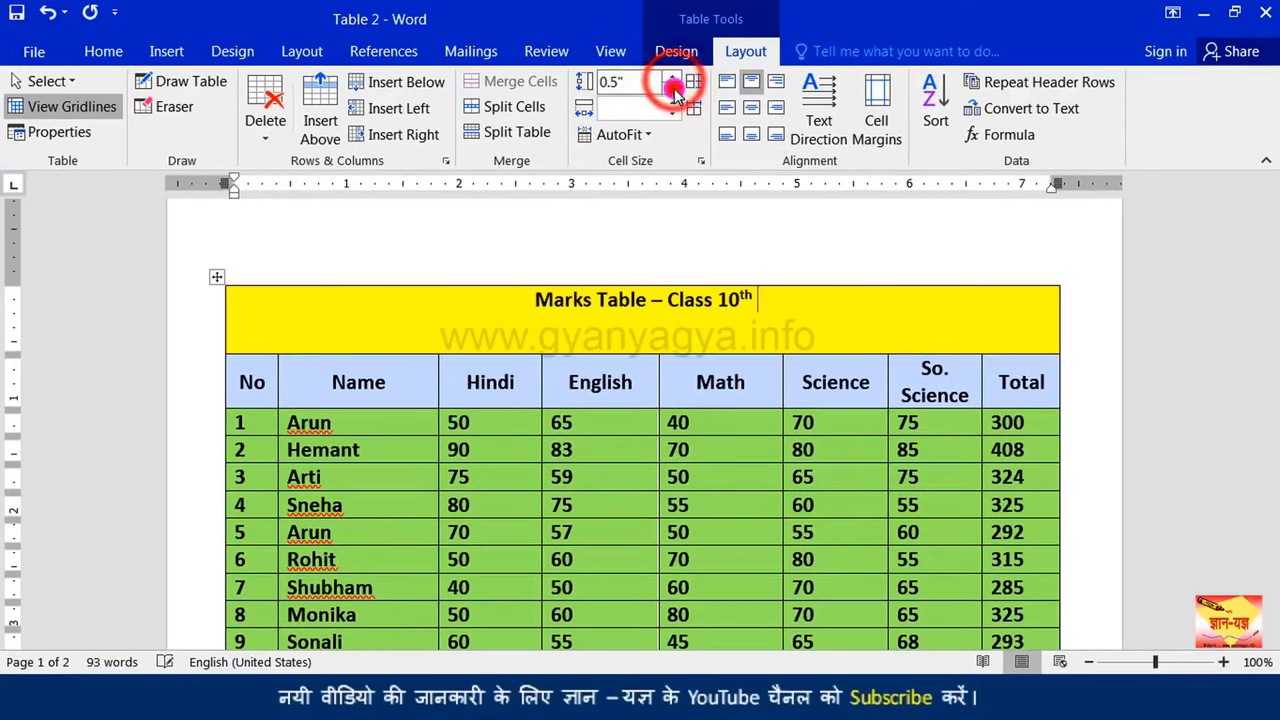
pyautogui.click(673, 89)
pyautogui.click(673, 89)
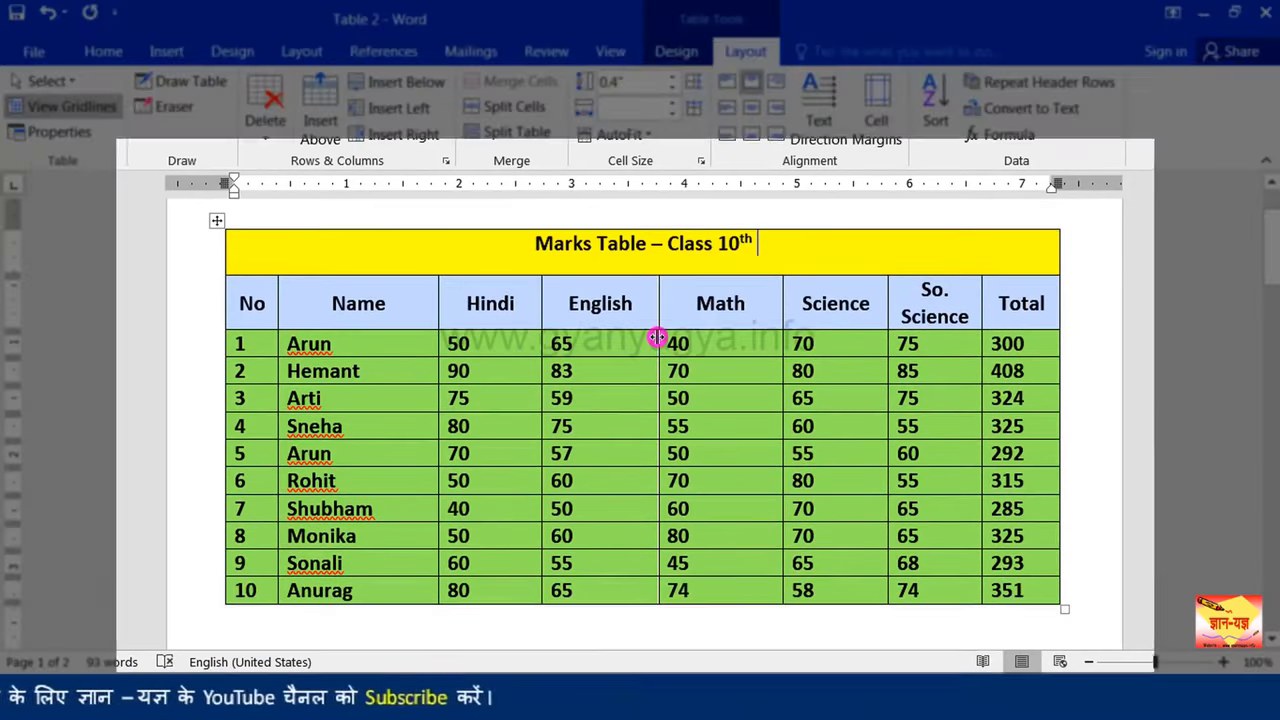
# Drag the header and title row borders taller, then distribute all rows evenly at 0.48".
pyautogui.click(580, 349)
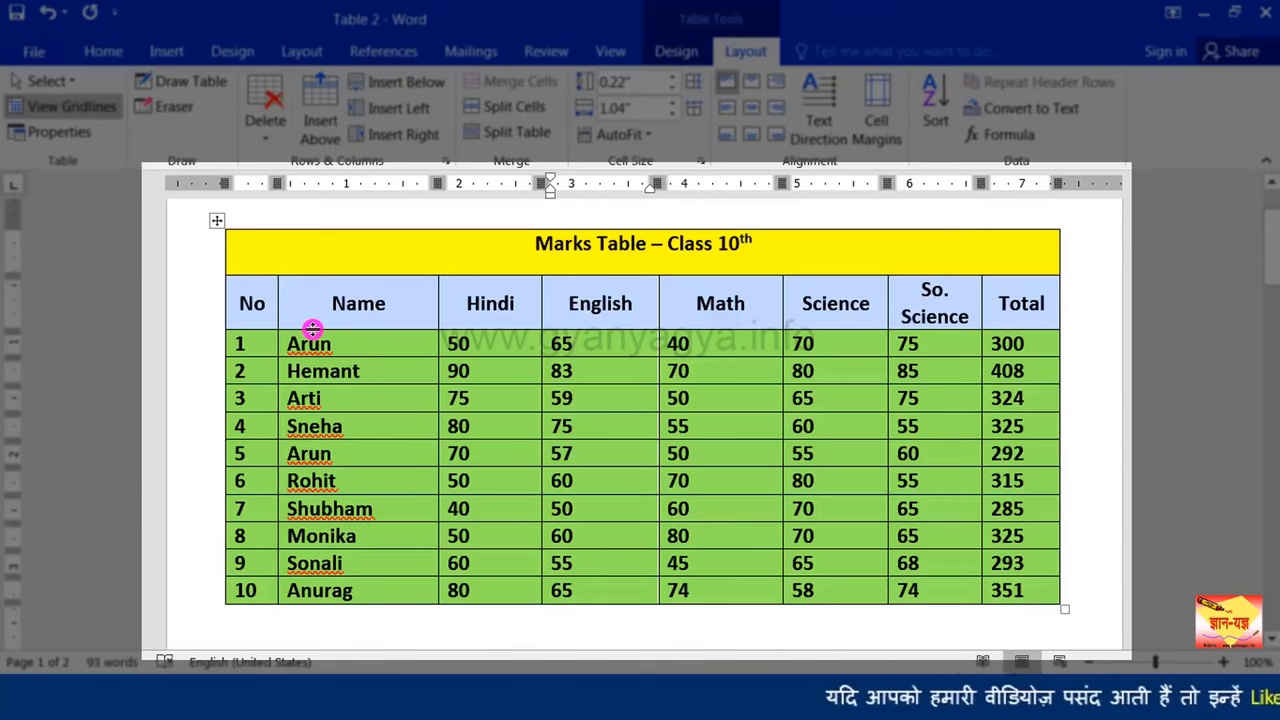
pyautogui.click(312, 329)
pyautogui.moveTo(312, 329); pyautogui.dragTo(311, 363)
pyautogui.moveTo(320, 275); pyautogui.dragTo(320, 293)
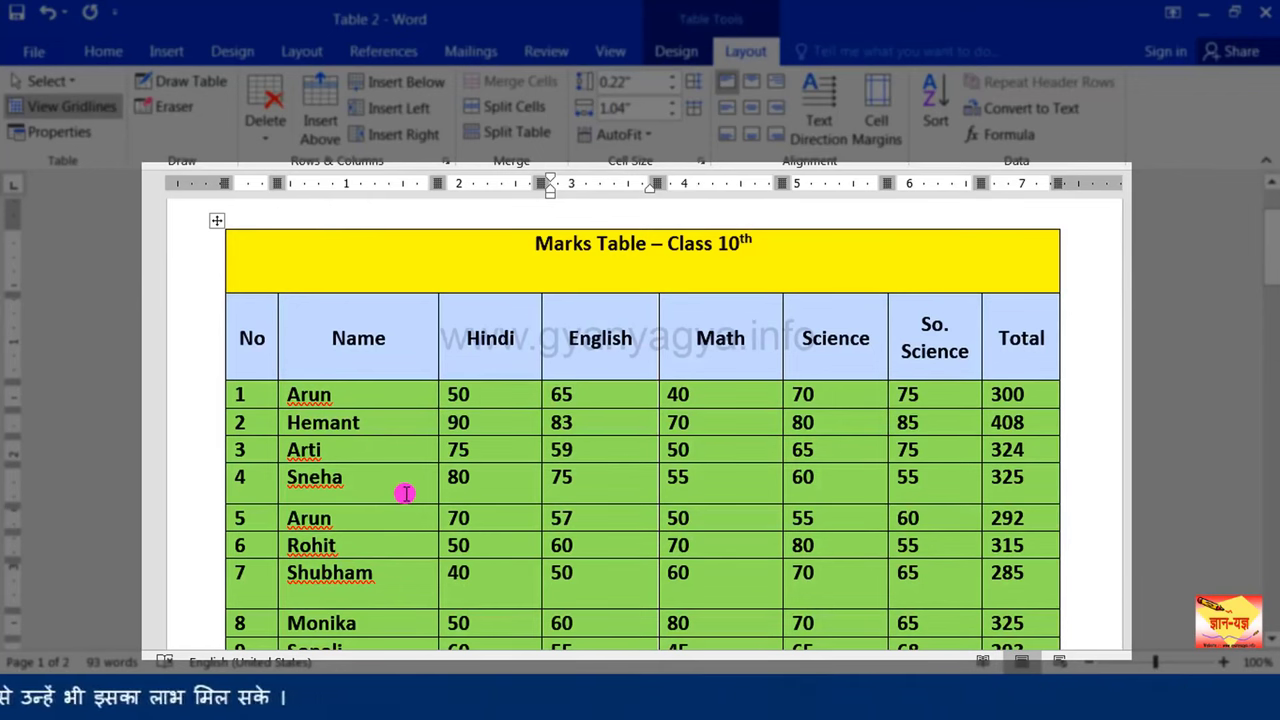
pyautogui.click(456, 277)
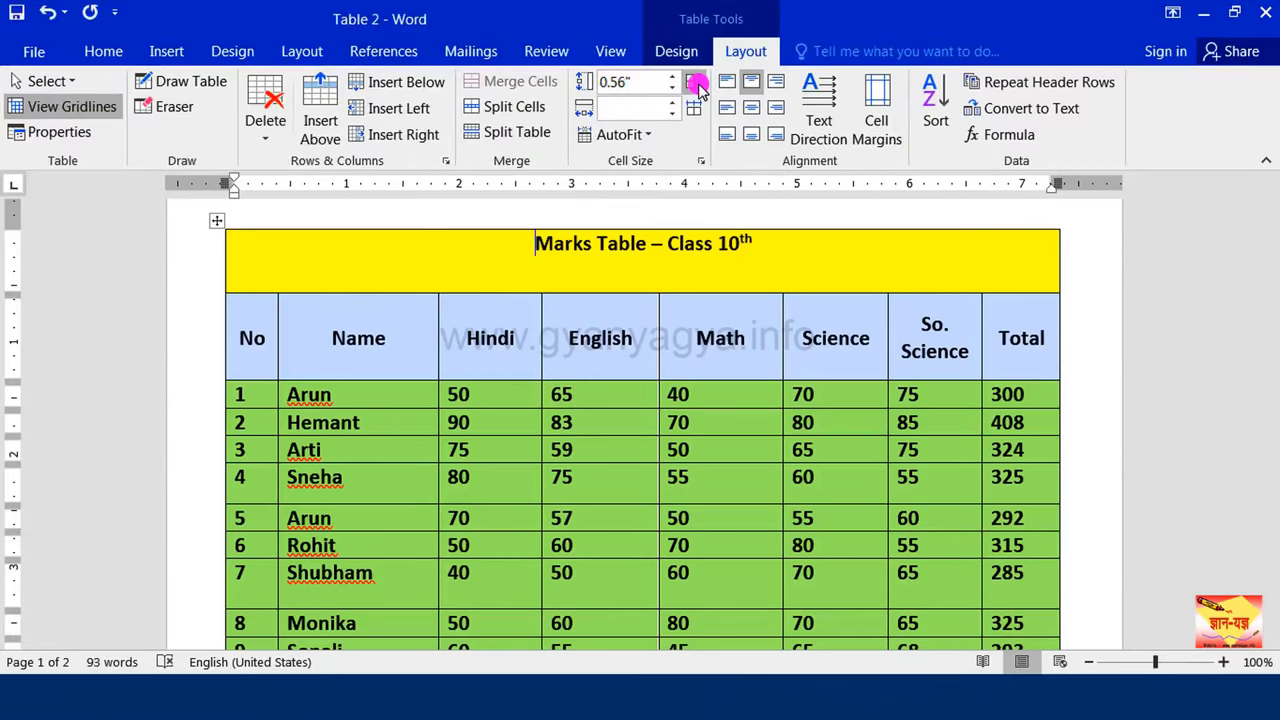
pyautogui.click(697, 86)
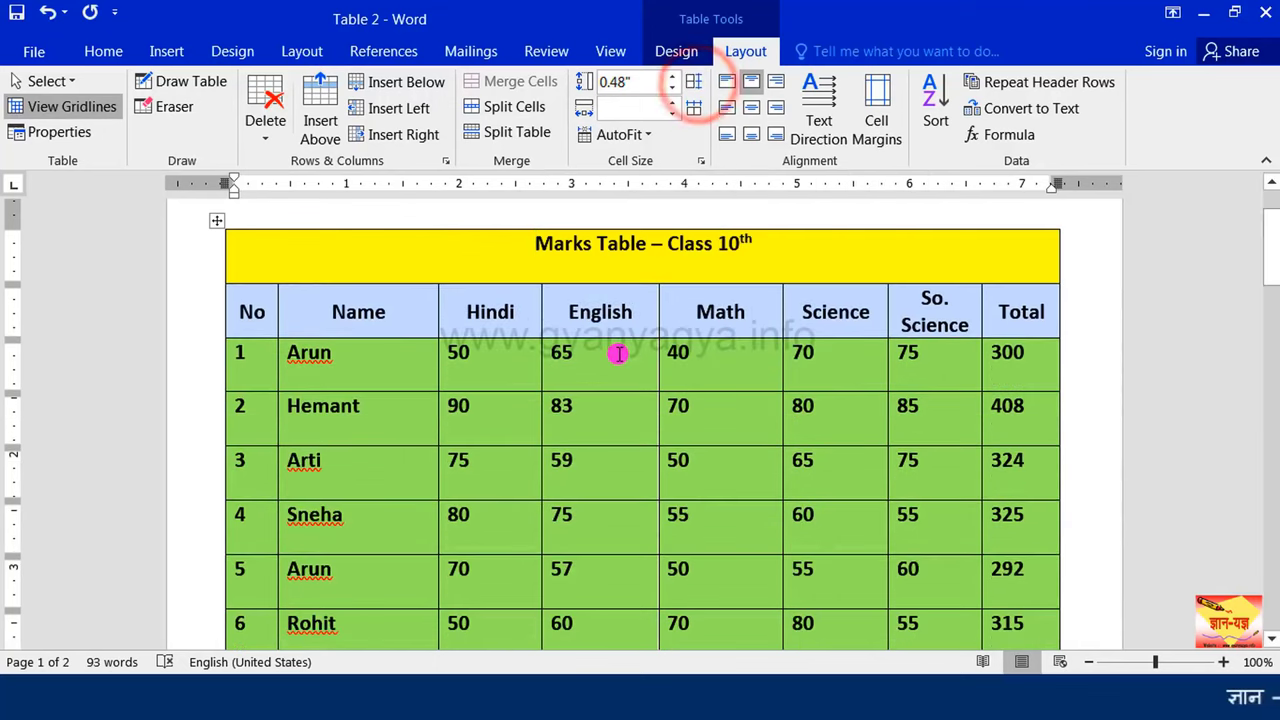
pyautogui.scroll(-5, 626, 364)
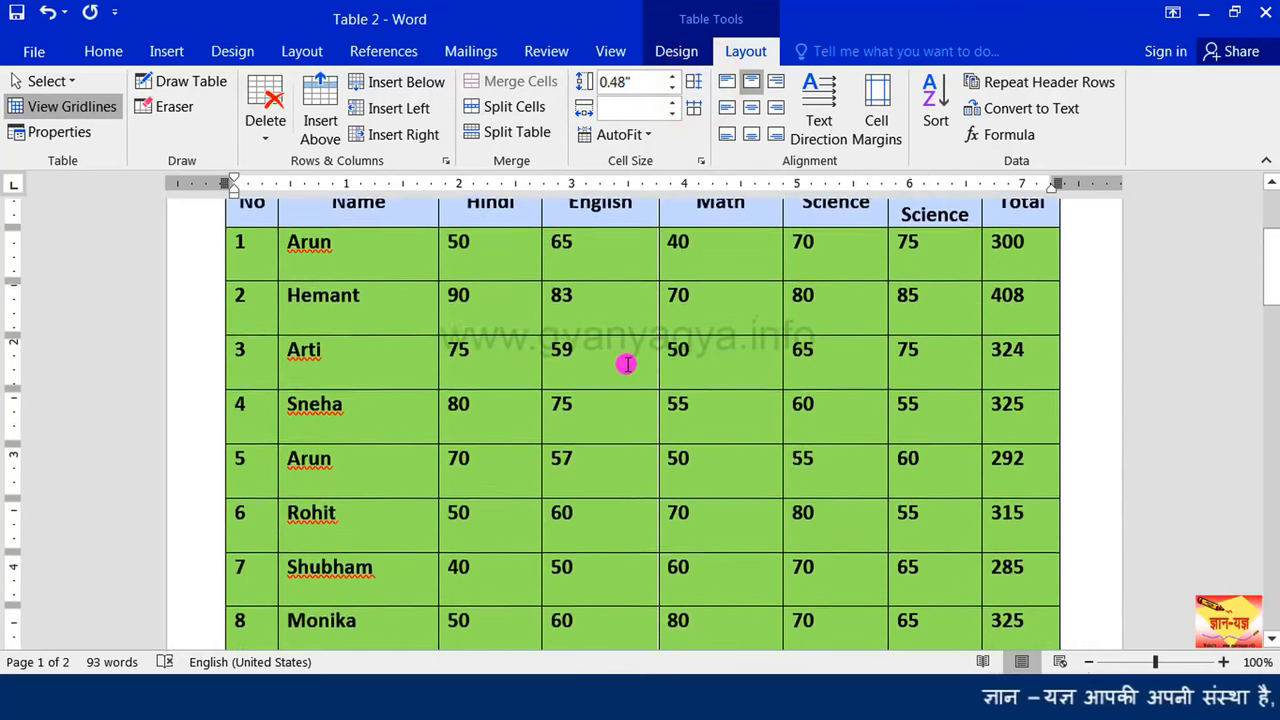
pyautogui.scroll(7, 626, 364)
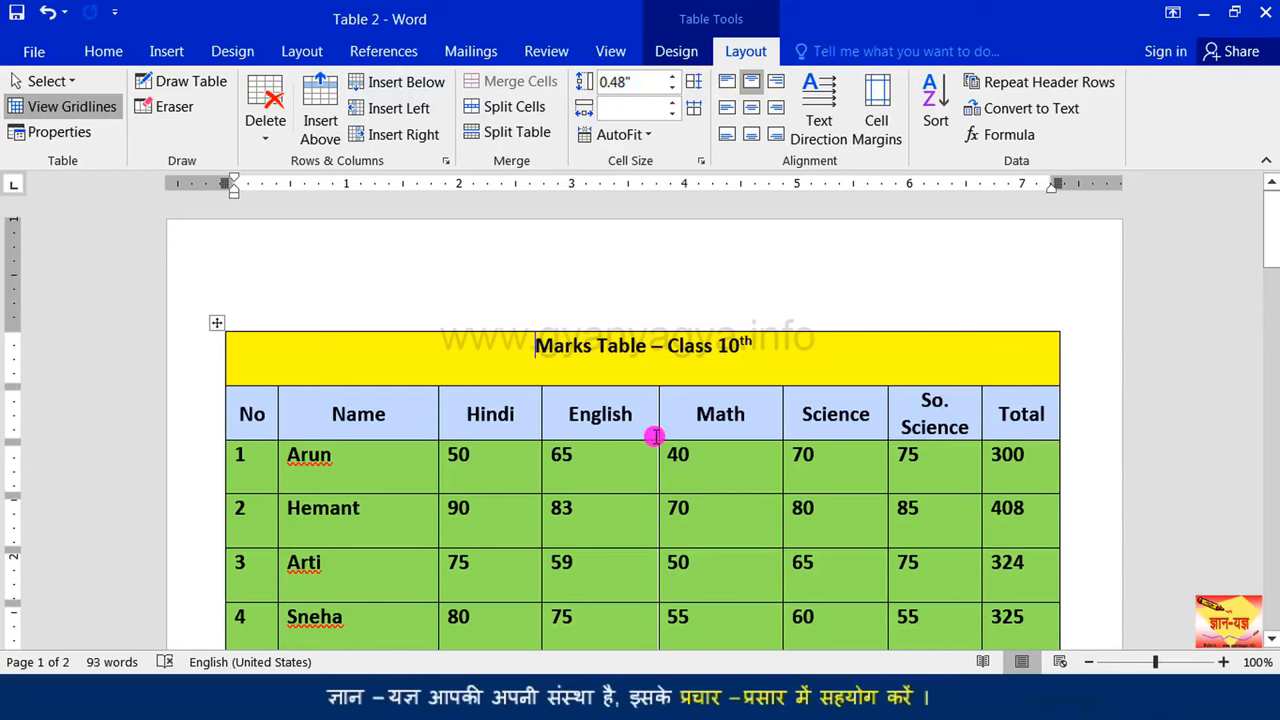
# Set the Hindi and Math columns to 0.7" wide with the column width spin arrows.
pyautogui.click(631, 452)
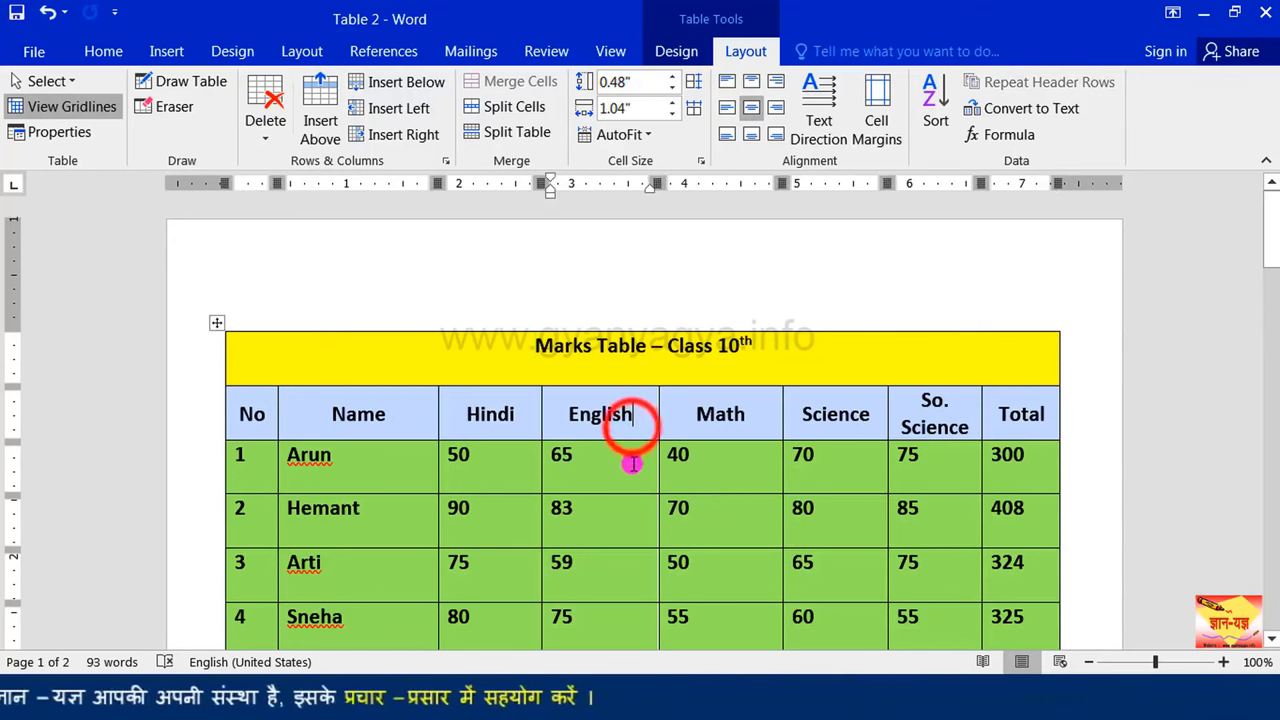
pyautogui.click(632, 463)
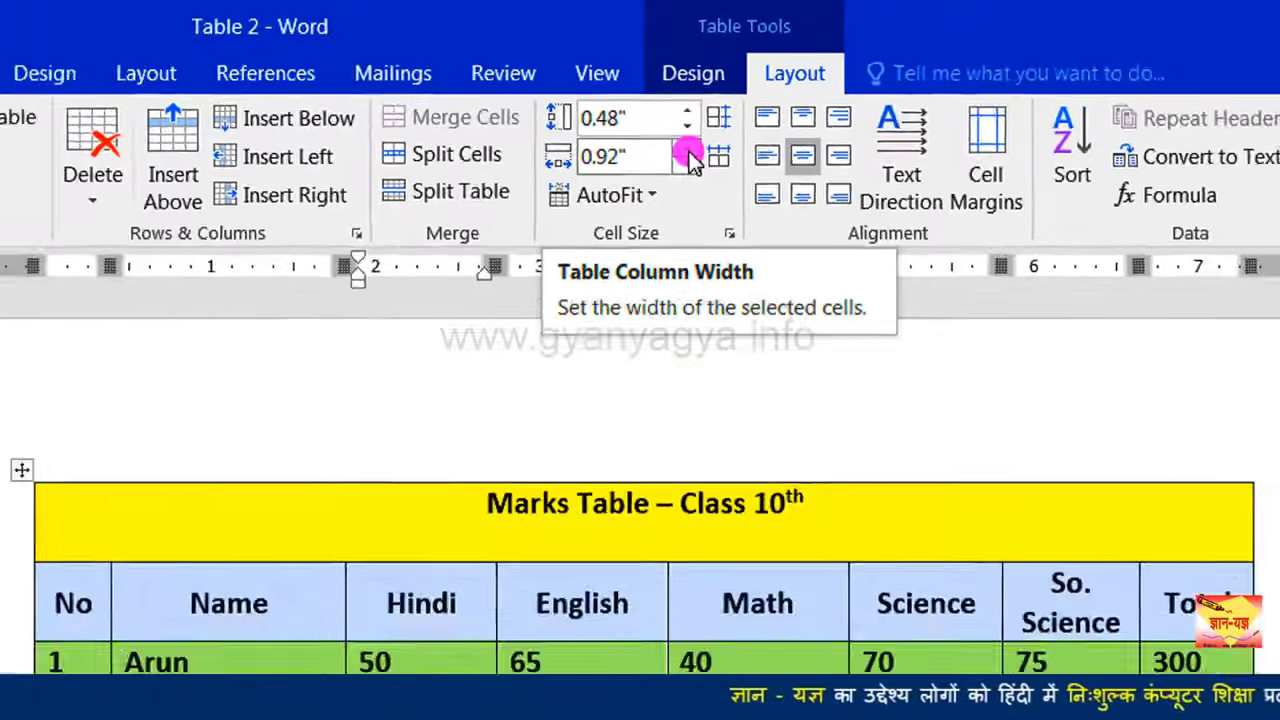
pyautogui.click(708, 208)
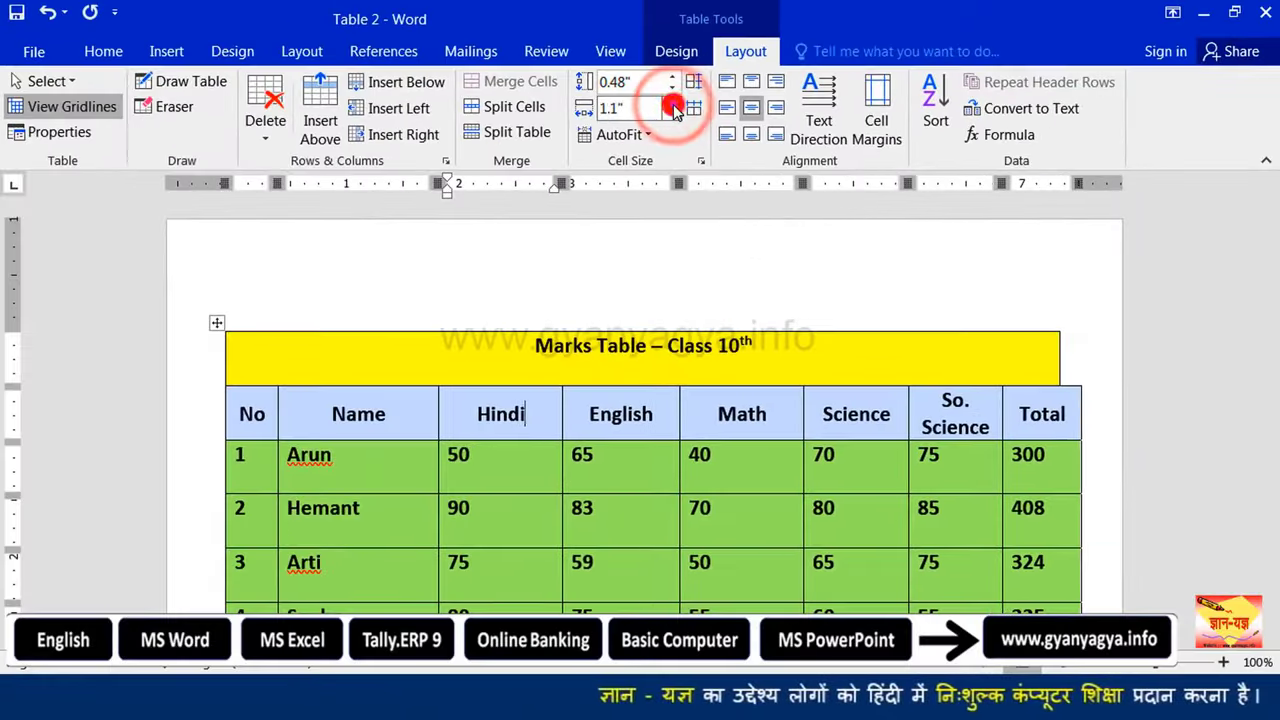
pyautogui.click(676, 116)
pyautogui.click(676, 116)
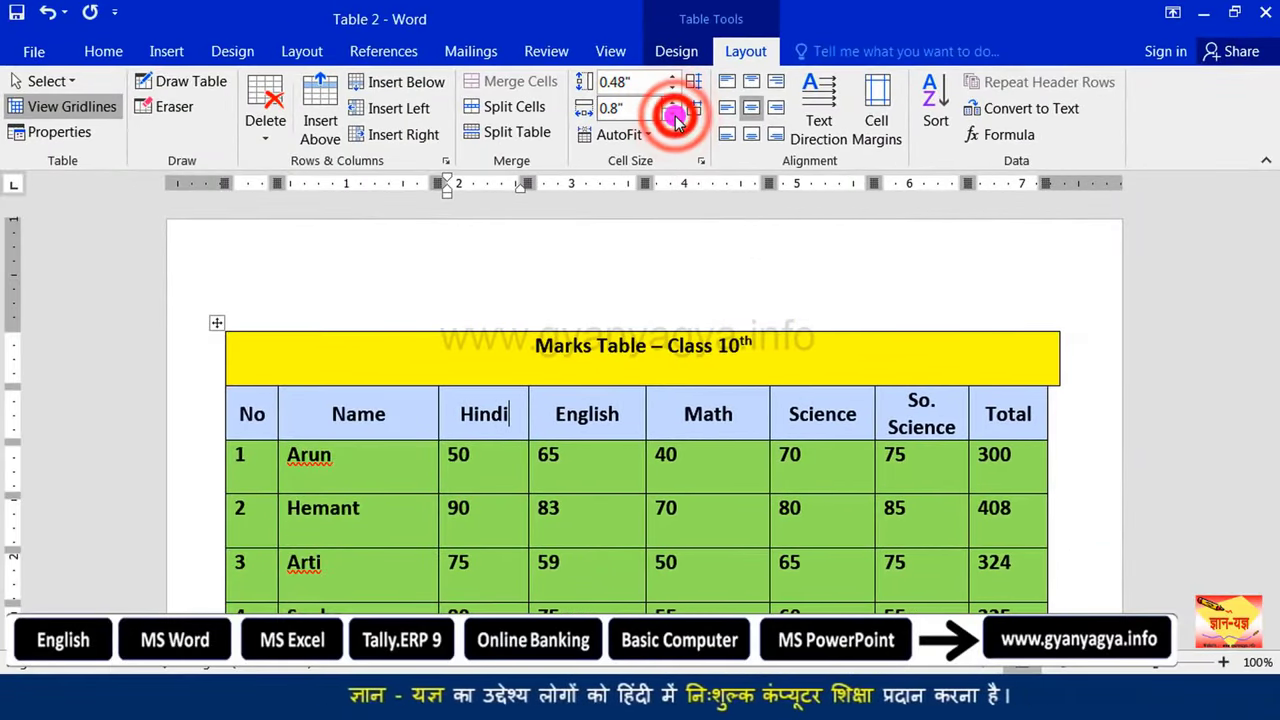
pyautogui.click(676, 116)
pyautogui.click(660, 410)
pyautogui.press('F4')
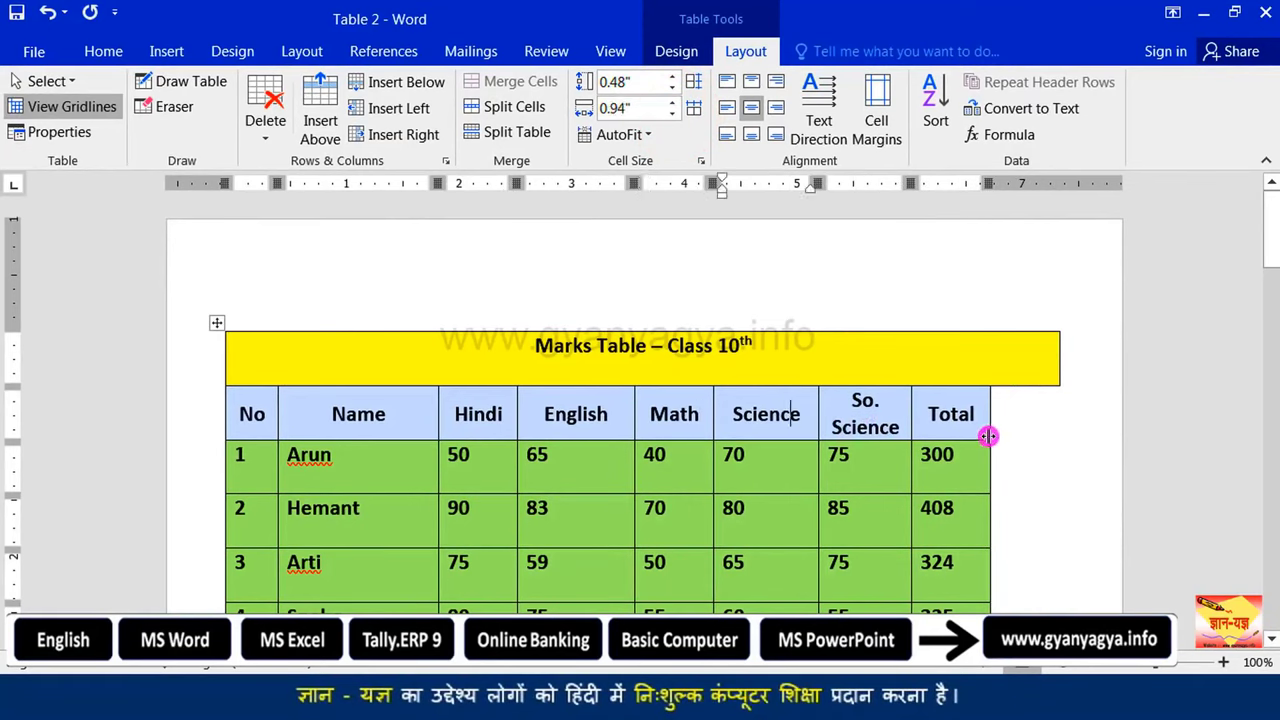
# Drag column borders to widen Total, So. Science, Hindi and Math columns.
pyautogui.moveTo(990, 435); pyautogui.dragTo(1058, 437)
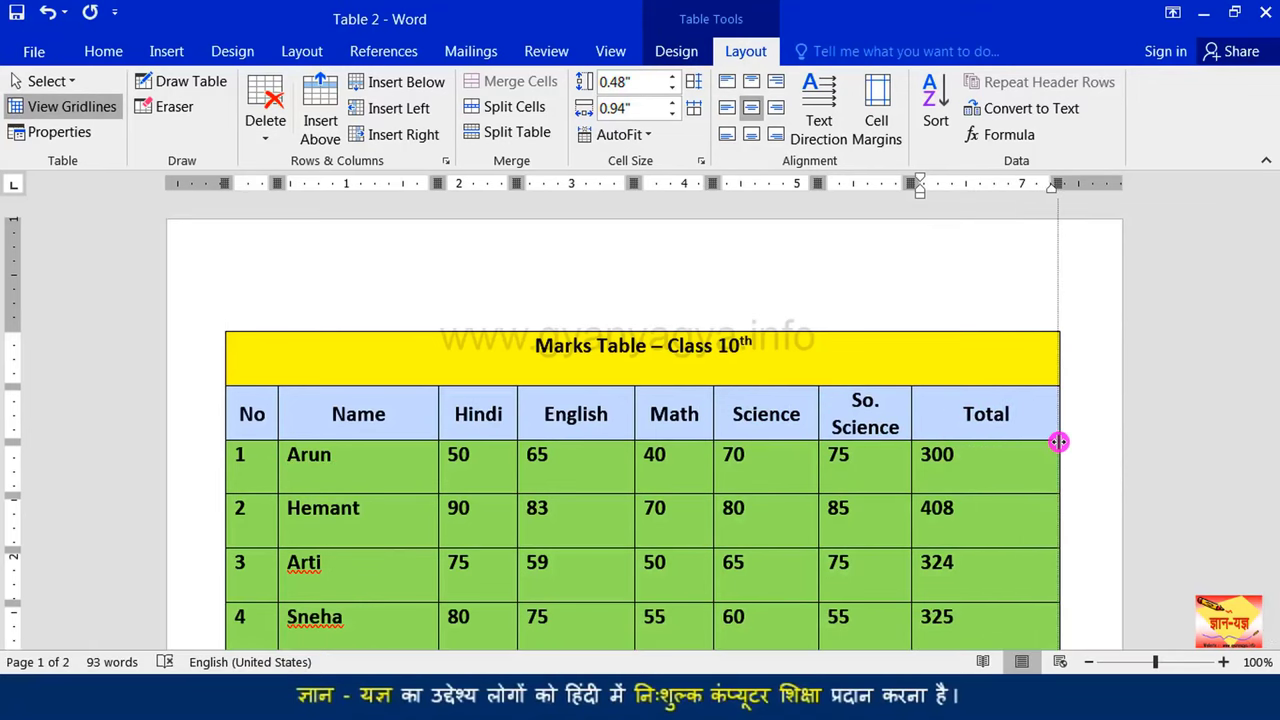
pyautogui.moveTo(909, 417); pyautogui.dragTo(940, 417)
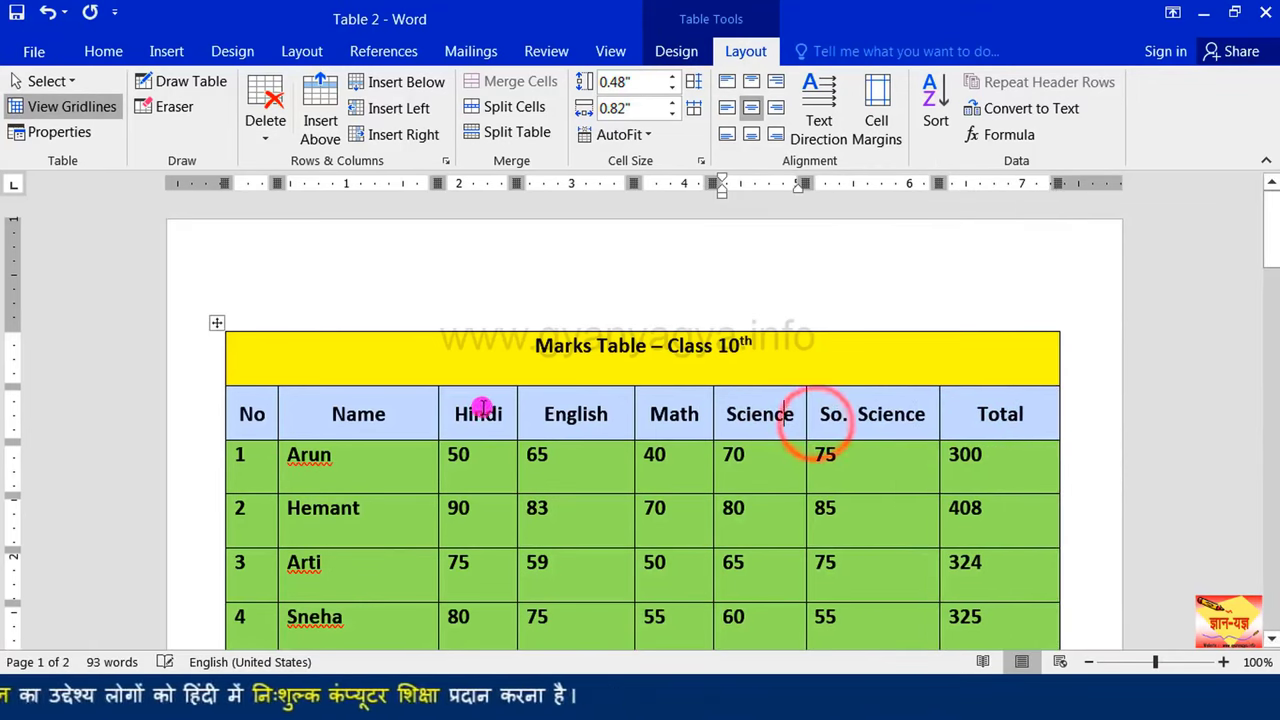
pyautogui.moveTo(814, 417); pyautogui.dragTo(806, 417)
pyautogui.moveTo(437, 420); pyautogui.dragTo(383, 421)
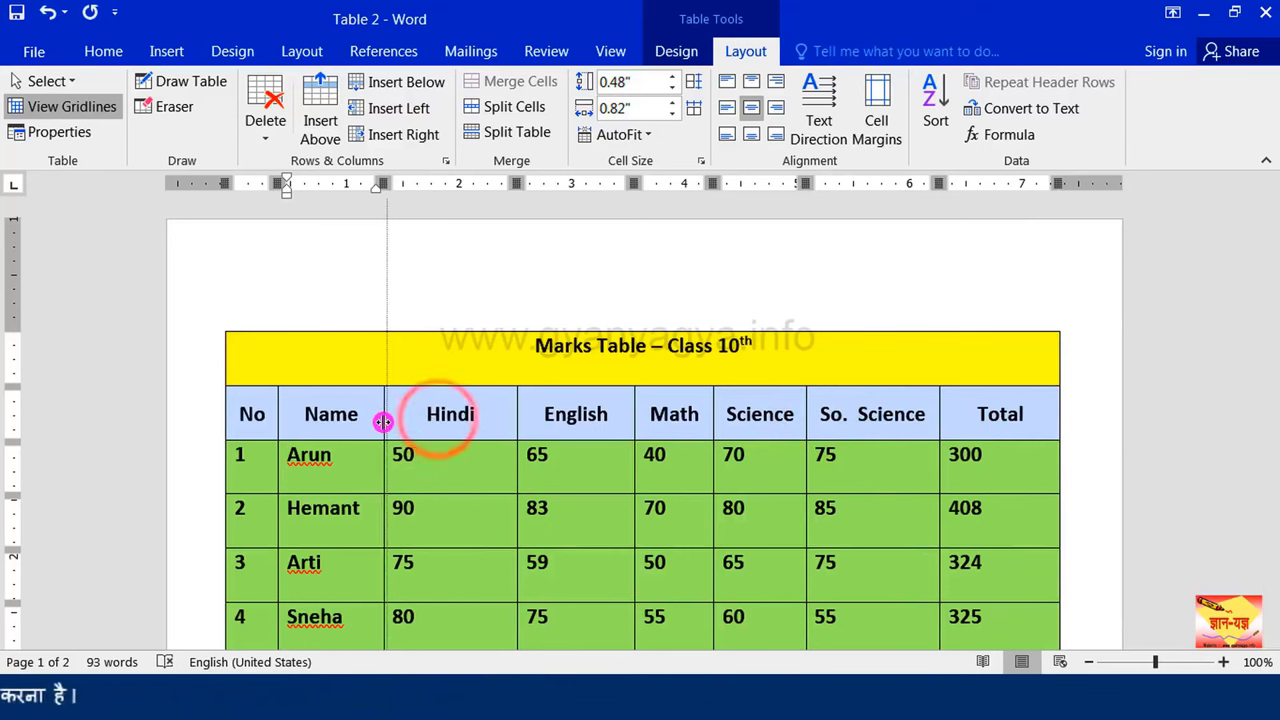
pyautogui.scroll(-2, 632, 403)
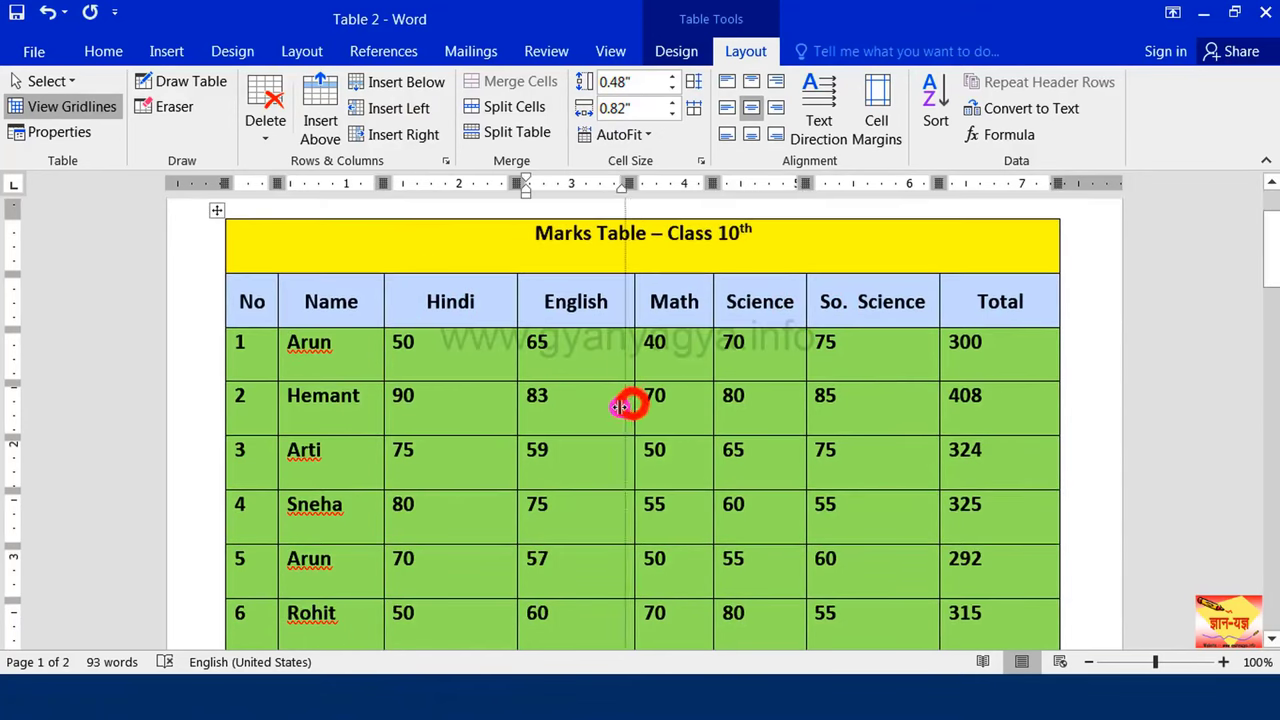
pyautogui.moveTo(620, 406); pyautogui.dragTo(593, 415)
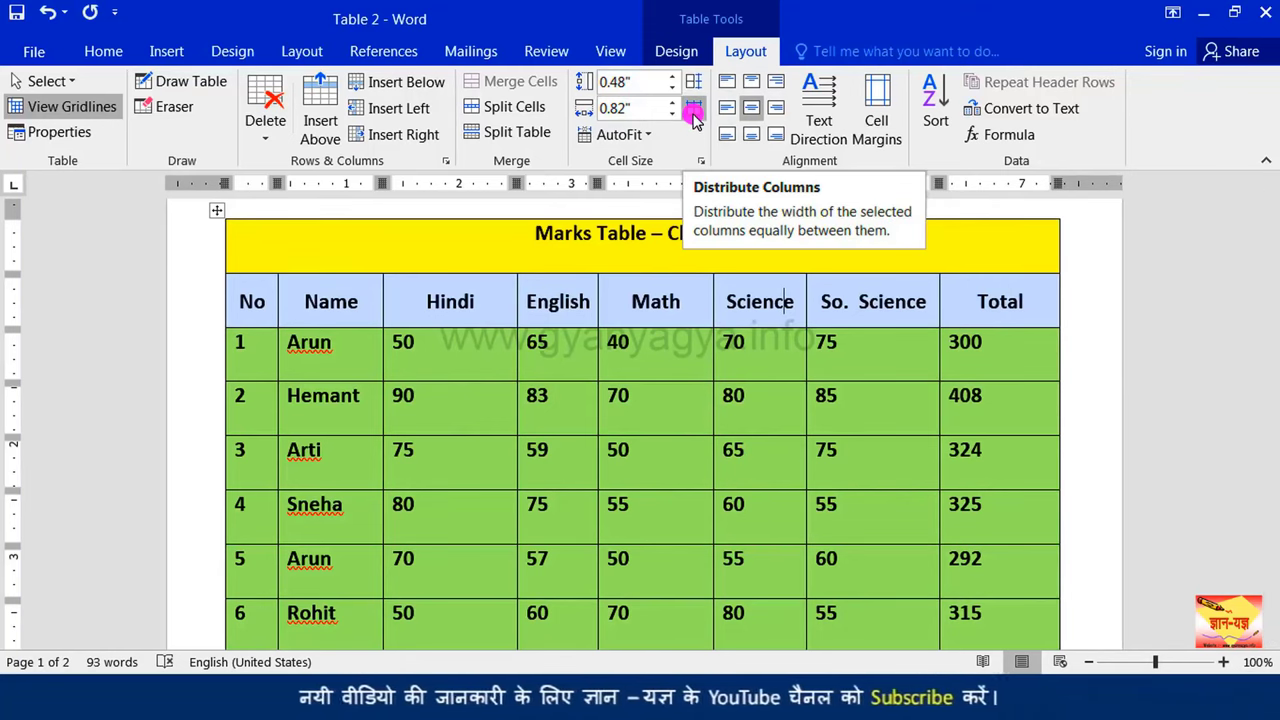
# Distribute all eight columns to an equal 0.93" width and review the AutoFit choices.
pyautogui.click(692, 112)
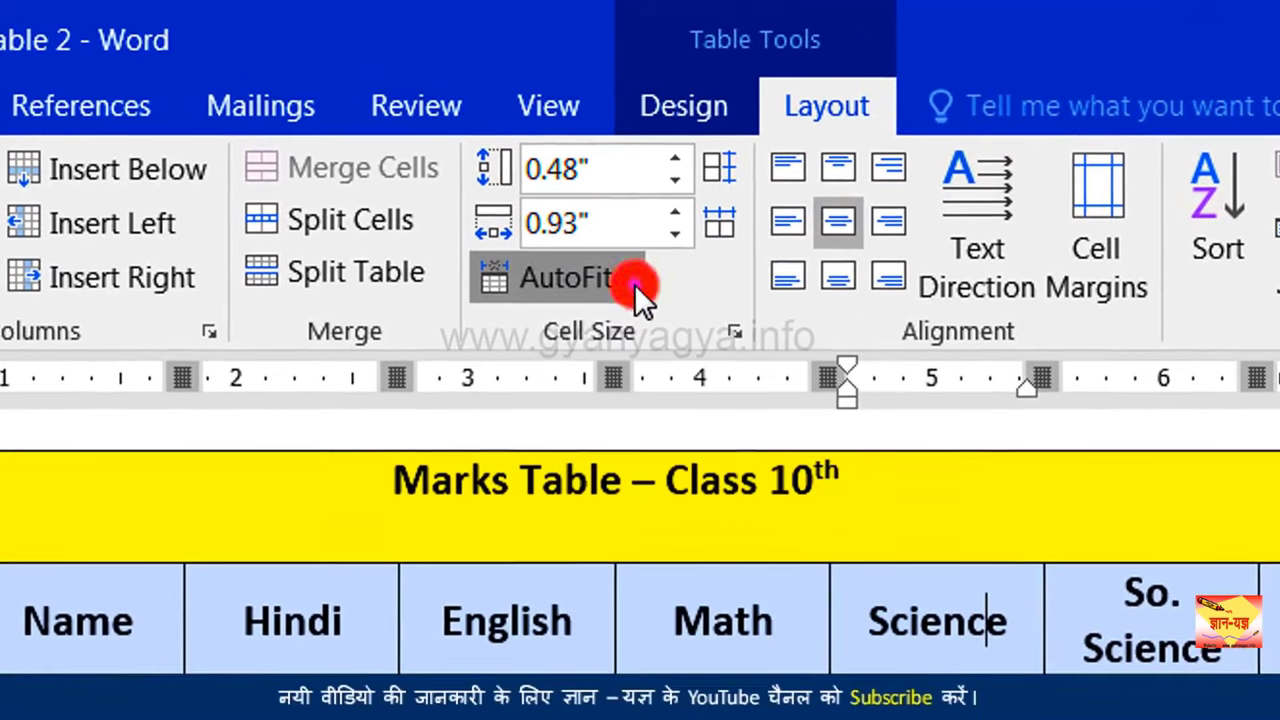
pyautogui.click(633, 269)
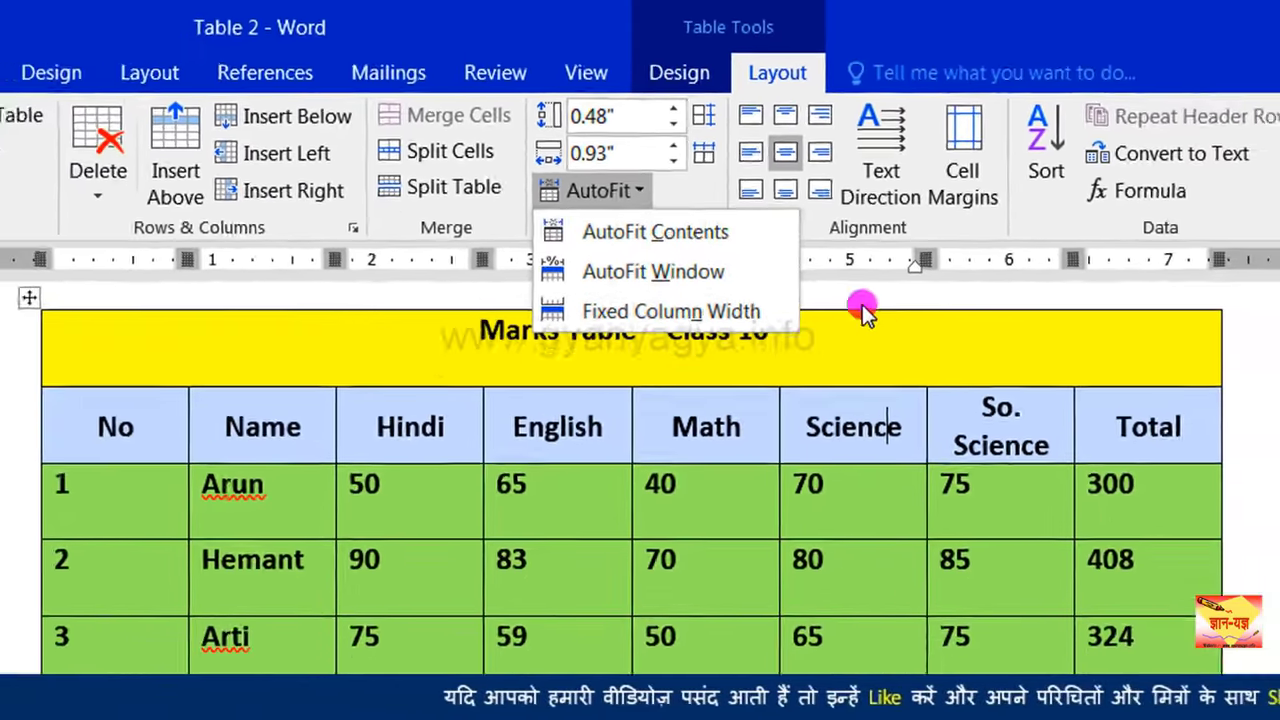
pyautogui.click(862, 306)
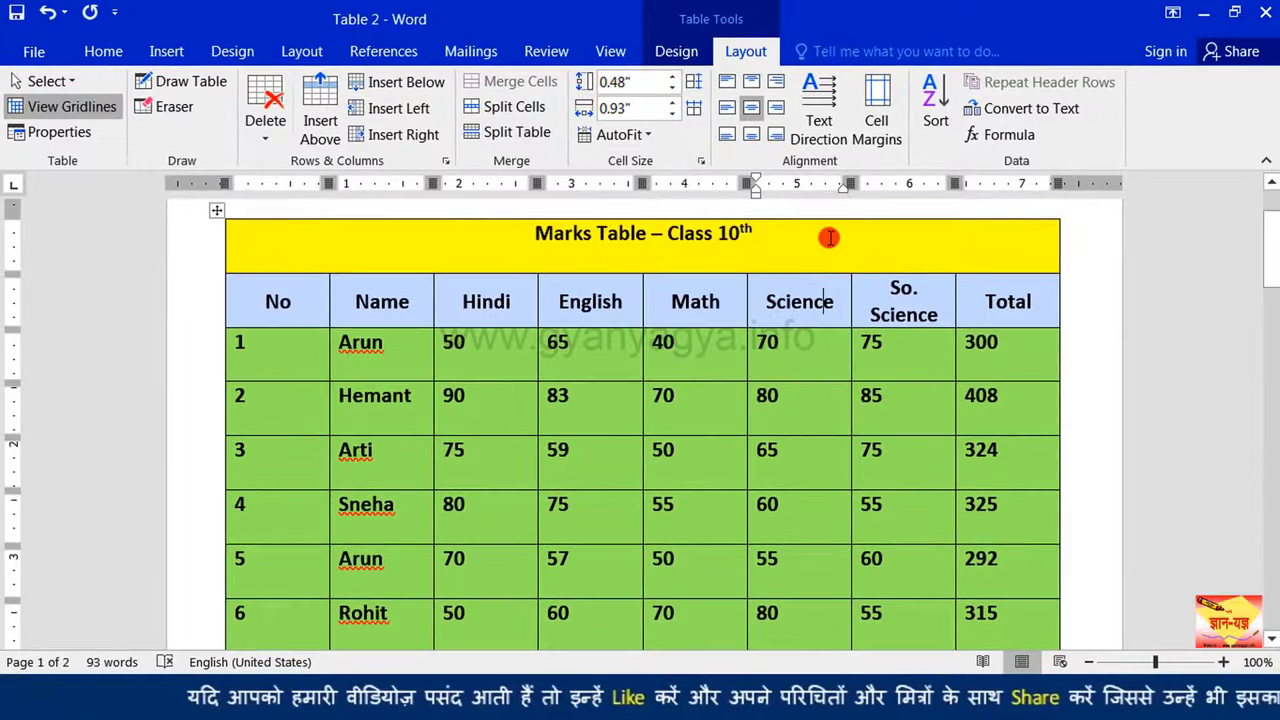
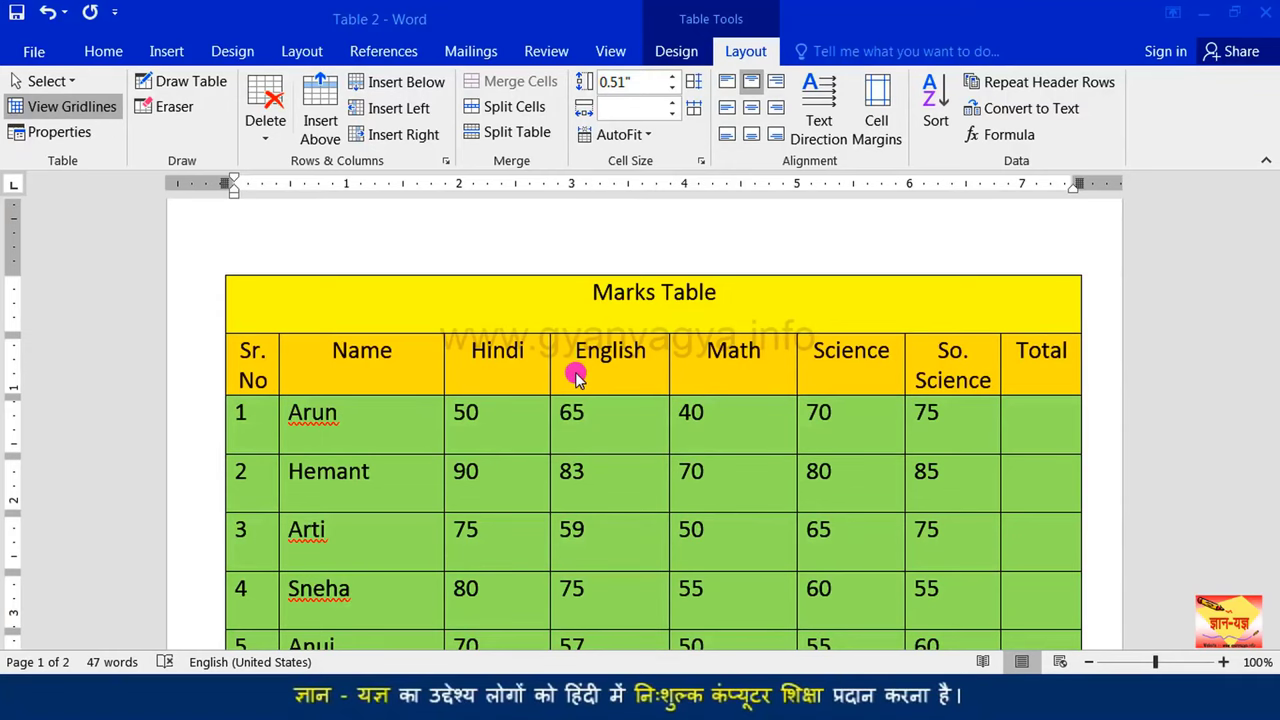
# Select the Marks Table title and centre it horizontally and vertically in its yellow cell.
pyautogui.click(579, 292)
pyautogui.moveTo(592, 292); pyautogui.dragTo(712, 291)
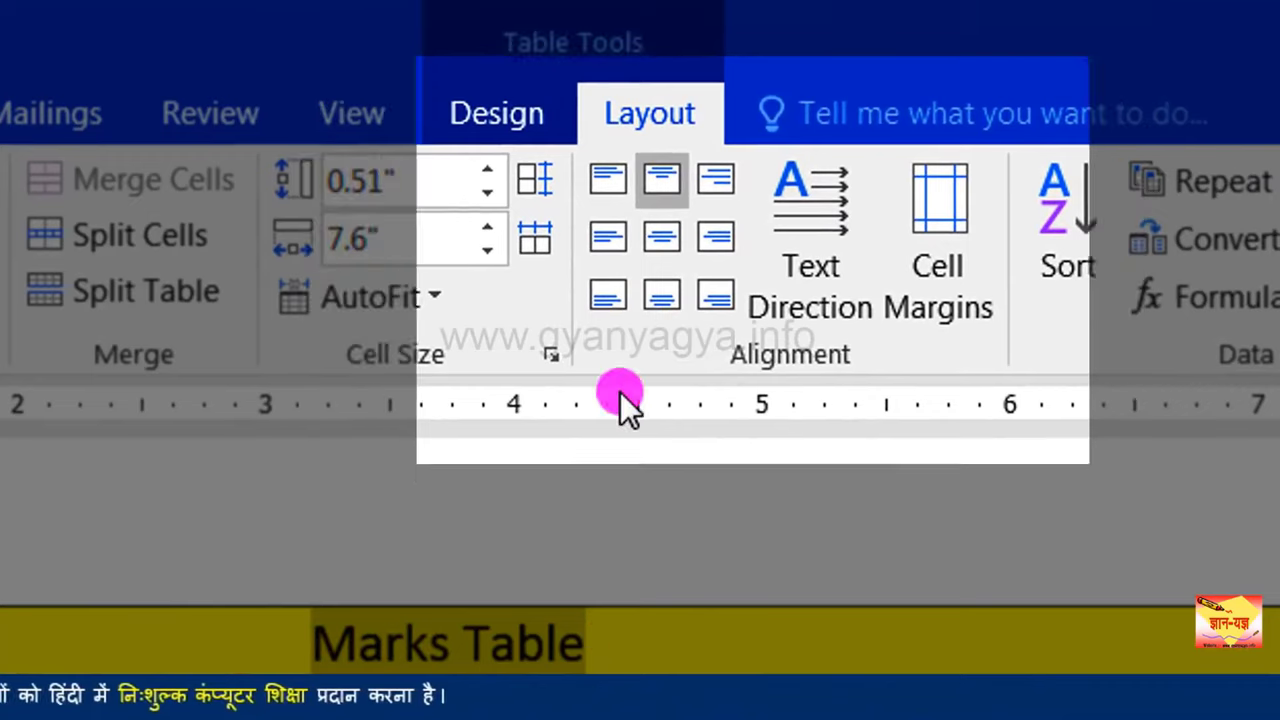
pyautogui.click(661, 167)
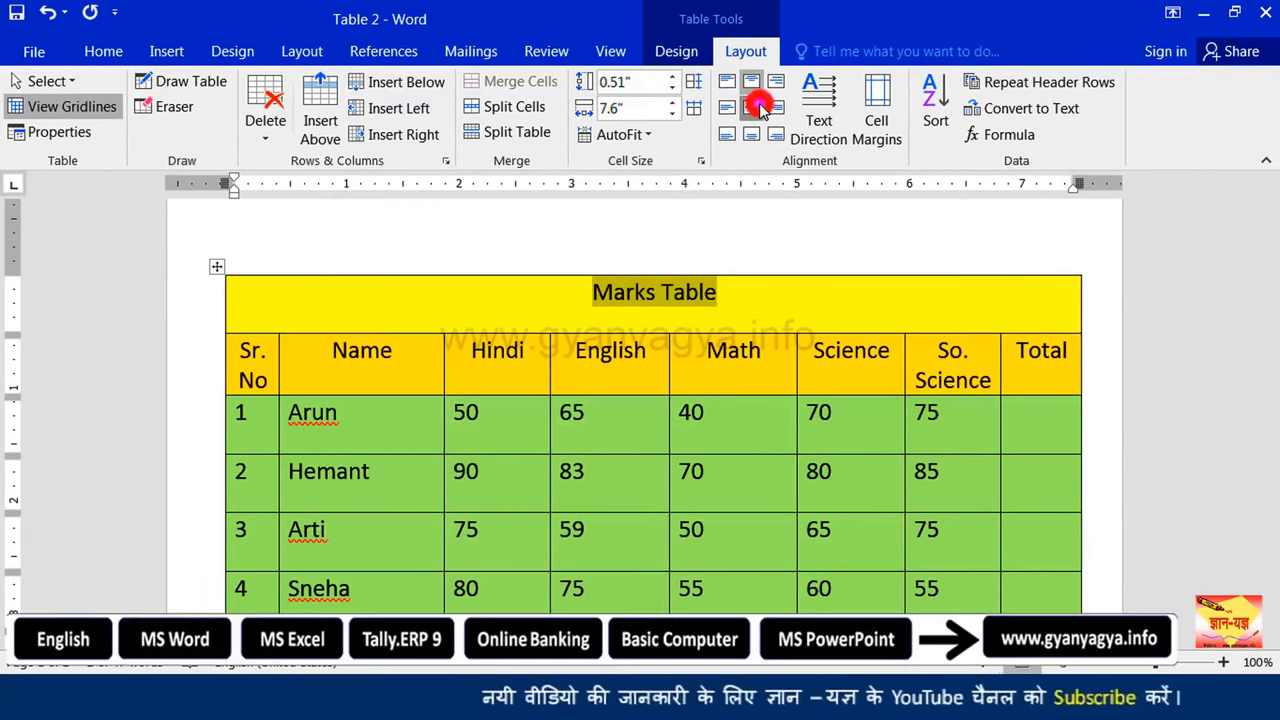
pyautogui.click(763, 111)
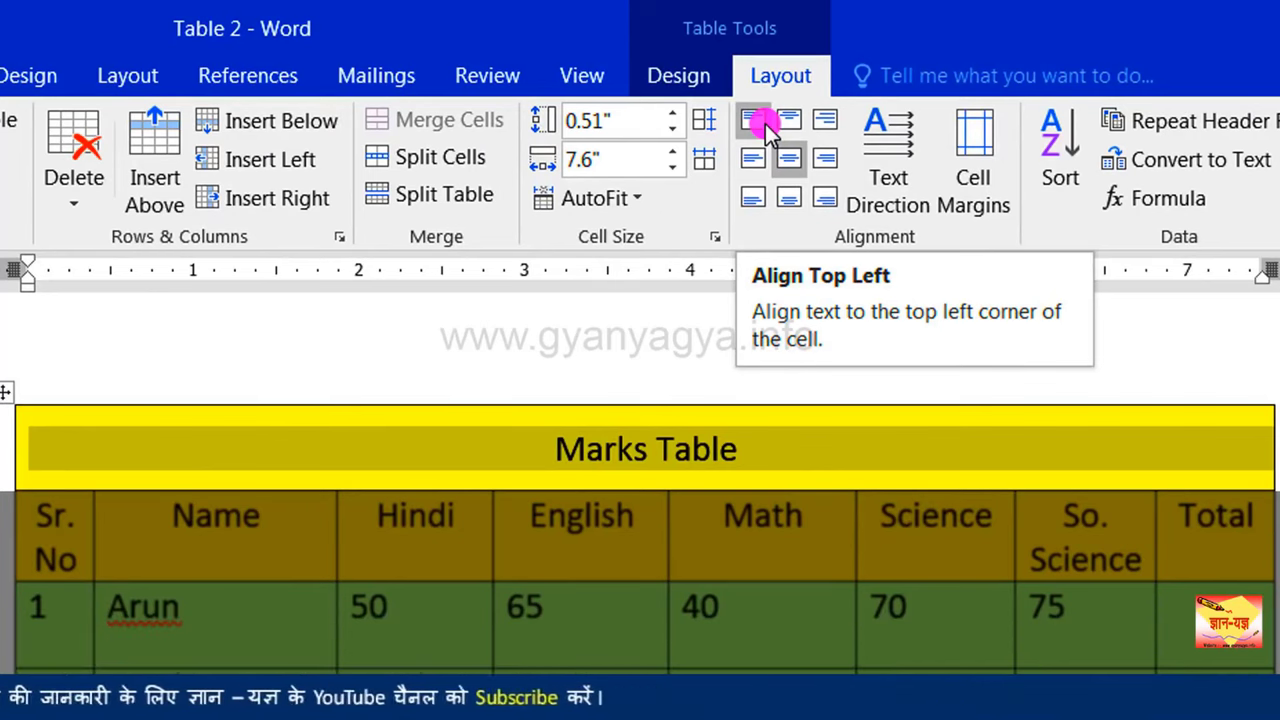
# Try top-left, top-centre, top-right, centre and middle-left alignments, finishing with the title middle-right.
pyautogui.click(765, 124)
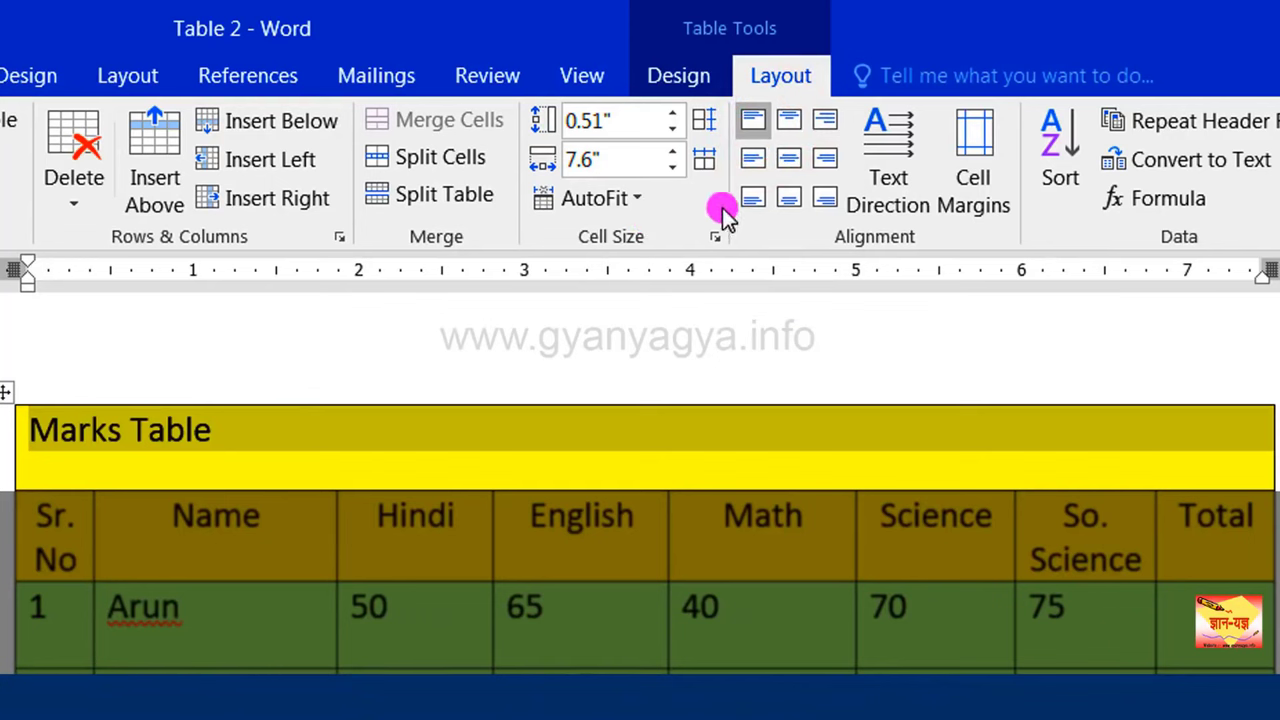
pyautogui.click(790, 124)
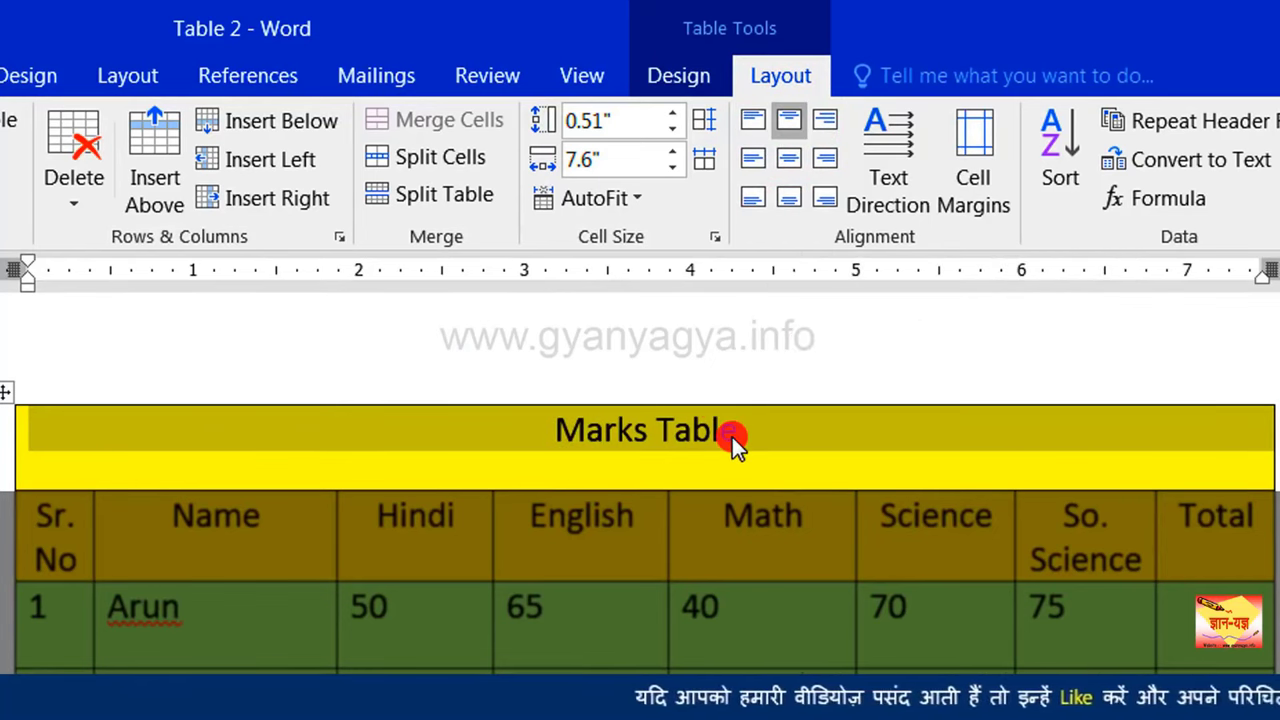
pyautogui.click(826, 132)
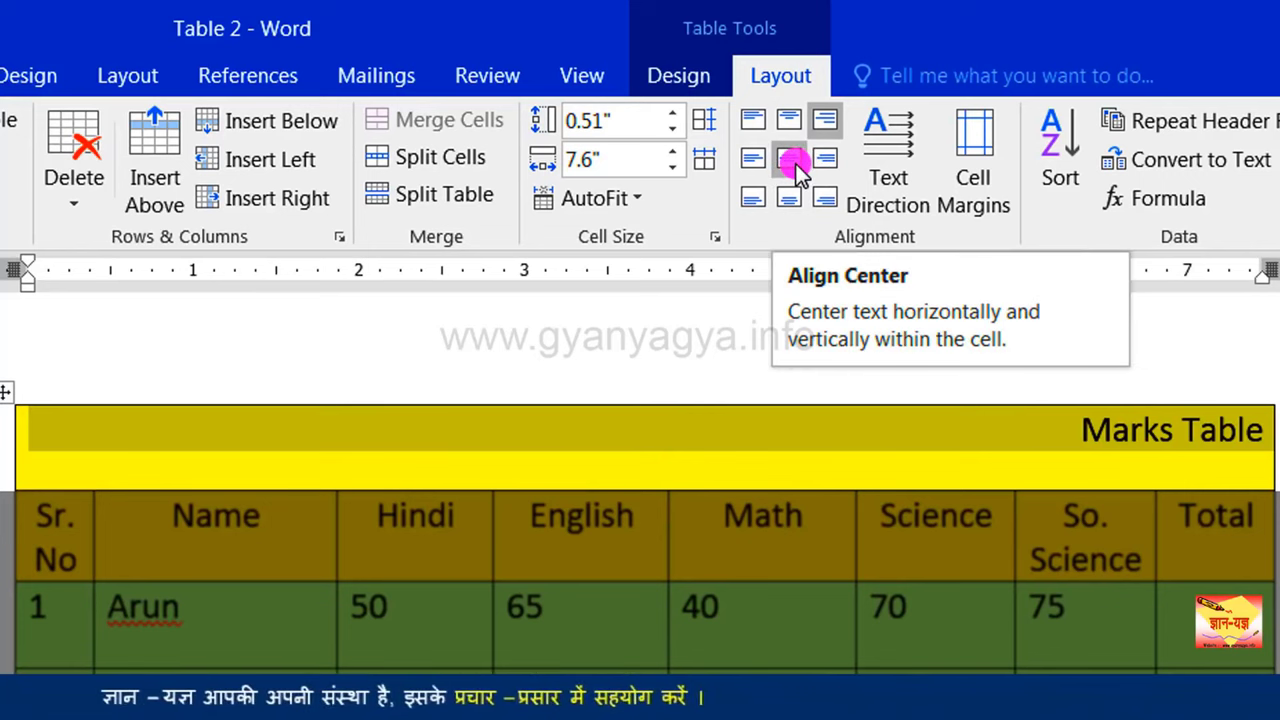
pyautogui.click(793, 162)
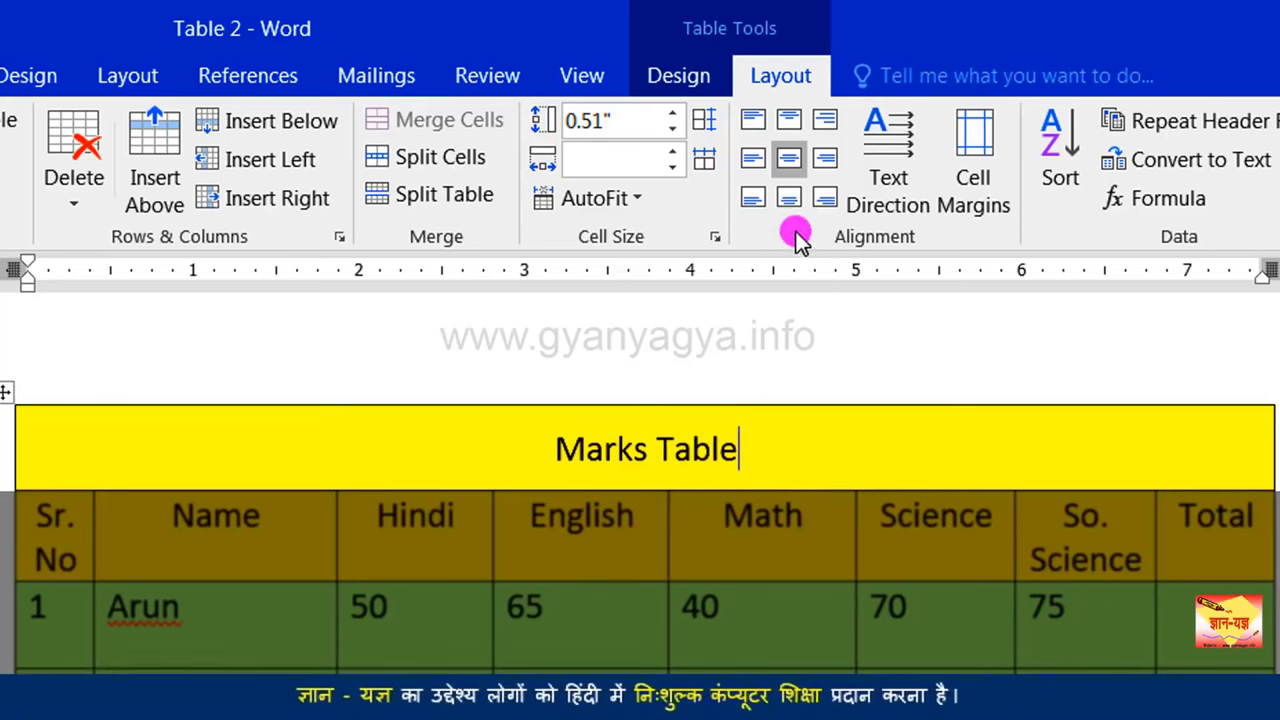
pyautogui.click(757, 169)
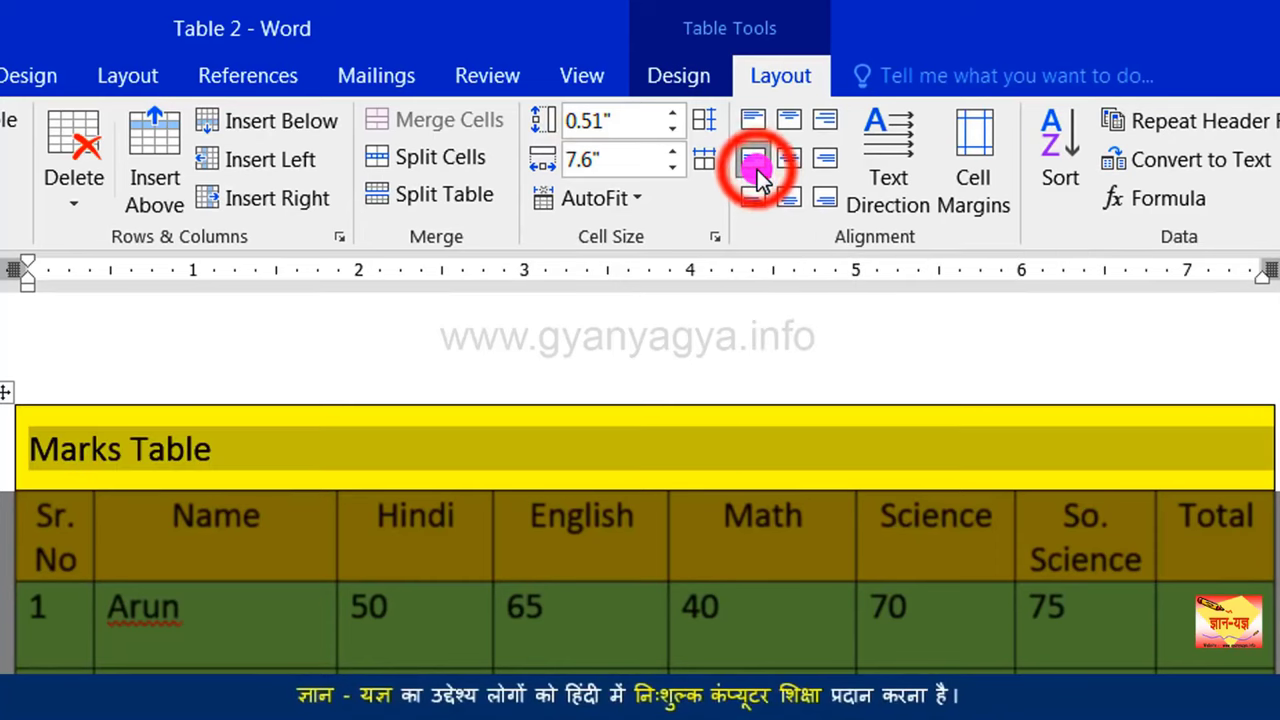
pyautogui.click(244, 445)
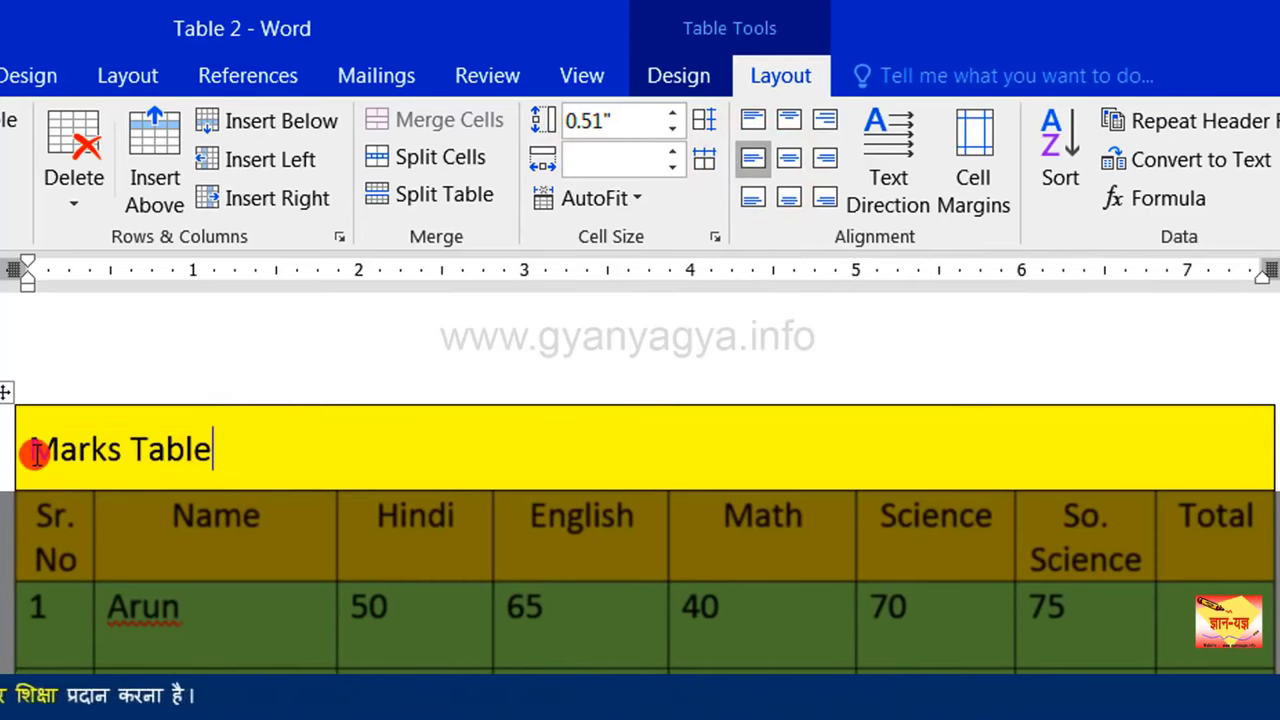
pyautogui.click(825, 162)
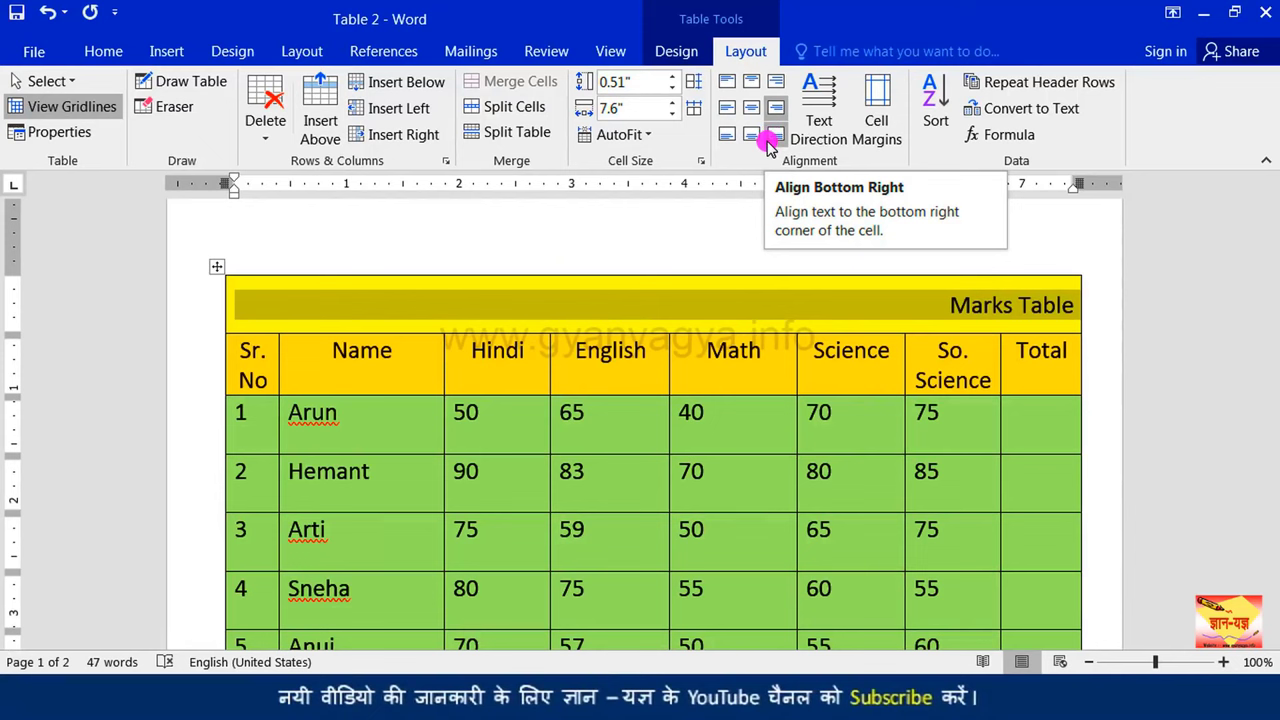
# Cycle the title through bottom, top and middle-right alignments, ending with Align Center.
pyautogui.click(775, 141)
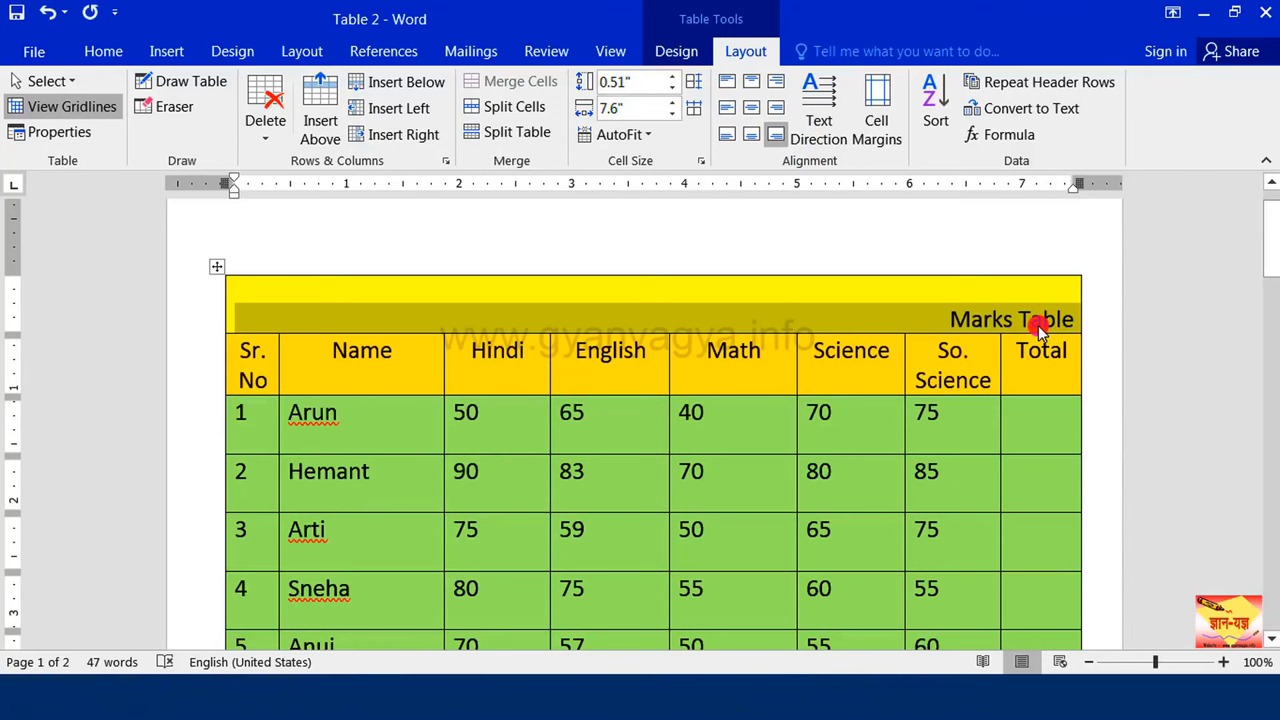
pyautogui.click(753, 140)
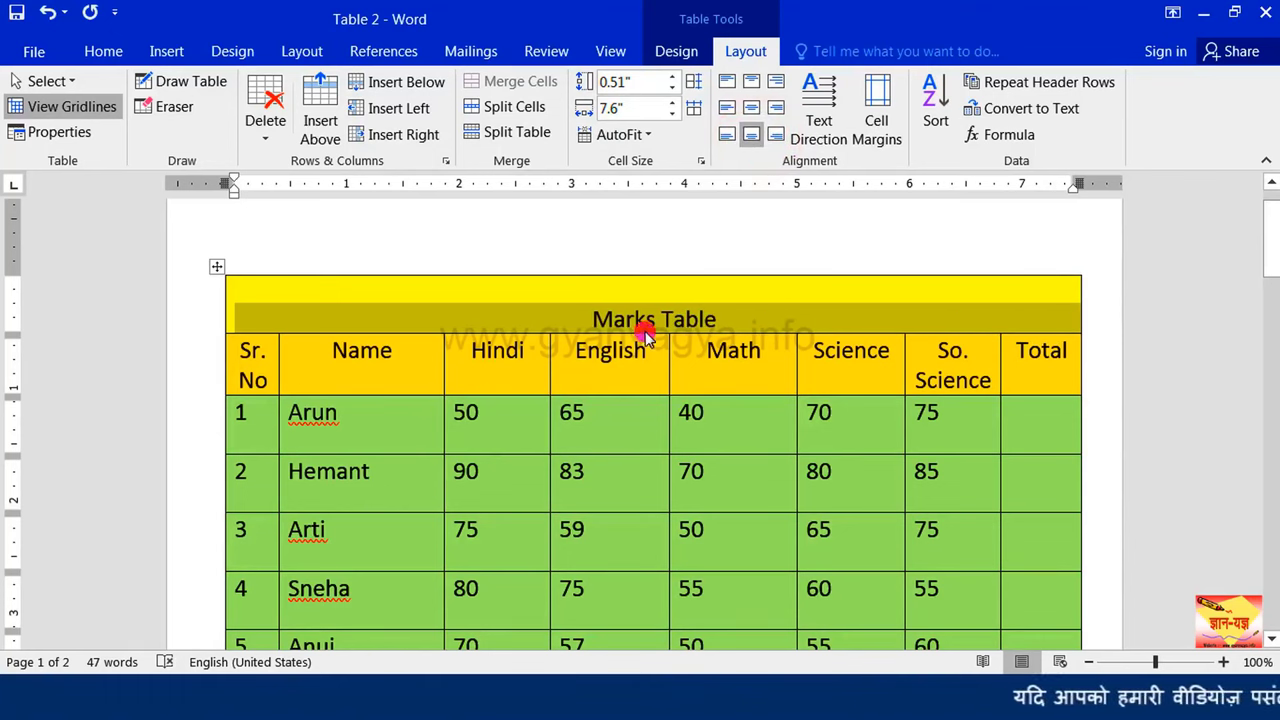
pyautogui.click(731, 137)
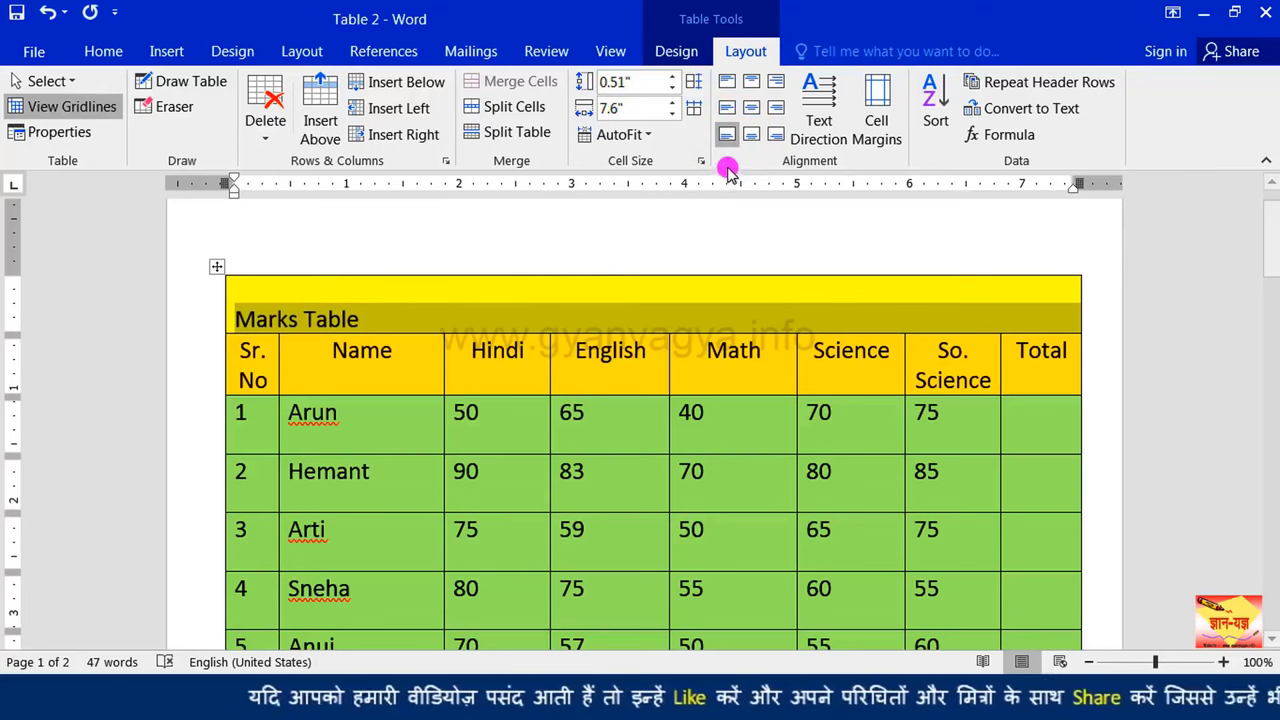
pyautogui.click(750, 136)
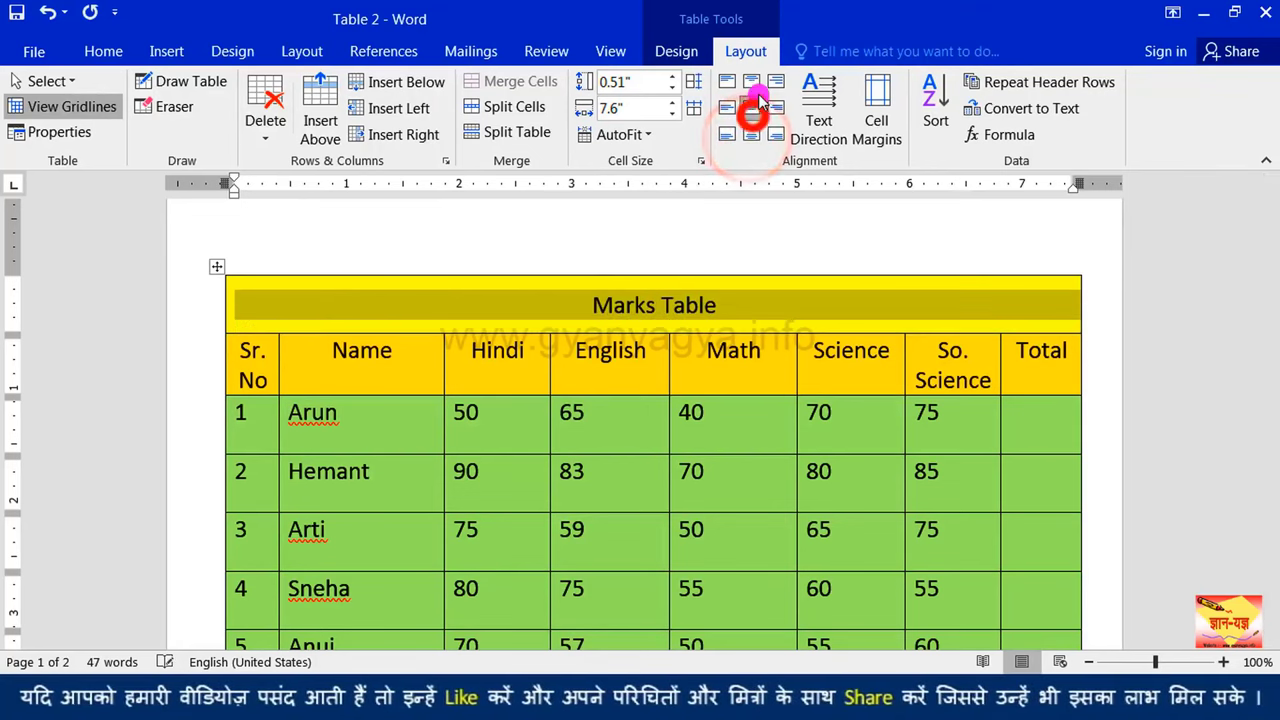
pyautogui.click(752, 84)
pyautogui.click(775, 84)
pyautogui.click(775, 108)
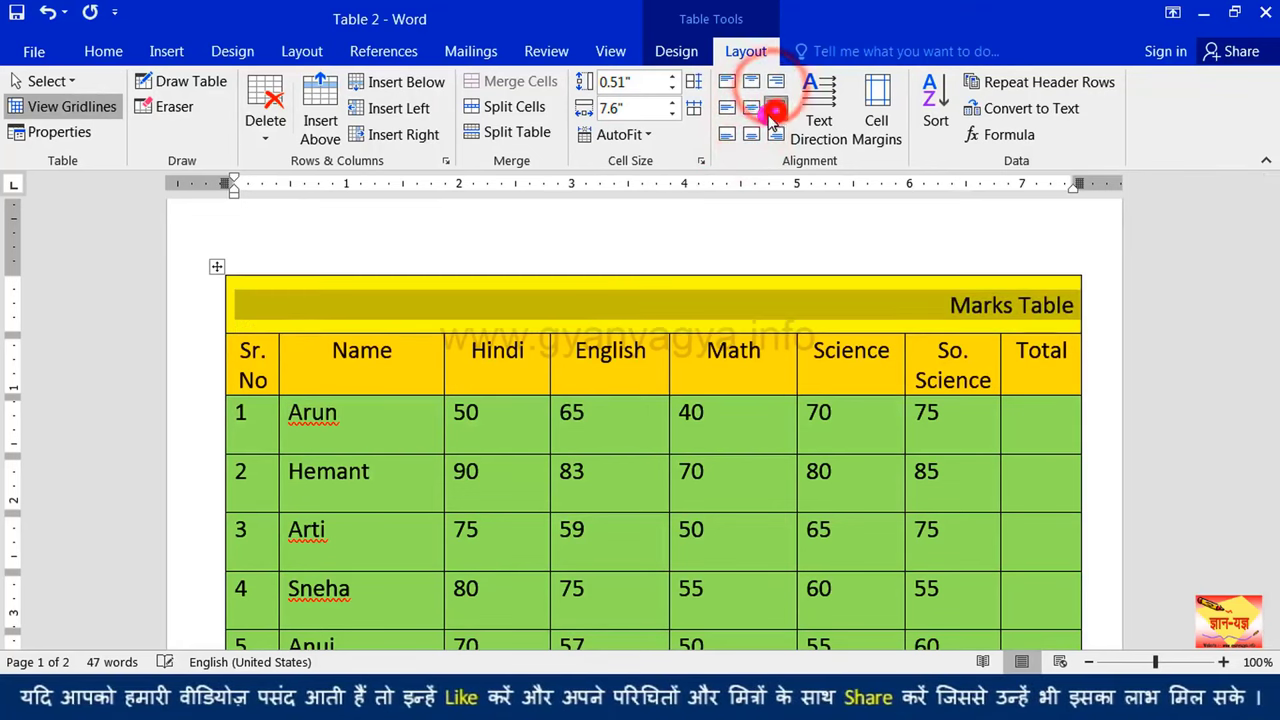
pyautogui.click(752, 108)
pyautogui.click(242, 335)
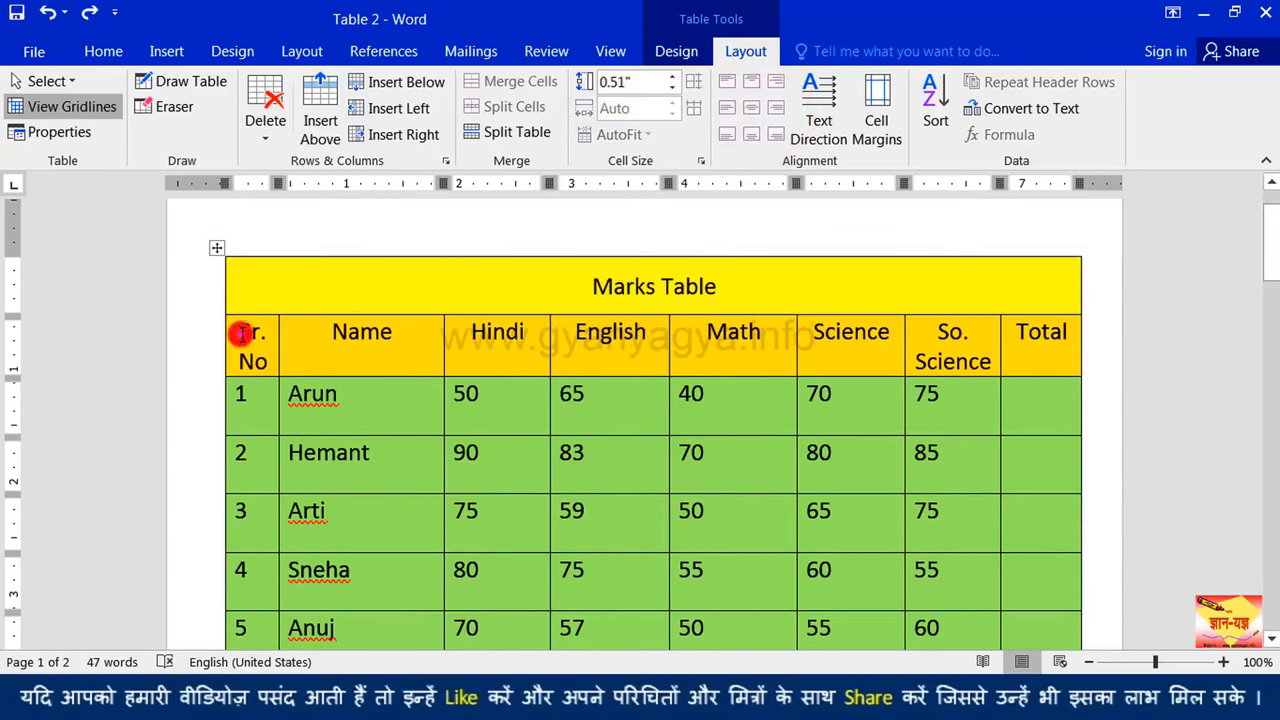
# Centre the header row labels from Sr. No to So. Science in their cells.
pyautogui.moveTo(242, 335); pyautogui.dragTo(1013, 362)
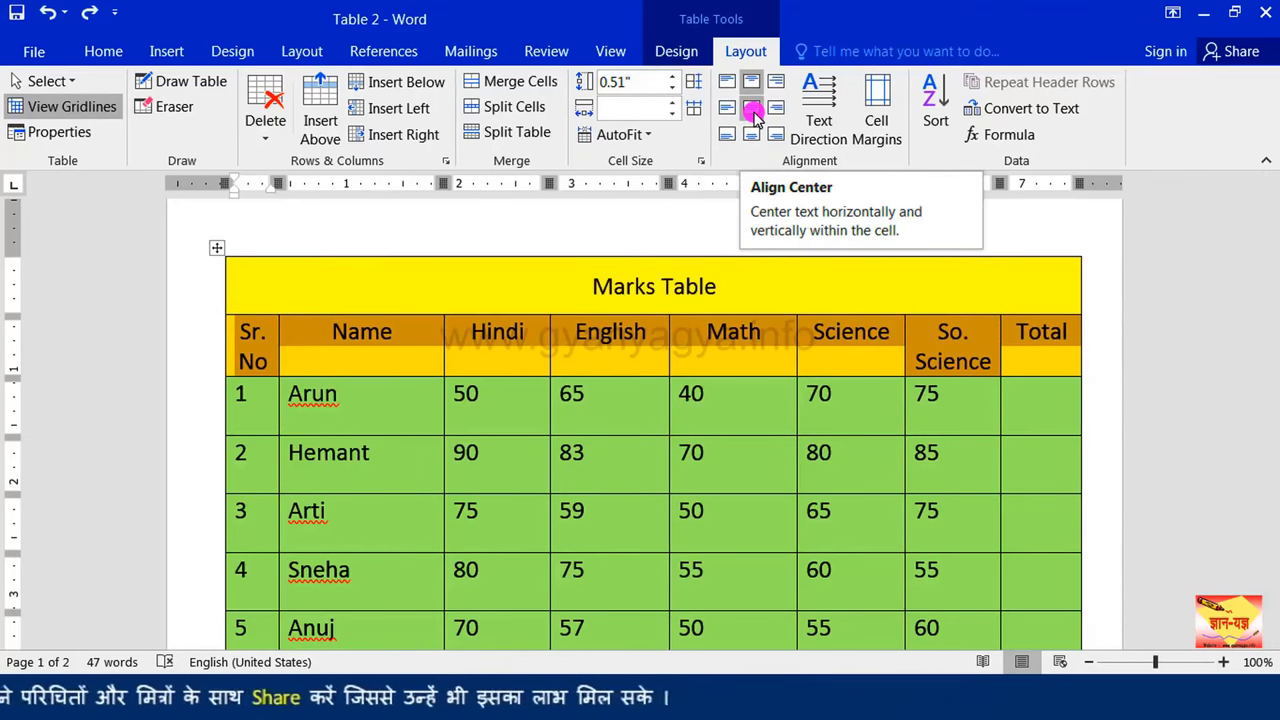
pyautogui.click(752, 110)
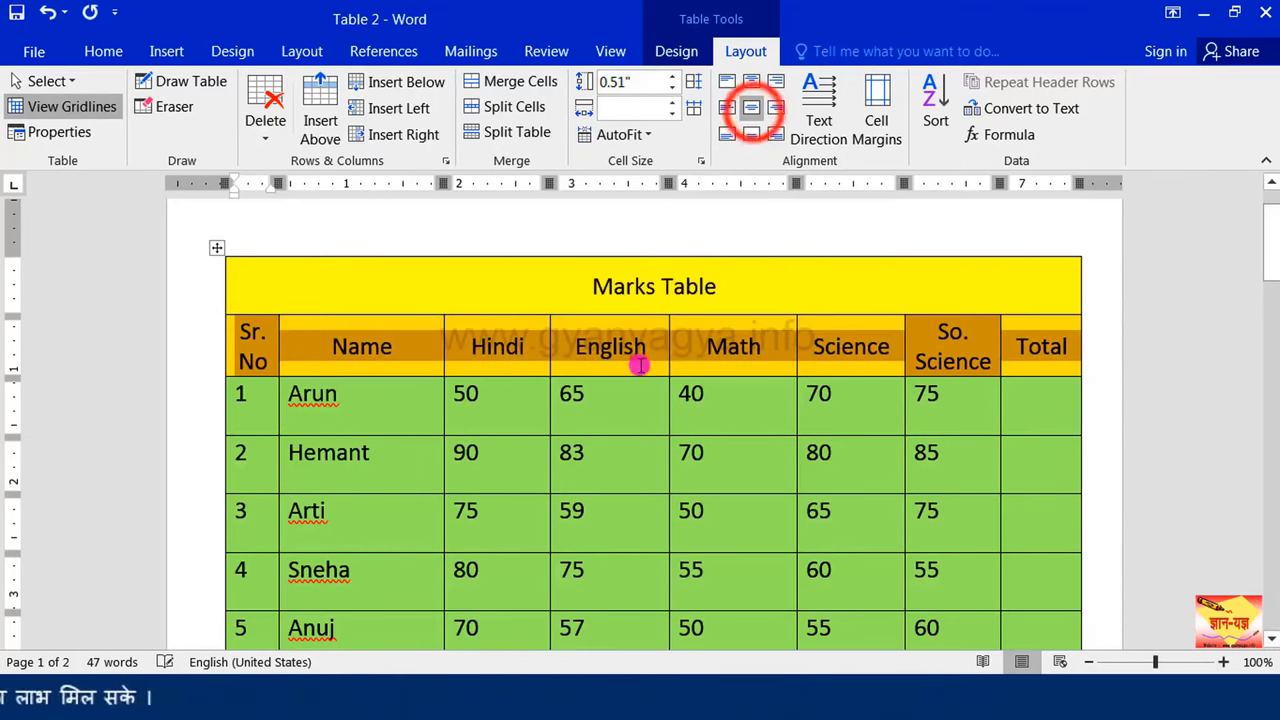
pyautogui.click(625, 411)
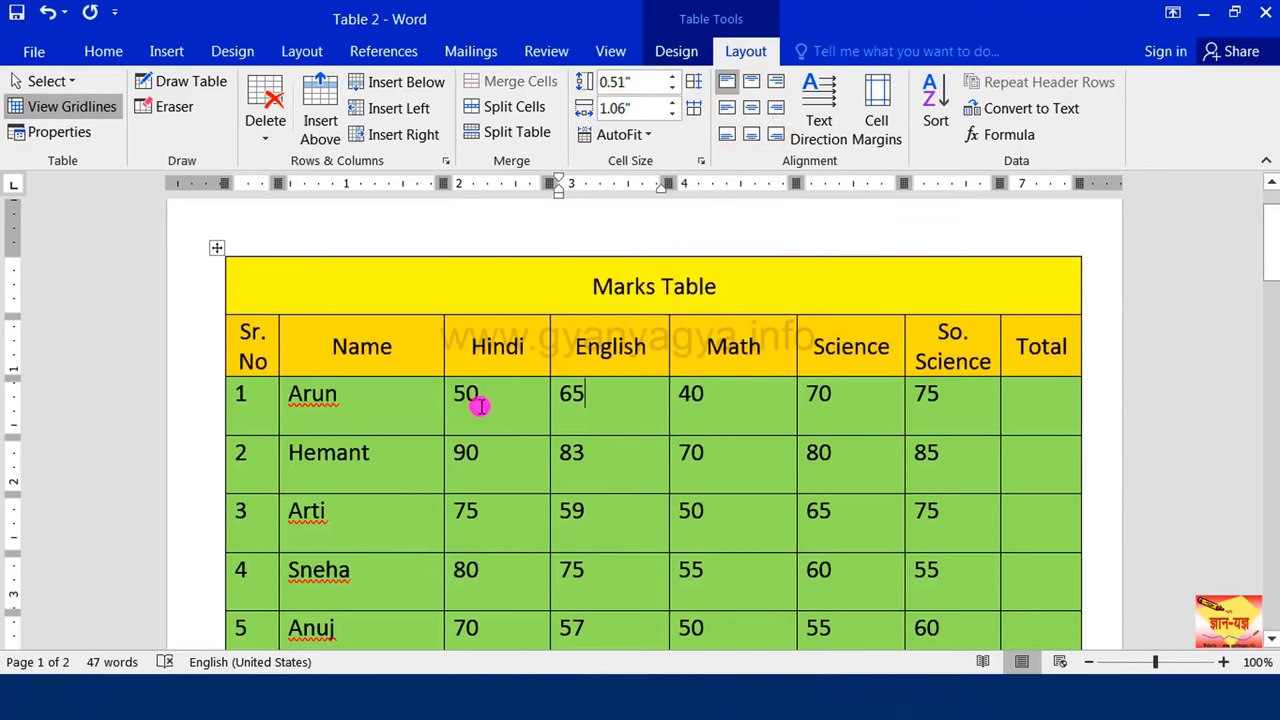
# Align the Hindi to So. Science marks middle-right in their cells.
pyautogui.moveTo(455, 393); pyautogui.dragTo(940, 455)
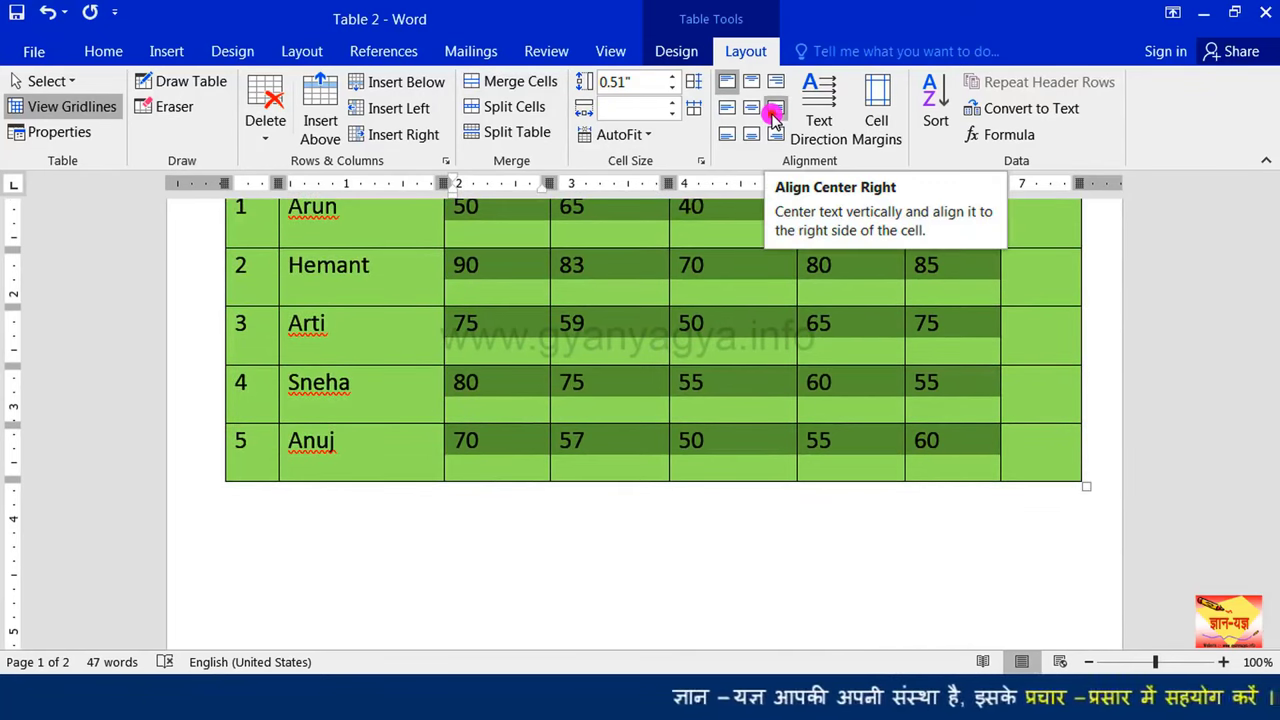
pyautogui.click(775, 110)
pyautogui.scroll(3, 800, 320)
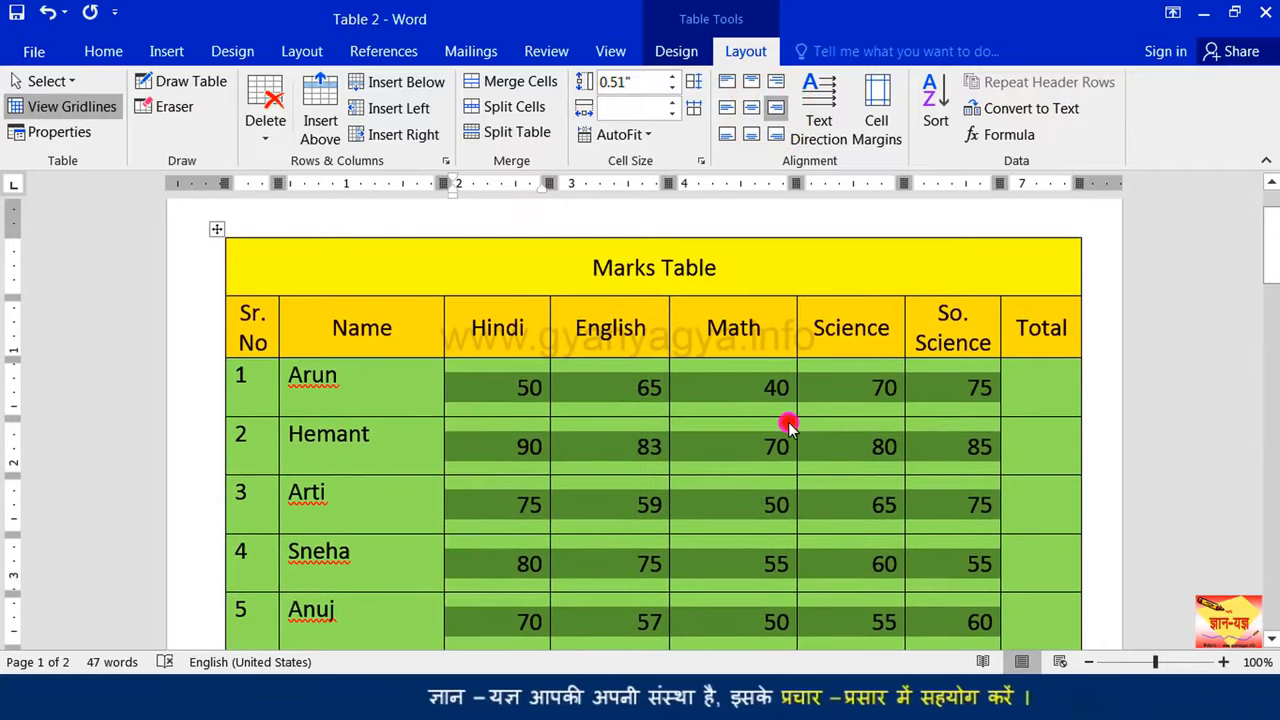
pyautogui.click(786, 420)
pyautogui.click(575, 375)
pyautogui.scroll(-1, 575, 375)
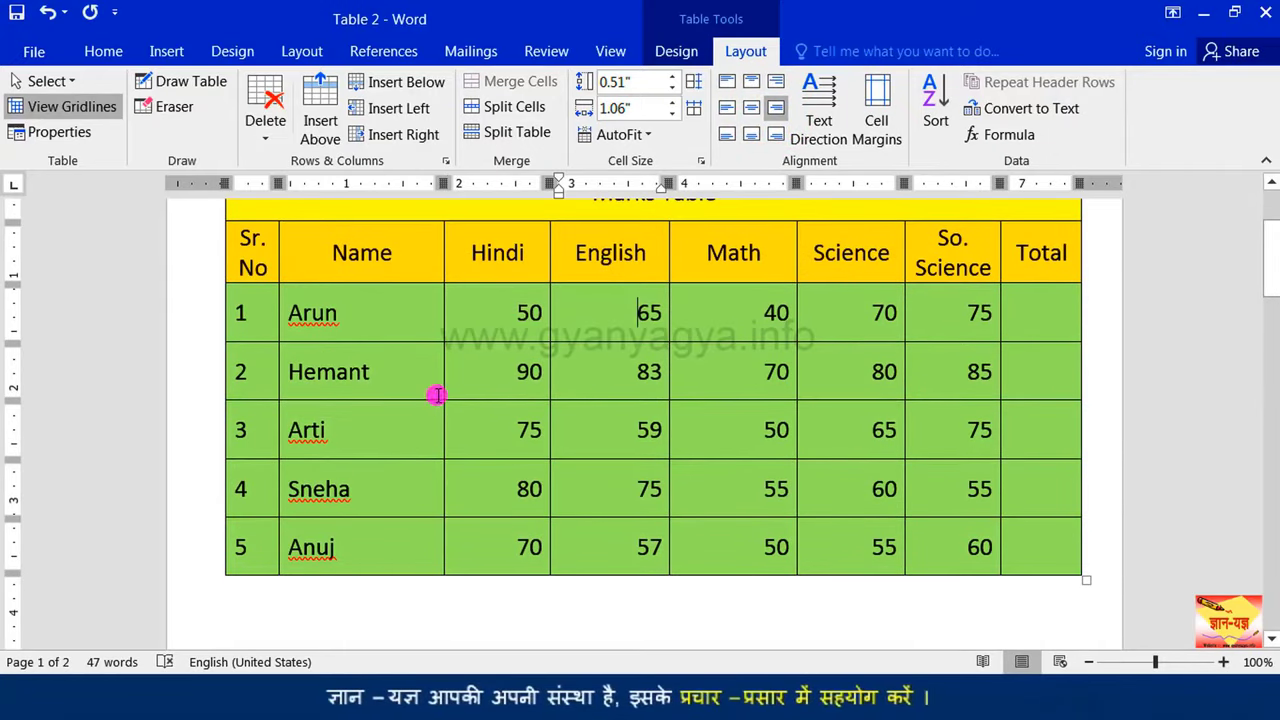
pyautogui.scroll(1, 651, 383)
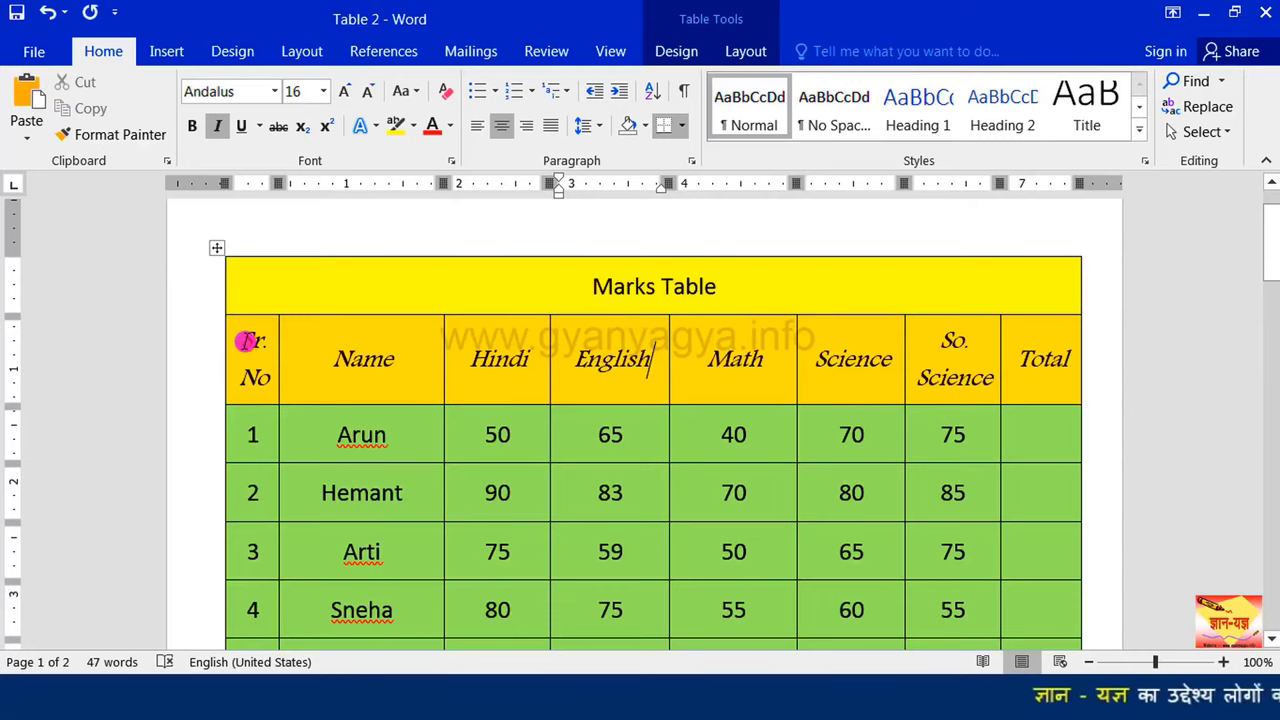
# Rotate the header row labels through vertical text directions and back to horizontal.
pyautogui.moveTo(244, 341); pyautogui.dragTo(1022, 383)
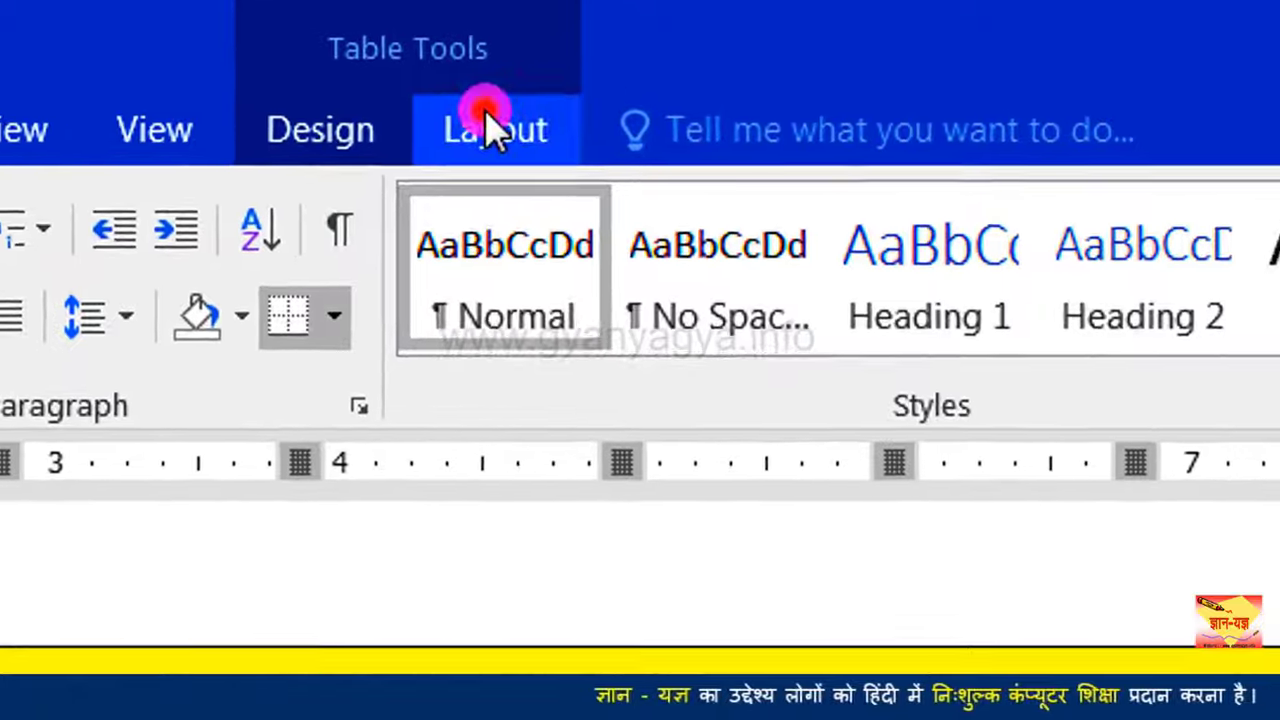
pyautogui.click(718, 60)
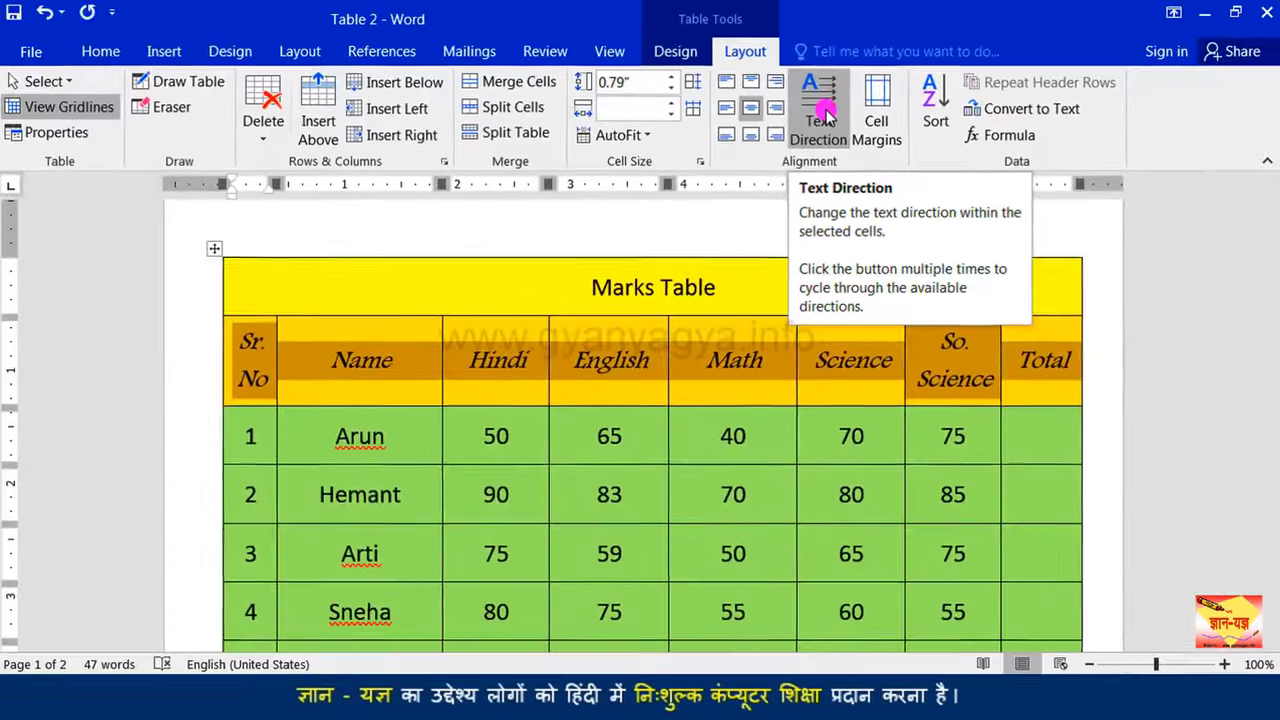
pyautogui.click(696, 282)
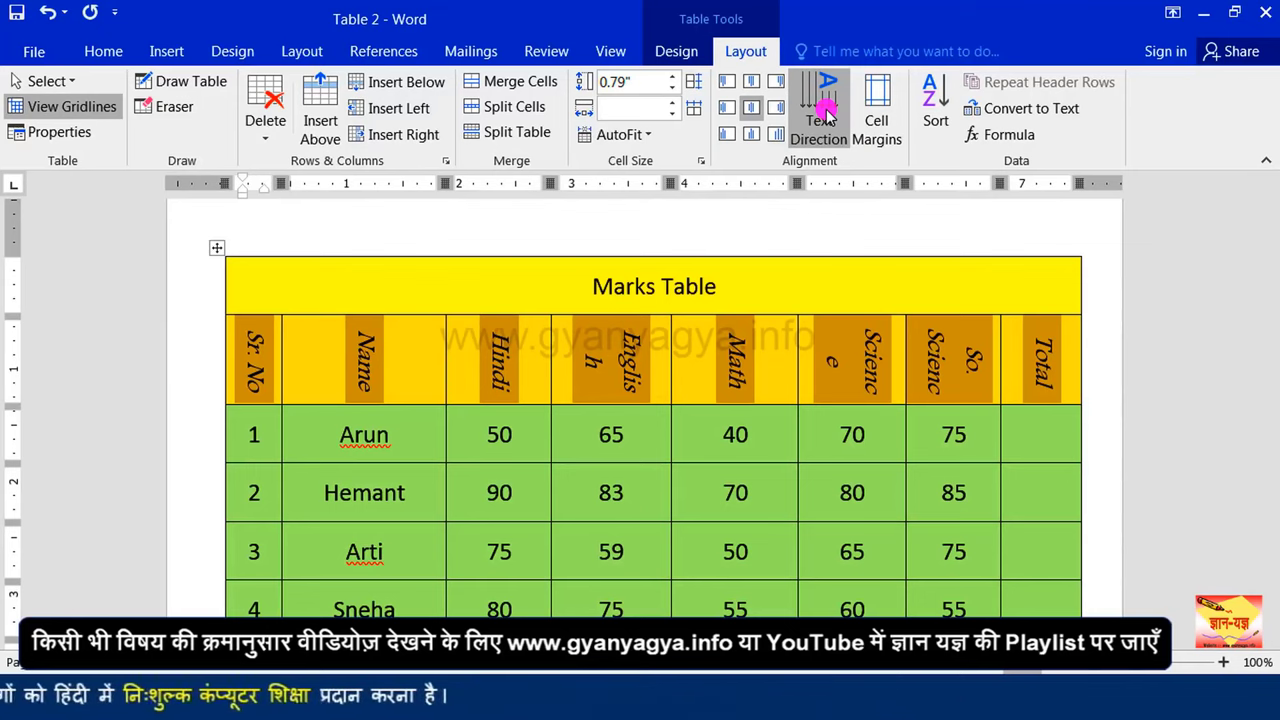
pyautogui.click(823, 112)
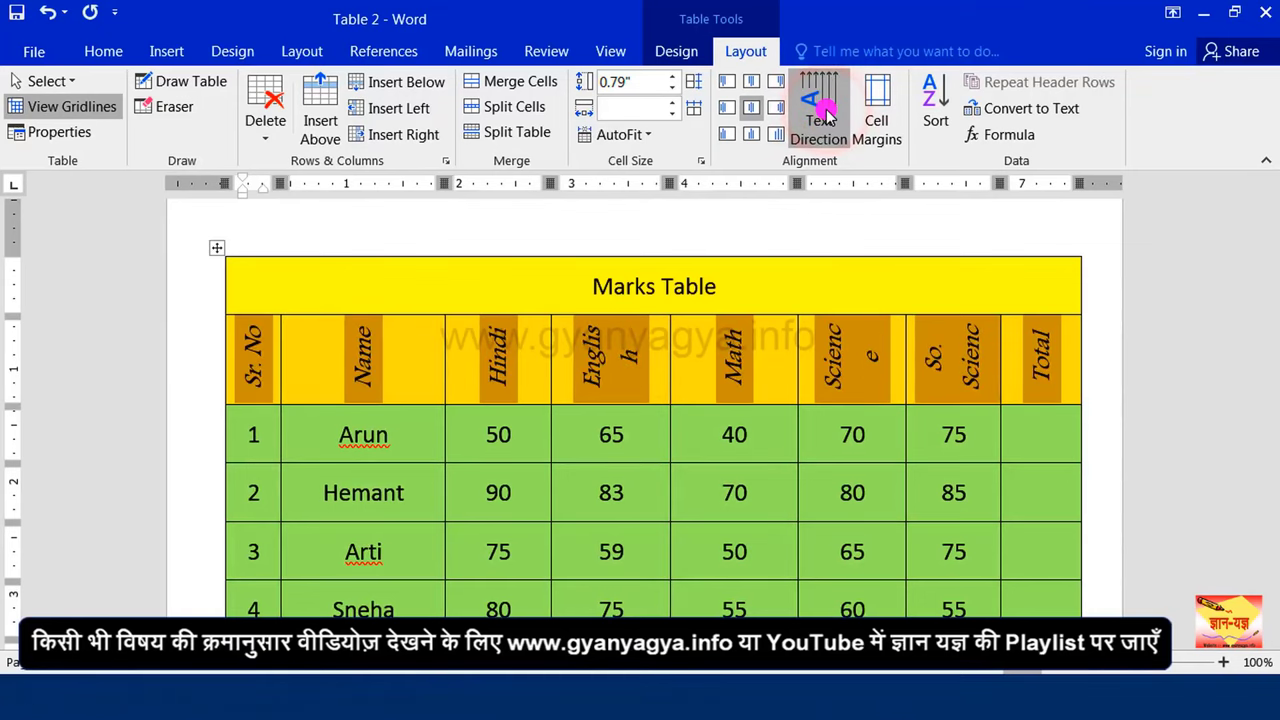
pyautogui.click(823, 112)
pyautogui.click(823, 112)
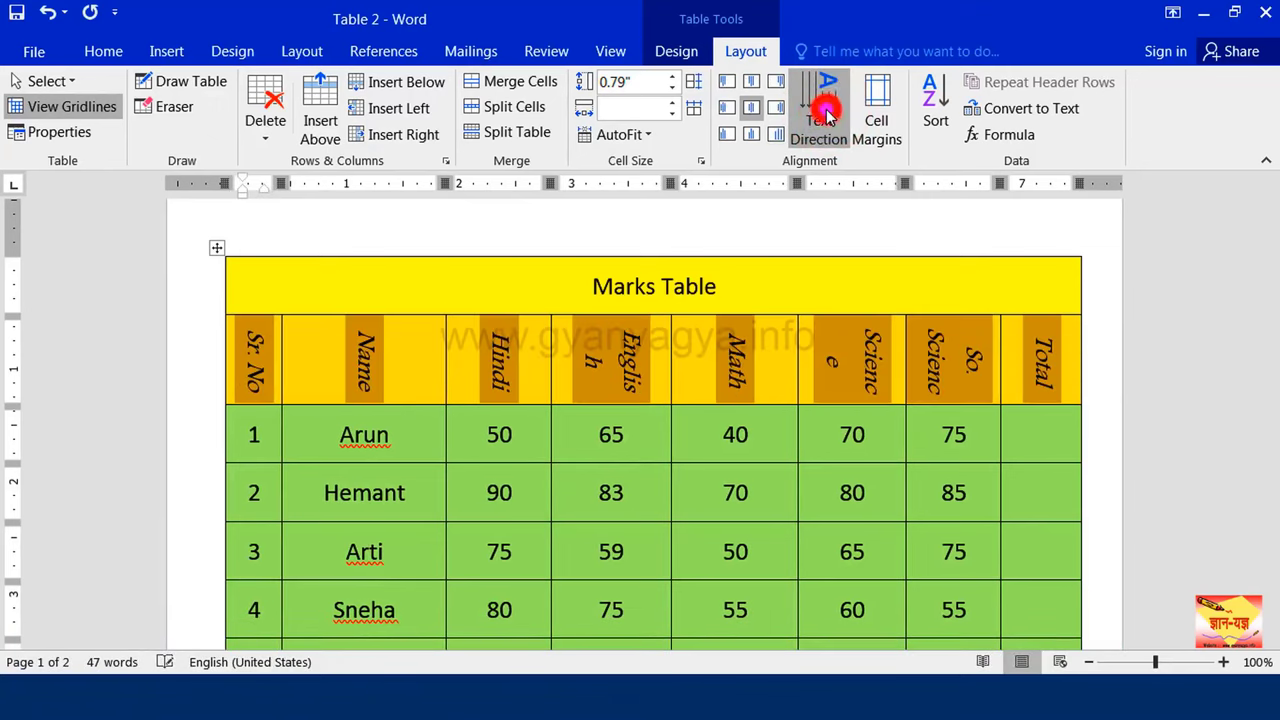
pyautogui.click(823, 112)
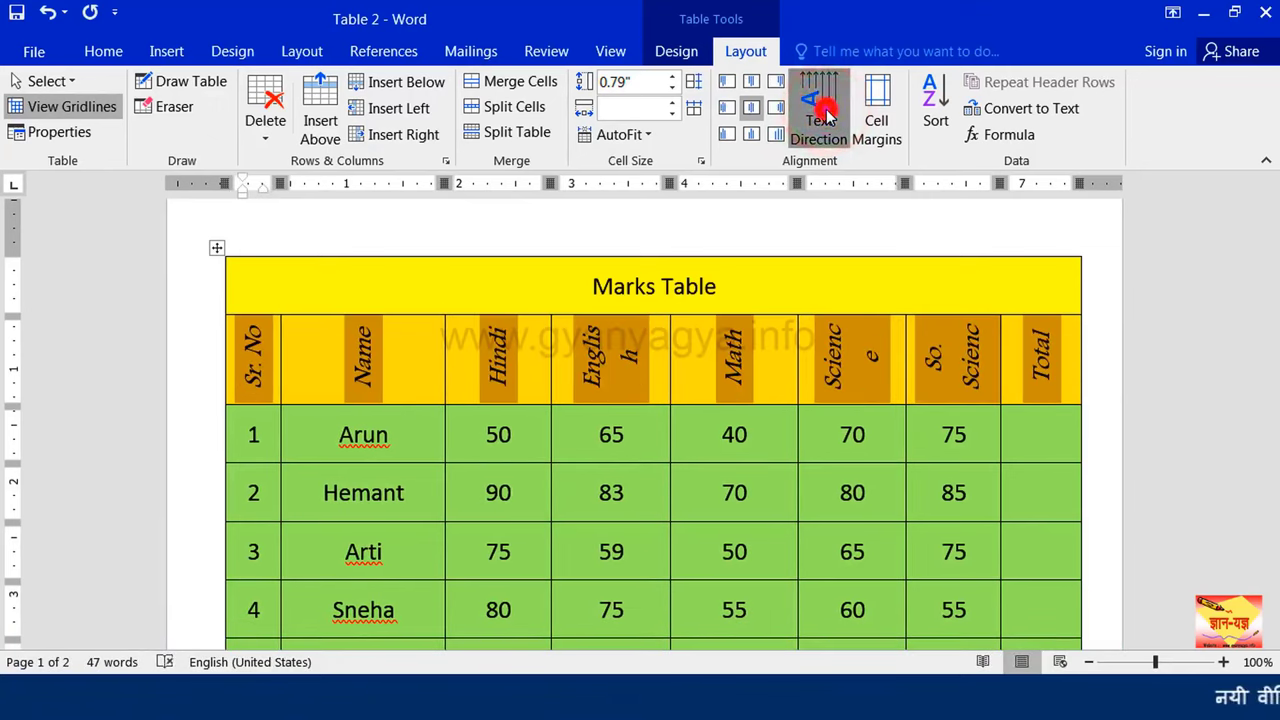
pyautogui.click(823, 112)
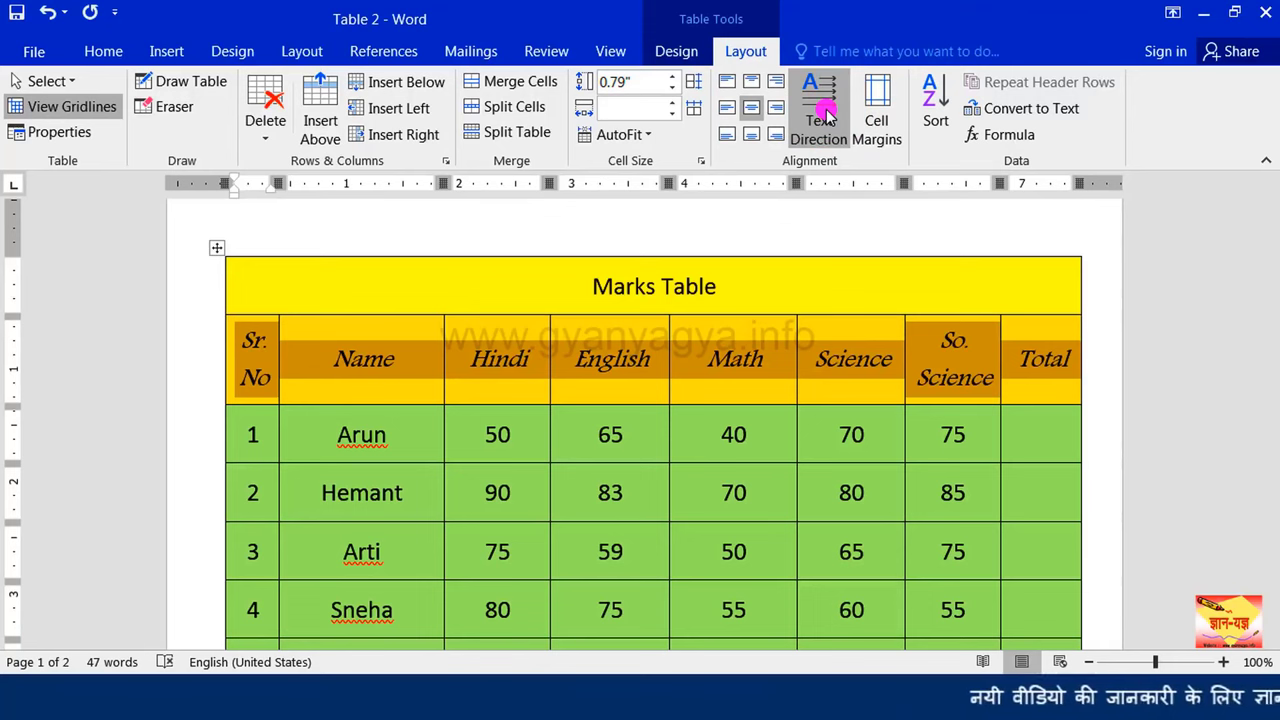
pyautogui.click(823, 112)
pyautogui.click(823, 112)
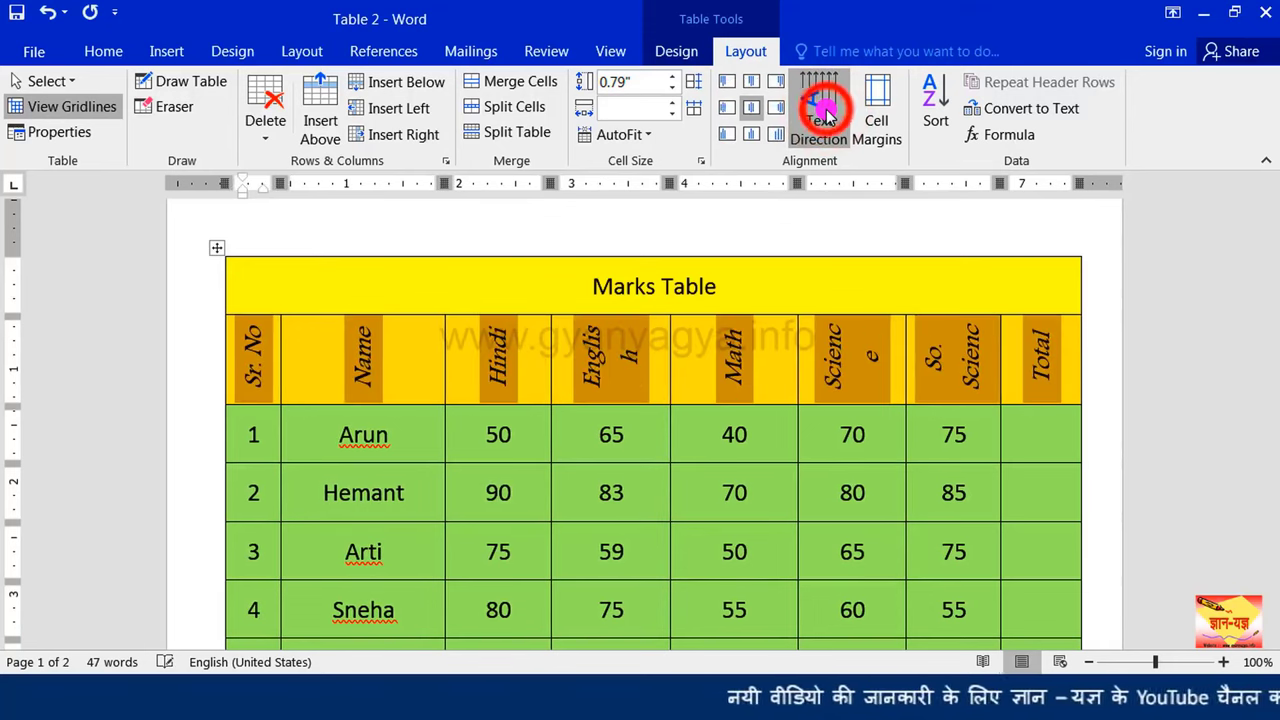
pyautogui.click(823, 113)
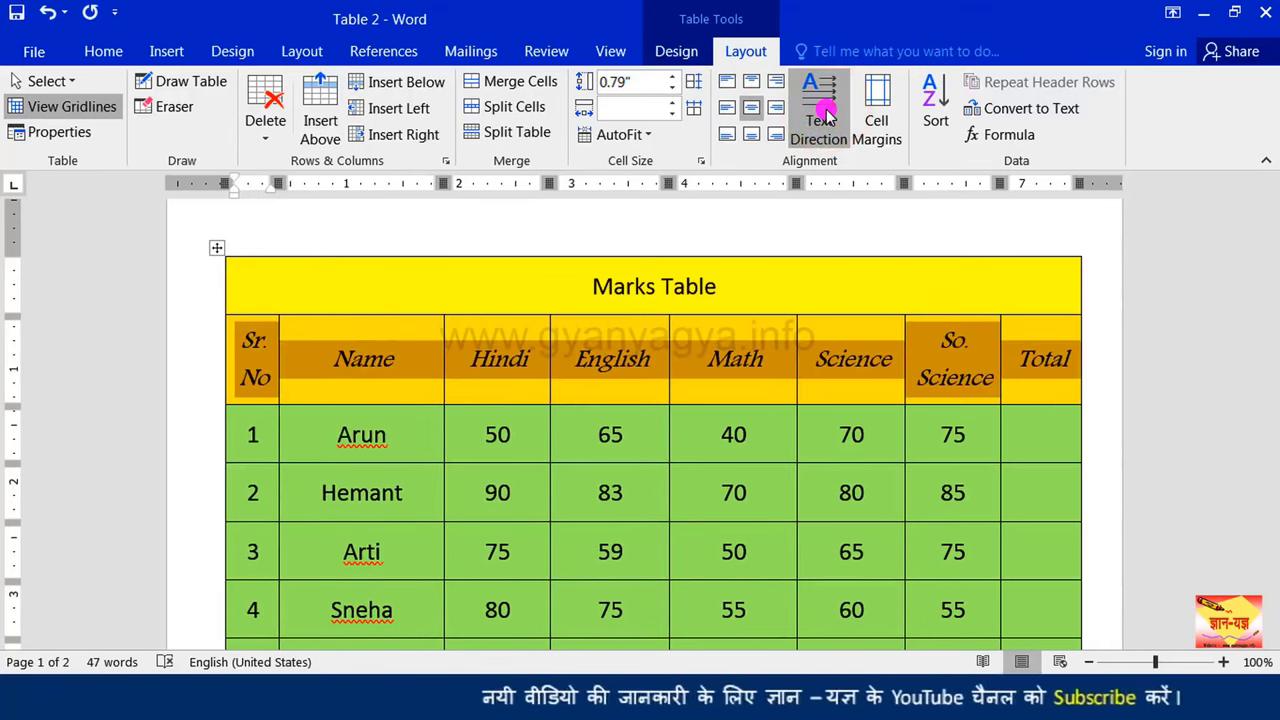
pyautogui.click(823, 113)
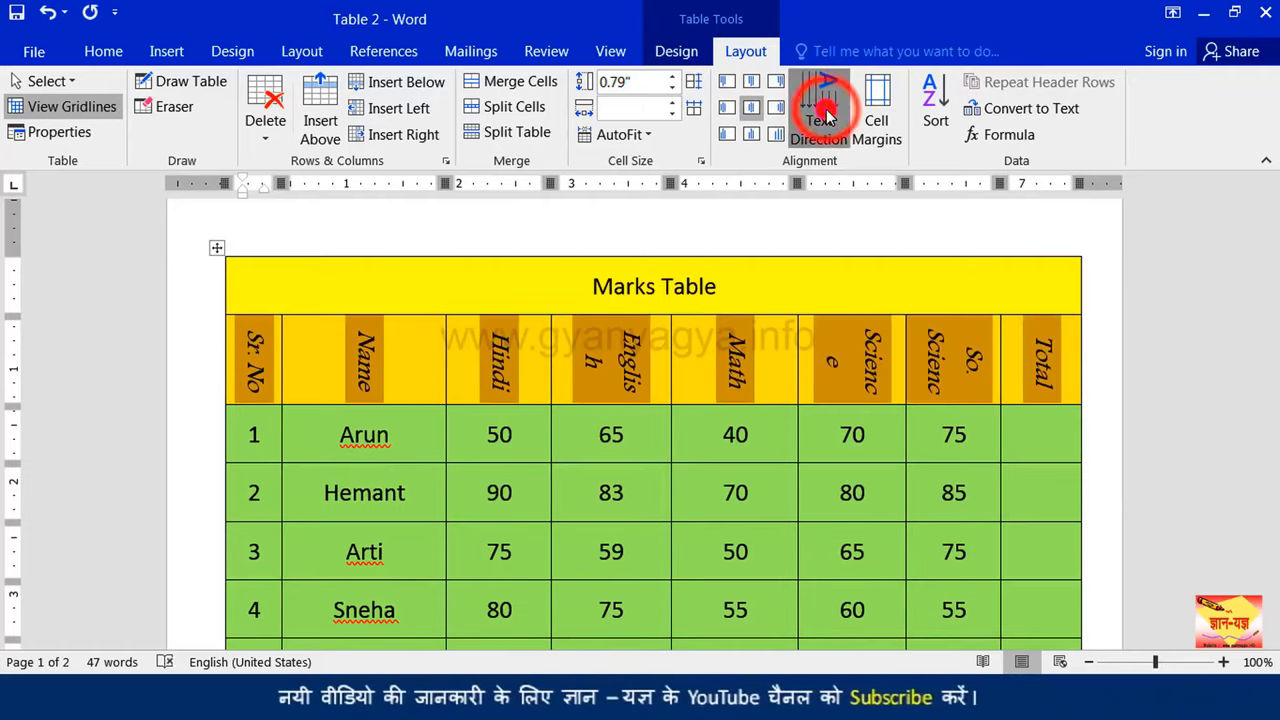
pyautogui.click(823, 113)
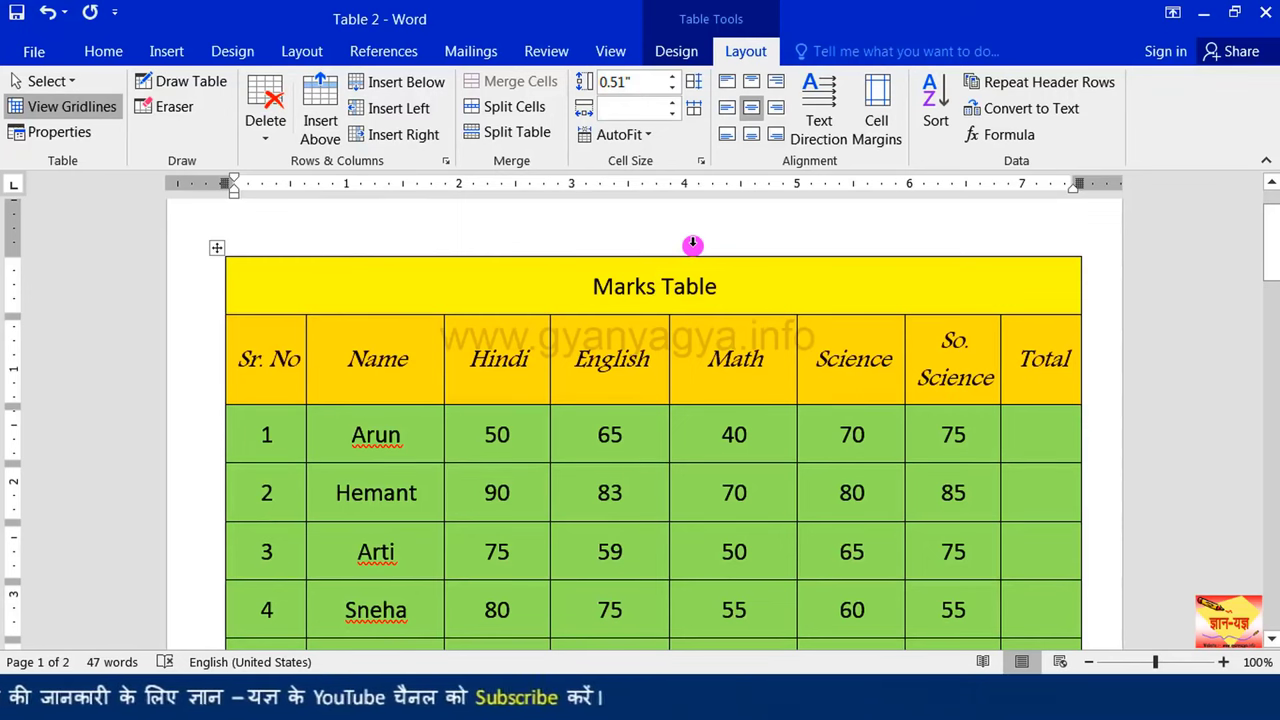
pyautogui.click(703, 300)
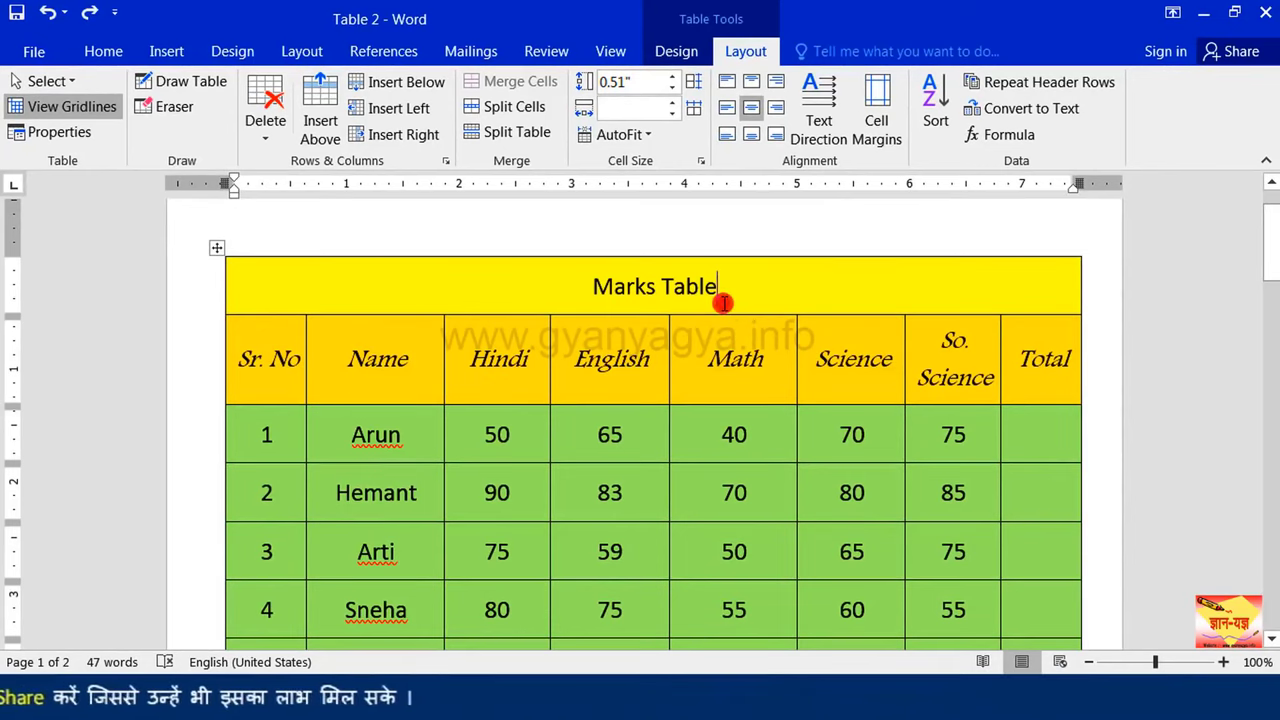
pyautogui.click(722, 300)
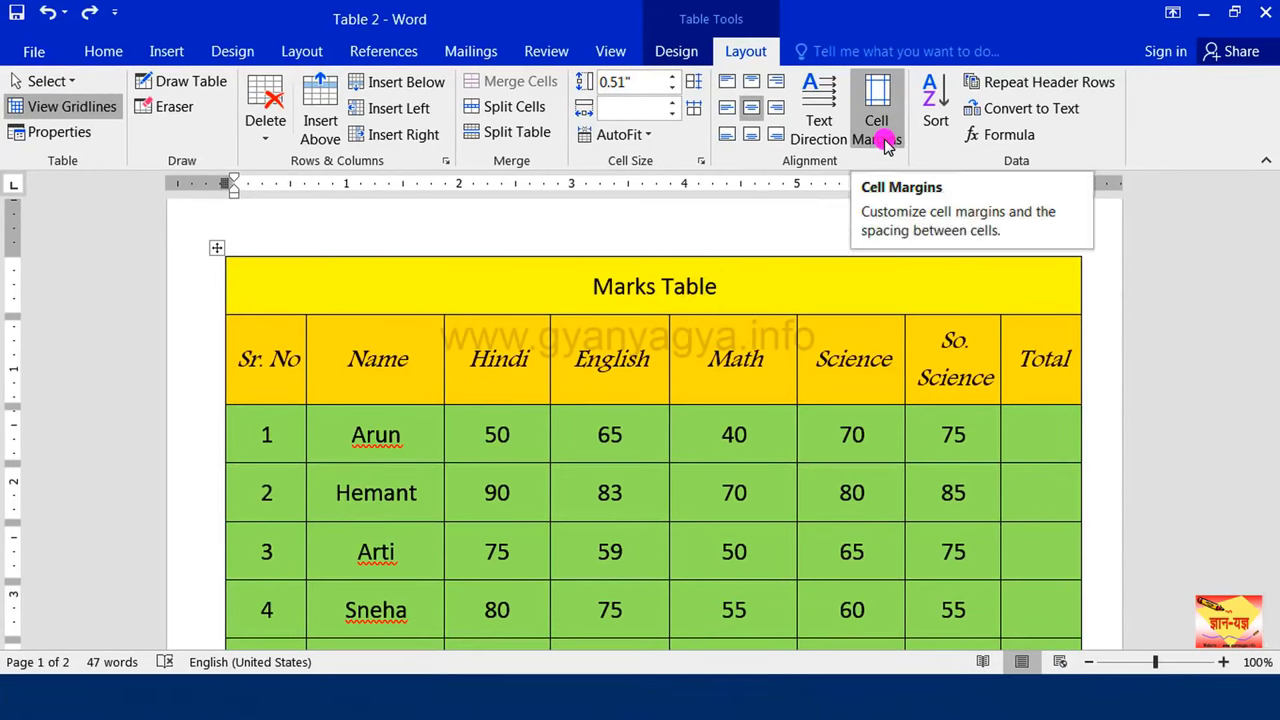
# In the table's cell margin options, raise the top default cell margin to 0.15".
pyautogui.click(882, 135)
pyautogui.moveTo(880, 270); pyautogui.dragTo(833, 266)
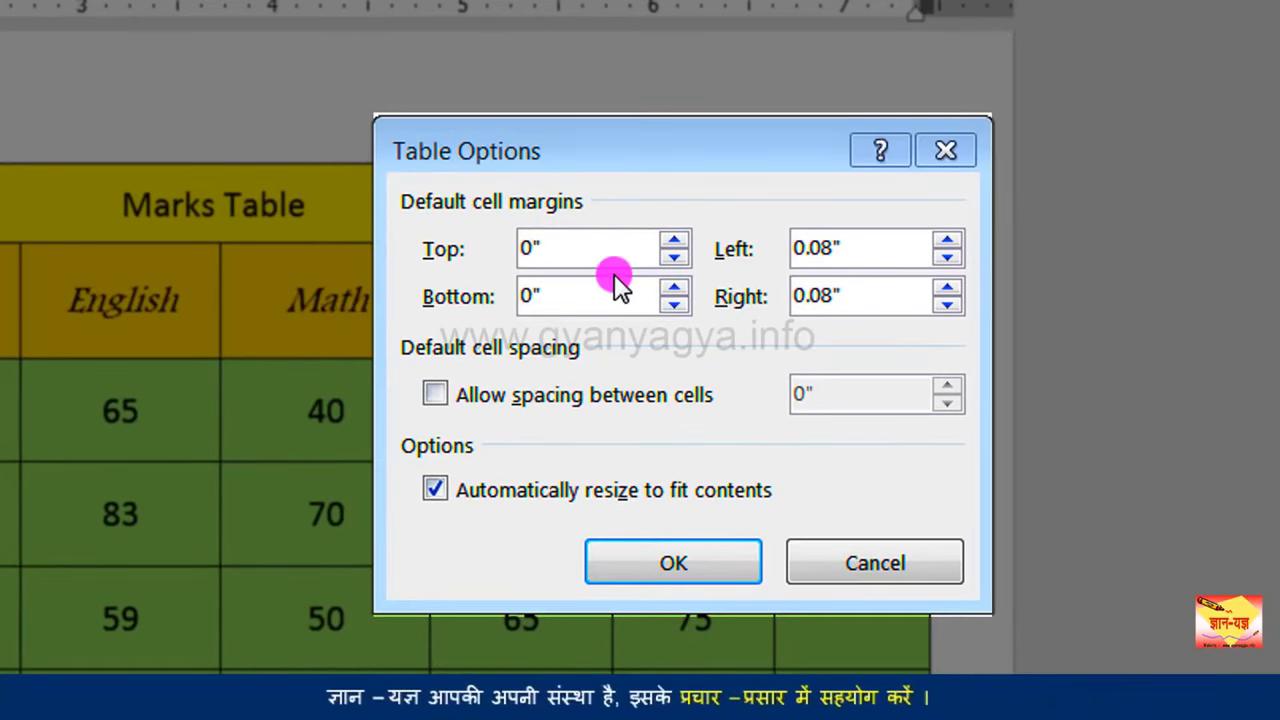
pyautogui.click(677, 237)
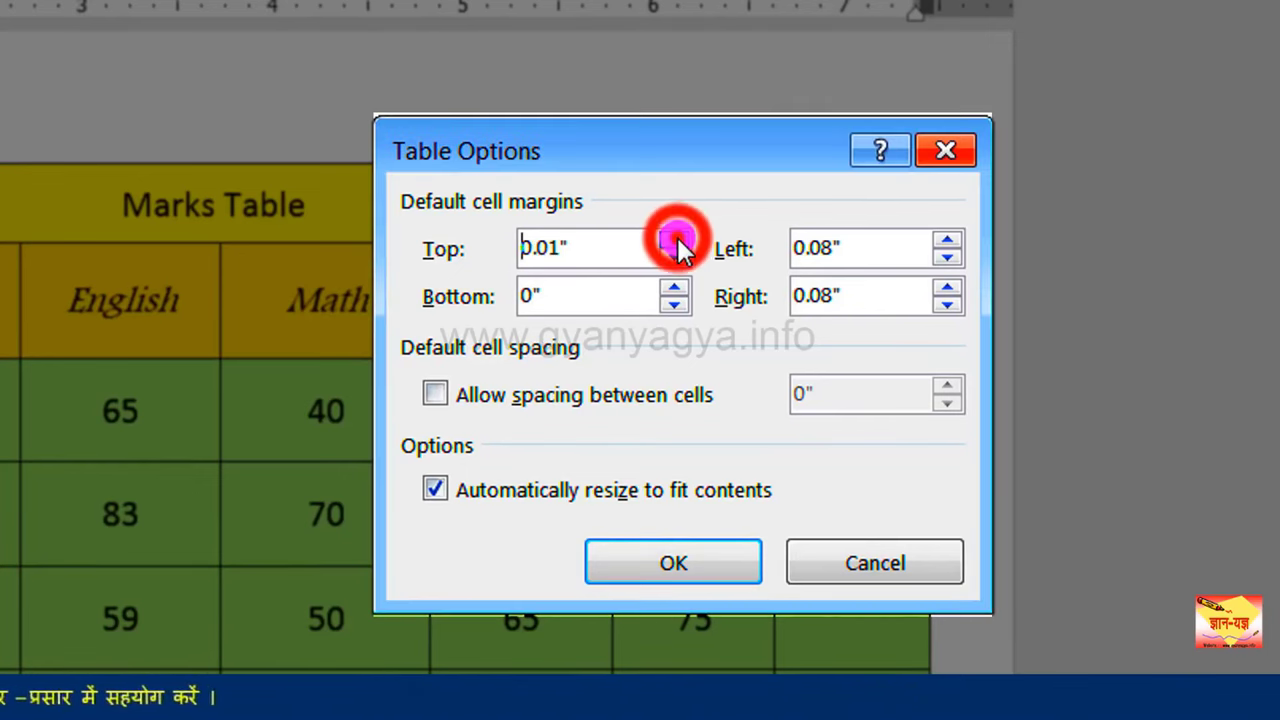
pyautogui.click(677, 238)
pyautogui.click(677, 238)
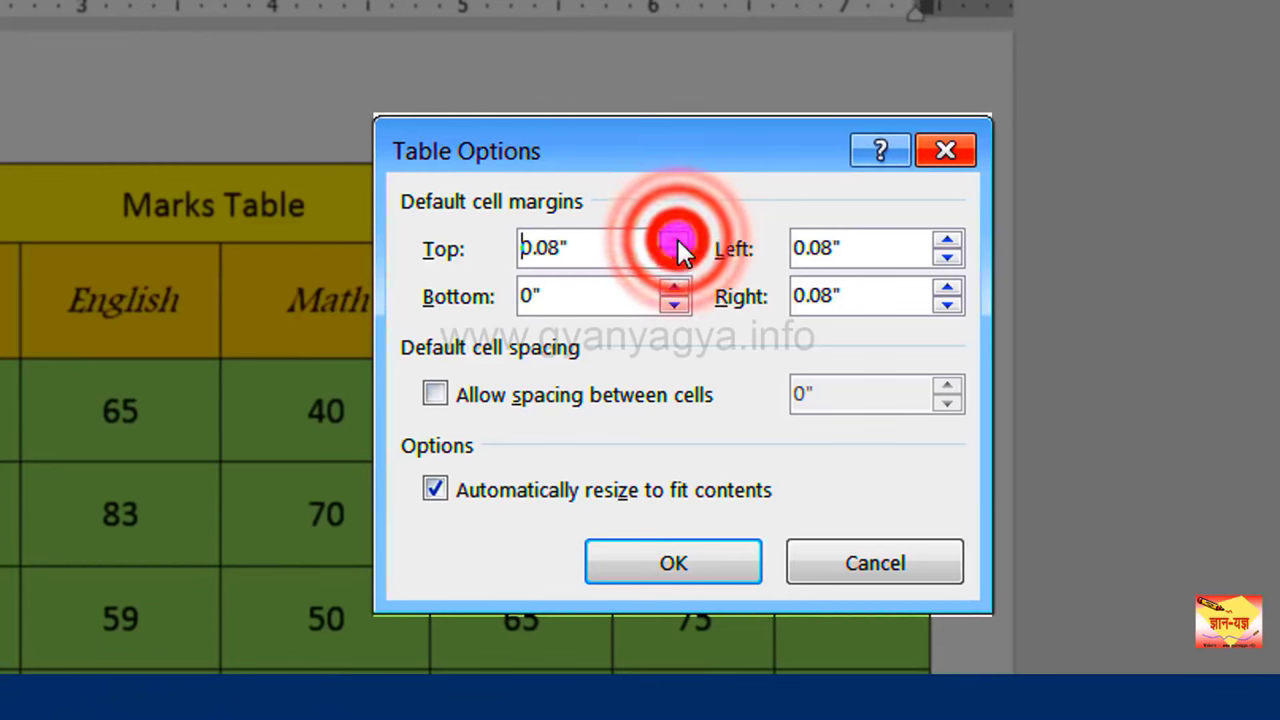
pyautogui.click(677, 238)
pyautogui.click(677, 238)
pyautogui.click(677, 240)
pyautogui.click(677, 240)
pyautogui.click(677, 240)
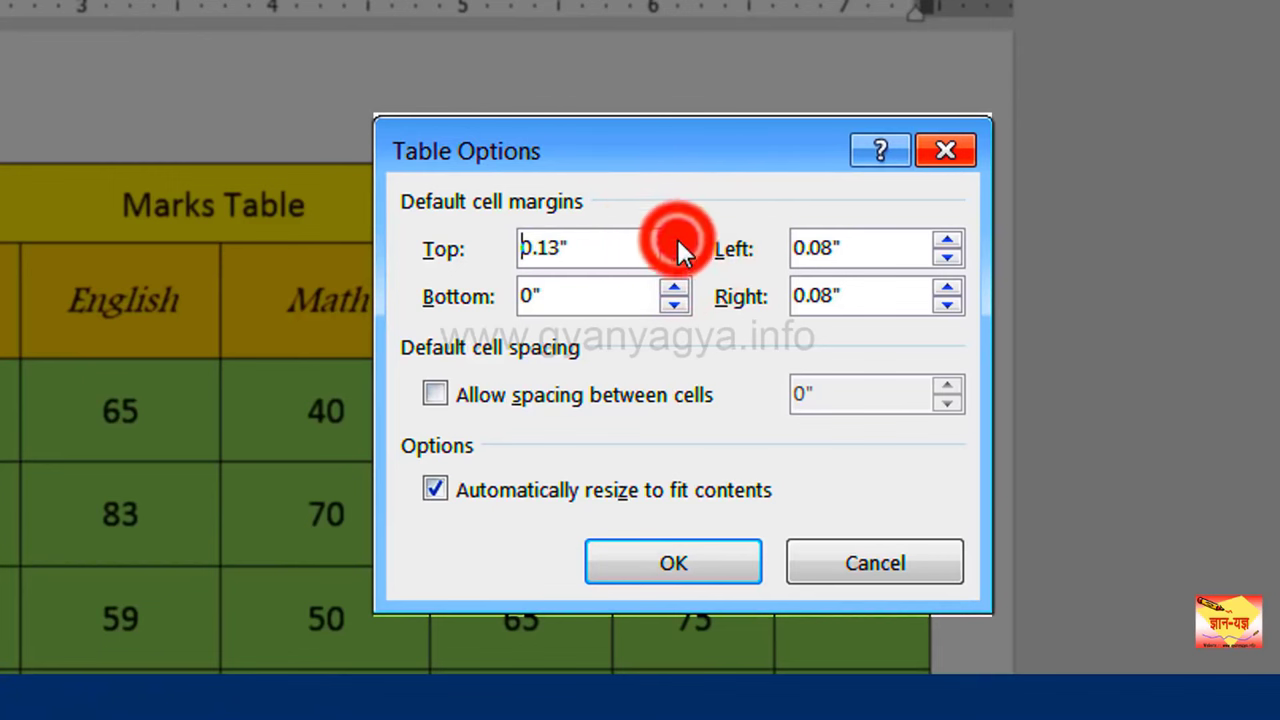
pyautogui.click(677, 240)
pyautogui.click(677, 240)
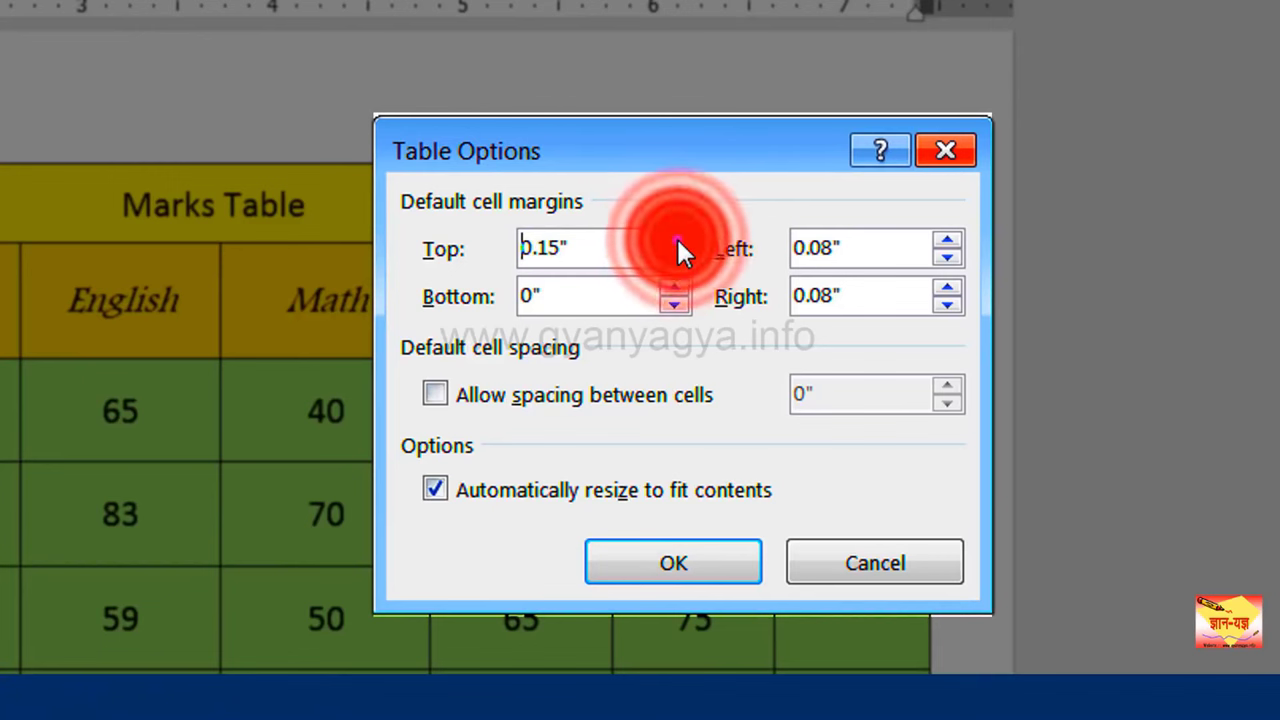
pyautogui.click(622, 255)
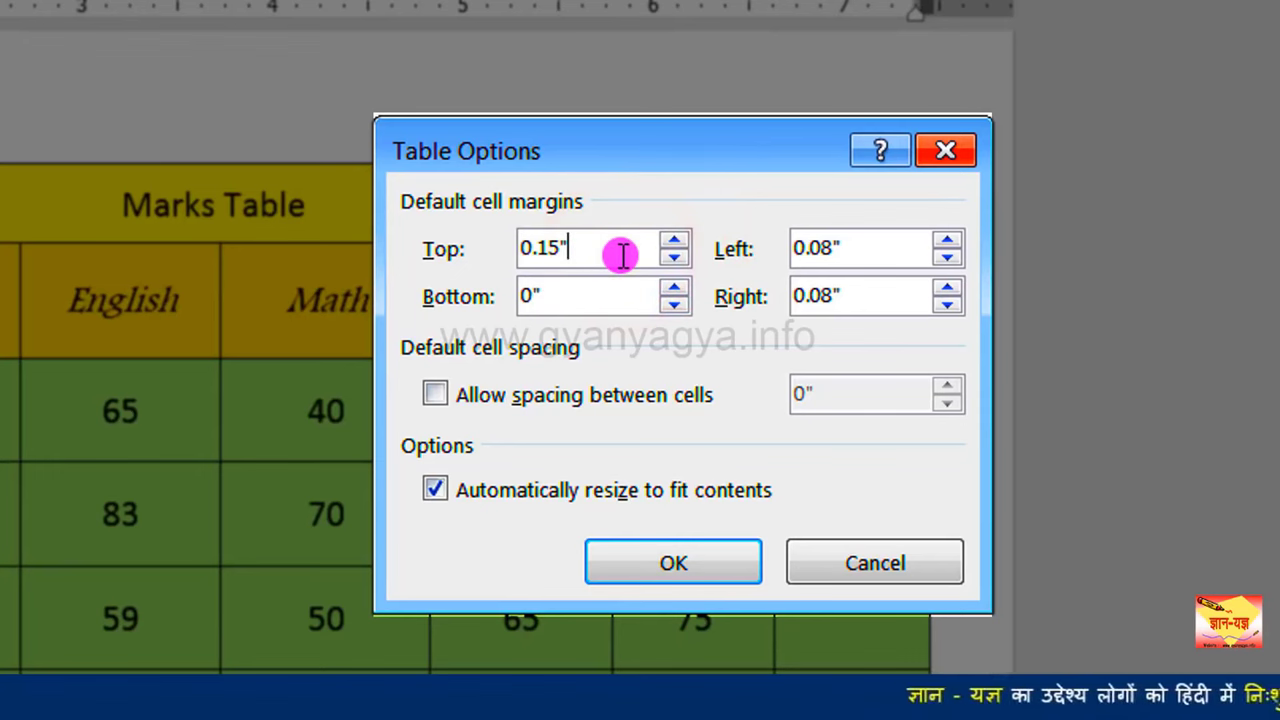
# Raise the left default cell margin to 0.4" and apply the new margins.
pyautogui.click(947, 241)
pyautogui.click(947, 241)
pyautogui.click(947, 241)
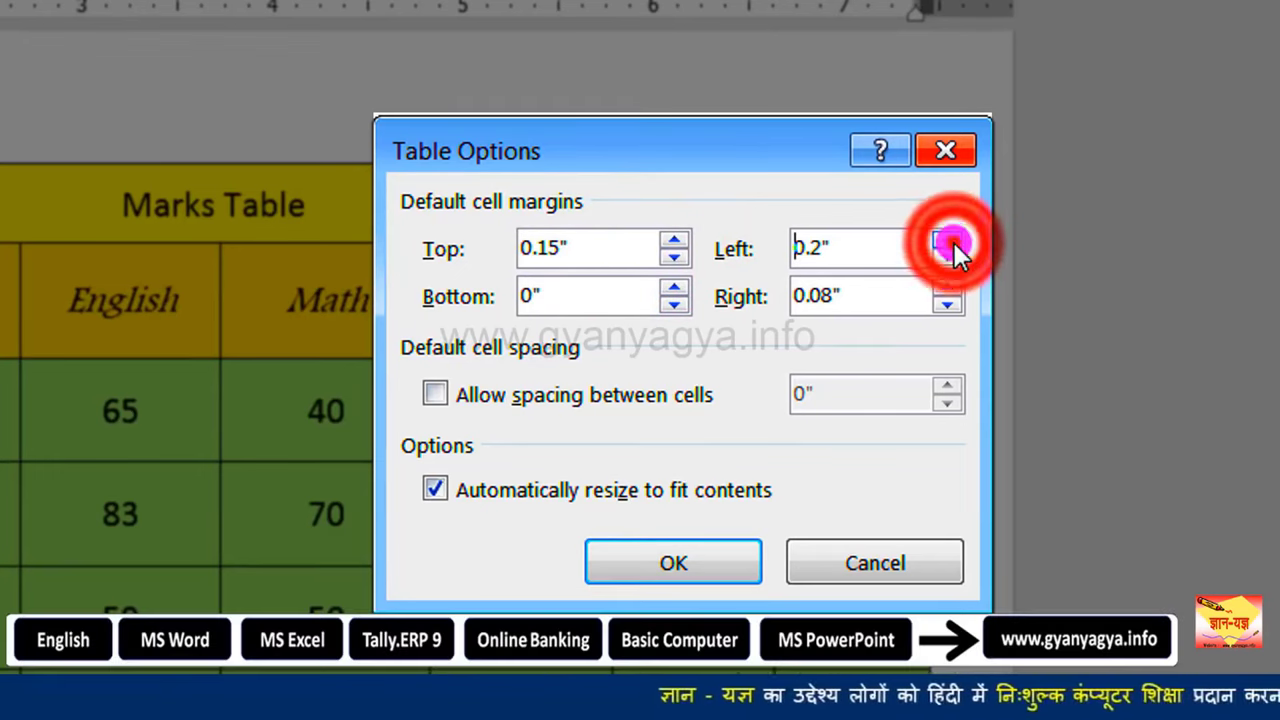
pyautogui.click(947, 241)
pyautogui.click(953, 241)
pyautogui.click(953, 241)
pyautogui.click(953, 241)
pyautogui.click(953, 241)
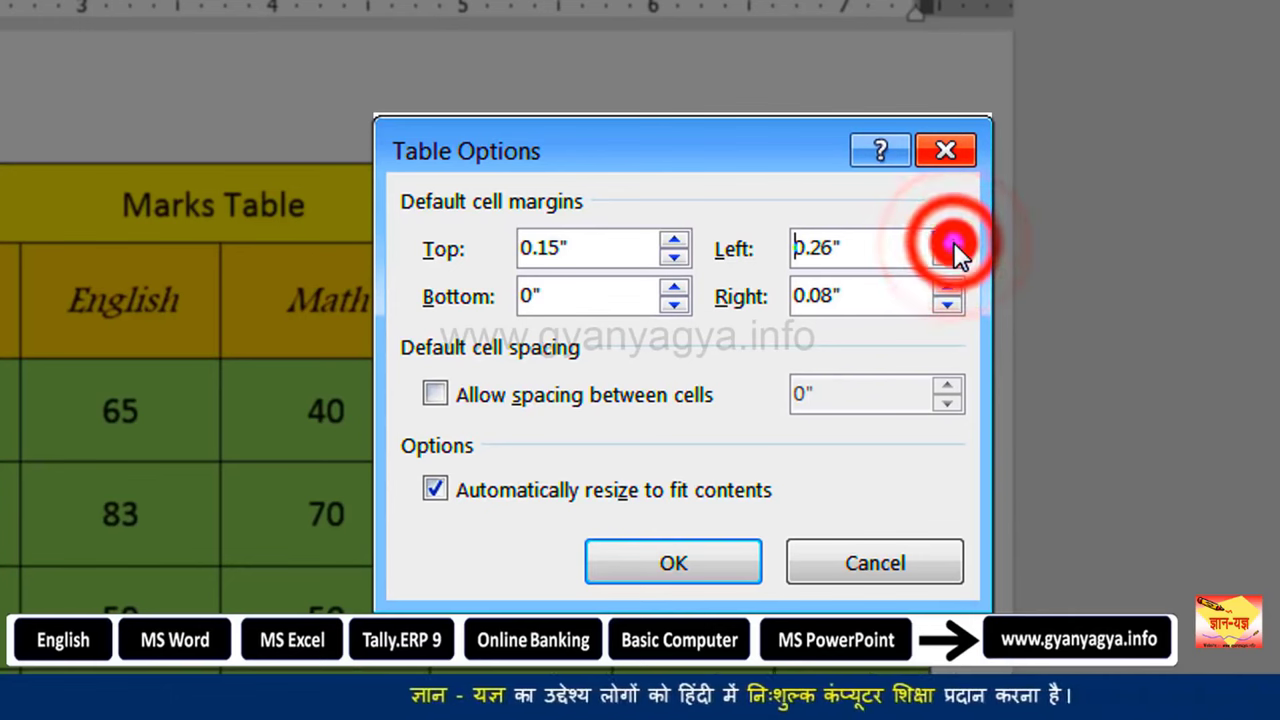
pyautogui.click(953, 241)
pyautogui.click(953, 241)
pyautogui.click(953, 241)
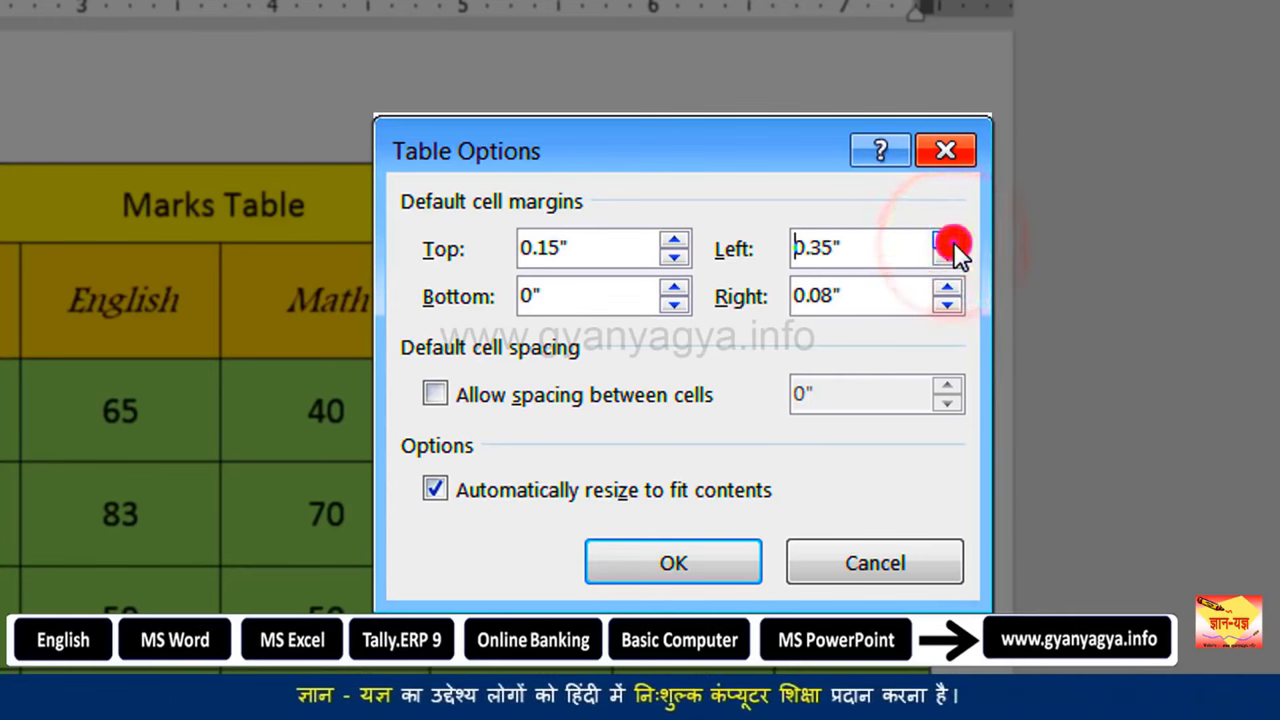
pyautogui.click(953, 241)
pyautogui.click(953, 241)
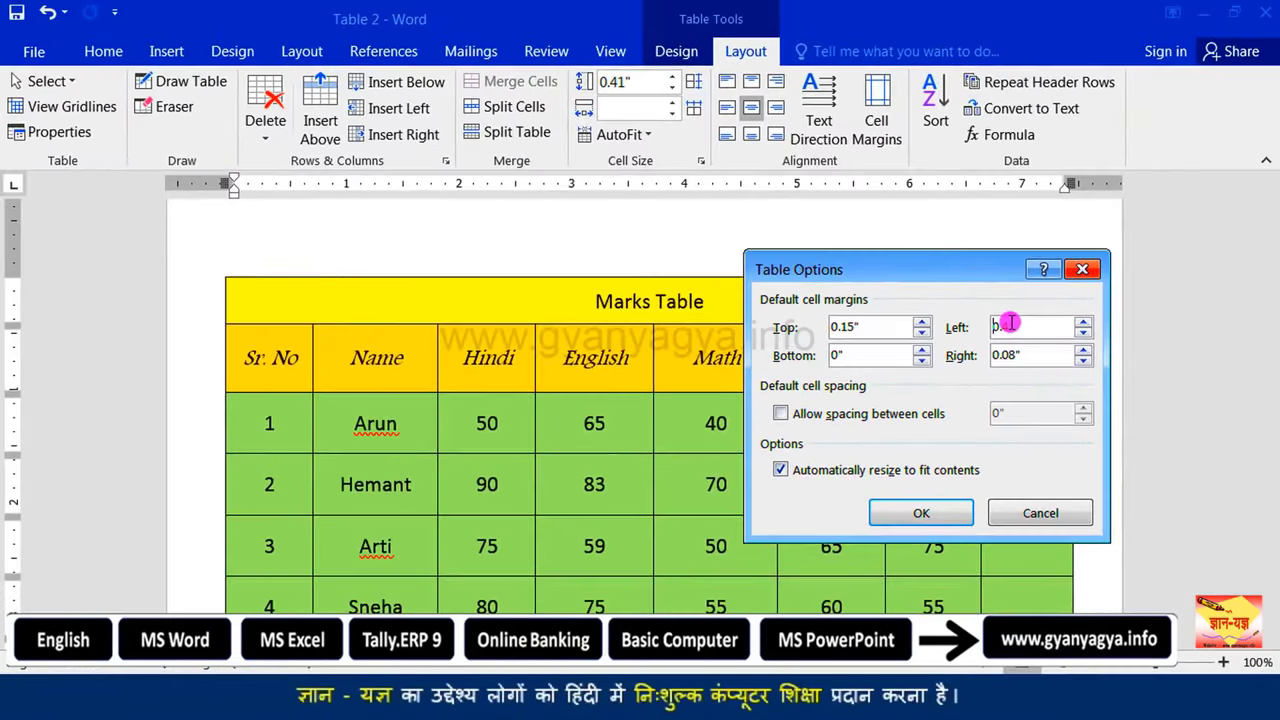
pyautogui.click(905, 515)
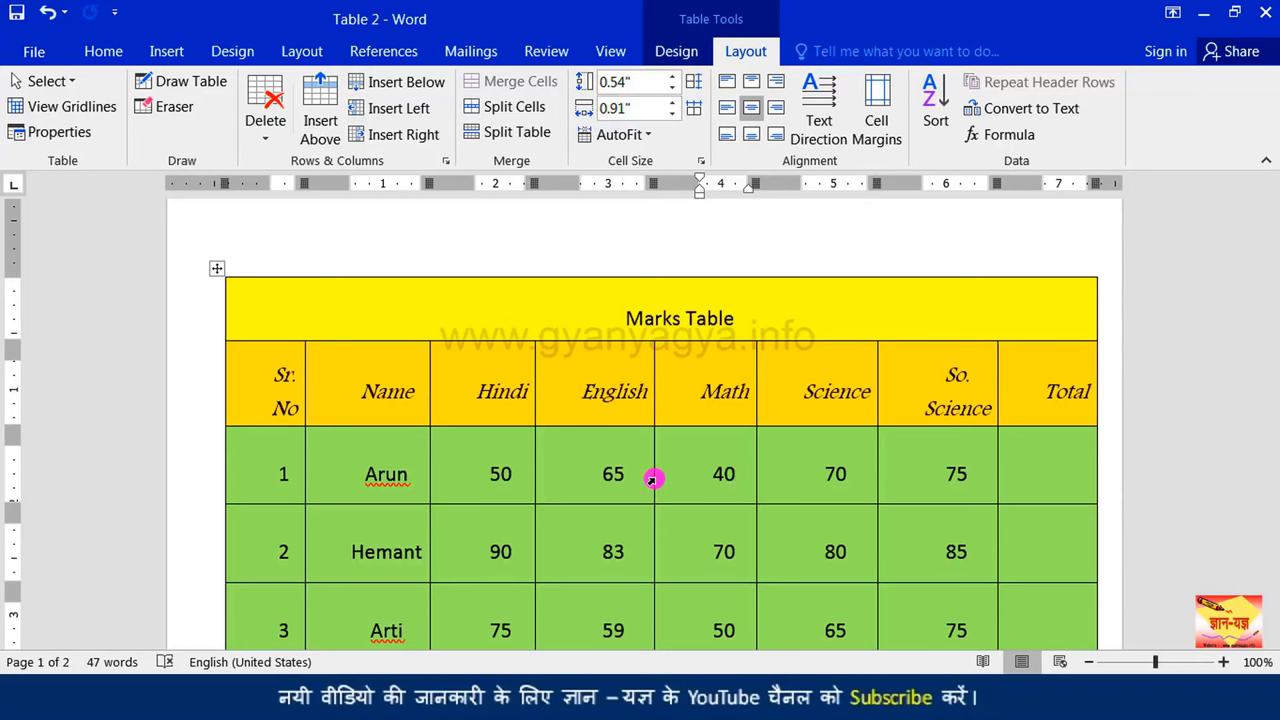
# Place the caret at the end of the Marks Table title text.
pyautogui.click(728, 318)
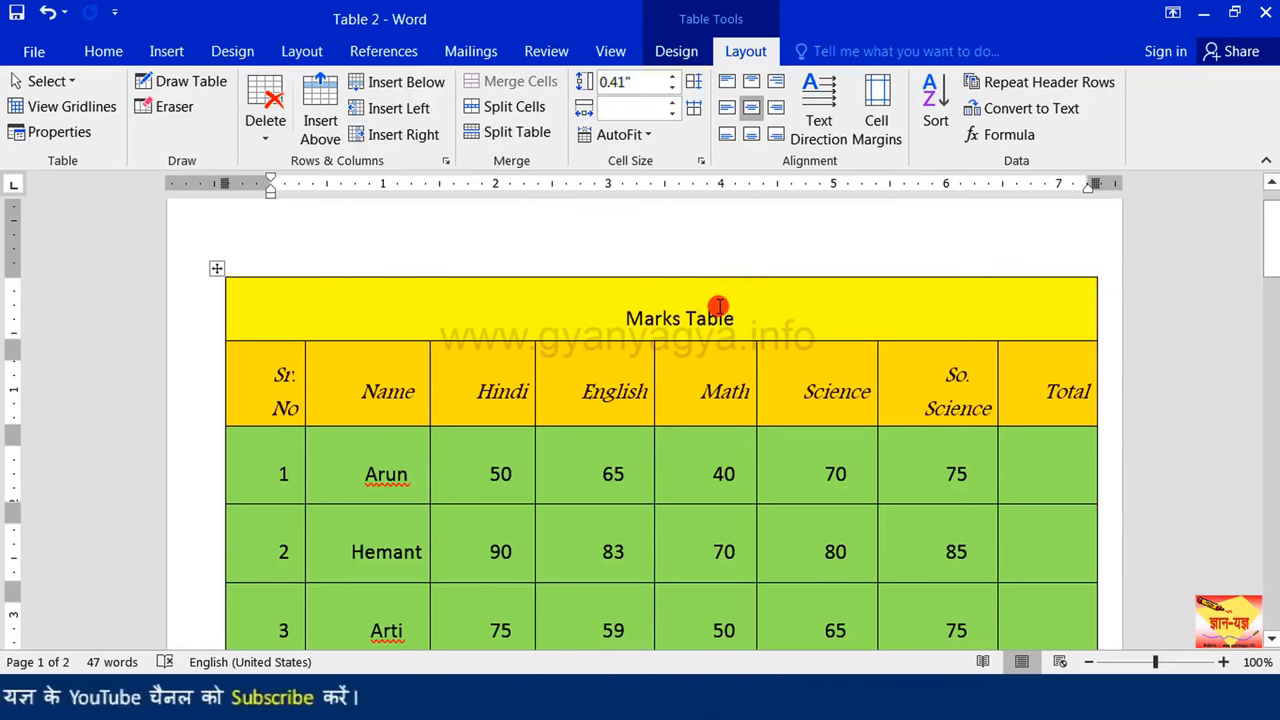
# Try centre, top-centre and bottom-left alignments on the title, then select row 1's Math cell.
pyautogui.click(752, 117)
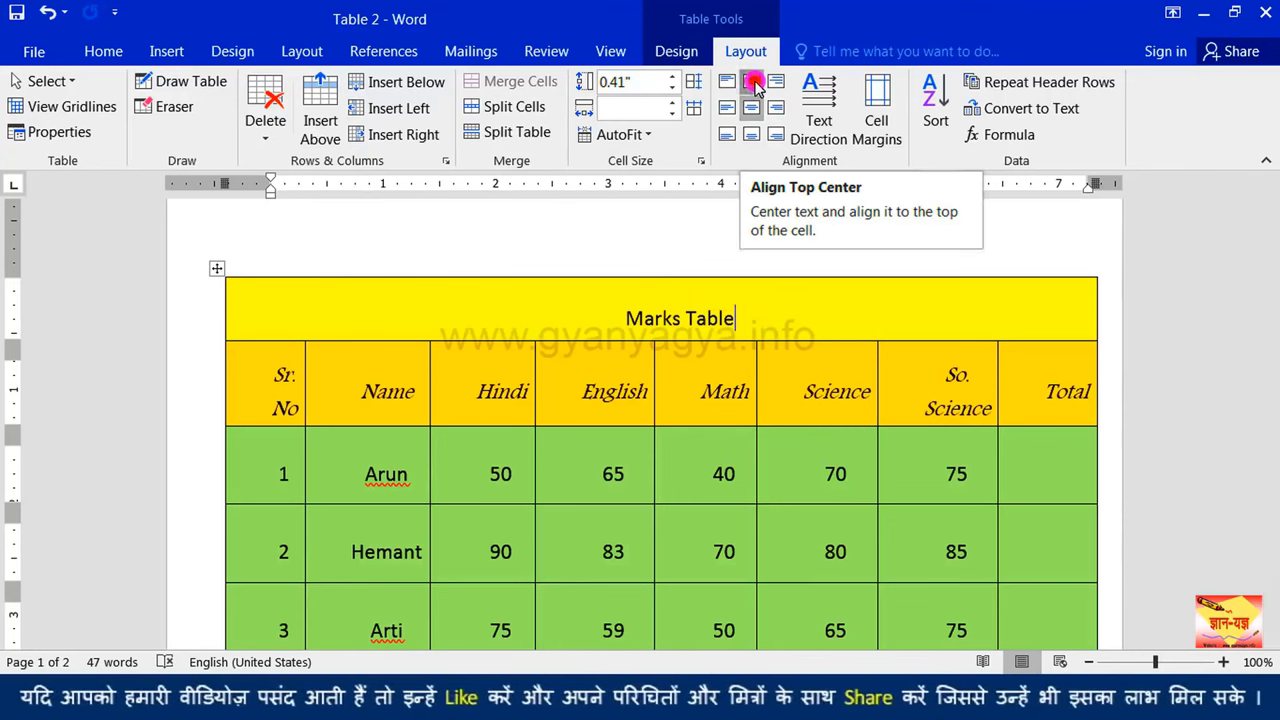
pyautogui.click(753, 84)
pyautogui.click(750, 291)
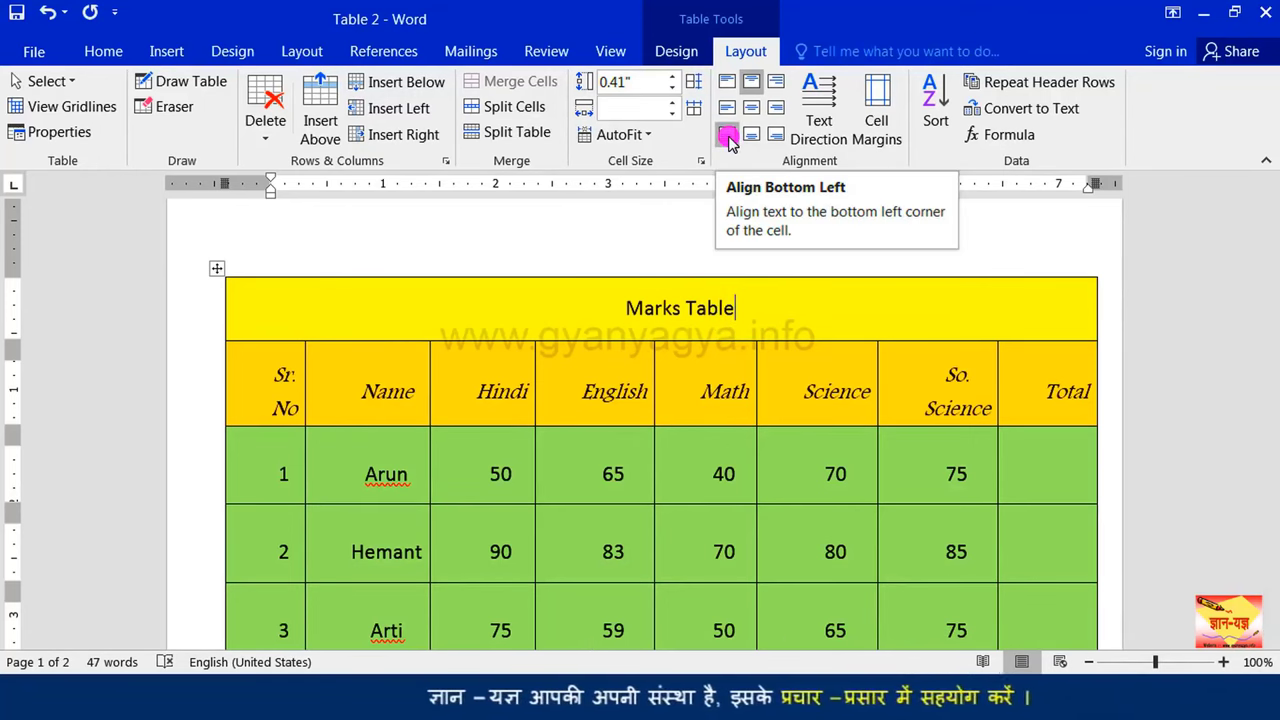
pyautogui.click(727, 136)
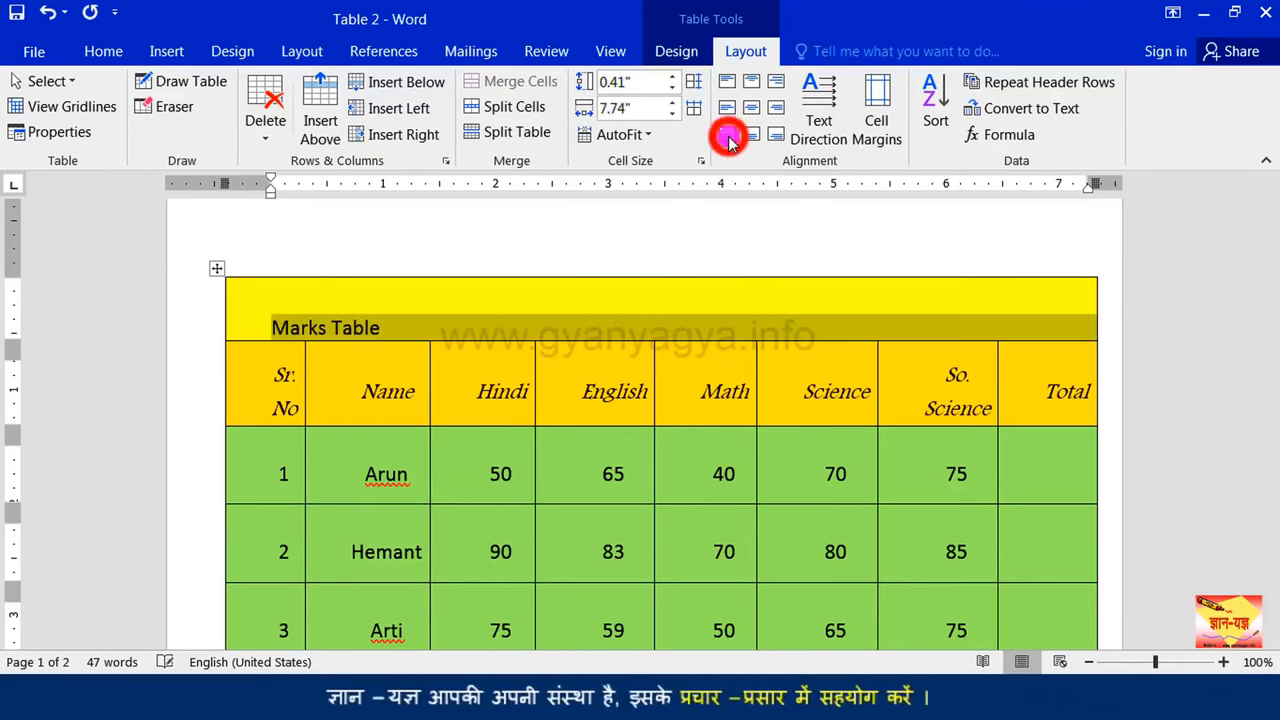
pyautogui.click(398, 325)
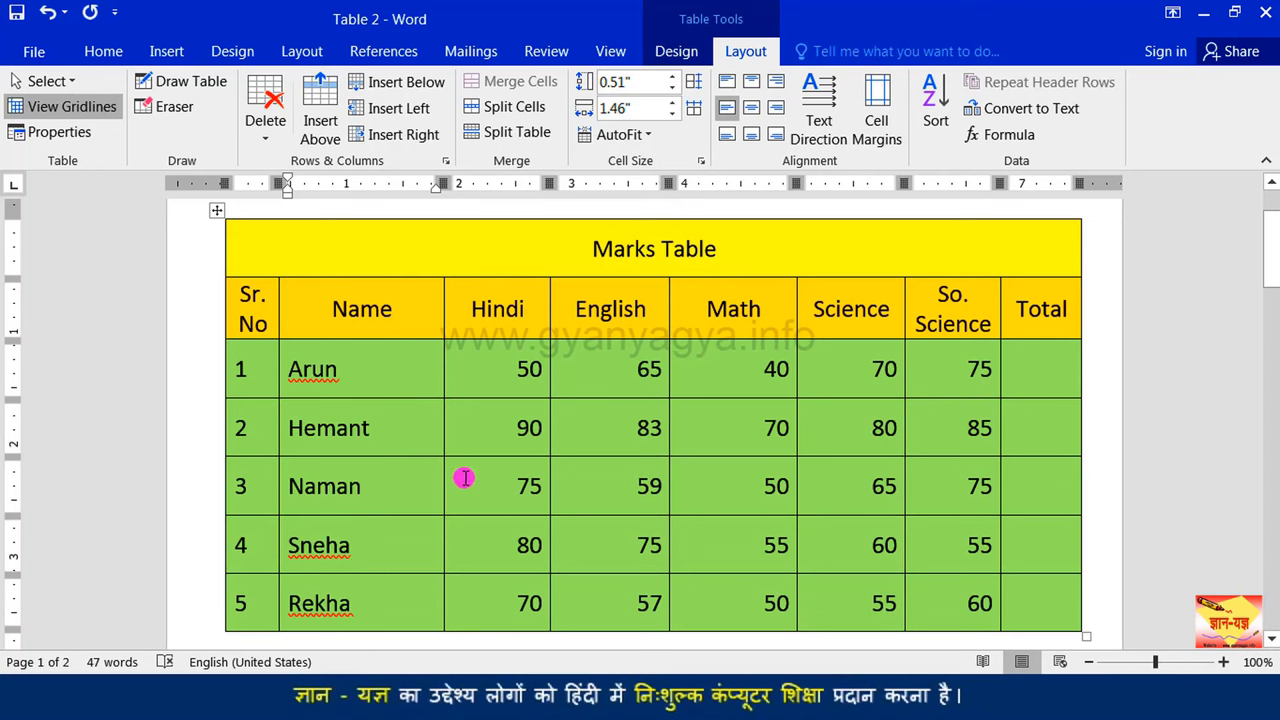
pyautogui.click(705, 370)
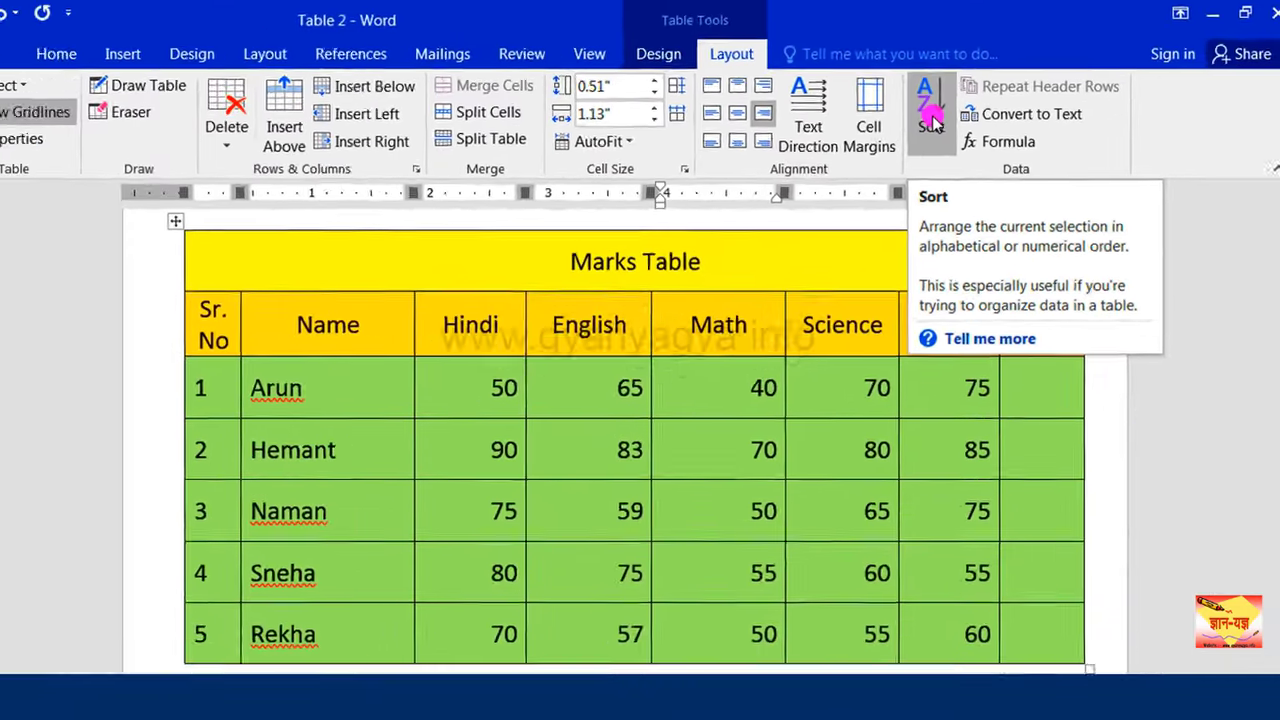
# Sort the table rows by the Name column, ascending text order, using a header row.
pyautogui.click(931, 120)
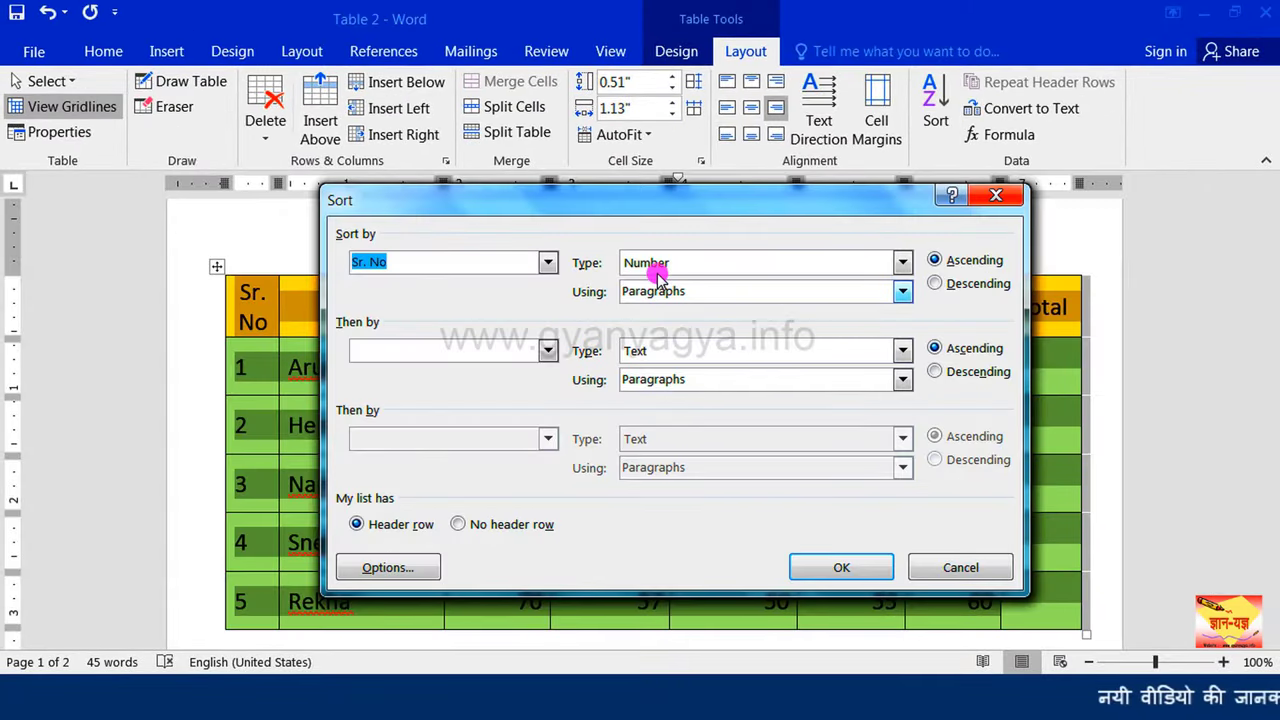
pyautogui.moveTo(663, 206); pyautogui.dragTo(766, 203)
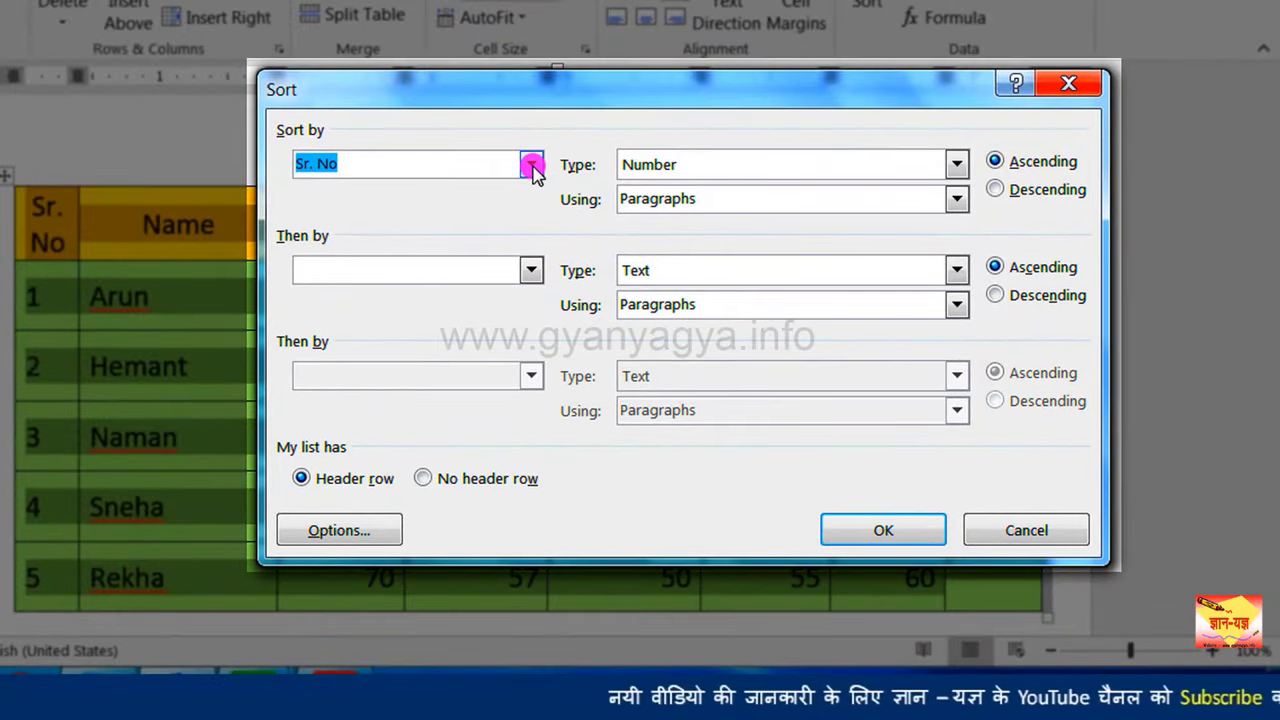
pyautogui.click(531, 166)
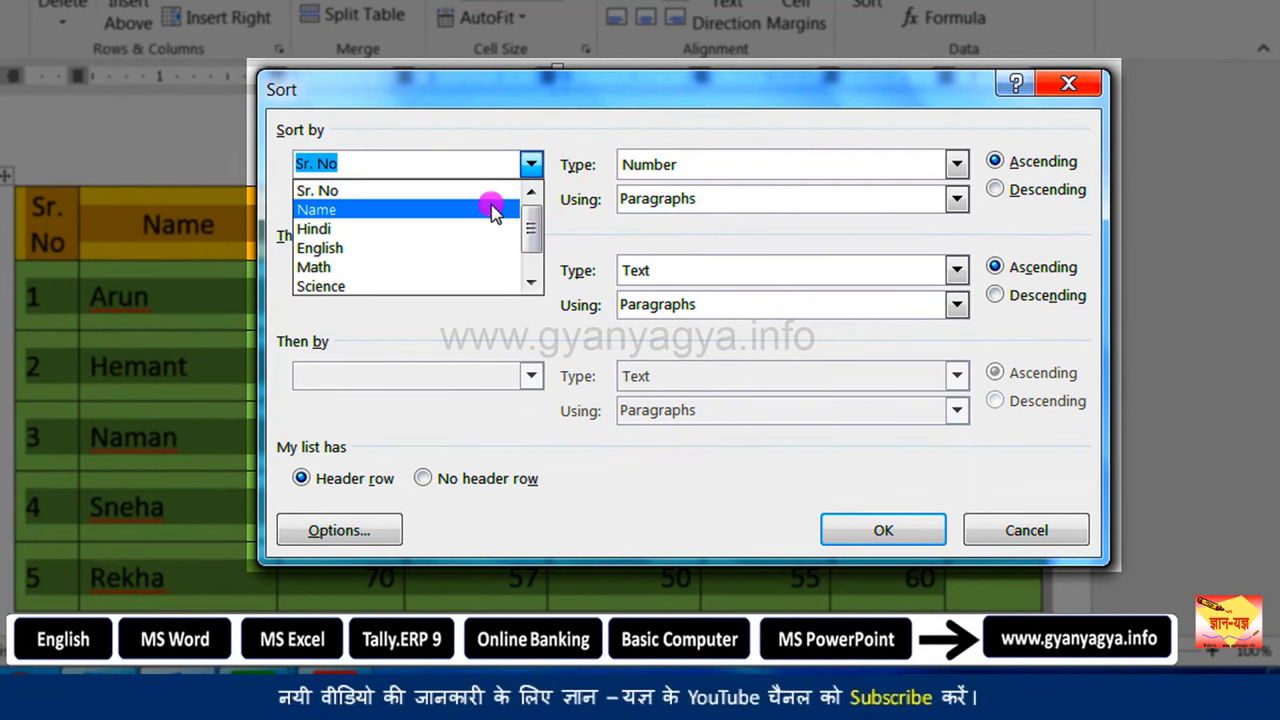
pyautogui.moveTo(523, 238)
pyautogui.mouseDown()
pyautogui.moveTo(527, 255)
pyautogui.moveTo(533, 218)
pyautogui.mouseUp()
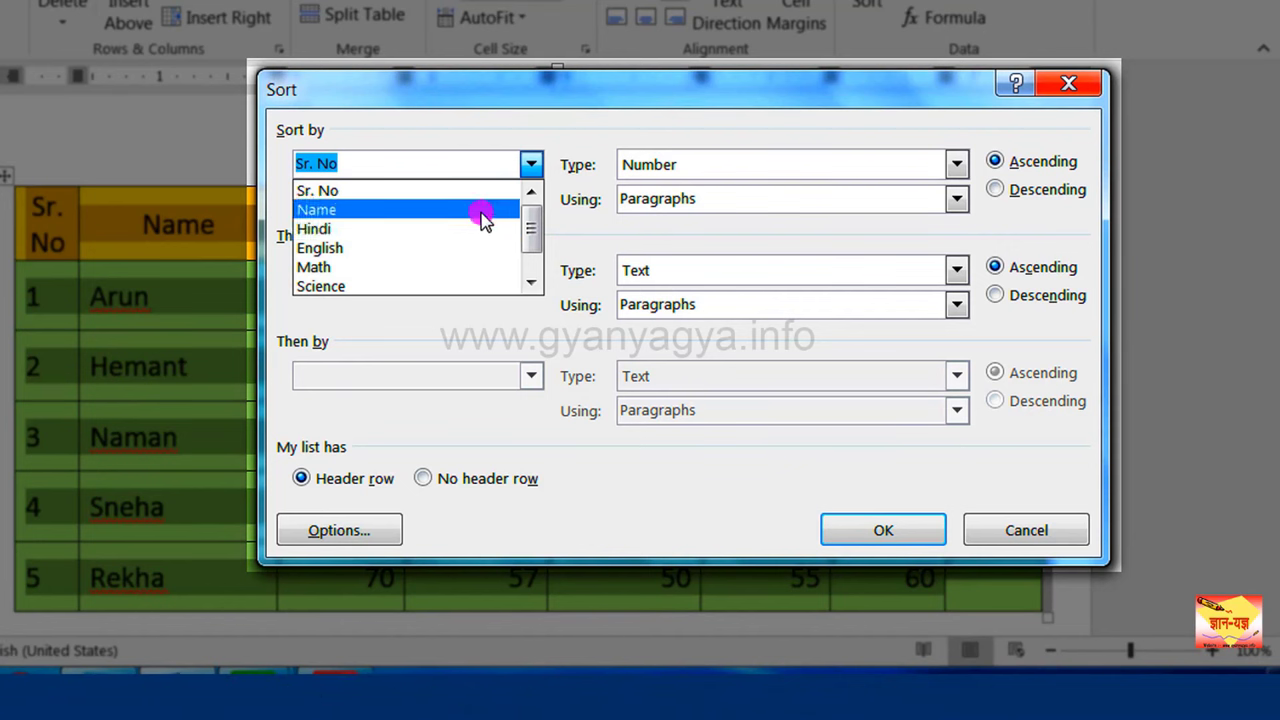
pyautogui.click(483, 216)
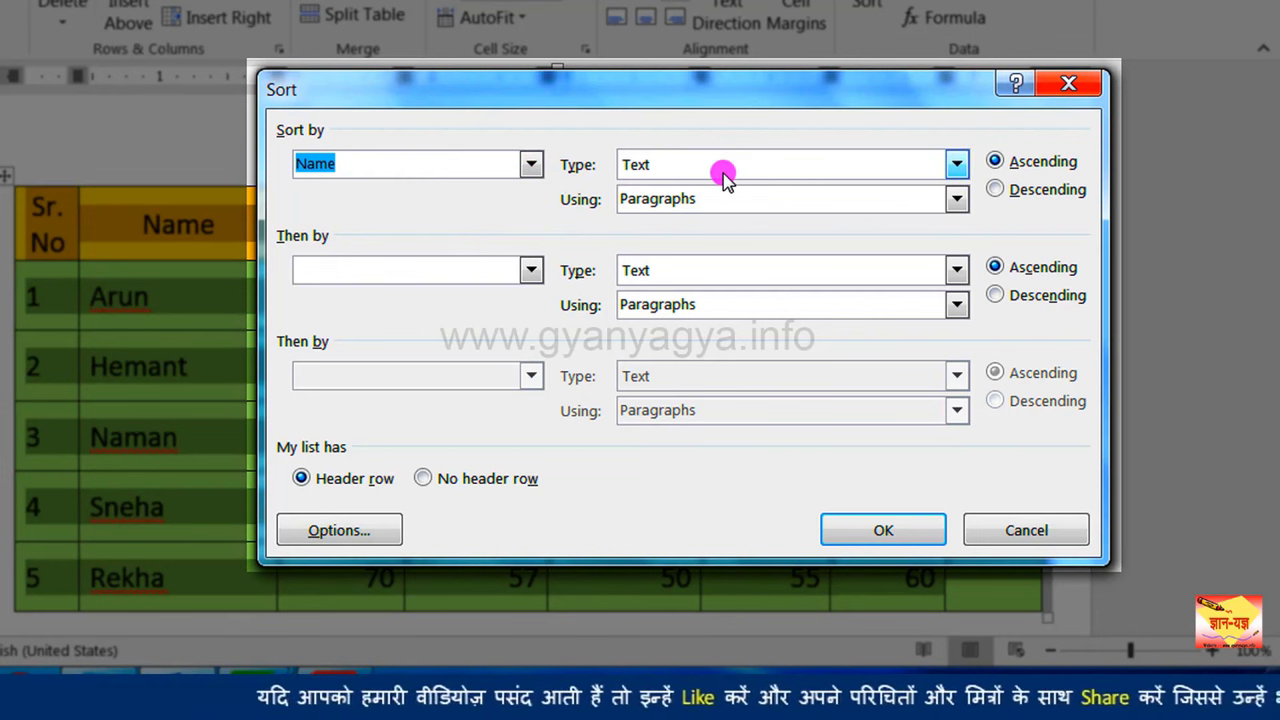
pyautogui.click(531, 164)
pyautogui.click(499, 190)
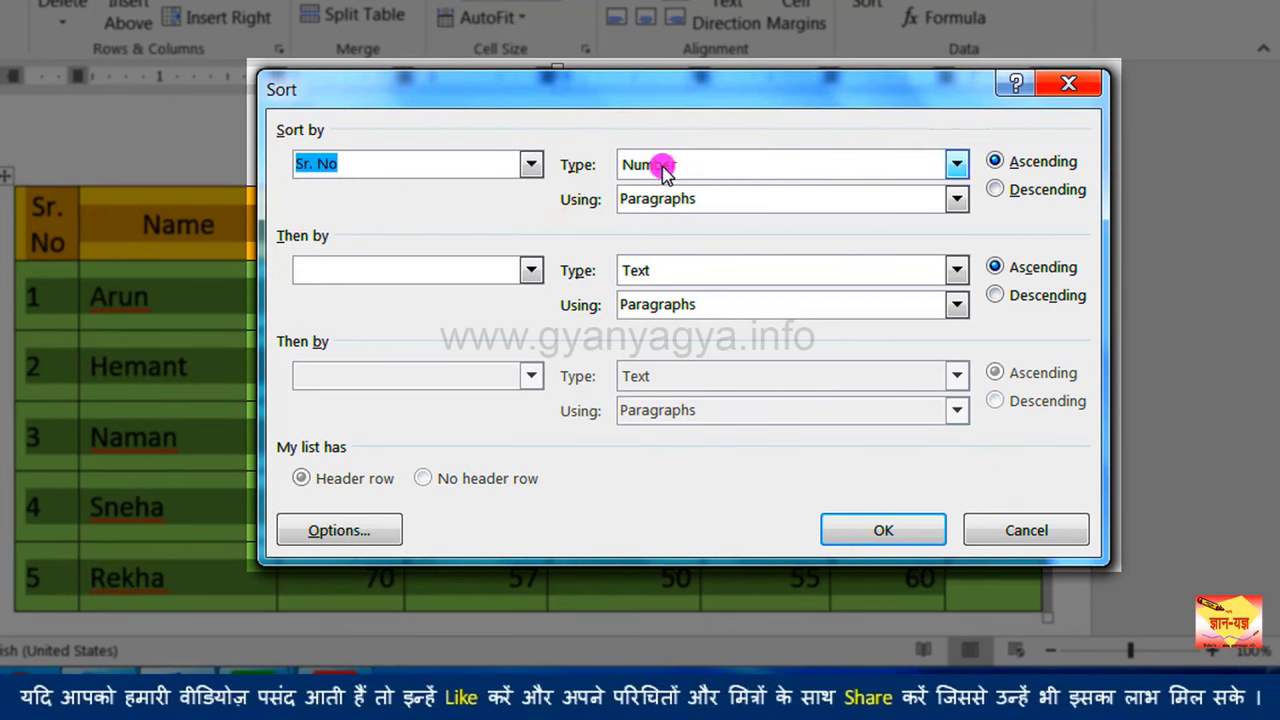
pyautogui.click(531, 164)
pyautogui.click(526, 208)
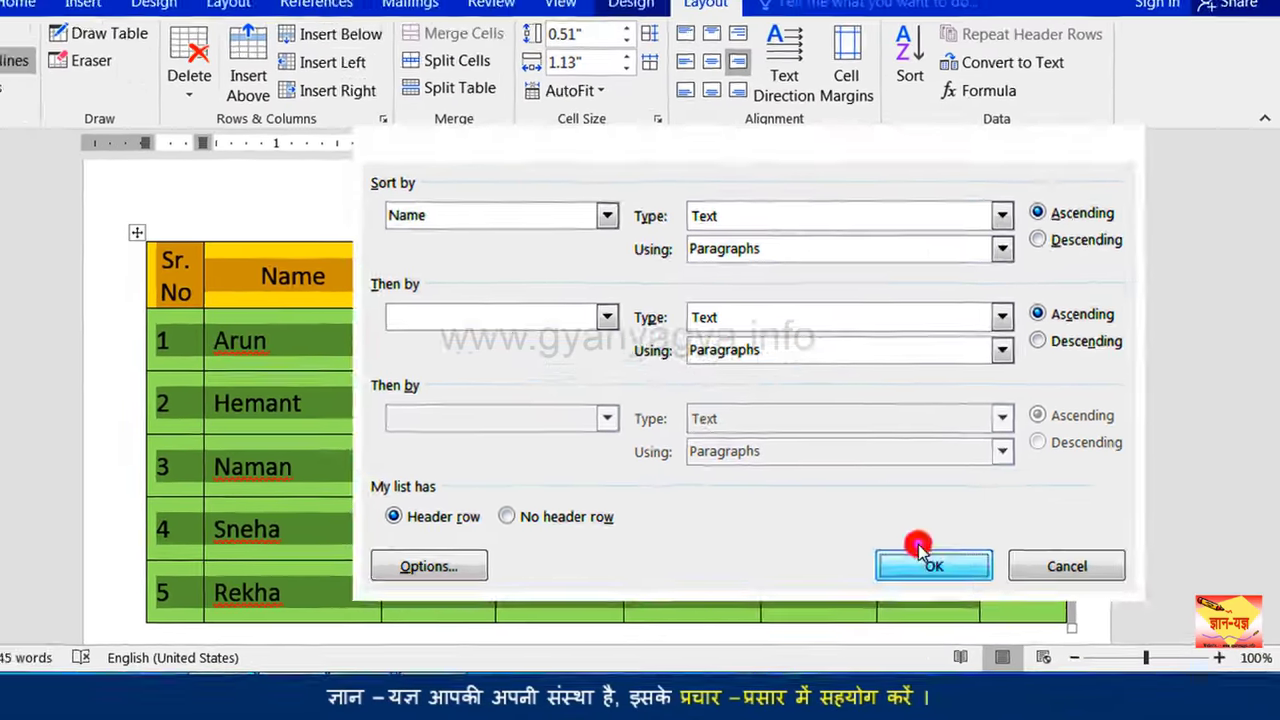
pyautogui.click(880, 530)
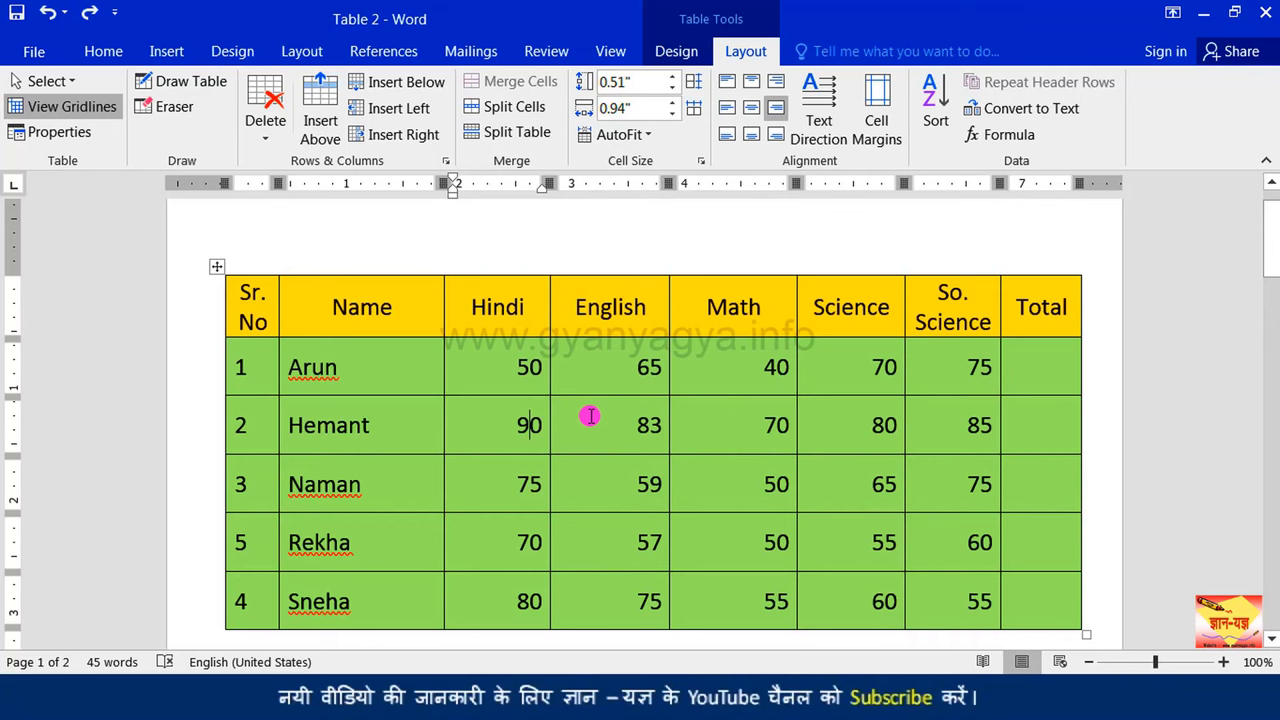
# Sort the table by the Hindi column in descending order, from 90 down to 50.
pyautogui.click(945, 118)
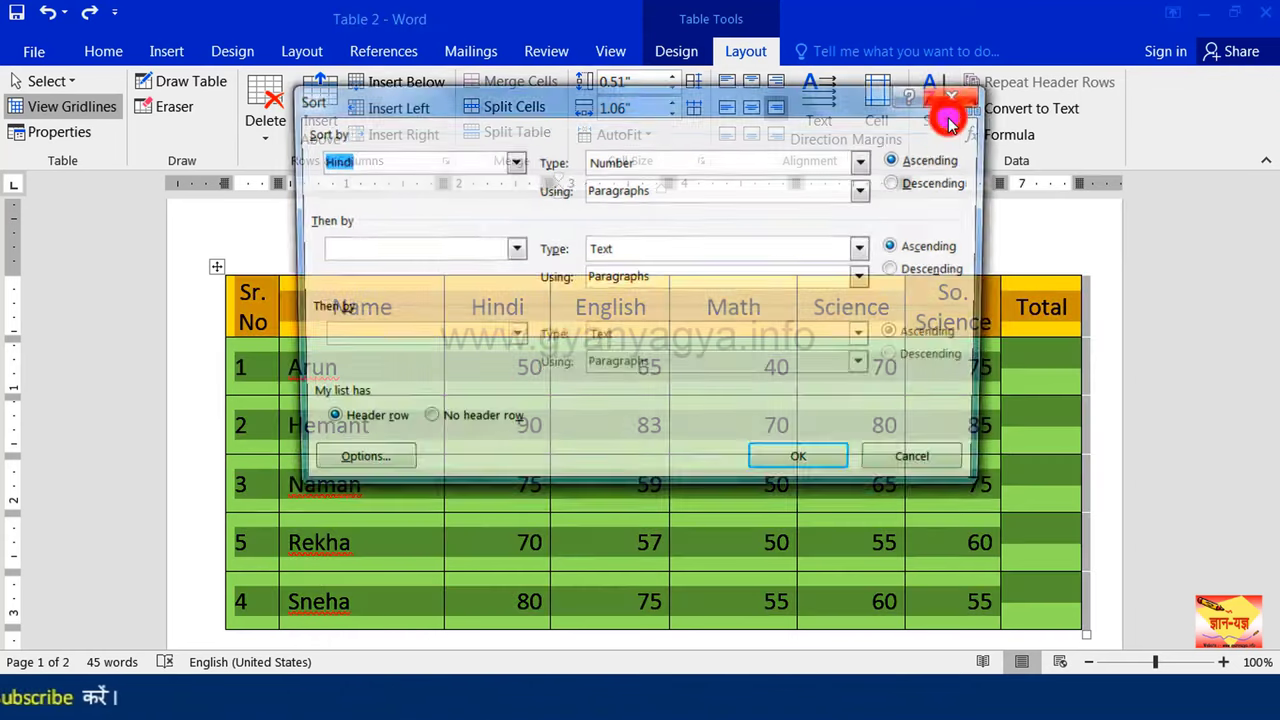
pyautogui.click(701, 273)
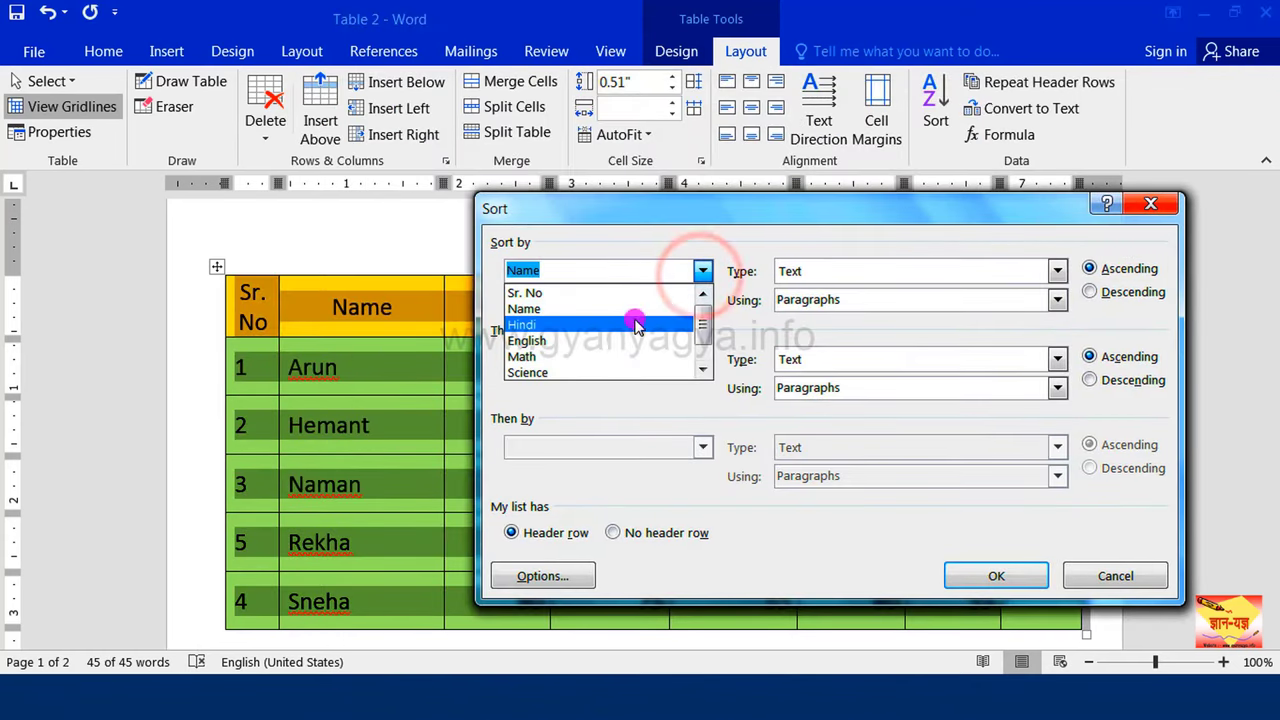
pyautogui.click(543, 326)
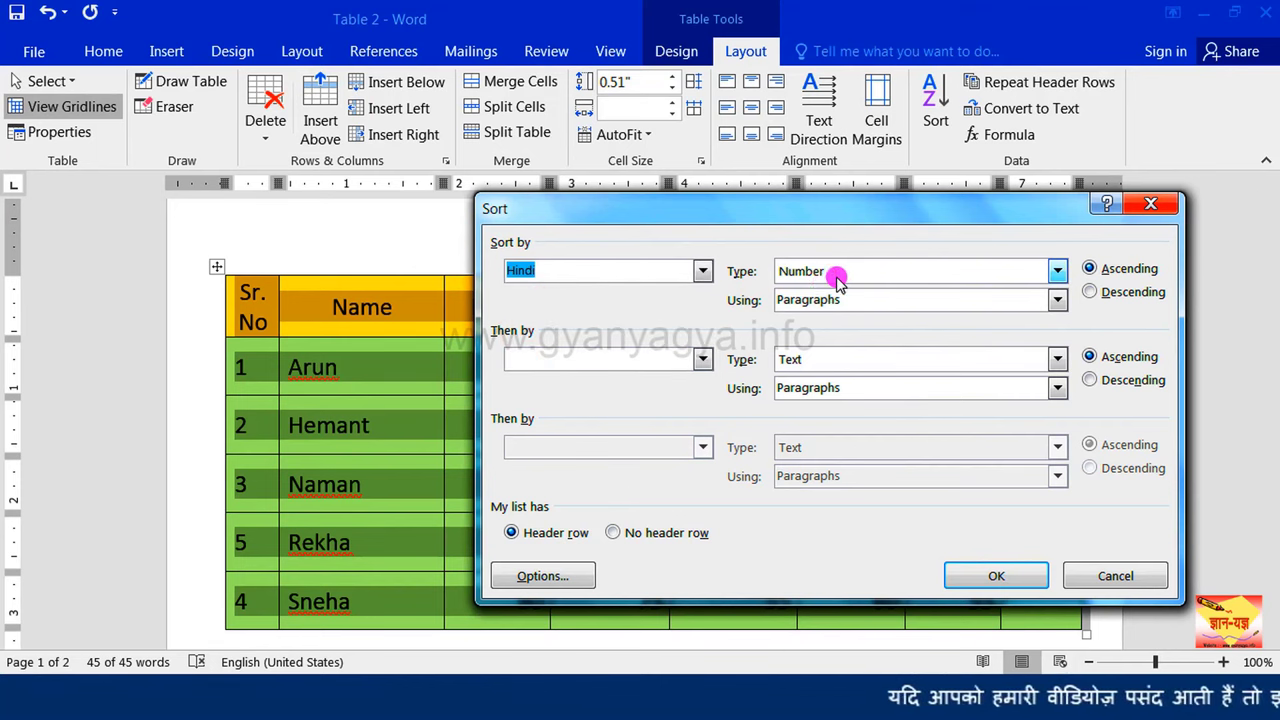
pyautogui.click(1114, 305)
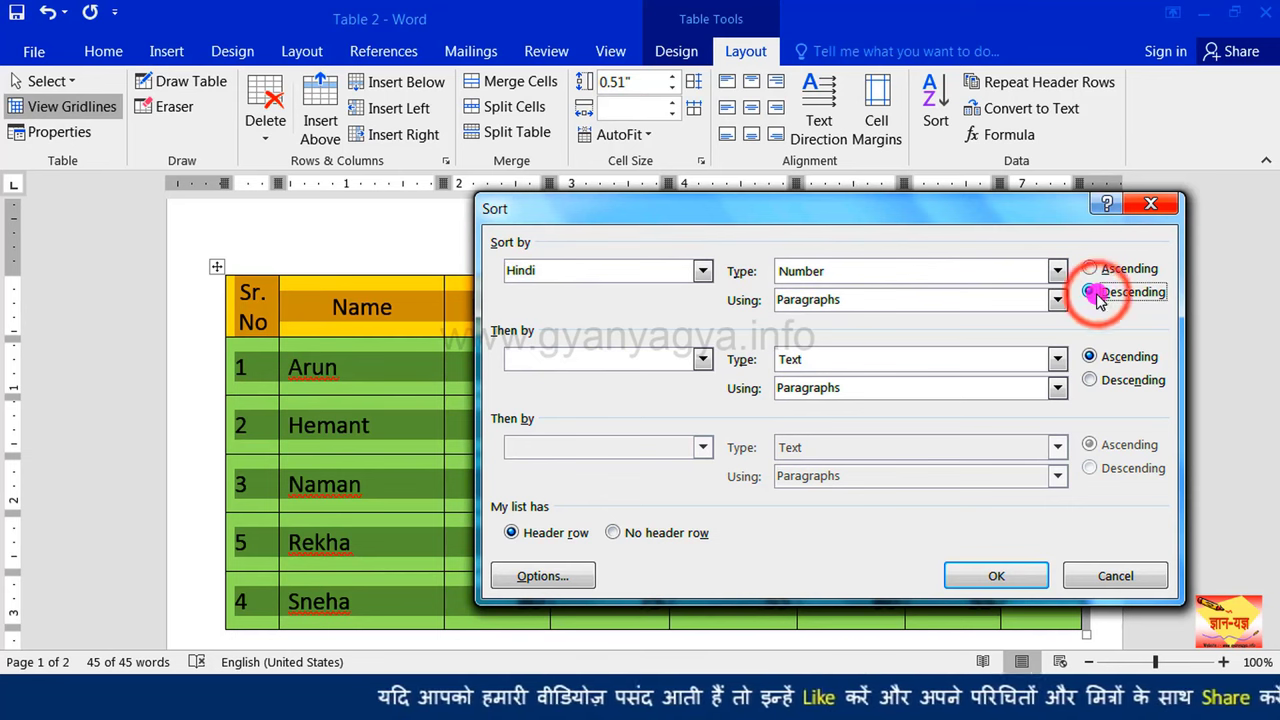
pyautogui.click(997, 580)
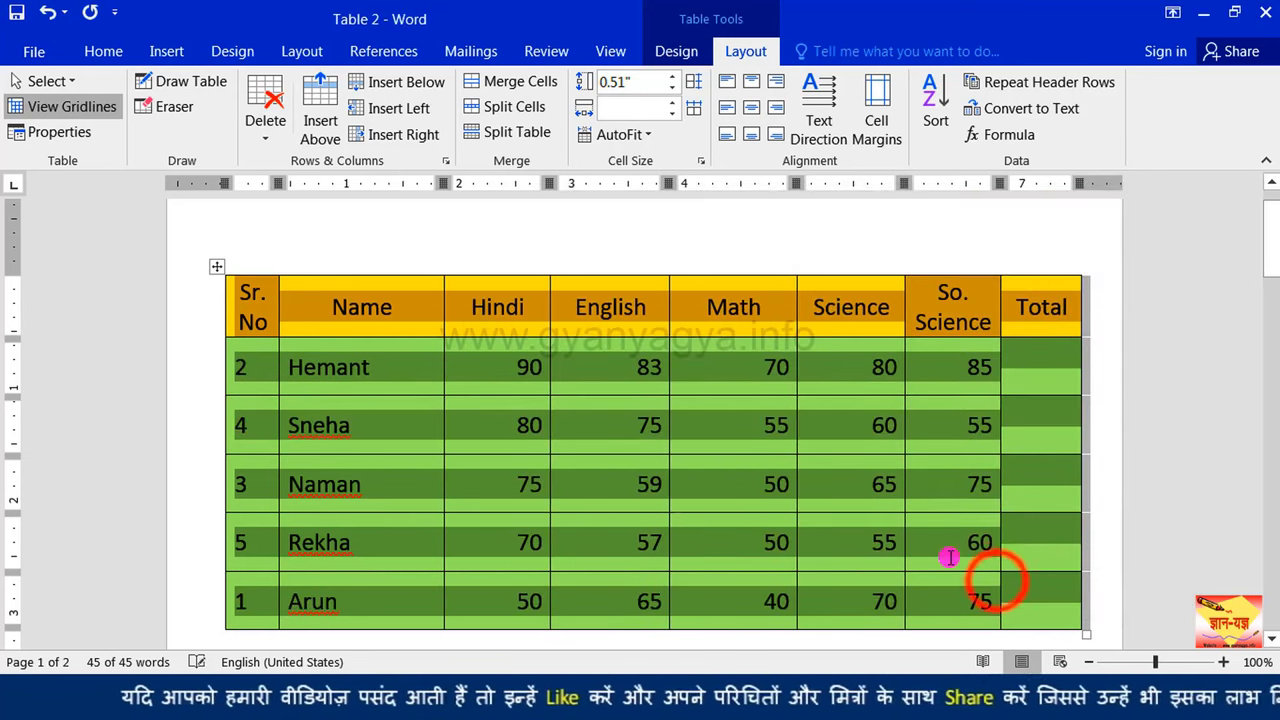
pyautogui.click(530, 375)
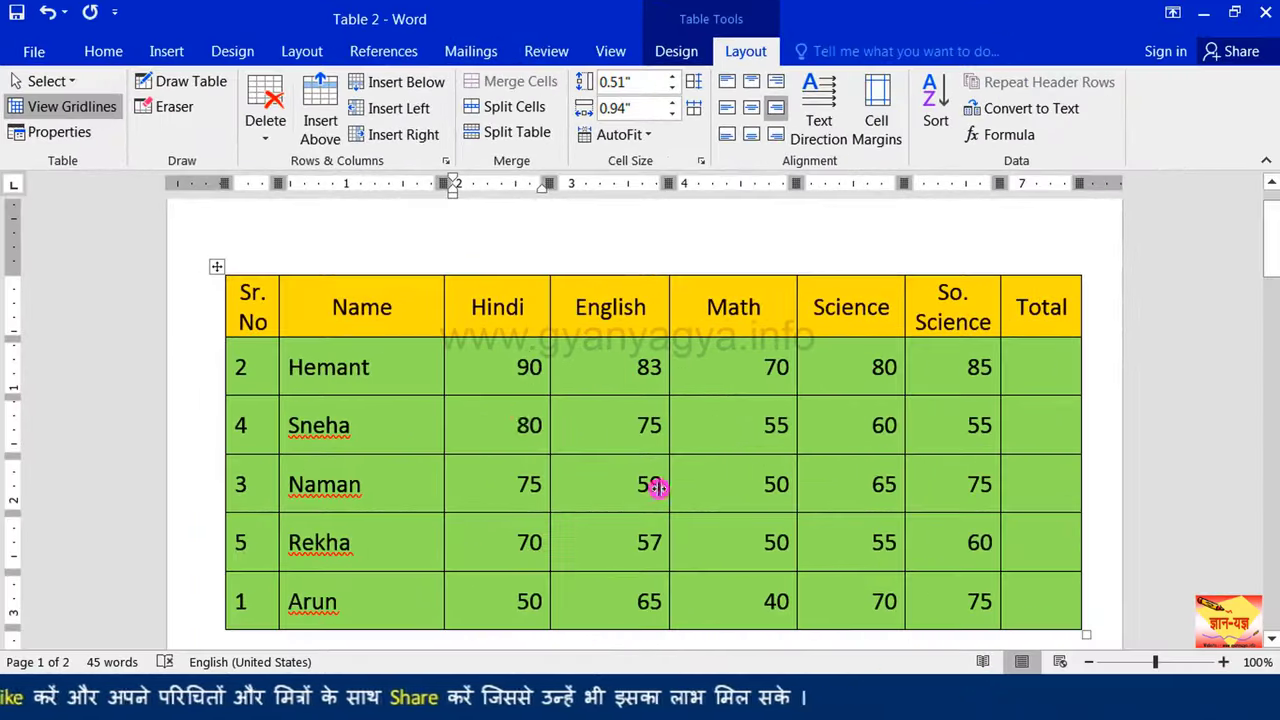
# Add four empty rows to the marks table below Arun's row.
pyautogui.click(529, 367)
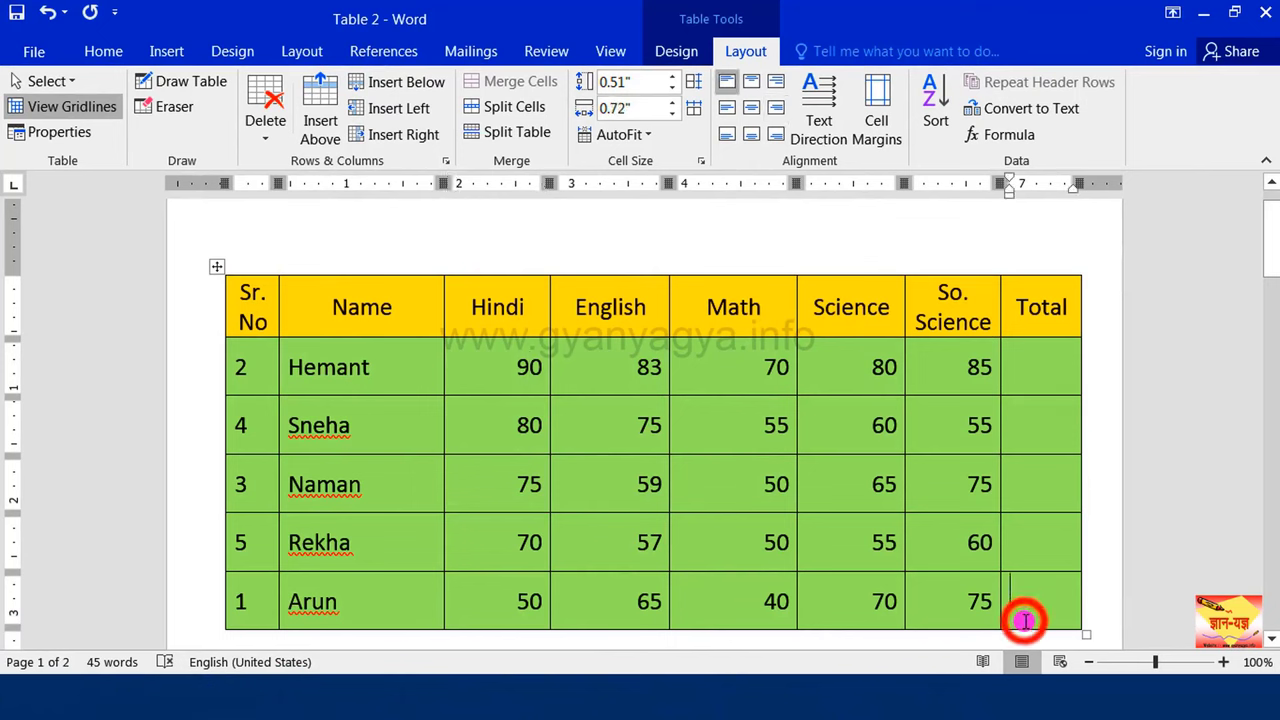
pyautogui.click(384, 85)
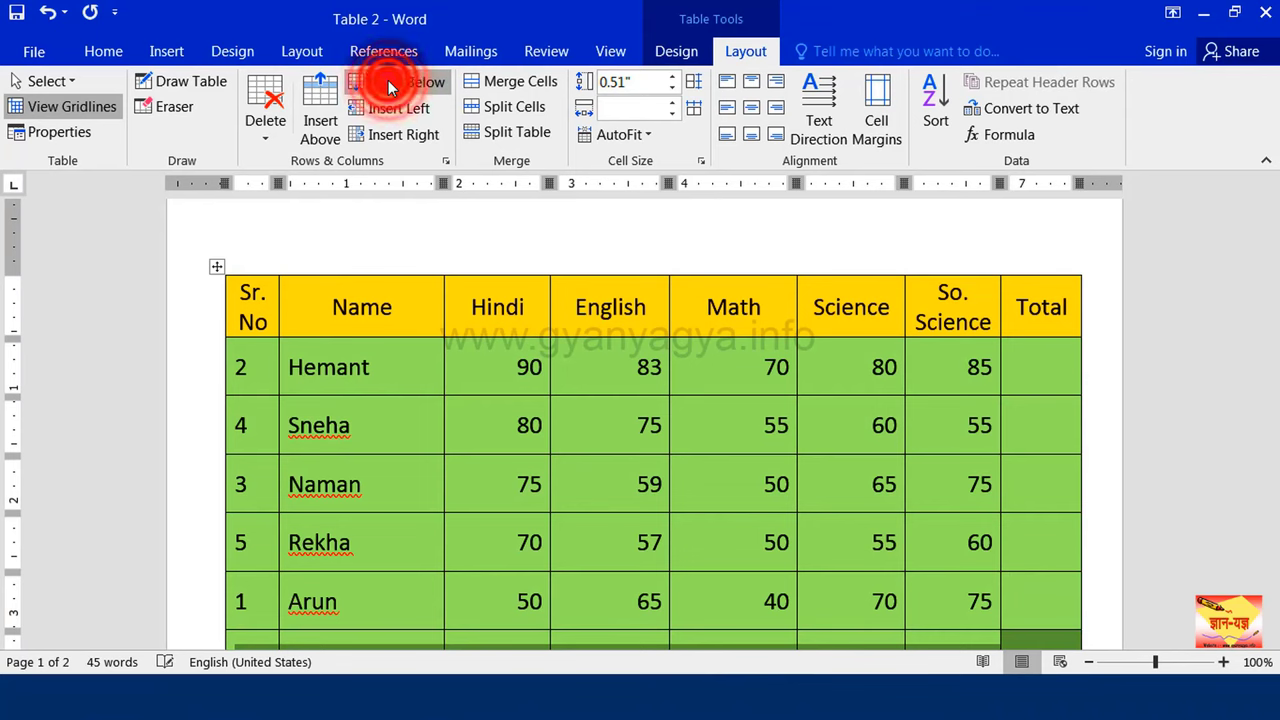
pyautogui.click(388, 82)
pyautogui.click(388, 82)
pyautogui.scroll(-5, 480, 249)
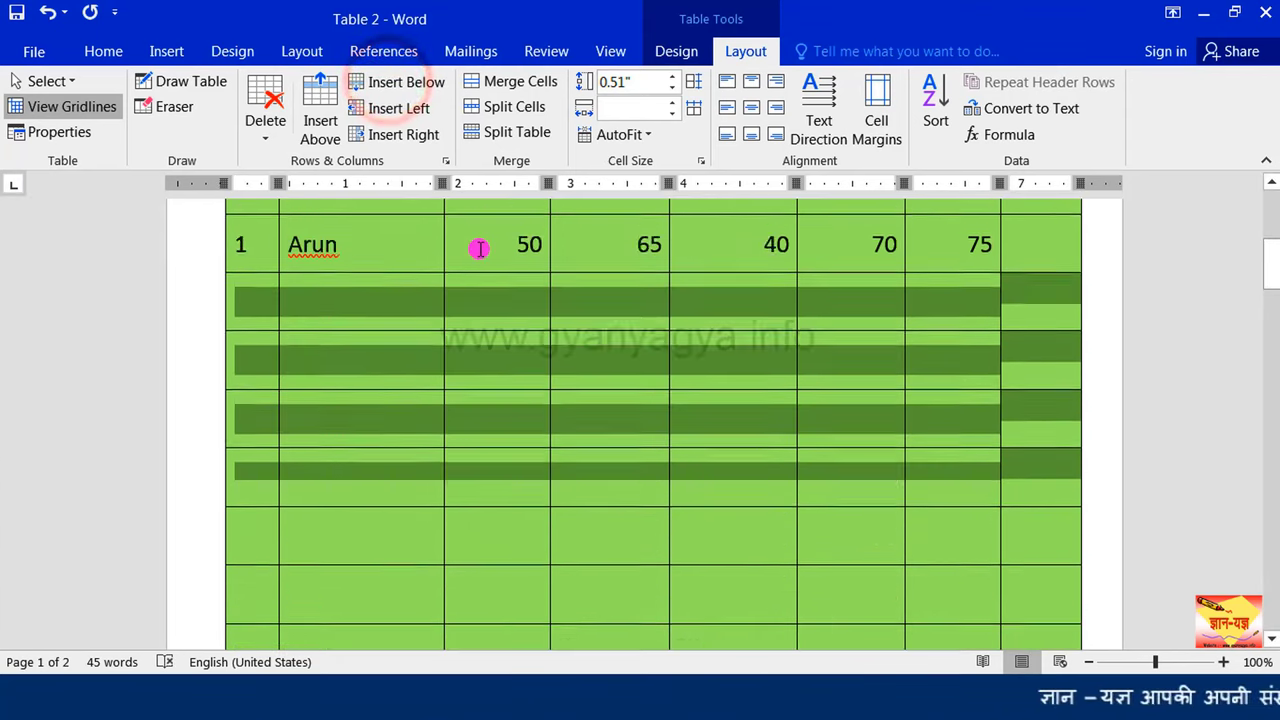
pyautogui.click(378, 83)
pyautogui.scroll(-10, 594, 362)
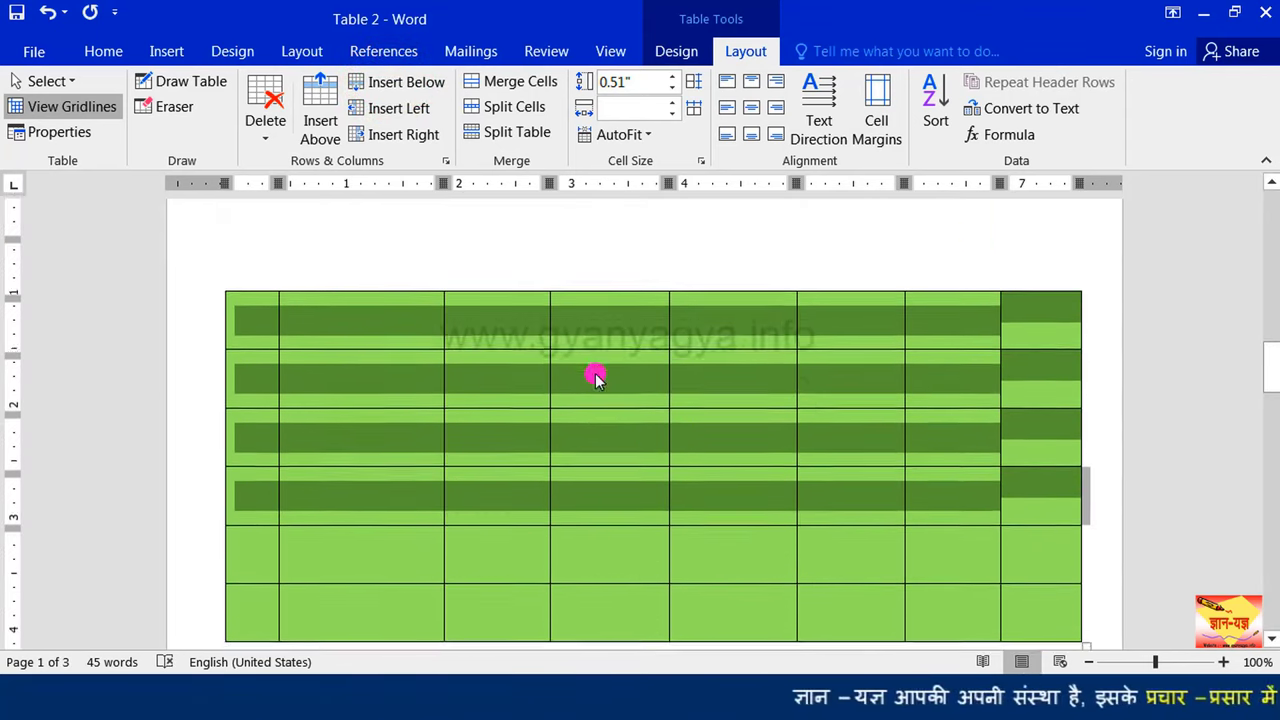
pyautogui.scroll(-10, 595, 378)
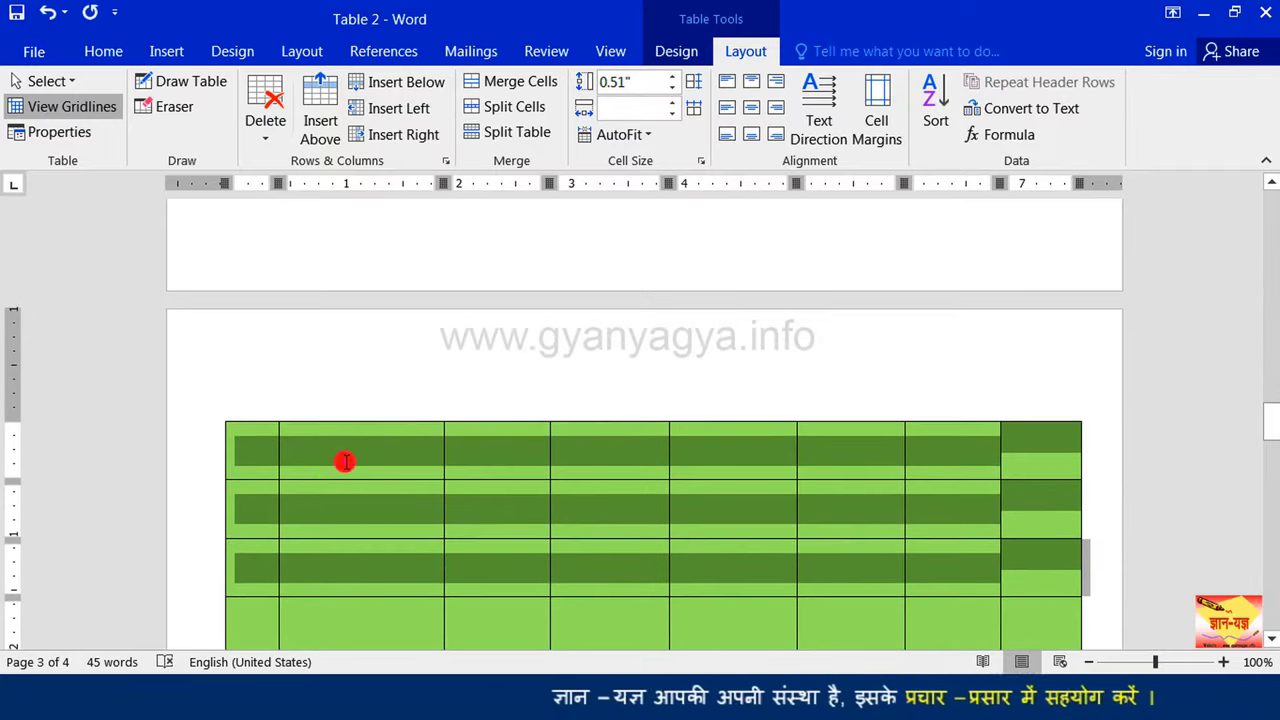
# Scroll through the pages to check the table now spreading onto later pages.
pyautogui.click(344, 459)
pyautogui.scroll(2, 360, 460)
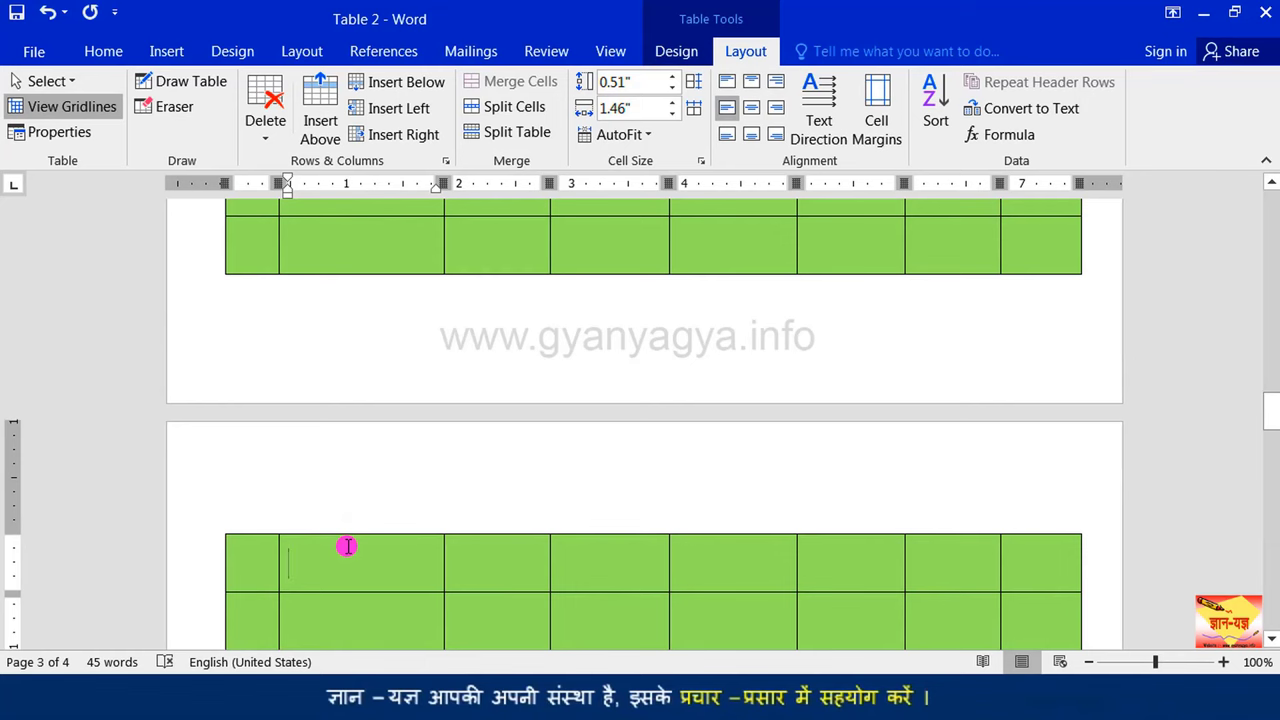
pyautogui.scroll(-1, 381, 558)
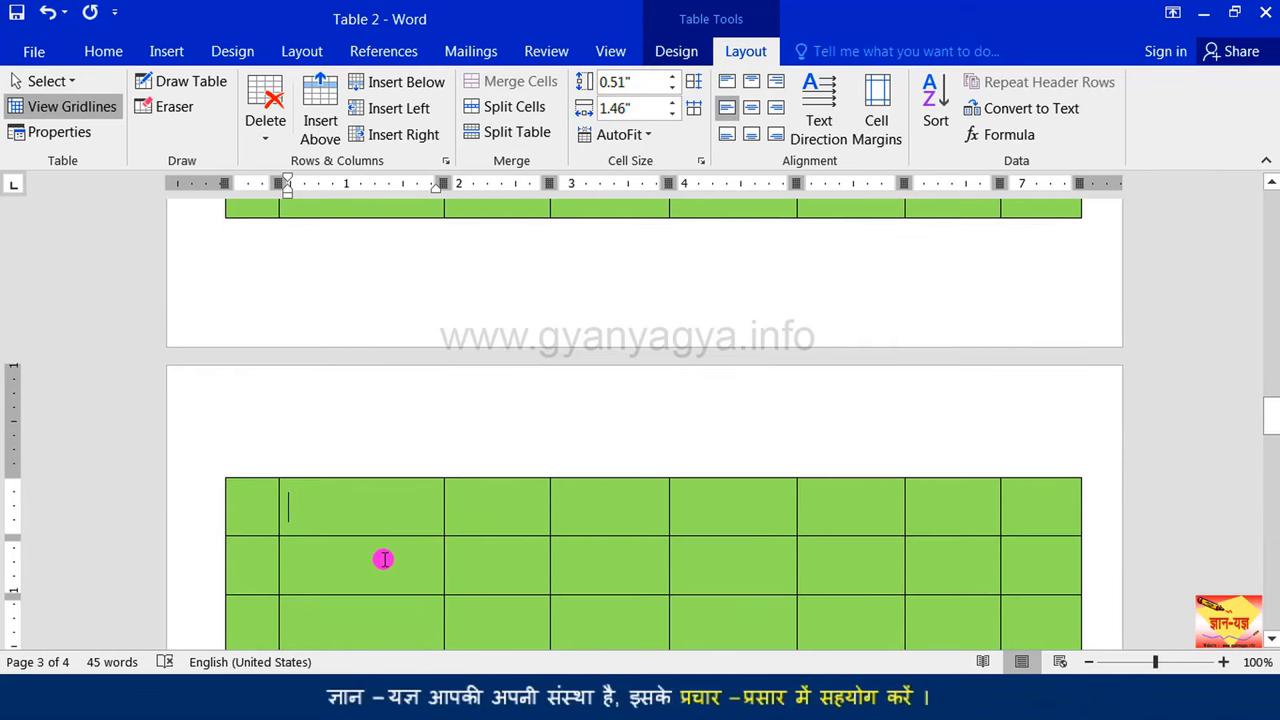
pyautogui.scroll(20, 389, 549)
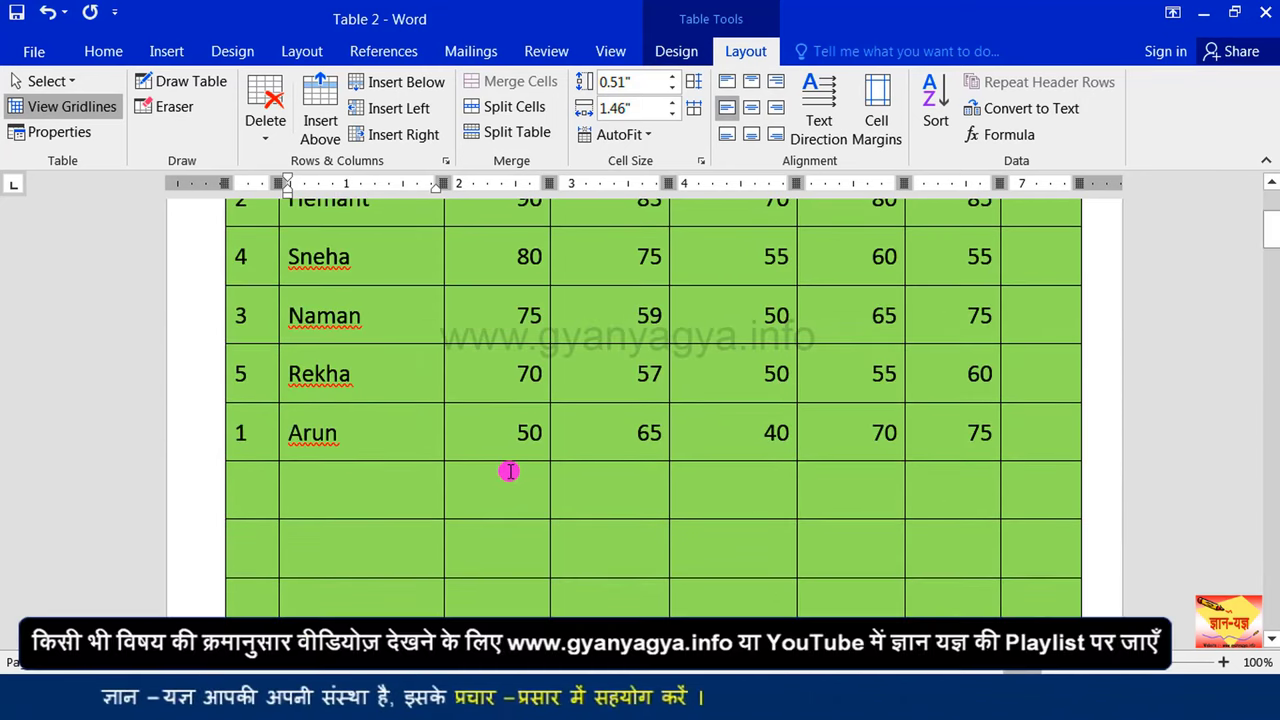
pyautogui.scroll(-5, 505, 475)
pyautogui.scroll(-3, 460, 490)
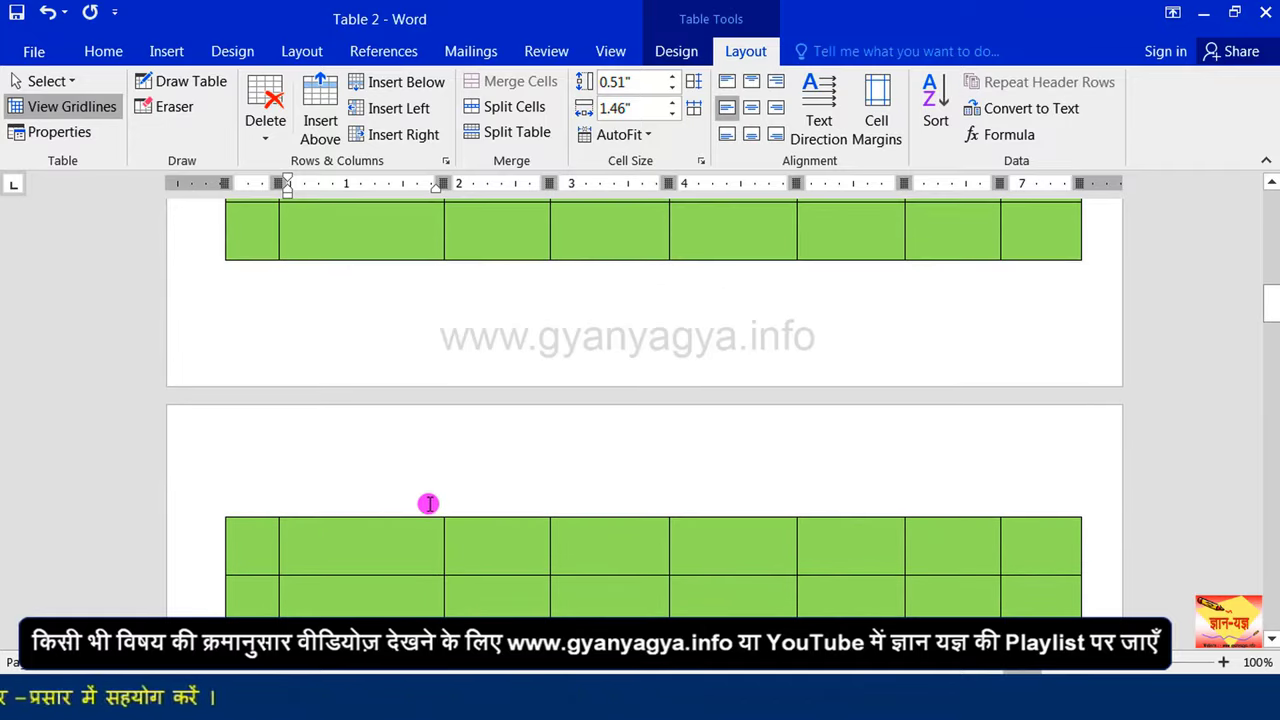
pyautogui.click(344, 547)
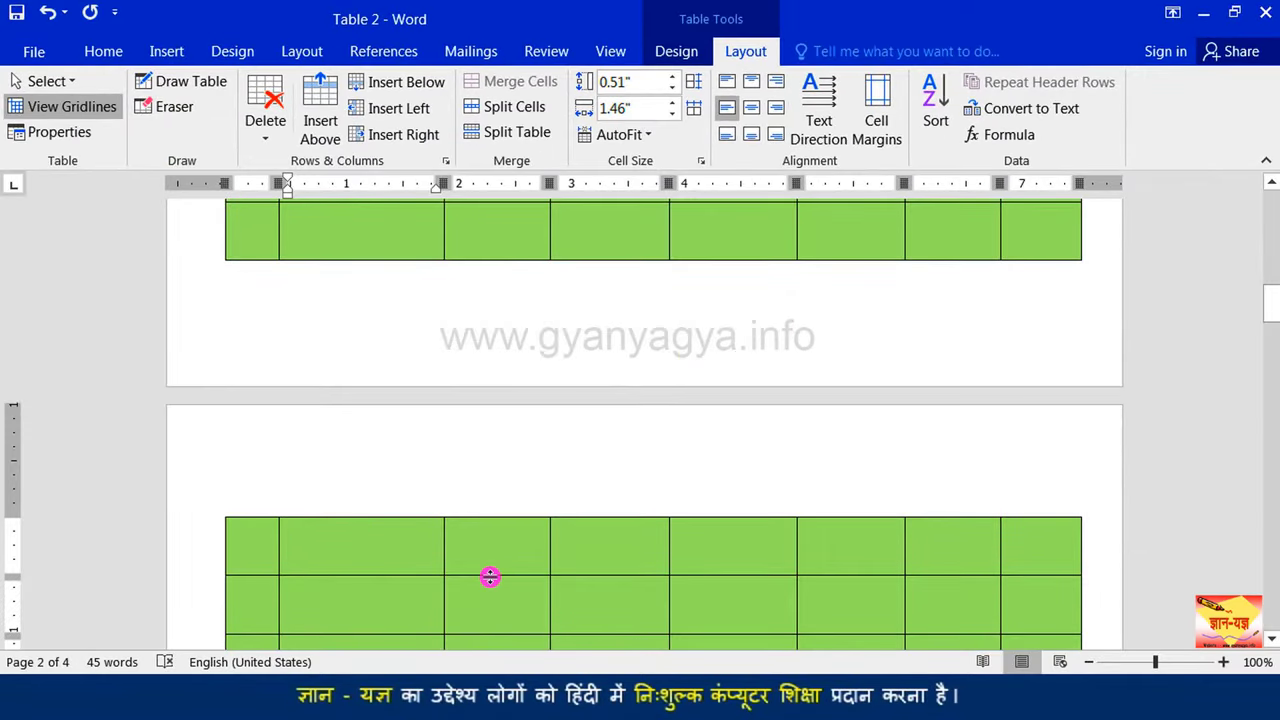
pyautogui.scroll(15, 489, 577)
pyautogui.click(534, 363)
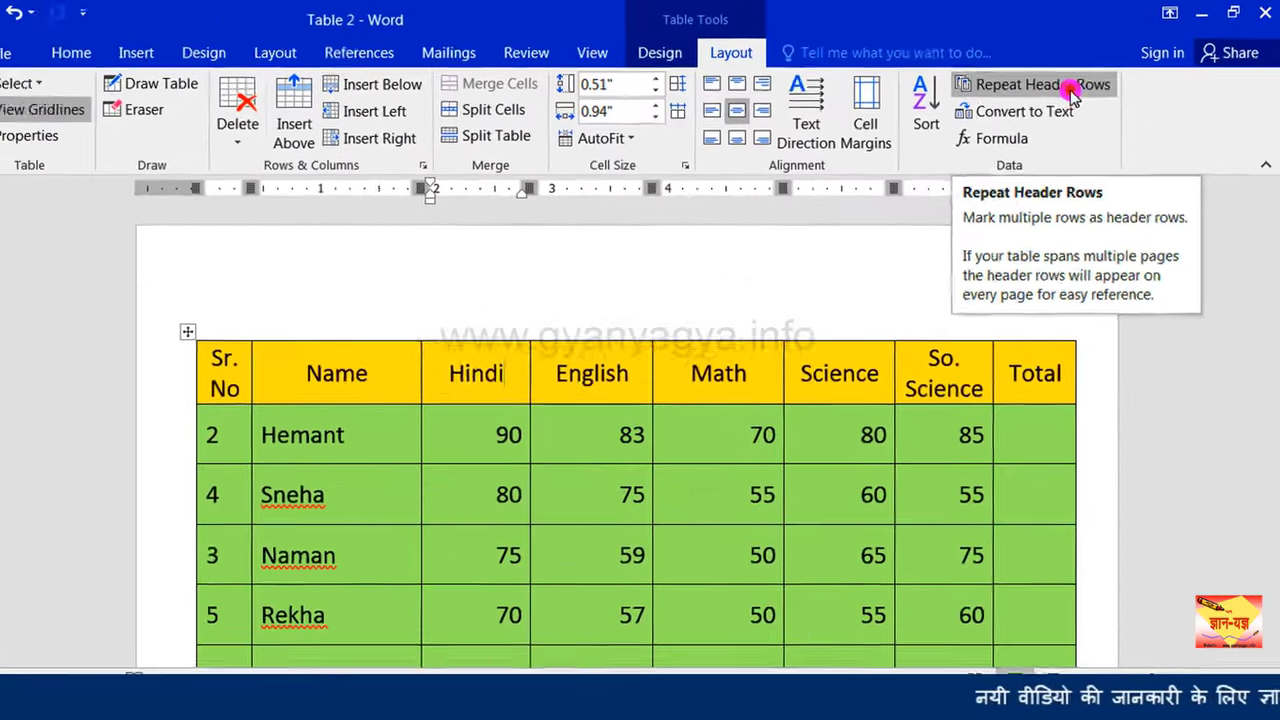
# Try Repeat Header Rows, check page 2, then undo it.
pyautogui.click(796, 207)
pyautogui.scroll(-10, 560, 374)
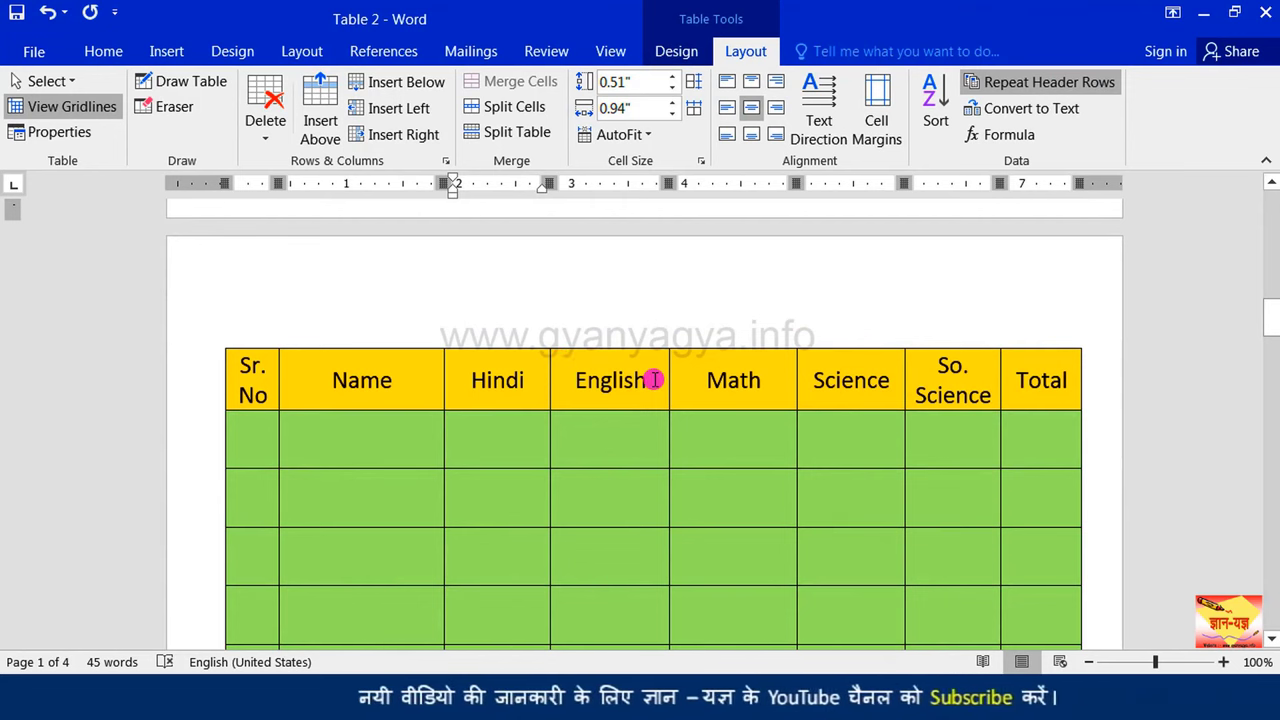
pyautogui.hotkey('ctrl', 'z')
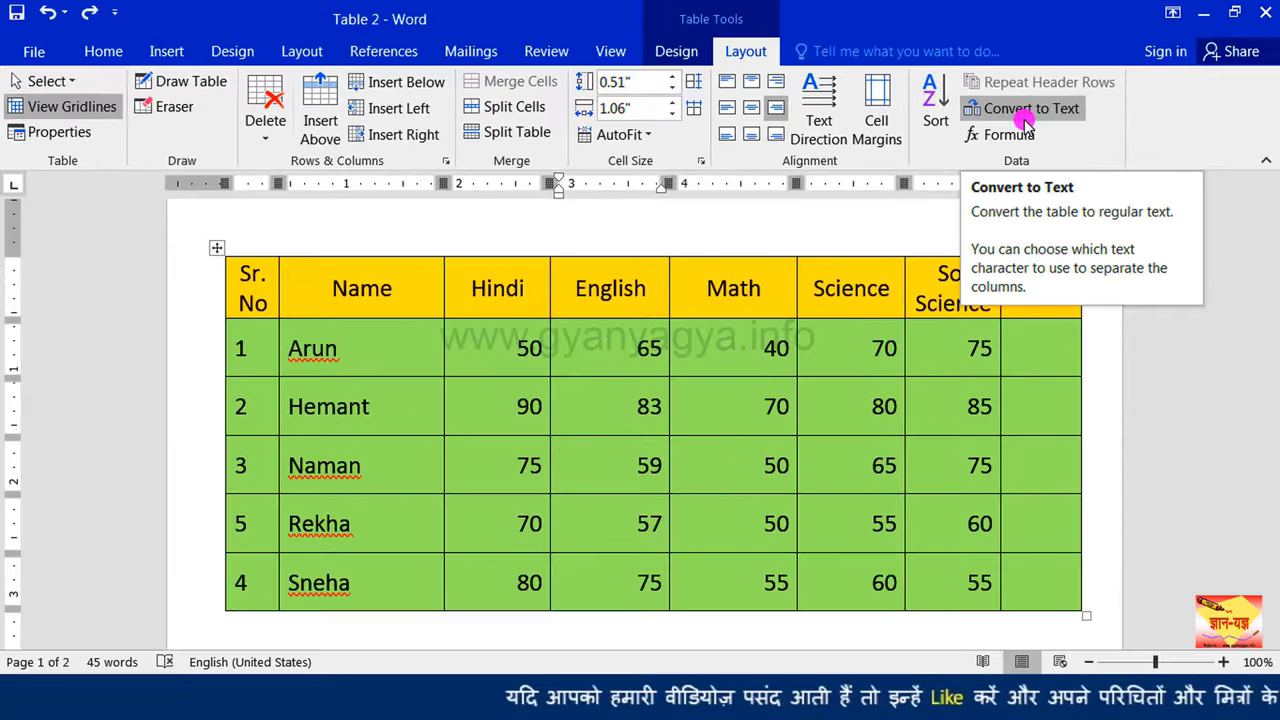
# Convert the marks table to text using Tabs as the separator.
pyautogui.click(603, 415)
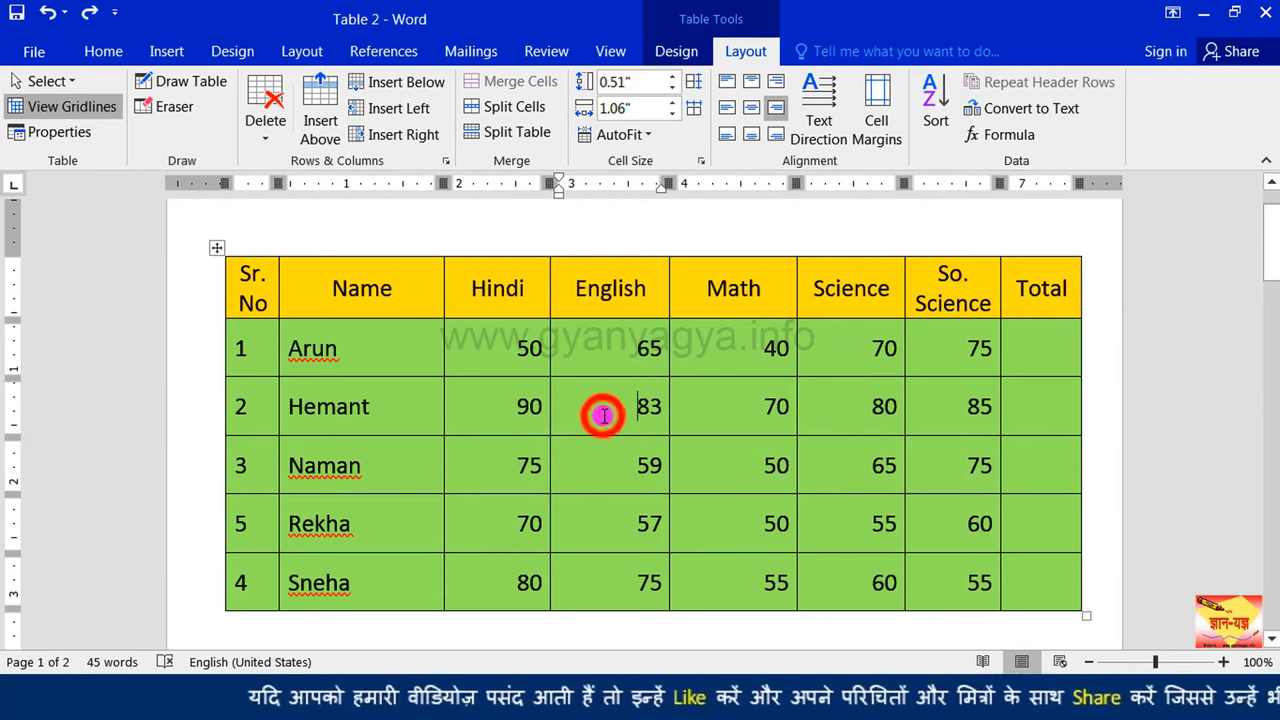
pyautogui.click(1017, 112)
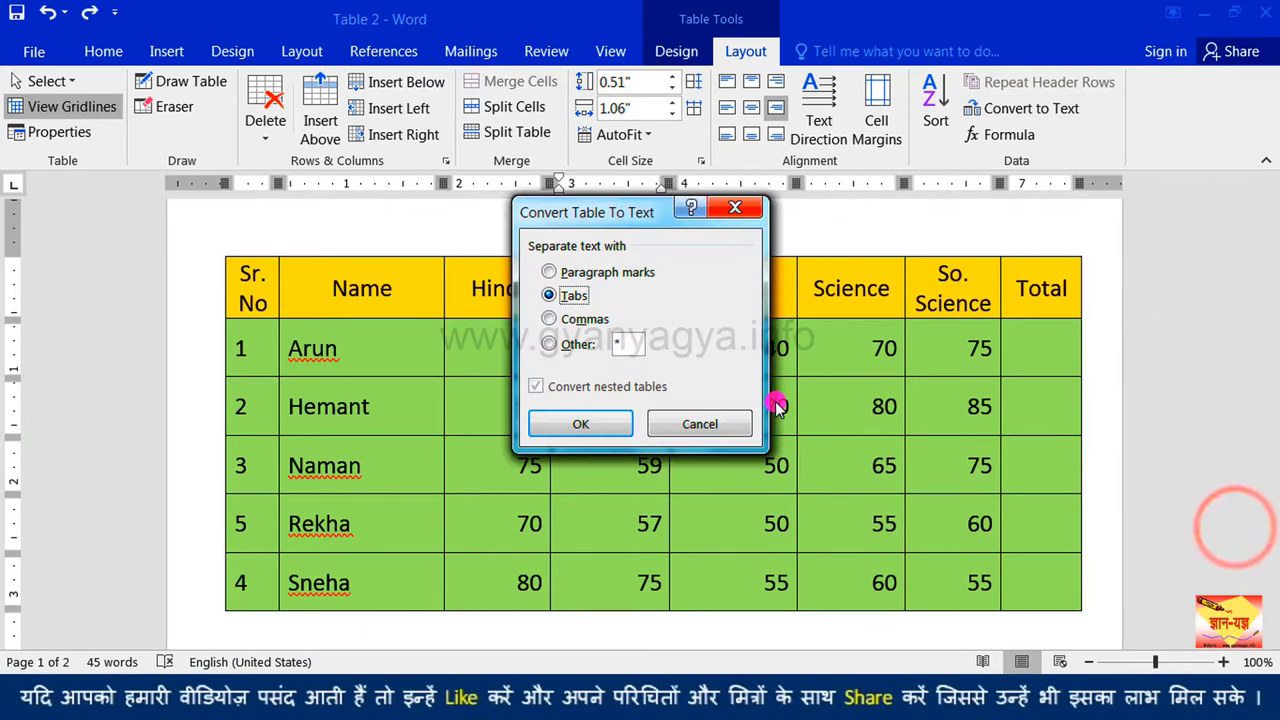
pyautogui.moveTo(622, 228); pyautogui.dragTo(648, 327)
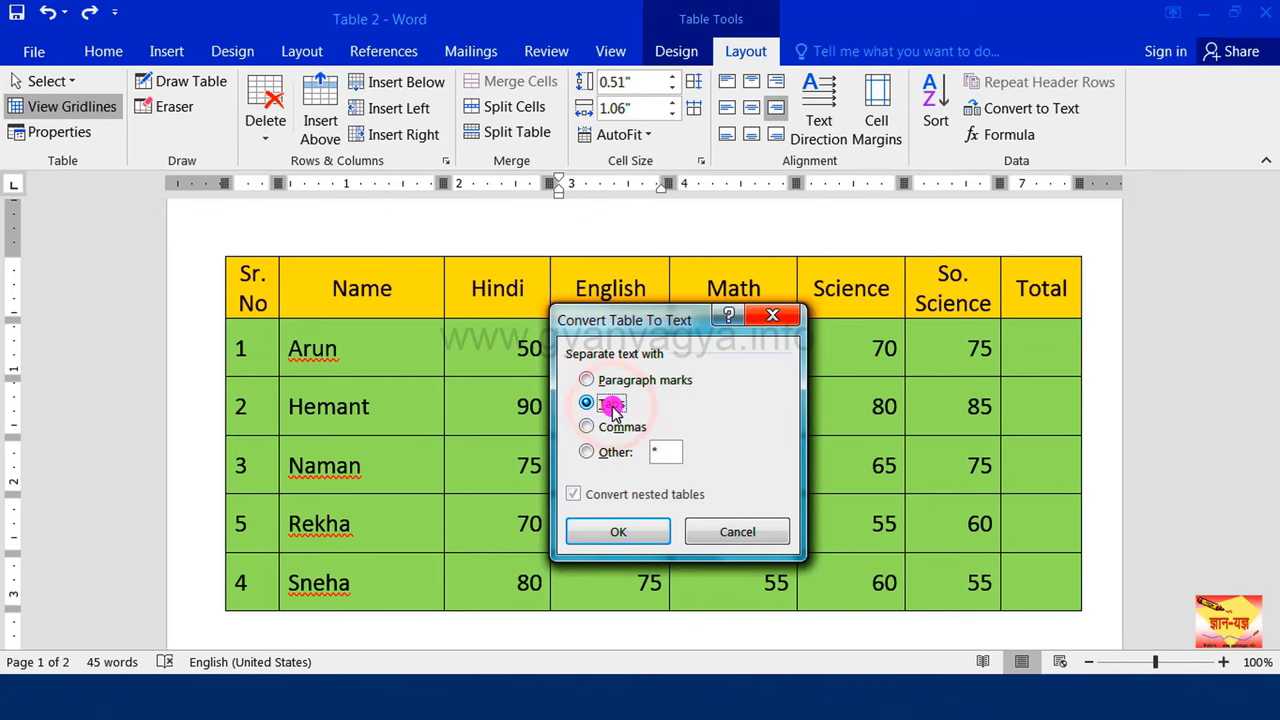
pyautogui.click(628, 535)
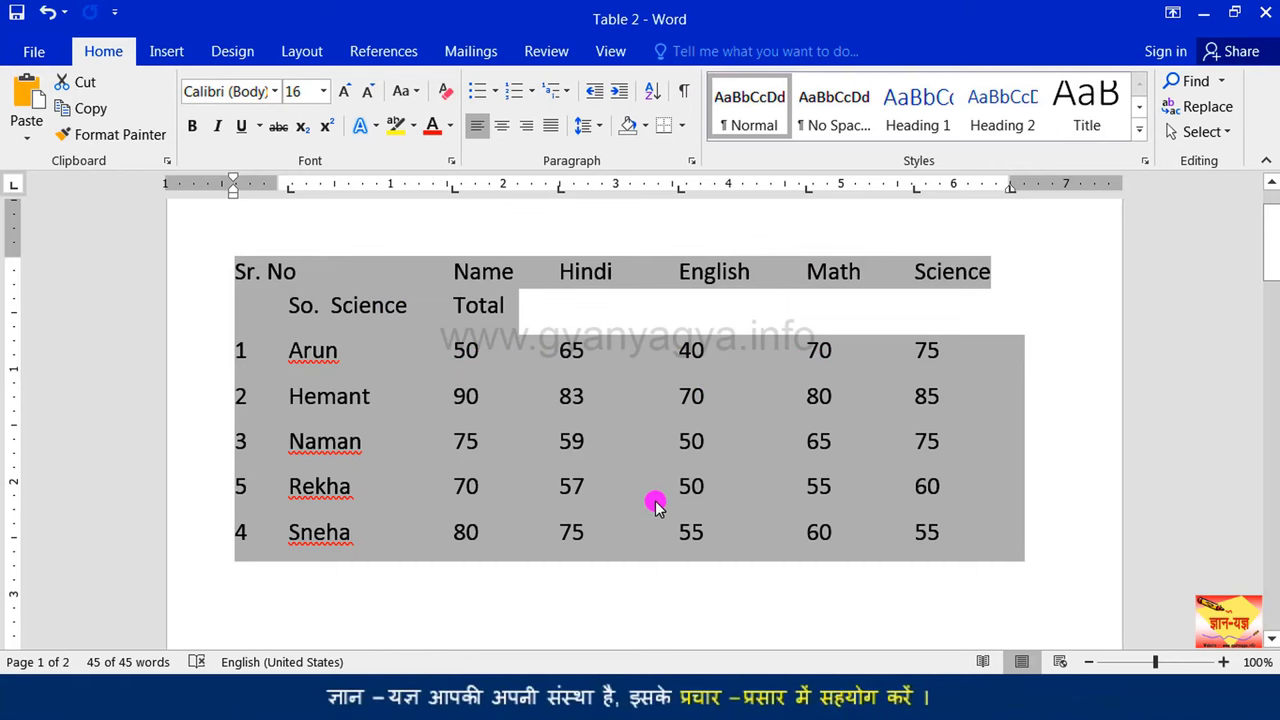
# Undo the tab conversion and convert the table to comma-separated text instead.
pyautogui.hotkey('ctrl', 'z')
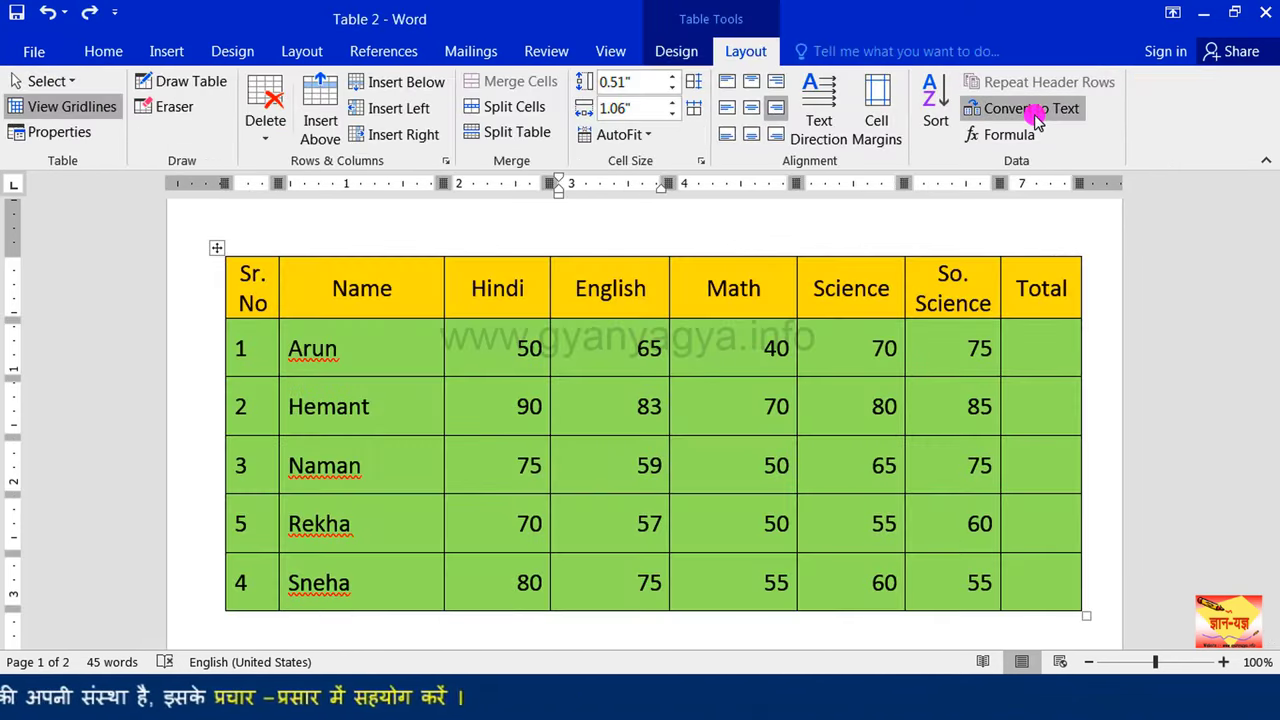
pyautogui.click(1035, 110)
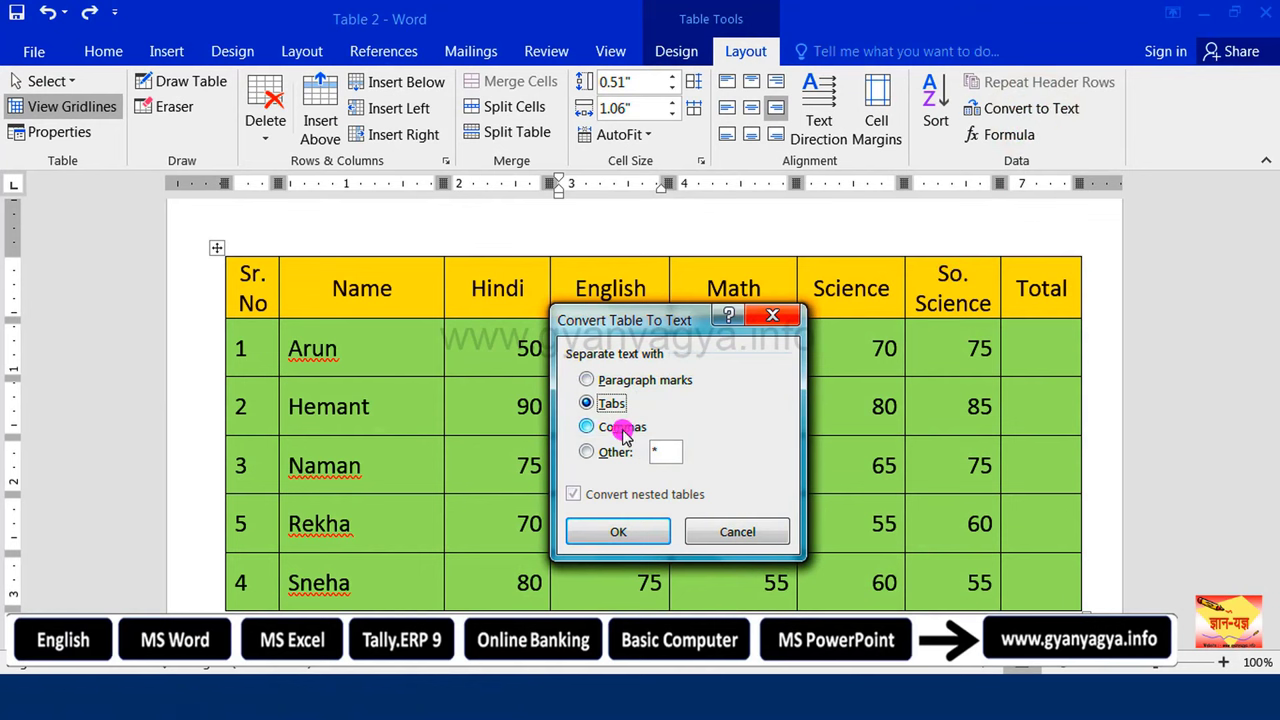
pyautogui.click(645, 537)
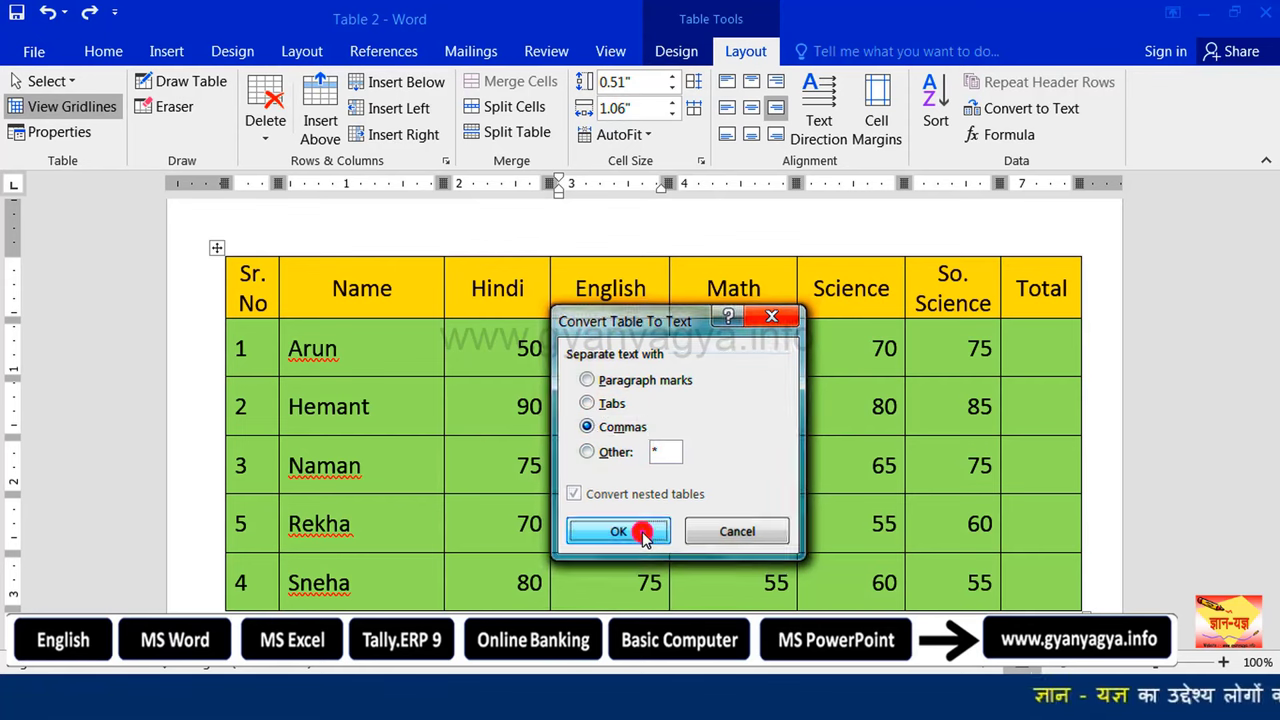
pyautogui.click(660, 450)
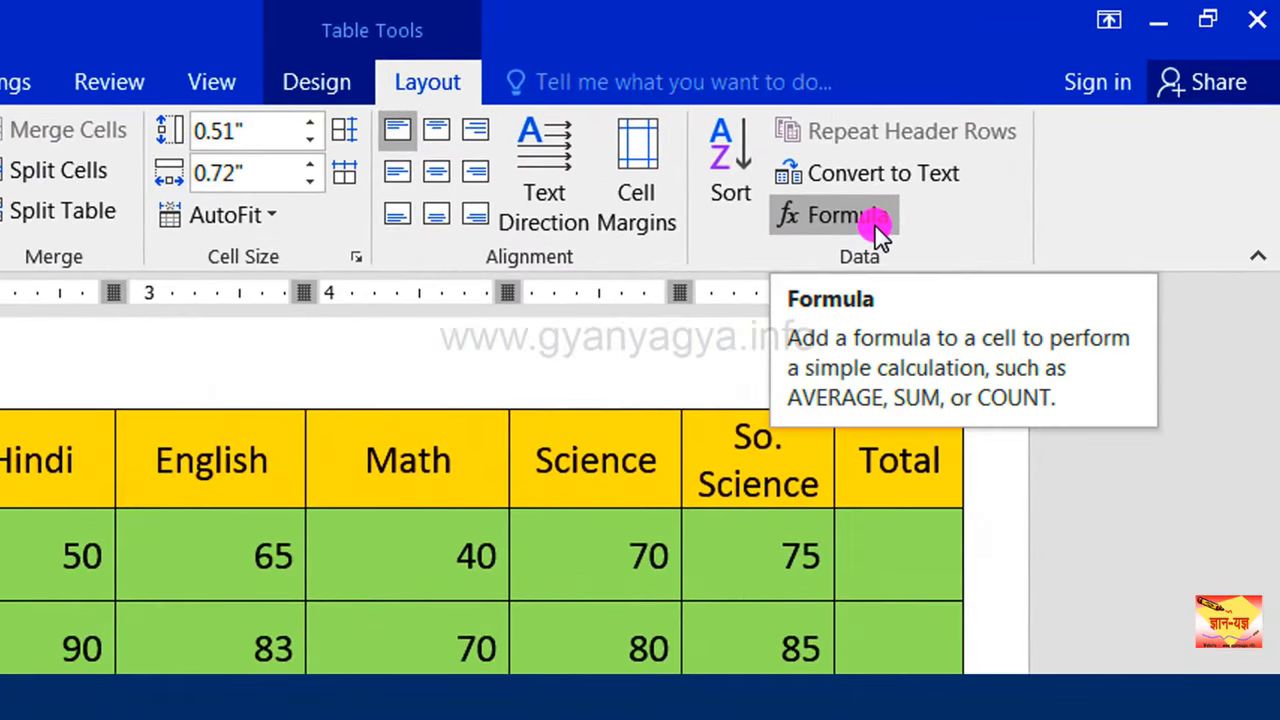
# Insert =SUM(LEFT) formulas in the Total column, giving 300 for Arun and 408 for Hemant.
pyautogui.click(875, 225)
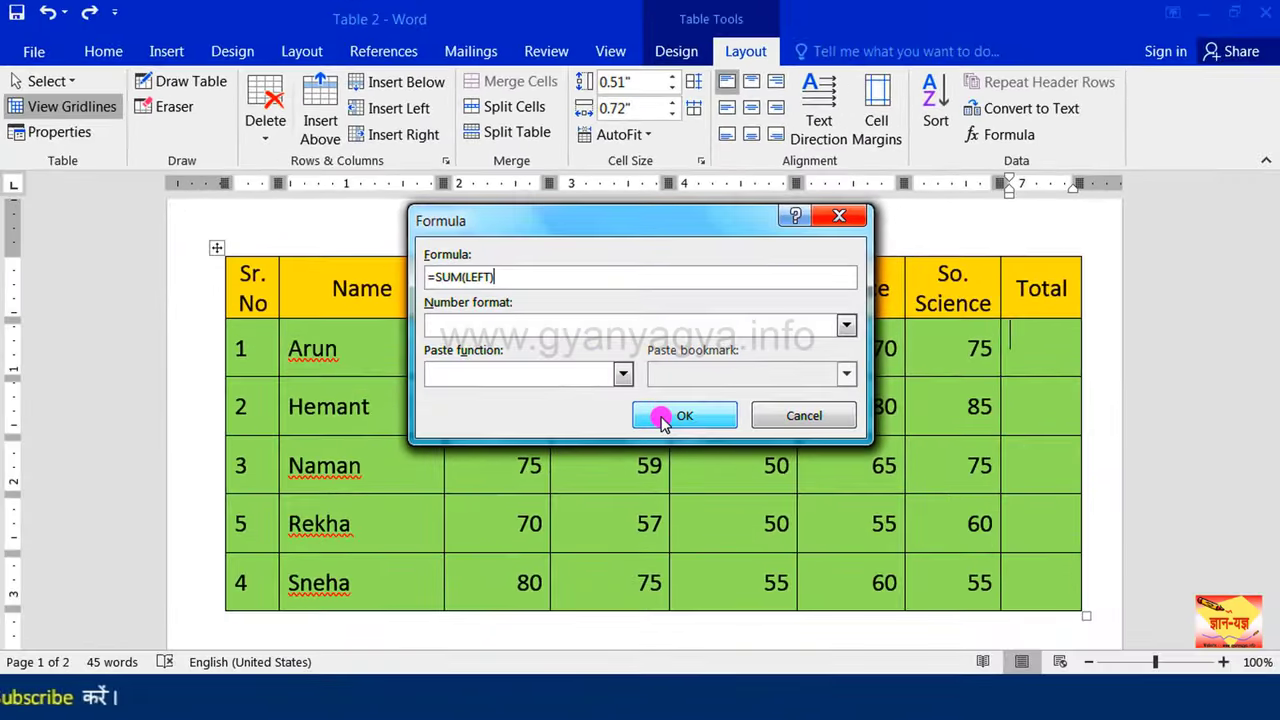
pyautogui.click(662, 418)
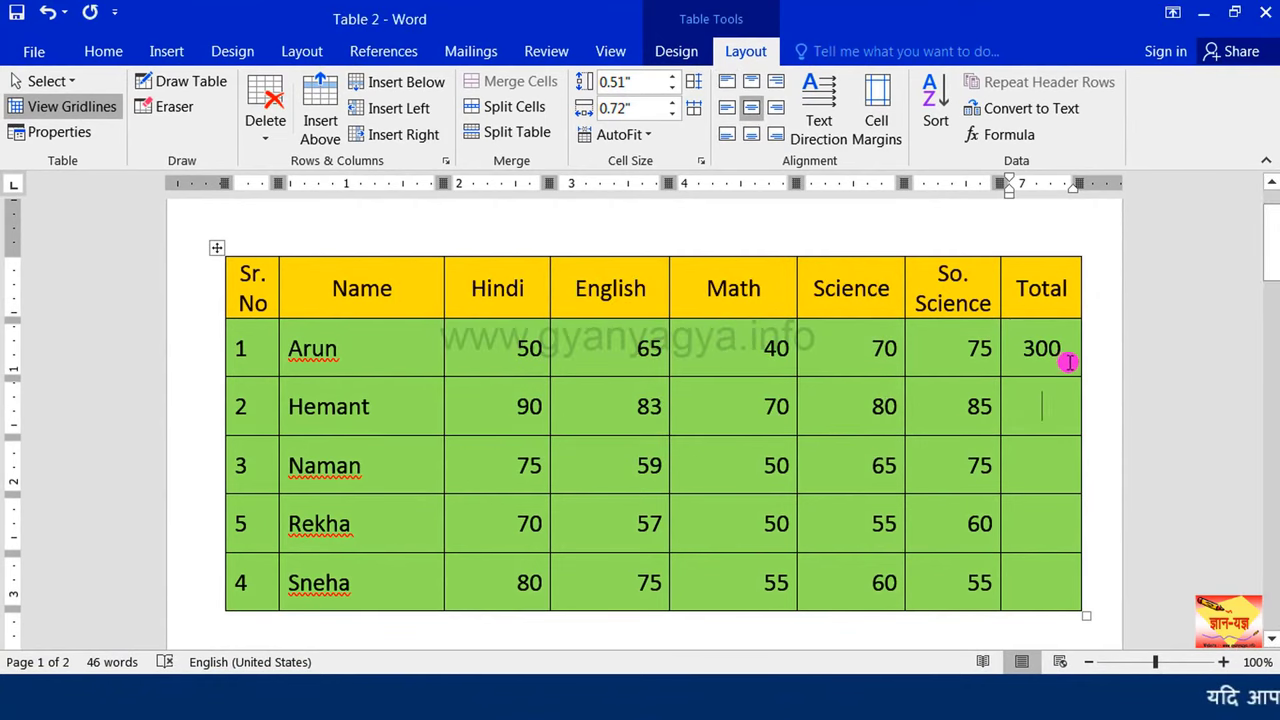
pyautogui.click(1048, 420)
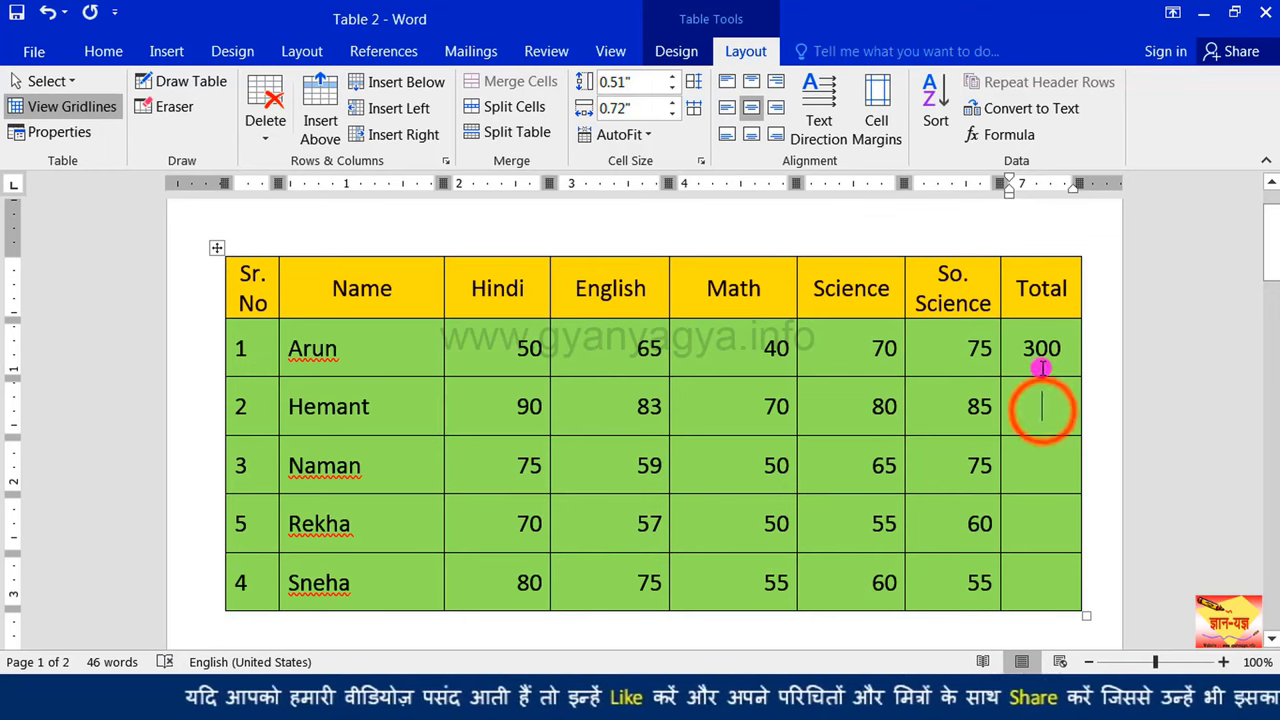
pyautogui.click(1033, 140)
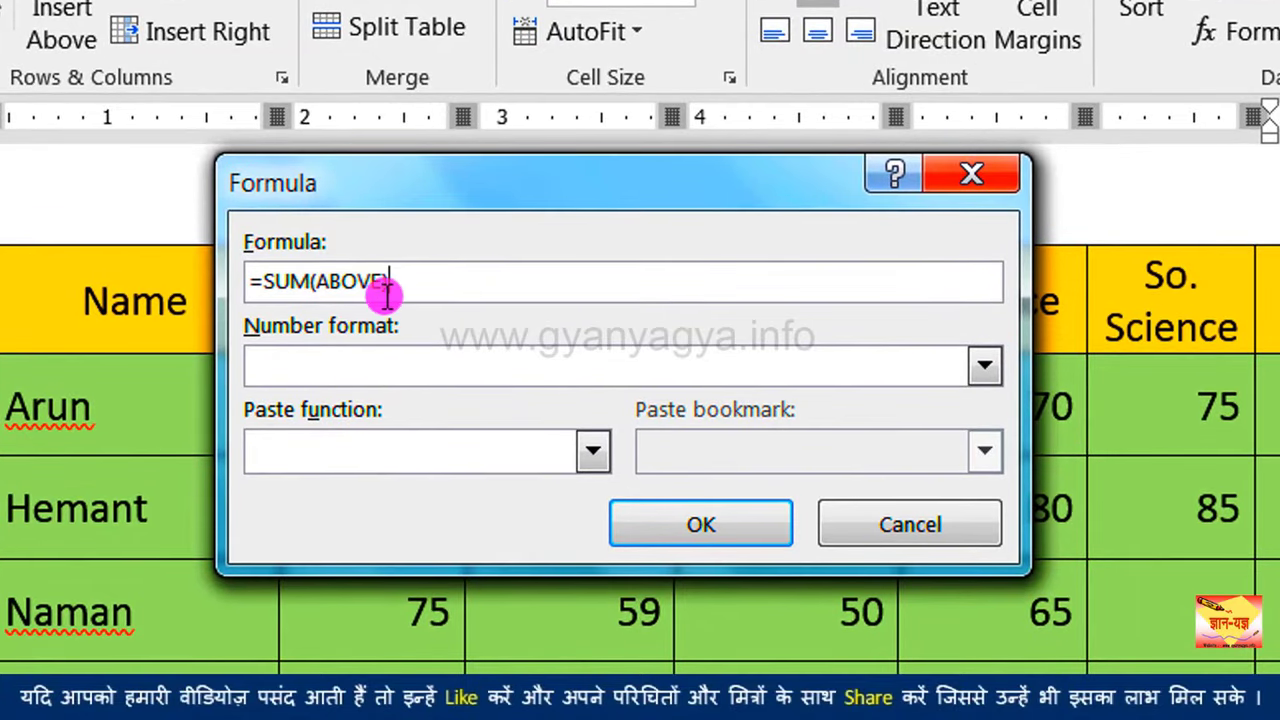
pyautogui.moveTo(386, 288); pyautogui.dragTo(326, 283)
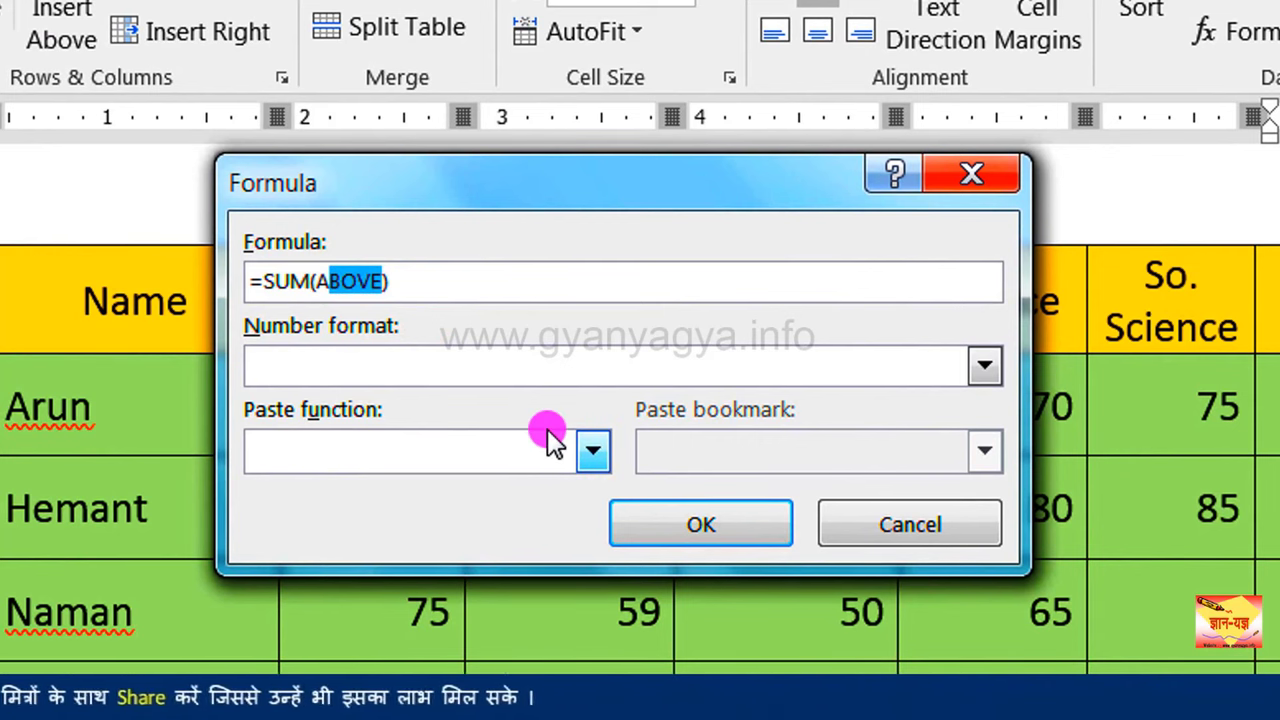
pyautogui.write('\\')
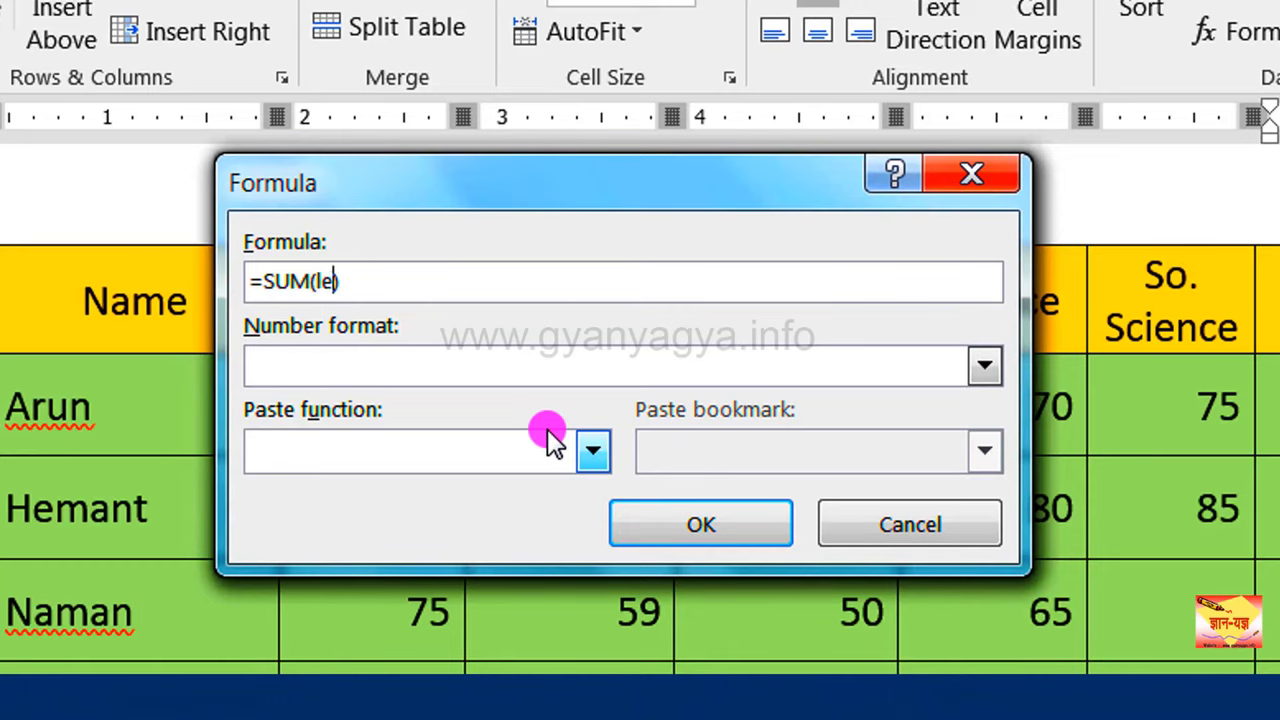
pyautogui.write('ft')
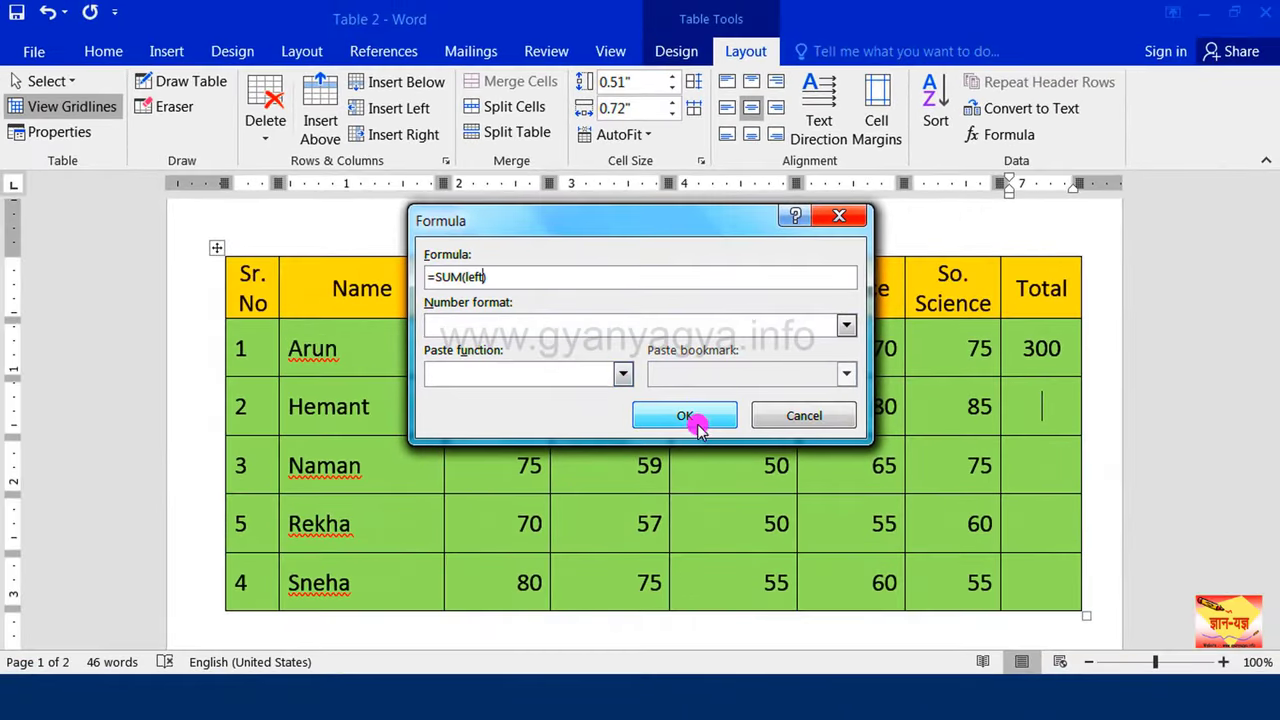
pyautogui.click(697, 418)
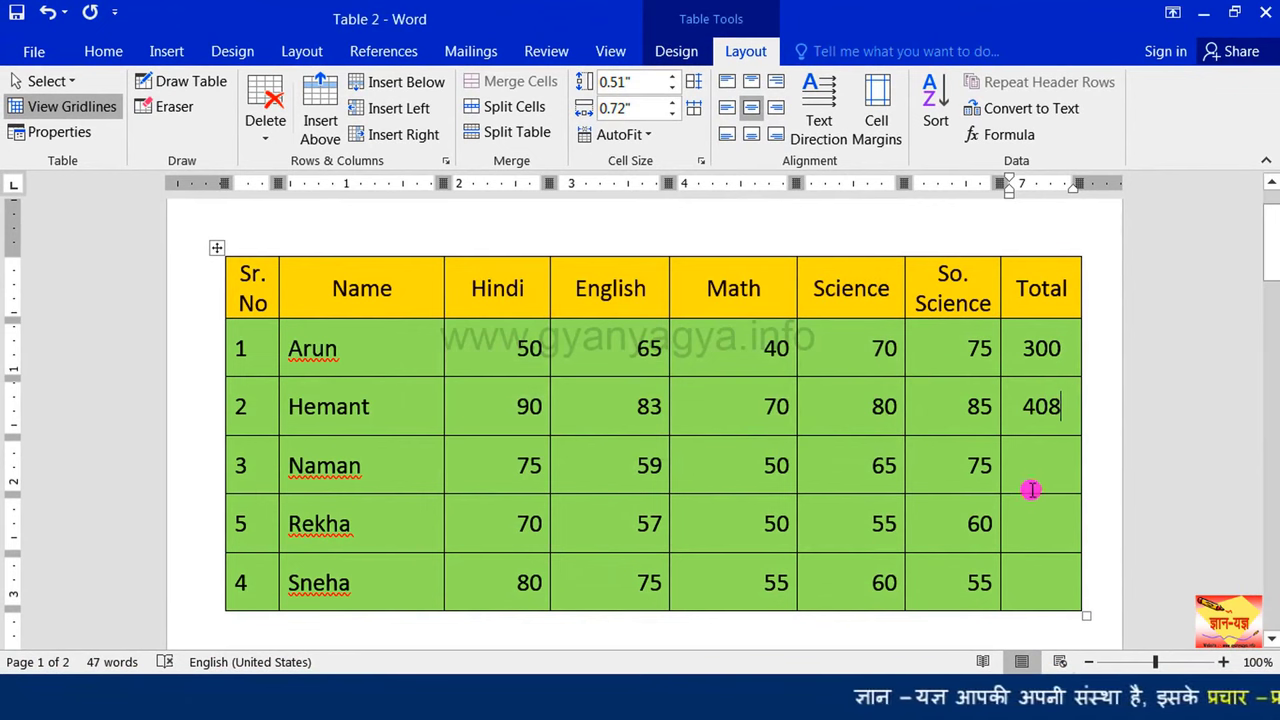
# Add a row below Sneha's and type 'Total' in its Name cell.
pyautogui.click(1015, 588)
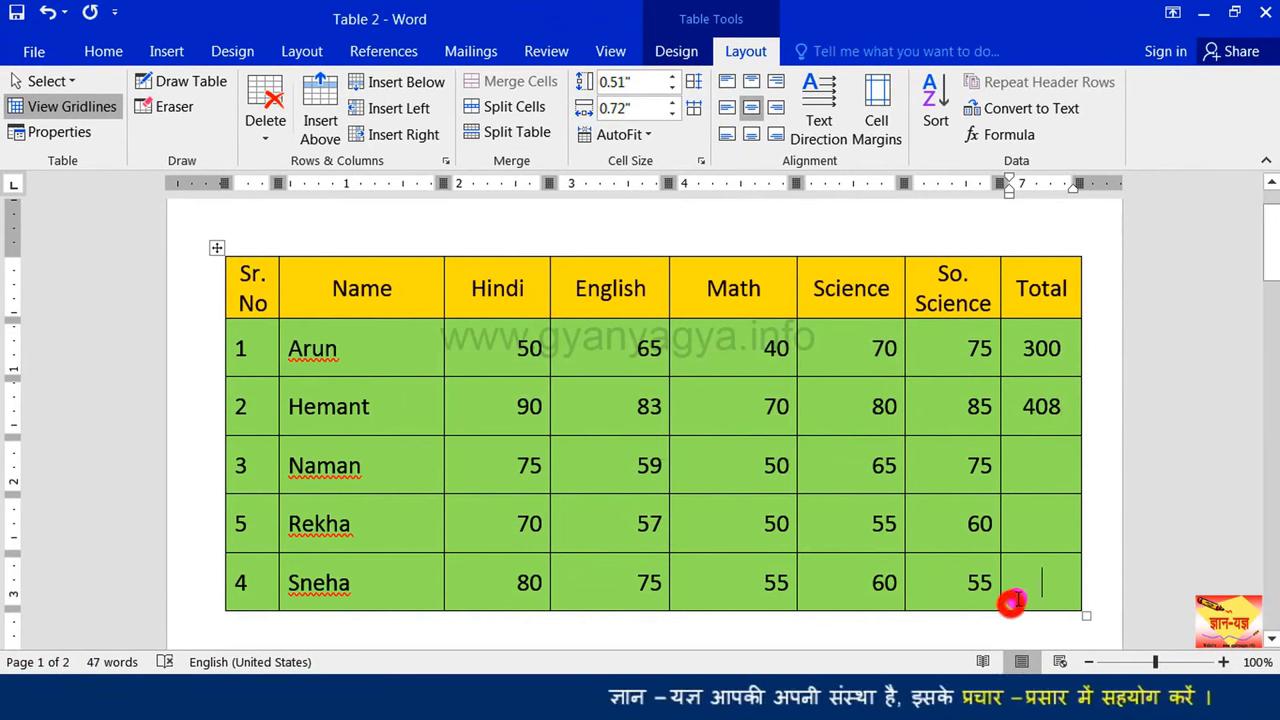
pyautogui.click(420, 83)
pyautogui.scroll(-2, 508, 477)
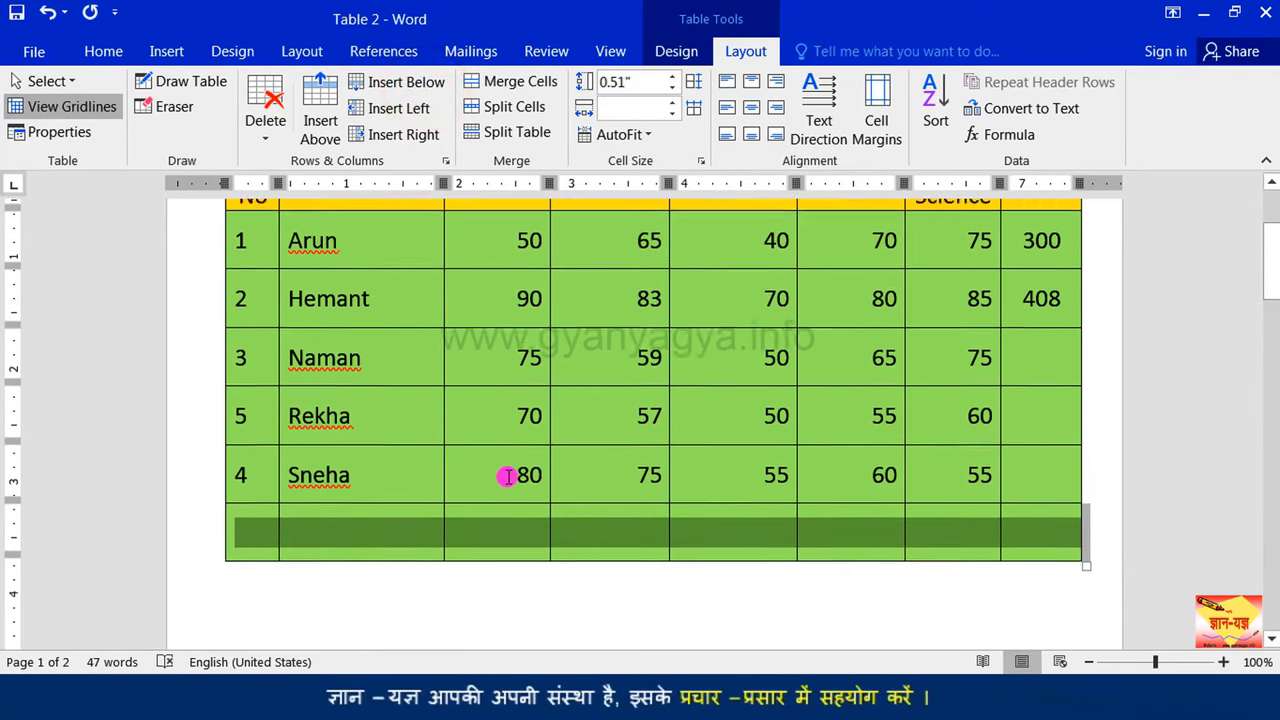
pyautogui.click(403, 523)
pyautogui.write('Total')
pyautogui.scroll(1, 509, 574)
pyautogui.press('Tab')
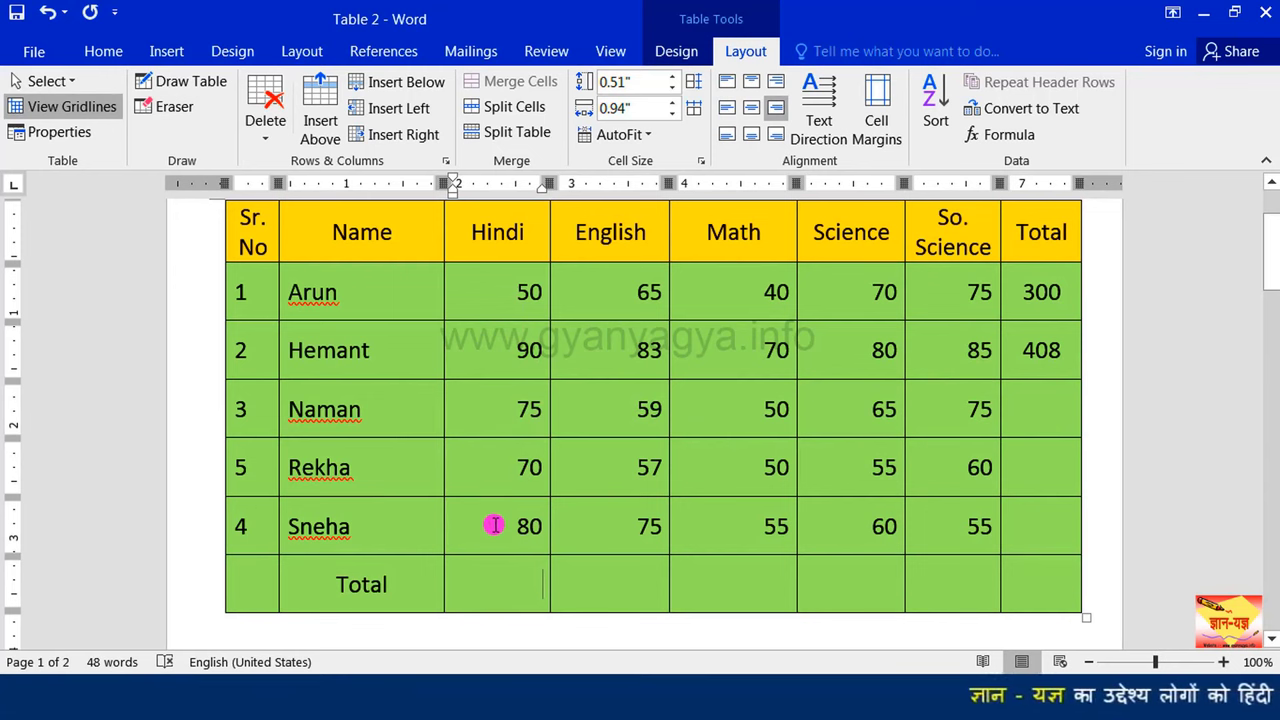
pyautogui.click(488, 577)
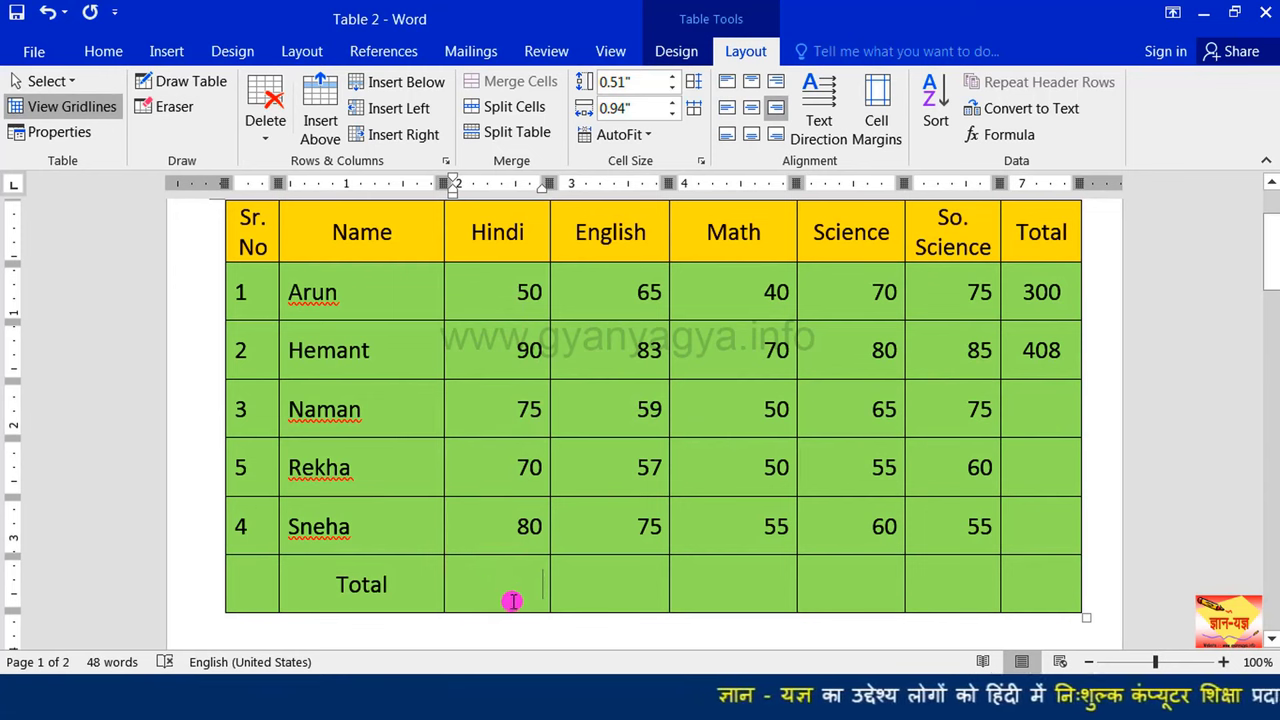
pyautogui.click(509, 584)
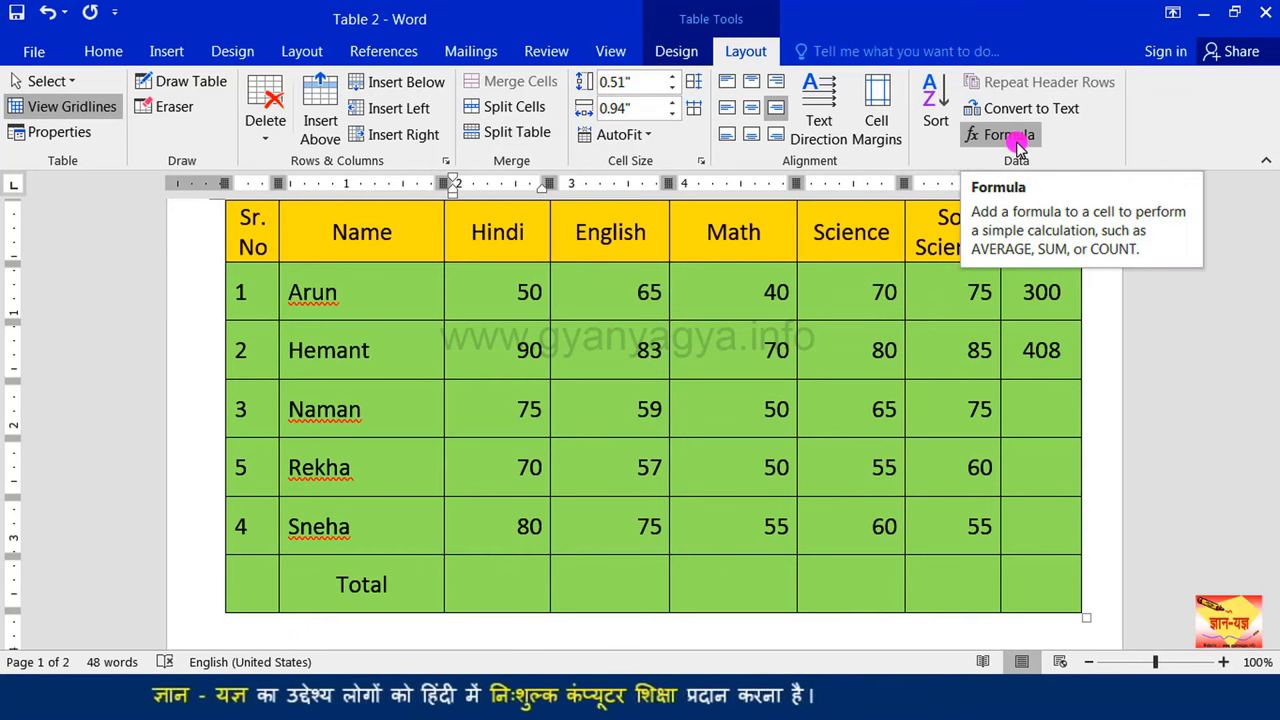
# Fill the Hindi total cell with =SUM(ABOVE), giving 365.
pyautogui.click(1012, 136)
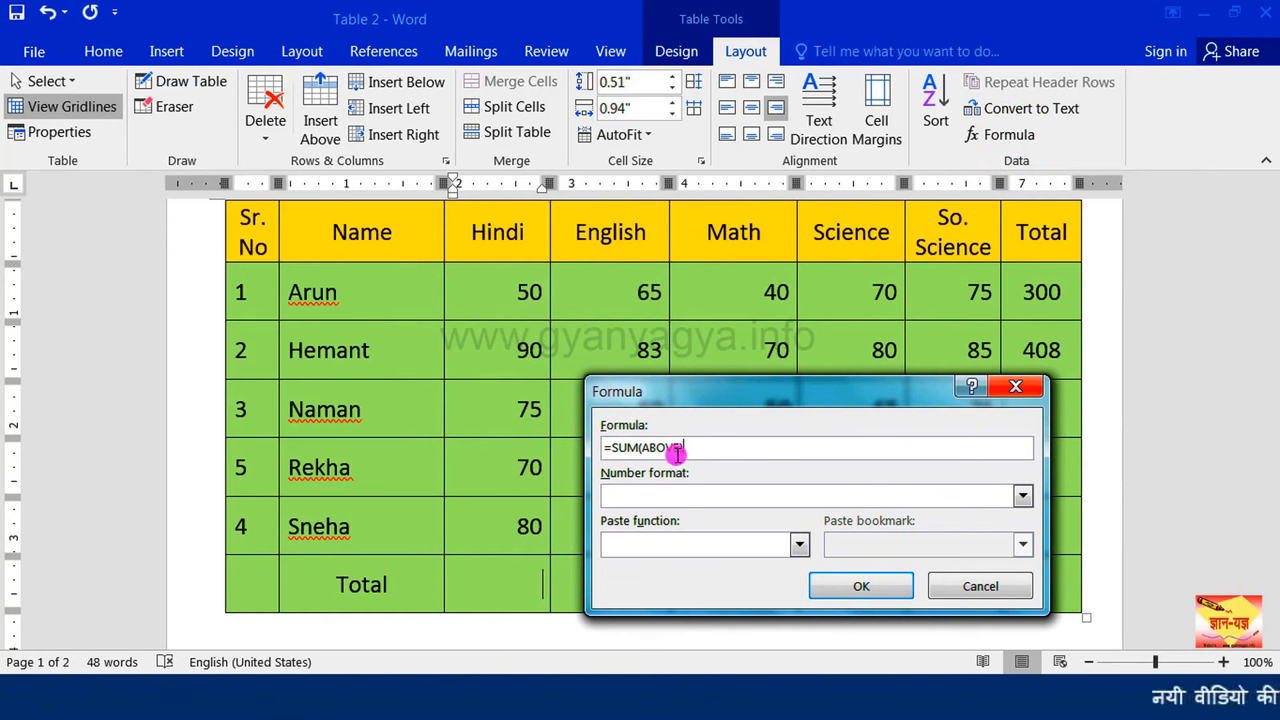
pyautogui.click(852, 588)
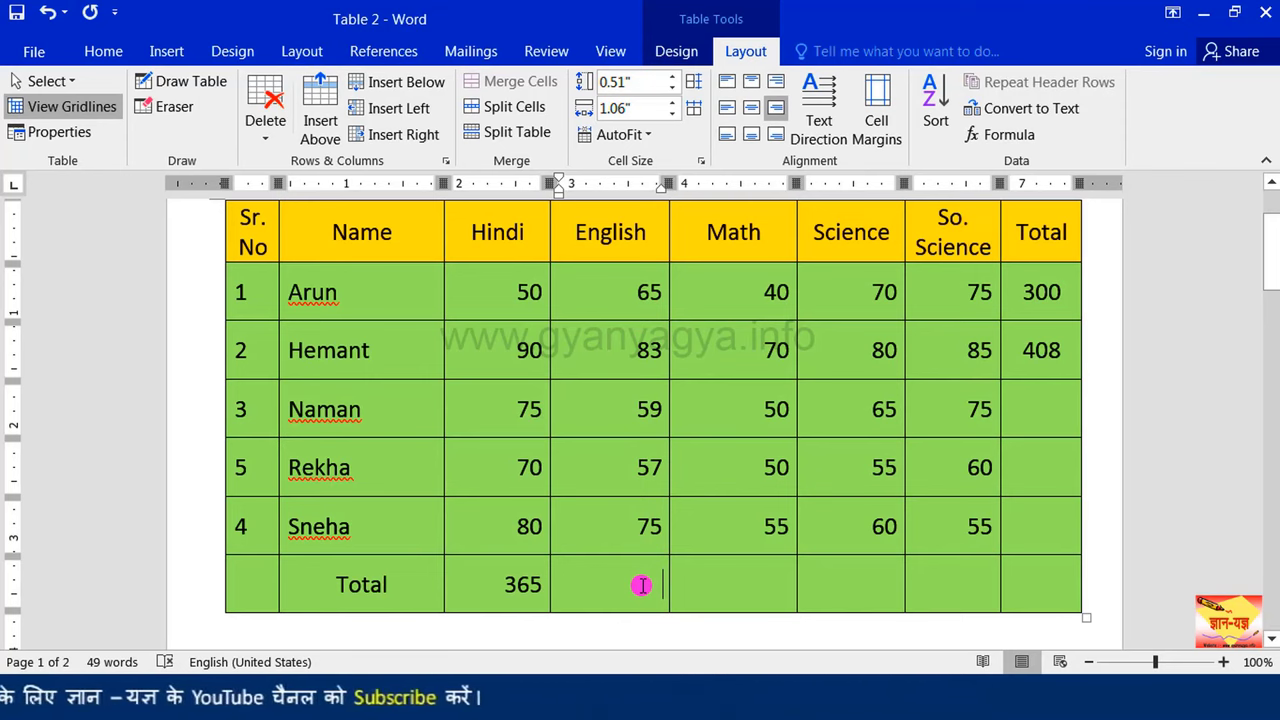
pyautogui.click(632, 582)
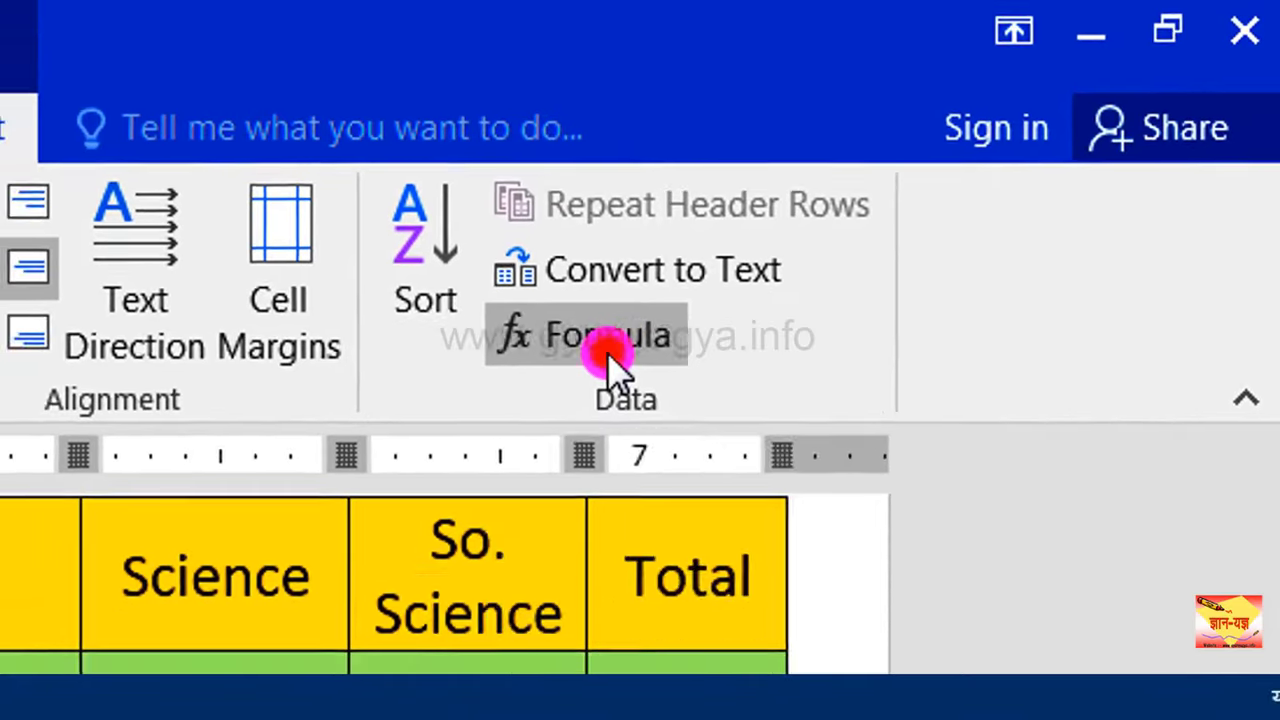
# Set the English total formula to =AVERAGE(above) with number format 0.00.
pyautogui.click(595, 368)
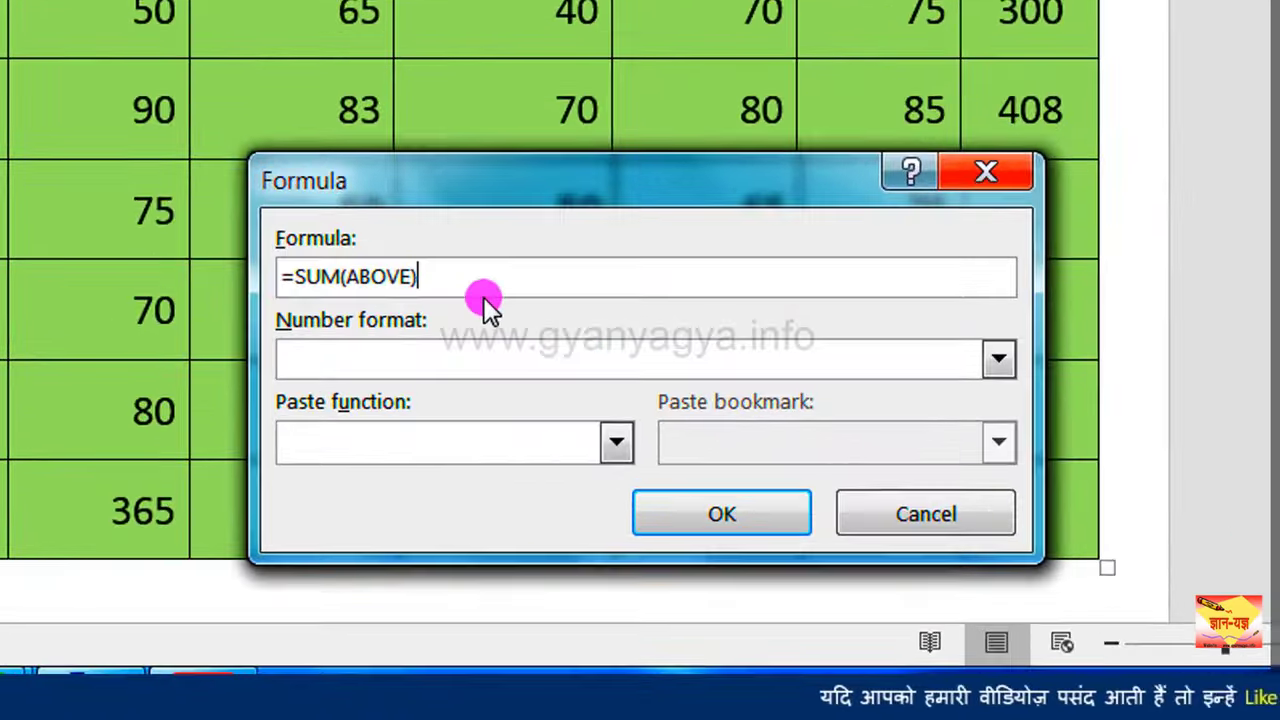
pyautogui.press('BackSpace')
pyautogui.press('BackSpace')
pyautogui.press('BackSpace')
pyautogui.press('BackSpace')
pyautogui.press('BackSpace')
pyautogui.press('BackSpace')
pyautogui.press('BackSpace')
pyautogui.press('BackSpace')
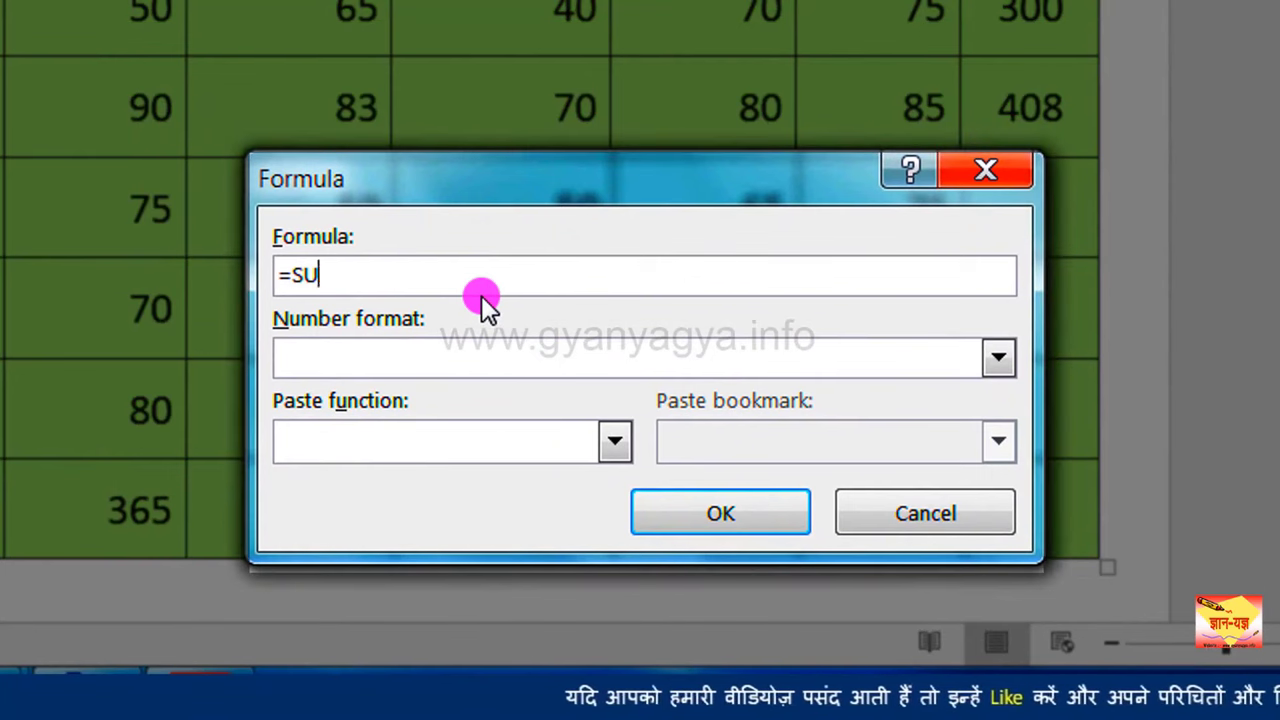
pyautogui.press('BackSpace')
pyautogui.press('BackSpace')
pyautogui.click(615, 443)
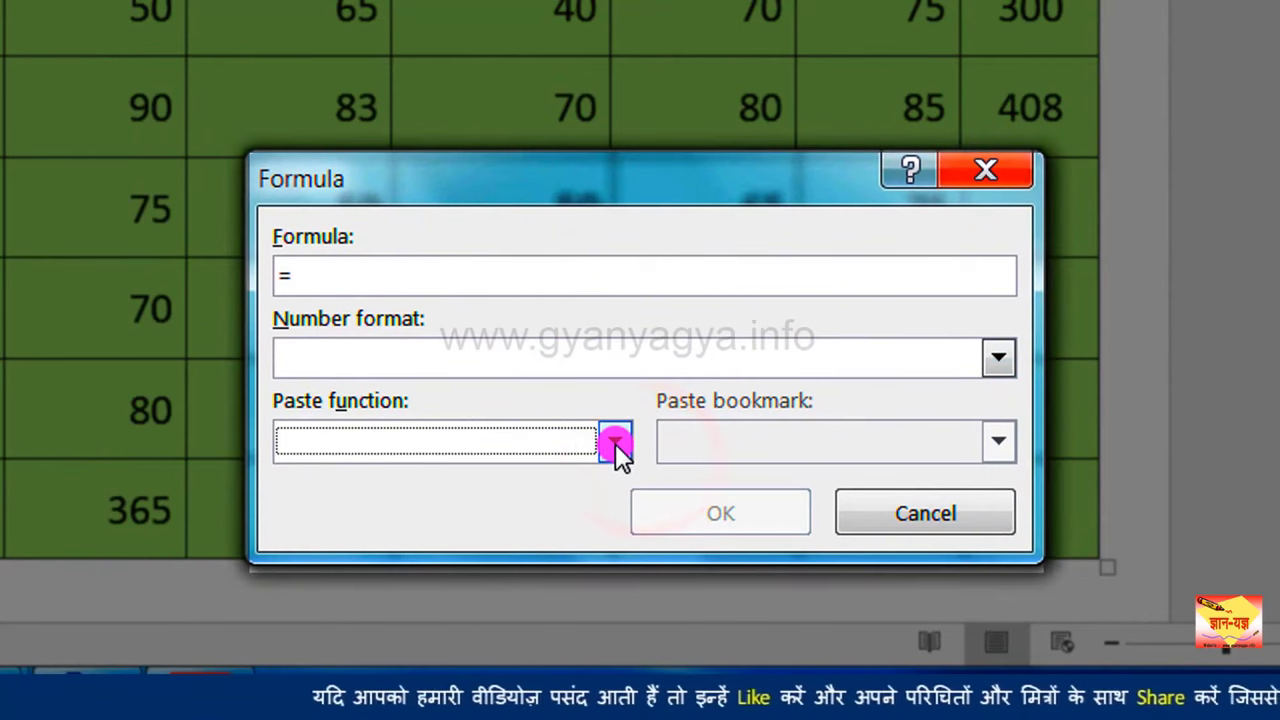
pyautogui.click(615, 443)
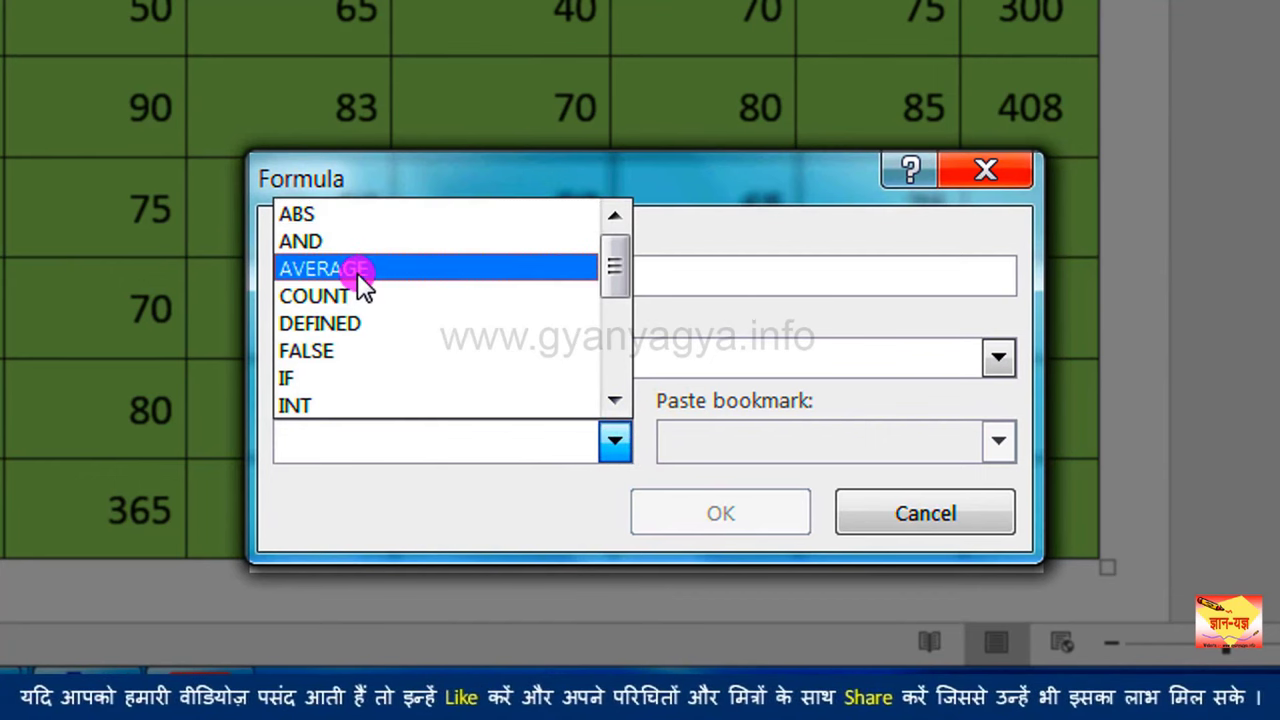
pyautogui.click(388, 268)
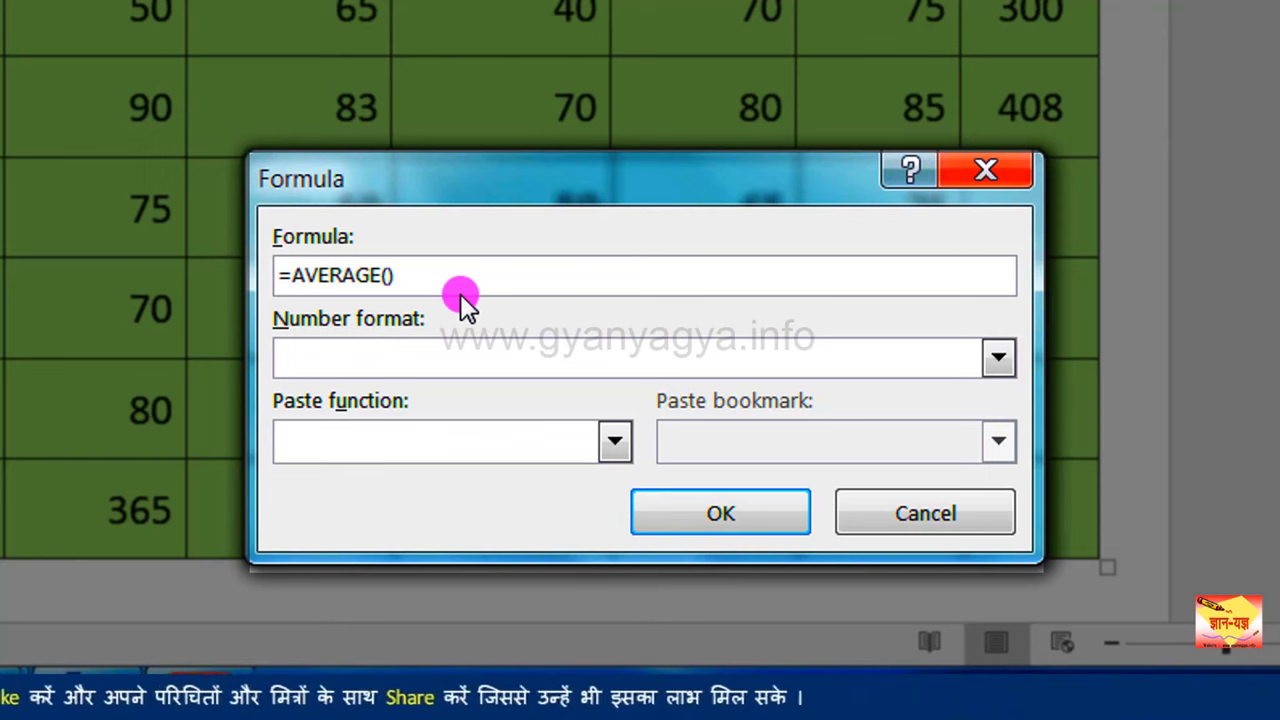
pyautogui.write('above')
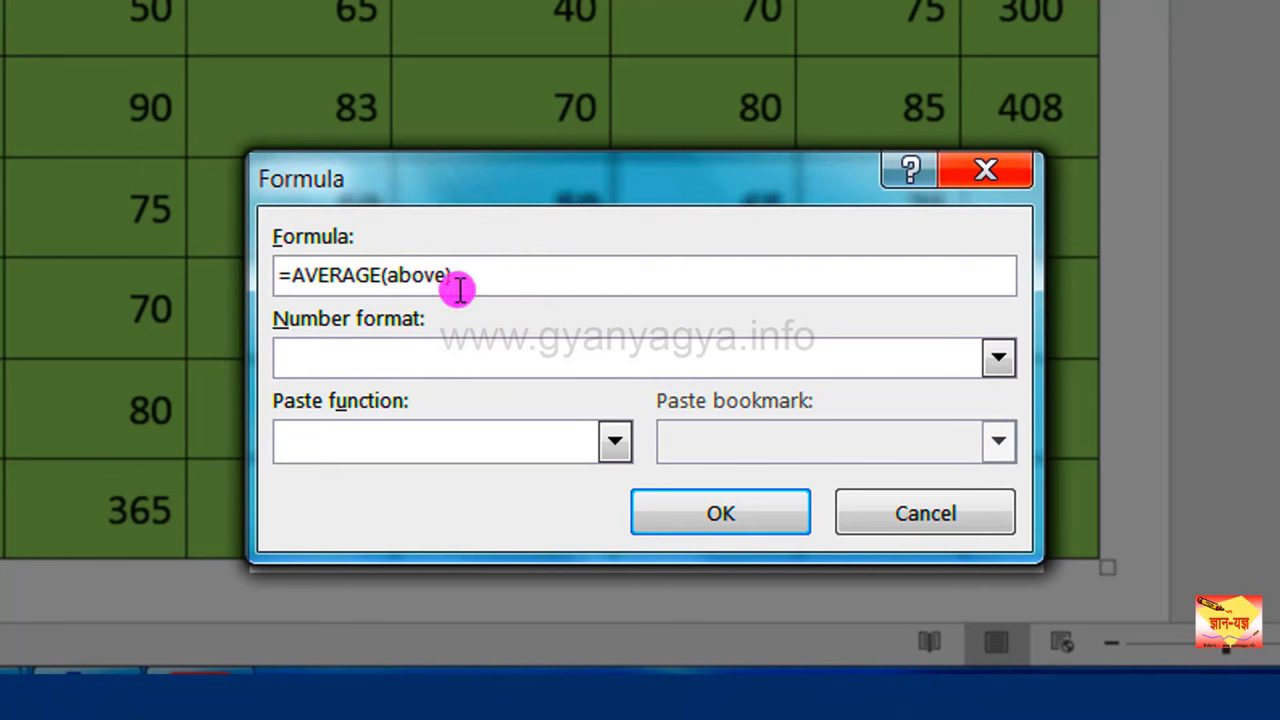
pyautogui.click(537, 368)
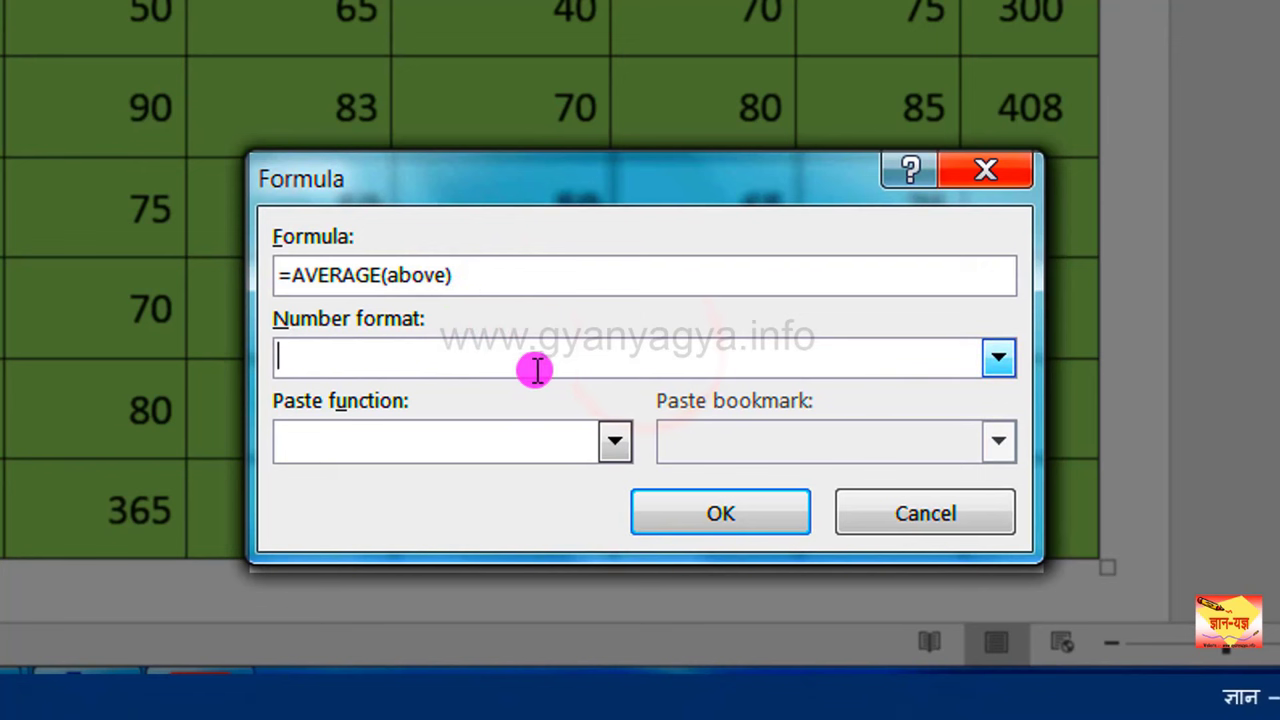
pyautogui.click(997, 357)
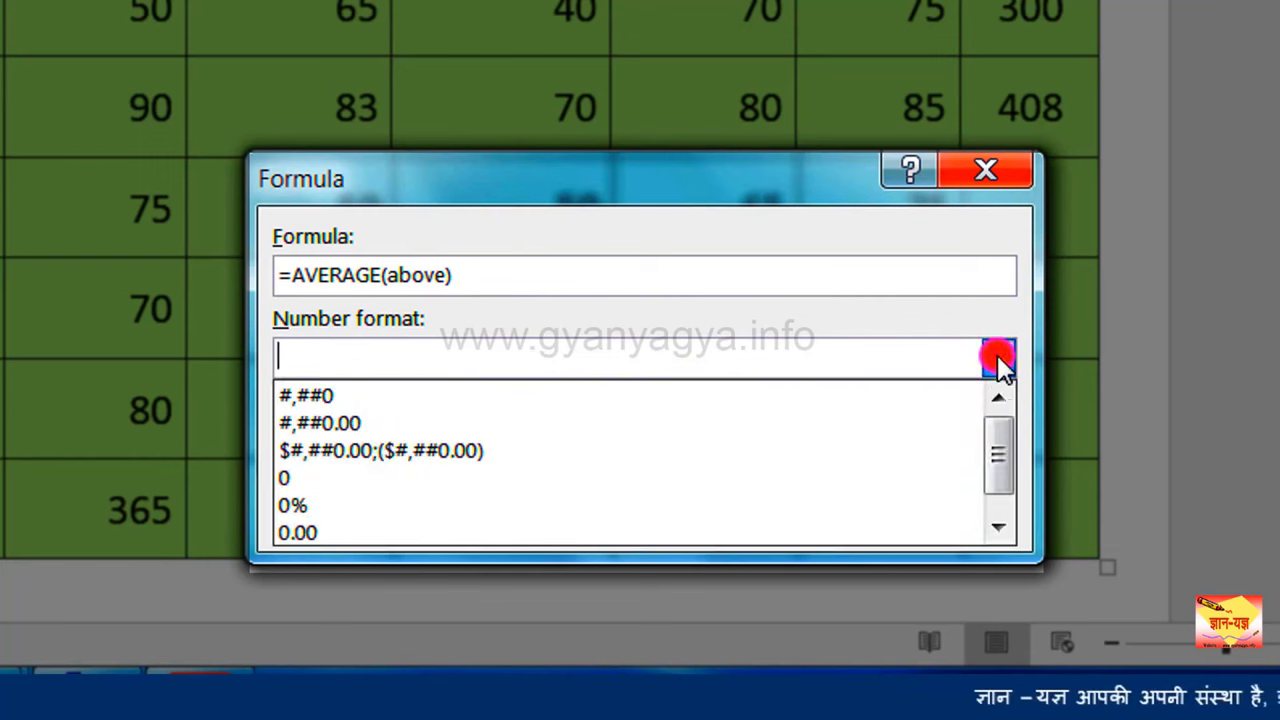
pyautogui.moveTo(997, 432); pyautogui.dragTo(997, 525)
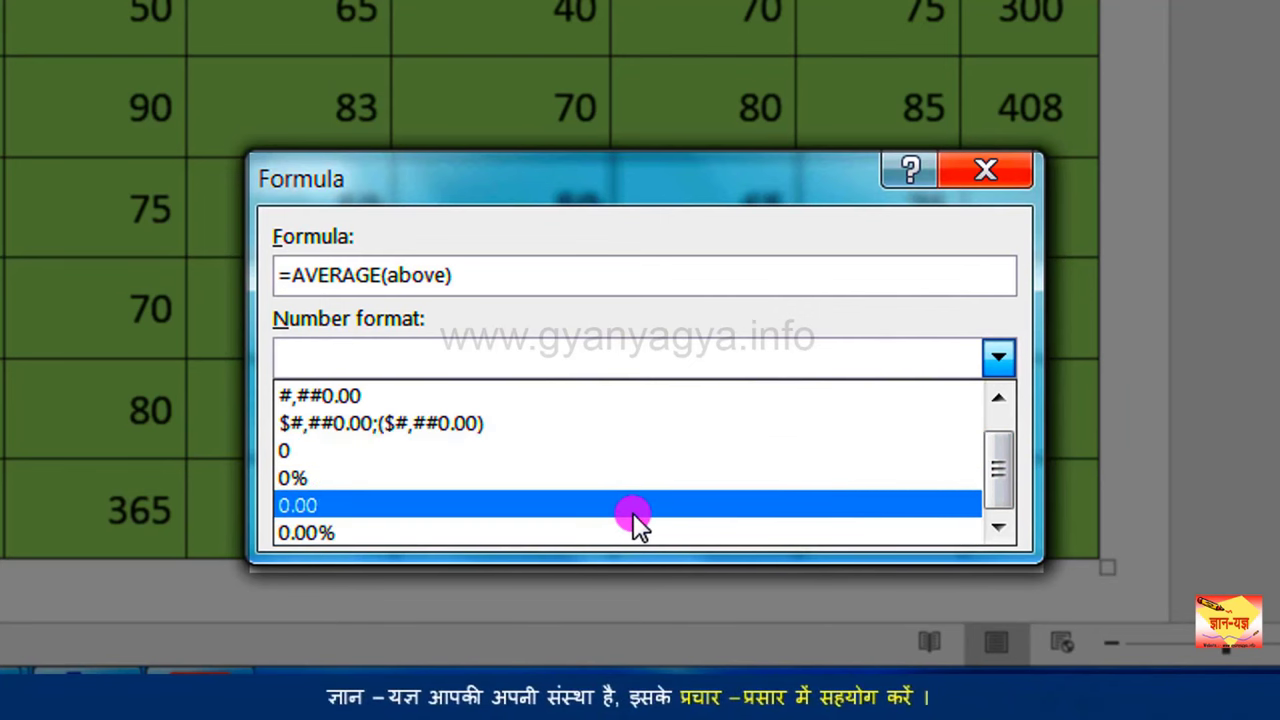
pyautogui.click(327, 505)
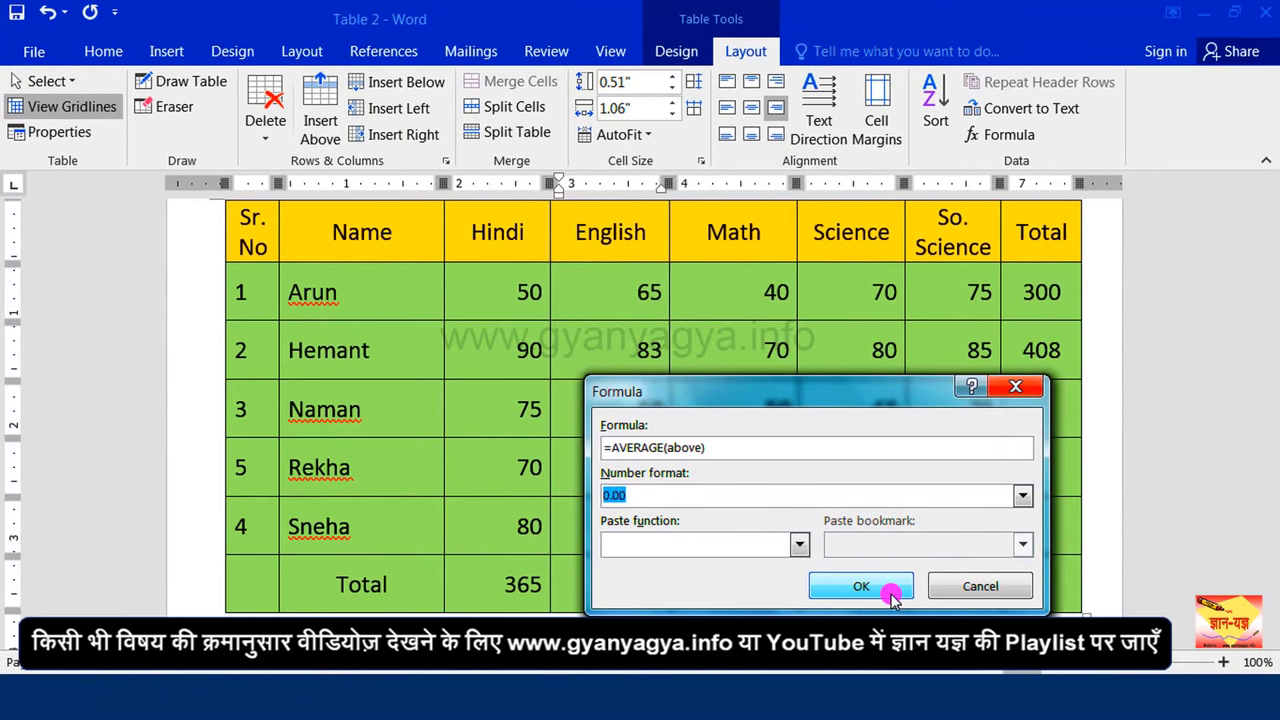
# Apply the average formula so the English total shows 67.80.
pyautogui.click(890, 594)
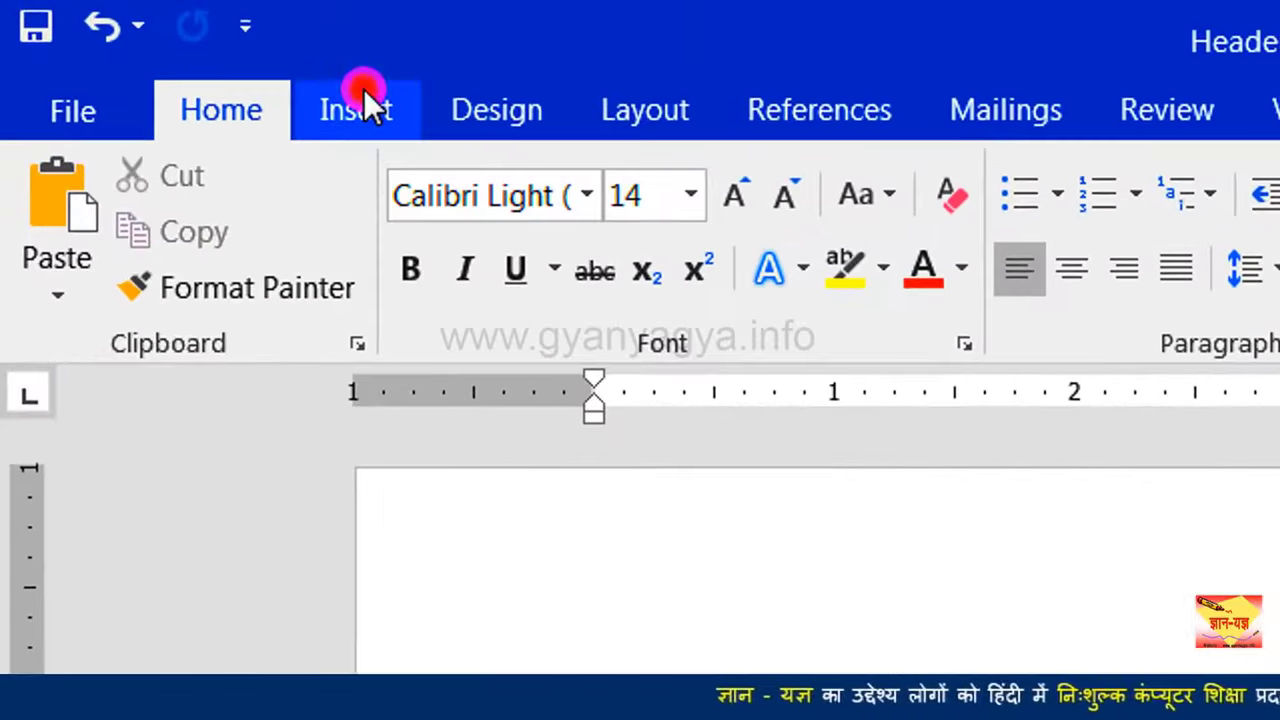
# Show Word's Header designs, such as Blank and Austin, from the Insert tab.
pyautogui.click(166, 51)
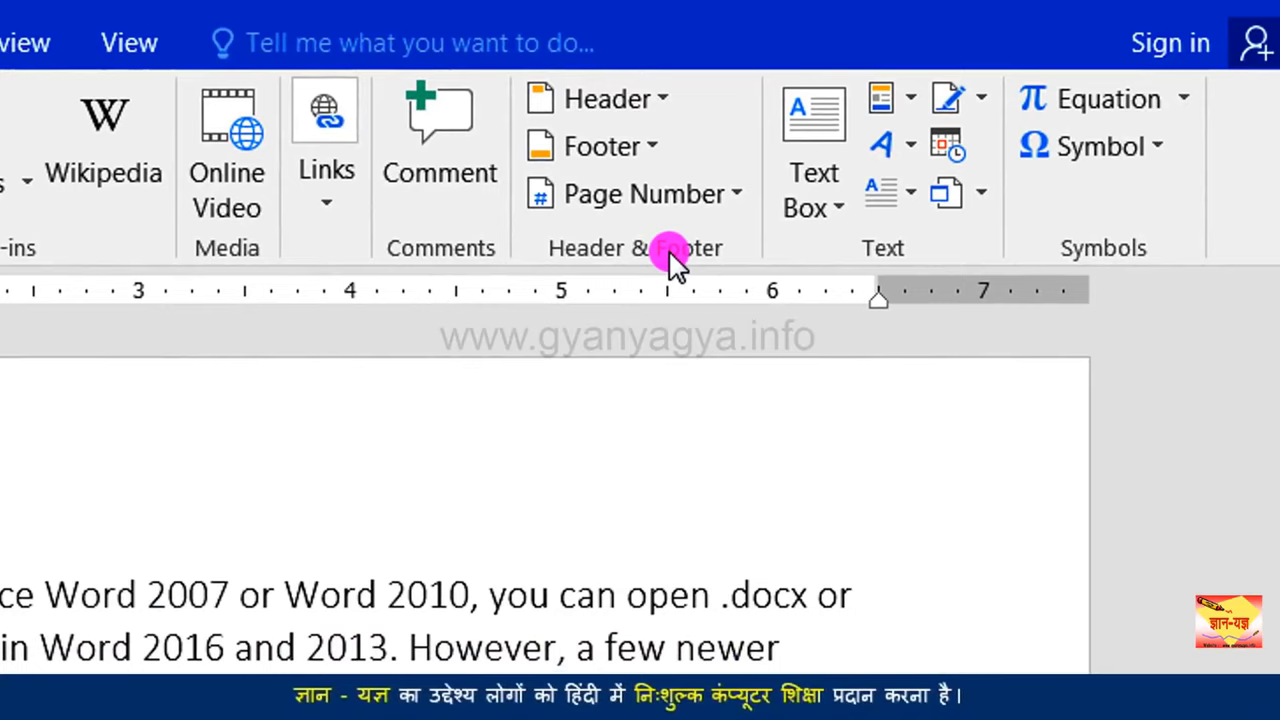
pyautogui.click(656, 102)
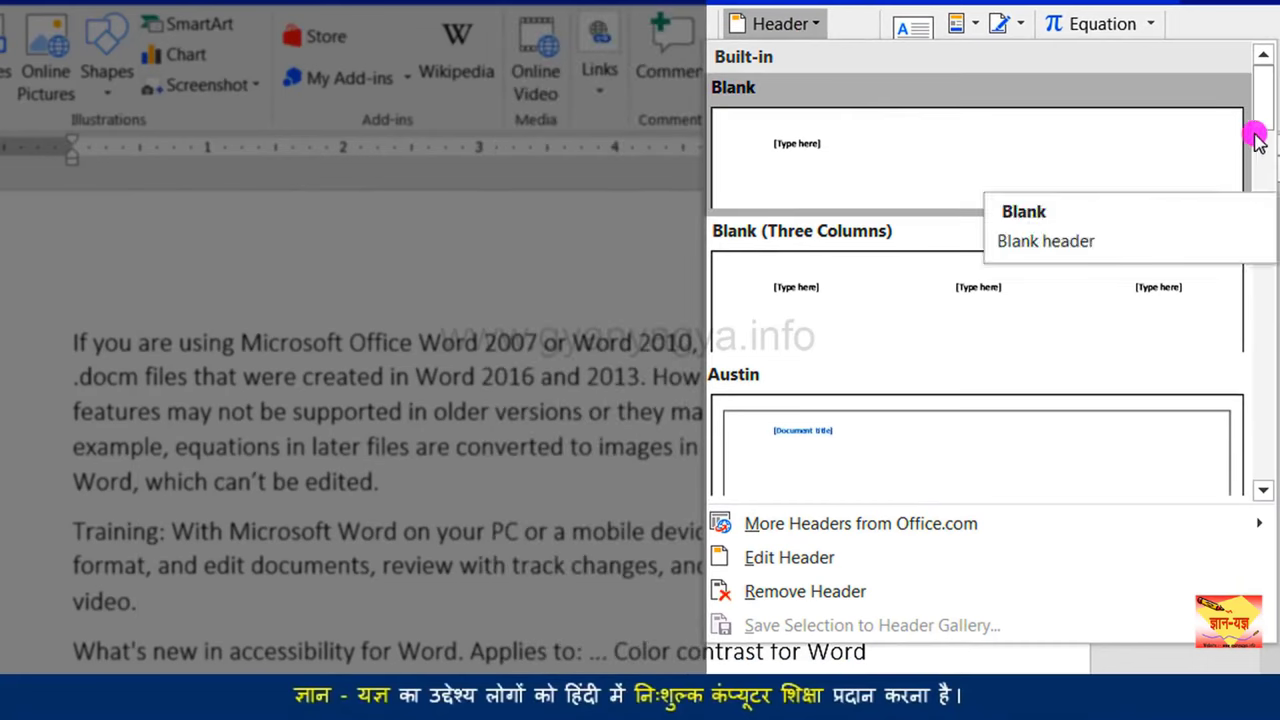
# Insert the Blank built-in header design from the Header gallery.
pyautogui.moveTo(1258, 140); pyautogui.dragTo(1251, 94)
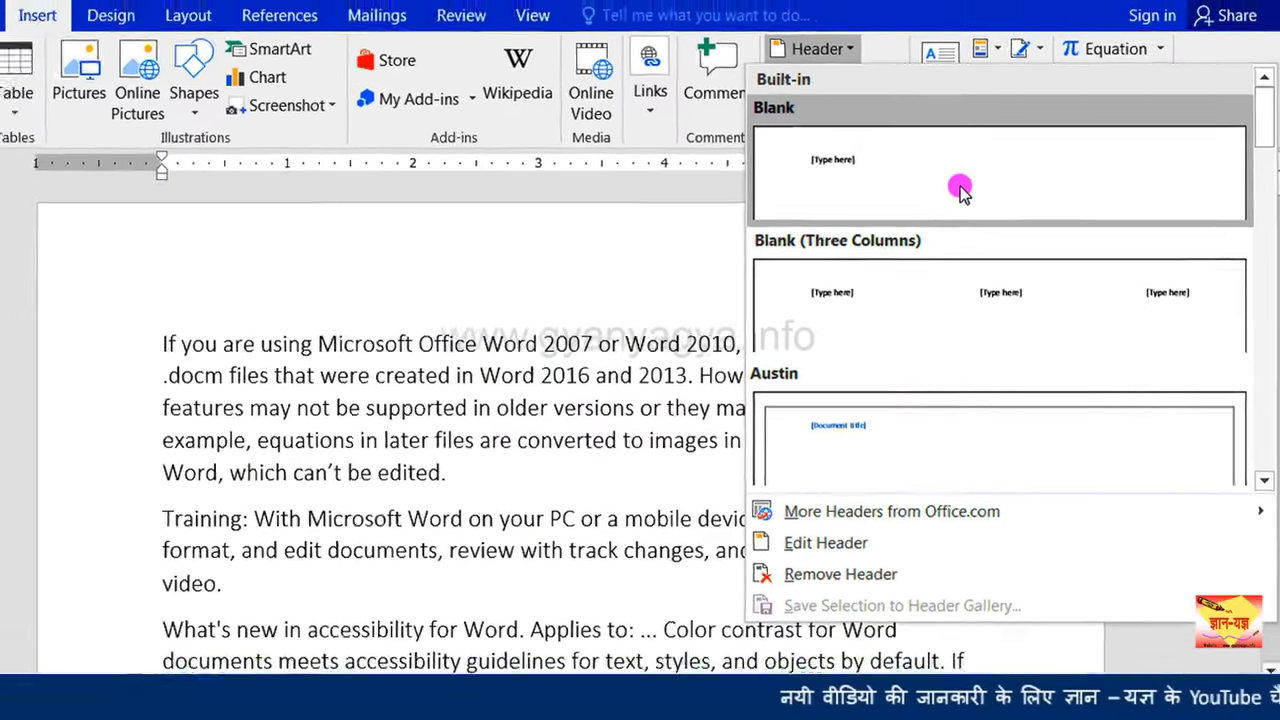
pyautogui.click(935, 175)
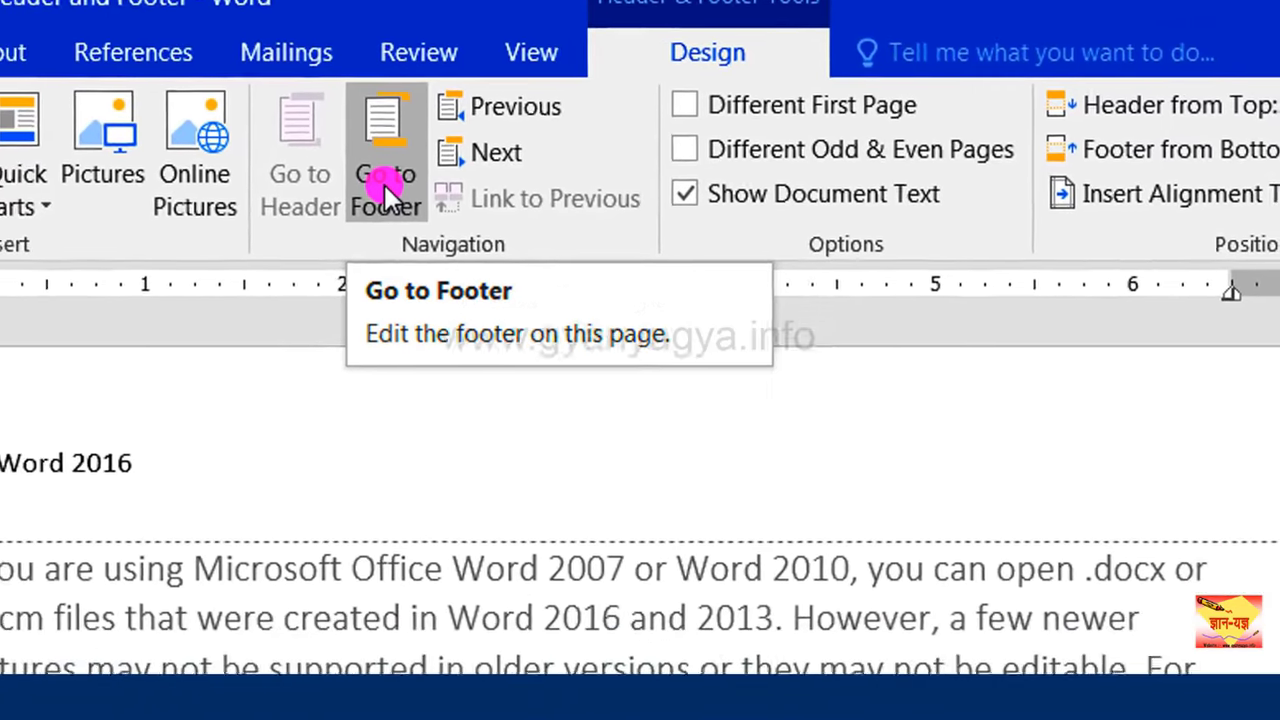
# Switch from the header to the empty page footer for editing.
pyautogui.click(367, 228)
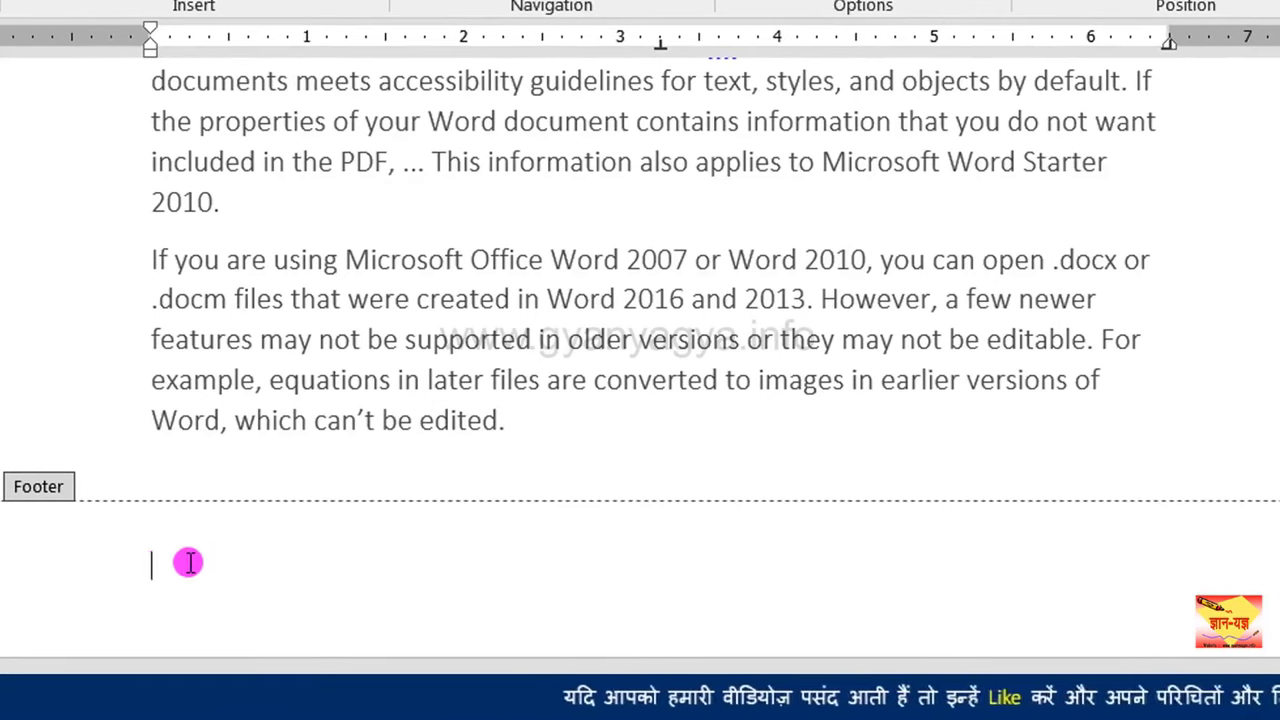
# Put 'PTO' at the footer's right margin and return to the body text.
pyautogui.doubleClick(1180, 567)
pyautogui.write('PTO')
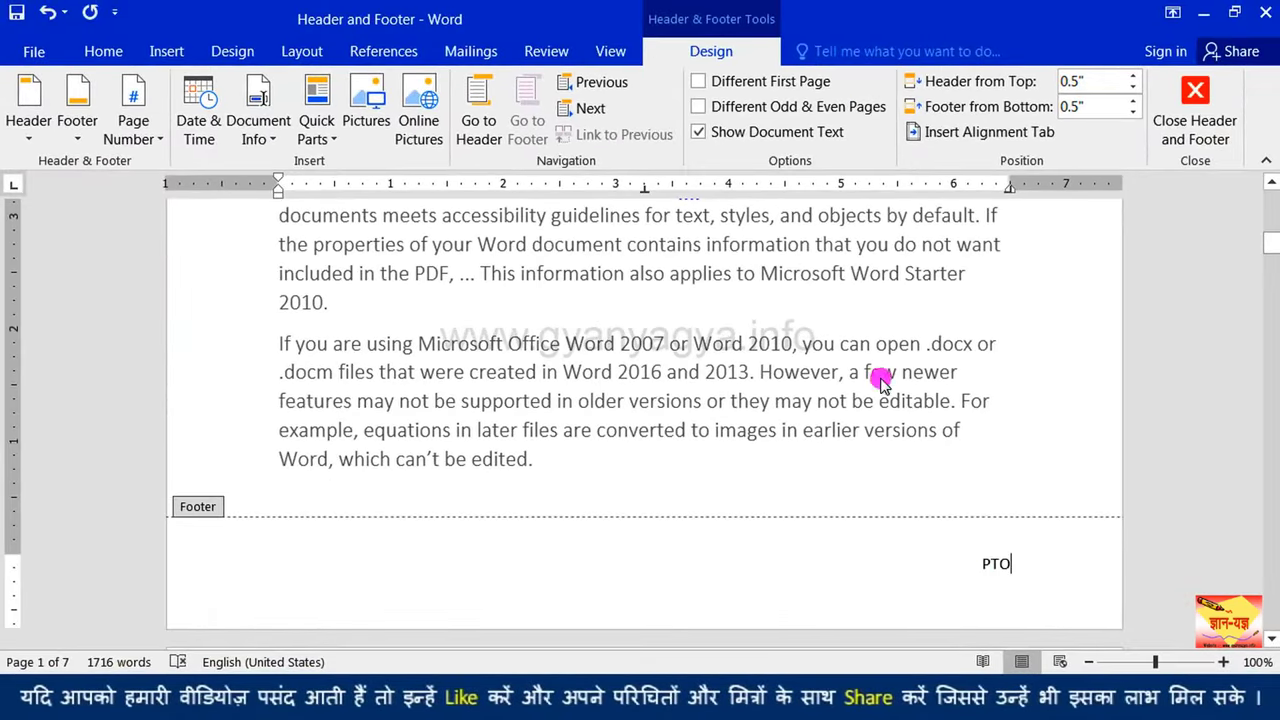
pyautogui.doubleClick(814, 345)
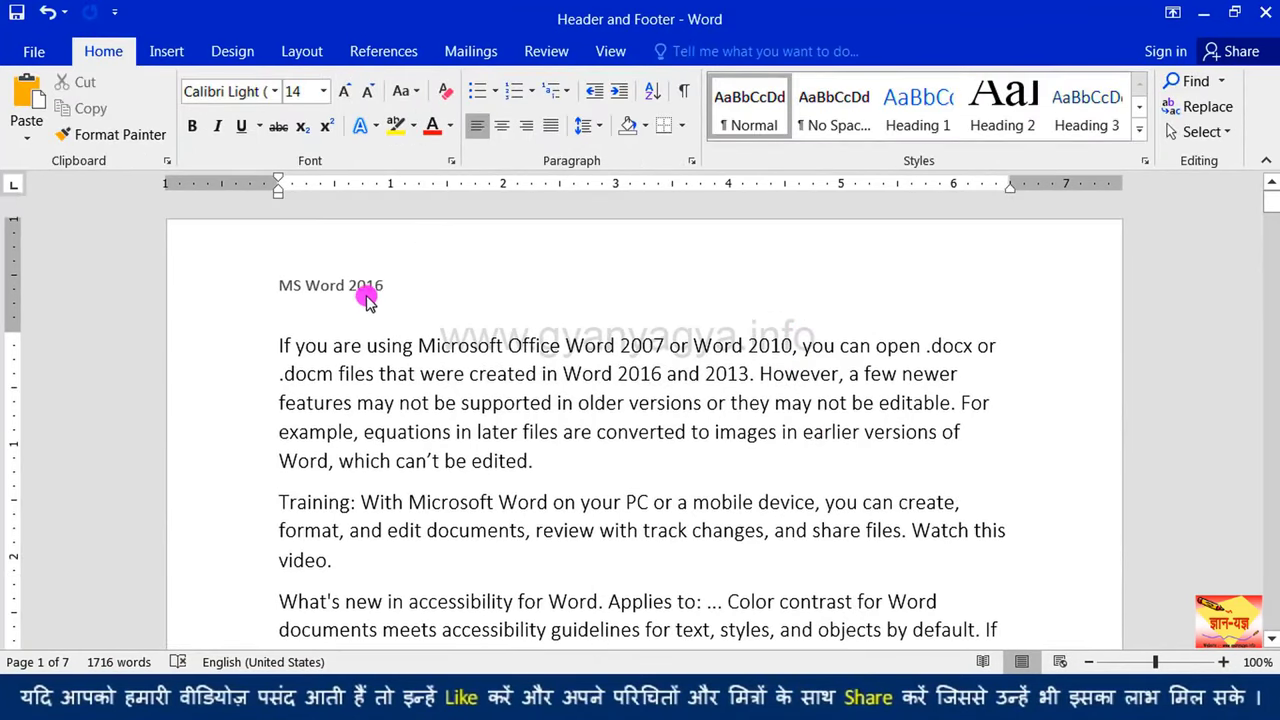
# Scroll through the pages, then jump back to the start of the document.
pyautogui.scroll(-10, 418, 320)
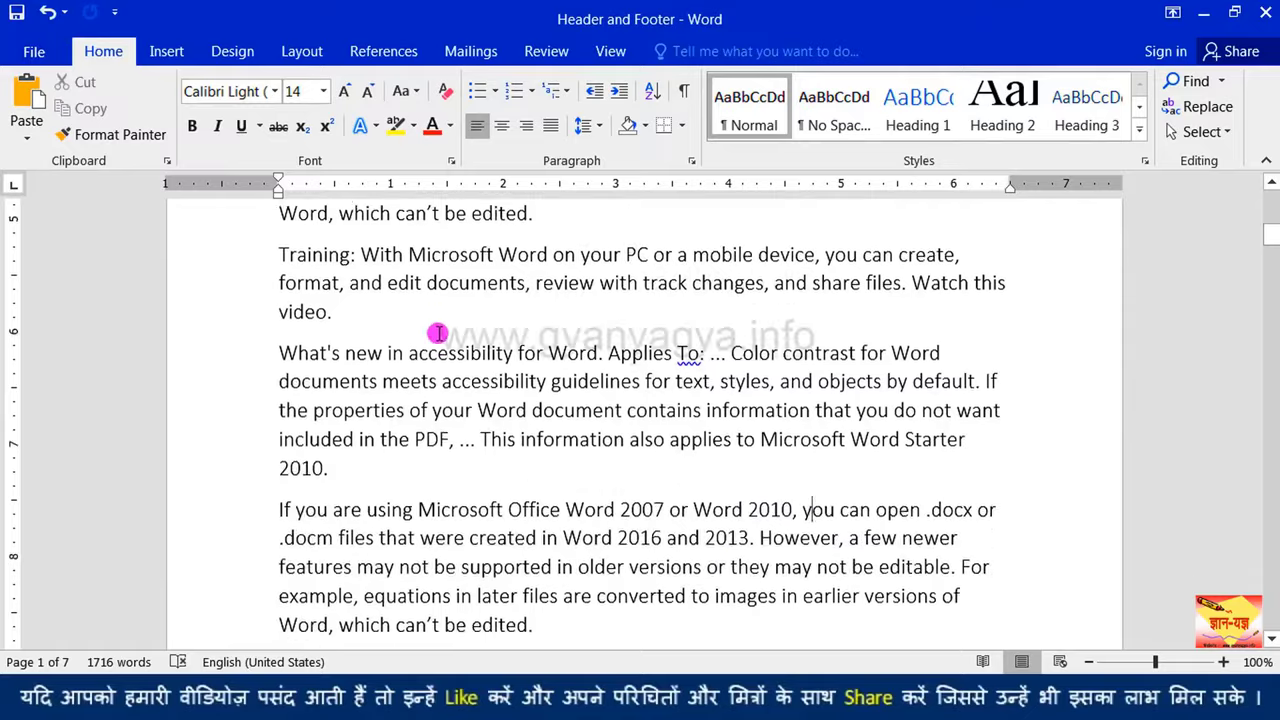
pyautogui.scroll(-2, 442, 339)
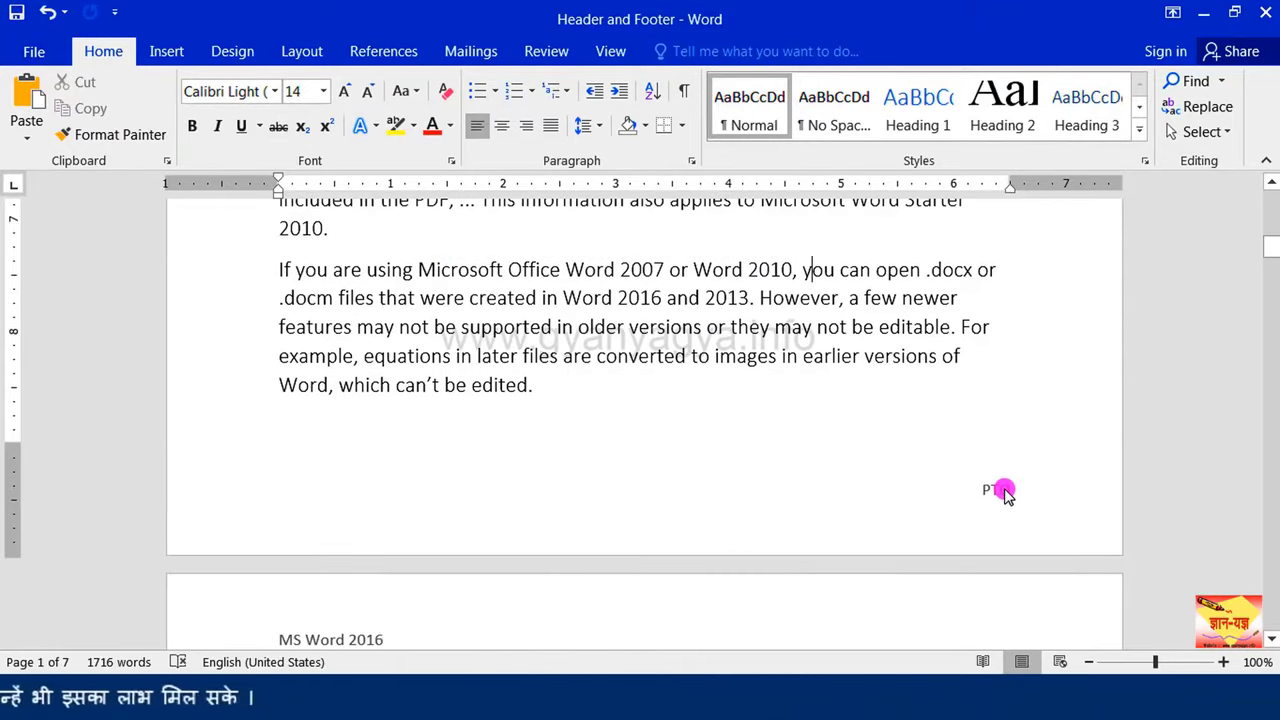
pyautogui.scroll(-7, 938, 487)
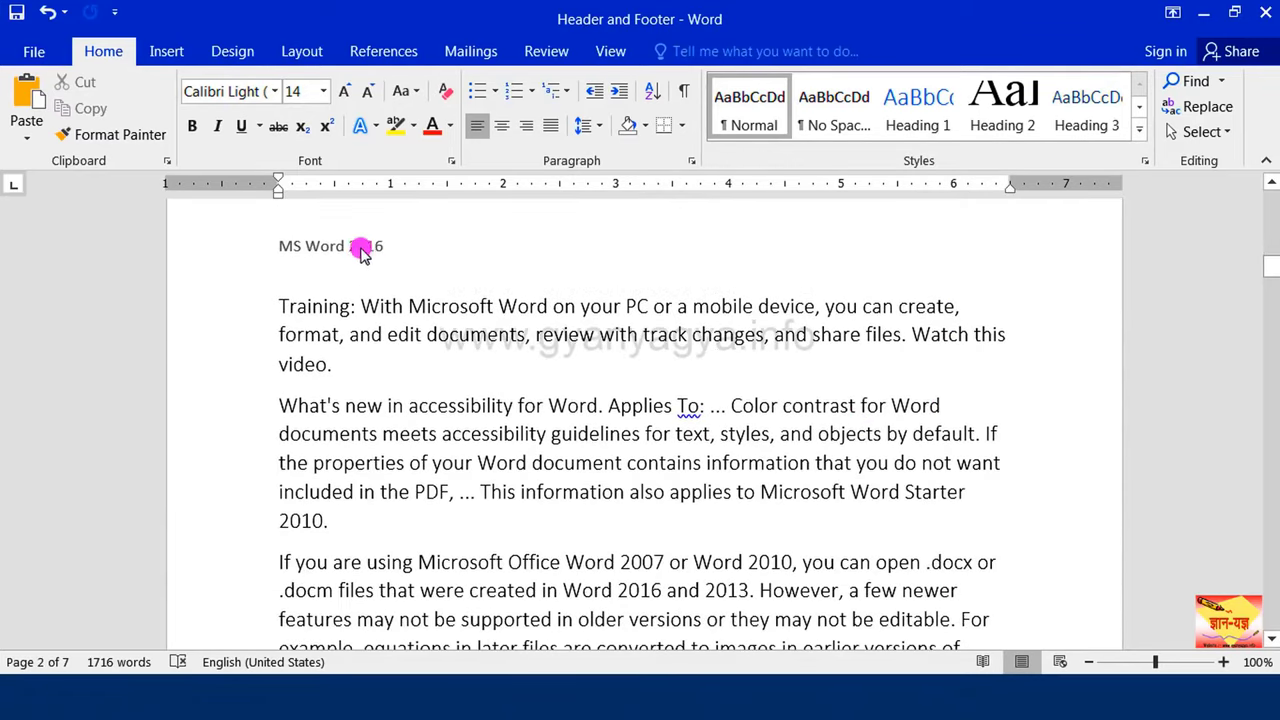
pyautogui.scroll(-10, 447, 340)
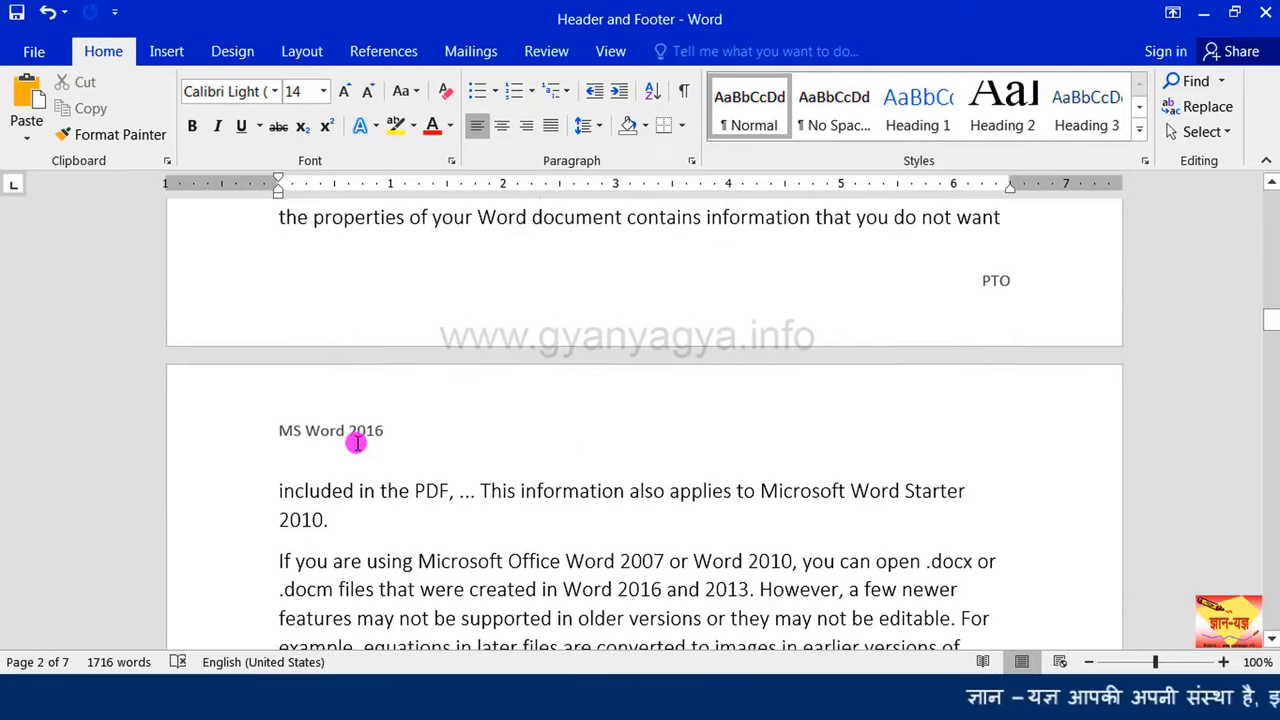
pyautogui.scroll(-3, 357, 443)
pyautogui.hotkey('ctrl', 'Home')
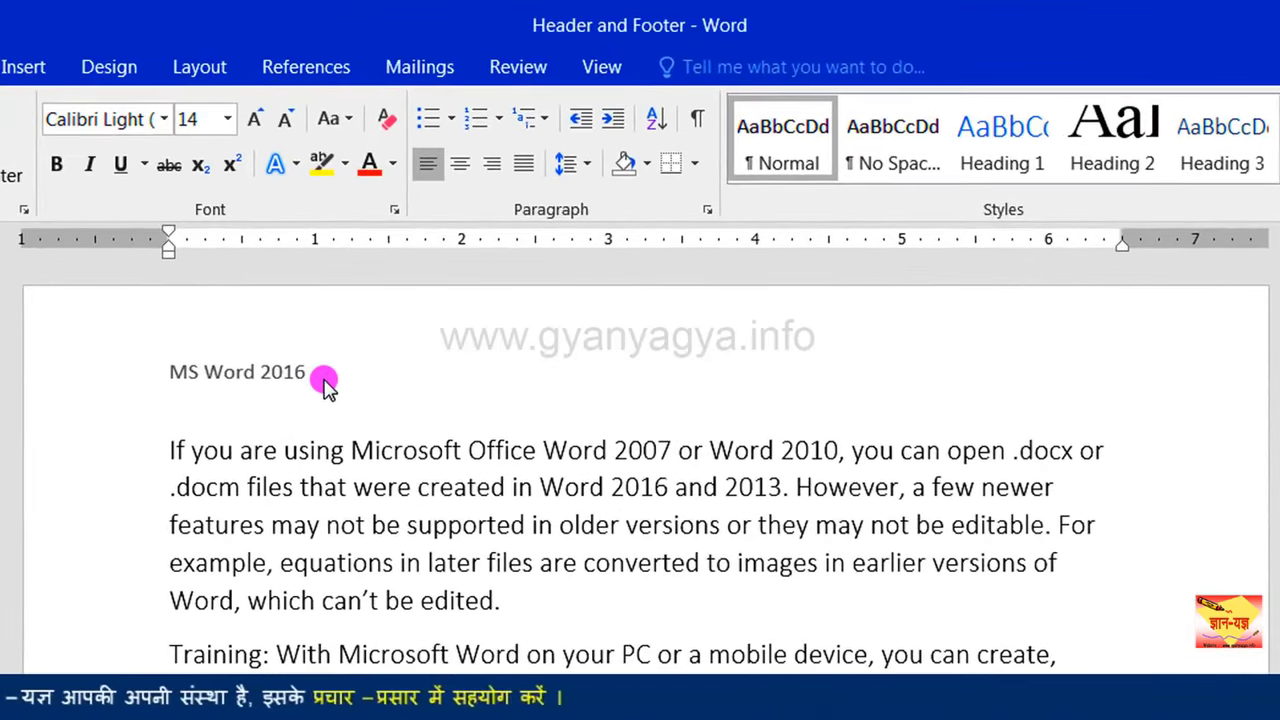
# Change the header text from 'MS Word 2016' to 'Microsoft Word 2016'.
pyautogui.doubleClick(303, 373)
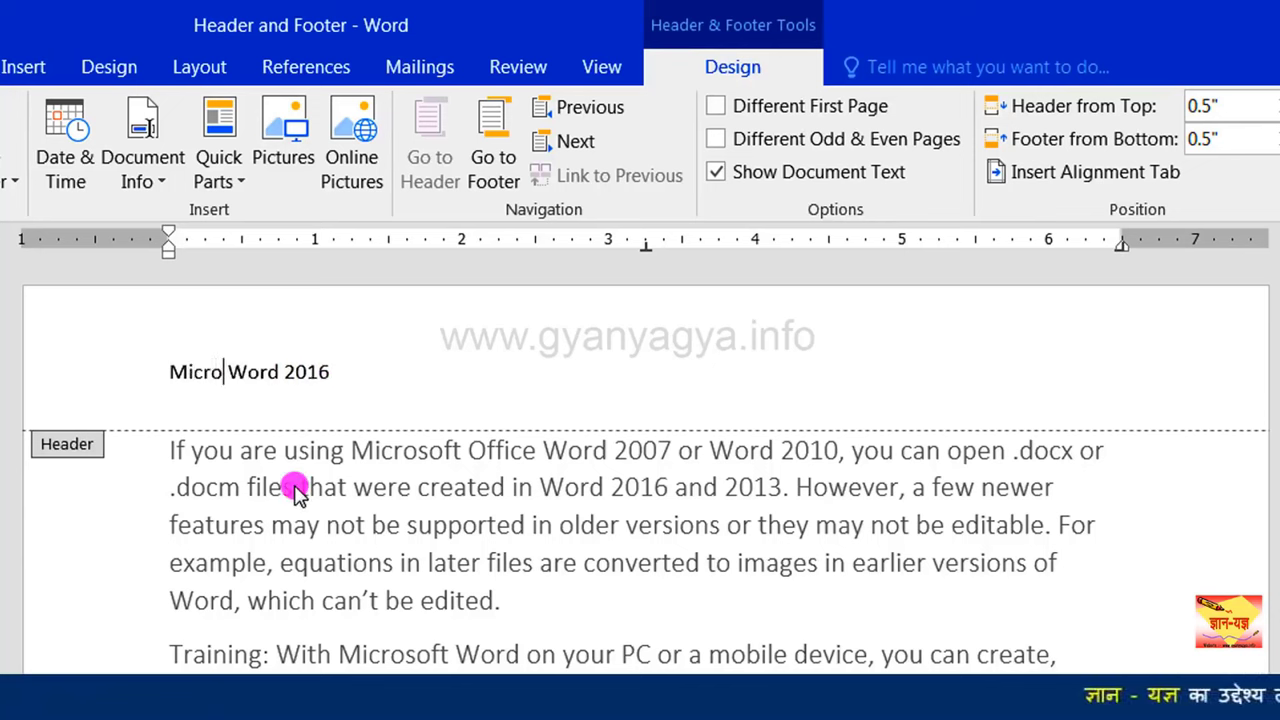
pyautogui.write('oft')
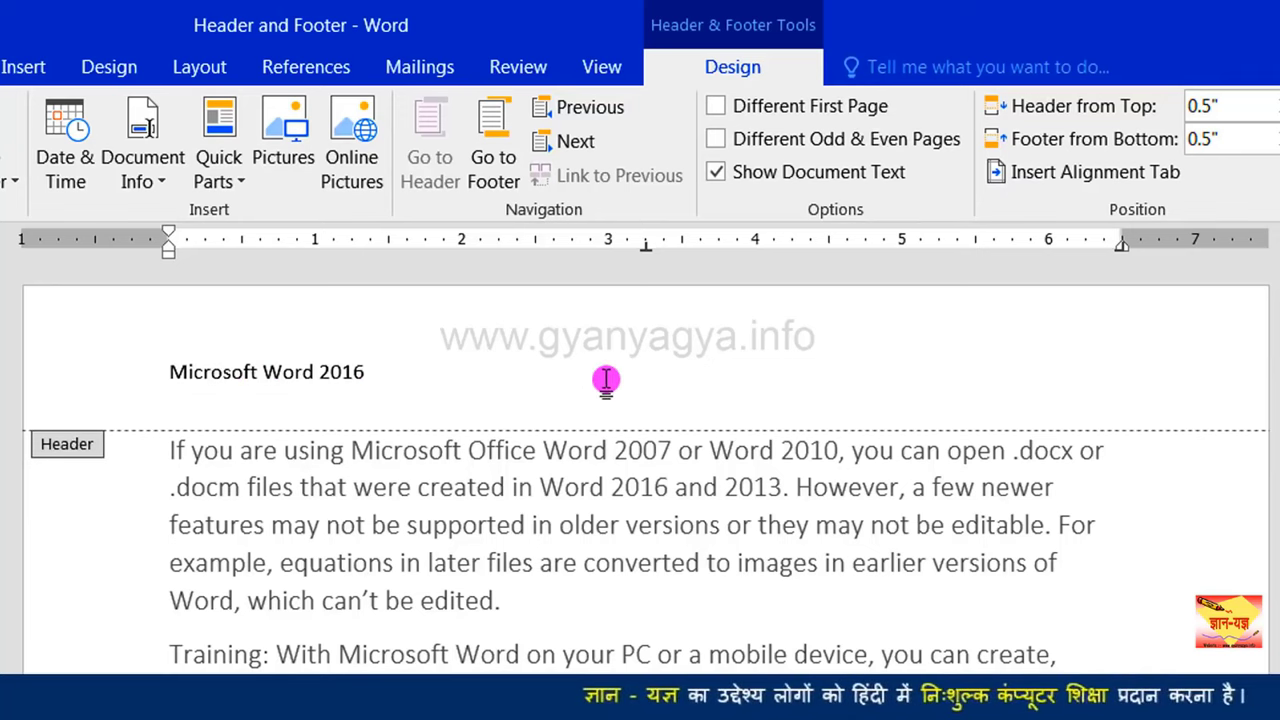
pyautogui.click(662, 371)
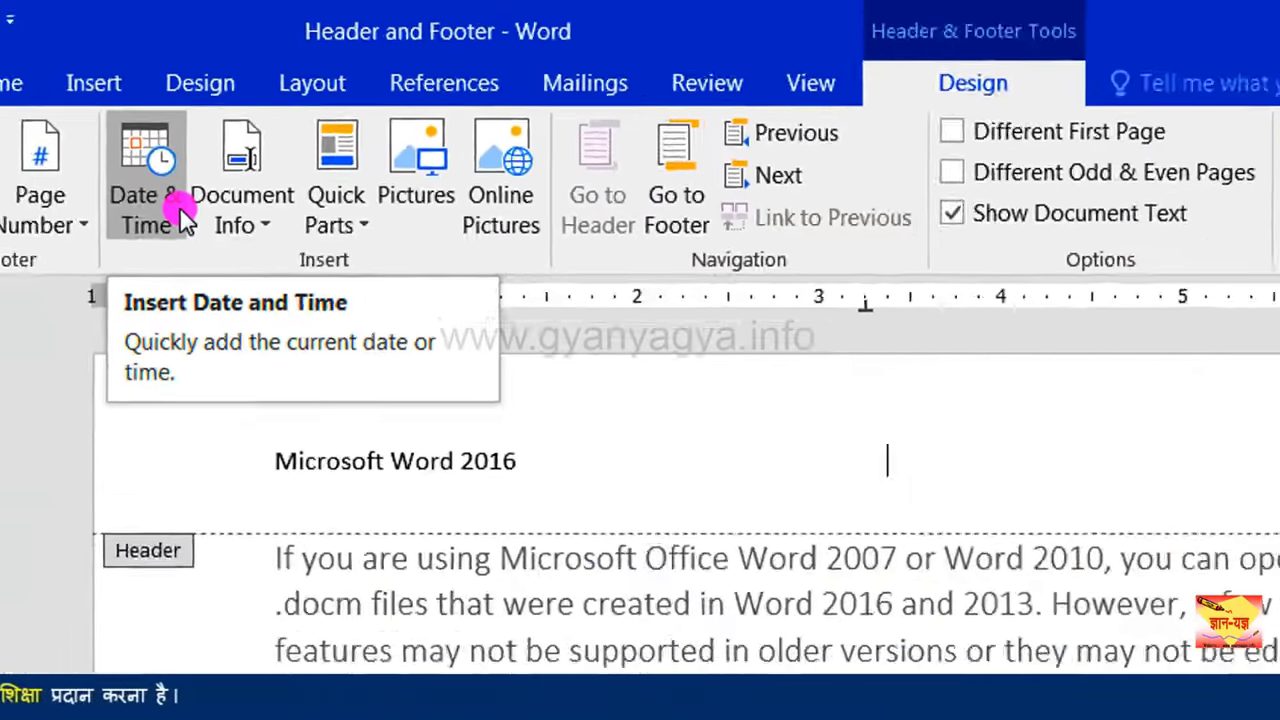
pyautogui.click(148, 268)
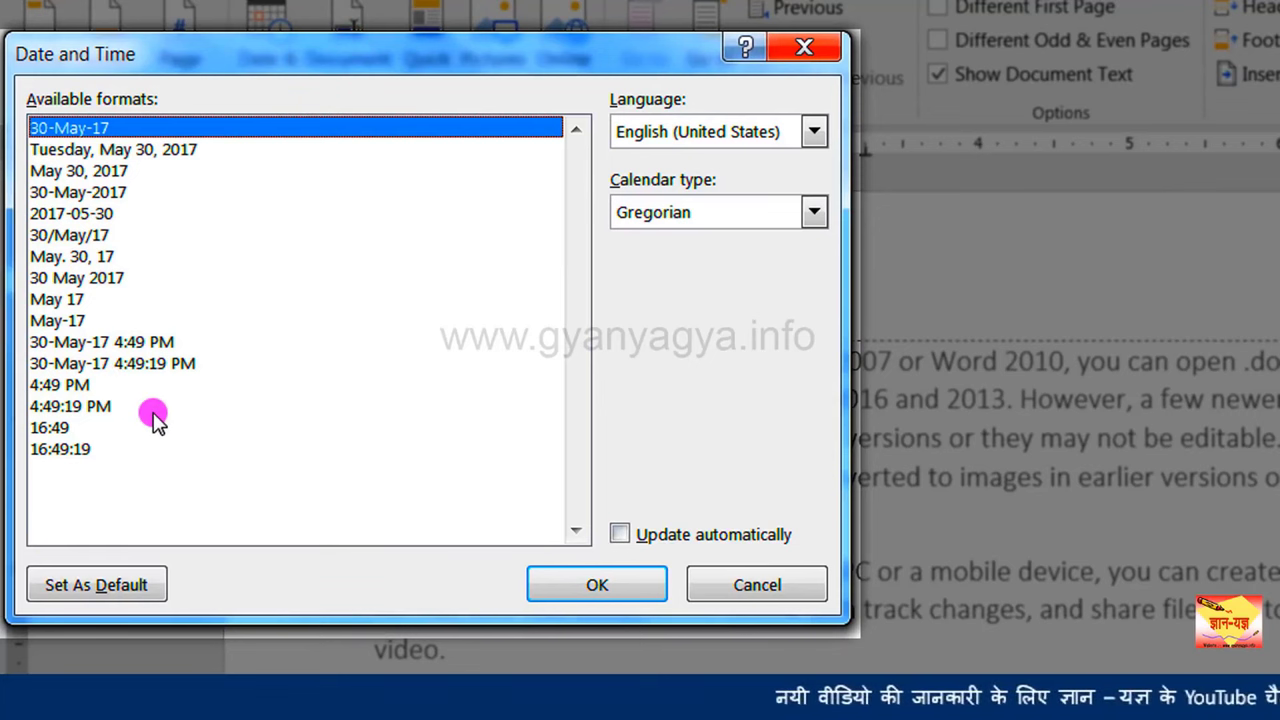
pyautogui.click(162, 348)
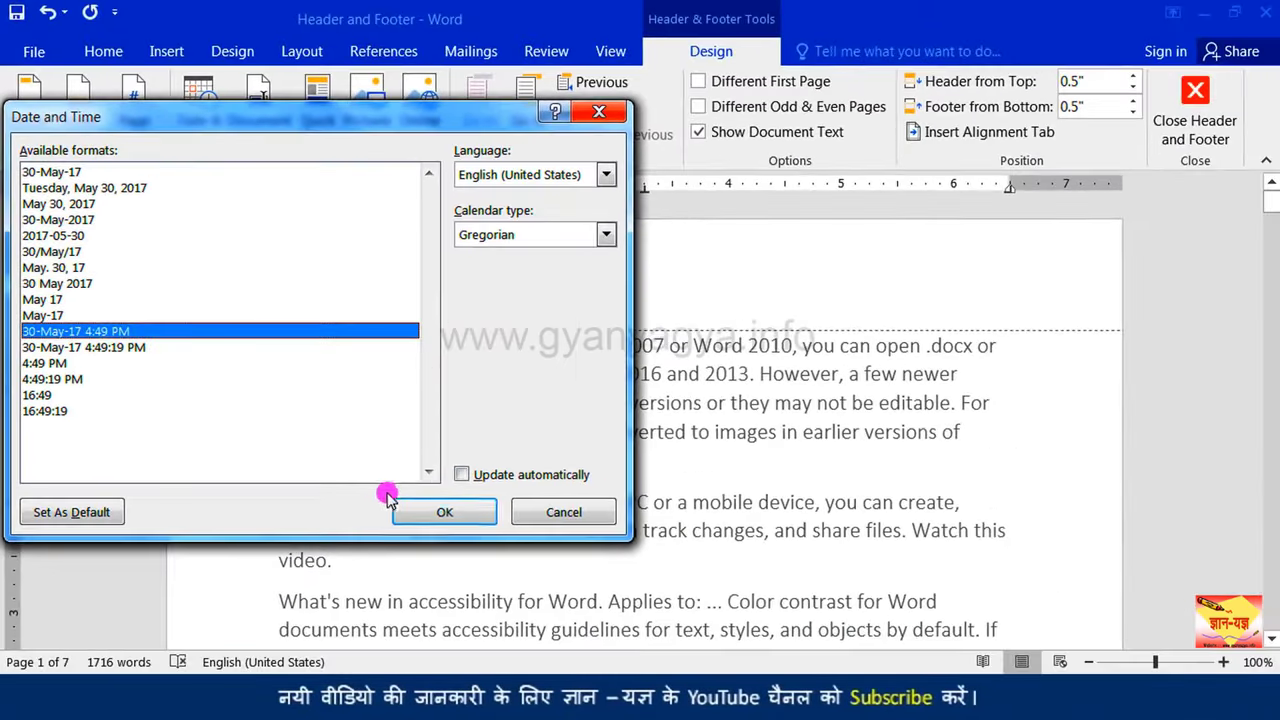
pyautogui.click(425, 513)
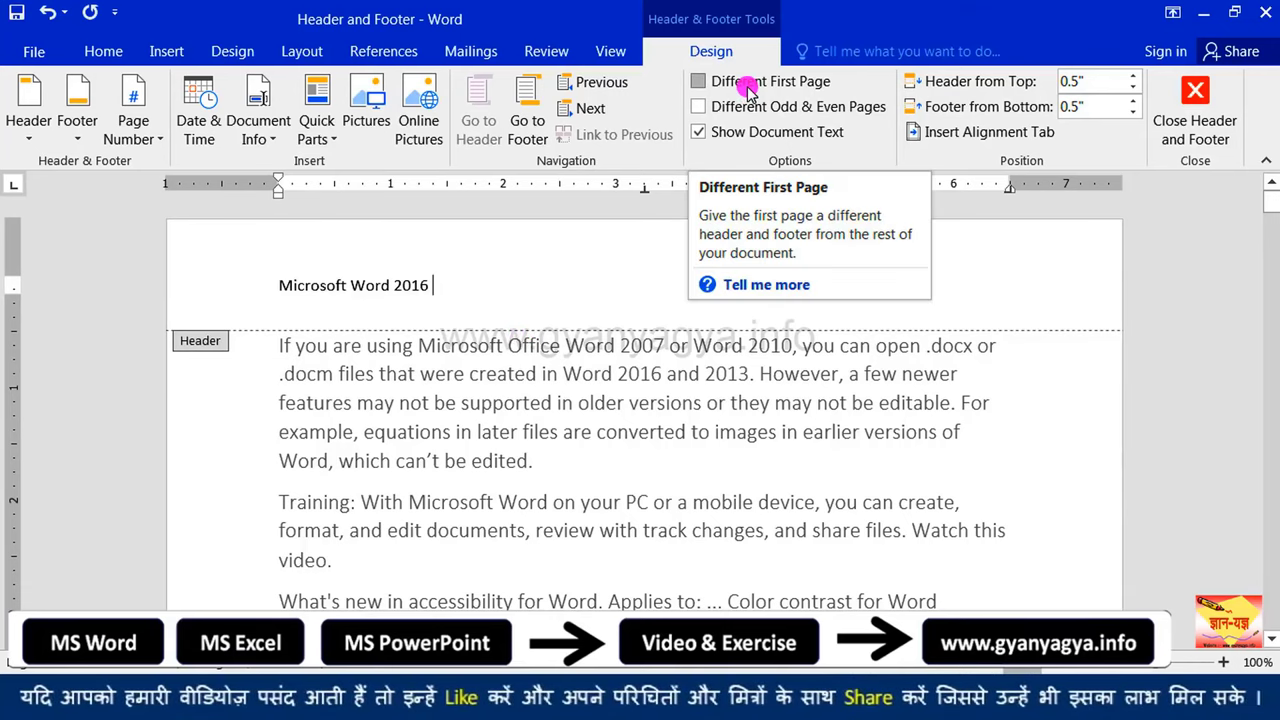
# Enable Different First Page and give page 1 the header 'How to use Header & Footer'.
pyautogui.click(698, 81)
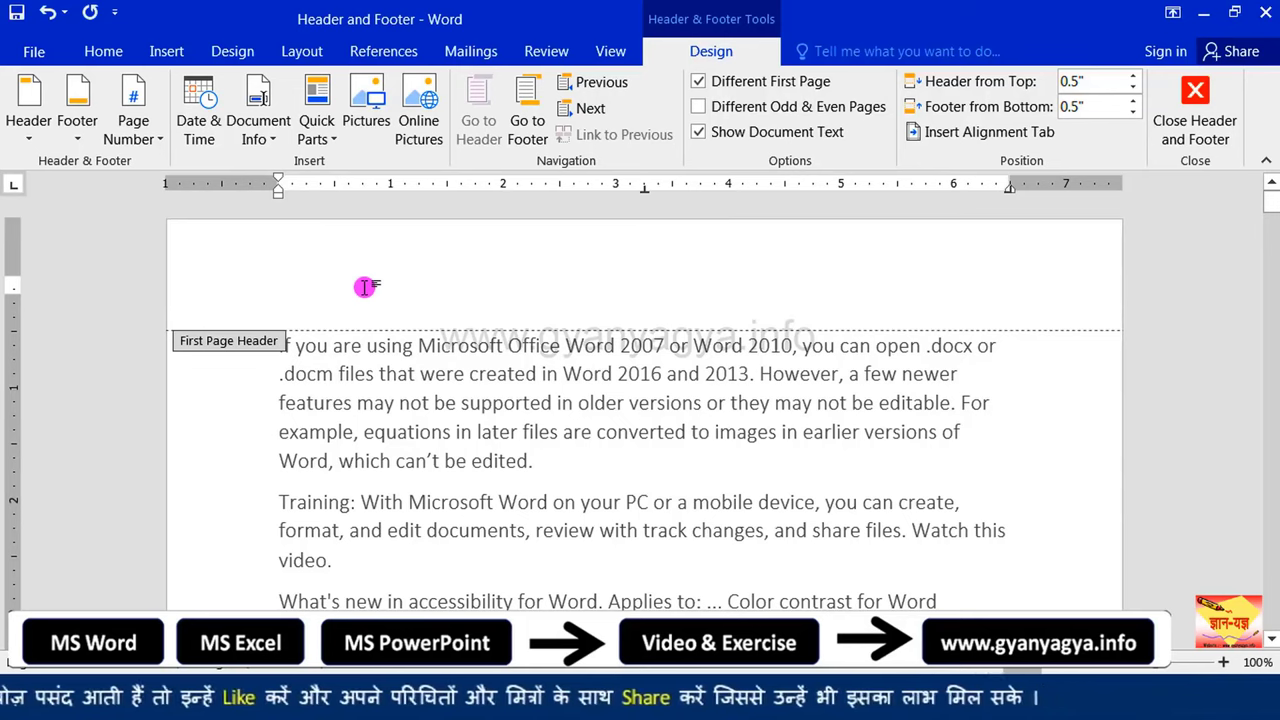
pyautogui.write('How to use Header & Footer')
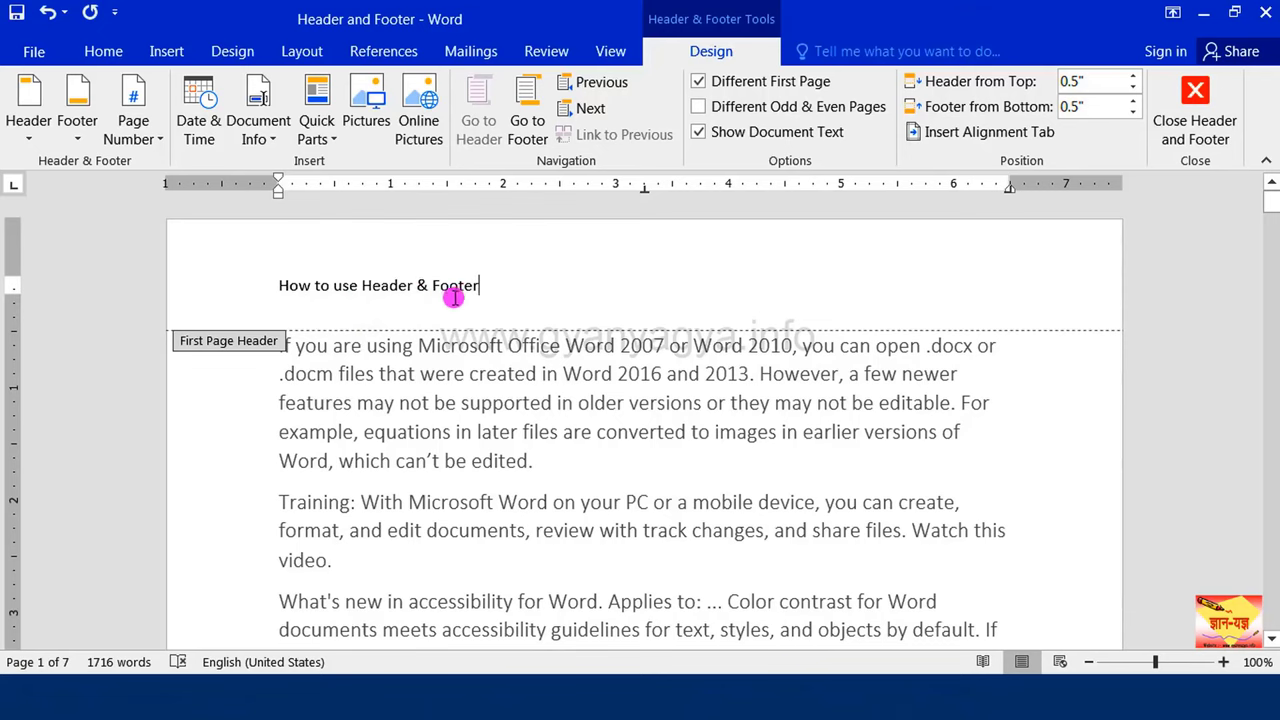
pyautogui.doubleClick(524, 418)
pyautogui.scroll(-8, 524, 418)
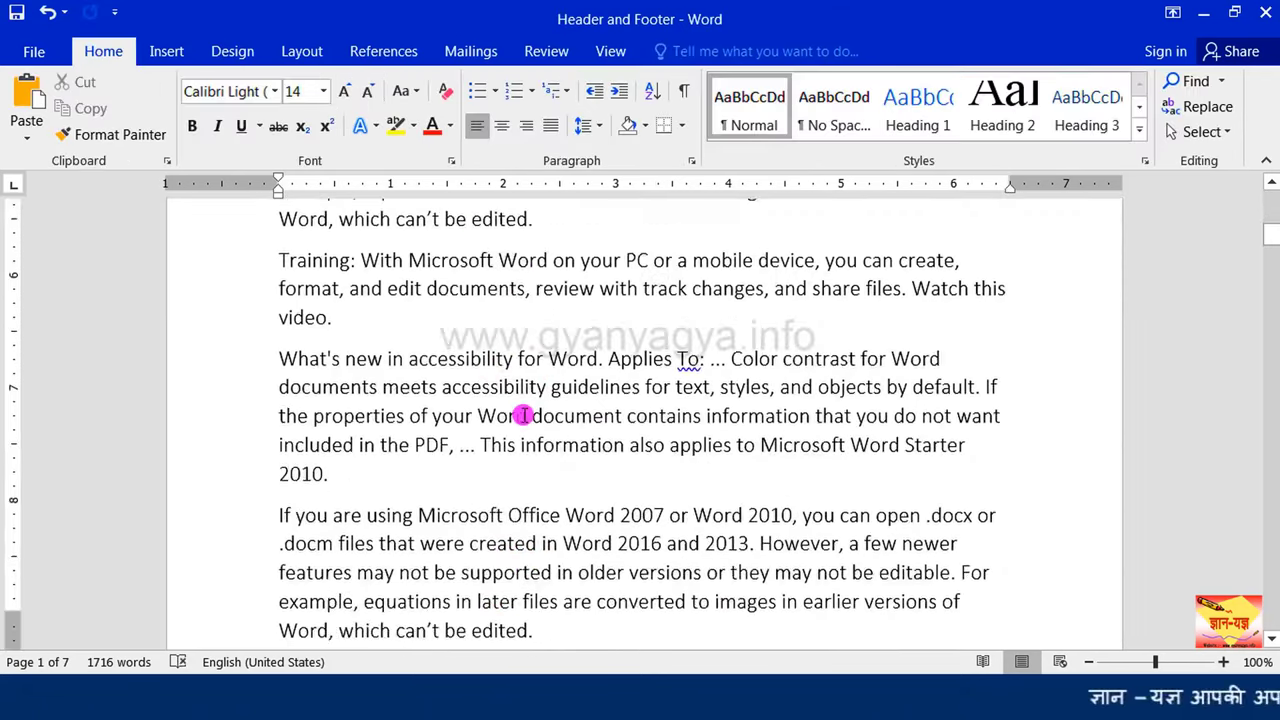
pyautogui.scroll(-7, 524, 416)
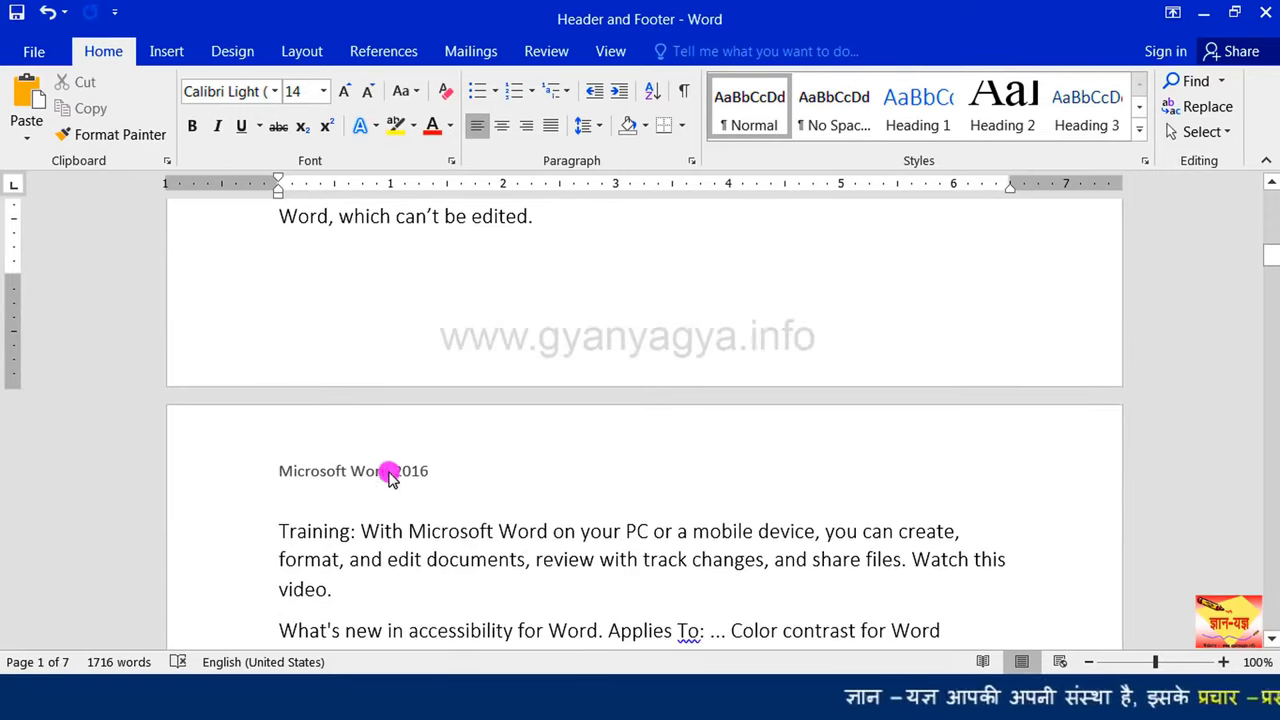
pyautogui.scroll(-3, 436, 474)
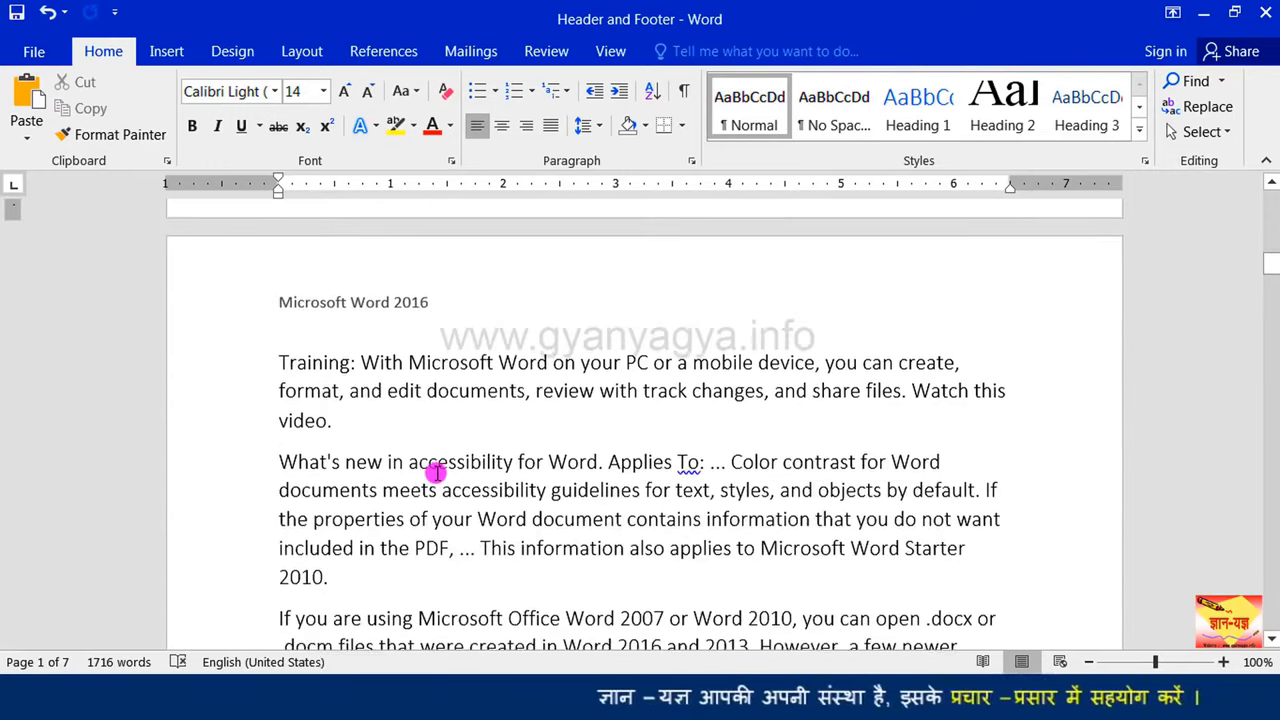
pyautogui.scroll(-14, 436, 474)
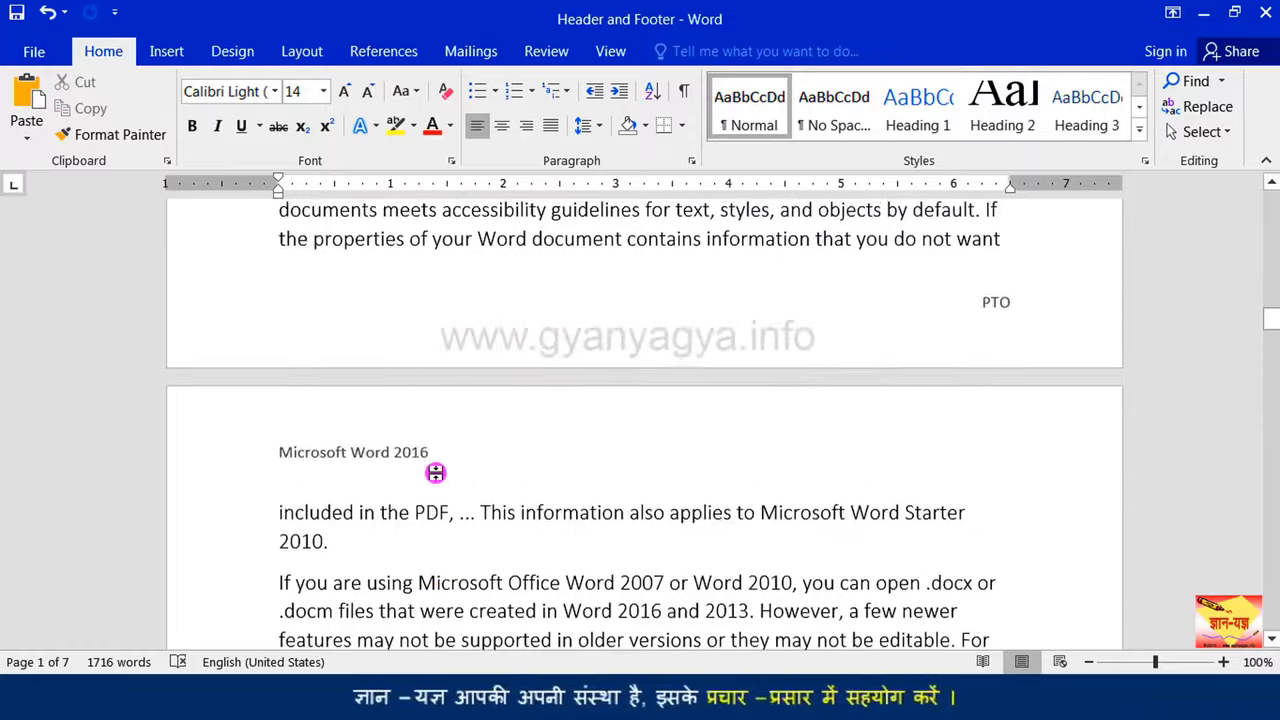
# Reopen the header to separate odd and even page headers, then return to the body.
pyautogui.doubleClick(436, 474)
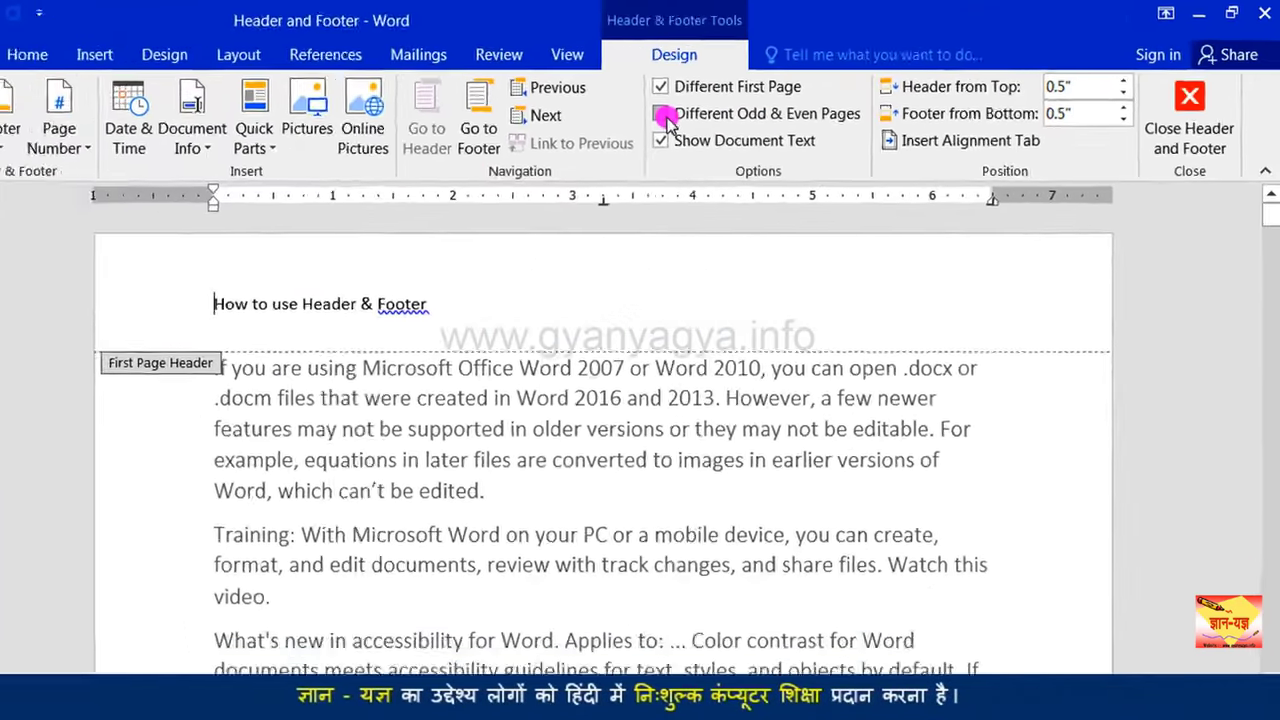
pyautogui.doubleClick(545, 368)
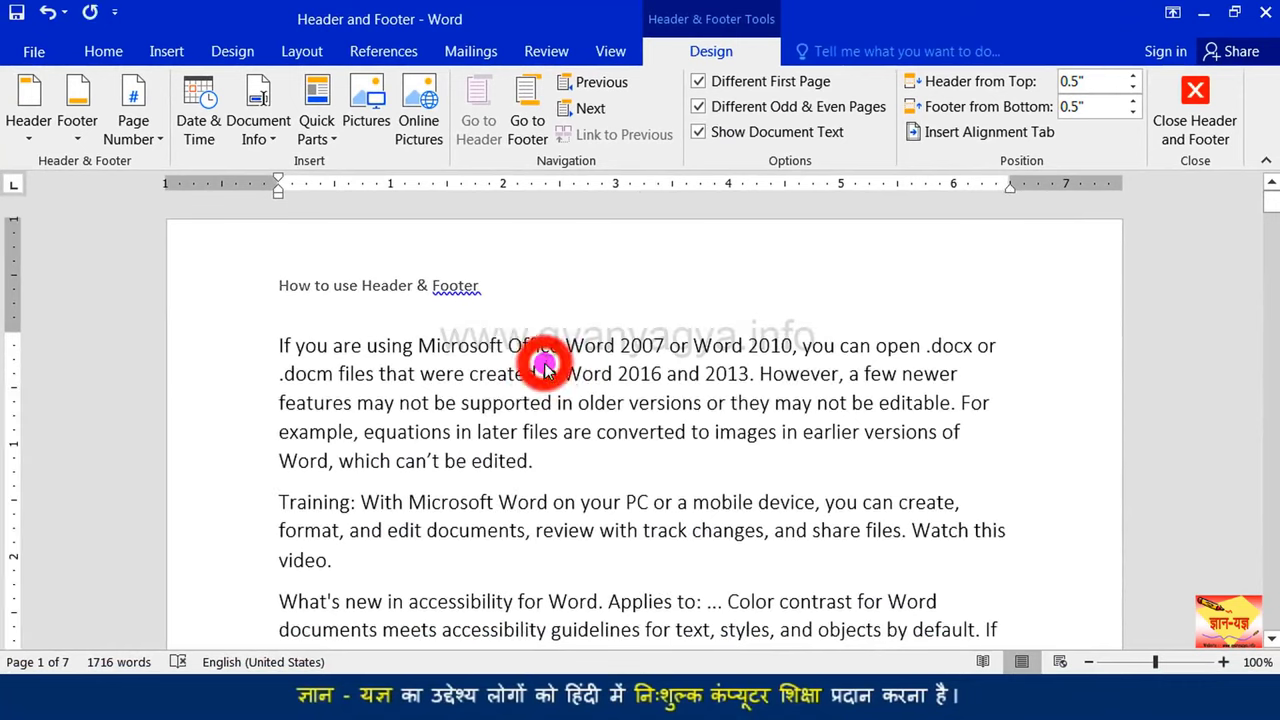
pyautogui.doubleClick(483, 287)
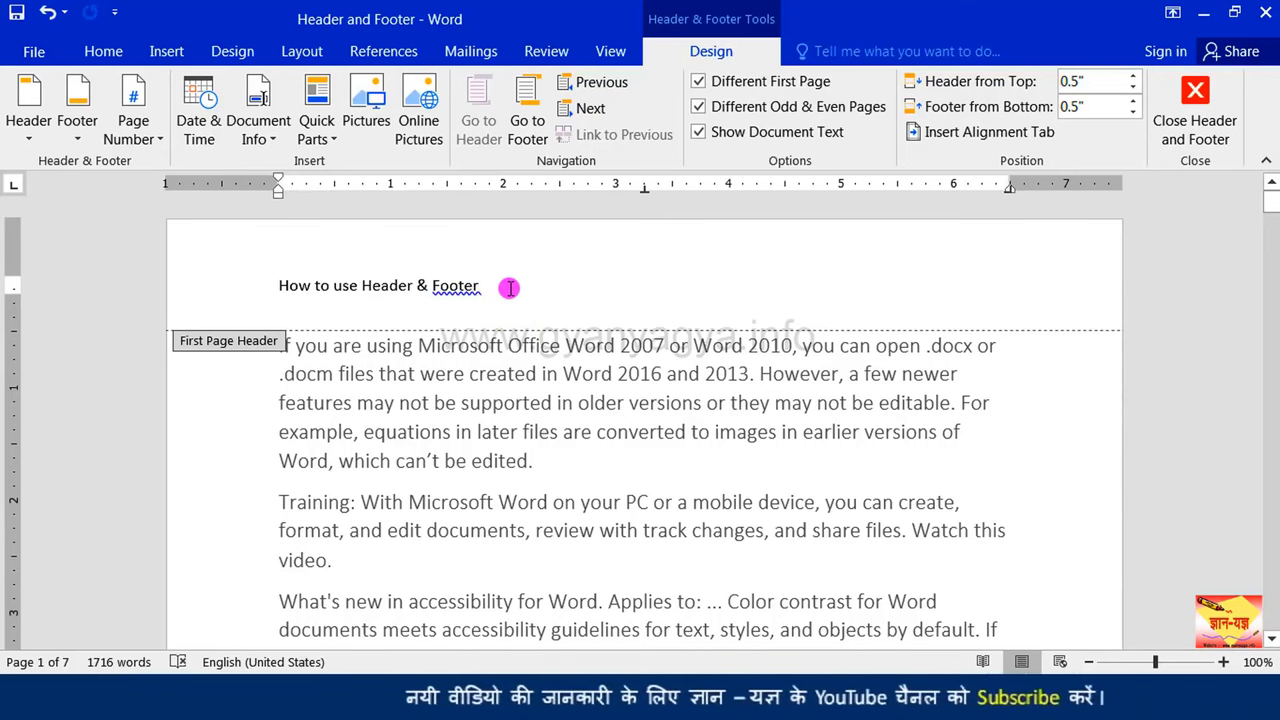
pyautogui.doubleClick(545, 365)
pyautogui.scroll(-2, 545, 363)
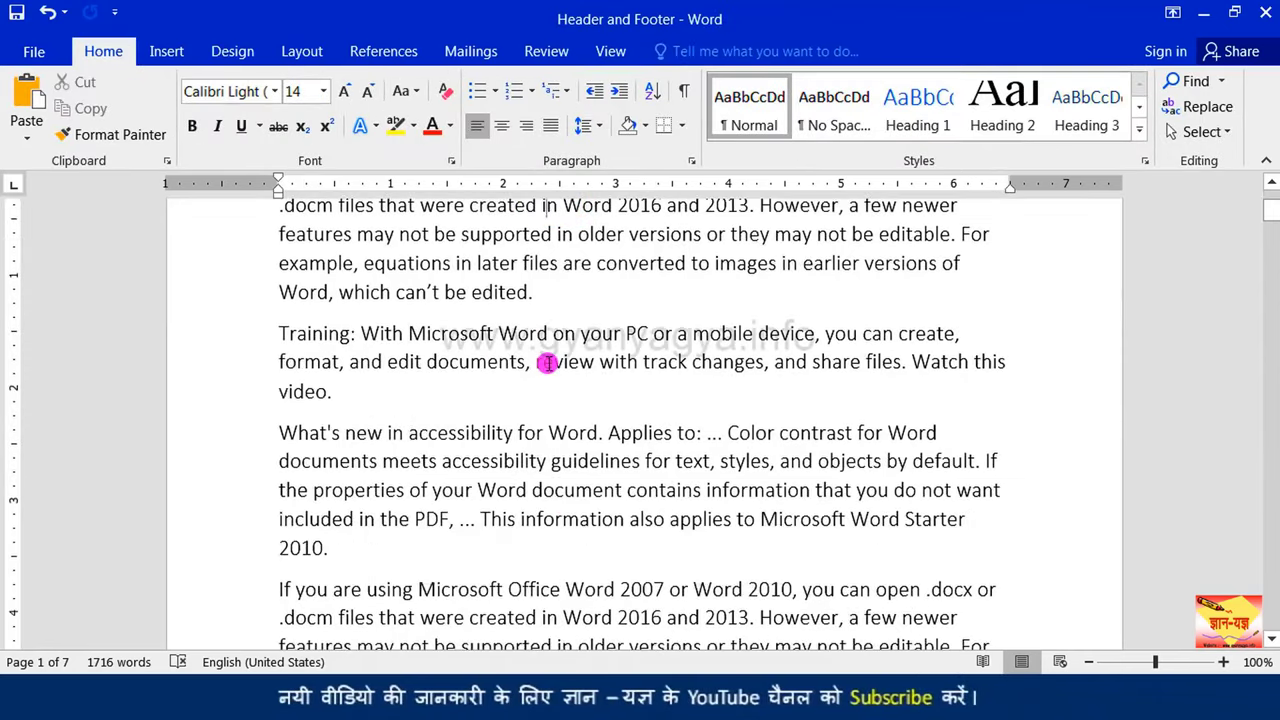
pyautogui.scroll(-2, 546, 363)
# Enter 'MS Word 2016' in the even-page header and close header editing.
pyautogui.click(498, 355)
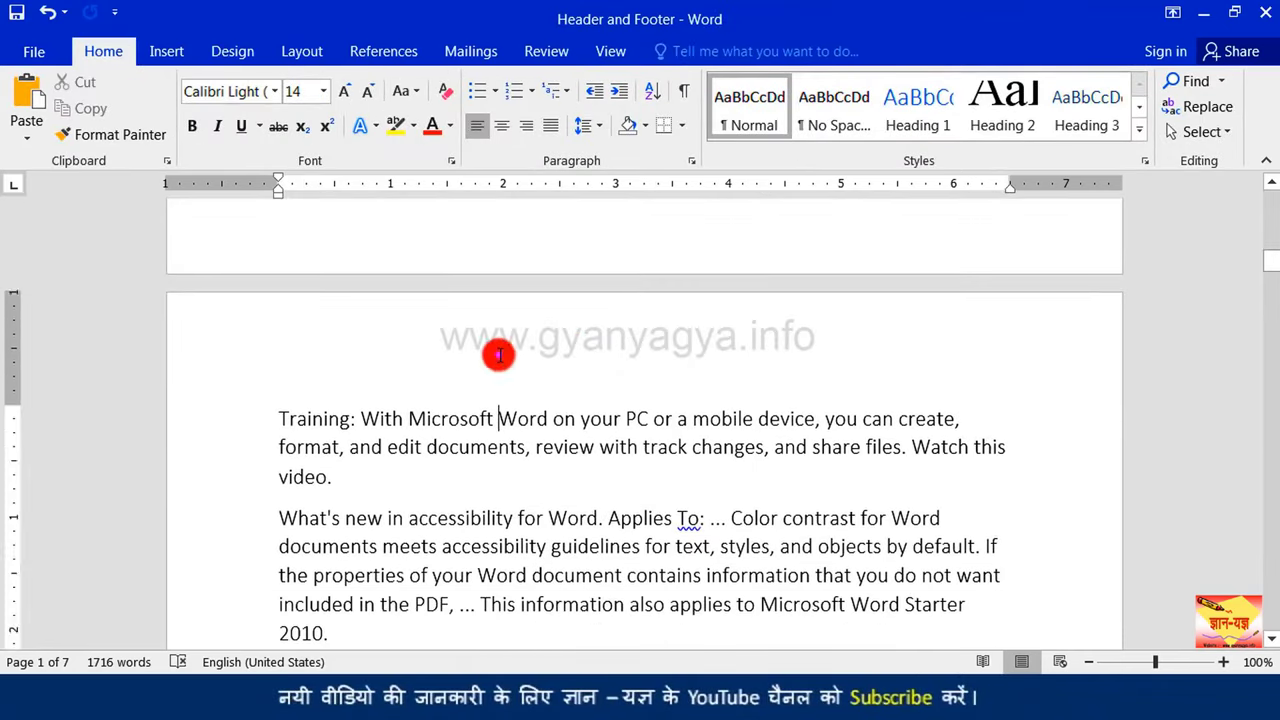
pyautogui.doubleClick(498, 355)
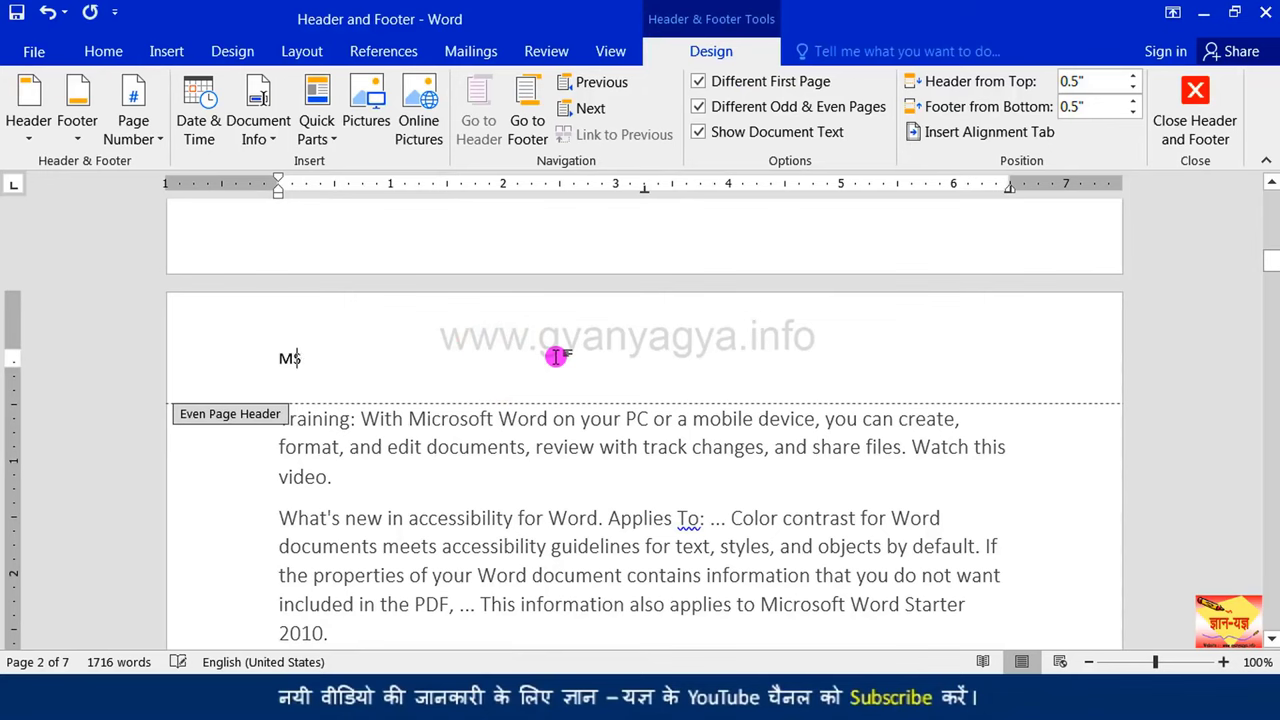
pyautogui.write('MS Word 2016')
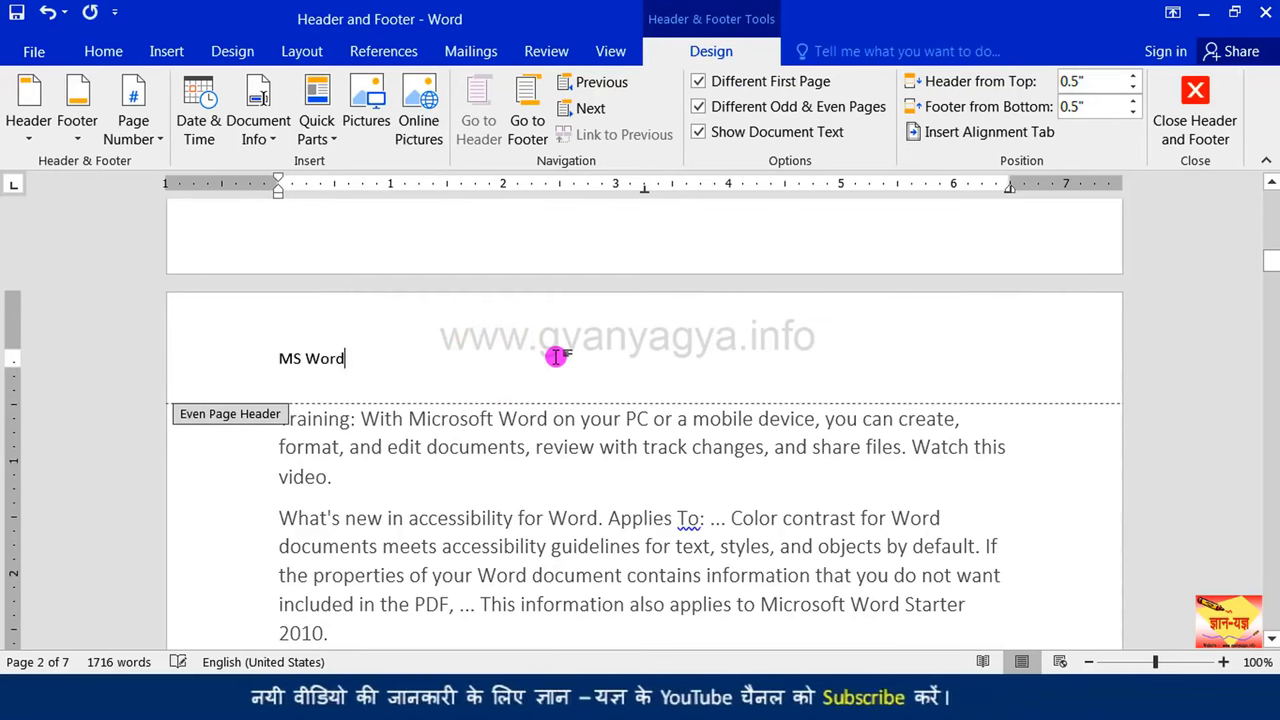
pyautogui.press('Escape')
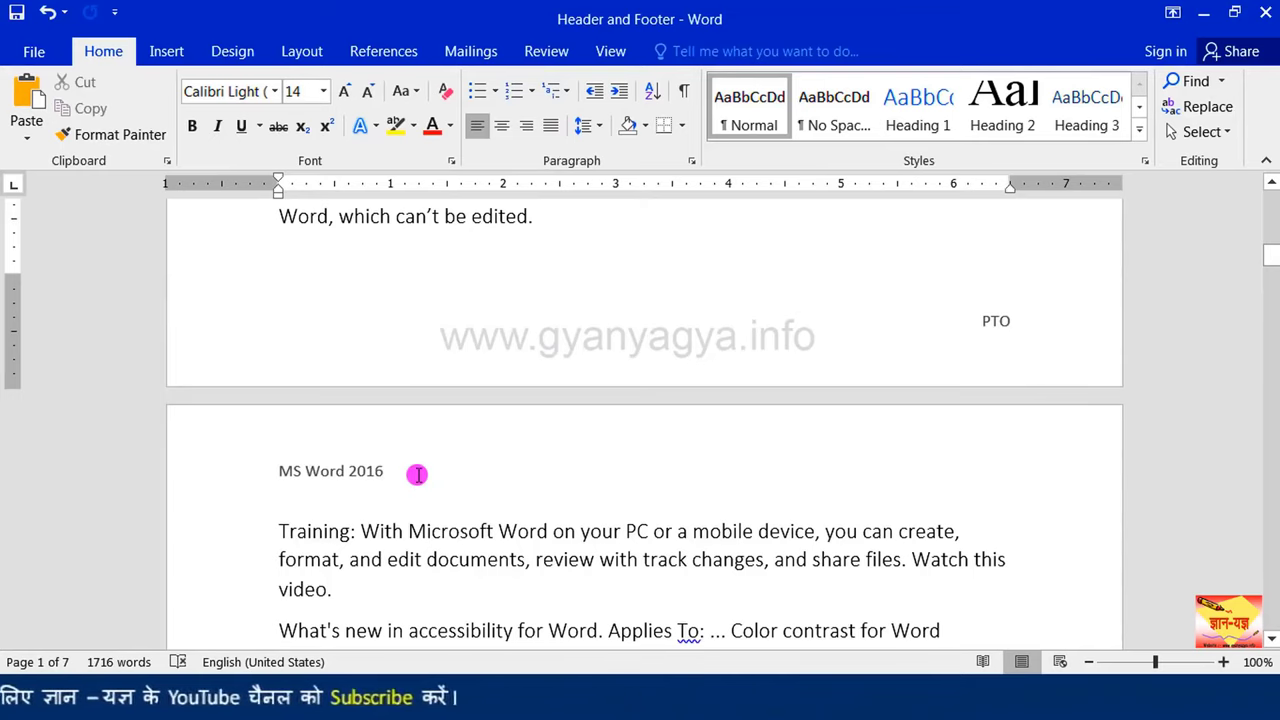
# Scroll through the pages and place the insertion point in the body paragraph.
pyautogui.scroll(-10, 417, 478)
pyautogui.scroll(-6, 417, 476)
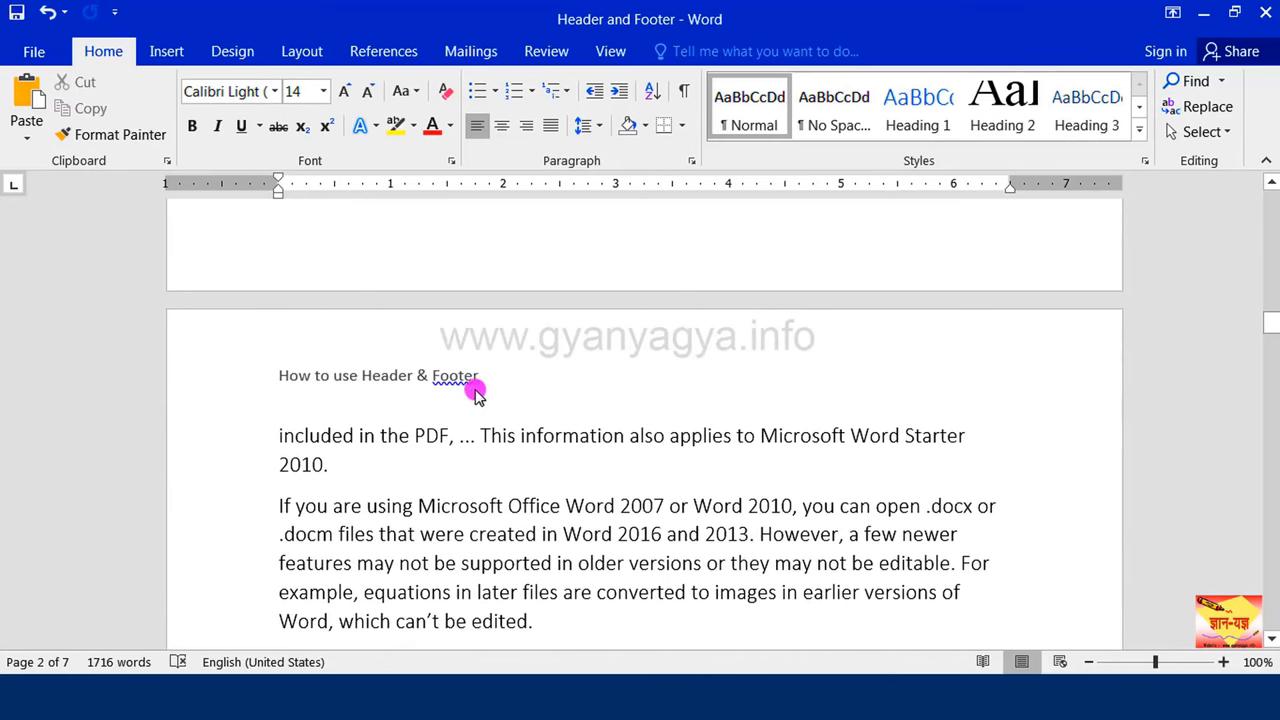
pyautogui.click(501, 389)
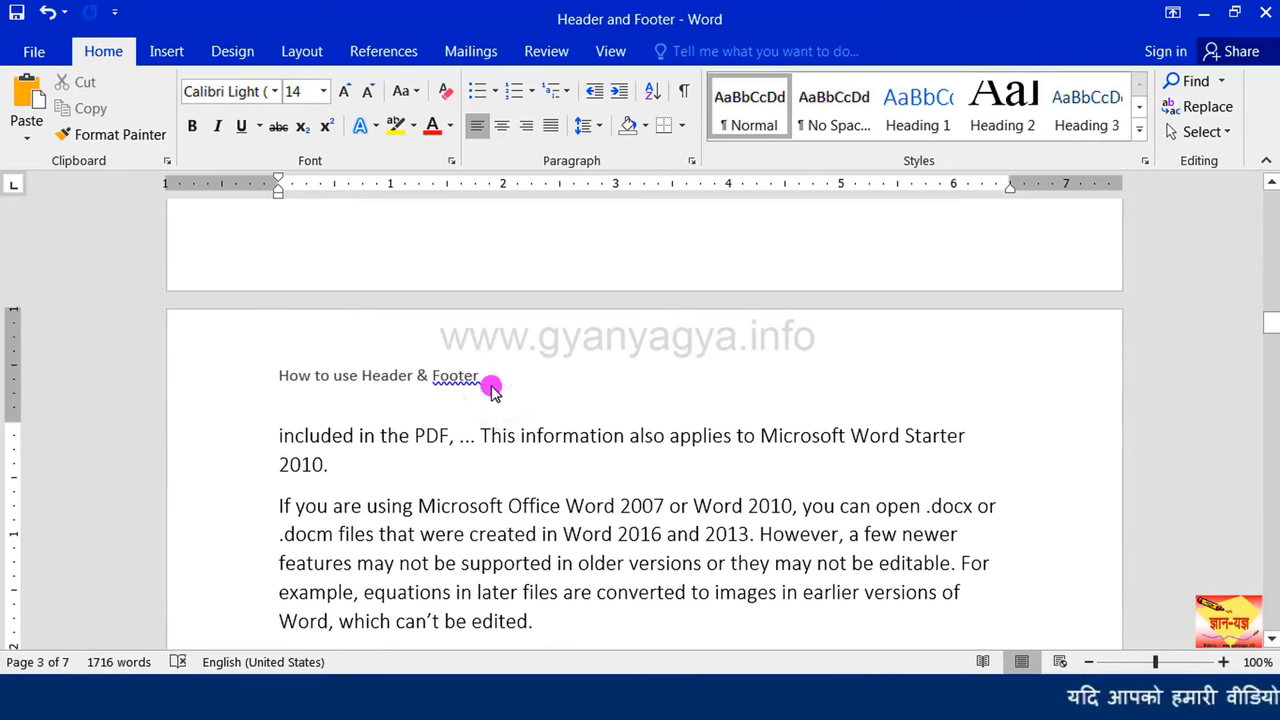
pyautogui.scroll(-12, 497, 400)
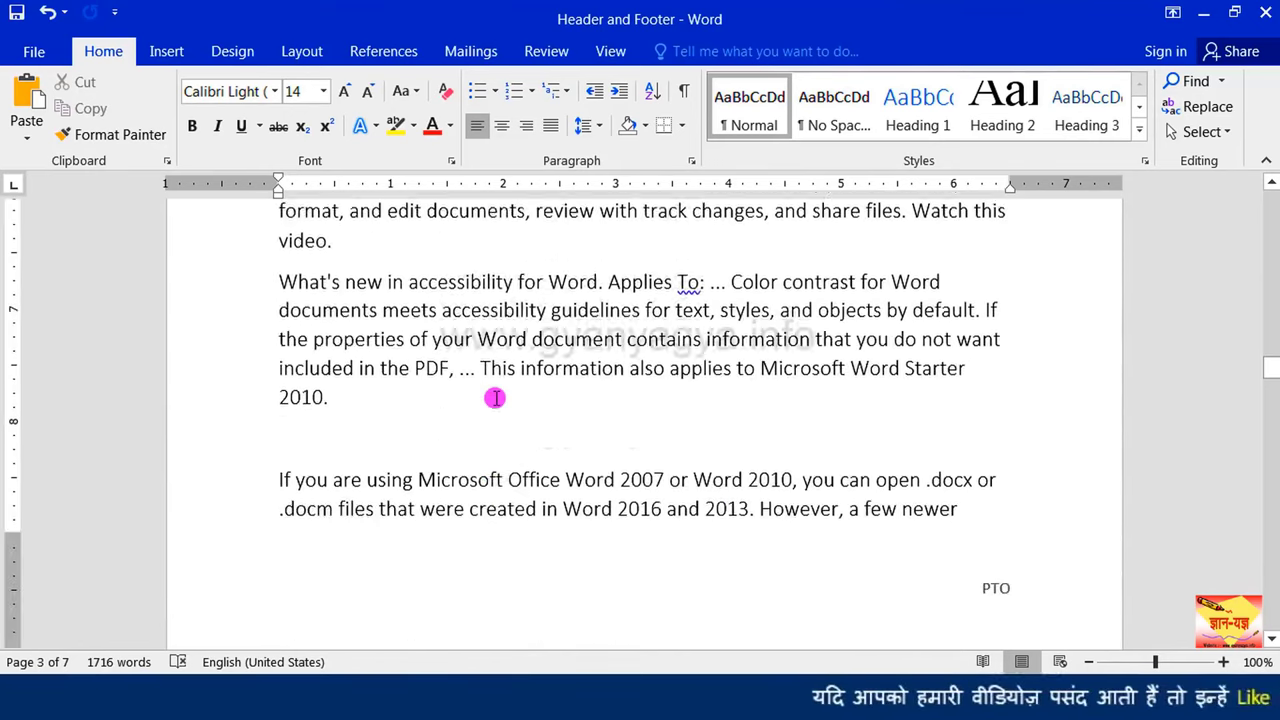
pyautogui.scroll(-1, 497, 400)
pyautogui.click(455, 426)
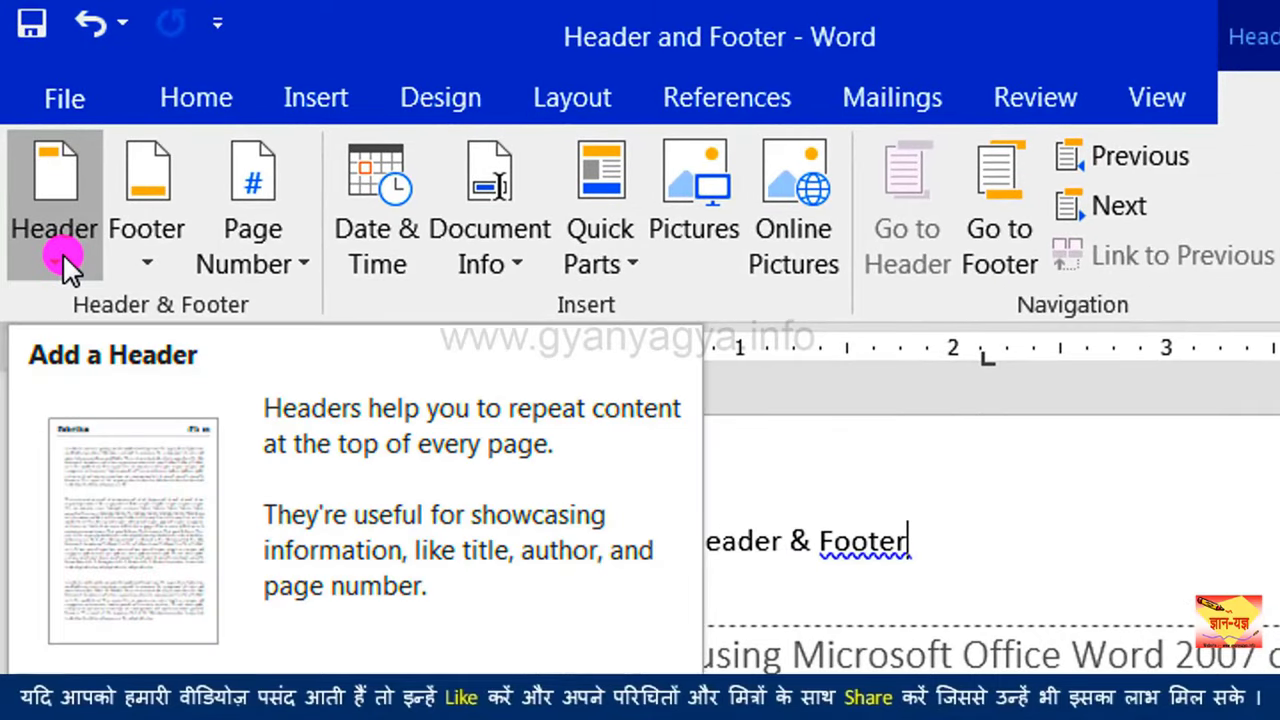
# Insert the Retrospect header design with the title 'MS WORD 2016'.
pyautogui.click(62, 253)
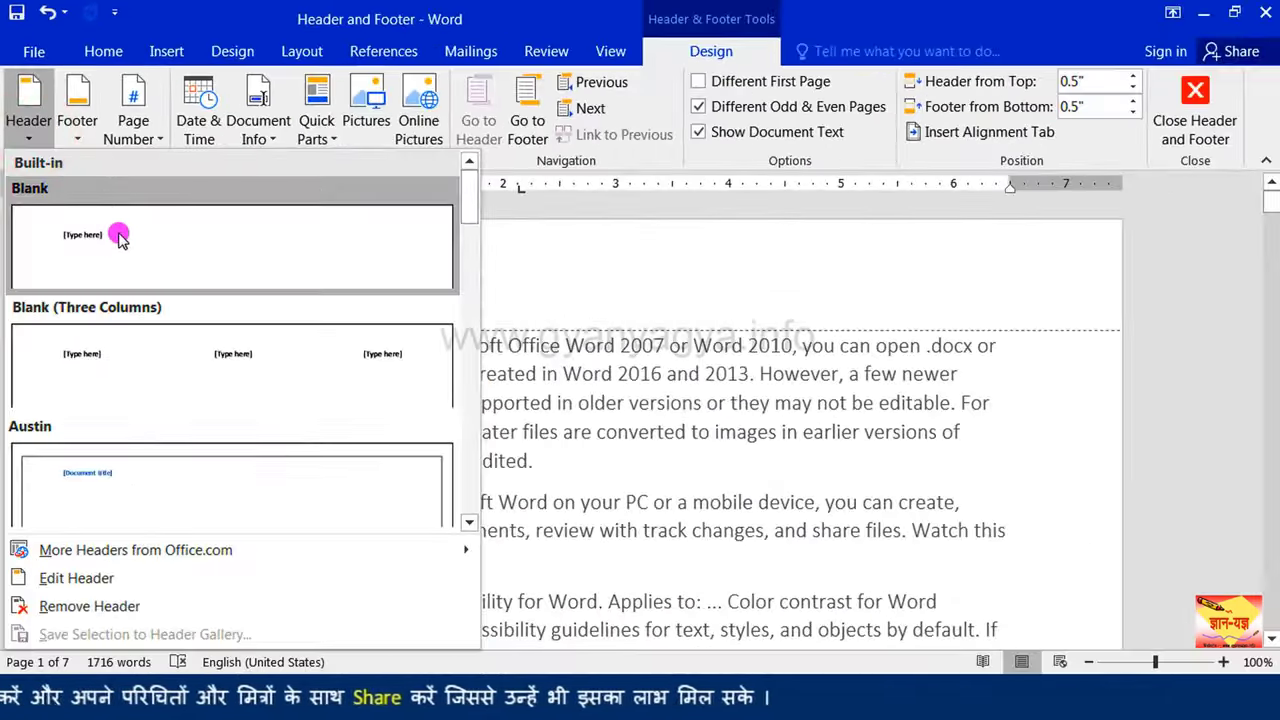
pyautogui.moveTo(466, 206); pyautogui.dragTo(455, 419)
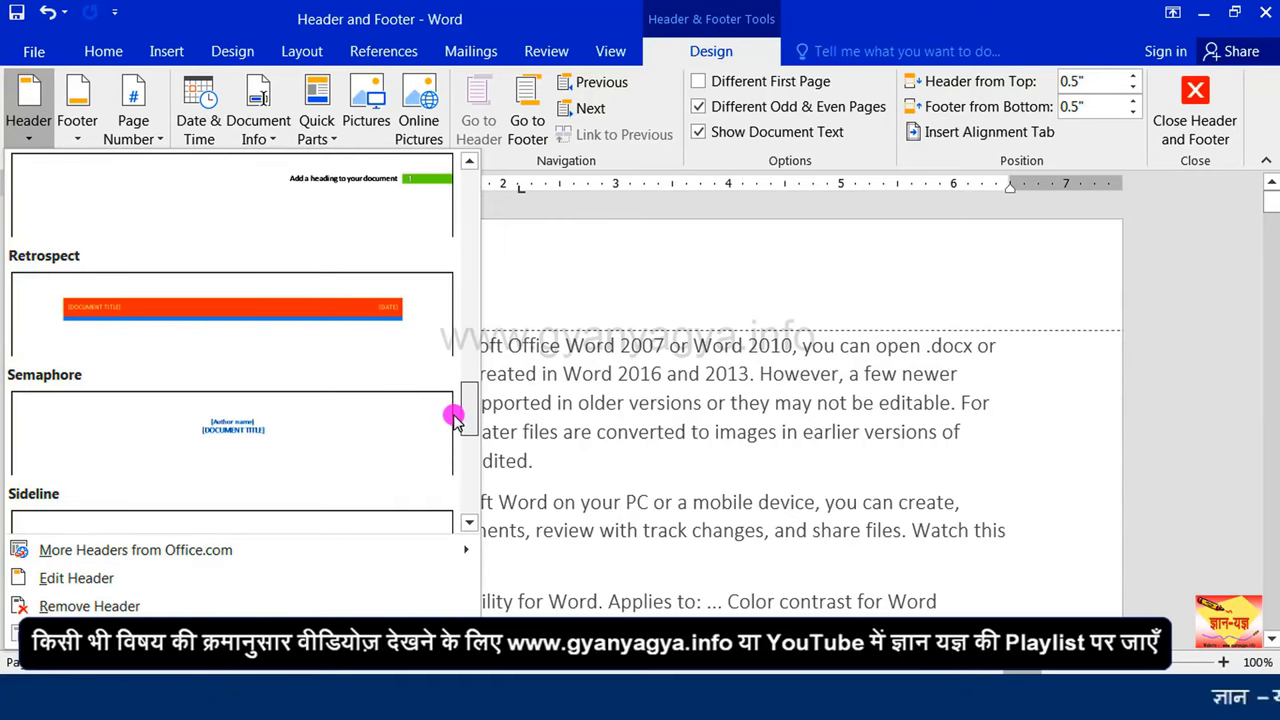
pyautogui.click(335, 326)
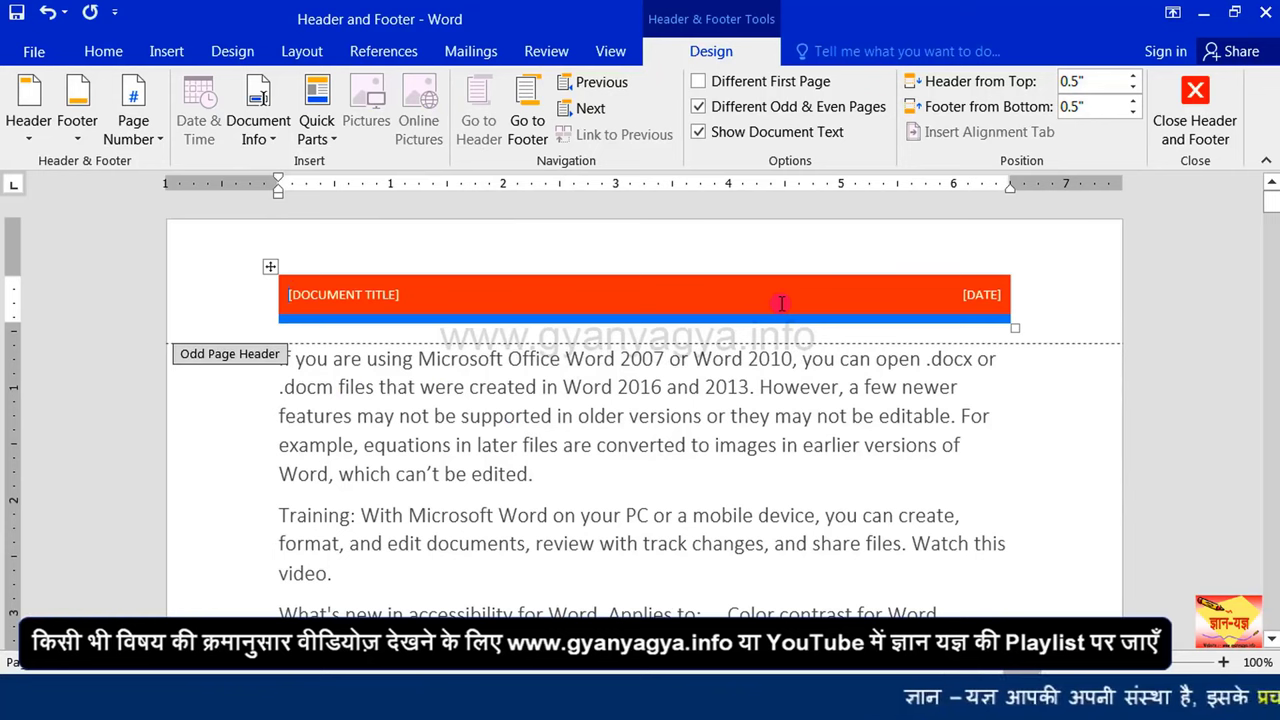
pyautogui.click(376, 300)
pyautogui.write('MS')
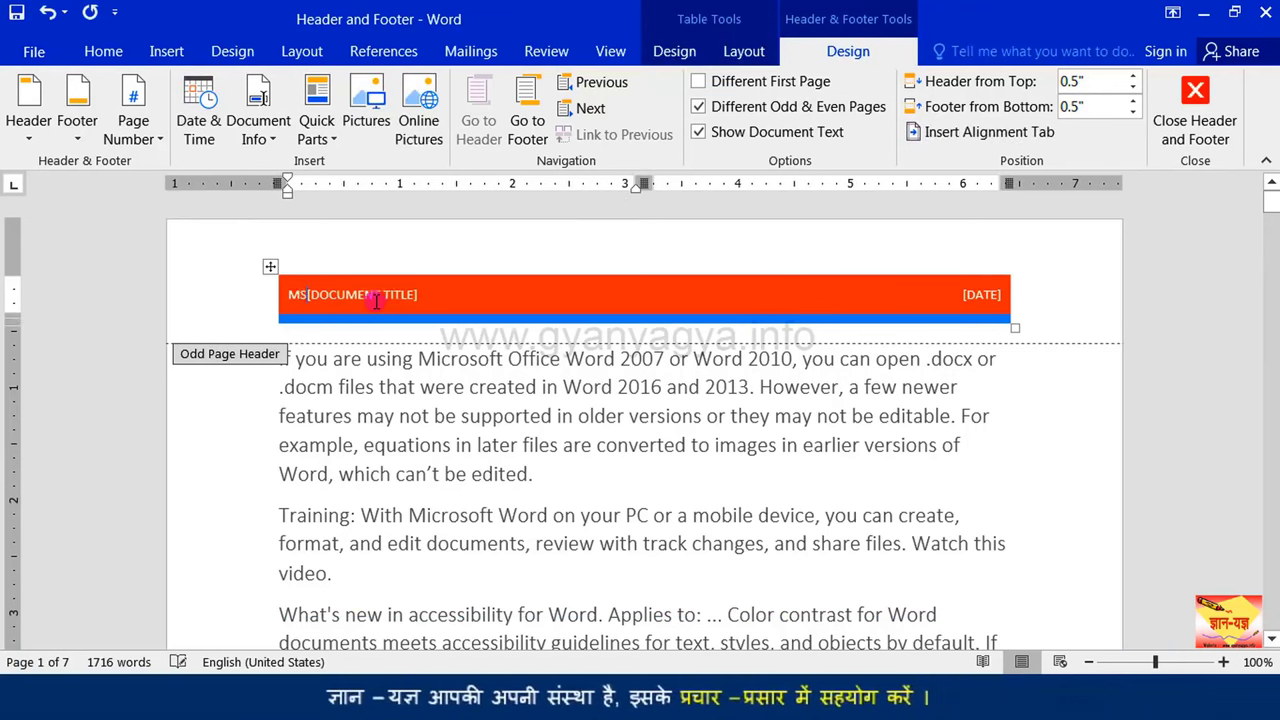
pyautogui.write(' WORD 2016')
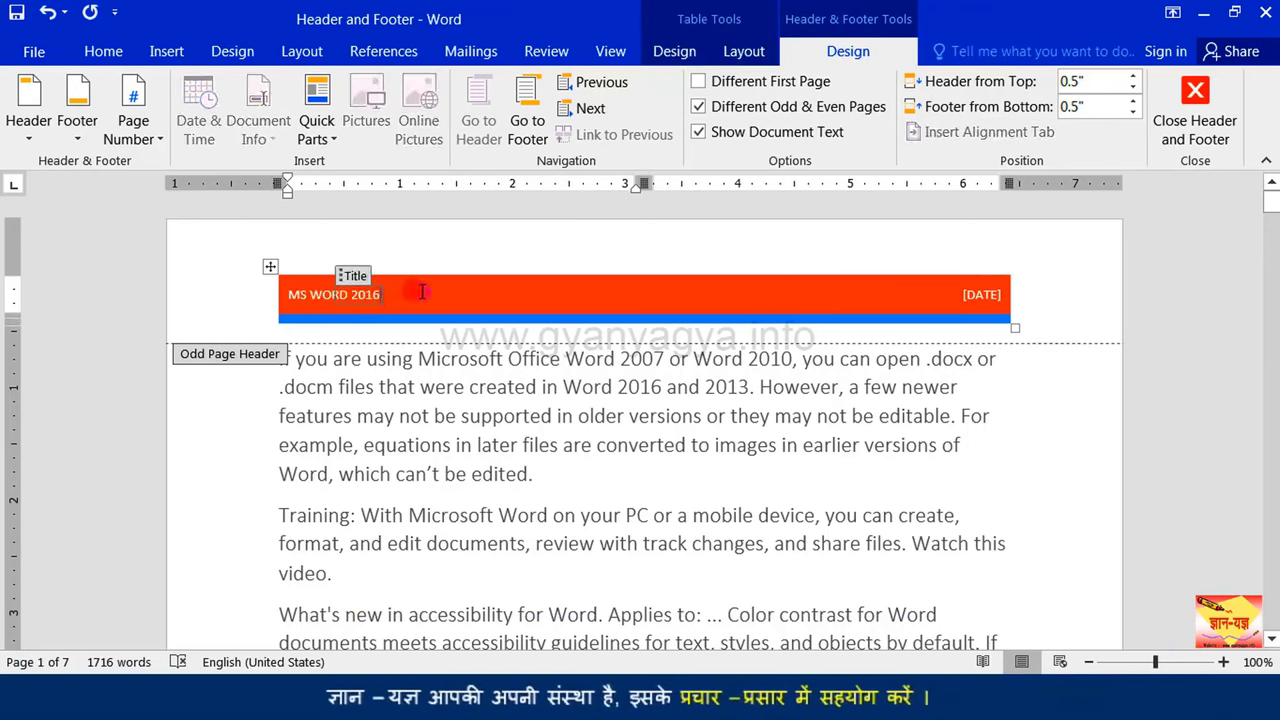
pyautogui.click(422, 291)
# Set the header date to 30 May 2017 (05/30/2017) and reopen the header.
pyautogui.click(980, 294)
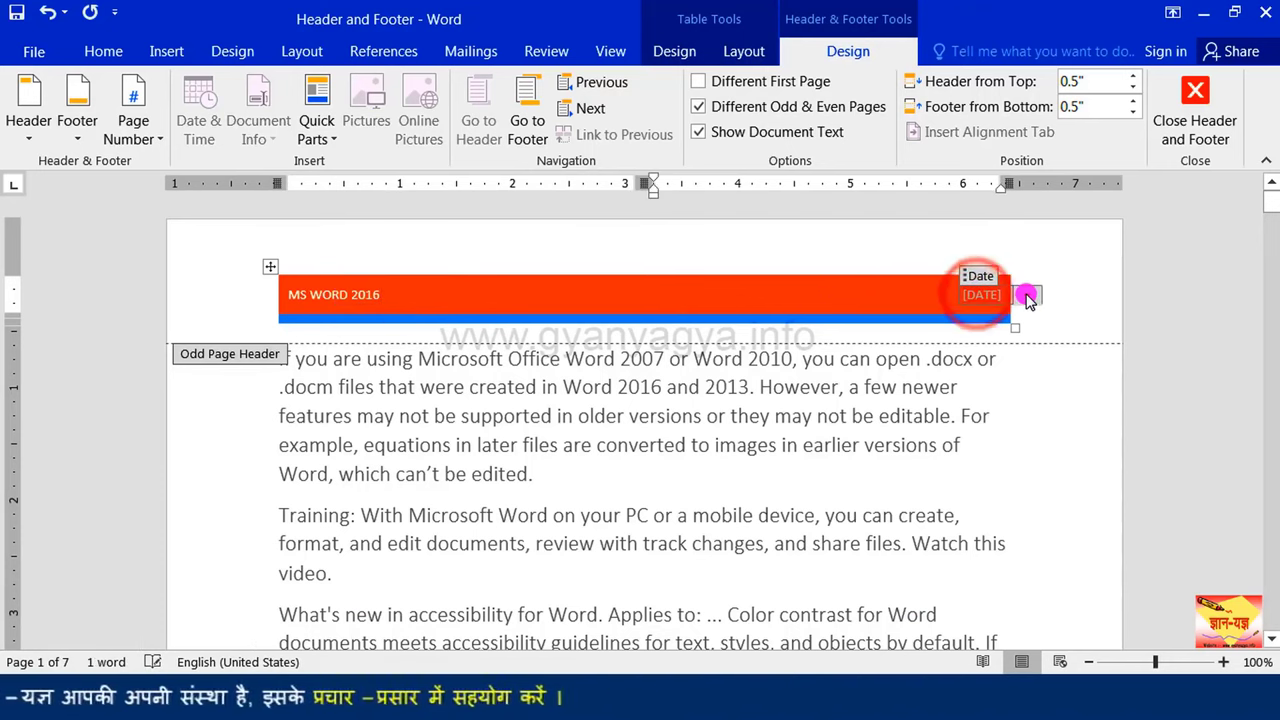
pyautogui.click(1027, 295)
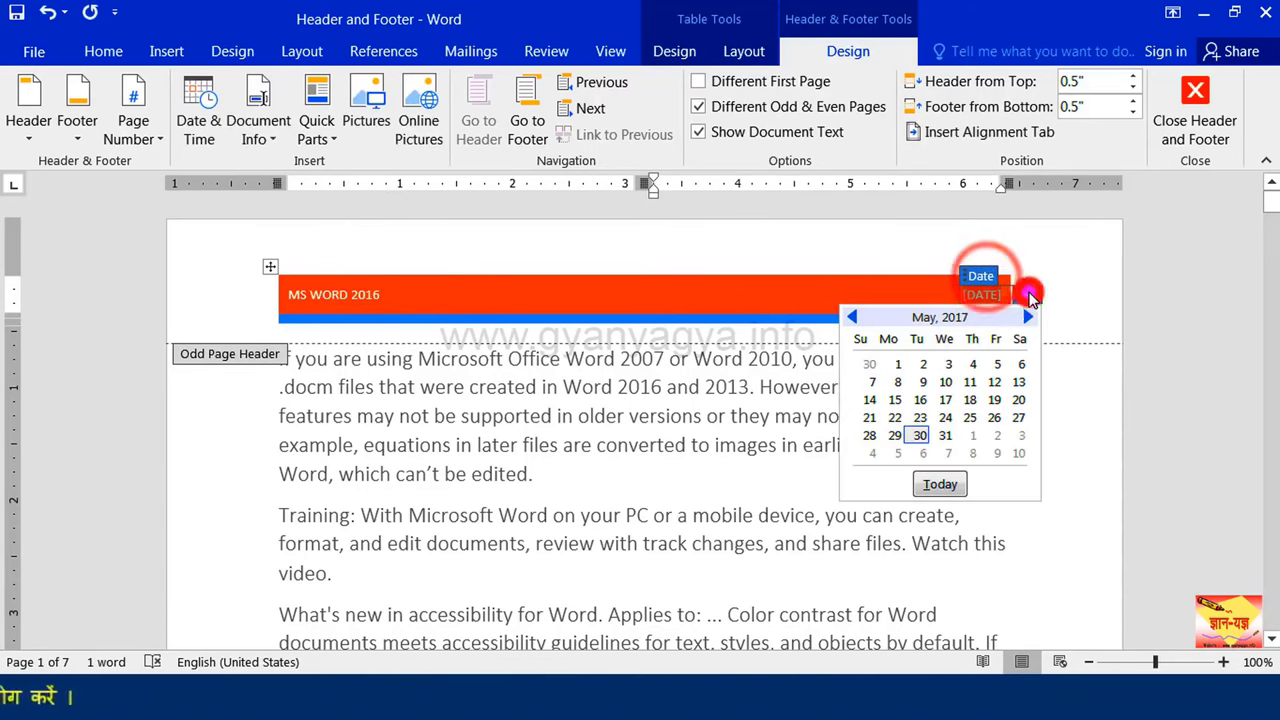
pyautogui.click(918, 437)
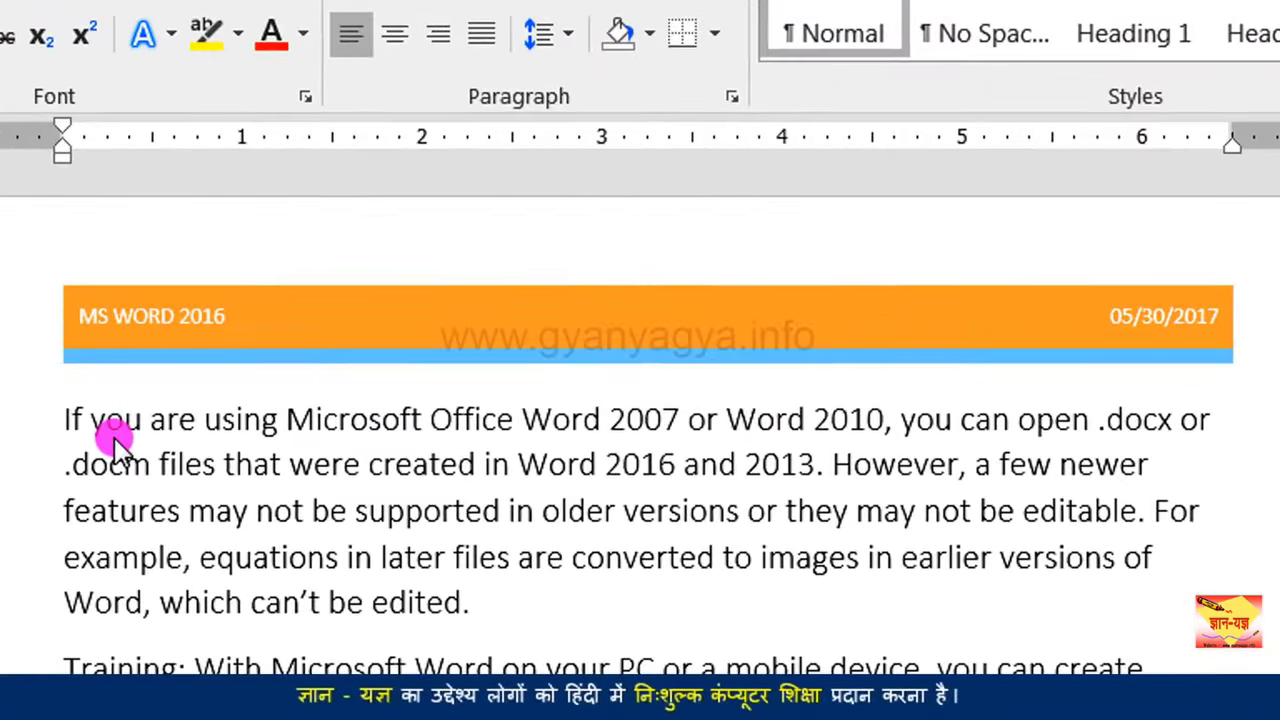
pyautogui.doubleClick(46, 333)
# Delete the whole Retrospect header banner and return to the body text.
pyautogui.click(49, 268)
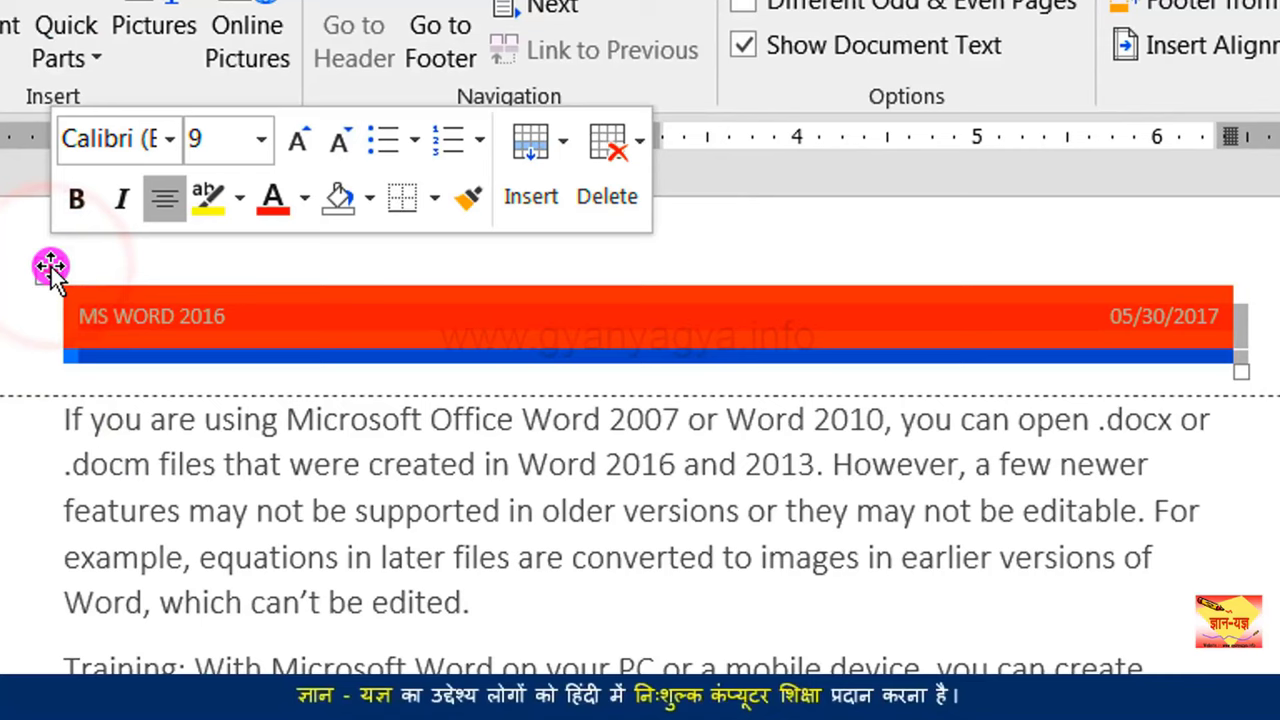
pyautogui.press('BackSpace')
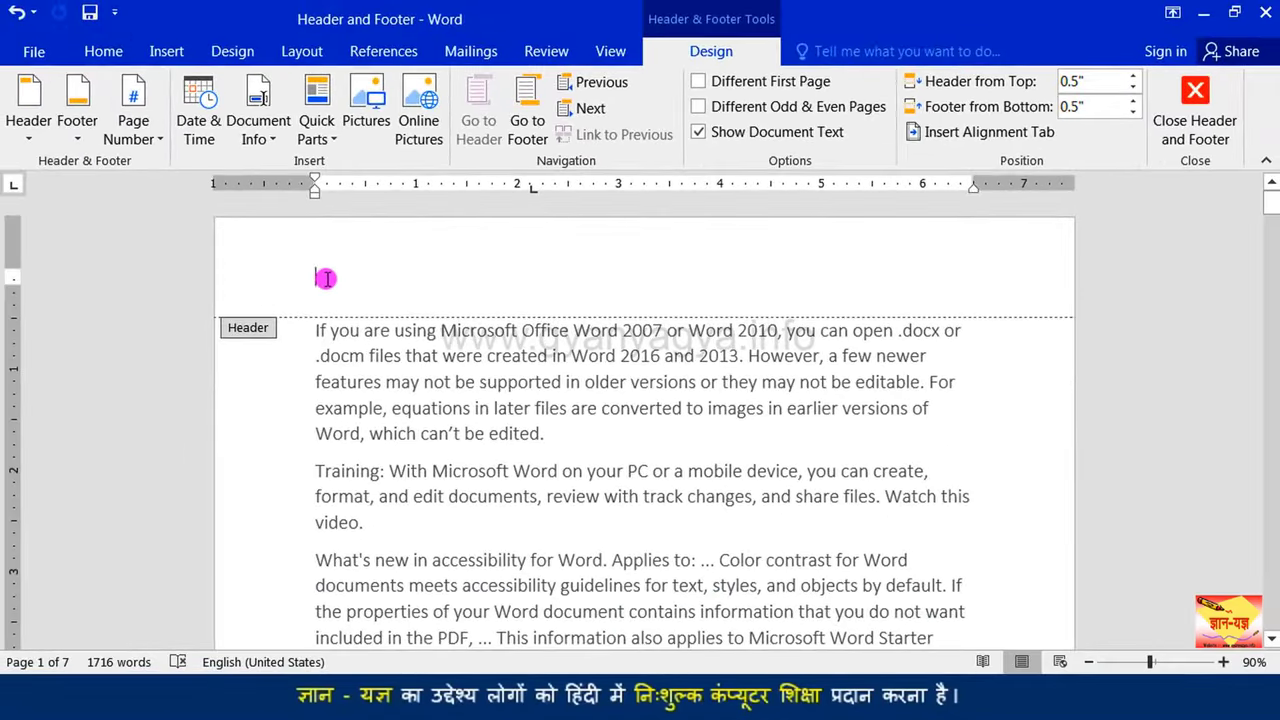
pyautogui.doubleClick(235, 408)
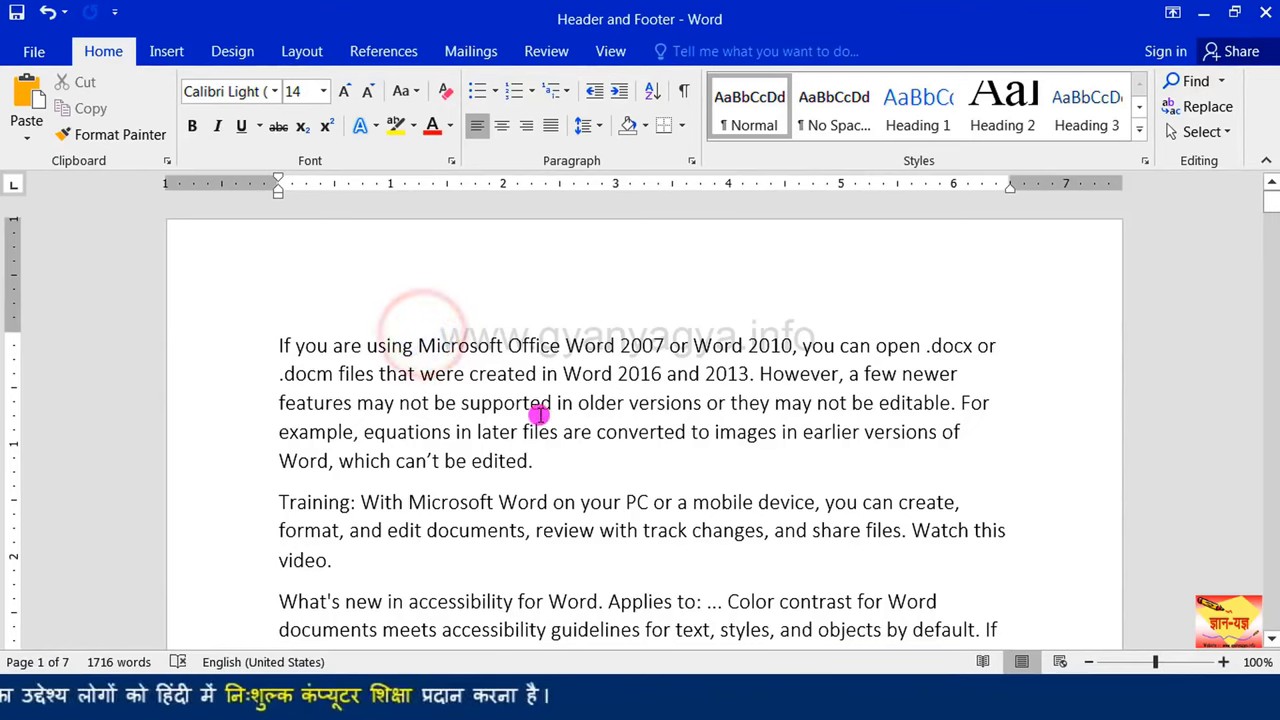
pyautogui.scroll(-4, 460, 450)
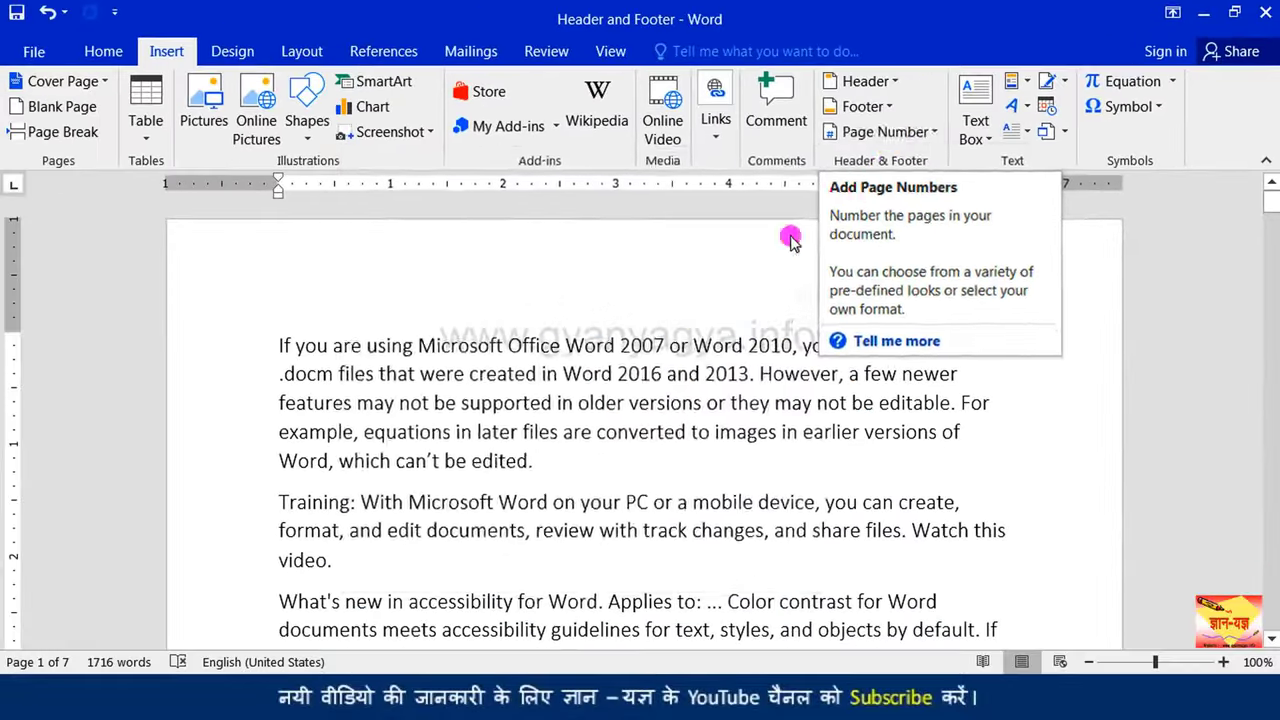
# Add a Plain Number 3 page number at the top right of the page header.
pyautogui.click(660, 230)
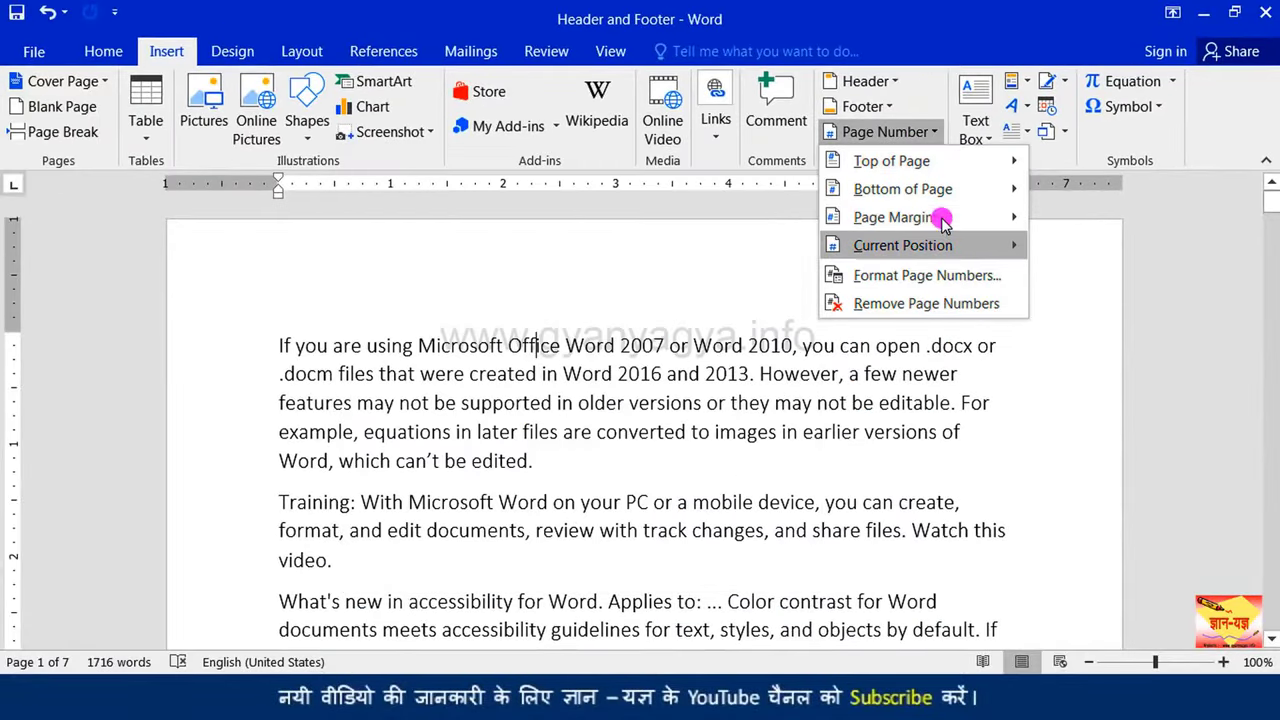
pyautogui.moveTo(945, 163)
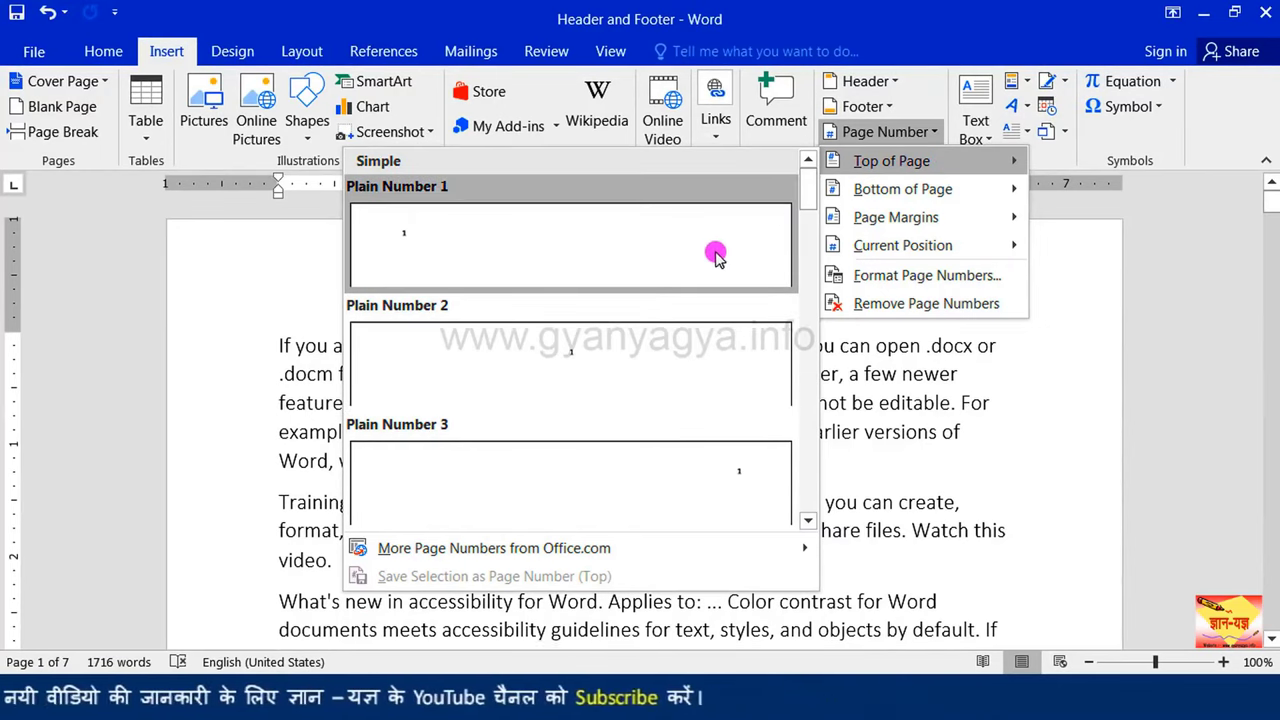
pyautogui.moveTo(803, 188)
pyautogui.mouseDown()
pyautogui.moveTo(808, 266)
pyautogui.moveTo(812, 165)
pyautogui.mouseUp()
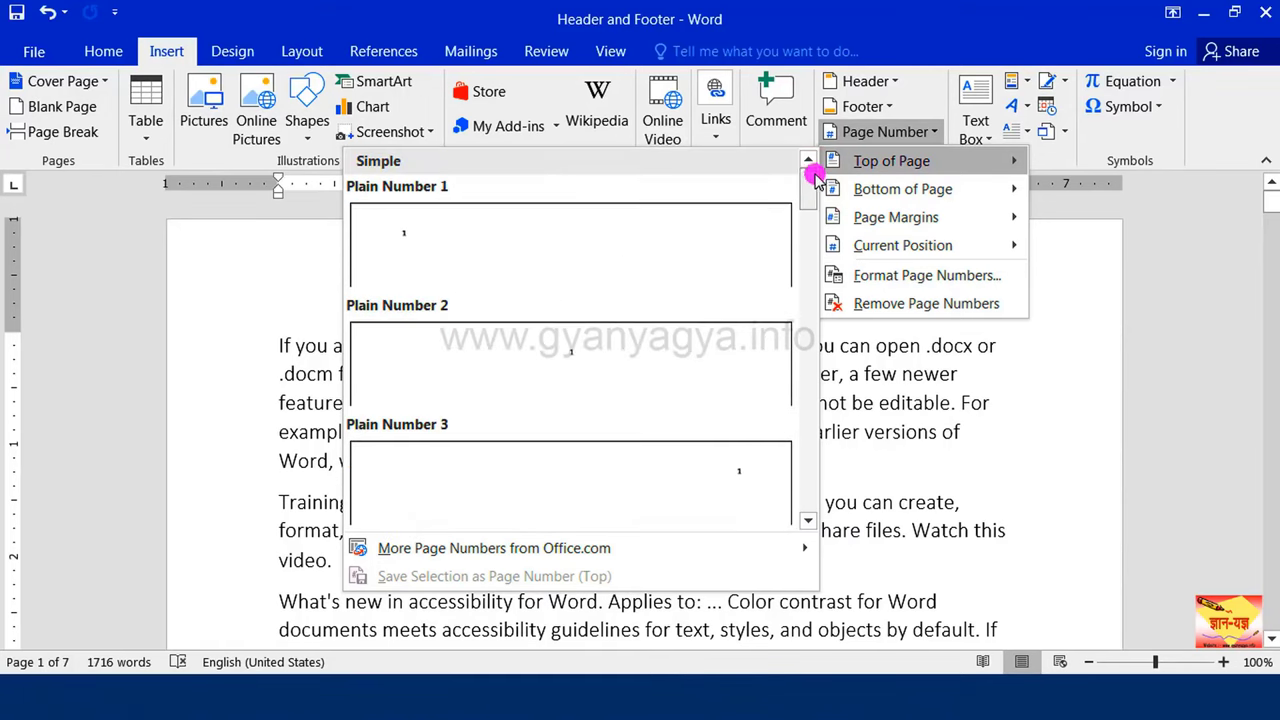
pyautogui.click(889, 190)
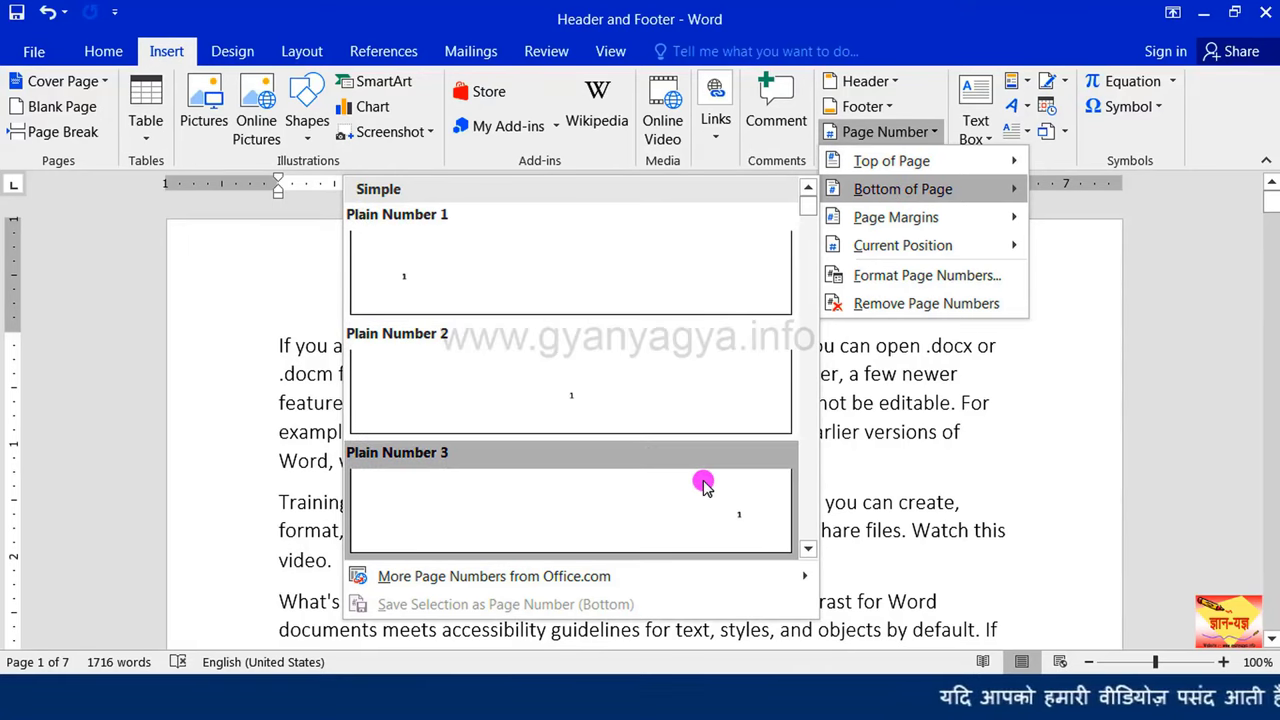
pyautogui.scroll(-3, 703, 485)
pyautogui.scroll(-3, 703, 485)
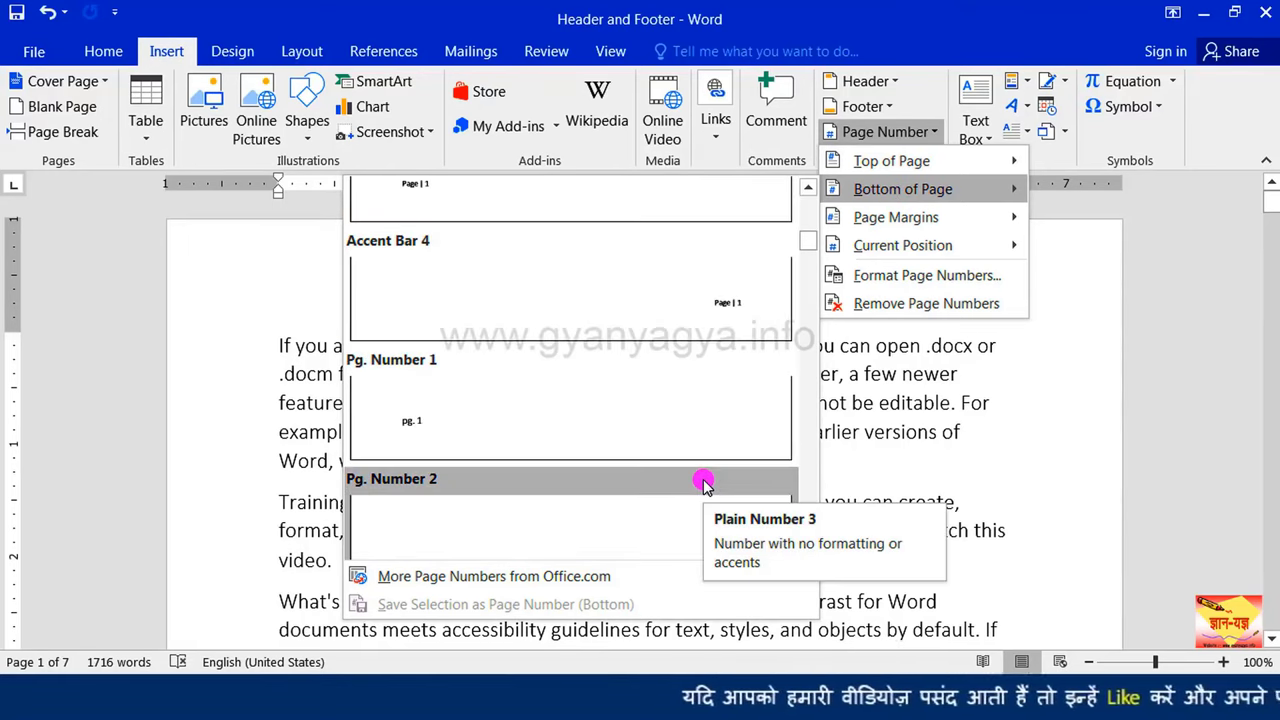
pyautogui.scroll(6, 693, 447)
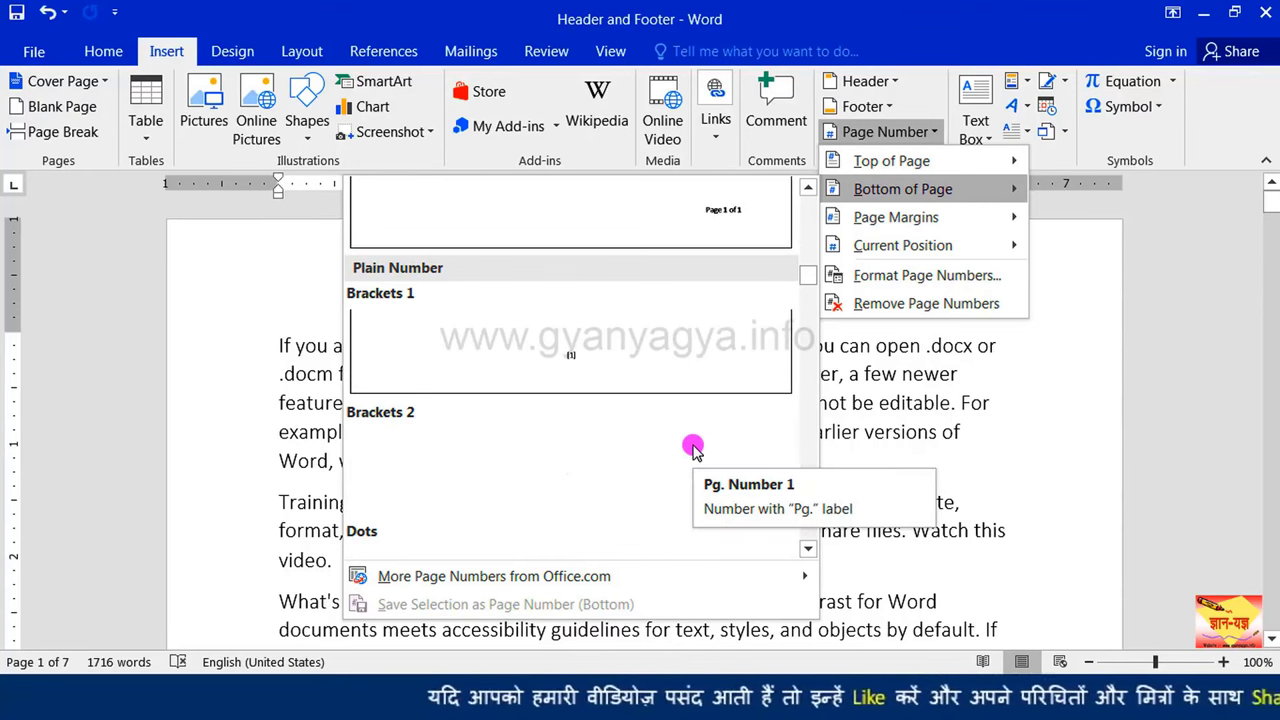
pyautogui.moveTo(924, 163)
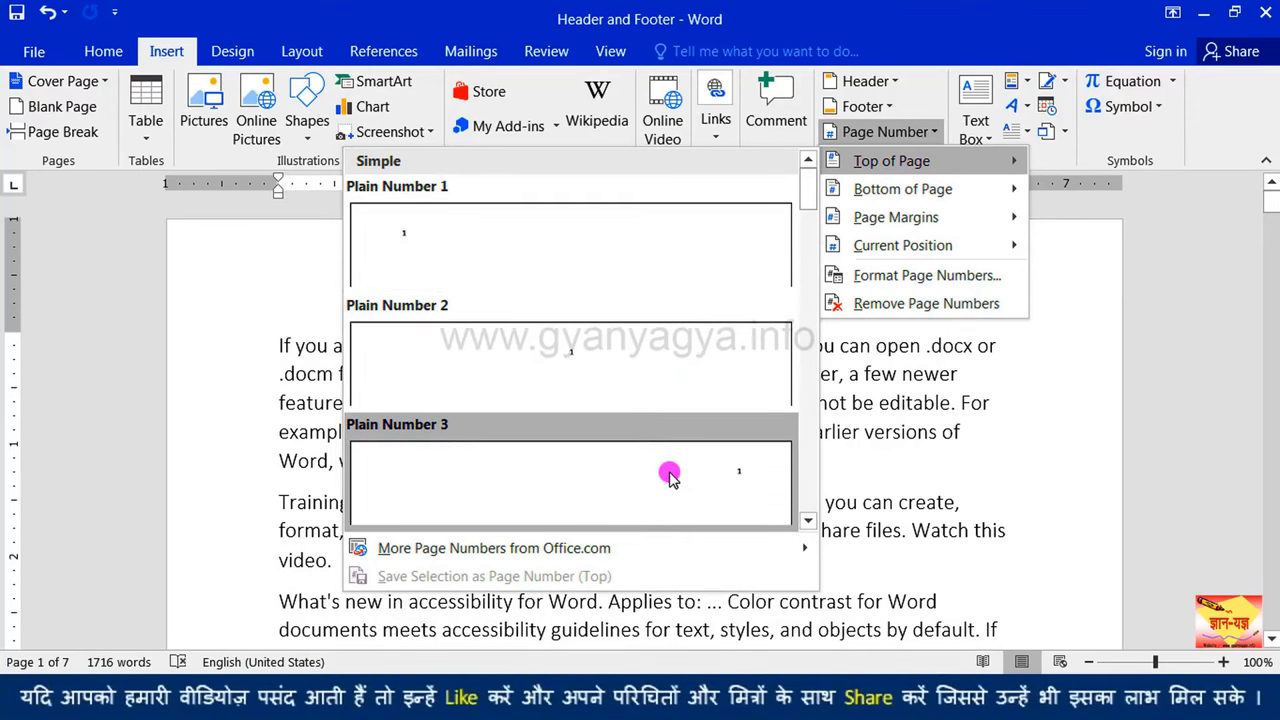
pyautogui.click(670, 476)
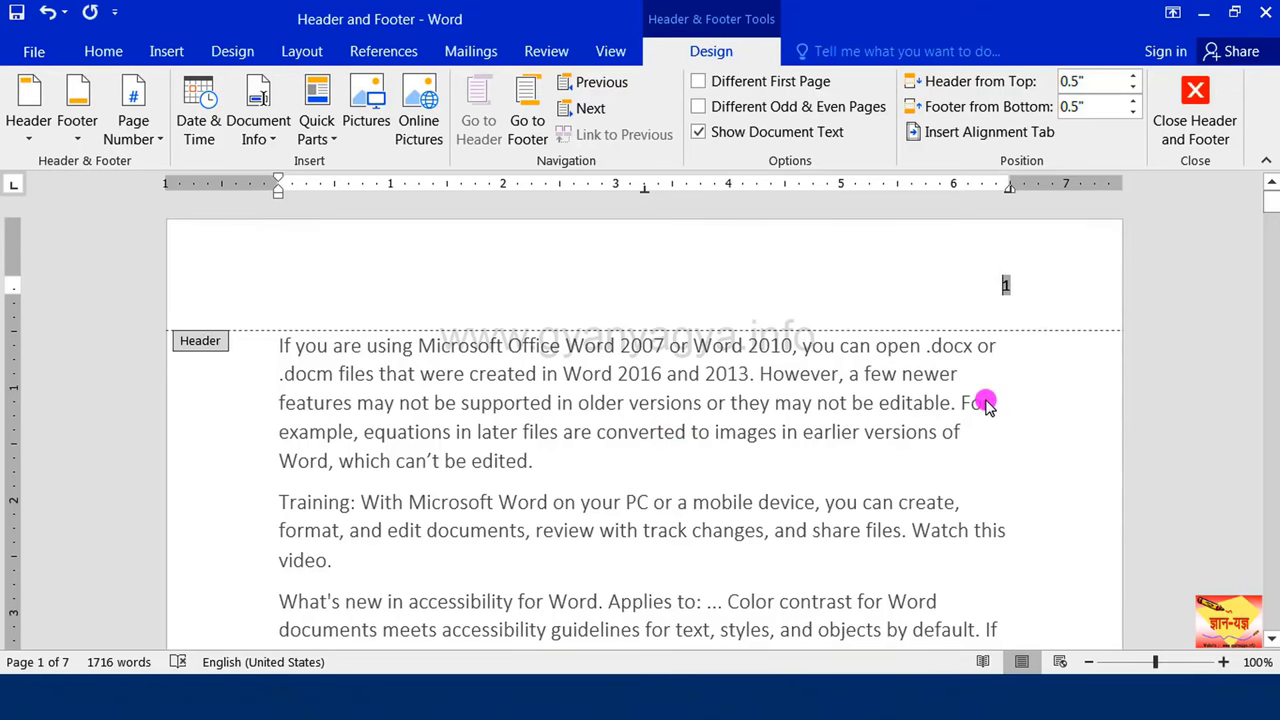
pyautogui.scroll(-10, 985, 403)
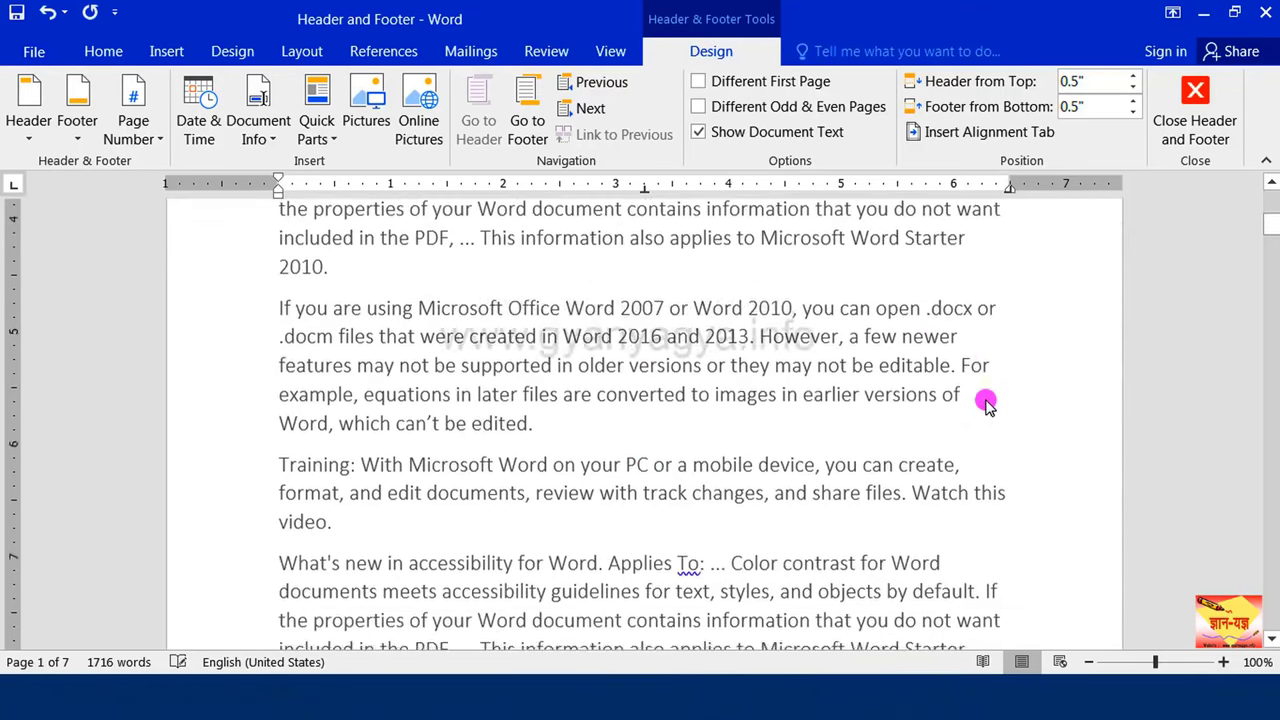
pyautogui.scroll(-10, 985, 403)
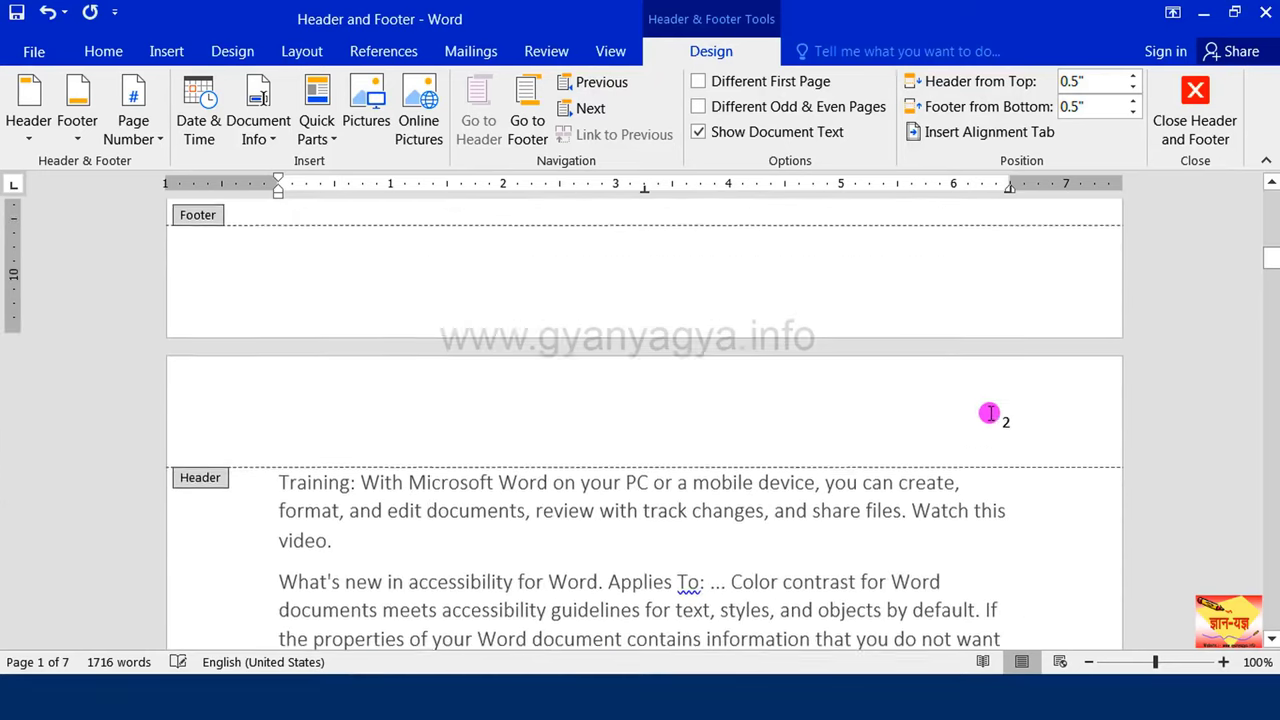
pyautogui.scroll(-1, 989, 413)
pyautogui.scroll(-20, 972, 452)
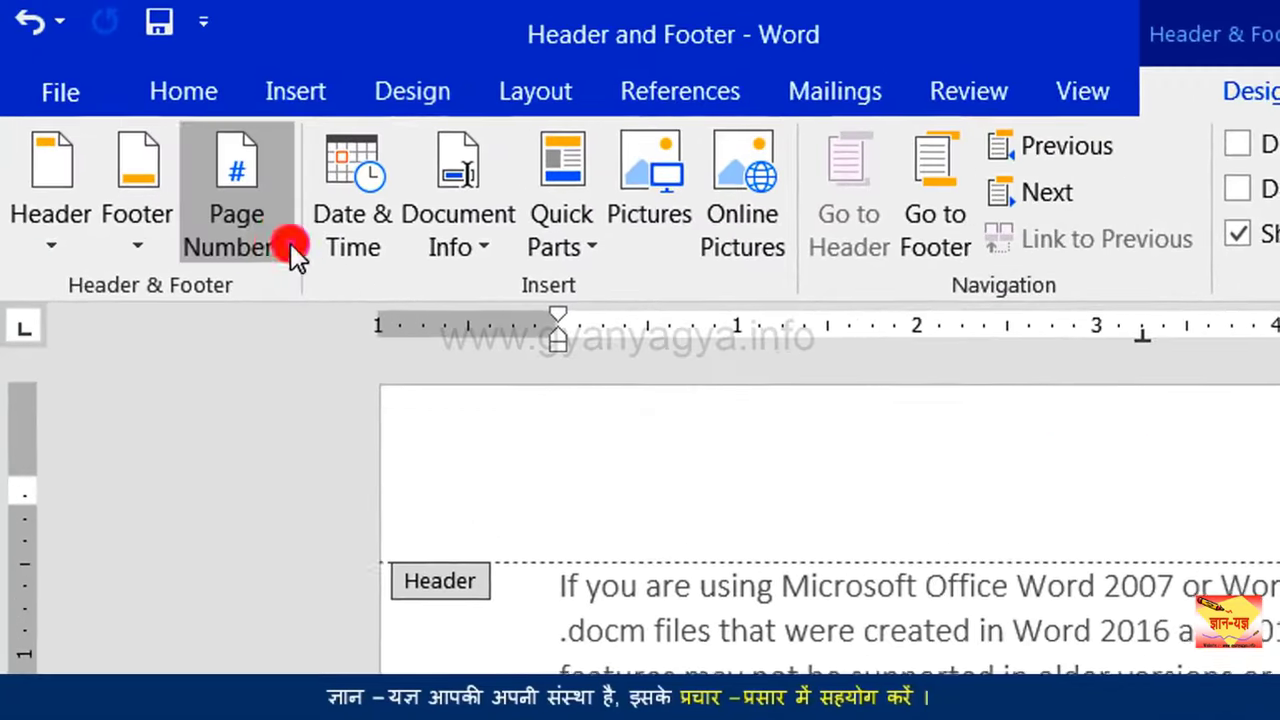
# Remove the header page numbers and insert Plain Number 2 centred at the bottom of the page.
pyautogui.click(163, 136)
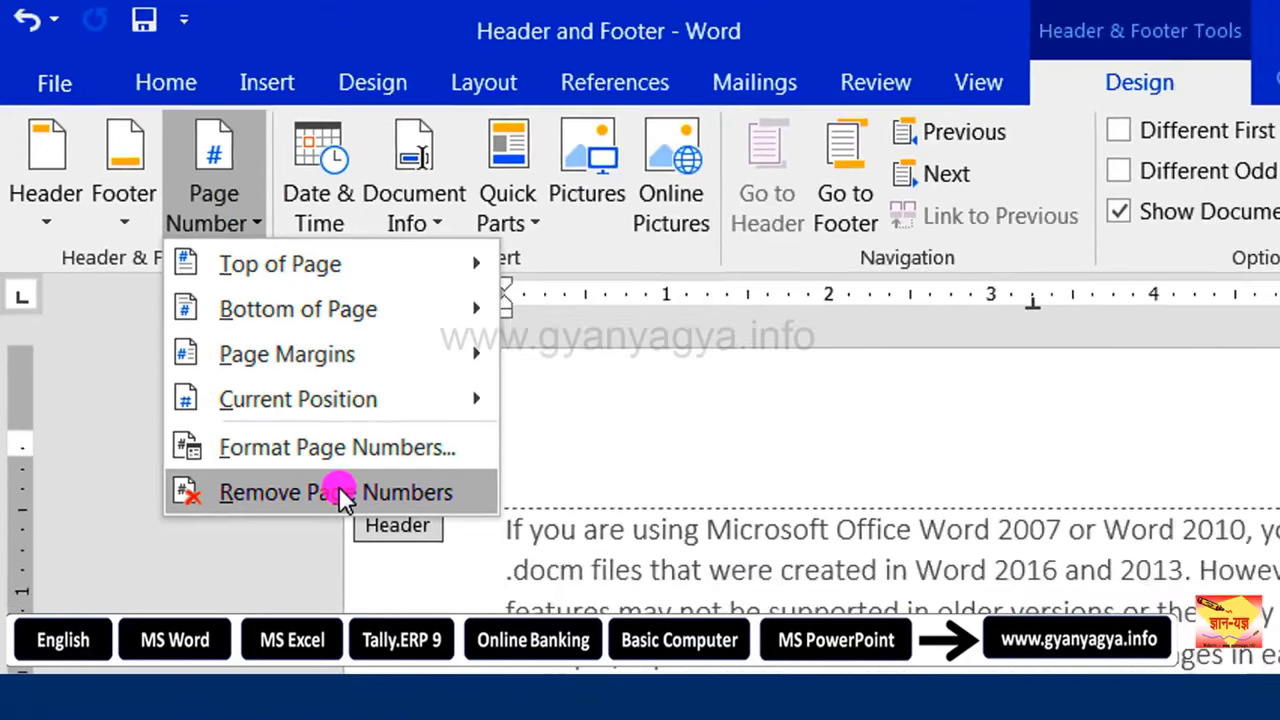
pyautogui.click(339, 486)
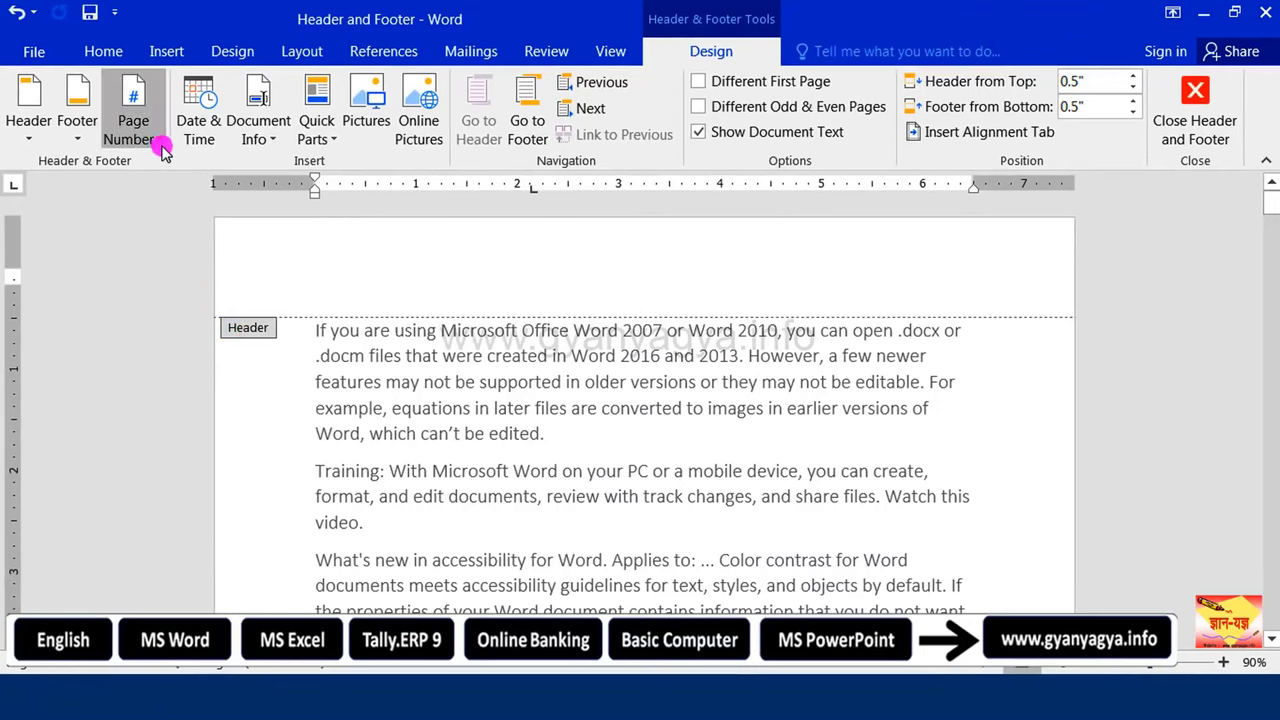
pyautogui.click(161, 145)
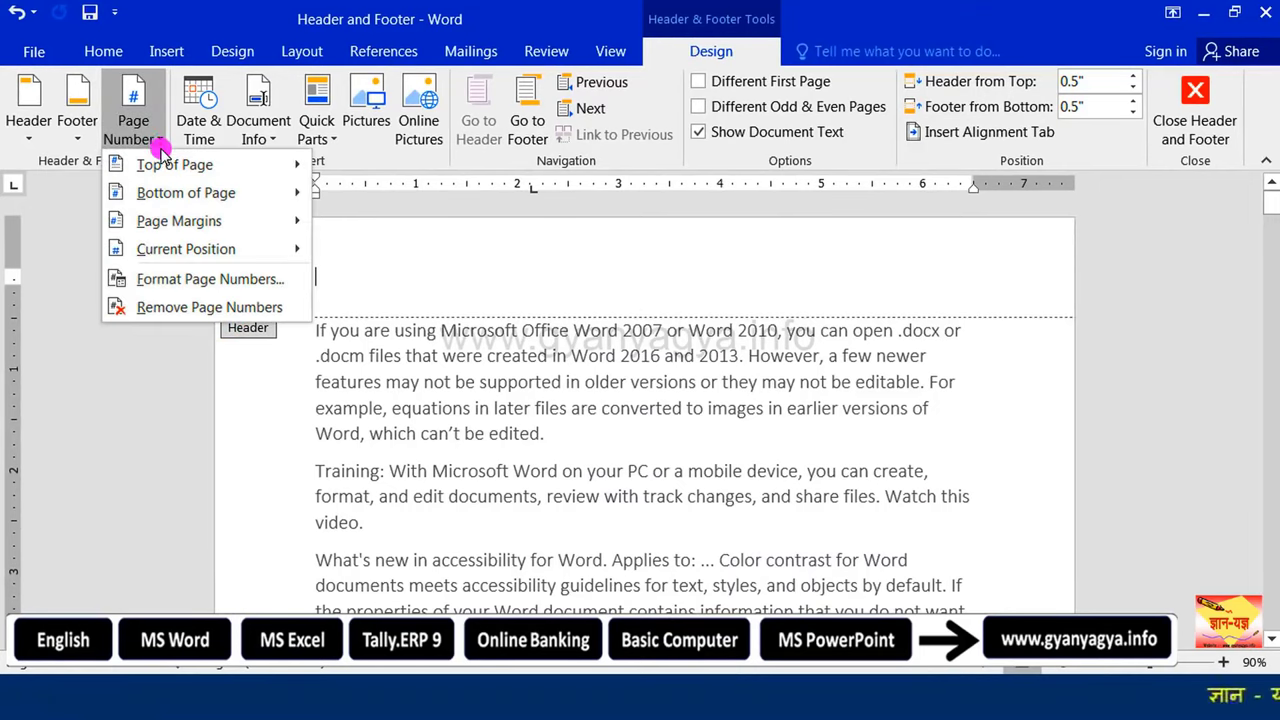
pyautogui.moveTo(176, 198)
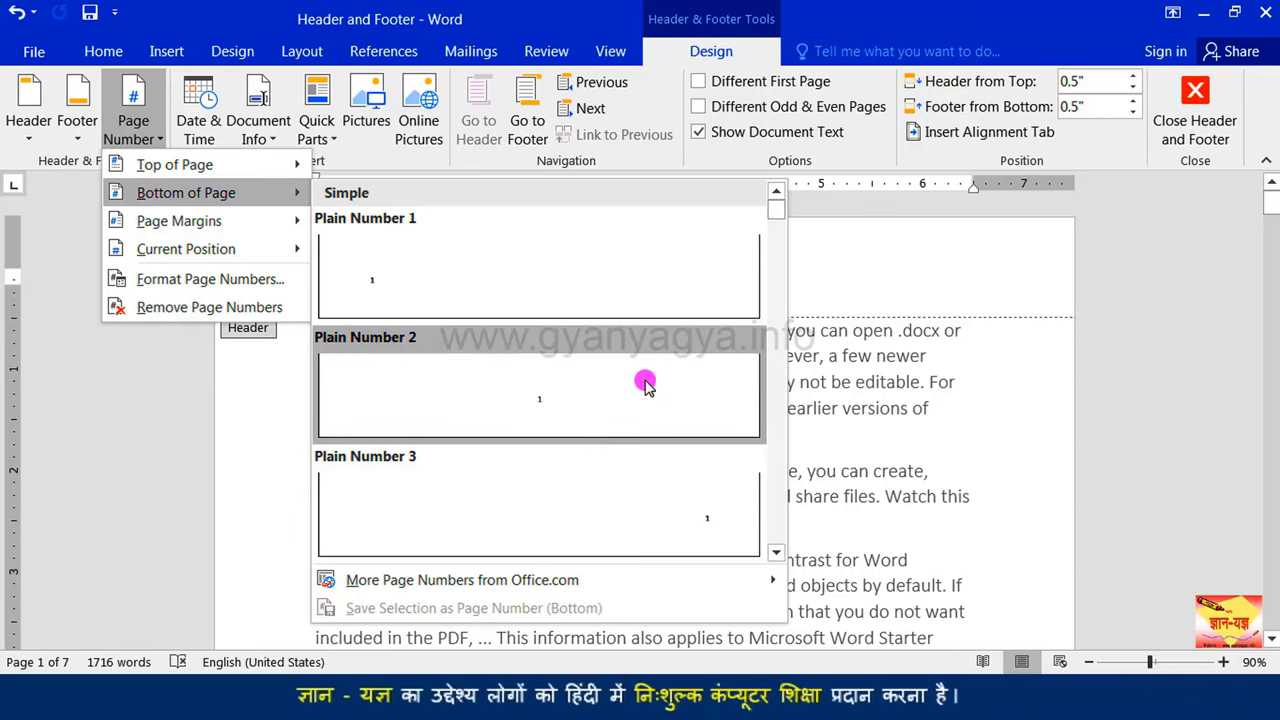
pyautogui.click(584, 405)
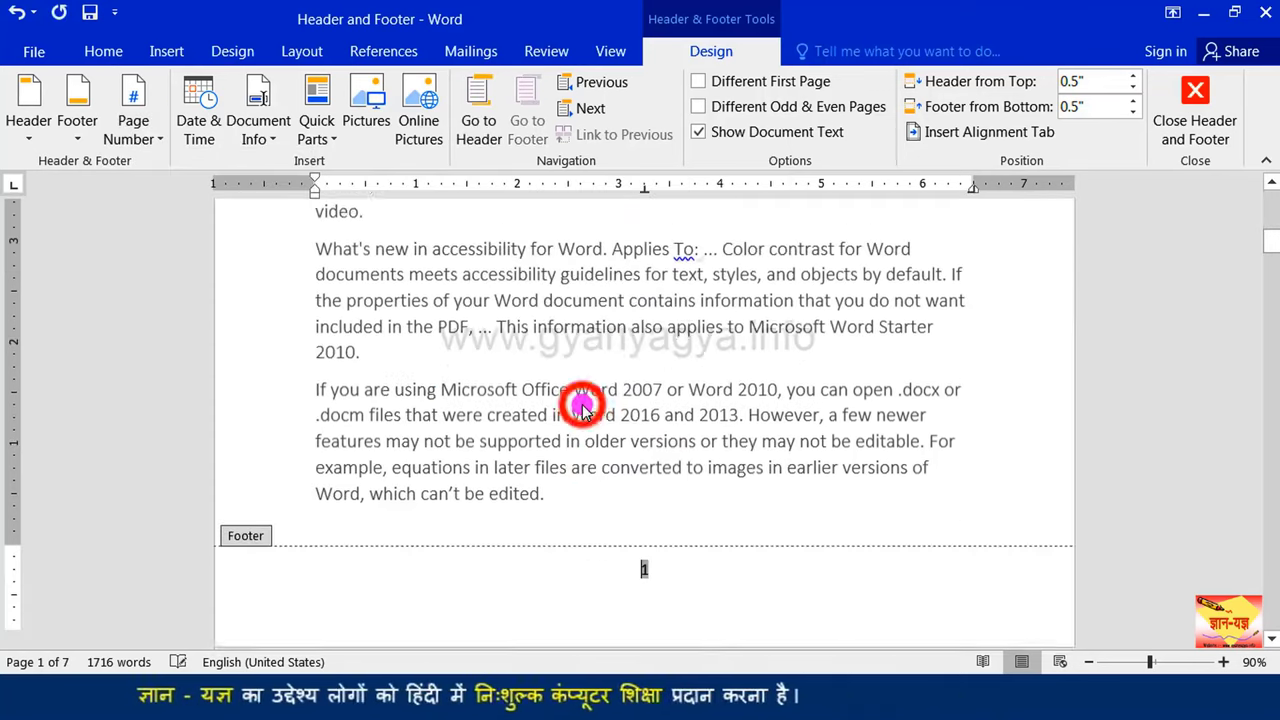
# Leave the footer and scroll down to check the centred page numbers.
pyautogui.click(675, 545)
pyautogui.scroll(-2, 674, 543)
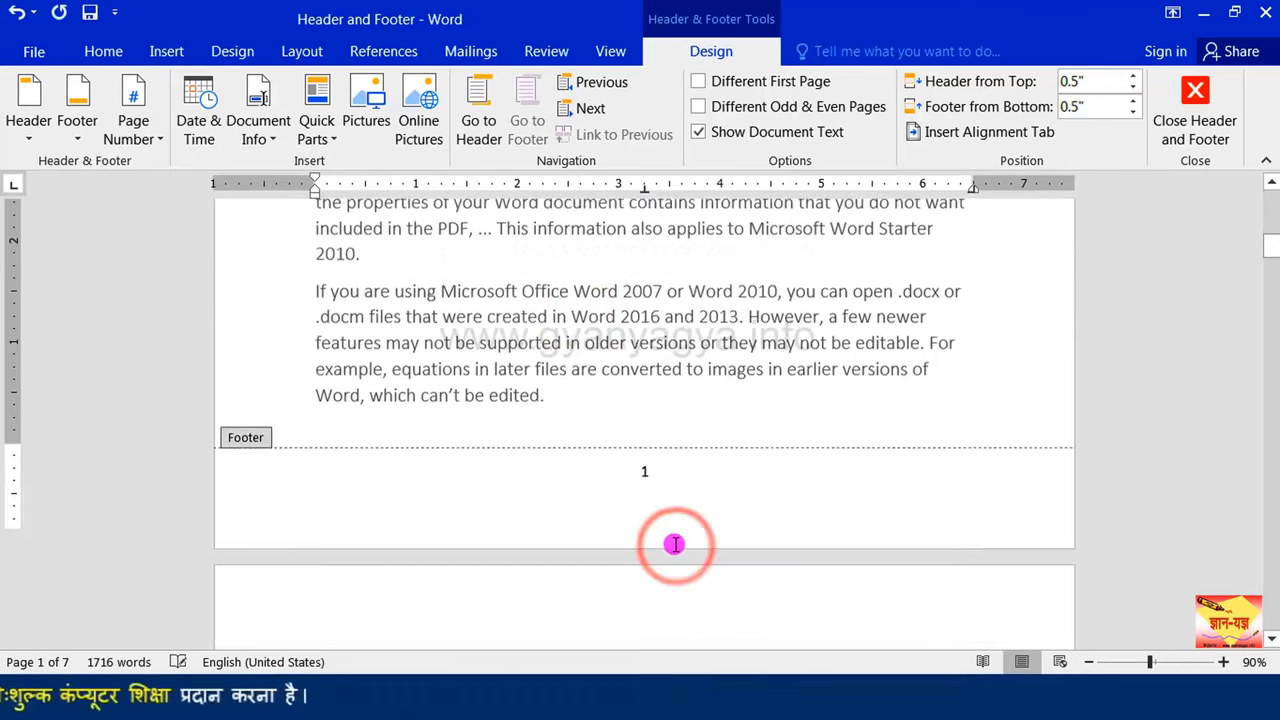
pyautogui.scroll(-10, 674, 516)
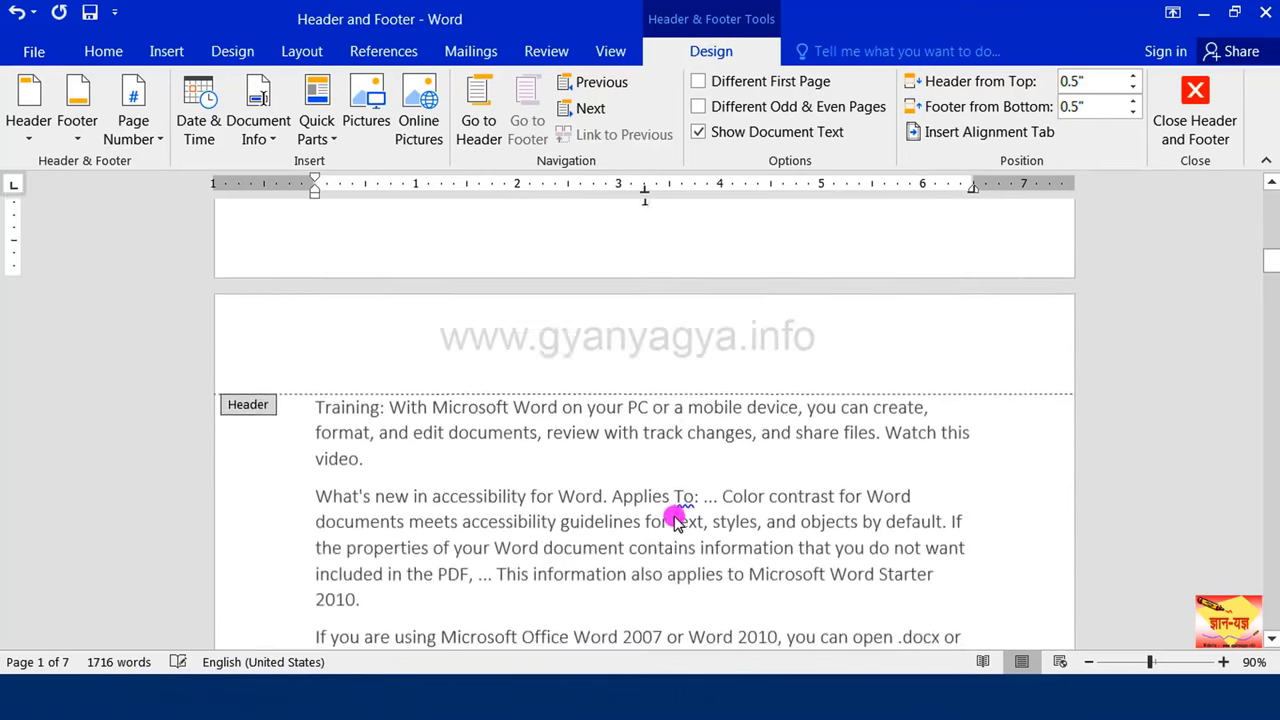
pyautogui.scroll(-5, 674, 518)
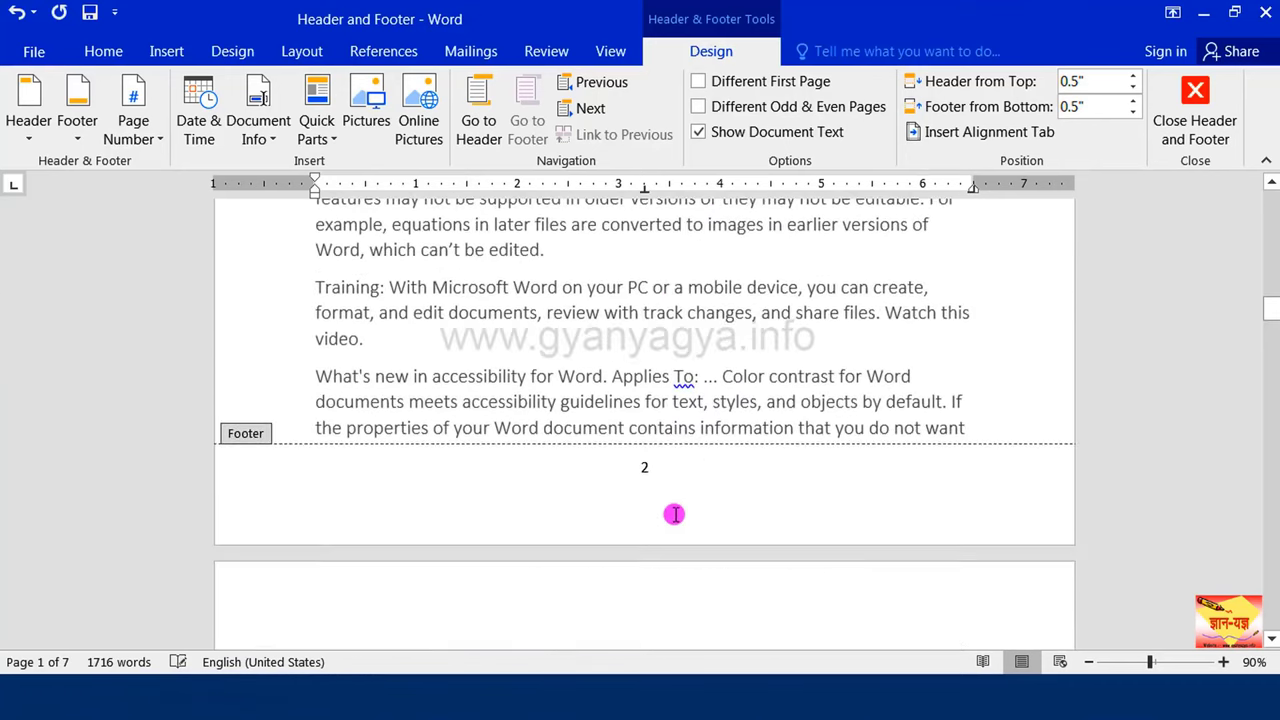
pyautogui.scroll(-5, 672, 484)
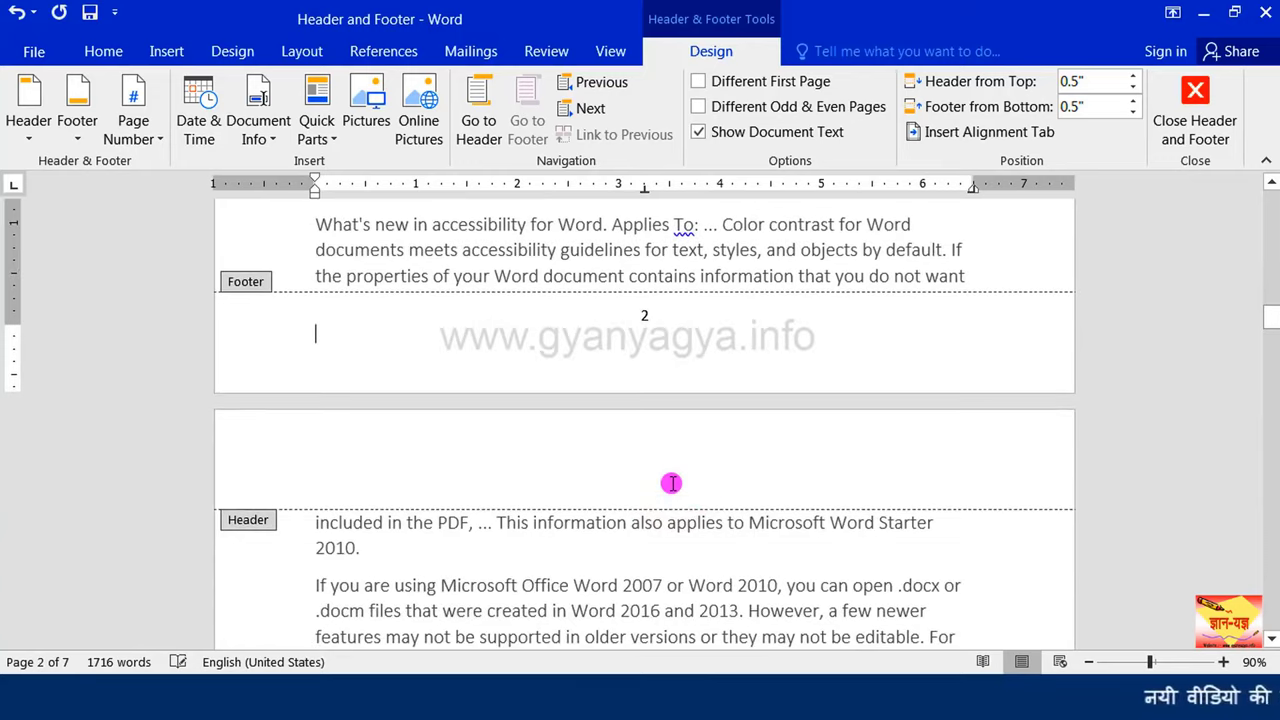
pyautogui.scroll(-5, 672, 484)
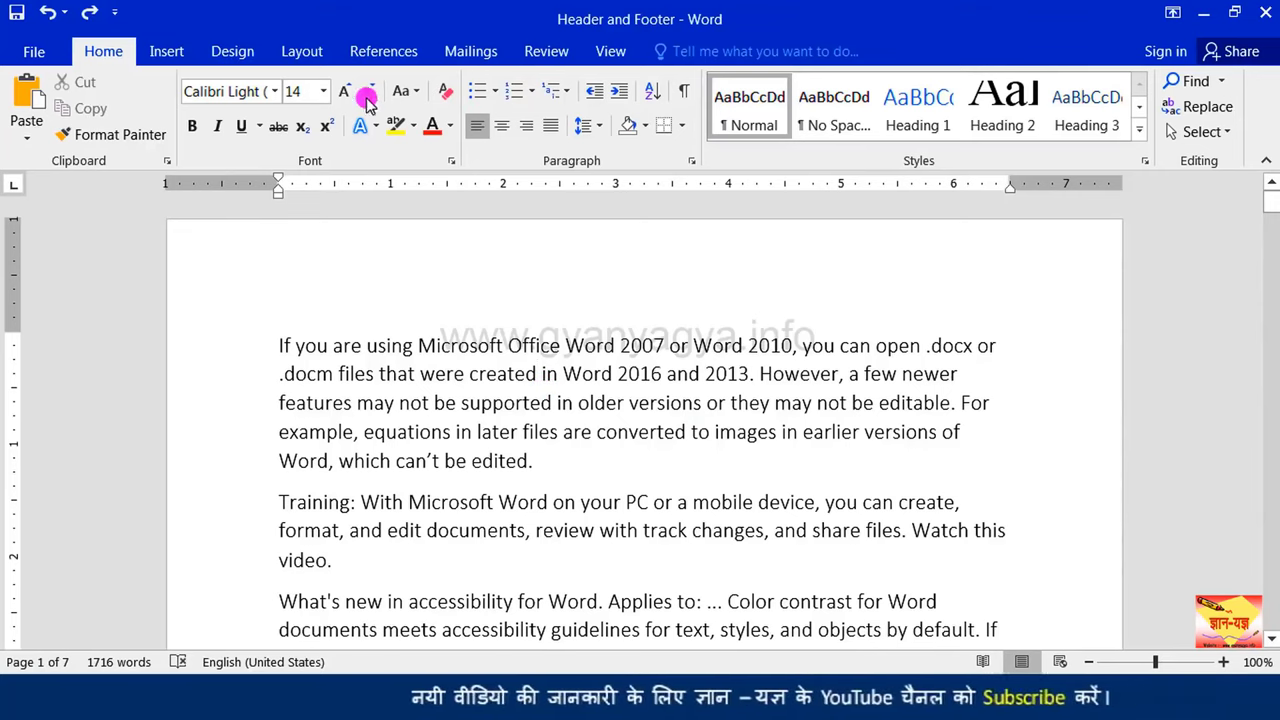
# Set the page number format to Roman numerals I, II, III from the Insert tab.
pyautogui.click(168, 52)
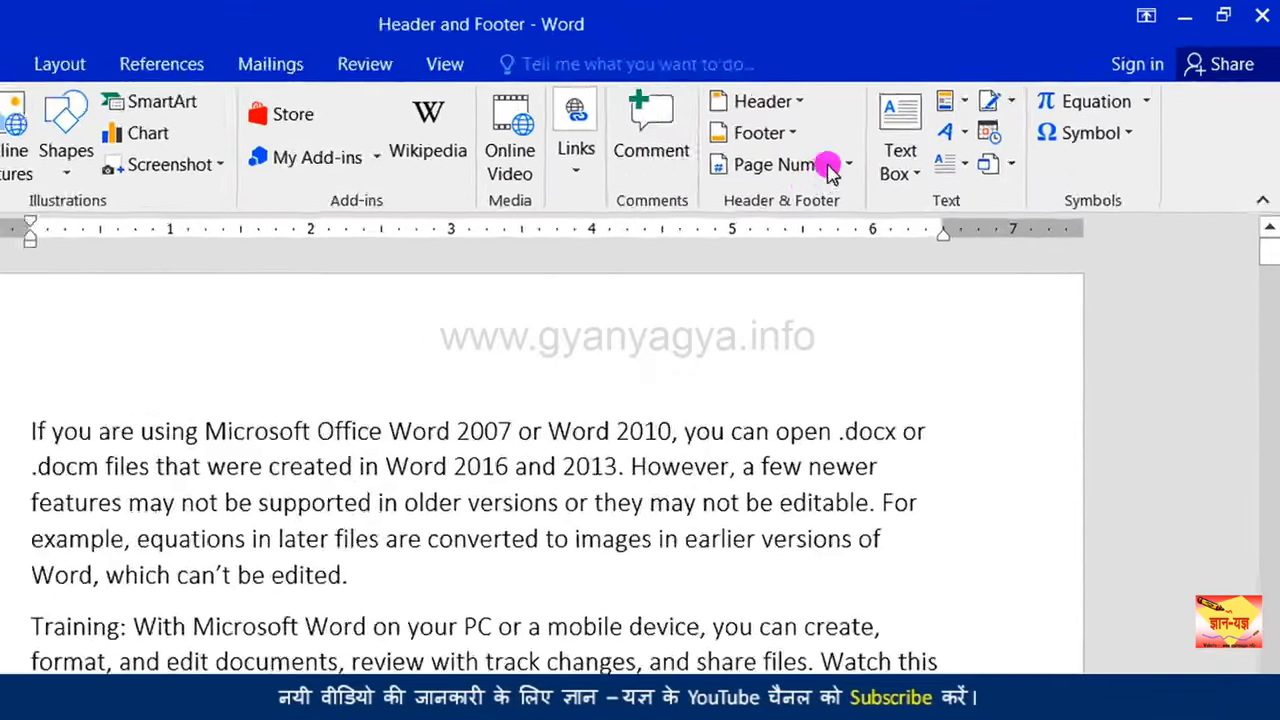
pyautogui.click(921, 132)
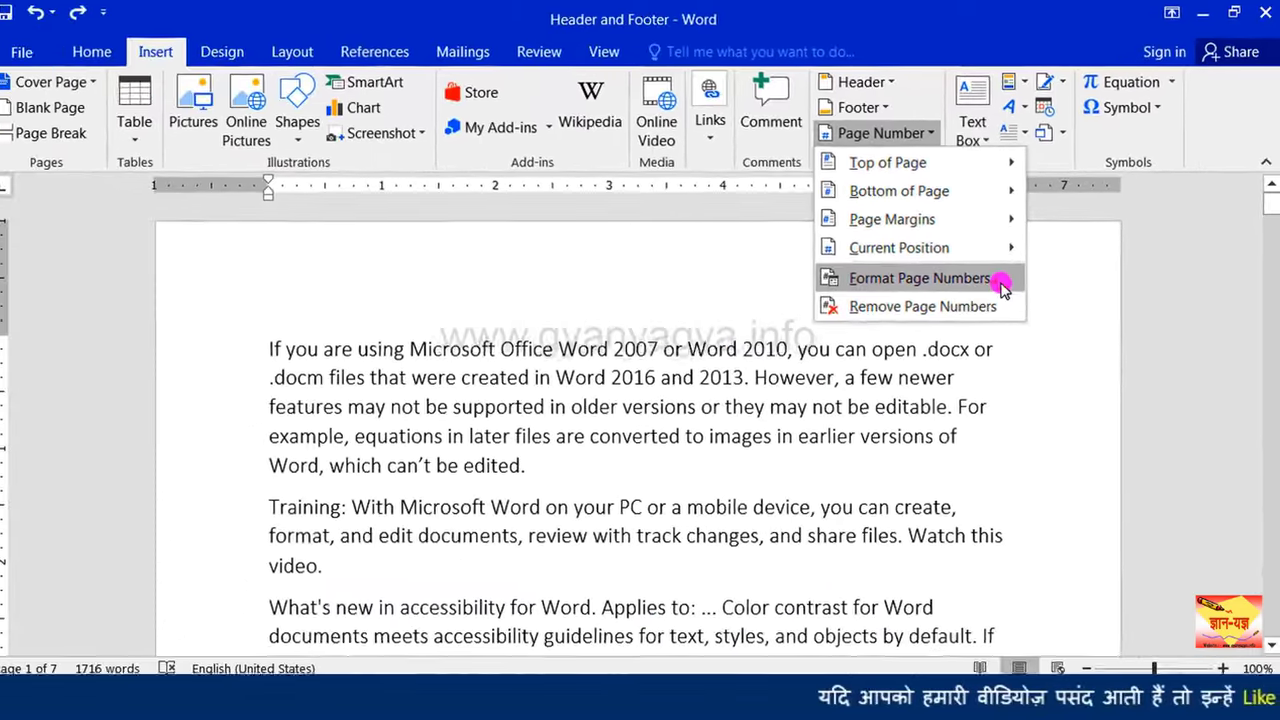
pyautogui.click(868, 425)
pyautogui.click(763, 207)
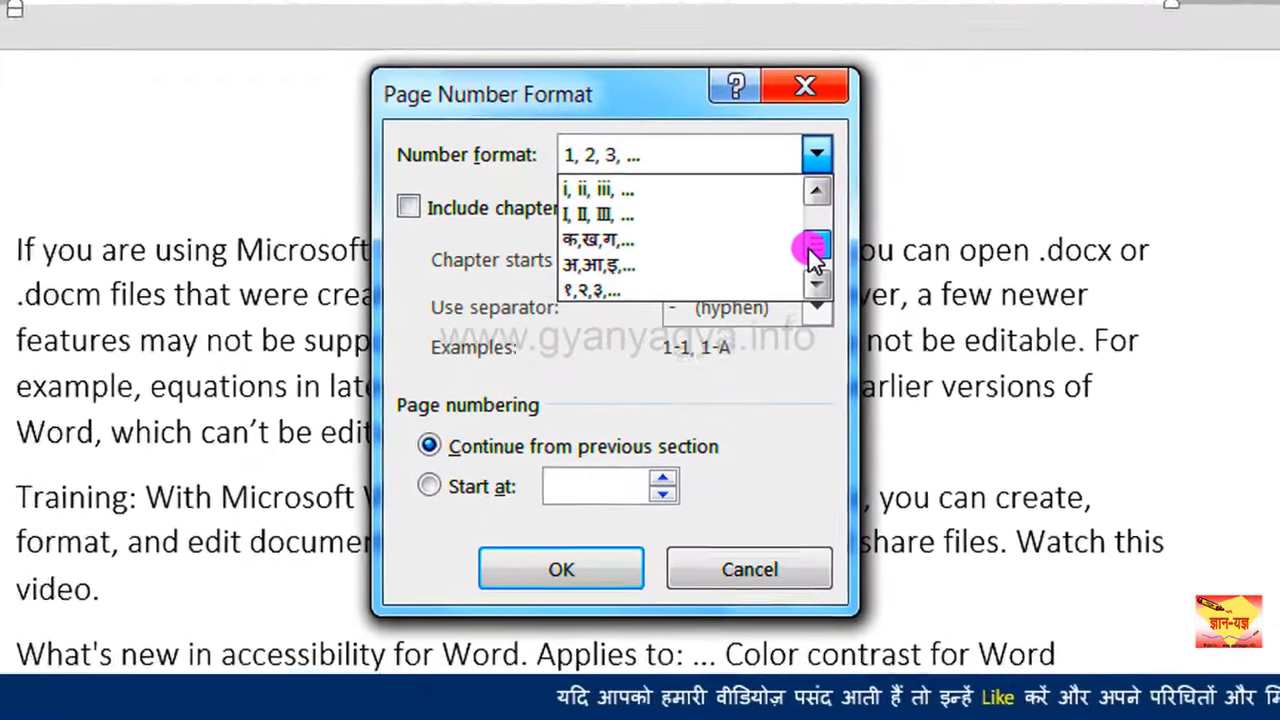
pyautogui.moveTo(815, 200); pyautogui.dragTo(820, 251)
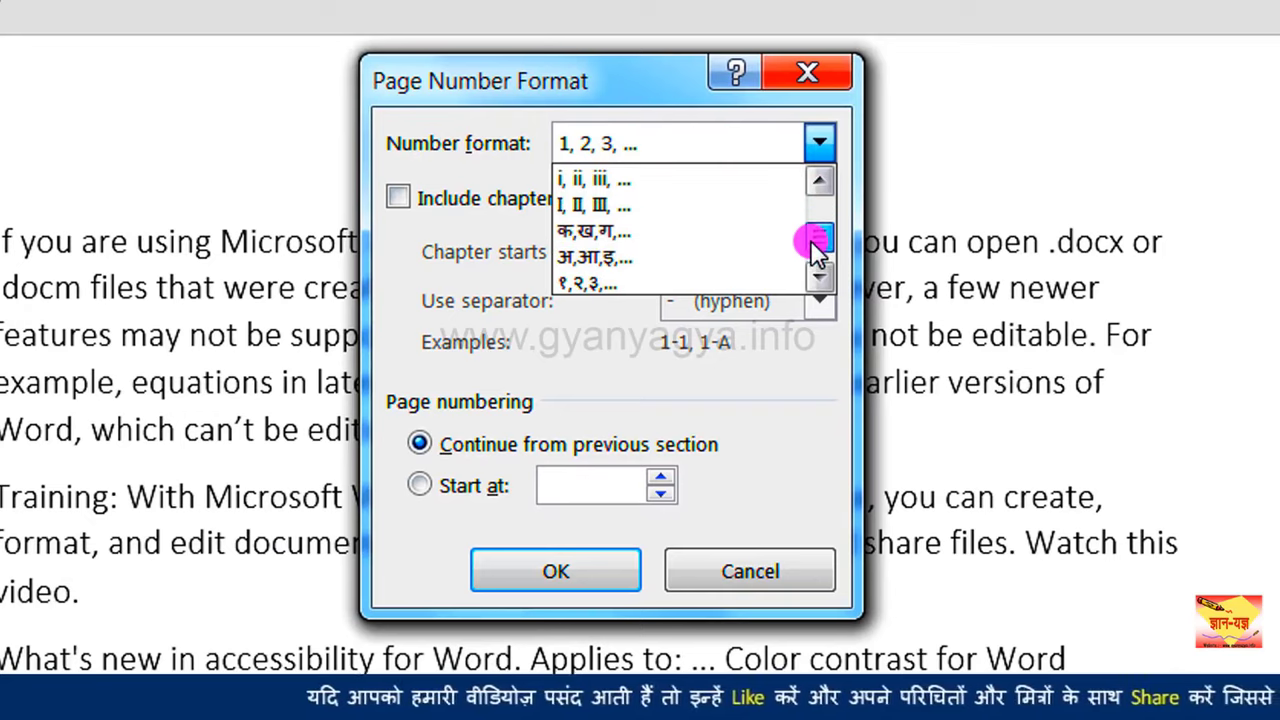
pyautogui.click(618, 205)
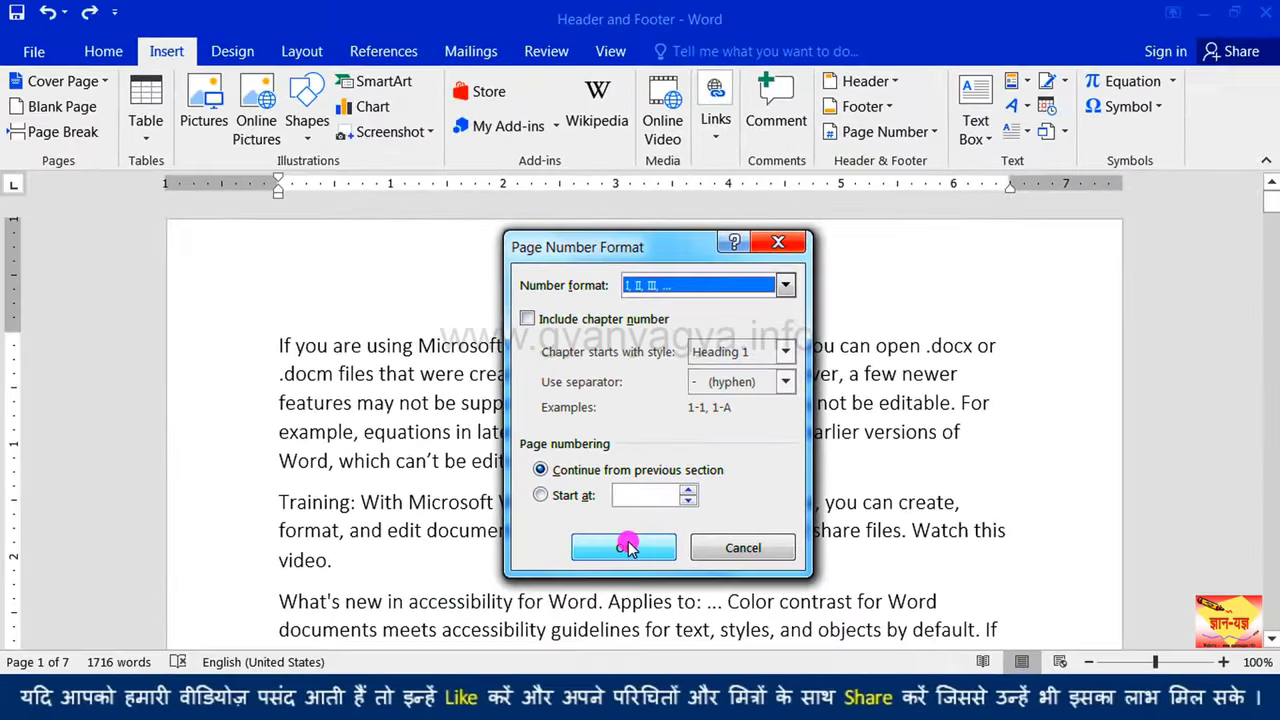
pyautogui.click(628, 548)
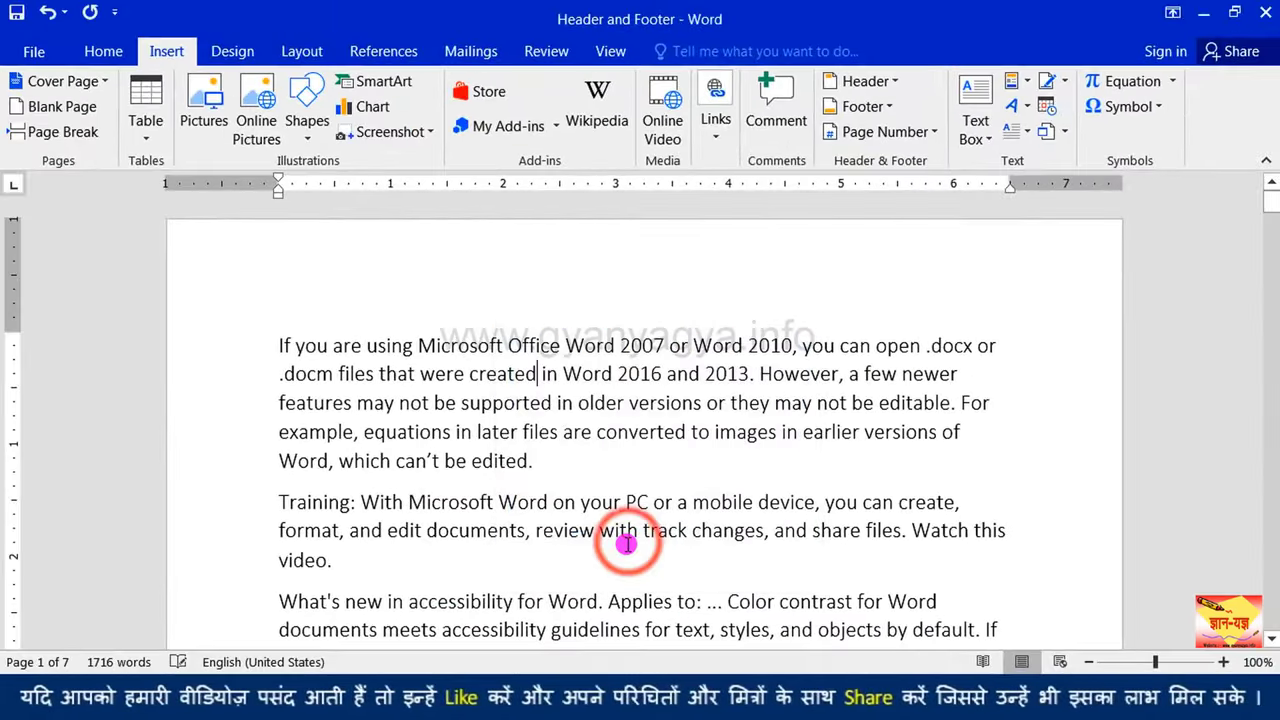
# Open the footer and scroll through the pages to confirm the numbers read II, III and IV.
pyautogui.scroll(-4, 609, 543)
pyautogui.doubleClick(694, 426)
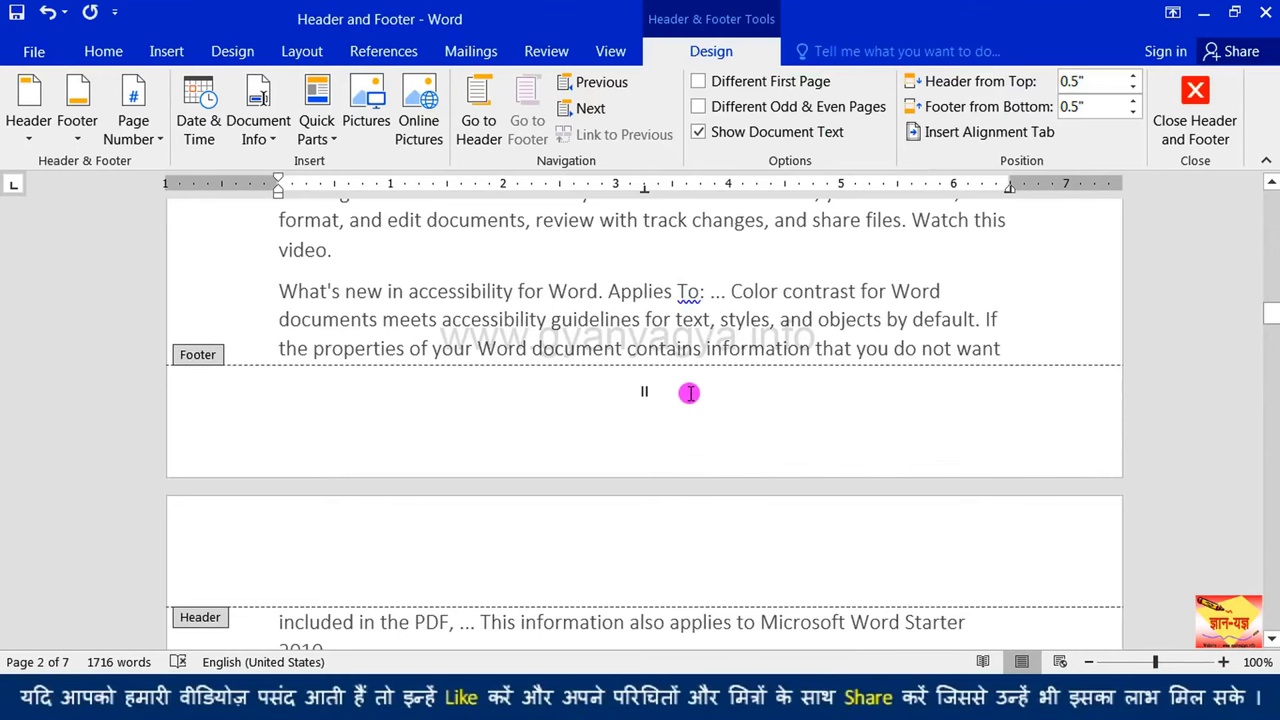
pyautogui.scroll(-1, 688, 392)
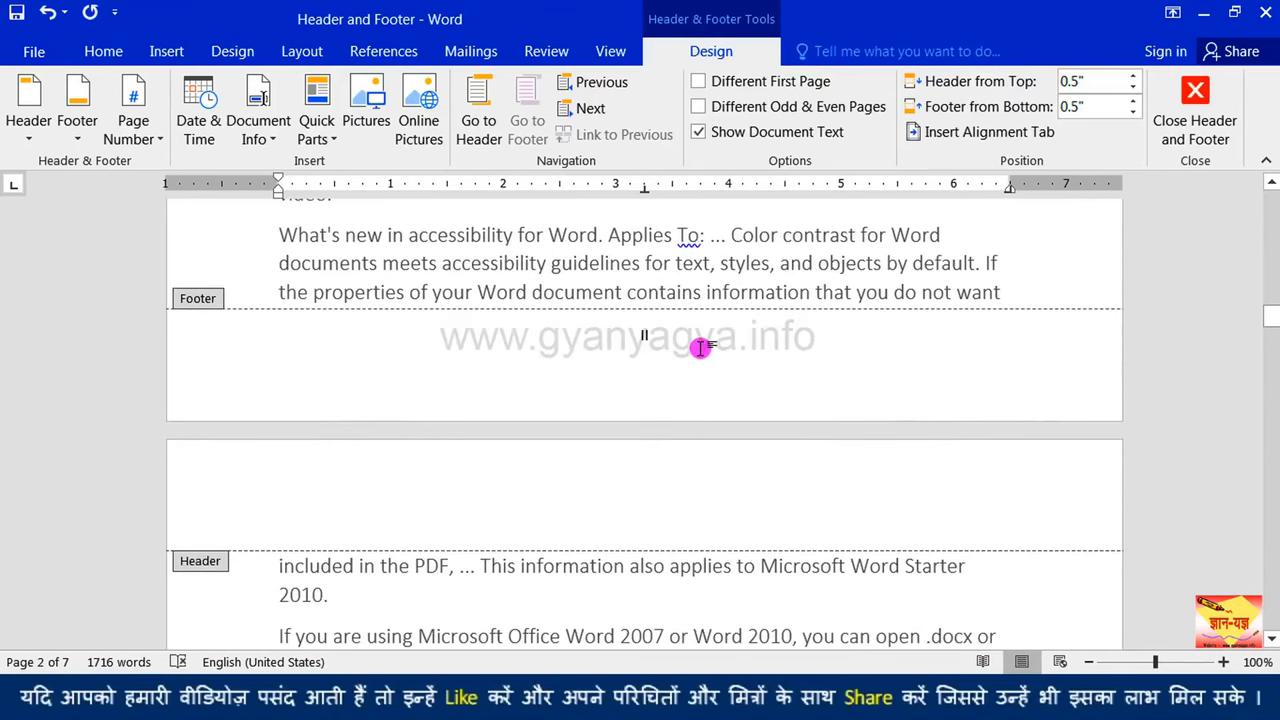
pyautogui.scroll(-8, 700, 347)
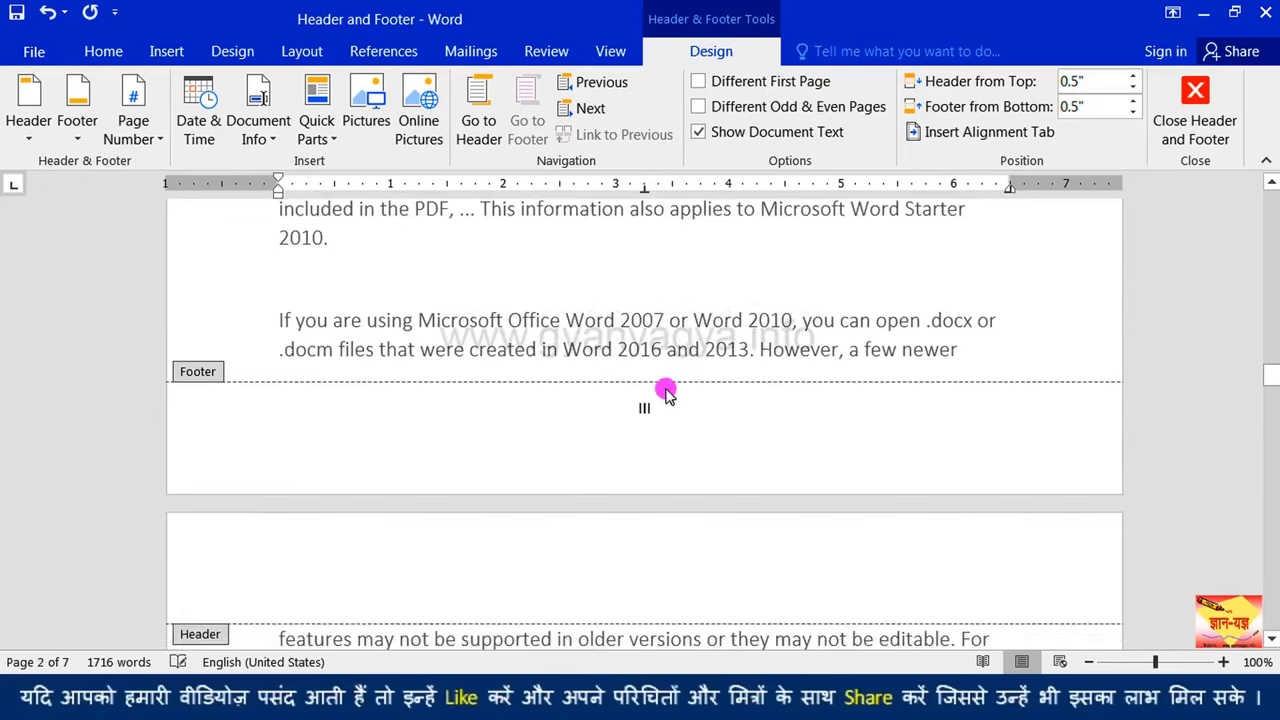
pyautogui.click(689, 413)
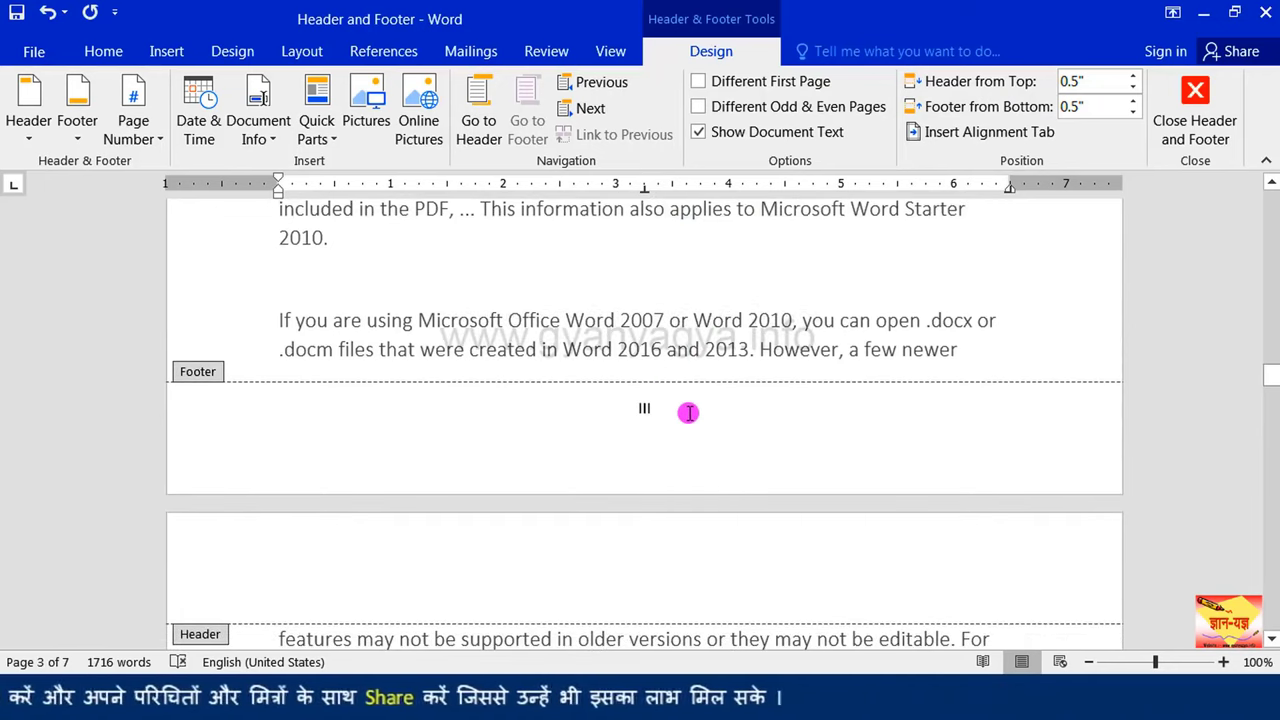
pyautogui.scroll(-8, 689, 413)
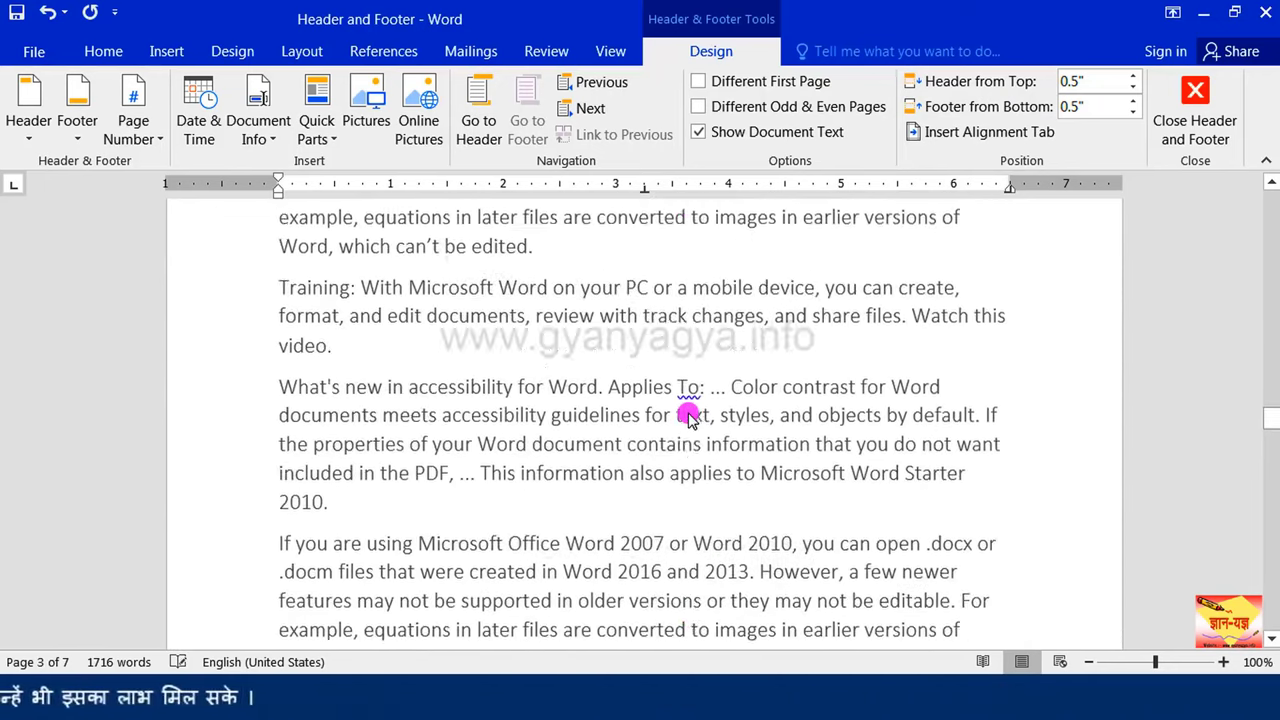
pyautogui.scroll(-5, 689, 417)
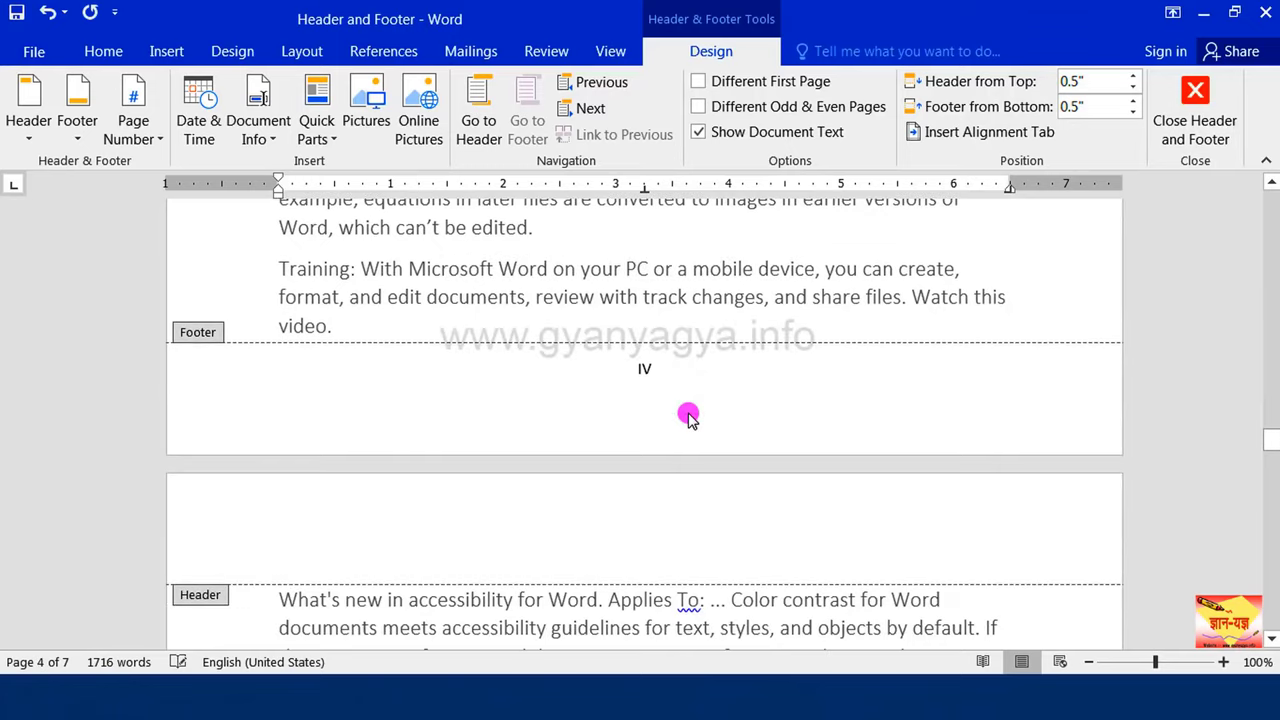
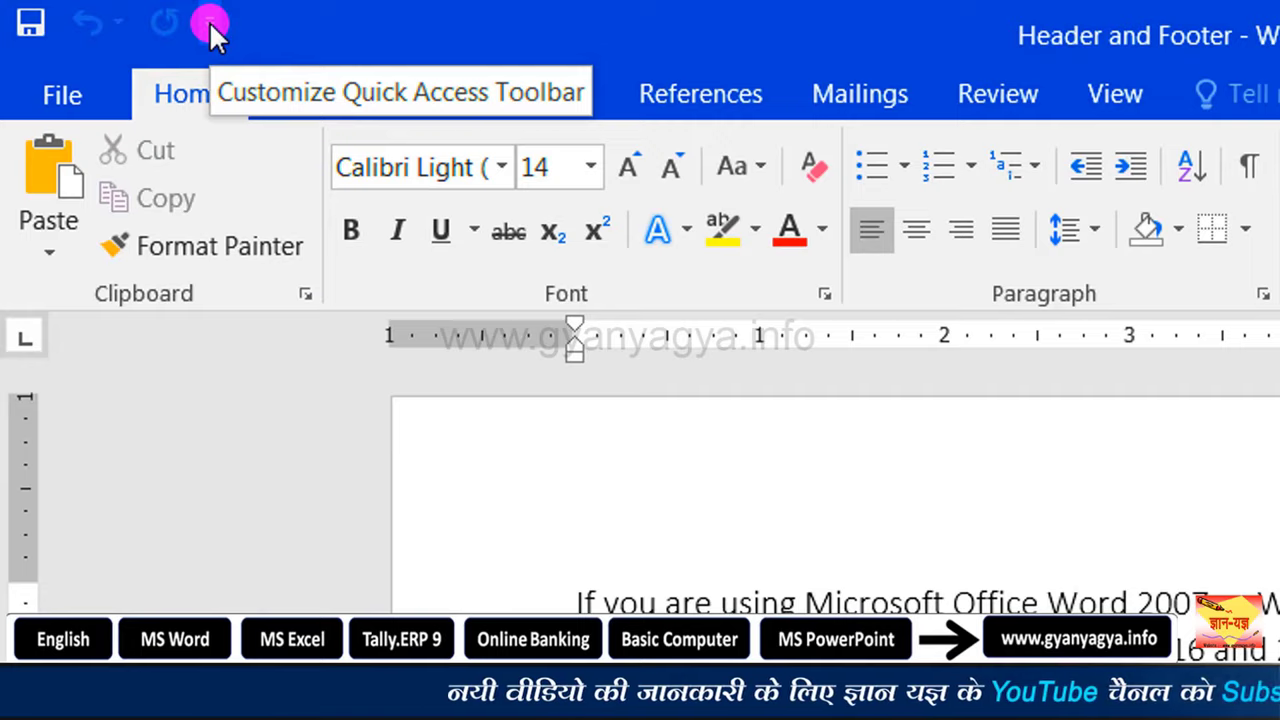
# Add New to the Quick Access Toolbar and test it by creating, then closing, a blank document.
pyautogui.click(209, 22)
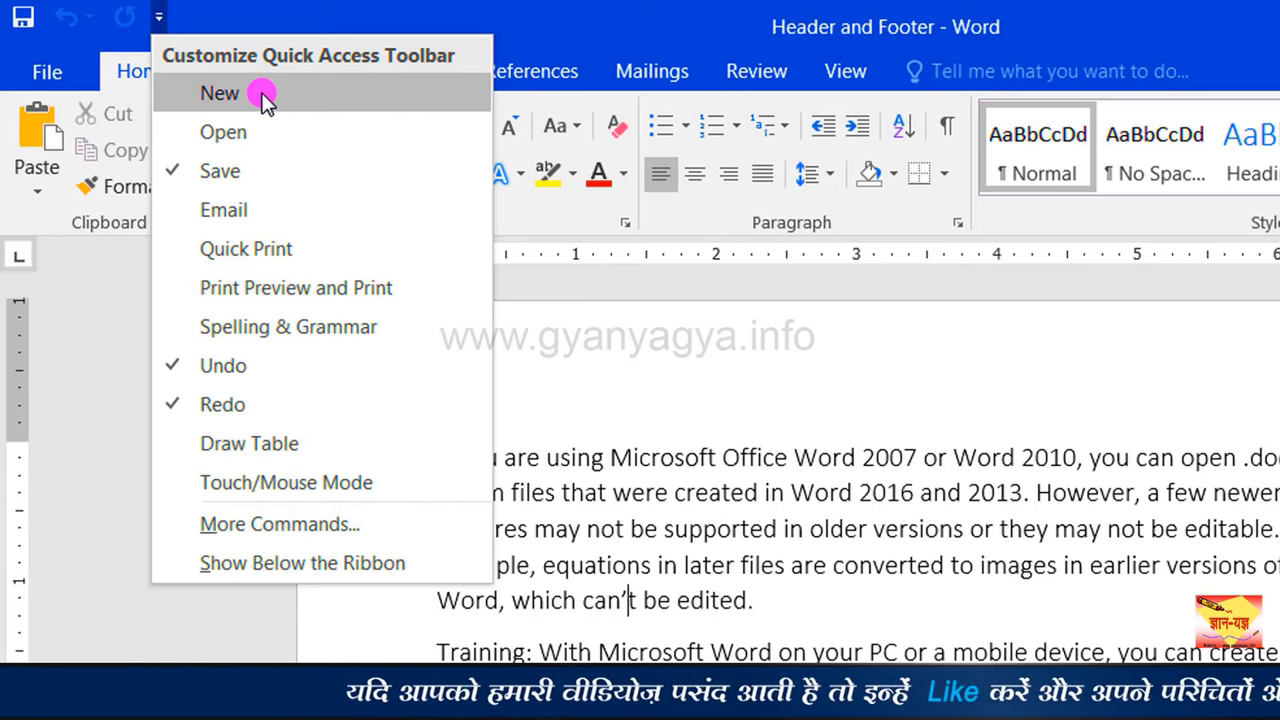
pyautogui.click(262, 95)
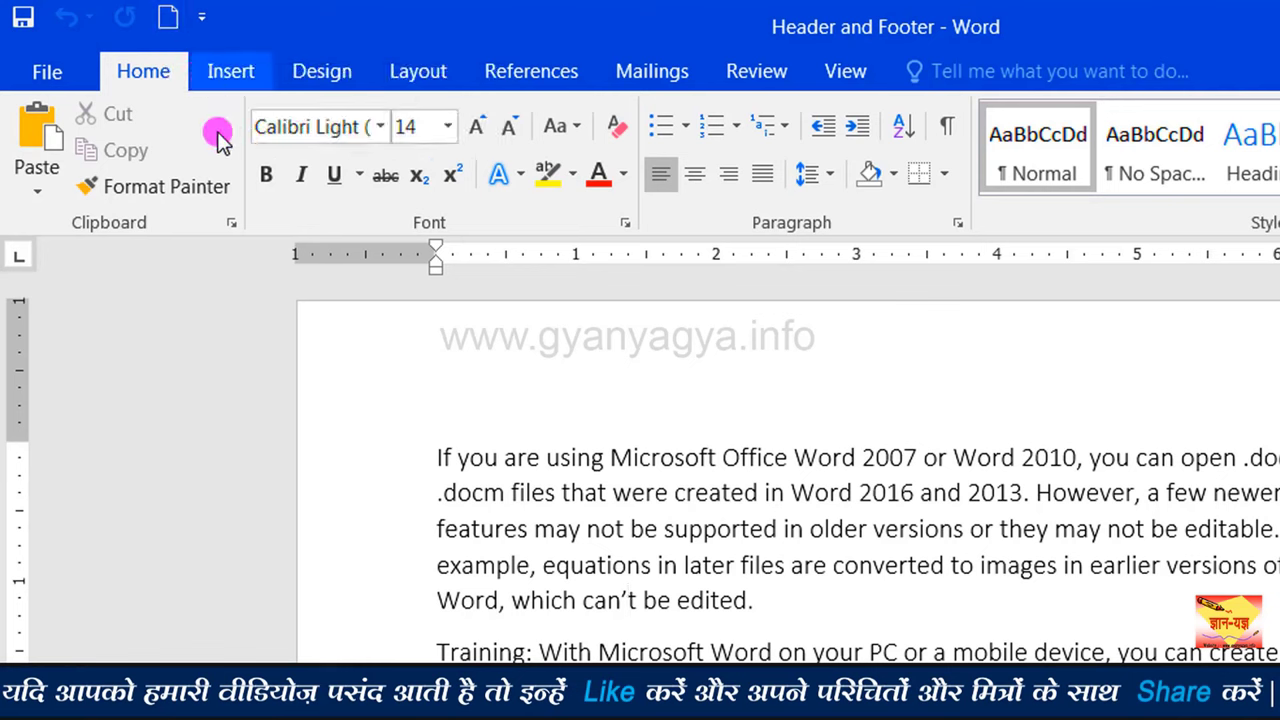
pyautogui.click(47, 75)
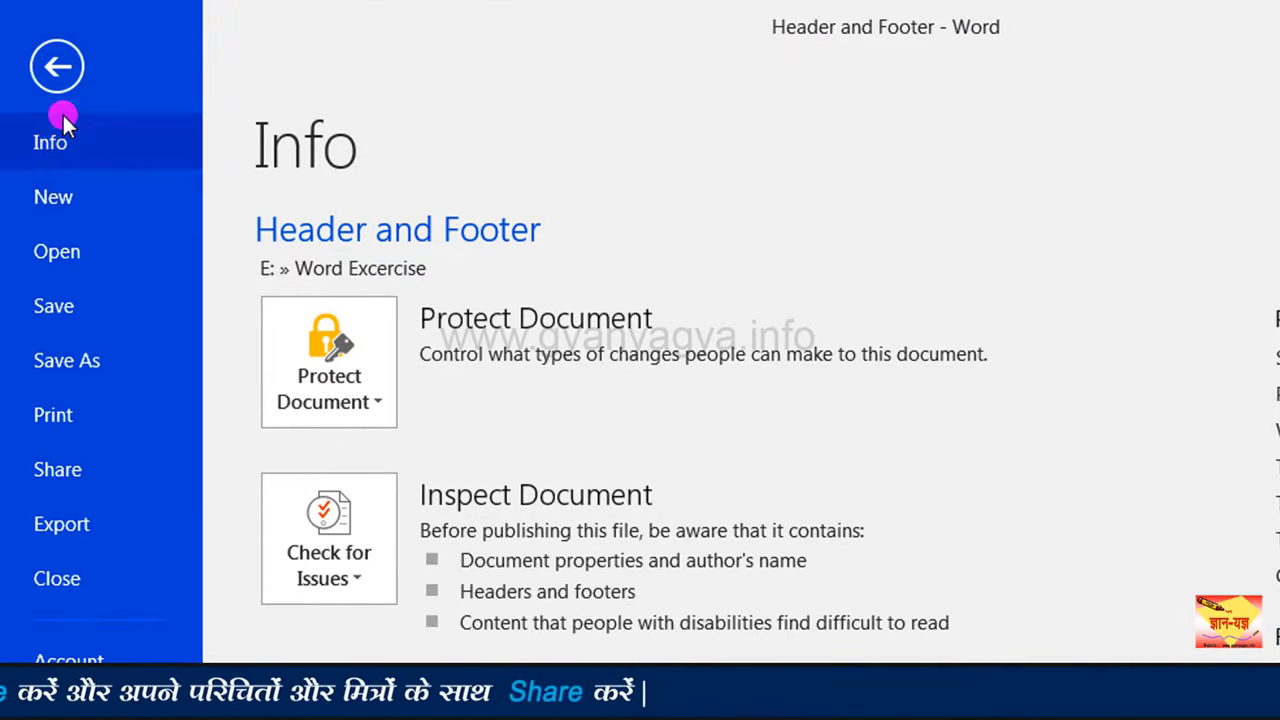
pyautogui.click(57, 72)
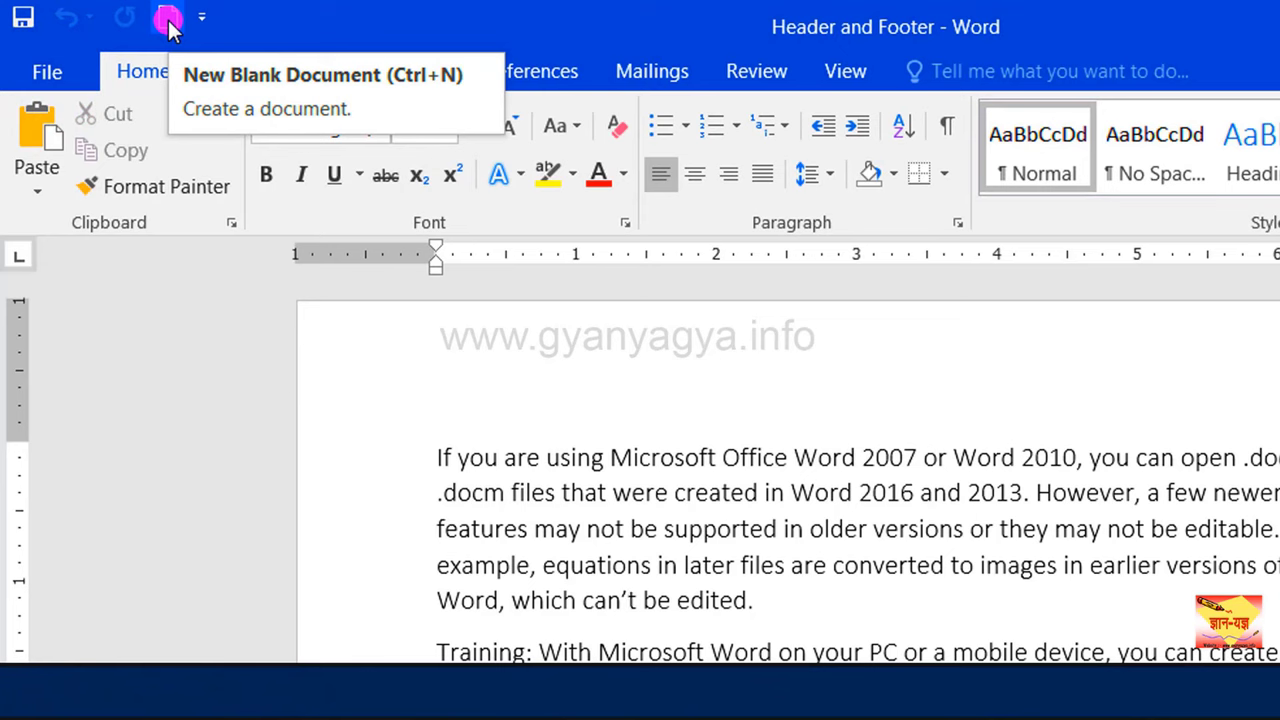
pyautogui.click(168, 20)
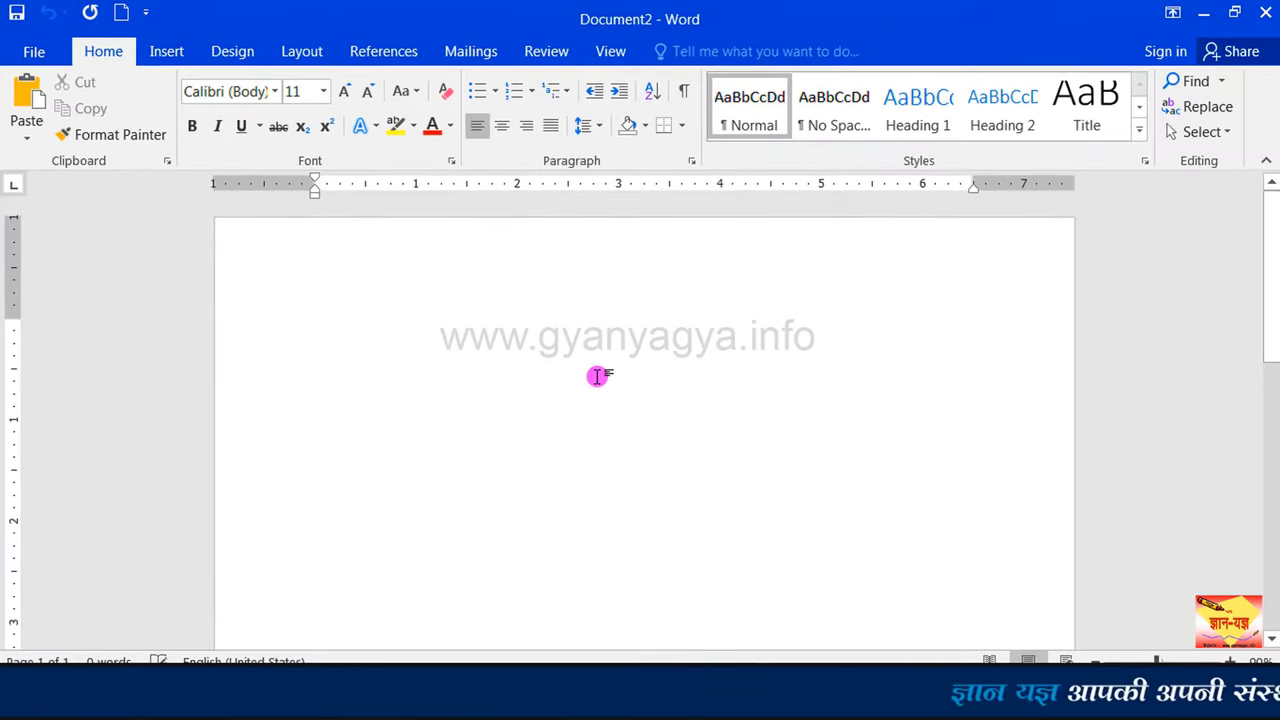
pyautogui.hotkey('ctrl', 'w')
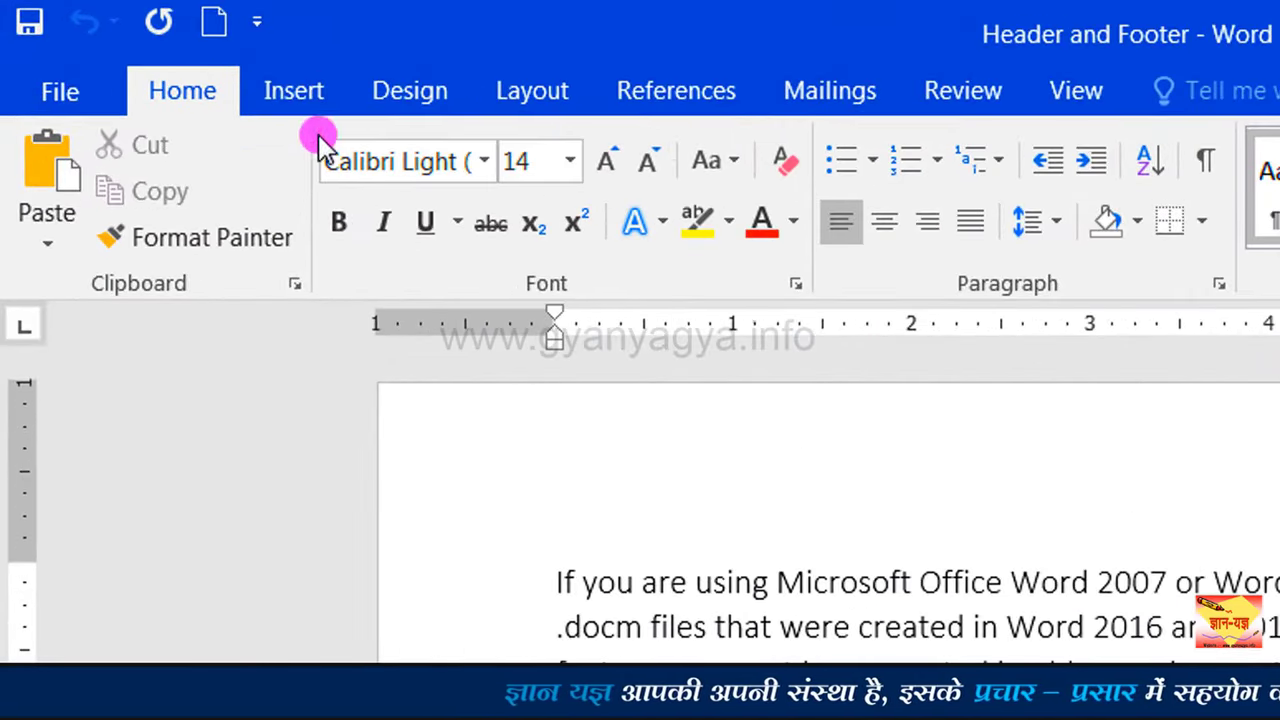
# Remove New from the Quick Access Toolbar and reopen the customization list.
pyautogui.click(257, 21)
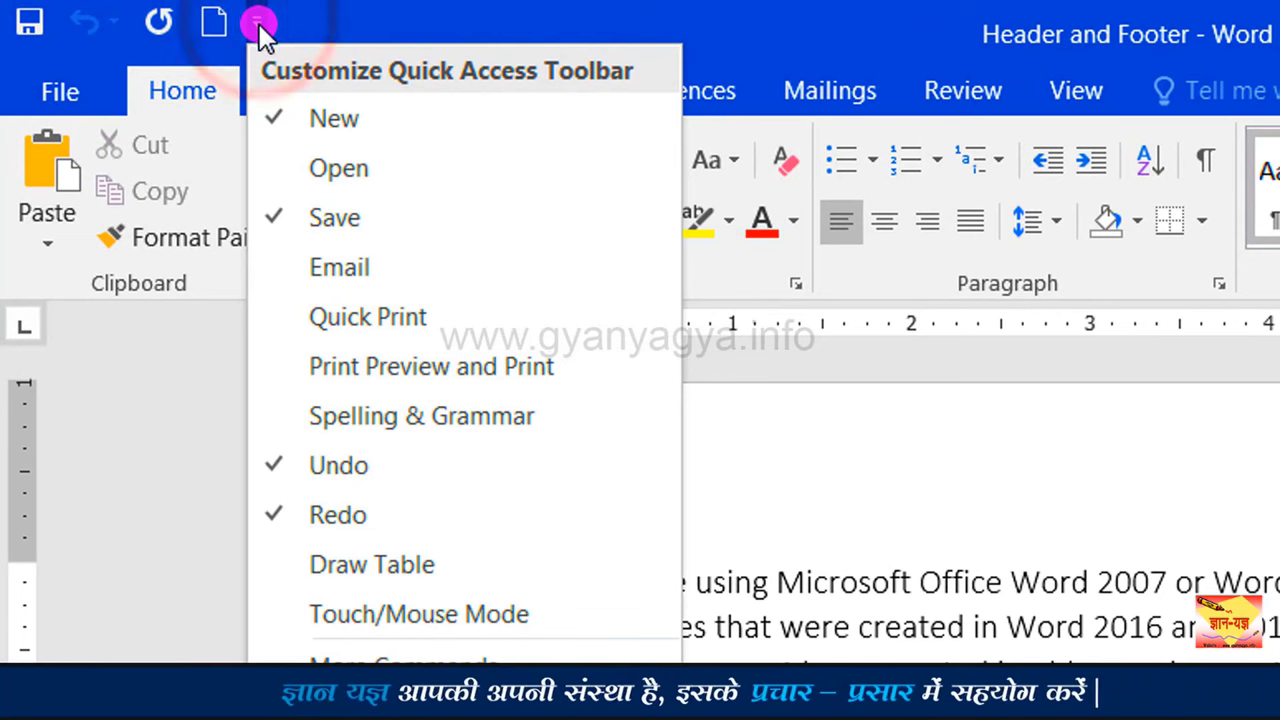
pyautogui.click(383, 124)
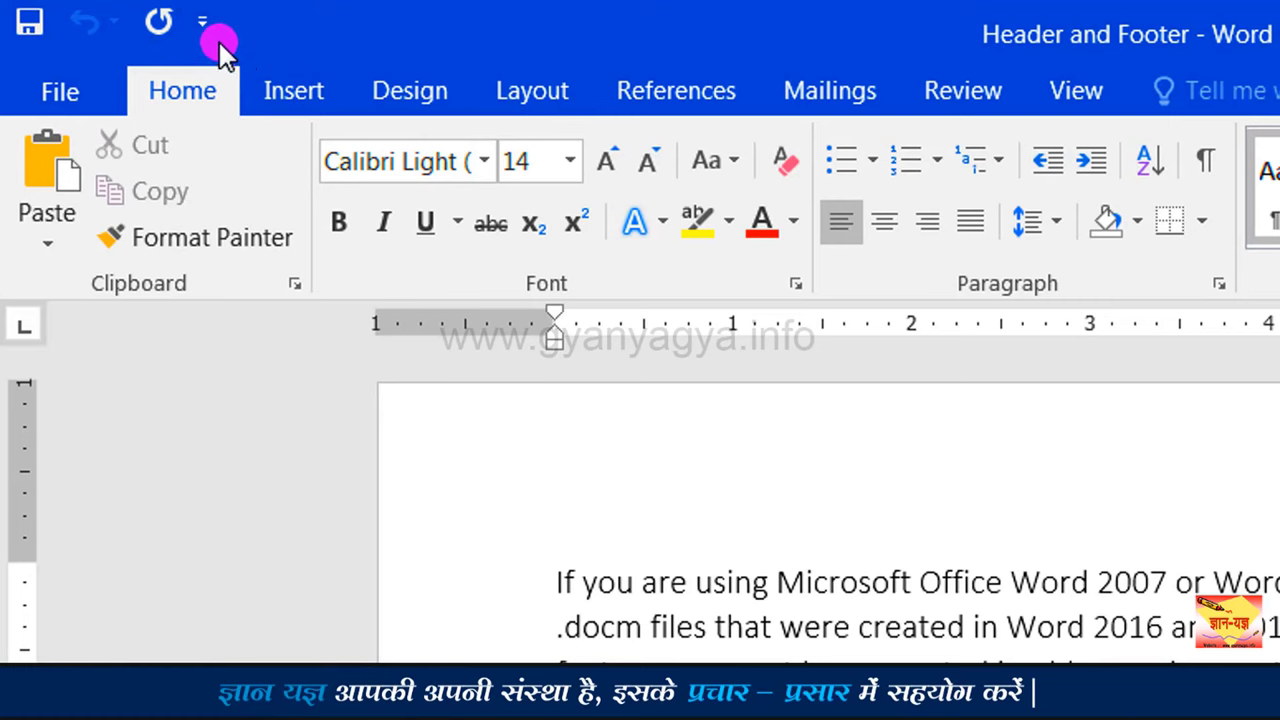
pyautogui.click(206, 24)
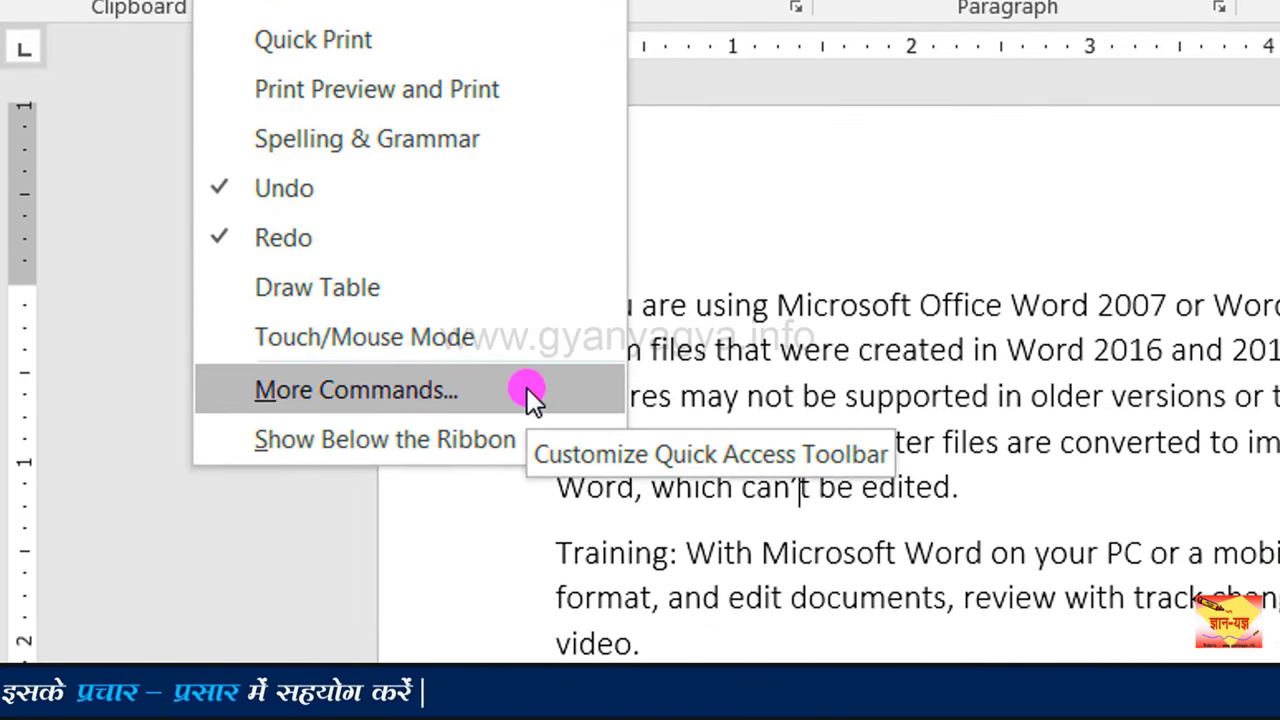
# In Word Options' quick-access settings from More Commands, add Copy.
pyautogui.click(527, 389)
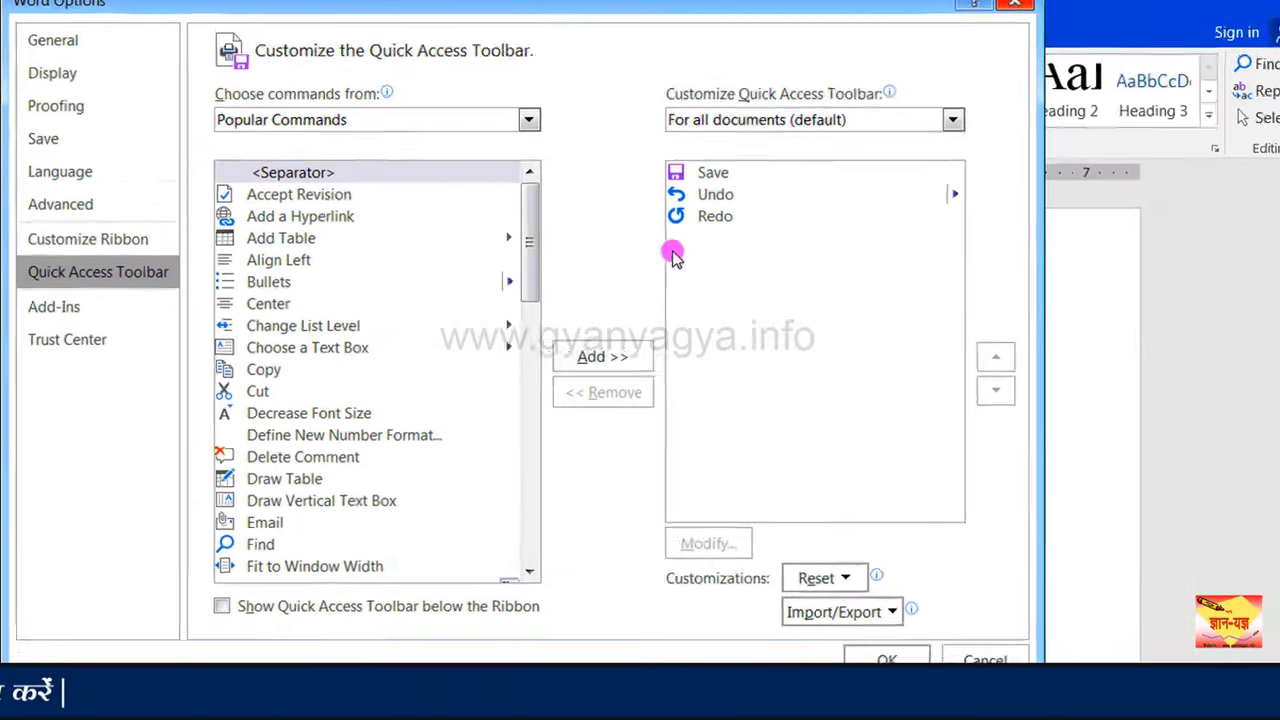
pyautogui.moveTo(460, 28); pyautogui.dragTo(623, 28)
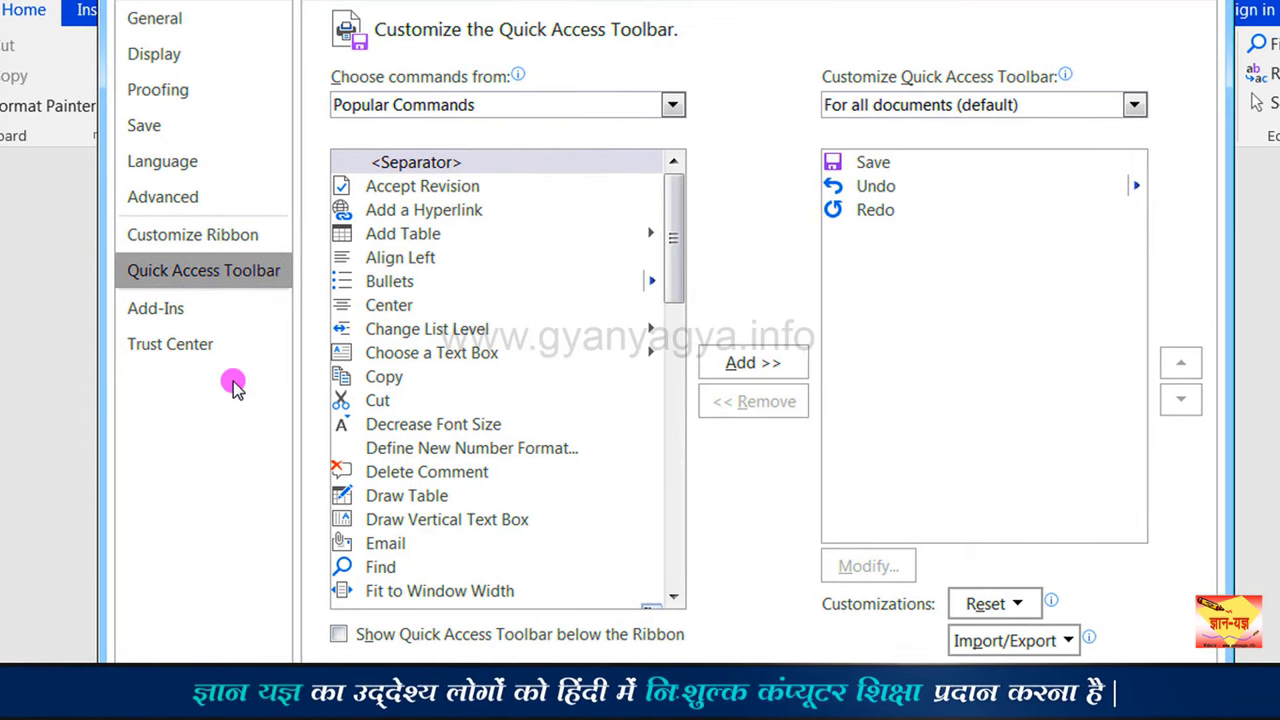
pyautogui.moveTo(673, 211); pyautogui.dragTo(685, 260)
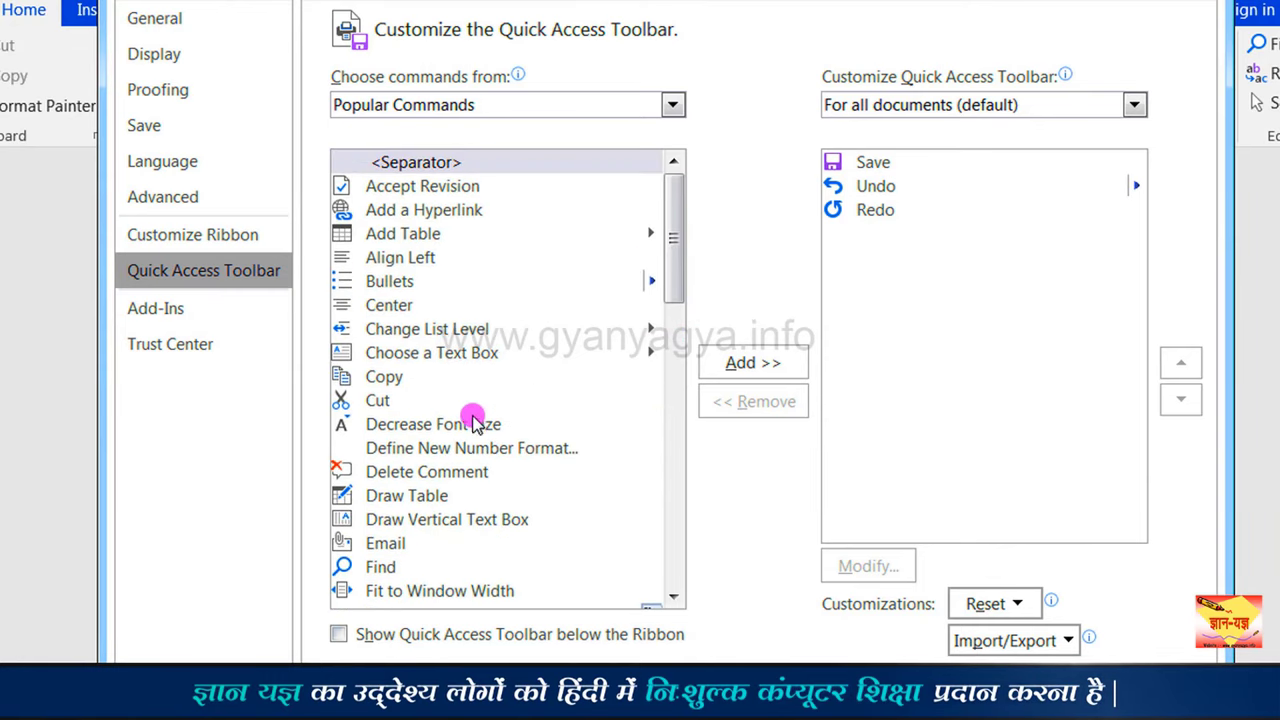
pyautogui.click(413, 385)
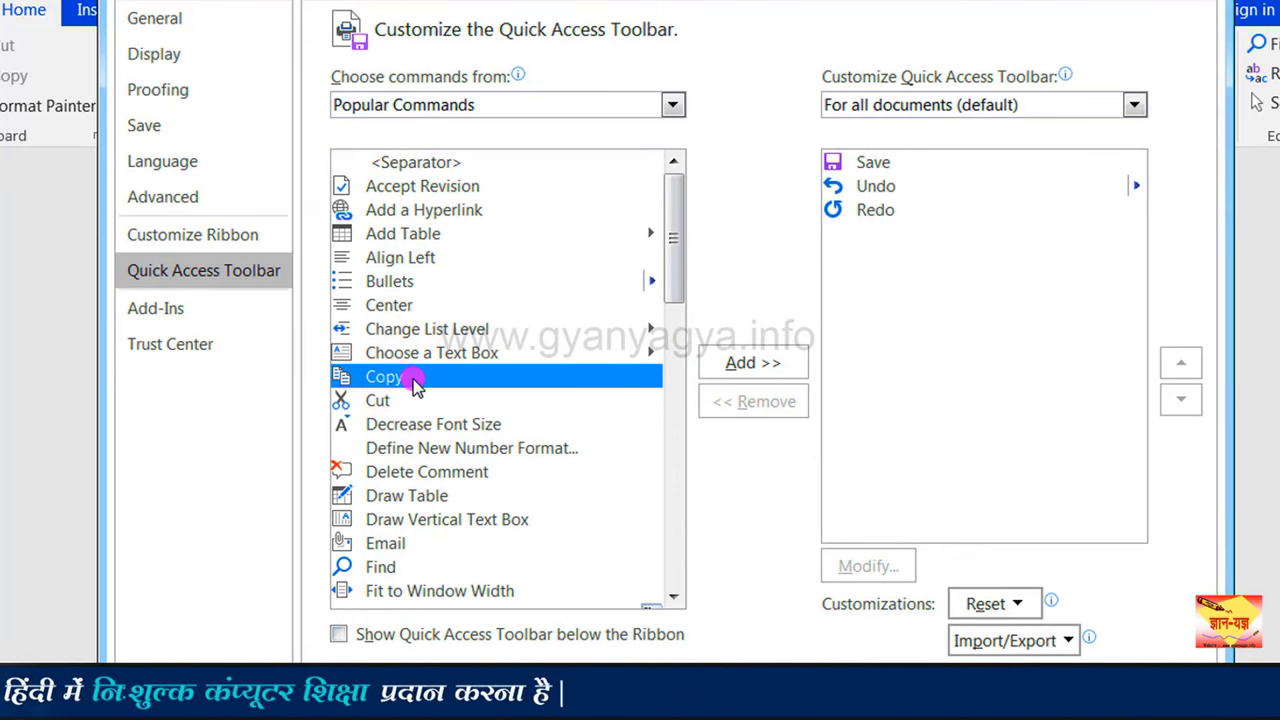
pyautogui.click(751, 366)
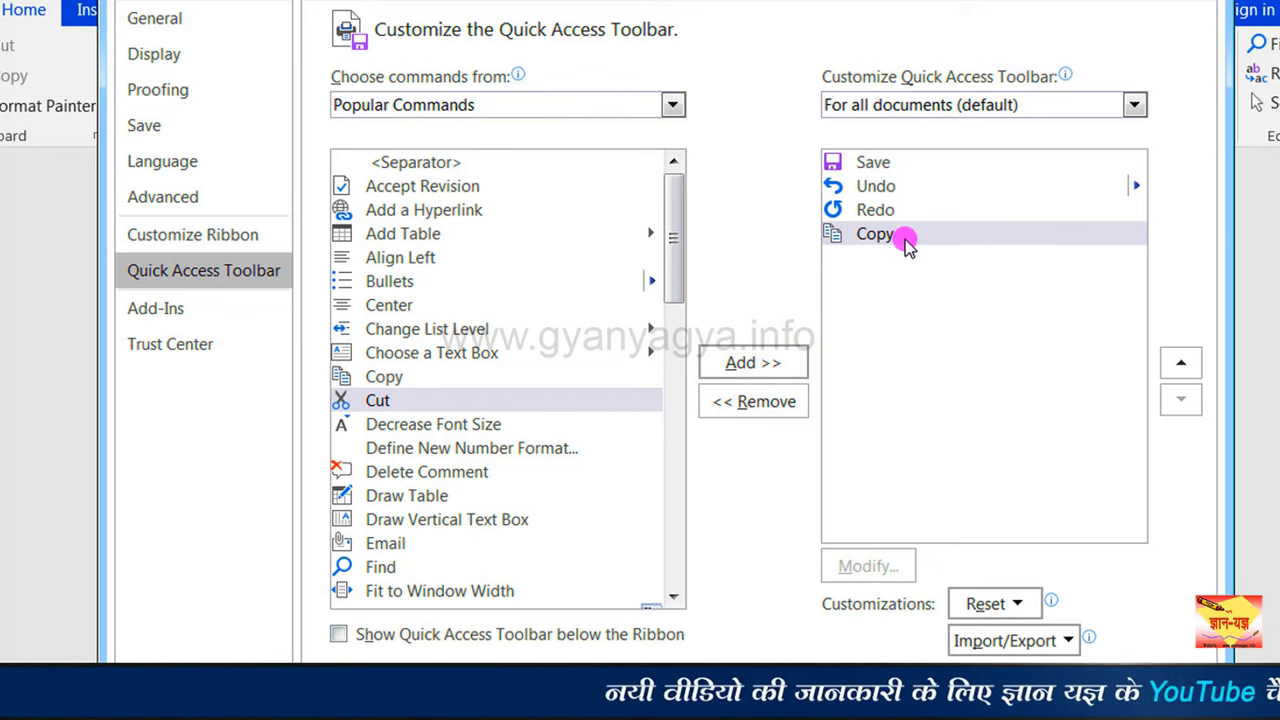
# Add Bullets and Draw Table to the quick-access list and remove New File.
pyautogui.click(393, 284)
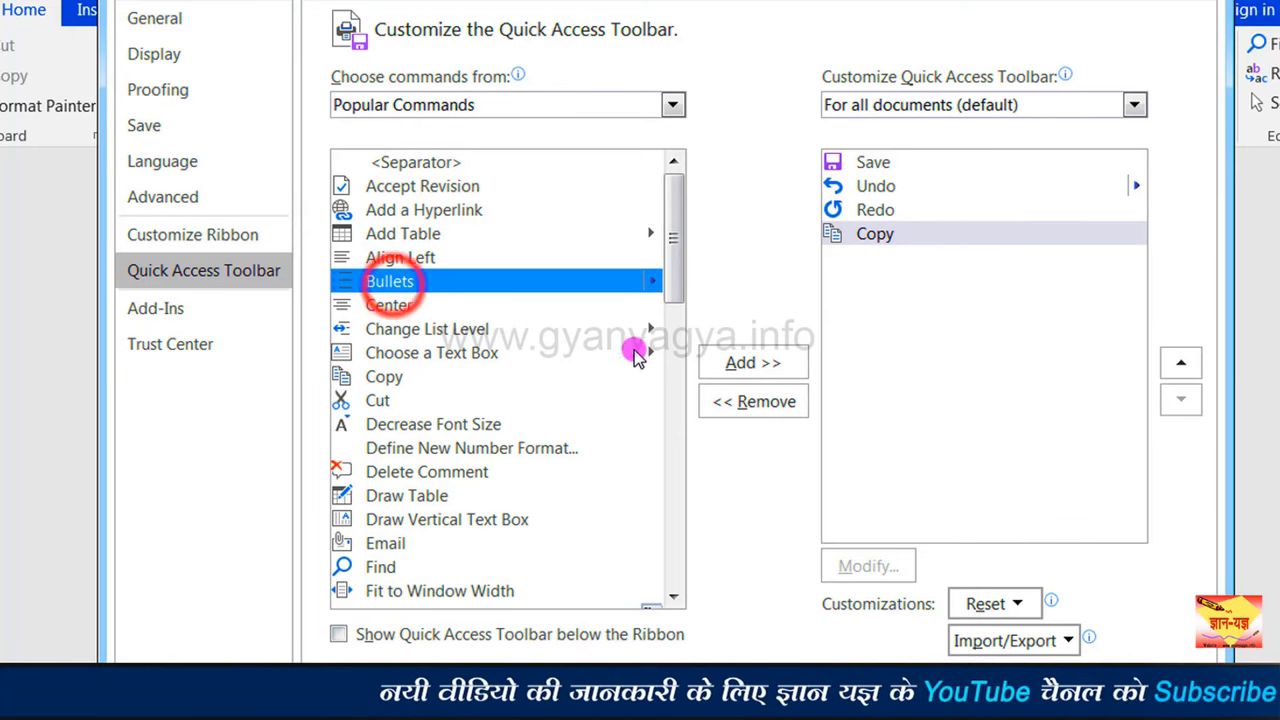
pyautogui.click(736, 362)
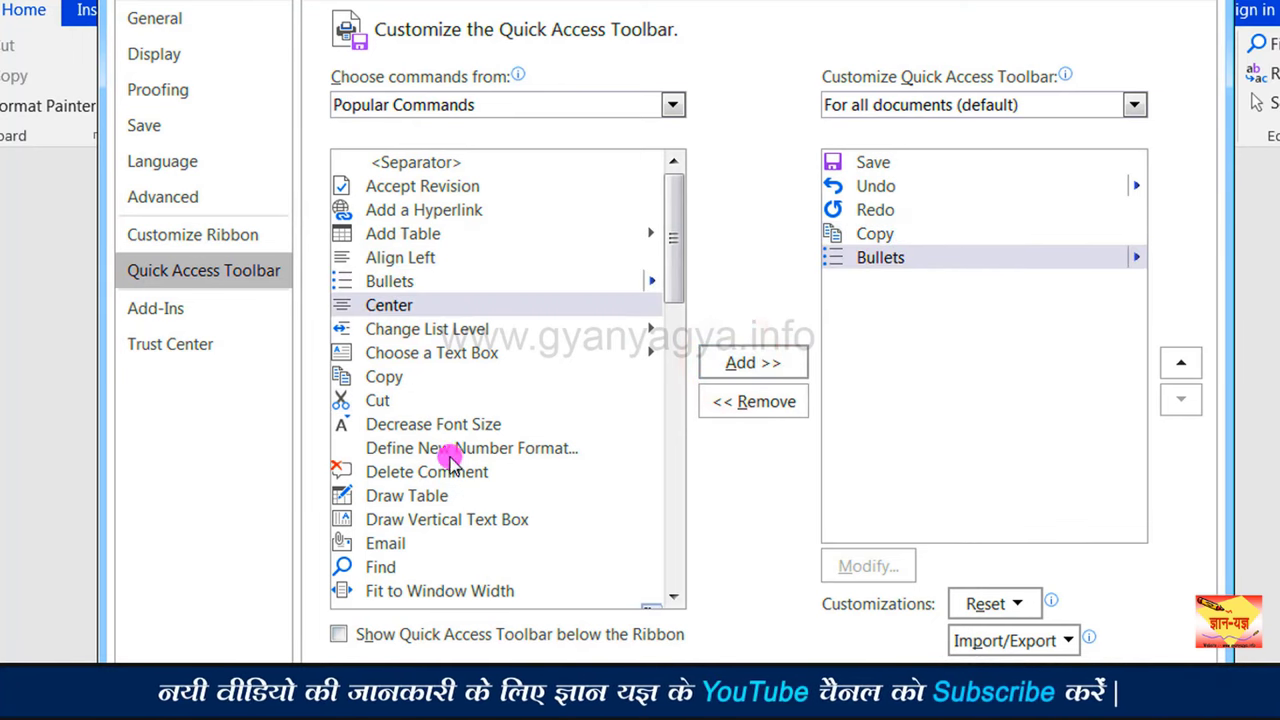
pyautogui.click(420, 497)
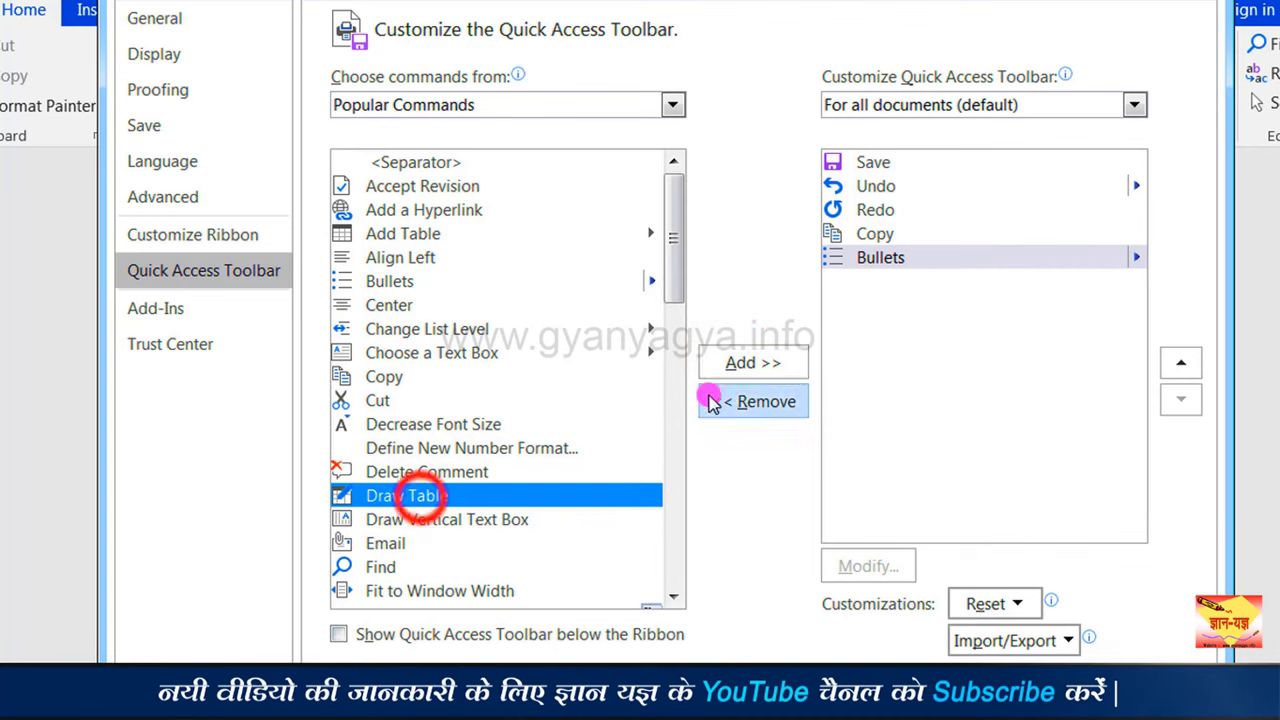
pyautogui.click(749, 364)
pyautogui.moveTo(672, 288); pyautogui.dragTo(667, 448)
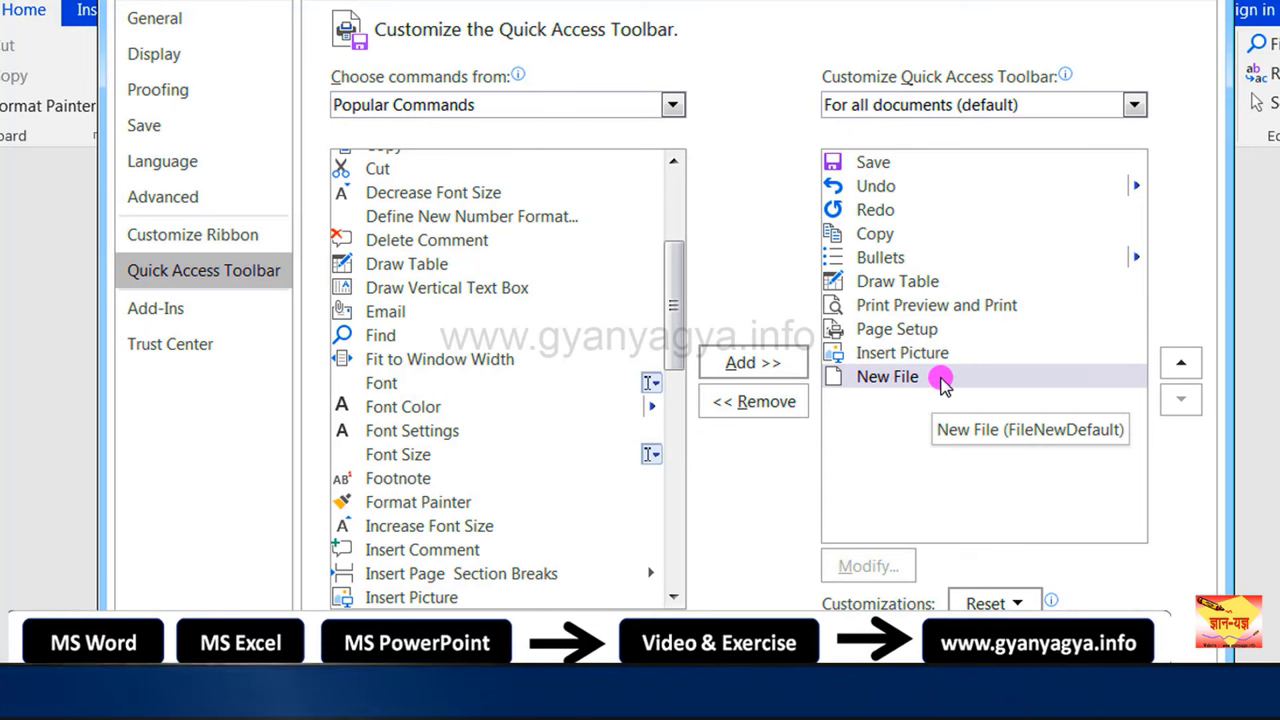
pyautogui.click(940, 378)
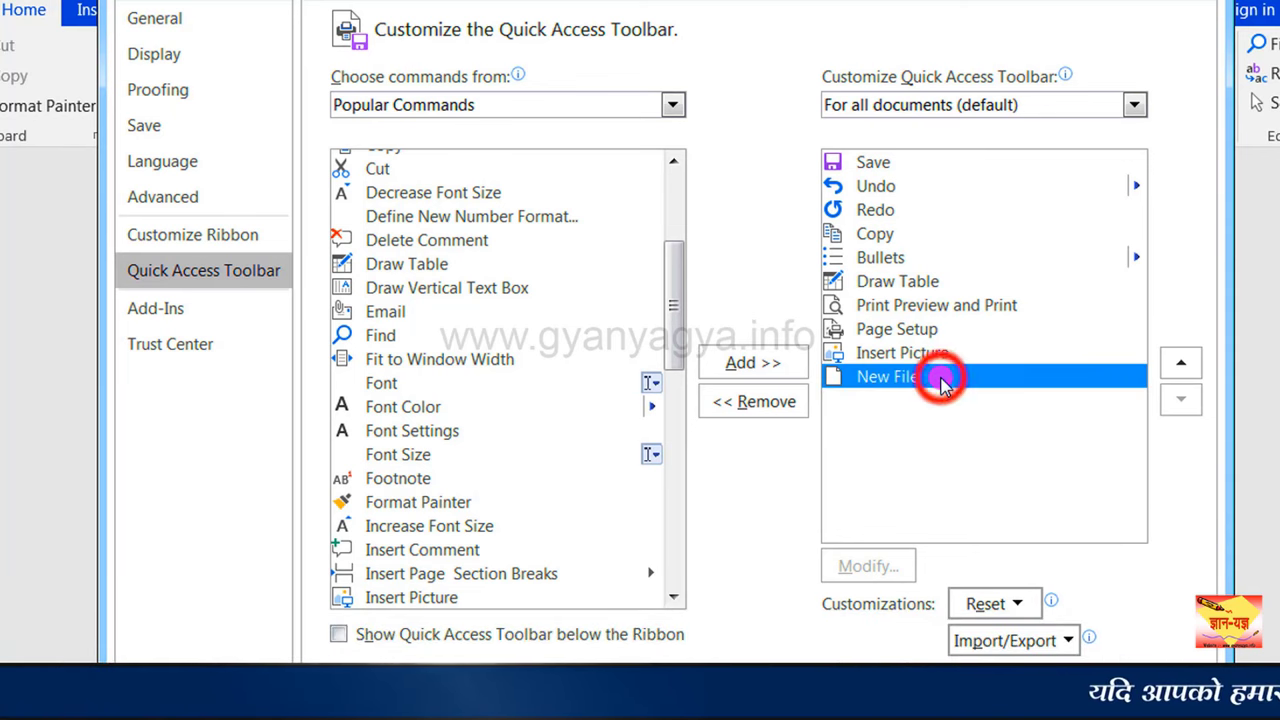
pyautogui.click(790, 402)
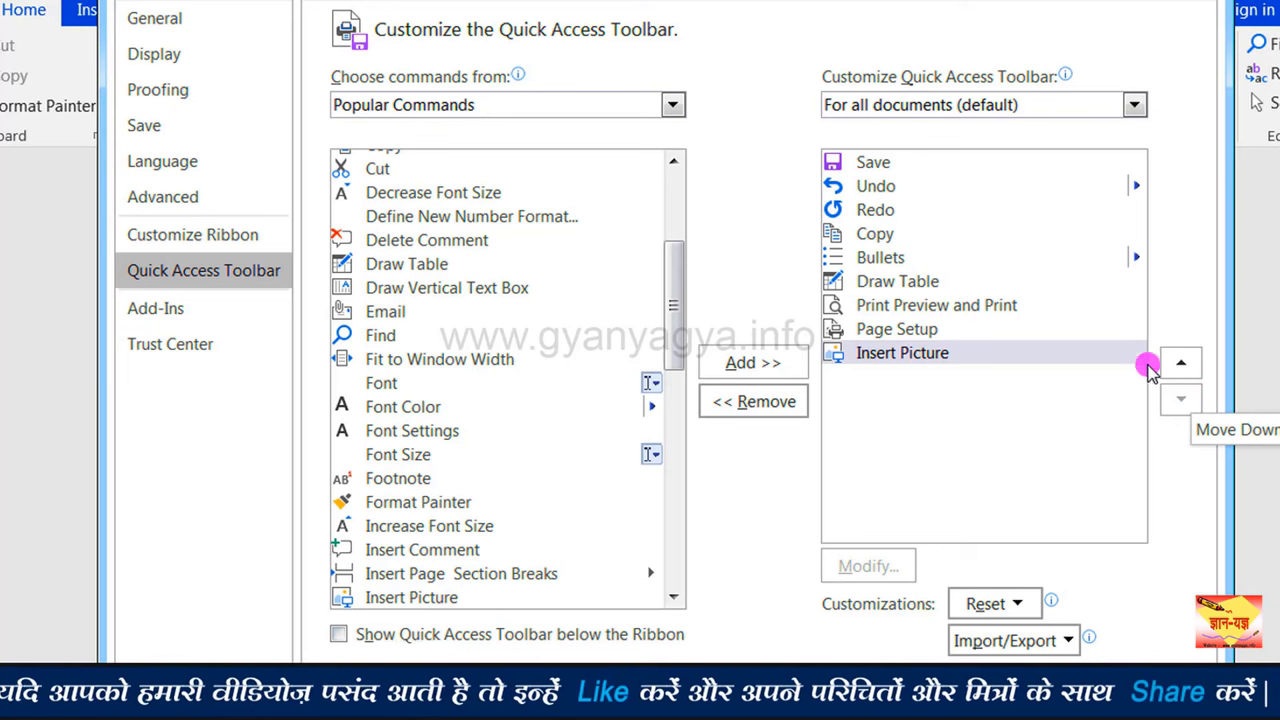
# Move Copy to the top of the quick-access command list.
pyautogui.click(897, 236)
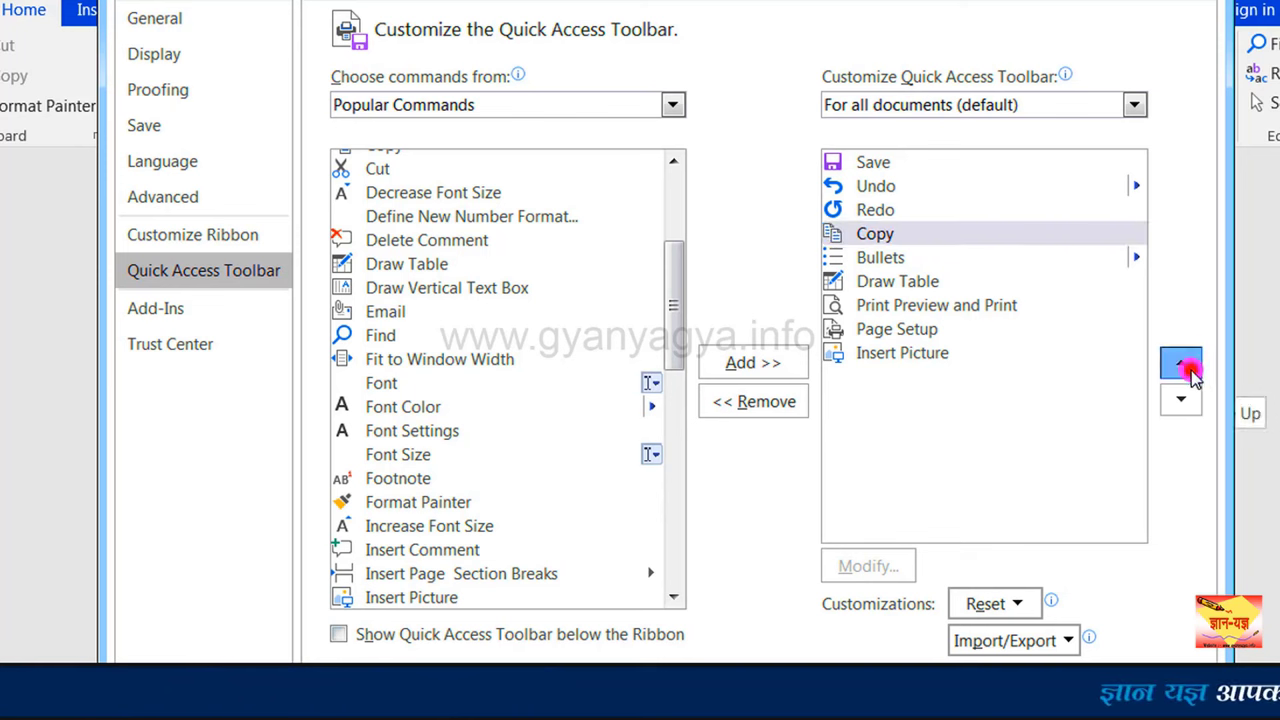
pyautogui.click(1188, 370)
pyautogui.click(1188, 370)
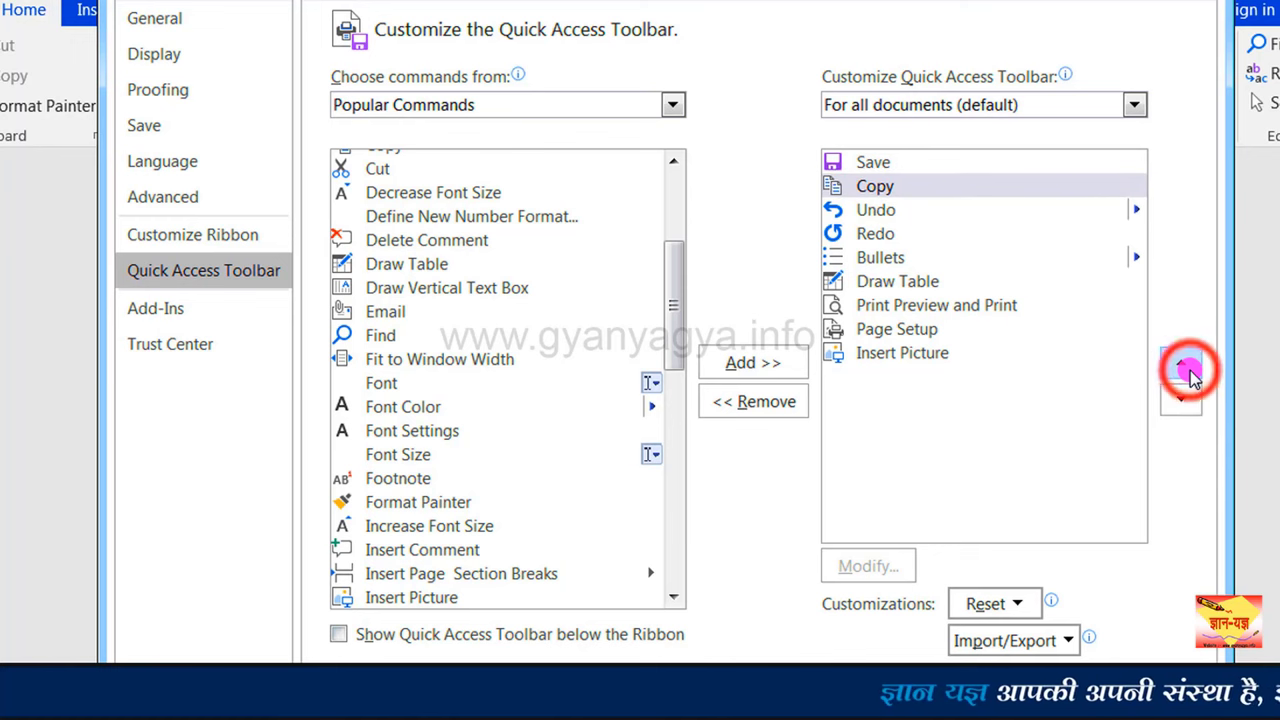
pyautogui.click(1188, 370)
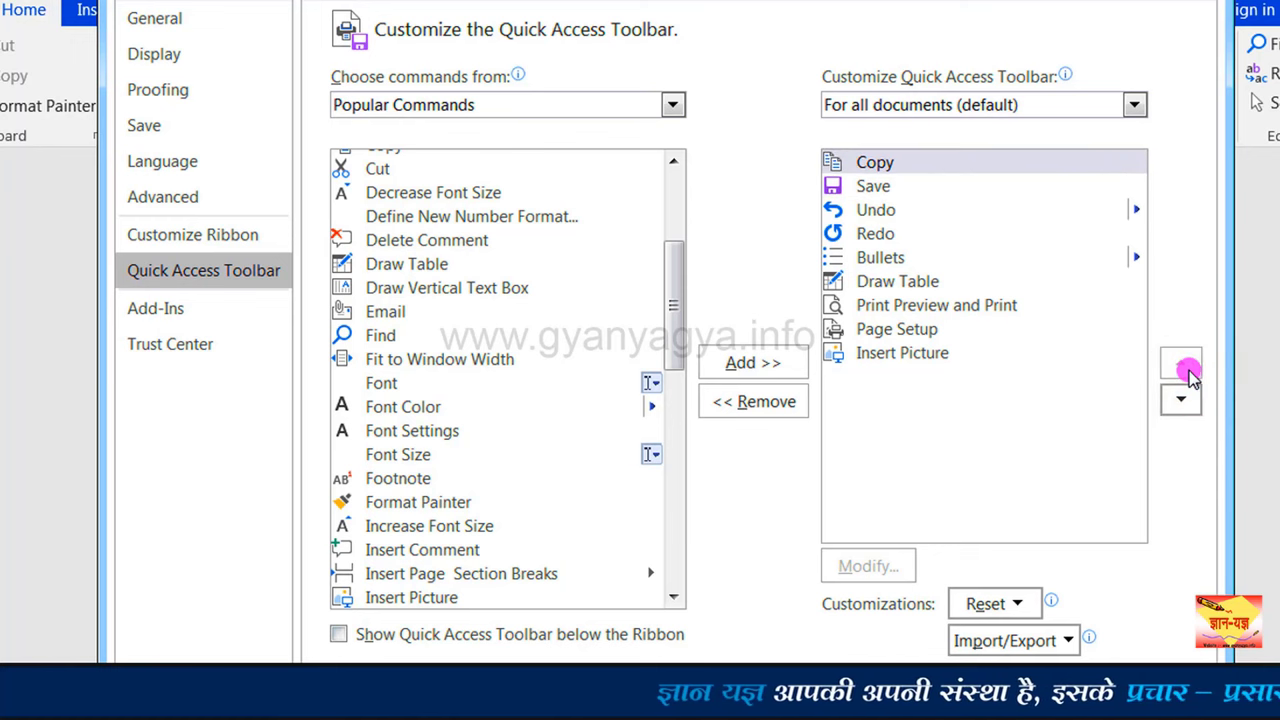
pyautogui.click(1188, 402)
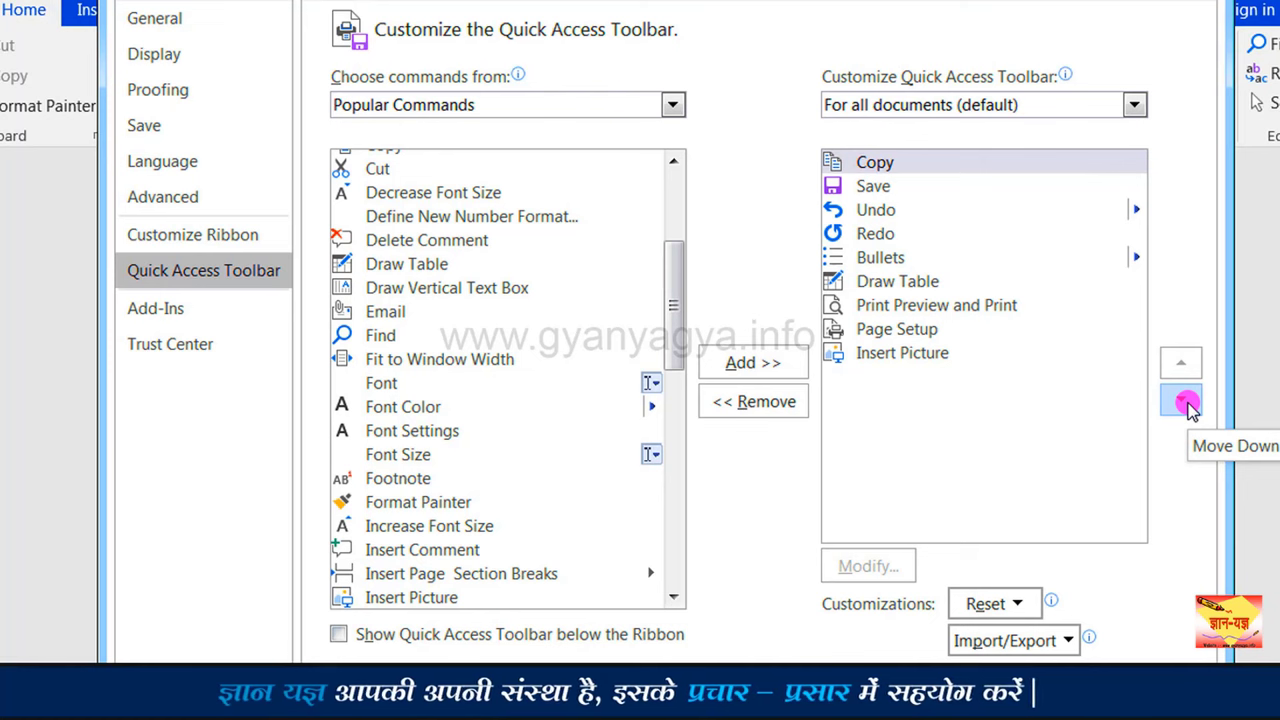
# Move Save down two places so it sits below Redo.
pyautogui.click(876, 189)
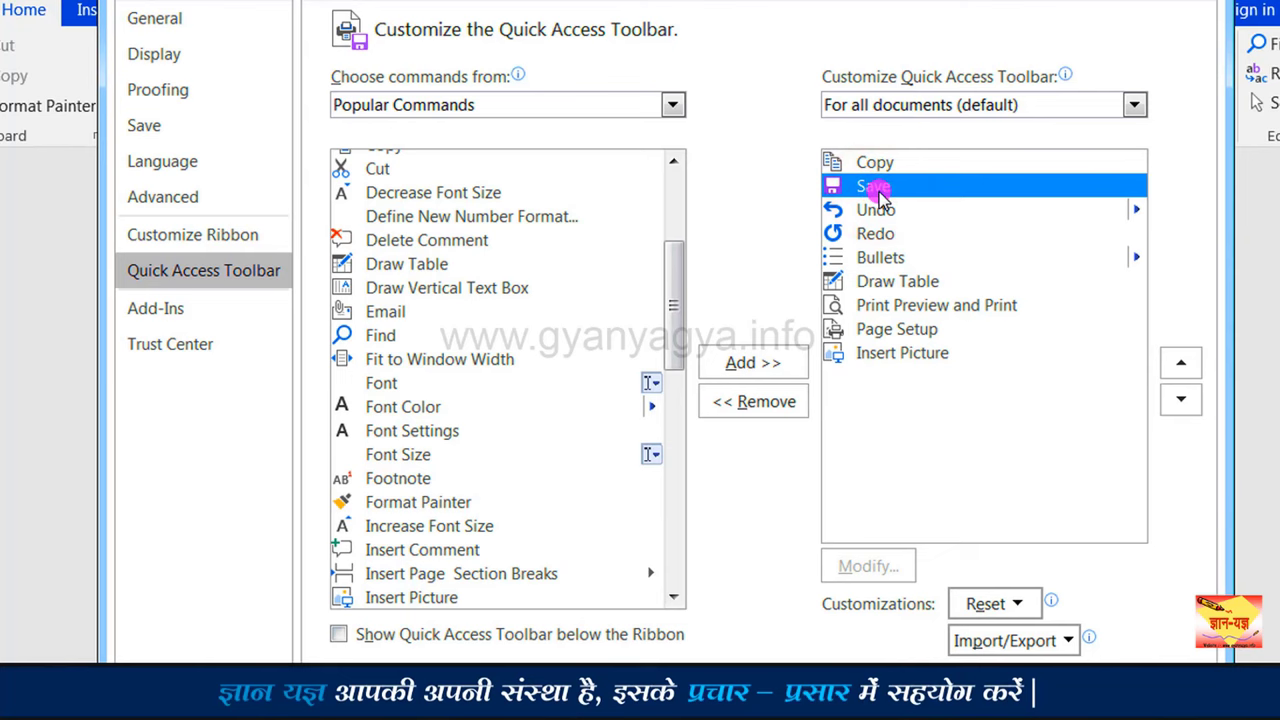
pyautogui.click(1181, 402)
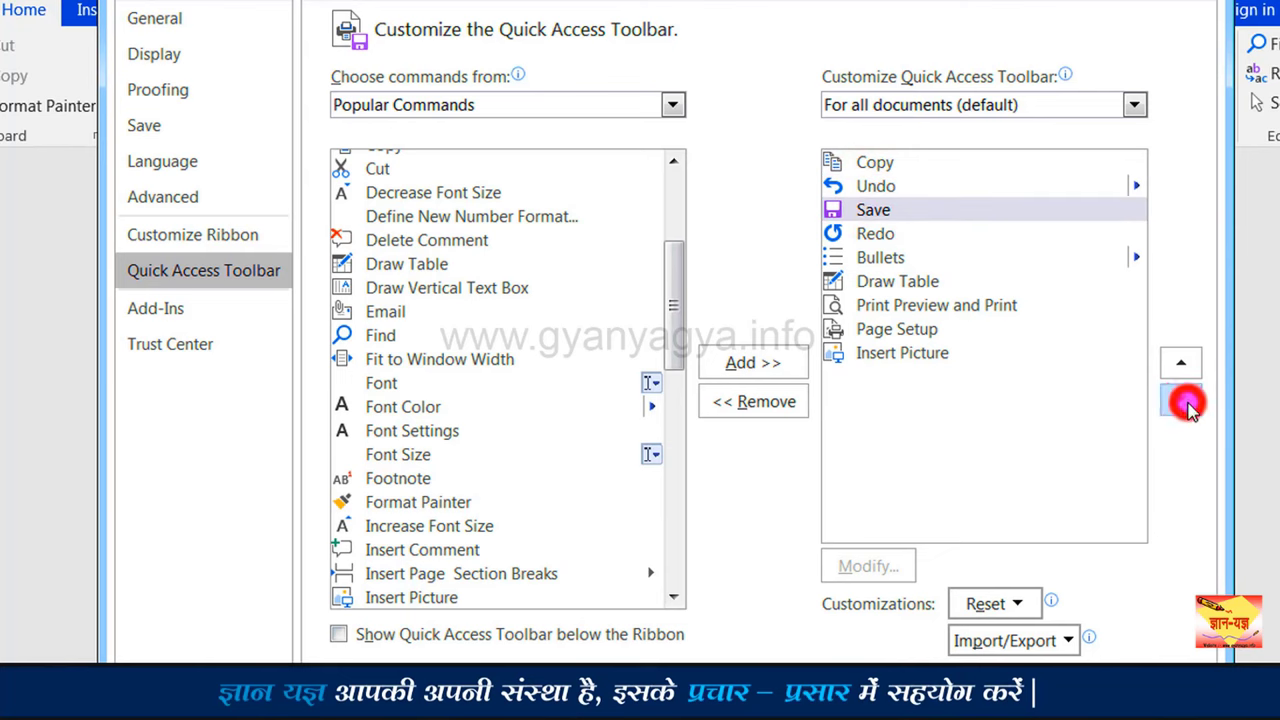
pyautogui.click(1183, 403)
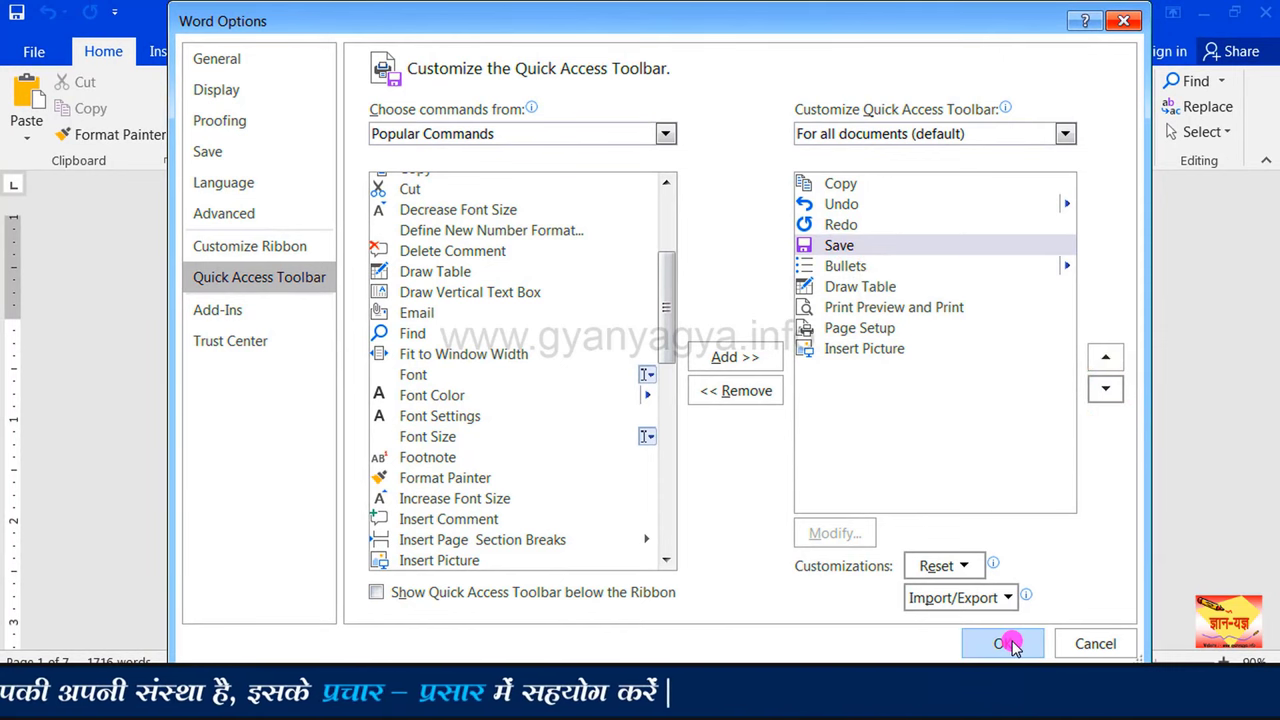
# Apply the customized toolbar, then add Text Box to Quick Access from the Insert ribbon.
pyautogui.click(1008, 643)
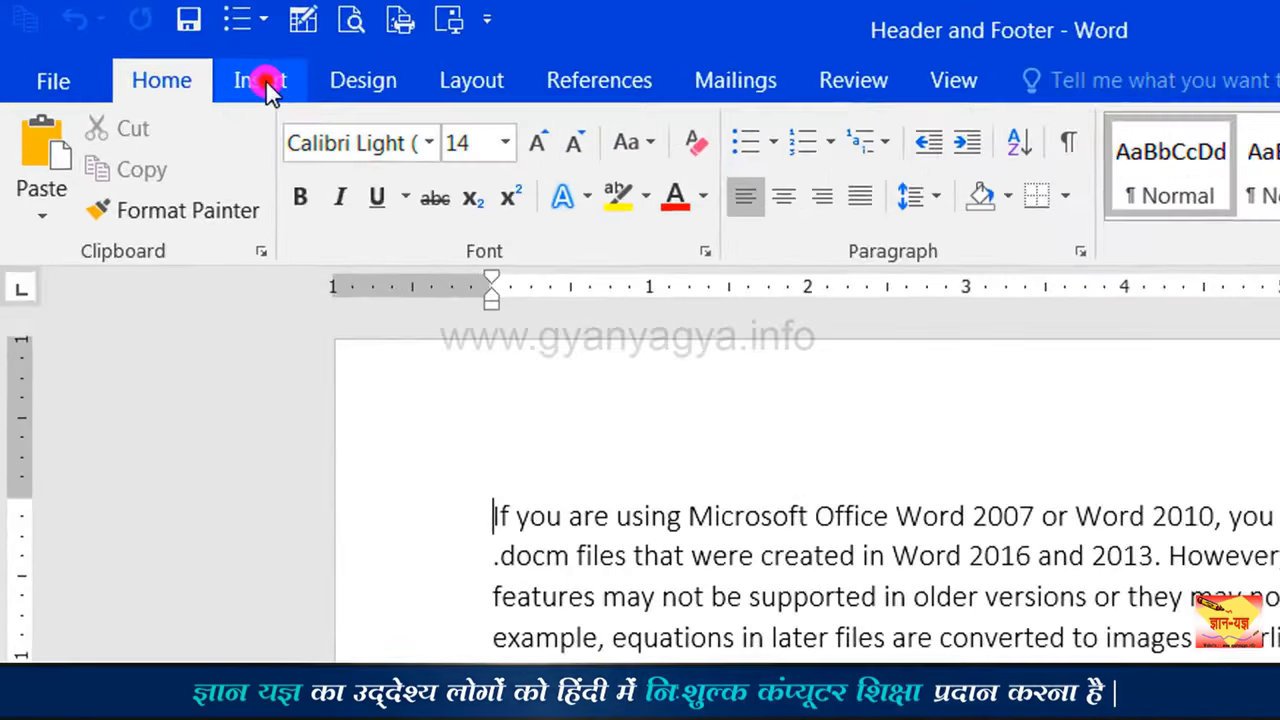
pyautogui.click(168, 54)
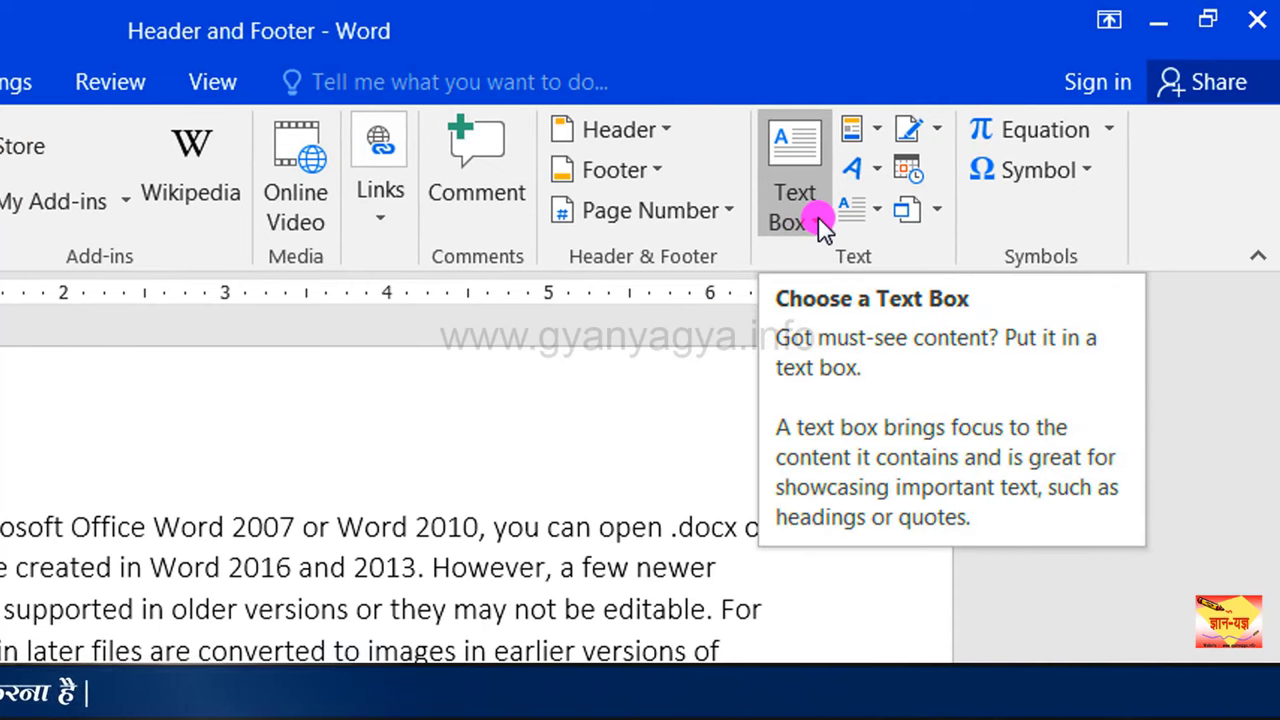
pyautogui.rightClick(818, 218)
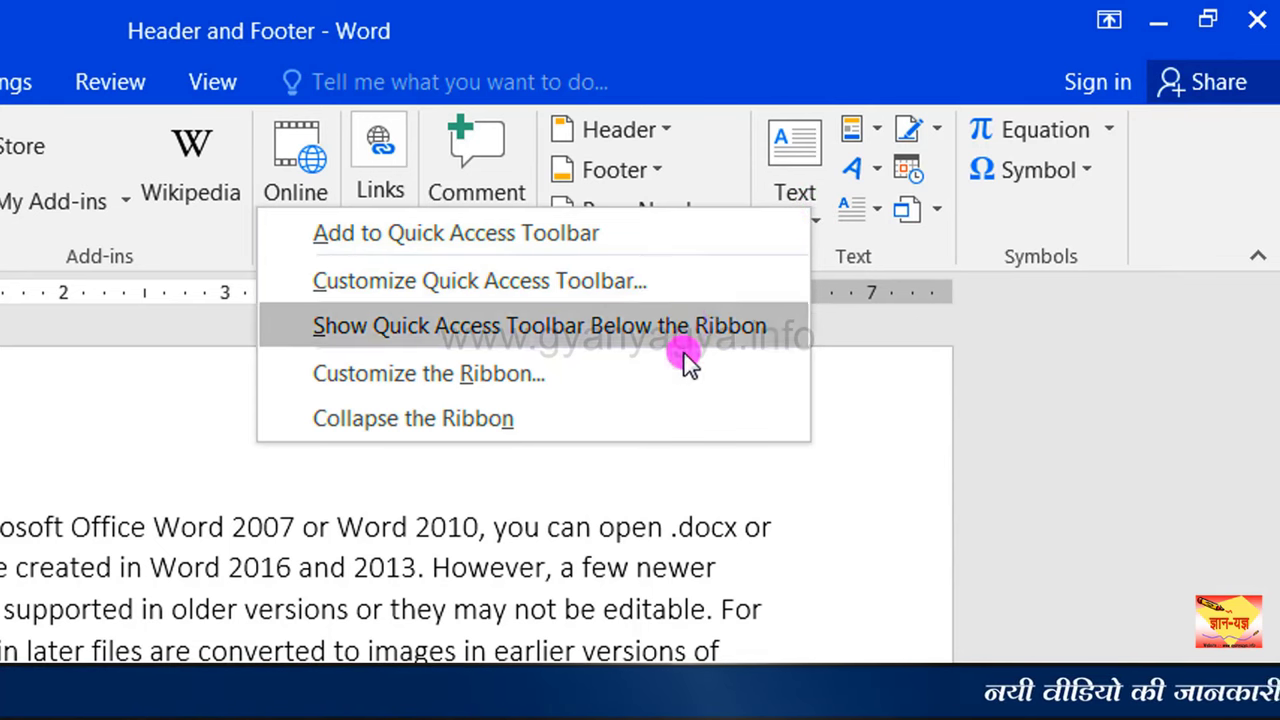
pyautogui.click(660, 237)
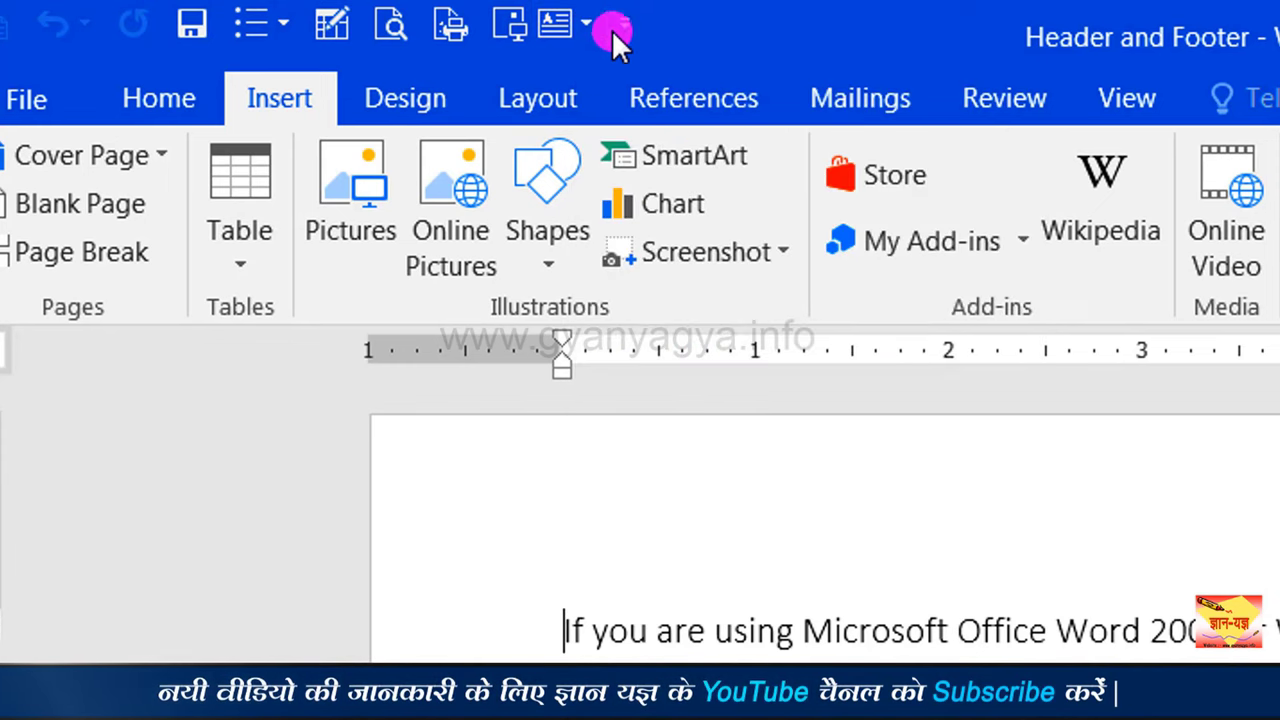
pyautogui.click(621, 25)
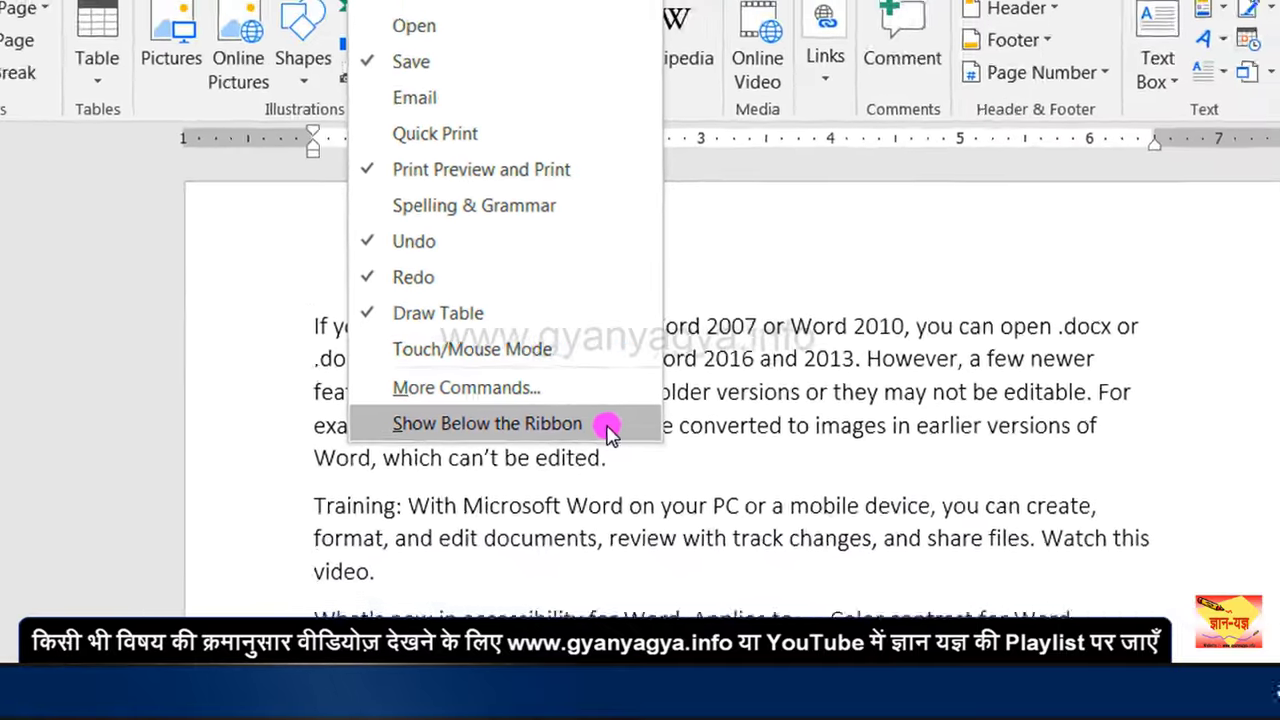
pyautogui.click(545, 407)
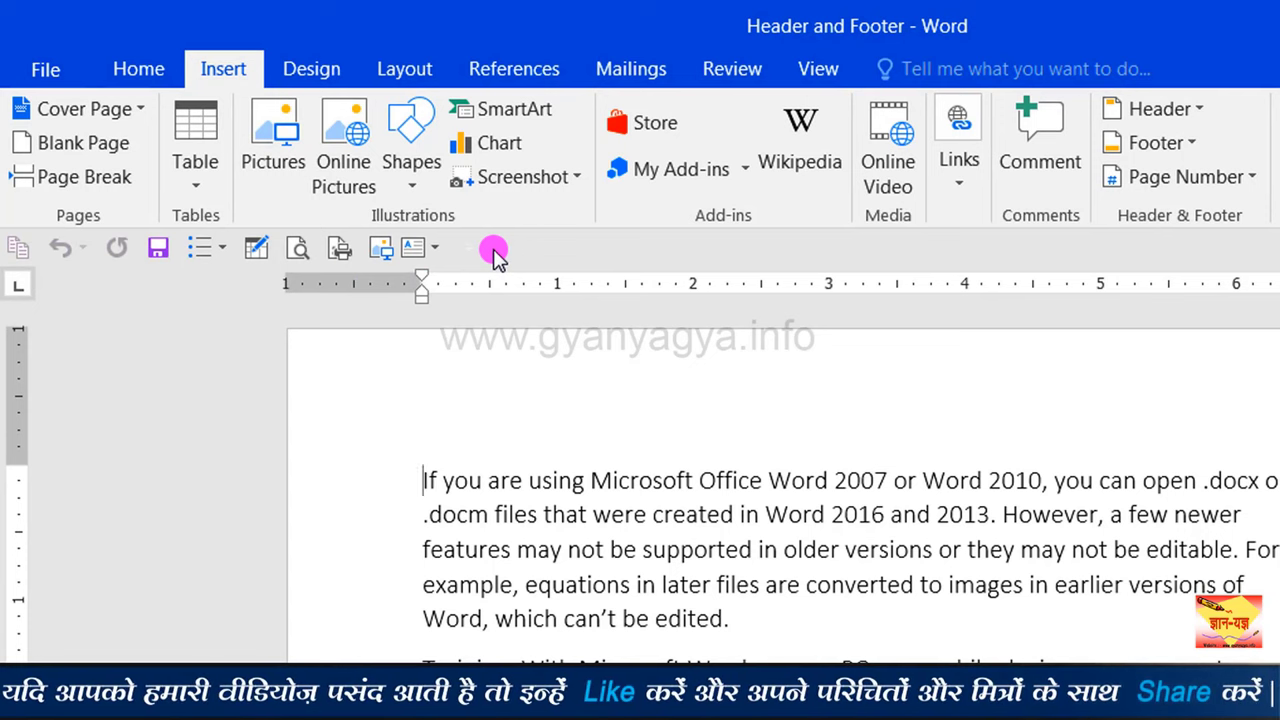
pyautogui.rightClick(497, 255)
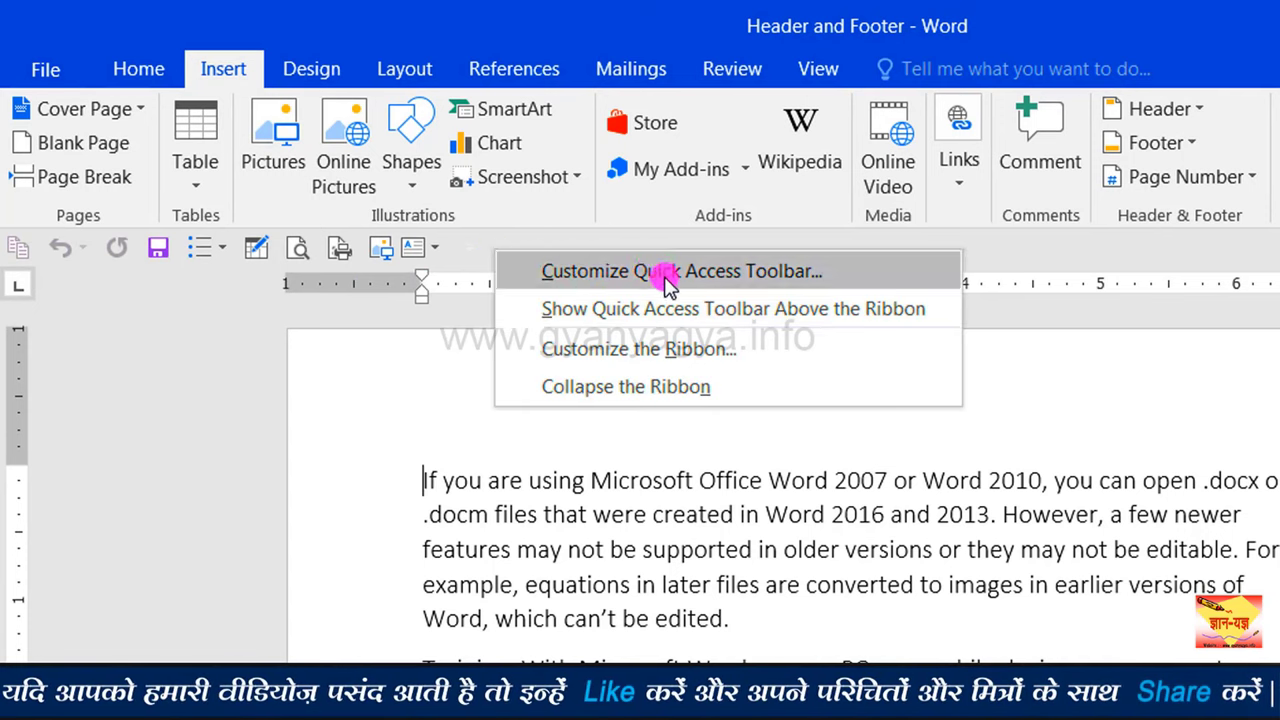
pyautogui.click(940, 309)
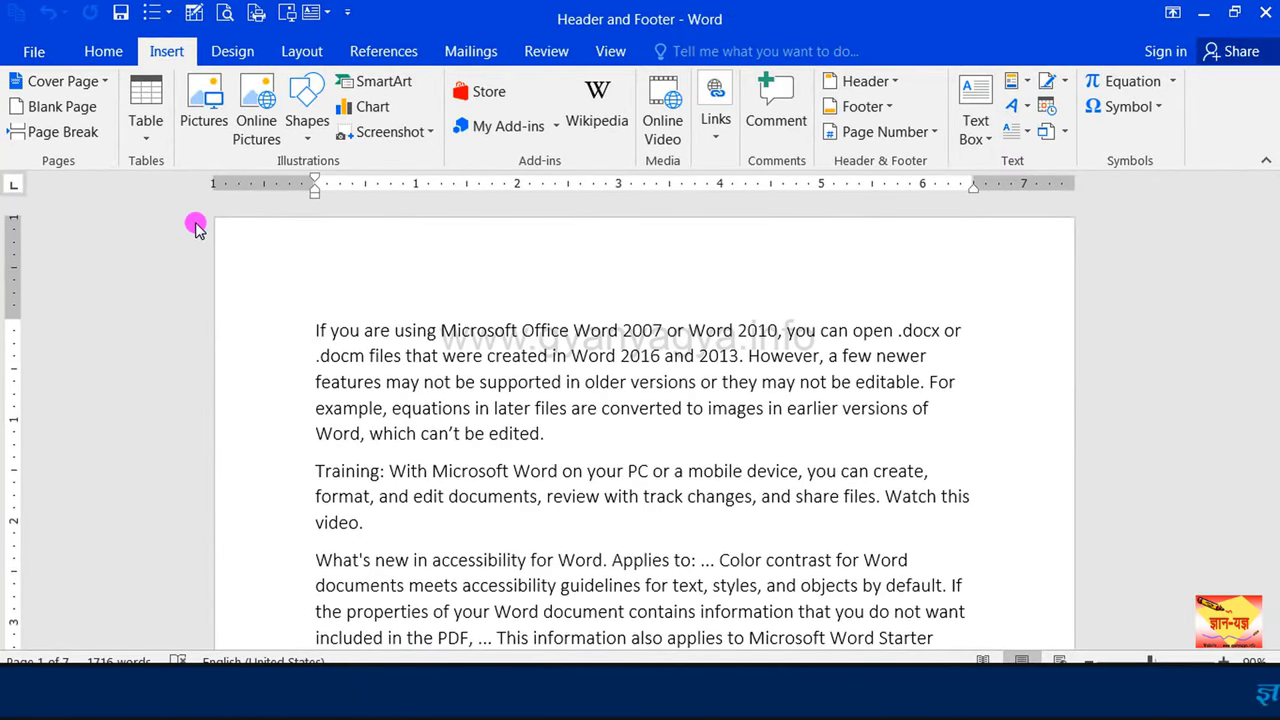
# Show KeyTips, open print preview with Ctrl+P, return to the document and show KeyTips again.
pyautogui.press('alt')
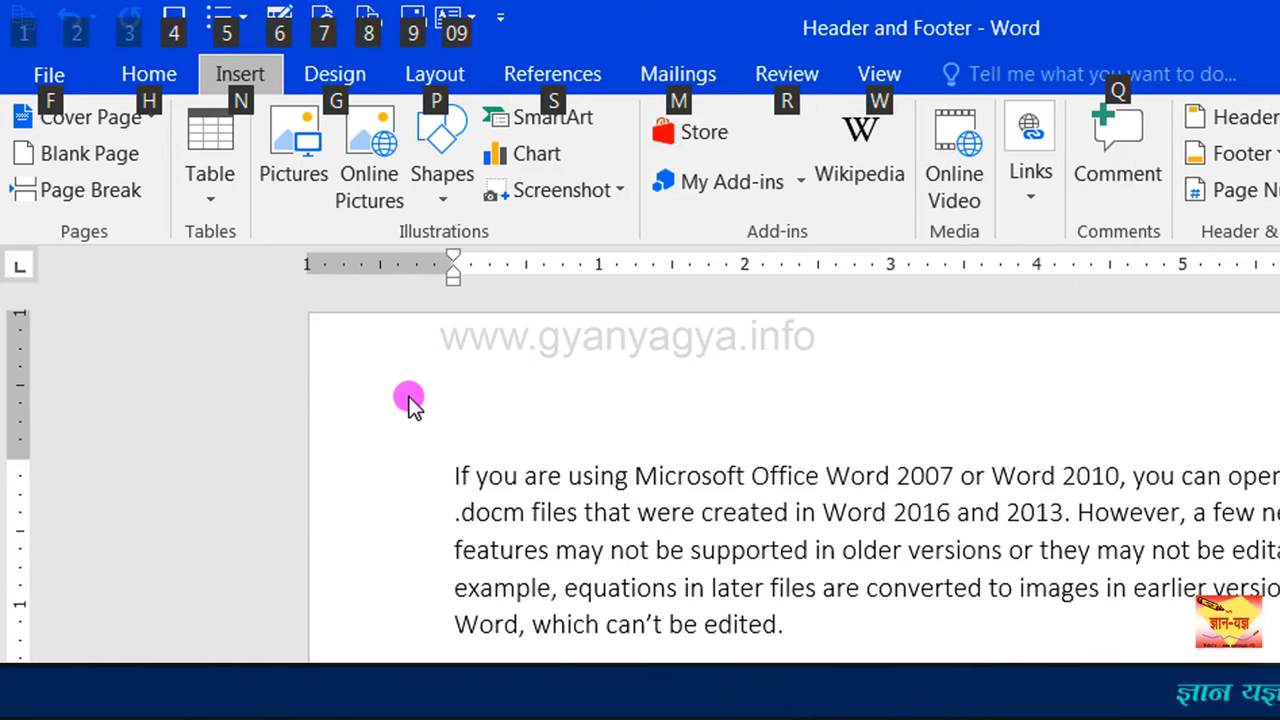
pyautogui.press('Escape')
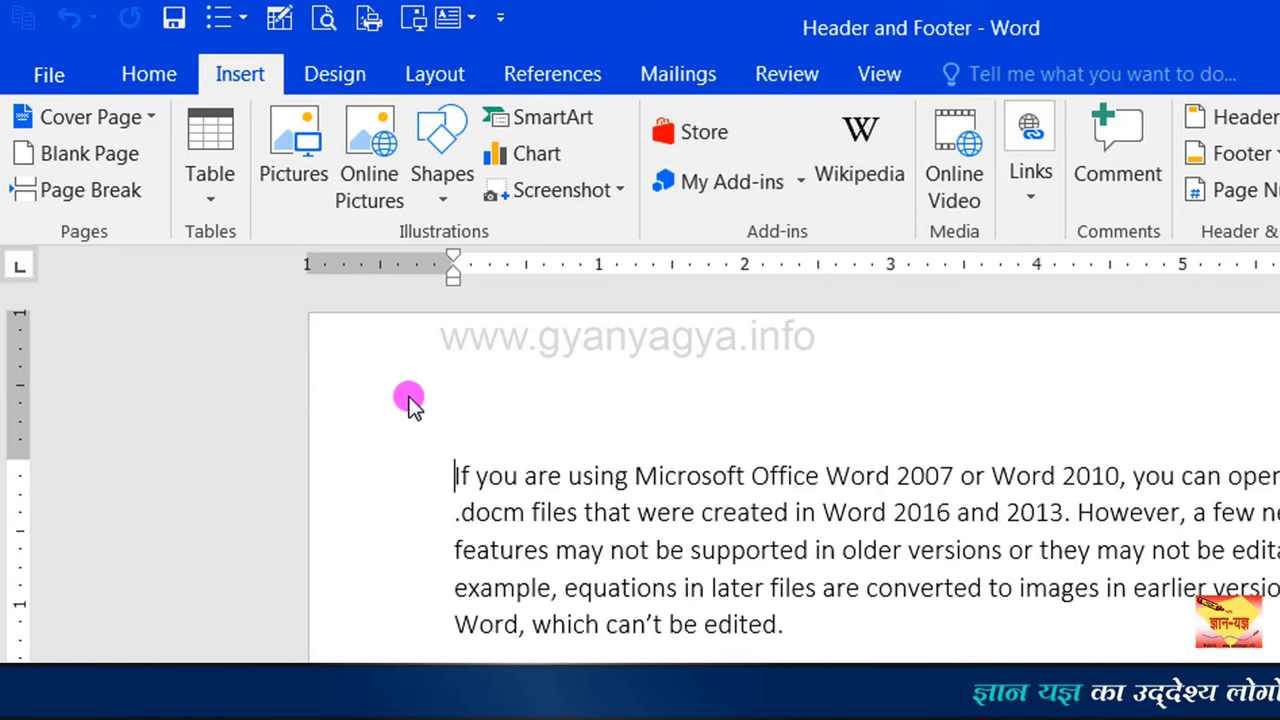
pyautogui.hotkey('ctrl', 'p')
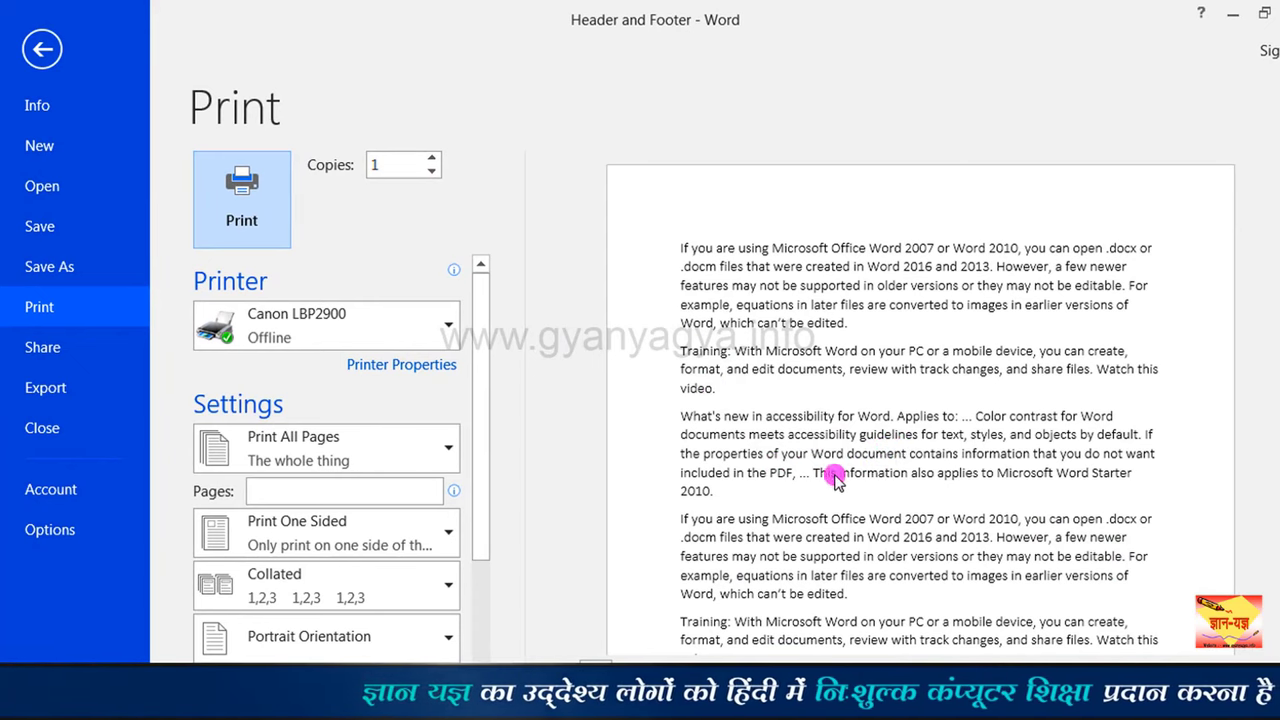
pyautogui.click(42, 49)
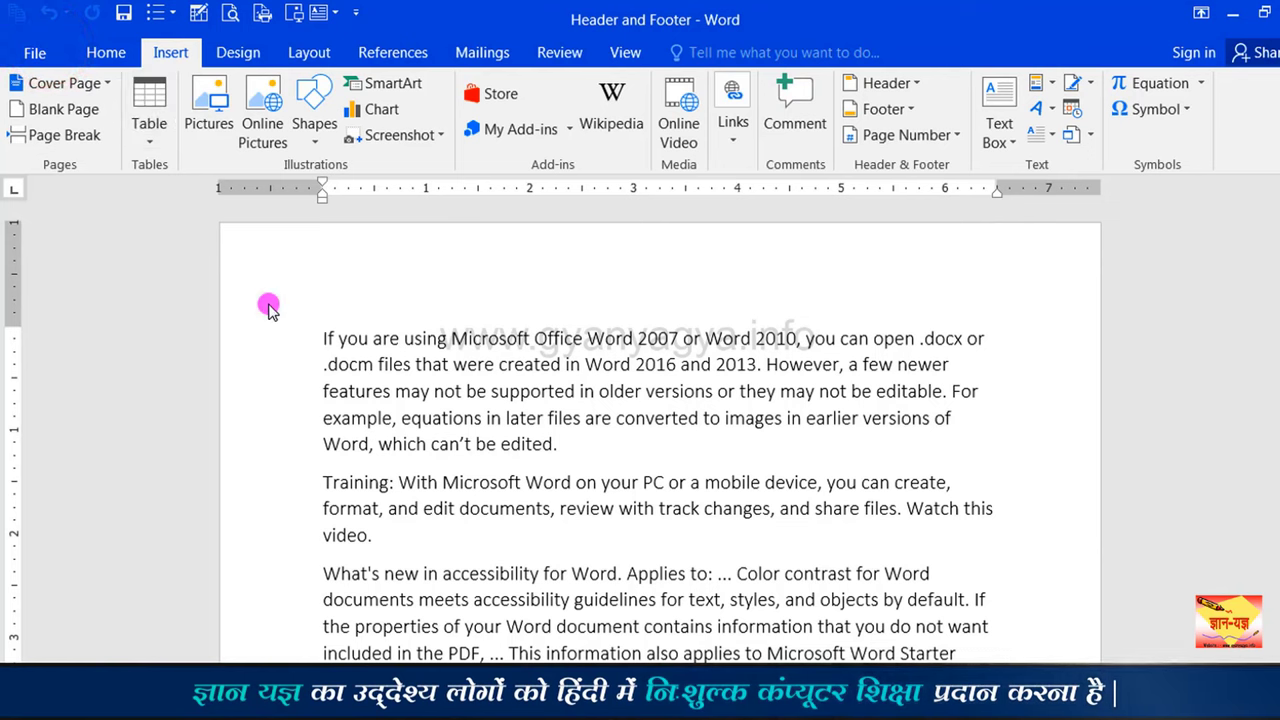
pyautogui.press('alt')
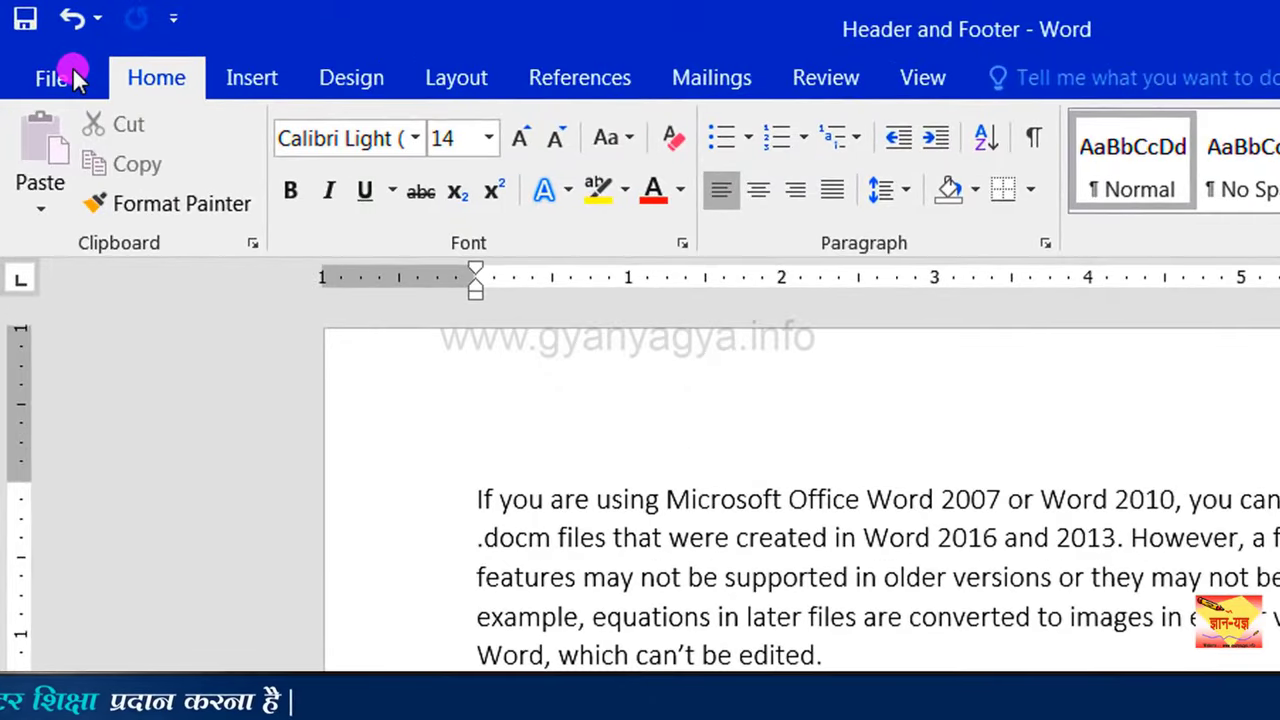
# Open File > Print and zoom the preview in, then back out to 70%.
pyautogui.click(72, 66)
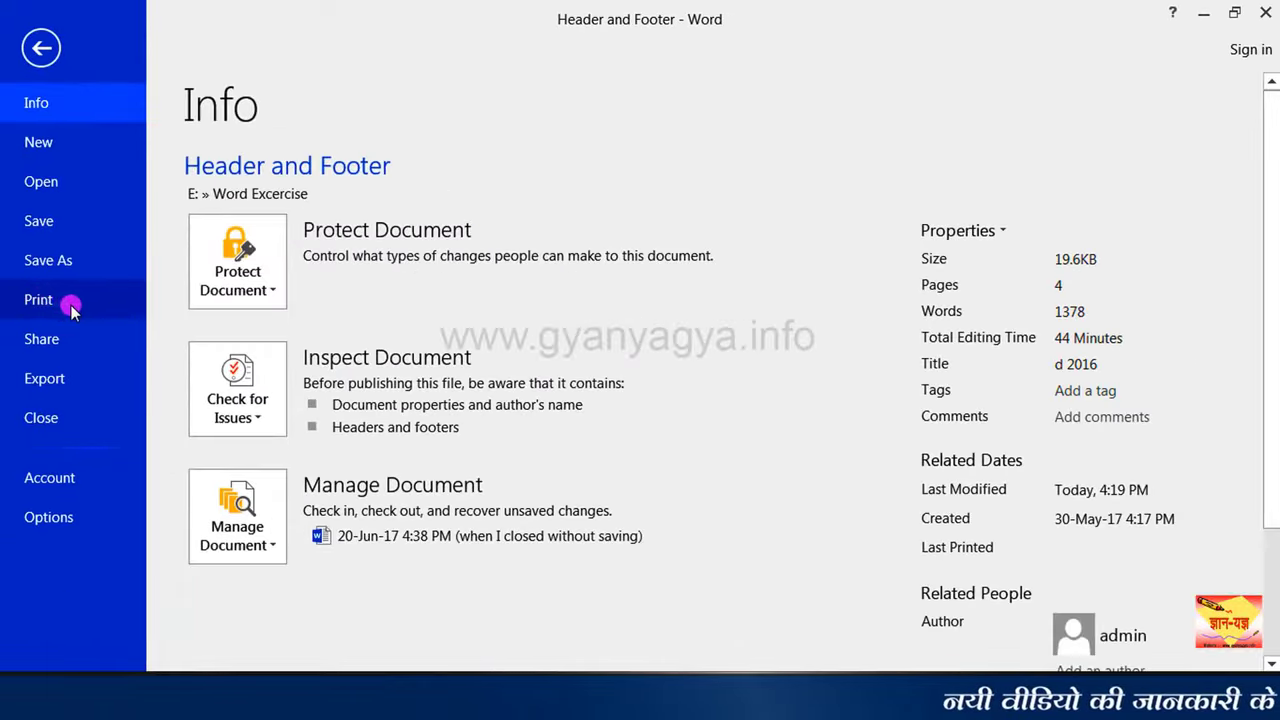
pyautogui.click(72, 311)
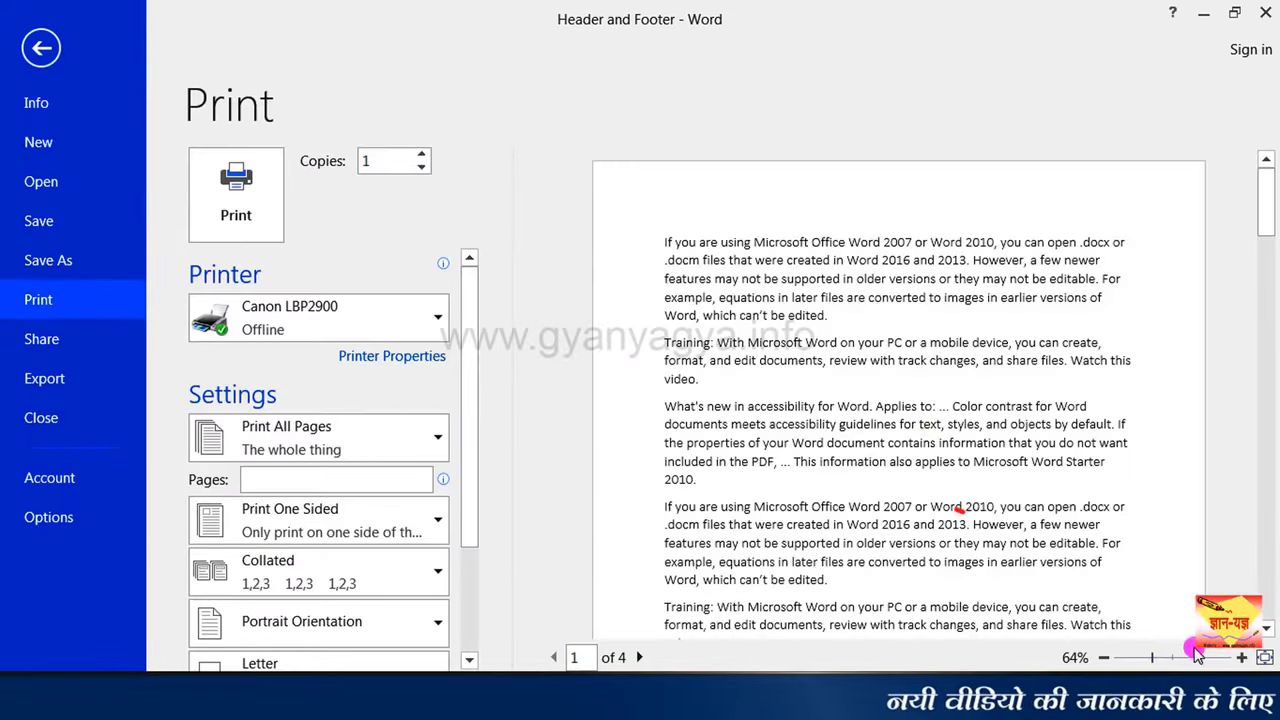
pyautogui.click(1240, 657)
pyautogui.click(1240, 657)
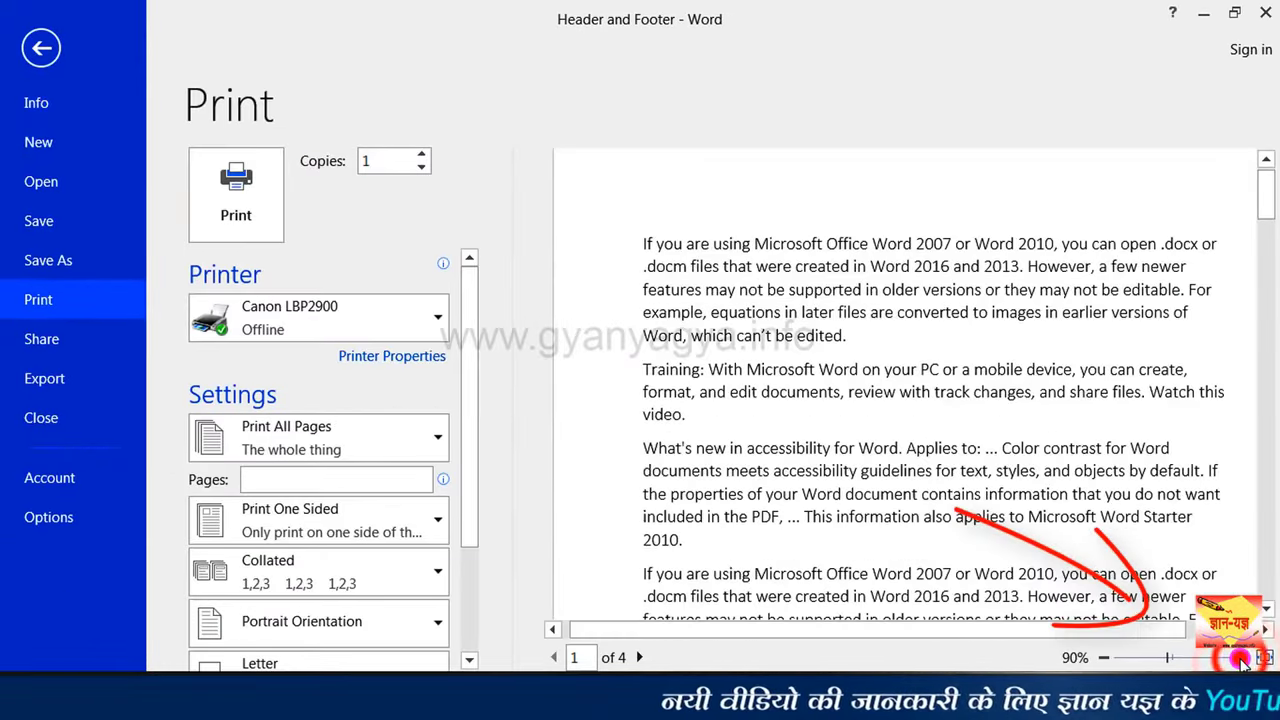
pyautogui.click(1240, 657)
pyautogui.click(1104, 657)
pyautogui.click(1106, 658)
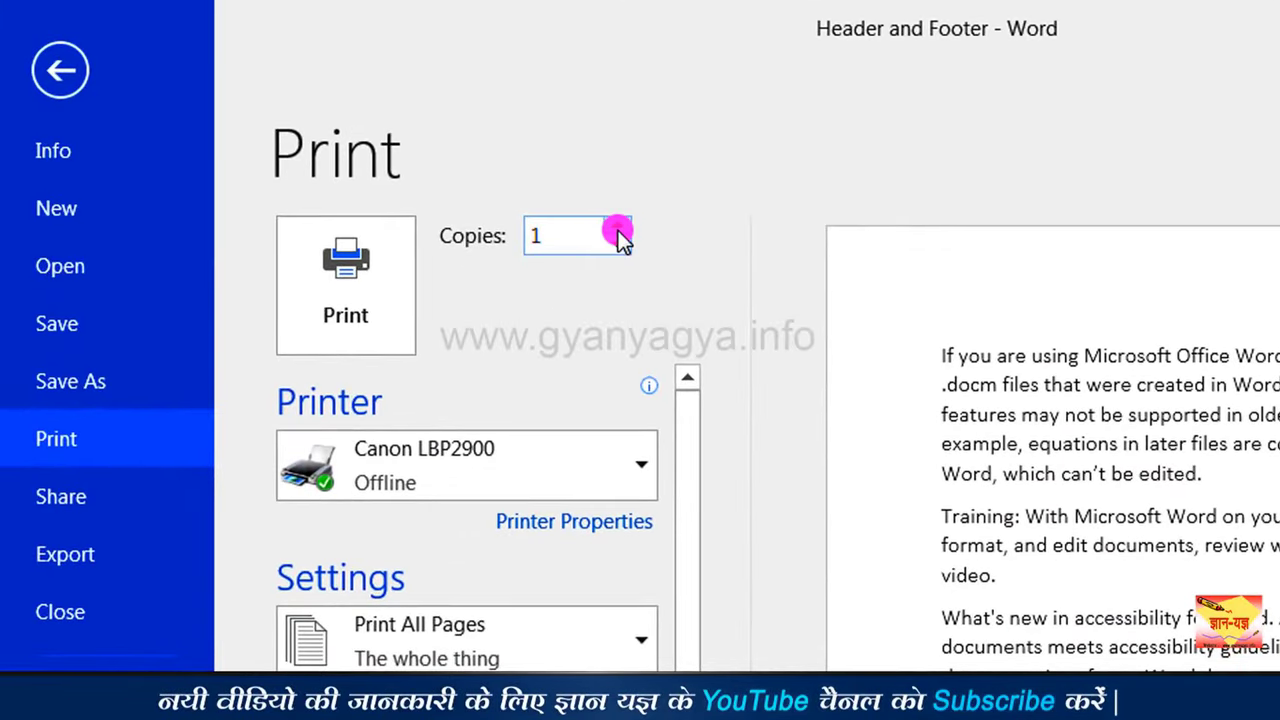
# Raise the copies to 3, bring them back to 1, then enter 25 in Copies.
pyautogui.click(618, 230)
pyautogui.click(618, 230)
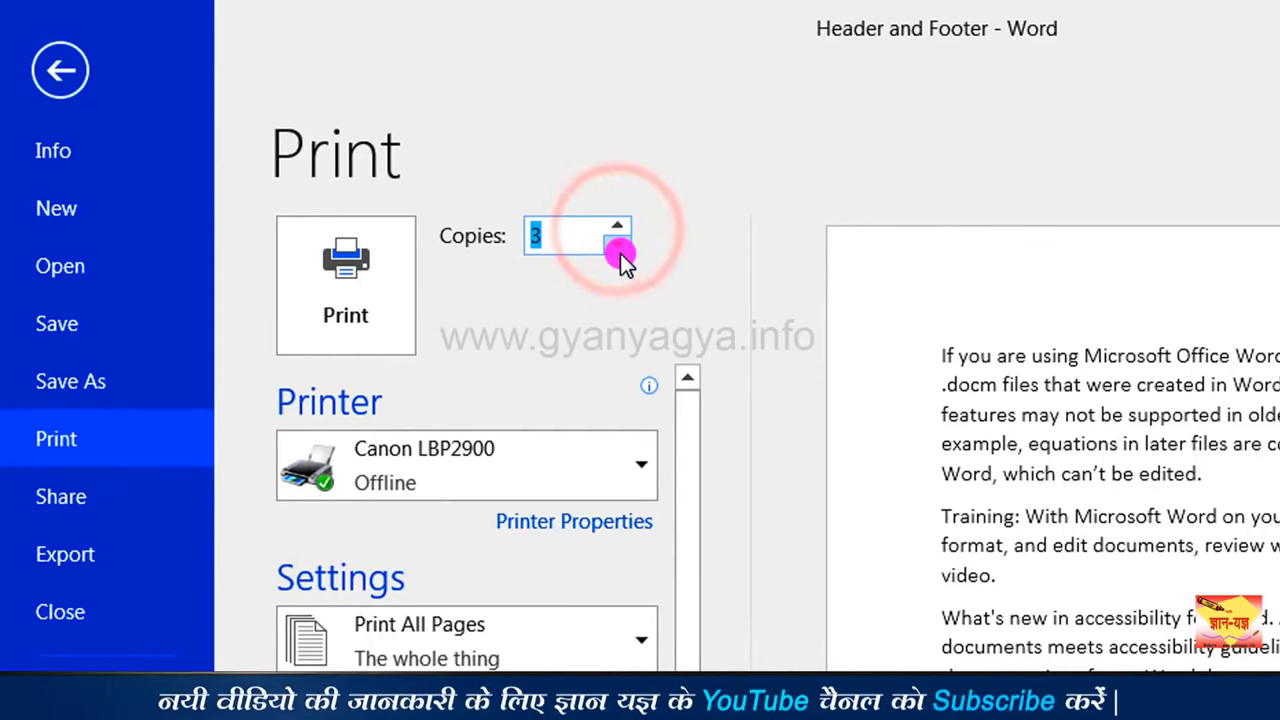
pyautogui.click(619, 246)
pyautogui.click(619, 246)
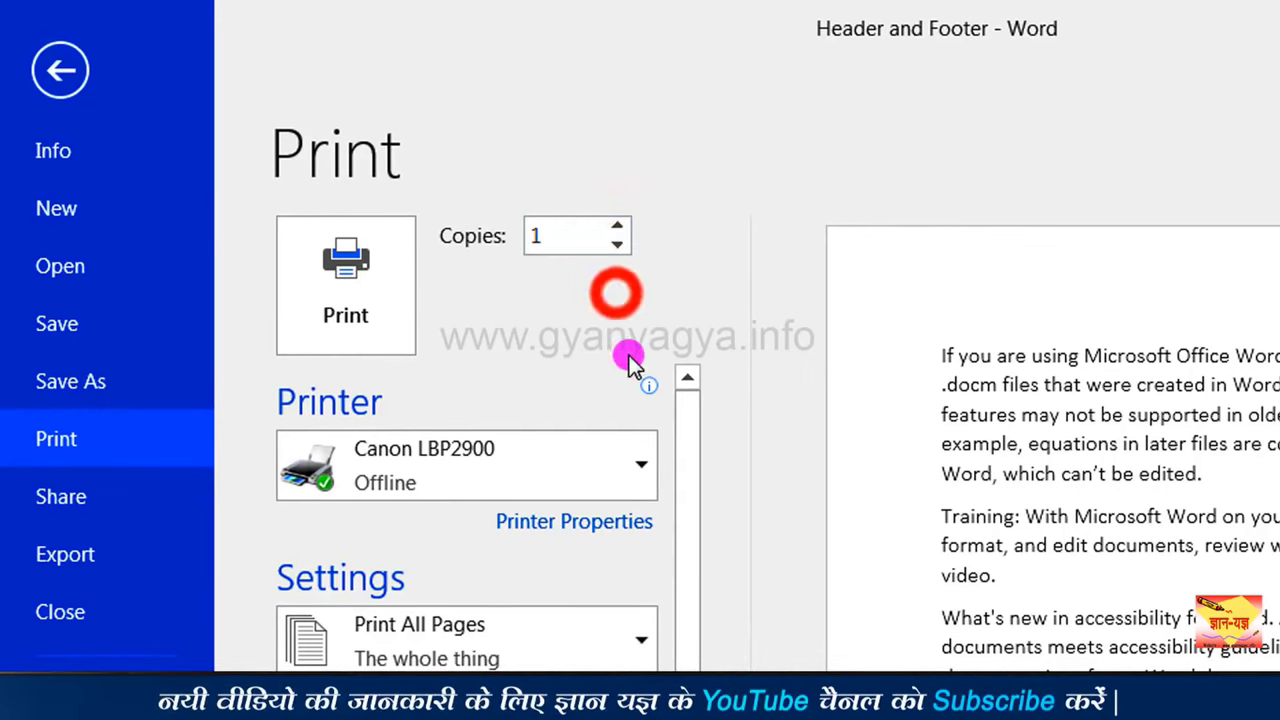
pyautogui.doubleClick(566, 249)
pyautogui.write('25')
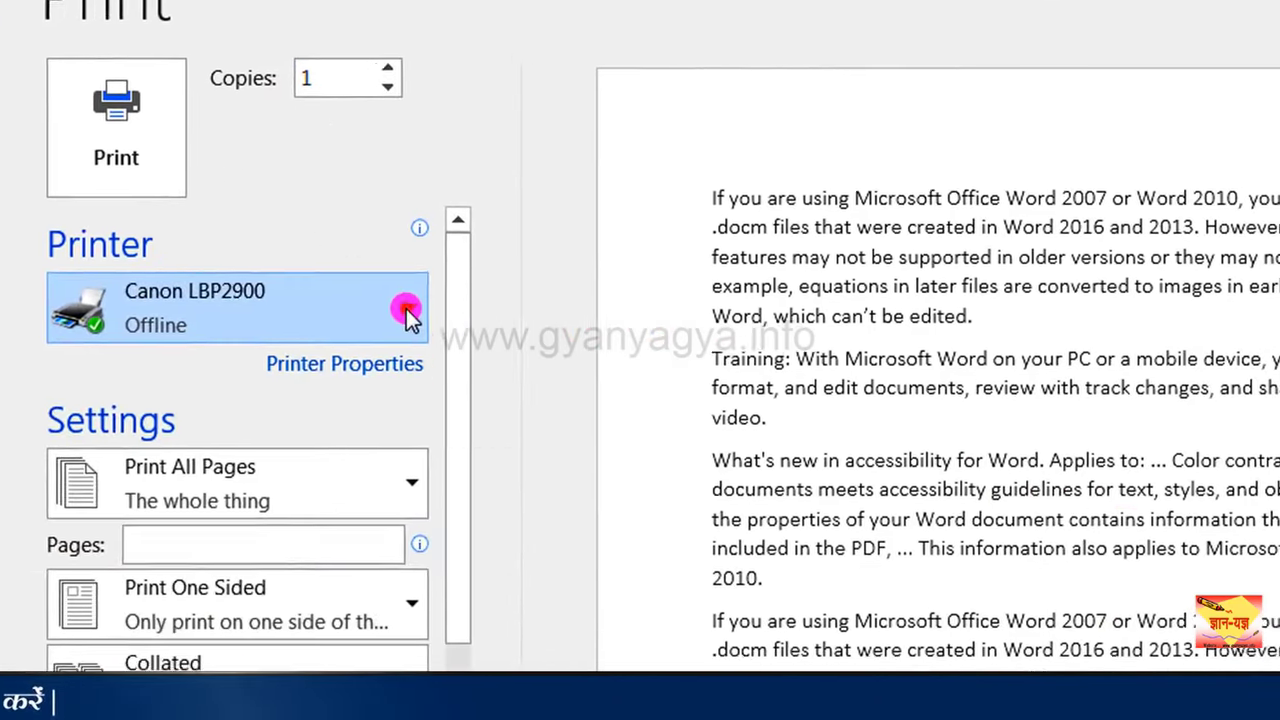
# Keep Canon LBP2900 as the printer, view the page-range choices, and return to the document.
pyautogui.click(635, 463)
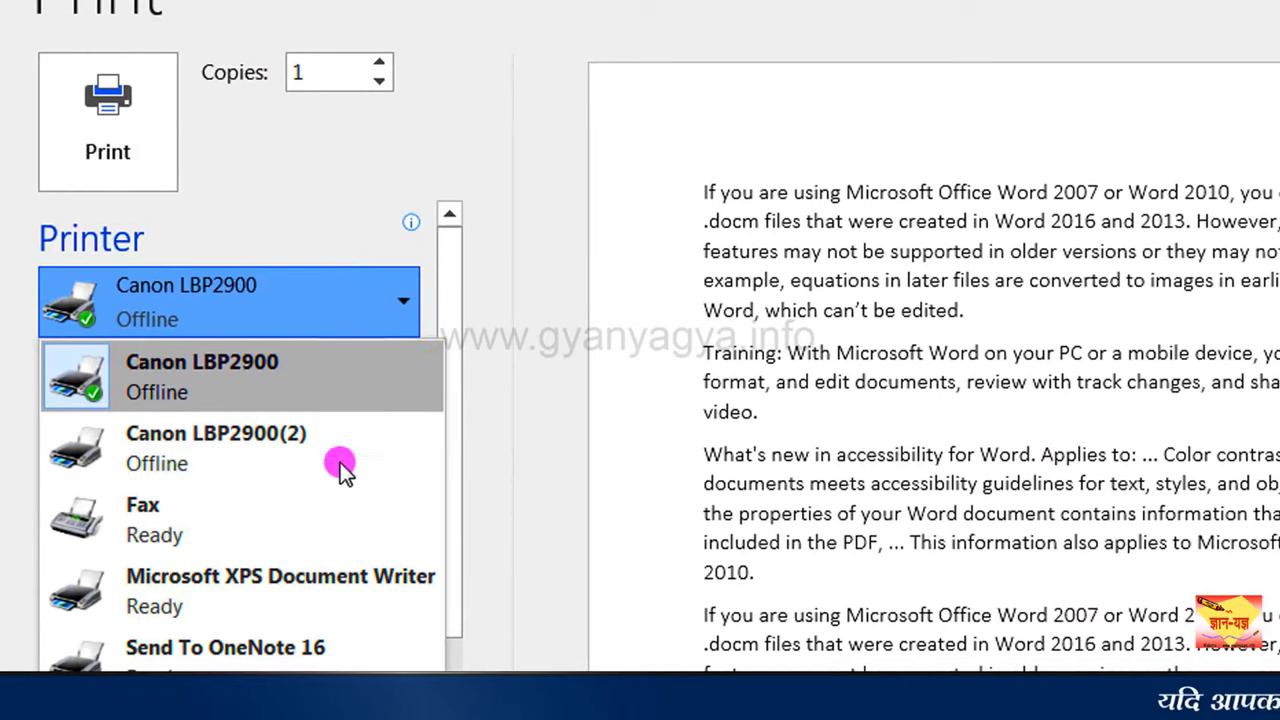
pyautogui.click(342, 359)
pyautogui.click(395, 475)
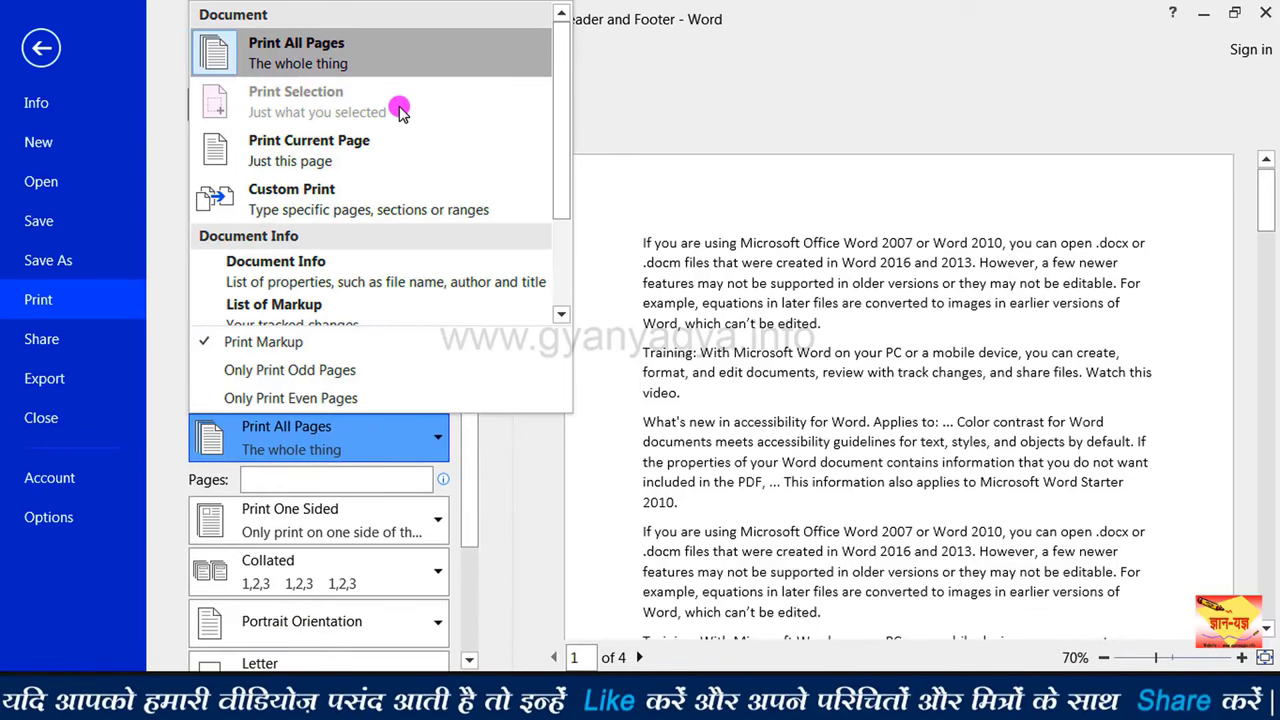
pyautogui.click(45, 47)
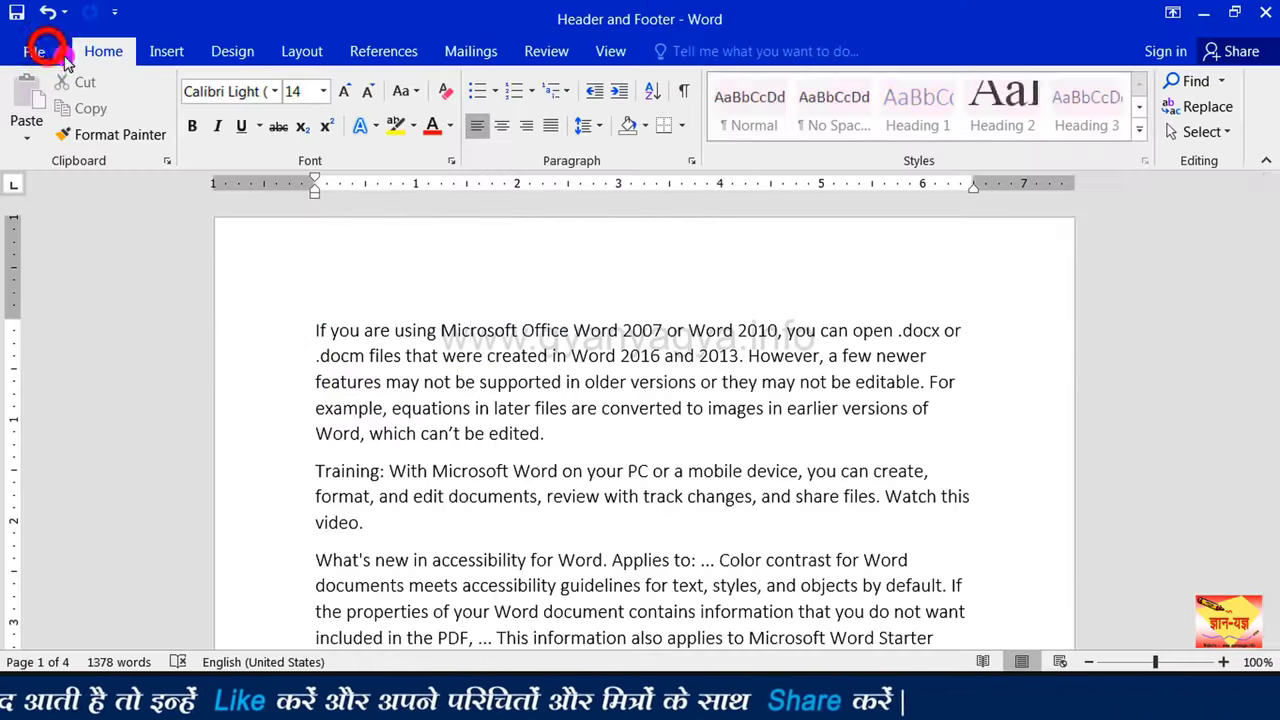
# Select the repeated 'If you are using' and 'Training' paragraphs.
pyautogui.click(314, 327)
pyautogui.scroll(-5, 429, 351)
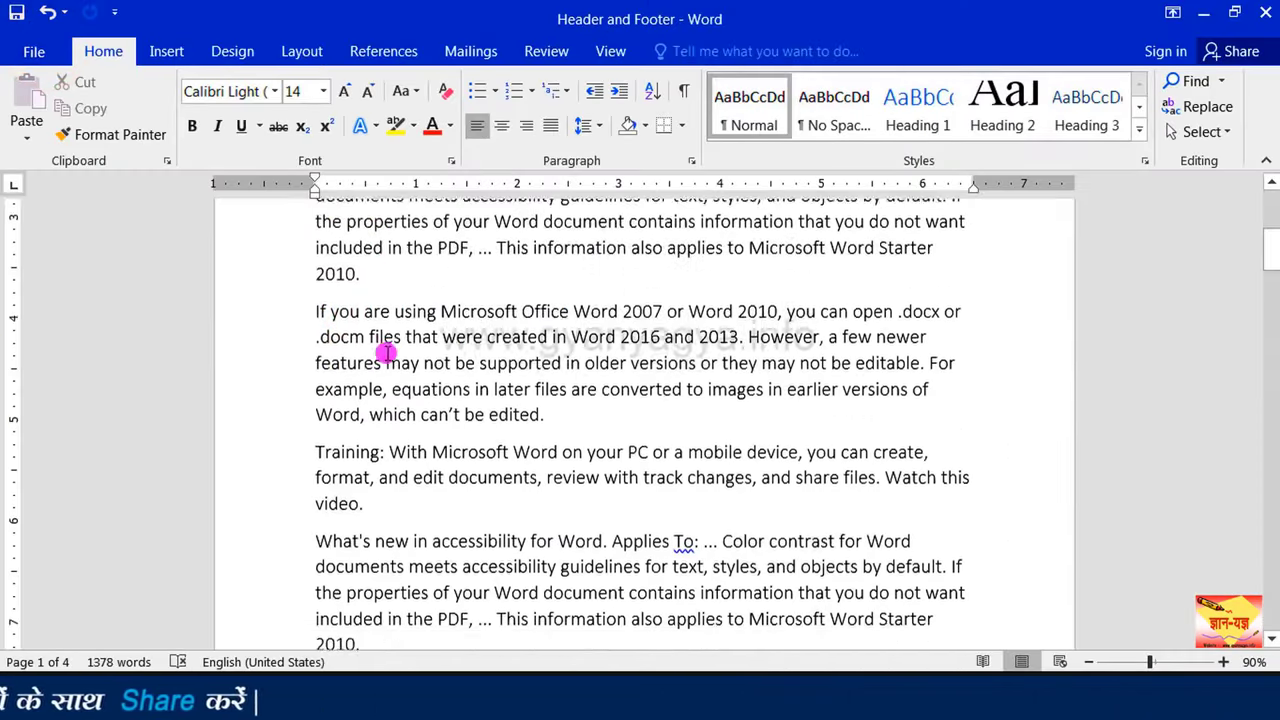
pyautogui.moveTo(314, 297); pyautogui.dragTo(394, 482)
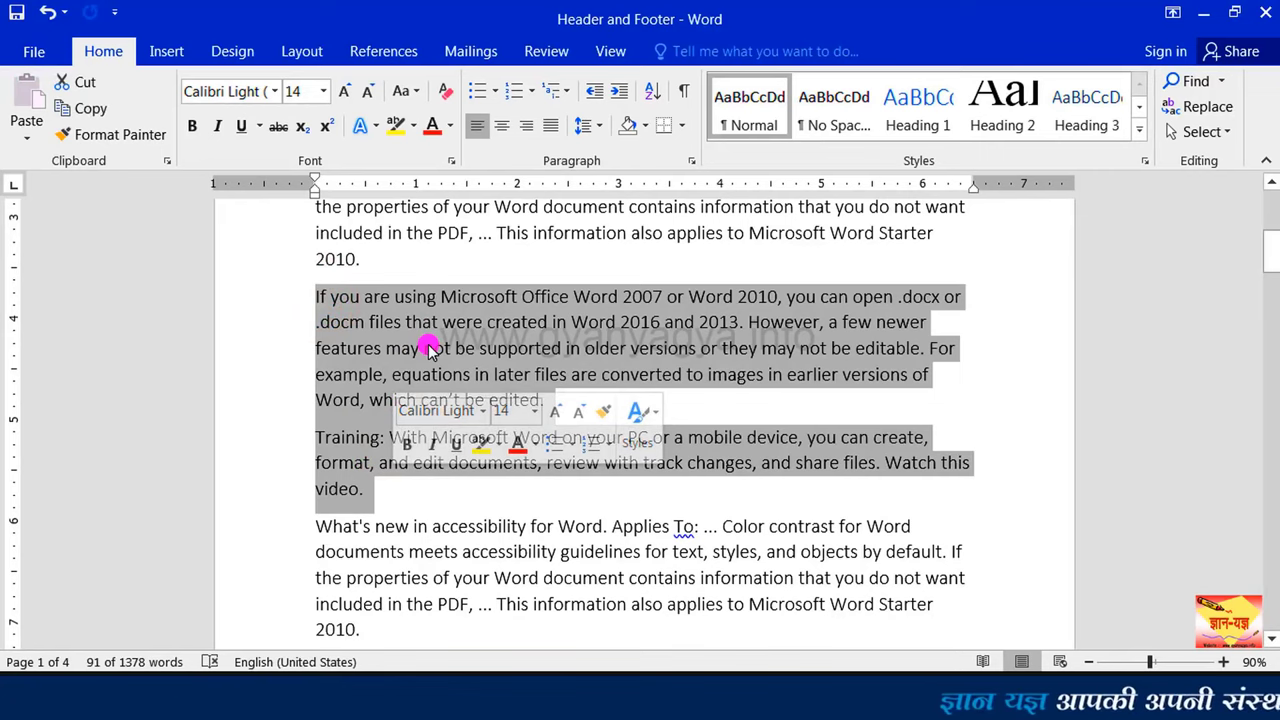
# In File > Print, set the print range to Print Selection.
pyautogui.click(40, 51)
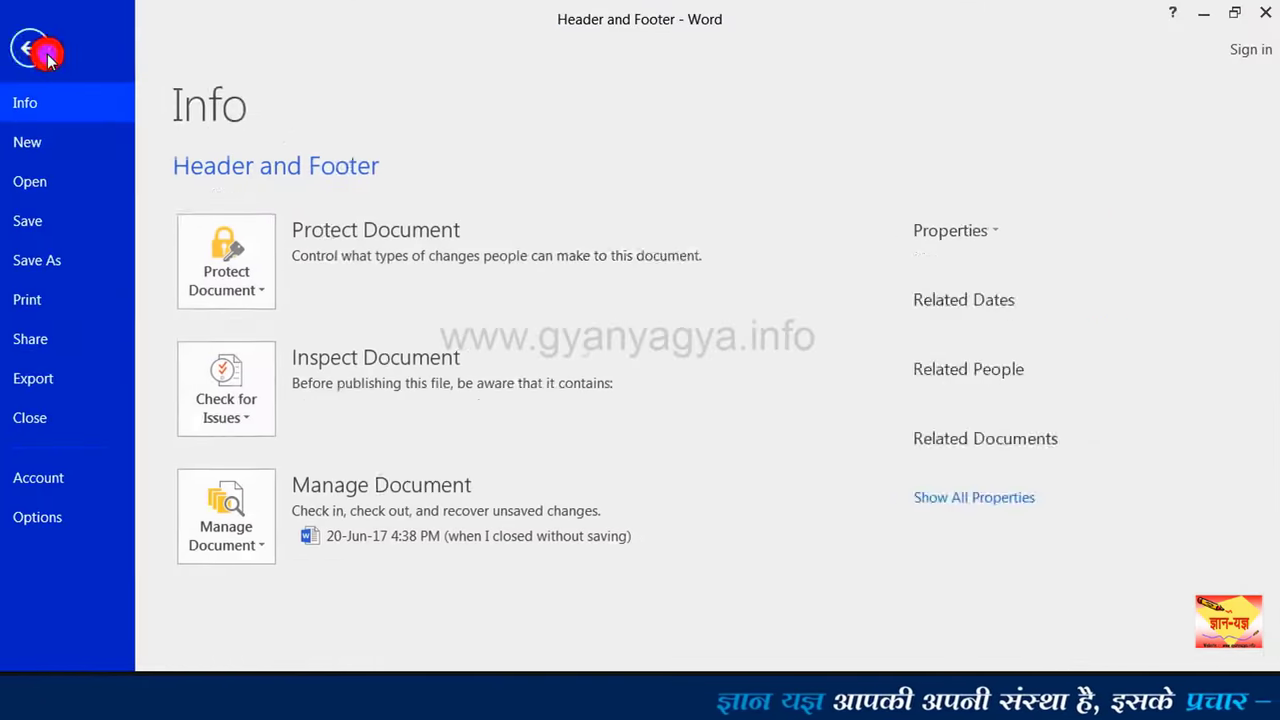
pyautogui.click(63, 304)
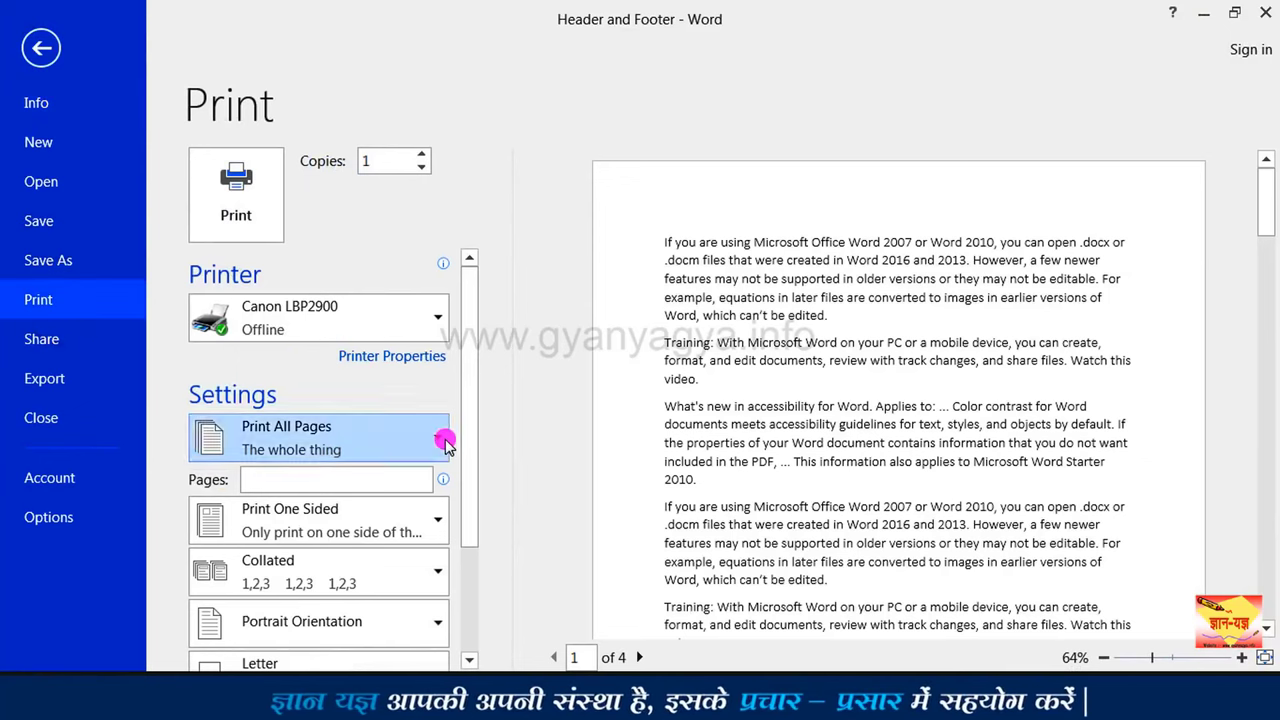
pyautogui.click(446, 446)
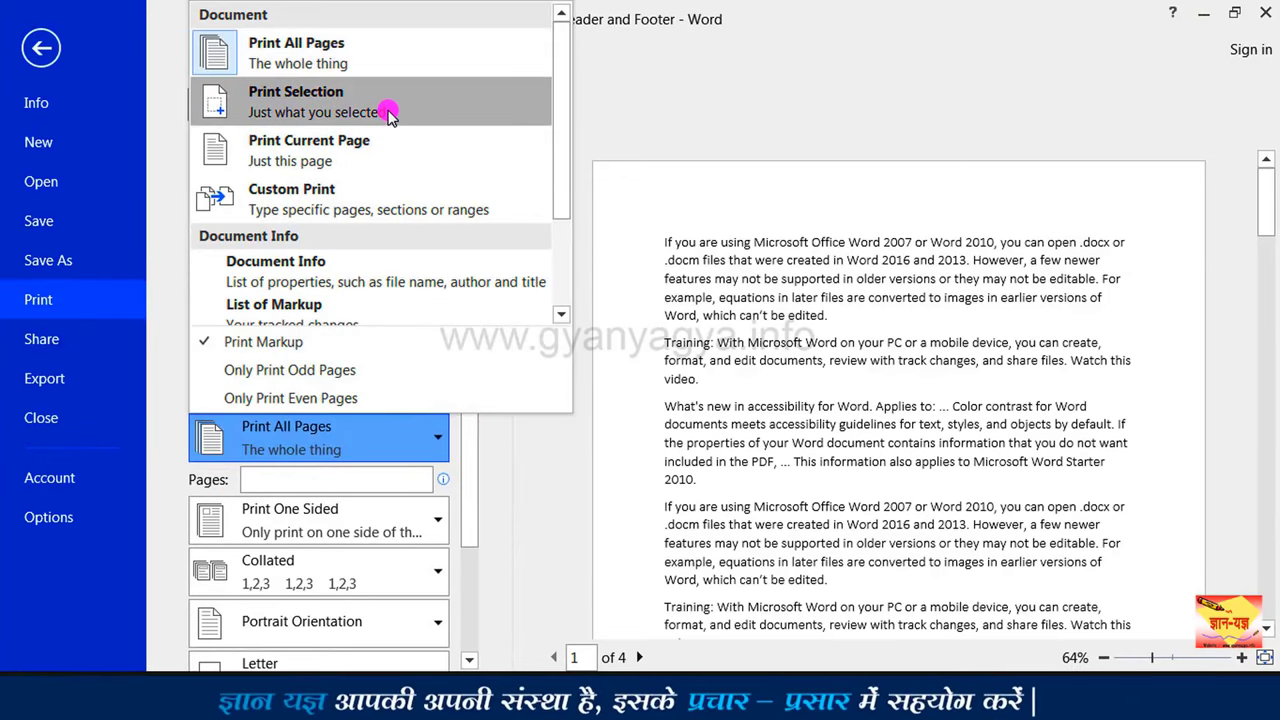
pyautogui.click(398, 104)
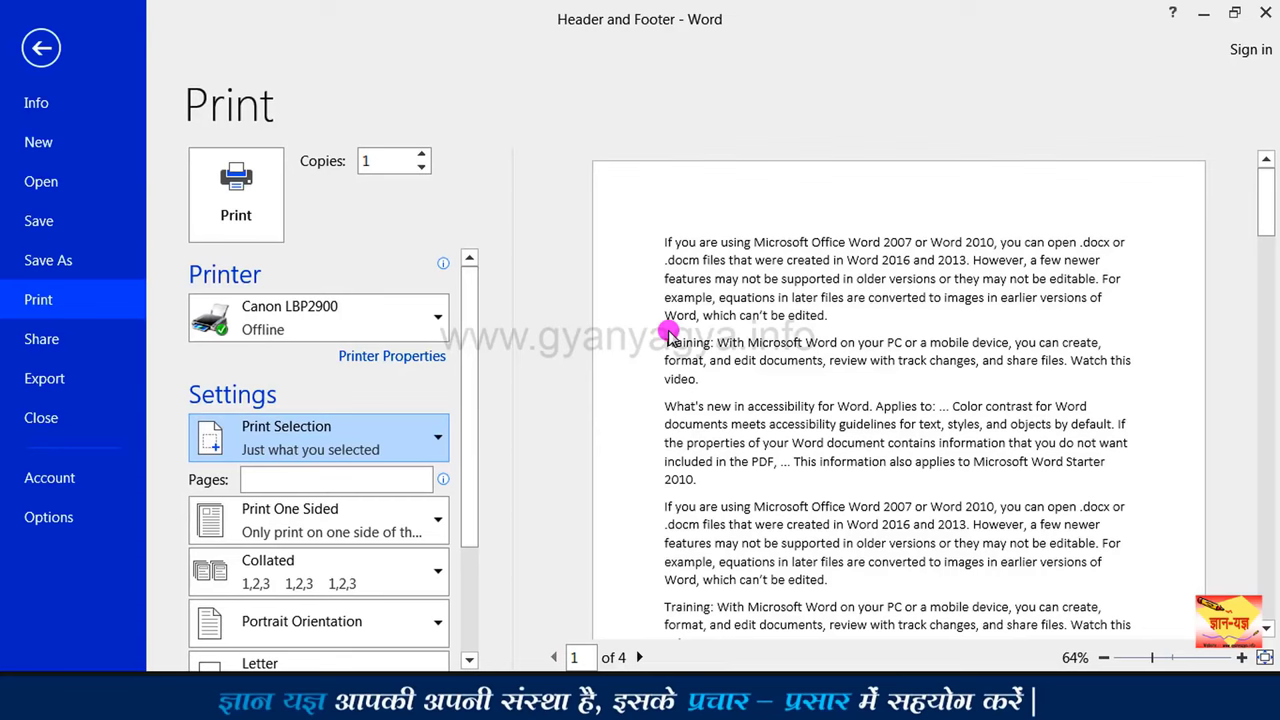
pyautogui.scroll(-1, 434, 380)
pyautogui.click(434, 380)
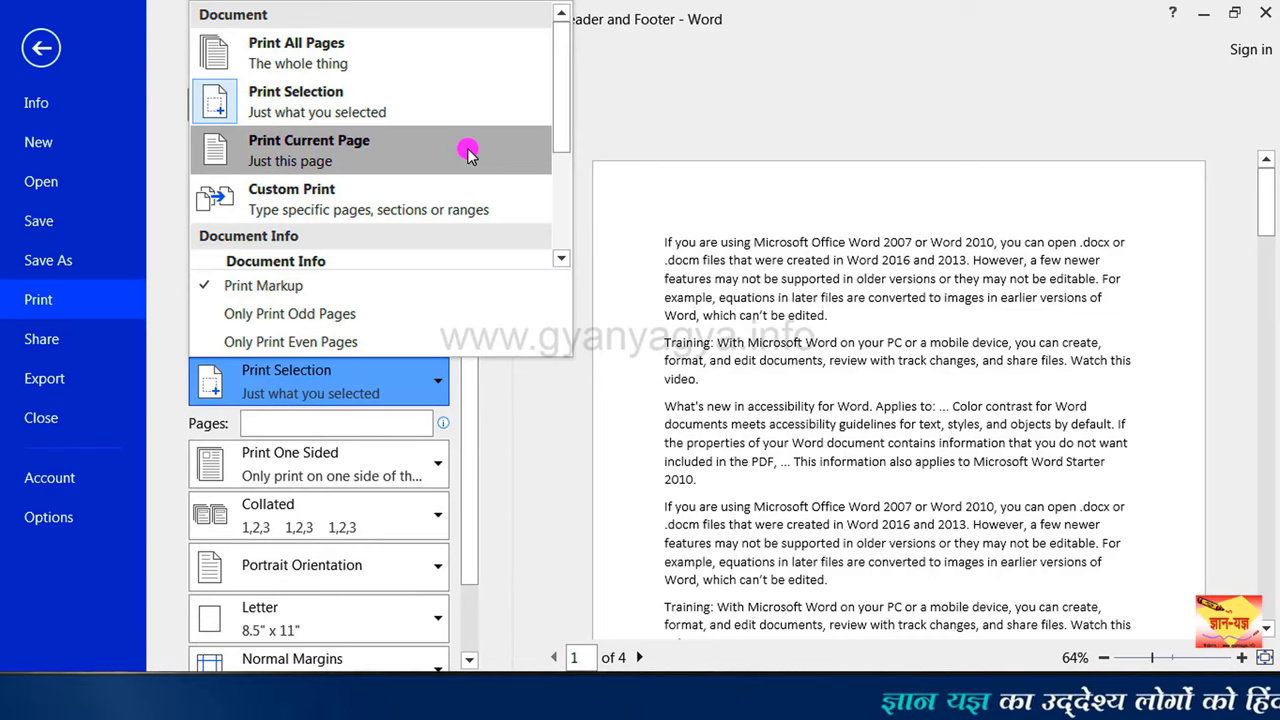
# Return to the document, clear the paragraph selection and scroll down.
pyautogui.click(40, 48)
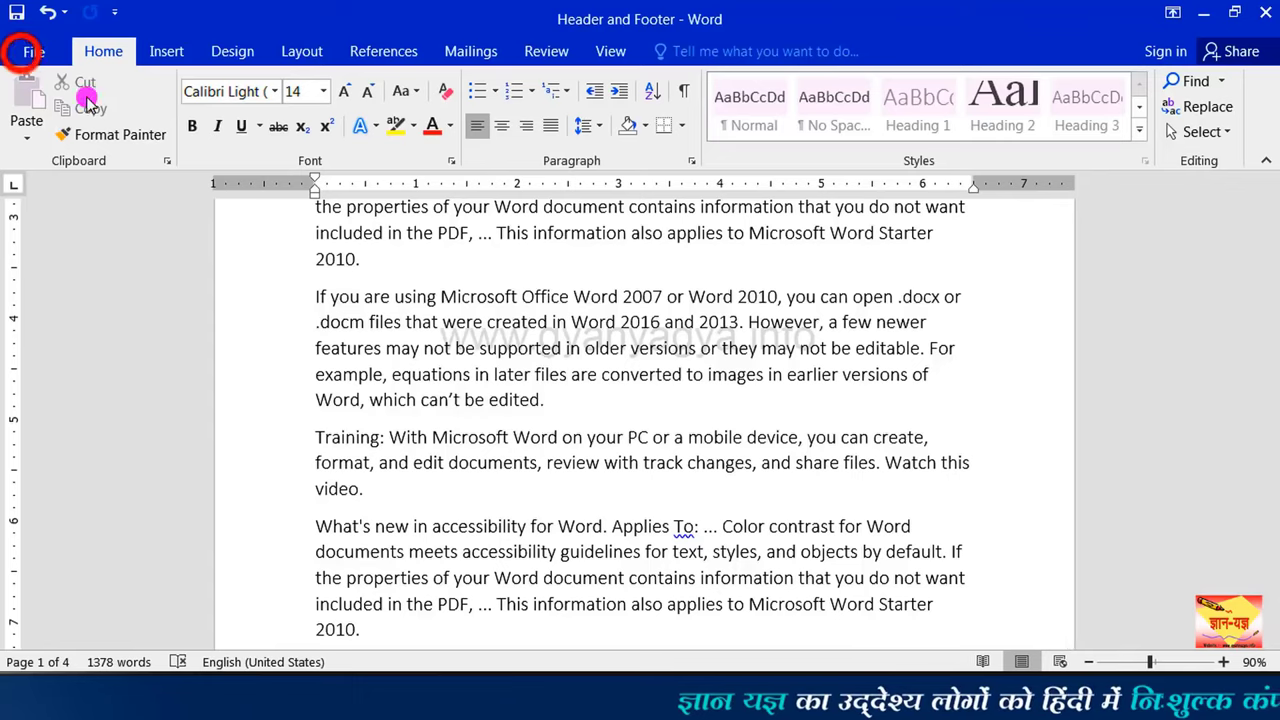
pyautogui.click(423, 380)
pyautogui.scroll(-1, 424, 385)
pyautogui.scroll(-10, 426, 393)
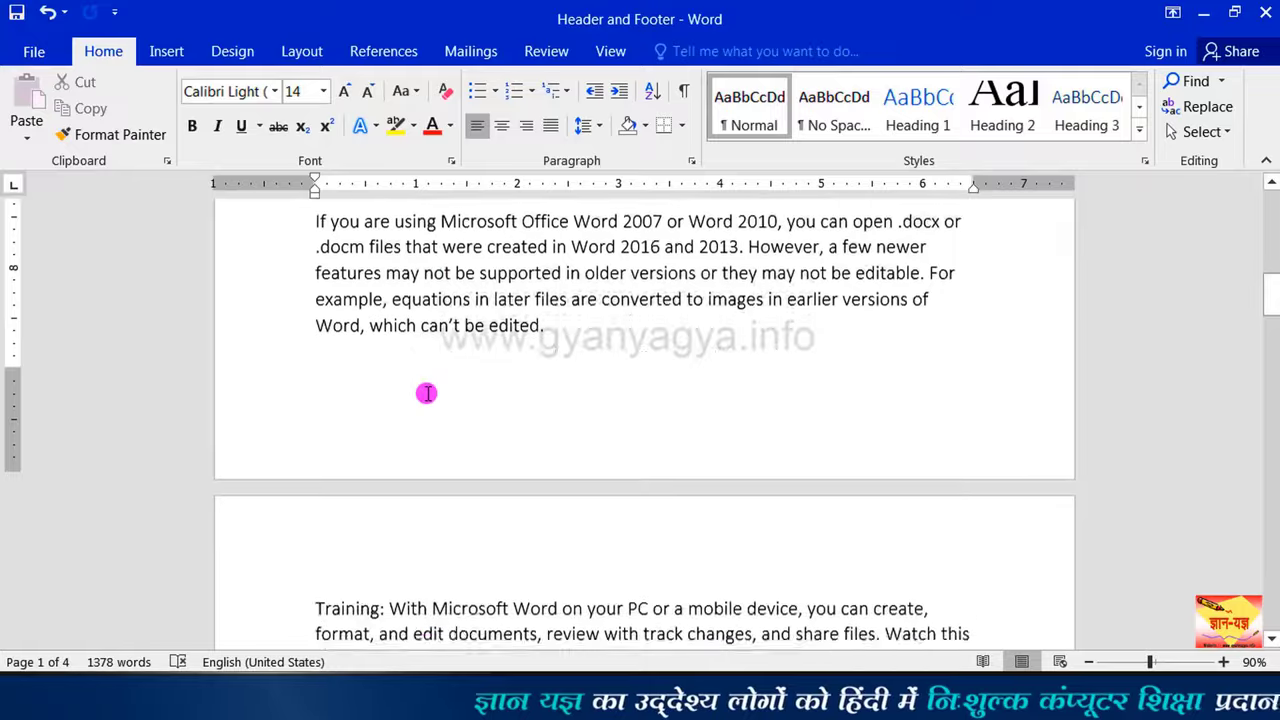
pyautogui.scroll(-15, 426, 393)
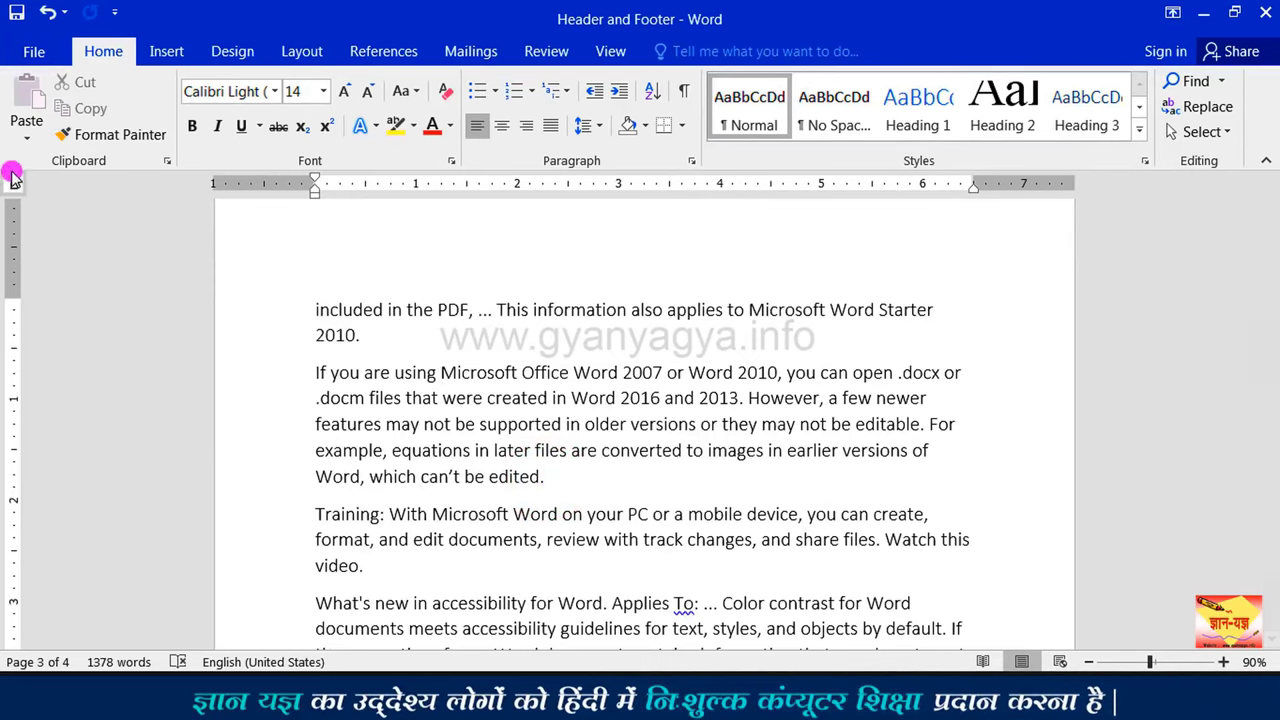
# Reopen File > Print and list the page-range choices under Settings.
pyautogui.click(33, 52)
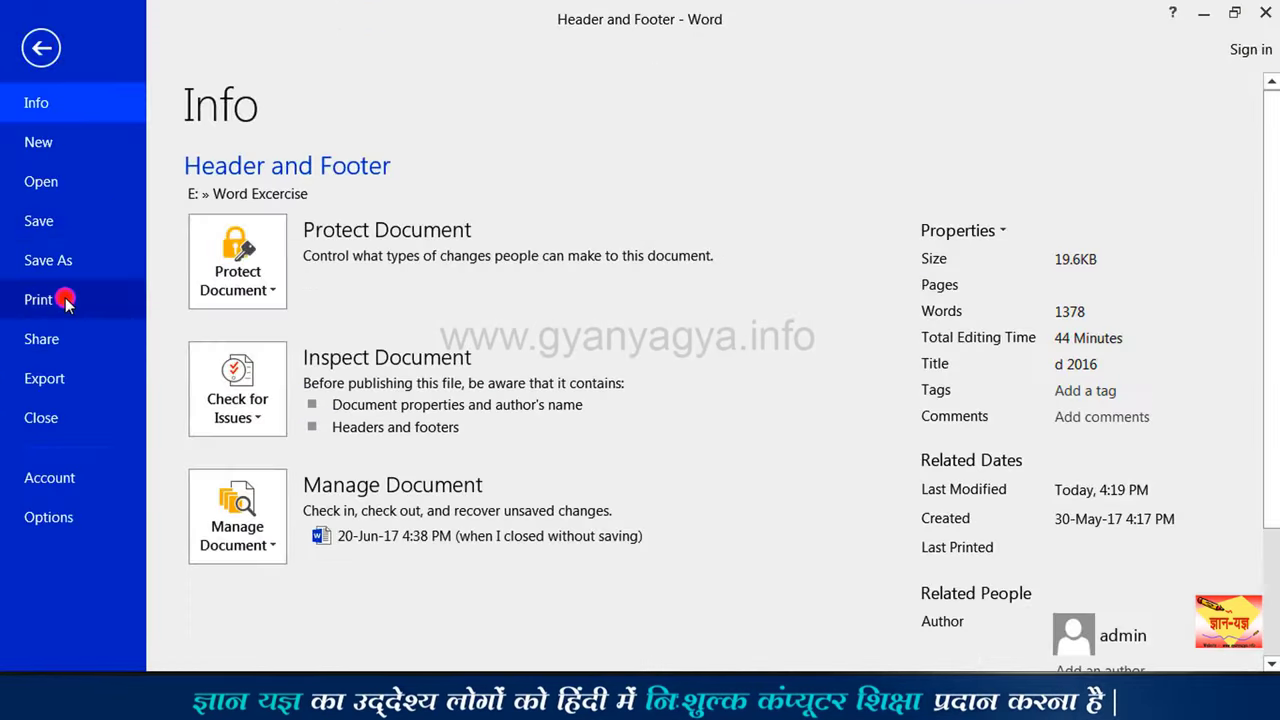
pyautogui.click(60, 296)
pyautogui.click(366, 440)
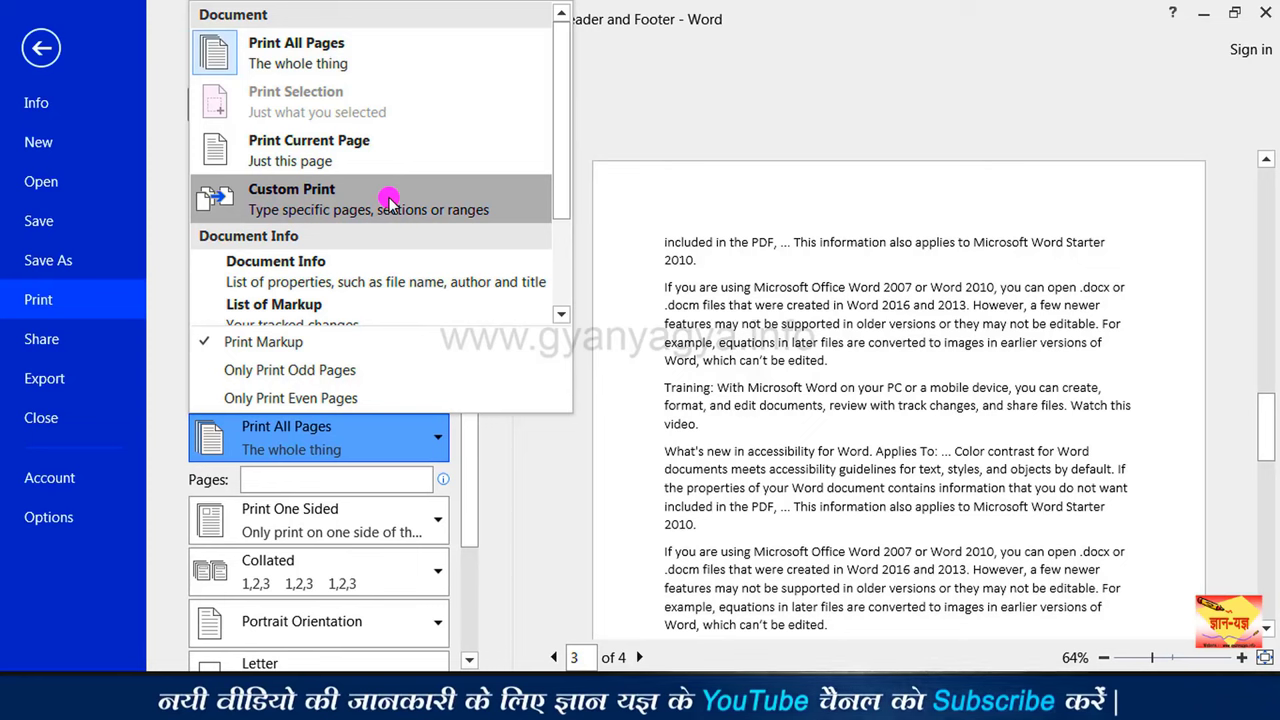
pyautogui.click(388, 200)
pyautogui.click(300, 481)
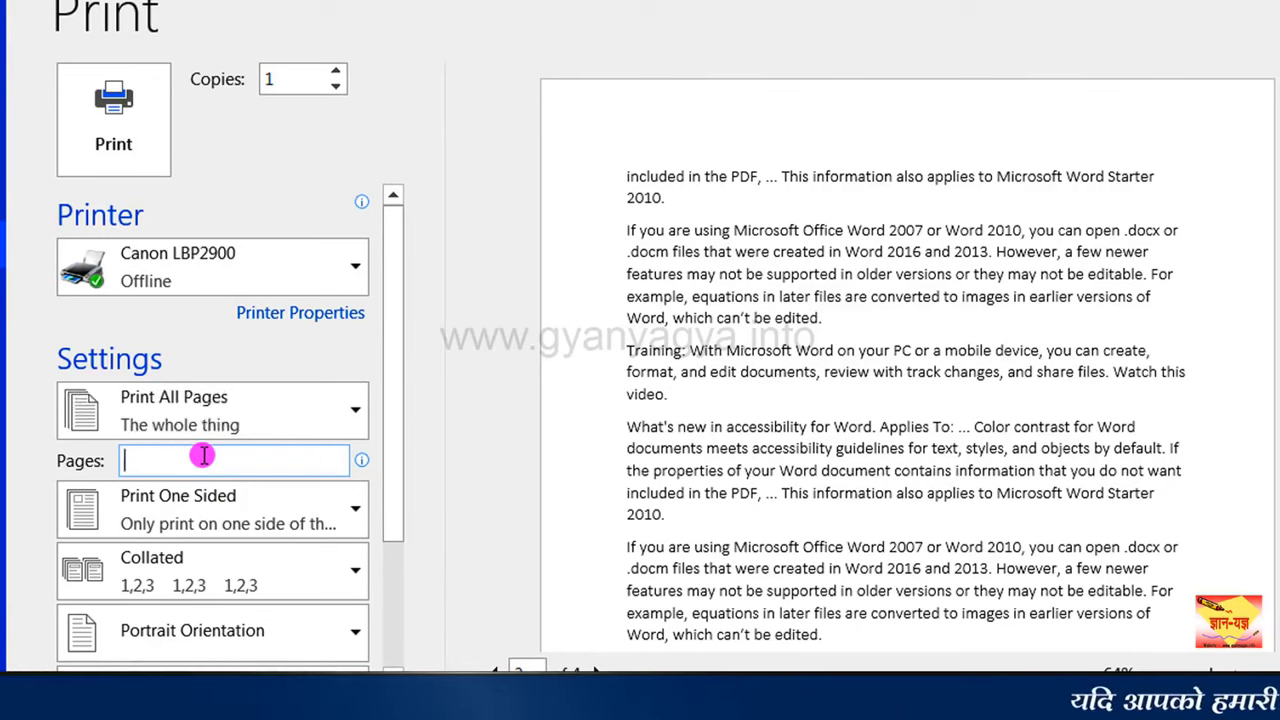
pyautogui.write('1')
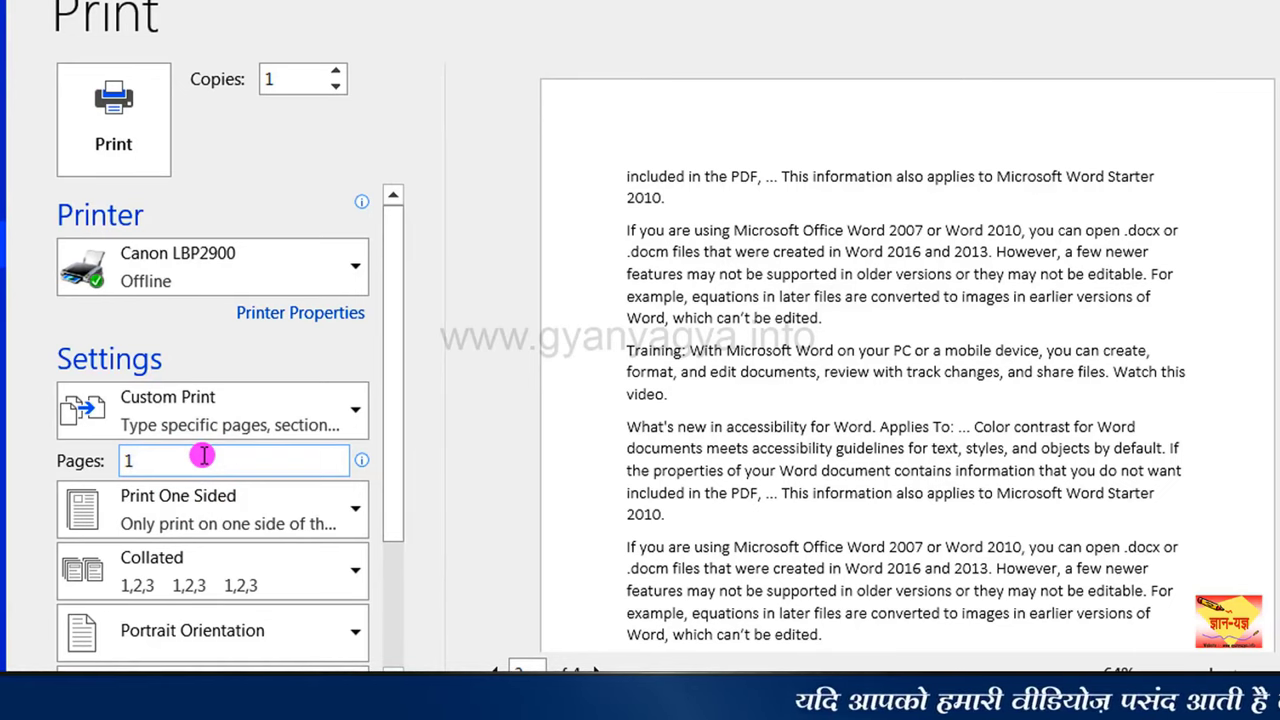
pyautogui.write(',3')
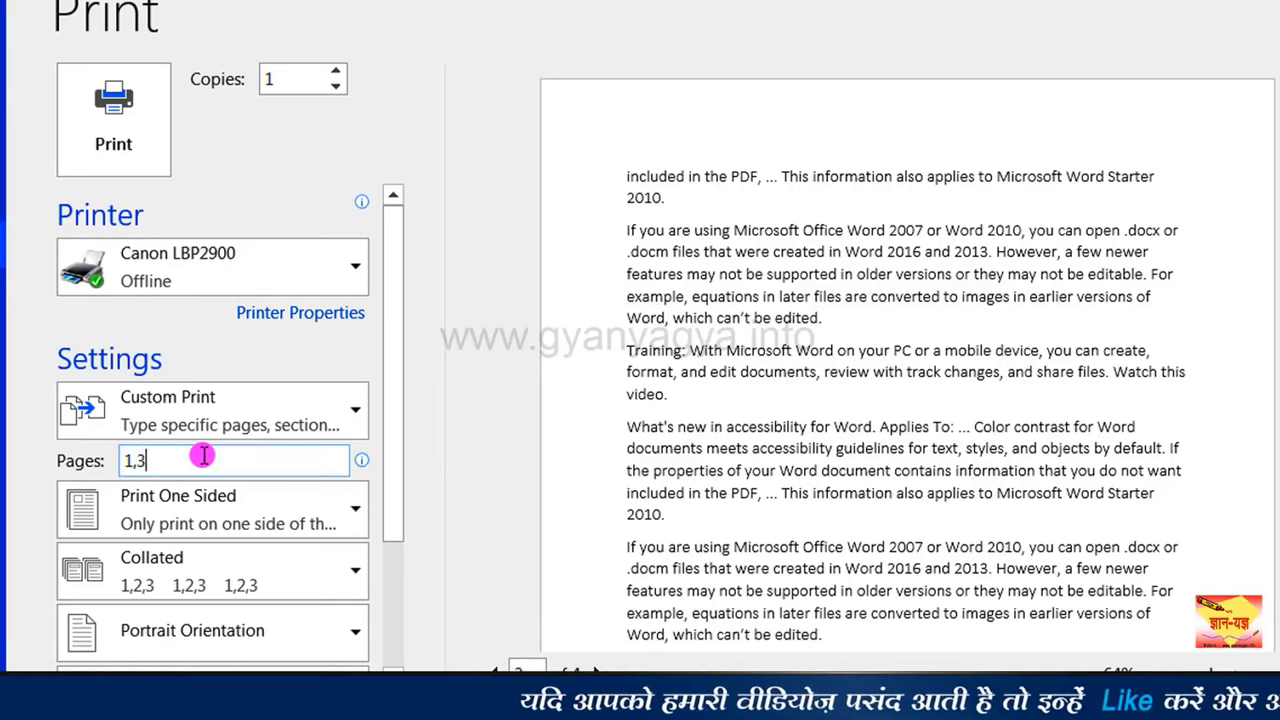
pyautogui.write(',5-7')
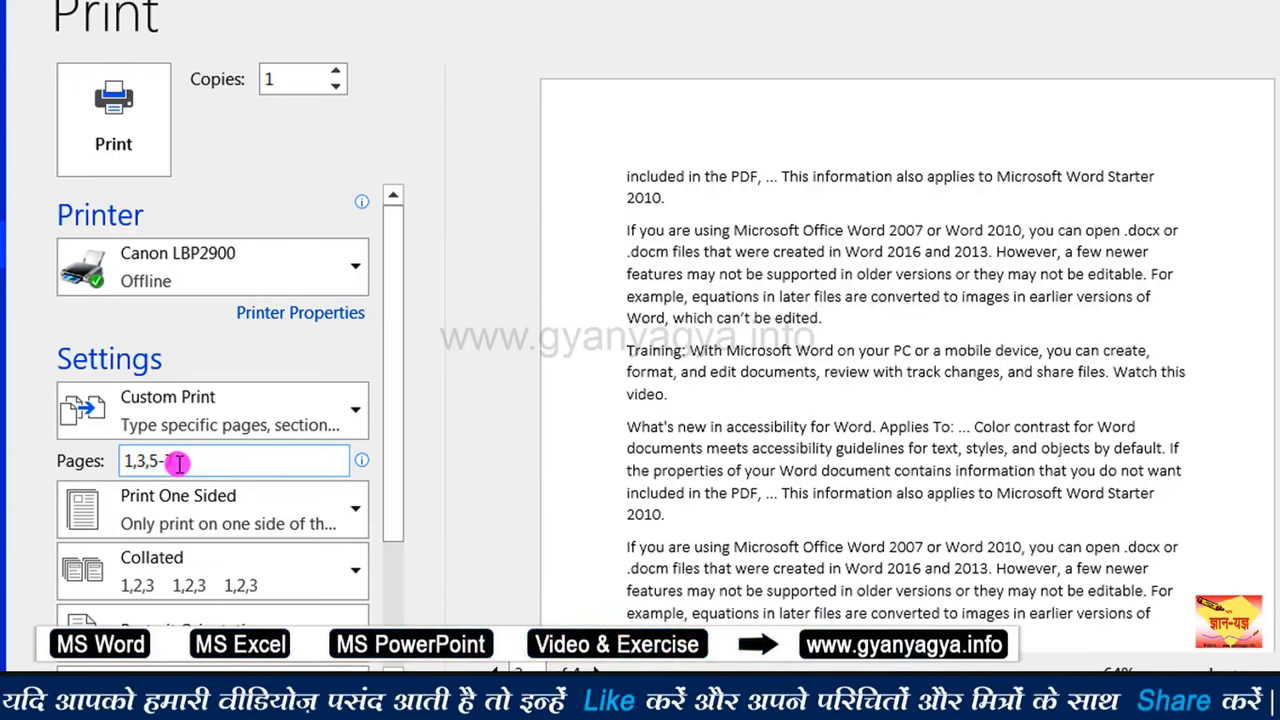
pyautogui.press('BackSpace')
pyautogui.press('BackSpace')
pyautogui.press('BackSpace')
pyautogui.press('BackSpace')
pyautogui.press('BackSpace')
pyautogui.press('BackSpace')
pyautogui.press('BackSpace')
pyautogui.click(356, 418)
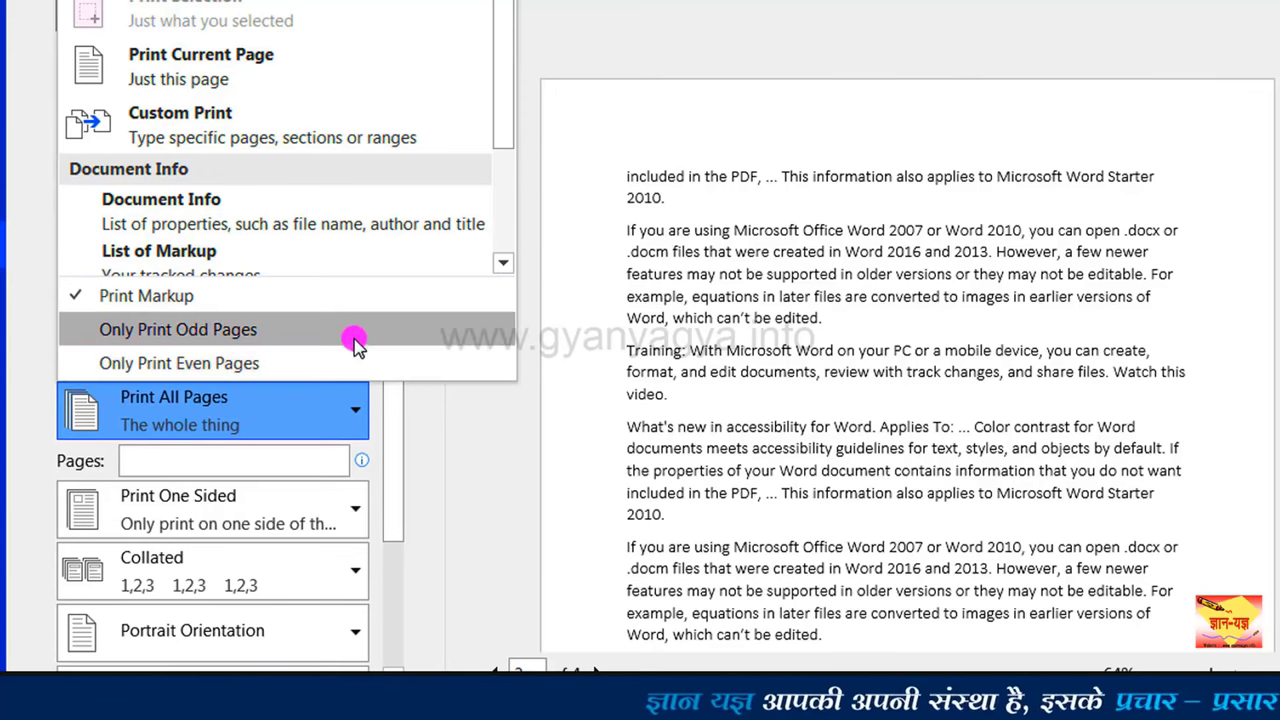
# Keep Print All Pages and list the page orientation choices.
pyautogui.click(396, 491)
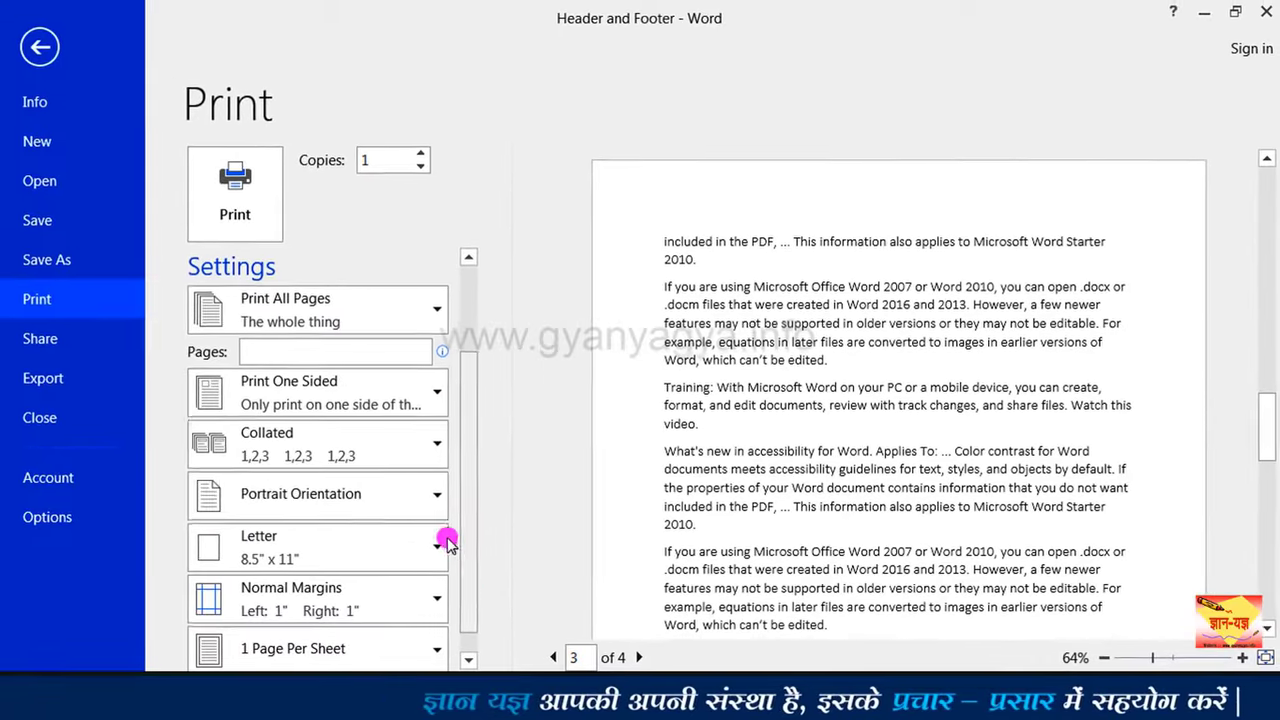
pyautogui.click(437, 500)
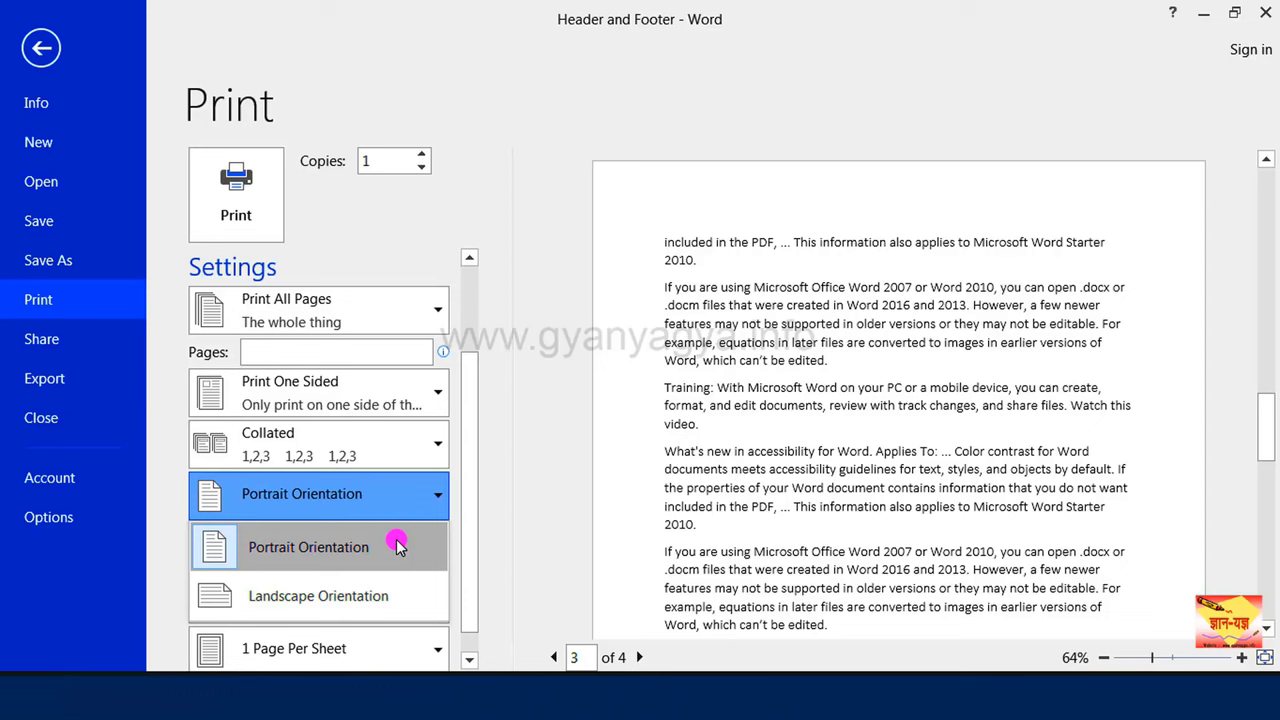
pyautogui.click(372, 595)
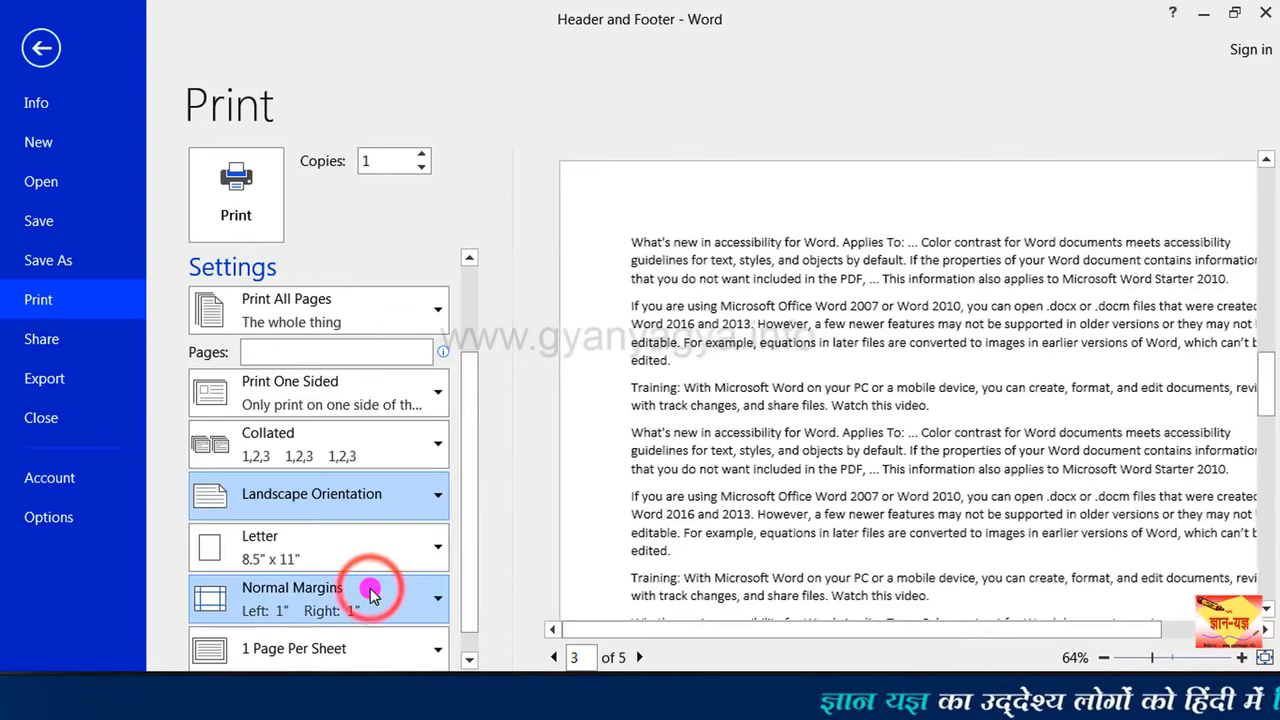
pyautogui.click(436, 503)
pyautogui.click(394, 540)
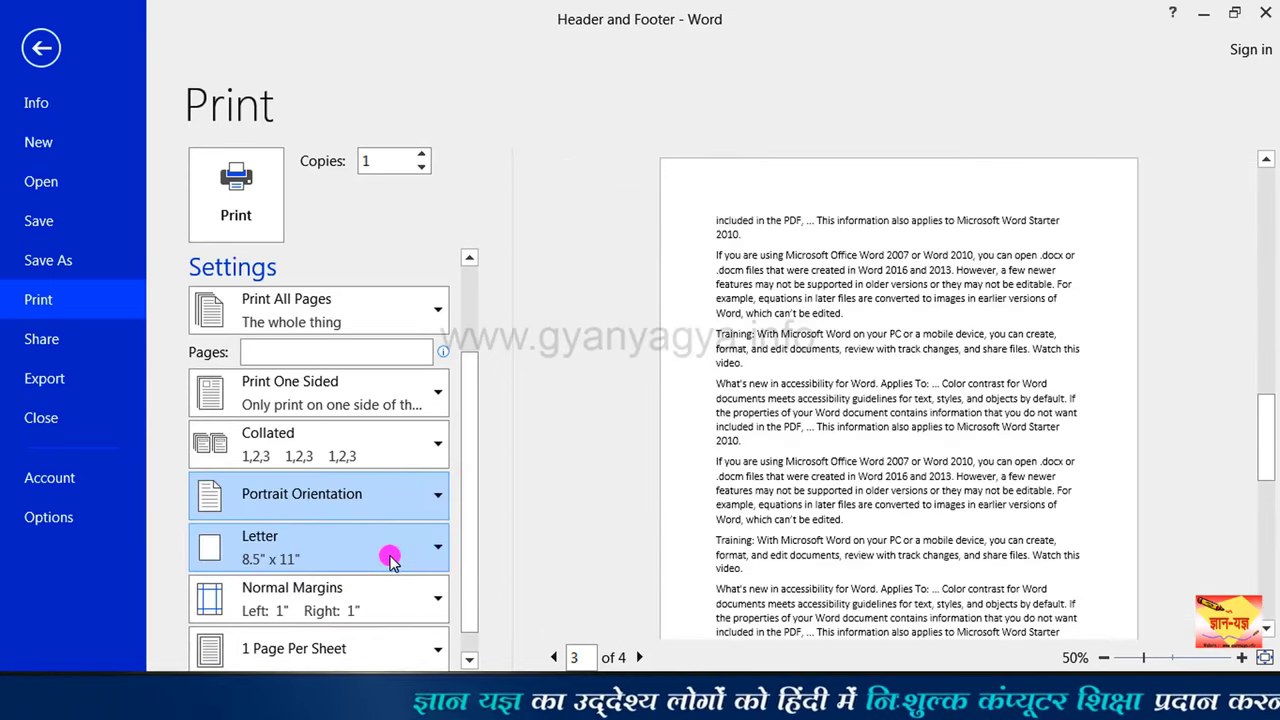
pyautogui.click(426, 557)
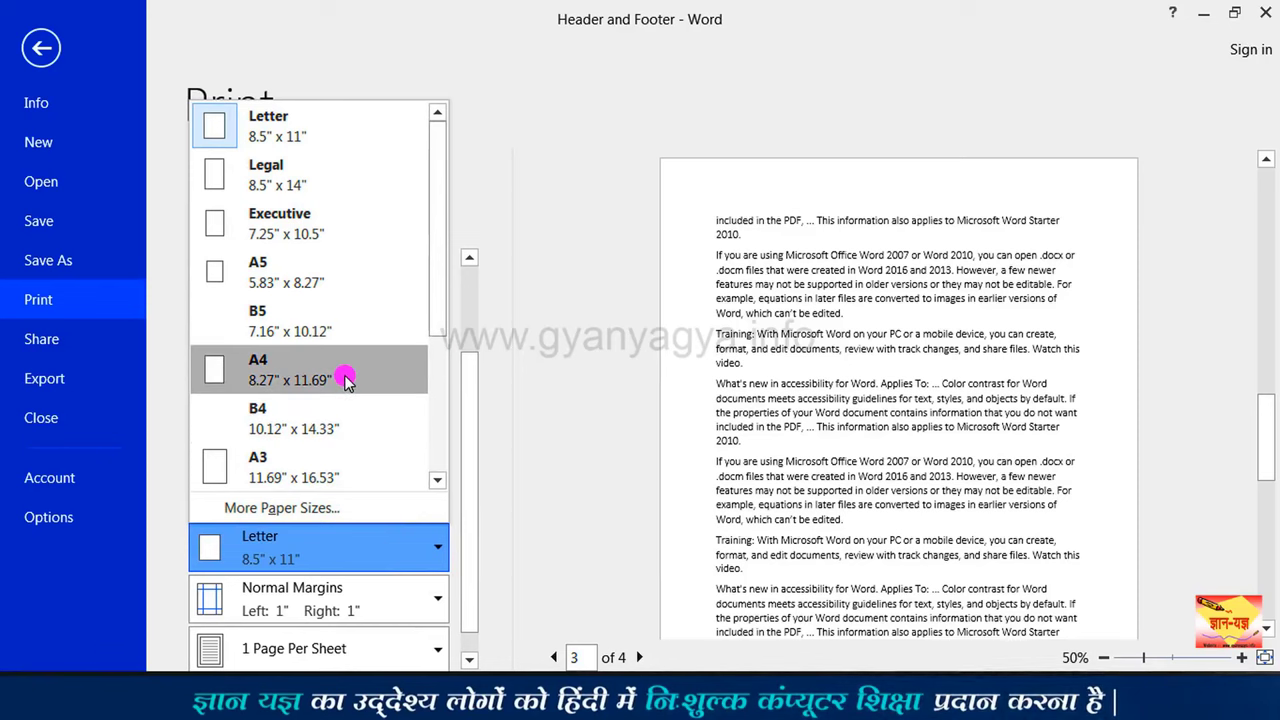
pyautogui.click(437, 547)
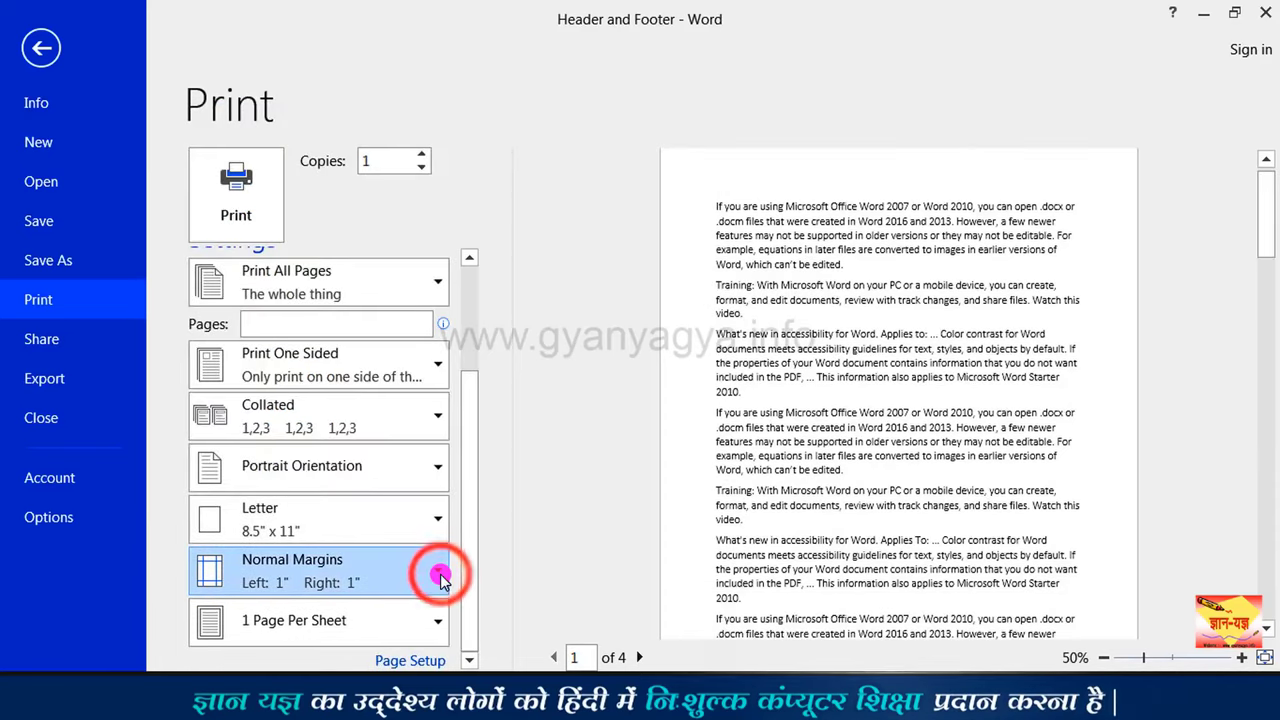
# Preview the Narrow, Moderate, Wide and Mirrored margin presets in turn.
pyautogui.click(437, 578)
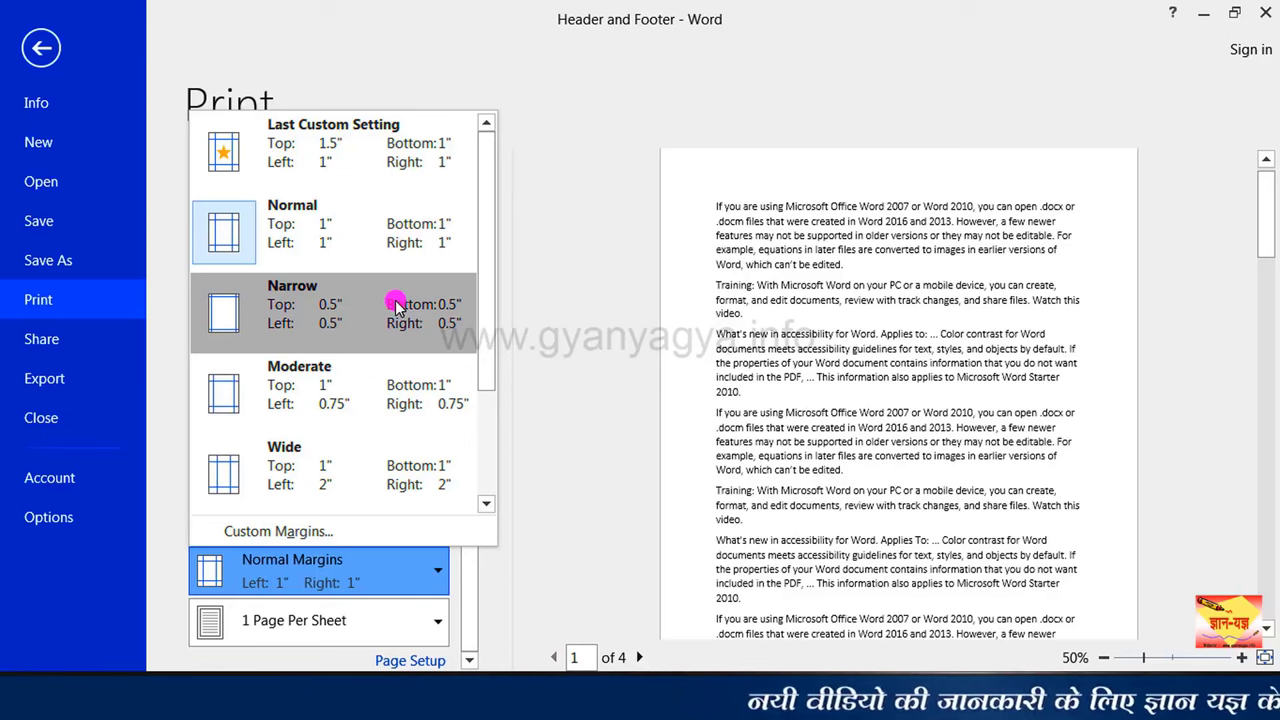
pyautogui.click(397, 306)
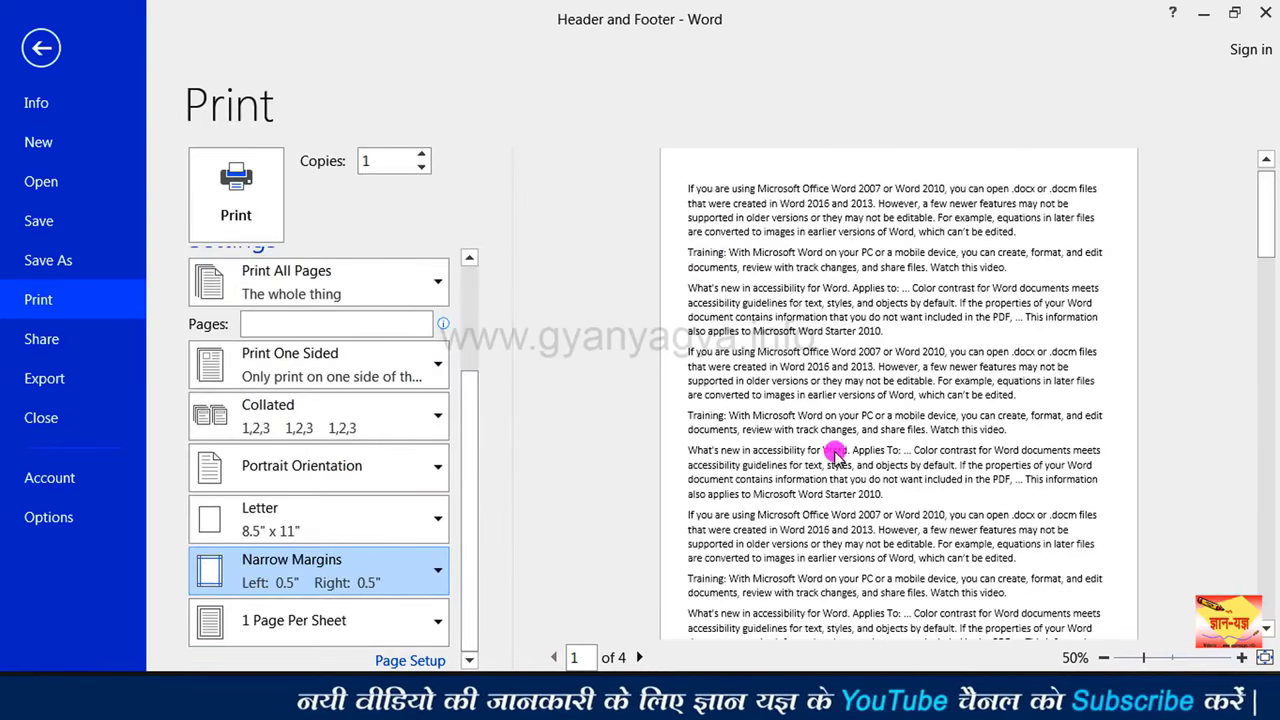
pyautogui.click(437, 566)
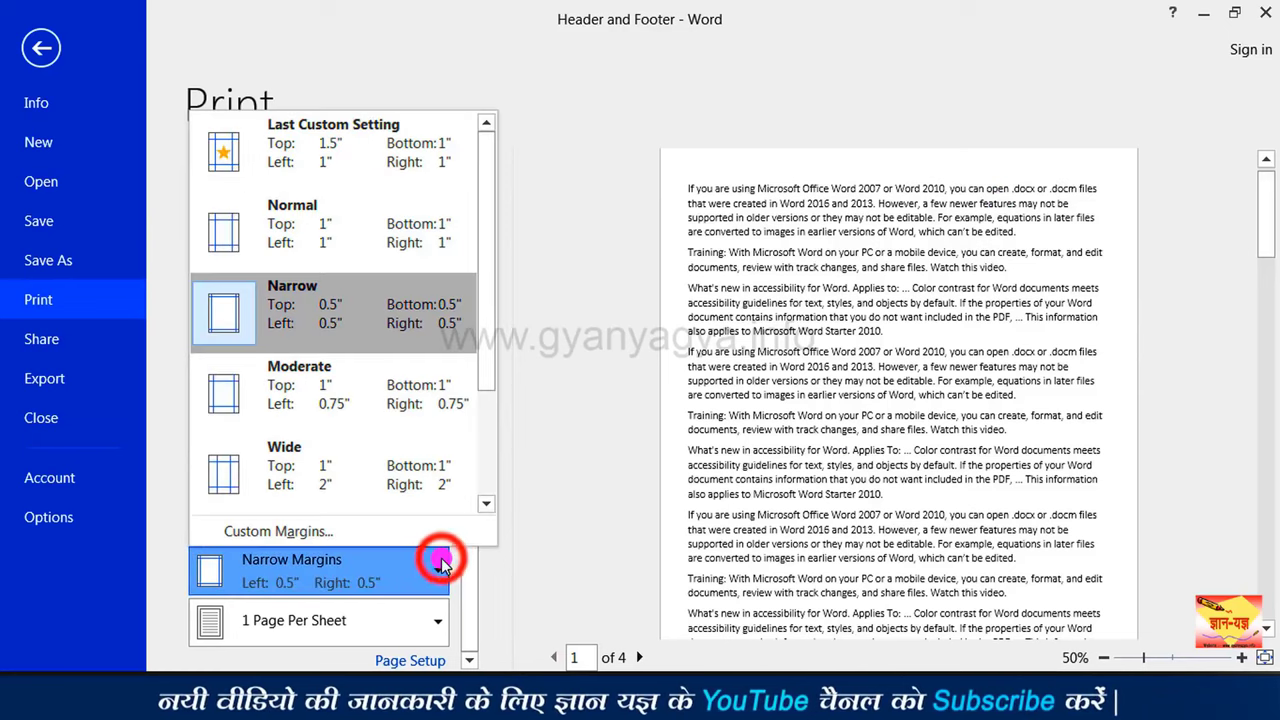
pyautogui.click(420, 400)
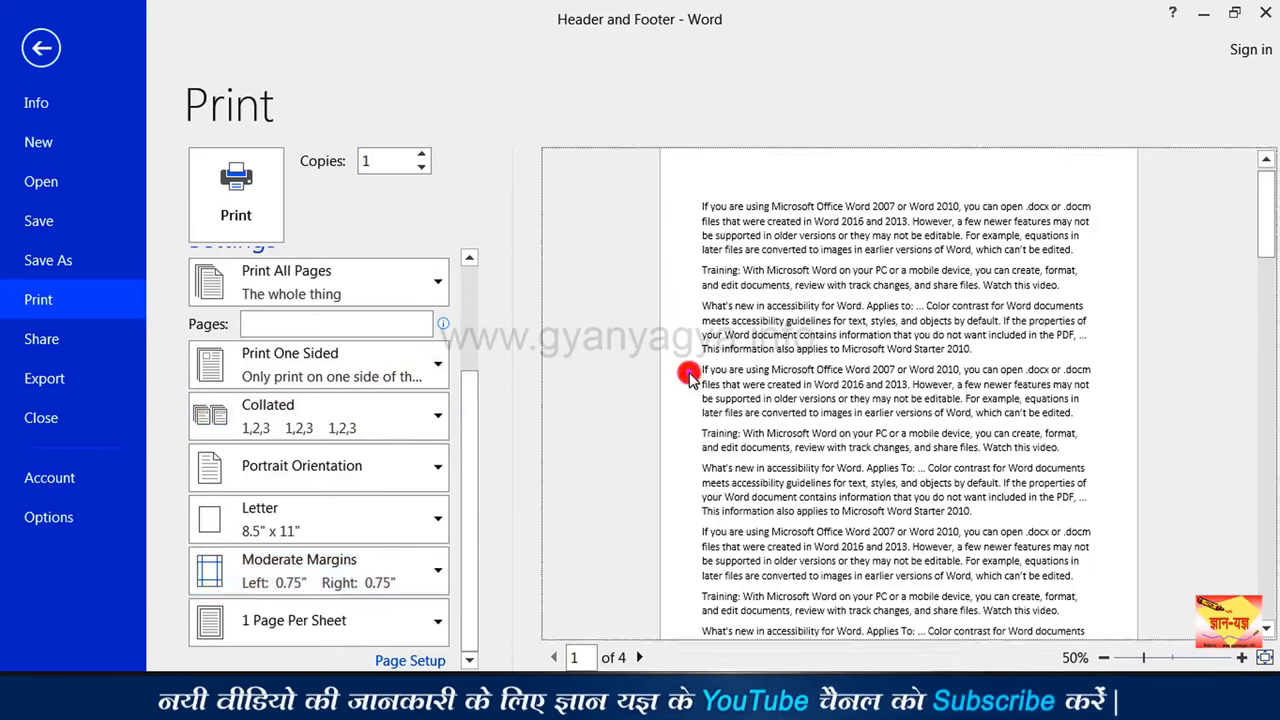
pyautogui.click(430, 568)
pyautogui.click(415, 447)
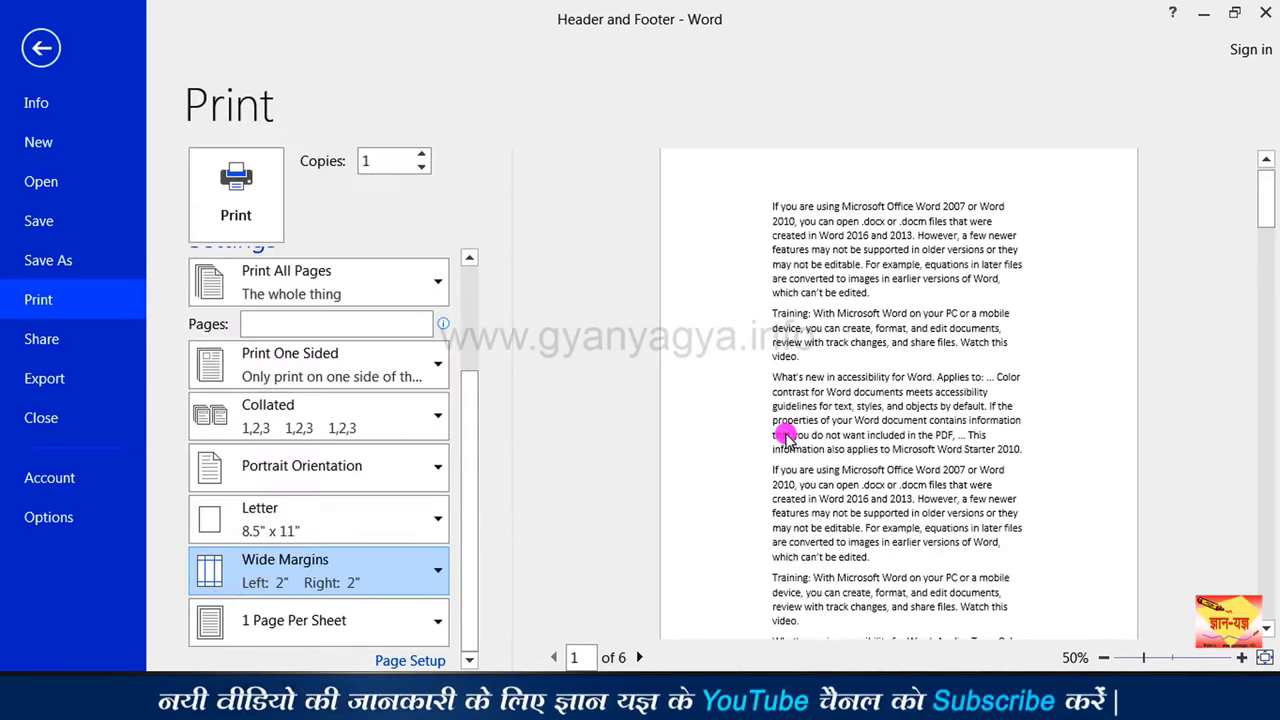
pyautogui.click(409, 563)
pyautogui.moveTo(489, 360); pyautogui.dragTo(480, 429)
pyautogui.click(385, 393)
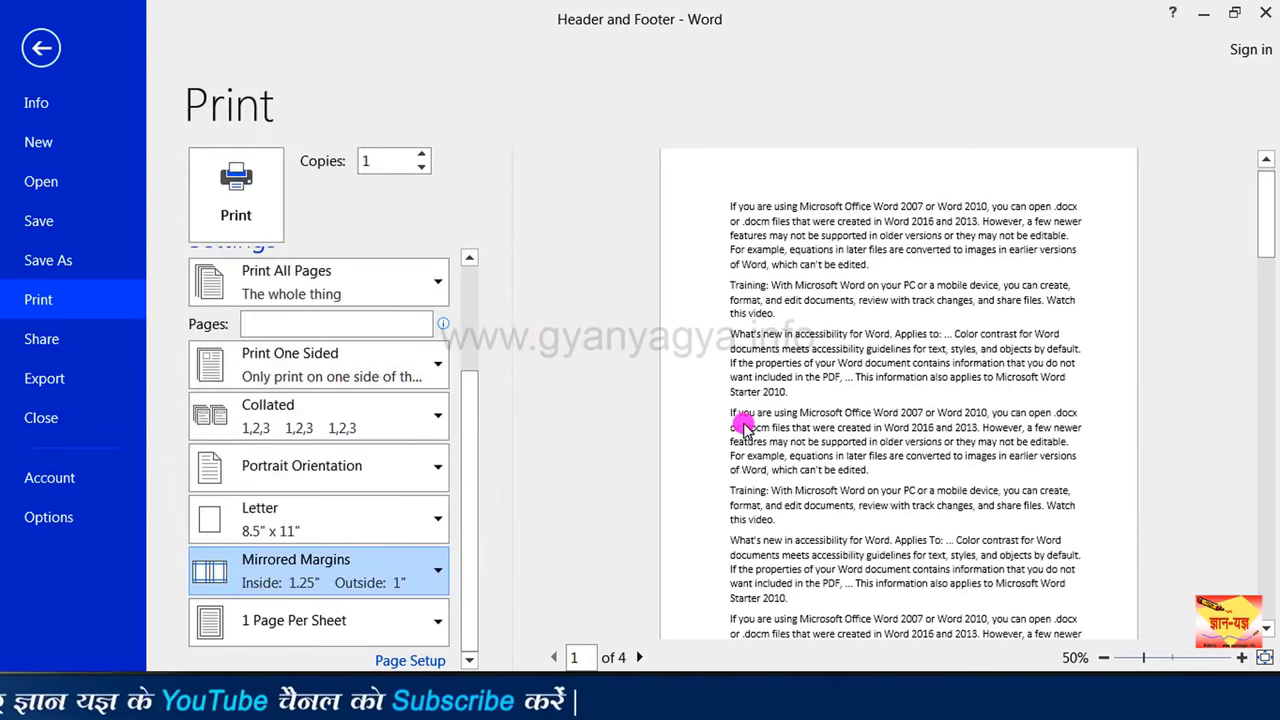
# Restore Normal margins, then bring up Custom Margins in Page Setup.
pyautogui.click(437, 570)
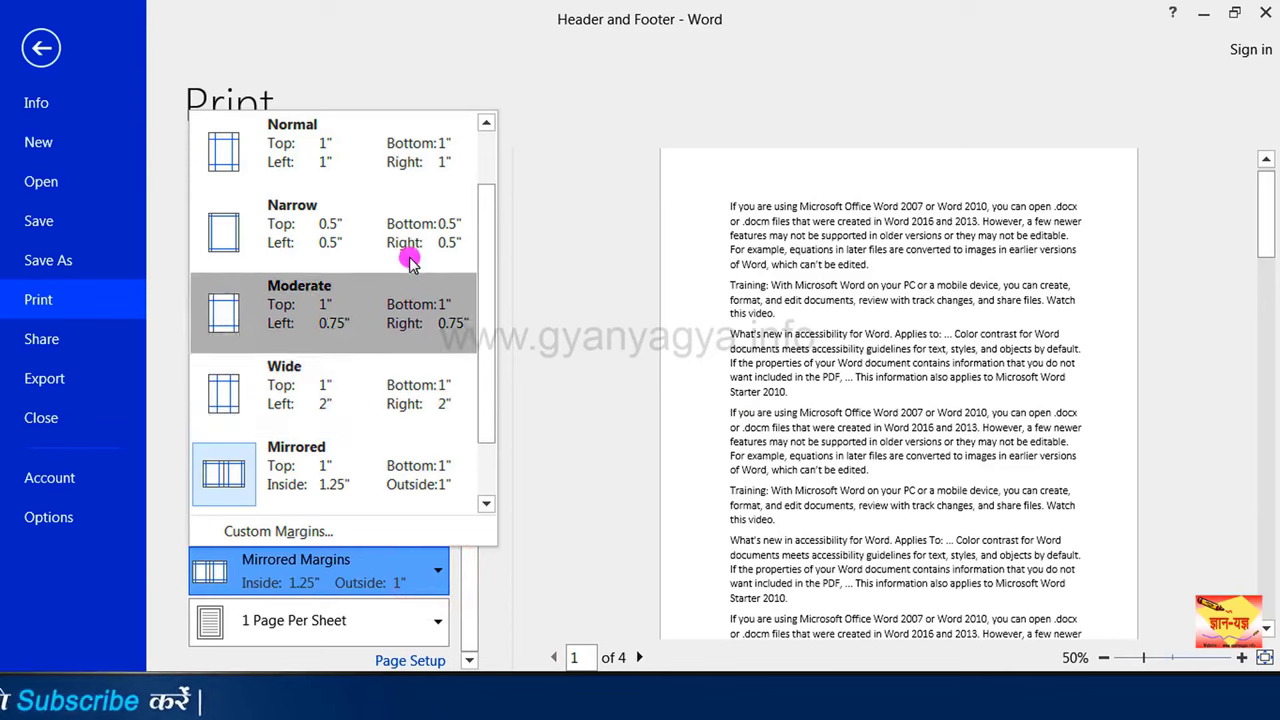
pyautogui.click(408, 168)
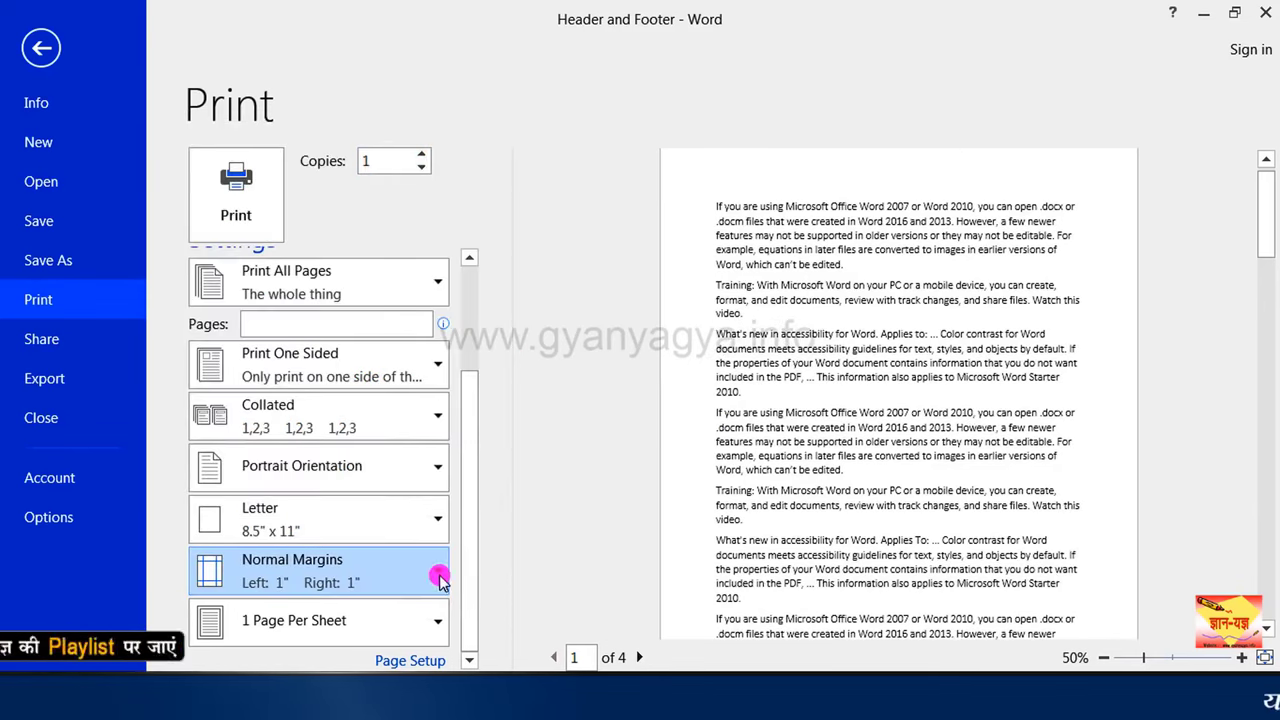
pyautogui.click(437, 570)
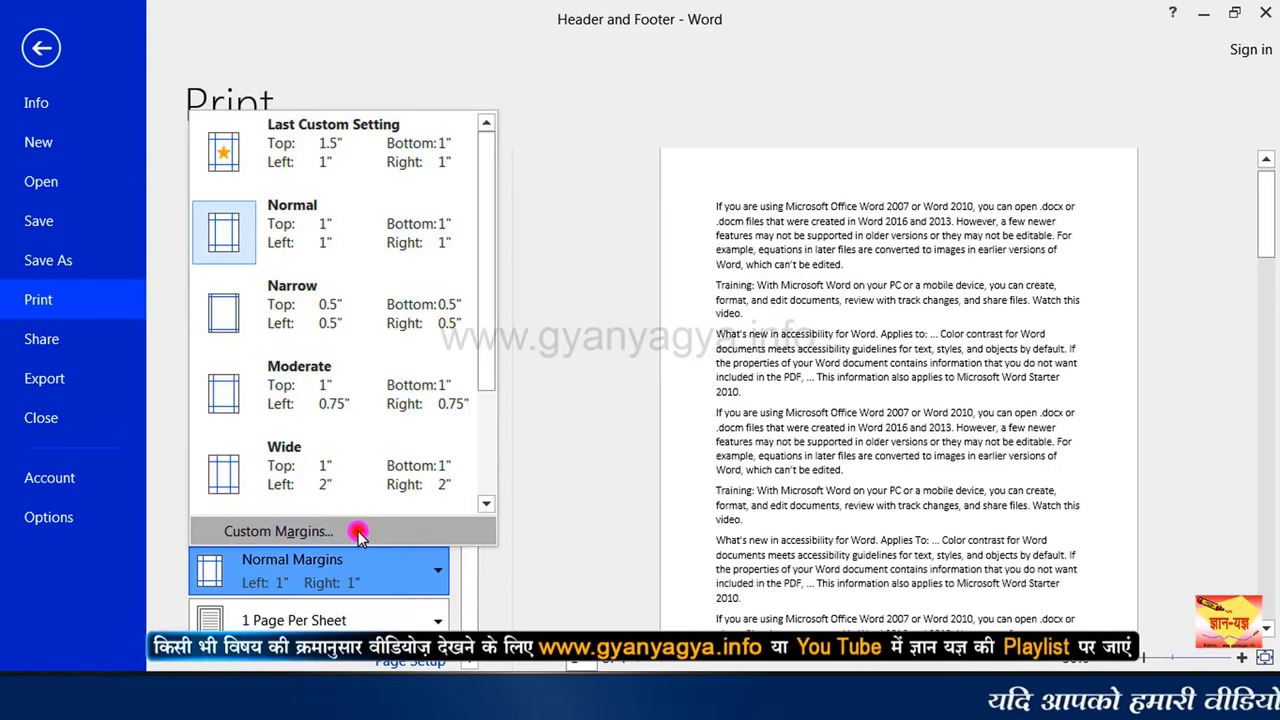
pyautogui.click(358, 535)
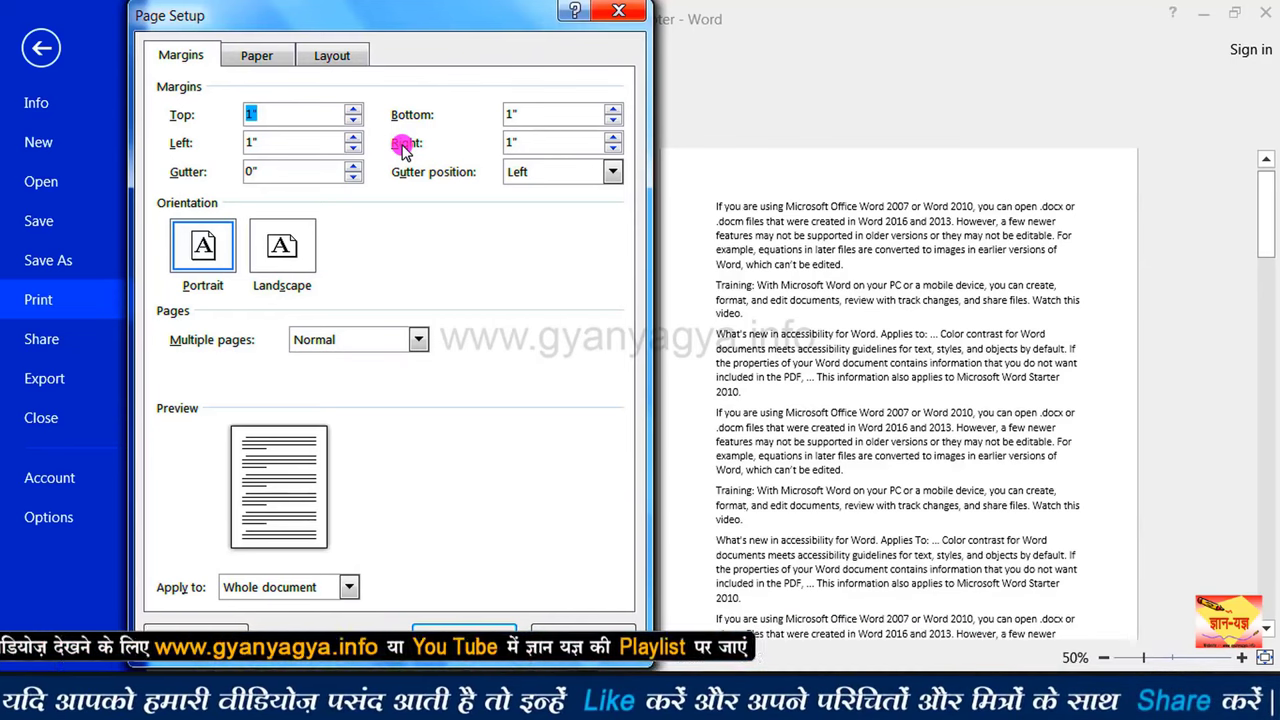
# Set top and bottom margins to 1.5" and left and right to 0.5" for the whole document.
pyautogui.click(355, 110)
pyautogui.click(355, 110)
pyautogui.click(355, 110)
pyautogui.click(355, 110)
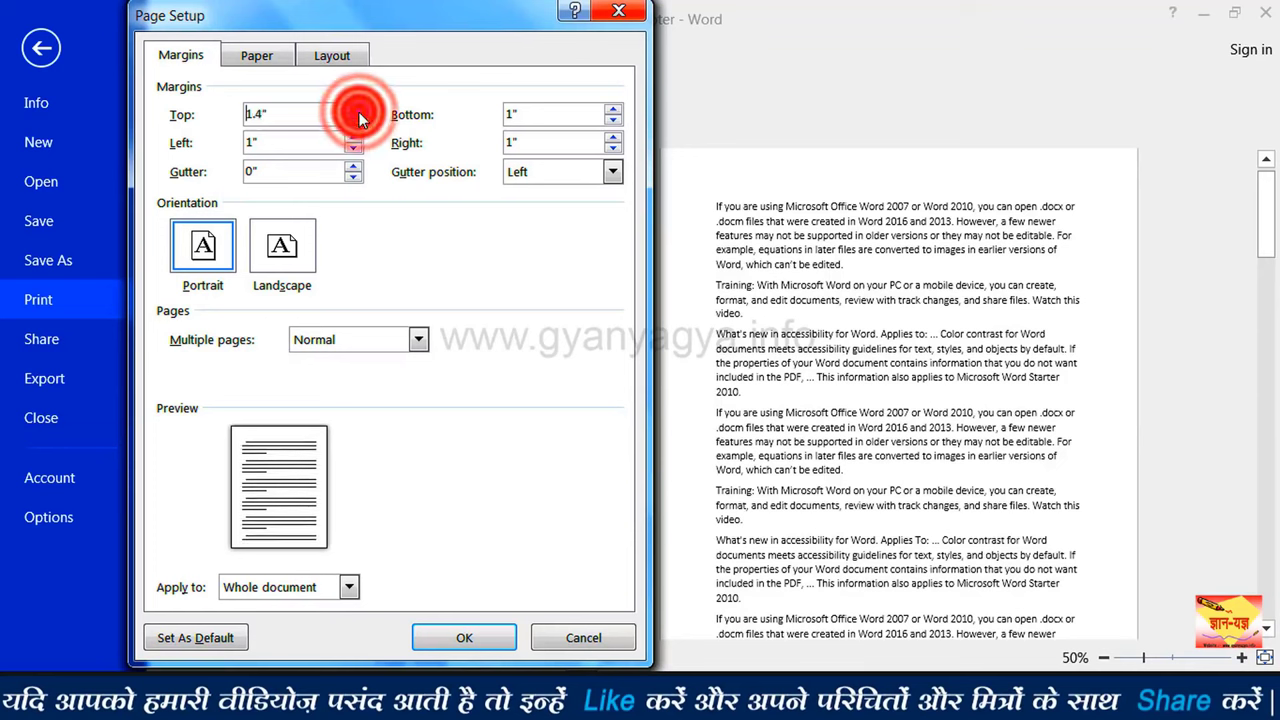
pyautogui.click(355, 110)
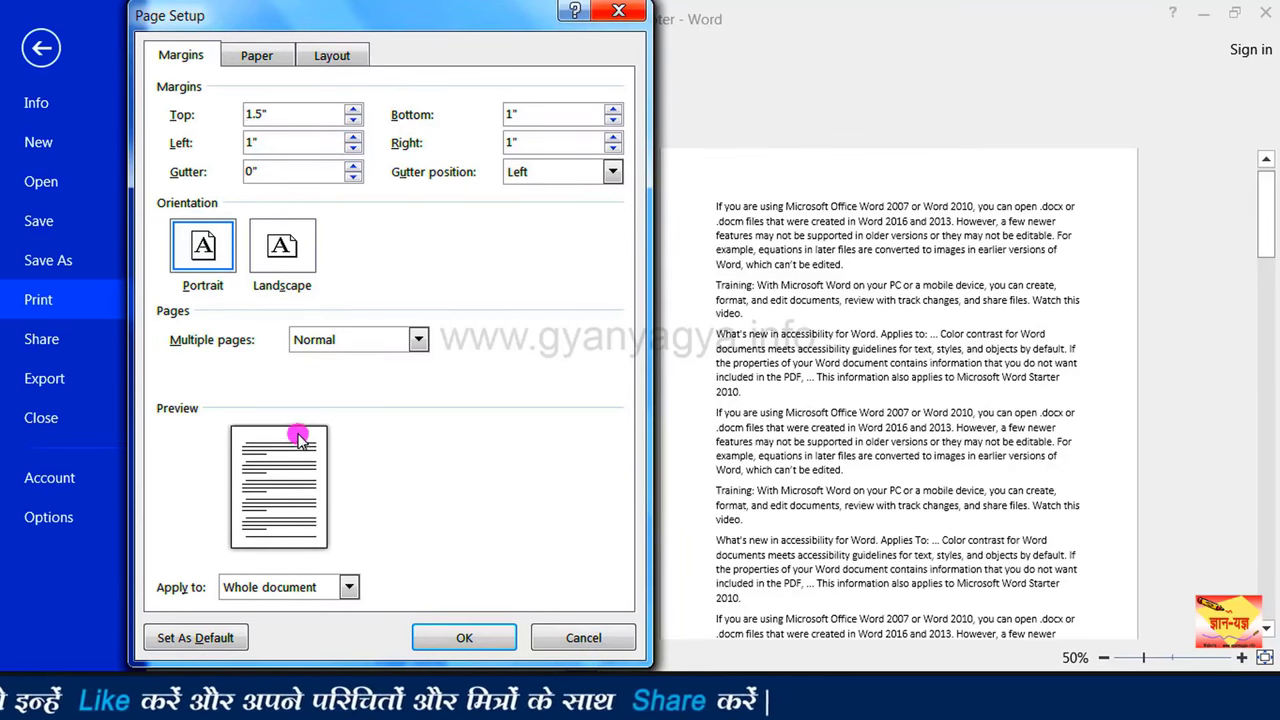
pyautogui.click(612, 110)
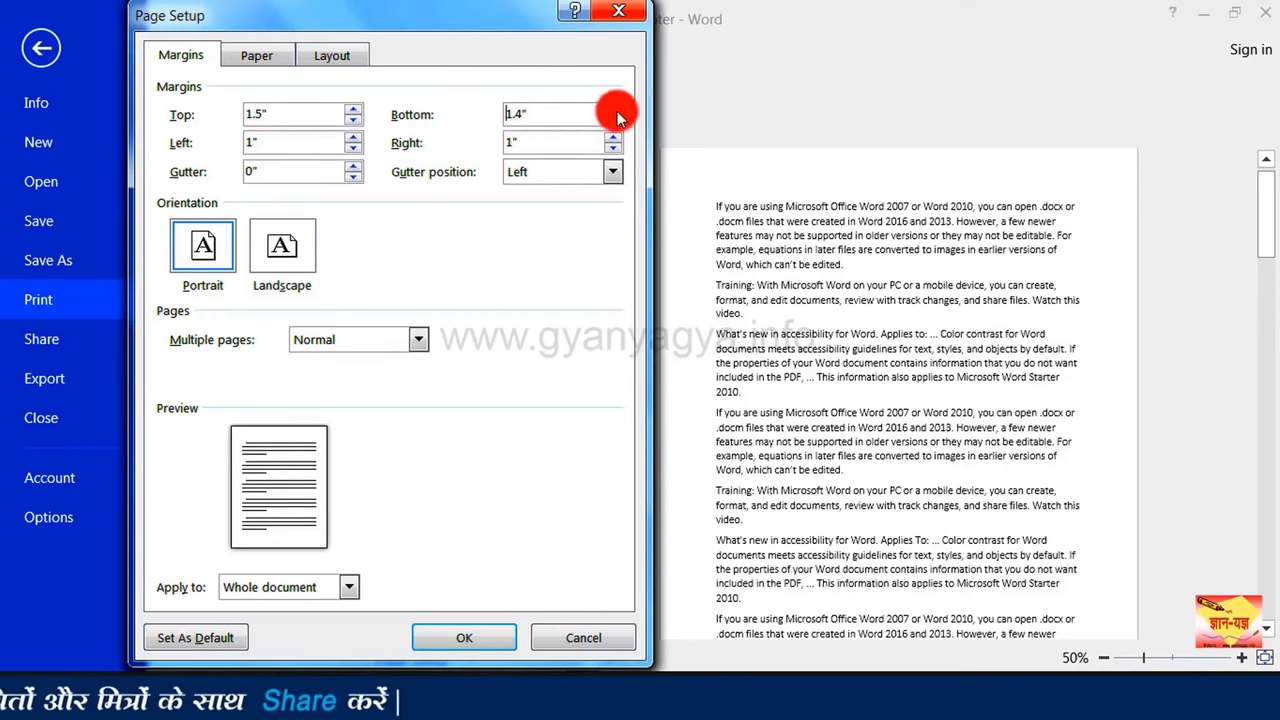
pyautogui.click(612, 110)
pyautogui.click(352, 148)
pyautogui.click(352, 148)
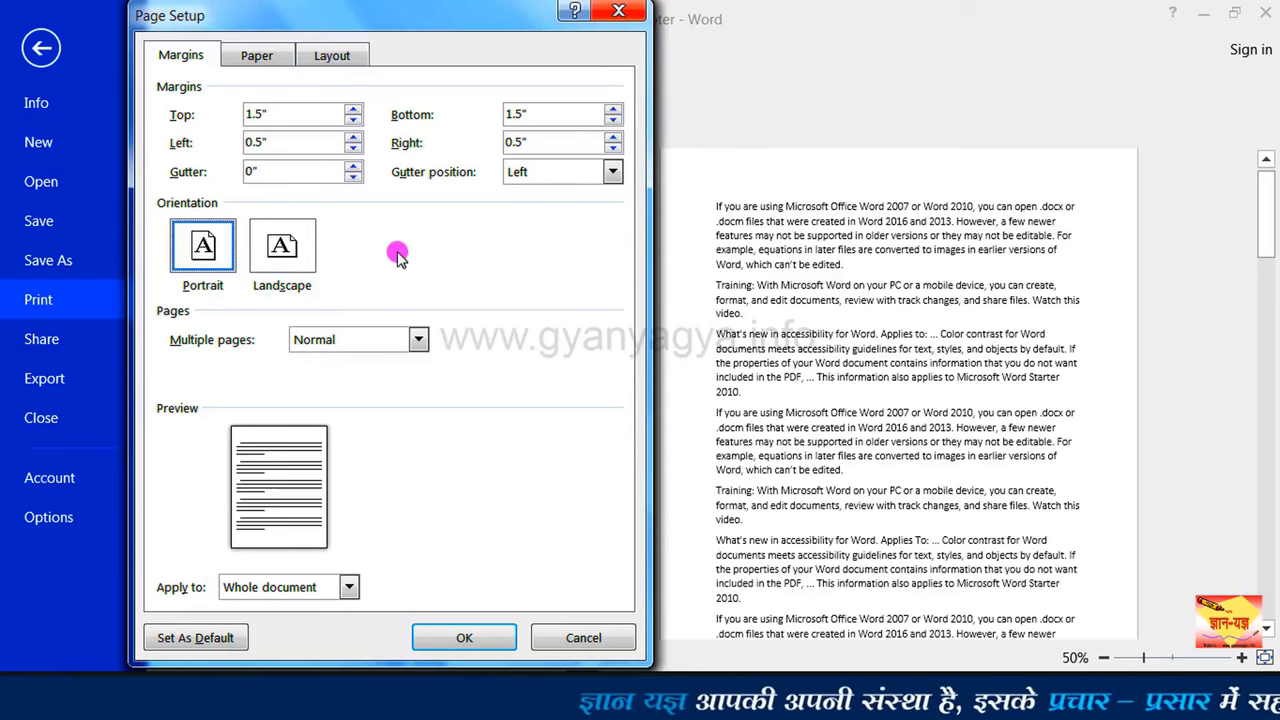
pyautogui.click(436, 640)
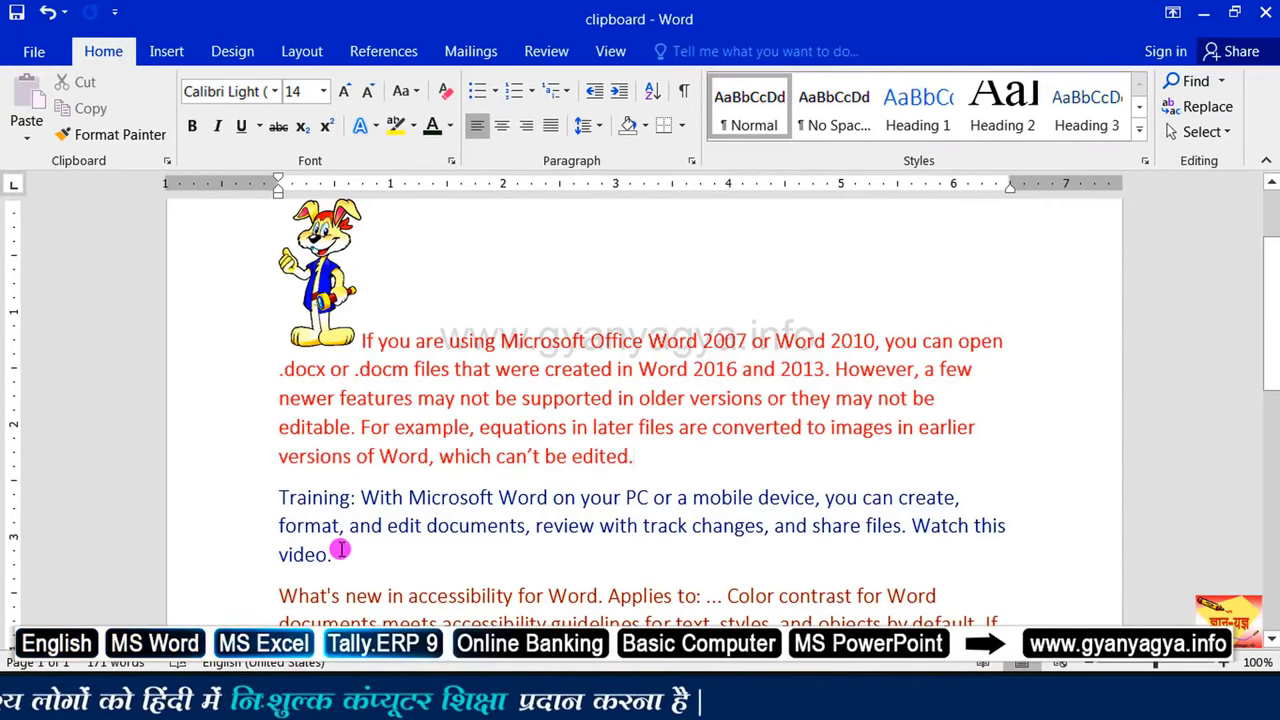
# Cut the 'For example' sentence and paste it as a new paragraph after 'video.'.
pyautogui.keyDown('ctrl'); pyautogui.click(413, 458); pyautogui.keyUp('ctrl')
pyautogui.hotkey('ctrl', 'c')
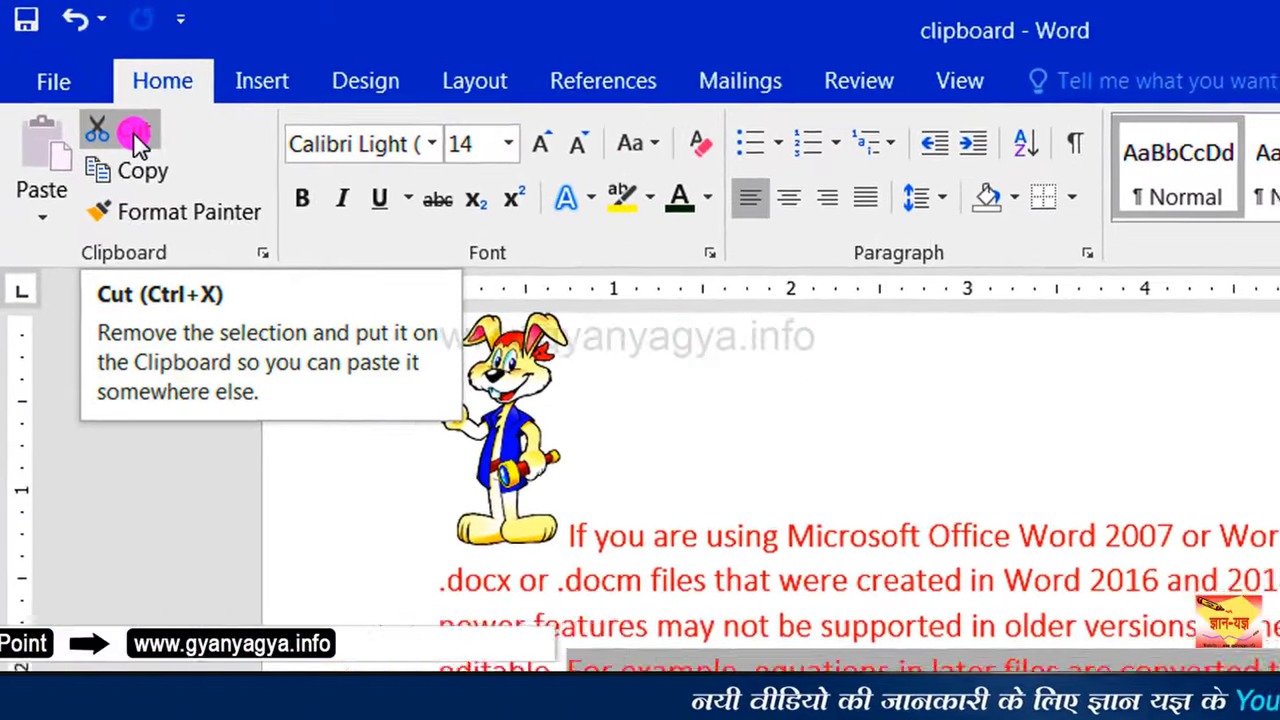
pyautogui.click(120, 132)
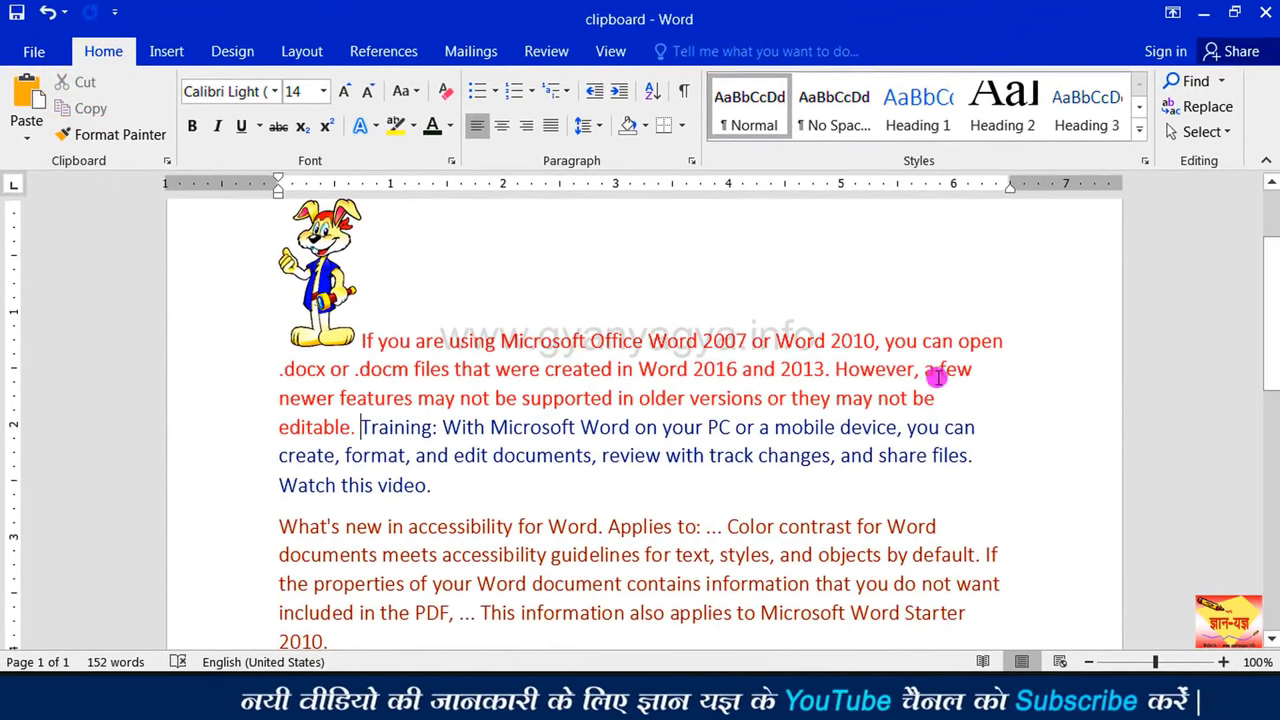
pyautogui.moveTo(1272, 385); pyautogui.dragTo(1255, 484)
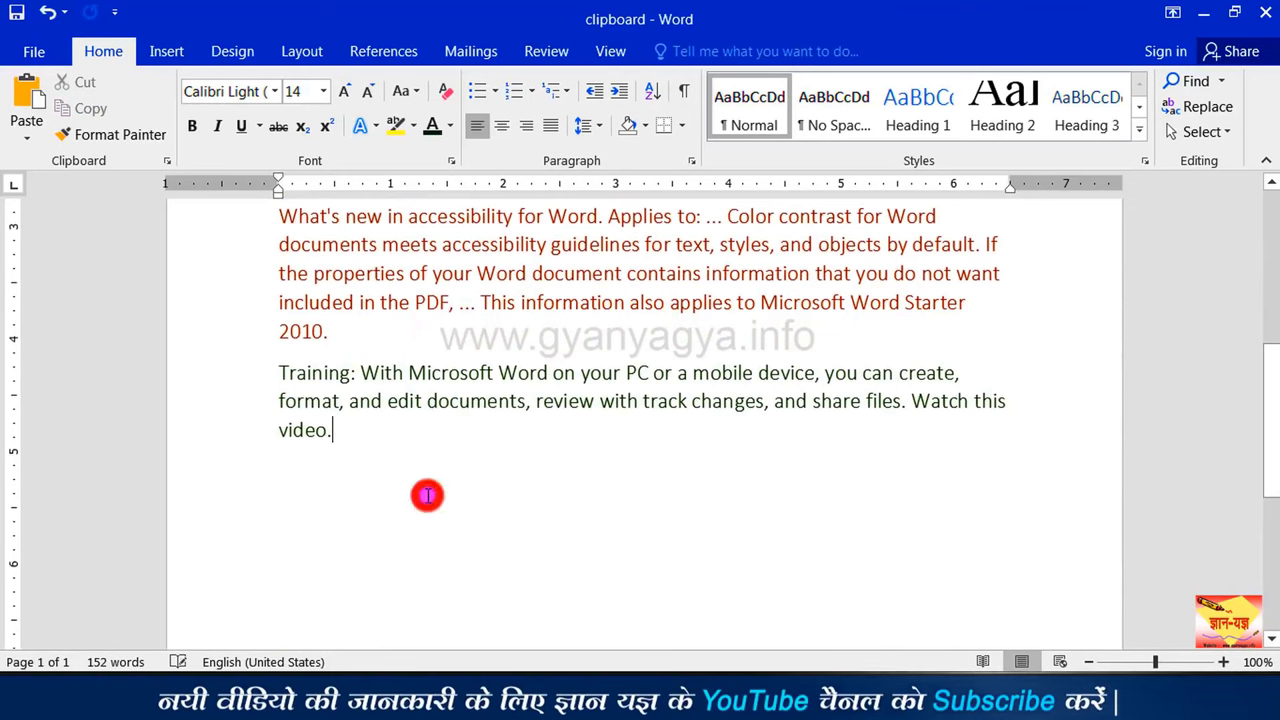
pyautogui.press('Return')
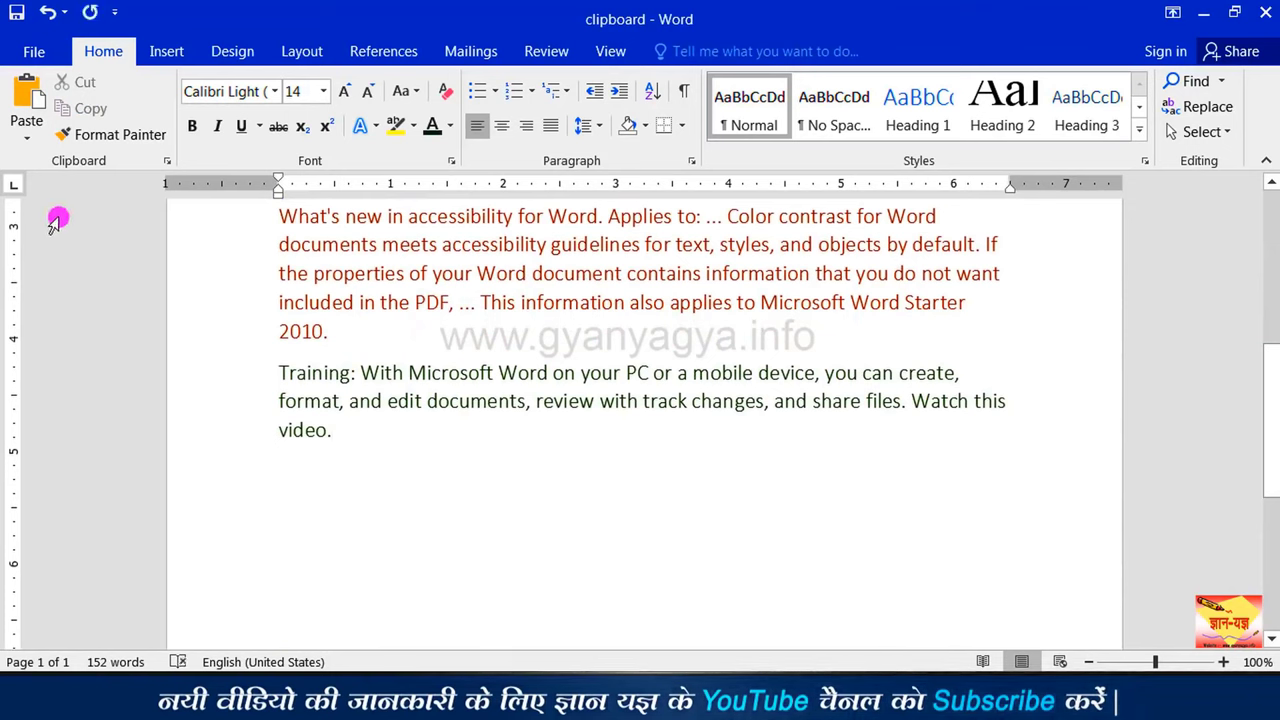
pyautogui.click(26, 98)
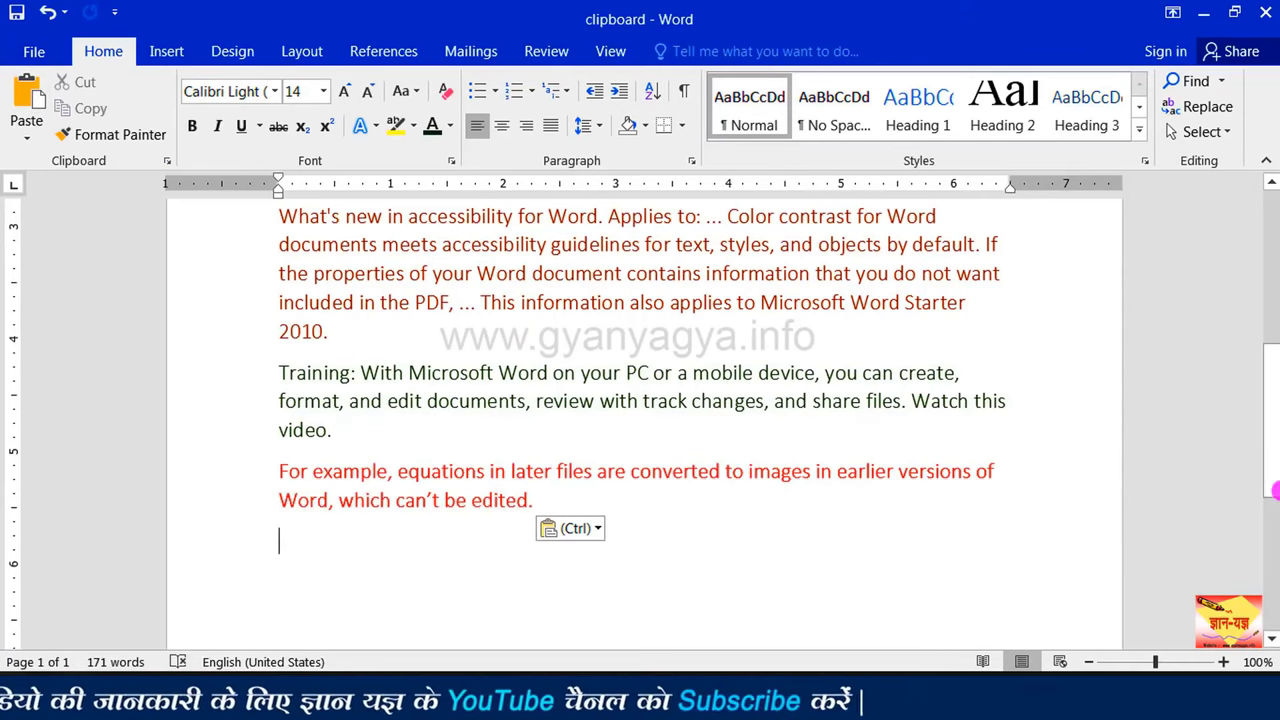
# Copy the Training paragraph and paste it at the end of the document.
pyautogui.moveTo(1270, 477); pyautogui.dragTo(1274, 366)
pyautogui.moveTo(361, 447); pyautogui.dragTo(436, 497)
pyautogui.hotkey('ctrl', 'c')
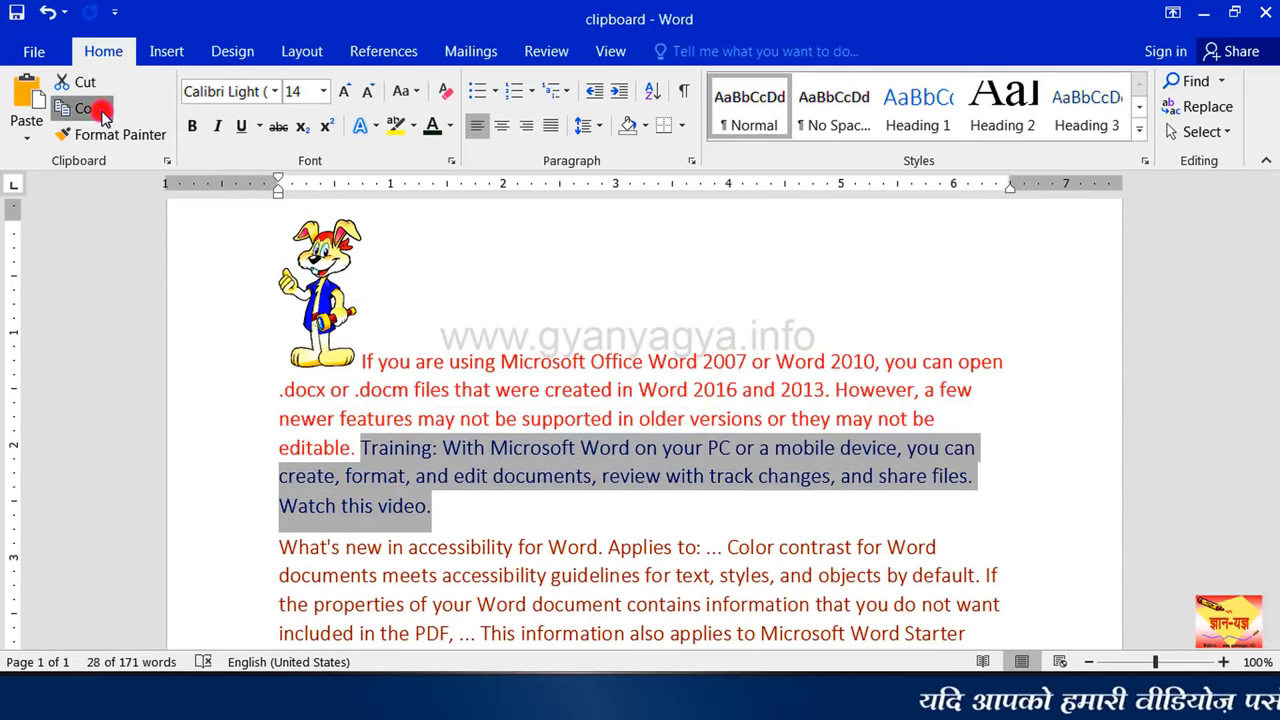
pyautogui.click(104, 108)
pyautogui.scroll(-10, 306, 311)
pyautogui.click(306, 311)
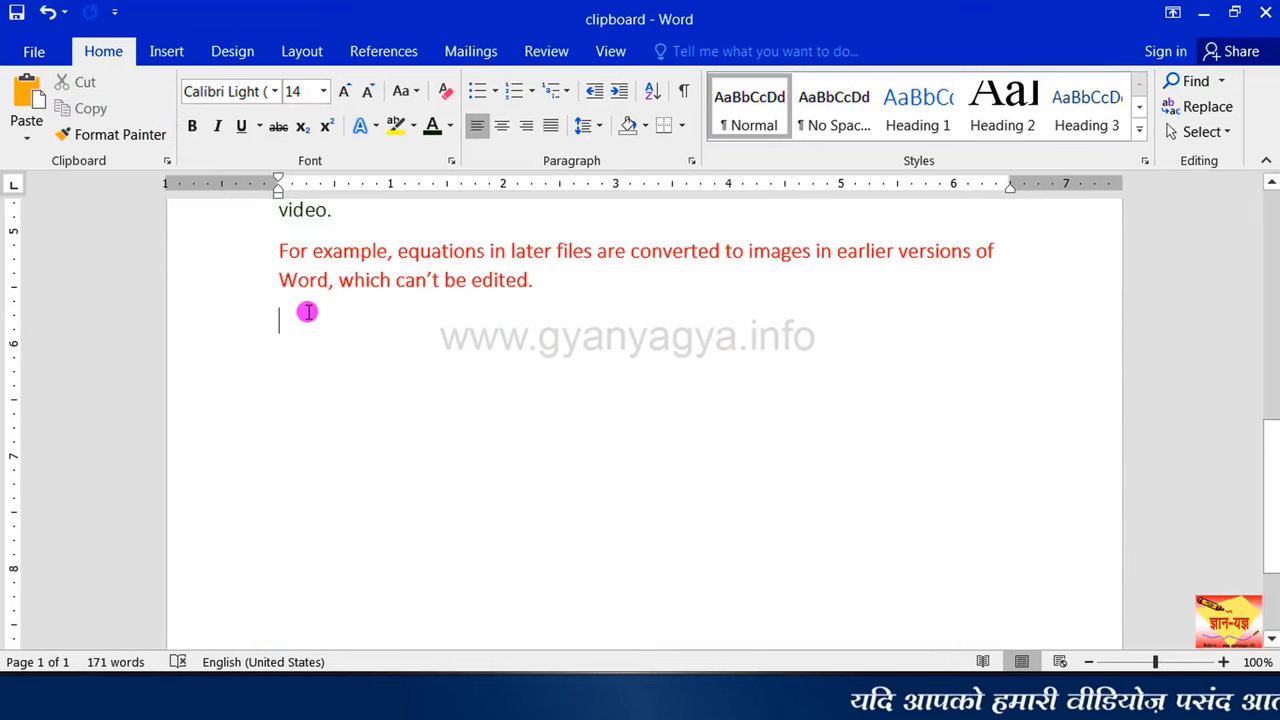
pyautogui.click(22, 108)
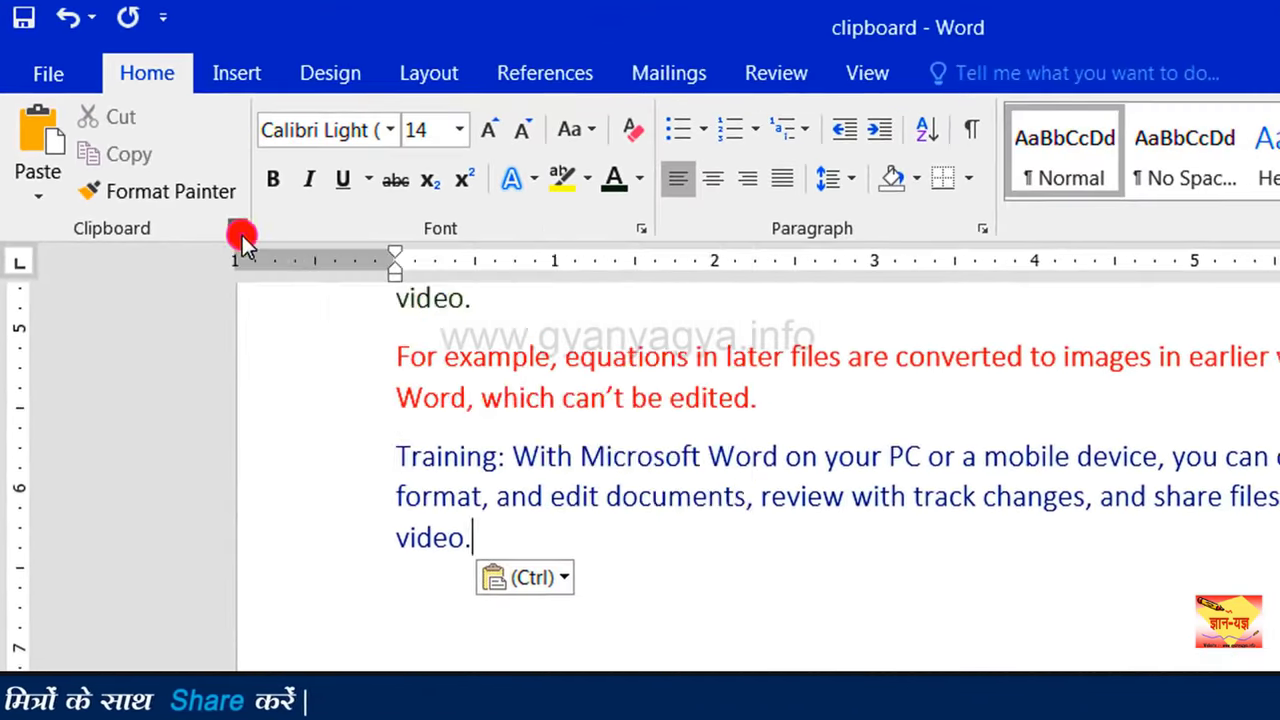
# From the Clipboard pane, paste the 'For example' item after 'video.' and the Training paragraph three times.
pyautogui.click(345, 333)
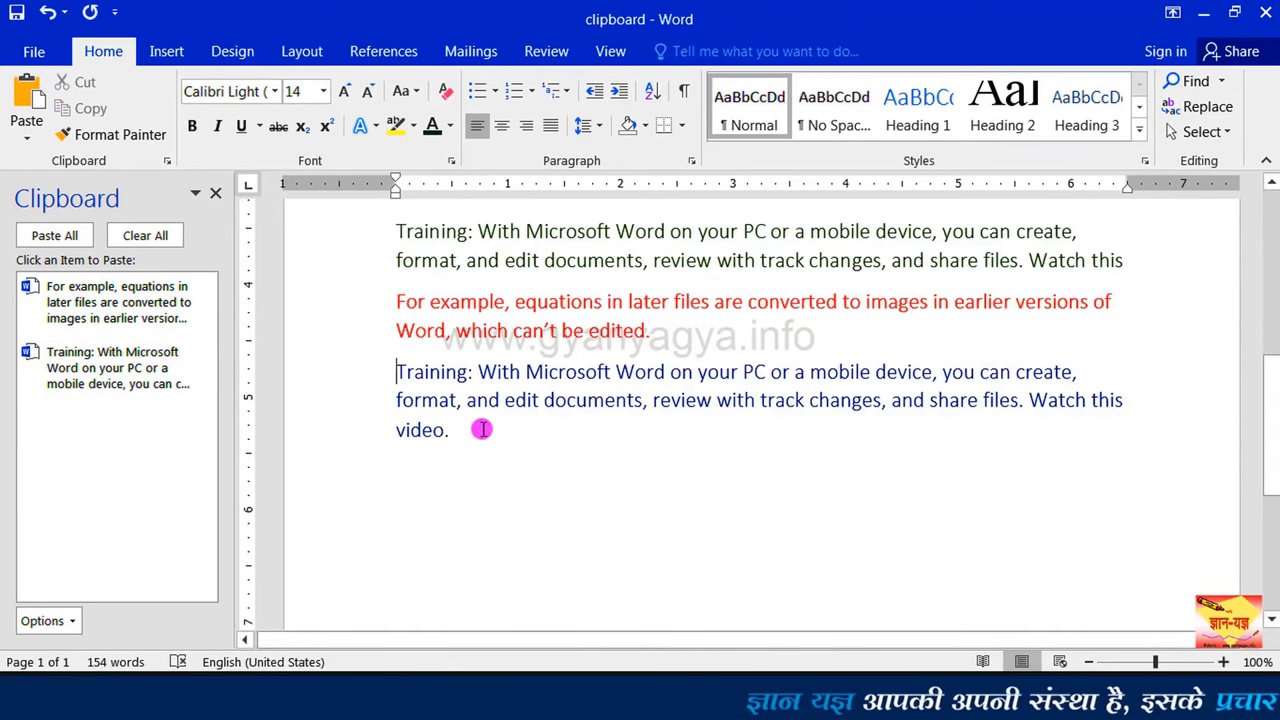
pyautogui.click(489, 435)
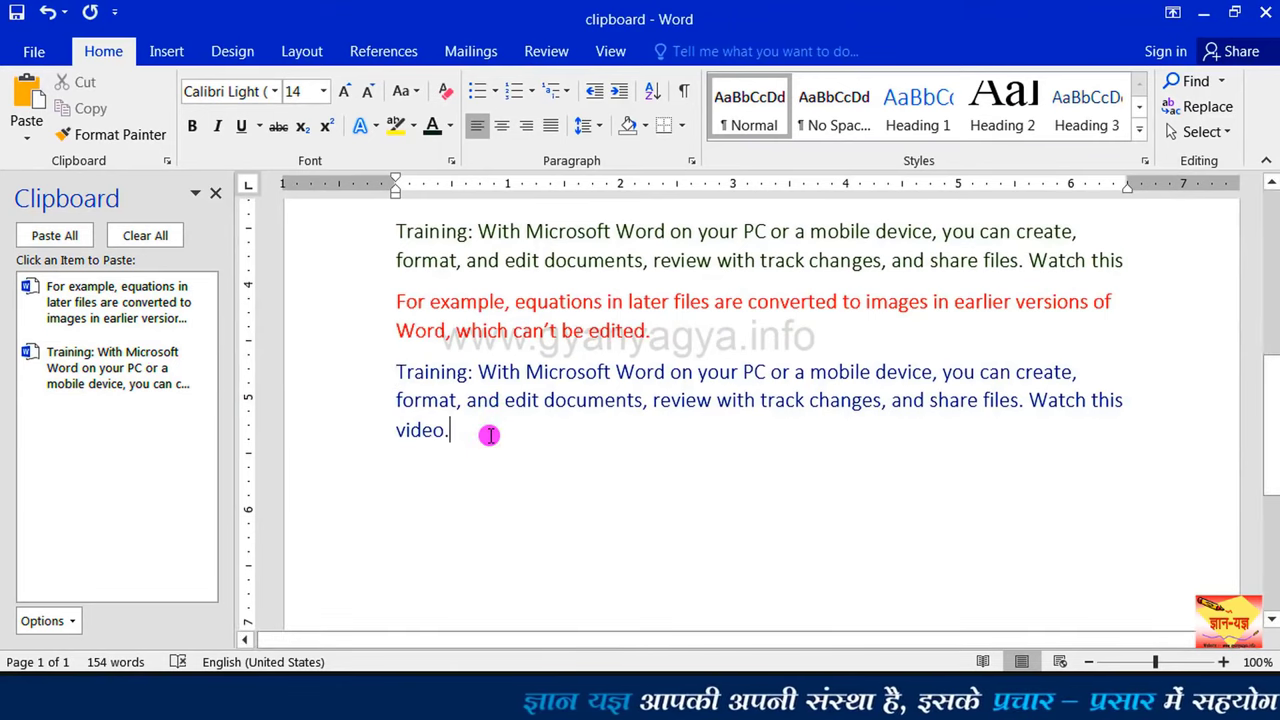
pyautogui.press('Return')
pyautogui.press('Return')
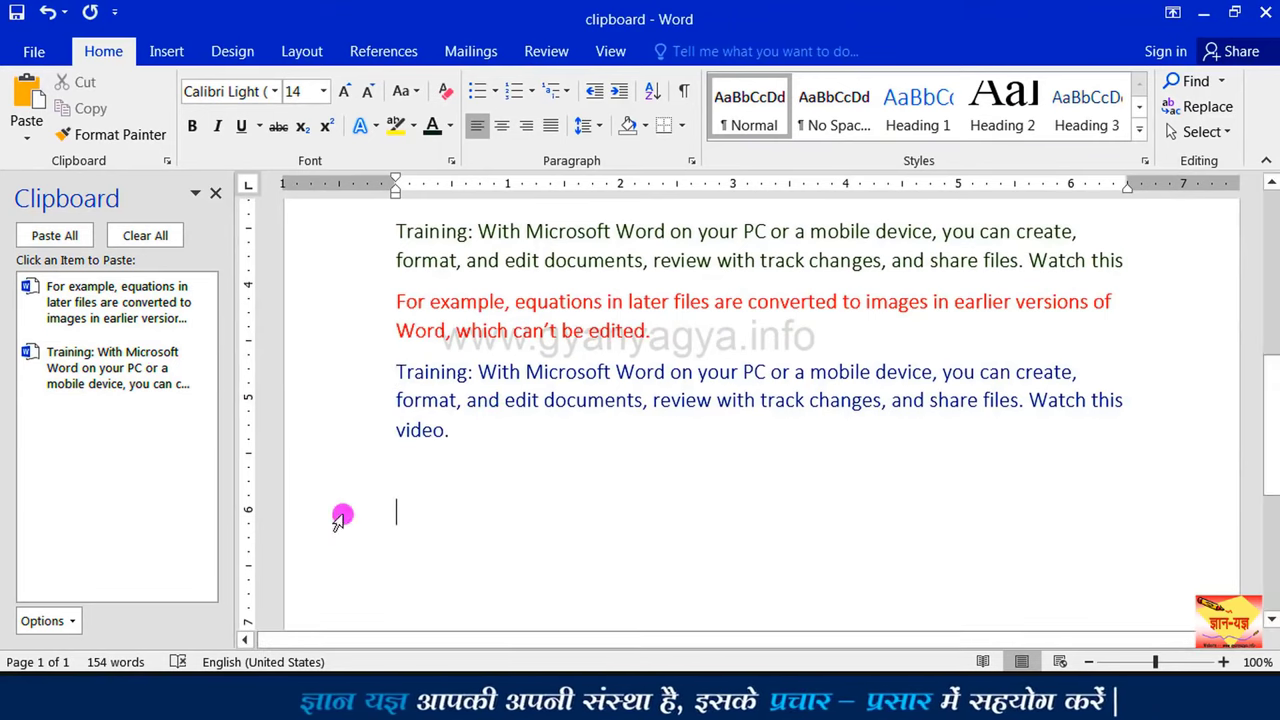
pyautogui.click(128, 298)
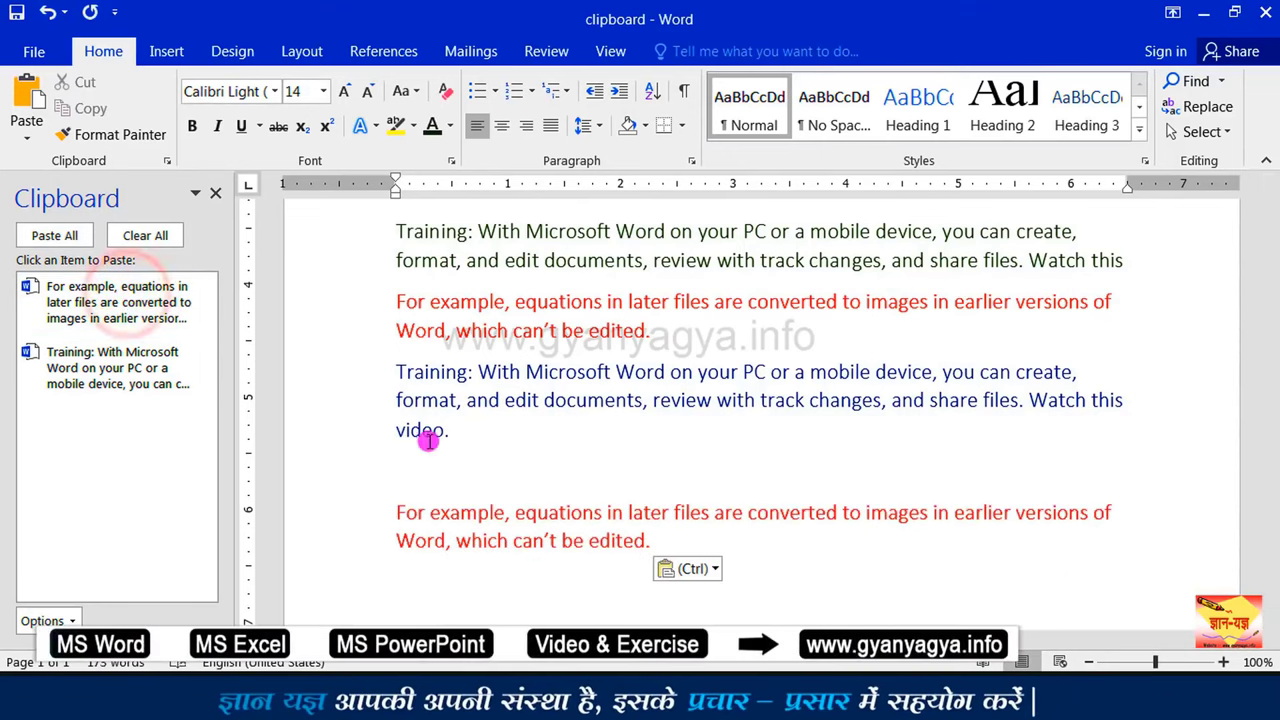
pyautogui.scroll(-3, 600, 440)
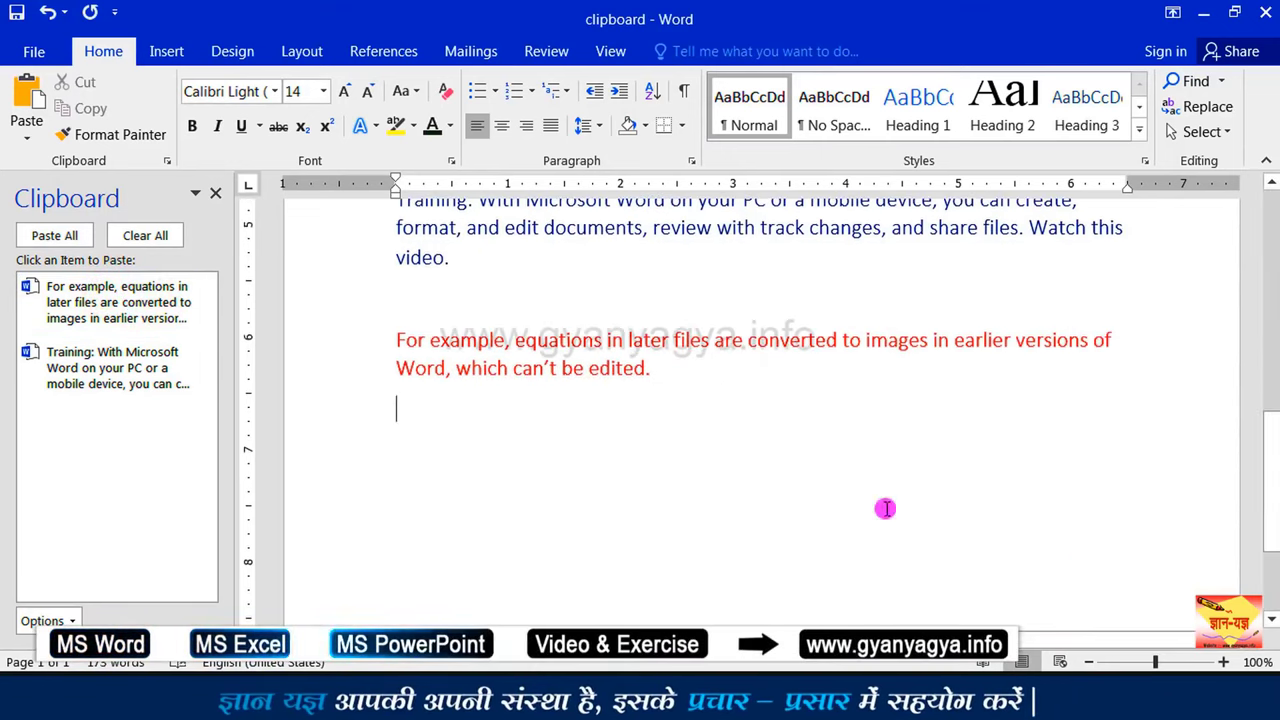
pyautogui.click(133, 358)
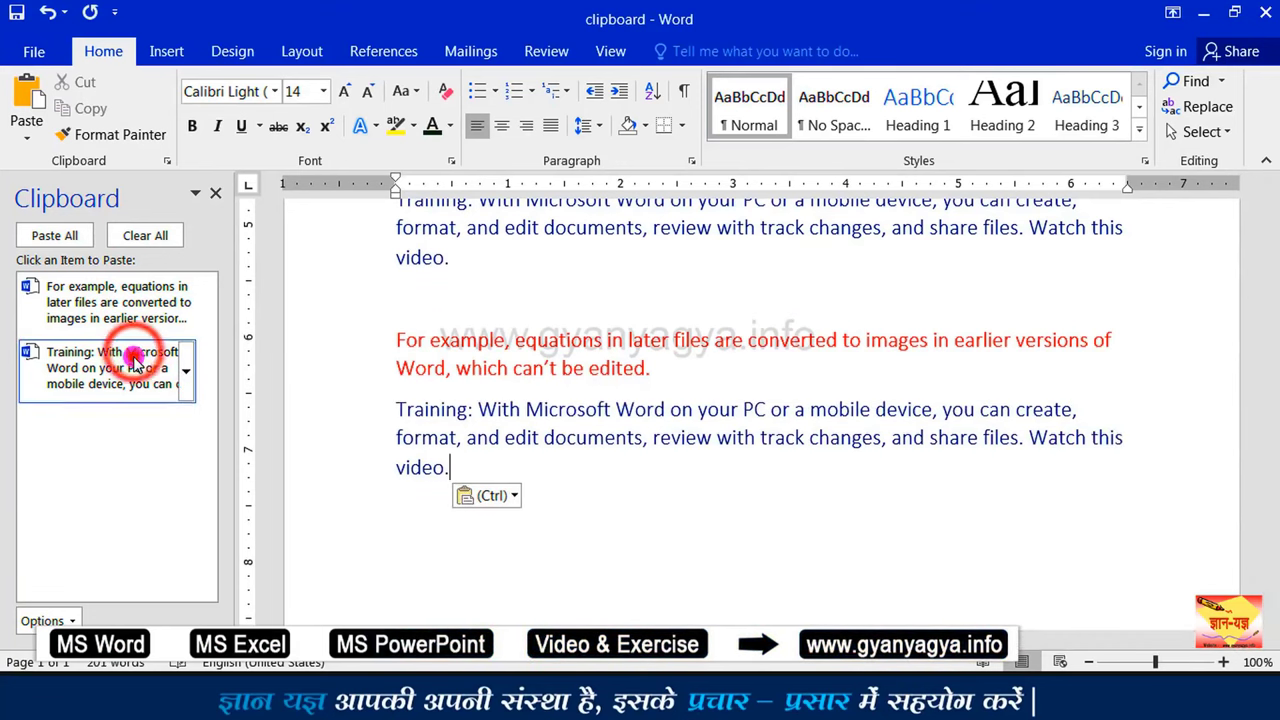
pyautogui.click(134, 360)
pyautogui.click(135, 362)
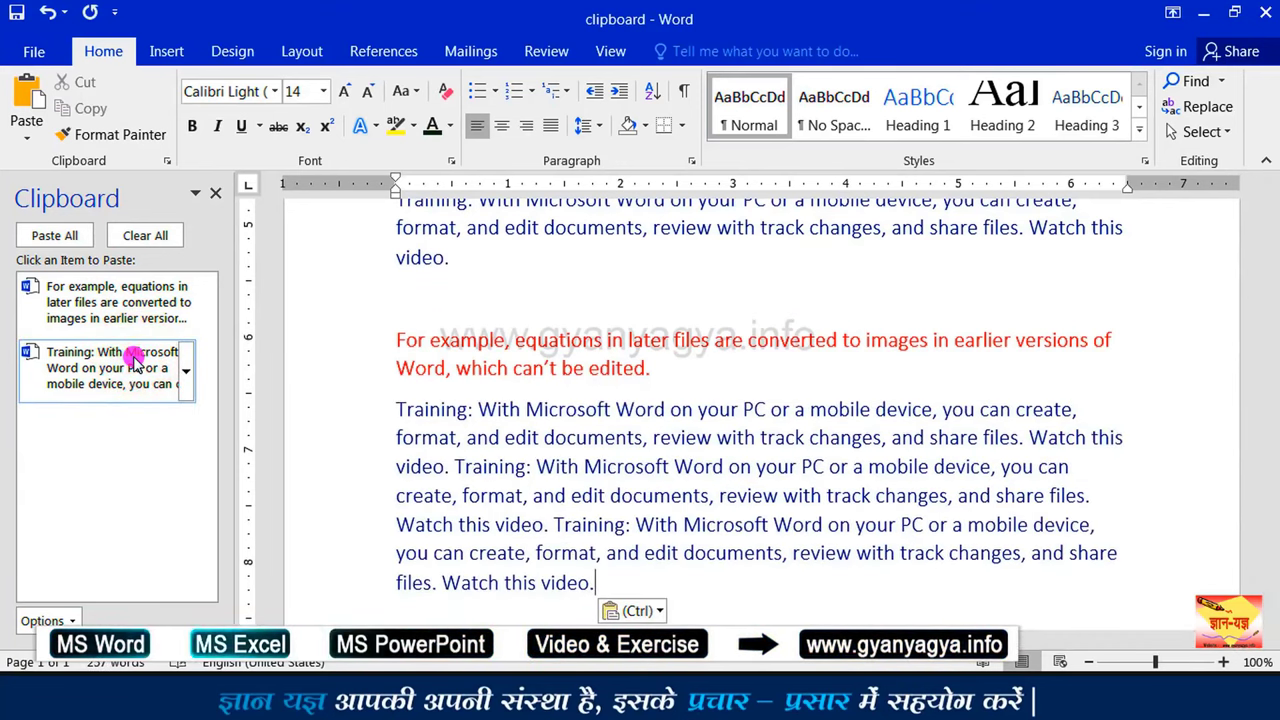
# Copy the 'What's new in accessibility' paragraph and paste that clipboard item over the selection.
pyautogui.scroll(4, 1009, 277)
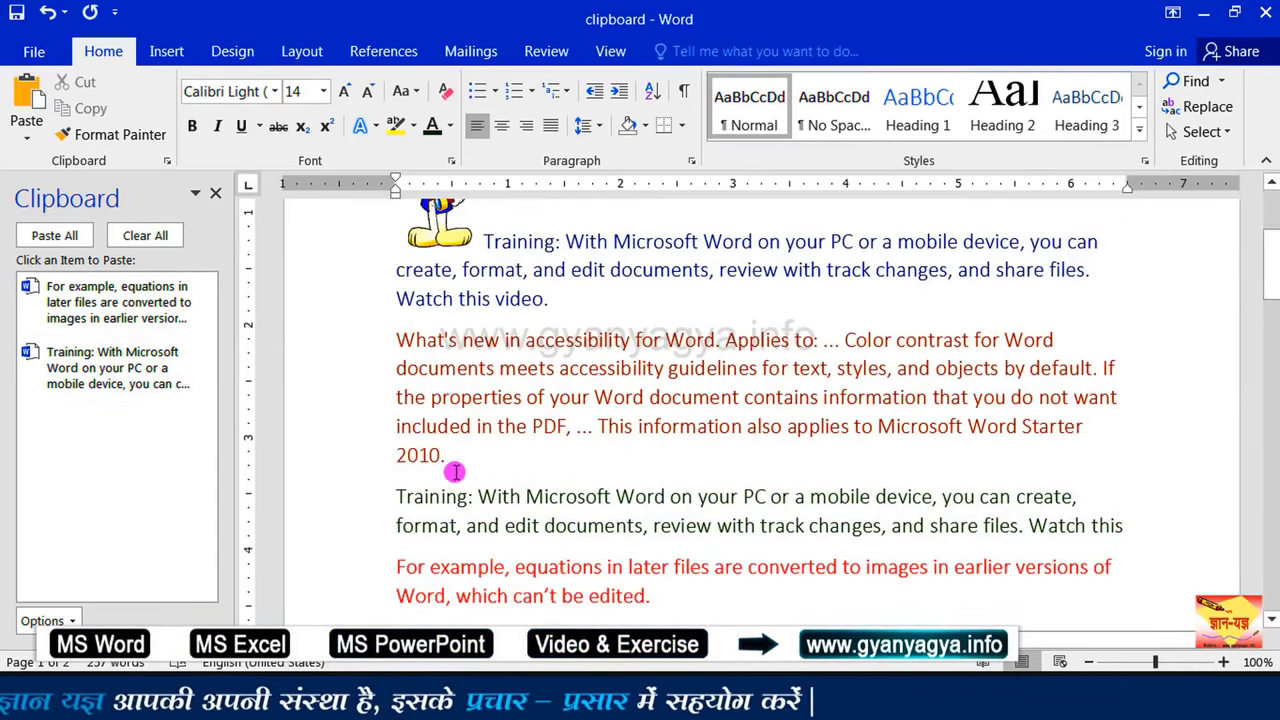
pyautogui.moveTo(448, 458); pyautogui.dragTo(365, 343)
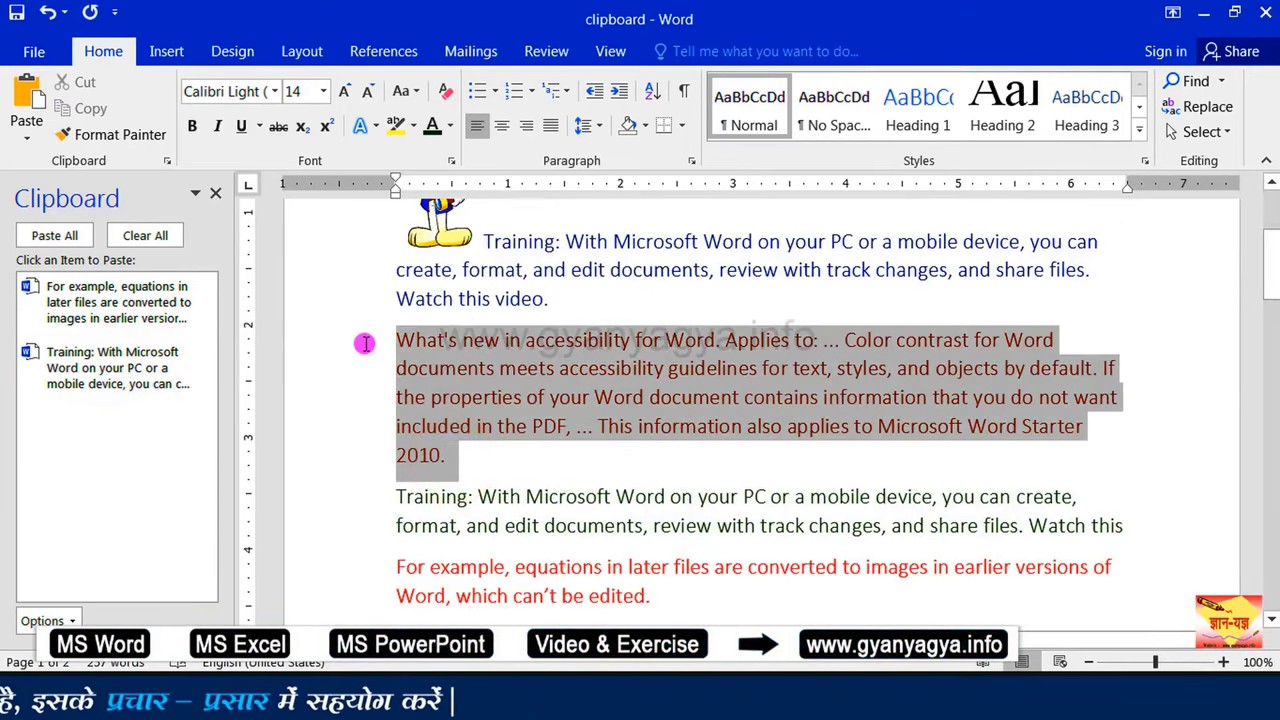
pyautogui.click(88, 108)
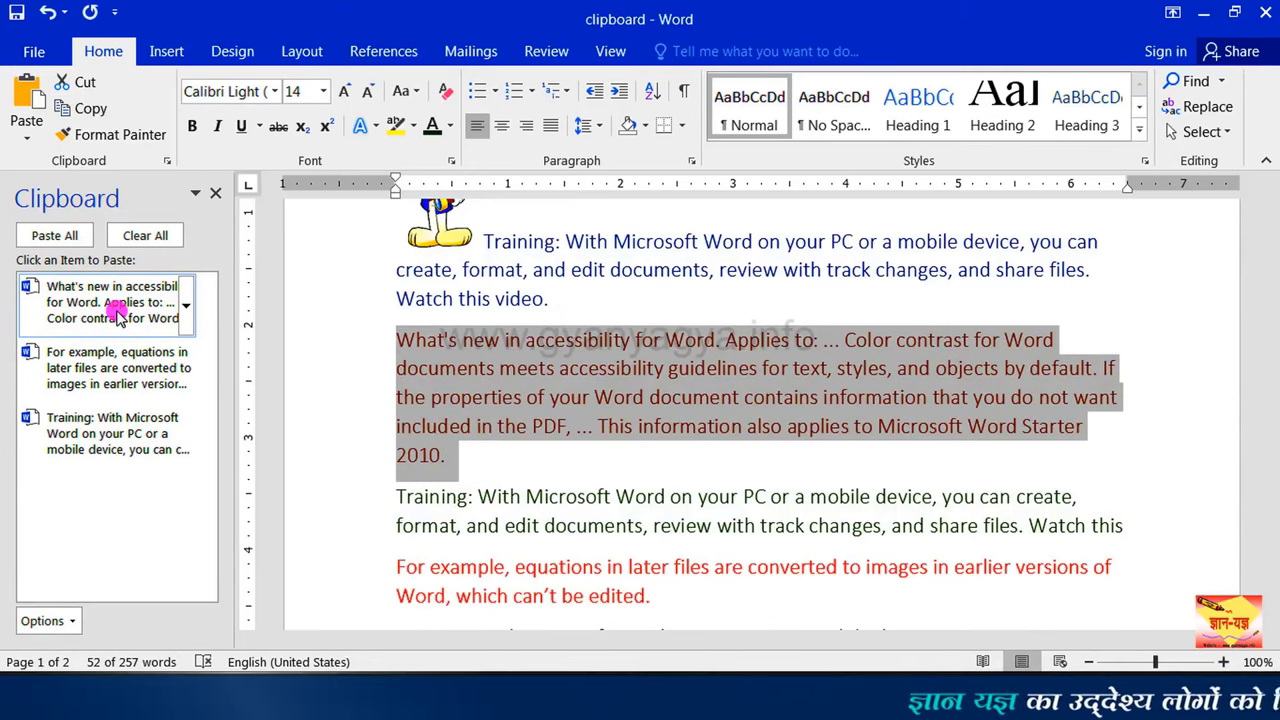
pyautogui.click(118, 315)
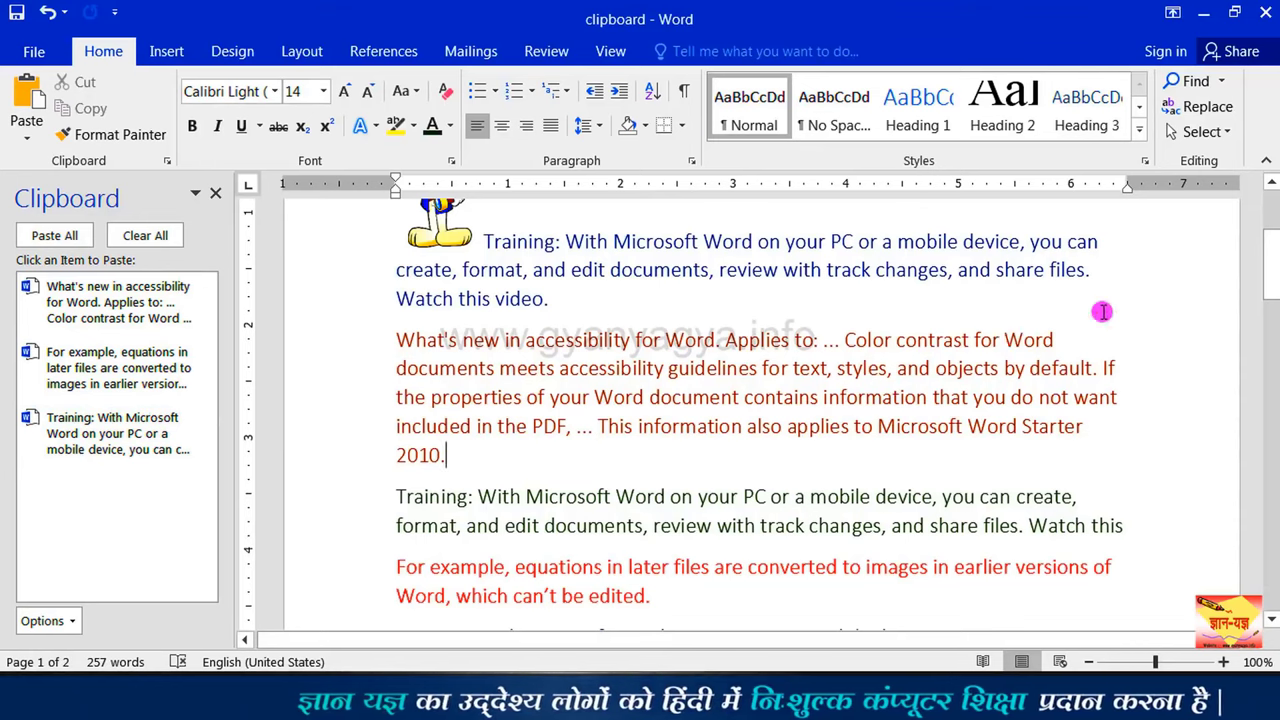
# Paste all three clipboard items at the start of page 2 and close the Clipboard pane.
pyautogui.moveTo(1270, 286); pyautogui.dragTo(1260, 452)
pyautogui.click(557, 337)
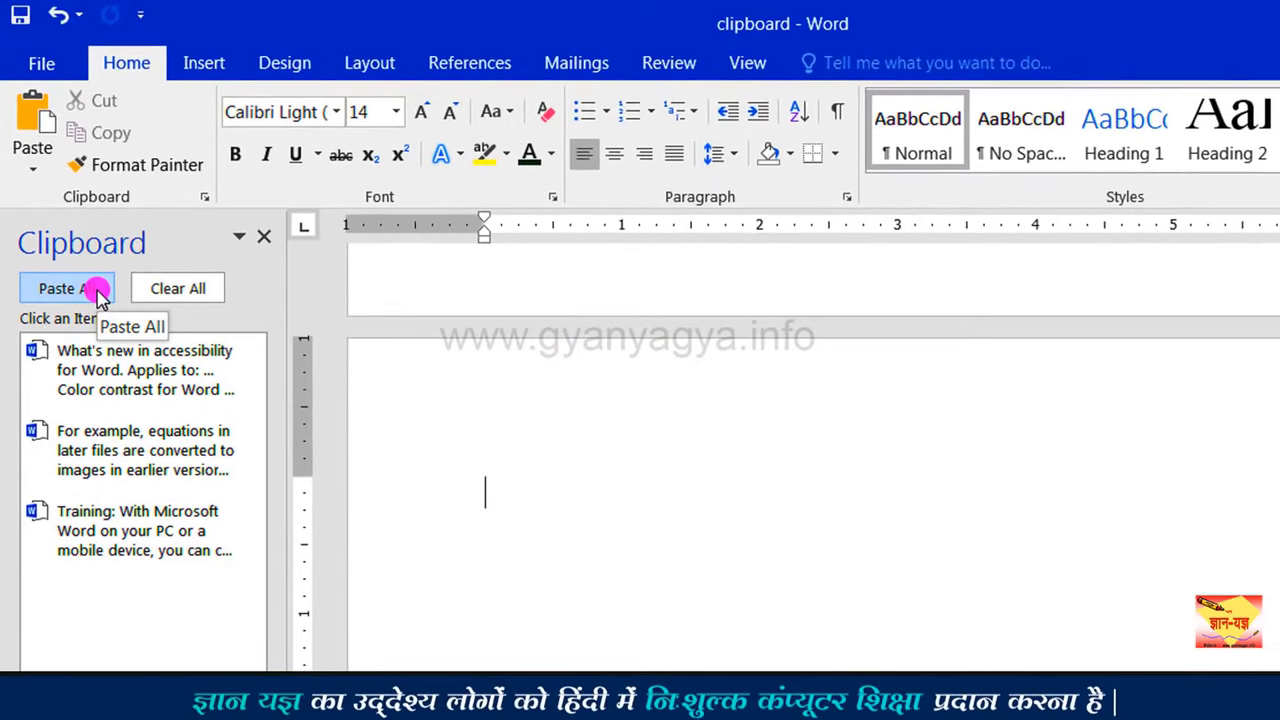
pyautogui.click(97, 296)
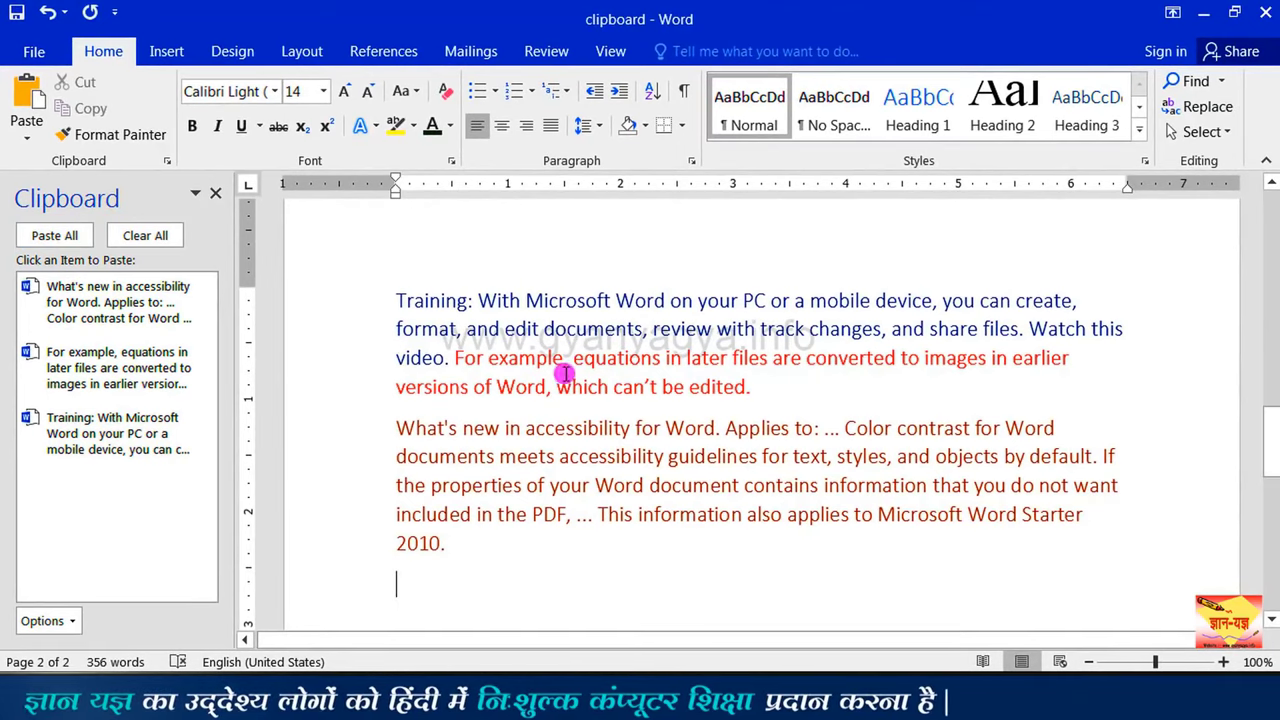
pyautogui.click(214, 192)
# Create a blank Document1 via File > New and show its Clipboard pane with three items.
pyautogui.click(34, 50)
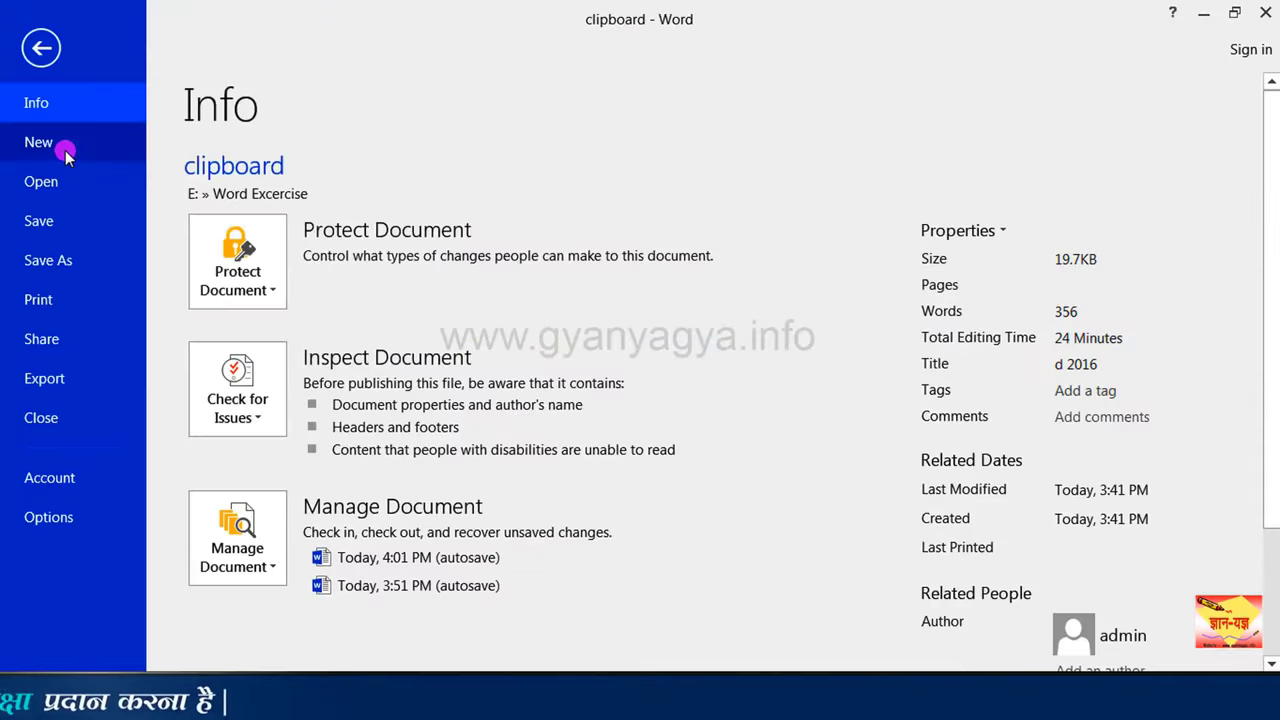
pyautogui.click(66, 151)
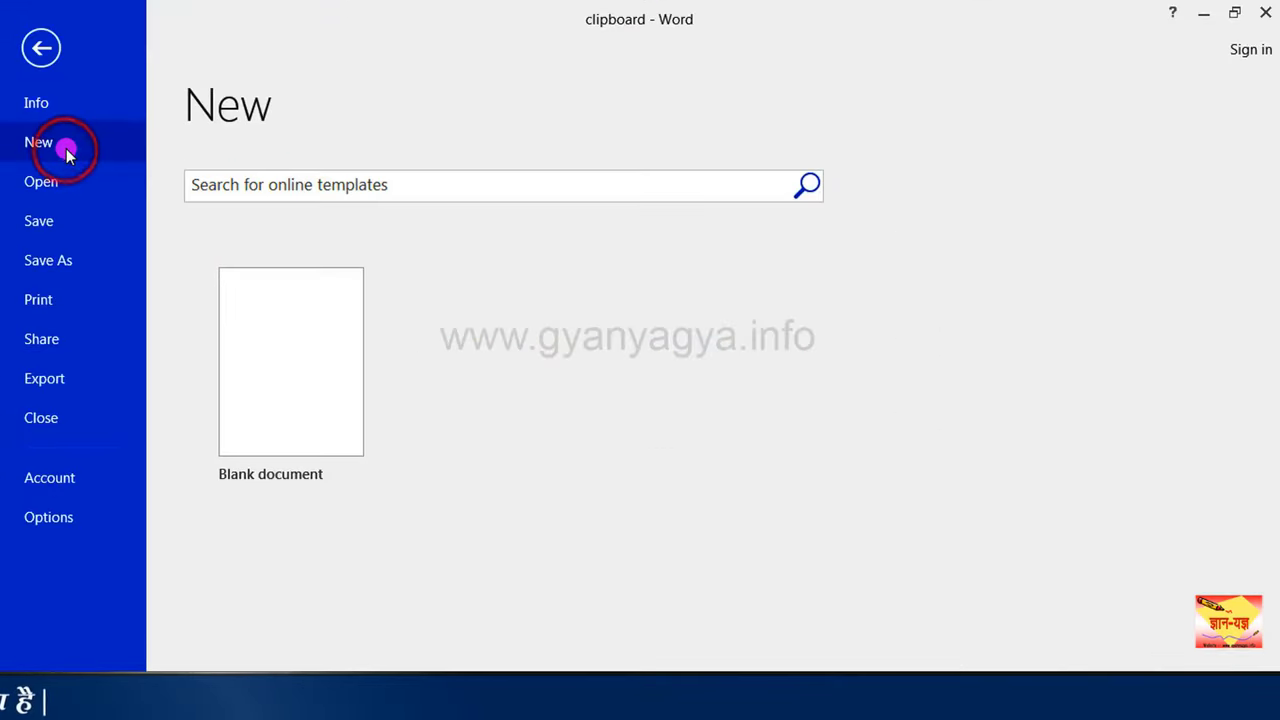
pyautogui.click(286, 349)
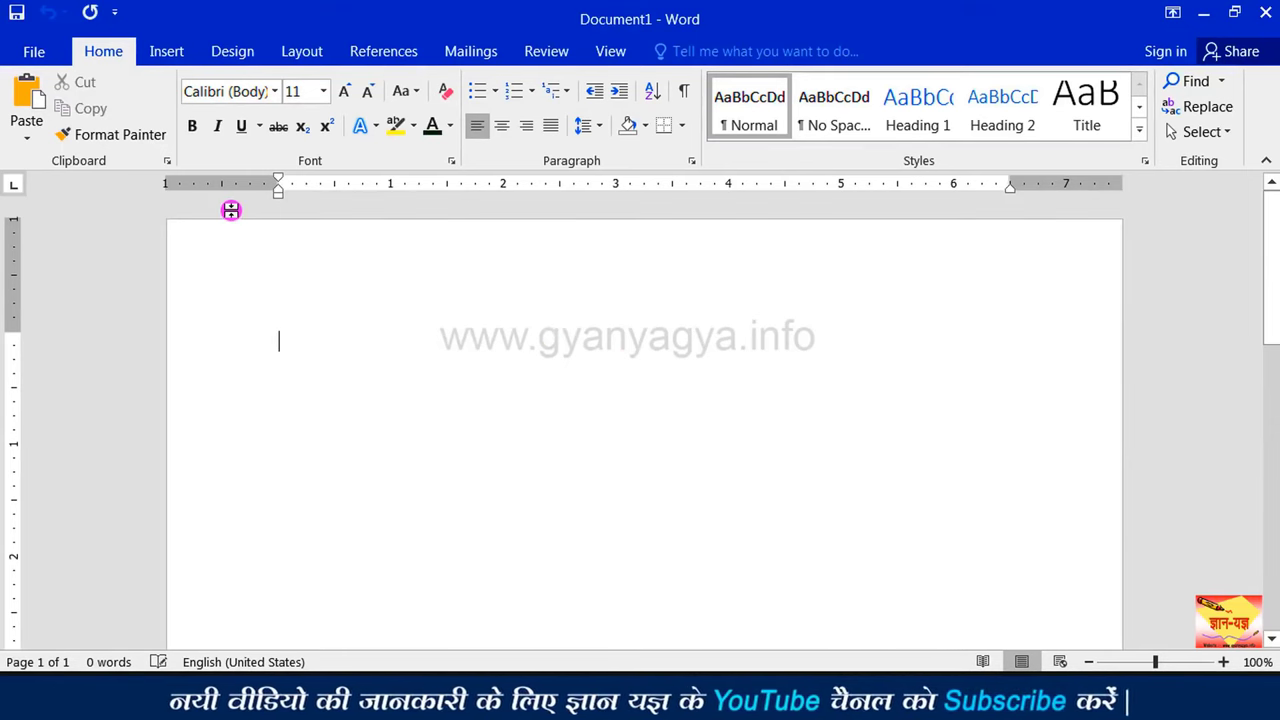
pyautogui.click(166, 164)
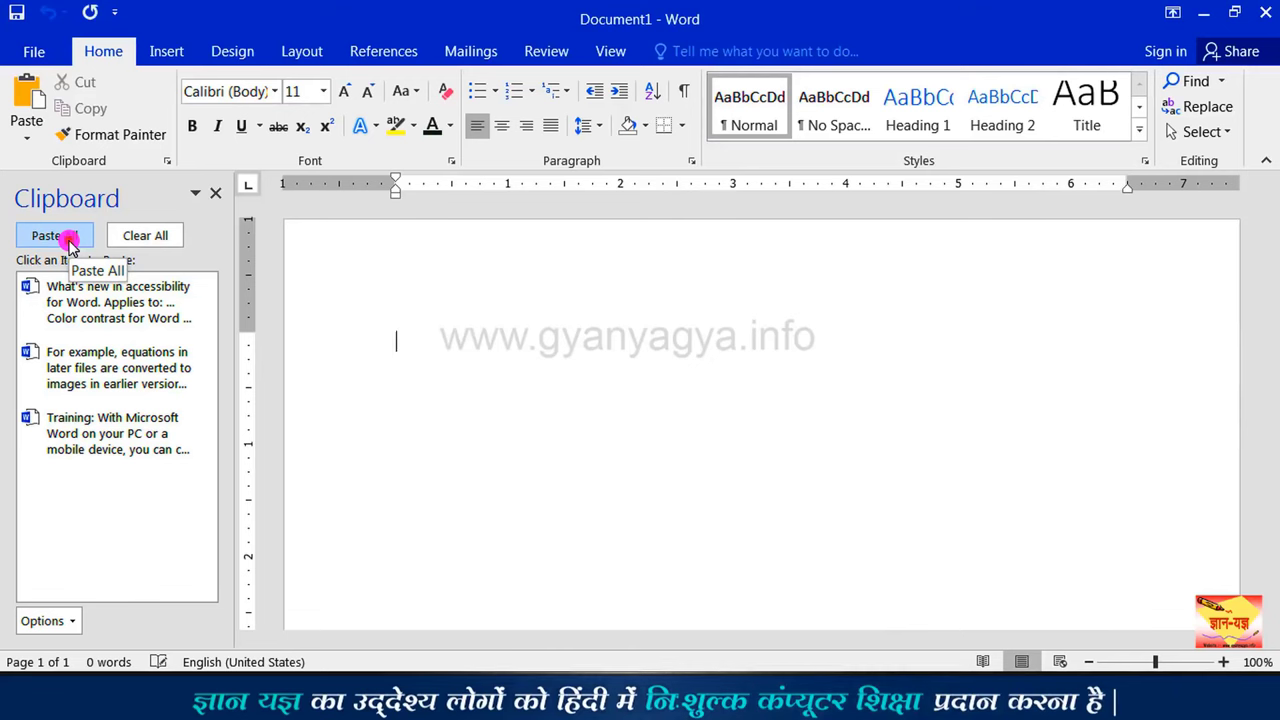
# Paste all items into Document1, delete the 'What's new' item, then Clear All.
pyautogui.click(55, 236)
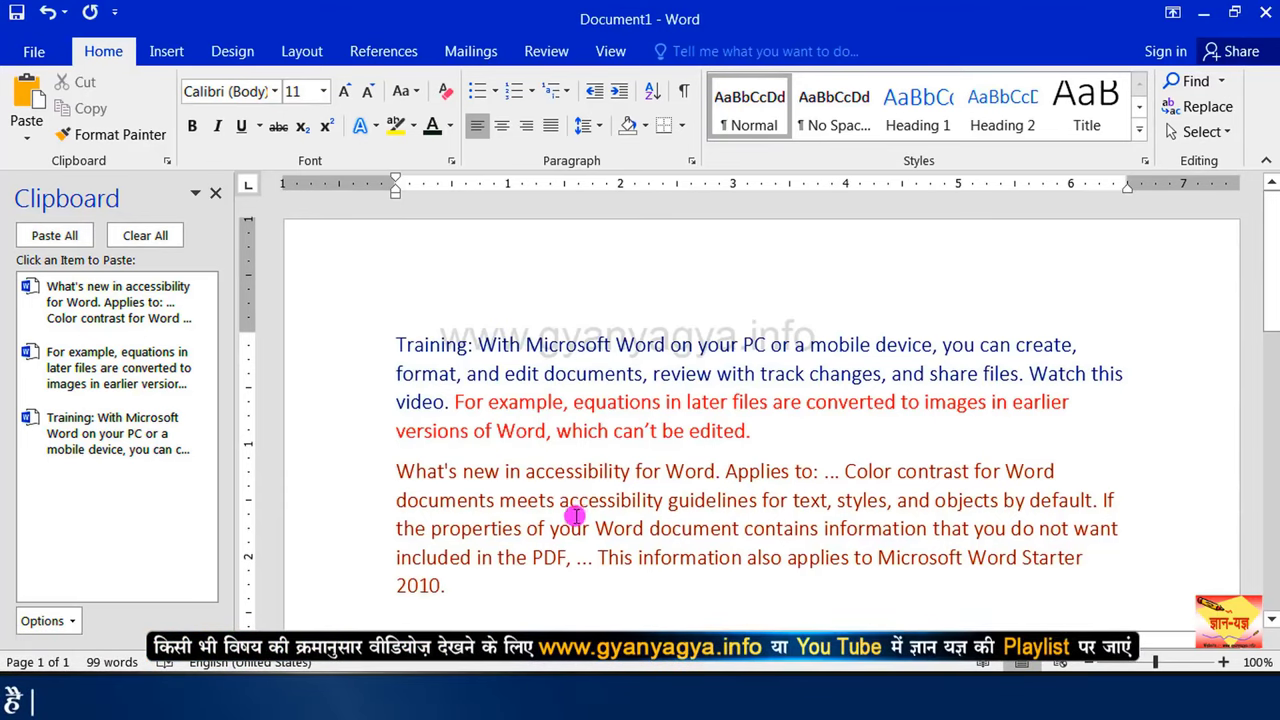
pyautogui.moveTo(190, 370)
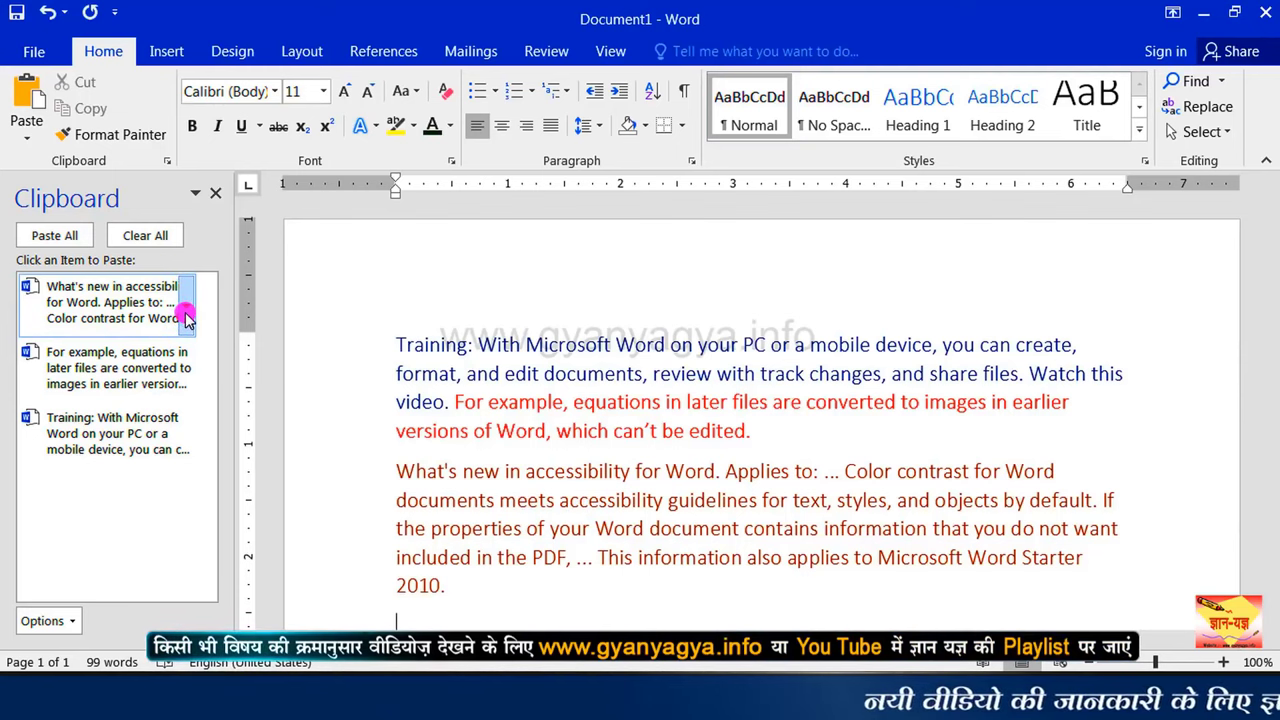
pyautogui.click(186, 314)
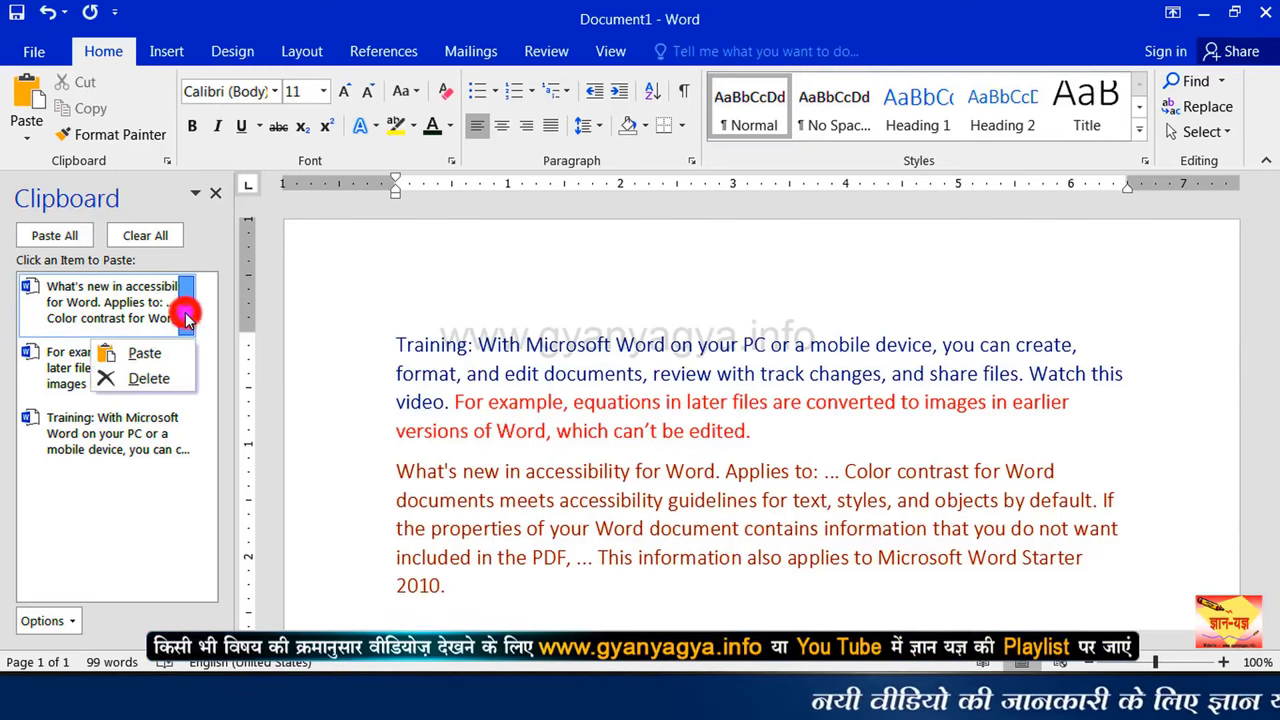
pyautogui.click(150, 379)
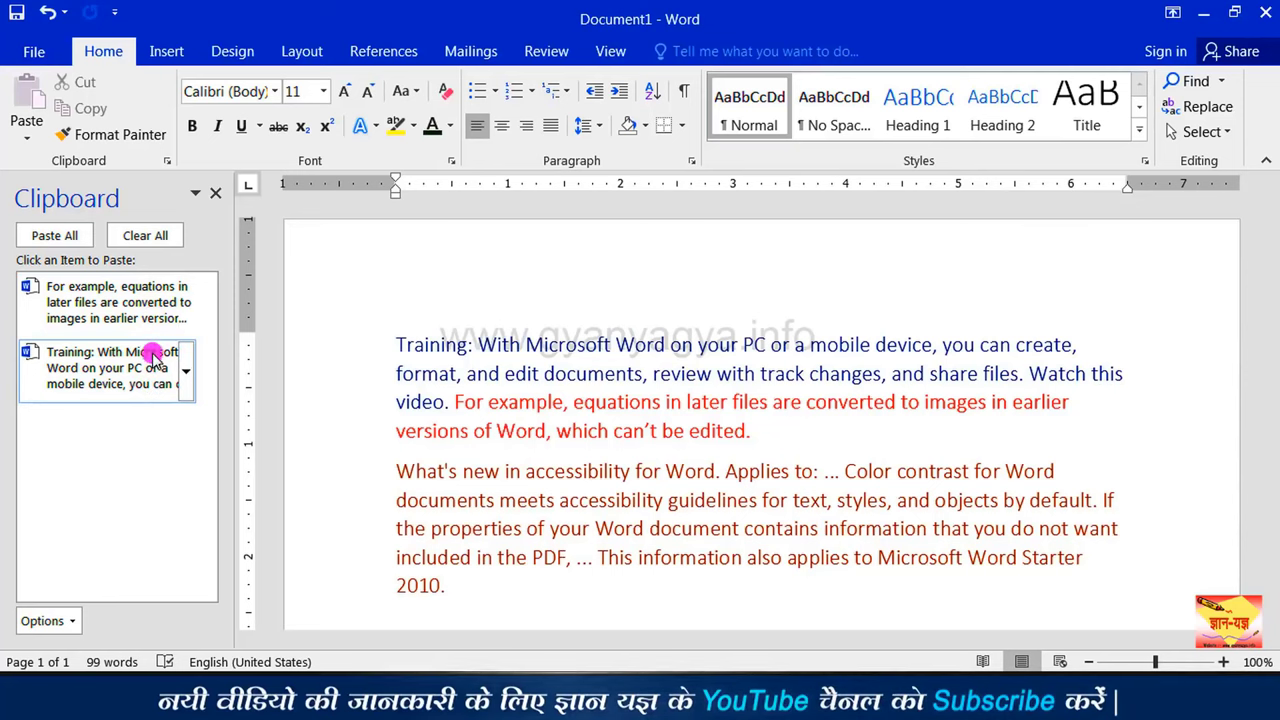
pyautogui.click(157, 238)
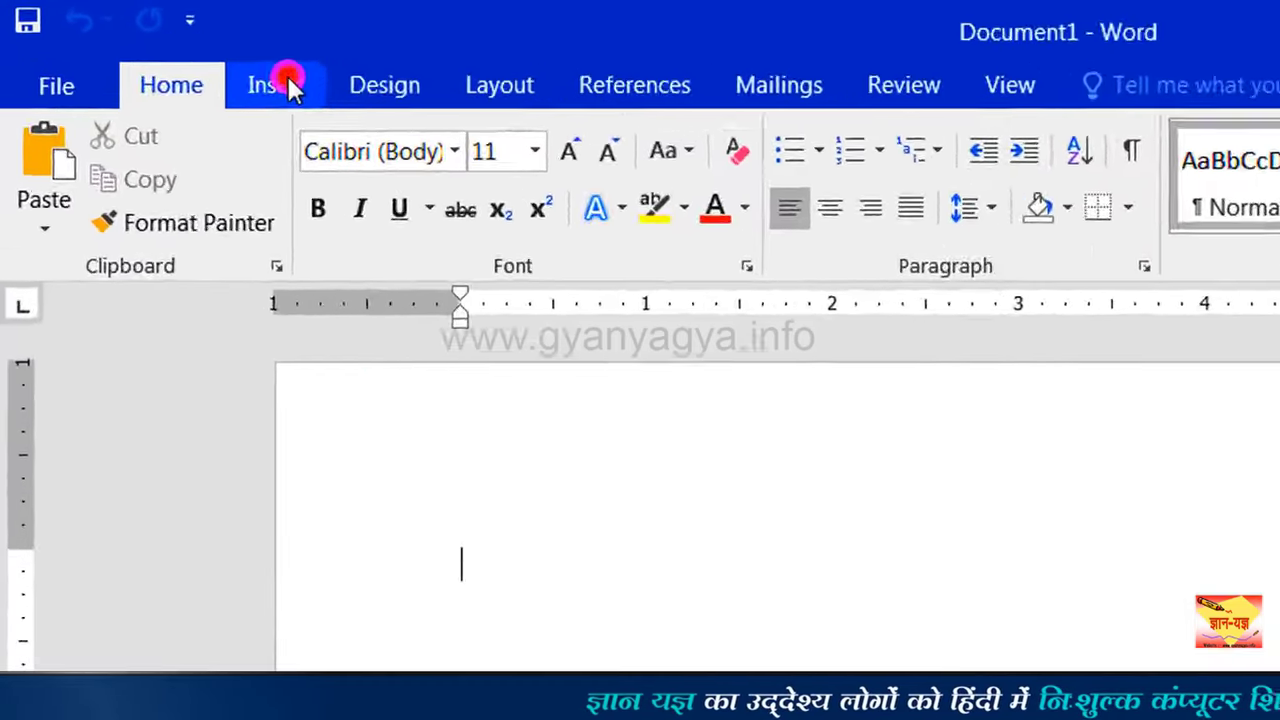
# Draw an oval from the Insert Shapes gallery near the top centre of the page and select it.
pyautogui.click(170, 52)
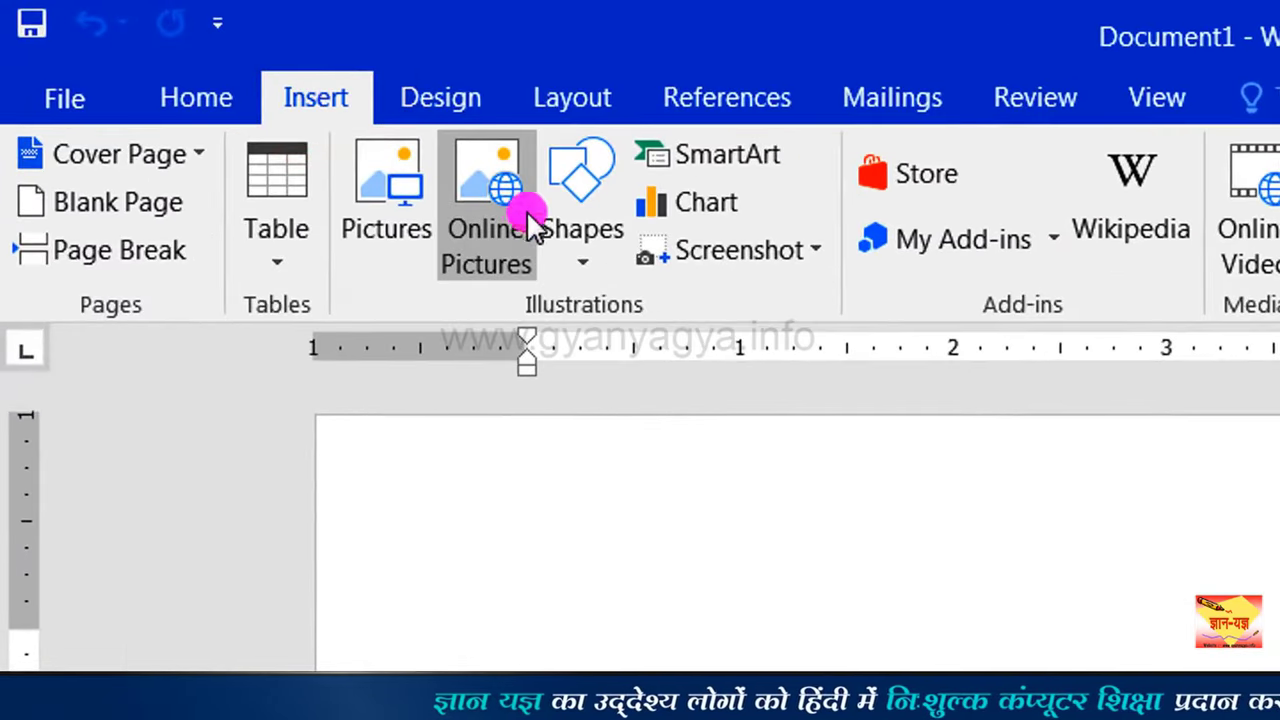
pyautogui.click(603, 260)
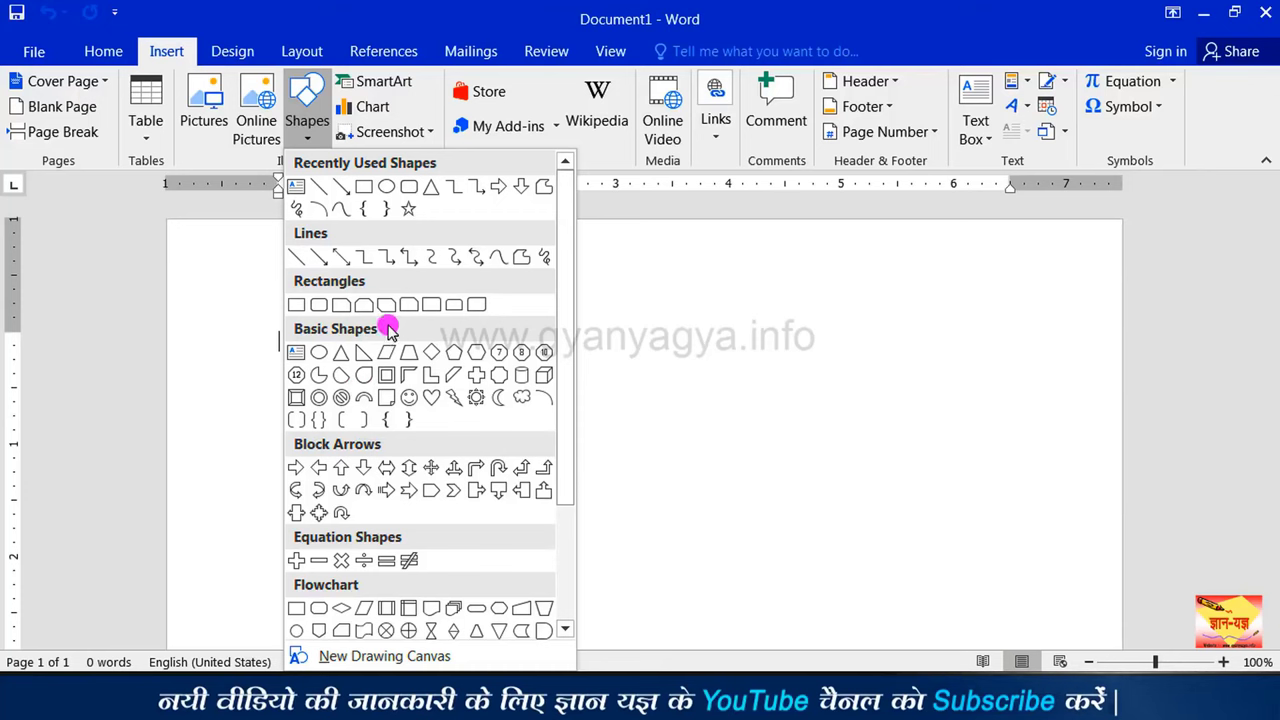
pyautogui.click(386, 188)
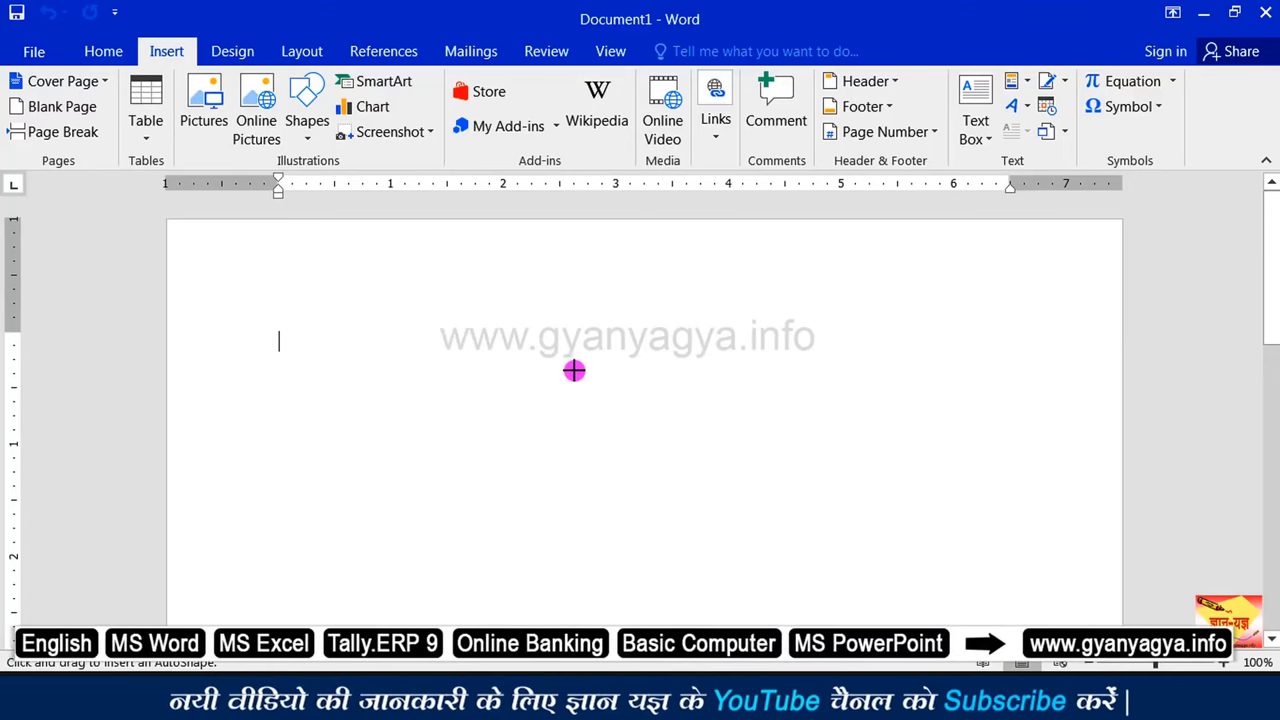
pyautogui.click(623, 347)
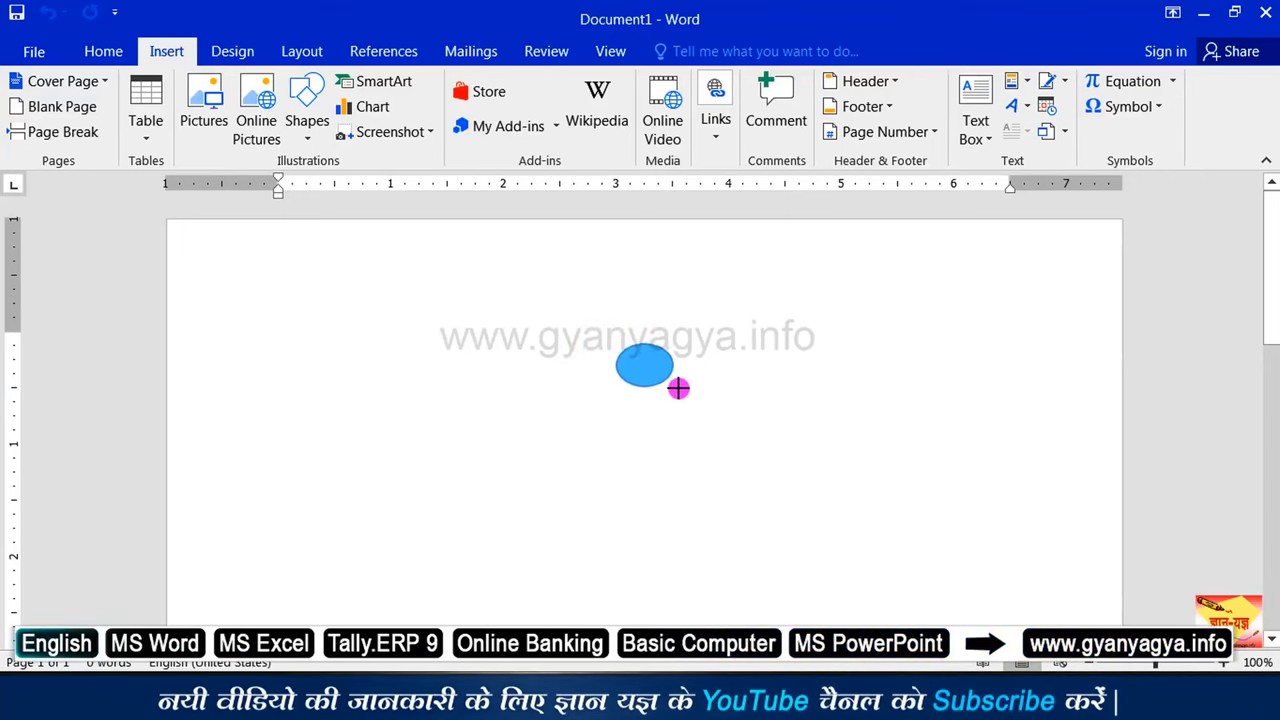
pyautogui.moveTo(678, 388); pyautogui.dragTo(714, 396)
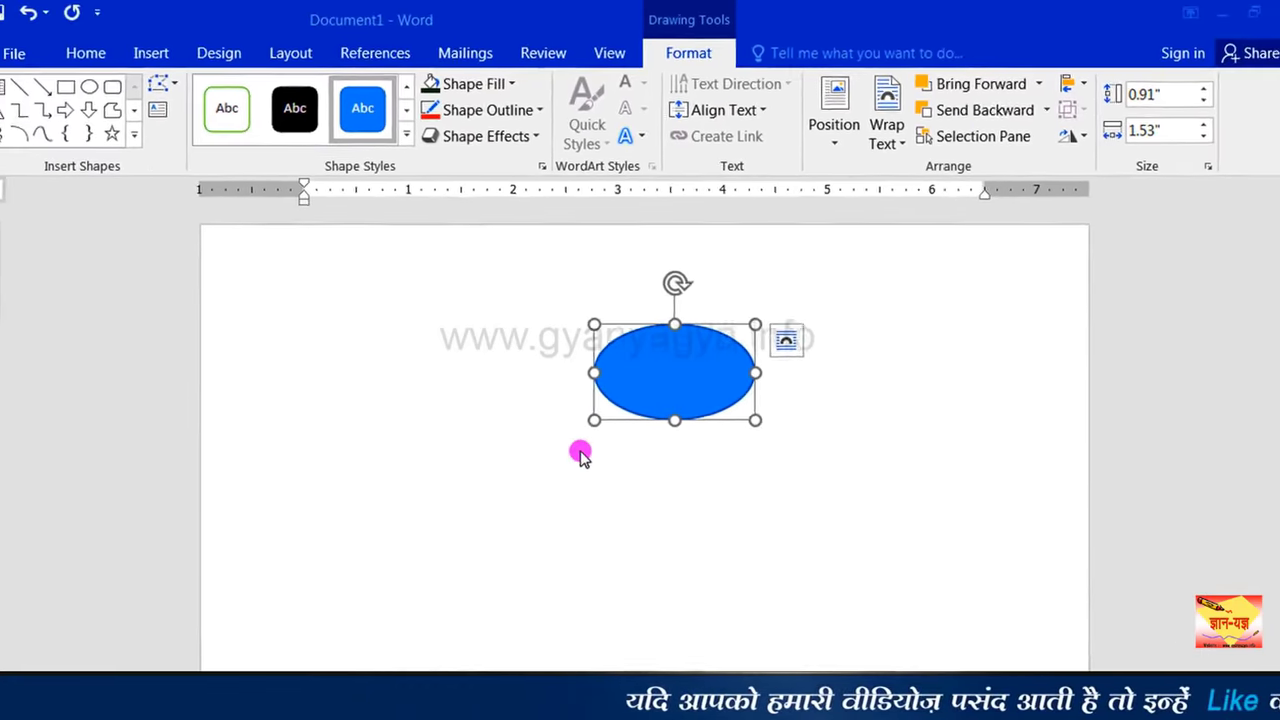
pyautogui.click(579, 452)
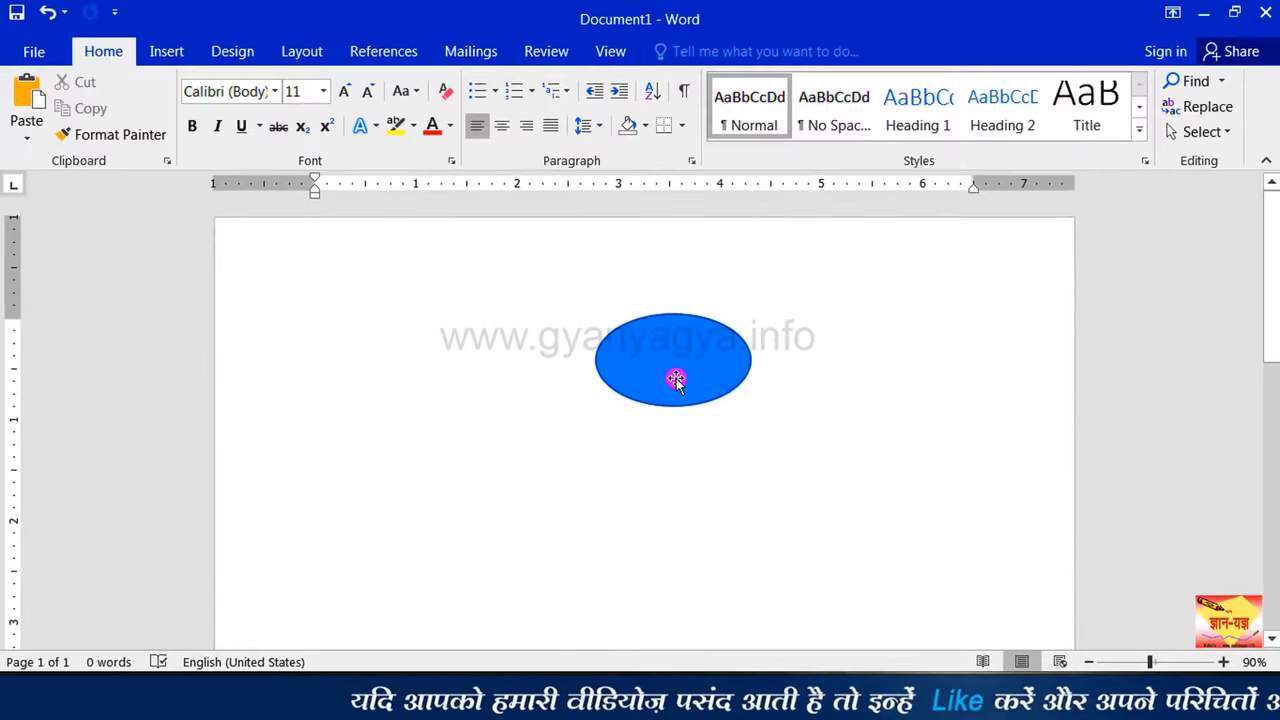
pyautogui.doubleClick(676, 378)
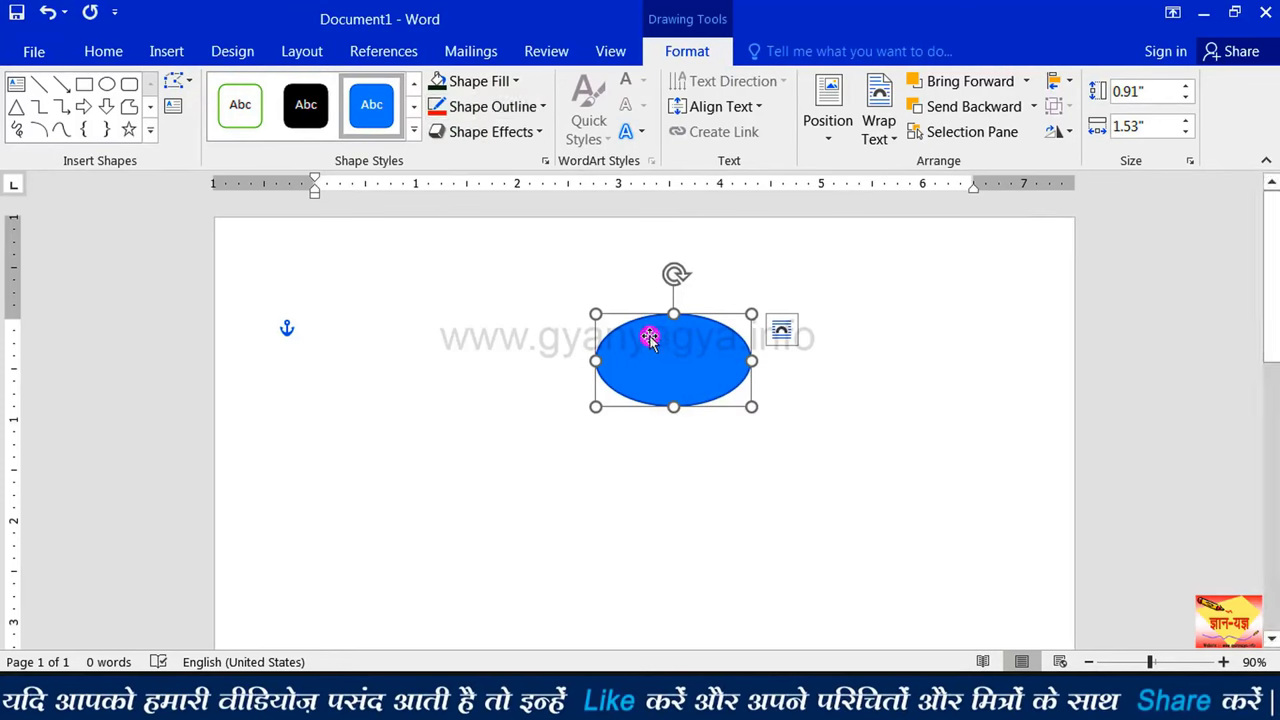
# Give the oval a dark green fill and a red, 3 pt, Long Dash outline.
pyautogui.click(516, 81)
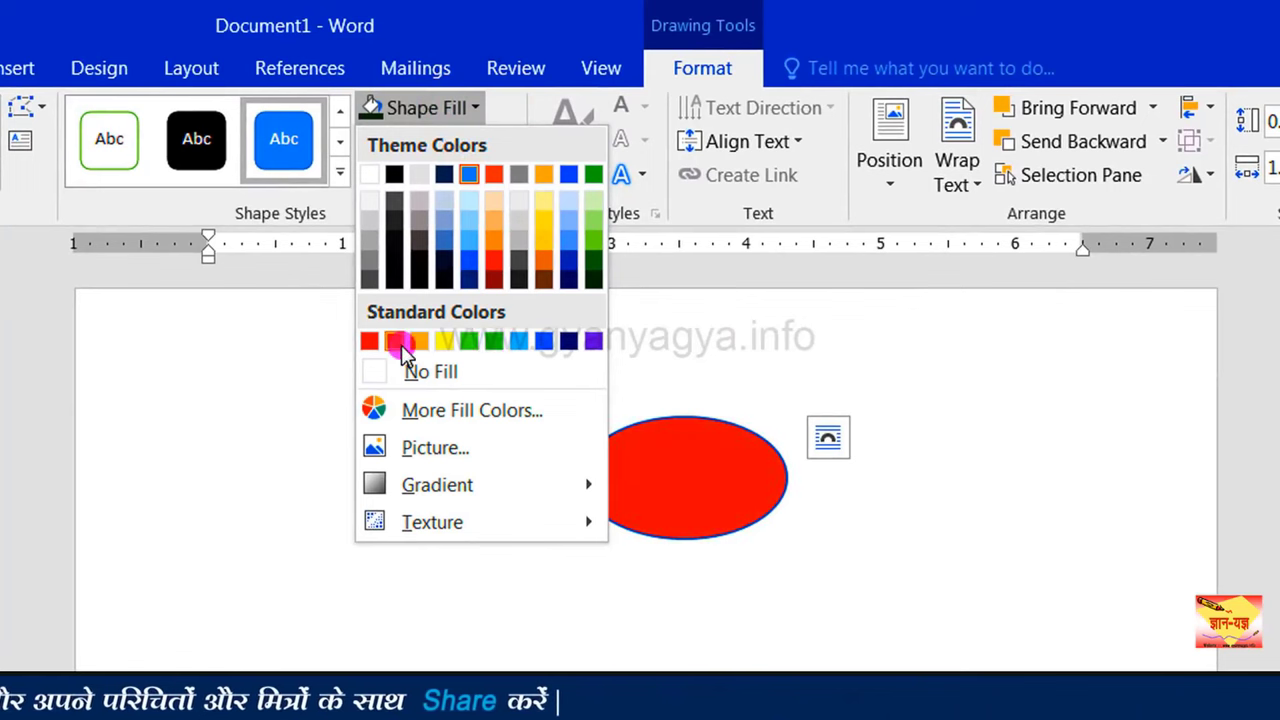
pyautogui.click(598, 282)
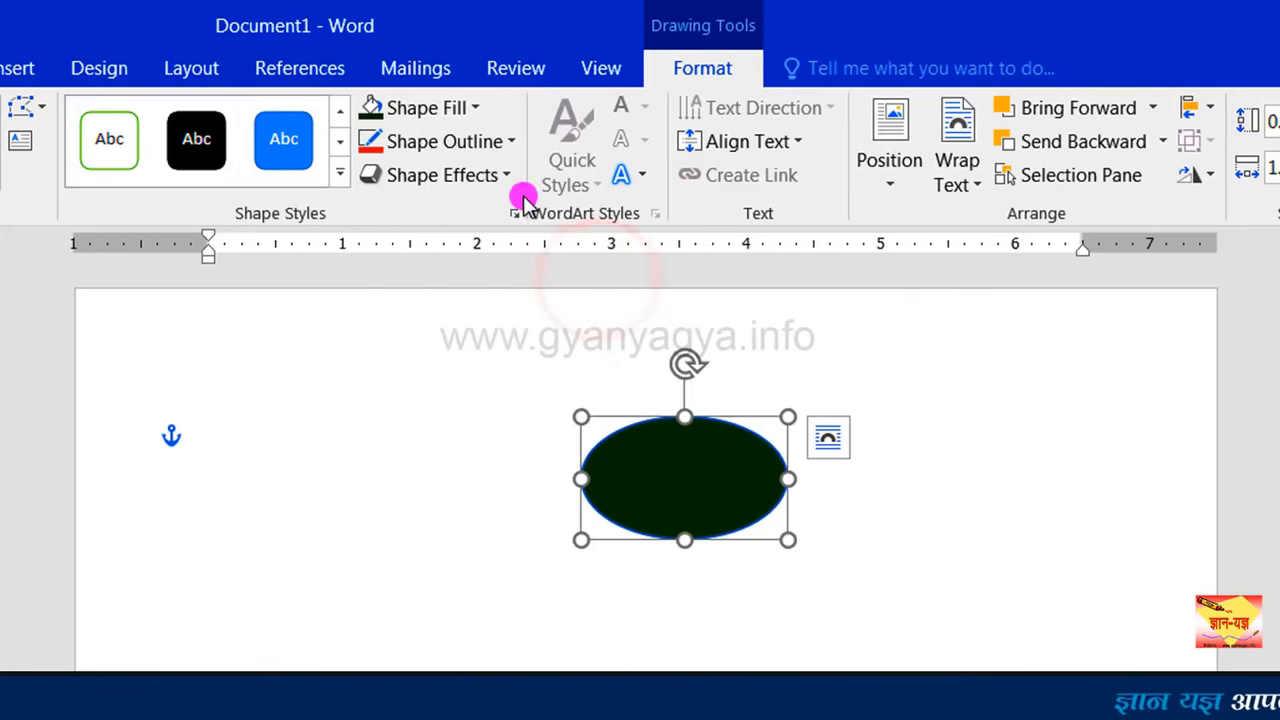
pyautogui.click(513, 144)
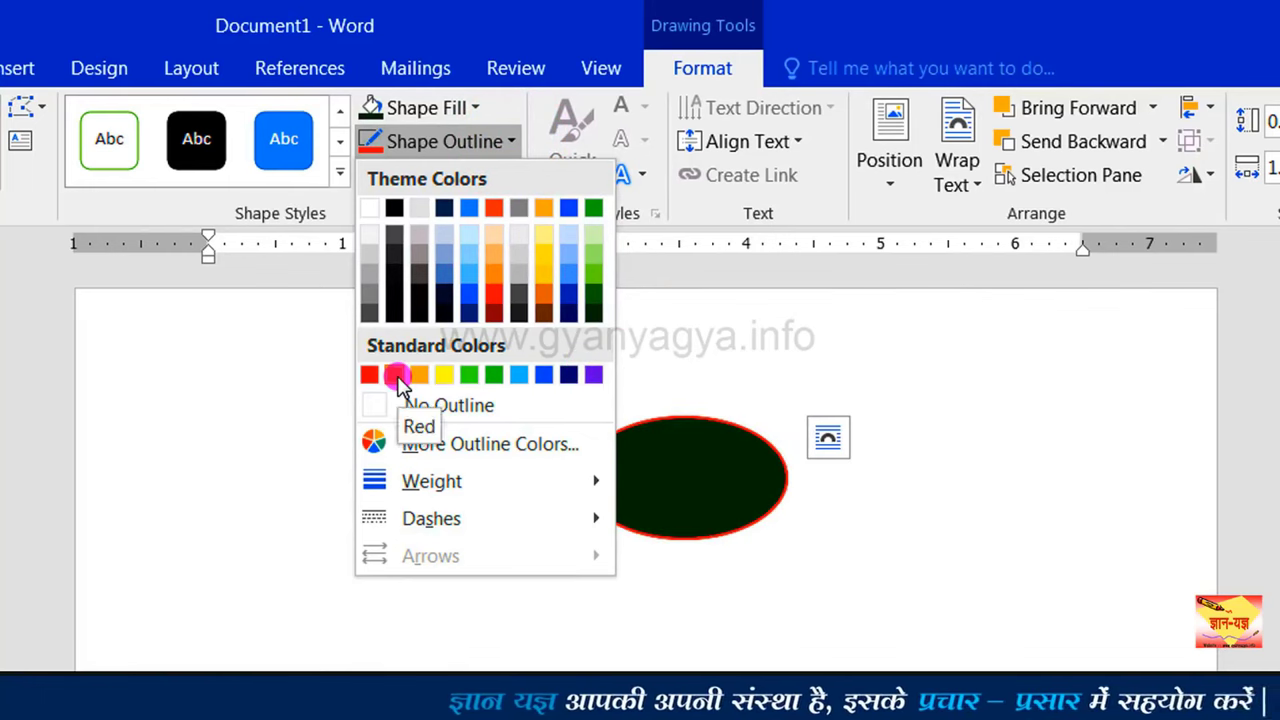
pyautogui.click(397, 375)
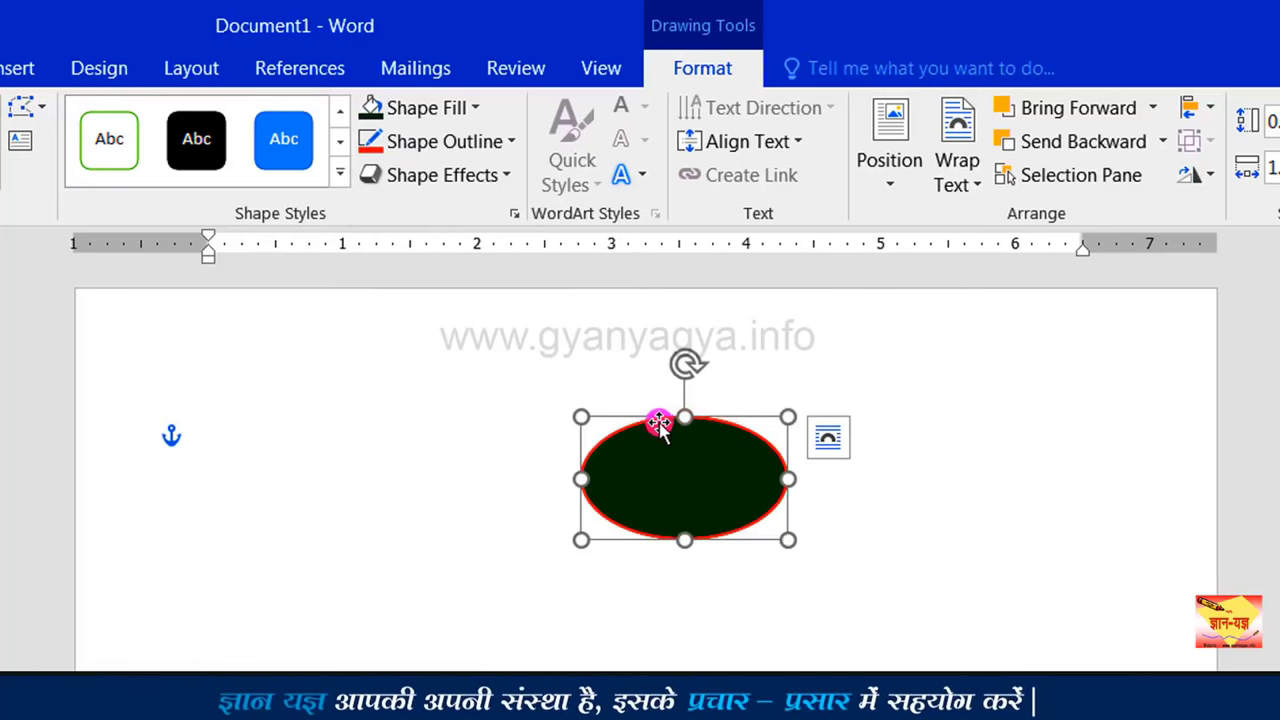
pyautogui.click(509, 143)
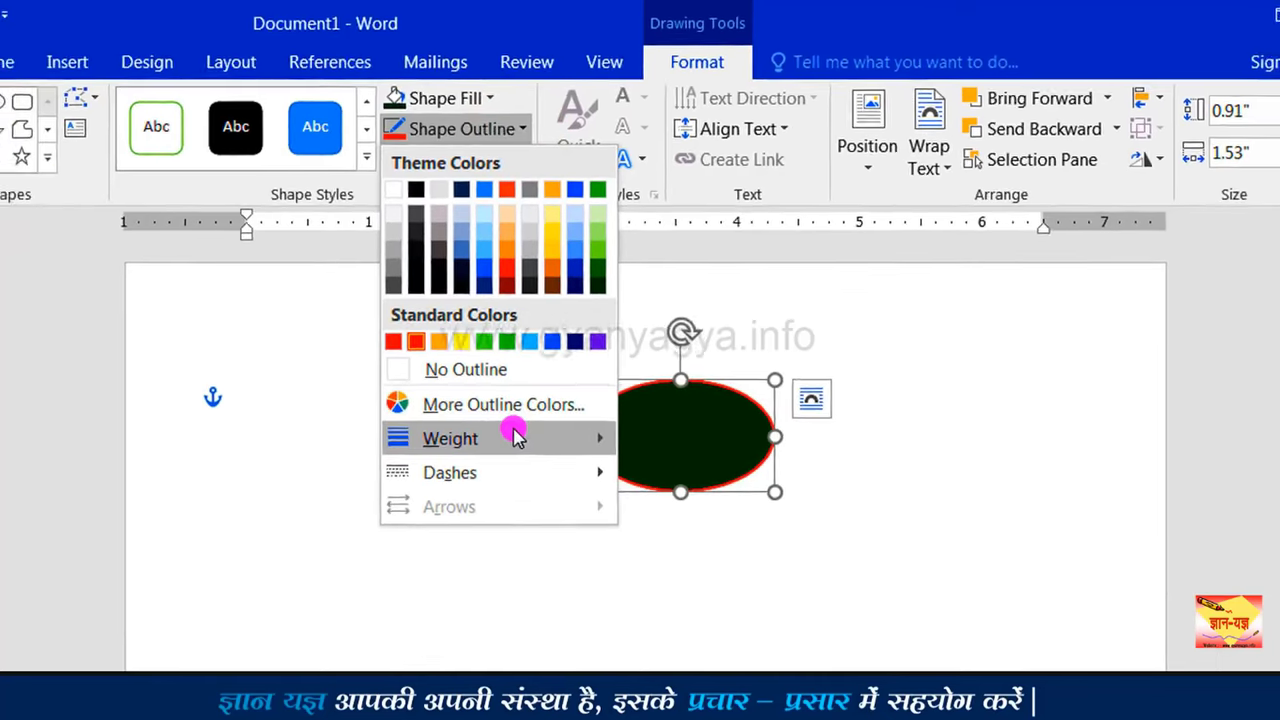
pyautogui.moveTo(502, 480)
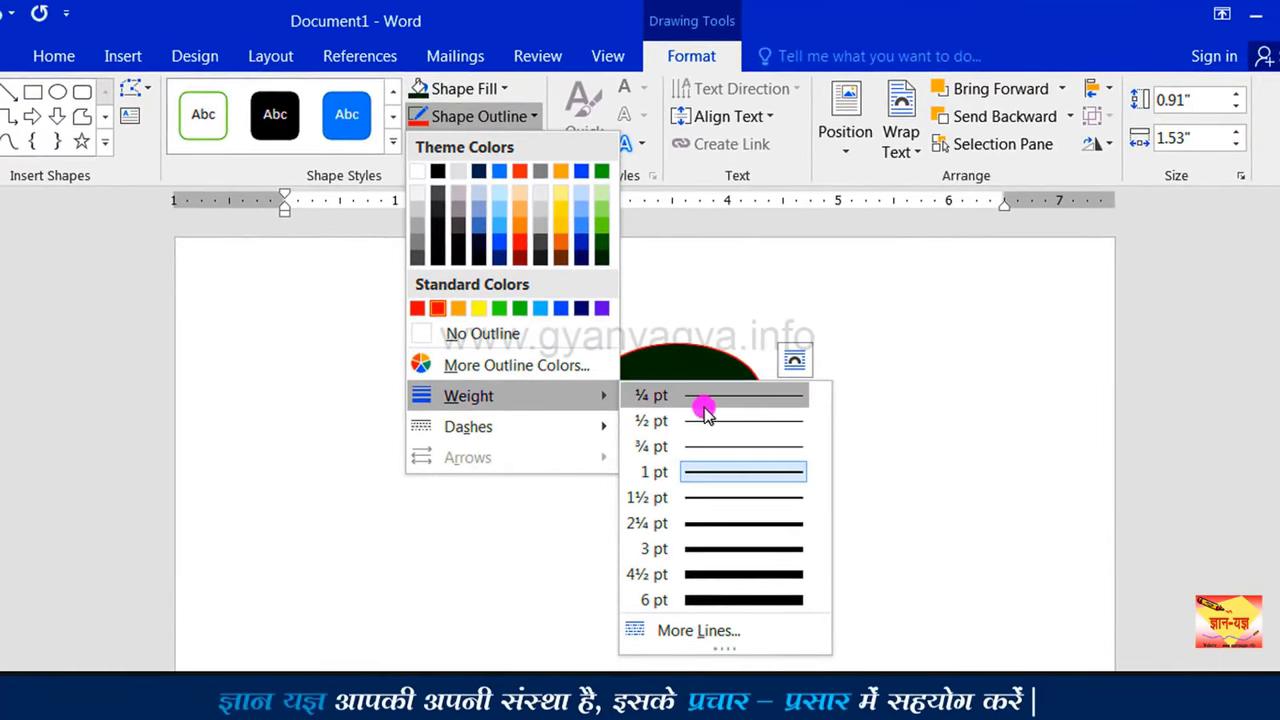
pyautogui.click(767, 550)
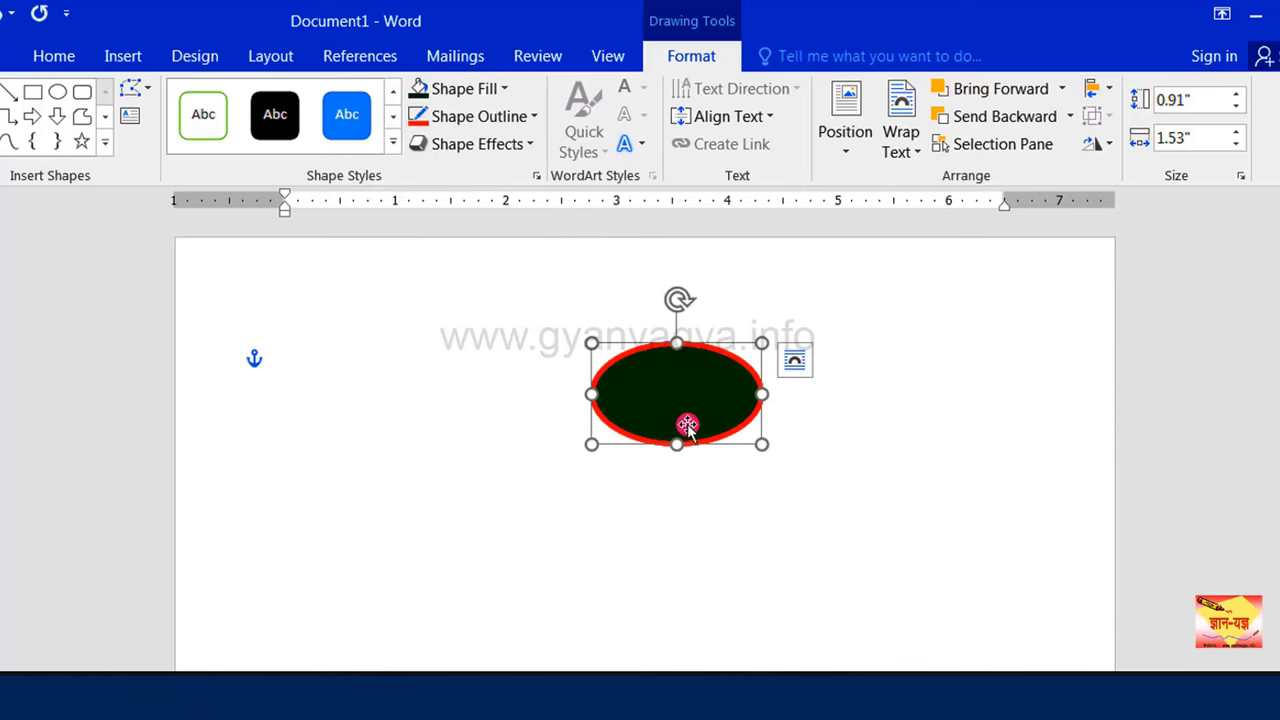
pyautogui.click(532, 117)
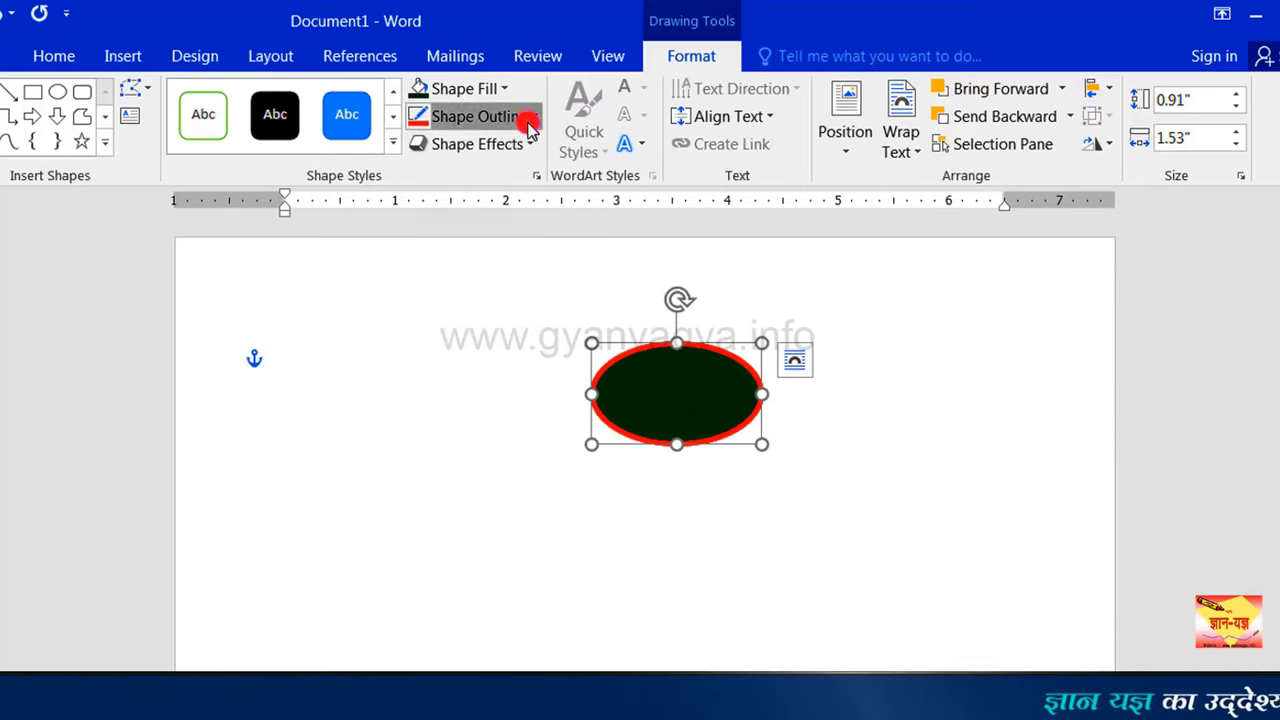
pyautogui.moveTo(494, 431)
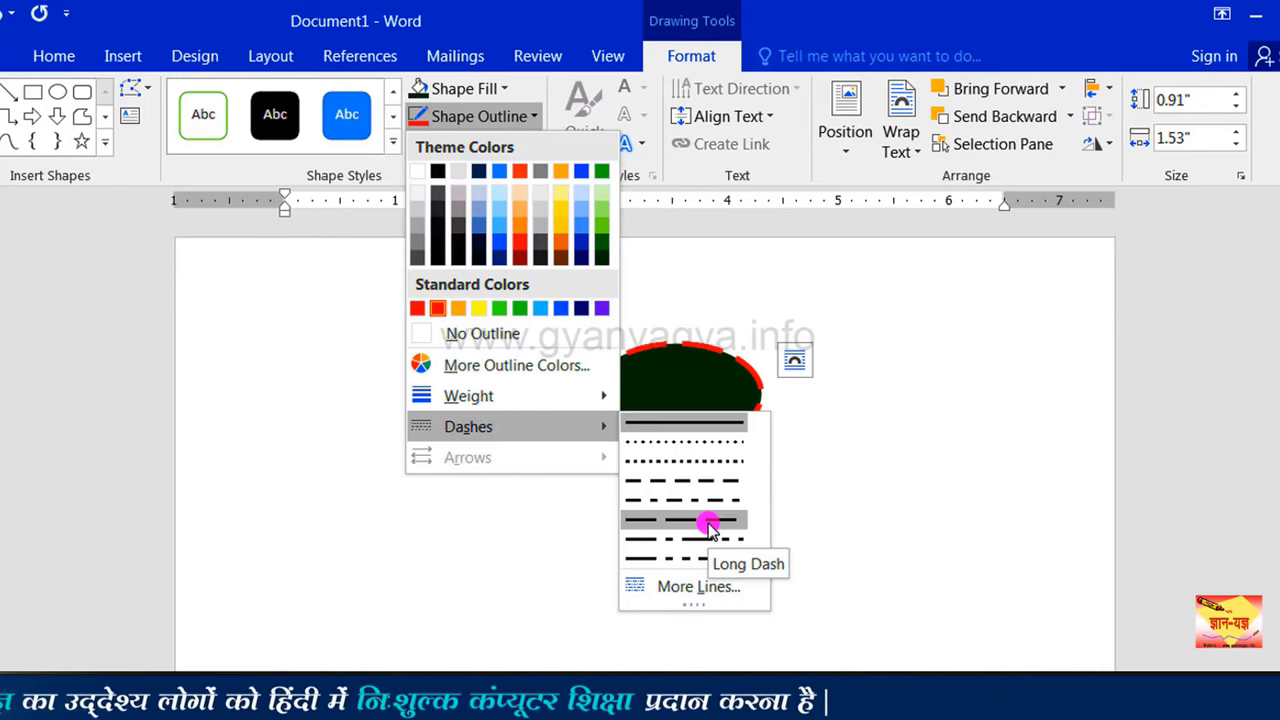
pyautogui.click(706, 521)
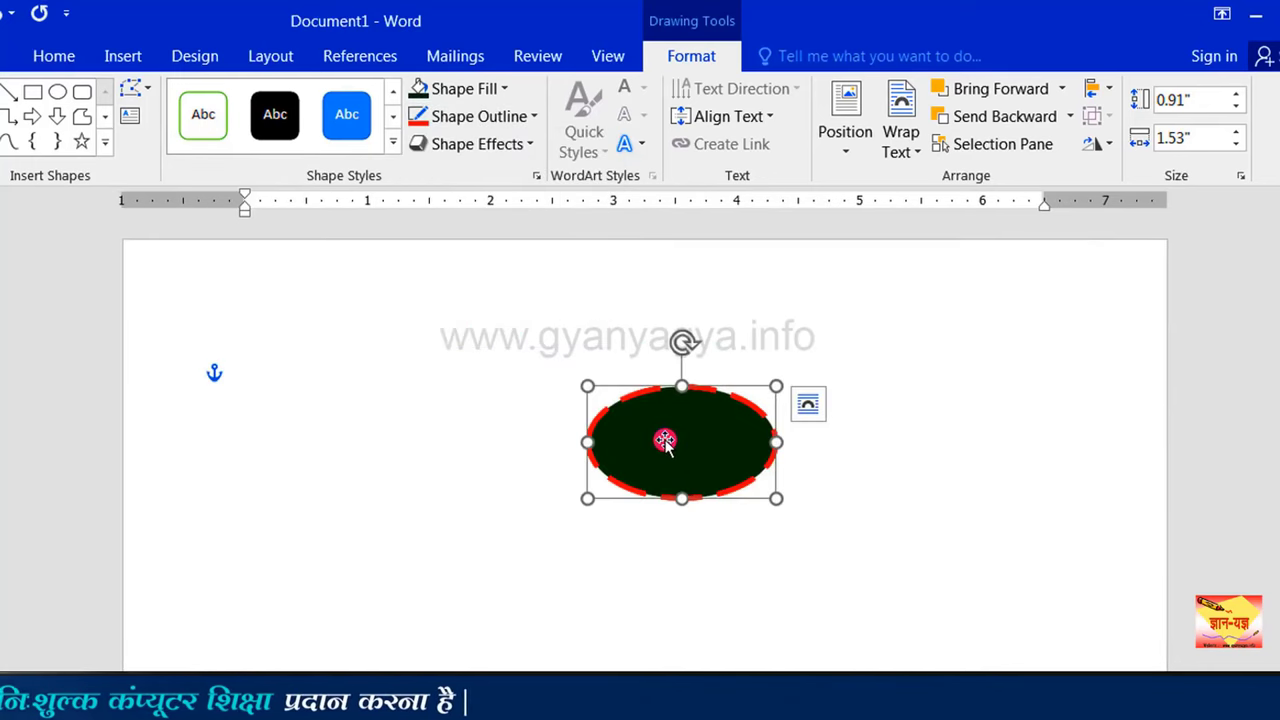
pyautogui.click(665, 441)
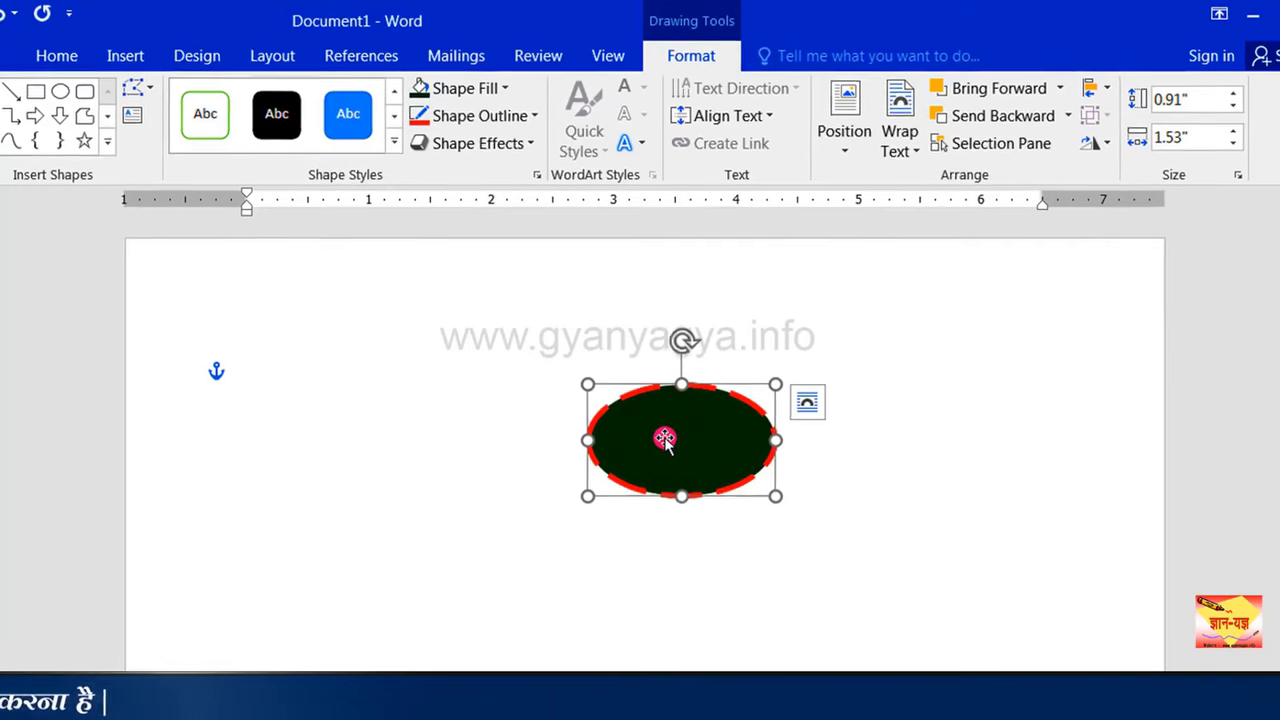
# Duplicate the oval and drag the copies right, below and left to form a diamond.
pyautogui.hotkey('ctrl', 'c')
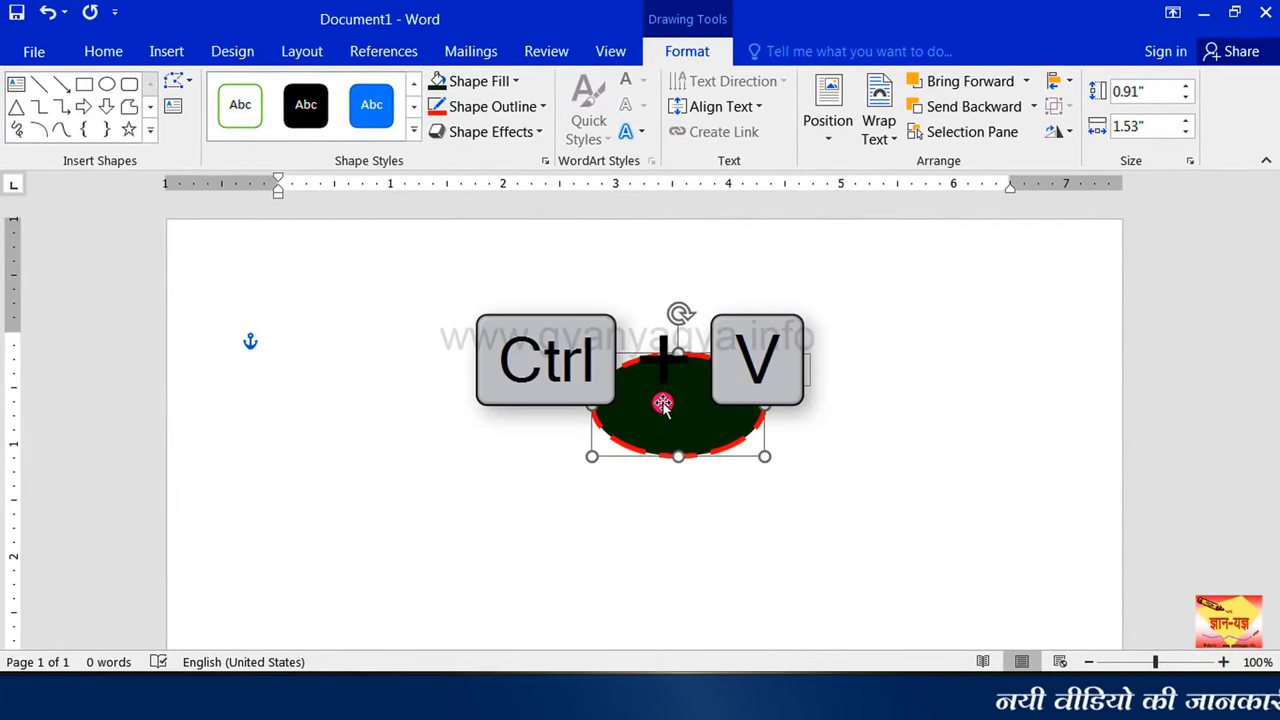
pyautogui.hotkey('ctrl', 'v')
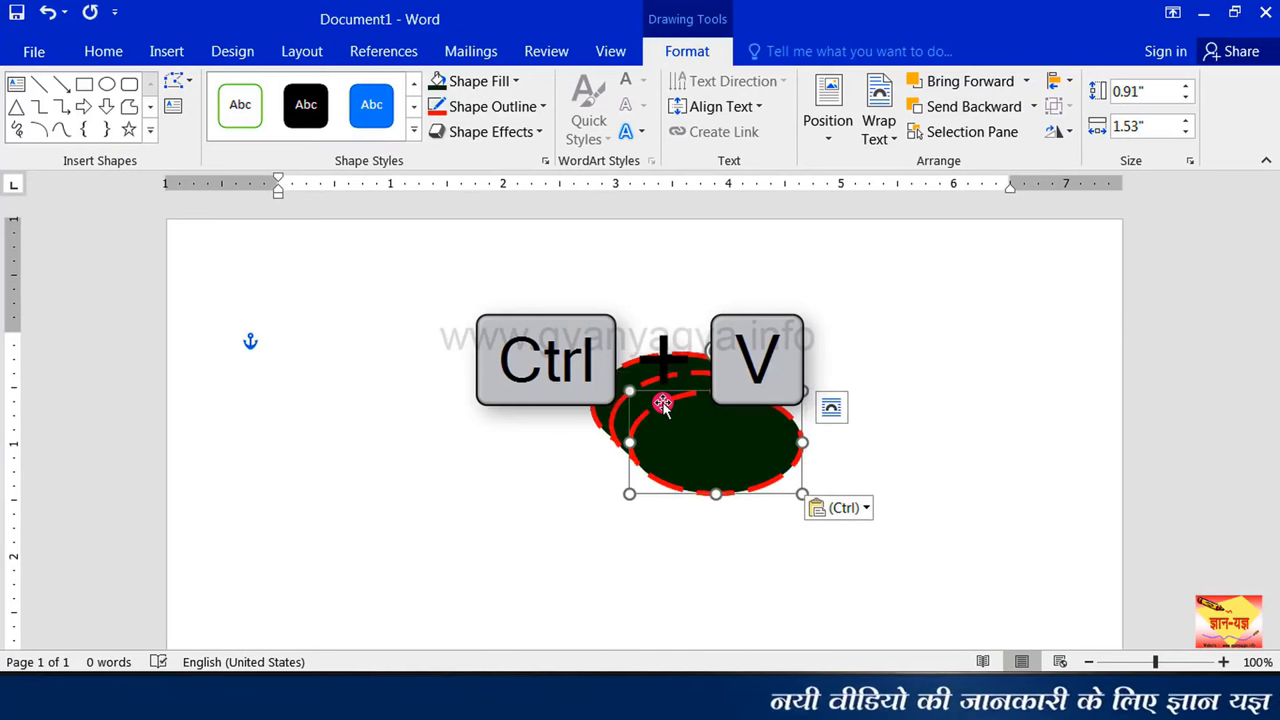
pyautogui.hotkey('ctrl', 'v')
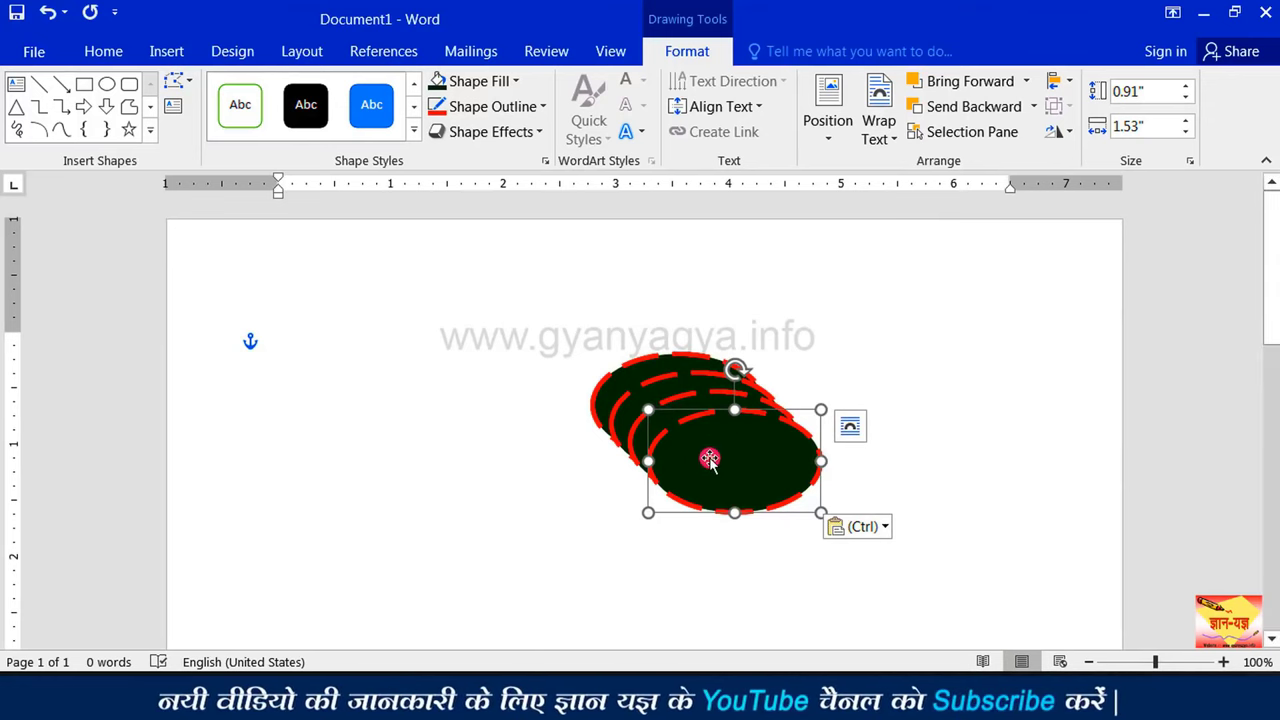
pyautogui.moveTo(709, 459); pyautogui.dragTo(863, 491)
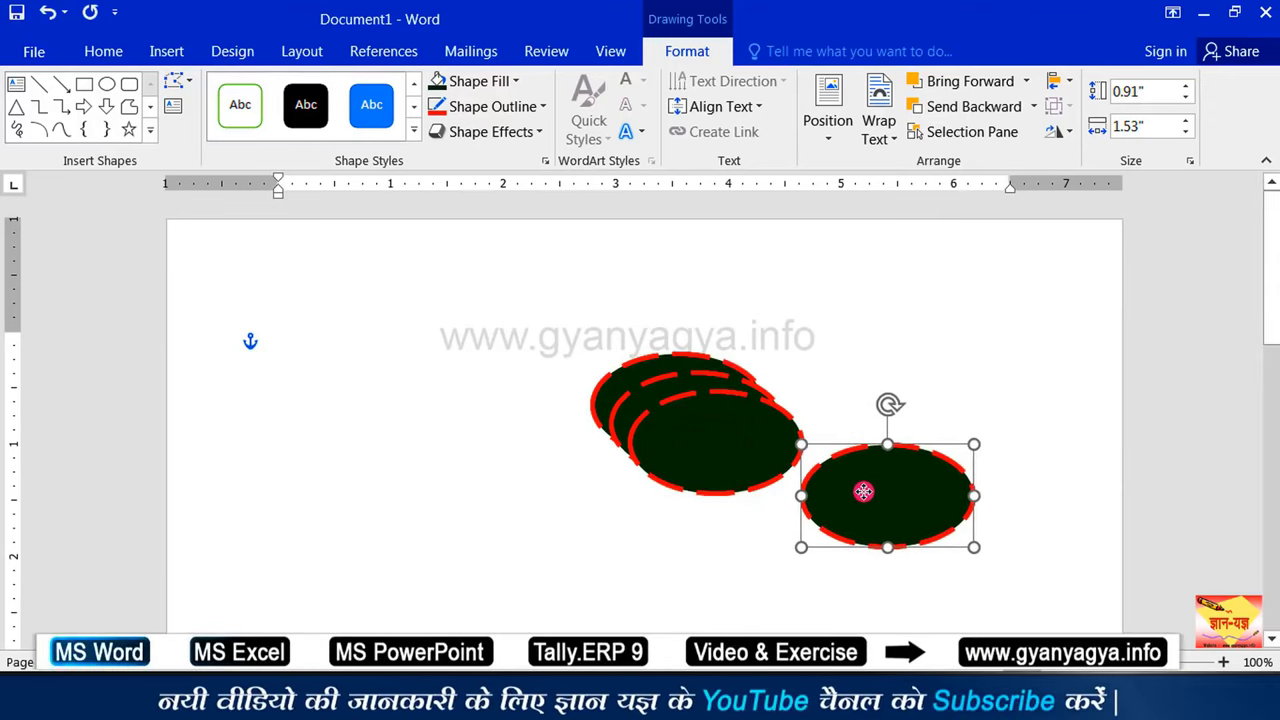
pyautogui.moveTo(694, 449); pyautogui.dragTo(680, 597)
pyautogui.moveTo(665, 431); pyautogui.dragTo(466, 522)
pyautogui.scroll(-2, 677, 632)
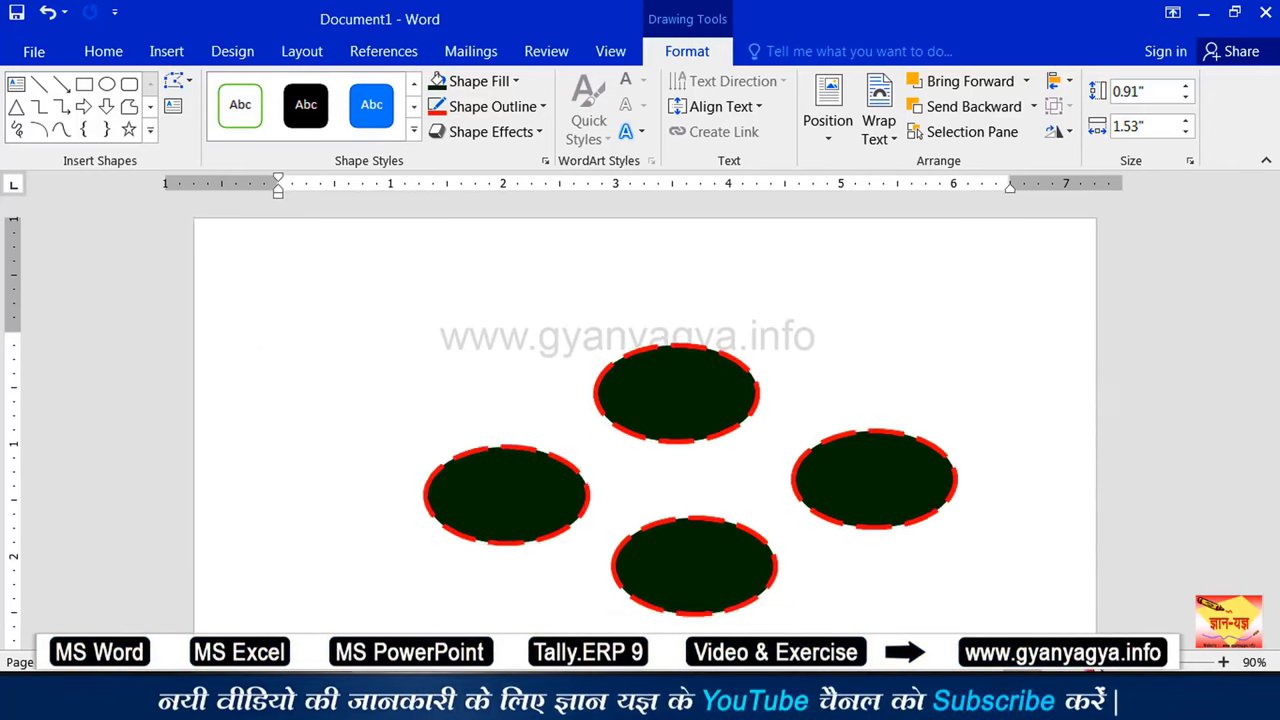
pyautogui.click(666, 370)
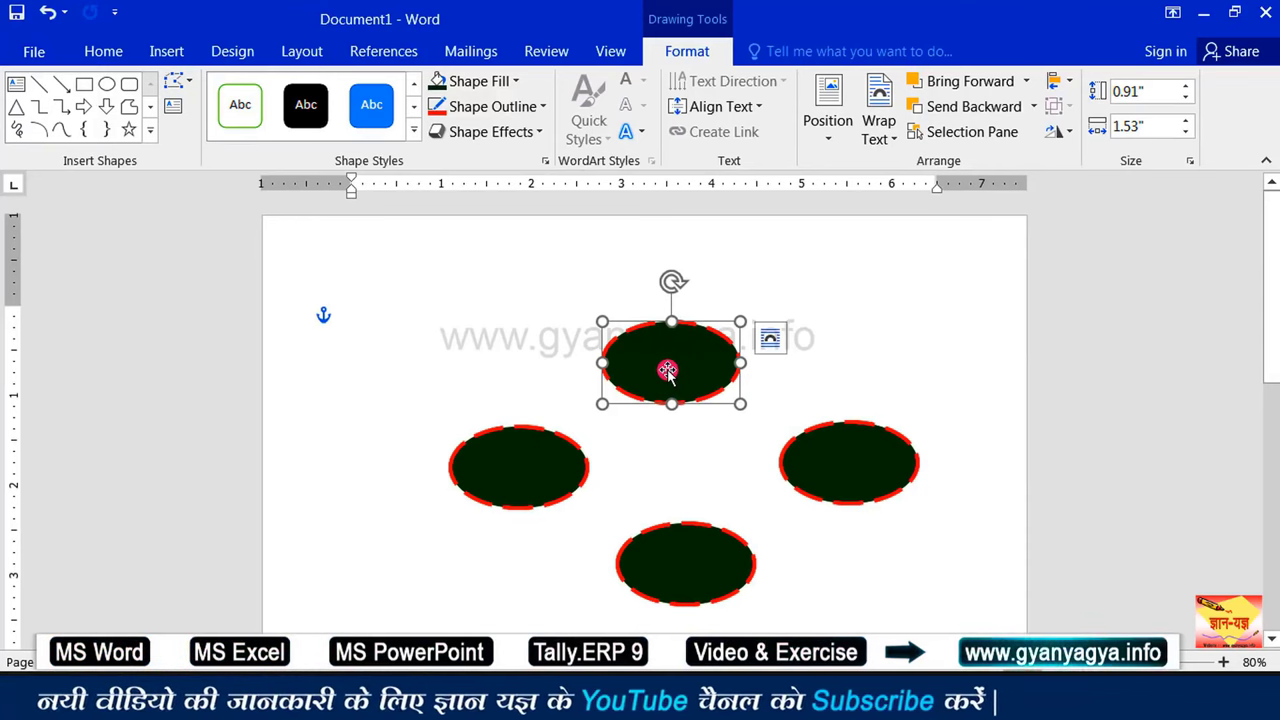
# Label the top oval 'Seed', correcting the misspelt 'Sees'.
pyautogui.write('Sees')
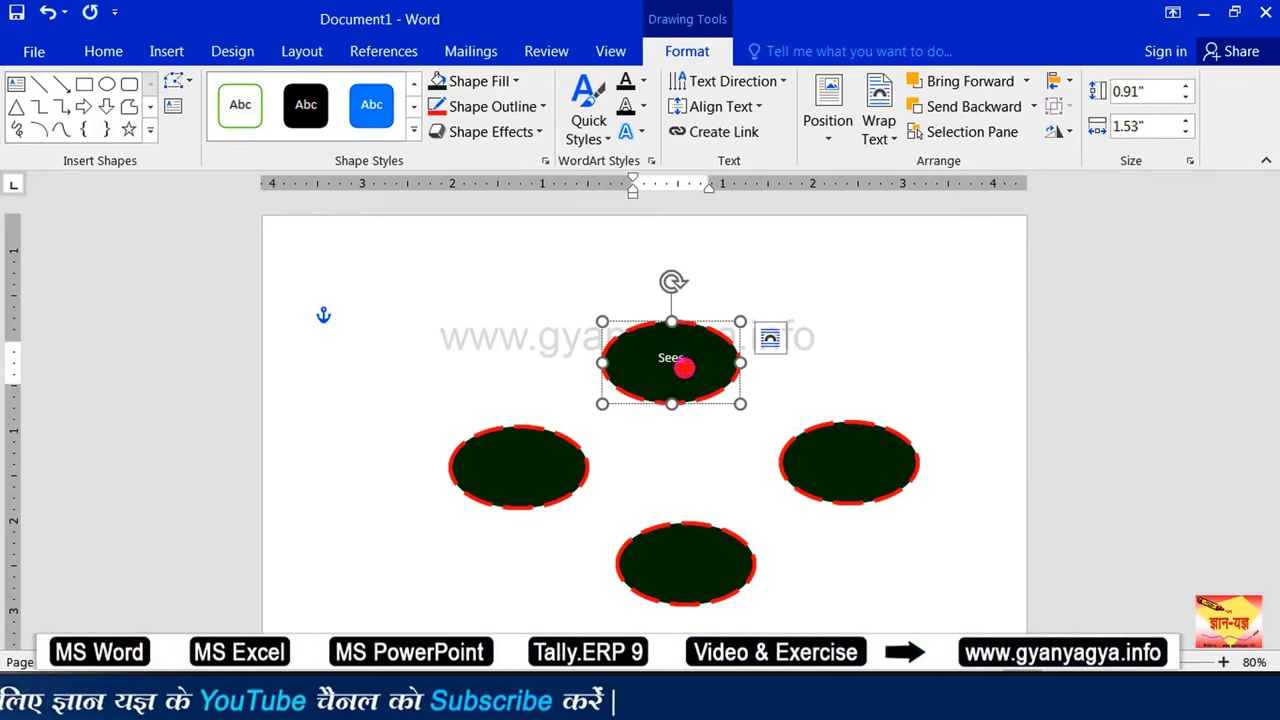
pyautogui.press('BackSpace')
pyautogui.write('d')
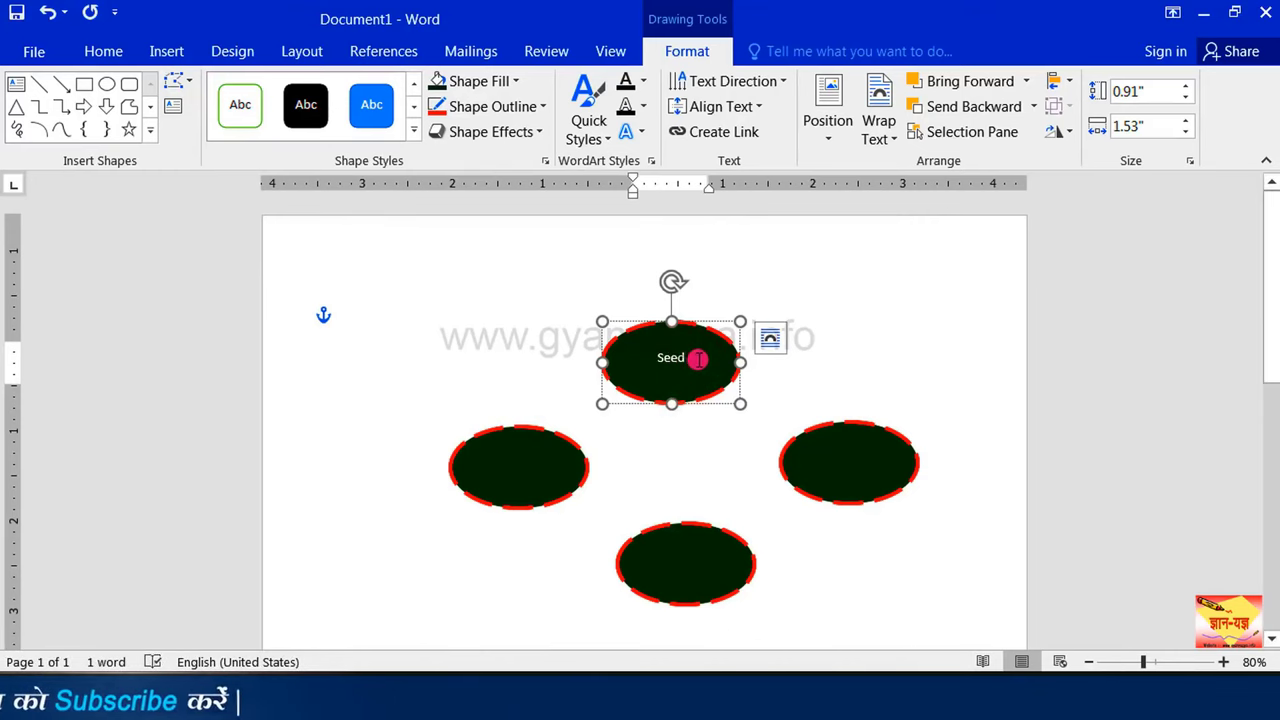
pyautogui.doubleClick(697, 359)
pyautogui.click(103, 51)
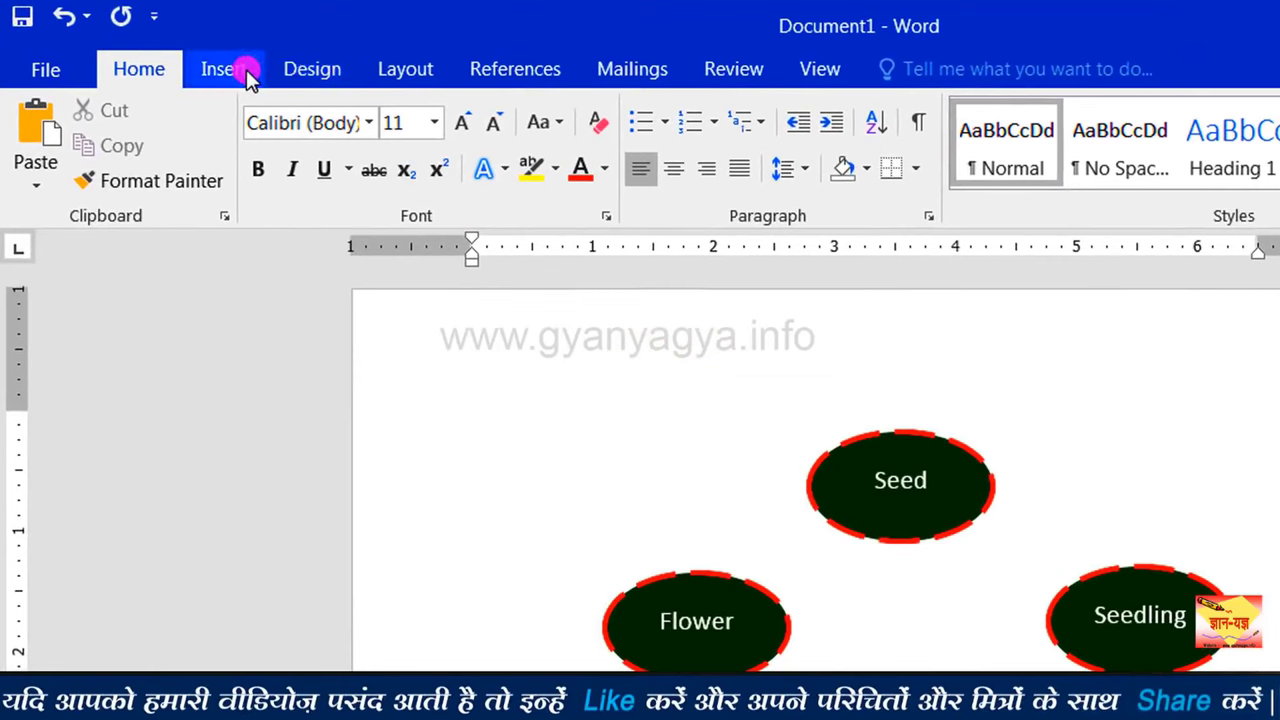
# Draw a Bent Arrow shape between the Flower and Seed ovals.
pyautogui.click(238, 69)
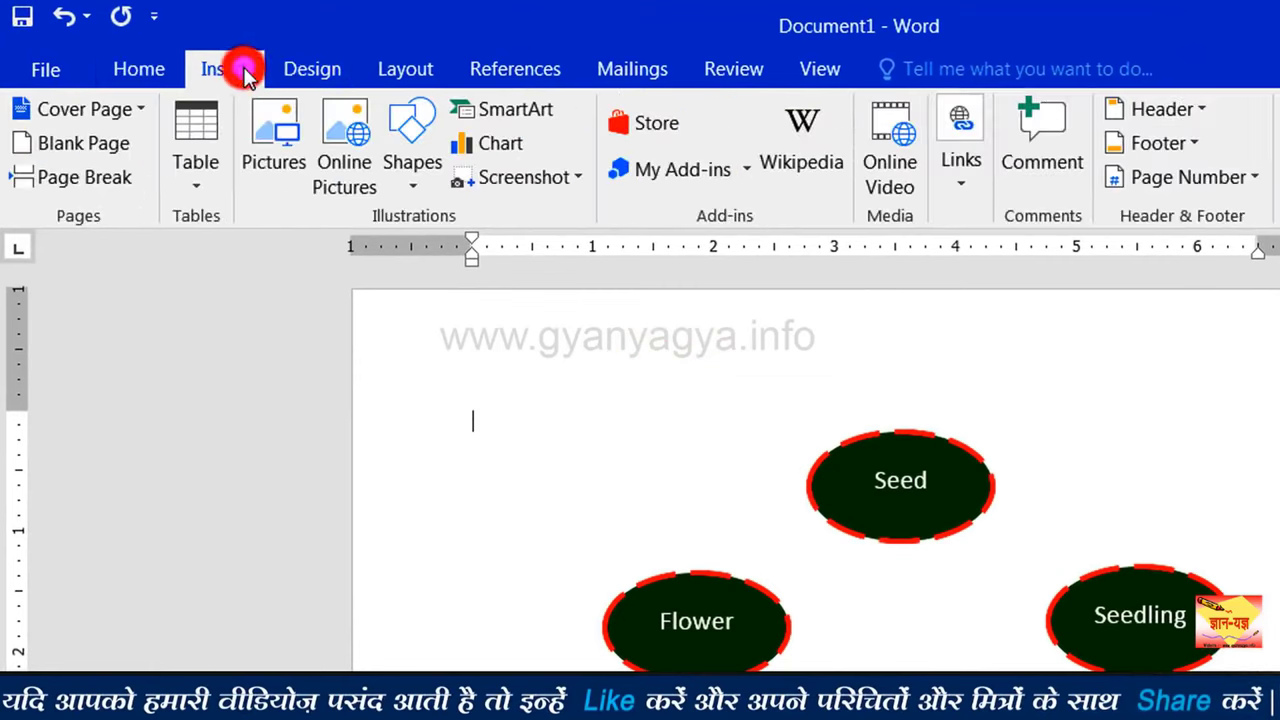
pyautogui.click(412, 180)
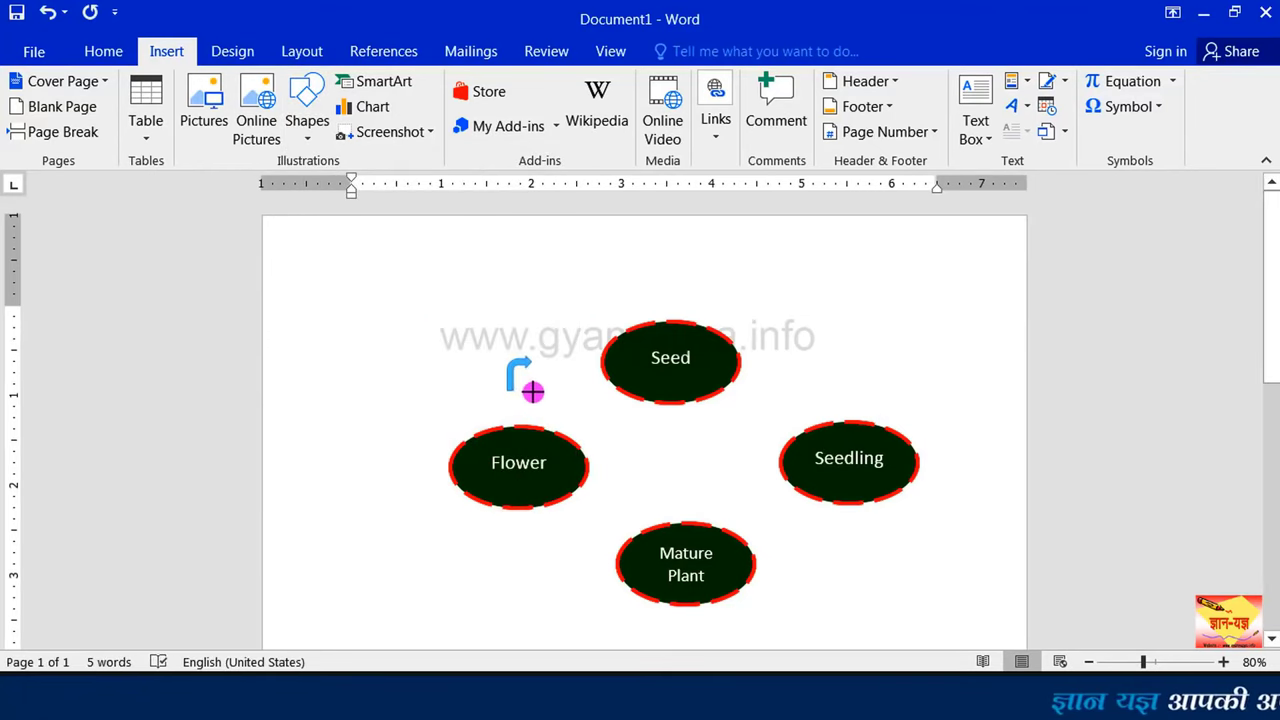
pyautogui.moveTo(552, 403); pyautogui.dragTo(561, 411)
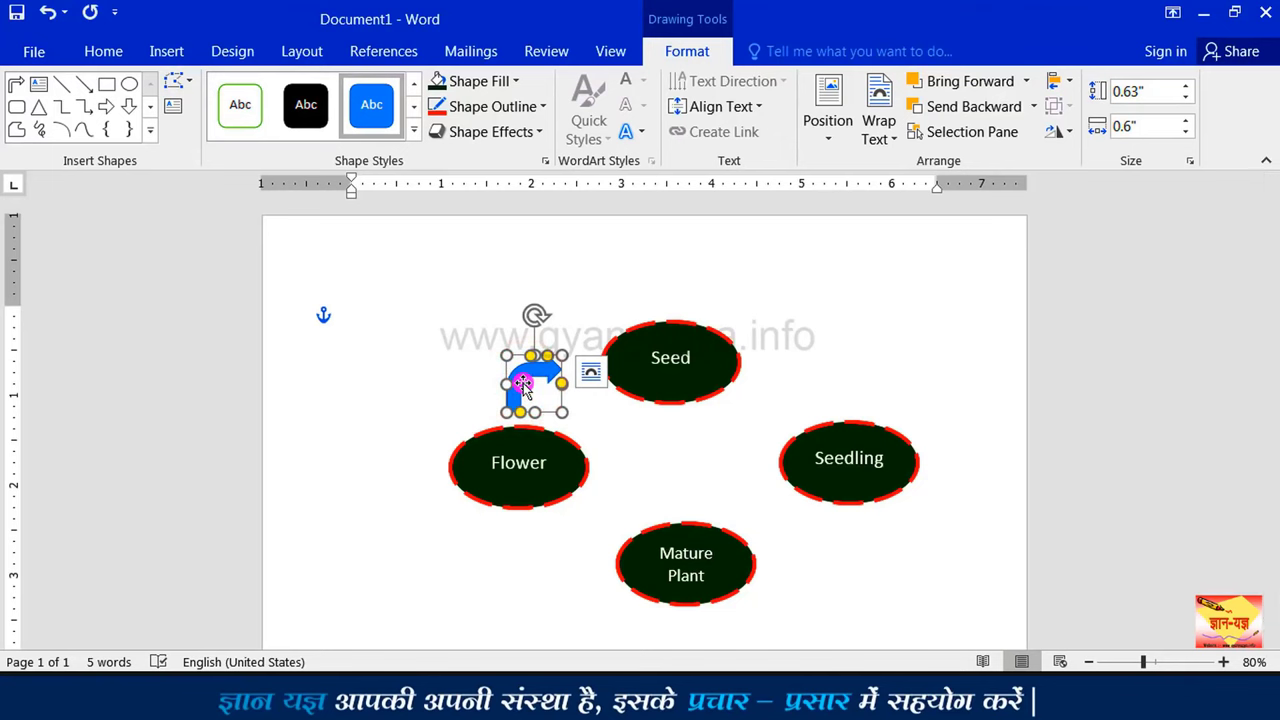
# Fill the bent arrow with black and paste a duplicate beside it.
pyautogui.click(516, 82)
pyautogui.click(457, 132)
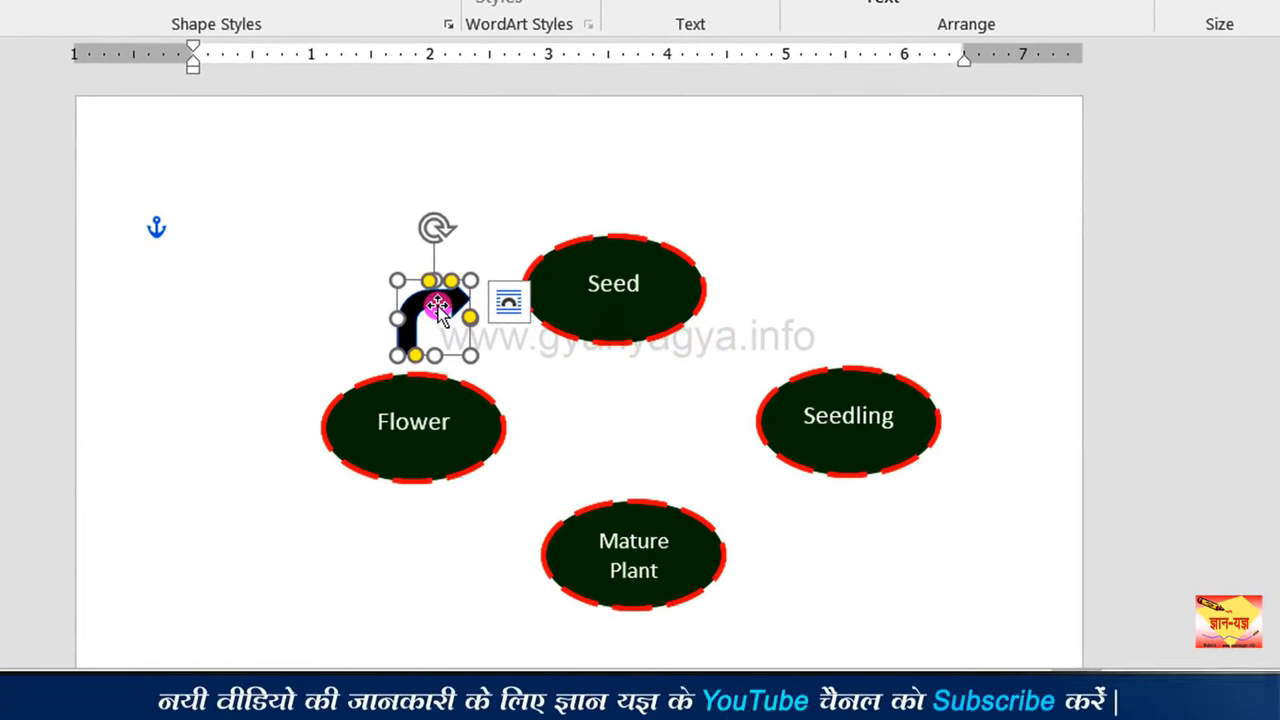
pyautogui.hotkey('ctrl', 'v')
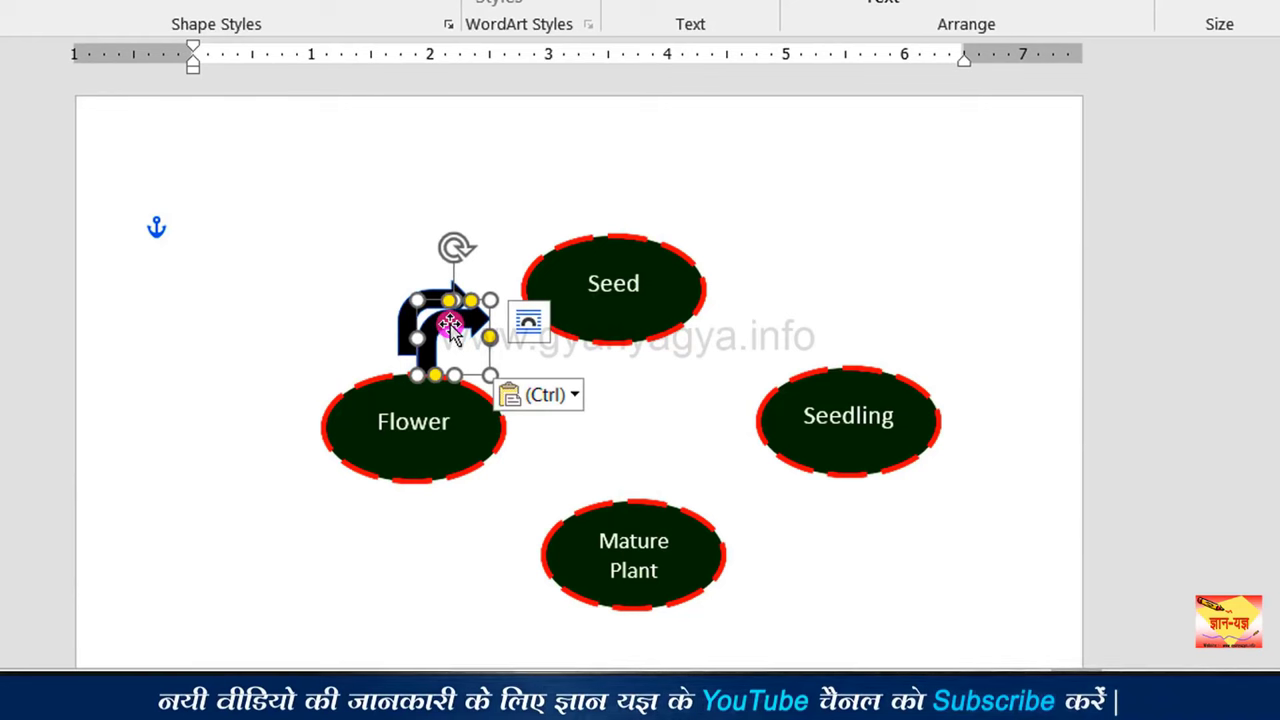
# Move, copy and rotate black arrows between Seed–Seedling, Seedling–Mature Plant and Mature Plant–Flower.
pyautogui.moveTo(450, 330); pyautogui.dragTo(785, 302)
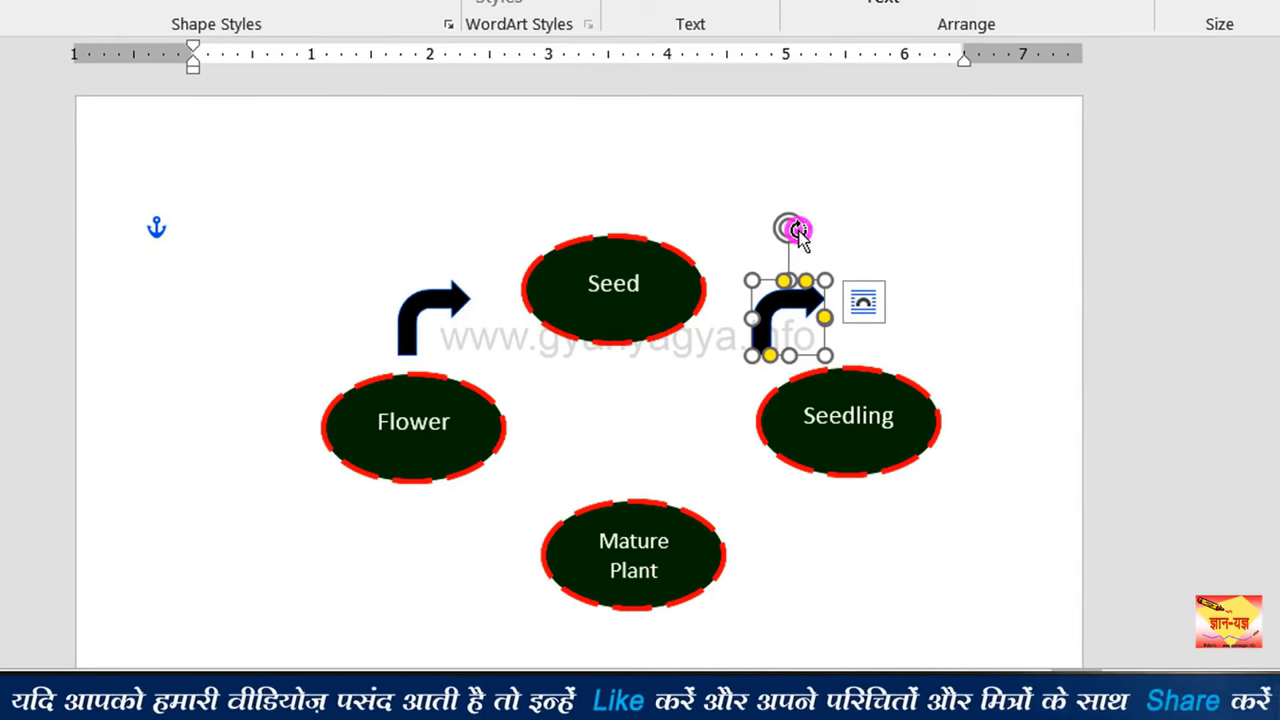
pyautogui.moveTo(797, 231); pyautogui.dragTo(826, 326)
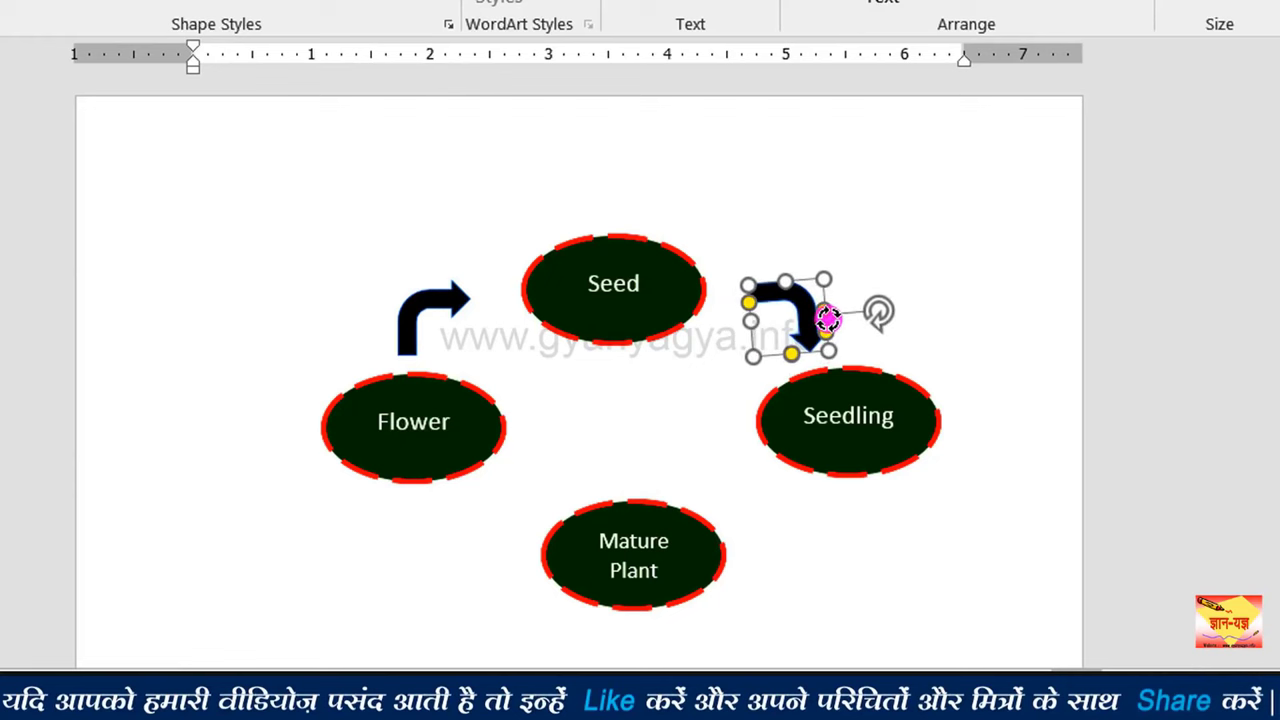
pyautogui.moveTo(827, 318); pyautogui.dragTo(826, 323)
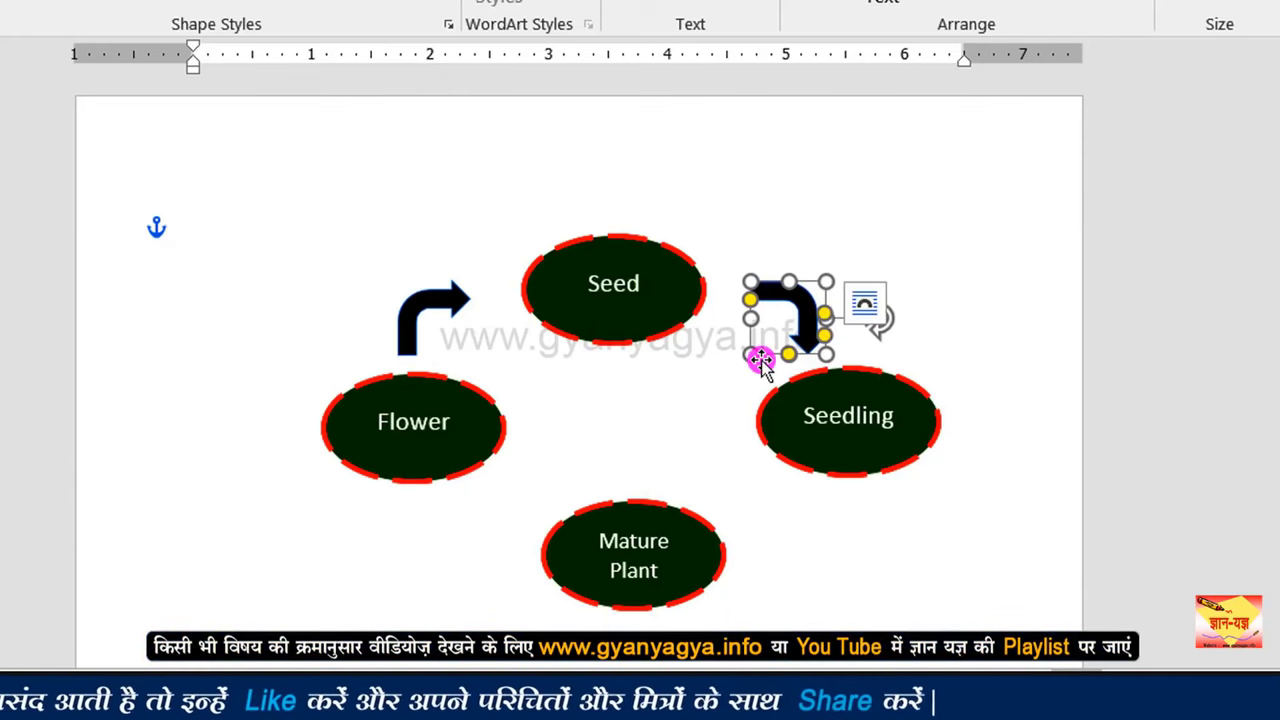
pyautogui.moveTo(761, 363); pyautogui.dragTo(805, 590)
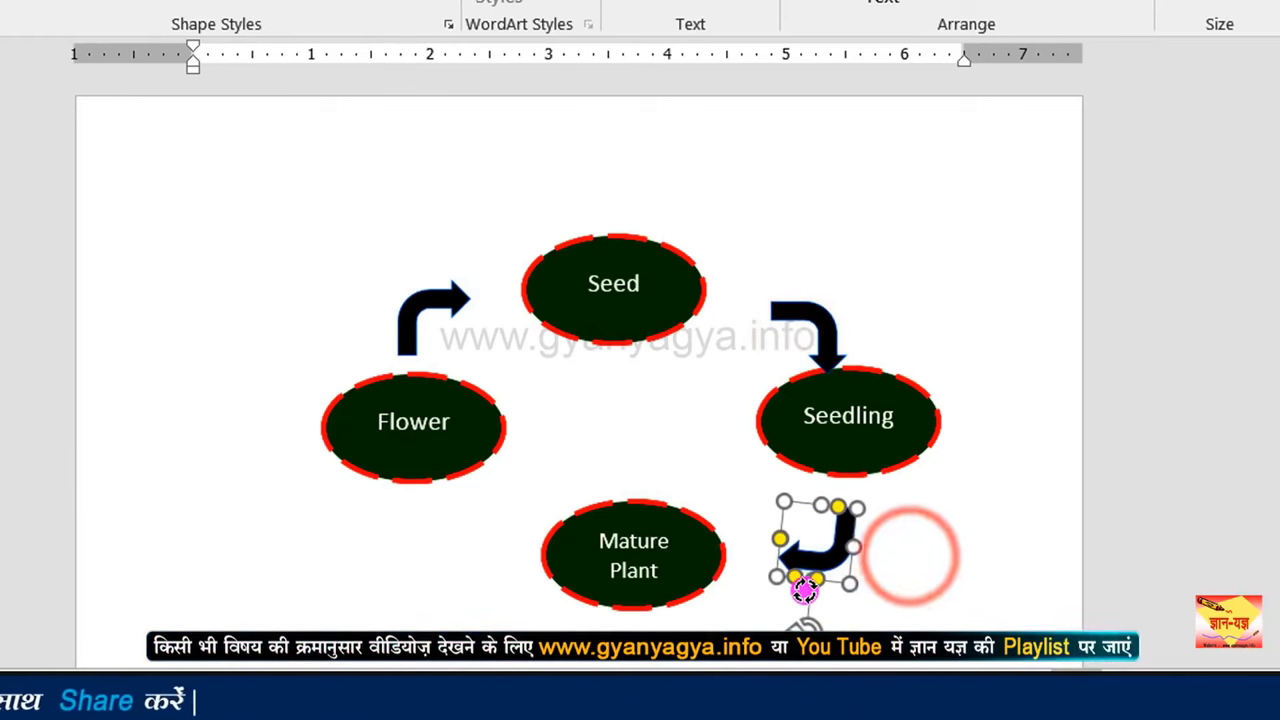
pyautogui.moveTo(843, 545); pyautogui.dragTo(471, 557)
pyautogui.moveTo(452, 628); pyautogui.dragTo(357, 551)
pyautogui.click(531, 604)
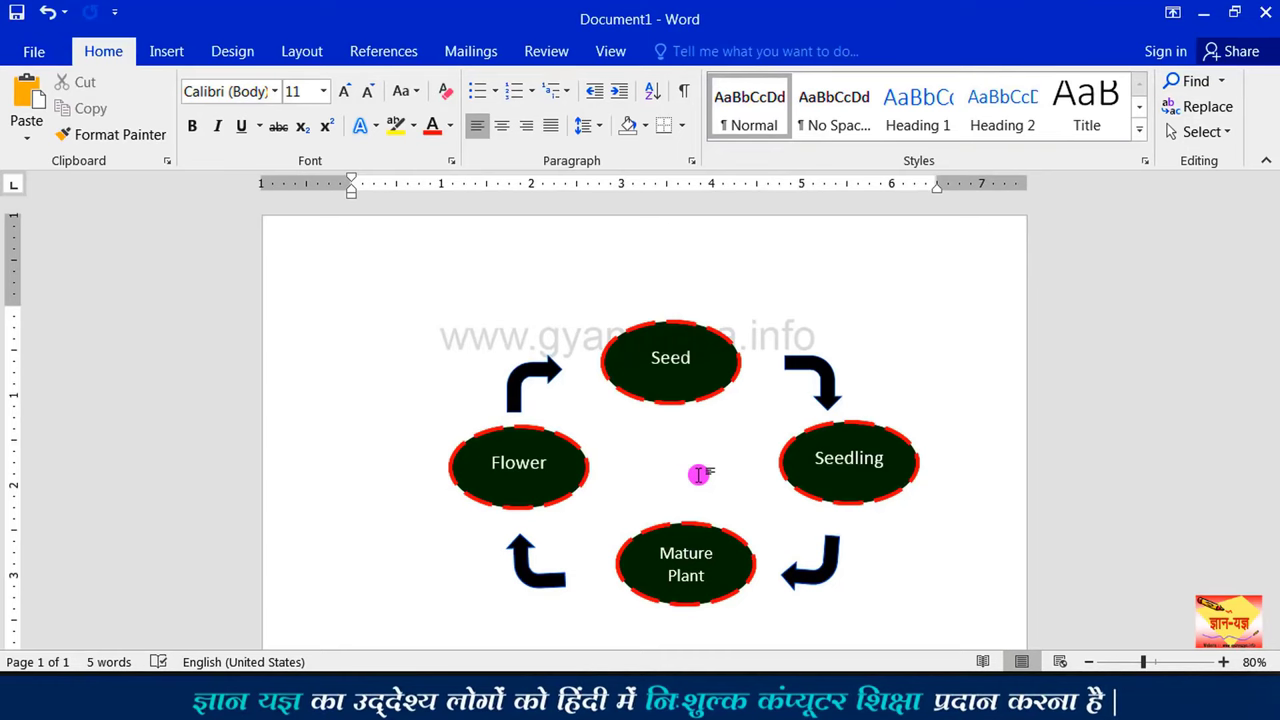
# Insert a Basic Cycle SmartArt from the Cycle category and select the diagram.
pyautogui.click(166, 51)
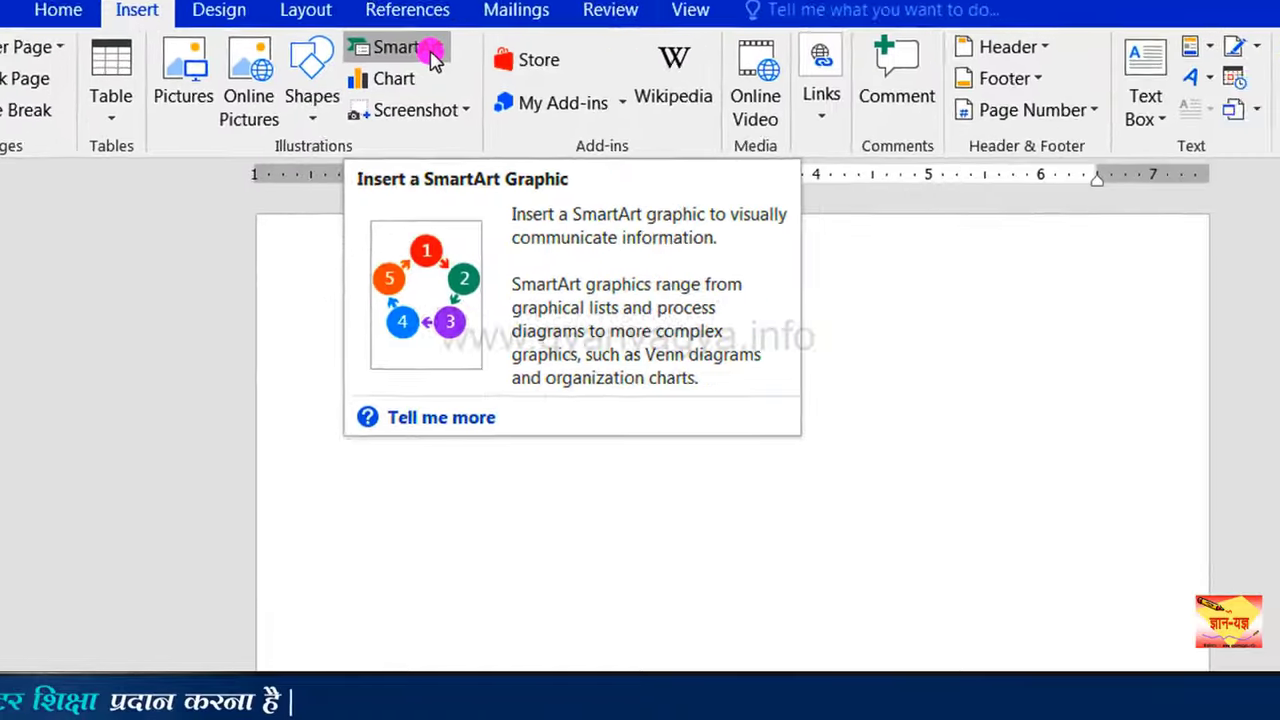
pyautogui.click(573, 121)
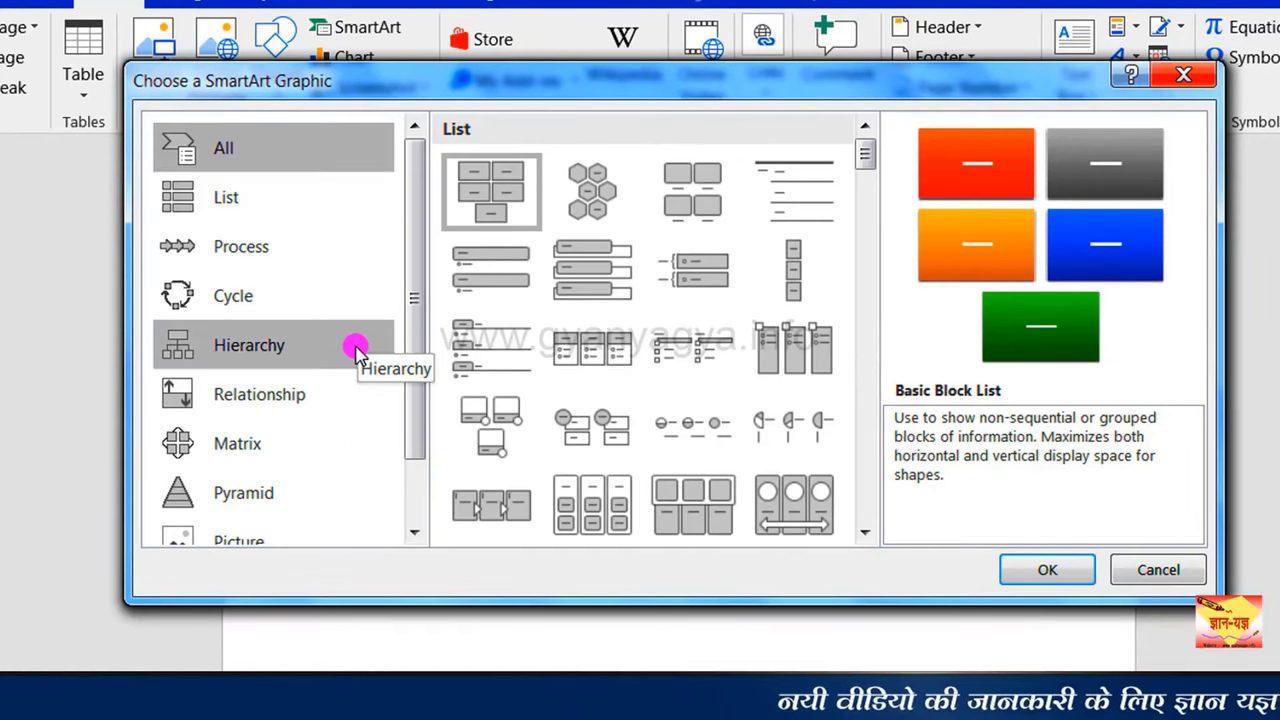
pyautogui.click(290, 300)
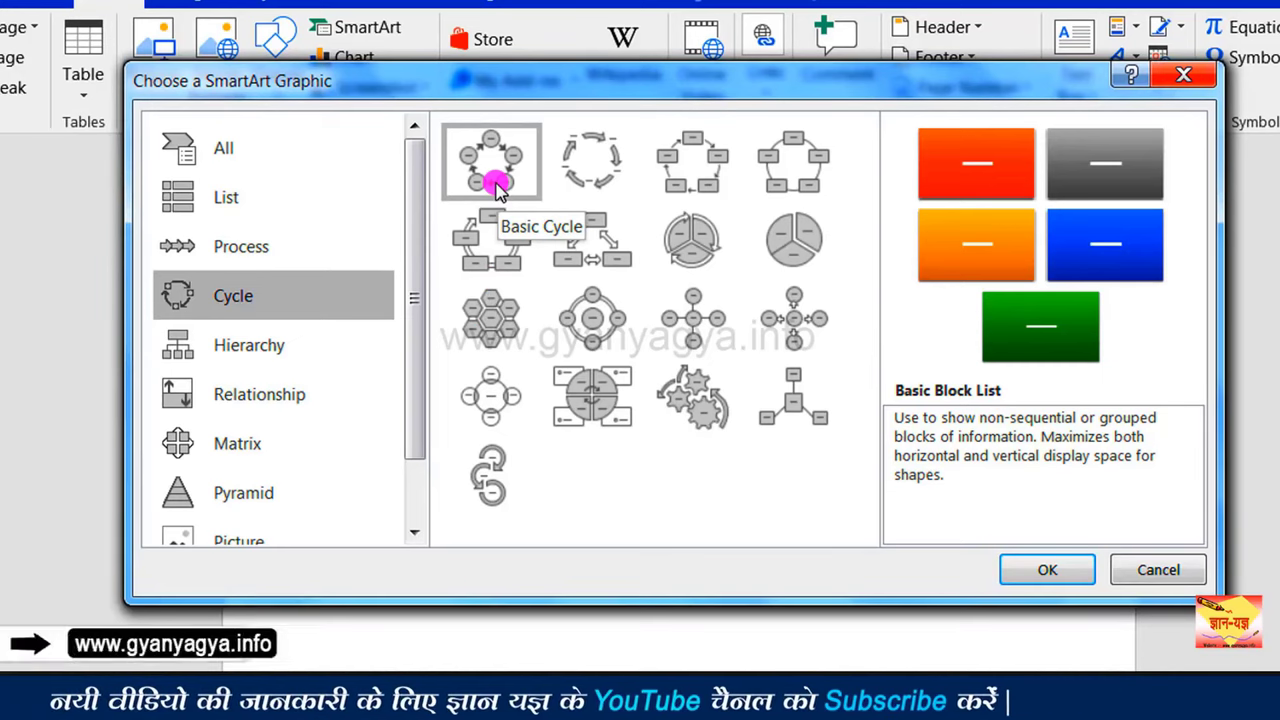
pyautogui.click(495, 186)
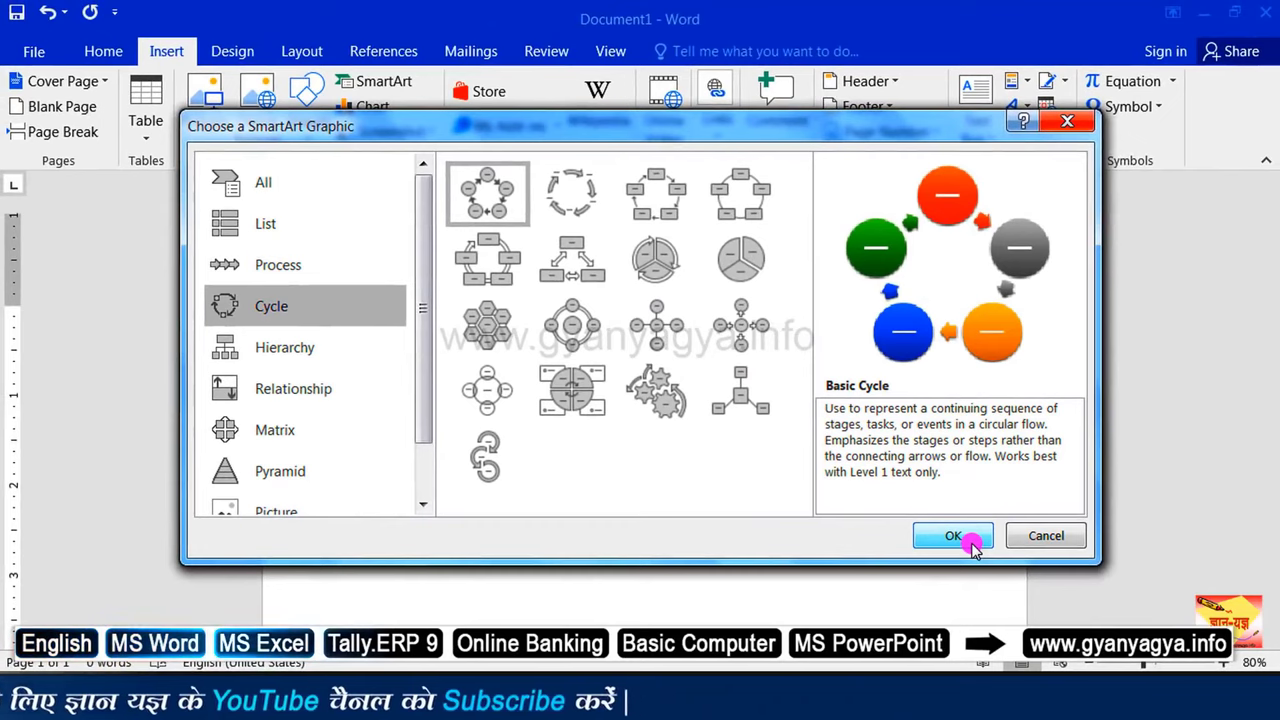
pyautogui.click(985, 548)
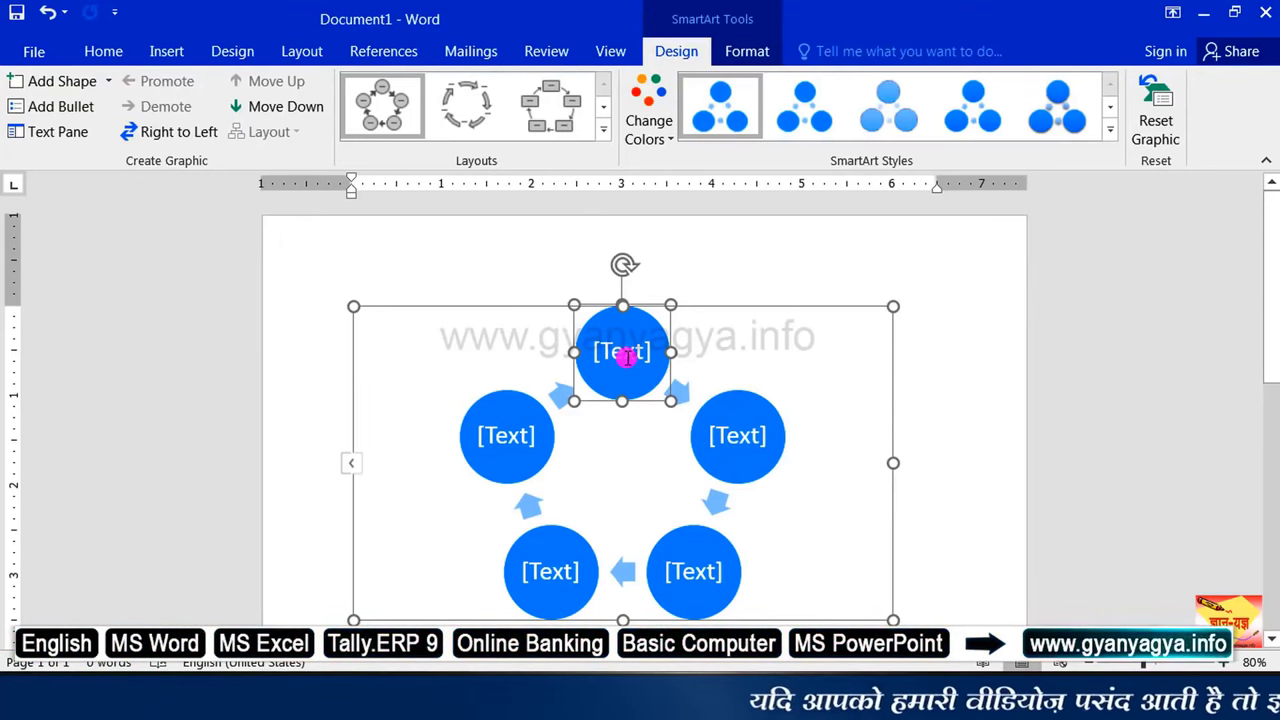
pyautogui.click(690, 302)
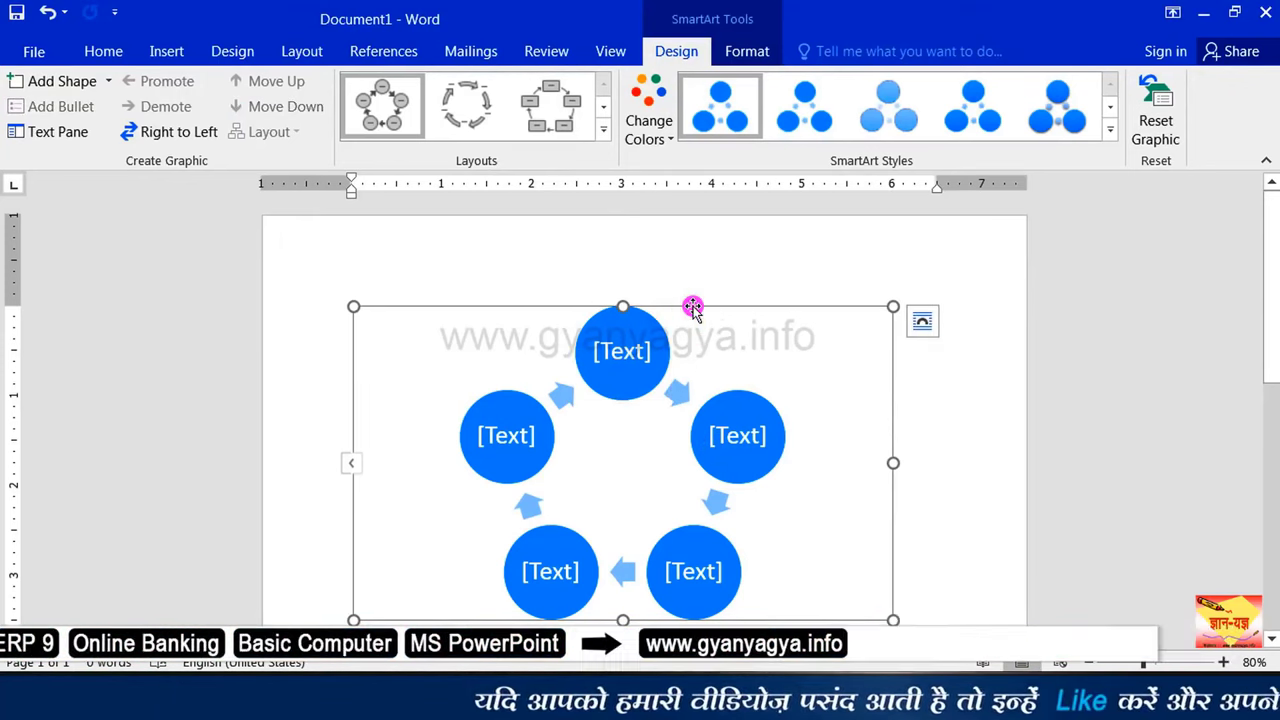
# Delete the cycle diagram and insert a Basic Pyramid SmartArt from the Pyramid category.
pyautogui.press('Delete')
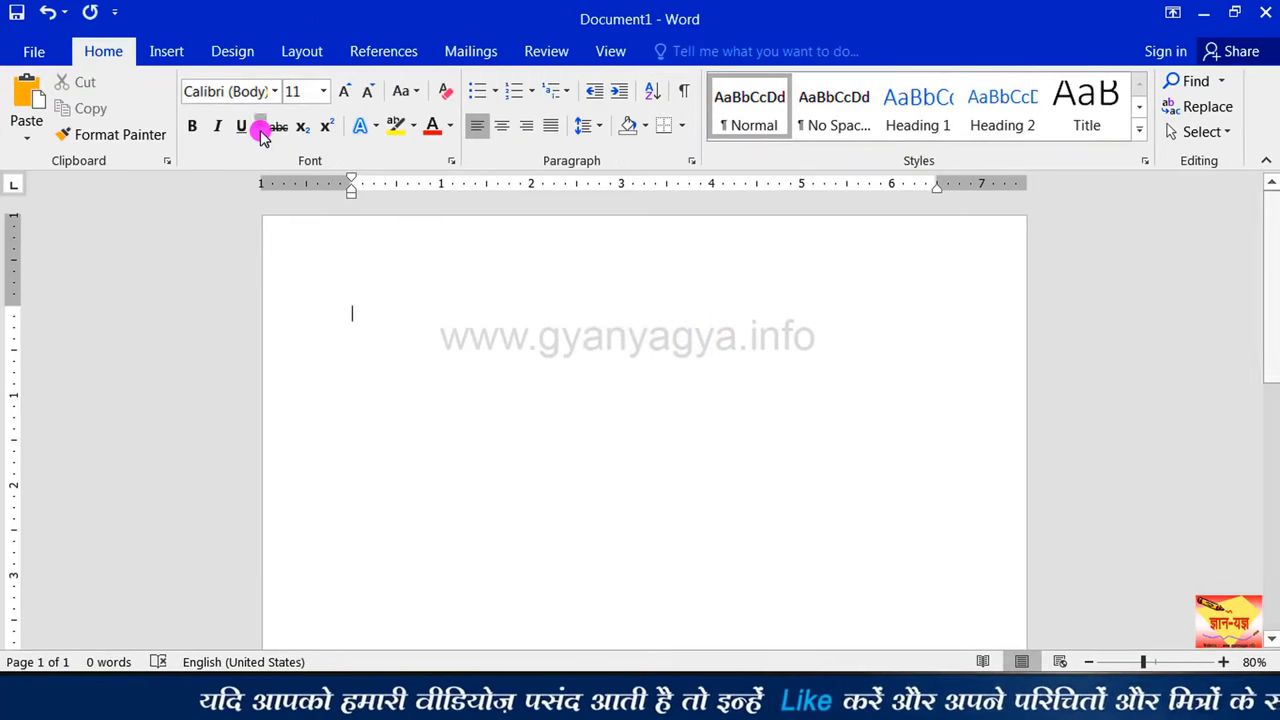
pyautogui.click(170, 52)
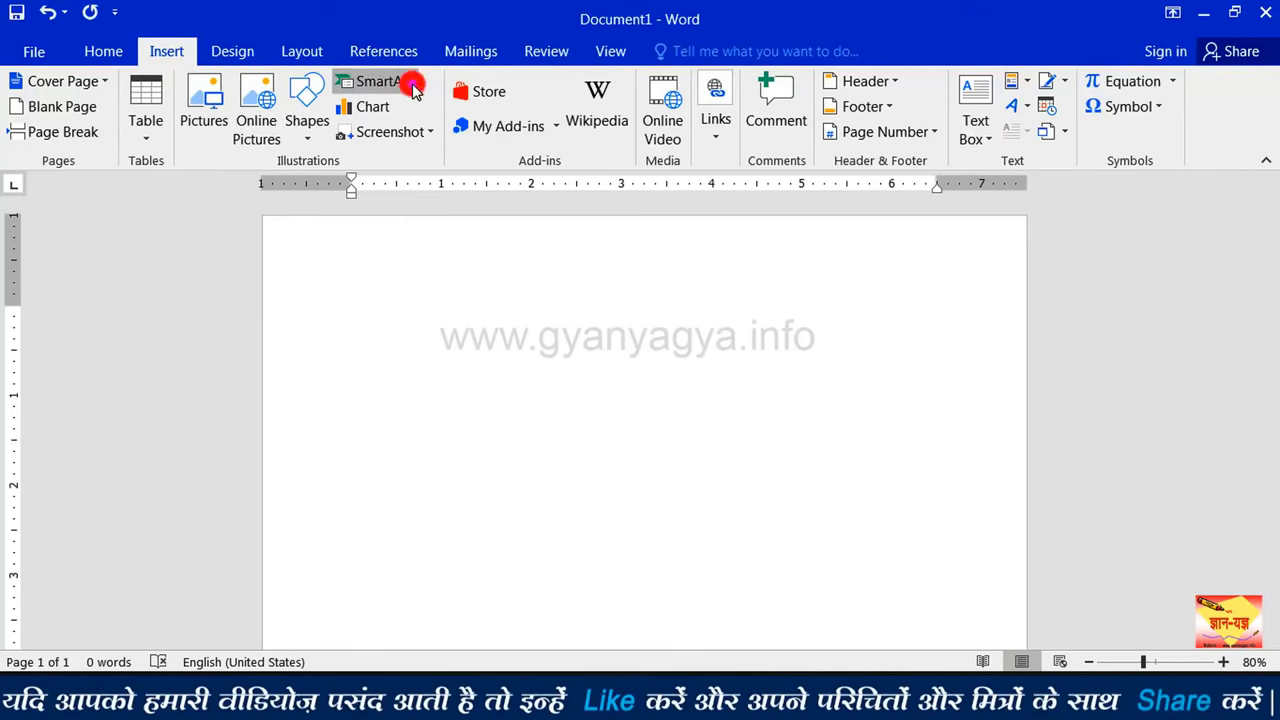
pyautogui.click(412, 86)
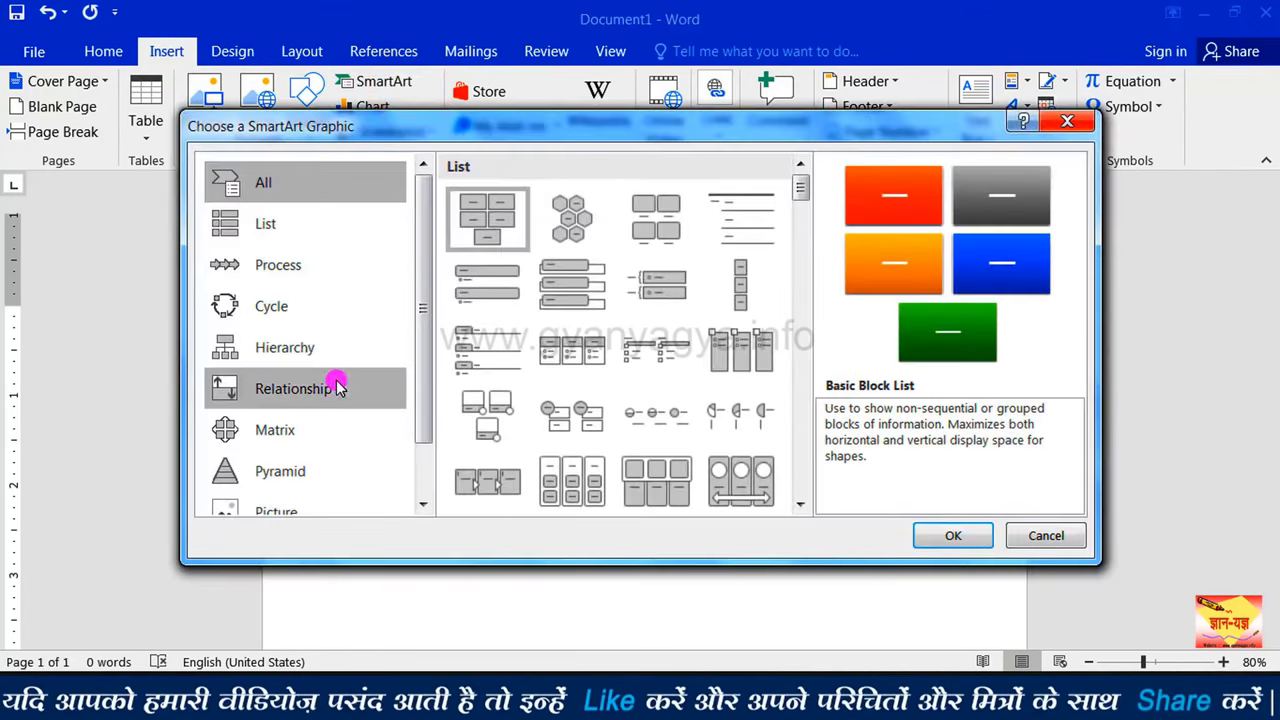
pyautogui.click(322, 463)
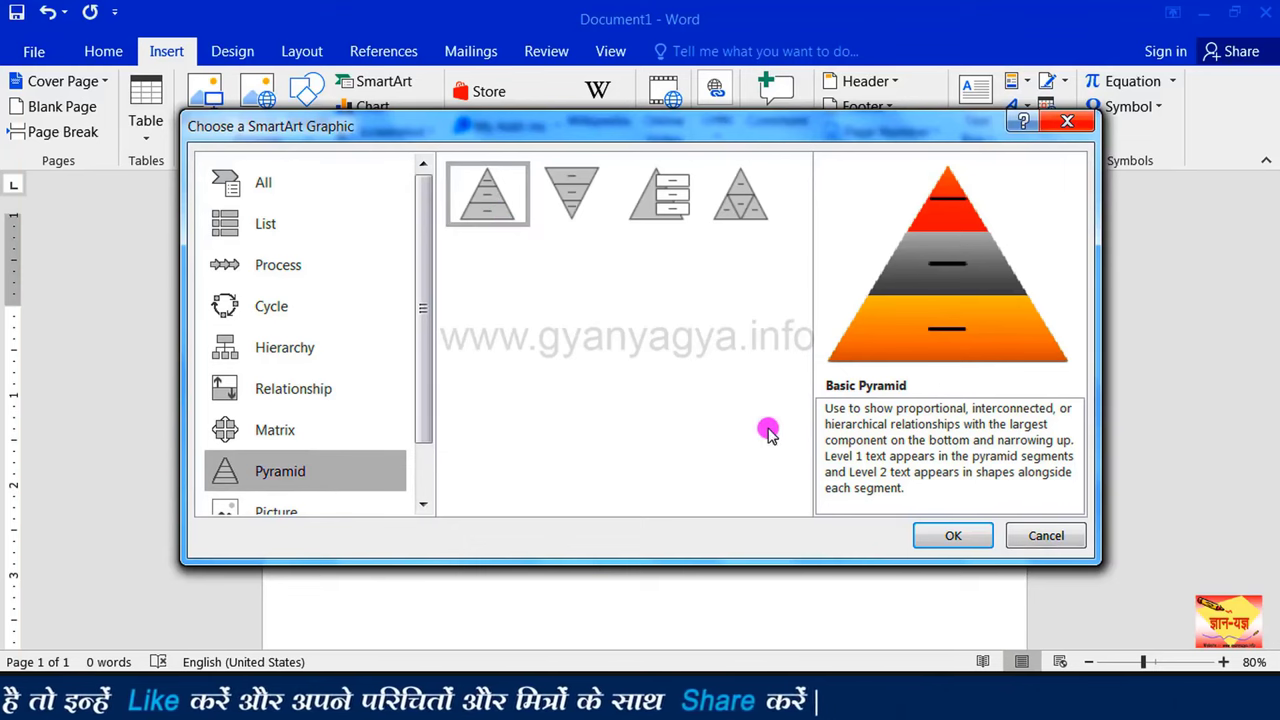
pyautogui.click(922, 534)
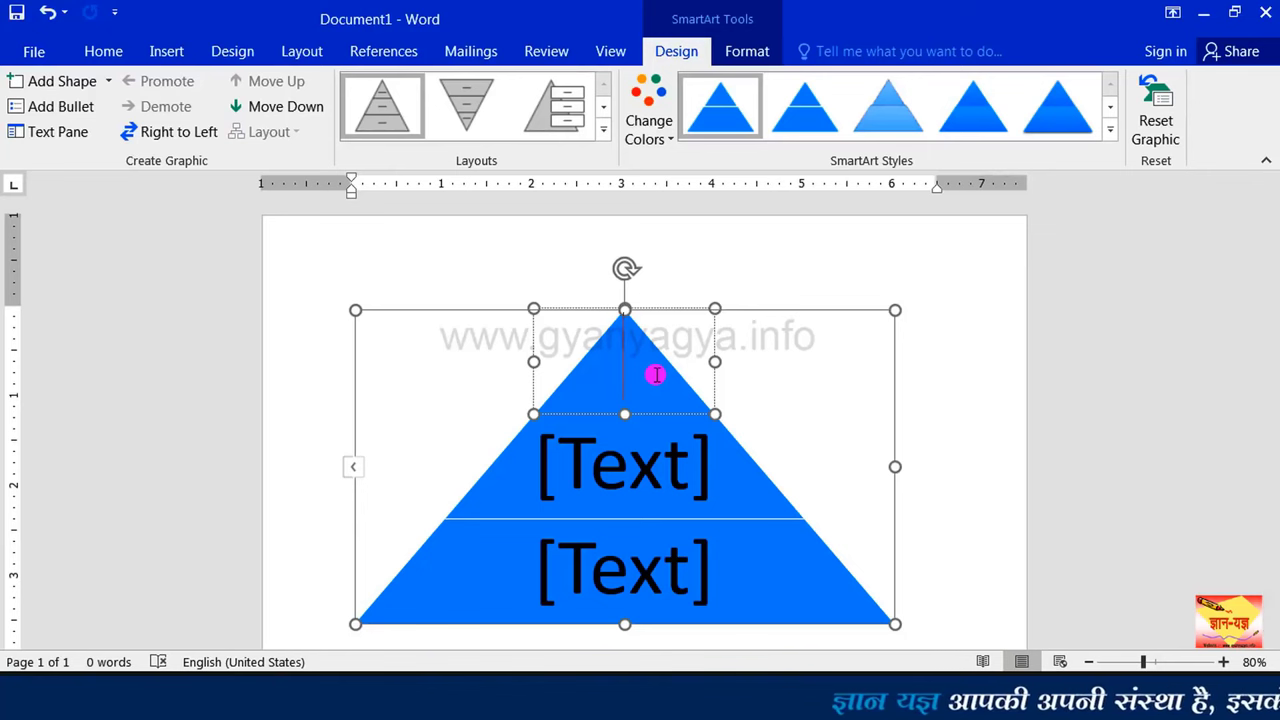
# Label the pyramid tiers Principal, Teacher and Student, then reselect the Principal tier.
pyautogui.write('Pri')
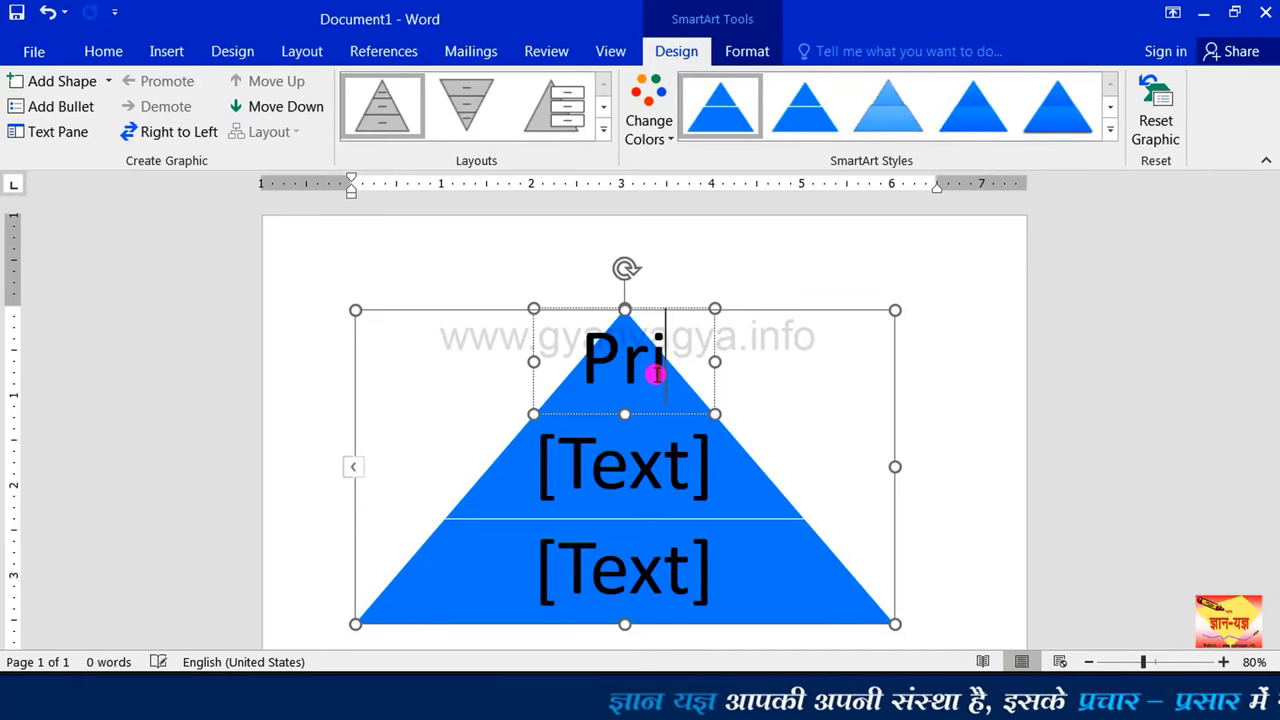
pyautogui.write('nci')
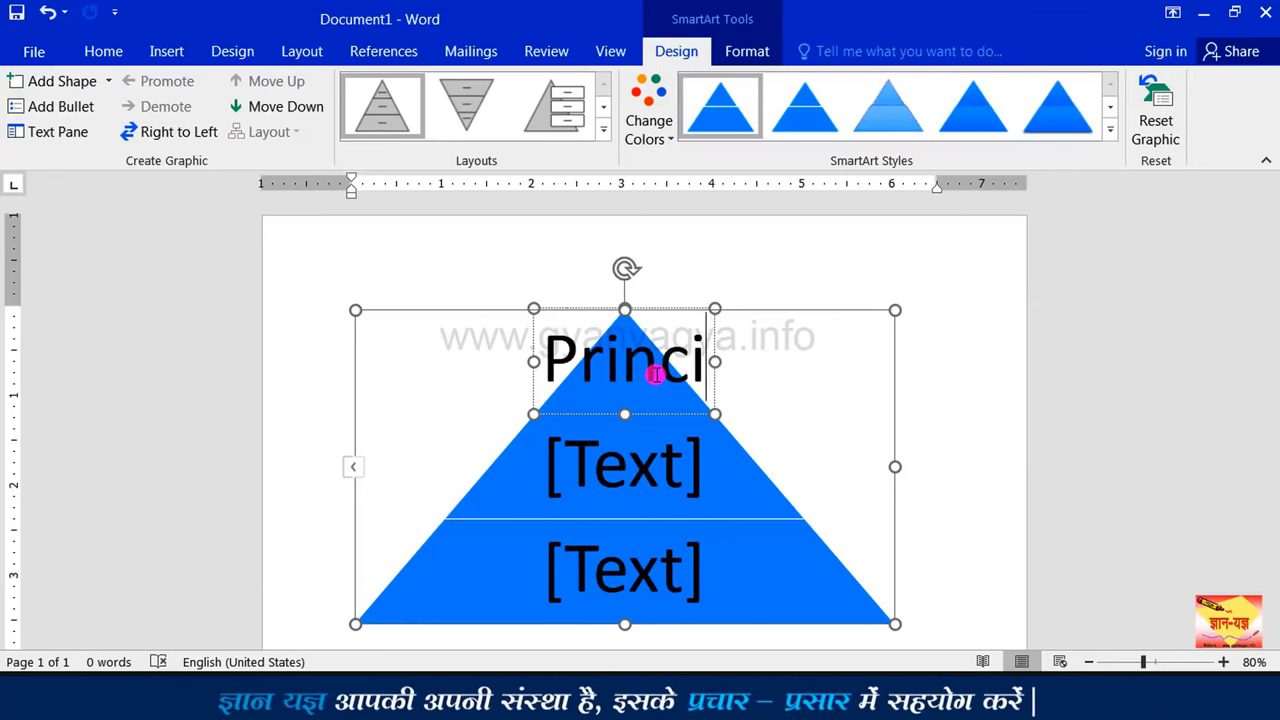
pyautogui.write('pal')
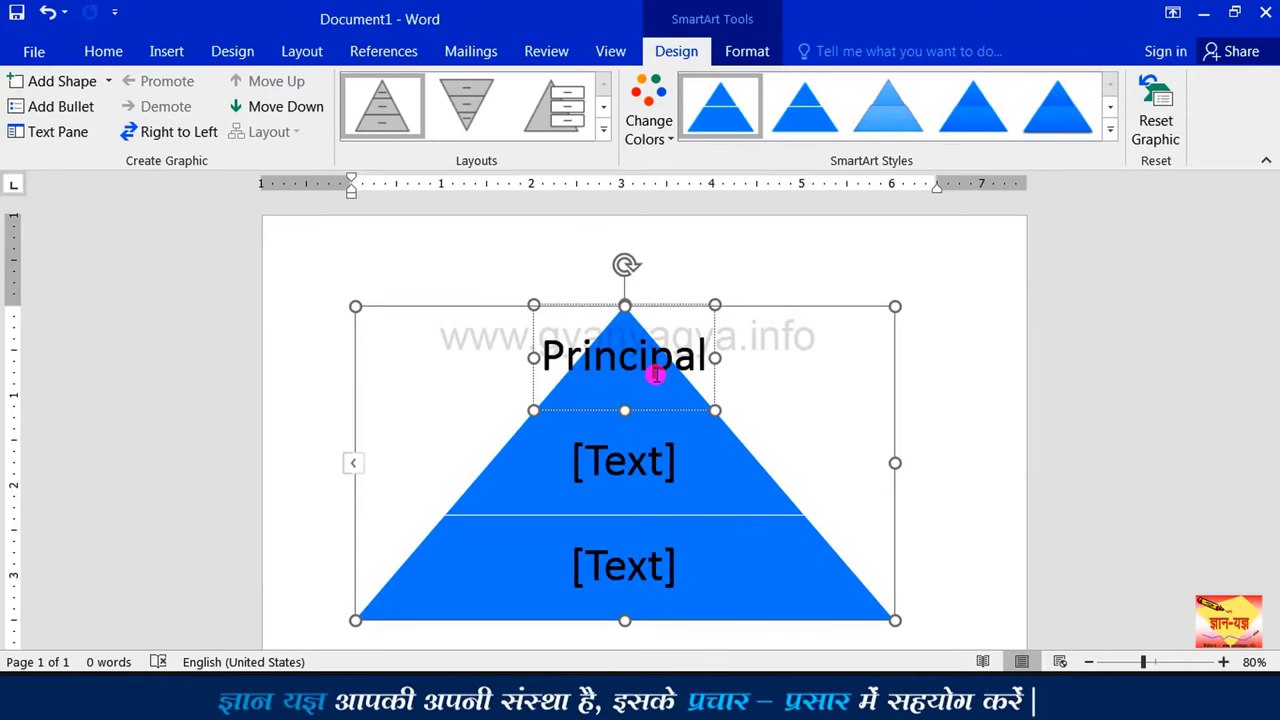
pyautogui.click(636, 478)
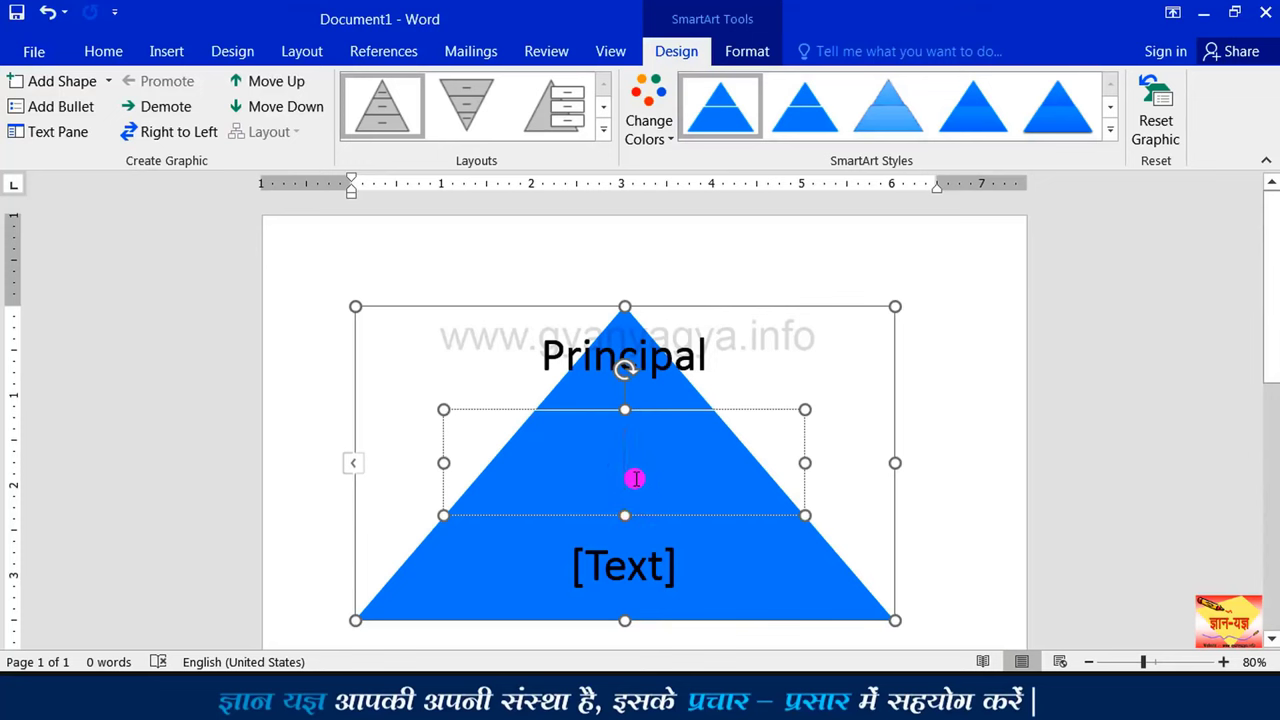
pyautogui.click(650, 562)
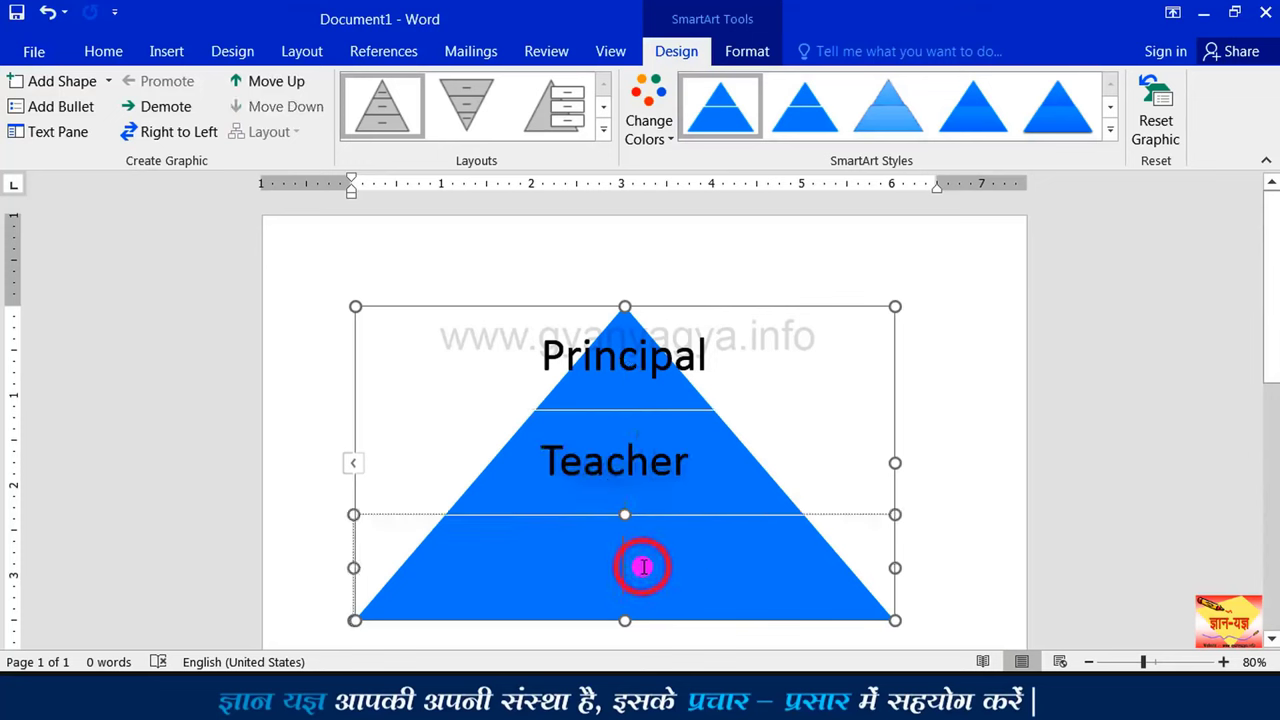
pyautogui.write('Student')
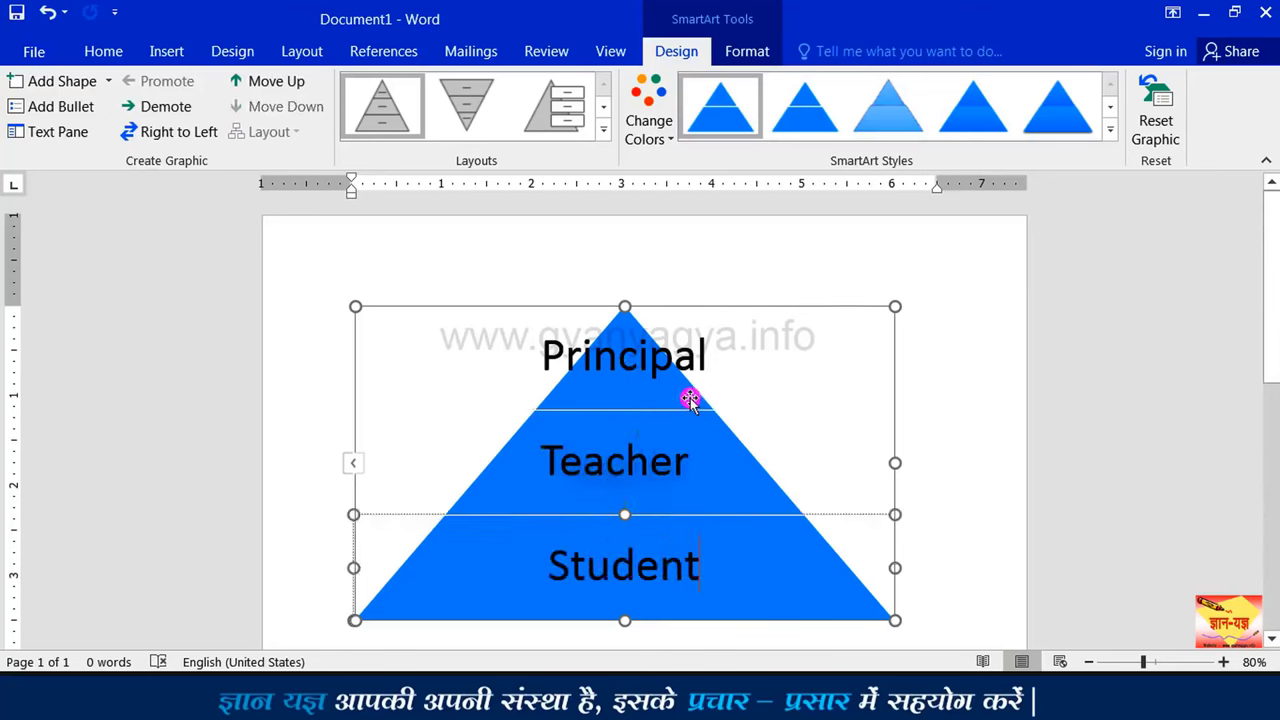
pyautogui.doubleClick(668, 348)
pyautogui.click(110, 52)
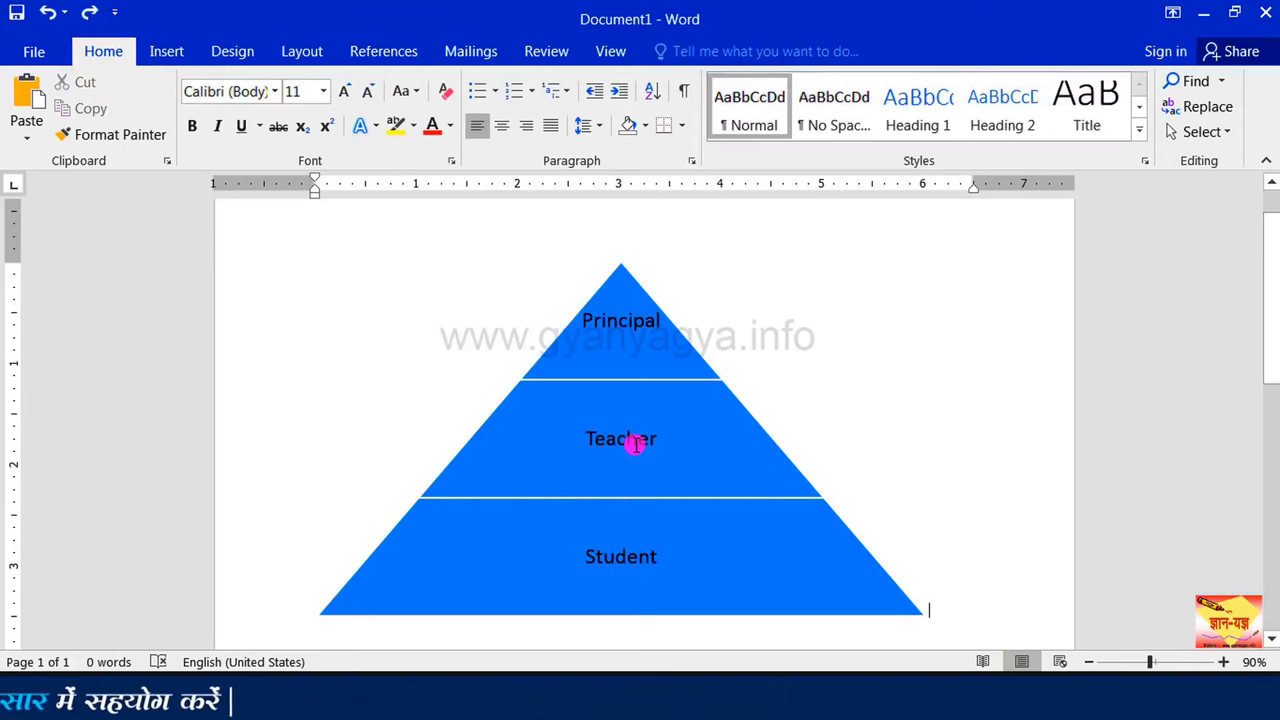
pyautogui.click(643, 376)
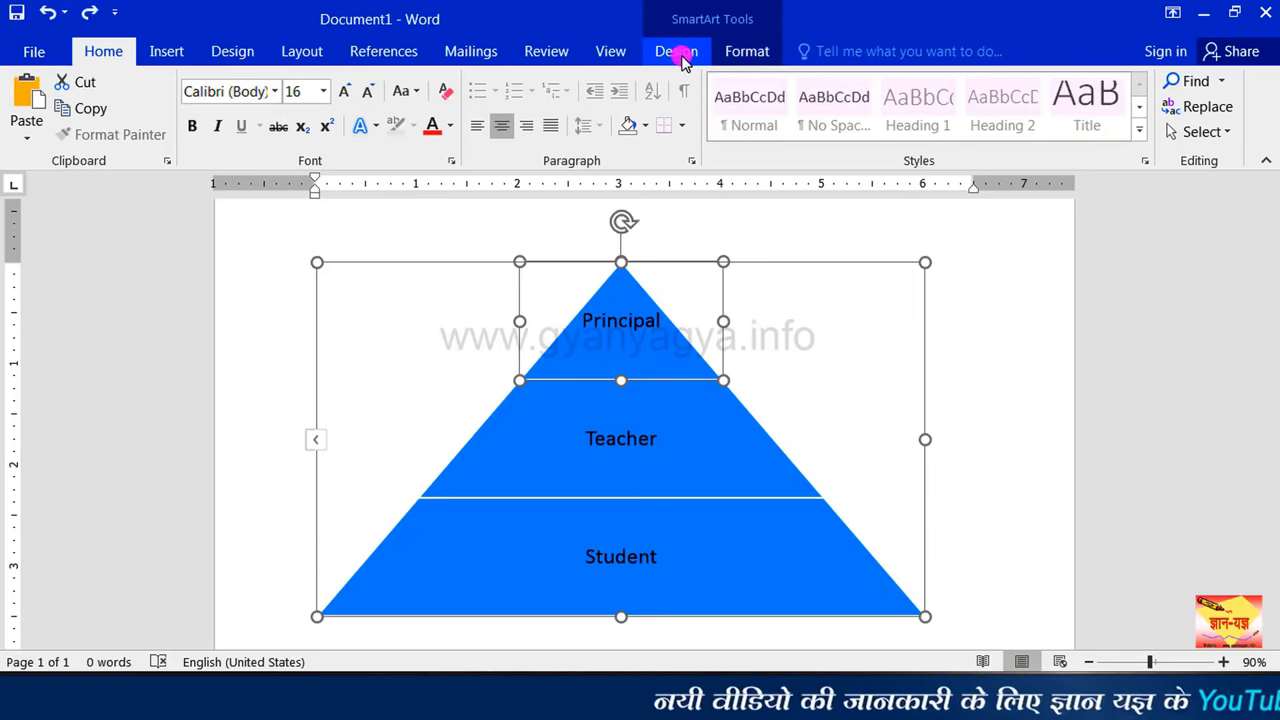
# Apply a Colorful scheme giving a blue Principal tier and green Teacher and Student tiers.
pyautogui.click(678, 55)
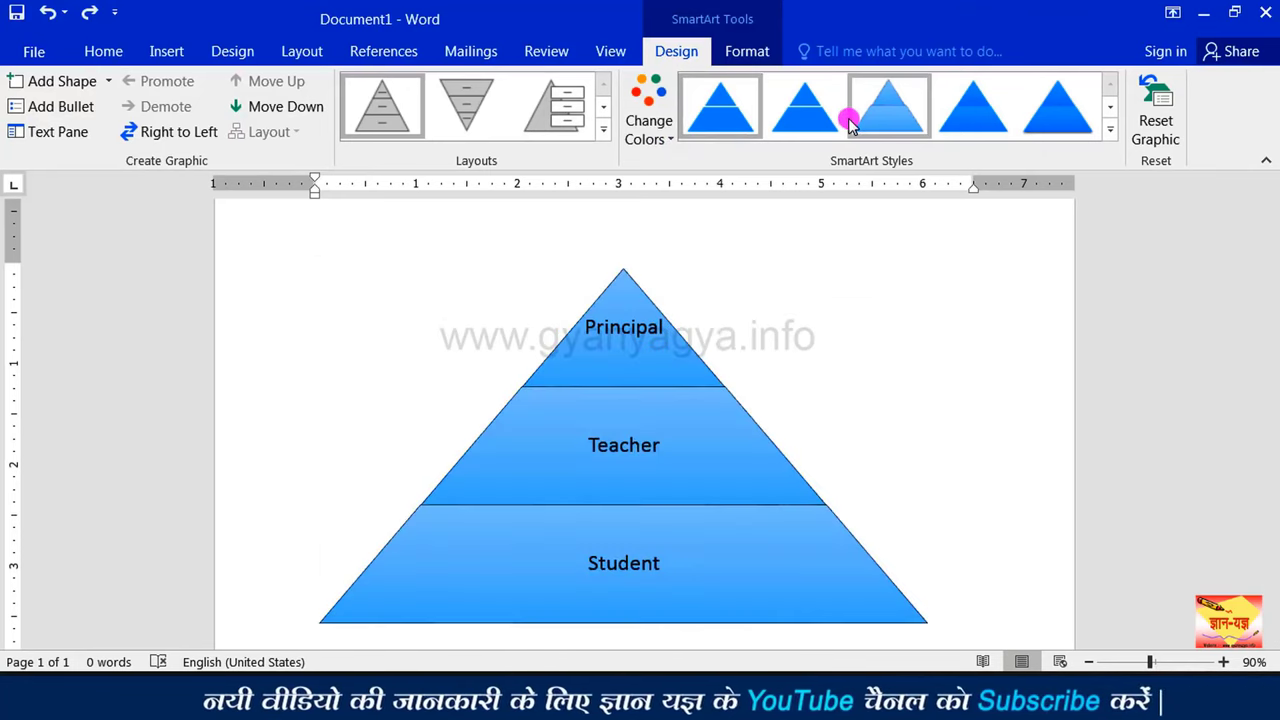
pyautogui.click(668, 138)
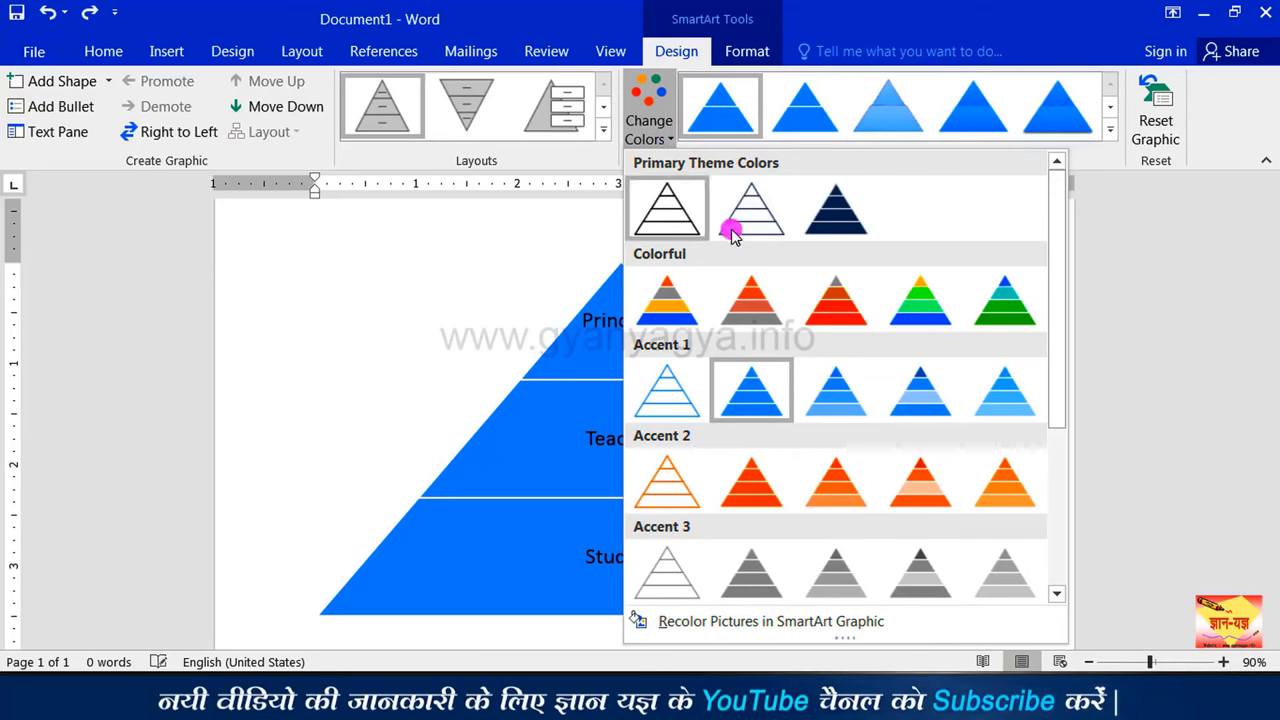
pyautogui.click(992, 323)
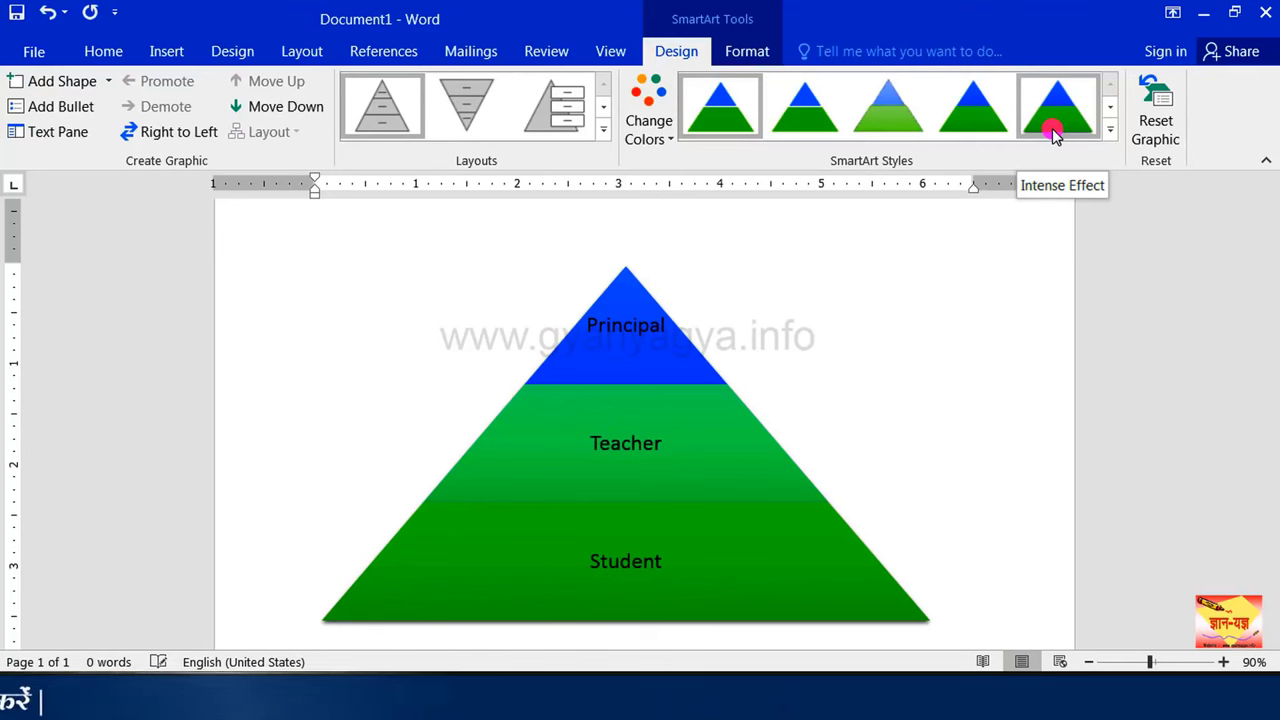
pyautogui.click(110, 86)
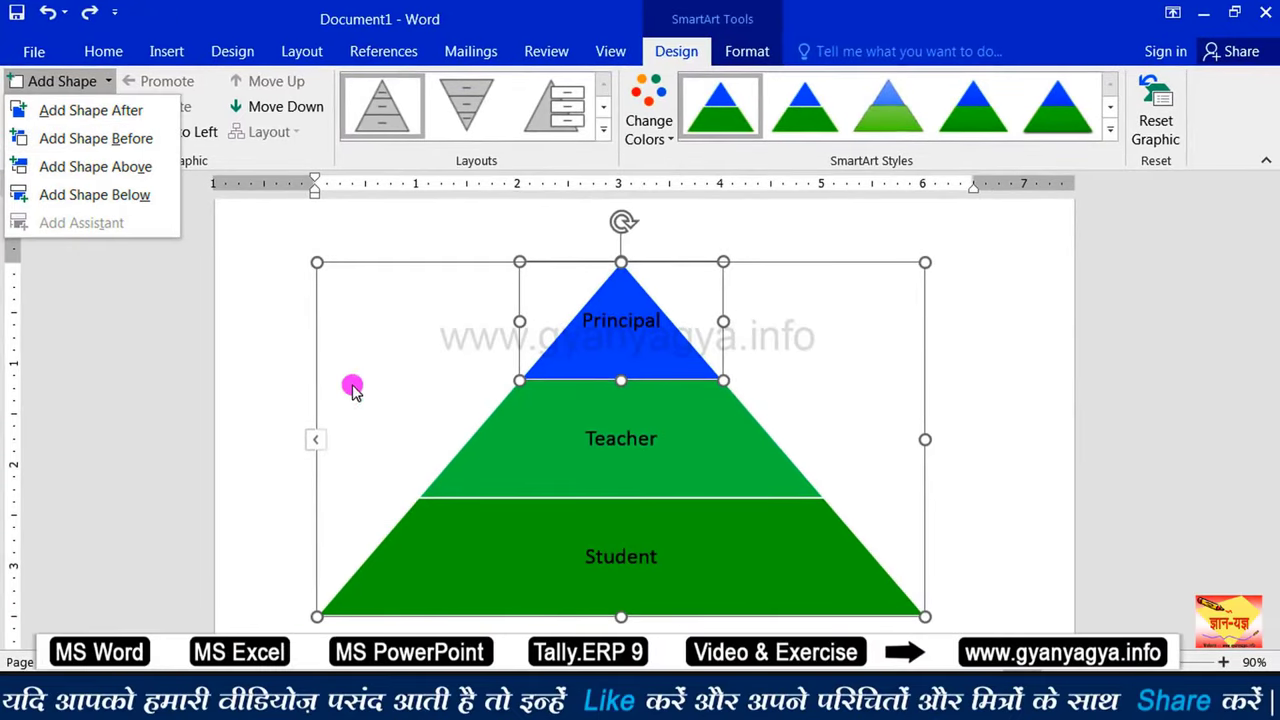
pyautogui.click(514, 514)
pyautogui.click(525, 515)
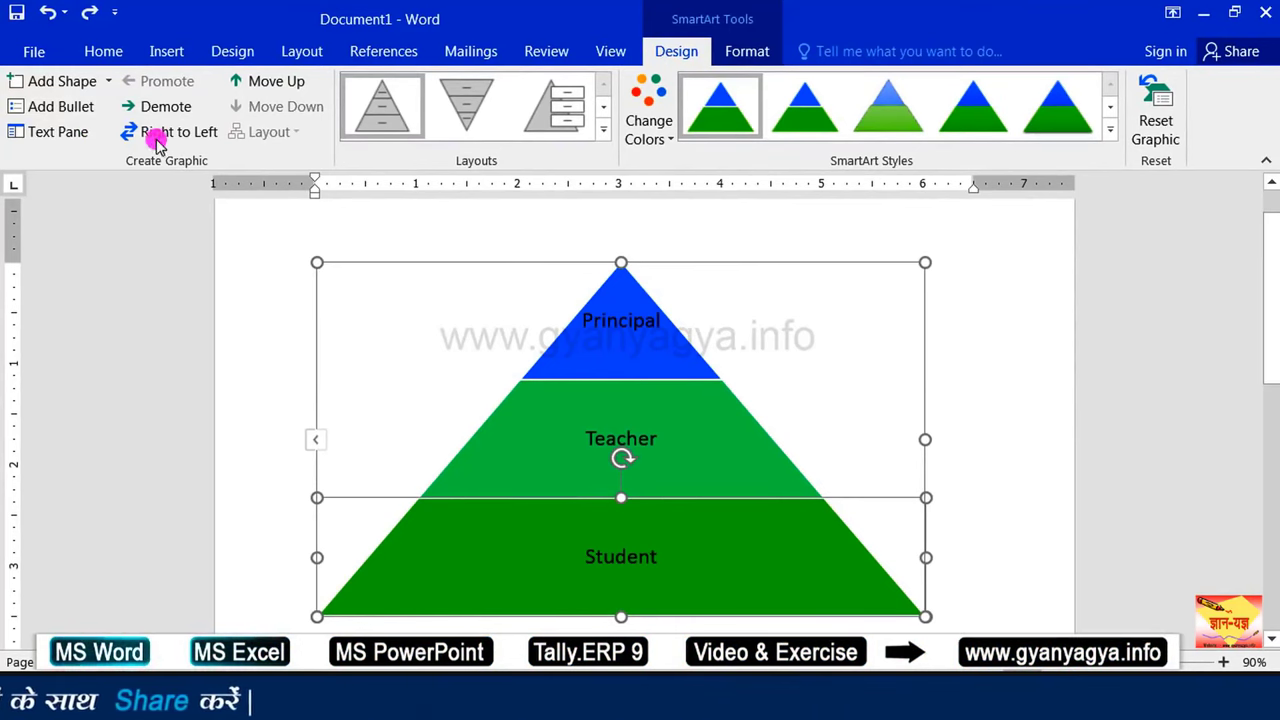
pyautogui.click(106, 81)
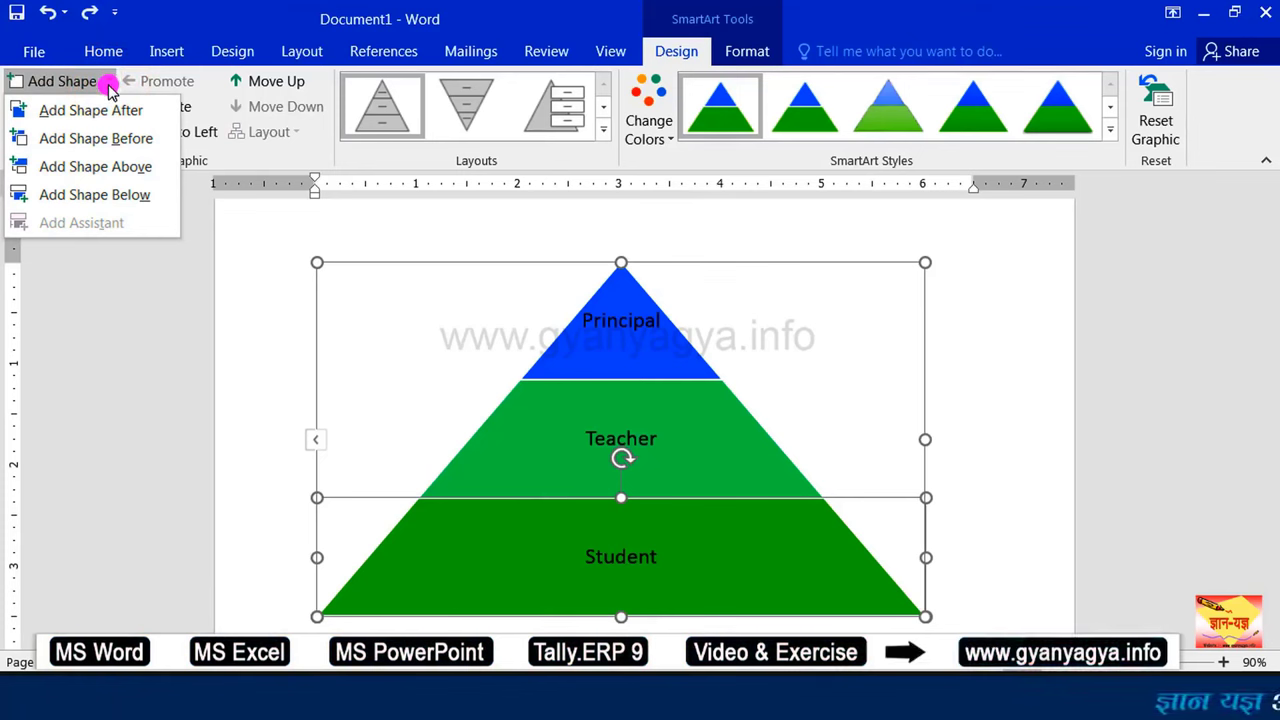
pyautogui.click(106, 110)
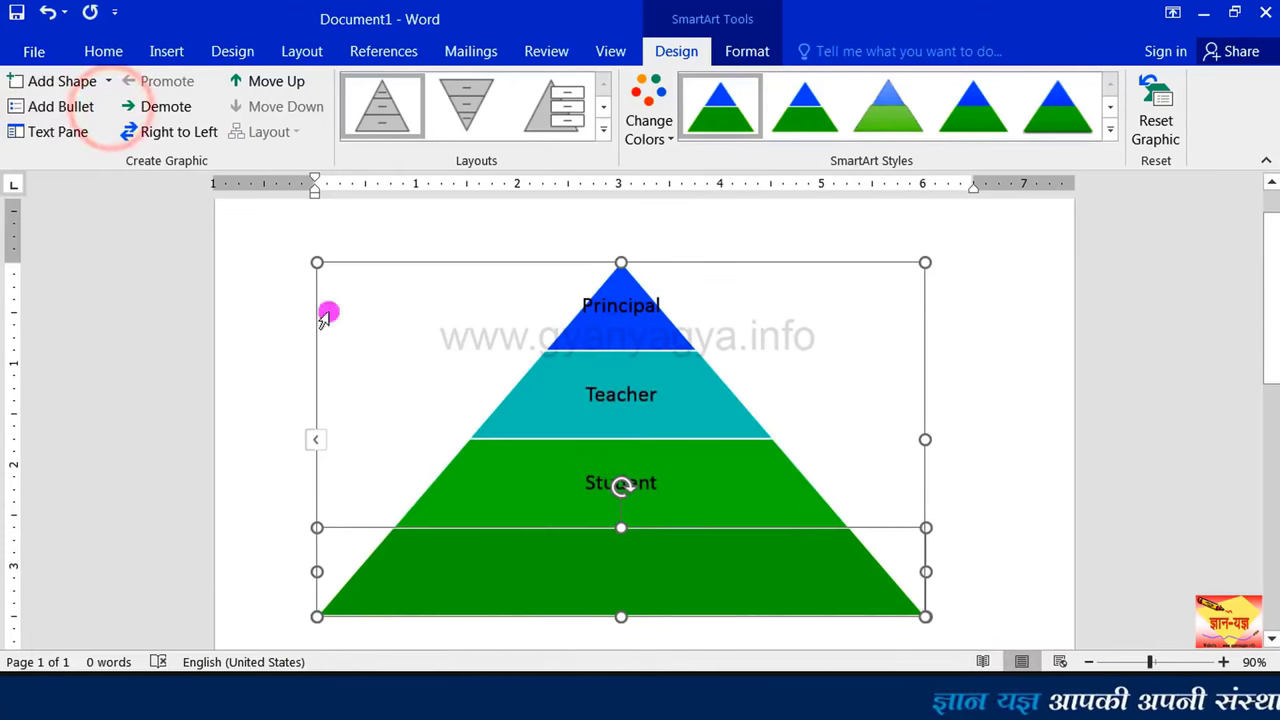
pyautogui.click(619, 578)
pyautogui.hotkey('ctrl', 'z')
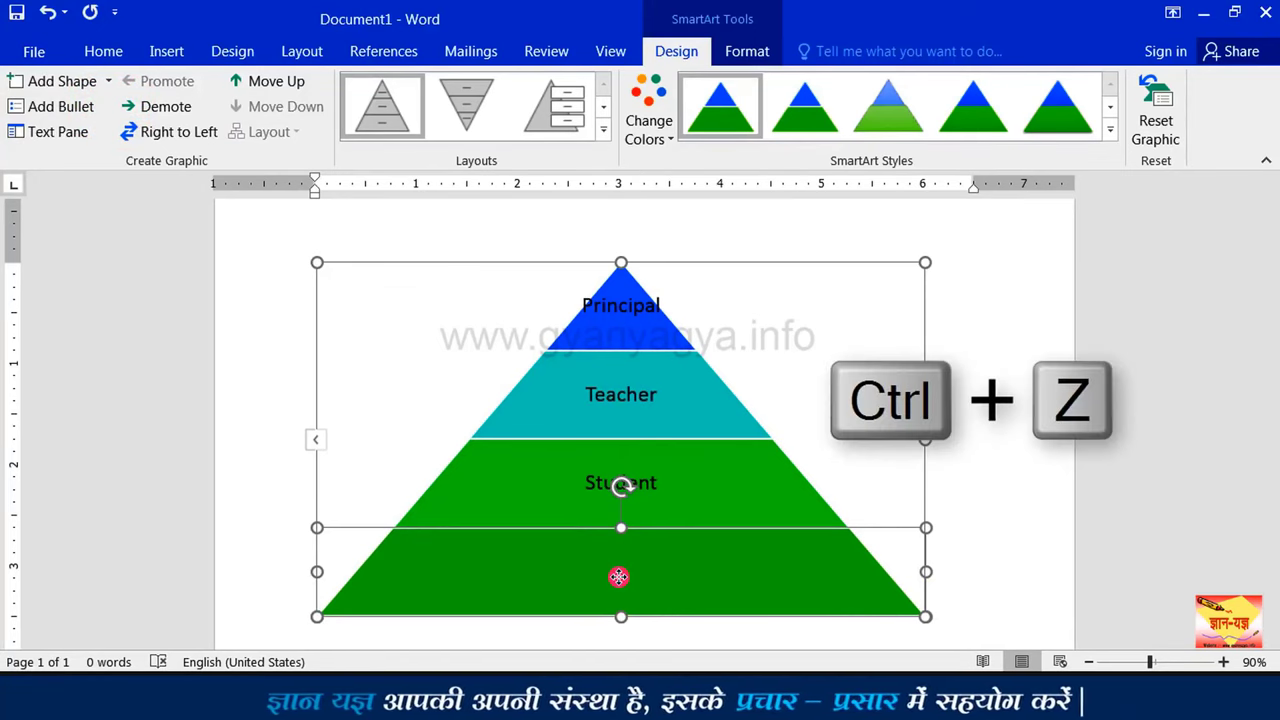
pyautogui.hotkey('ctrl', 'z')
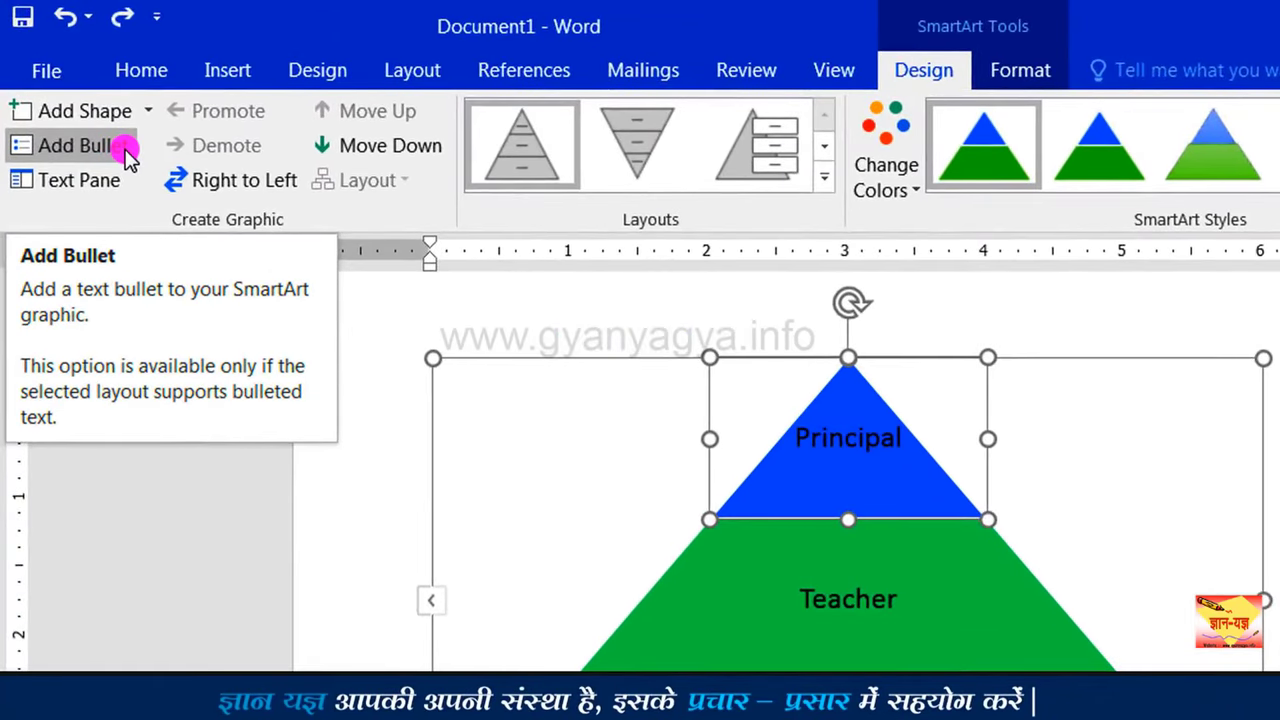
pyautogui.click(127, 152)
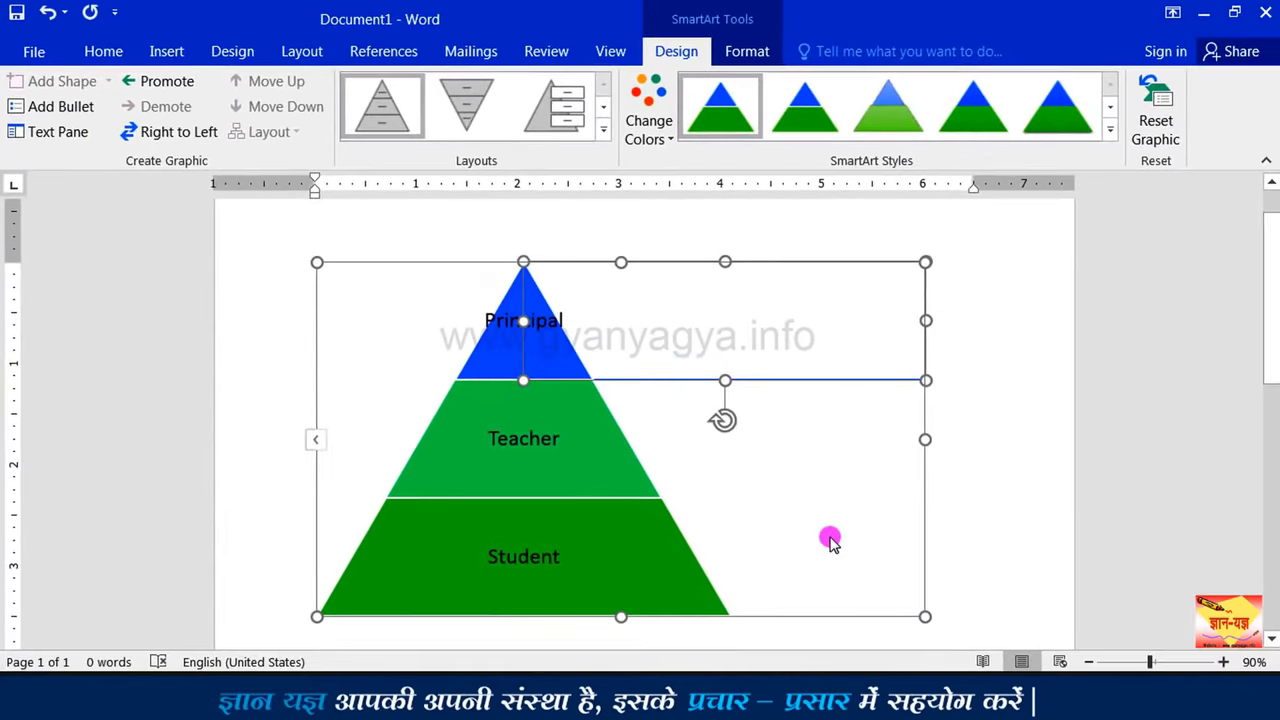
pyautogui.write('add b')
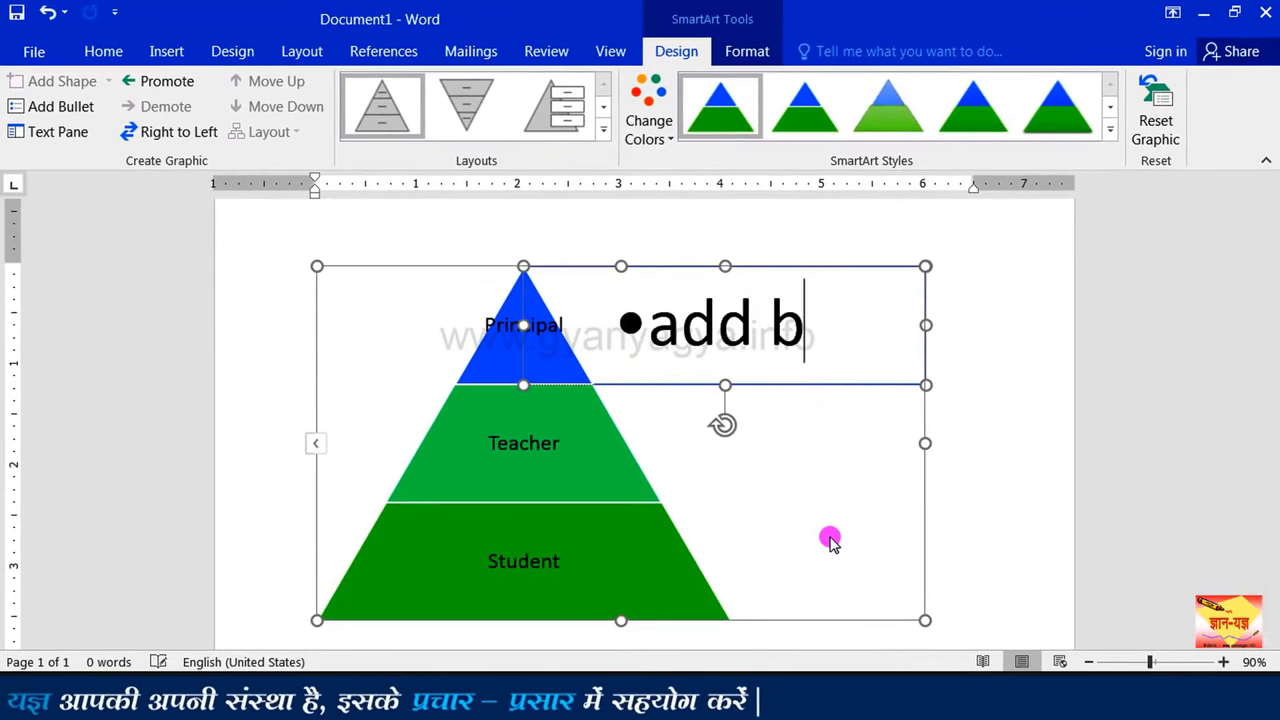
pyautogui.write('ull')
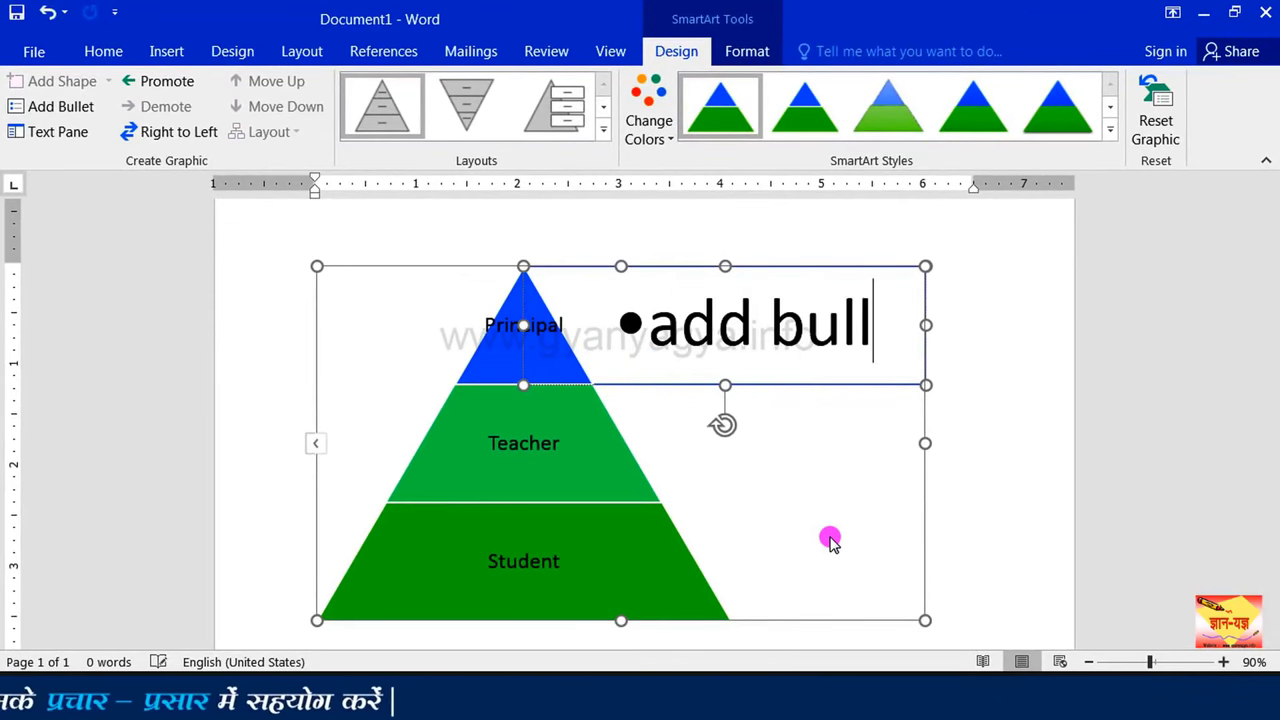
pyautogui.write('et')
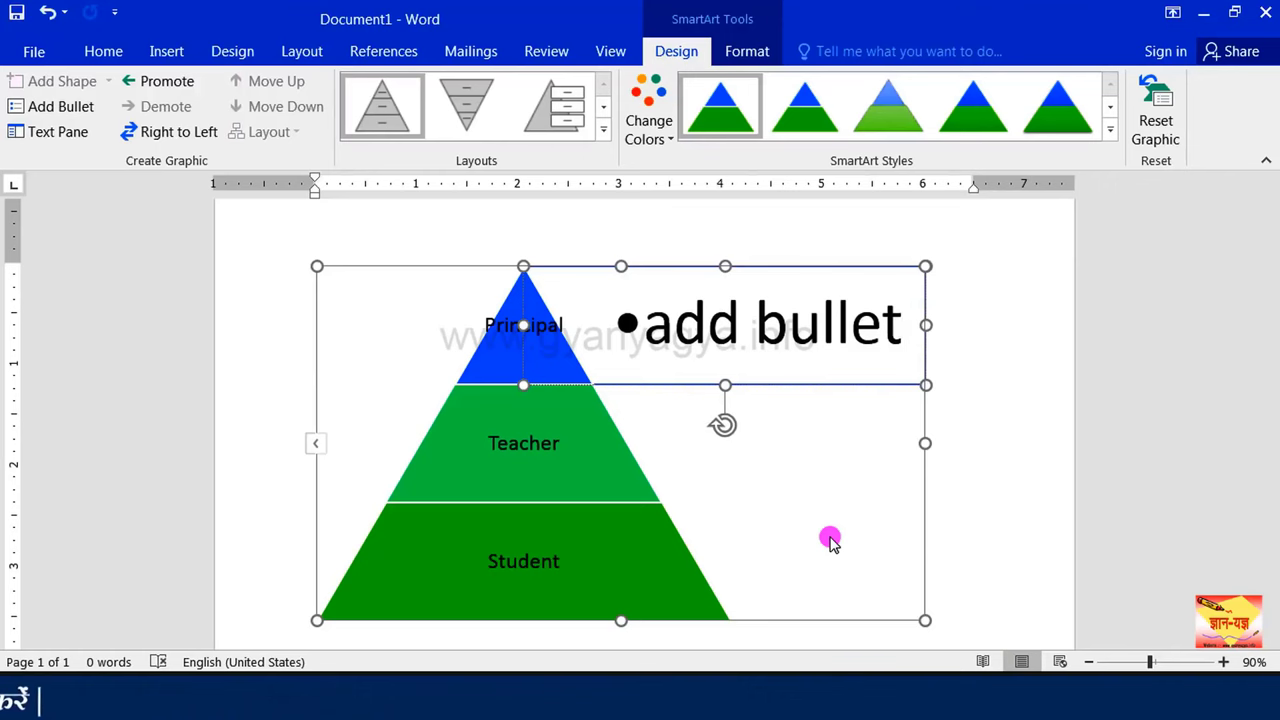
pyautogui.click(47, 11)
pyautogui.click(47, 11)
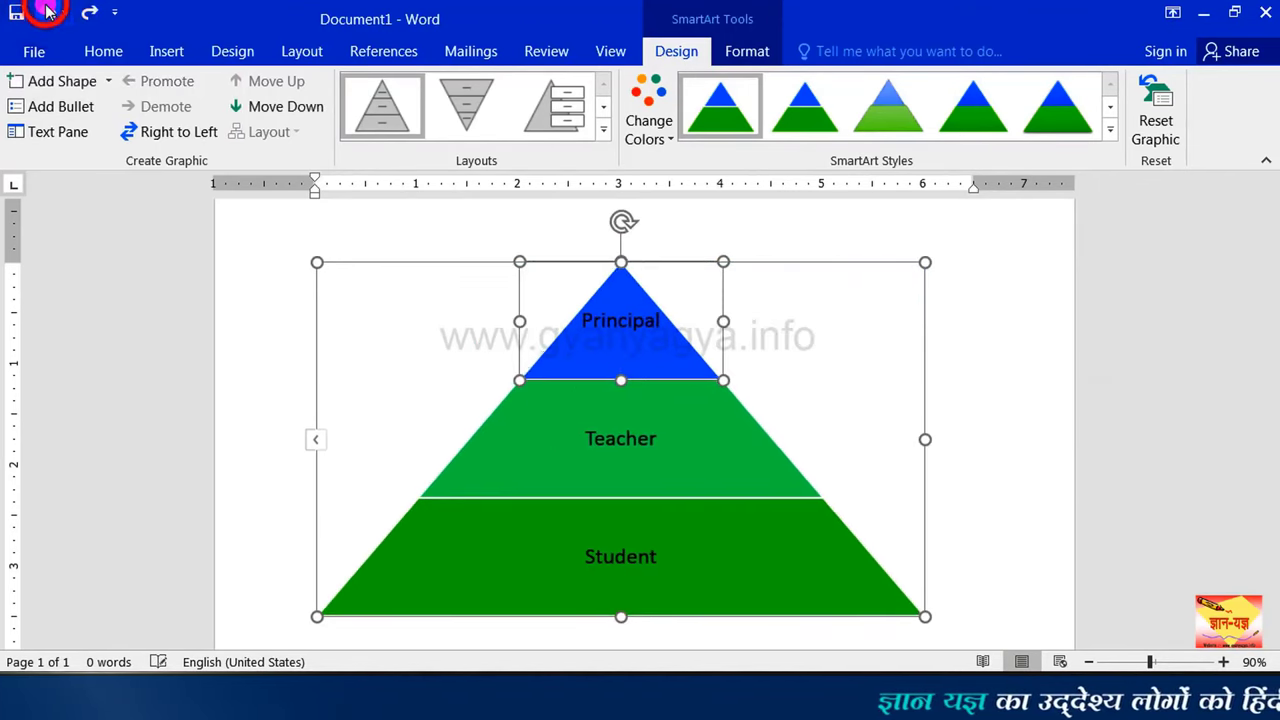
# Toggle the Text Pane, move Principal down and back up, then demote Student under Teacher.
pyautogui.click(78, 141)
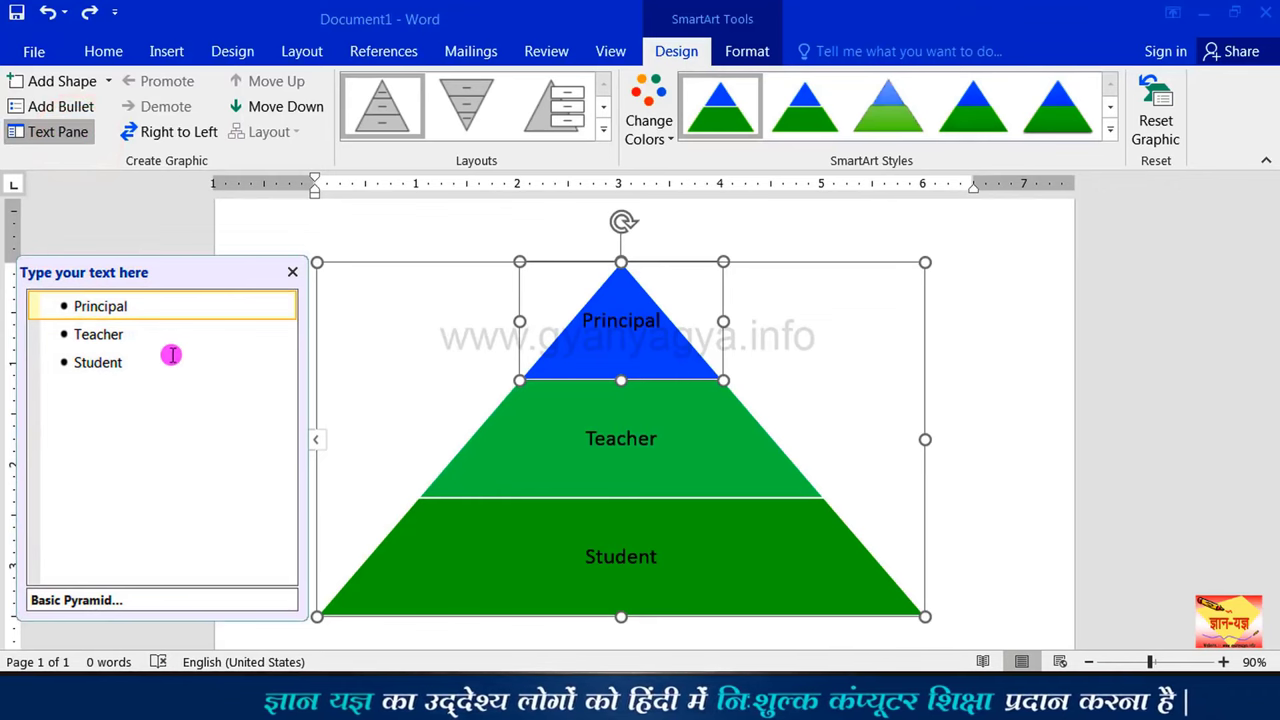
pyautogui.click(292, 272)
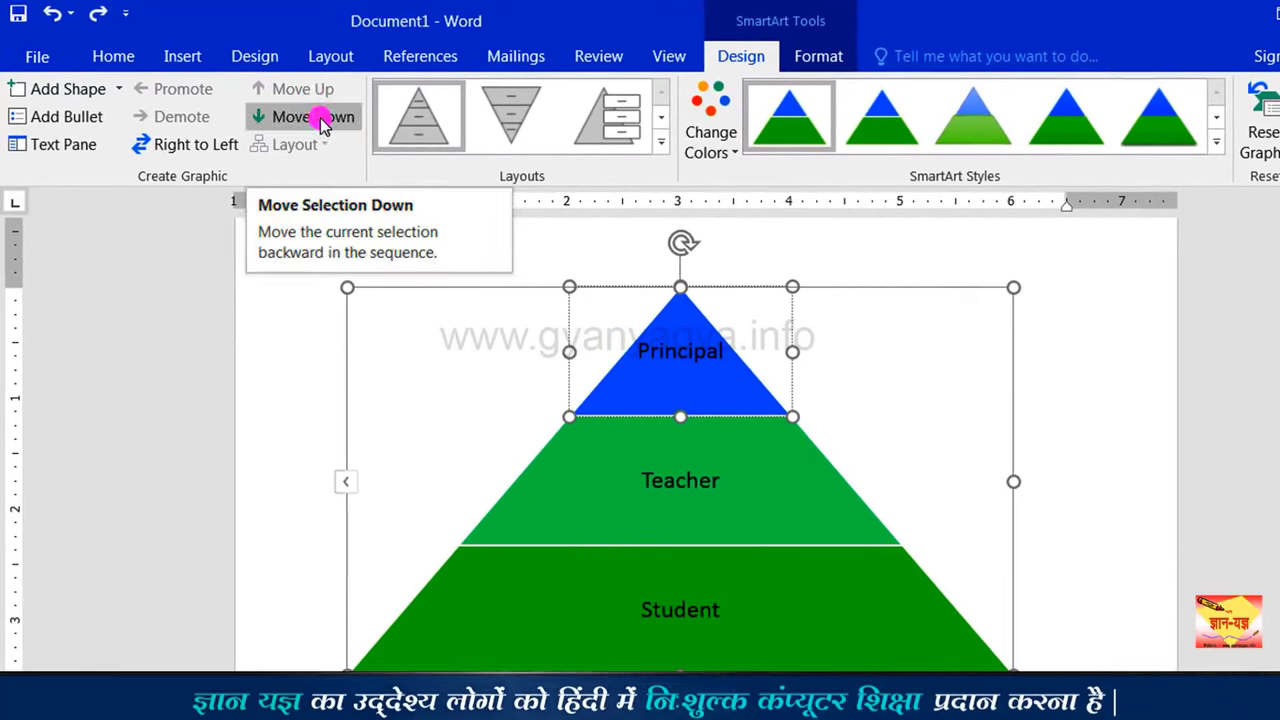
pyautogui.click(320, 122)
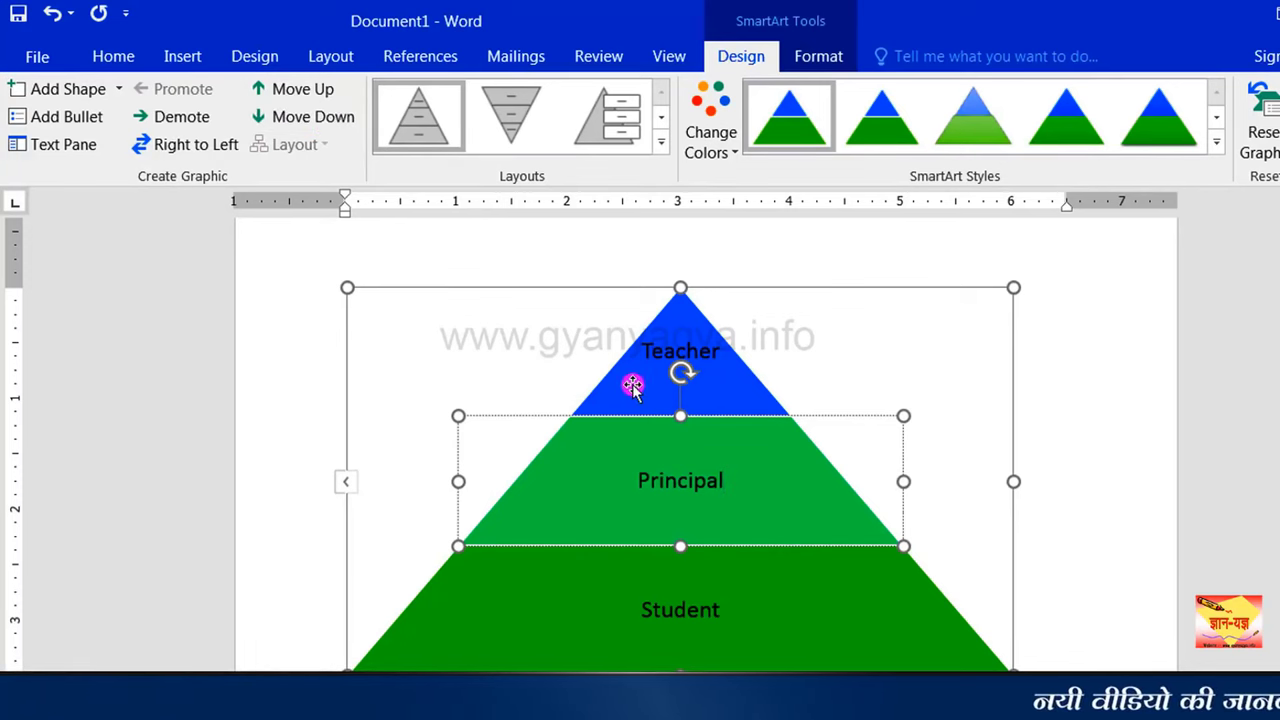
pyautogui.click(297, 92)
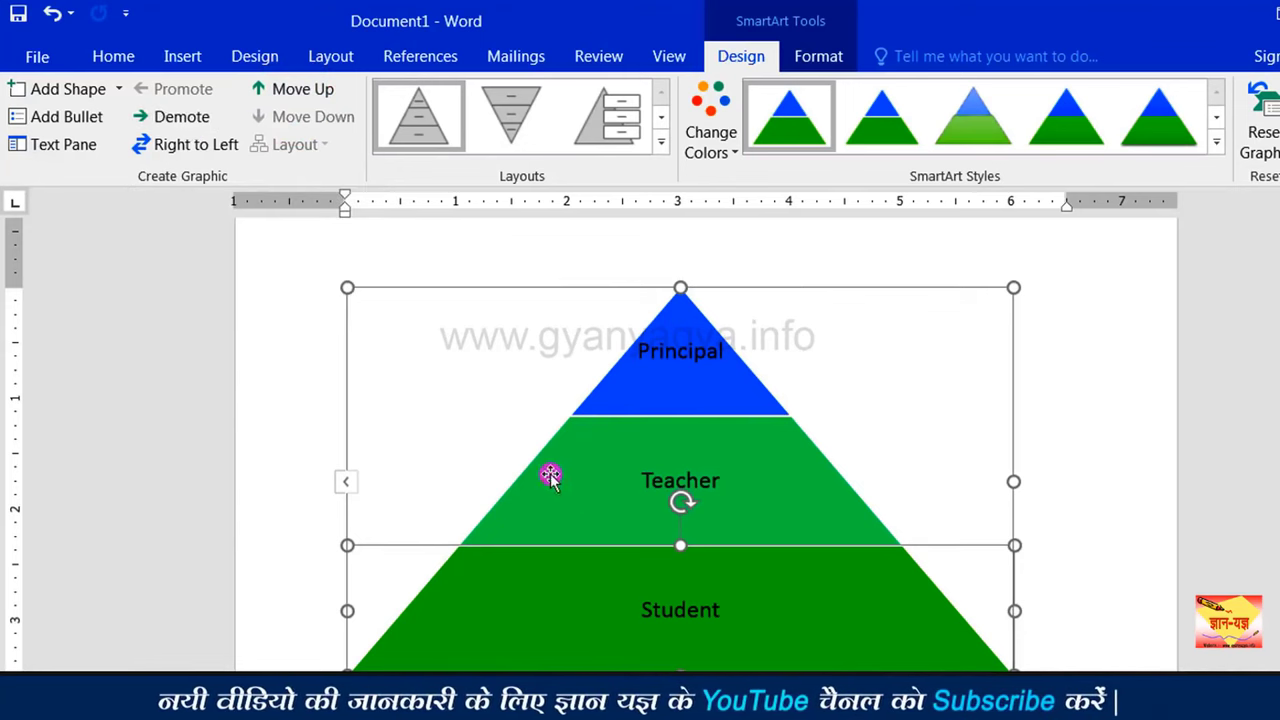
pyautogui.click(182, 120)
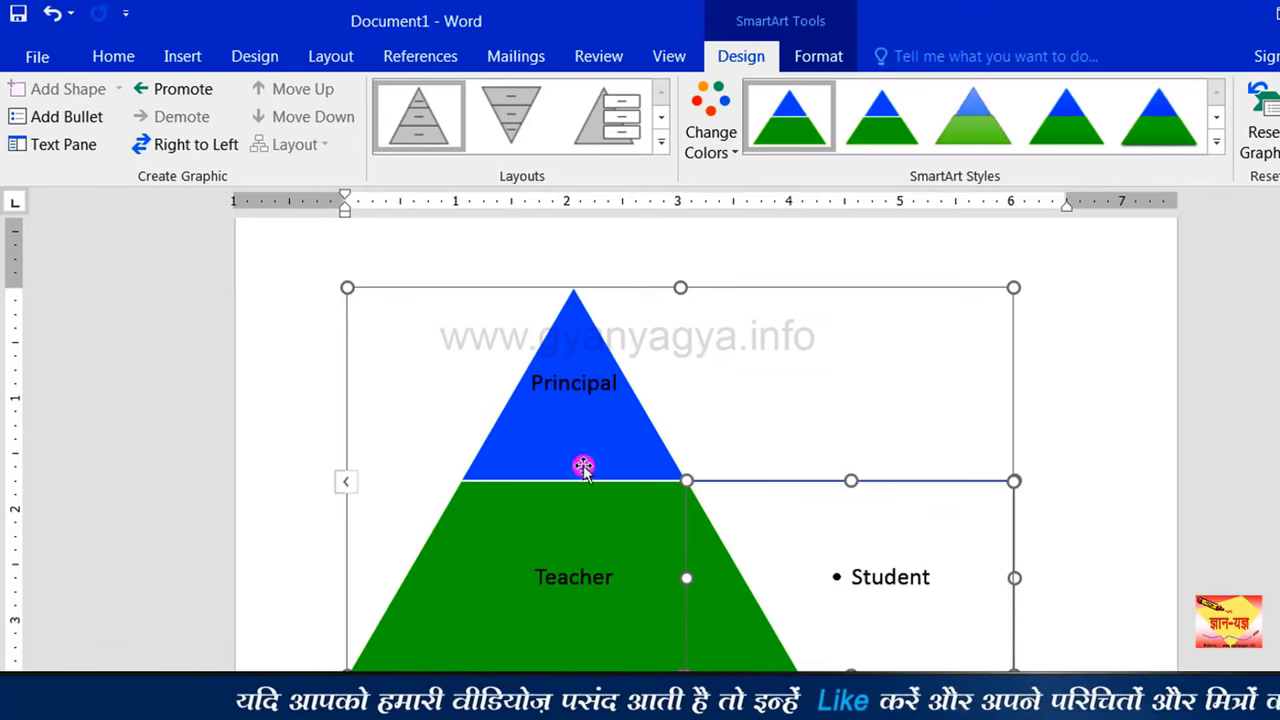
# Flip the pyramid right-to-left and back, promote Student to a tier, and reset the graphic.
pyautogui.click(210, 158)
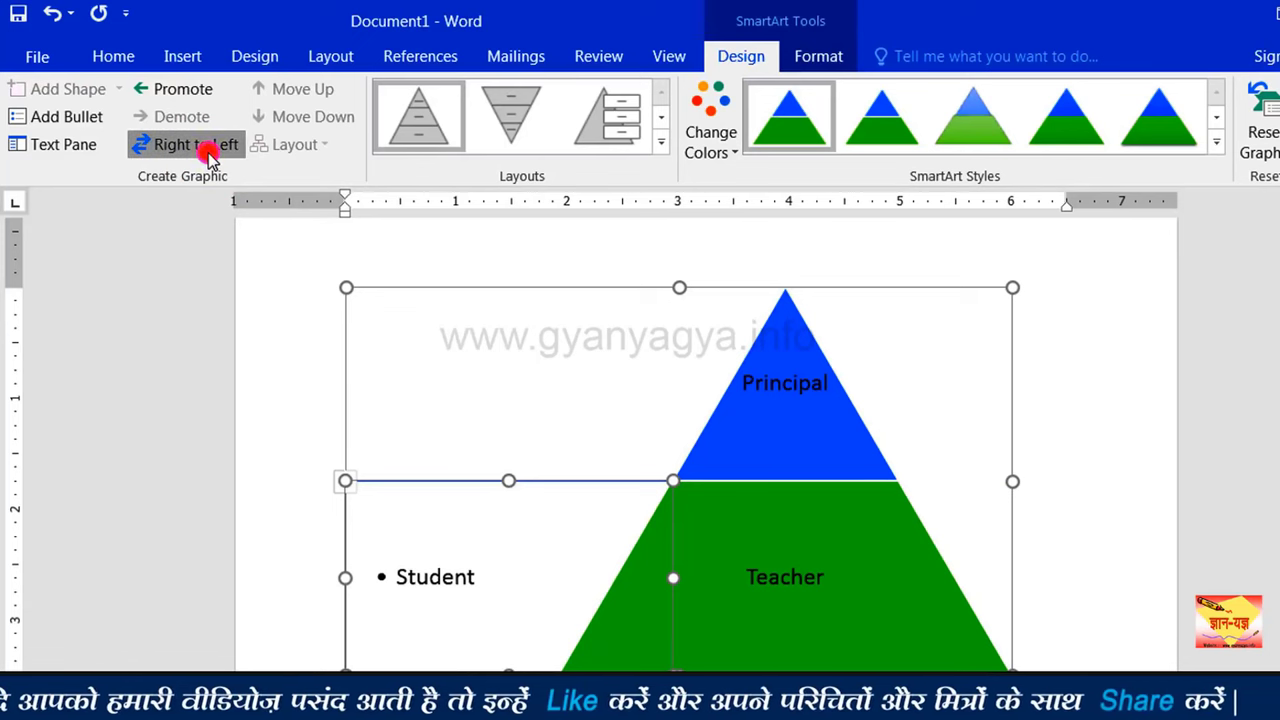
pyautogui.click(211, 158)
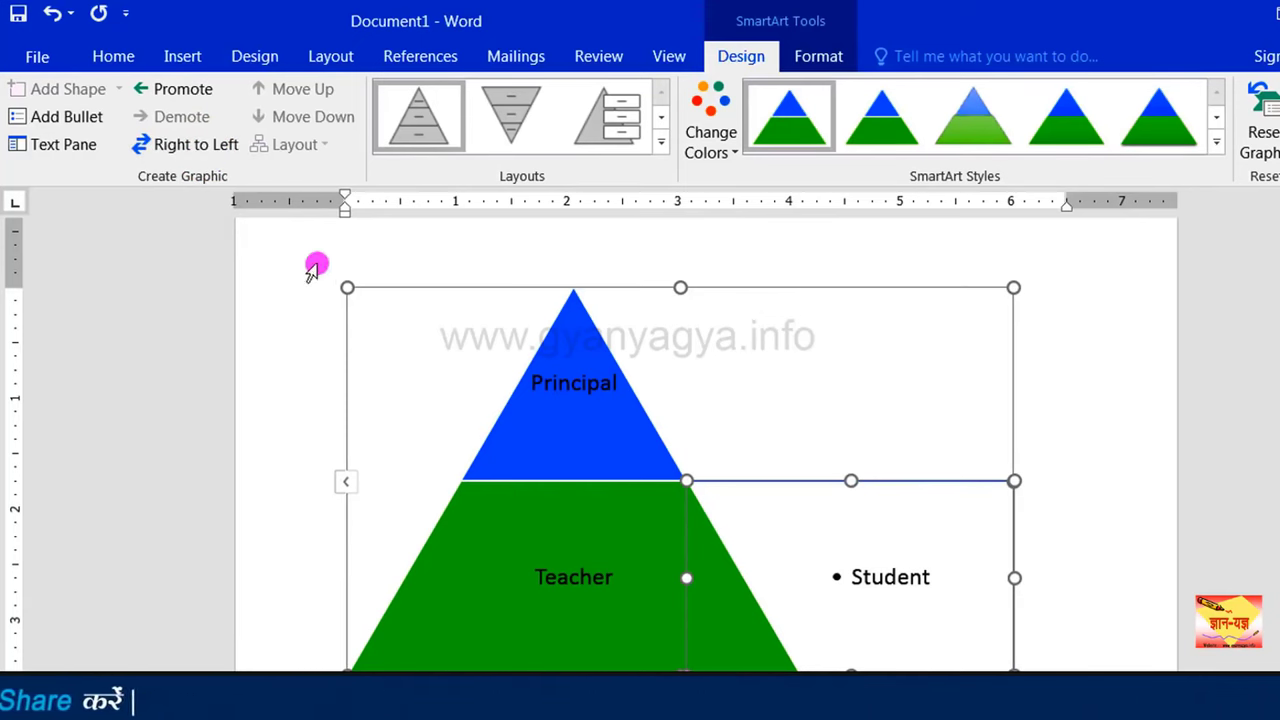
pyautogui.click(190, 97)
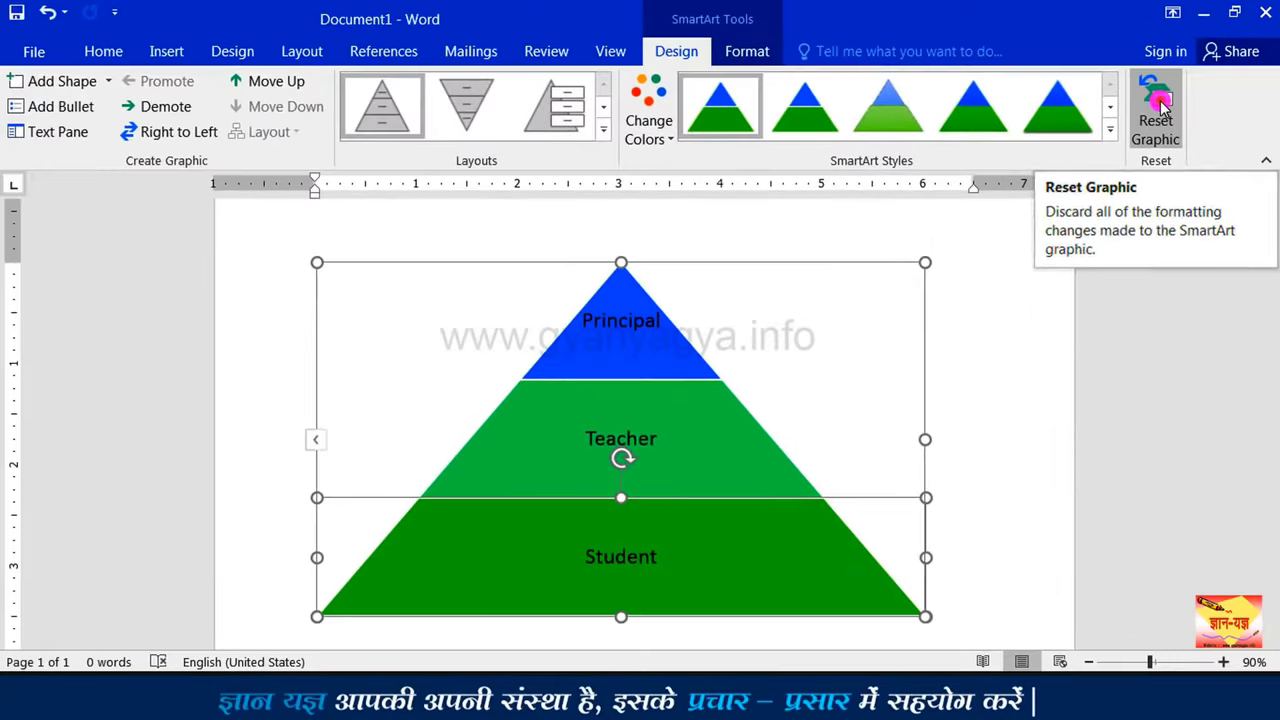
pyautogui.click(1057, 190)
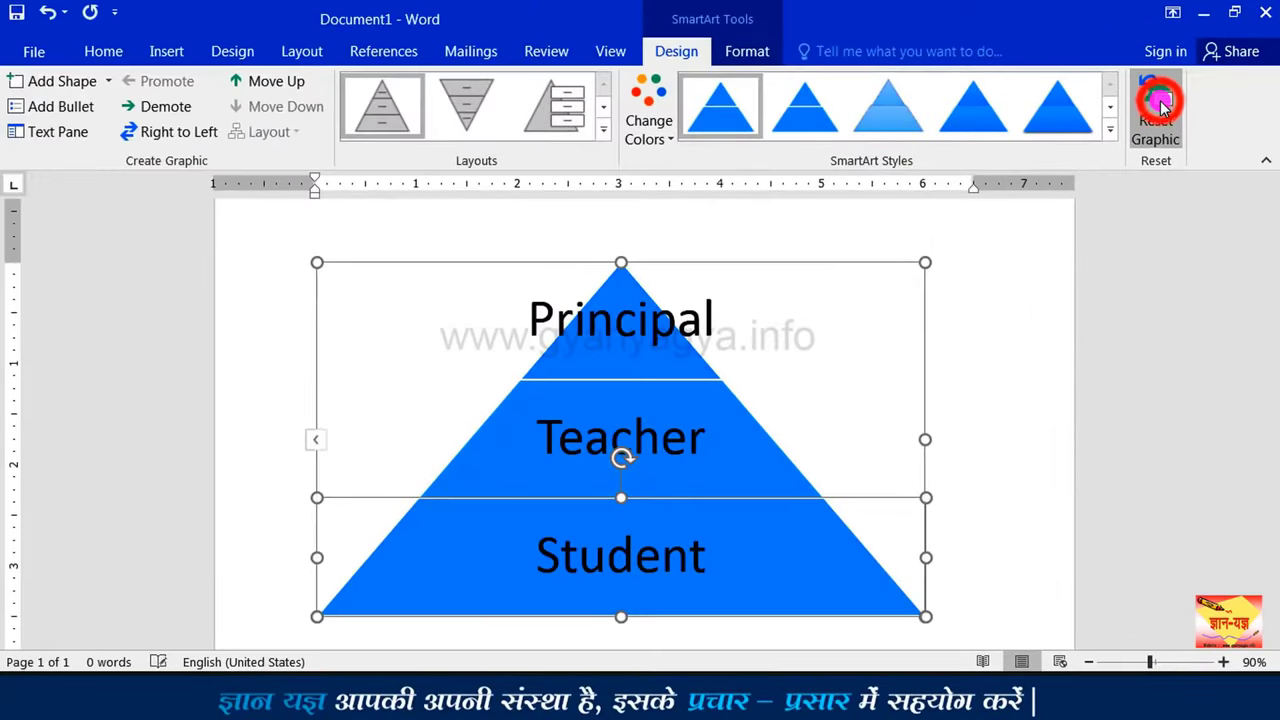
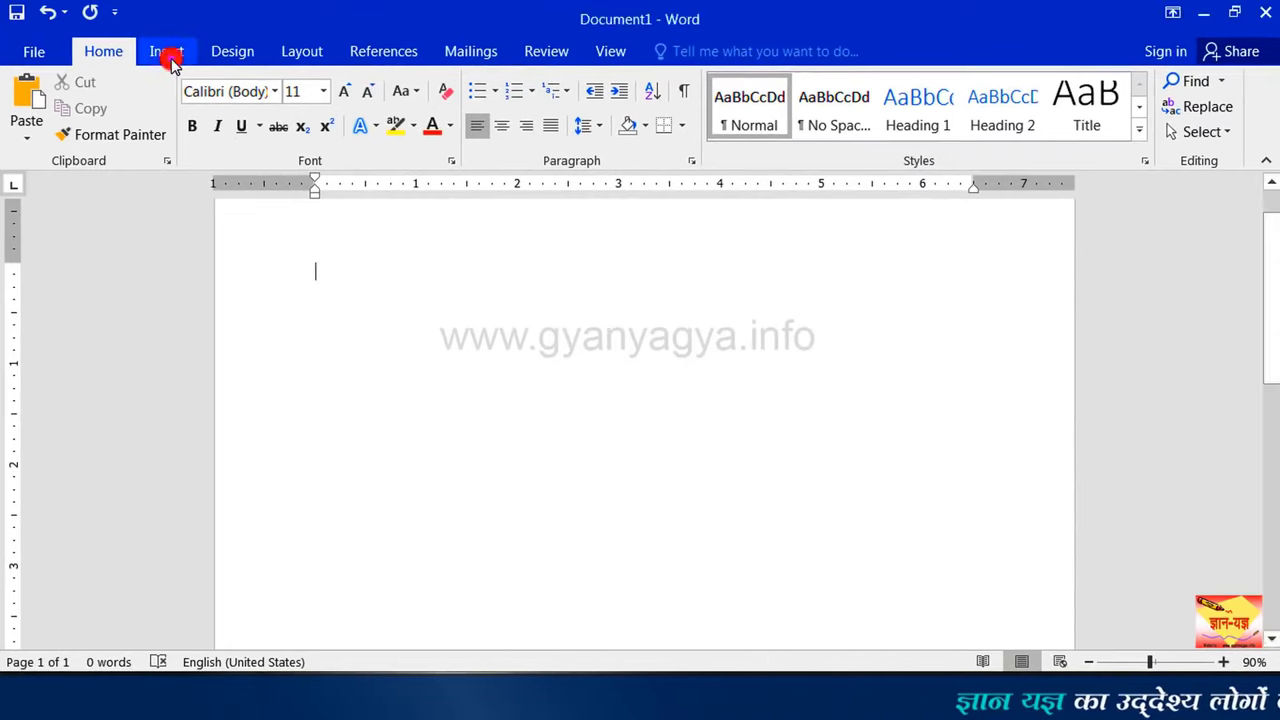
# Preview the stacked and 3-D column variants, then insert a Clustered Column chart.
pyautogui.click(170, 56)
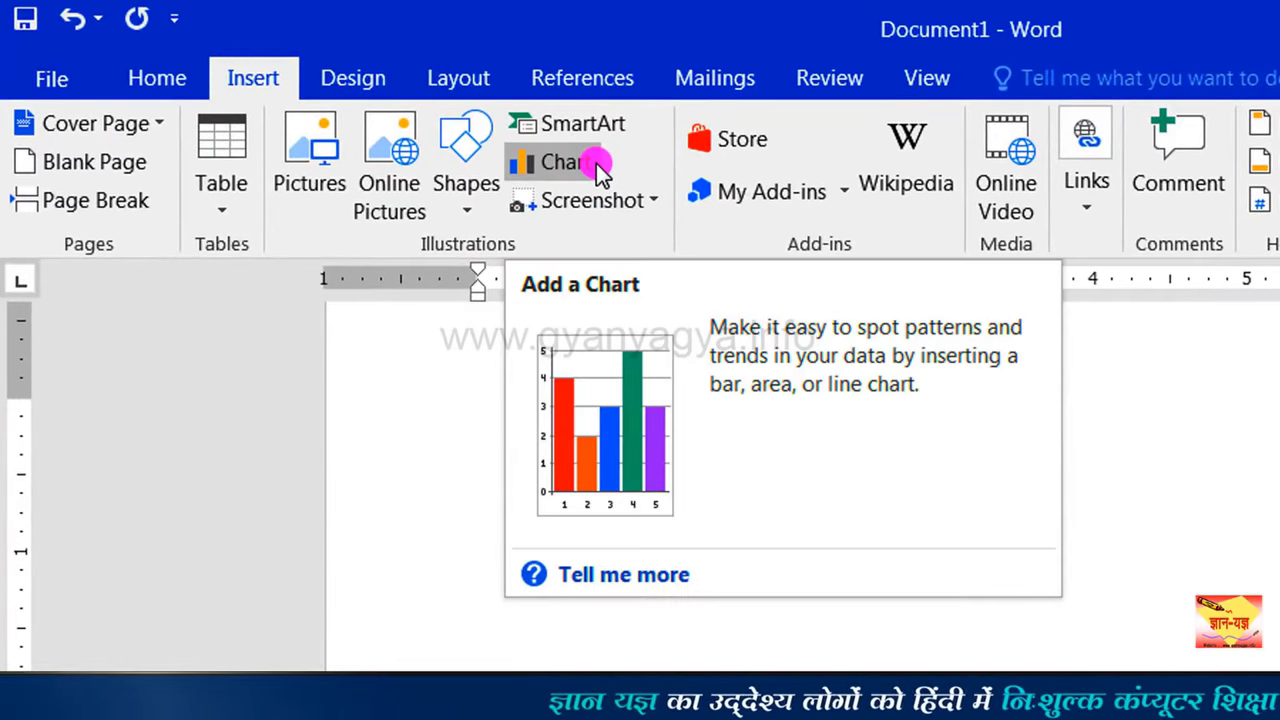
pyautogui.click(593, 163)
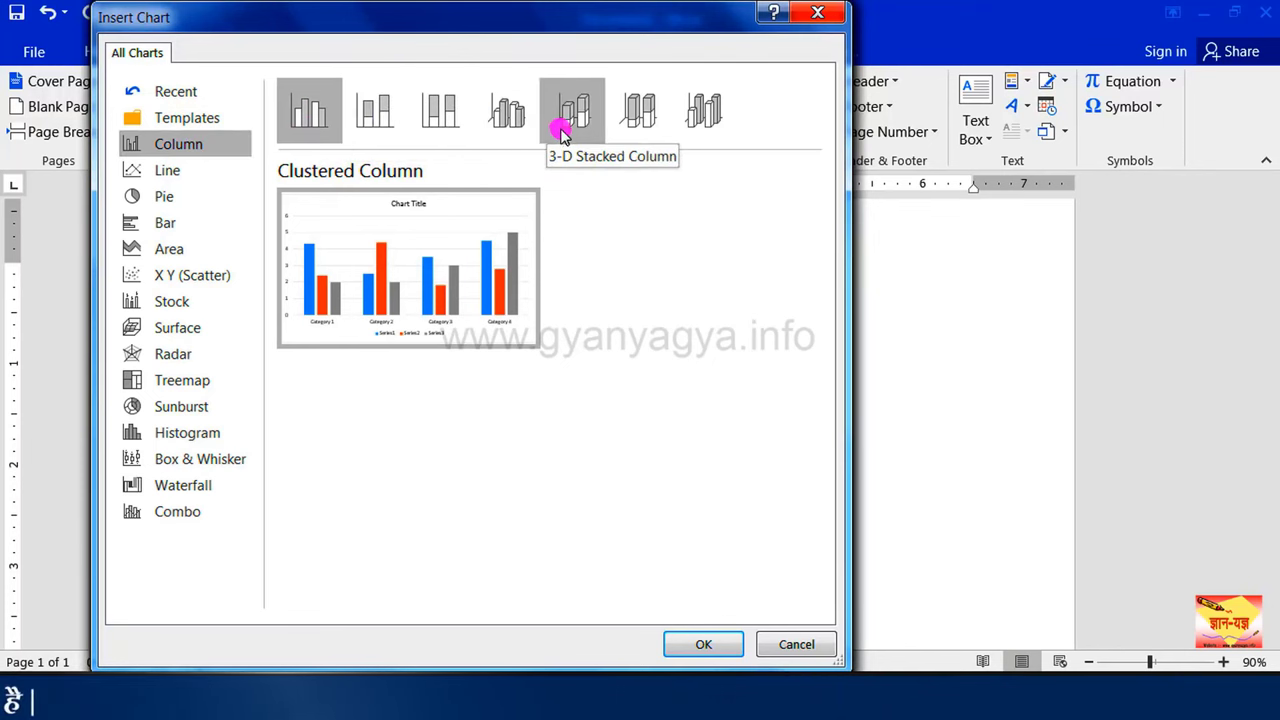
pyautogui.click(447, 114)
pyautogui.click(388, 120)
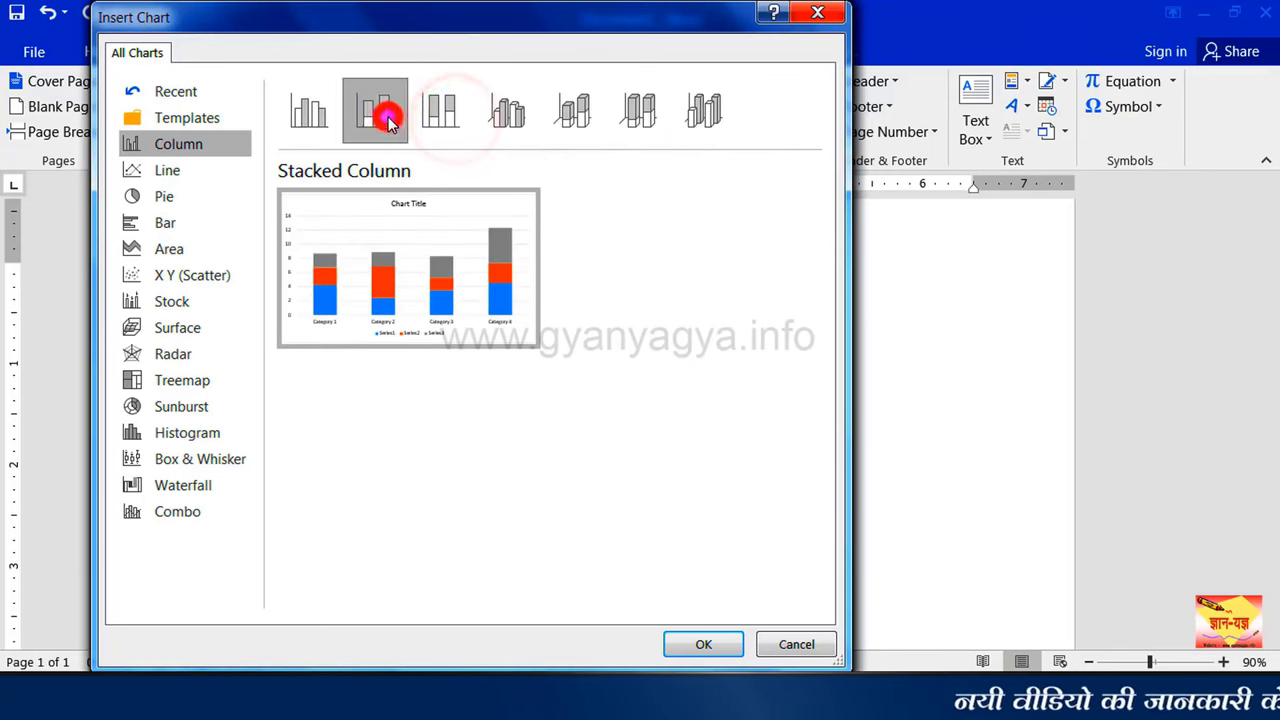
pyautogui.click(505, 114)
pyautogui.click(571, 118)
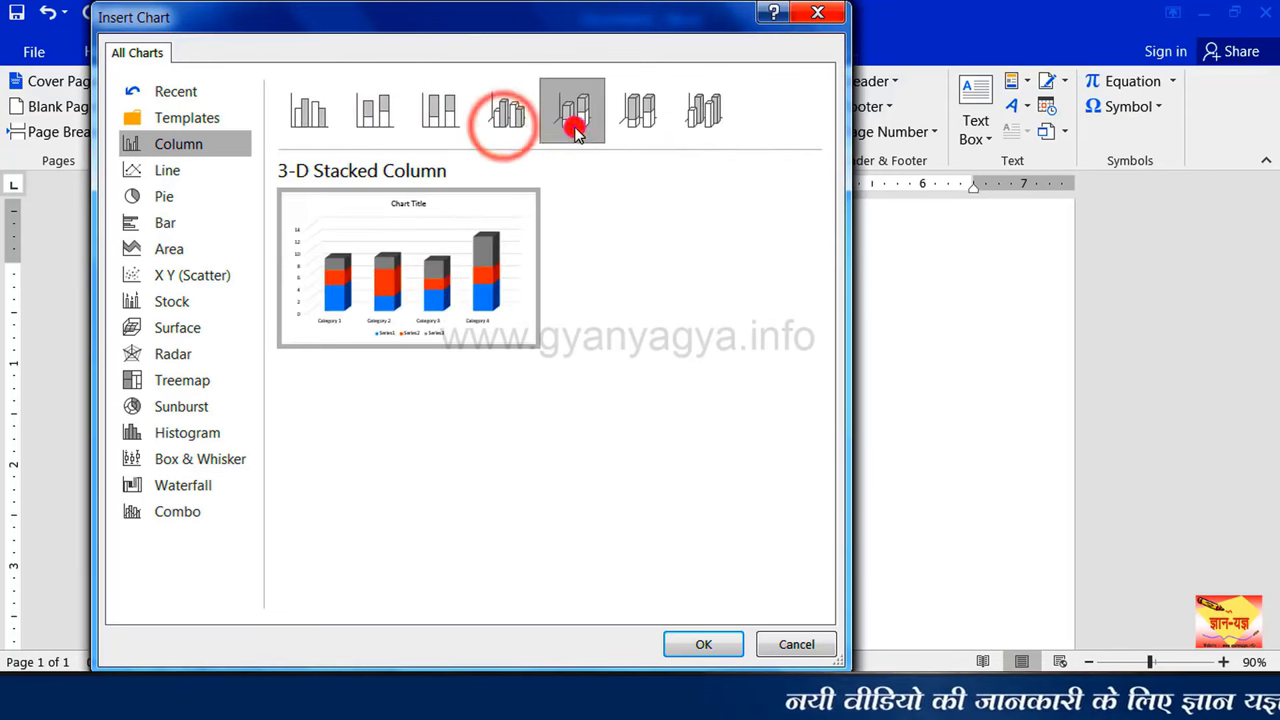
pyautogui.click(330, 118)
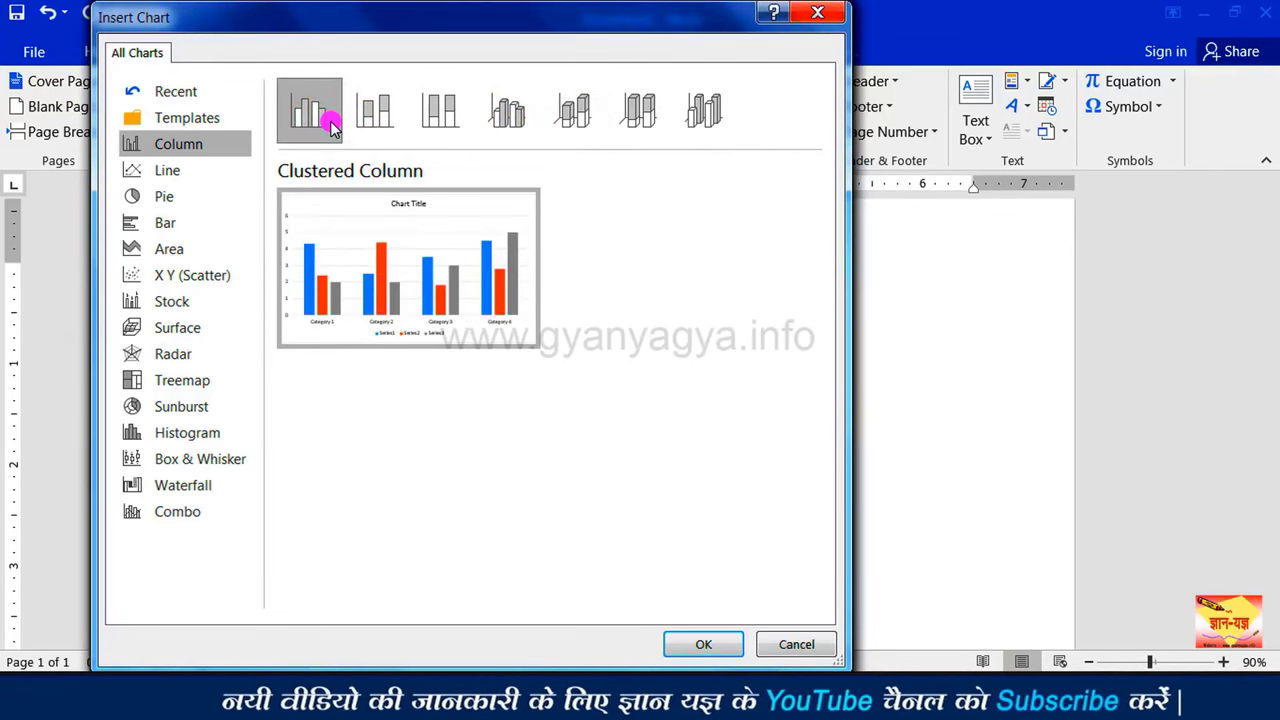
pyautogui.click(706, 645)
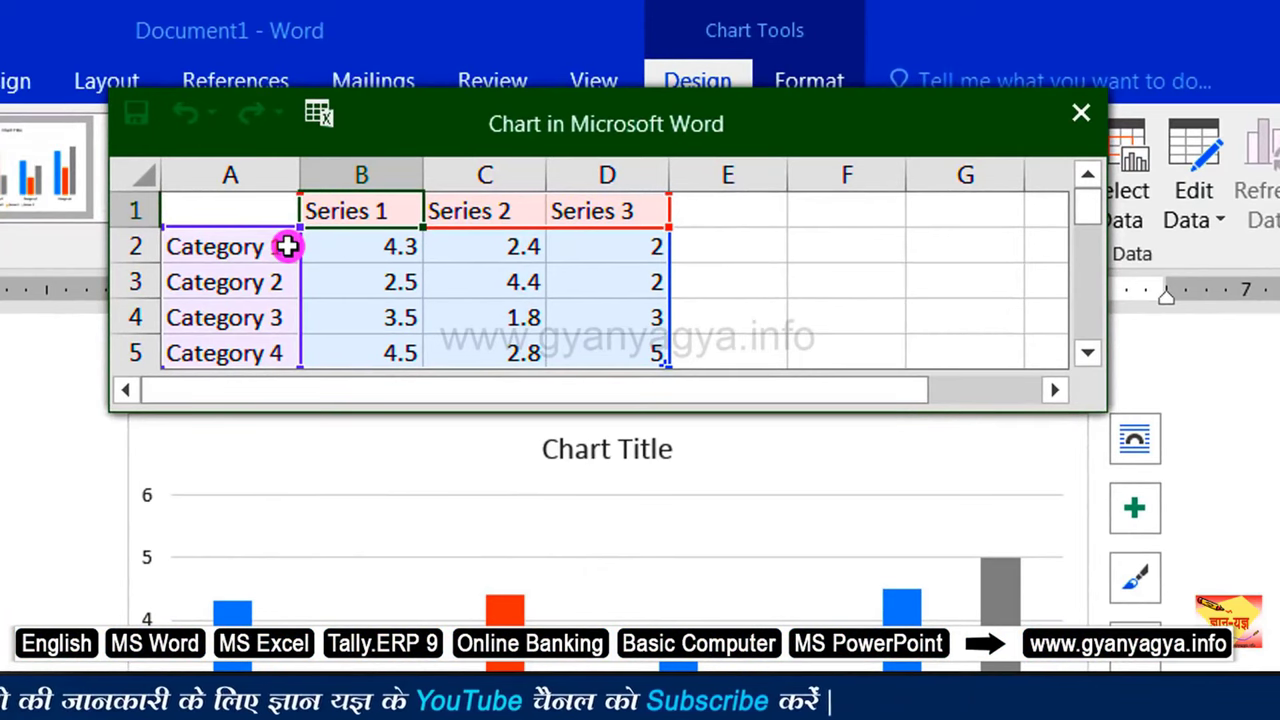
# Rename the first chart categories to Scooter and Car, then close the data sheet.
pyautogui.click(287, 246)
pyautogui.write('Scoo')
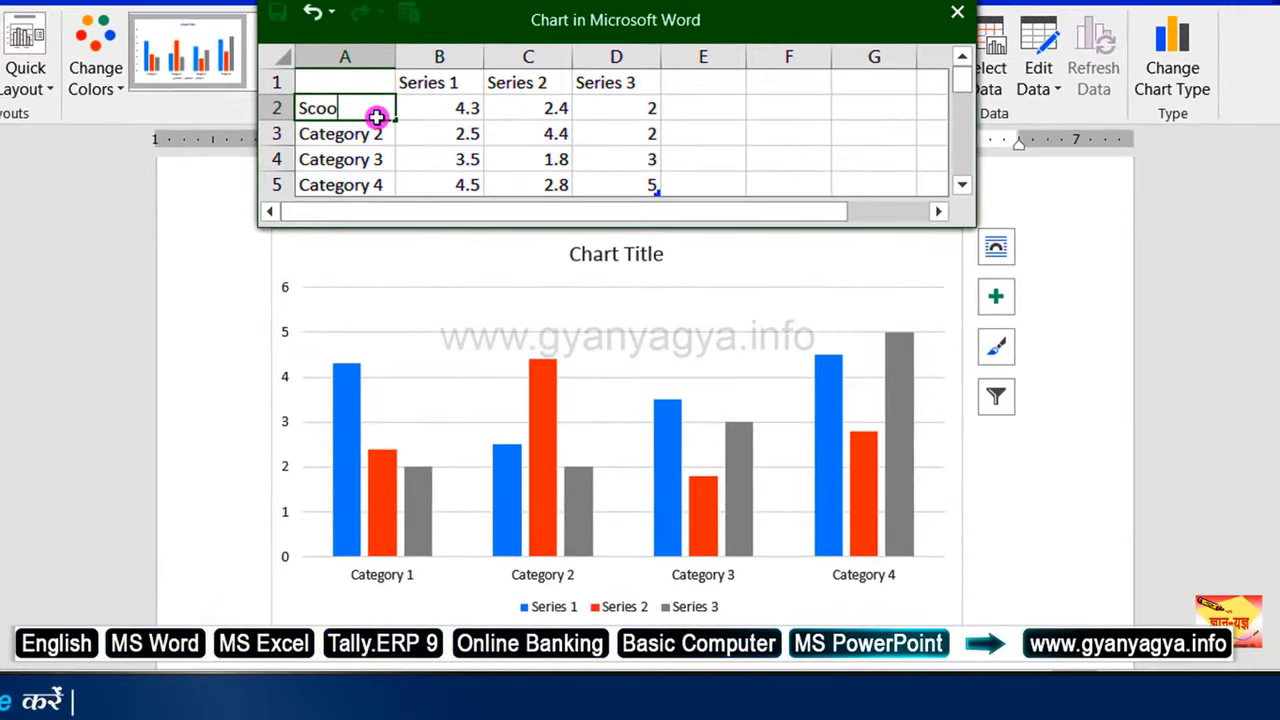
pyautogui.write('ter')
pyautogui.press('Return')
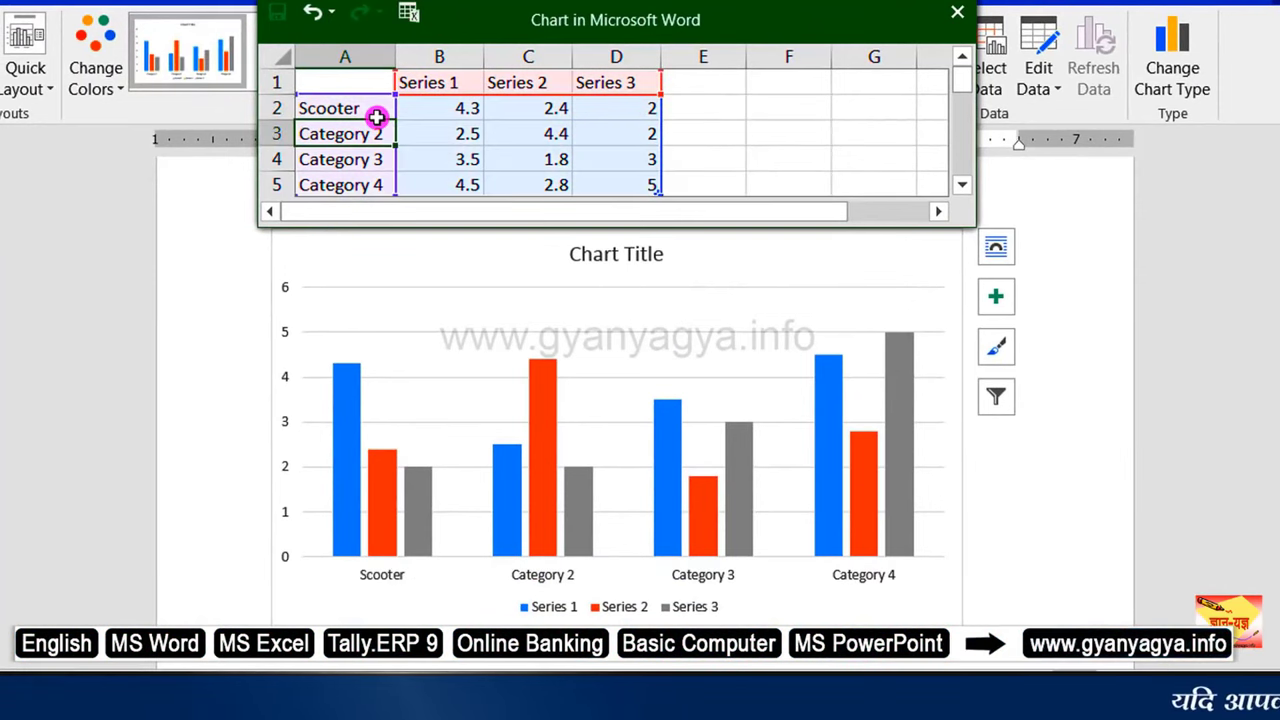
pyautogui.write('Car')
pyautogui.press('Return')
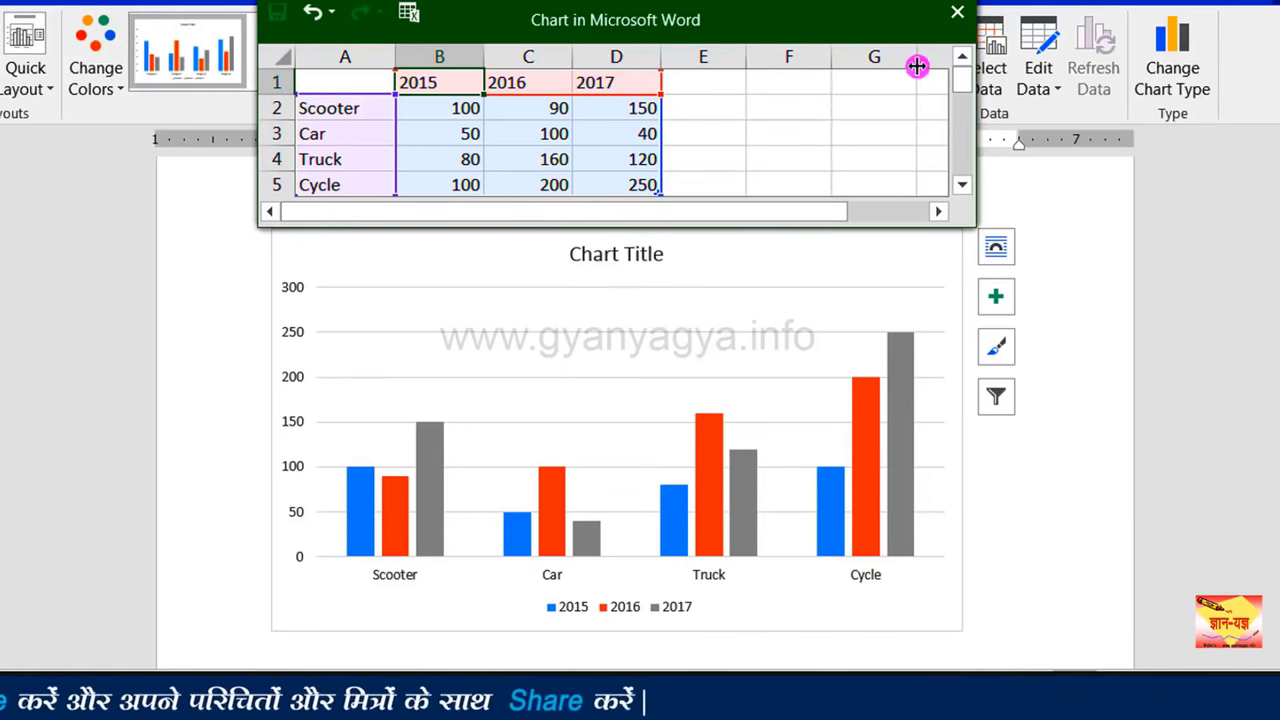
pyautogui.click(957, 16)
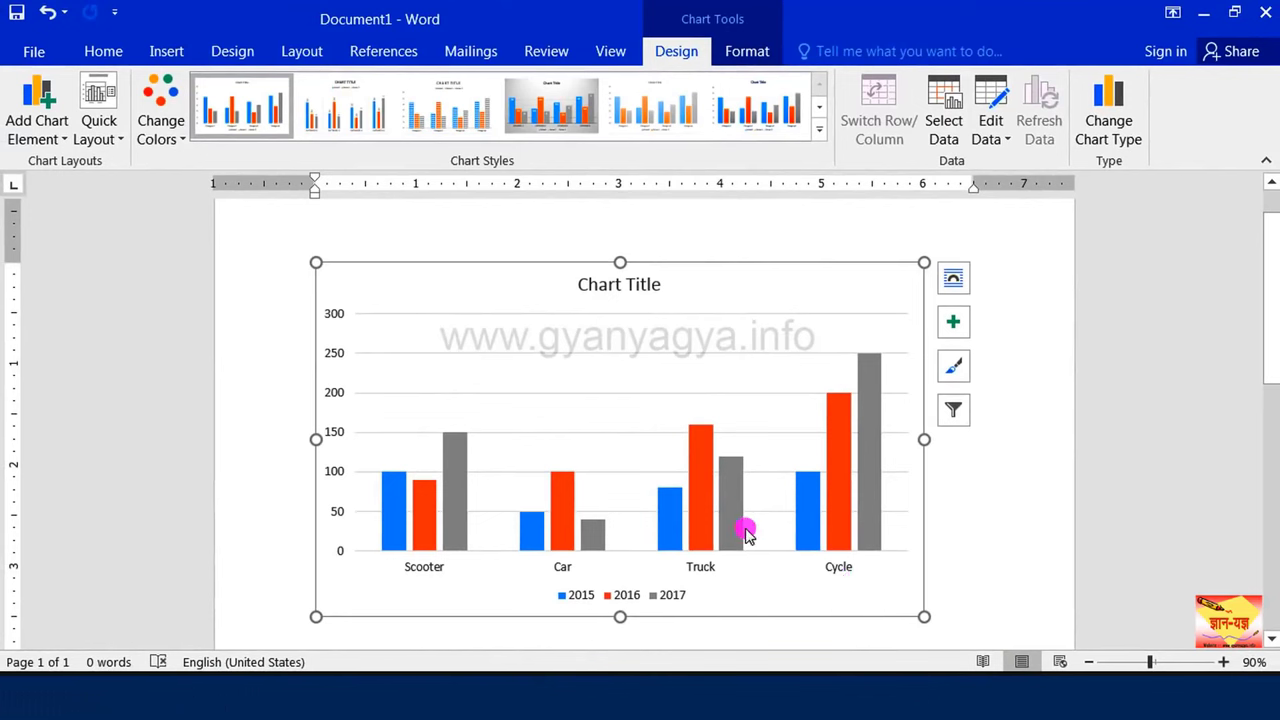
# Give the chart the orange and green colour palette and the dark chart style.
pyautogui.click(178, 131)
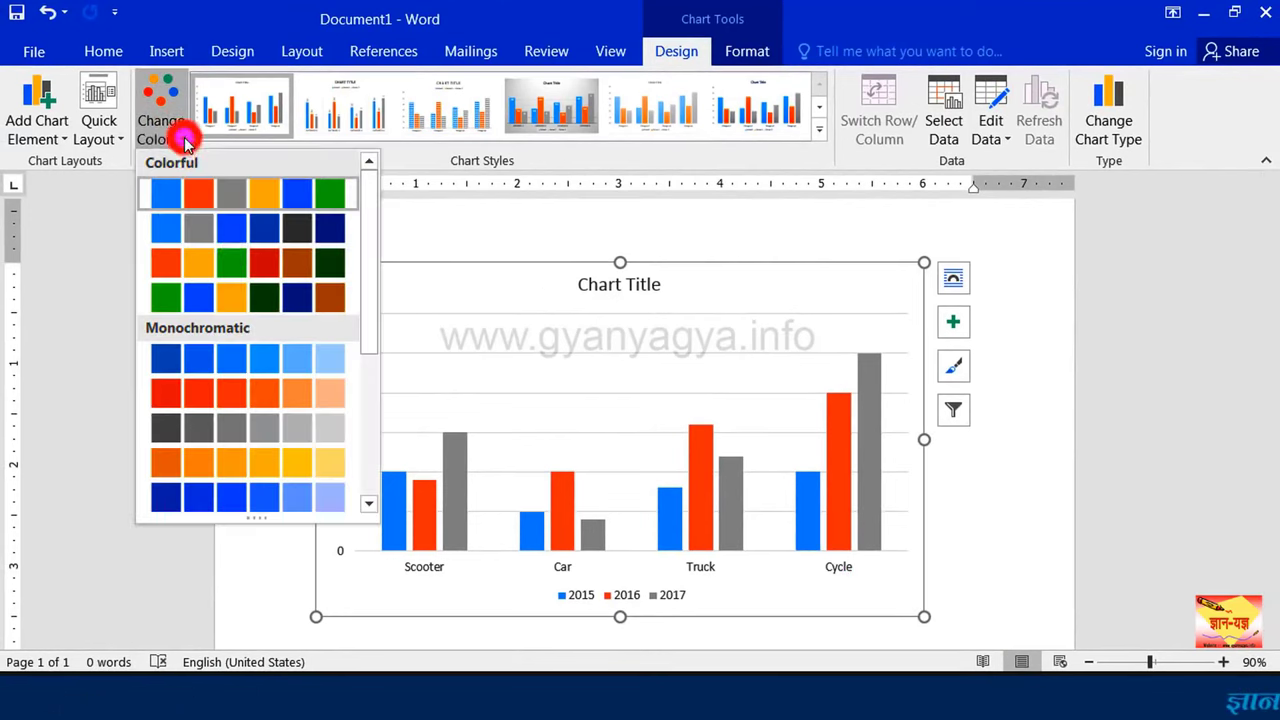
pyautogui.click(270, 250)
pyautogui.click(819, 128)
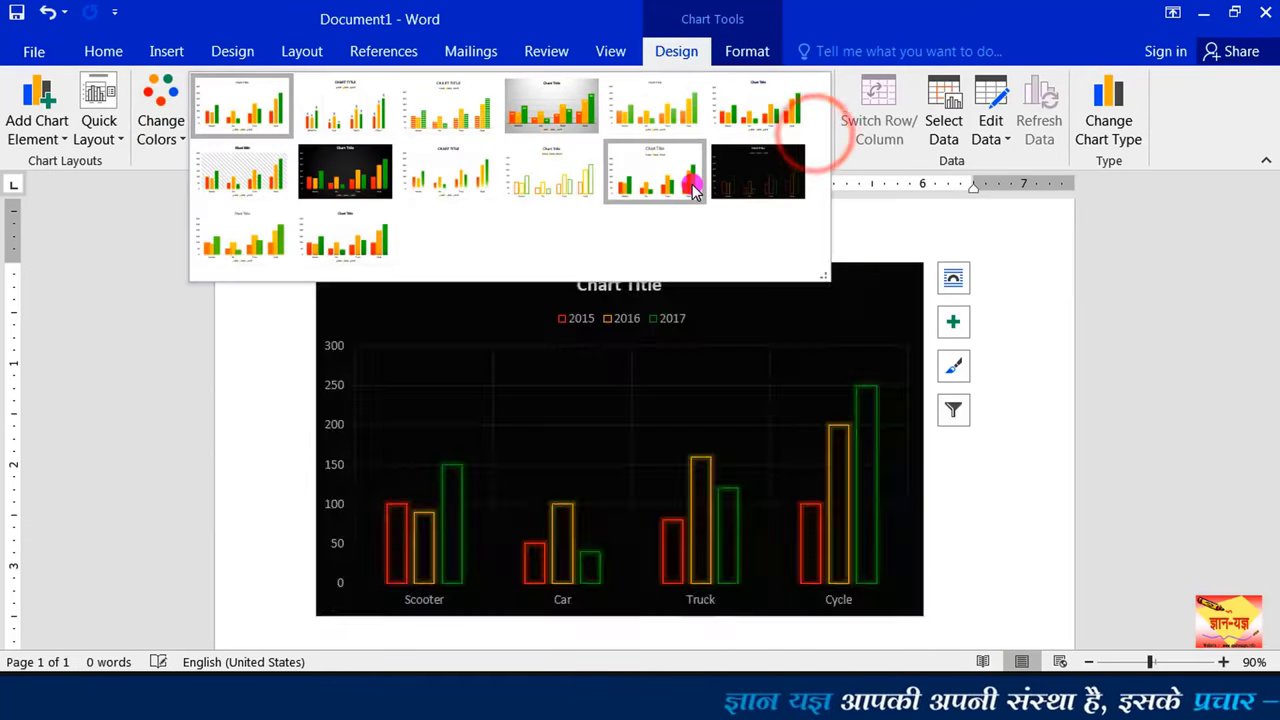
pyautogui.click(346, 170)
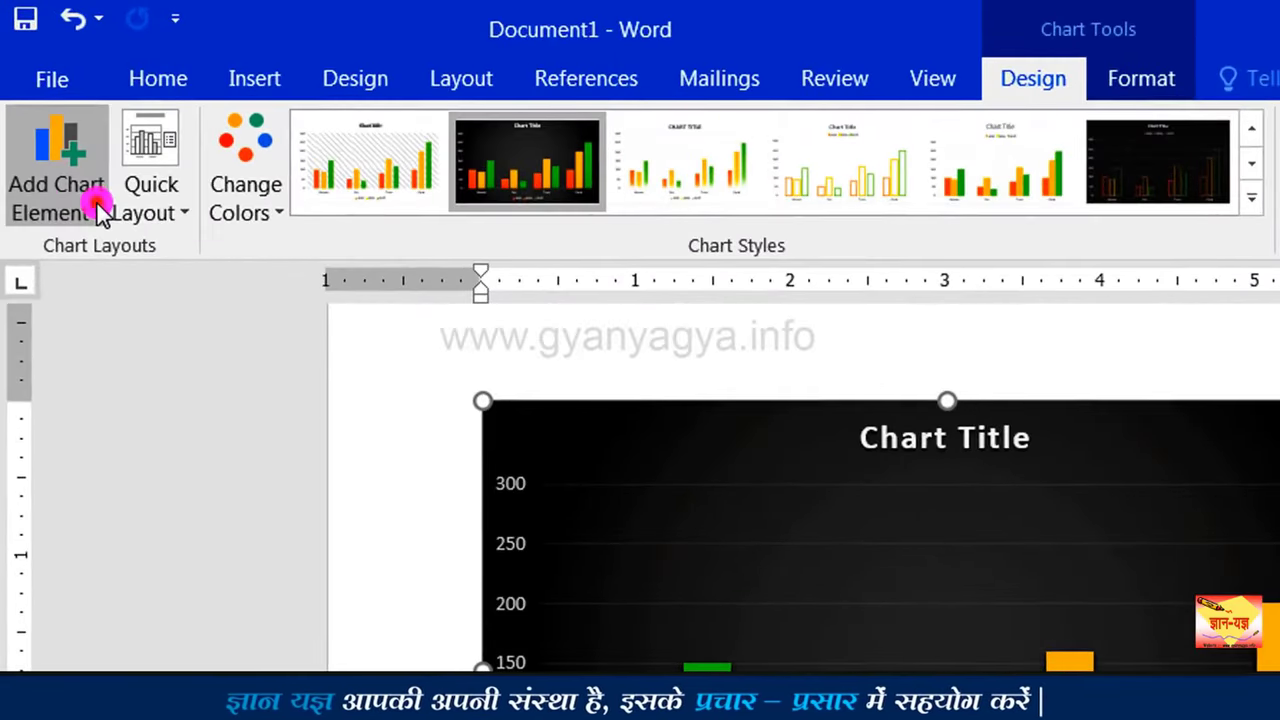
# Add primary minor vertical gridlines to the chart.
pyautogui.click(84, 189)
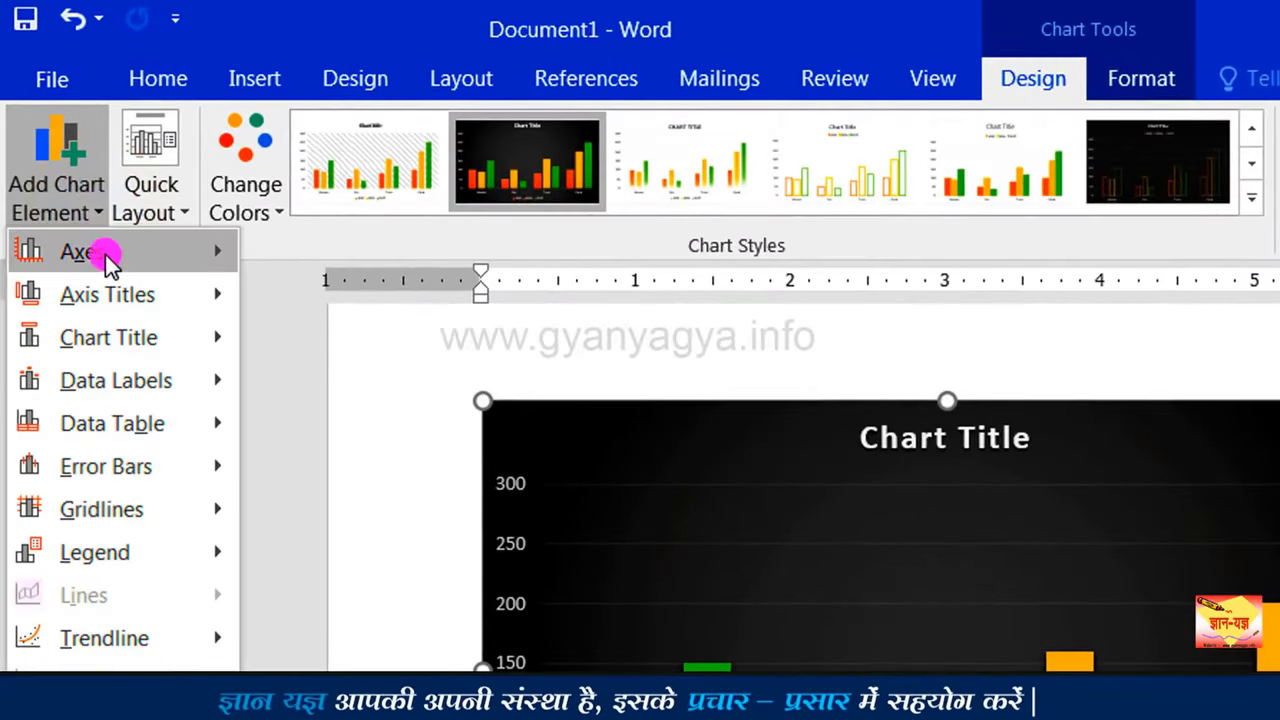
pyautogui.moveTo(117, 296)
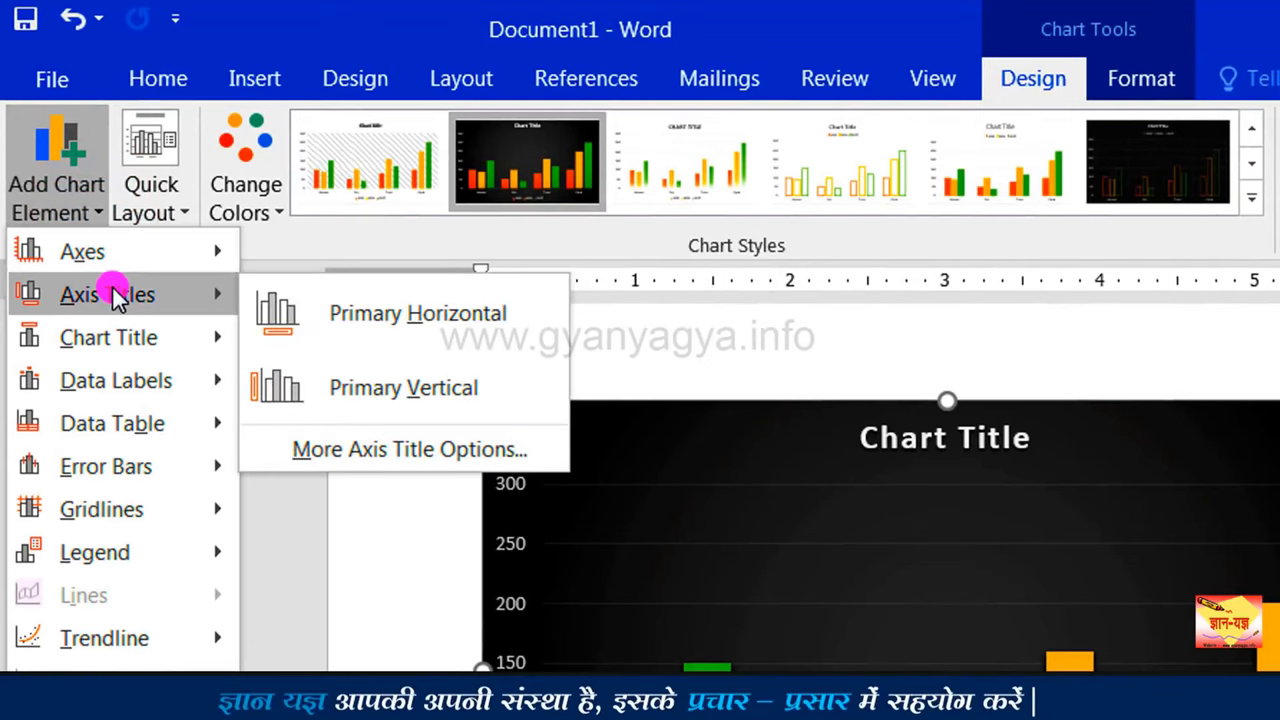
pyautogui.moveTo(116, 380)
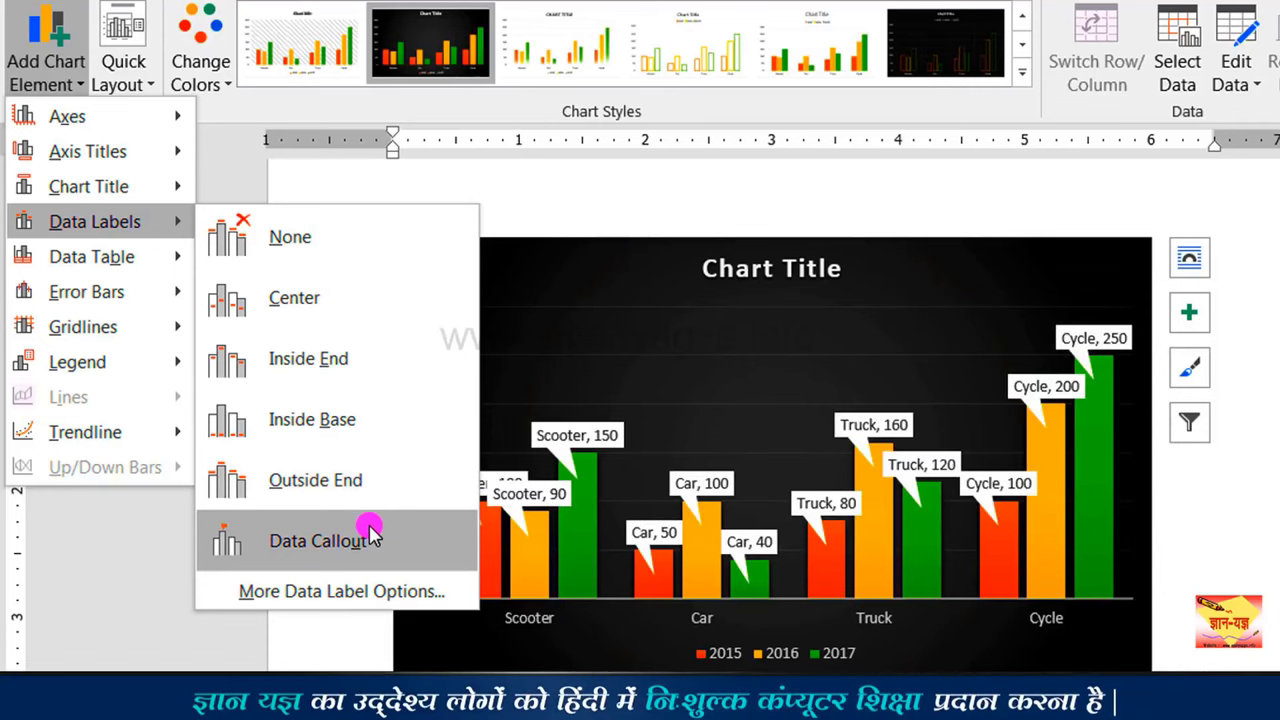
pyautogui.moveTo(105, 328)
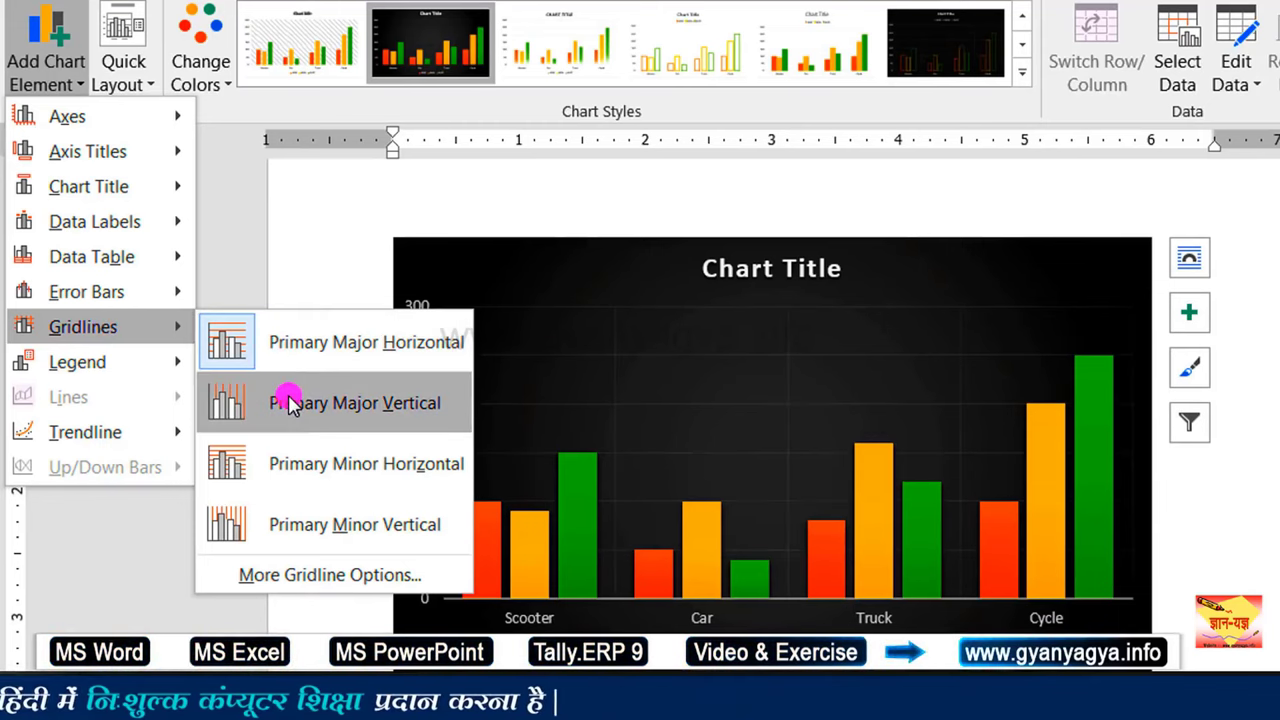
pyautogui.click(290, 524)
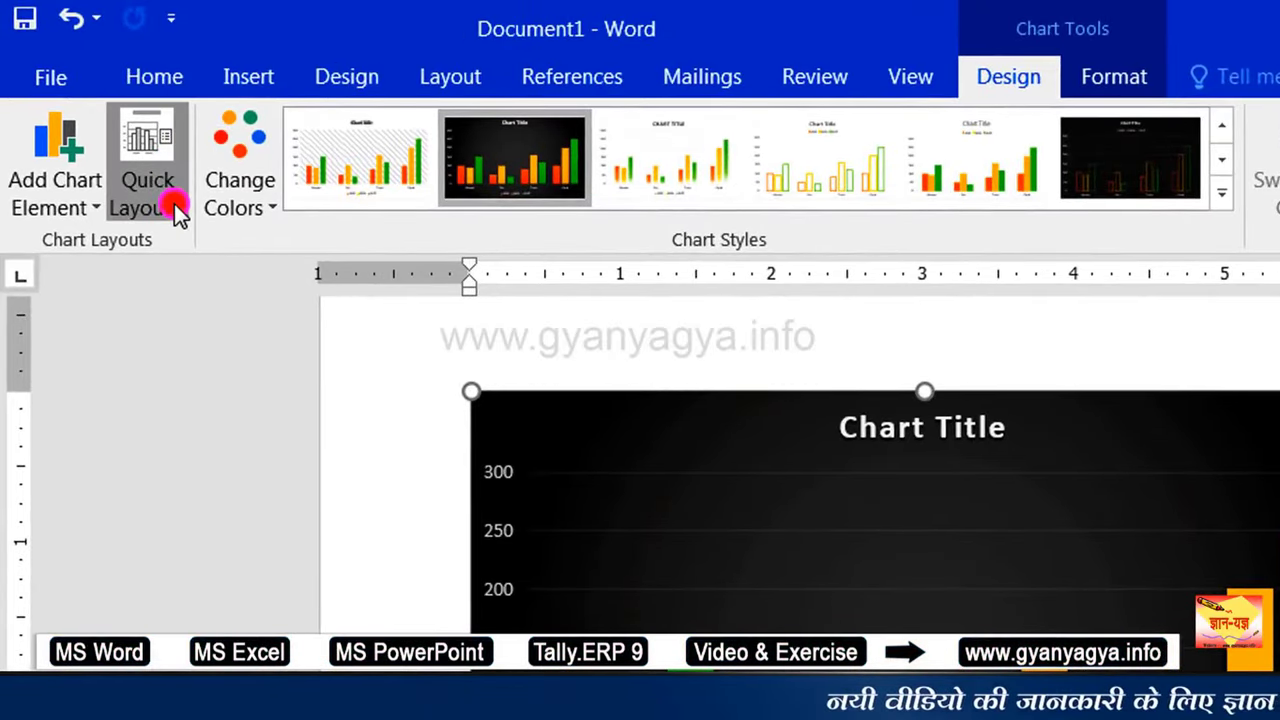
pyautogui.click(174, 203)
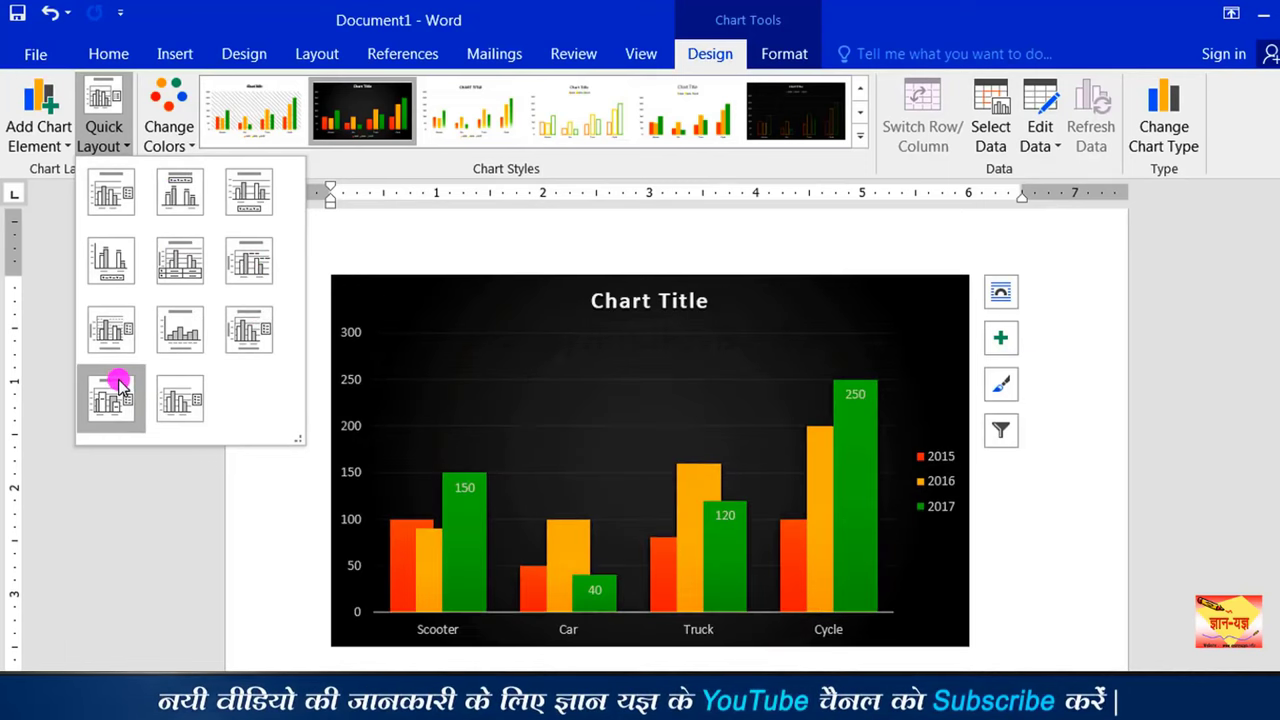
pyautogui.click(548, 283)
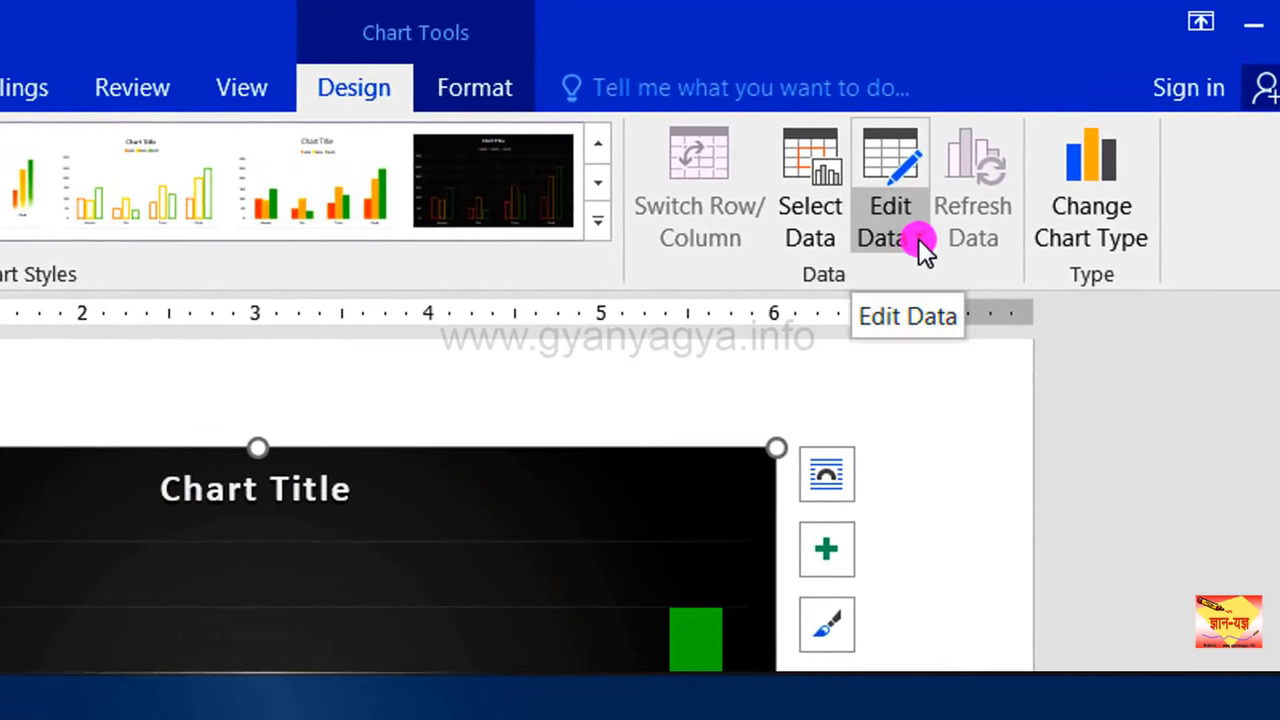
# Open the chart's data for editing in full Excel.
pyautogui.click(918, 238)
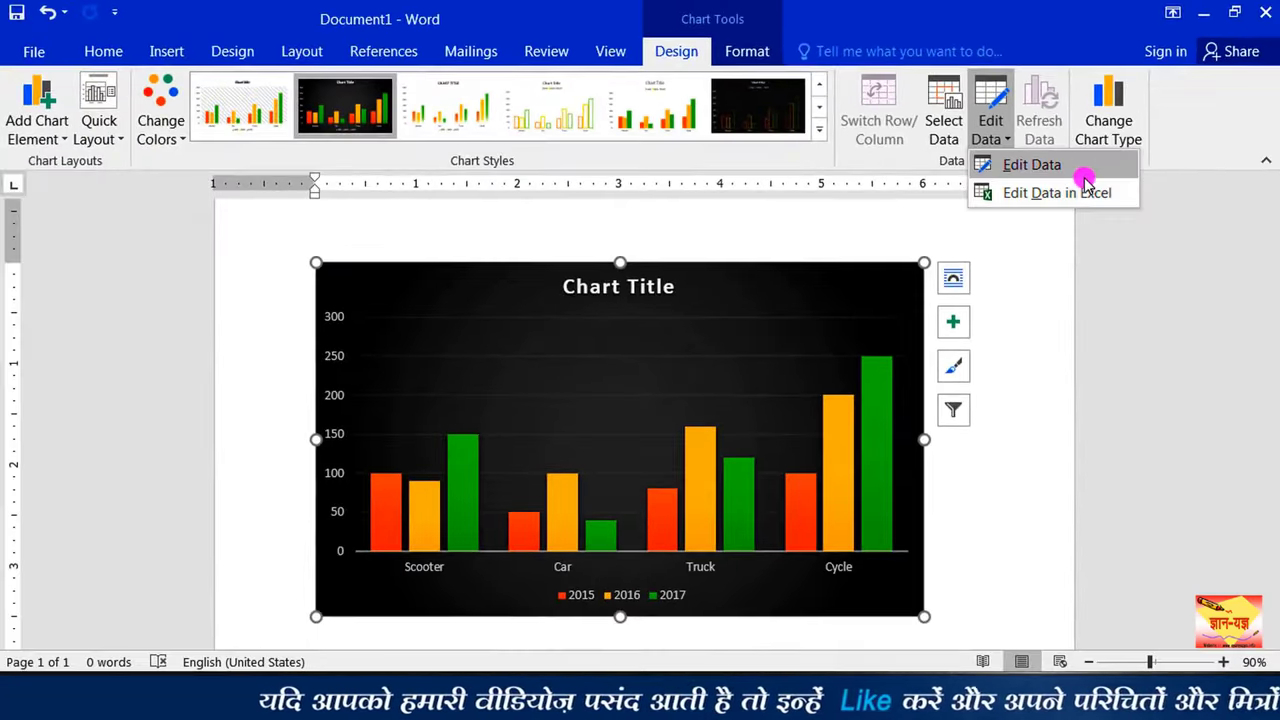
pyautogui.click(1081, 170)
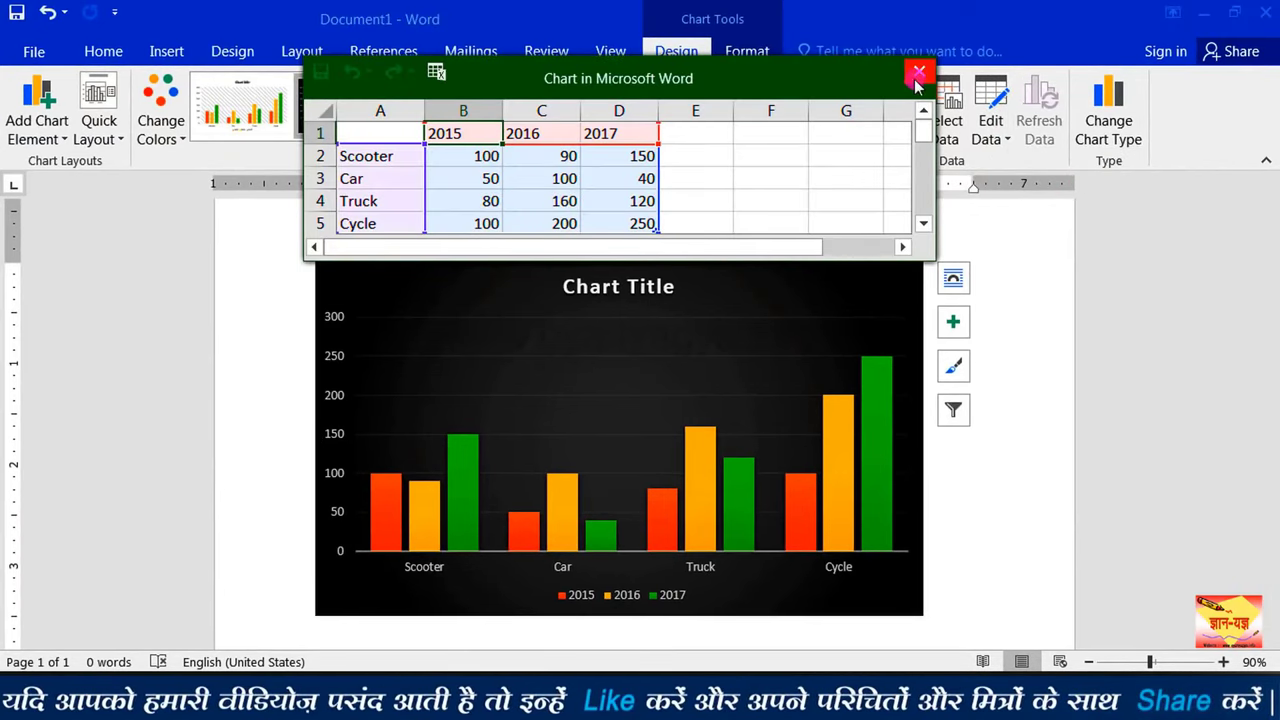
pyautogui.click(918, 74)
pyautogui.click(991, 132)
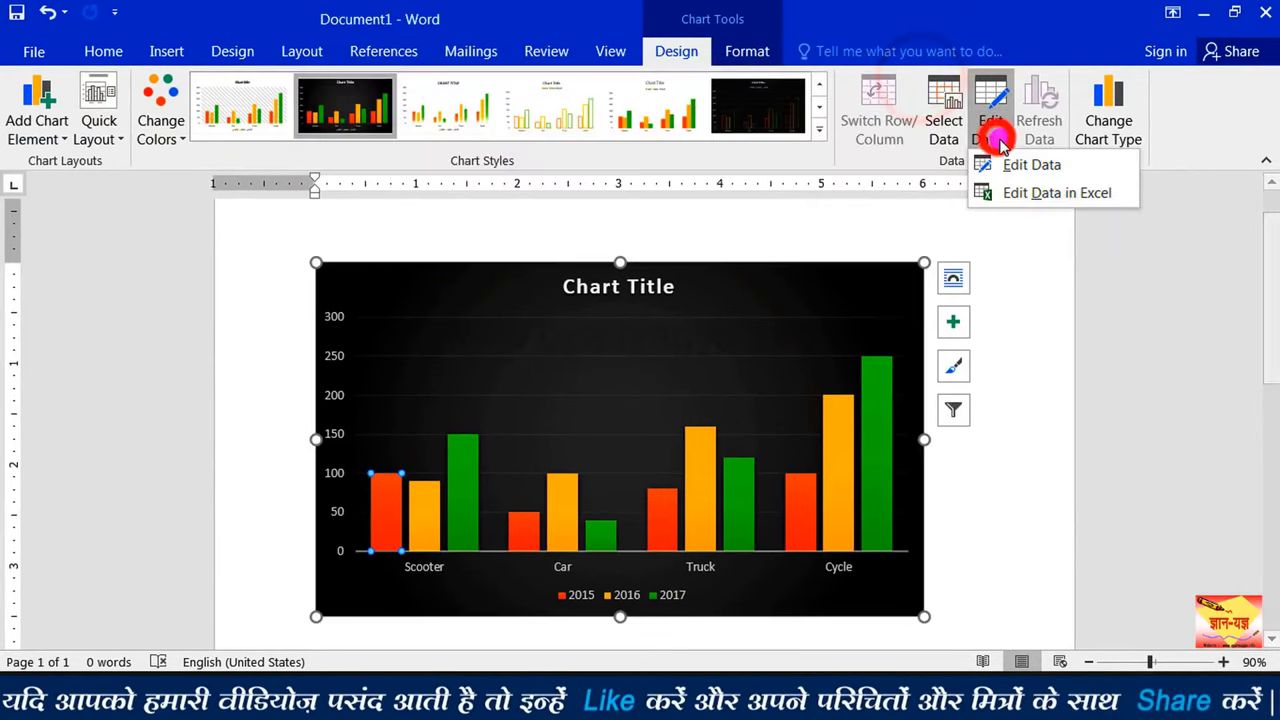
pyautogui.click(1045, 193)
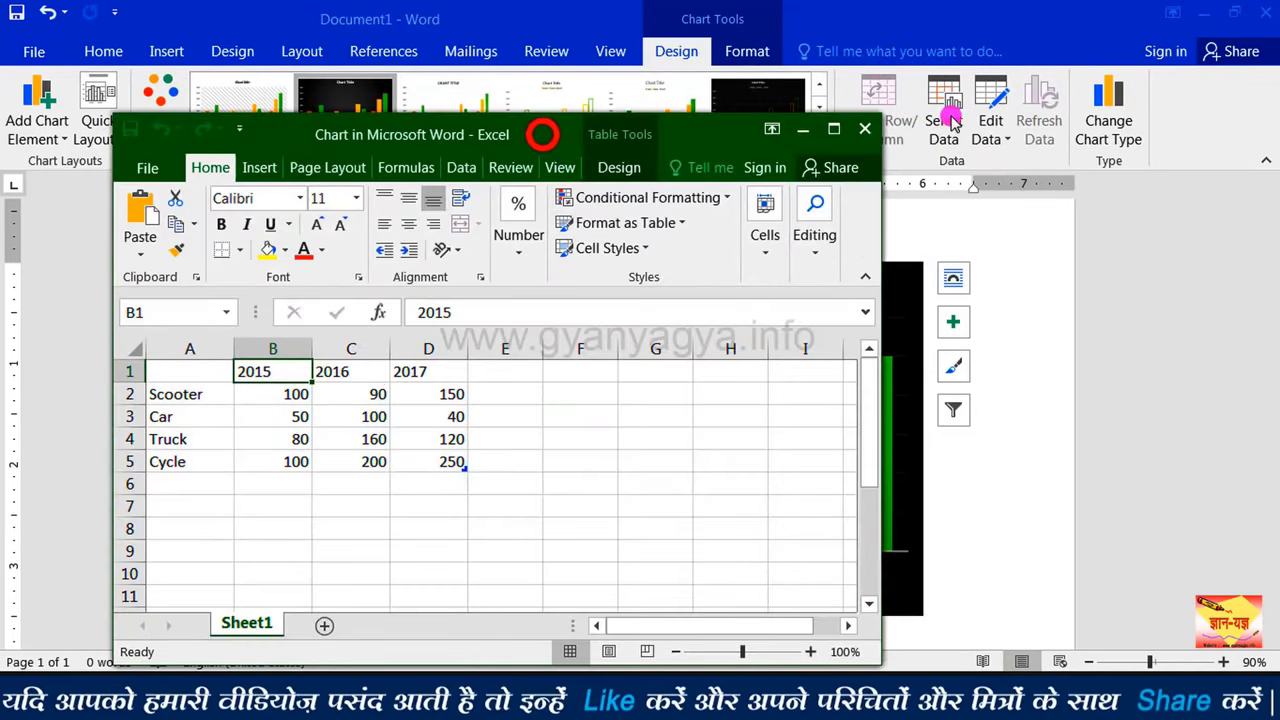
# Set Scooter's 2015 value in cell B2 to 300 and close Excel.
pyautogui.moveTo(542, 134); pyautogui.dragTo(1140, 147)
pyautogui.click(866, 418)
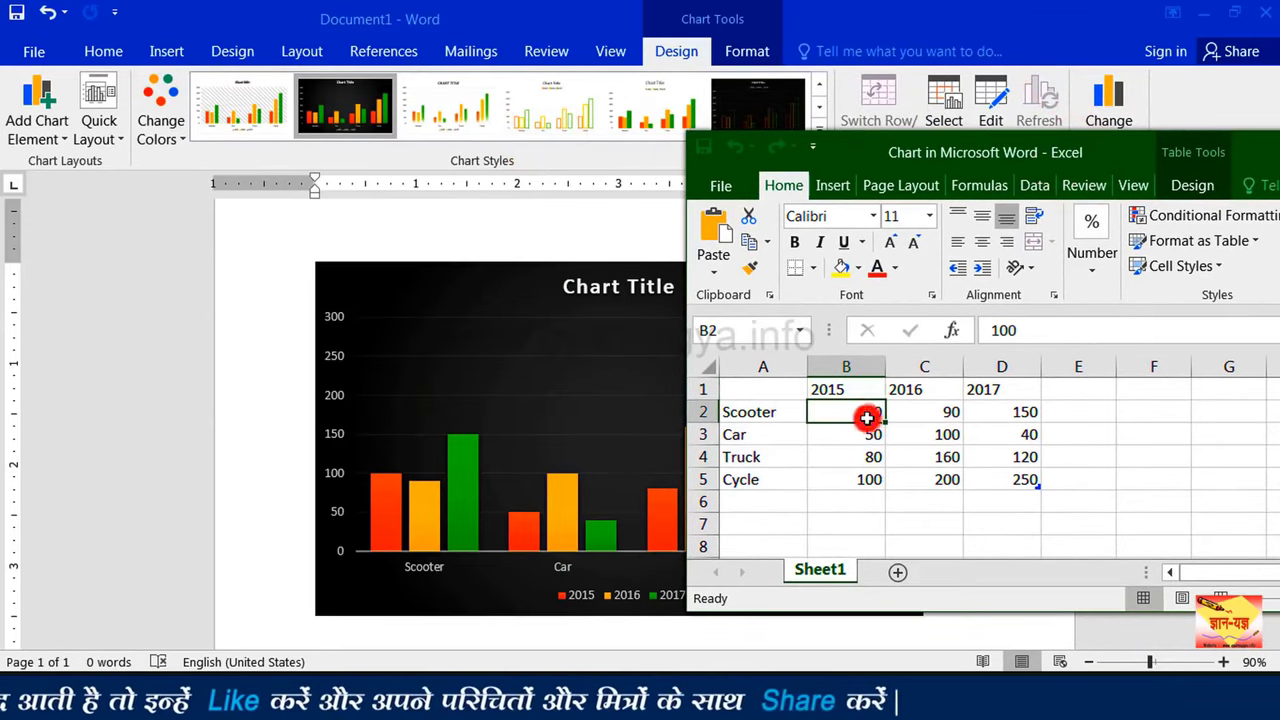
pyautogui.write('300')
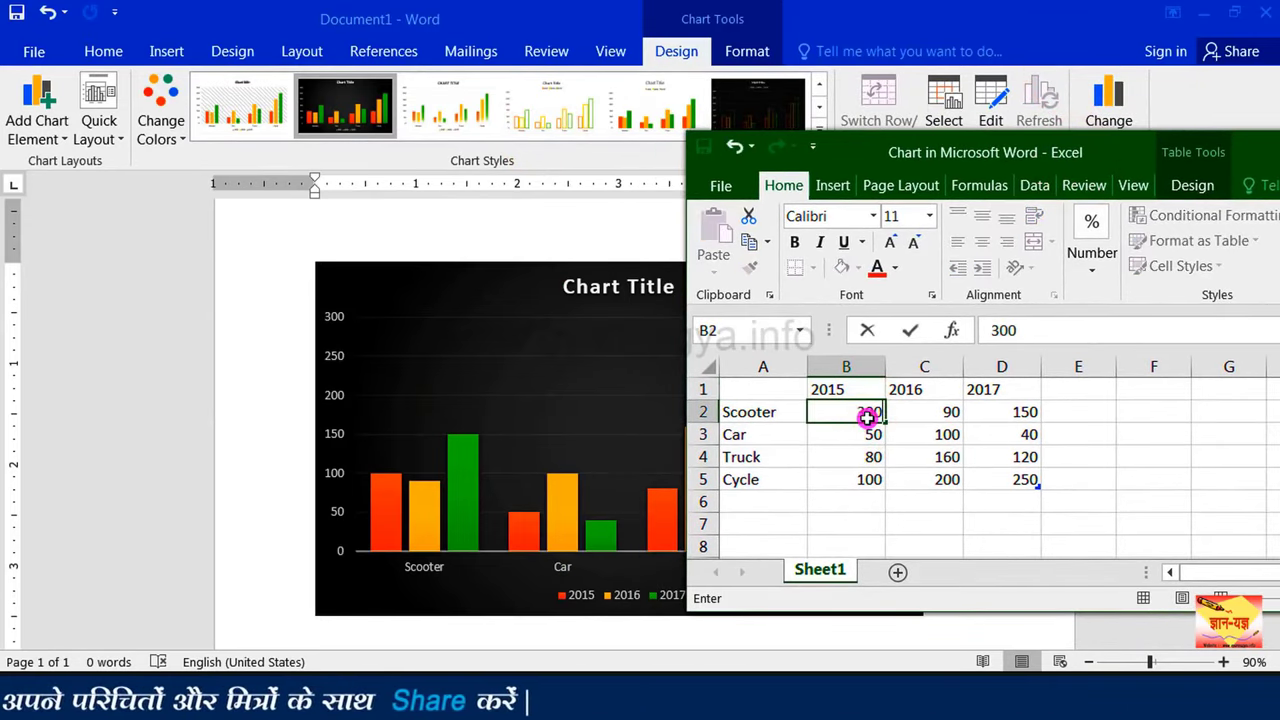
pyautogui.press('Return')
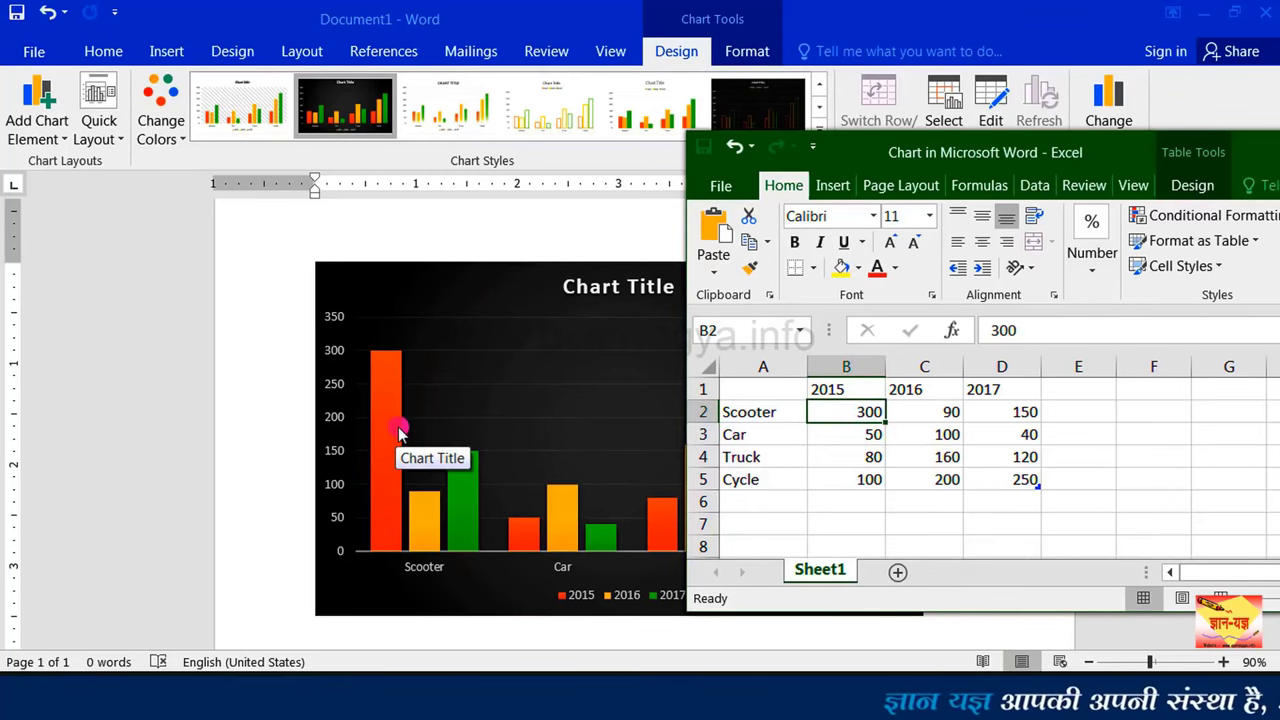
pyautogui.moveTo(870, 150); pyautogui.dragTo(625, 147)
pyautogui.click(1178, 139)
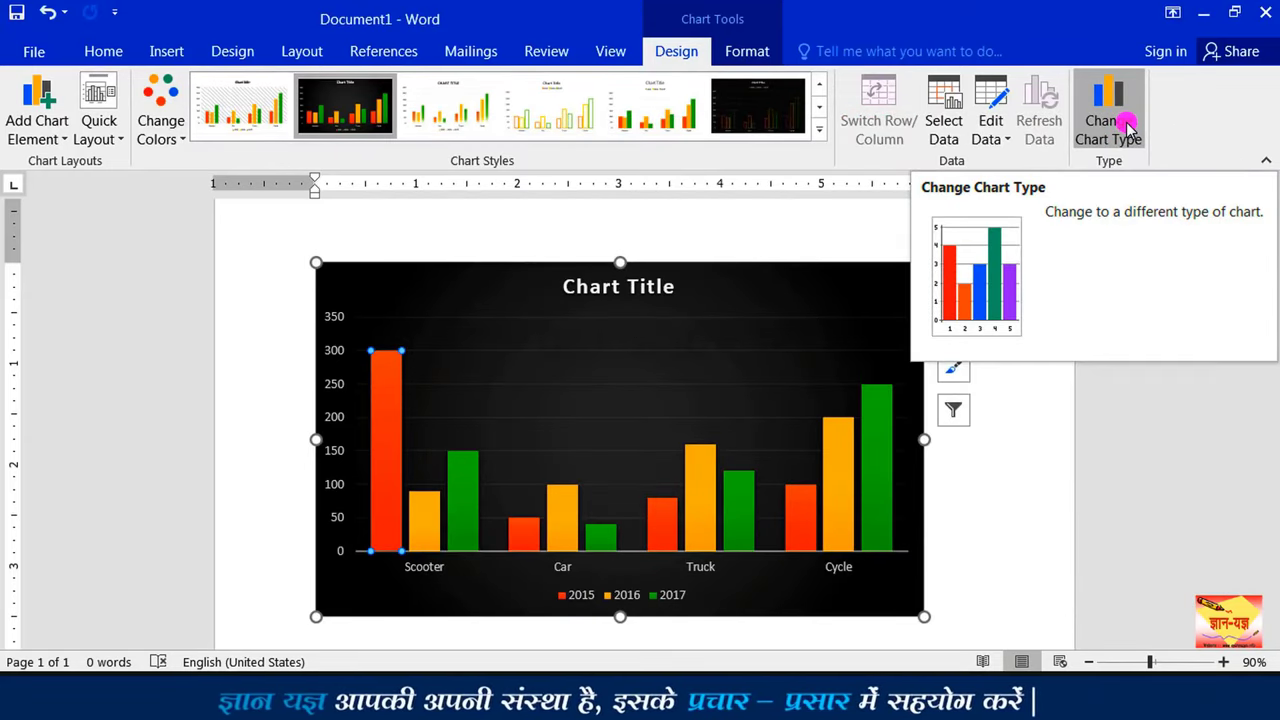
# Convert the chart to a line chart, then delete it from the page.
pyautogui.click(1127, 127)
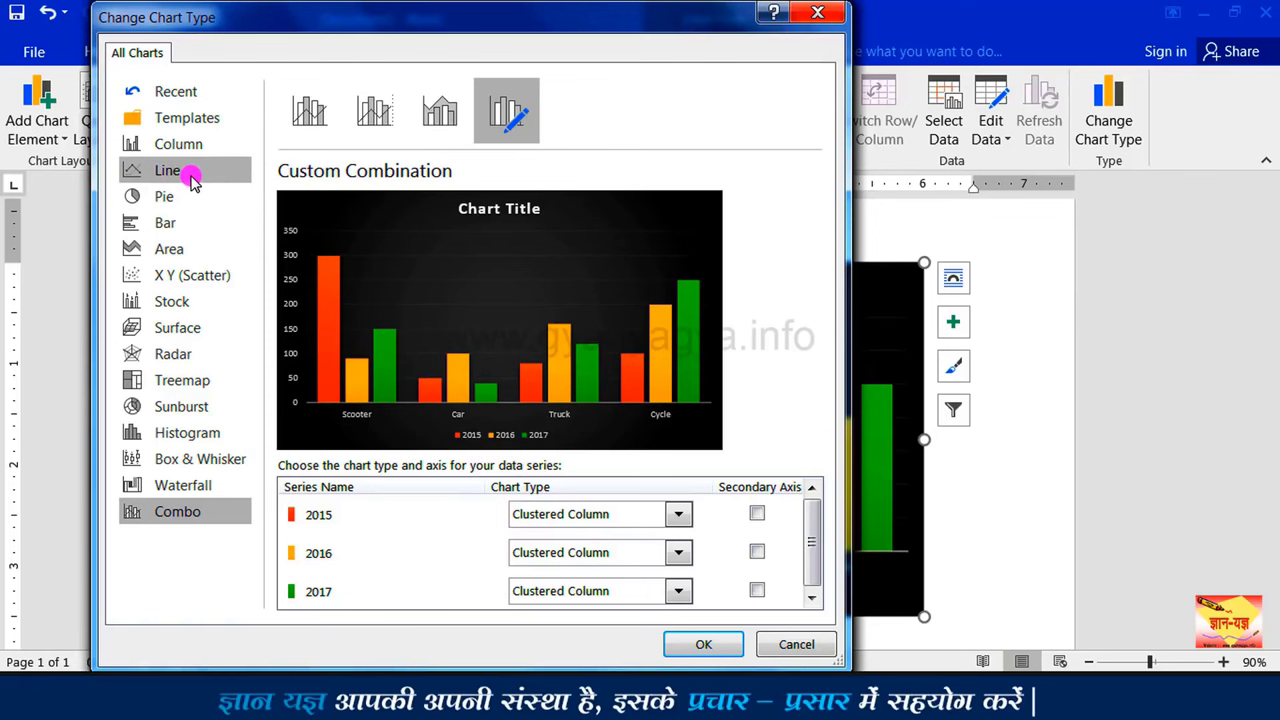
pyautogui.click(190, 178)
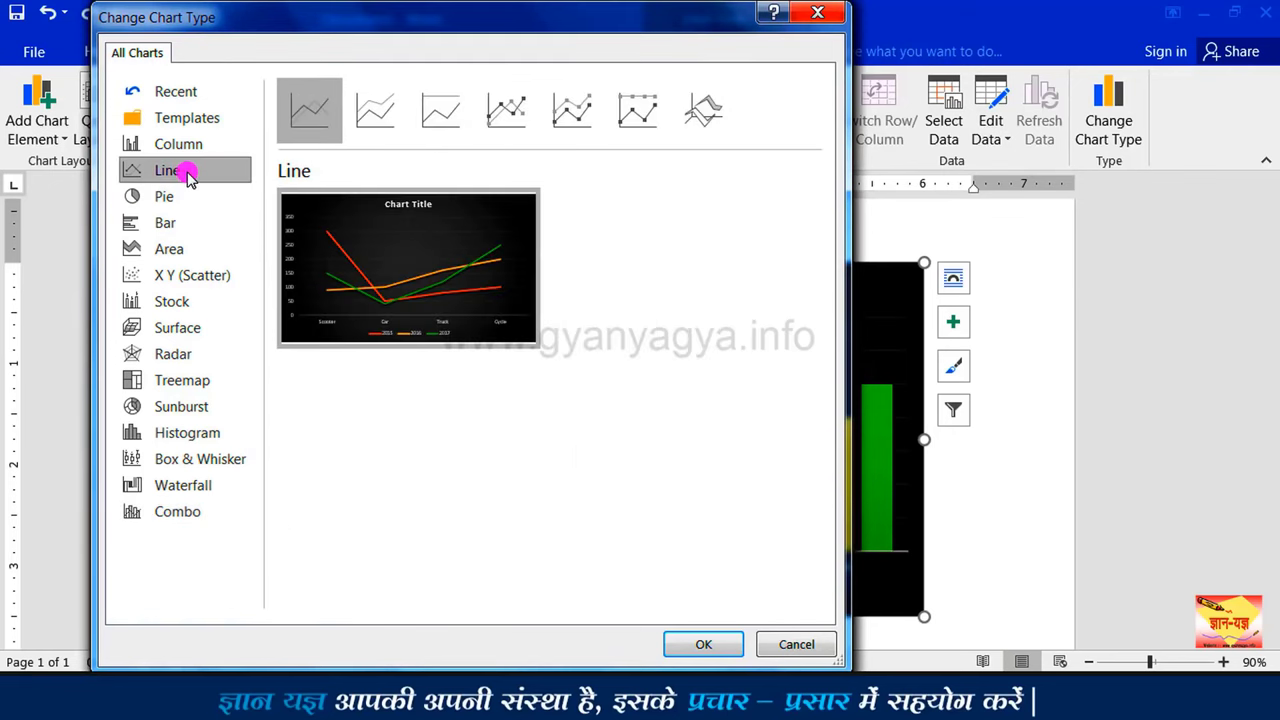
pyautogui.click(704, 643)
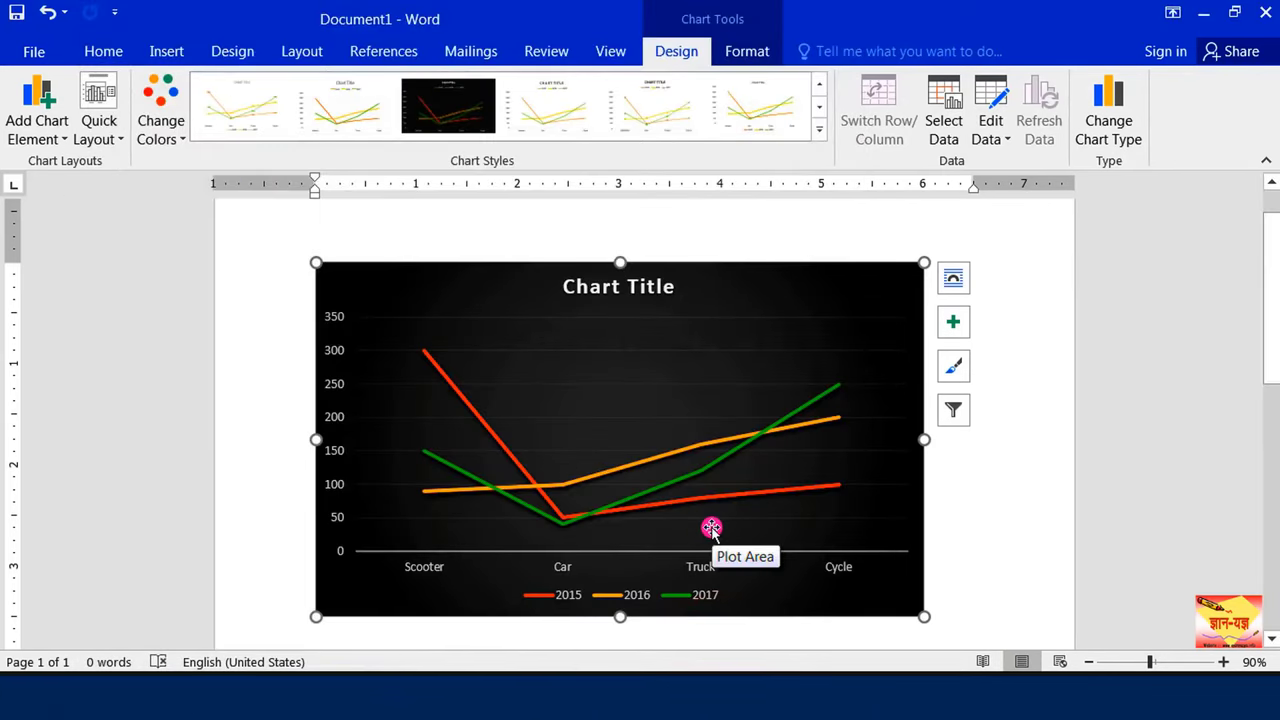
pyautogui.click(792, 617)
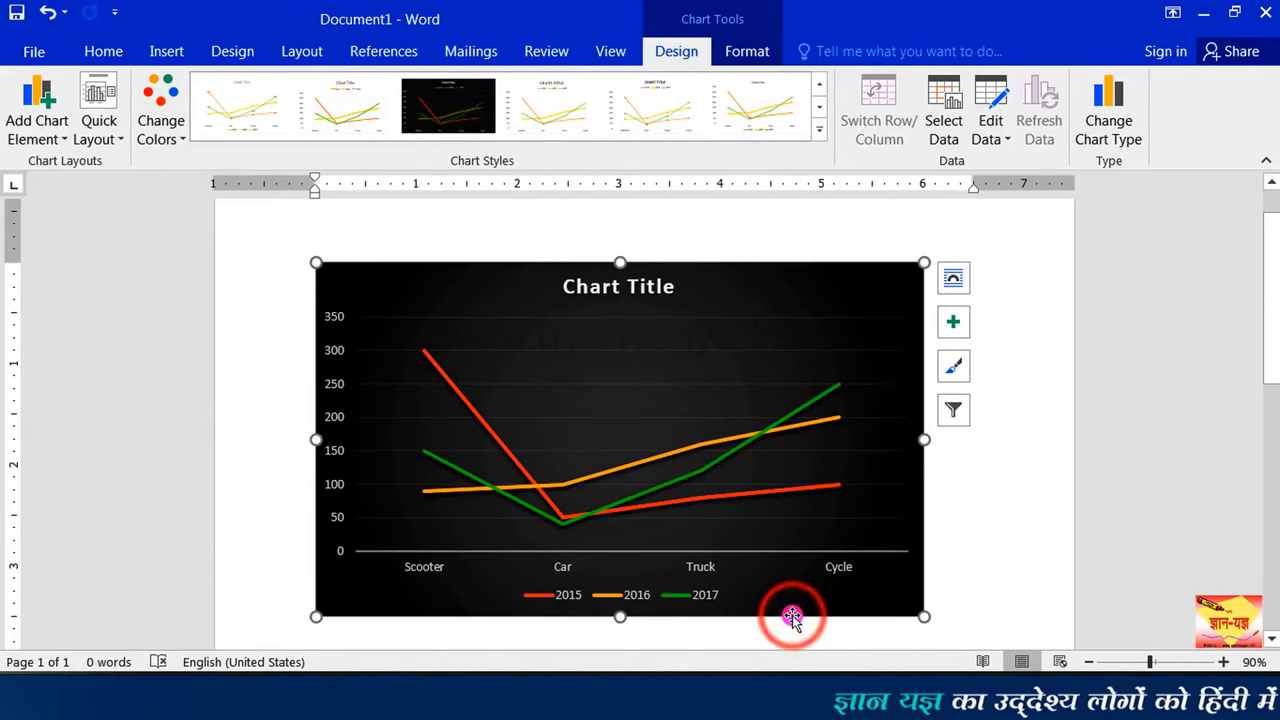
pyautogui.press('Delete')
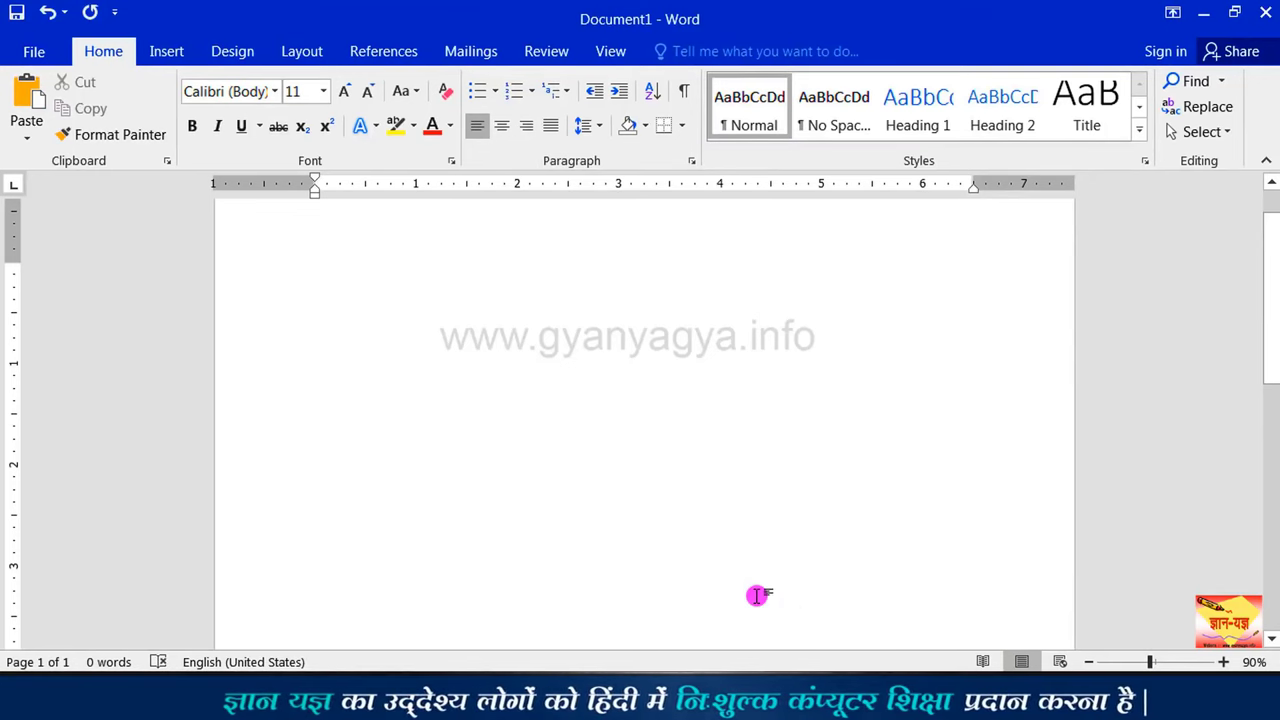
# Insert a screenshot of the empty Book1 - Excel window as a picture.
pyautogui.click(166, 51)
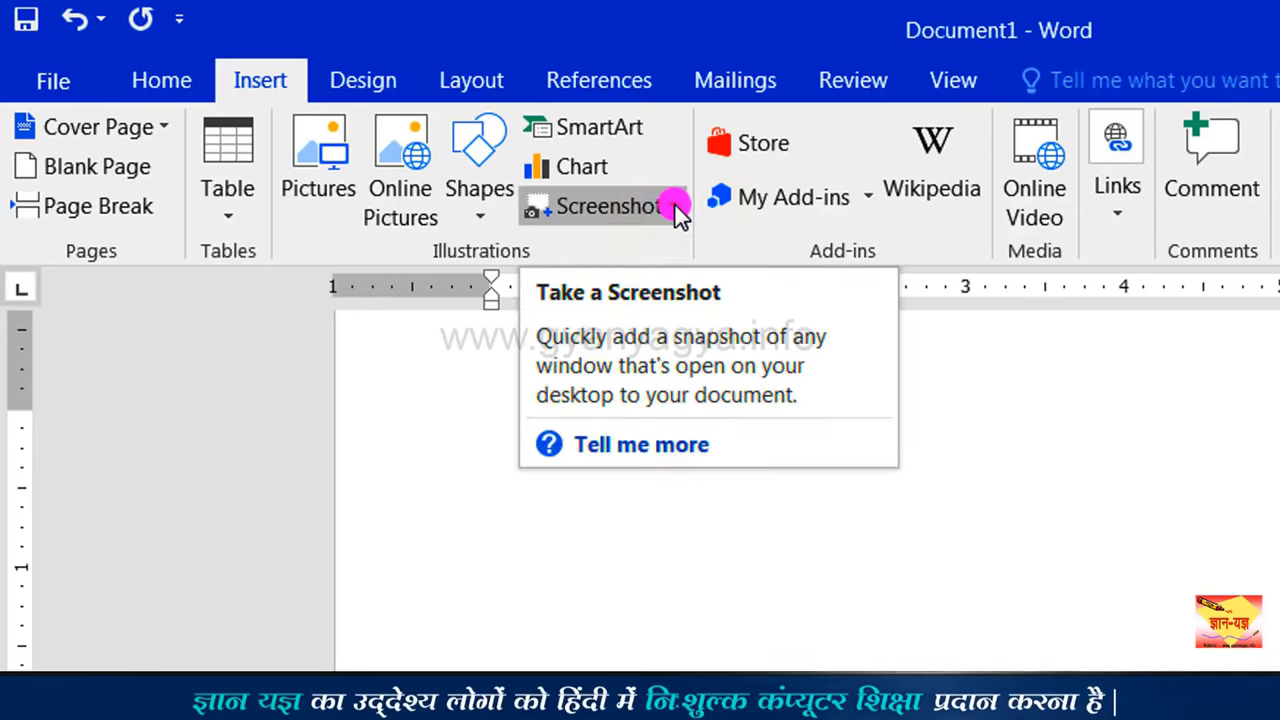
pyautogui.click(680, 215)
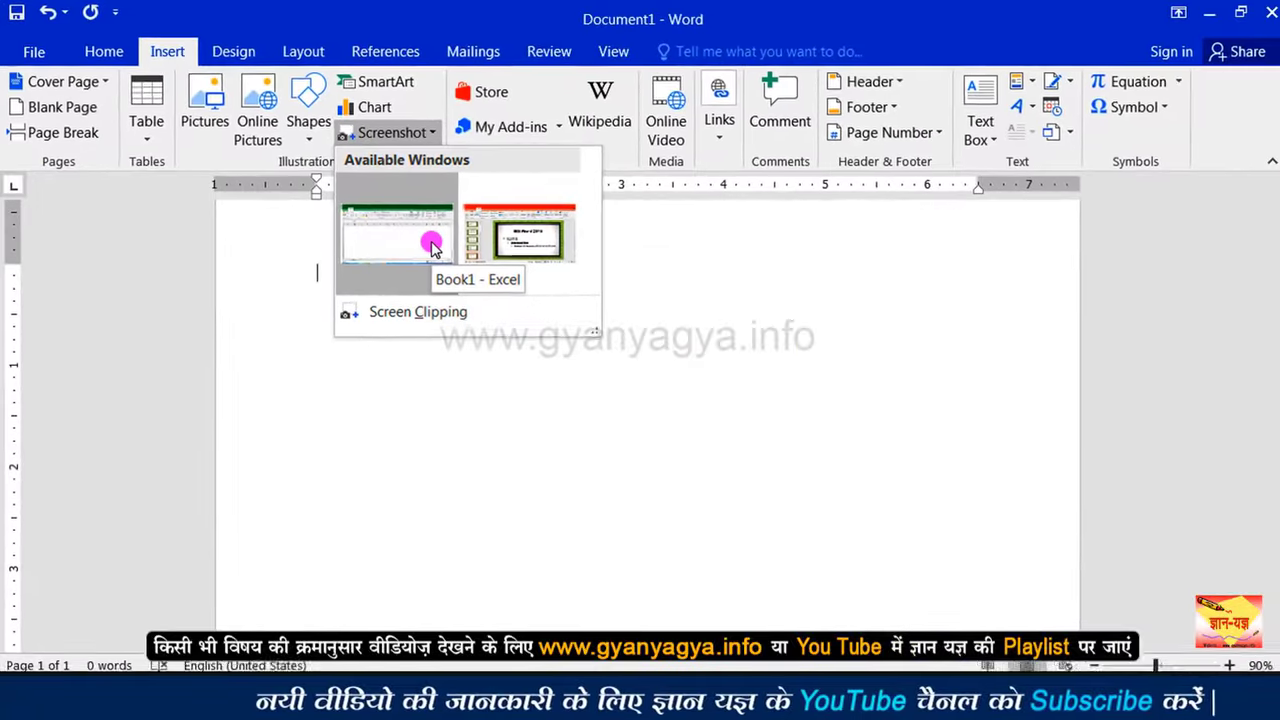
pyautogui.click(430, 243)
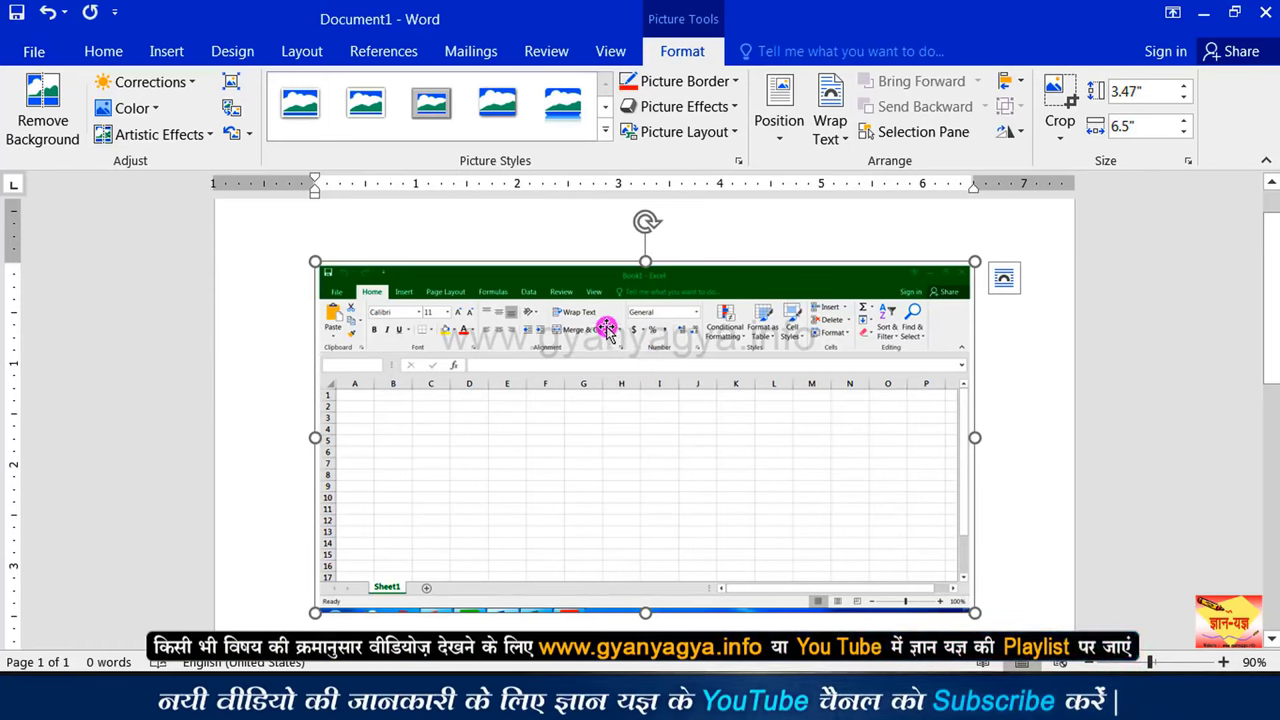
pyautogui.click(183, 52)
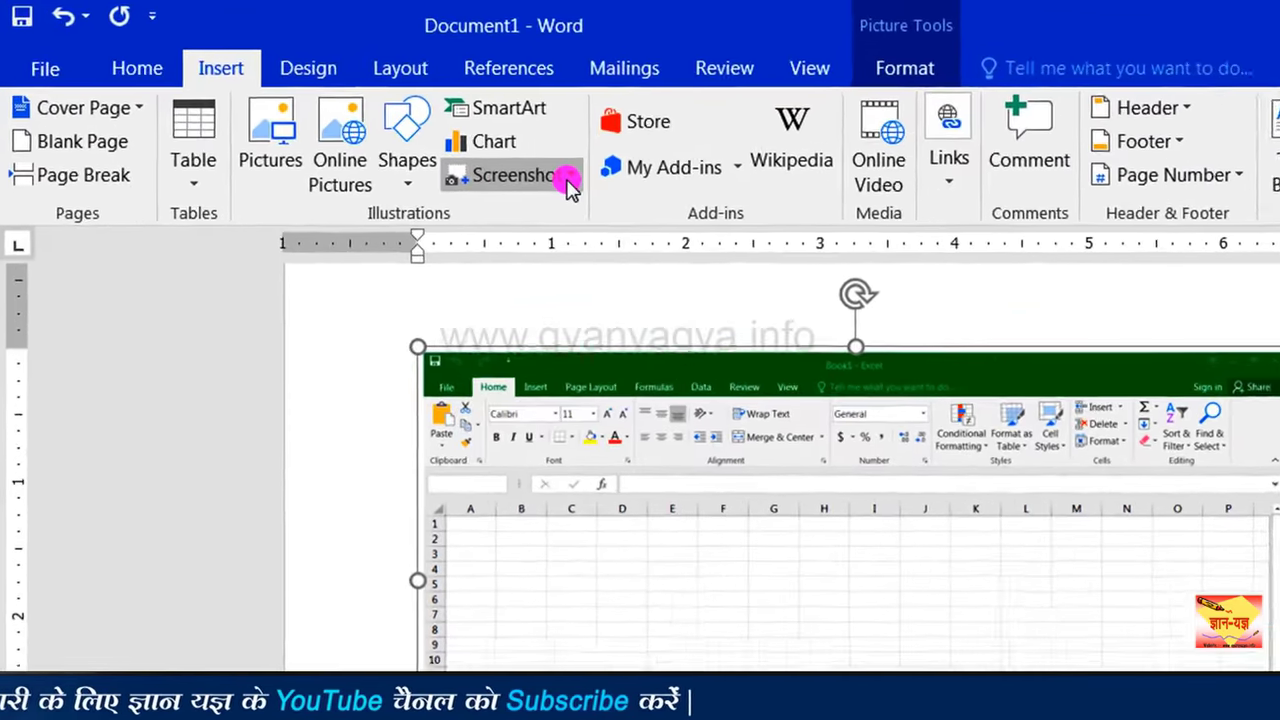
pyautogui.click(568, 183)
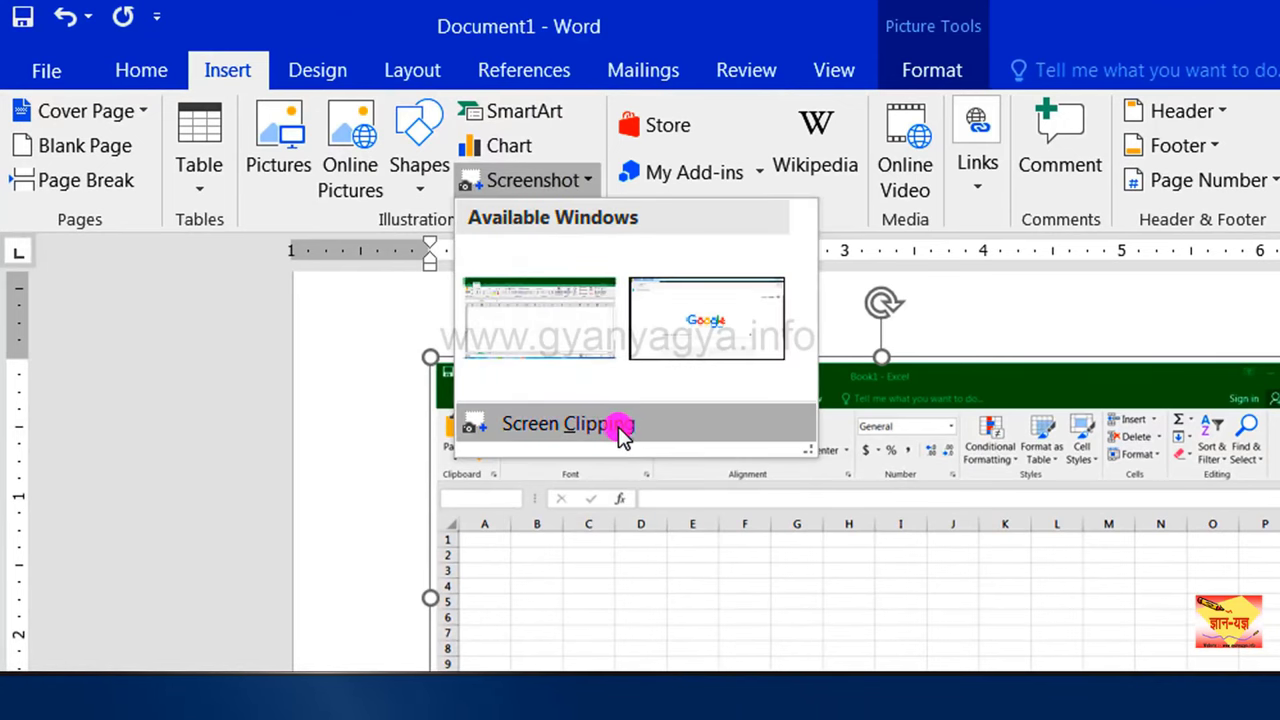
# Insert a screen clipping of a small area of the Google page.
pyautogui.click(678, 432)
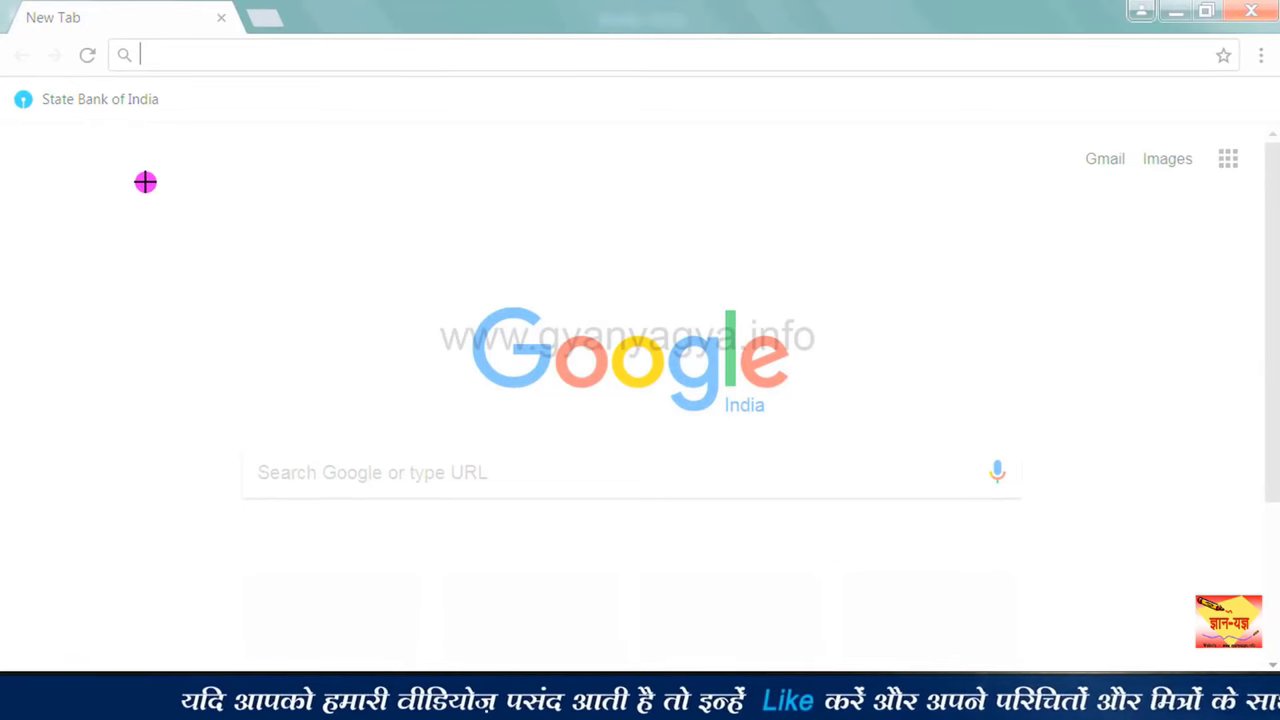
pyautogui.moveTo(173, 211); pyautogui.dragTo(186, 236)
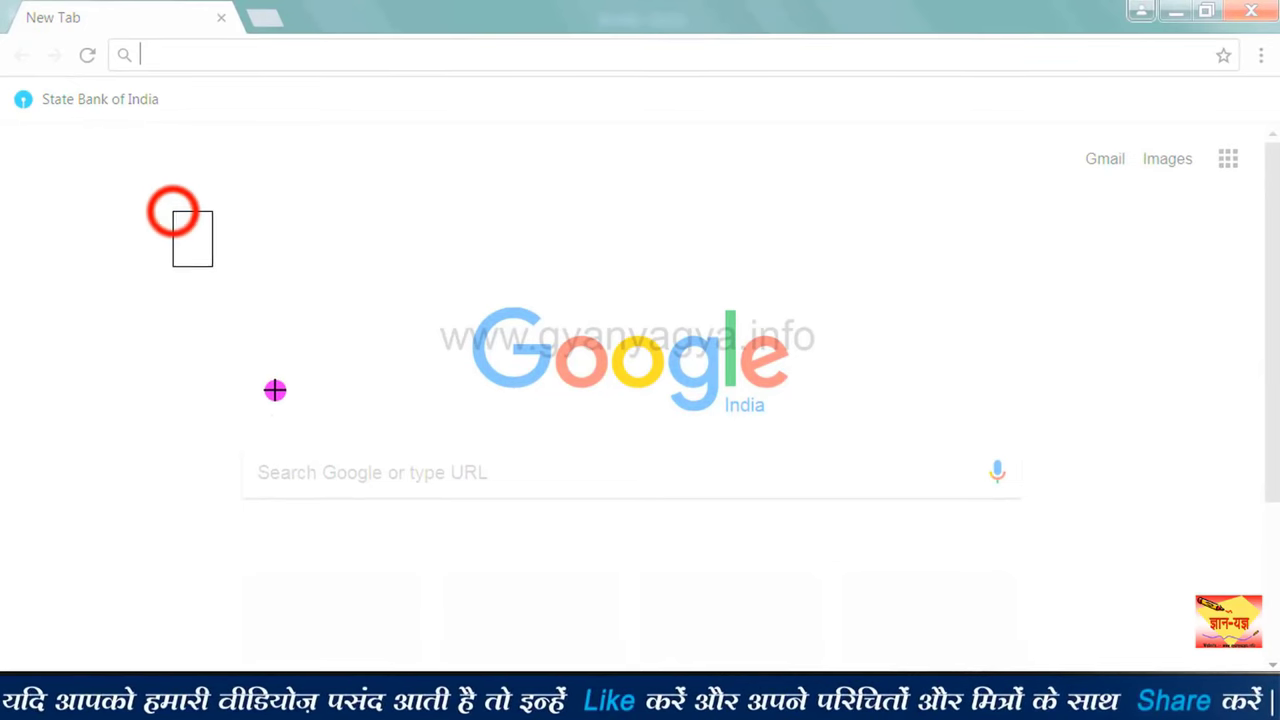
pyautogui.moveTo(275, 390); pyautogui.dragTo(1040, 600)
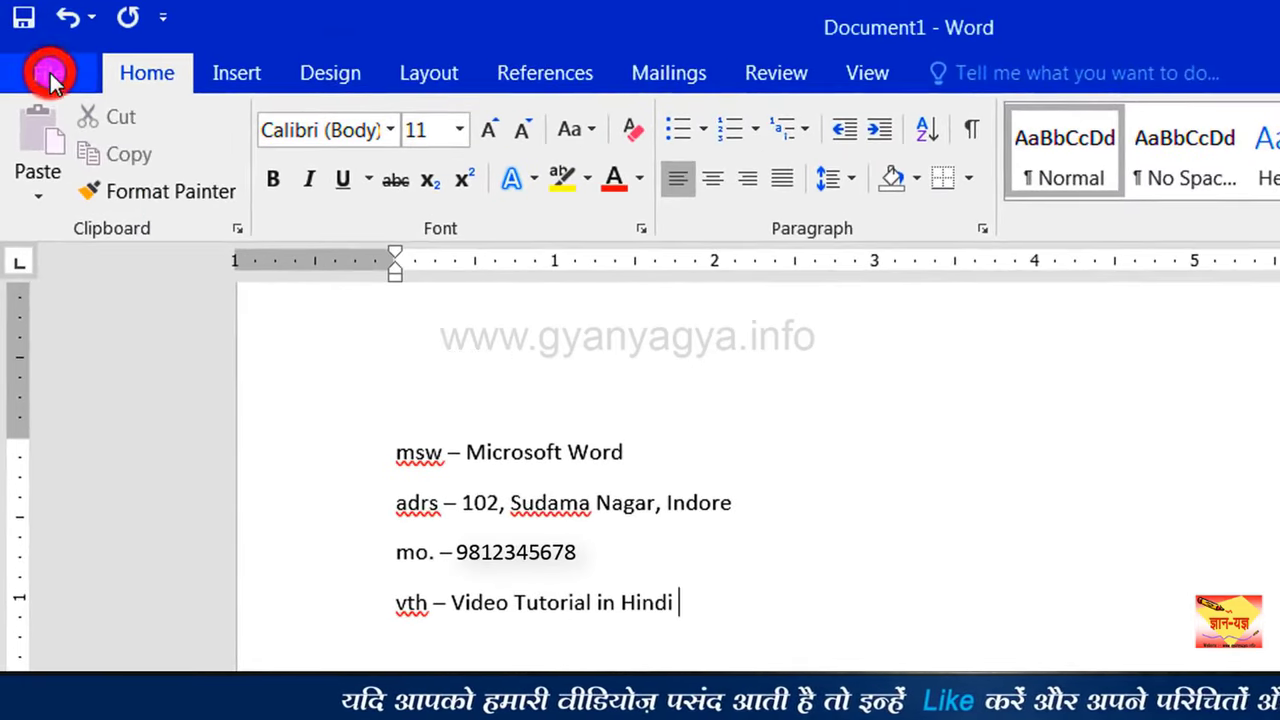
# Open the English (United States) AutoCorrect settings from Word Options' Proofing page.
pyautogui.click(48, 75)
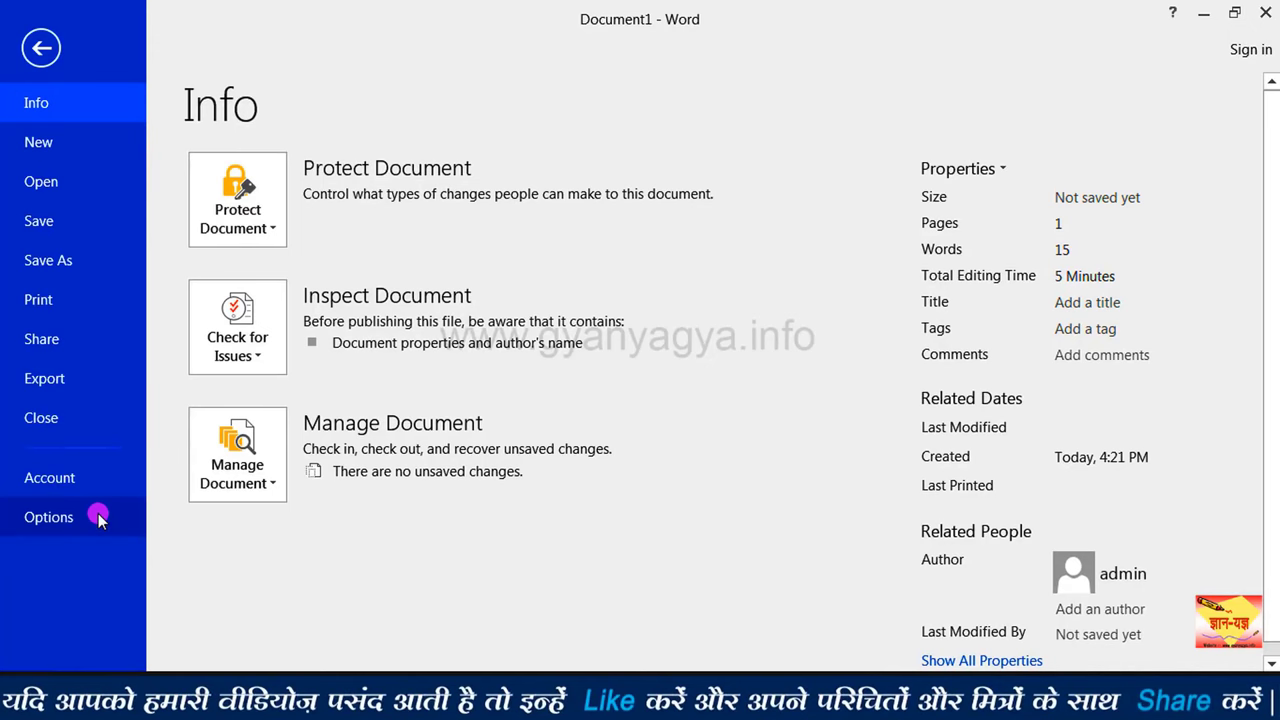
pyautogui.click(98, 517)
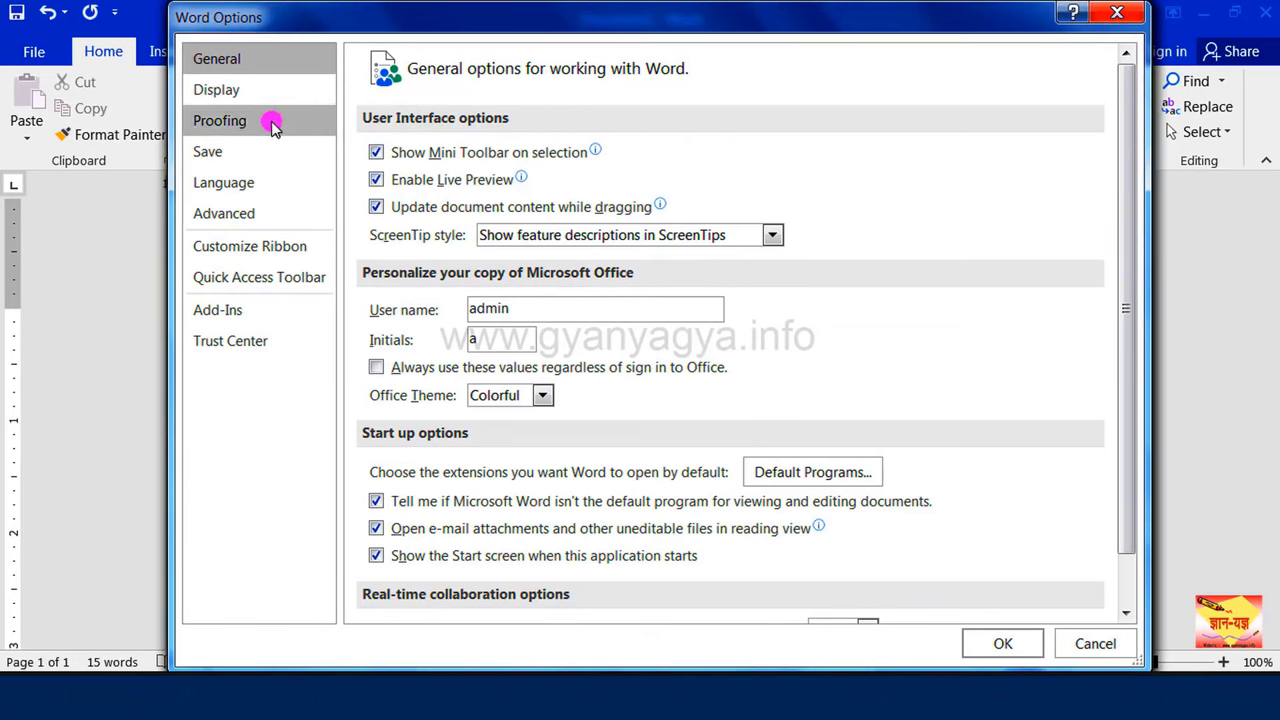
pyautogui.click(273, 127)
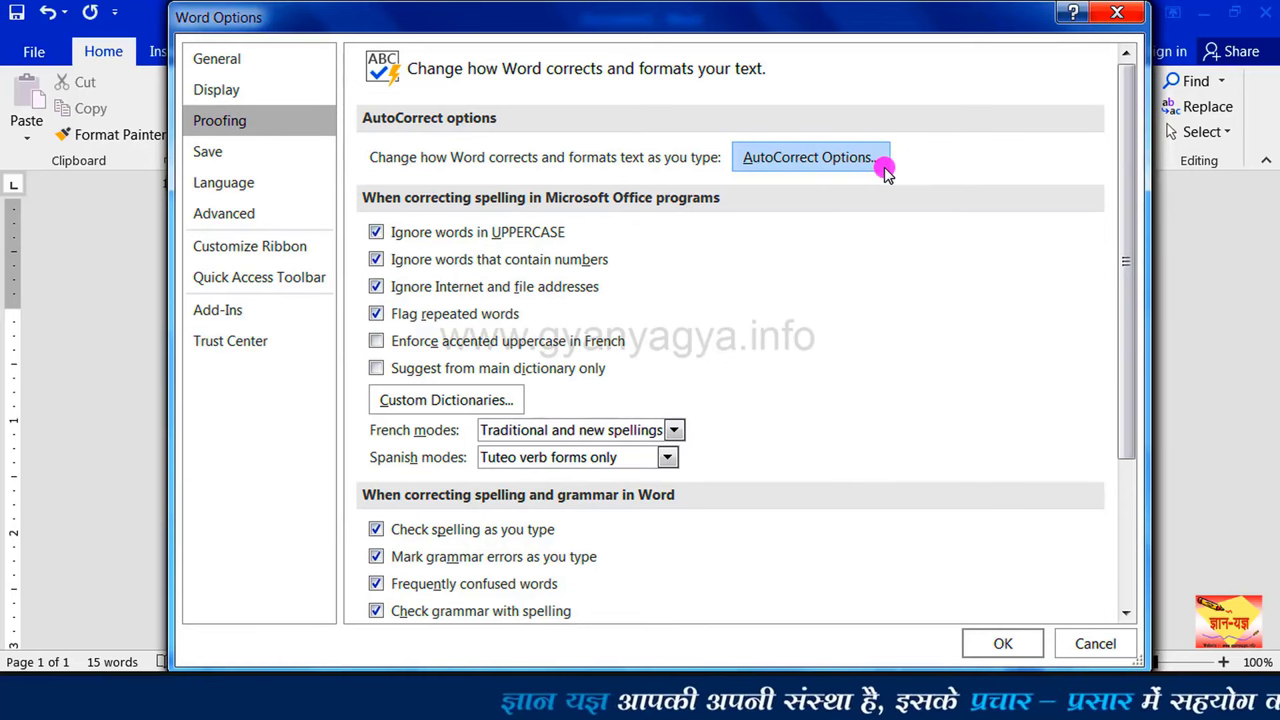
pyautogui.click(885, 170)
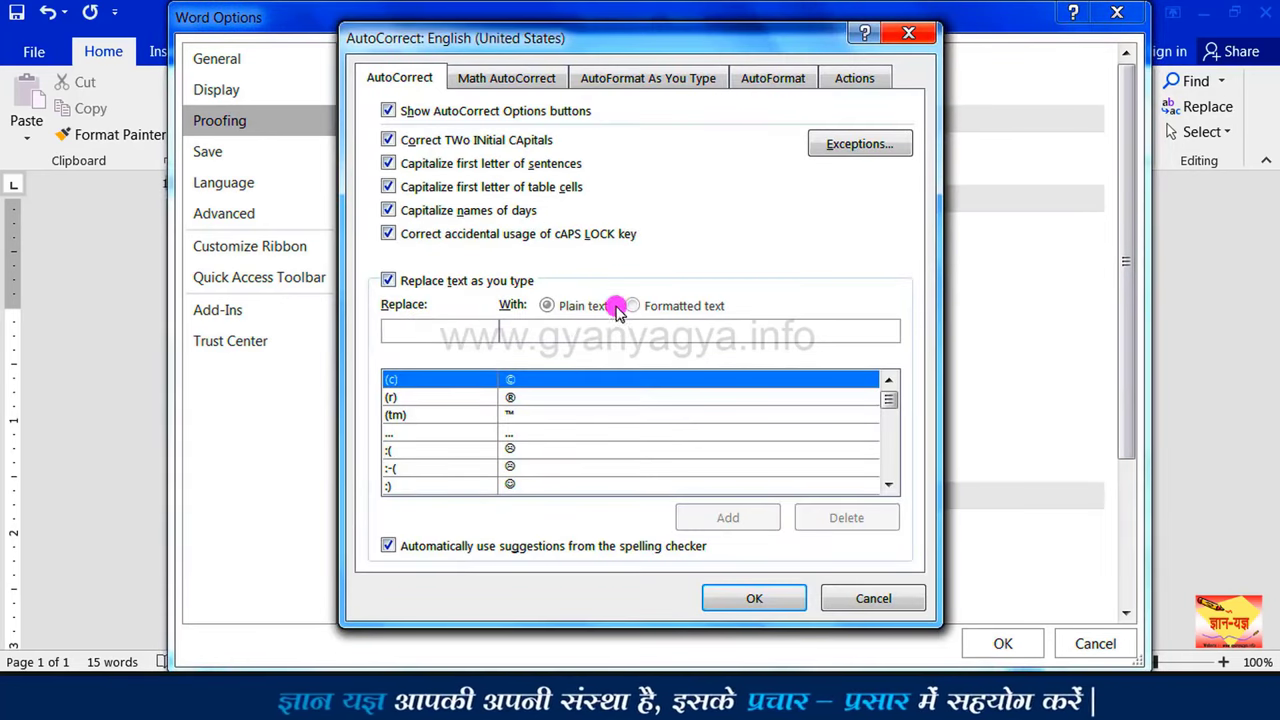
# Add an AutoCorrect entry replacing msw with Microsoft Word.
pyautogui.click(443, 328)
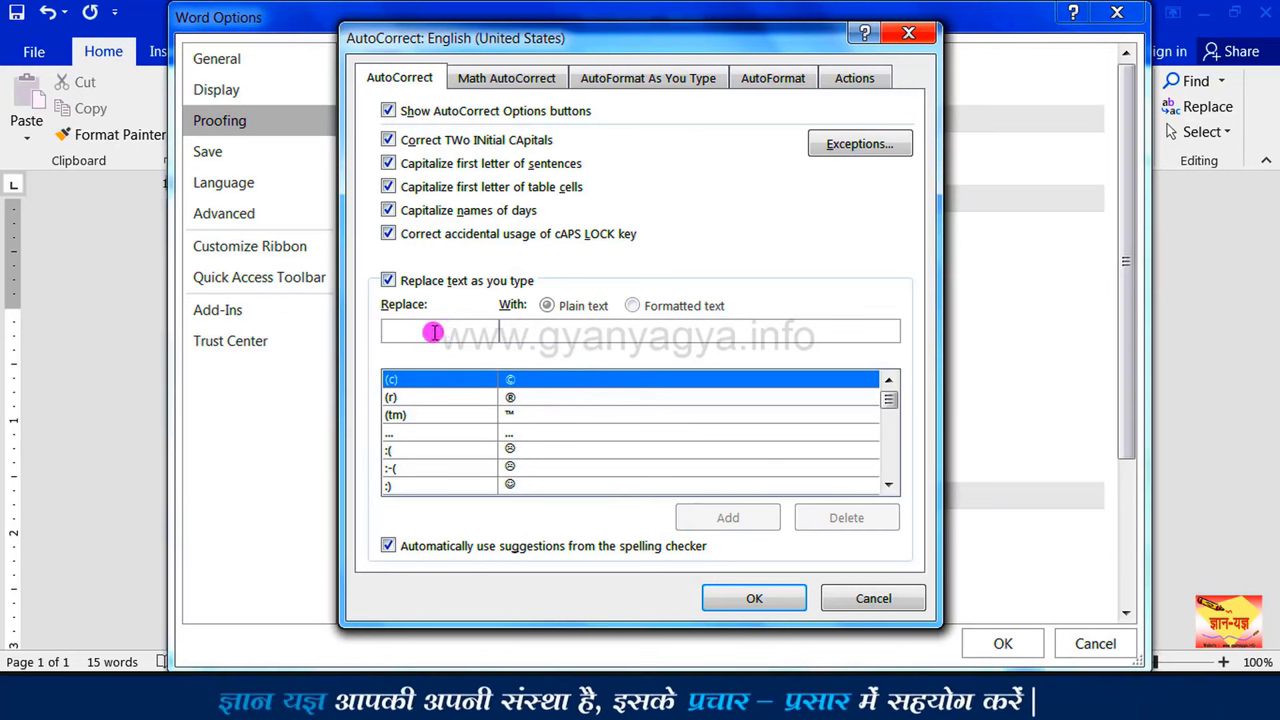
pyautogui.write('msw')
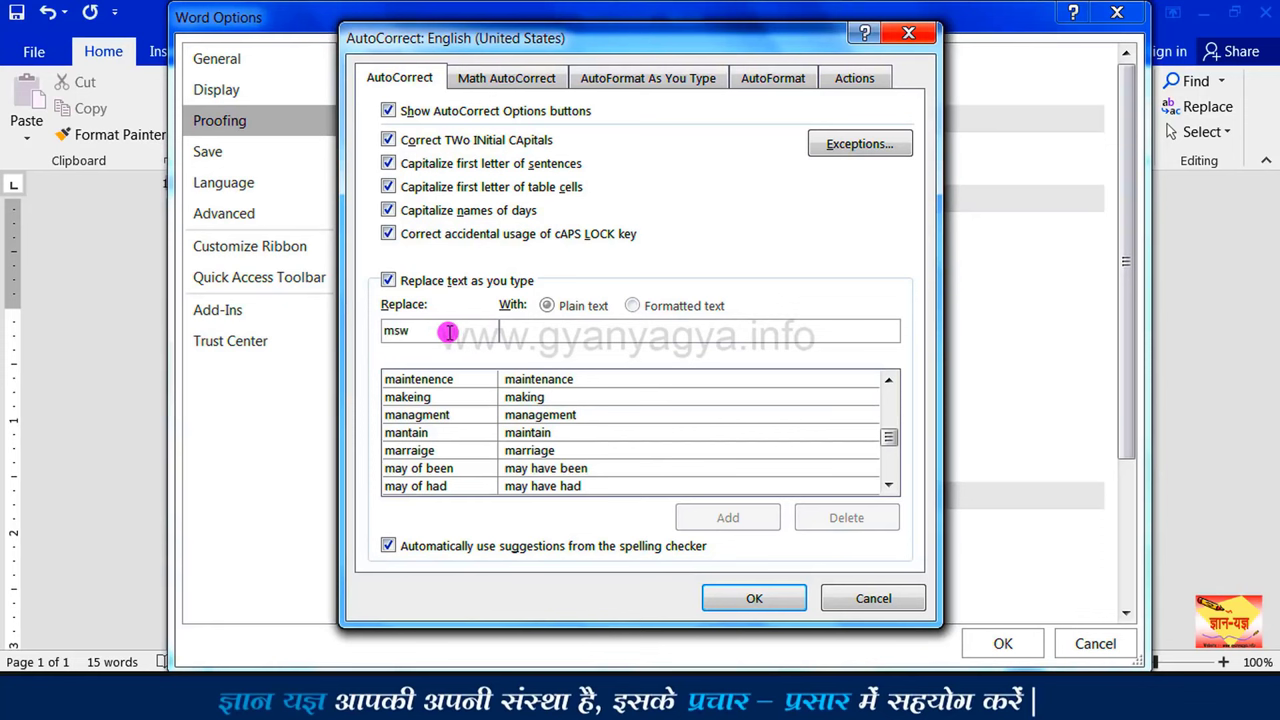
pyautogui.click(520, 334)
pyautogui.write('Microso')
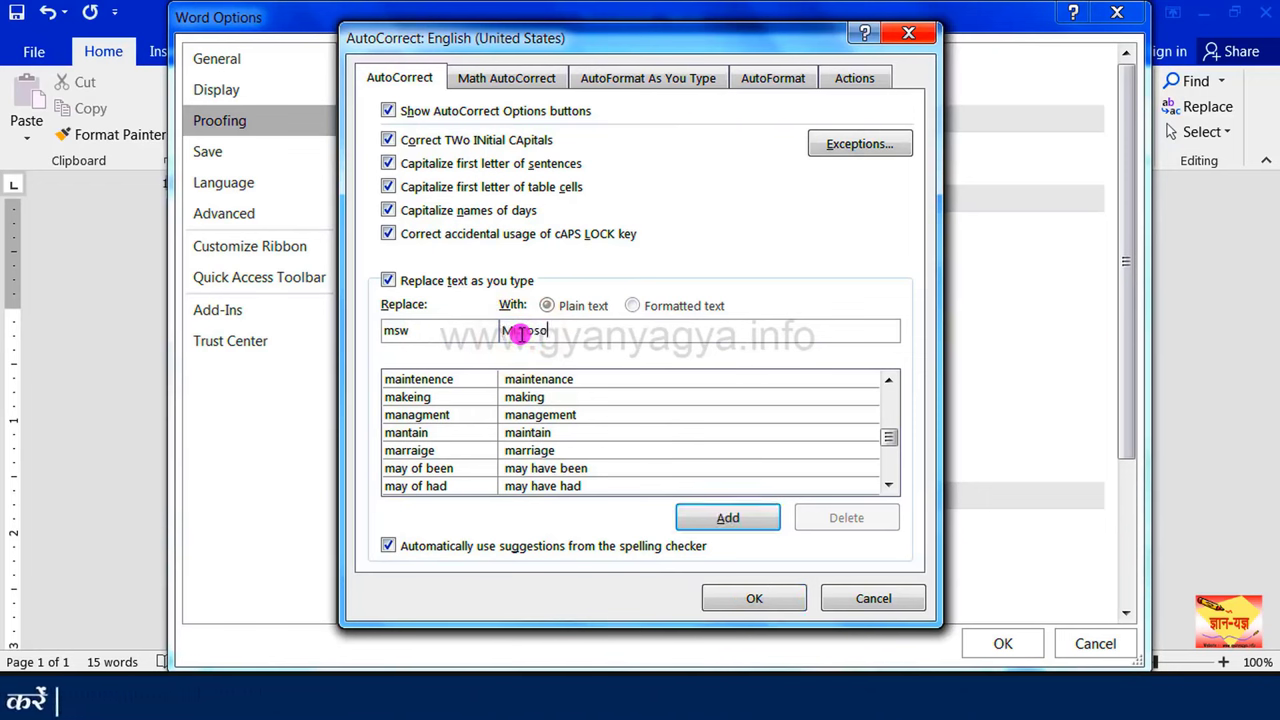
pyautogui.write('ft Word')
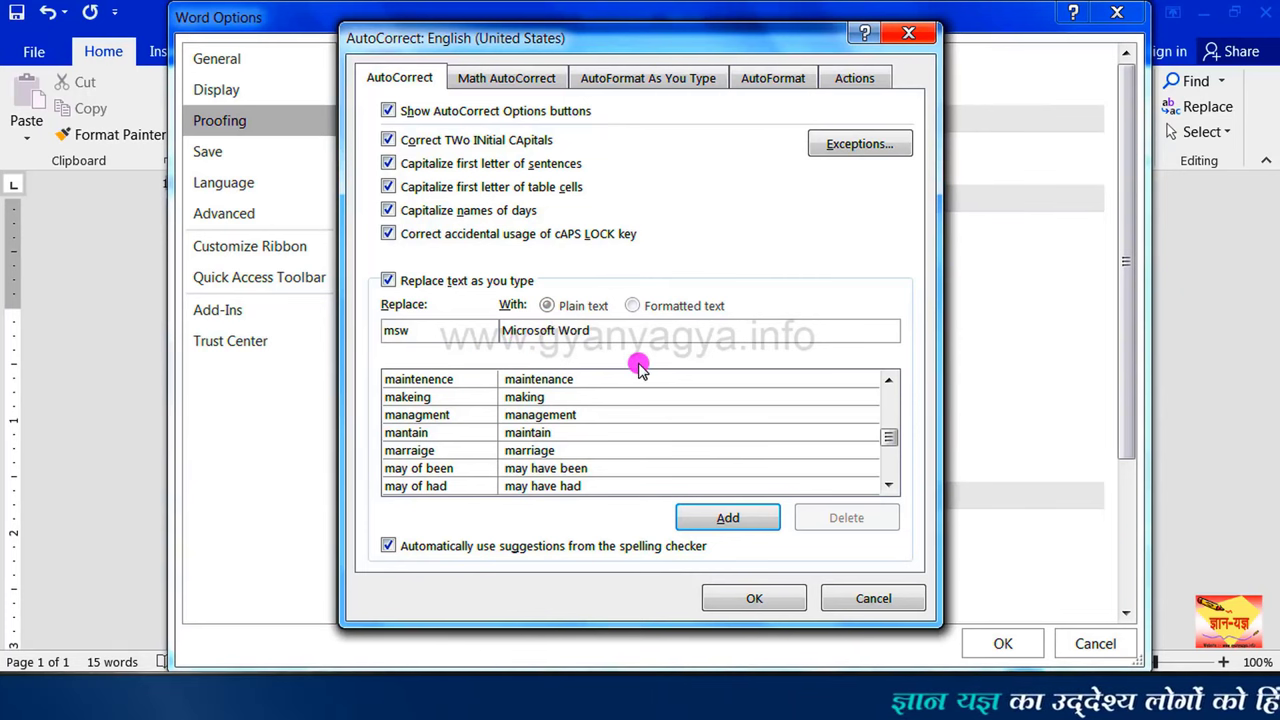
pyautogui.click(750, 520)
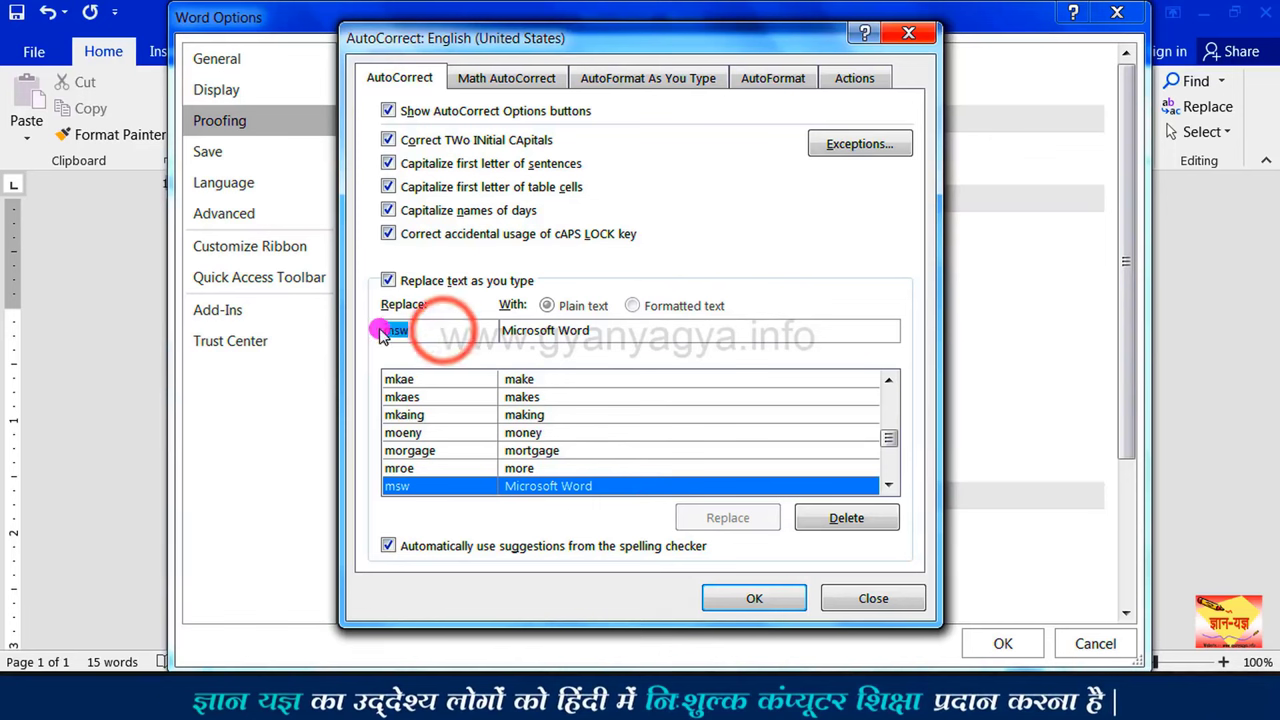
# Add an adrs AutoCorrect entry for the postal address and confirm both dialogs.
pyautogui.write('adrs')
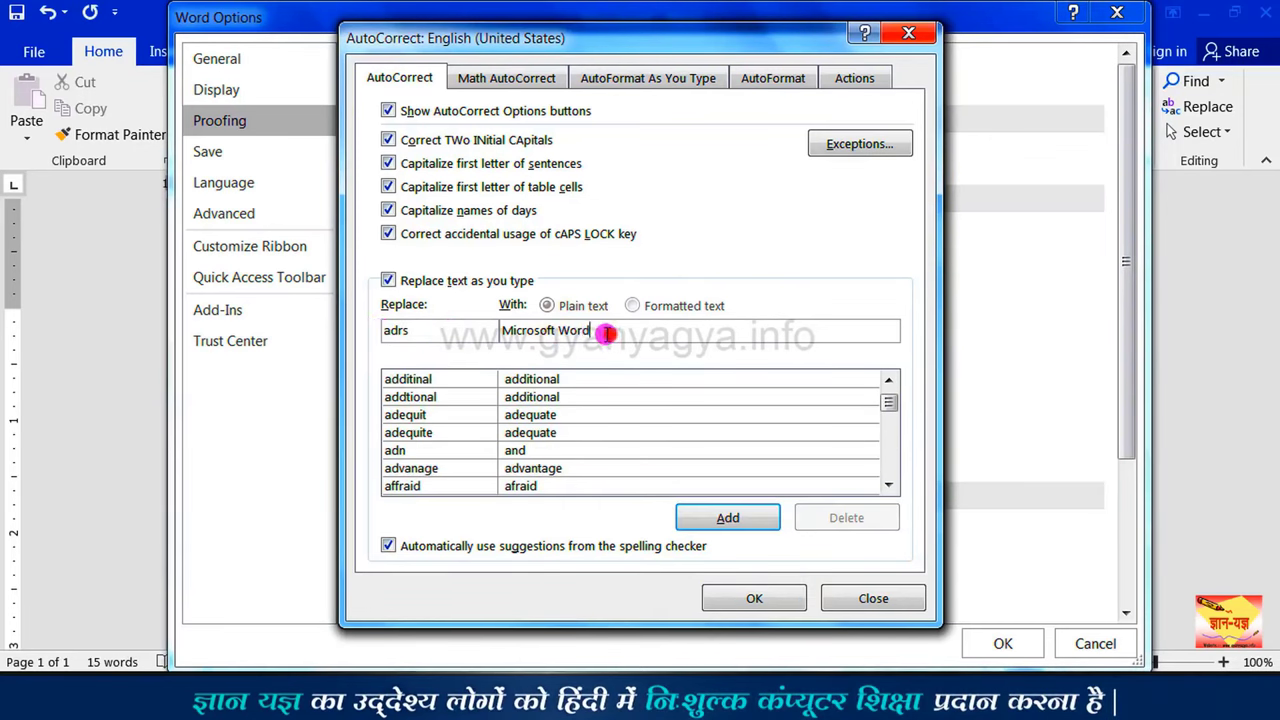
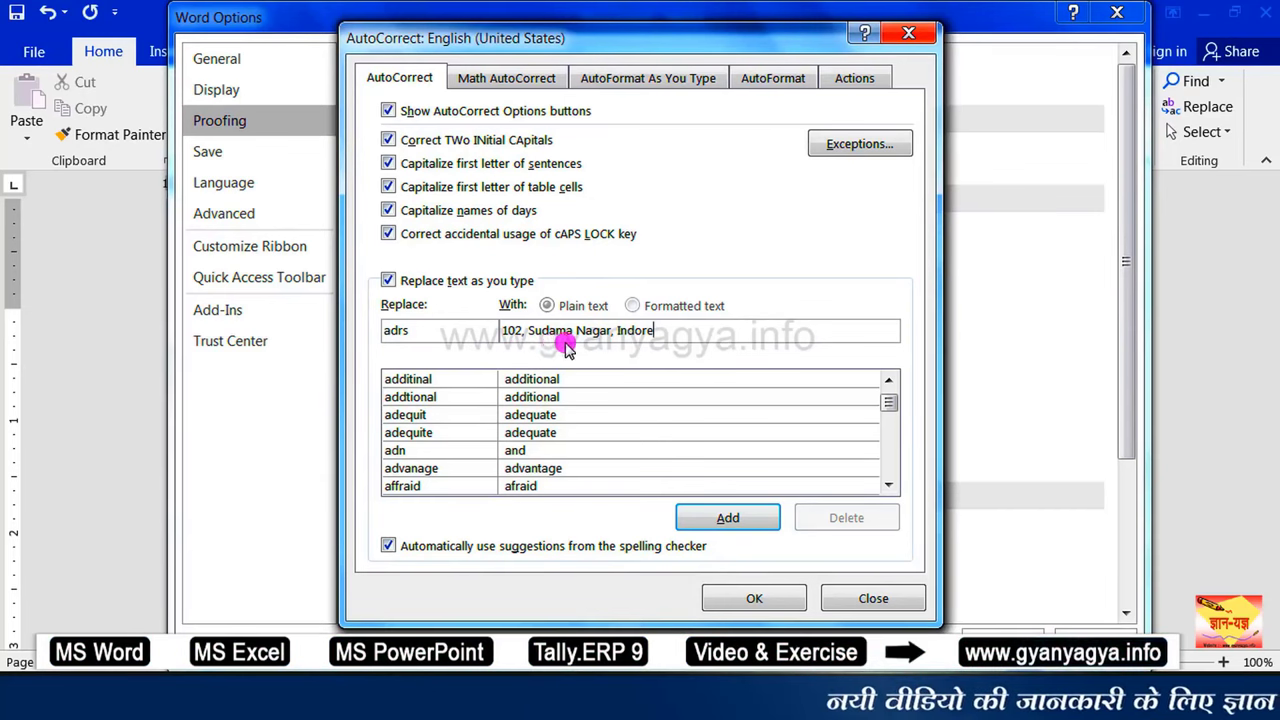
pyautogui.click(767, 521)
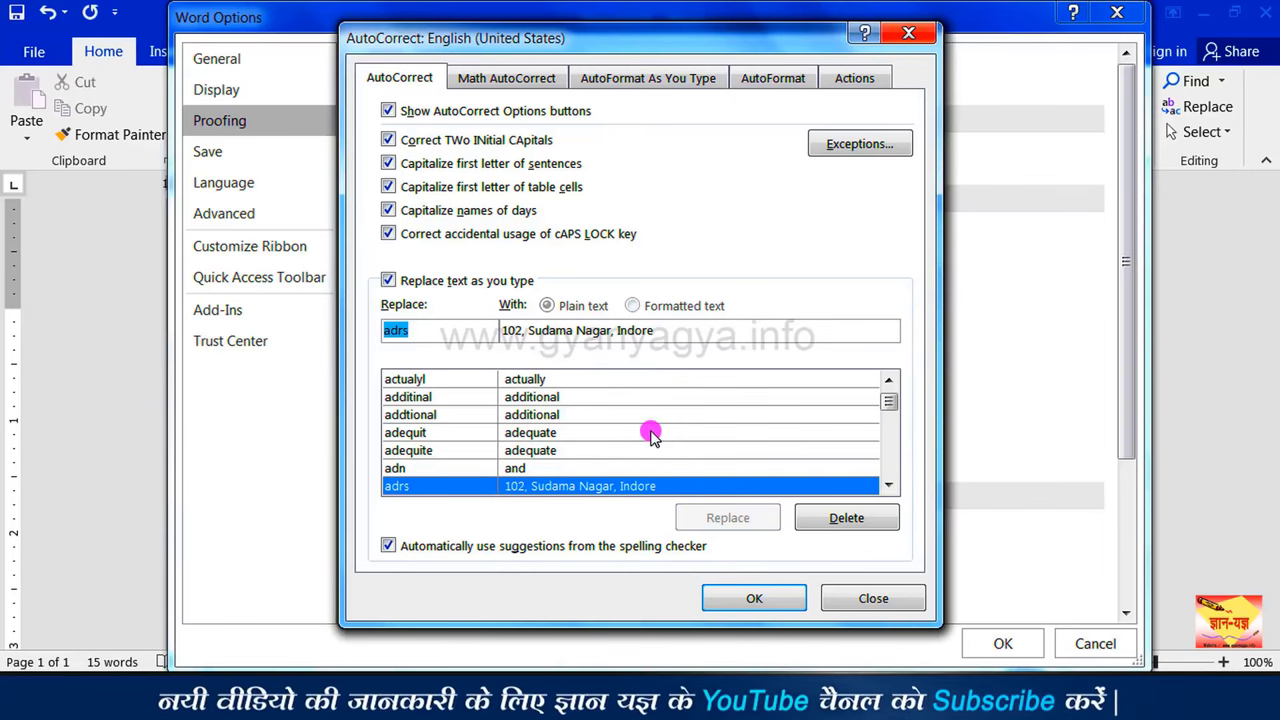
pyautogui.click(754, 598)
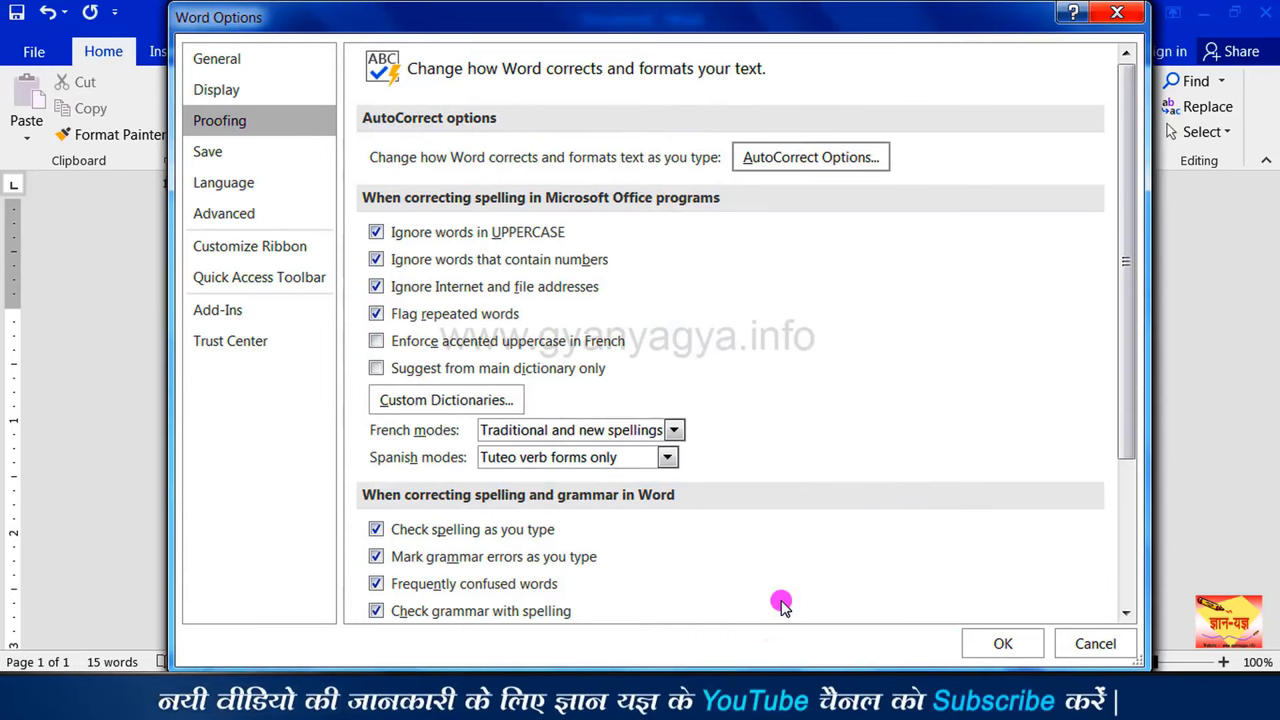
pyautogui.click(1033, 646)
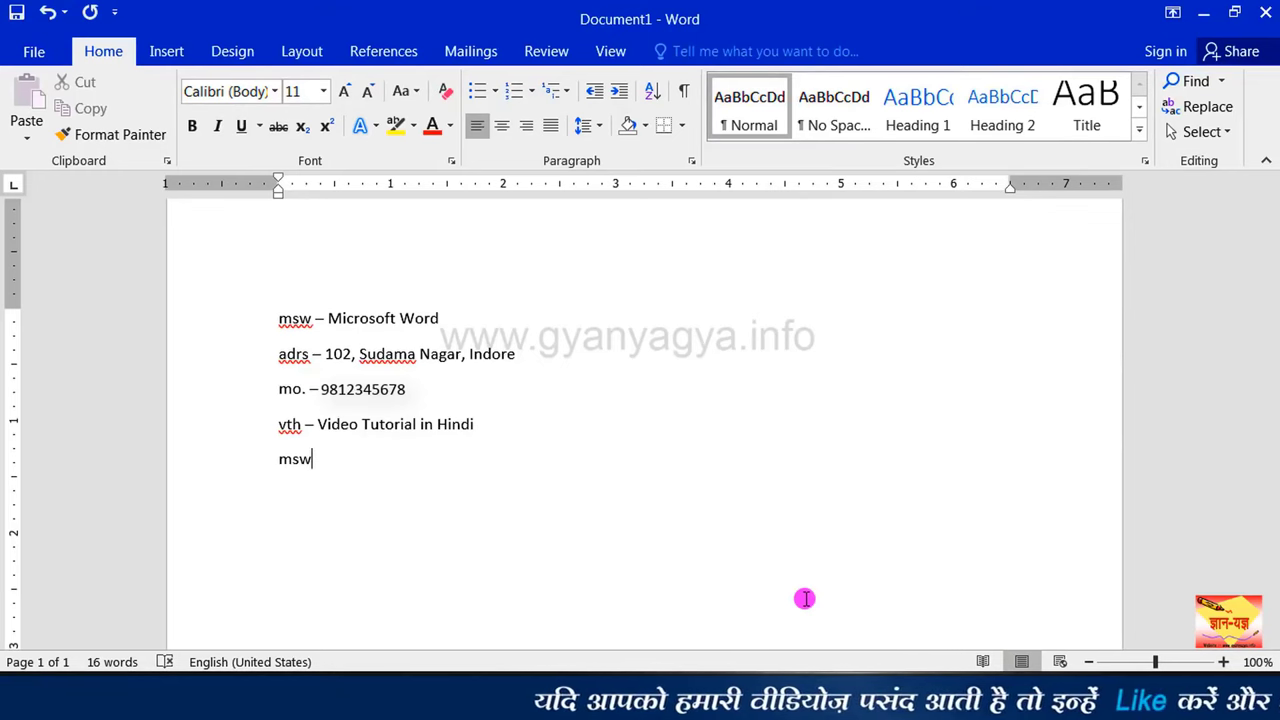
# Start a new line so the typed msw expands into Microsoft Word.
pyautogui.press('Return')
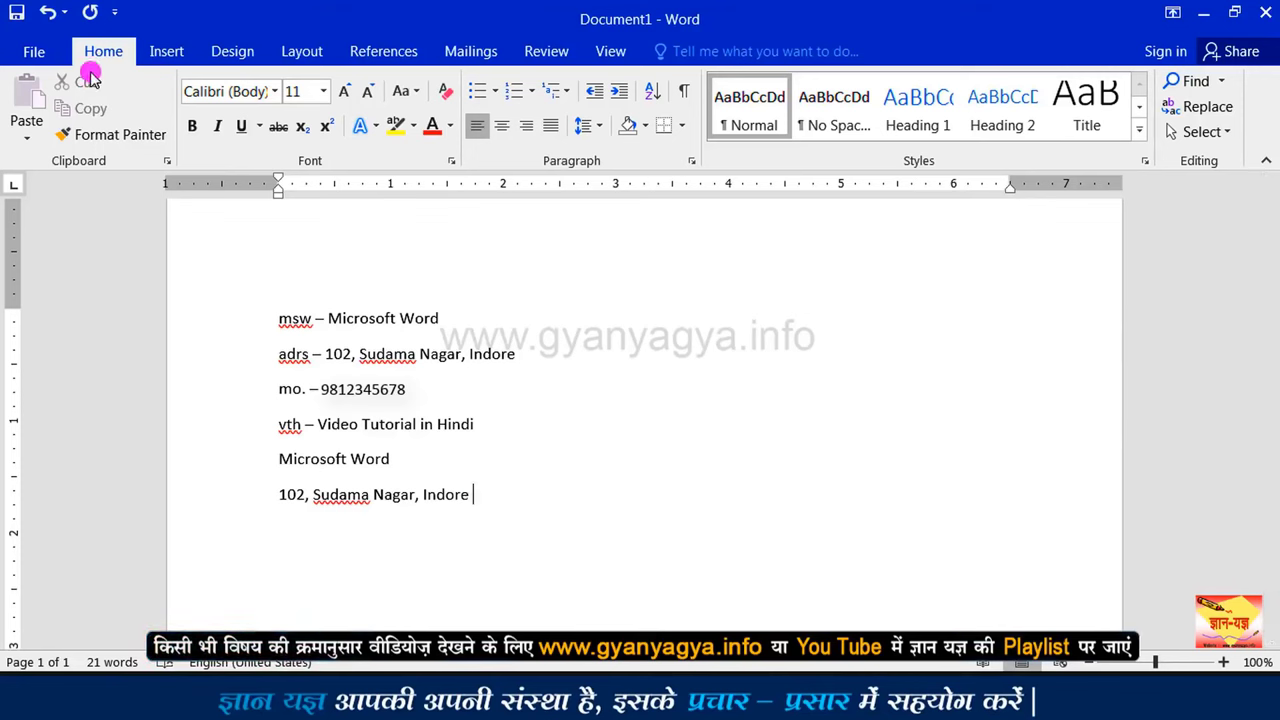
# Open the AutoCorrect Options dialog from Word Options' Proofing page.
pyautogui.click(38, 52)
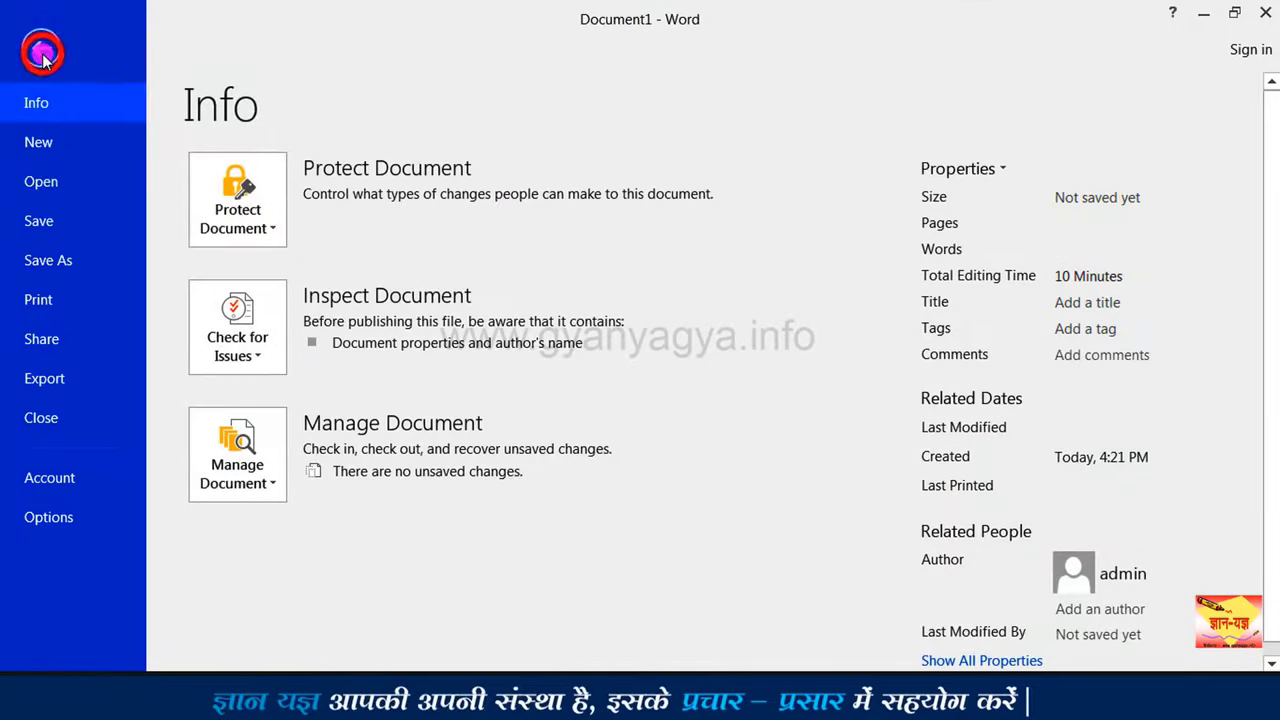
pyautogui.click(110, 519)
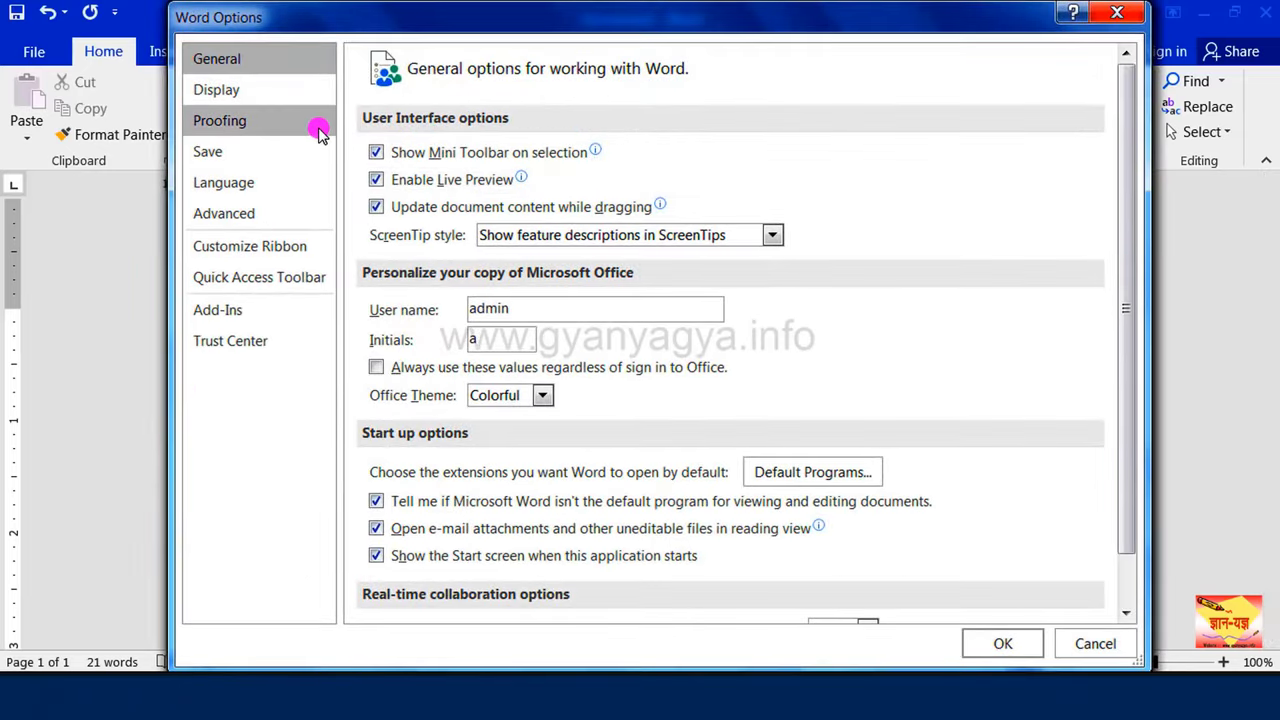
pyautogui.click(318, 133)
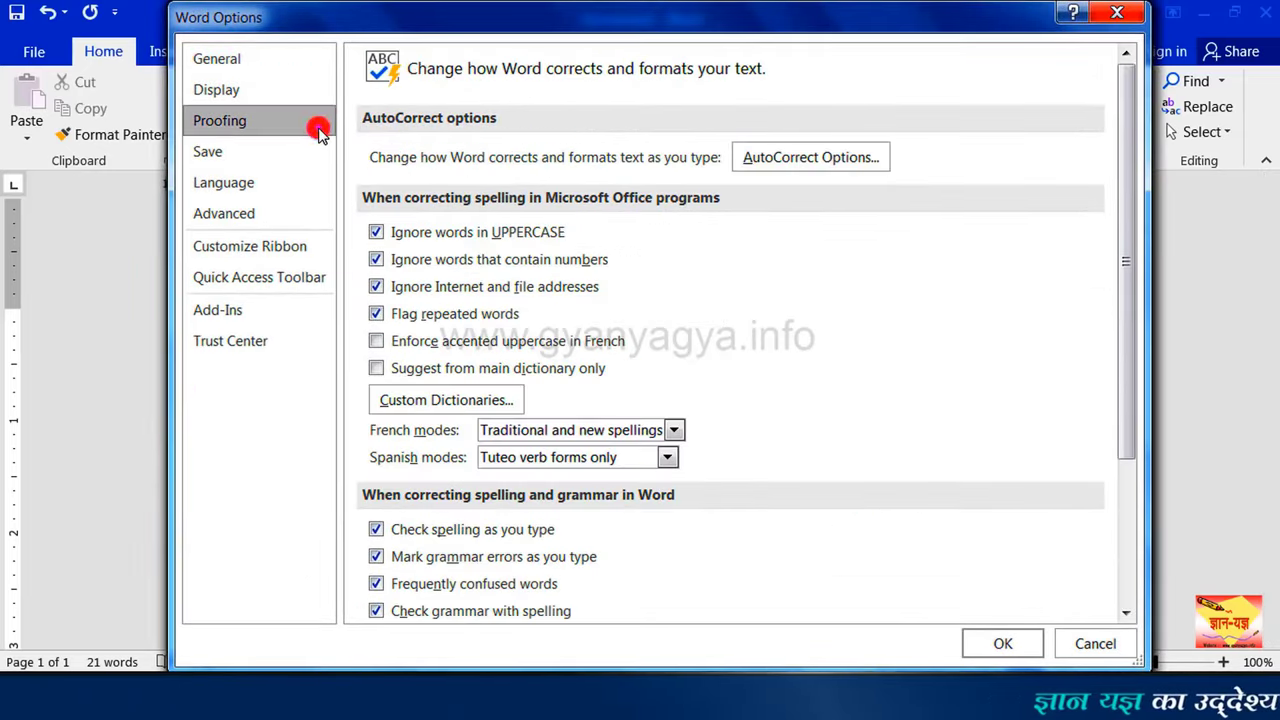
pyautogui.click(884, 166)
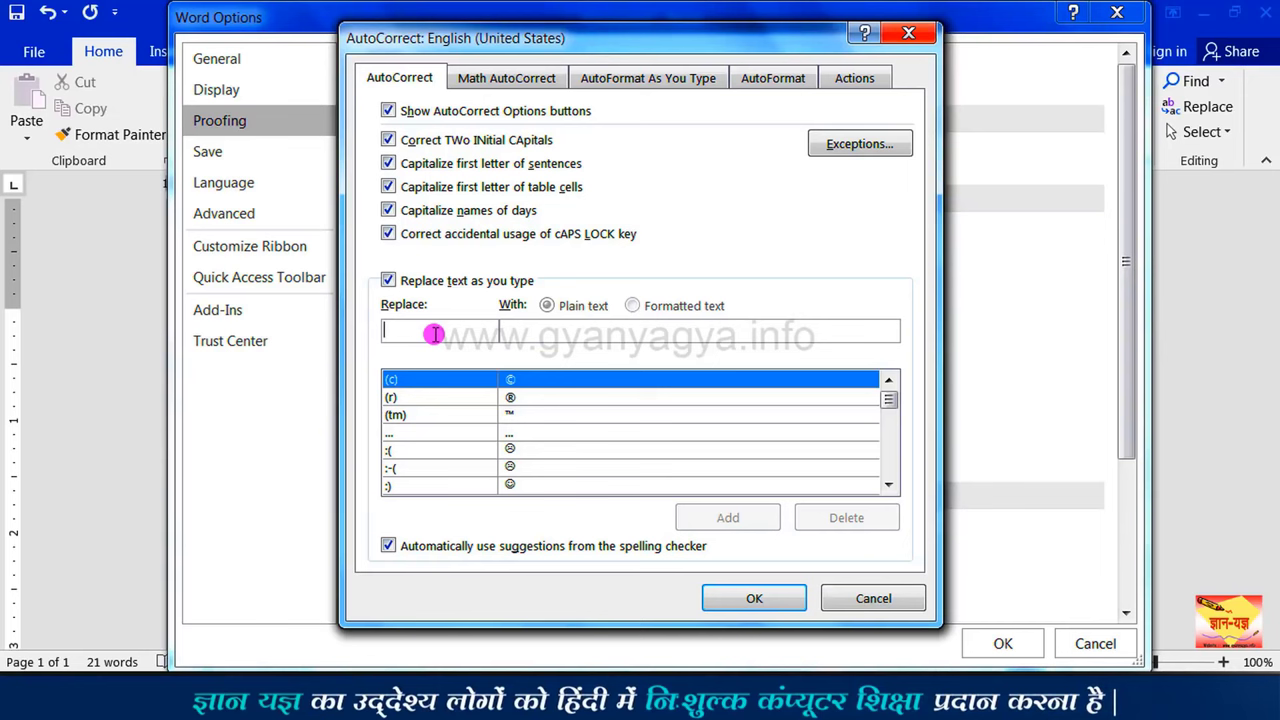
# Delete the msw and adrs AutoCorrect entries and confirm with OK.
pyautogui.write('ms')
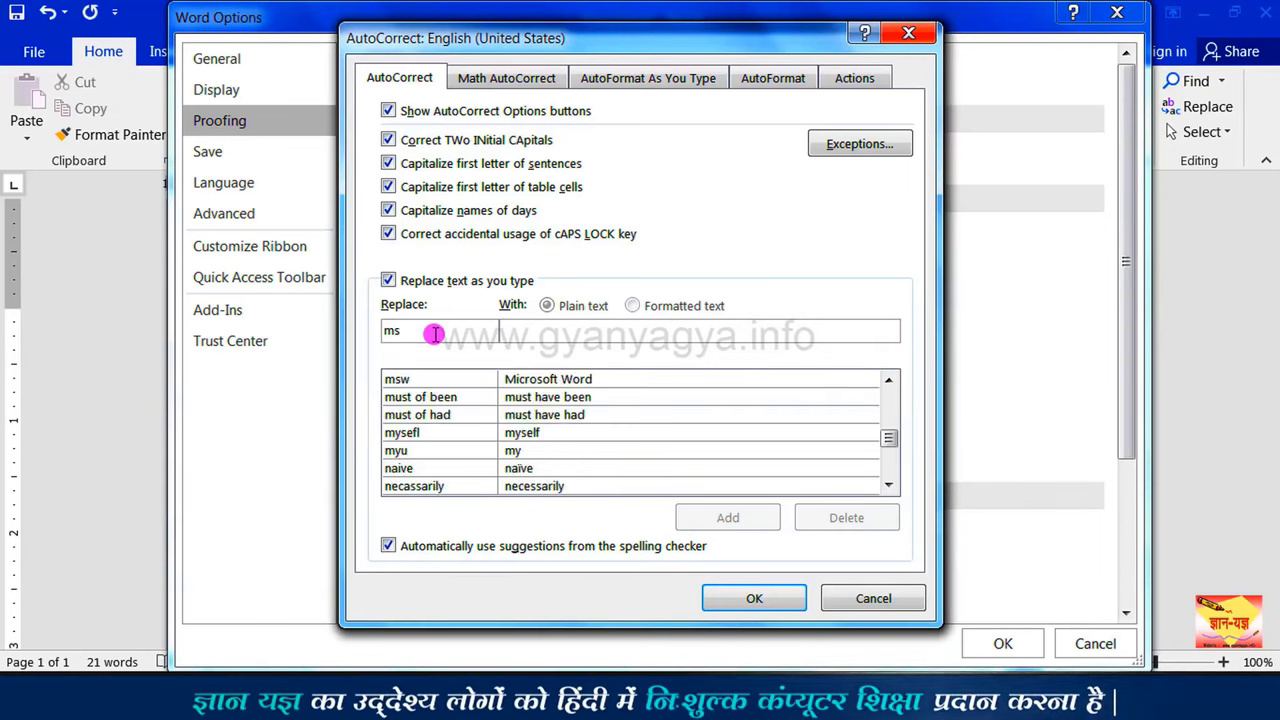
pyautogui.click(509, 381)
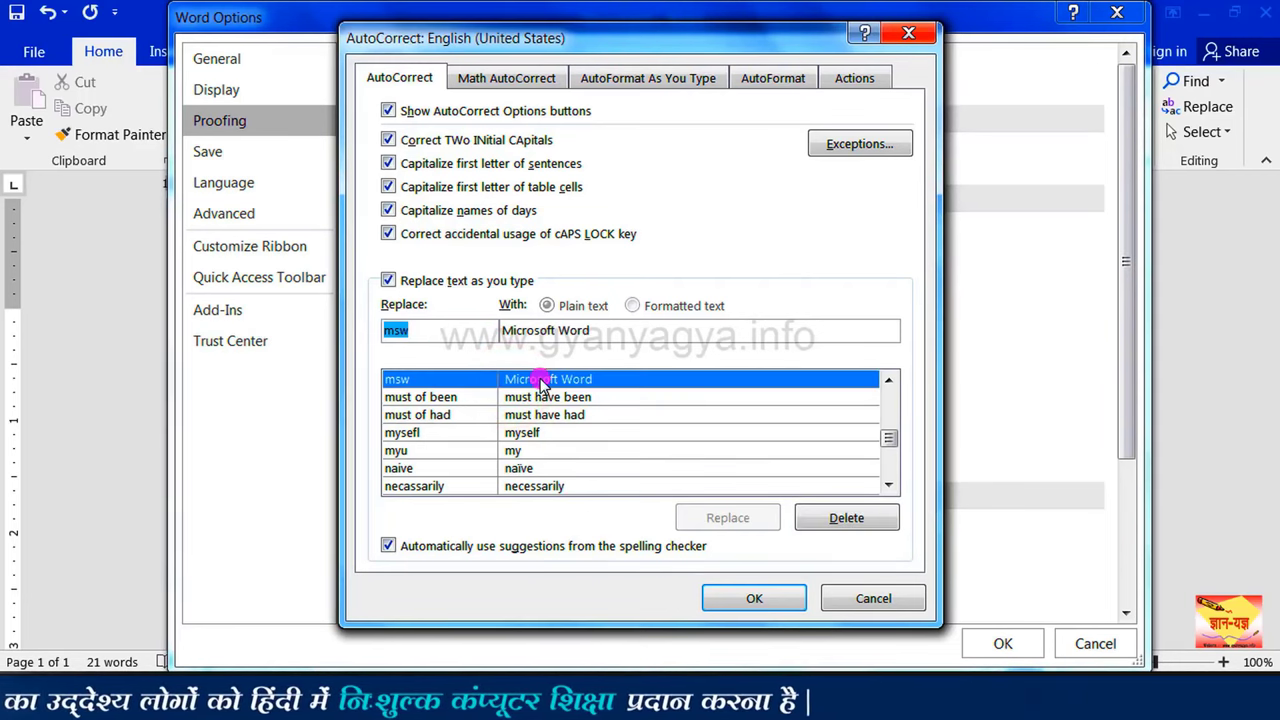
pyautogui.click(846, 519)
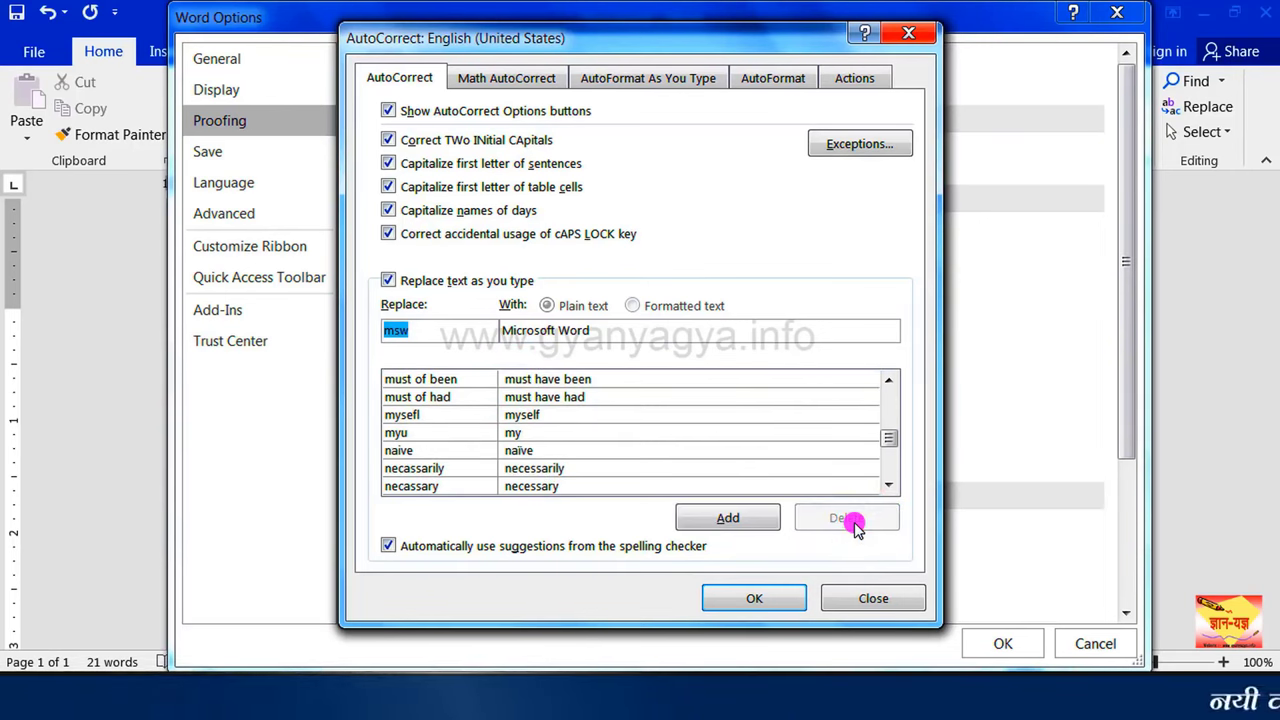
pyautogui.write('adrs')
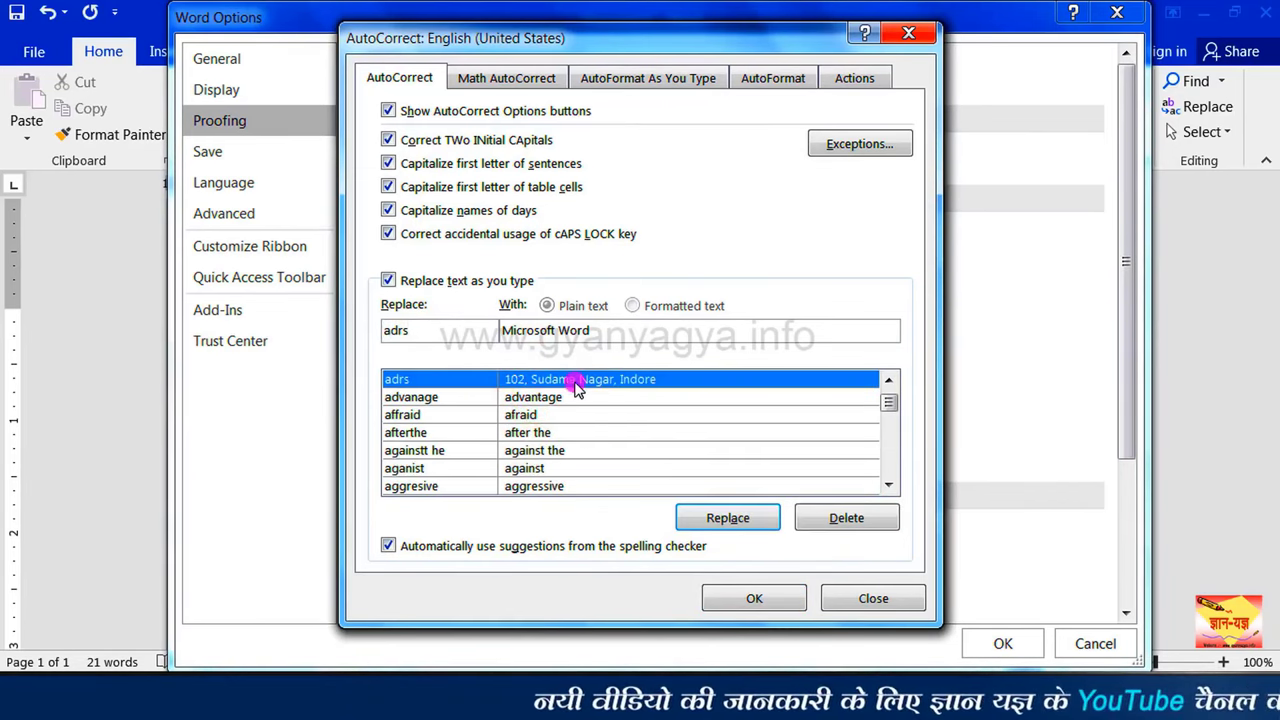
pyautogui.click(846, 520)
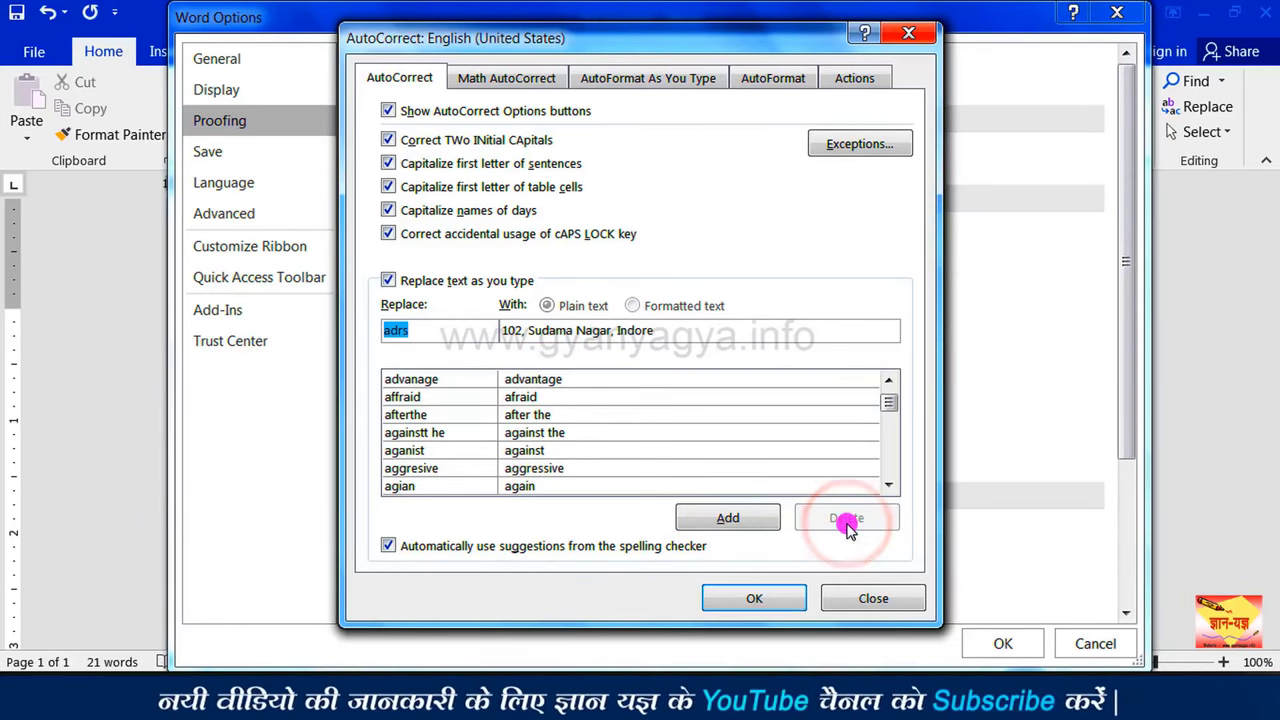
pyautogui.click(785, 598)
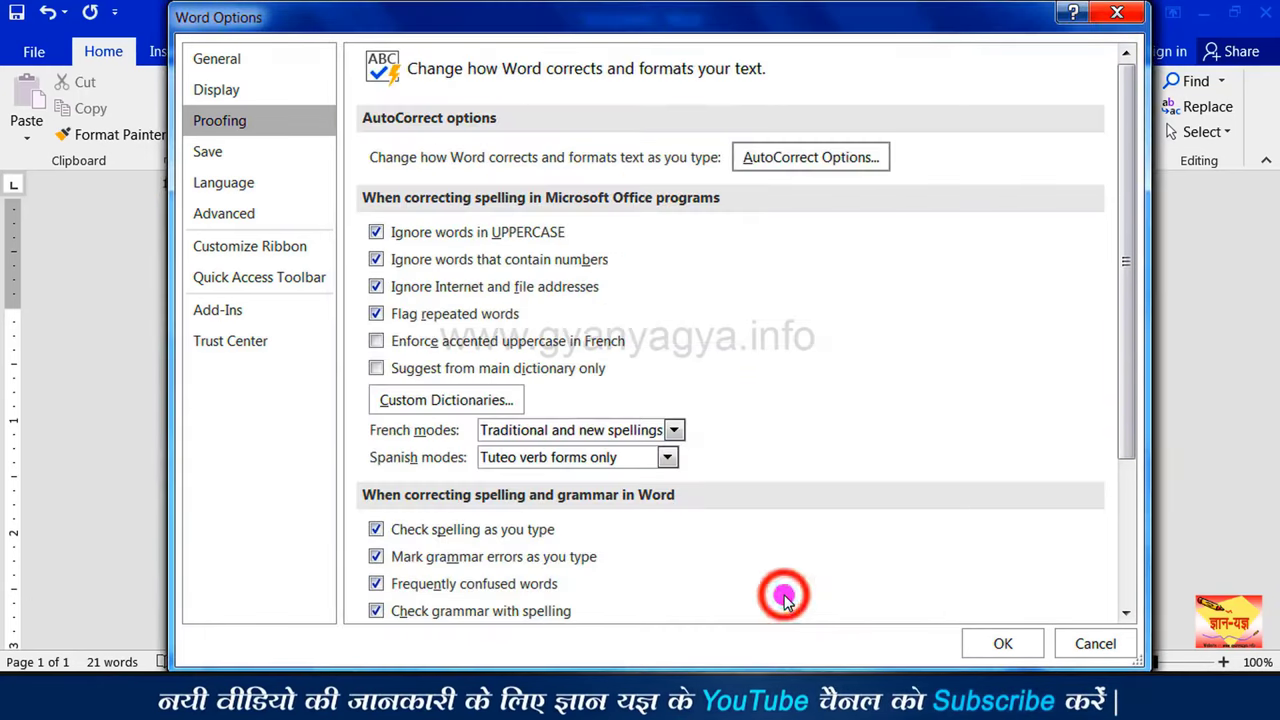
# Close Word Options and test AutoCorrect by typing msw on a new line.
pyautogui.click(1001, 643)
pyautogui.press('Return')
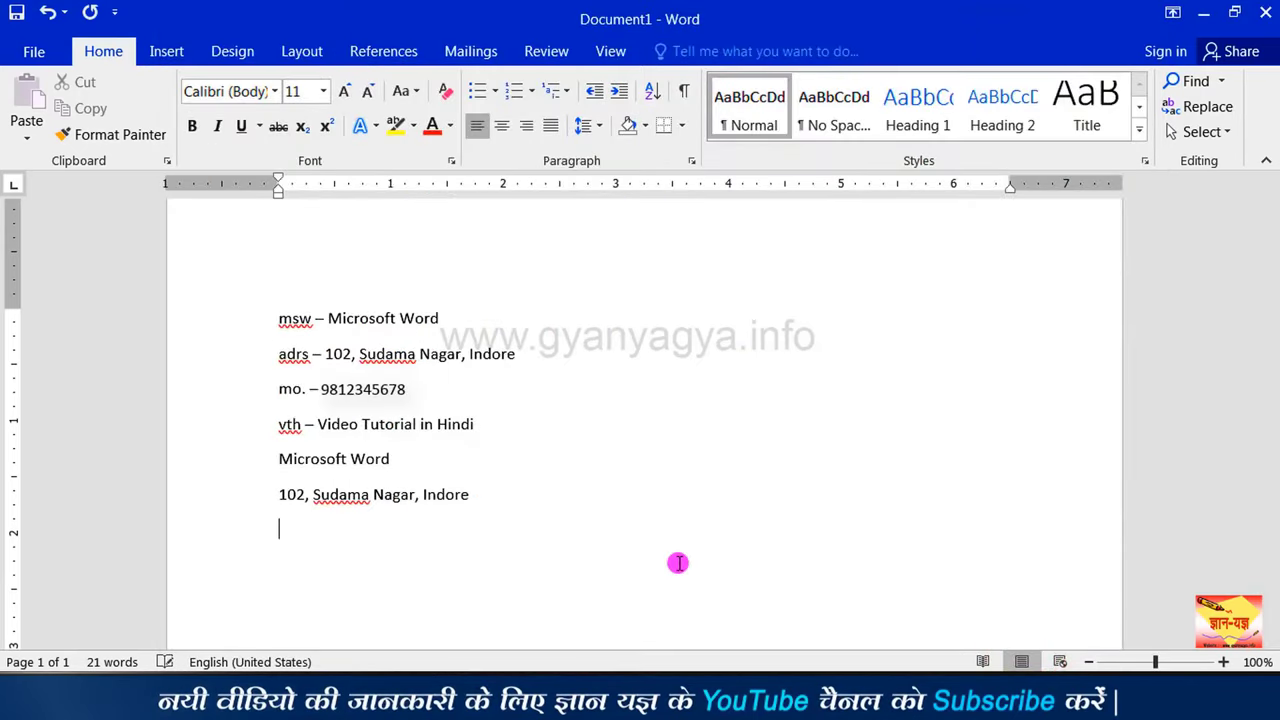
pyautogui.write('msw')
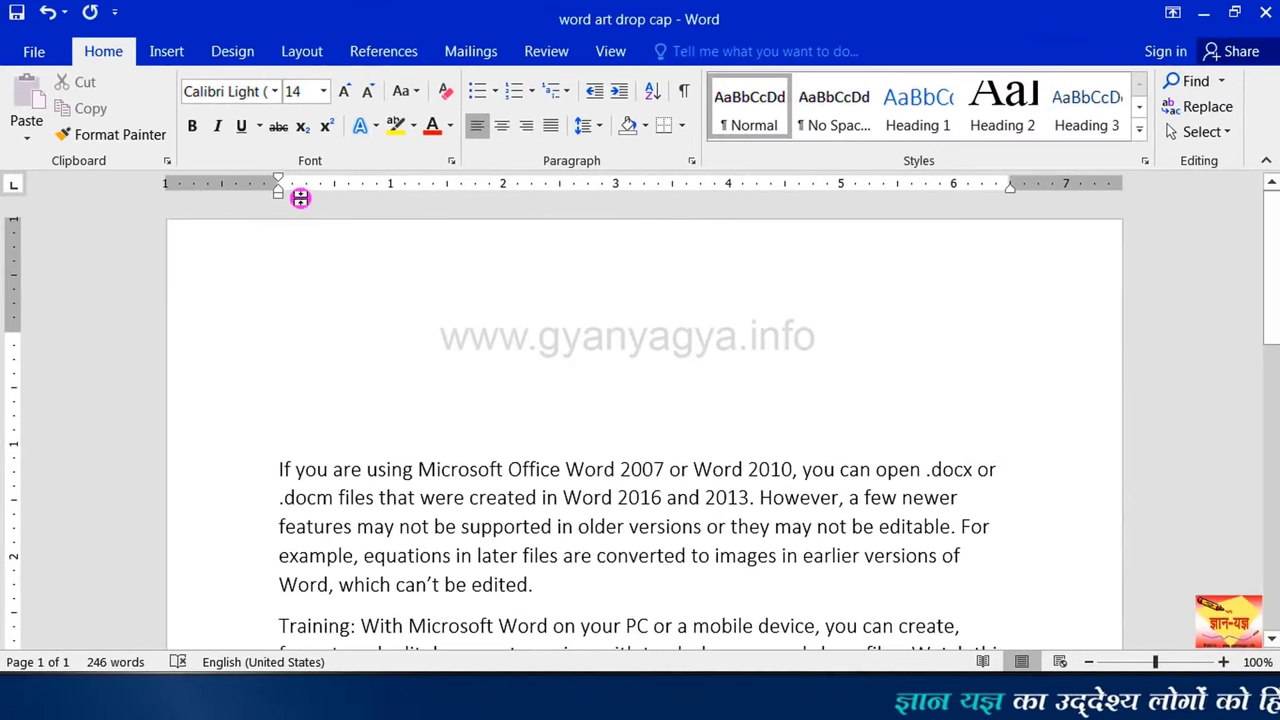
# Insert a blue-fill hard-shadow WordArt reading 'Microsoft Word 2016' and select its text.
pyautogui.click(172, 54)
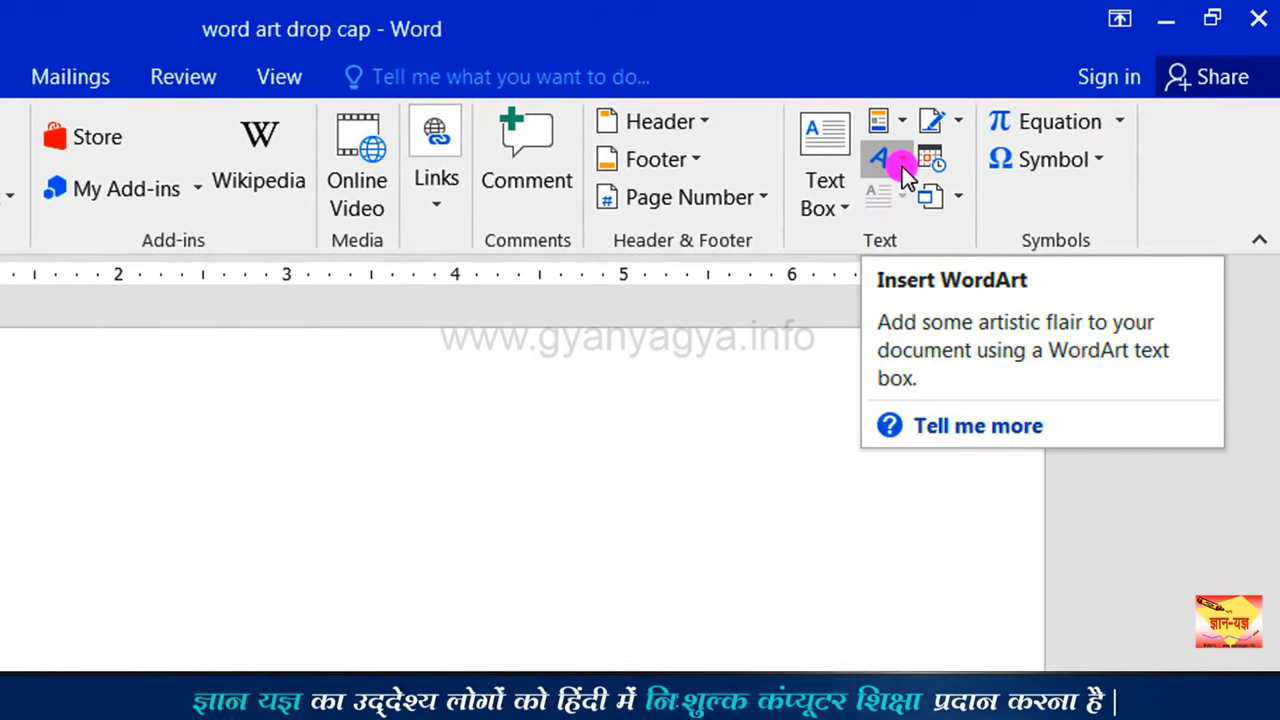
pyautogui.click(902, 166)
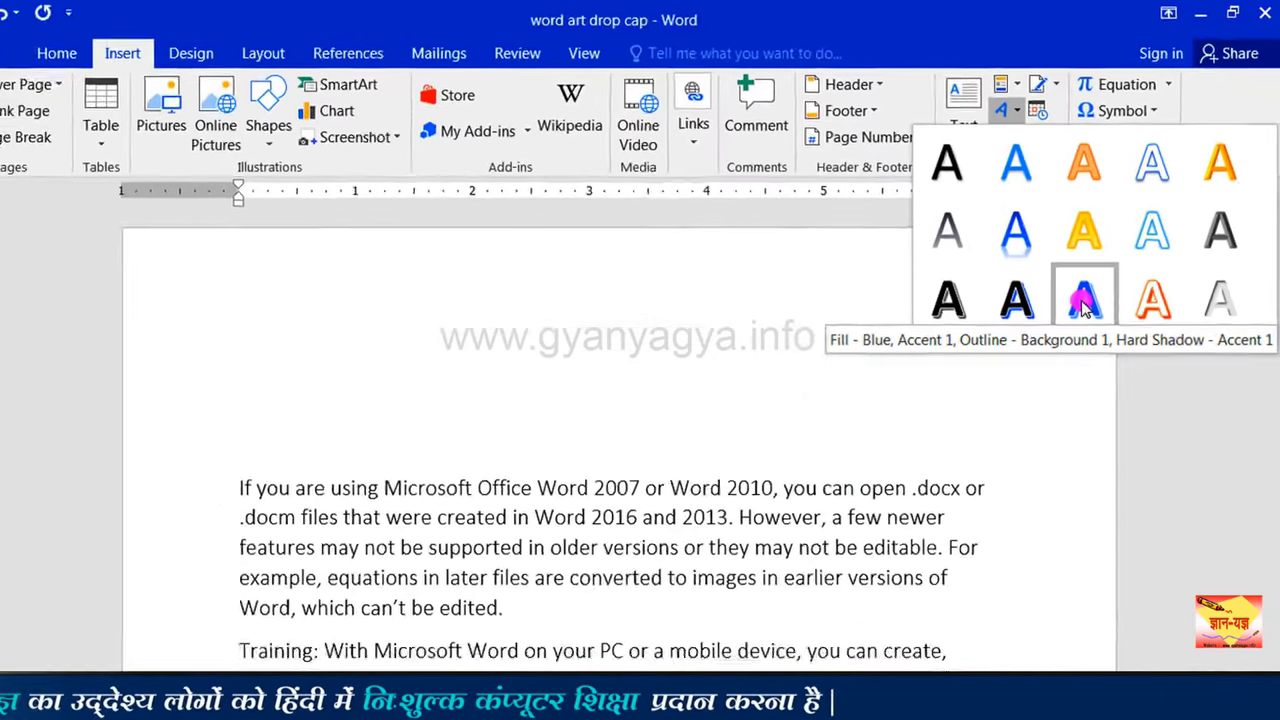
pyautogui.click(1084, 302)
pyautogui.write('Mi')
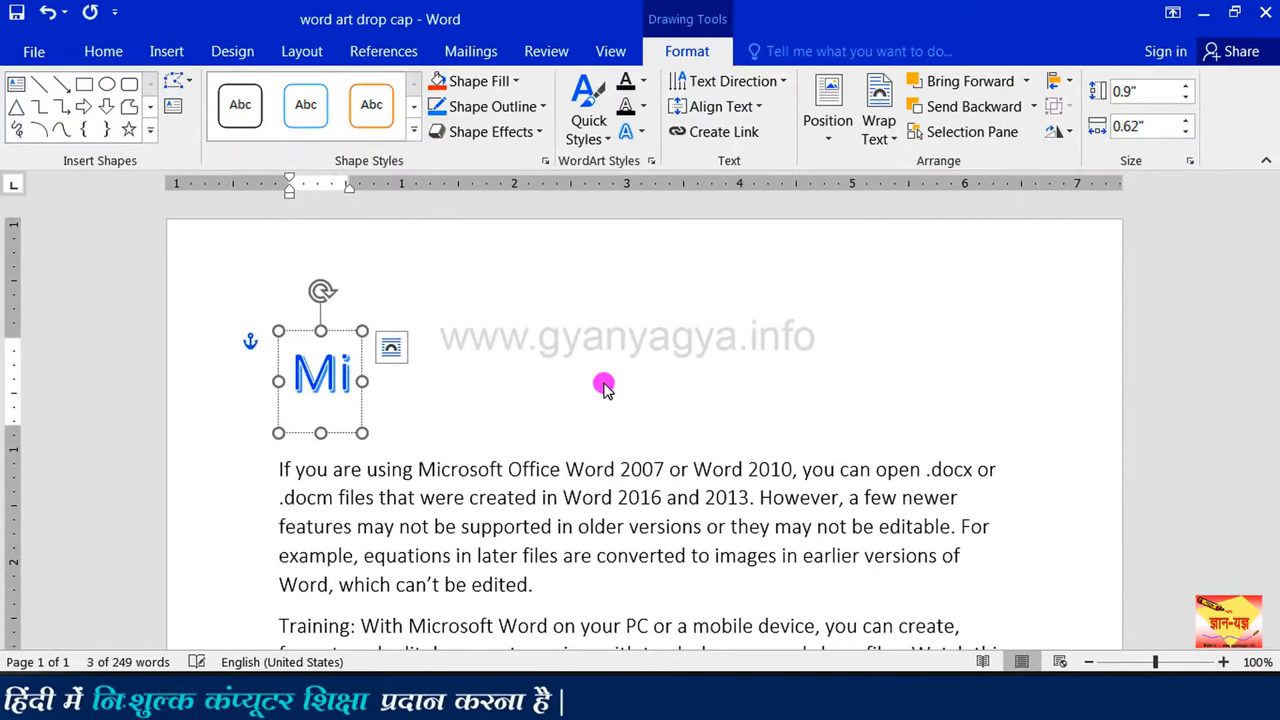
pyautogui.write('croso')
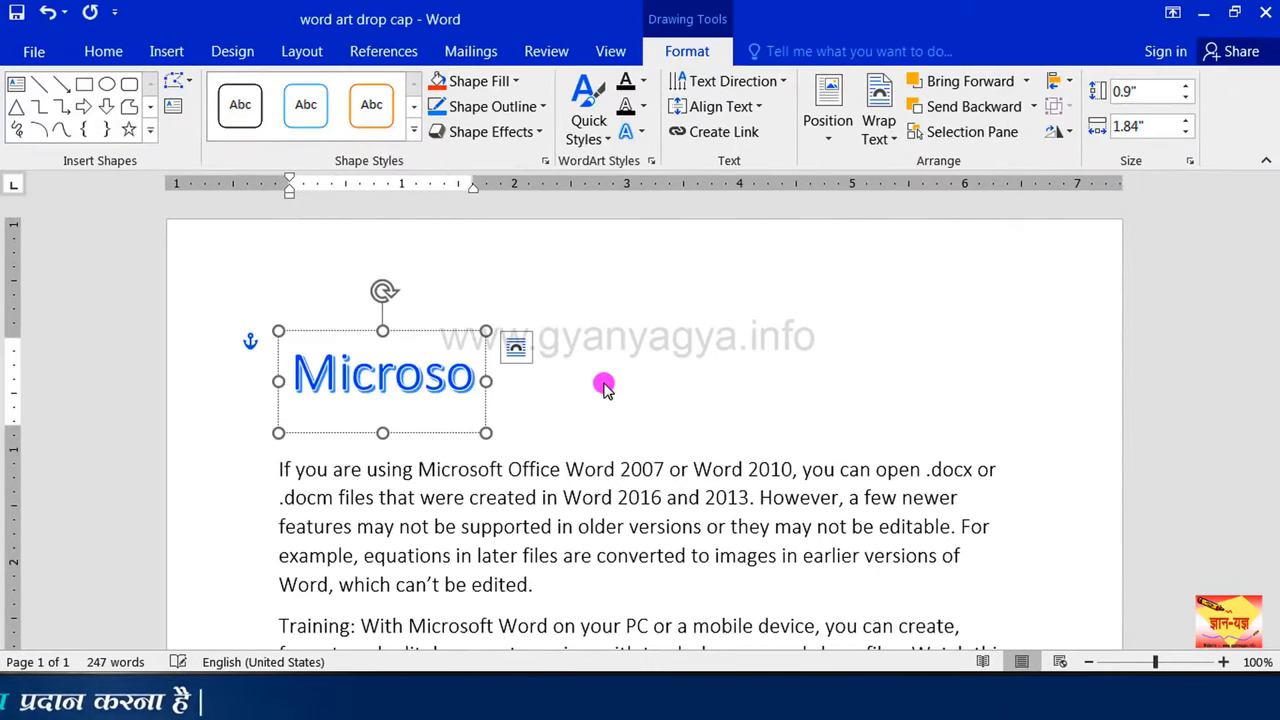
pyautogui.write('ft Word')
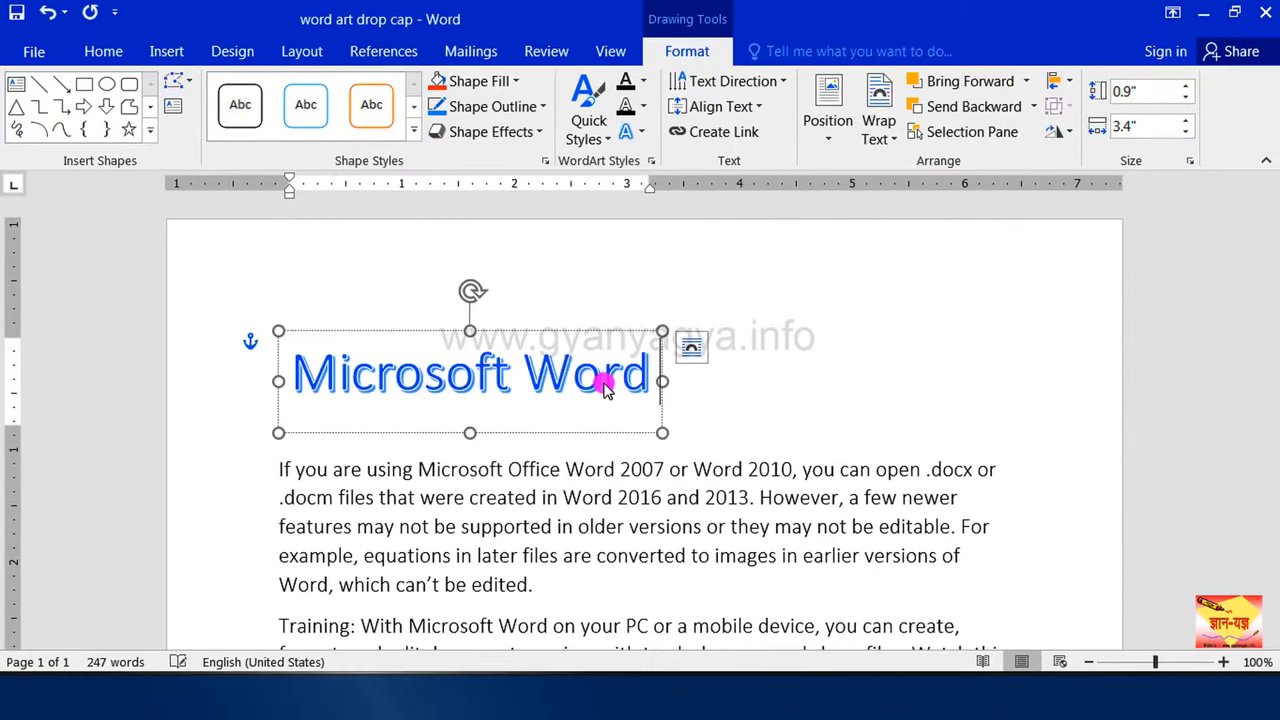
pyautogui.write(' 2016')
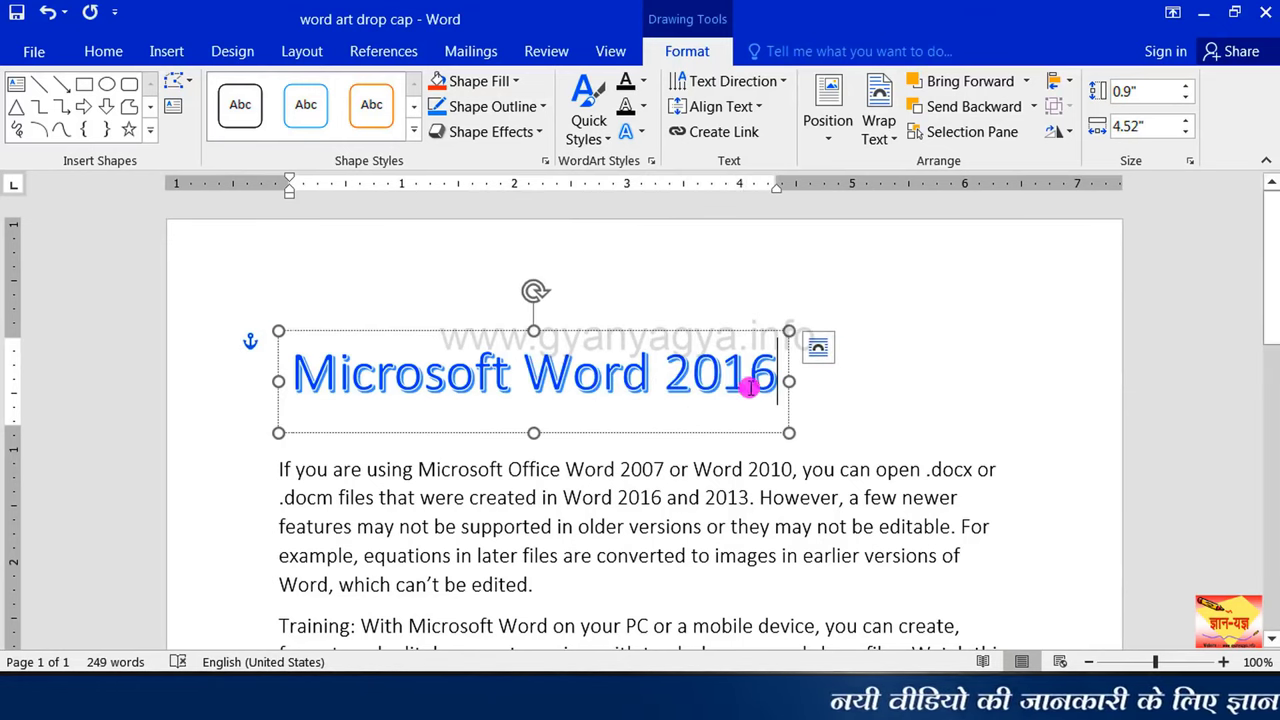
pyautogui.moveTo(772, 380); pyautogui.dragTo(337, 374)
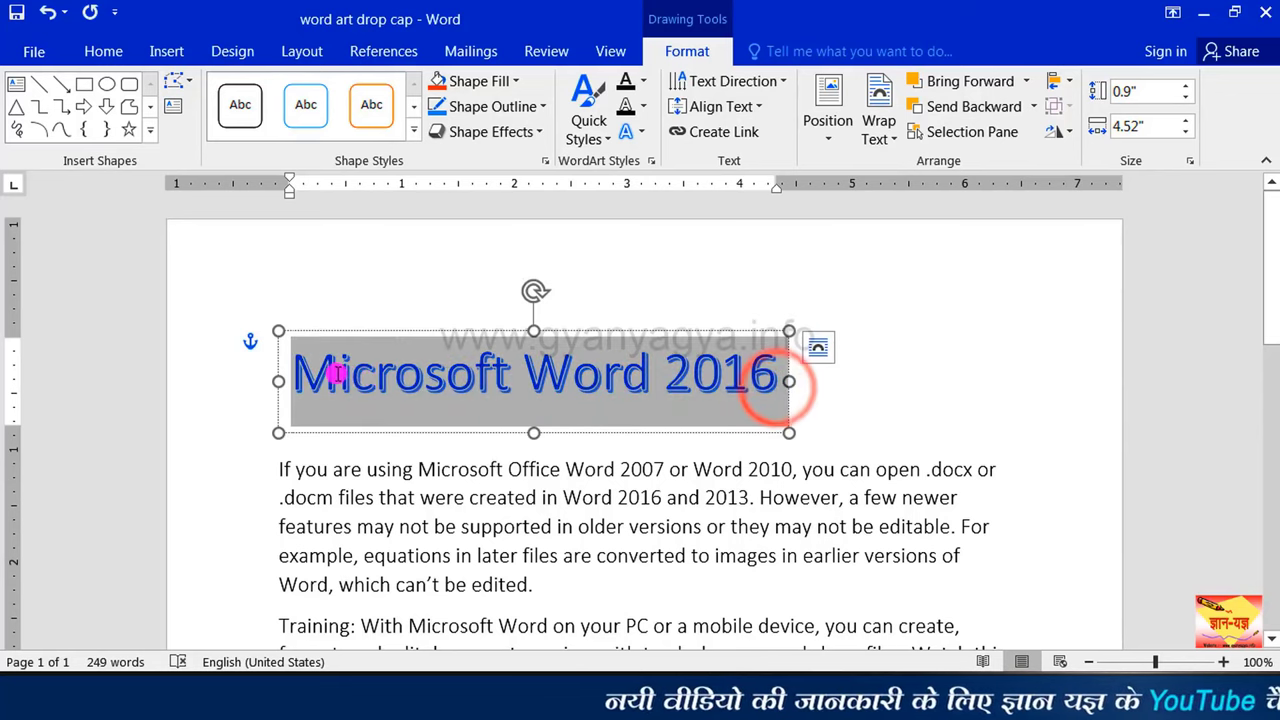
# Set the 'Microsoft Word 2016' WordArt text to 48 pt.
pyautogui.click(103, 52)
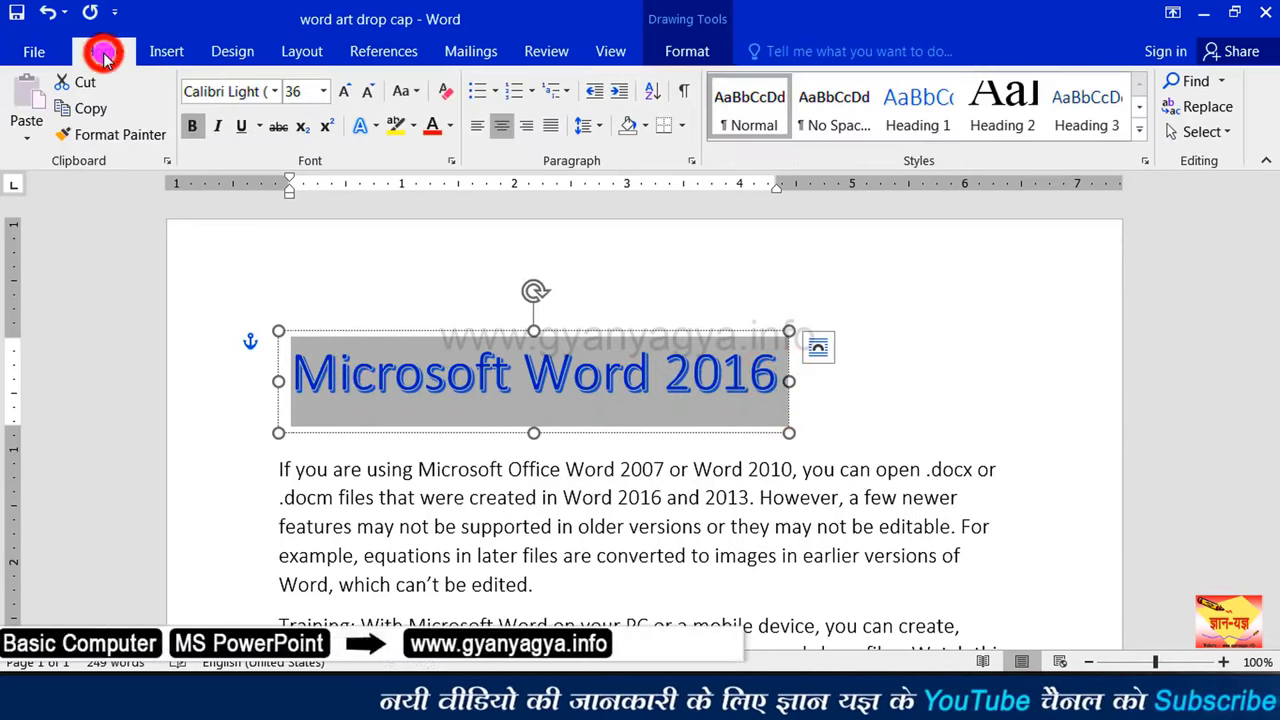
pyautogui.click(345, 93)
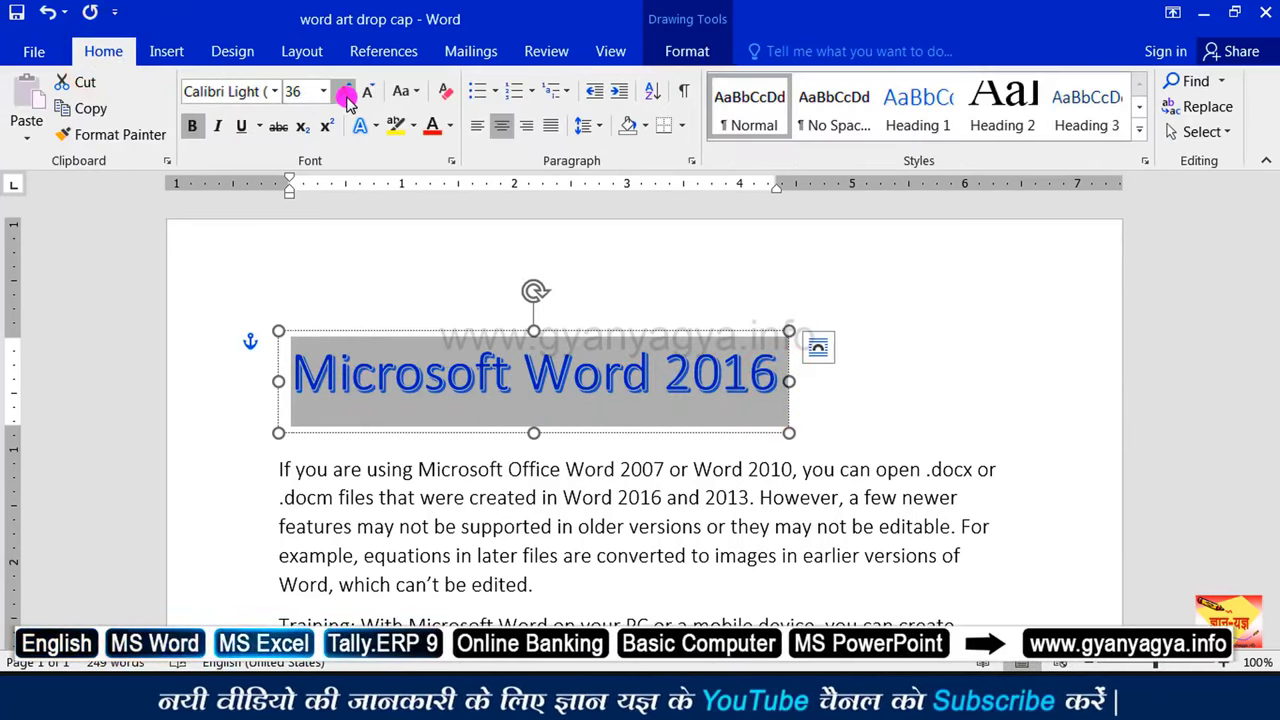
pyautogui.click(323, 91)
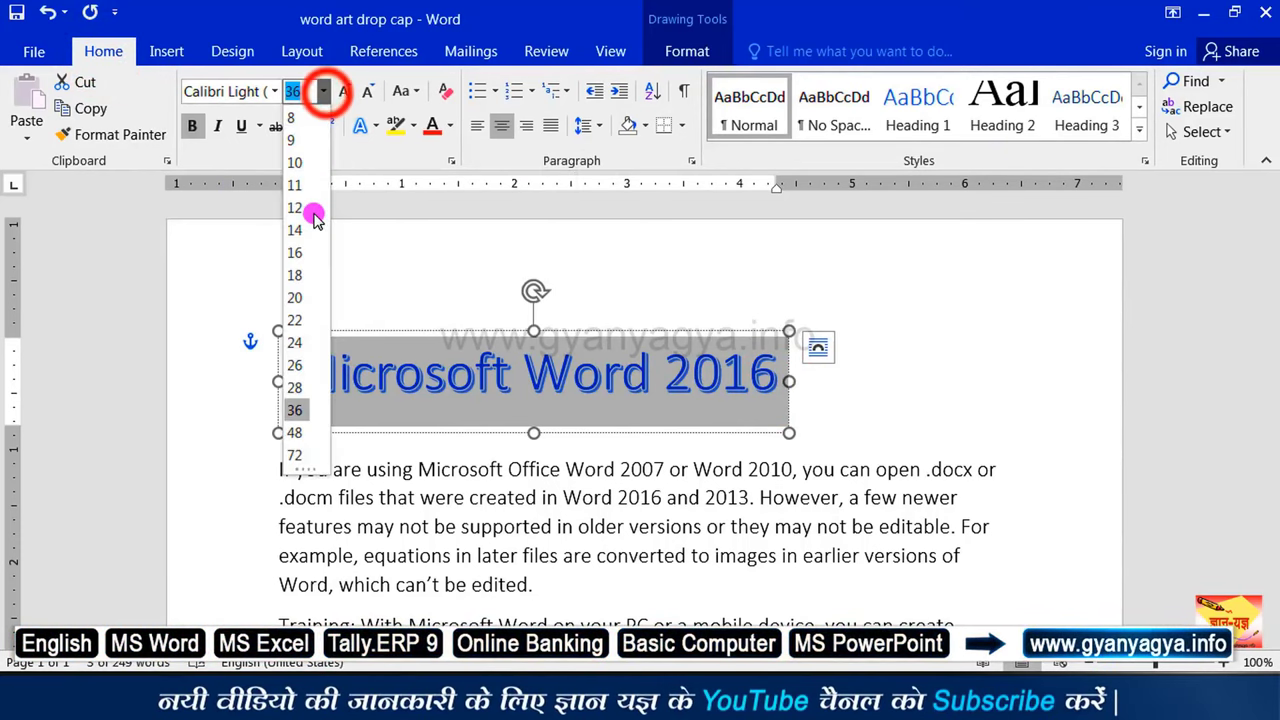
pyautogui.click(294, 432)
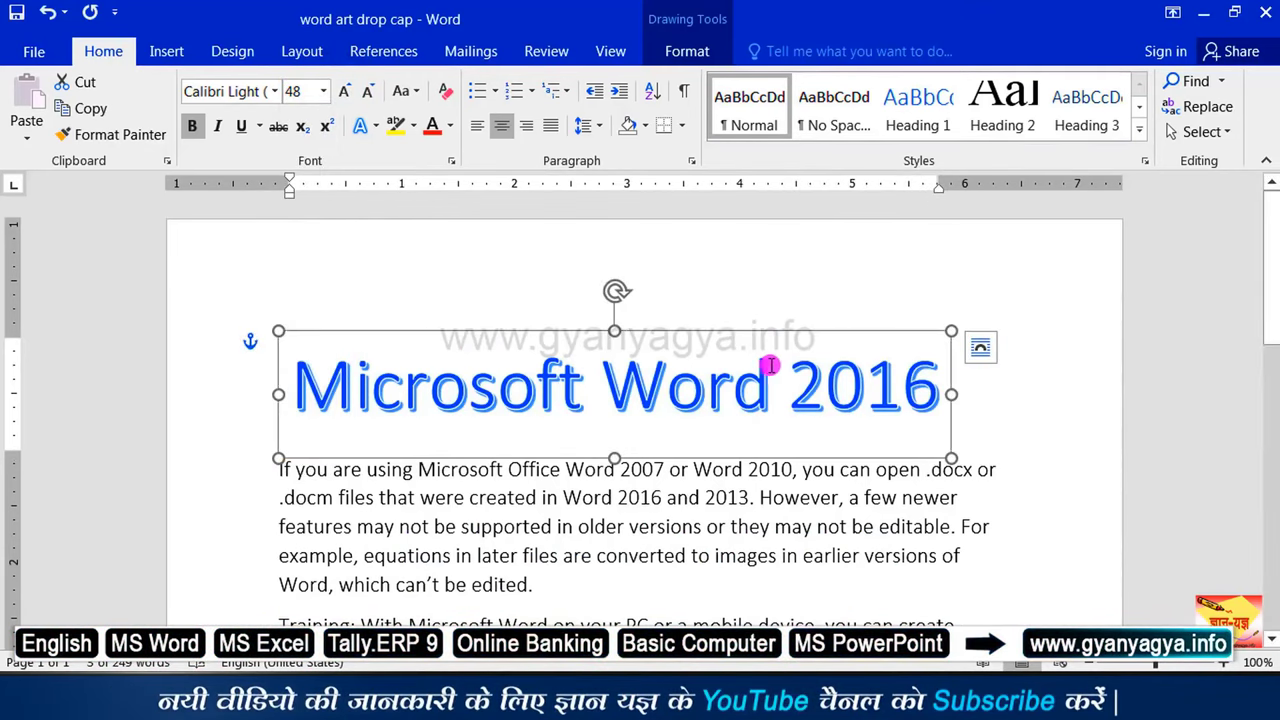
pyautogui.click(968, 423)
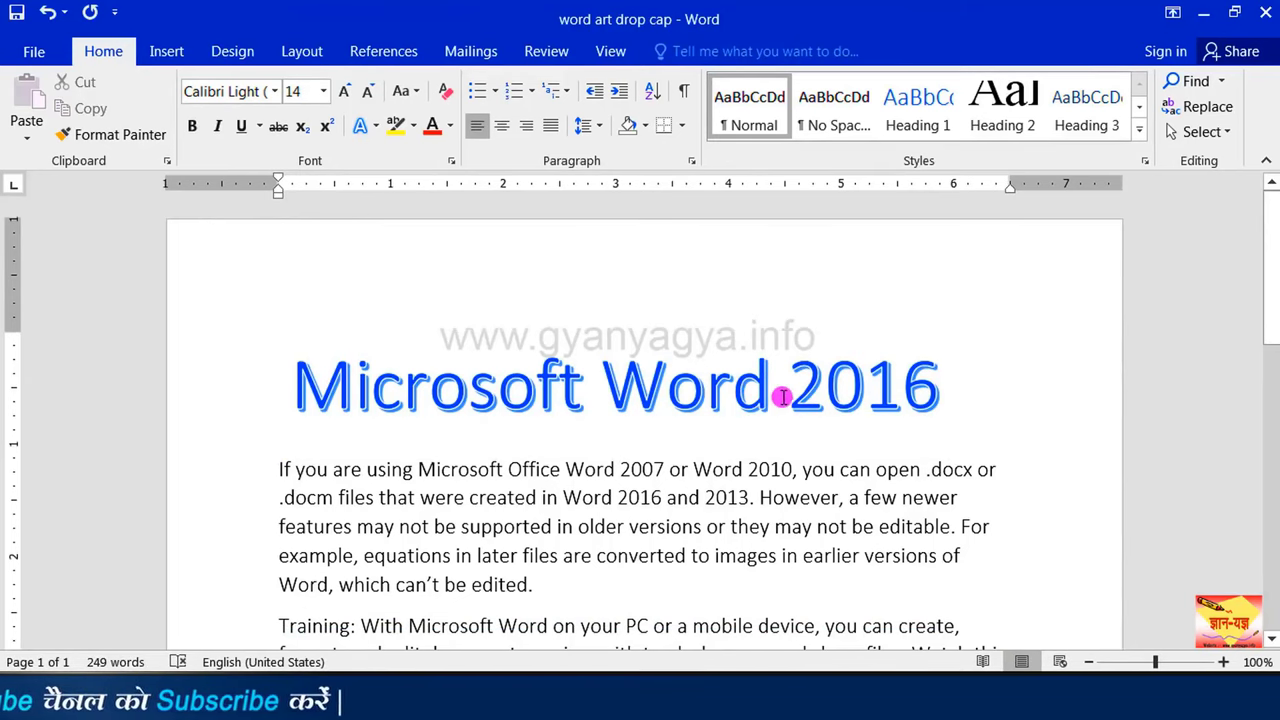
pyautogui.click(790, 398)
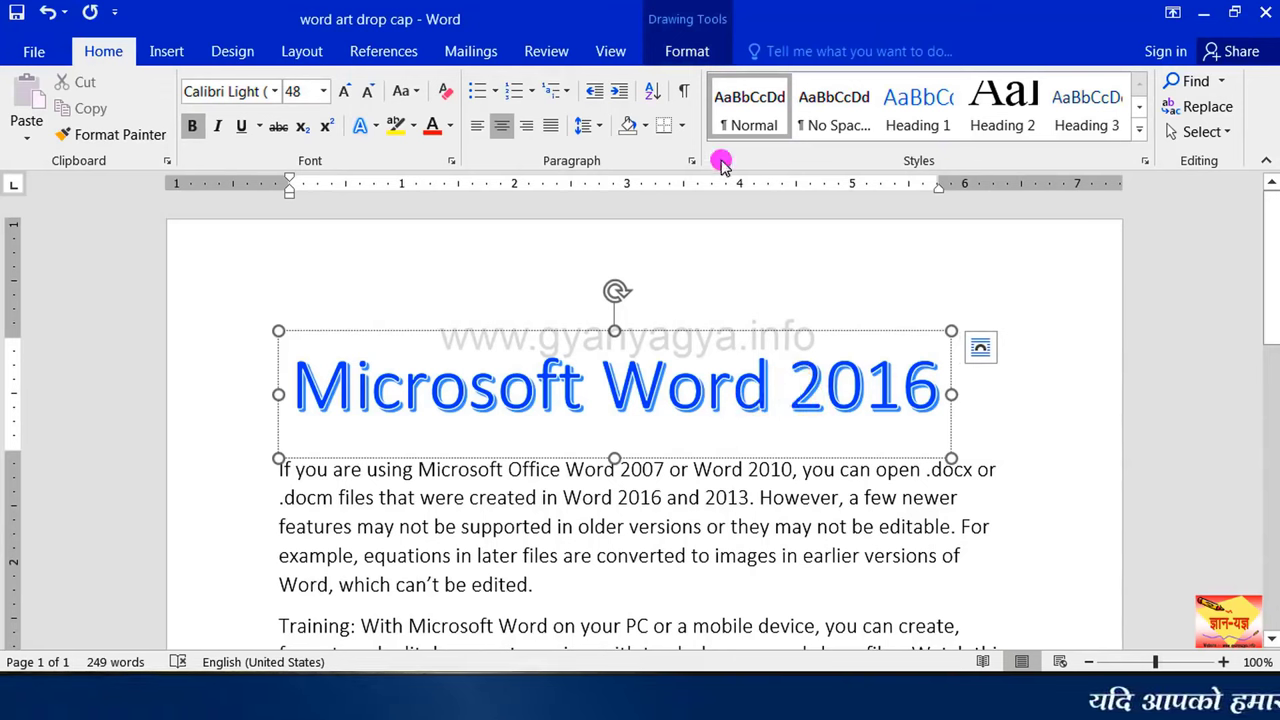
# Apply the Fill - Black, Text 1, Outline - Background 1, Hard Shadow - Accent 1 WordArt style.
pyautogui.click(693, 52)
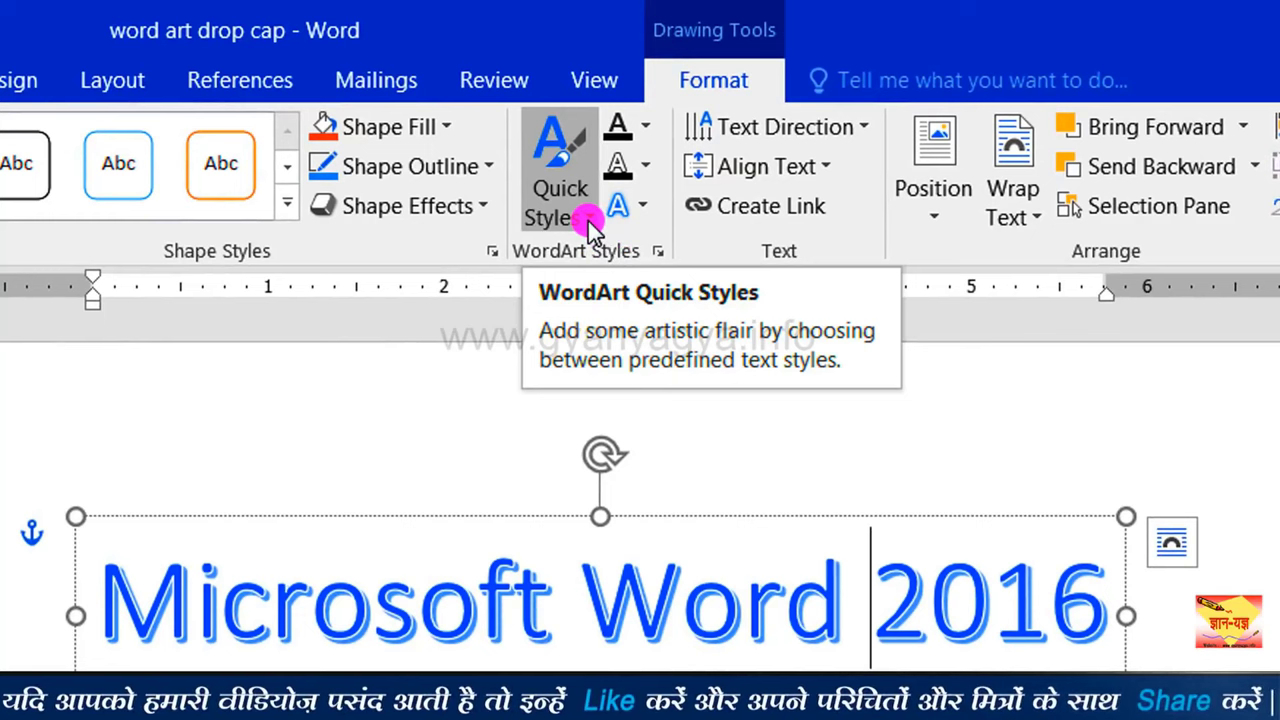
pyautogui.click(588, 222)
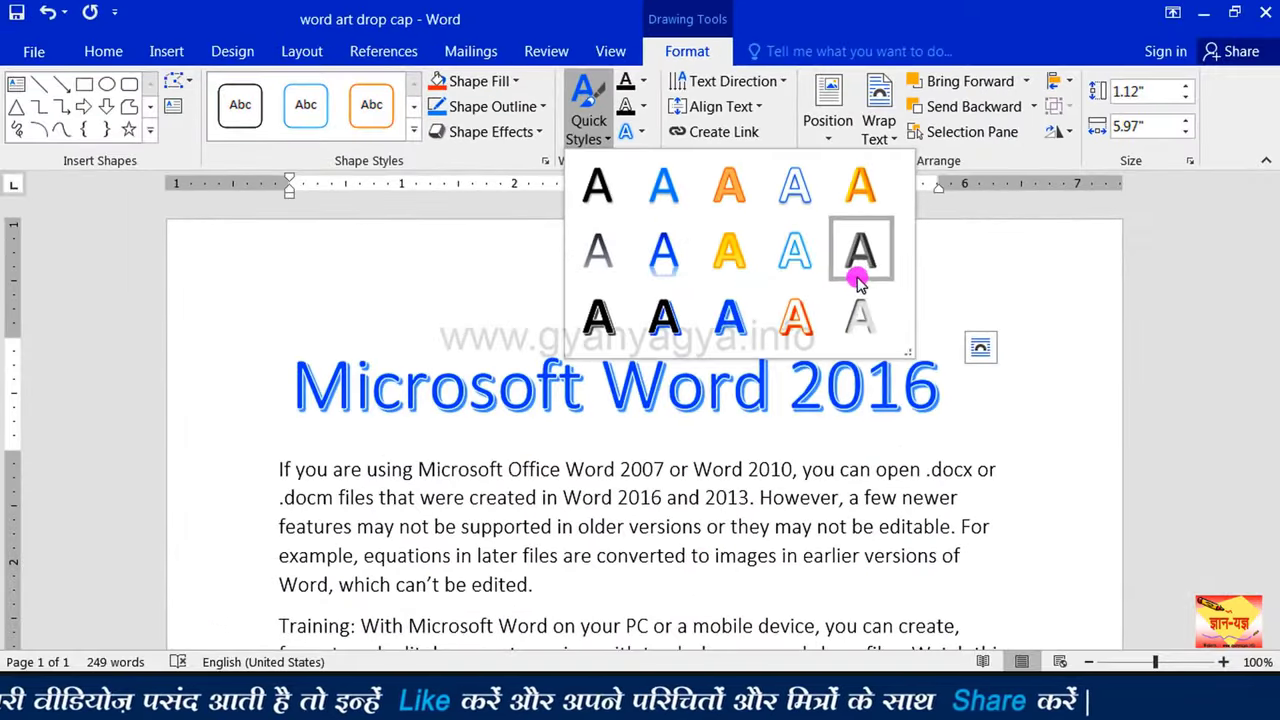
pyautogui.click(1084, 609)
pyautogui.moveTo(940, 390); pyautogui.dragTo(447, 380)
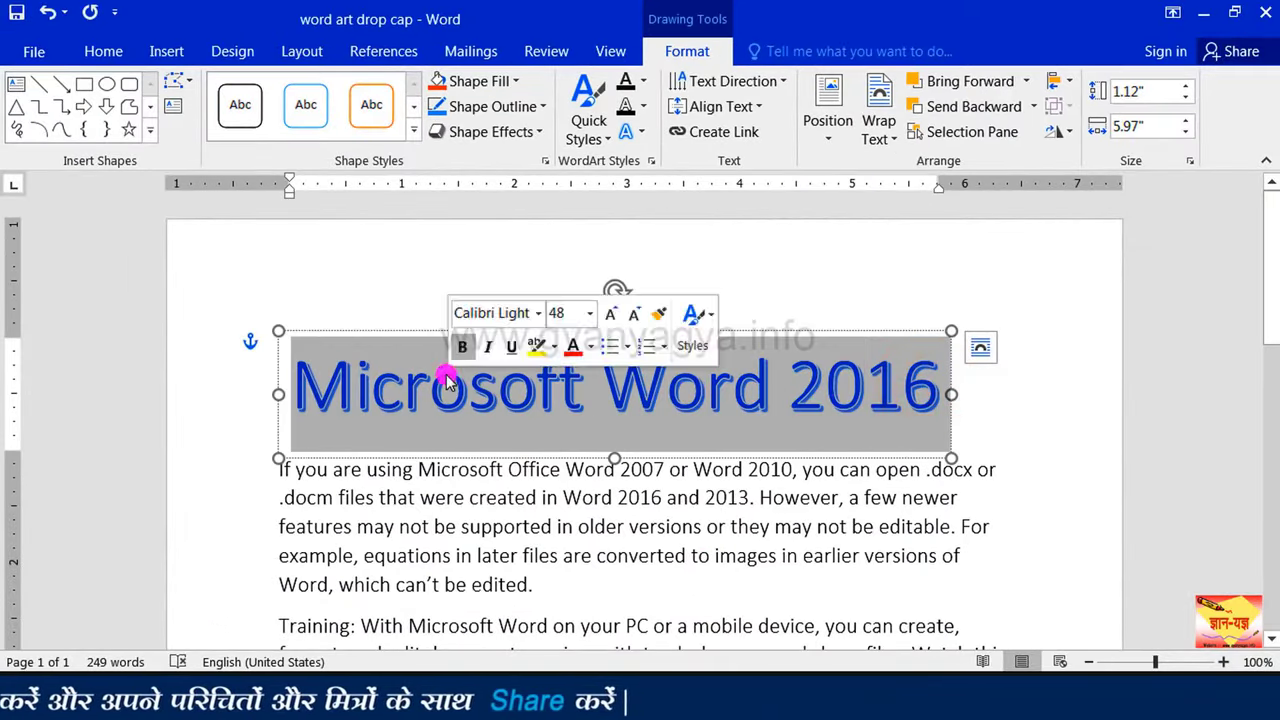
pyautogui.click(596, 134)
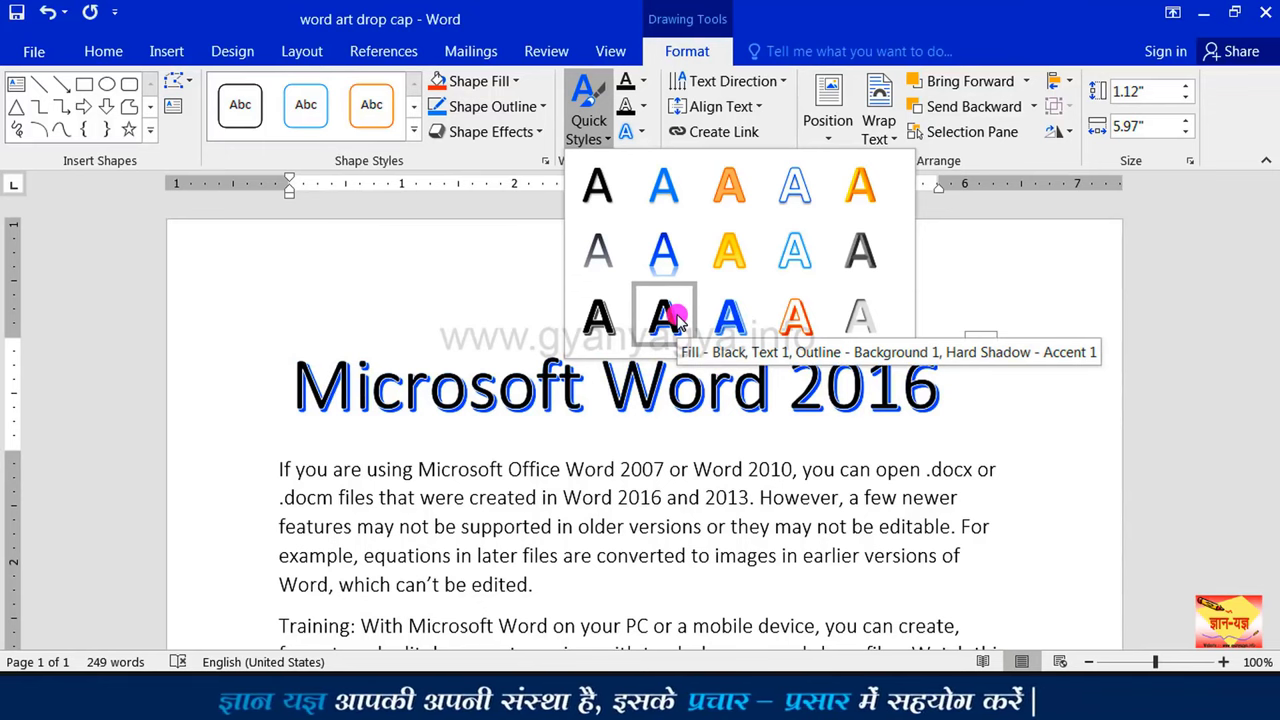
pyautogui.click(676, 318)
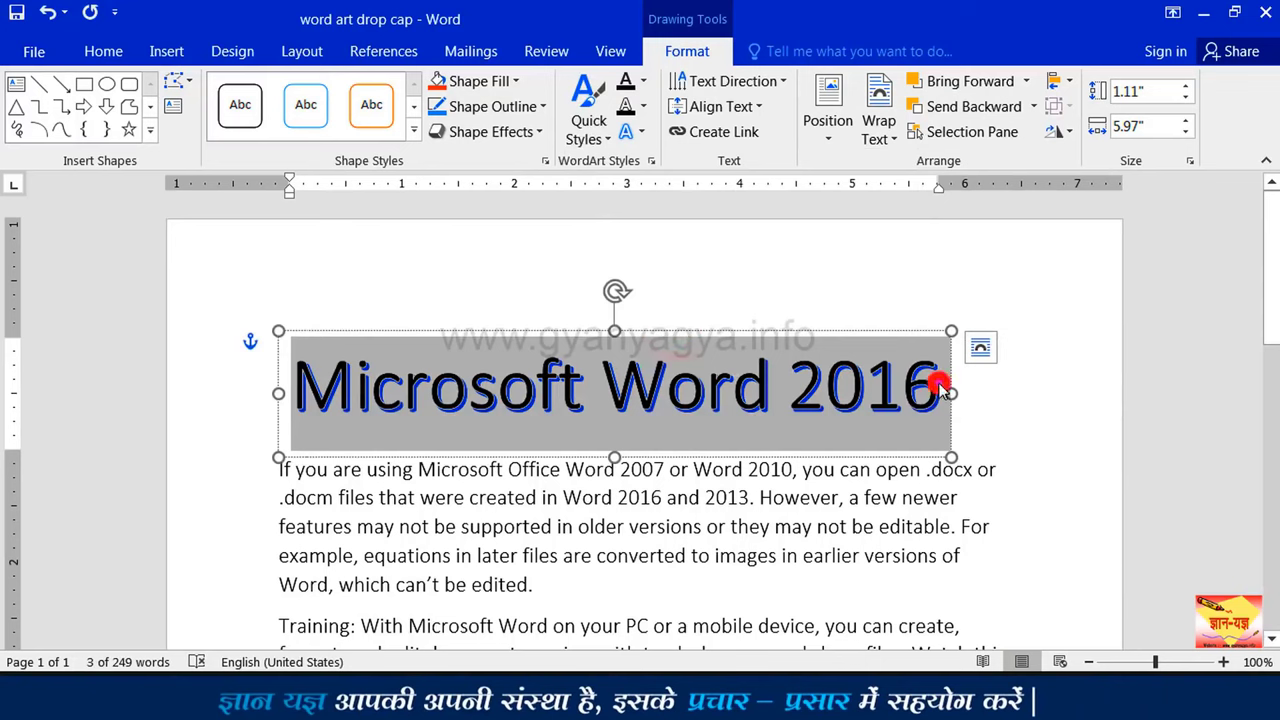
pyautogui.moveTo(940, 385); pyautogui.dragTo(245, 422)
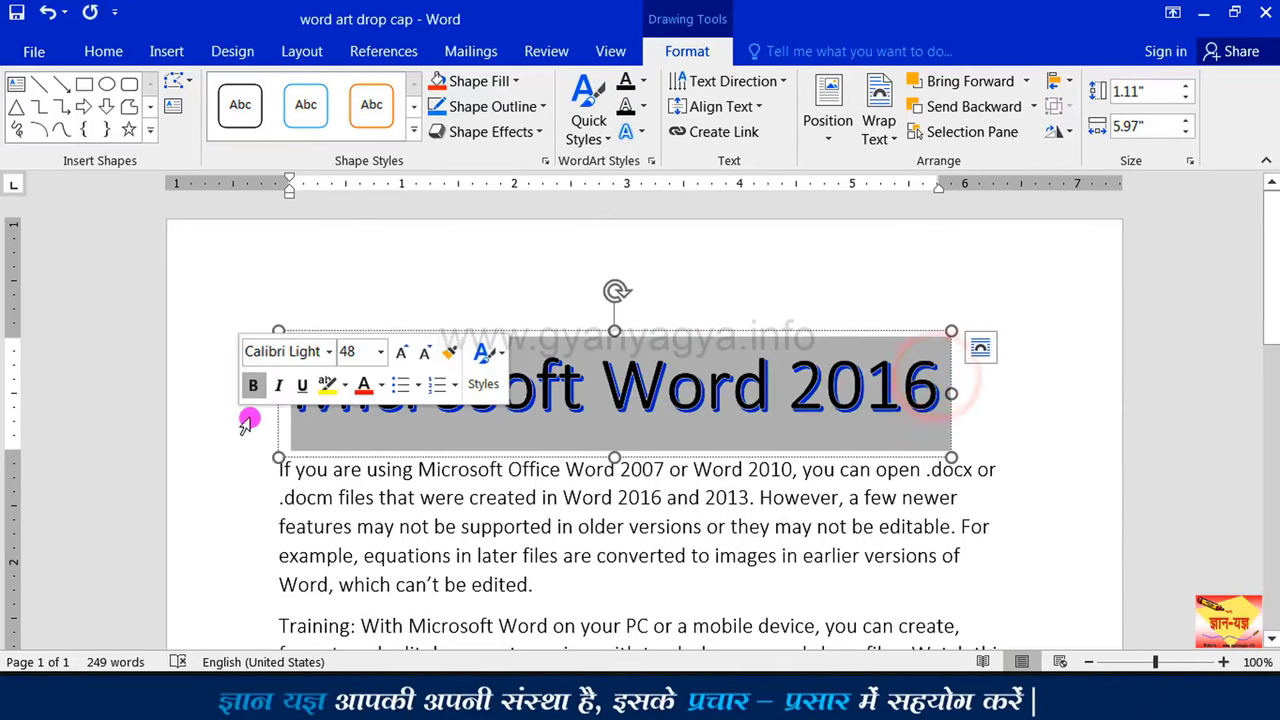
# Fill the WordArt letters with Dark Blue, leaving the text outline colour unchanged.
pyautogui.click(644, 81)
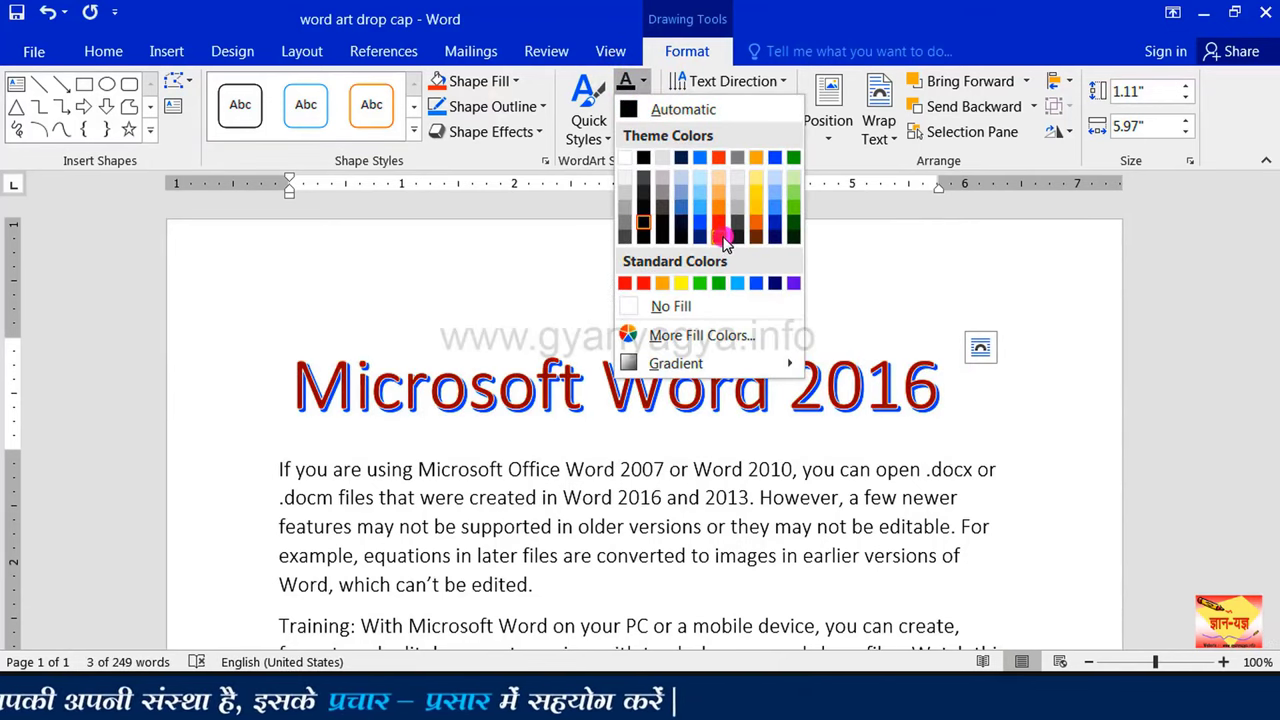
pyautogui.click(782, 286)
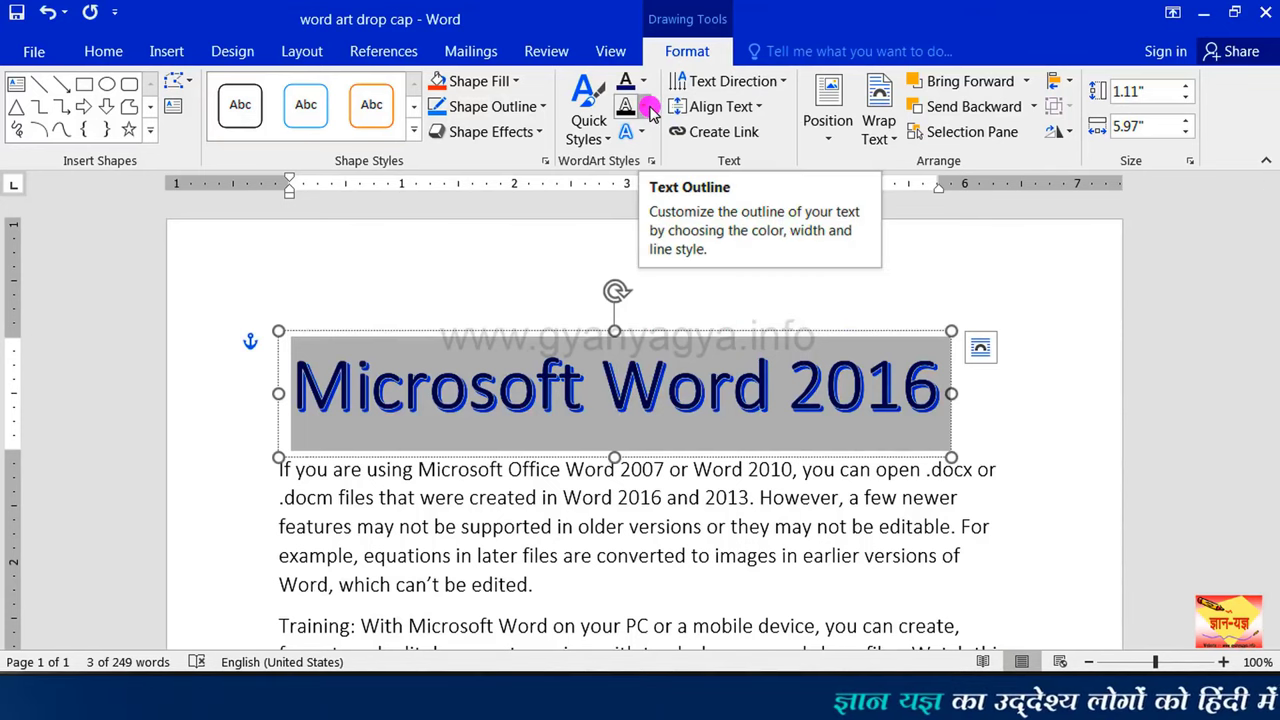
pyautogui.click(646, 107)
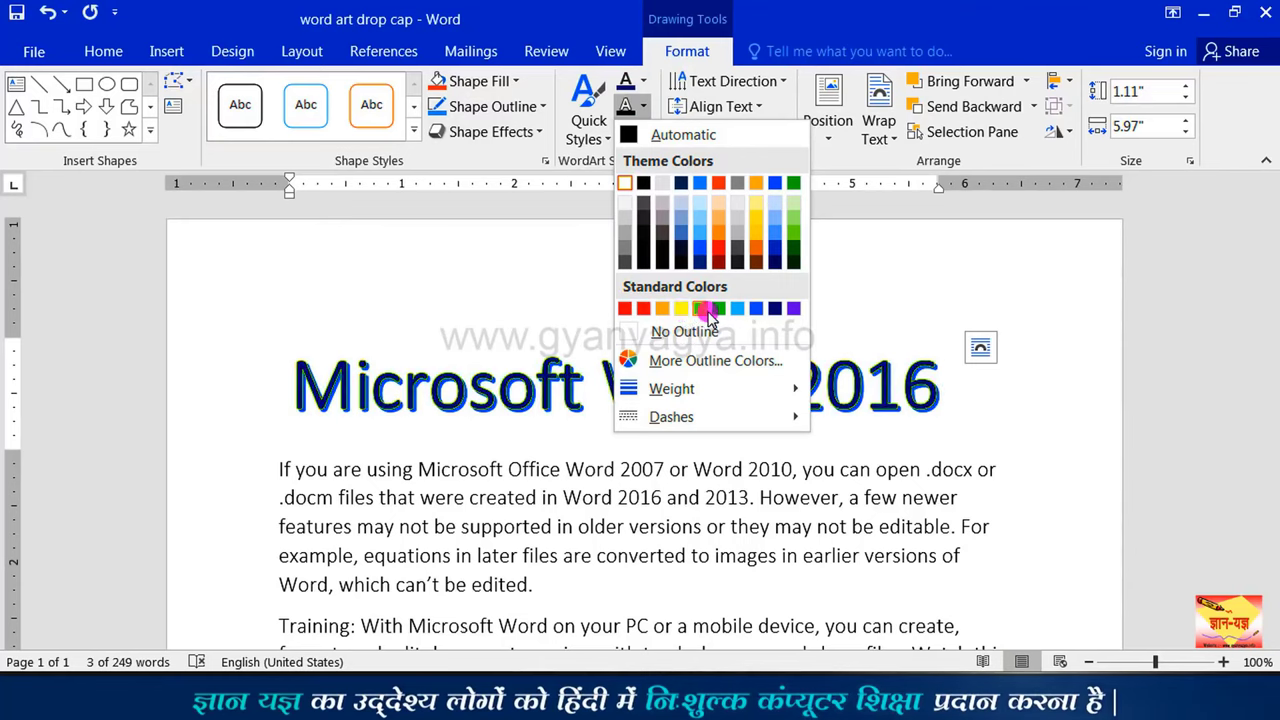
pyautogui.click(851, 400)
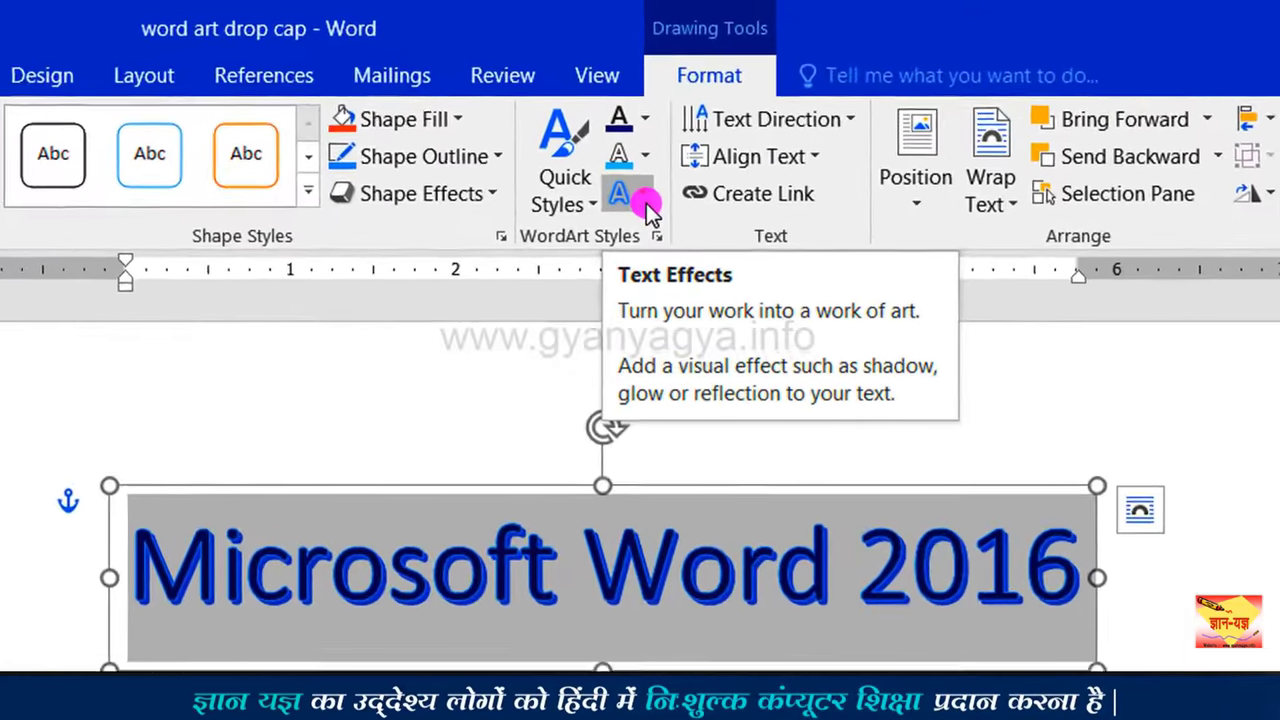
# Preview the Shadow, Reflection, Glow, 3-D Rotation and Transform text effects without applying any.
pyautogui.click(646, 207)
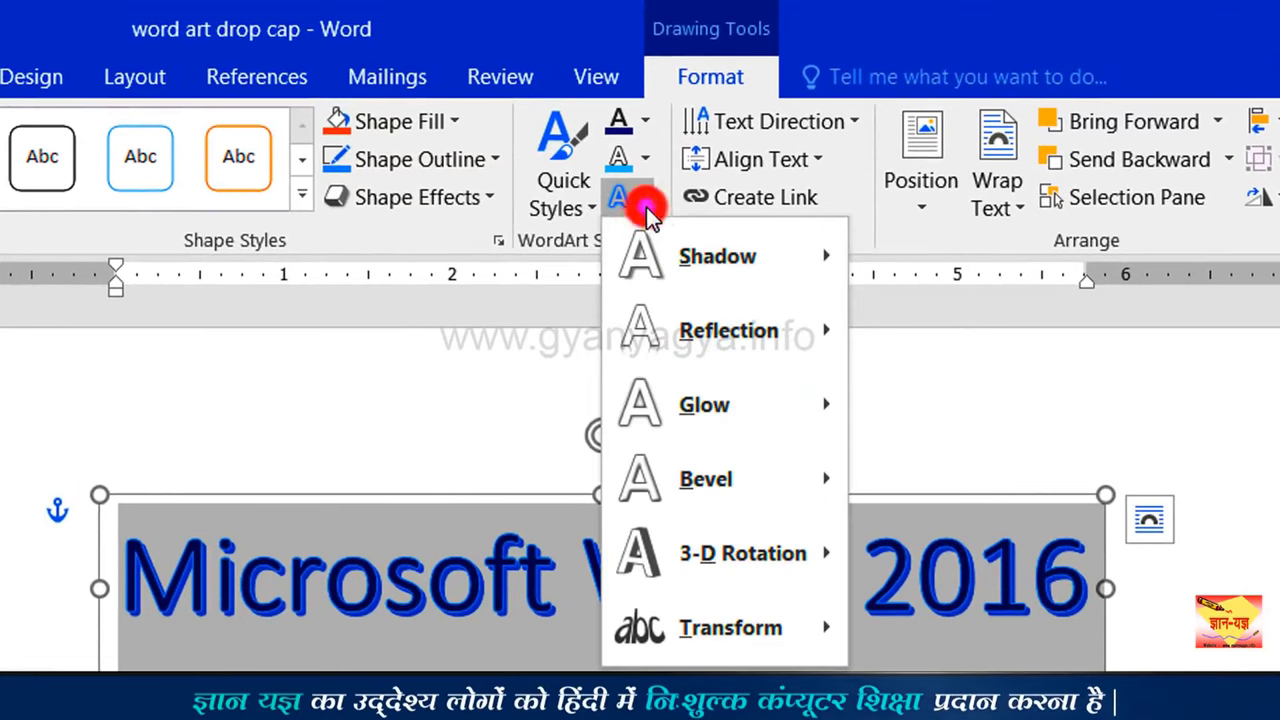
pyautogui.moveTo(667, 281)
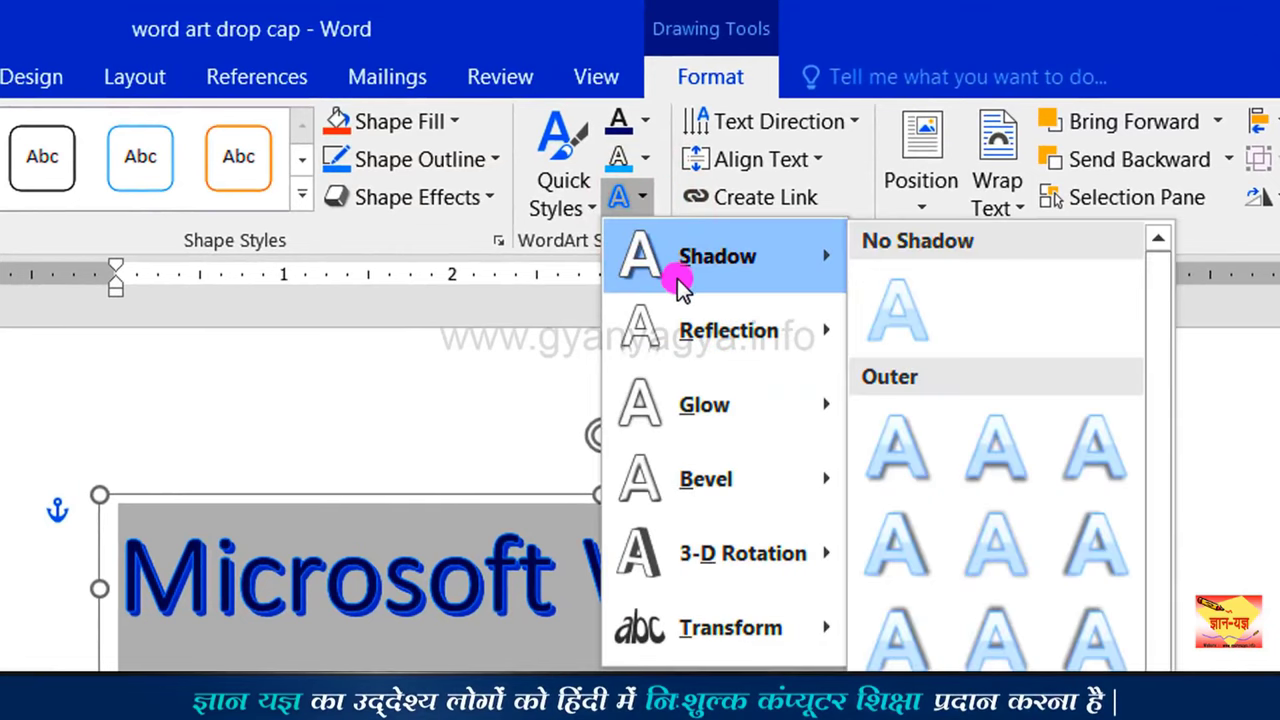
pyautogui.moveTo(690, 310)
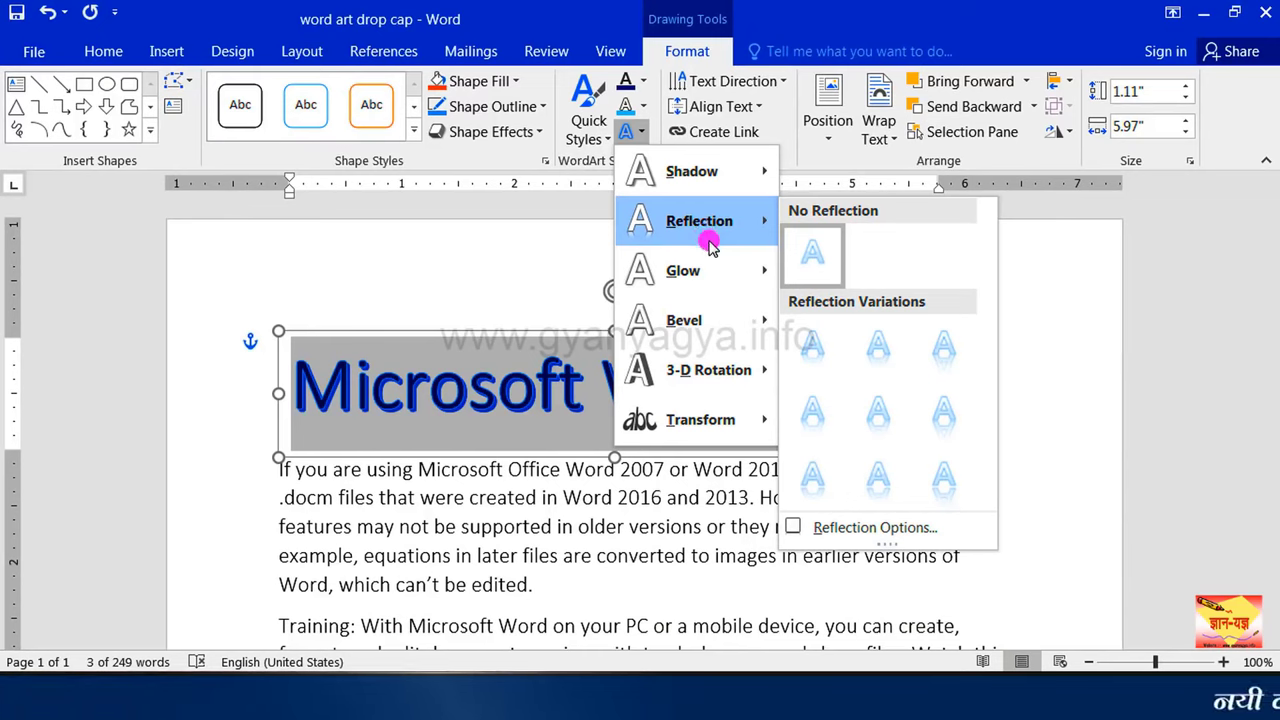
pyautogui.moveTo(716, 277)
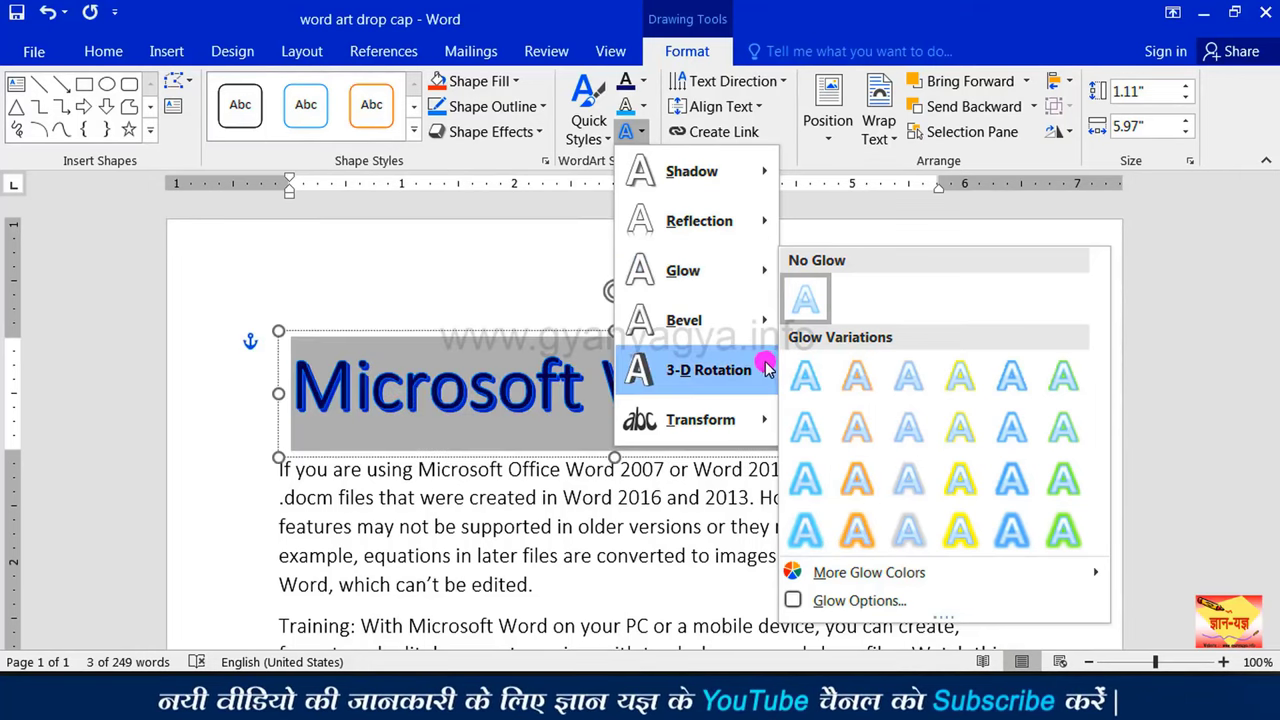
pyautogui.moveTo(766, 369)
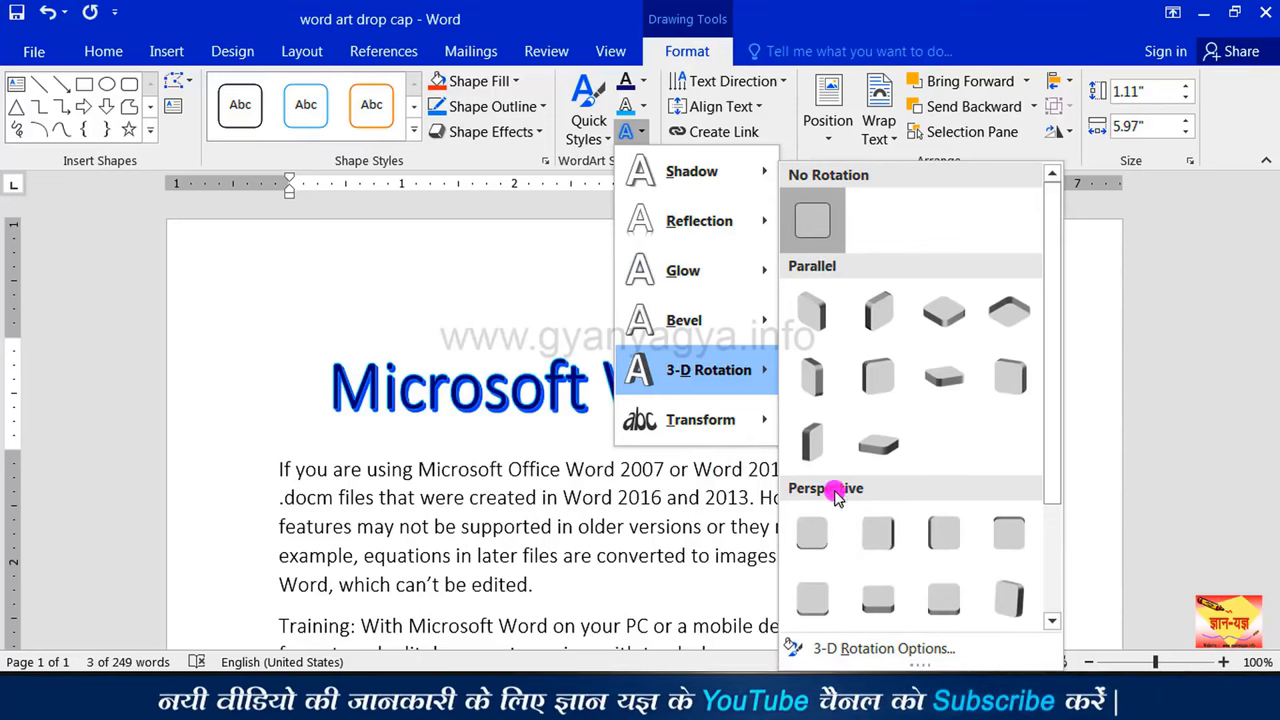
pyautogui.moveTo(746, 428)
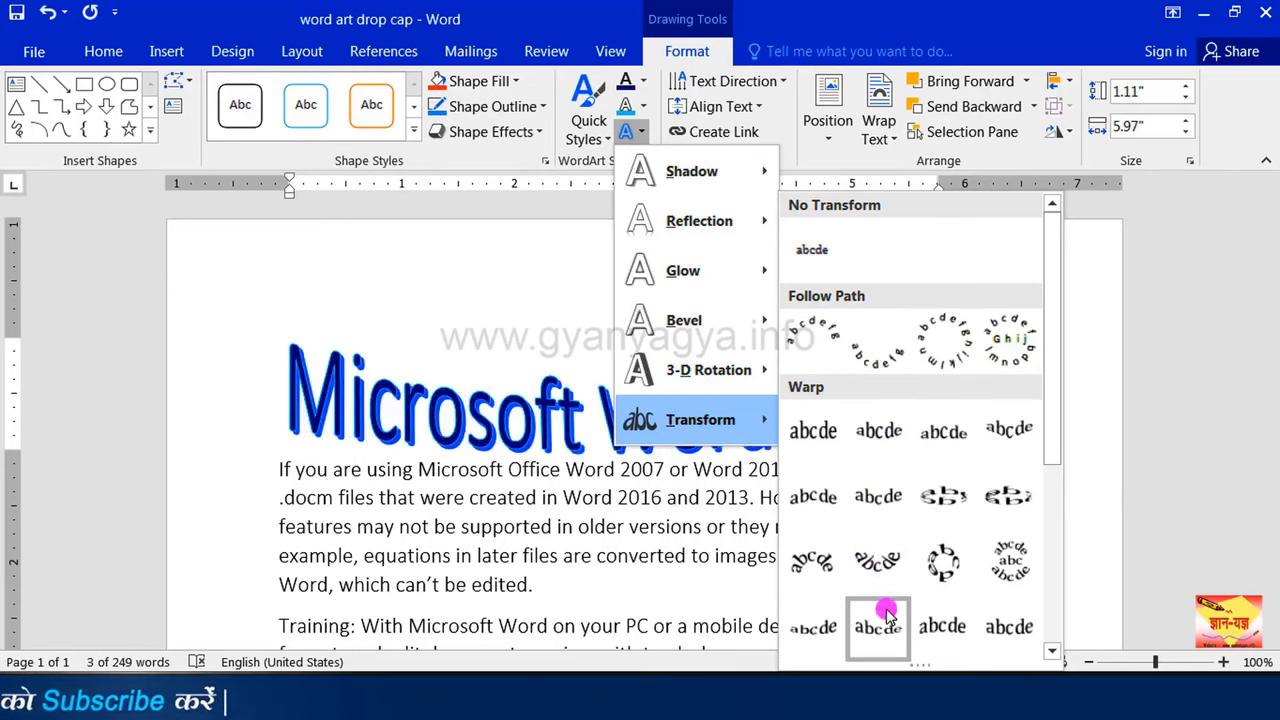
pyautogui.click(411, 484)
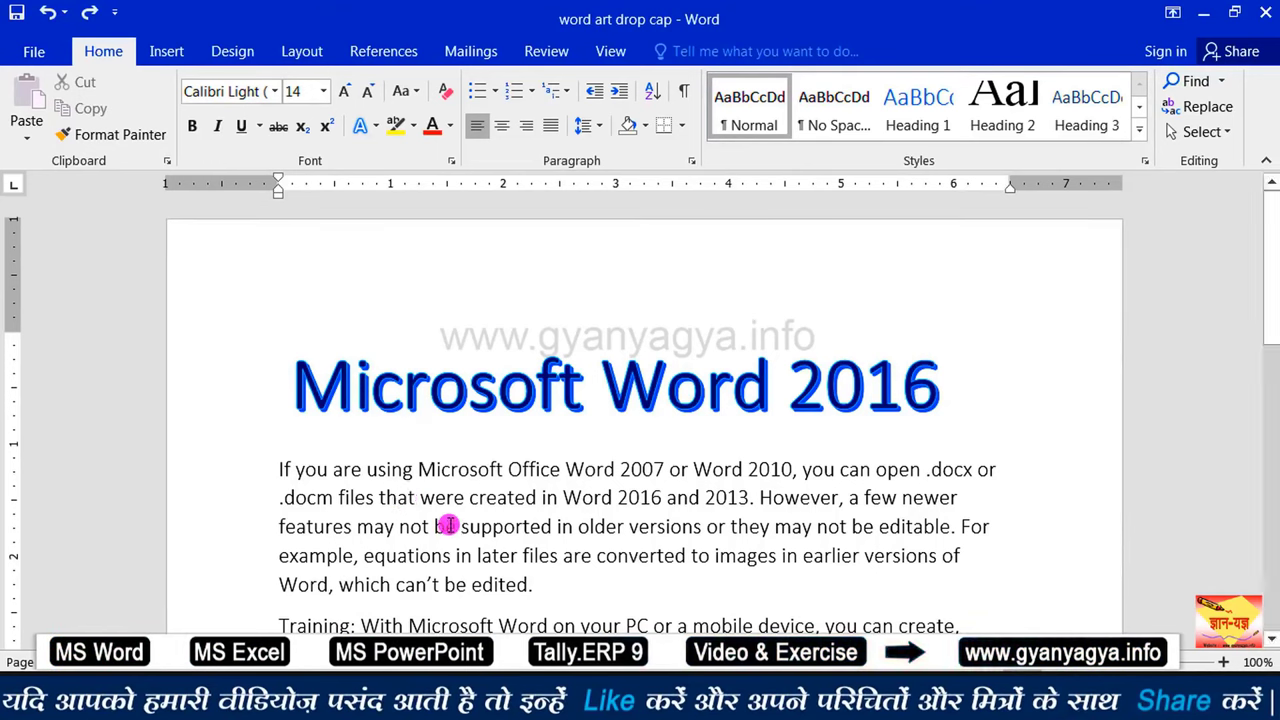
# Give the first paragraph a Dropped capital and enlarge its frame downward.
pyautogui.click(163, 60)
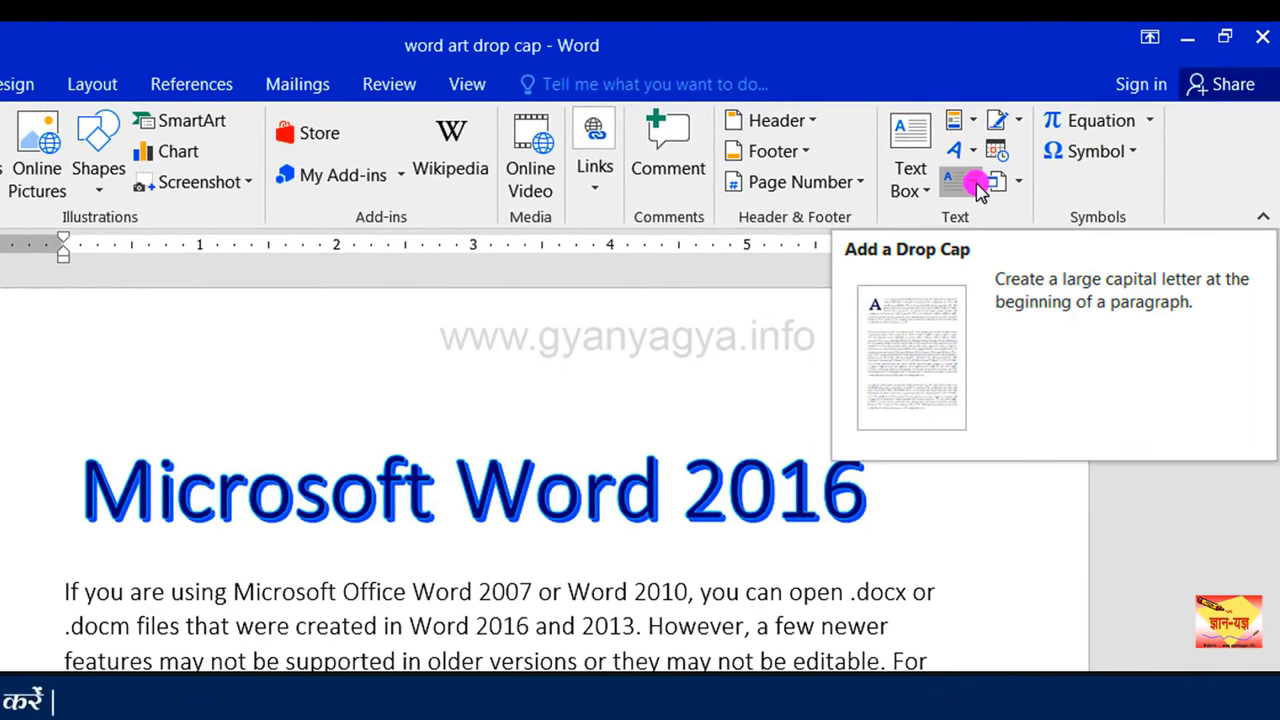
pyautogui.click(977, 188)
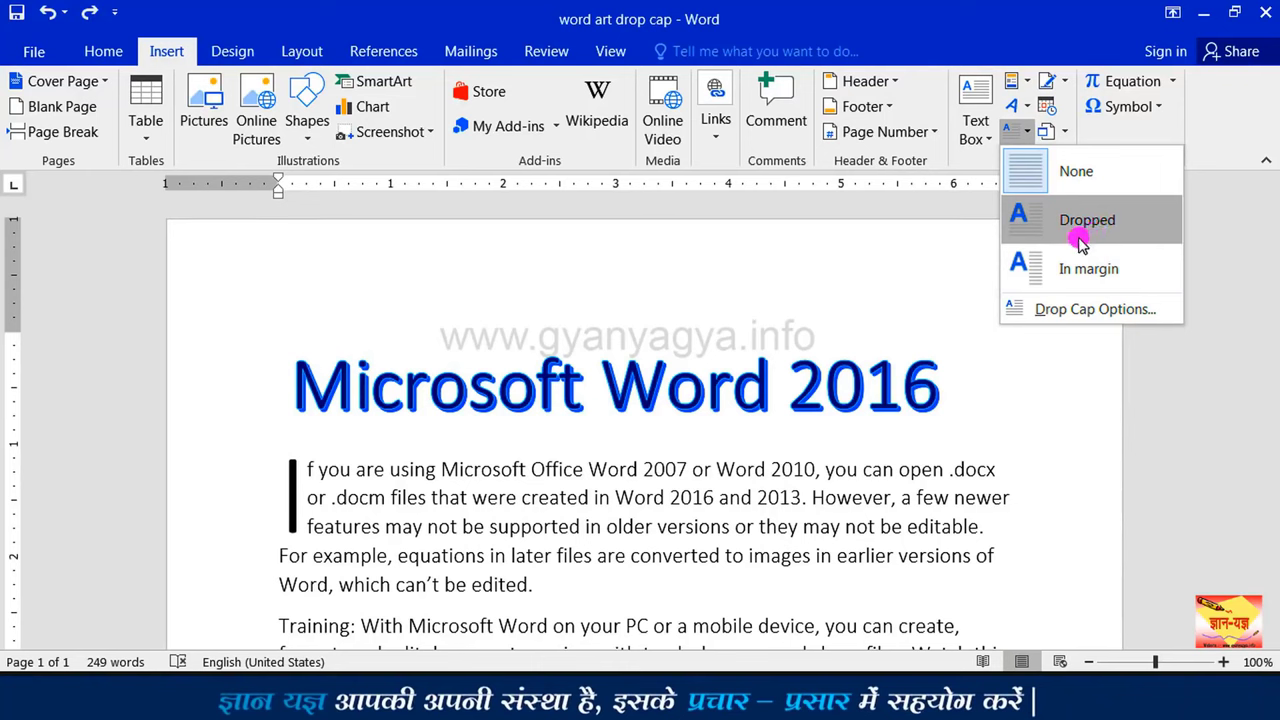
pyautogui.click(1057, 240)
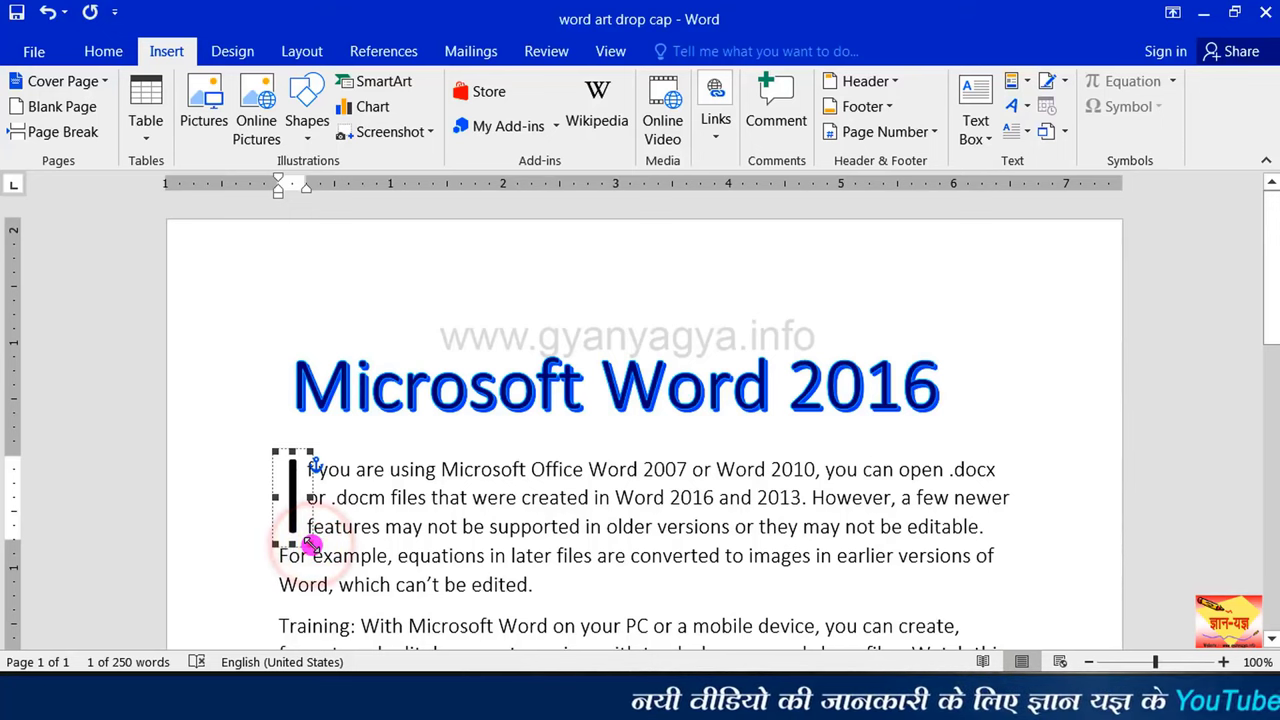
pyautogui.moveTo(310, 543); pyautogui.dragTo(318, 570)
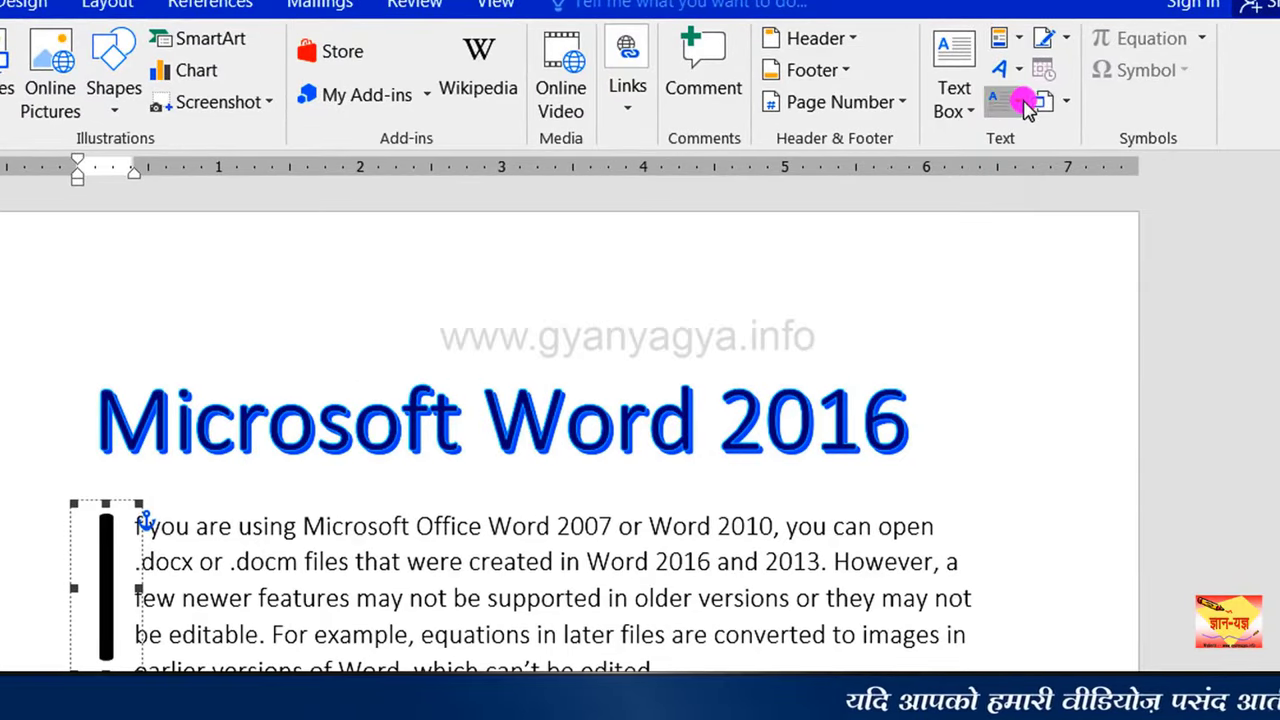
# In the Drop Cap dialog, set the drop cap font to Bell MT.
pyautogui.click(1025, 105)
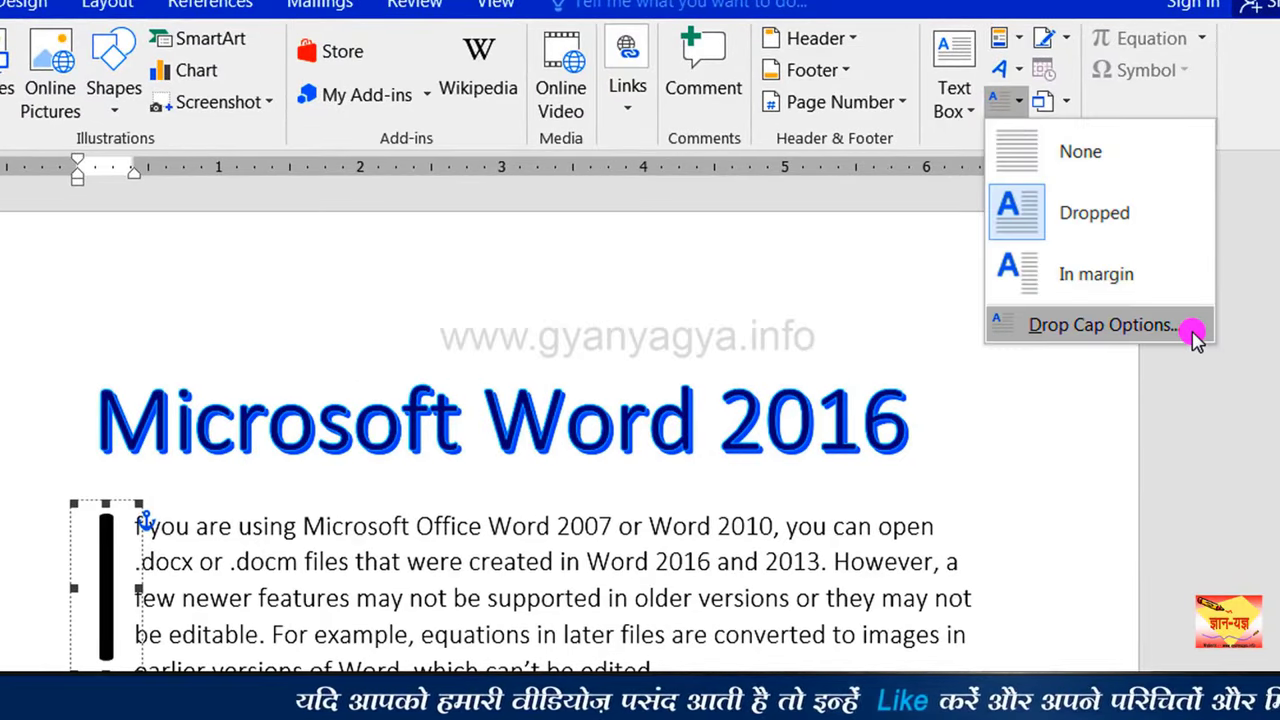
pyautogui.click(1196, 338)
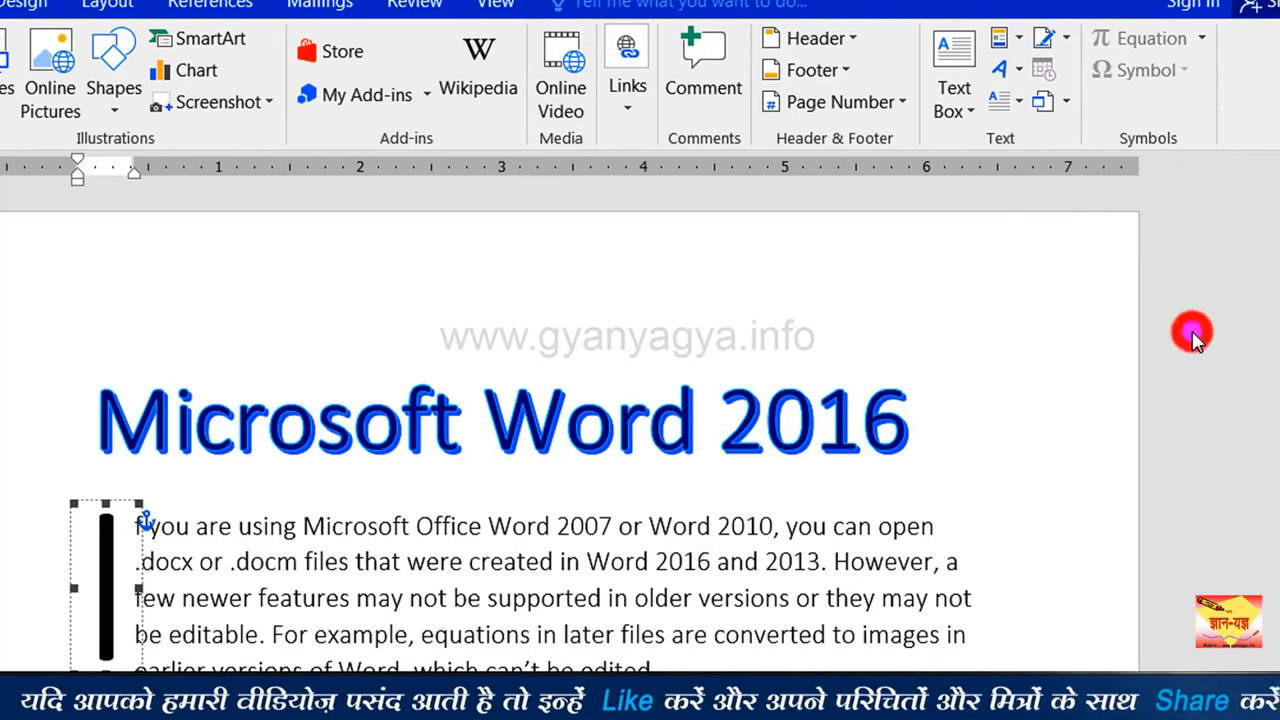
pyautogui.click(667, 398)
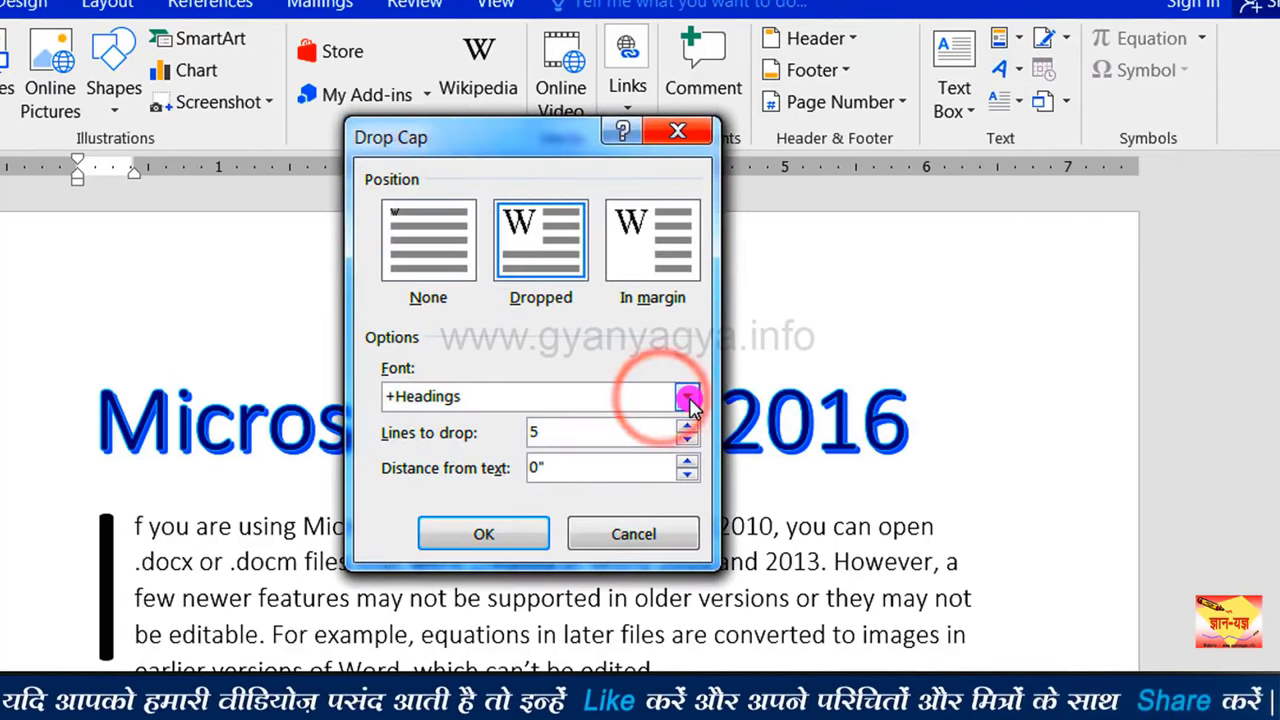
pyautogui.click(689, 400)
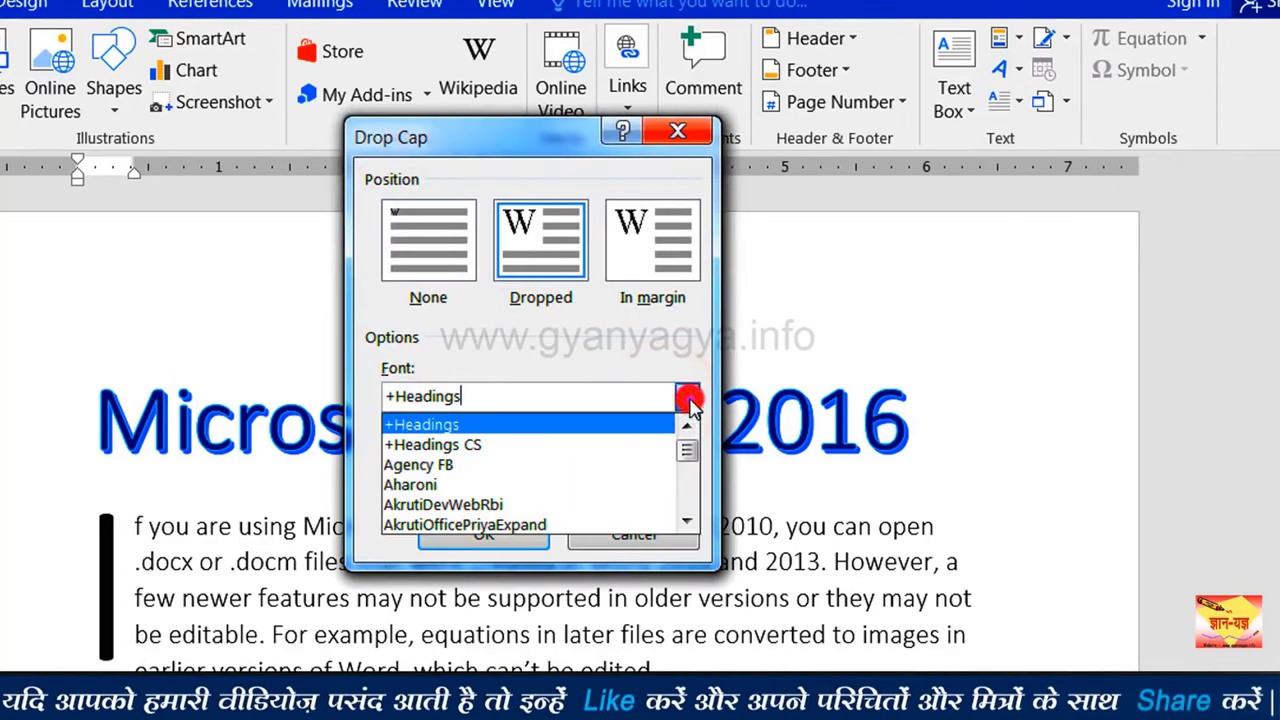
pyautogui.click(688, 522)
pyautogui.click(688, 522)
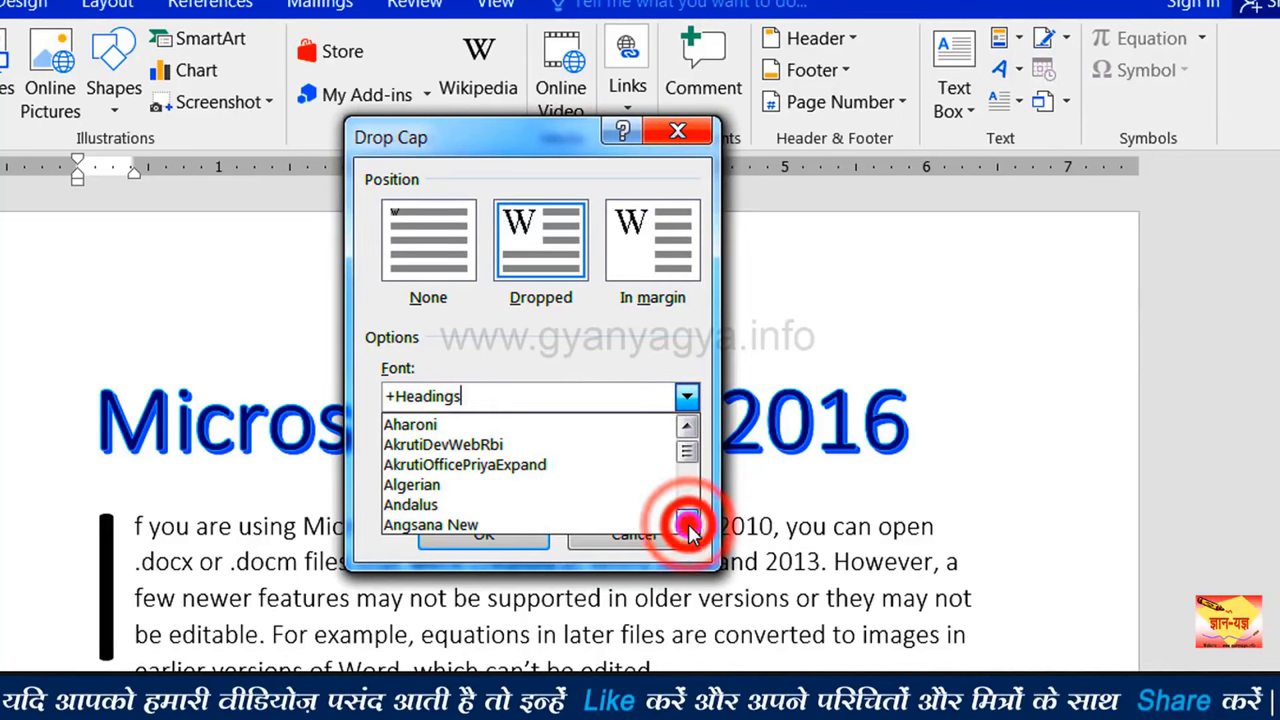
pyautogui.click(560, 486)
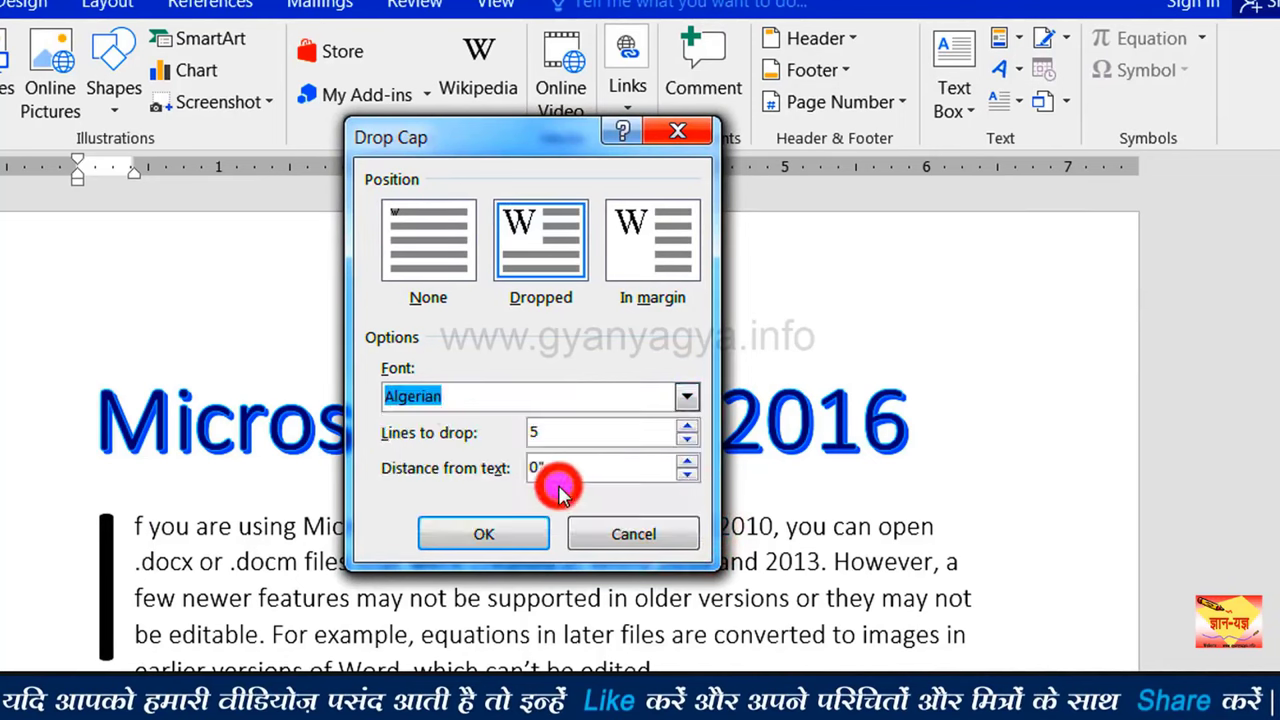
pyautogui.click(689, 396)
pyautogui.click(686, 514)
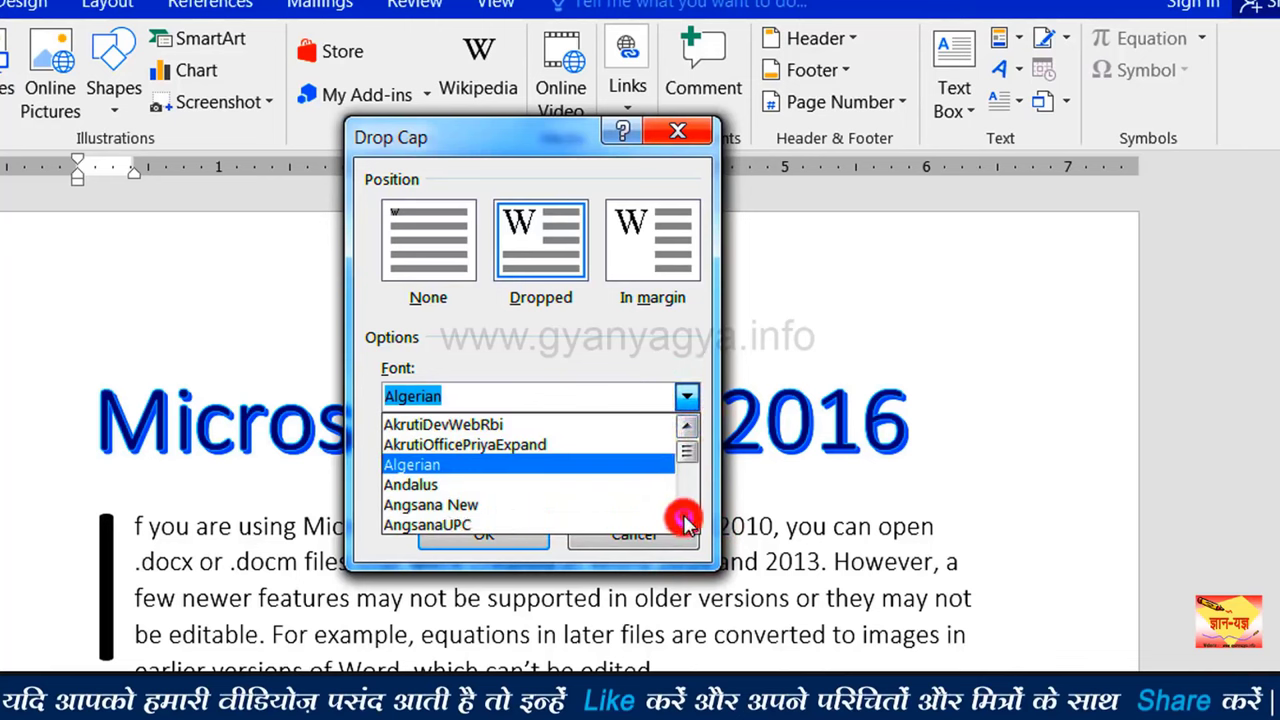
pyautogui.scroll(-5, 600, 480)
pyautogui.click(565, 450)
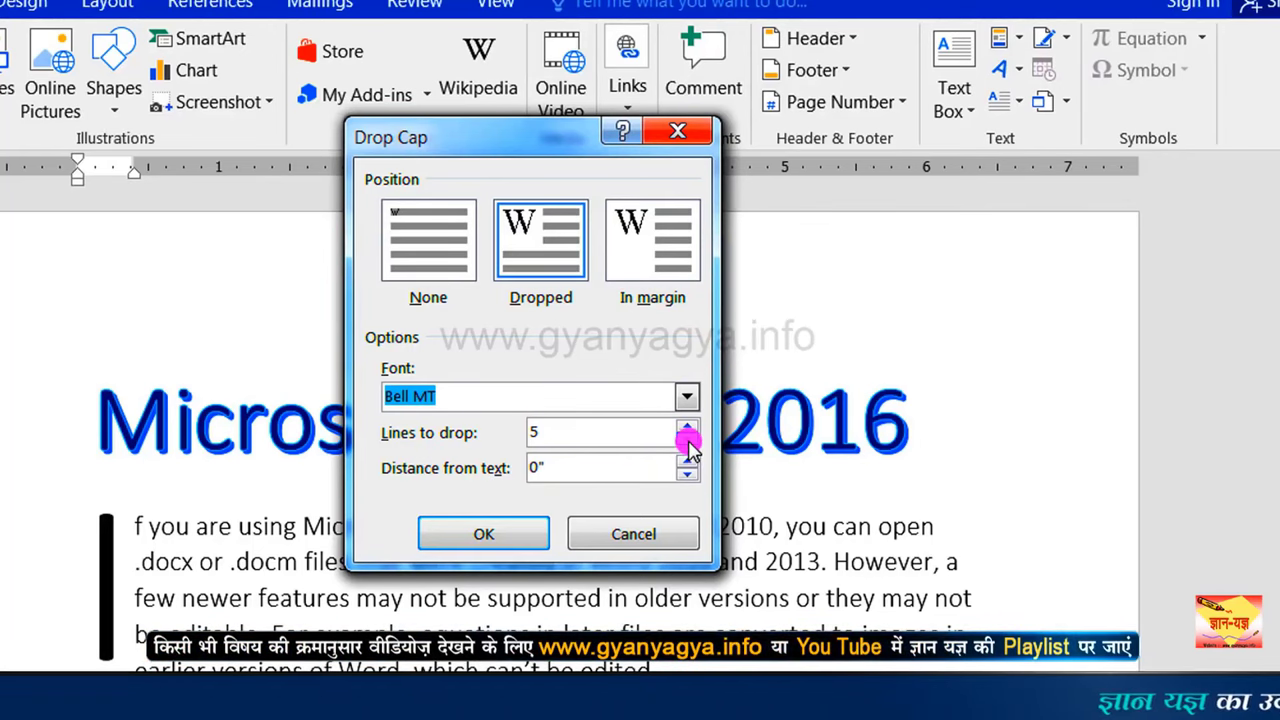
# Set lines to drop to 3 and distance from text to 0.2", then apply.
pyautogui.click(688, 443)
pyautogui.click(688, 446)
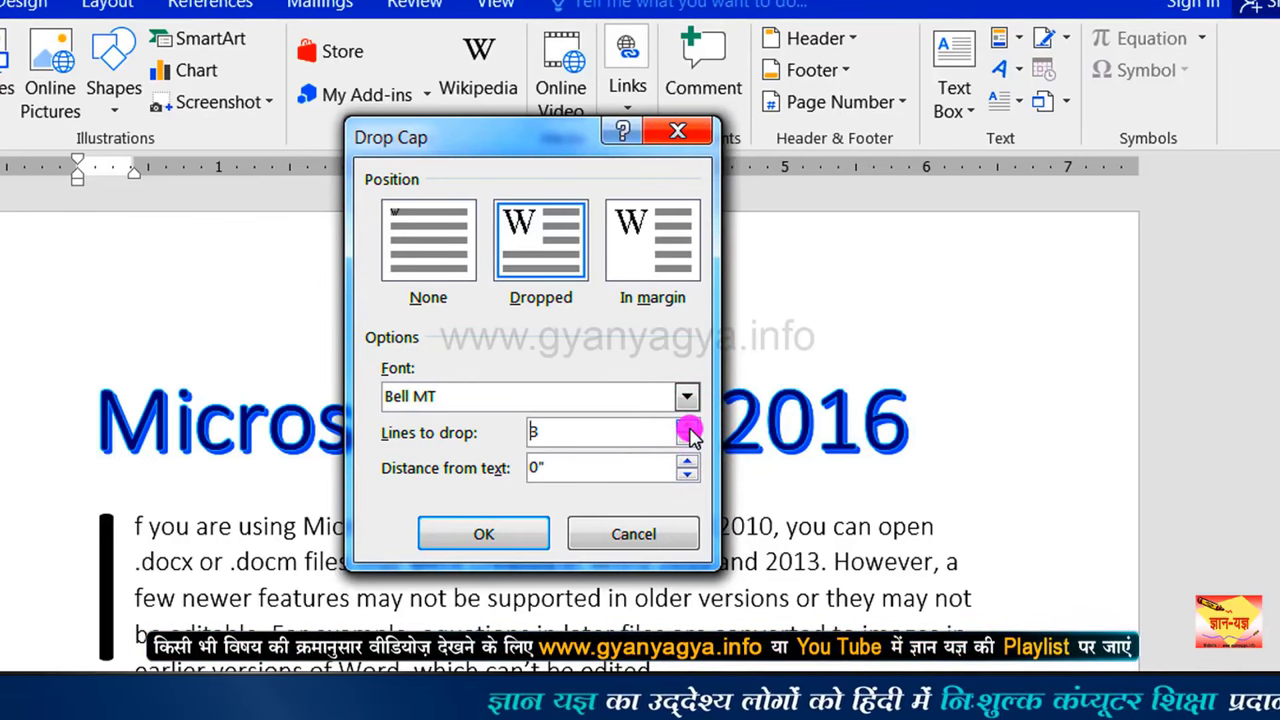
pyautogui.click(689, 430)
pyautogui.click(688, 441)
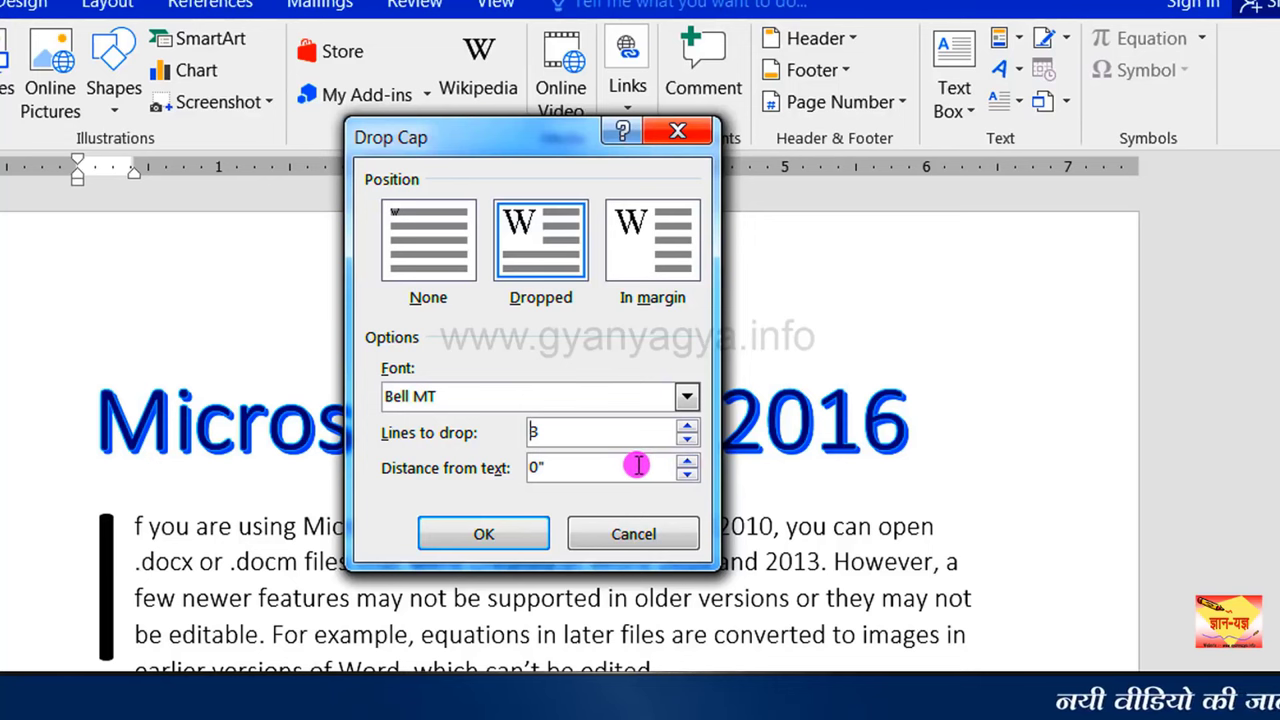
pyautogui.click(686, 461)
pyautogui.click(686, 461)
pyautogui.click(686, 461)
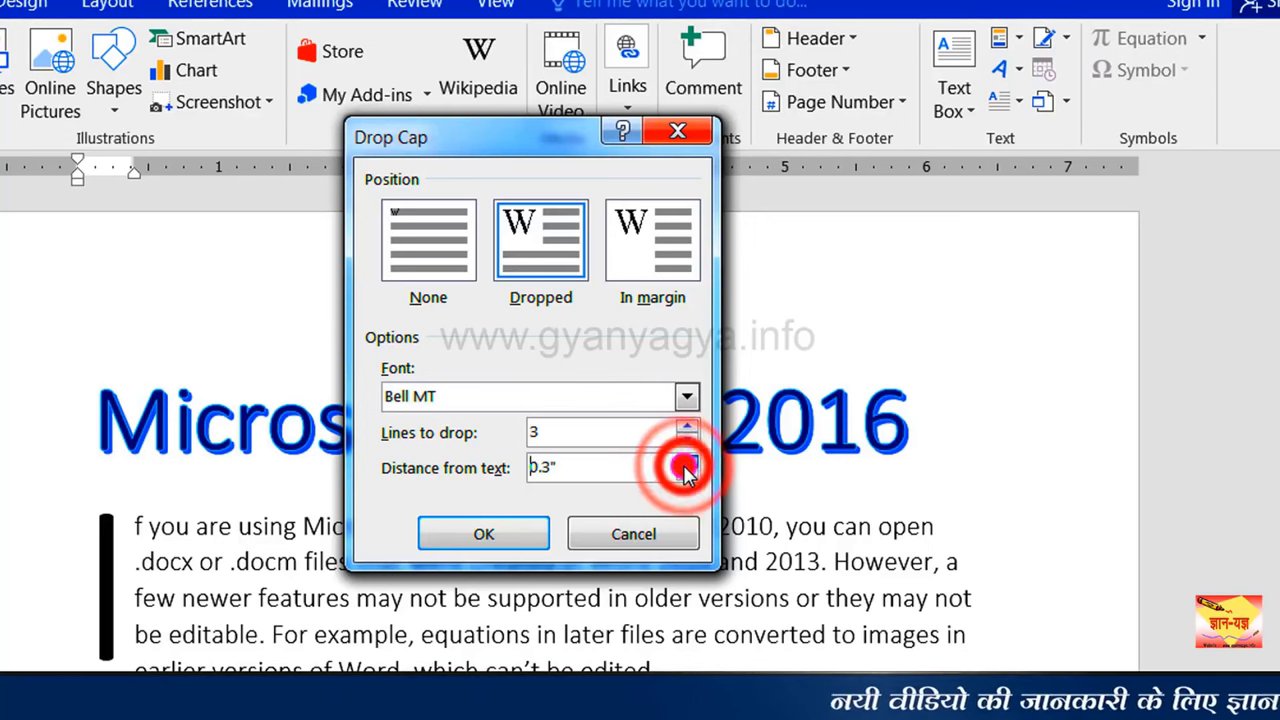
pyautogui.click(686, 461)
pyautogui.click(686, 461)
pyautogui.click(686, 461)
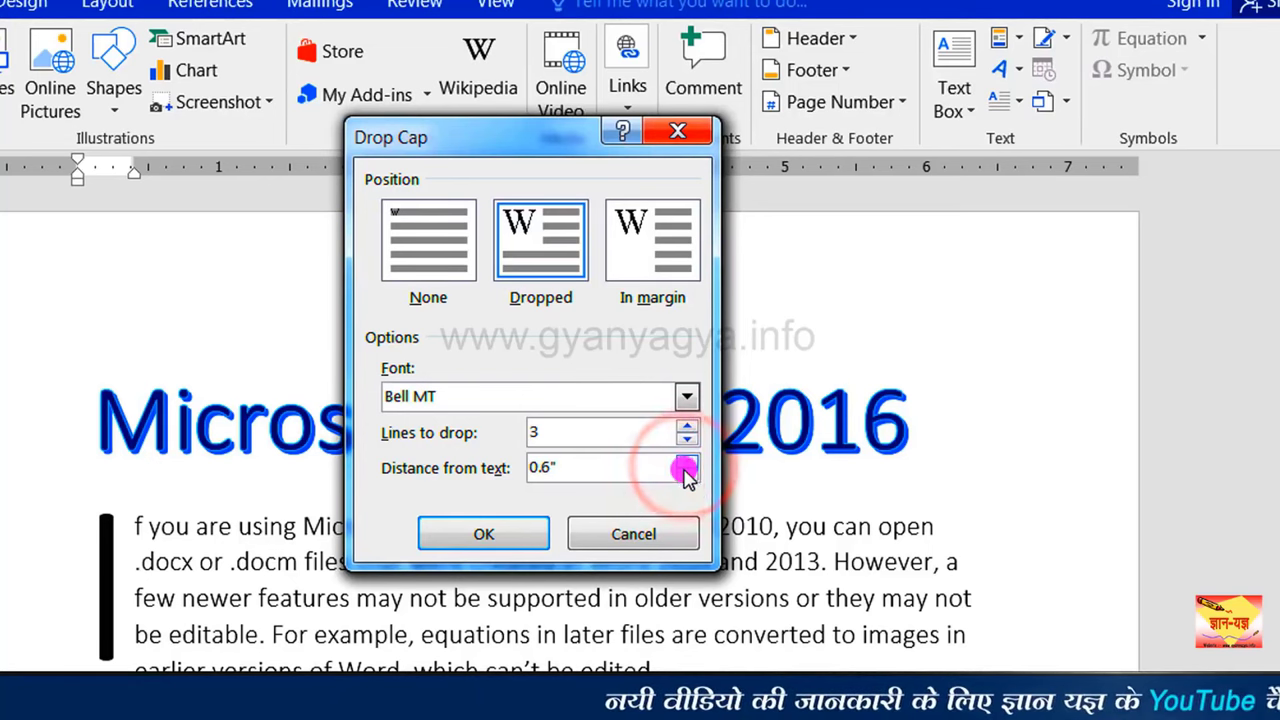
pyautogui.click(690, 478)
pyautogui.click(690, 478)
pyautogui.click(690, 478)
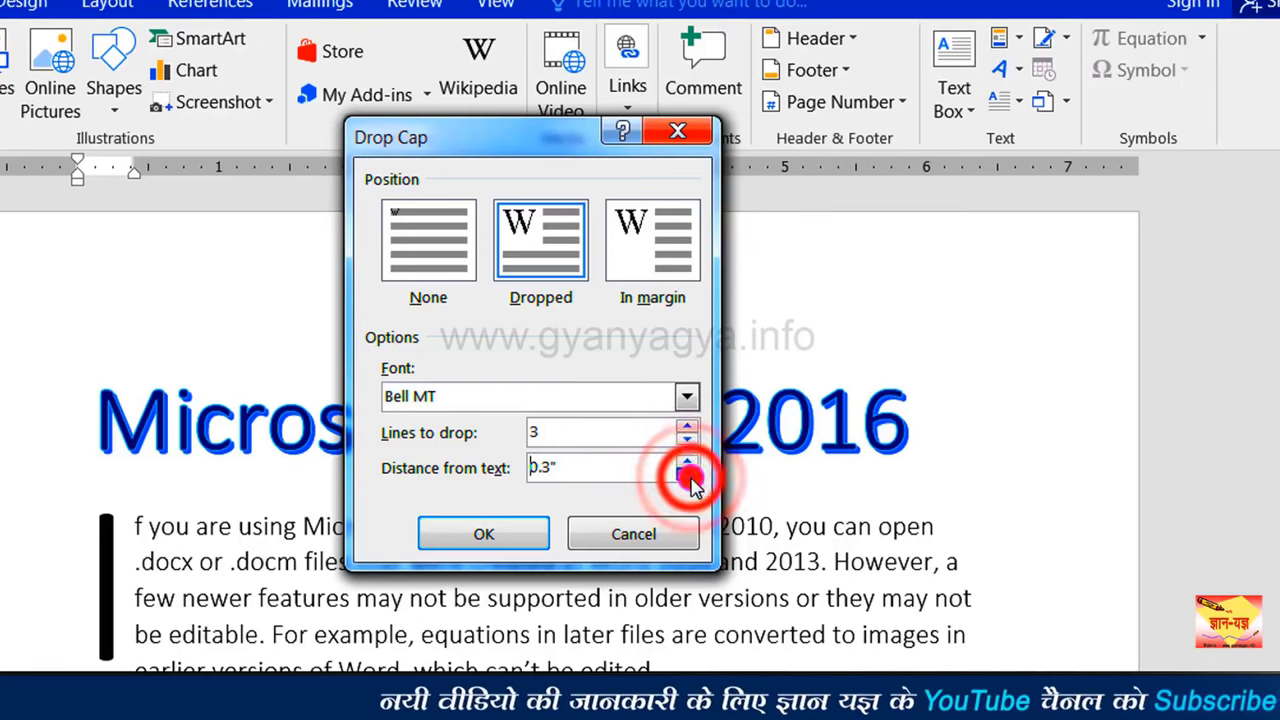
pyautogui.click(690, 478)
pyautogui.click(690, 478)
pyautogui.click(690, 478)
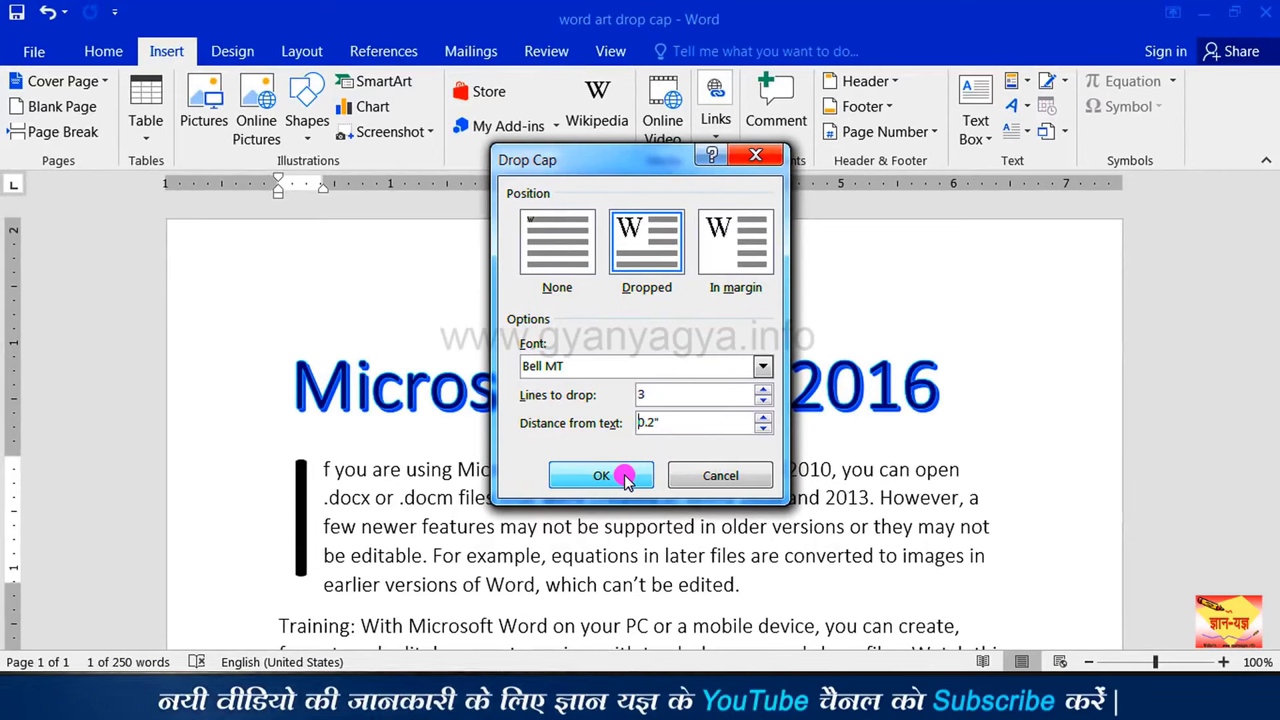
pyautogui.click(601, 475)
# Reselect the dropped capital I and bring up the drop cap style choices.
pyautogui.click(414, 525)
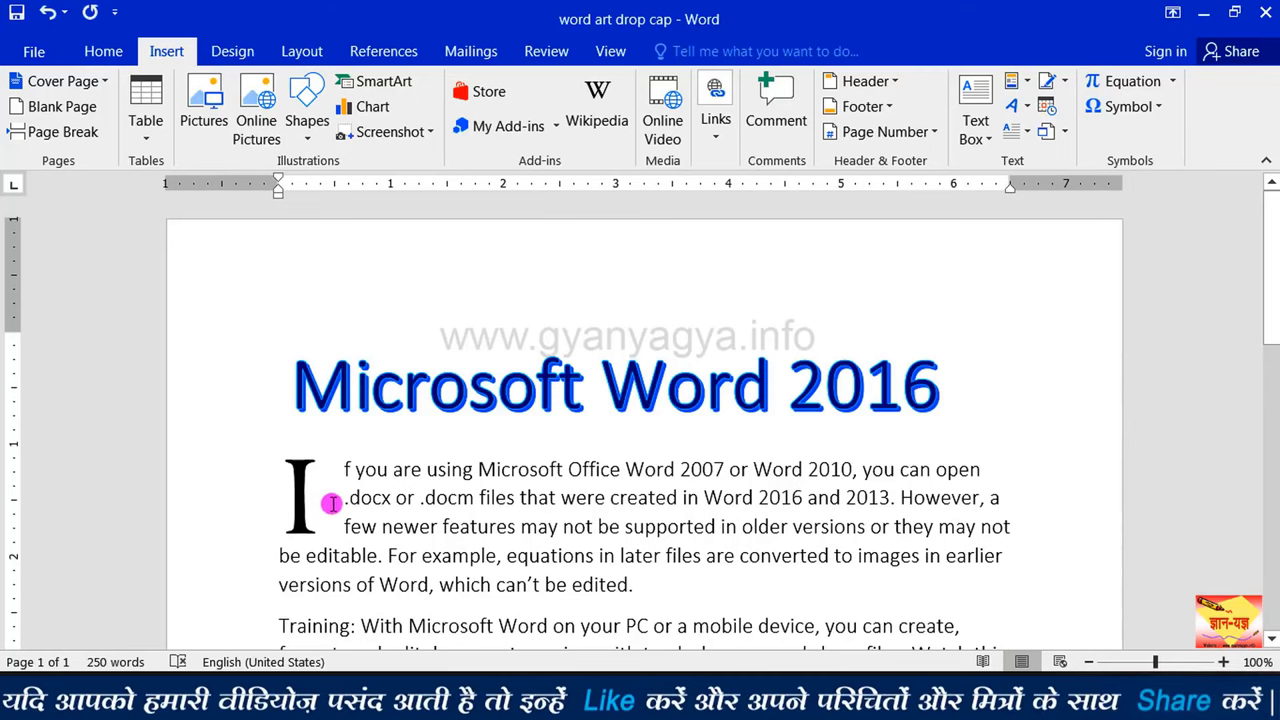
pyautogui.click(331, 504)
pyautogui.click(1030, 132)
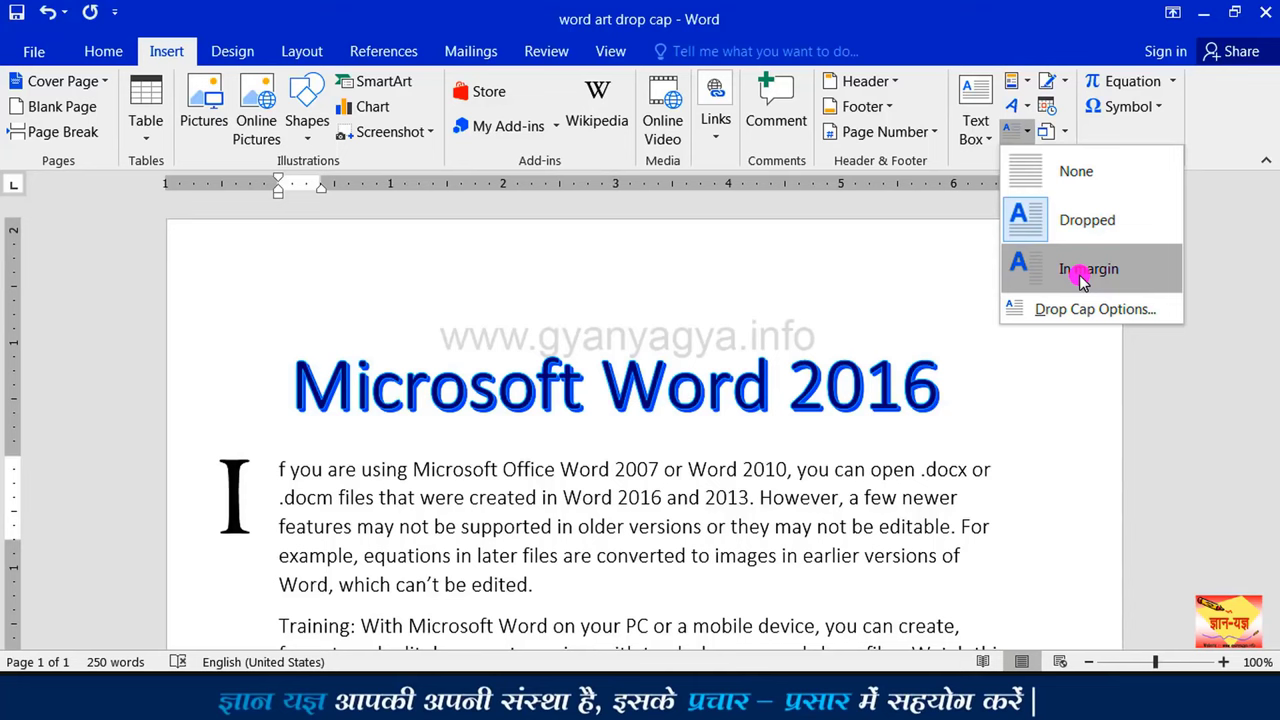
# Set the drop cap to None so the paragraph starts with a plain 'If you'.
pyautogui.click(1105, 185)
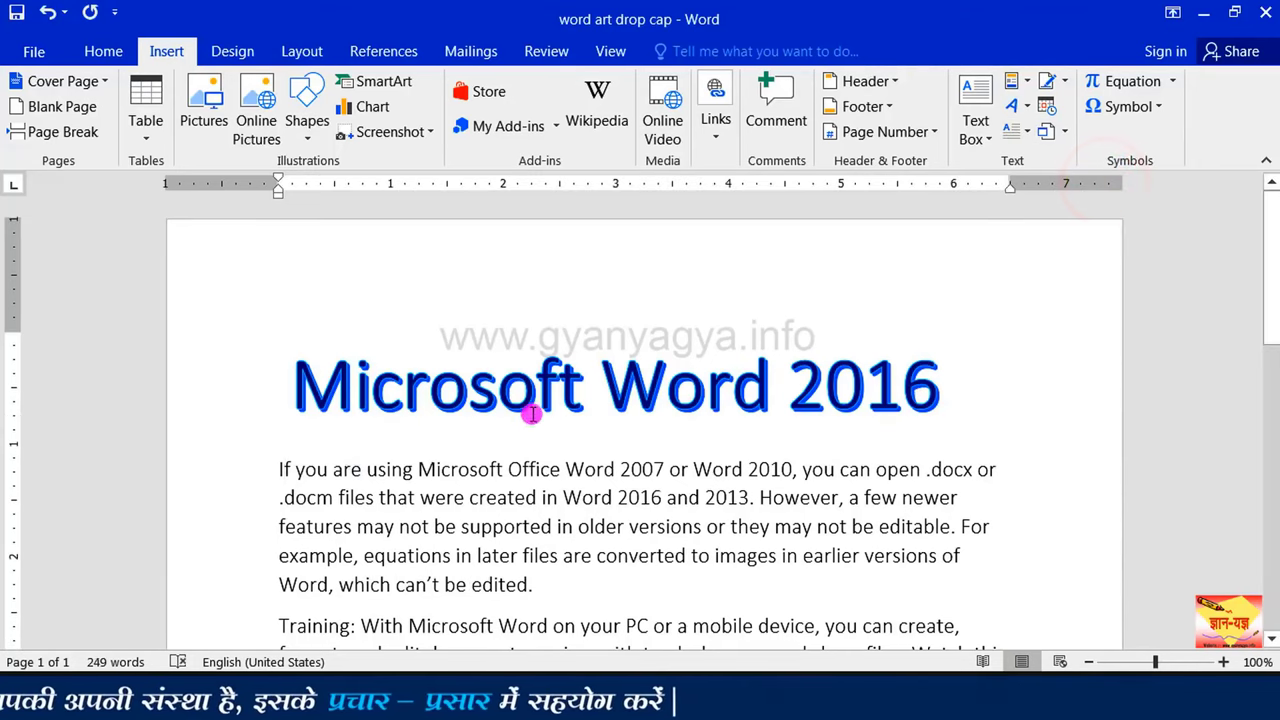
pyautogui.click(310, 474)
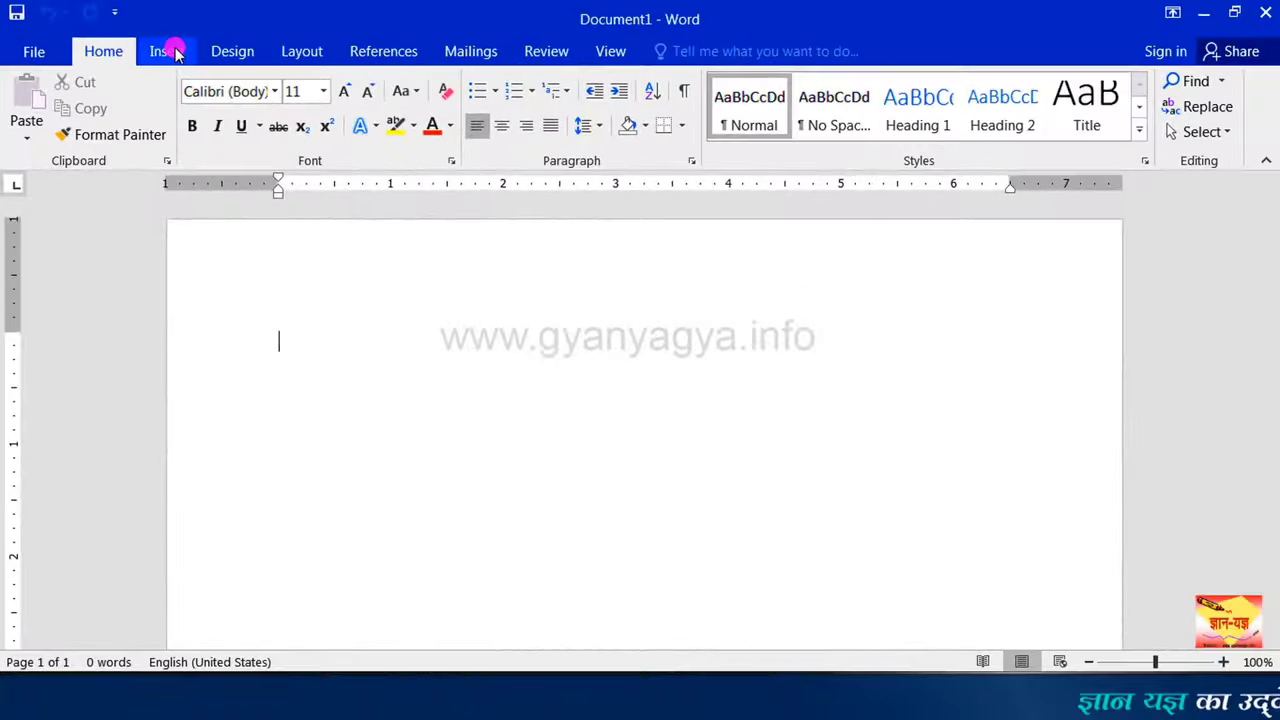
# Open the Object dialog from the Insert tab's Object dropdown in the blank document.
pyautogui.click(172, 50)
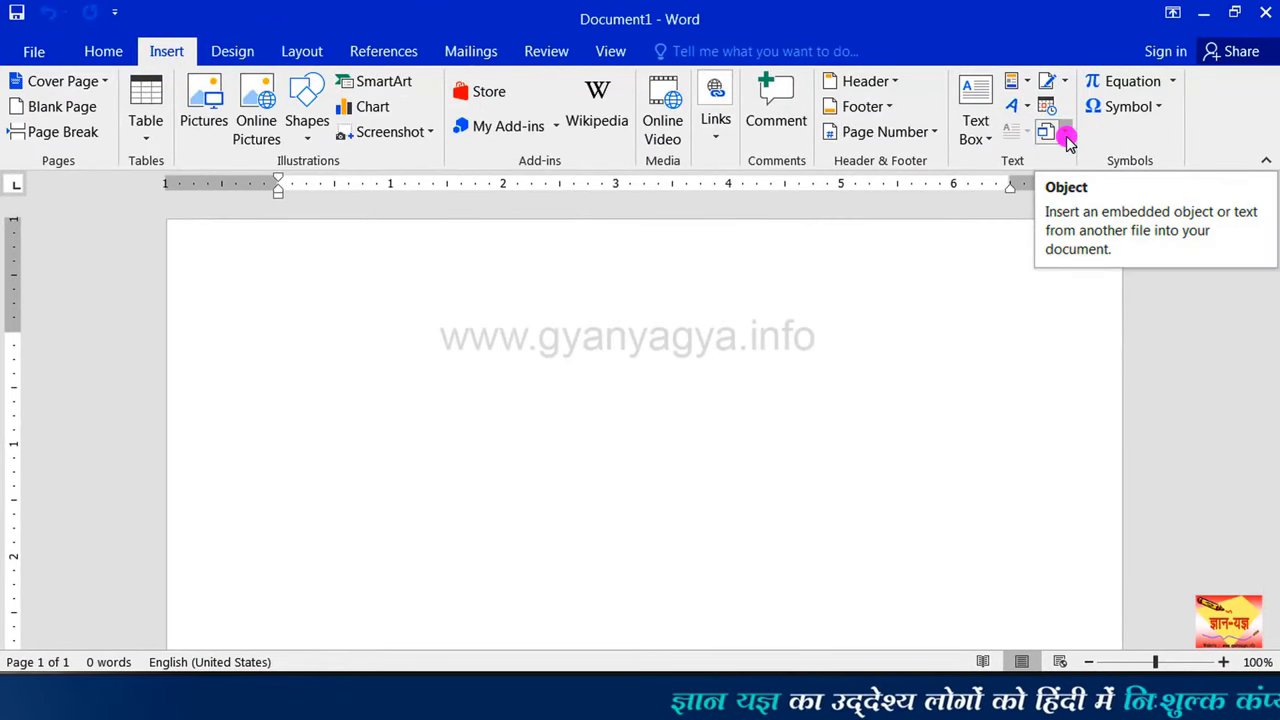
pyautogui.click(1065, 133)
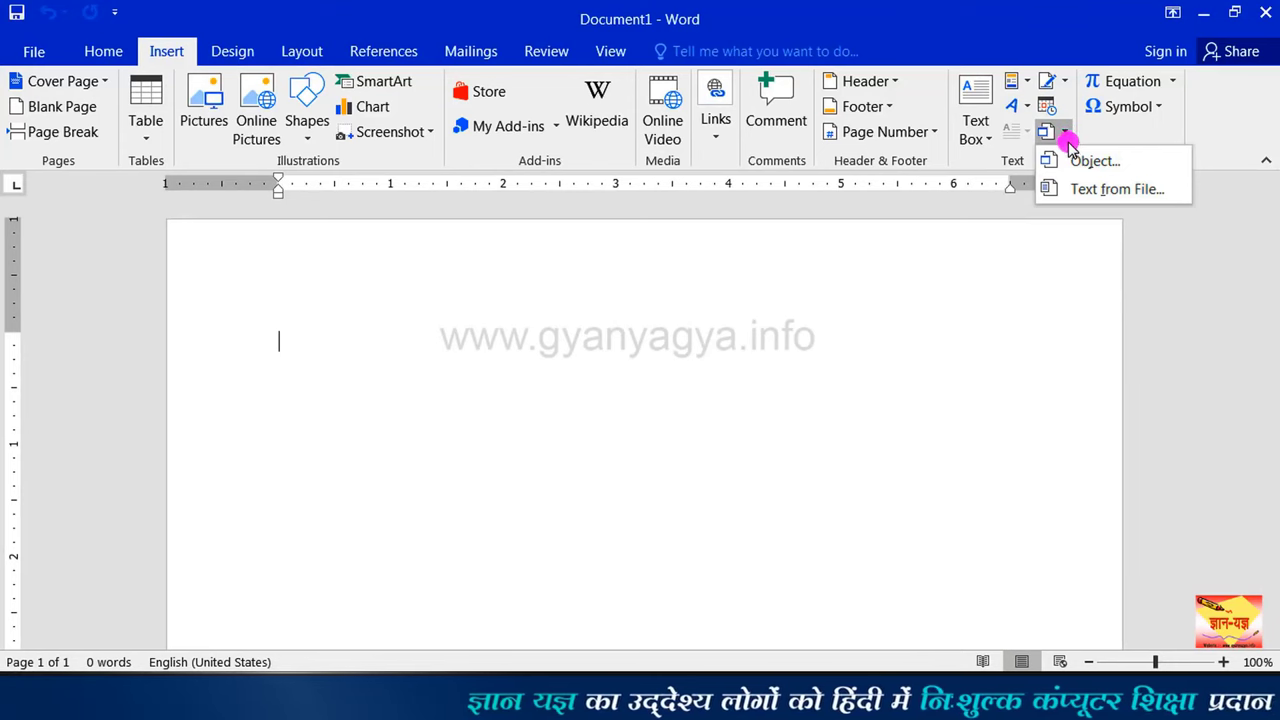
pyautogui.click(1138, 164)
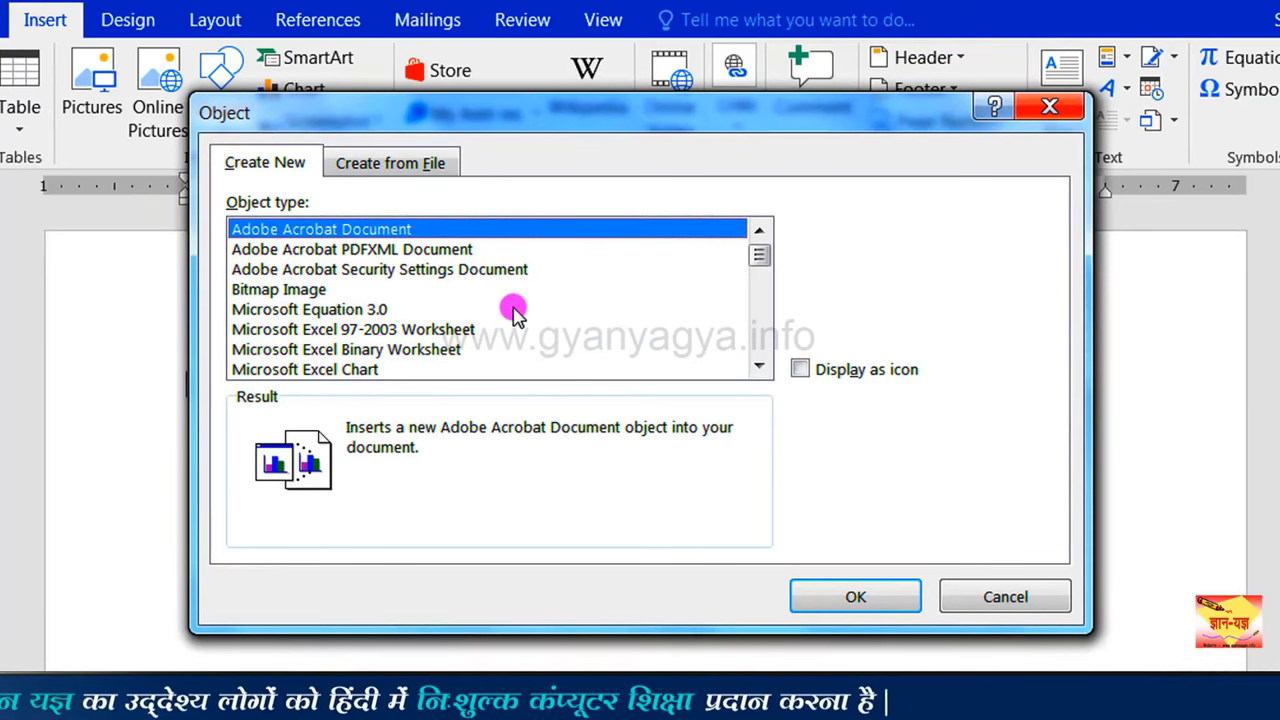
# Embed a new Microsoft PowerPoint Presentation object displayed in place, not as an icon.
pyautogui.click(802, 375)
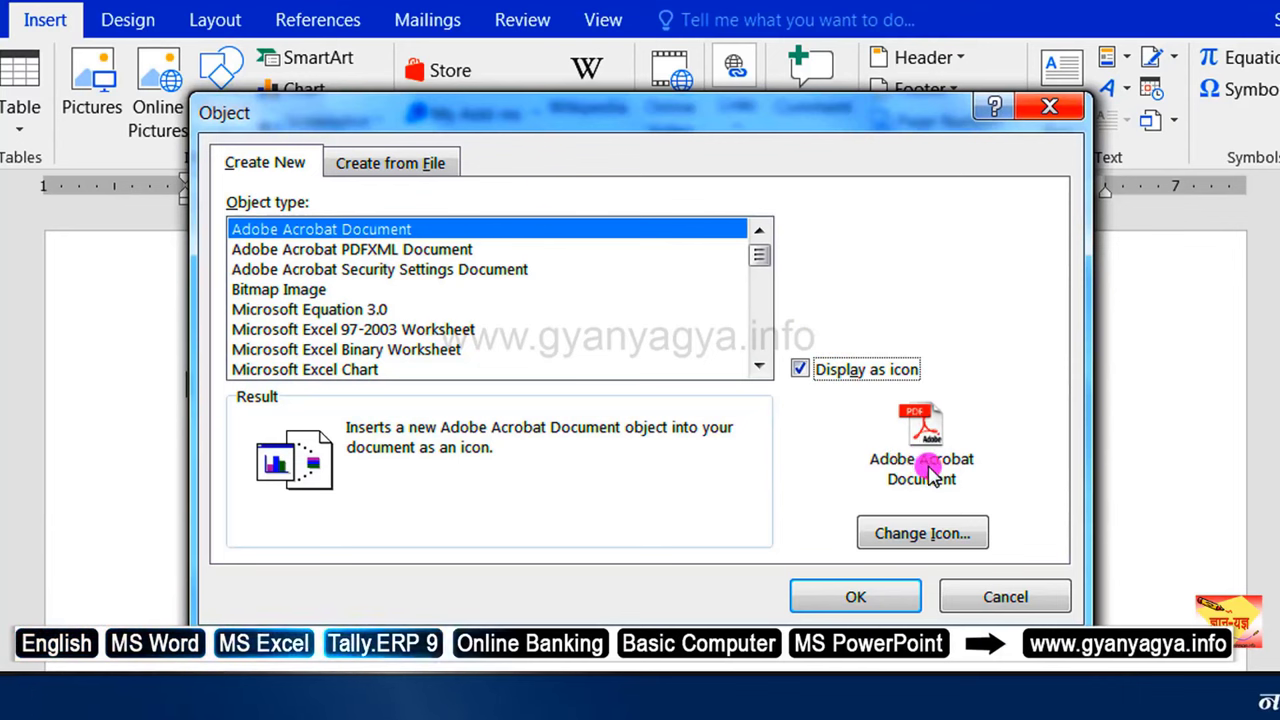
pyautogui.click(529, 250)
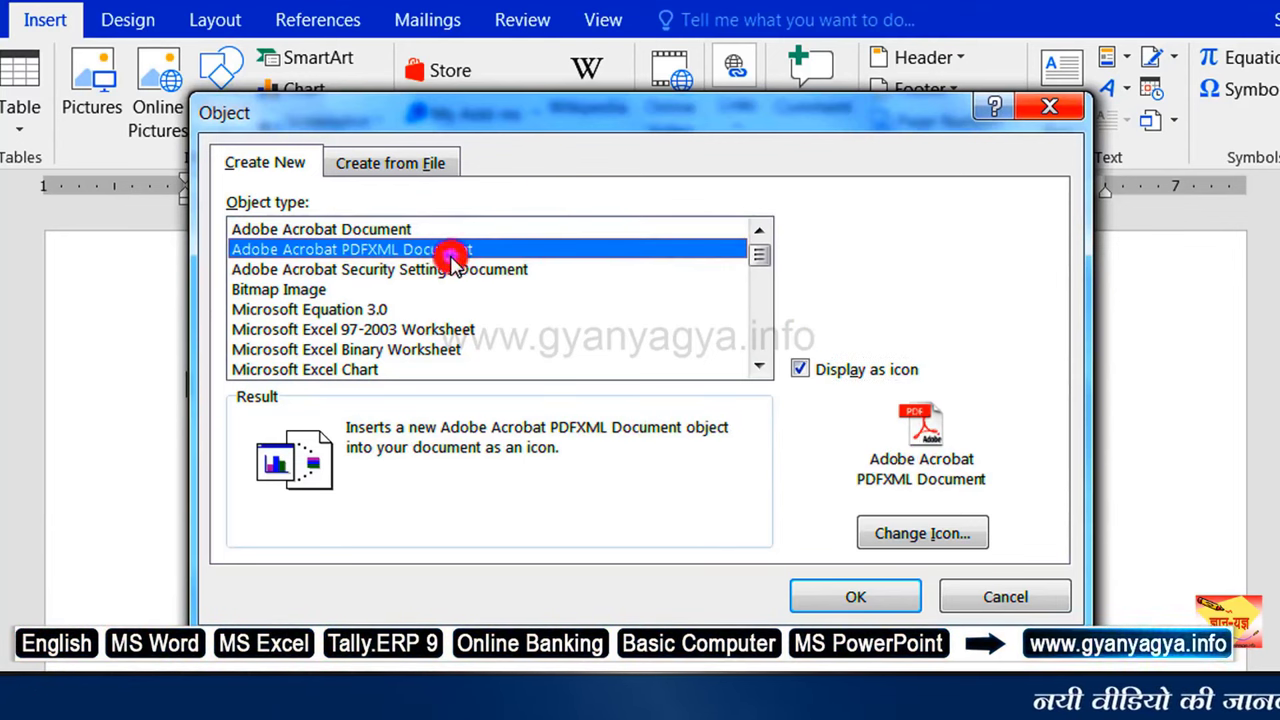
pyautogui.click(358, 307)
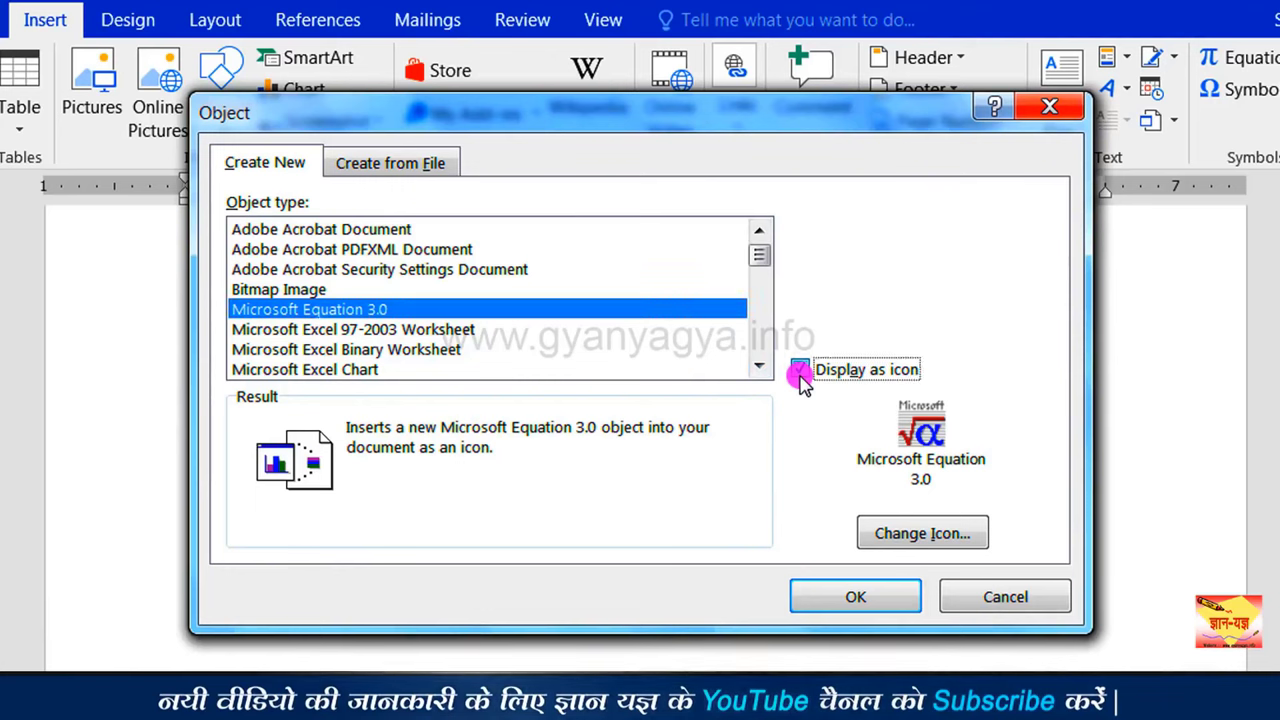
pyautogui.click(800, 373)
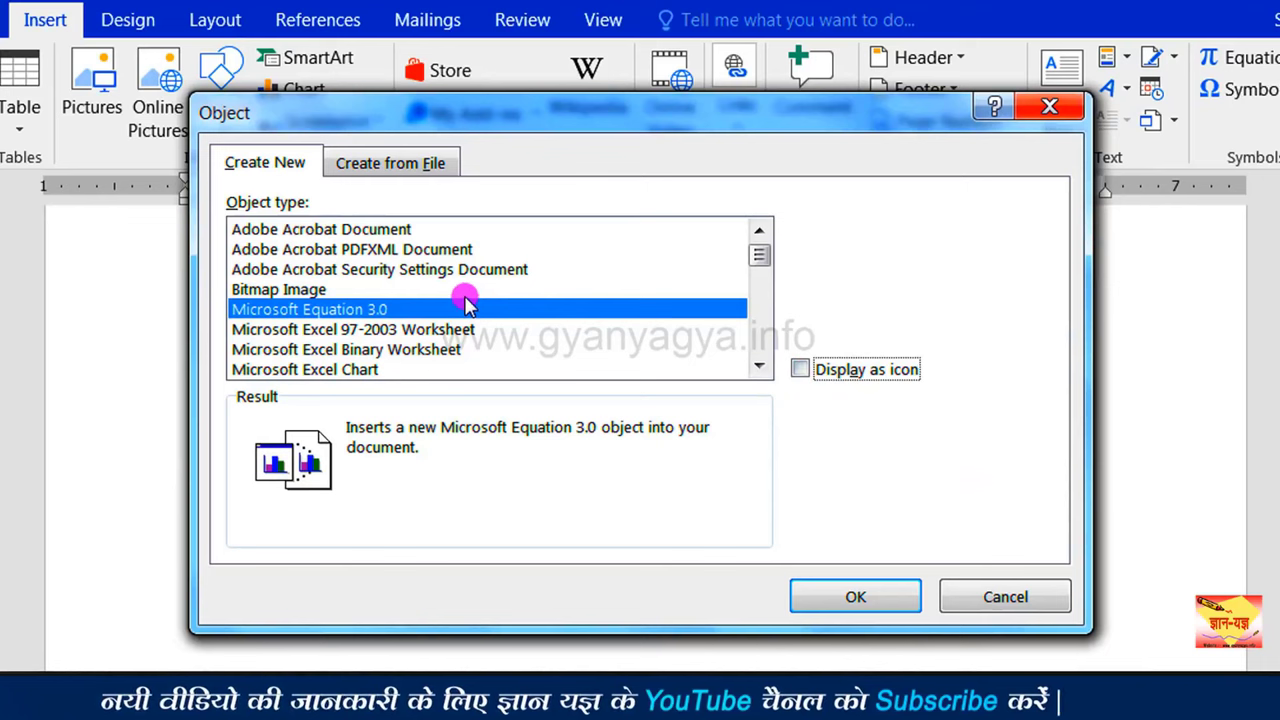
pyautogui.click(760, 369)
pyautogui.click(760, 369)
pyautogui.click(760, 369)
pyautogui.click(760, 369)
pyautogui.click(760, 369)
pyautogui.click(760, 369)
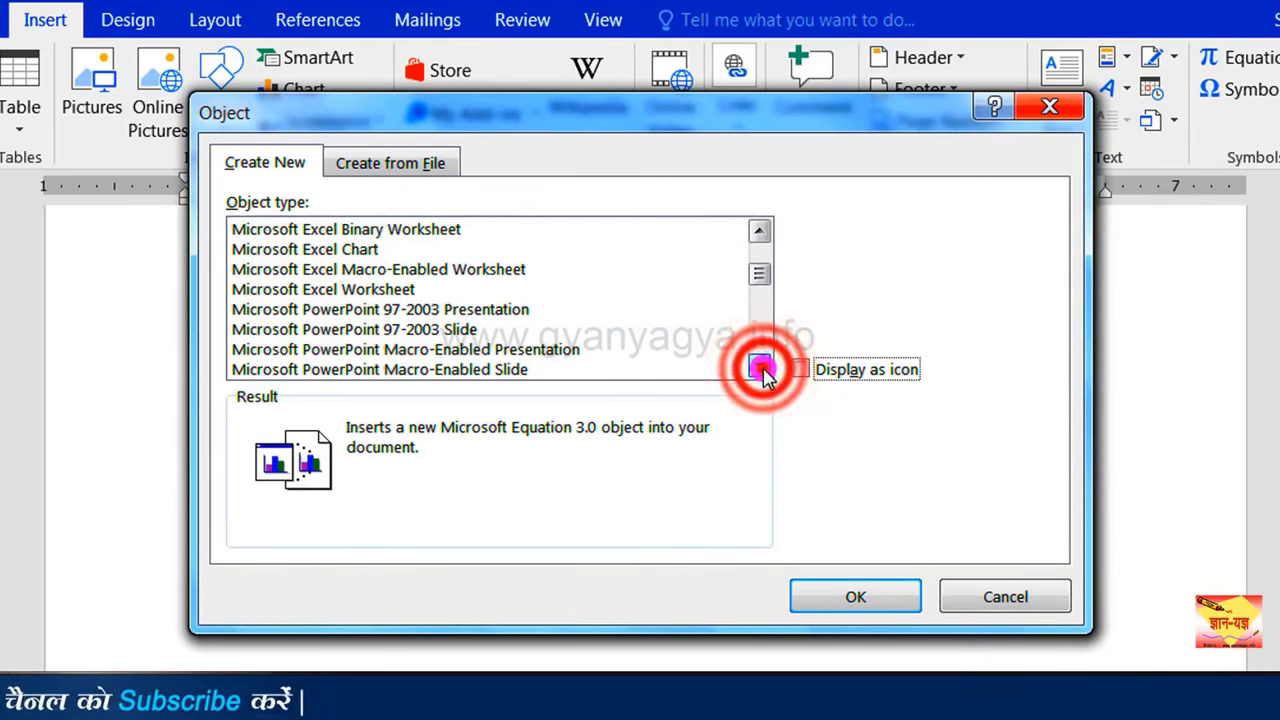
pyautogui.click(760, 369)
pyautogui.click(760, 369)
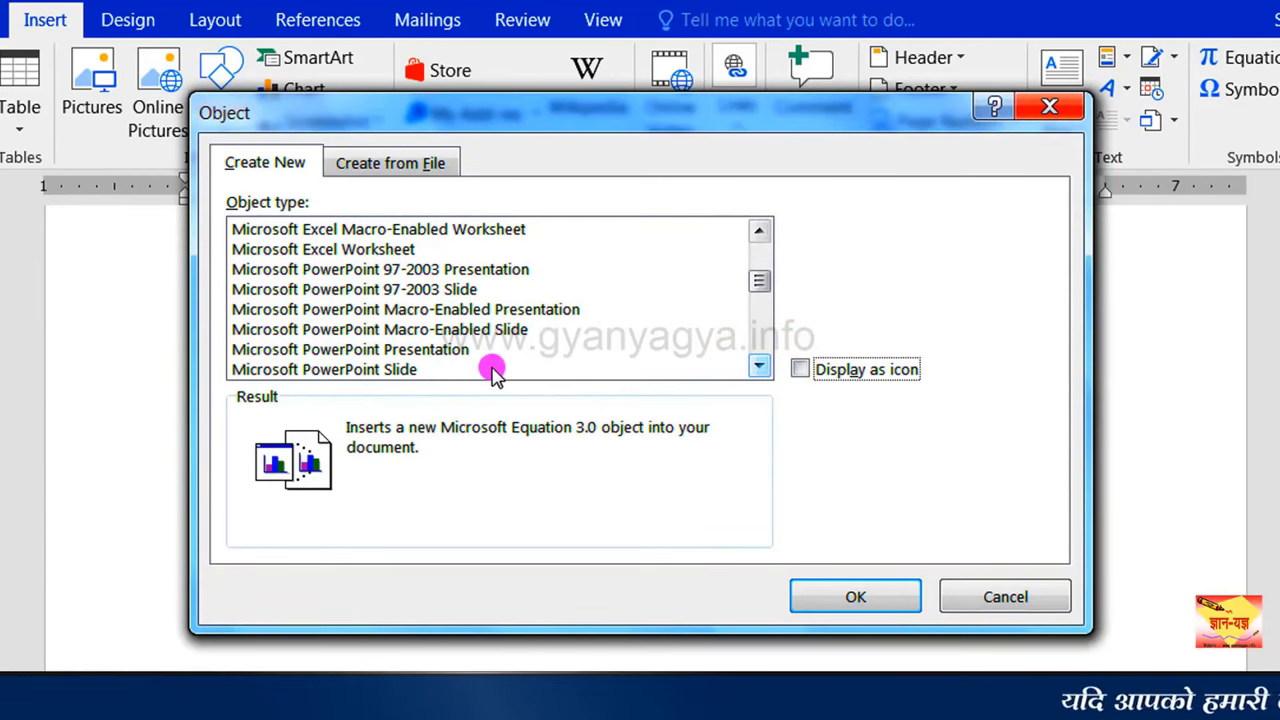
pyautogui.click(443, 355)
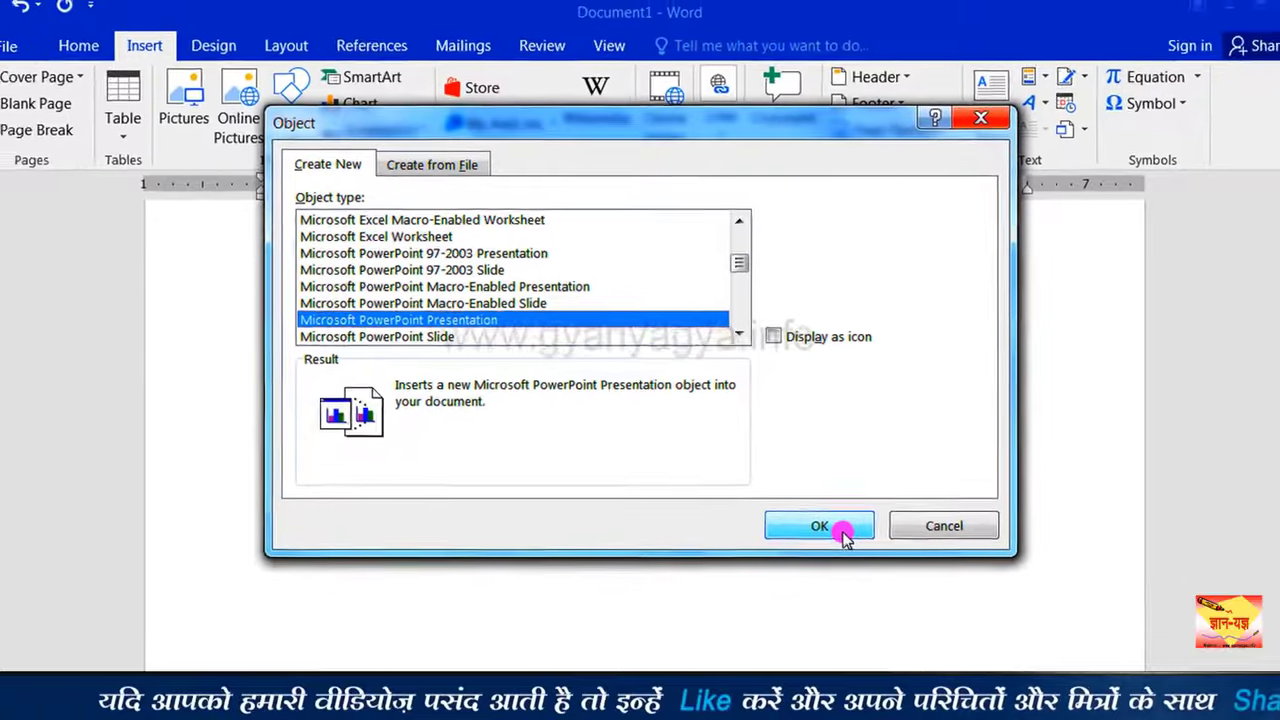
pyautogui.click(880, 603)
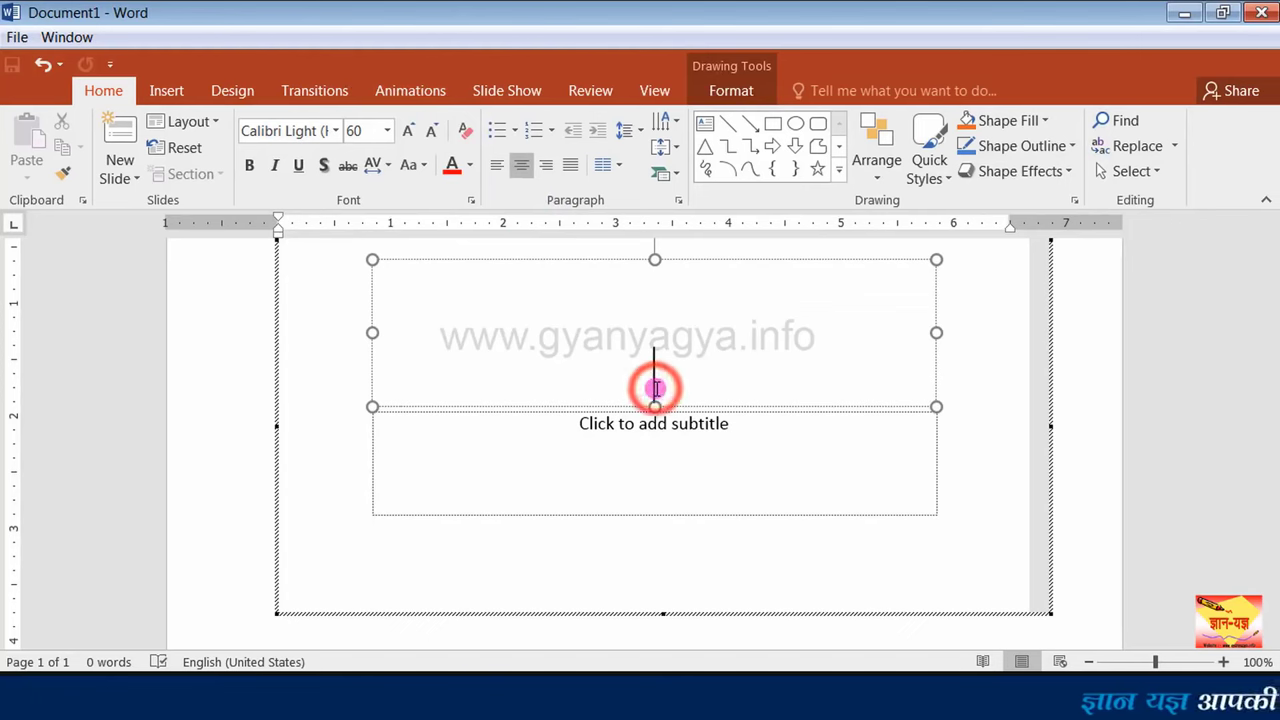
# Title the first slide 'How to insert object' in Title Only layout, centred and moved to mid-slide.
pyautogui.write('How to insert object')
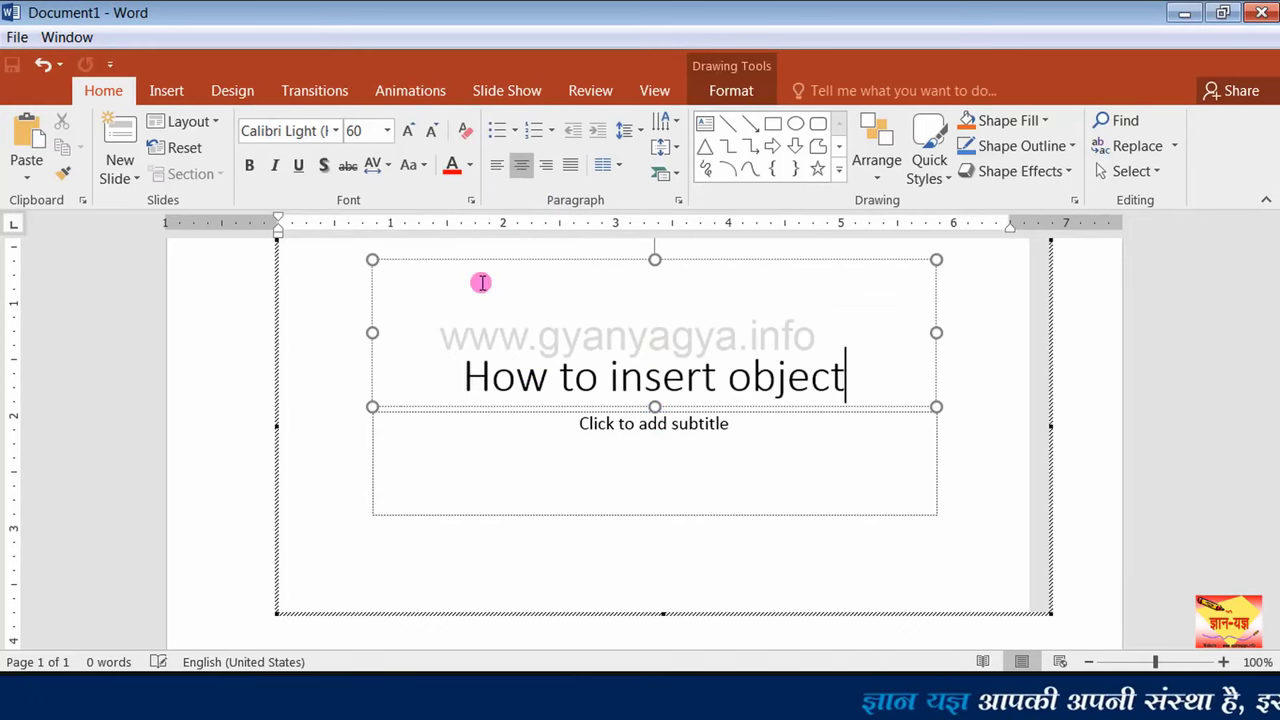
pyautogui.click(207, 122)
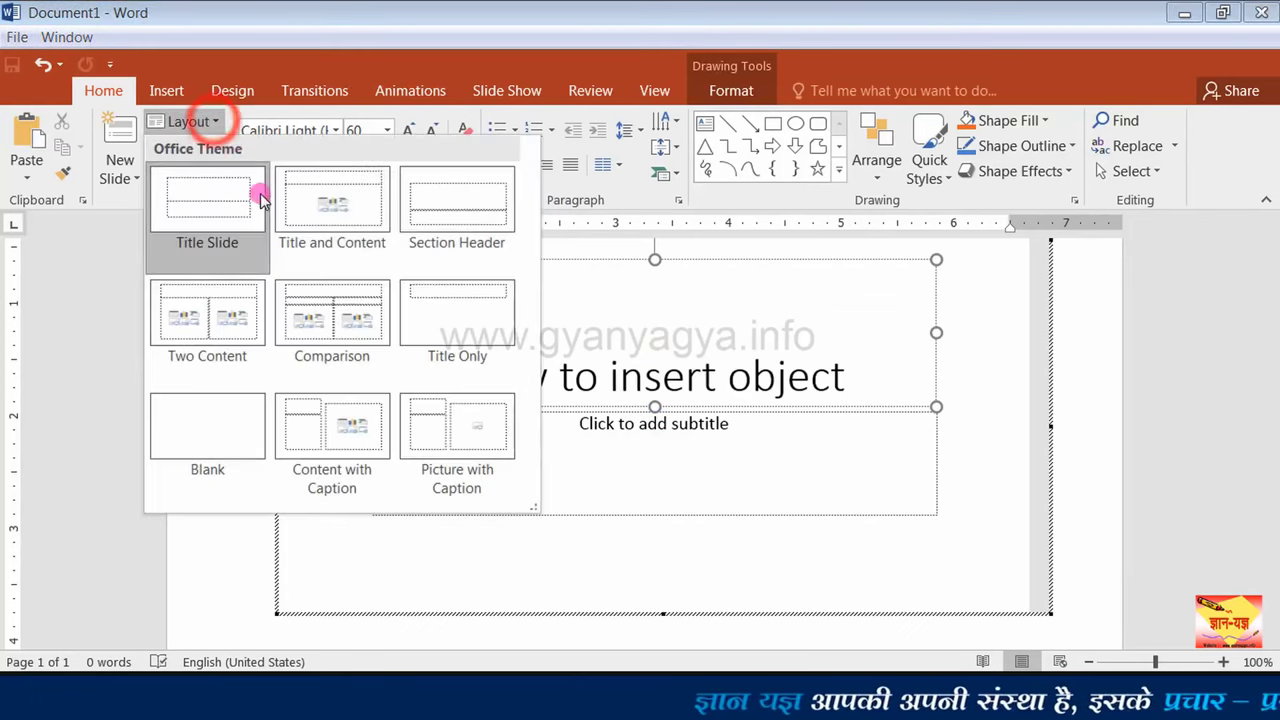
pyautogui.click(460, 316)
pyautogui.click(528, 165)
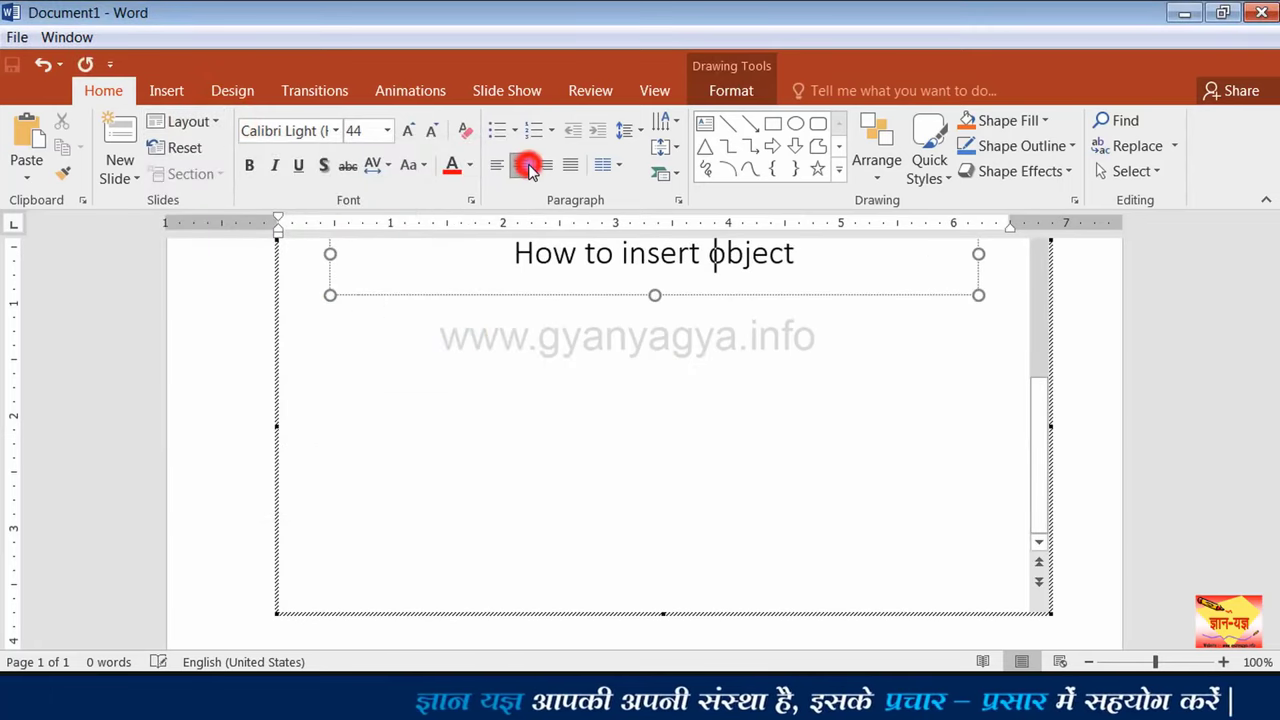
pyautogui.moveTo(586, 295); pyautogui.dragTo(585, 438)
# Add a Title Only slide titled 'Insert Tab' at mid-slide and apply the green theme.
pyautogui.click(143, 186)
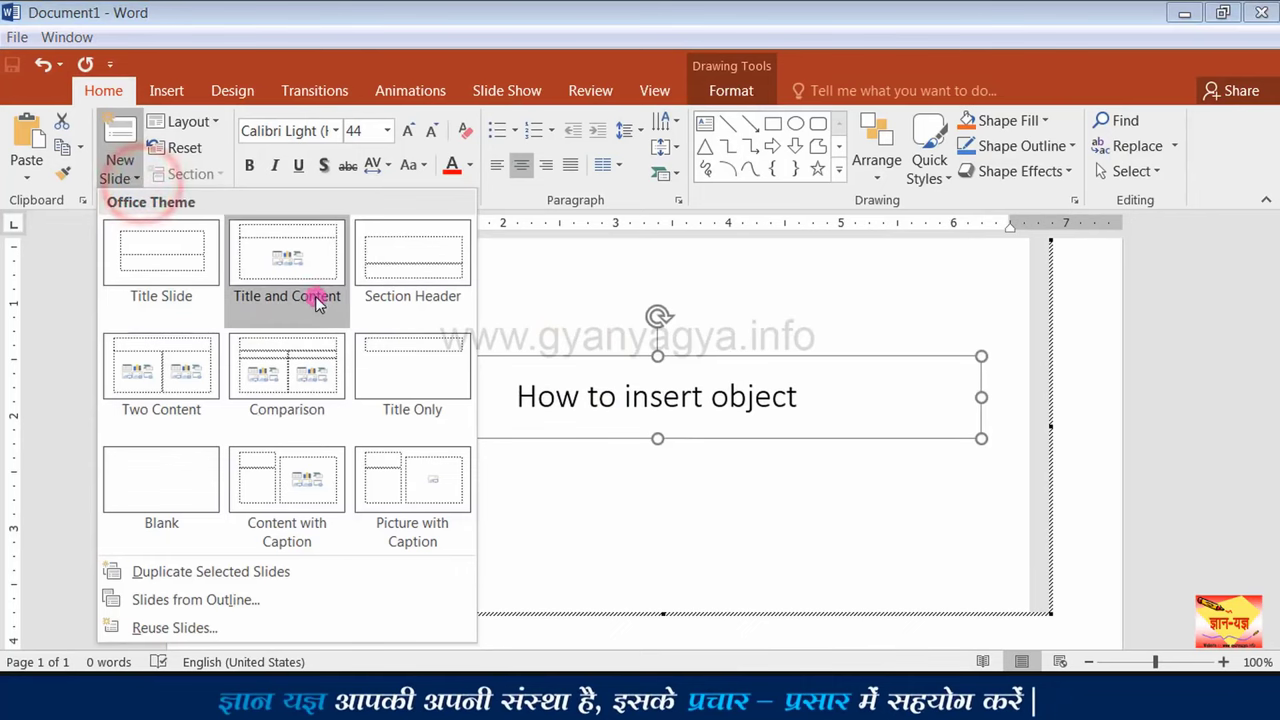
pyautogui.click(376, 345)
pyautogui.click(480, 285)
pyautogui.write('Insert ')
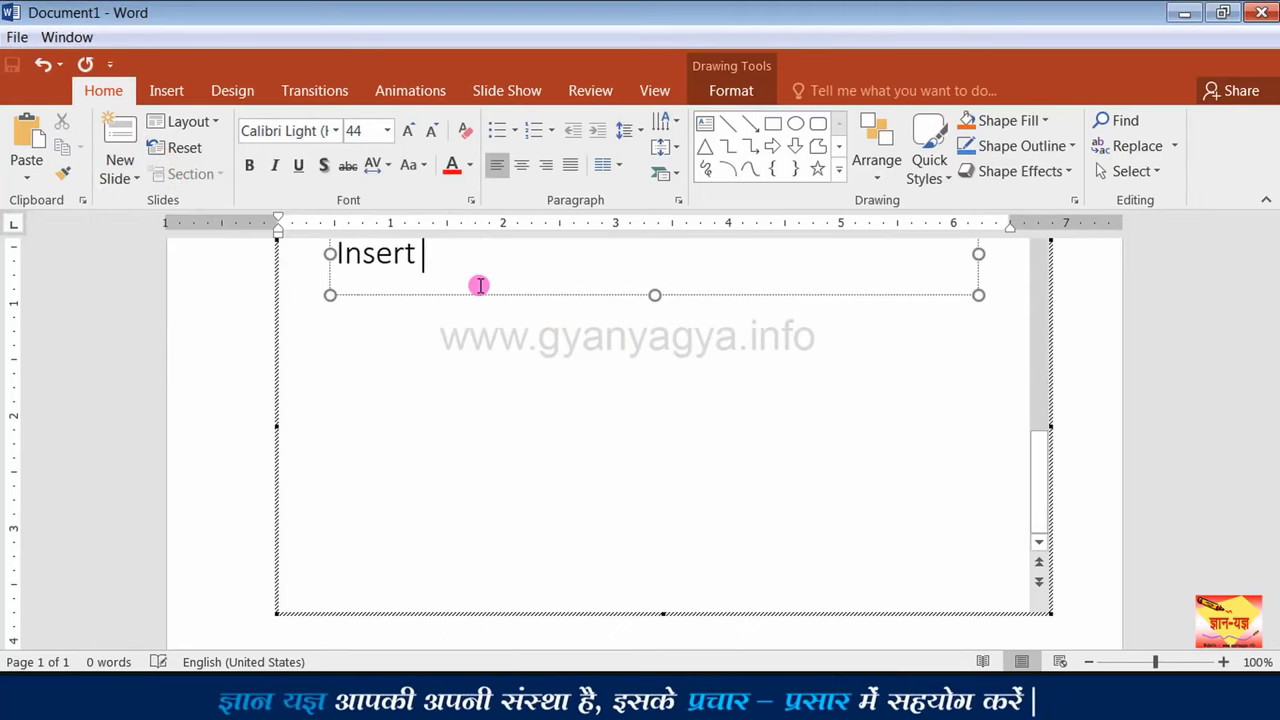
pyautogui.write('Tab')
pyautogui.moveTo(600, 295); pyautogui.dragTo(598, 458)
pyautogui.click(1046, 455)
pyautogui.moveTo(1025, 340); pyautogui.dragTo(1028, 320)
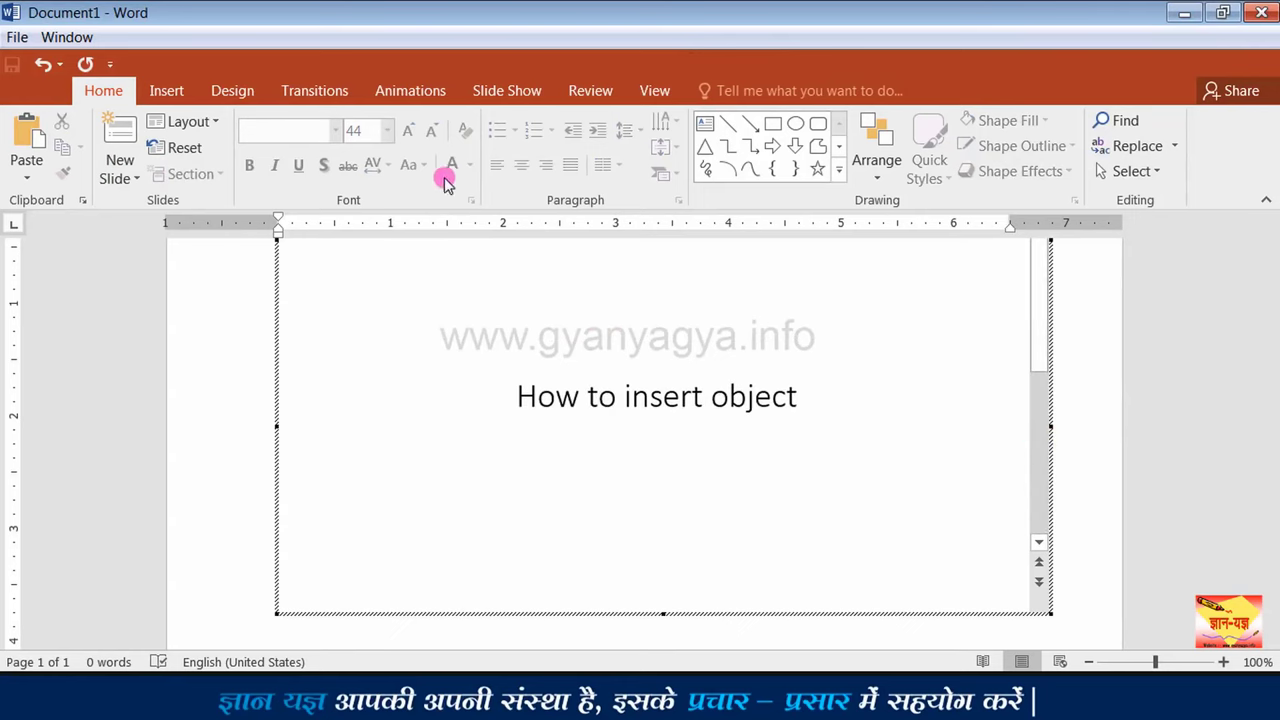
pyautogui.click(232, 91)
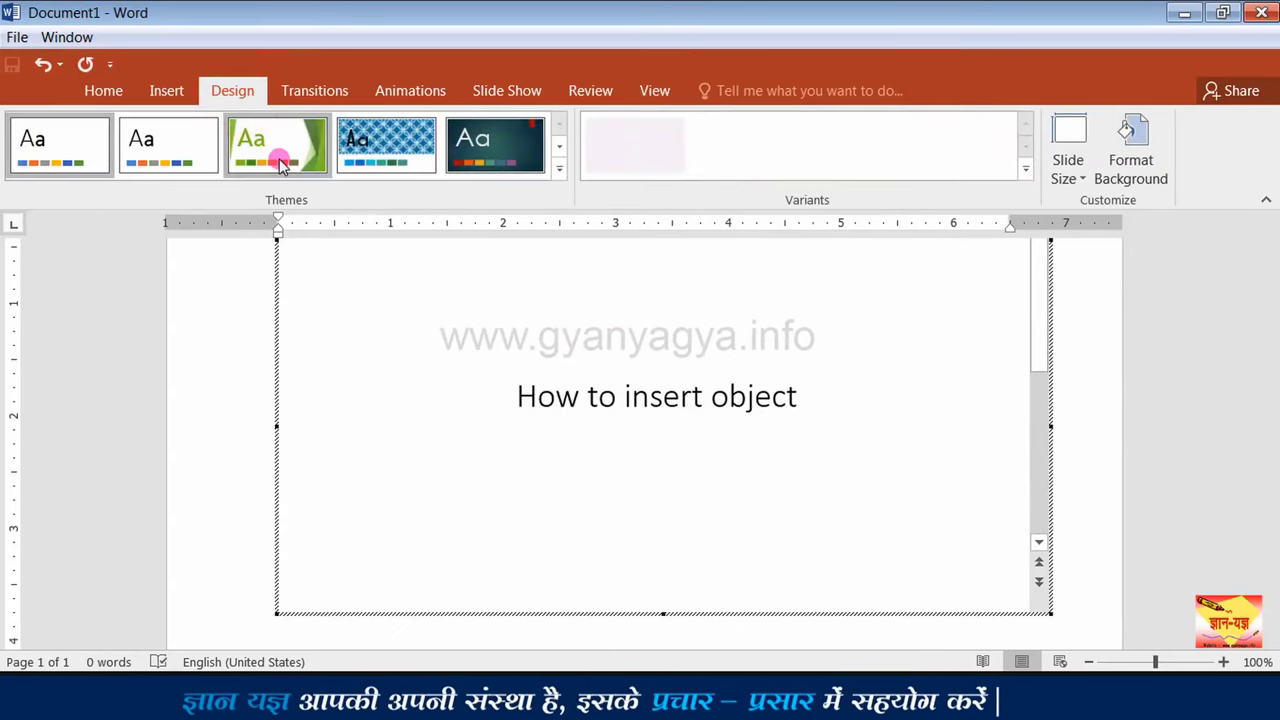
pyautogui.click(277, 160)
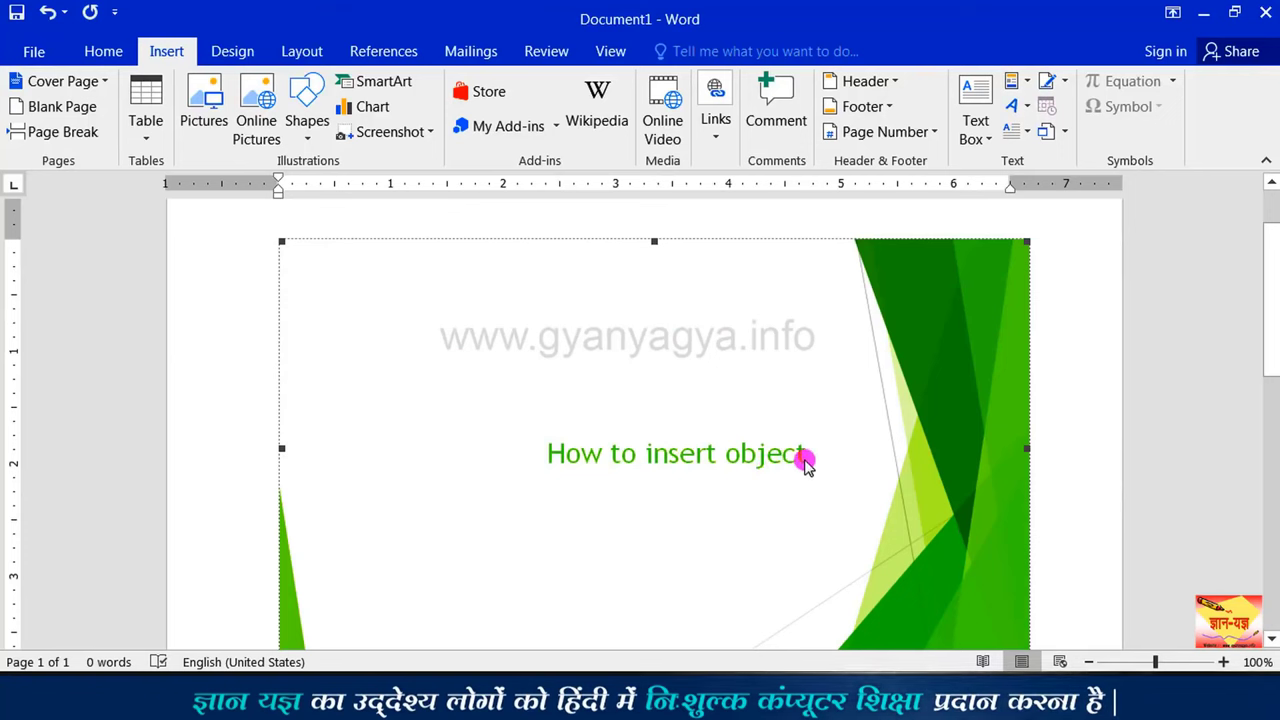
# Reopen the embedded presentation for in-place editing via Presentation Object > Edit.
pyautogui.rightClick(806, 463)
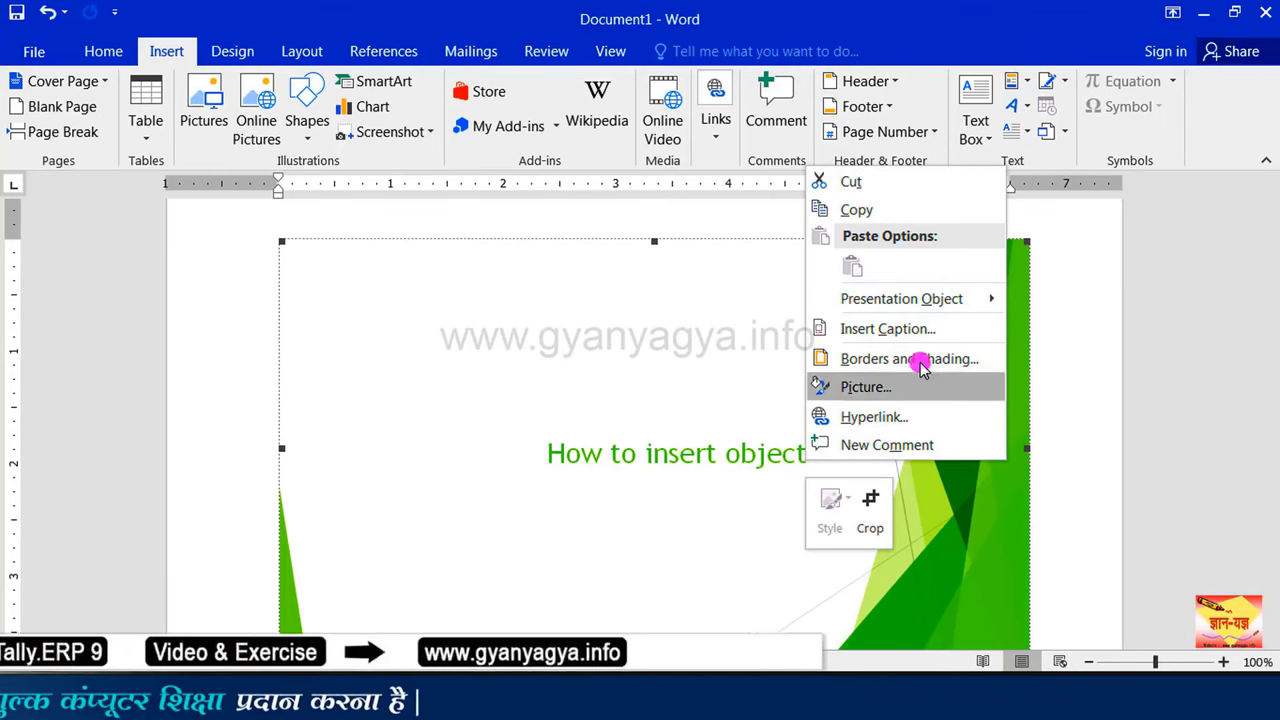
pyautogui.moveTo(955, 289)
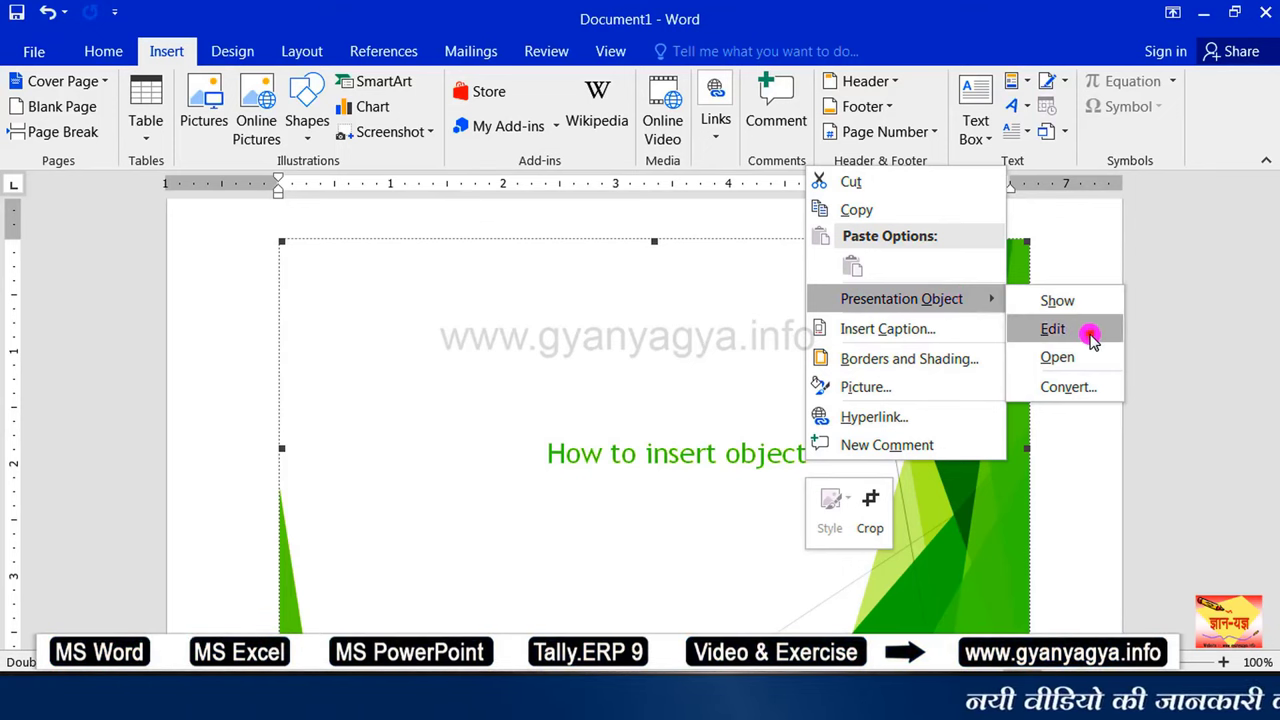
pyautogui.click(1090, 340)
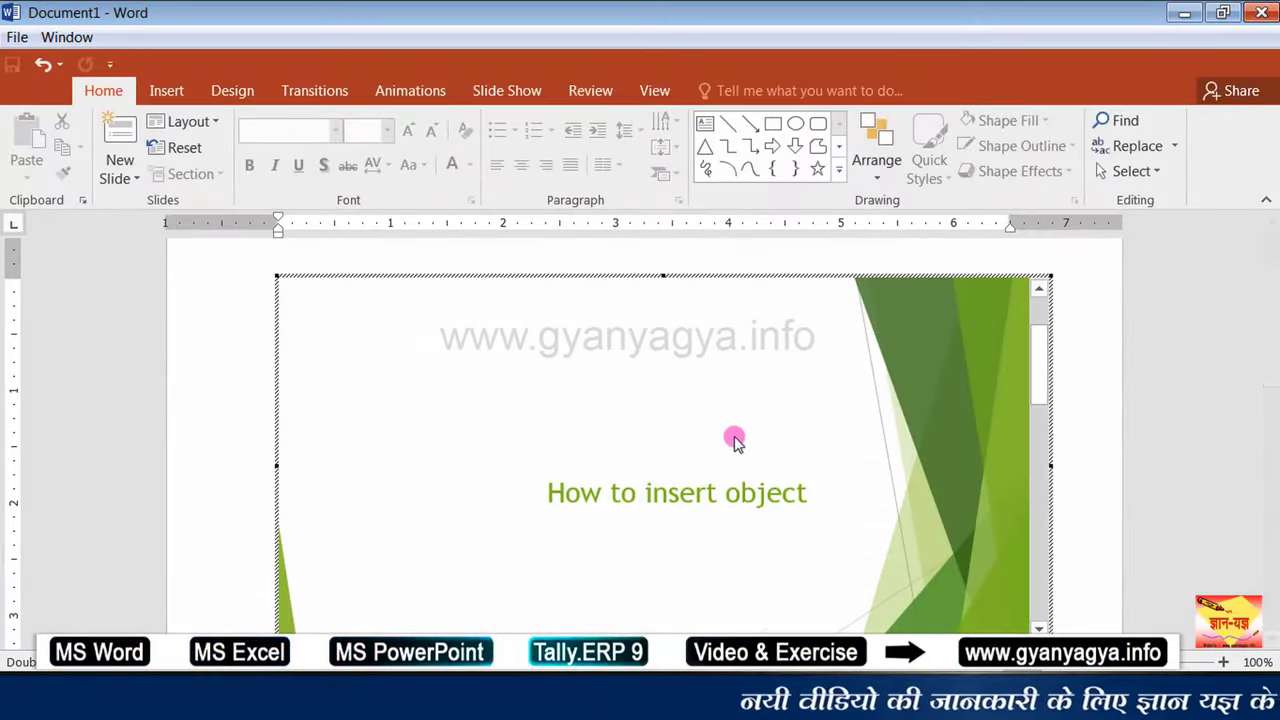
# Apply the dark teal theme to the slide, exit in-place editing, and select the embedded object.
pyautogui.click(229, 92)
pyautogui.click(297, 94)
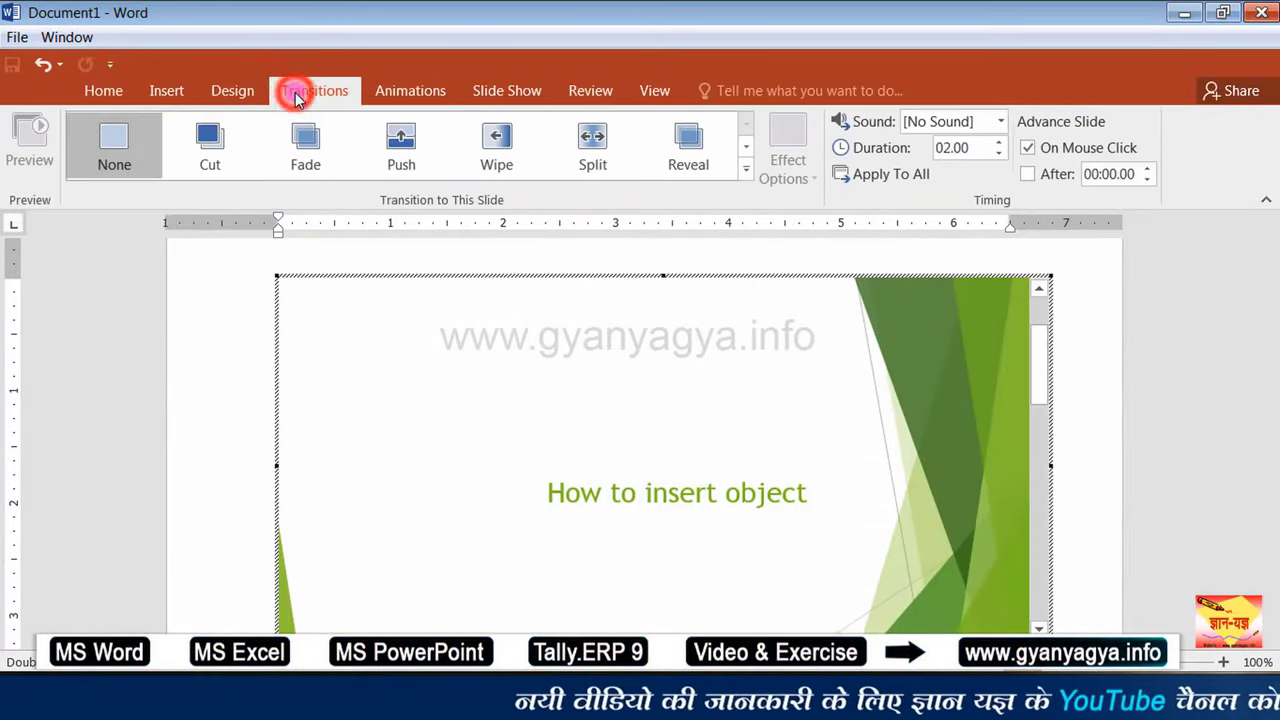
pyautogui.click(240, 93)
pyautogui.click(388, 150)
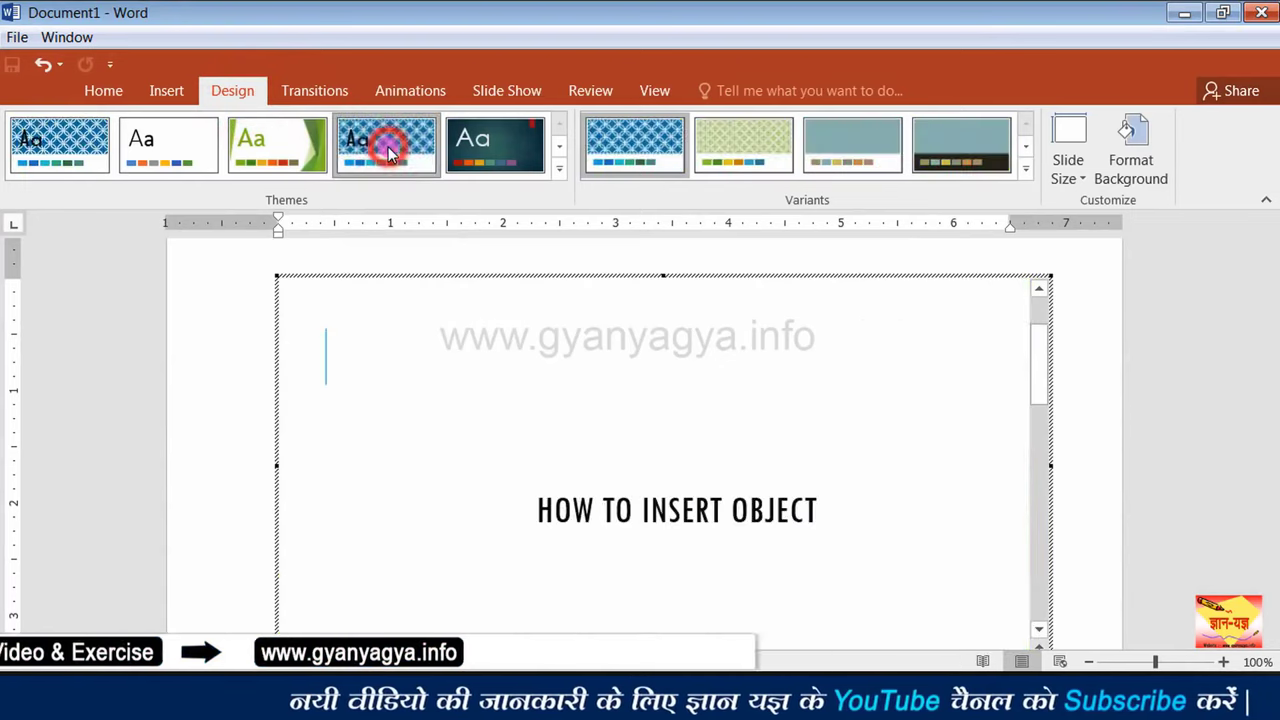
pyautogui.click(522, 147)
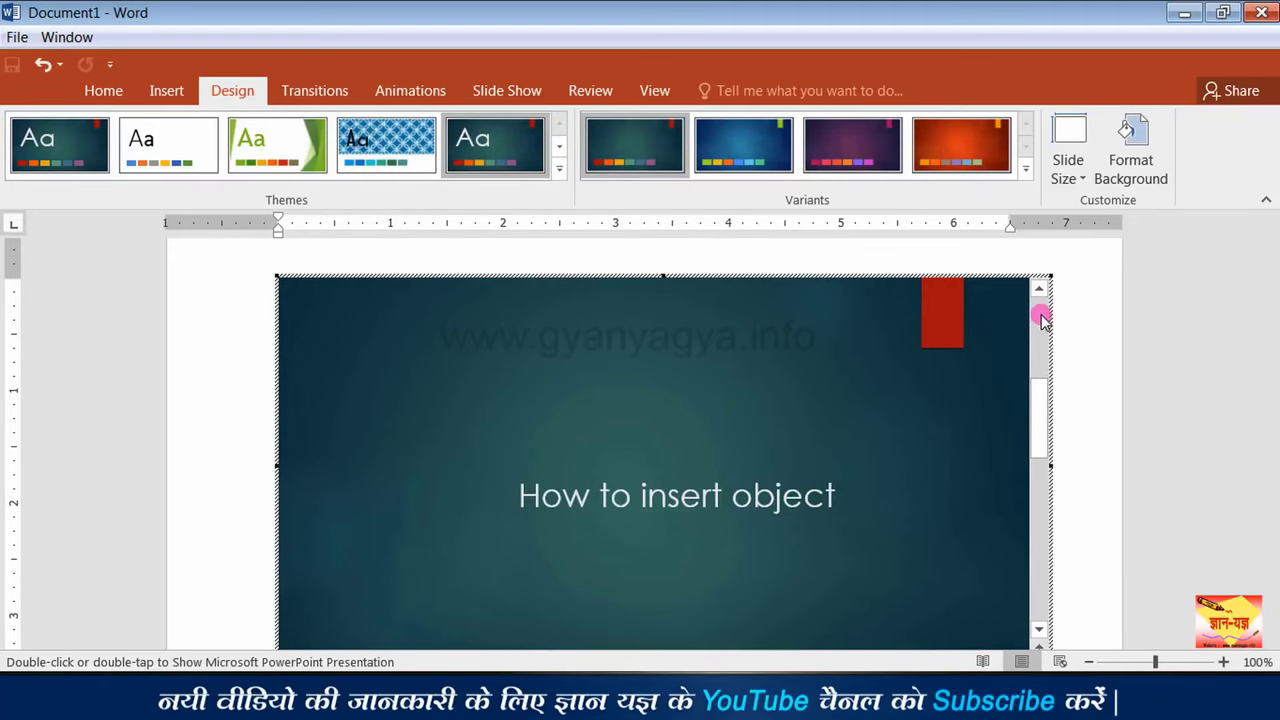
pyautogui.click(1094, 315)
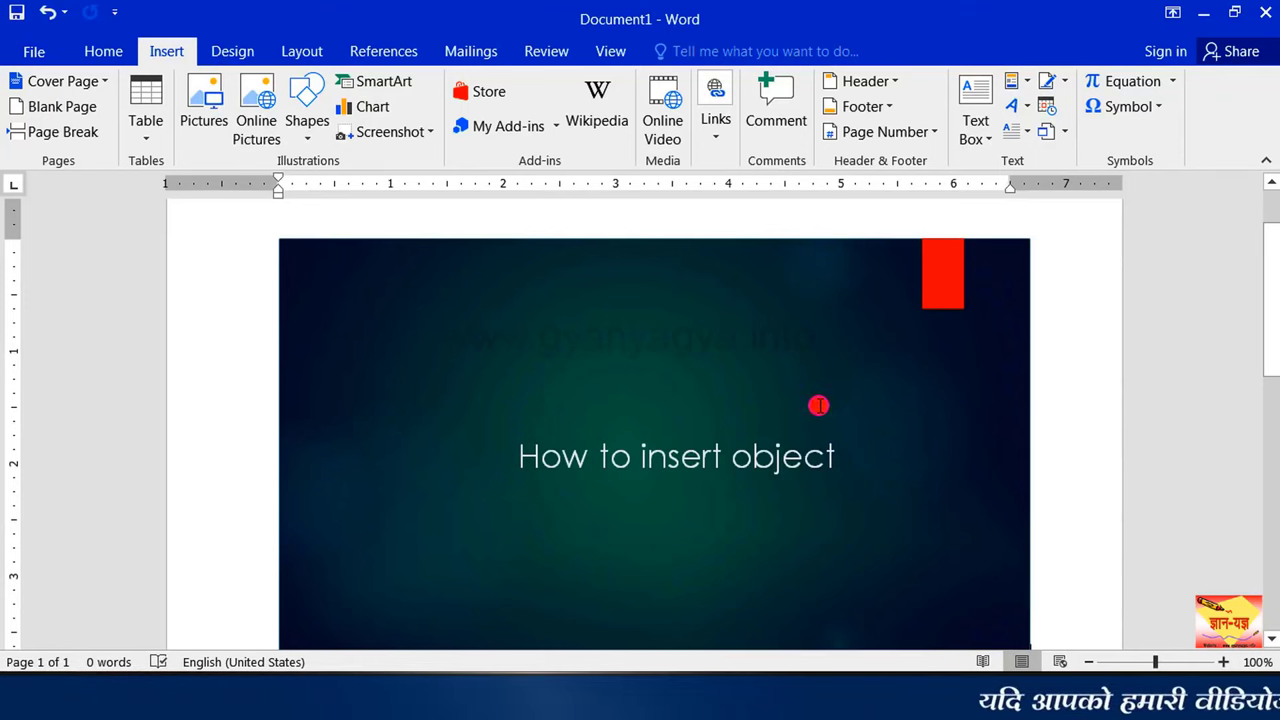
pyautogui.click(819, 405)
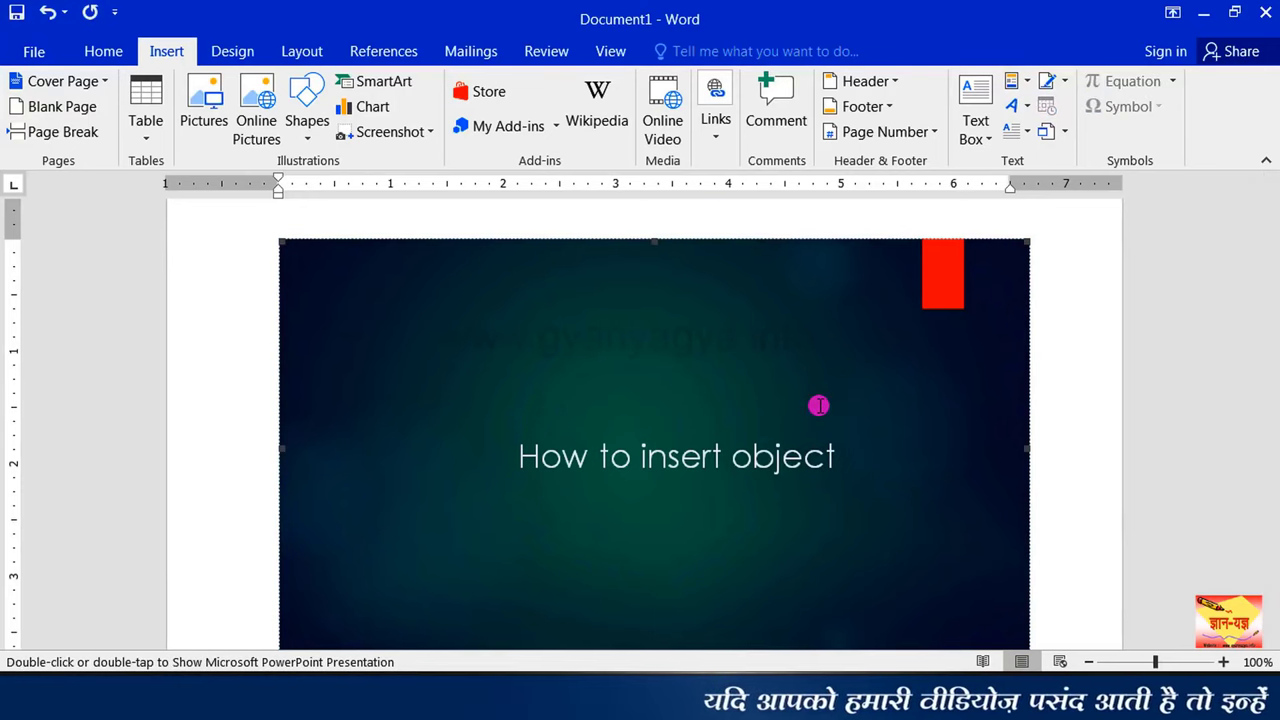
# Delete the embedded slide and start a Create from File object insertion.
pyautogui.press('Delete')
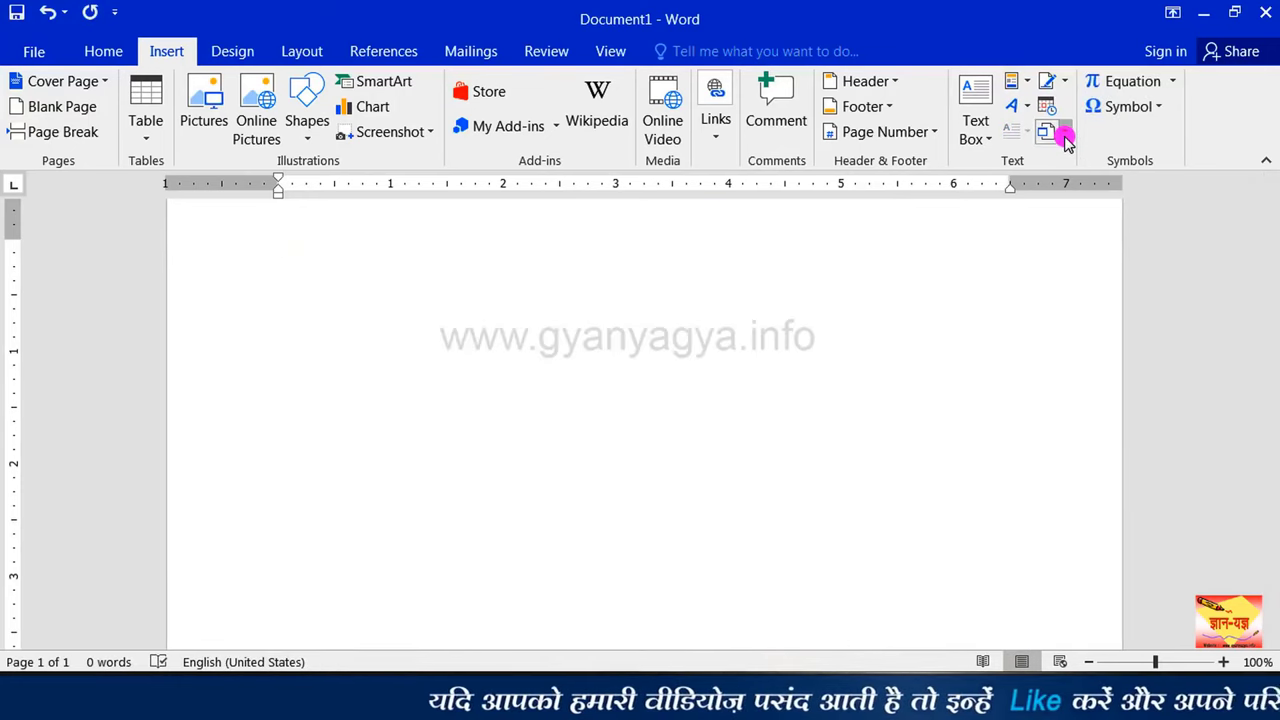
pyautogui.click(1063, 135)
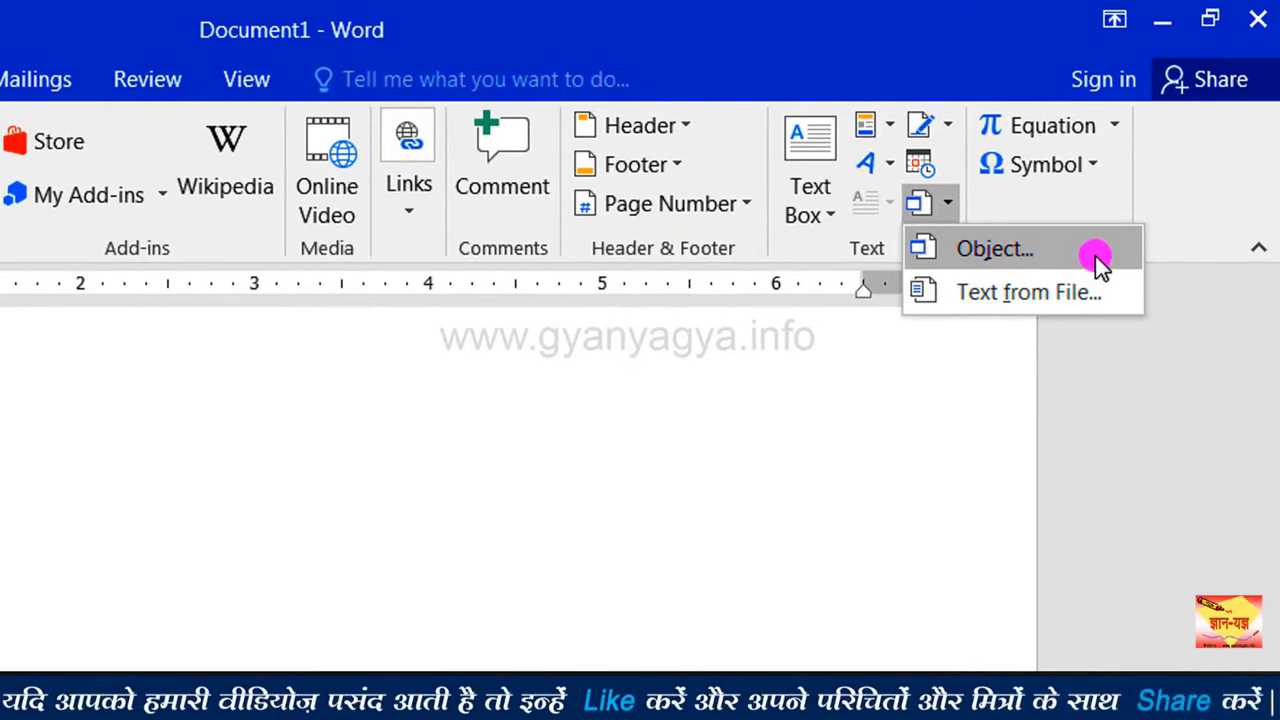
pyautogui.click(1095, 255)
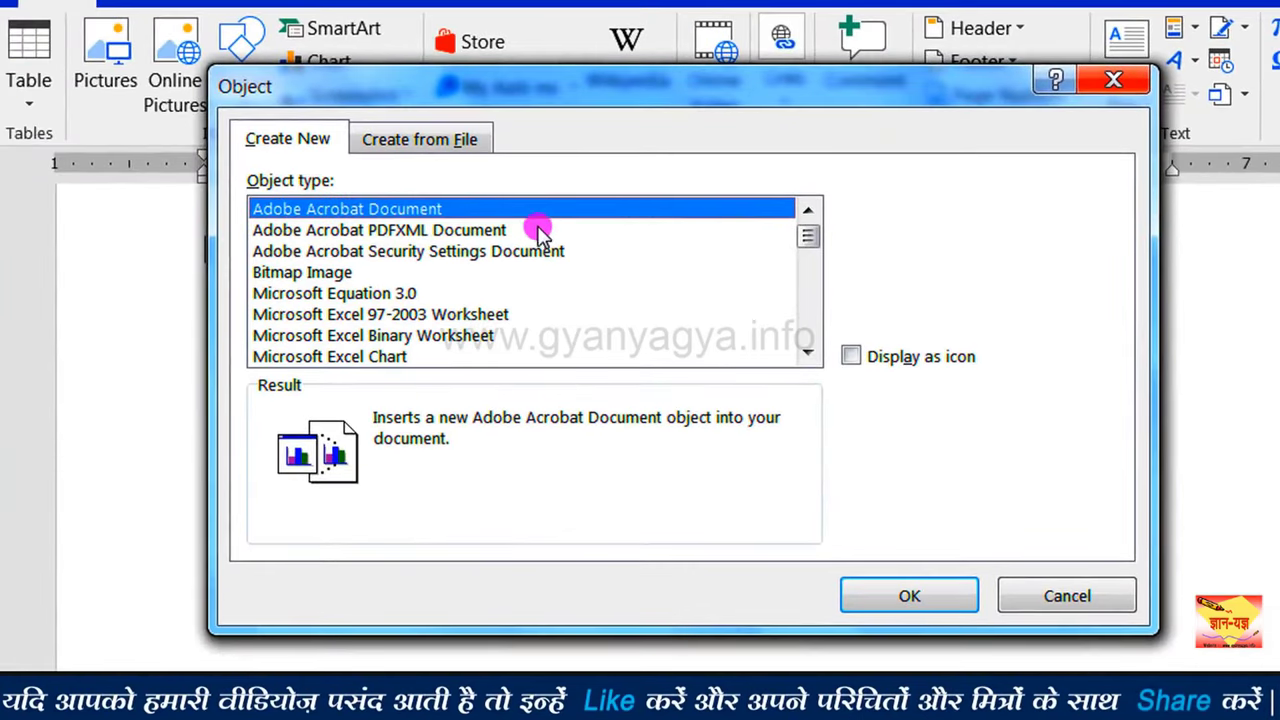
pyautogui.click(443, 146)
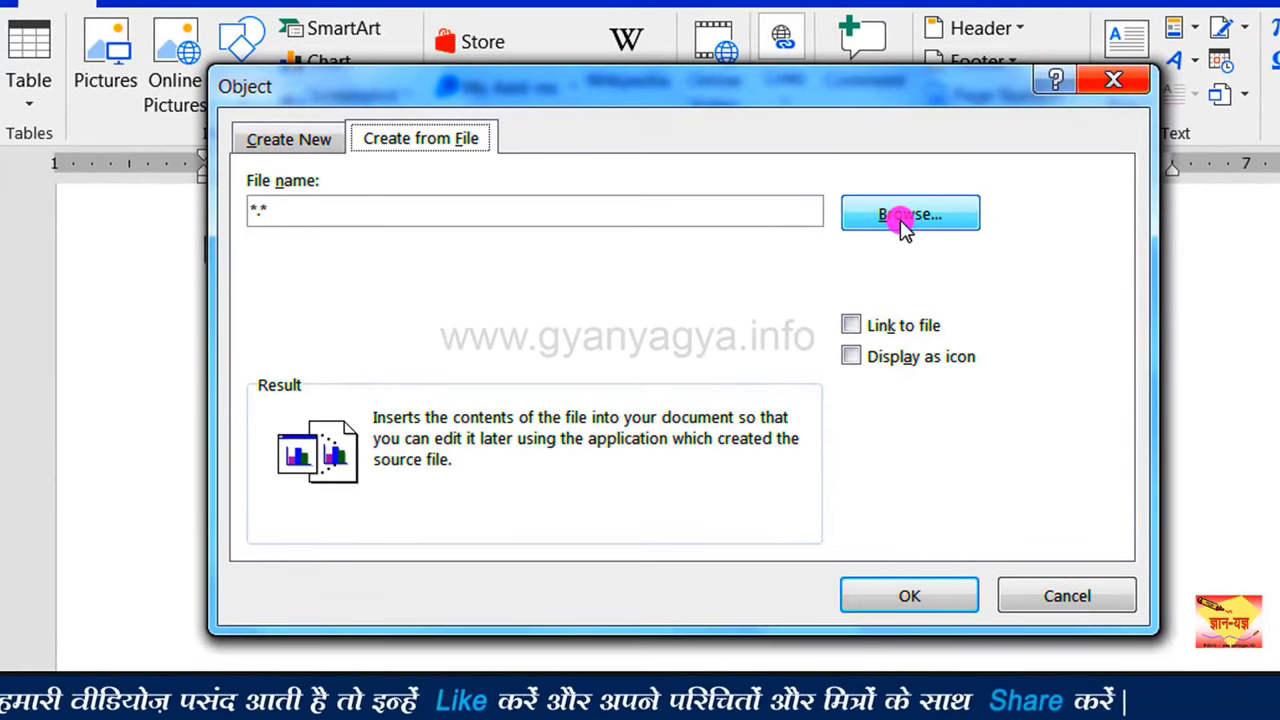
# Embed Videos\Sample Videos\Wildlife.wmv as an icon and open it.
pyautogui.click(903, 219)
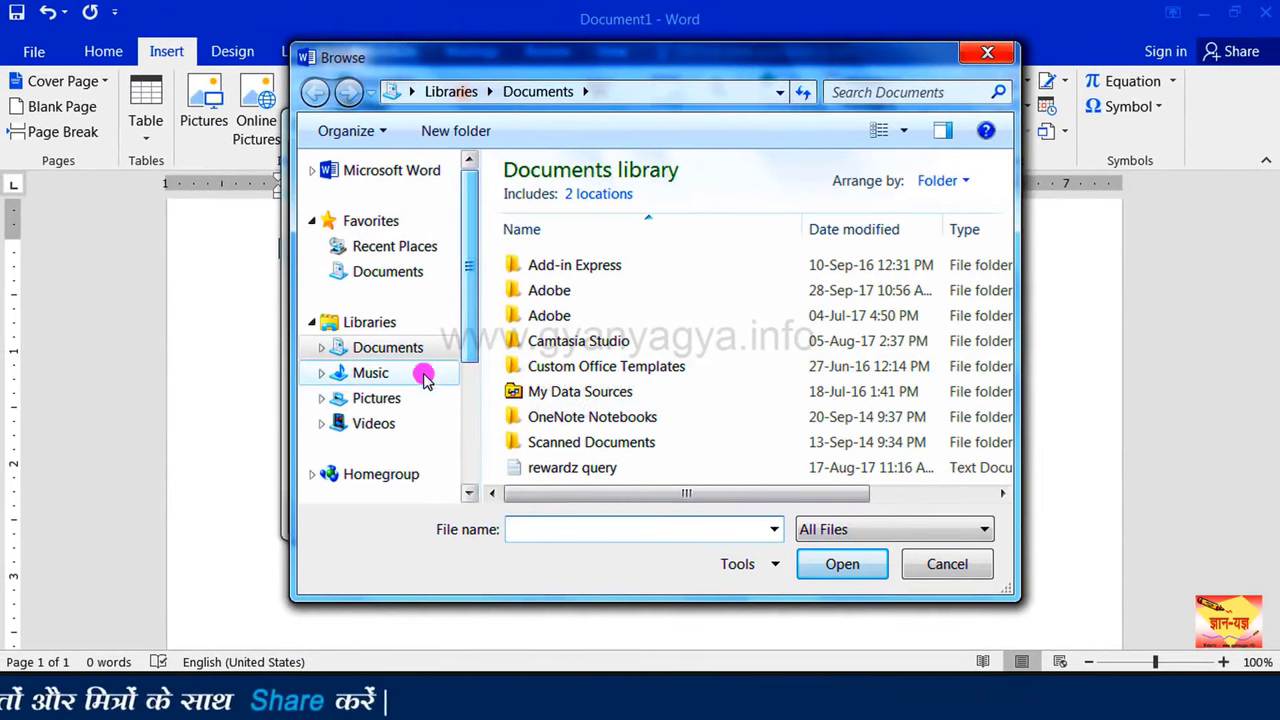
pyautogui.click(385, 426)
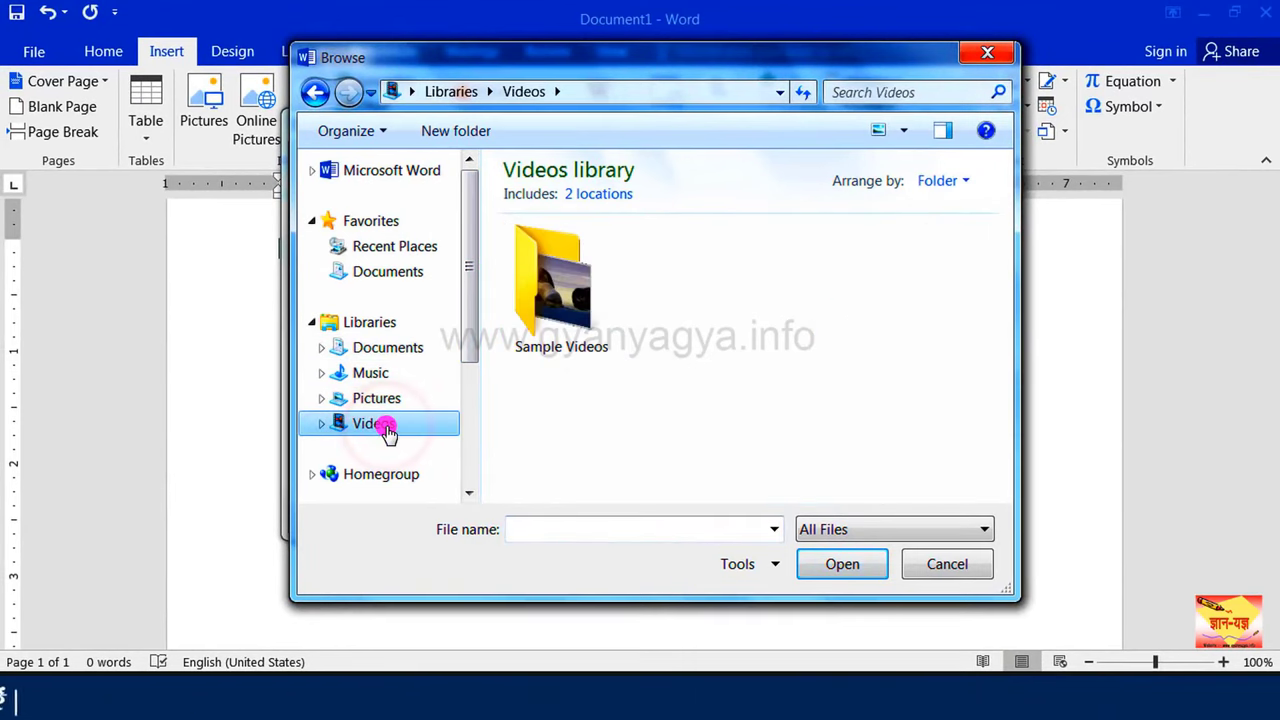
pyautogui.doubleClick(550, 345)
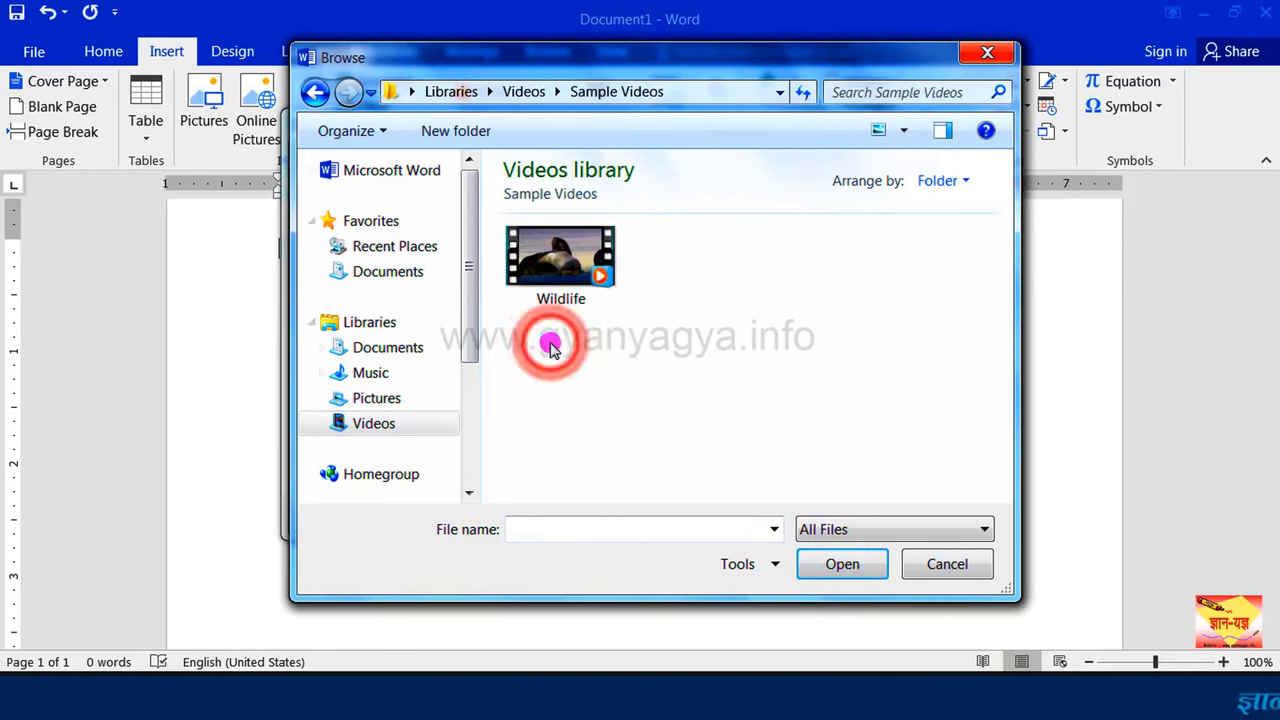
pyautogui.click(549, 305)
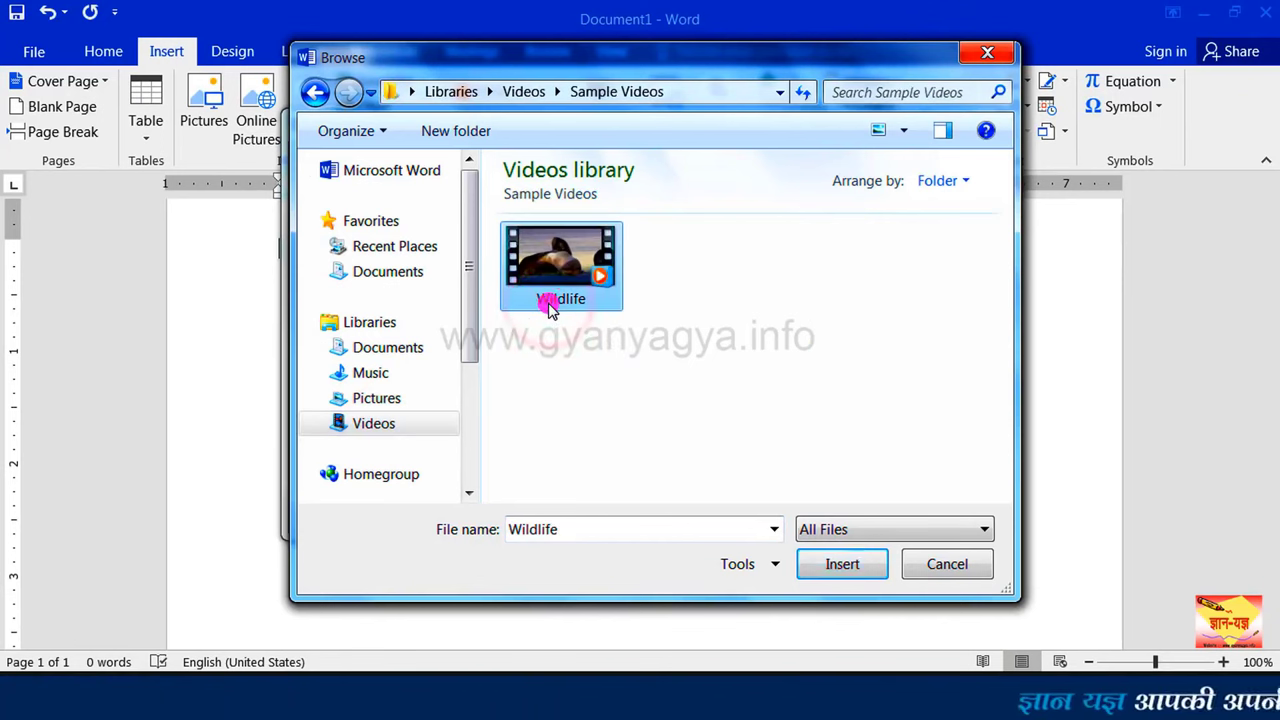
pyautogui.click(864, 565)
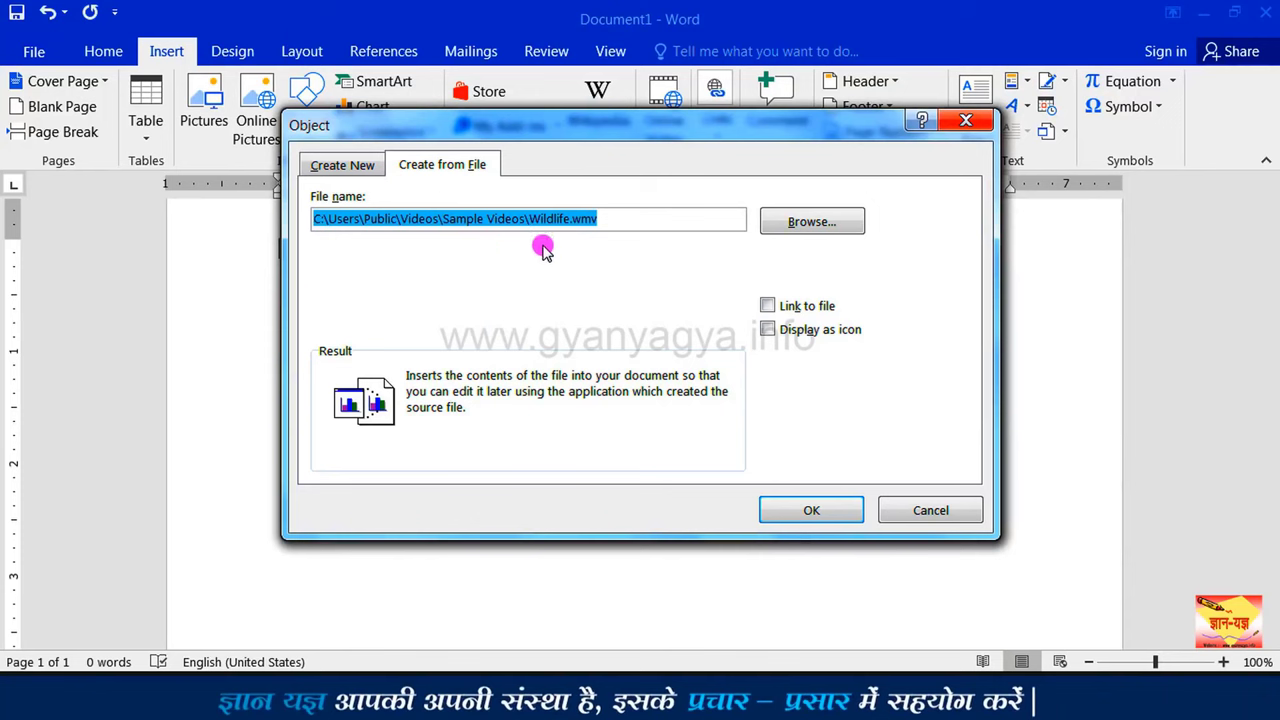
pyautogui.click(812, 512)
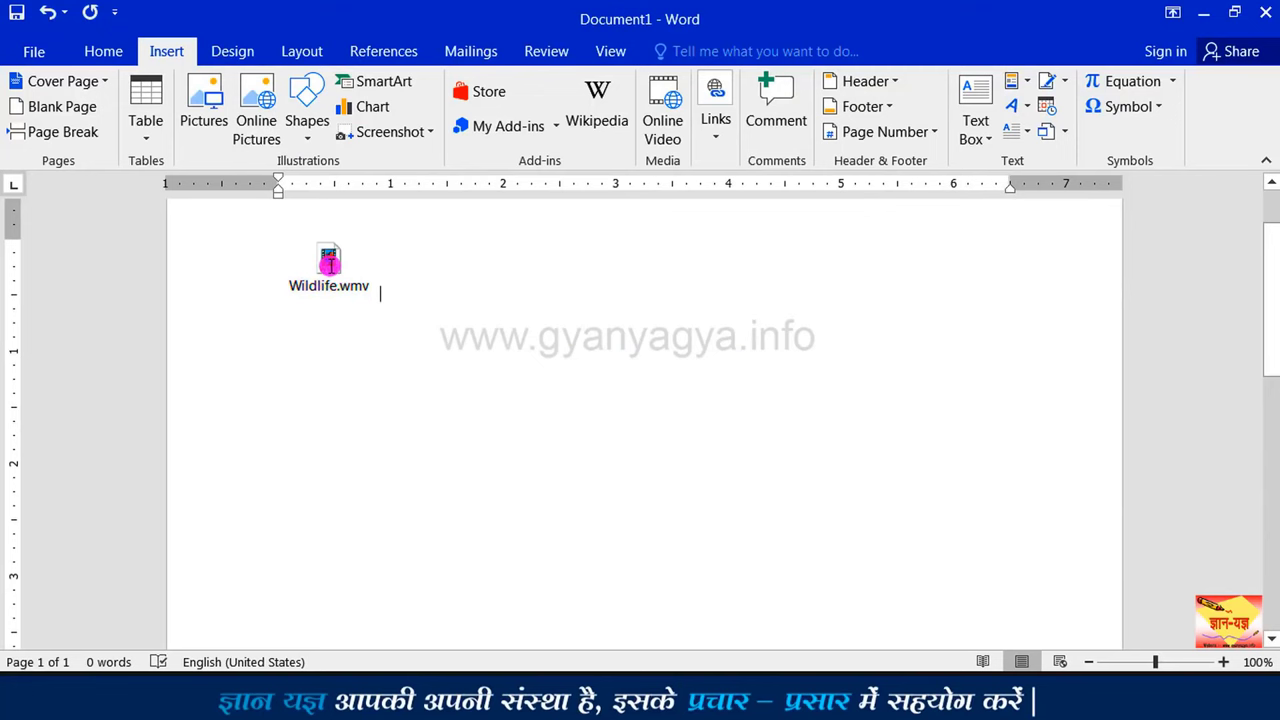
pyautogui.doubleClick(329, 262)
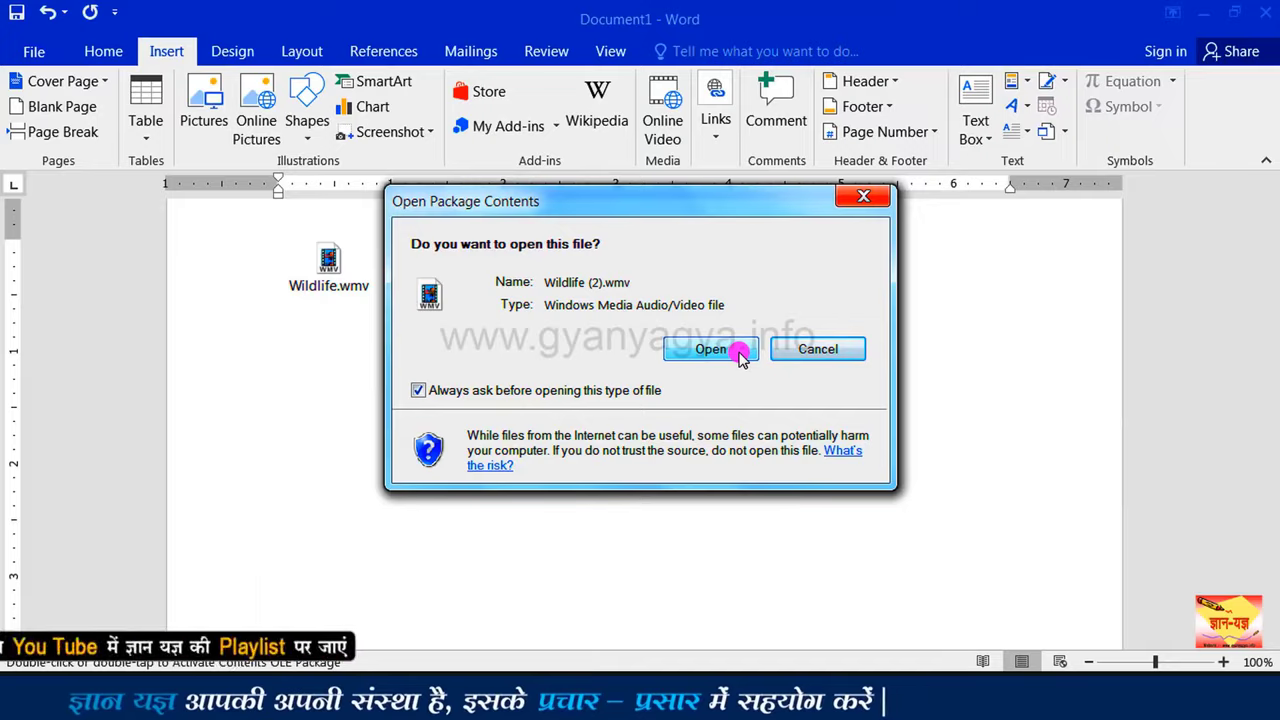
# Play the embedded Wildlife video in Windows Media Player, then close the player.
pyautogui.click(741, 352)
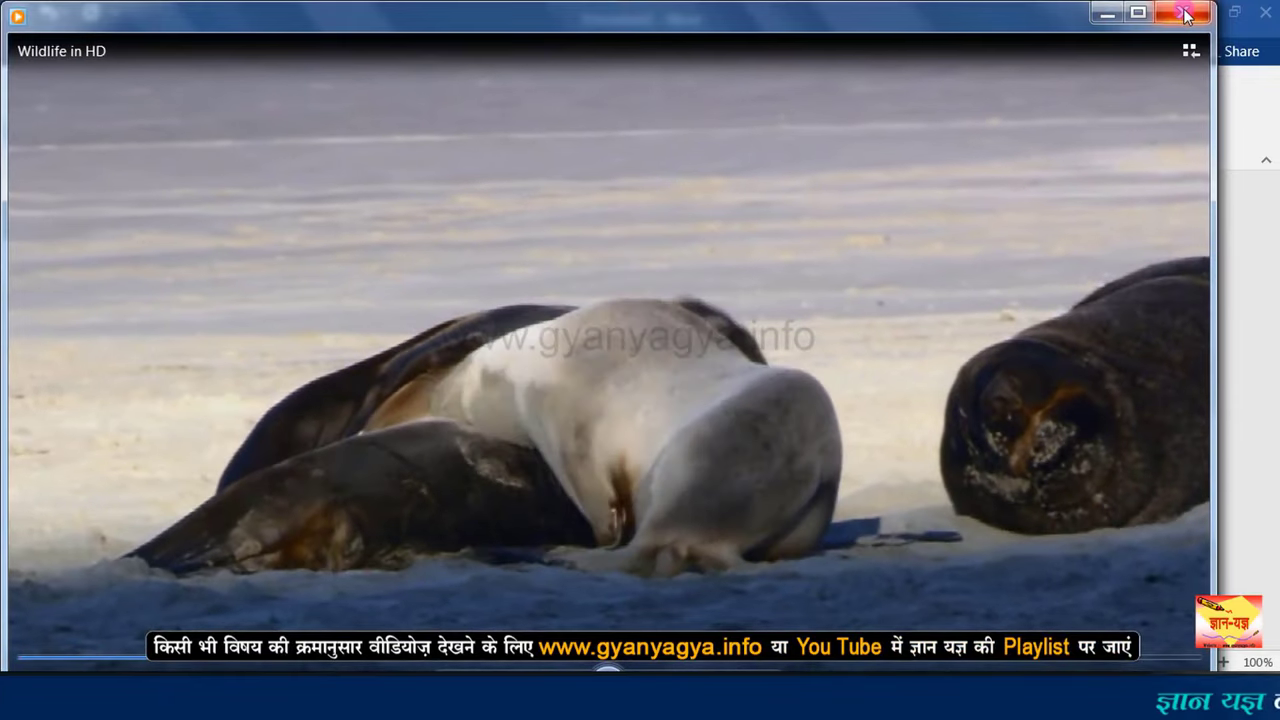
pyautogui.click(1183, 12)
pyautogui.click(1063, 131)
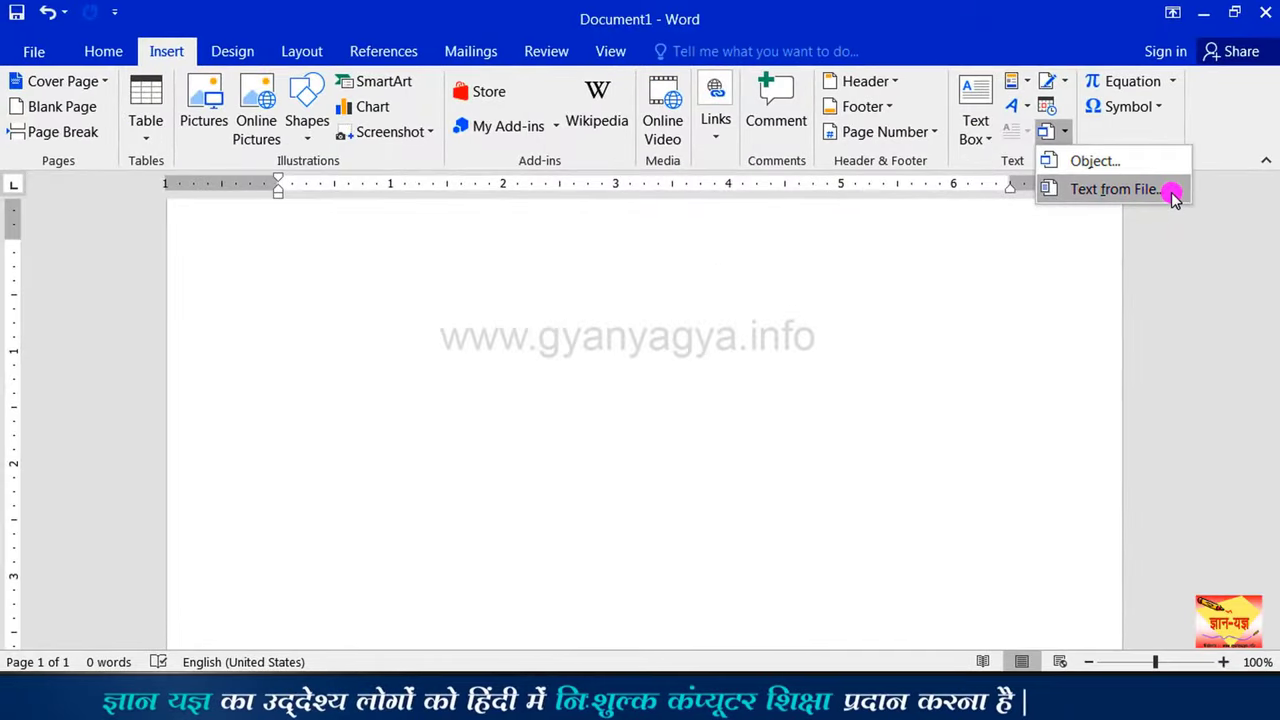
# Insert the text of the clipboard document from E:\Word Excercise via Text from File.
pyautogui.click(1171, 195)
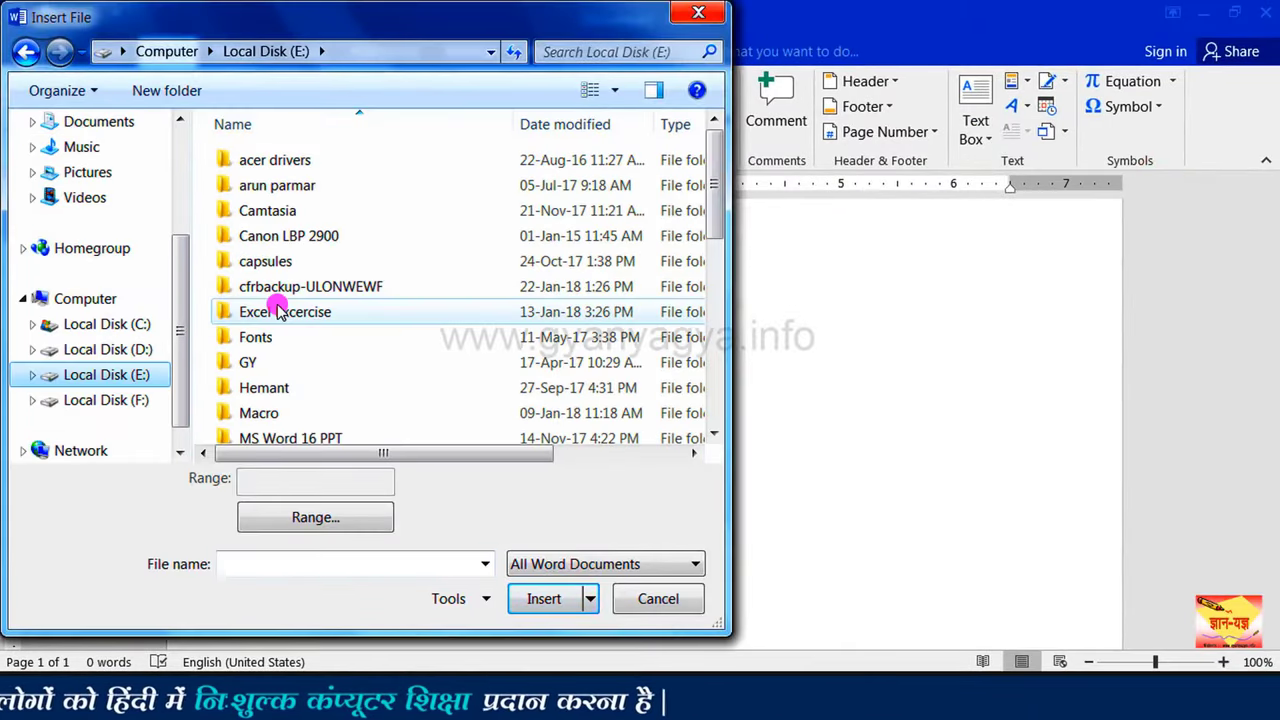
pyautogui.click(281, 312)
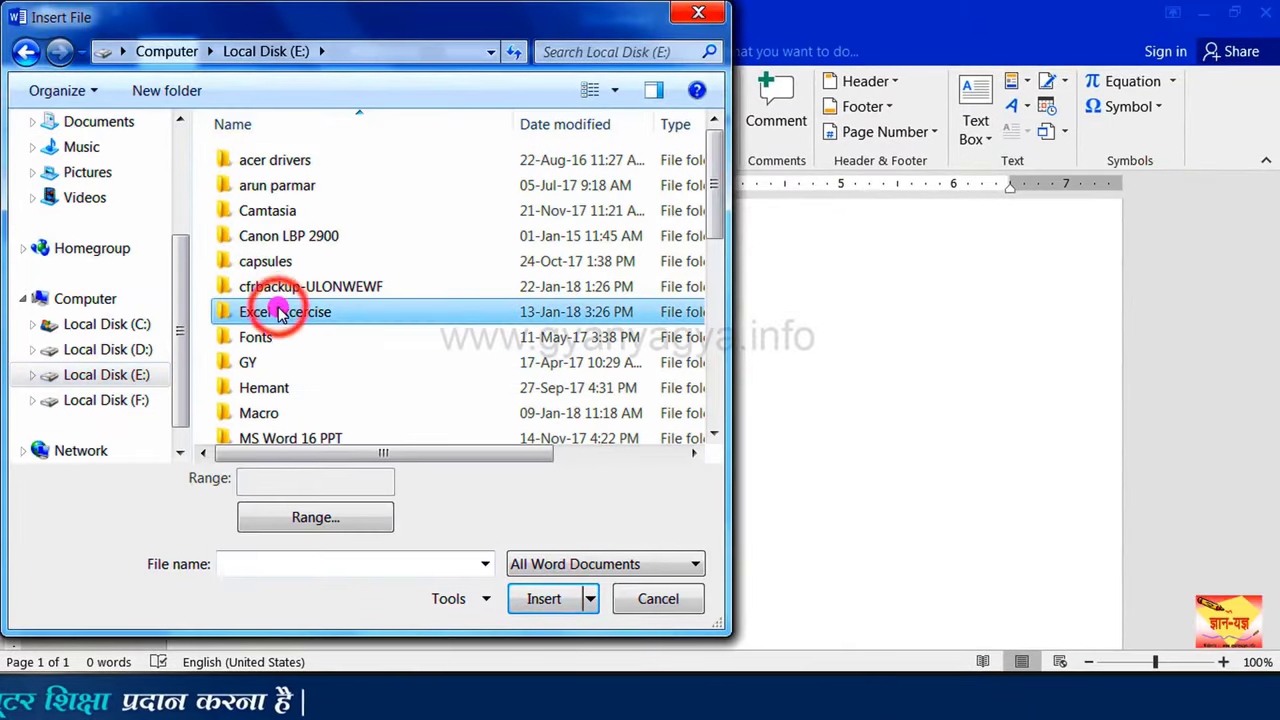
pyautogui.press('w')
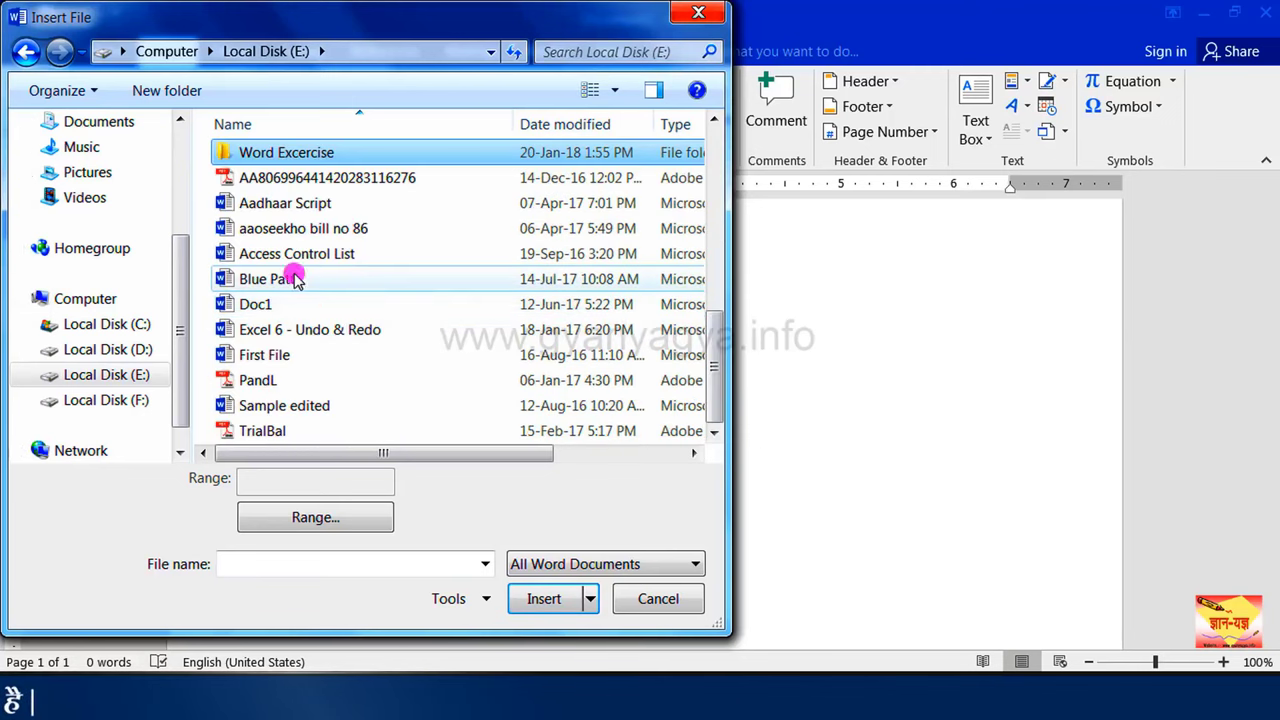
pyautogui.doubleClick(295, 160)
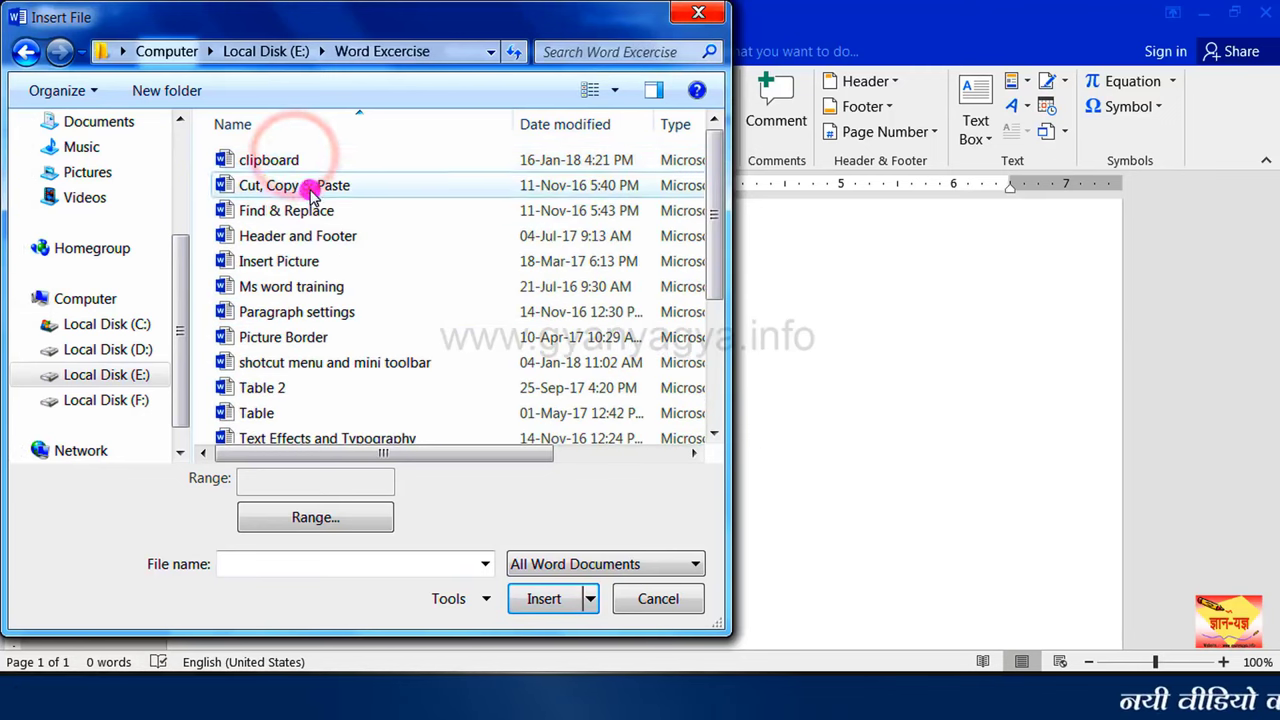
pyautogui.click(300, 162)
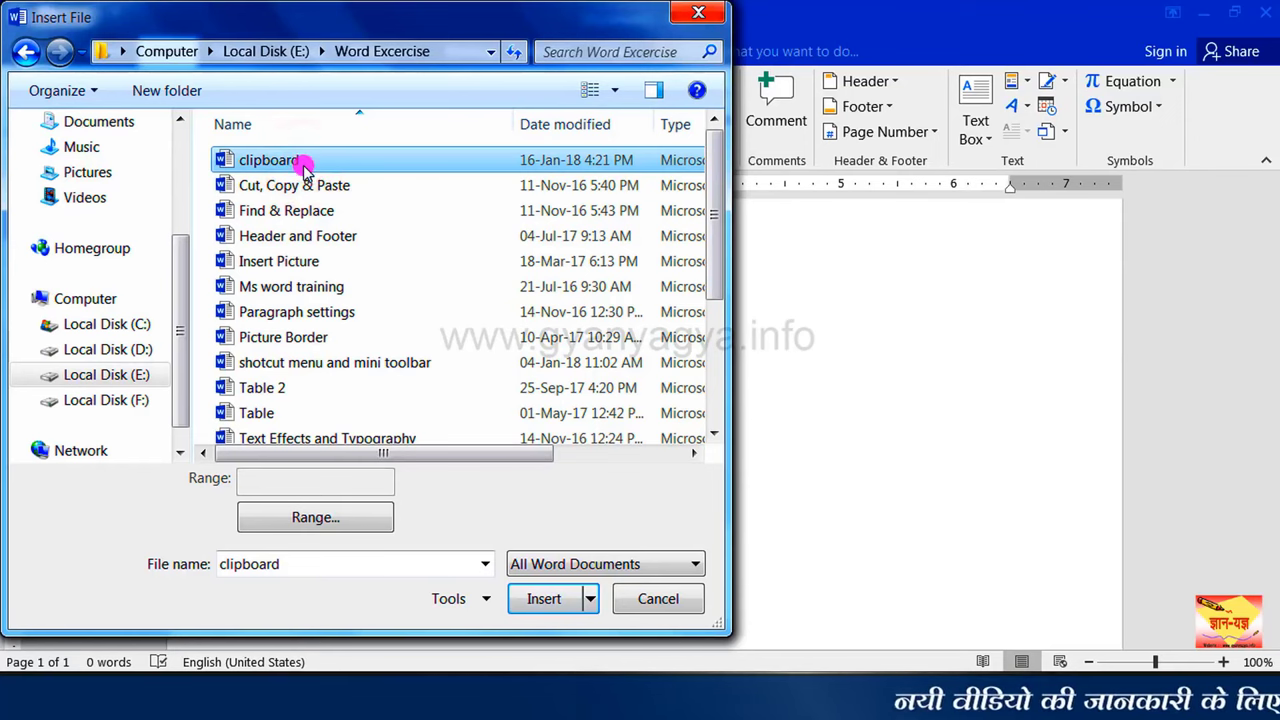
pyautogui.click(546, 599)
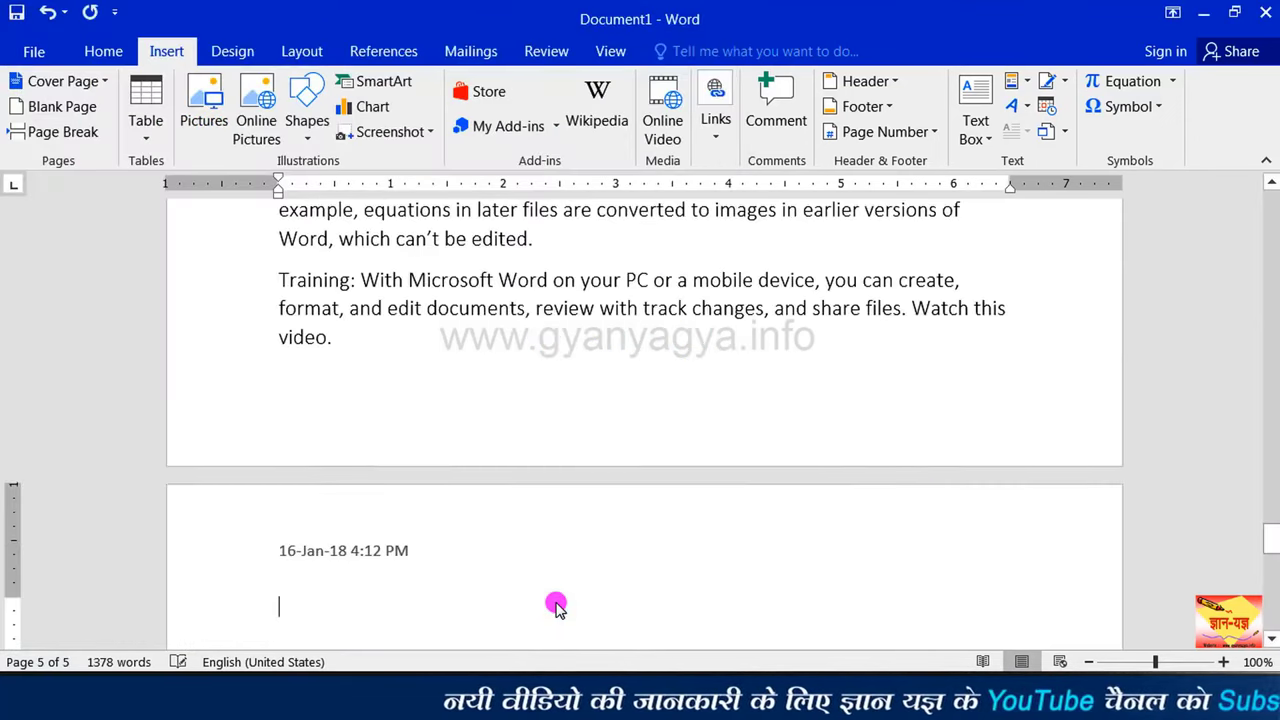
pyautogui.moveTo(1270, 537); pyautogui.dragTo(1270, 190)
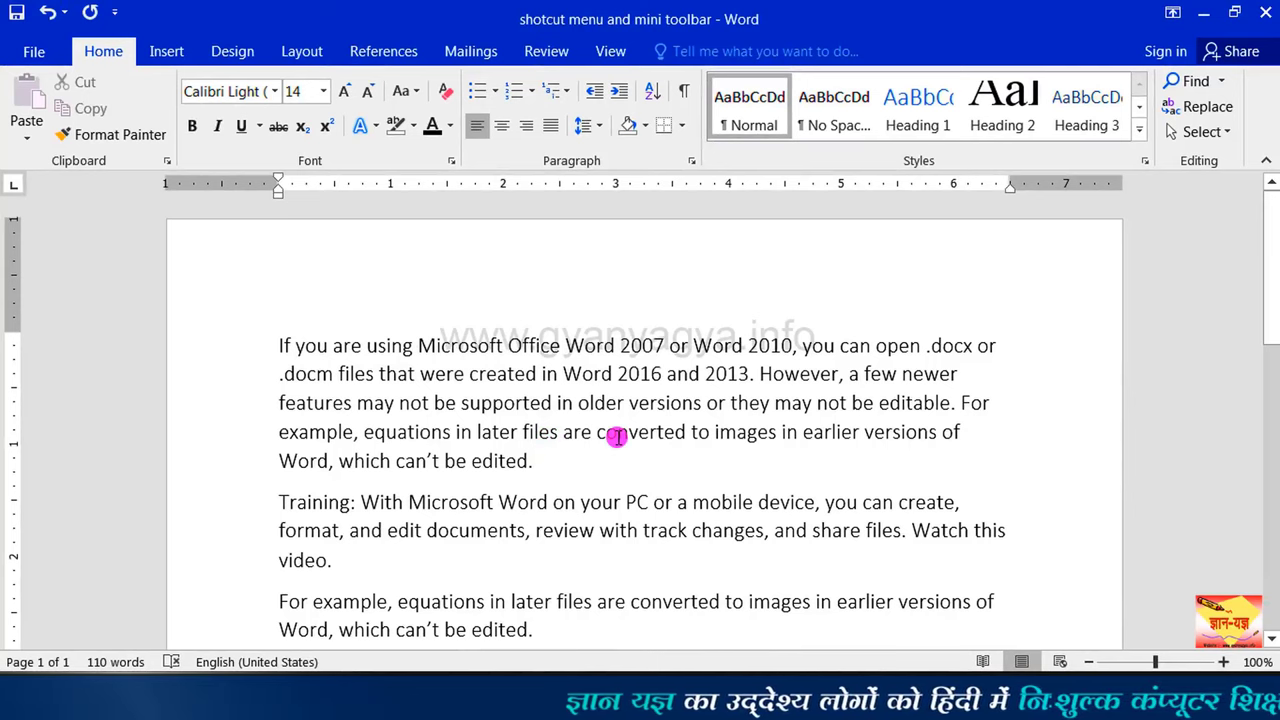
# Colour the phrase 'Microsoft Office Word 2007 or Word 2010,' red using the mini toolbar.
pyautogui.moveTo(797, 346); pyautogui.dragTo(420, 346)
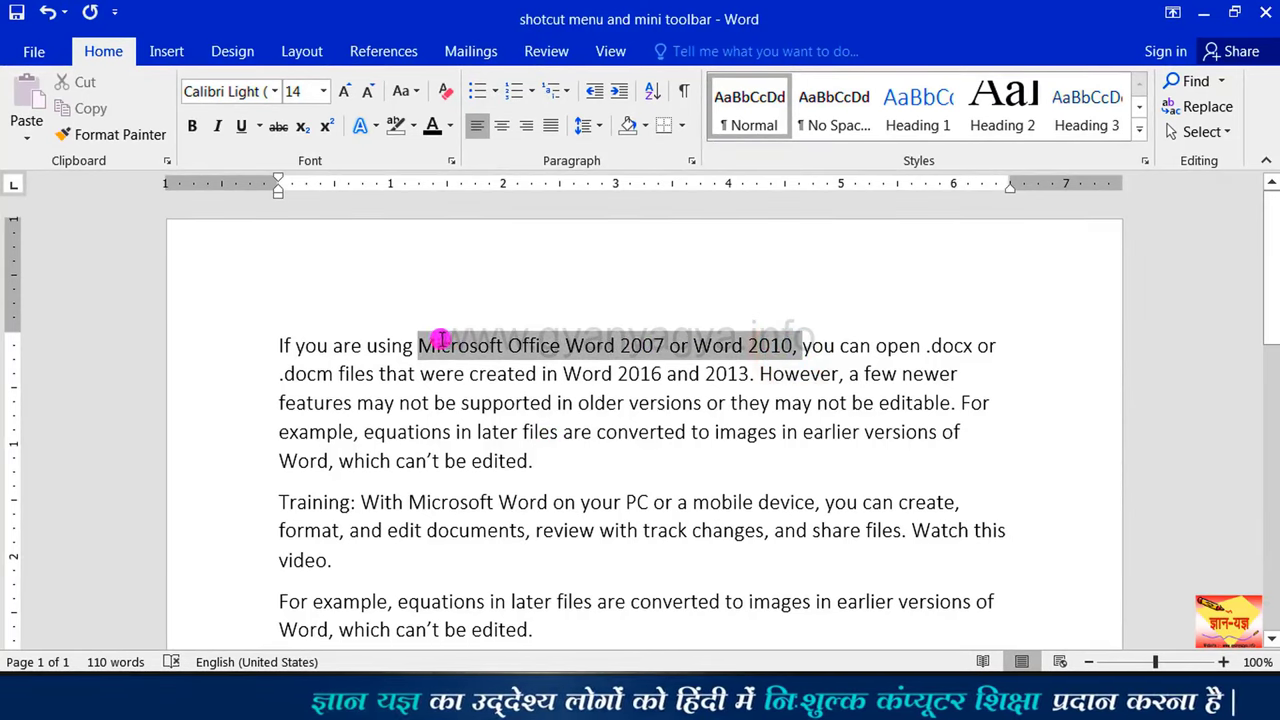
pyautogui.rightClick(797, 350)
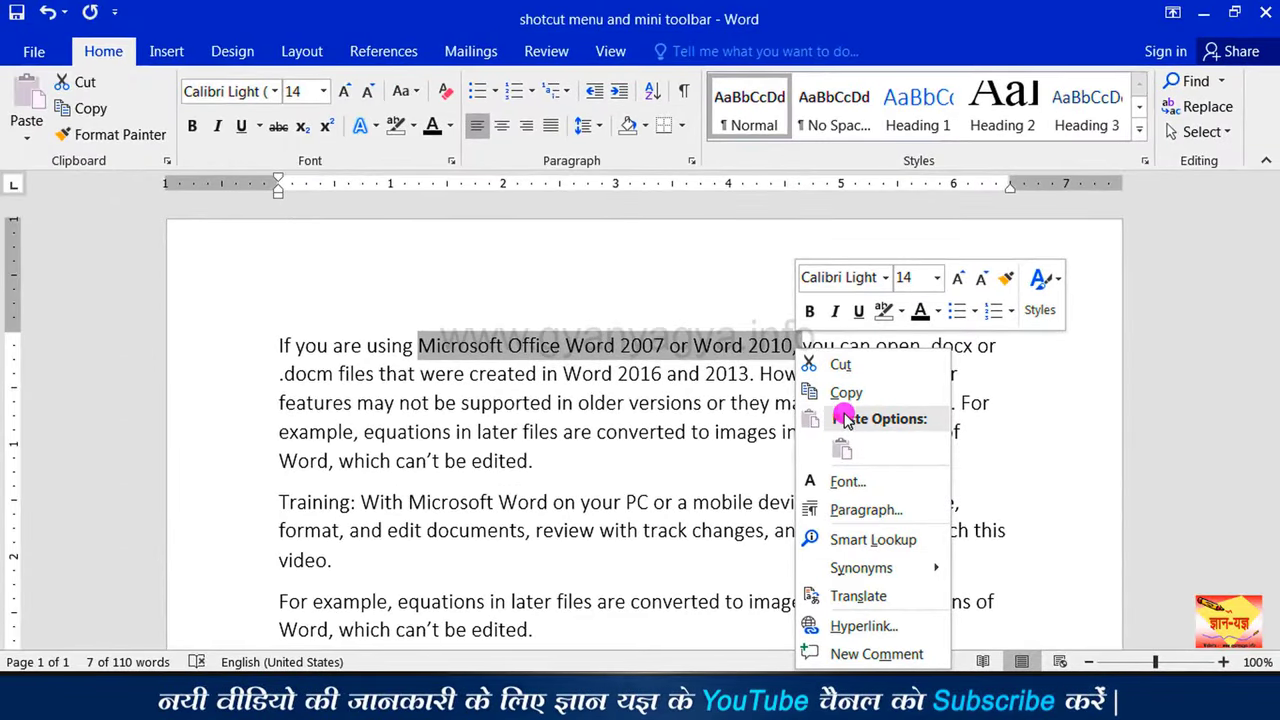
pyautogui.press('Escape')
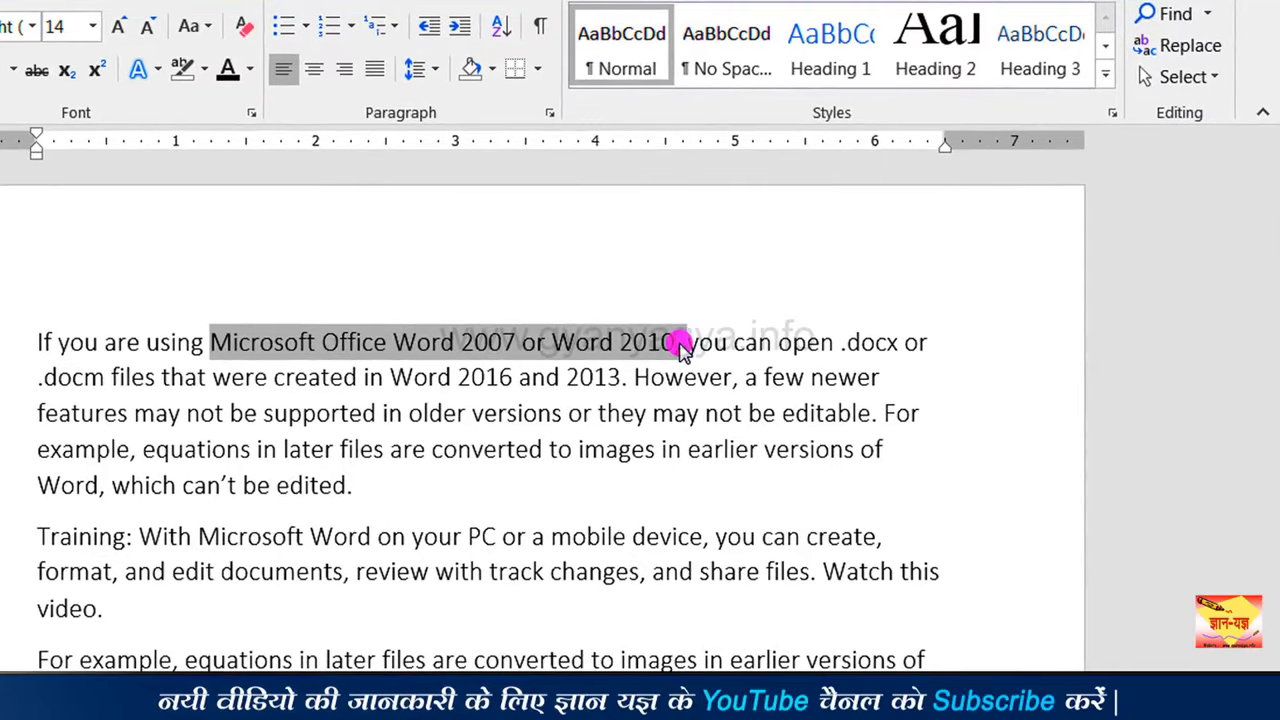
pyautogui.rightClick(679, 345)
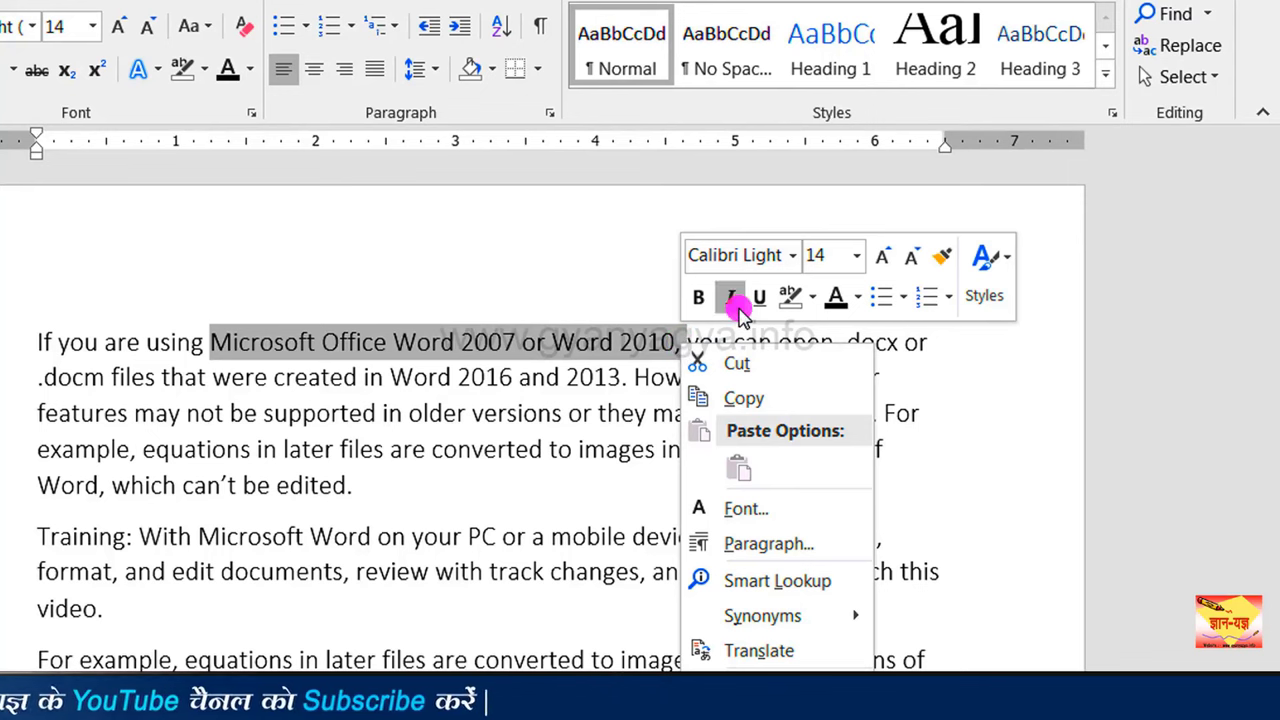
pyautogui.click(858, 297)
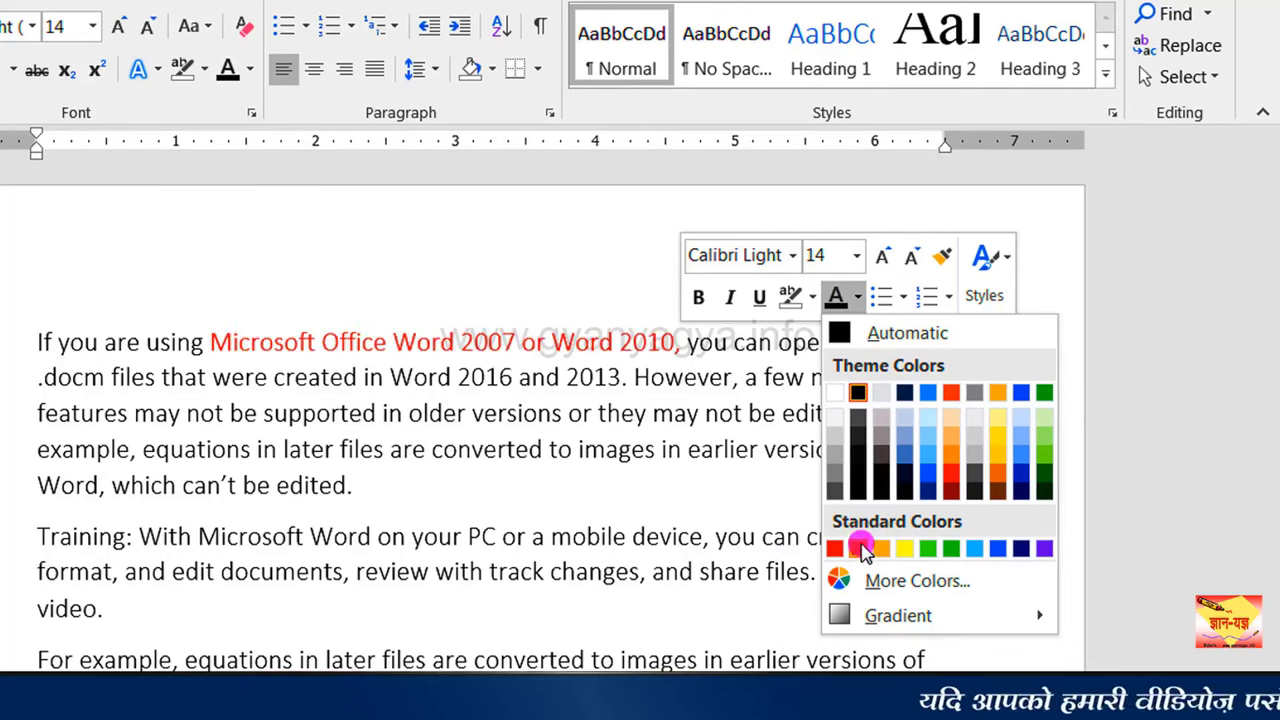
pyautogui.click(860, 549)
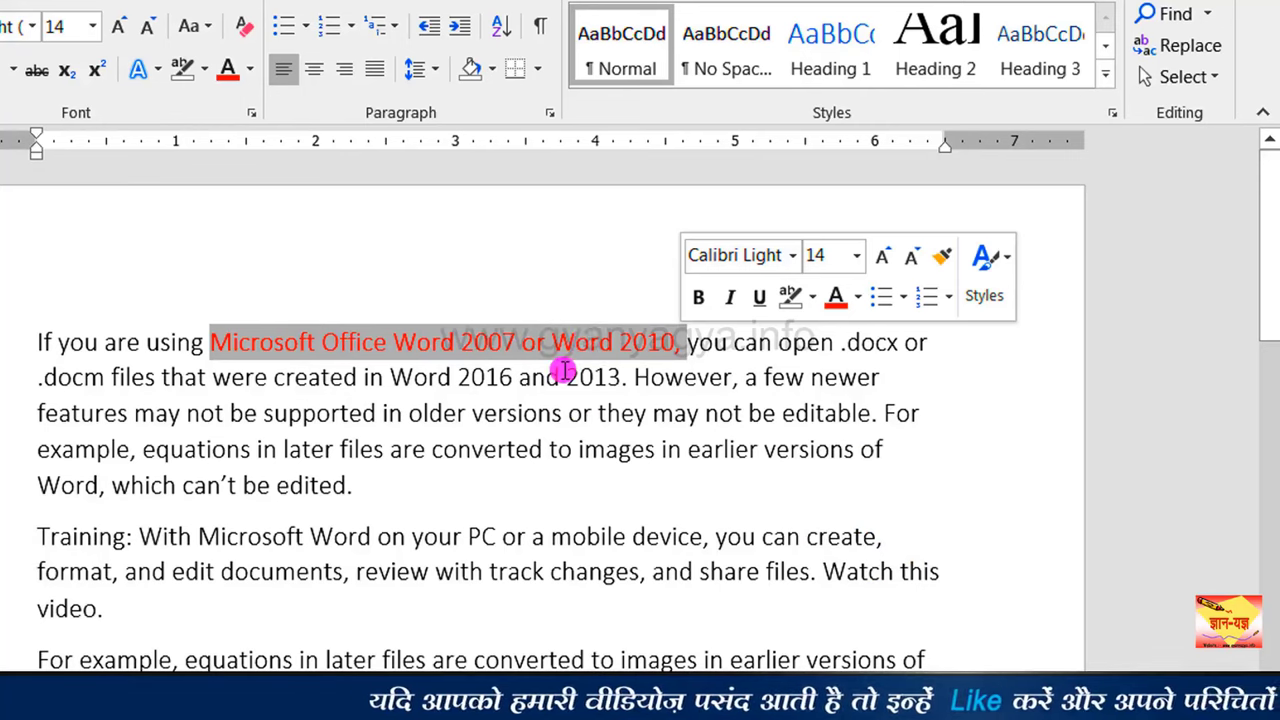
pyautogui.click(110, 610)
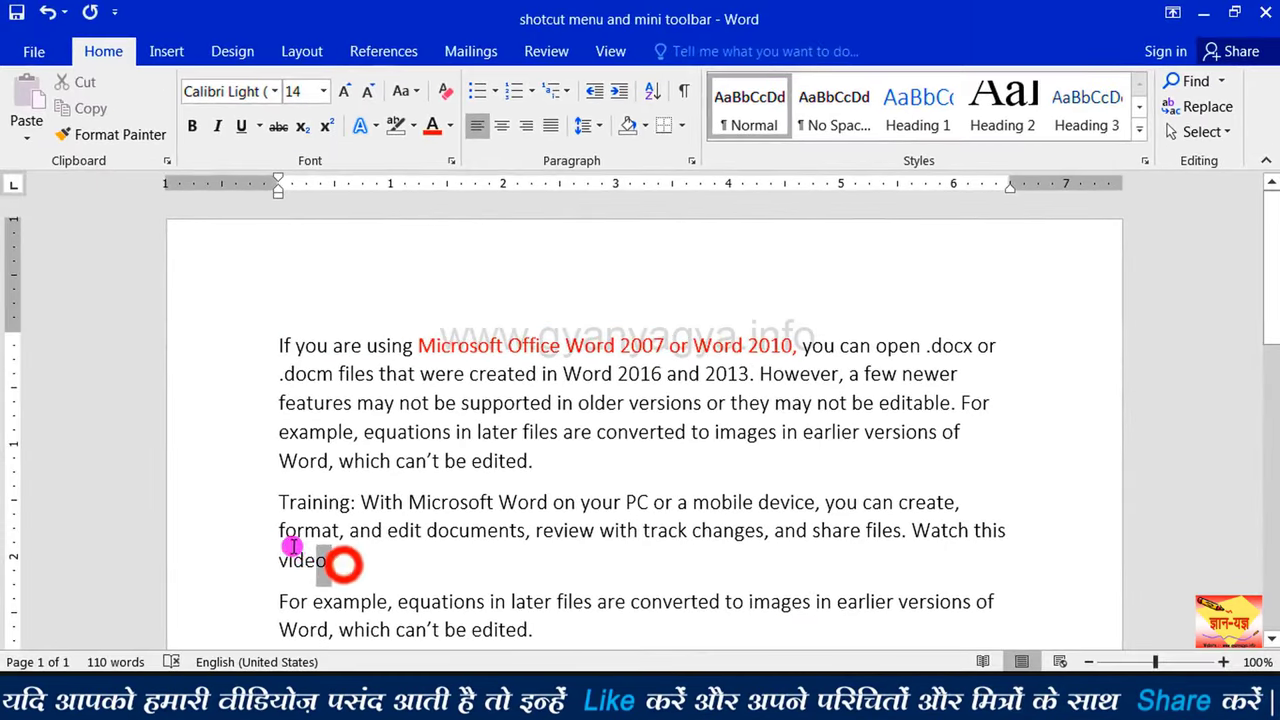
# Highlight the paragraph beginning 'Training:' in yellow from the mini toolbar.
pyautogui.moveTo(292, 545); pyautogui.dragTo(263, 507)
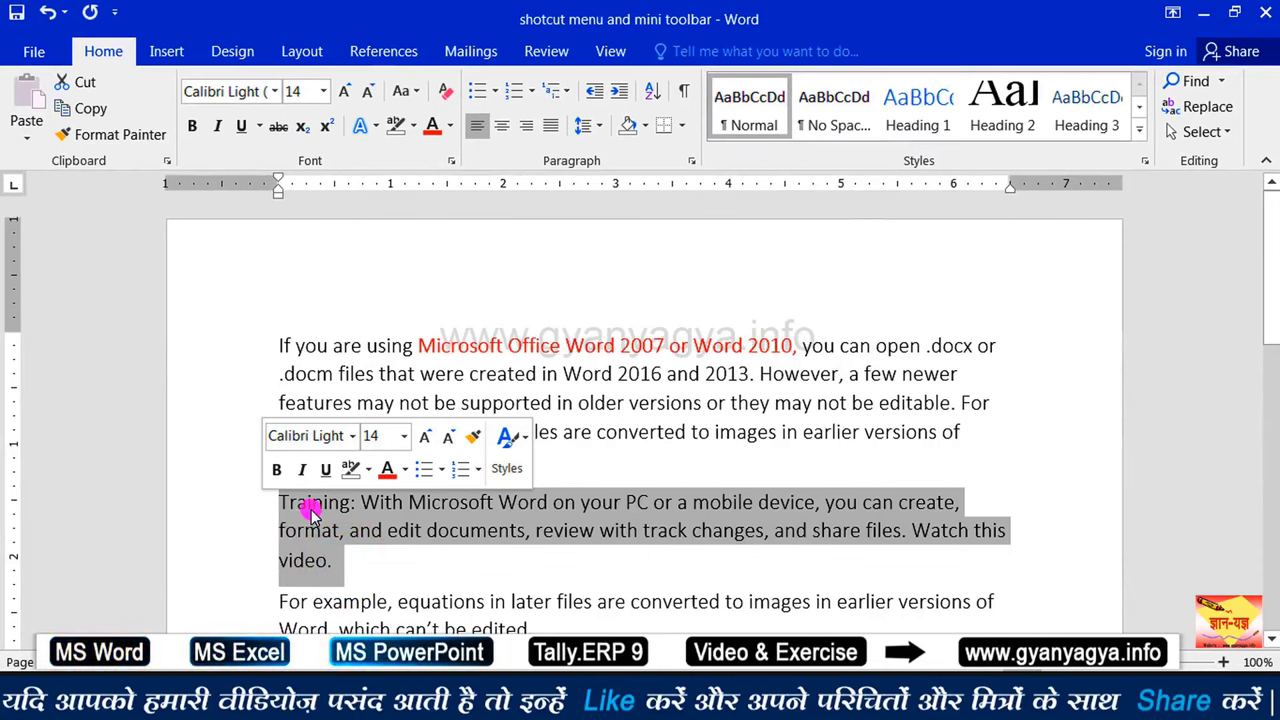
pyautogui.rightClick(390, 527)
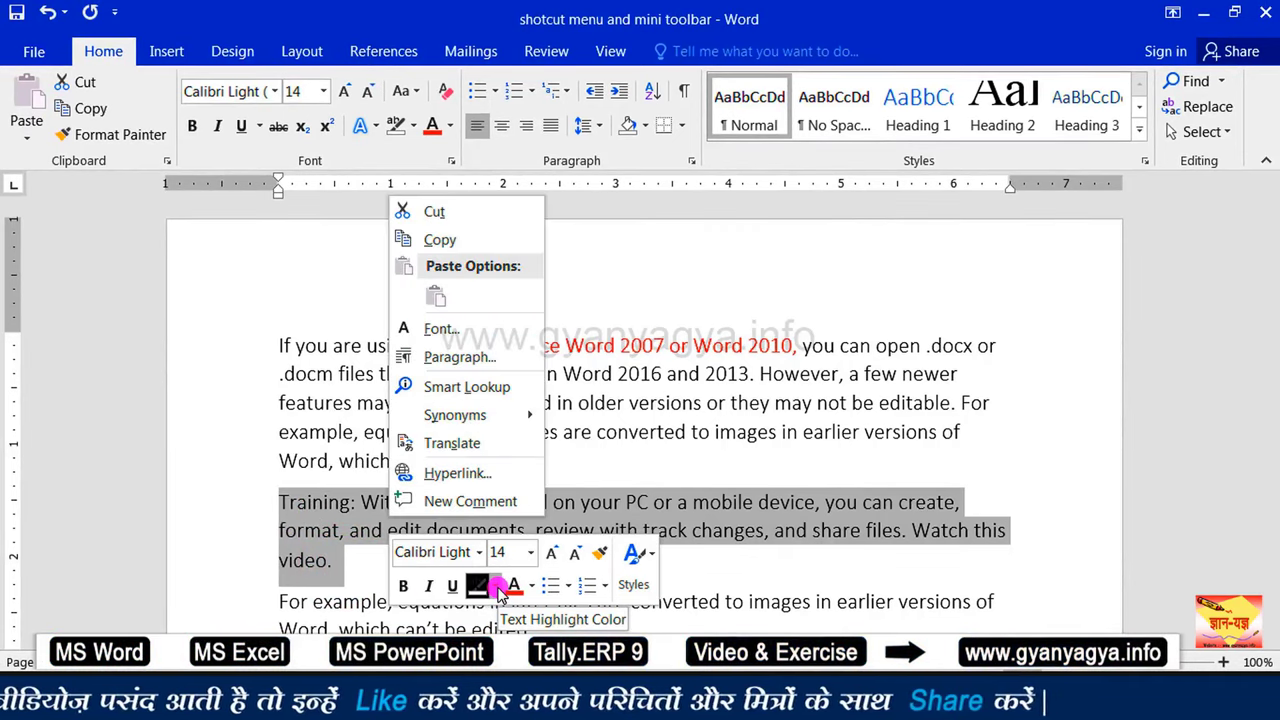
pyautogui.click(499, 592)
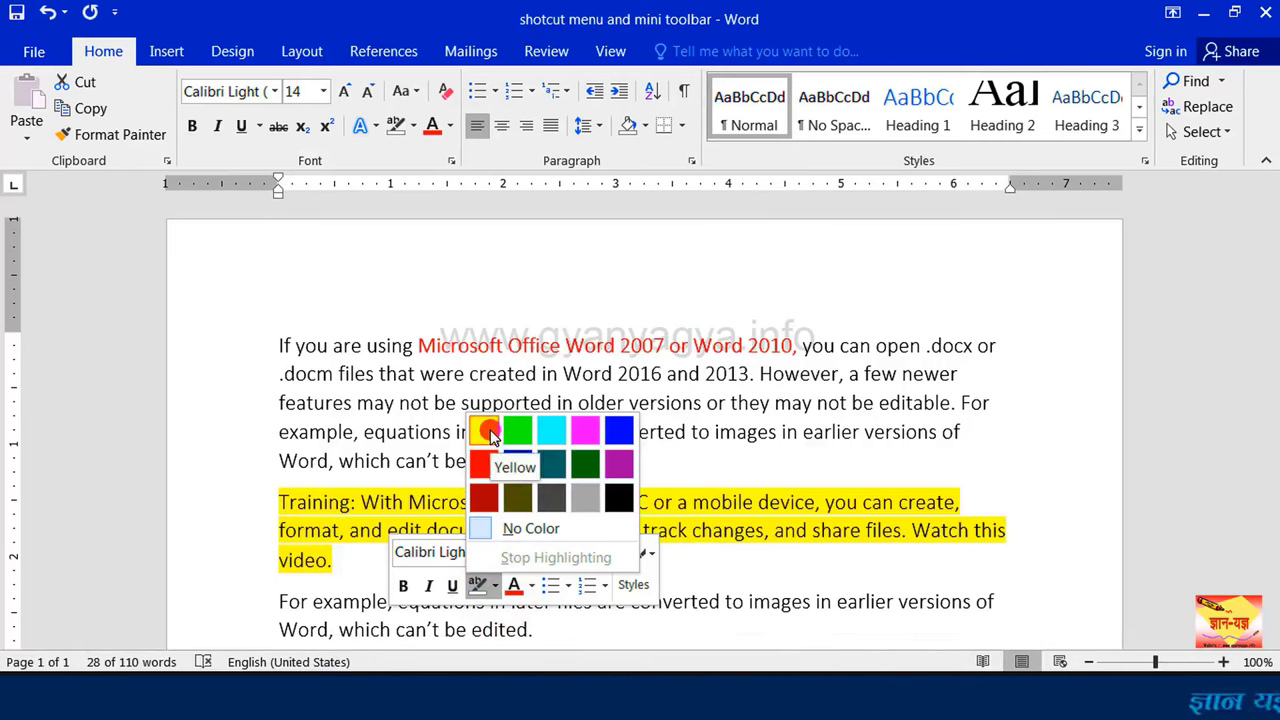
pyautogui.click(490, 435)
pyautogui.click(375, 535)
pyautogui.click(345, 563)
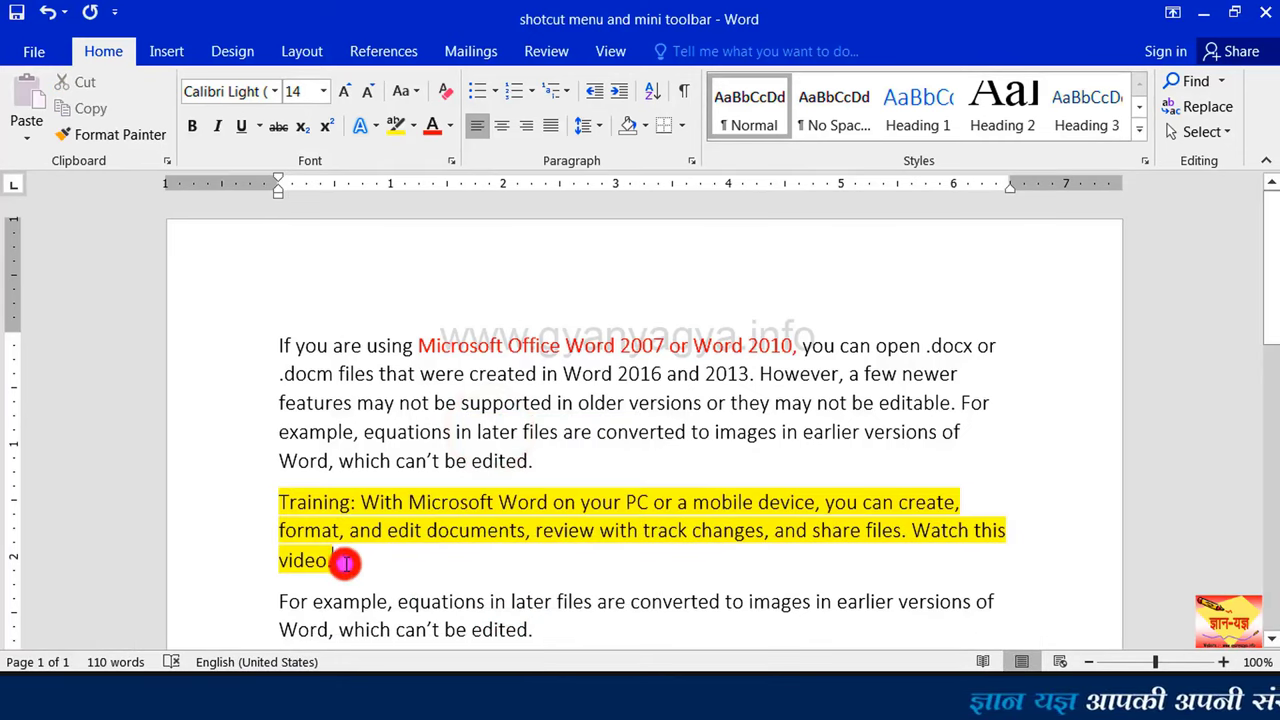
# Select the text of all three paragraphs.
pyautogui.rightClick(398, 555)
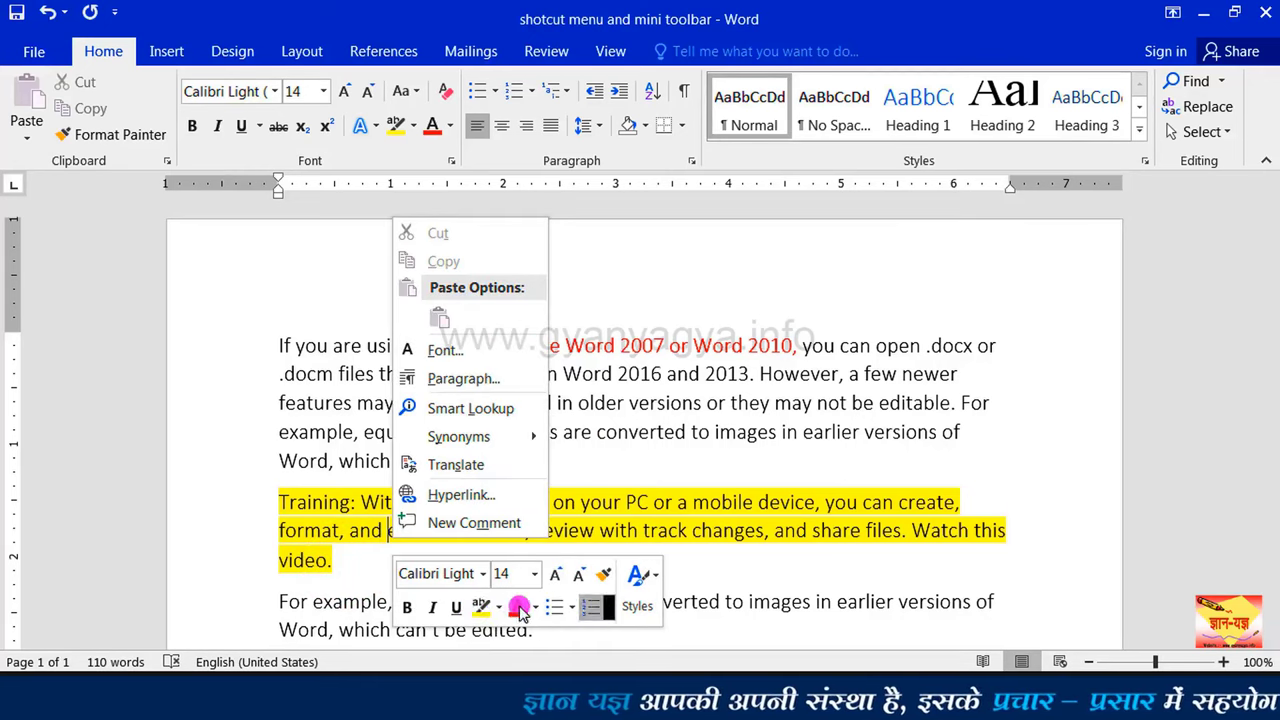
pyautogui.click(731, 568)
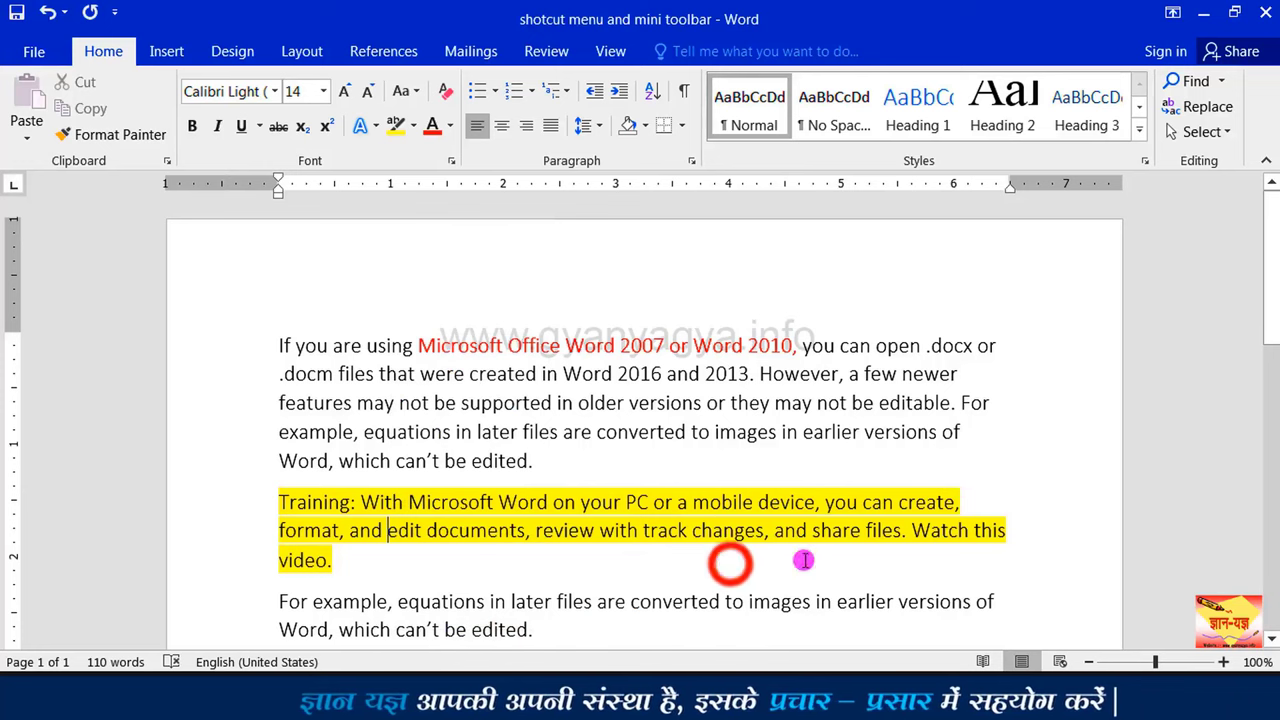
pyautogui.scroll(-1, 456, 605)
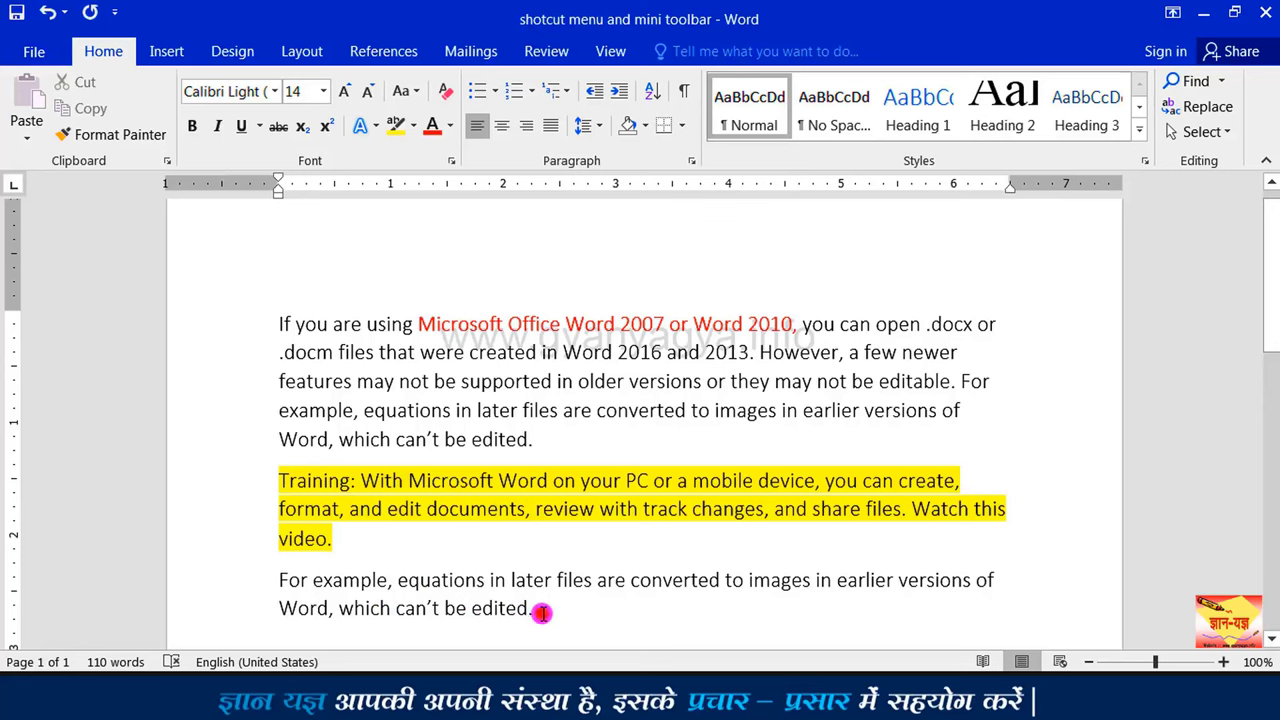
pyautogui.moveTo(541, 612); pyautogui.dragTo(256, 336)
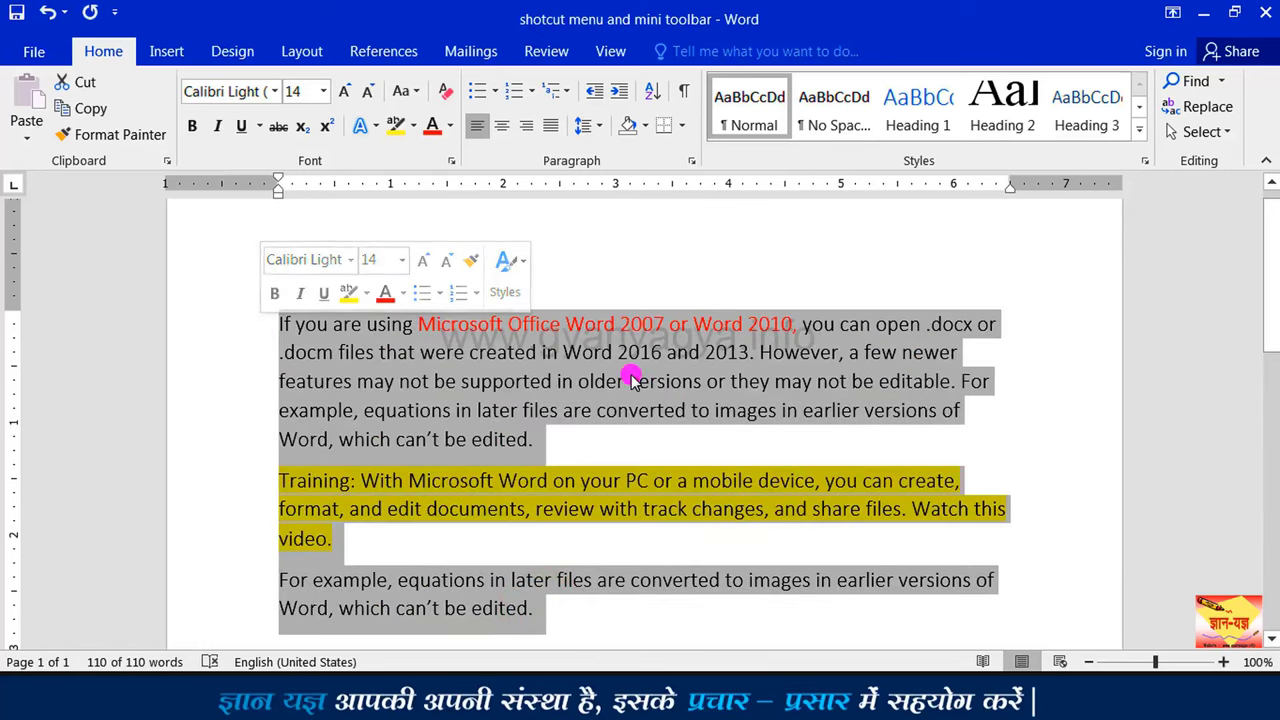
# Give the selected paragraphs left alignment, 12 pt before and after, single spacing, 0.5" first-line indent.
pyautogui.rightClick(661, 380)
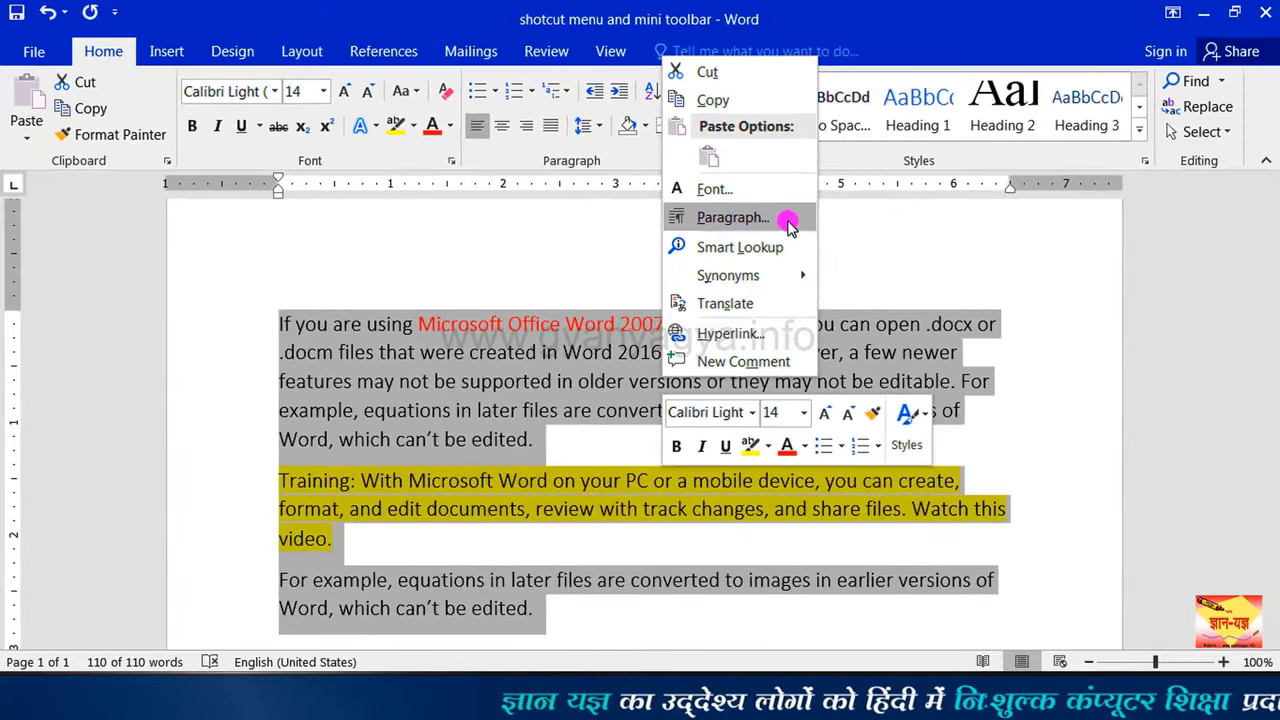
pyautogui.click(733, 217)
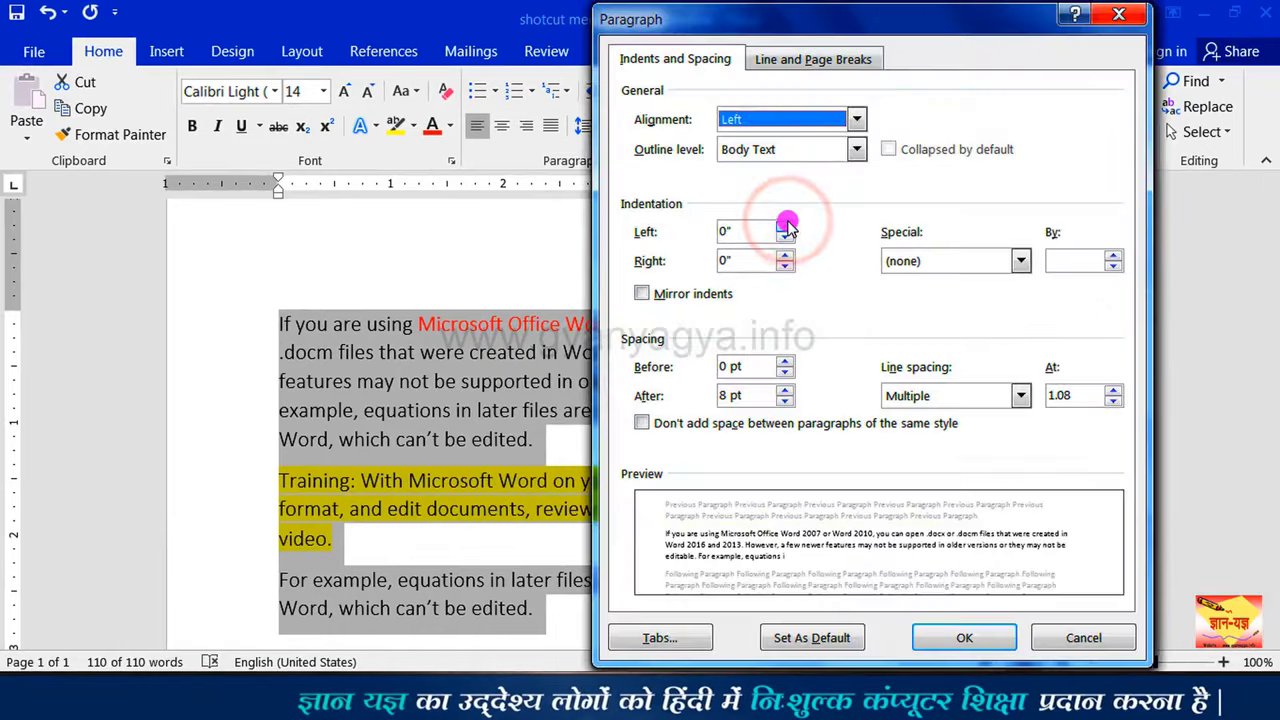
pyautogui.click(834, 117)
pyautogui.click(834, 117)
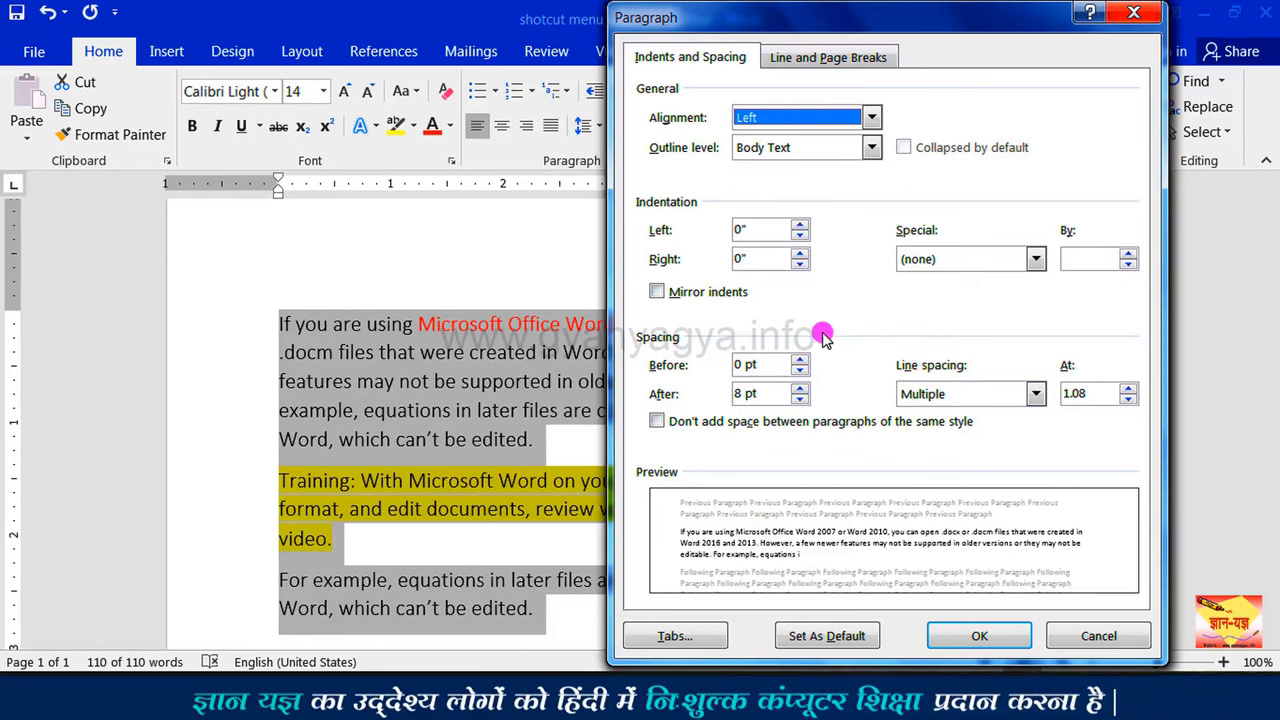
pyautogui.click(799, 360)
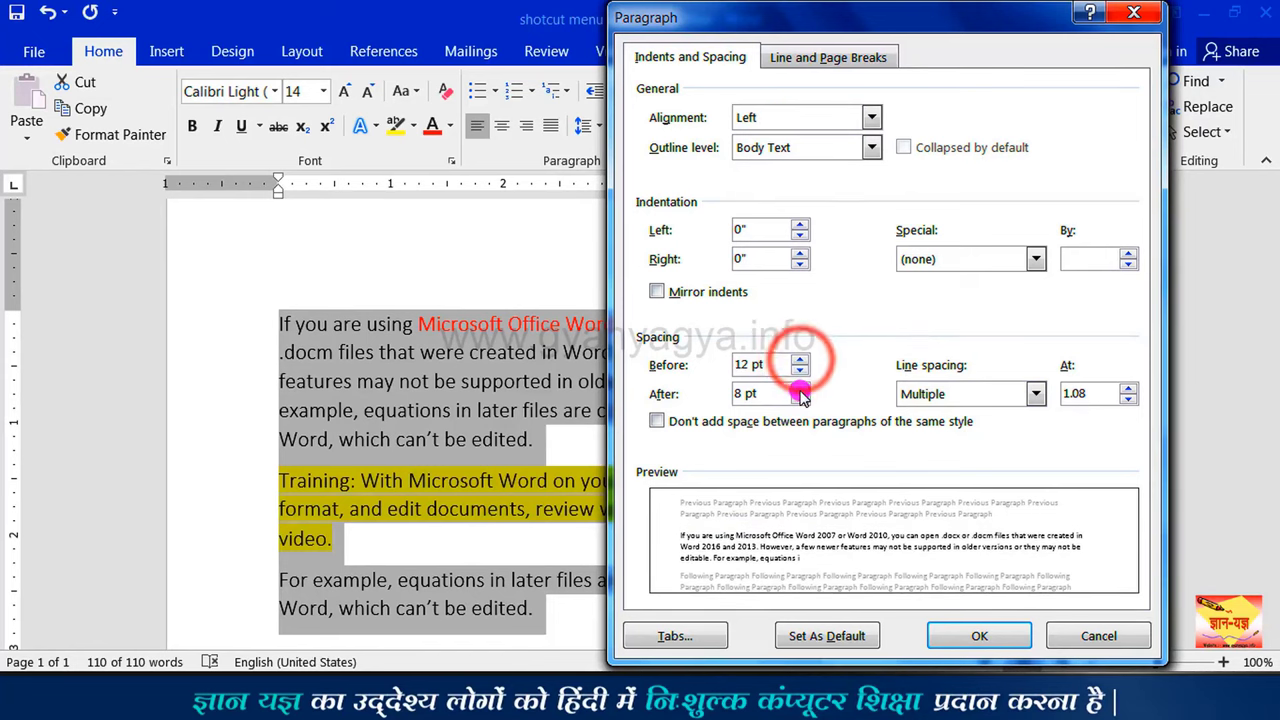
pyautogui.click(800, 389)
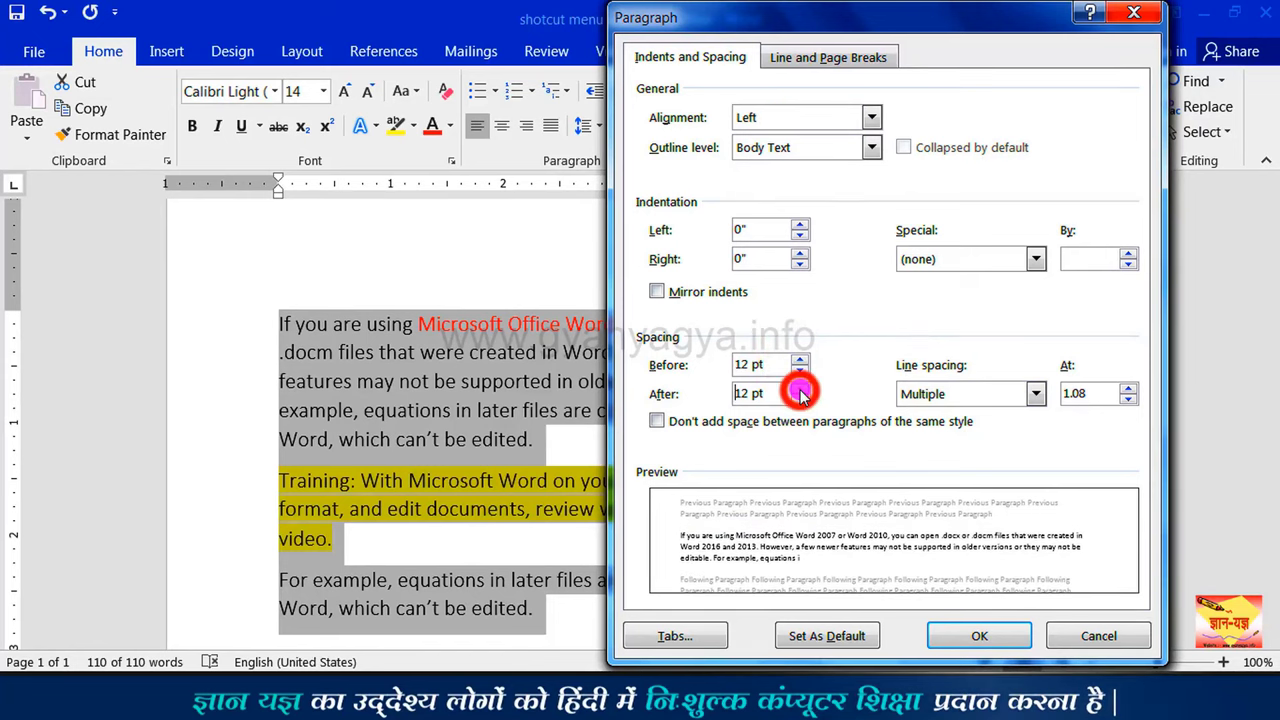
pyautogui.click(1035, 395)
pyautogui.click(975, 413)
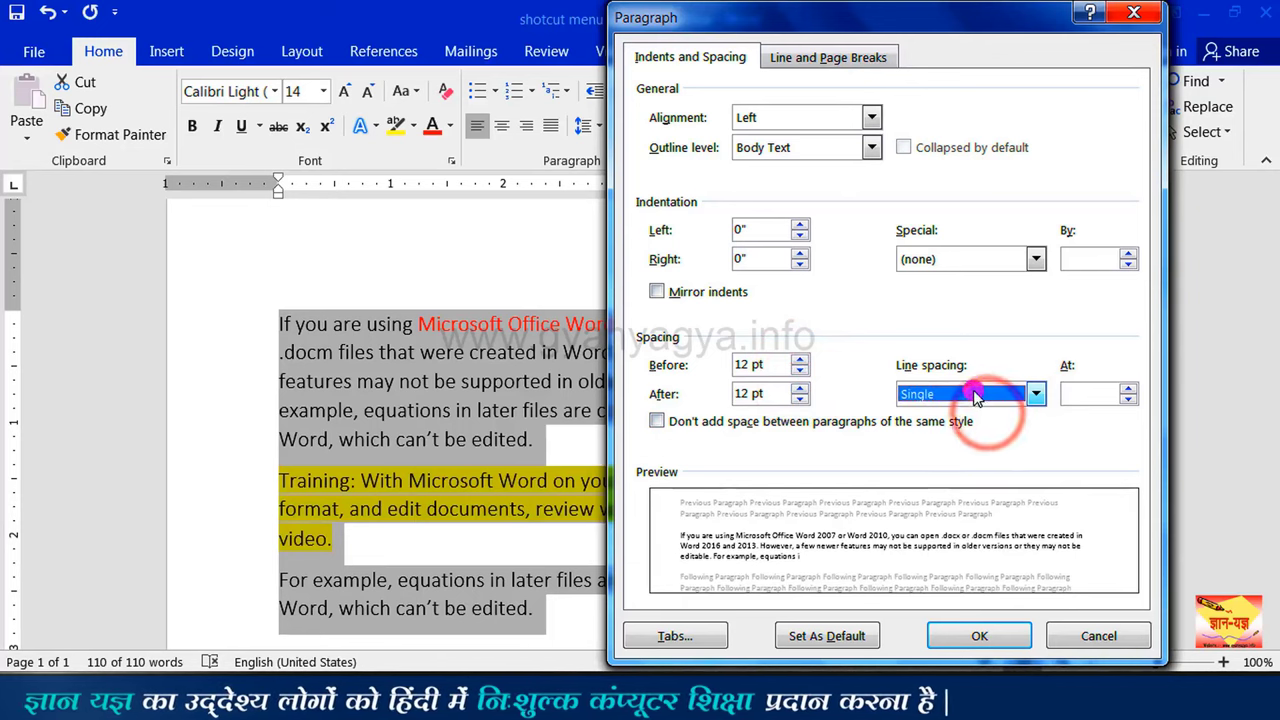
pyautogui.click(1035, 259)
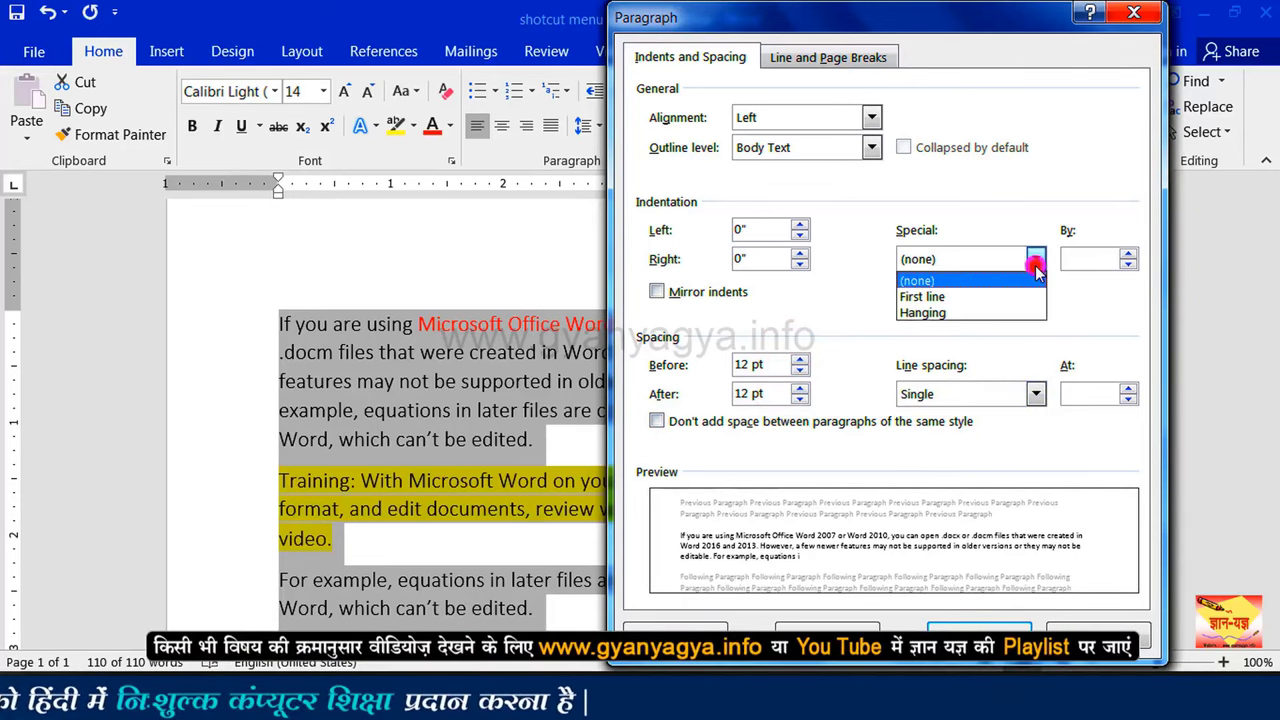
pyautogui.click(922, 296)
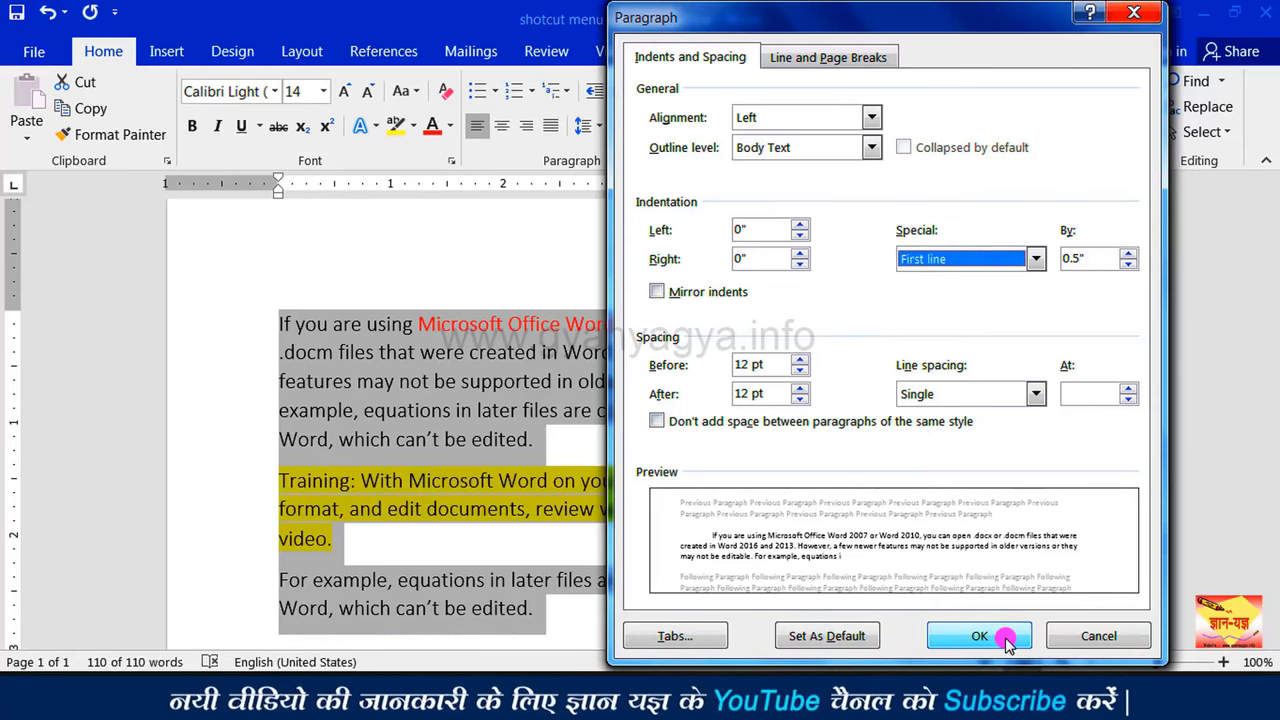
pyautogui.click(1005, 639)
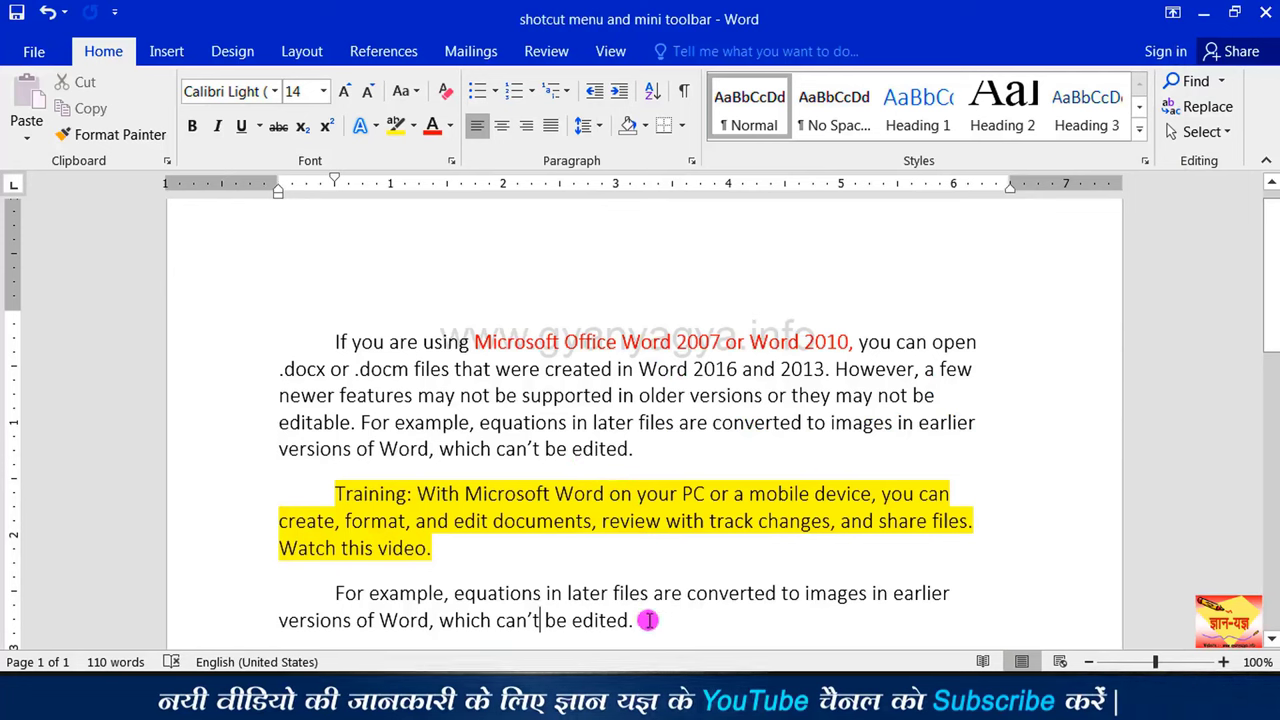
pyautogui.moveTo(647, 621); pyautogui.dragTo(336, 336)
pyautogui.rightClick(473, 398)
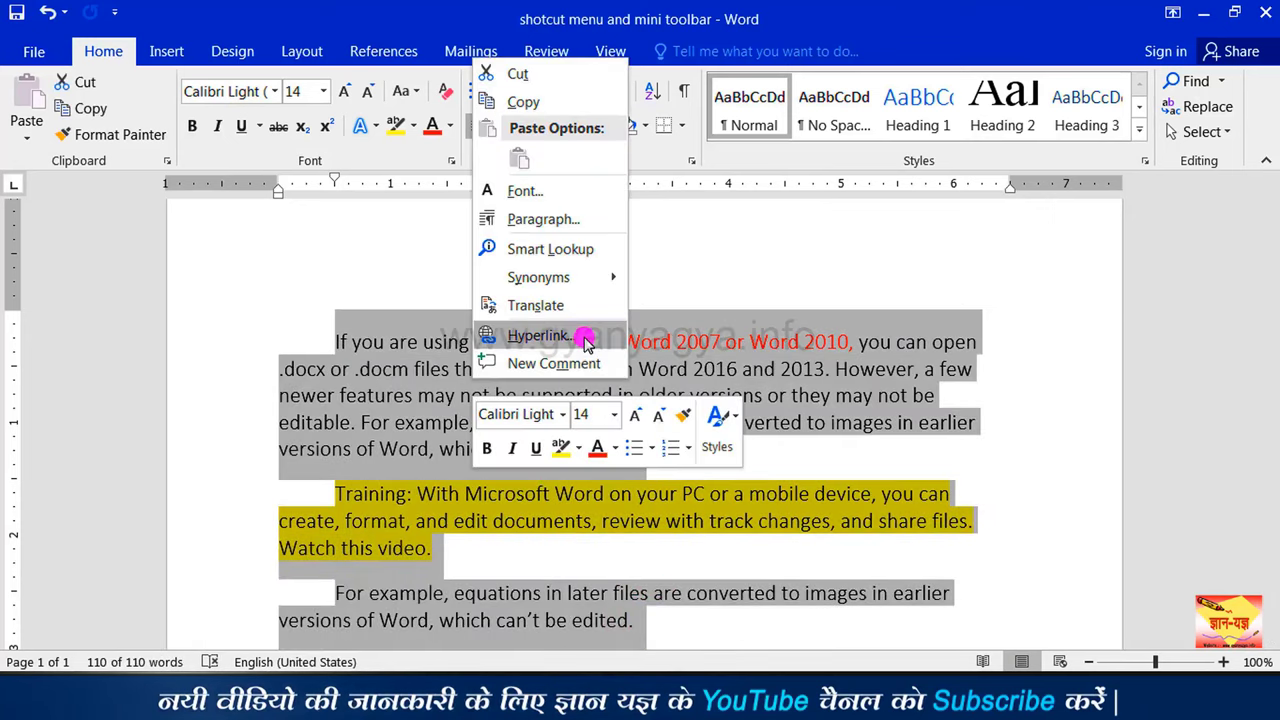
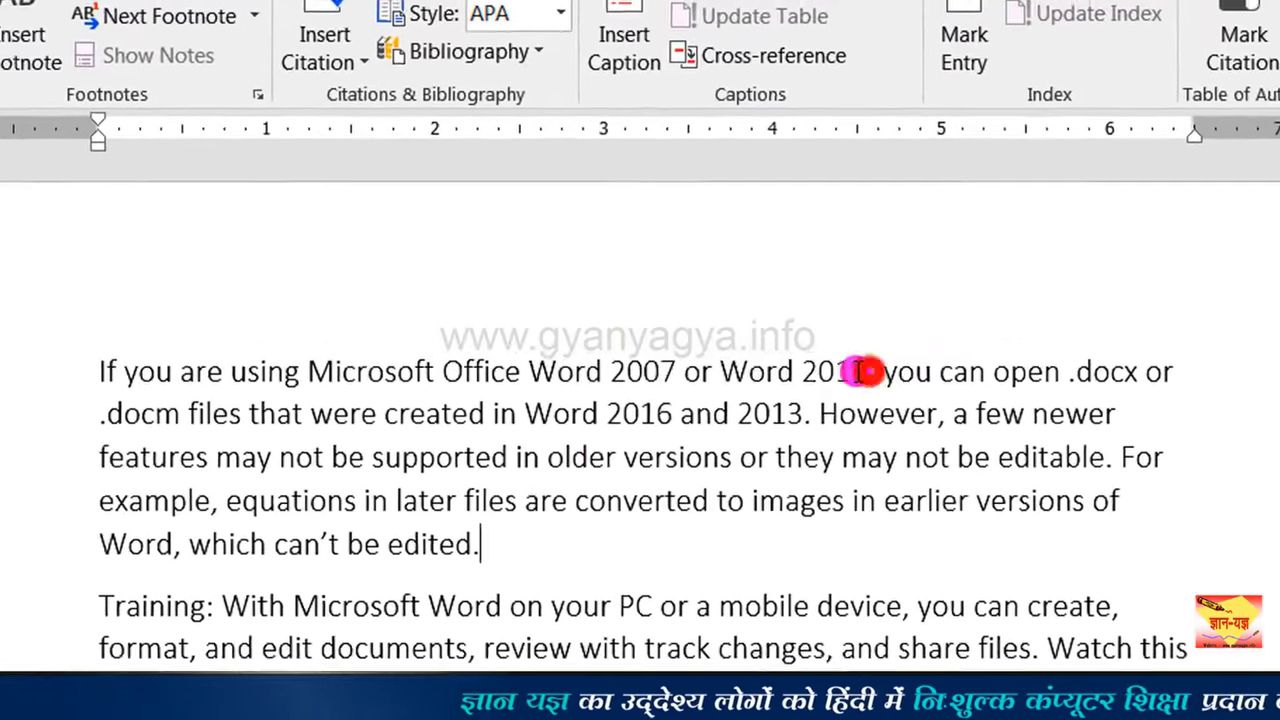
# Turn off 'Show Mini Toolbar on selection' in Word Options' General settings.
pyautogui.moveTo(793, 346); pyautogui.dragTo(331, 375)
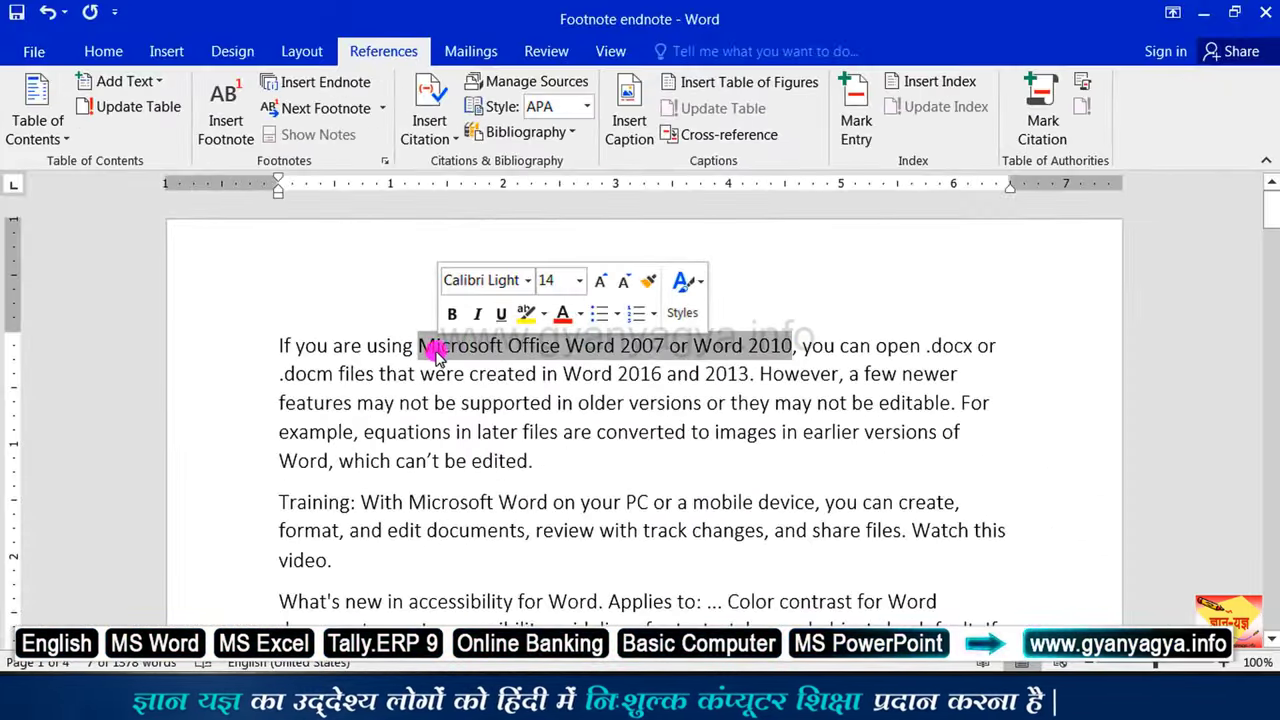
pyautogui.click(433, 350)
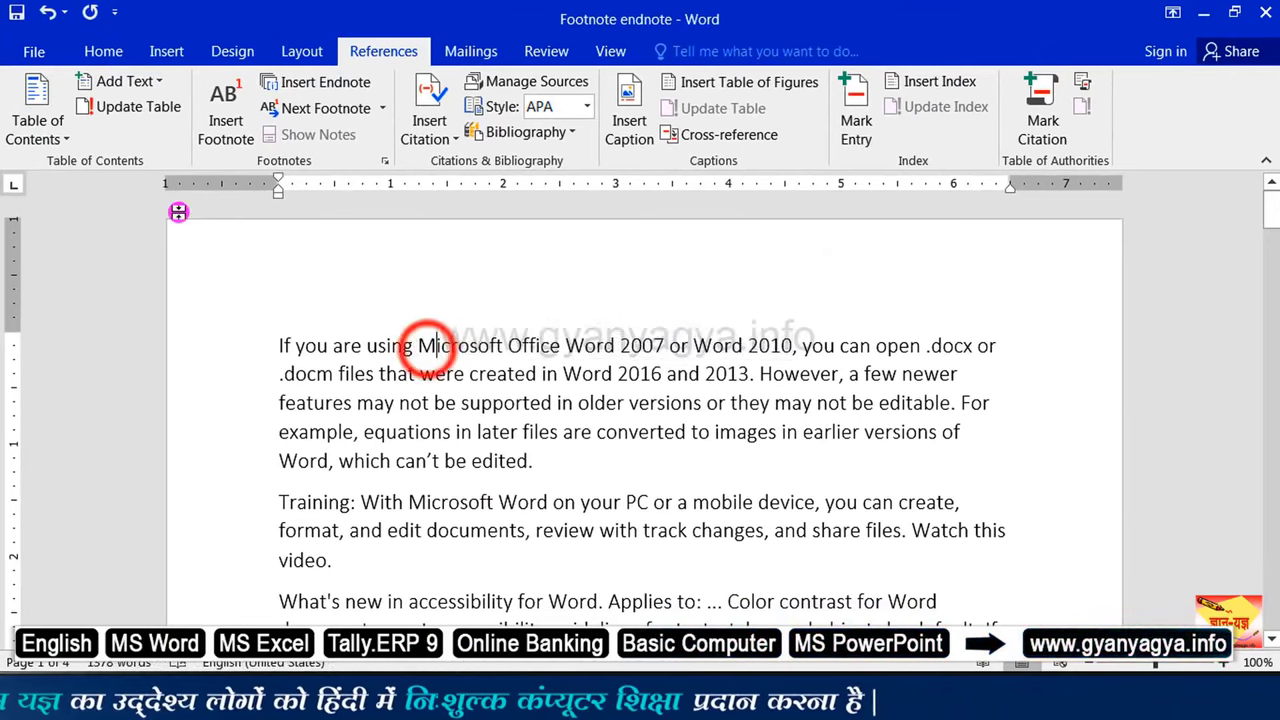
pyautogui.click(33, 60)
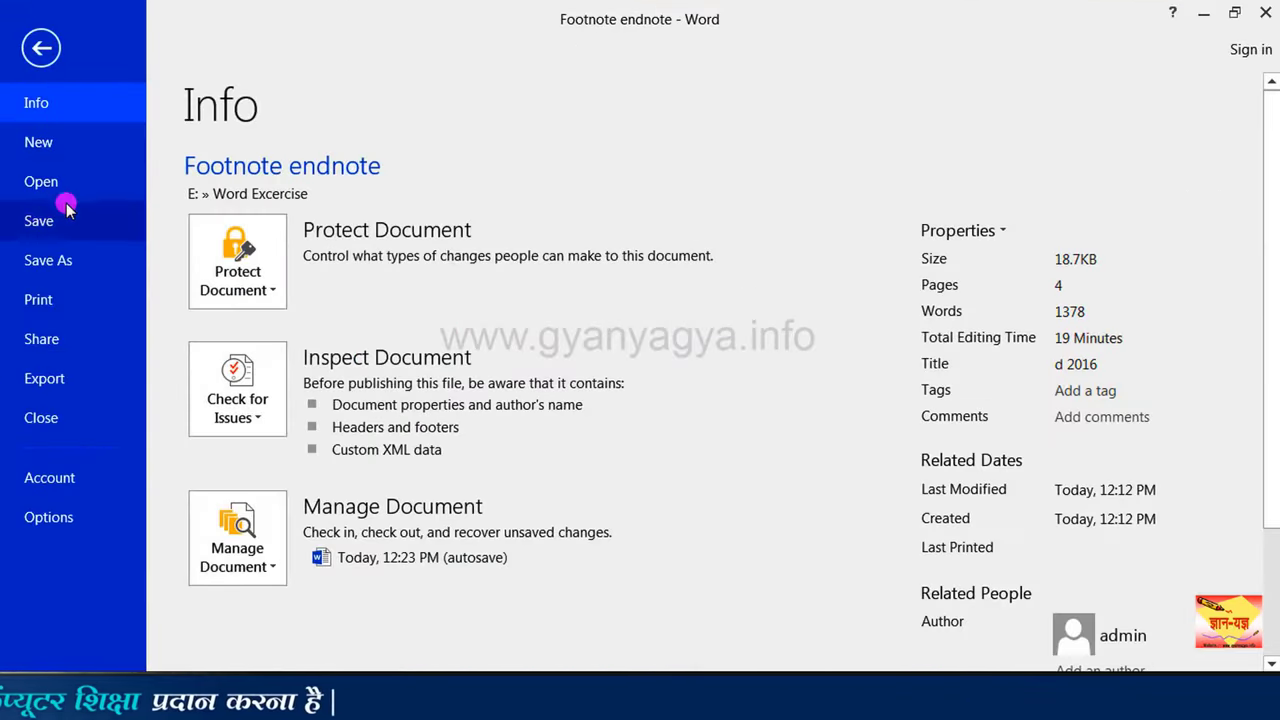
pyautogui.click(91, 522)
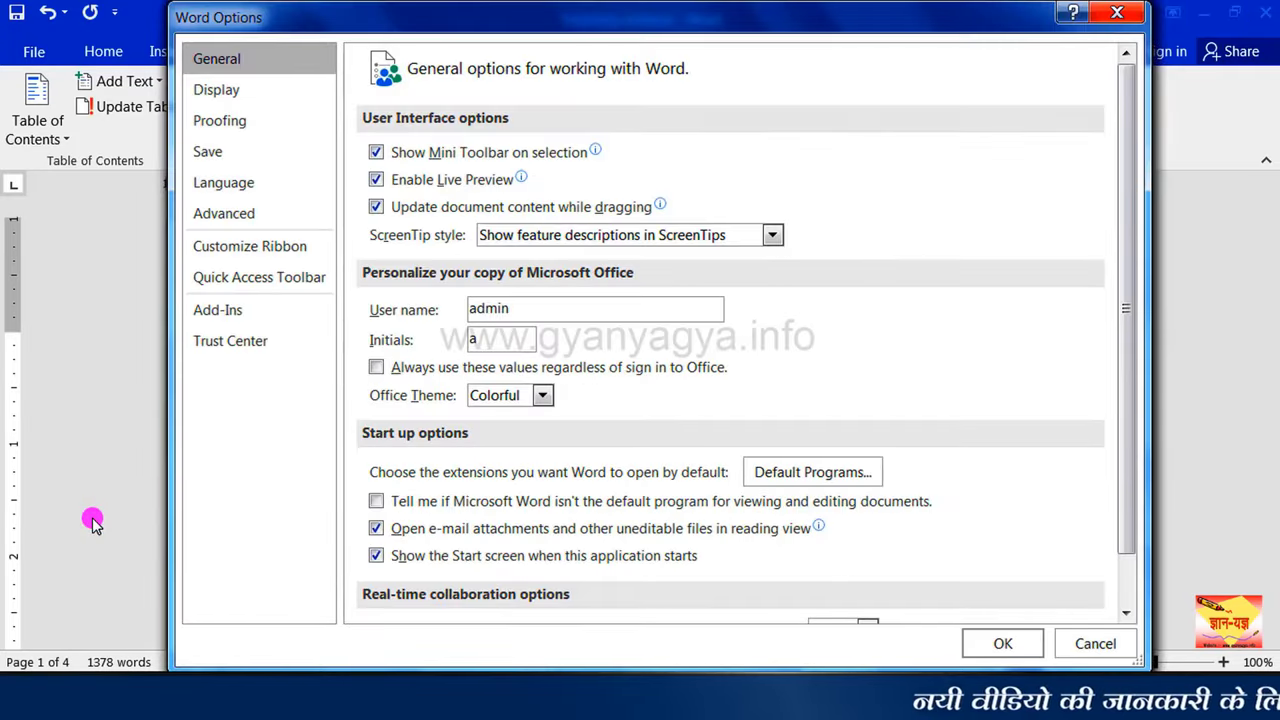
pyautogui.moveTo(562, 210)
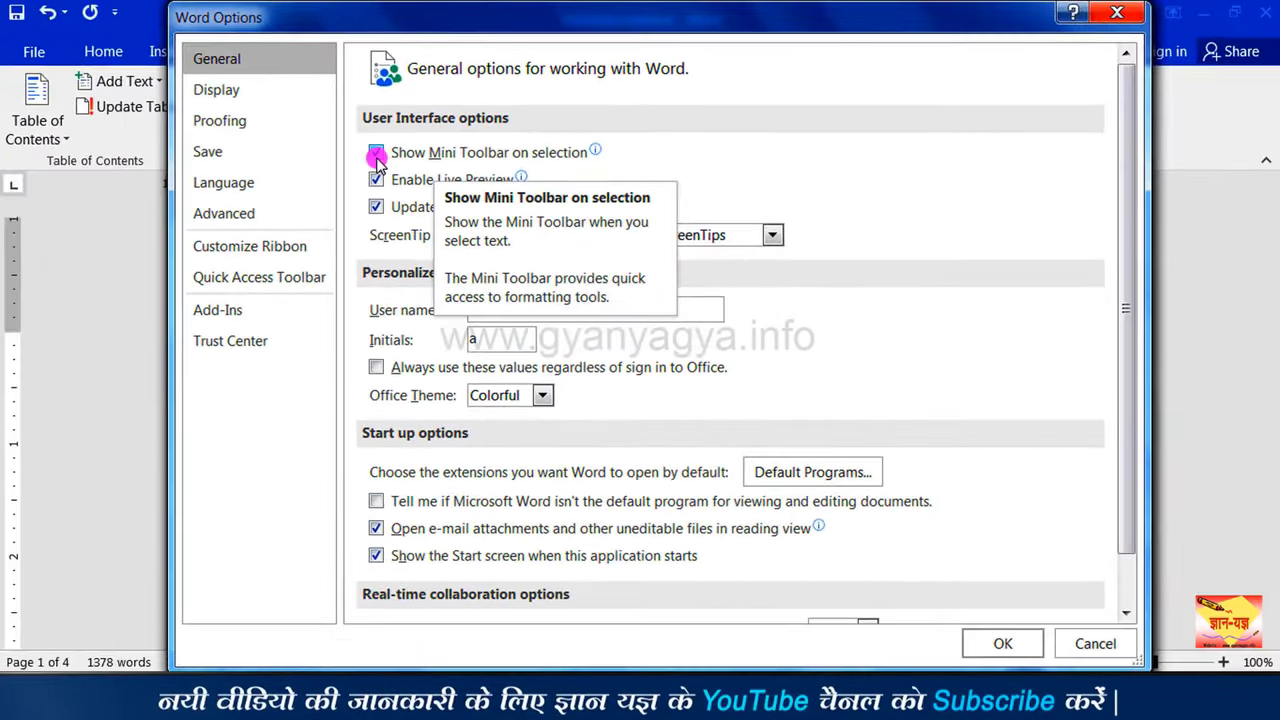
pyautogui.click(376, 153)
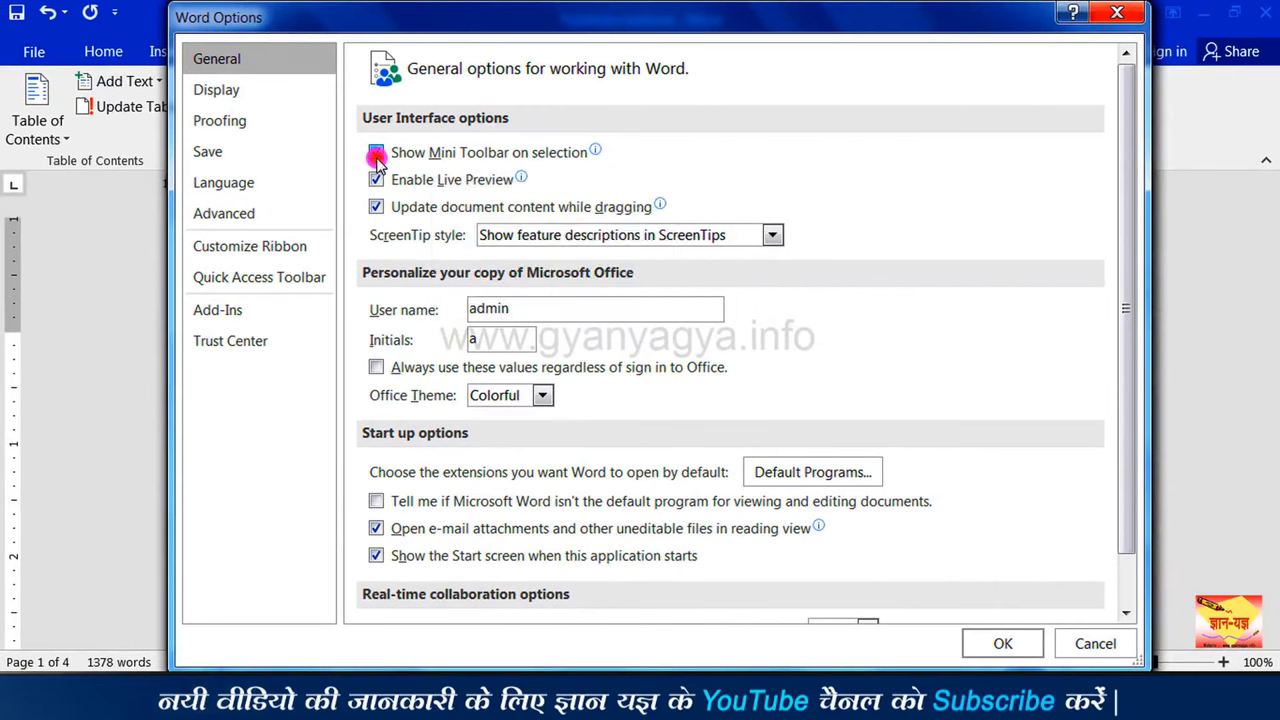
pyautogui.click(1022, 644)
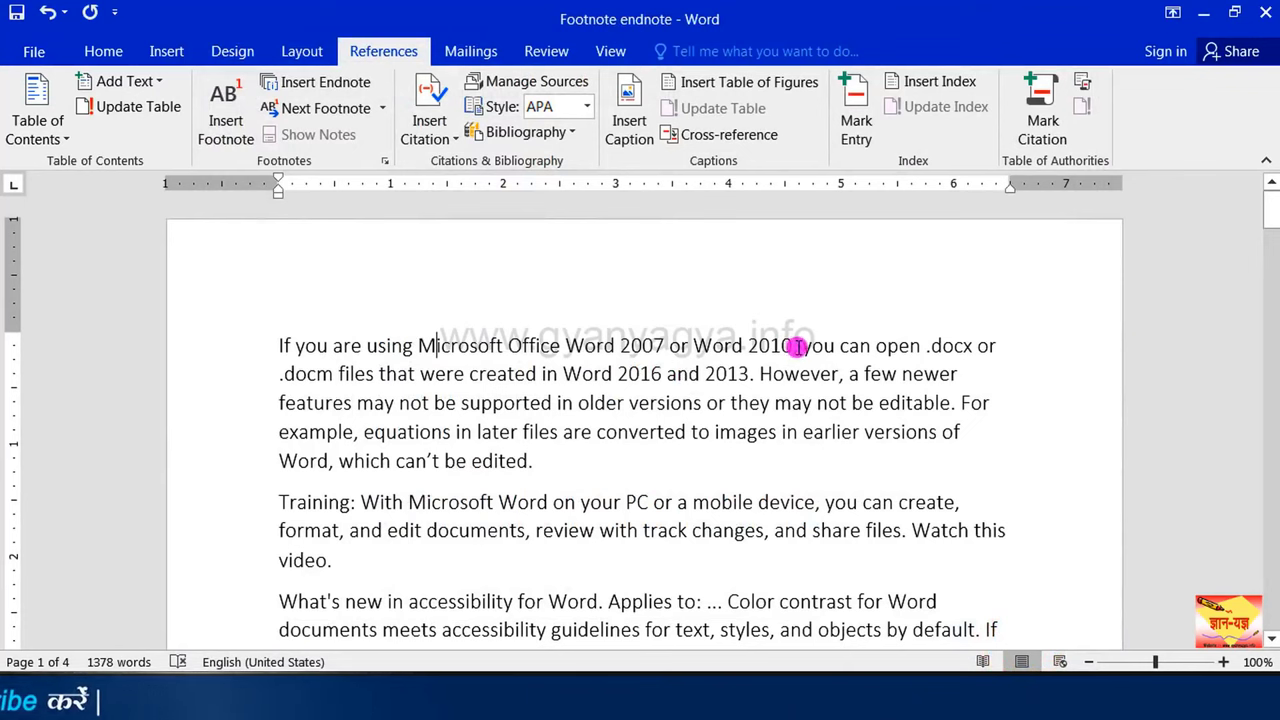
pyautogui.moveTo(703, 347); pyautogui.dragTo(503, 345)
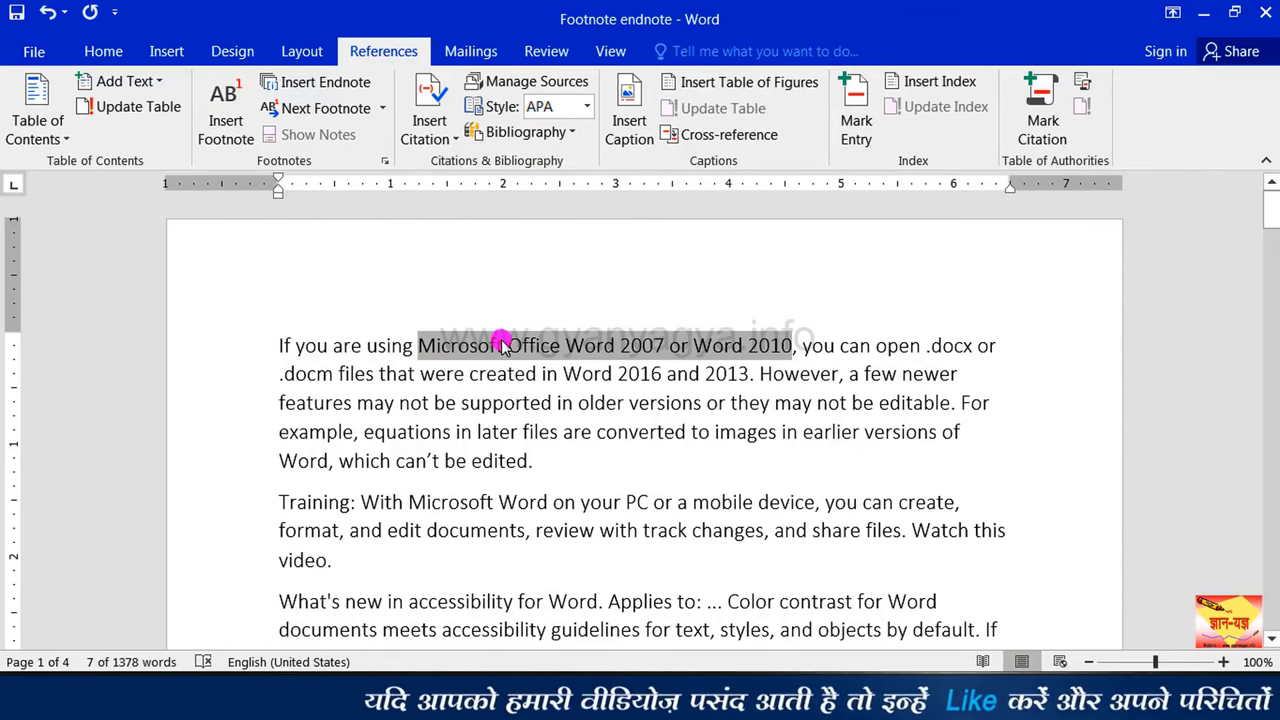
pyautogui.rightClick(785, 349)
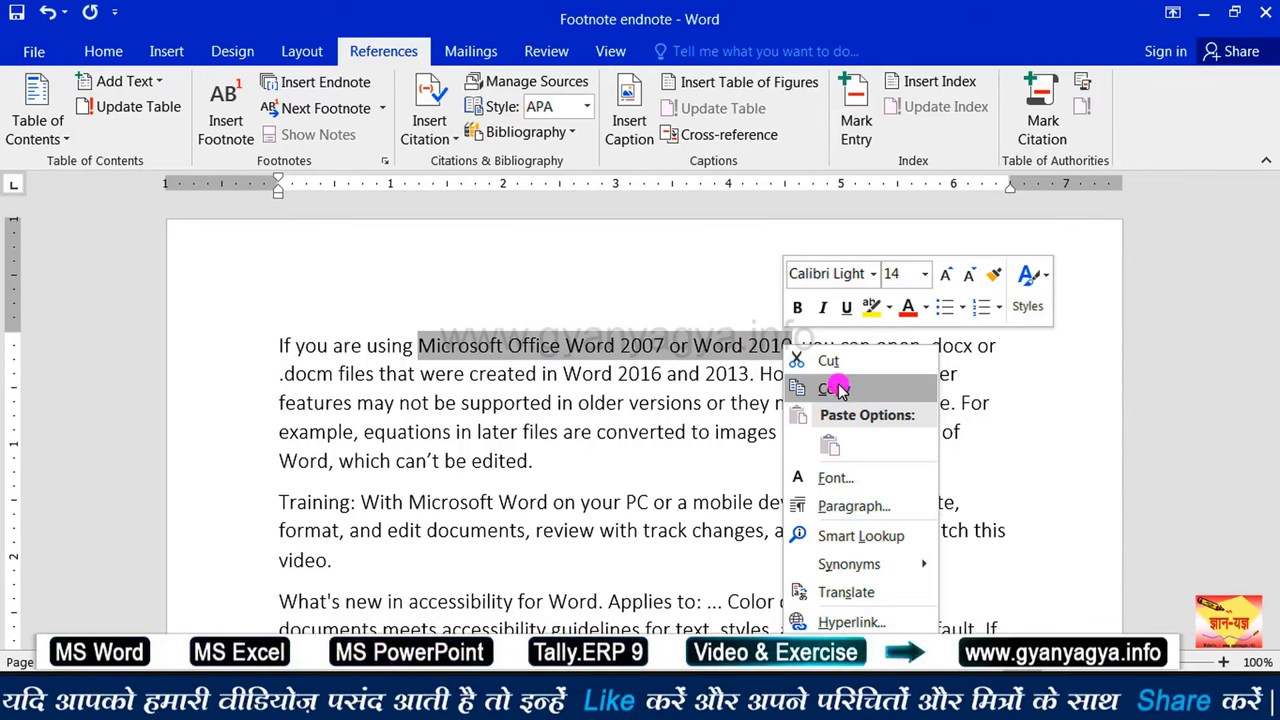
pyautogui.click(760, 347)
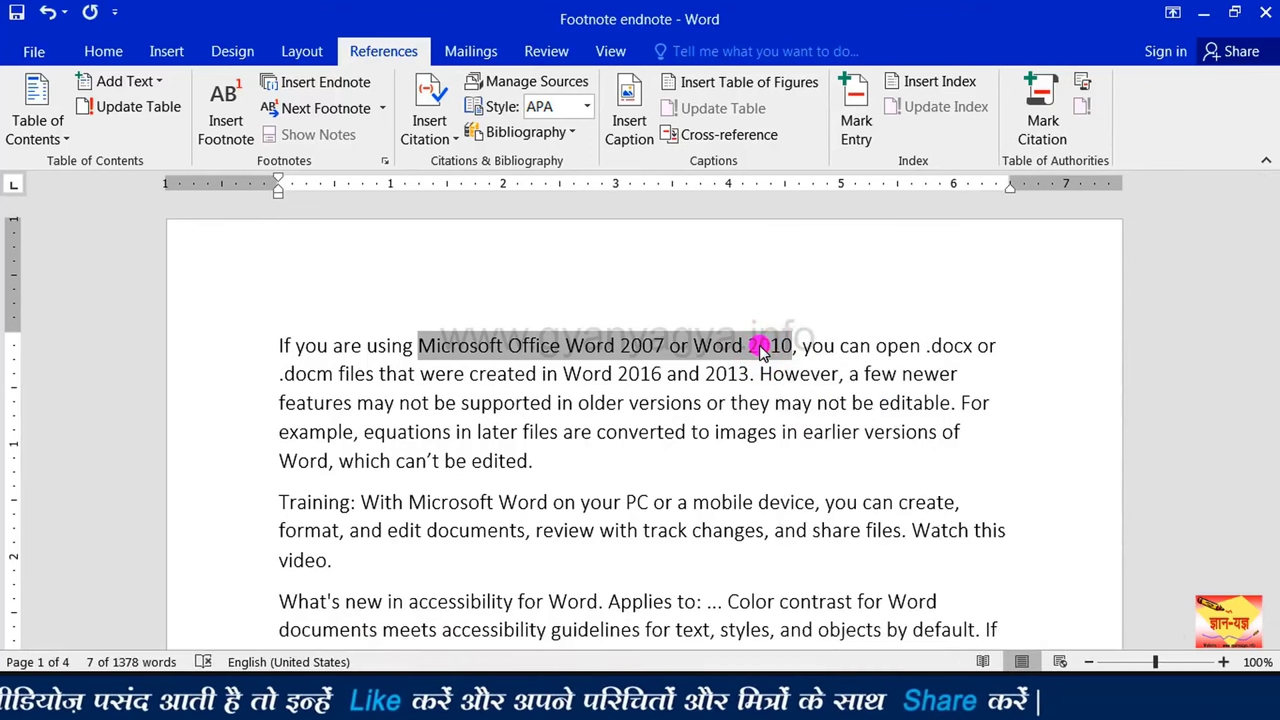
# Re-enable 'Show Mini Toolbar on selection' in Word Options' General settings.
pyautogui.click(28, 51)
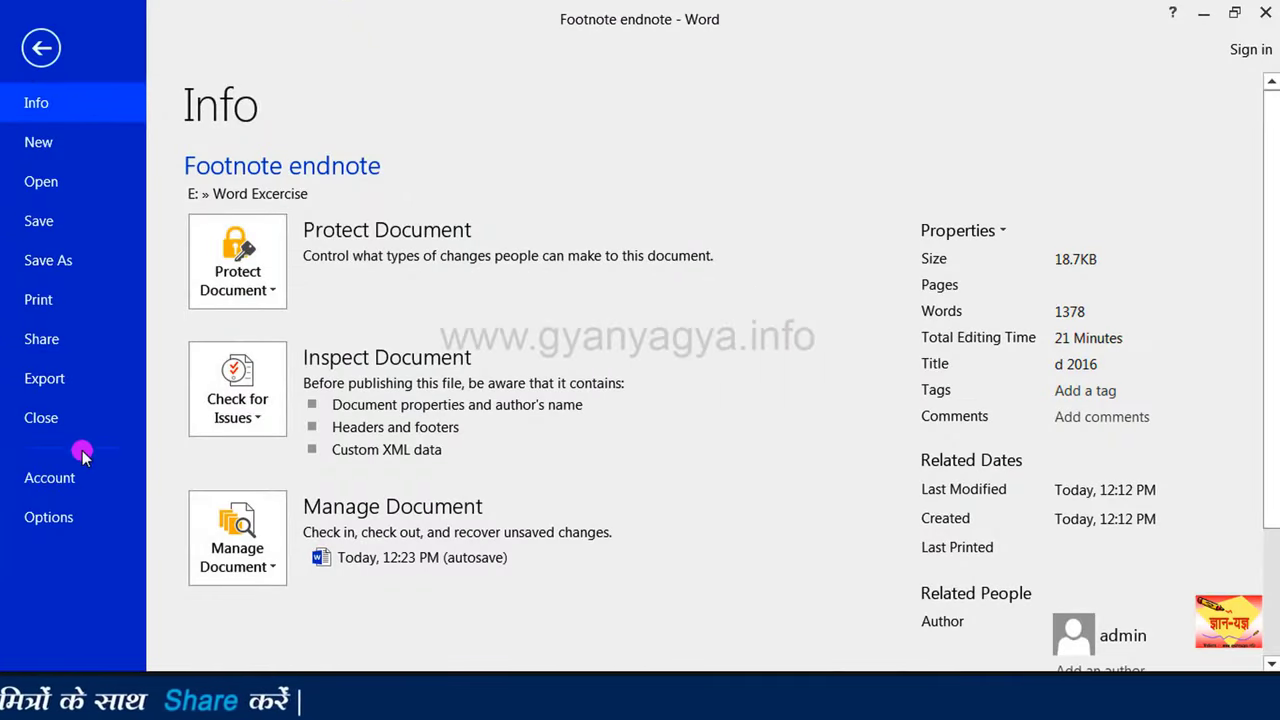
pyautogui.click(99, 526)
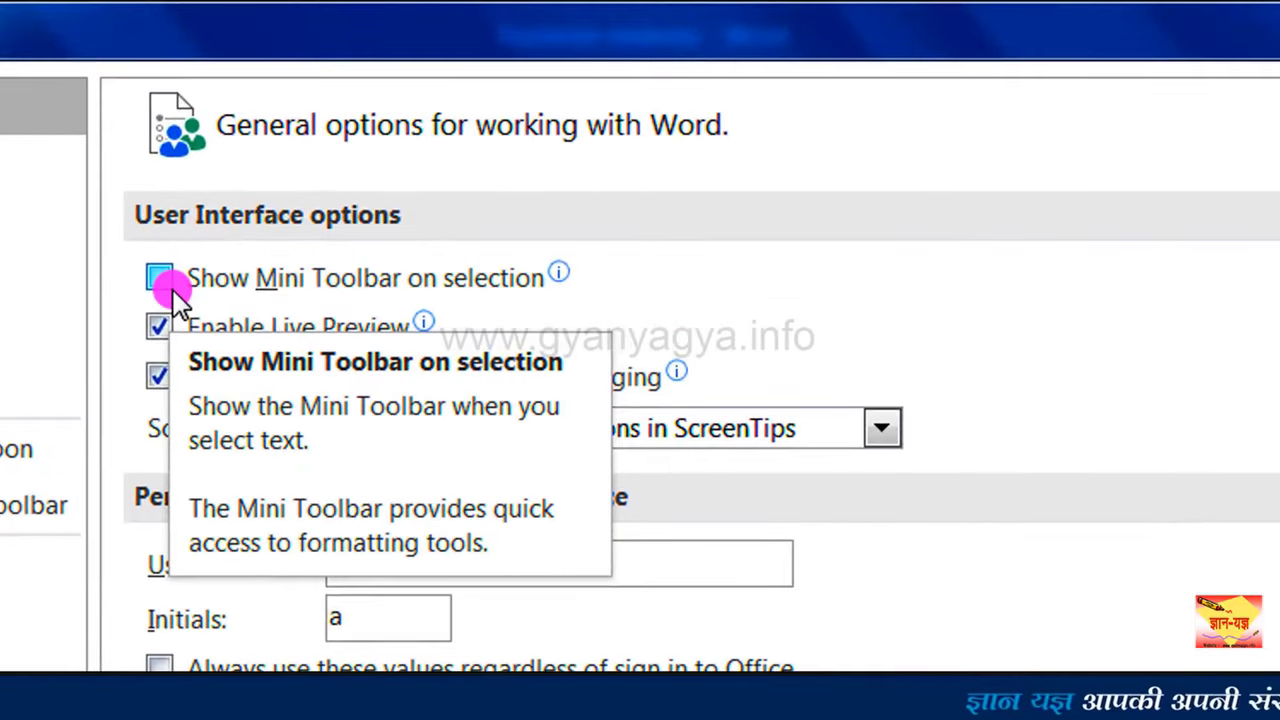
pyautogui.click(171, 287)
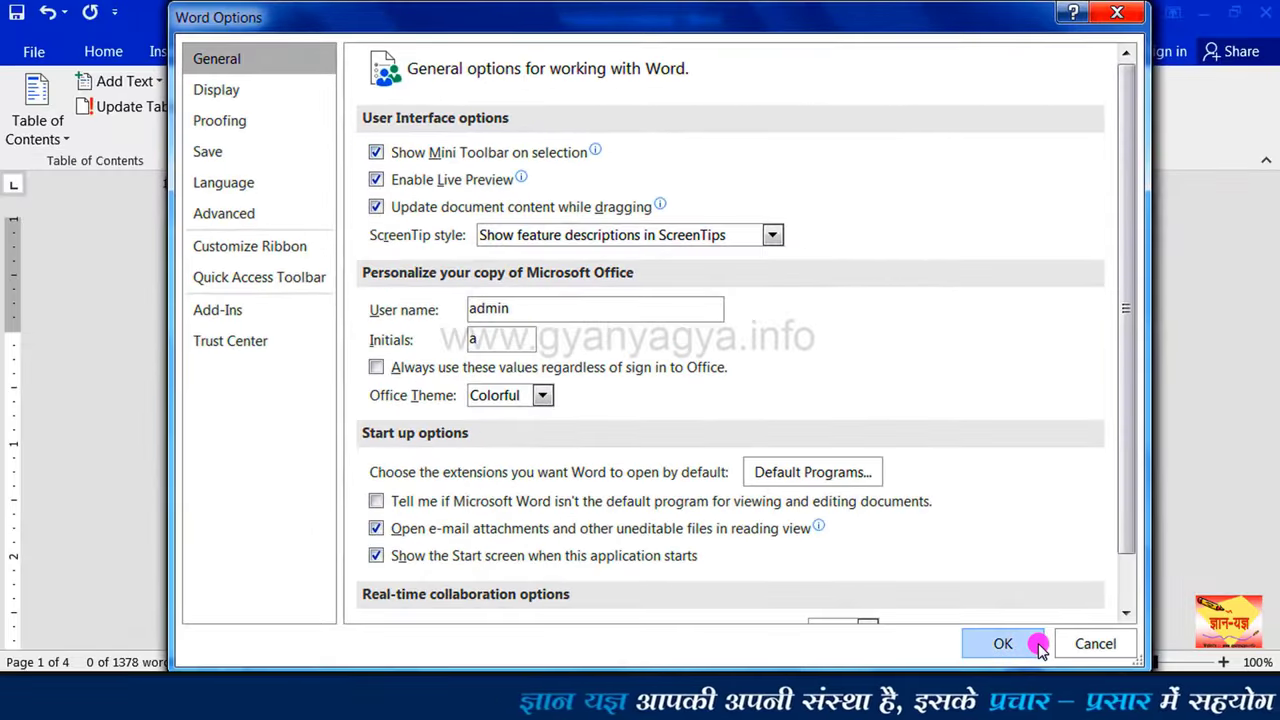
pyautogui.click(1038, 644)
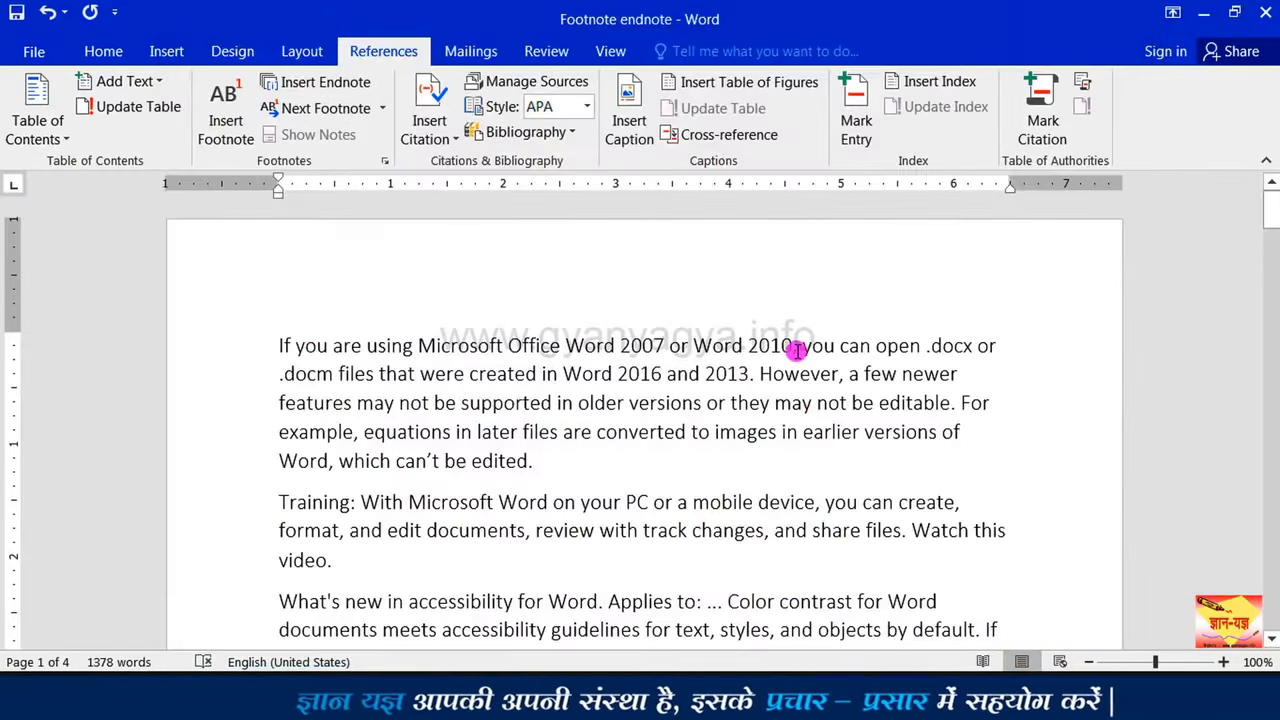
# Select the phrase 'Word 2007 or Word 2010' and try underline from the mini toolbar.
pyautogui.moveTo(797, 349); pyautogui.dragTo(559, 343)
pyautogui.moveTo(446, 345); pyautogui.dragTo(446, 345)
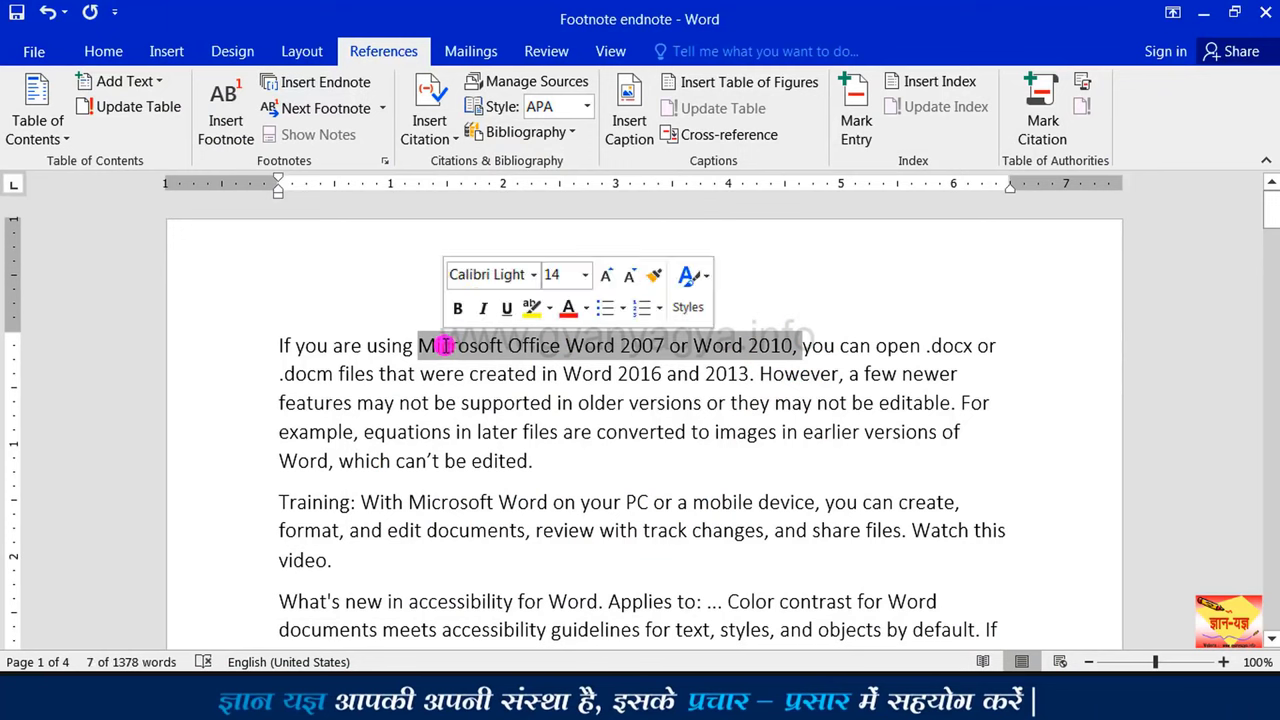
pyautogui.click(508, 309)
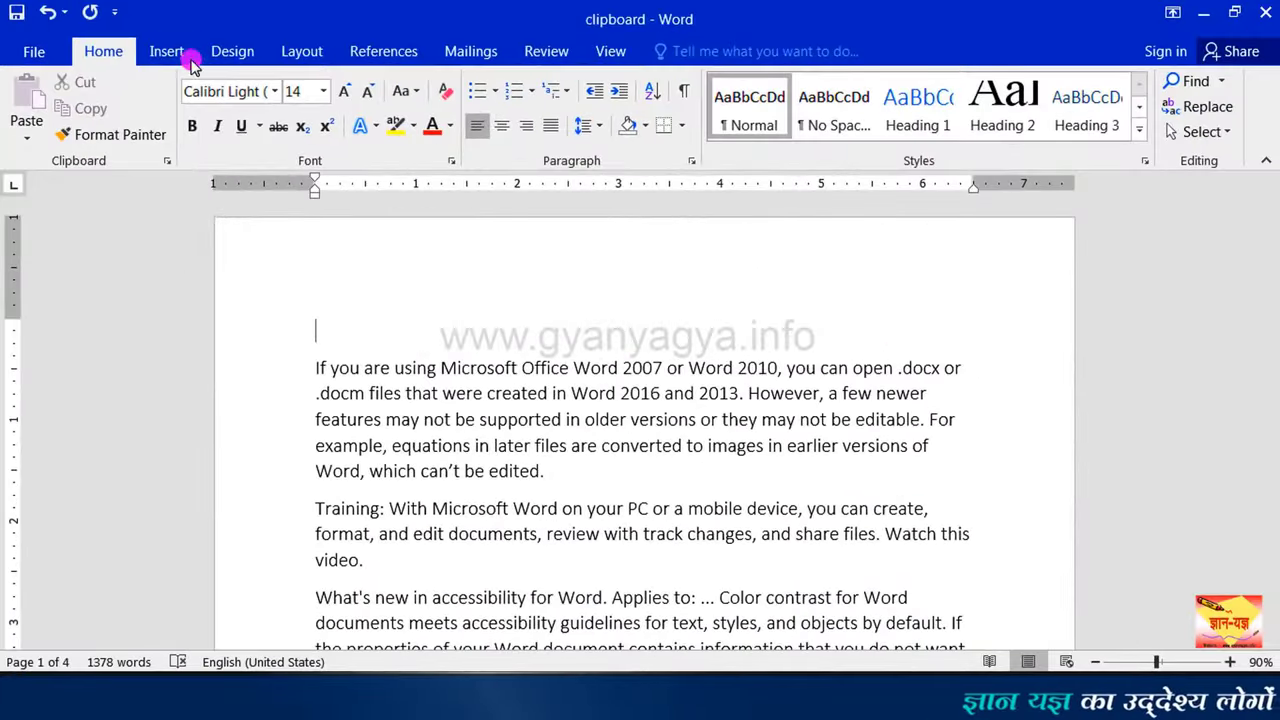
# Preview the available formats in the Date and Time dialog.
pyautogui.click(186, 55)
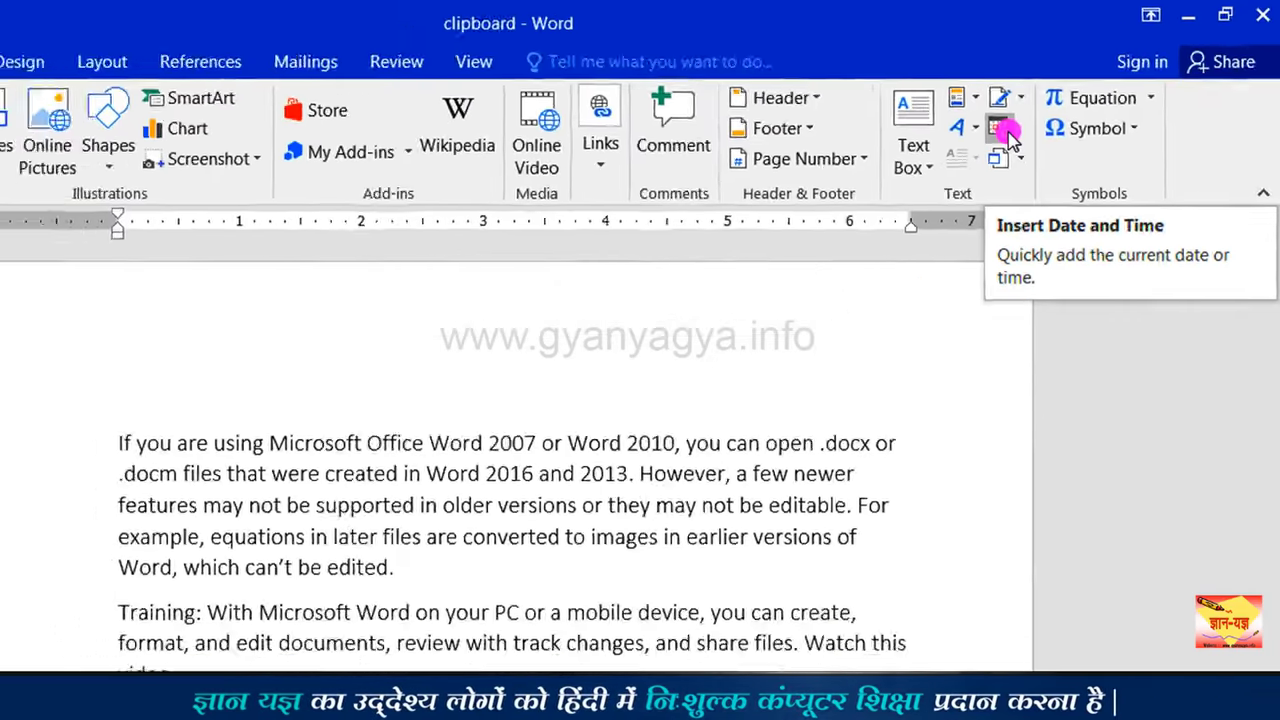
pyautogui.click(1008, 138)
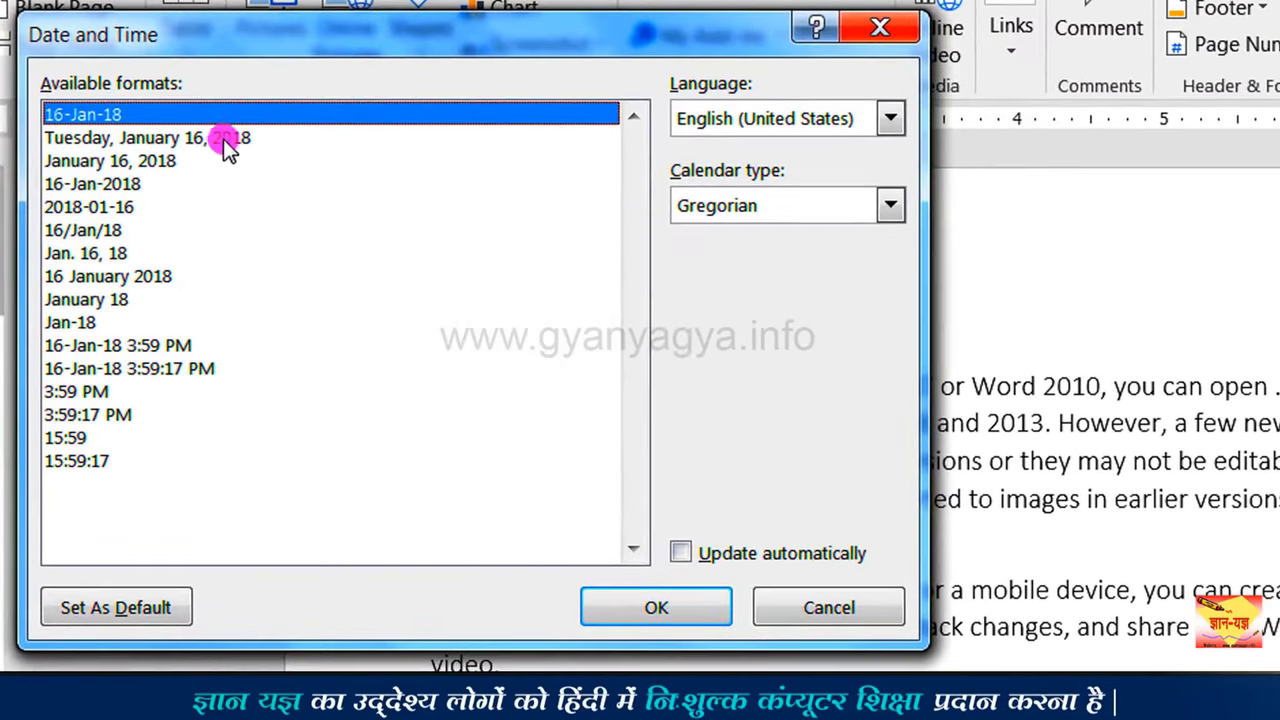
pyautogui.click(168, 195)
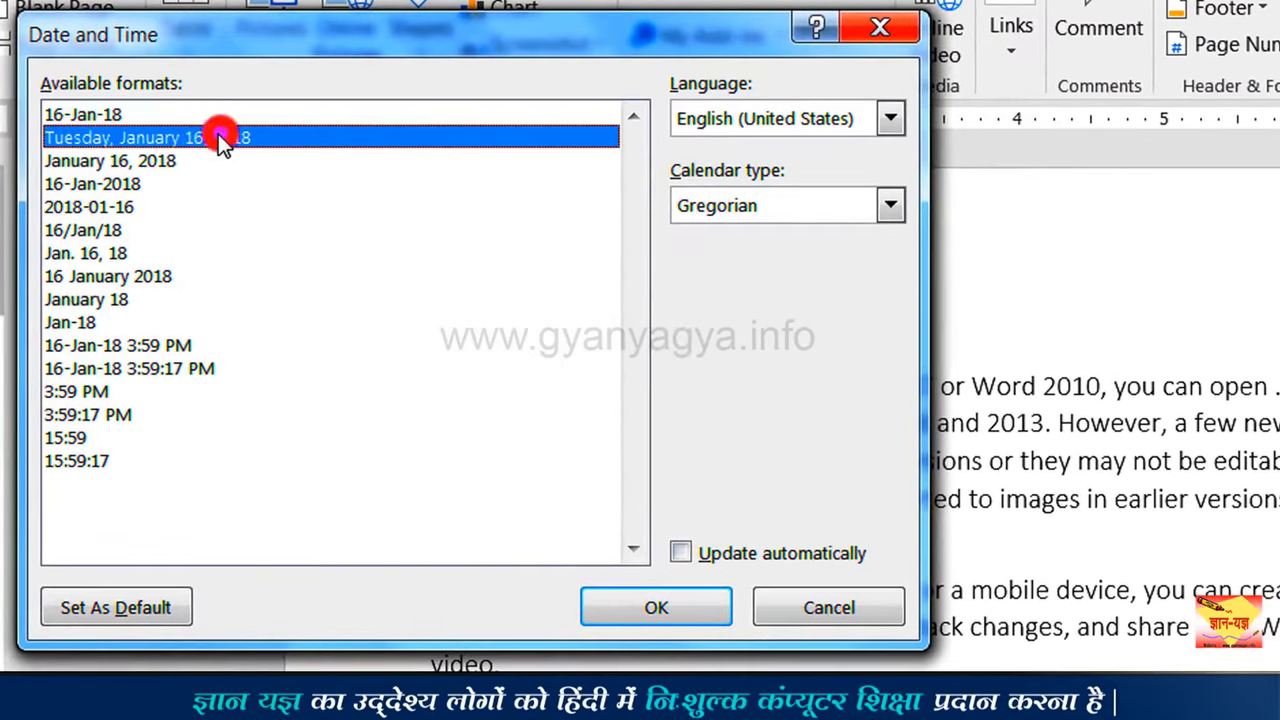
pyautogui.click(173, 160)
pyautogui.click(158, 183)
pyautogui.press('Down')
pyautogui.press('Down')
pyautogui.press('Down')
pyautogui.press('Down')
pyautogui.press('Down')
pyautogui.press('Down')
pyautogui.press('Down')
pyautogui.press('Down')
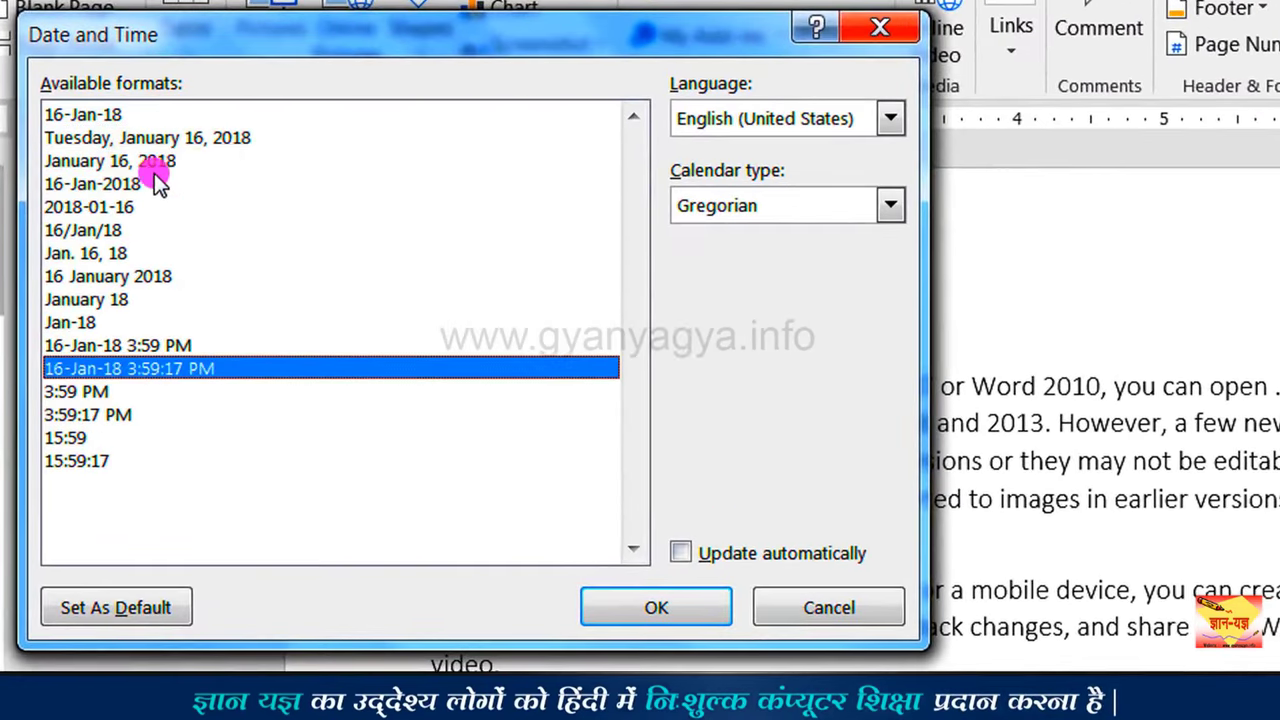
pyautogui.click(166, 160)
pyautogui.click(166, 183)
pyautogui.click(166, 165)
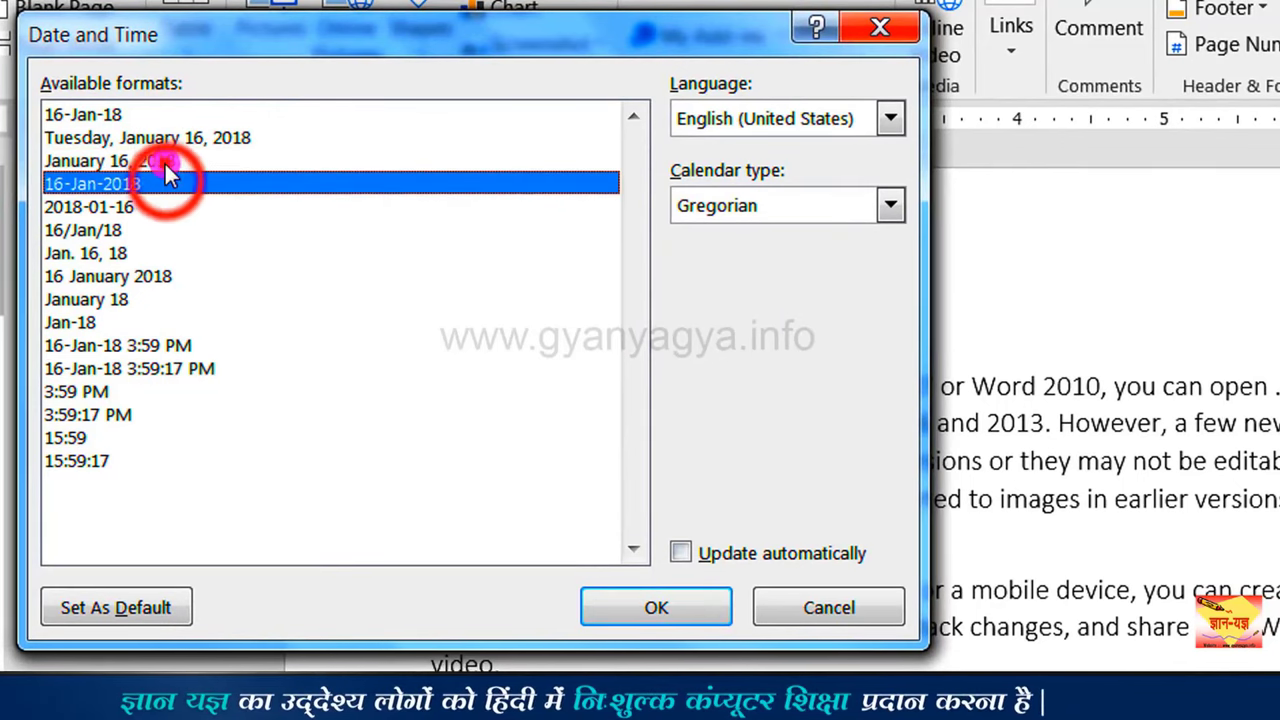
# Insert the date in '16-Jan-18 3:59 PM' format on its own line.
pyautogui.click(126, 368)
pyautogui.click(122, 346)
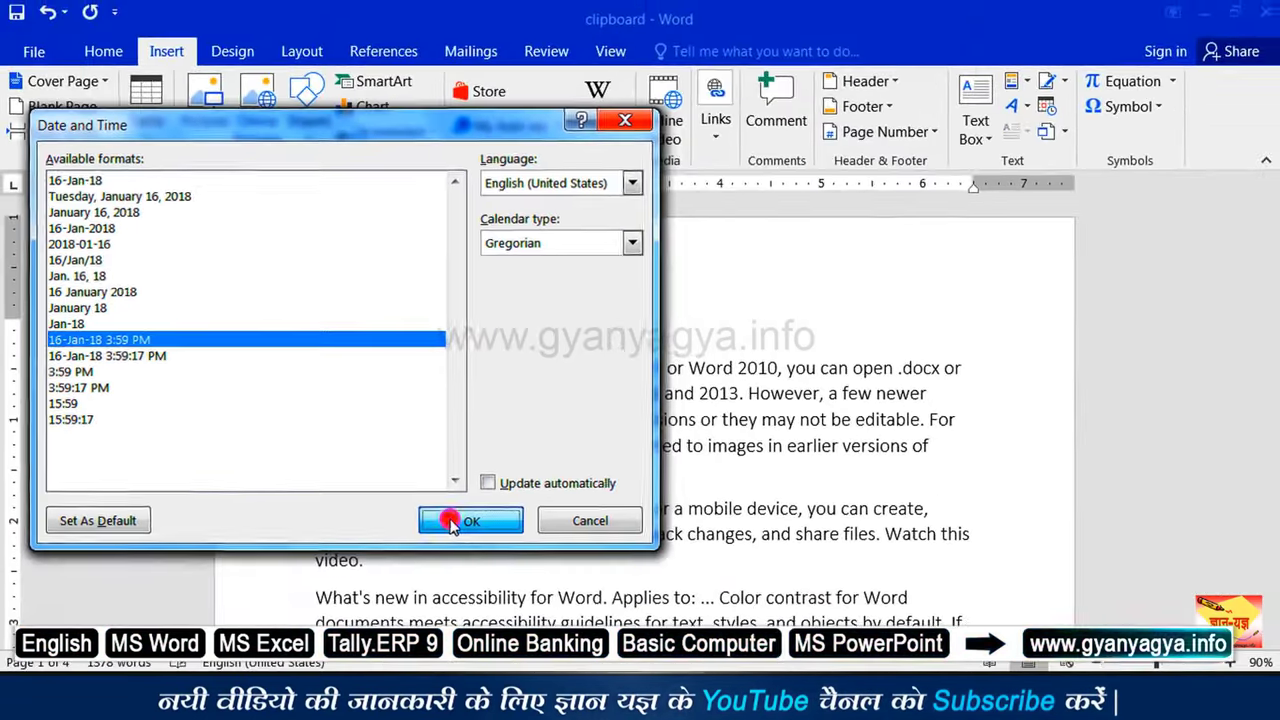
pyautogui.click(630, 608)
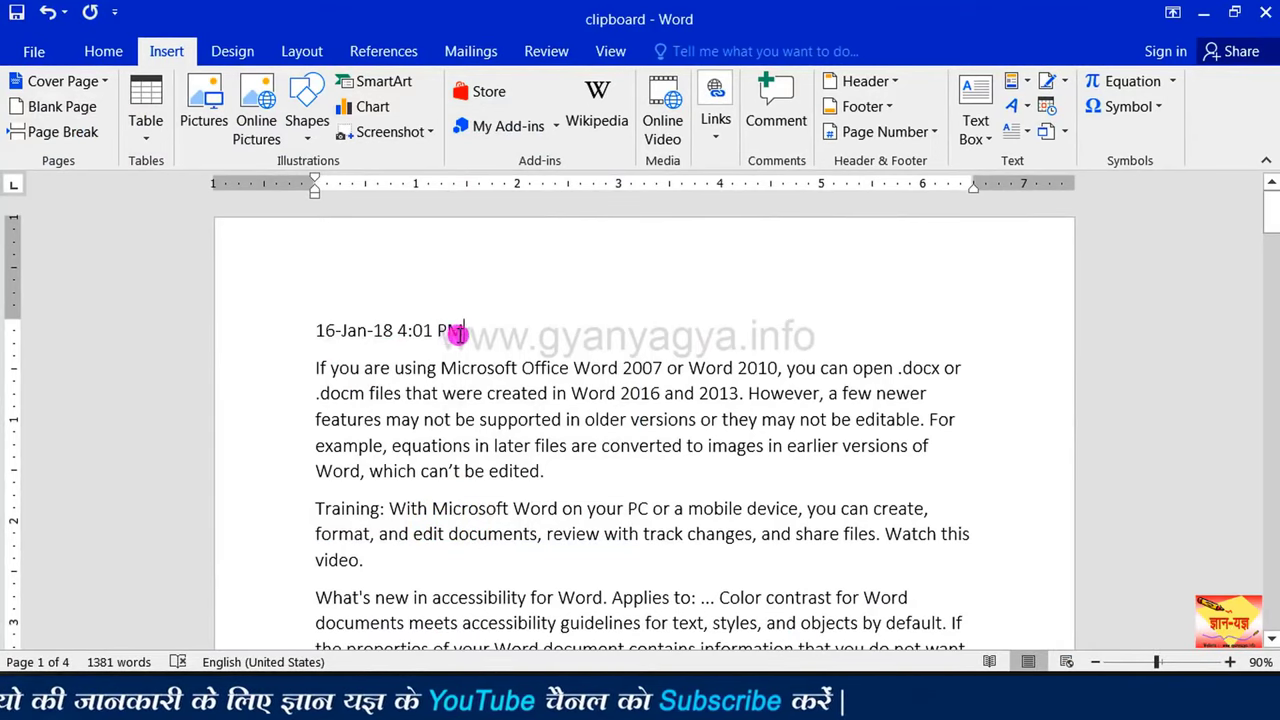
pyautogui.press('Return')
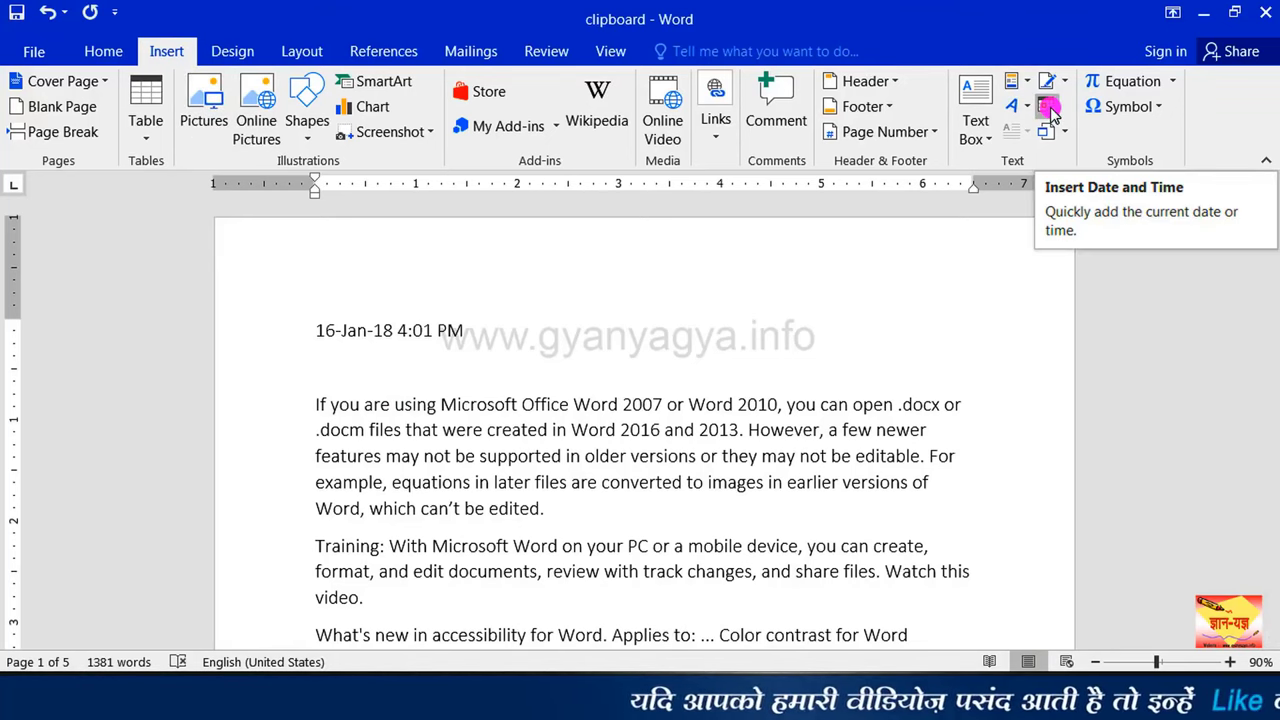
# Insert a Hindi date-with-time line, १६/०१/१८ १६:०४, below the first date.
pyautogui.click(1048, 108)
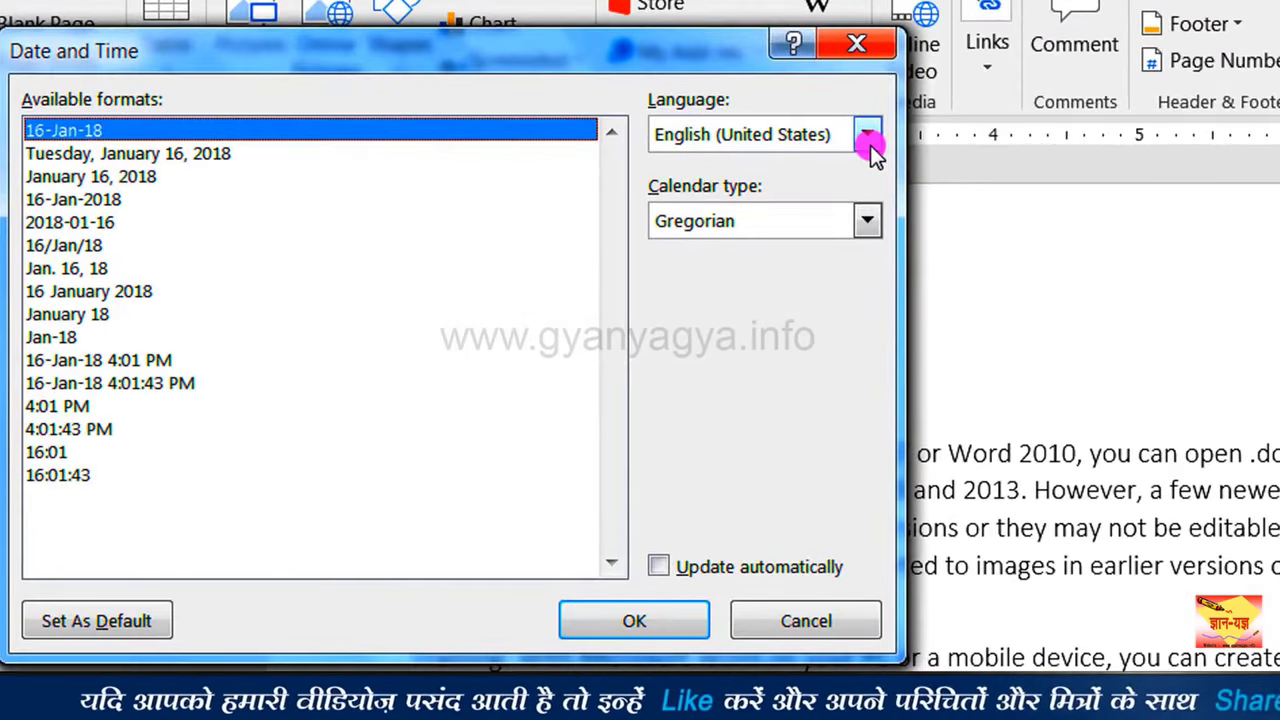
pyautogui.click(843, 145)
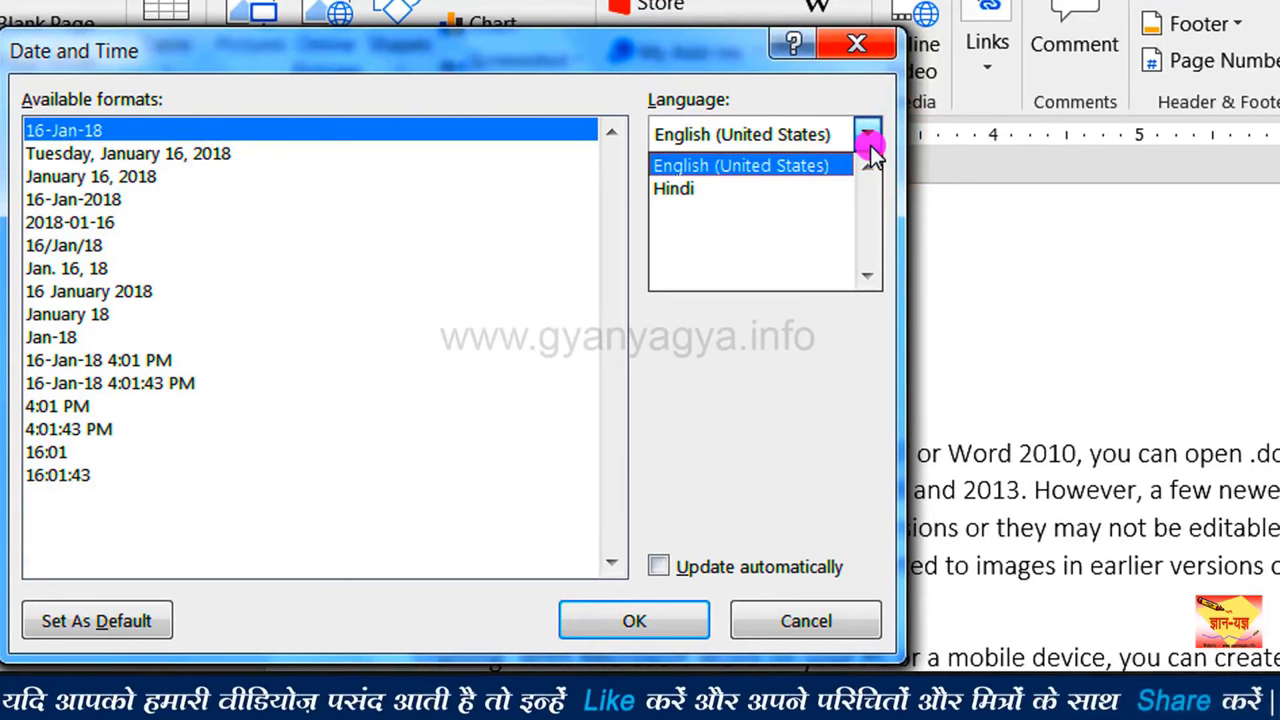
pyautogui.click(798, 192)
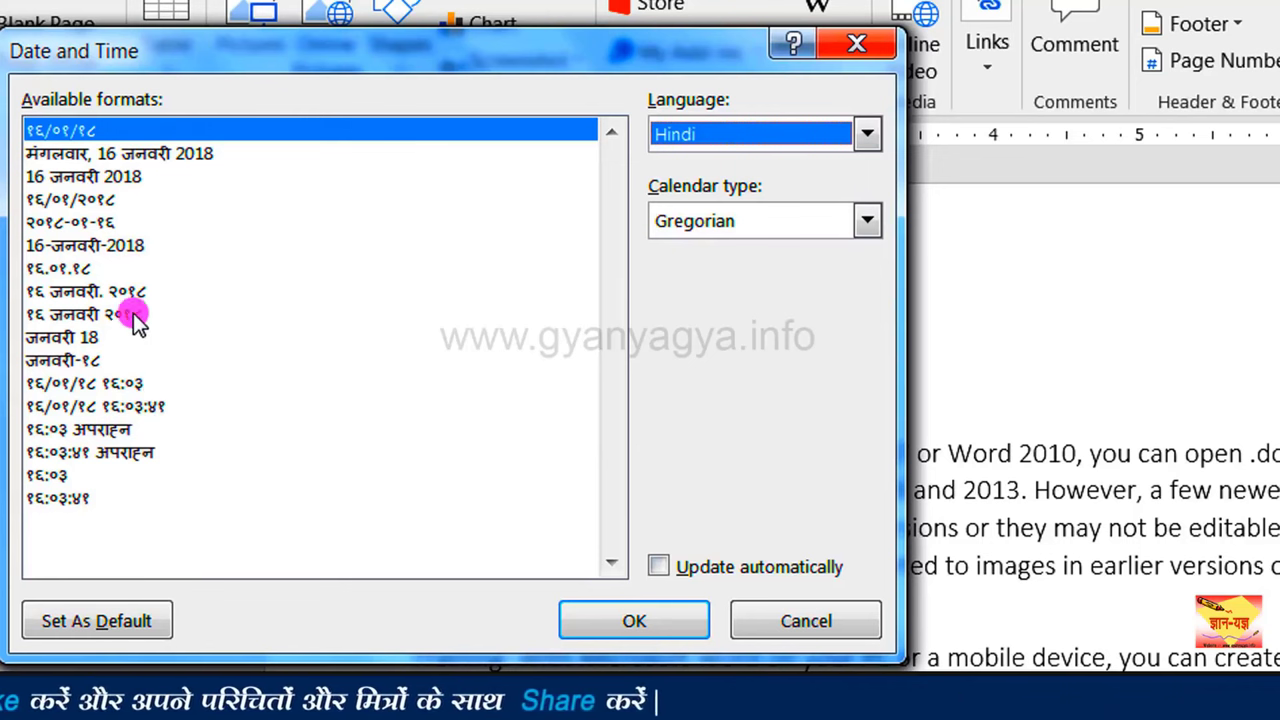
pyautogui.click(163, 383)
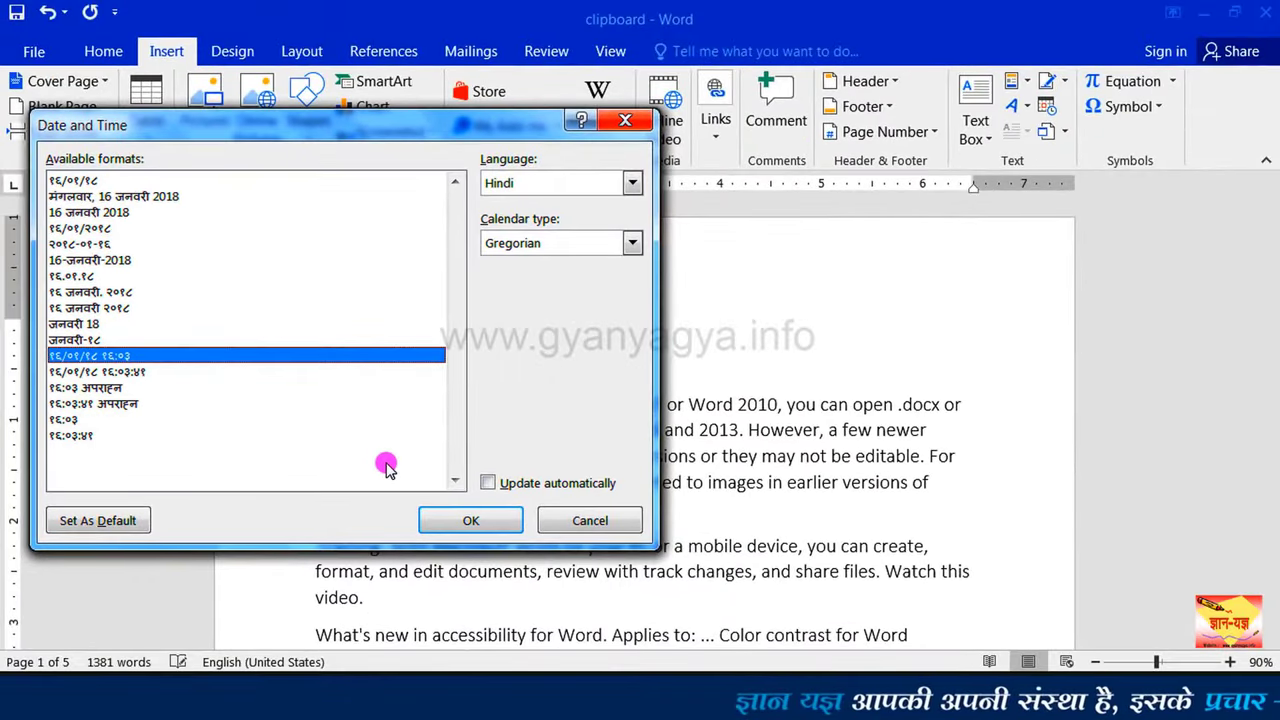
pyautogui.click(472, 524)
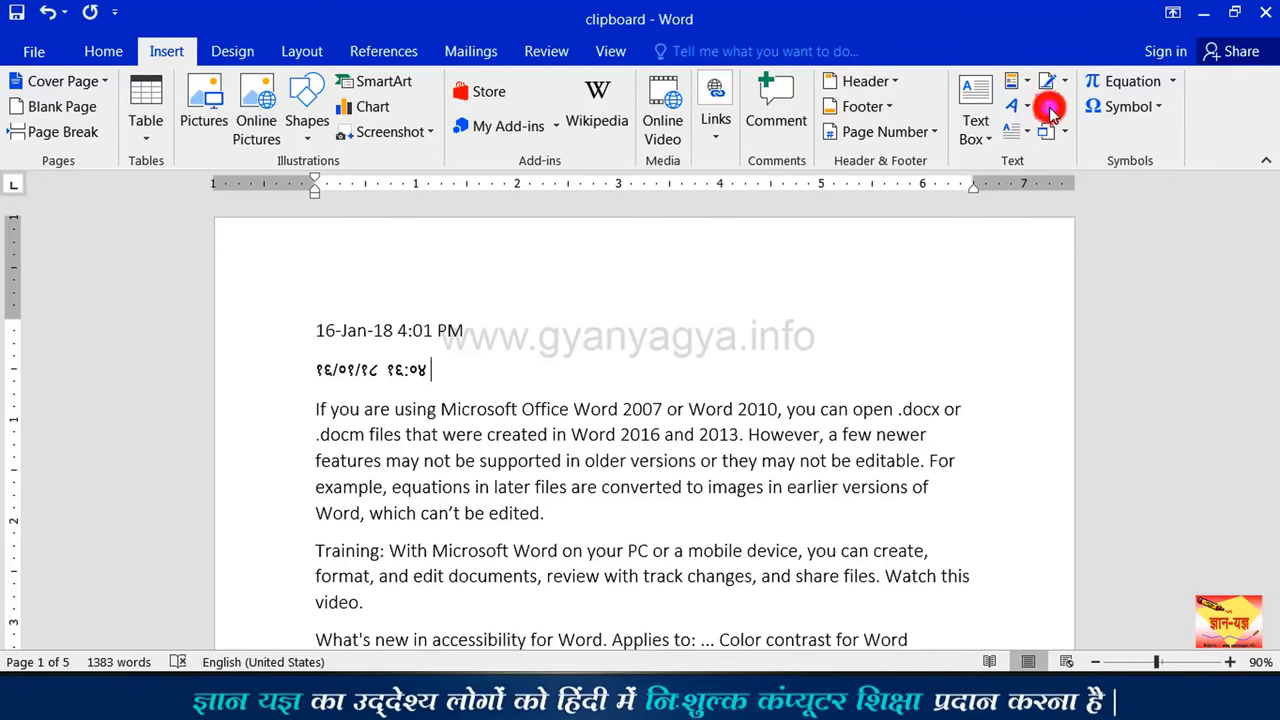
pyautogui.click(1048, 107)
# Insert a third line, 16-Jan-18 4:07 PM, set to update automatically.
pyautogui.moveTo(451, 120); pyautogui.dragTo(785, 143)
pyautogui.click(620, 391)
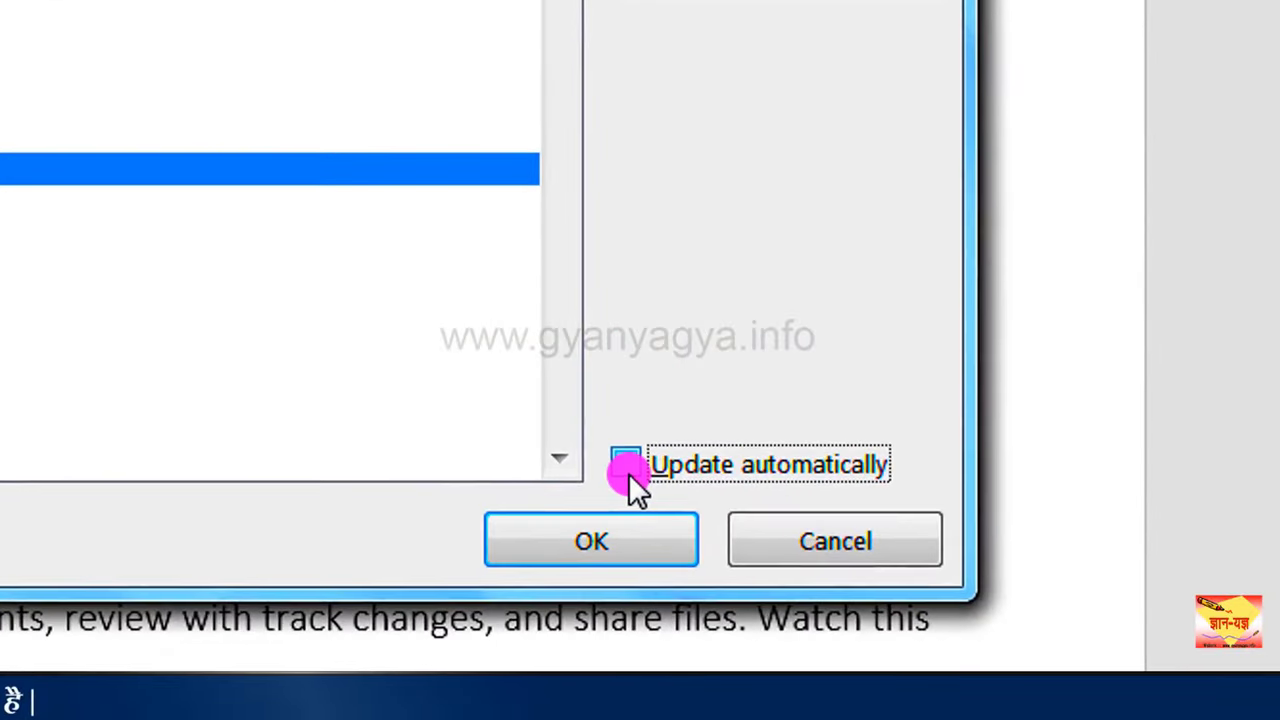
pyautogui.click(845, 549)
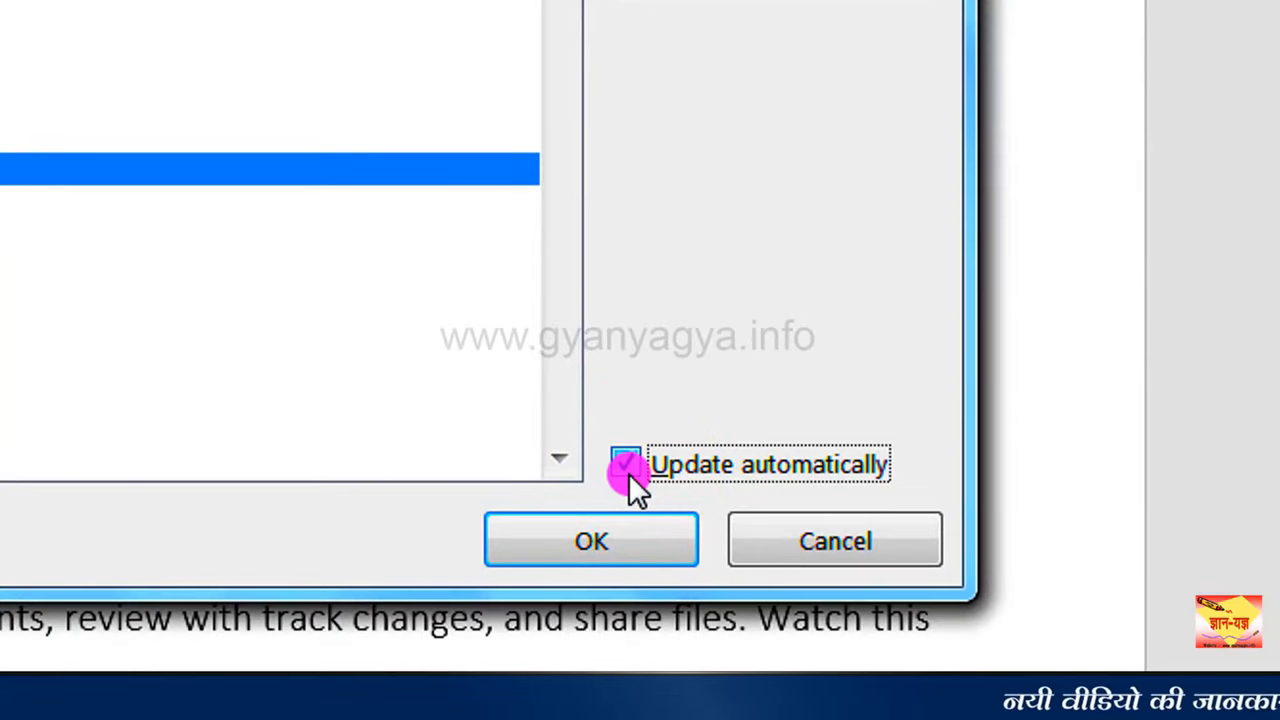
pyautogui.click(634, 532)
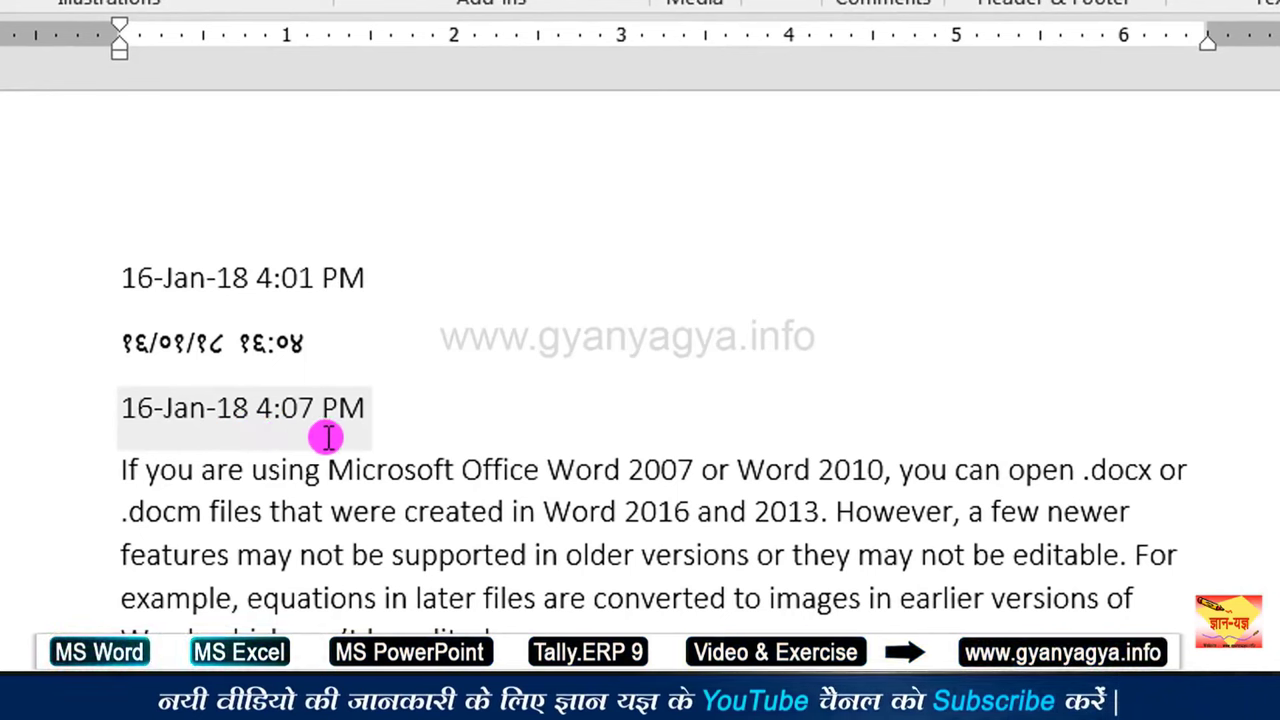
pyautogui.click(406, 430)
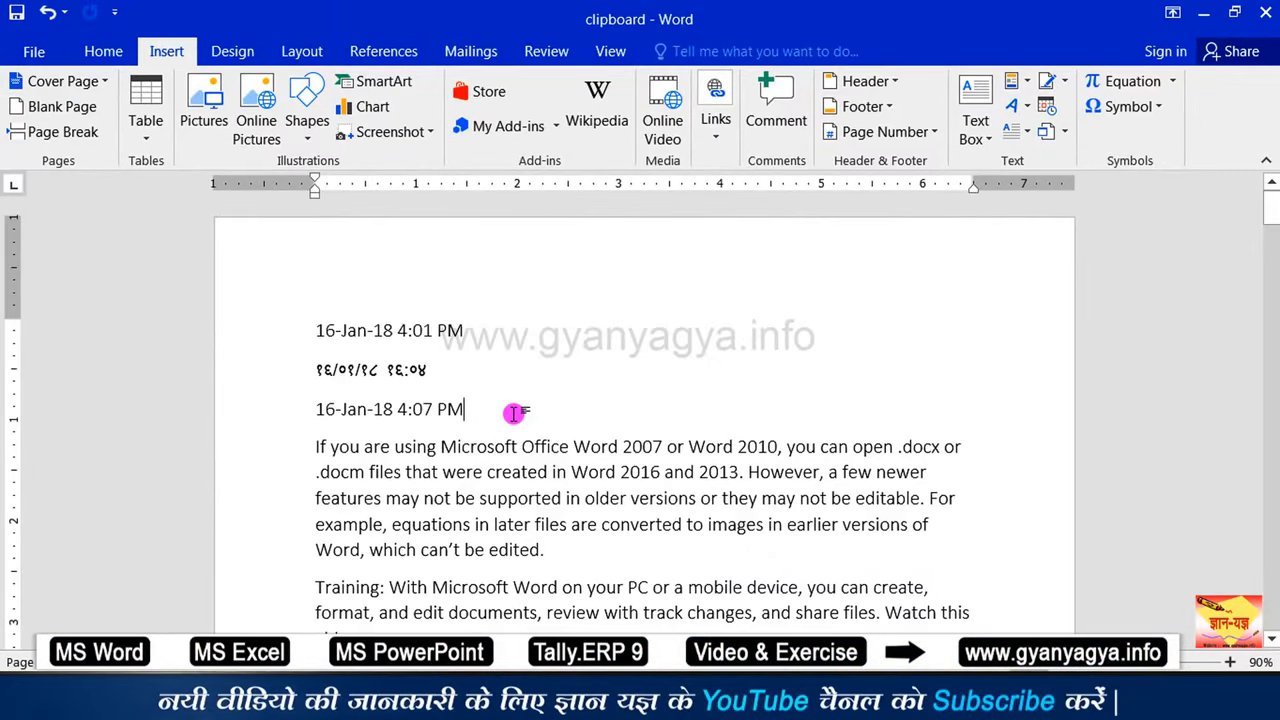
# Close the clipboard document with Ctrl+W and reopen it from the Recent list.
pyautogui.hotkey('ctrl', 'w')
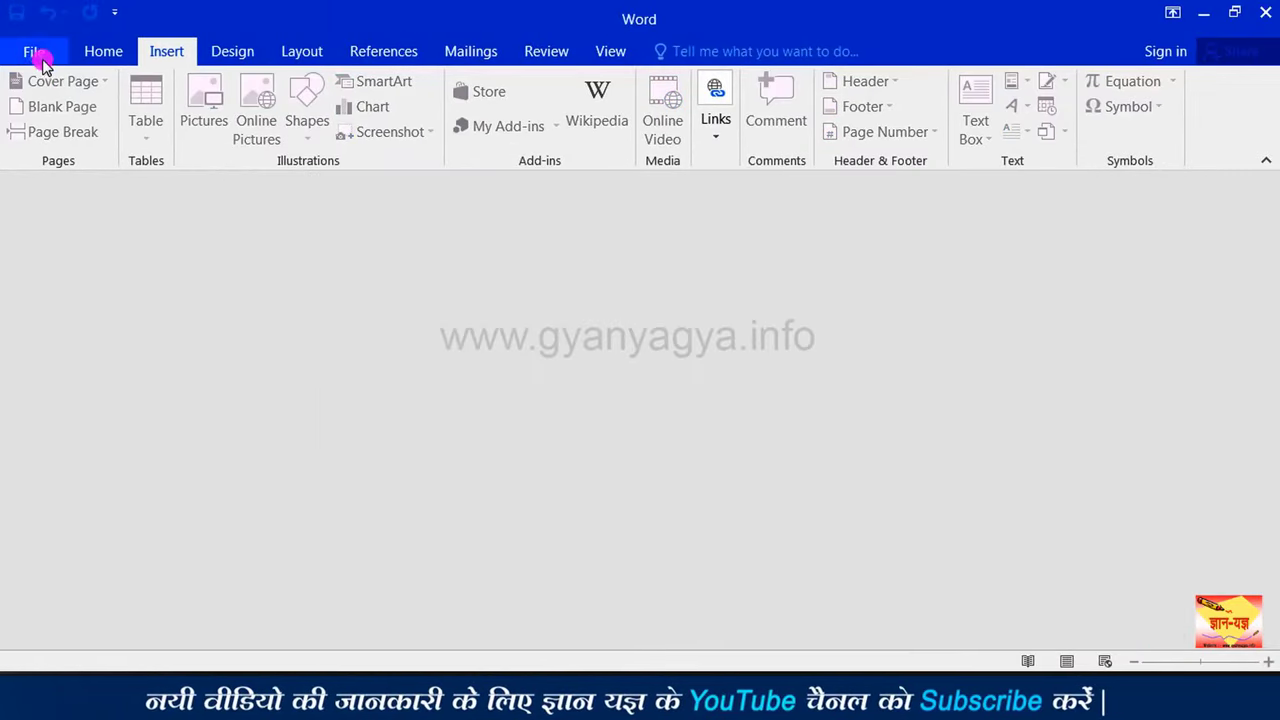
pyautogui.click(40, 59)
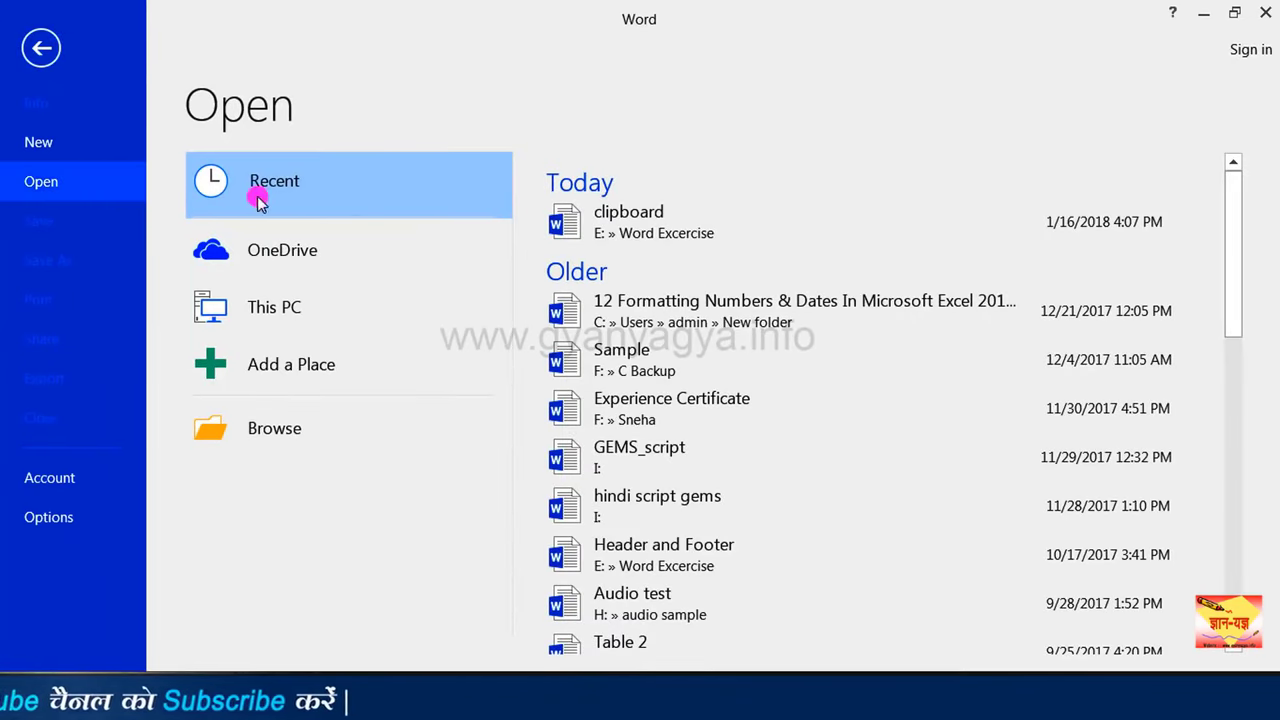
pyautogui.click(663, 230)
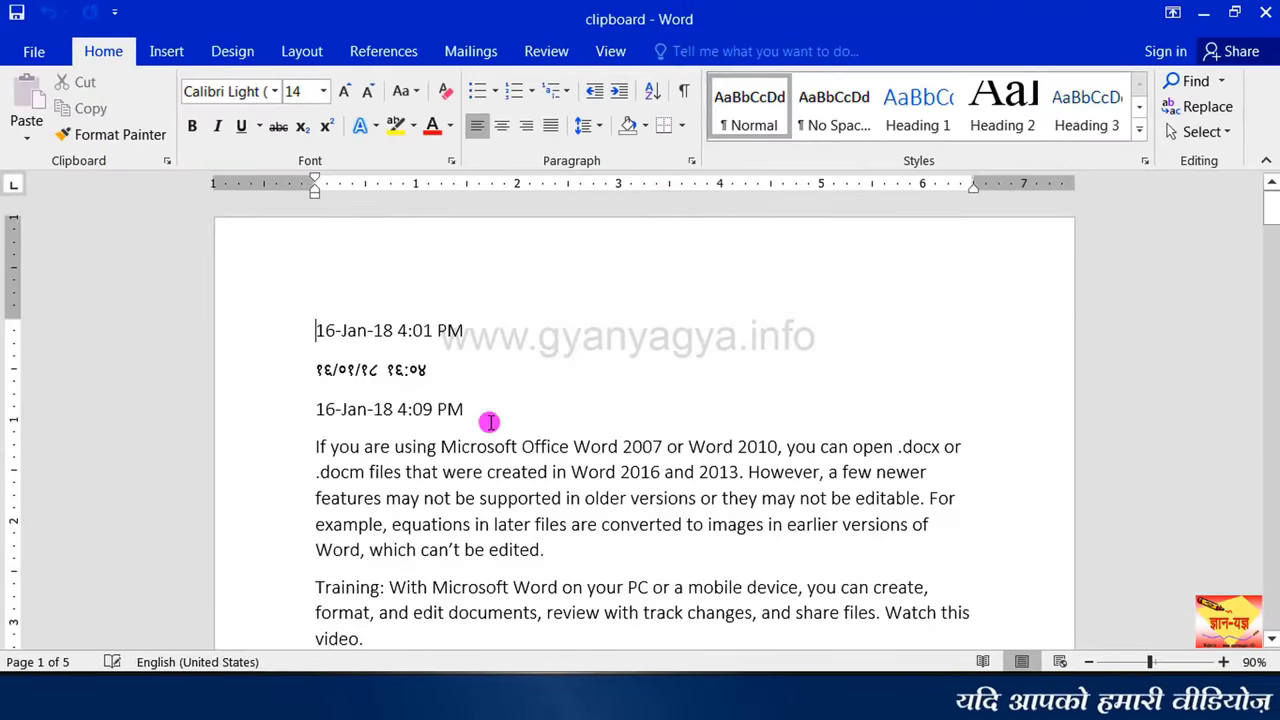
pyautogui.click(465, 414)
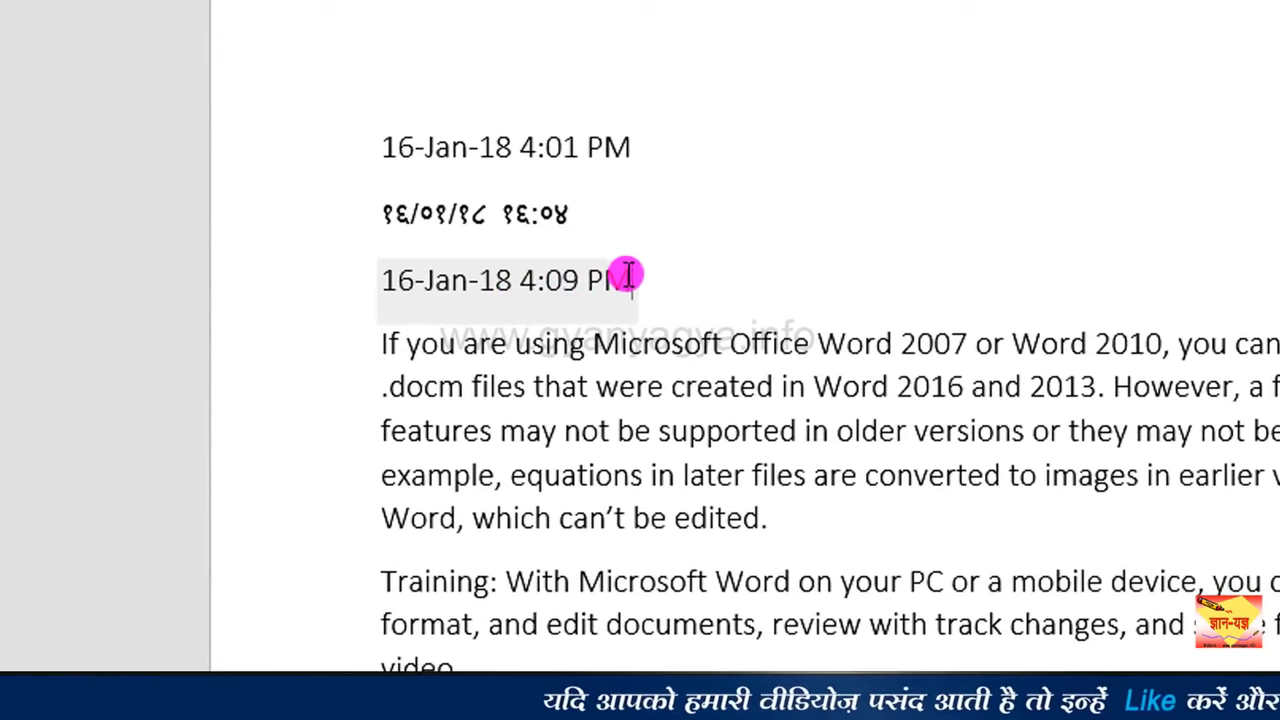
# Show the 16-Jan-18 4:09 PM field shading, then select all three date lines.
pyautogui.click(594, 202)
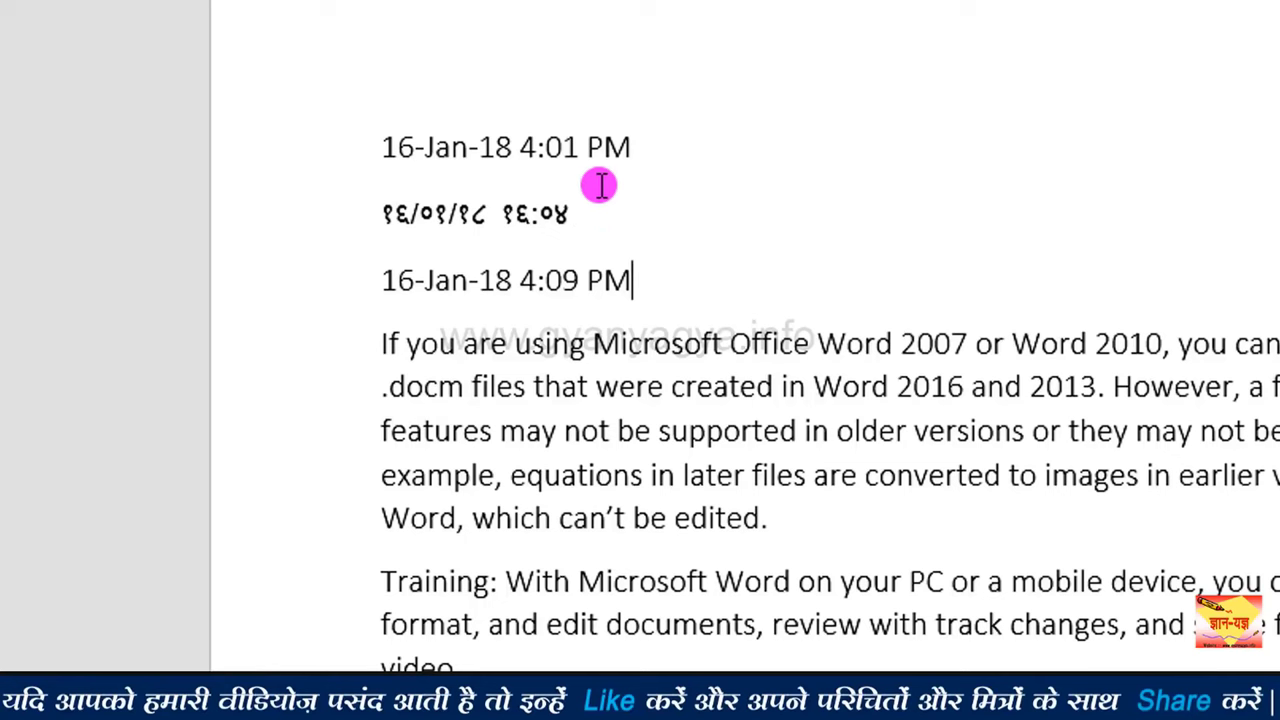
pyautogui.click(628, 283)
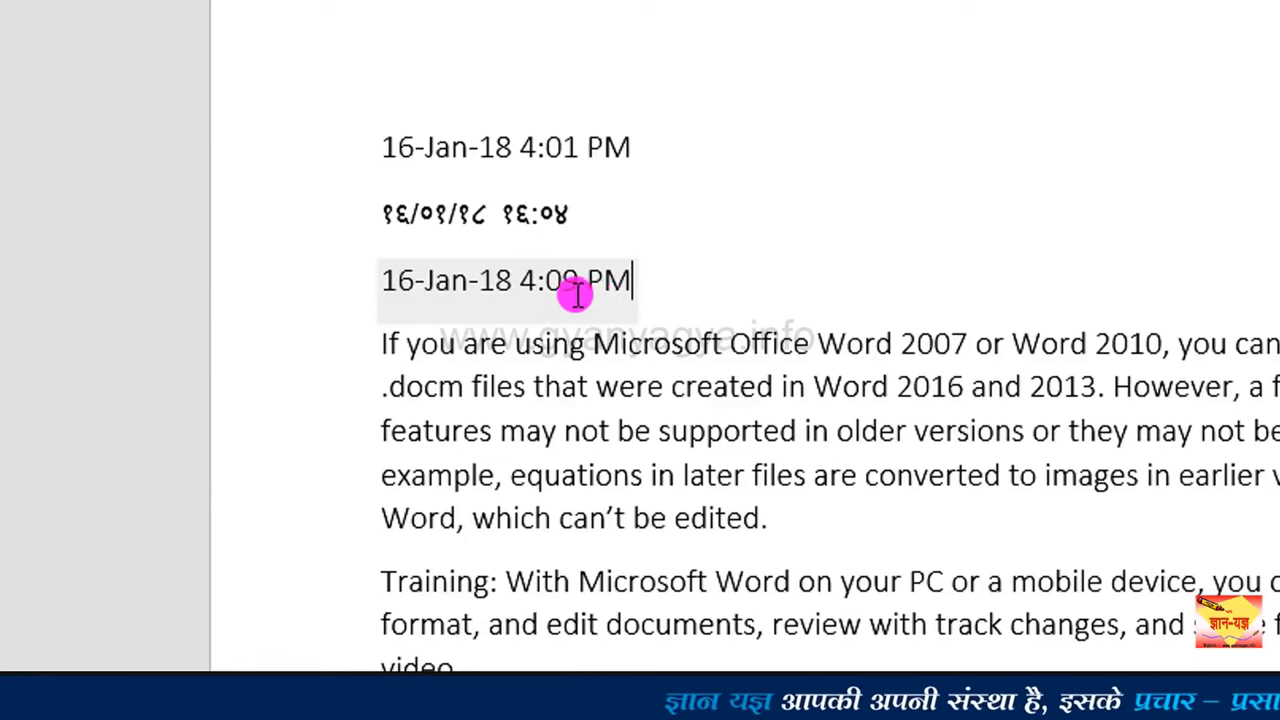
pyautogui.click(652, 292)
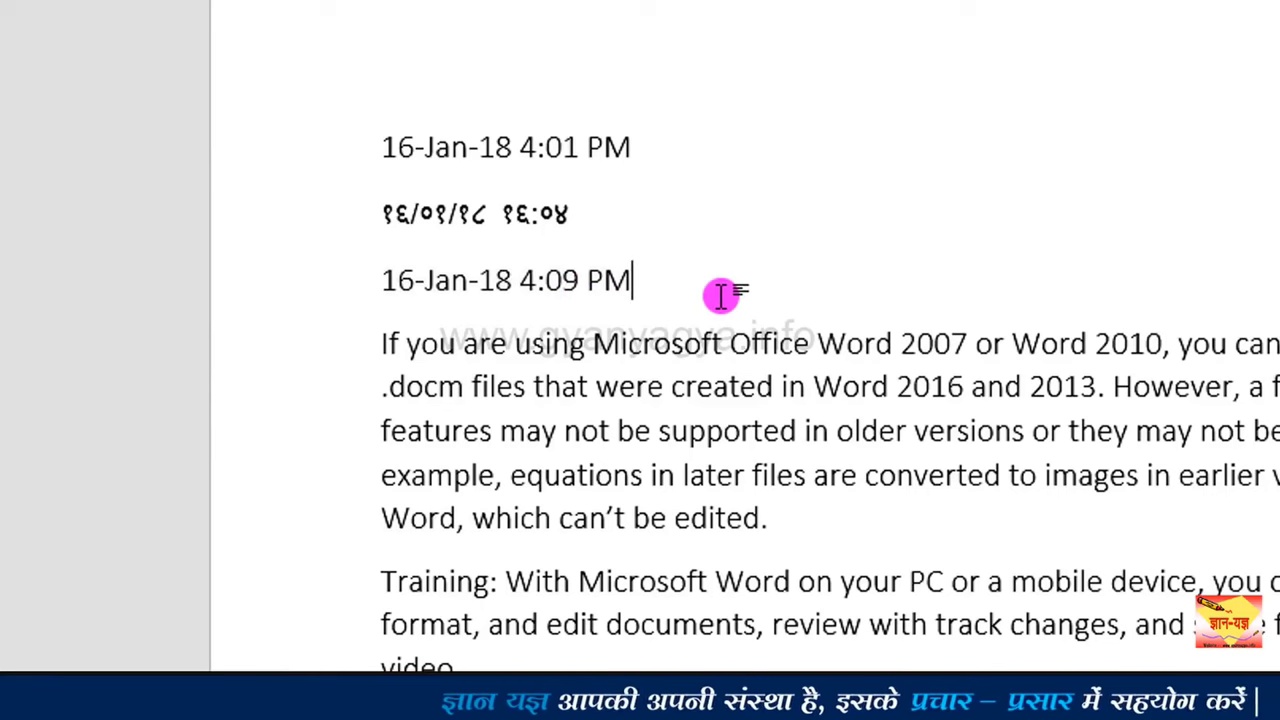
pyautogui.moveTo(383, 143); pyautogui.dragTo(708, 290)
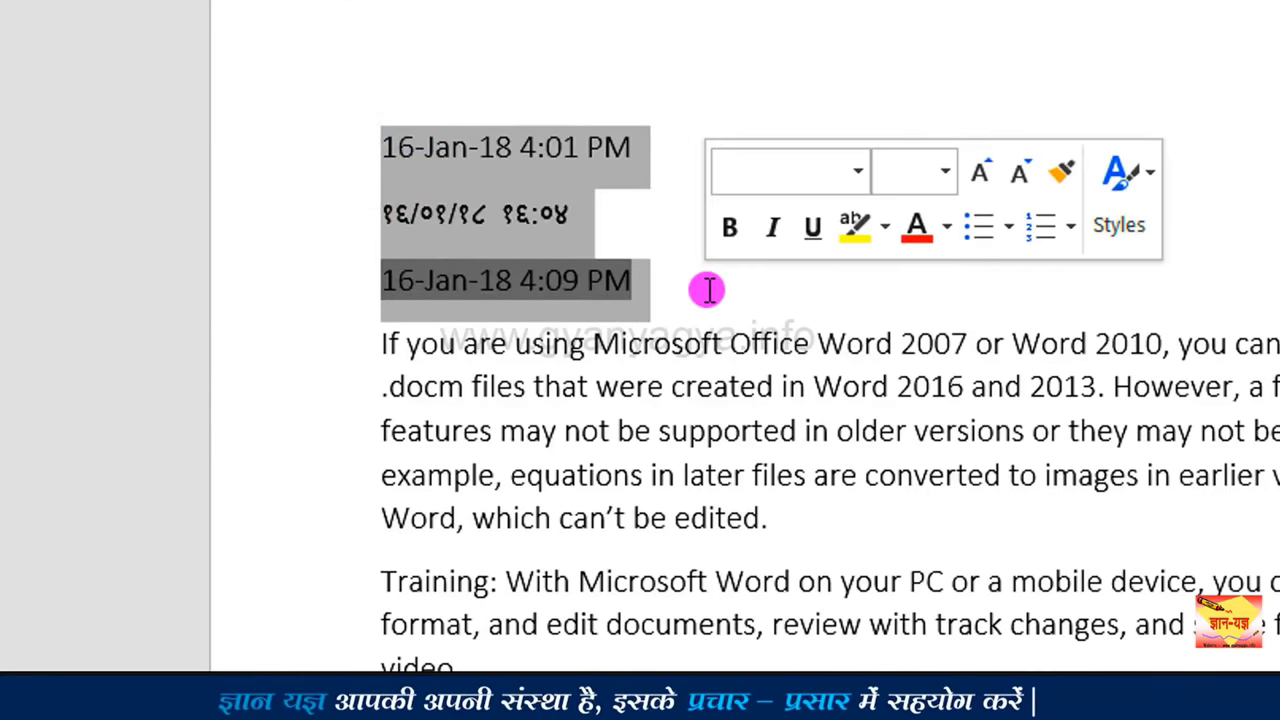
# Delete the three date lines and open the page header for editing.
pyautogui.press('Delete')
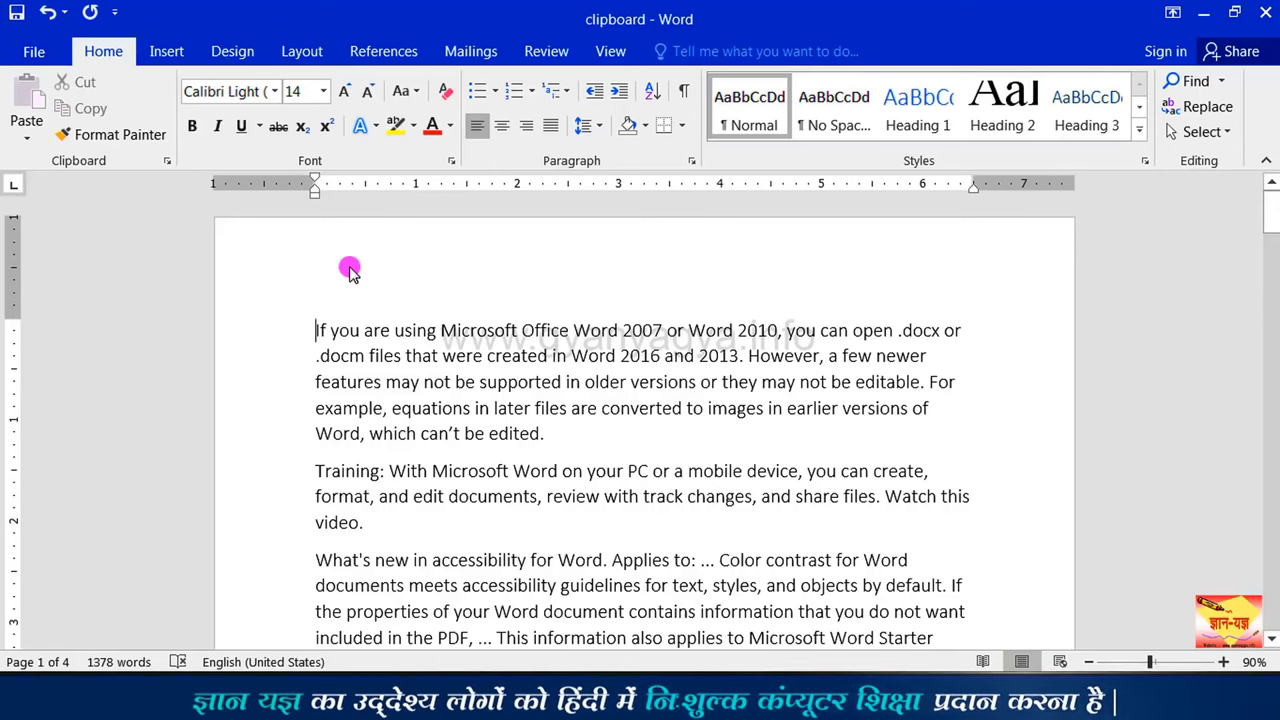
pyautogui.doubleClick(349, 268)
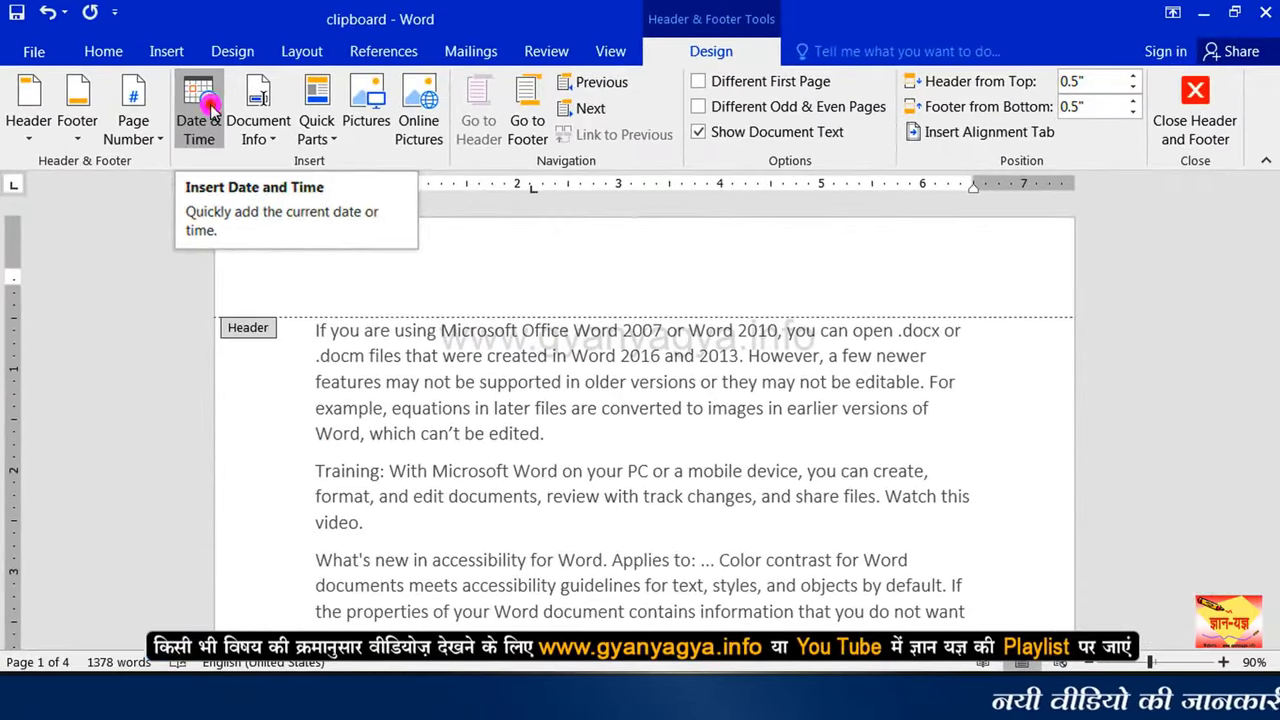
# Put an auto-updating 16-Jan-18 4:12 PM date in the header and close header editing.
pyautogui.click(386, 198)
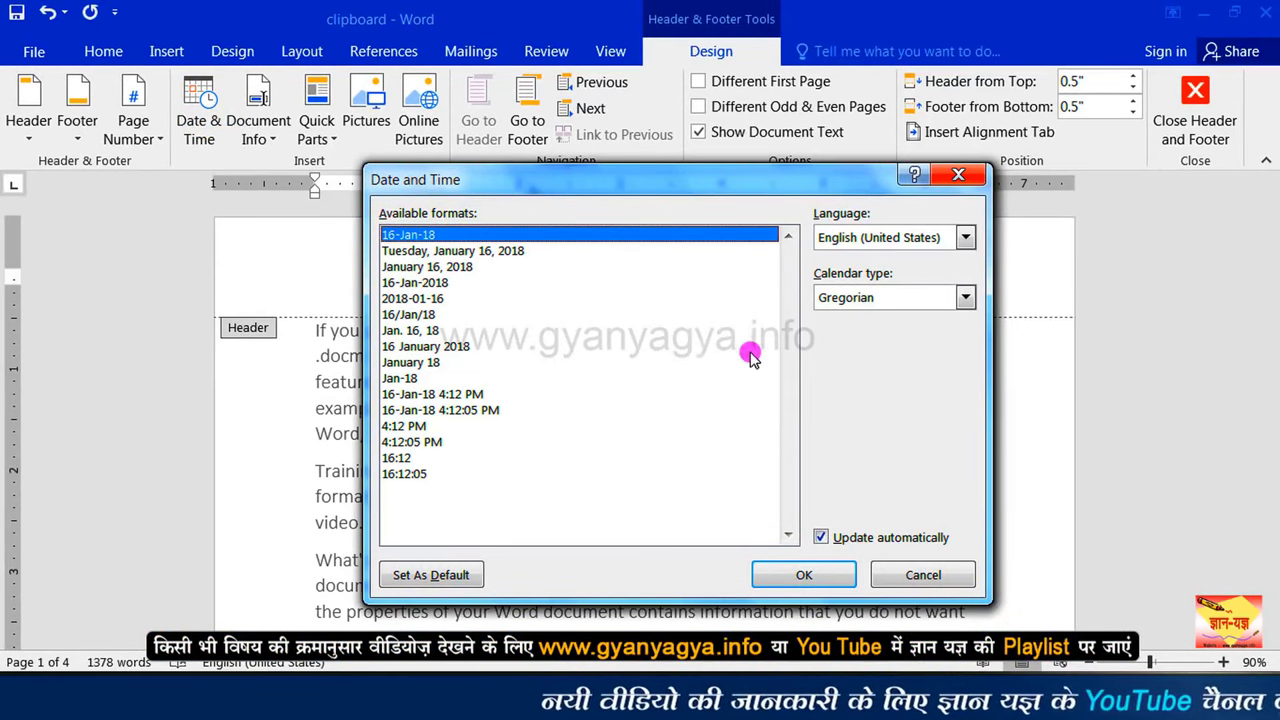
pyautogui.click(678, 334)
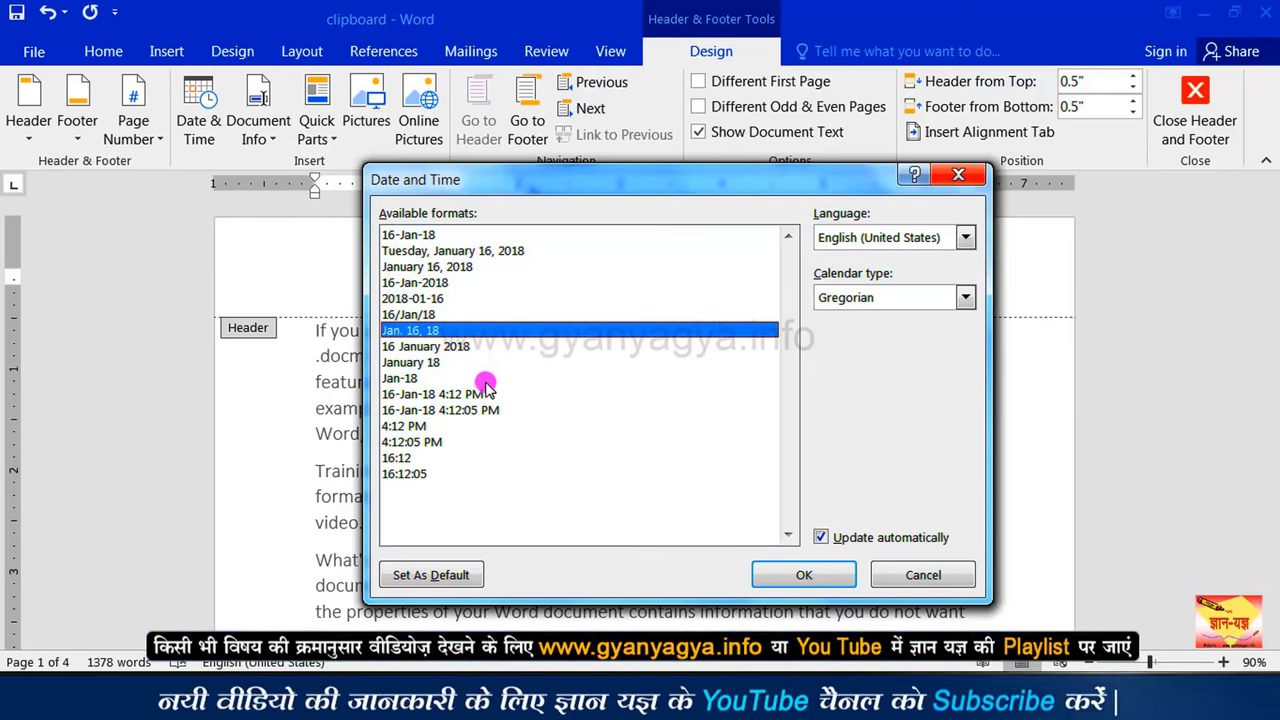
pyautogui.click(485, 394)
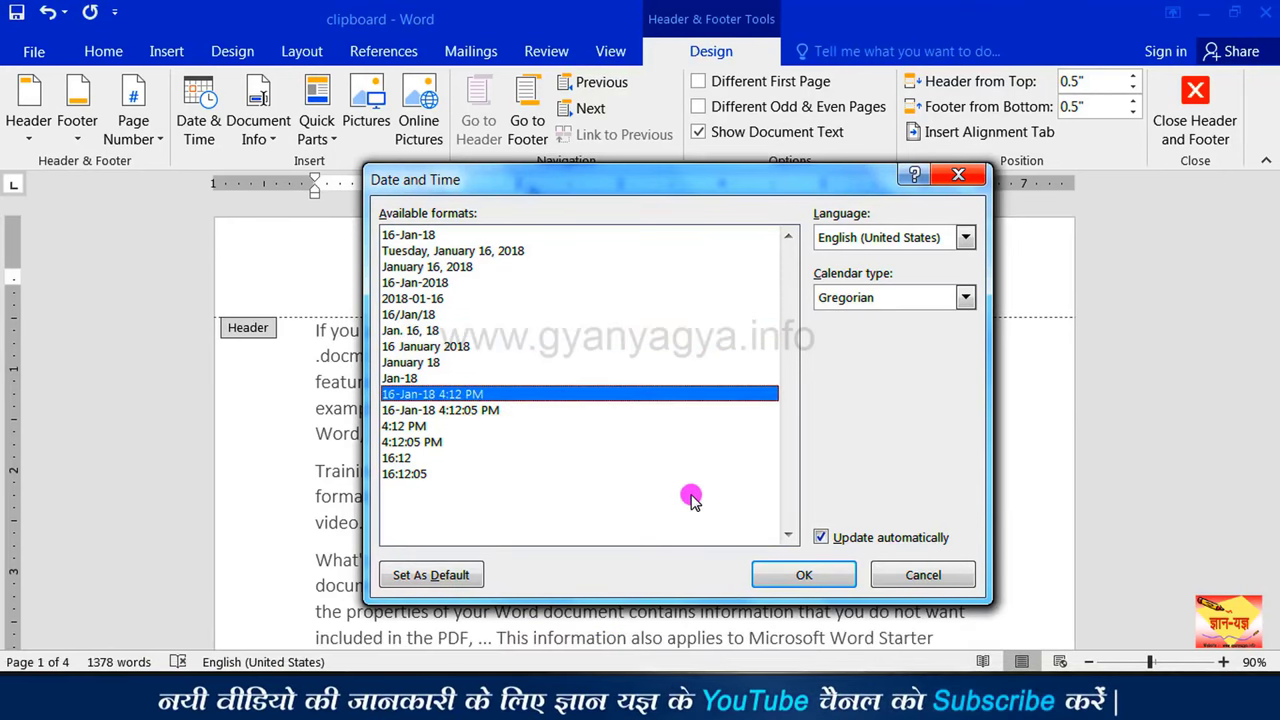
pyautogui.click(810, 576)
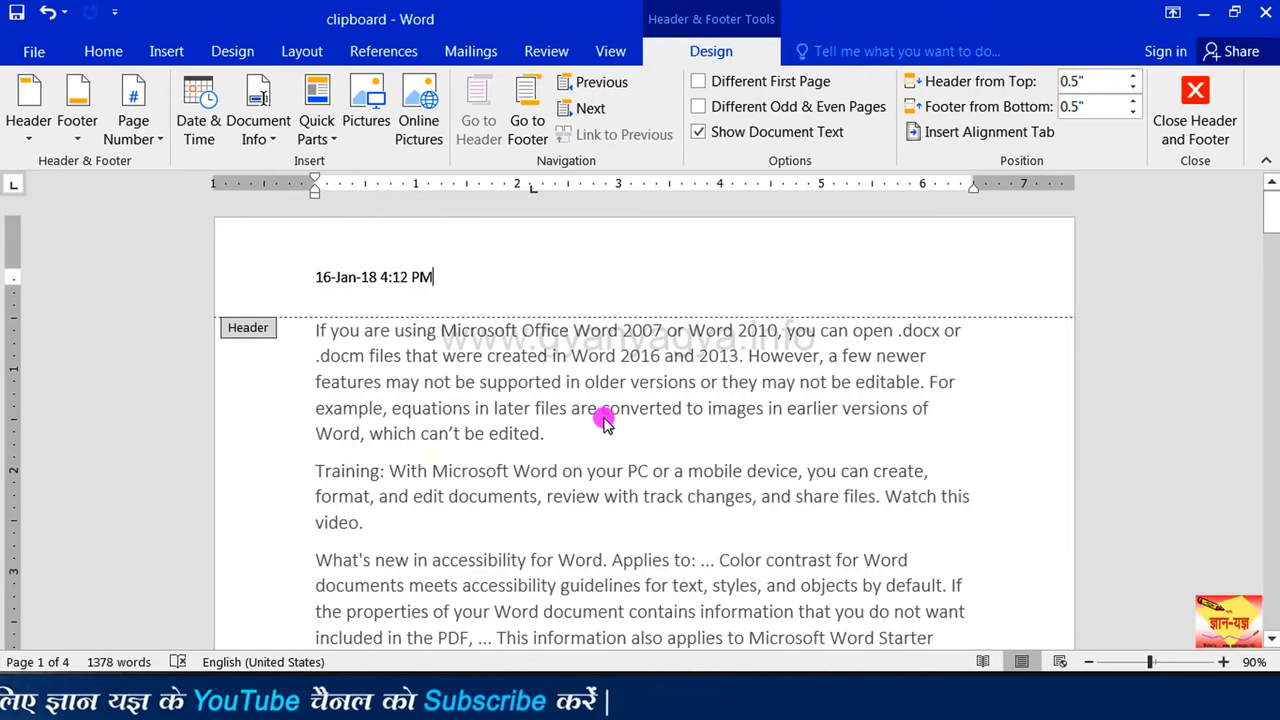
pyautogui.doubleClick(625, 470)
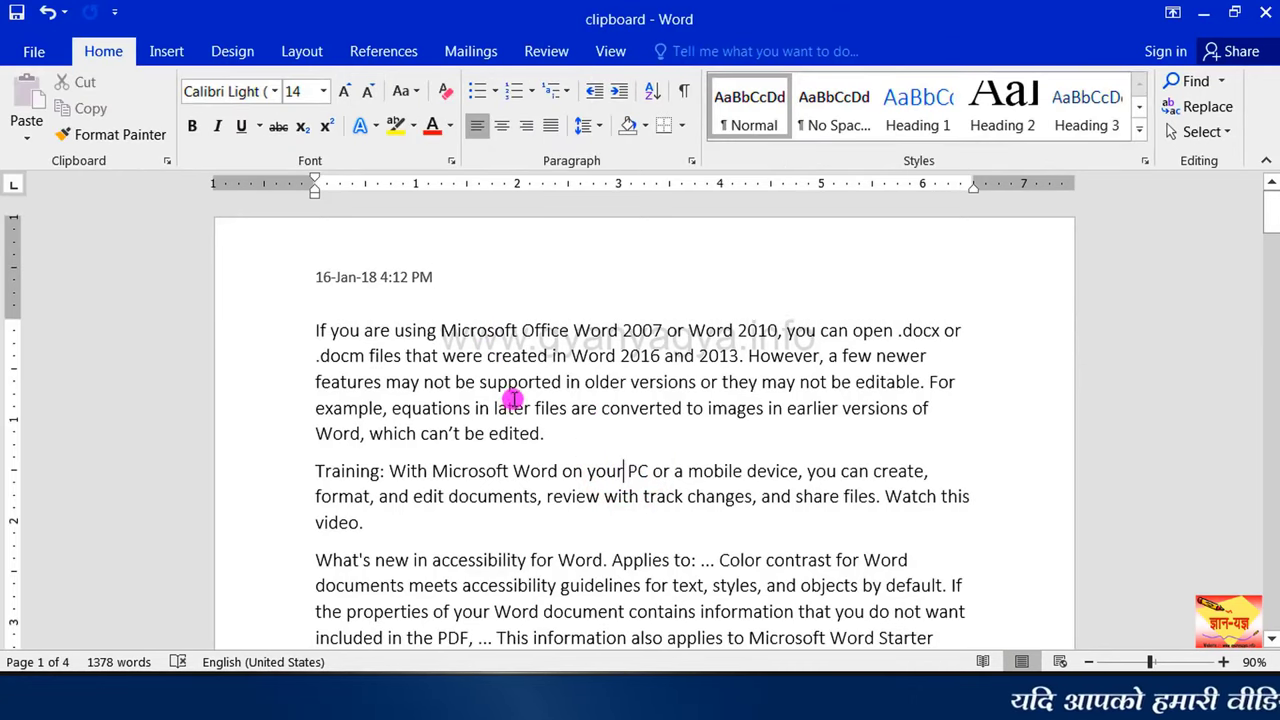
# Scroll down through the clipboard document's pages.
pyautogui.moveTo(1272, 228); pyautogui.dragTo(1249, 434)
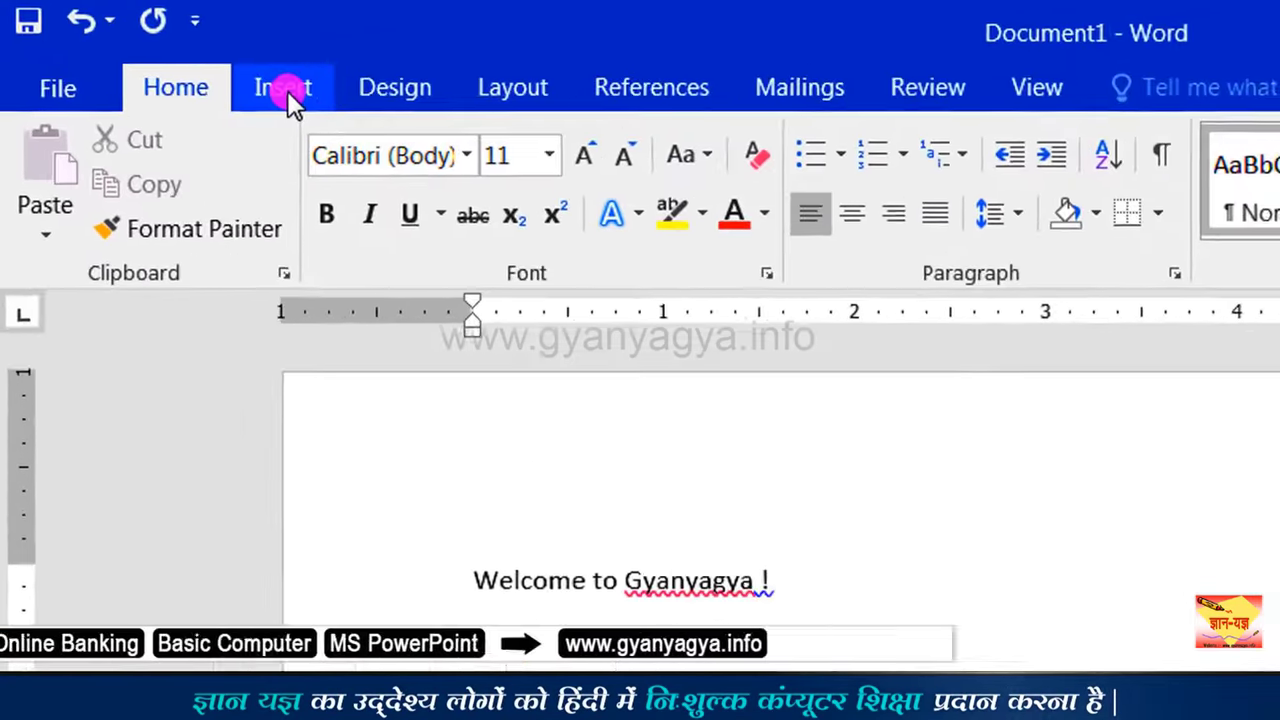
# Open the full Symbol dialog from Insert and switch its font to Webdings.
pyautogui.click(166, 51)
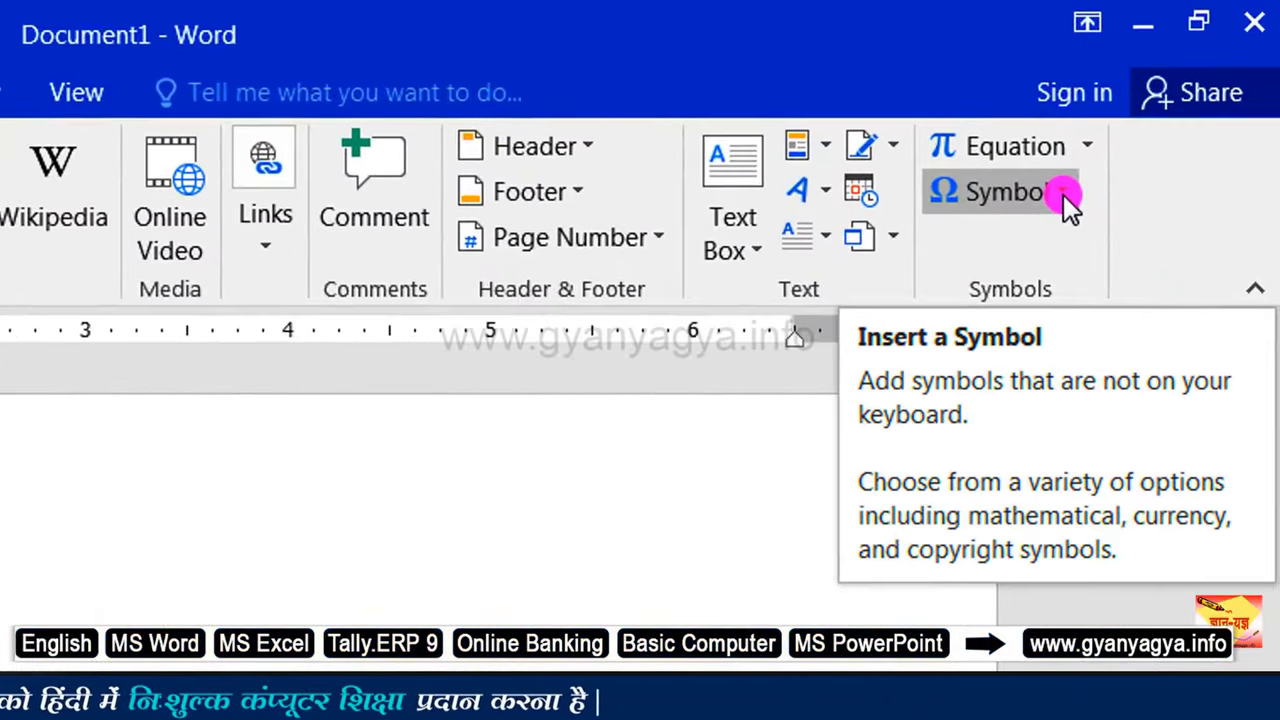
pyautogui.click(1063, 194)
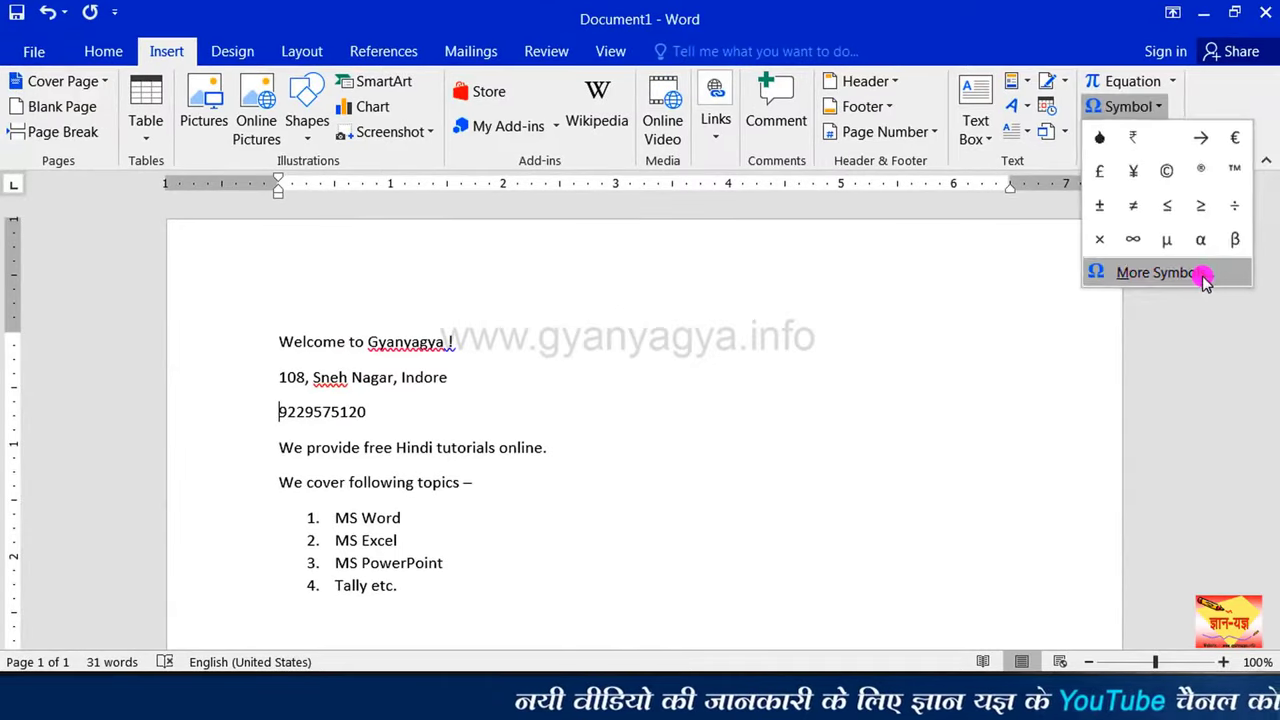
pyautogui.click(1203, 278)
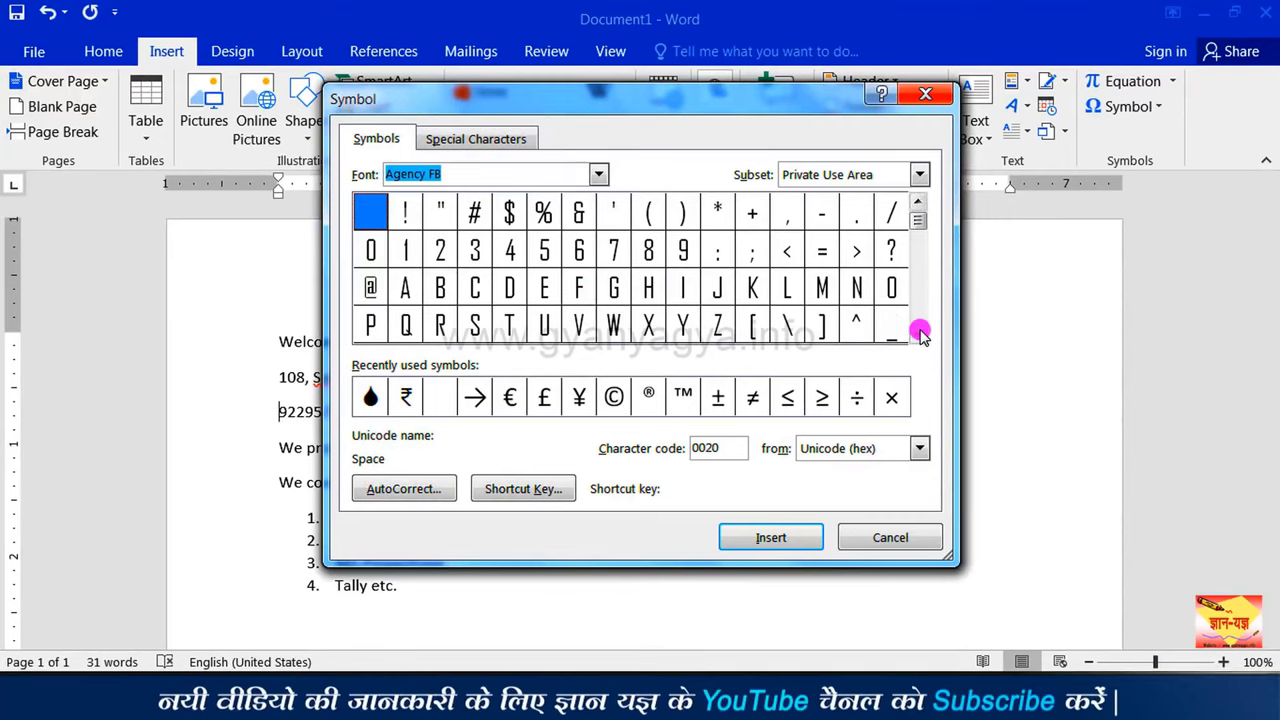
pyautogui.scroll(-2, 920, 333)
pyautogui.click(598, 174)
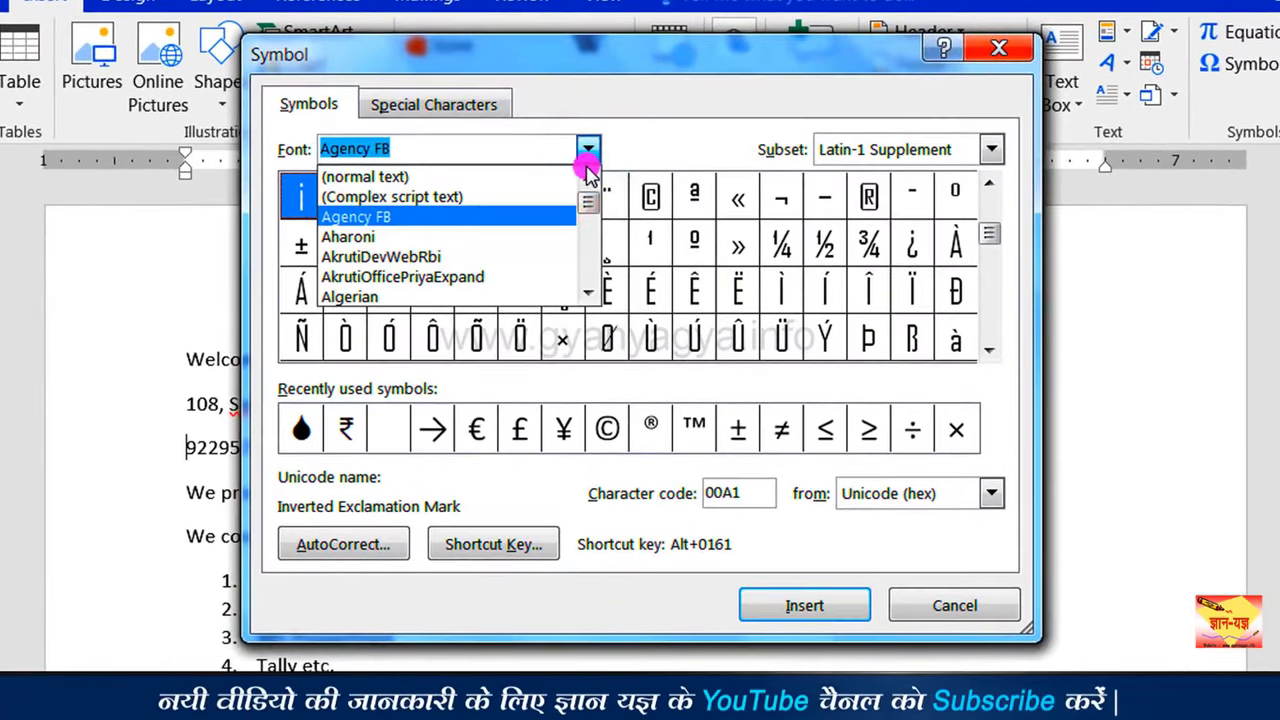
pyautogui.click(576, 216)
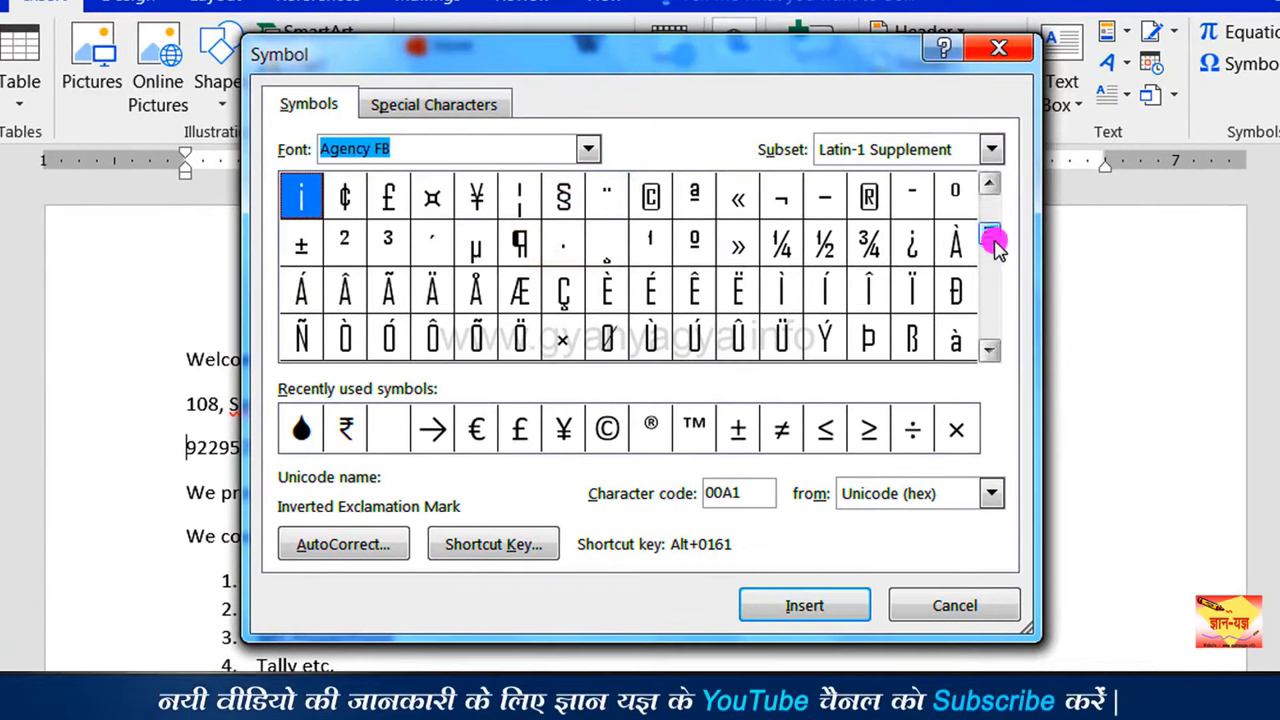
pyautogui.moveTo(995, 245); pyautogui.dragTo(993, 236)
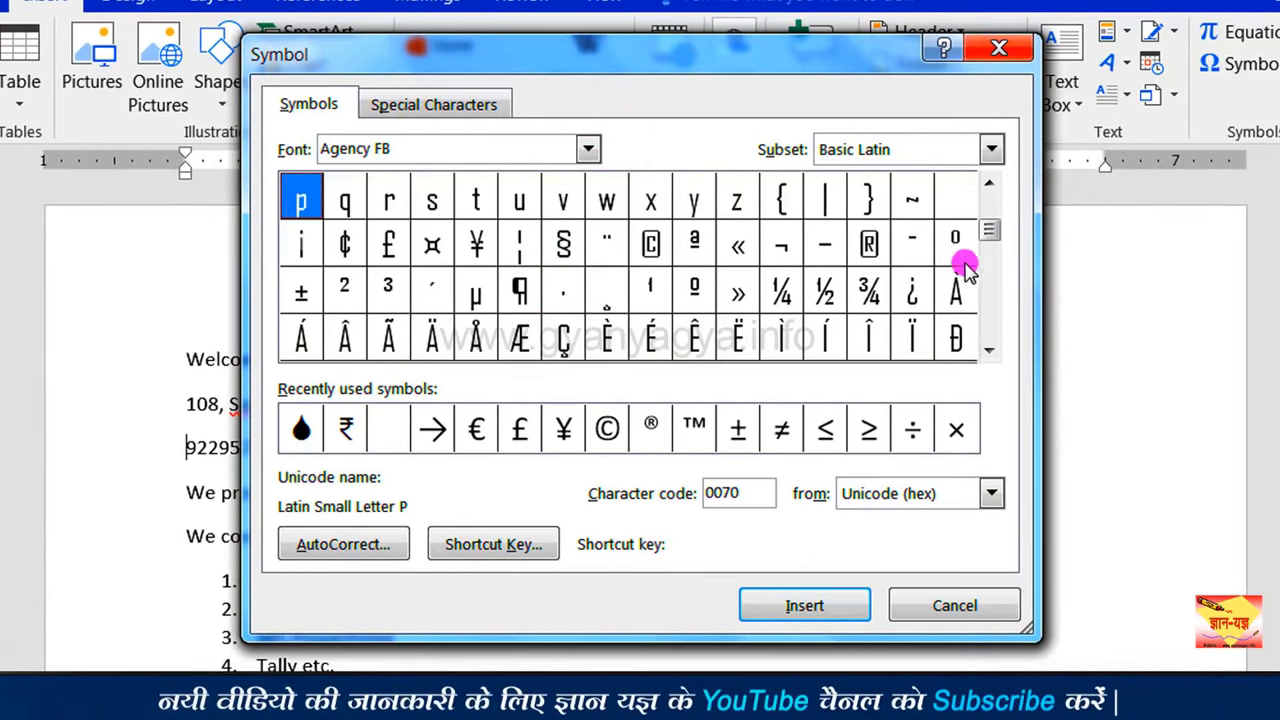
pyautogui.click(989, 349)
pyautogui.click(989, 349)
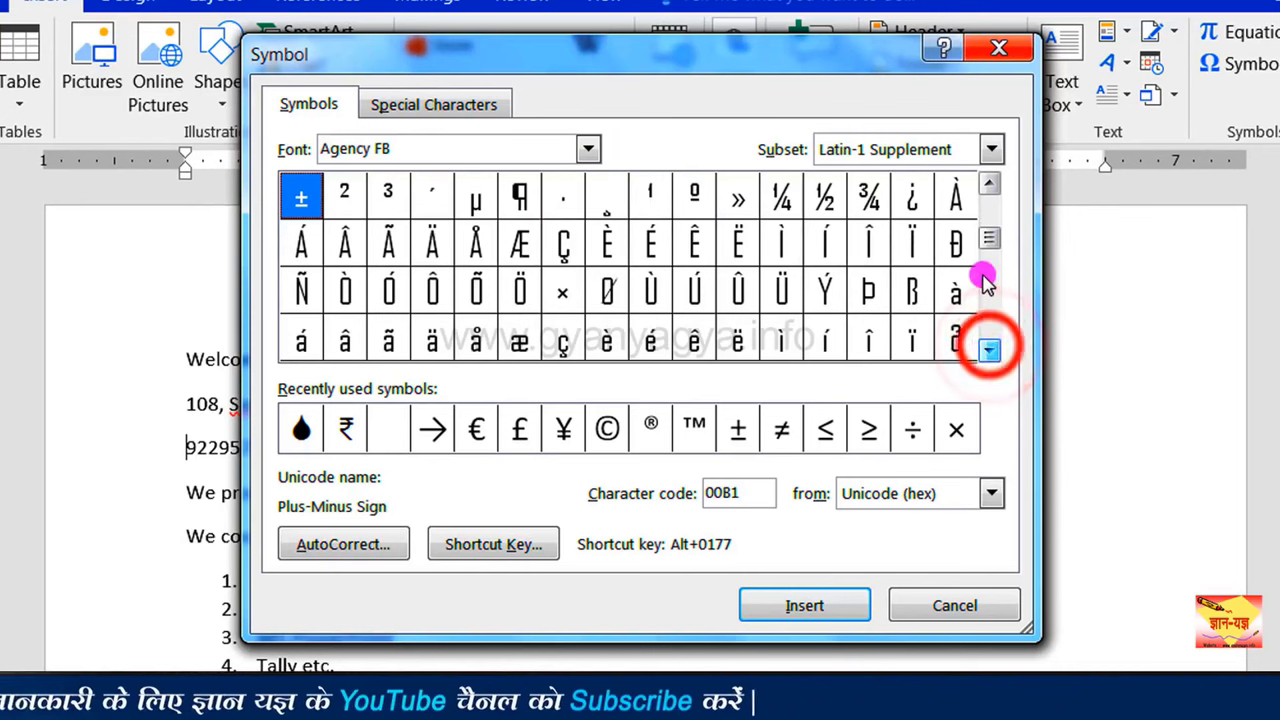
pyautogui.moveTo(989, 213); pyautogui.dragTo(989, 196)
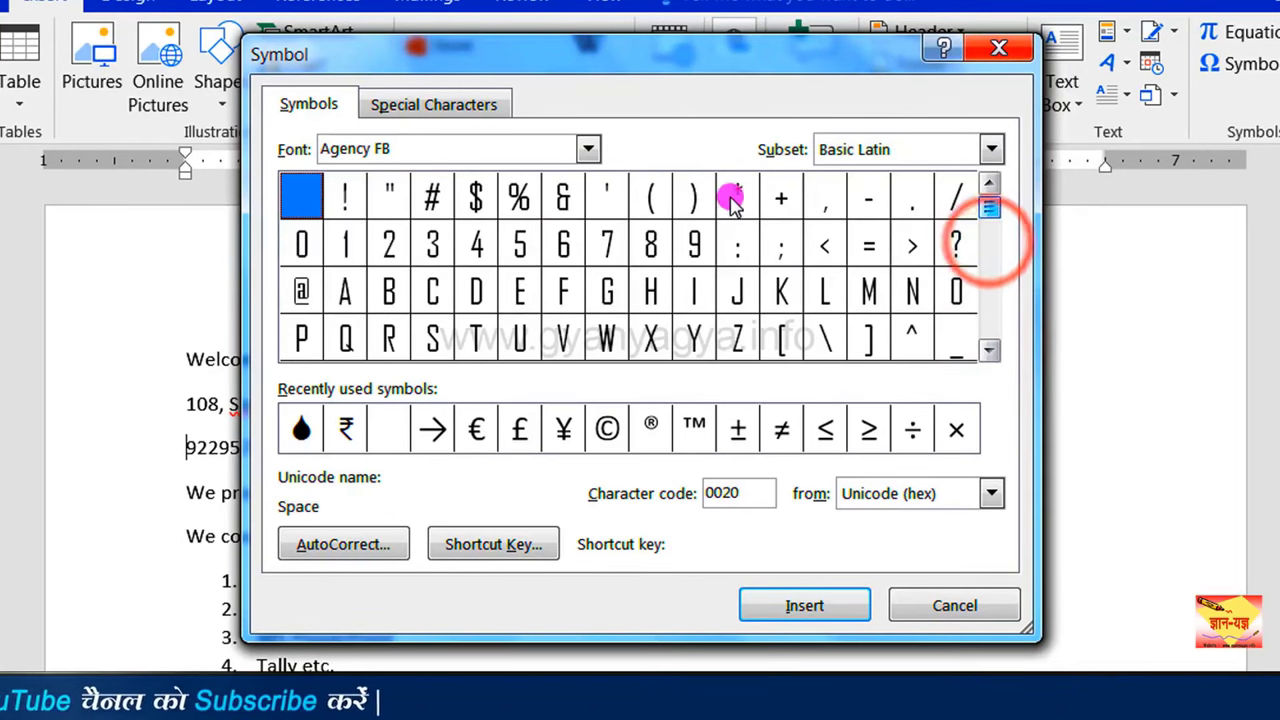
pyautogui.click(592, 155)
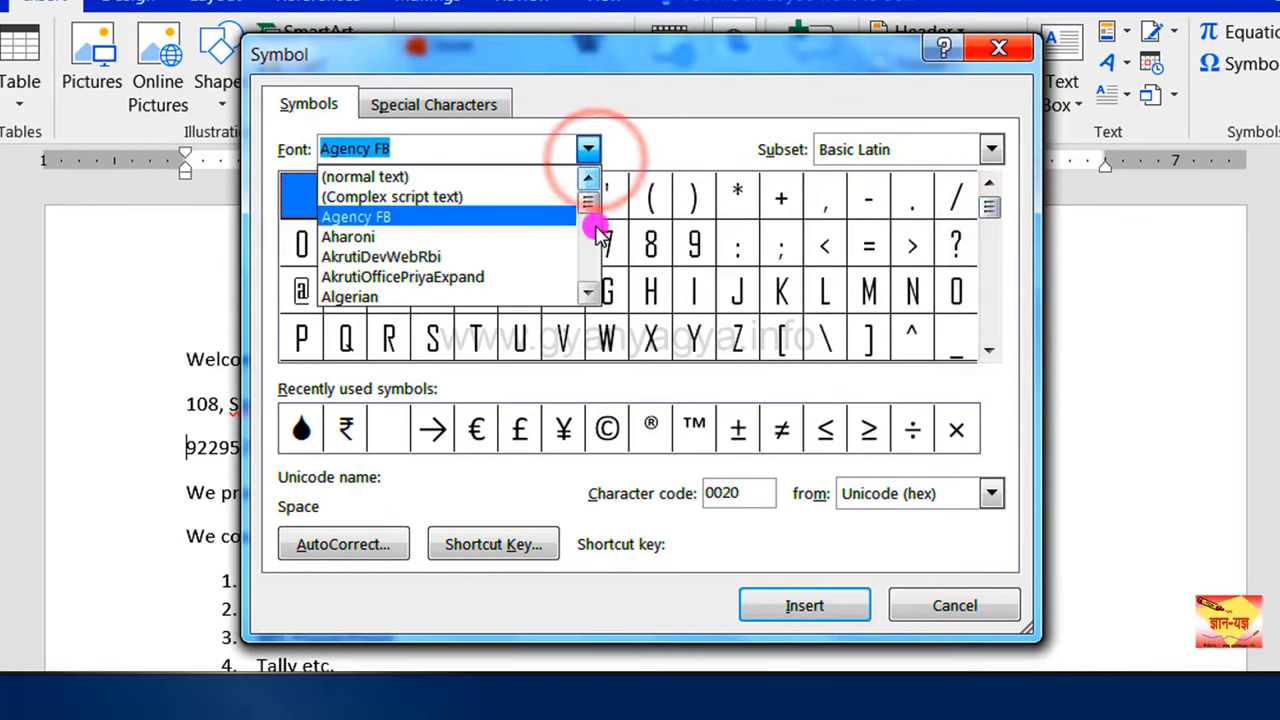
pyautogui.click(590, 292)
pyautogui.click(590, 290)
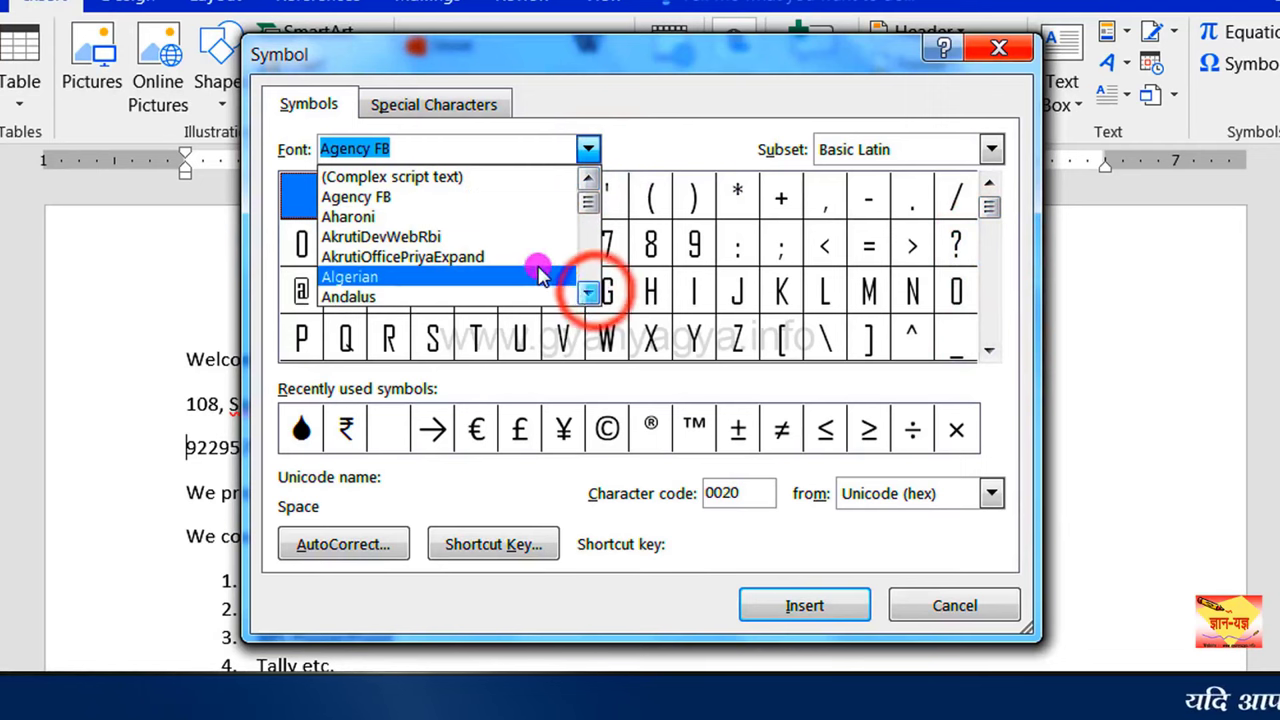
pyautogui.click(590, 293)
pyautogui.moveTo(591, 297); pyautogui.dragTo(586, 289)
pyautogui.write('w')
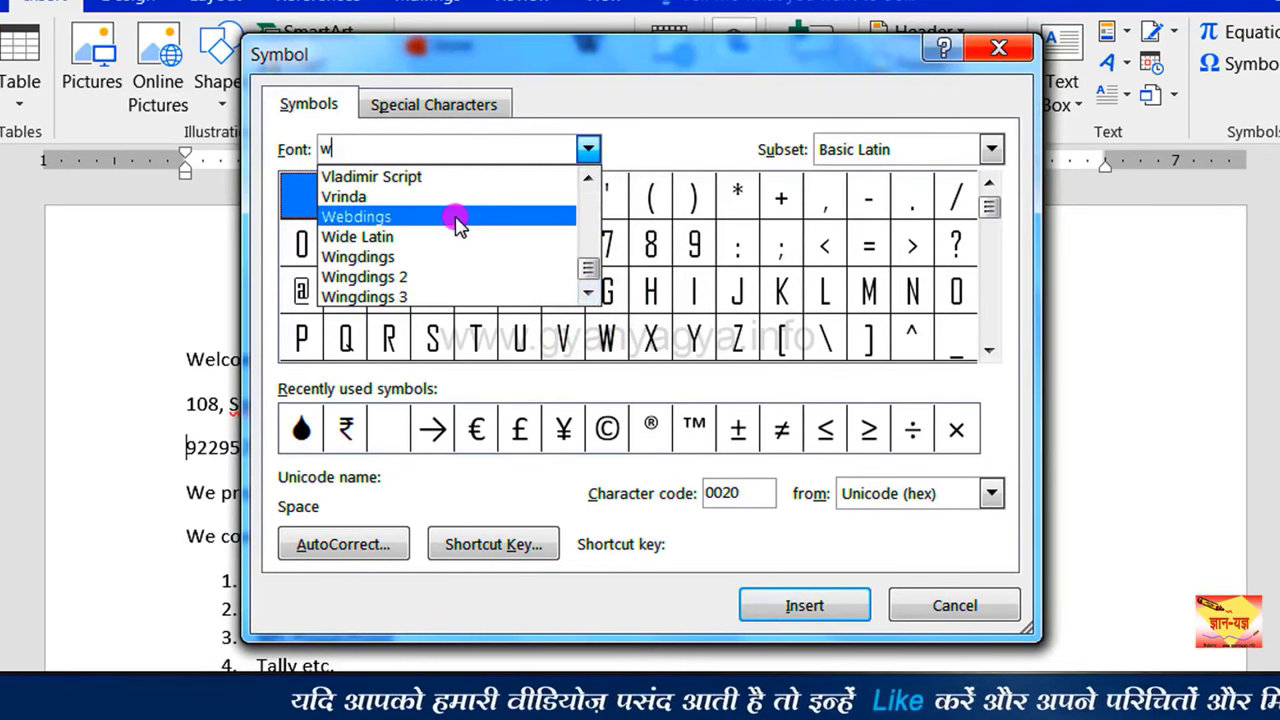
pyautogui.click(457, 219)
# Insert the Webdings telephone symbol (code 200) before the phone number and close the dialog.
pyautogui.click(988, 350)
pyautogui.click(988, 350)
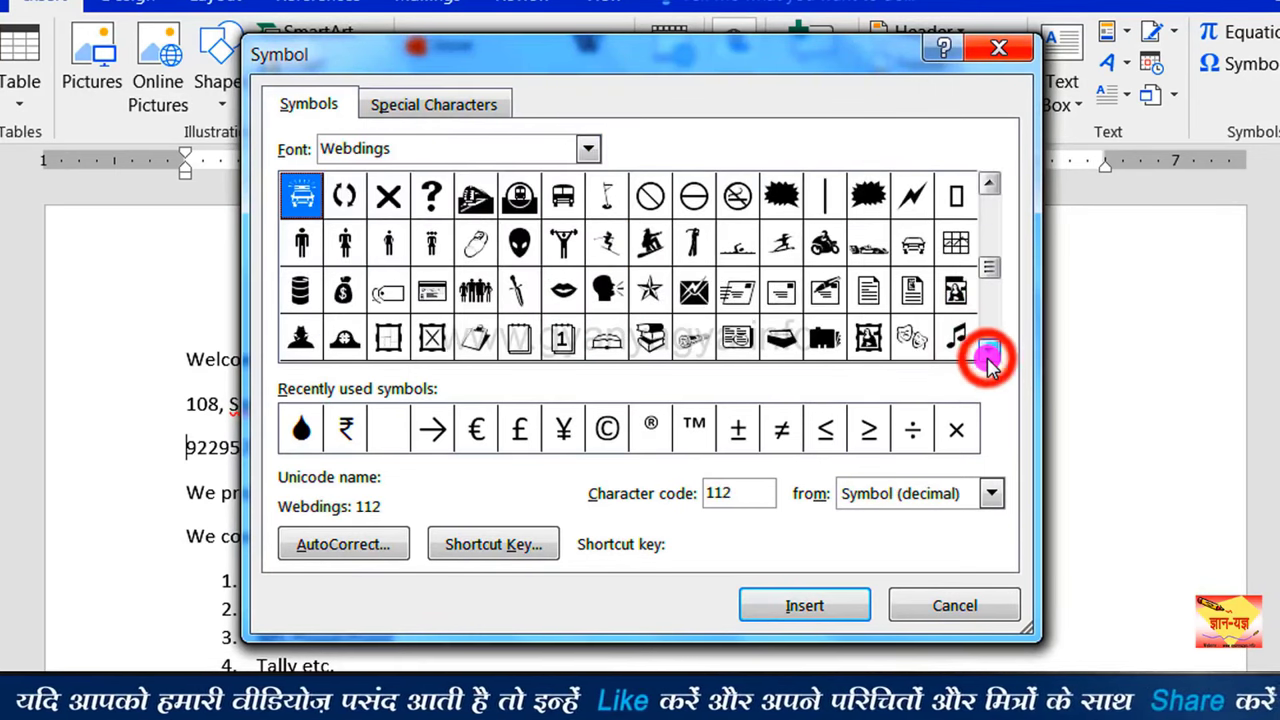
pyautogui.click(988, 352)
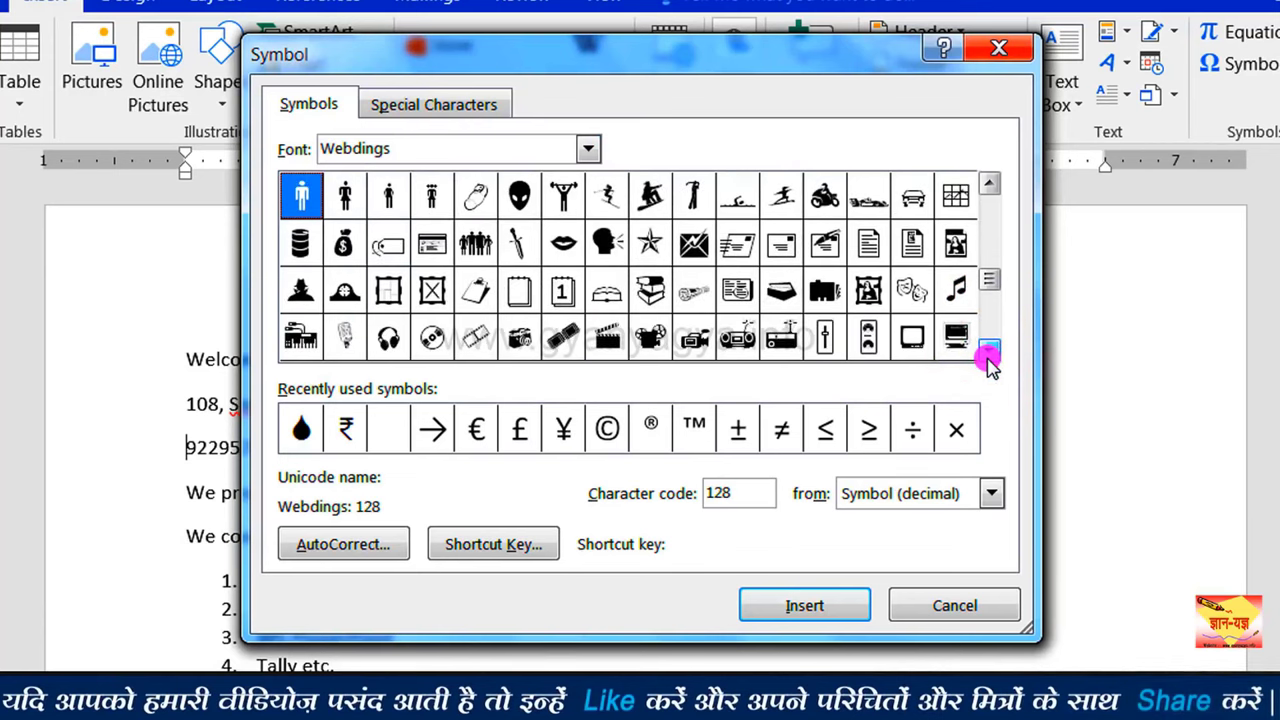
pyautogui.click(988, 352)
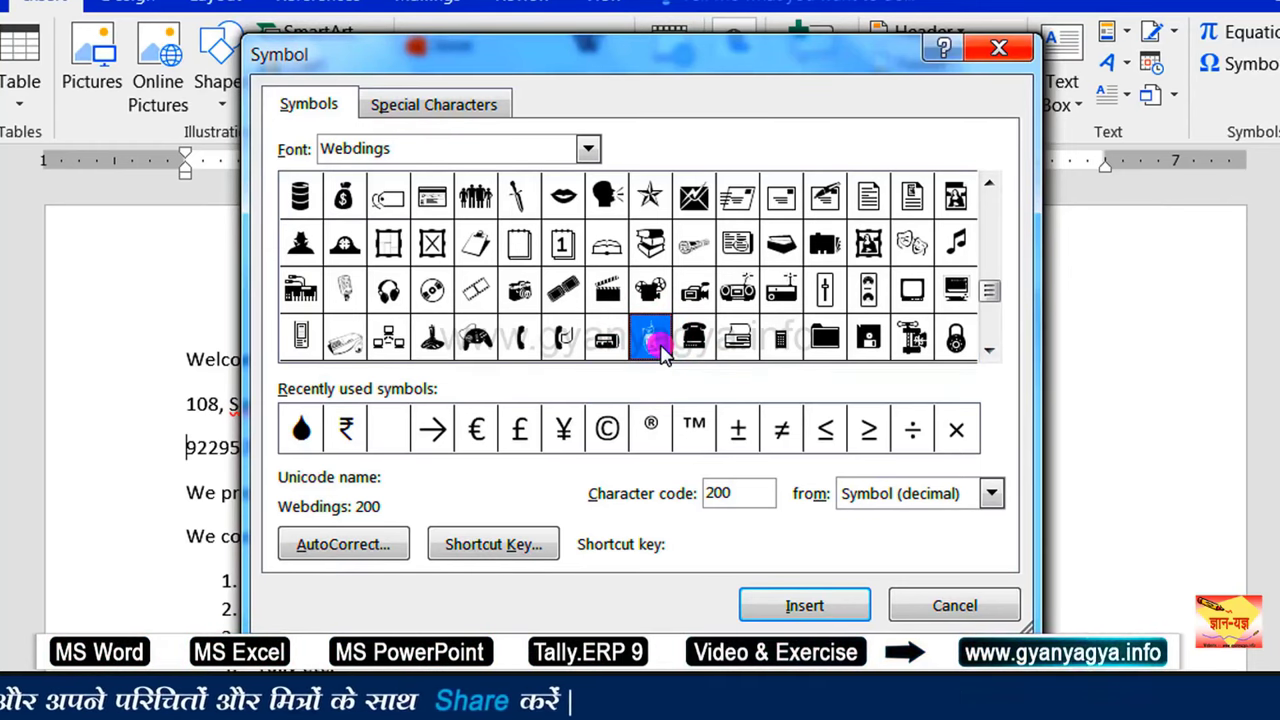
pyautogui.click(804, 606)
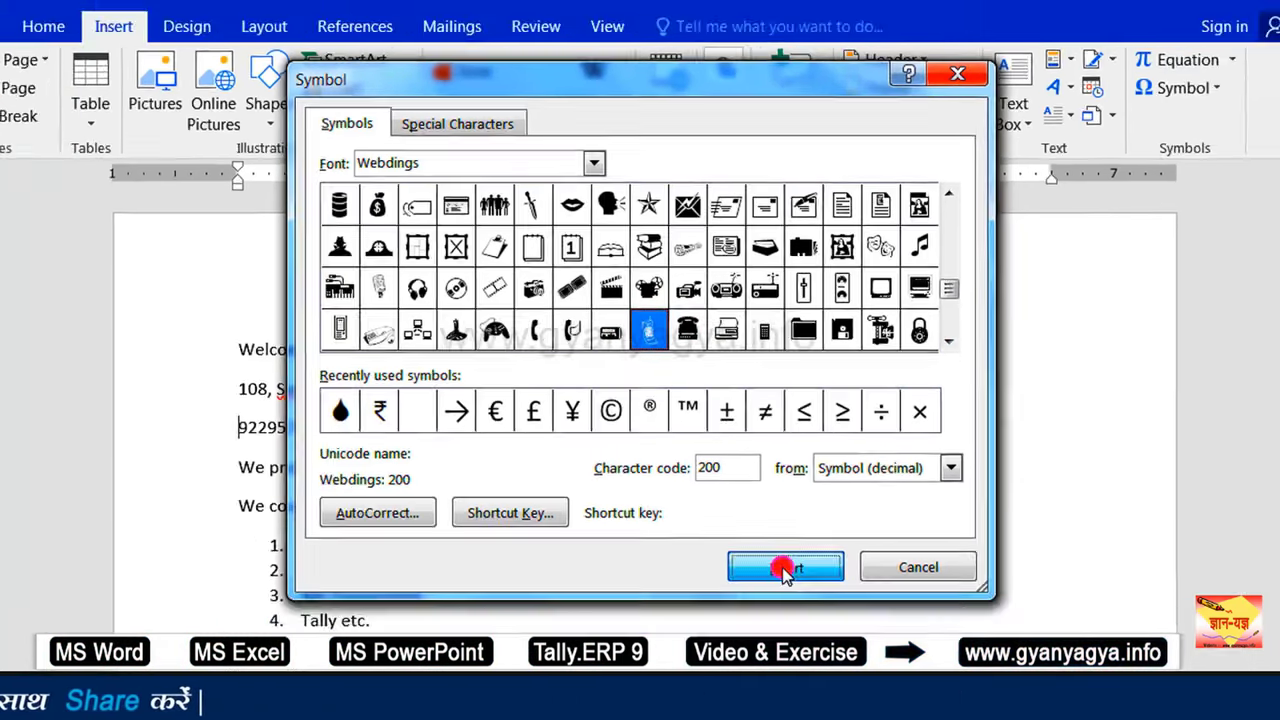
pyautogui.click(904, 574)
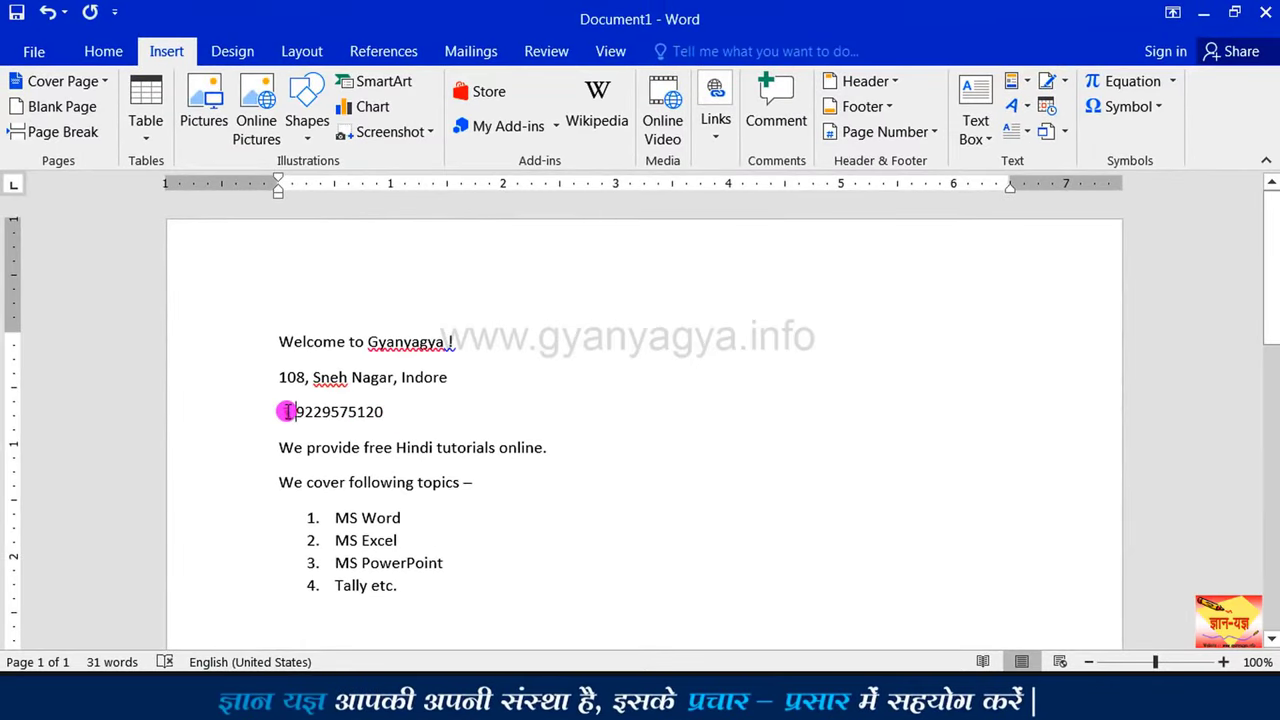
# Set the telephone icon's font size to 16 pt from the Home tab.
pyautogui.click(113, 54)
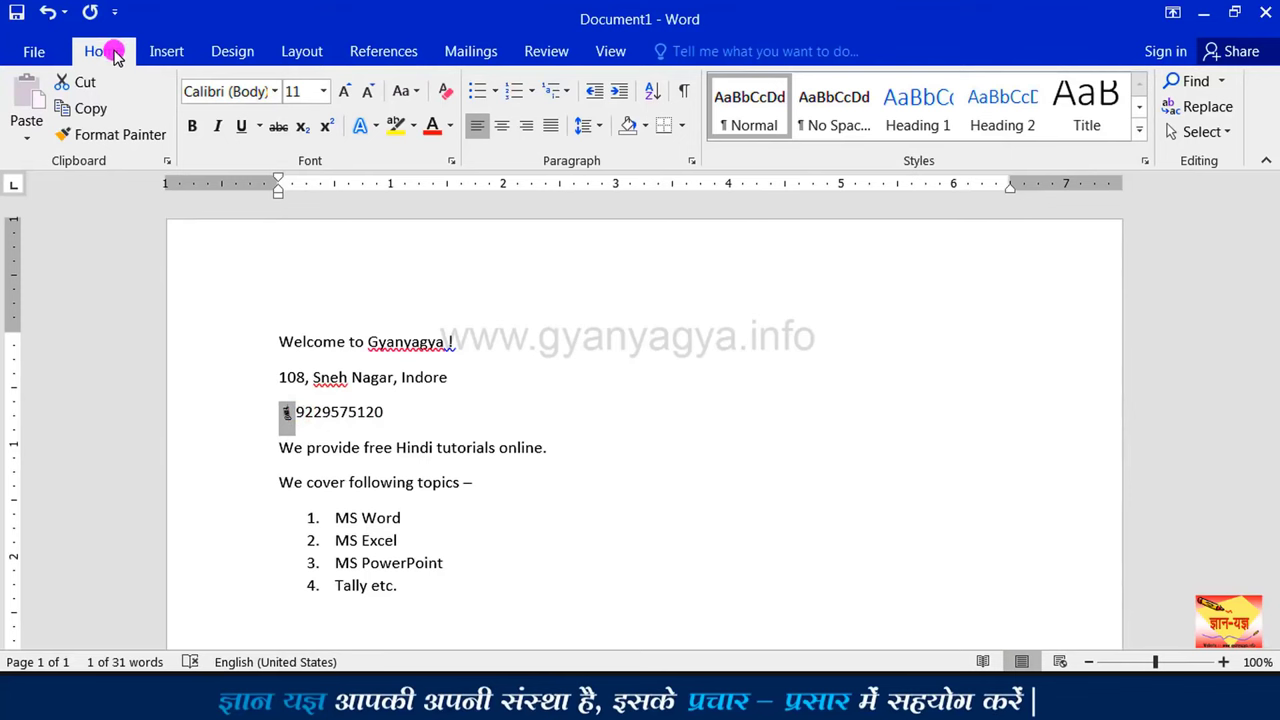
pyautogui.click(323, 92)
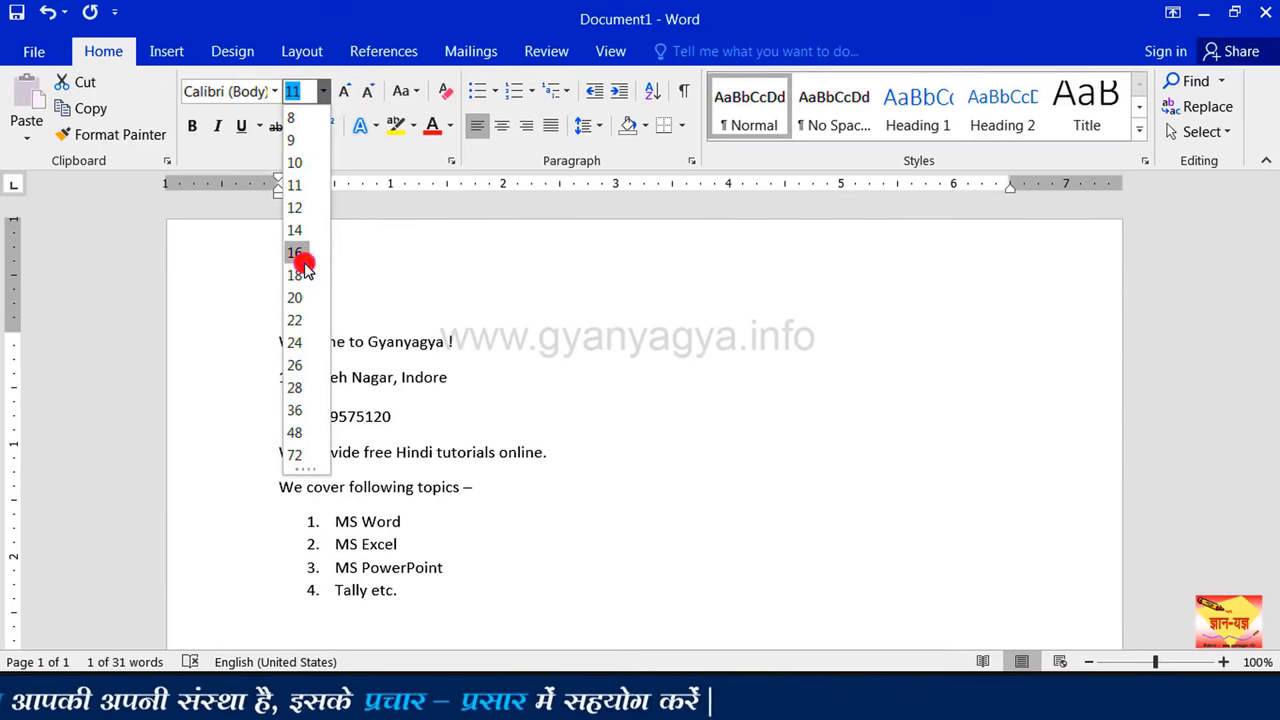
pyautogui.click(300, 258)
pyautogui.click(305, 418)
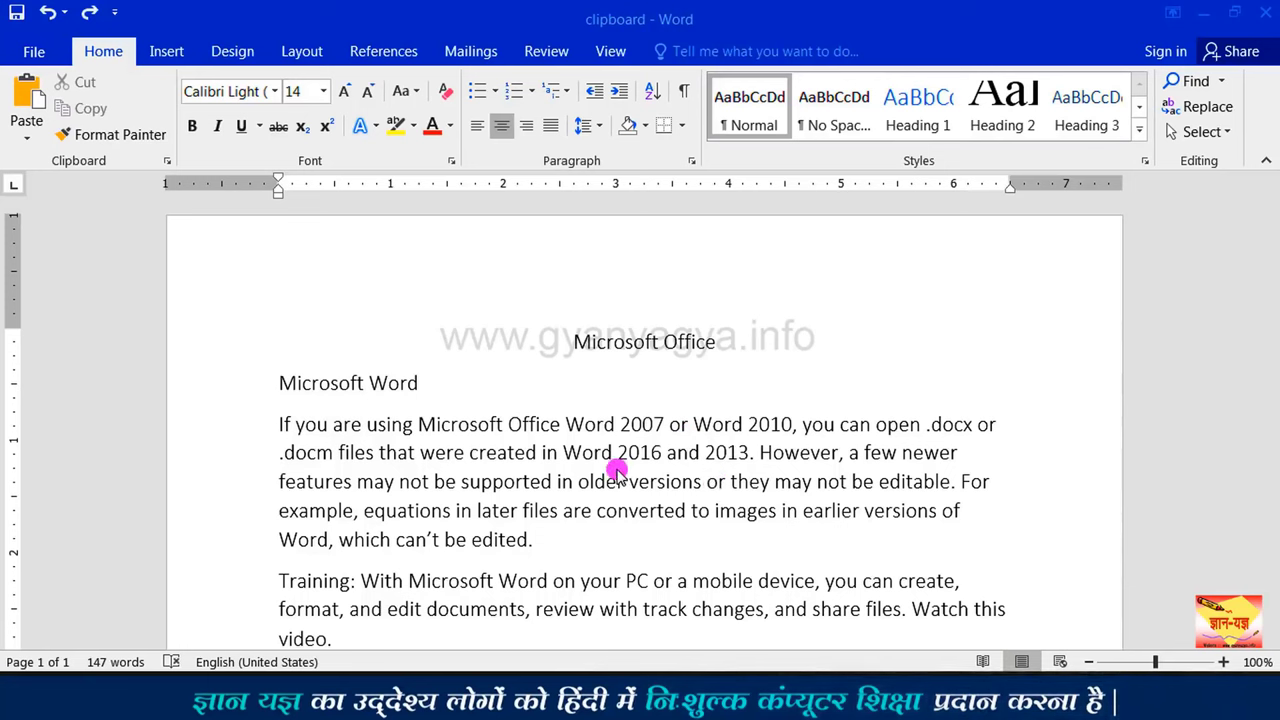
# In the clipboard document, apply the Title style to 'Microsoft Office'.
pyautogui.click(721, 341)
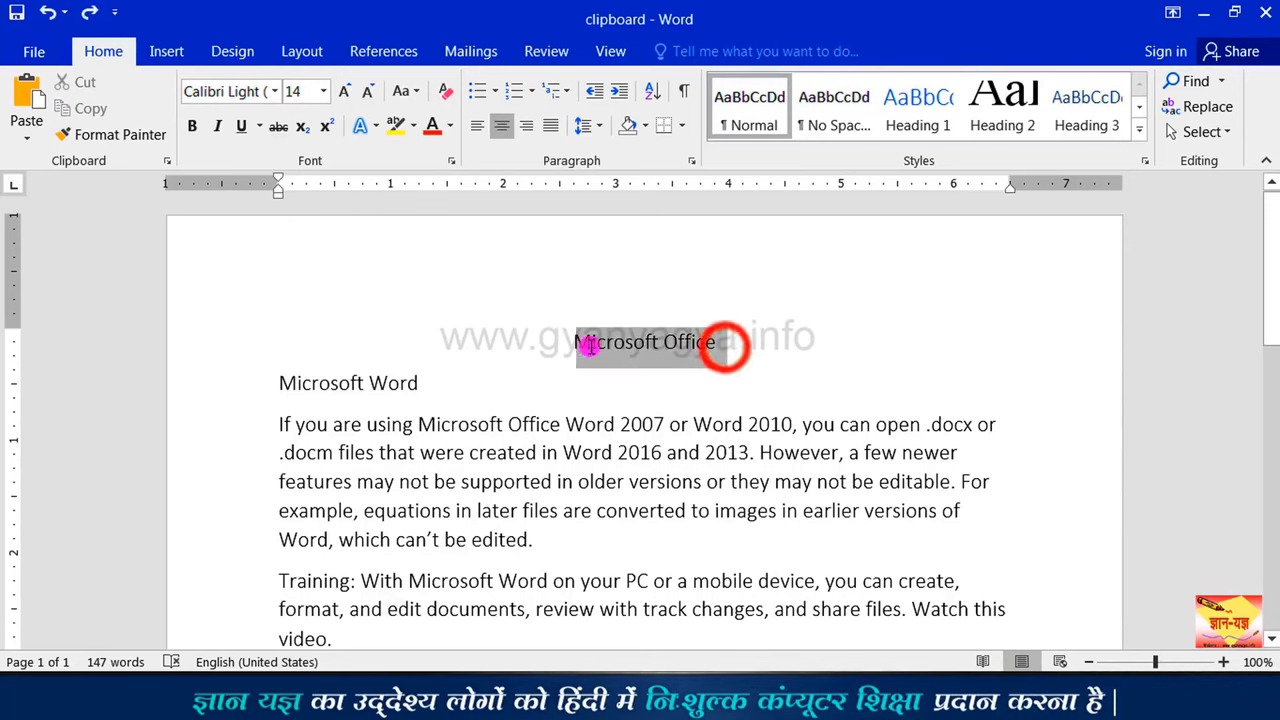
pyautogui.moveTo(590, 344); pyautogui.dragTo(583, 343)
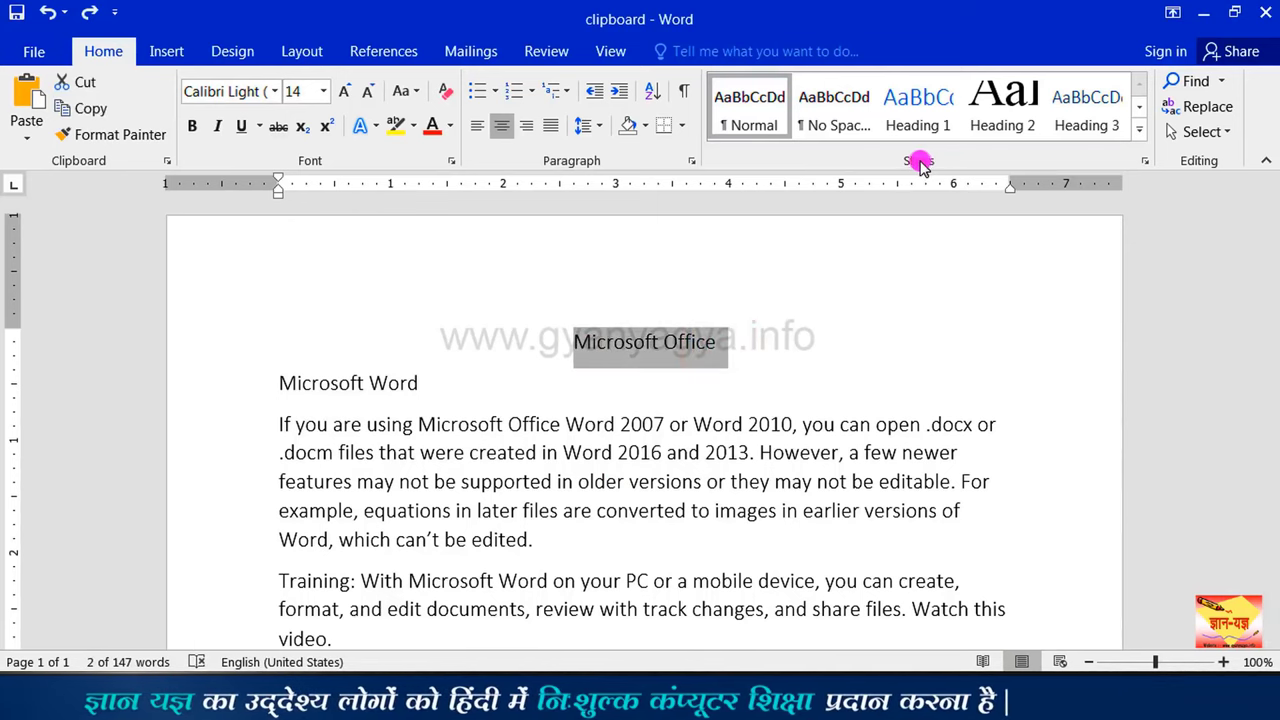
pyautogui.click(1140, 131)
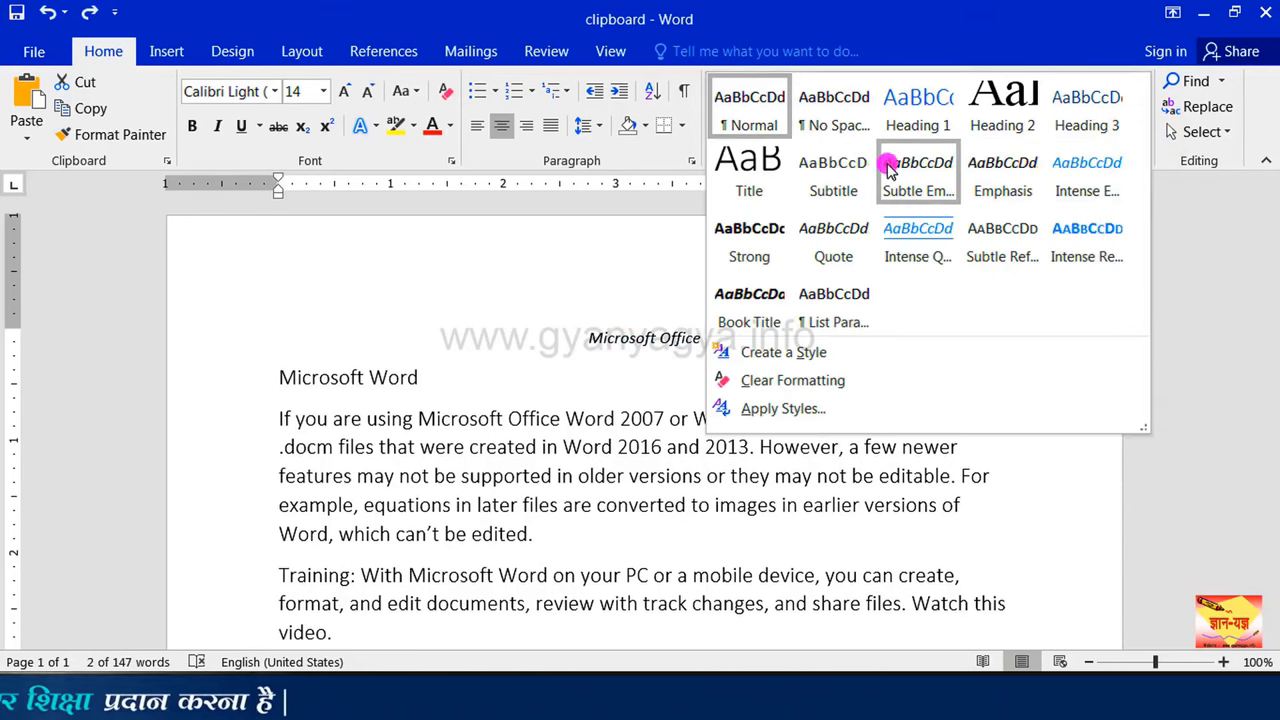
pyautogui.click(770, 189)
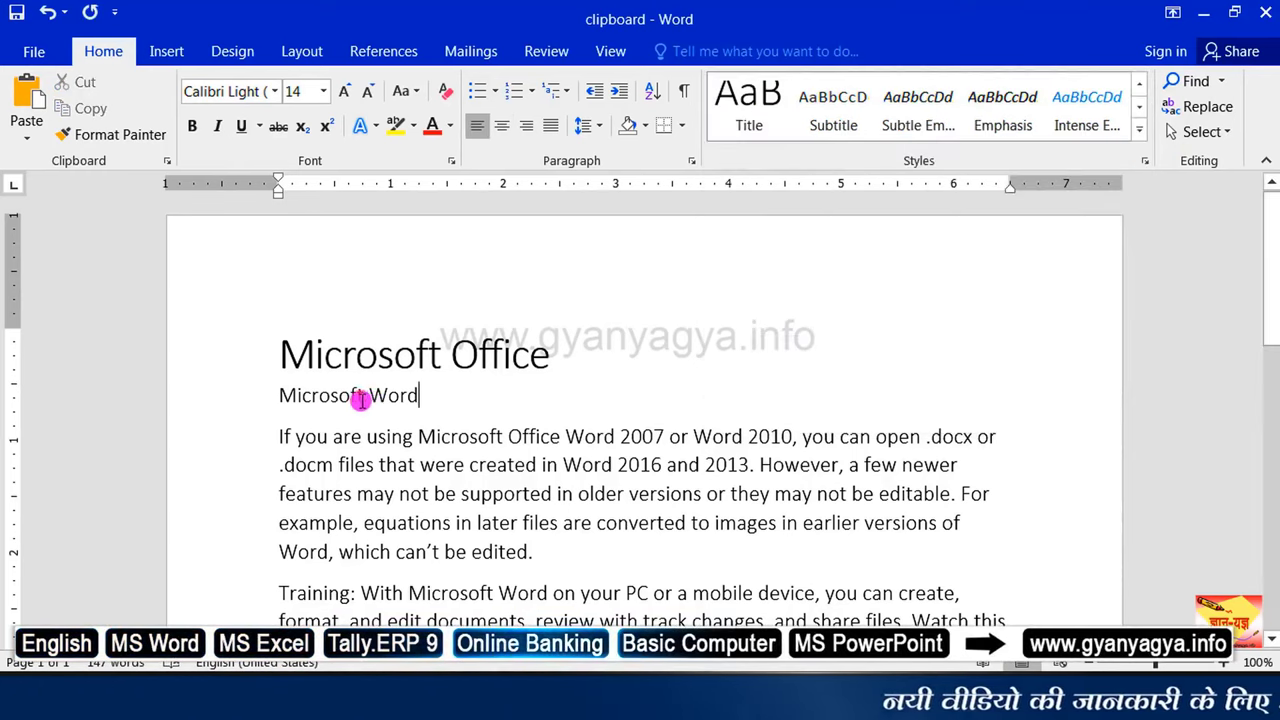
# Apply Heading 1 to the 'Microsoft Word' line.
pyautogui.moveTo(420, 395); pyautogui.dragTo(309, 402)
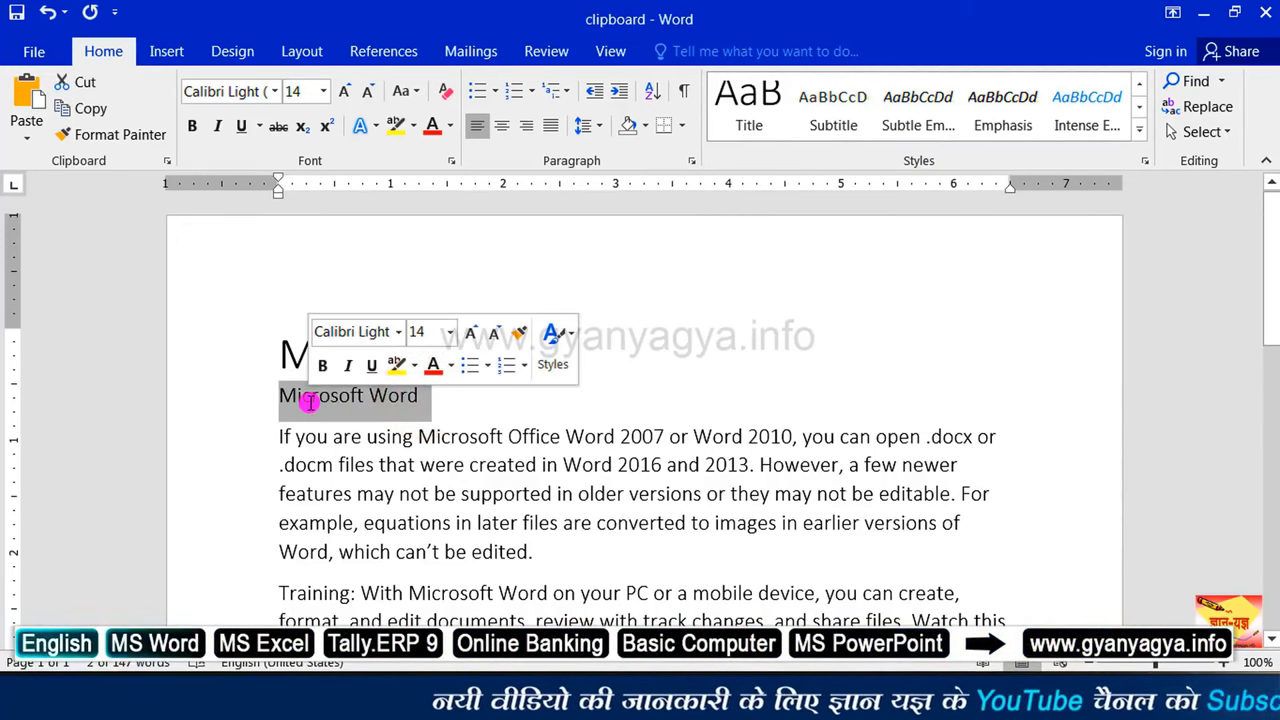
pyautogui.click(1141, 134)
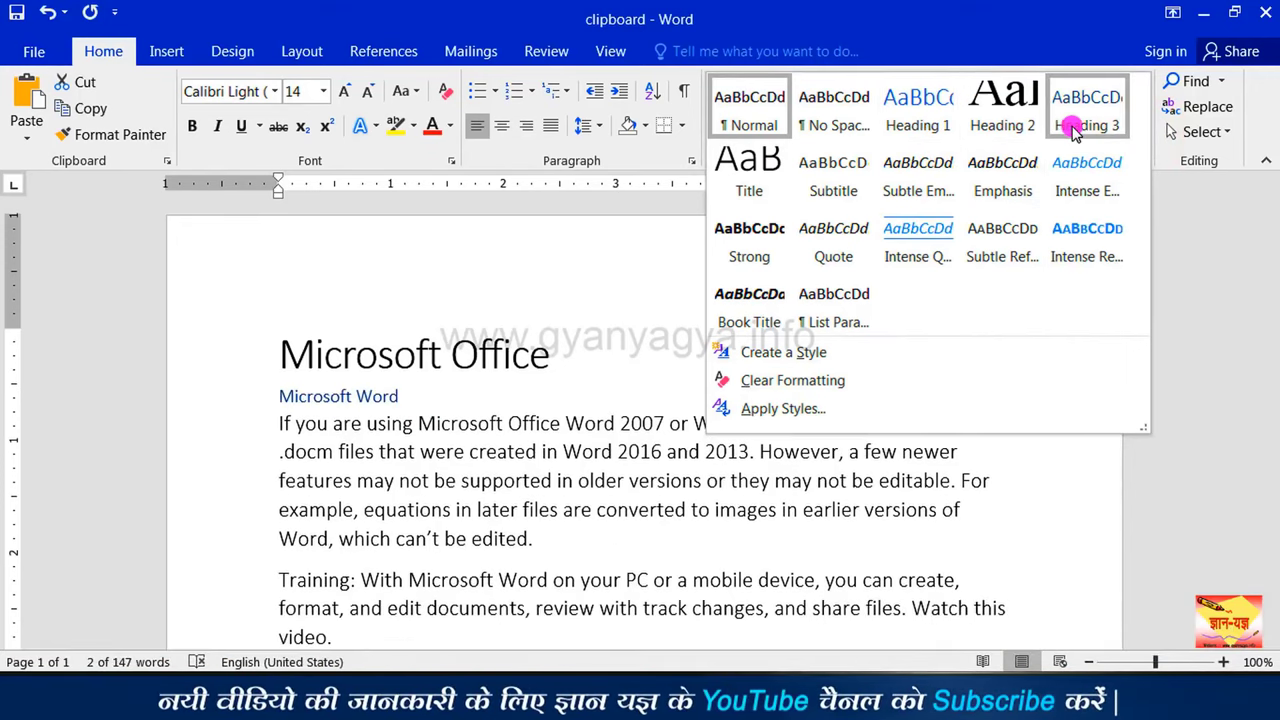
pyautogui.click(922, 122)
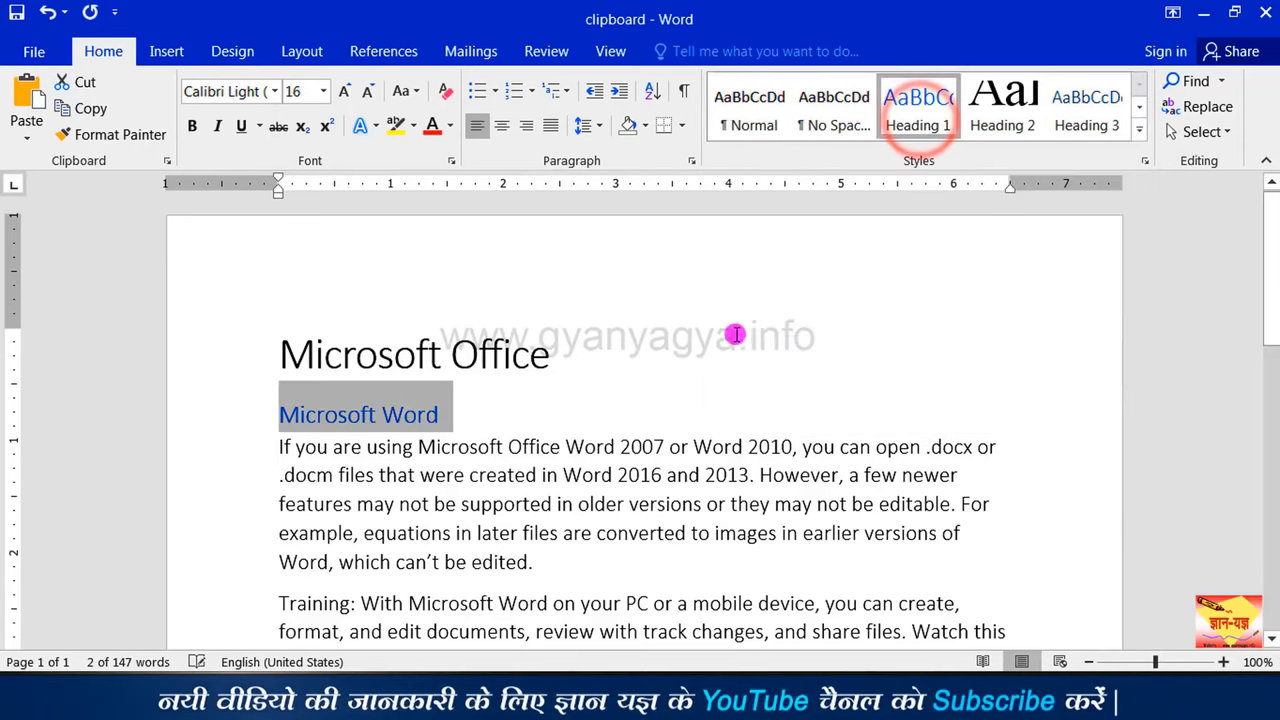
pyautogui.click(555, 562)
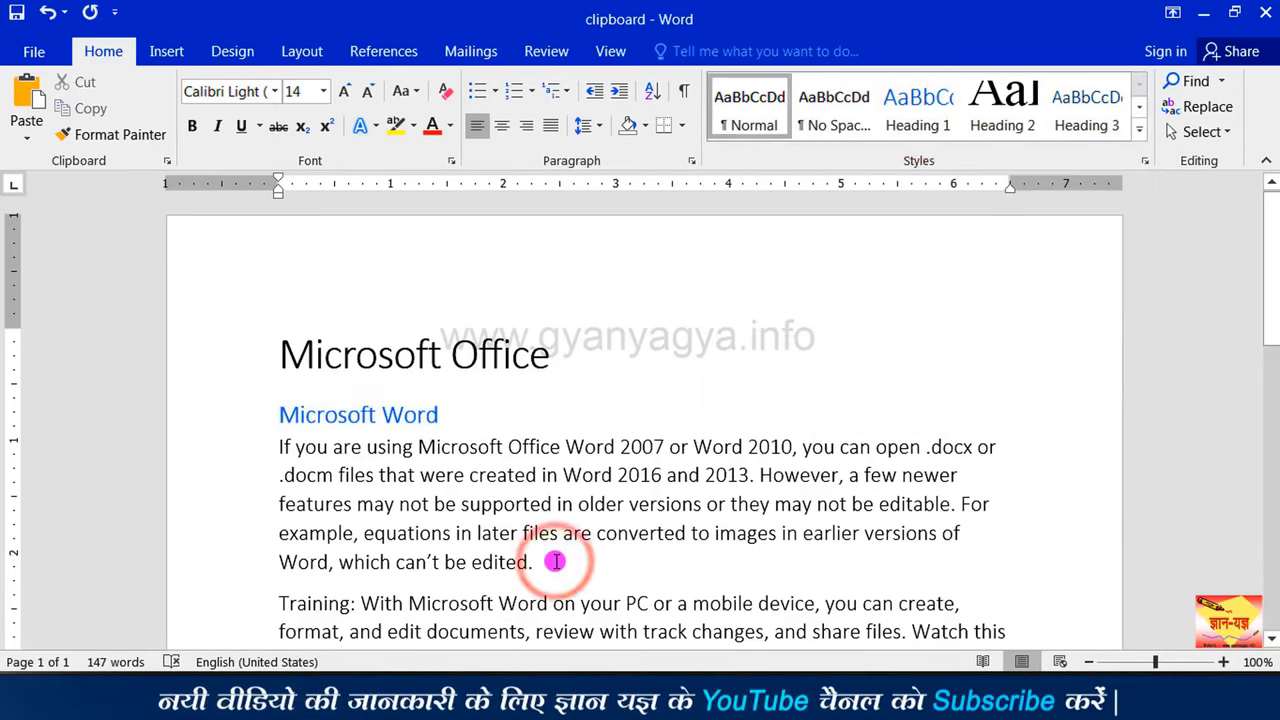
# Apply the Subtle Emphasis style to the whole first body paragraph.
pyautogui.moveTo(476, 560); pyautogui.dragTo(278, 447)
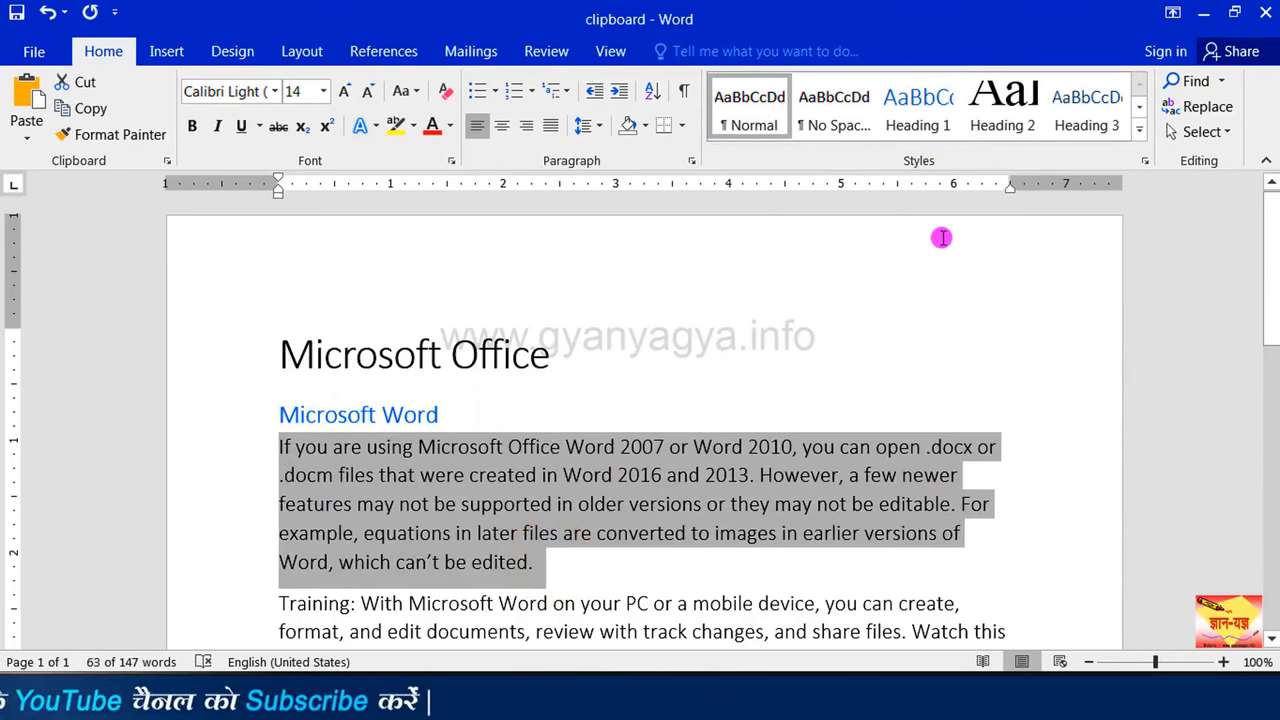
pyautogui.click(1138, 133)
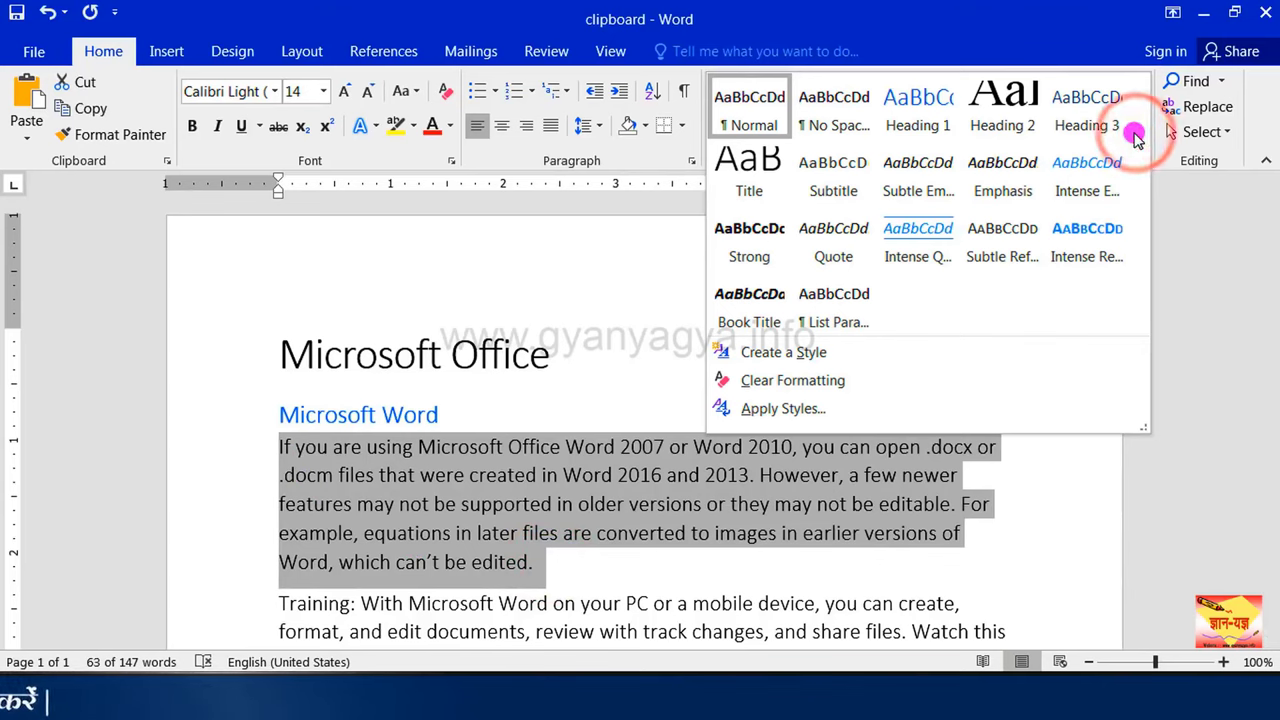
pyautogui.click(916, 195)
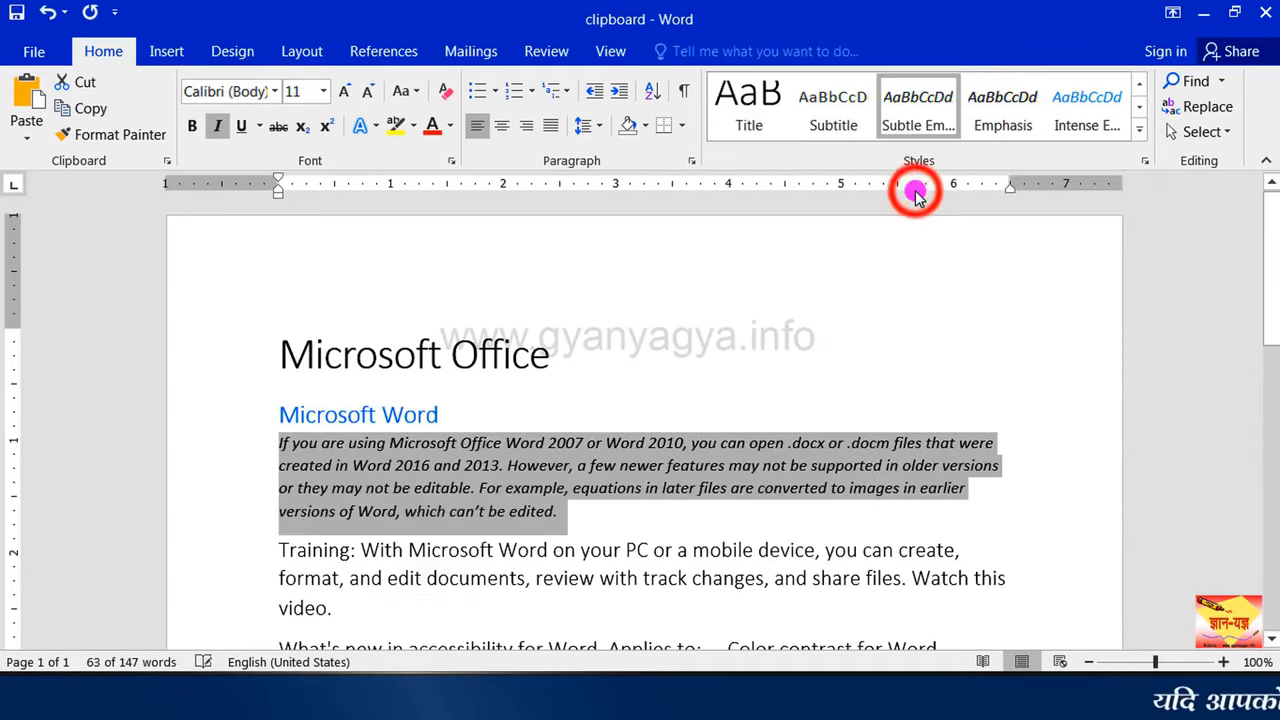
pyautogui.click(608, 515)
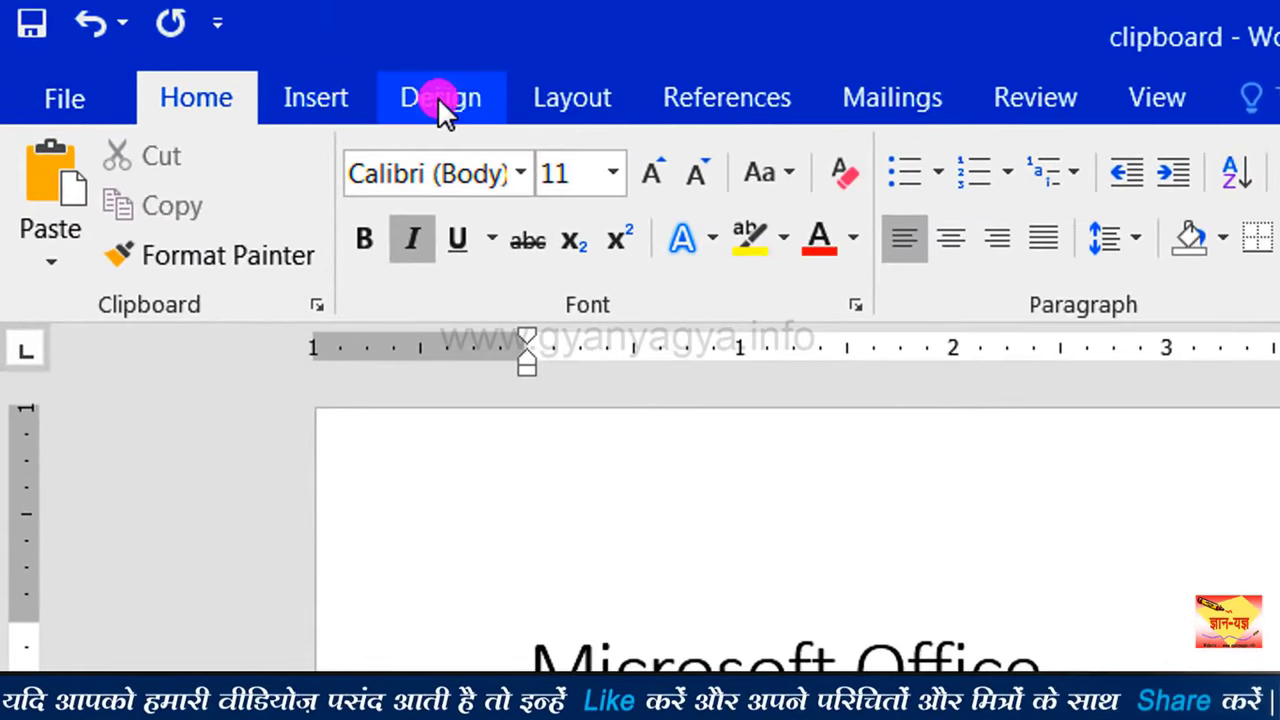
# Apply the Badge theme, try Reset to Theme from Template, then reapply Badge.
pyautogui.click(448, 100)
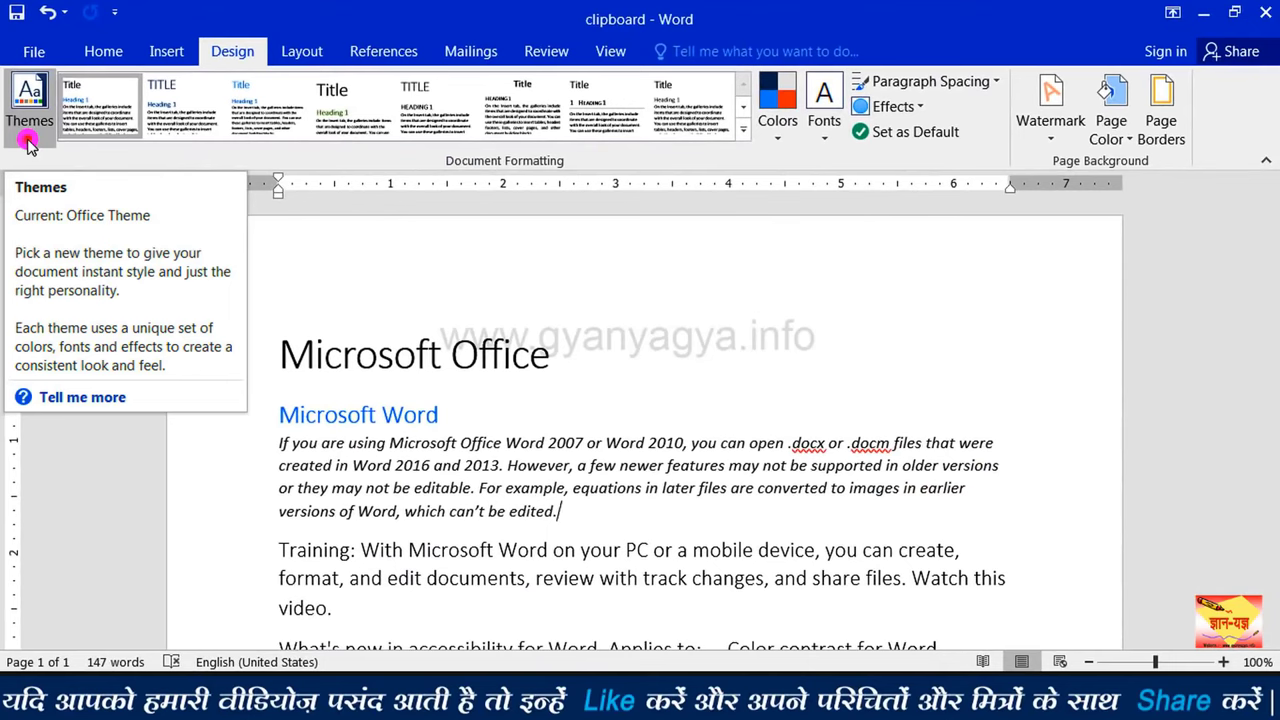
pyautogui.click(28, 140)
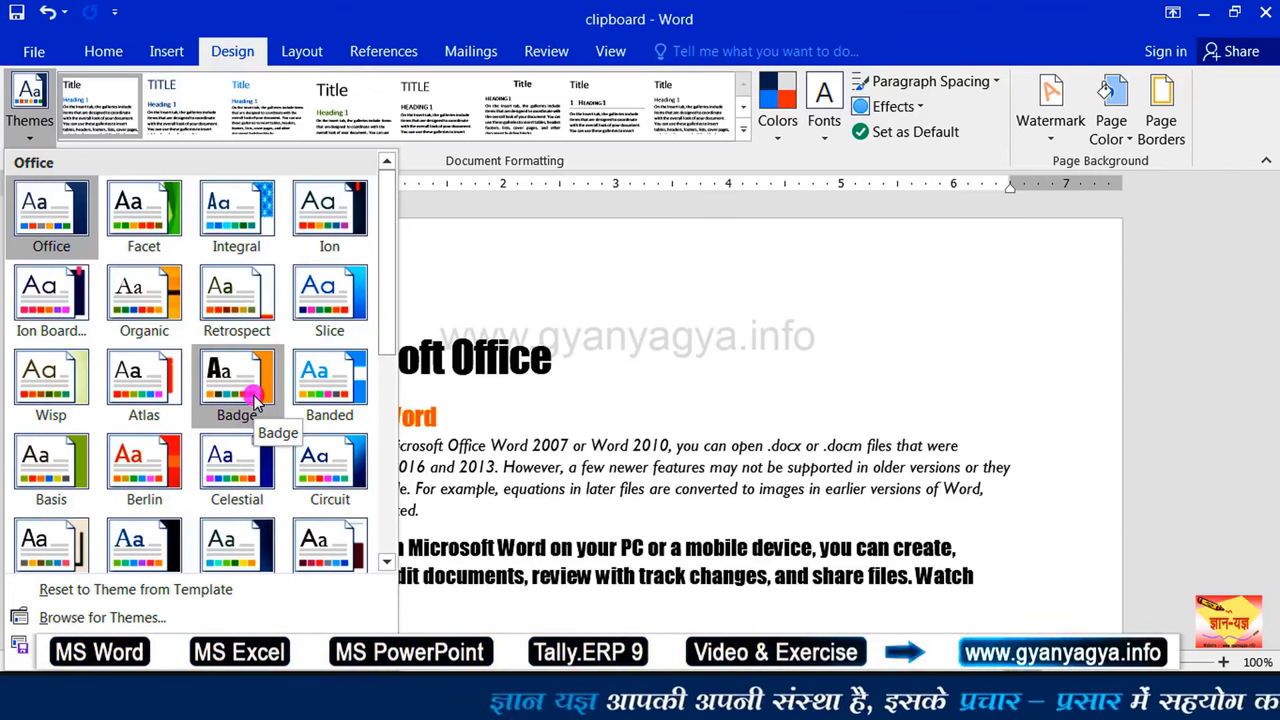
pyautogui.click(253, 400)
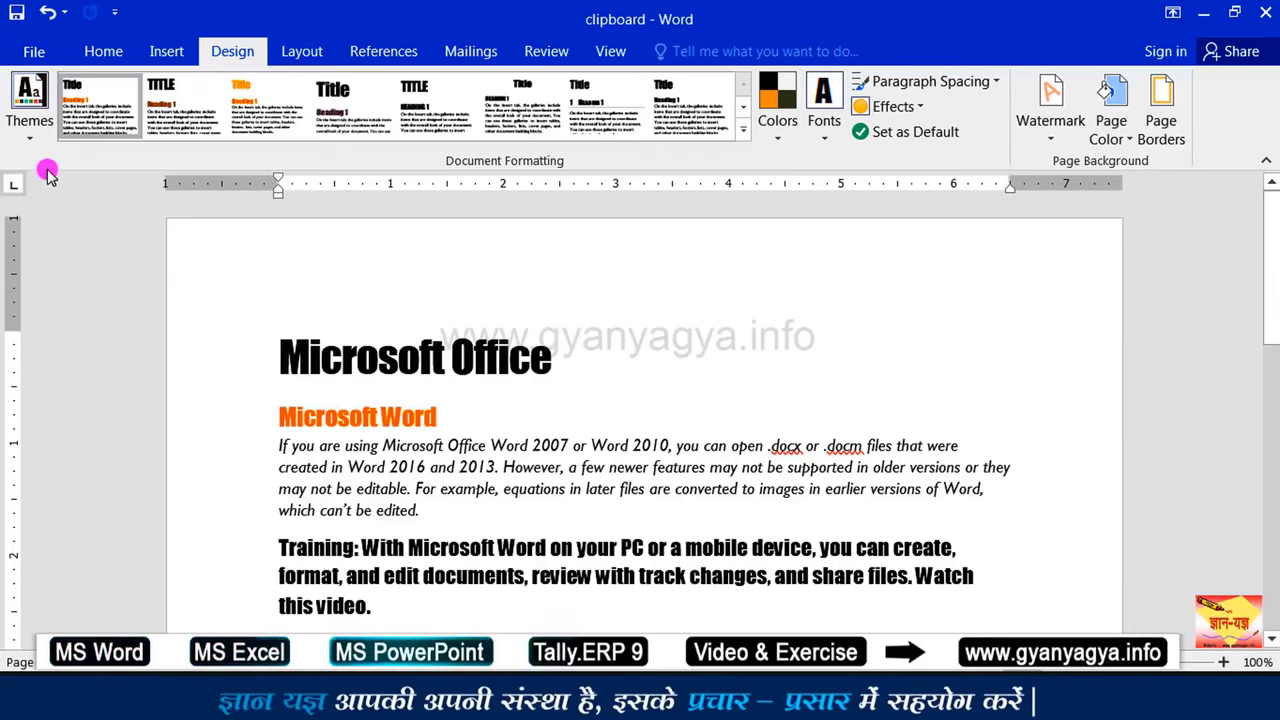
pyautogui.click(34, 125)
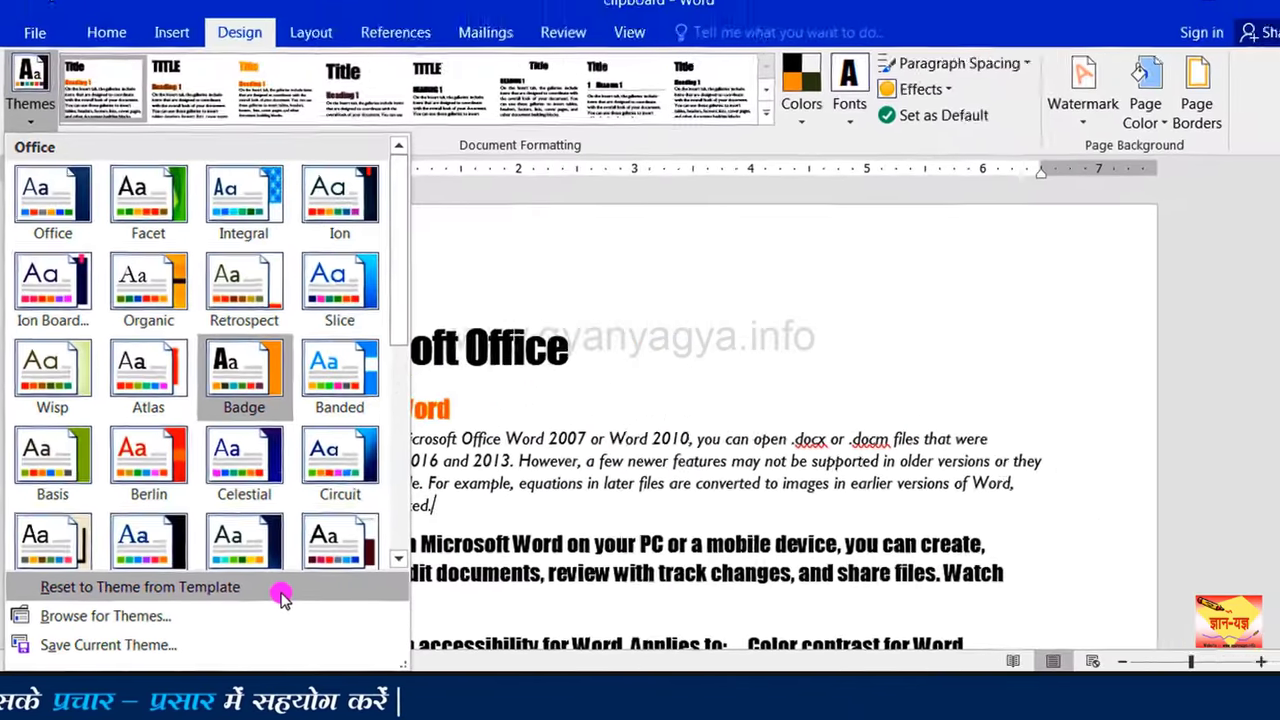
pyautogui.click(282, 597)
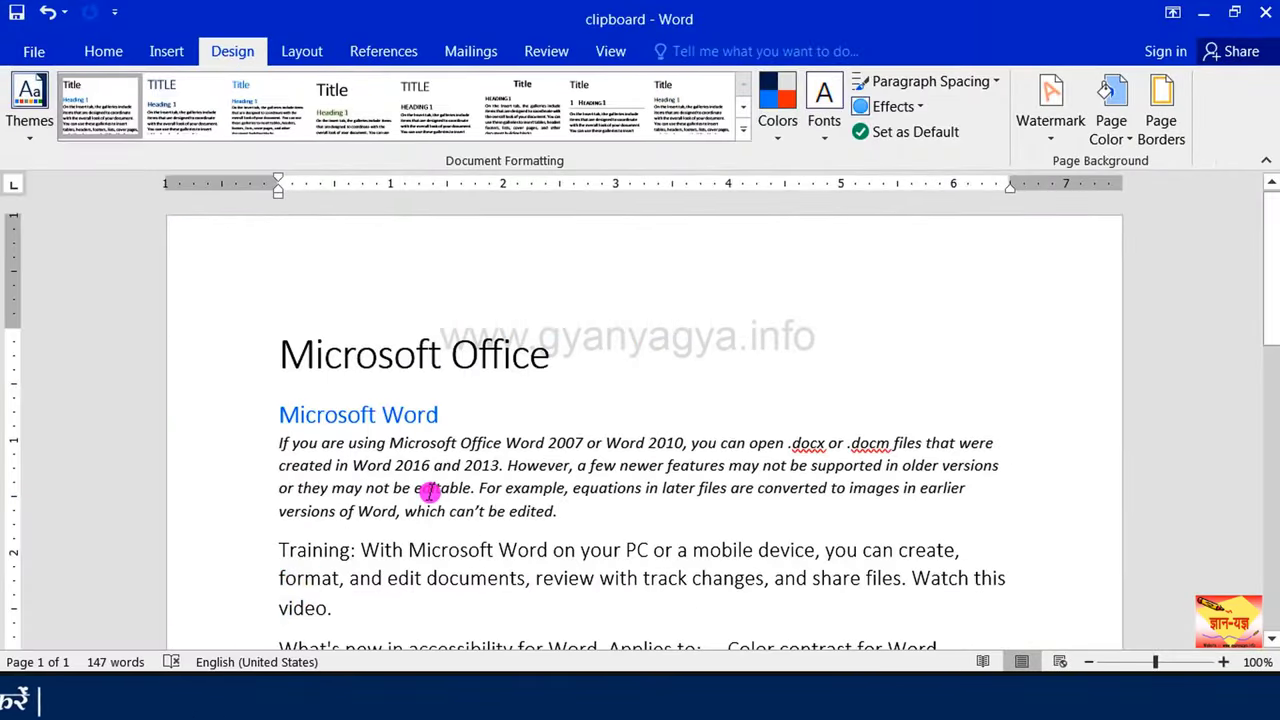
pyautogui.click(27, 138)
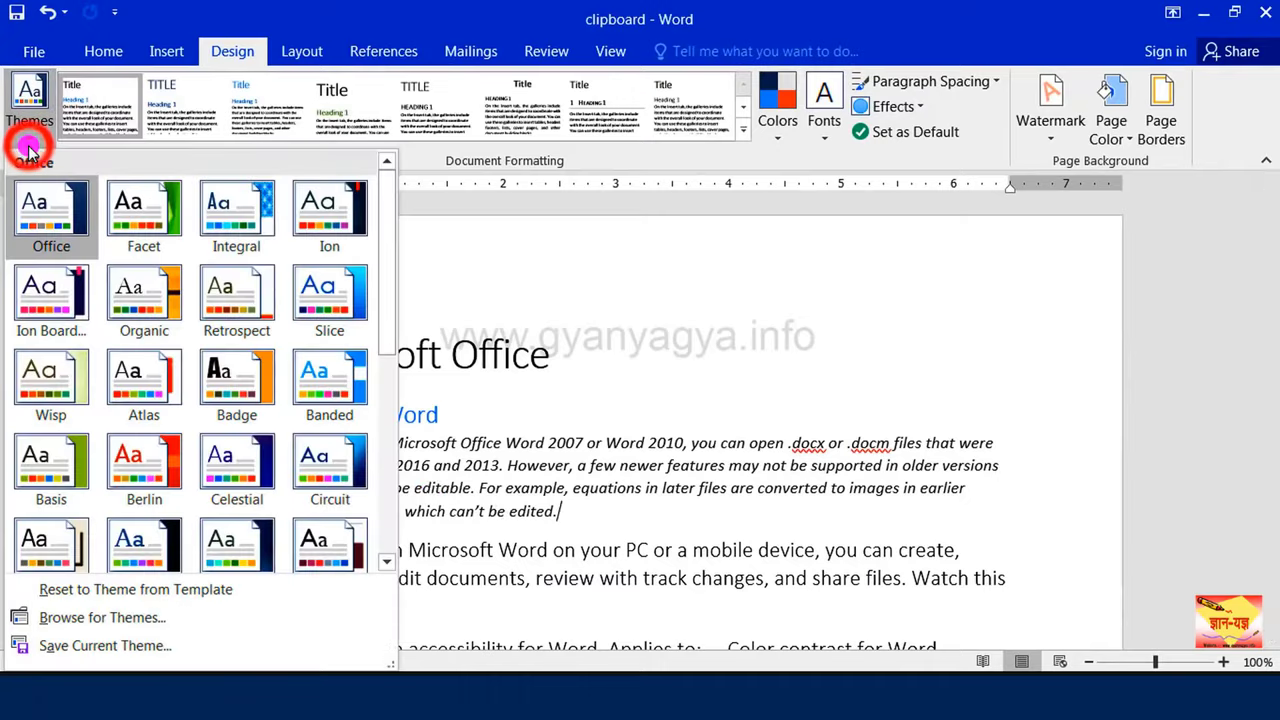
pyautogui.click(258, 397)
pyautogui.click(29, 100)
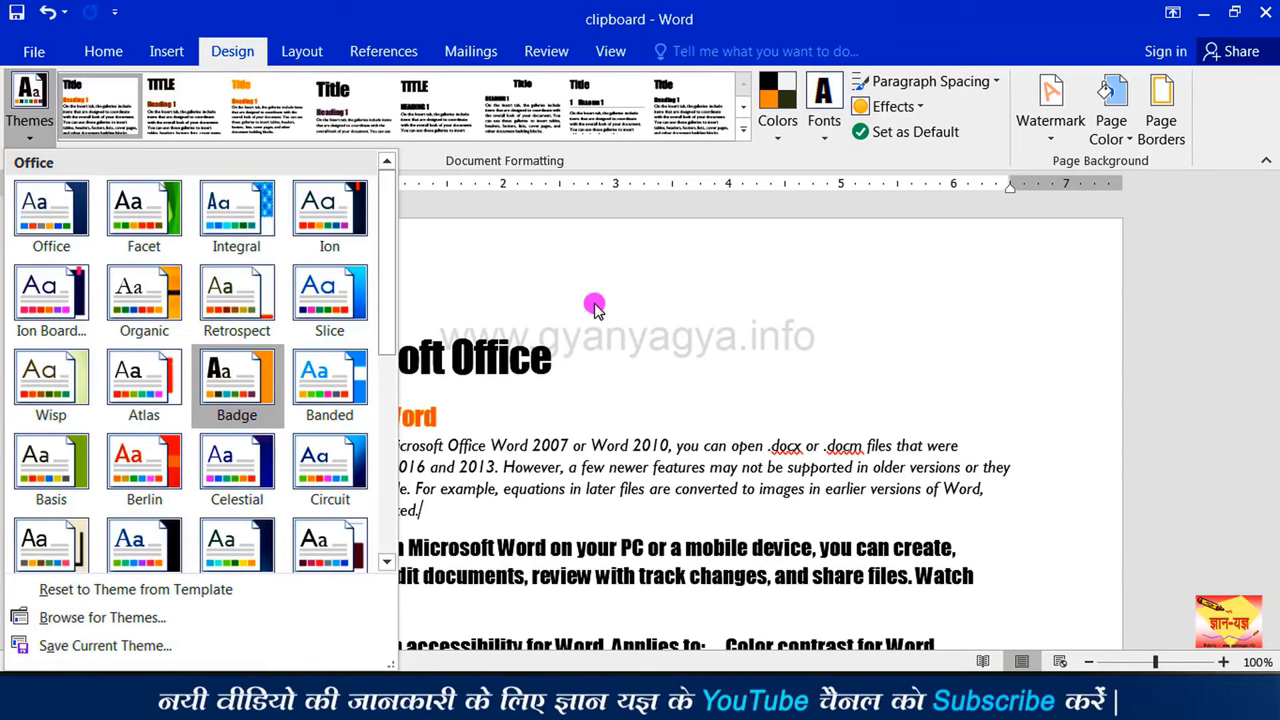
pyautogui.click(643, 166)
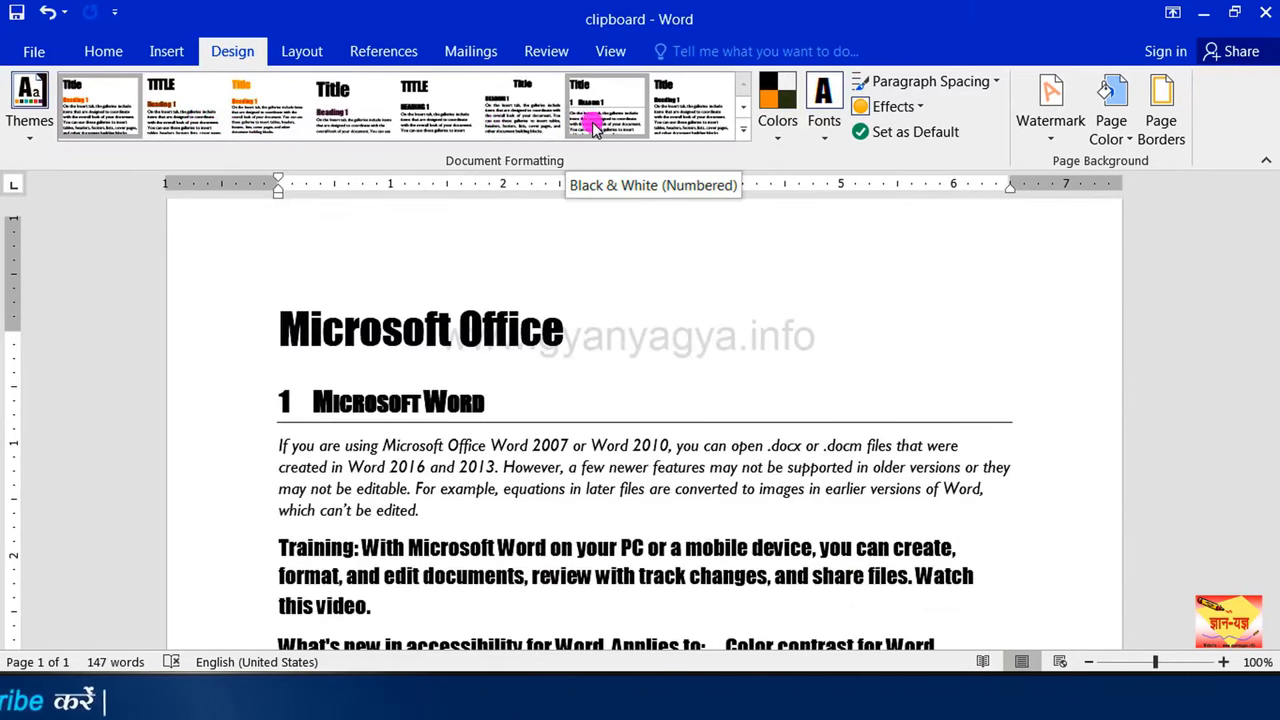
# Apply the orange Shaded style set from the Design tab's Style Set gallery.
pyautogui.click(670, 120)
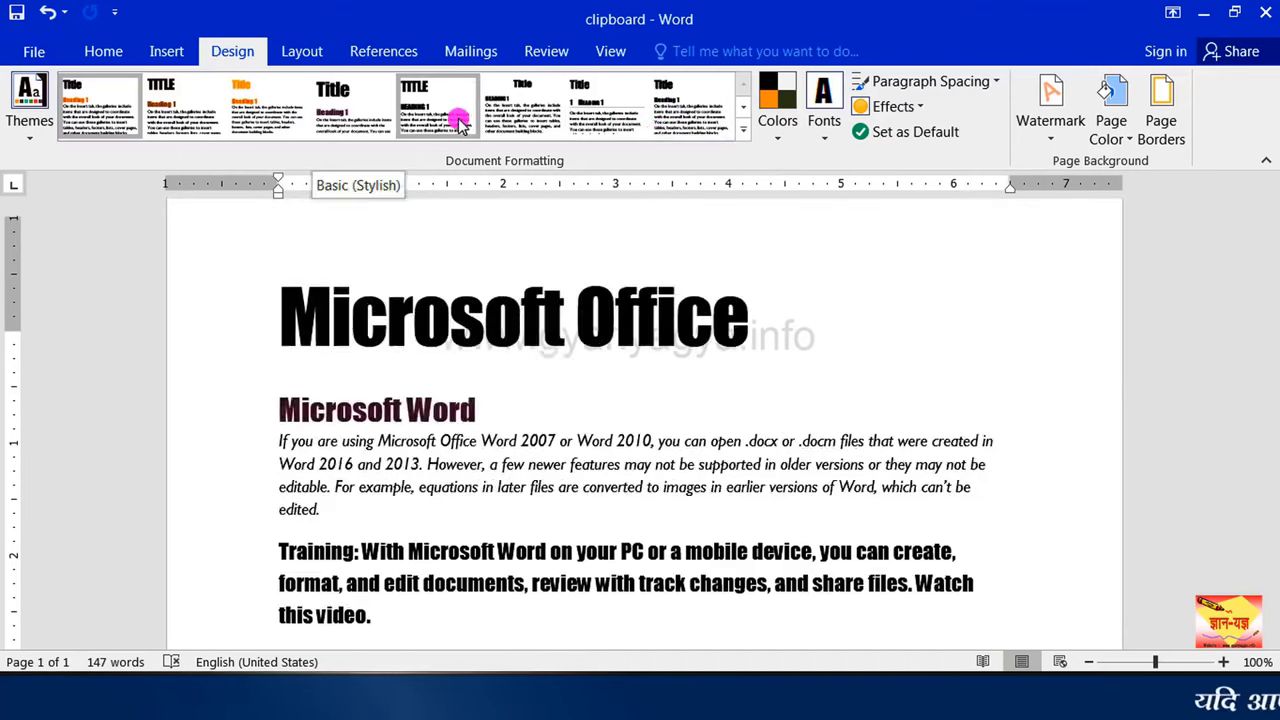
pyautogui.click(742, 130)
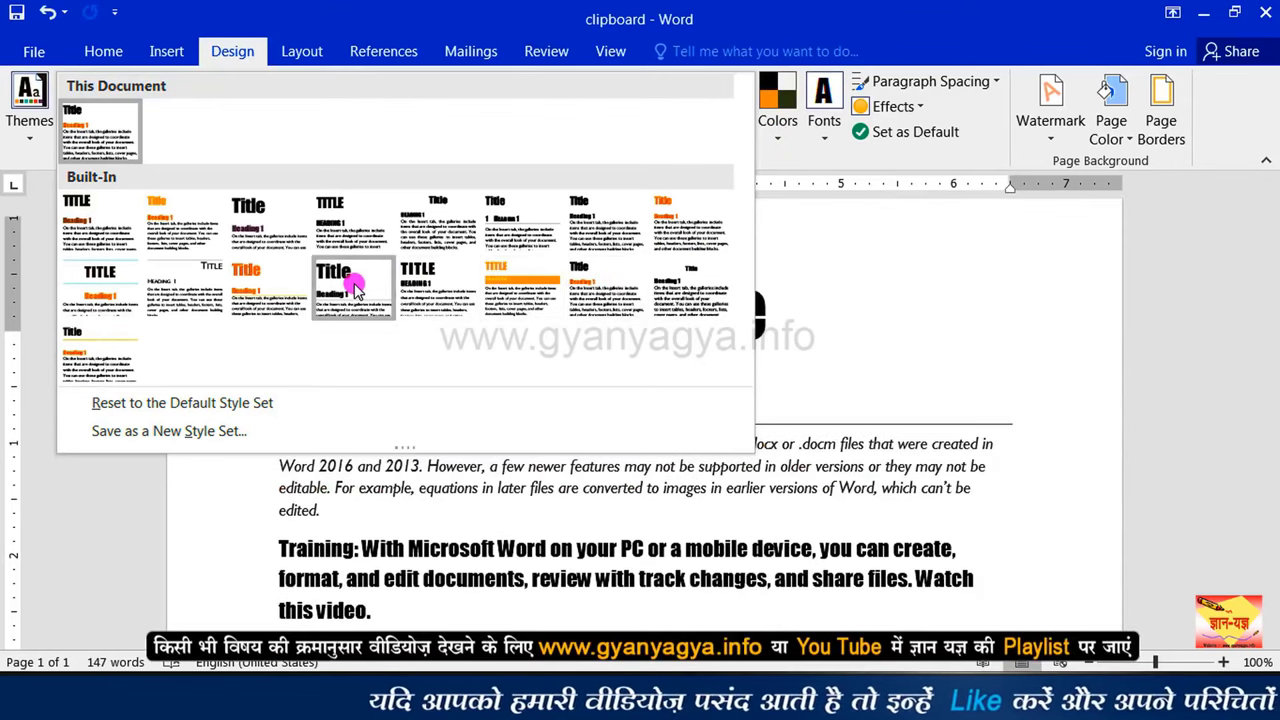
pyautogui.click(497, 295)
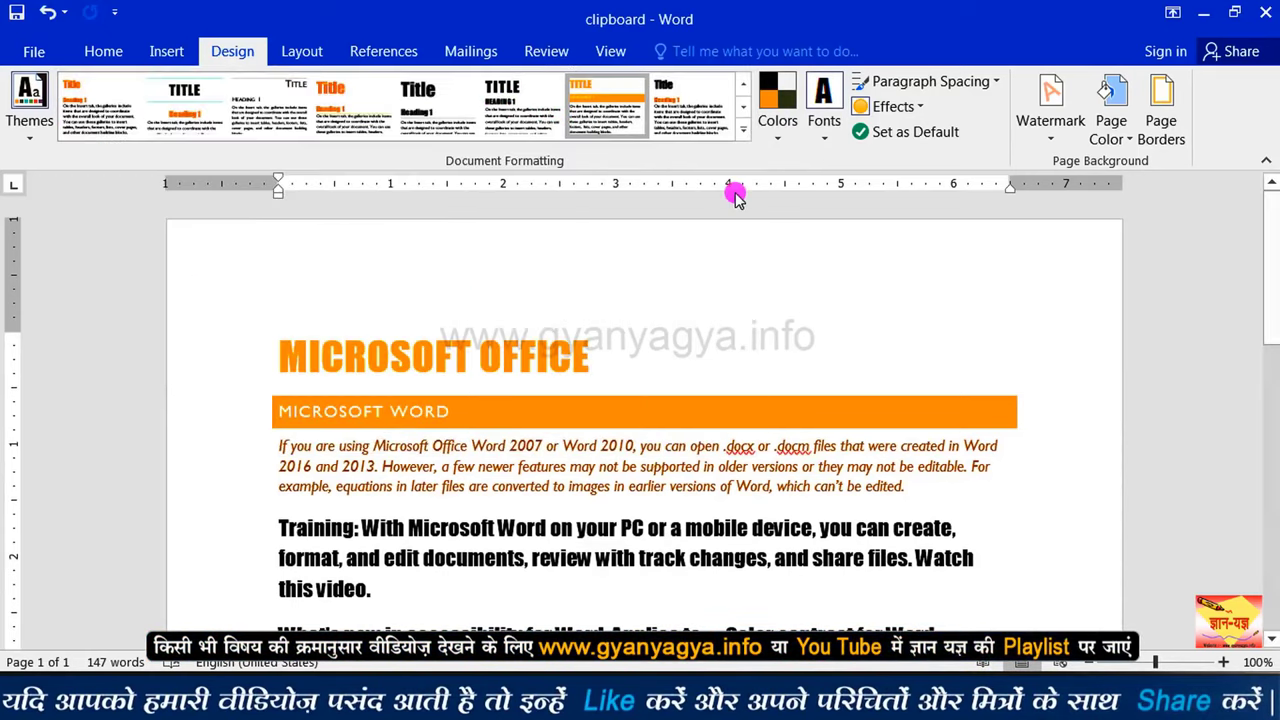
pyautogui.click(745, 133)
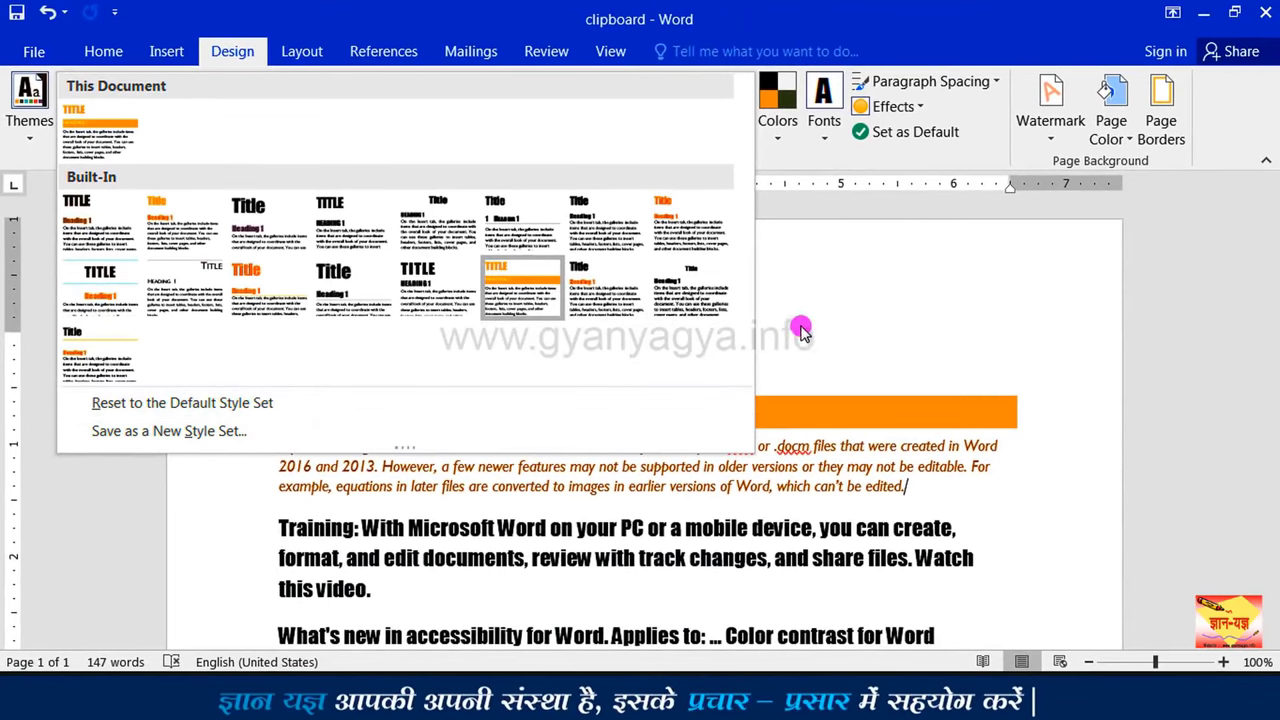
pyautogui.click(793, 155)
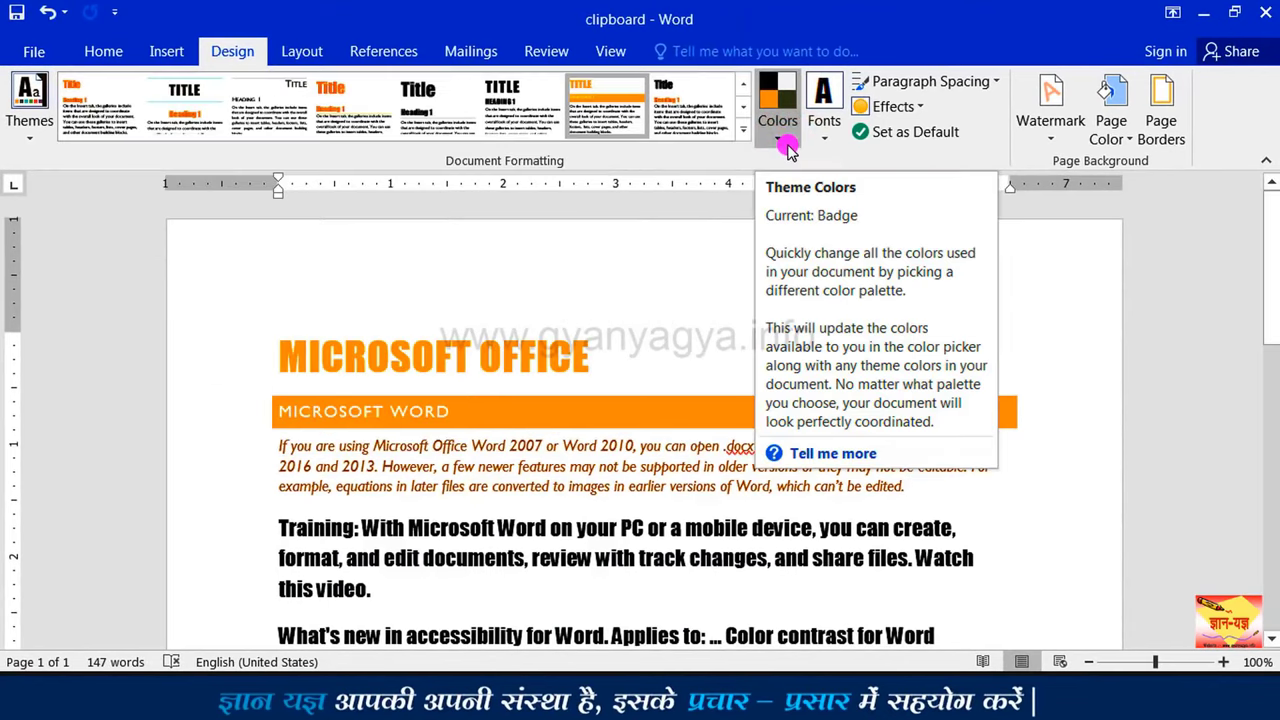
# Switch the theme colours to the Red Orange palette.
pyautogui.click(786, 146)
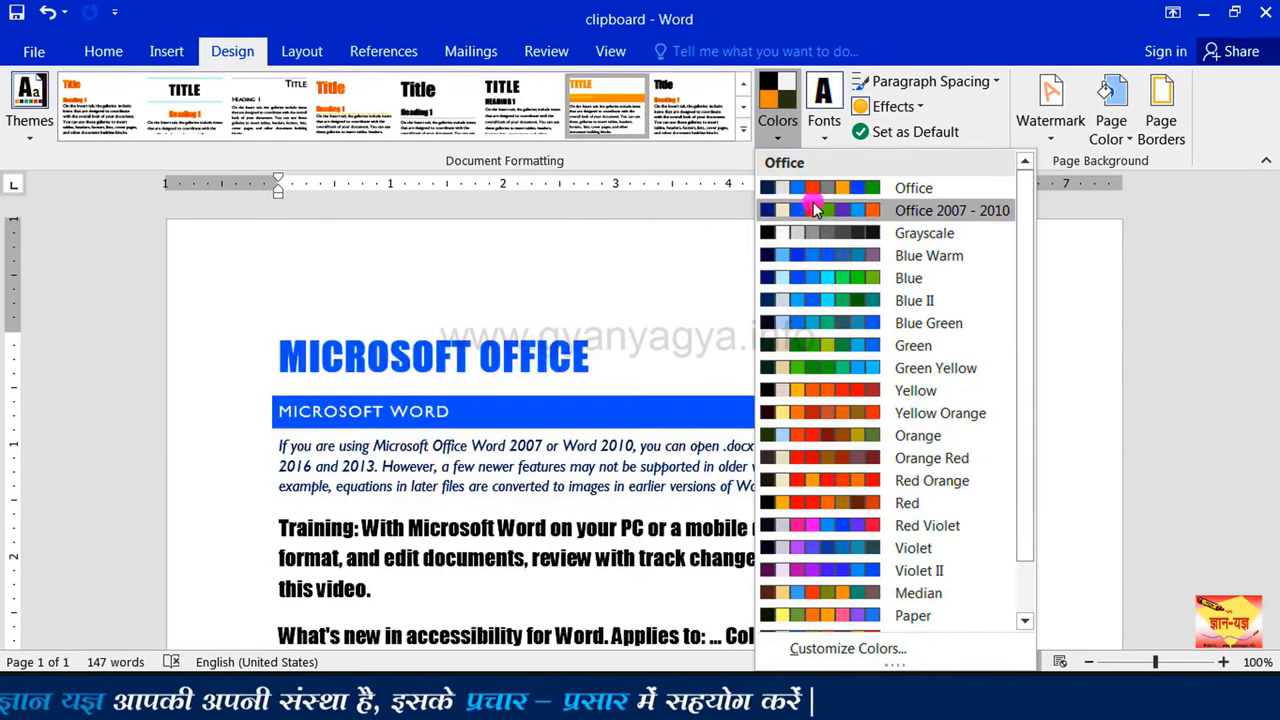
pyautogui.click(818, 480)
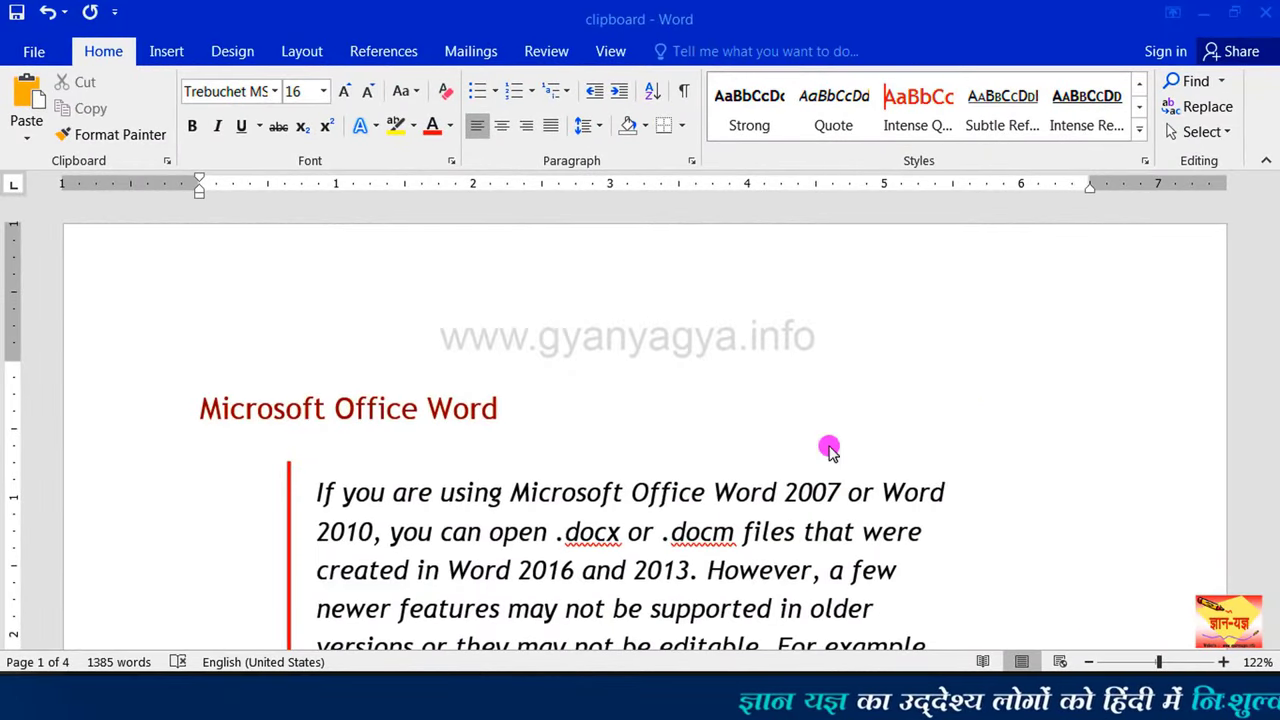
# Place the cursor in the first paragraph and choose Customize Fonts from Design > Fonts.
pyautogui.click(648, 489)
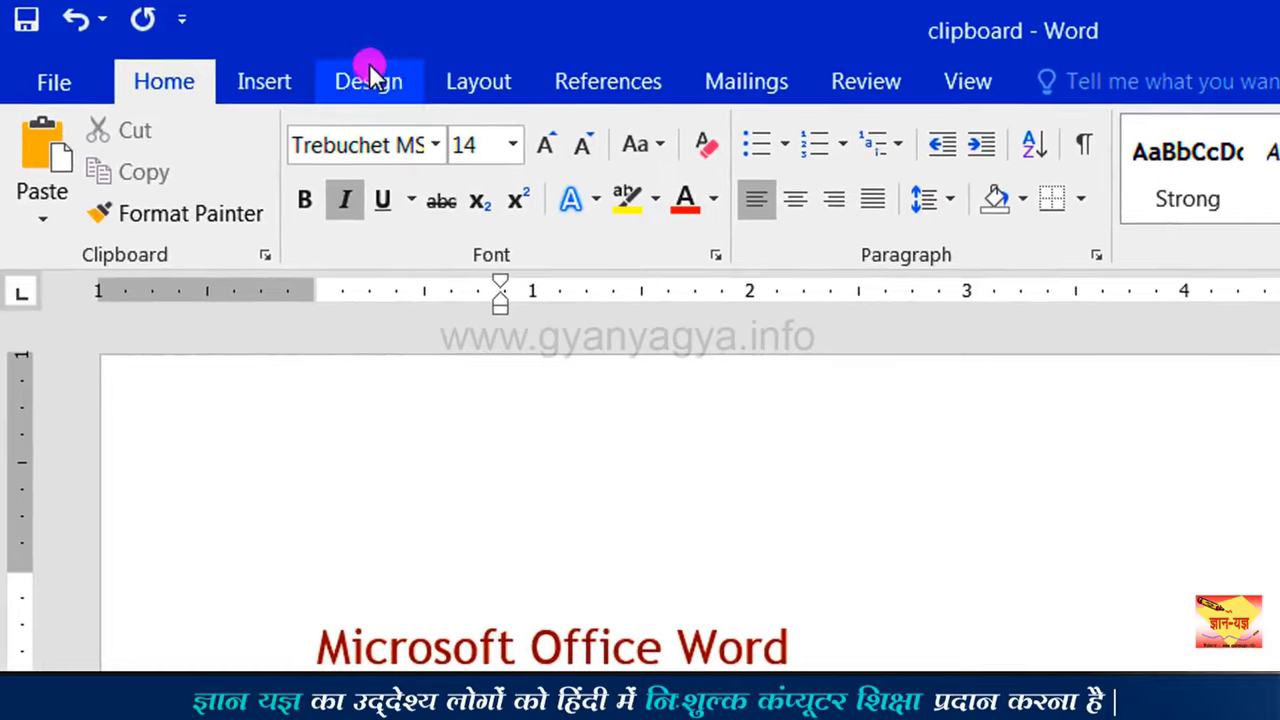
pyautogui.click(232, 51)
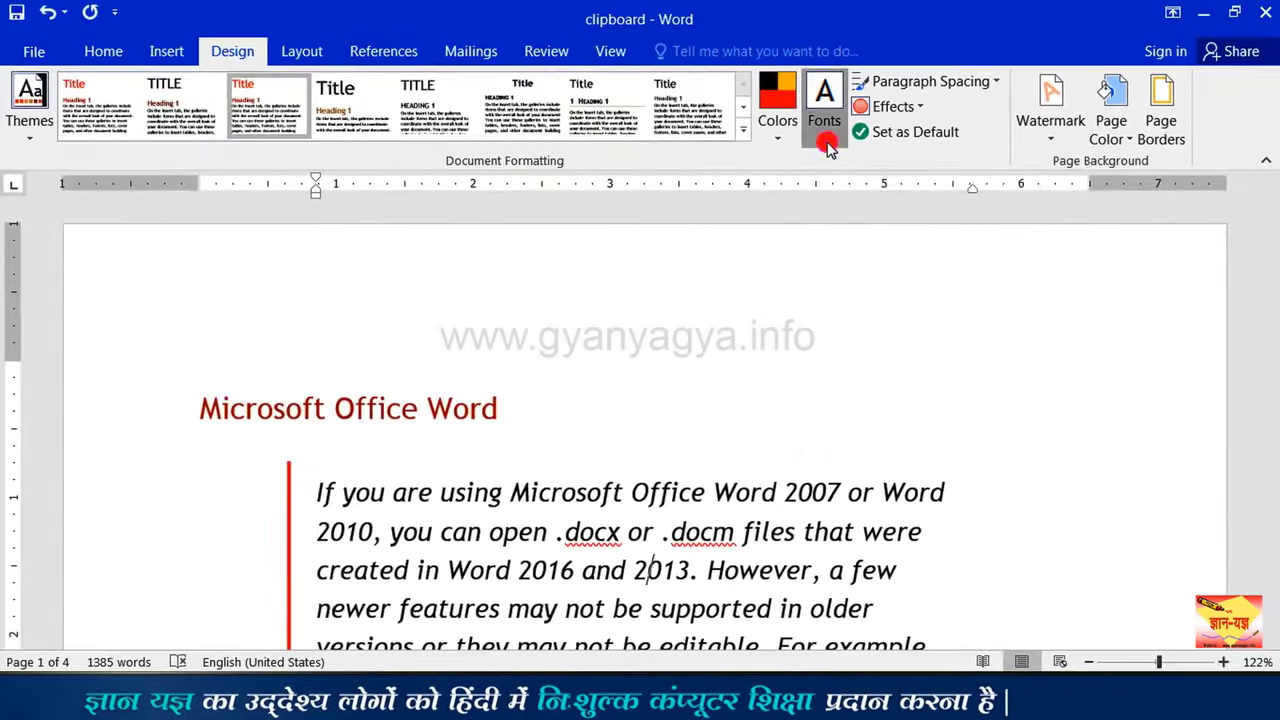
pyautogui.click(826, 146)
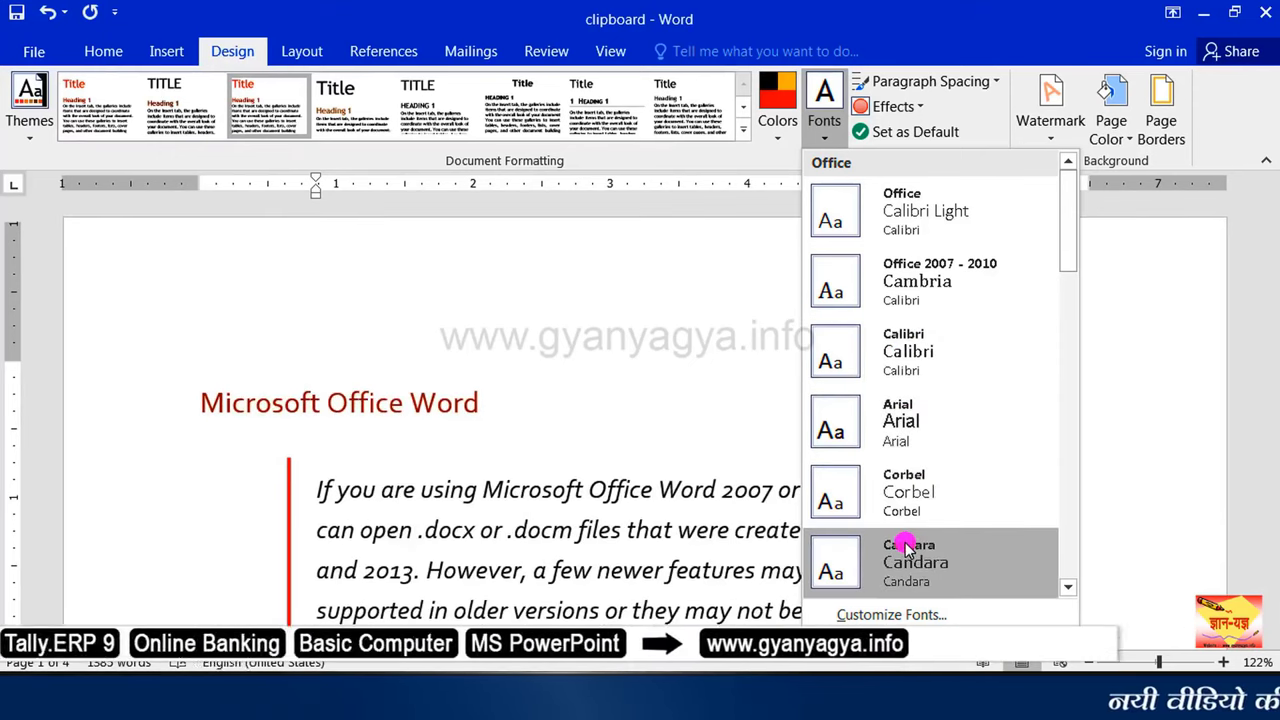
pyautogui.click(383, 490)
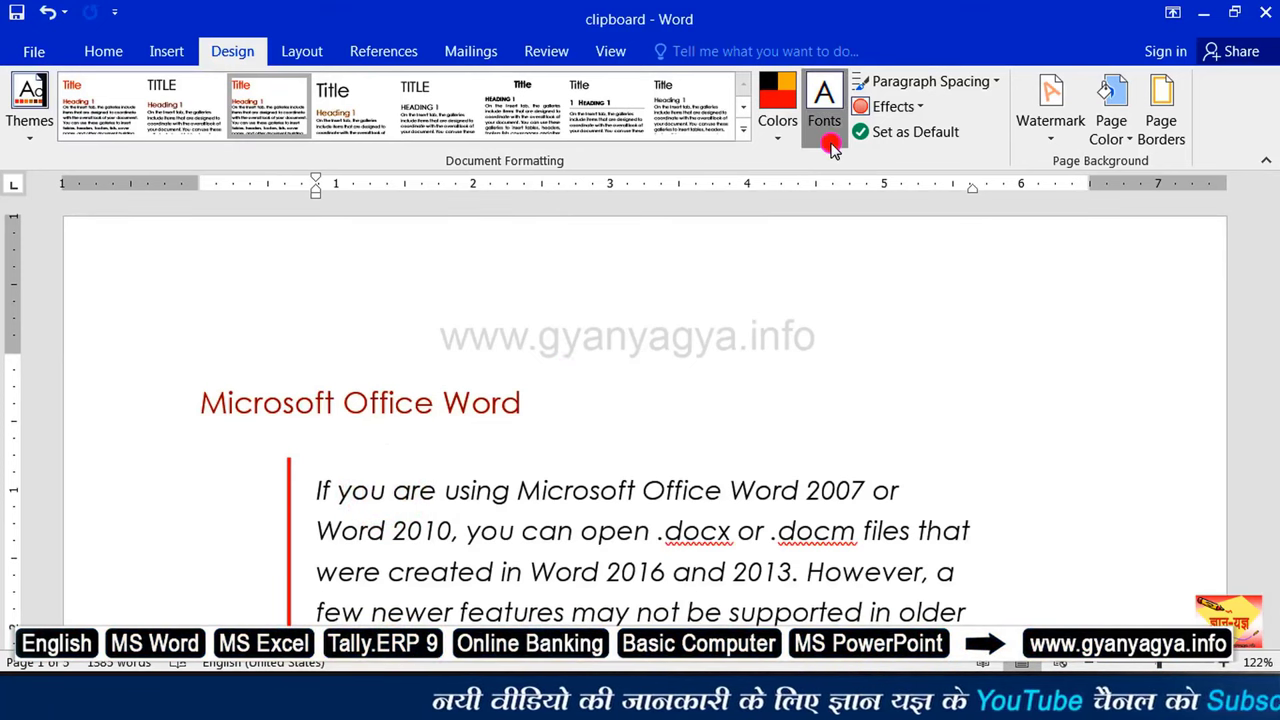
pyautogui.click(830, 147)
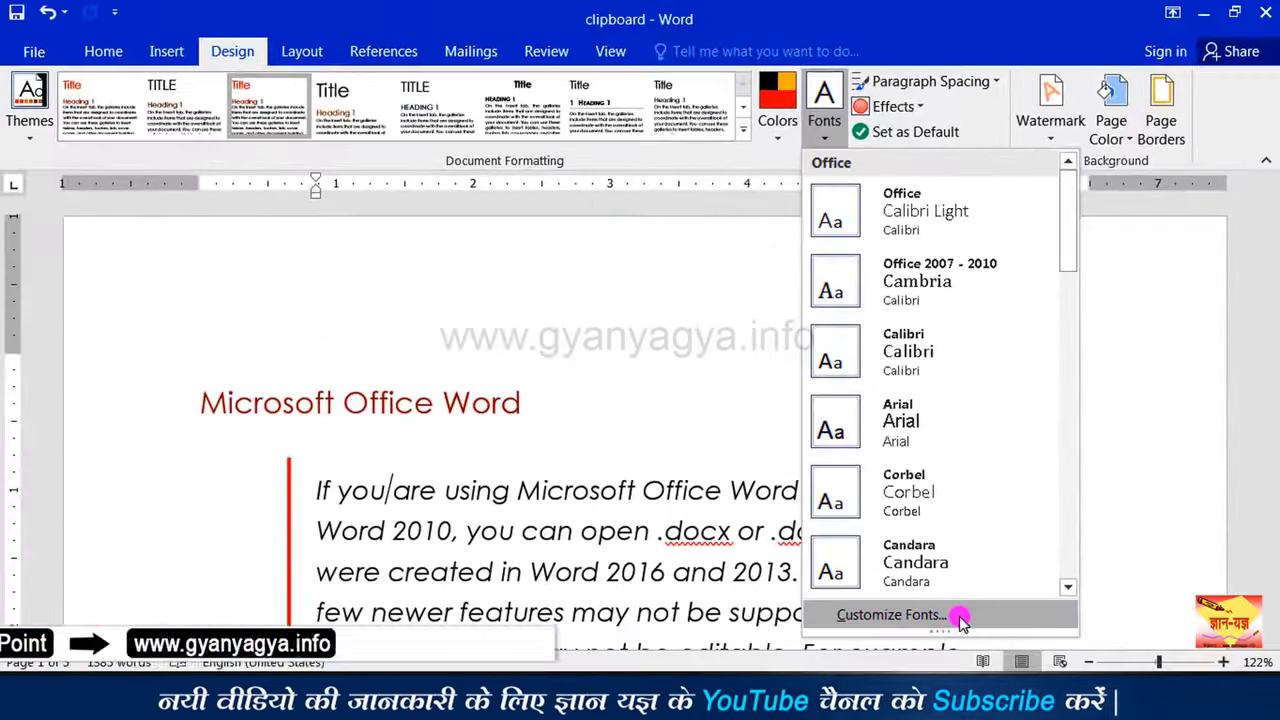
pyautogui.click(915, 598)
# Save a custom theme font set with Castellar headings and Chiller body text.
pyautogui.moveTo(628, 62); pyautogui.dragTo(610, 67)
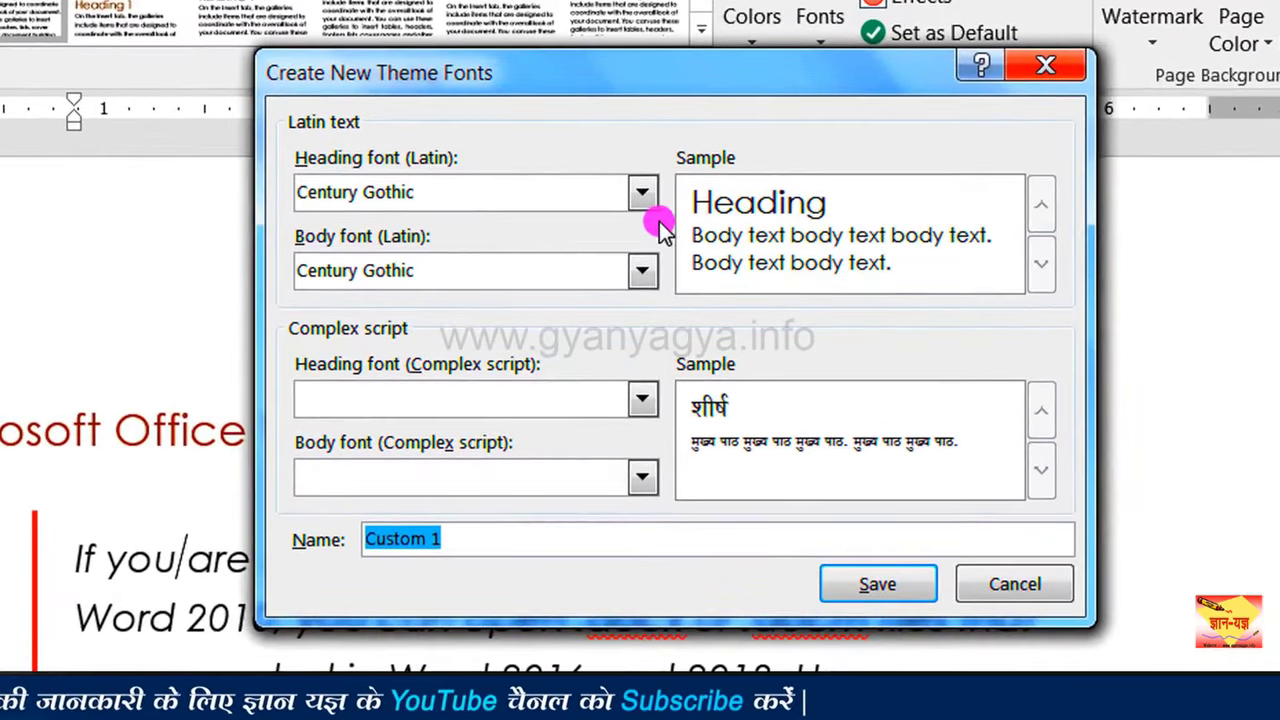
pyautogui.click(645, 203)
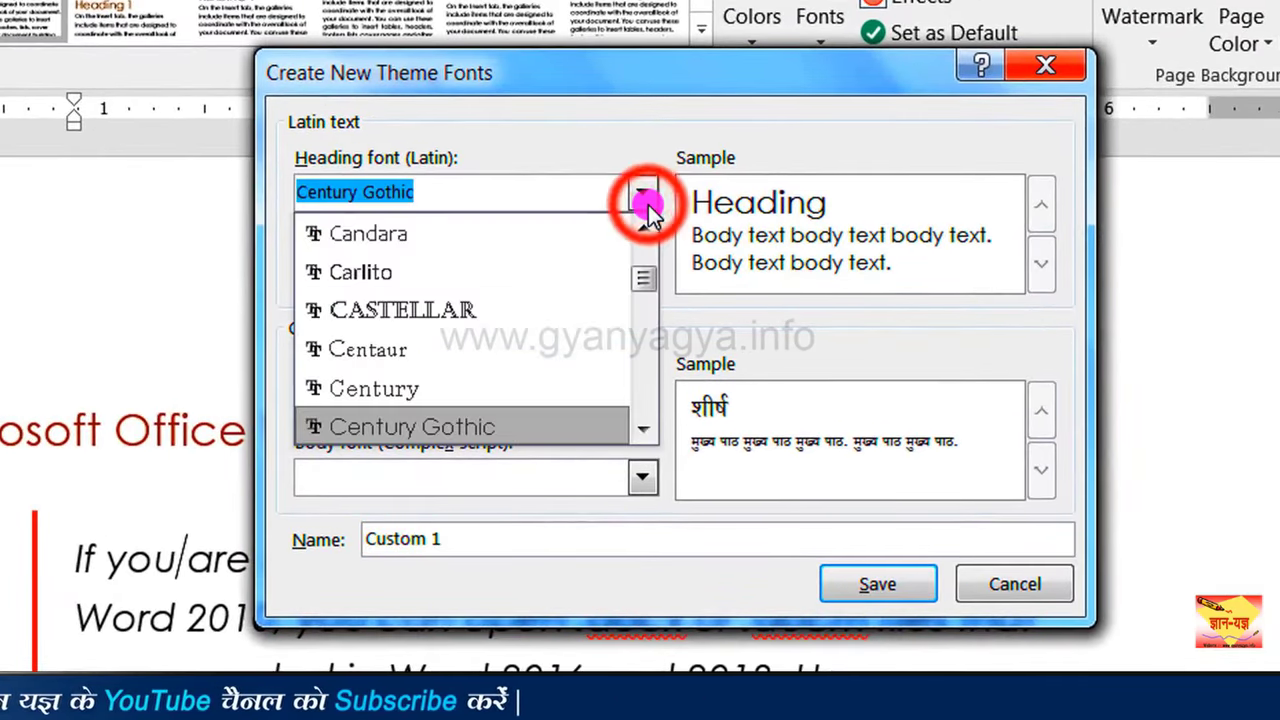
pyautogui.click(466, 318)
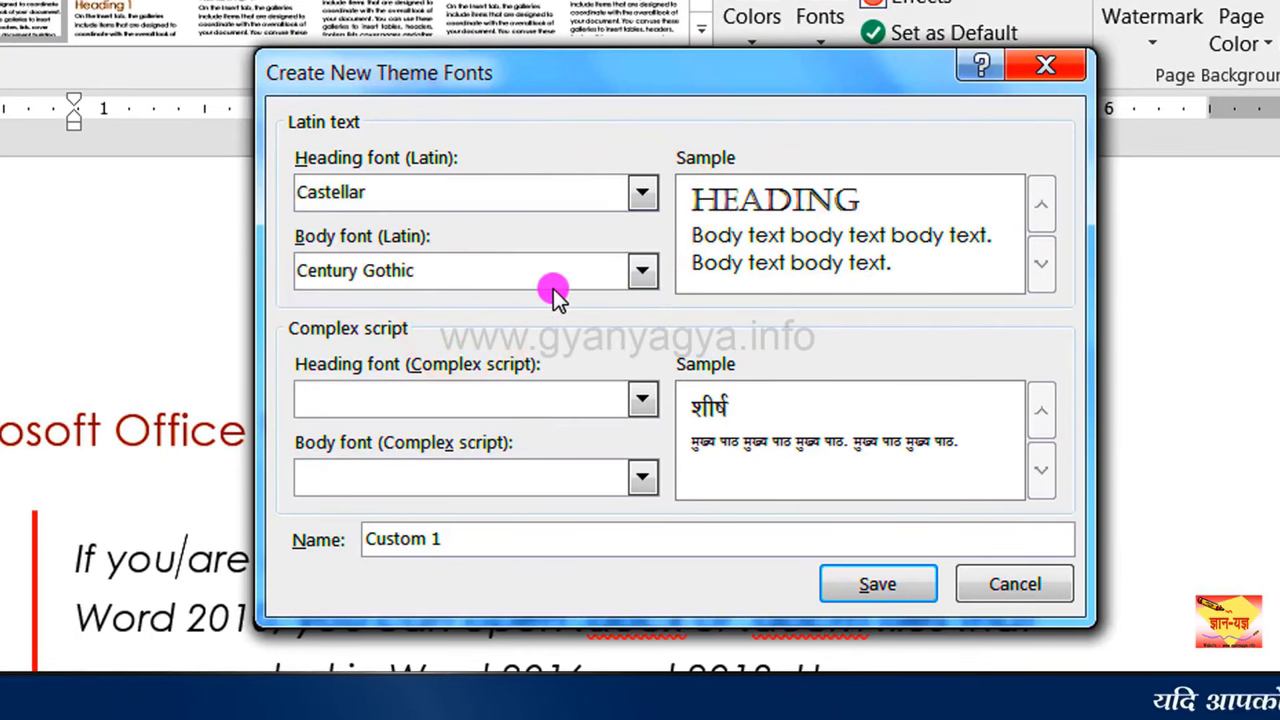
pyautogui.click(642, 271)
pyautogui.scroll(-2, 646, 509)
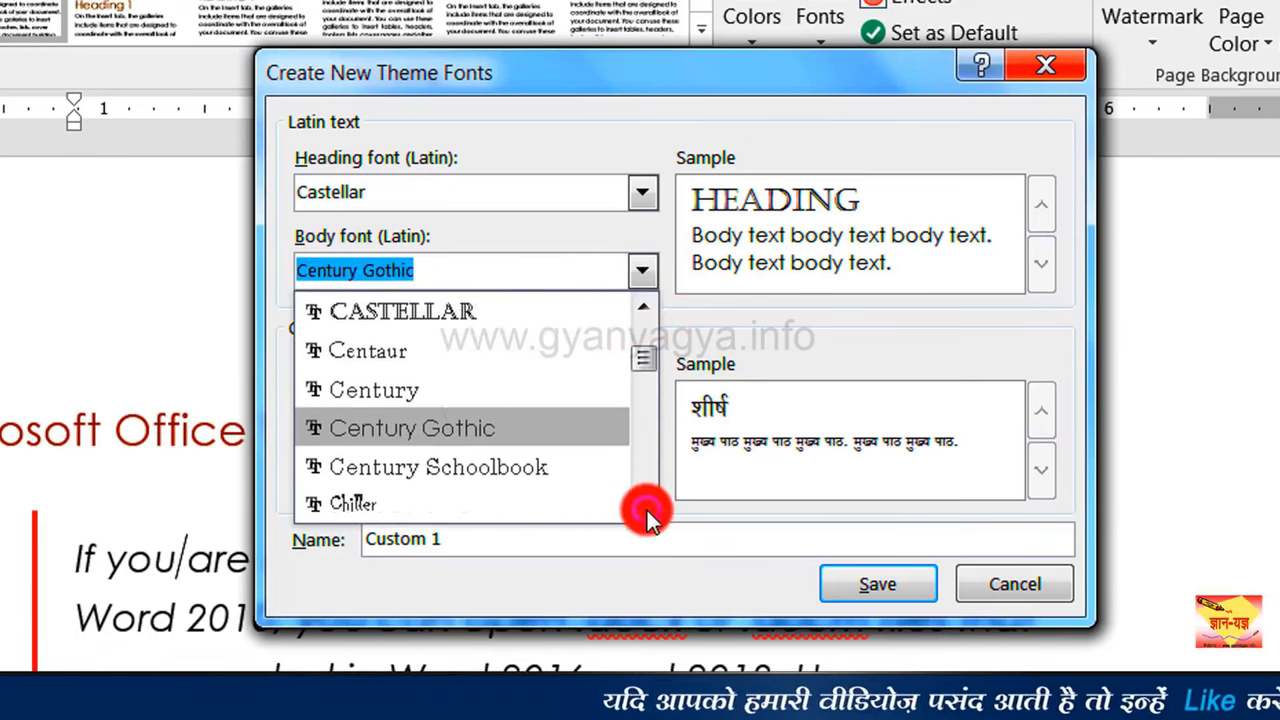
pyautogui.click(340, 426)
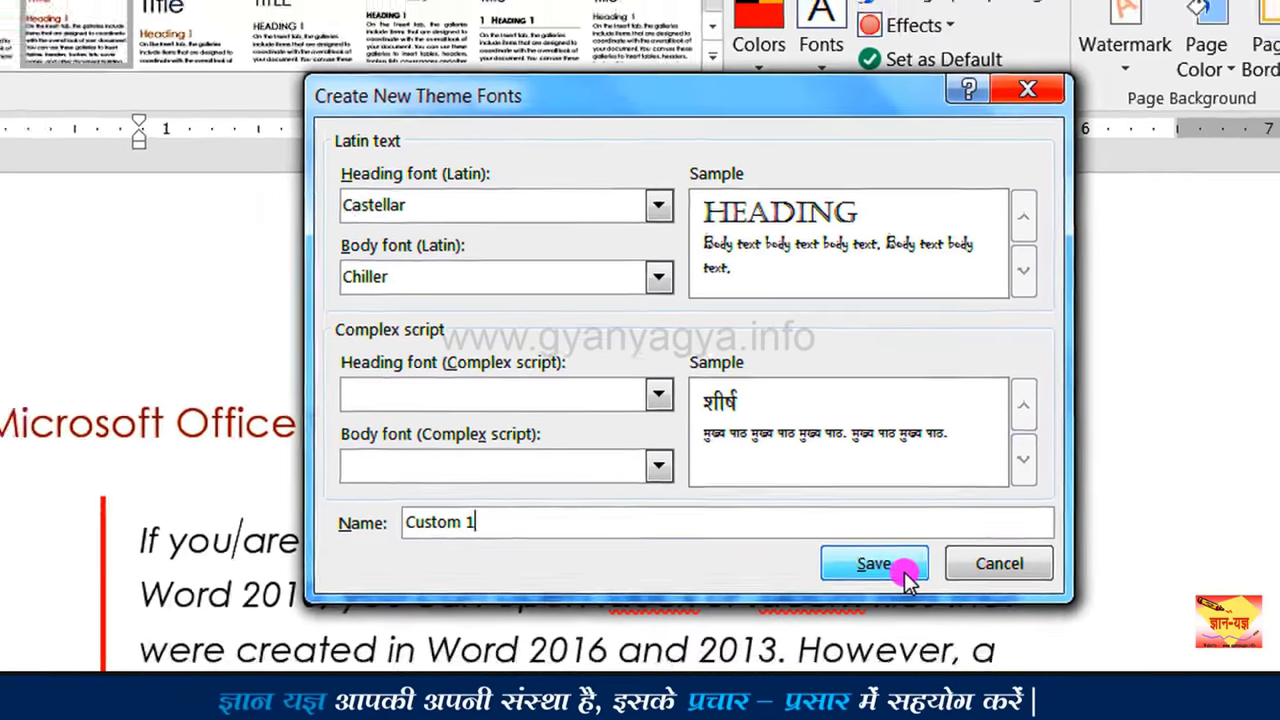
pyautogui.click(886, 516)
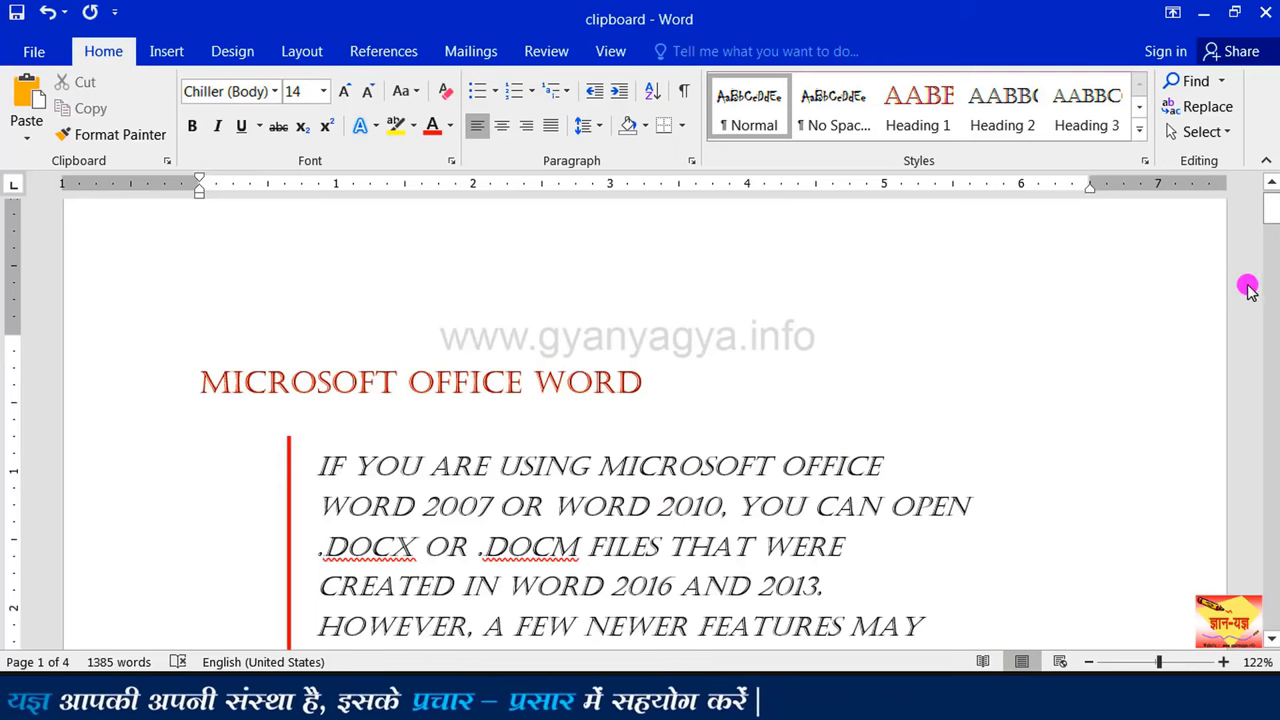
# Scroll through the document and open the Design tab's Paragraph Spacing presets.
pyautogui.moveTo(1271, 210)
pyautogui.mouseDown()
pyautogui.moveTo(1266, 294)
pyautogui.moveTo(1263, 198)
pyautogui.mouseUp()
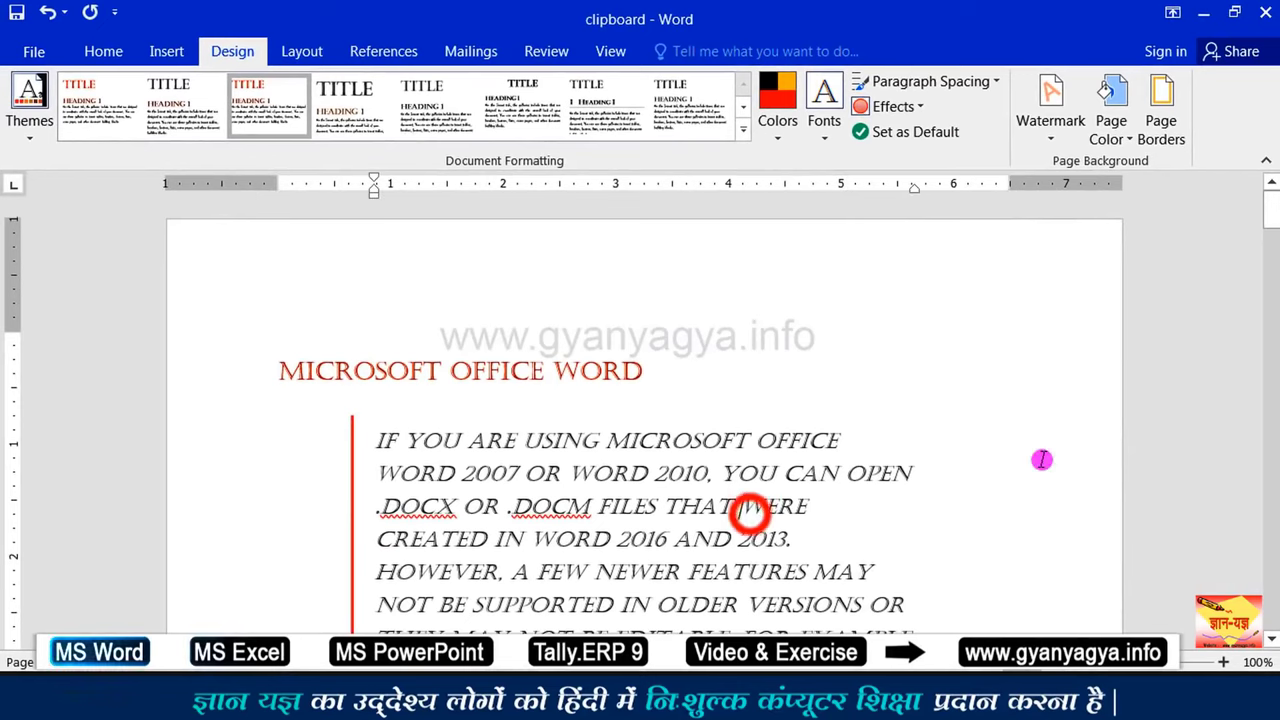
pyautogui.moveTo(1270, 208); pyautogui.dragTo(1262, 263)
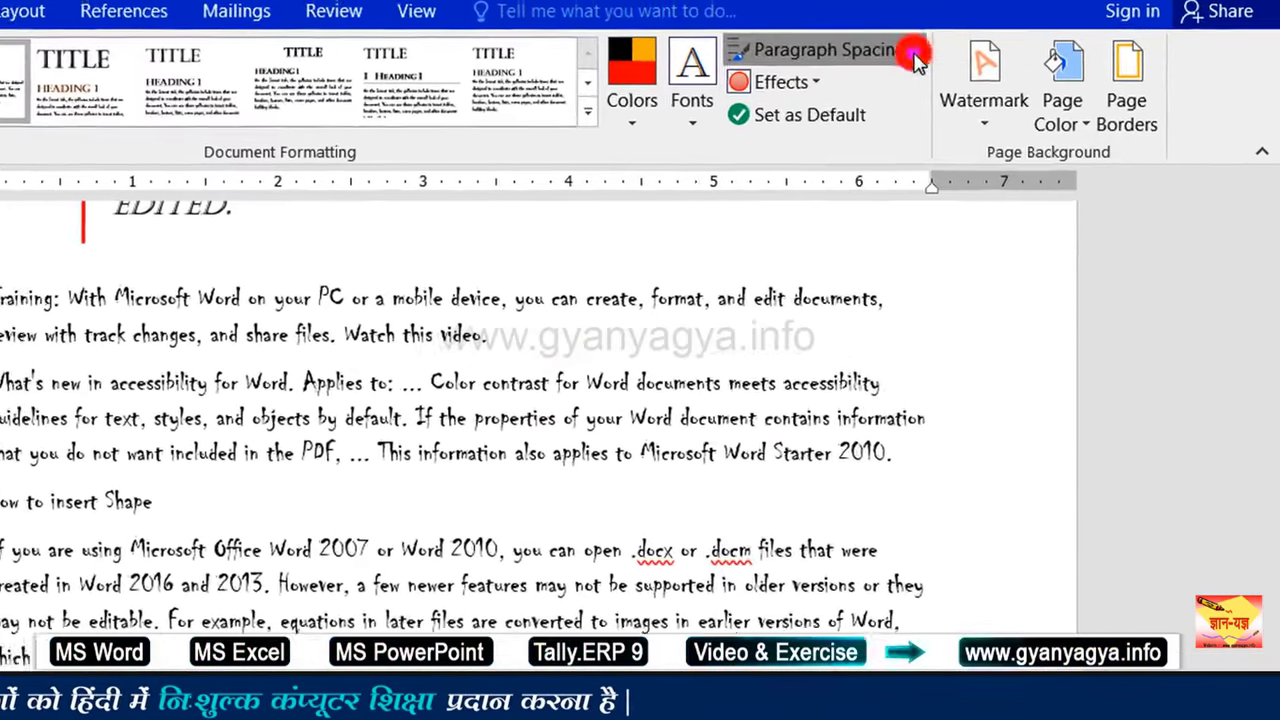
pyautogui.click(995, 82)
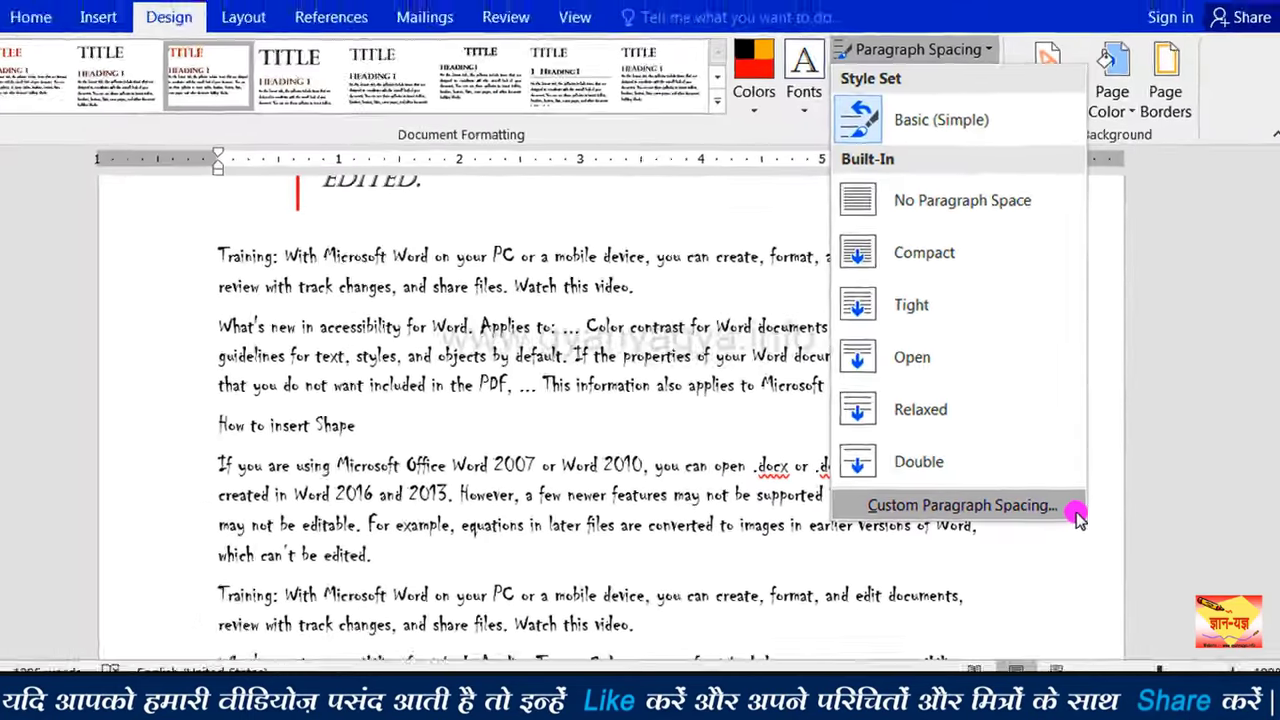
# Set default paragraphs to 0.5" first-line indent, 12 pt before/after, and 1.5-line spacing.
pyautogui.click(1062, 509)
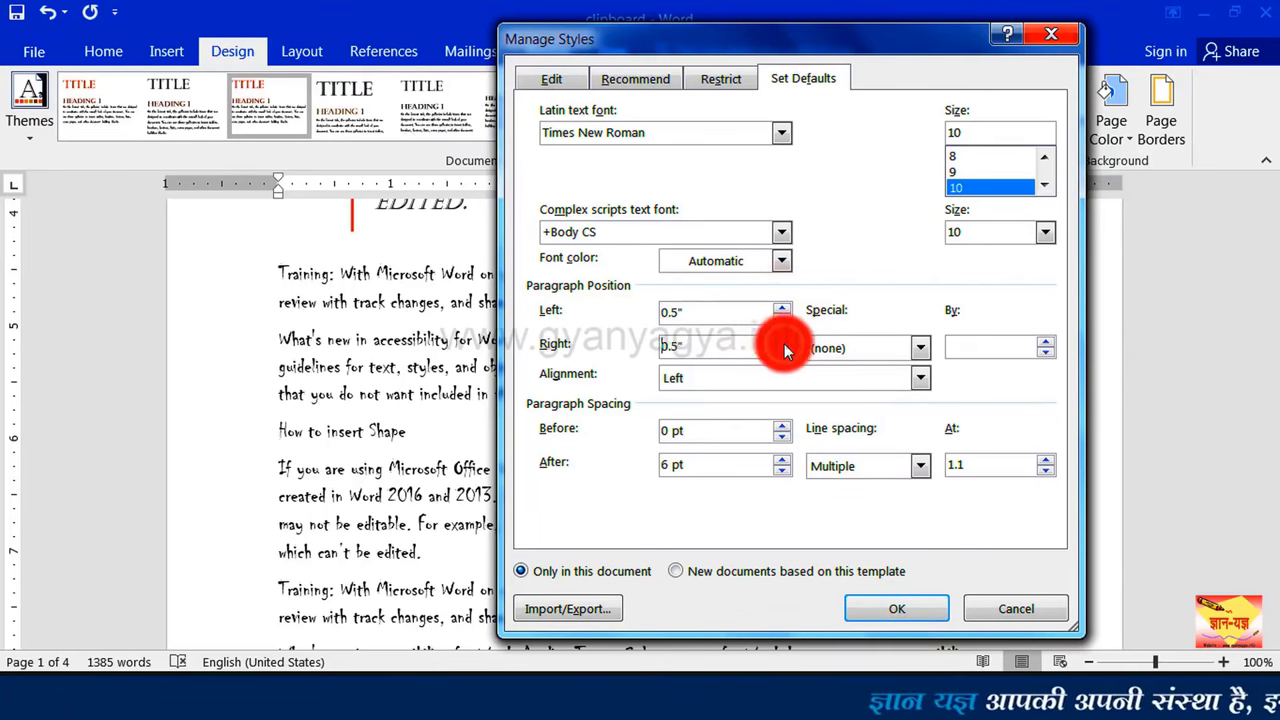
pyautogui.click(784, 345)
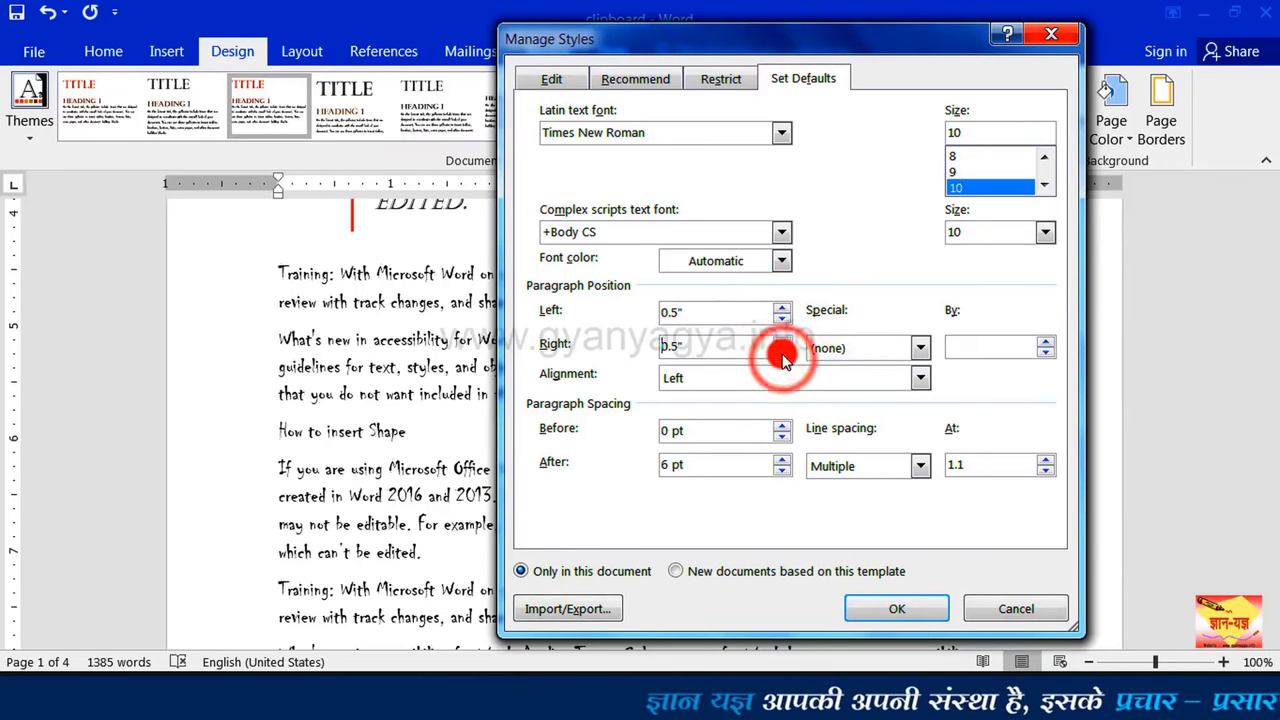
pyautogui.click(919, 378)
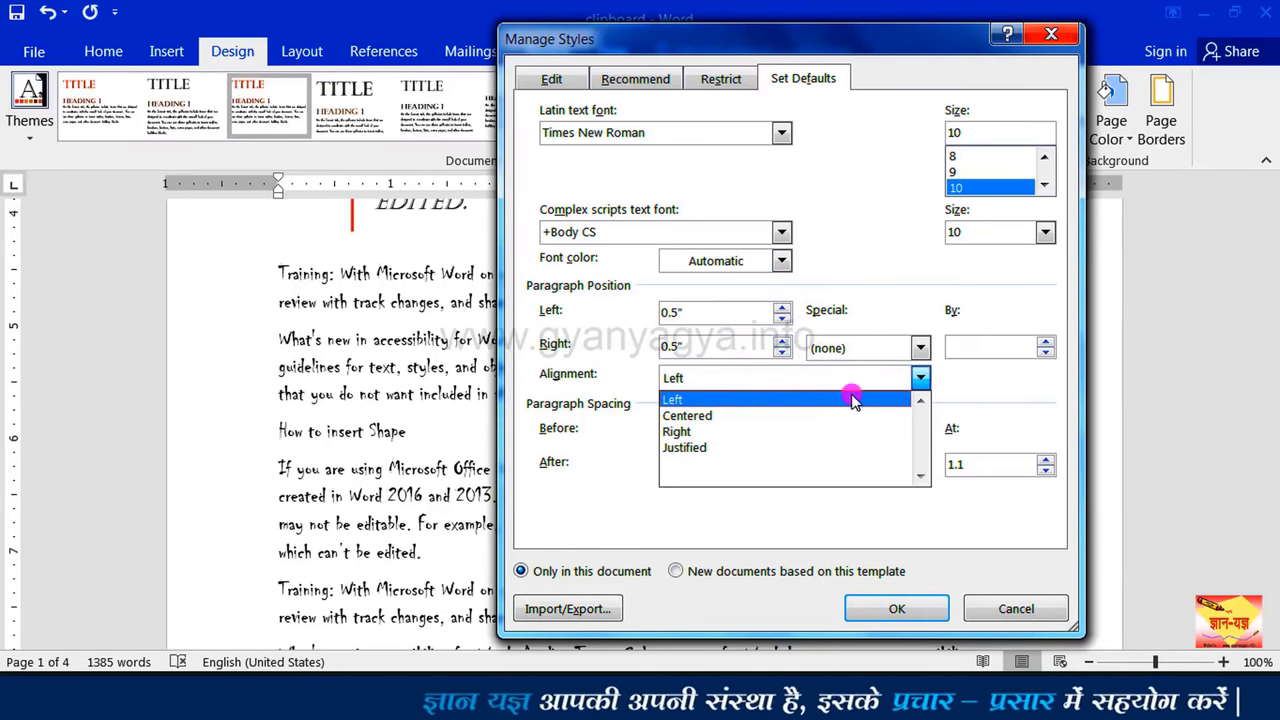
pyautogui.click(905, 376)
pyautogui.click(919, 348)
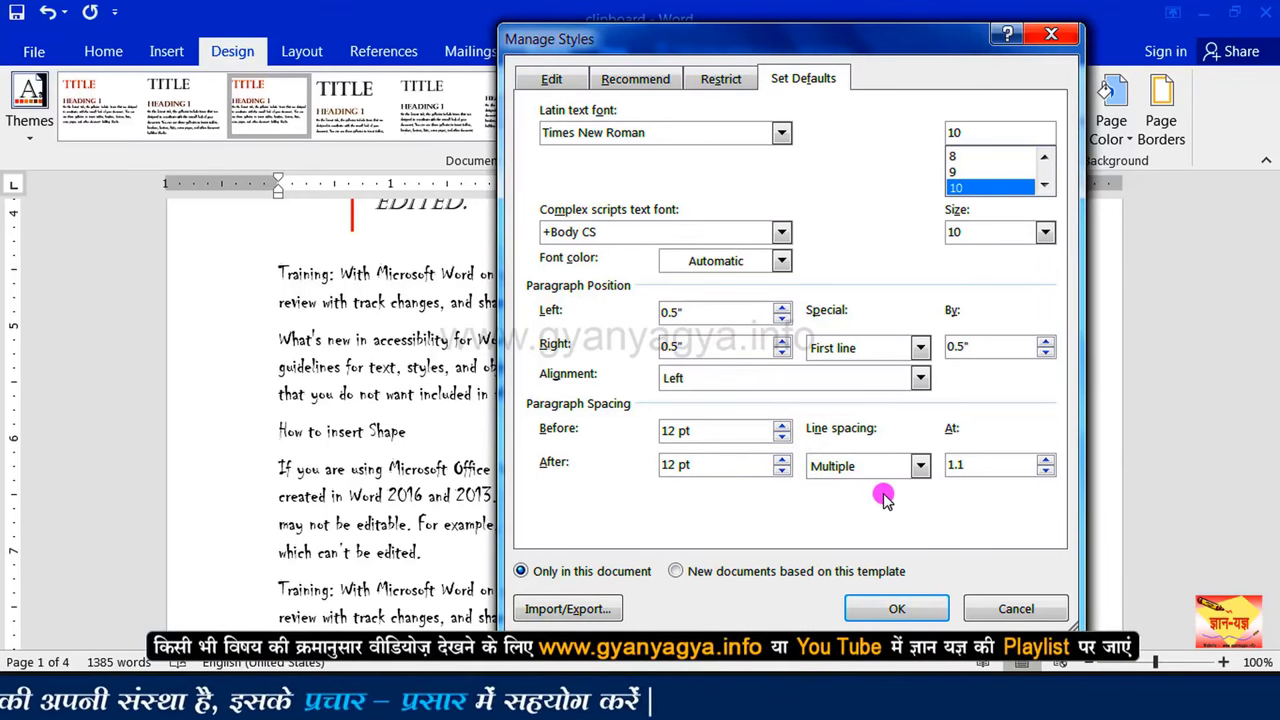
pyautogui.click(919, 466)
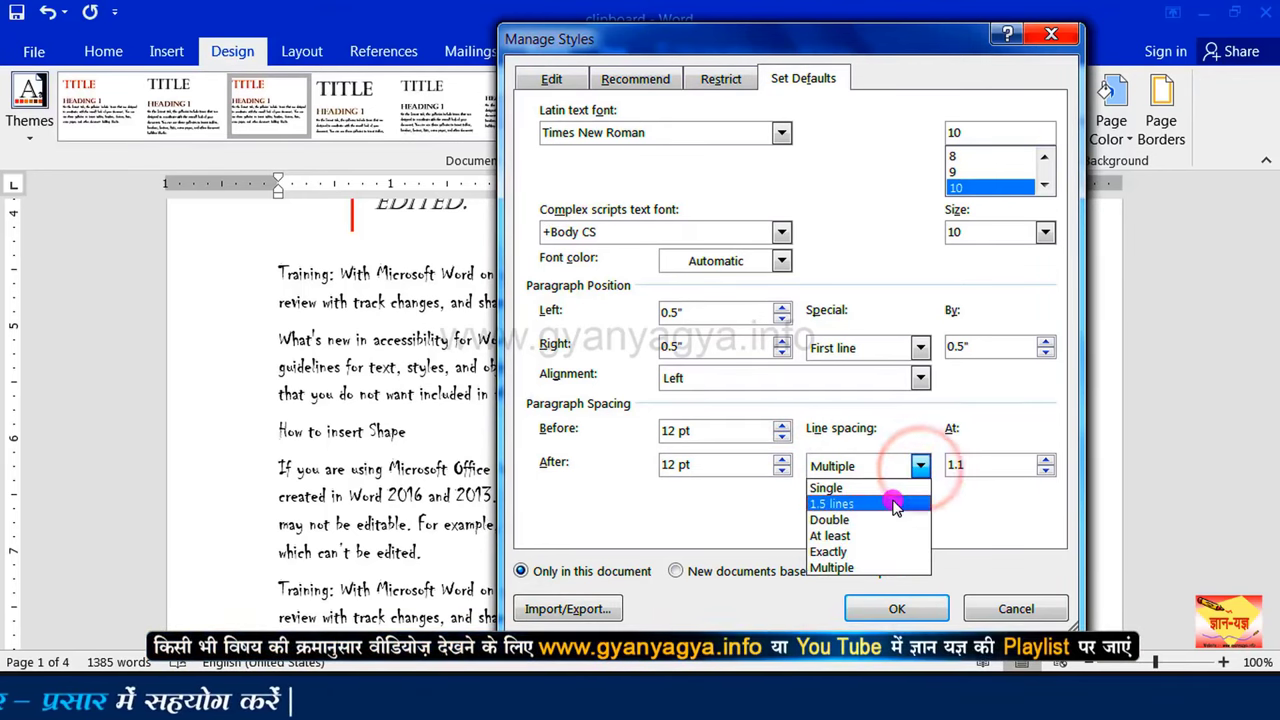
pyautogui.click(893, 504)
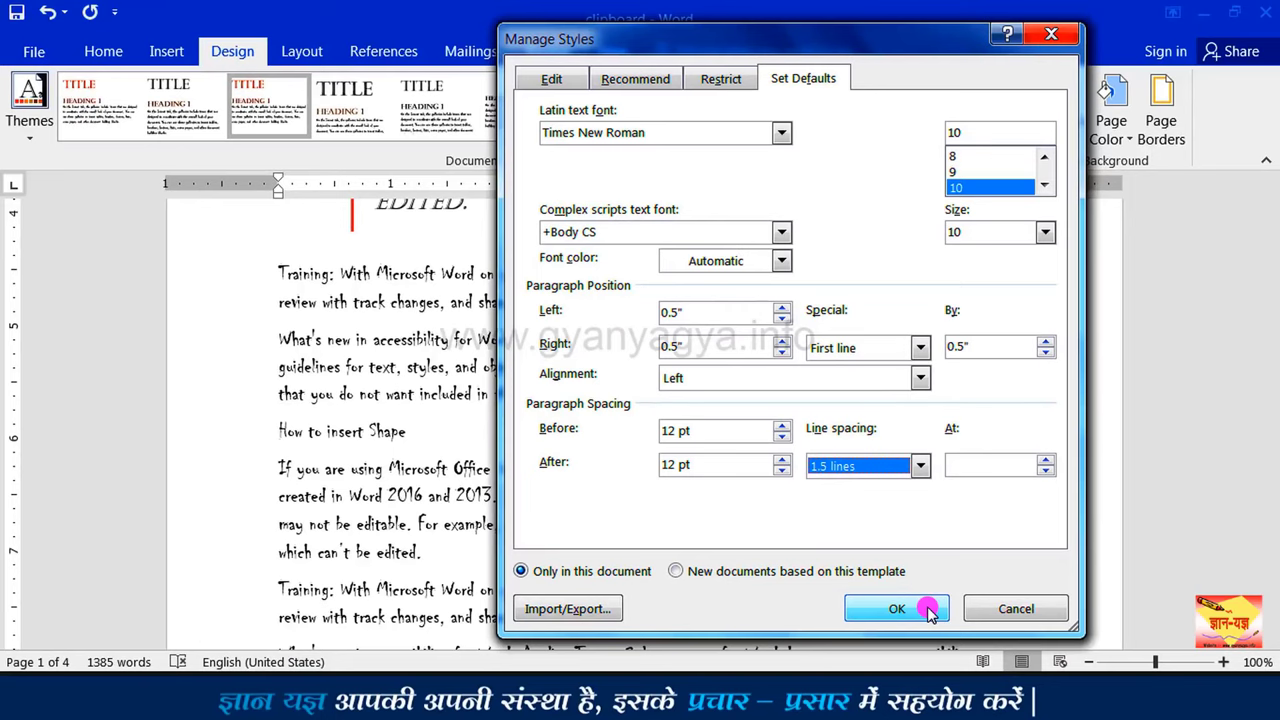
pyautogui.click(928, 610)
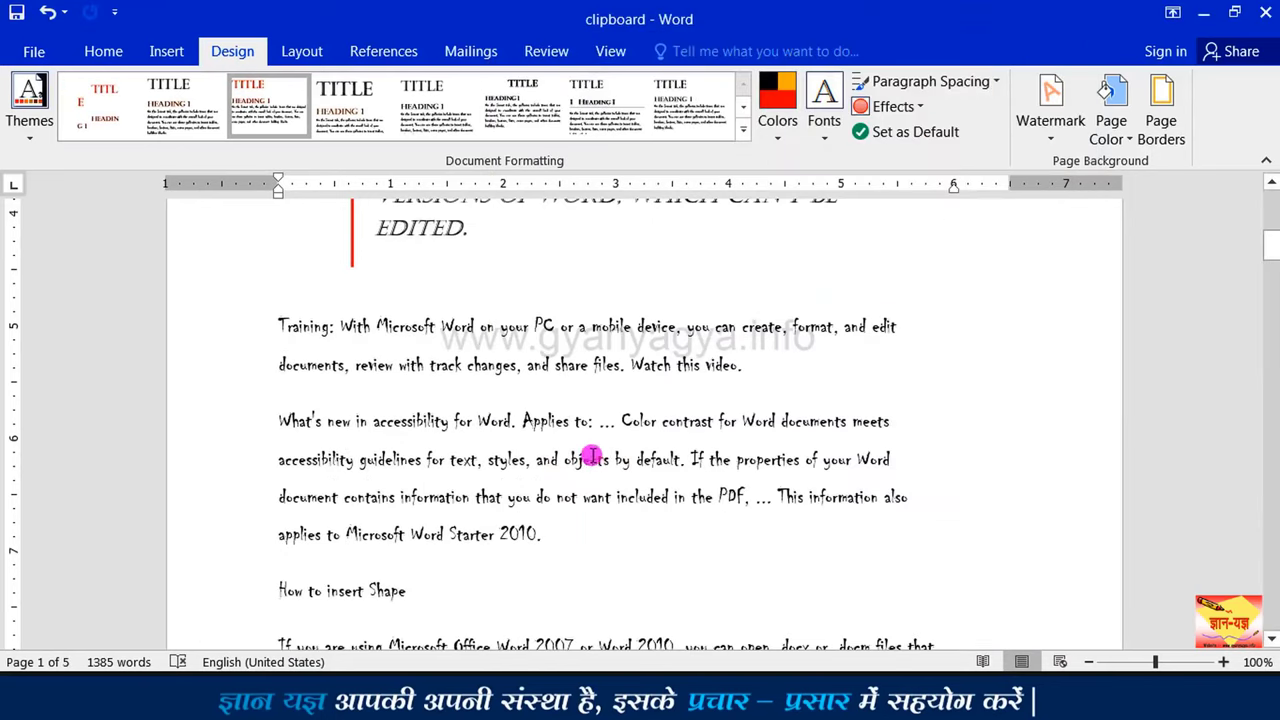
pyautogui.moveTo(1271, 250); pyautogui.dragTo(1270, 318)
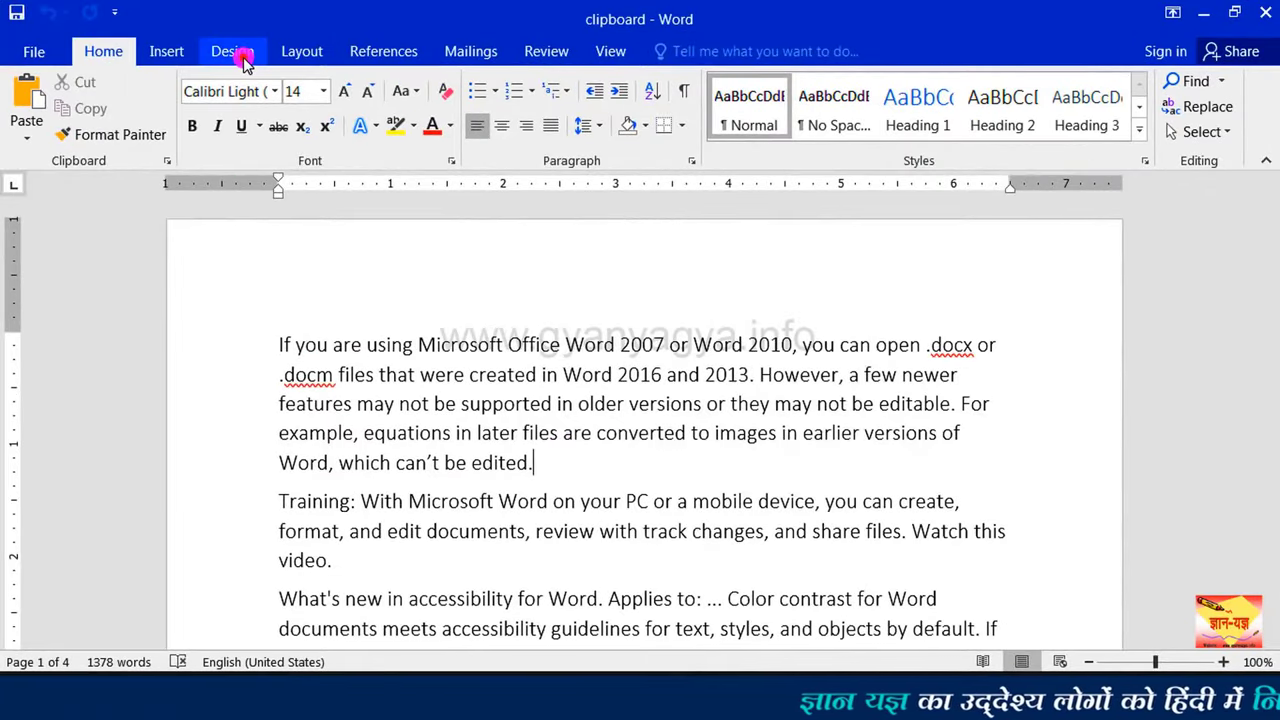
# Apply the DO NOT COPY 1 watermark from the Design tab and scroll through the pages.
pyautogui.click(243, 58)
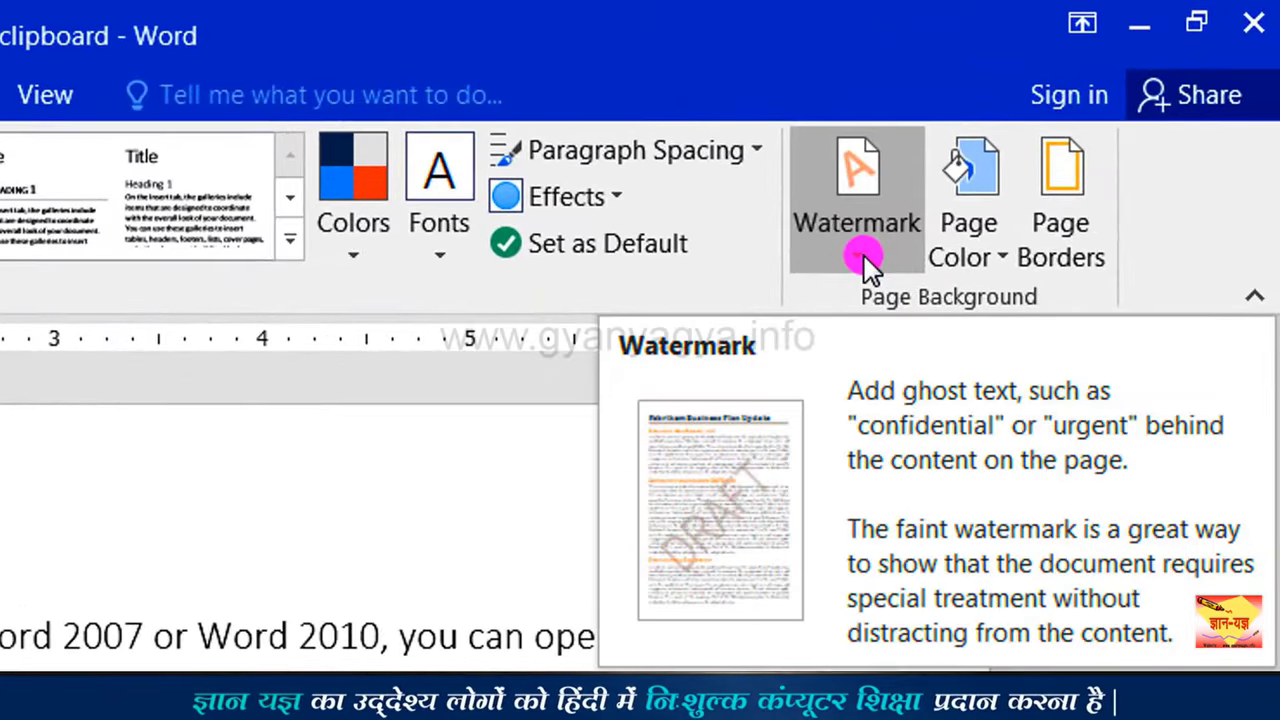
pyautogui.click(862, 258)
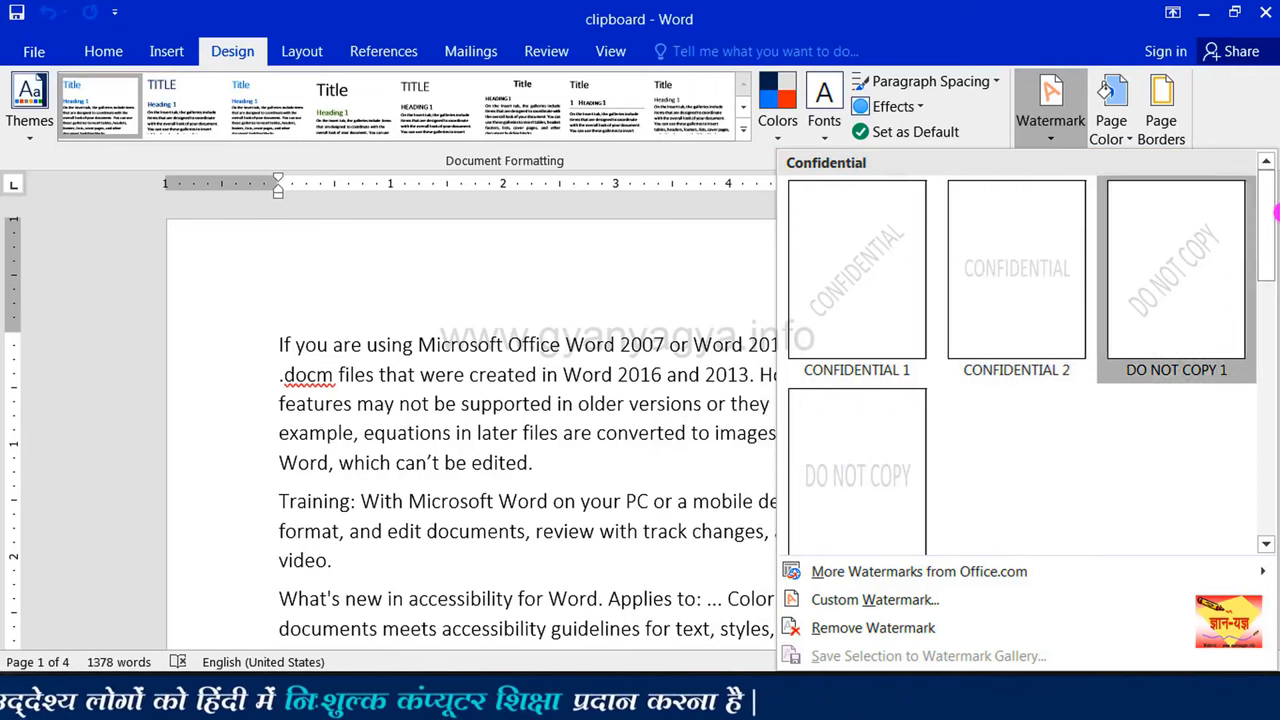
pyautogui.click(1168, 268)
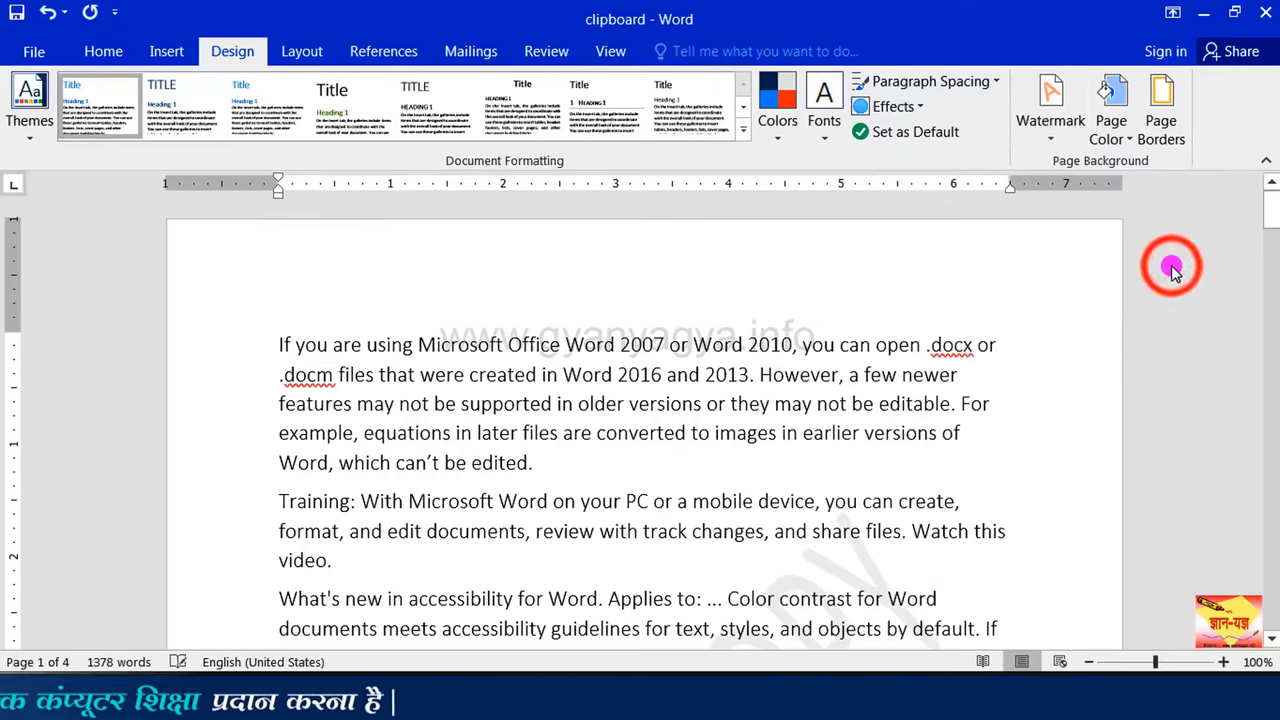
pyautogui.moveTo(1274, 205); pyautogui.dragTo(1273, 256)
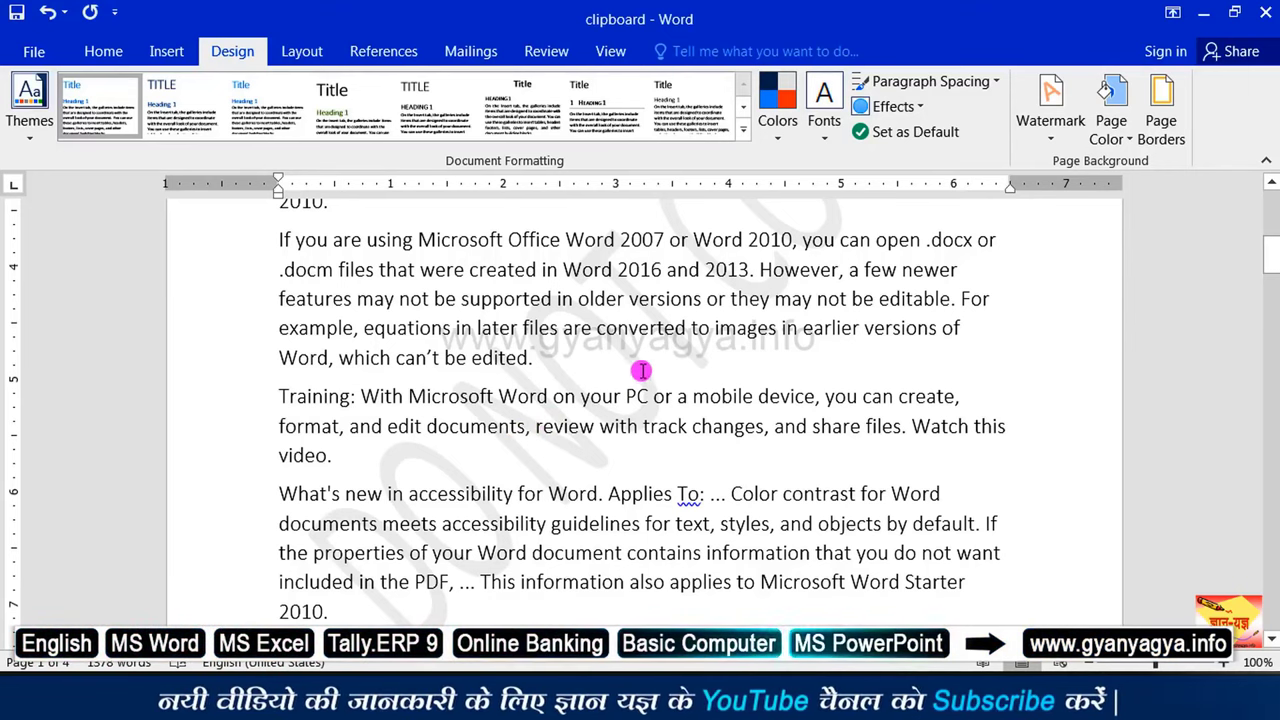
# In the Custom Watermark dialog, try Hindi as the watermark language with its preset phrase.
pyautogui.click(1052, 144)
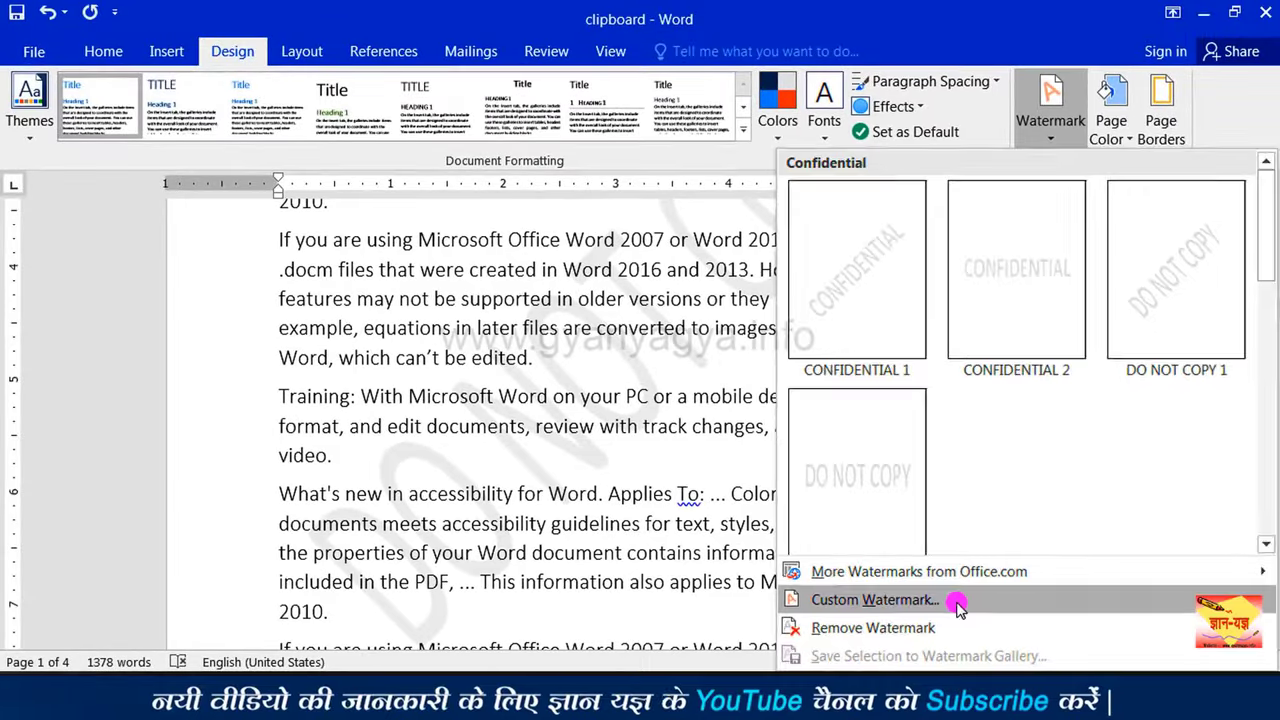
pyautogui.click(903, 562)
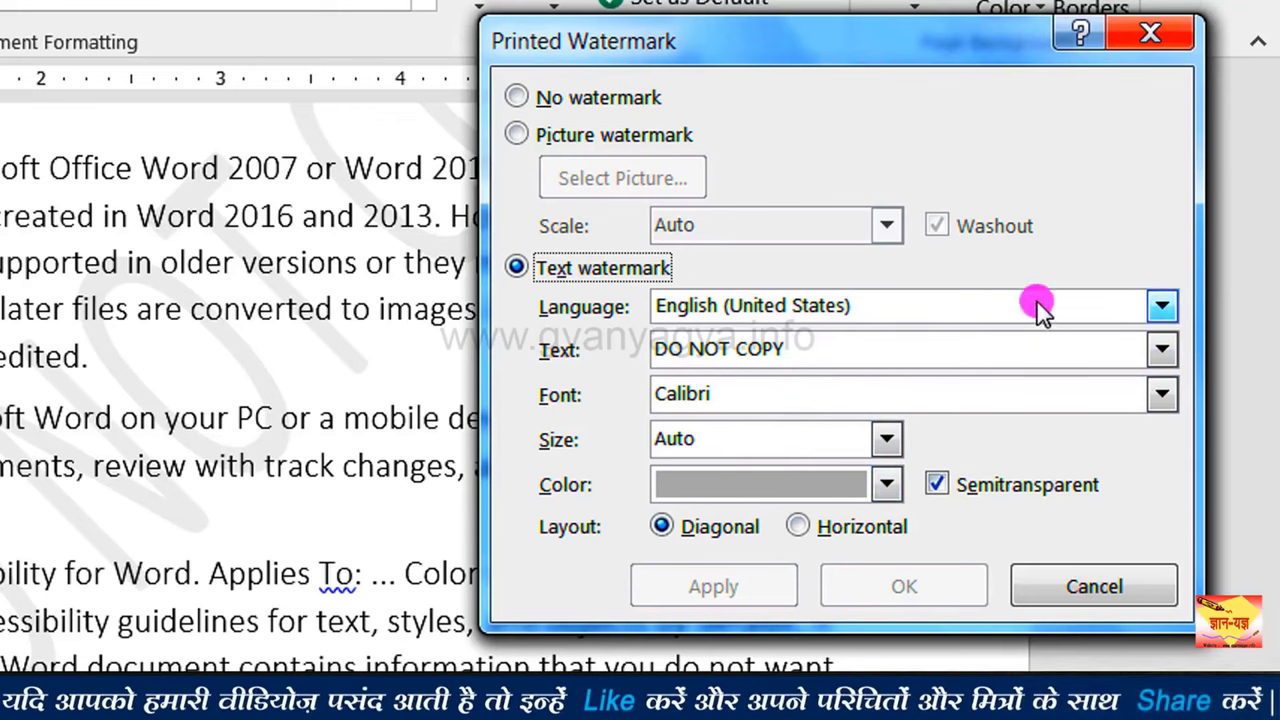
pyautogui.click(1160, 310)
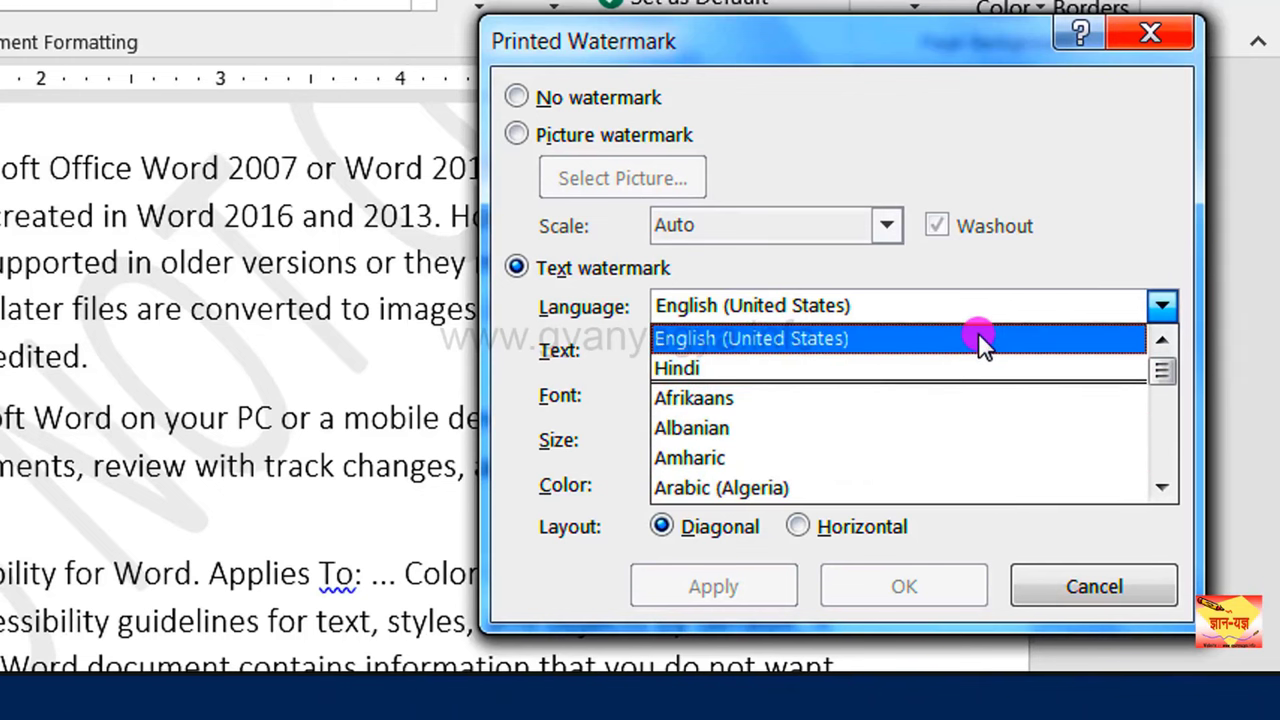
pyautogui.click(972, 367)
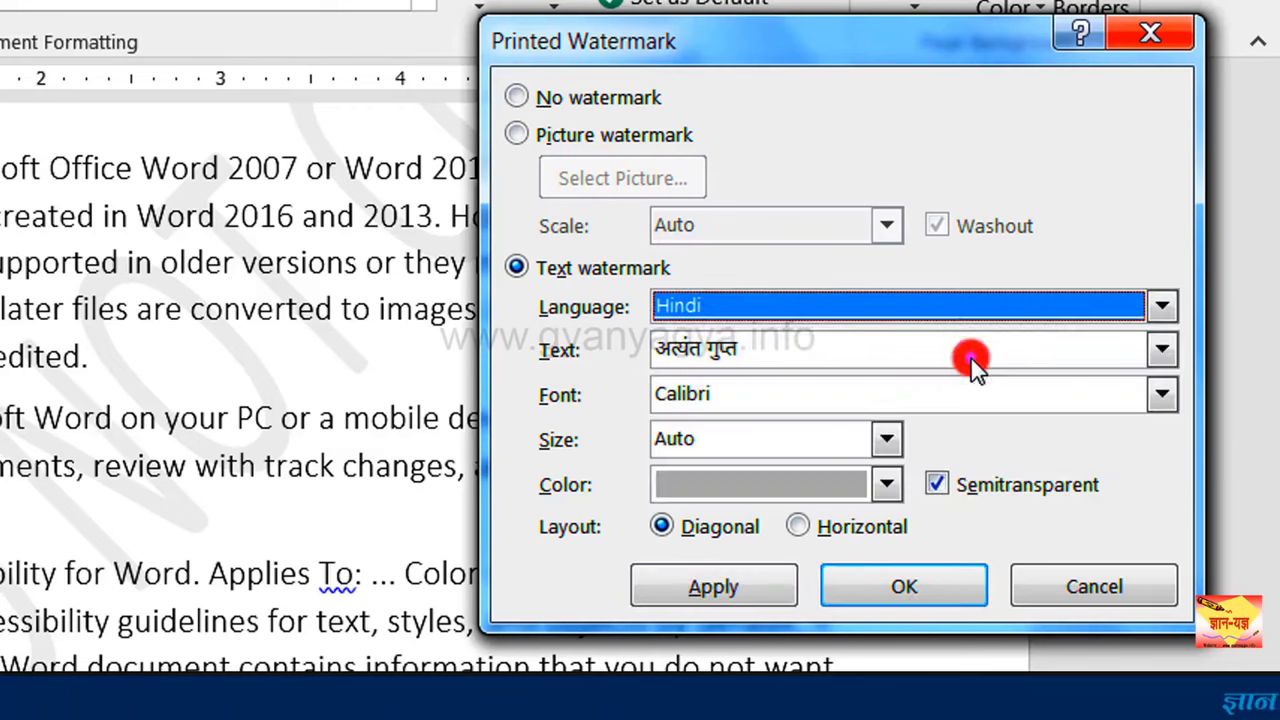
pyautogui.click(1160, 352)
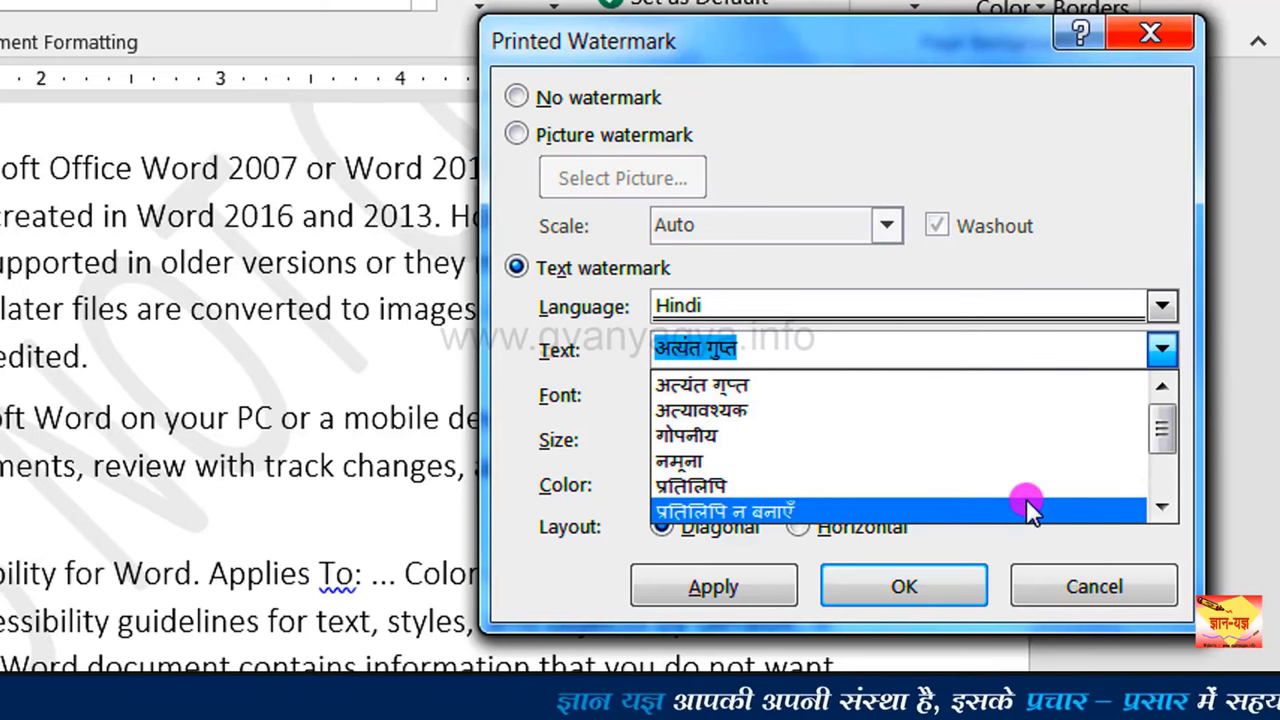
pyautogui.click(1025, 390)
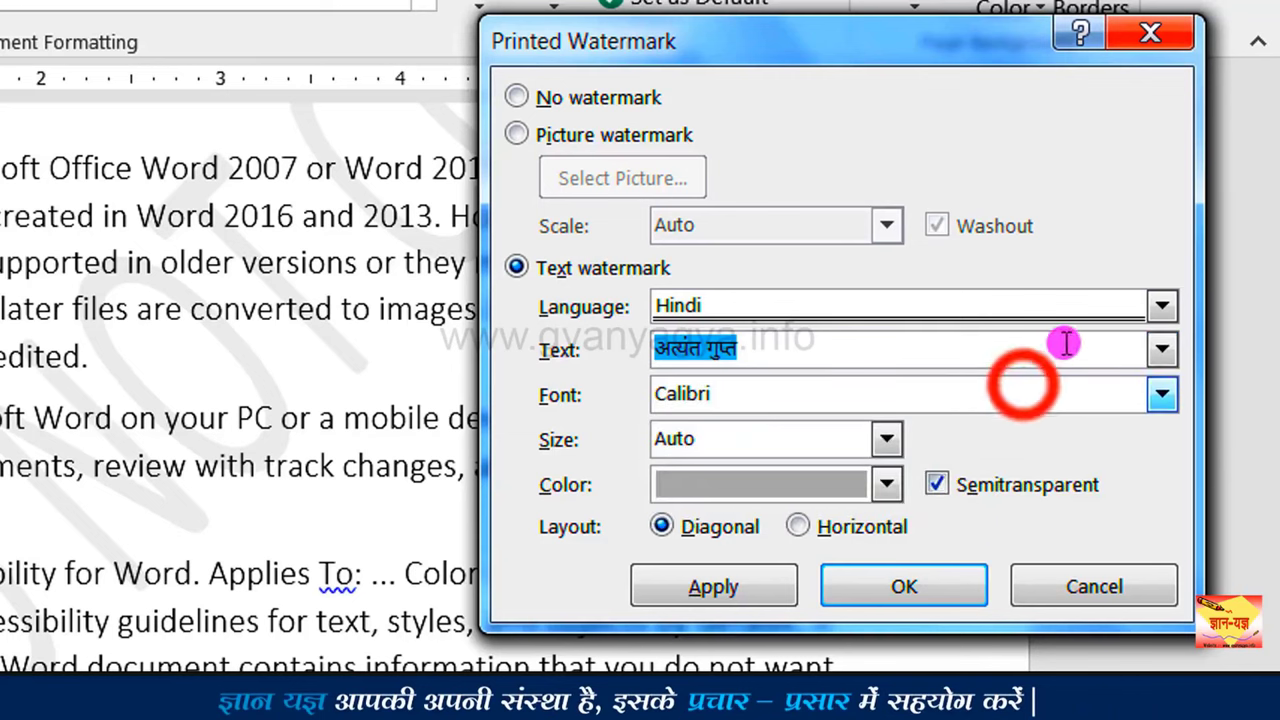
# Switch the watermark language back to English (United States) and choose ASAP as the text.
pyautogui.click(1161, 308)
pyautogui.click(1100, 334)
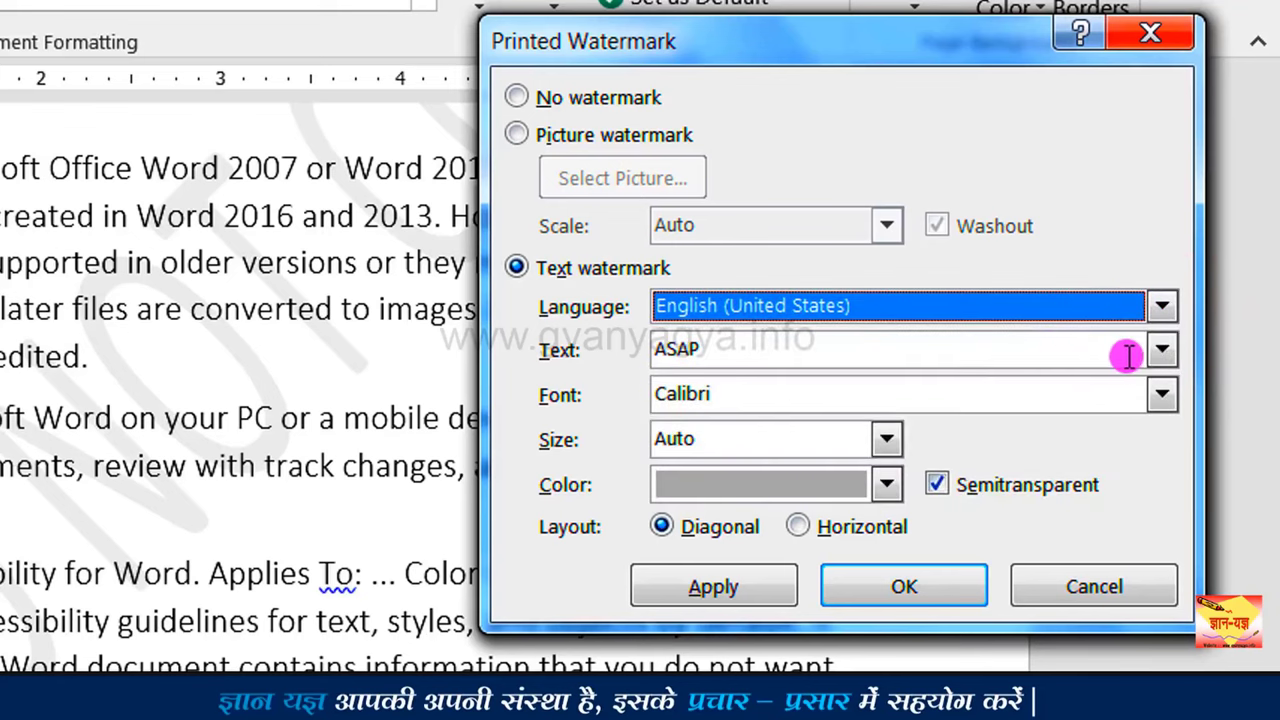
pyautogui.click(1159, 352)
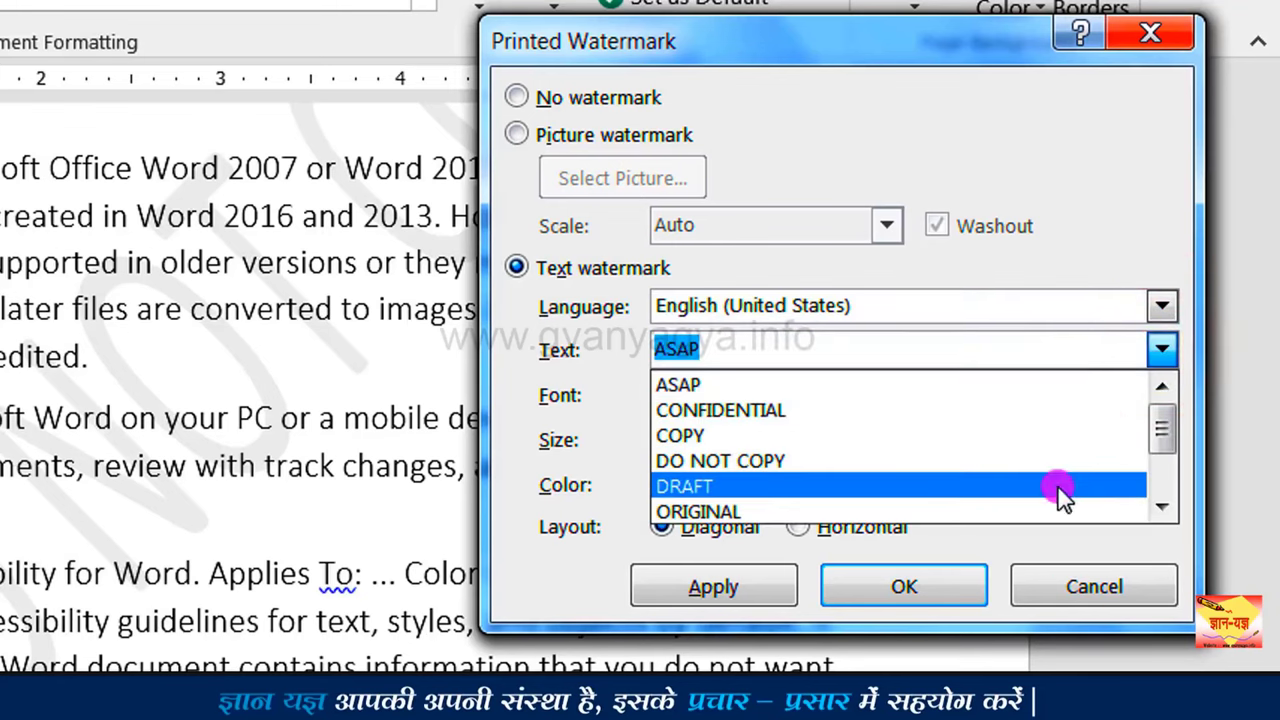
pyautogui.click(1161, 508)
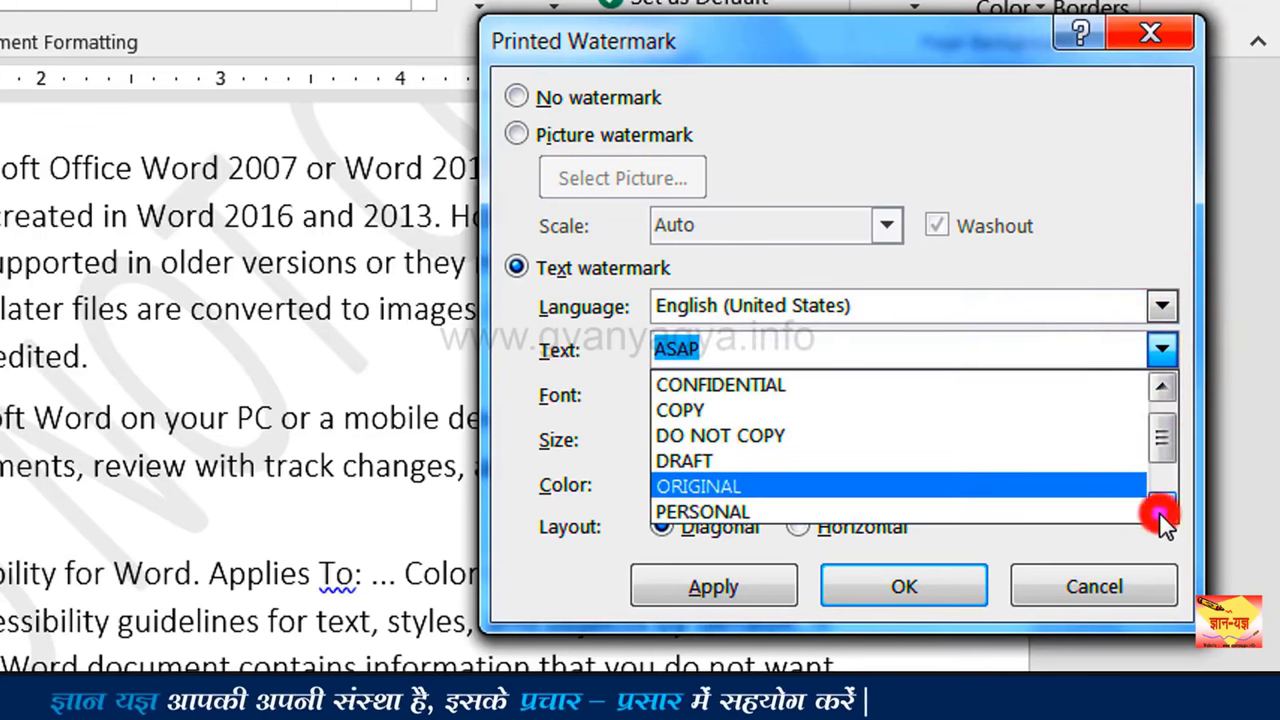
pyautogui.click(1161, 508)
pyautogui.click(1161, 508)
pyautogui.click(1161, 508)
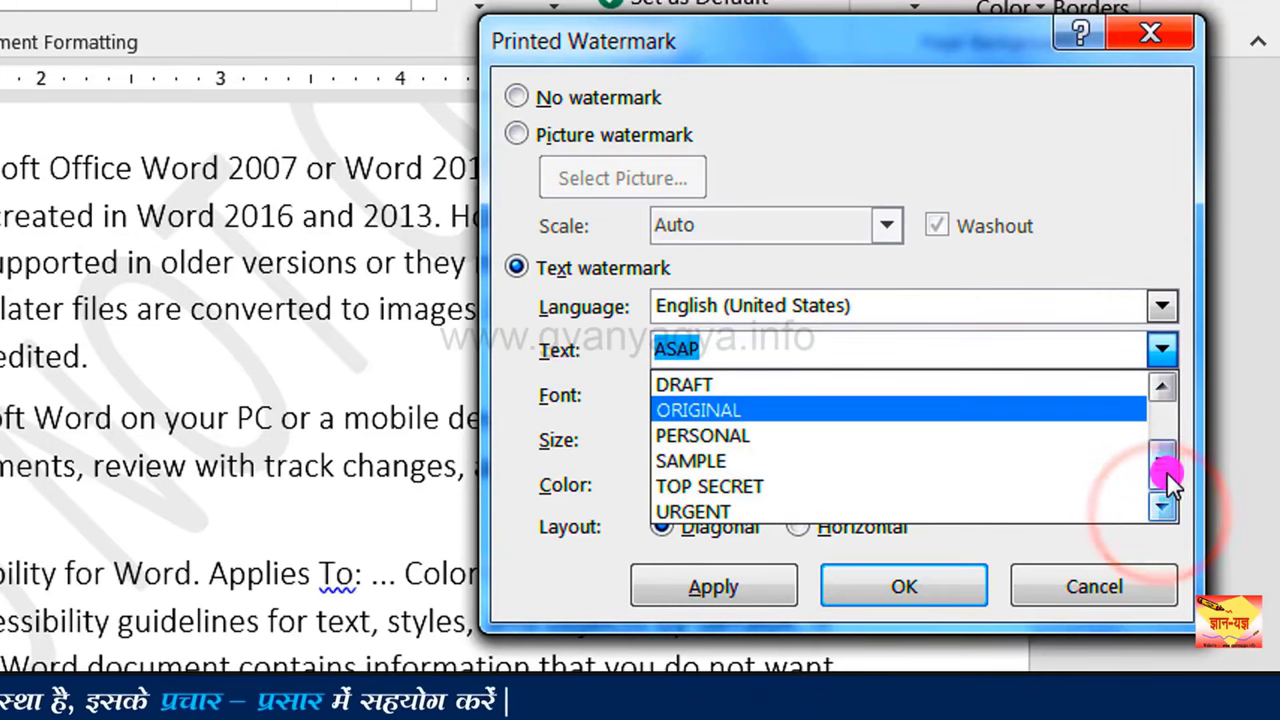
pyautogui.moveTo(1166, 471); pyautogui.dragTo(1167, 413)
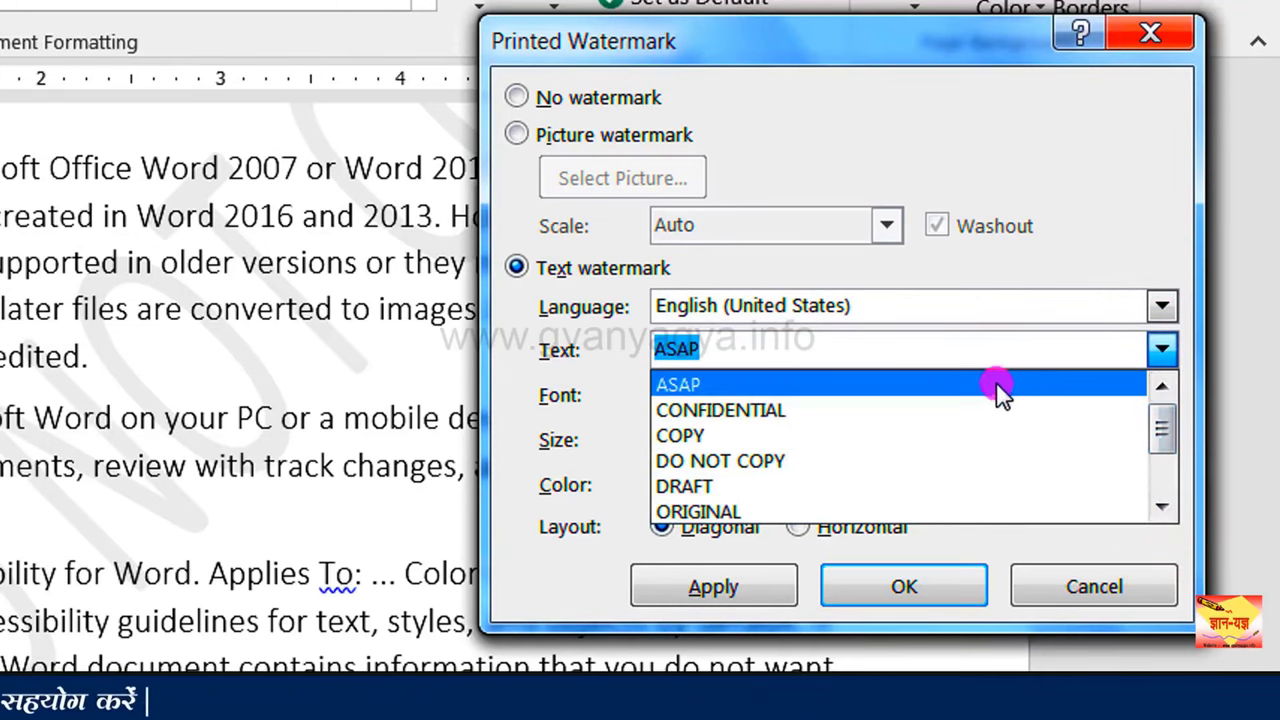
pyautogui.click(928, 388)
# Replace the watermark text with 'Gyan Yagya'.
pyautogui.click(880, 356)
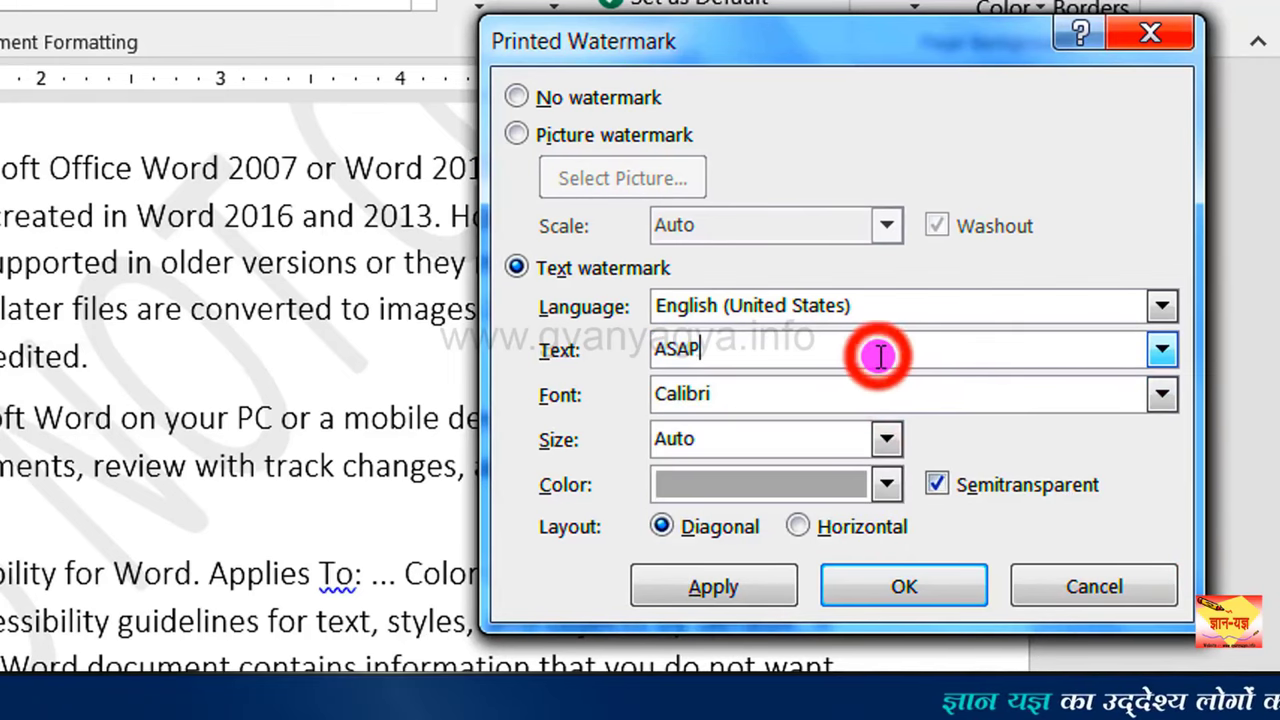
pyautogui.press('BackSpace')
pyautogui.press('BackSpace')
pyautogui.press('BackSpace')
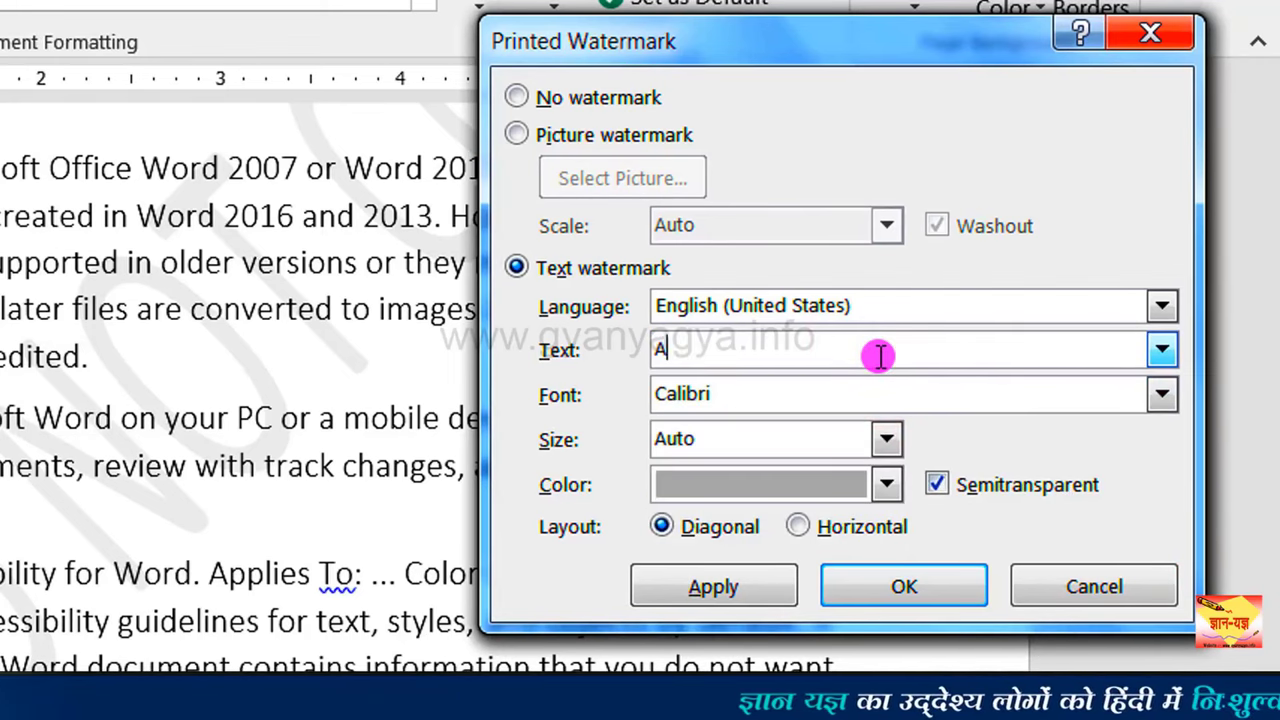
pyautogui.press('BackSpace')
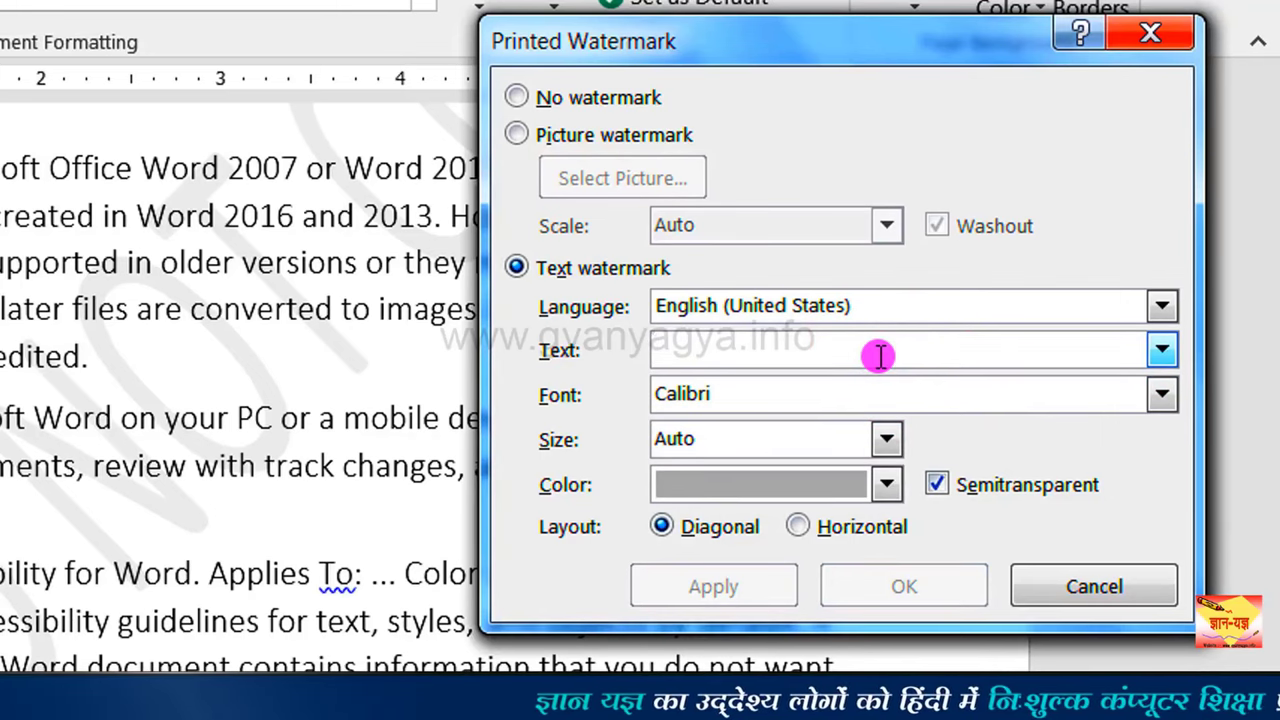
pyautogui.write('Gyan Yagya')
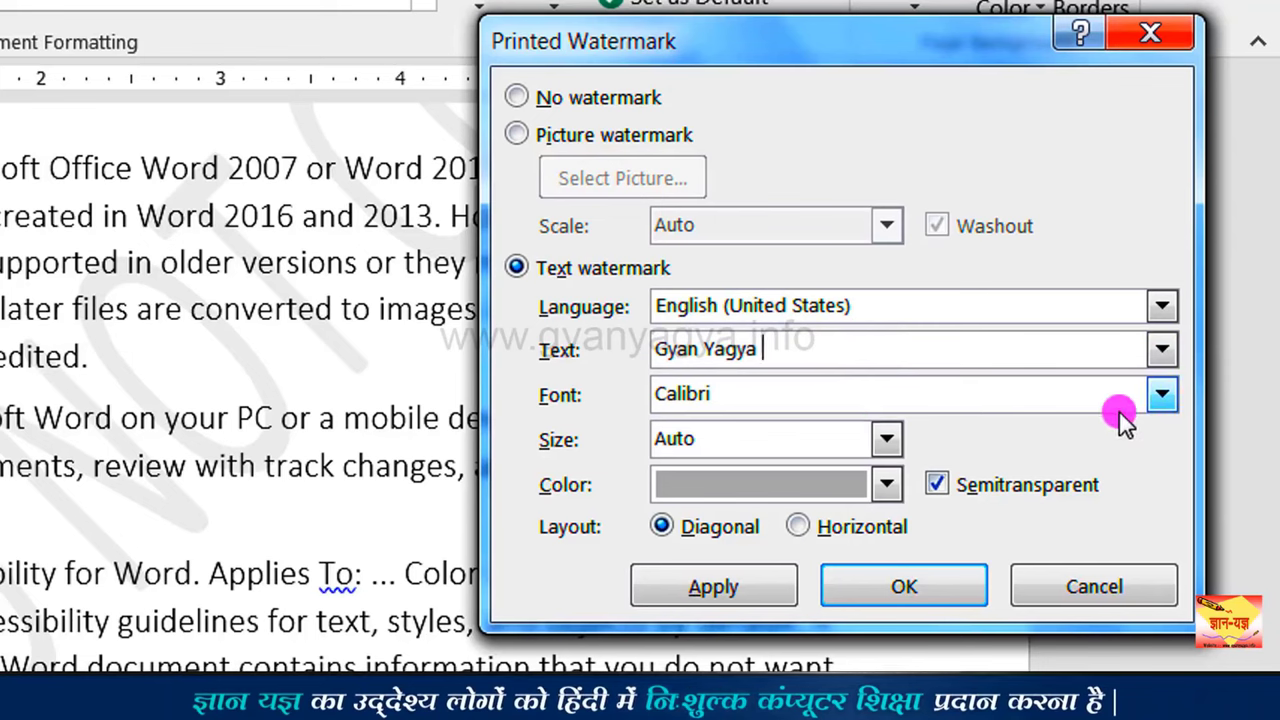
# Set the watermark font to Calisto MT, size 48, and colour red.
pyautogui.click(1160, 395)
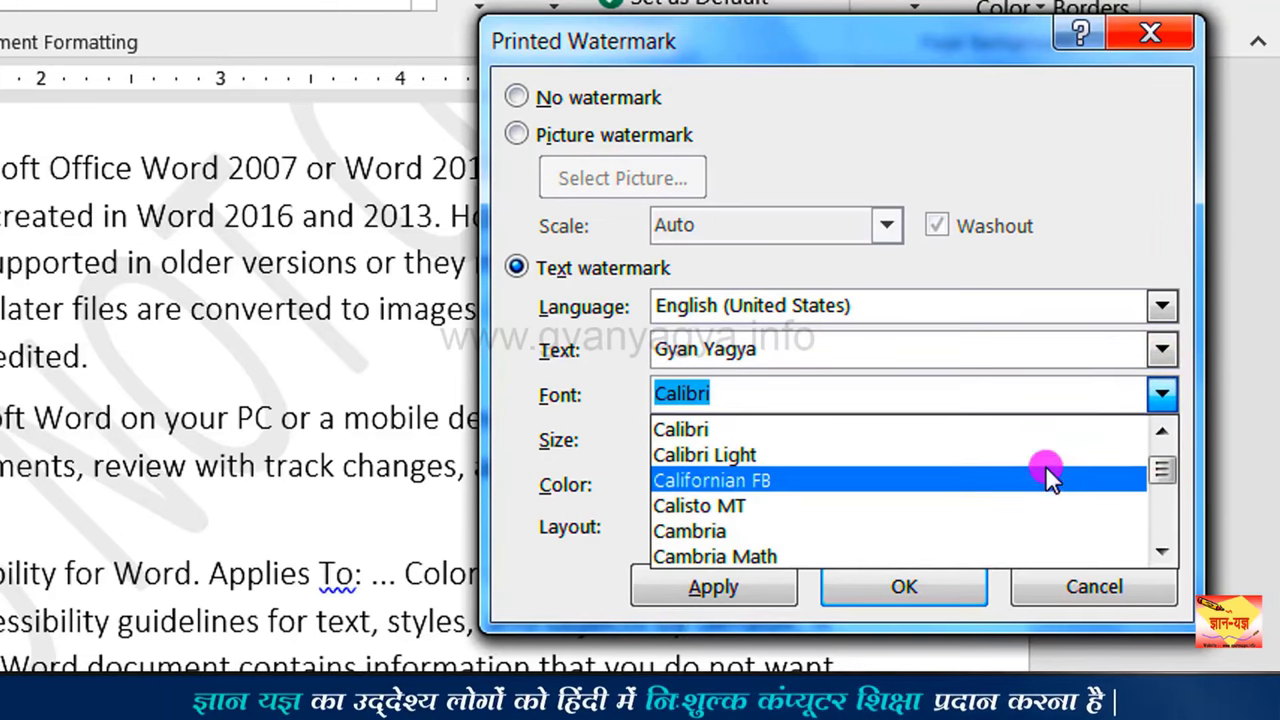
pyautogui.click(1030, 500)
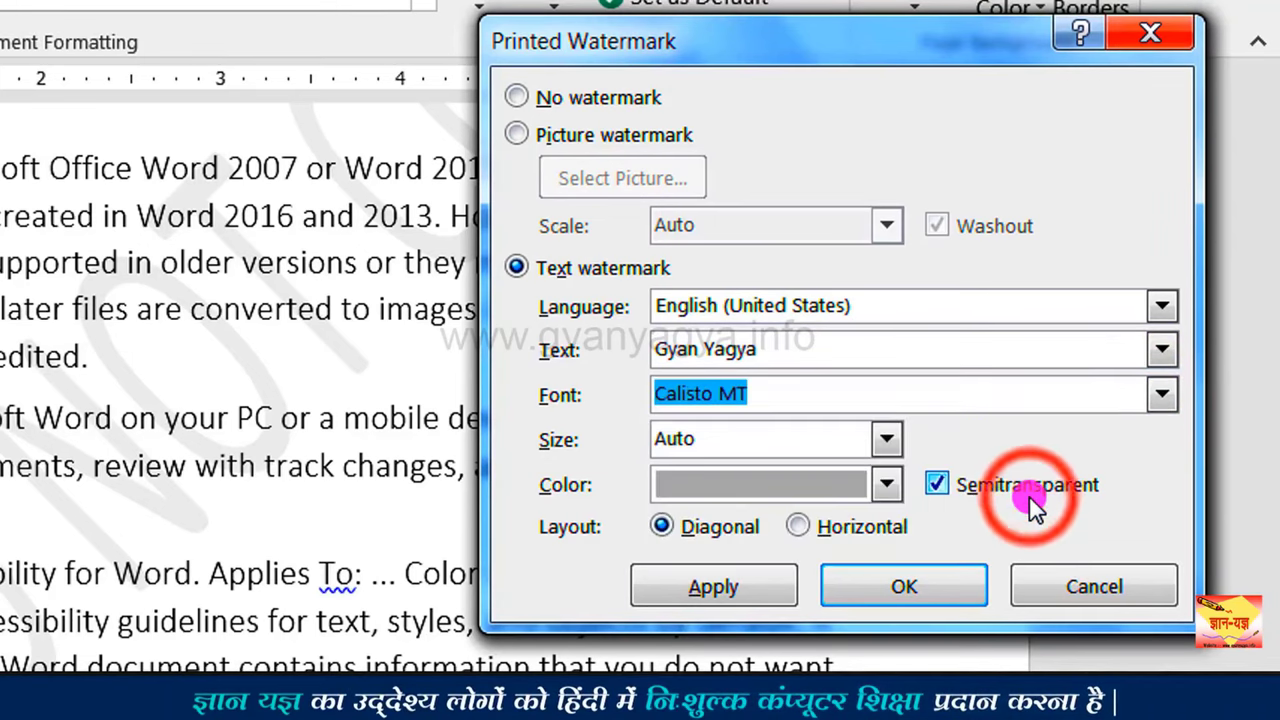
pyautogui.click(887, 440)
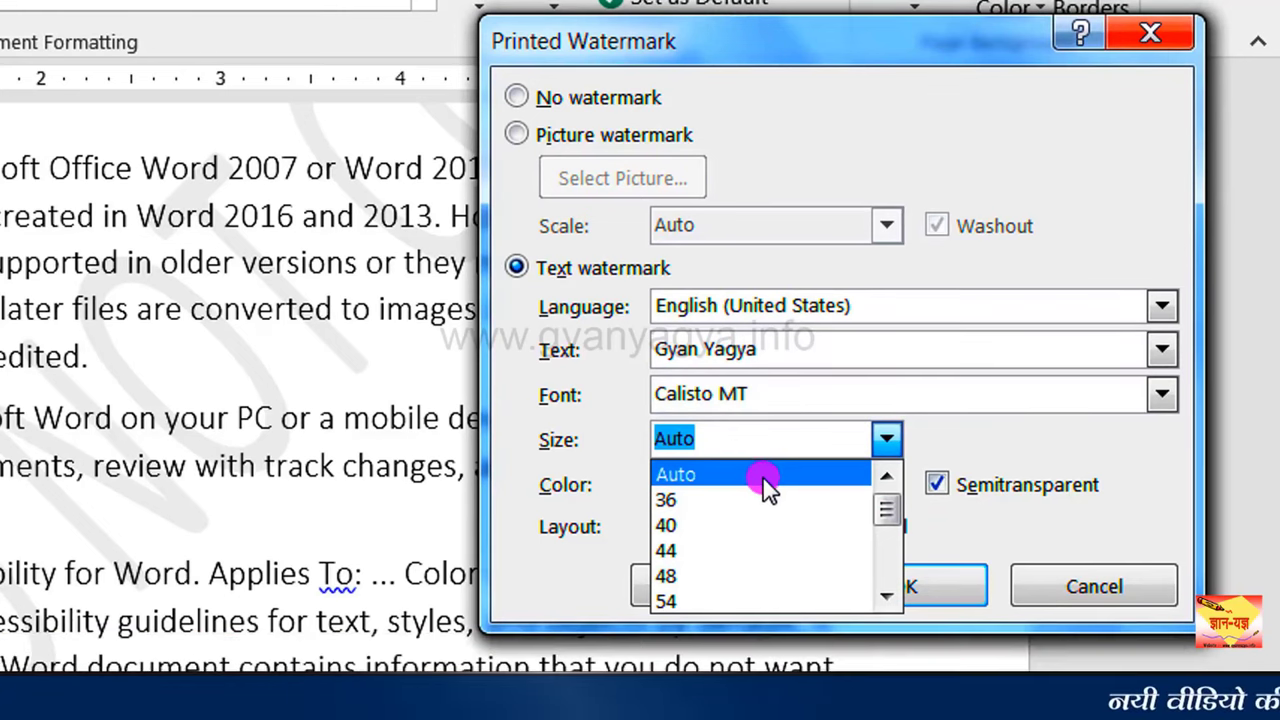
pyautogui.click(665, 576)
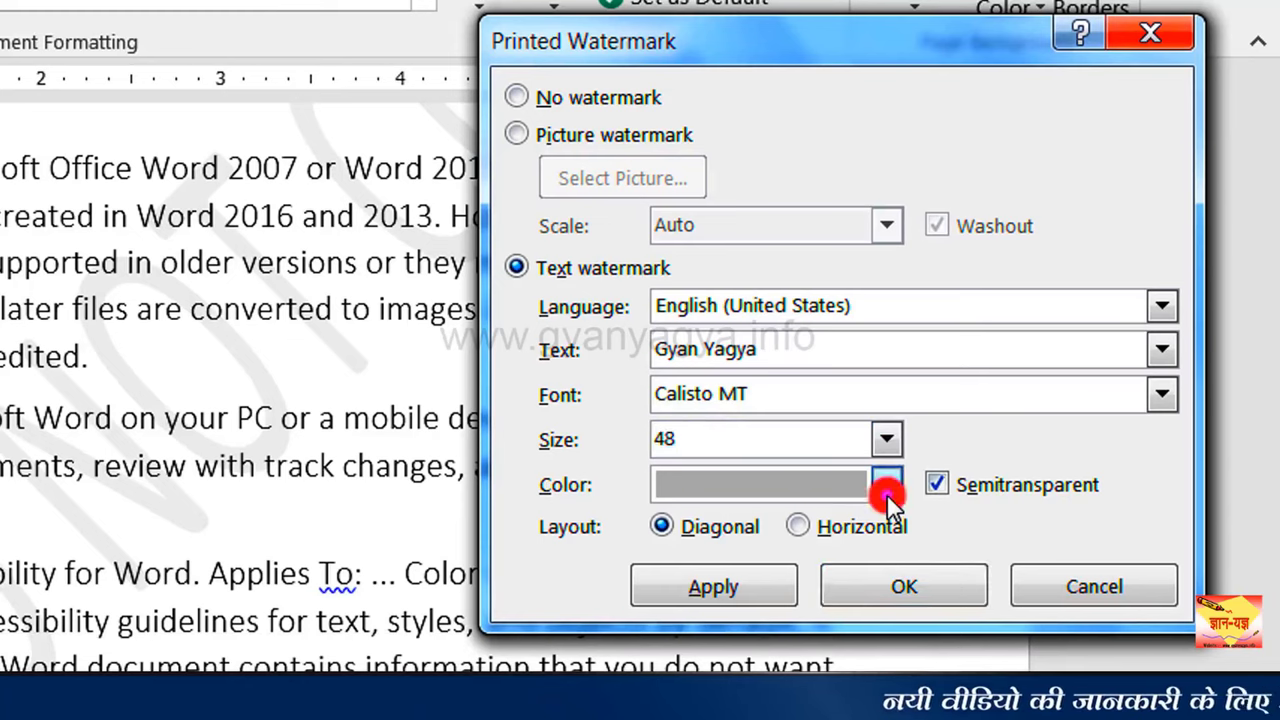
pyautogui.click(887, 488)
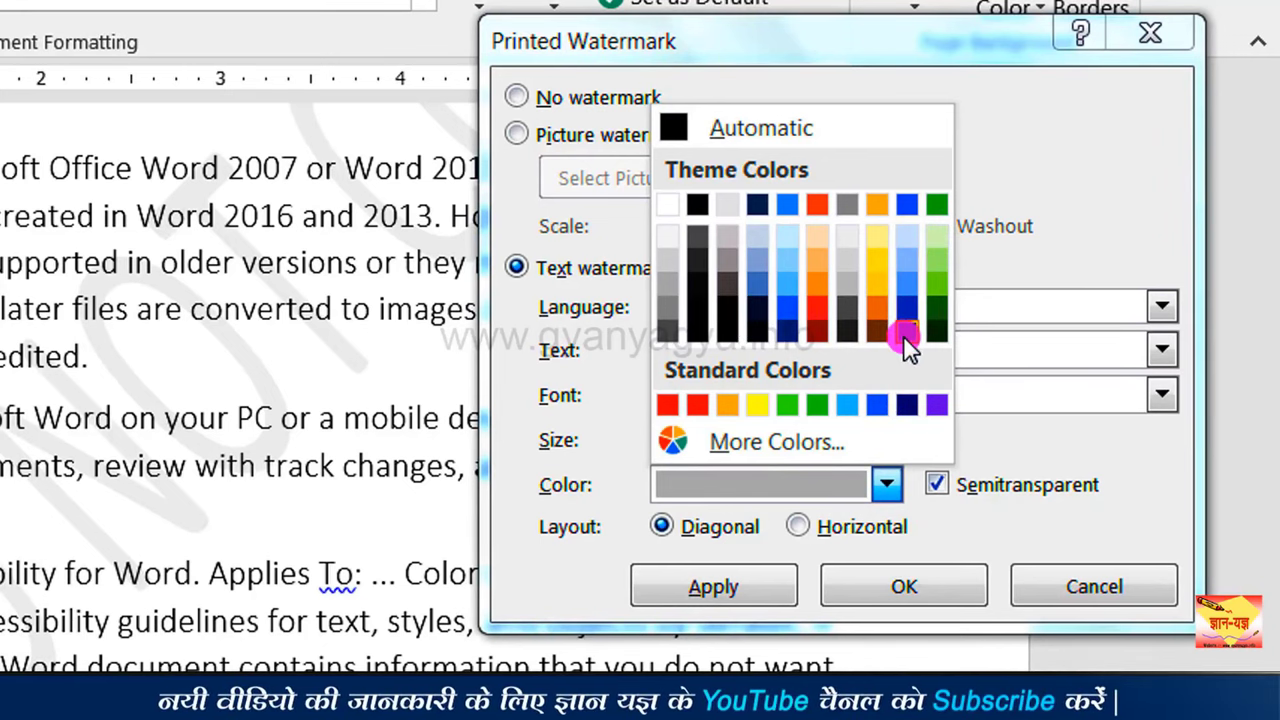
pyautogui.click(697, 404)
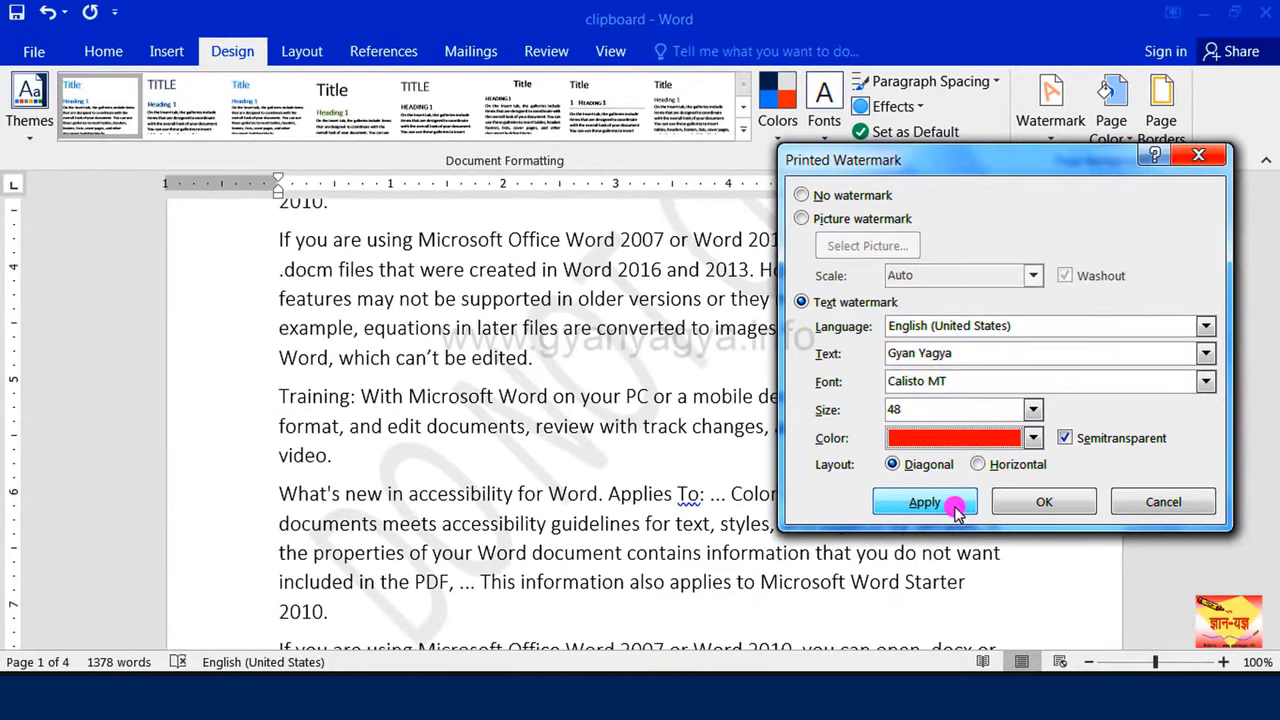
# Apply the red Gyan Yagya watermark, then reapply it with the size changed to Auto.
pyautogui.click(955, 505)
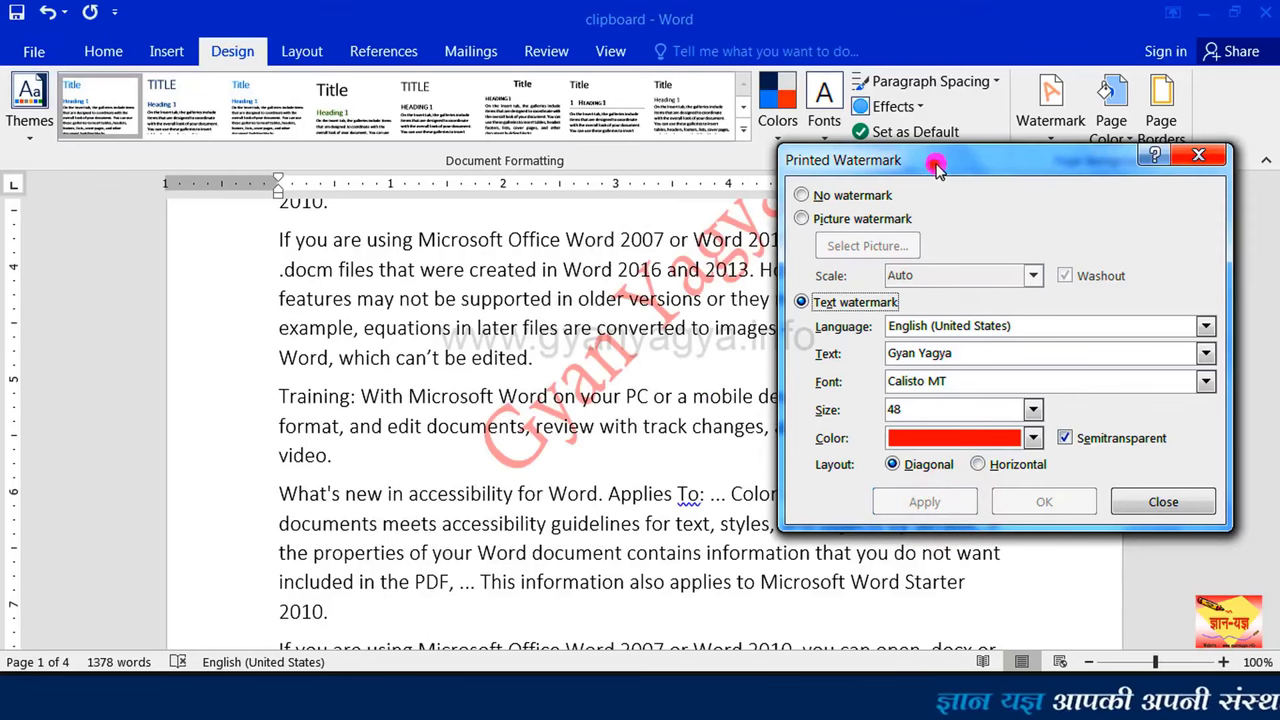
pyautogui.moveTo(950, 161); pyautogui.dragTo(1005, 162)
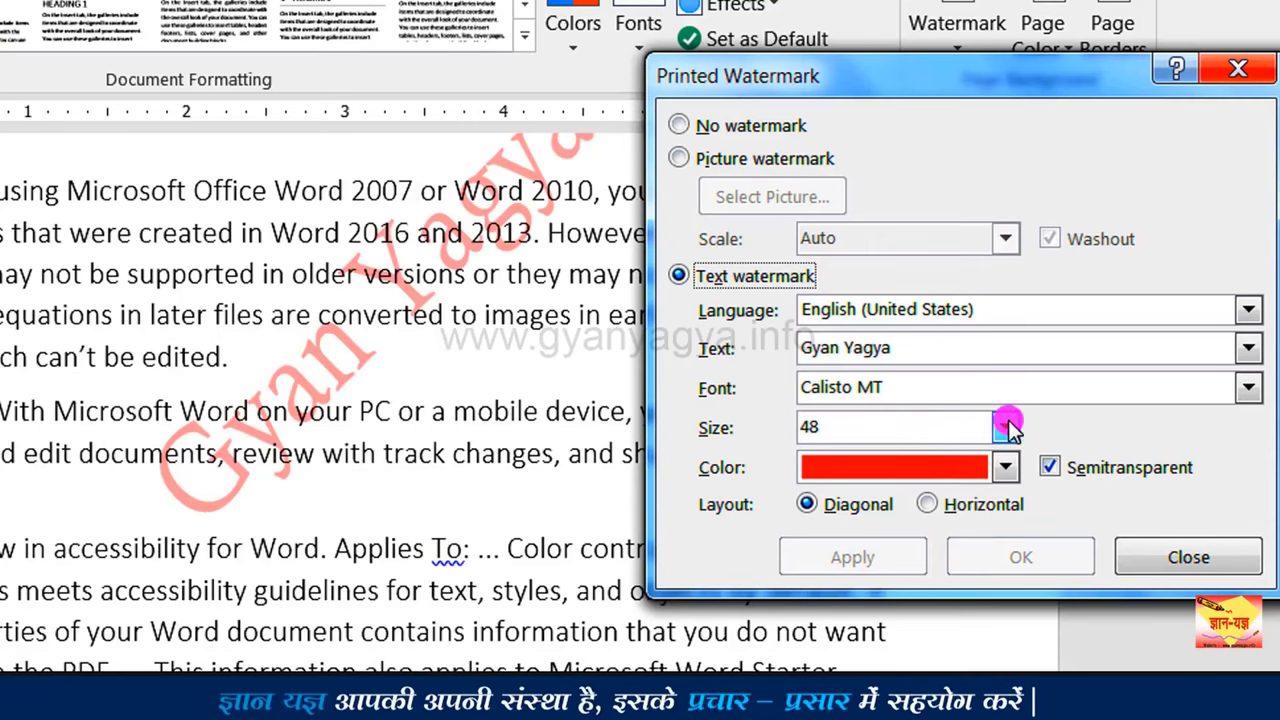
pyautogui.click(1005, 427)
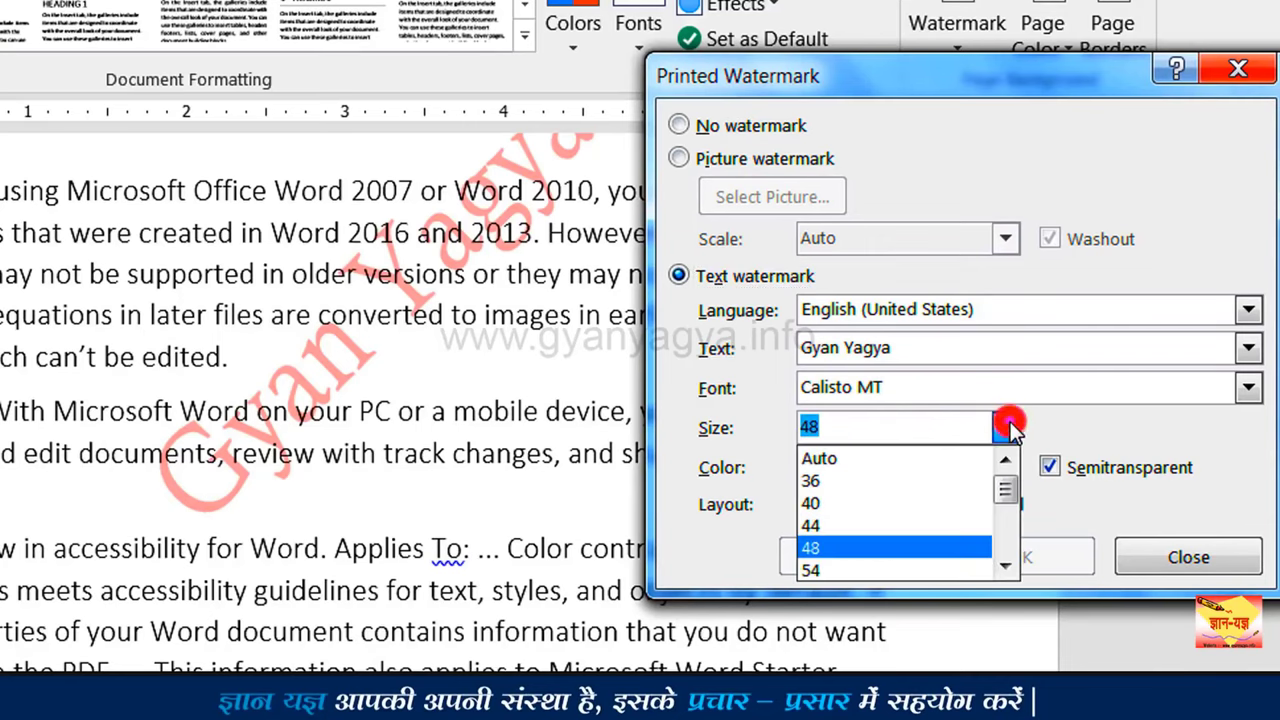
pyautogui.click(917, 457)
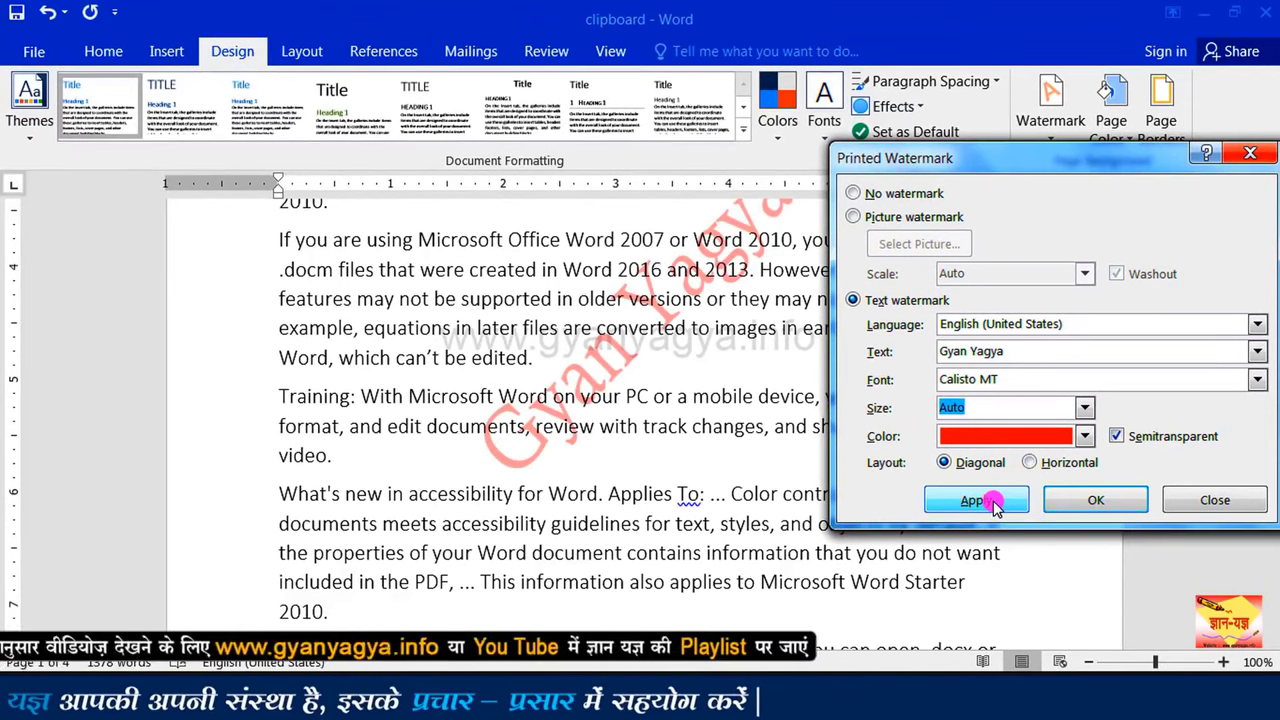
pyautogui.click(993, 503)
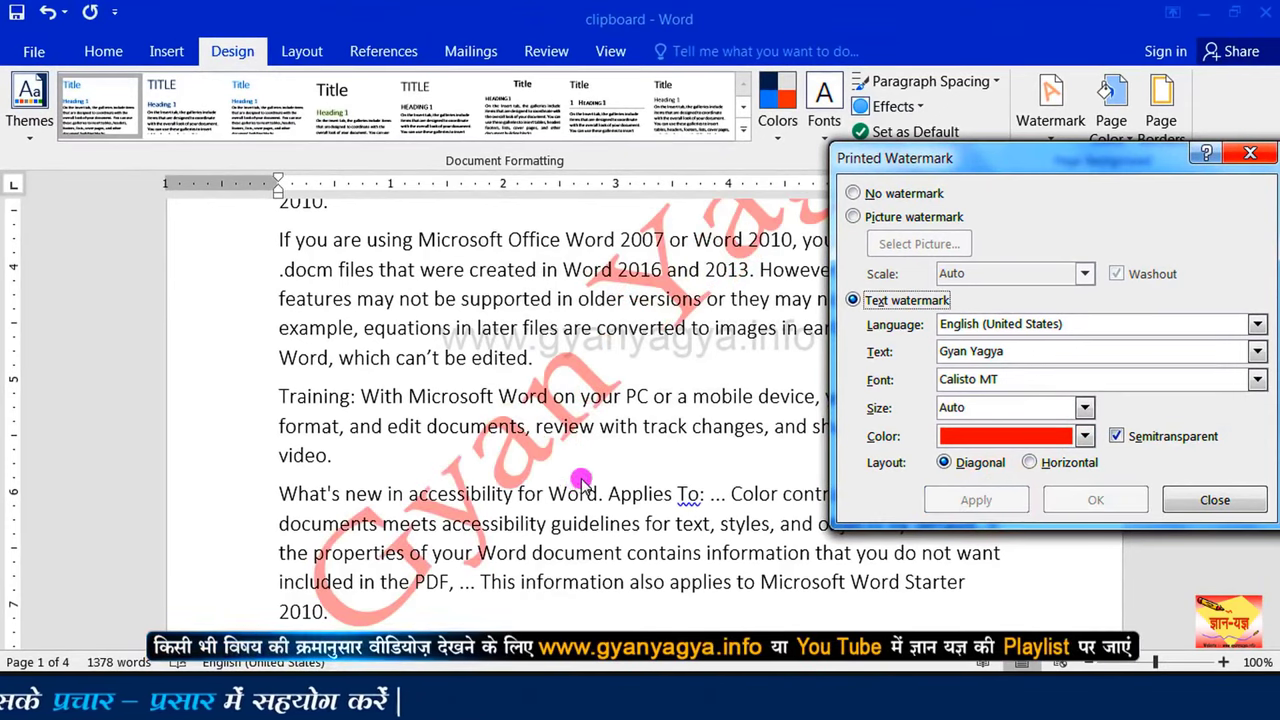
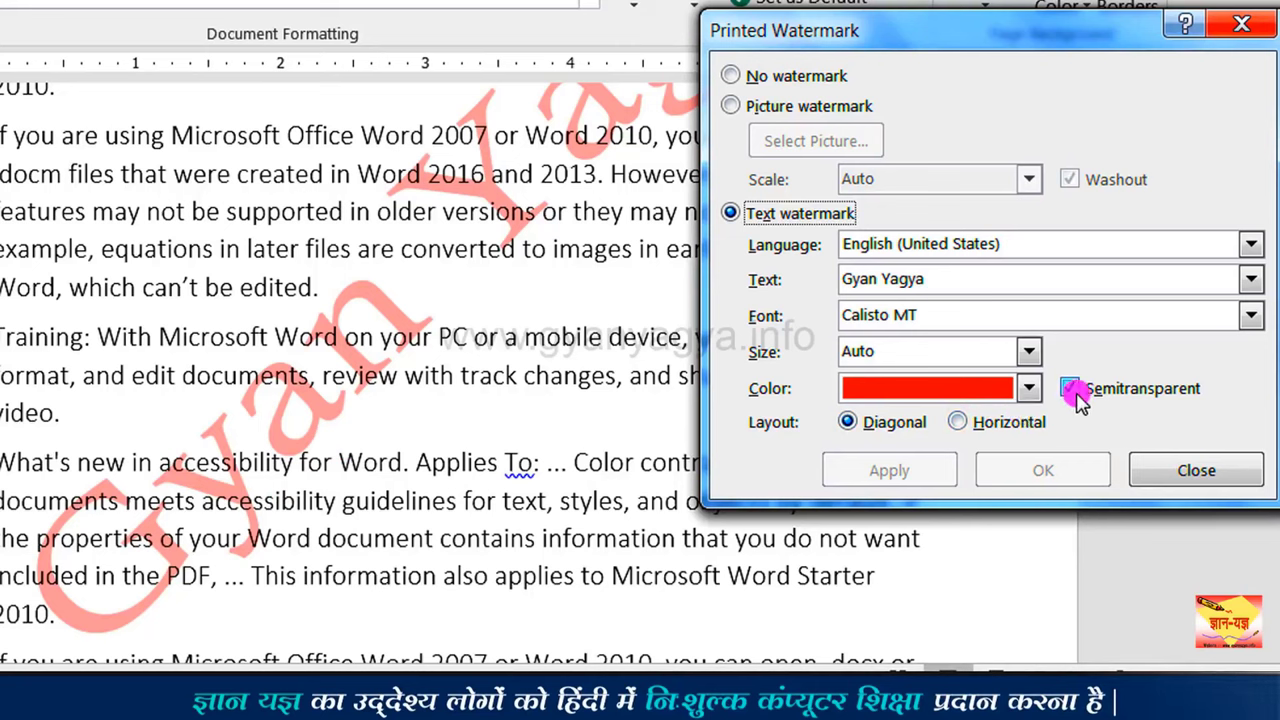
# Preview the red 'Gyan Yagya' watermark fully opaque, then restore semitransparency and confirm.
pyautogui.click(1070, 389)
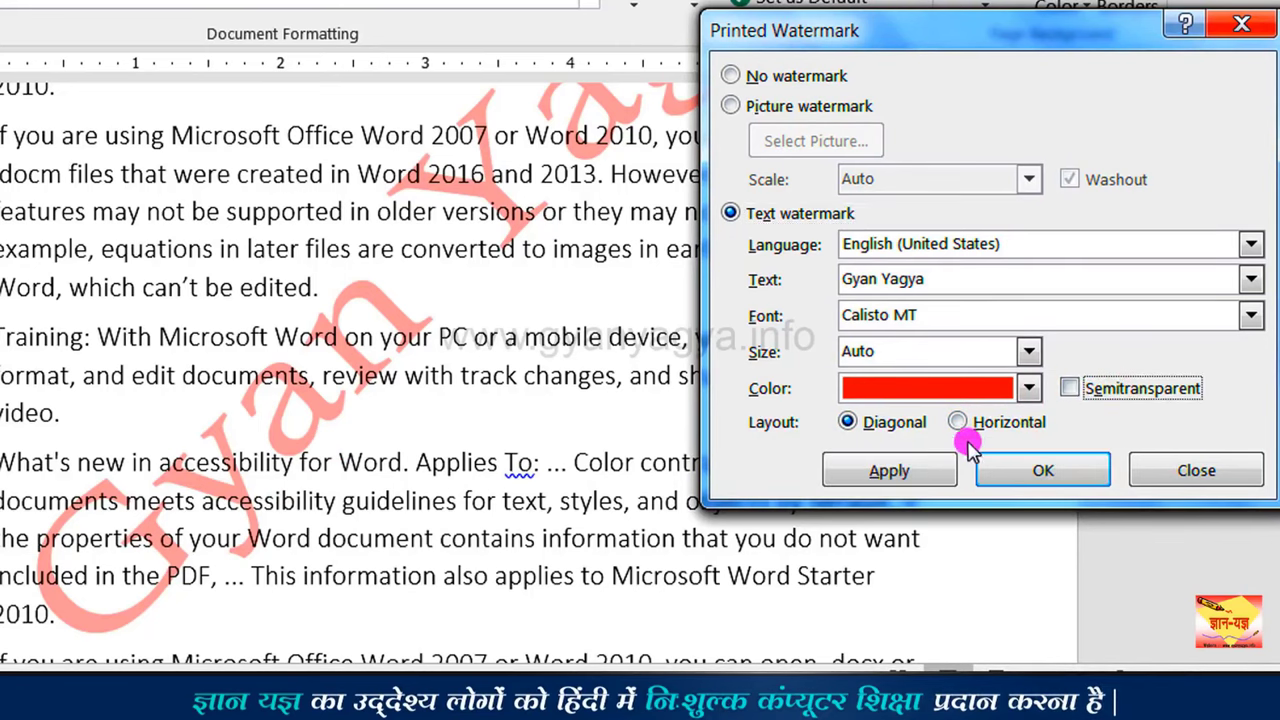
pyautogui.click(889, 470)
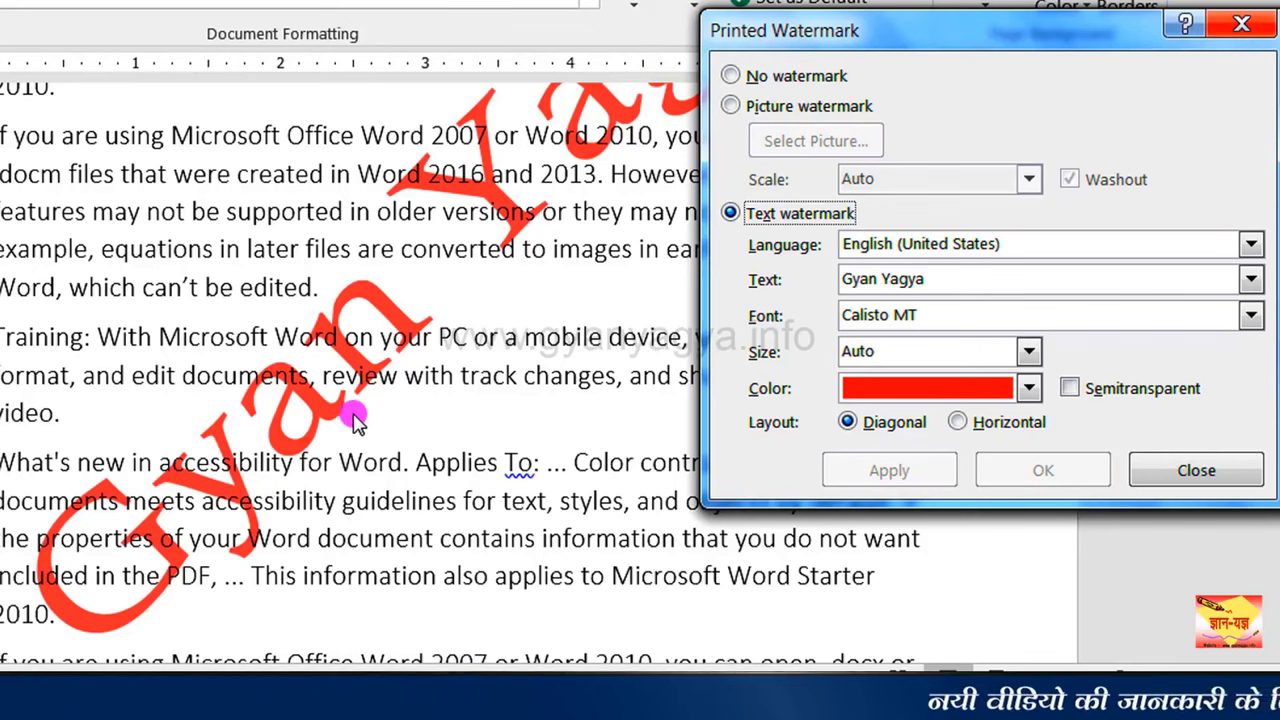
pyautogui.click(1070, 389)
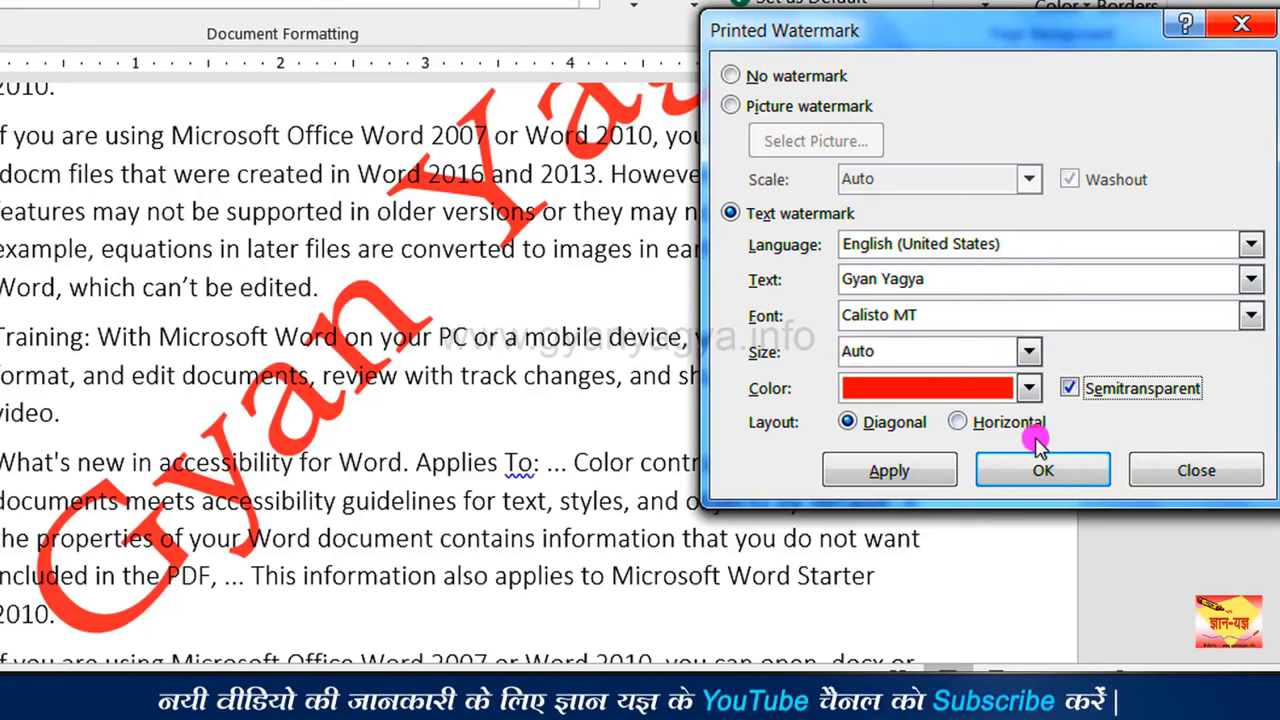
pyautogui.click(1047, 480)
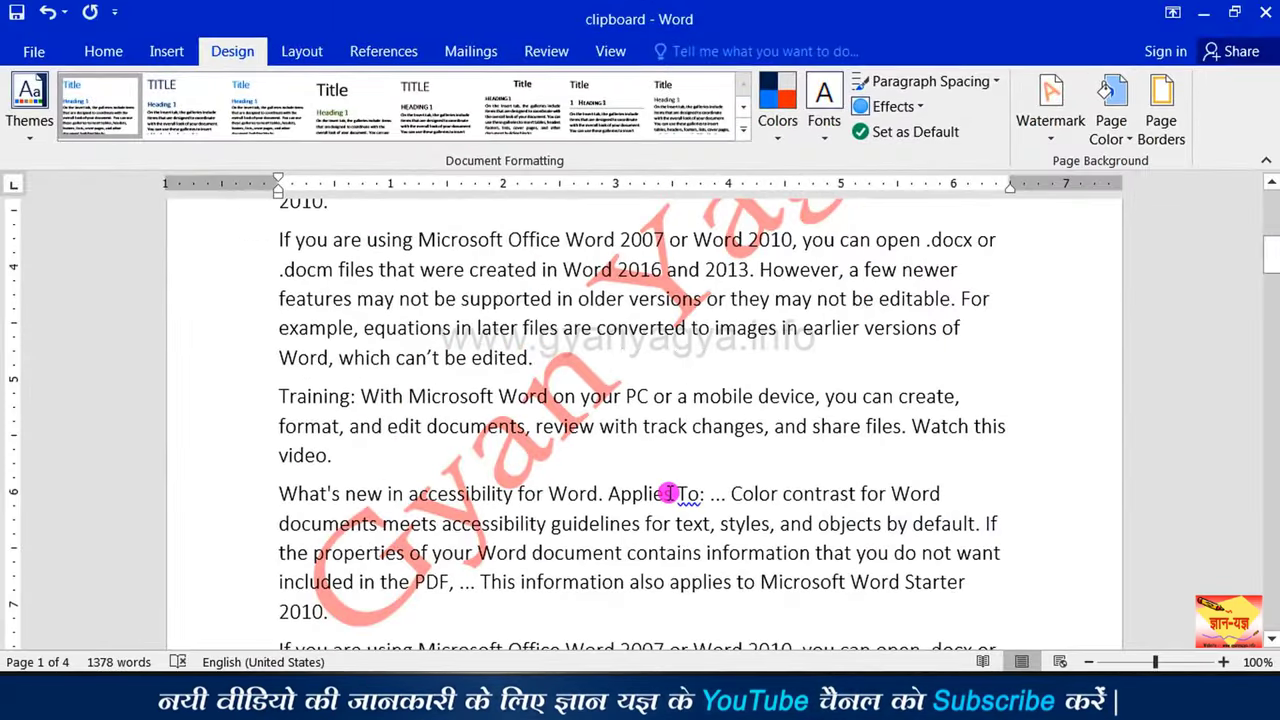
pyautogui.scroll(2, 680, 490)
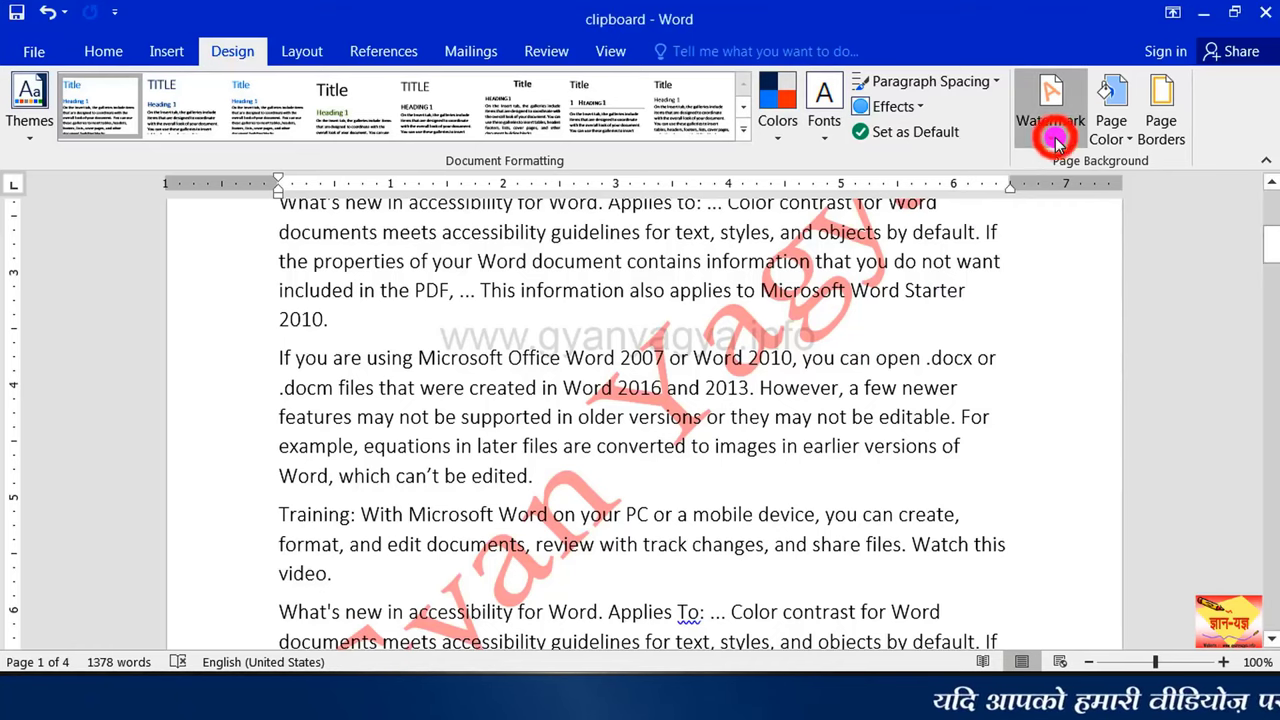
# Set up a custom picture watermark using the penguin image 13488692411447.png.
pyautogui.click(1052, 134)
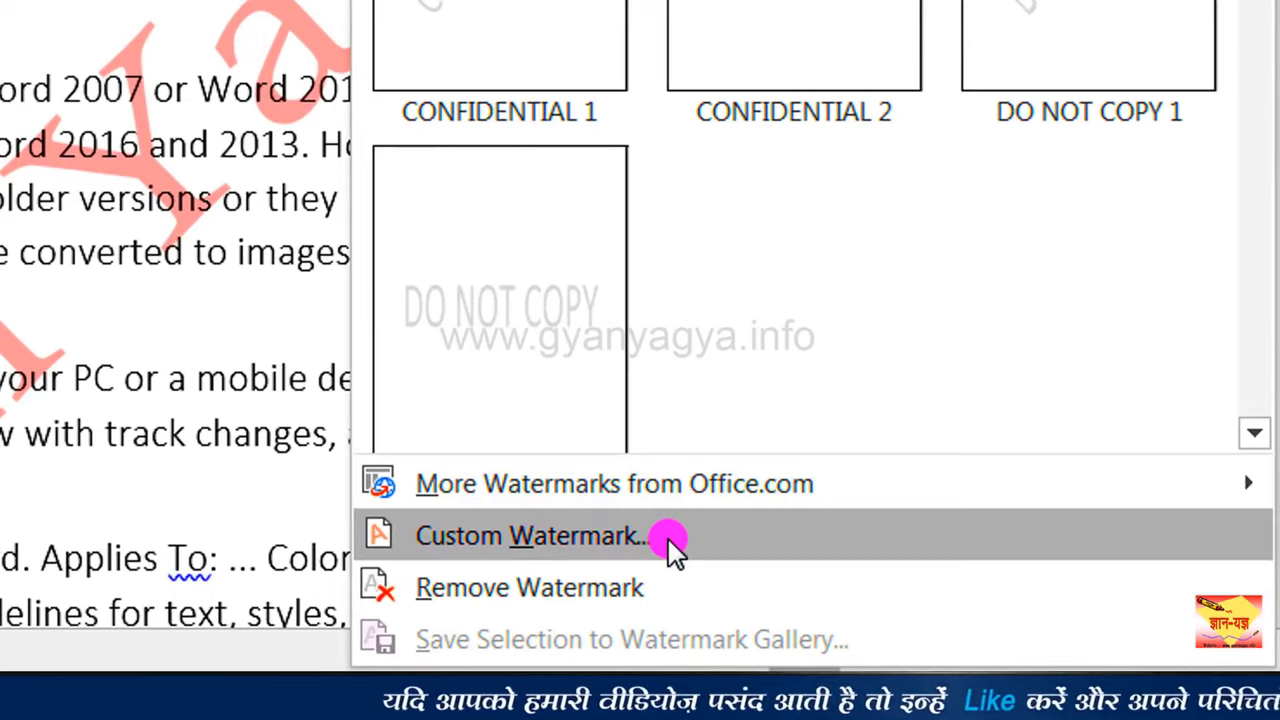
pyautogui.click(668, 540)
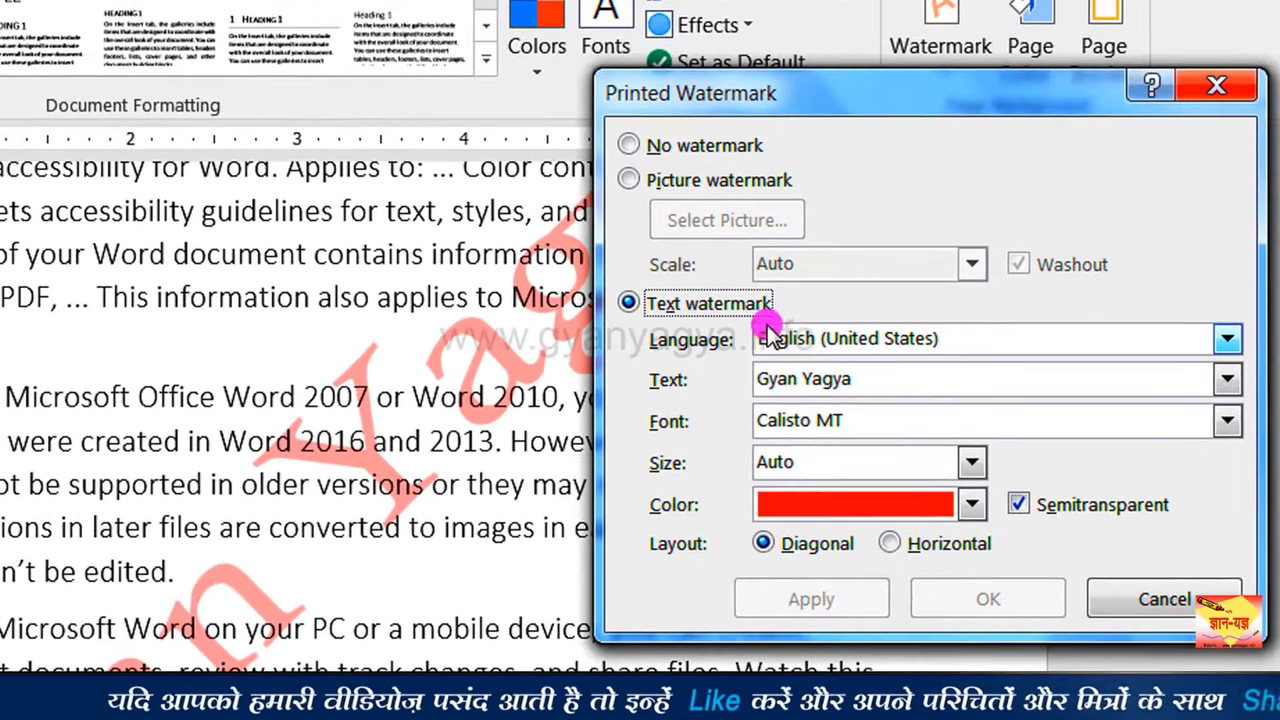
pyautogui.click(634, 183)
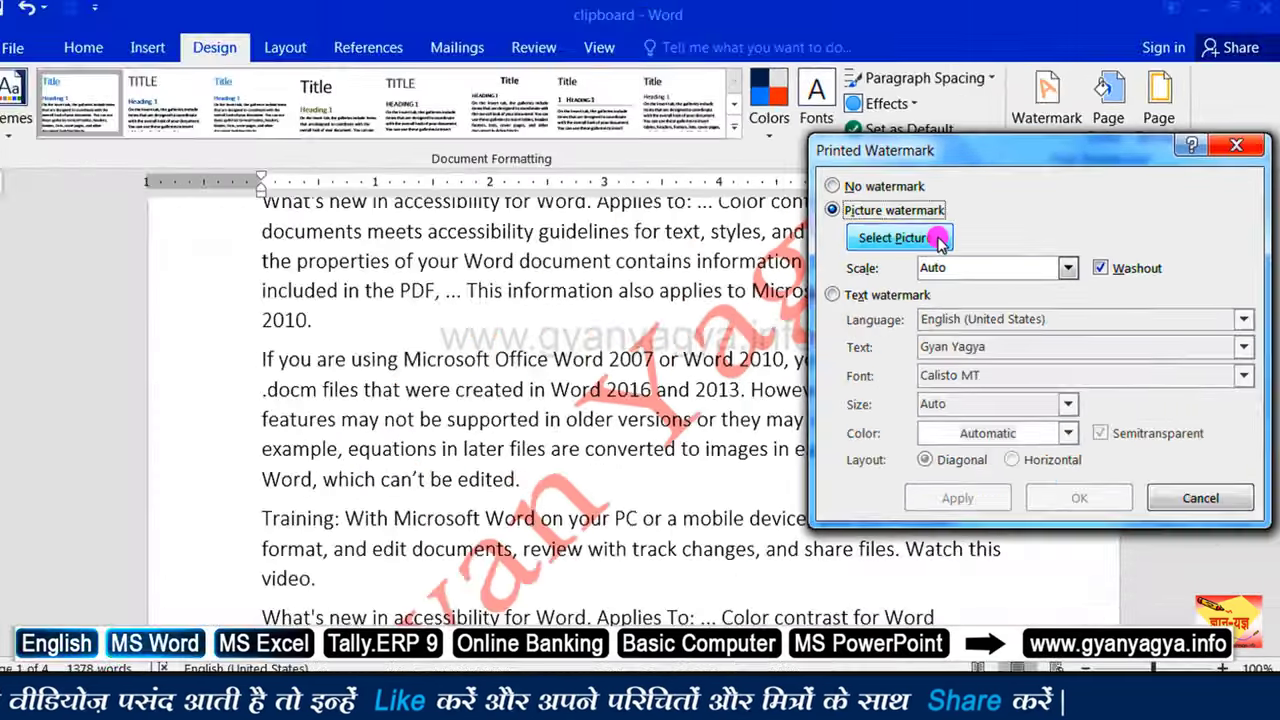
pyautogui.click(940, 240)
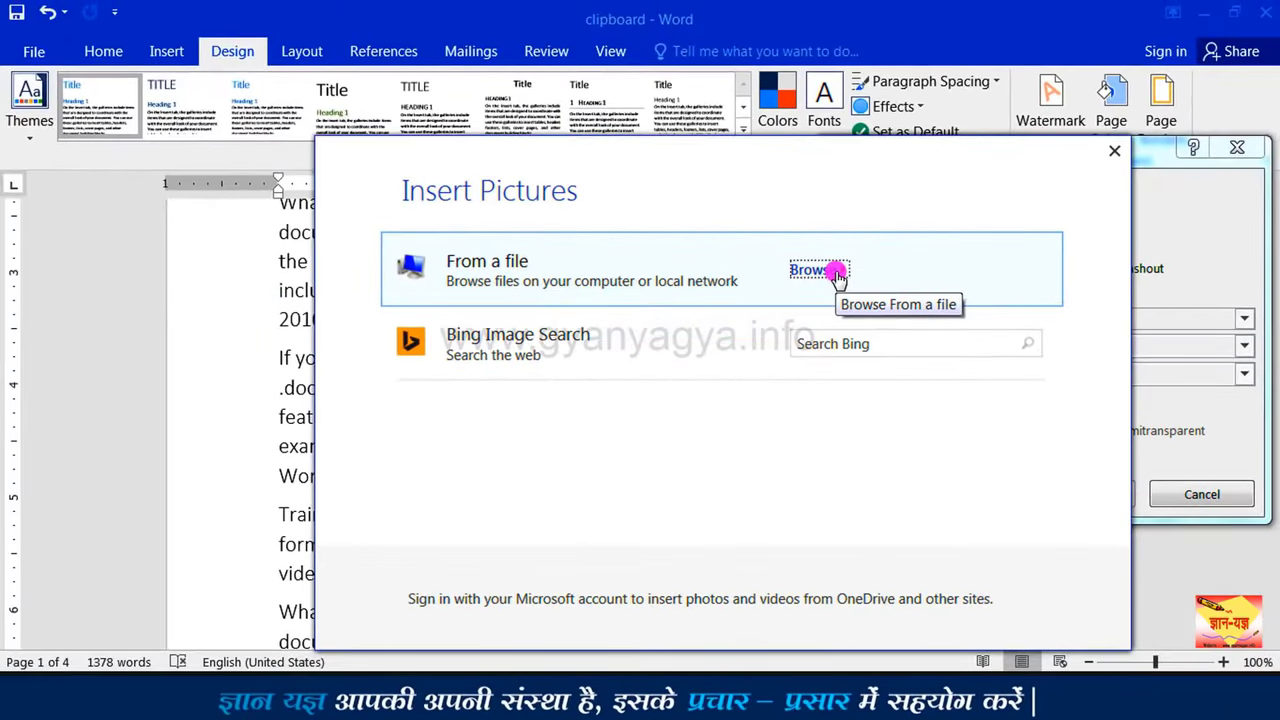
pyautogui.click(816, 270)
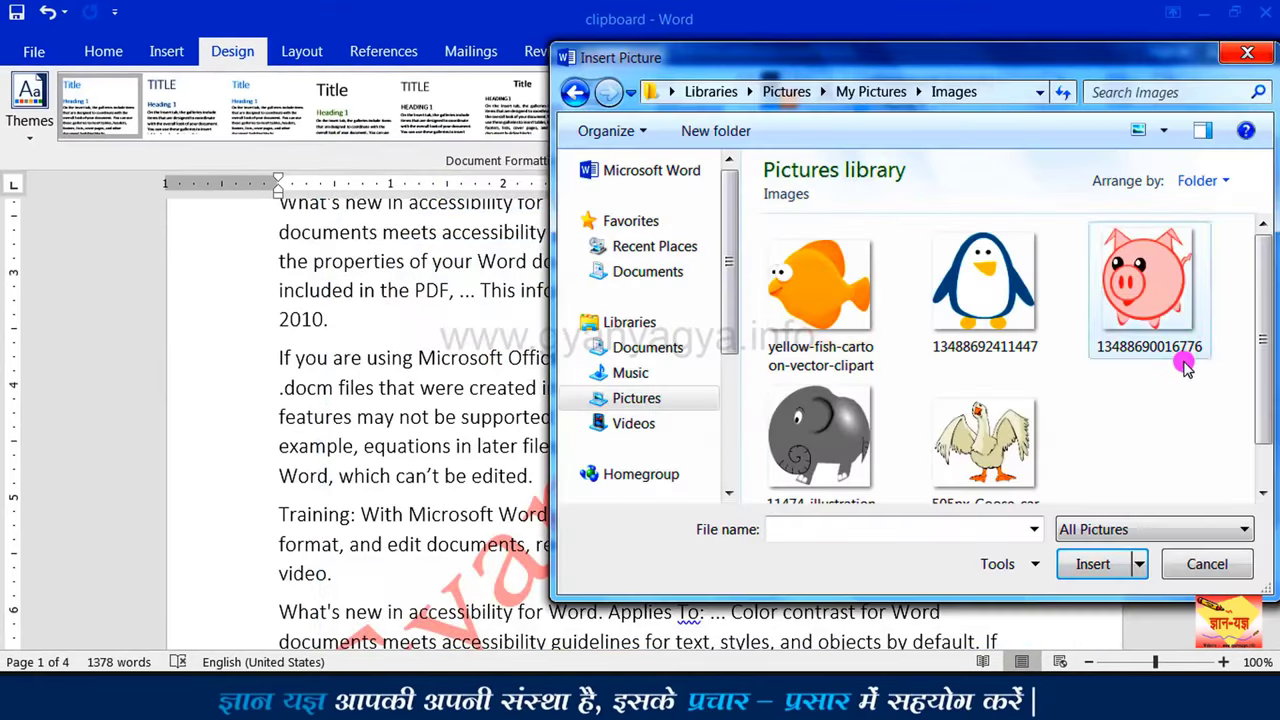
pyautogui.click(1000, 316)
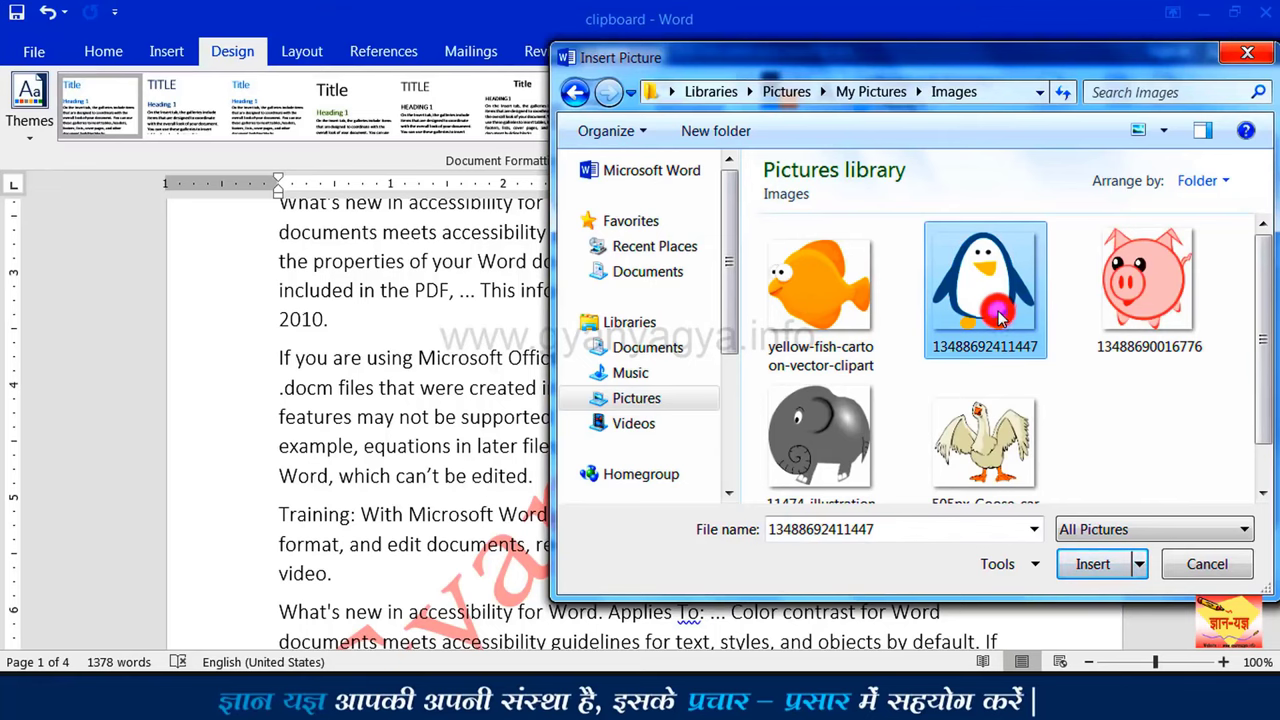
pyautogui.click(1095, 566)
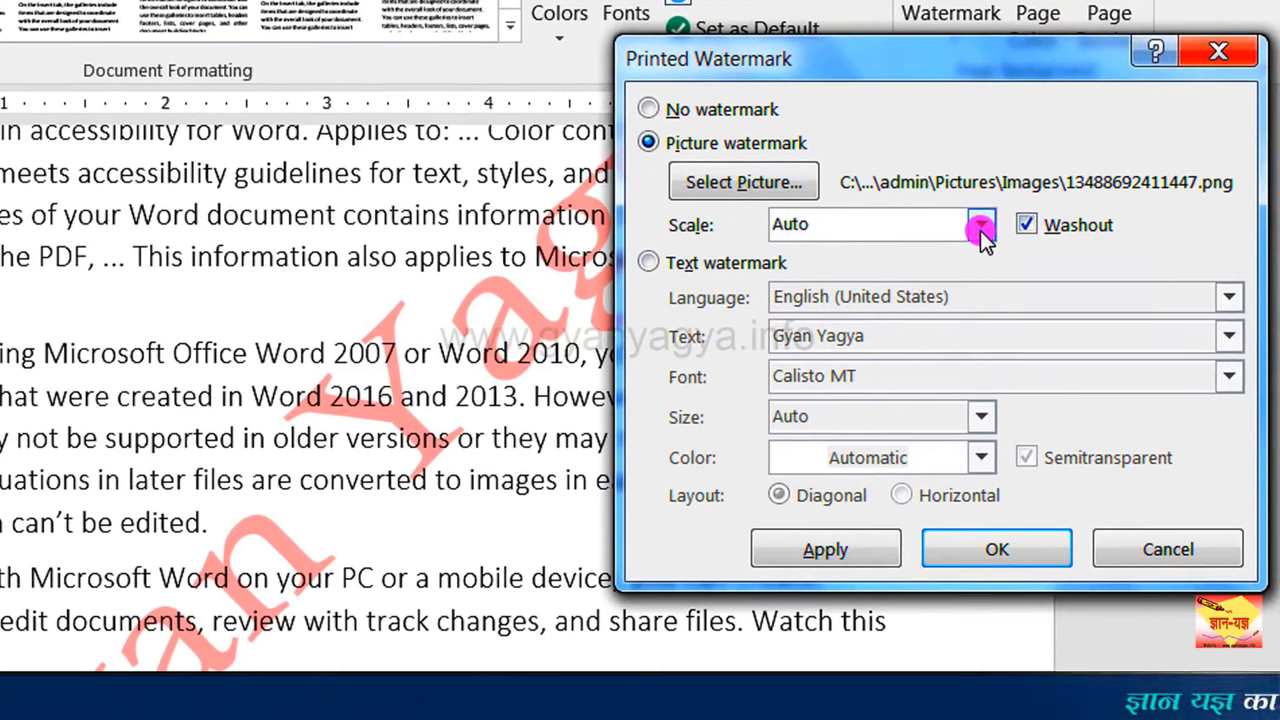
# Apply the penguin picture watermark at Auto scale in place of the text watermark.
pyautogui.click(980, 230)
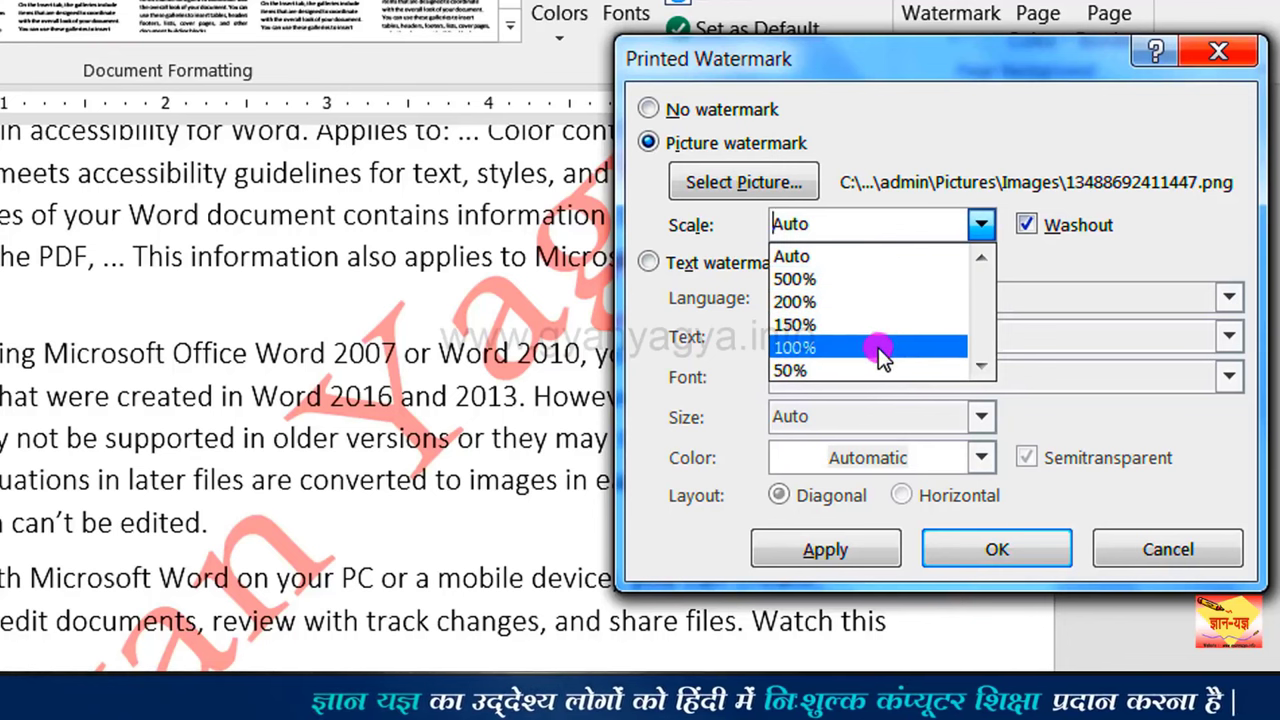
pyautogui.click(870, 255)
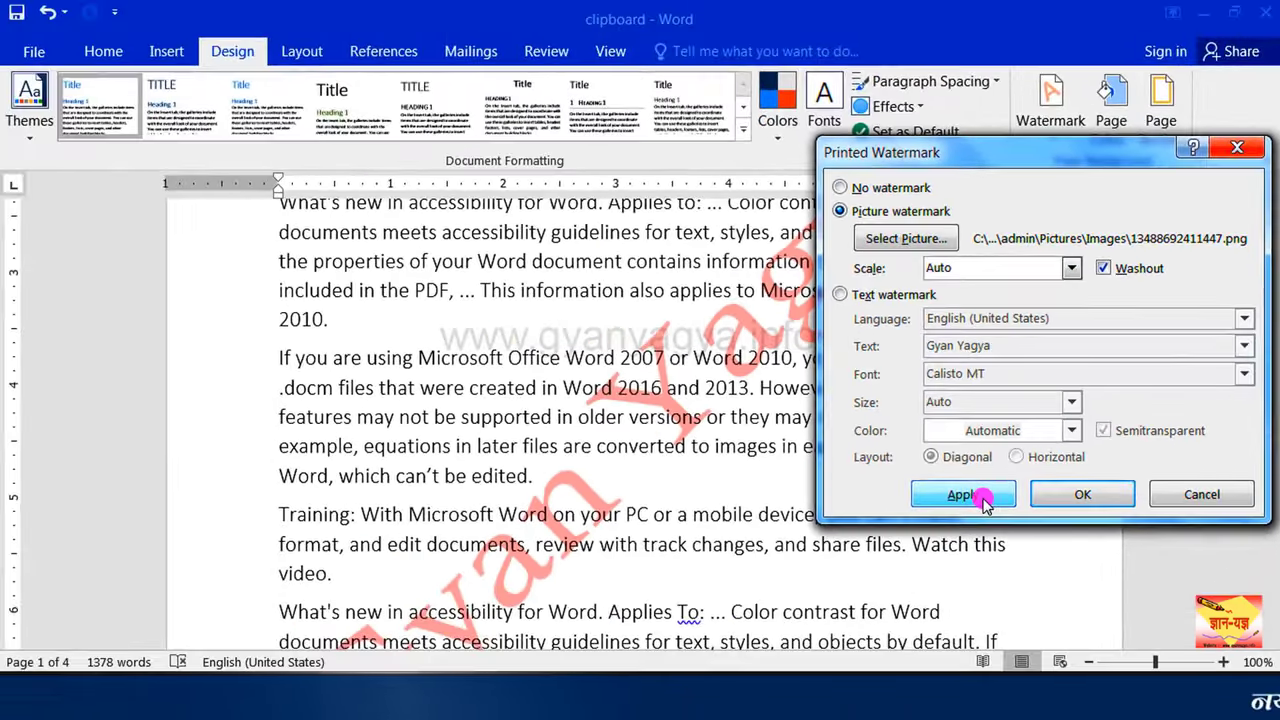
pyautogui.click(850, 553)
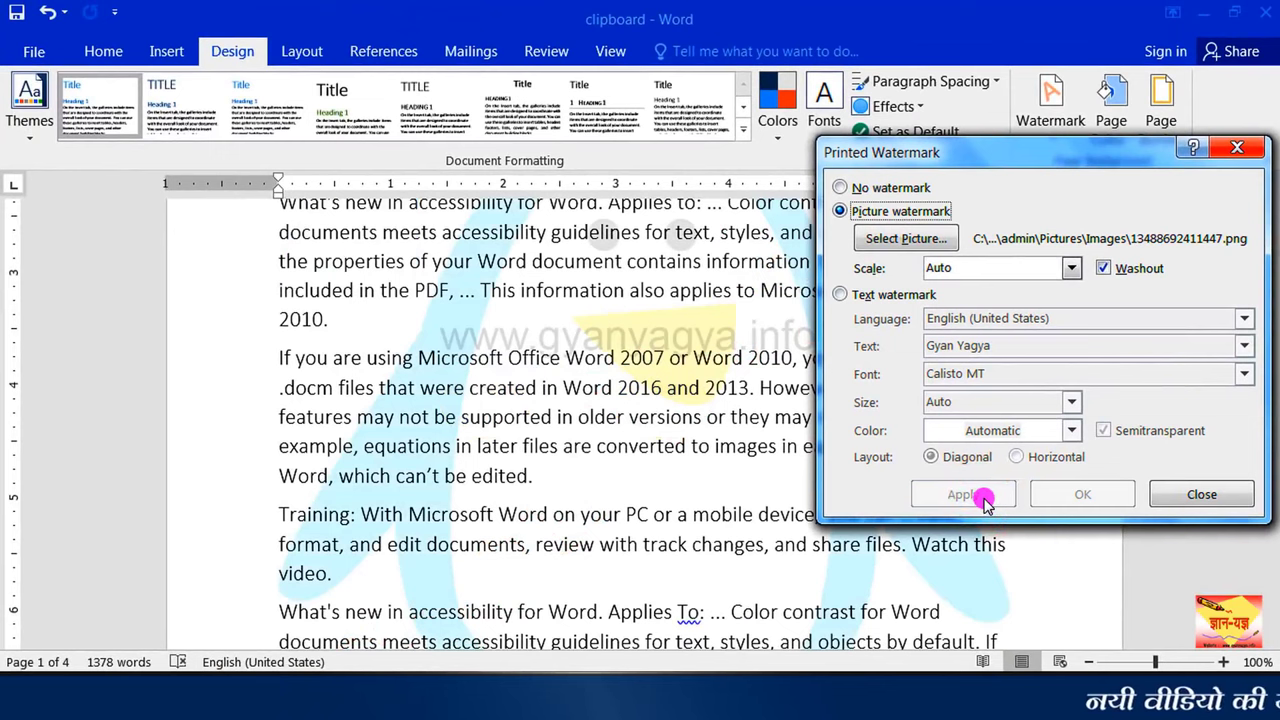
pyautogui.click(1100, 270)
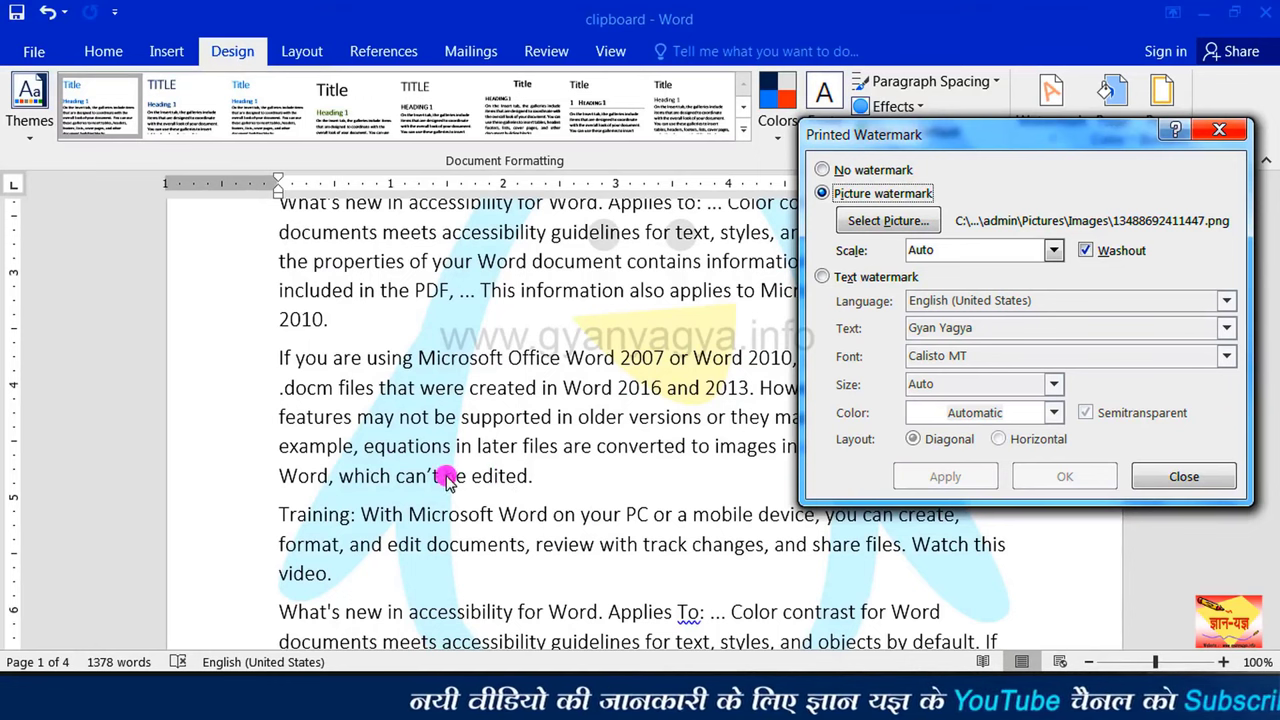
# Try the penguin watermark at 100% scale, then apply it at 50%.
pyautogui.click(1054, 250)
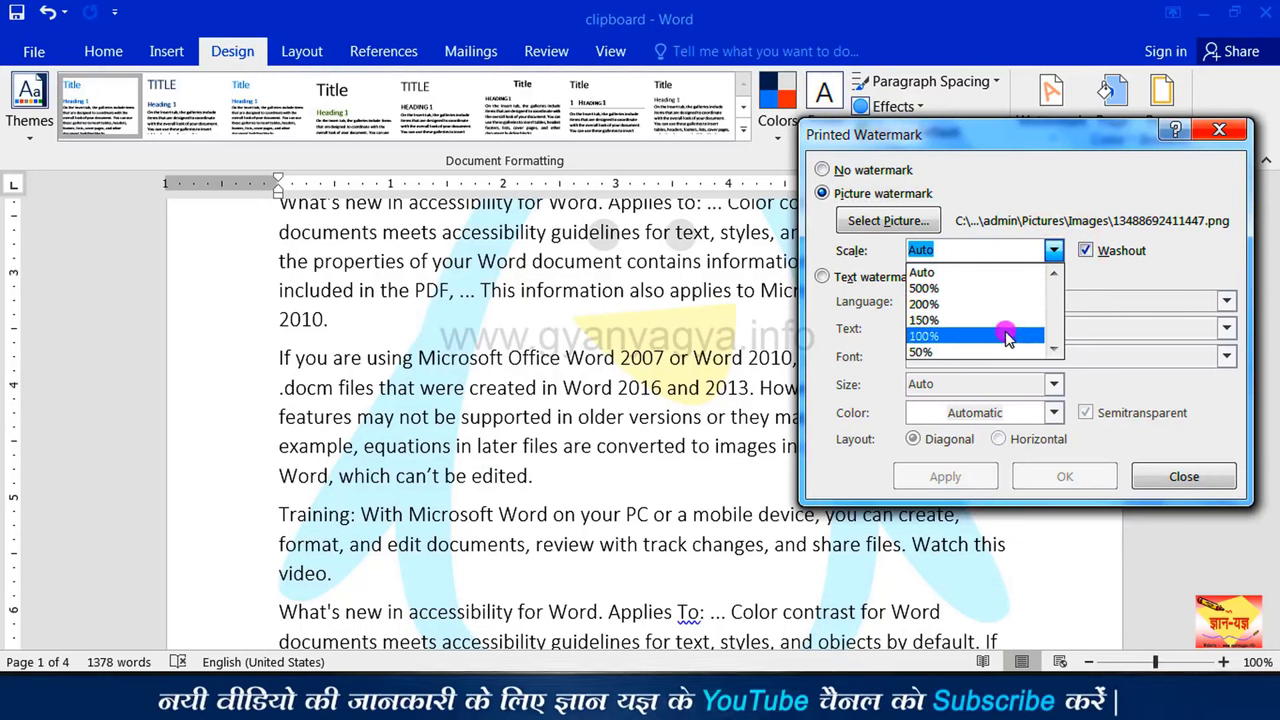
pyautogui.click(1006, 338)
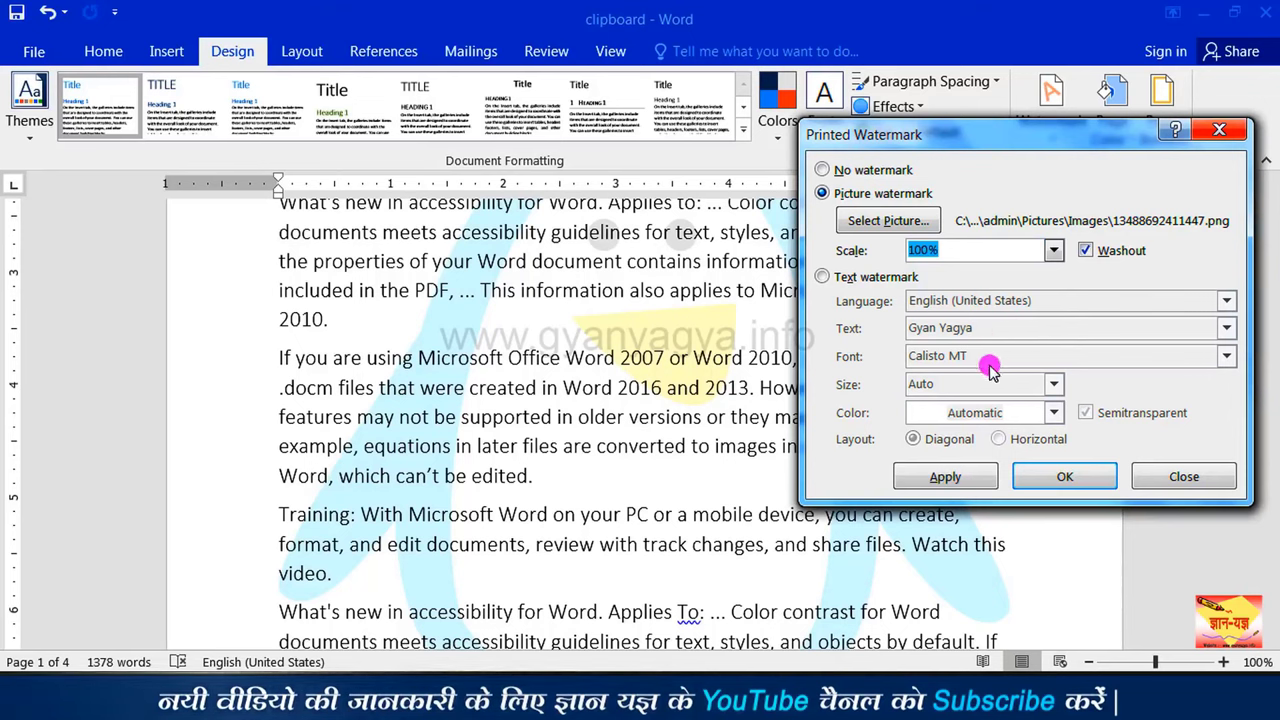
pyautogui.click(947, 477)
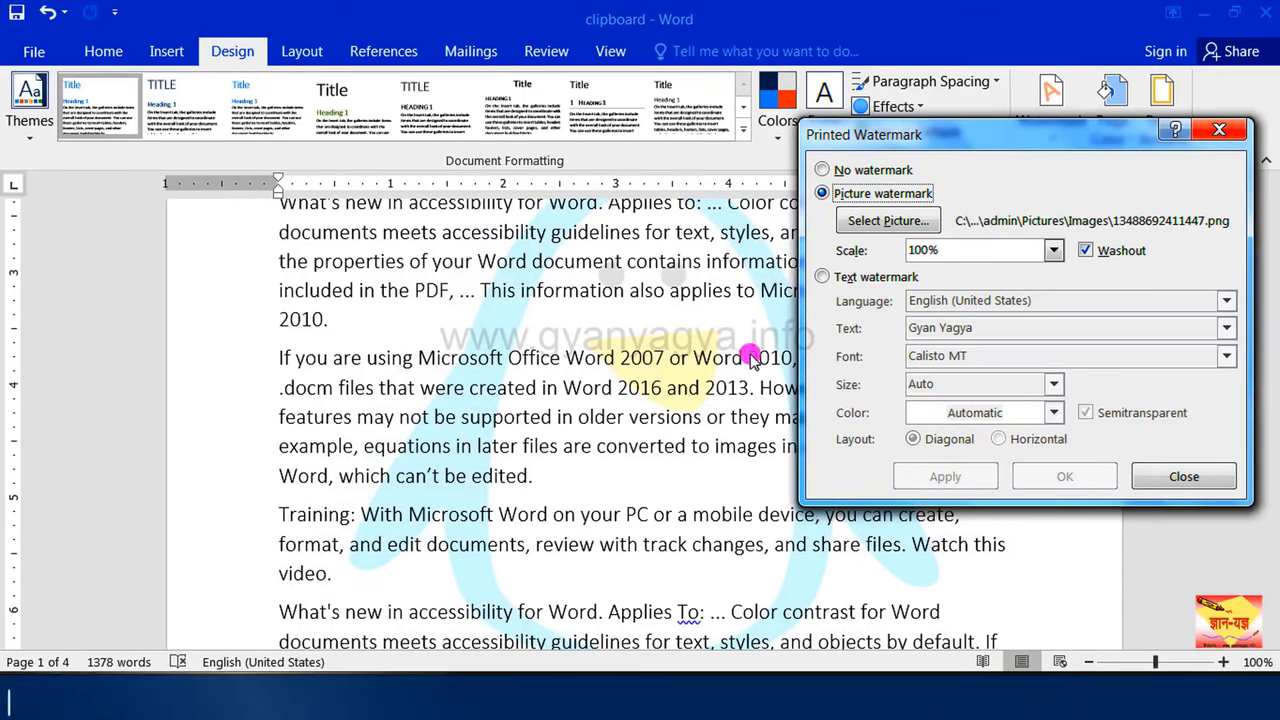
pyautogui.click(1056, 251)
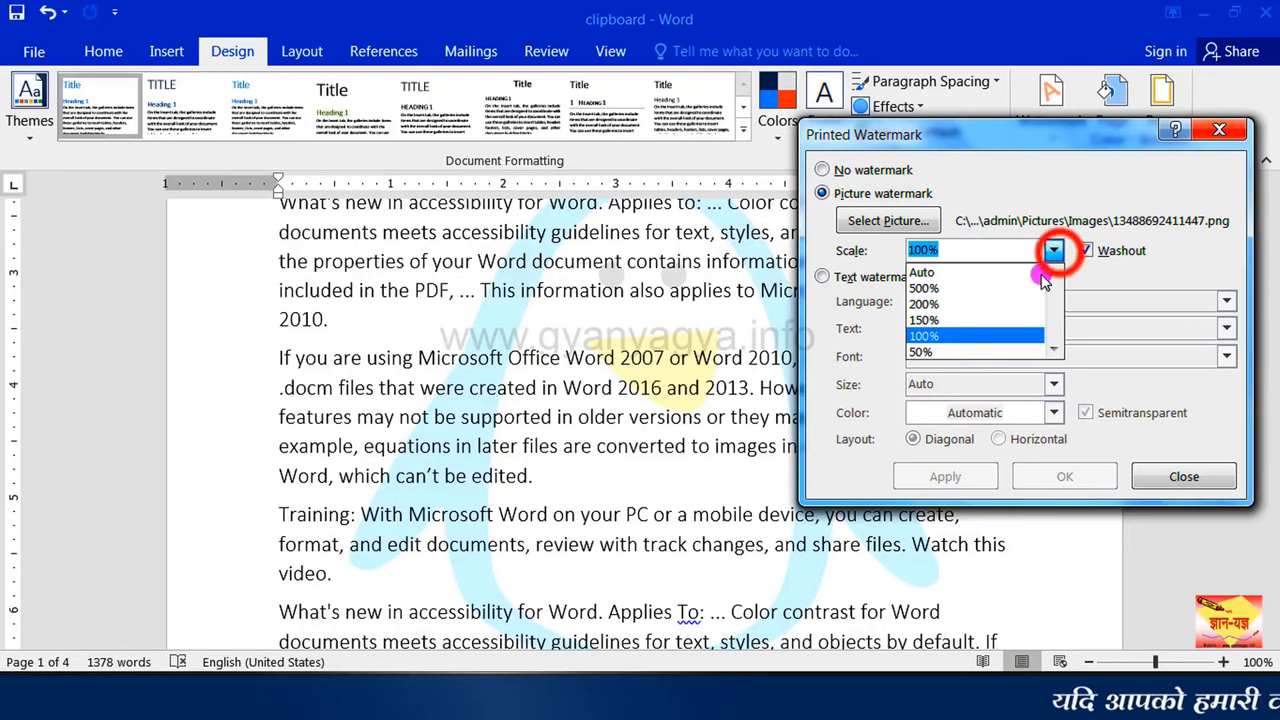
pyautogui.click(966, 352)
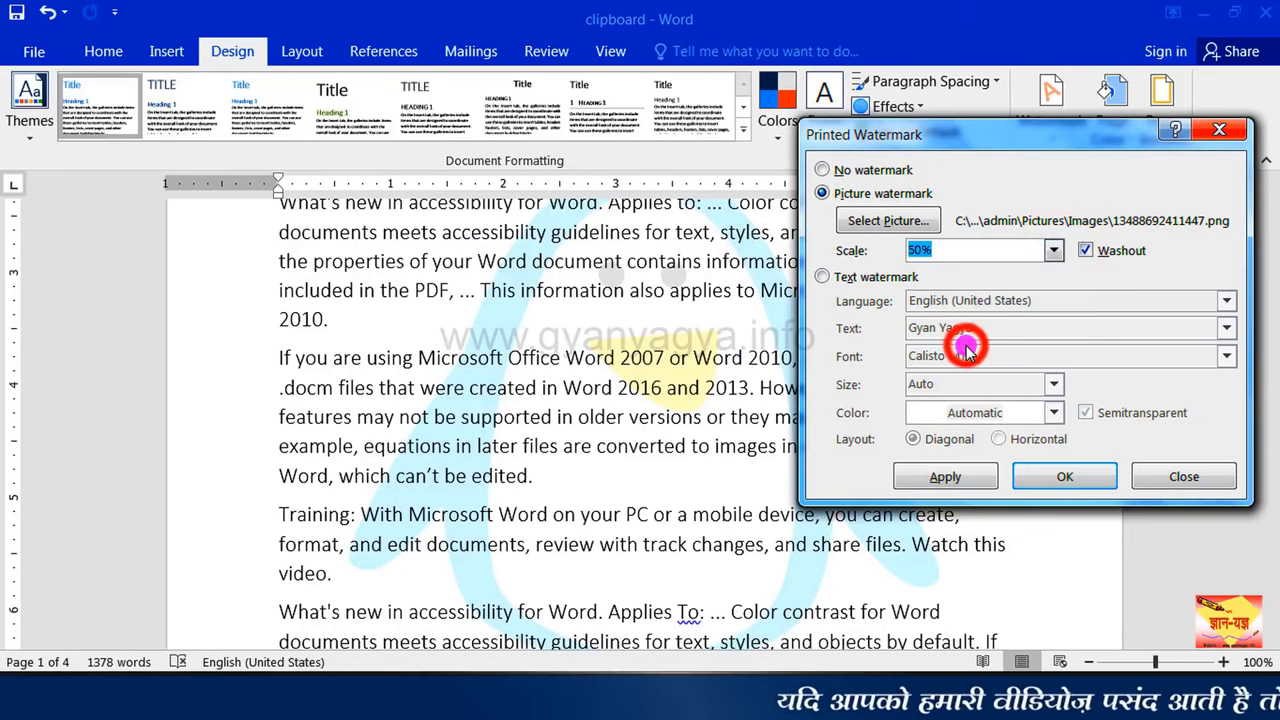
pyautogui.click(930, 475)
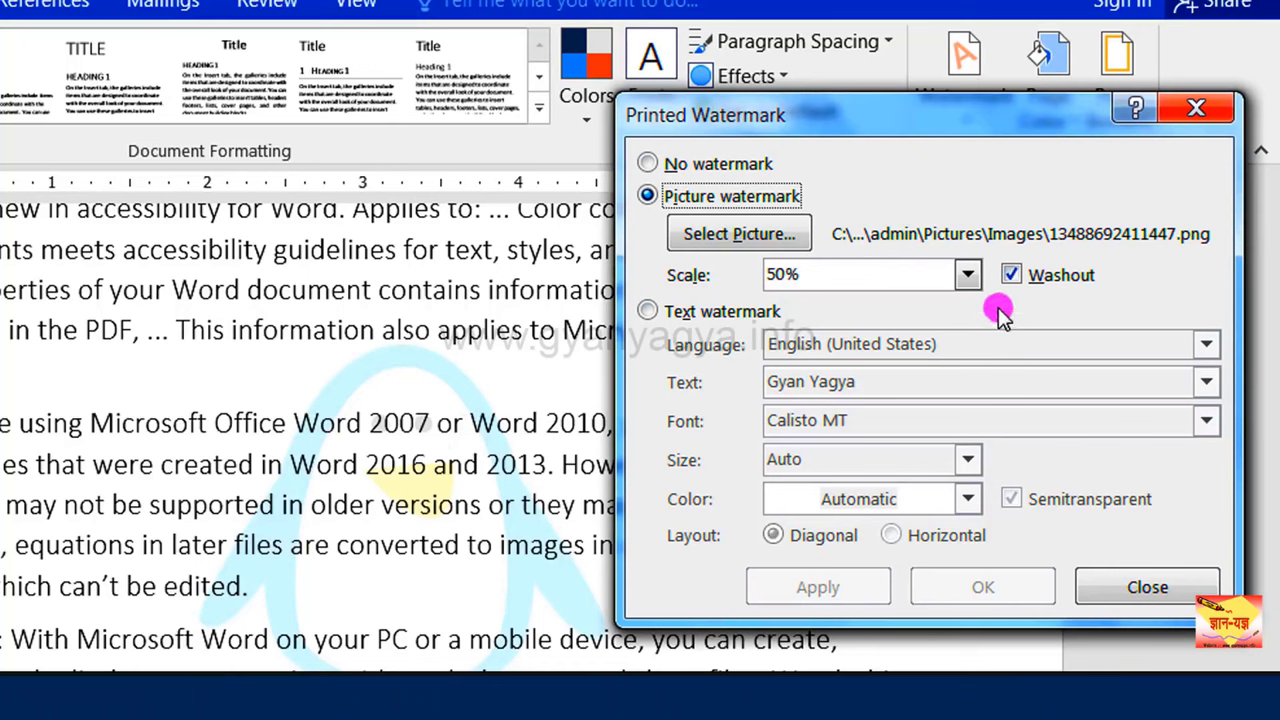
# Preview the penguin watermark without Washout, then turn Washout back on and confirm.
pyautogui.click(1013, 279)
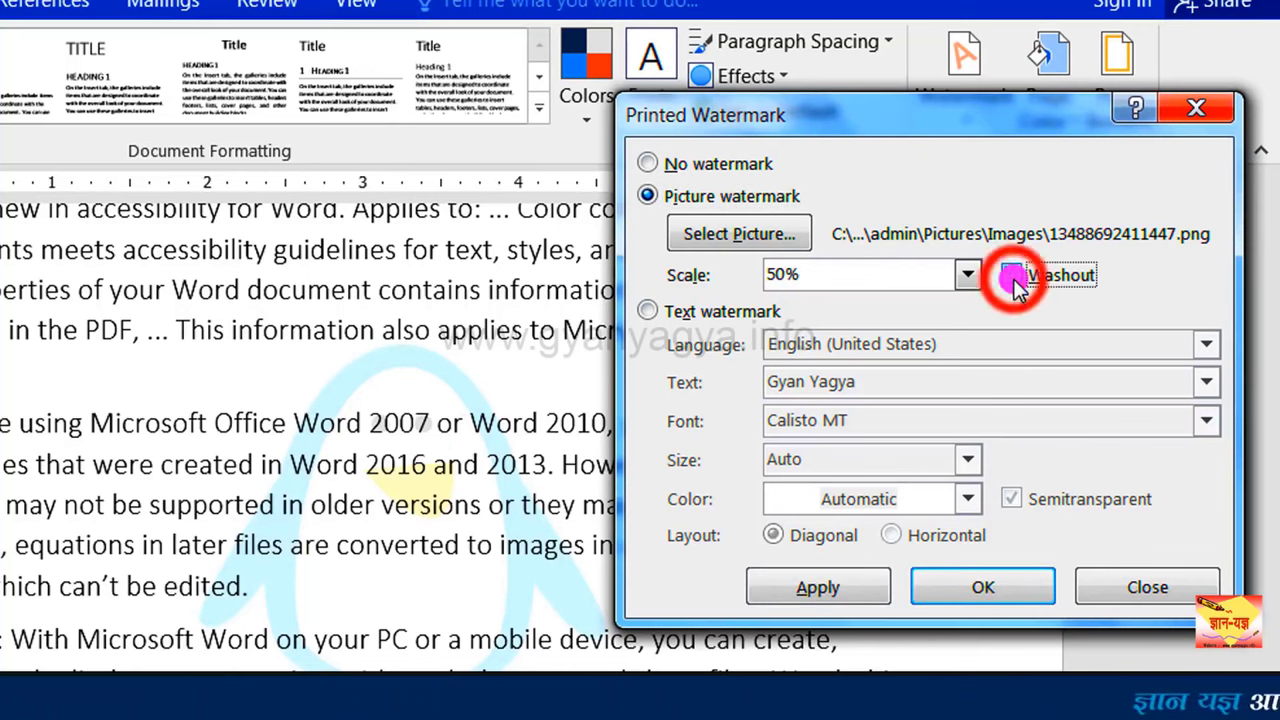
pyautogui.click(780, 589)
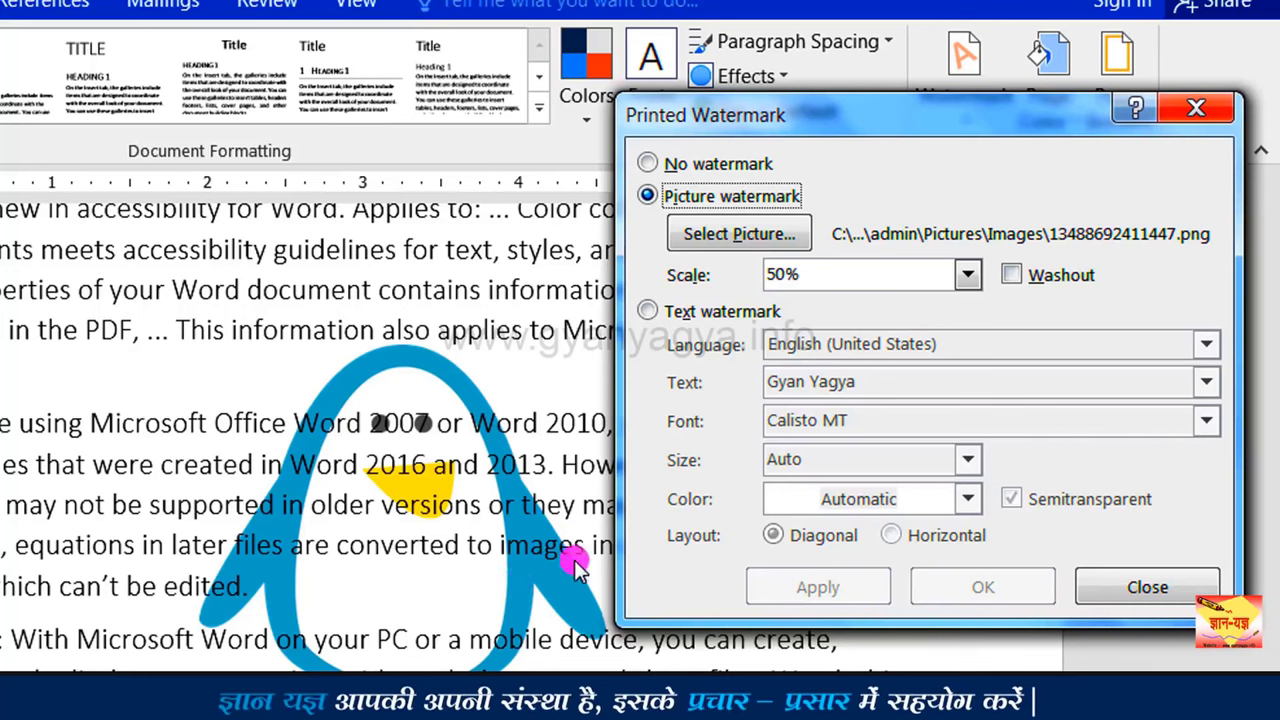
pyautogui.click(1014, 277)
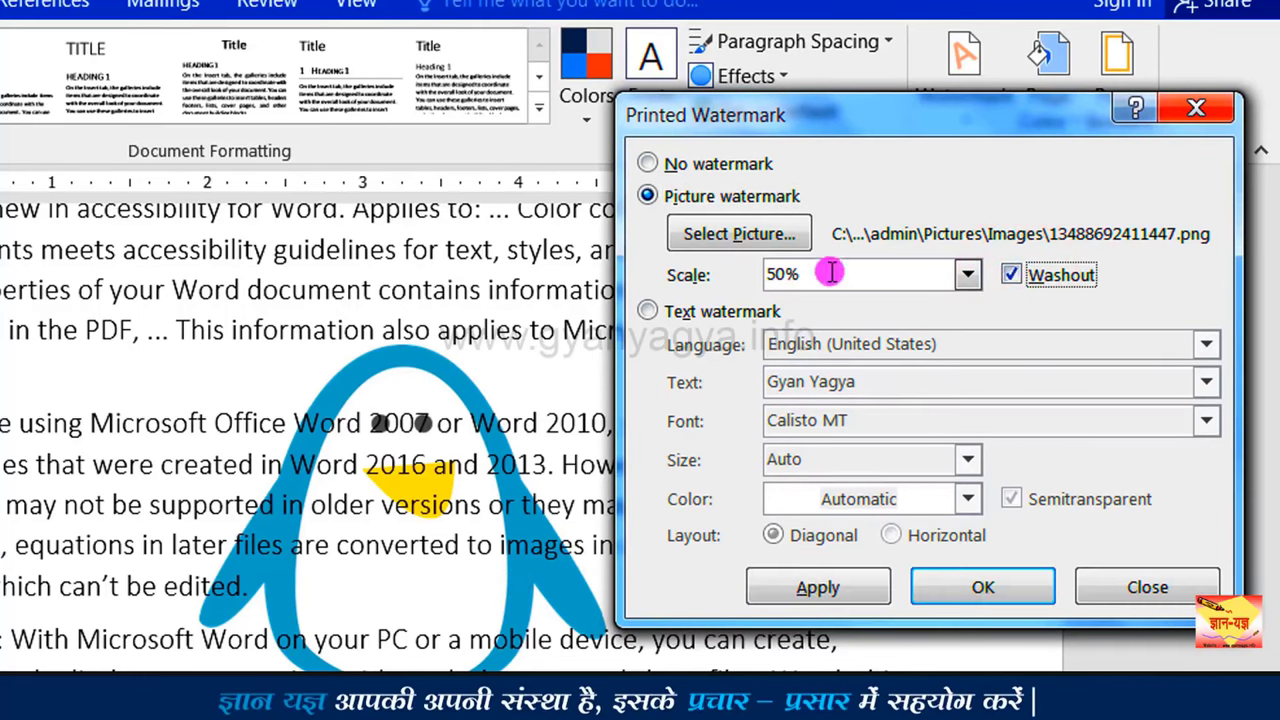
pyautogui.click(975, 588)
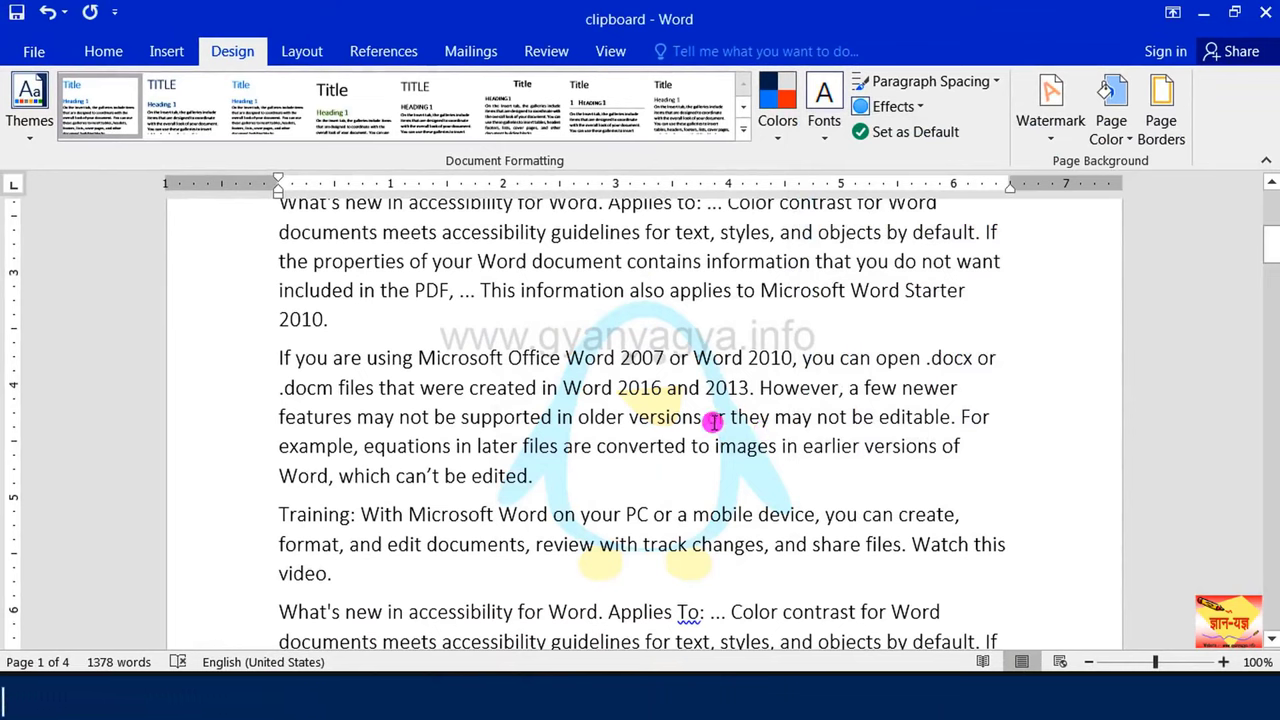
# Use Remove Watermark to clear the penguin picture from all pages.
pyautogui.click(1060, 146)
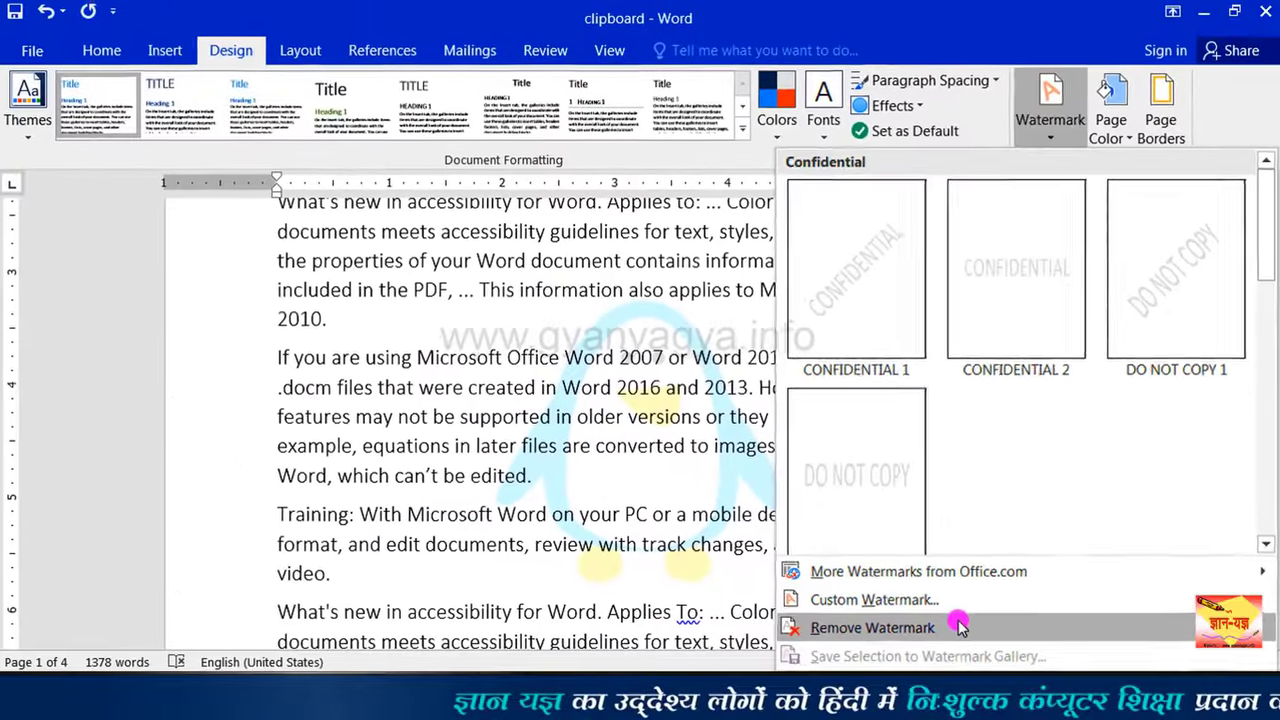
pyautogui.click(749, 606)
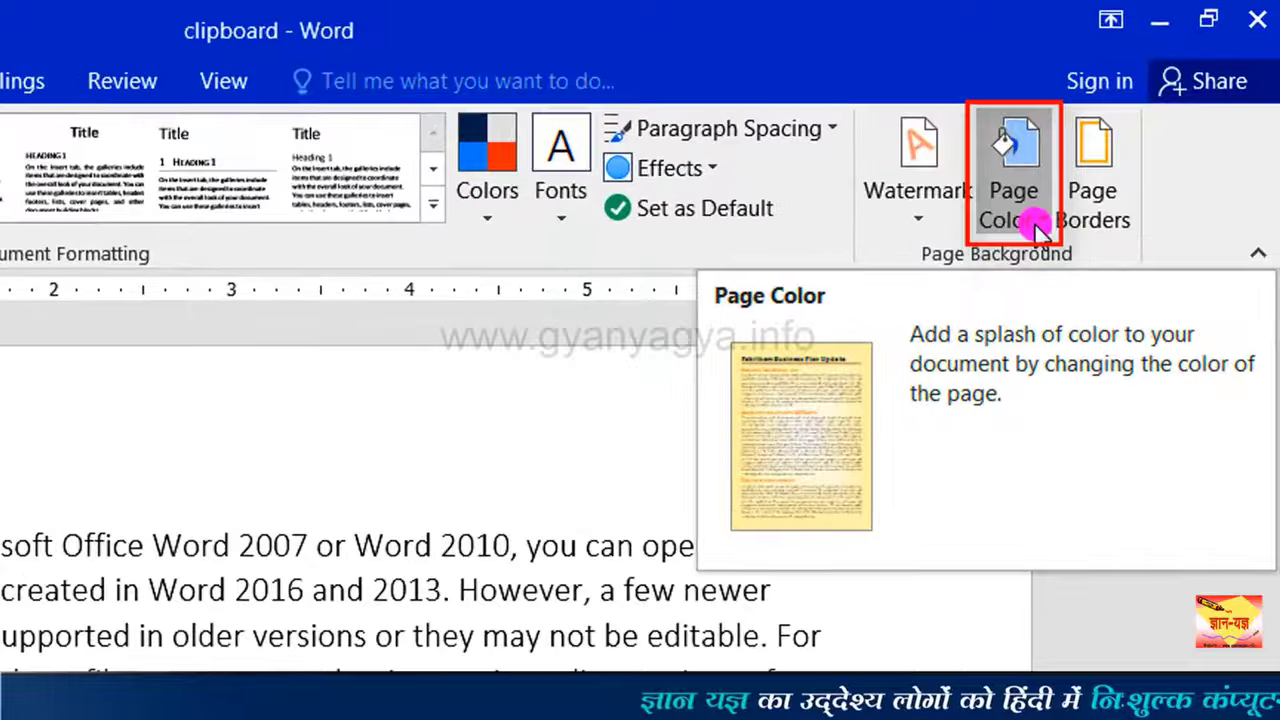
# Set the page colour to a custom yellow, RGB 235, 224, 75.
pyautogui.click(1038, 228)
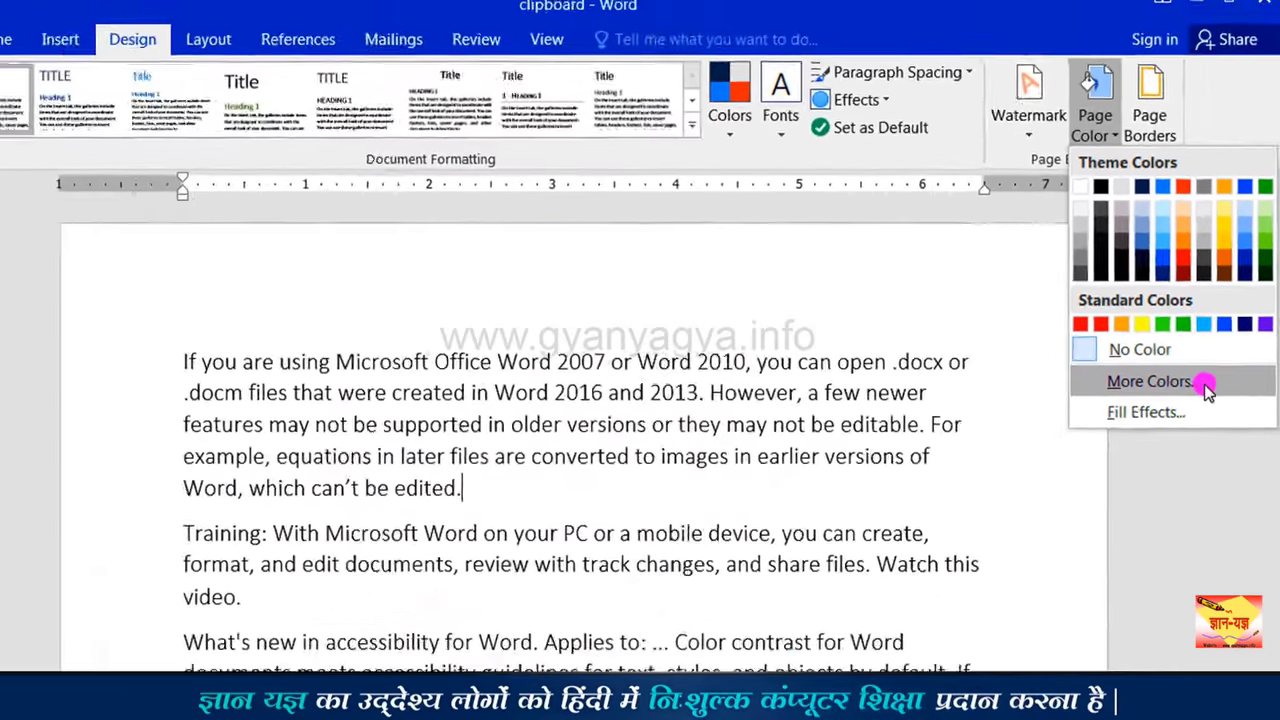
pyautogui.click(1139, 487)
pyautogui.click(345, 303)
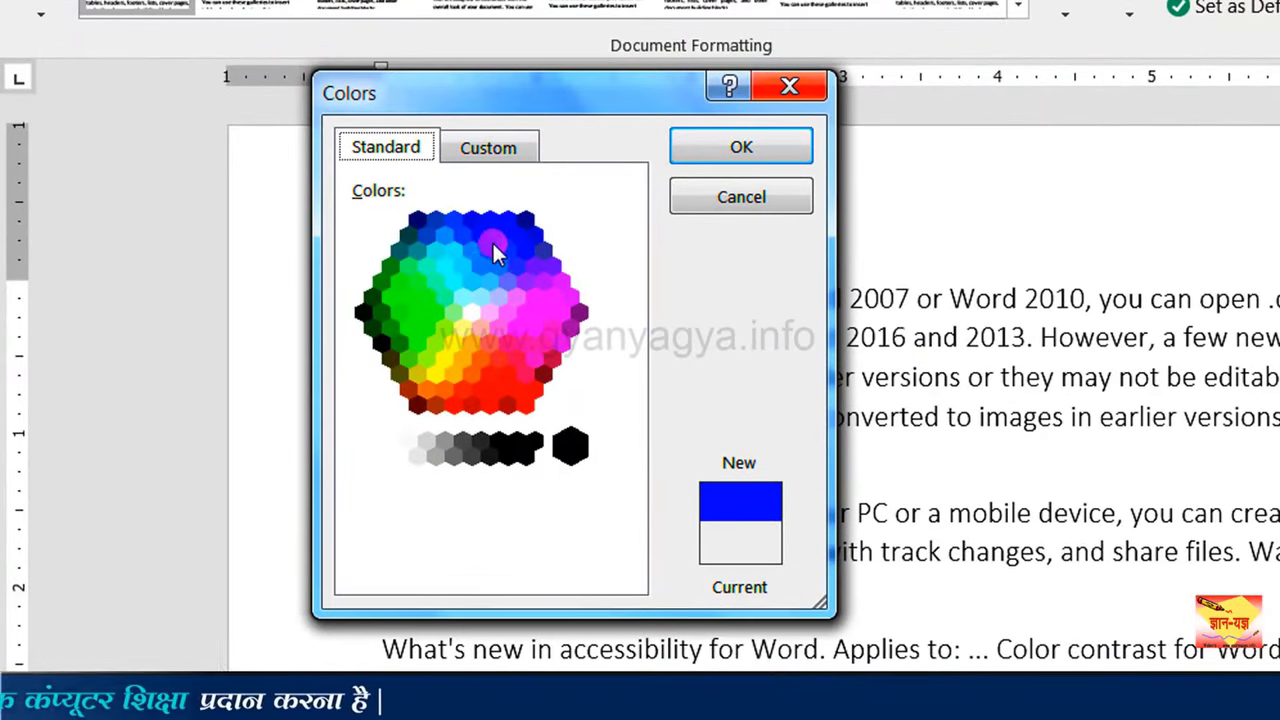
pyautogui.click(482, 150)
pyautogui.moveTo(471, 258); pyautogui.dragTo(437, 258)
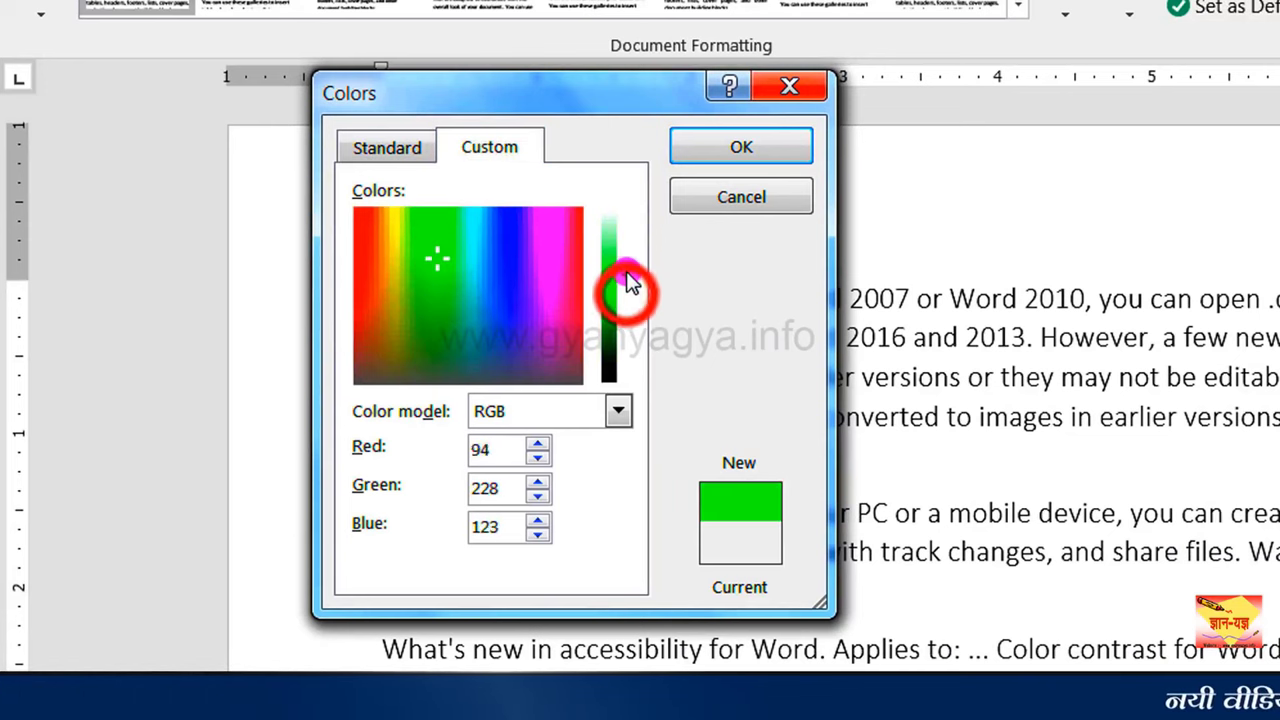
pyautogui.moveTo(630, 283)
pyautogui.mouseDown()
pyautogui.moveTo(629, 269)
pyautogui.moveTo(626, 320)
pyautogui.moveTo(625, 276)
pyautogui.mouseUp()
pyautogui.click(389, 243)
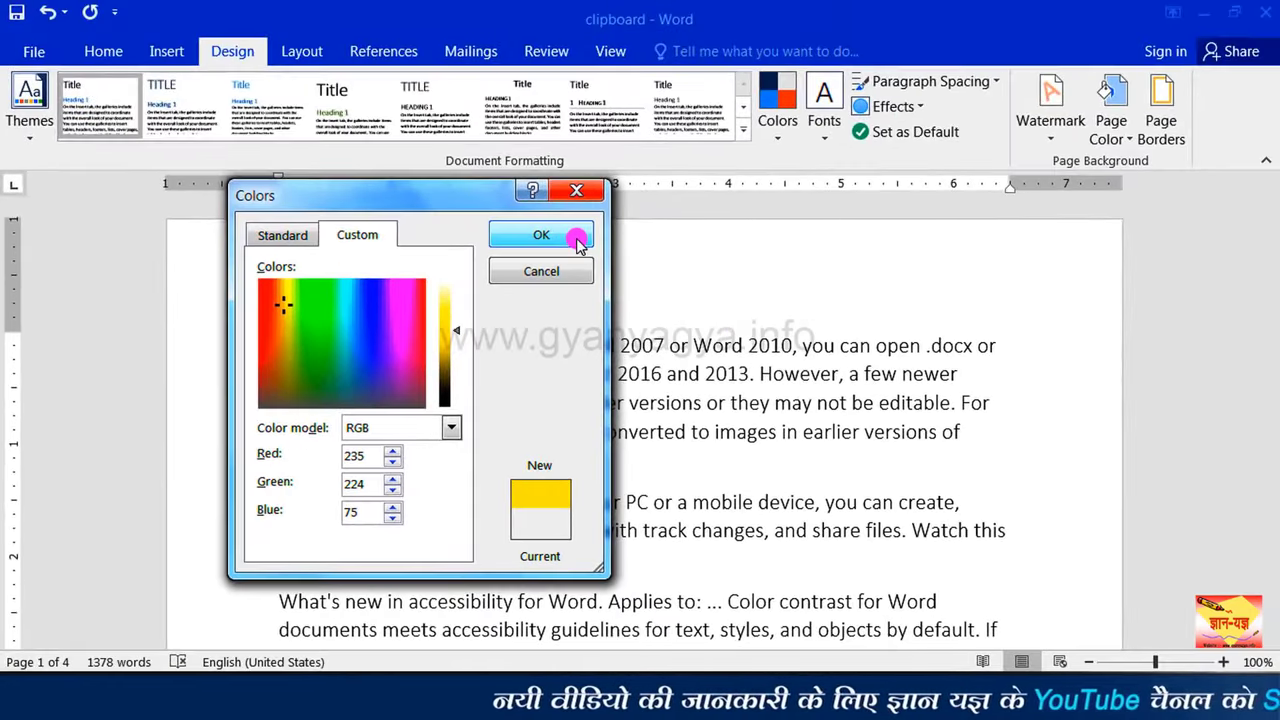
pyautogui.click(577, 241)
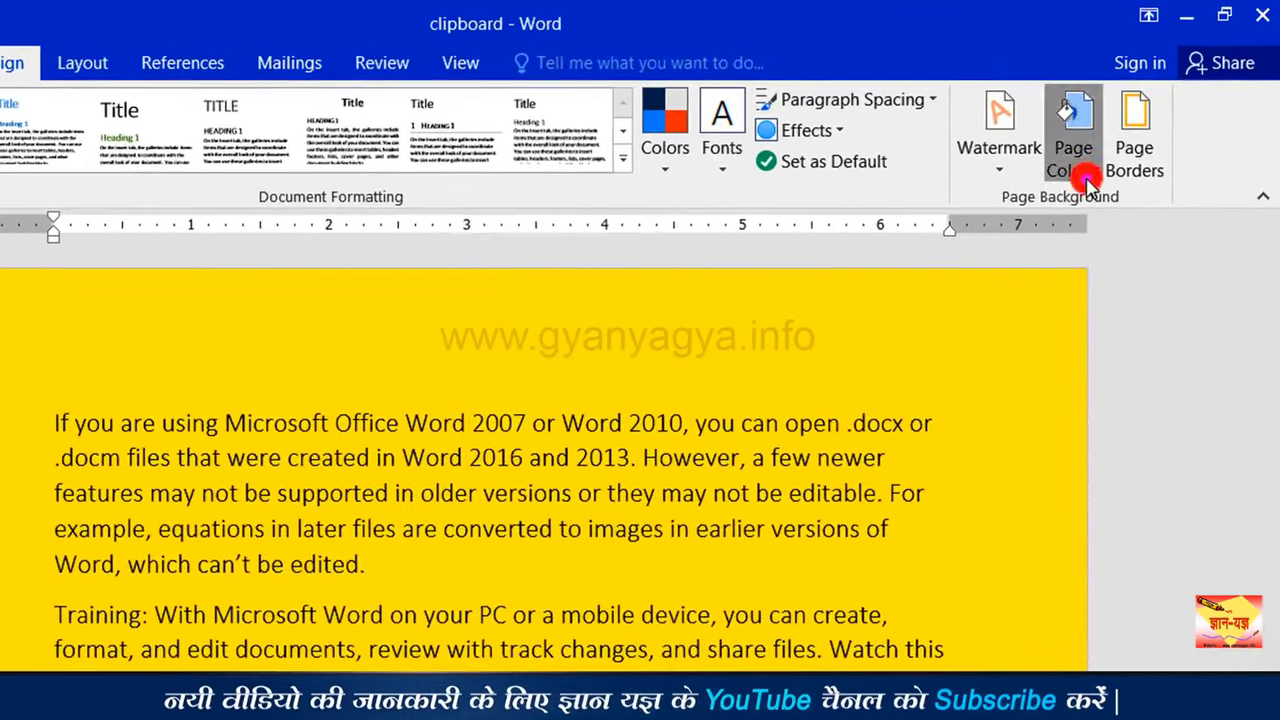
# In Fill Effects, make a lightened one-colour blue gradient, then switch to Two colors.
pyautogui.click(1118, 140)
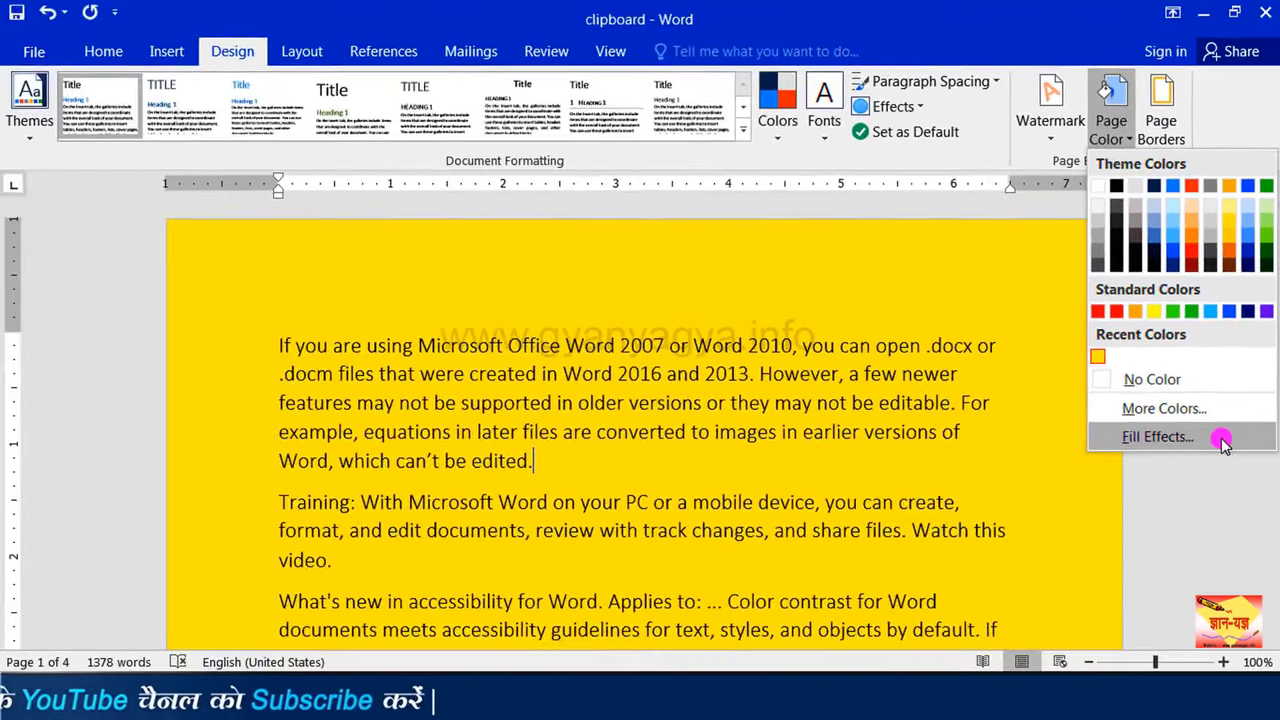
pyautogui.click(1208, 538)
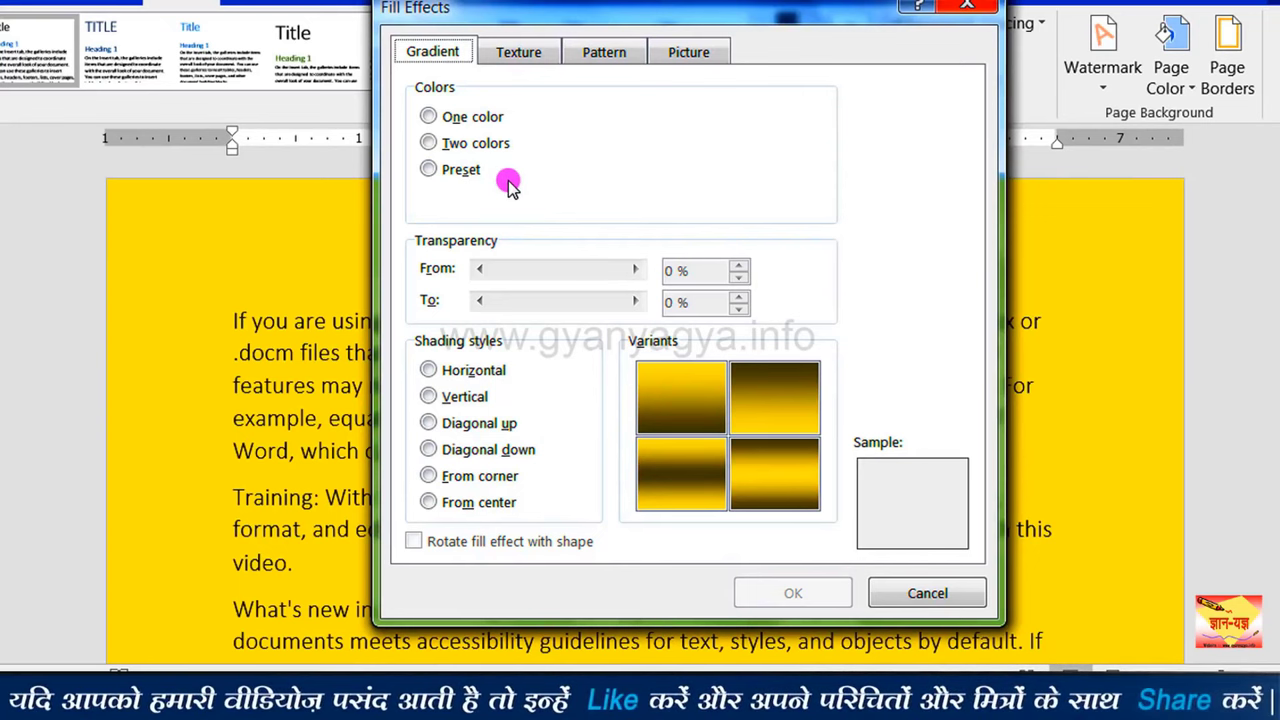
pyautogui.click(478, 119)
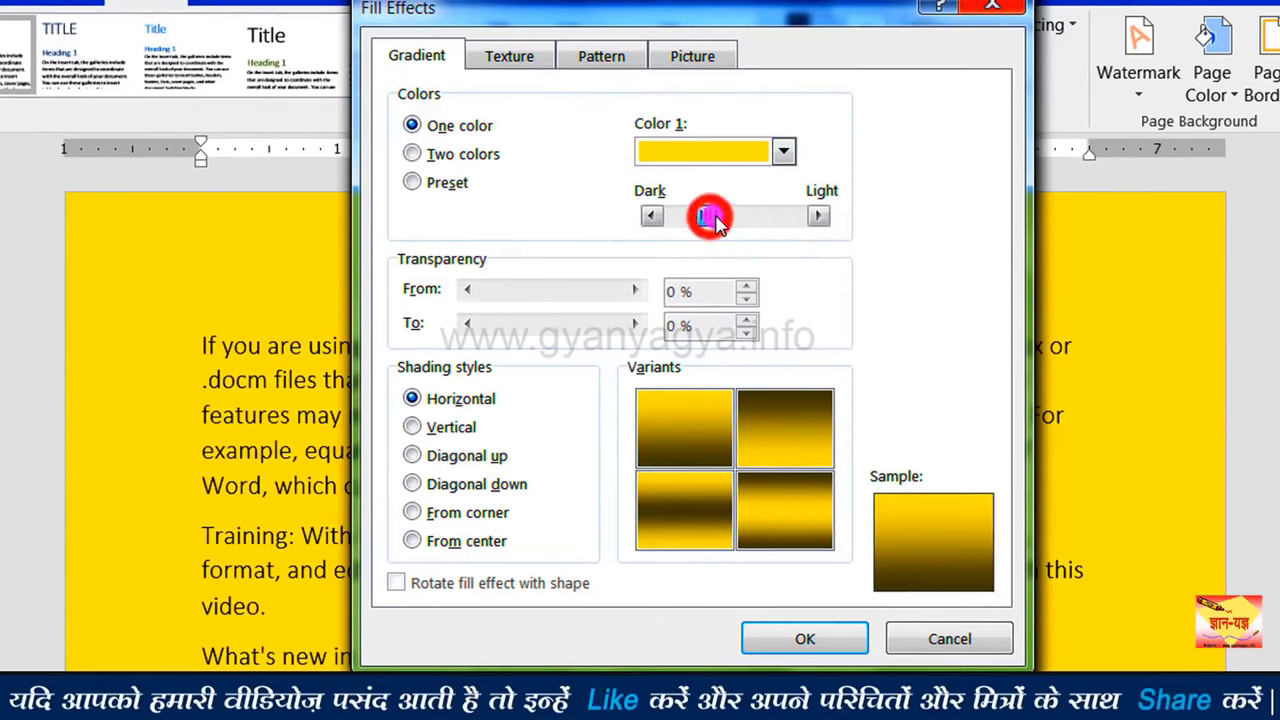
pyautogui.click(783, 152)
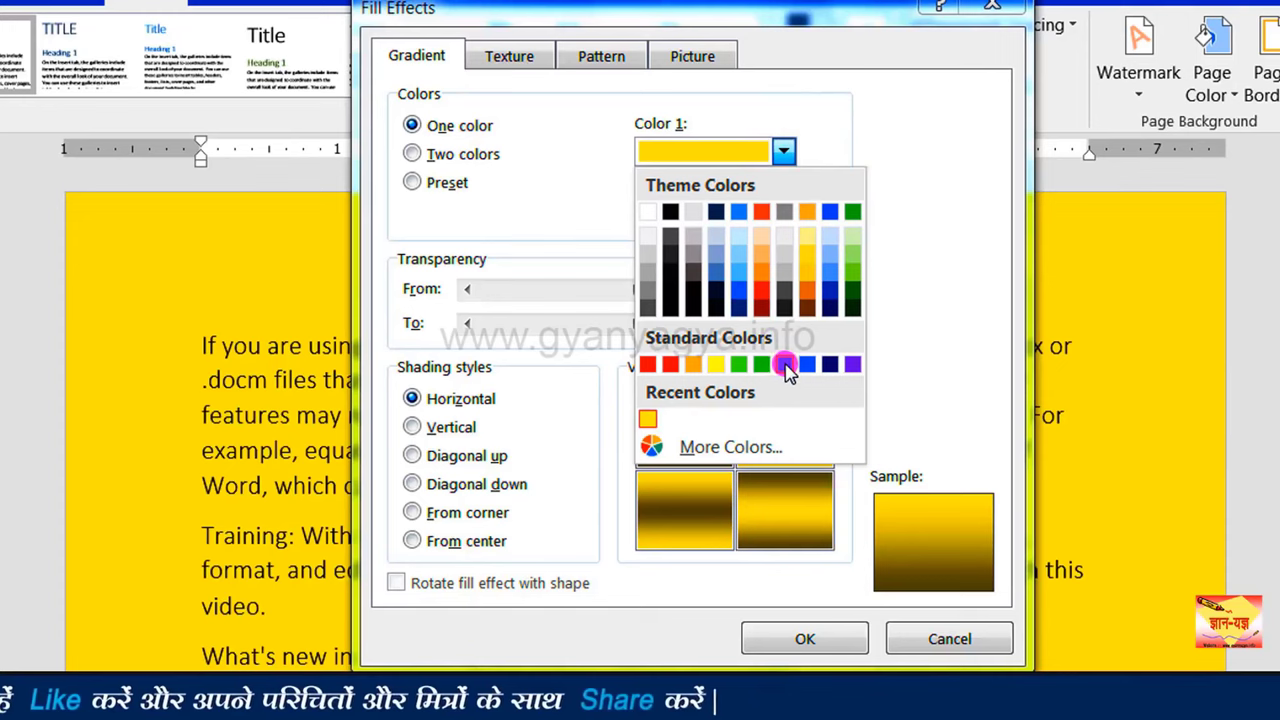
pyautogui.click(790, 368)
pyautogui.click(706, 215)
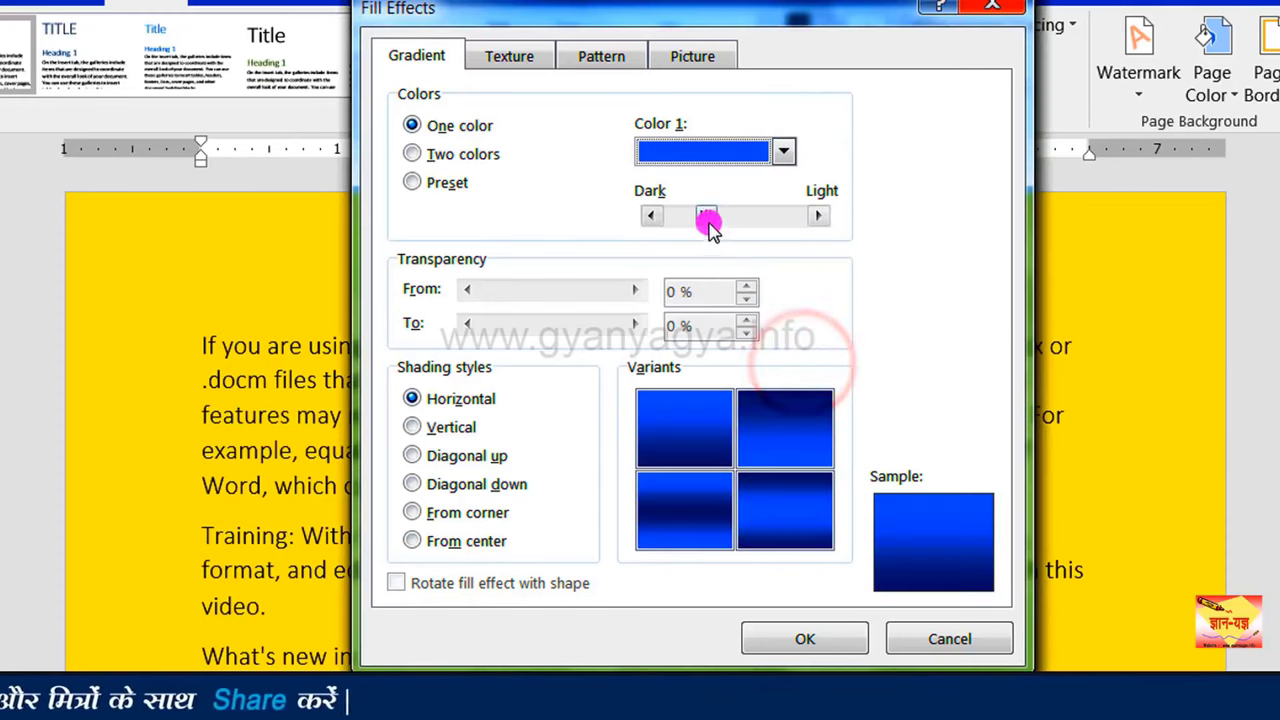
pyautogui.moveTo(712, 222); pyautogui.dragTo(679, 220)
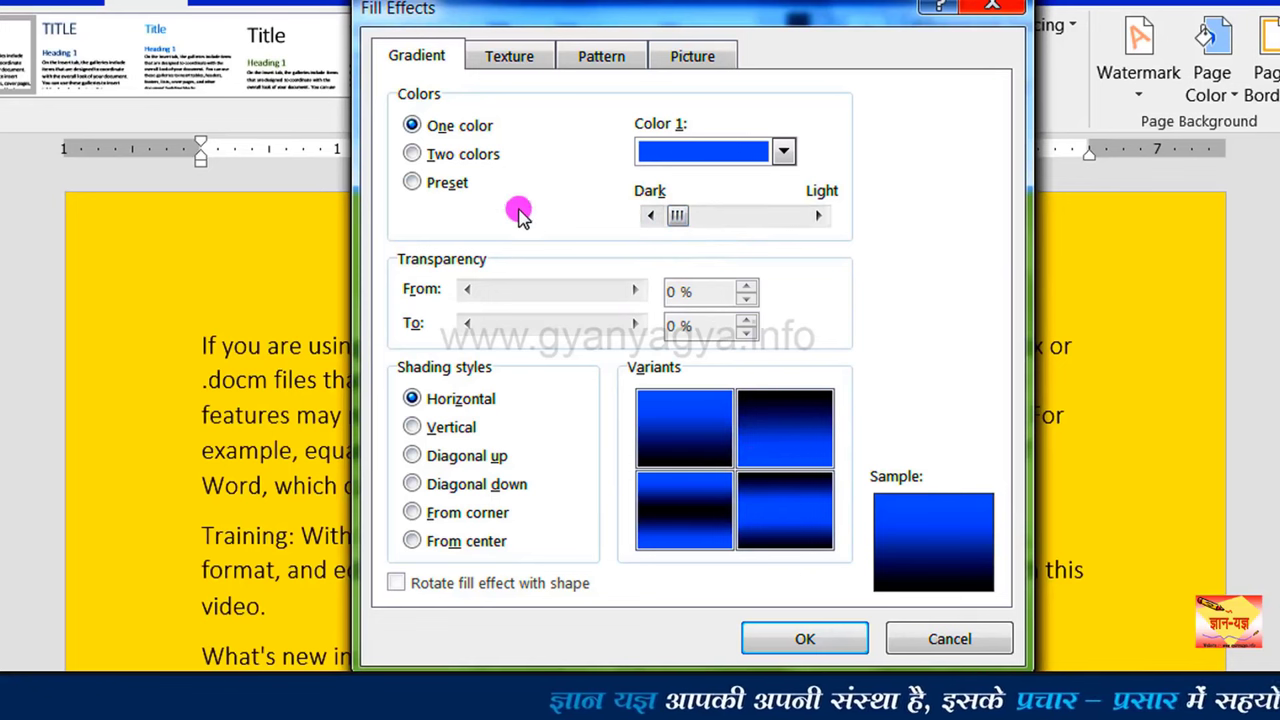
pyautogui.click(470, 155)
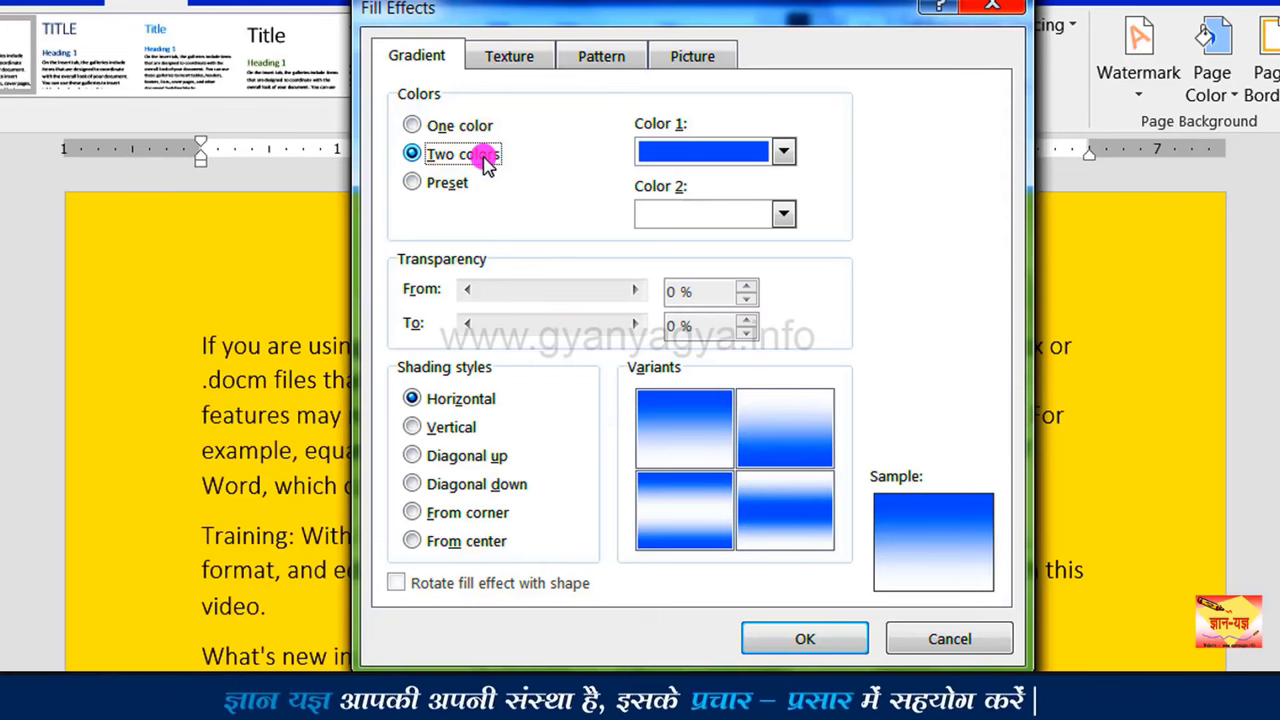
# Set the gradient colours to gold and red and pick the red-centred variant.
pyautogui.click(783, 152)
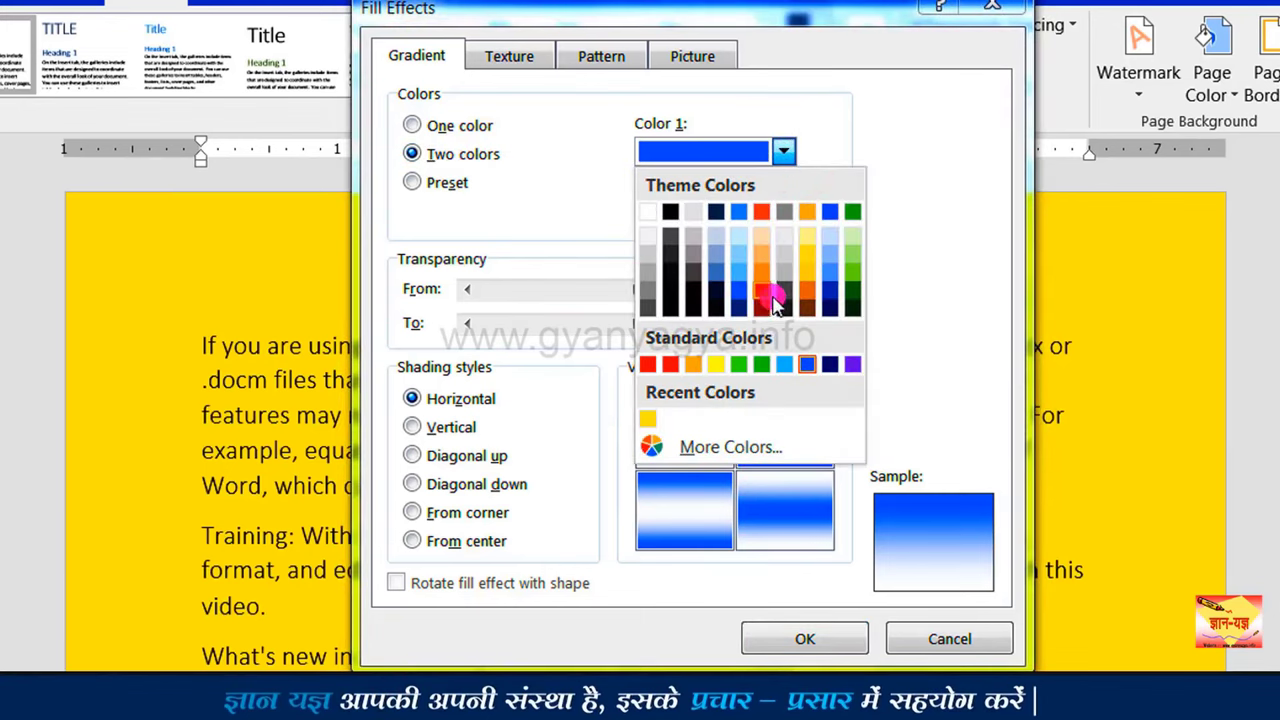
pyautogui.click(808, 283)
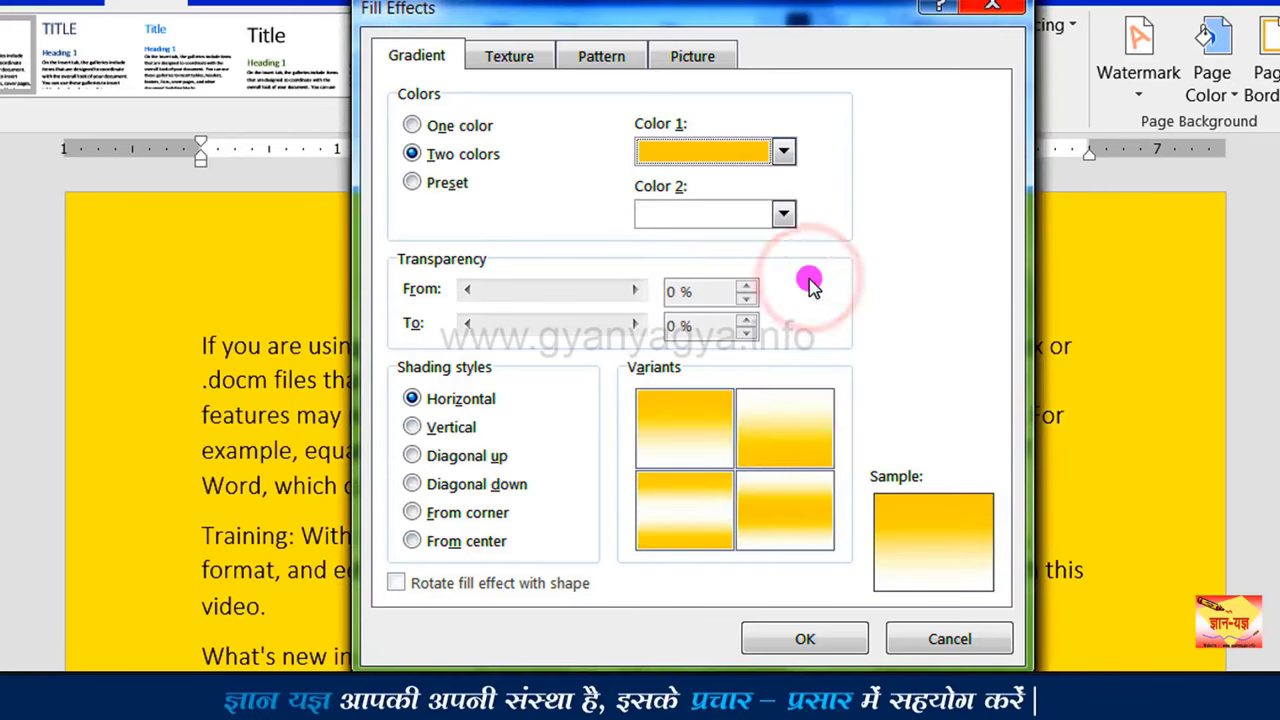
pyautogui.click(785, 215)
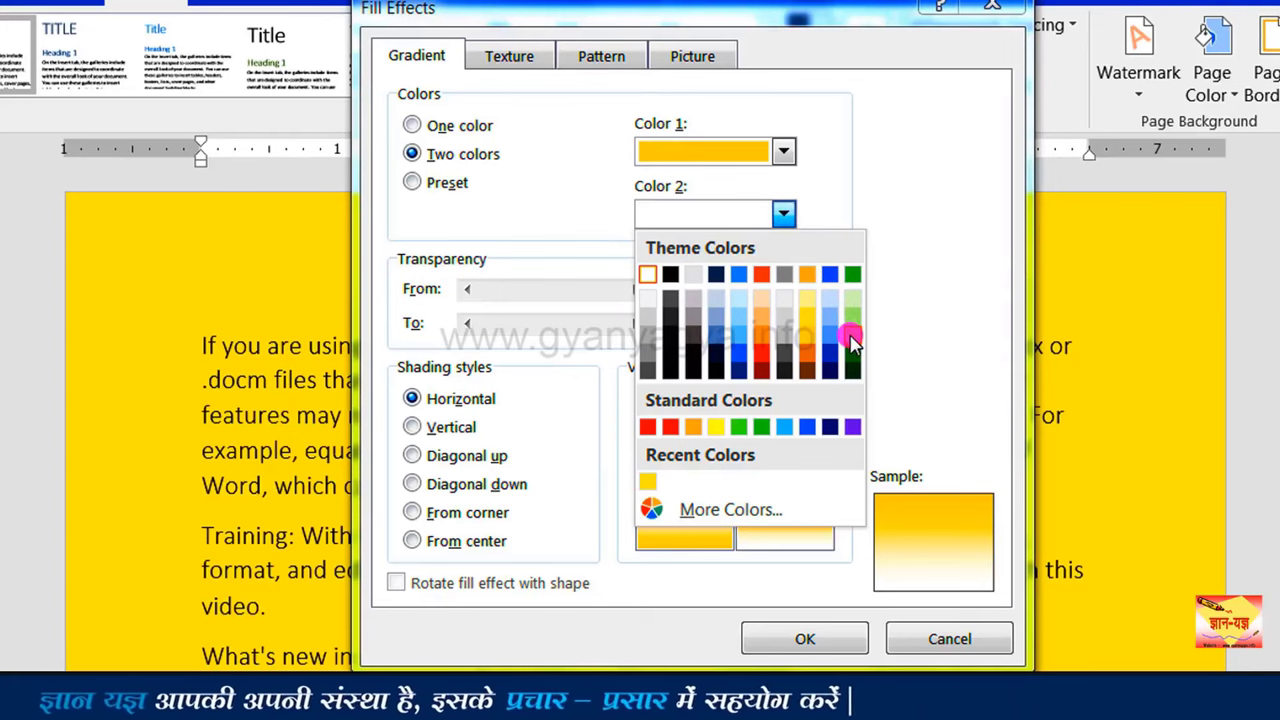
pyautogui.click(670, 427)
pyautogui.click(478, 400)
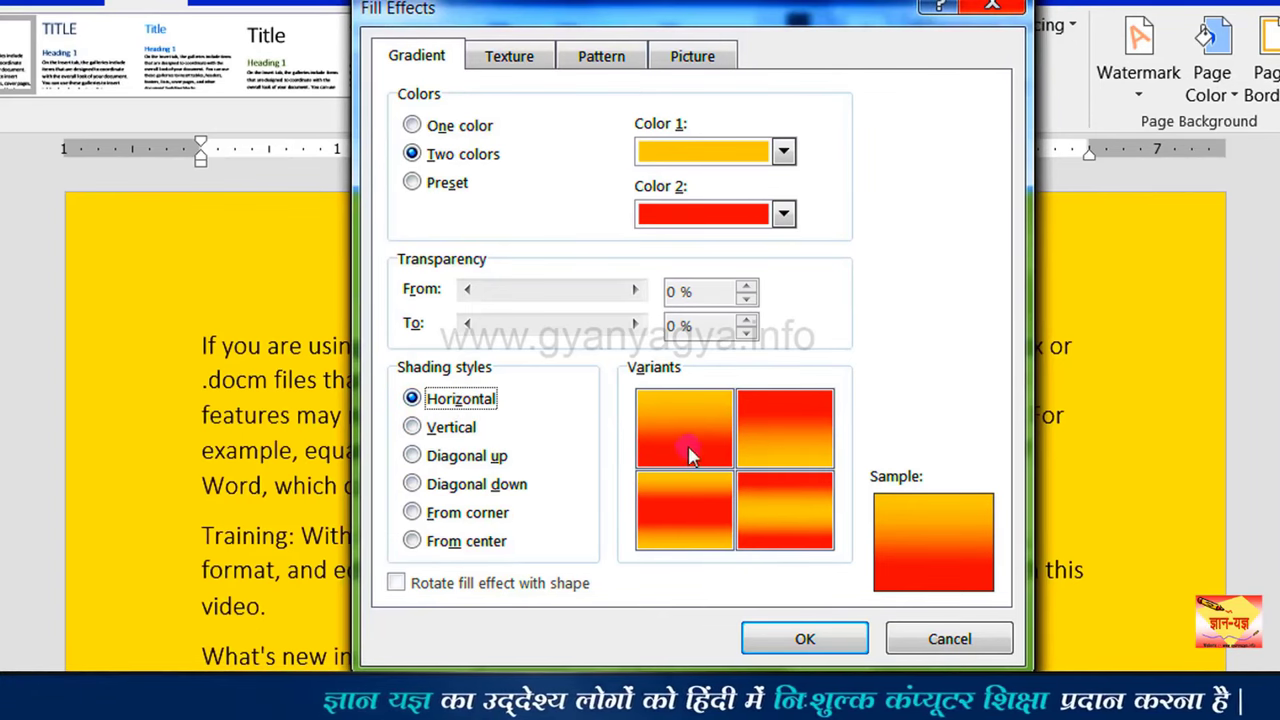
pyautogui.click(684, 500)
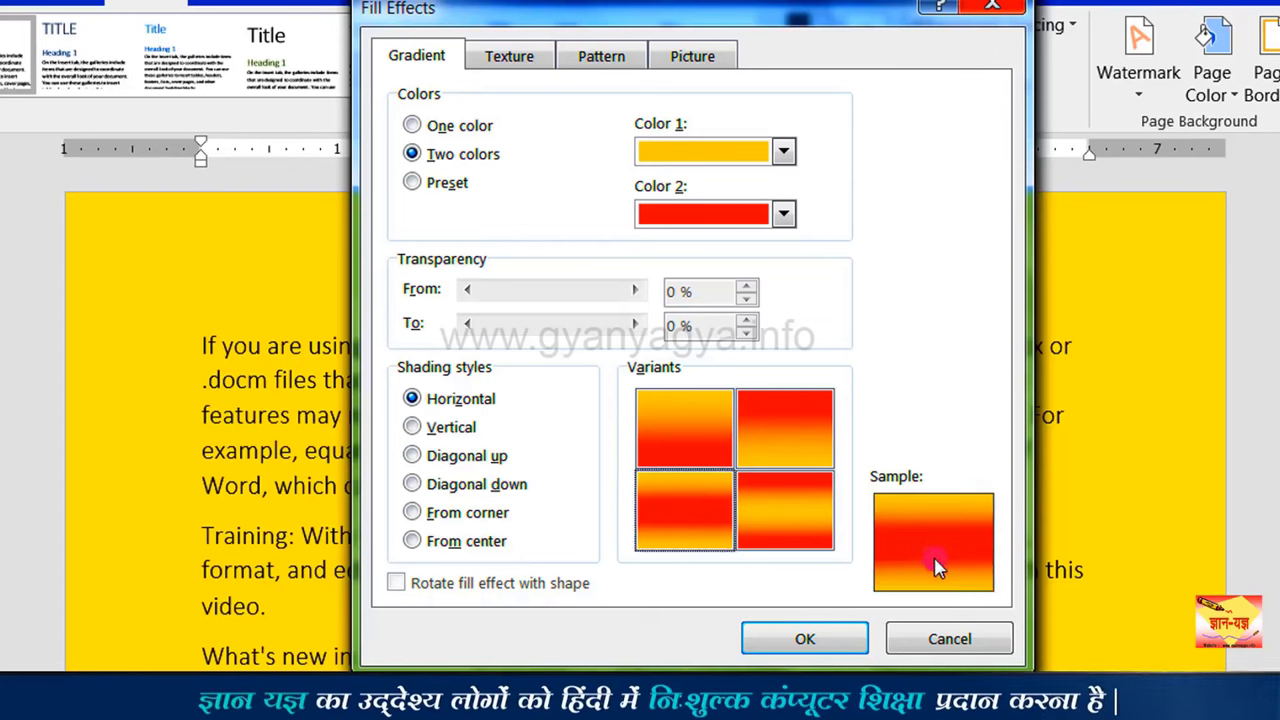
# Preview vertical, diagonal, from-corner and from-center shading, ending on horizontal.
pyautogui.click(462, 430)
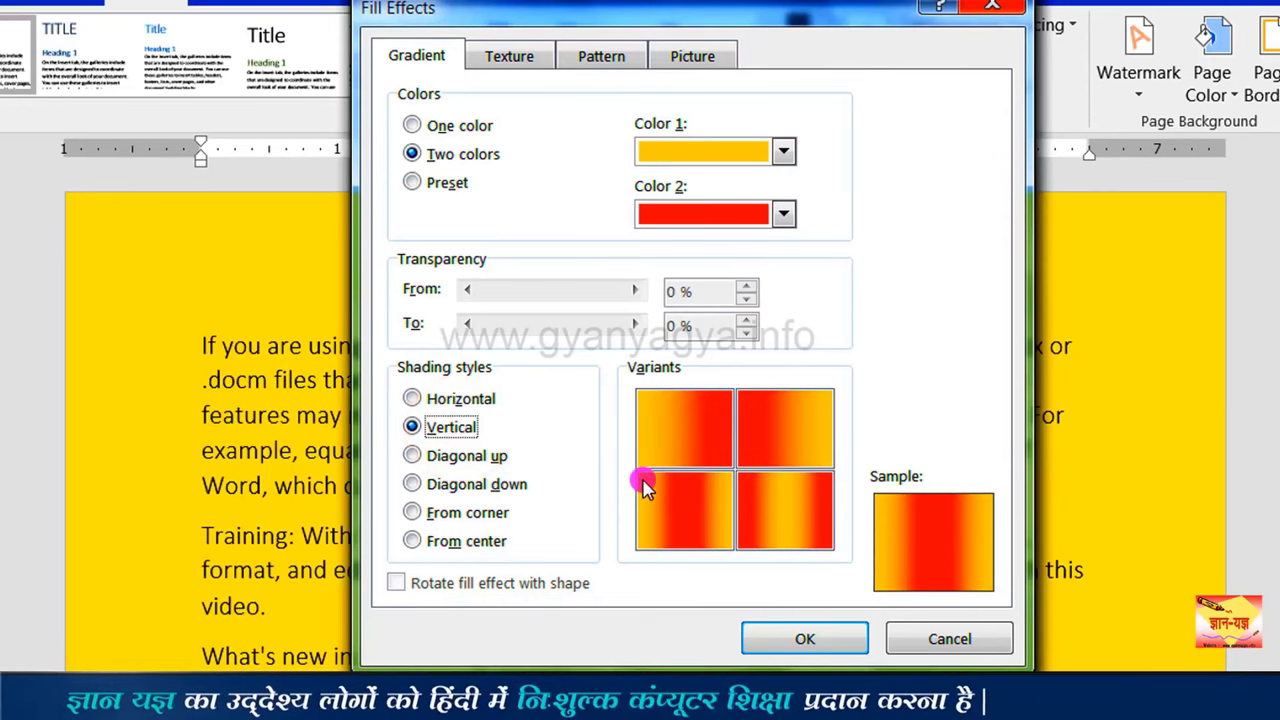
pyautogui.click(496, 456)
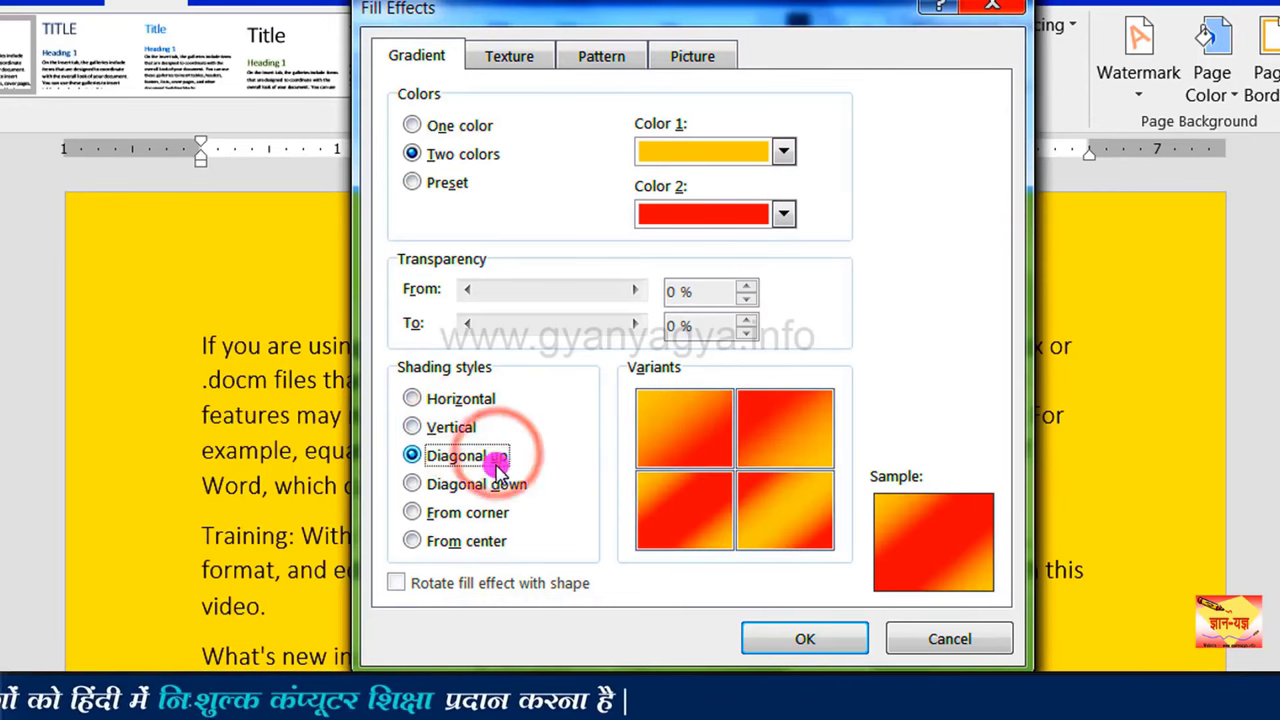
pyautogui.click(492, 486)
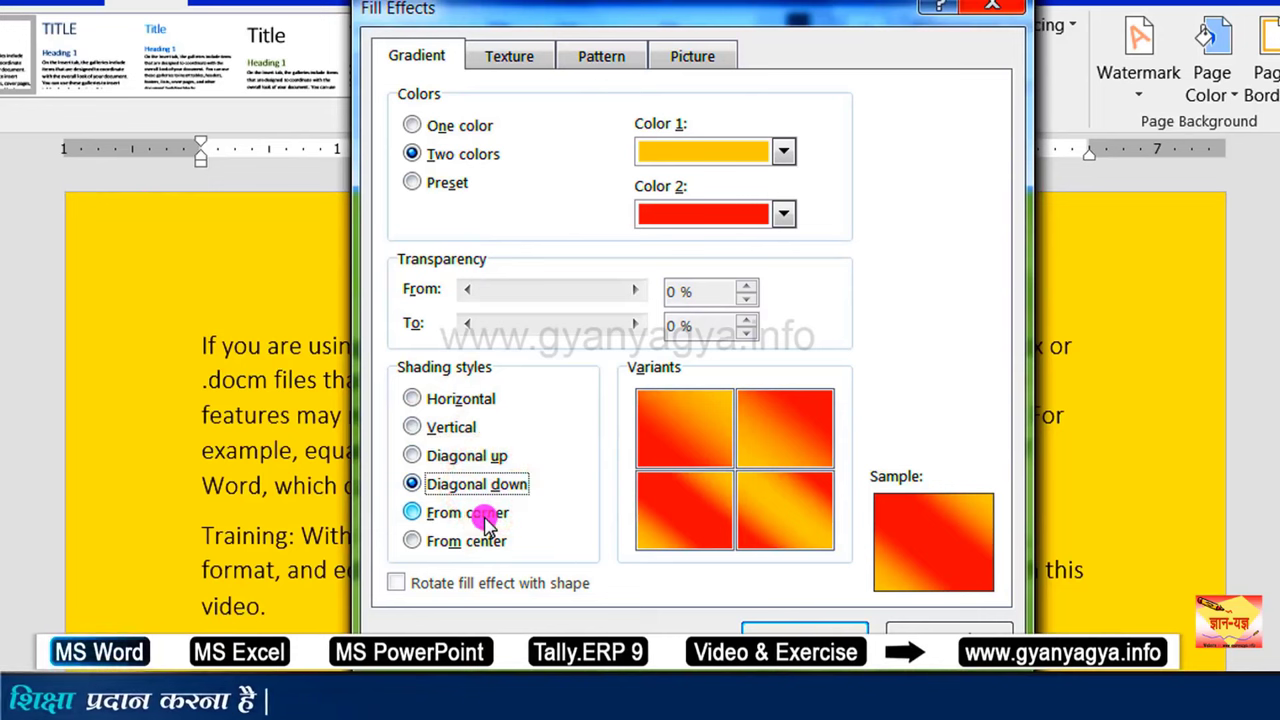
pyautogui.click(486, 515)
pyautogui.click(484, 543)
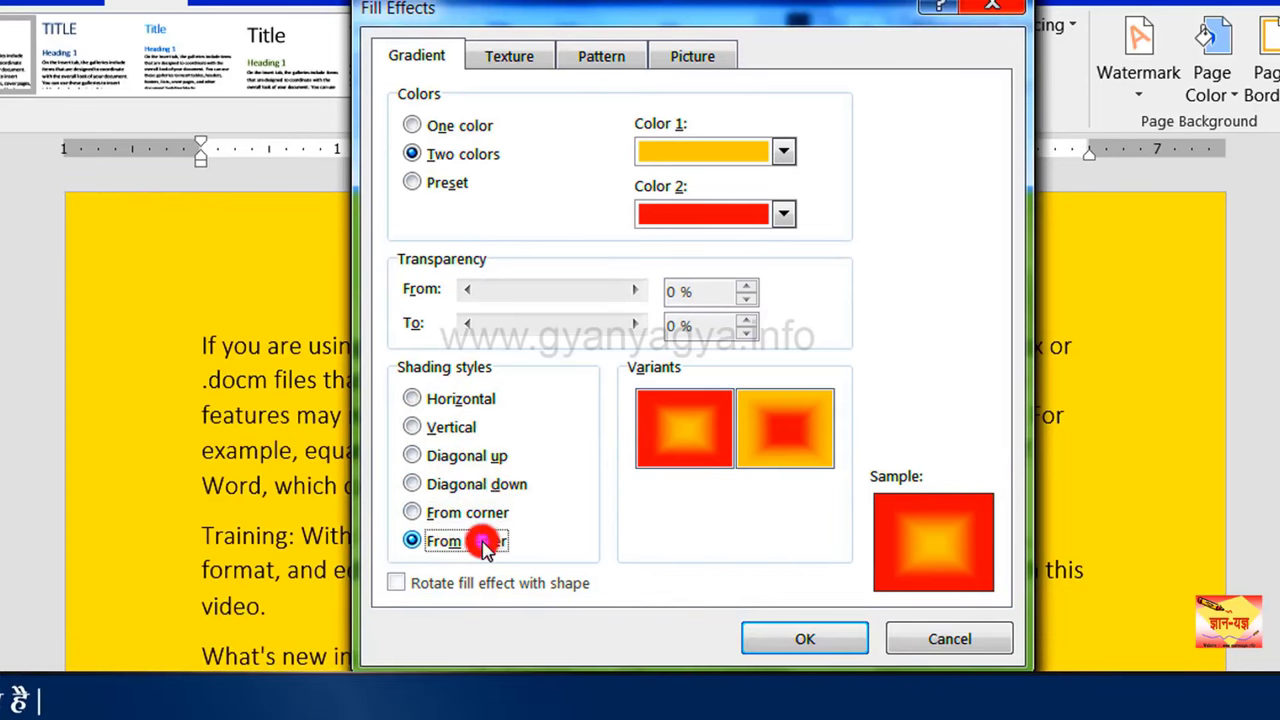
pyautogui.click(470, 400)
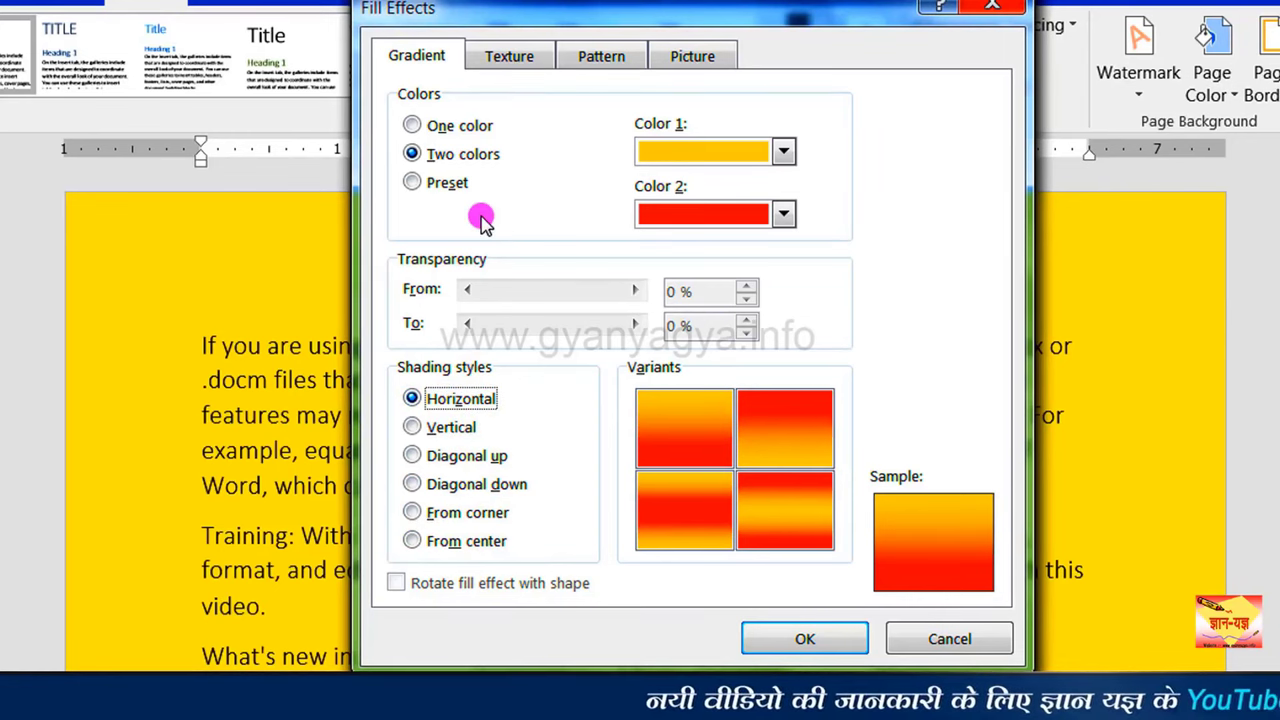
# Choose the Calm Water preset gradient with Vertical shading.
pyautogui.click(414, 184)
pyautogui.click(825, 157)
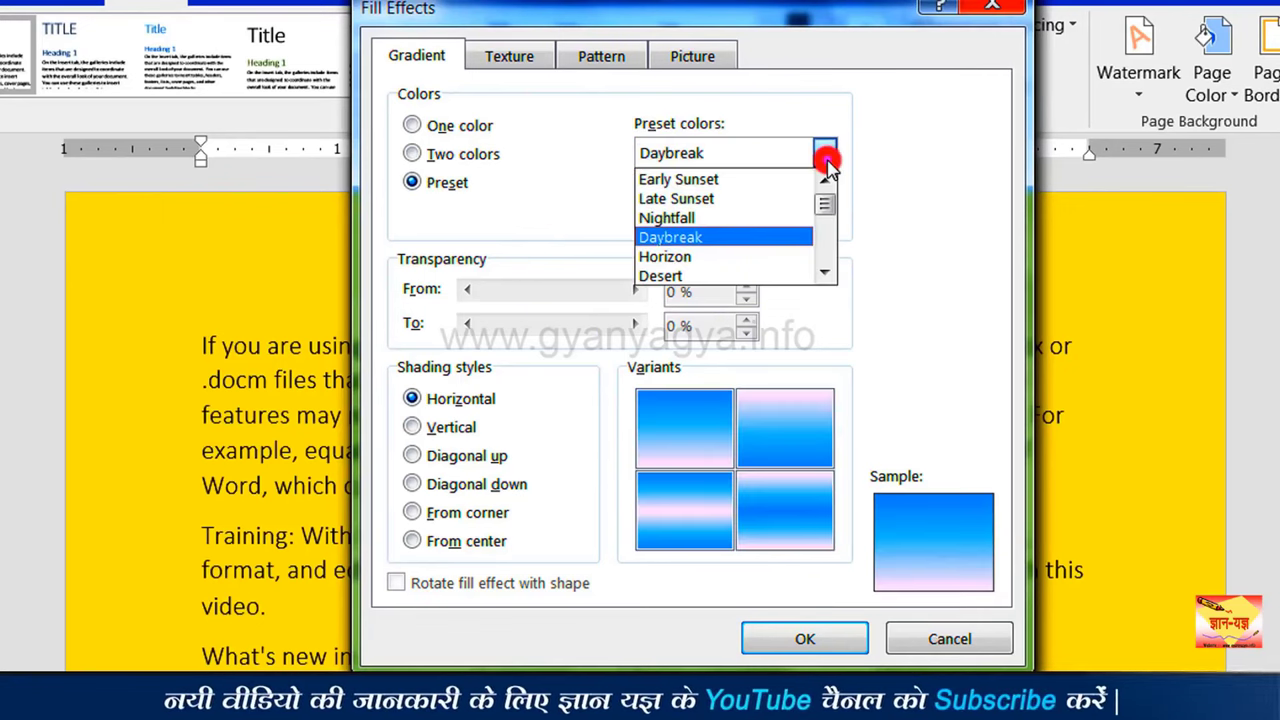
pyautogui.click(727, 272)
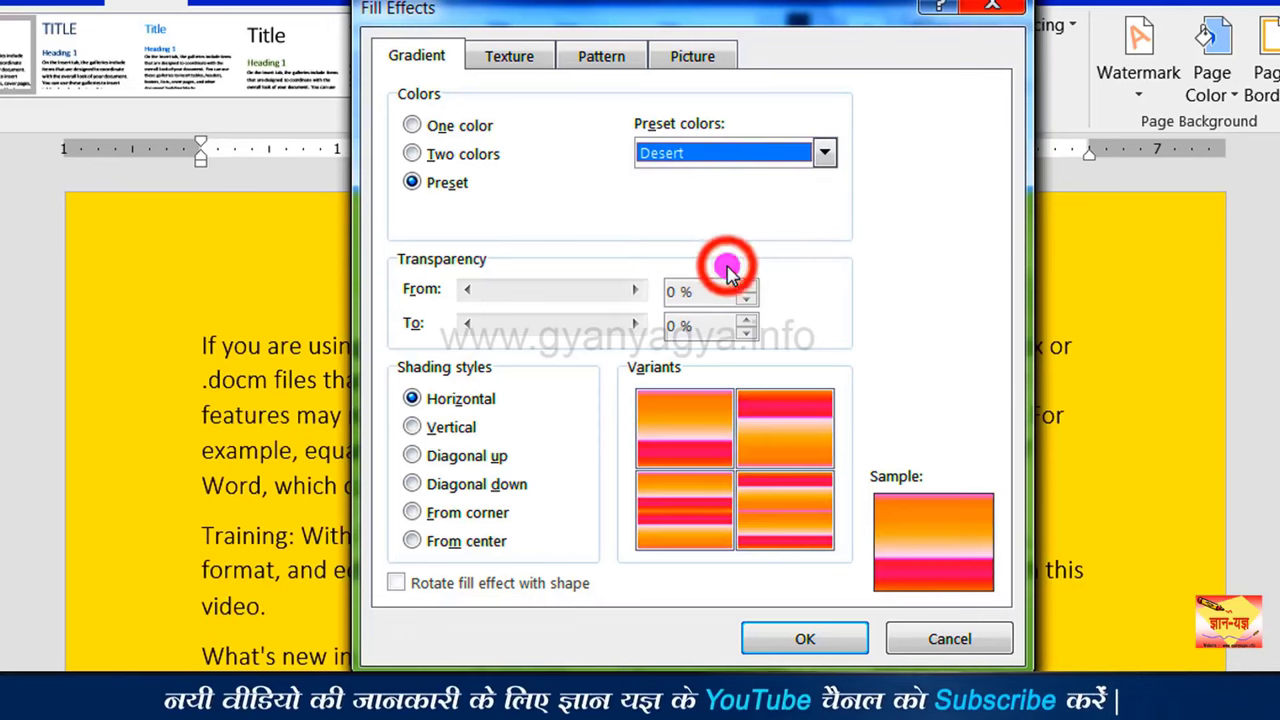
pyautogui.click(823, 157)
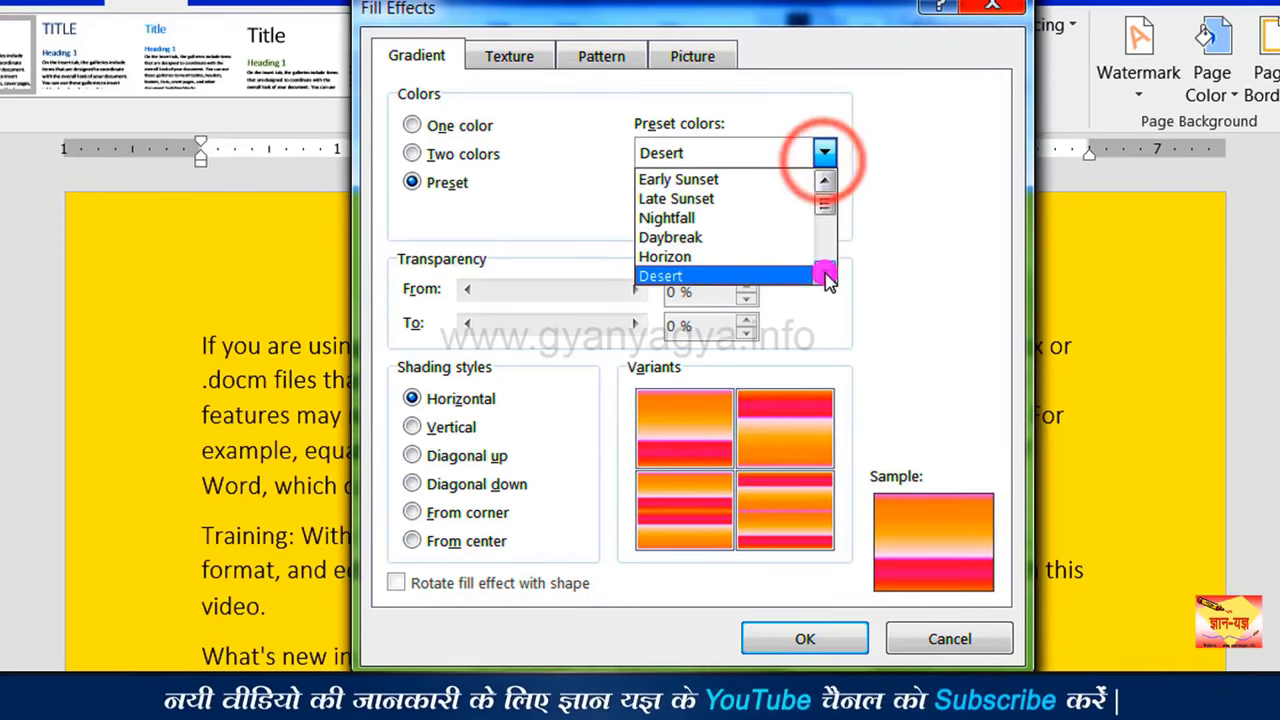
pyautogui.click(824, 272)
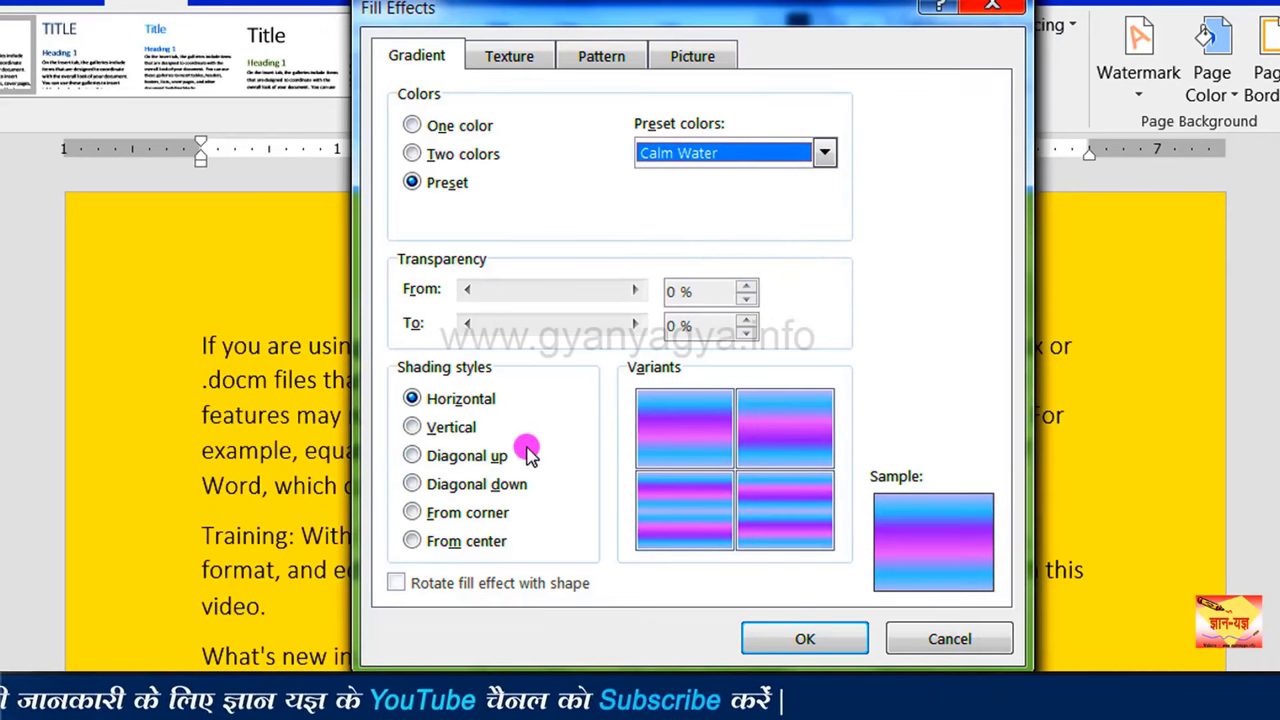
pyautogui.click(415, 427)
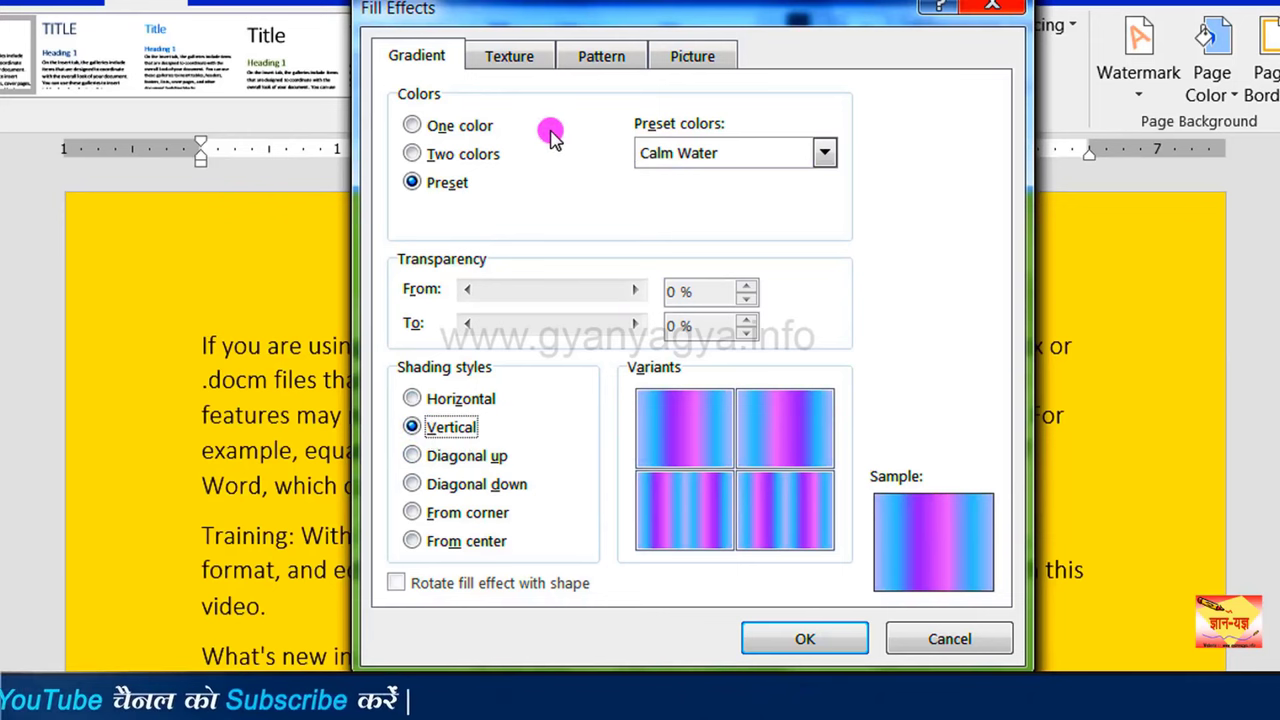
# Preview textures from Canvas to Water droplets, then move to the Pattern options.
pyautogui.click(510, 57)
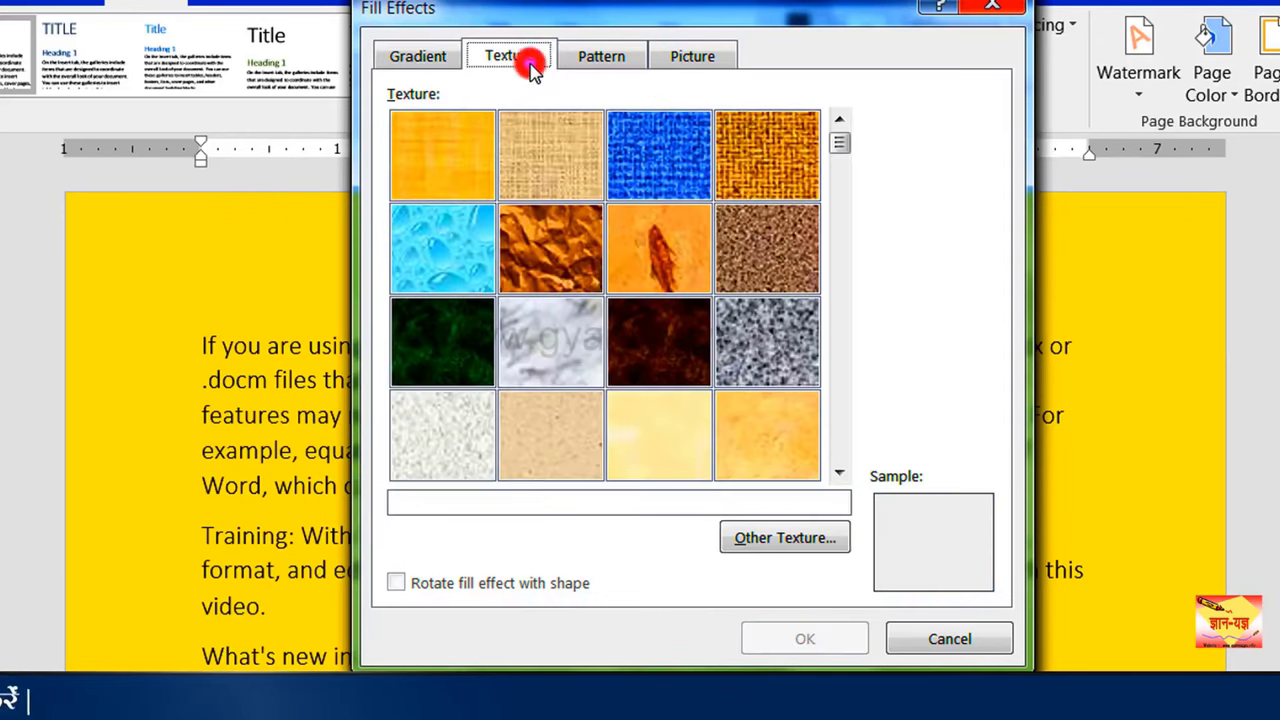
pyautogui.click(561, 163)
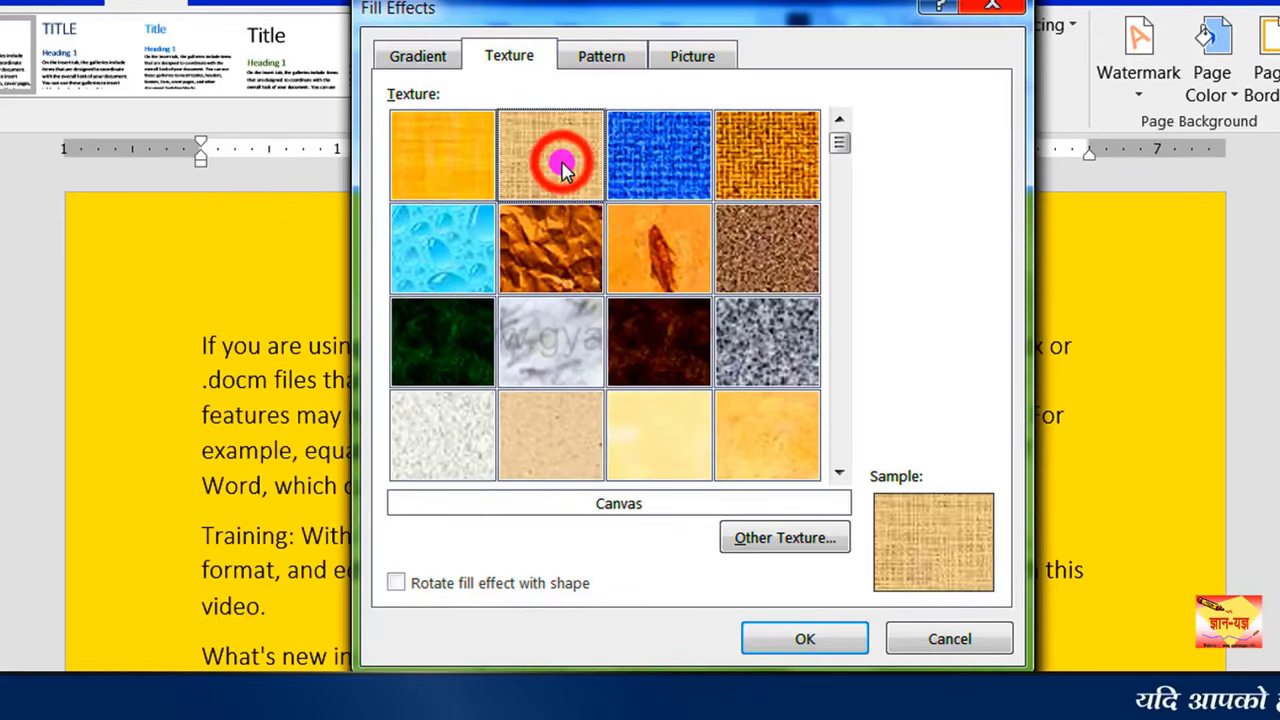
pyautogui.click(638, 232)
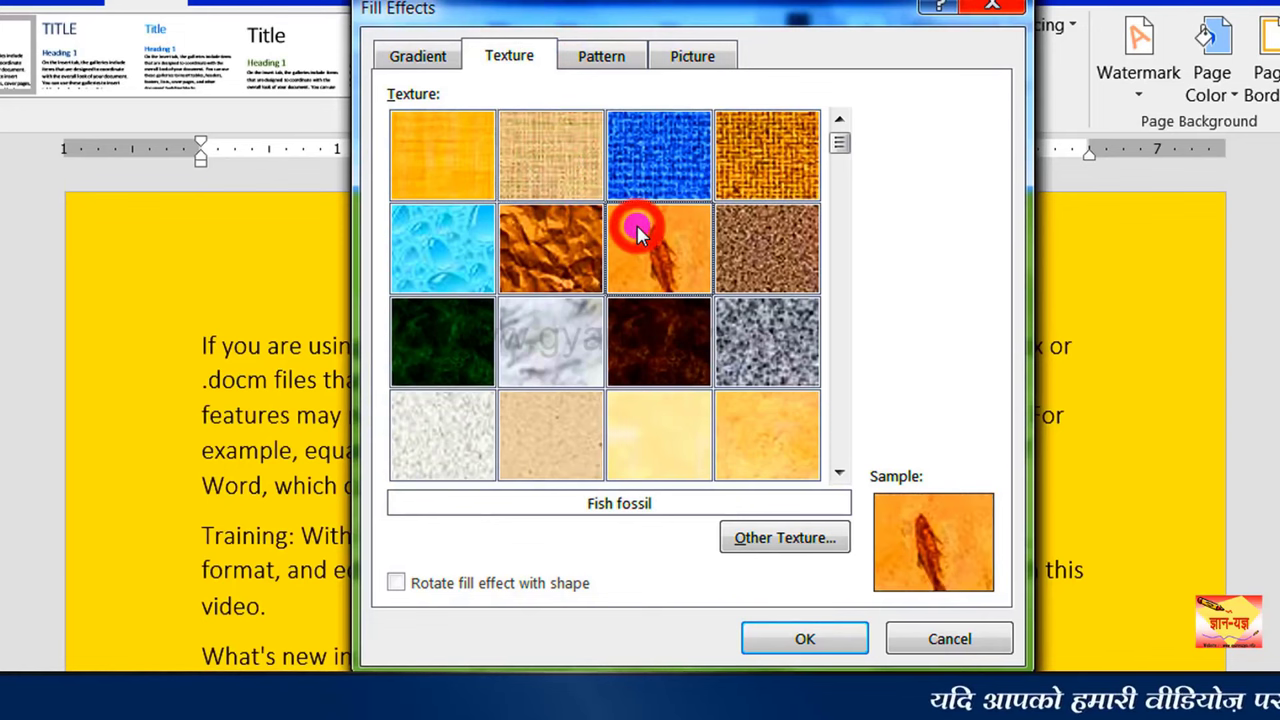
pyautogui.click(736, 262)
pyautogui.click(750, 348)
pyautogui.click(757, 442)
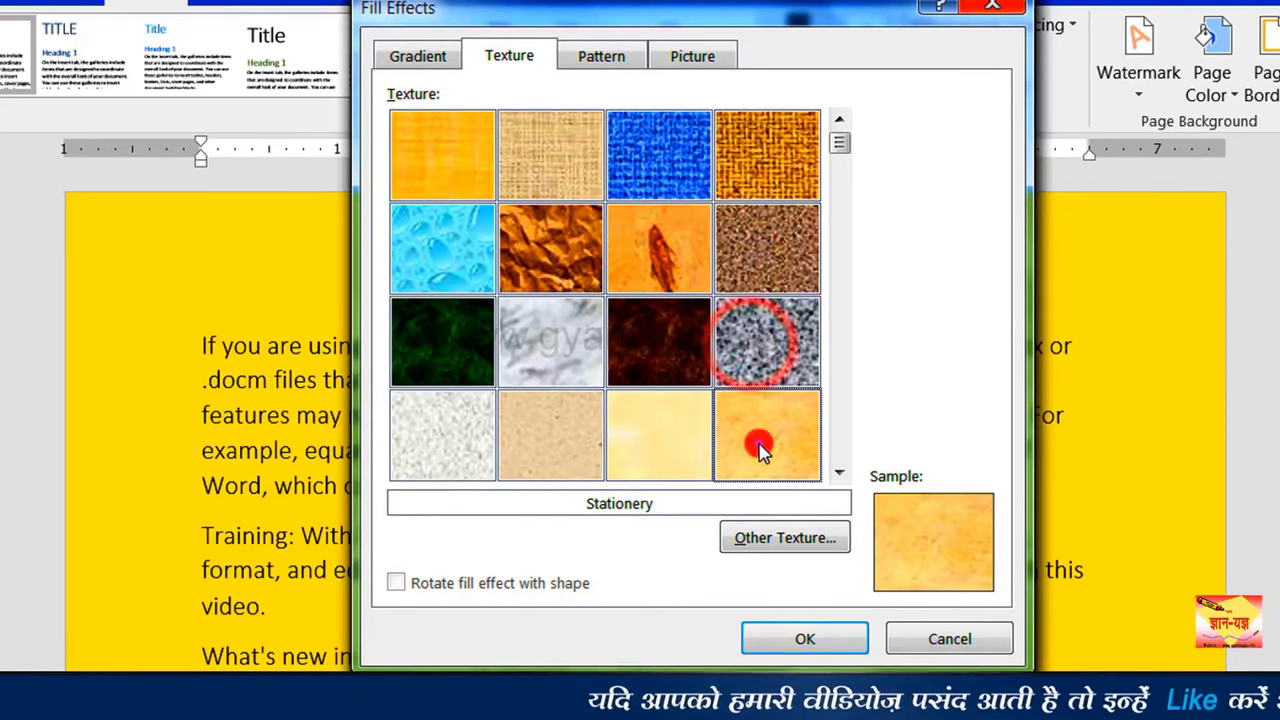
pyautogui.click(666, 367)
pyautogui.click(571, 355)
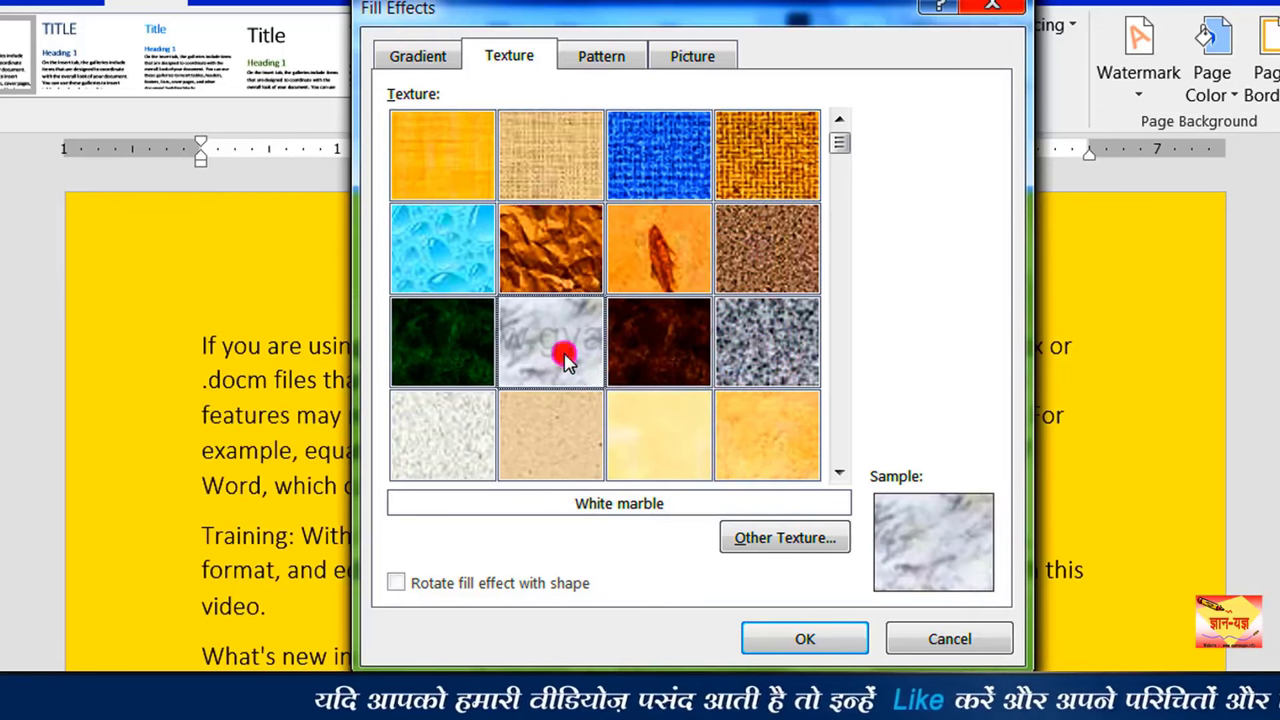
pyautogui.click(745, 371)
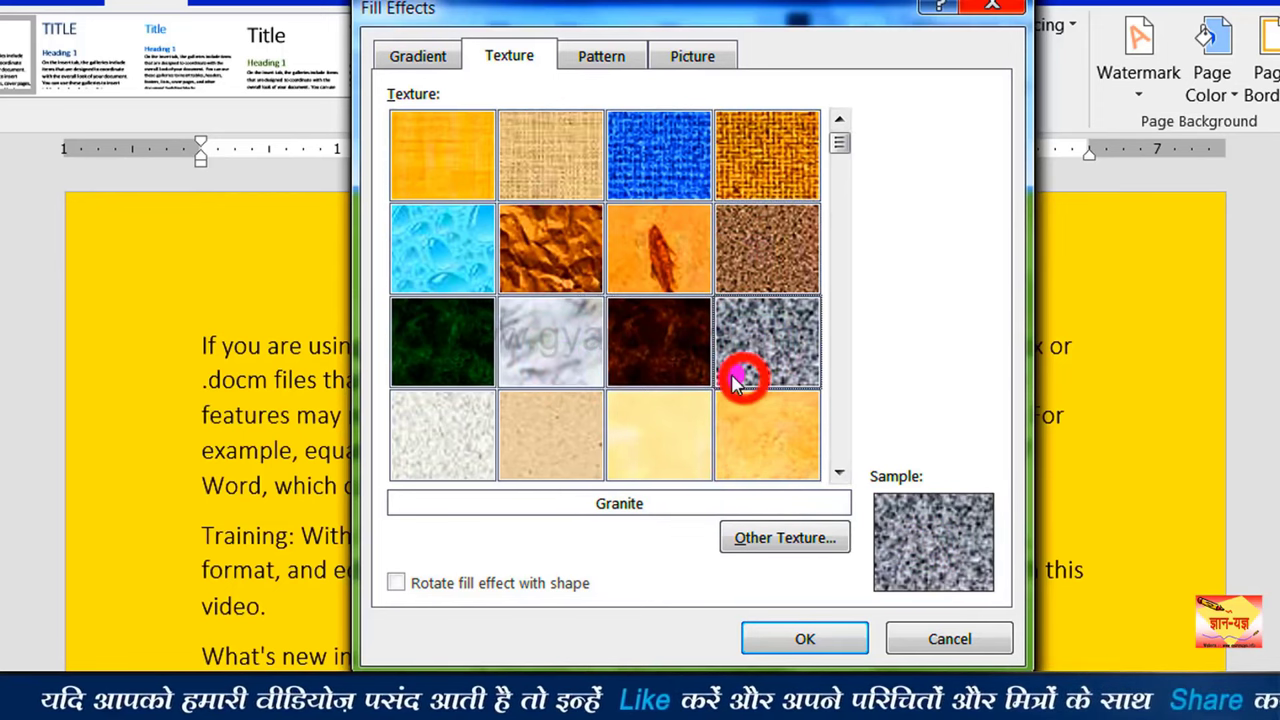
pyautogui.click(660, 366)
pyautogui.click(571, 355)
pyautogui.click(458, 268)
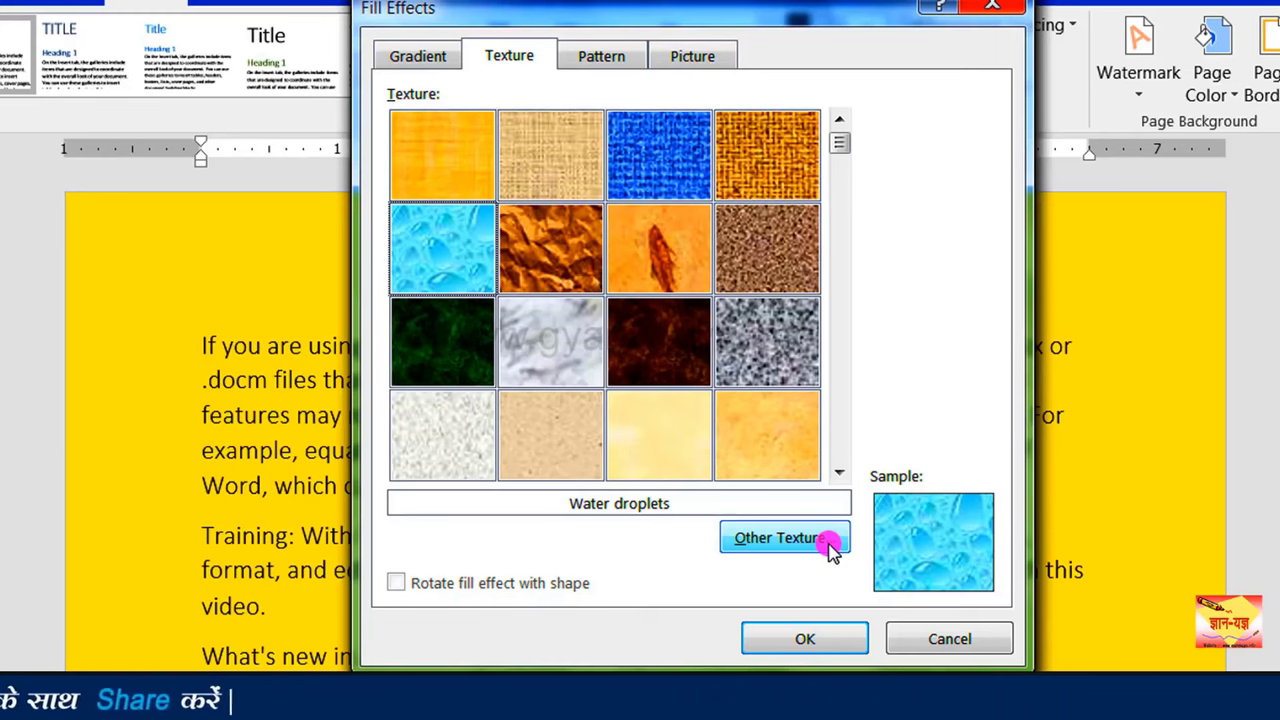
pyautogui.click(603, 57)
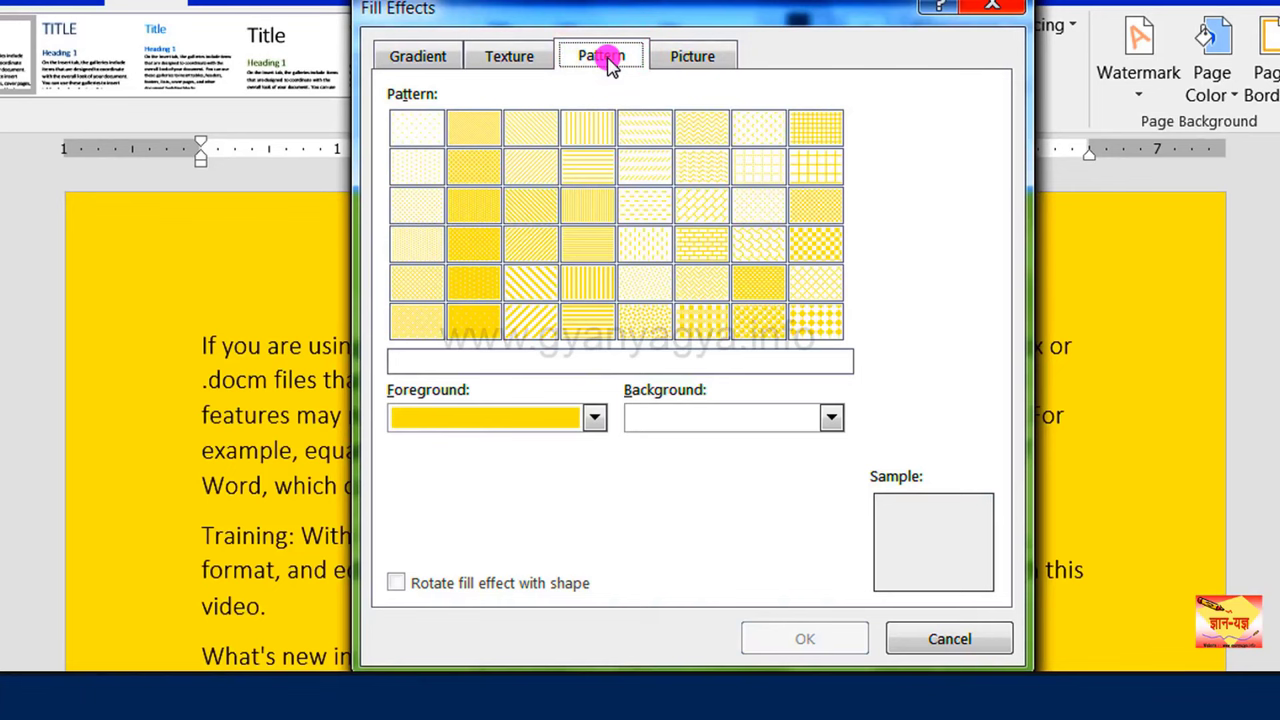
# Preview a Narrow vertical pattern in red on gold, then move to the Picture fill options.
pyautogui.click(588, 205)
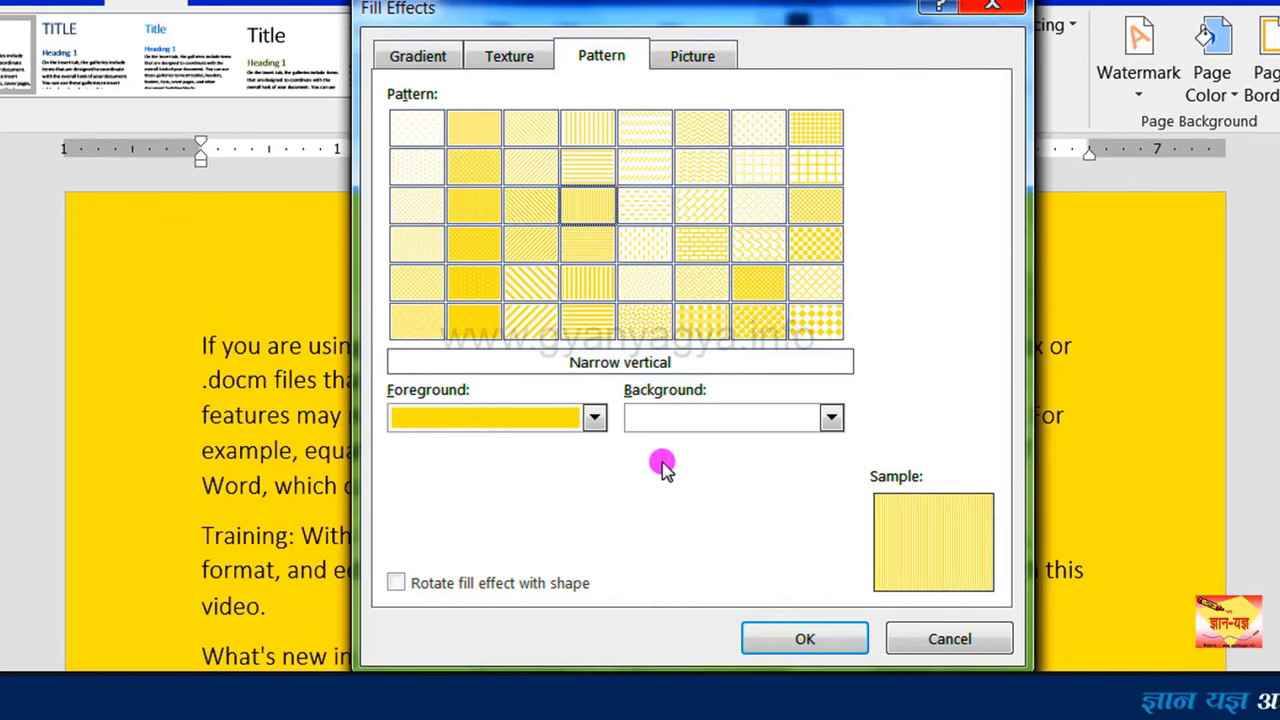
pyautogui.click(572, 184)
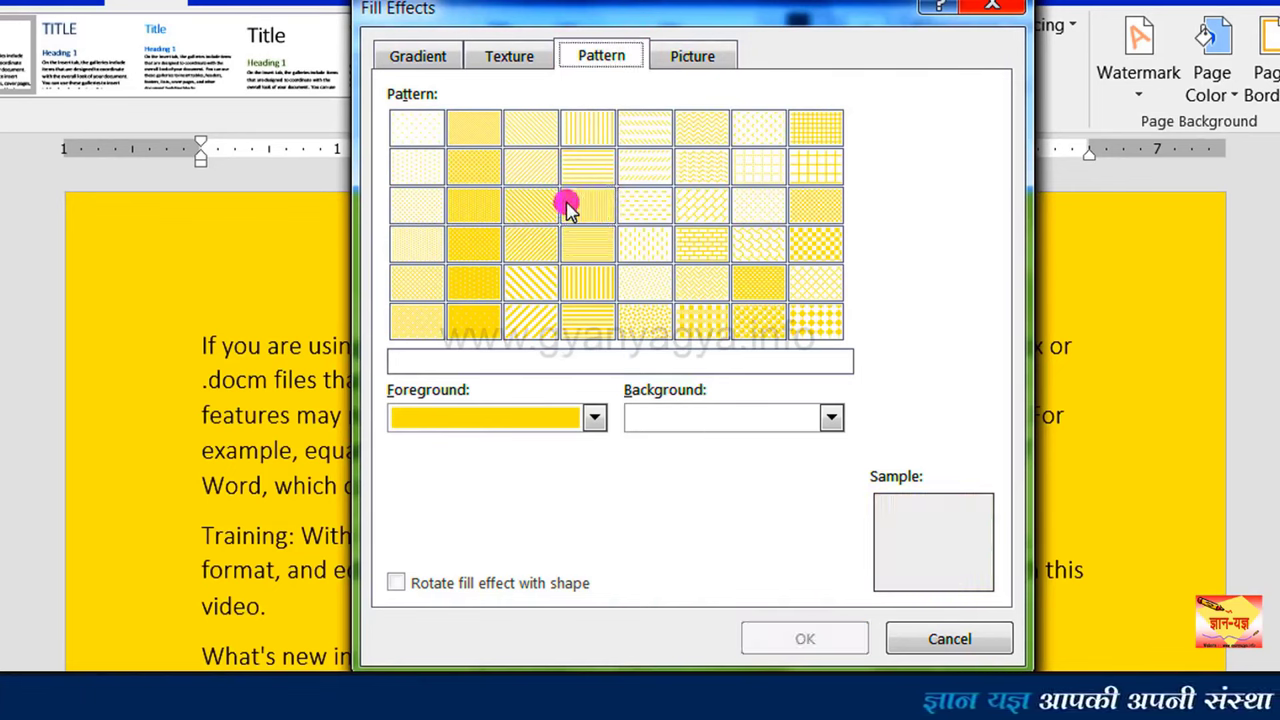
pyautogui.click(567, 208)
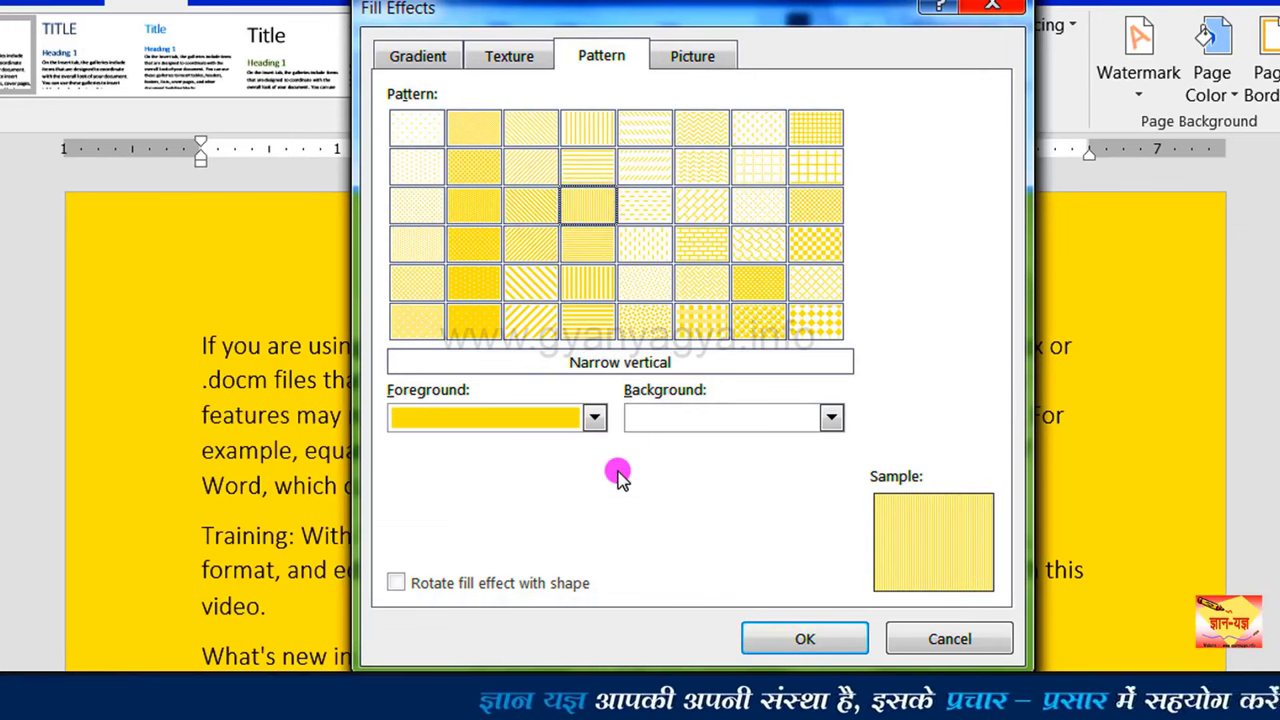
pyautogui.click(594, 417)
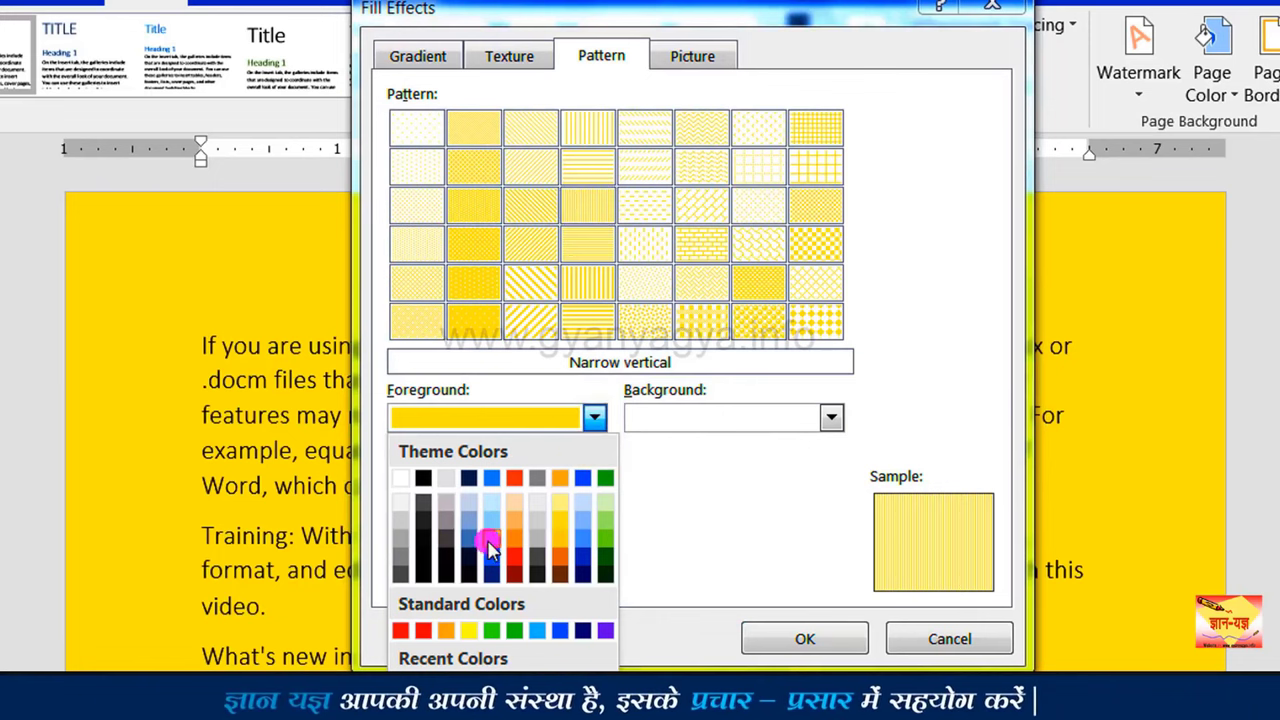
pyautogui.click(517, 562)
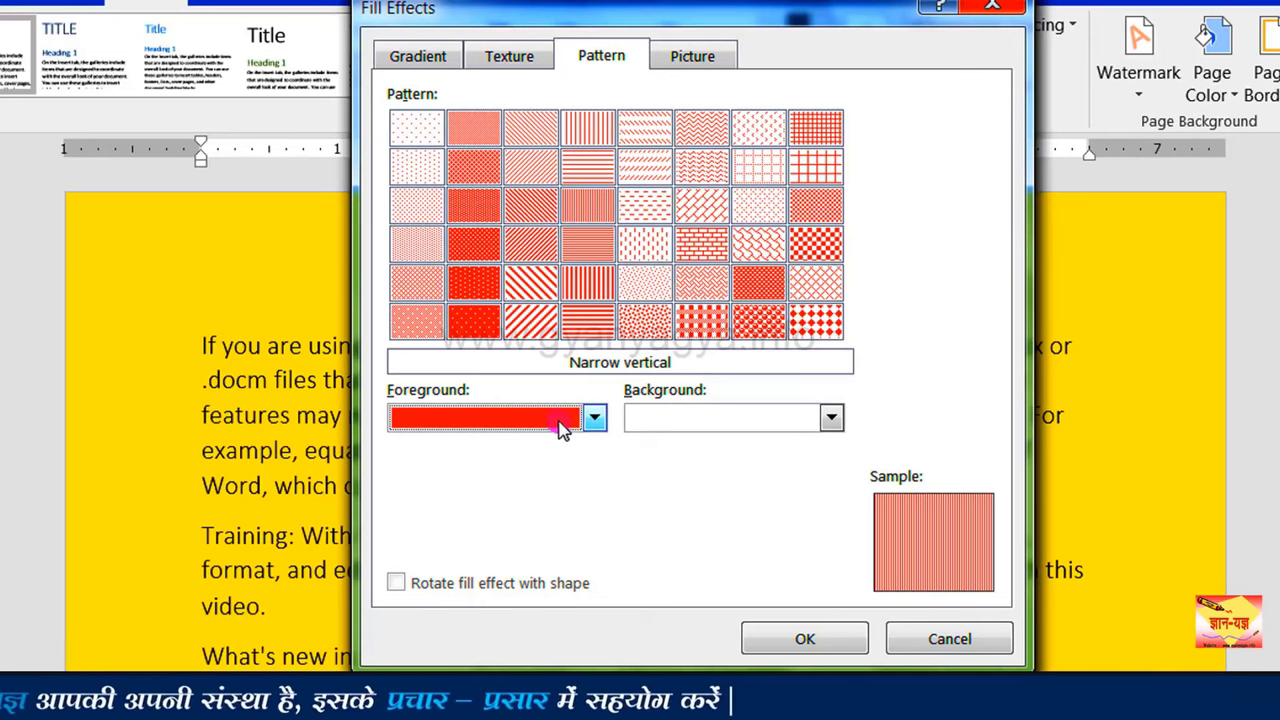
pyautogui.click(570, 428)
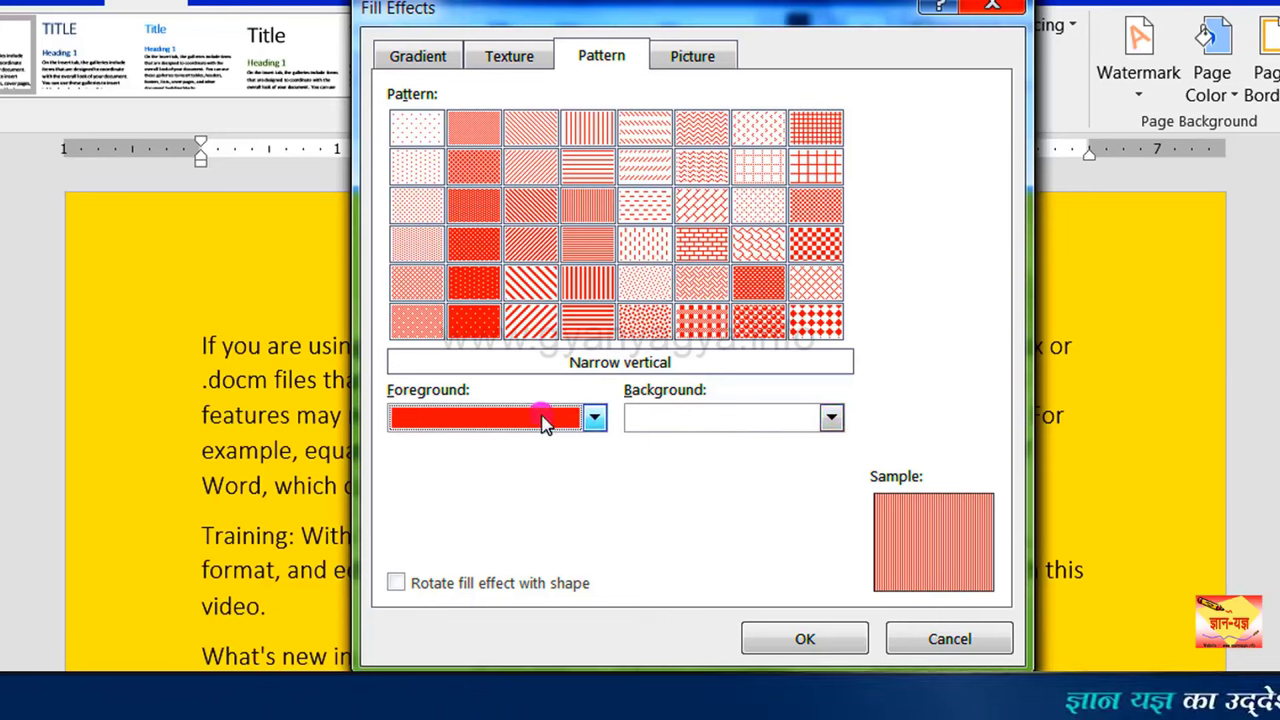
pyautogui.click(829, 421)
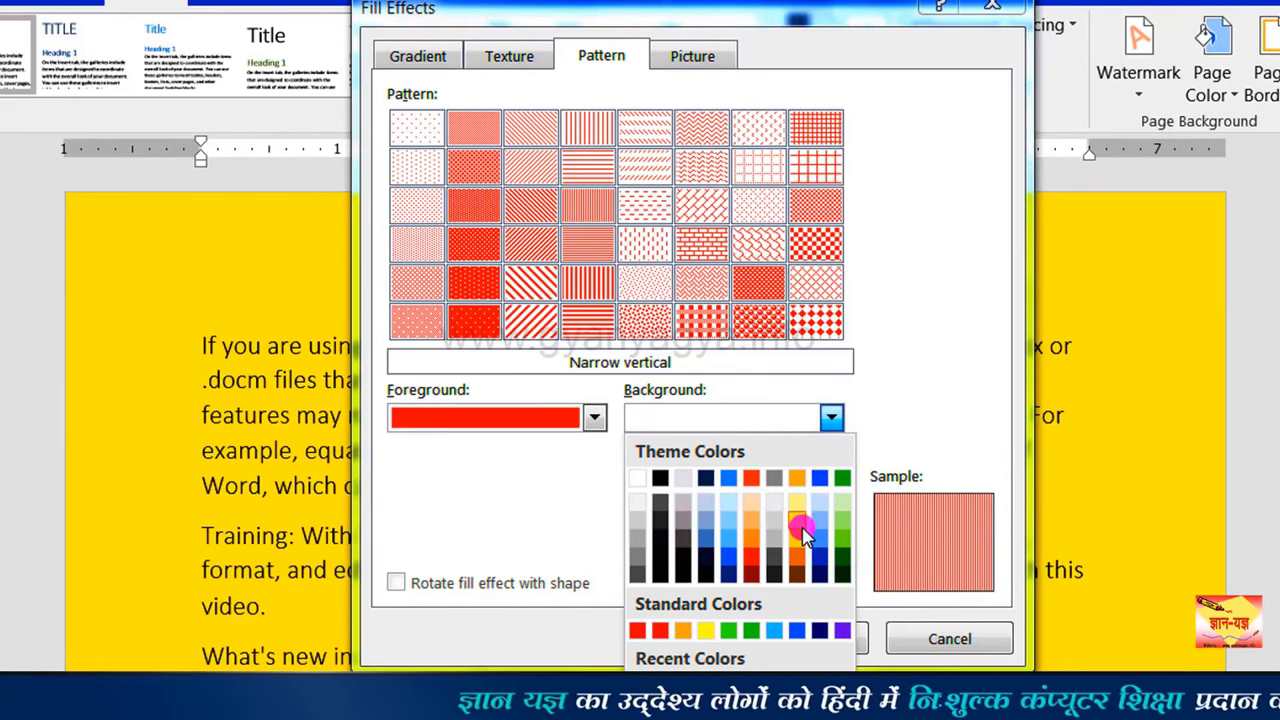
pyautogui.click(797, 478)
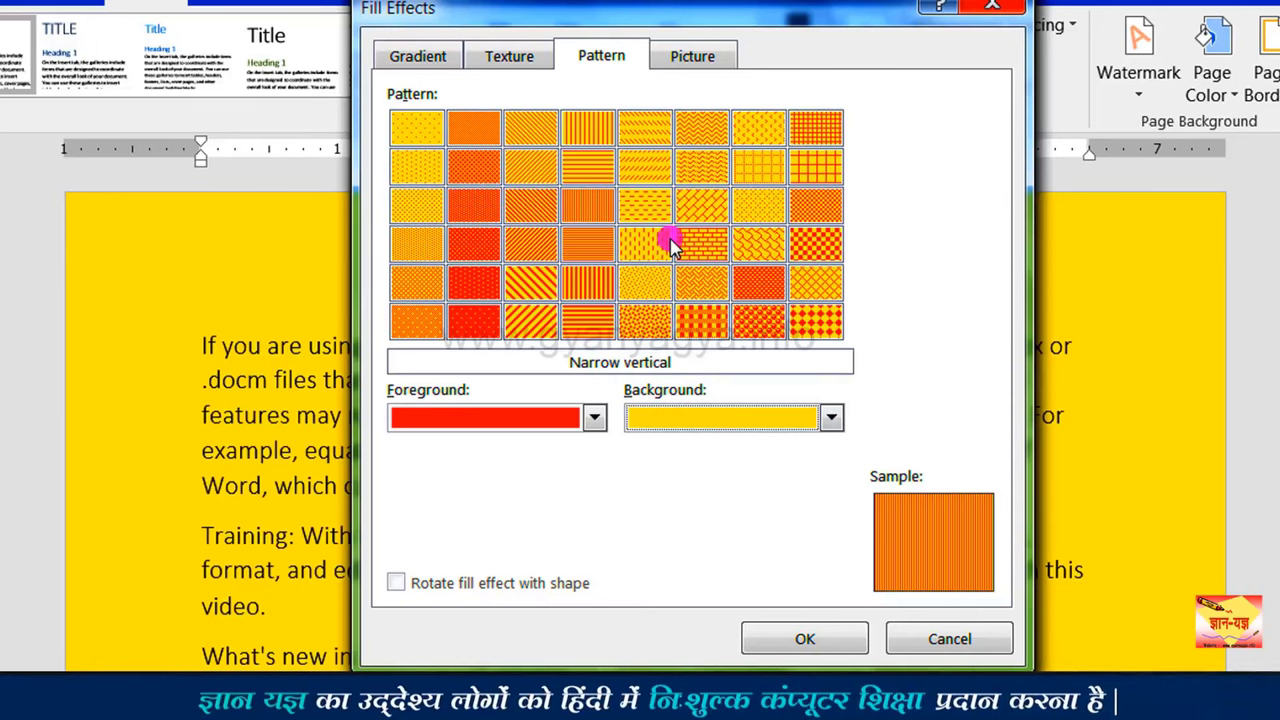
pyautogui.click(695, 62)
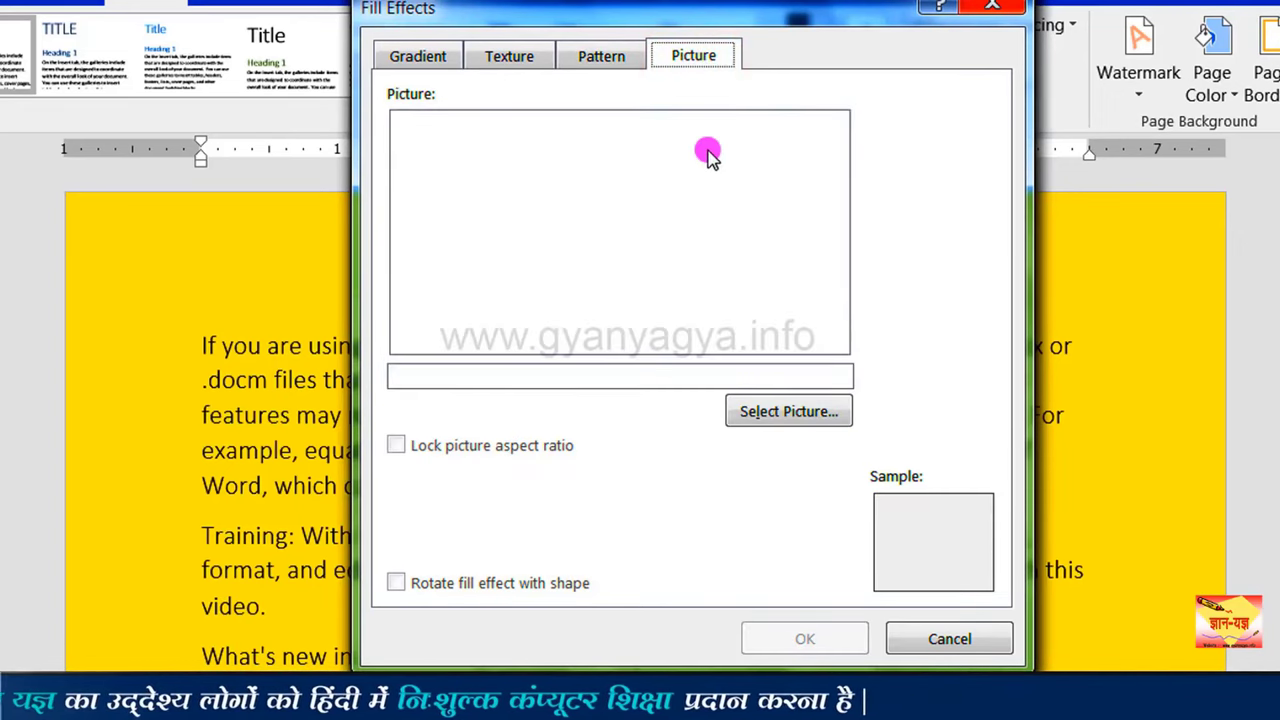
# Browse to the Tulips photo and apply it as the Fill Effects picture for the page background.
pyautogui.click(801, 420)
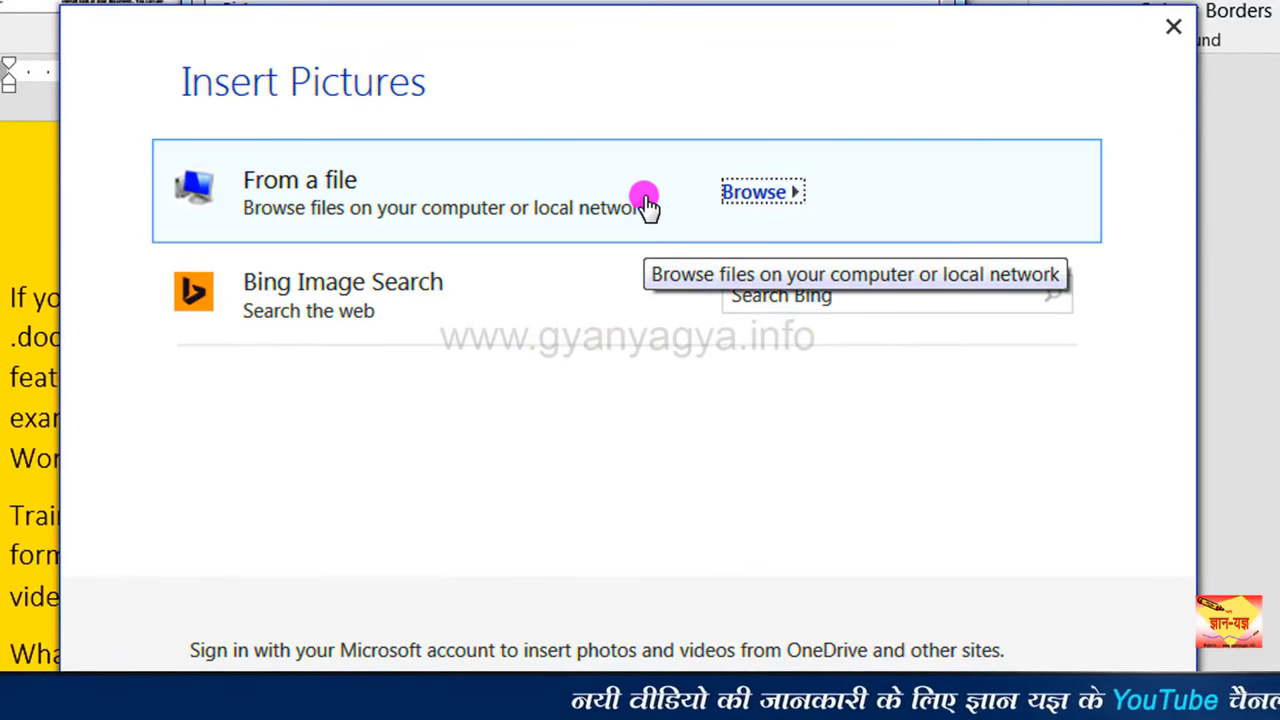
pyautogui.click(738, 197)
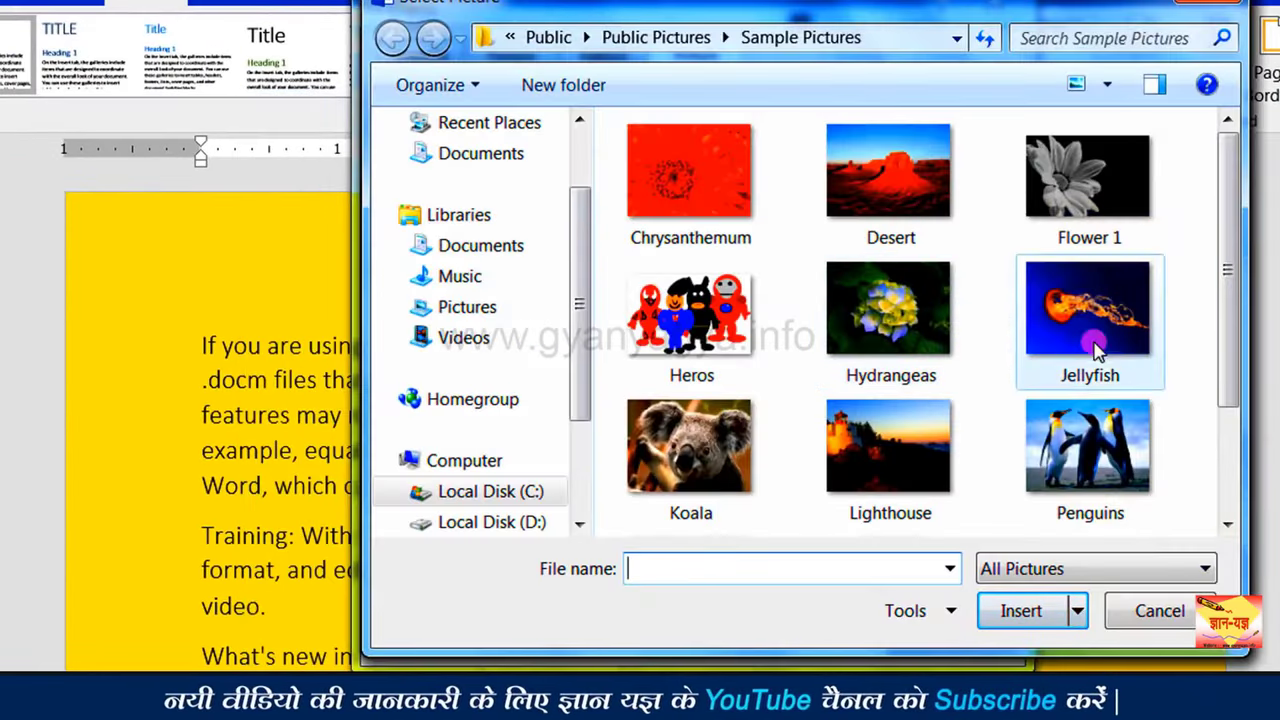
pyautogui.moveTo(1222, 346); pyautogui.dragTo(1229, 443)
pyautogui.click(1080, 455)
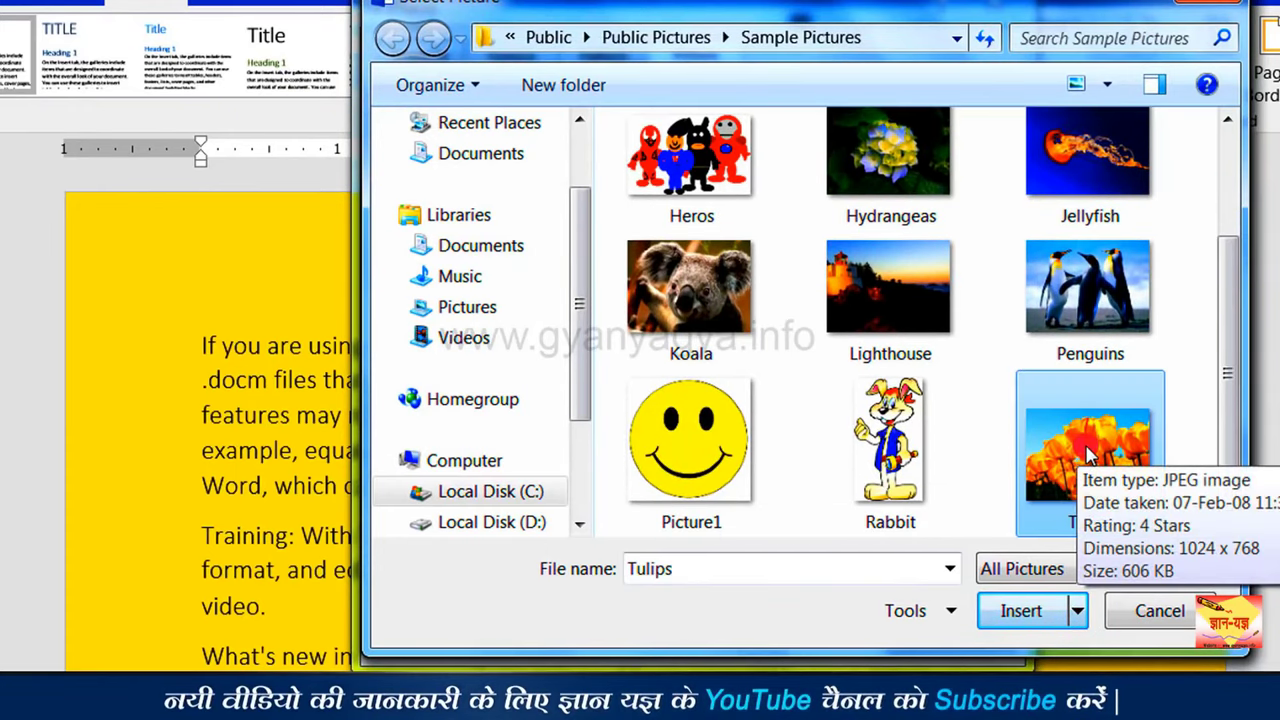
pyautogui.click(1020, 608)
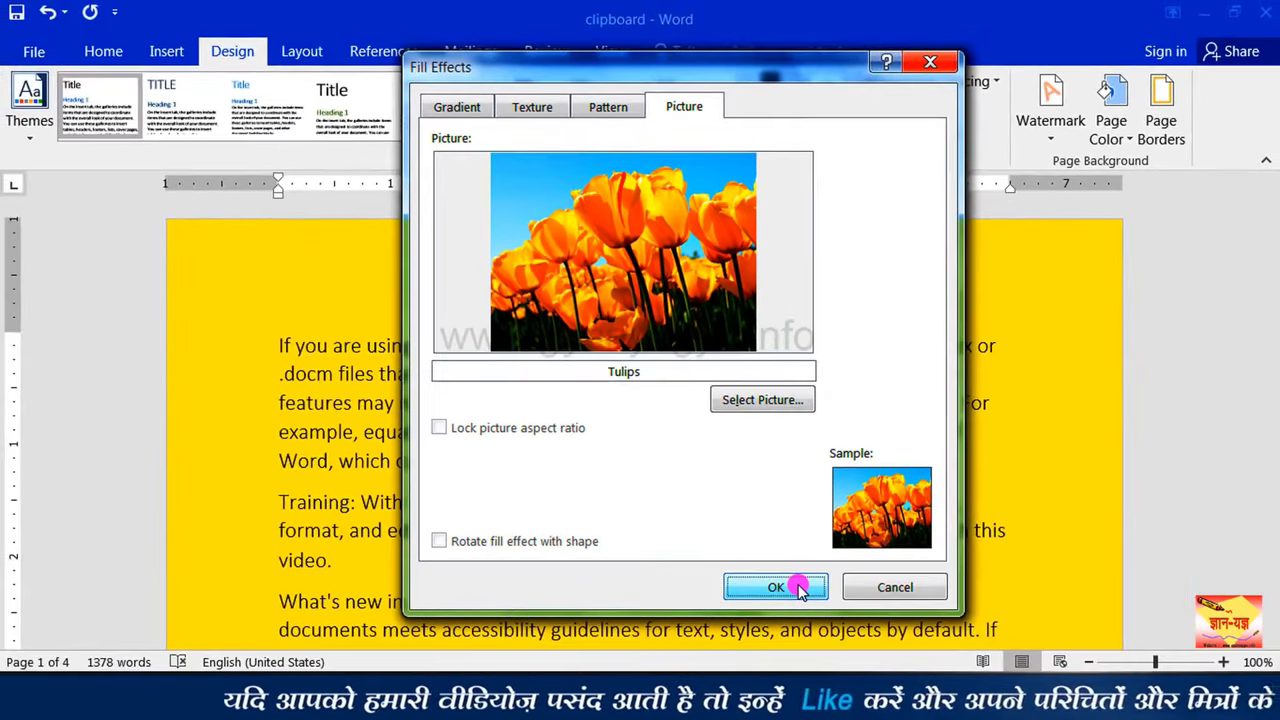
pyautogui.click(808, 604)
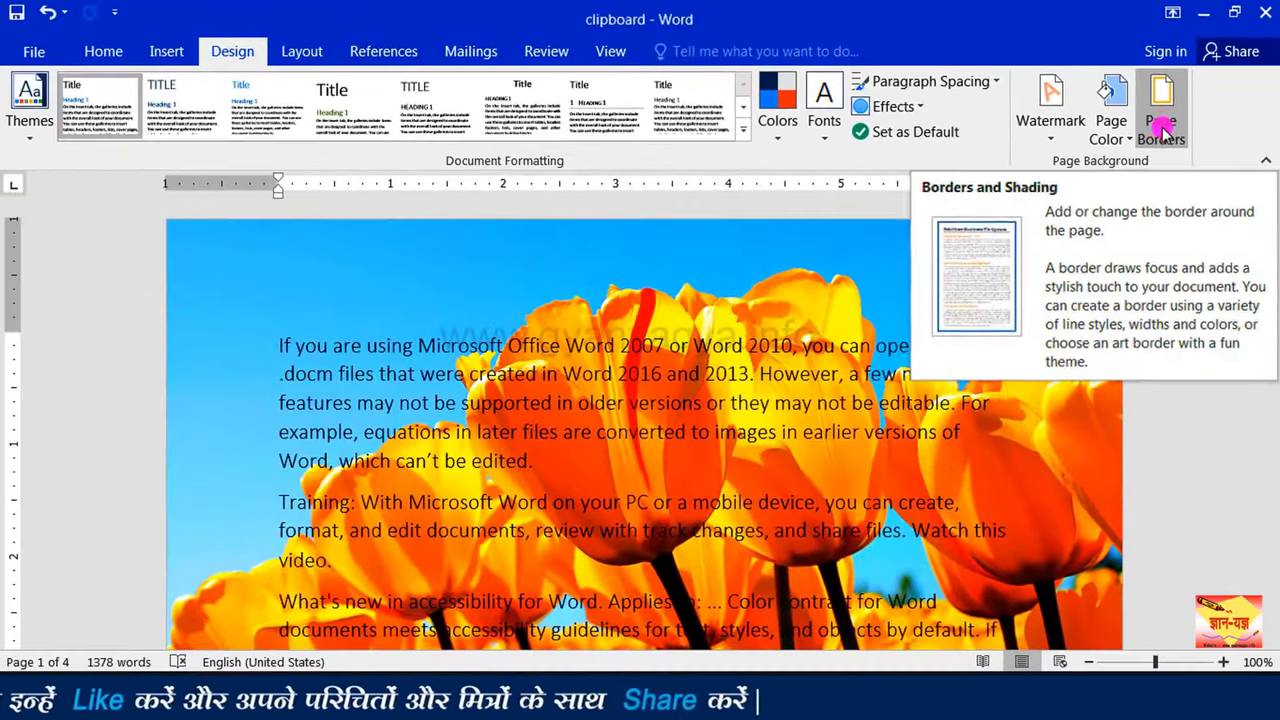
# Choose the Box page border setting and scroll the style list to the double-line styles.
pyautogui.click(1106, 192)
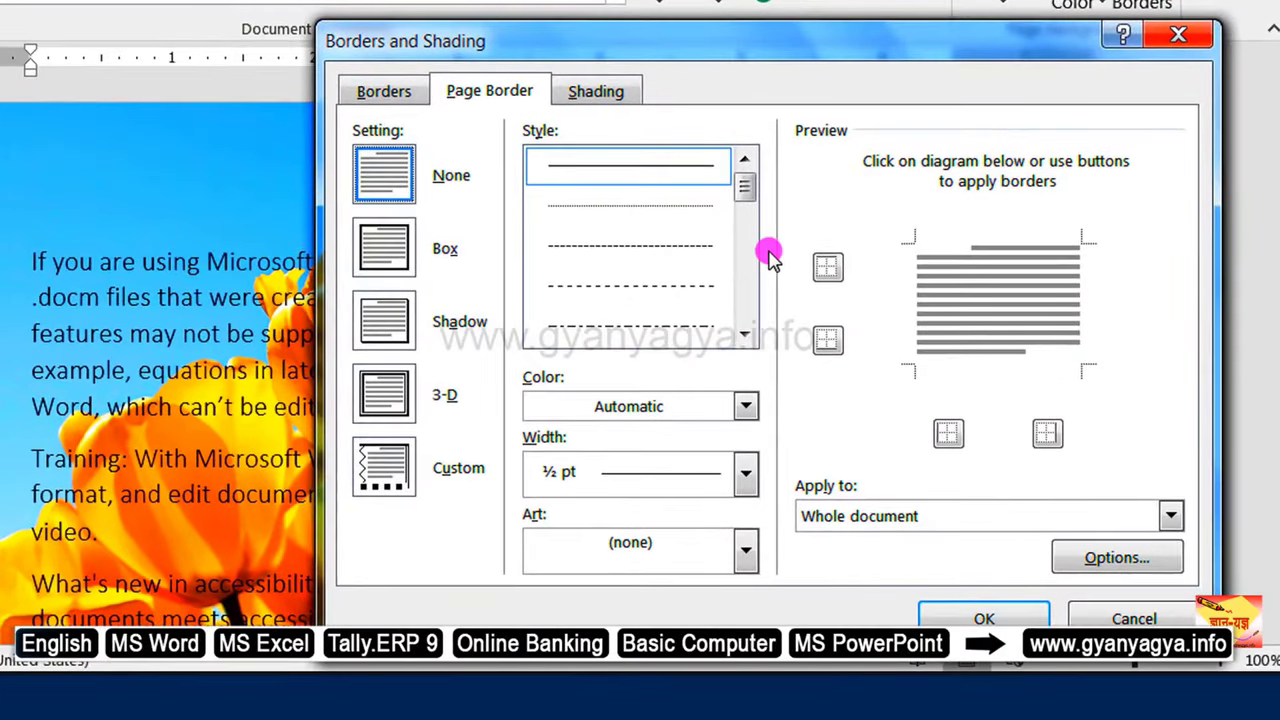
pyautogui.click(396, 250)
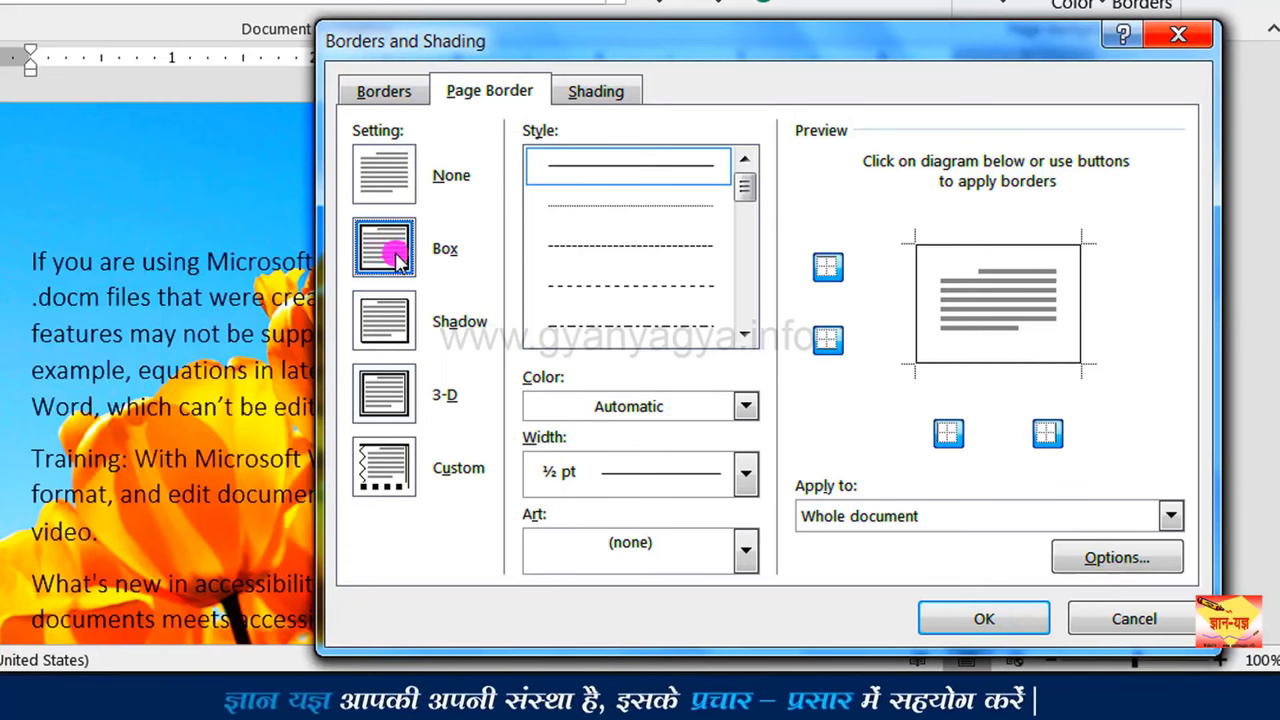
pyautogui.click(744, 336)
pyautogui.click(744, 337)
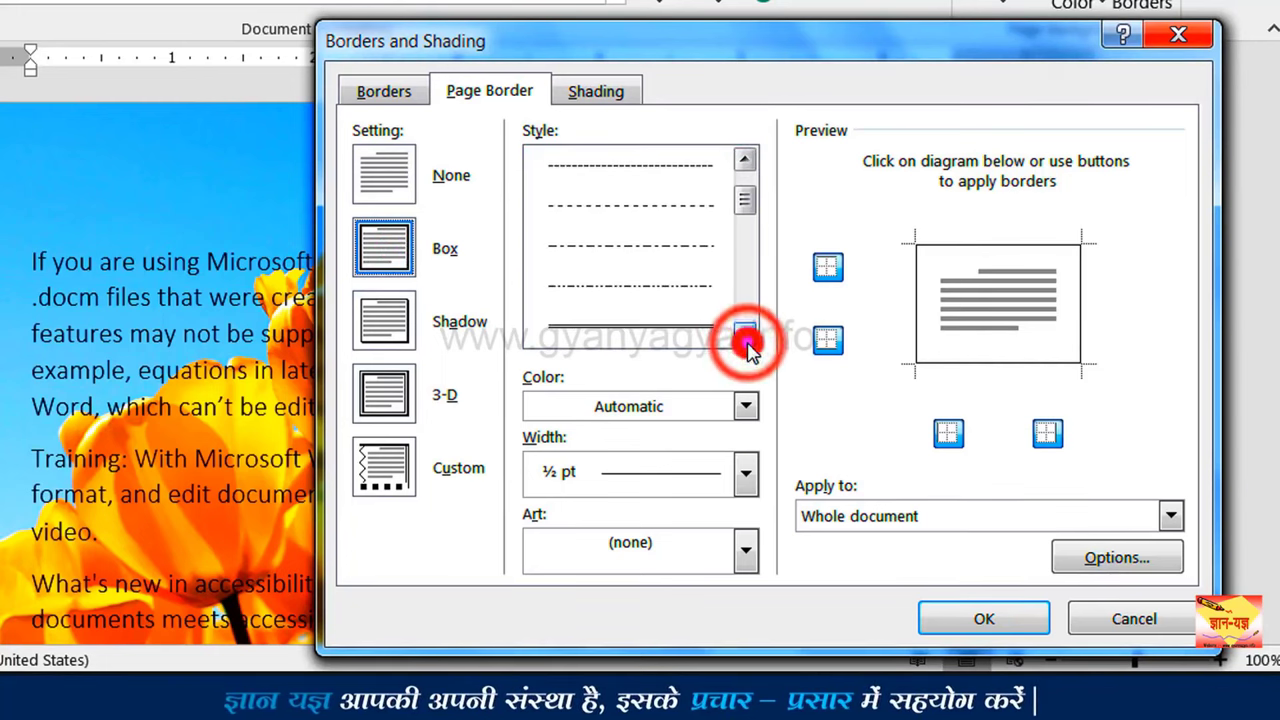
pyautogui.click(745, 337)
pyautogui.click(746, 338)
pyautogui.click(745, 337)
pyautogui.click(745, 337)
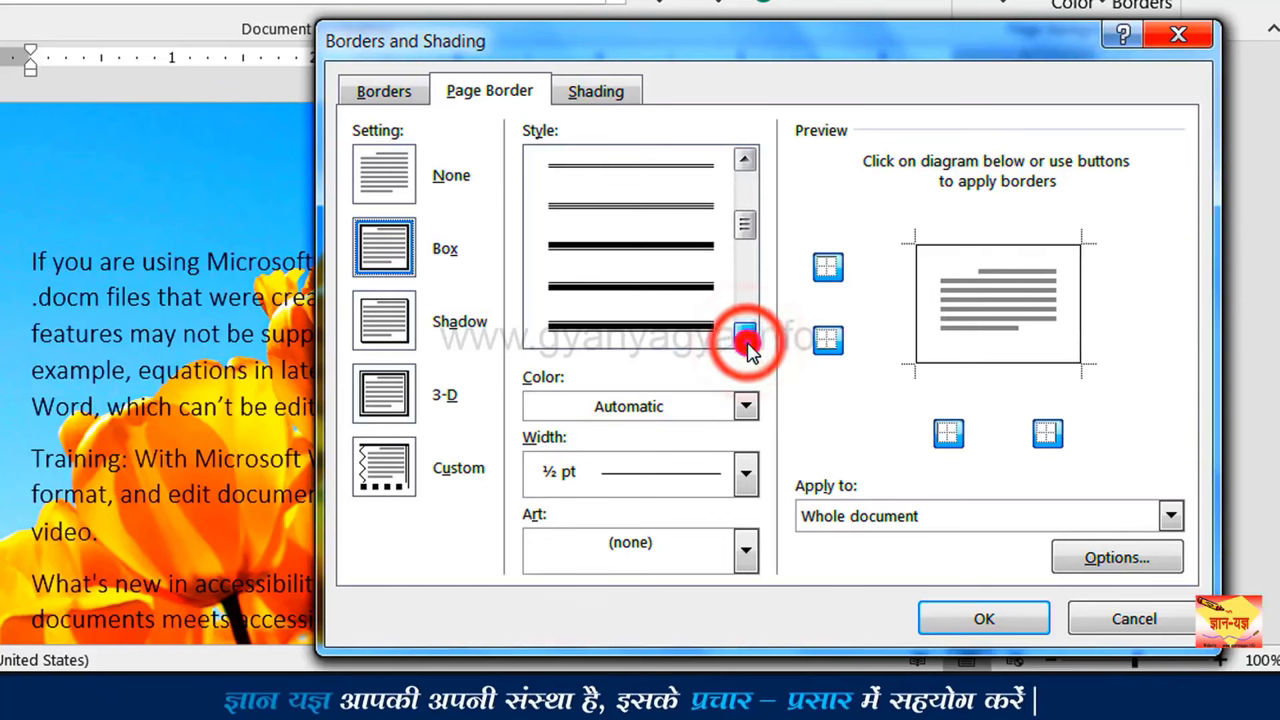
pyautogui.click(745, 337)
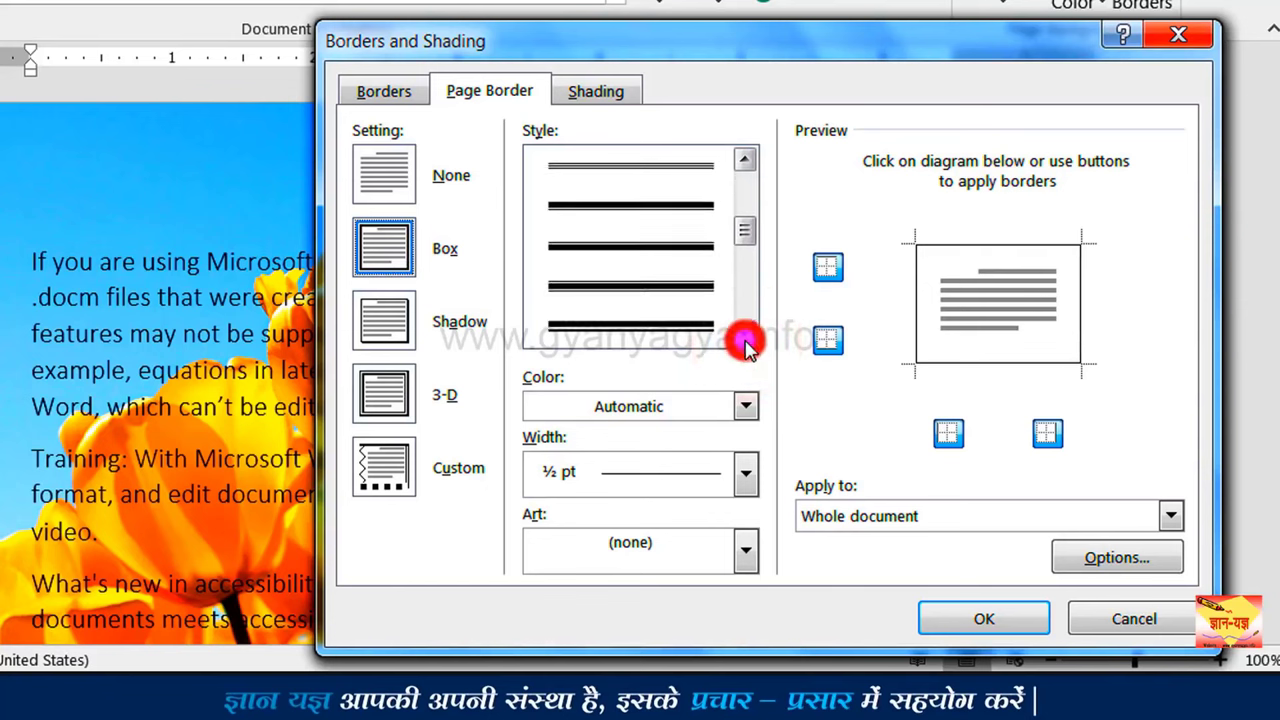
pyautogui.click(745, 337)
pyautogui.click(745, 337)
pyautogui.click(745, 337)
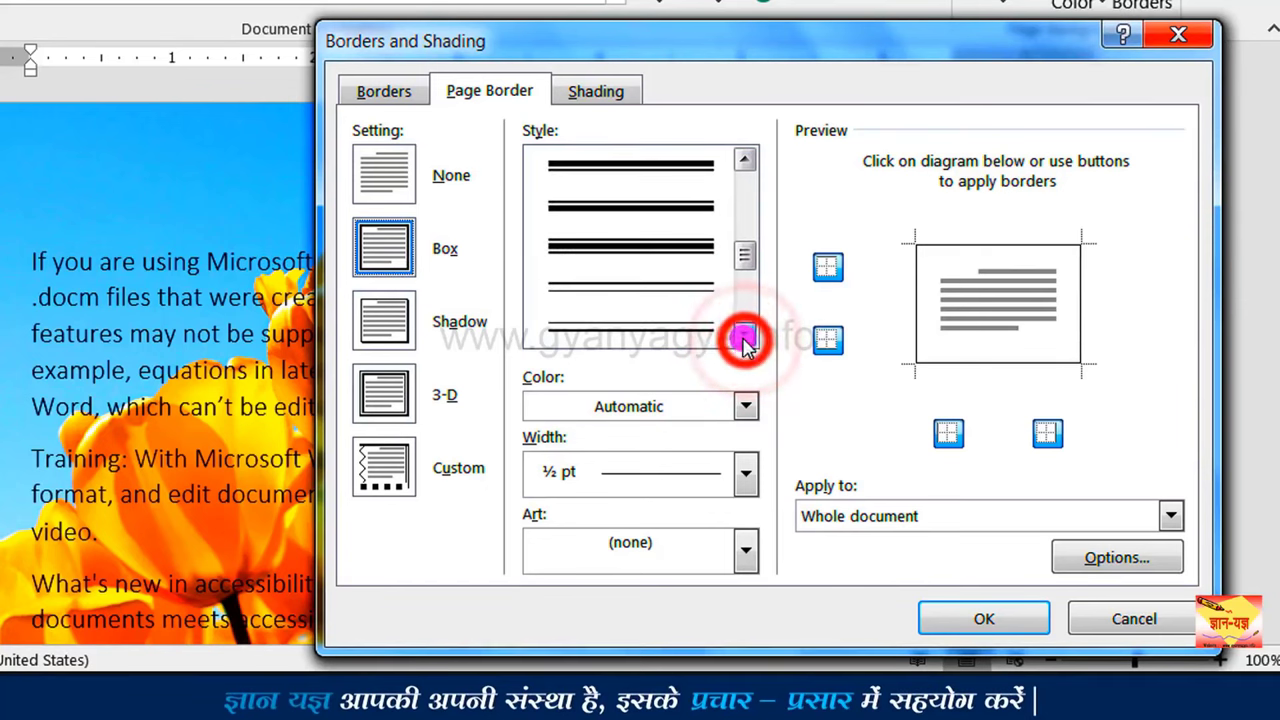
# Make the box border a red 1 pt double line.
pyautogui.click(679, 296)
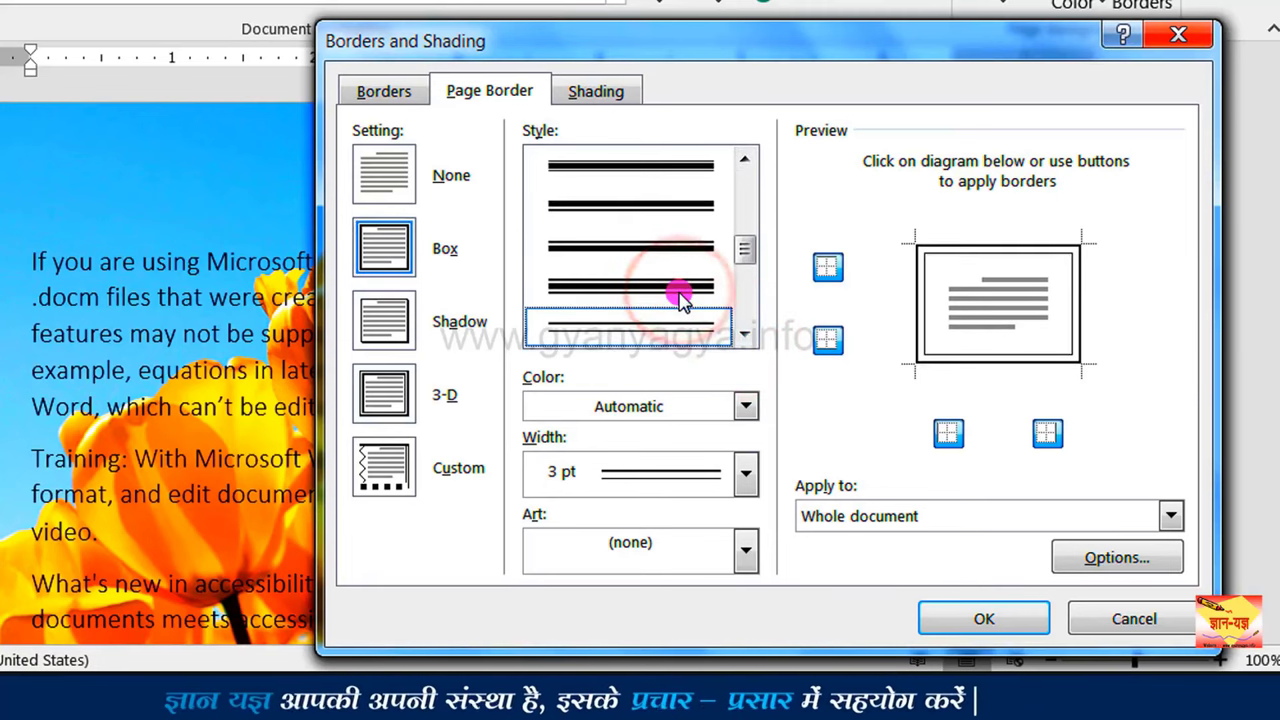
pyautogui.click(758, 414)
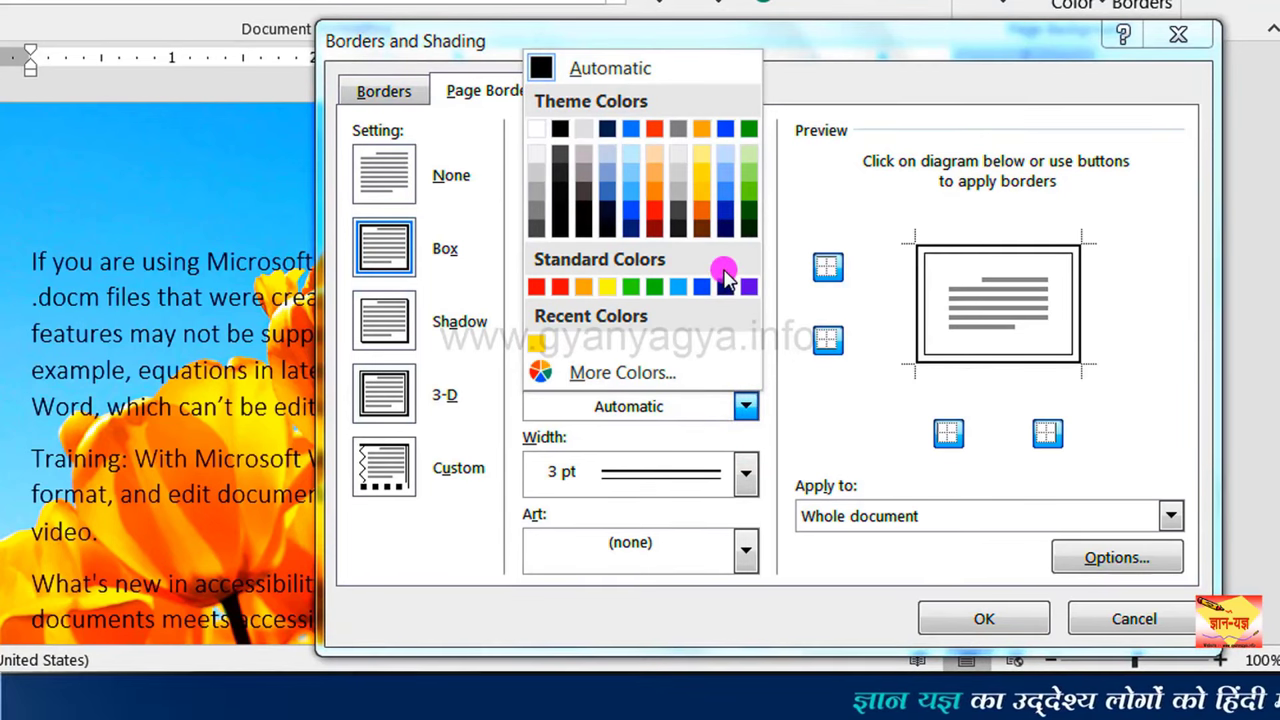
pyautogui.click(558, 289)
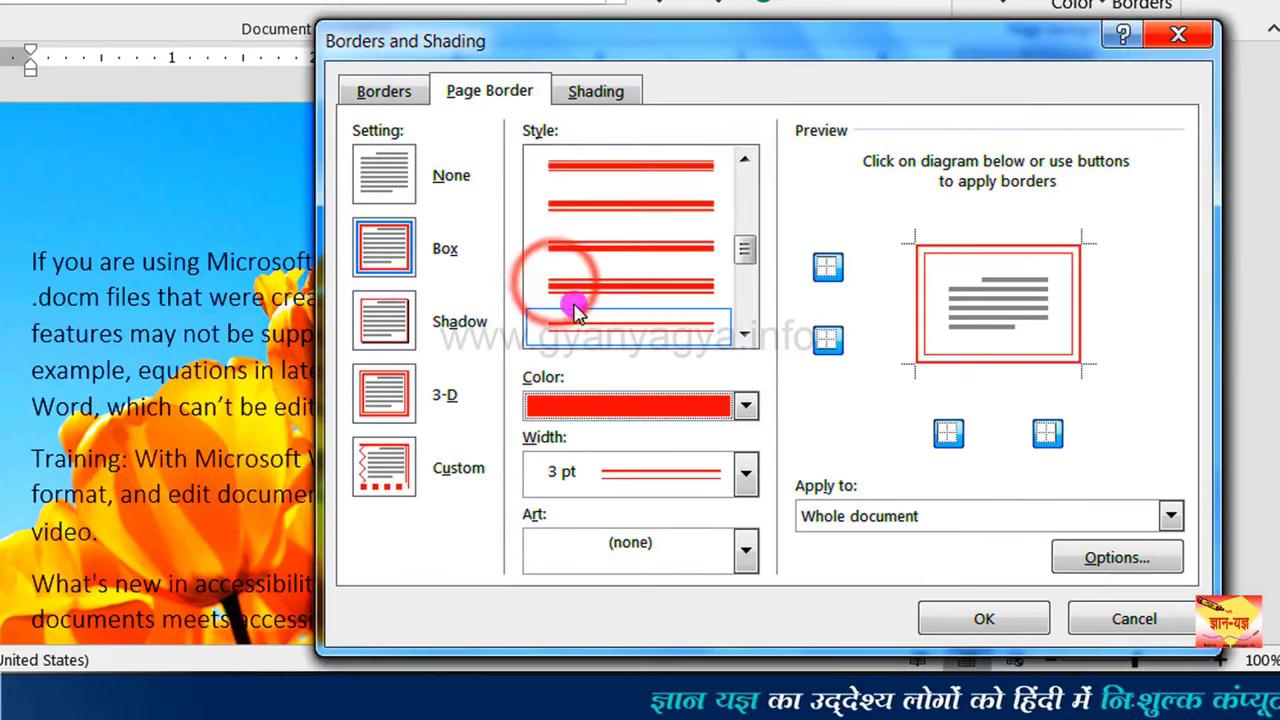
pyautogui.click(745, 479)
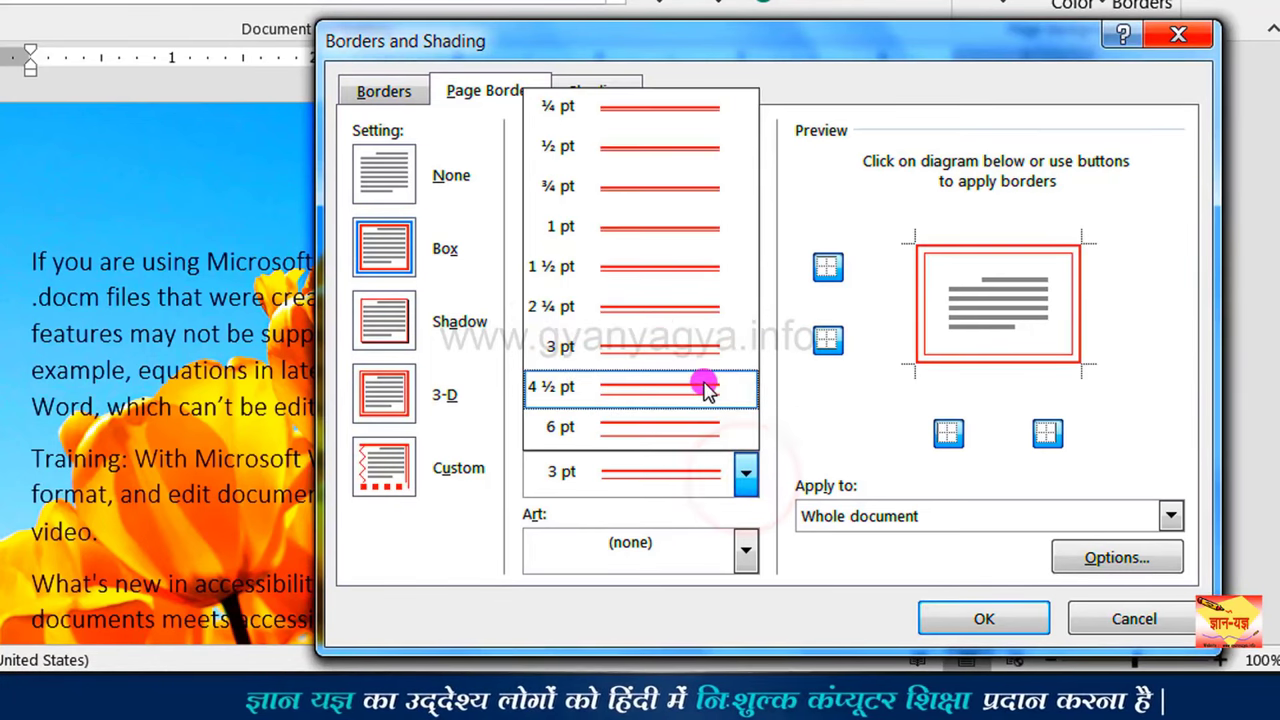
pyautogui.click(690, 232)
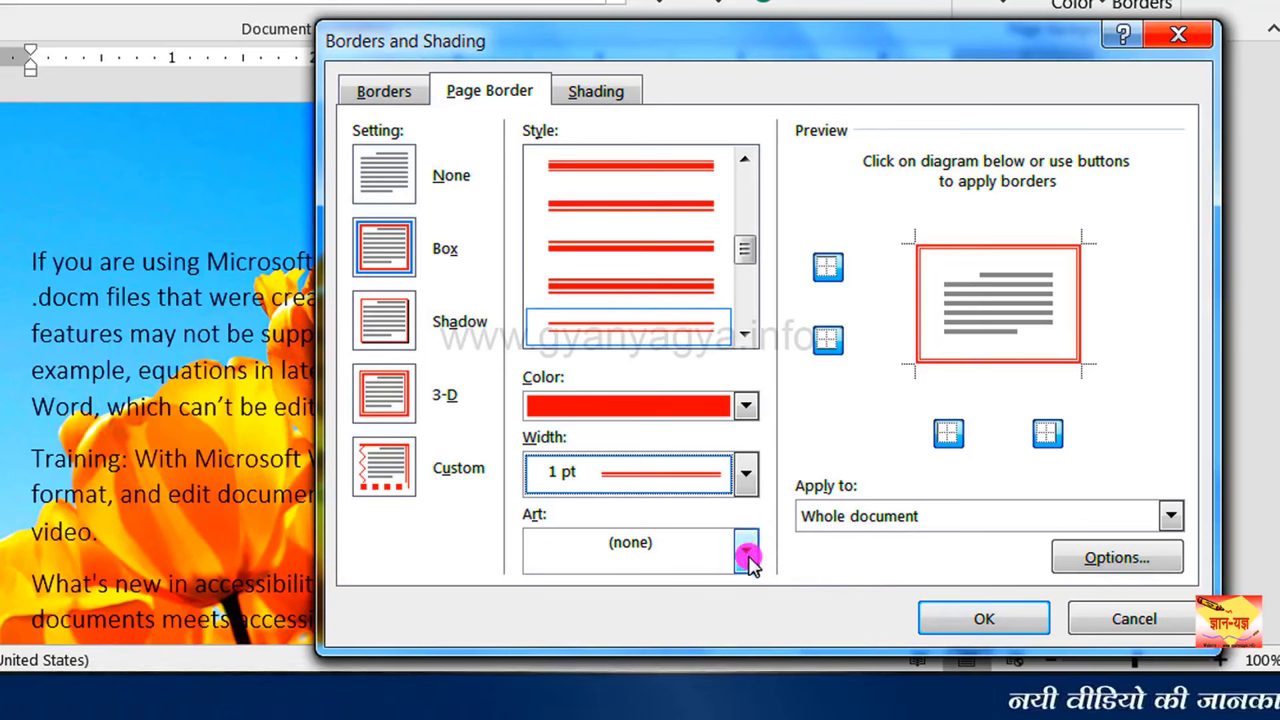
# Replace the line border with the green and red holly art border and apply it.
pyautogui.click(746, 555)
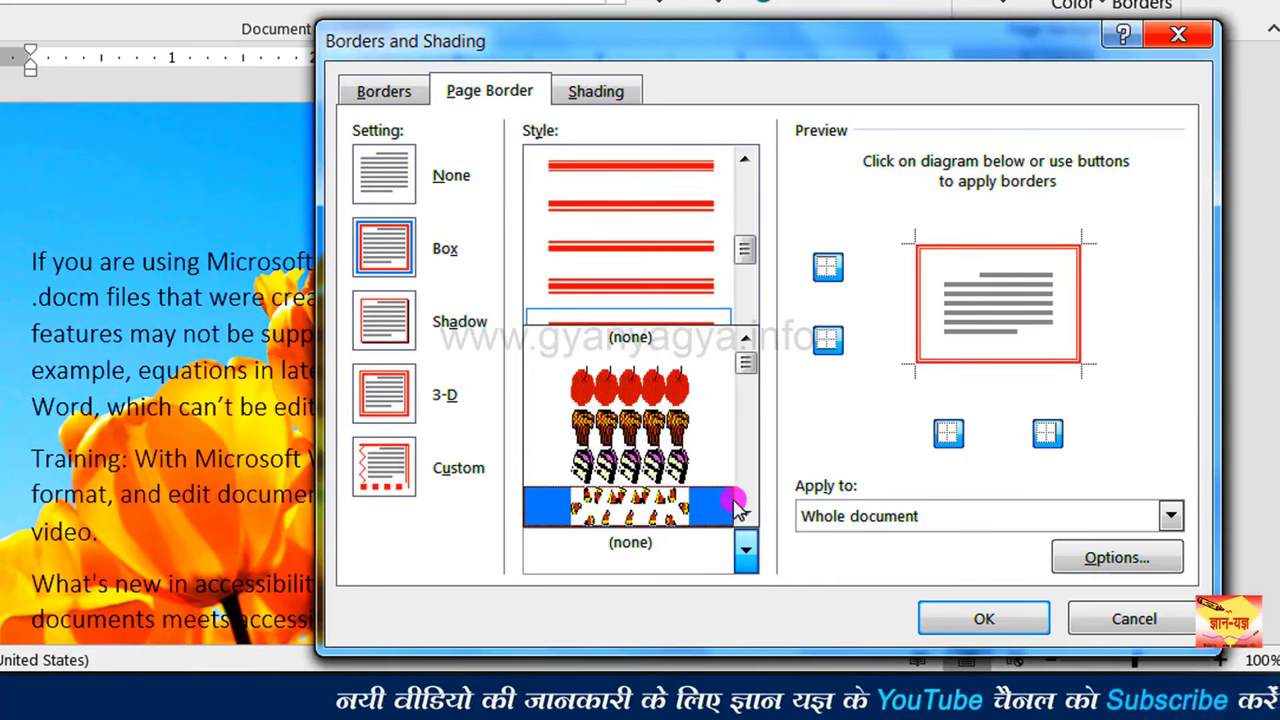
pyautogui.click(745, 513)
pyautogui.click(745, 513)
pyautogui.moveTo(740, 513); pyautogui.dragTo(738, 507)
pyautogui.click(716, 550)
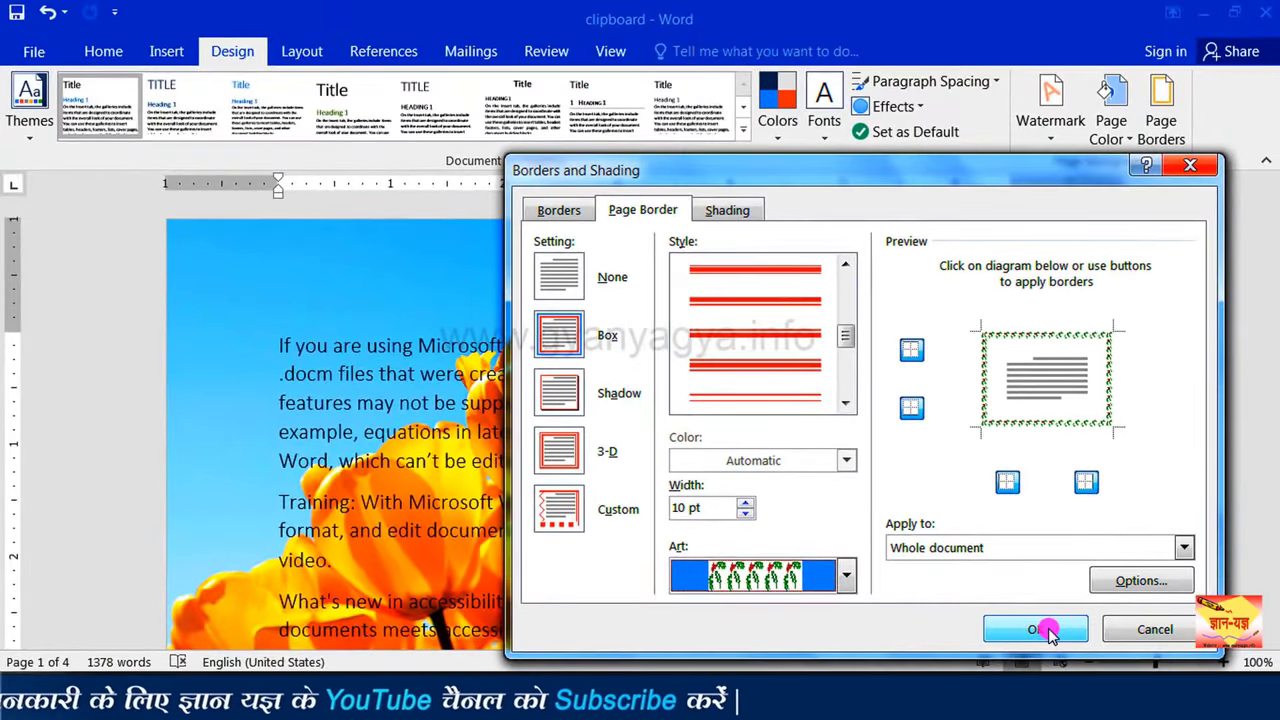
pyautogui.click(1040, 629)
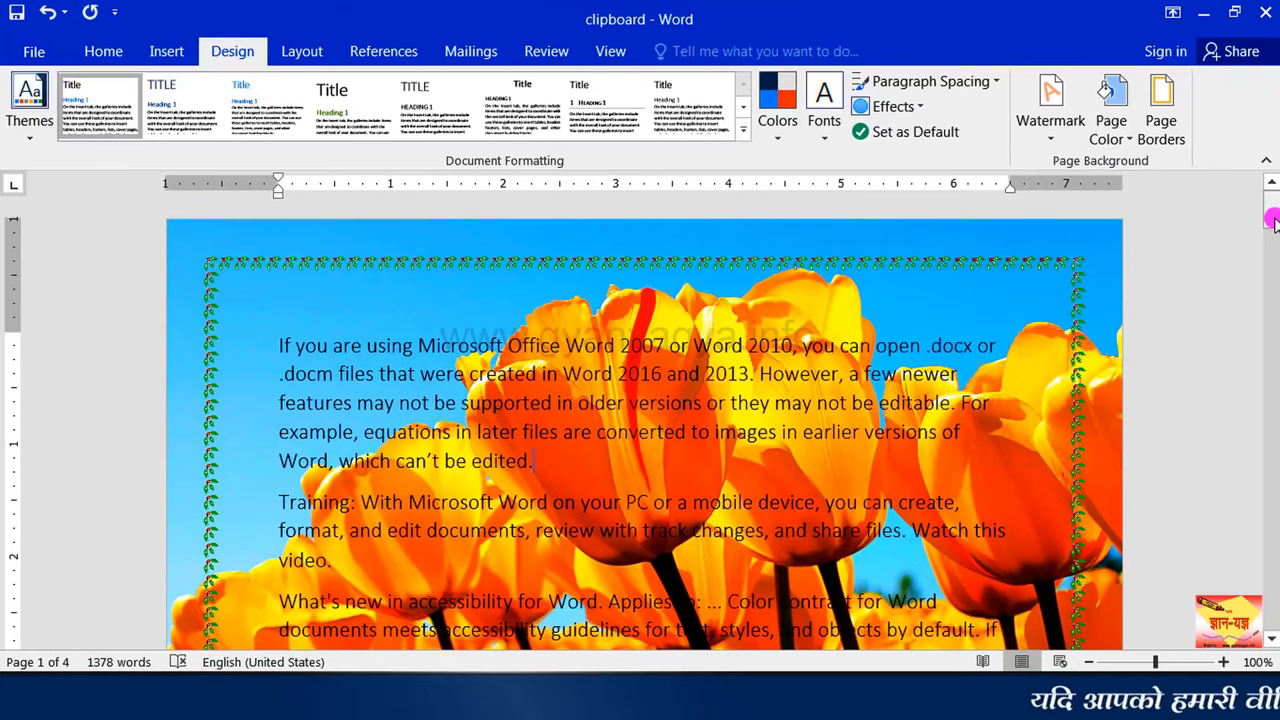
pyautogui.moveTo(1272, 220)
pyautogui.mouseDown()
pyautogui.moveTo(1257, 440)
pyautogui.moveTo(1226, 600)
pyautogui.moveTo(1274, 207)
pyautogui.mouseUp()
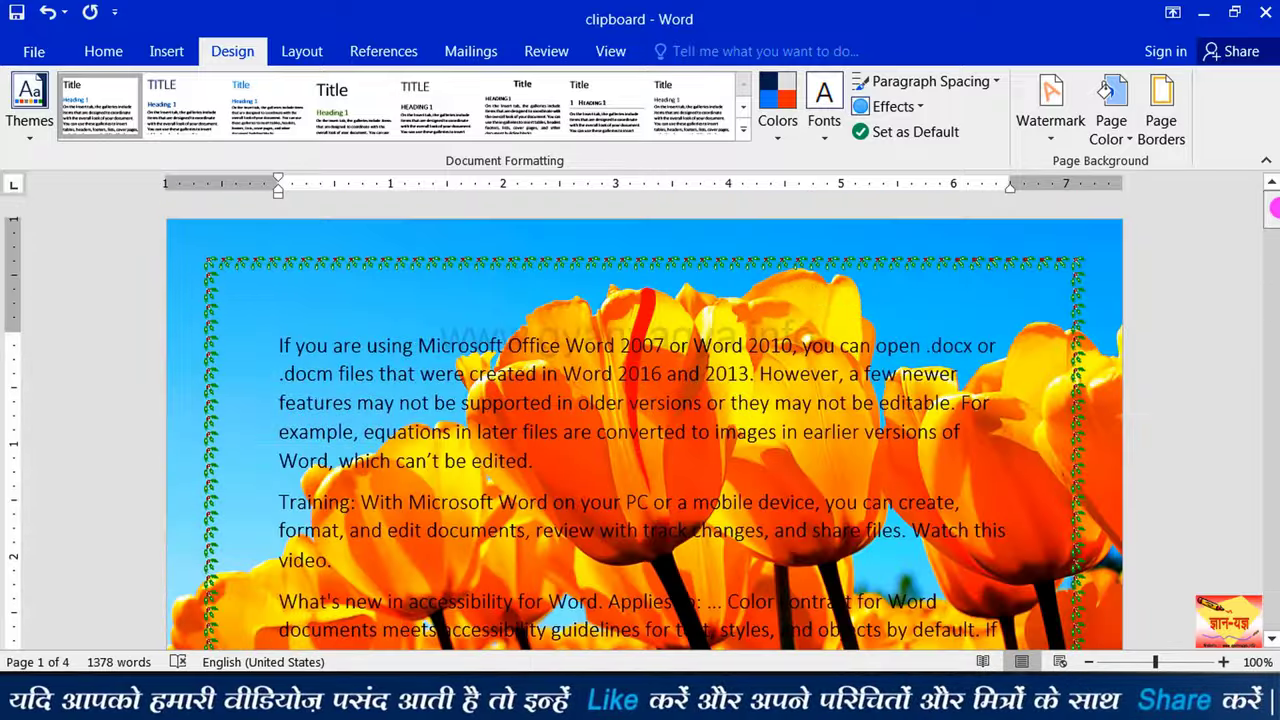
# Set the art border to apply to 'This section - All except first page'.
pyautogui.click(1175, 145)
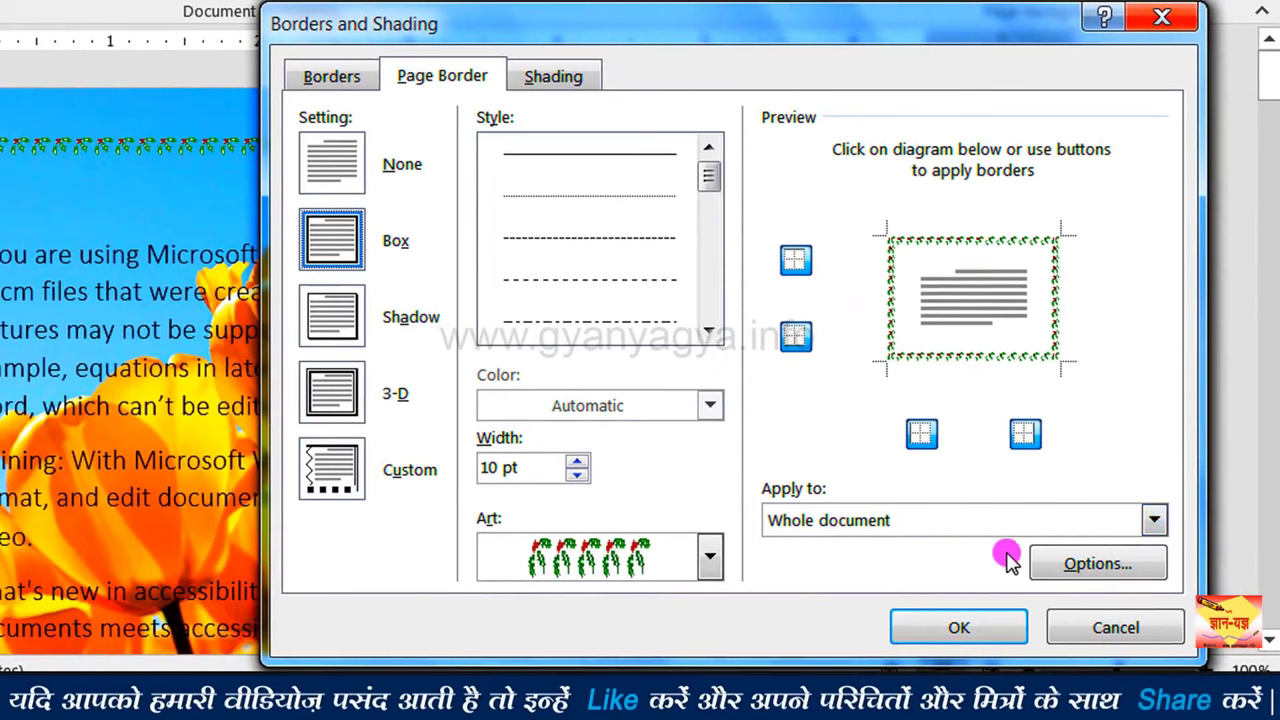
pyautogui.click(1154, 521)
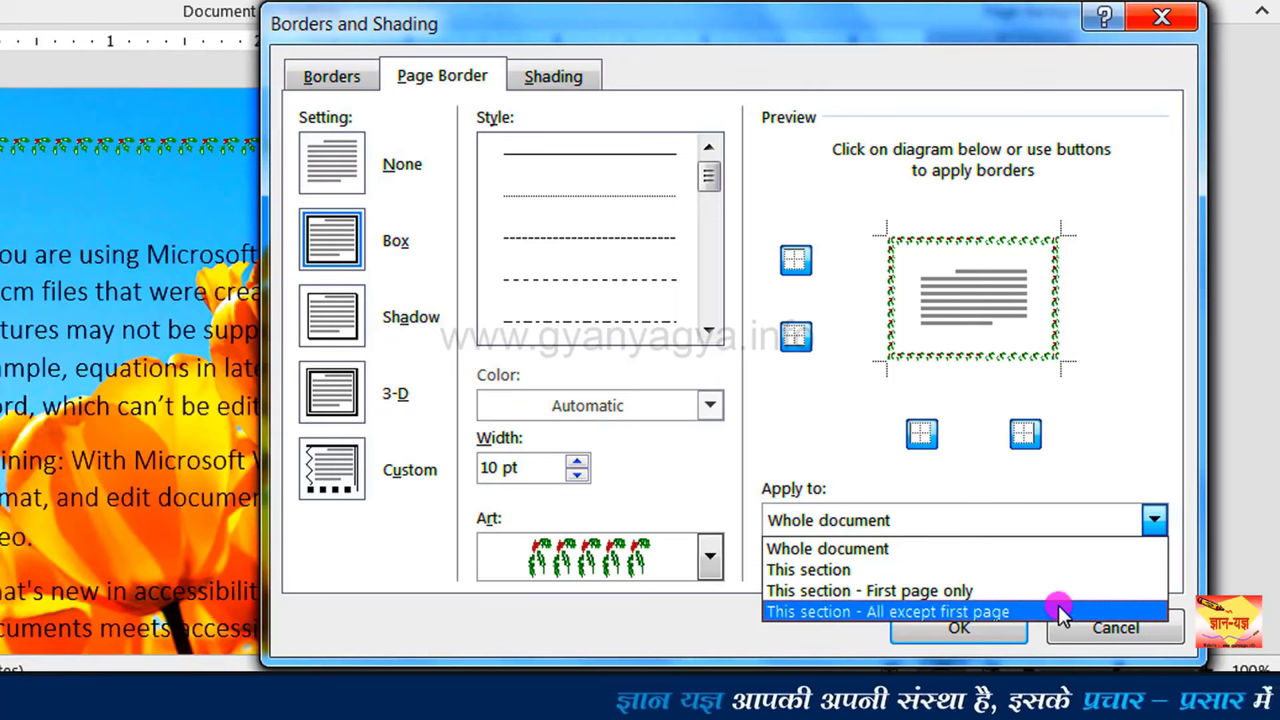
pyautogui.click(1060, 610)
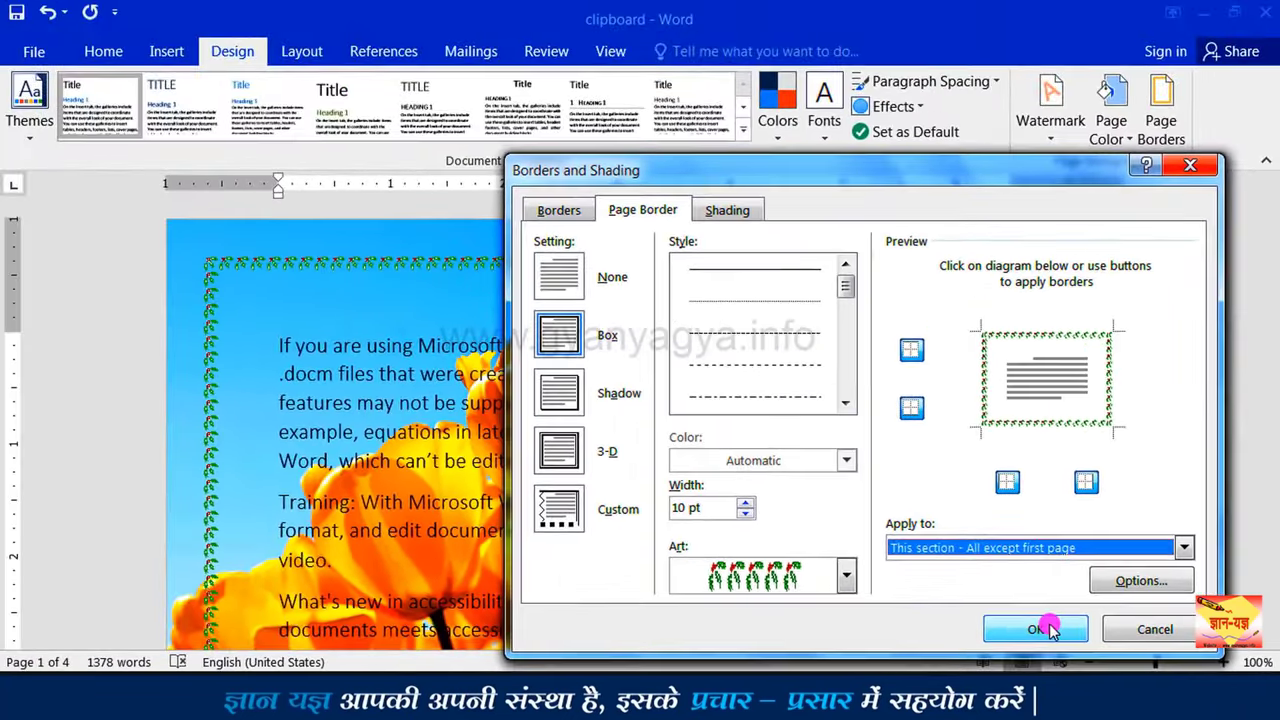
pyautogui.click(979, 627)
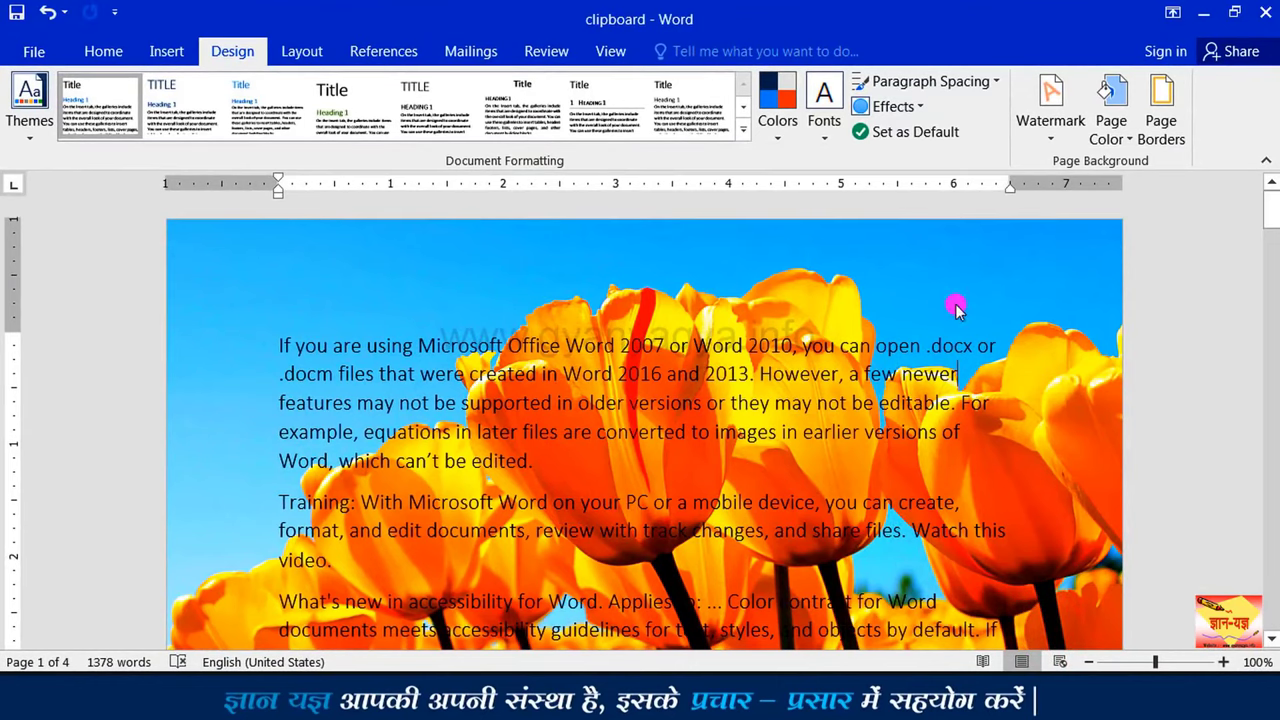
# Scroll the bordered document, then place the cursor after 'edited.' in the plain document.
pyautogui.moveTo(1266, 220); pyautogui.dragTo(1253, 391)
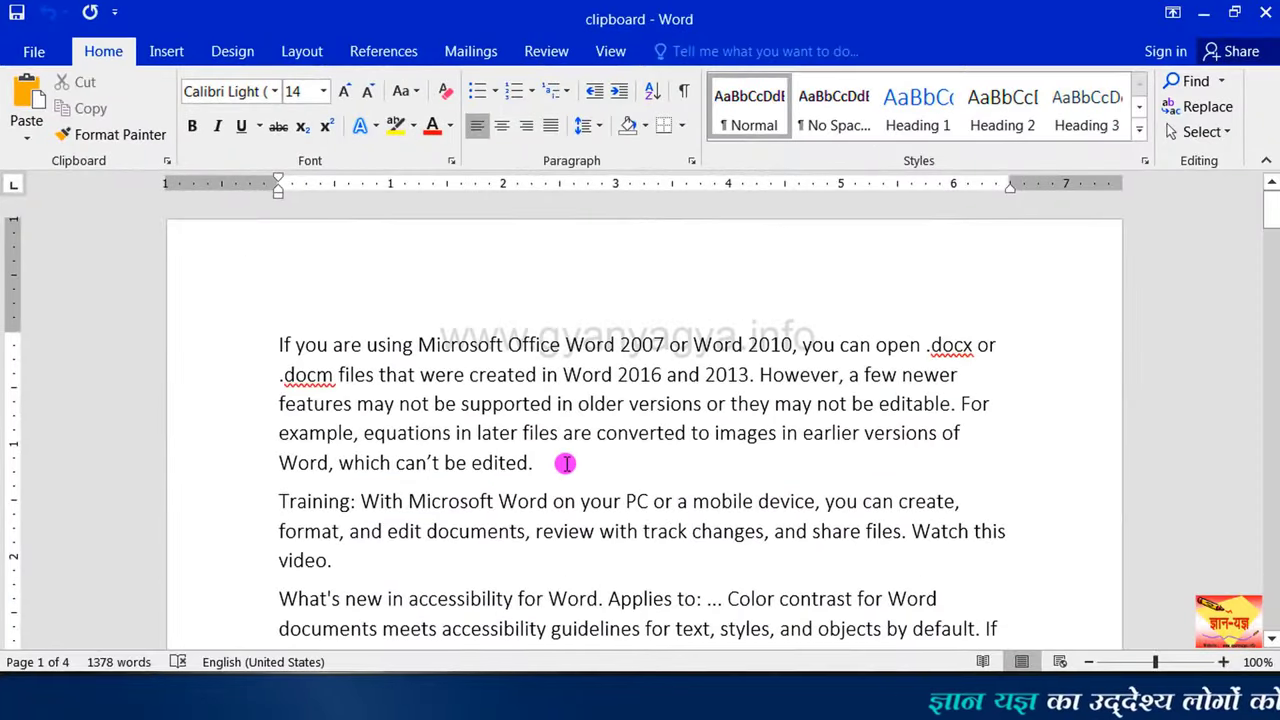
pyautogui.click(565, 463)
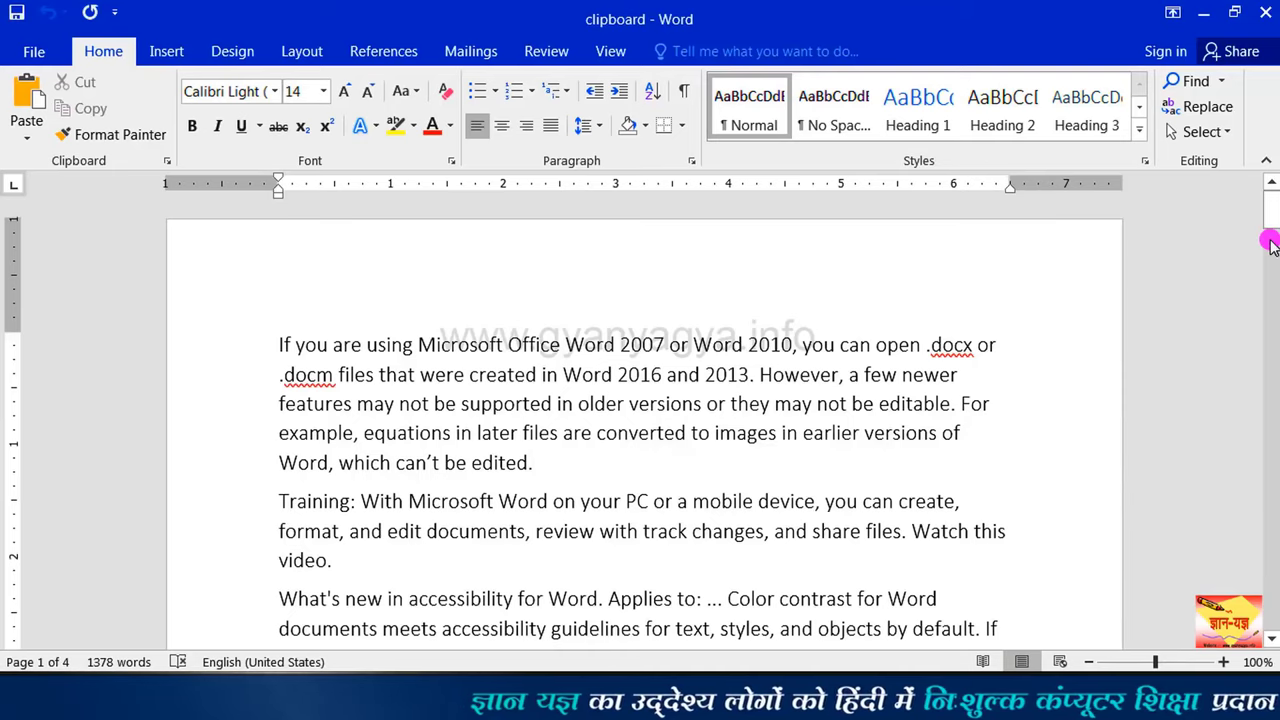
# Open More Columns from the Layout tab's Columns menu.
pyautogui.moveTo(1270, 214)
pyautogui.mouseDown()
pyautogui.moveTo(1266, 294)
pyautogui.moveTo(1268, 216)
pyautogui.mouseUp()
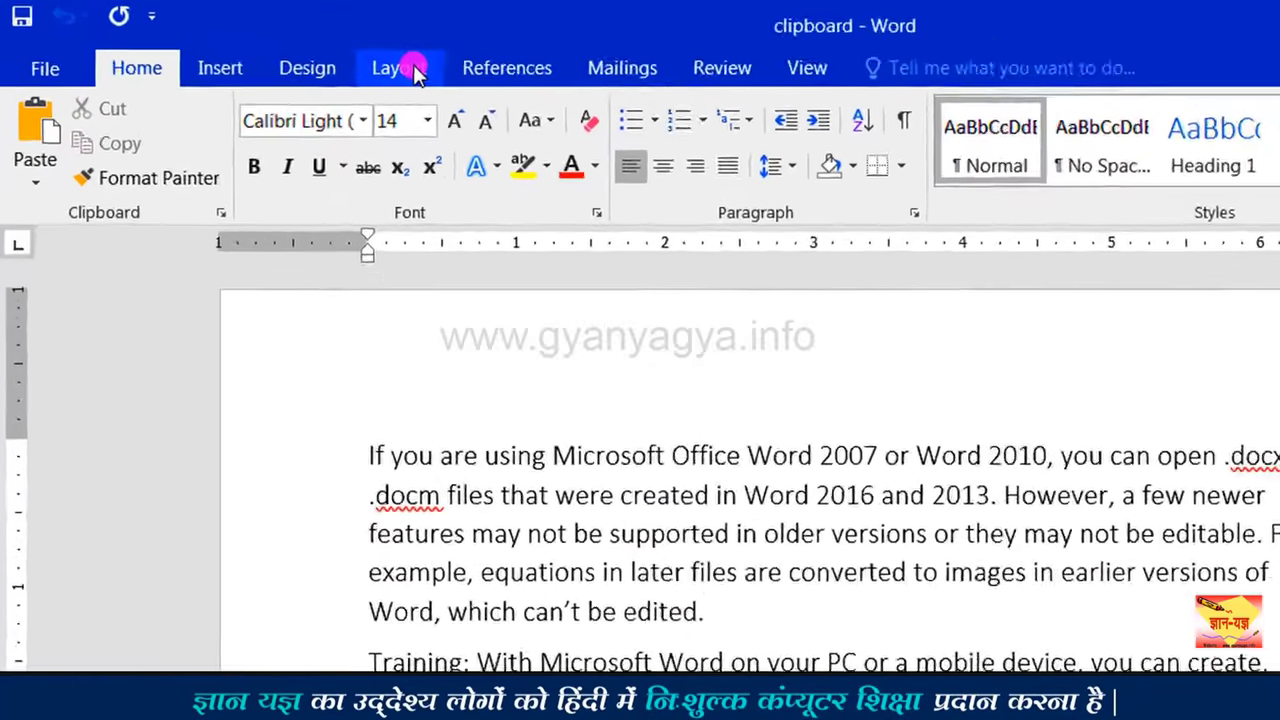
pyautogui.click(452, 78)
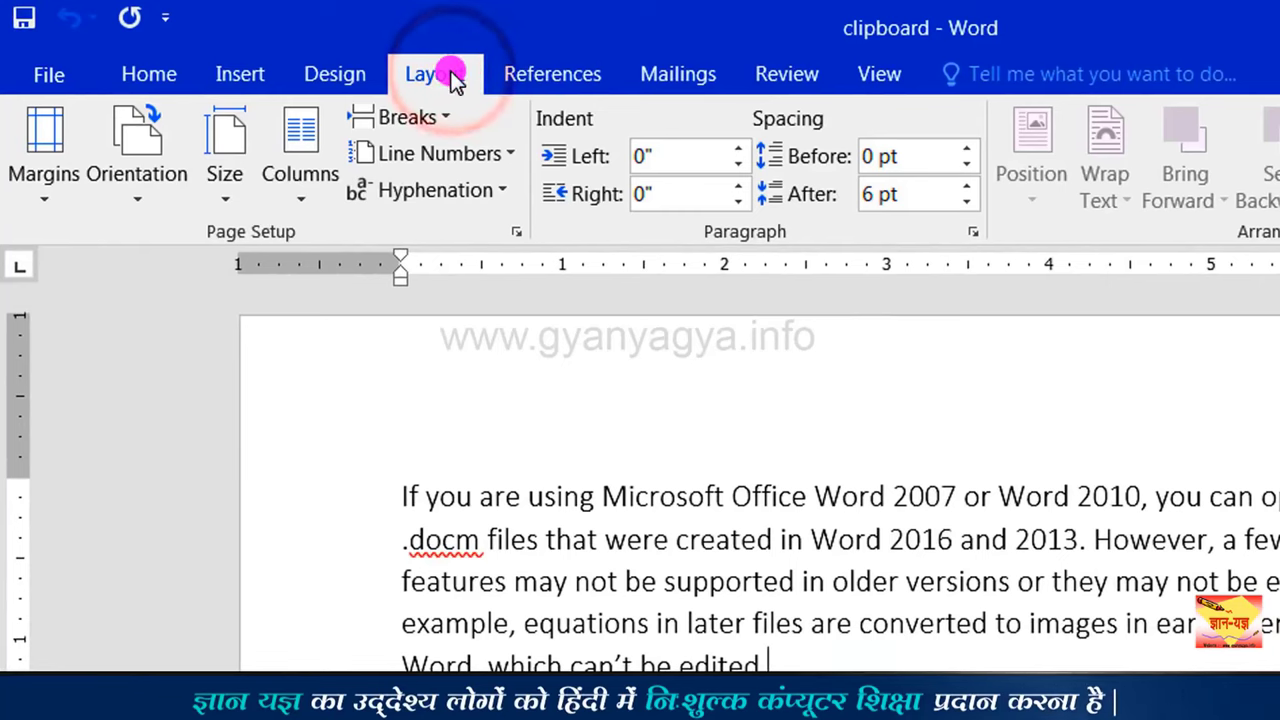
pyautogui.click(304, 200)
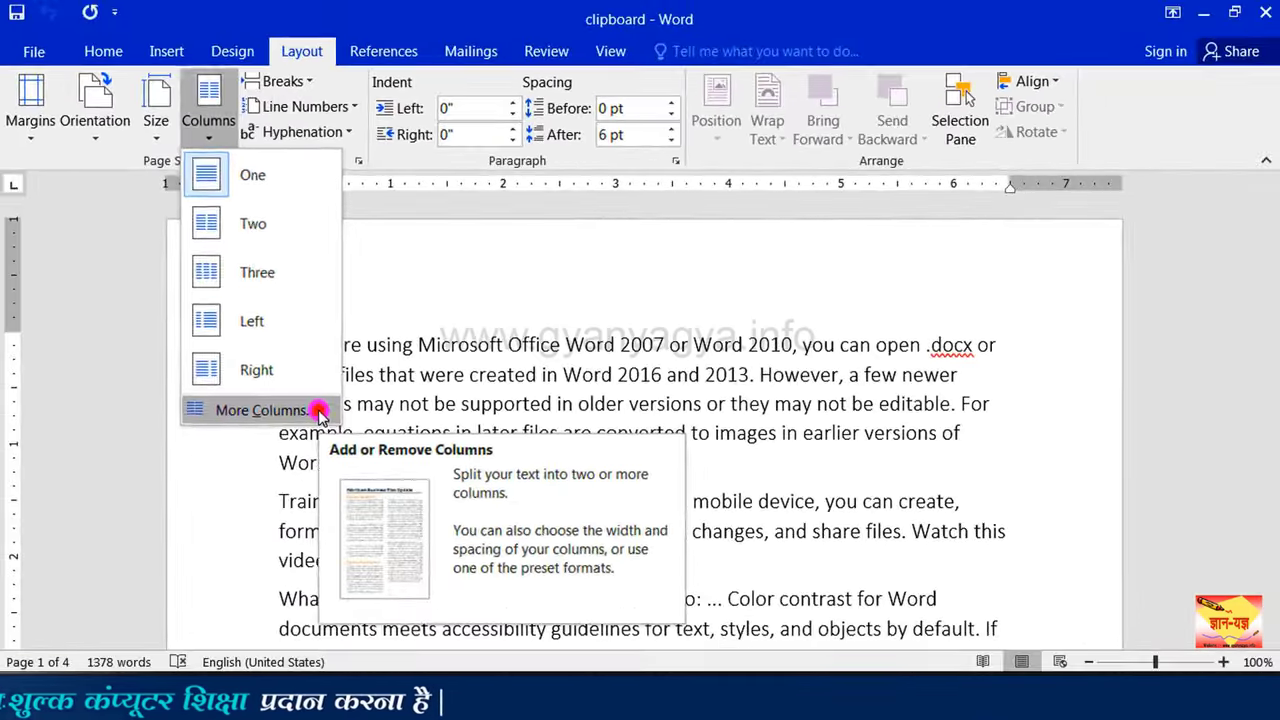
pyautogui.click(443, 602)
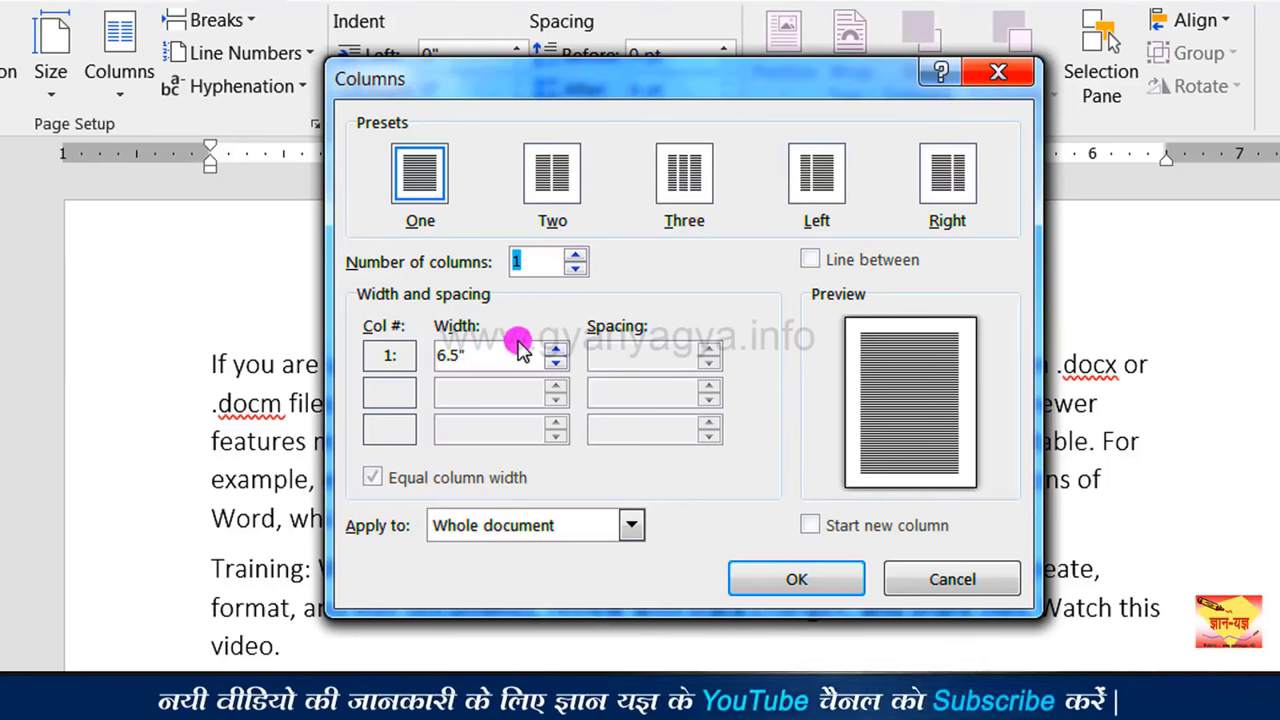
# Try column counts from five down to one, then settle on two with Line between checked.
pyautogui.click(574, 257)
pyautogui.click(574, 257)
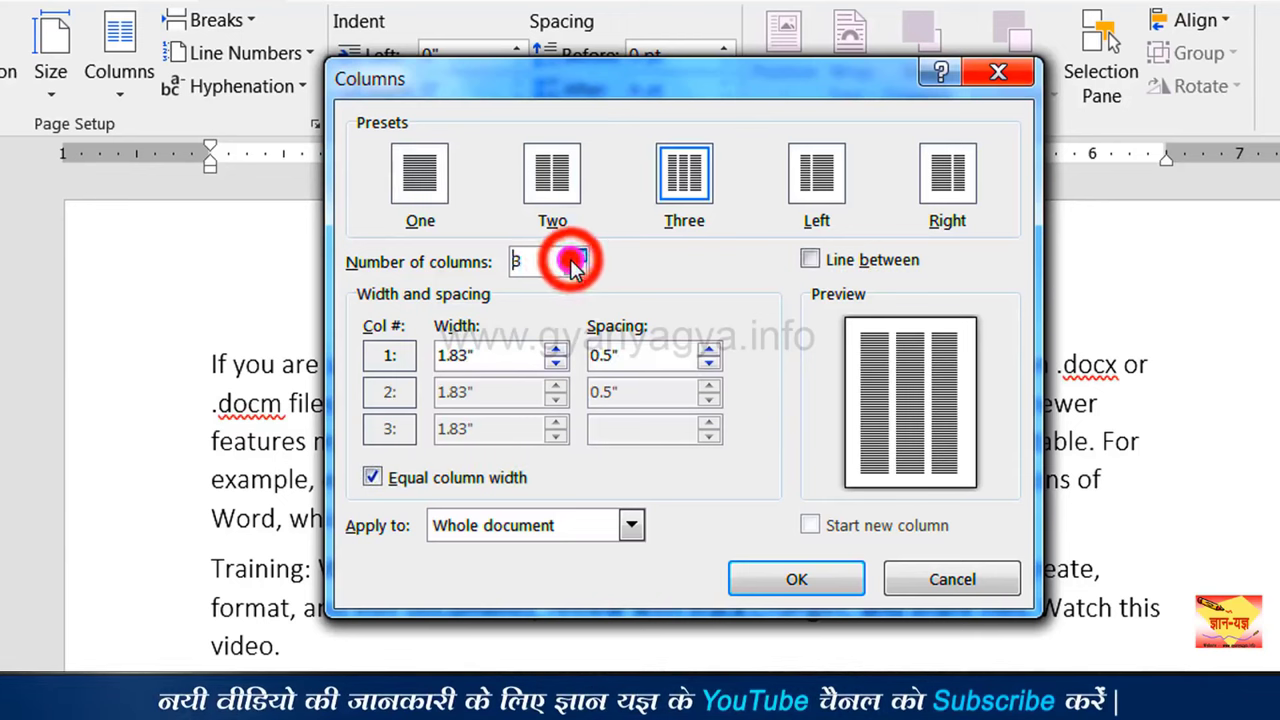
pyautogui.click(574, 257)
pyautogui.click(574, 257)
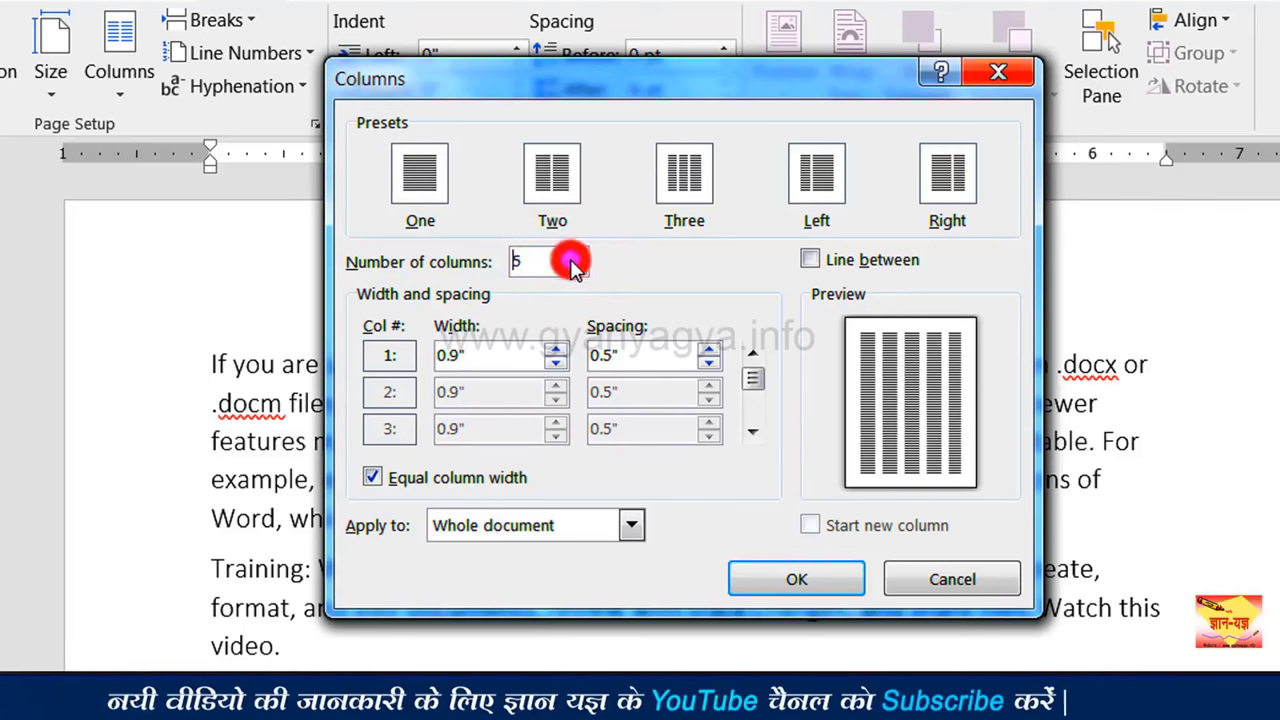
pyautogui.click(574, 268)
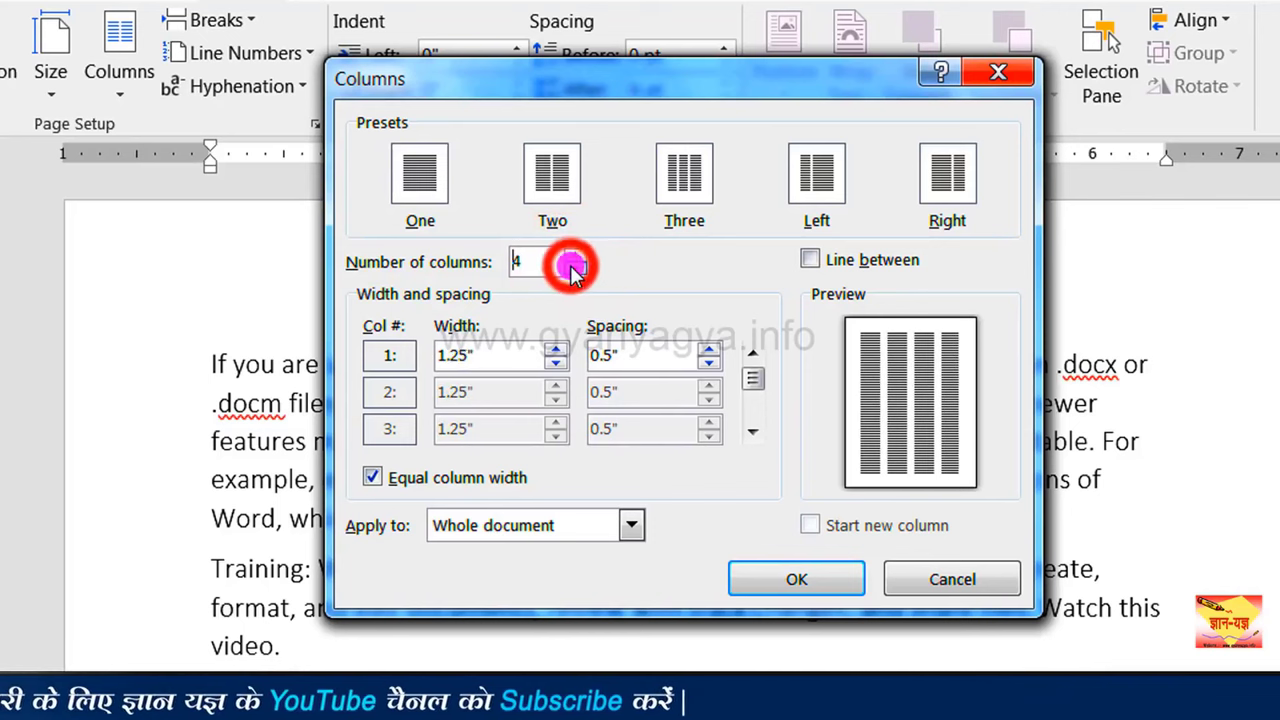
pyautogui.click(574, 268)
pyautogui.click(574, 268)
pyautogui.click(574, 268)
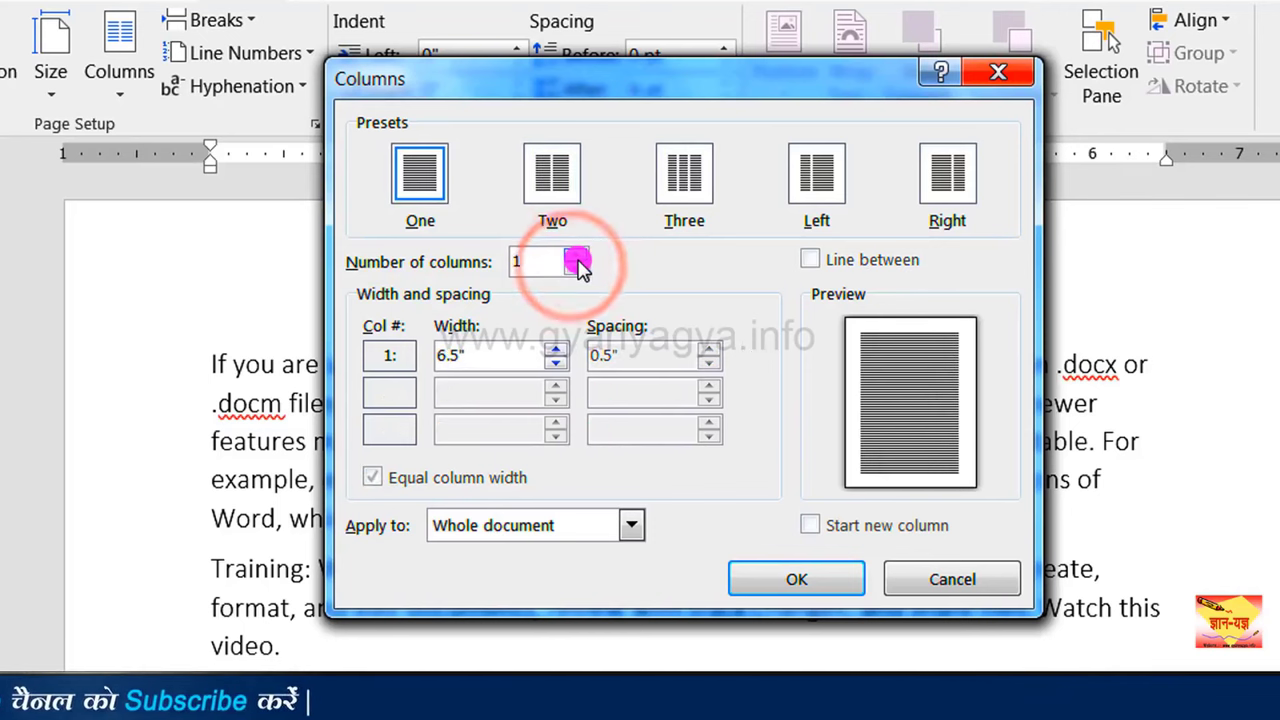
pyautogui.click(576, 257)
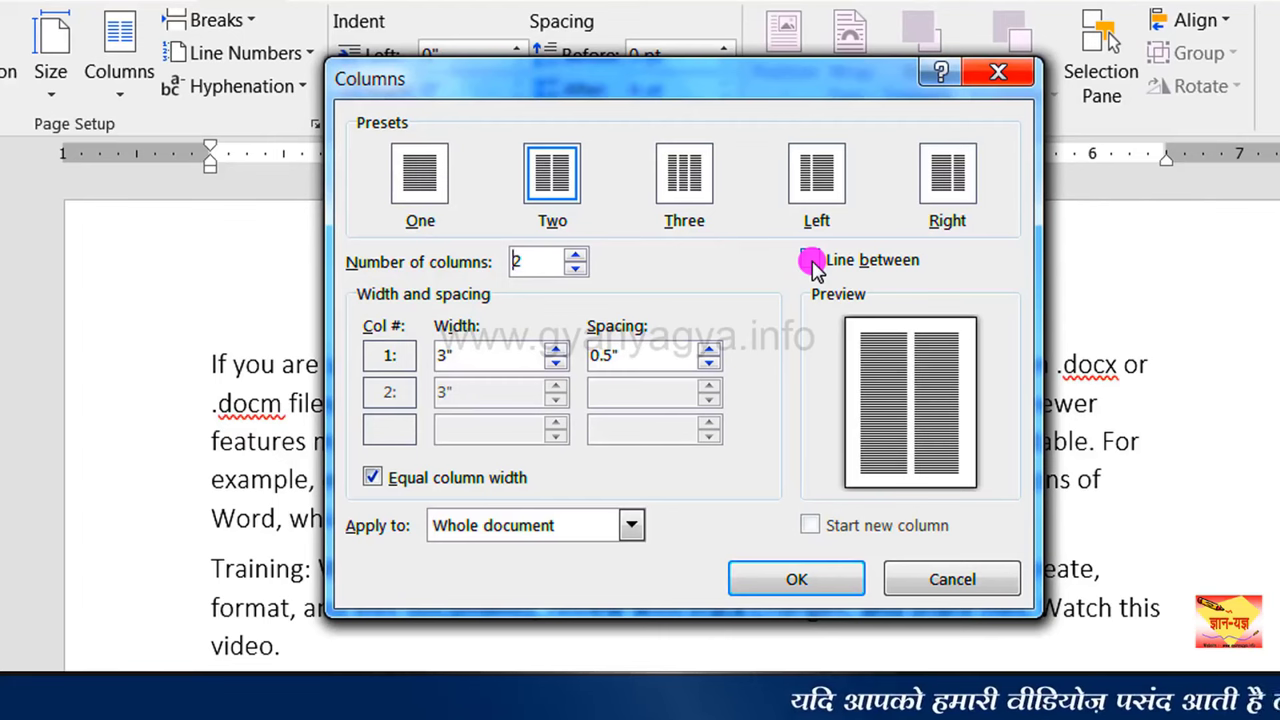
pyautogui.click(811, 261)
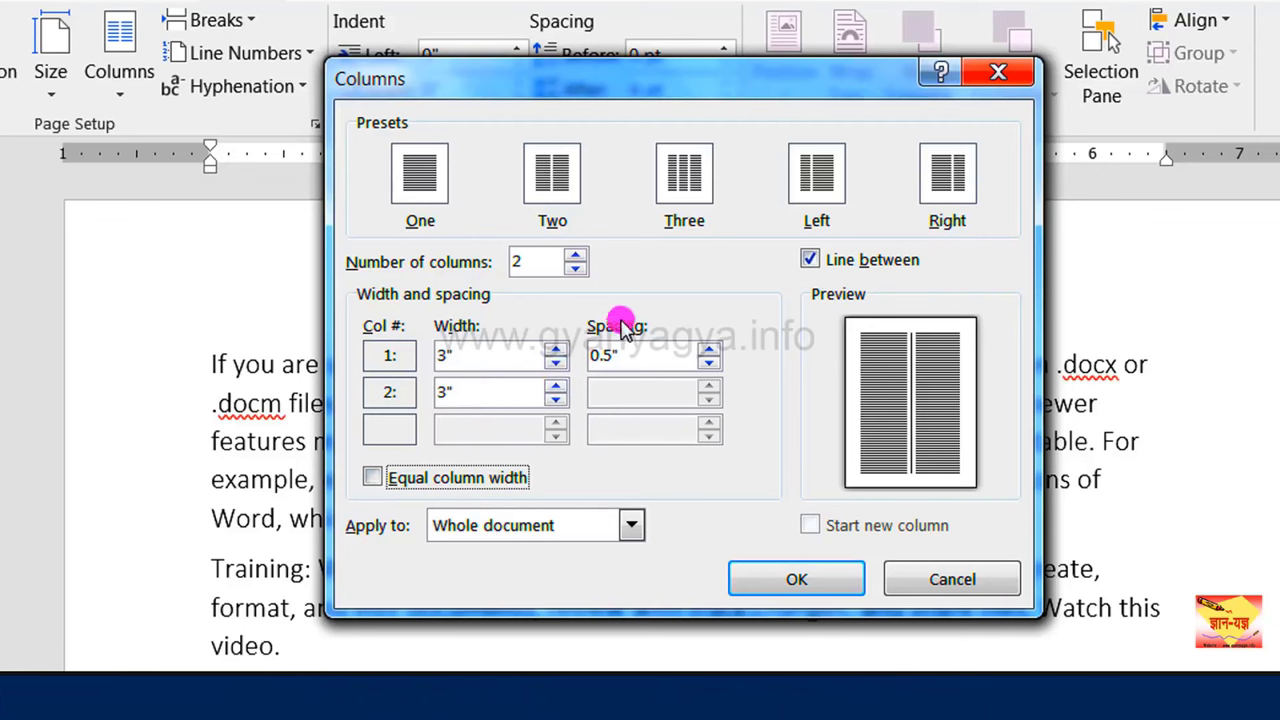
# Choose the Three preset, turn off equal width, and adjust the second and third column widths.
pyautogui.click(682, 195)
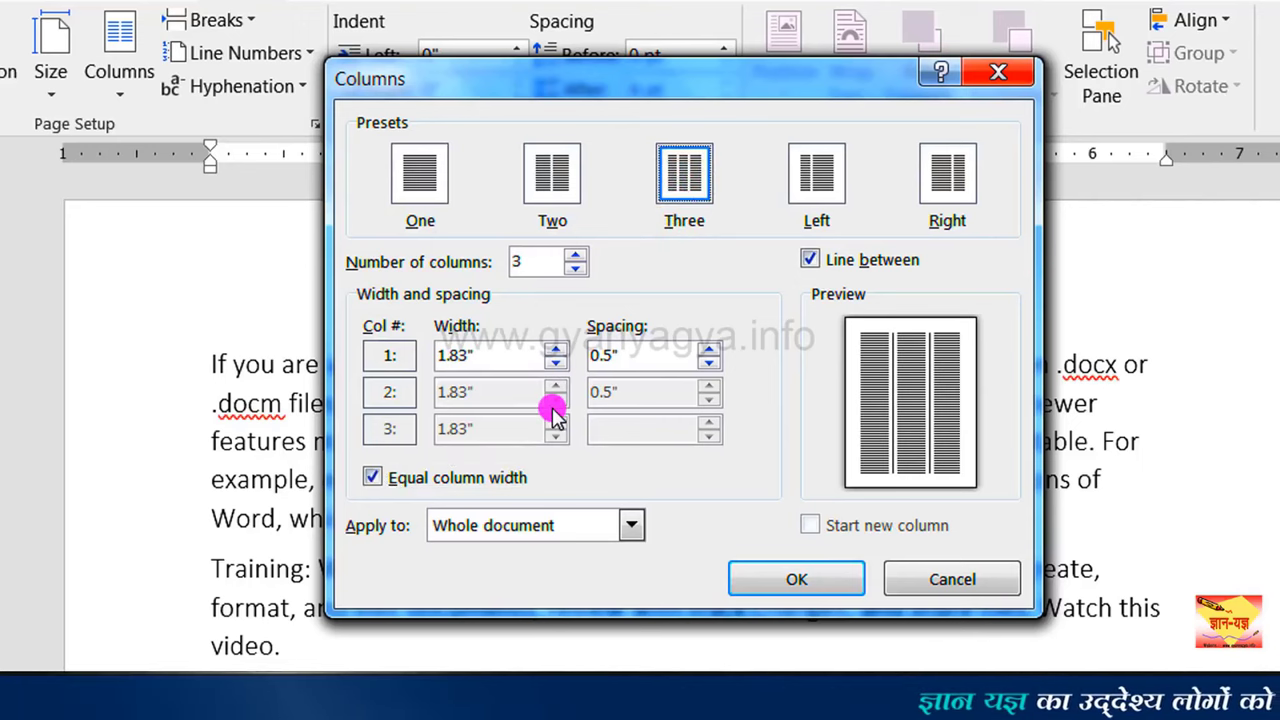
pyautogui.click(376, 478)
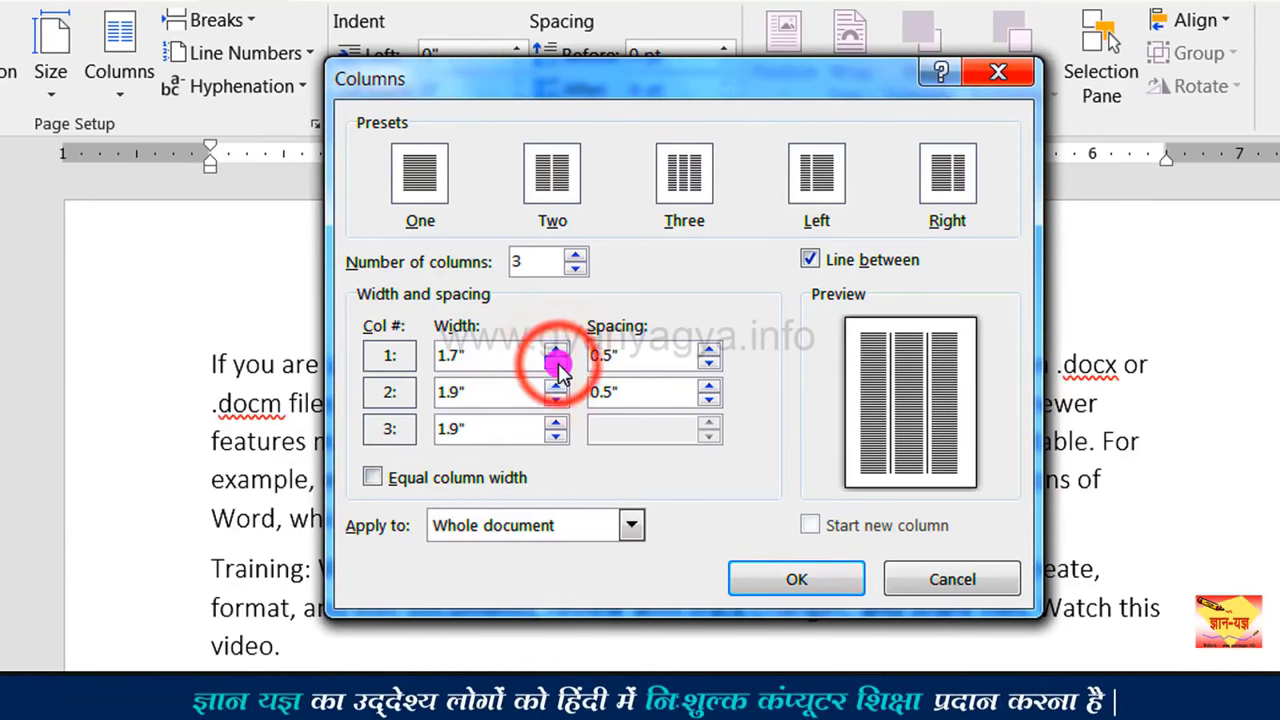
pyautogui.click(556, 385)
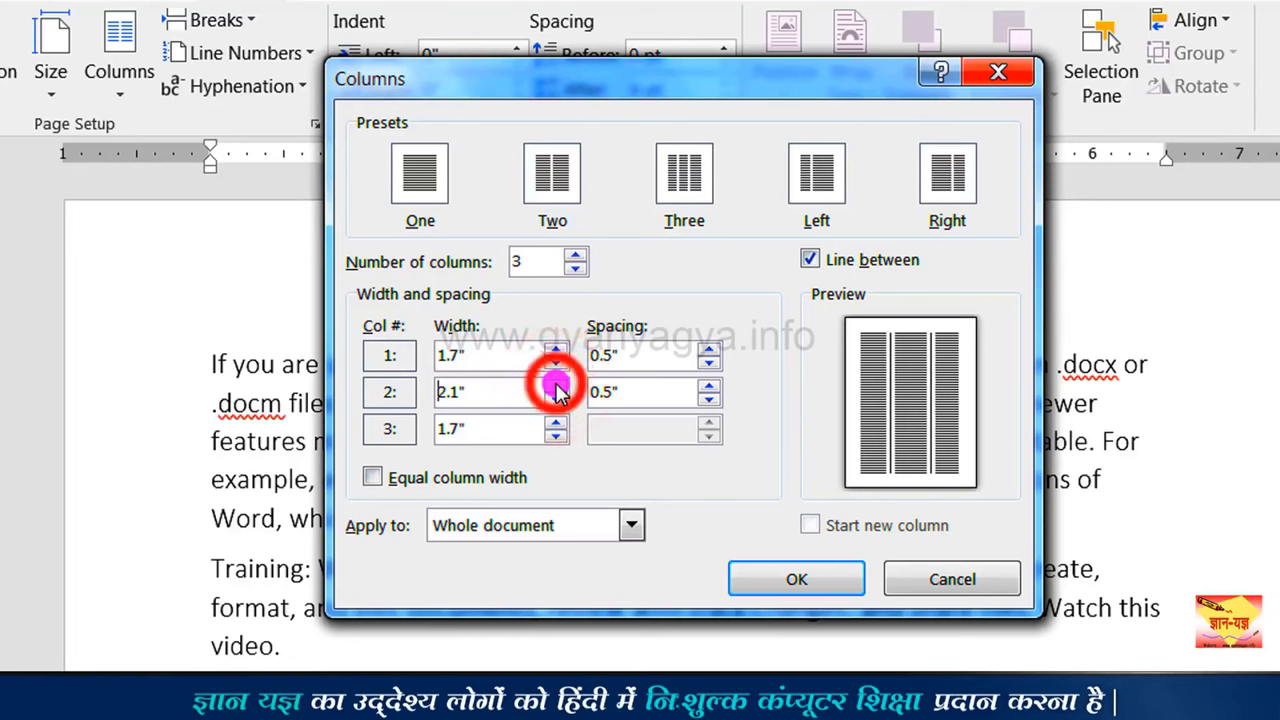
pyautogui.click(551, 434)
pyautogui.click(551, 434)
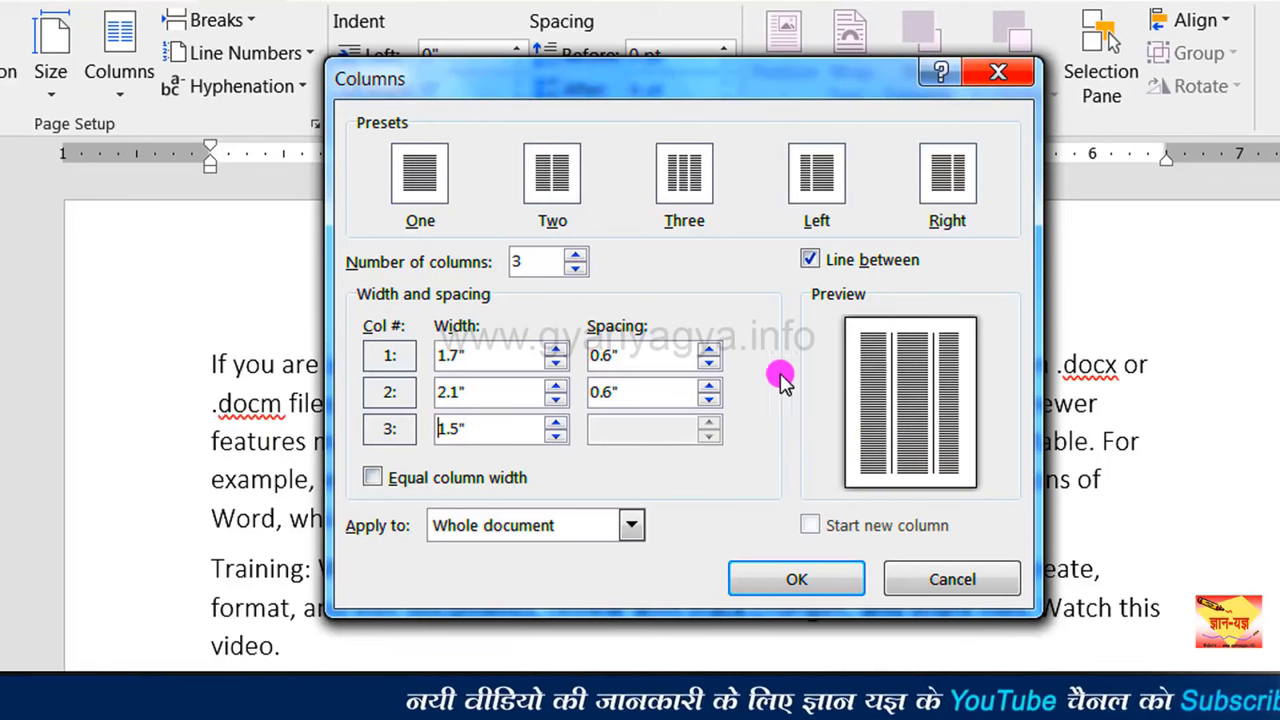
# Adjust the column gaps, then restore equal 1.97" columns with 0.3" spacing for the whole document.
pyautogui.click(708, 364)
pyautogui.click(708, 364)
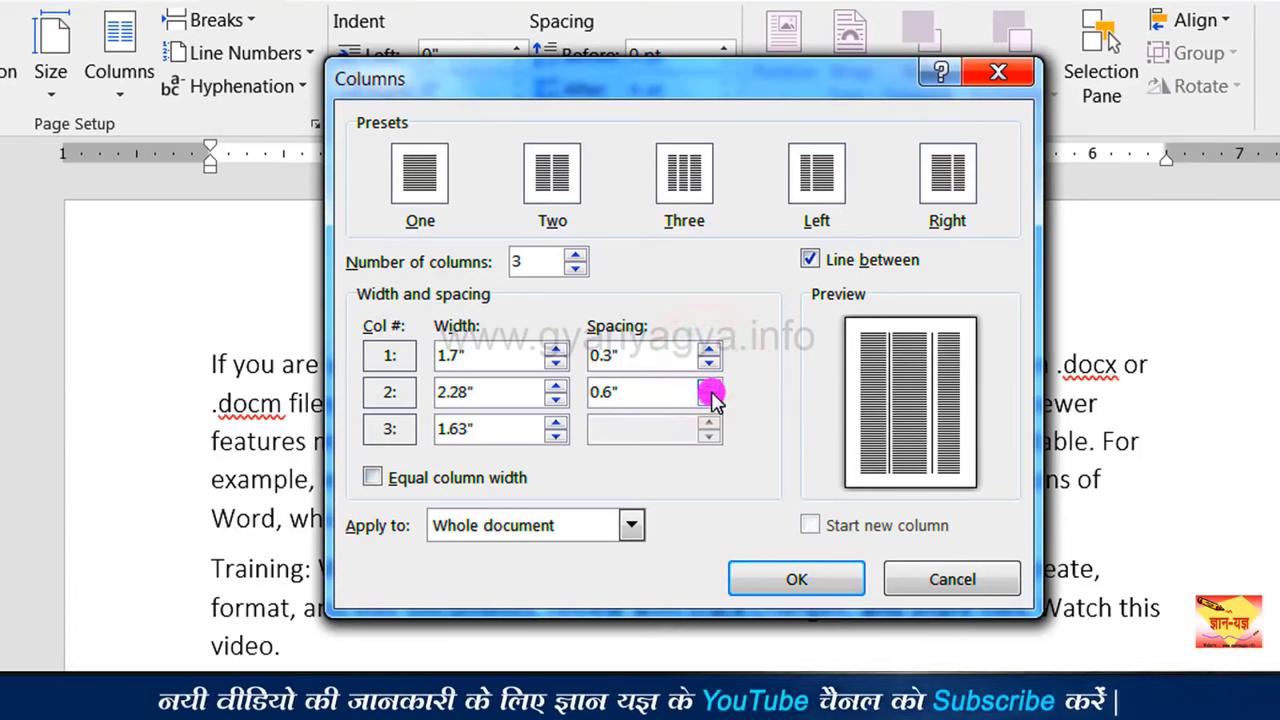
pyautogui.click(709, 388)
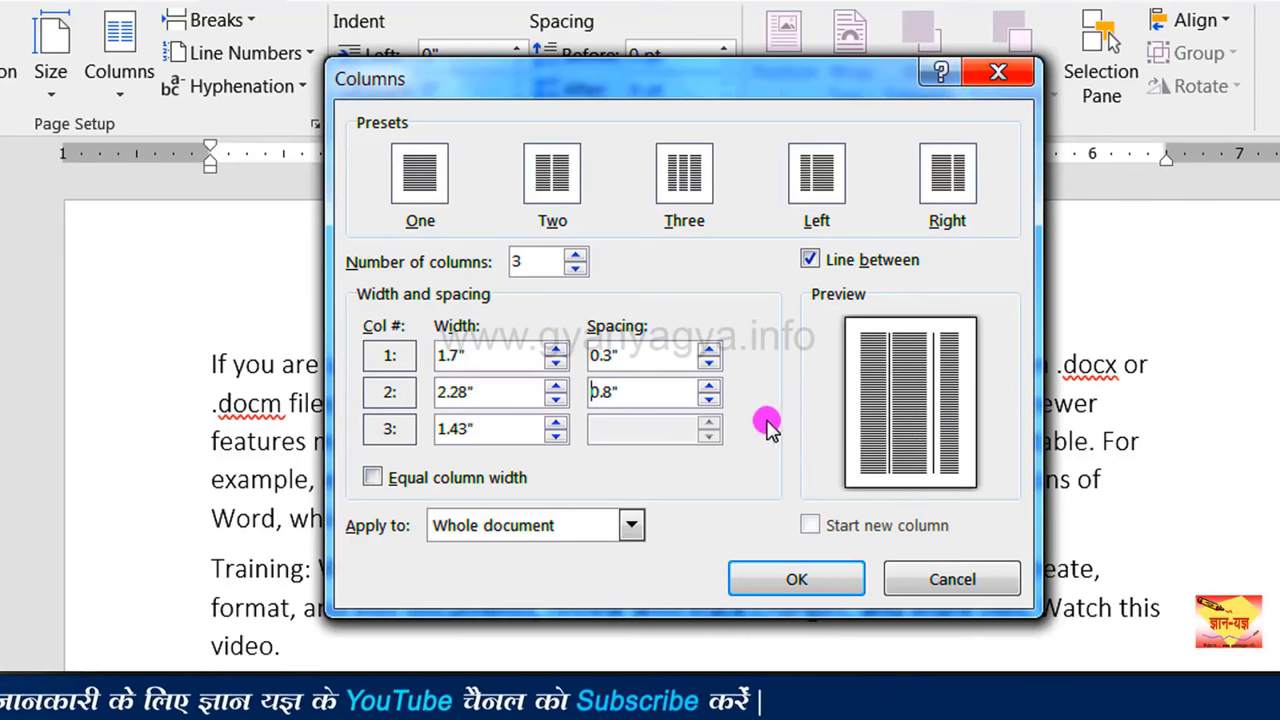
pyautogui.click(709, 398)
pyautogui.click(709, 398)
pyautogui.click(709, 398)
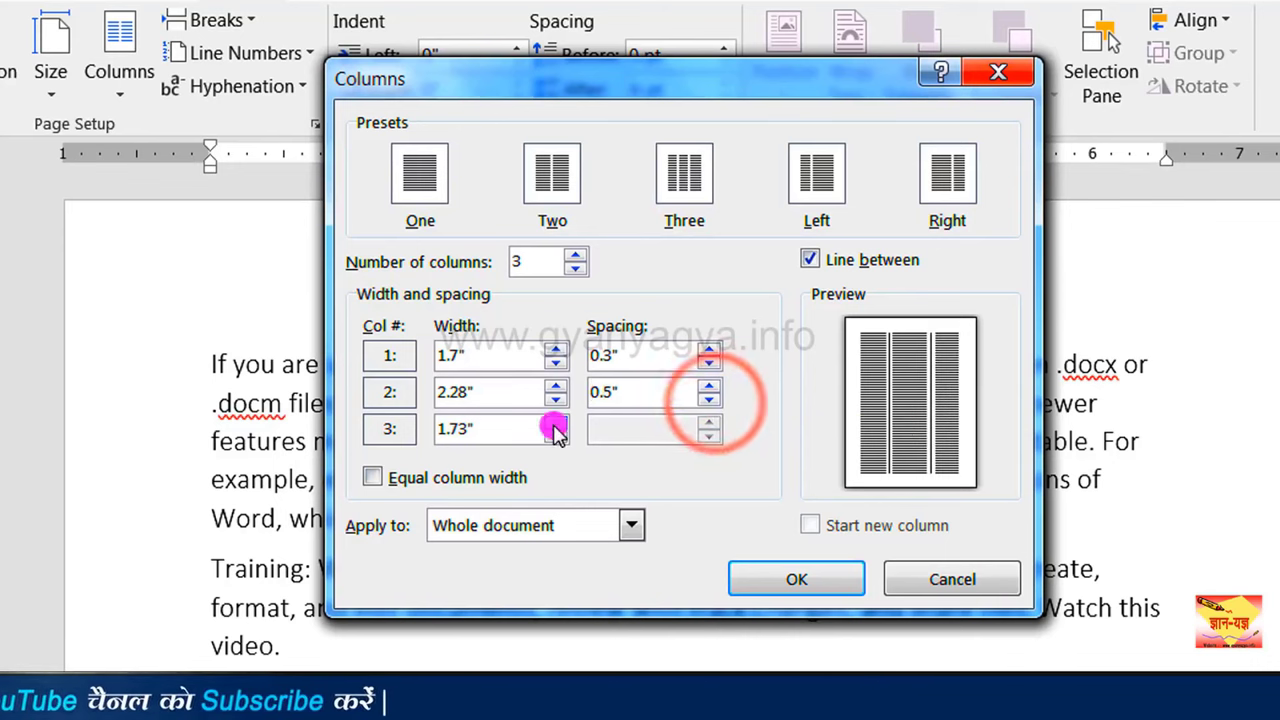
pyautogui.click(376, 484)
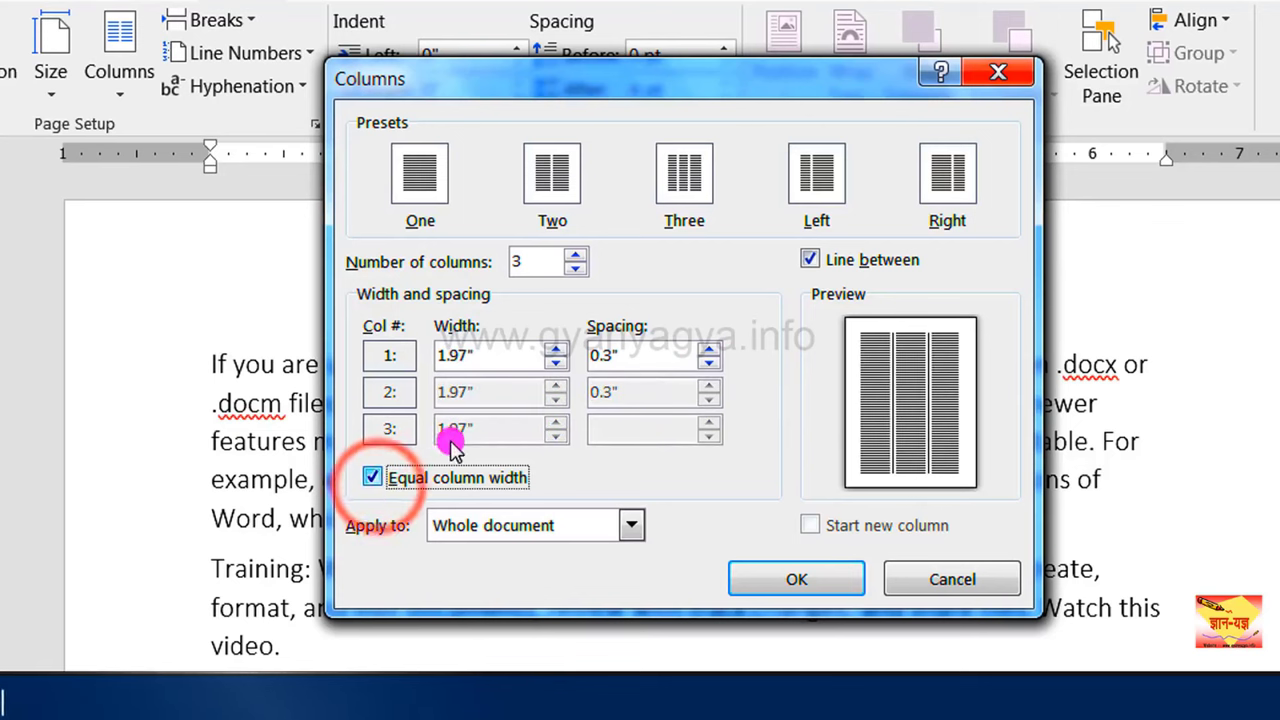
pyautogui.click(633, 526)
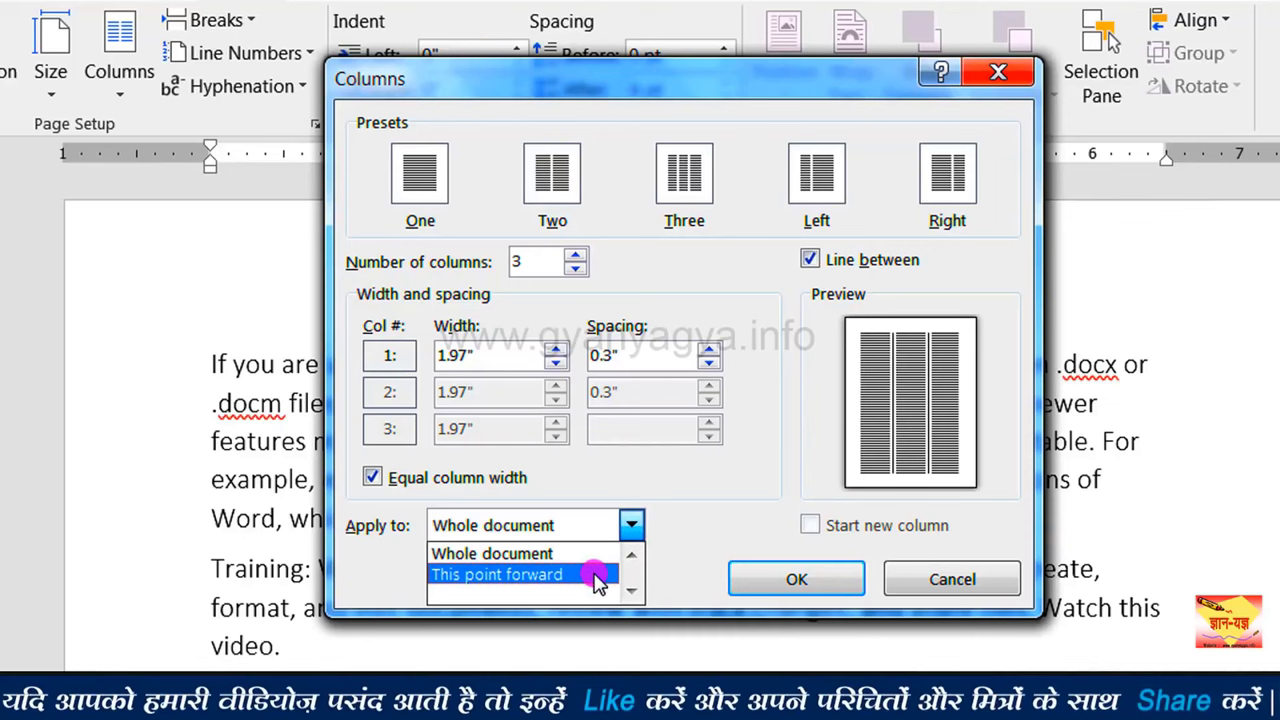
pyautogui.click(590, 553)
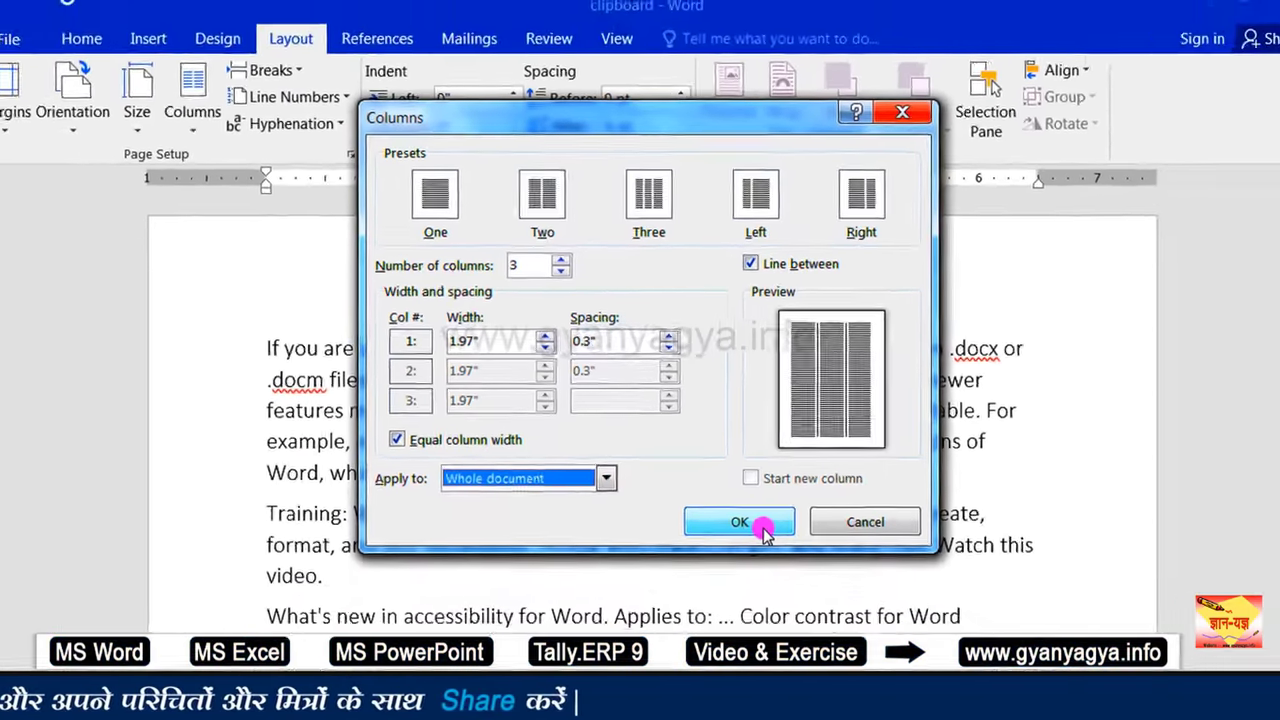
# Apply the three-column layout, then undo it twice to restore a single column.
pyautogui.click(760, 530)
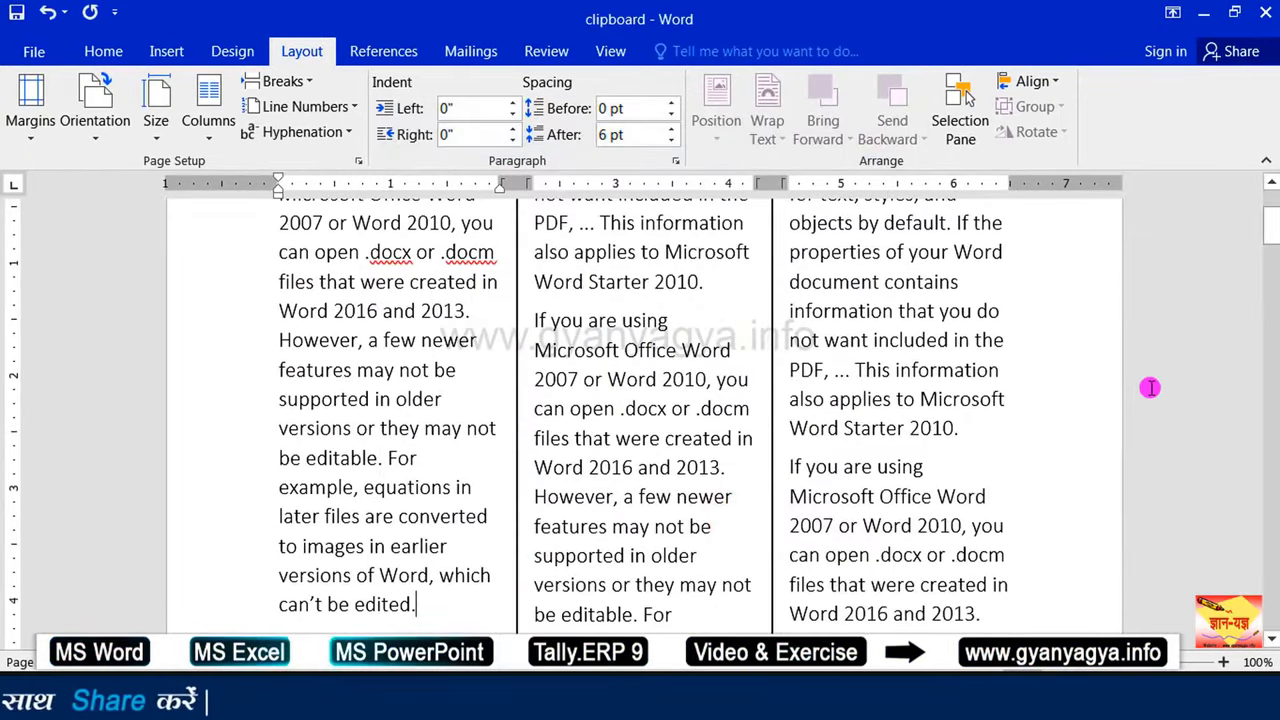
pyautogui.moveTo(1272, 232); pyautogui.dragTo(1265, 205)
pyautogui.hotkey('ctrl', 'z')
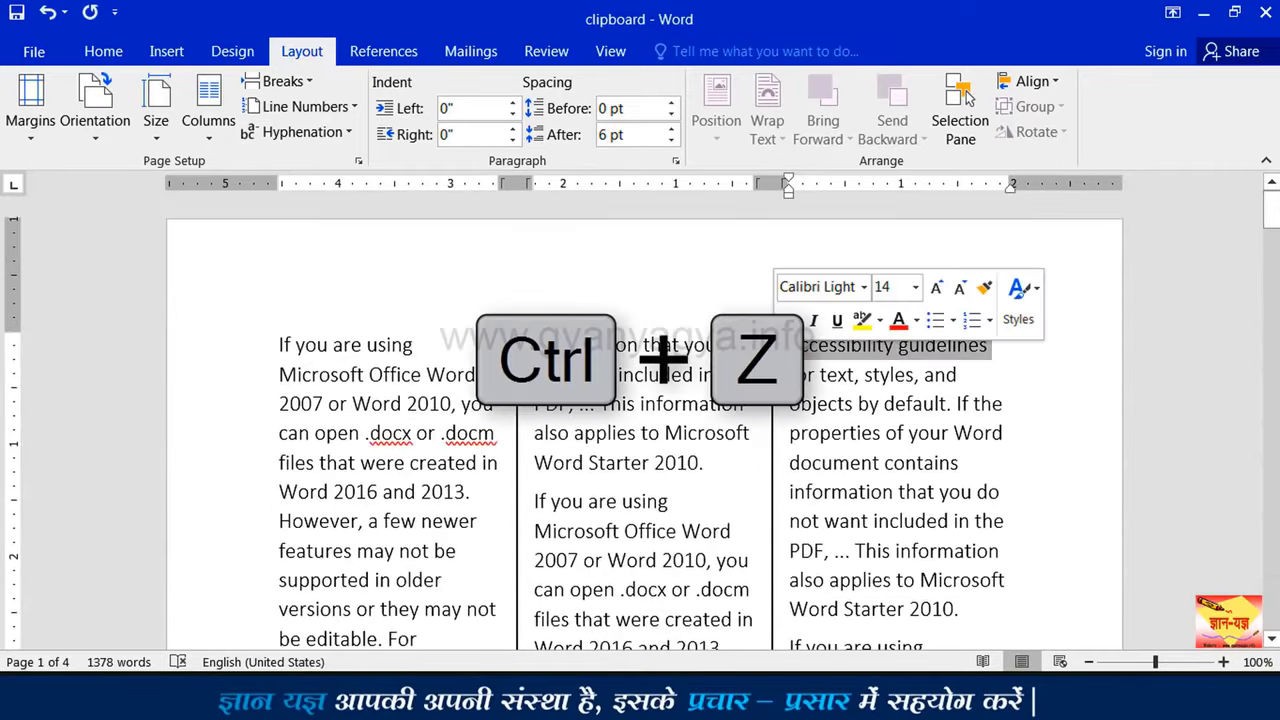
pyautogui.hotkey('ctrl', 'z')
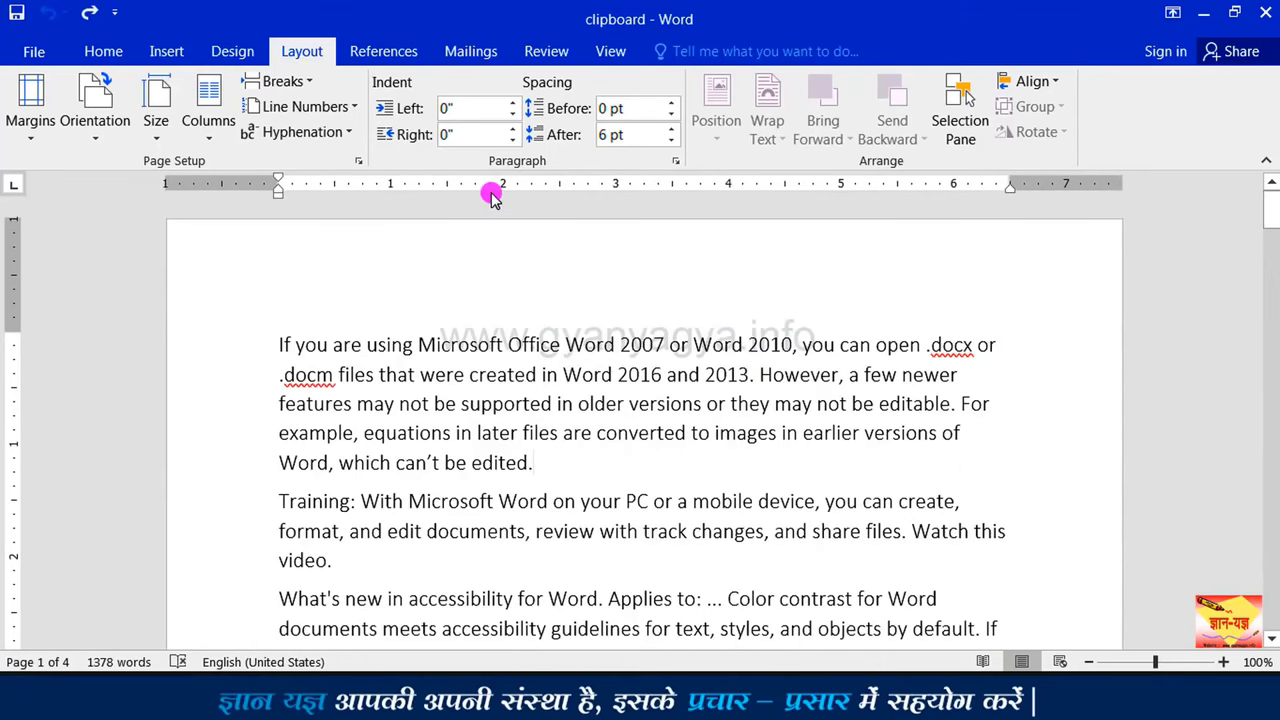
# Put the cursor at the start of the second 'If you are using Microsoft Office Word 2007' paragraph.
pyautogui.click(572, 460)
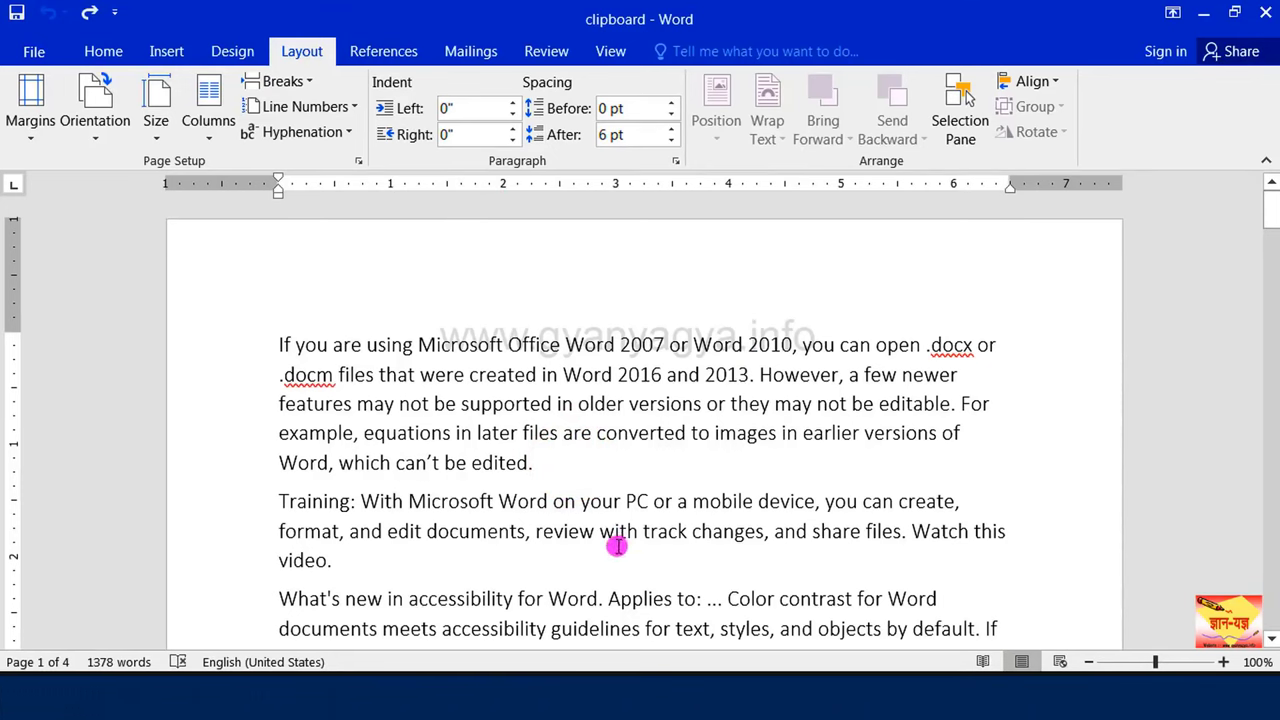
pyautogui.click(566, 553)
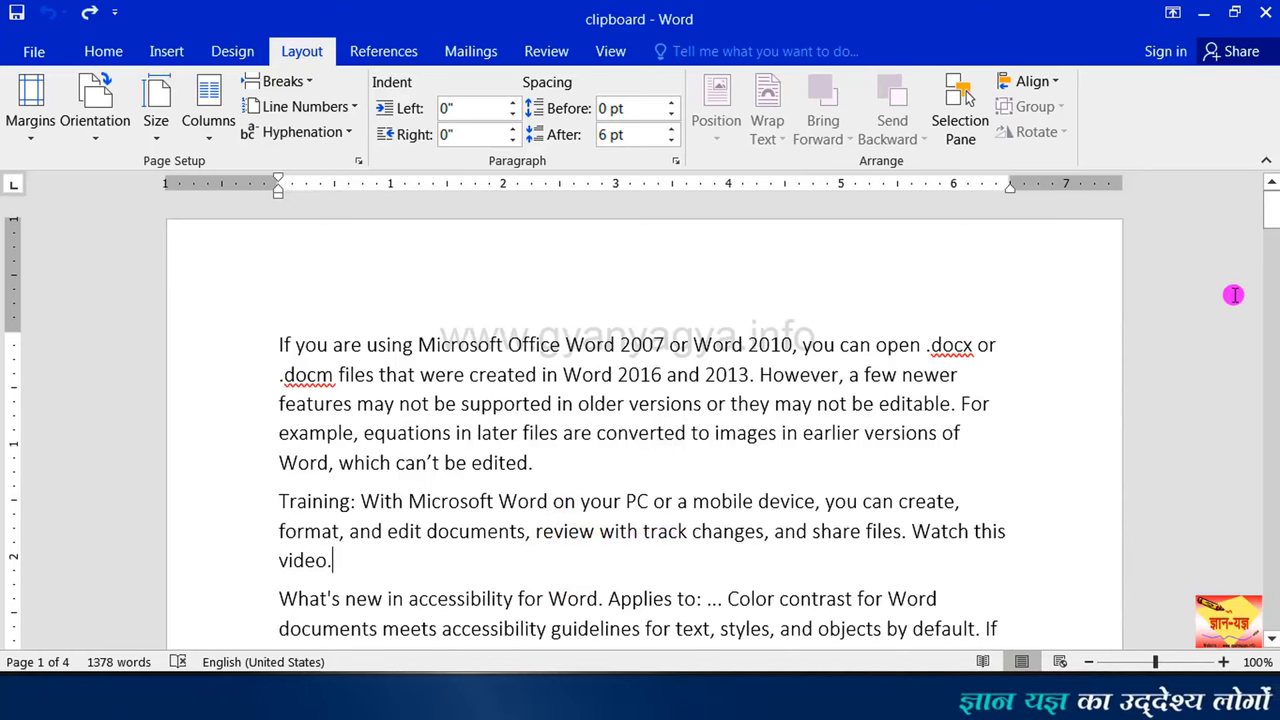
pyautogui.moveTo(1269, 209); pyautogui.dragTo(1272, 250)
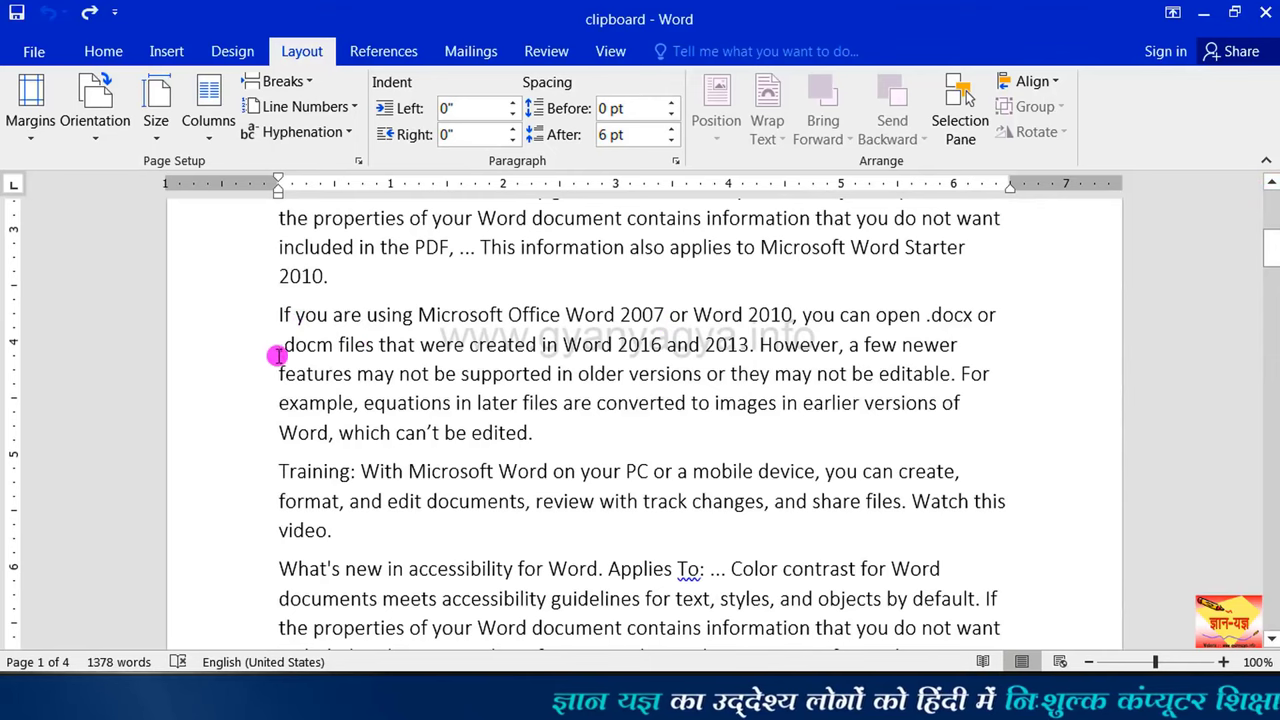
pyautogui.click(278, 315)
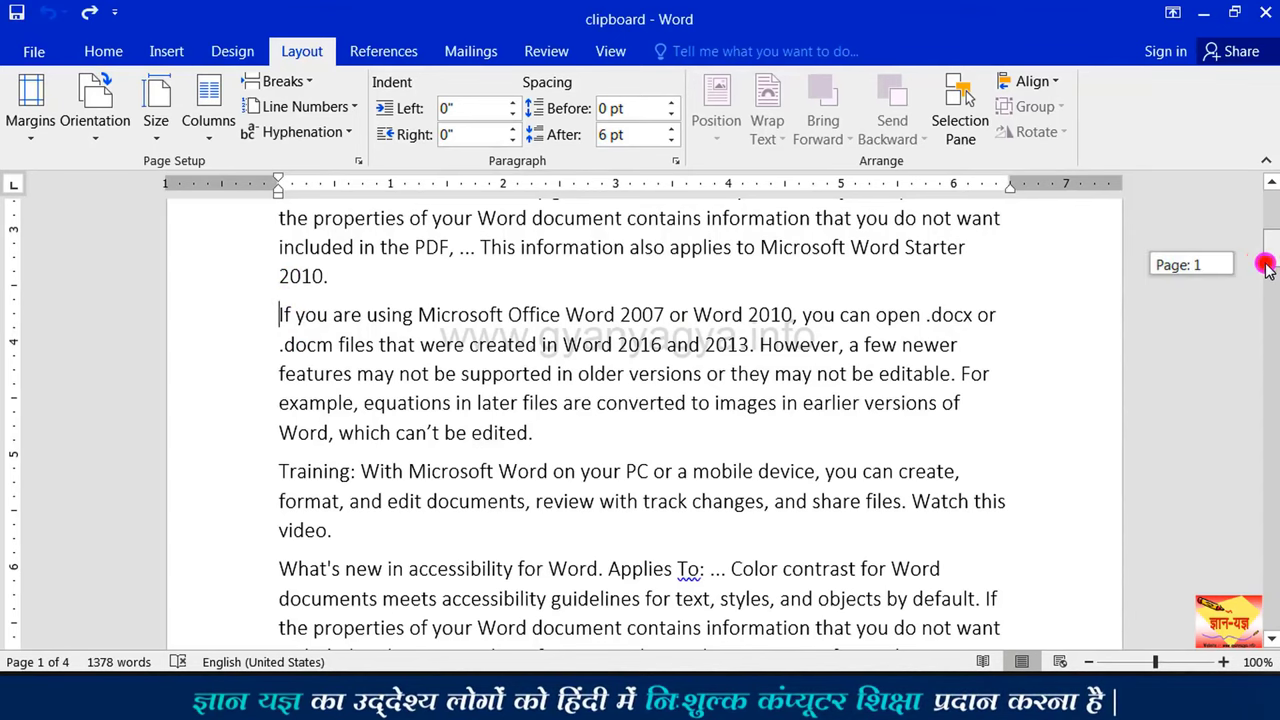
pyautogui.moveTo(1266, 265); pyautogui.dragTo(1266, 245)
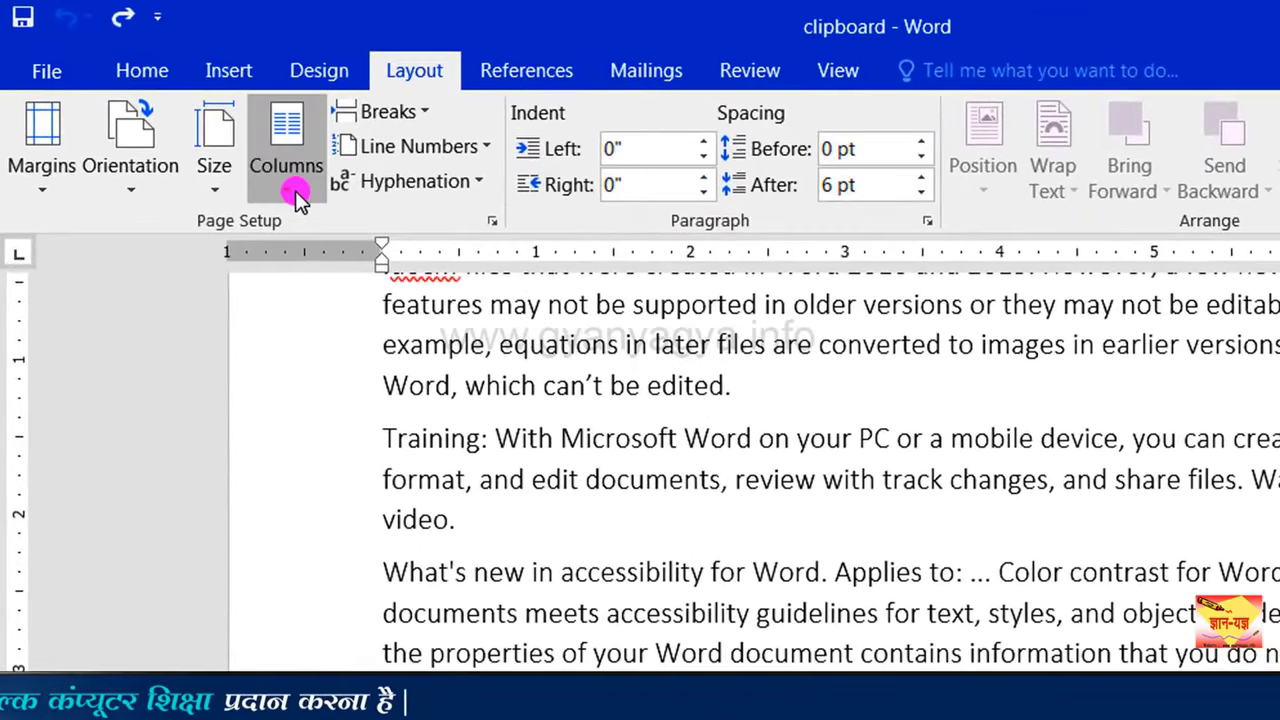
# Lay out the text from 'If you are using' onward in three columns with lines between, from this point forward.
pyautogui.click(295, 190)
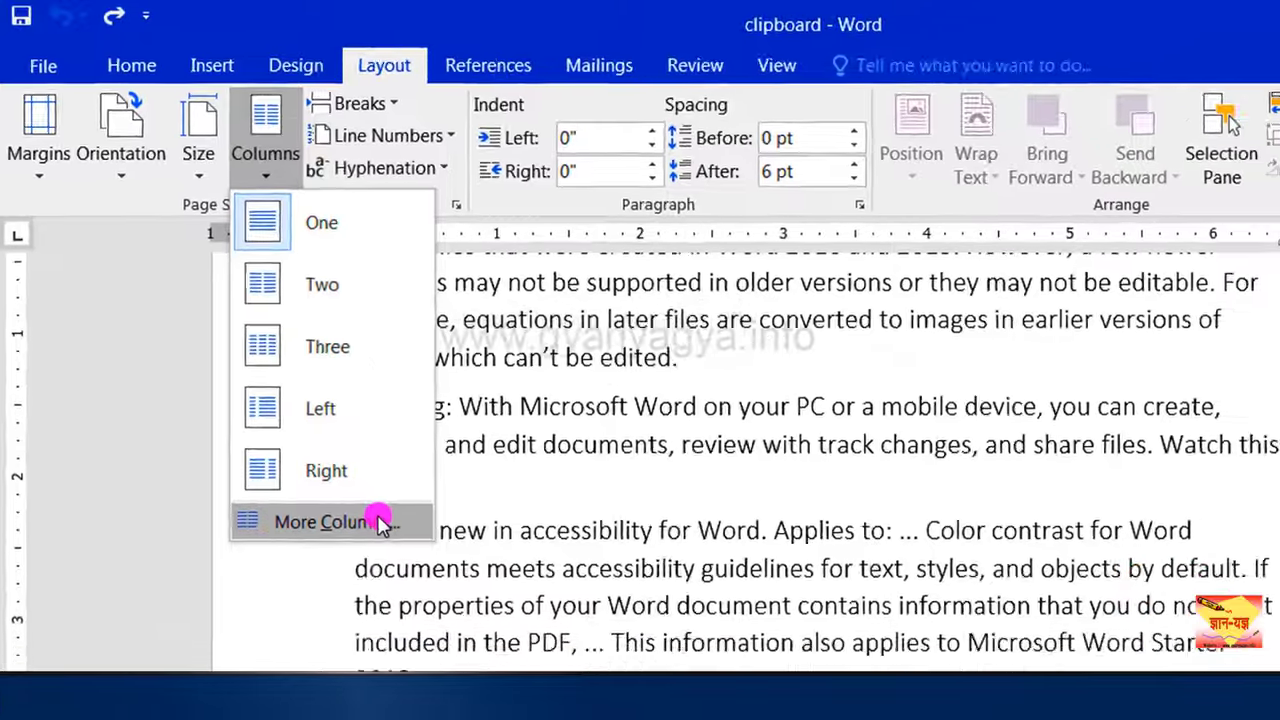
pyautogui.click(363, 563)
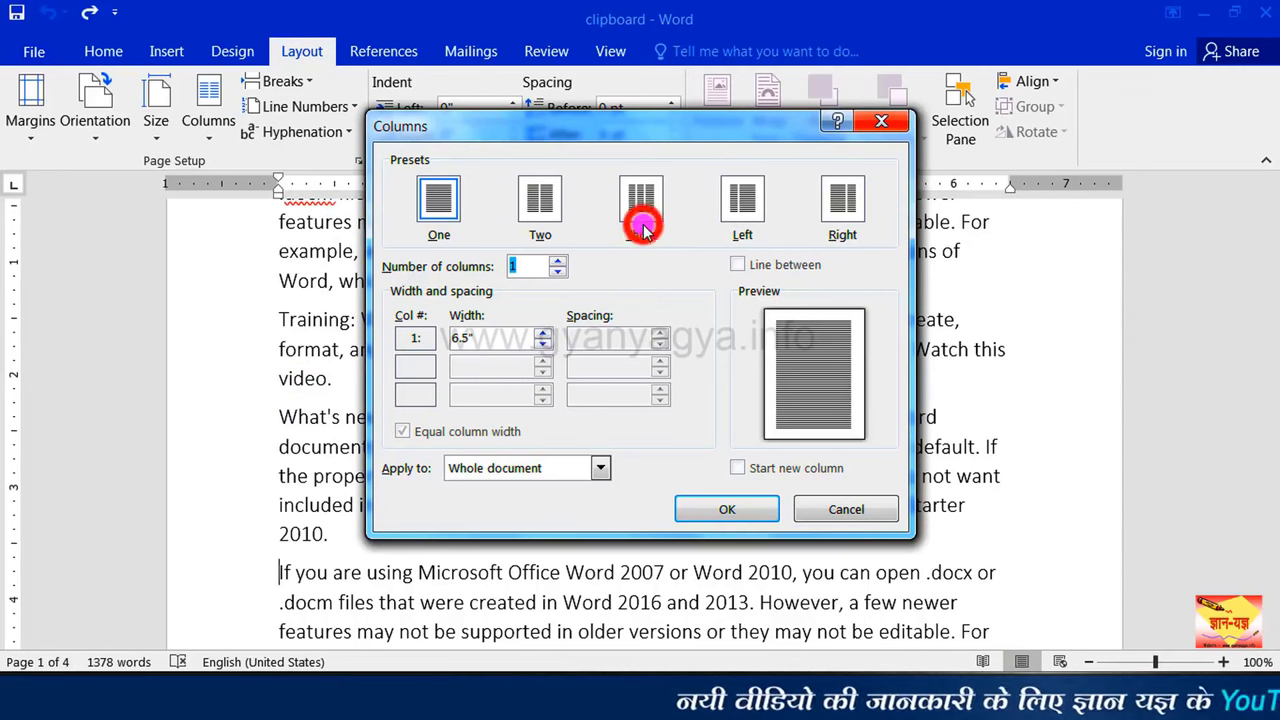
pyautogui.click(642, 228)
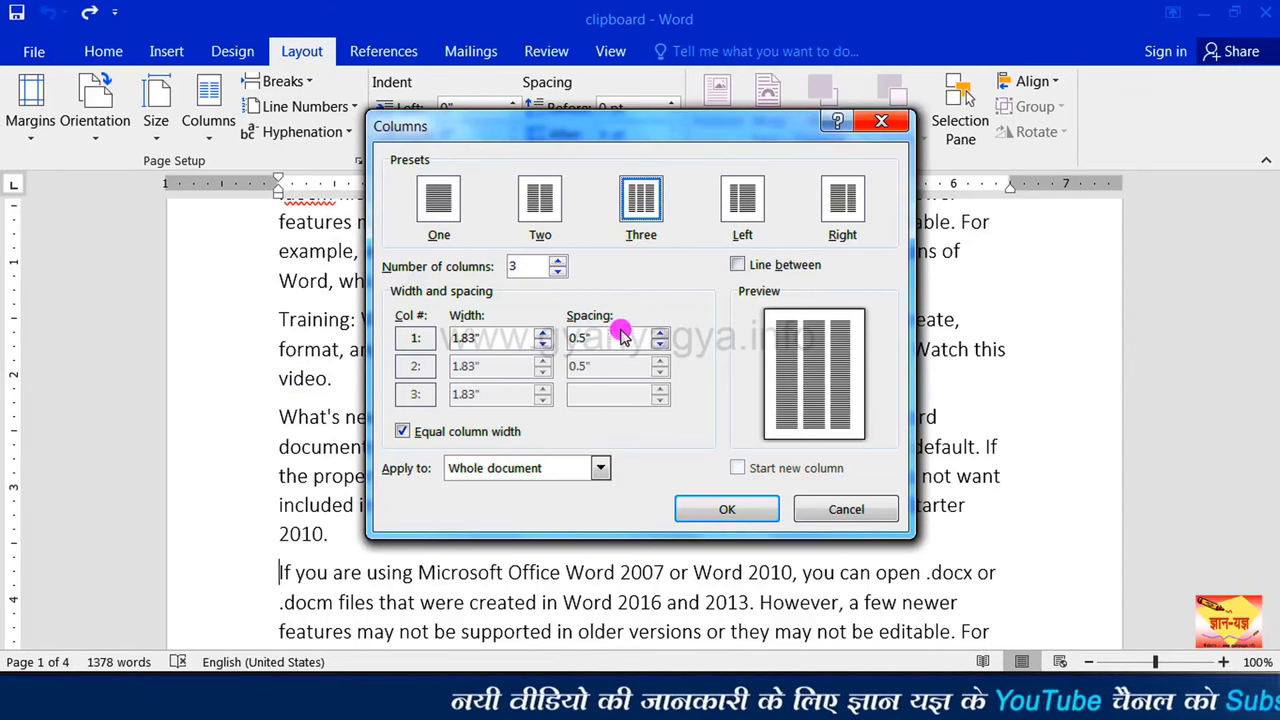
pyautogui.click(738, 265)
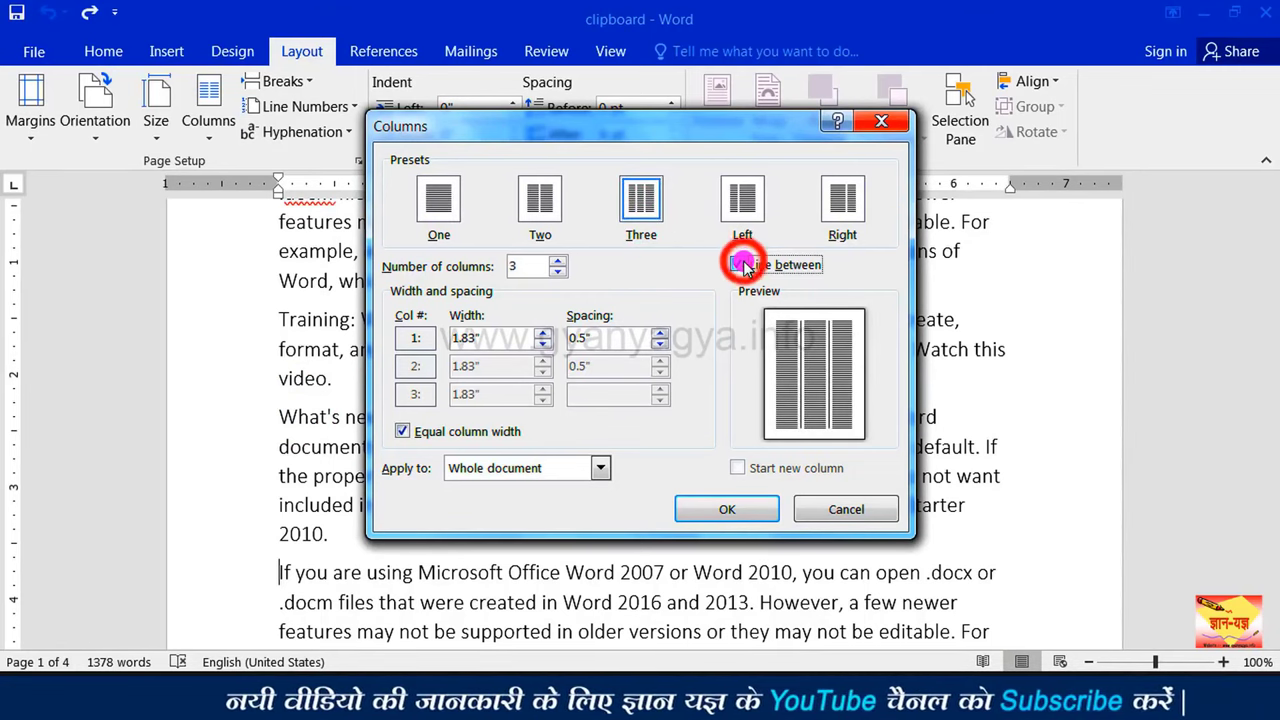
pyautogui.click(601, 468)
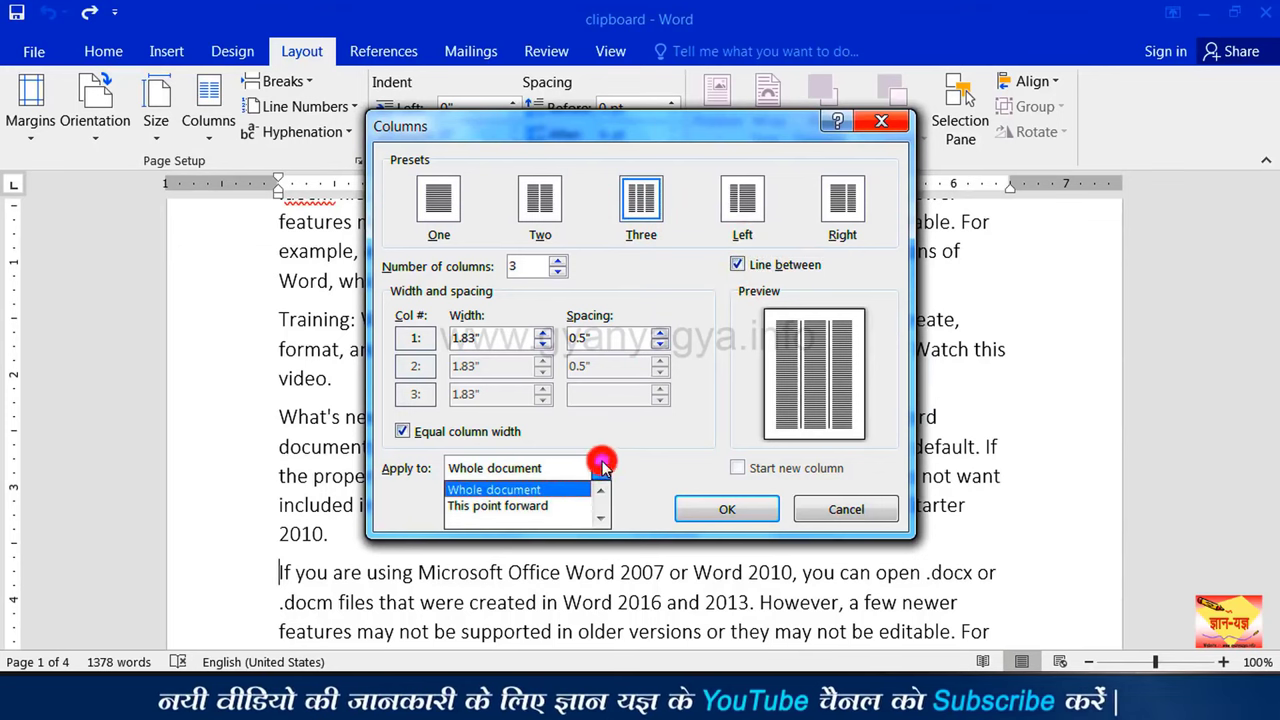
pyautogui.click(559, 506)
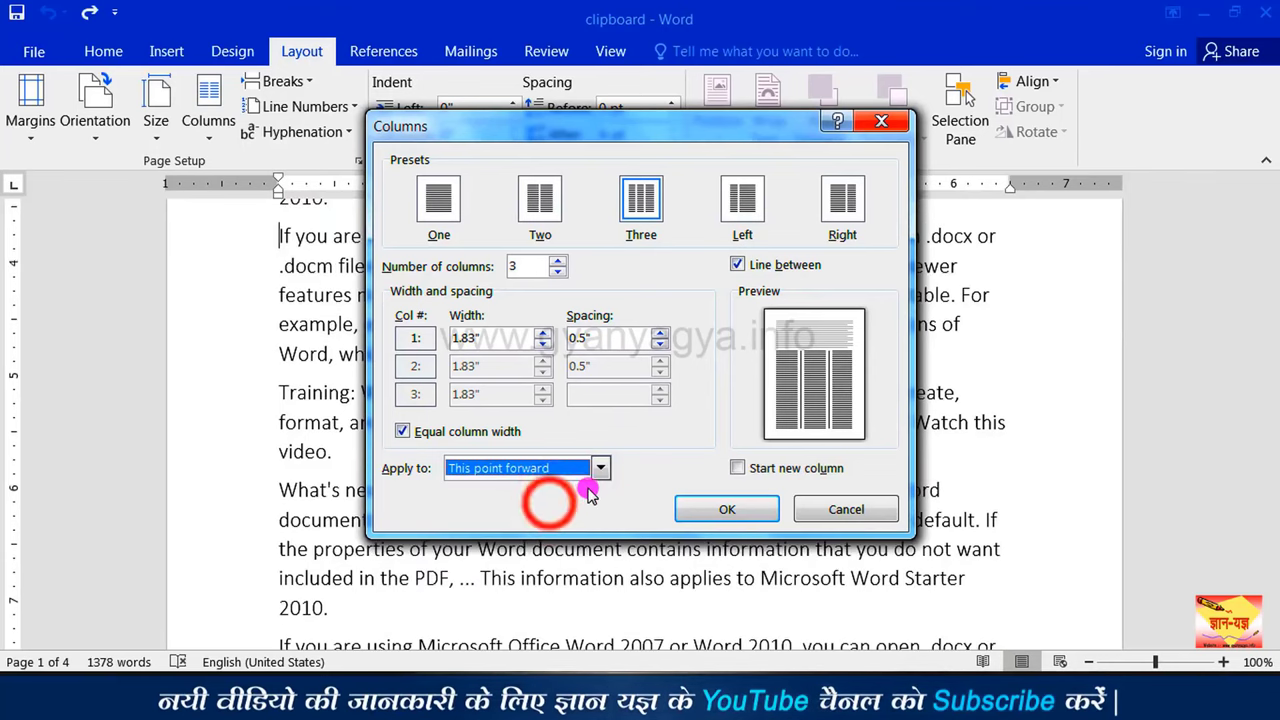
pyautogui.click(728, 510)
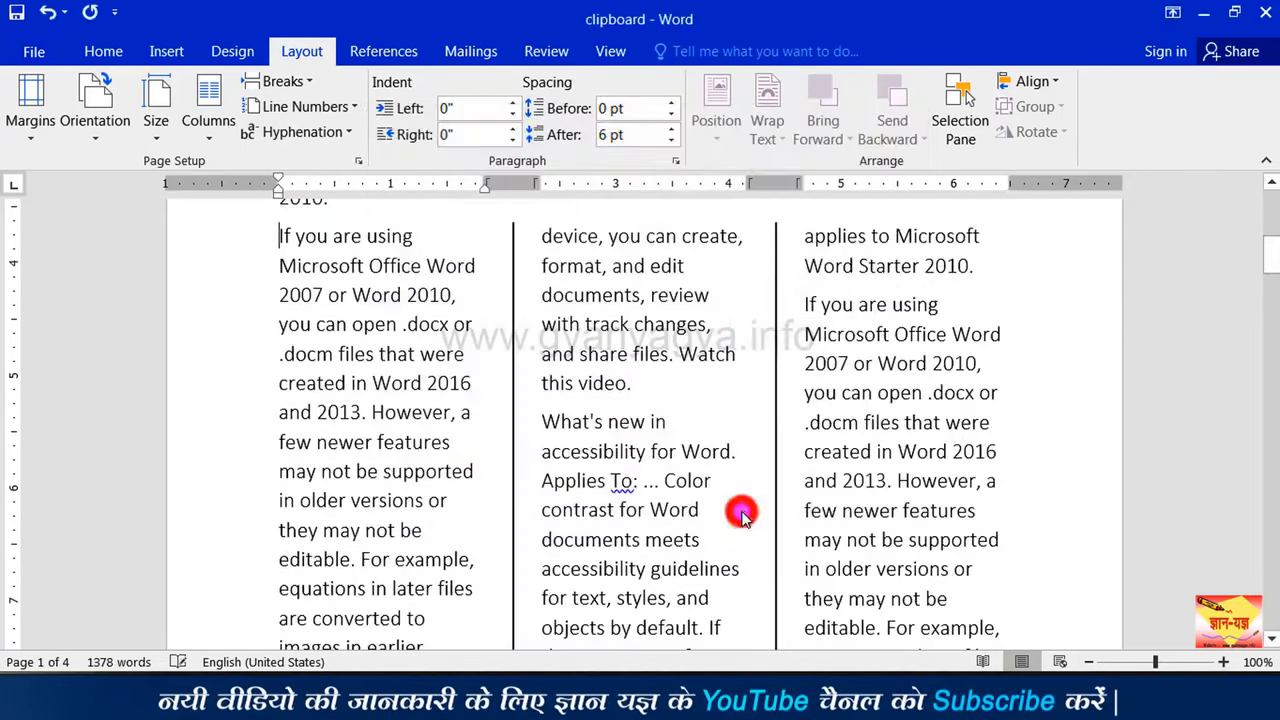
# Review the three-column text, then undo it so the paragraphs return to full width.
pyautogui.moveTo(1272, 262); pyautogui.dragTo(1272, 222)
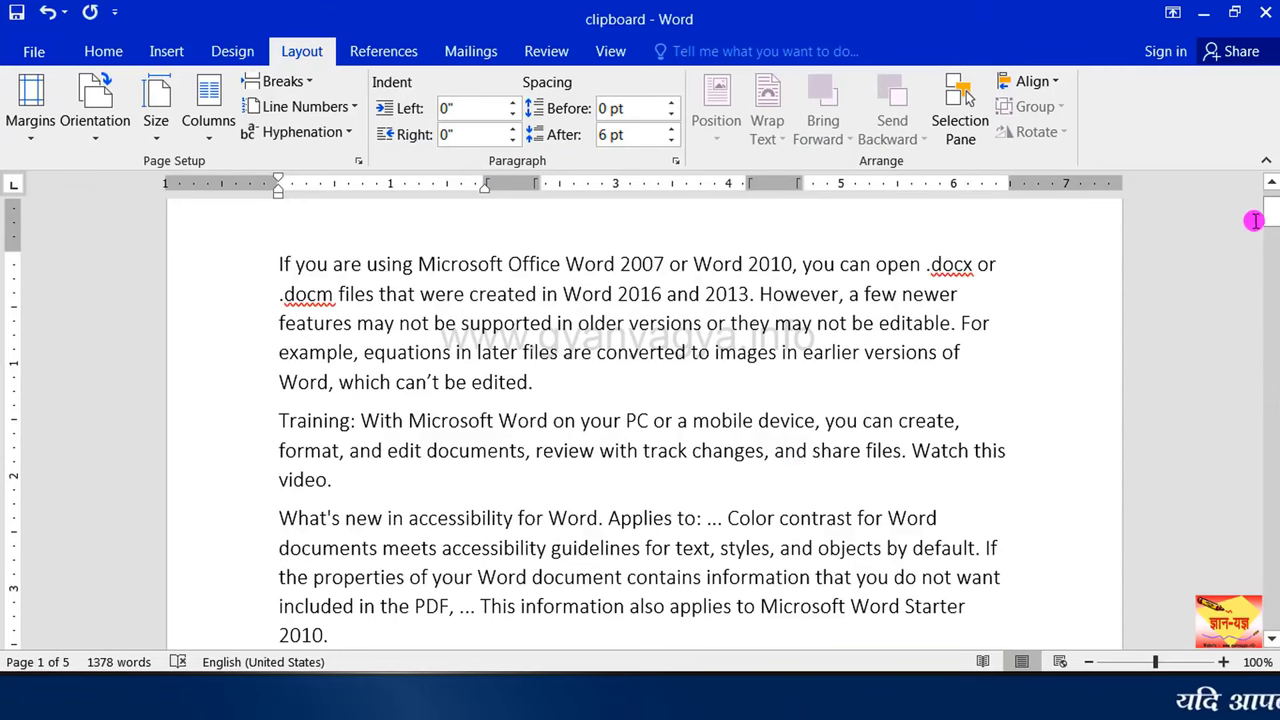
pyautogui.moveTo(1267, 222)
pyautogui.mouseDown()
pyautogui.moveTo(1231, 466)
pyautogui.moveTo(1251, 234)
pyautogui.mouseUp()
pyautogui.hotkey('ctrl', 'z')
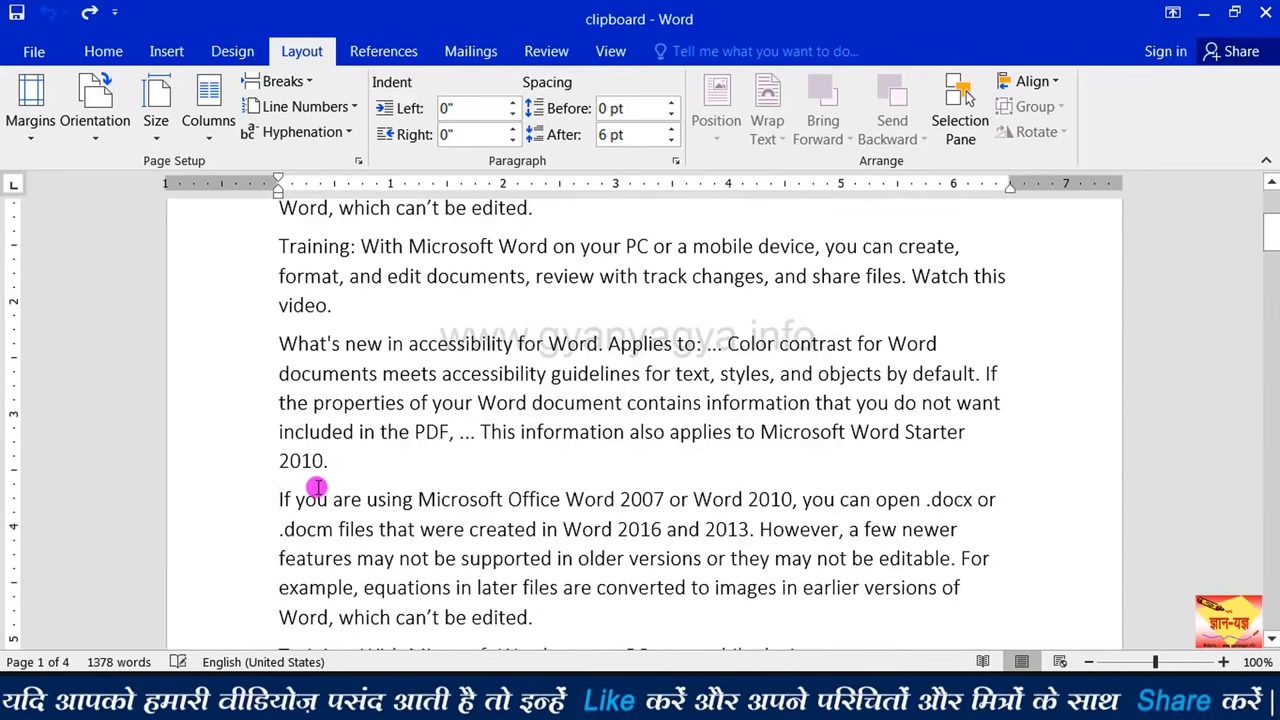
# Apply three line-separated columns from this point forward, with 'If you are using' starting a new page.
pyautogui.click(206, 138)
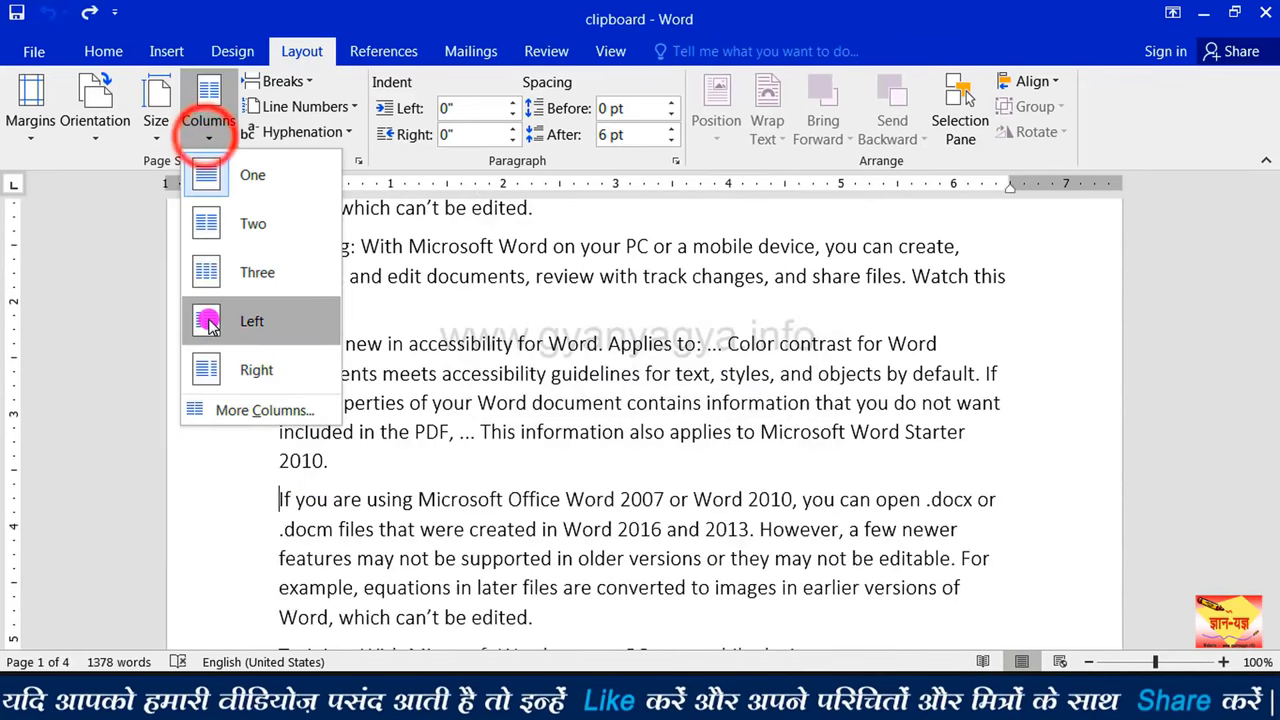
pyautogui.click(264, 410)
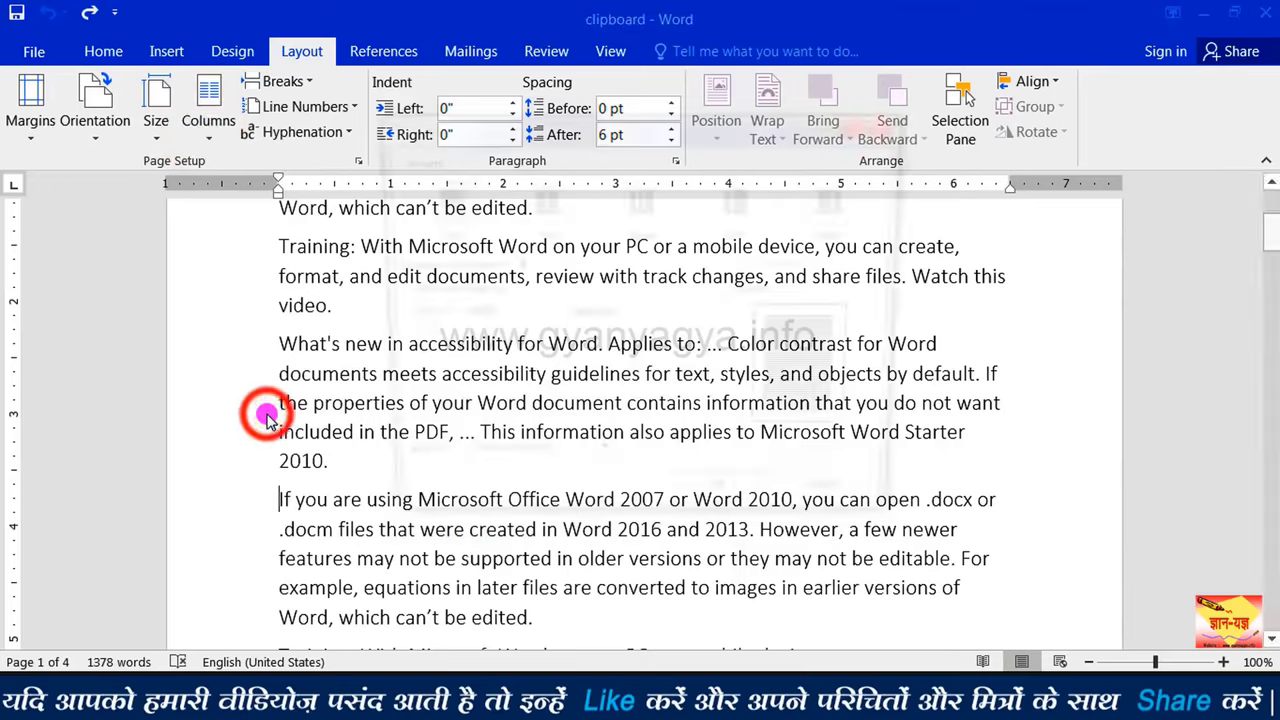
pyautogui.click(641, 200)
pyautogui.click(737, 264)
pyautogui.click(599, 466)
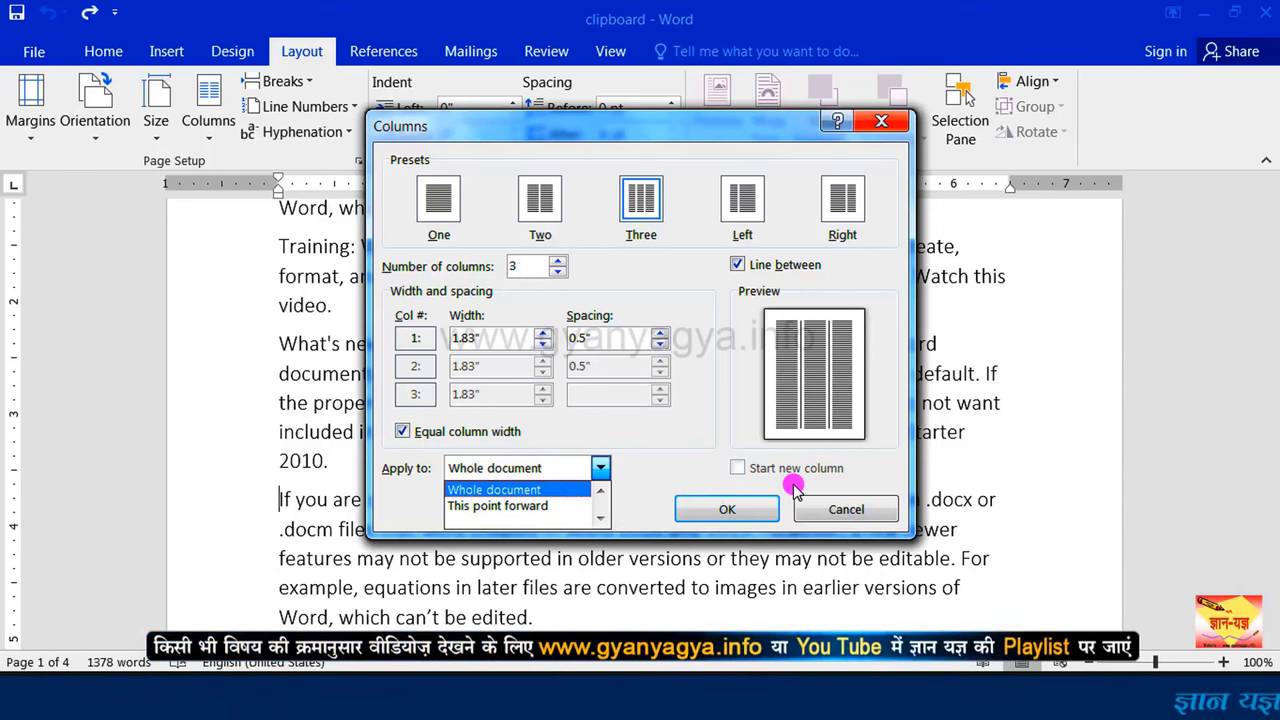
pyautogui.click(565, 512)
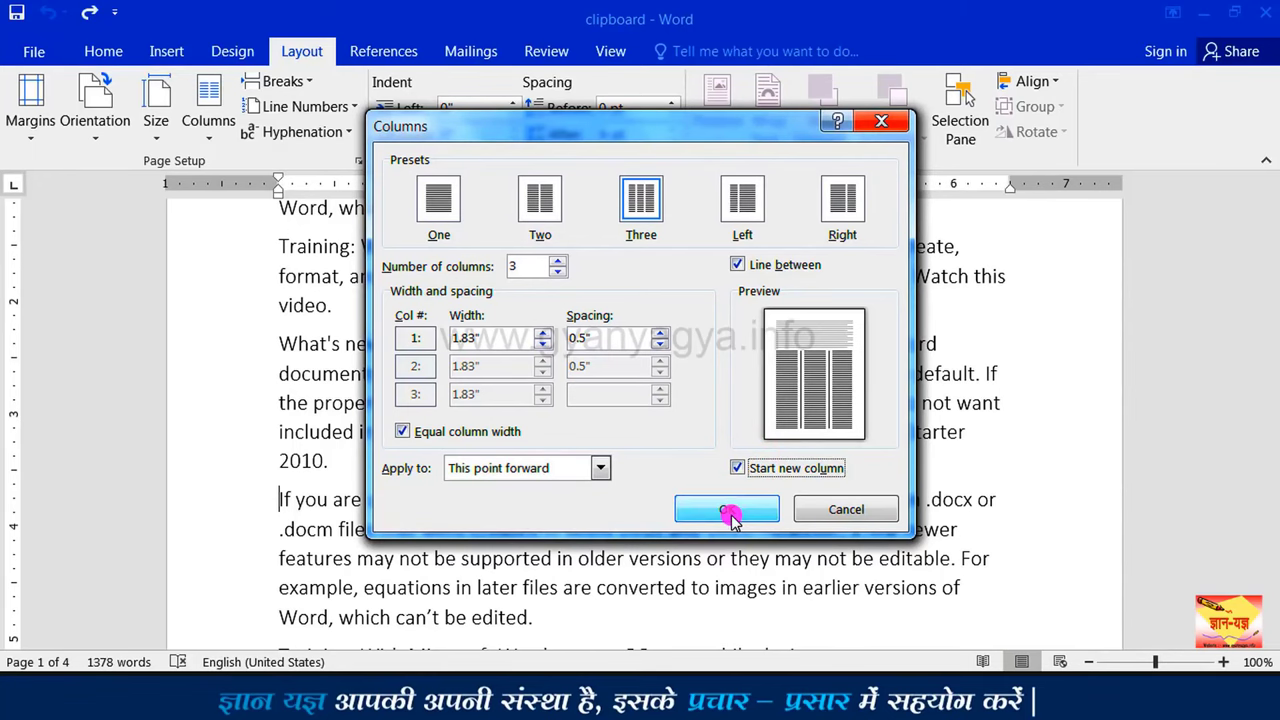
pyautogui.click(731, 512)
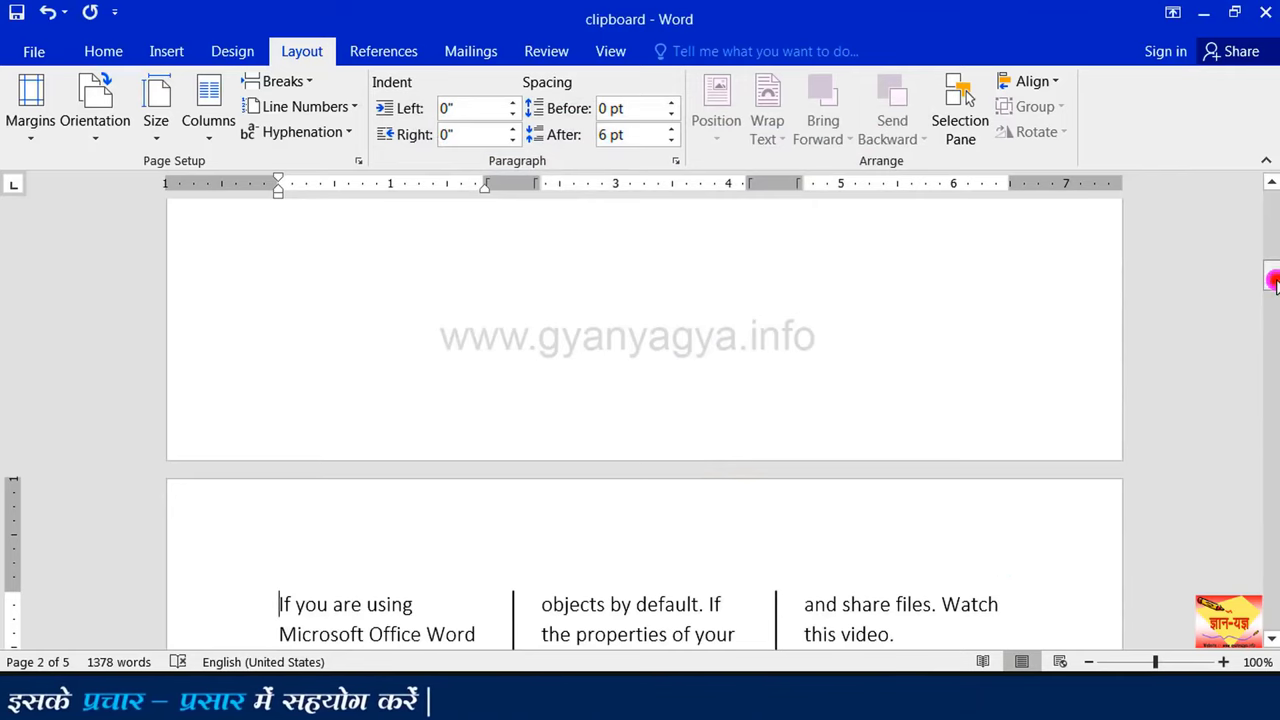
# Review the columns, undo them back to a single column on 4 pages, and return to page 1.
pyautogui.moveTo(1273, 282); pyautogui.dragTo(1240, 214)
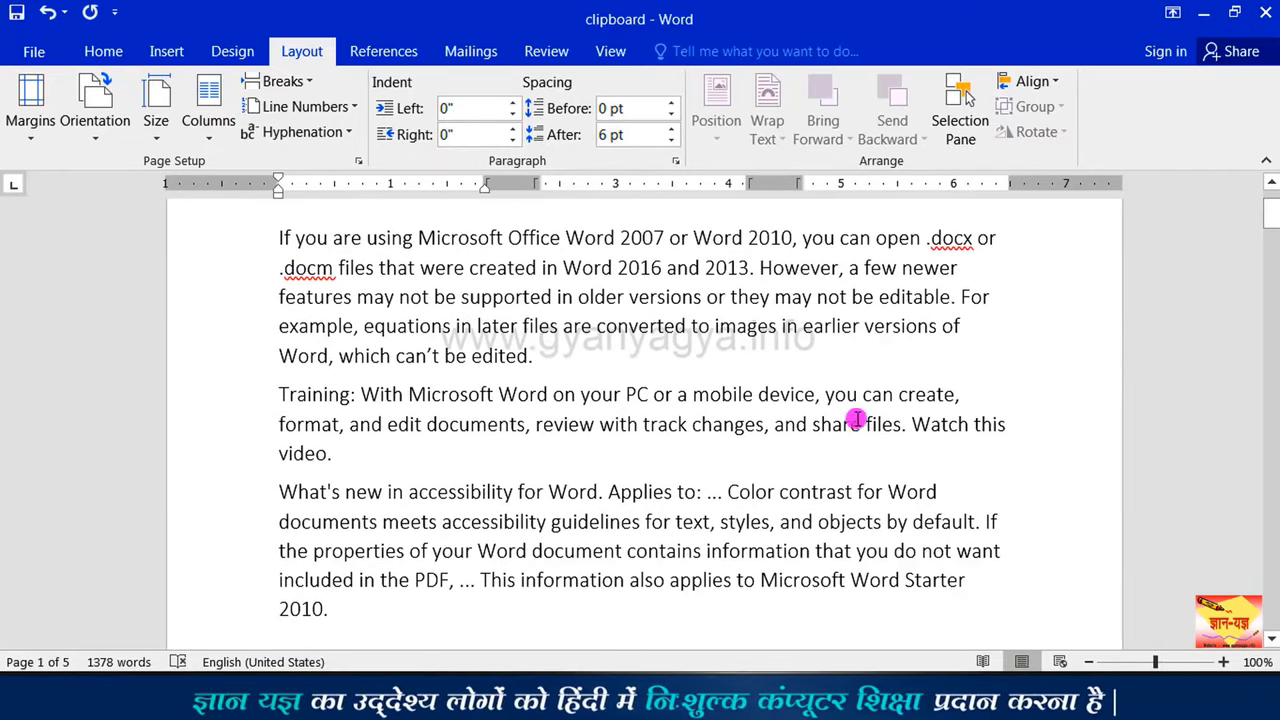
pyautogui.moveTo(1268, 225); pyautogui.dragTo(1251, 313)
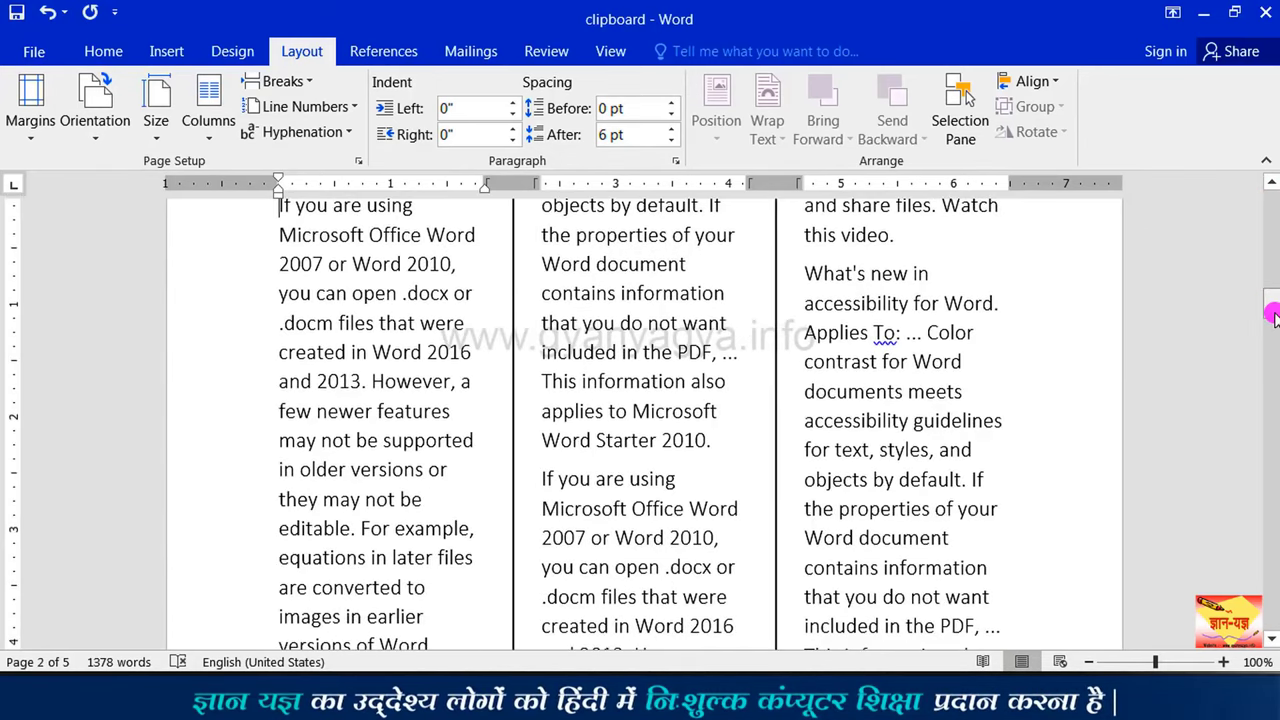
pyautogui.hotkey('ctrl', 'z')
pyautogui.moveTo(1272, 268); pyautogui.dragTo(1272, 215)
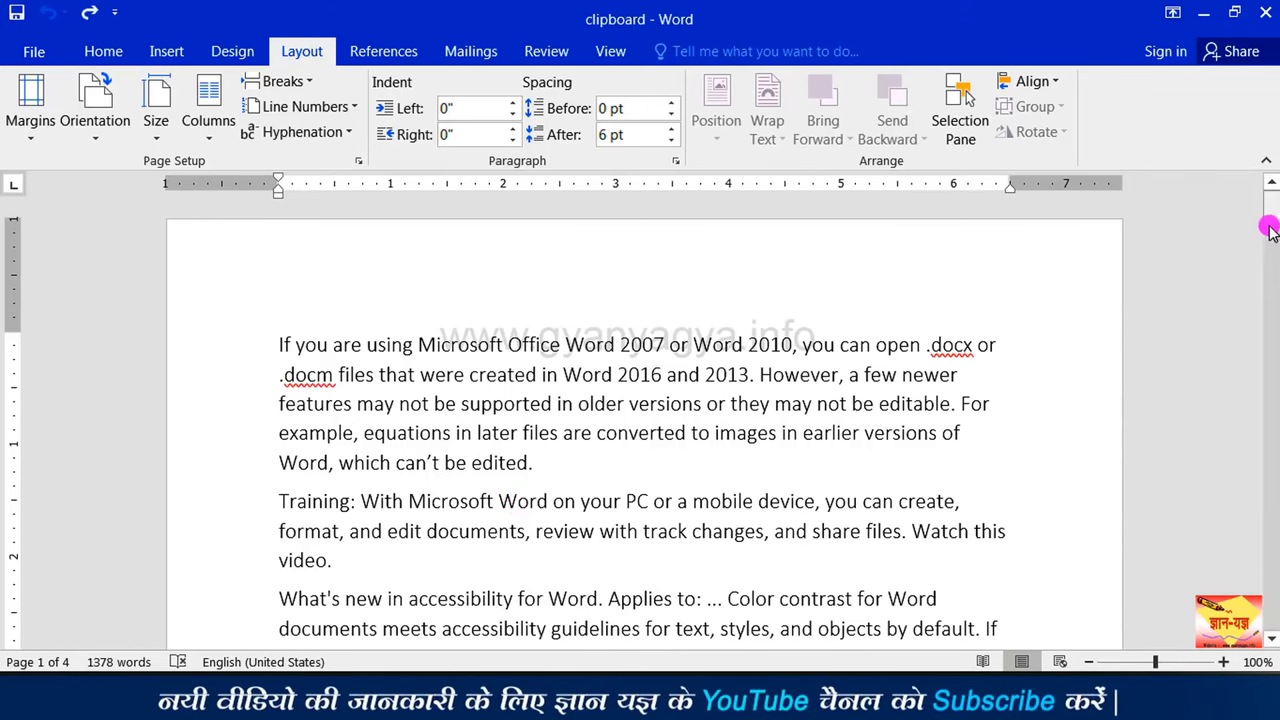
# Give the selected Training and accessibility paragraphs two columns with a line between, then create Document4 with Ctrl+N.
pyautogui.moveTo(1270, 215); pyautogui.dragTo(1266, 224)
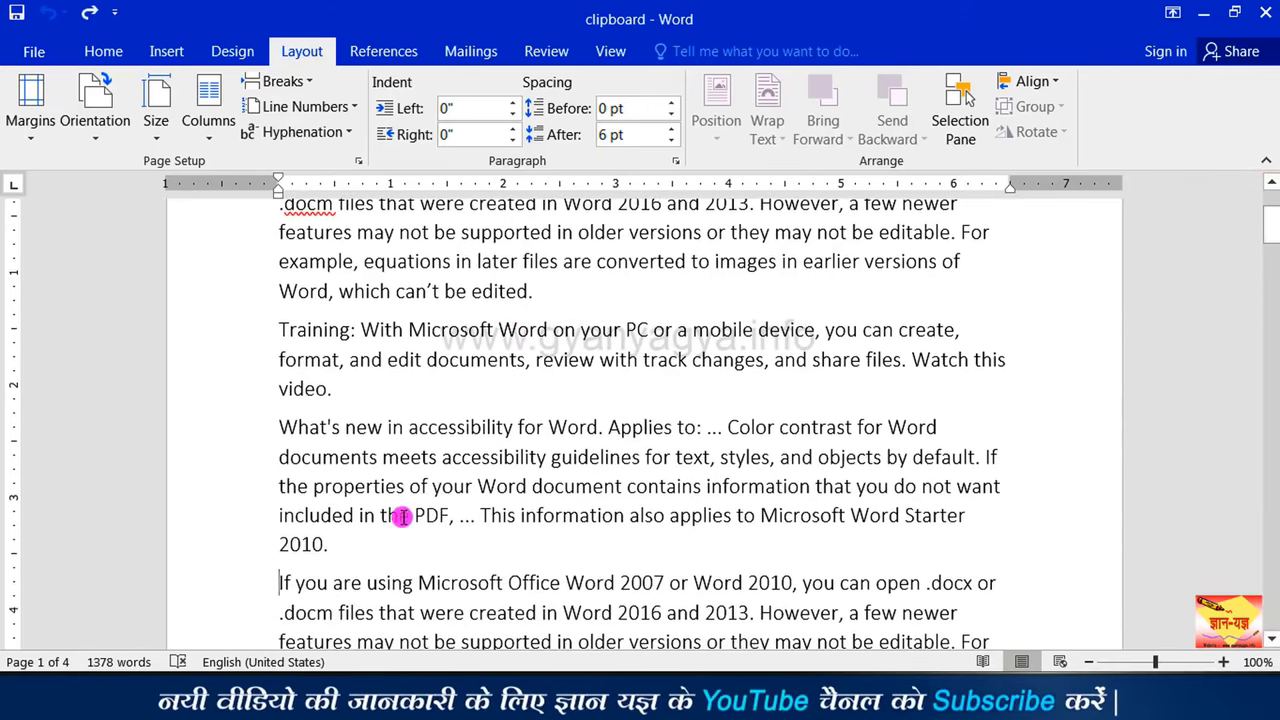
pyautogui.moveTo(333, 554); pyautogui.dragTo(257, 331)
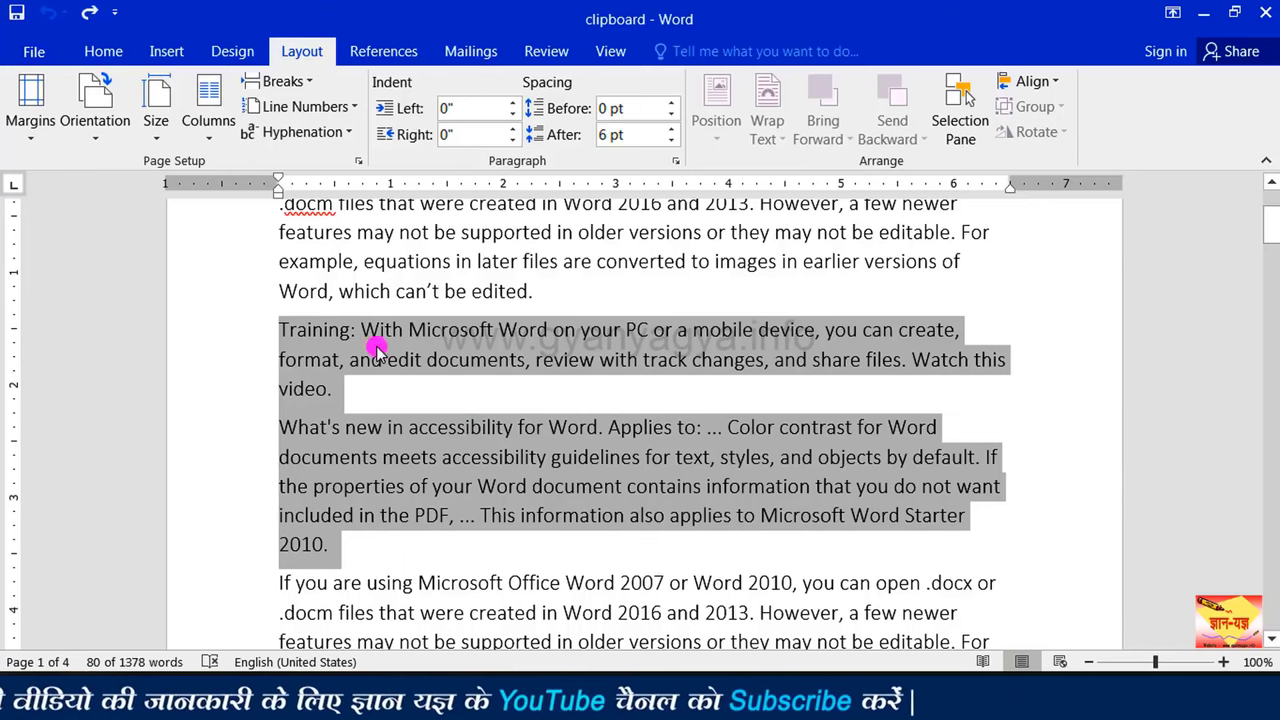
pyautogui.click(210, 126)
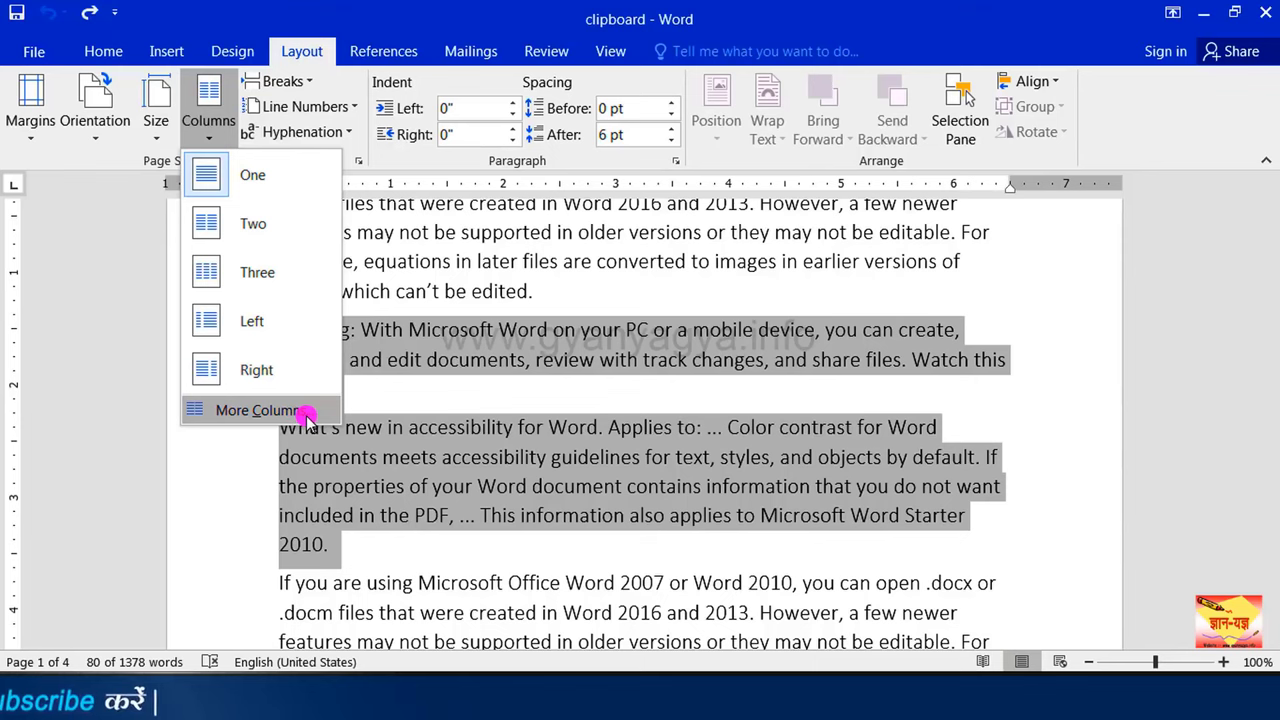
pyautogui.click(258, 410)
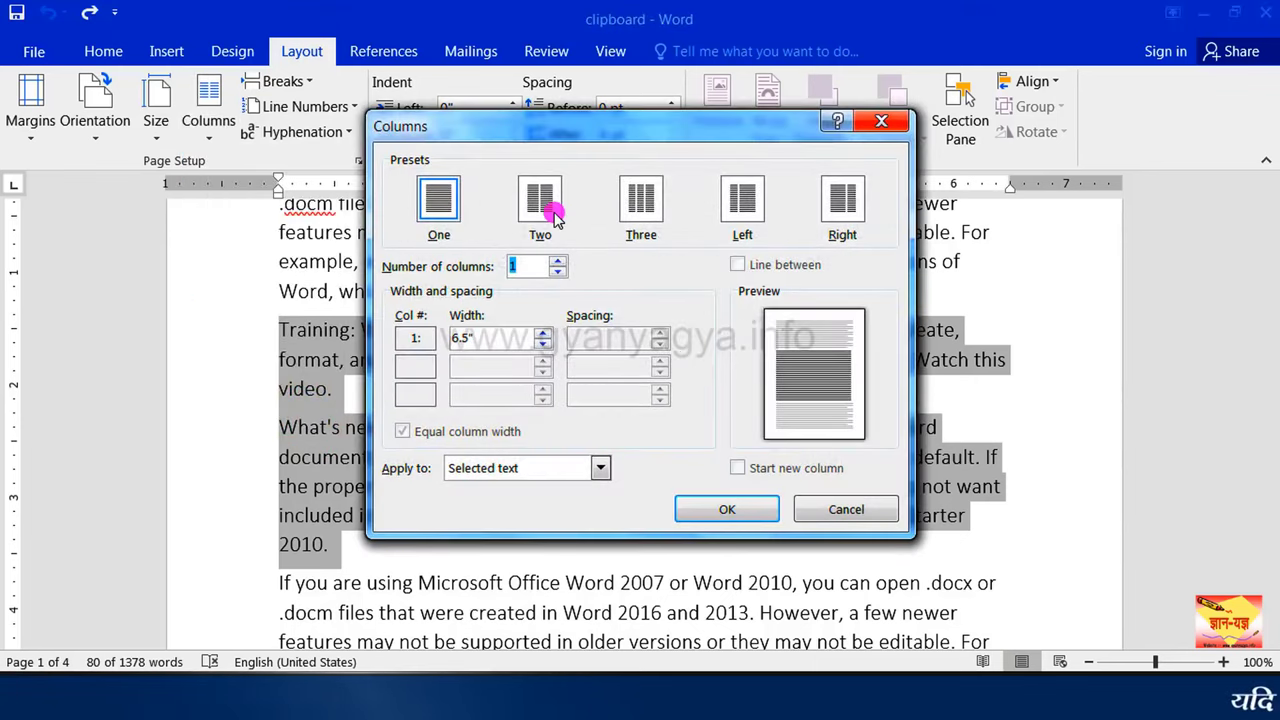
pyautogui.click(541, 205)
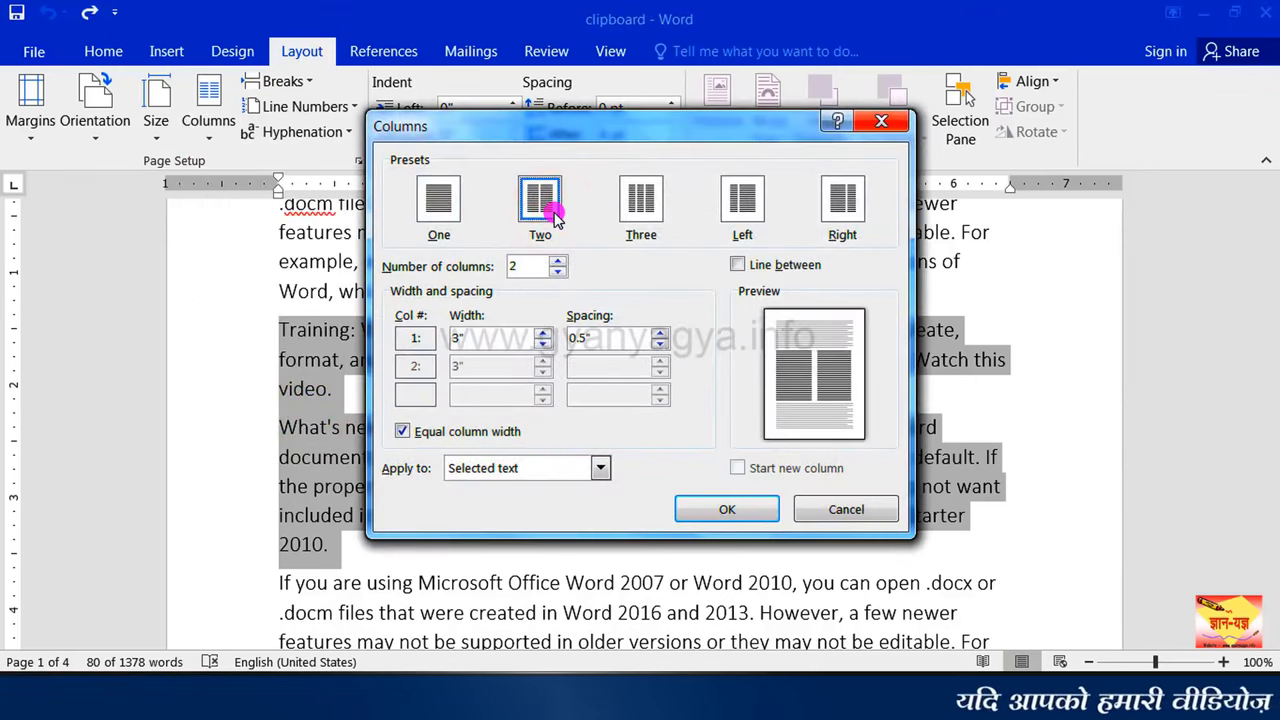
pyautogui.click(737, 264)
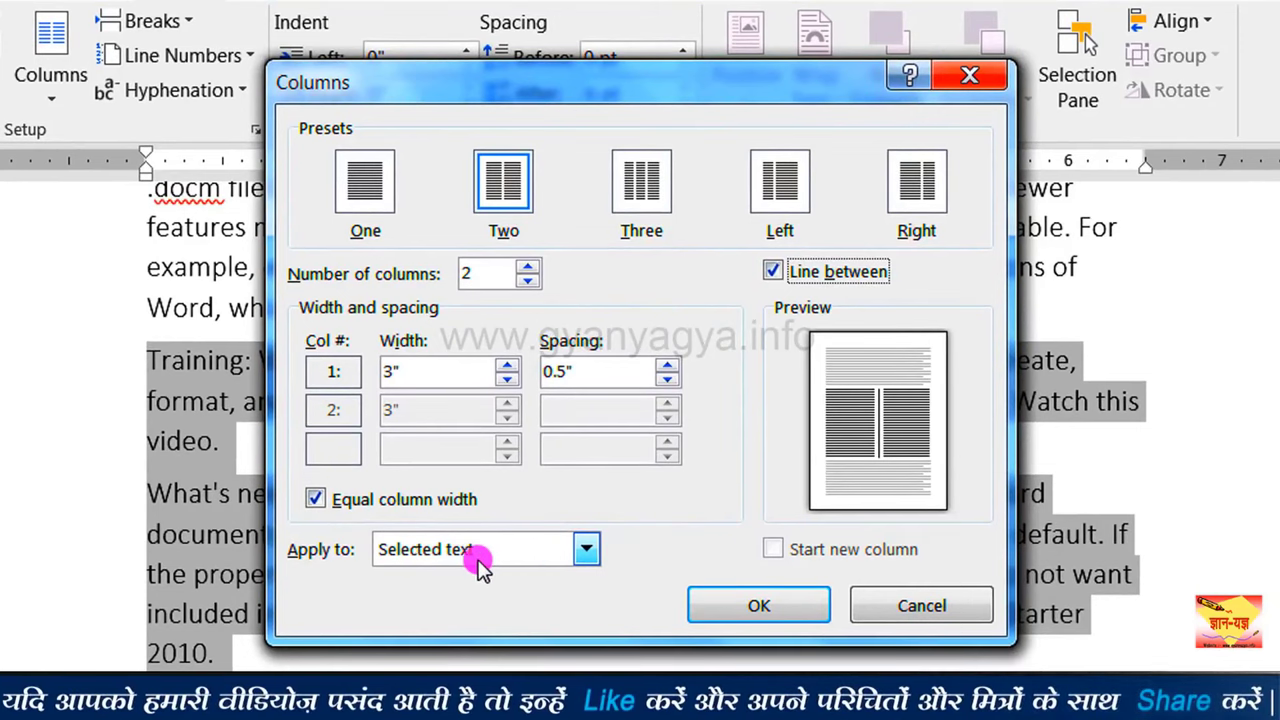
pyautogui.click(584, 552)
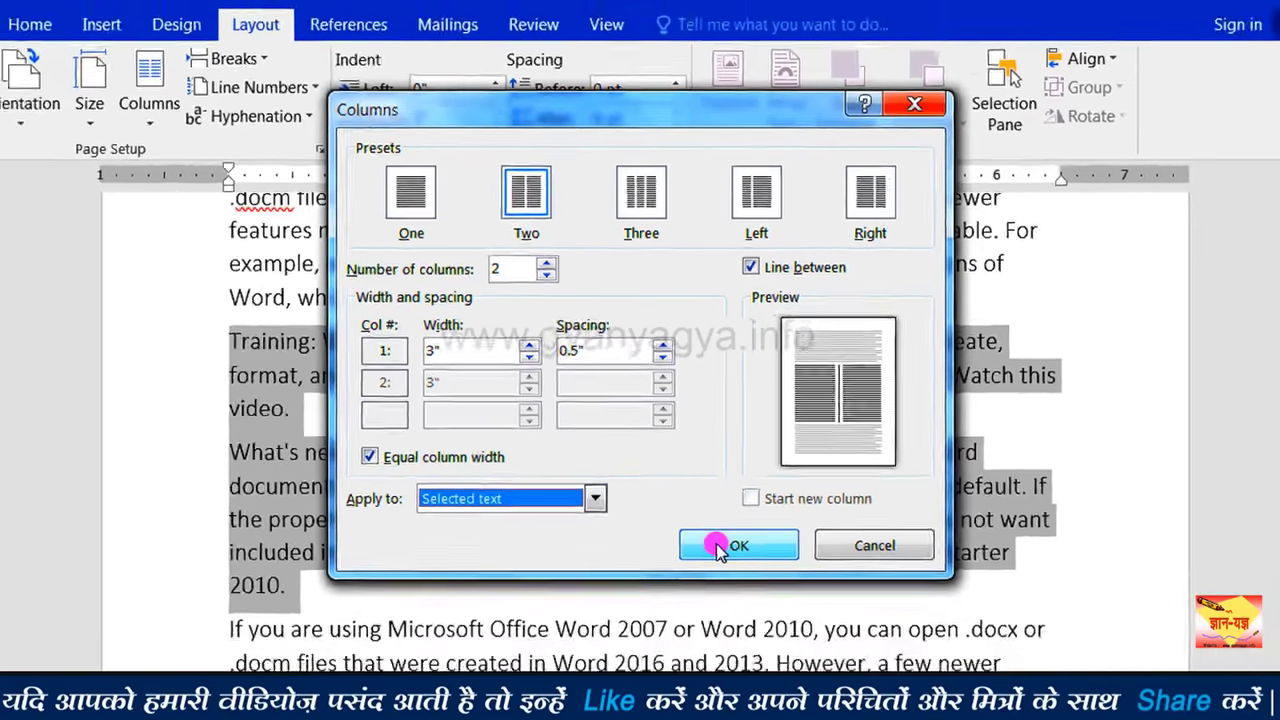
pyautogui.click(737, 607)
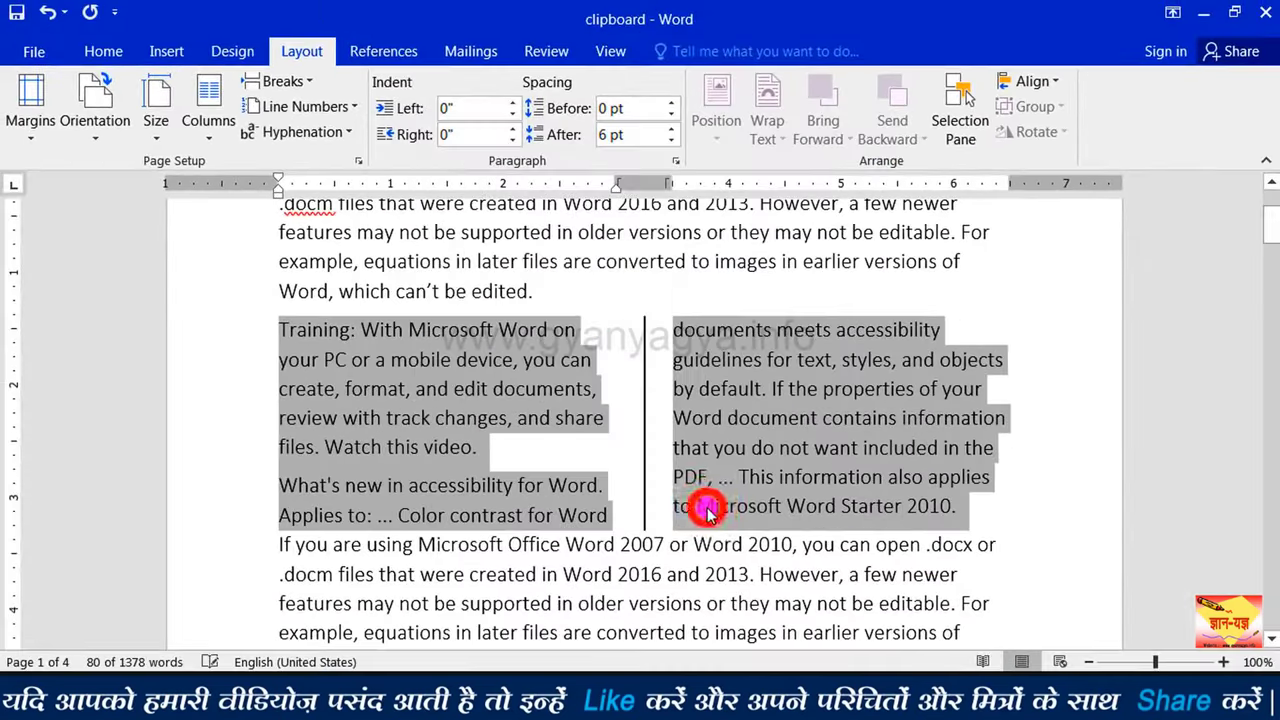
pyautogui.click(640, 500)
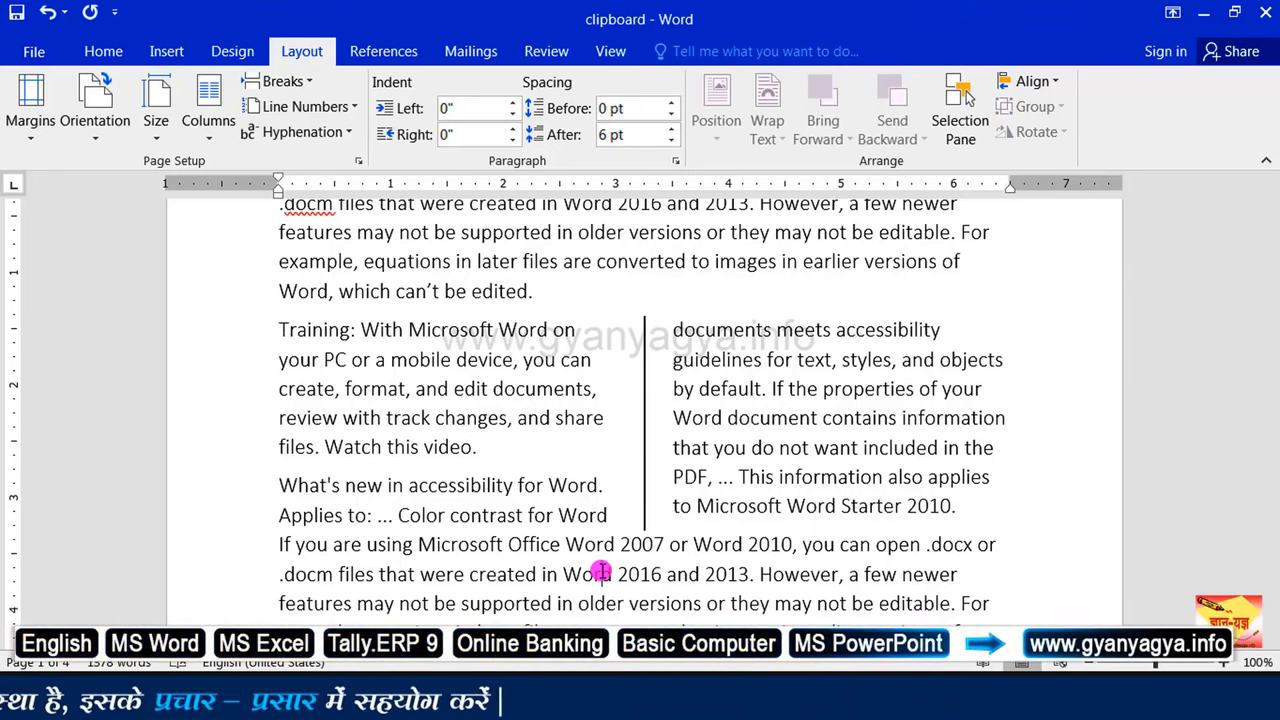
pyautogui.hotkey('ctrl', 'n')
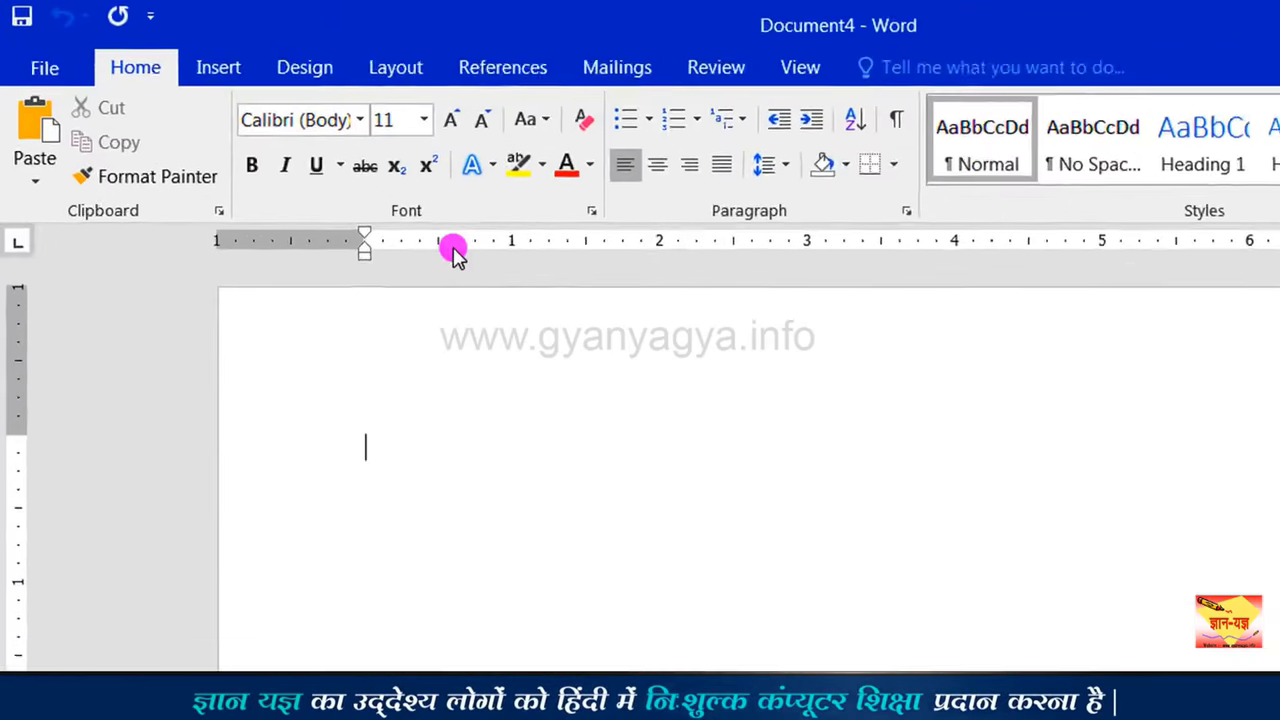
# Apply the Two columns preset from the Layout tab to the empty Document3.
pyautogui.click(395, 67)
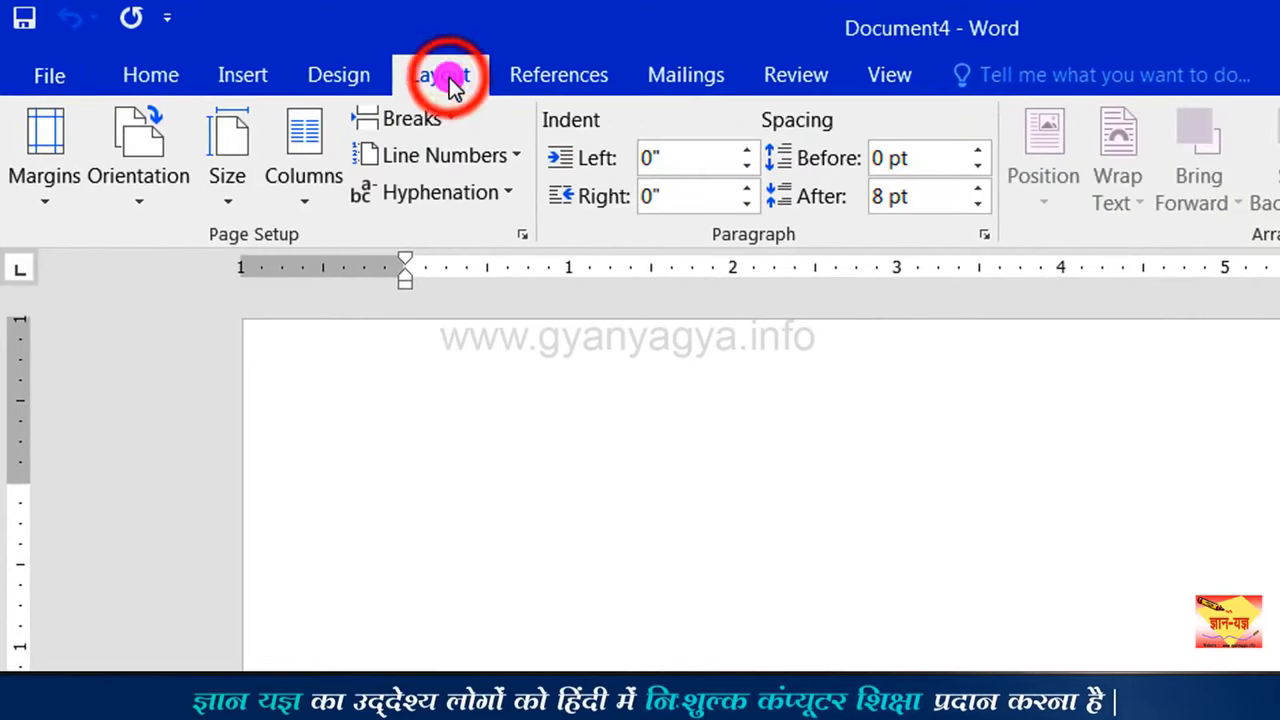
pyautogui.click(304, 204)
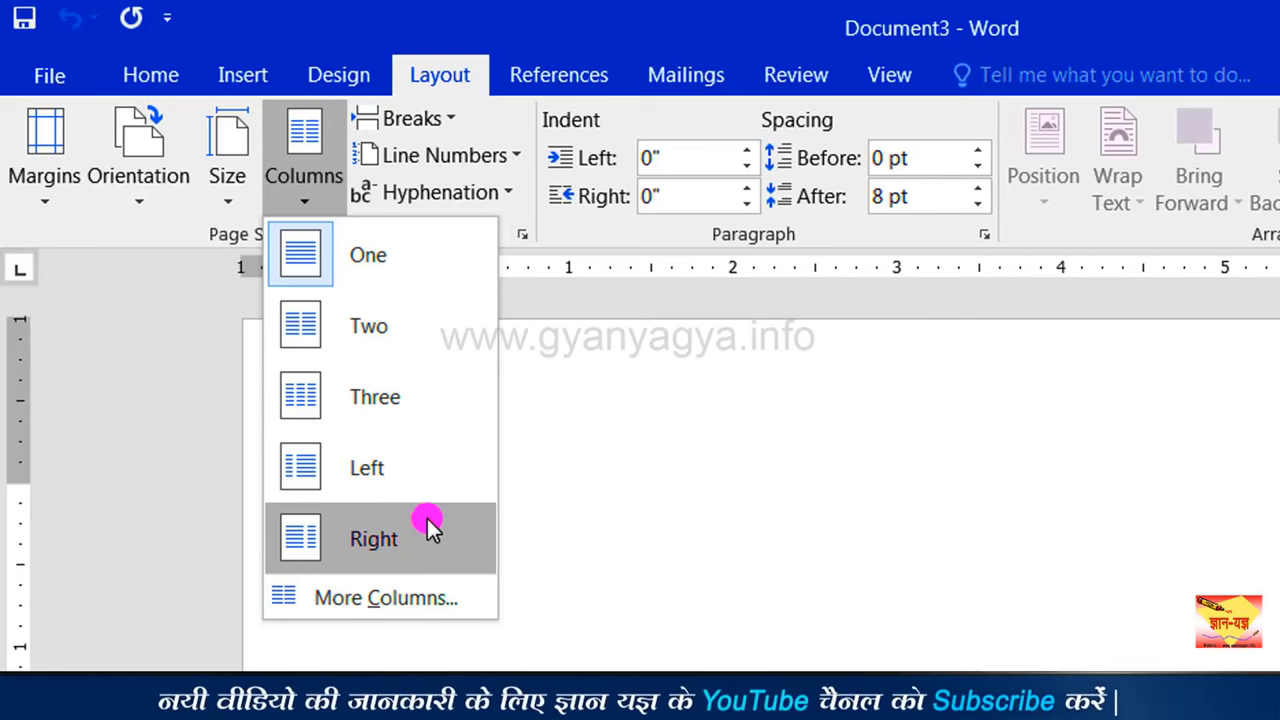
pyautogui.click(428, 329)
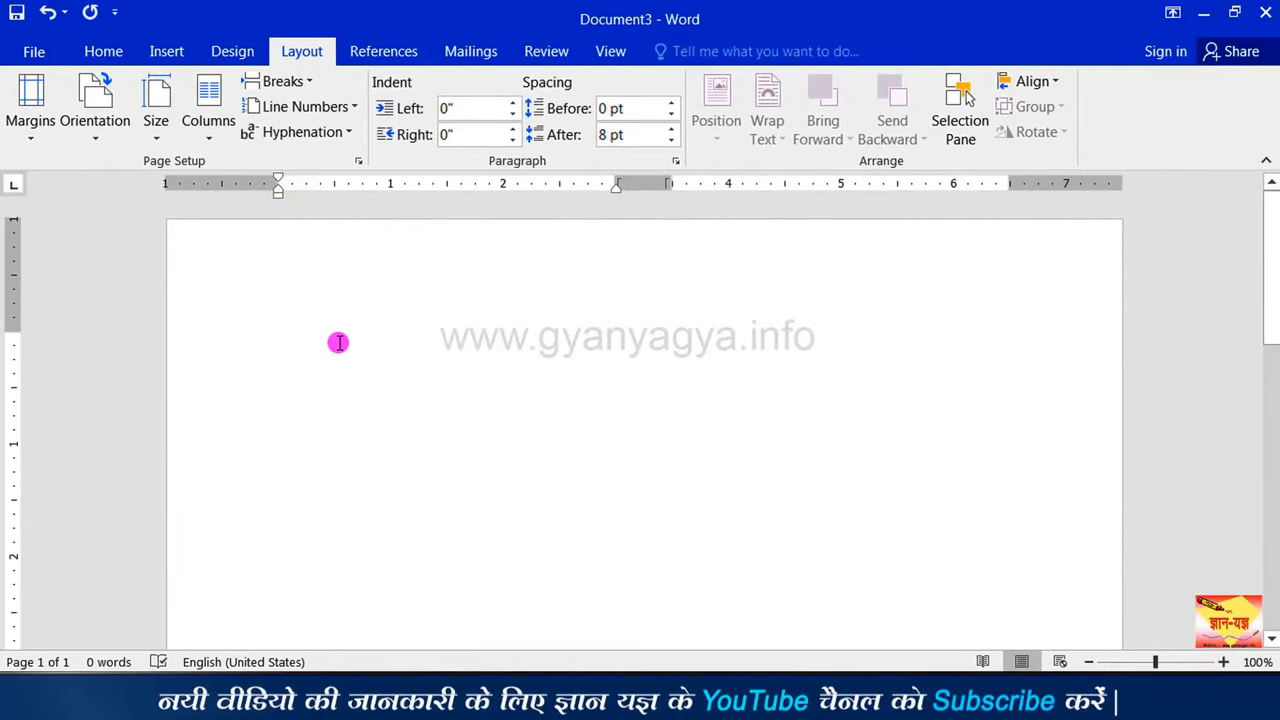
# Add sample text about opening .docx files in older Word versions, pasting more after line 1 to reach 200 words.
pyautogui.write('type')
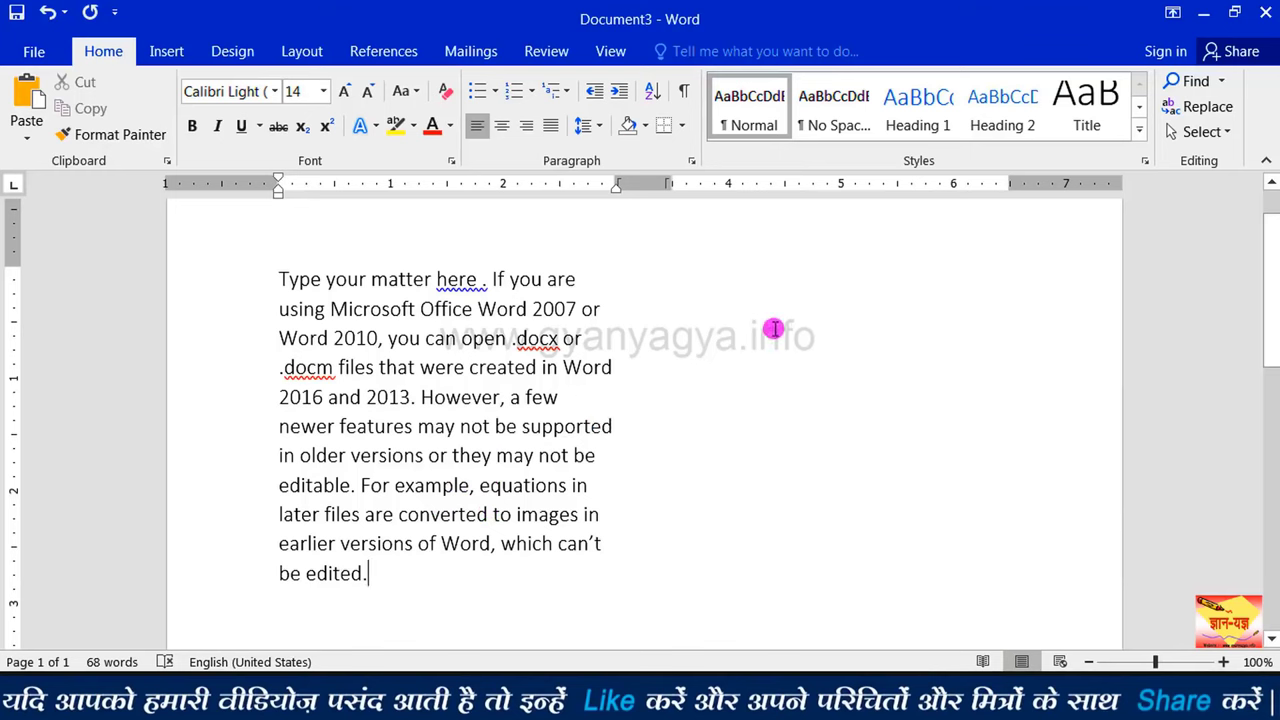
pyautogui.doubleClick(806, 287)
pyautogui.tripleClick(806, 287)
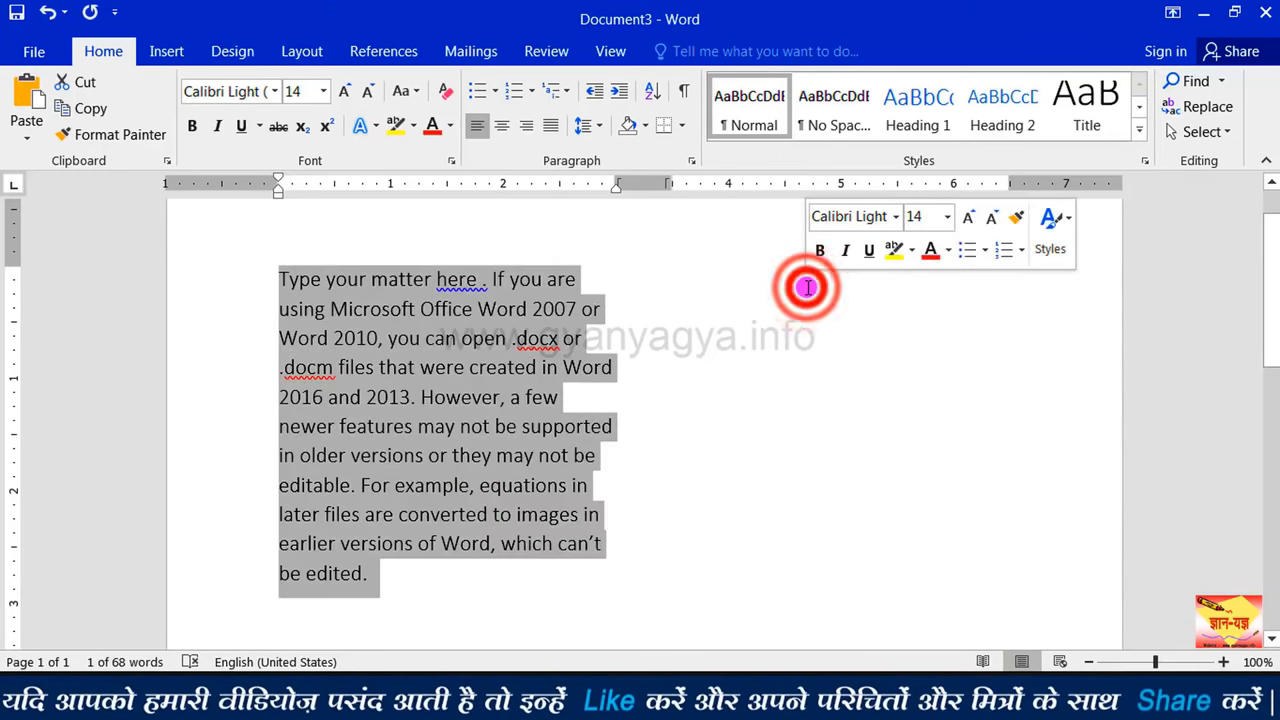
pyautogui.click(807, 287)
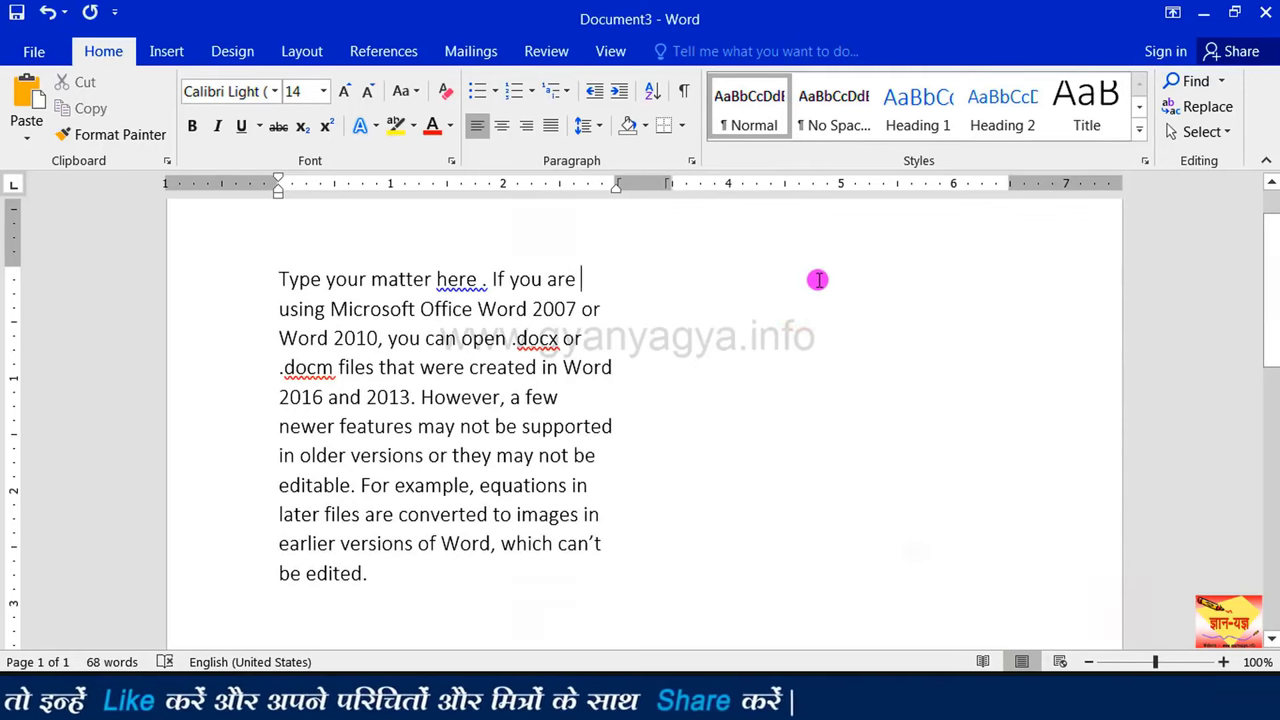
pyautogui.hotkey('ctrl', 'v')
pyautogui.click(672, 600)
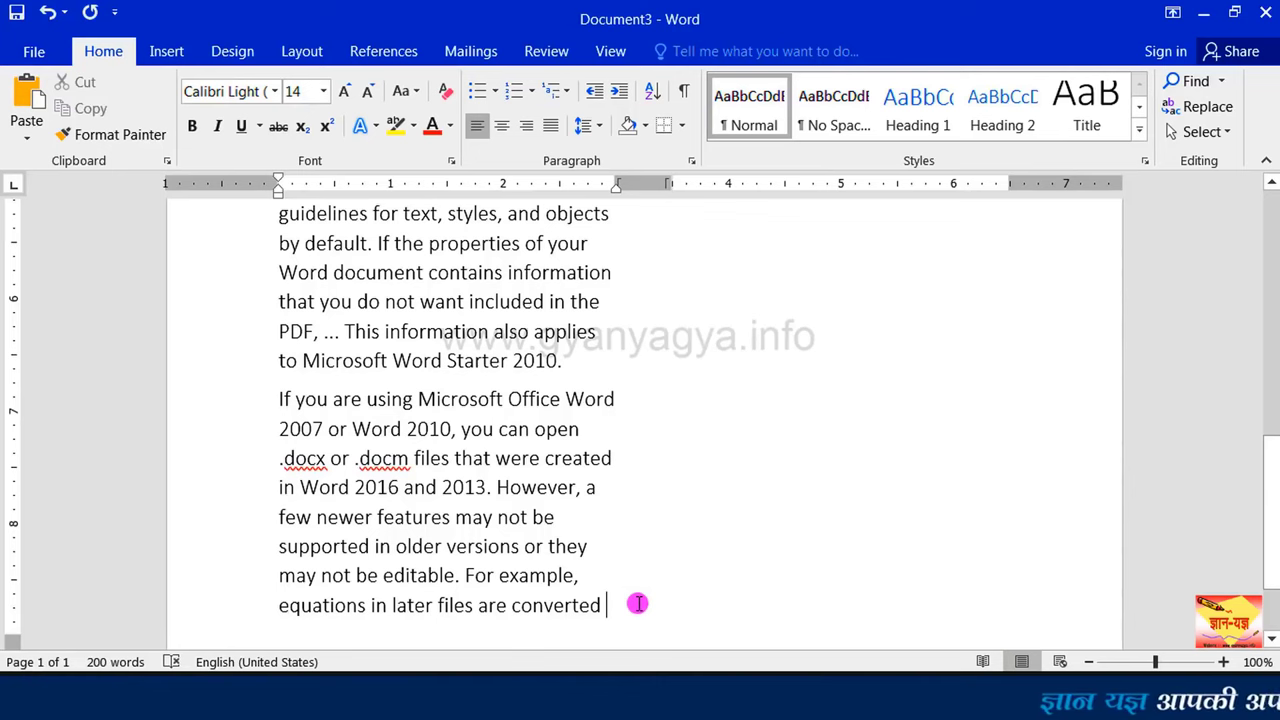
# Add 'type here' after 'converted' so text reaches the second column, then start a new line.
pyautogui.write('type')
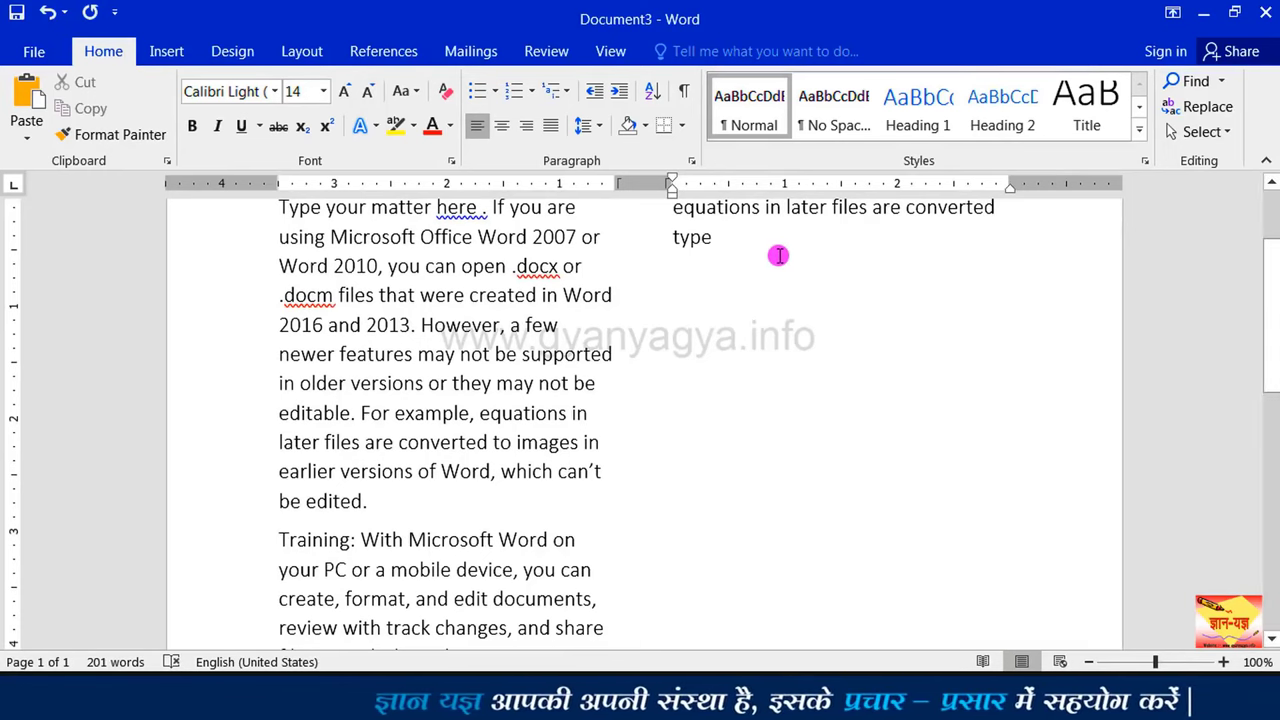
pyautogui.write(' here')
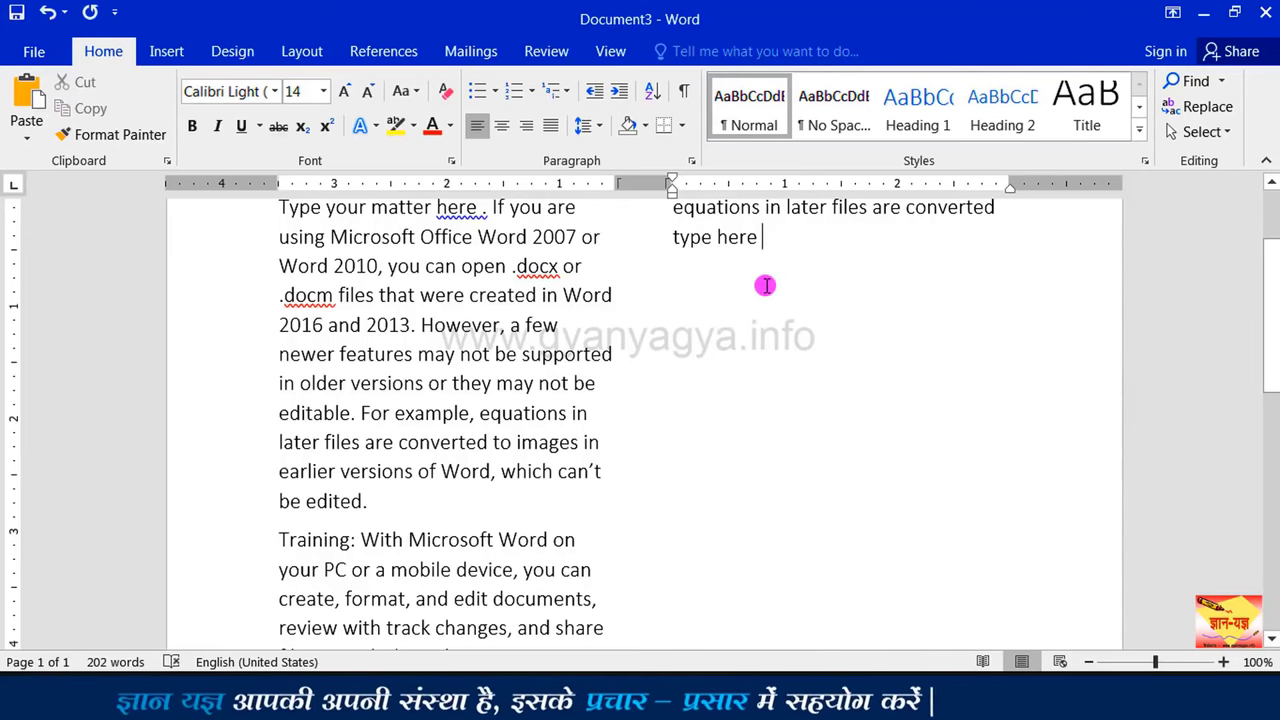
pyautogui.press('Return')
pyautogui.scroll(2, 723, 461)
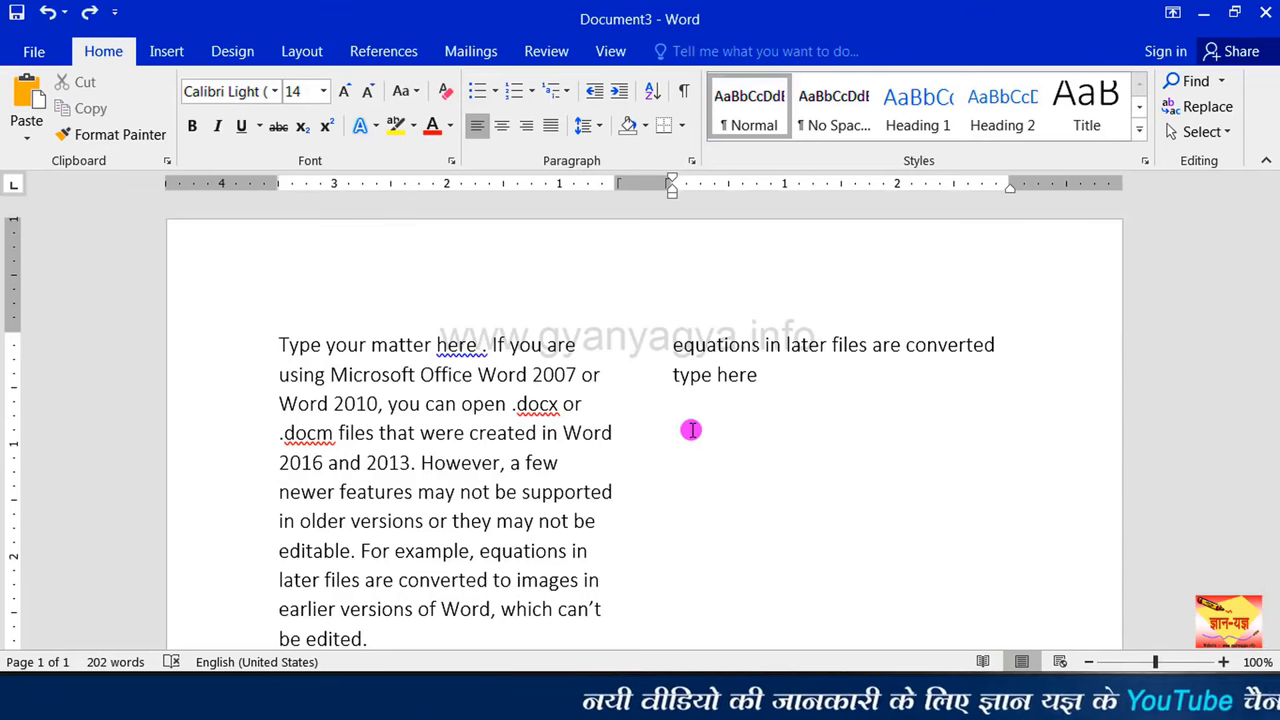
# Create a new blank document (Document5) set to three columns with lines between.
pyautogui.hotkey('ctrl', 'n')
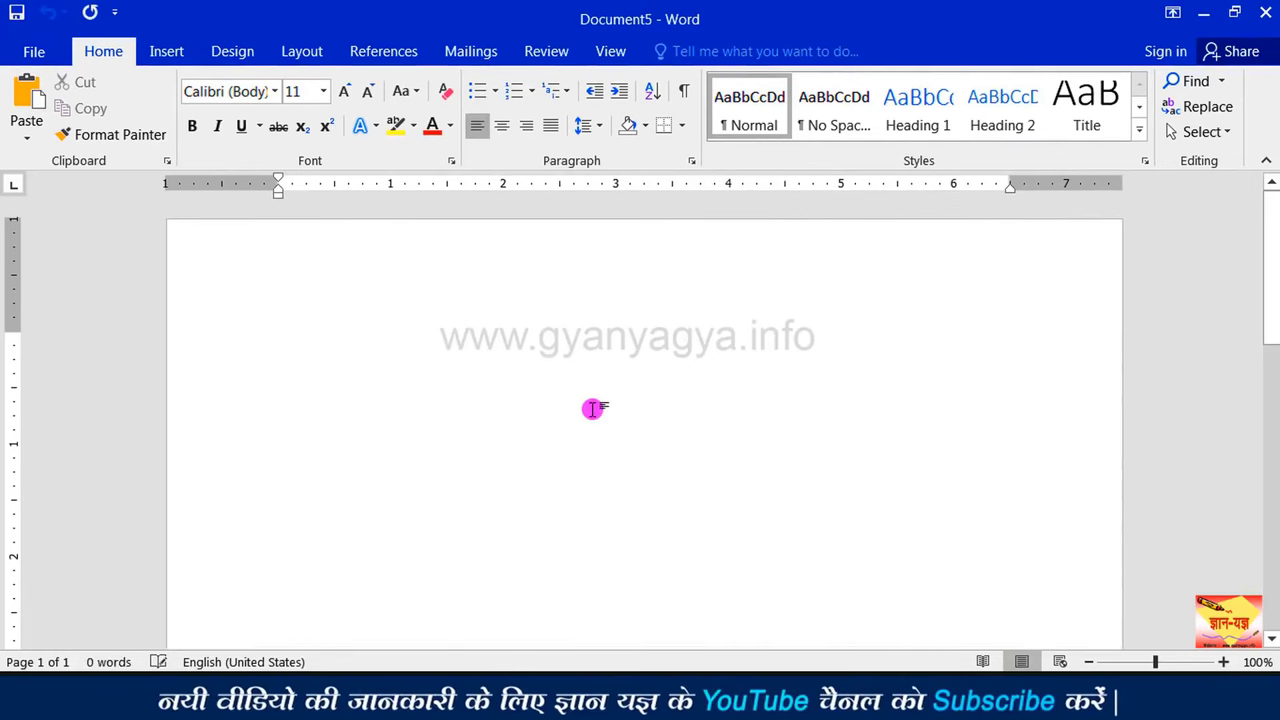
pyautogui.click(306, 56)
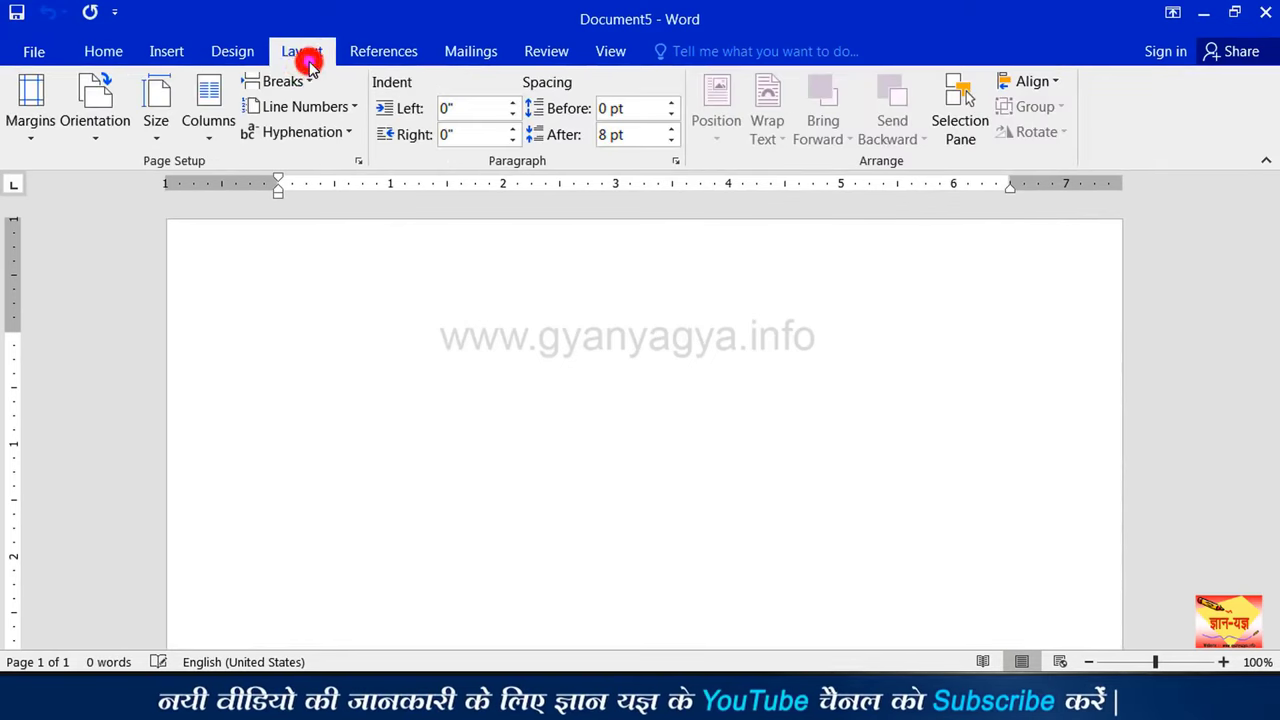
pyautogui.click(210, 132)
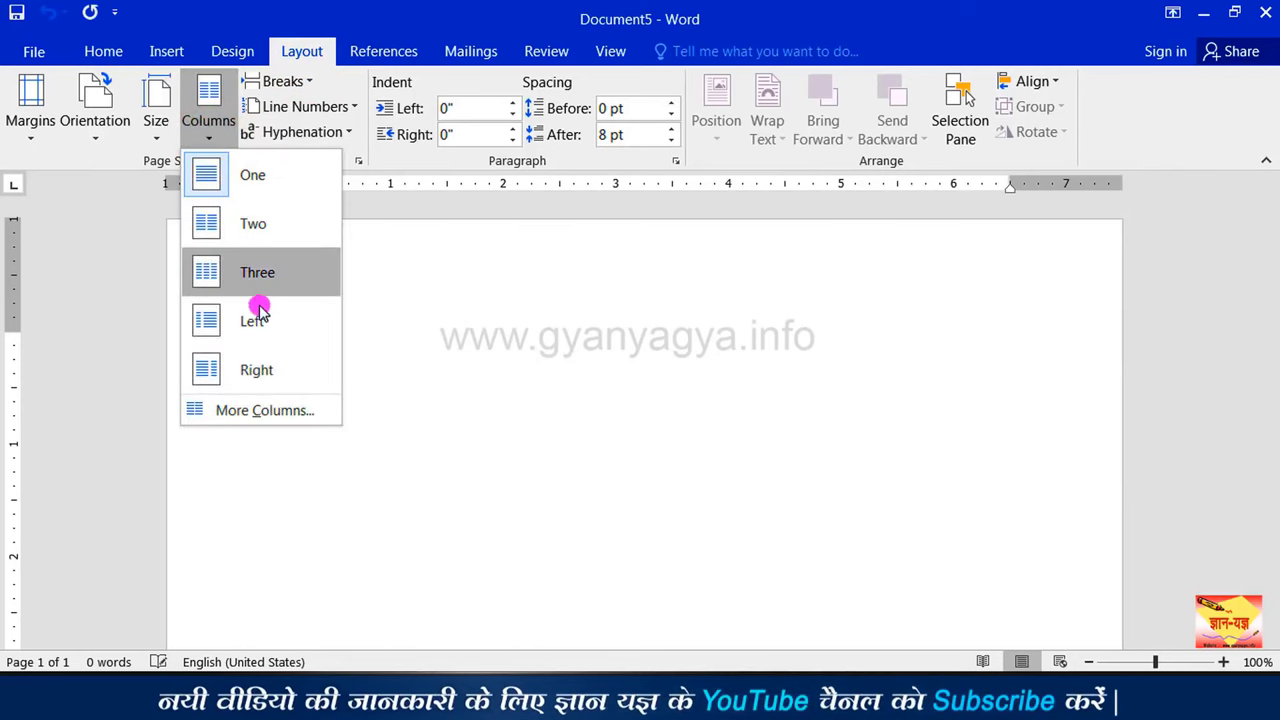
pyautogui.click(295, 409)
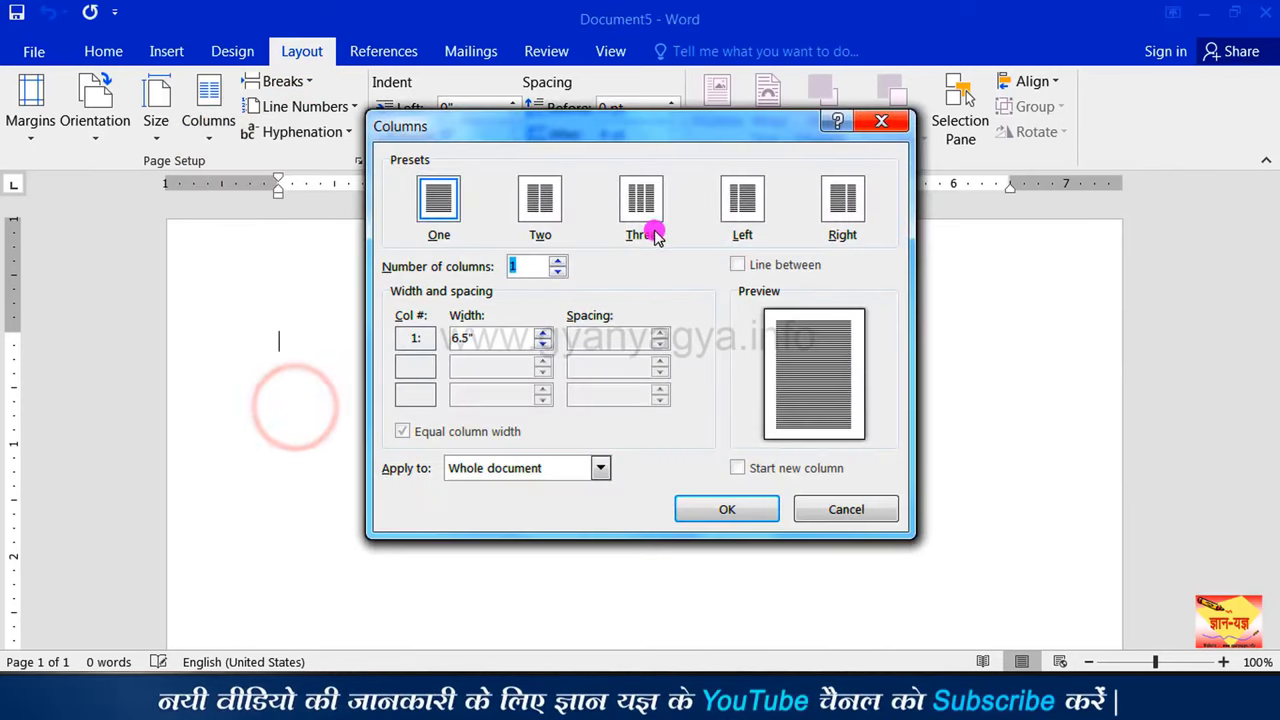
pyautogui.click(650, 228)
pyautogui.click(737, 264)
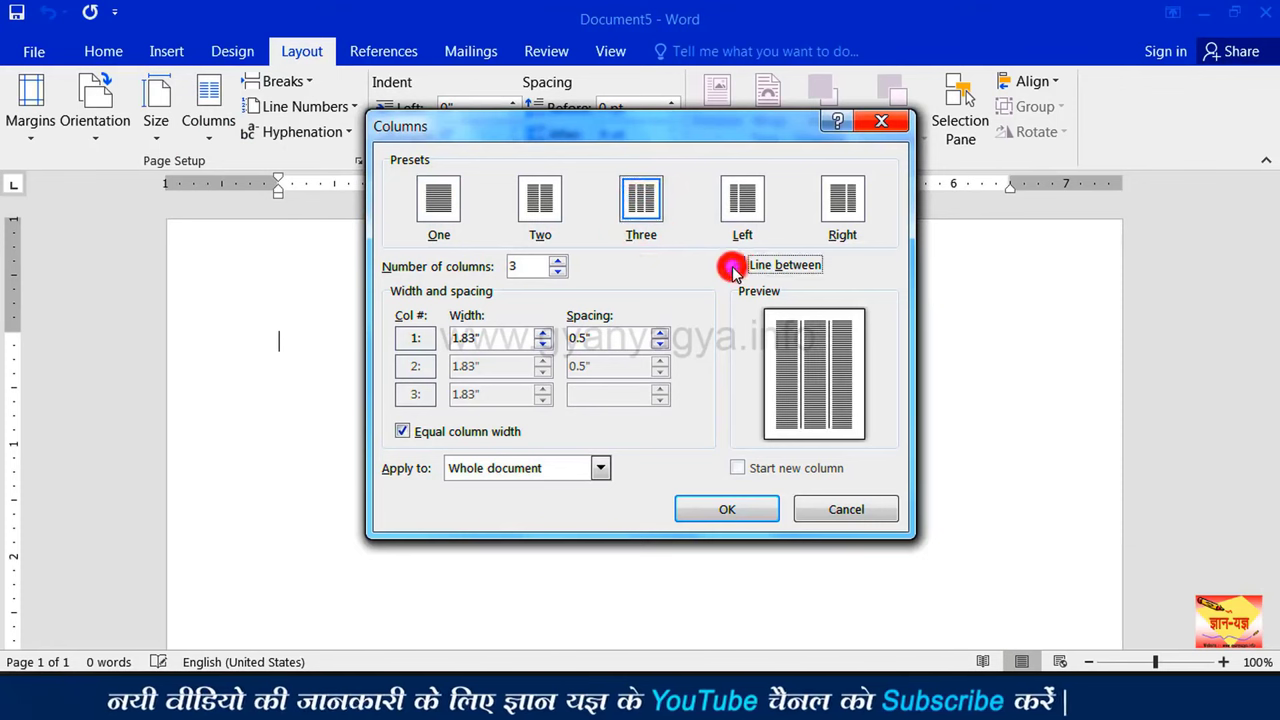
pyautogui.click(720, 508)
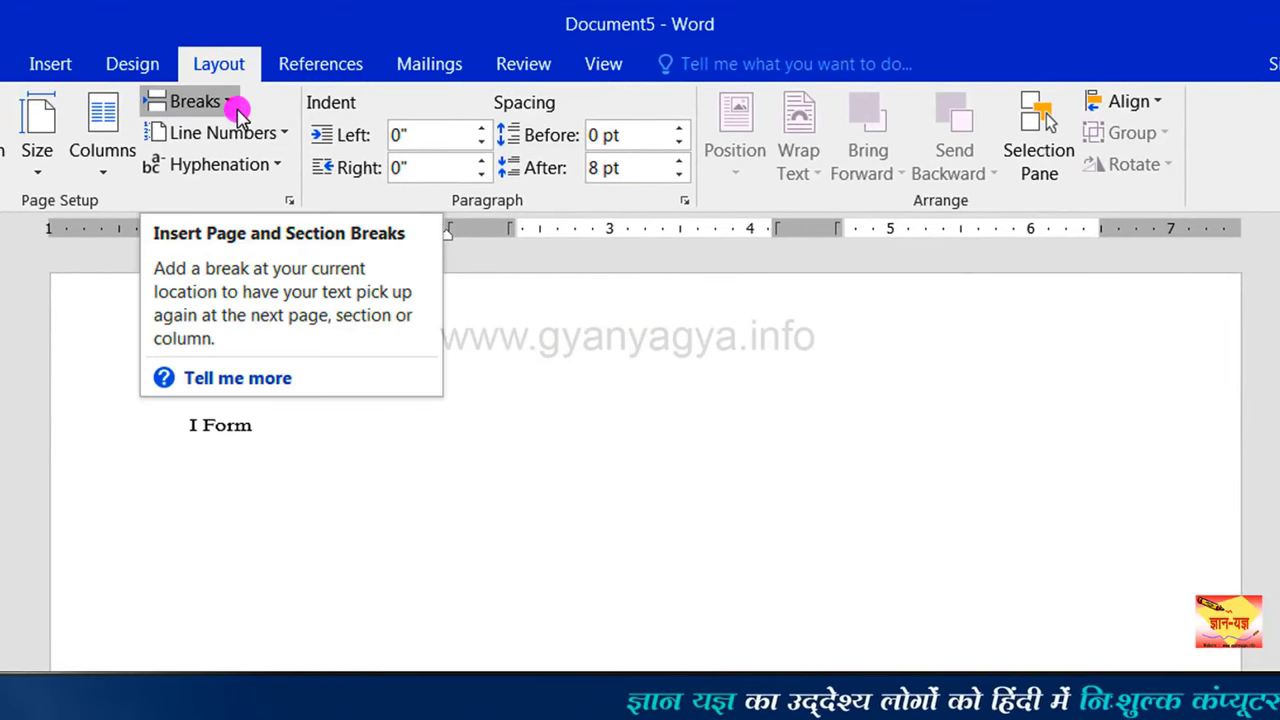
# Insert a column break and add the 'II Form' heading at the top of the second column.
pyautogui.click(238, 112)
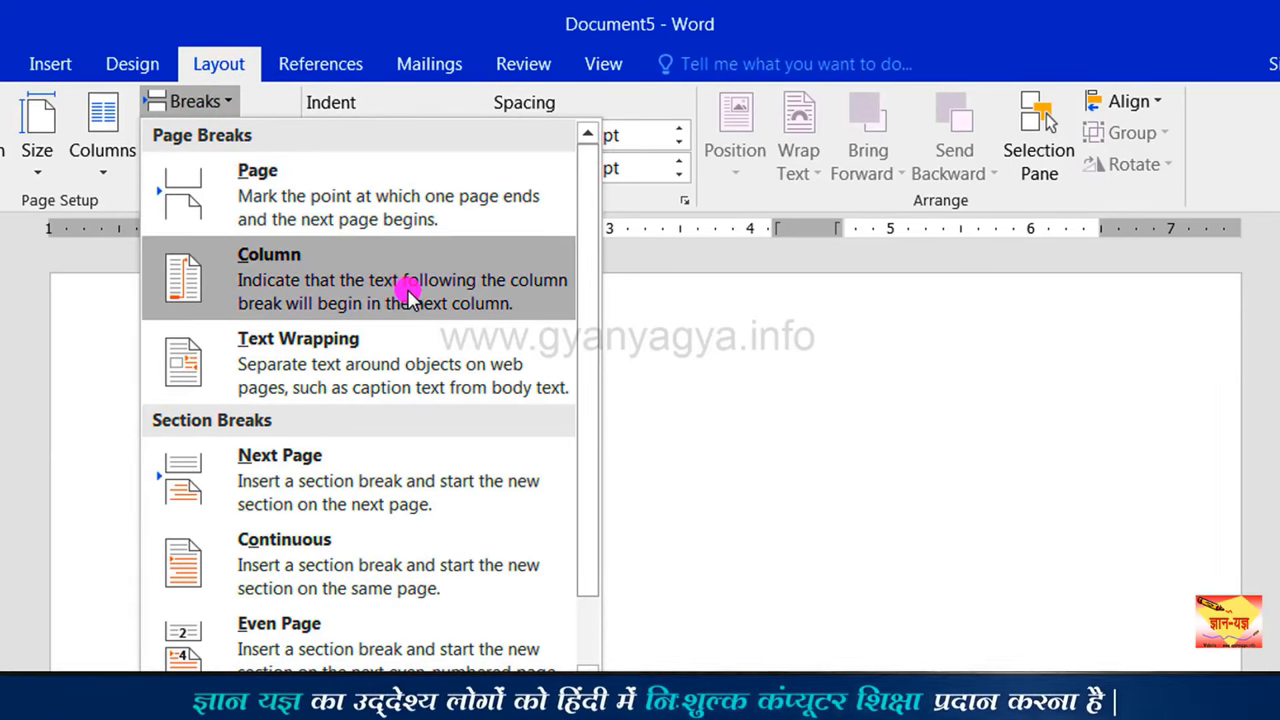
pyautogui.click(410, 293)
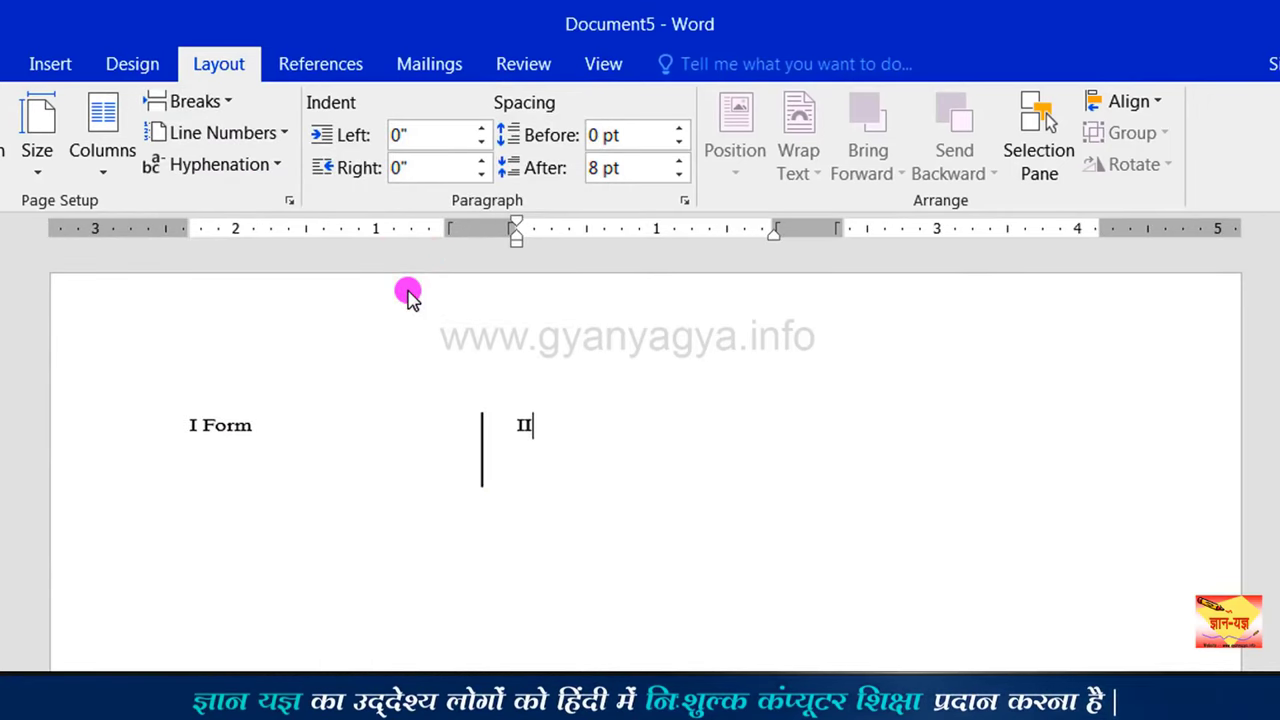
pyautogui.write('II Fo')
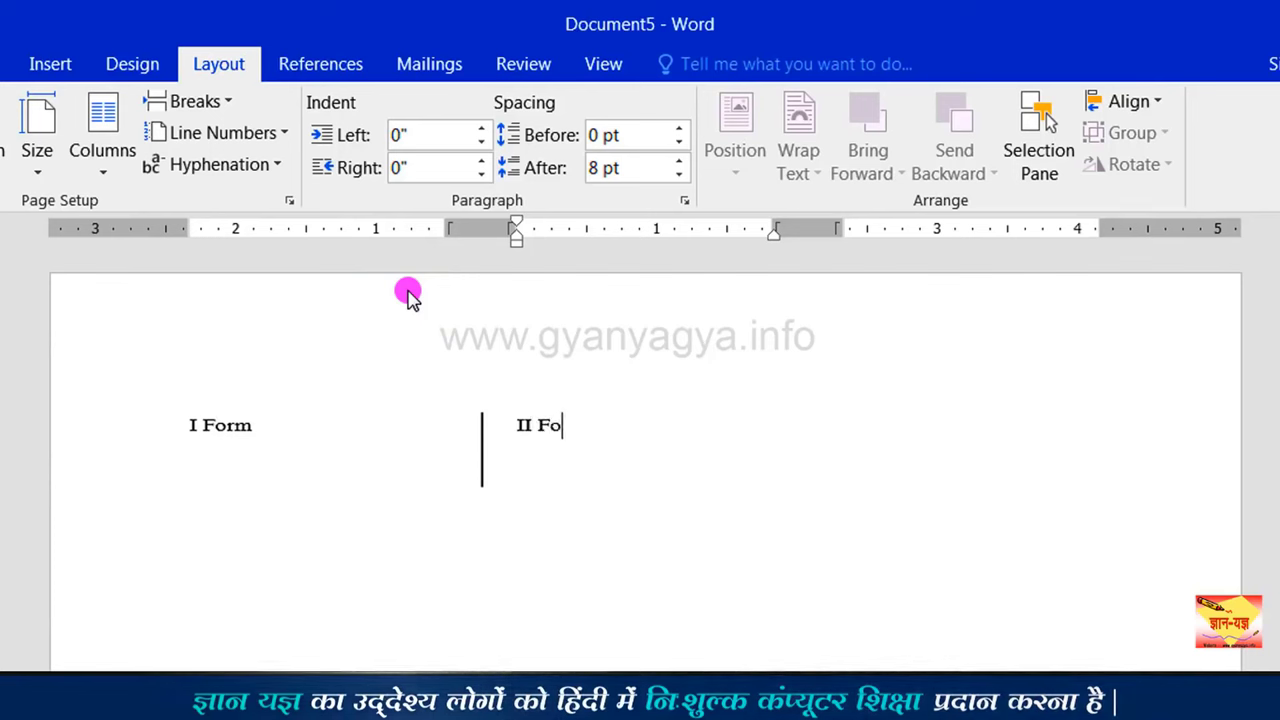
pyautogui.write('rm')
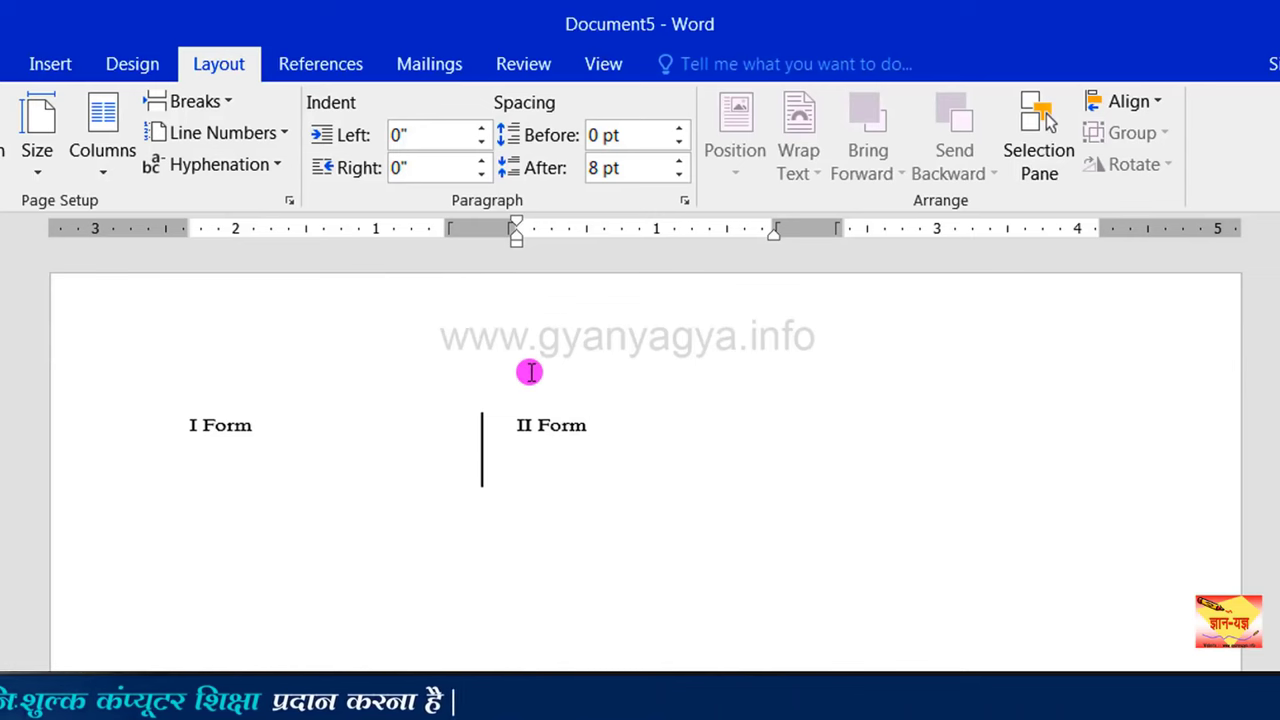
# Insert another column break and add the 'III Form' heading in the third column.
pyautogui.click(230, 102)
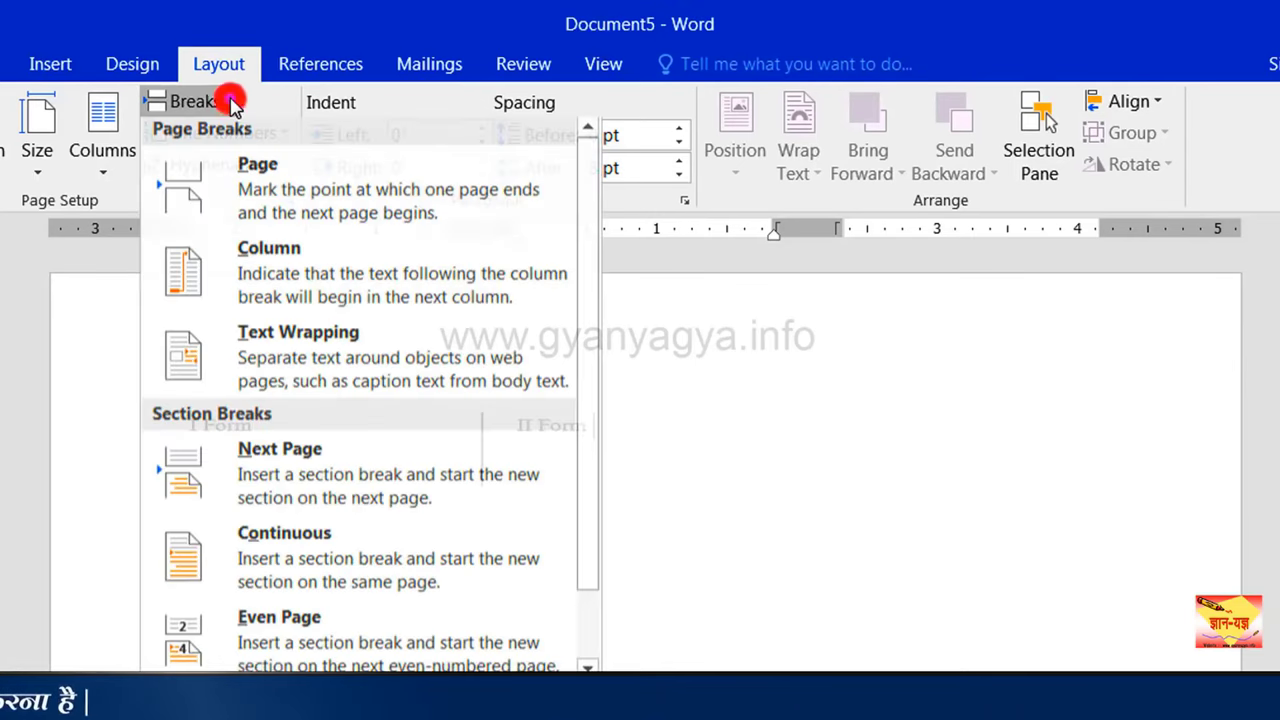
pyautogui.click(277, 281)
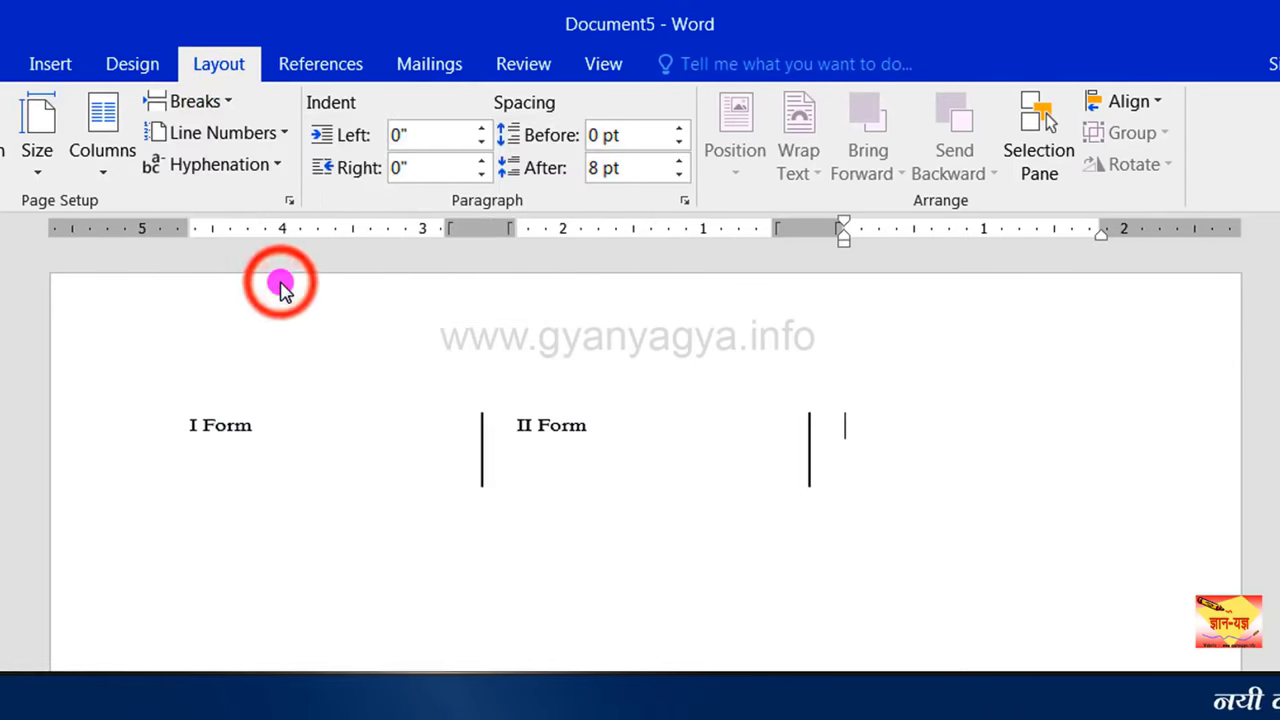
pyautogui.write('III ')
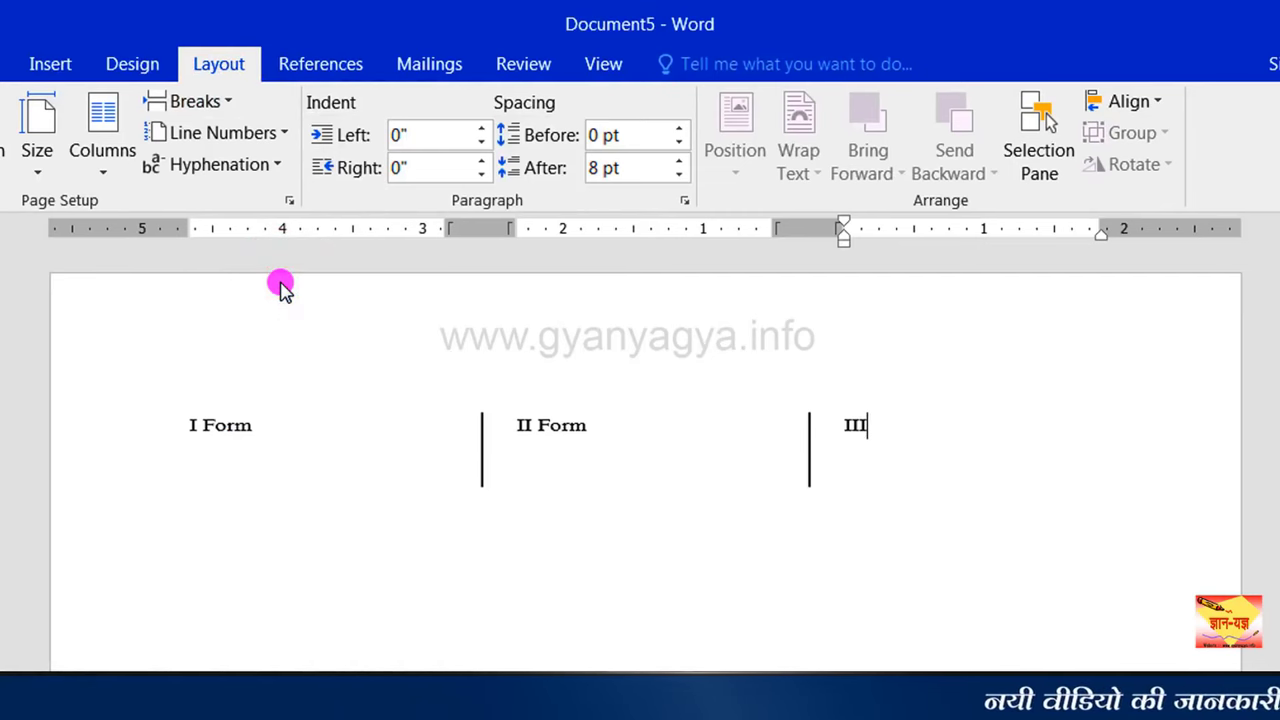
pyautogui.write('Form')
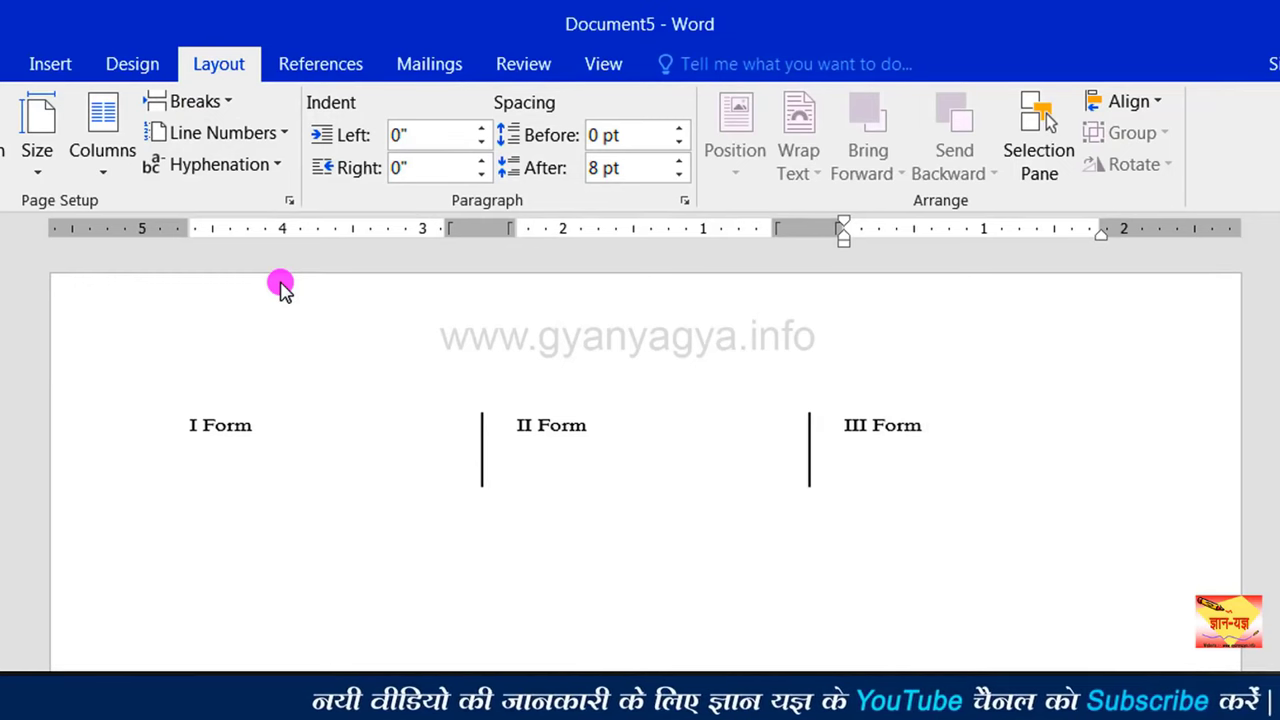
# Add "Go" on a new line under the I Form heading.
pyautogui.click(284, 425)
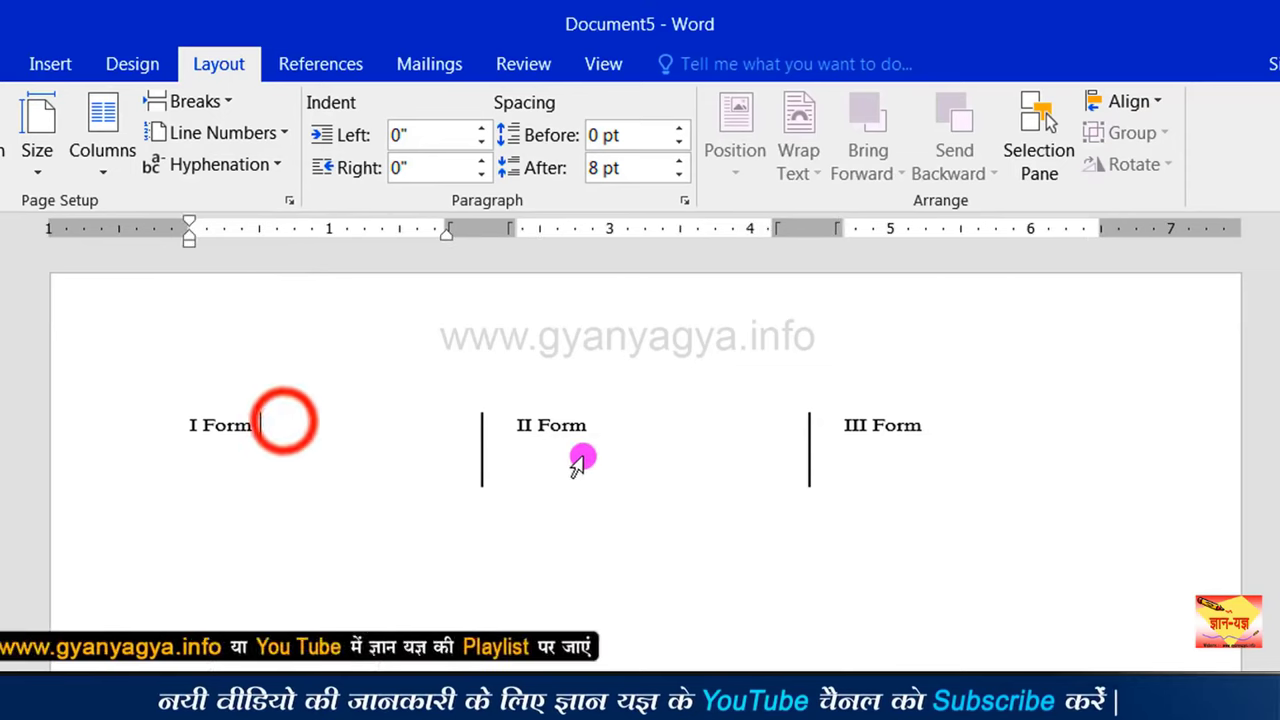
pyautogui.click(672, 413)
pyautogui.click(952, 425)
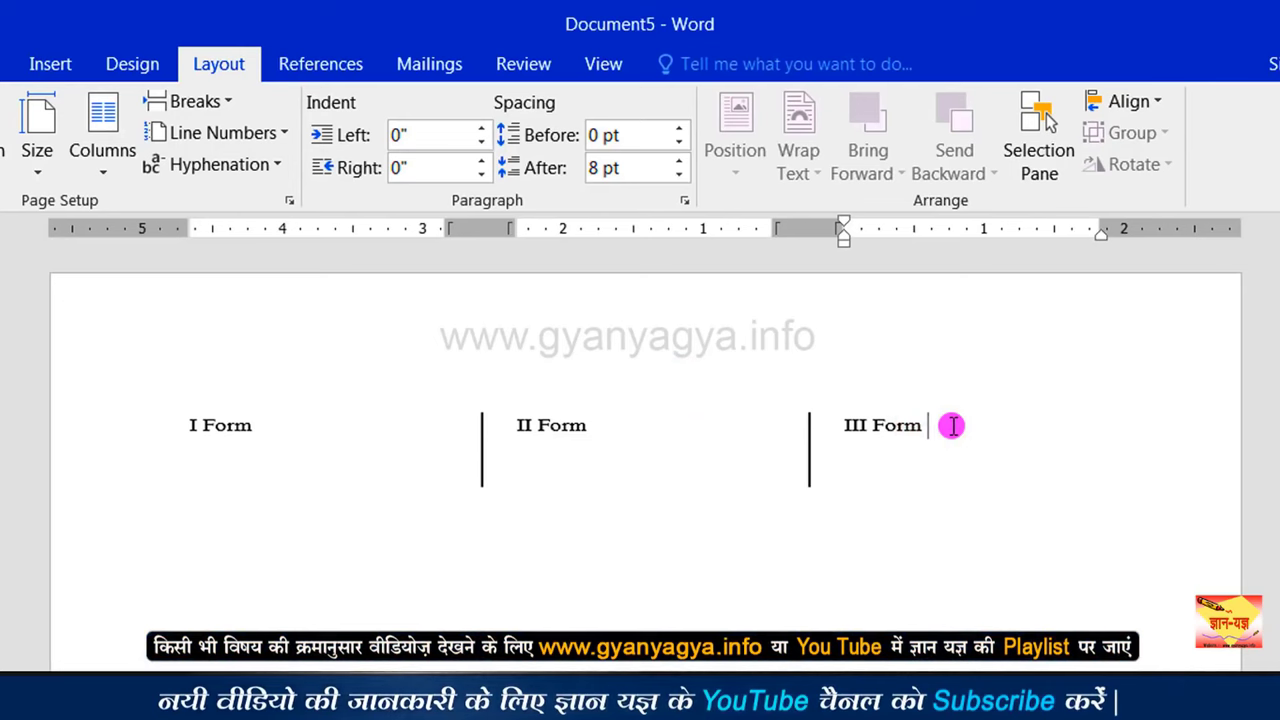
pyautogui.click(659, 431)
pyautogui.click(331, 433)
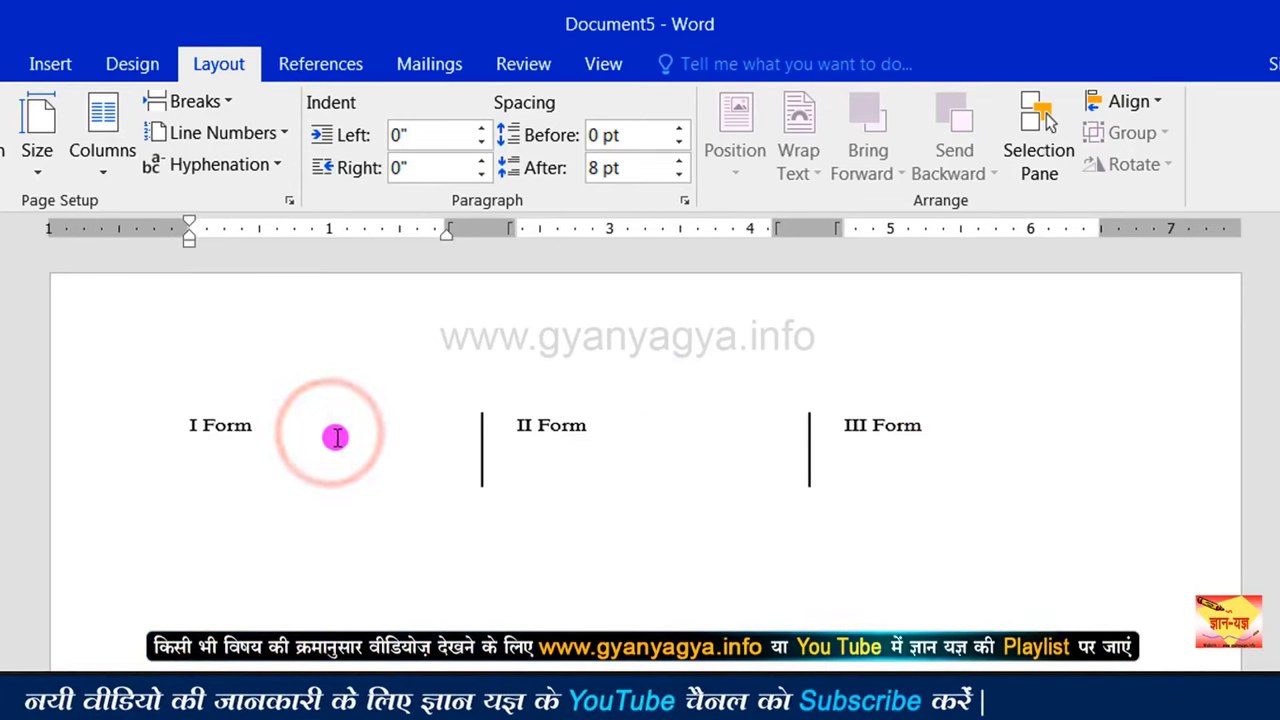
pyautogui.click(250, 431)
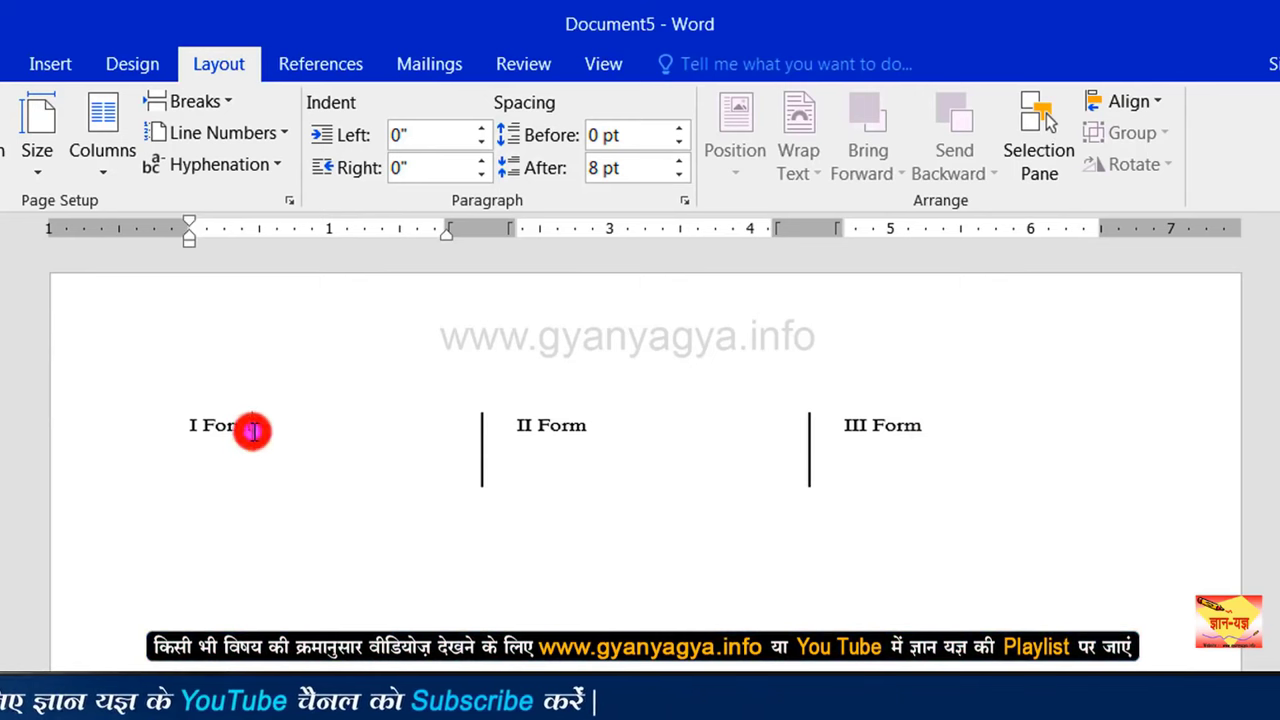
pyautogui.press('Return')
pyautogui.write('Go')
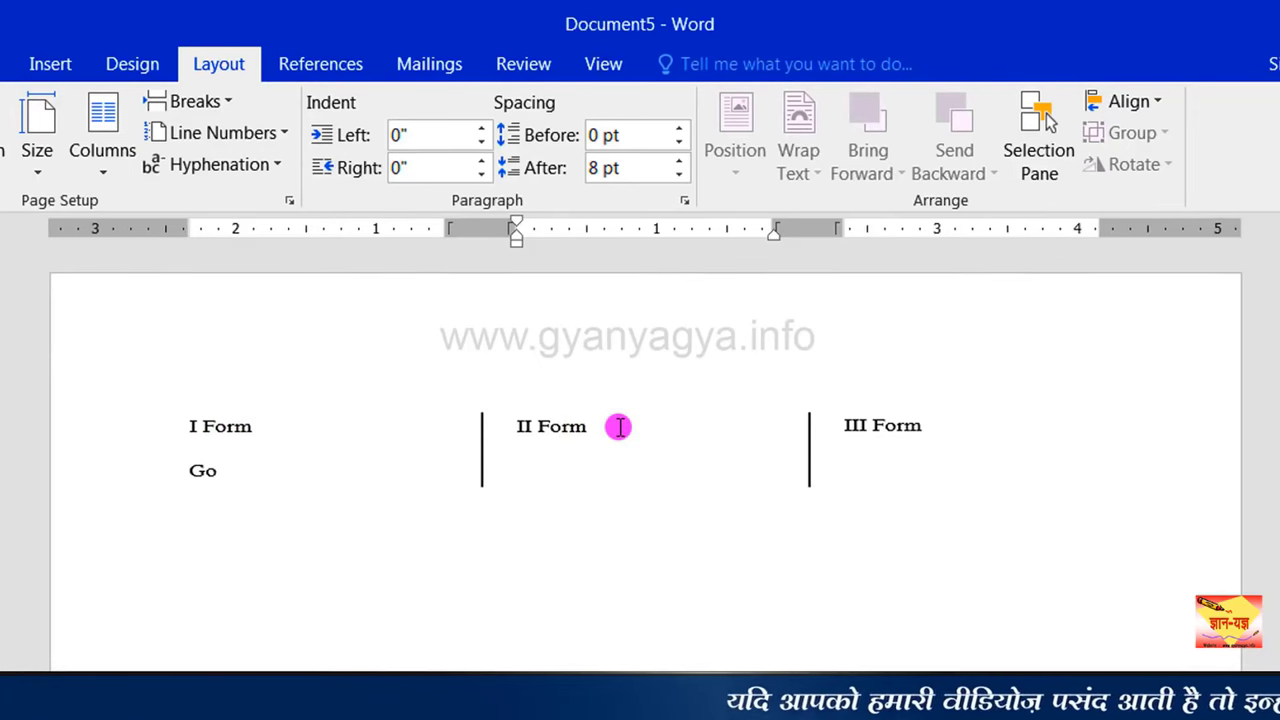
# Add "Went" under II Form and "Gone" under III Form.
pyautogui.press('Return')
pyautogui.write('Went')
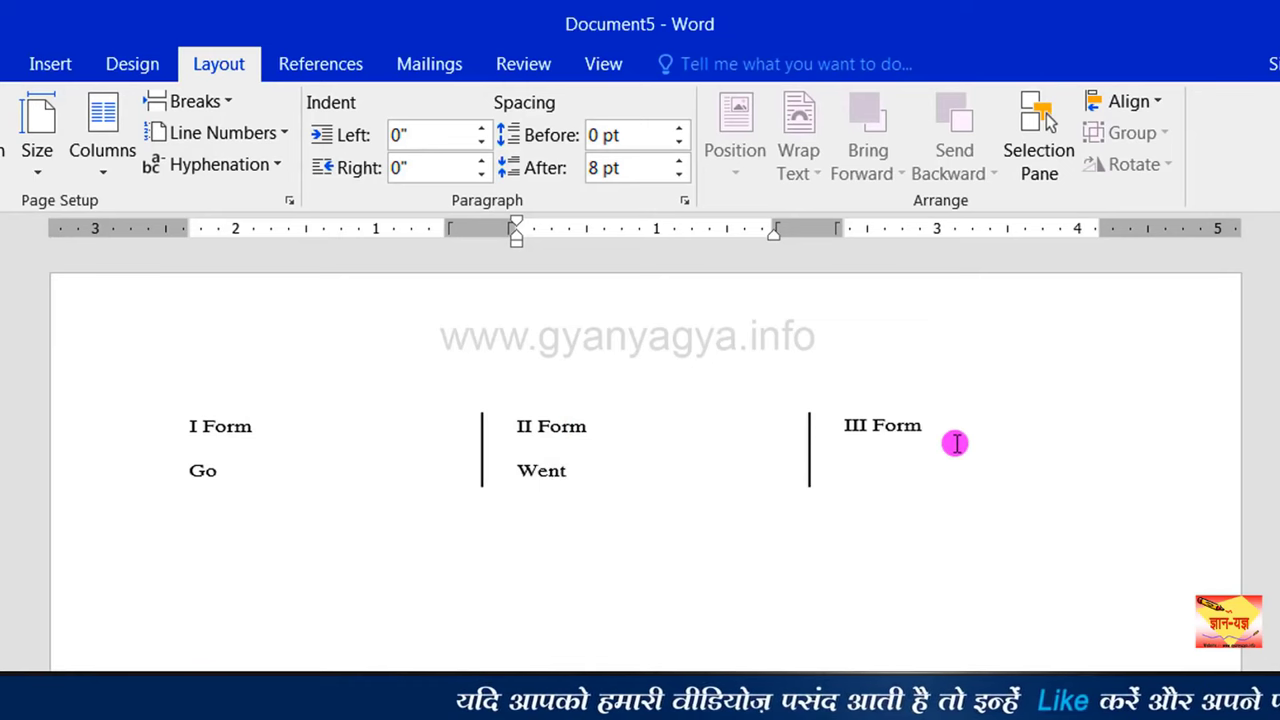
pyautogui.click(952, 429)
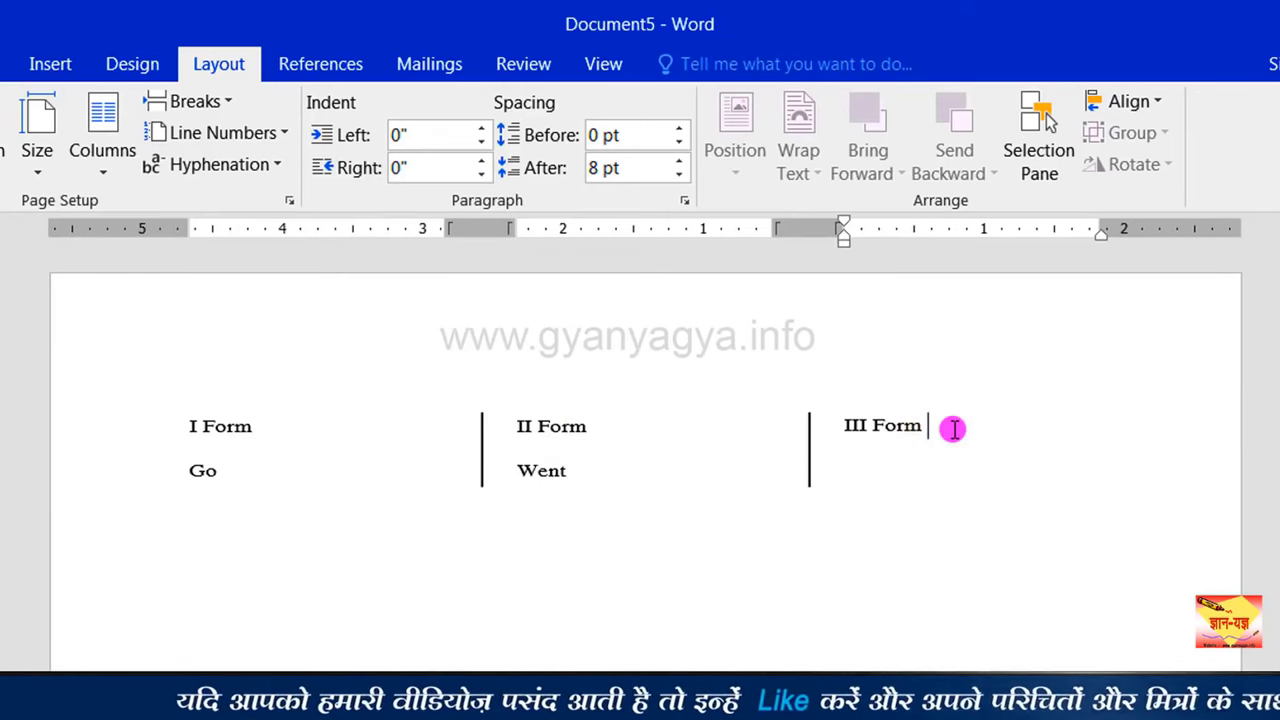
pyautogui.press('Return')
pyautogui.write('Gone')
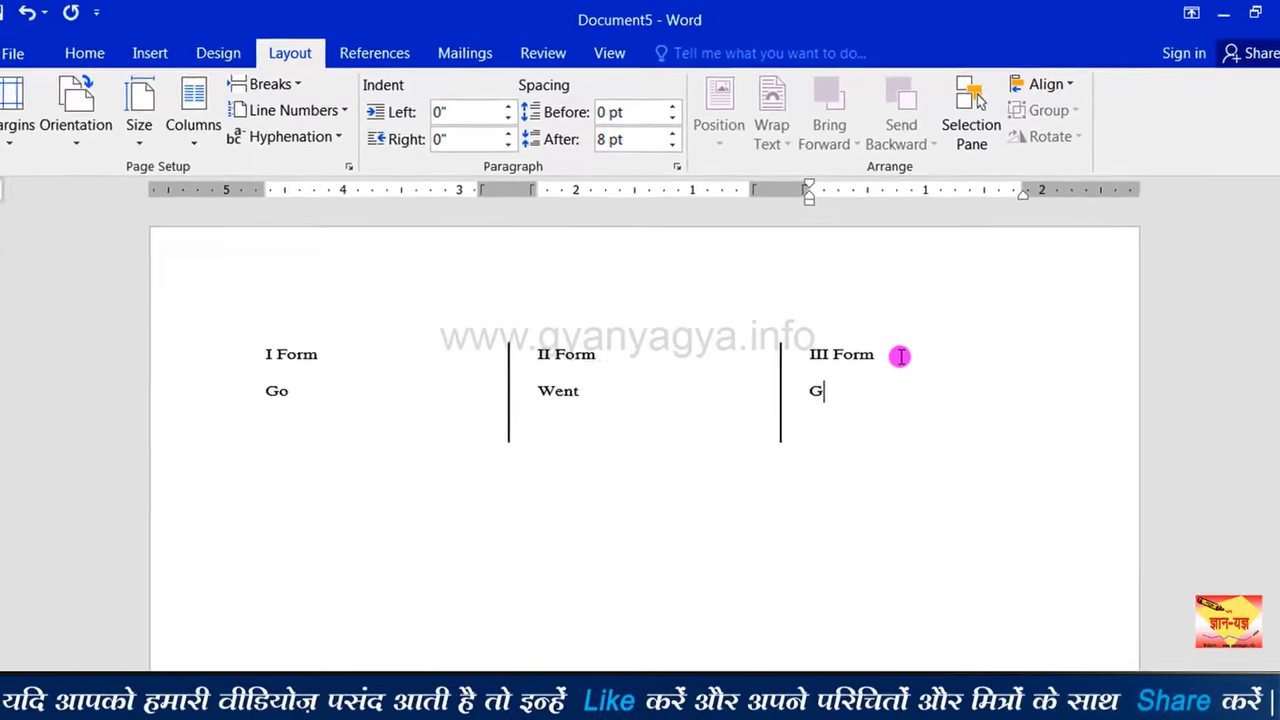
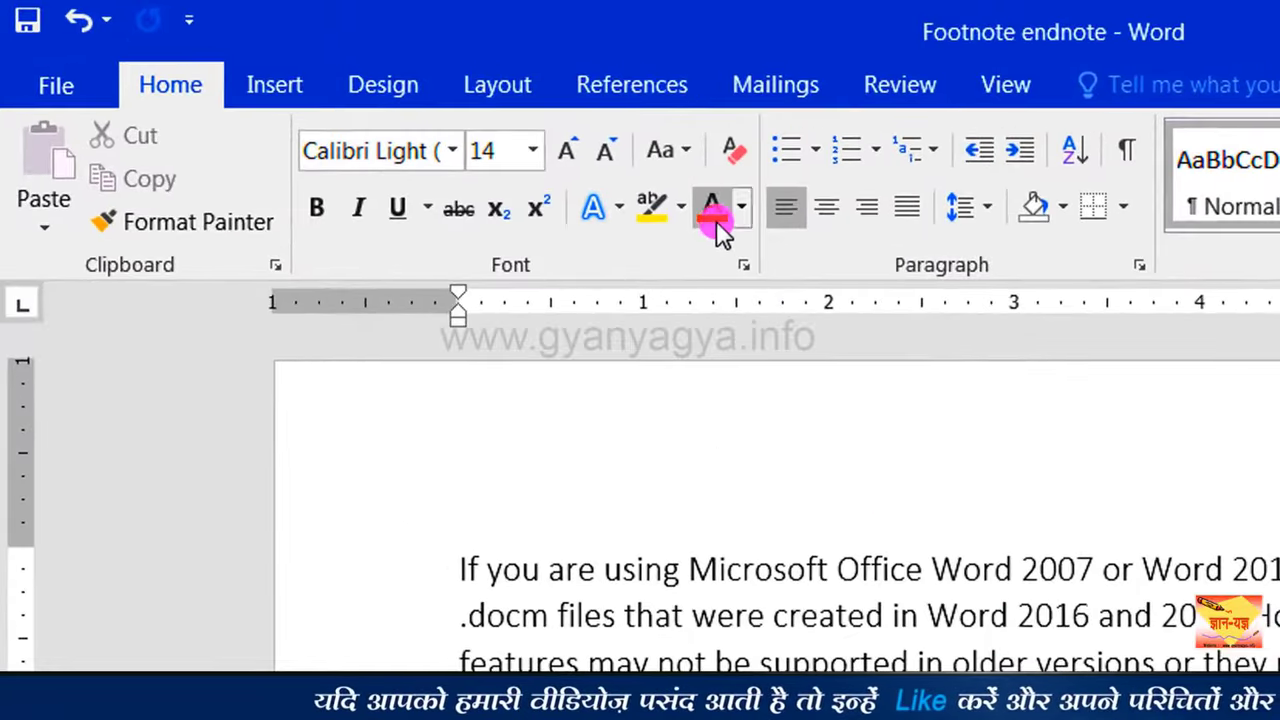
# Insert footnote 1 after PC from the References tab with the text 'Personal Computer'.
pyautogui.click(648, 94)
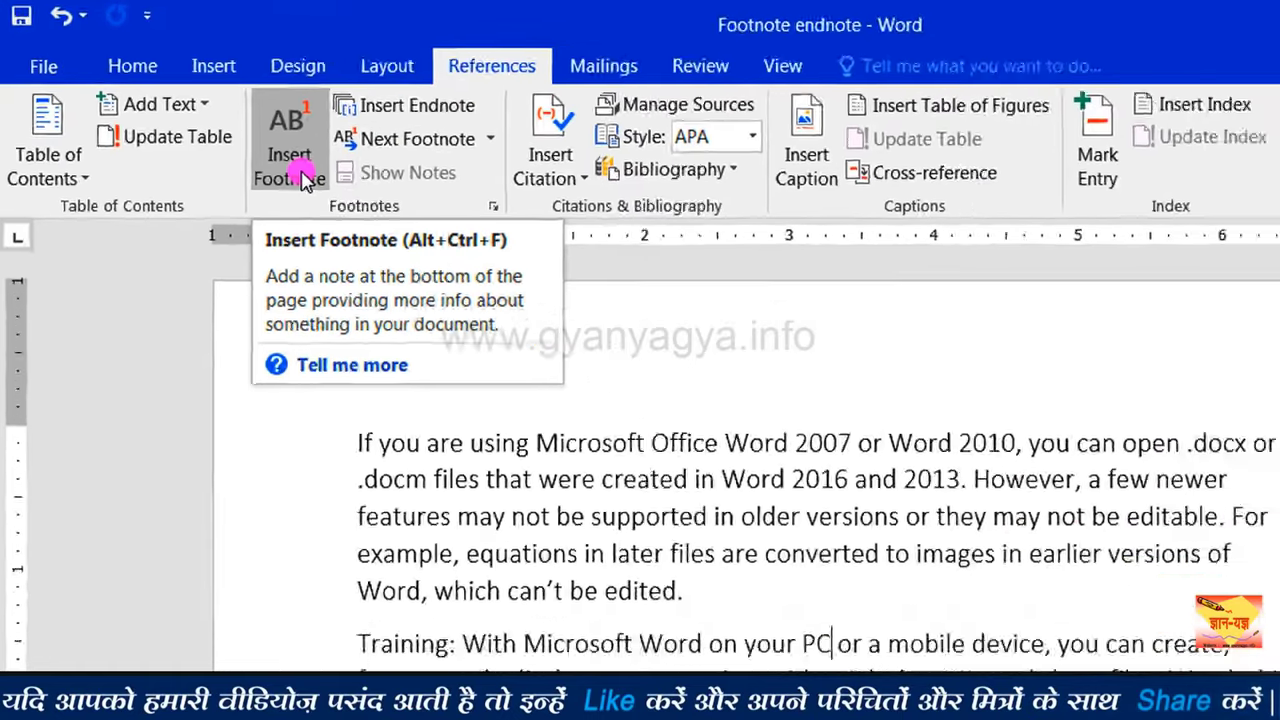
pyautogui.click(290, 165)
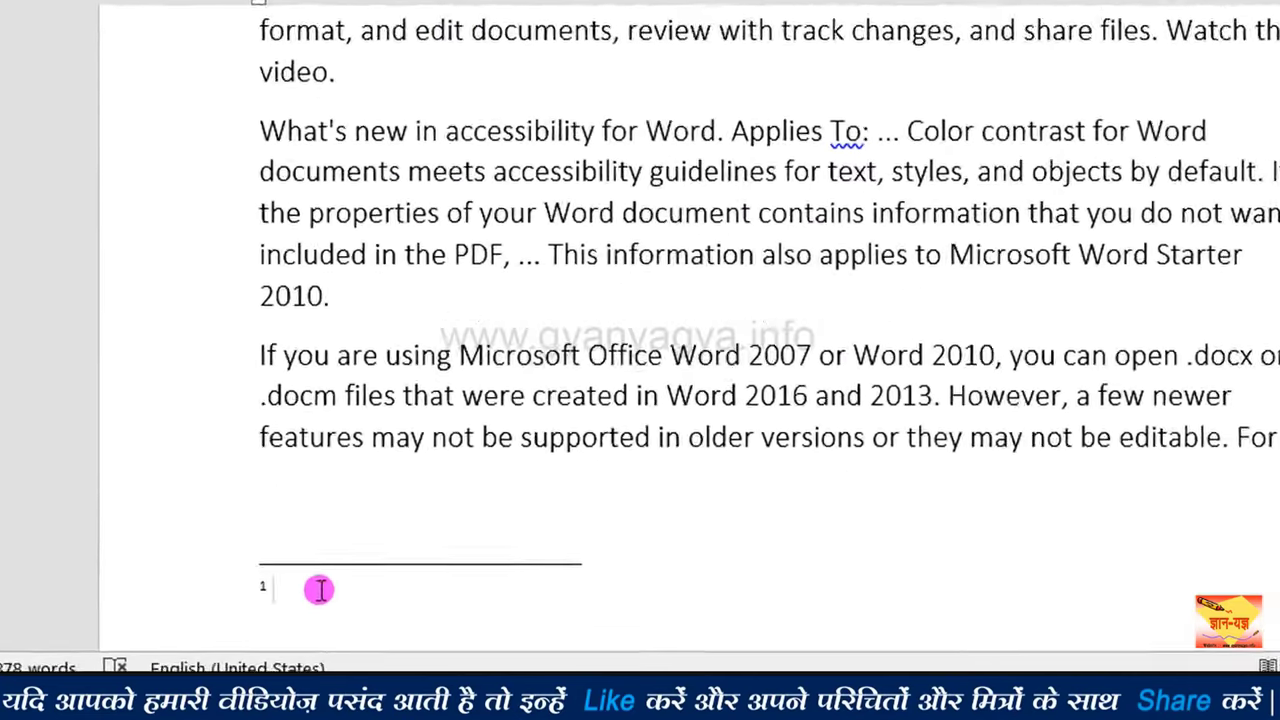
pyautogui.click(321, 607)
pyautogui.write('Pers')
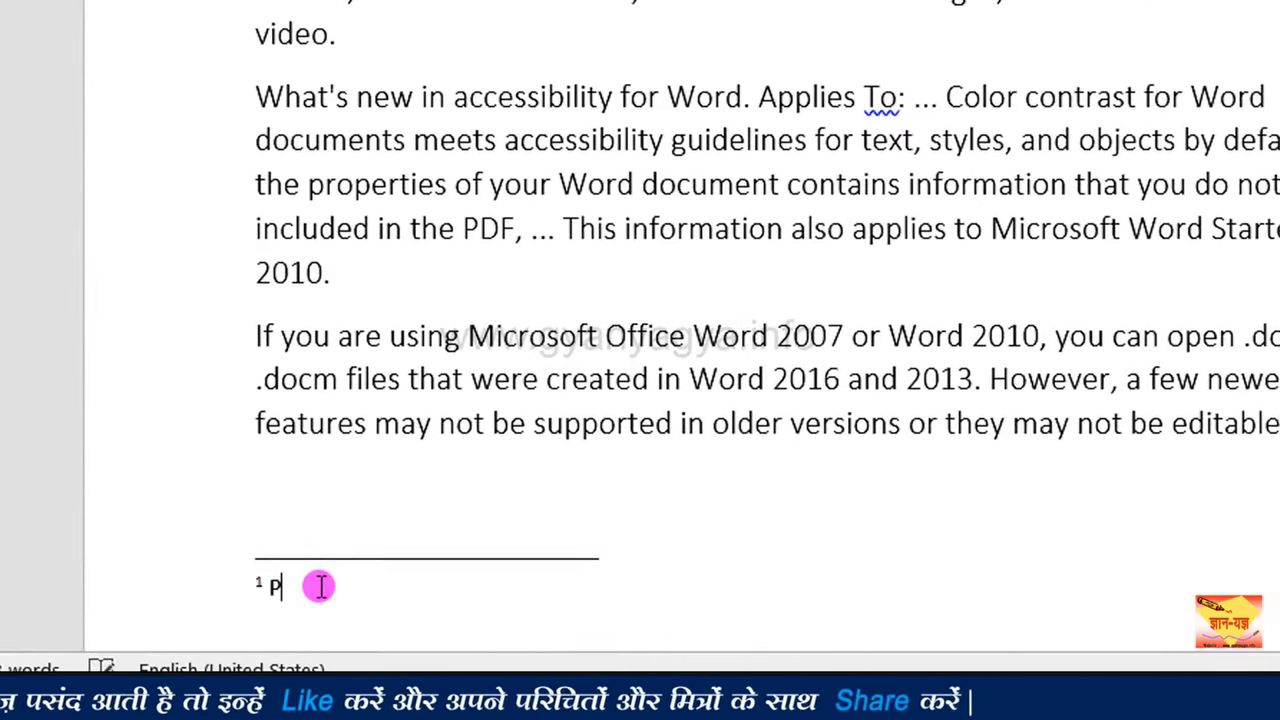
pyautogui.write('onal Computer')
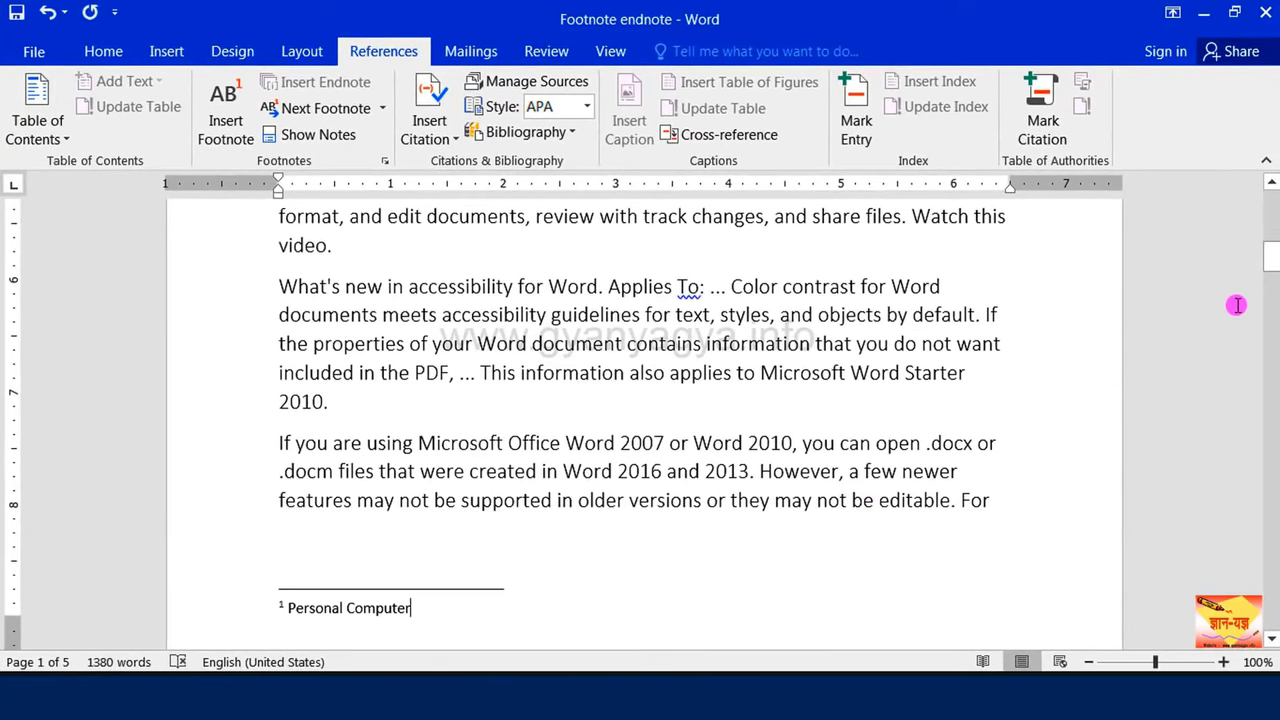
pyautogui.moveTo(1272, 262); pyautogui.dragTo(1271, 212)
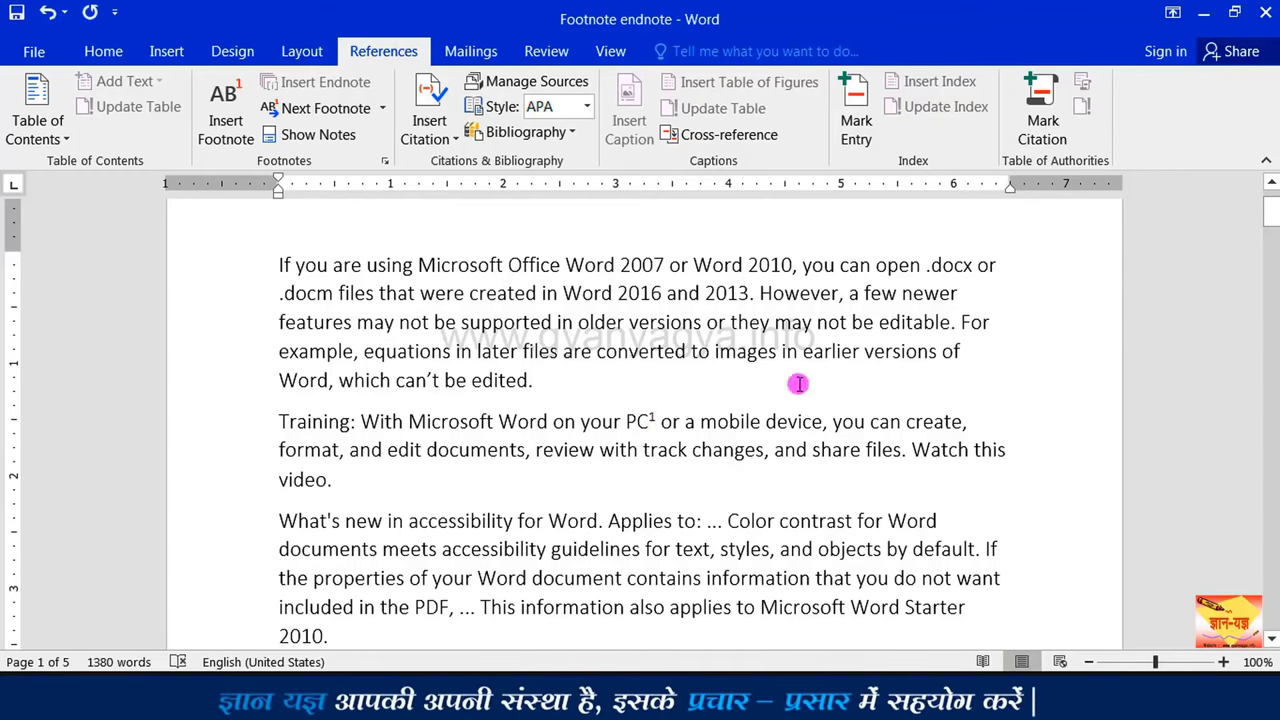
pyautogui.moveTo(1272, 226)
pyautogui.mouseDown()
pyautogui.moveTo(1269, 277)
pyautogui.moveTo(1270, 228)
pyautogui.mouseUp()
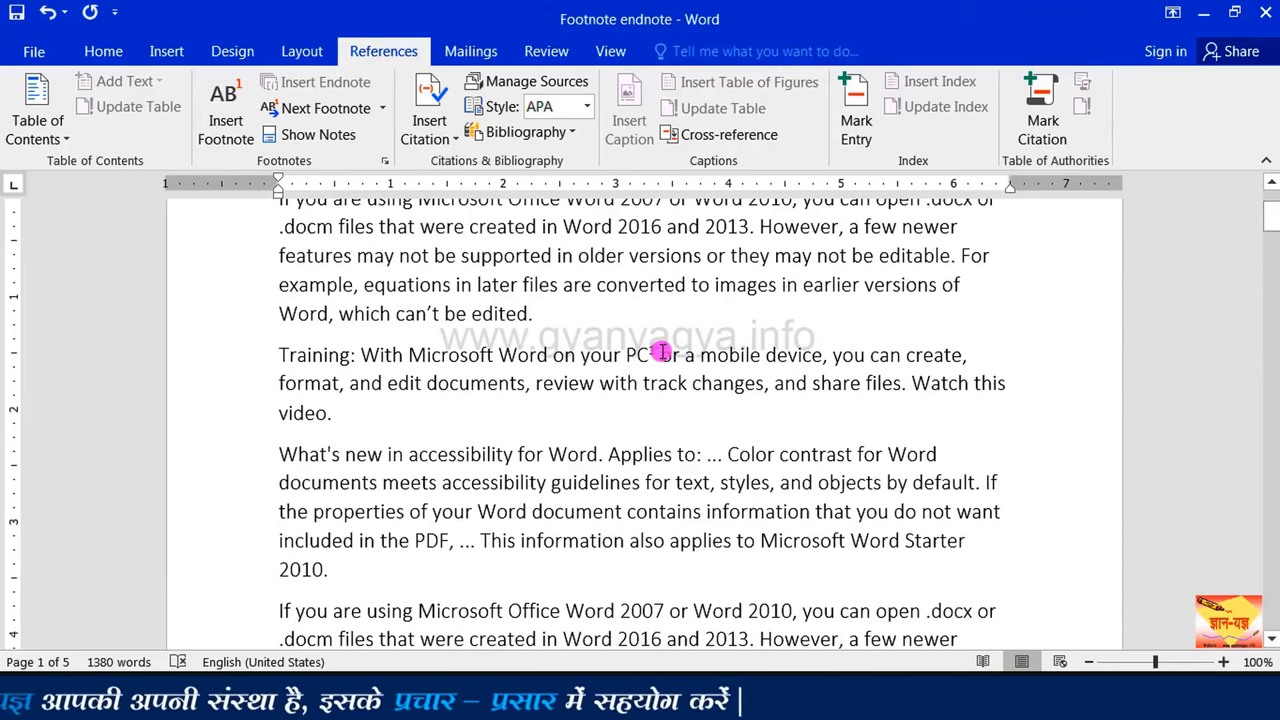
pyautogui.moveTo(656, 352)
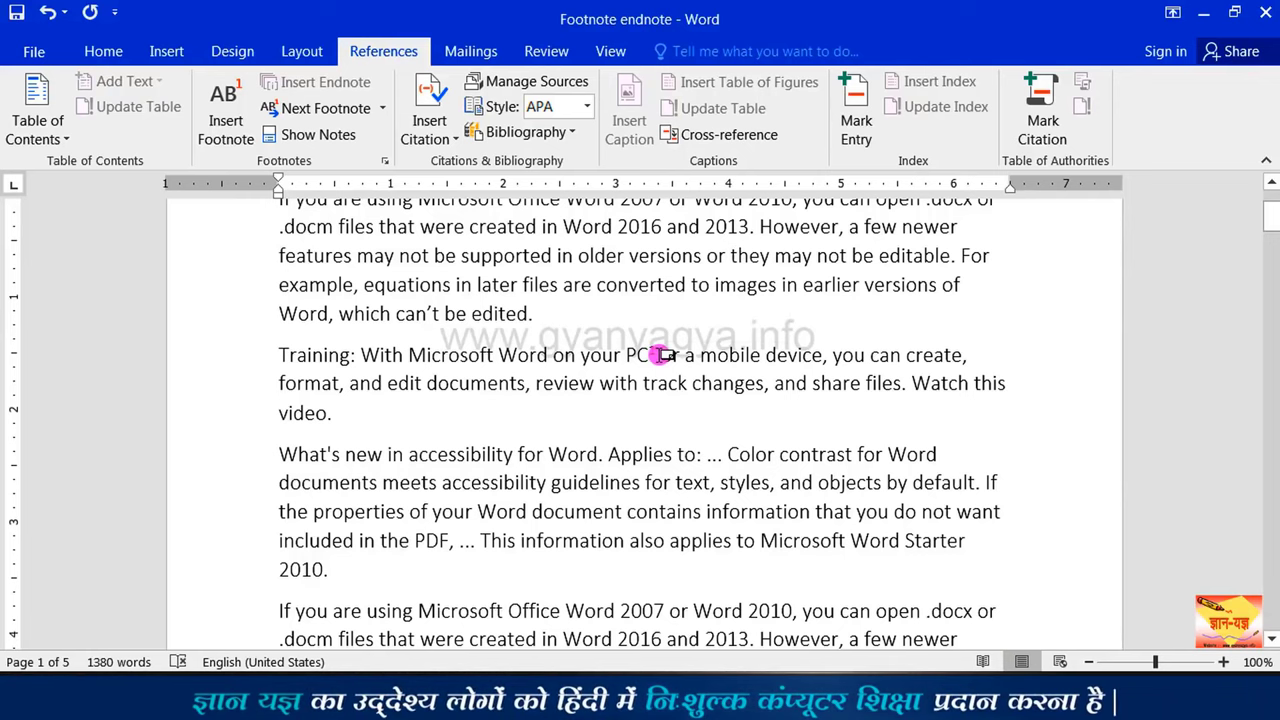
# Delete the footnote mark after PC with Backspace, then scroll to check the page bottom.
pyautogui.click(660, 355)
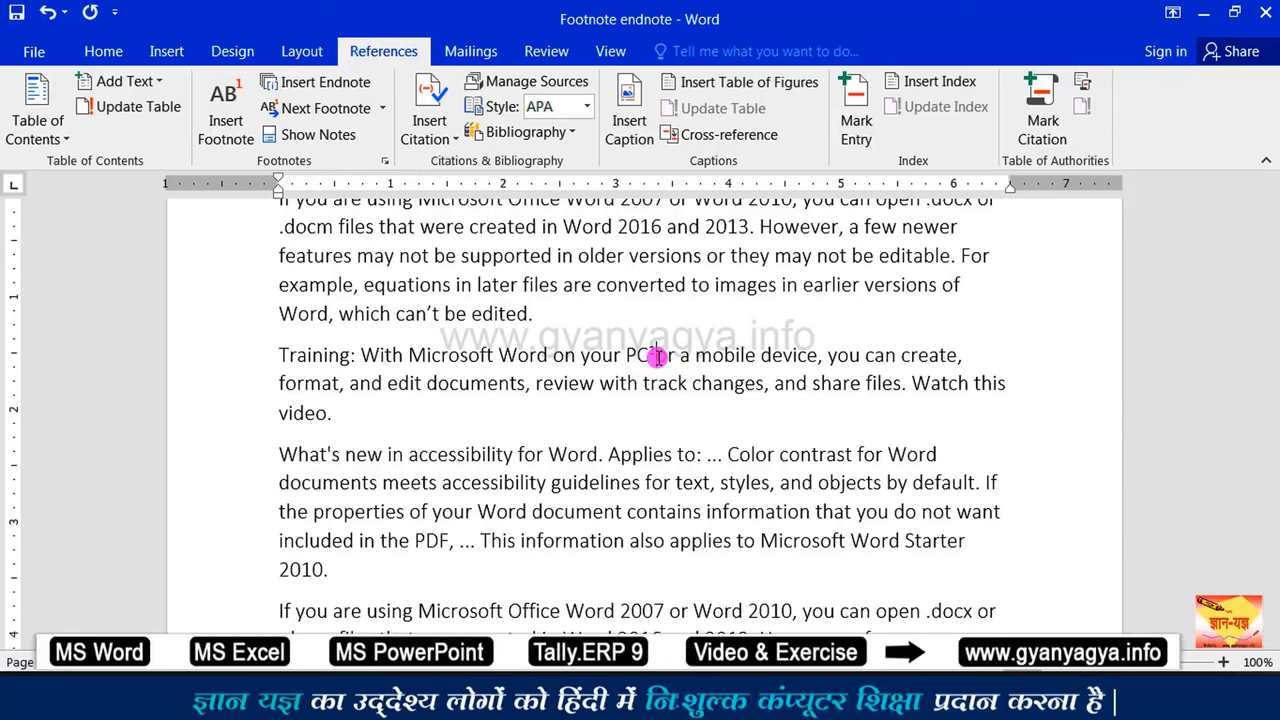
pyautogui.press('BackSpace')
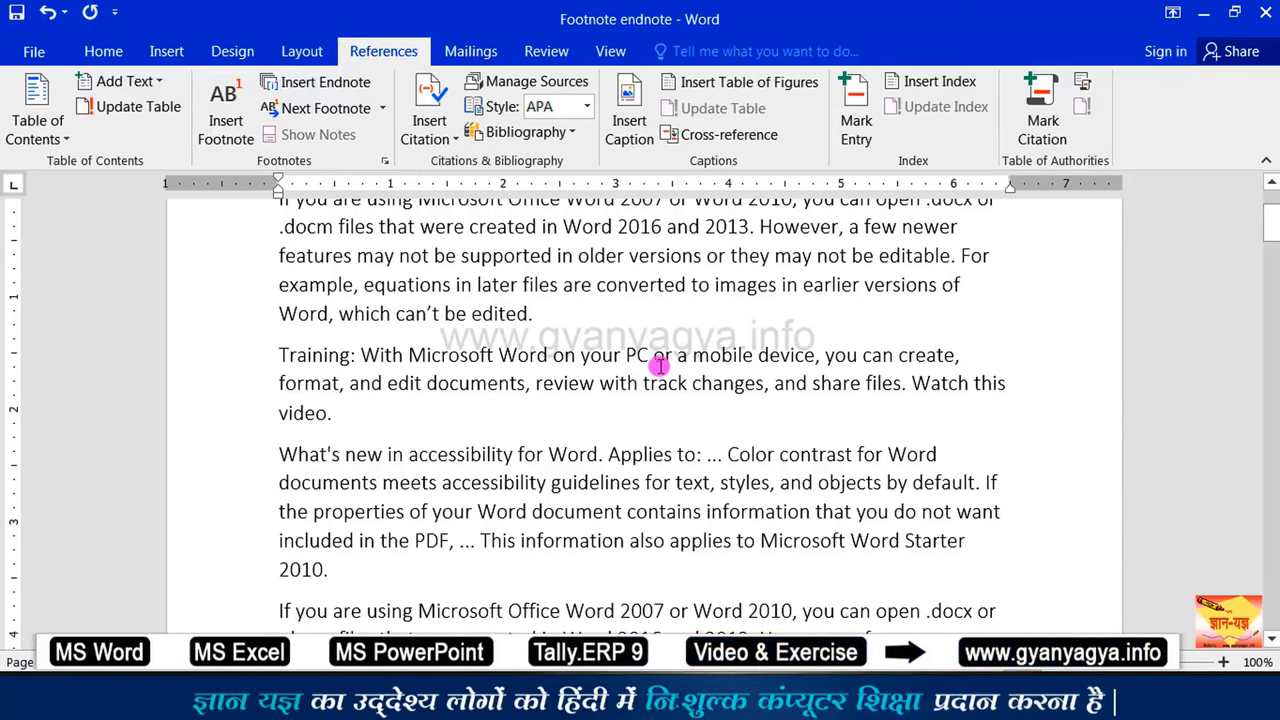
pyautogui.moveTo(1274, 233); pyautogui.dragTo(1273, 290)
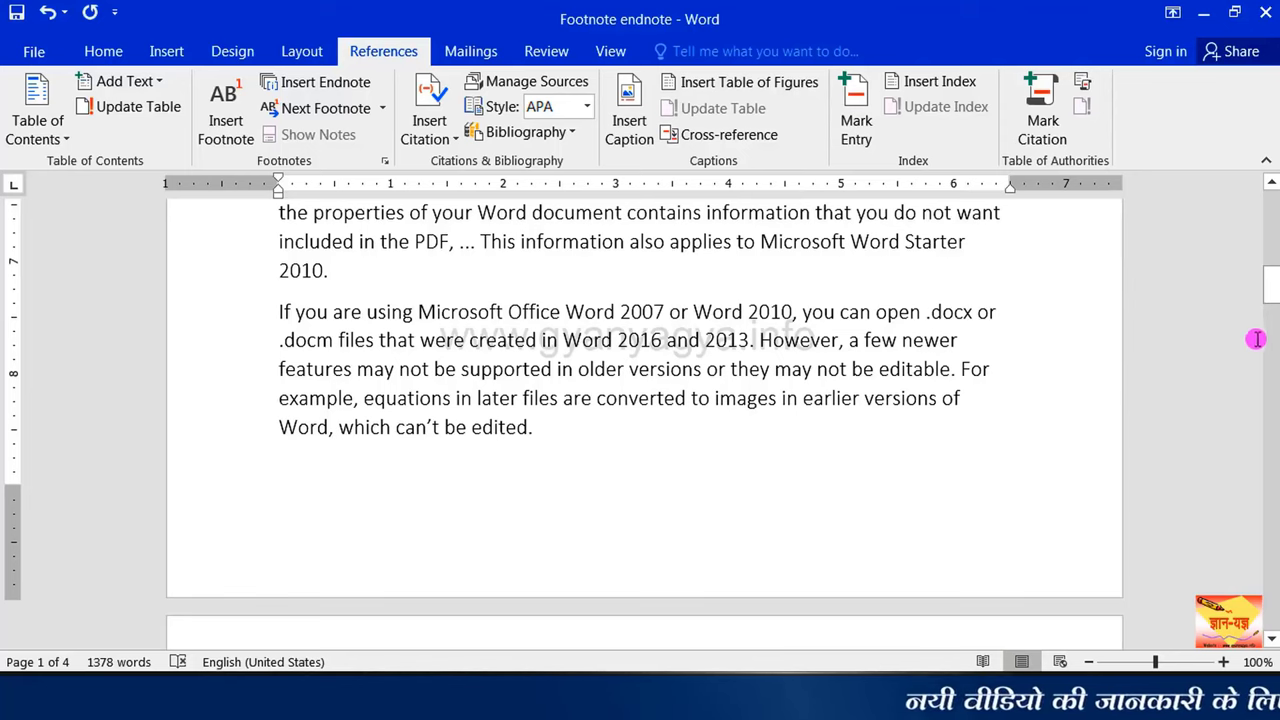
pyautogui.moveTo(1272, 286); pyautogui.dragTo(1272, 205)
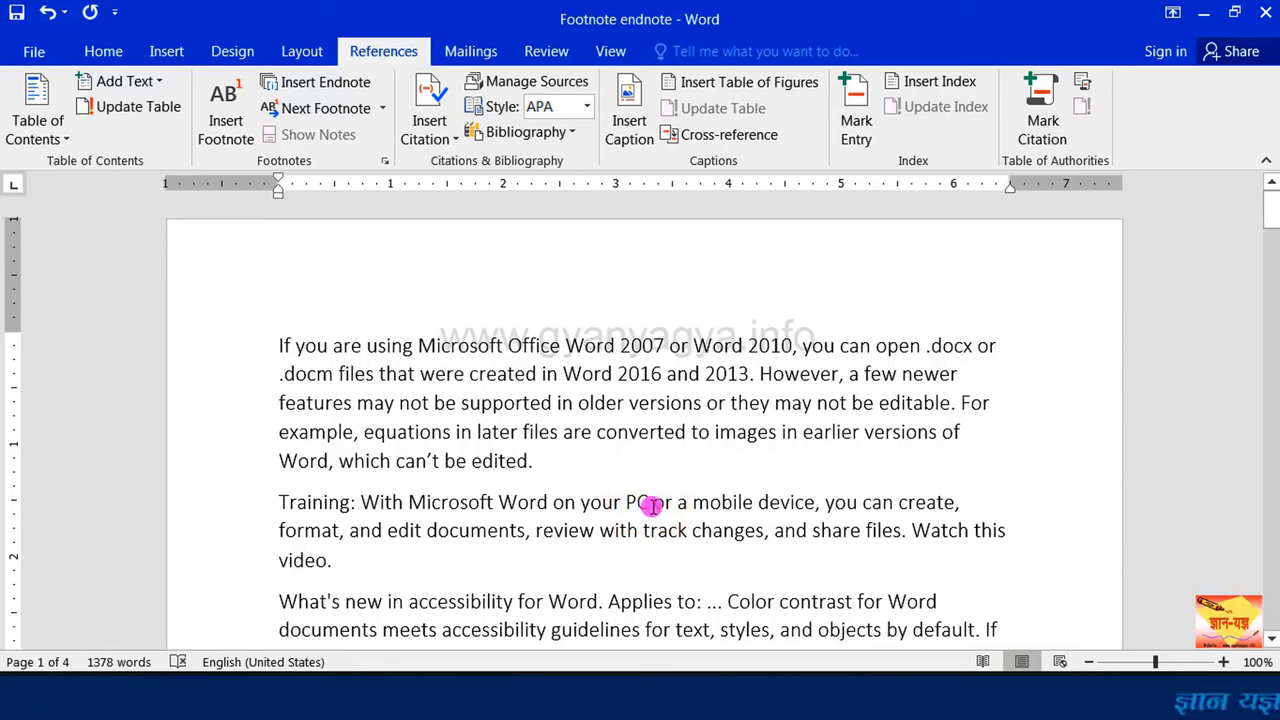
# Insert endnote i after PC and type 'Personal Computer' as its text on the last page.
pyautogui.click(652, 505)
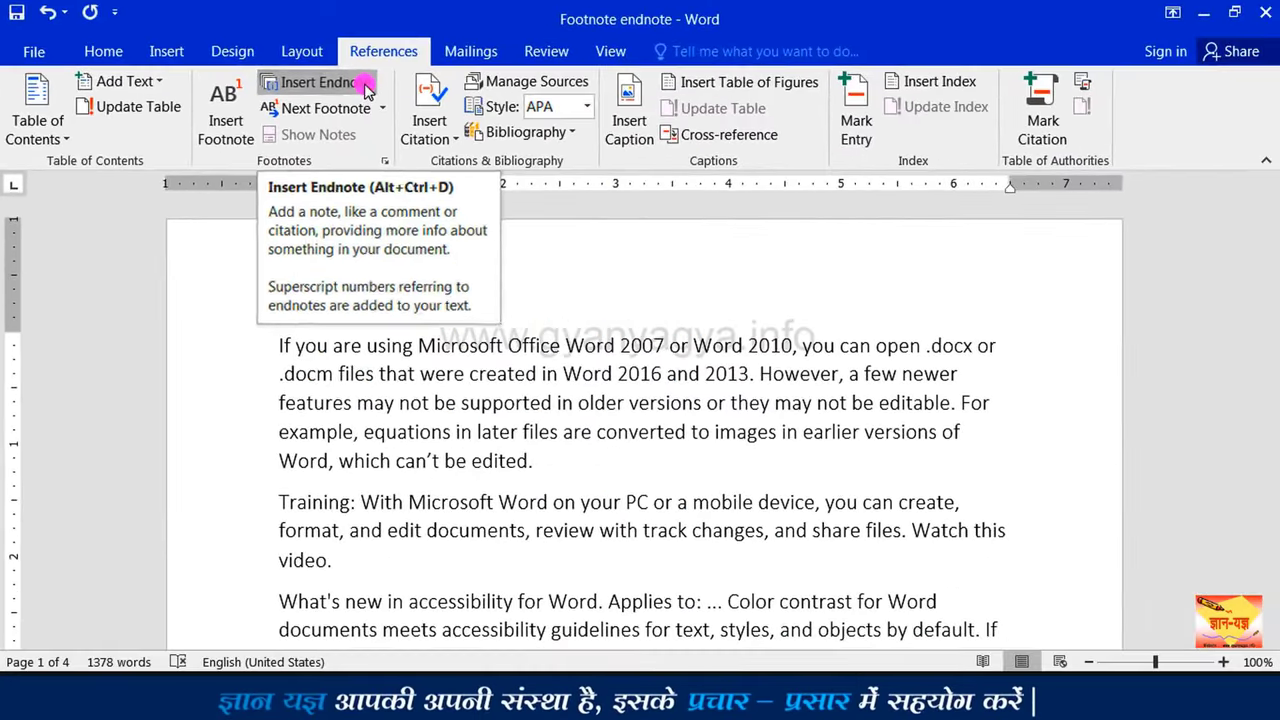
pyautogui.click(366, 86)
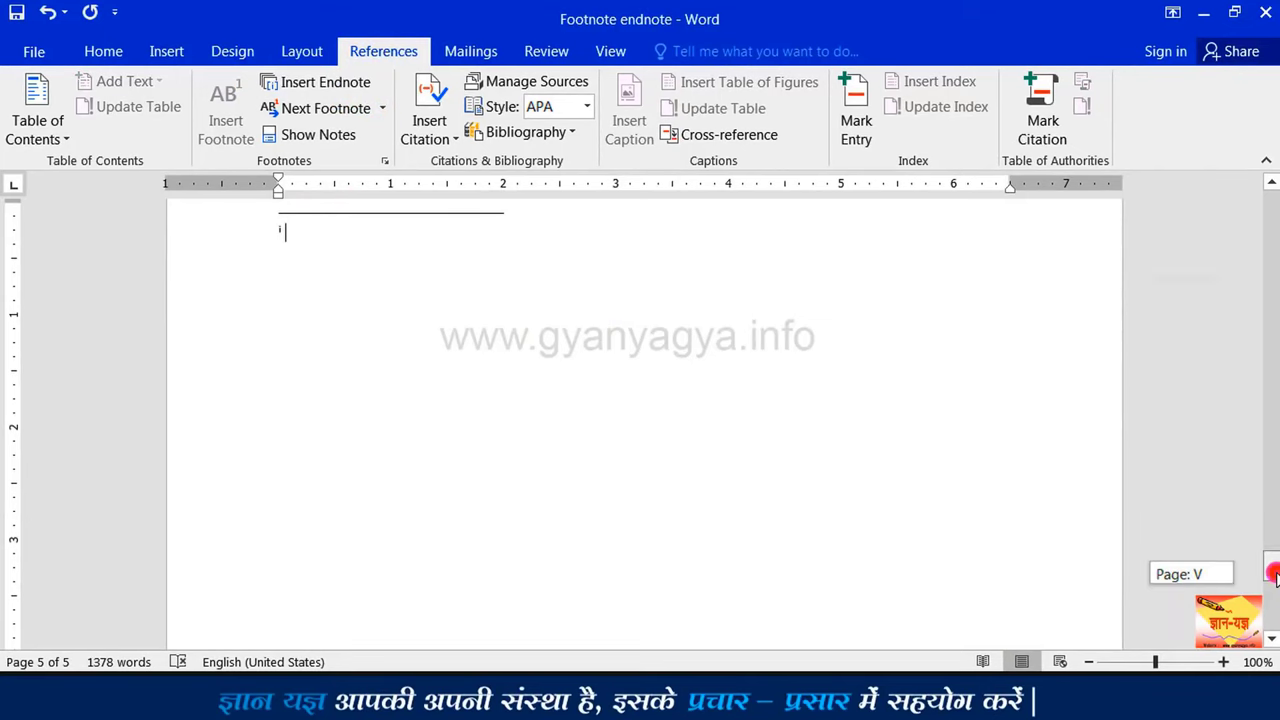
pyautogui.moveTo(1273, 563); pyautogui.dragTo(1271, 488)
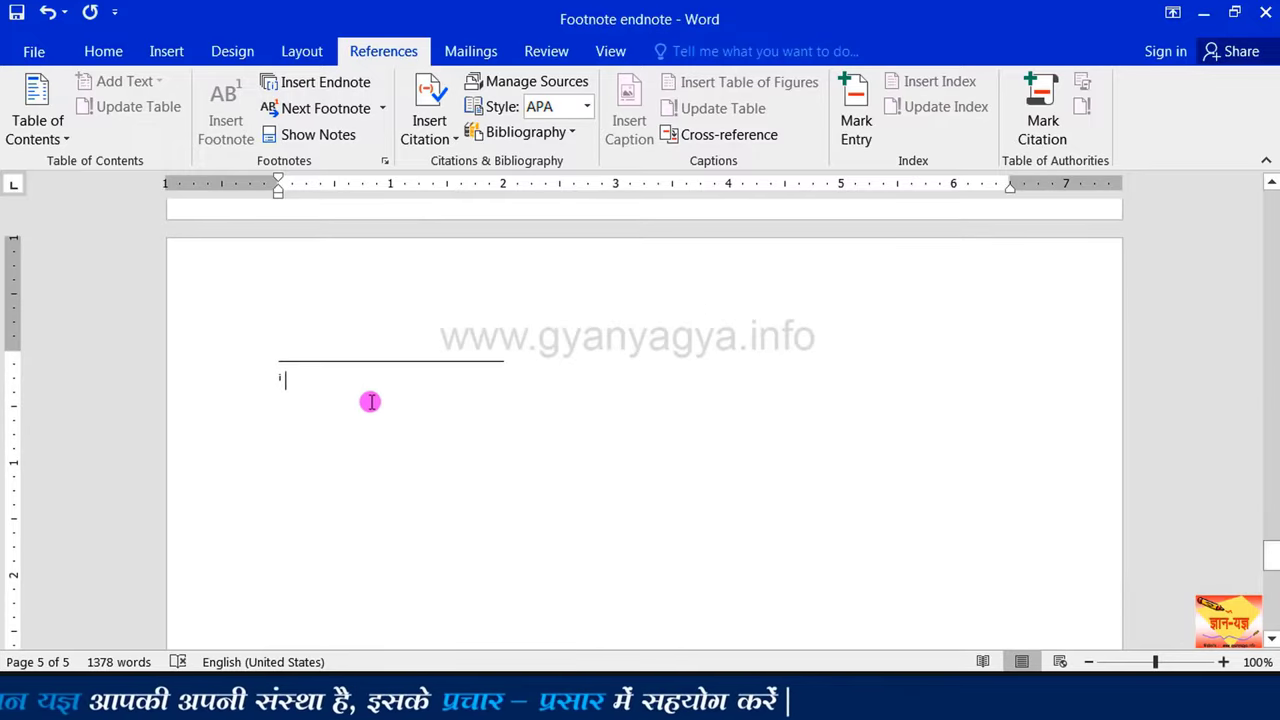
pyautogui.click(318, 378)
pyautogui.write('Pe')
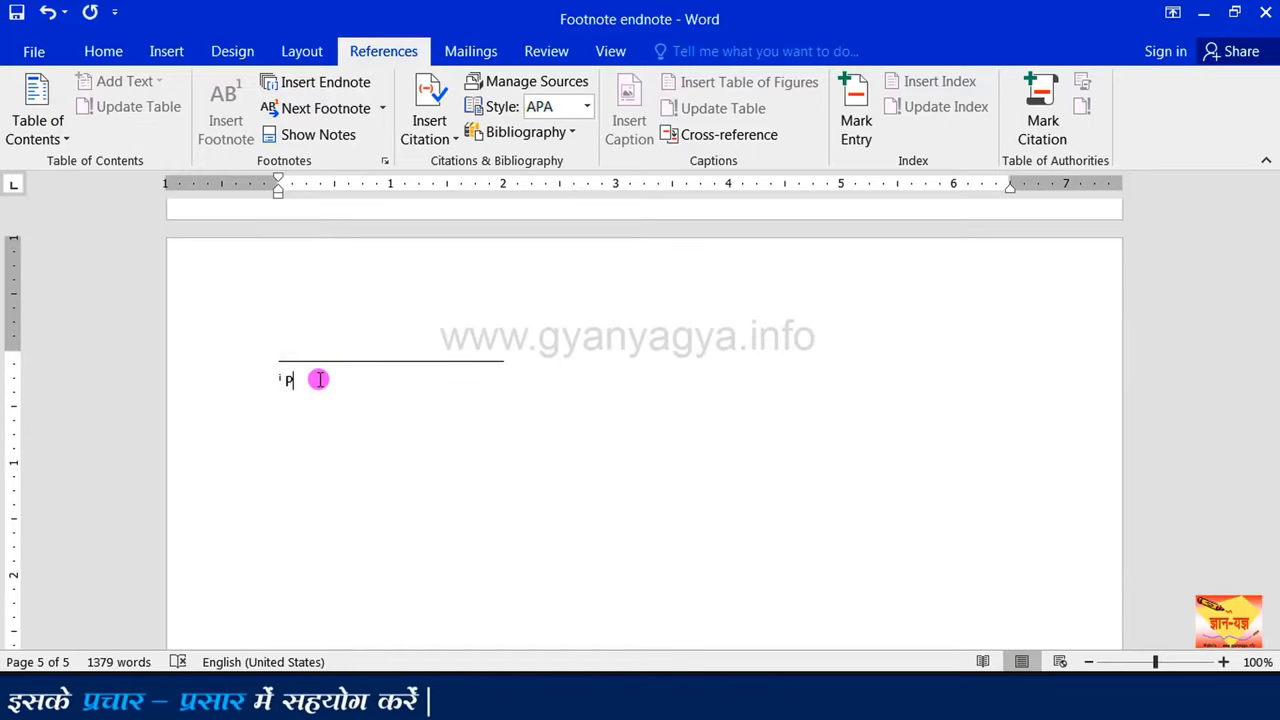
pyautogui.write('rsonal')
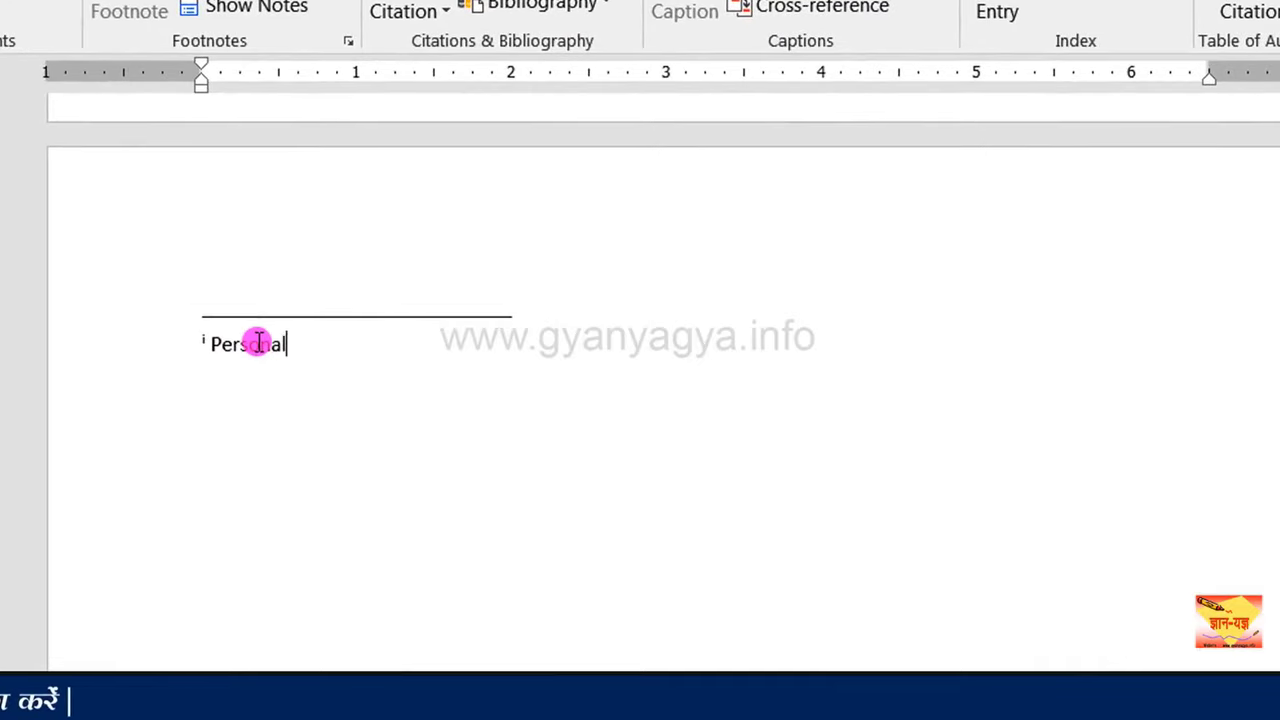
pyautogui.write(' Compu')
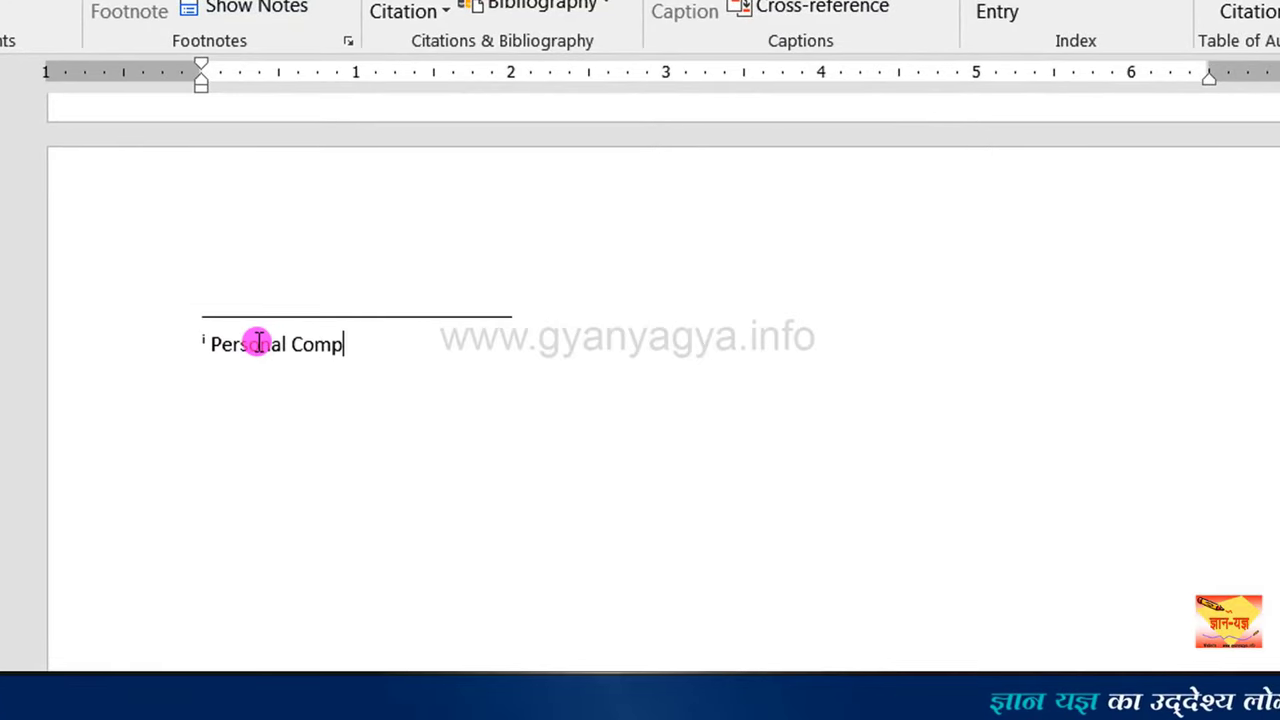
pyautogui.write('ter')
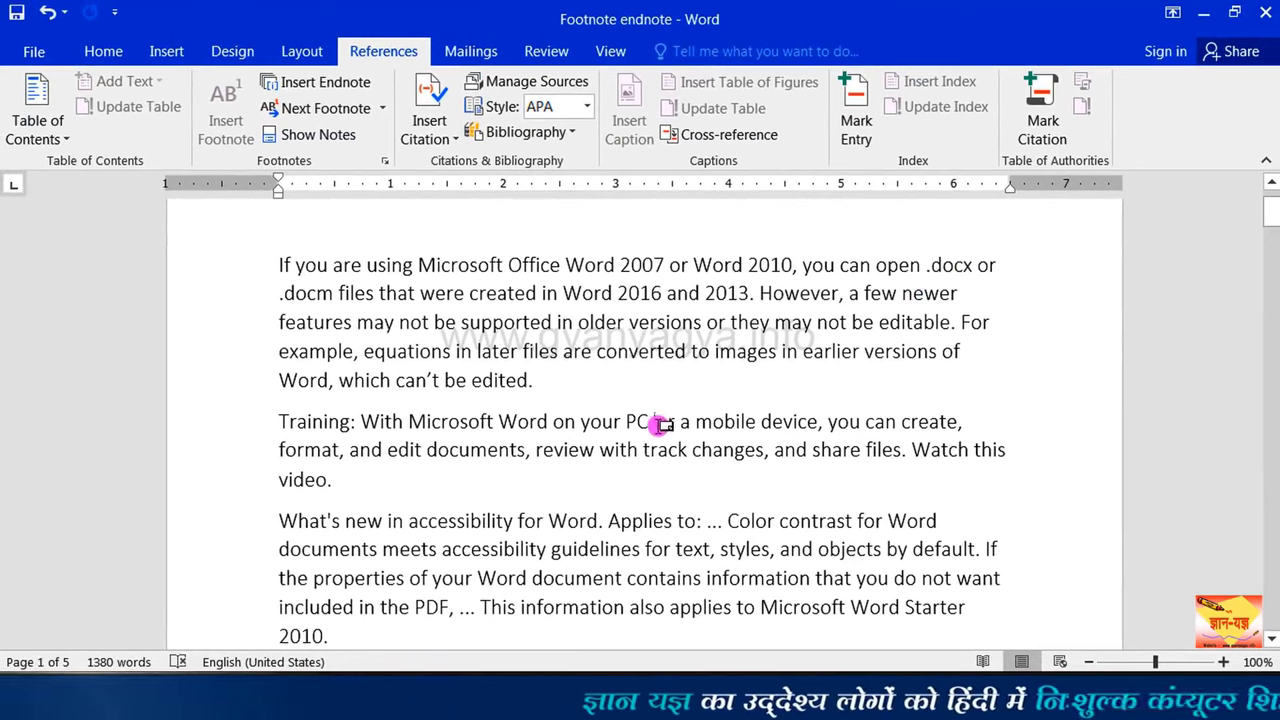
# Preview the 'Personal Computer' endnote over its mark and scroll through the document.
pyautogui.moveTo(662, 422)
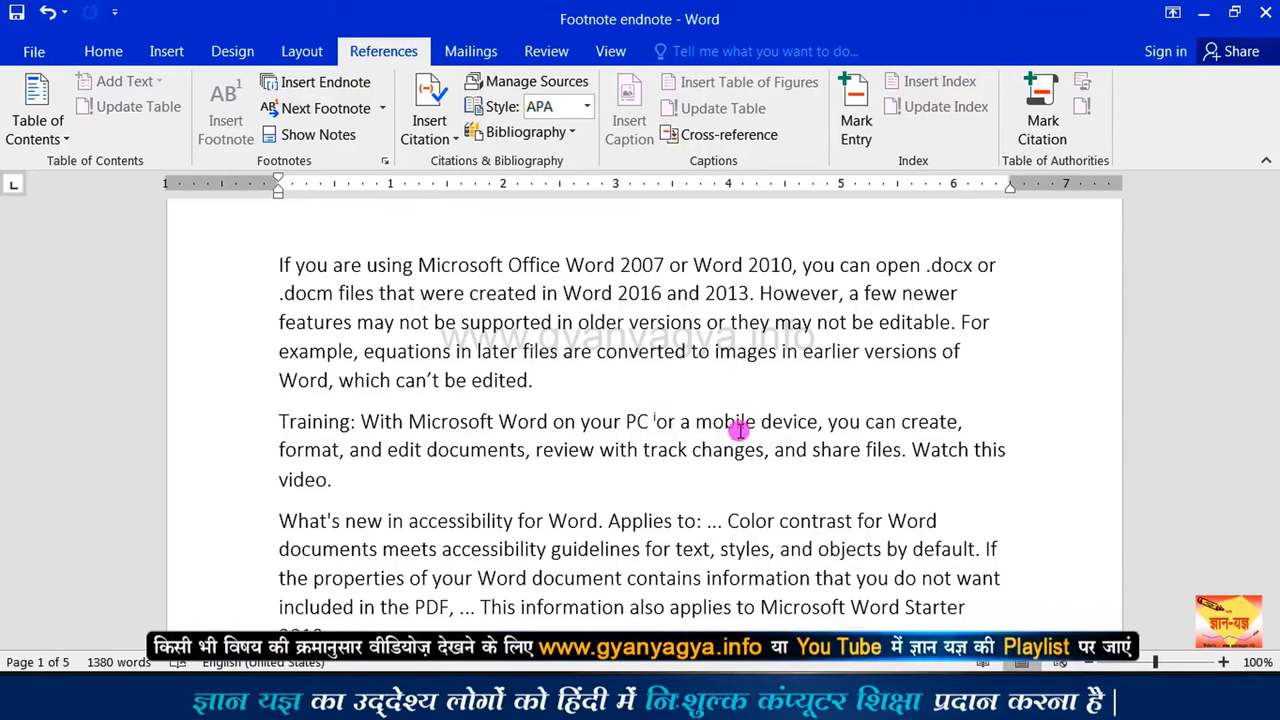
pyautogui.scroll(1, 738, 430)
pyautogui.moveTo(663, 447)
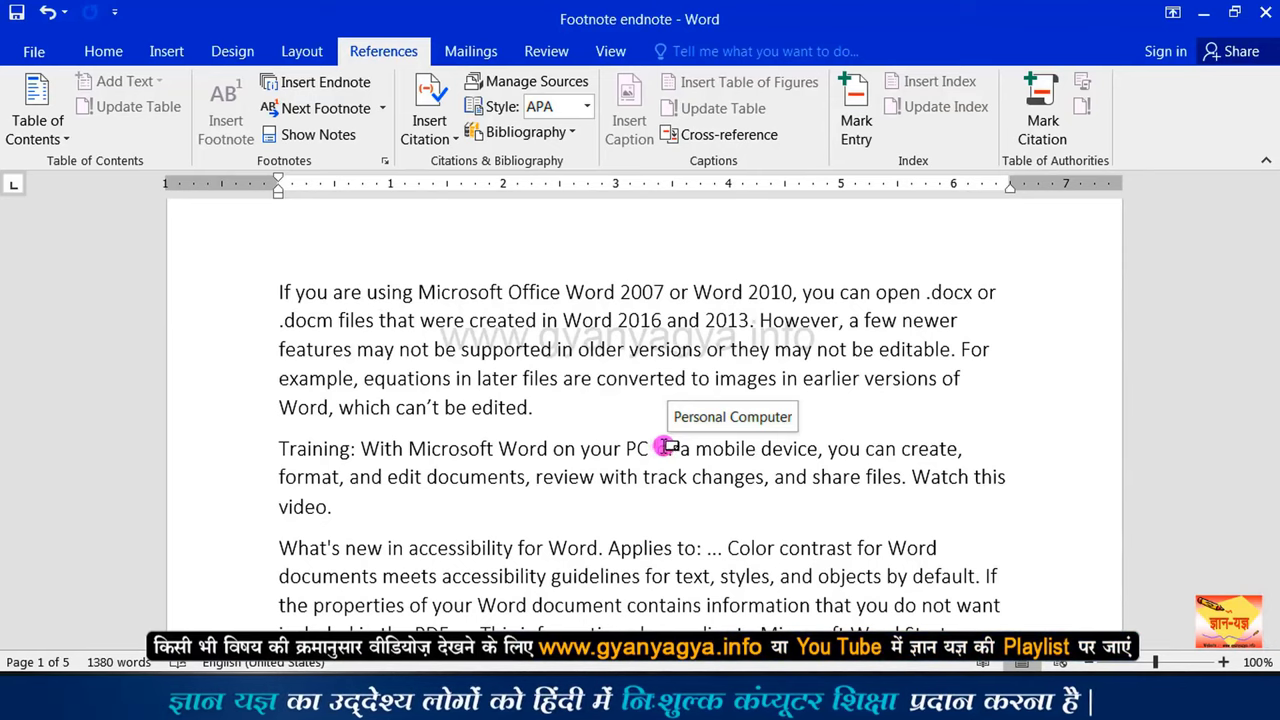
pyautogui.moveTo(1268, 240); pyautogui.dragTo(1266, 282)
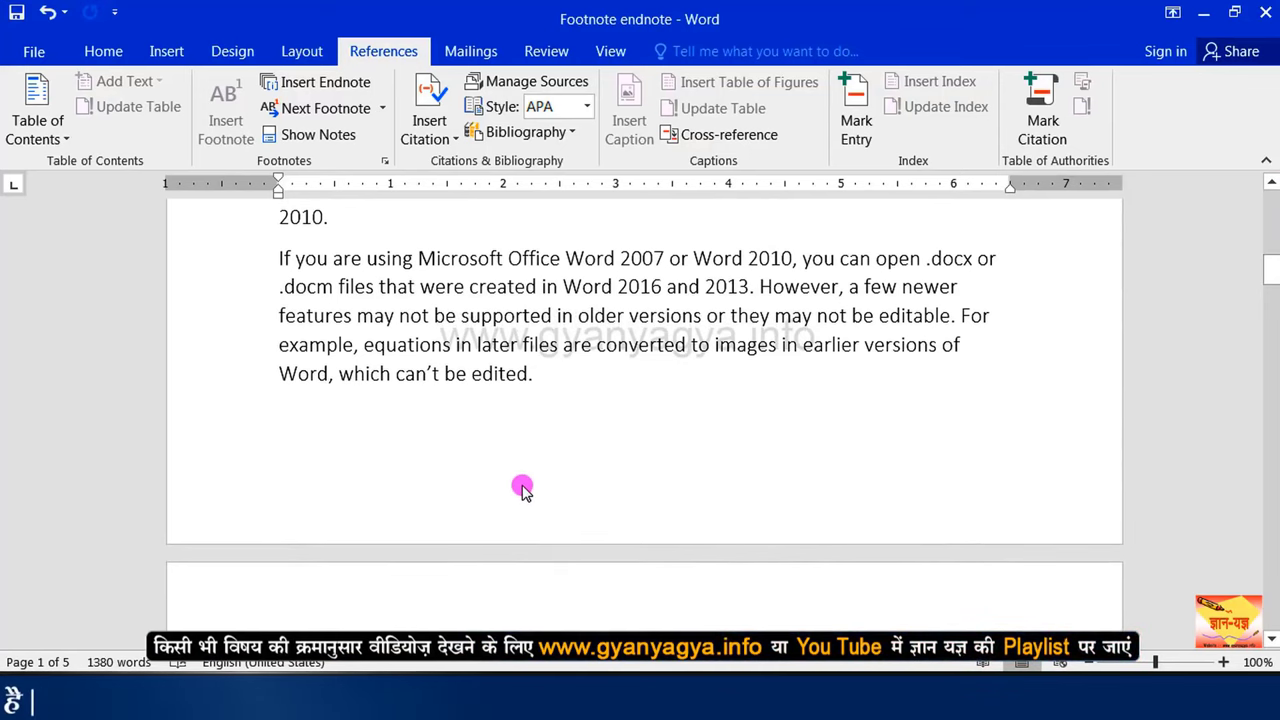
pyautogui.moveTo(1269, 274); pyautogui.dragTo(1240, 549)
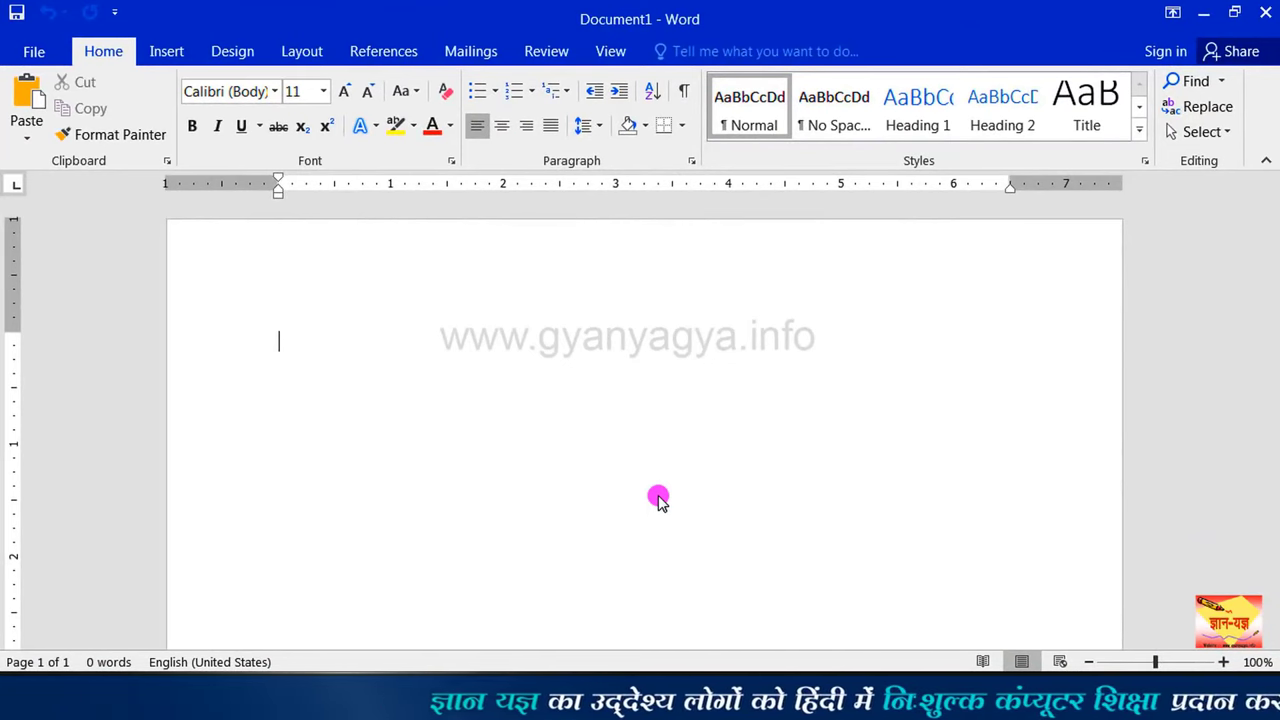
# Open the Envelopes and Labels dialog from the Mailings tab's Envelopes command.
pyautogui.click(476, 51)
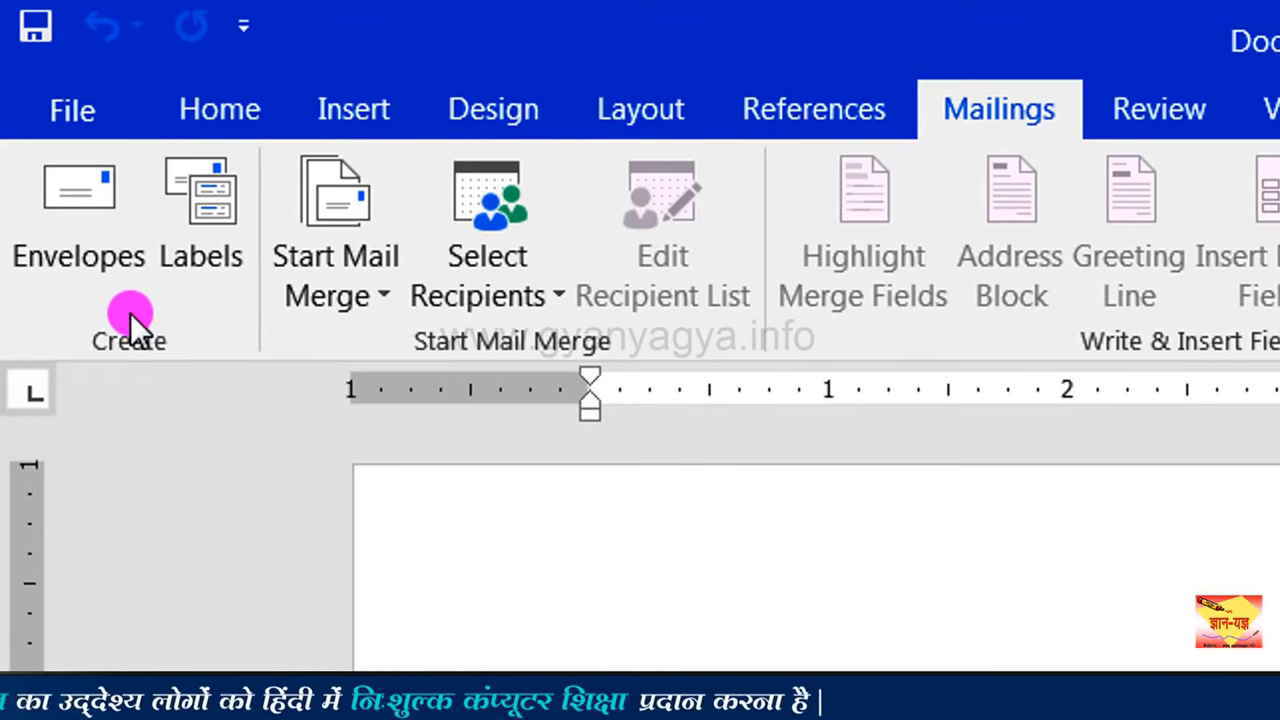
pyautogui.click(130, 313)
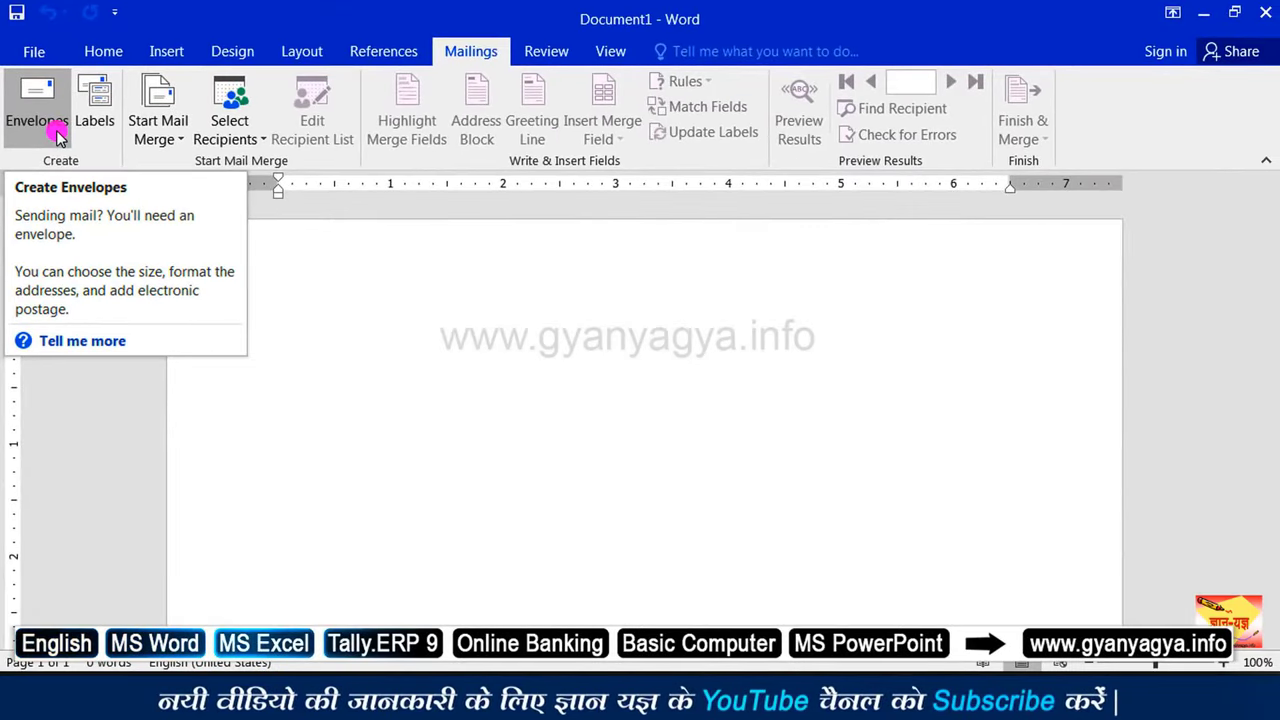
pyautogui.click(57, 134)
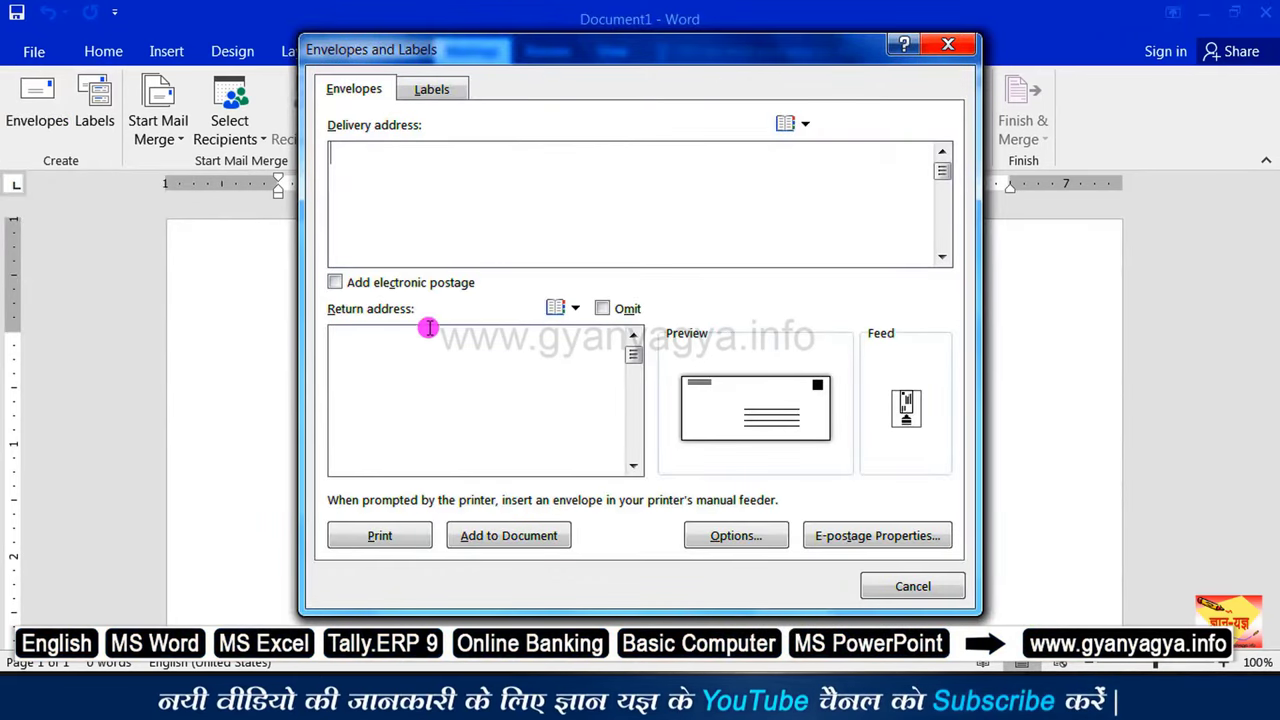
# Type the sender's name in the return address, correcting a typo, and begin the street address below it.
pyautogui.click(455, 195)
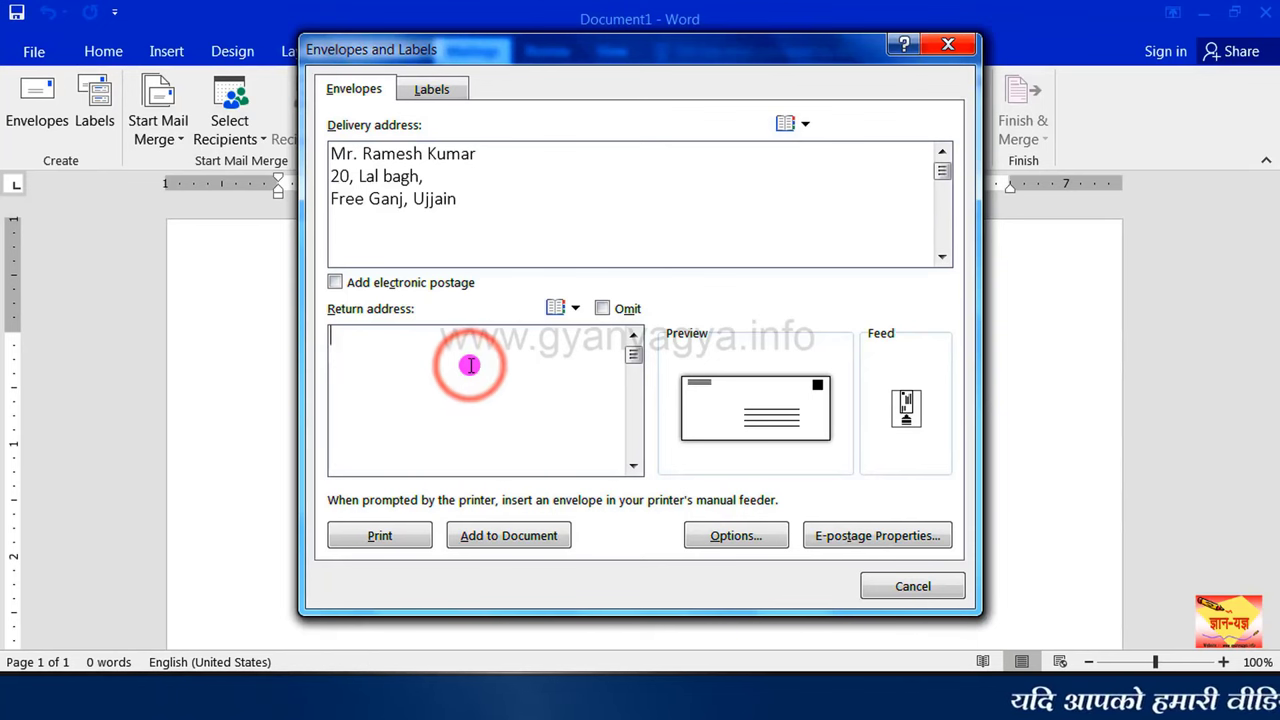
pyautogui.write('Gyan yagy')
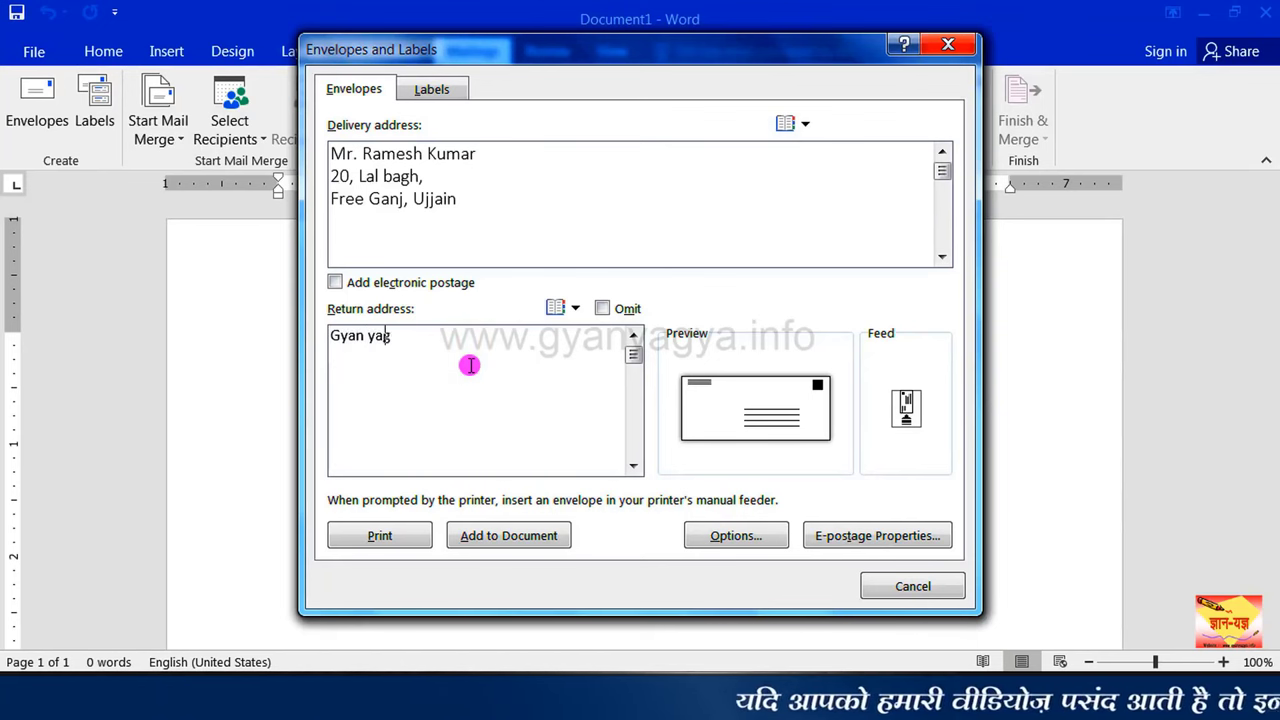
pyautogui.press('BackSpace')
pyautogui.press('BackSpace')
pyautogui.press('BackSpace')
pyautogui.press('BackSpace')
pyautogui.write('Yagya')
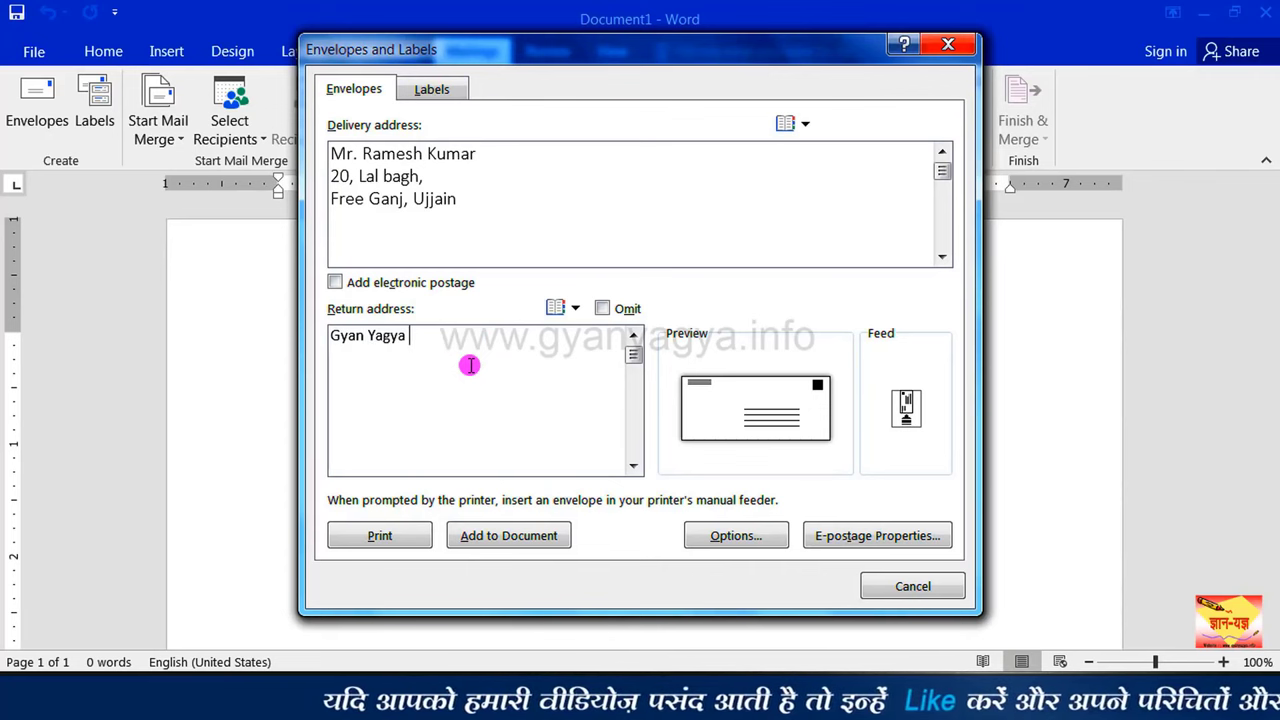
pyautogui.press('Return')
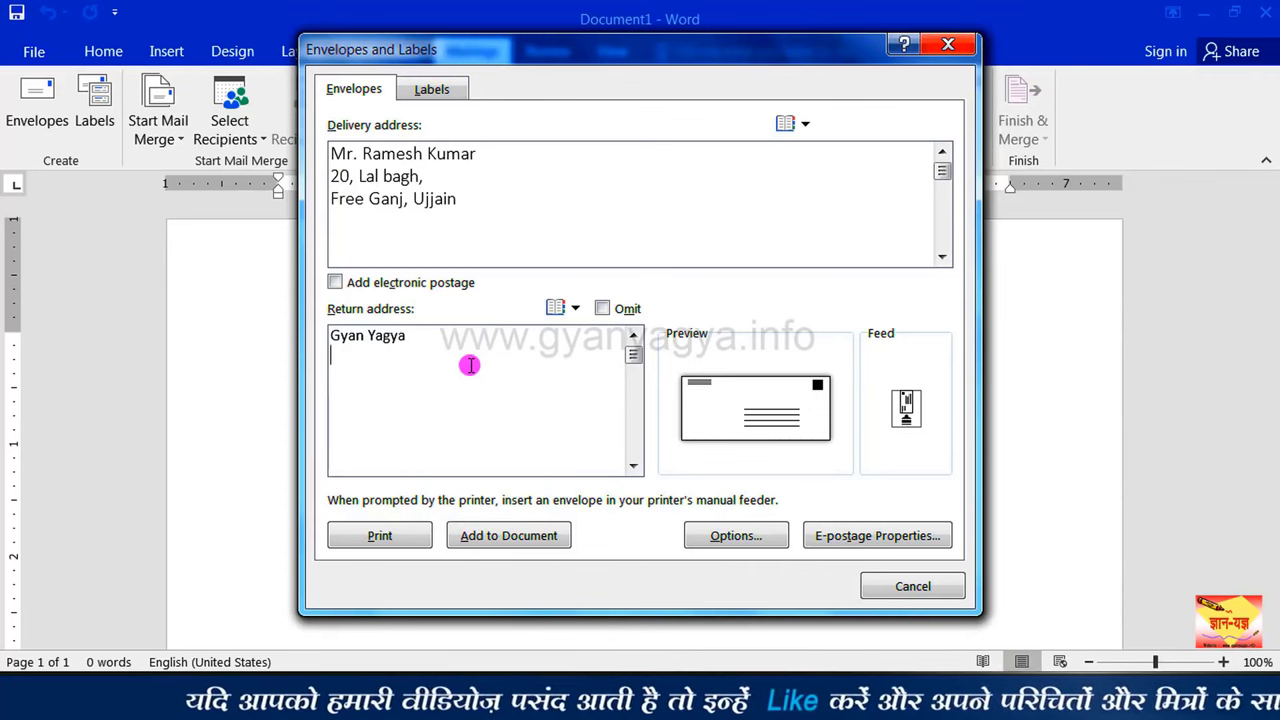
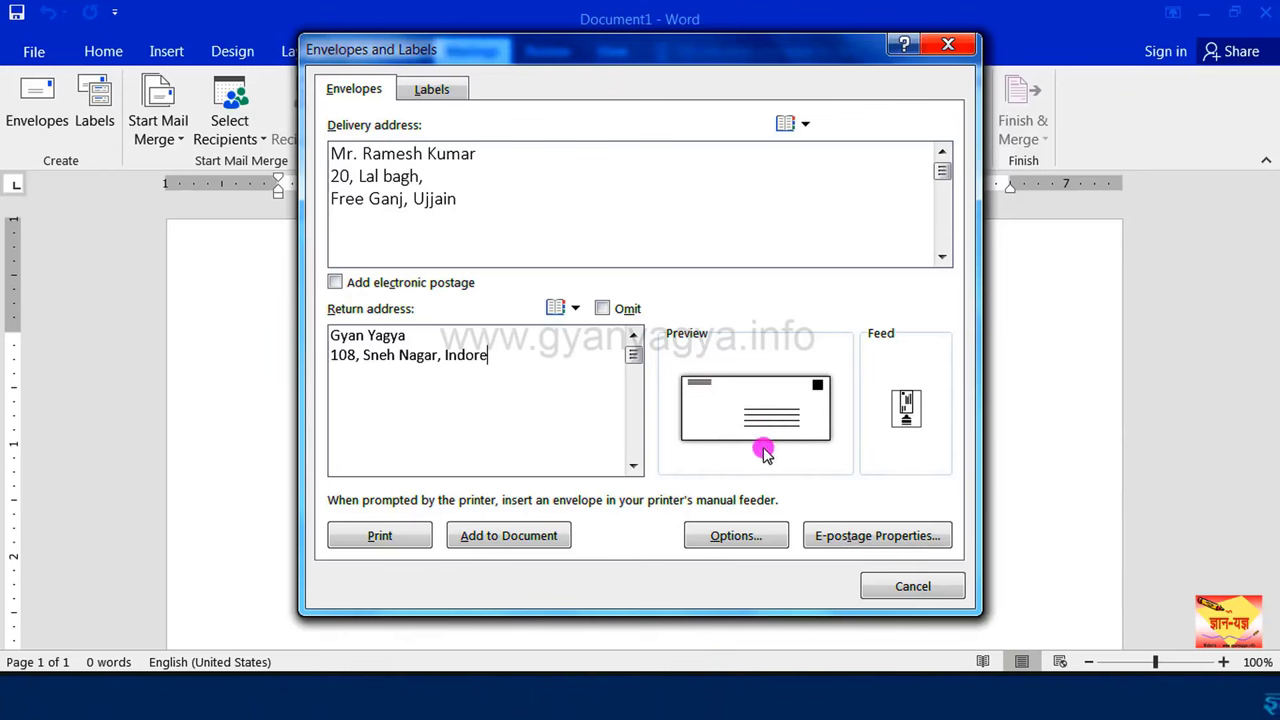
# Set the envelope size to Size 9 in Envelope Options, after trying several other sizes.
pyautogui.click(772, 537)
pyautogui.click(709, 181)
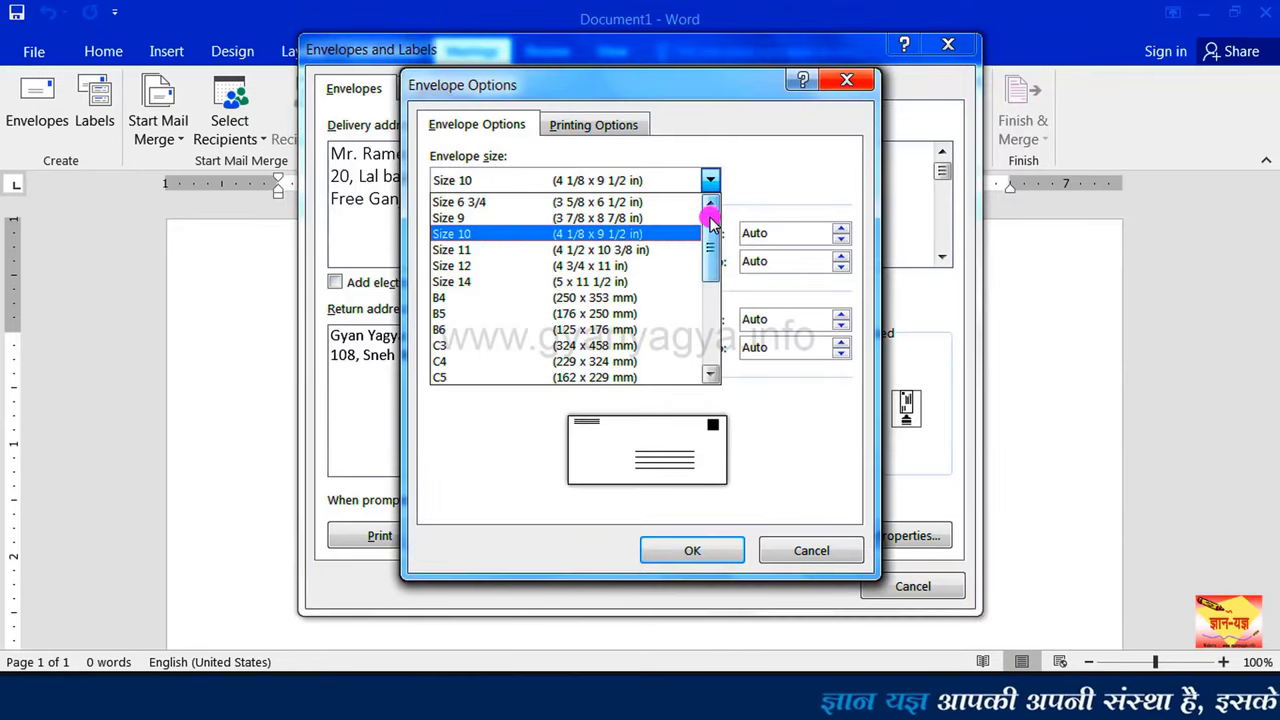
pyautogui.click(666, 249)
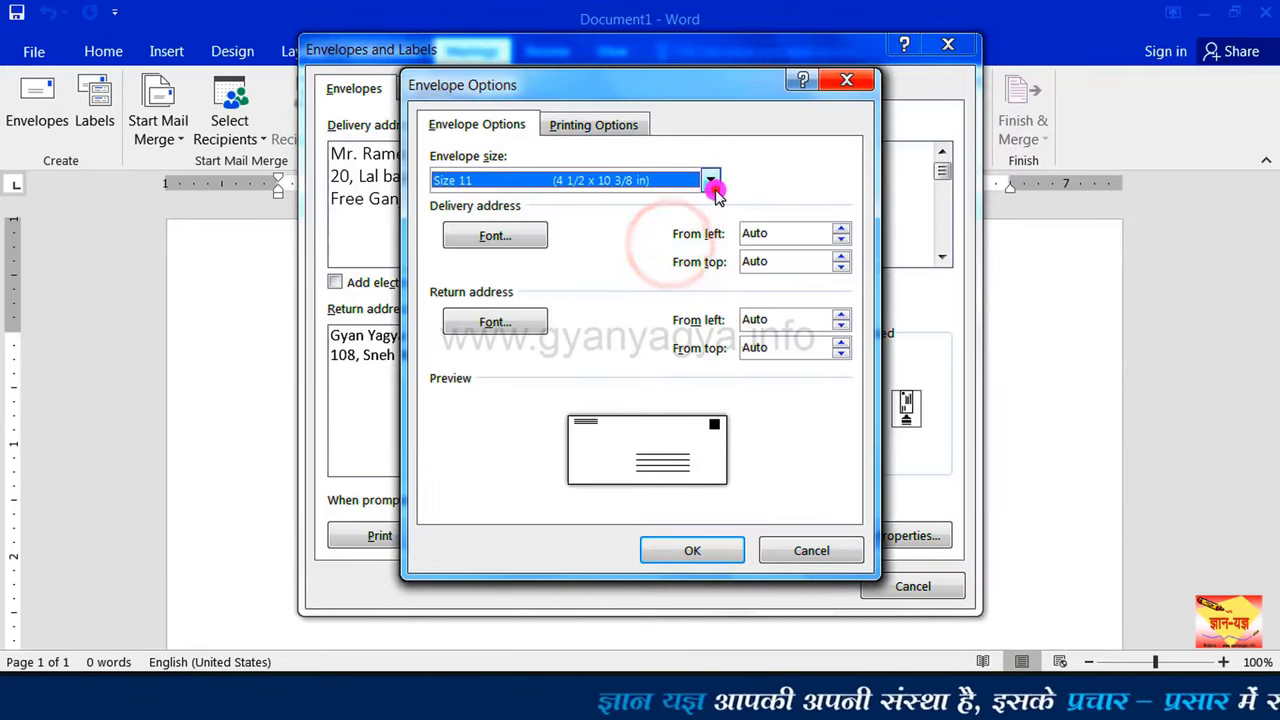
pyautogui.click(710, 181)
pyautogui.click(648, 279)
pyautogui.click(709, 181)
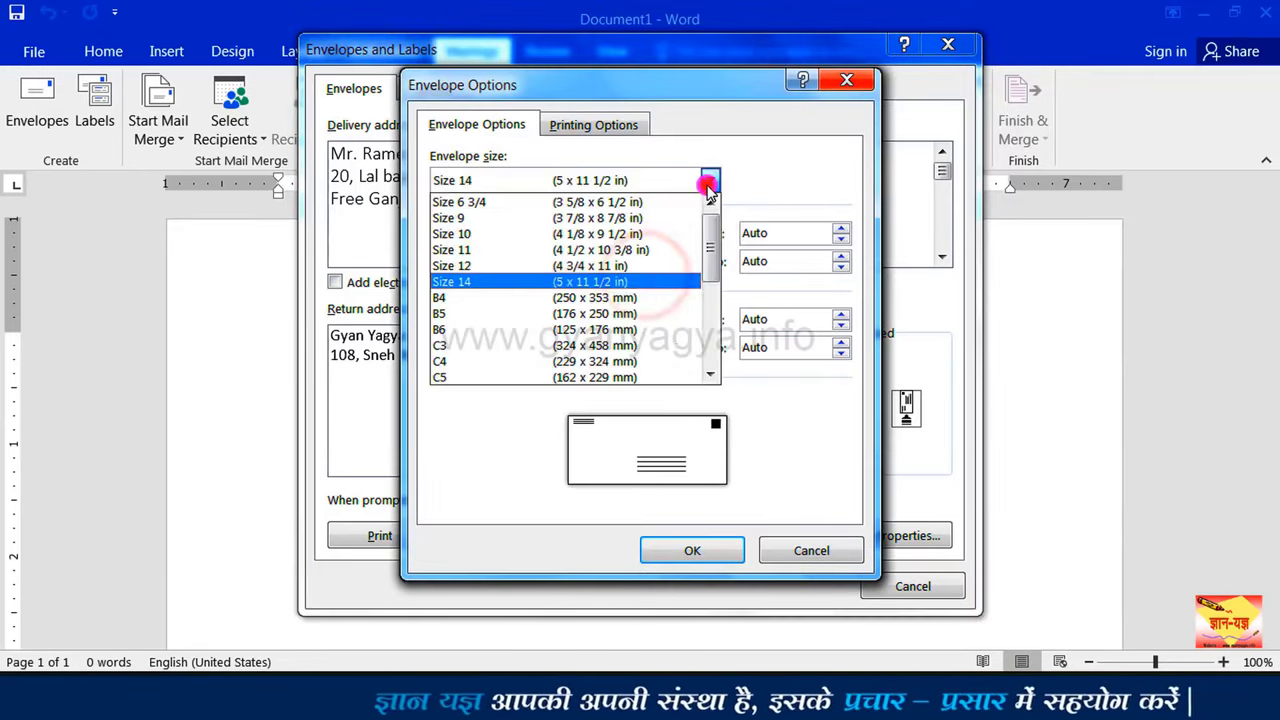
pyautogui.click(623, 296)
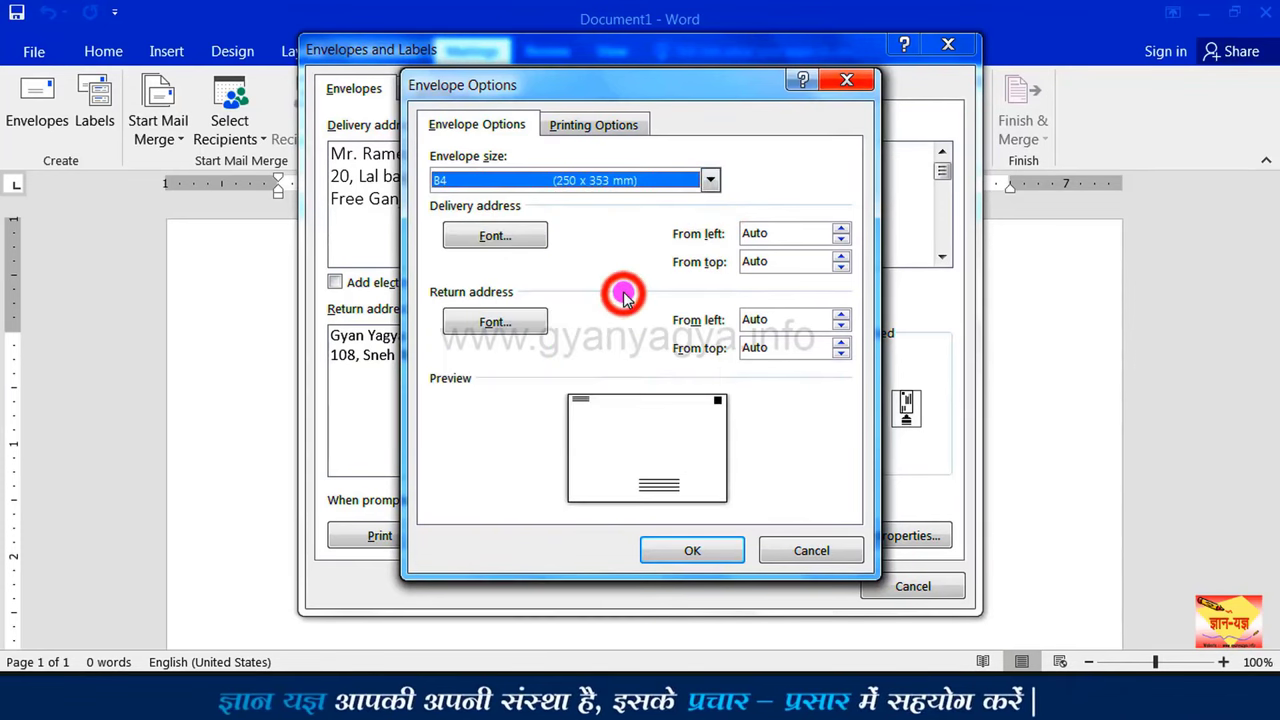
pyautogui.click(709, 182)
pyautogui.moveTo(705, 258)
pyautogui.mouseDown()
pyautogui.moveTo(709, 278)
pyautogui.moveTo(712, 260)
pyautogui.mouseUp()
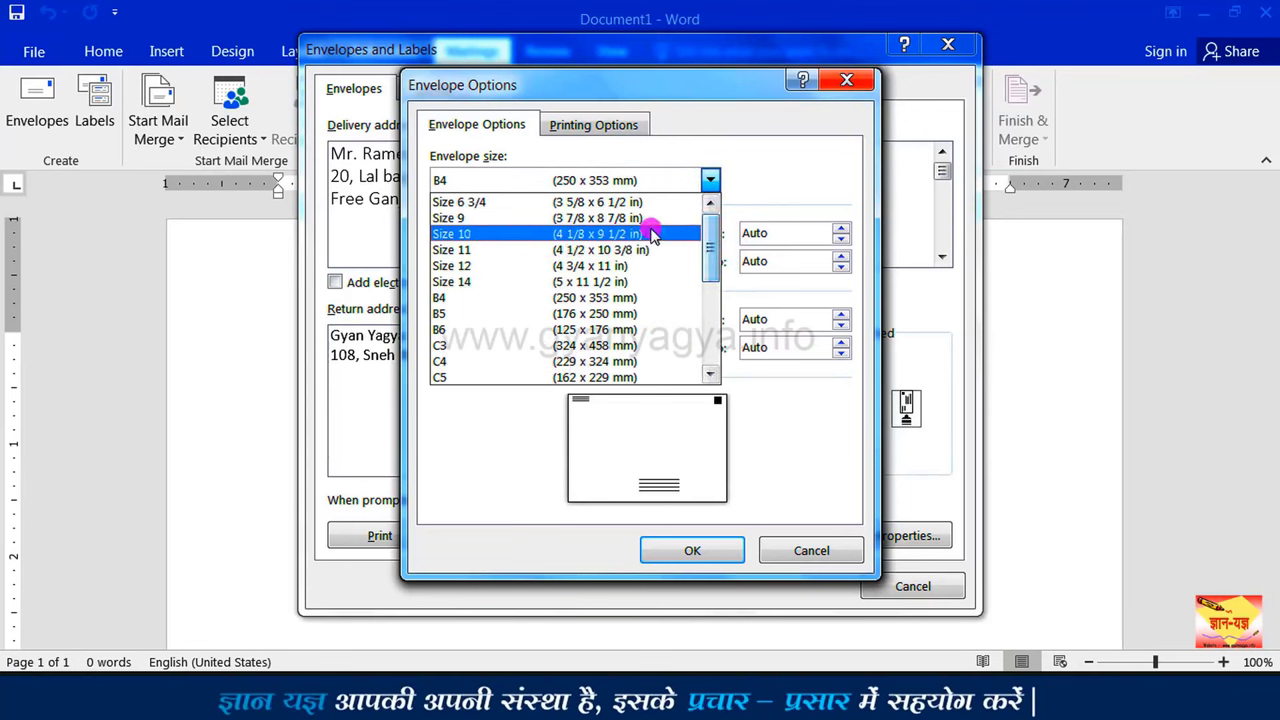
pyautogui.click(647, 219)
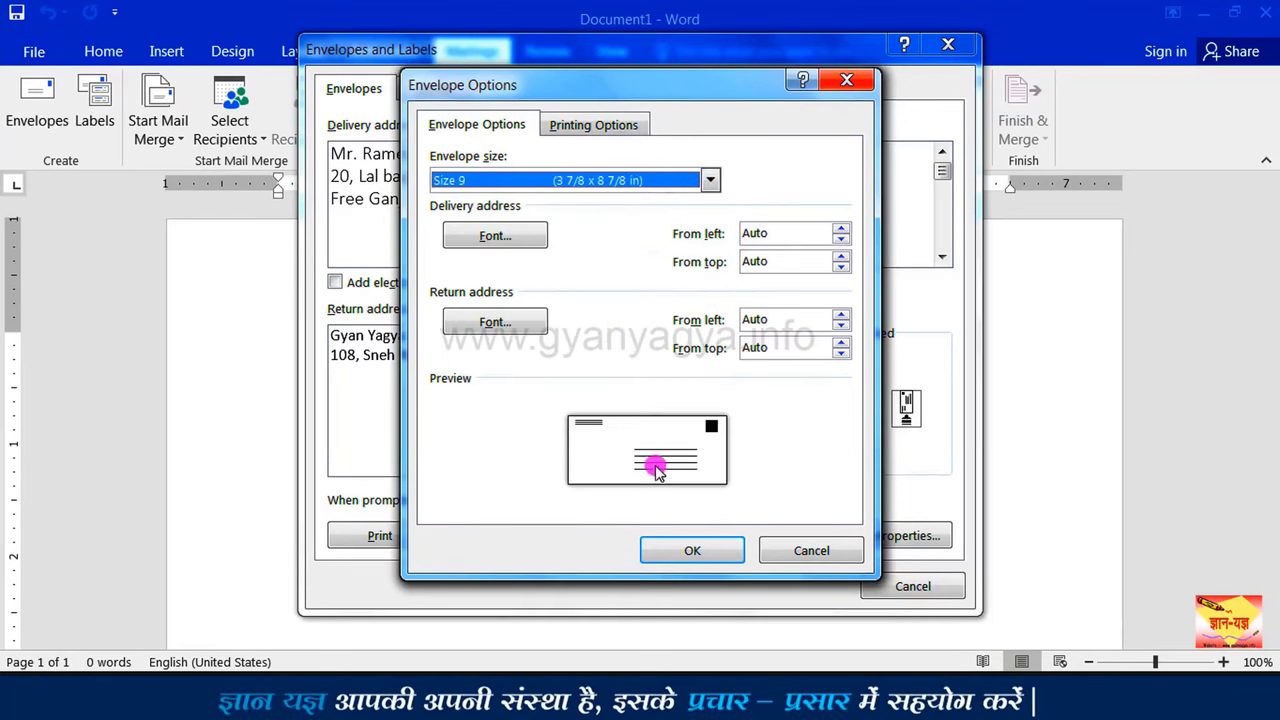
pyautogui.click(710, 181)
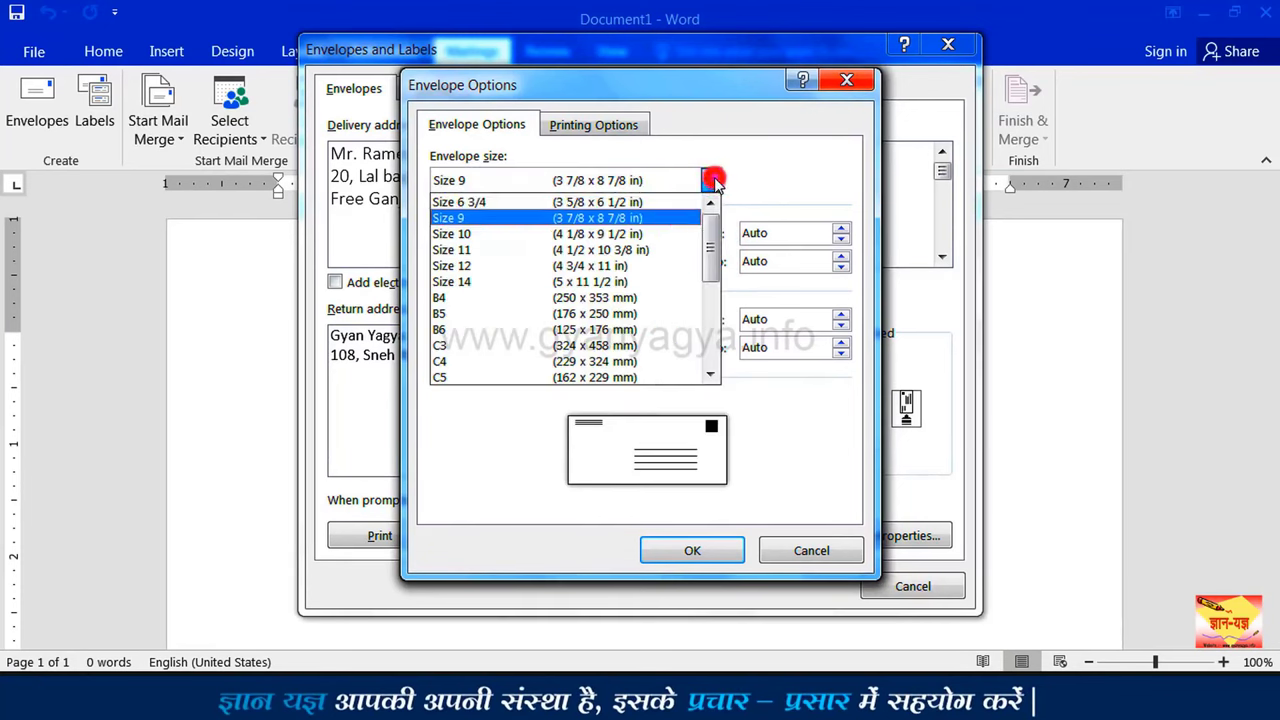
pyautogui.click(651, 205)
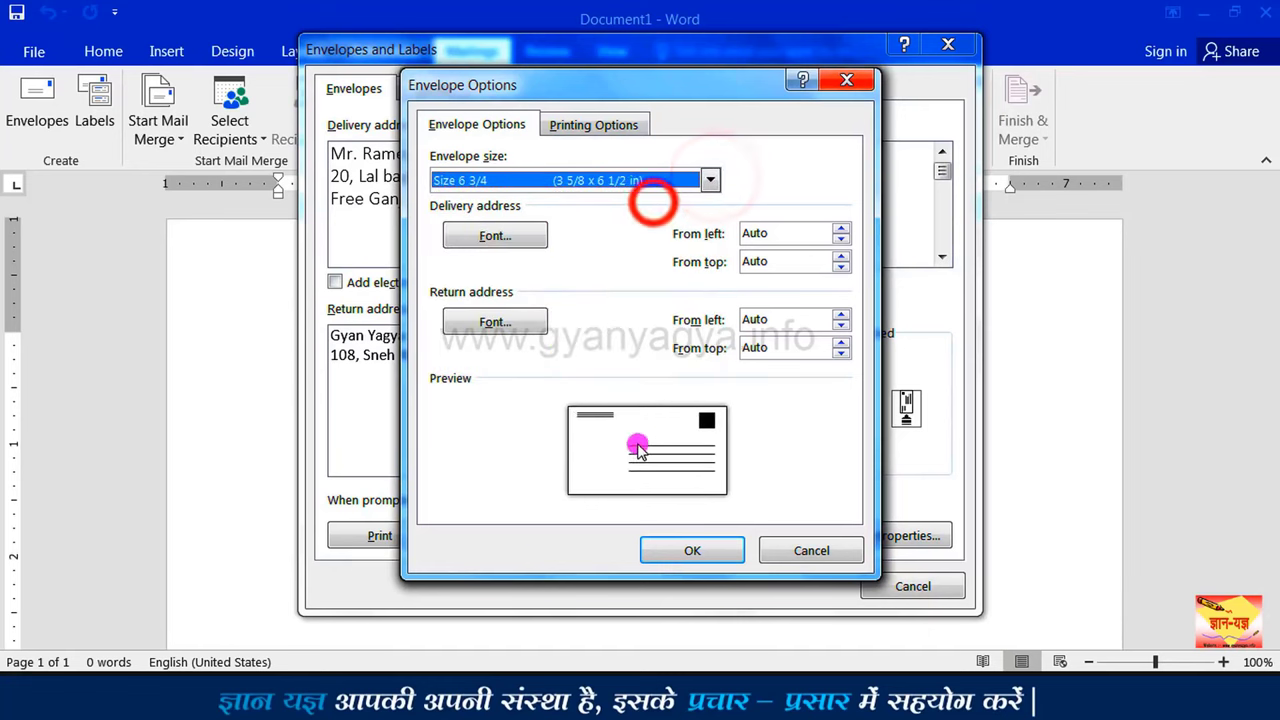
pyautogui.click(710, 180)
pyautogui.click(667, 252)
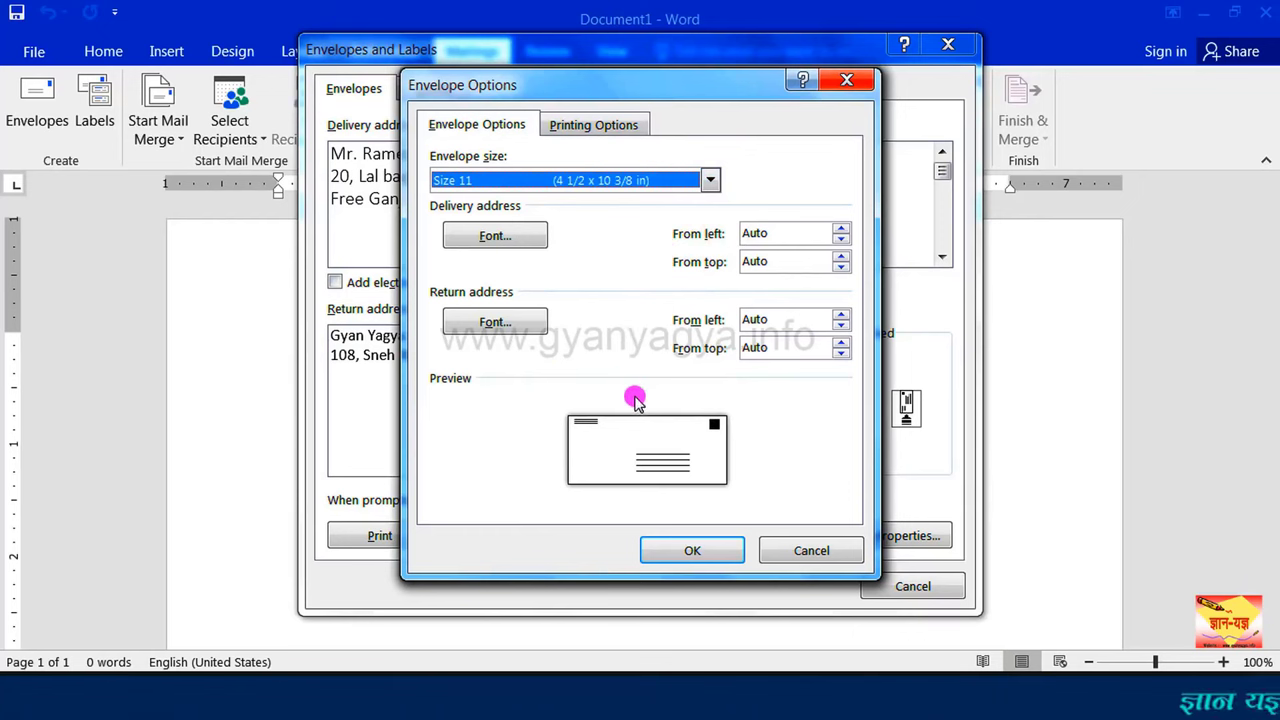
pyautogui.click(710, 181)
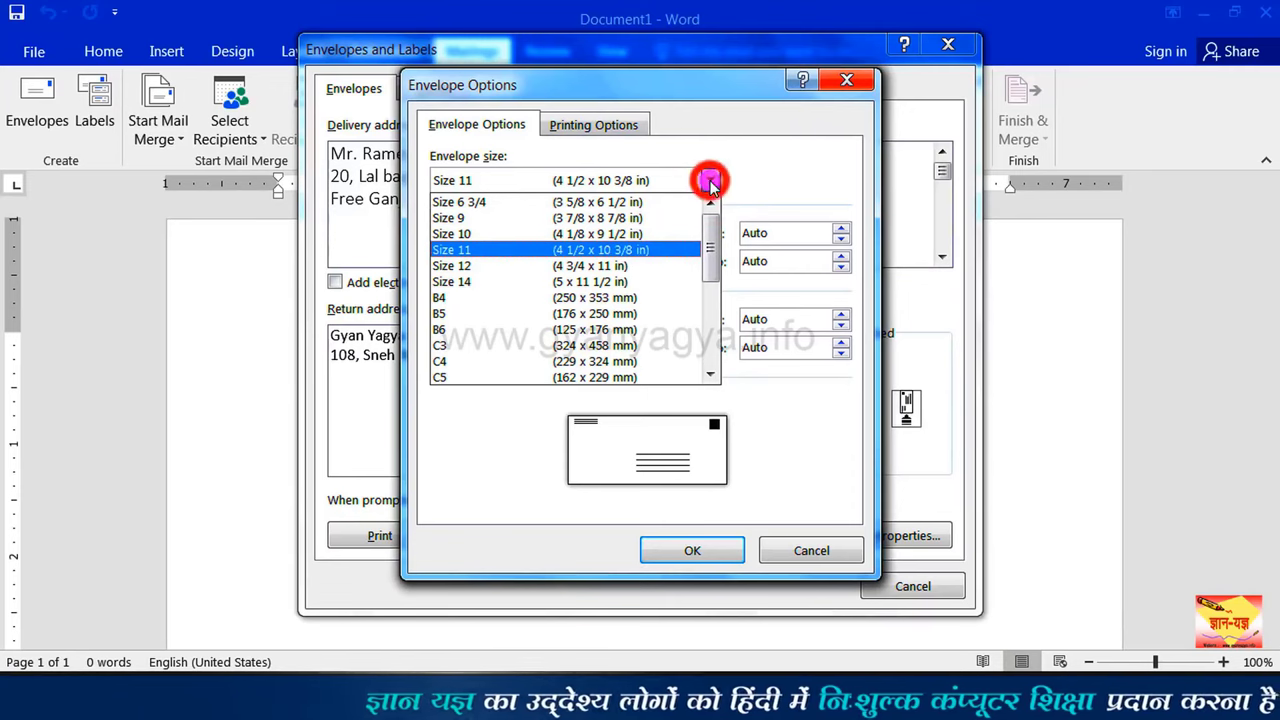
pyautogui.click(676, 218)
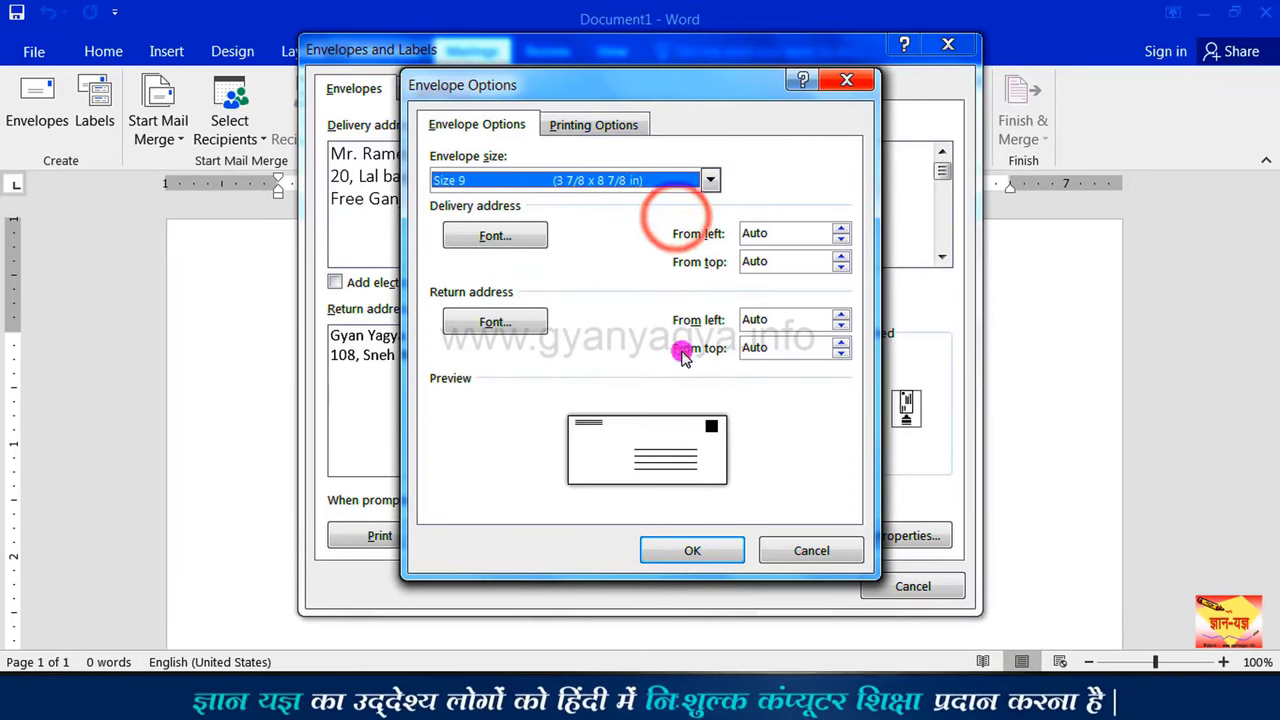
pyautogui.click(700, 552)
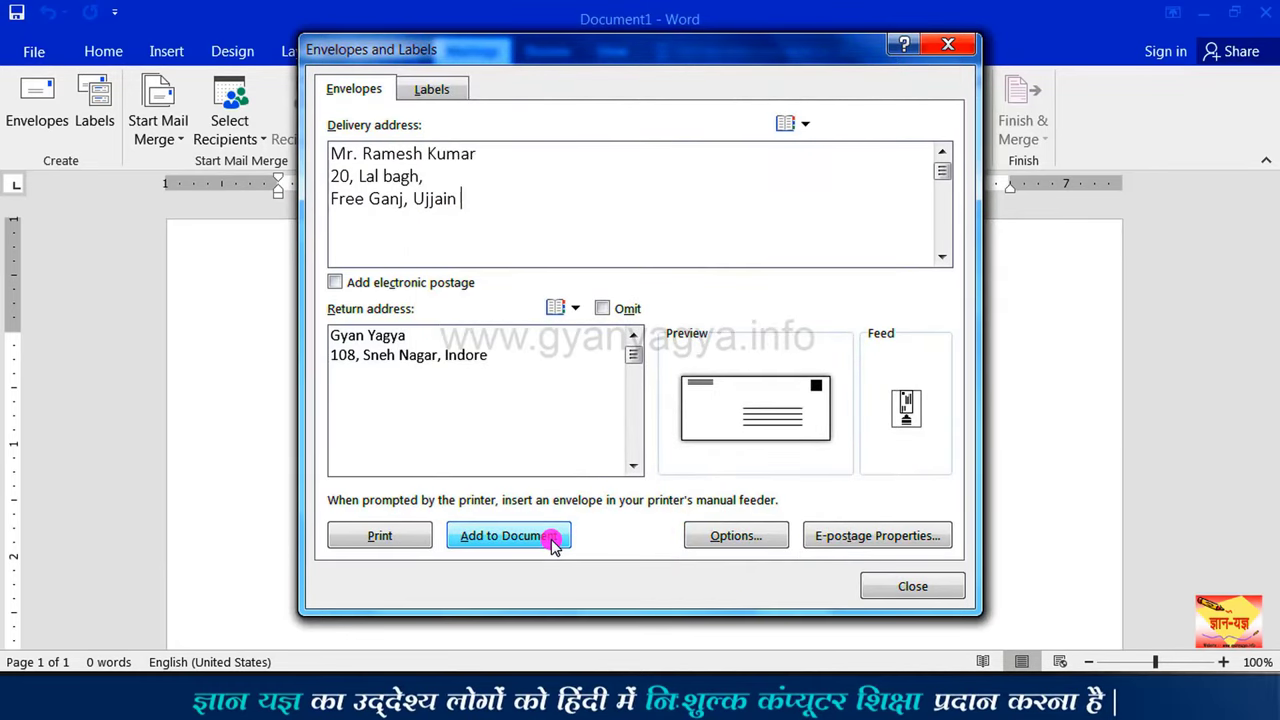
# Add the envelope to Document1 without saving the return address as the default.
pyautogui.click(553, 540)
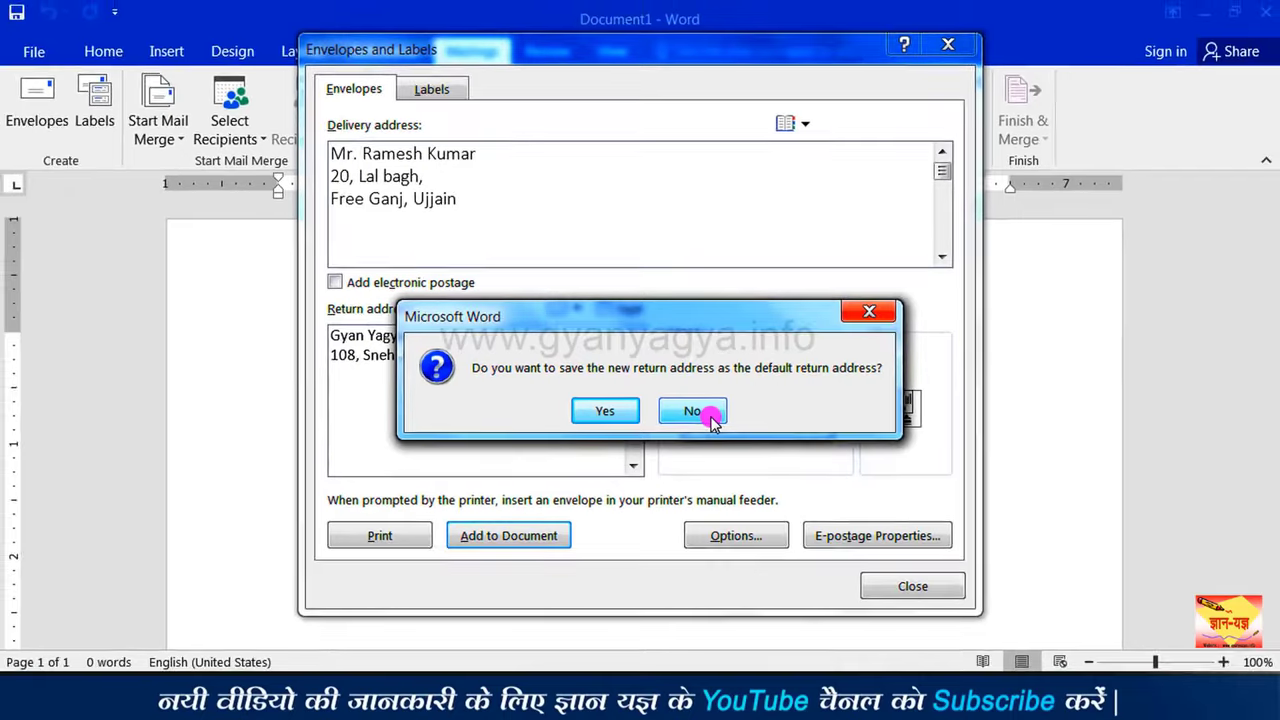
pyautogui.click(657, 418)
pyautogui.moveTo(1268, 265); pyautogui.dragTo(1272, 298)
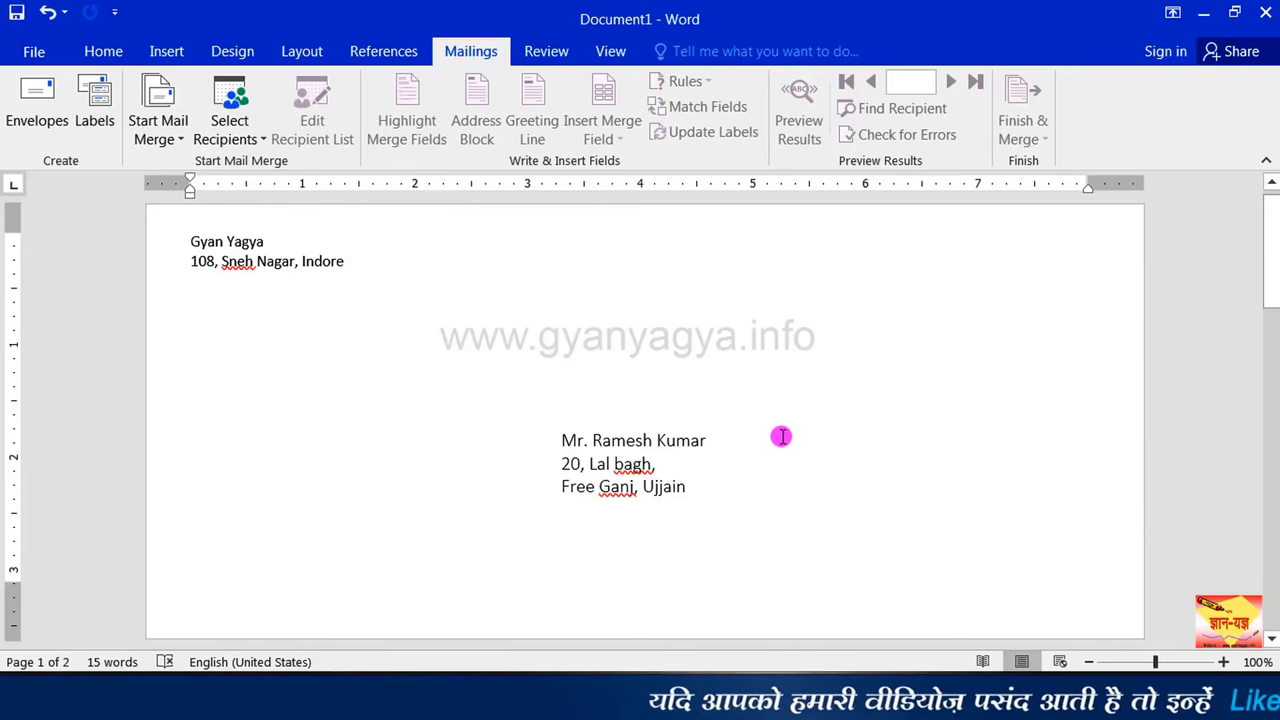
# Start a new blank document and open the Labels tab of Envelopes and Labels.
pyautogui.hotkey('ctrl', 'n')
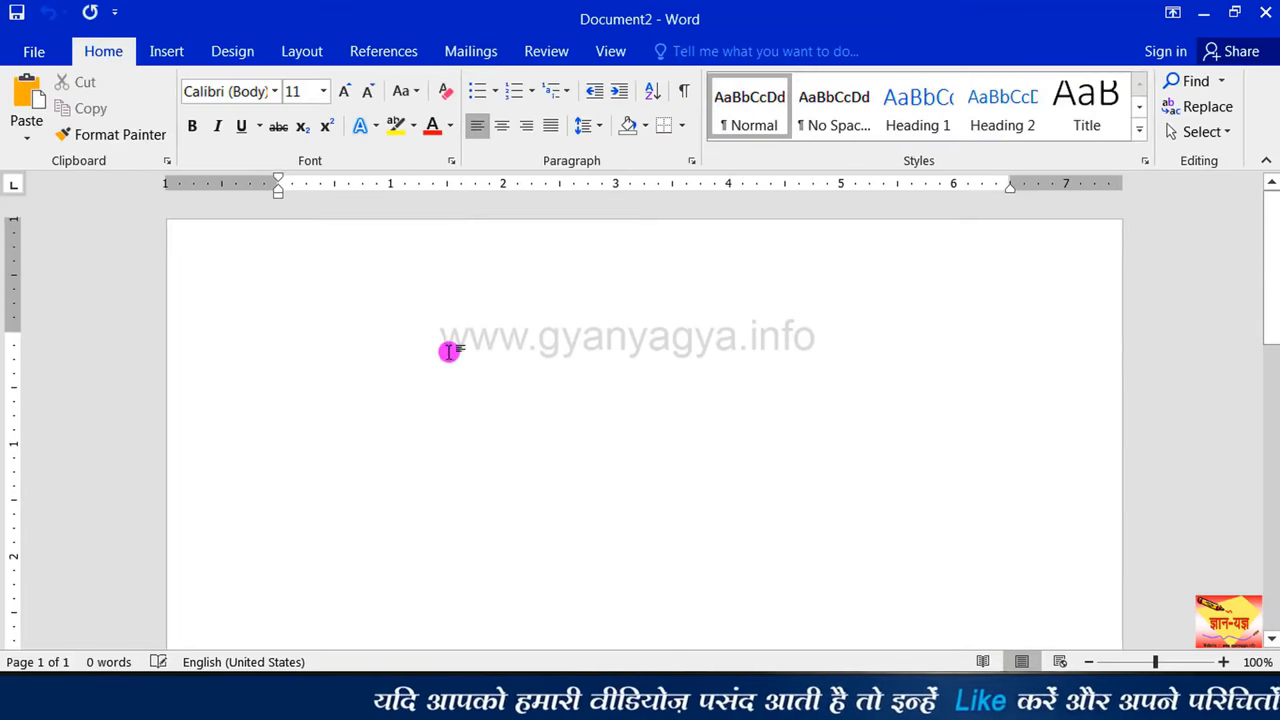
pyautogui.click(465, 55)
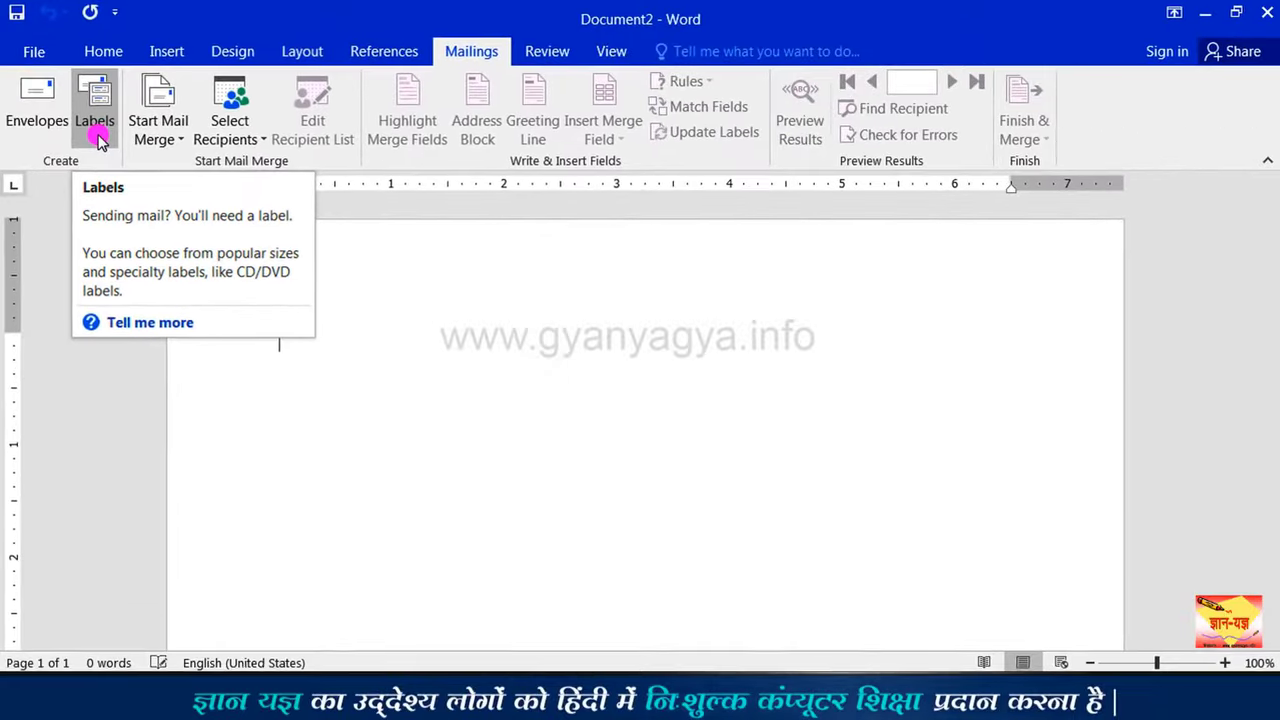
pyautogui.click(863, 351)
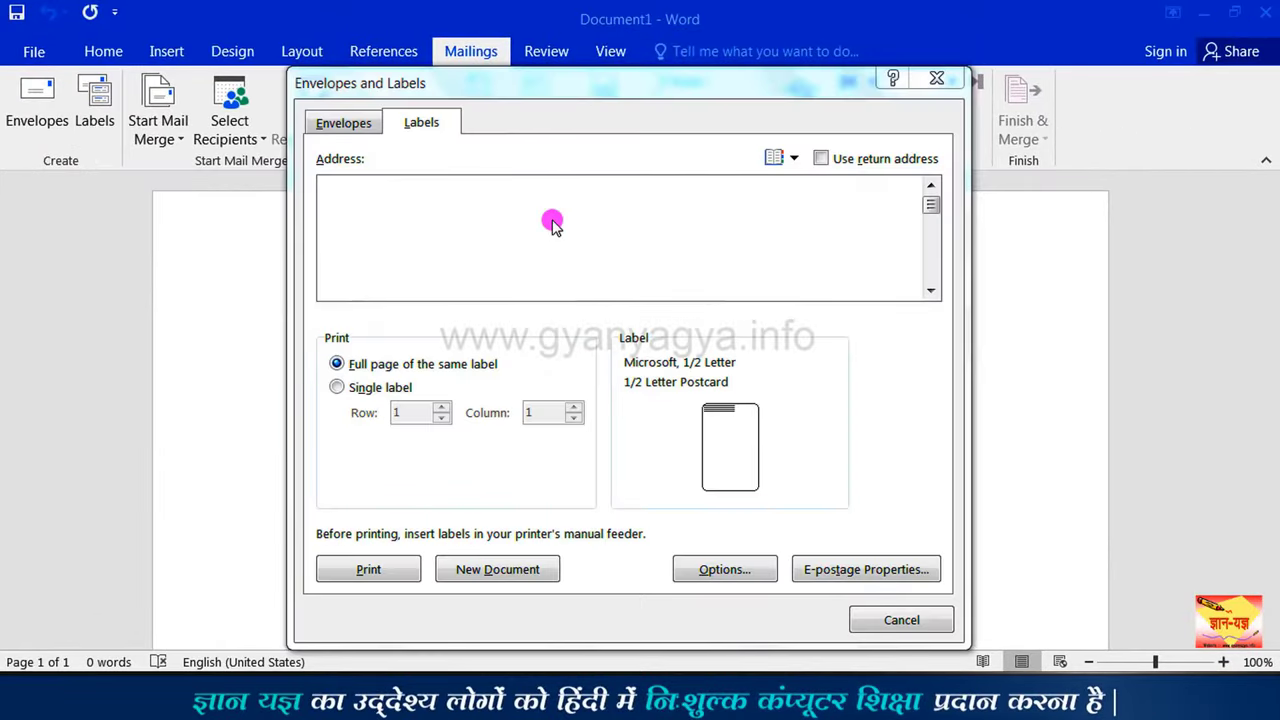
# Enter the sender's three-line name and postal address in the label Address box and open Label Options.
pyautogui.click(552, 220)
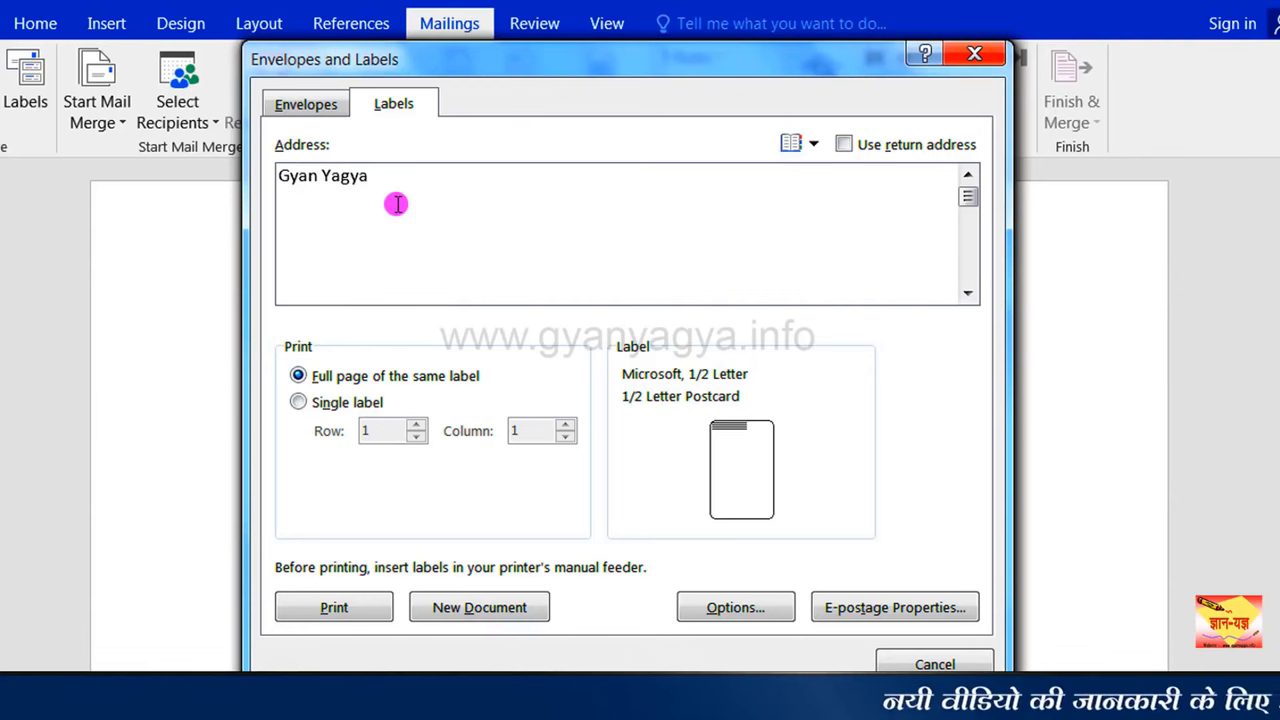
pyautogui.press('Return')
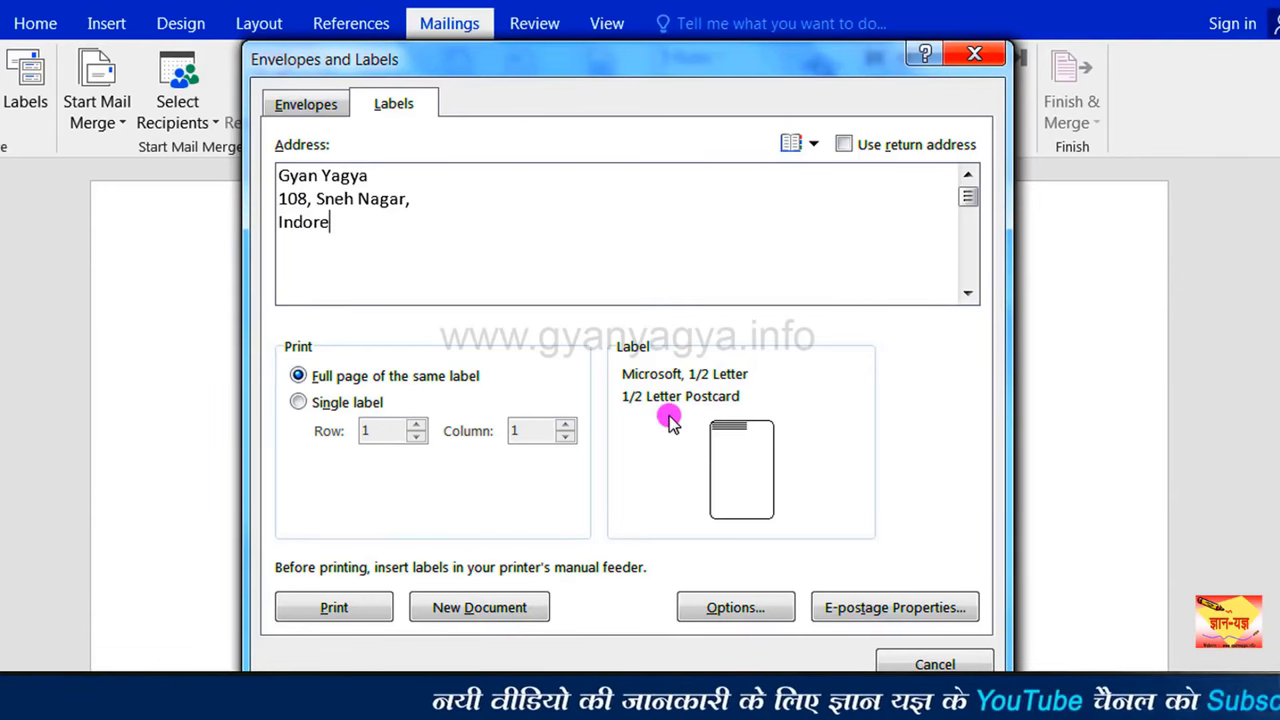
pyautogui.click(750, 607)
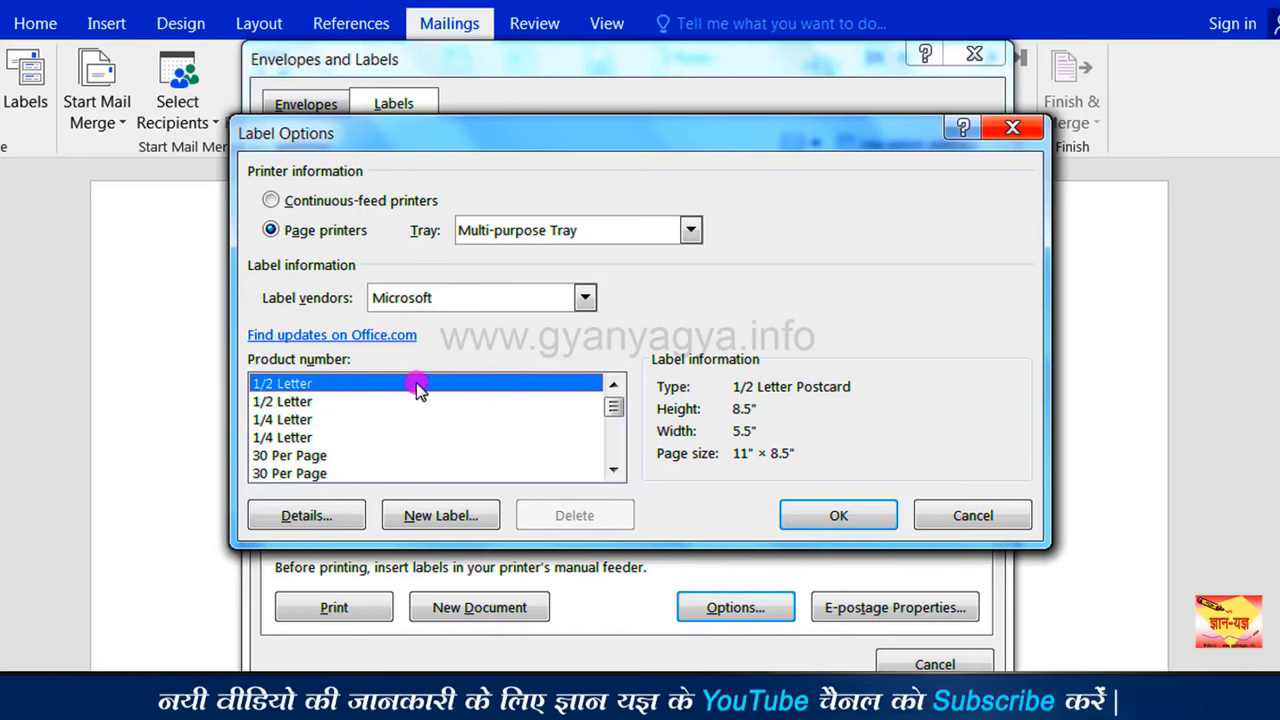
# Choose Microsoft's 30 Per Page Address Label, 1" x 2.63", in Label Options and confirm.
pyautogui.click(465, 402)
pyautogui.click(370, 420)
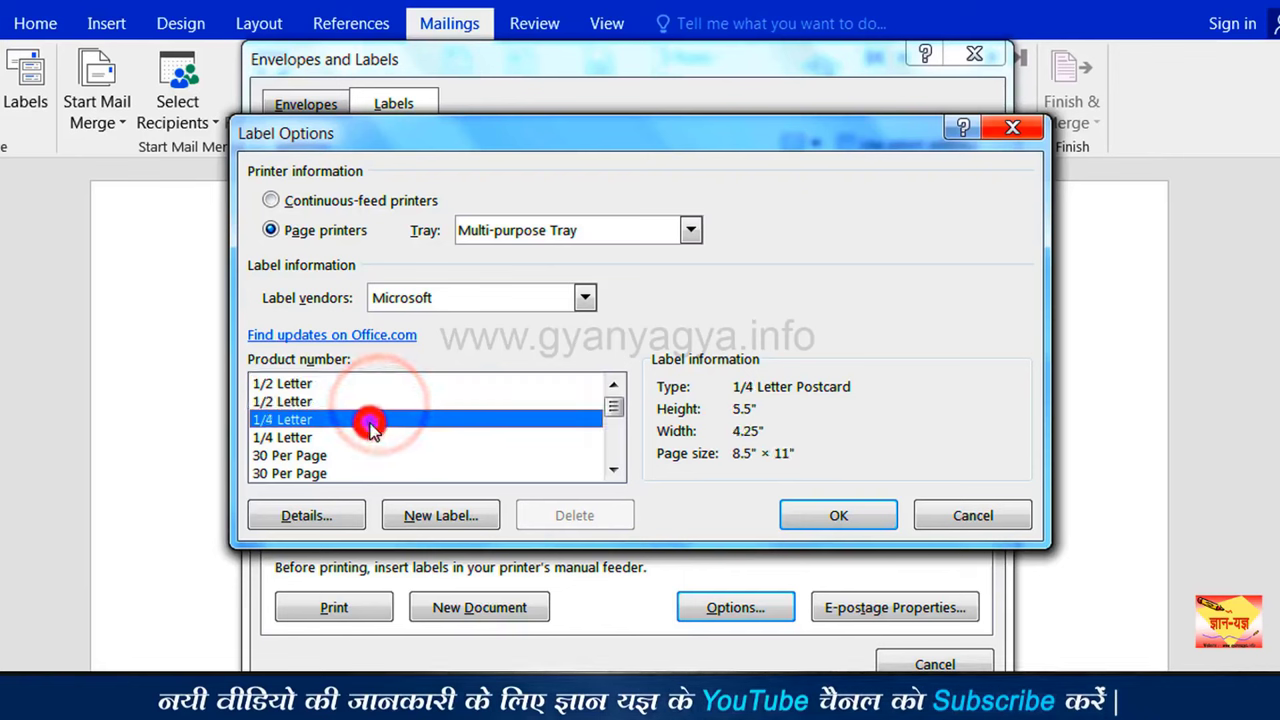
pyautogui.click(361, 438)
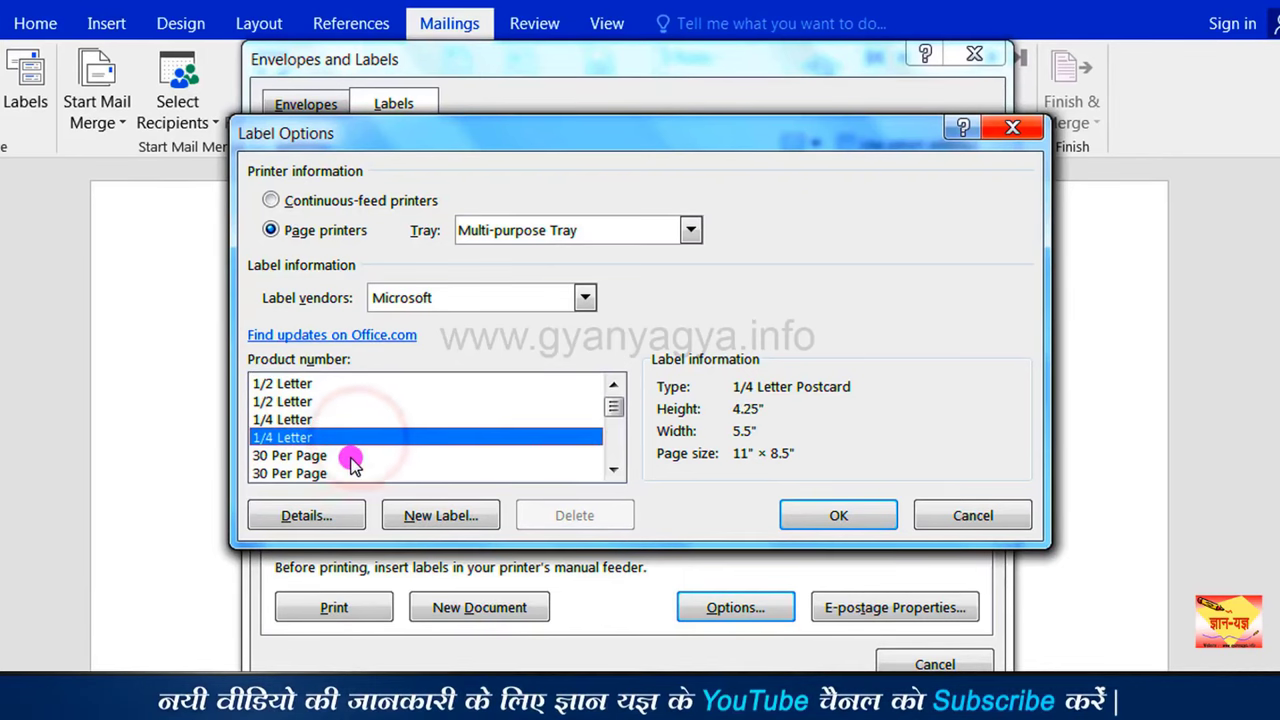
pyautogui.click(351, 457)
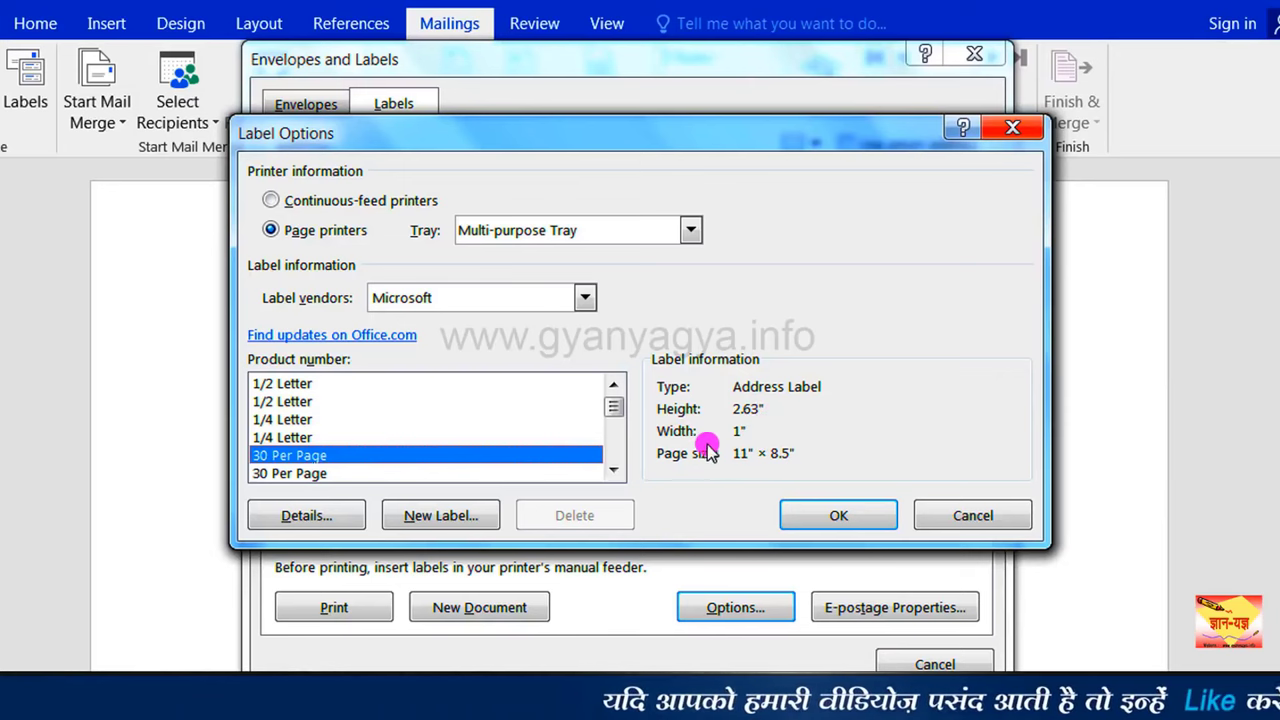
pyautogui.click(616, 470)
pyautogui.click(620, 470)
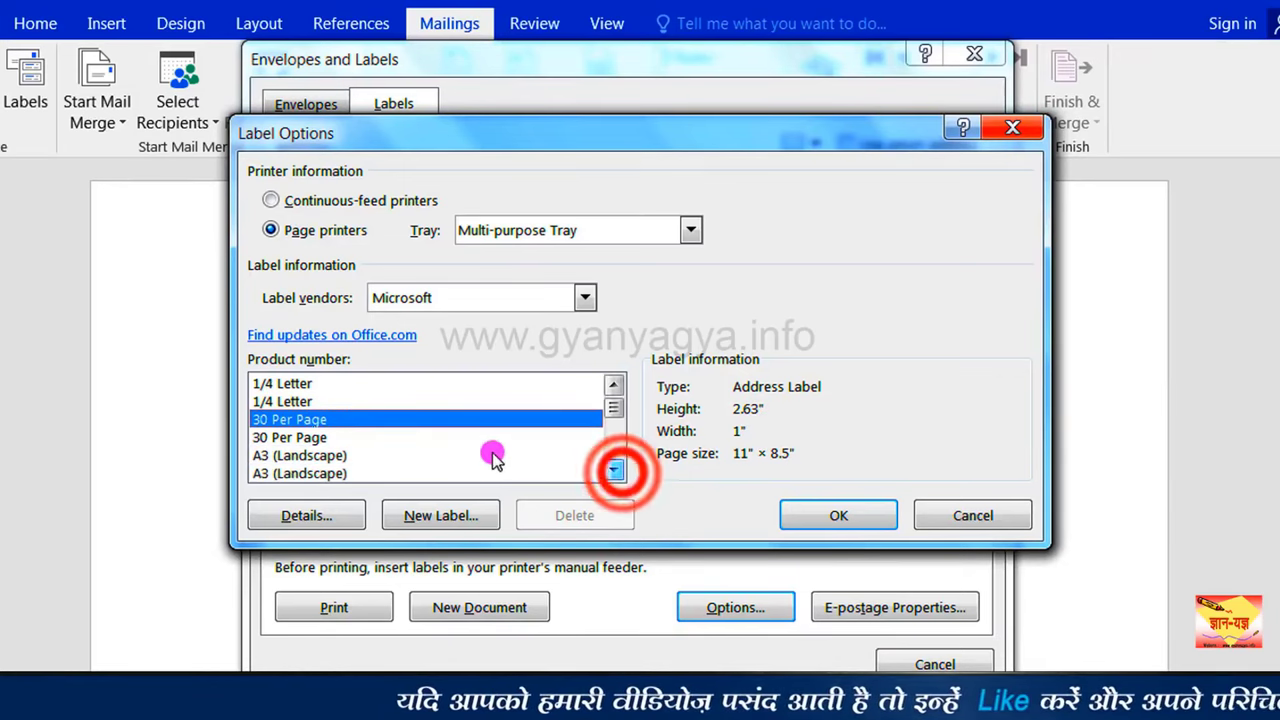
pyautogui.click(386, 453)
pyautogui.click(337, 439)
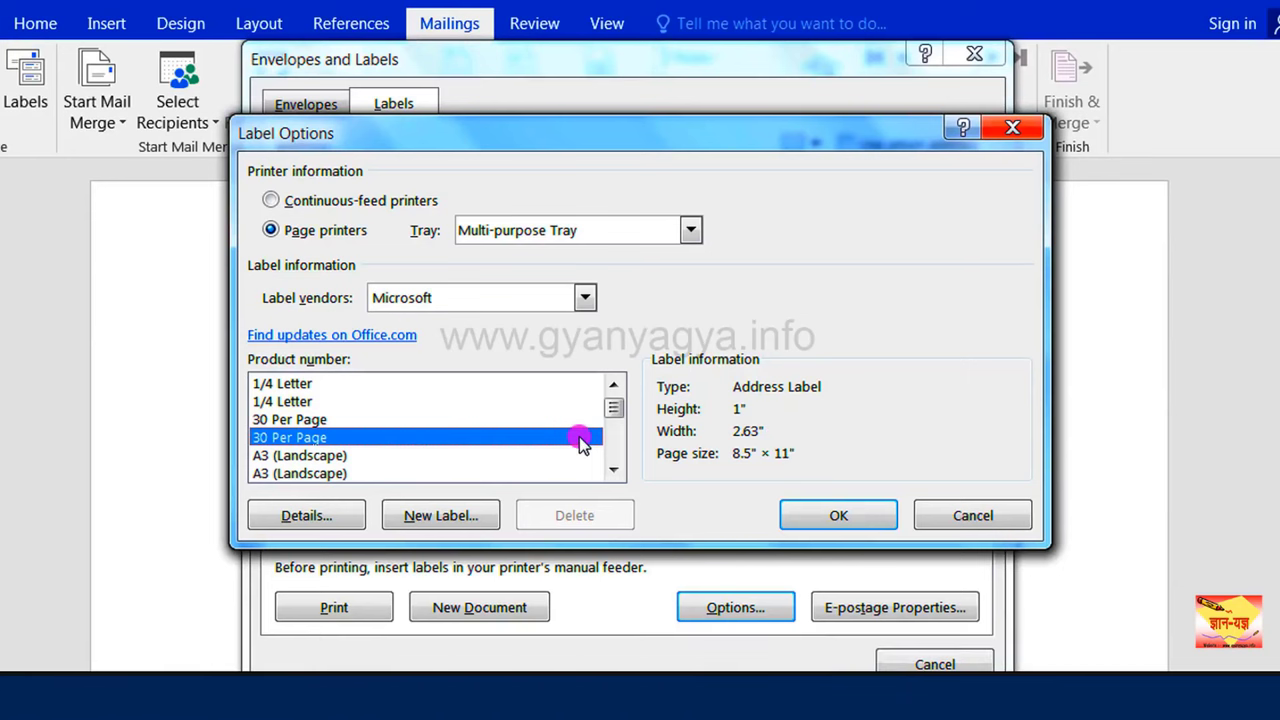
pyautogui.click(812, 517)
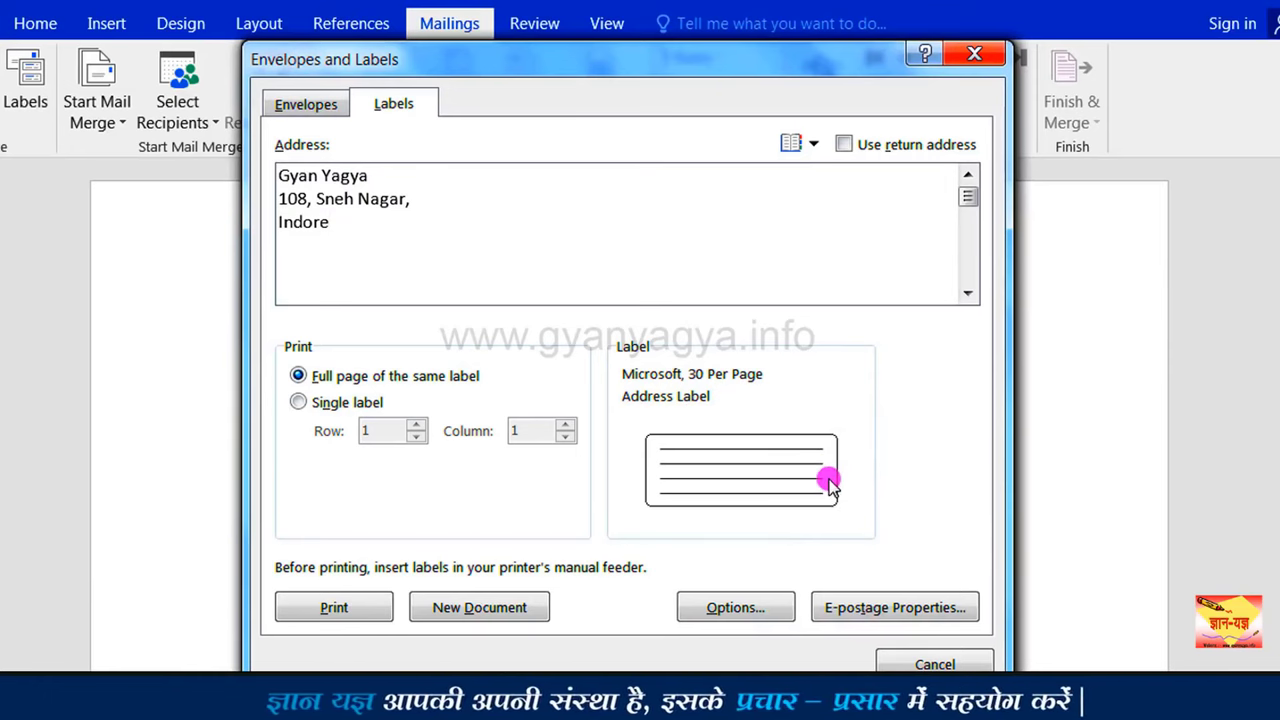
# Create the new labels document and replace the first label's address with 'type here'.
pyautogui.click(480, 607)
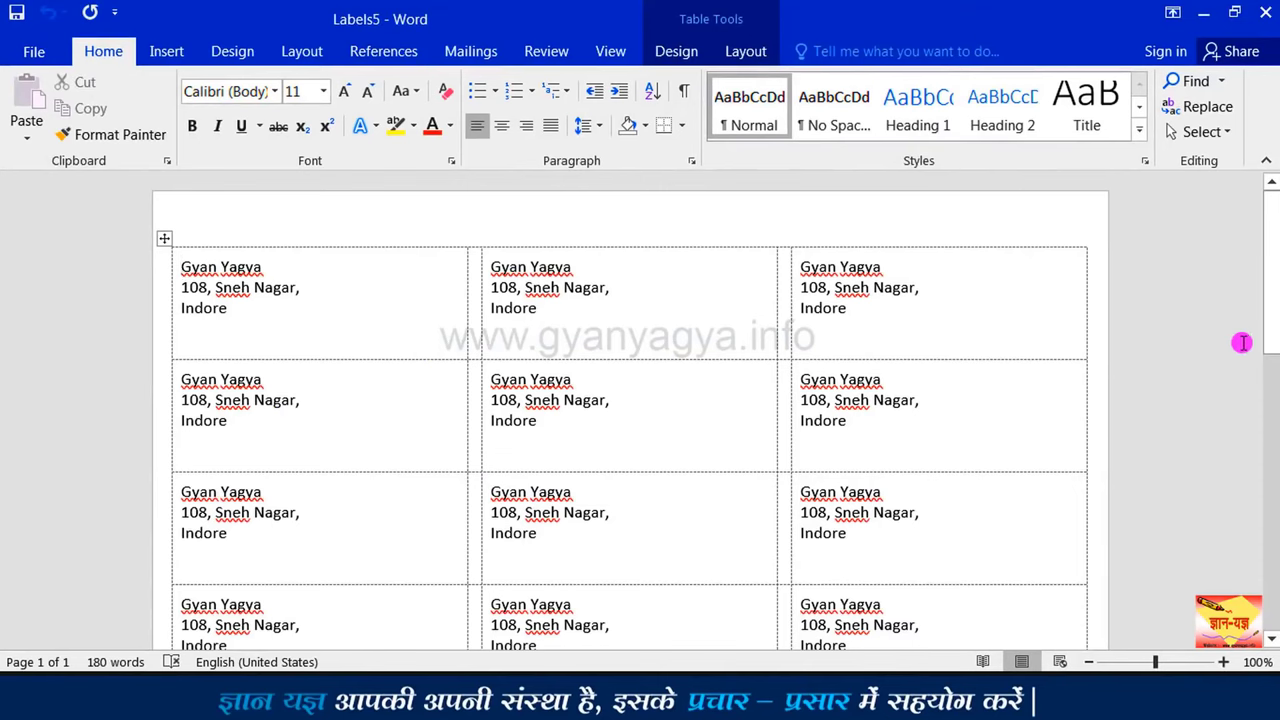
pyautogui.moveTo(1275, 332); pyautogui.dragTo(1271, 297)
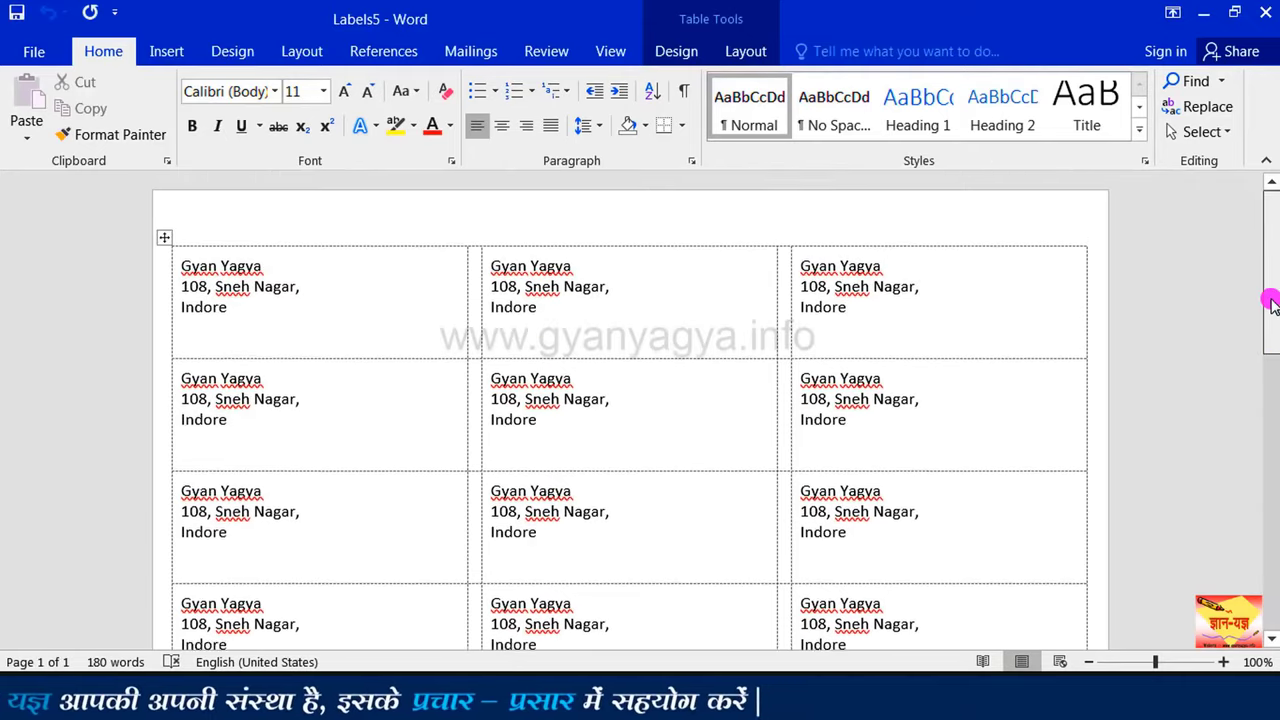
pyautogui.moveTo(240, 310); pyautogui.dragTo(174, 268)
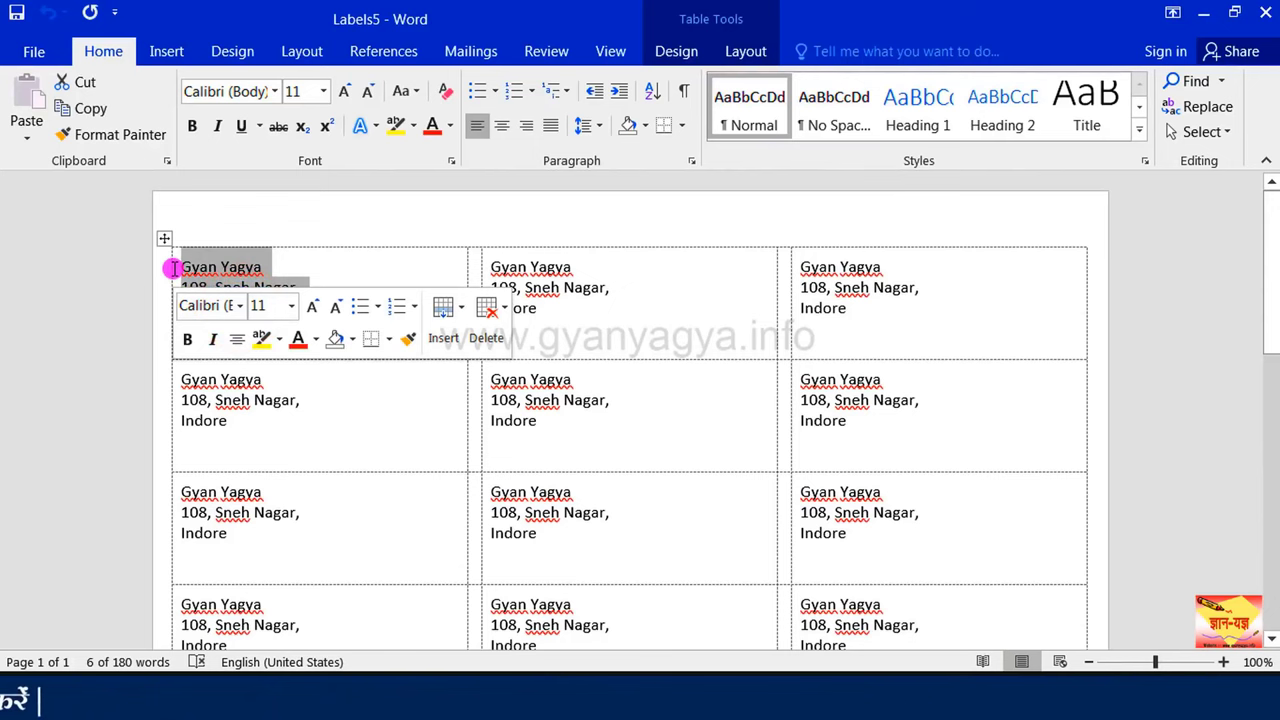
pyautogui.press('Delete')
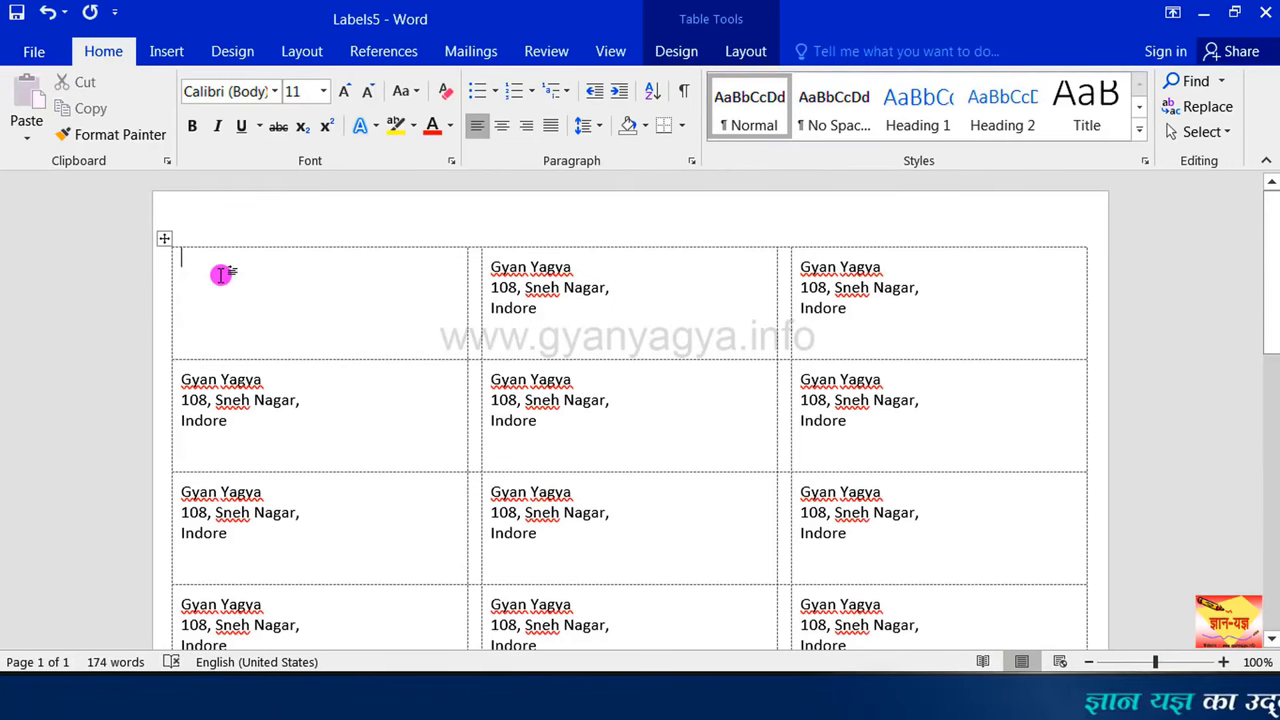
pyautogui.write('type her')
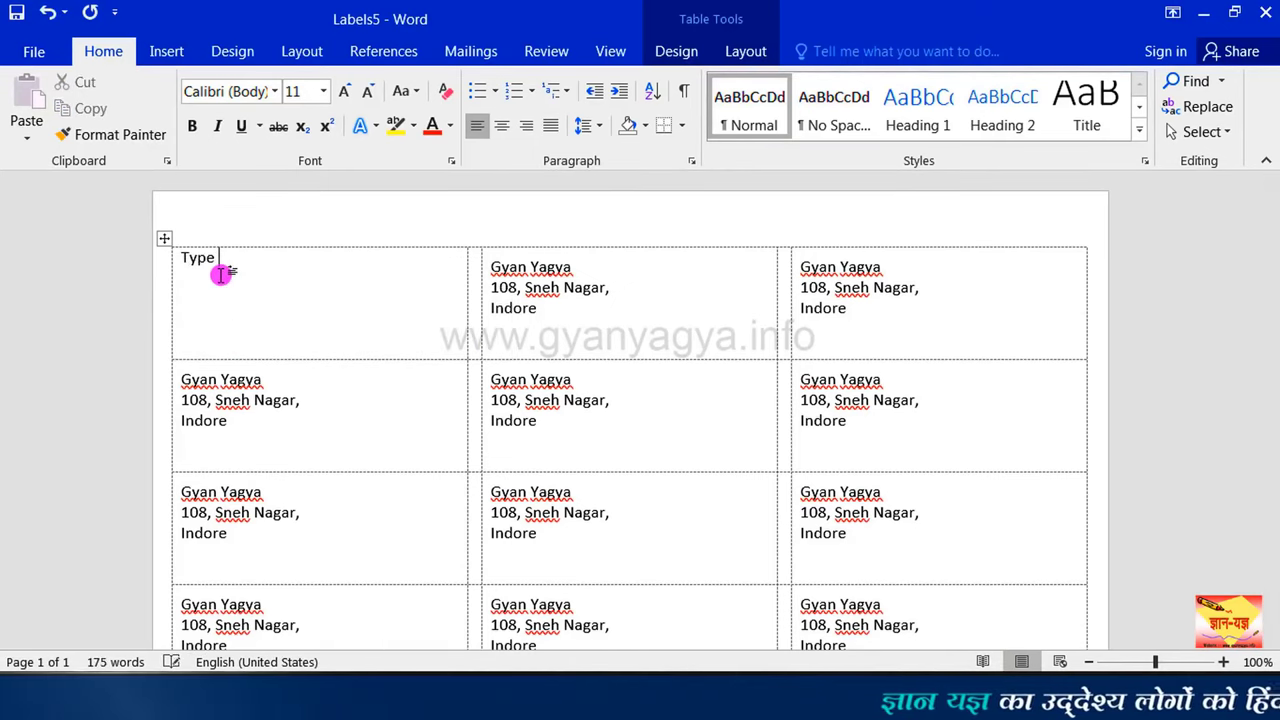
pyautogui.write('e')
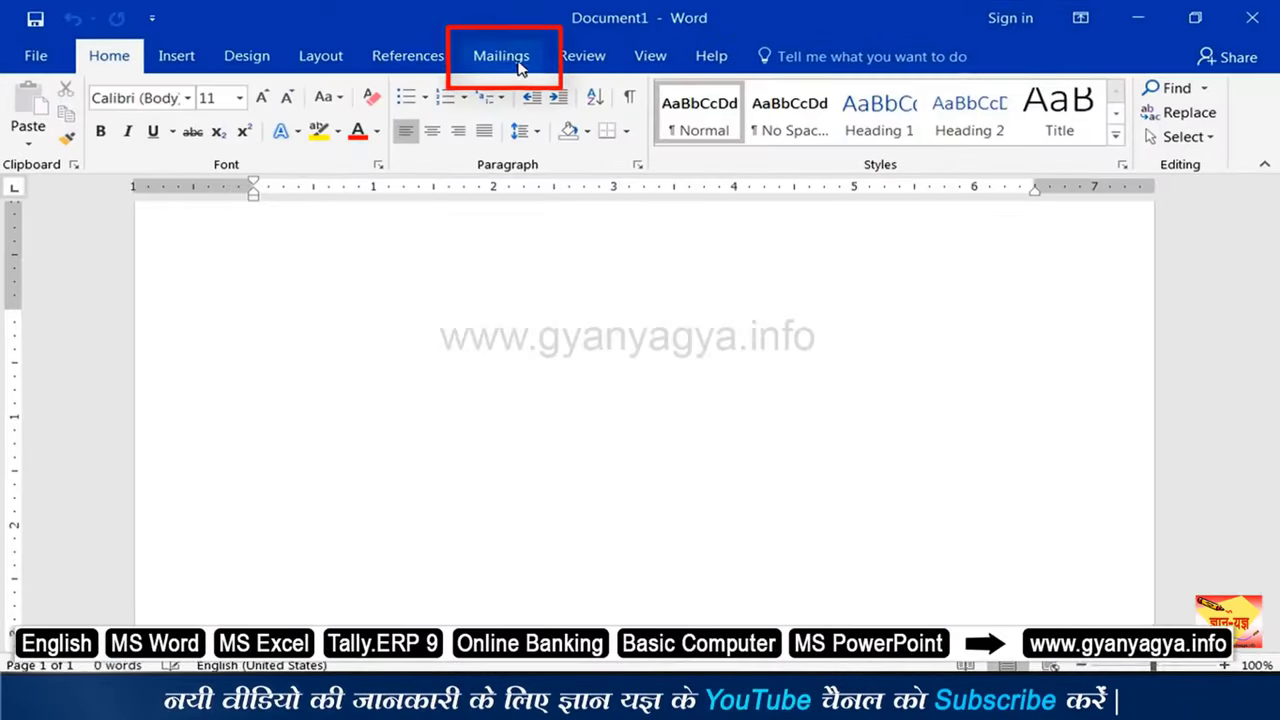
# Start a Letters mail merge and paste in the job confirmation letter text.
pyautogui.click(634, 88)
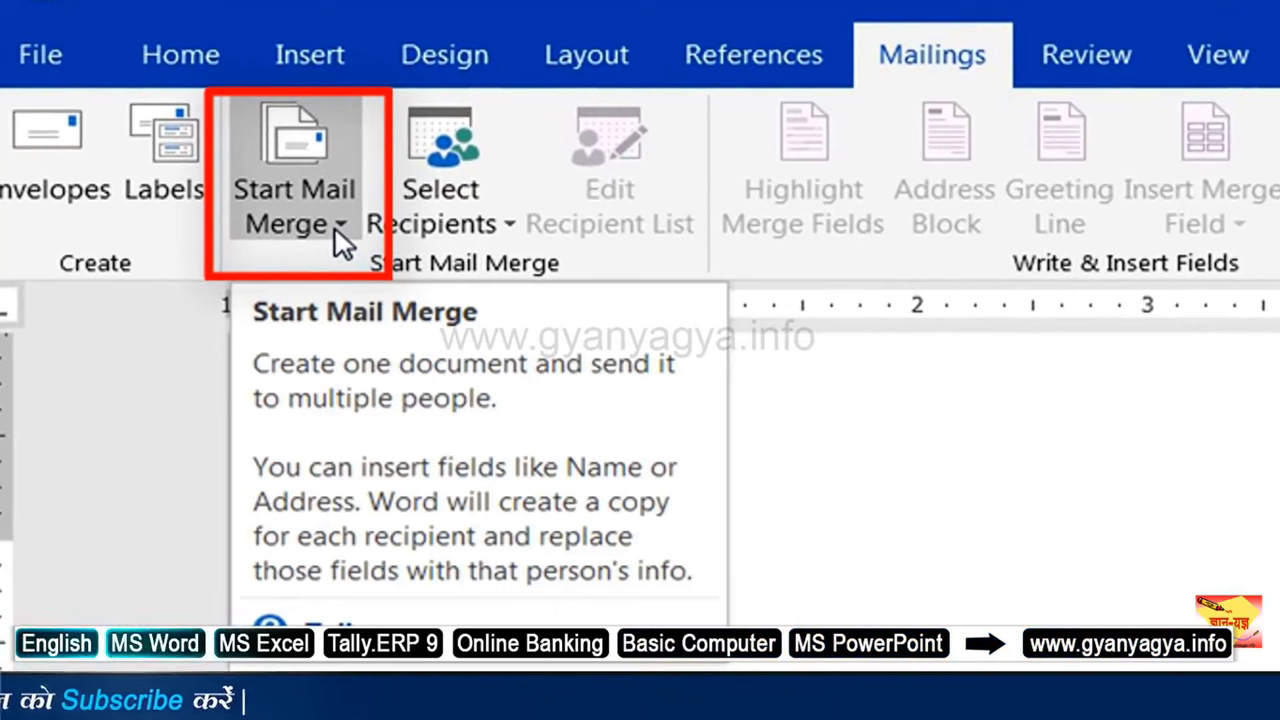
pyautogui.click(336, 229)
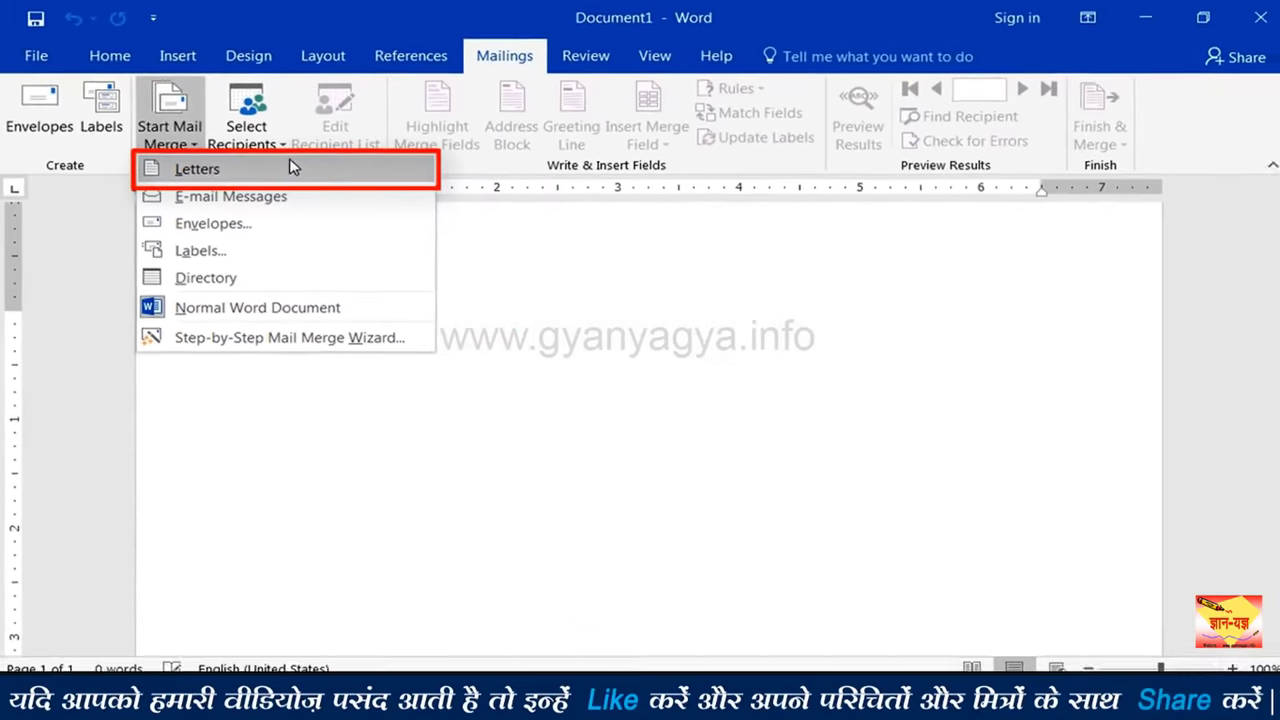
pyautogui.click(290, 165)
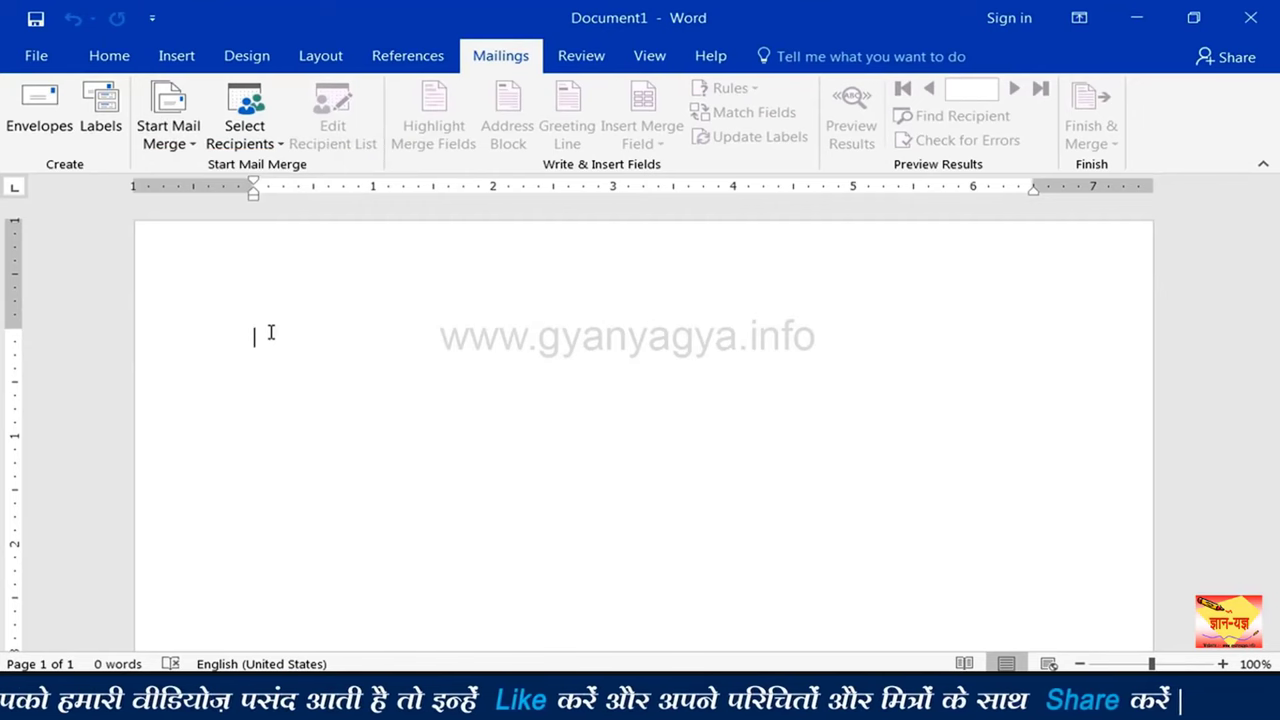
pyautogui.write('To Dear Hope you are doing well ☺ We are glad to inform you that you have passed all of the tests and your job in our organization has been confirmed. Your profile in our organization will be You are requested to report at one of our (city) offices at 10 AM from 2-Apr-2018. Please check the below address and Reporting Person Details: – You have to report to - Address -')
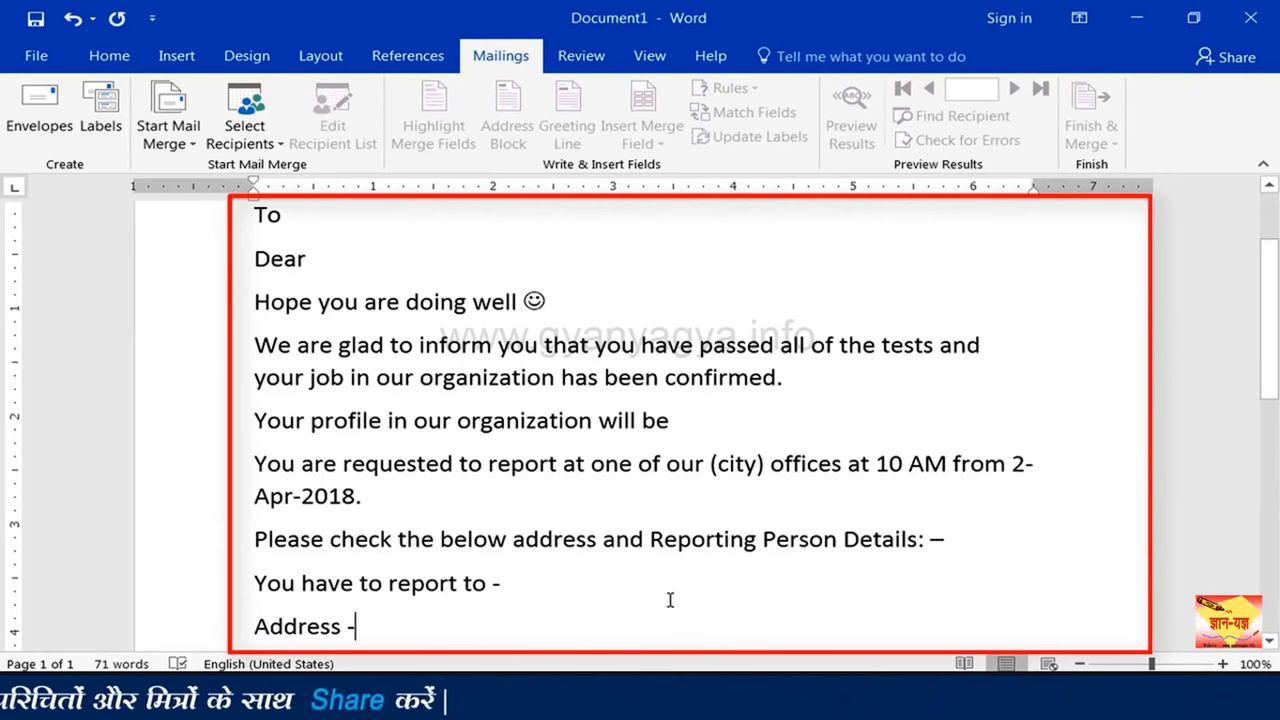
pyautogui.click(380, 208)
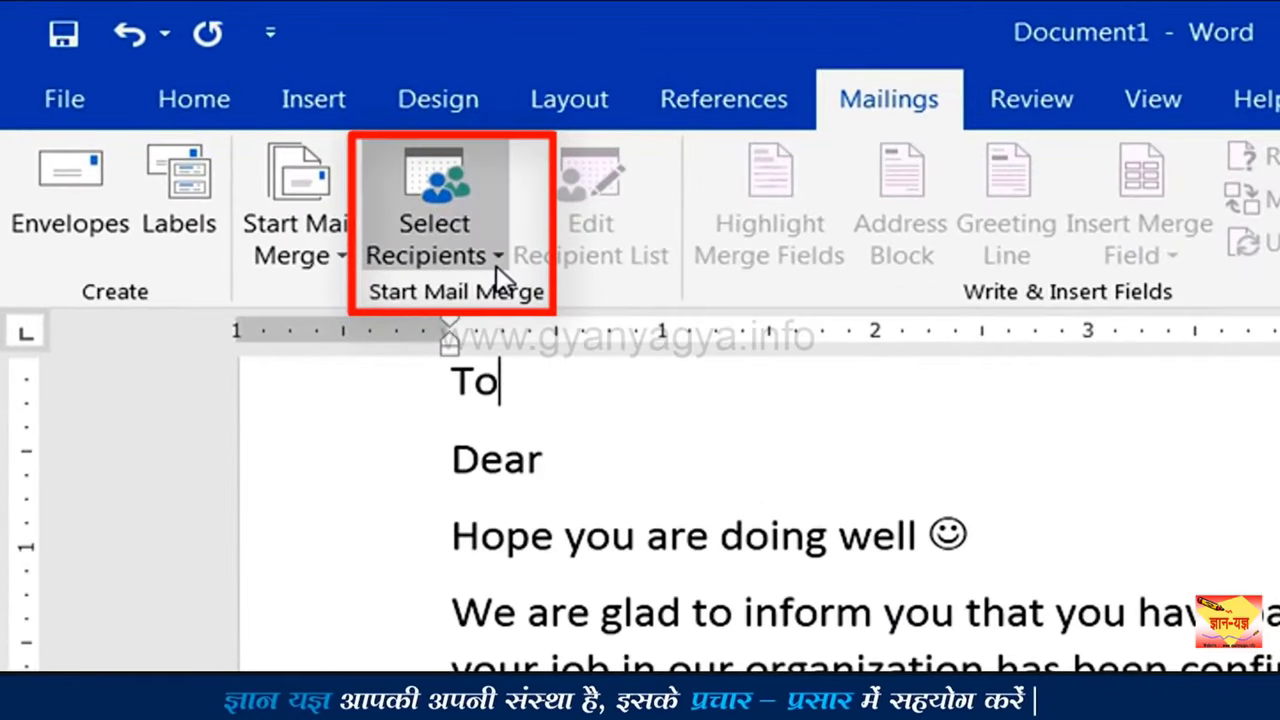
# Use the Office Person Details$ table from the Downloads workbook 'mail merge excel practice sheet' as recipients.
pyautogui.click(497, 268)
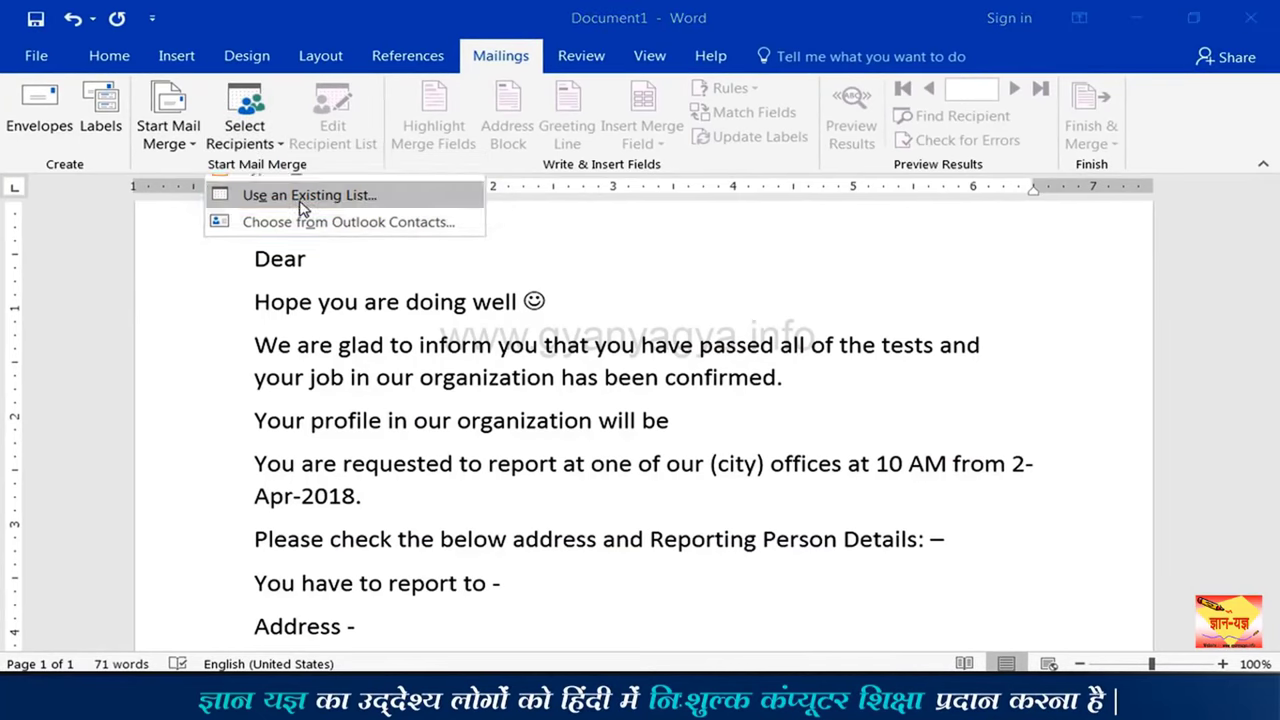
pyautogui.click(300, 200)
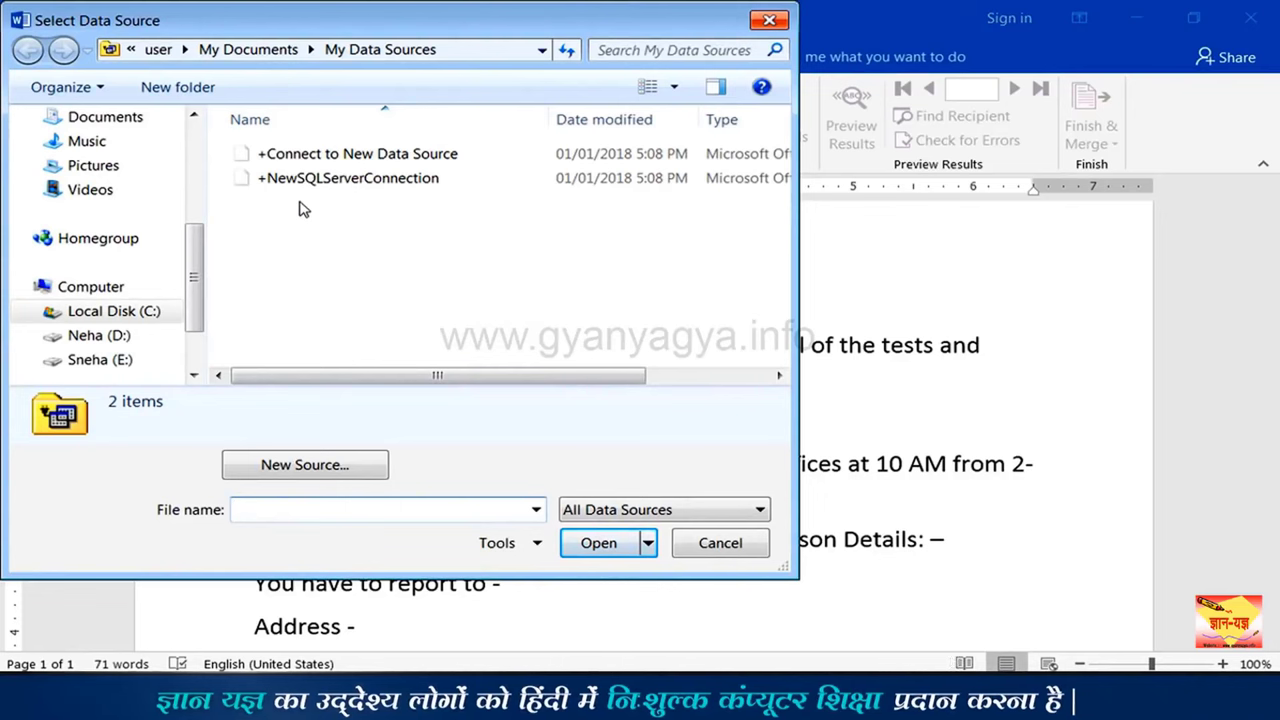
pyautogui.scroll(5, 89, 237)
pyautogui.click(88, 228)
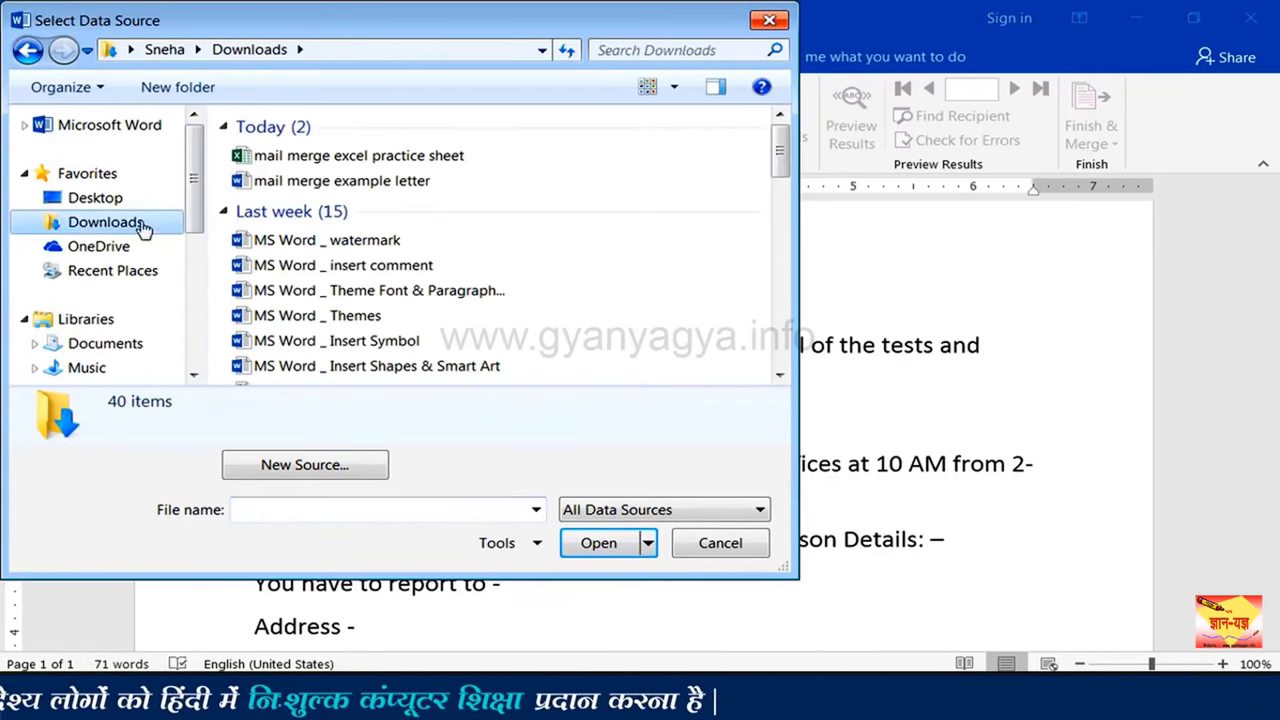
pyautogui.click(481, 163)
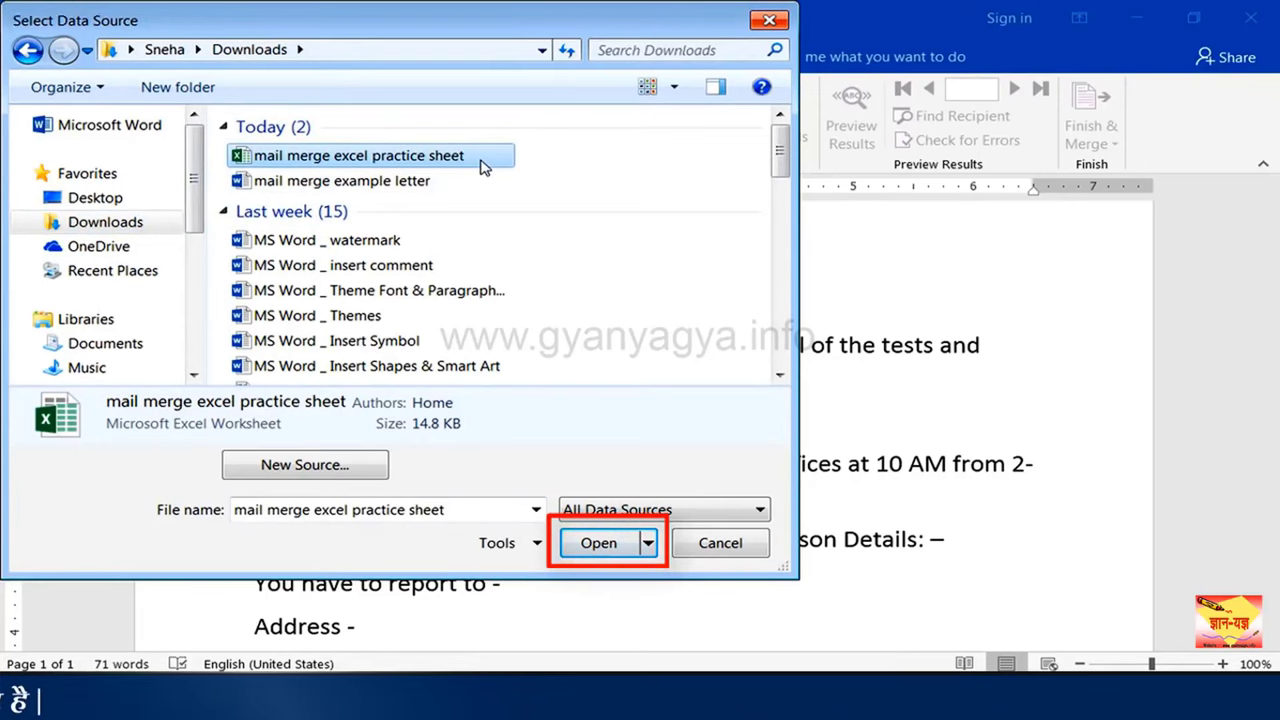
pyautogui.doubleClick(481, 163)
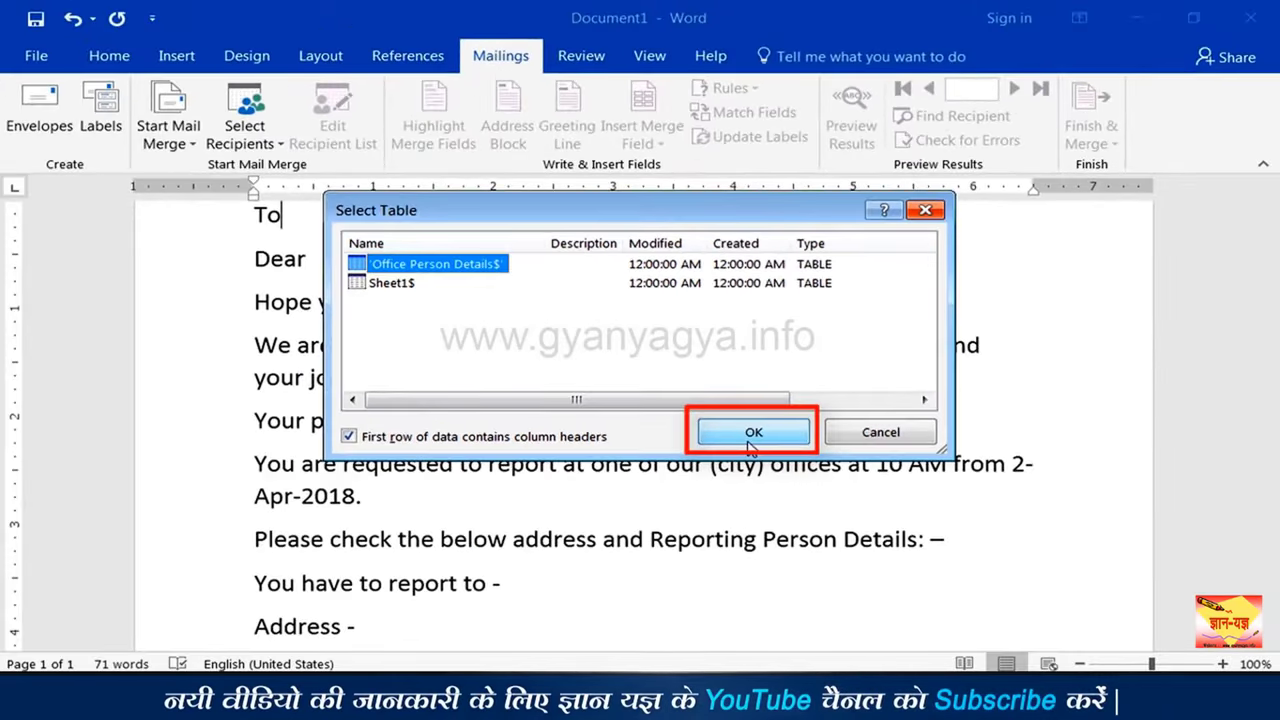
pyautogui.click(810, 478)
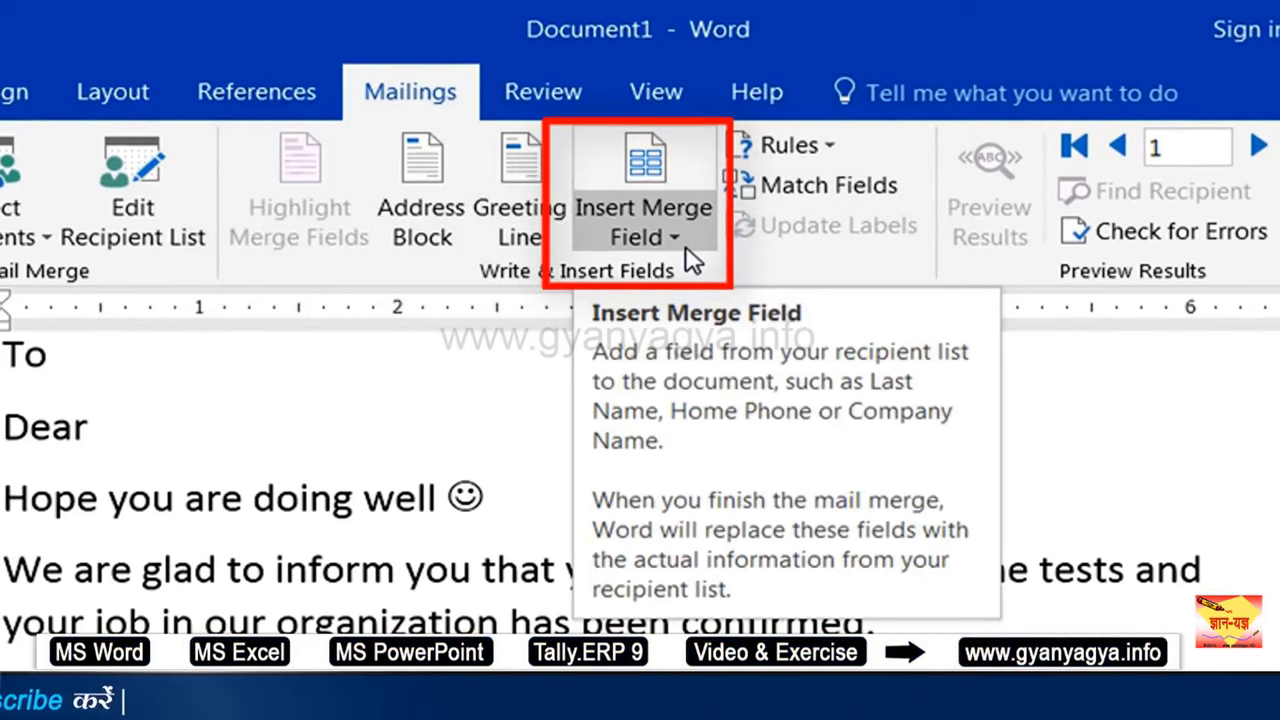
pyautogui.click(673, 237)
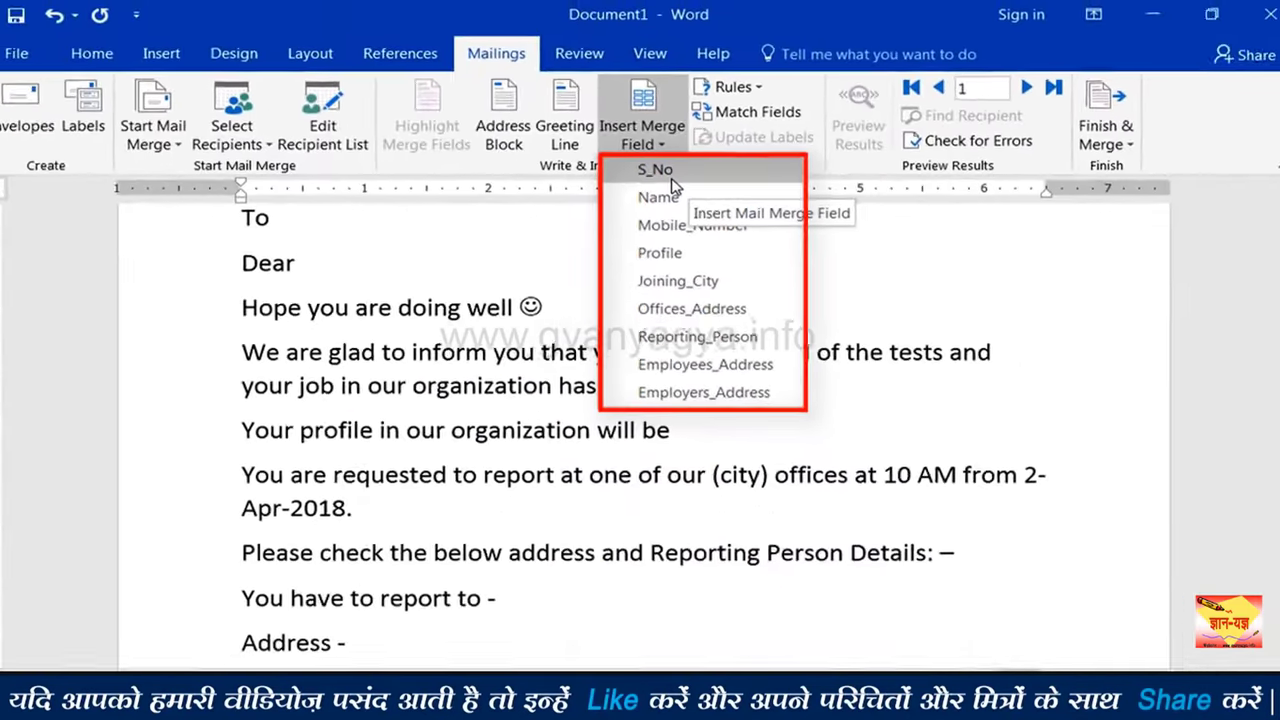
pyautogui.click(323, 265)
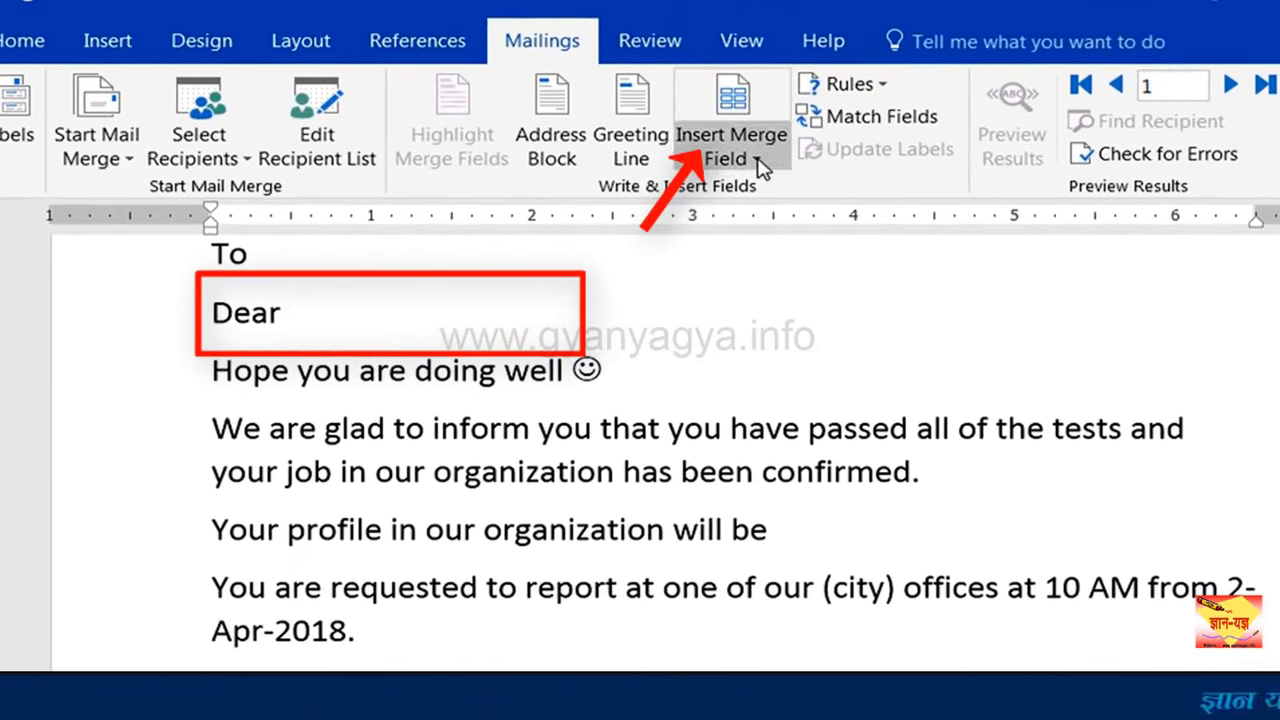
# Place Name after Dear, Profile after will be, Joining_City before (city), and Reporting_Person after report to.
pyautogui.click(758, 164)
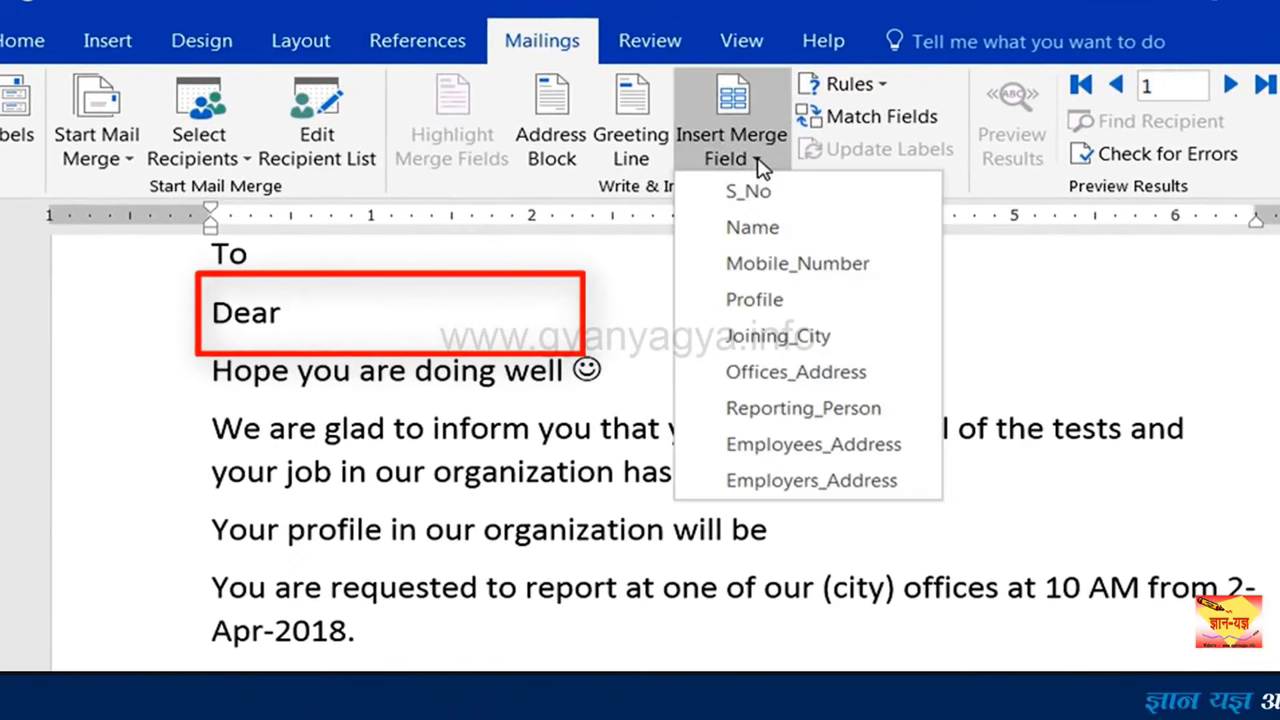
pyautogui.click(793, 228)
pyautogui.click(776, 530)
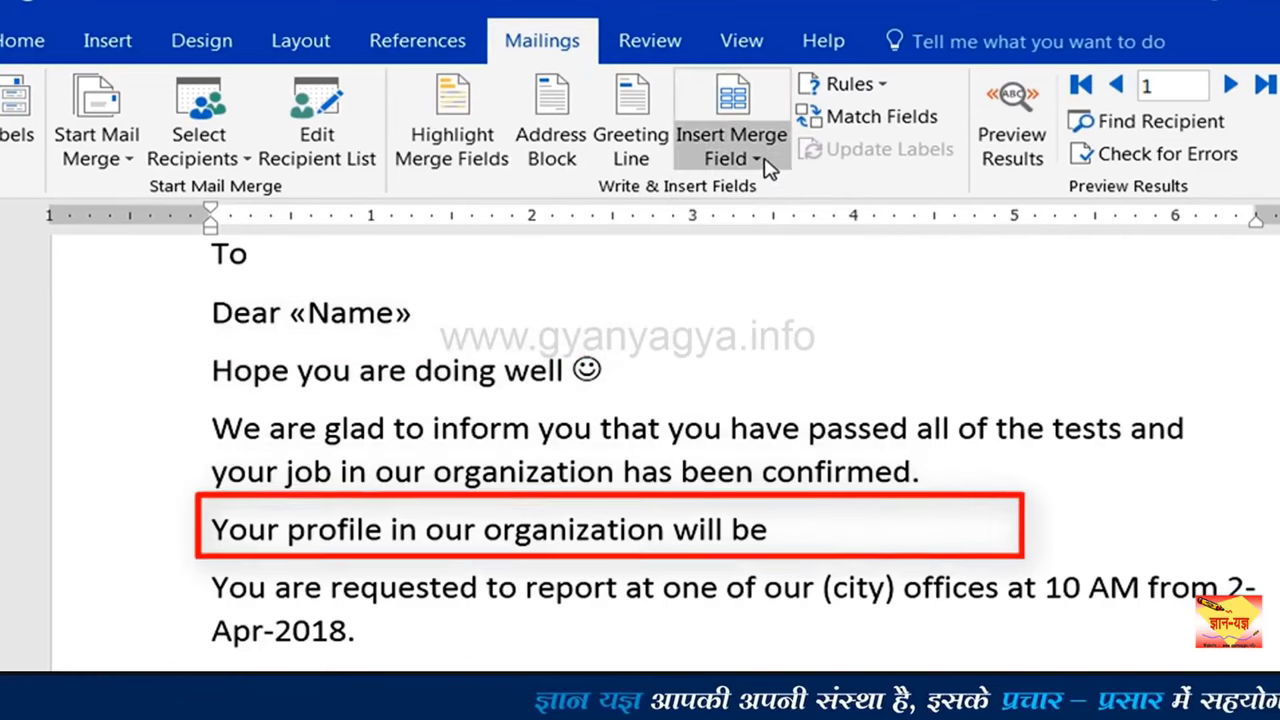
pyautogui.click(758, 162)
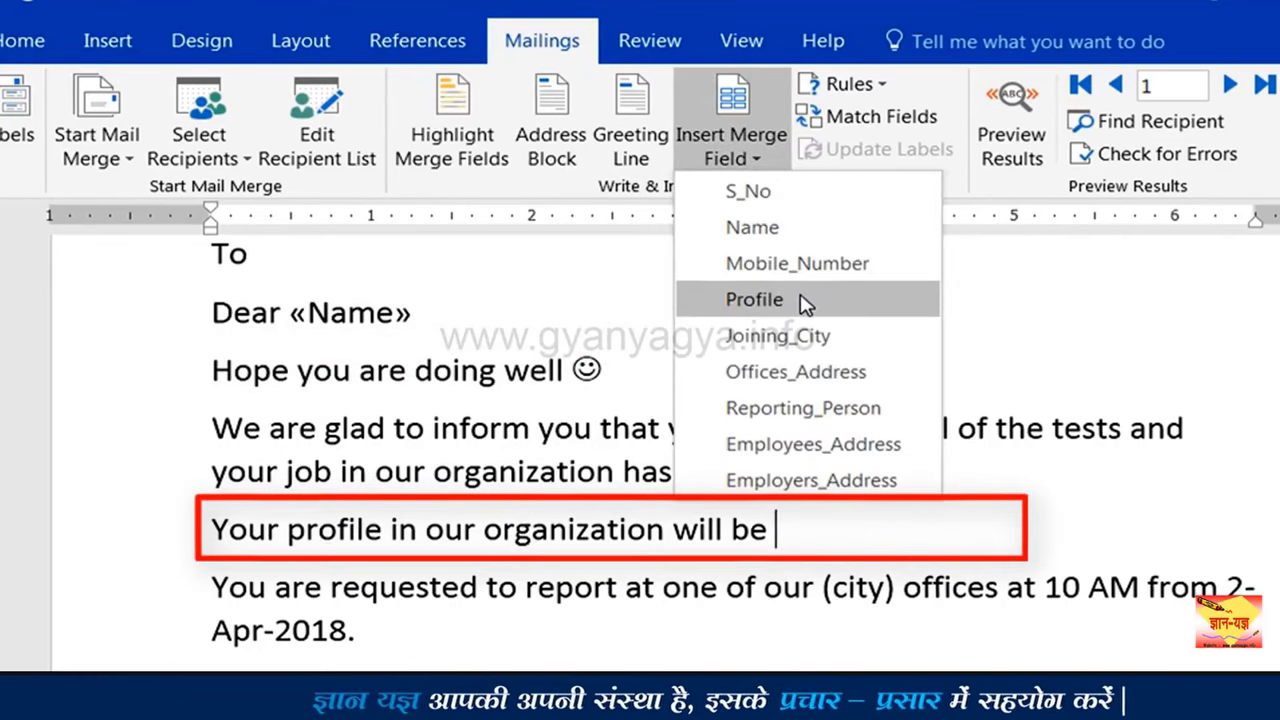
pyautogui.click(800, 298)
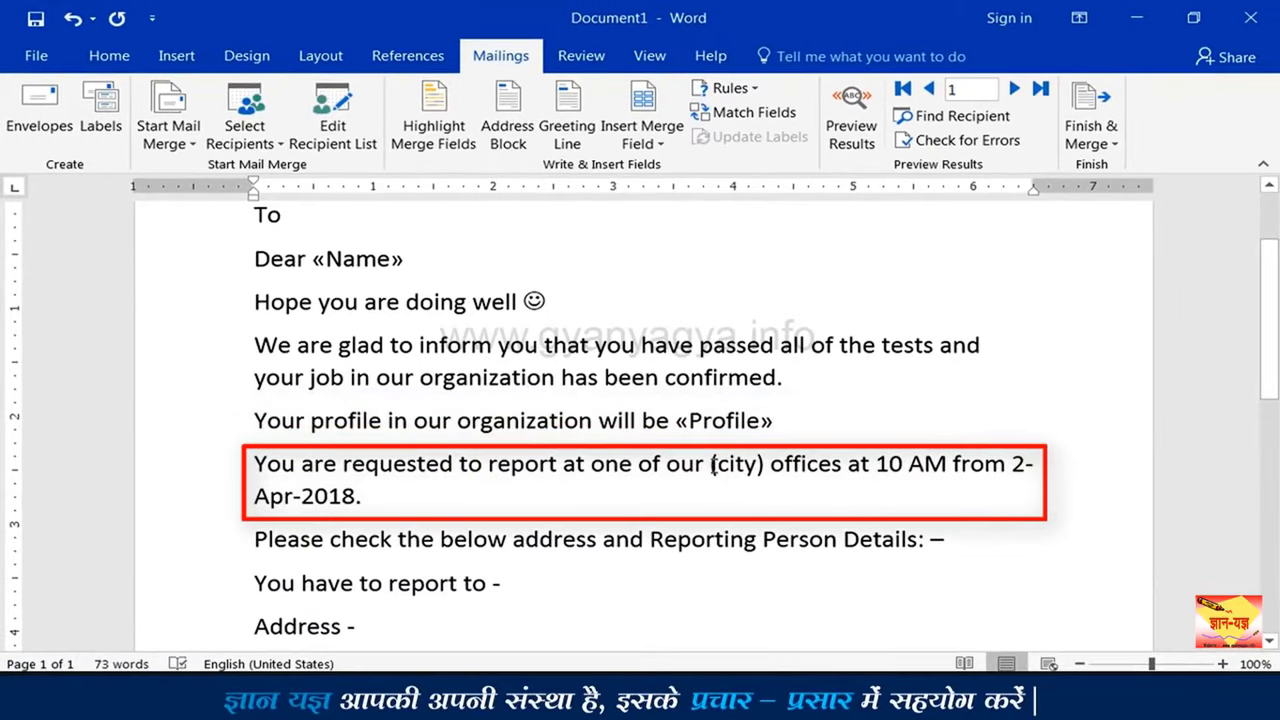
pyautogui.click(673, 150)
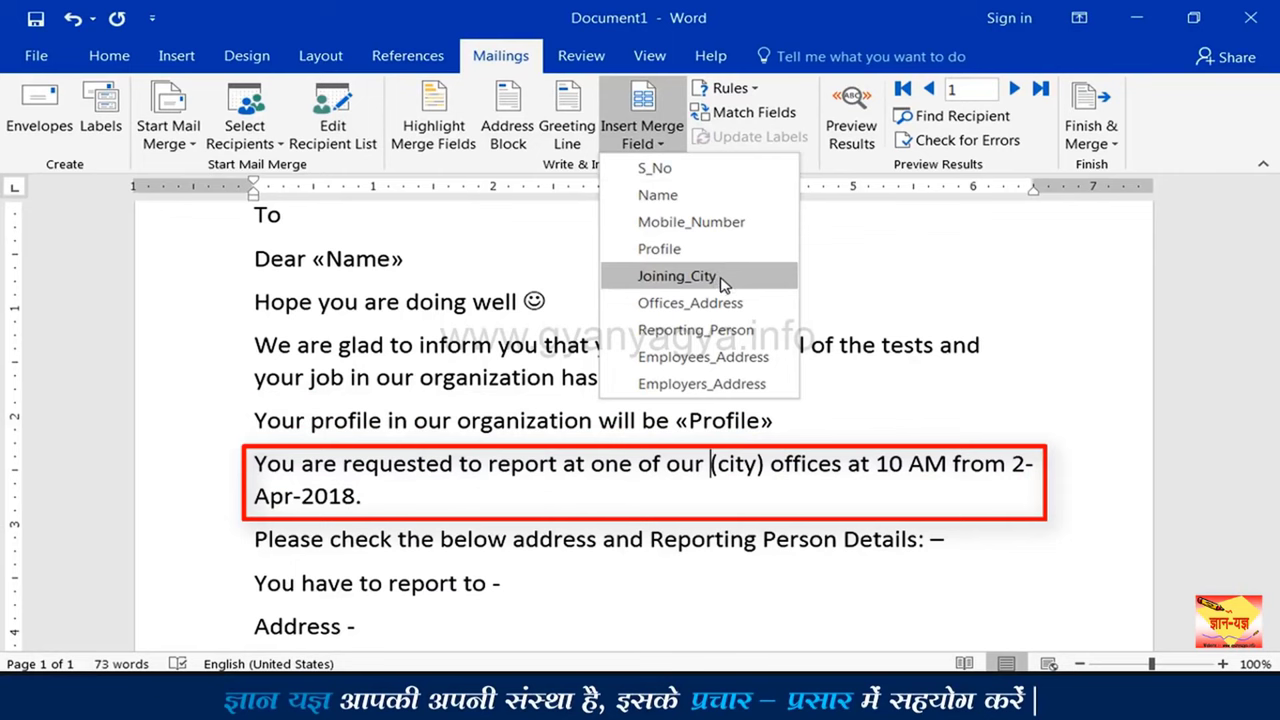
pyautogui.click(676, 276)
pyautogui.click(502, 583)
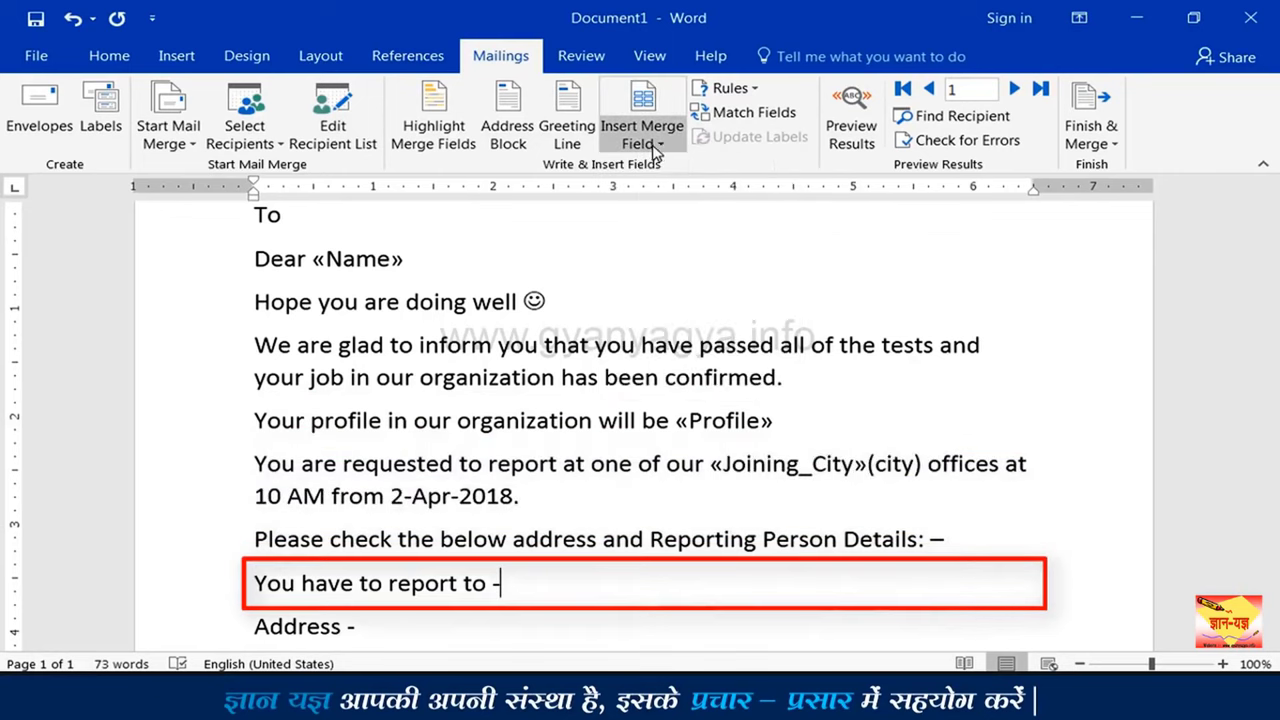
pyautogui.click(651, 150)
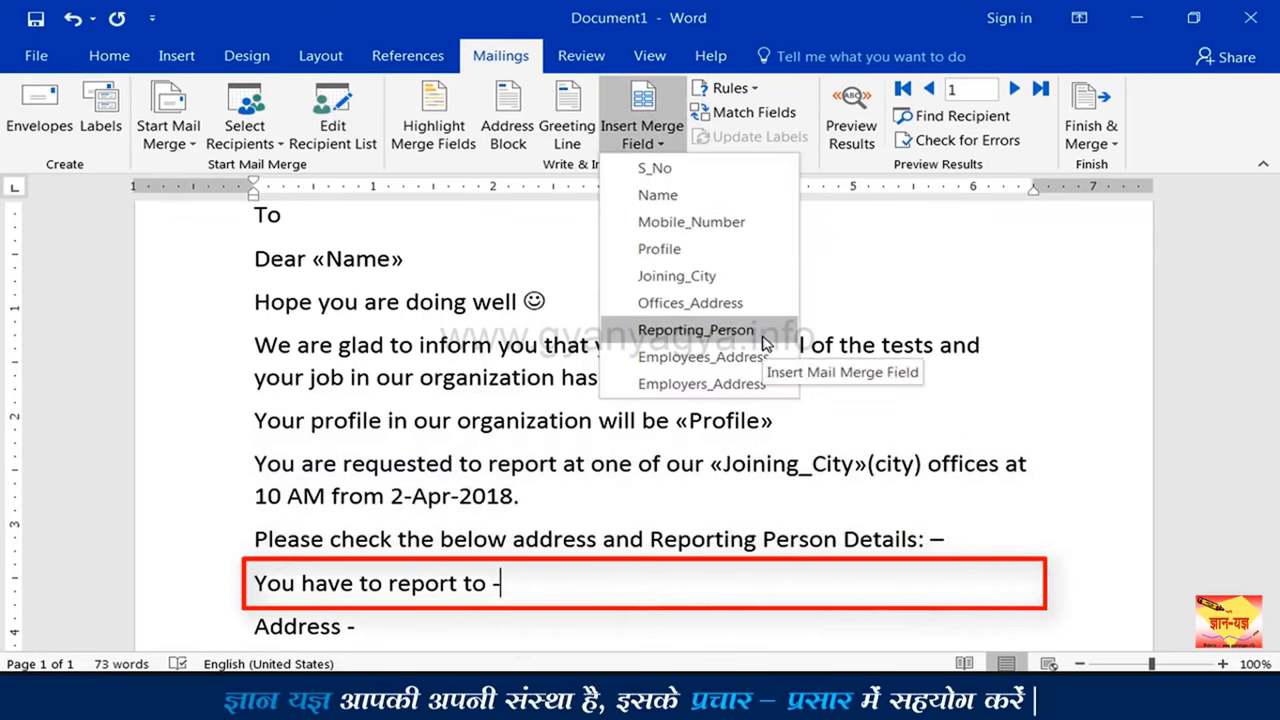
pyautogui.click(760, 335)
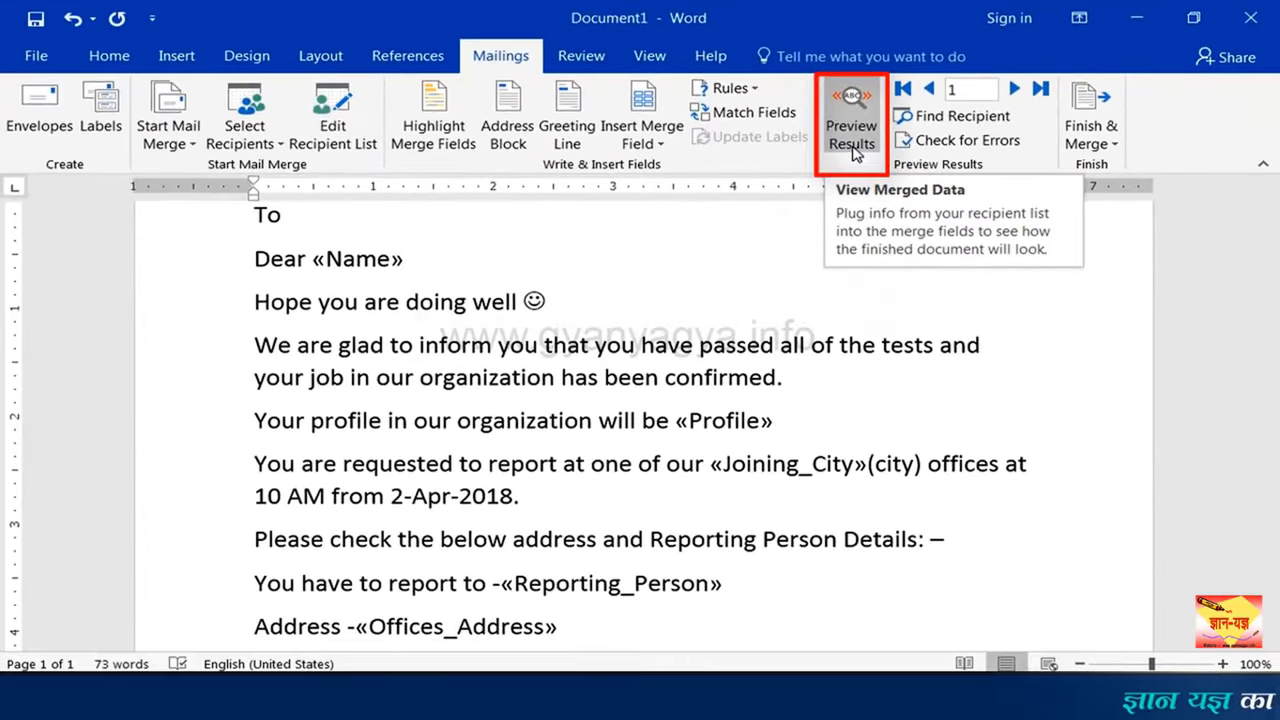
# Preview the letter with real recipient data and advance through the records to record 7.
pyautogui.click(852, 135)
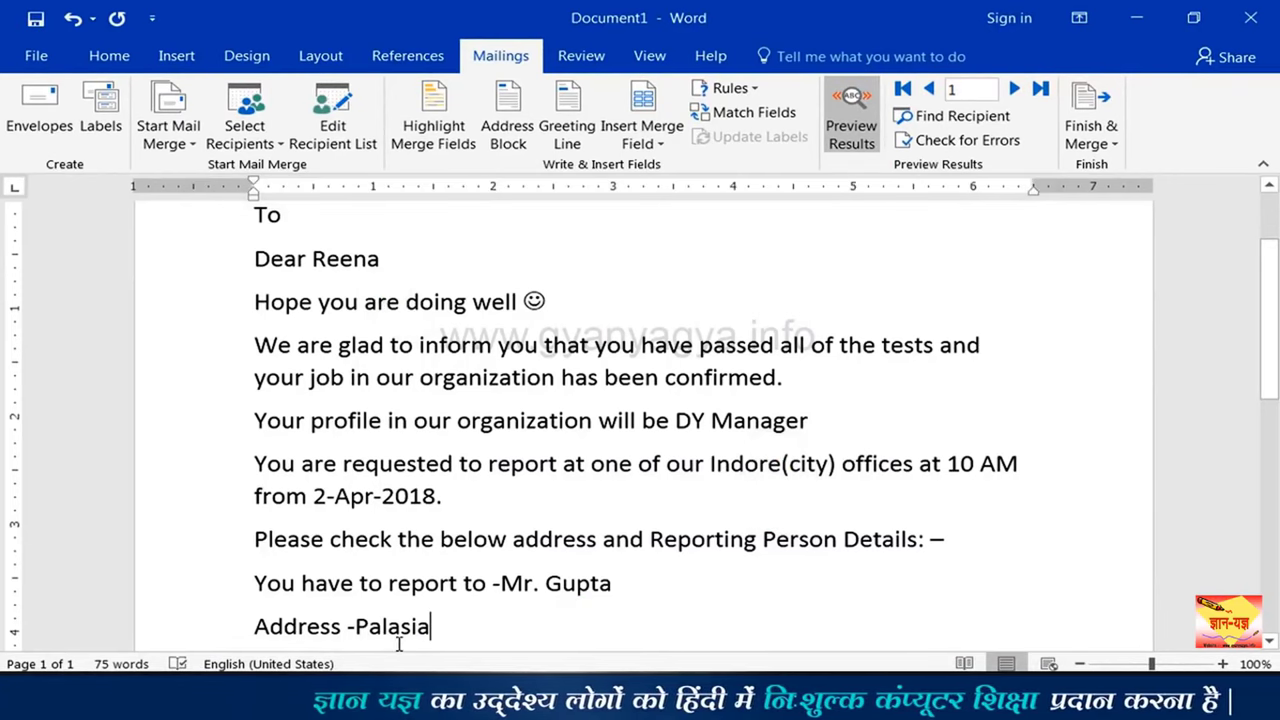
pyautogui.click(1016, 90)
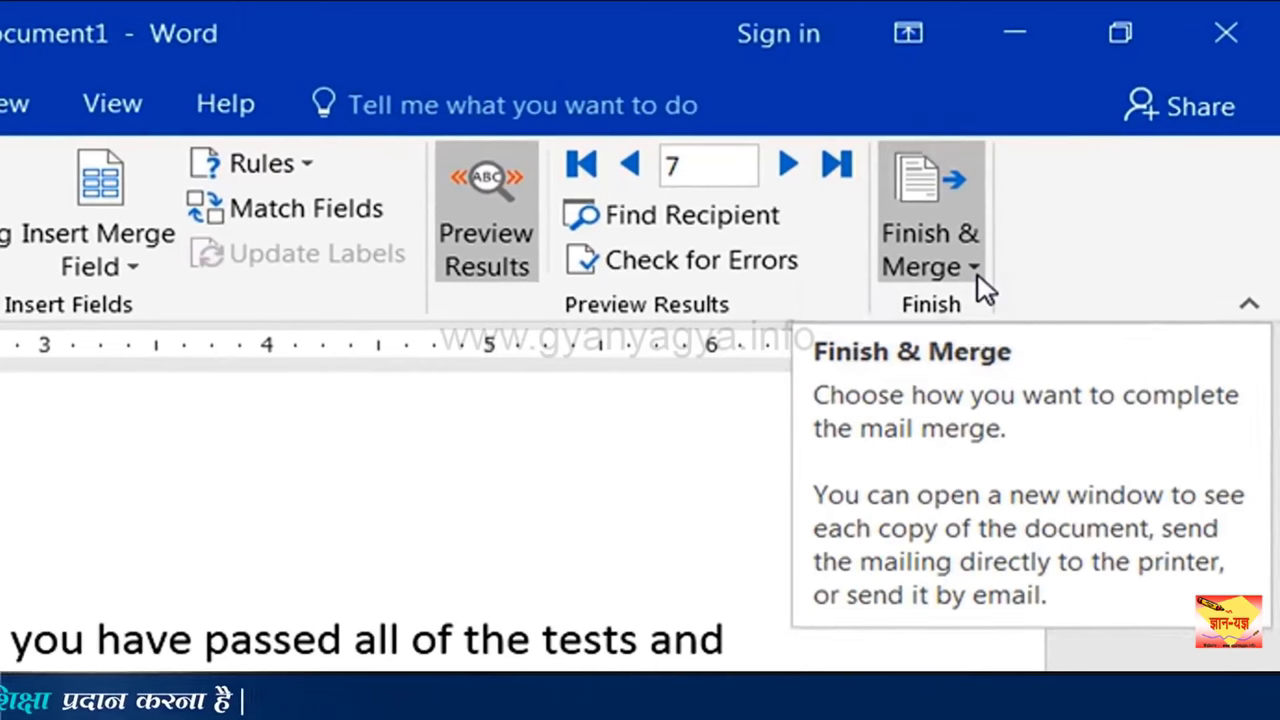
# Print all merged records after briefly entering a From 5 To 20 range.
pyautogui.click(985, 290)
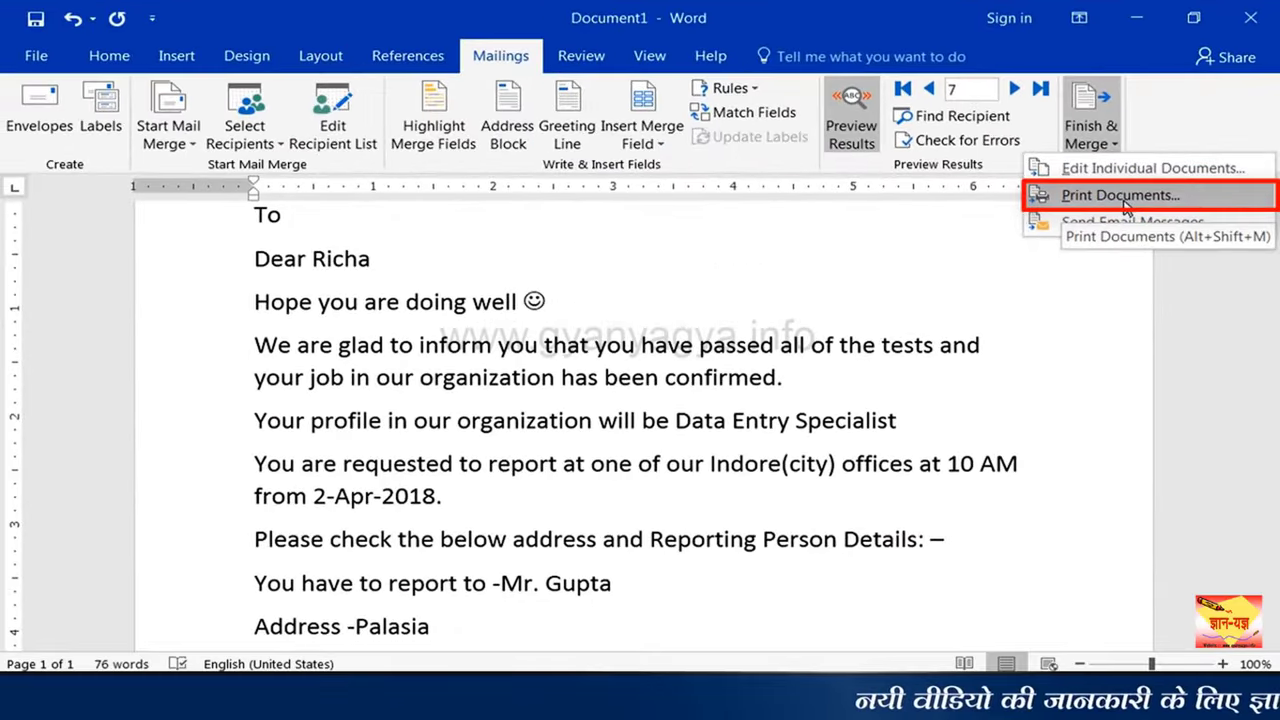
pyautogui.click(1040, 312)
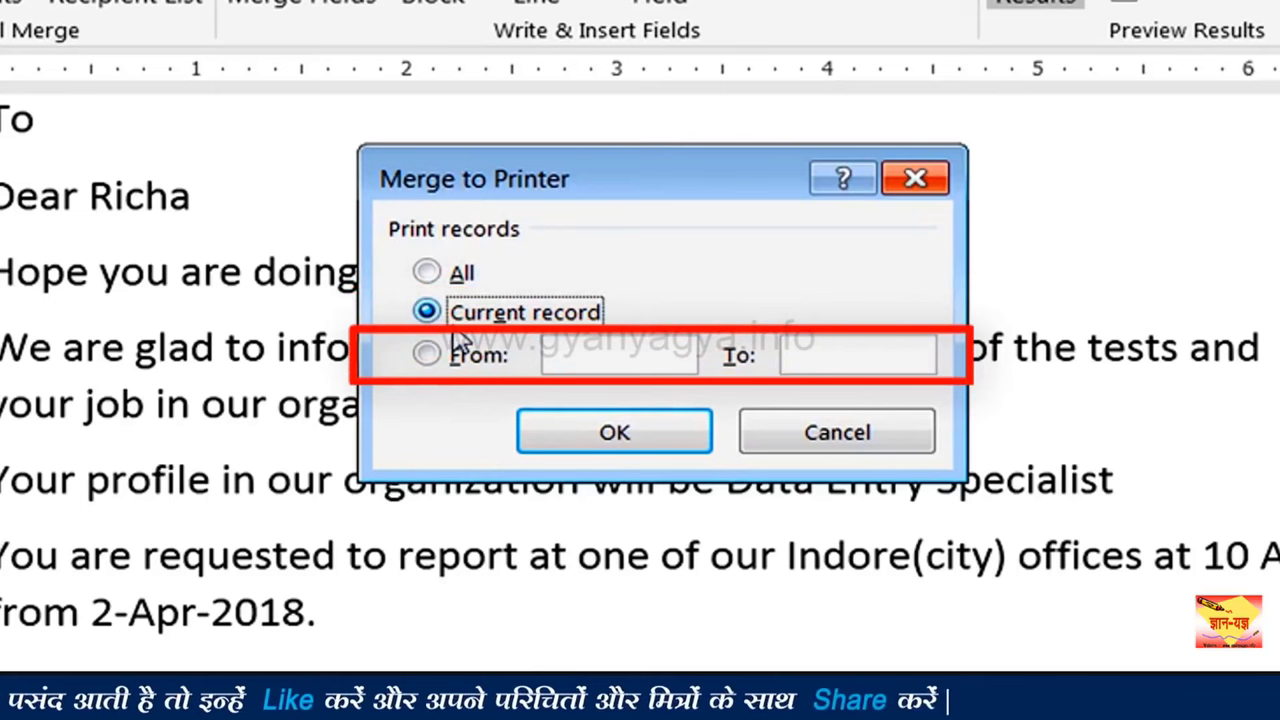
pyautogui.click(463, 356)
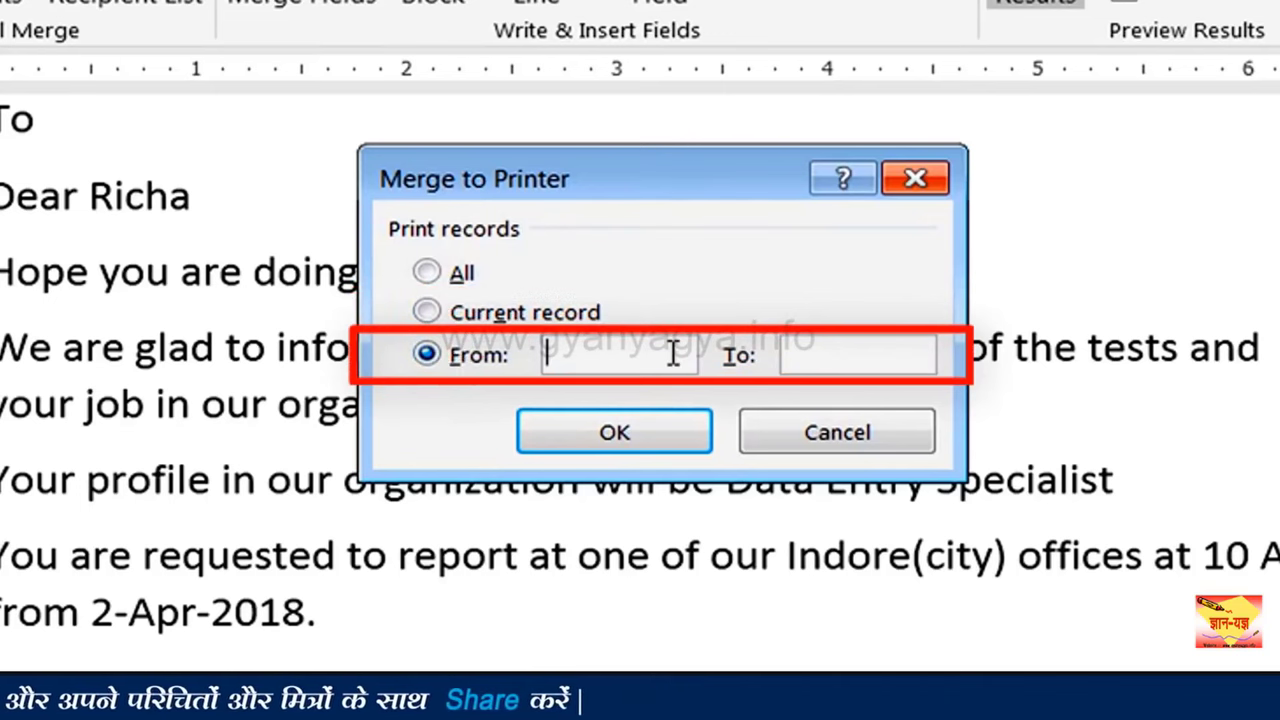
pyautogui.write('5')
pyautogui.press('Tab')
pyautogui.write('20')
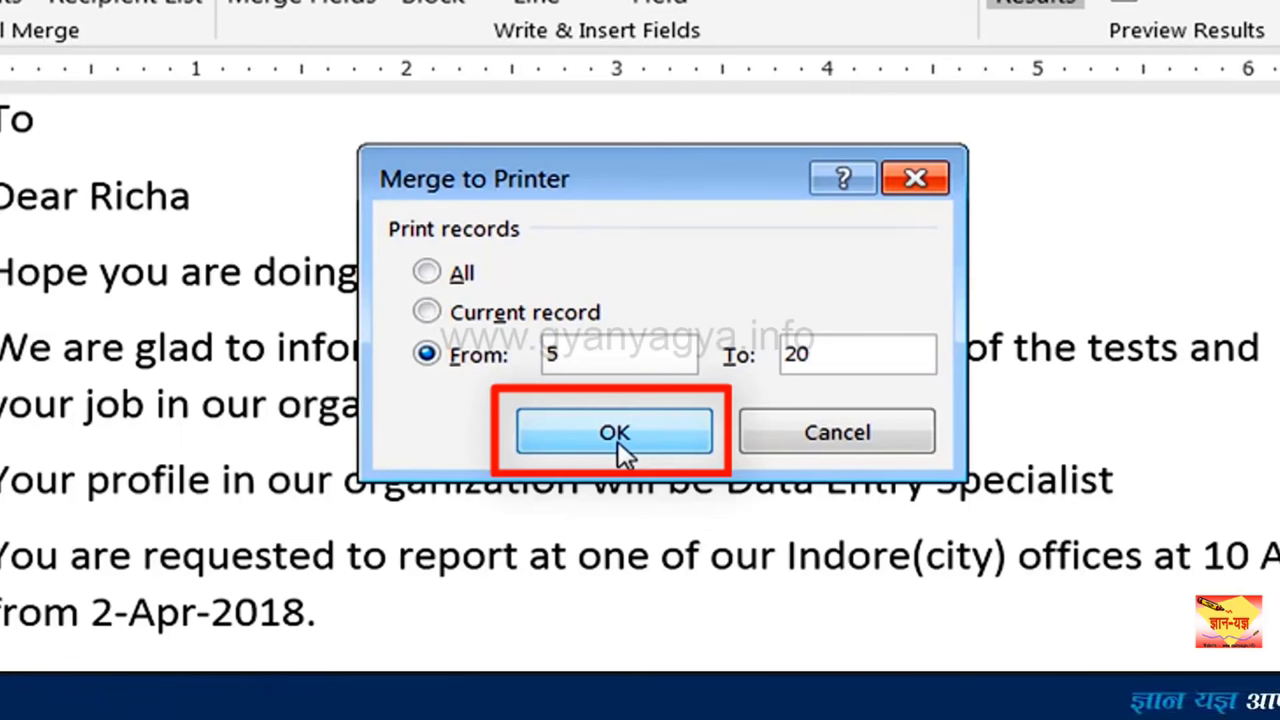
pyautogui.click(427, 272)
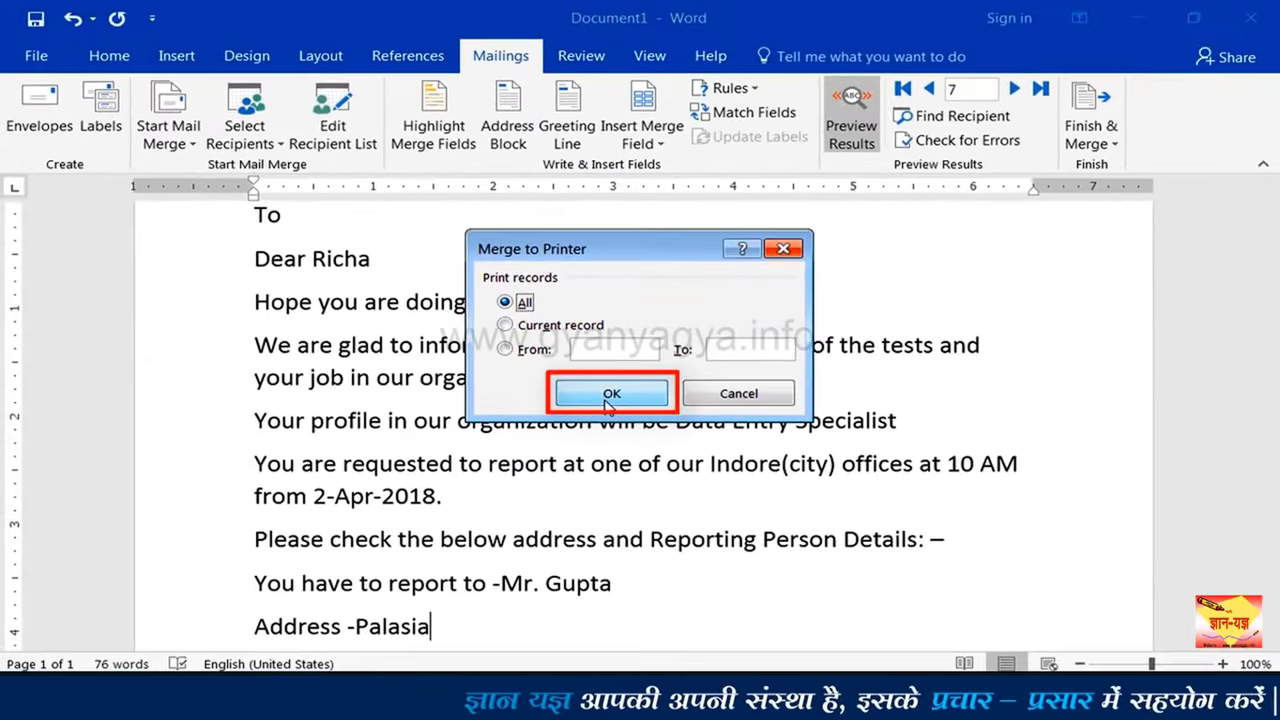
pyautogui.click(610, 396)
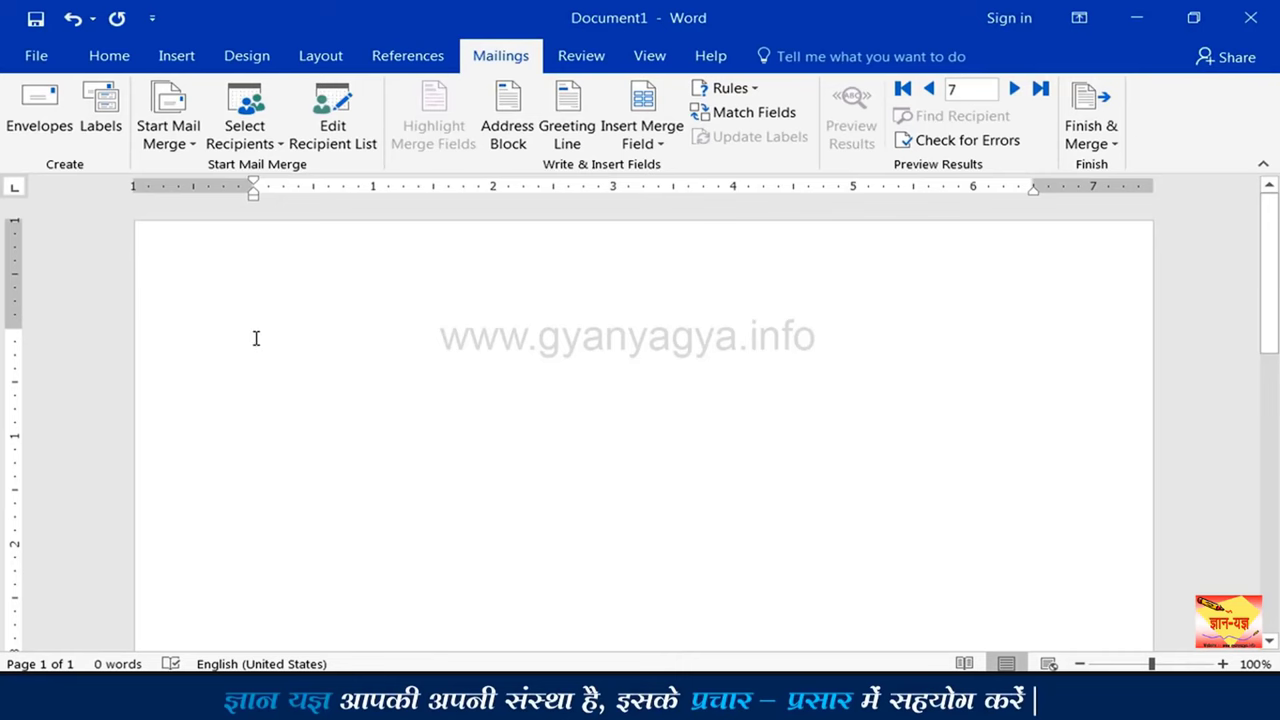
# Start an Envelopes merge and choose the Size 6 3/4 envelope size.
pyautogui.click(168, 135)
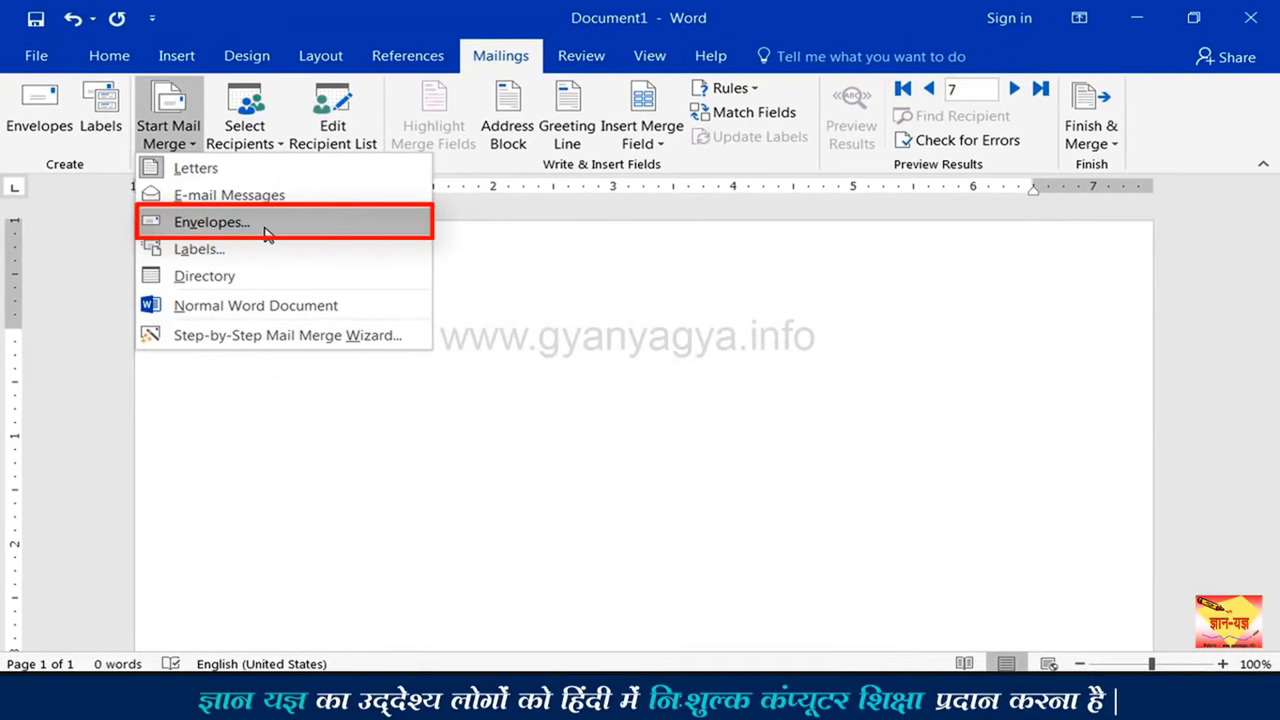
pyautogui.click(267, 223)
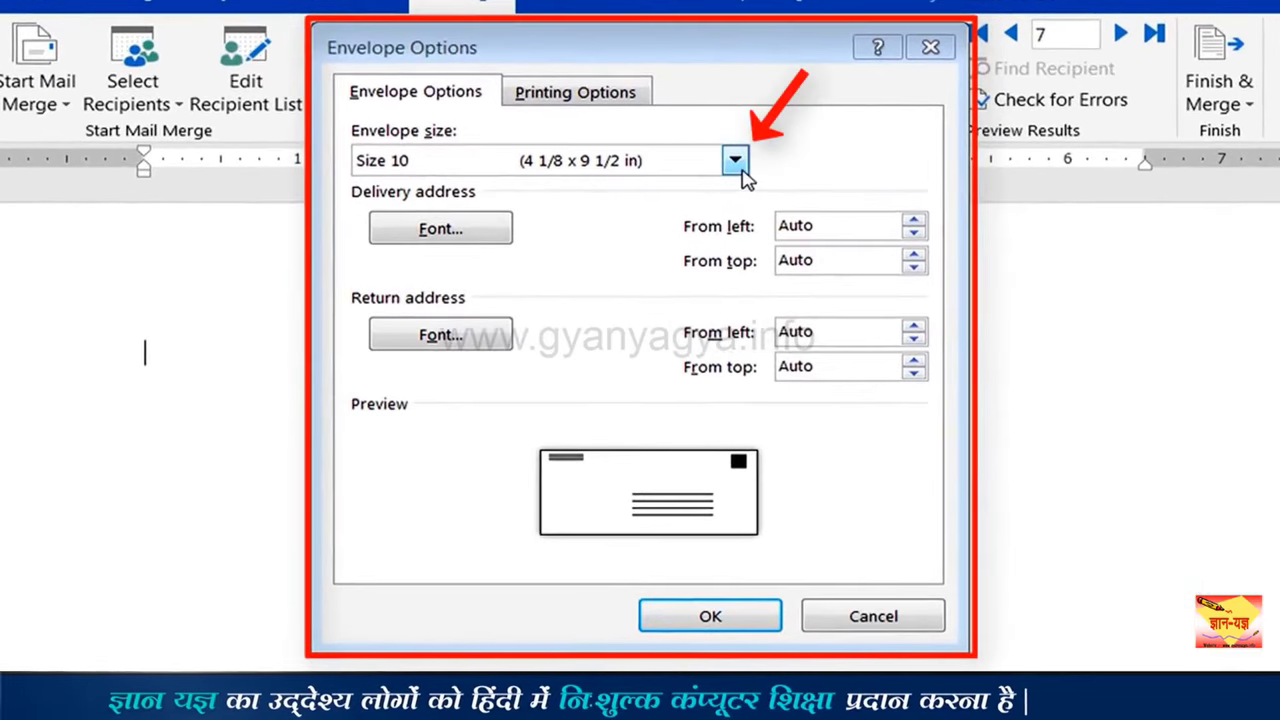
pyautogui.click(736, 162)
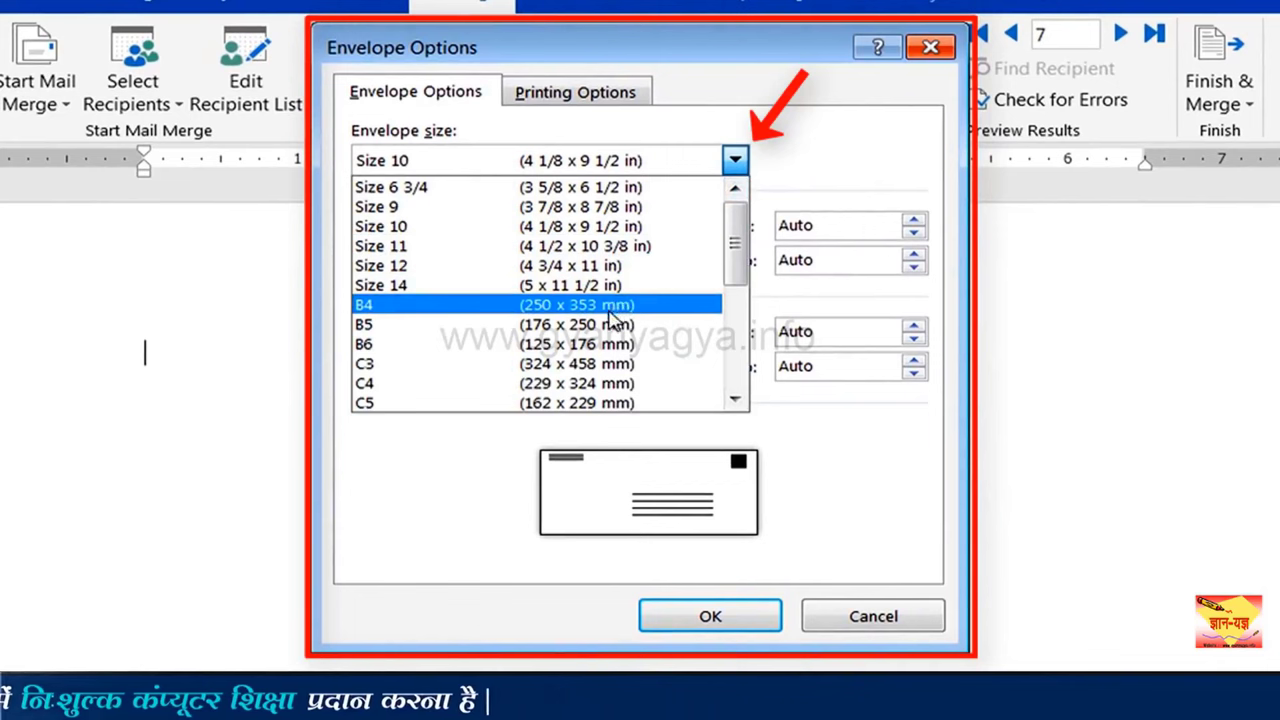
pyautogui.scroll(-1, 605, 343)
pyautogui.scroll(-5, 605, 343)
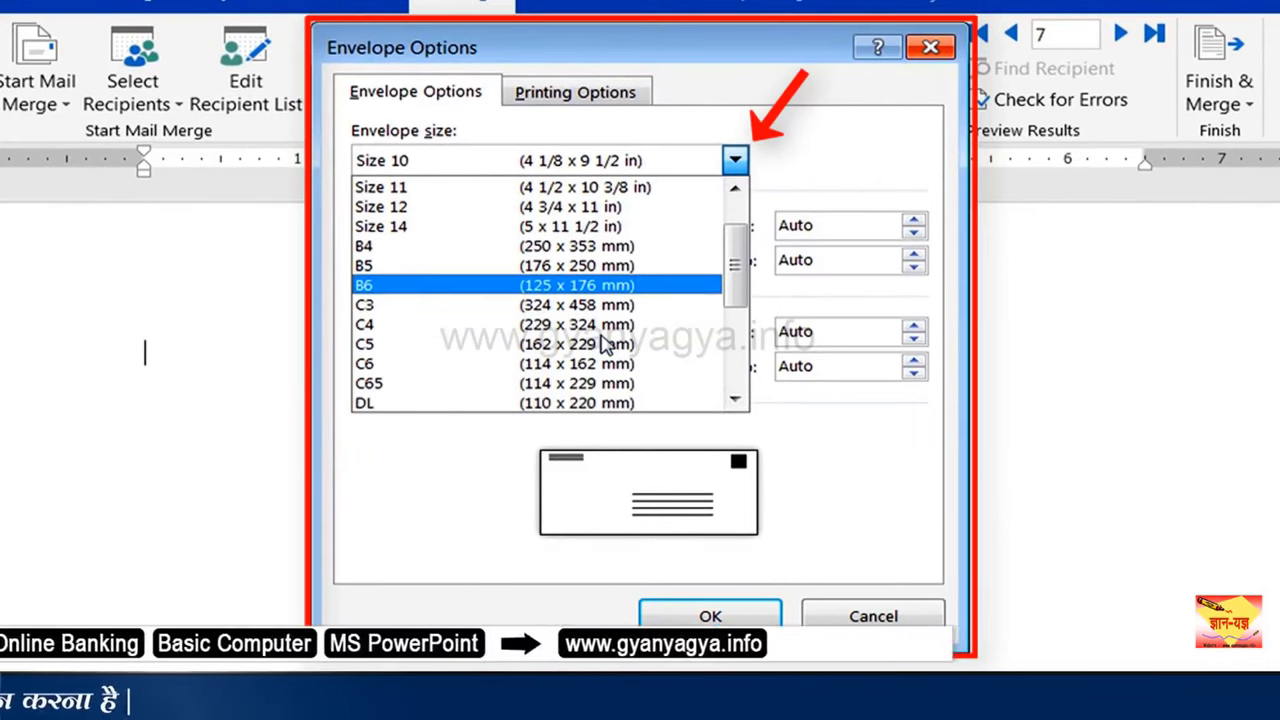
pyautogui.scroll(-1, 605, 343)
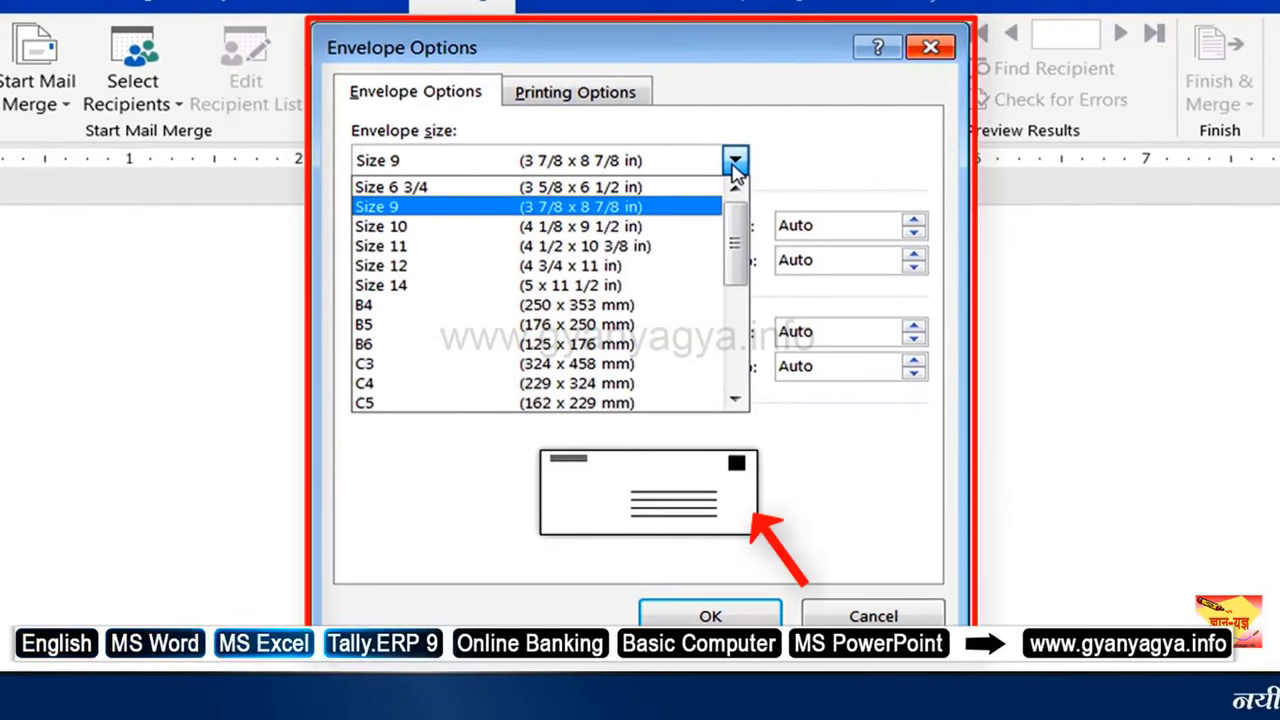
pyautogui.click(718, 187)
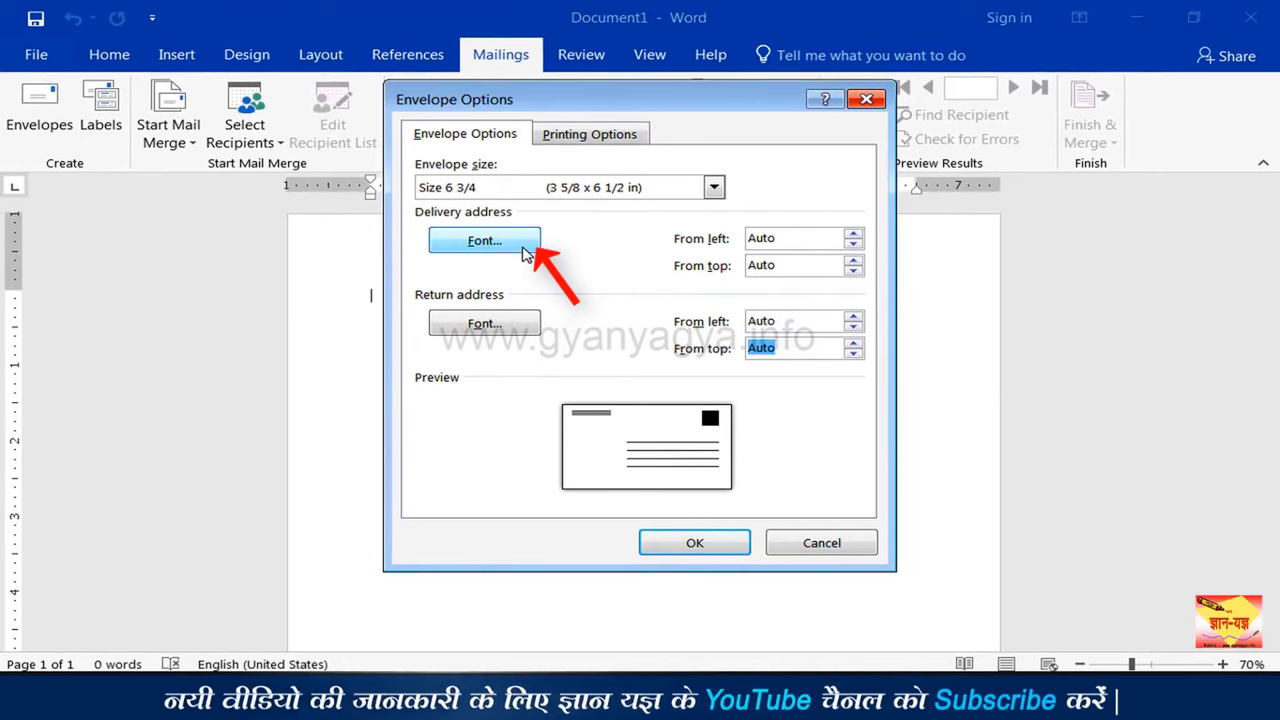
# Make the delivery address red, all-caps Arial Italic 14 with a dark blue dashed underline.
pyautogui.click(522, 246)
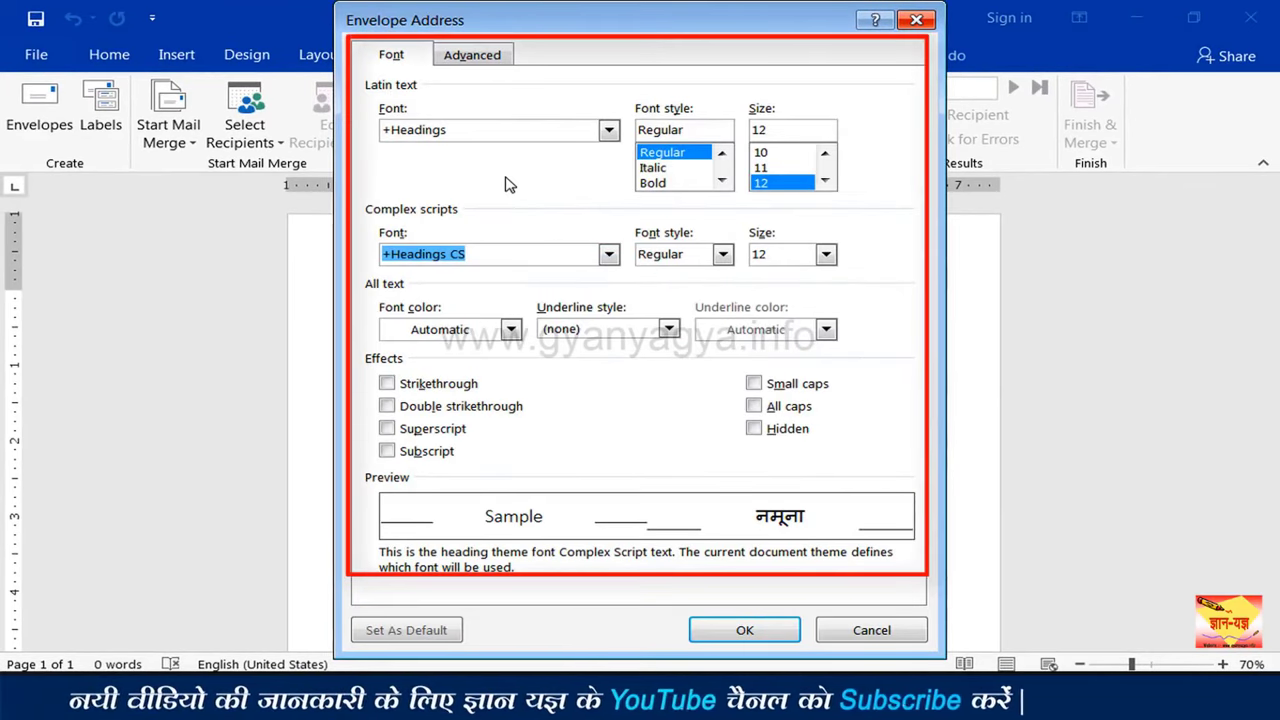
pyautogui.click(608, 131)
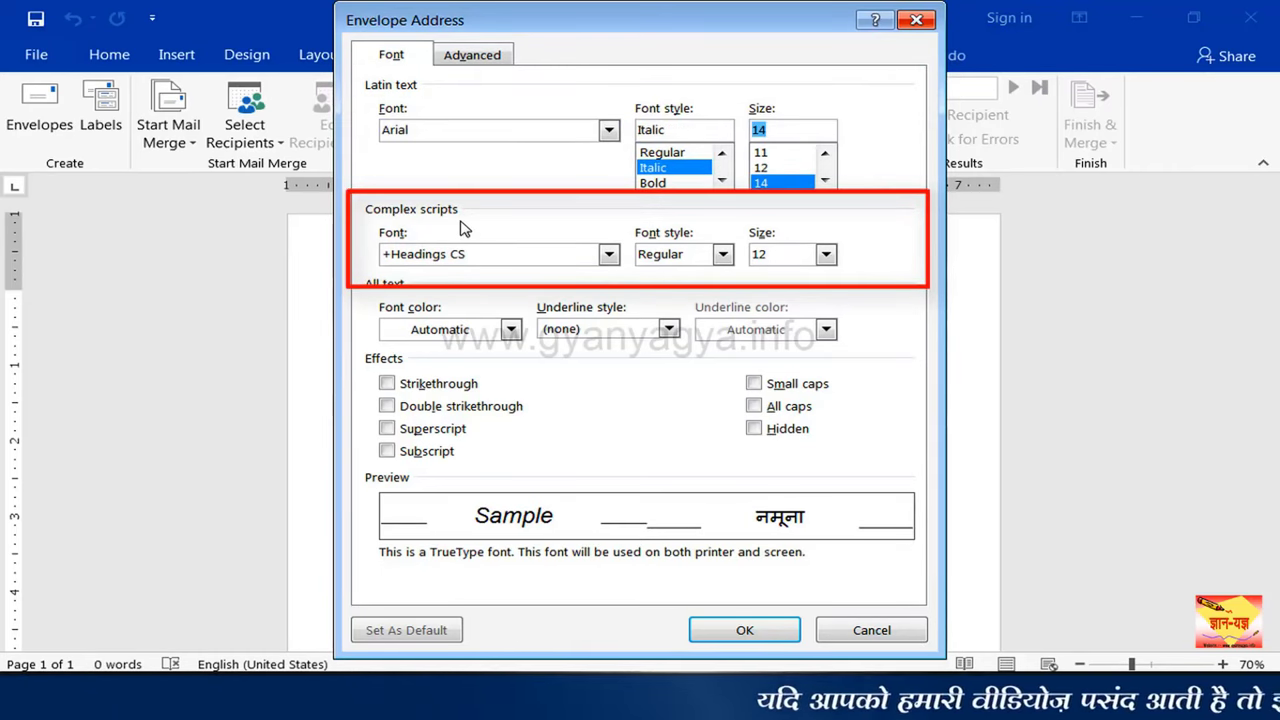
pyautogui.click(609, 256)
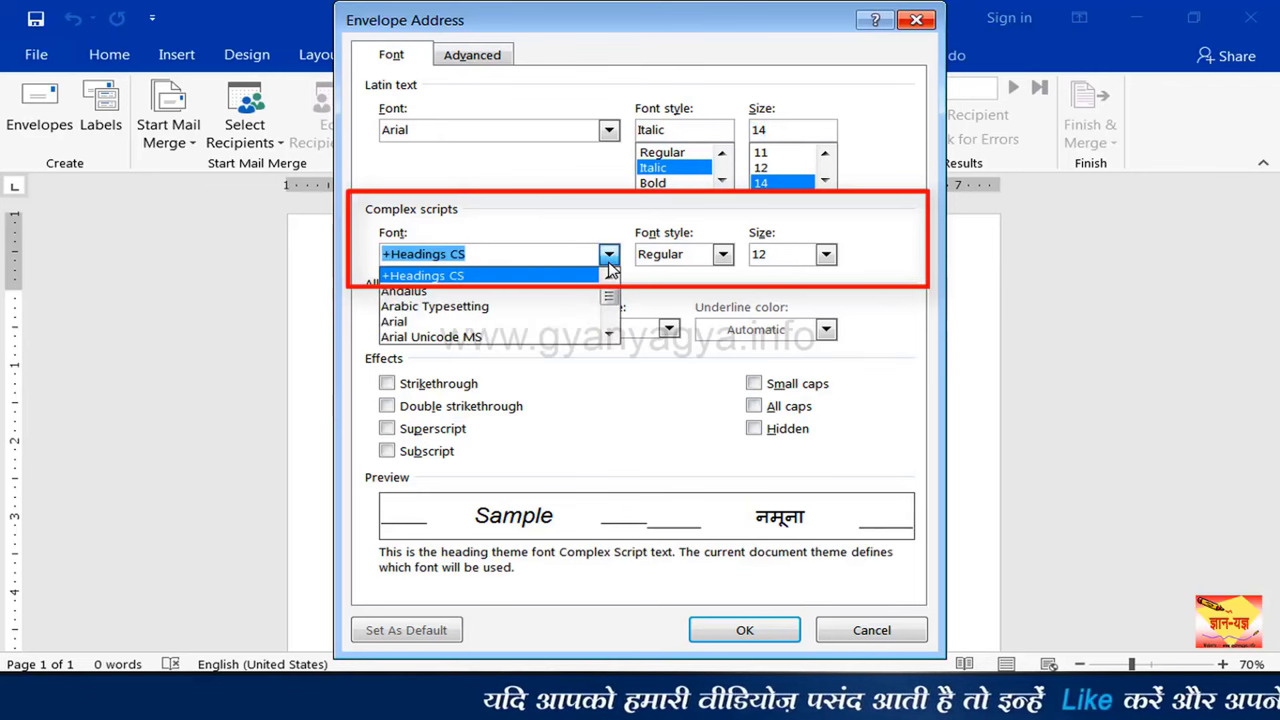
pyautogui.click(609, 262)
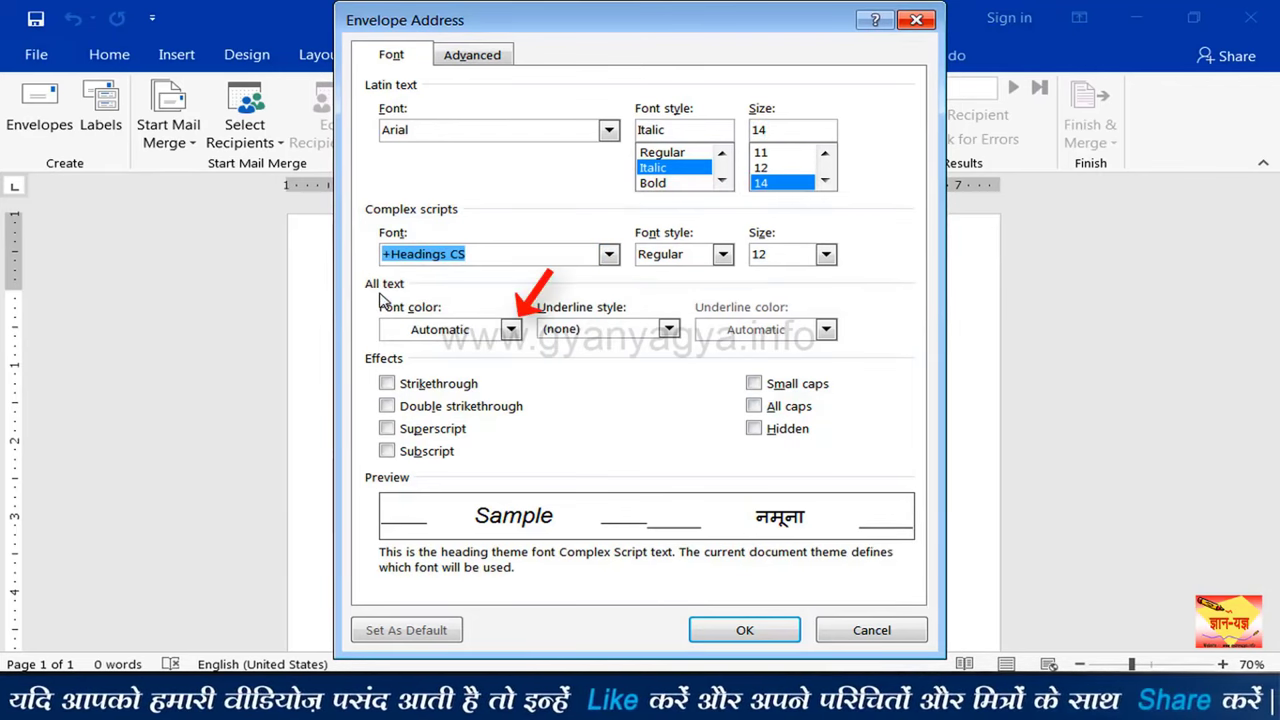
pyautogui.click(511, 330)
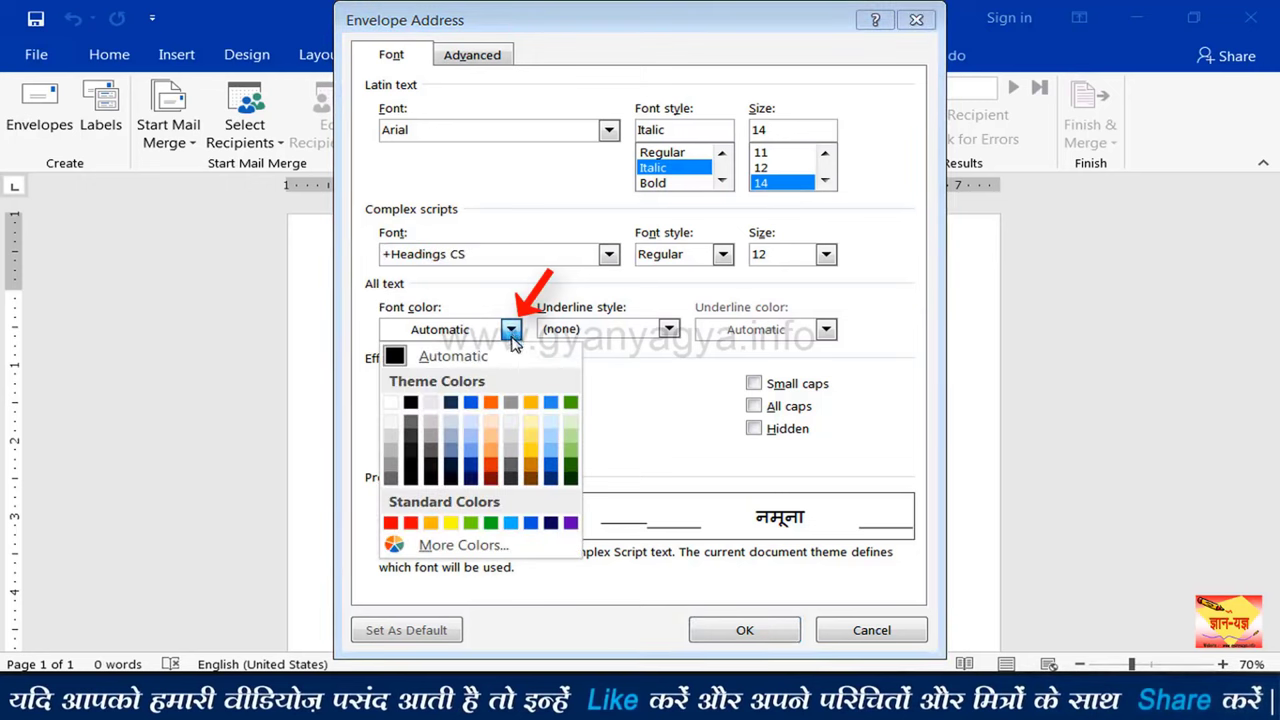
pyautogui.click(669, 330)
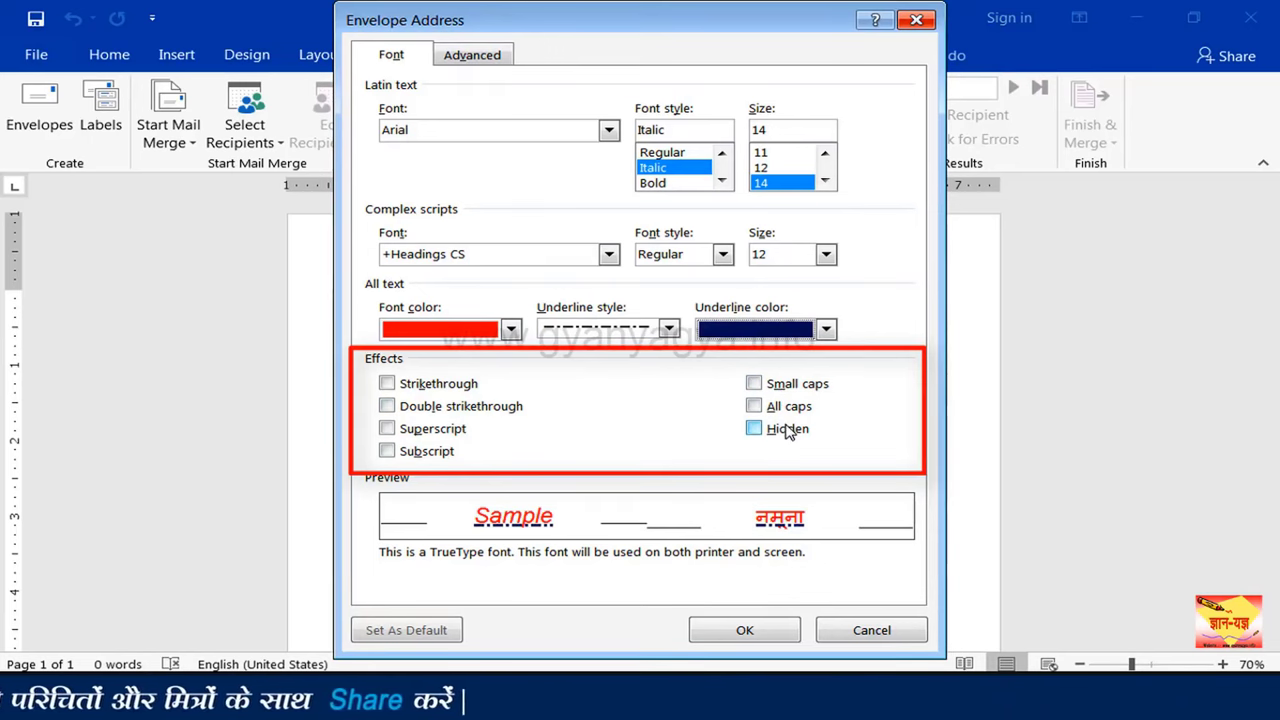
pyautogui.click(387, 429)
pyautogui.click(387, 430)
pyautogui.click(388, 451)
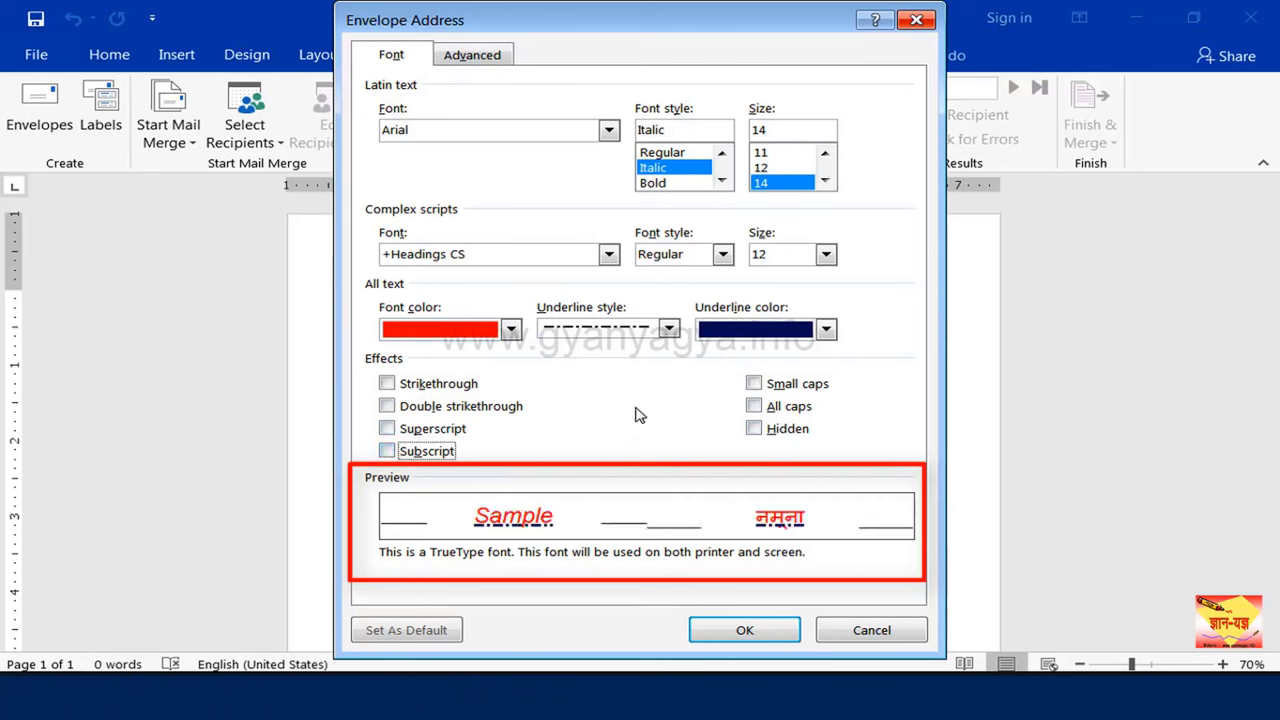
pyautogui.click(753, 406)
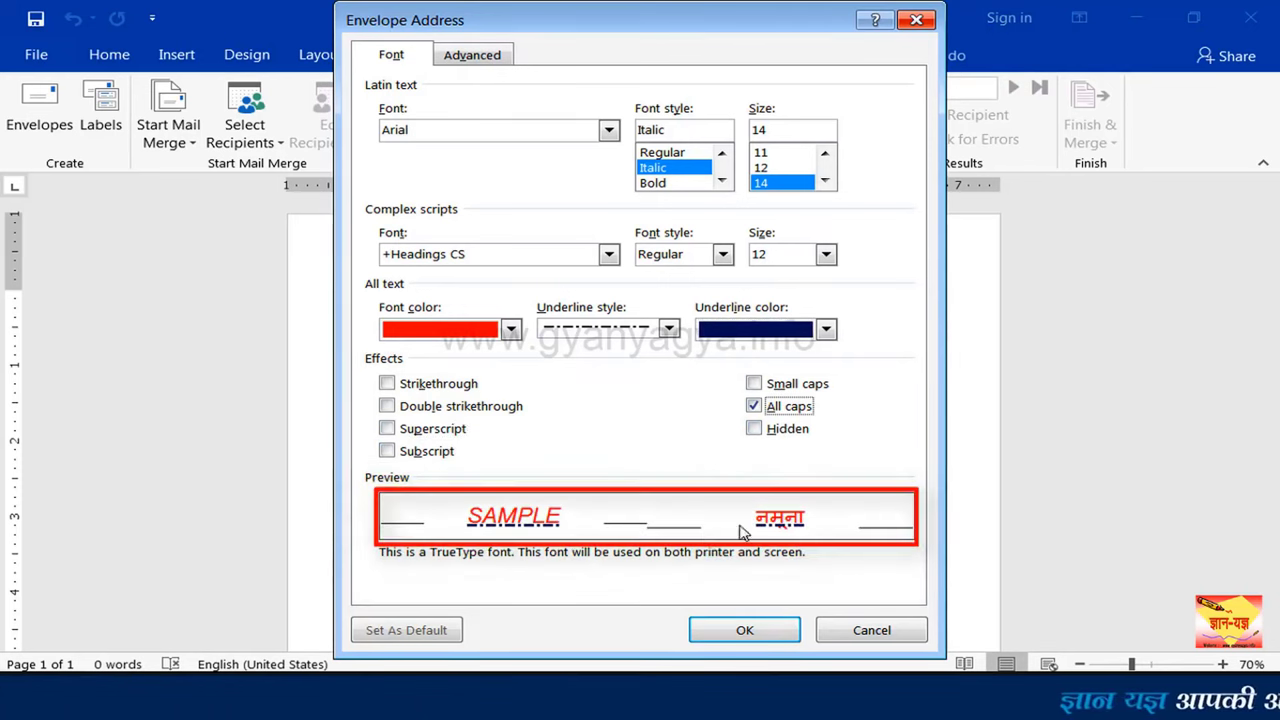
pyautogui.click(731, 636)
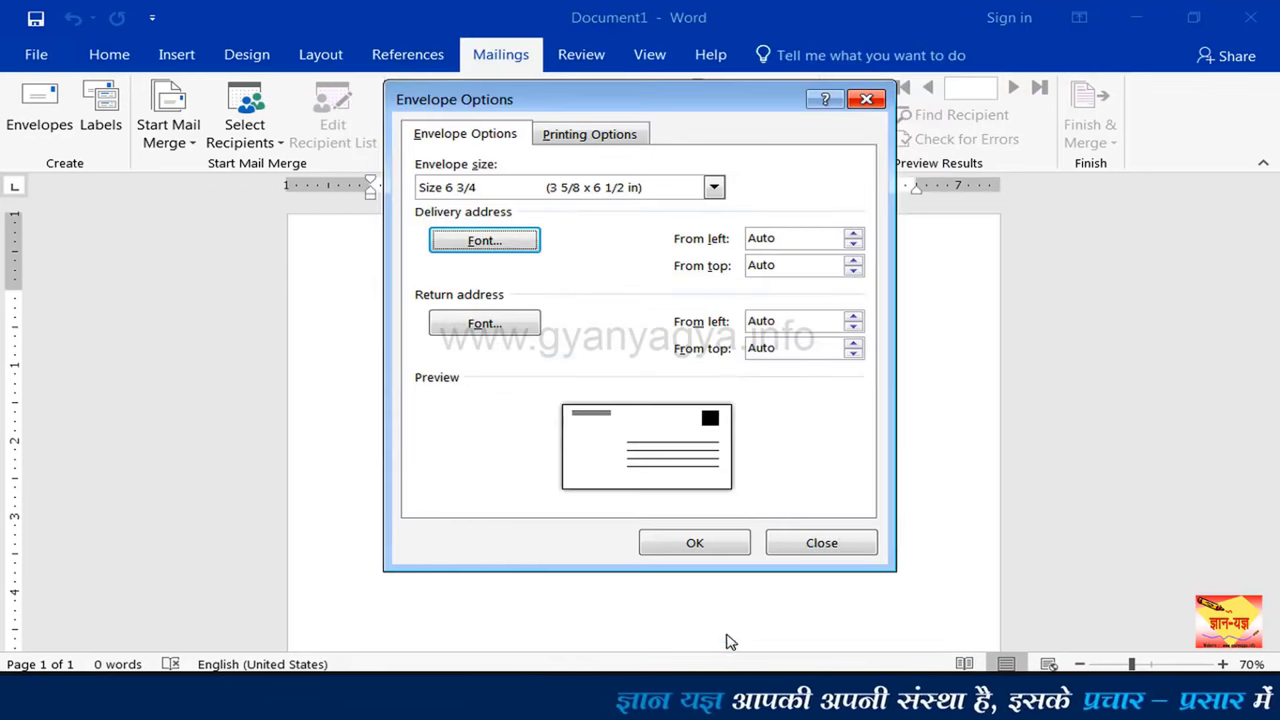
pyautogui.click(712, 545)
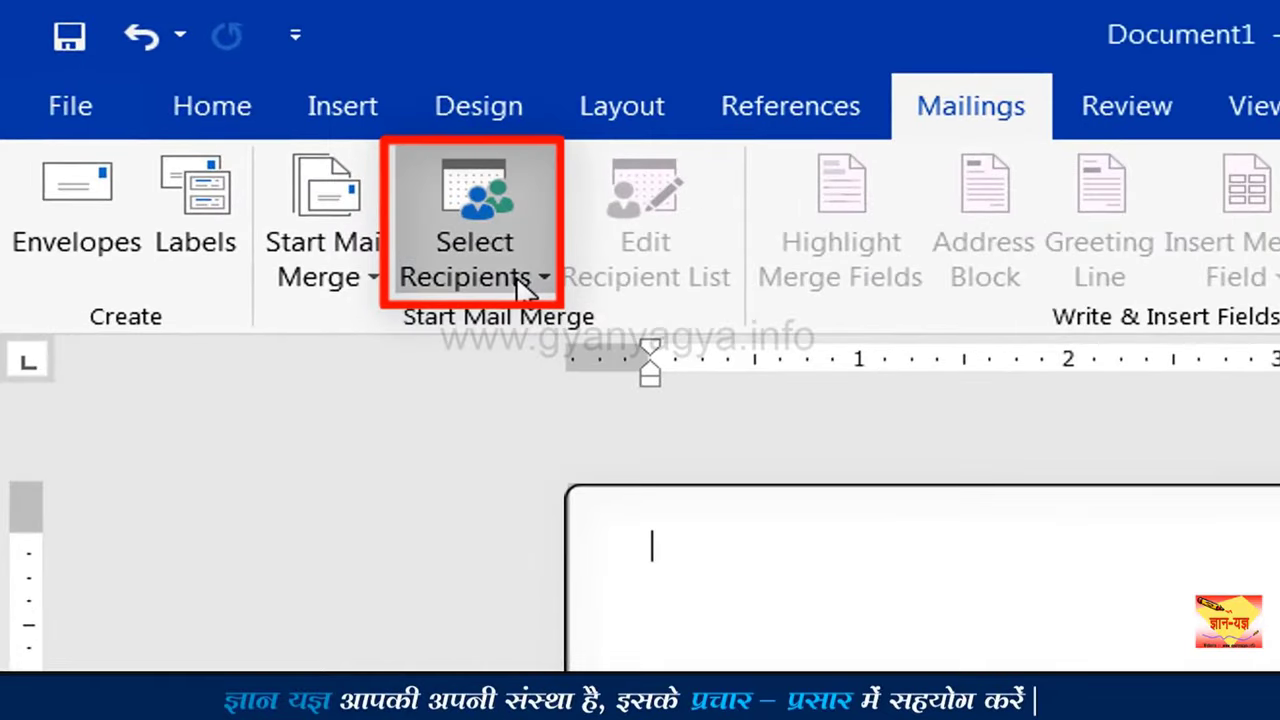
# Use the employee's list$ sheet of the 'mail merge employees list' workbook as recipients.
pyautogui.click(524, 287)
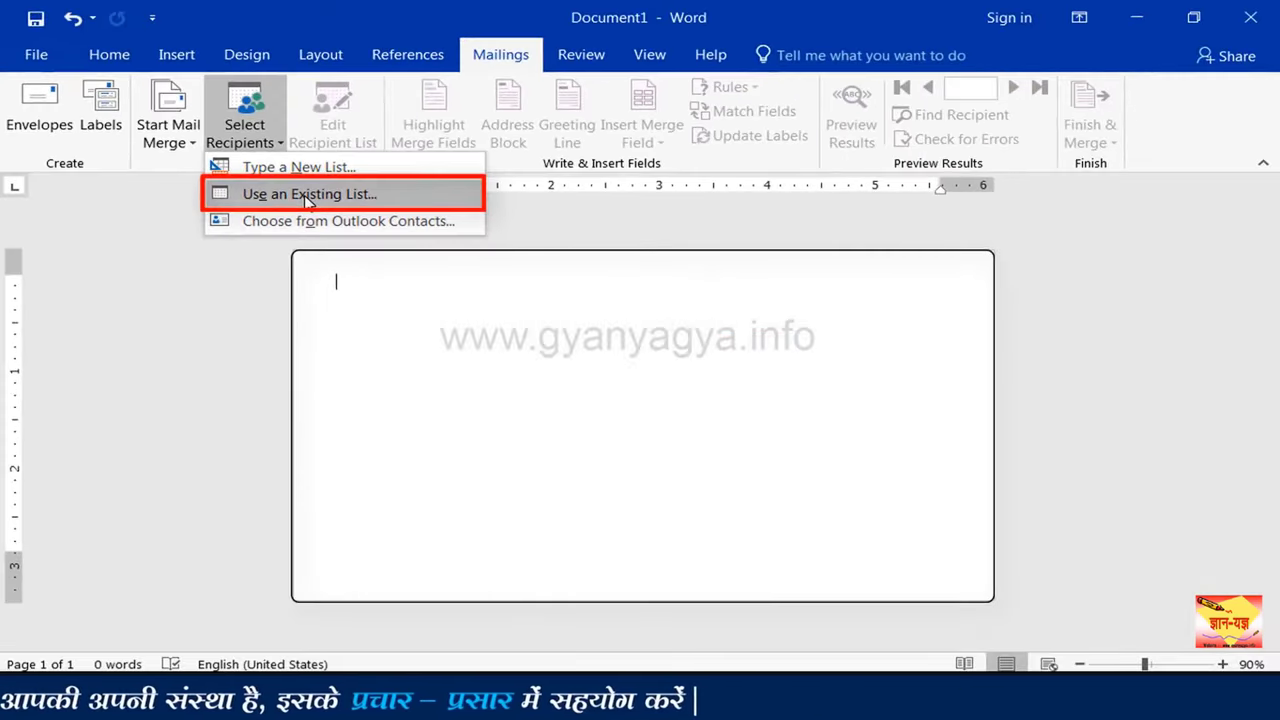
pyautogui.click(307, 197)
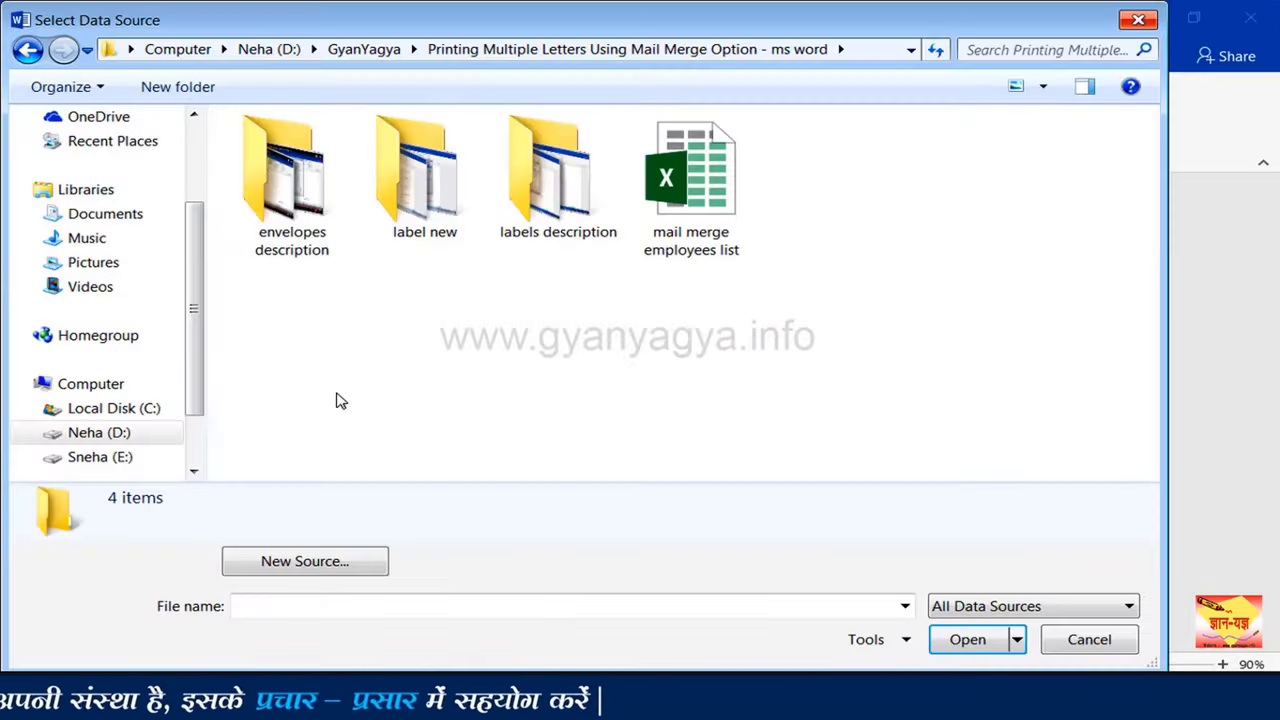
pyautogui.click(667, 190)
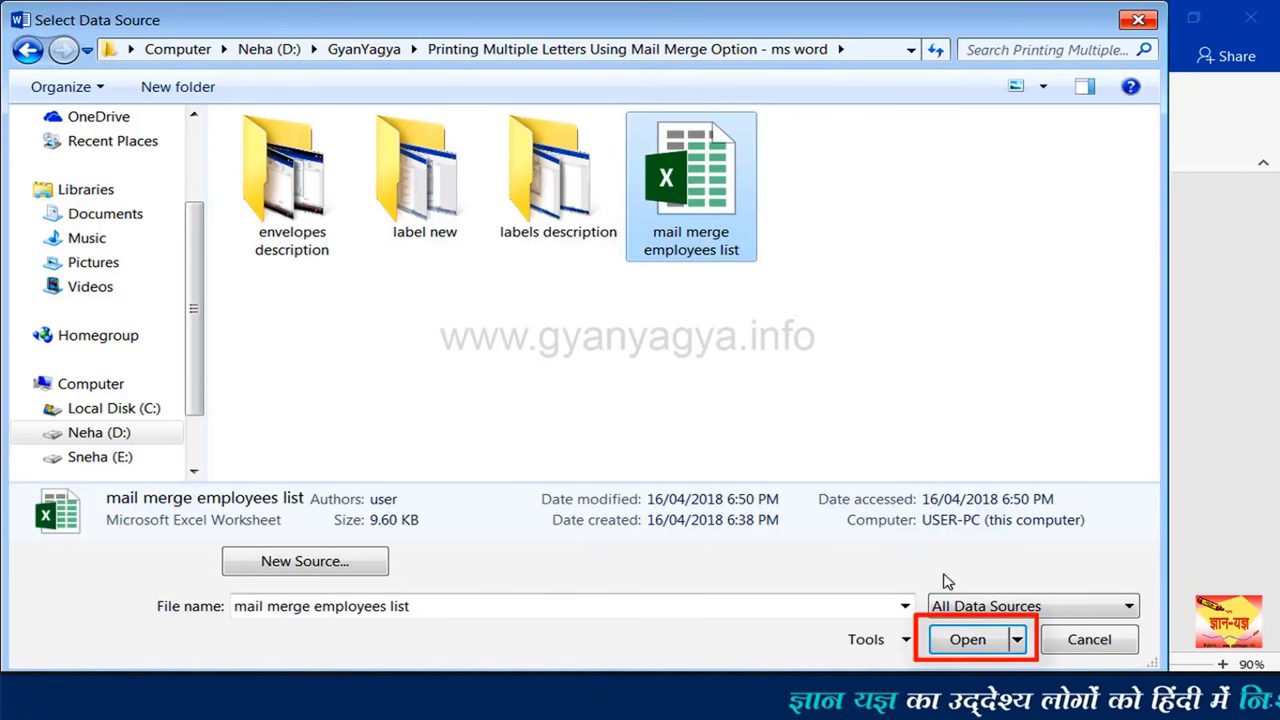
pyautogui.click(975, 641)
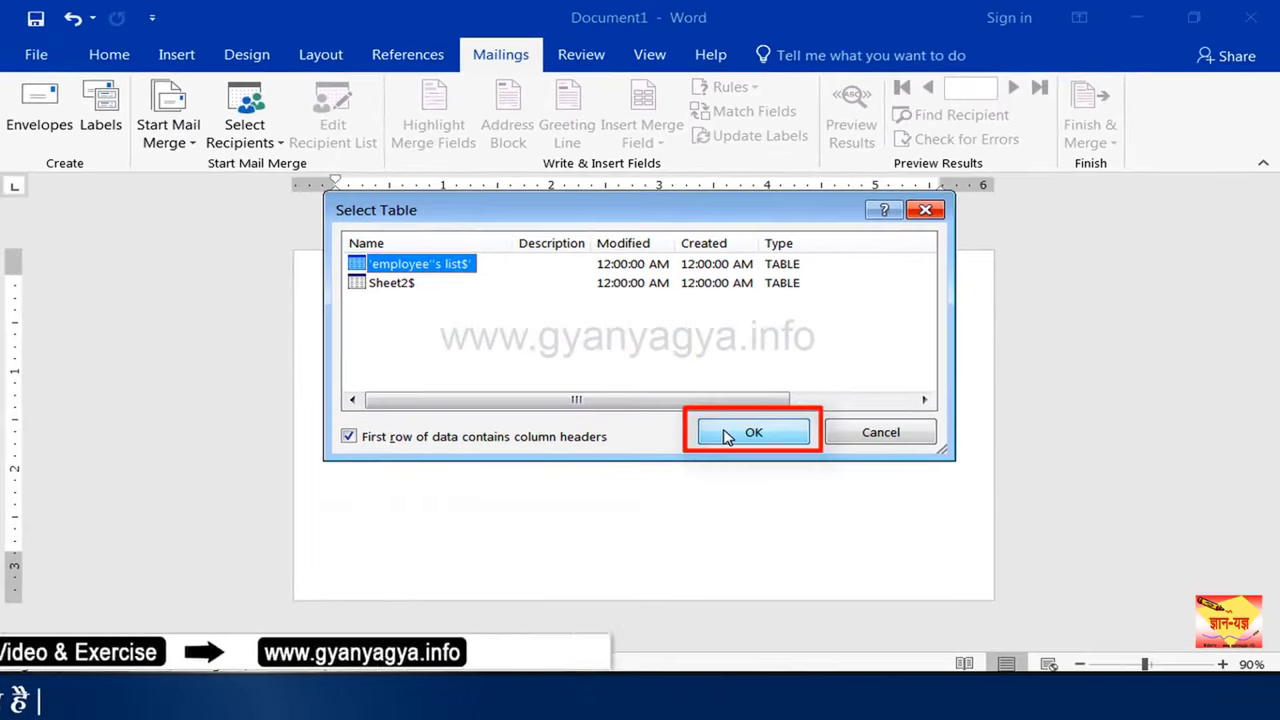
pyautogui.click(740, 442)
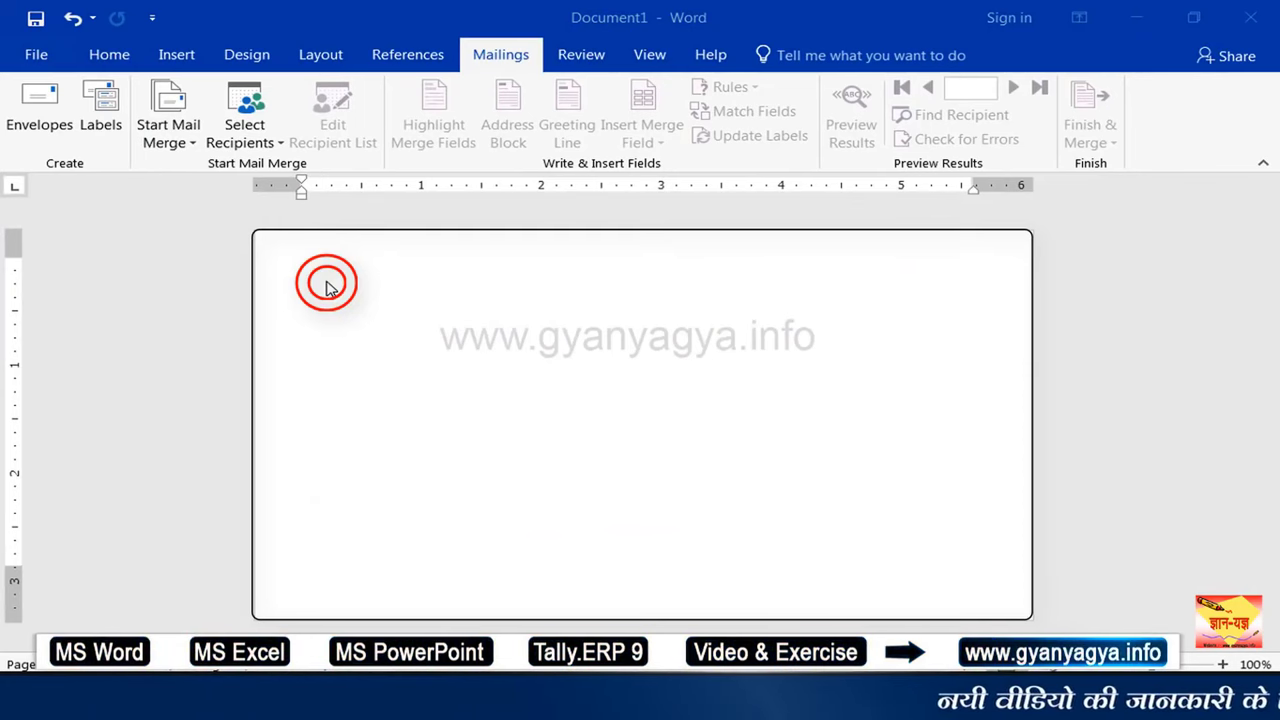
# Insert Reporting_Persons_Name_, Companys_Address and Phone_Number as the return address, then Employees_name.
pyautogui.click(326, 287)
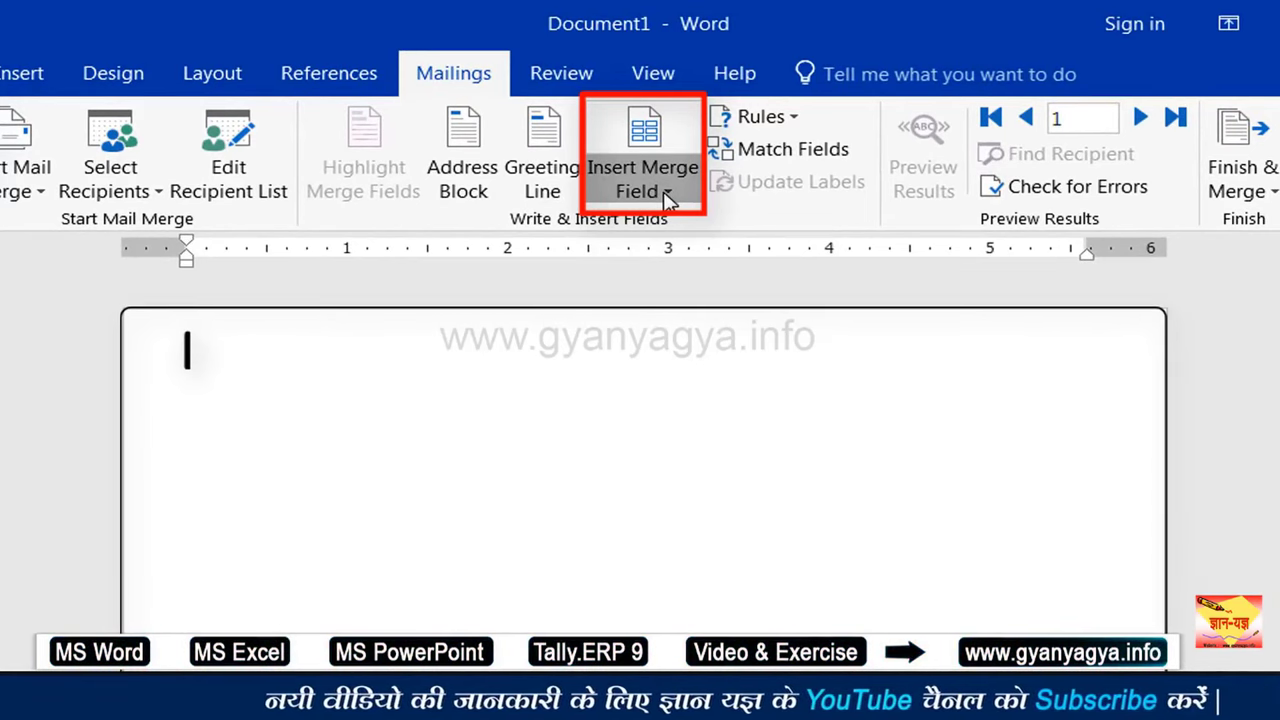
pyautogui.click(663, 191)
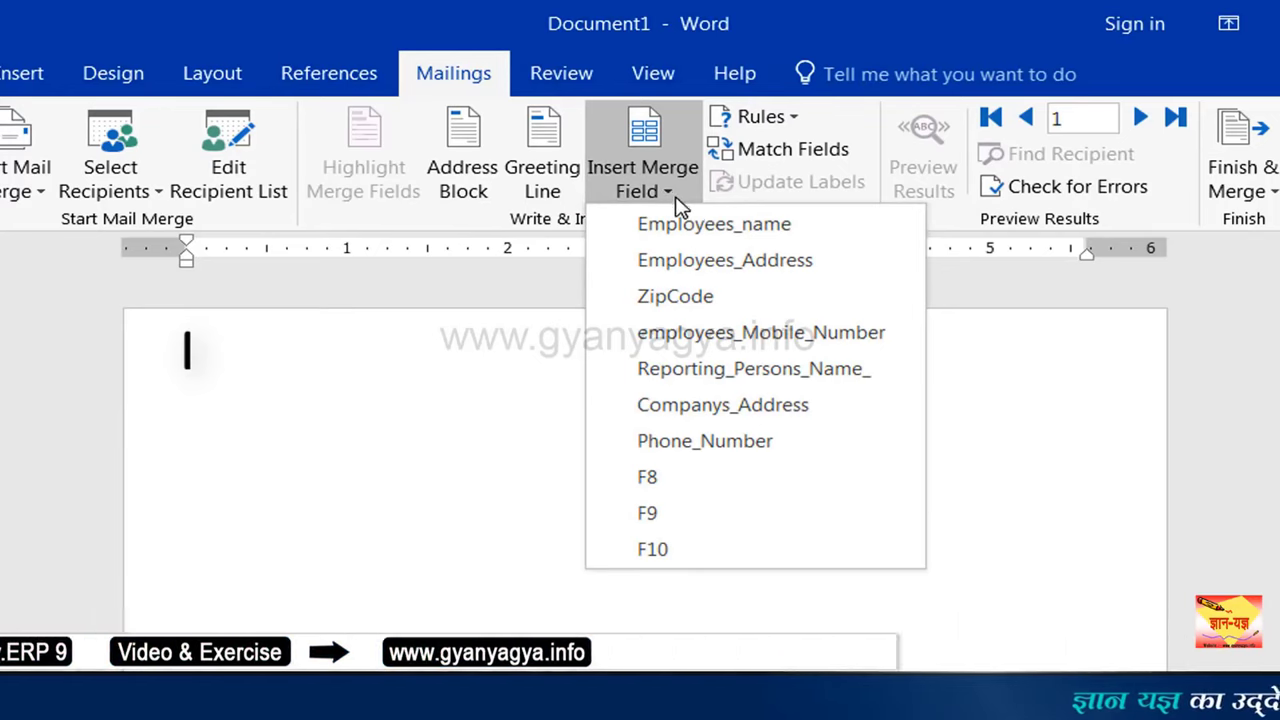
pyautogui.click(728, 368)
pyautogui.press('Return')
pyautogui.click(655, 190)
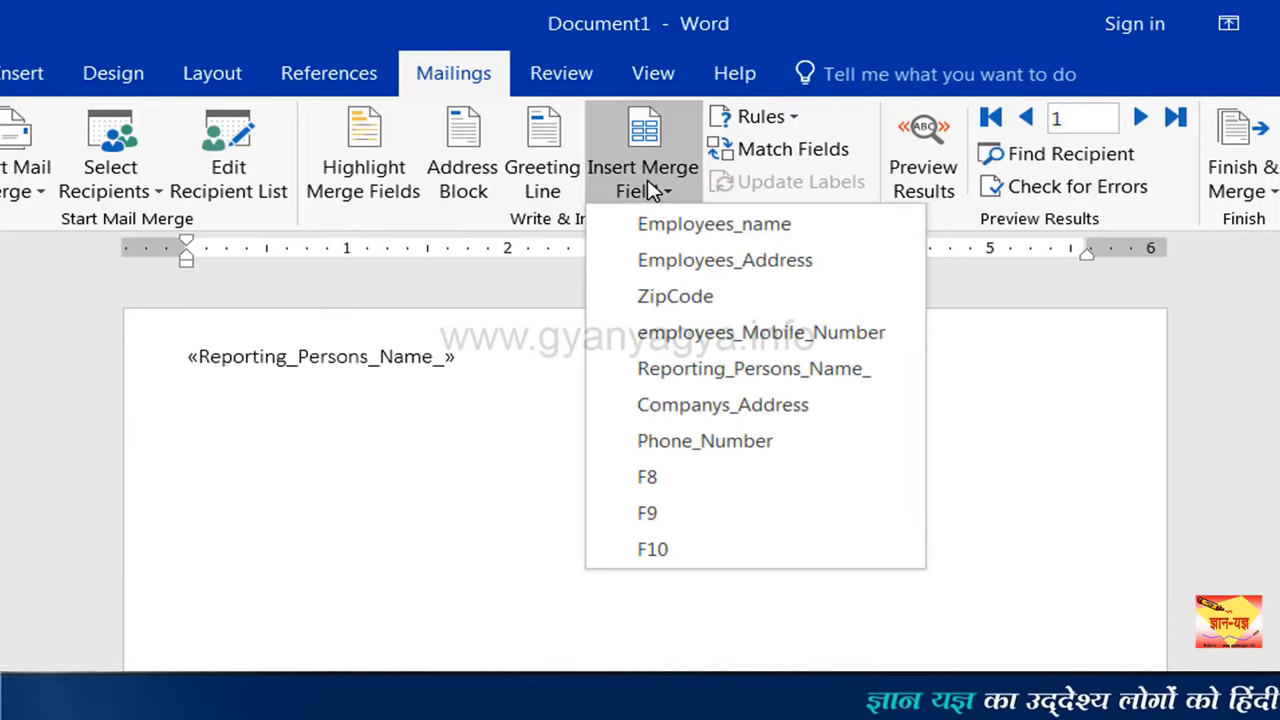
pyautogui.click(672, 403)
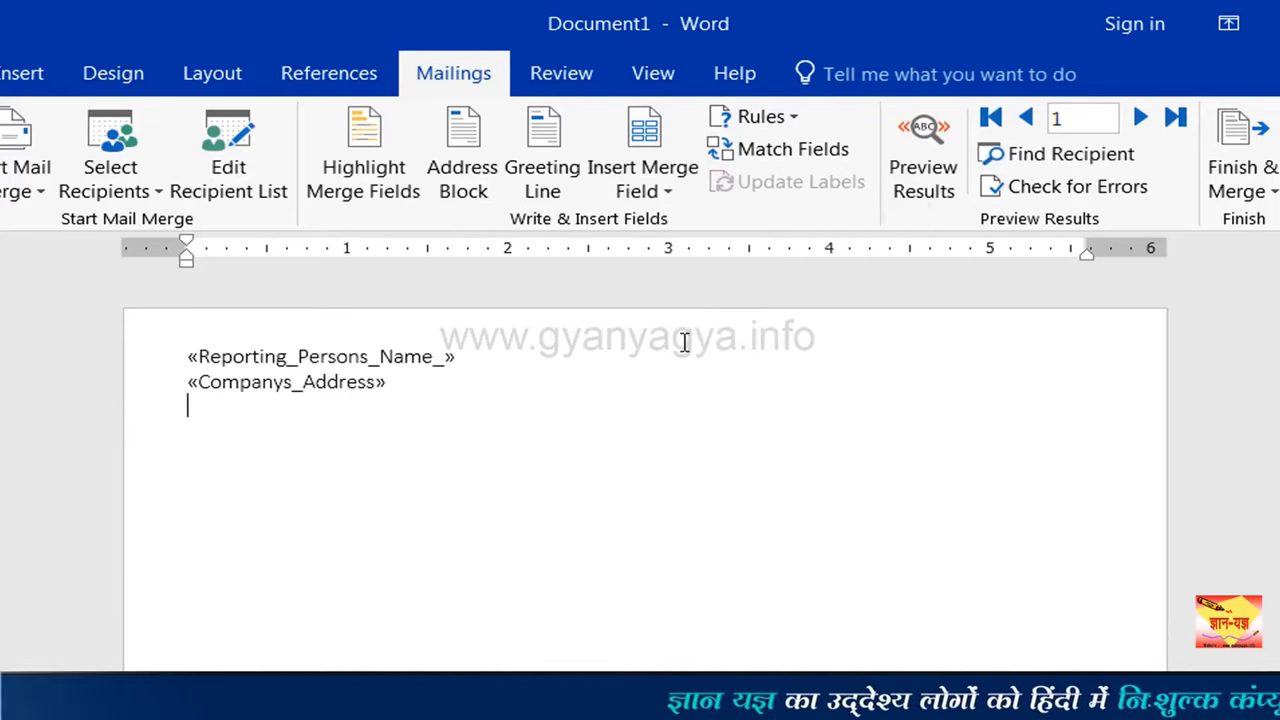
pyautogui.click(654, 195)
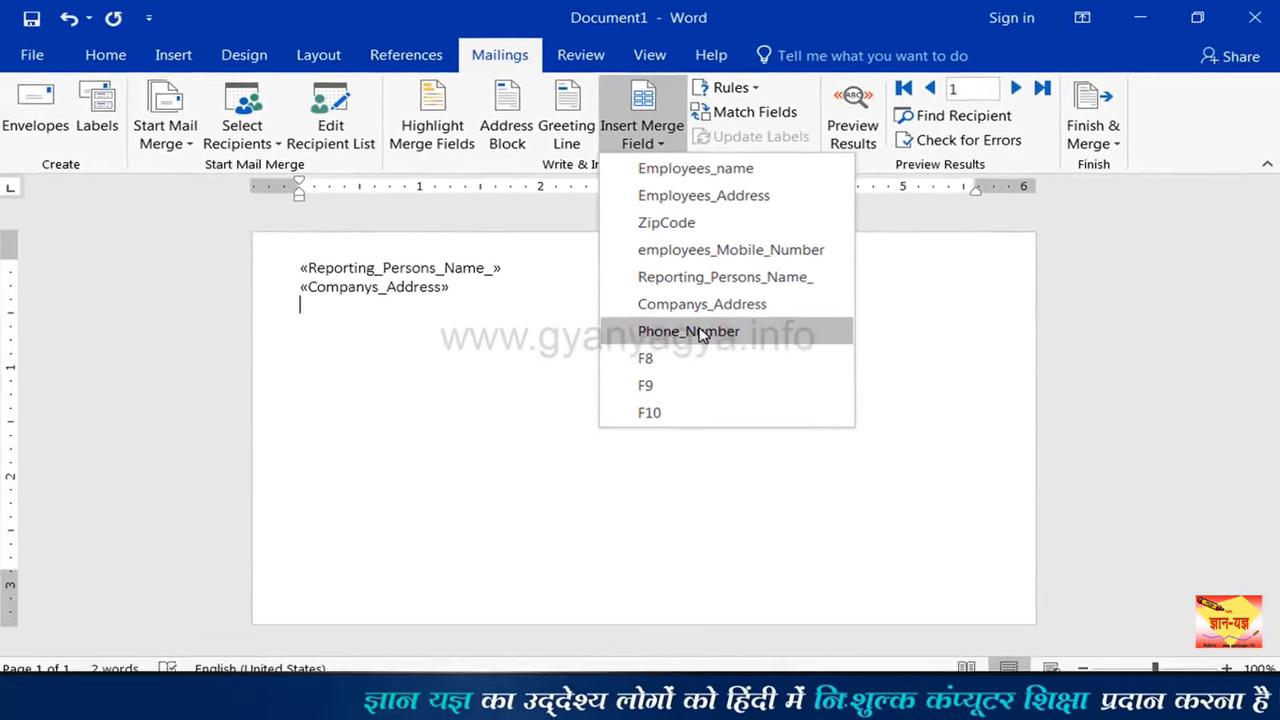
pyautogui.click(700, 335)
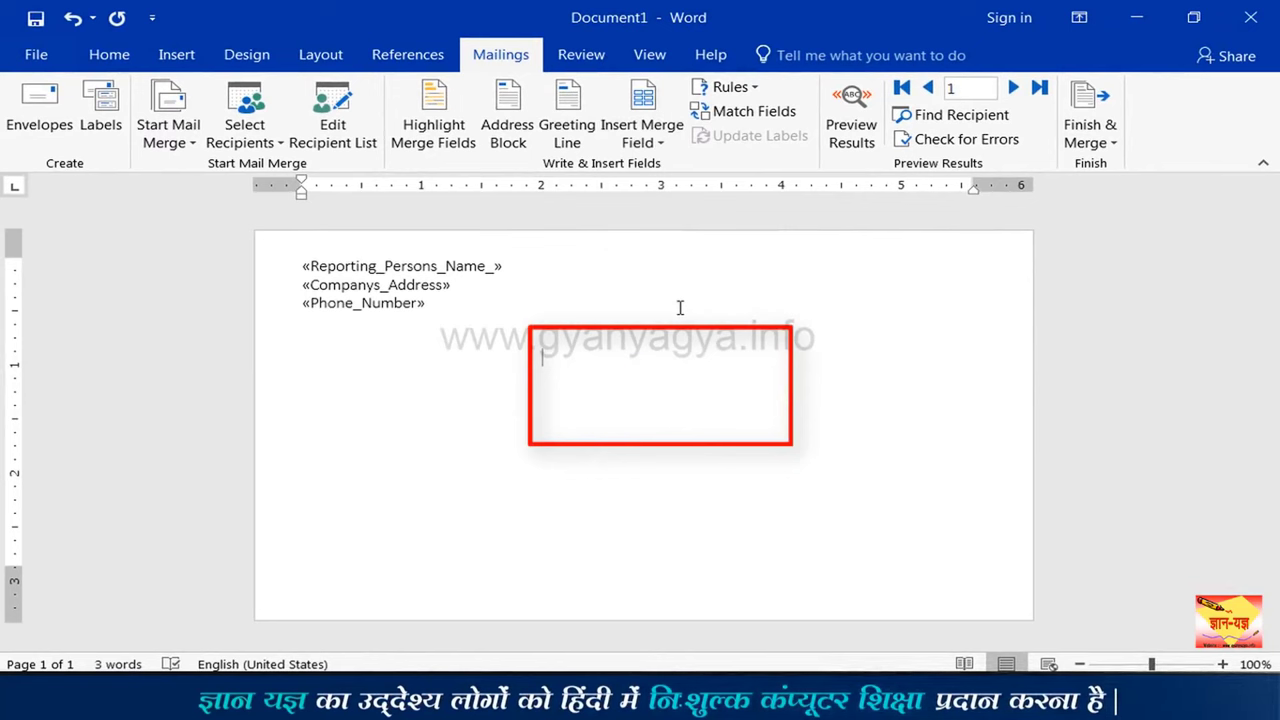
pyautogui.click(660, 143)
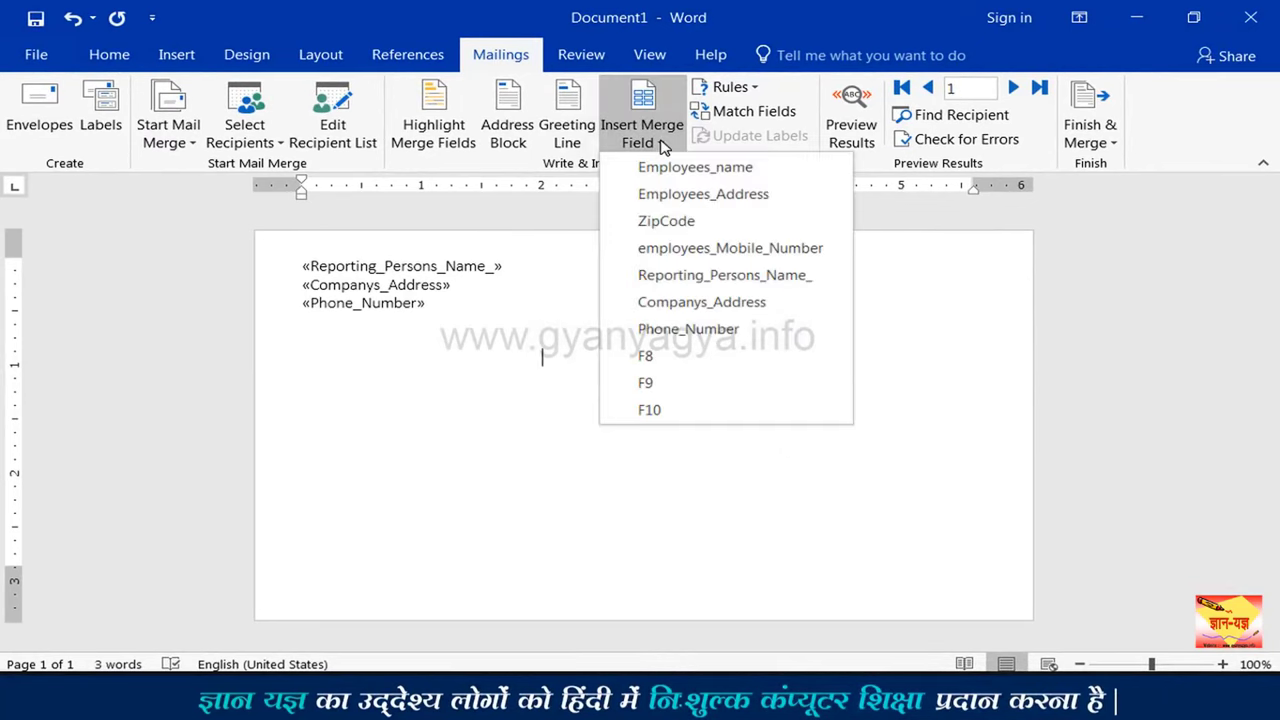
pyautogui.click(716, 172)
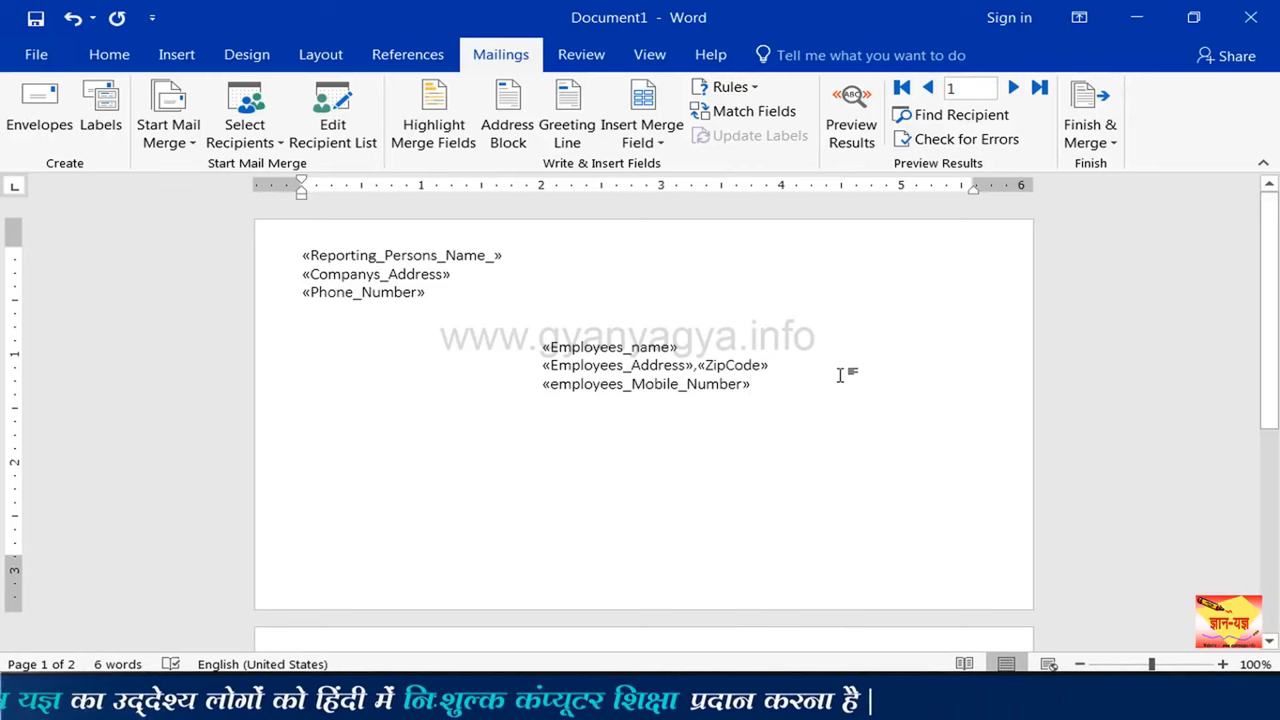
# Preview the merged envelope data at record 4 and bring up the Finish & Merge choices.
pyautogui.click(864, 145)
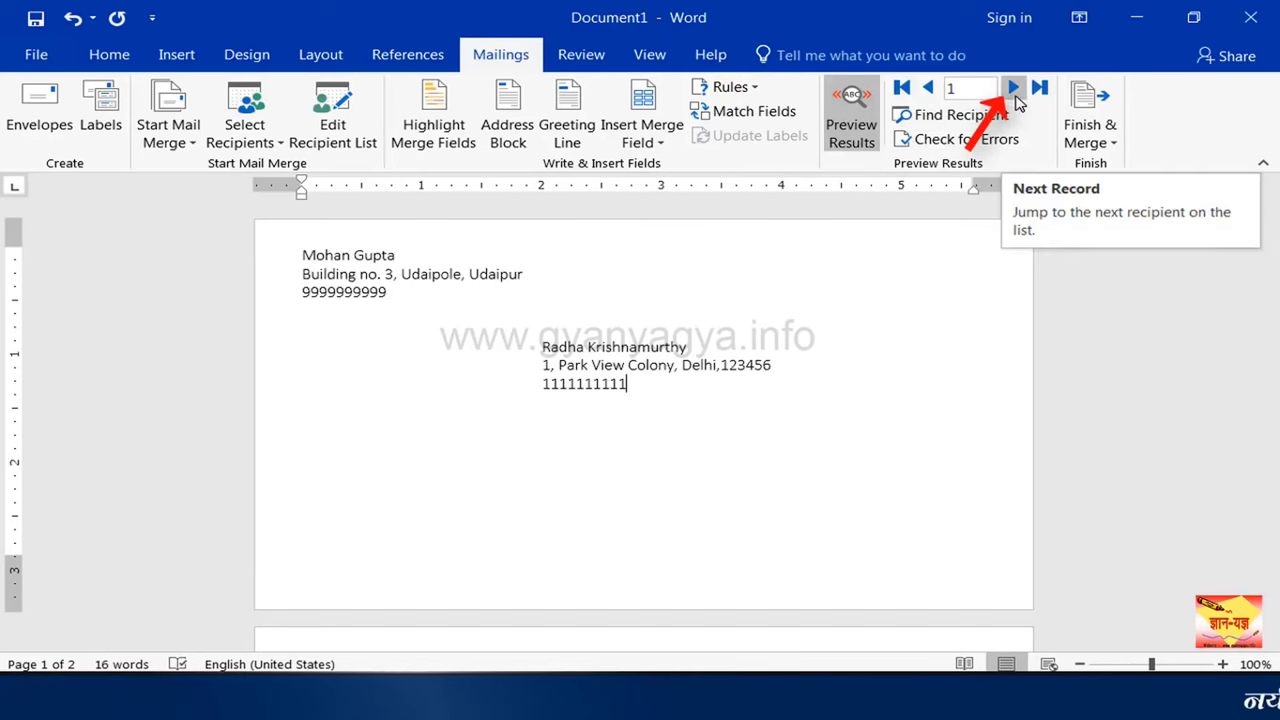
pyautogui.click(1015, 96)
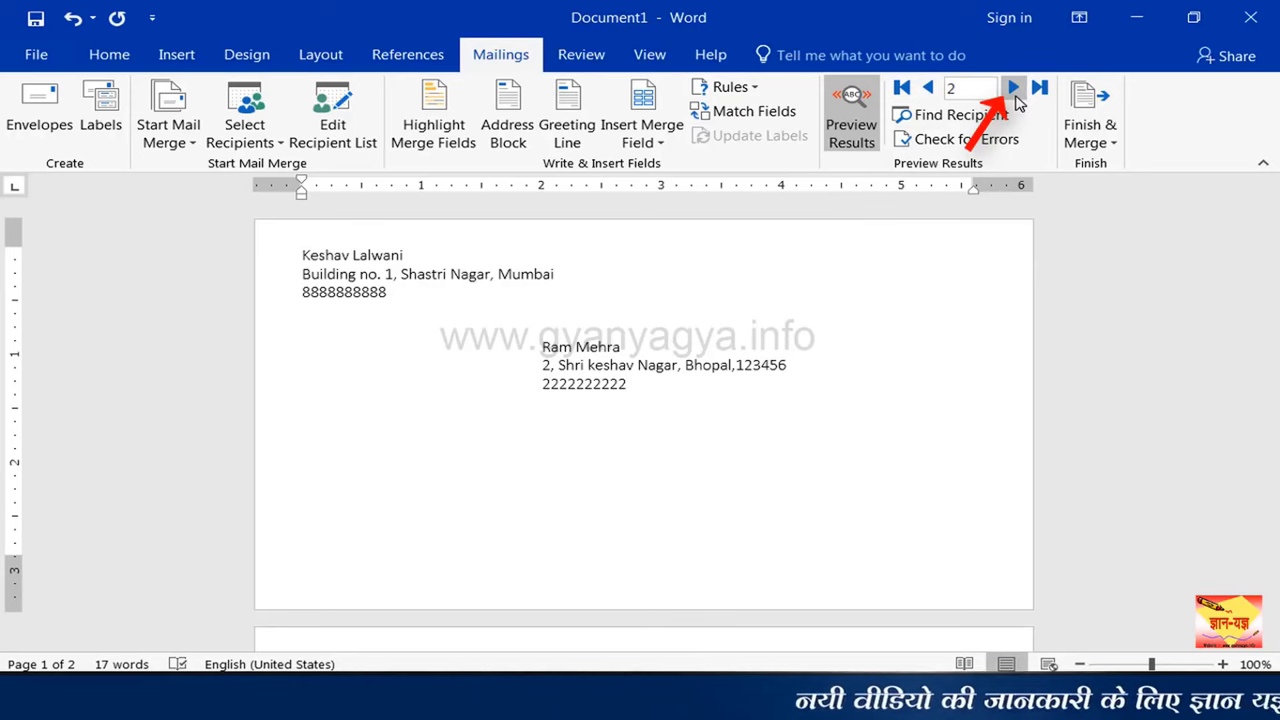
pyautogui.doubleClick(1016, 98)
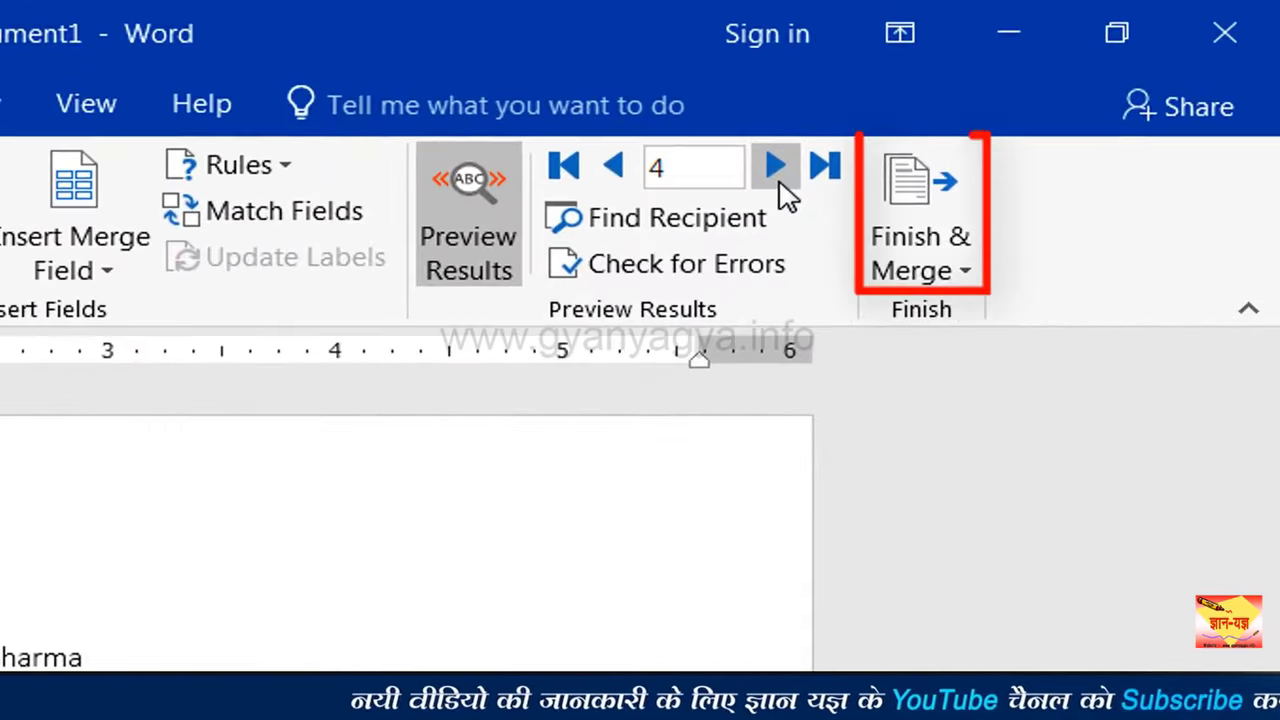
pyautogui.click(944, 278)
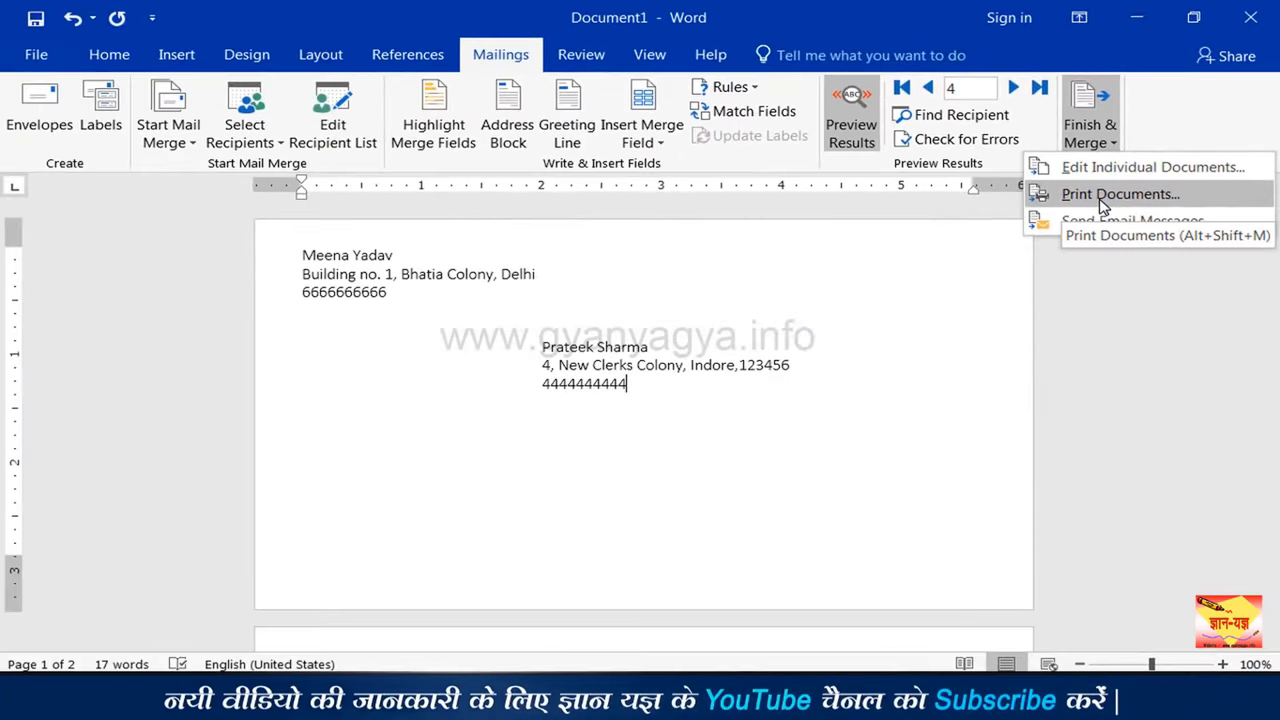
# Print the merged documents to the printer with All records selected.
pyautogui.click(940, 378)
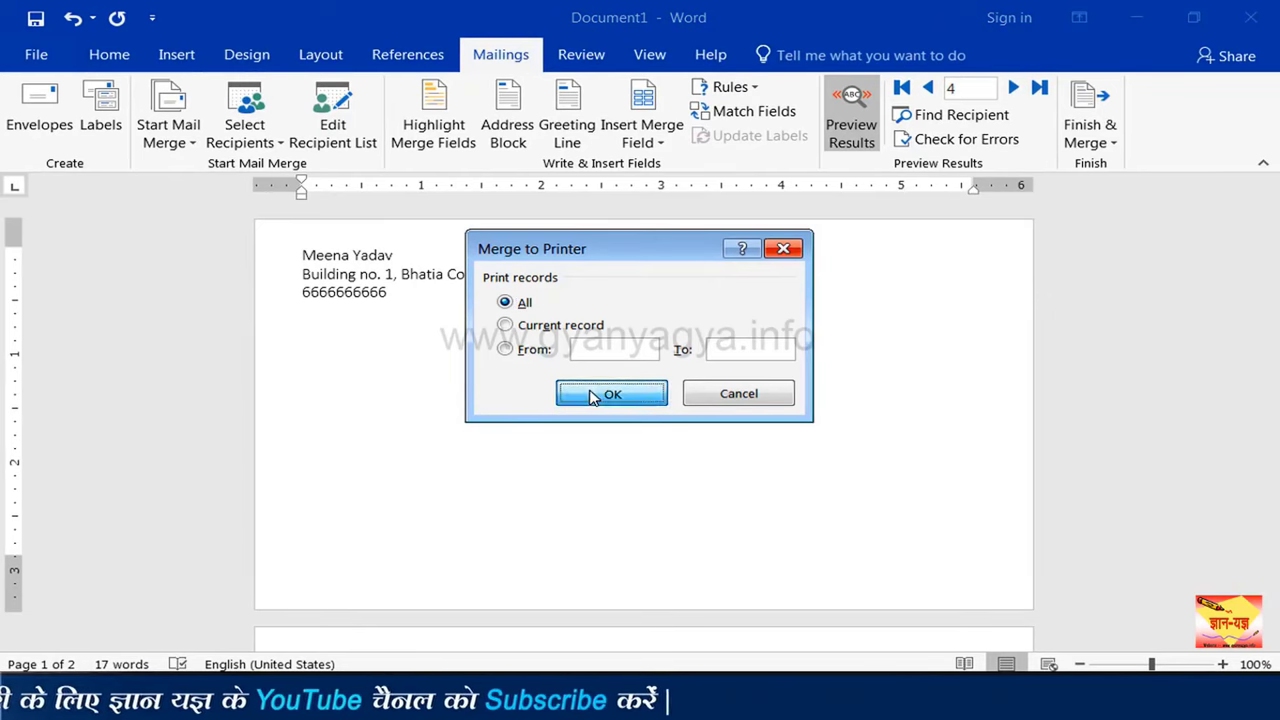
pyautogui.click(592, 394)
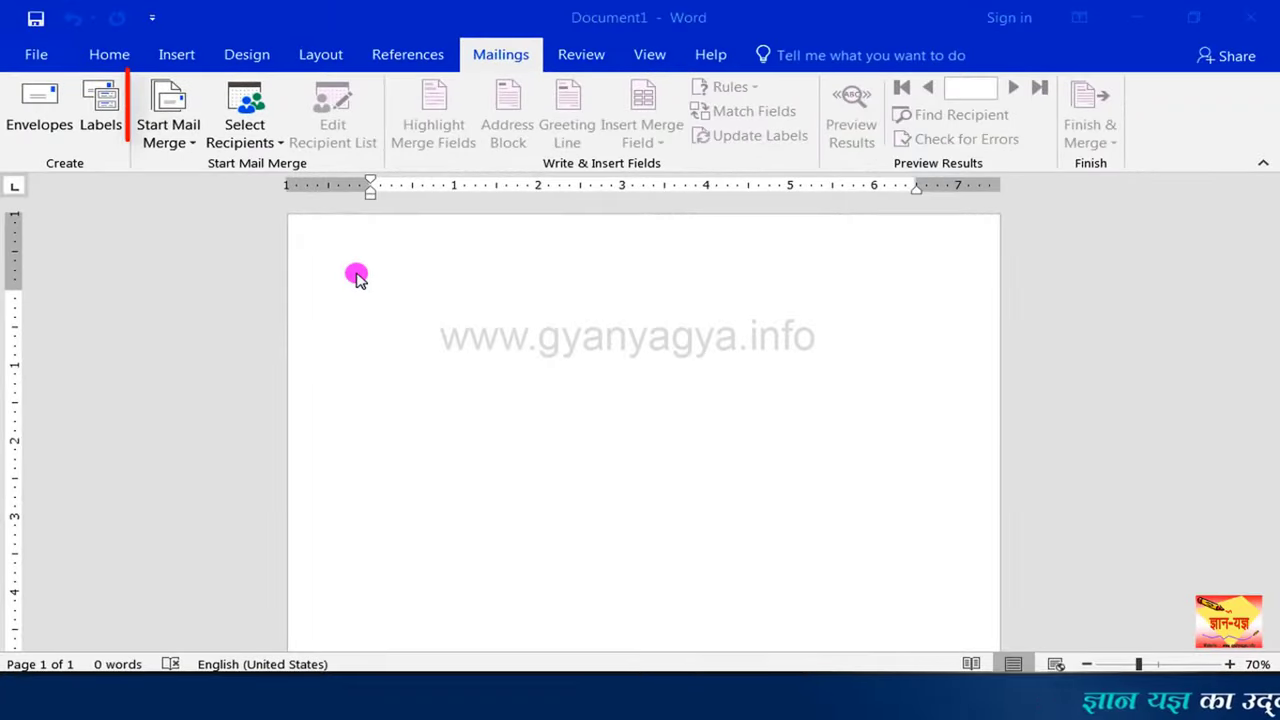
# Start a Labels mail merge using the second Microsoft 30 Per Page label, 1" by 2.63".
pyautogui.click(183, 131)
pyautogui.click(183, 136)
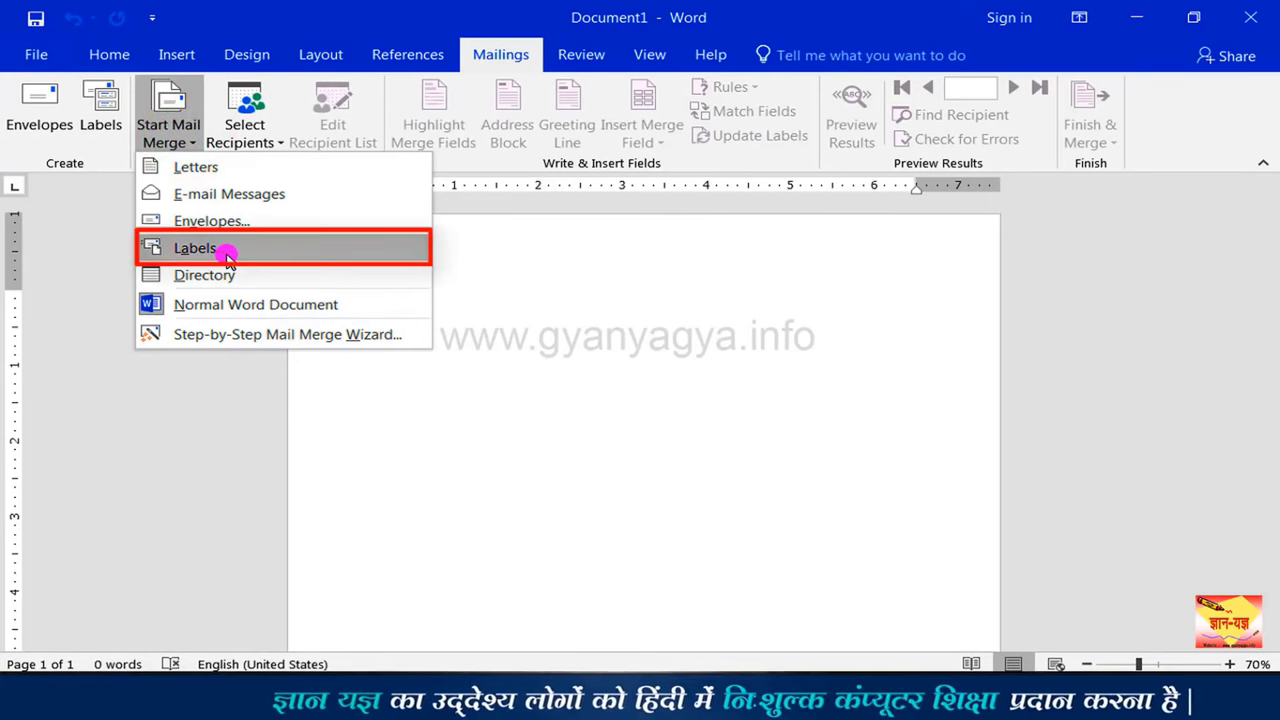
pyautogui.click(226, 252)
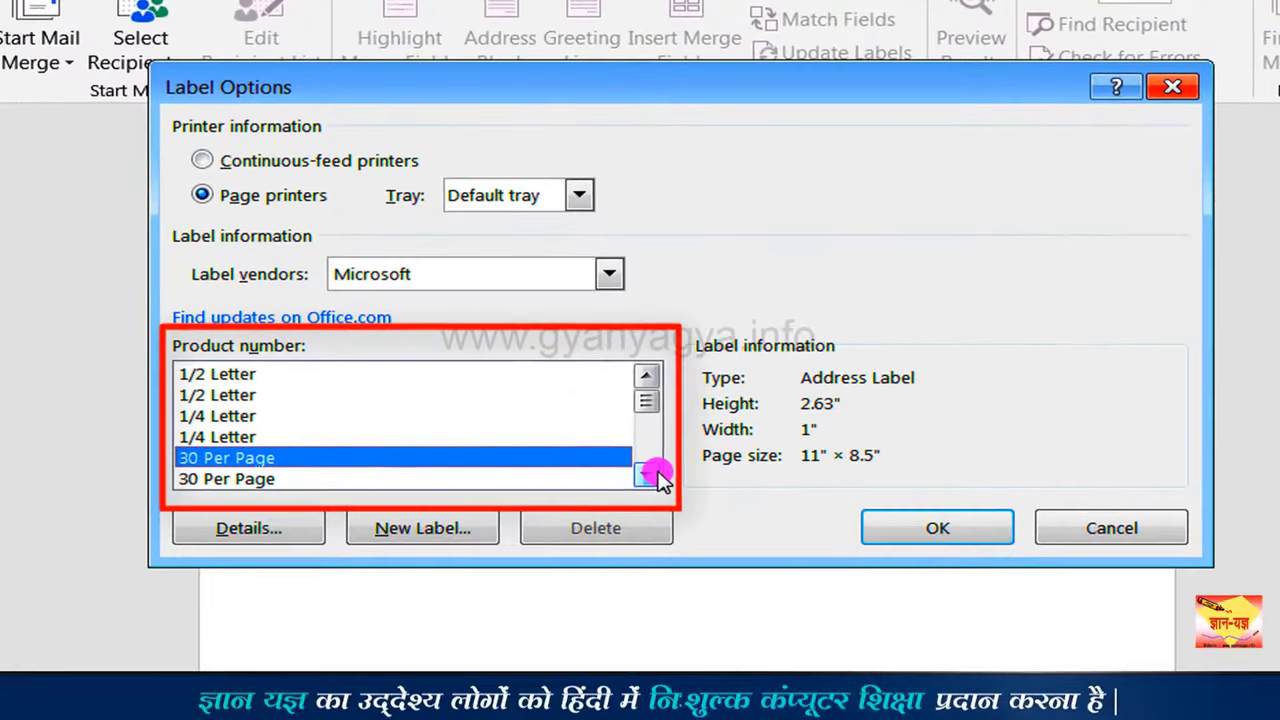
pyautogui.click(648, 477)
pyautogui.click(648, 477)
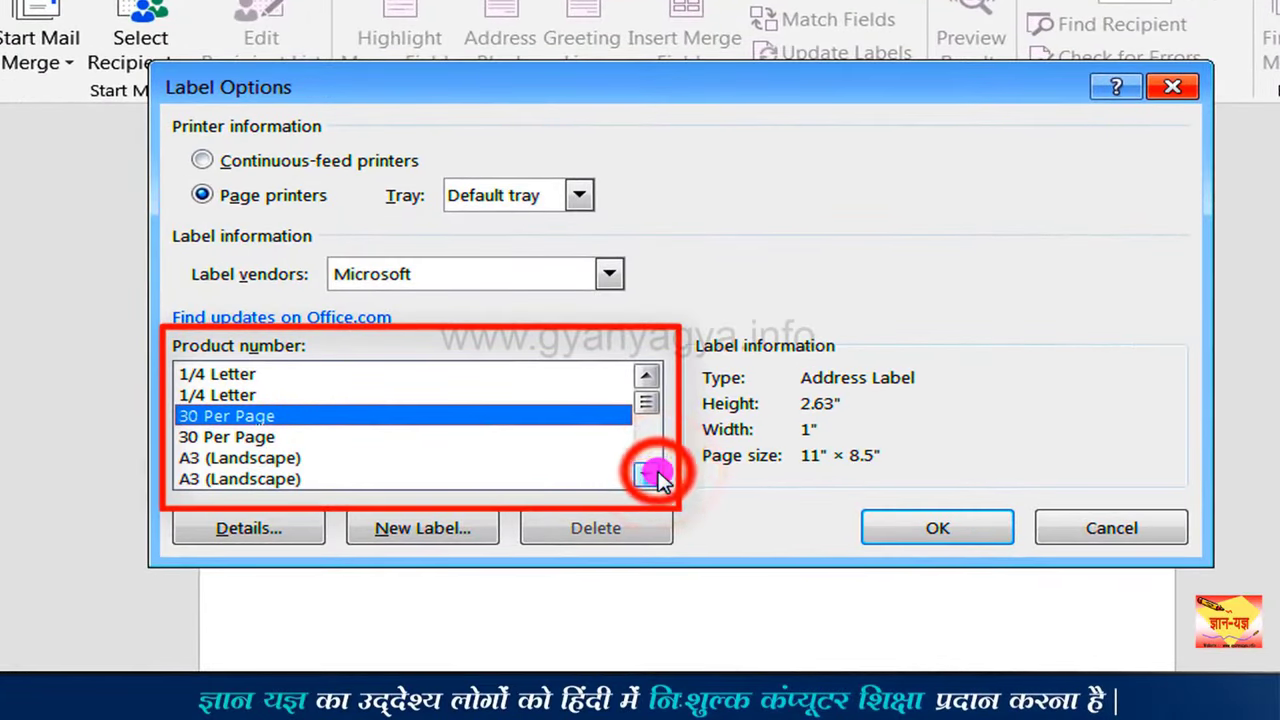
pyautogui.click(648, 477)
pyautogui.click(648, 477)
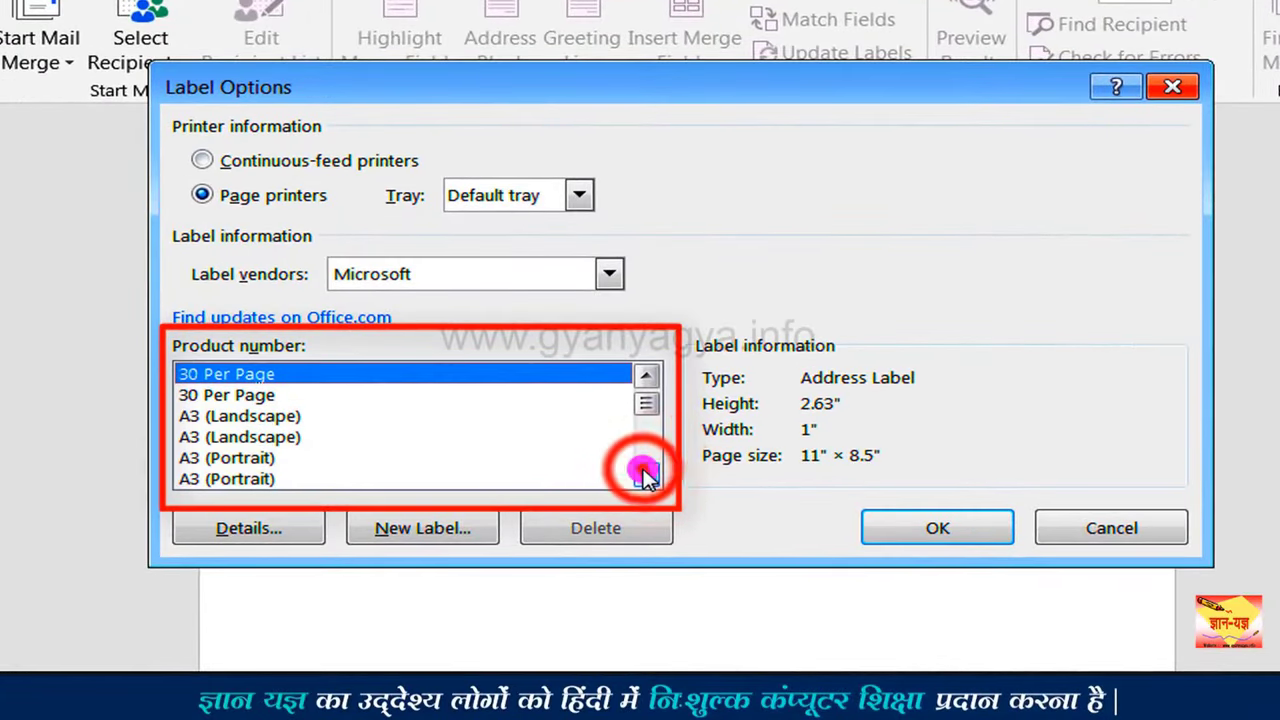
pyautogui.moveTo(648, 412); pyautogui.dragTo(650, 403)
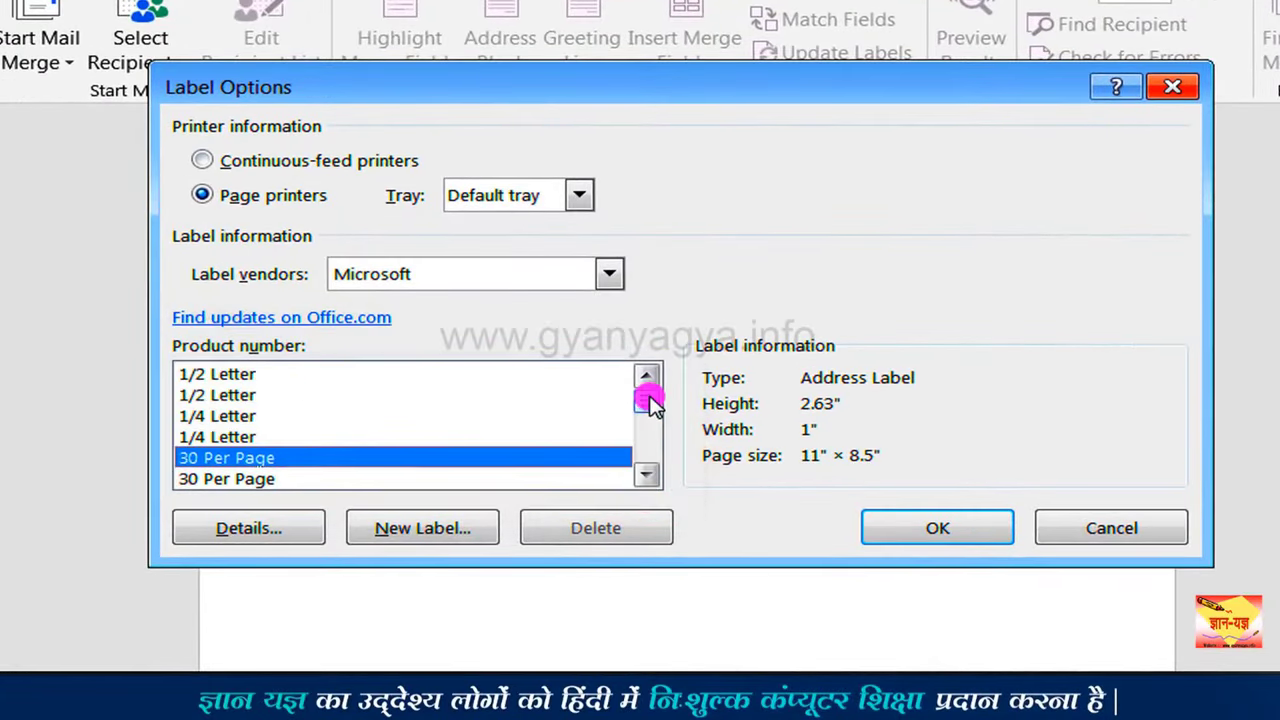
pyautogui.click(569, 479)
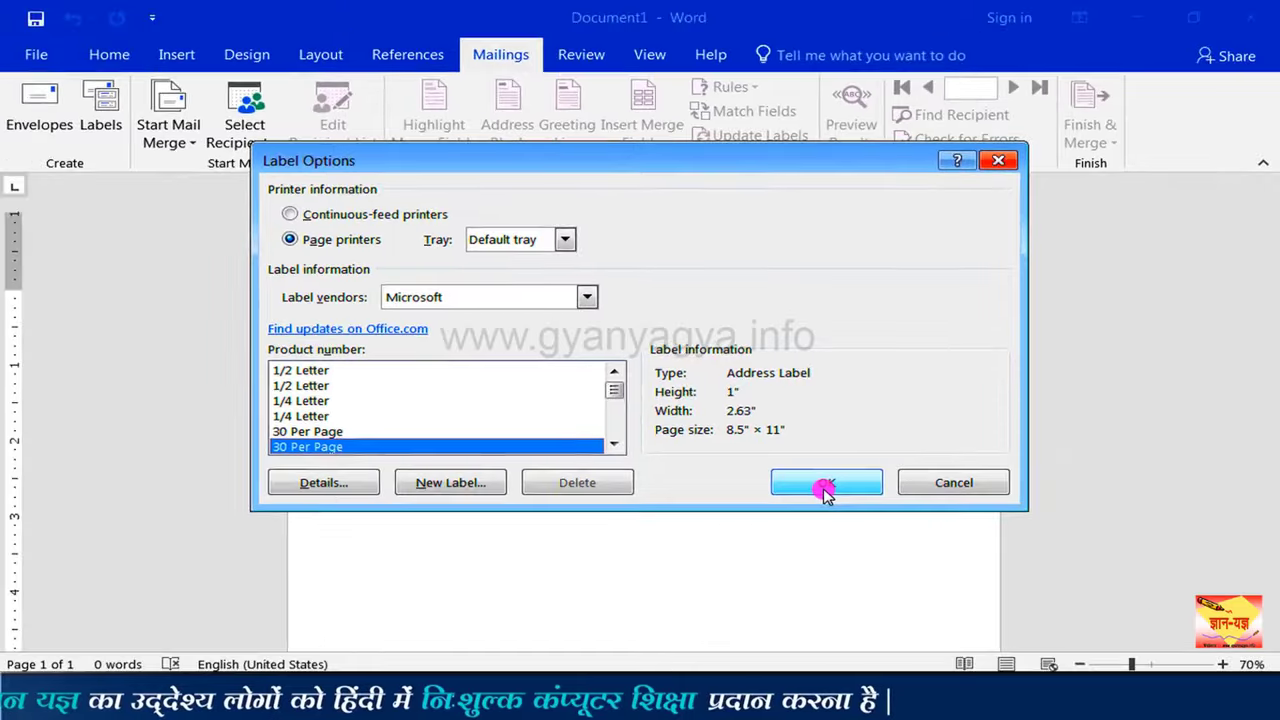
pyautogui.click(933, 535)
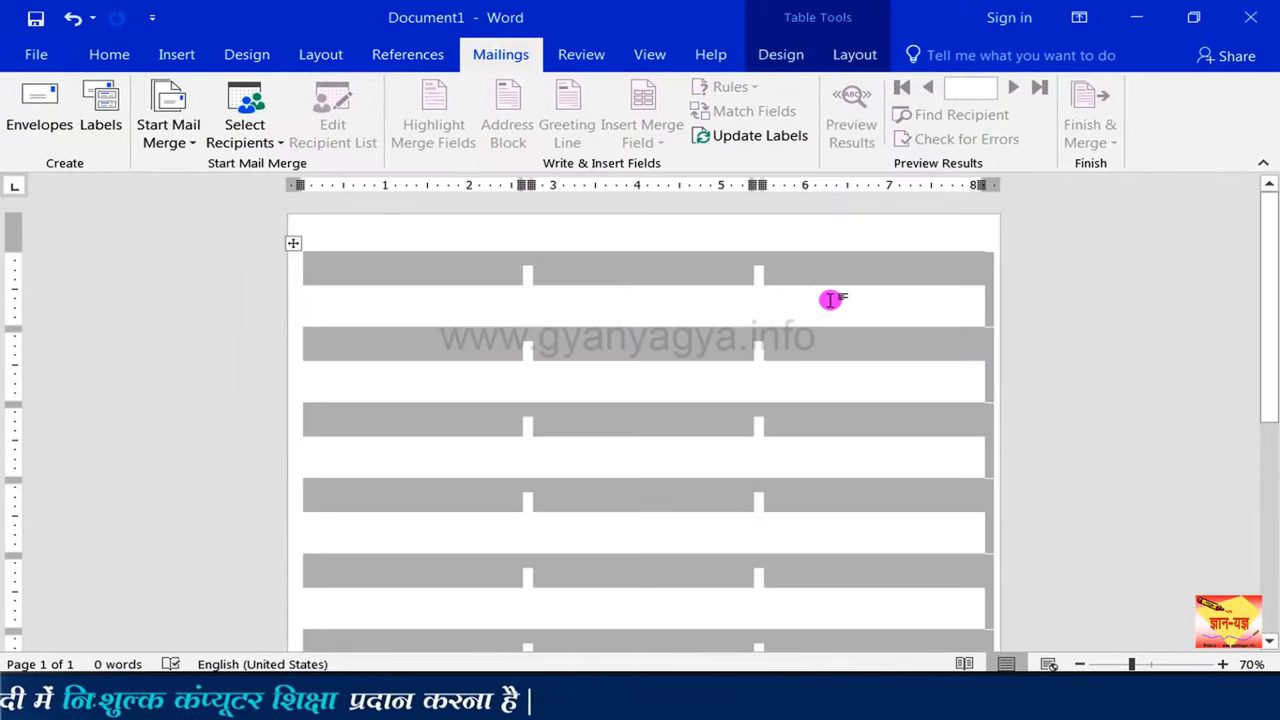
pyautogui.click(349, 303)
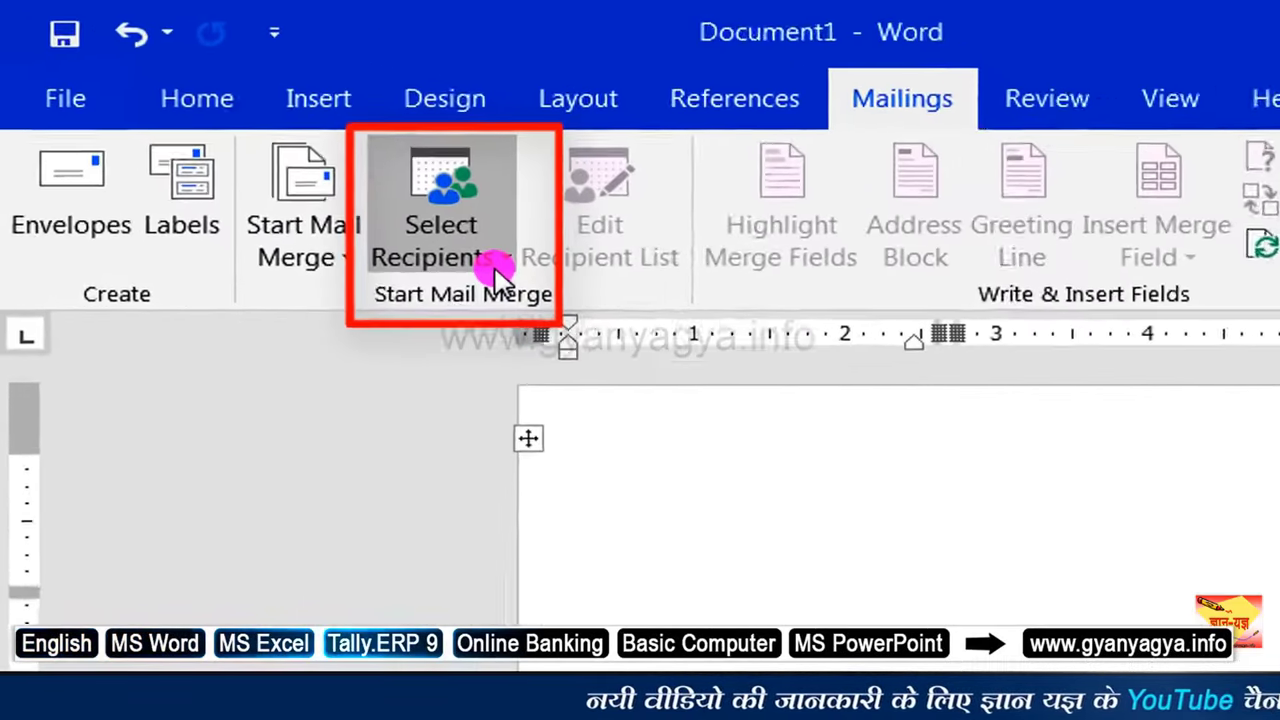
# Type a new recipient list, filling the first row and adding four more entries.
pyautogui.click(274, 146)
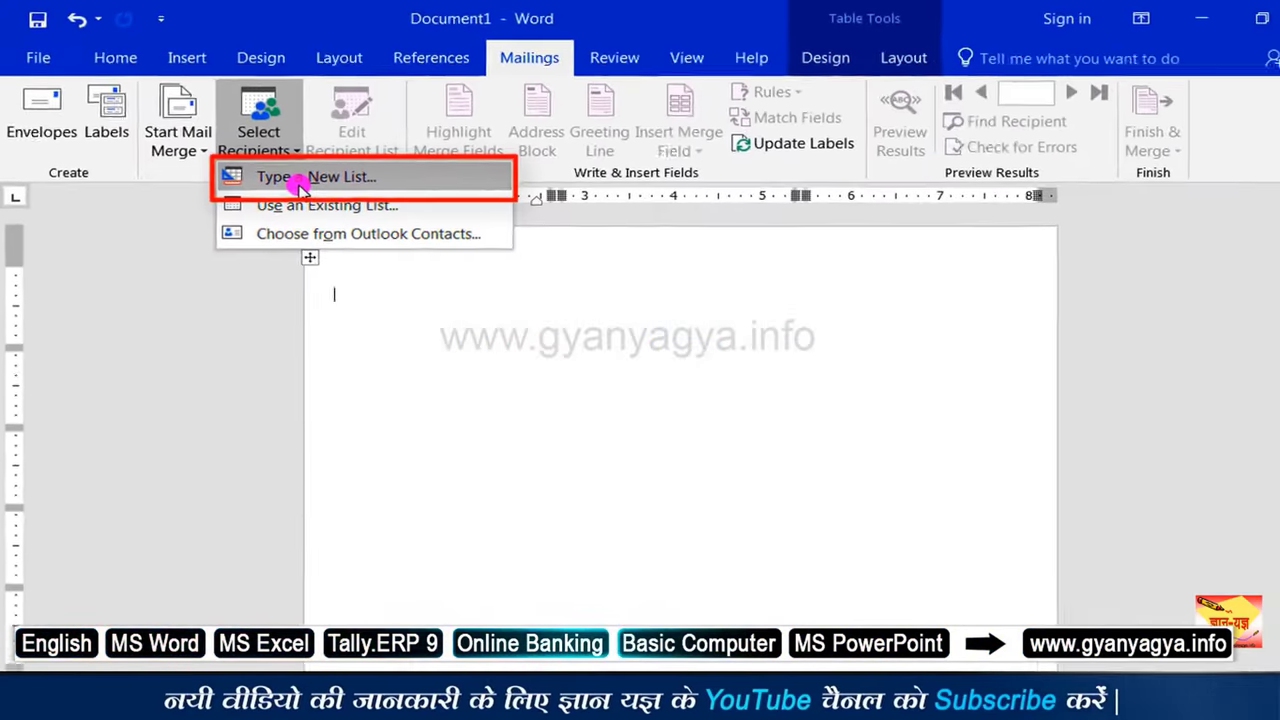
pyautogui.click(573, 353)
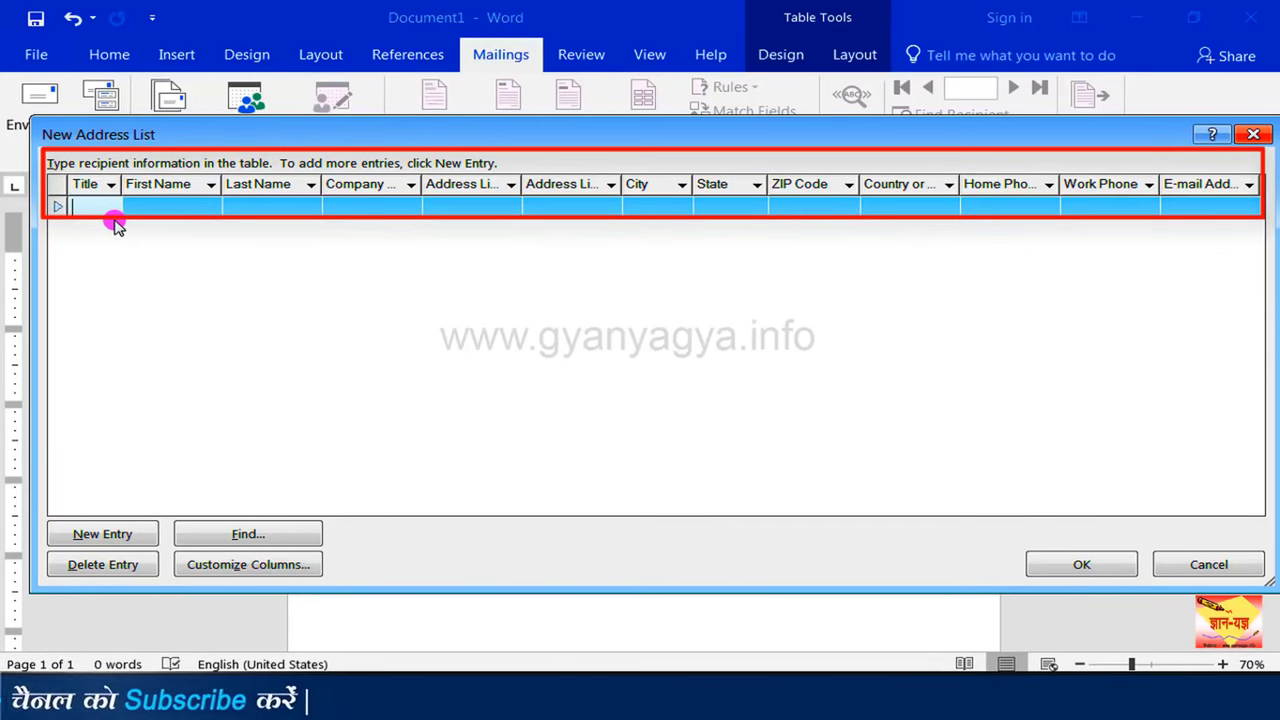
pyautogui.write('Mr.')
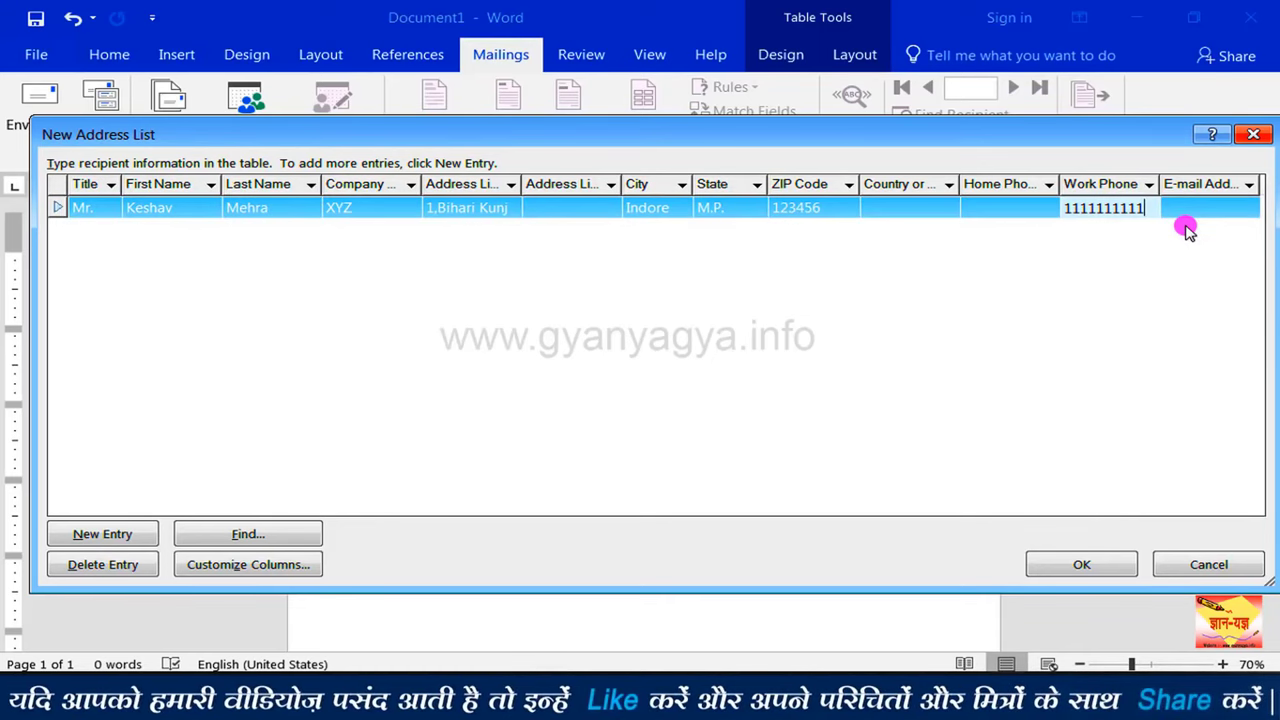
pyautogui.click(105, 537)
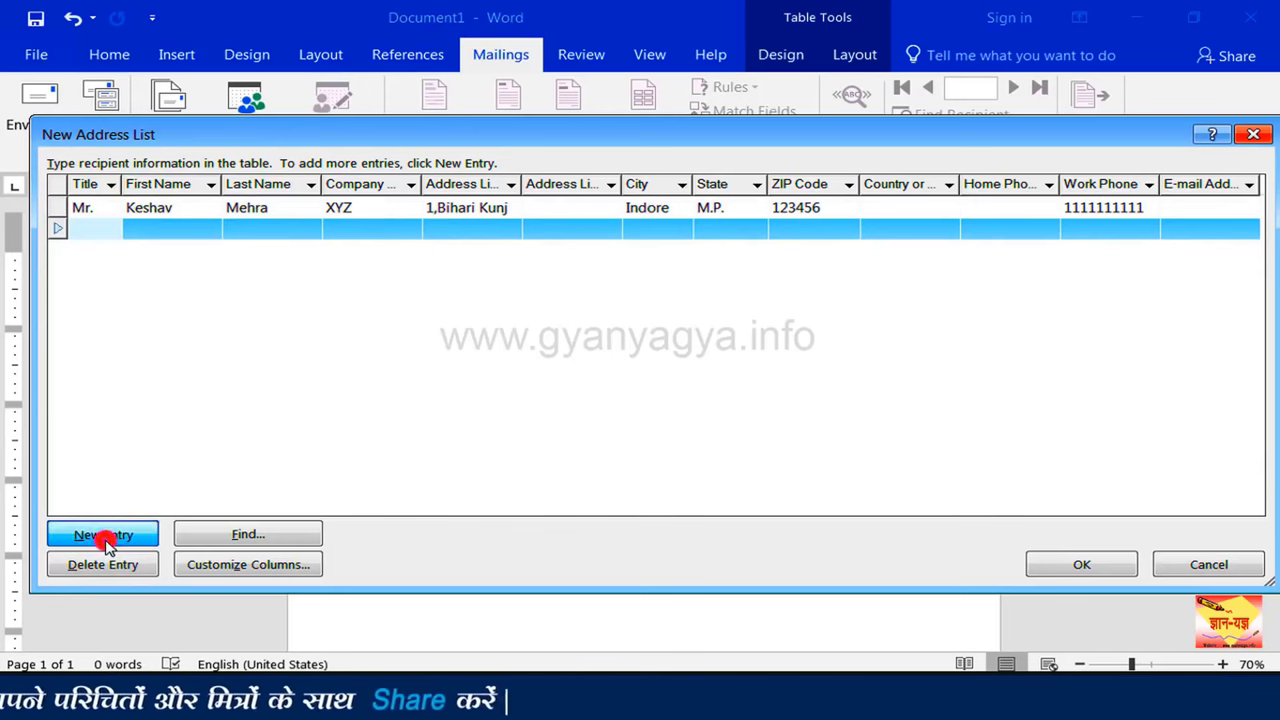
pyautogui.click(104, 537)
pyautogui.click(104, 537)
pyautogui.click(104, 537)
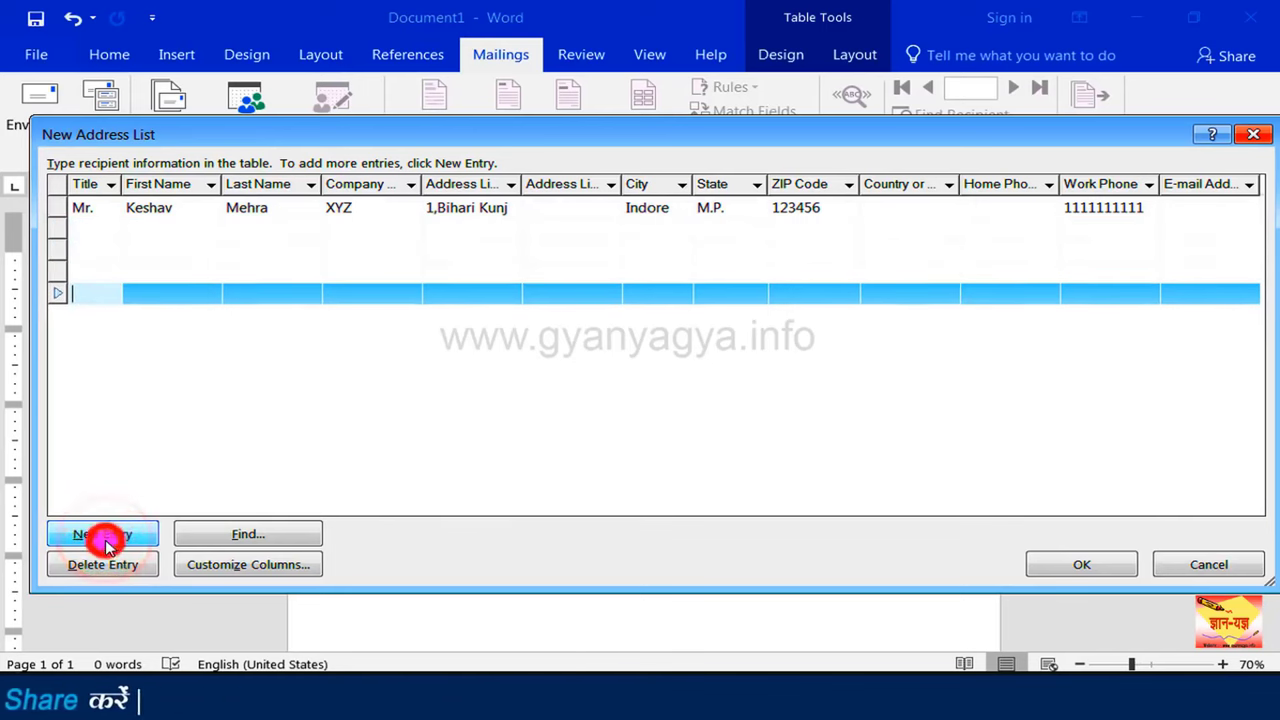
pyautogui.click(96, 230)
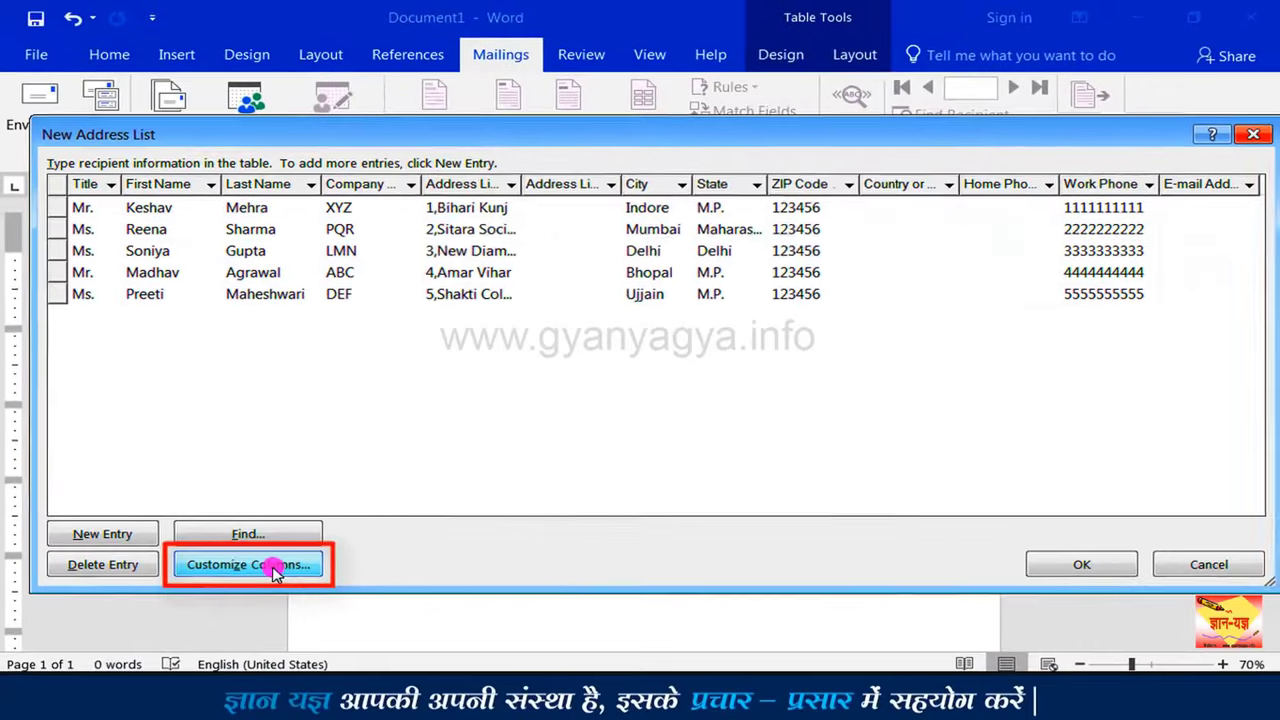
# In Customize Columns, delete the Address Line 2 field and rename Address Line 1 to Address.
pyautogui.click(450, 542)
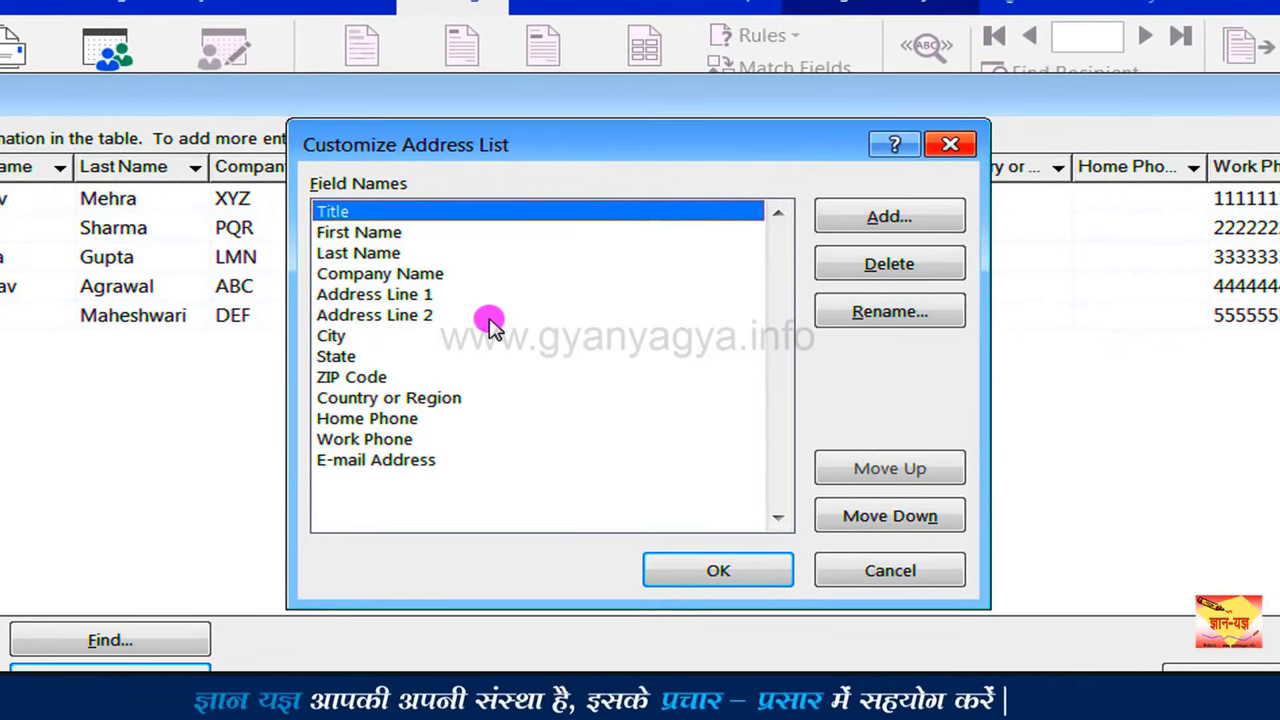
pyautogui.click(437, 322)
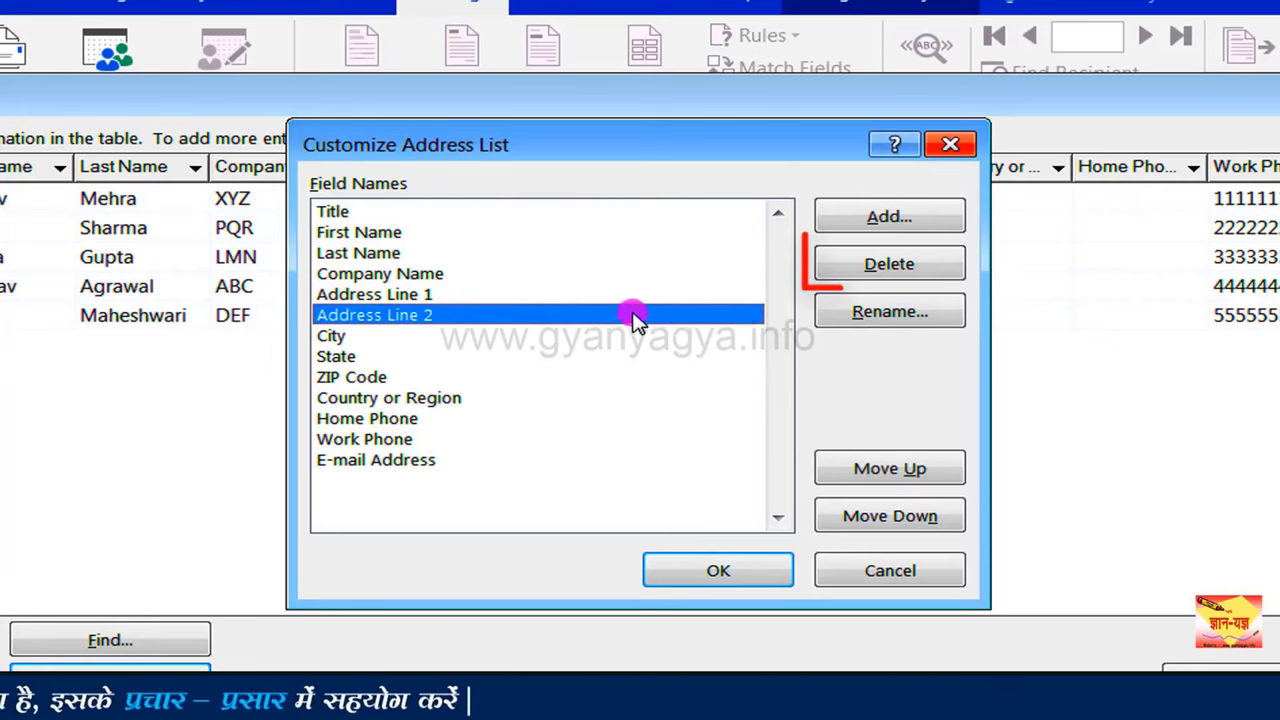
pyautogui.click(884, 274)
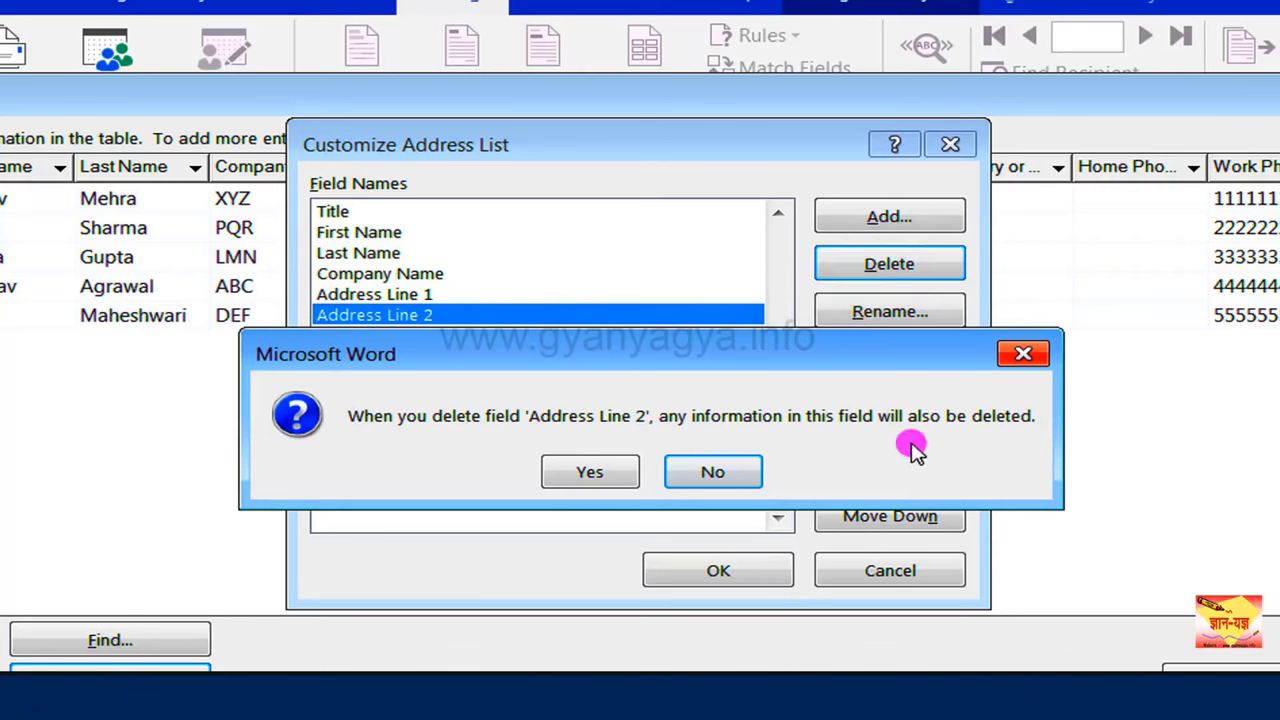
pyautogui.click(592, 478)
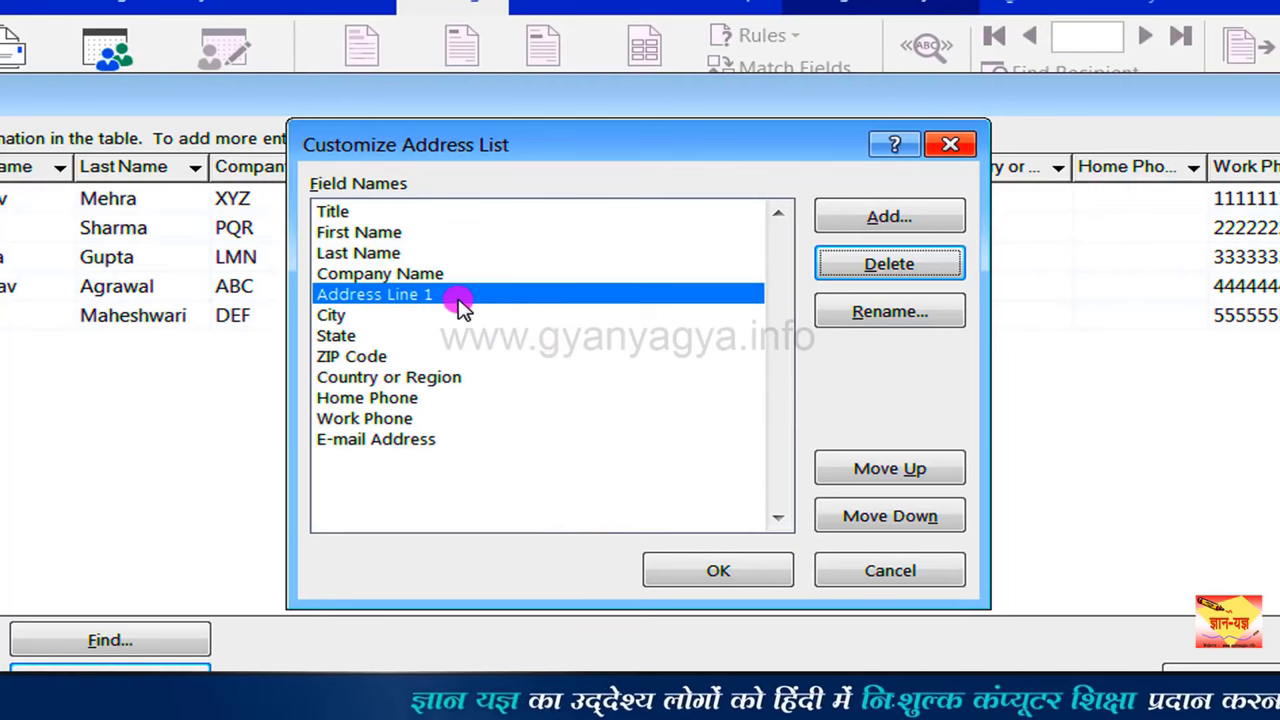
pyautogui.click(889, 314)
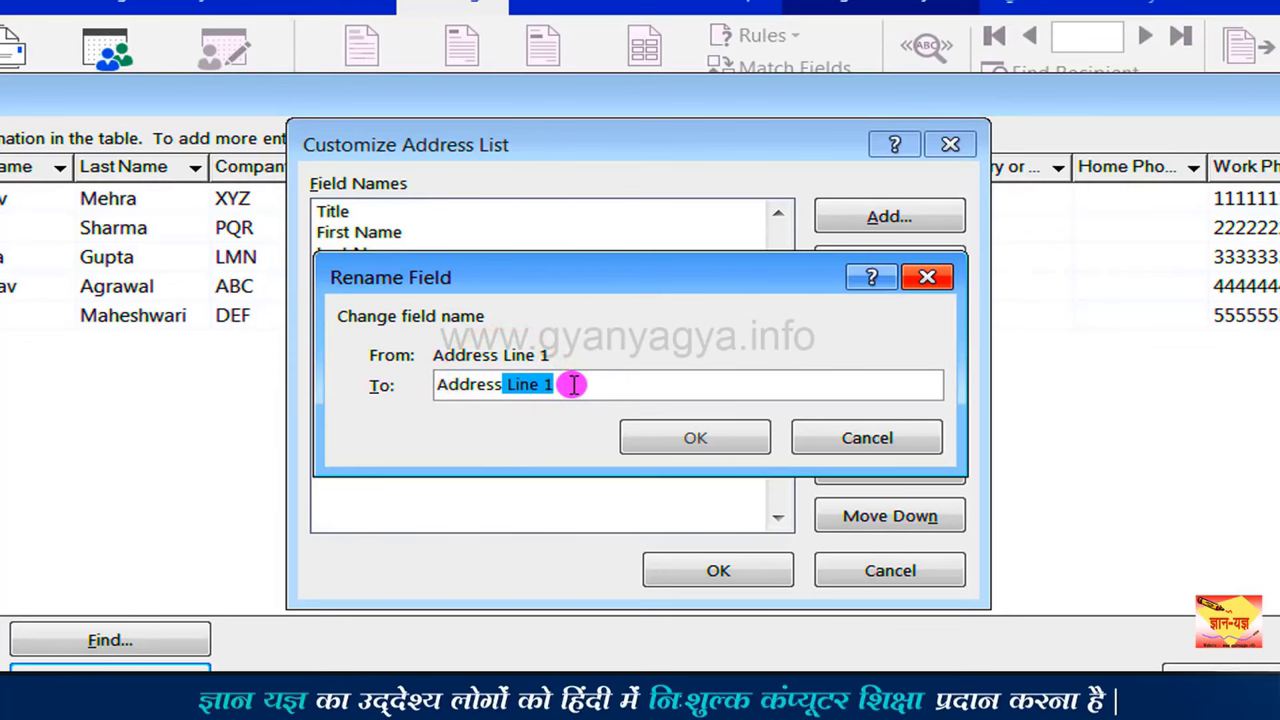
pyautogui.click(680, 445)
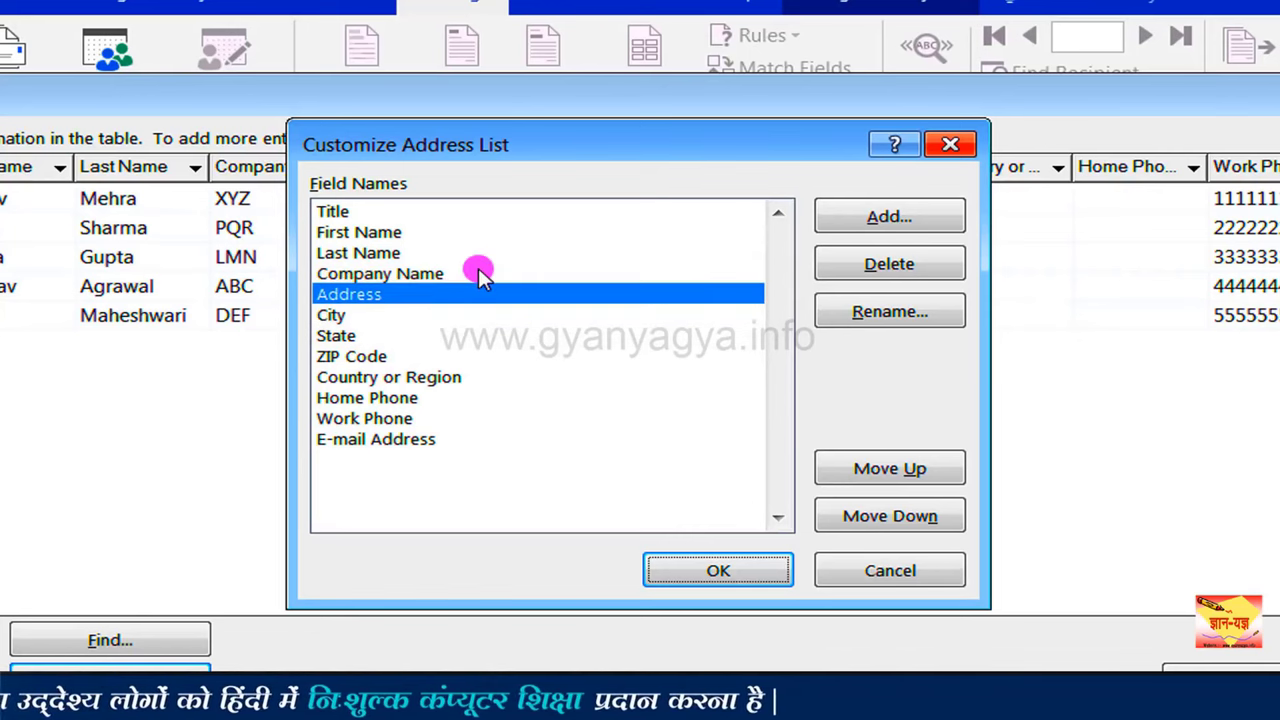
# Add a Profile field and move it to sit directly after Last Name.
pyautogui.click(889, 217)
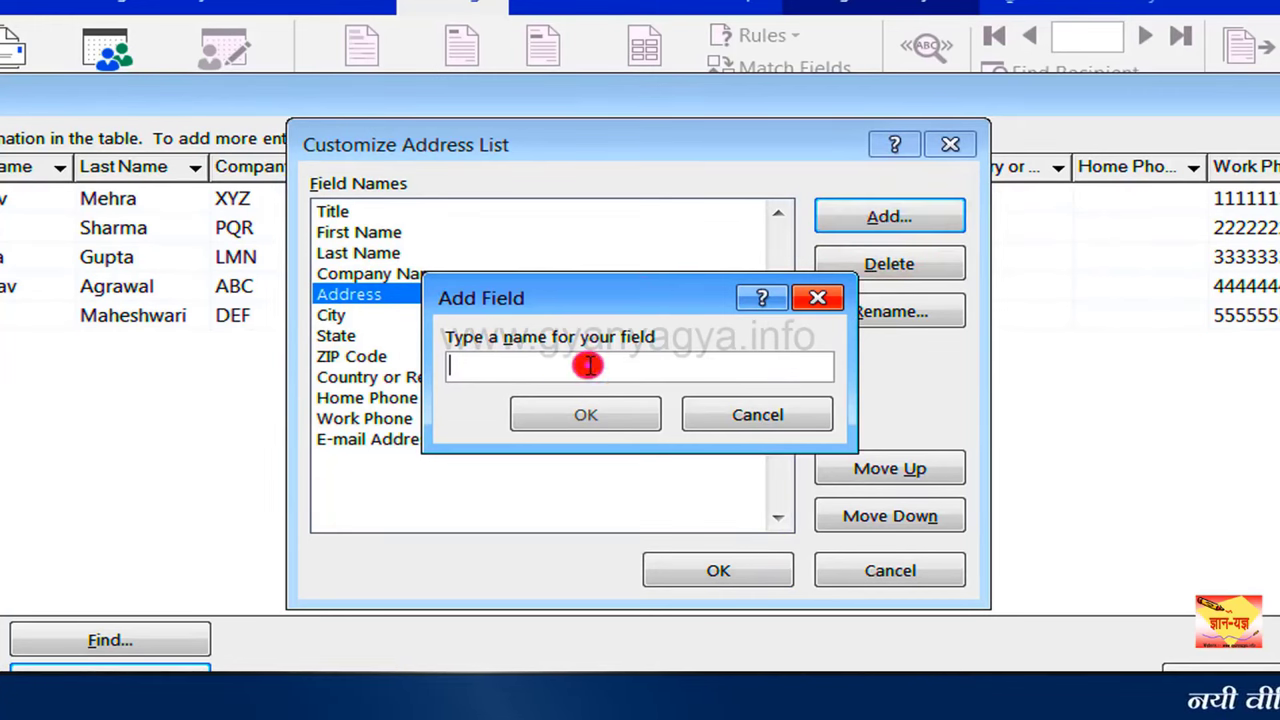
pyautogui.click(589, 365)
pyautogui.write('Profile')
pyautogui.click(578, 418)
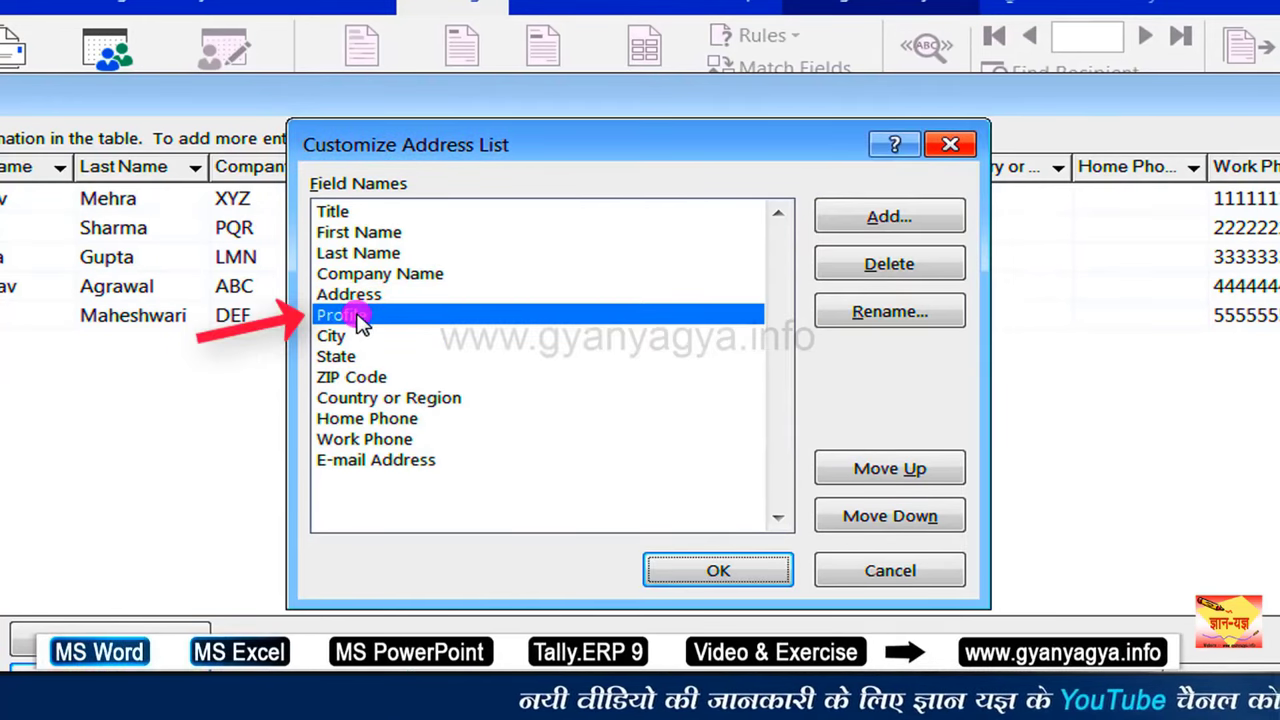
pyautogui.click(901, 470)
pyautogui.click(903, 470)
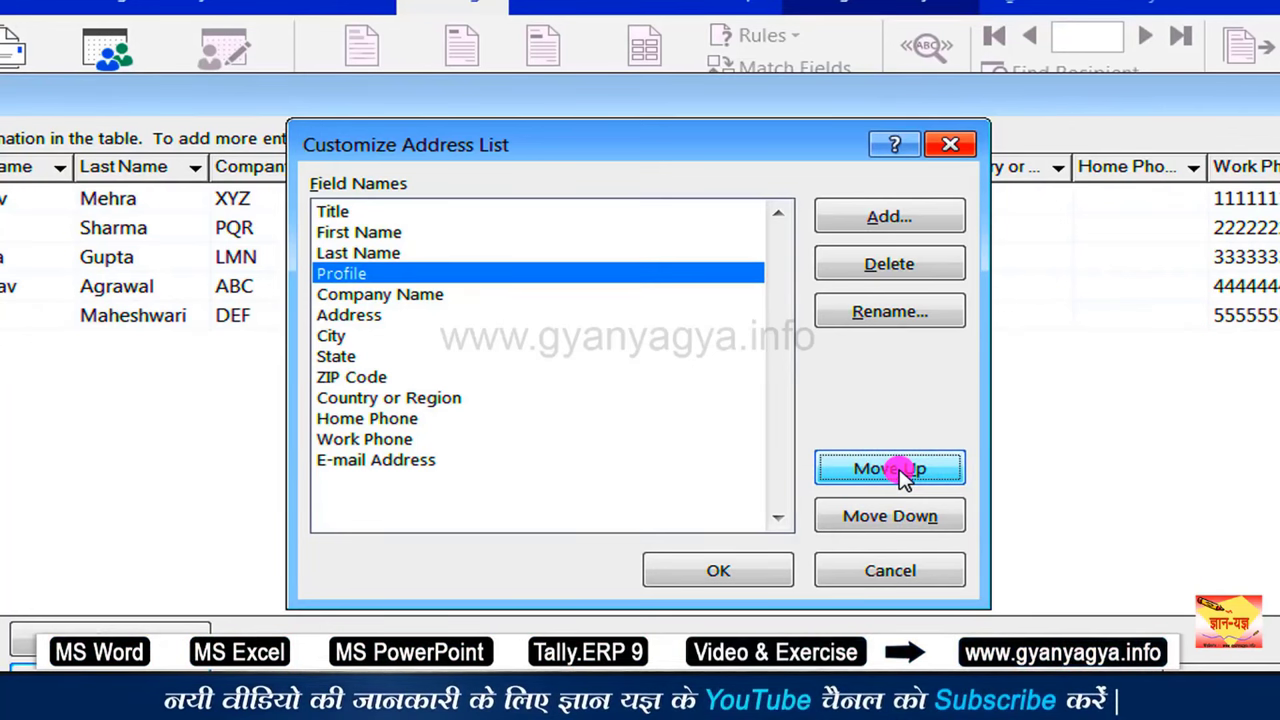
pyautogui.click(908, 516)
pyautogui.click(910, 517)
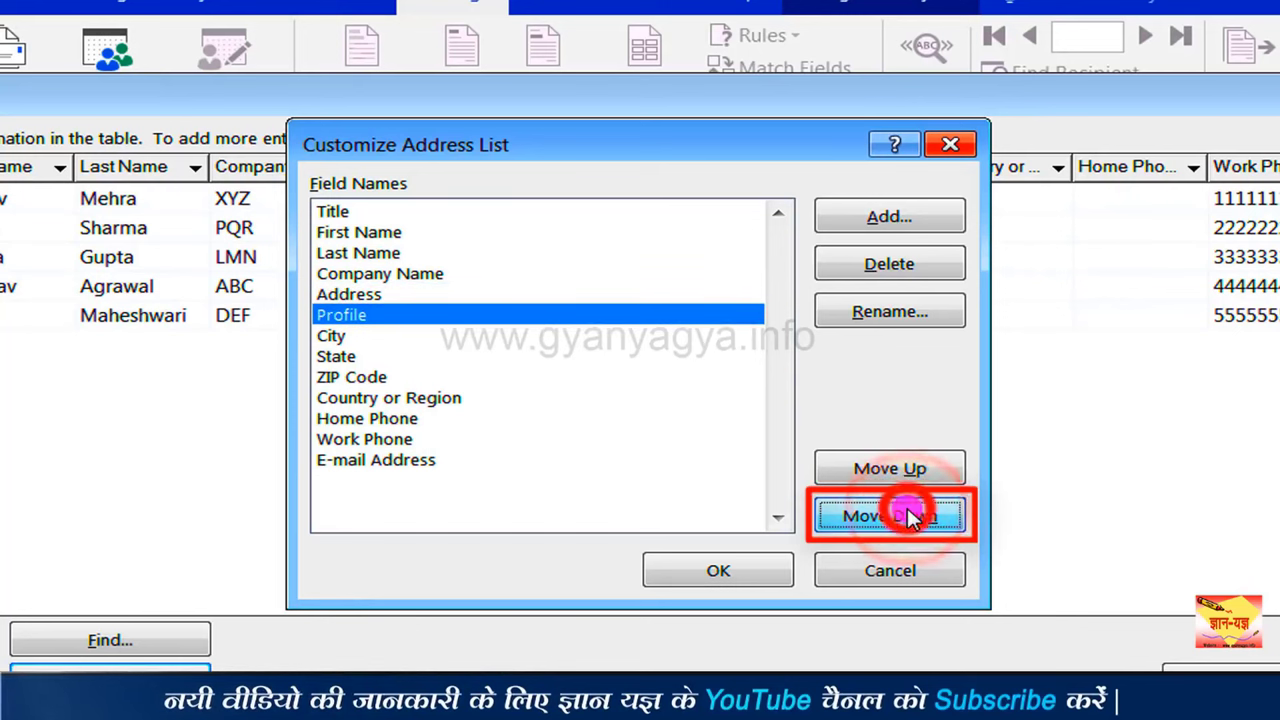
pyautogui.click(911, 517)
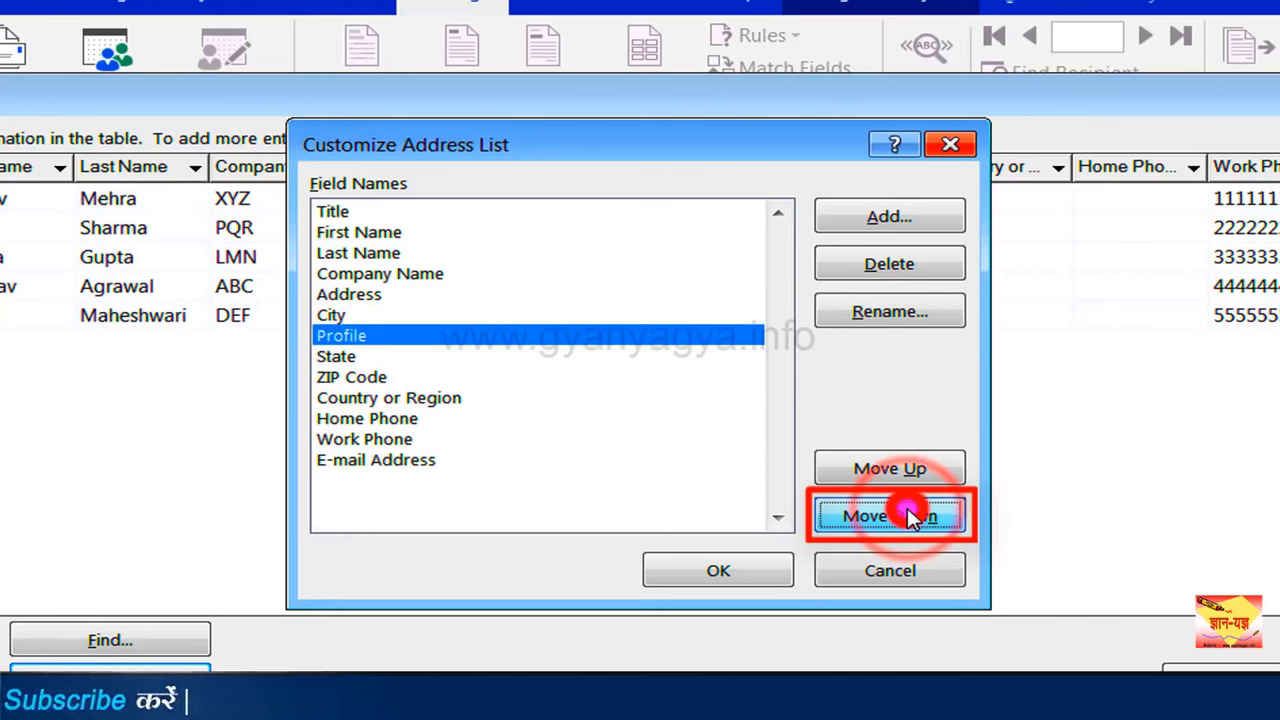
pyautogui.click(910, 468)
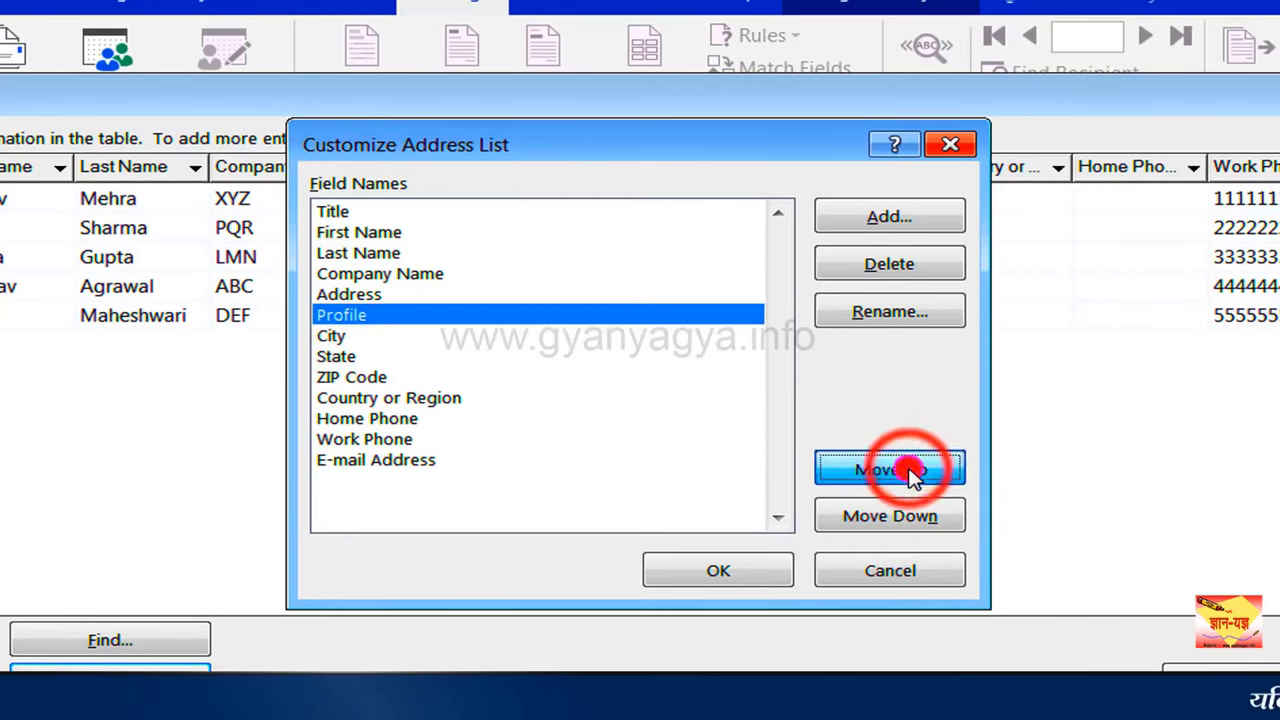
pyautogui.click(911, 469)
pyautogui.click(912, 470)
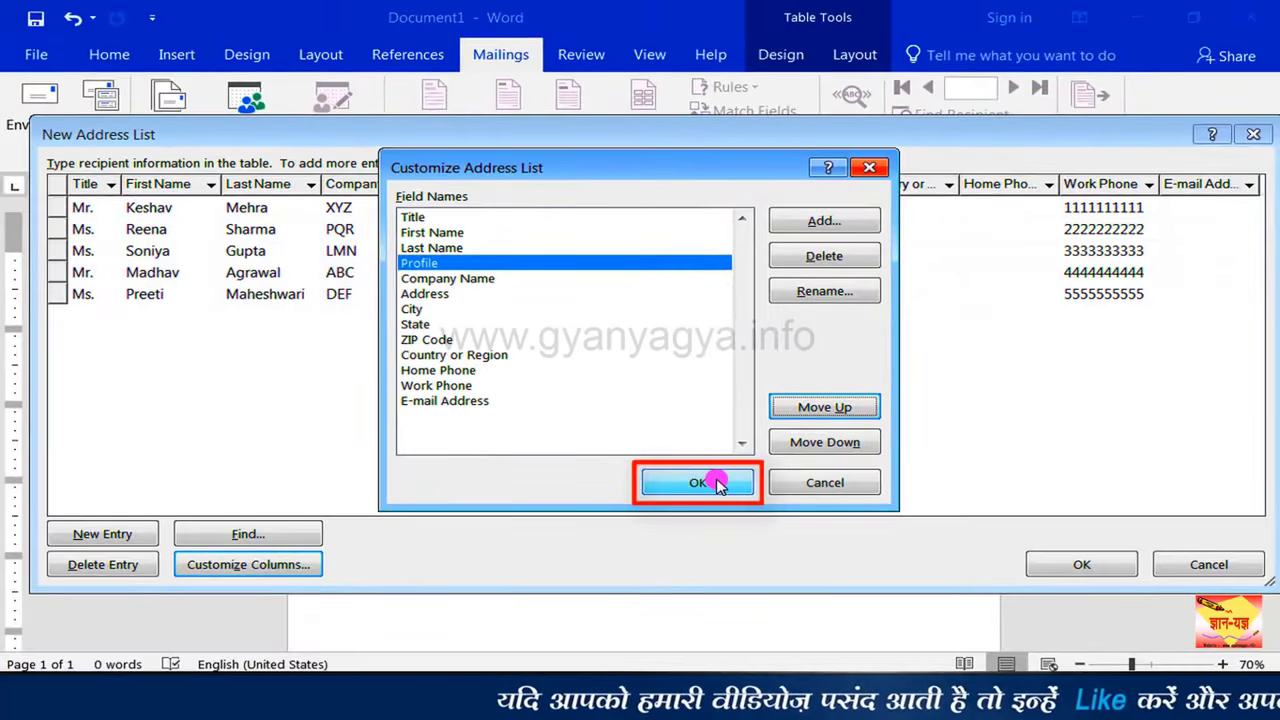
pyautogui.click(718, 484)
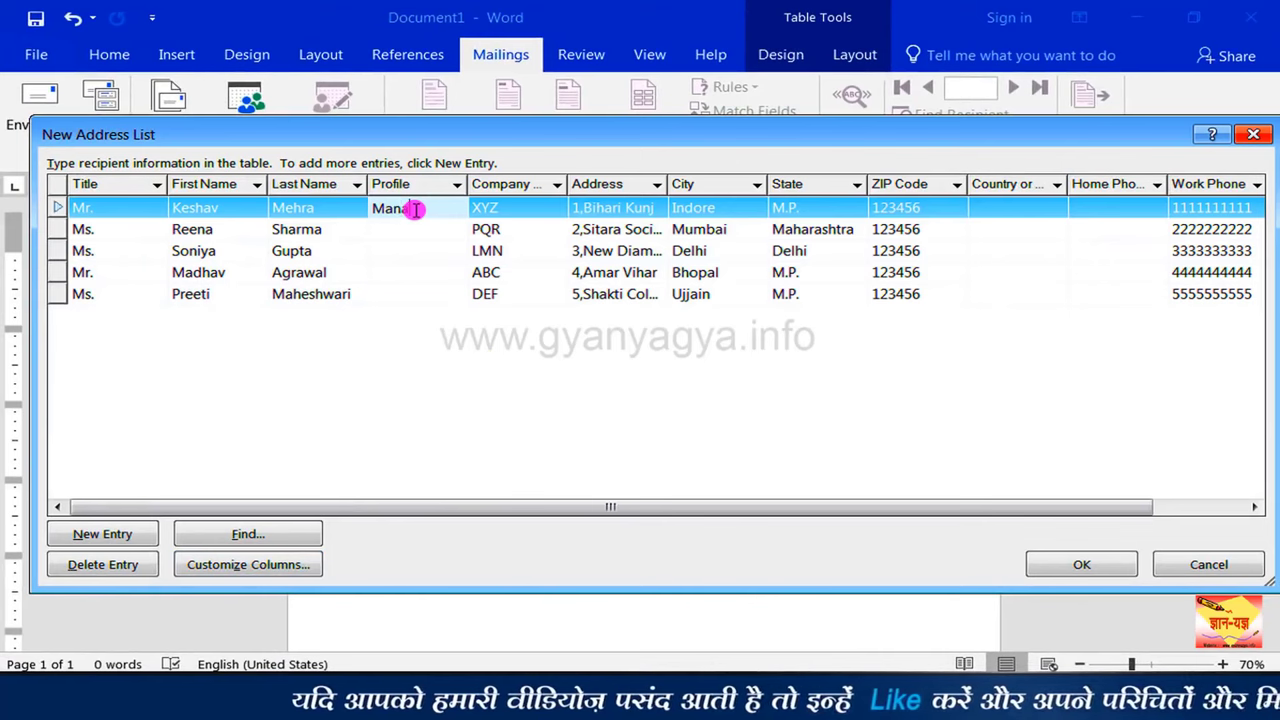
# Enter the recipients' profiles, starting with Manager for the first entry.
pyautogui.click(415, 210)
pyautogui.write('Manager')
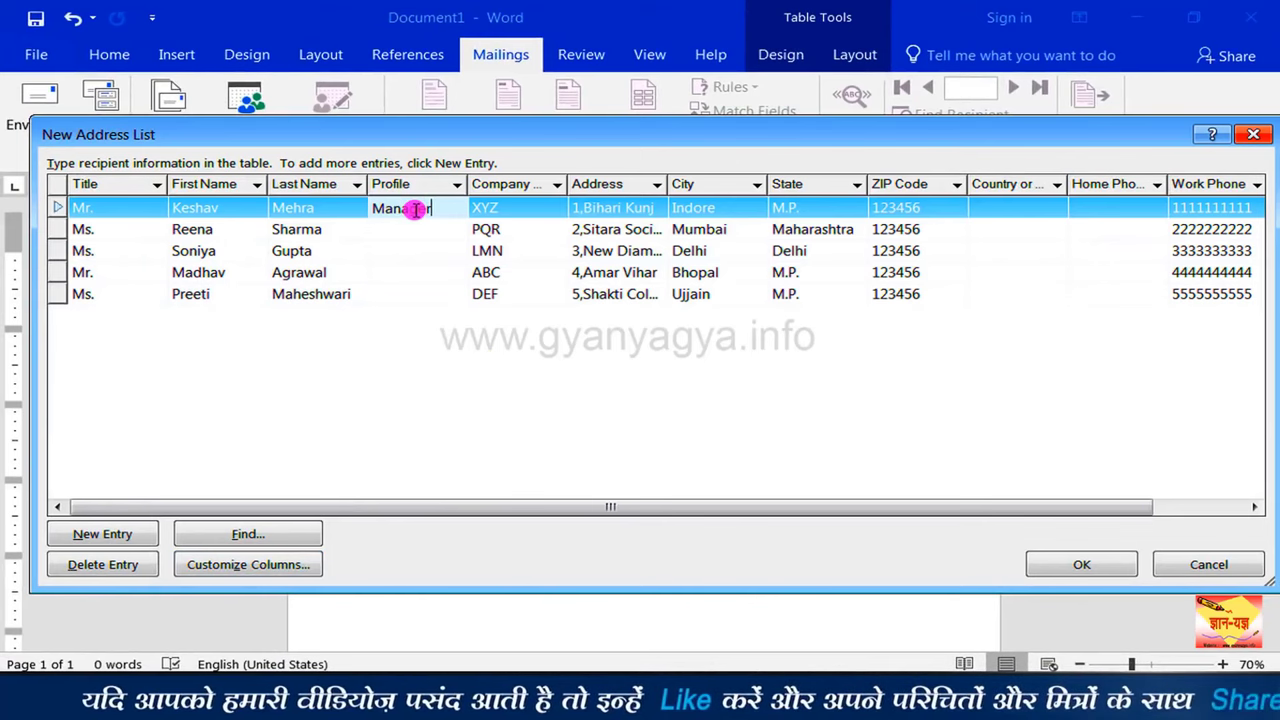
pyautogui.press('Down')
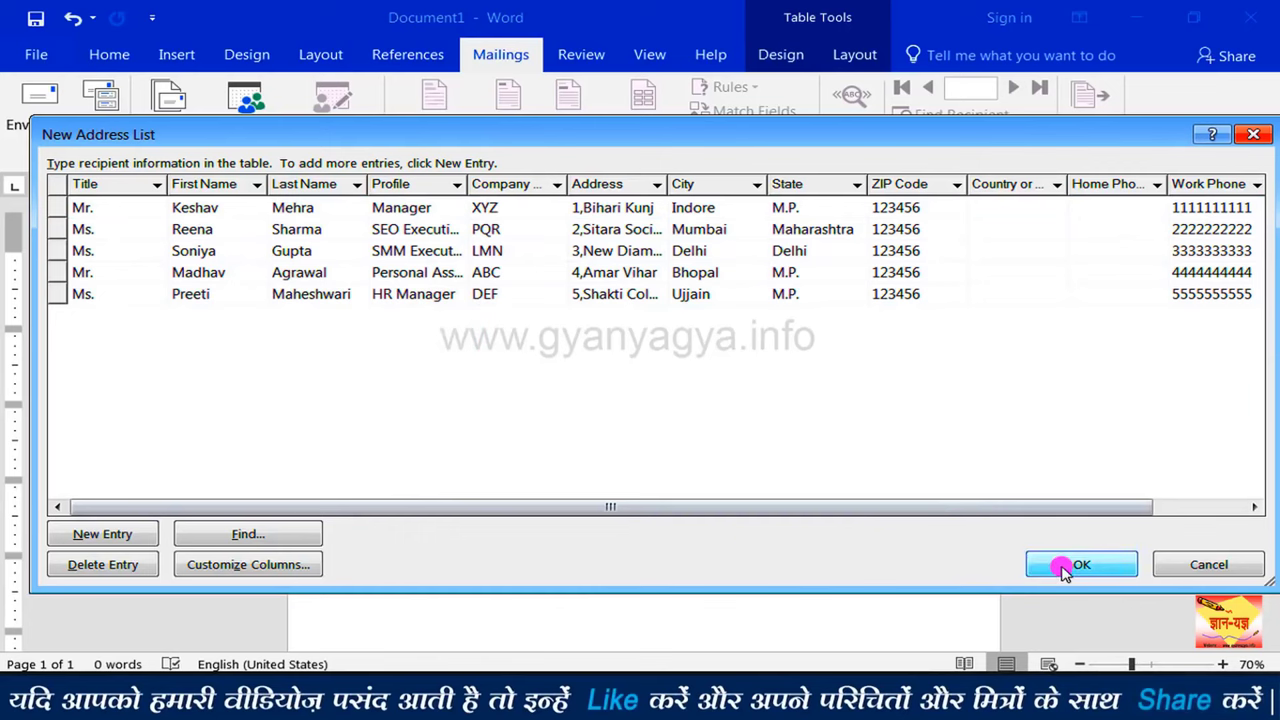
# Save the address list as 'list of employees in different cities'.
pyautogui.click(1064, 566)
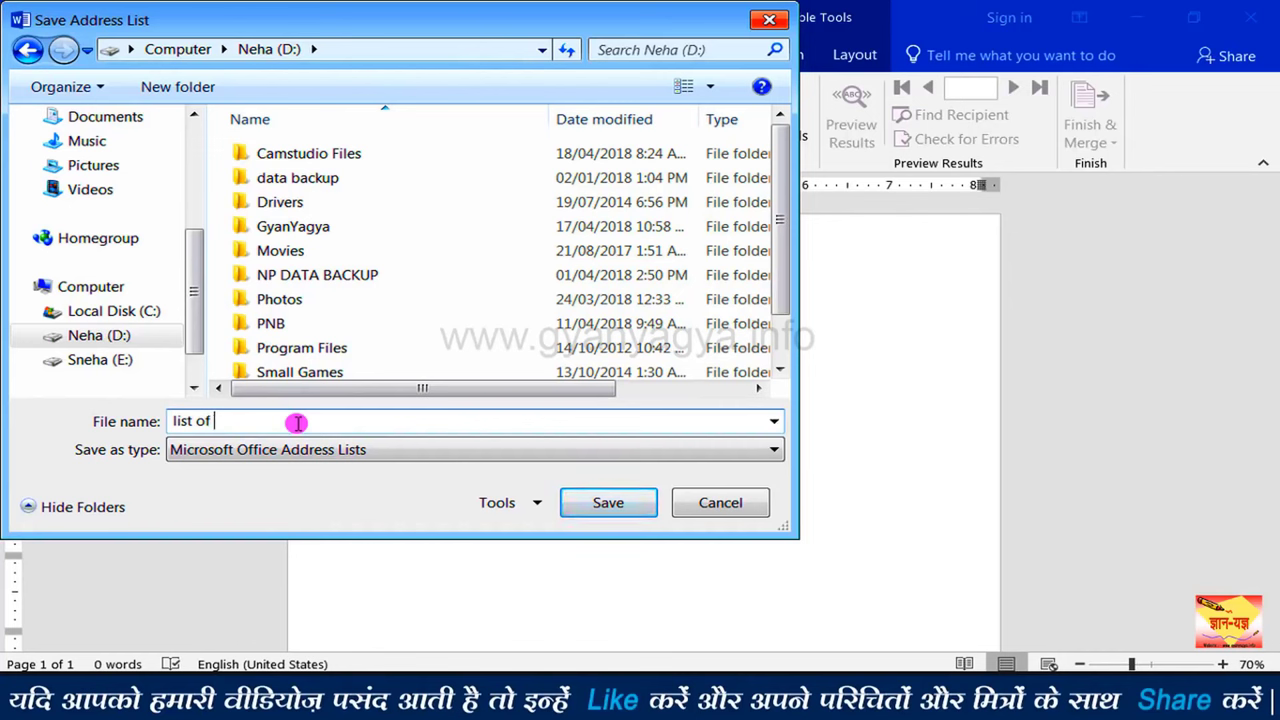
pyautogui.write('list of ')
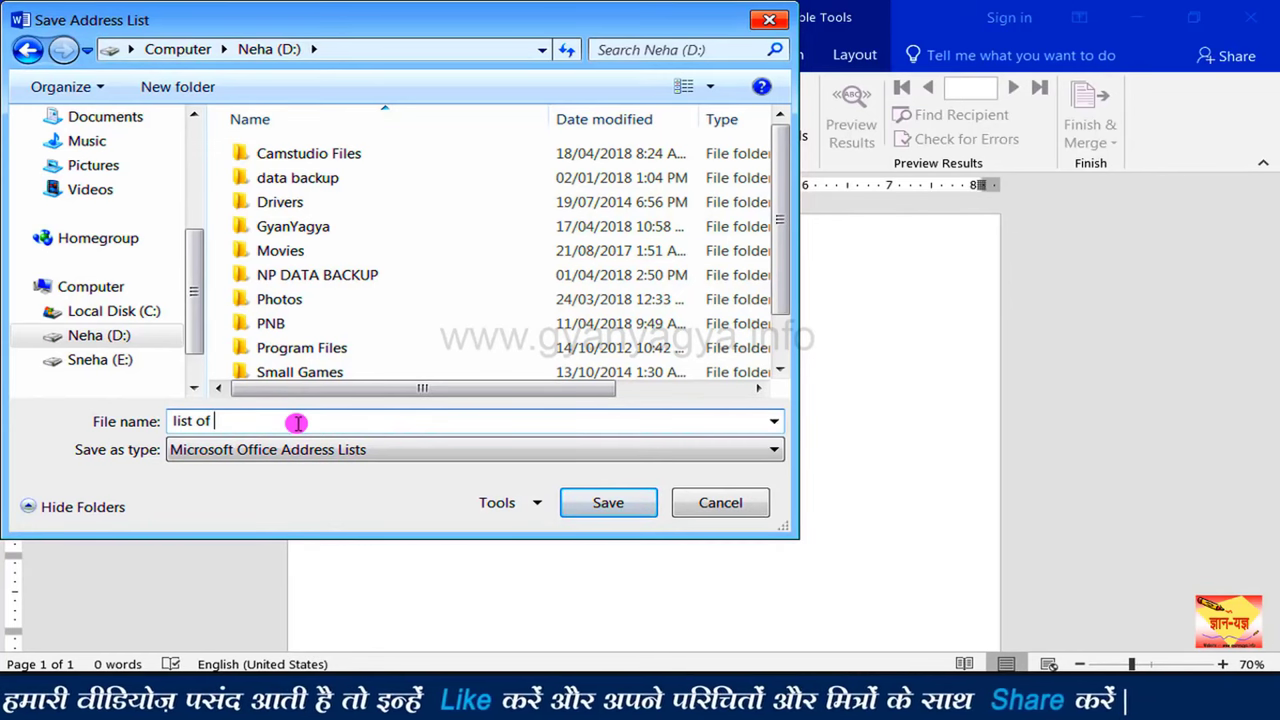
pyautogui.write('employees in different cities')
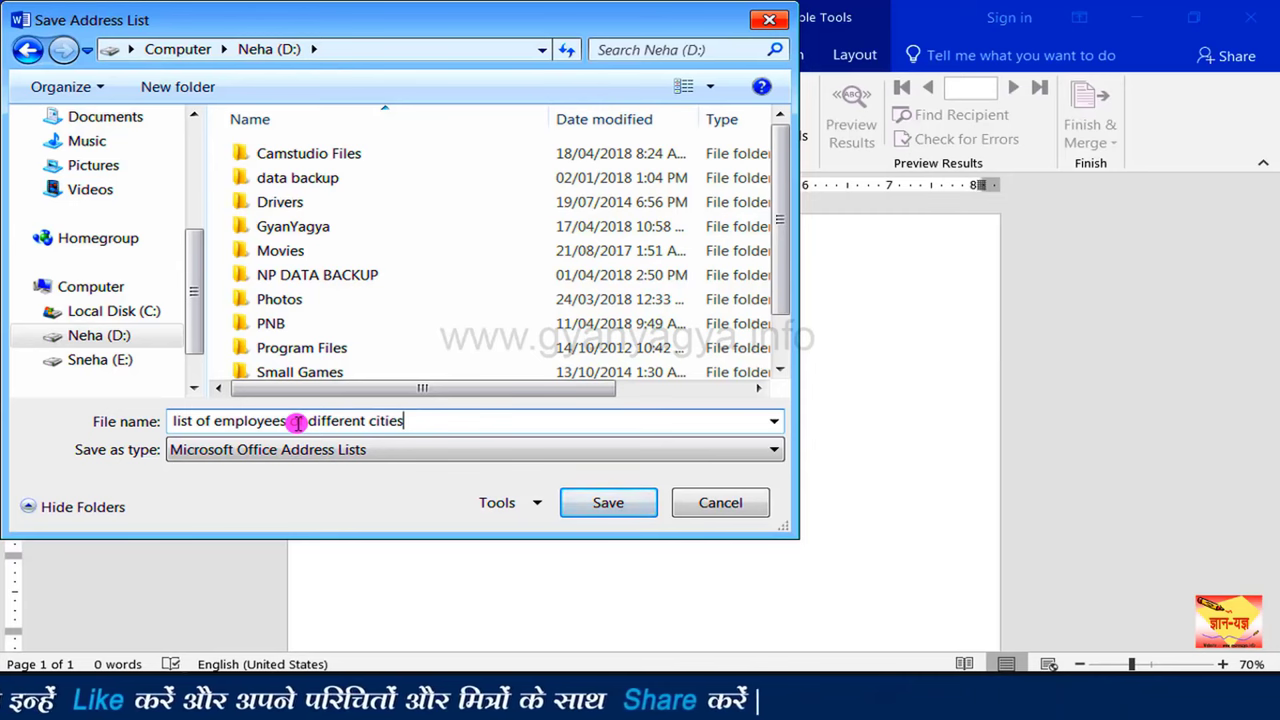
pyautogui.click(603, 508)
pyautogui.click(352, 274)
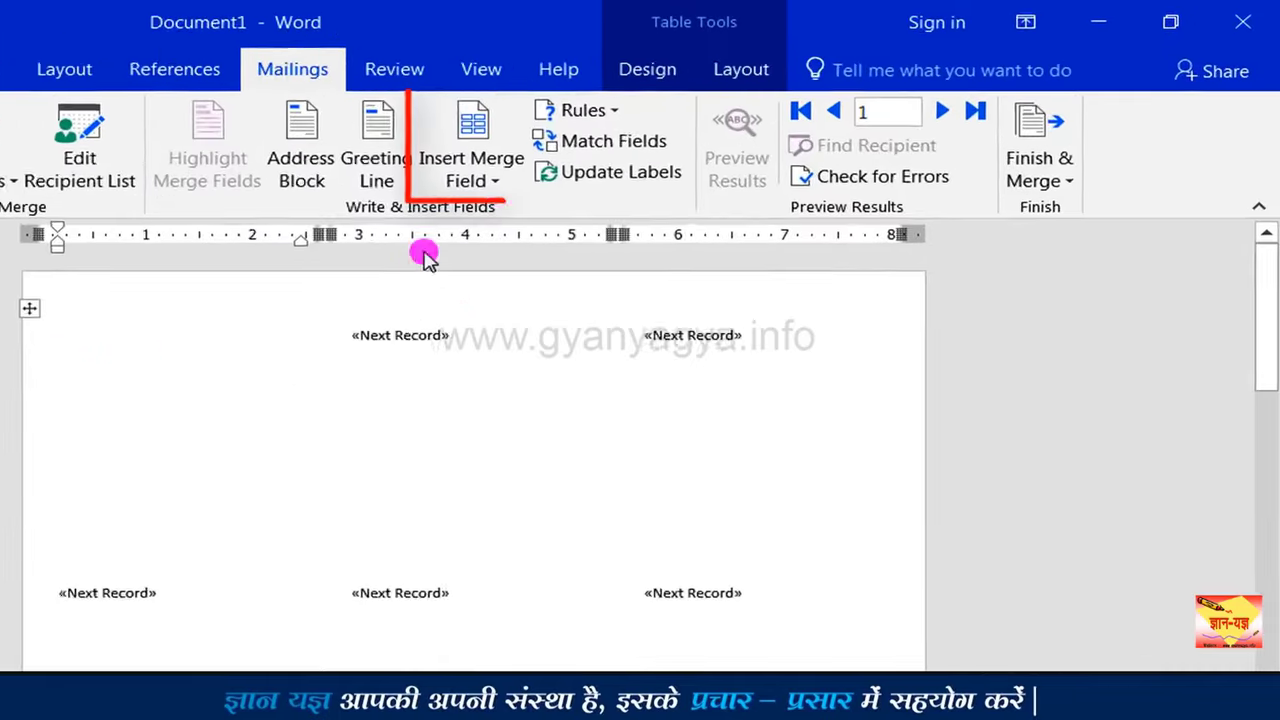
# Insert Title and the other merge fields into the first label, then update all labels.
pyautogui.click(496, 181)
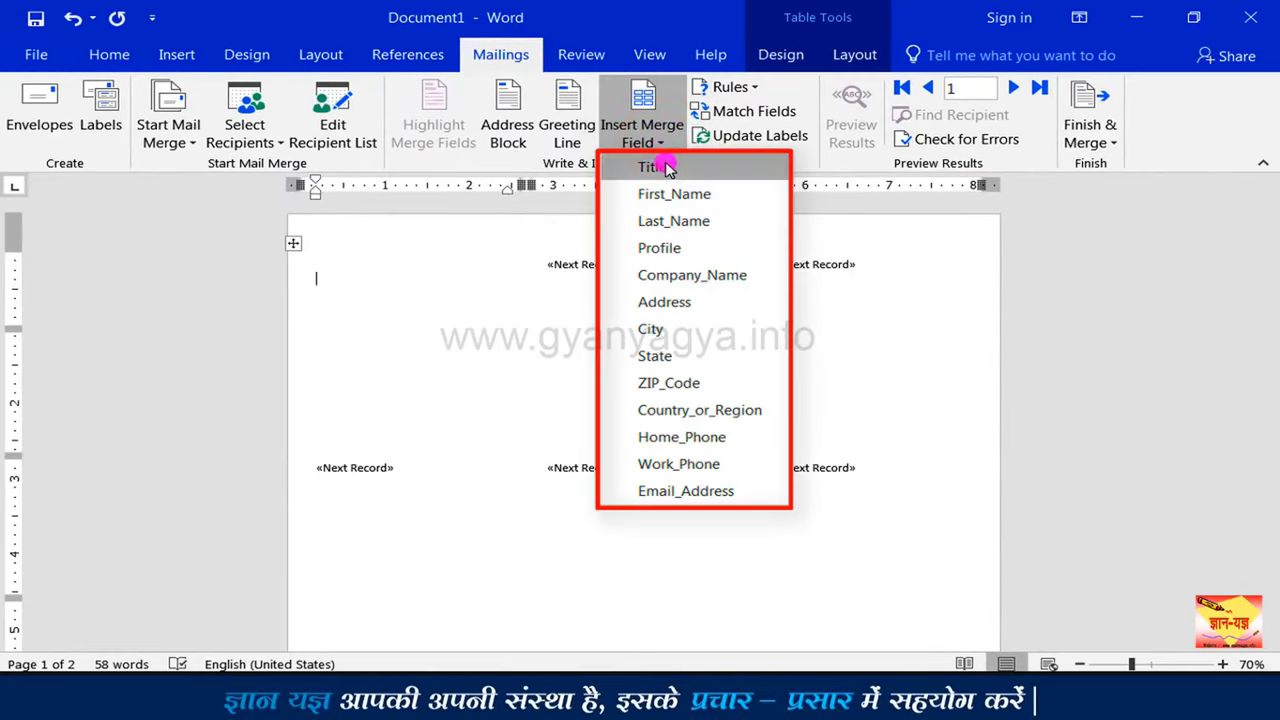
pyautogui.click(667, 168)
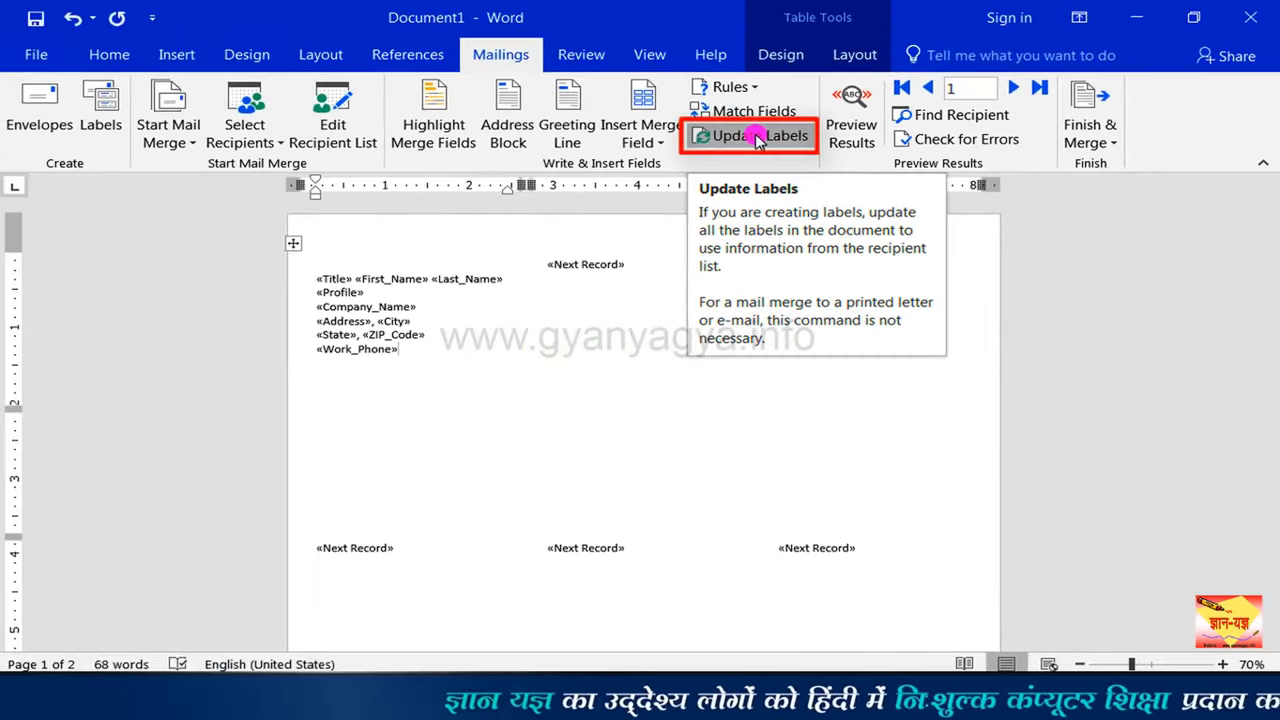
pyautogui.click(757, 137)
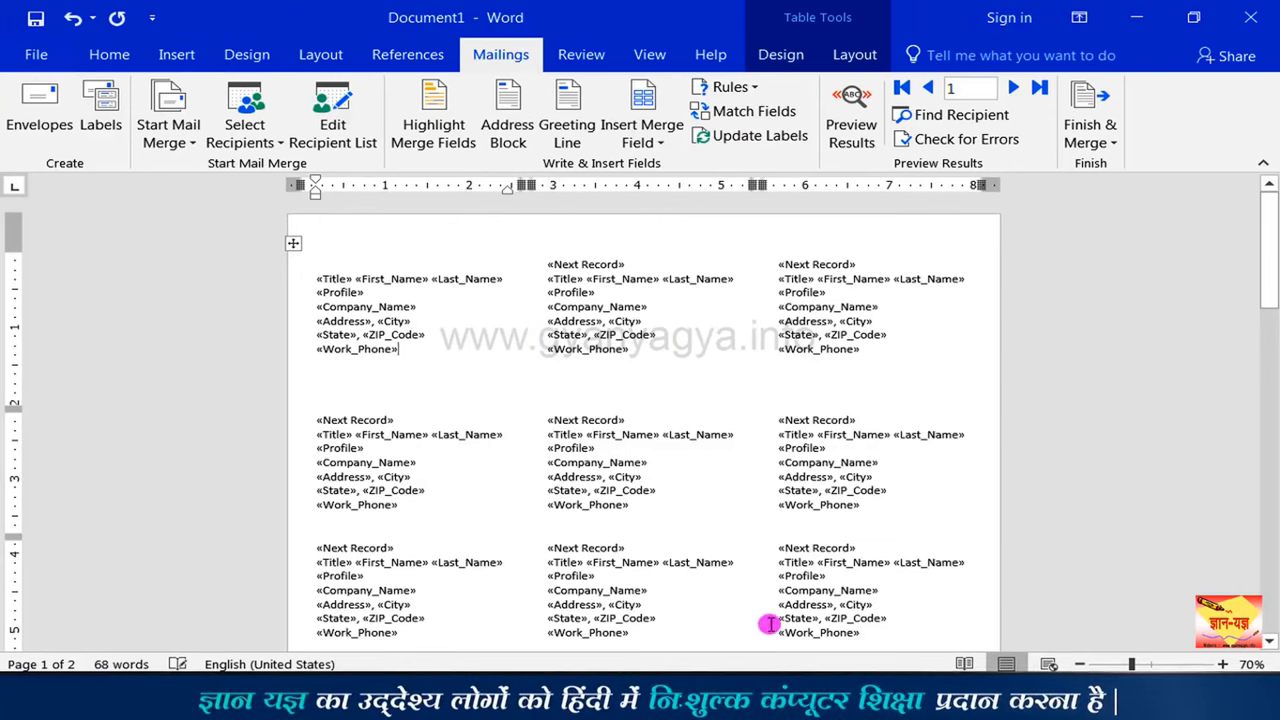
pyautogui.click(851, 138)
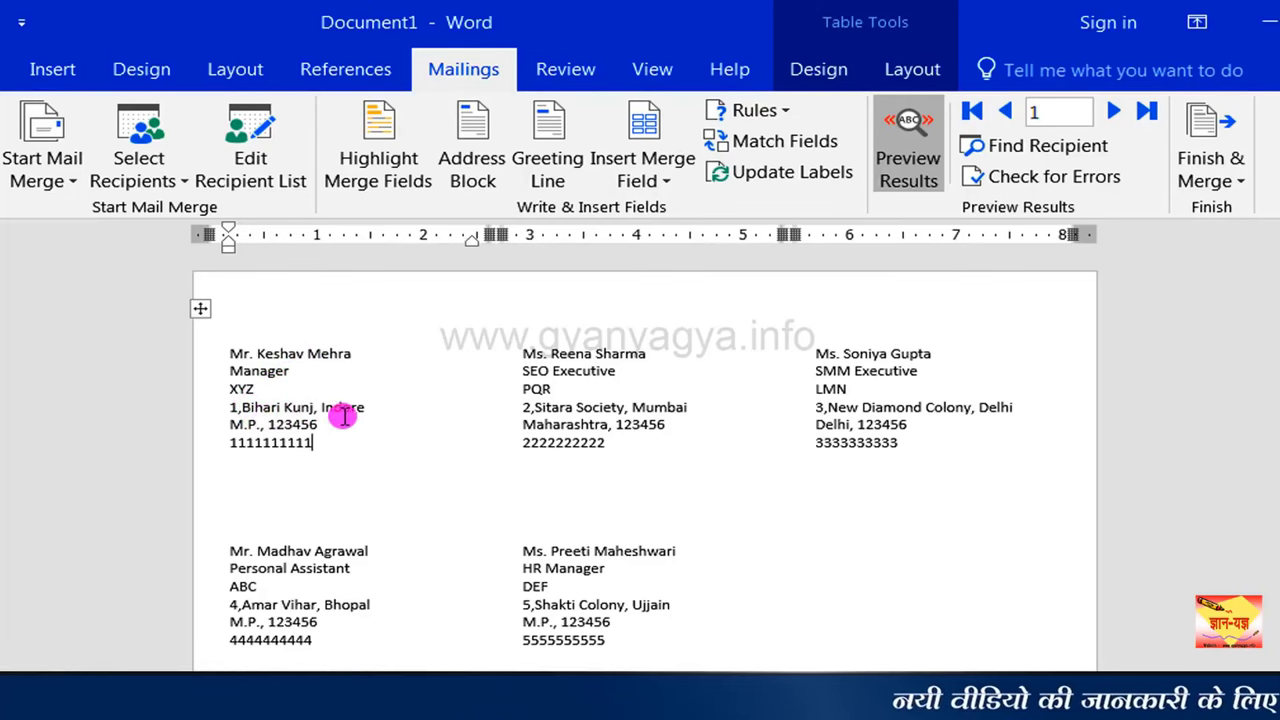
pyautogui.click(303, 462)
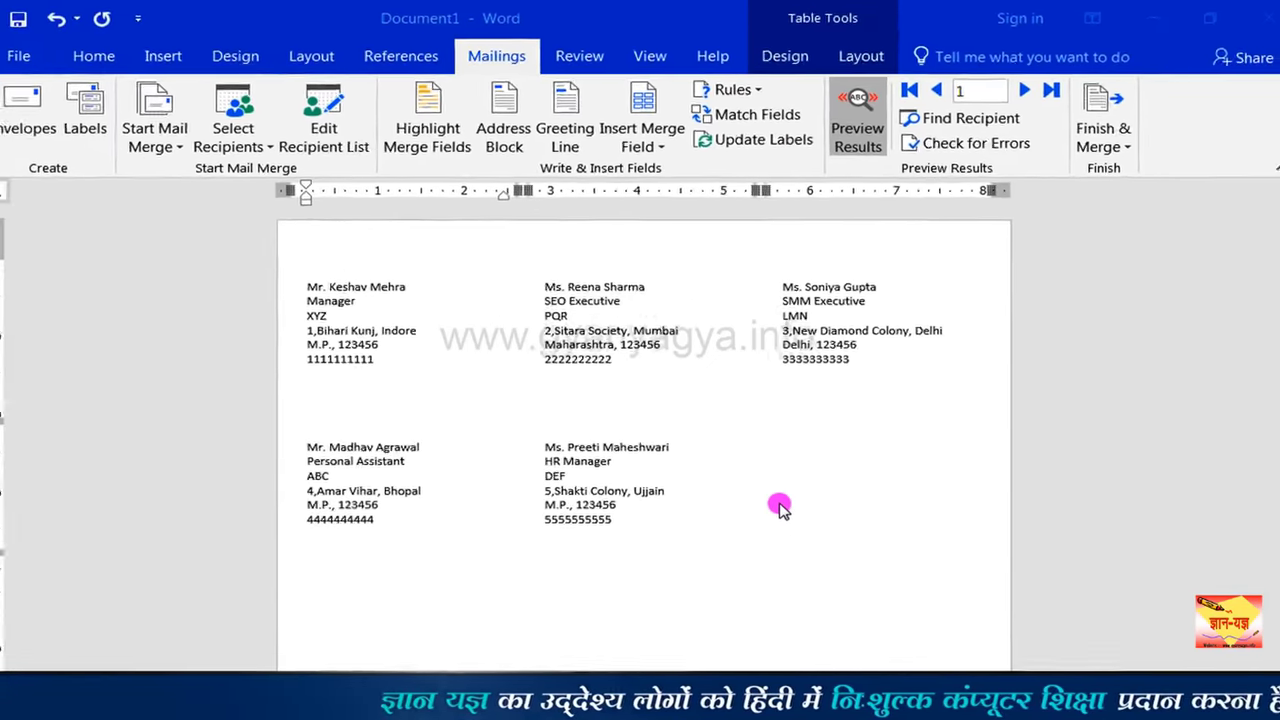
pyautogui.click(857, 145)
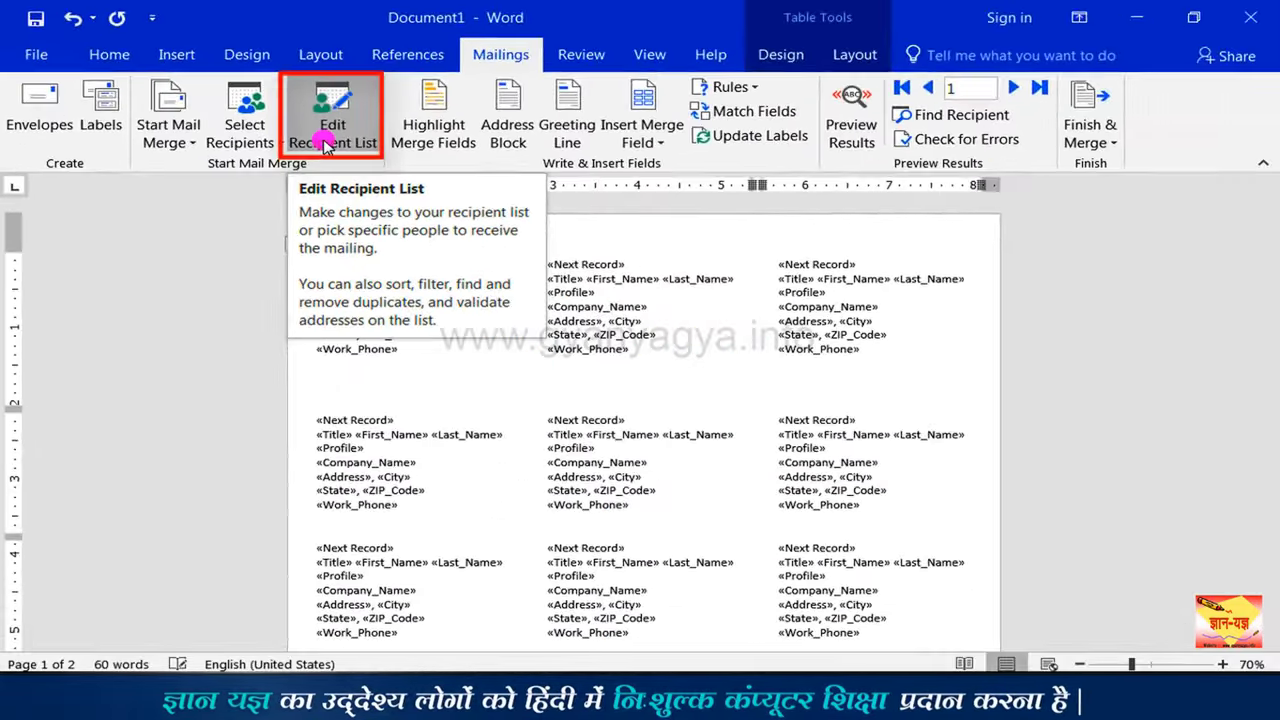
# Edit the saved list to change the fifth recipient's company DEF to IJK, then preview results.
pyautogui.click(325, 145)
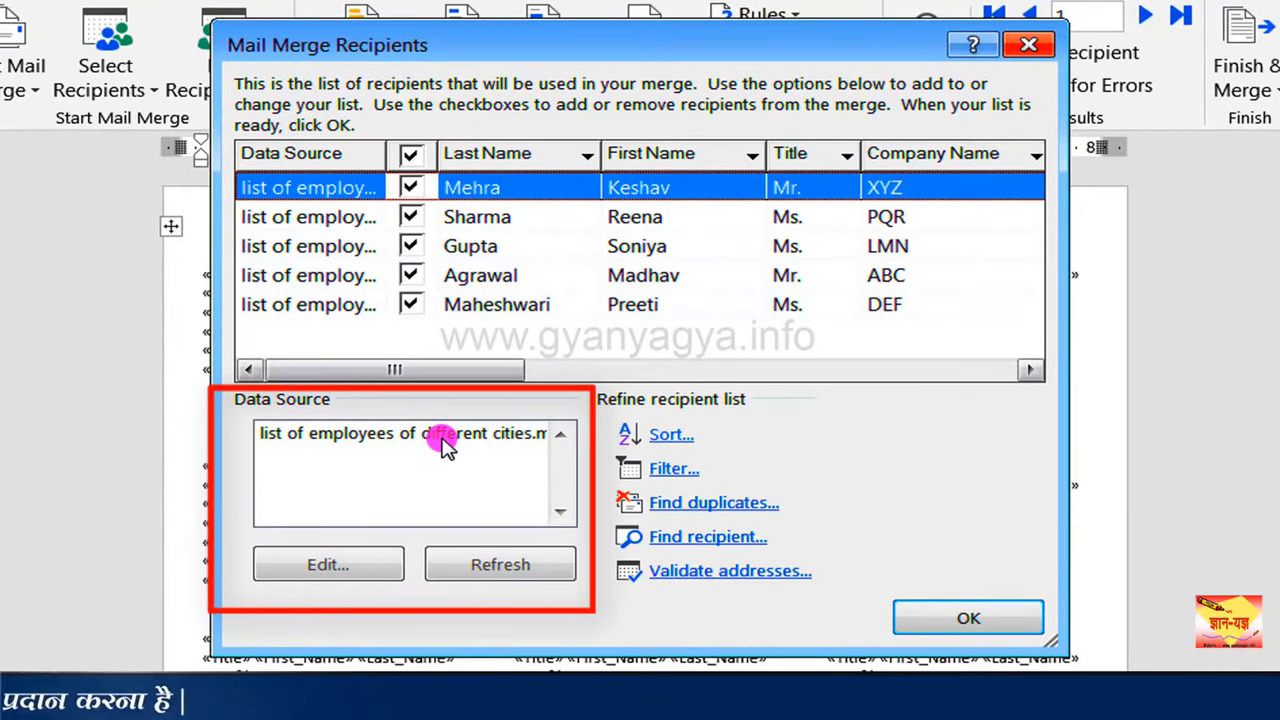
pyautogui.click(441, 436)
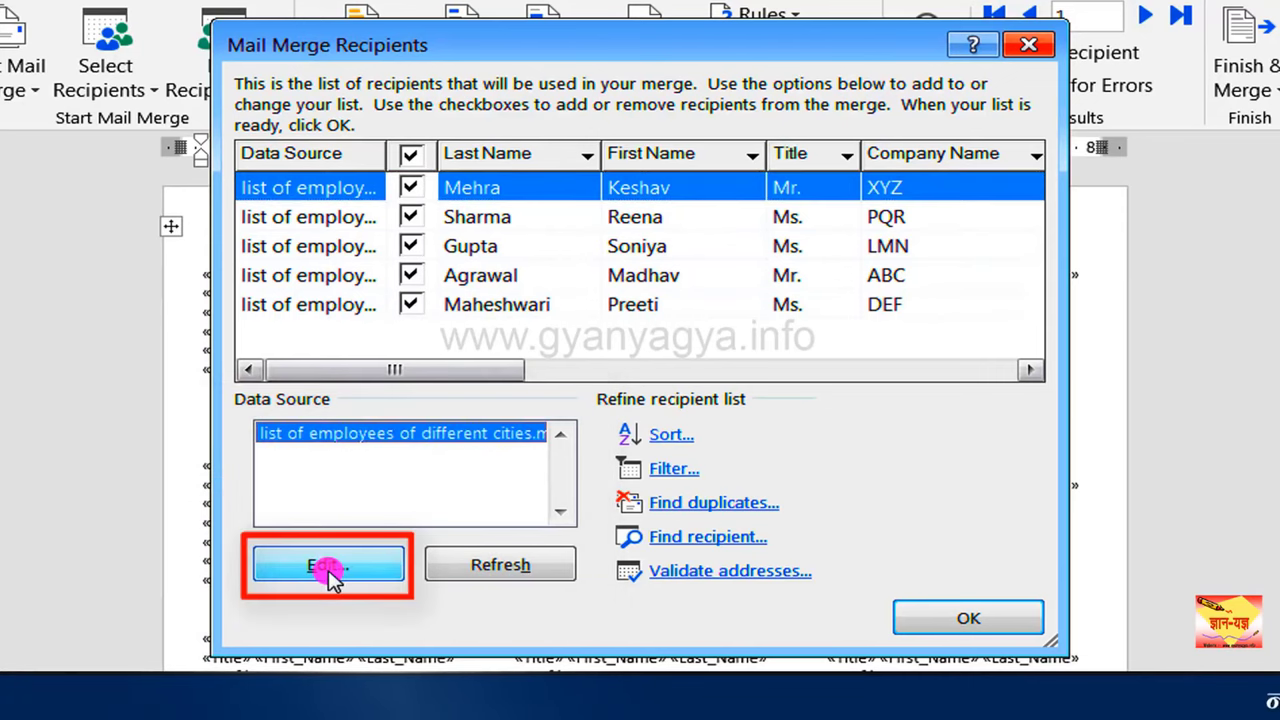
pyautogui.click(328, 567)
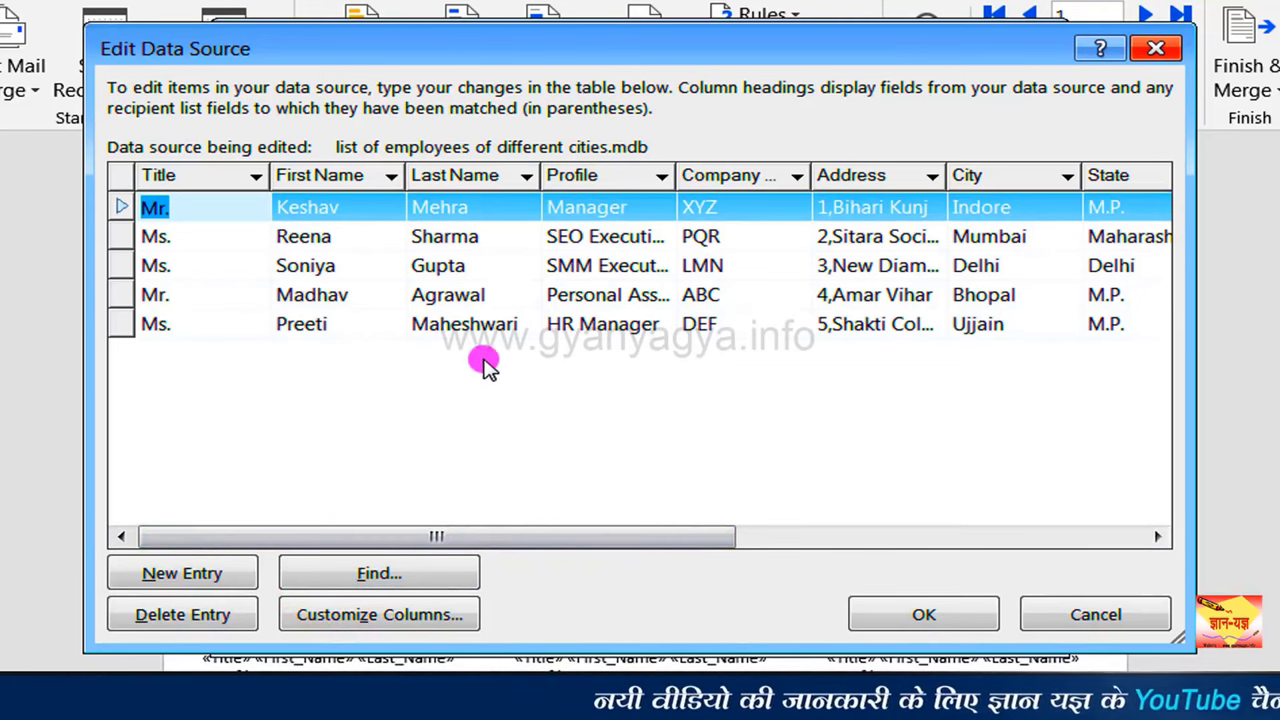
pyautogui.click(720, 332)
pyautogui.write('IJK')
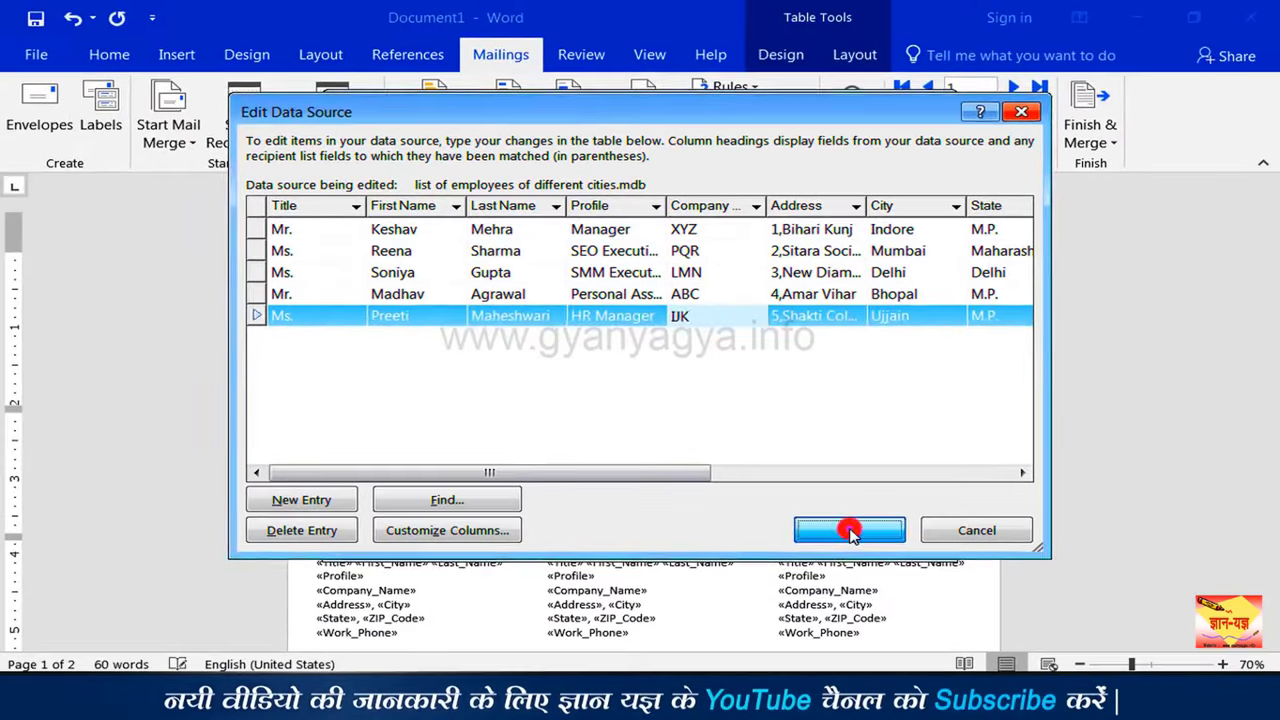
pyautogui.click(925, 617)
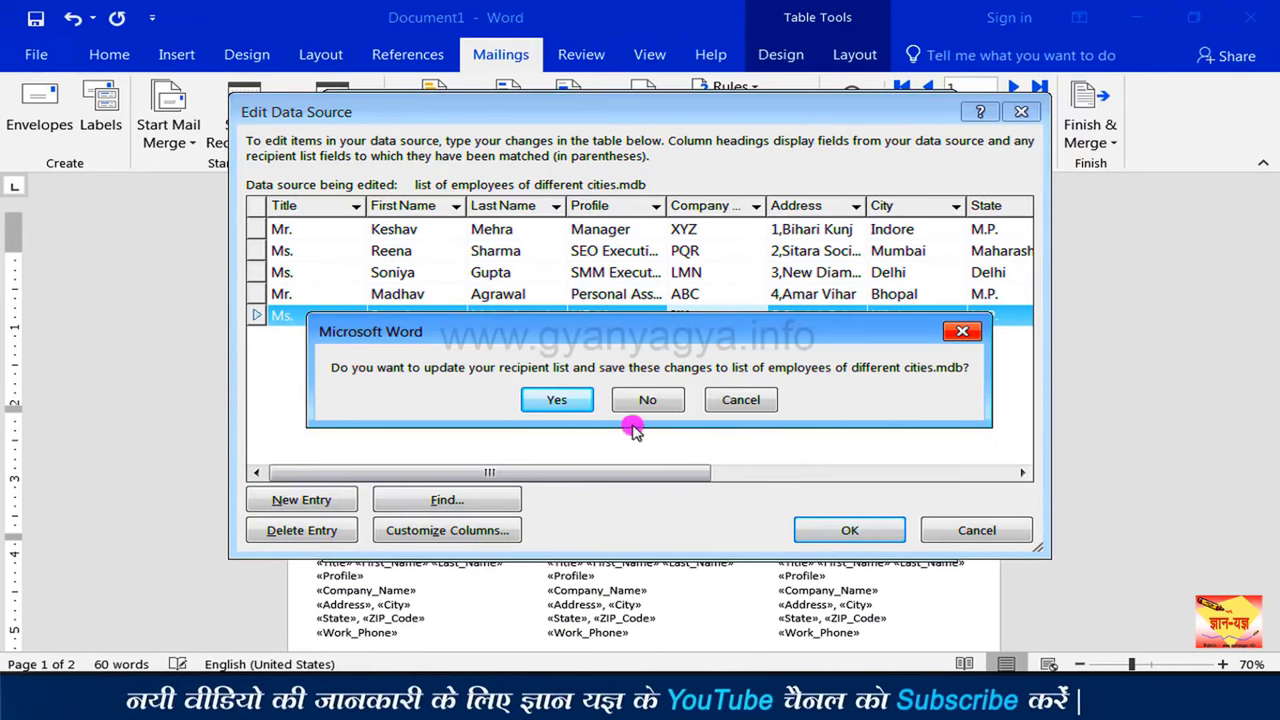
pyautogui.click(555, 400)
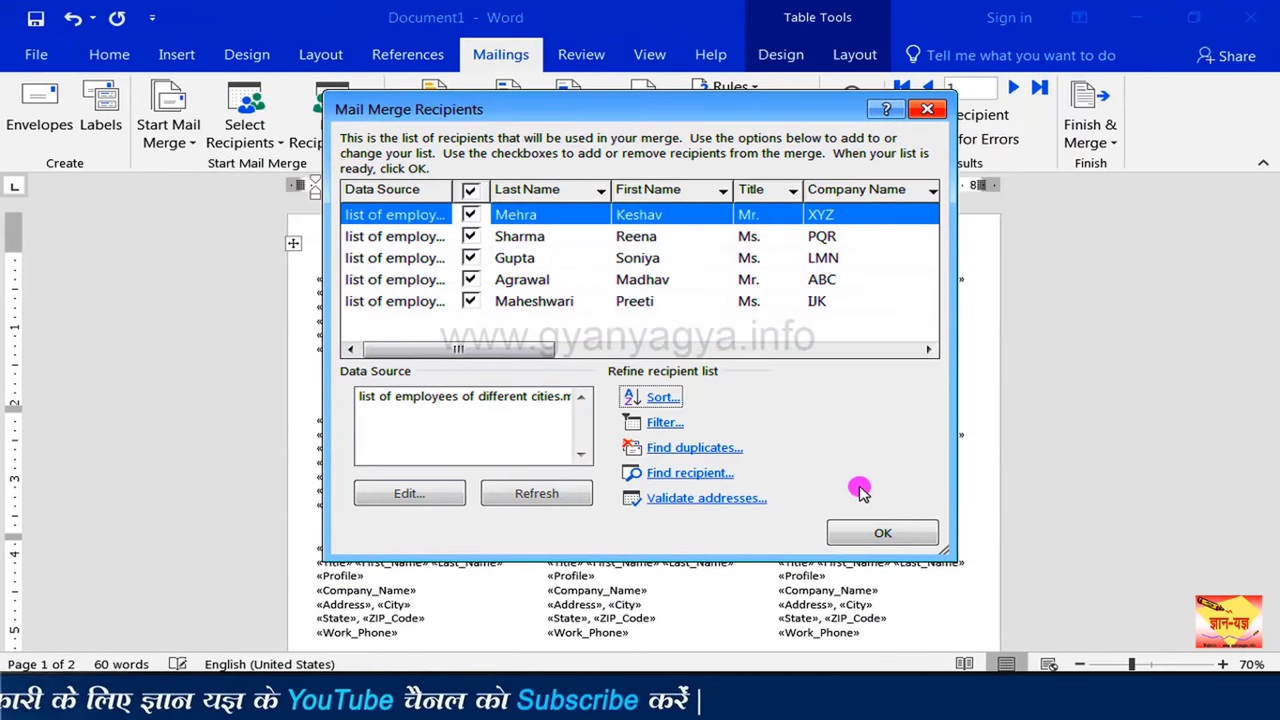
pyautogui.click(882, 533)
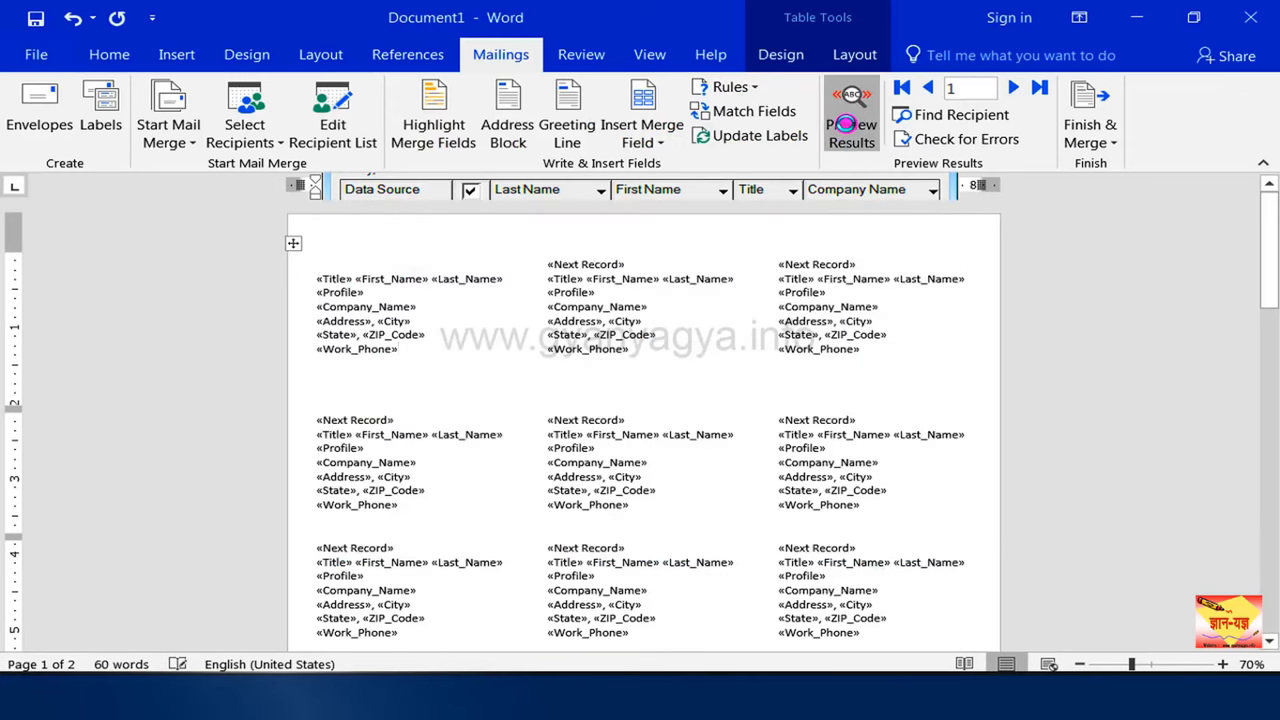
pyautogui.click(846, 124)
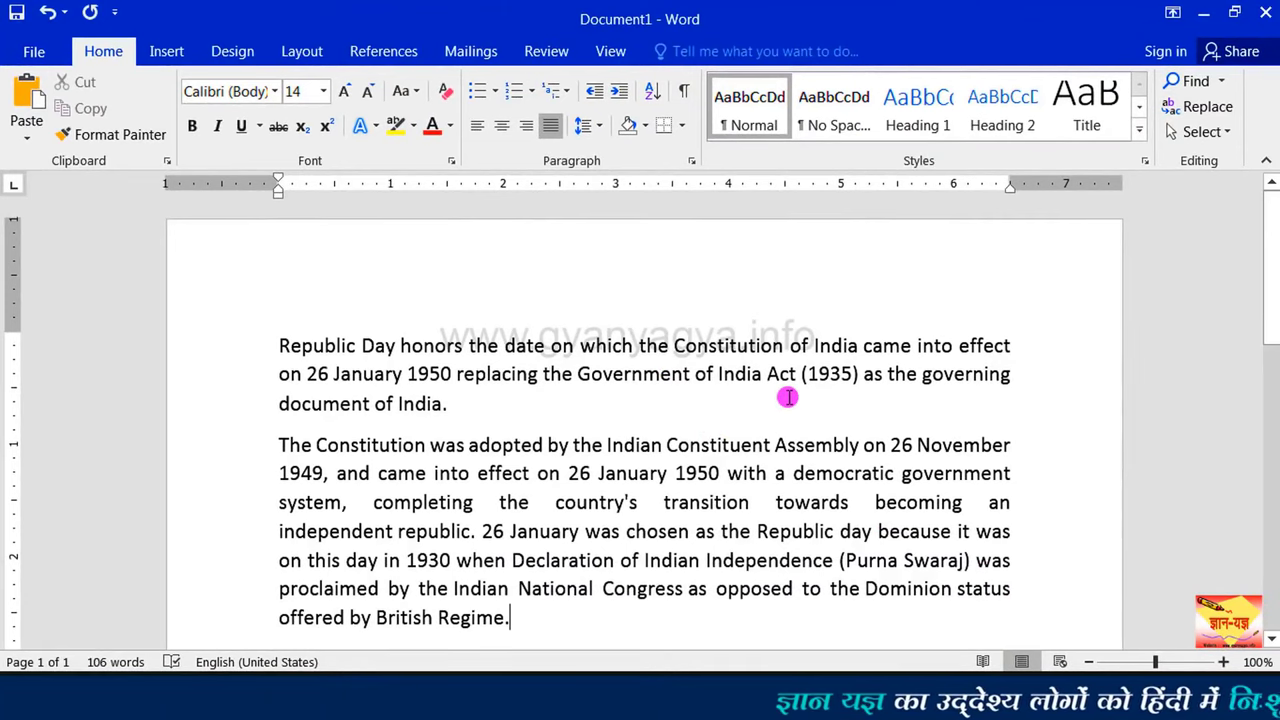
# Run Smart Lookup on the selected phrase 'Constitution of India'.
pyautogui.moveTo(860, 345); pyautogui.dragTo(676, 346)
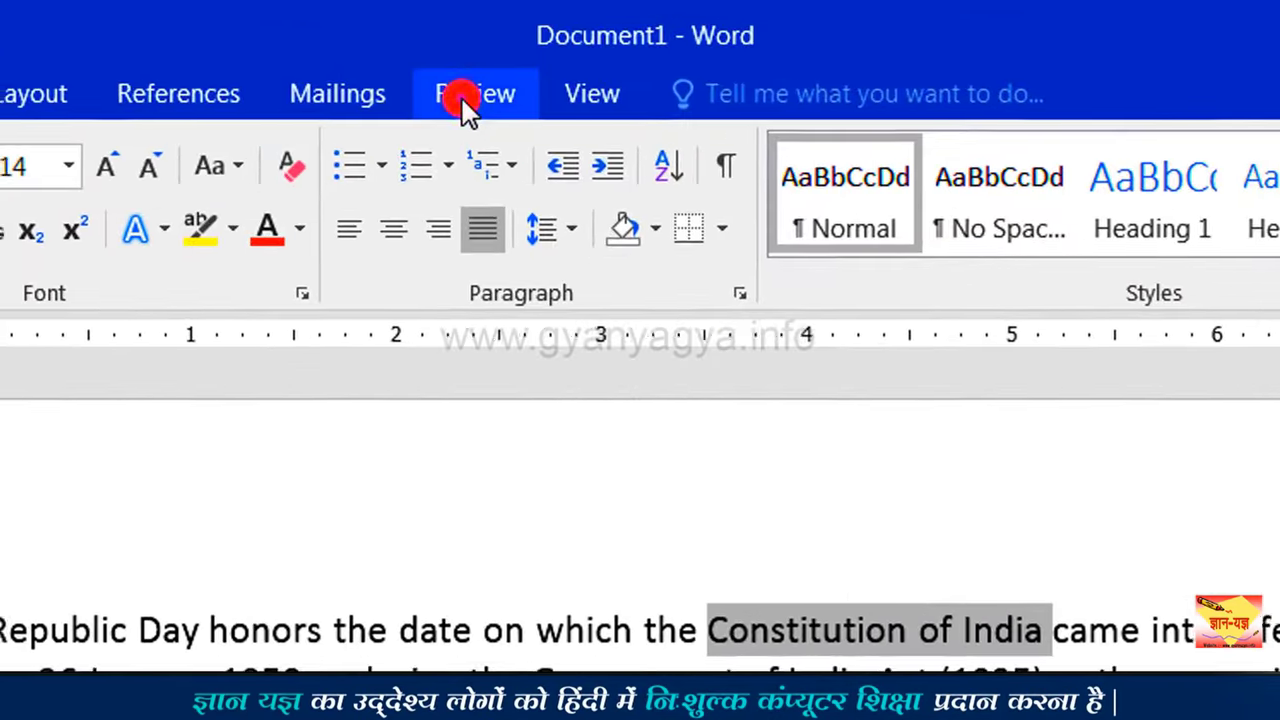
pyautogui.click(546, 51)
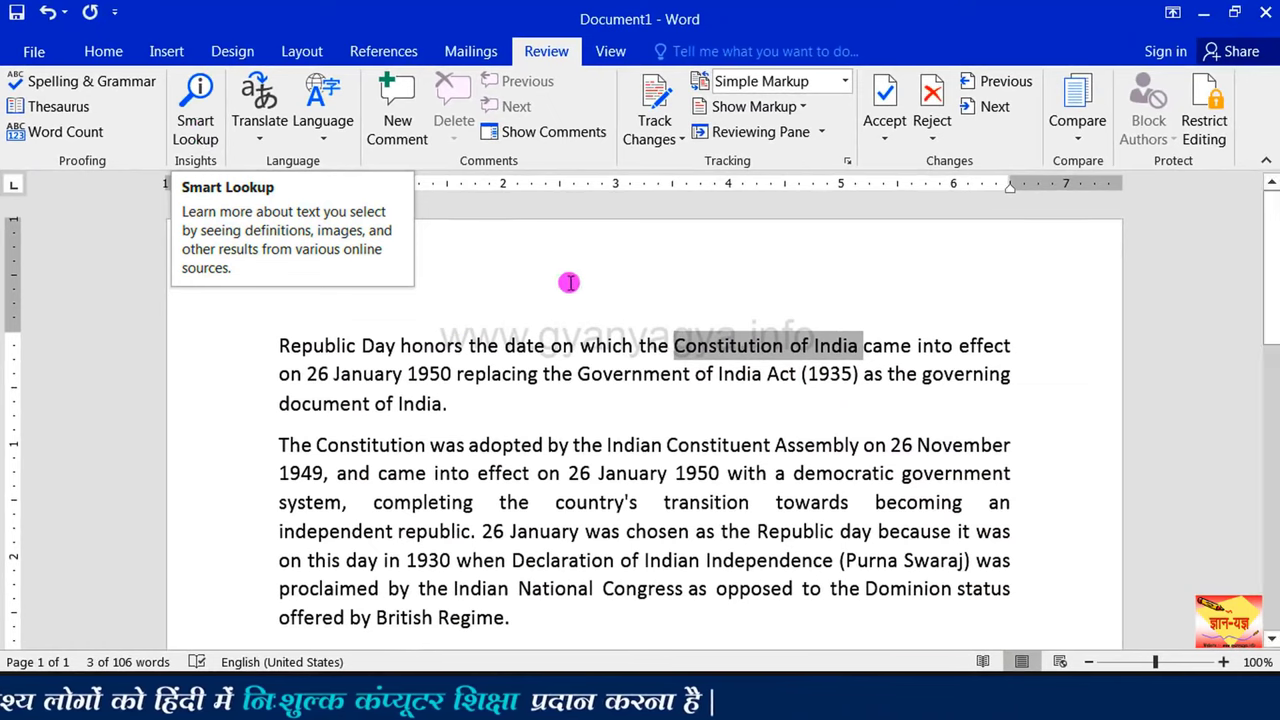
pyautogui.rightClick(762, 343)
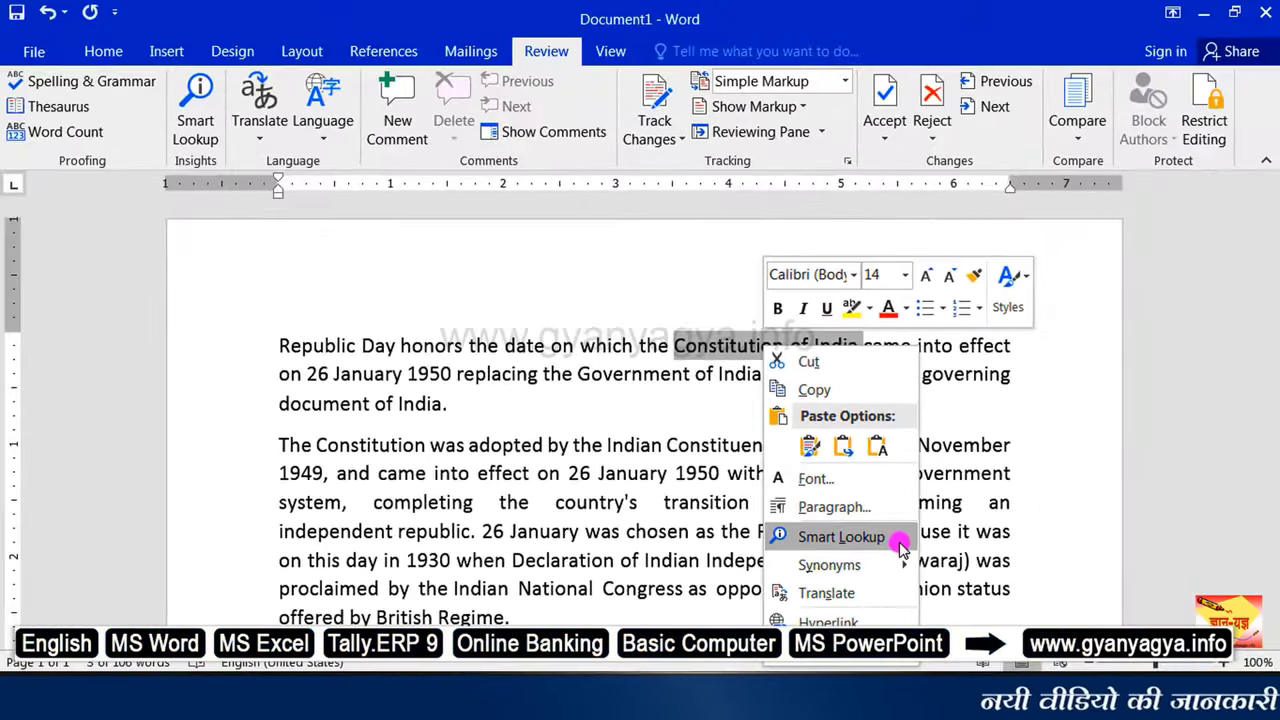
pyautogui.click(1040, 442)
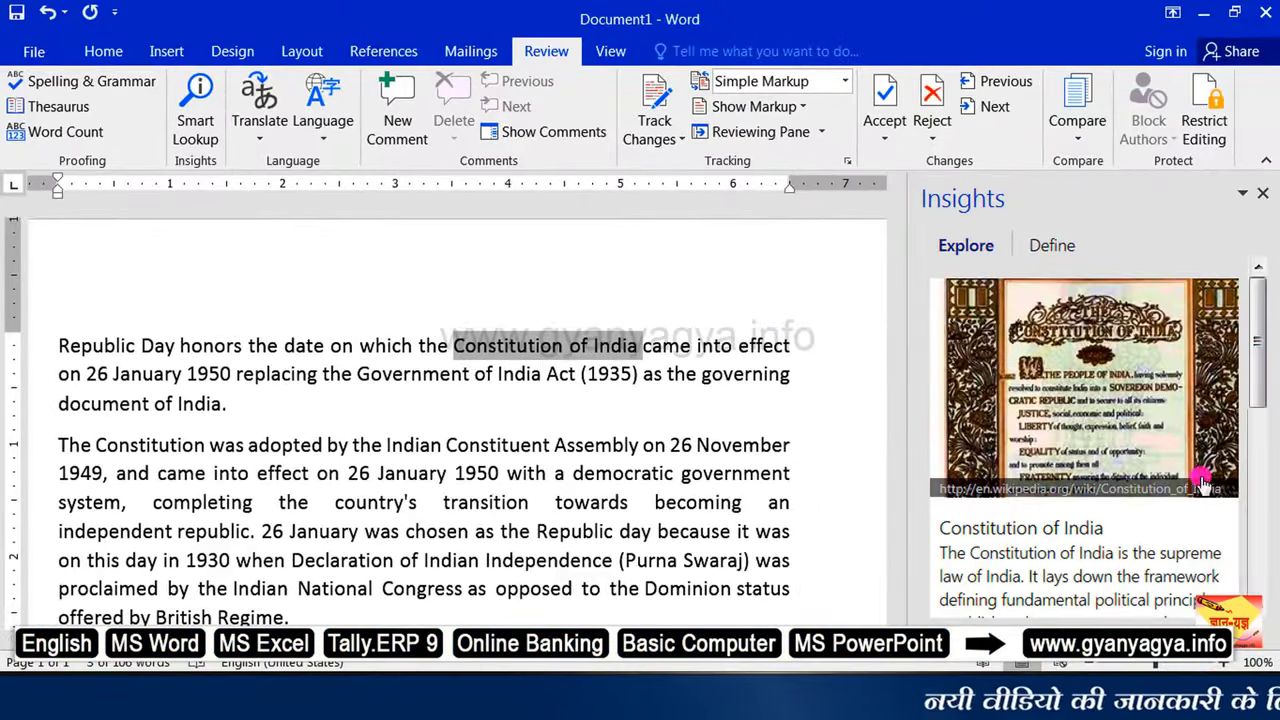
# Expand the Insights pane's web search results for Constitution of India with More.
pyautogui.moveTo(1258, 371); pyautogui.dragTo(1250, 422)
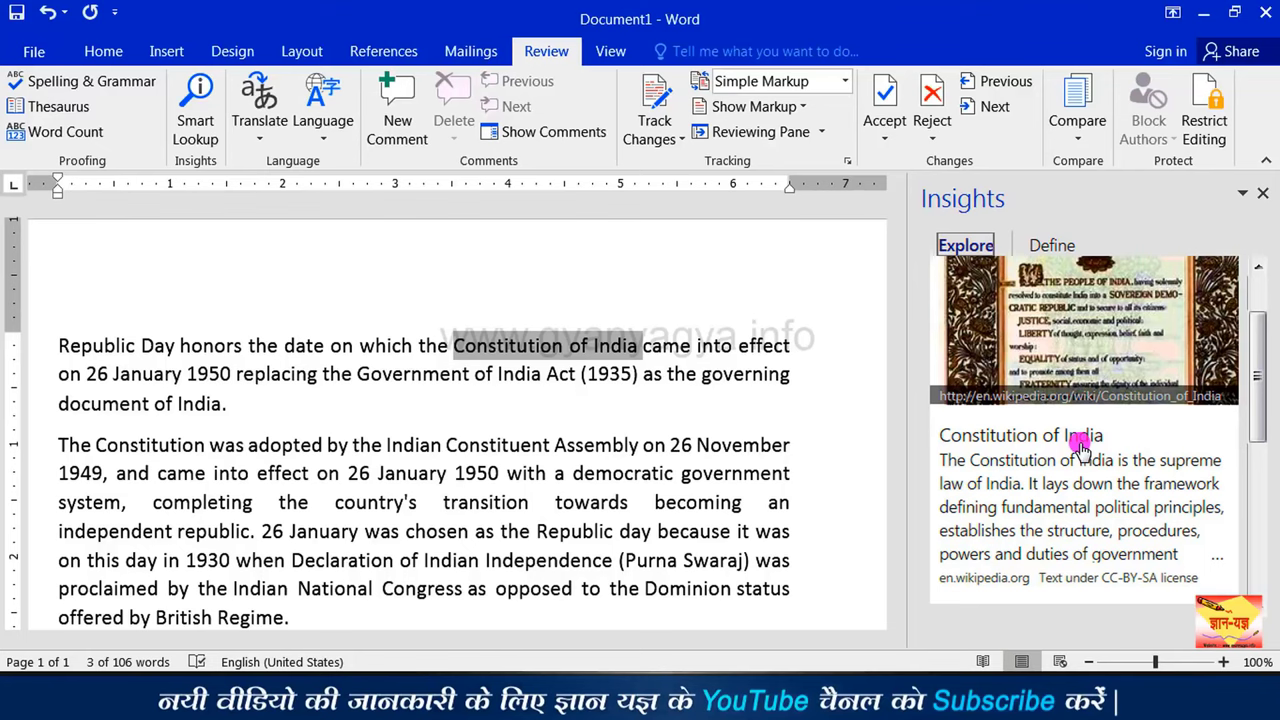
pyautogui.moveTo(1257, 432); pyautogui.dragTo(1262, 560)
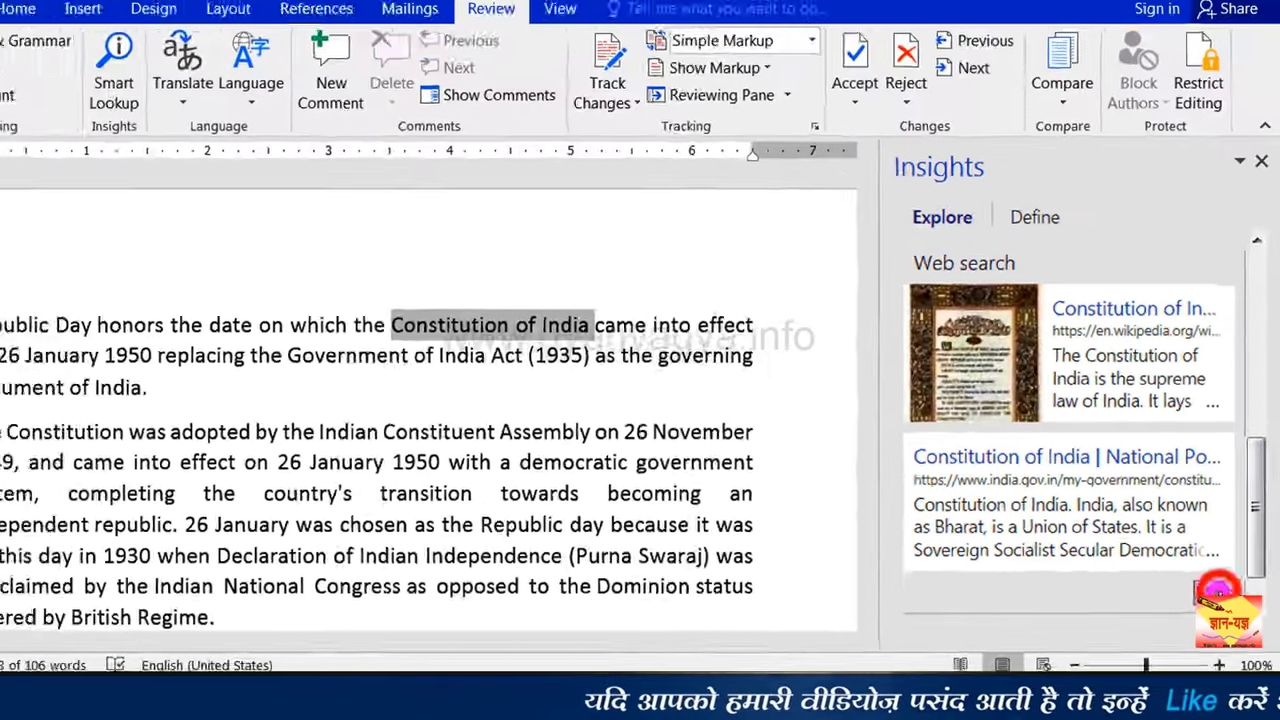
pyautogui.click(1178, 578)
pyautogui.moveTo(1258, 300); pyautogui.dragTo(1258, 365)
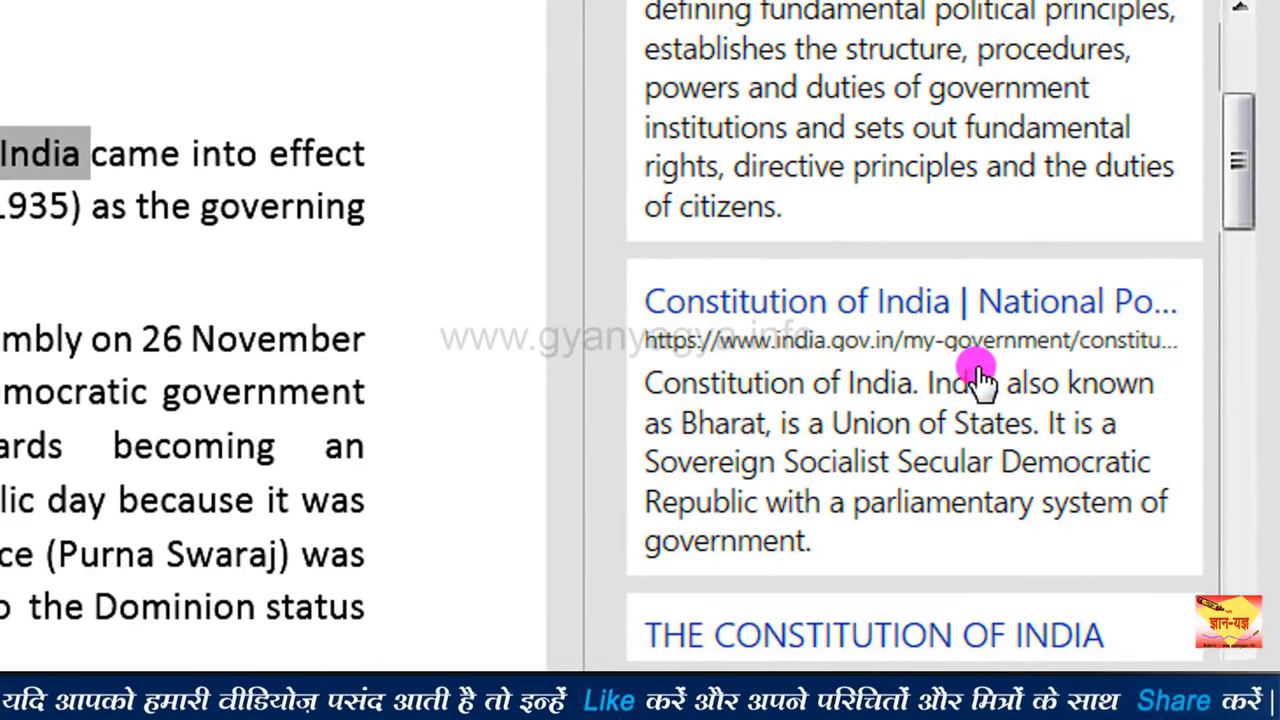
pyautogui.scroll(1, 947, 430)
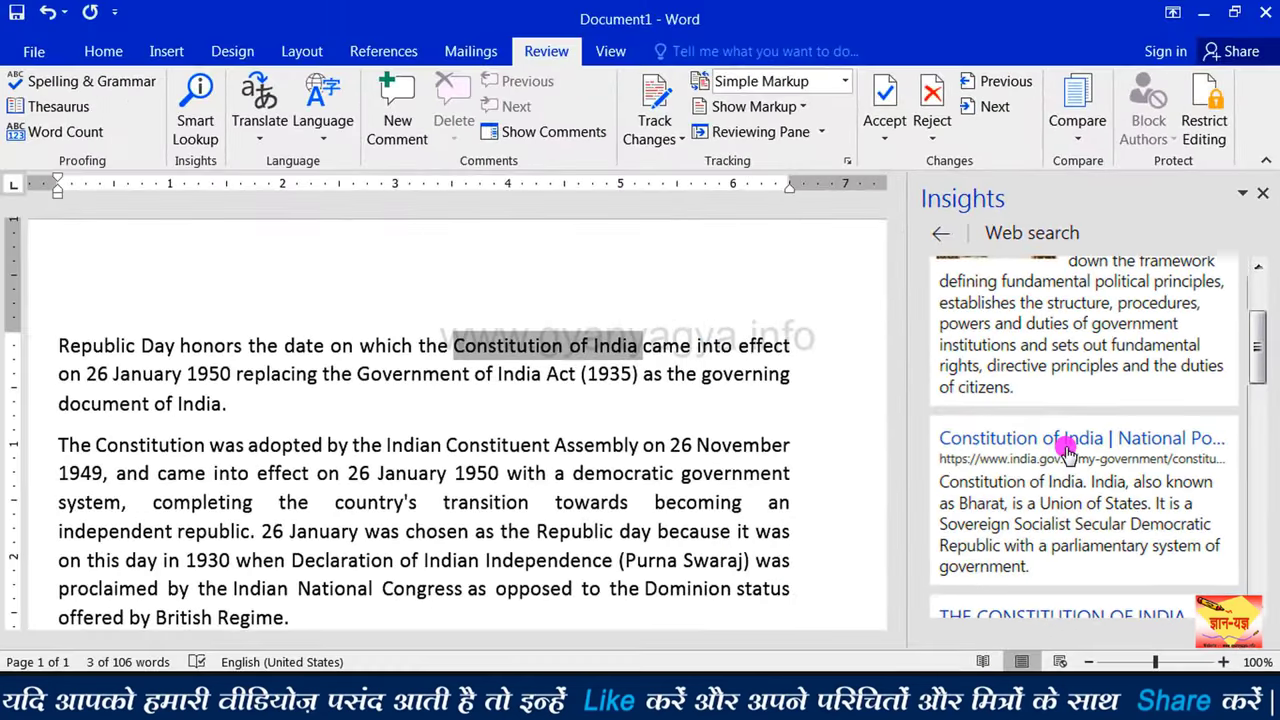
# Open the india.gov.in National Portal Constitution page in Chrome, browse it, then close Chrome.
pyautogui.click(950, 326)
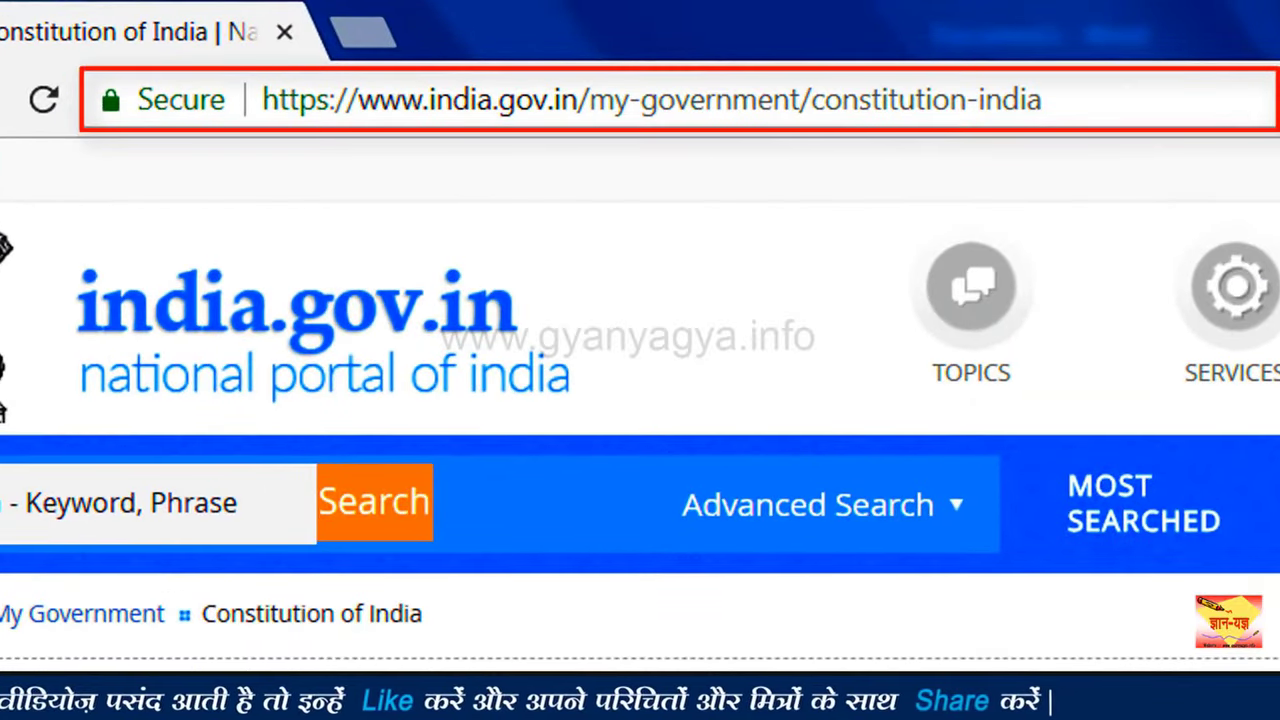
pyautogui.scroll(-1, 640, 453)
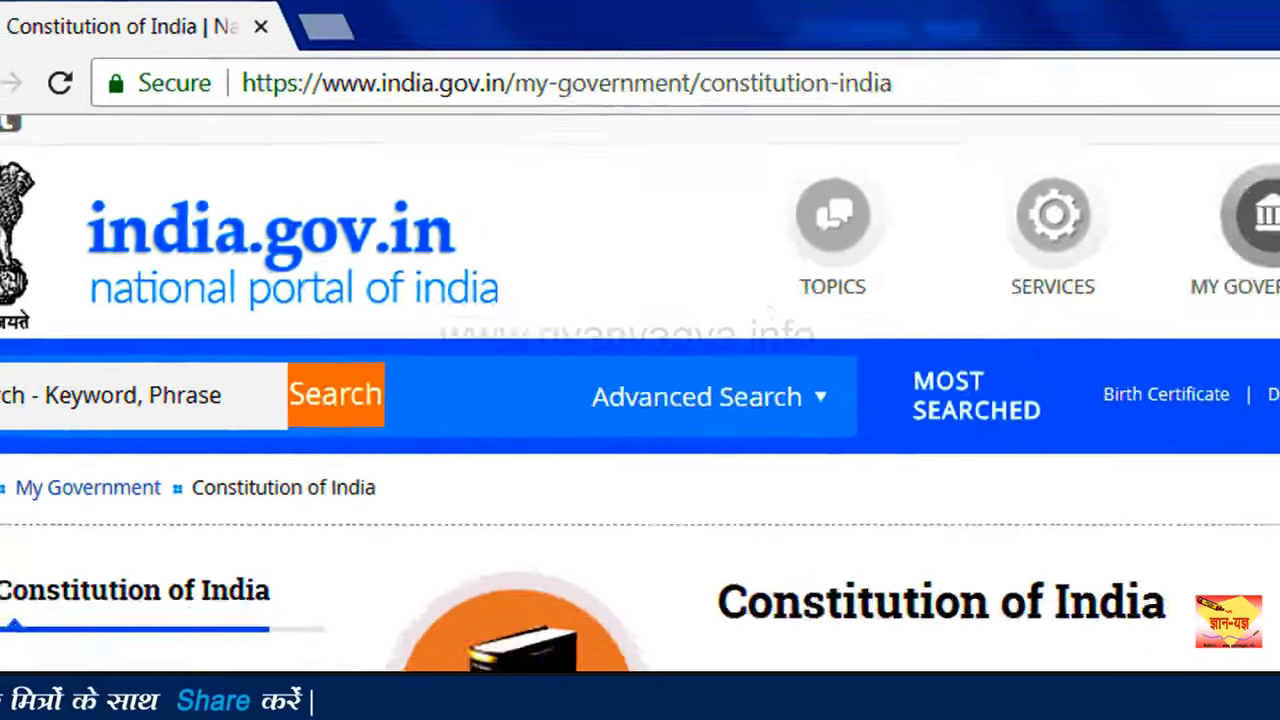
pyautogui.moveTo(1266, 334); pyautogui.dragTo(1252, 432)
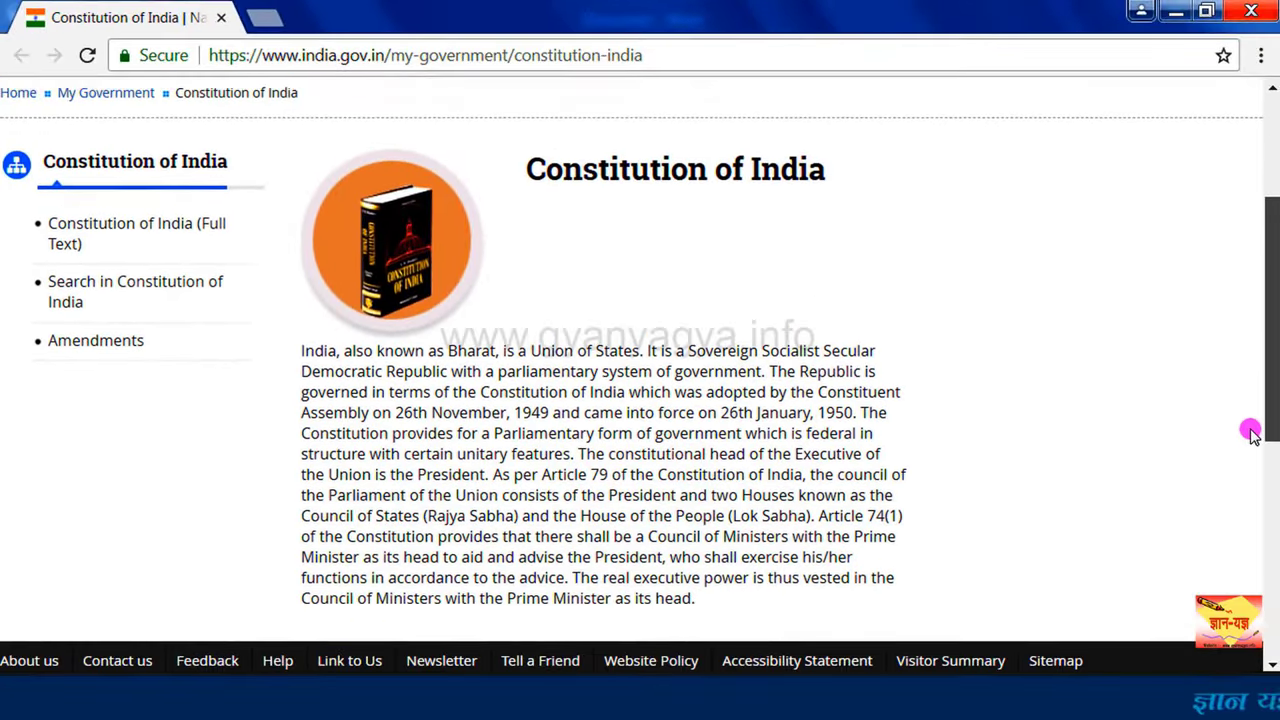
pyautogui.scroll(3, 1243, 363)
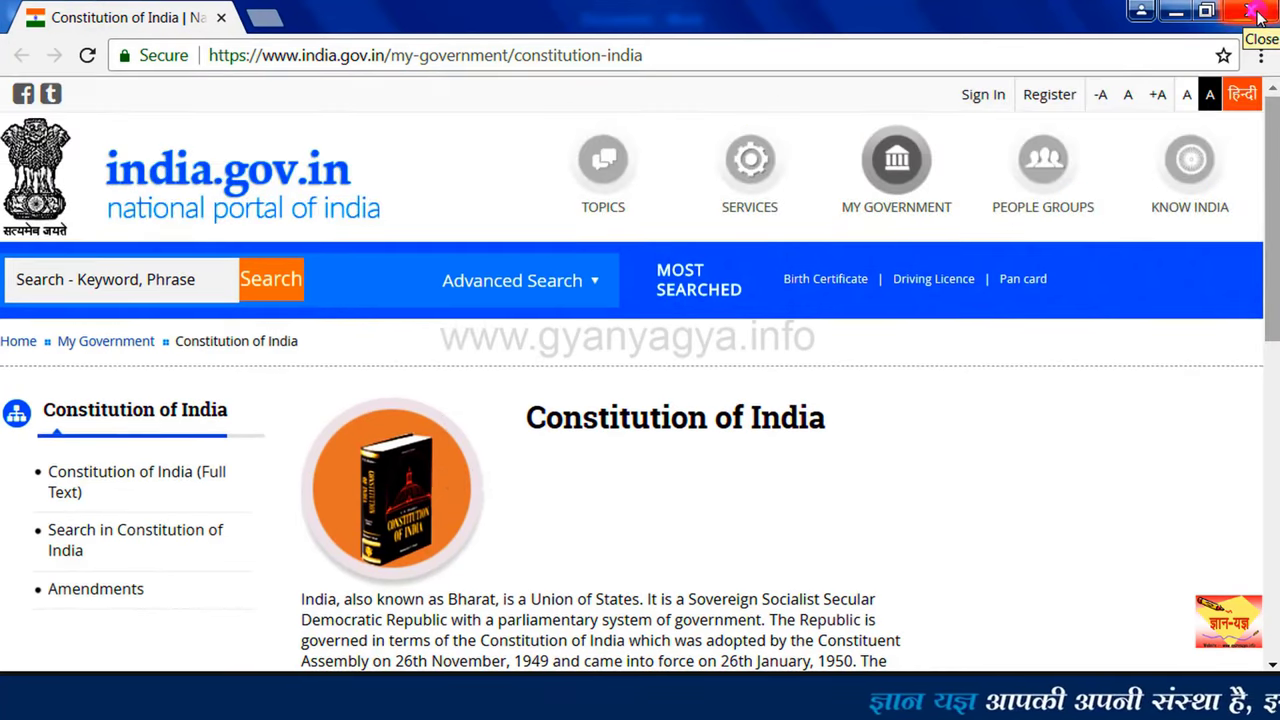
pyautogui.click(1257, 12)
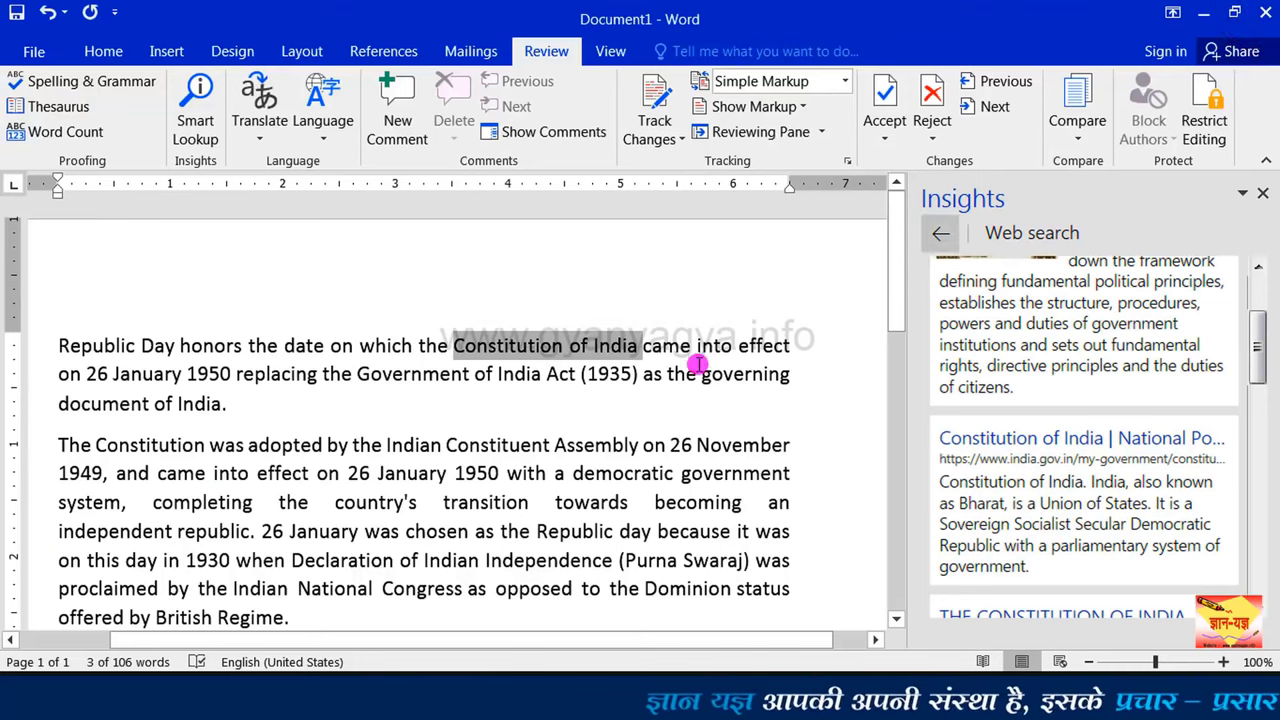
# Smart Lookup 'Government of India Act (1935)', browse its web results, then close Insights.
pyautogui.click(639, 377)
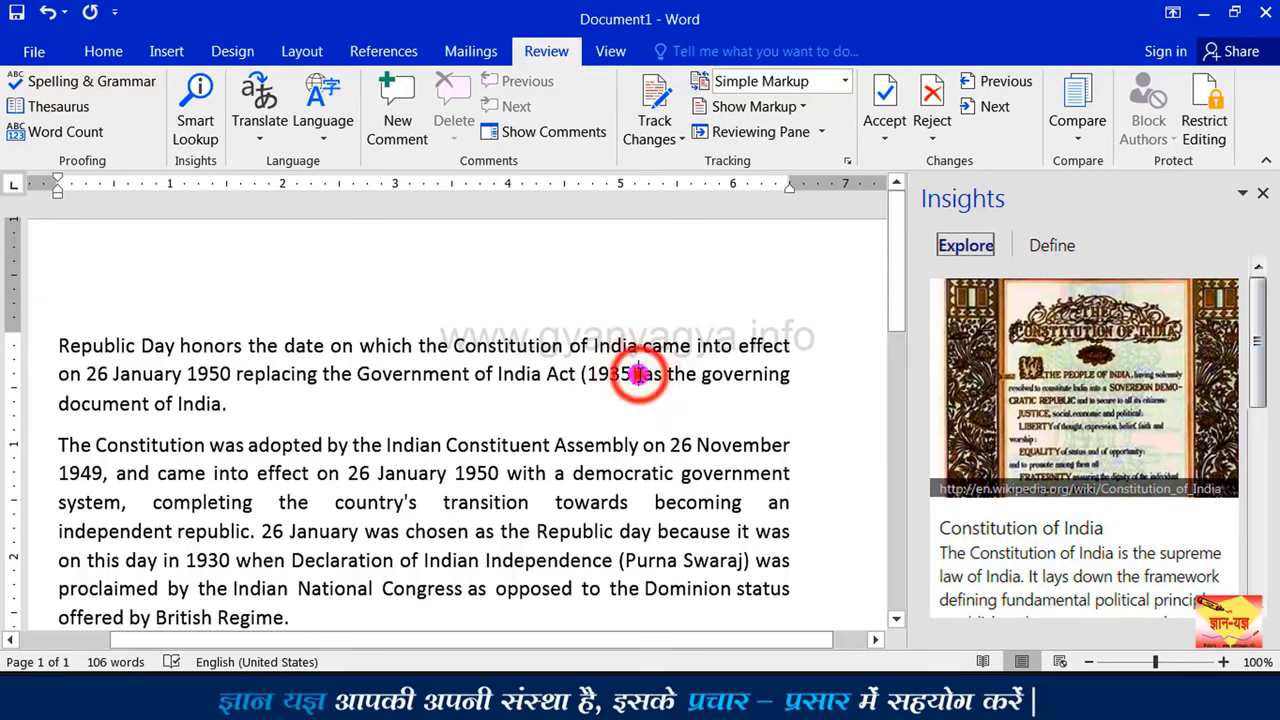
pyautogui.moveTo(638, 375); pyautogui.dragTo(505, 377)
pyautogui.moveTo(408, 375); pyautogui.dragTo(406, 375)
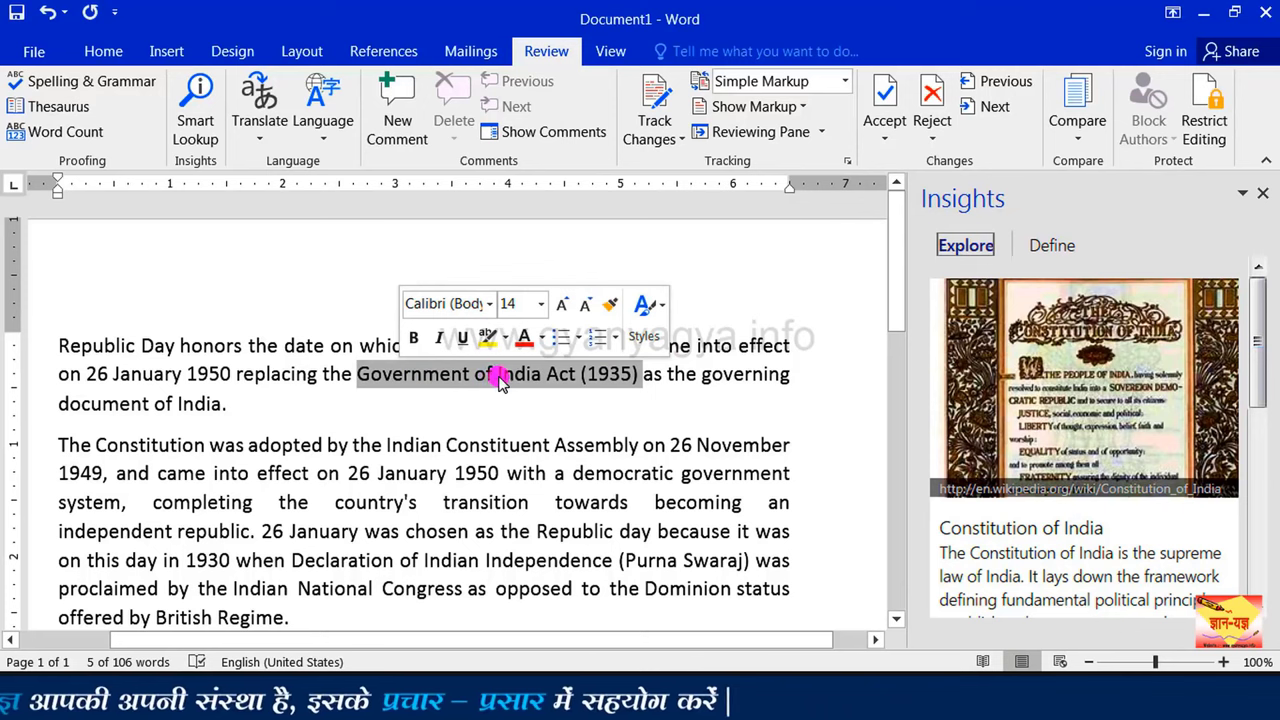
pyautogui.click(200, 135)
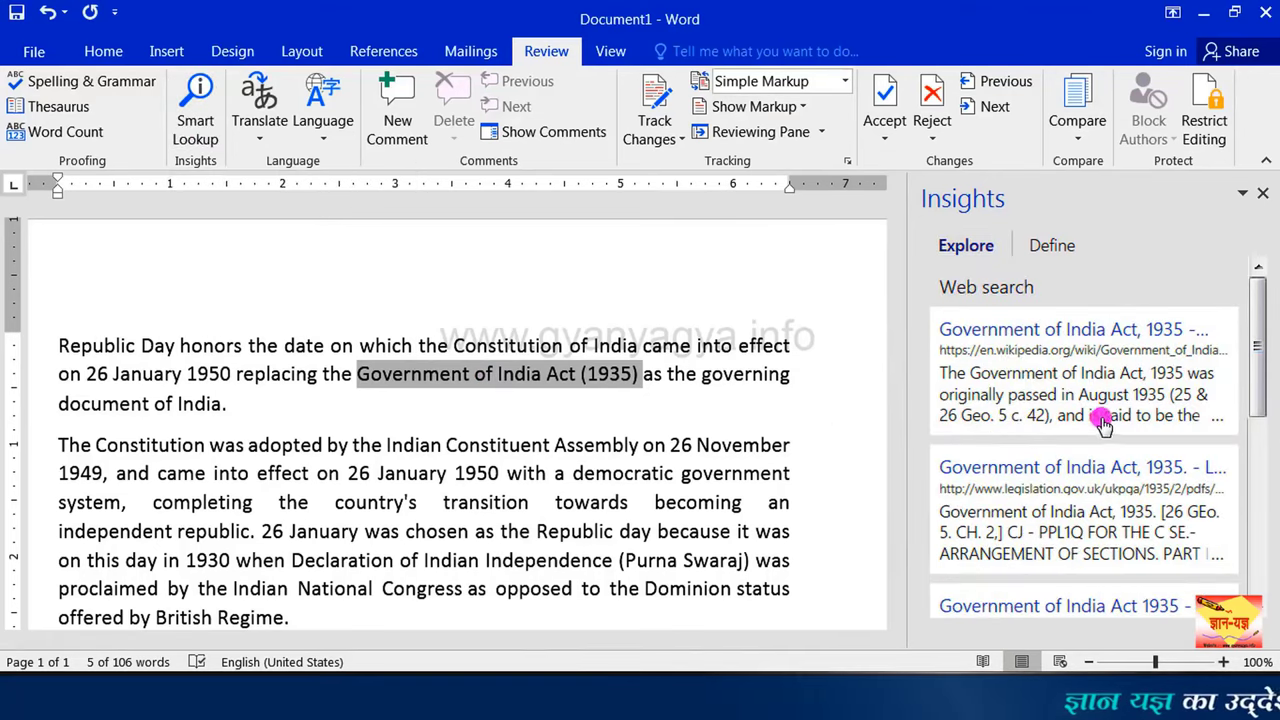
pyautogui.moveTo(1257, 388)
pyautogui.mouseDown()
pyautogui.moveTo(1250, 575)
pyautogui.moveTo(1249, 384)
pyautogui.mouseUp()
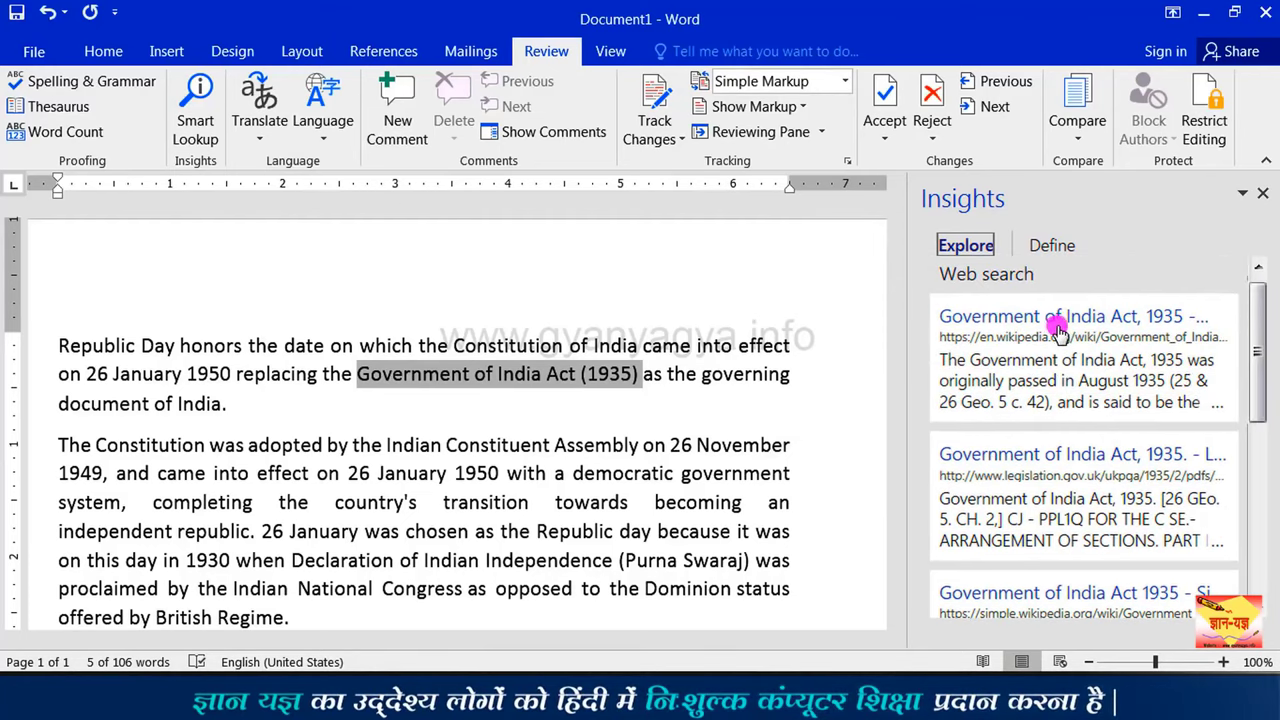
pyautogui.click(1262, 193)
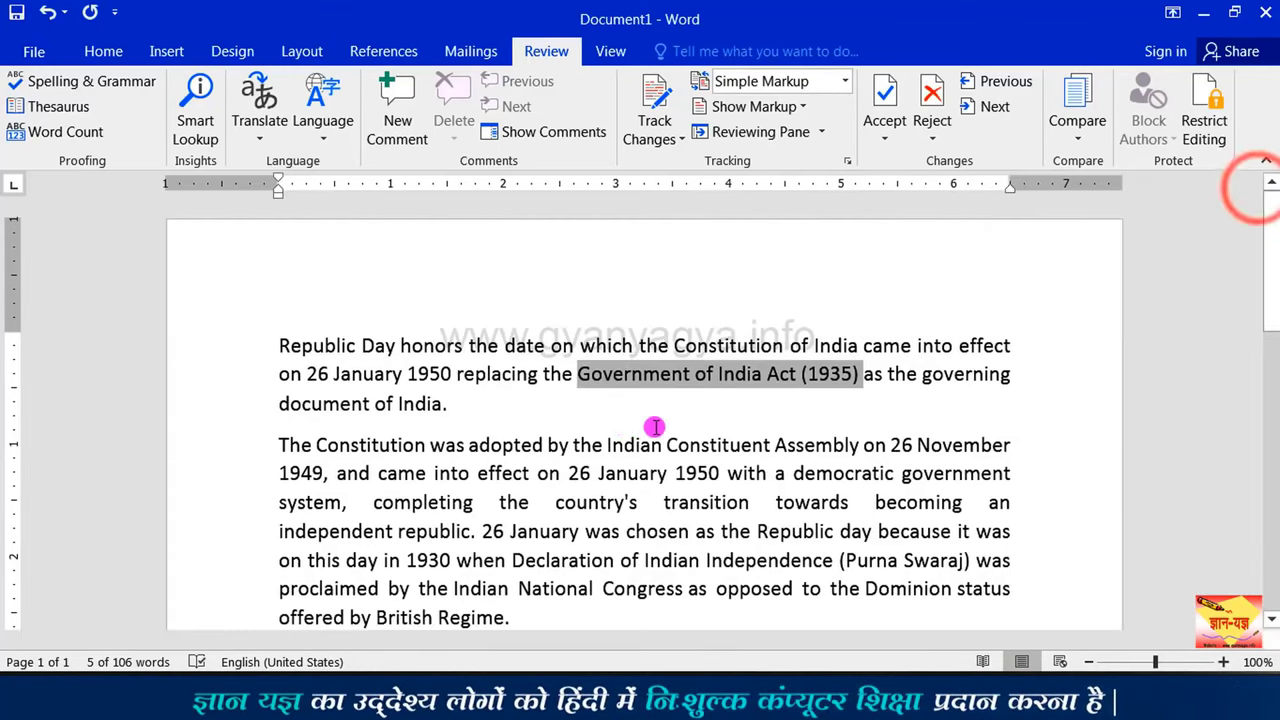
pyautogui.click(595, 384)
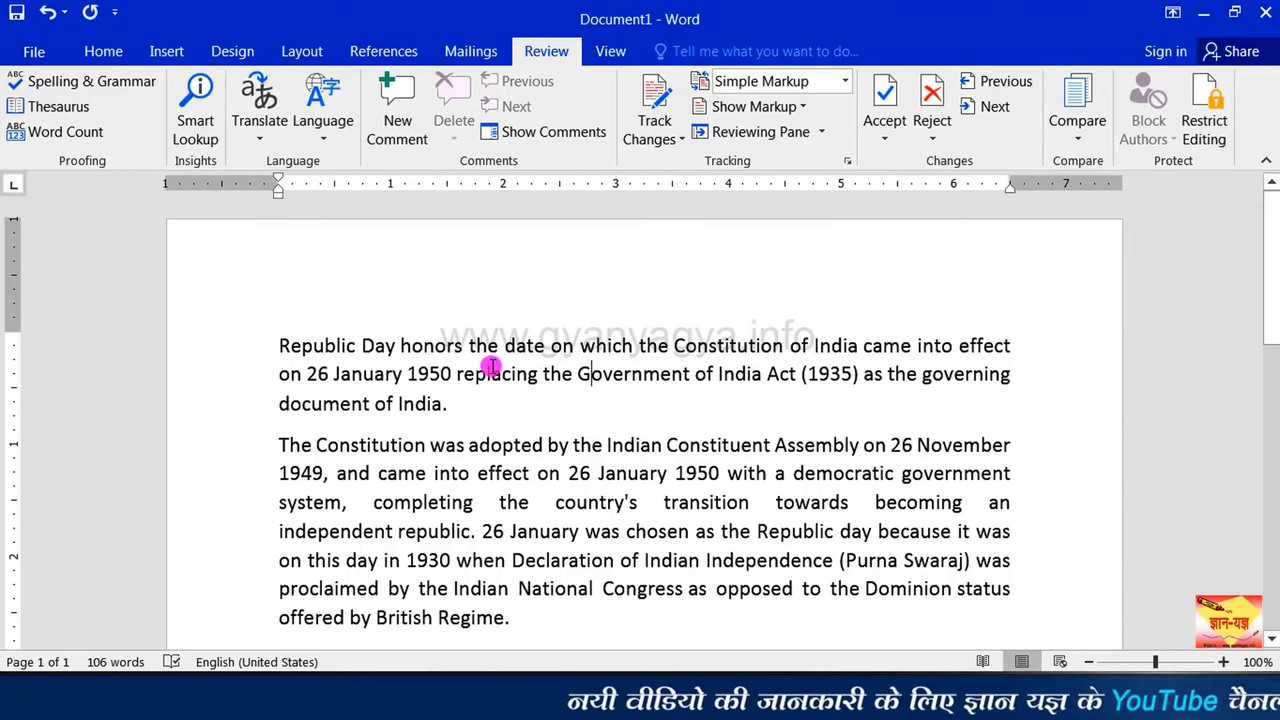
# Select 'honors', run Smart Lookup, and read its dictionary definition on the Define tab.
pyautogui.click(455, 345)
pyautogui.doubleClick(422, 345)
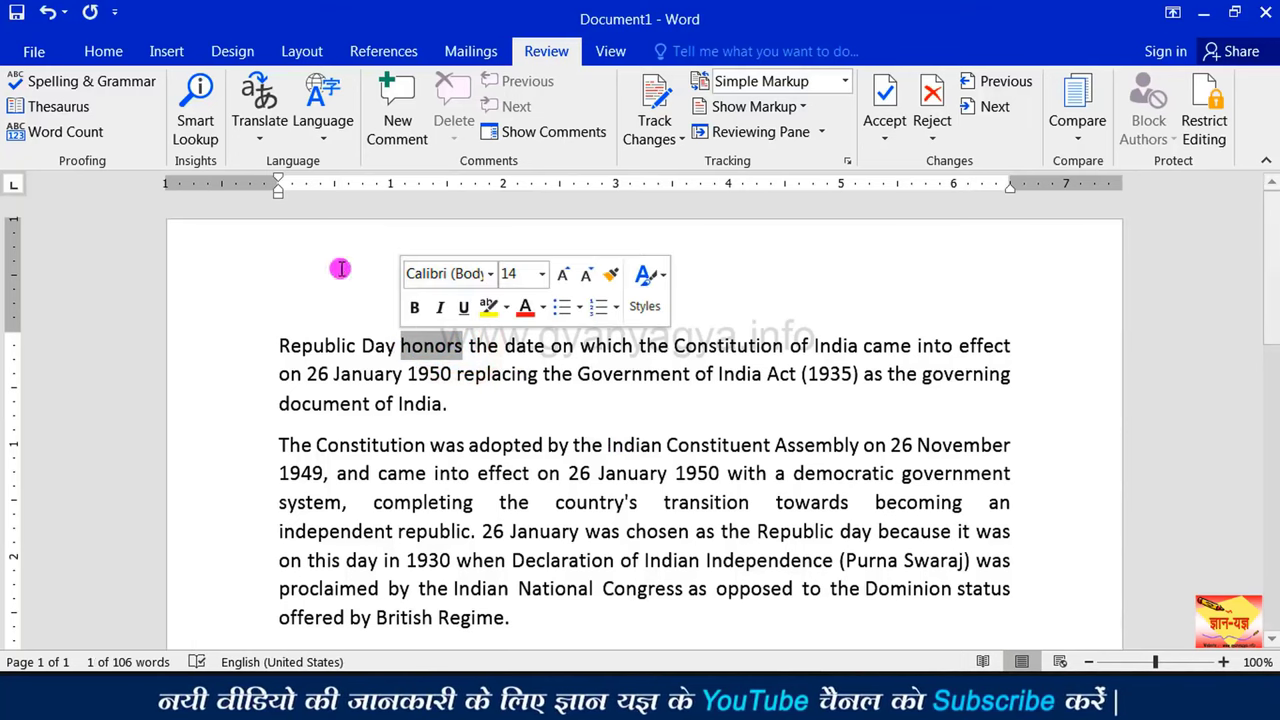
pyautogui.click(197, 127)
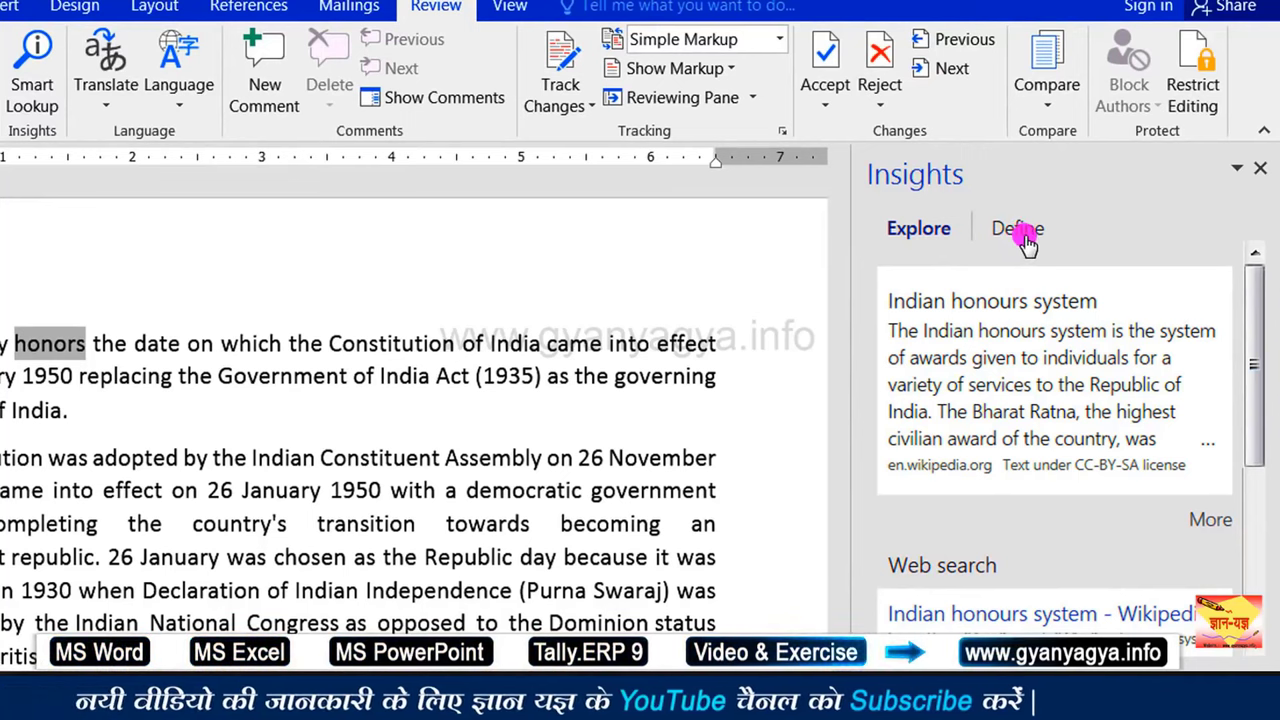
pyautogui.click(1017, 232)
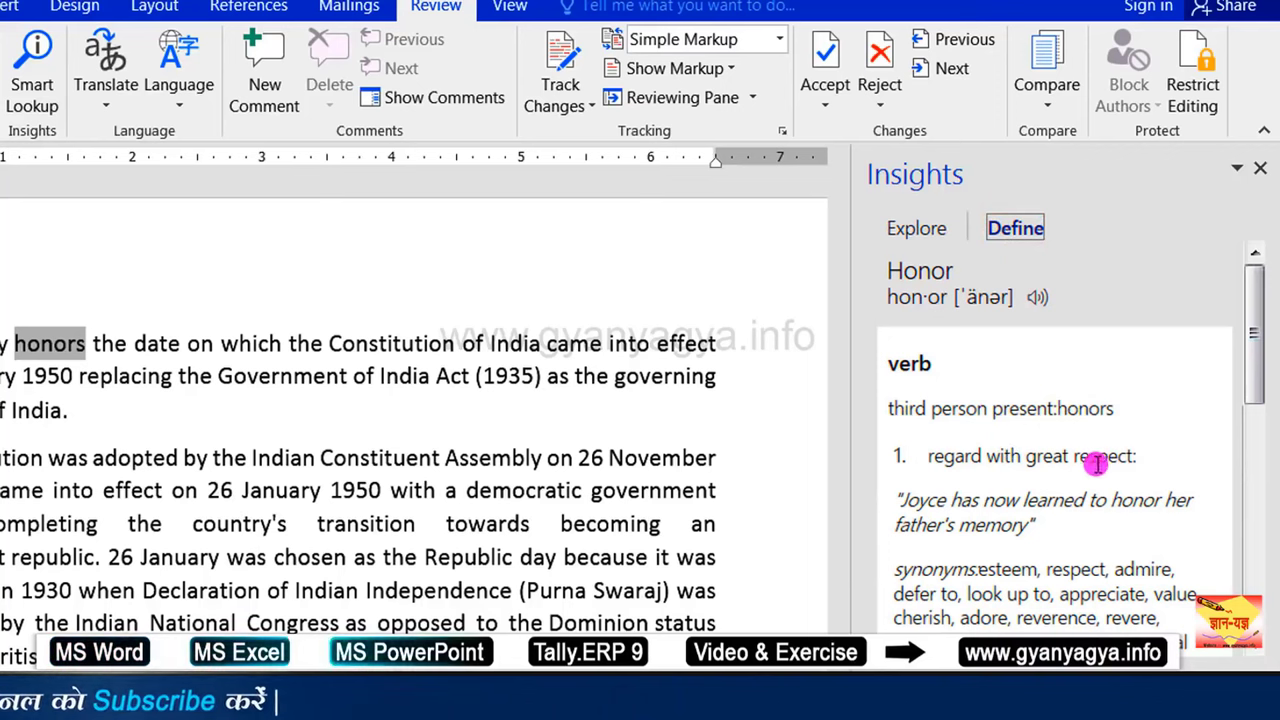
pyautogui.moveTo(1252, 364); pyautogui.dragTo(1250, 394)
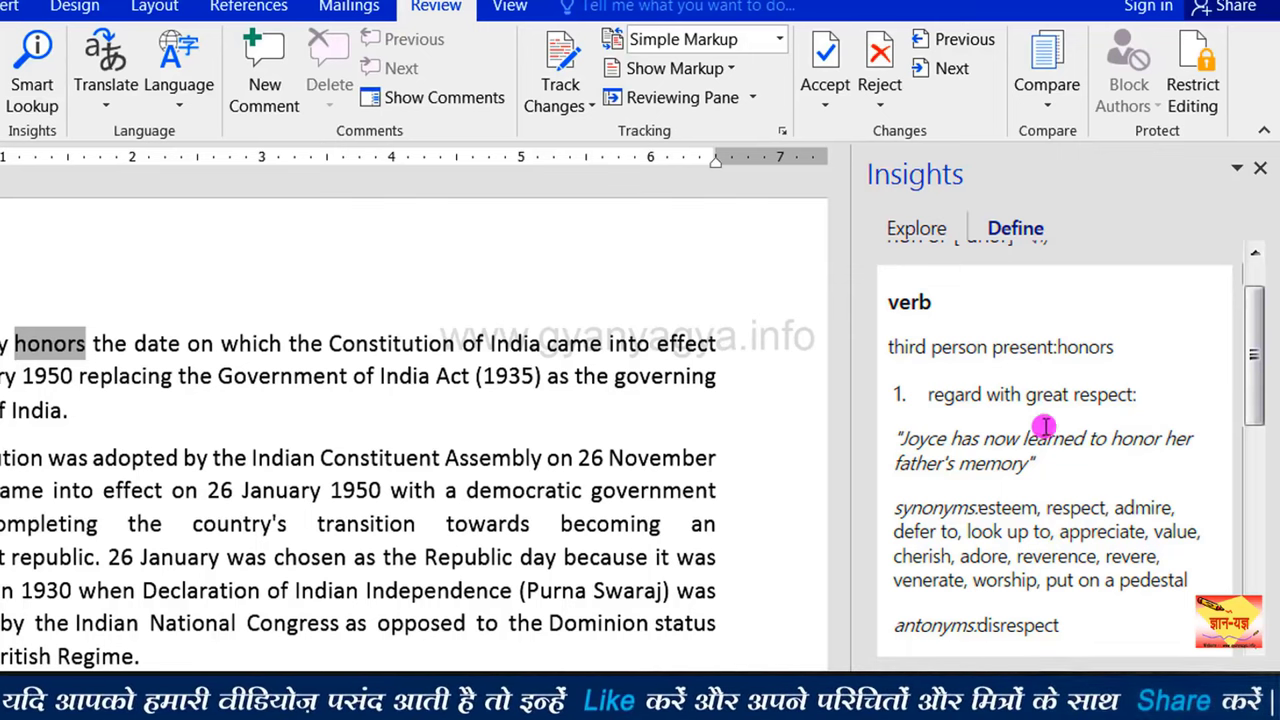
pyautogui.moveTo(1258, 403); pyautogui.dragTo(1237, 585)
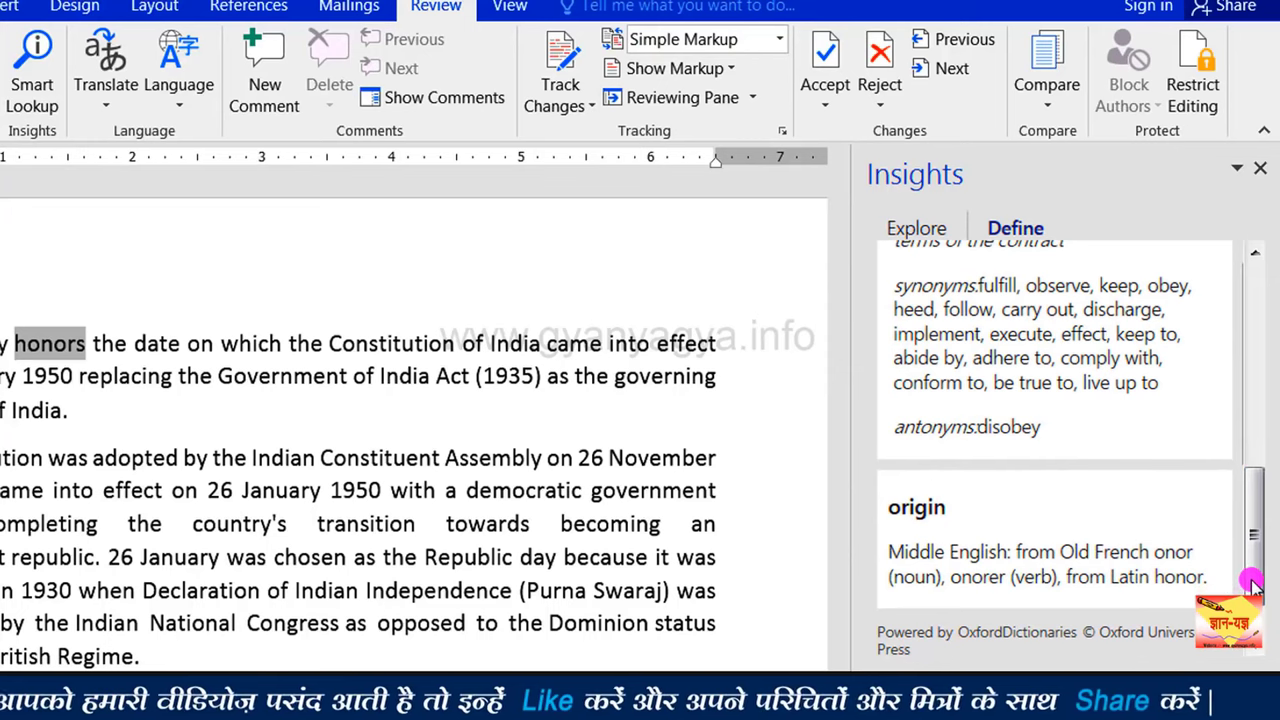
pyautogui.moveTo(1252, 555); pyautogui.dragTo(1257, 343)
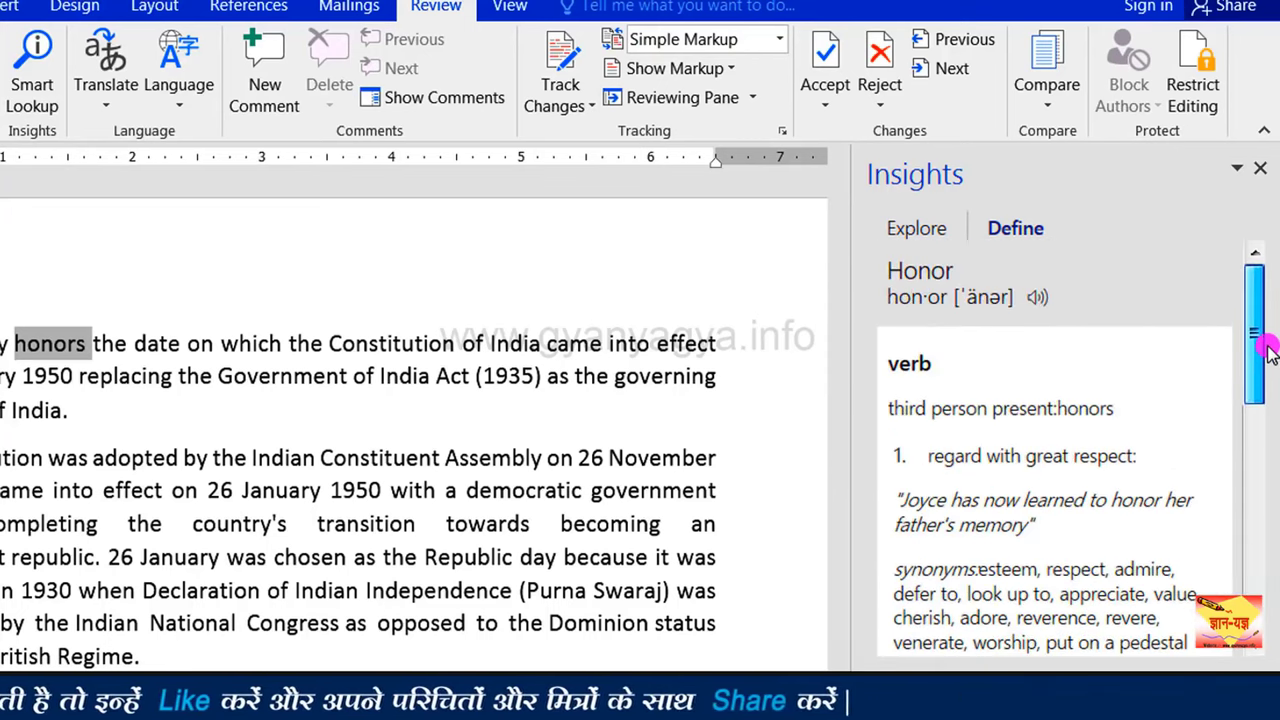
# Play the pronunciation of 'honor' twice, then close the Insights pane.
pyautogui.click(1040, 298)
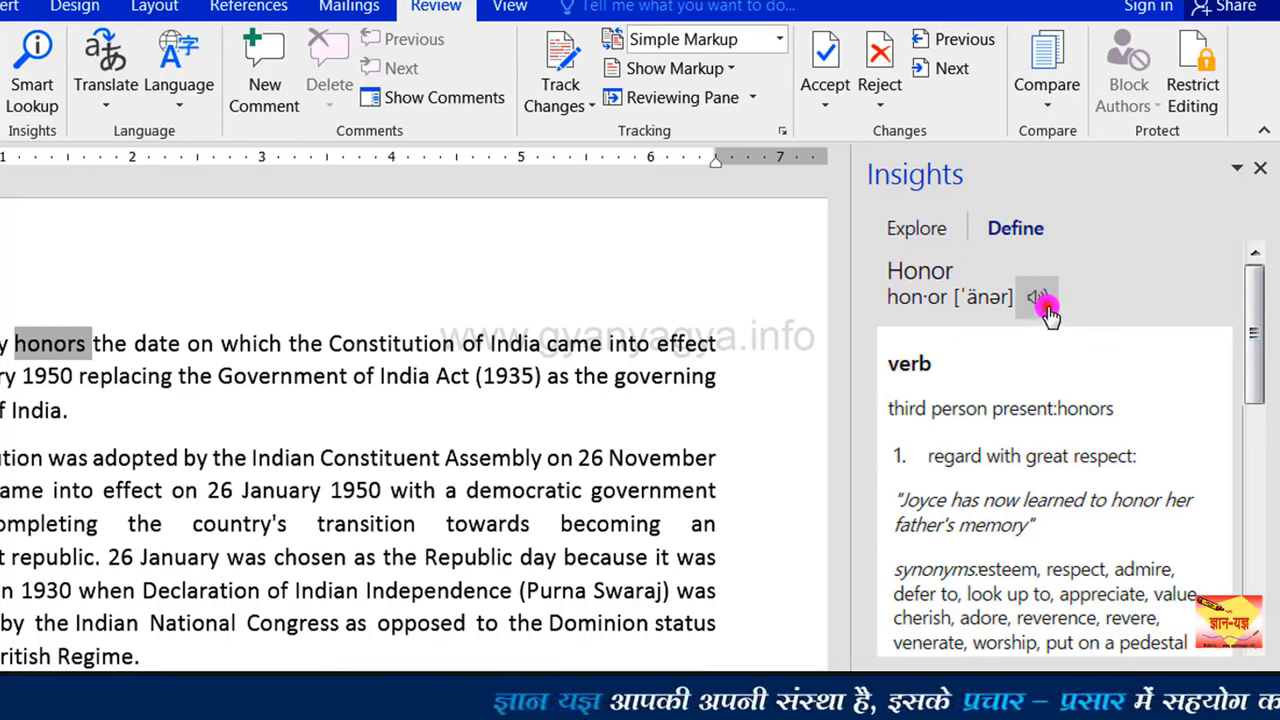
pyautogui.click(1040, 298)
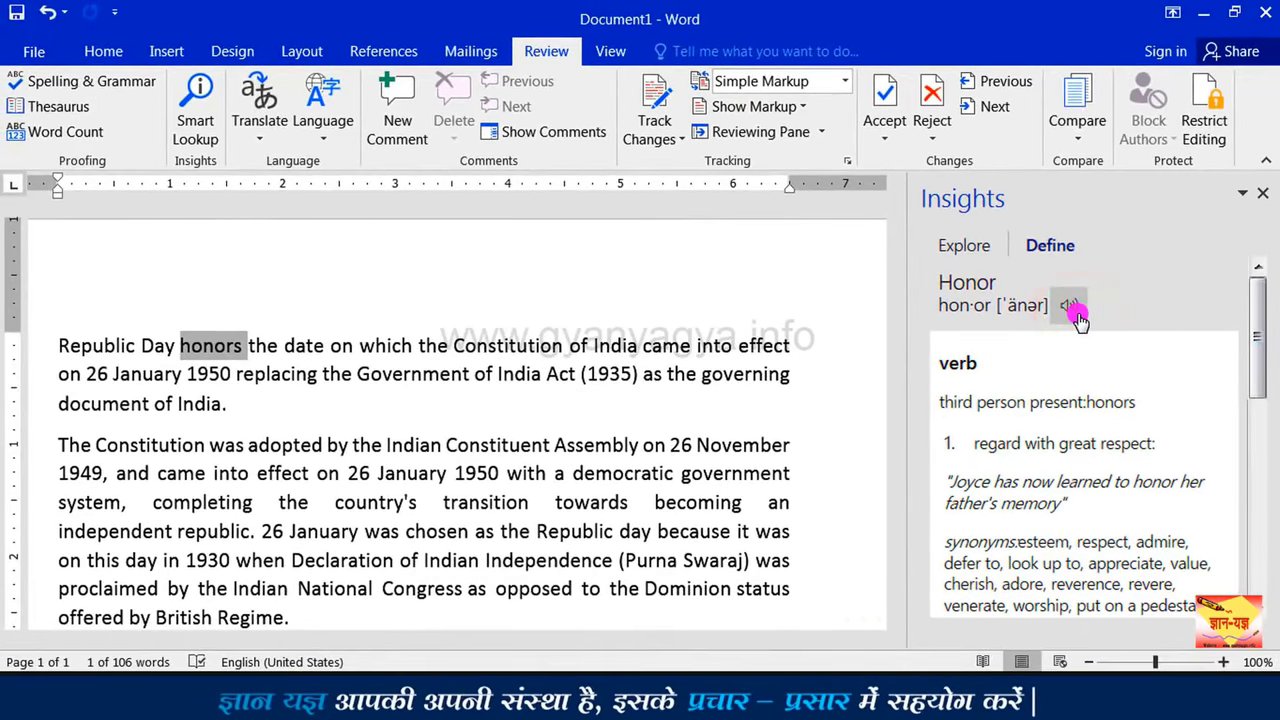
pyautogui.click(471, 355)
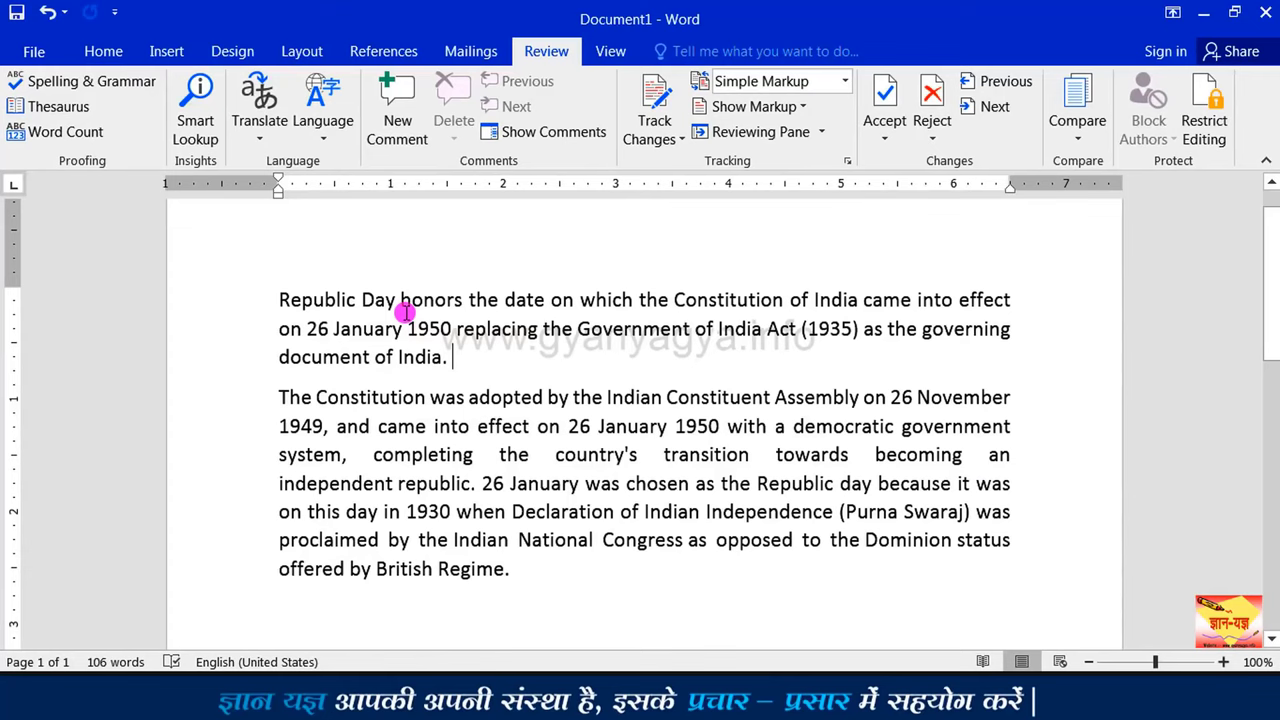
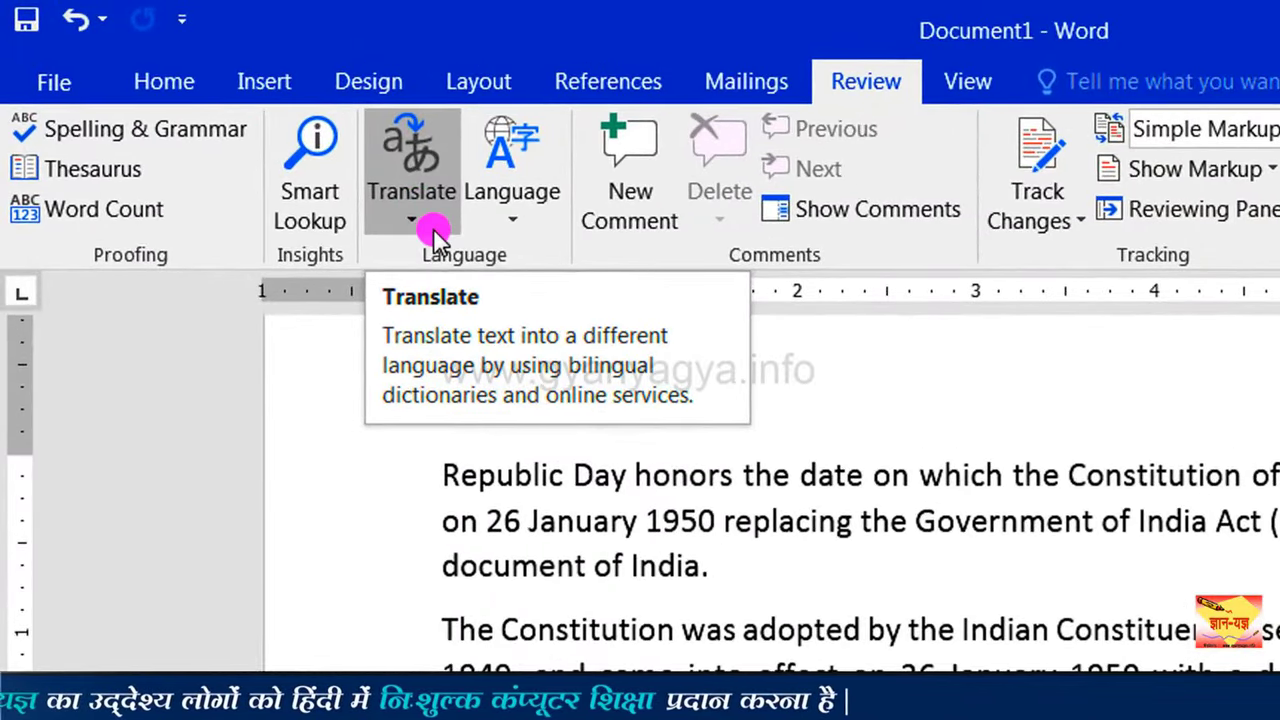
# Send the entire document to online Microsoft Translator with Translate Document, confirming the prompt.
pyautogui.click(435, 235)
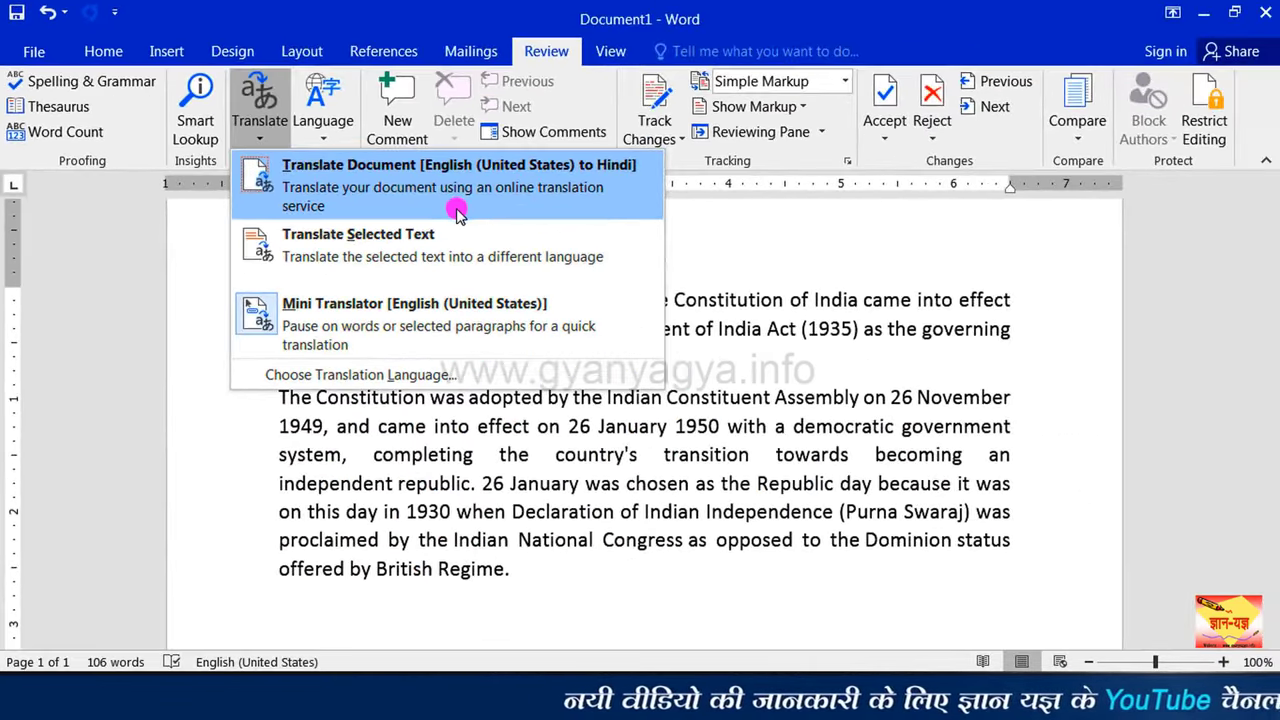
pyautogui.click(457, 214)
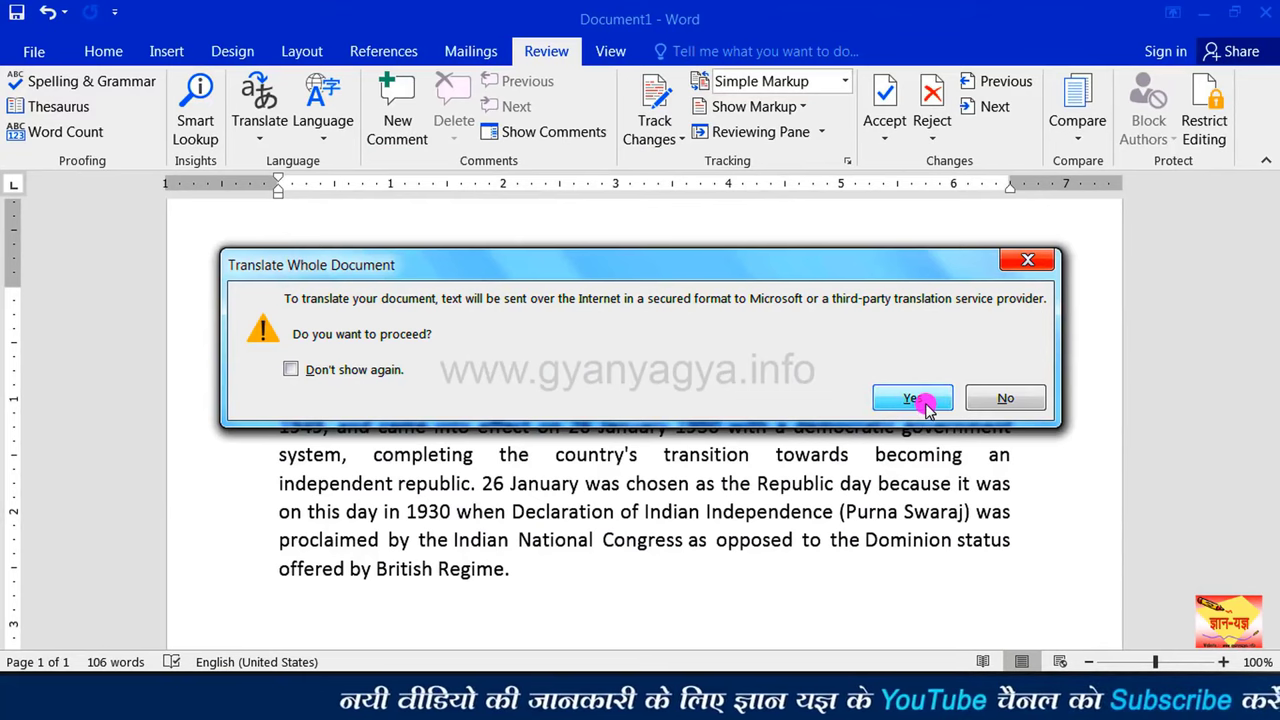
pyautogui.click(912, 398)
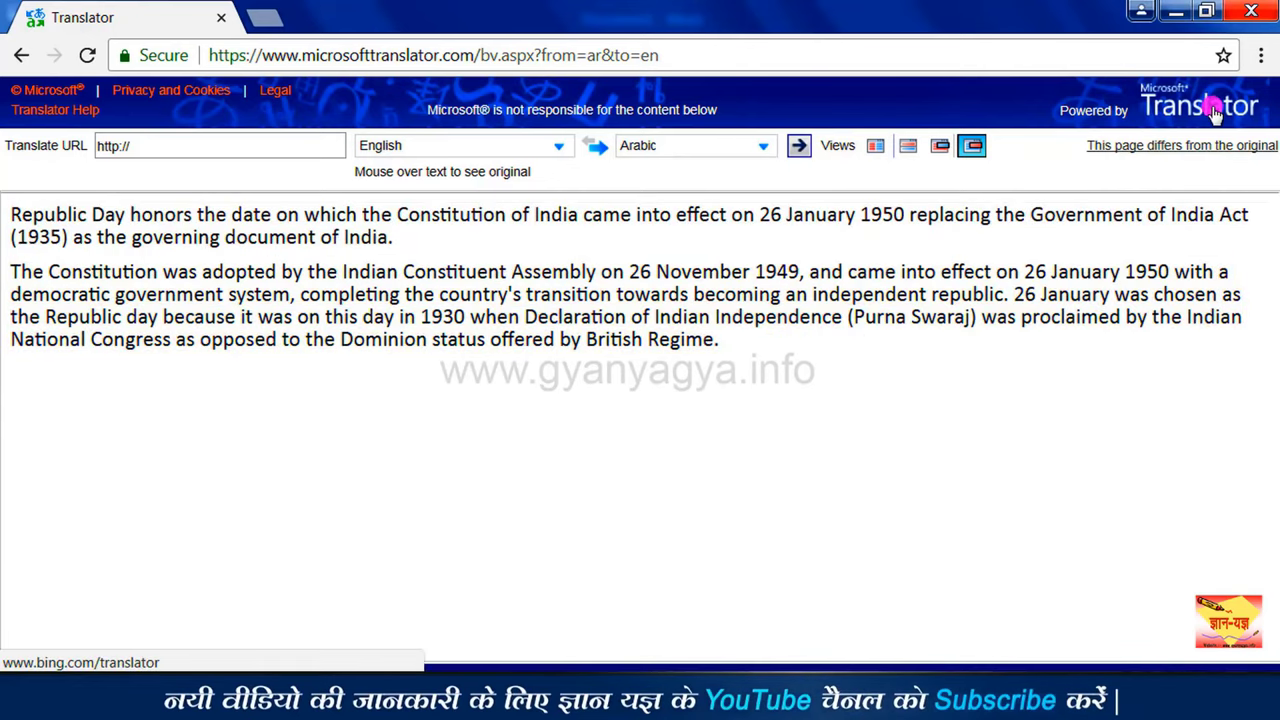
# Choose Hindi as the target language and translate the English text.
pyautogui.click(764, 146)
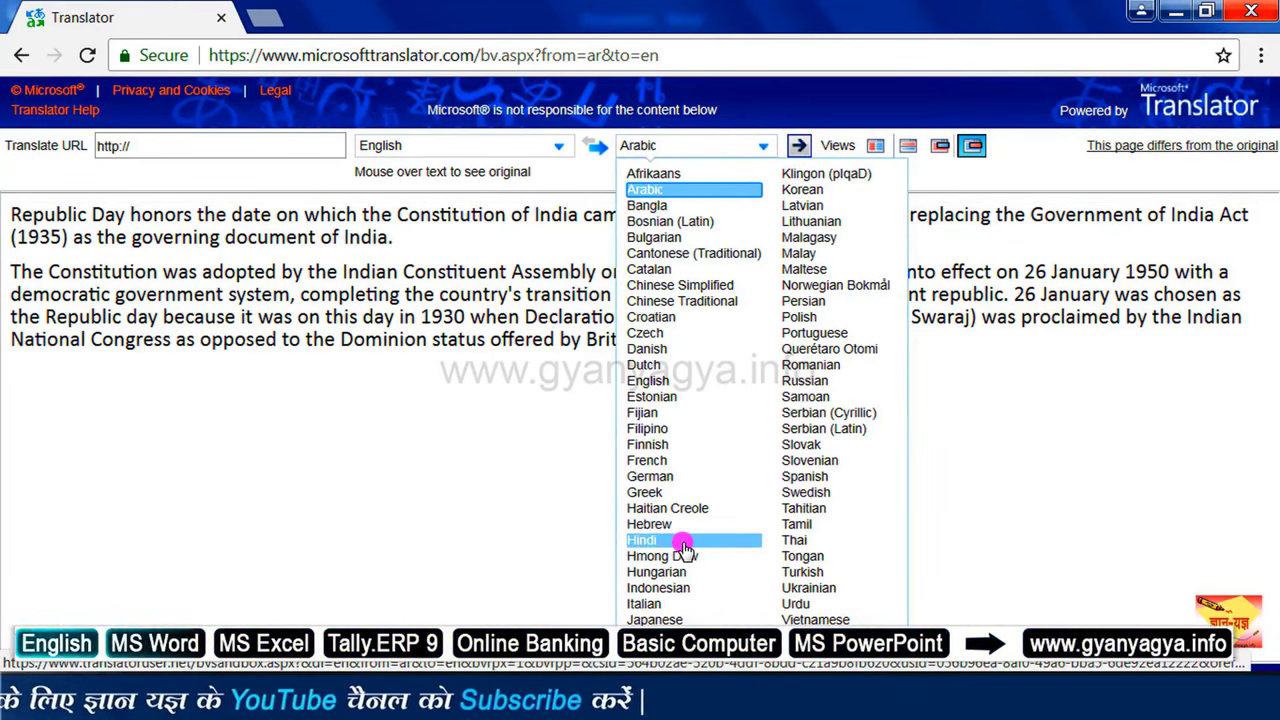
pyautogui.click(684, 545)
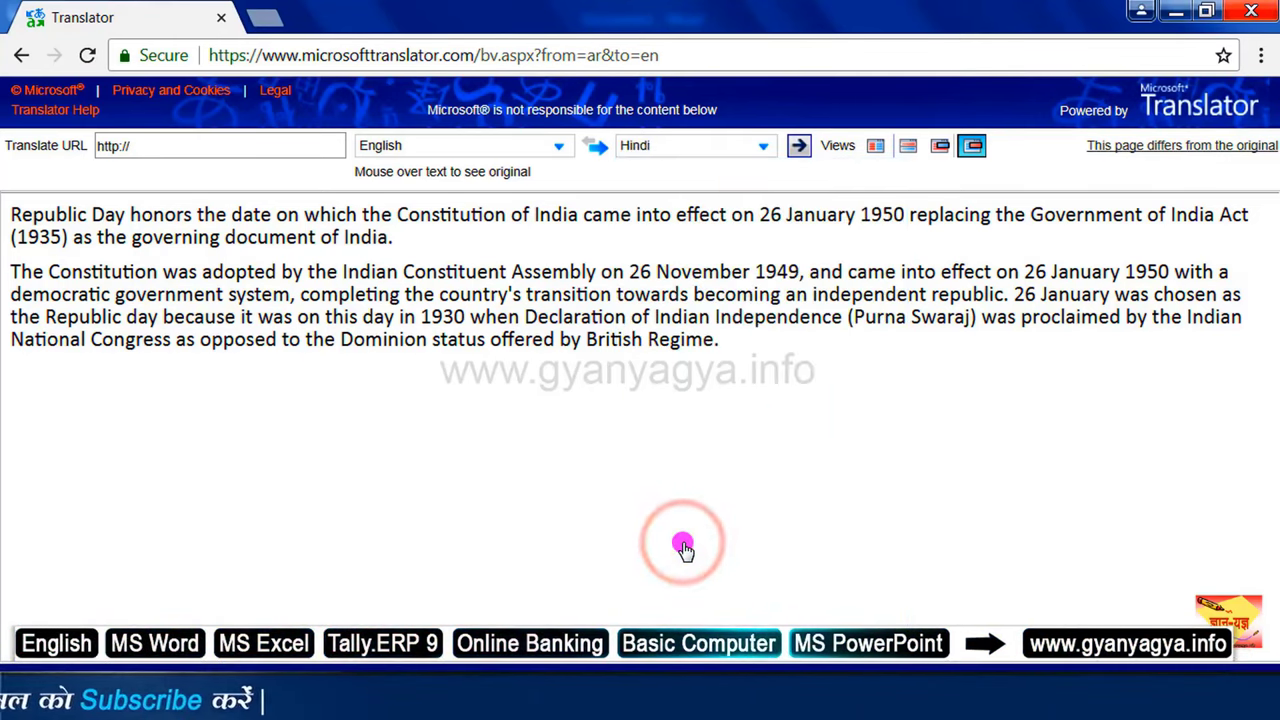
pyautogui.click(799, 147)
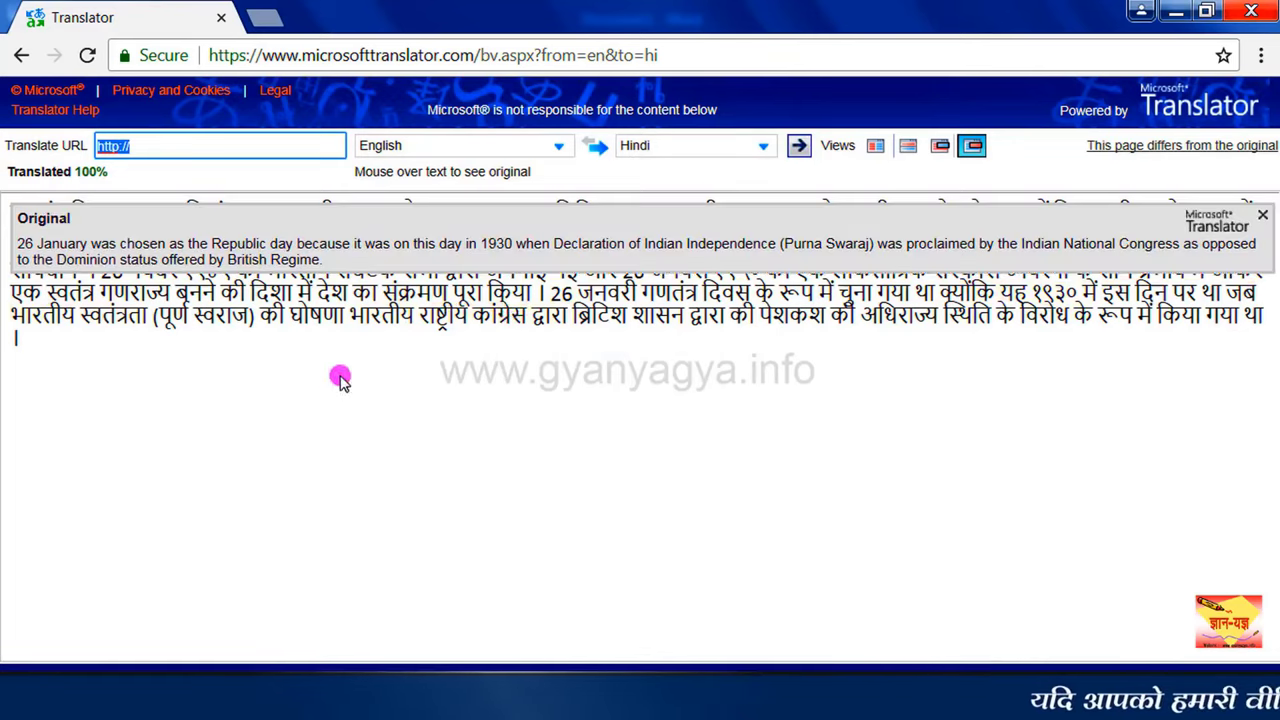
pyautogui.click(425, 406)
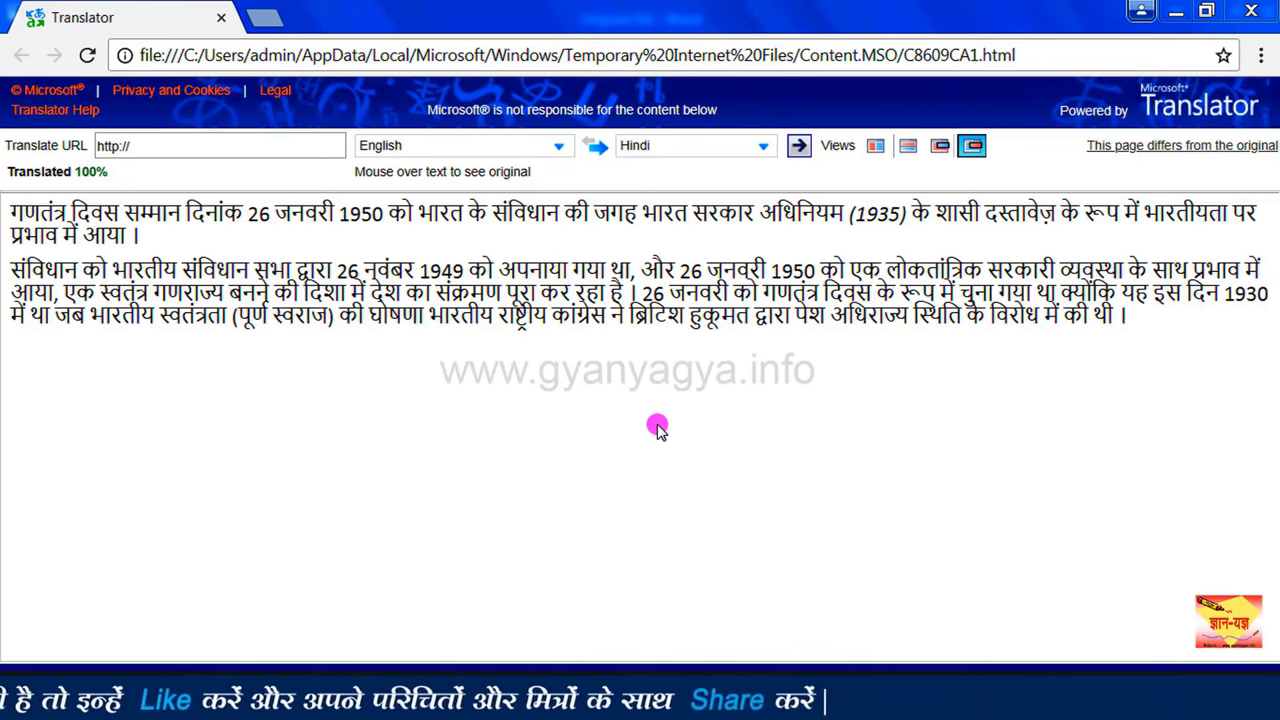
# Set the source to Hindi and the target to English, then translate.
pyautogui.click(558, 146)
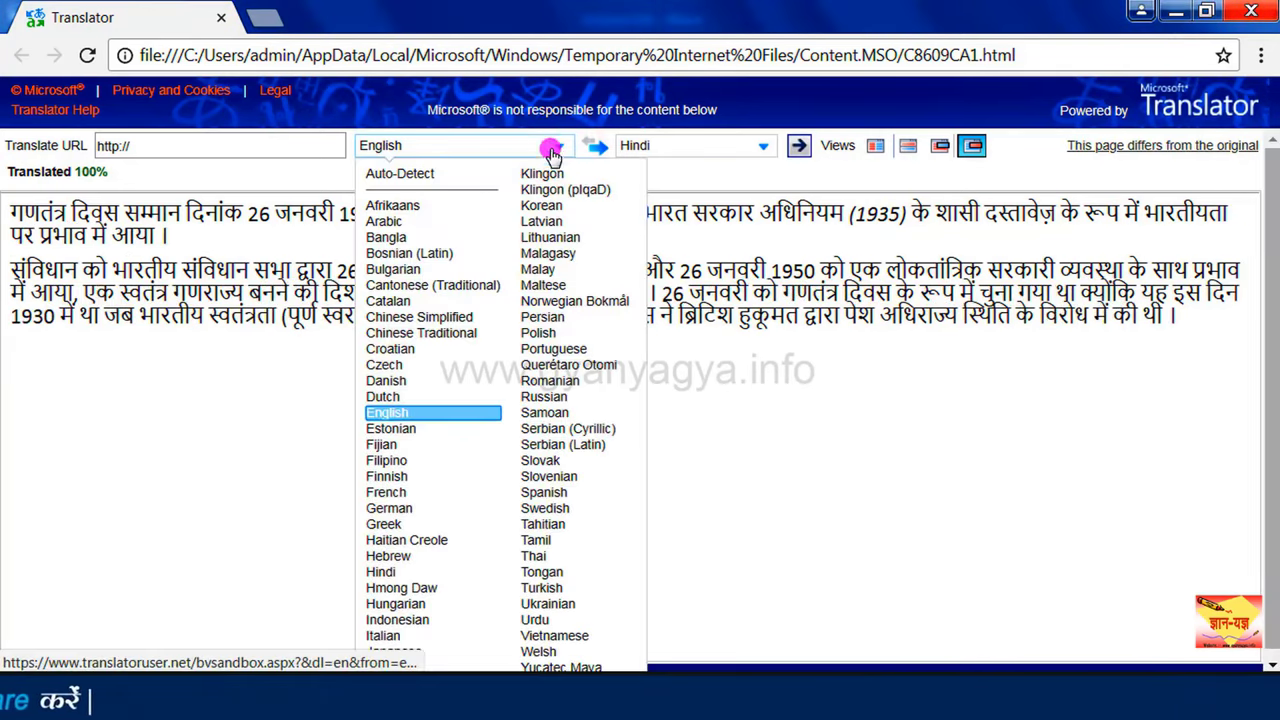
pyautogui.click(381, 575)
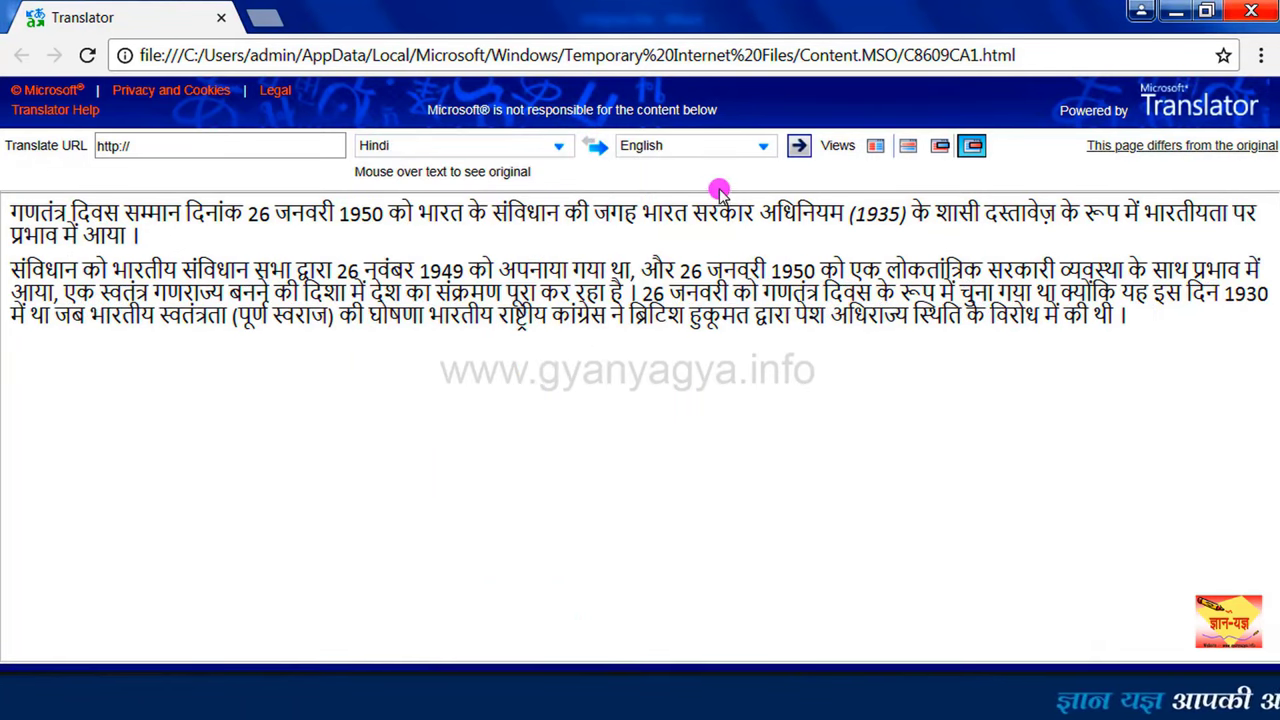
pyautogui.click(763, 148)
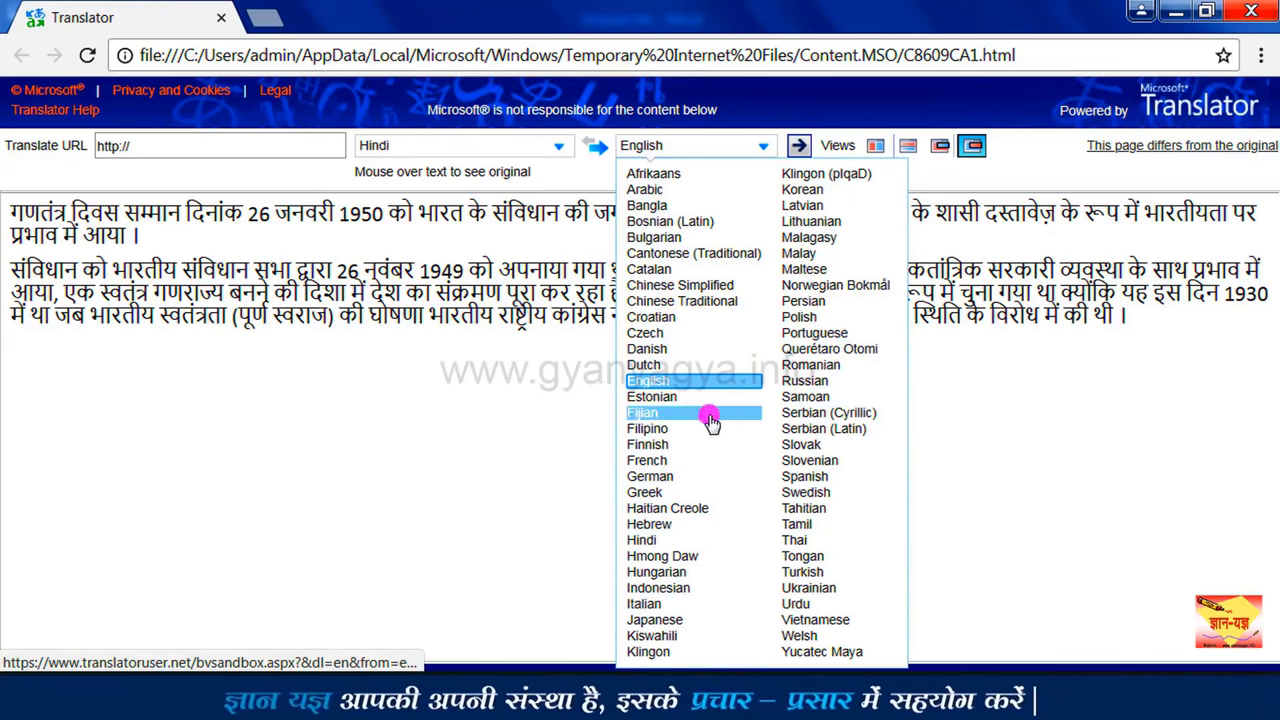
pyautogui.click(700, 381)
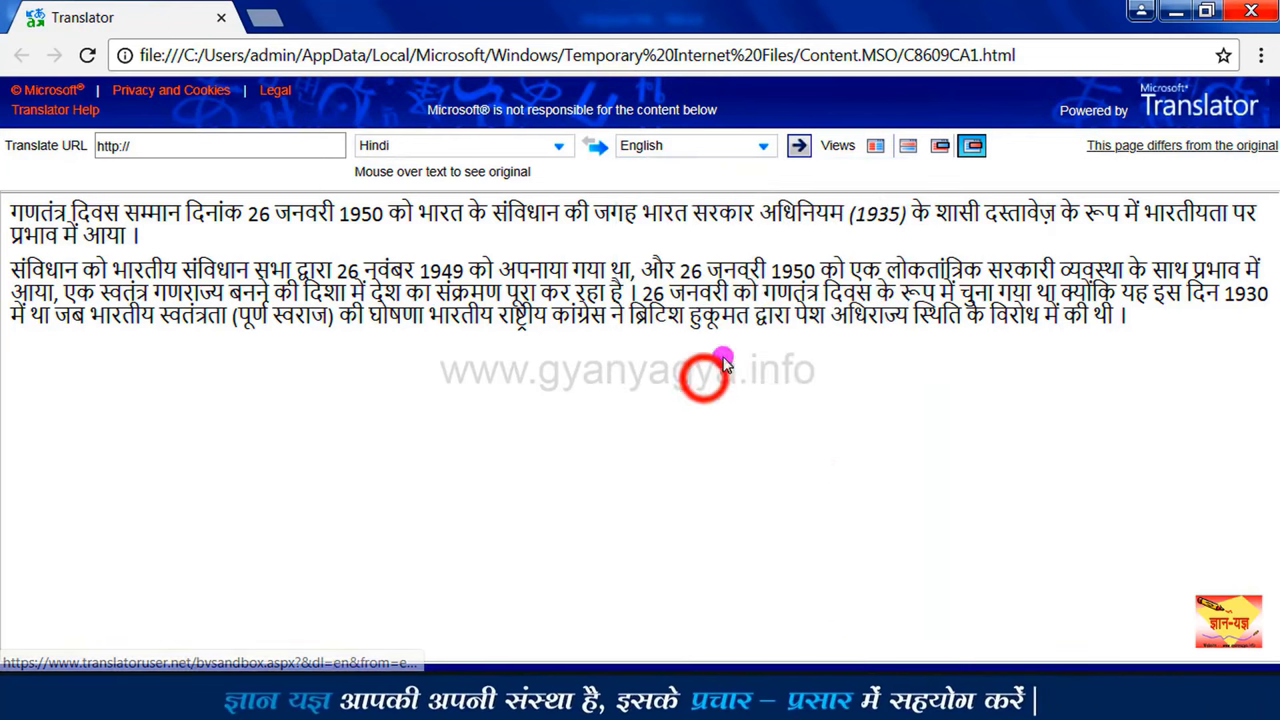
pyautogui.click(800, 150)
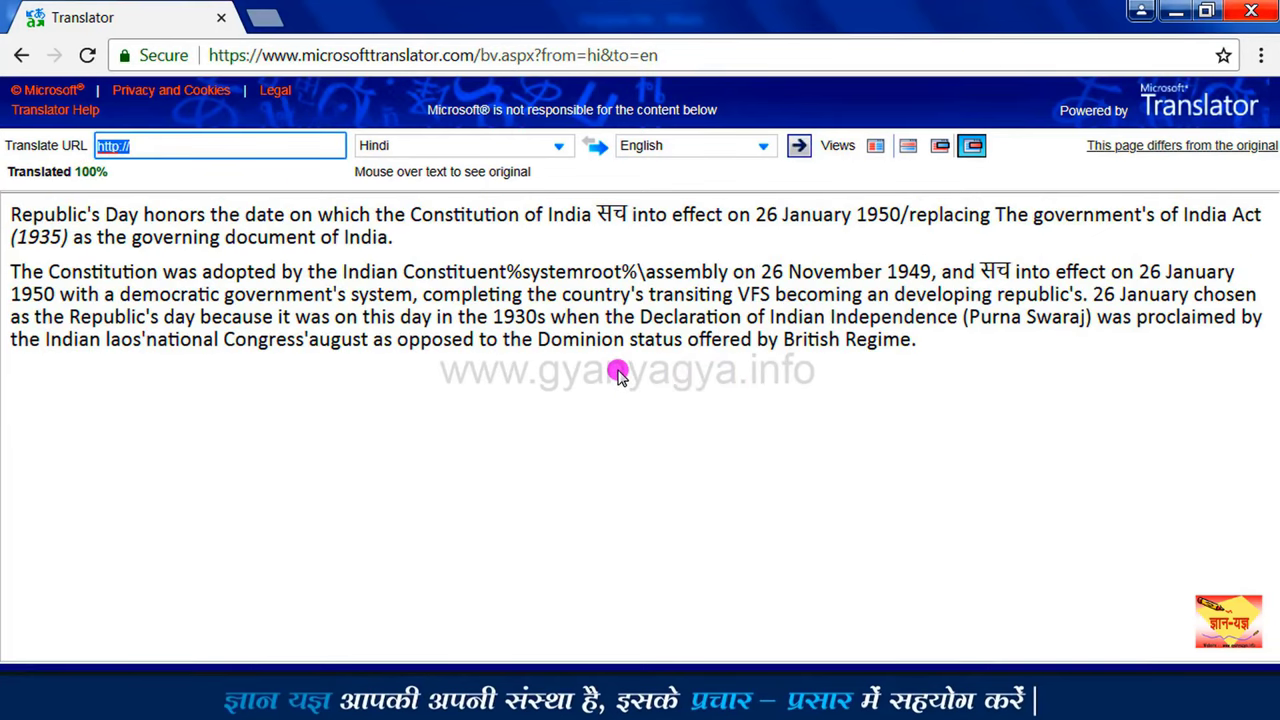
# Switch the source back to English and translate into Hindi again.
pyautogui.click(460, 145)
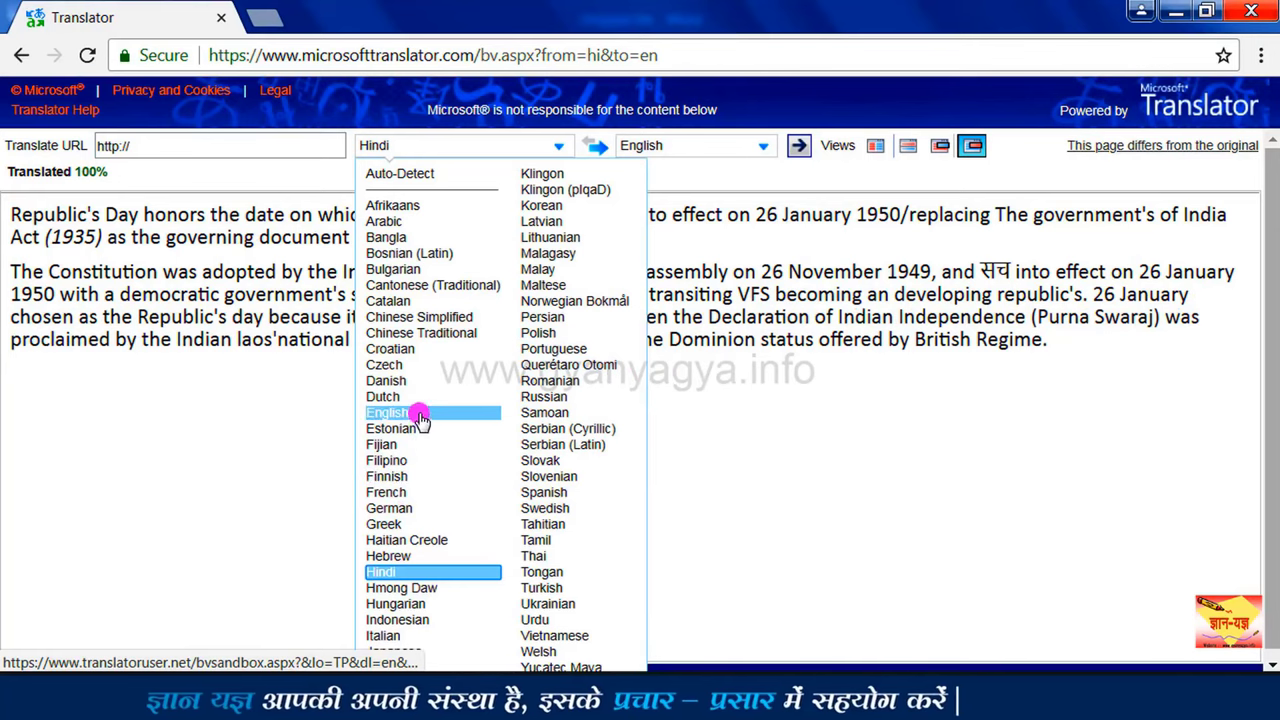
pyautogui.click(420, 410)
pyautogui.click(800, 147)
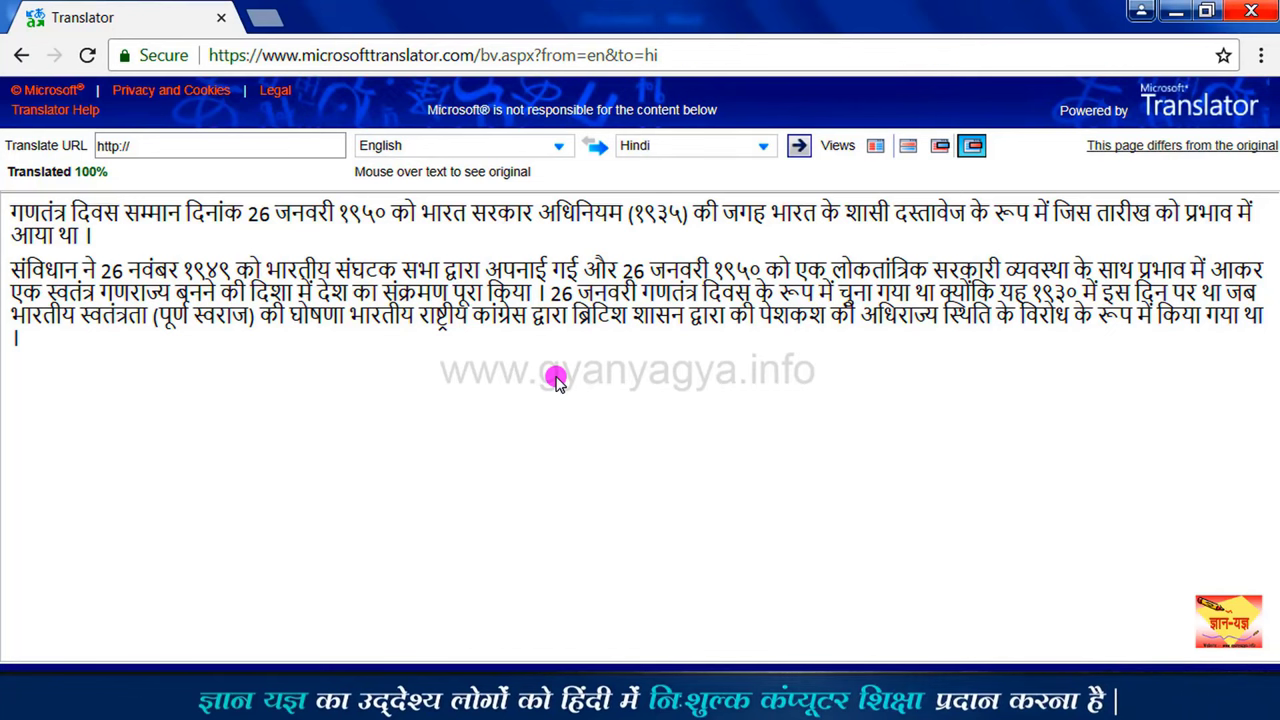
pyautogui.moveTo(818, 285)
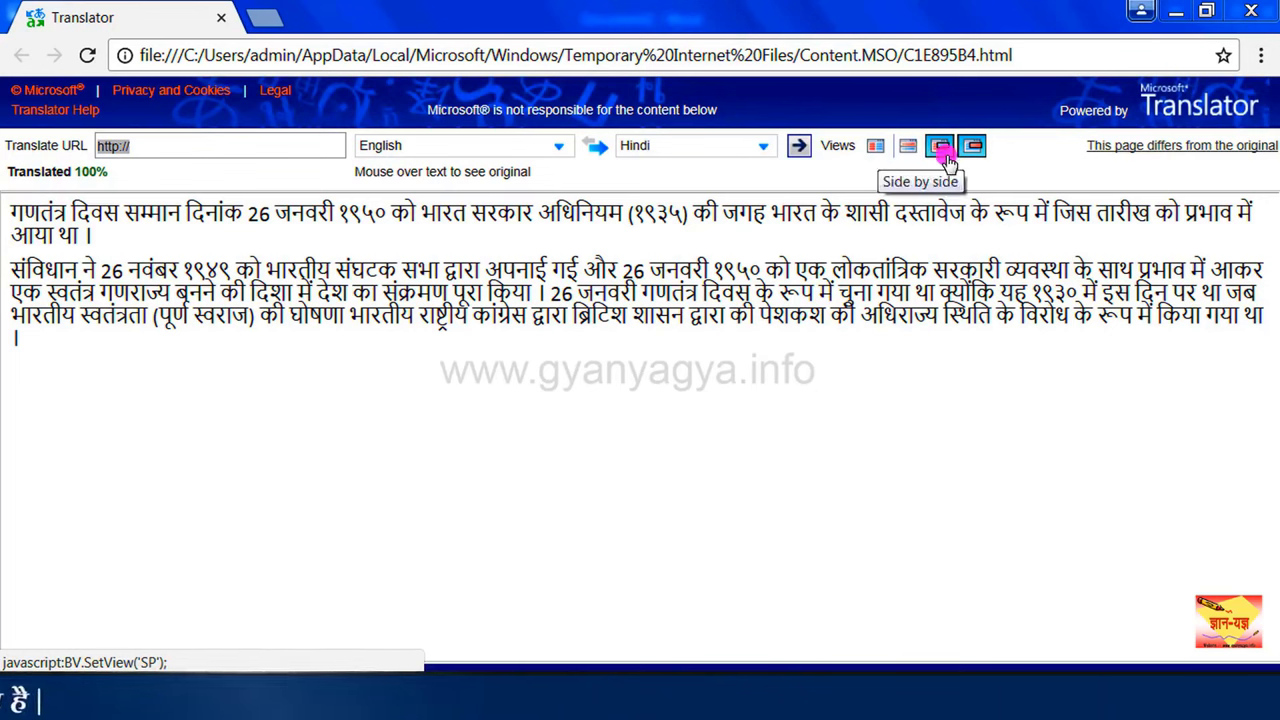
pyautogui.click(876, 152)
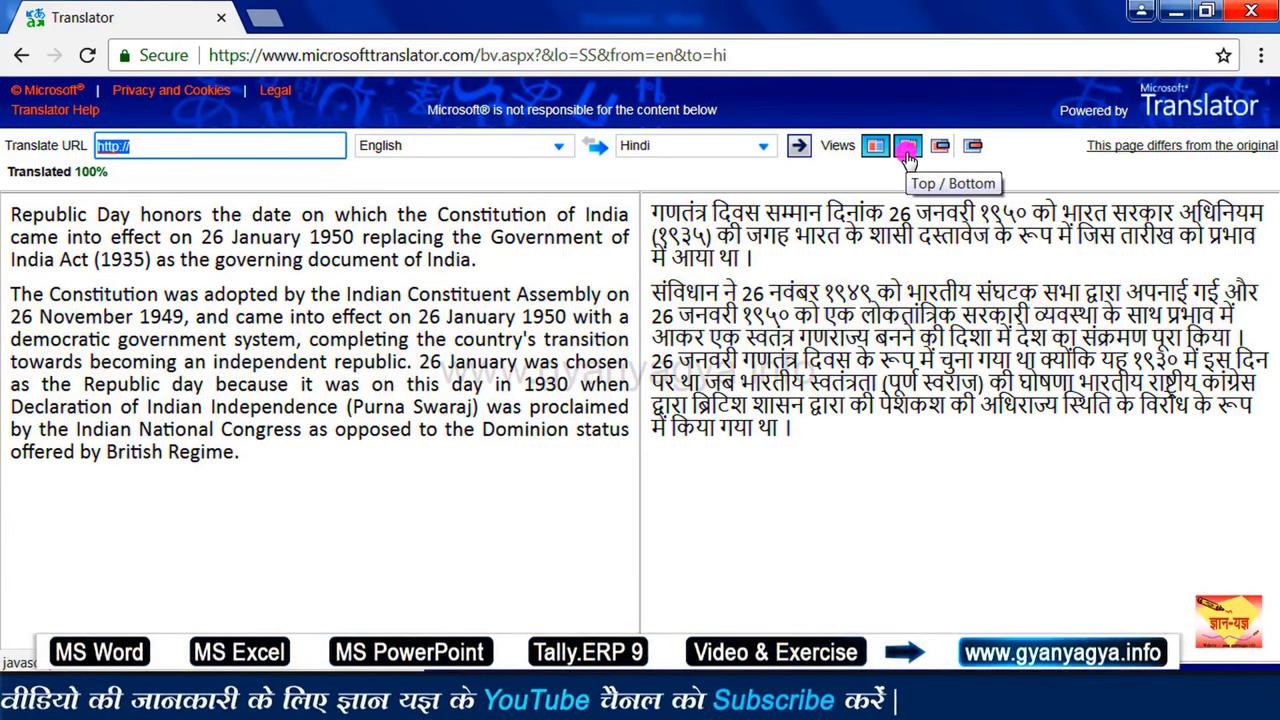
pyautogui.click(906, 149)
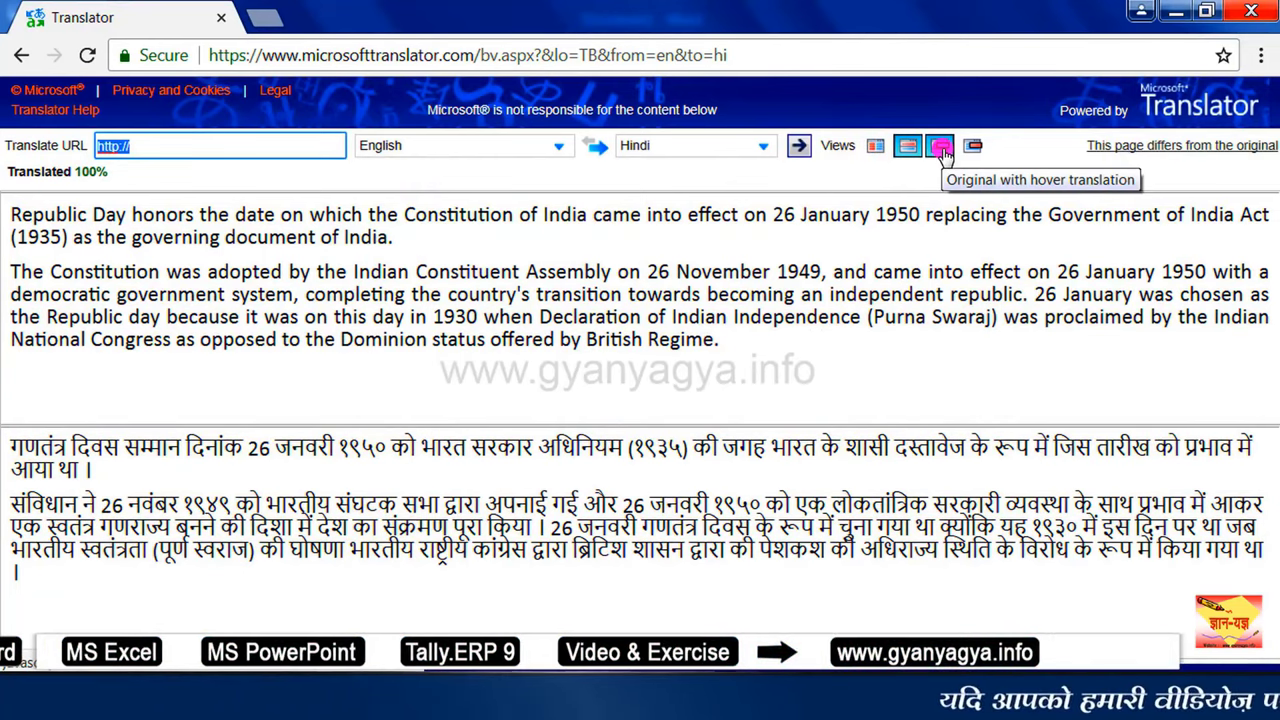
pyautogui.click(942, 148)
pyautogui.moveTo(555, 258)
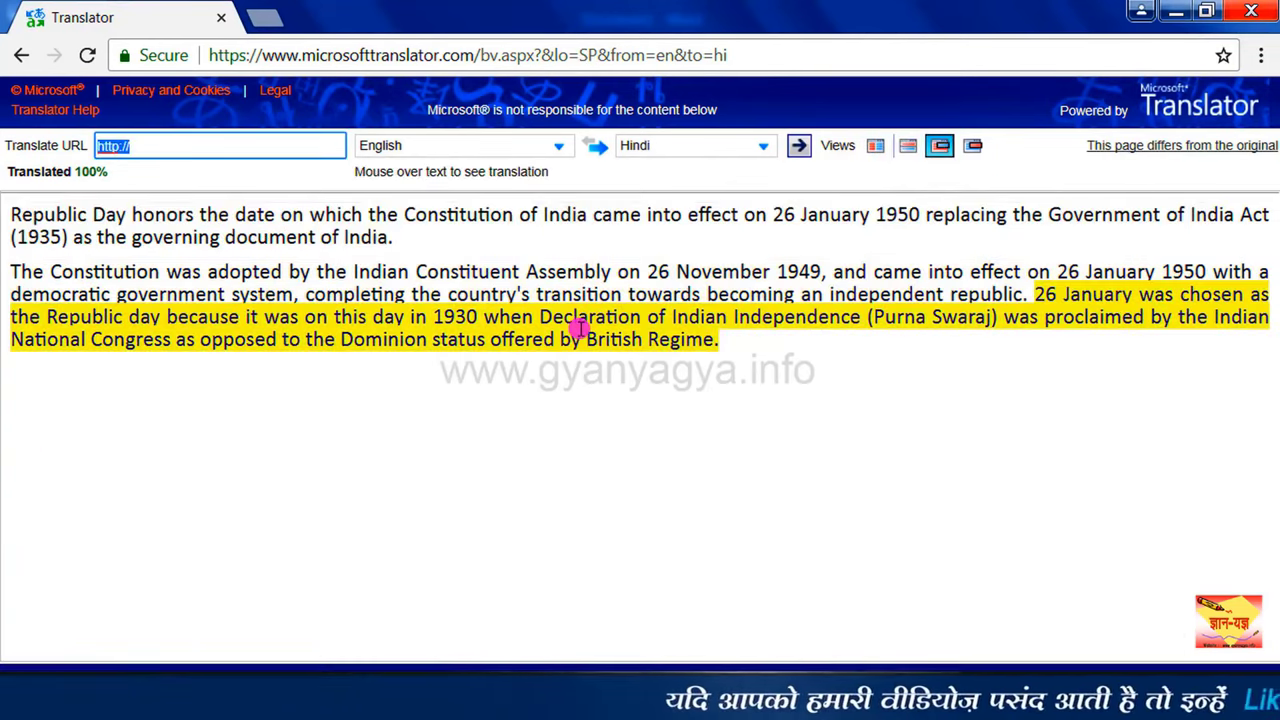
pyautogui.moveTo(535, 335)
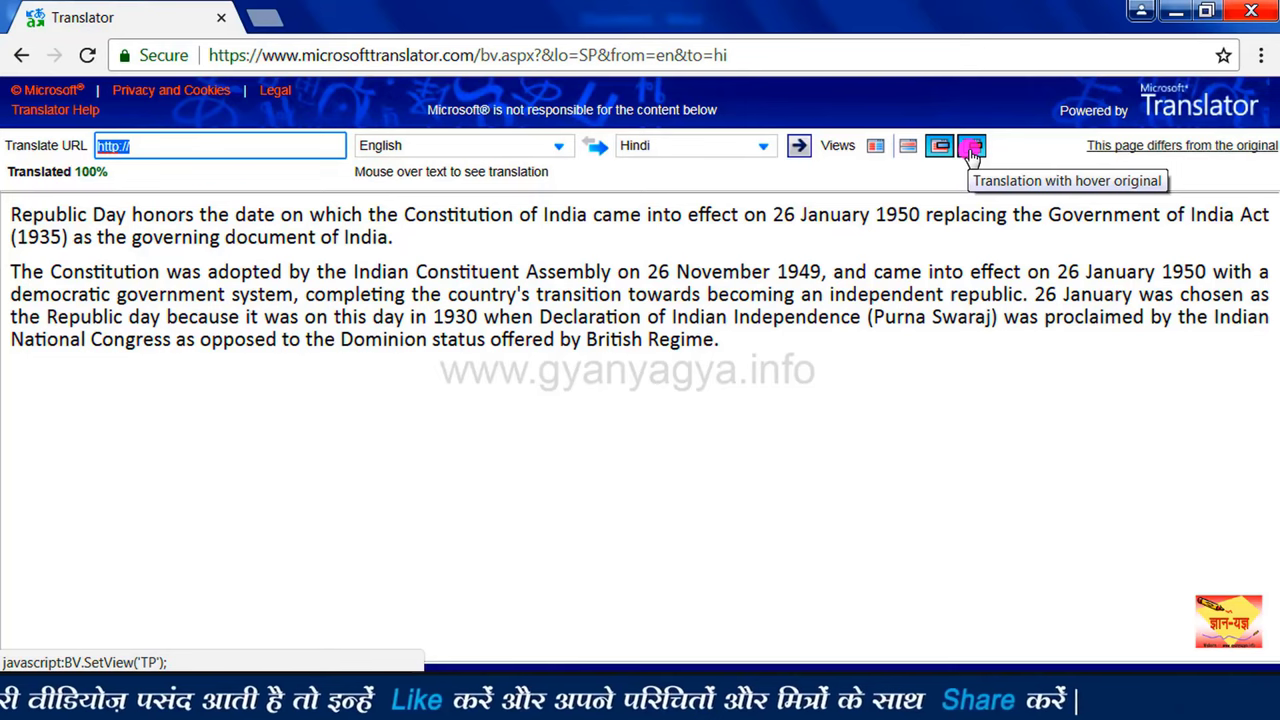
pyautogui.click(972, 150)
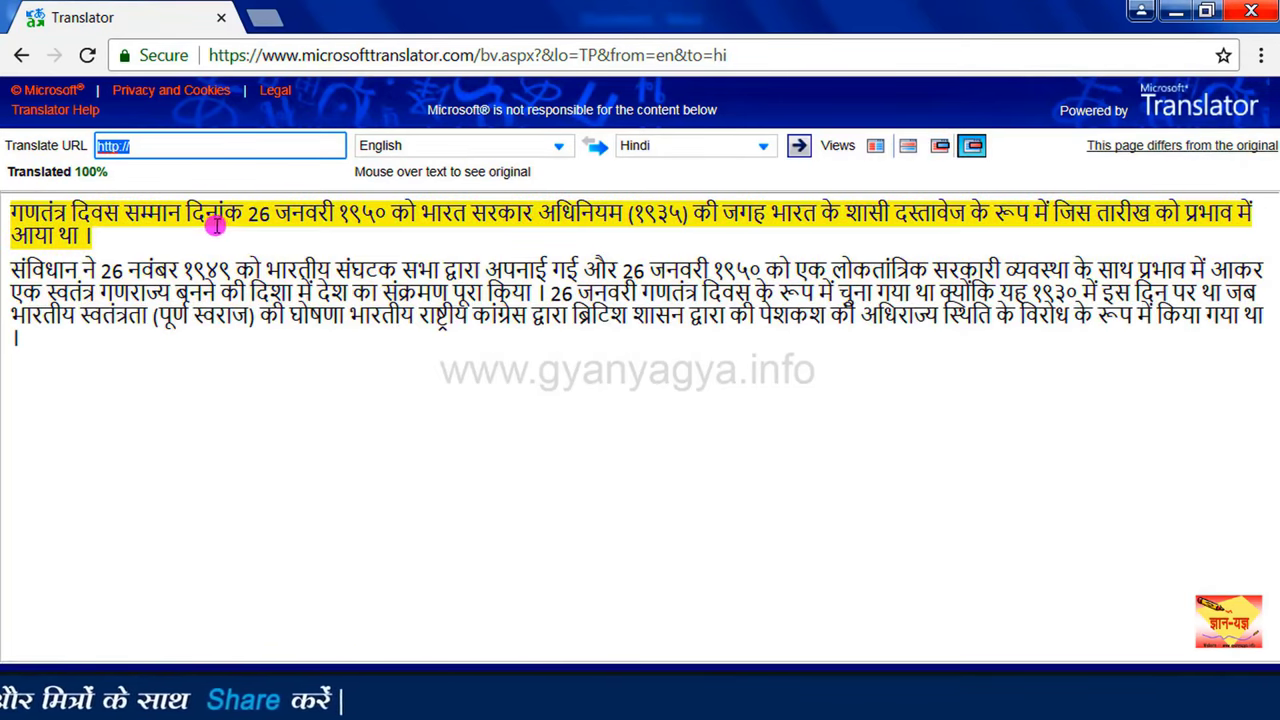
pyautogui.moveTo(215, 228)
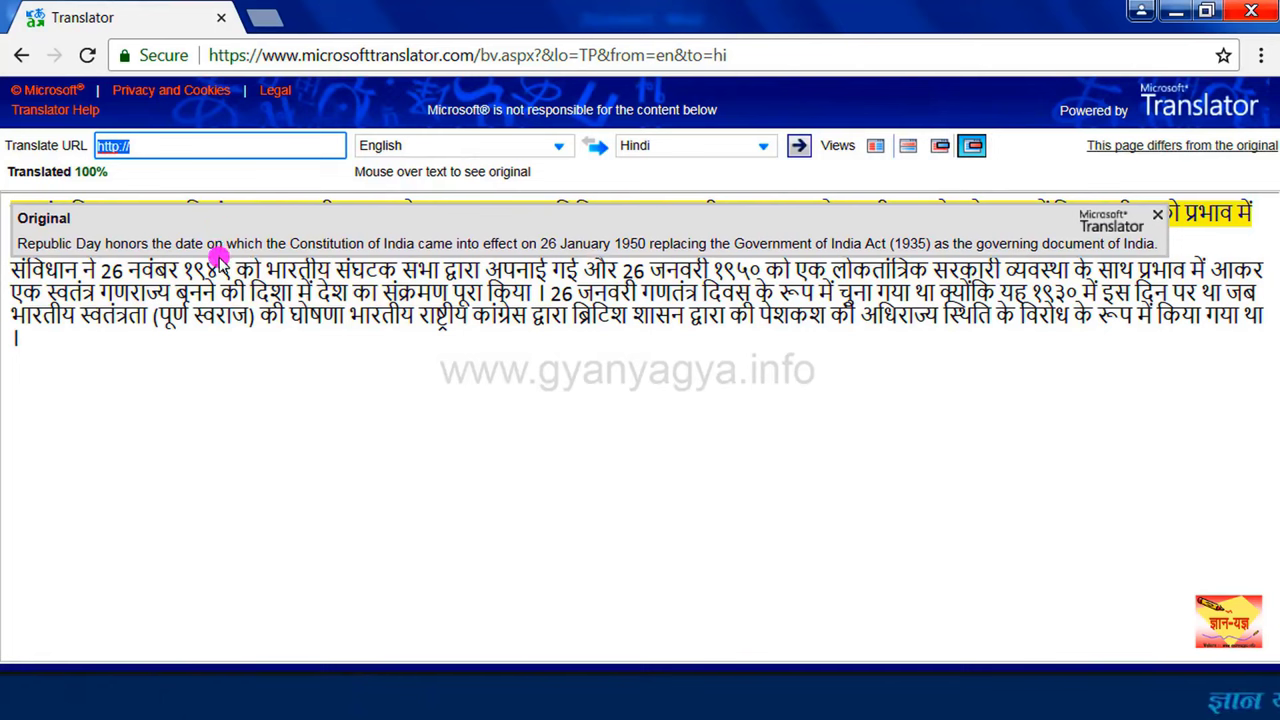
pyautogui.moveTo(222, 278)
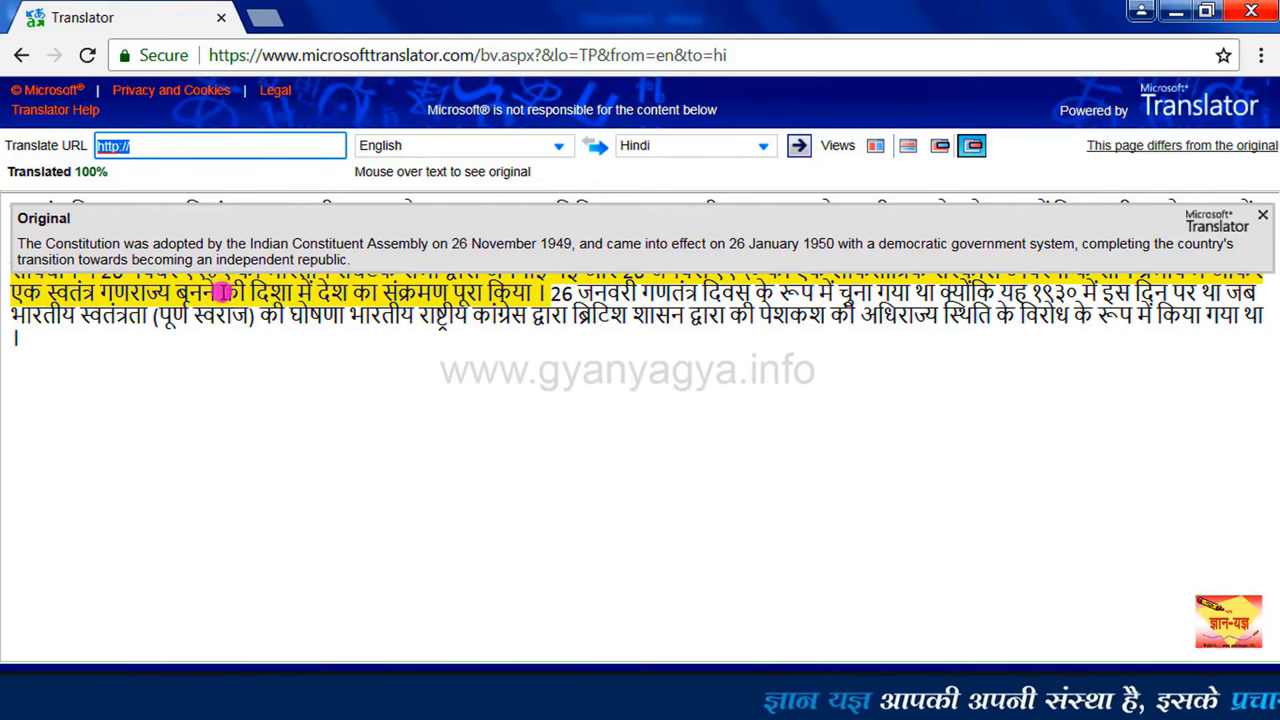
pyautogui.moveTo(225, 312)
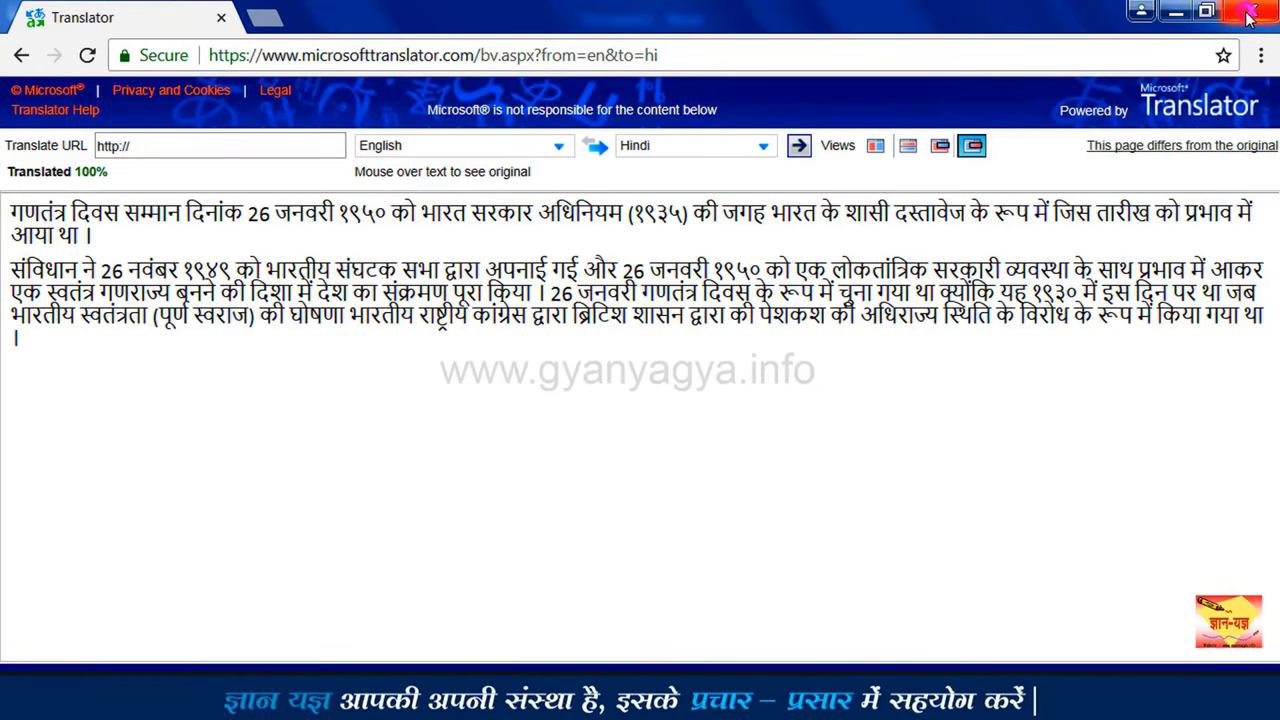
# Close the Translator window and send the selected 'Government of India' phrase for translation.
pyautogui.click(1247, 14)
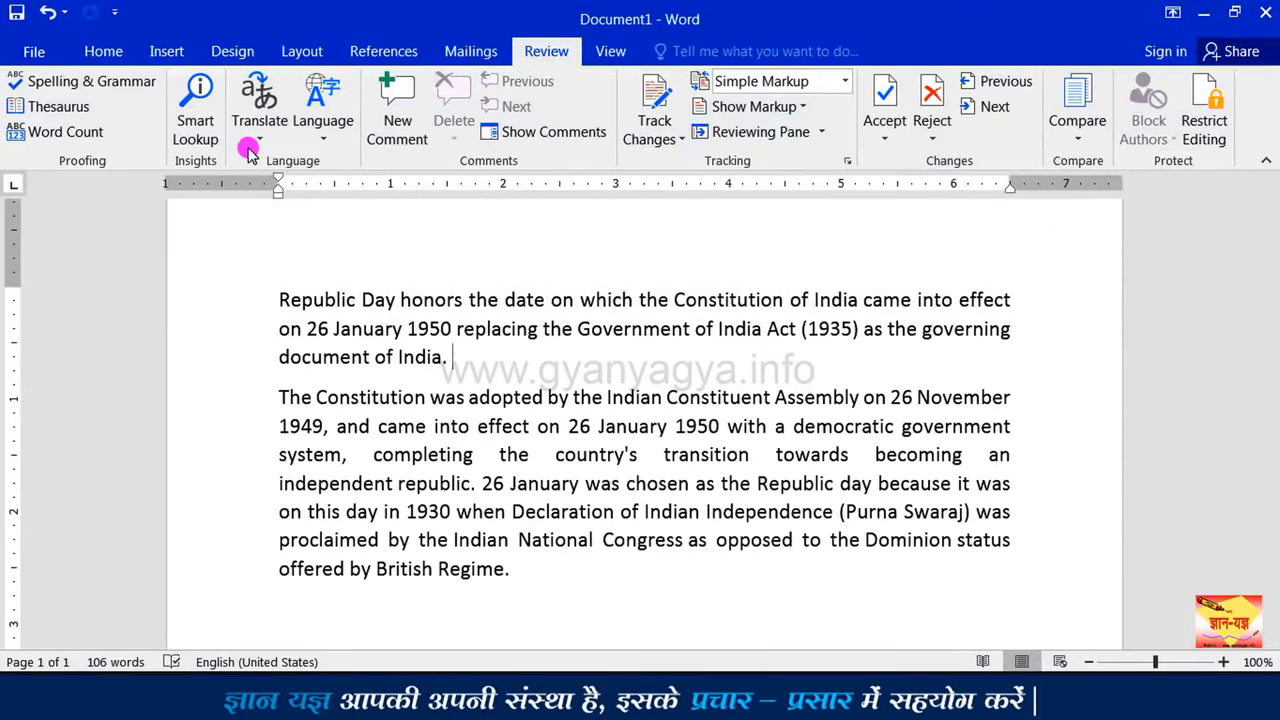
pyautogui.click(259, 130)
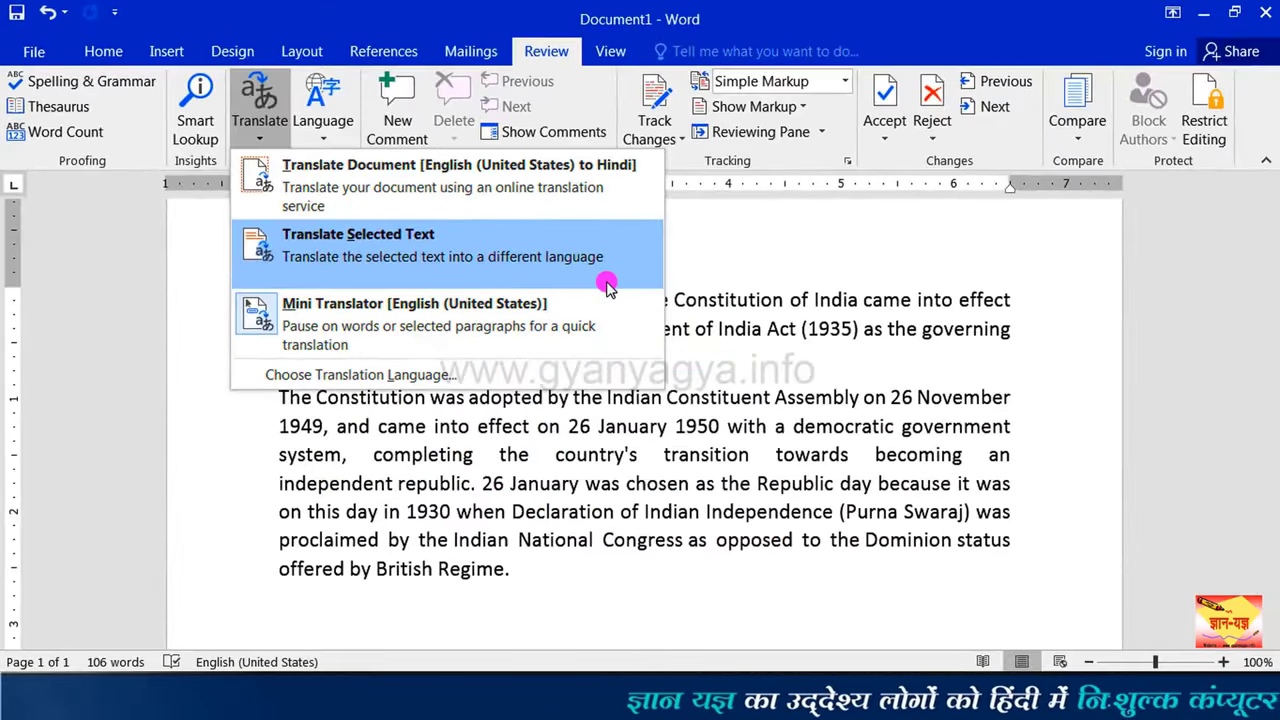
pyautogui.click(780, 303)
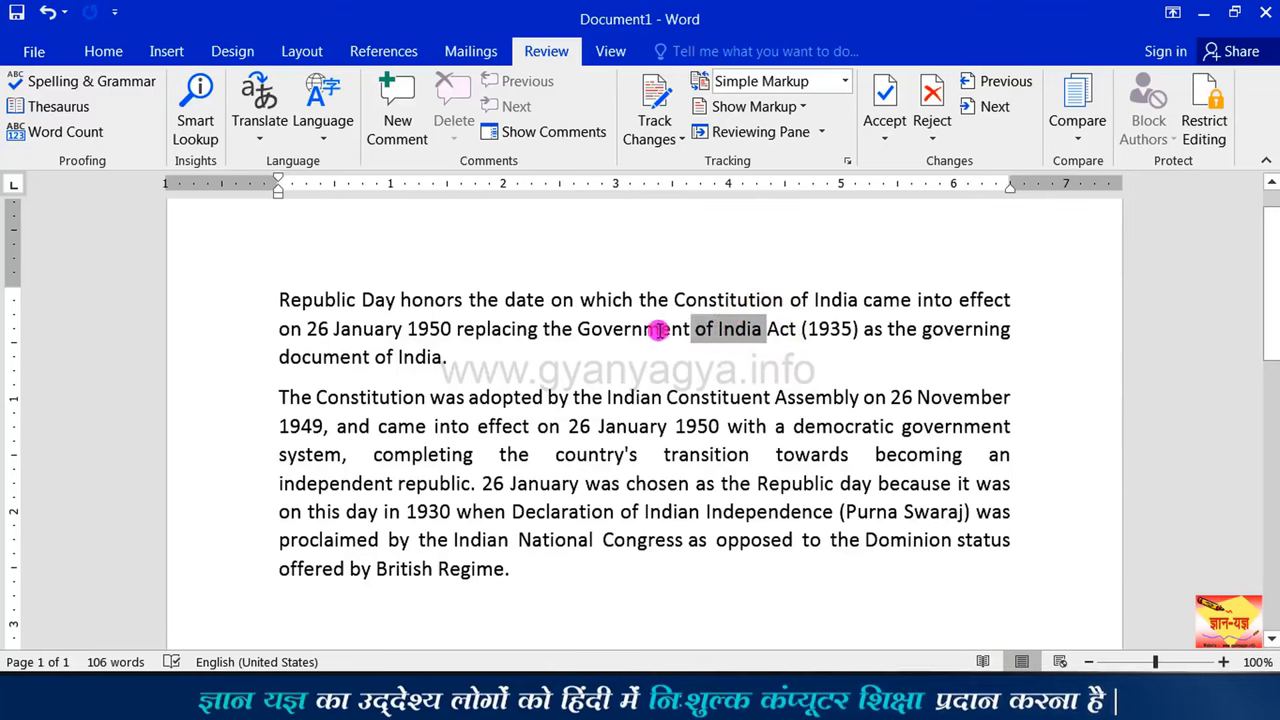
pyautogui.click(273, 145)
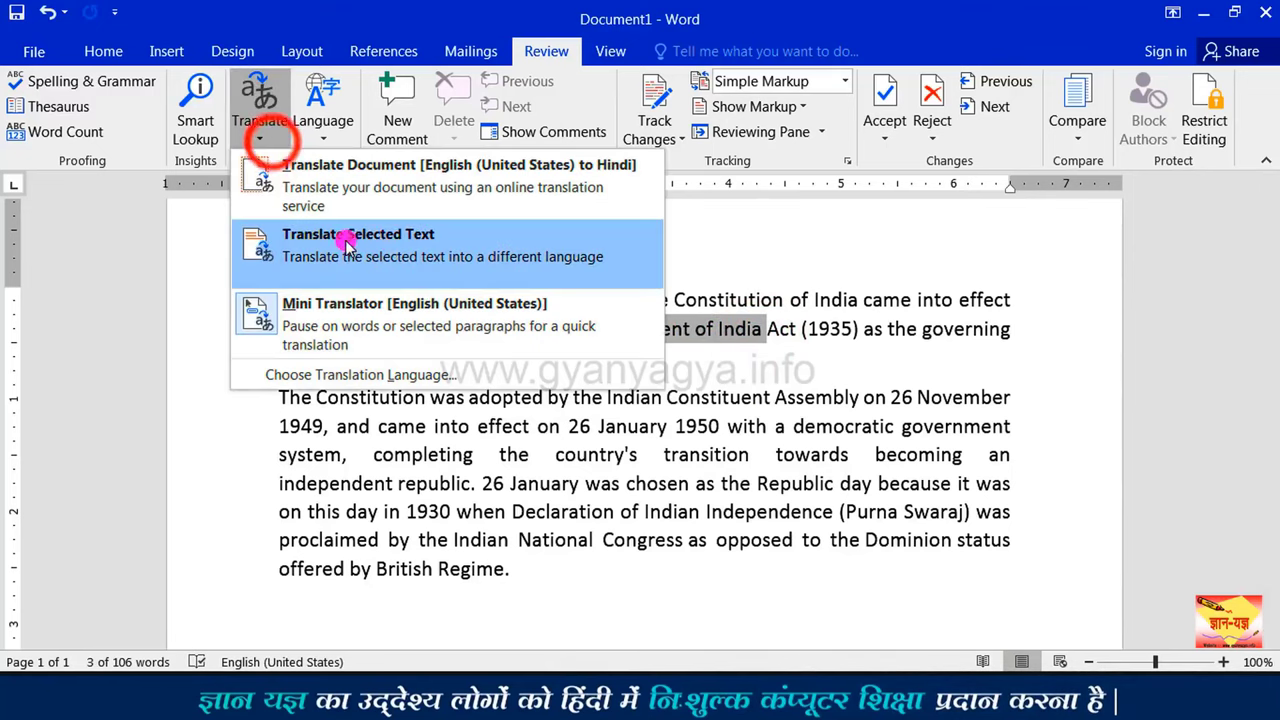
pyautogui.click(466, 246)
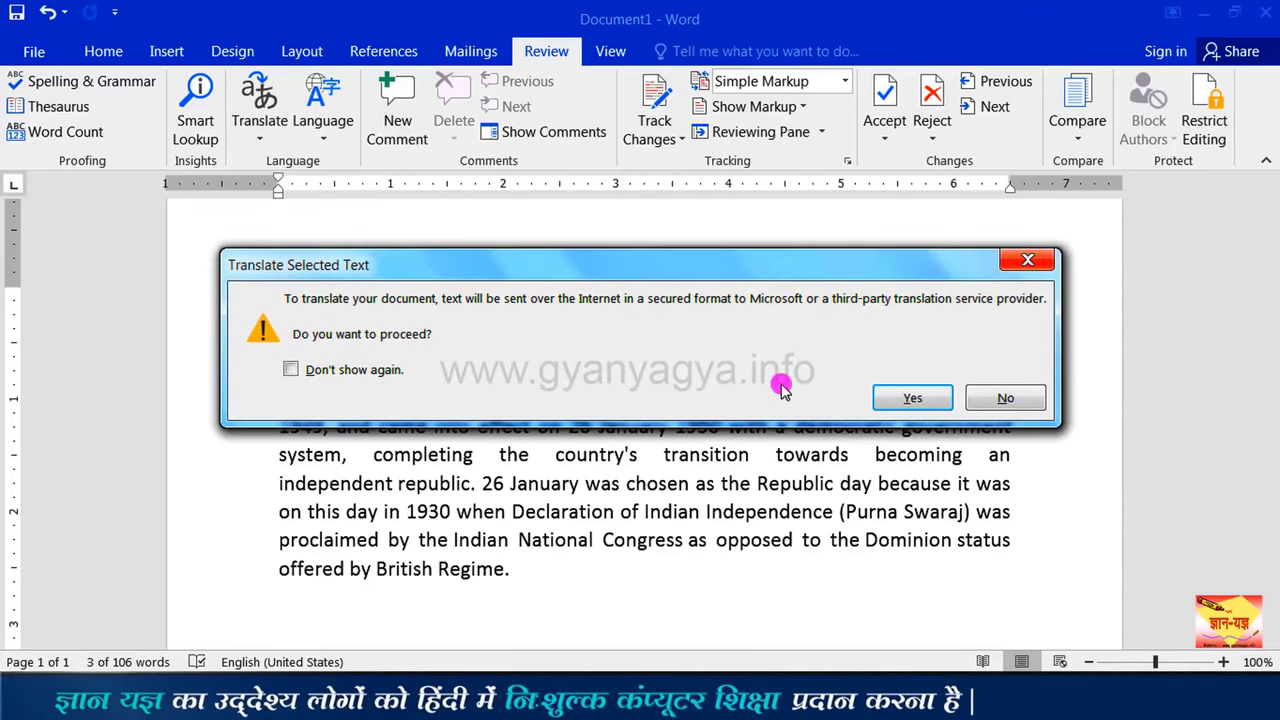
pyautogui.click(903, 398)
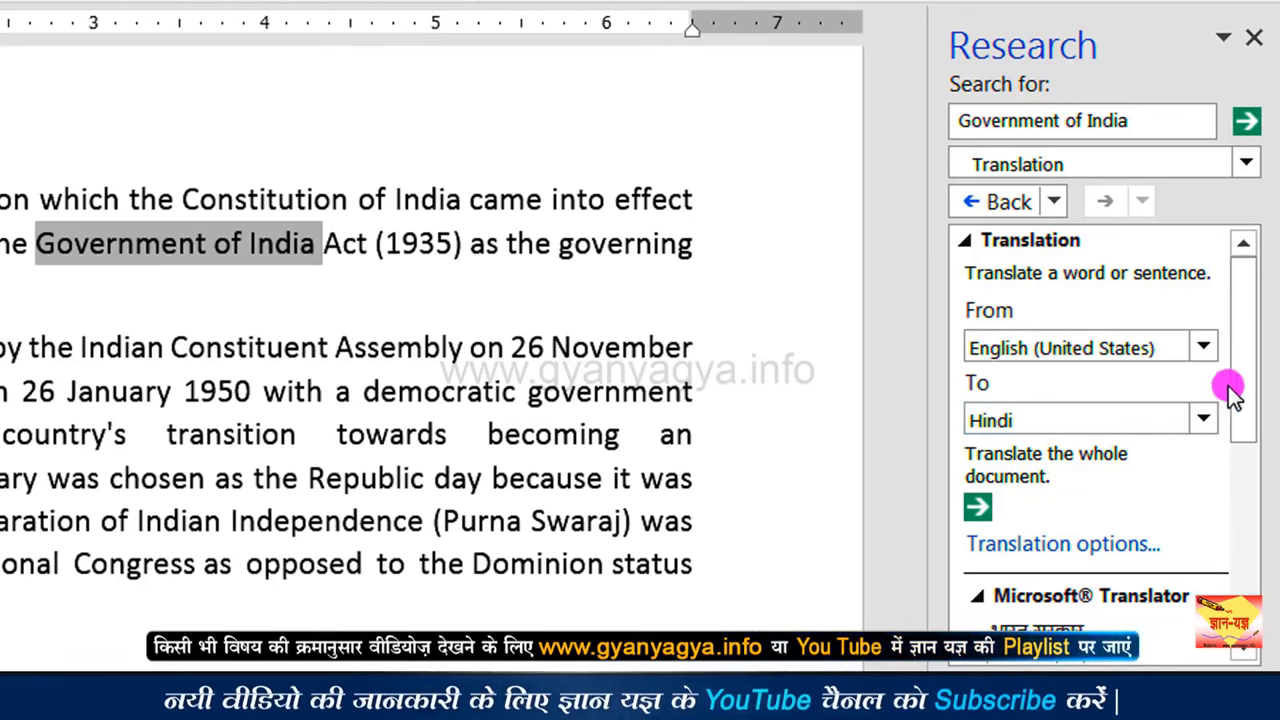
# Check the Research pane's translation language list, keeping Hindi as the target.
pyautogui.scroll(-3, 1238, 382)
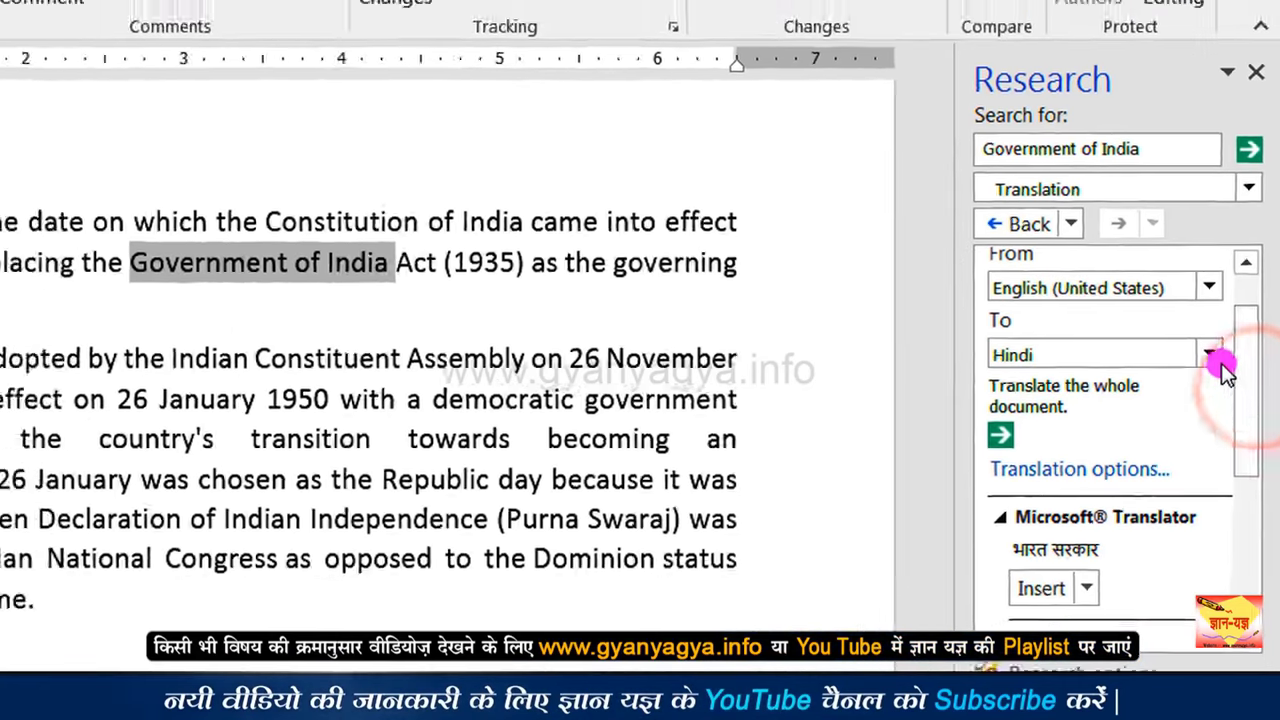
pyautogui.click(1212, 357)
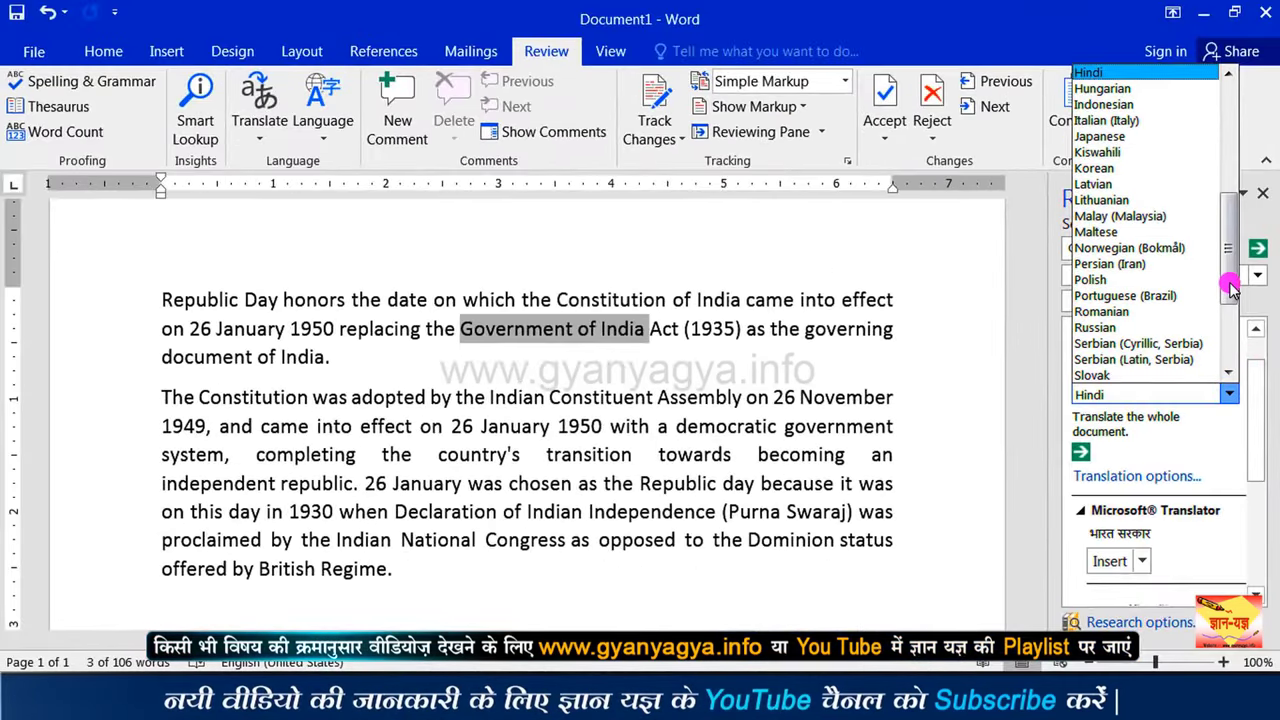
pyautogui.moveTo(1232, 287); pyautogui.dragTo(1230, 240)
pyautogui.click(1226, 437)
pyautogui.scroll(-3, 1200, 430)
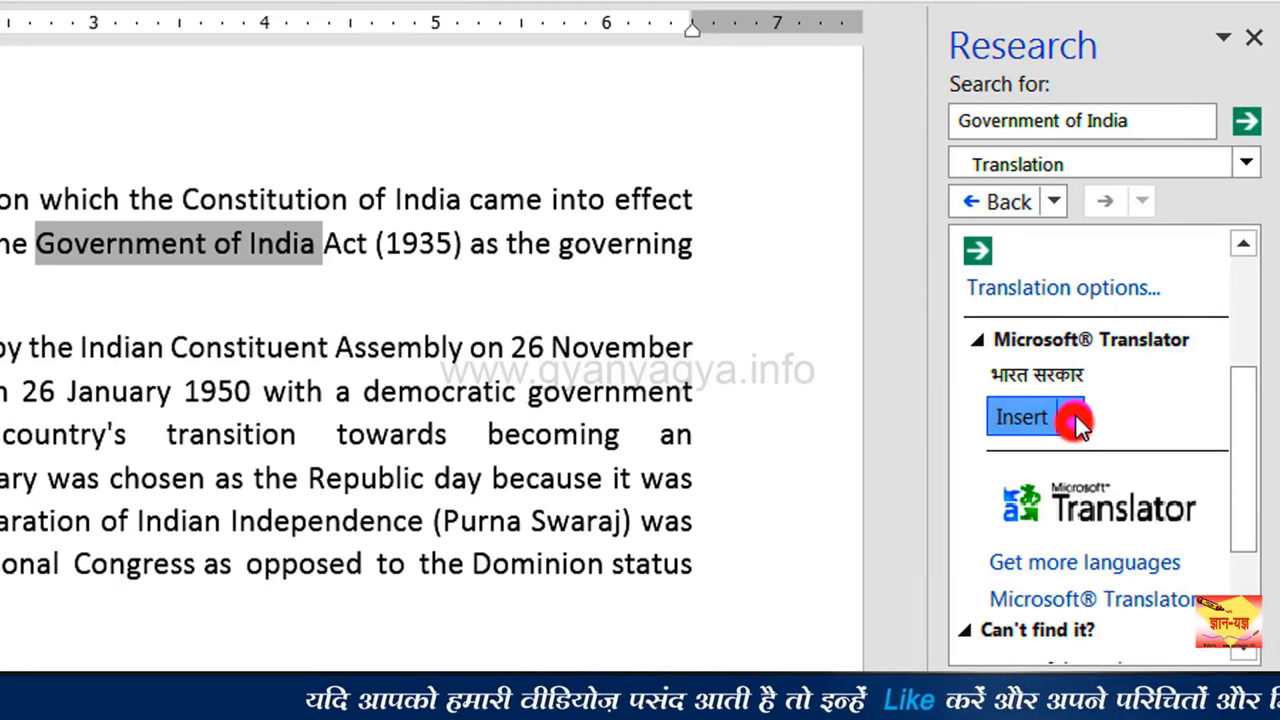
# Open the Insert options for 'भारत सरकार', then close the Research pane.
pyautogui.click(1074, 420)
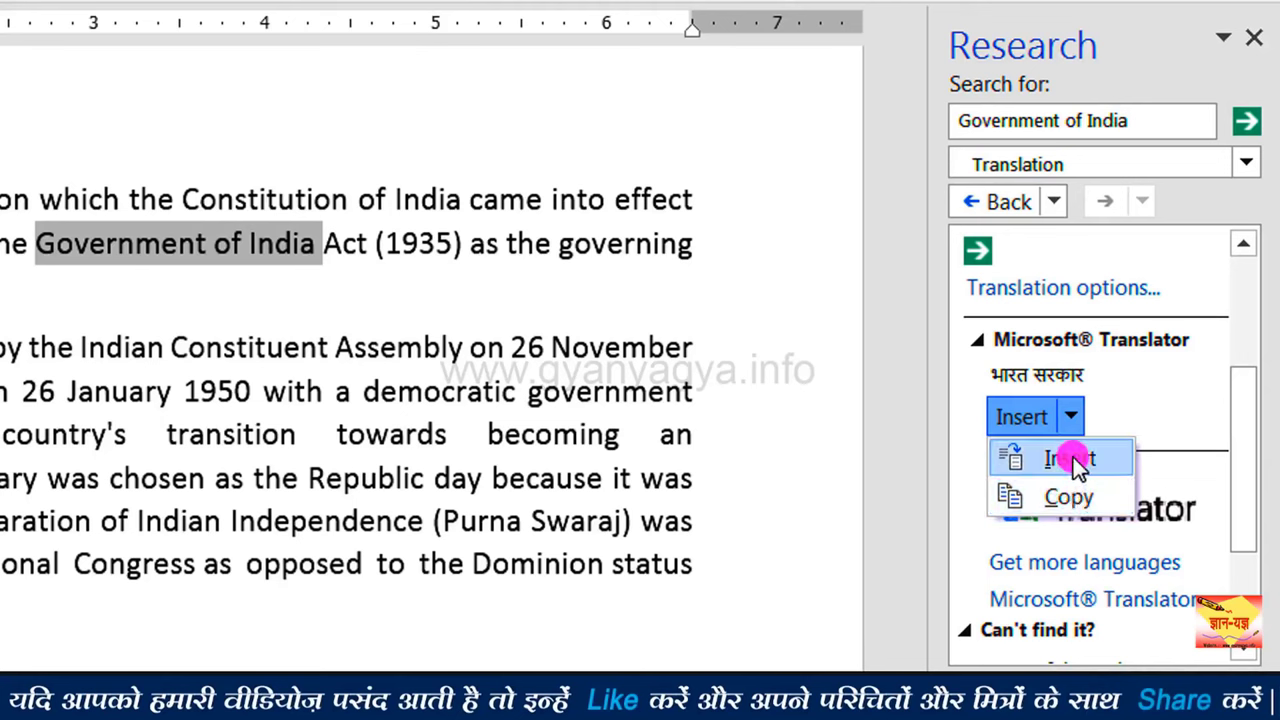
pyautogui.click(1090, 458)
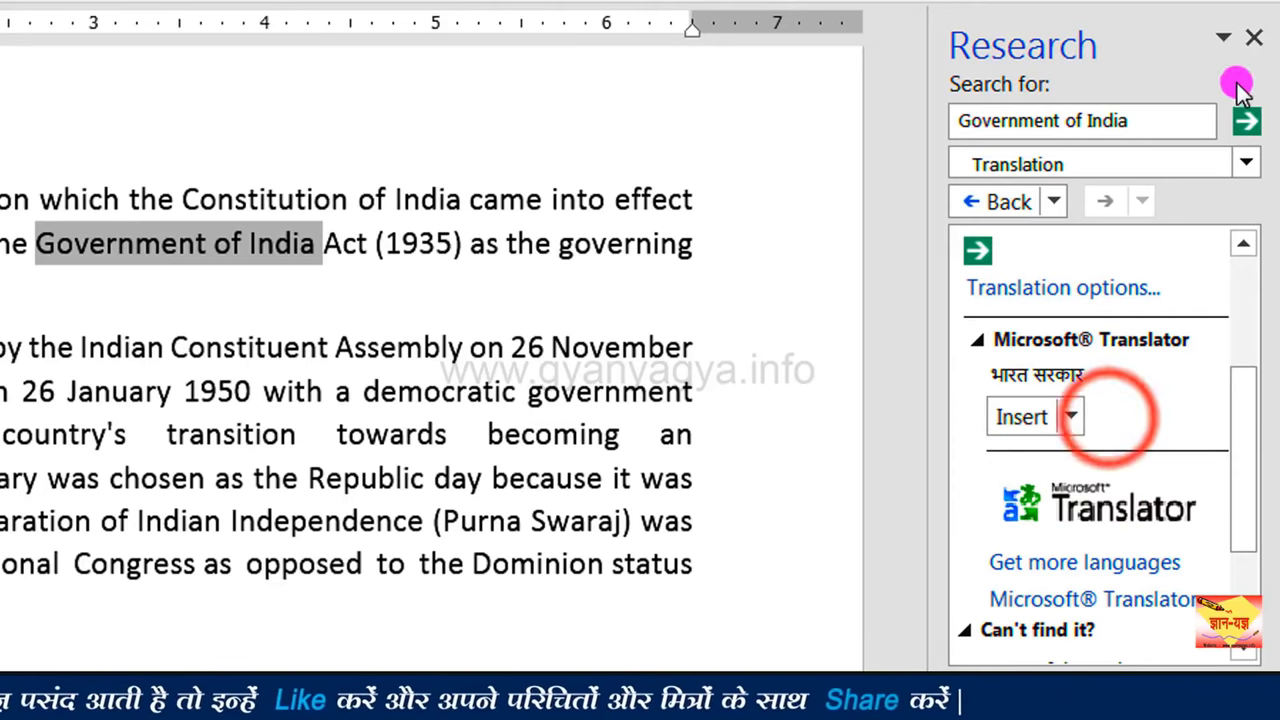
pyautogui.click(1254, 37)
pyautogui.click(239, 280)
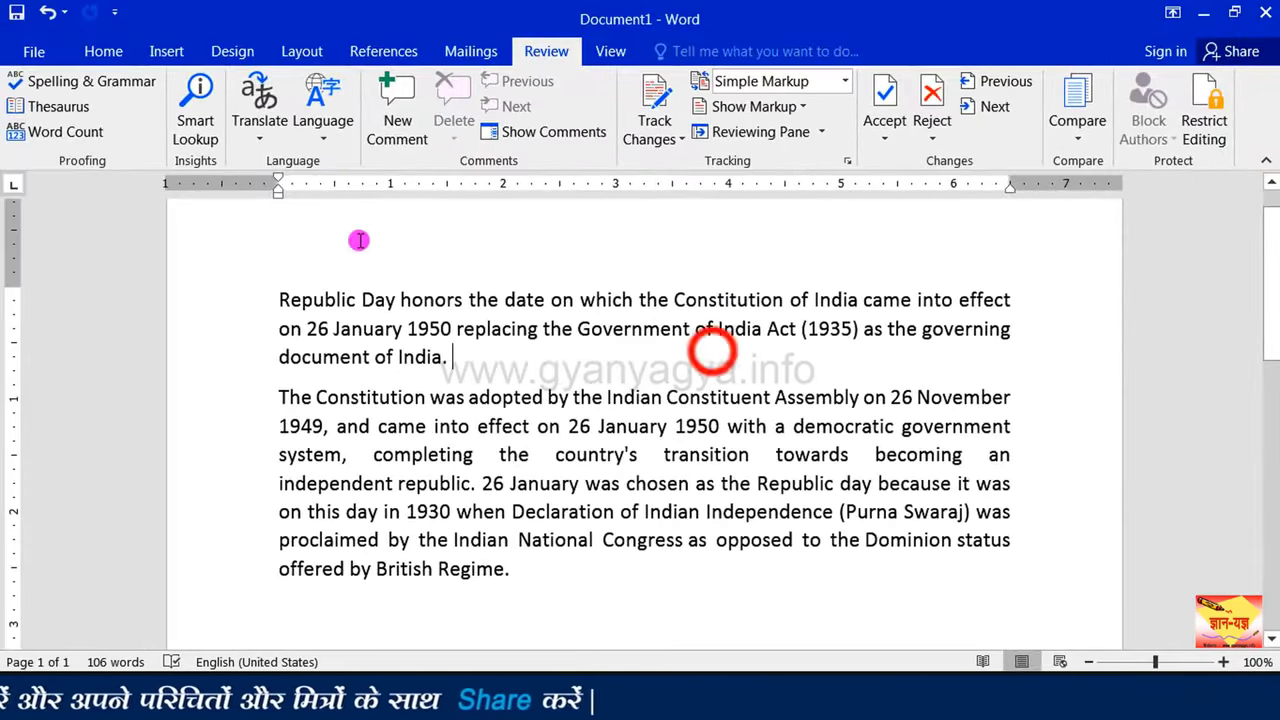
# Set the Mini Translator's translate-to language to Hindi in Translation Language Options.
pyautogui.click(259, 120)
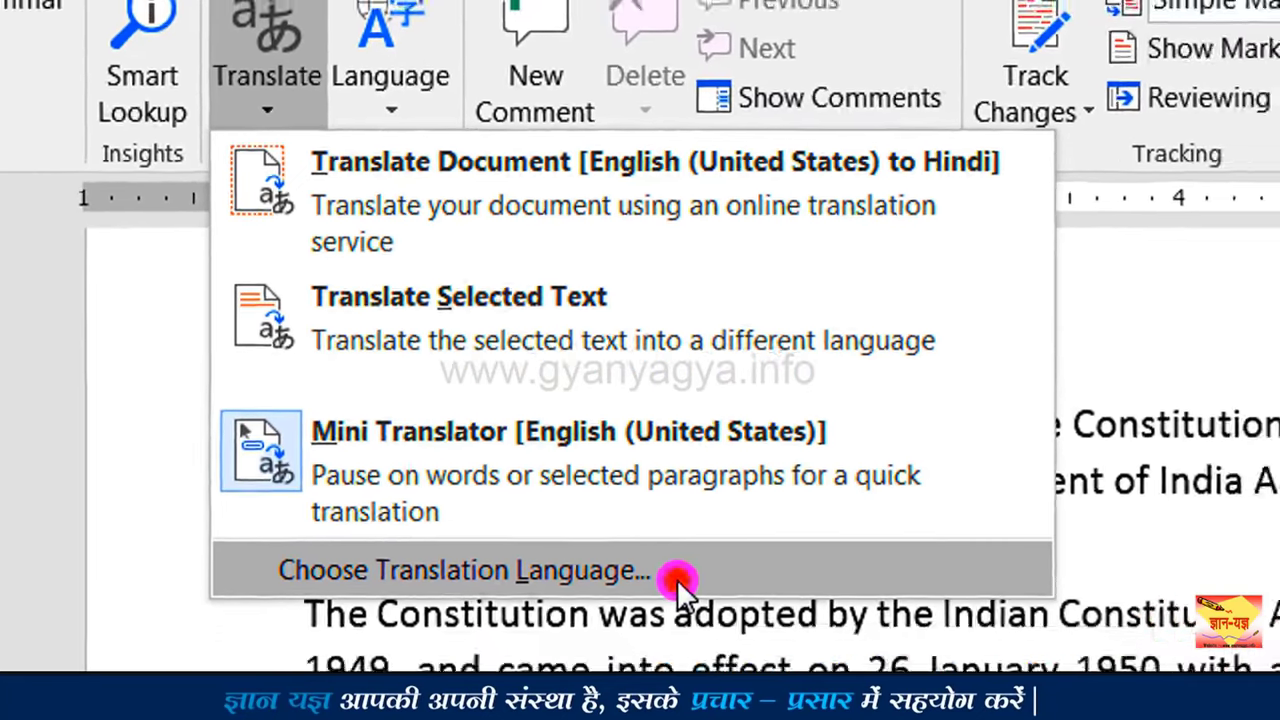
pyautogui.click(711, 613)
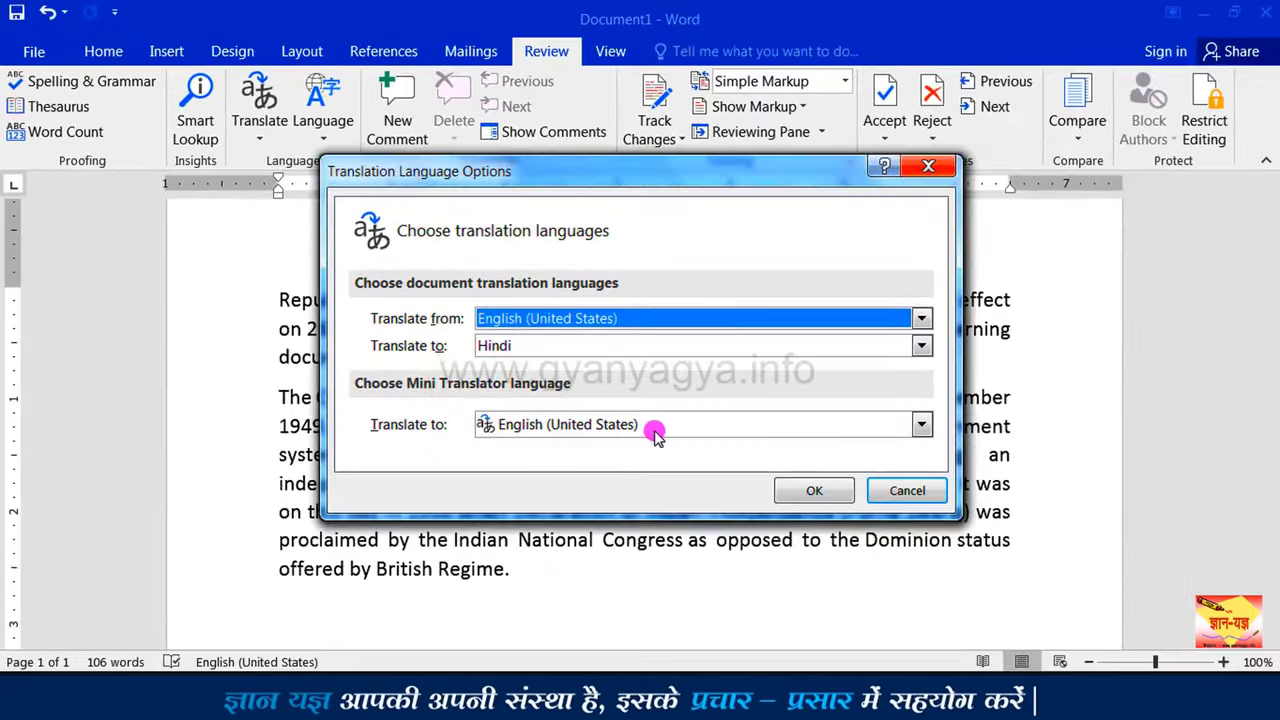
pyautogui.press('Tab')
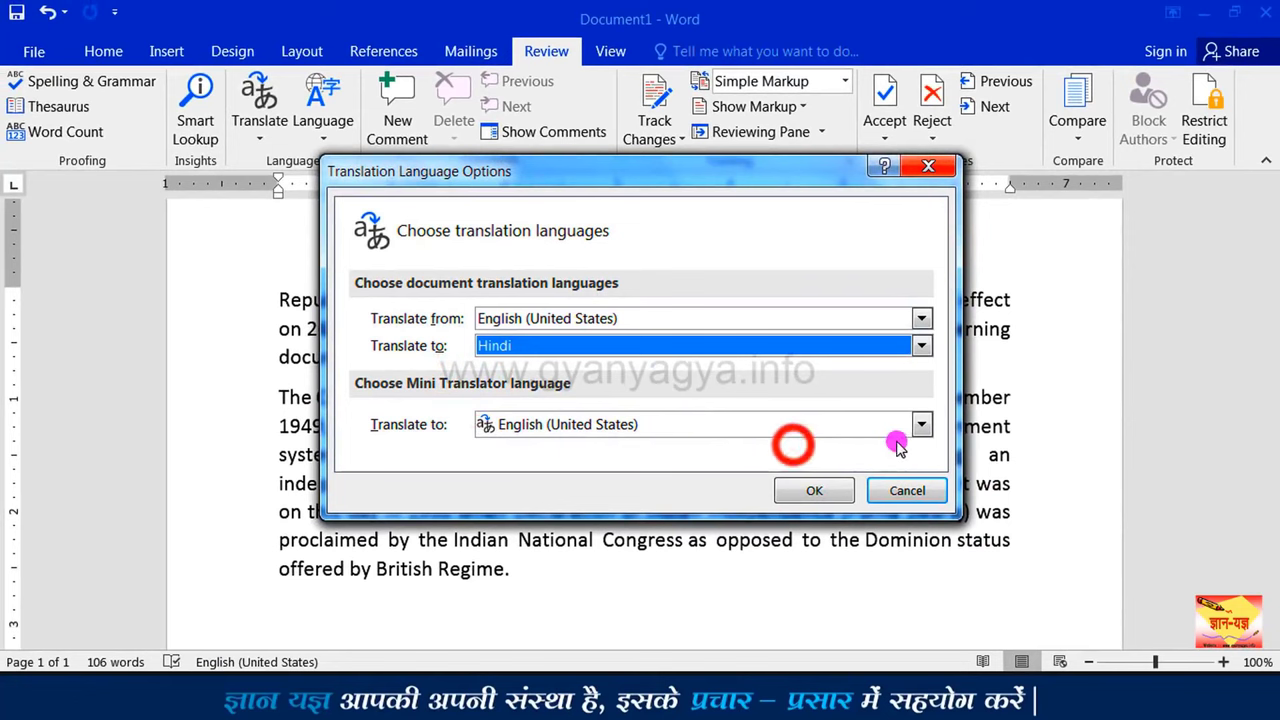
pyautogui.press('Tab')
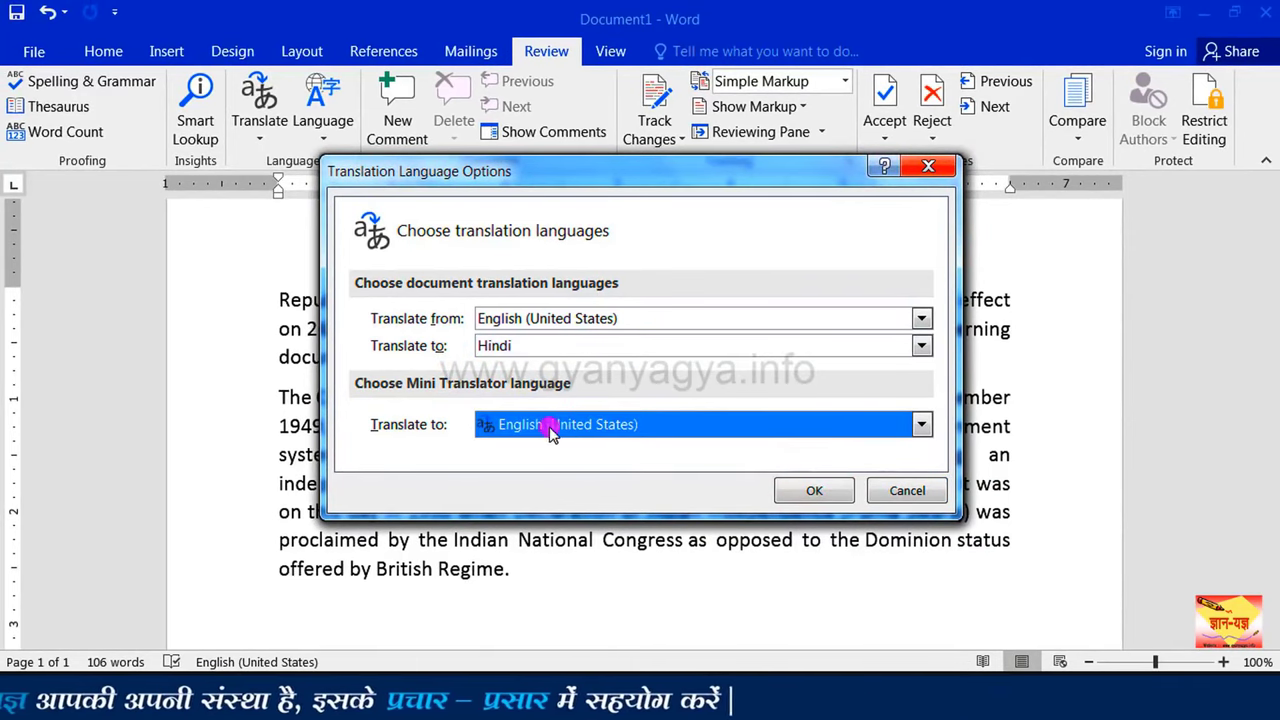
pyautogui.click(922, 428)
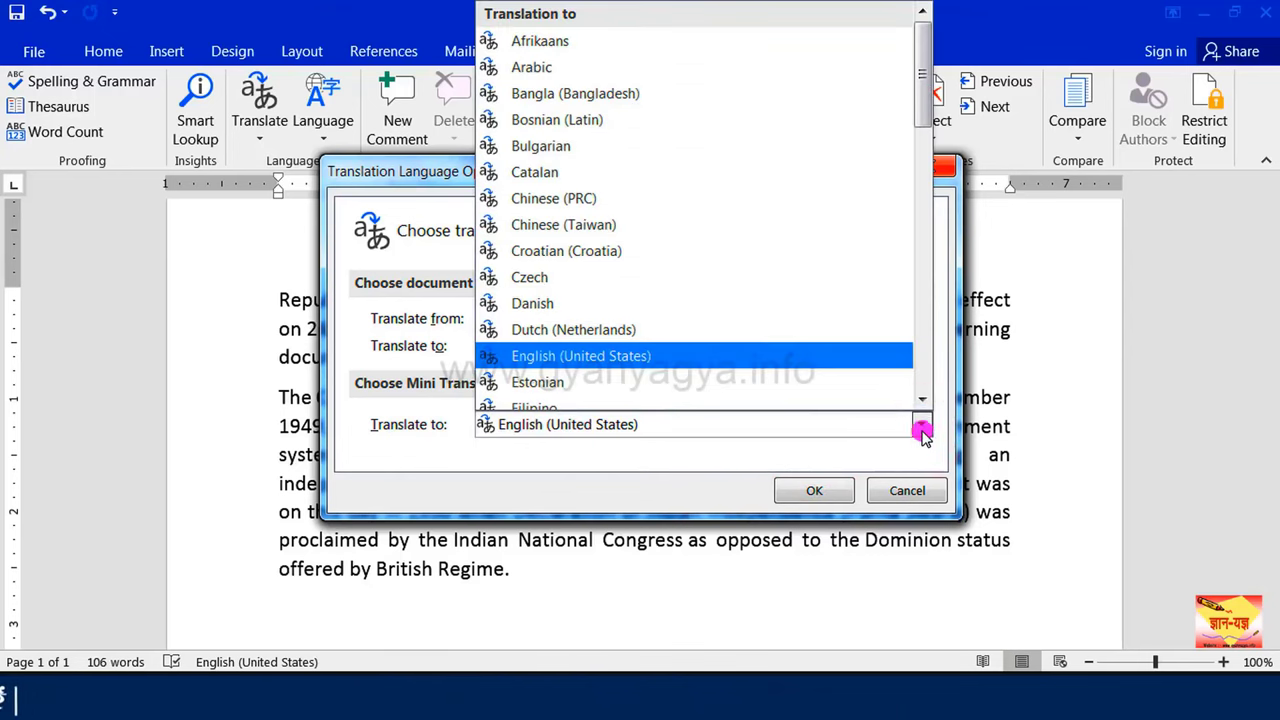
pyautogui.press('Down')
pyautogui.press('Down')
pyautogui.press('Down')
pyautogui.press('Down')
pyautogui.press('Down')
pyautogui.press('Down')
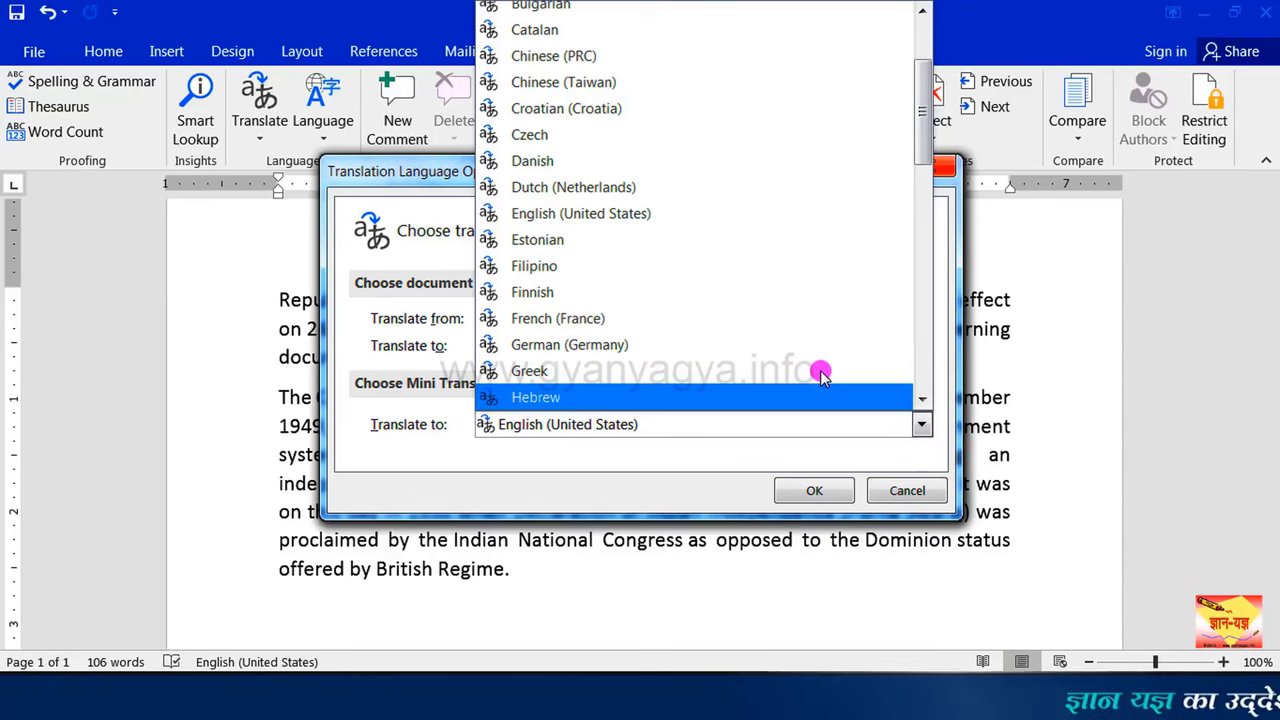
pyautogui.press('Down')
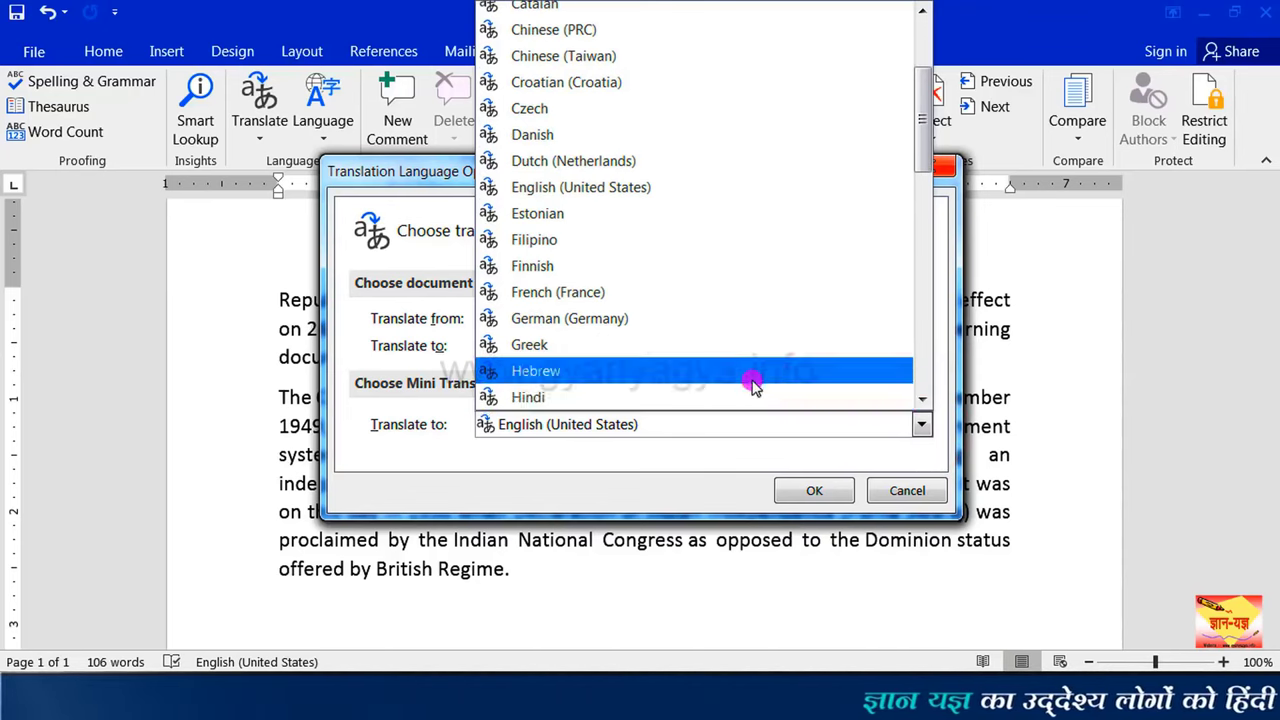
pyautogui.click(695, 397)
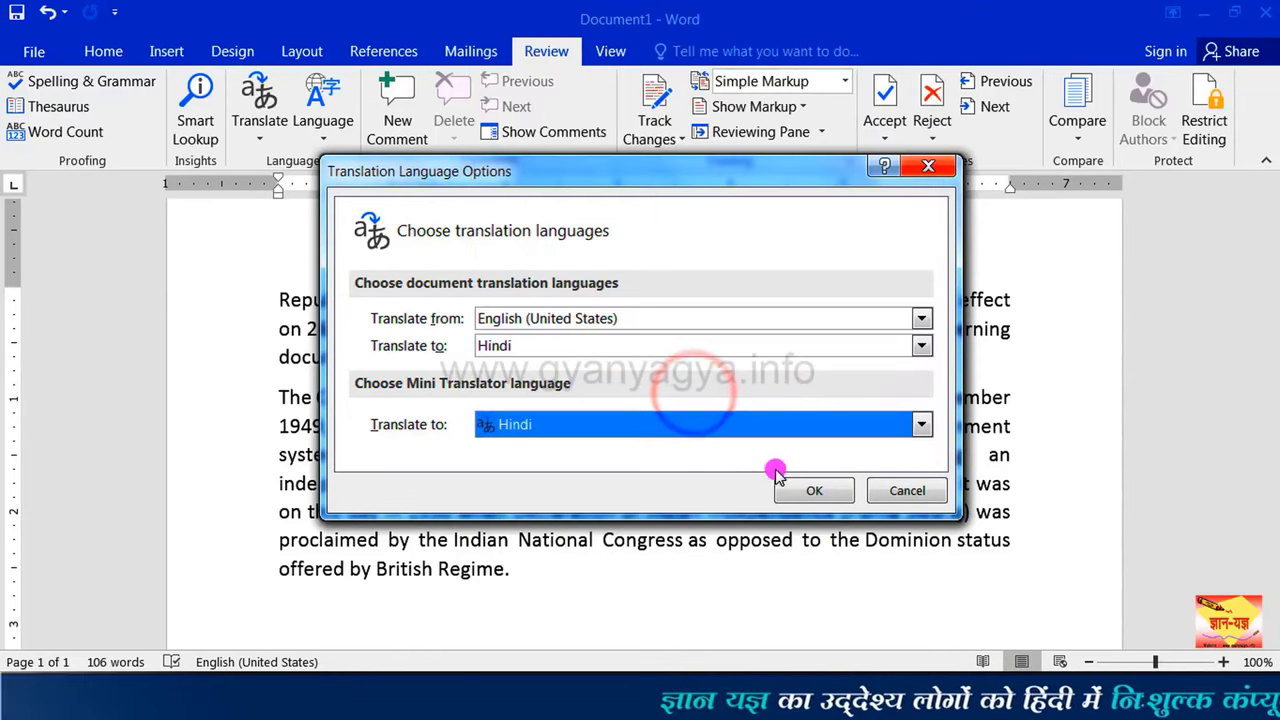
pyautogui.click(815, 490)
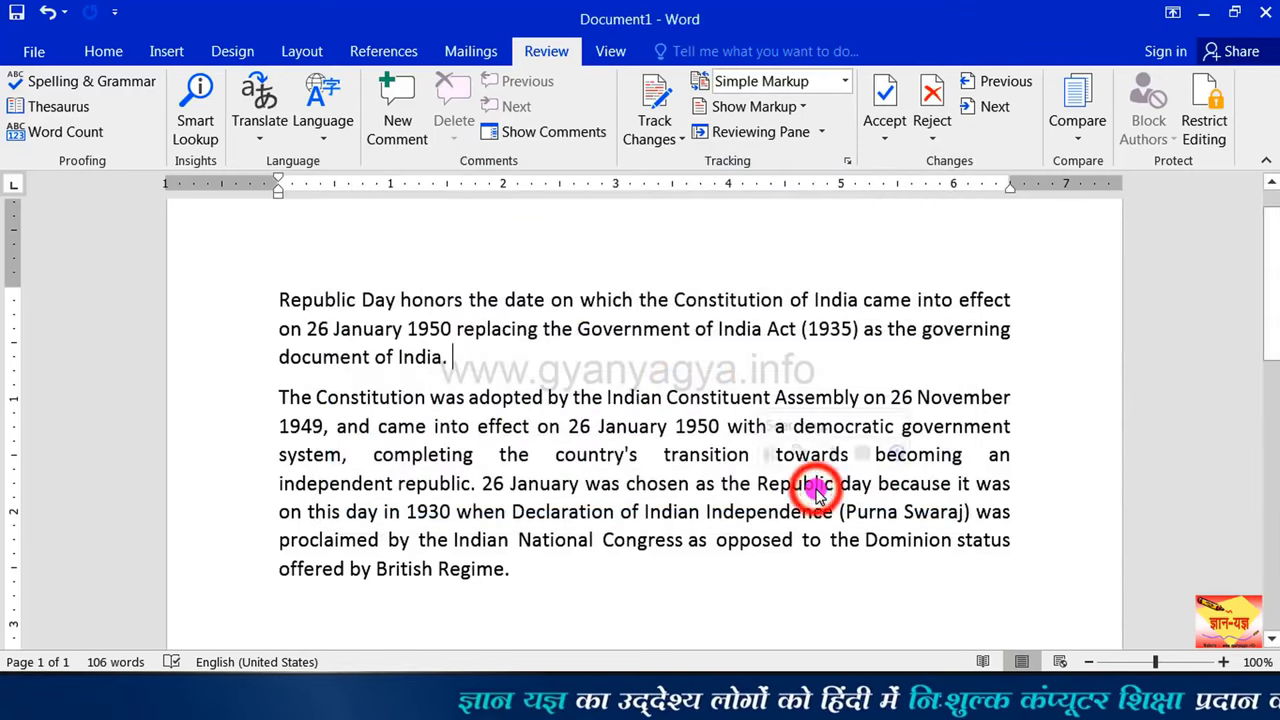
pyautogui.moveTo(679, 300)
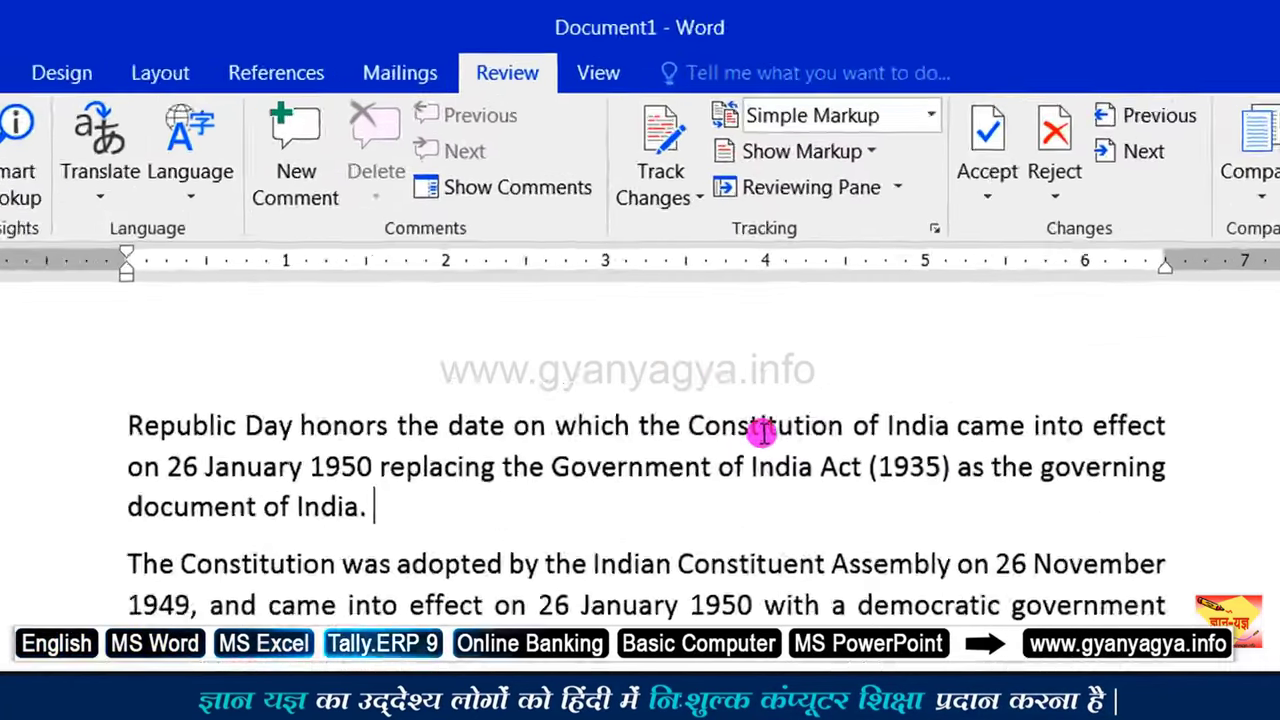
pyautogui.moveTo(729, 302)
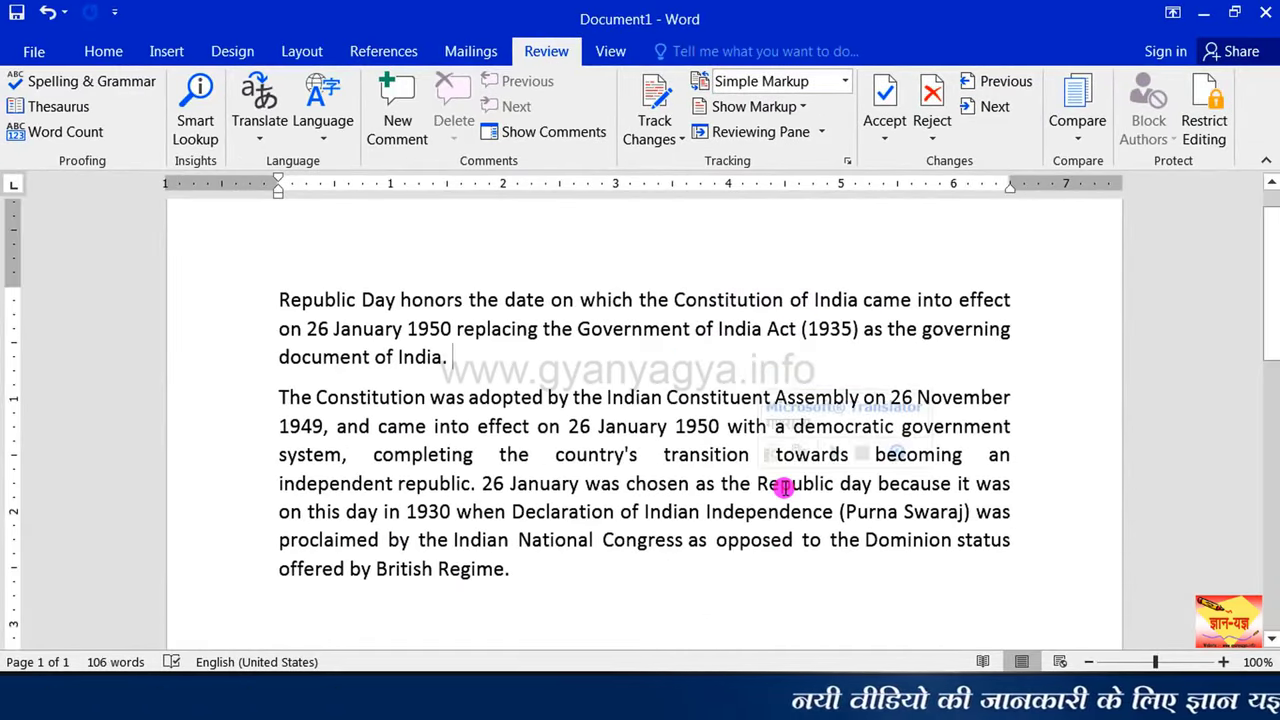
pyautogui.moveTo(797, 458)
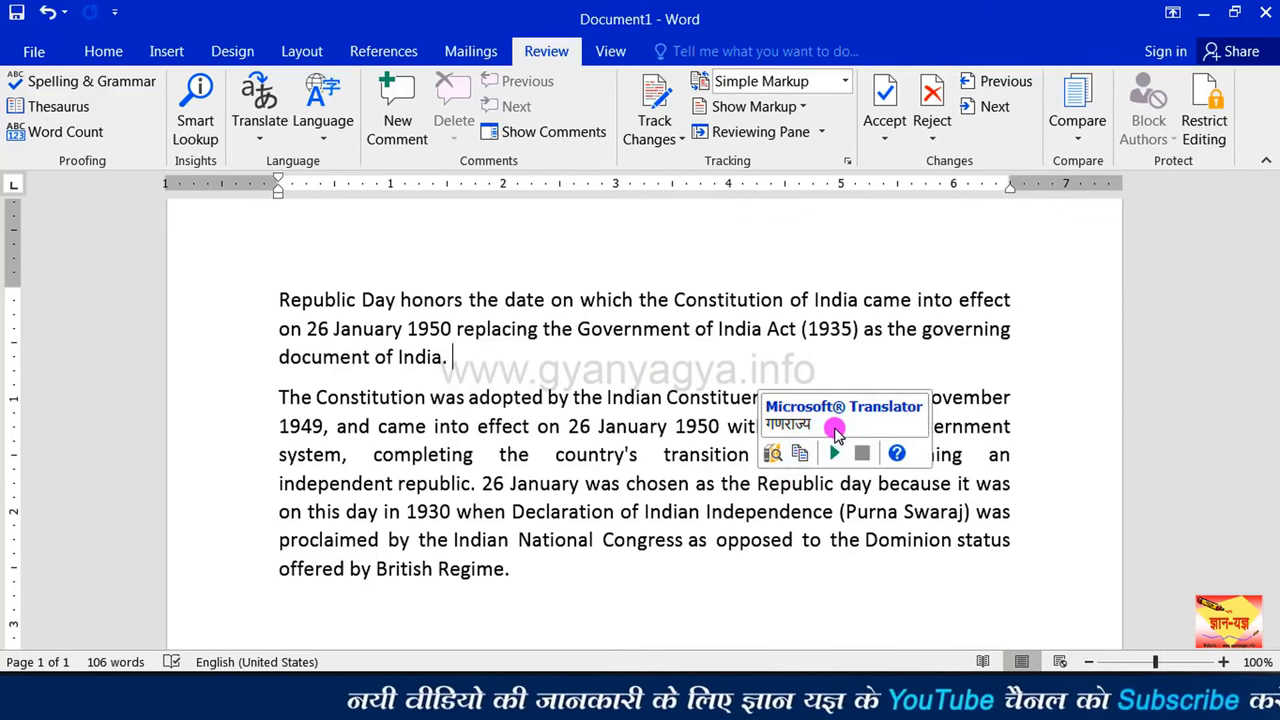
pyautogui.moveTo(660, 337)
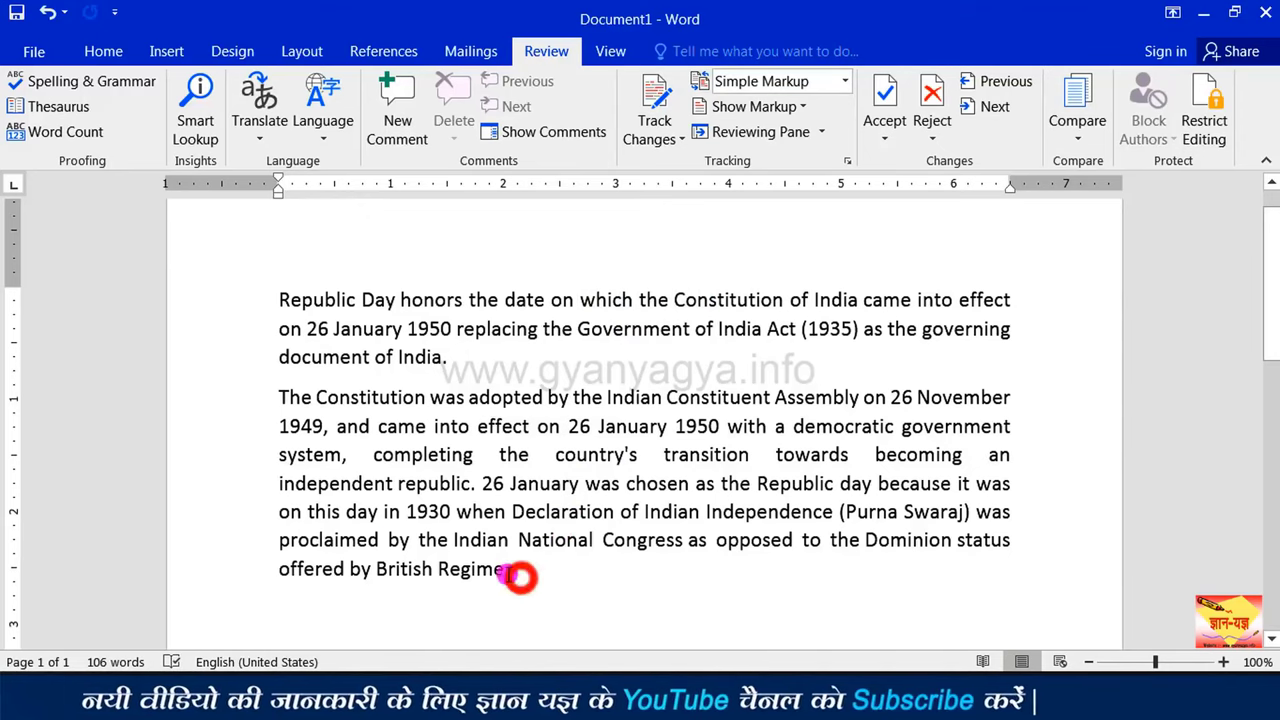
# Select both Republic Day paragraphs and expand their Mini Translator Hindi translation into Research.
pyautogui.moveTo(514, 573); pyautogui.dragTo(257, 298)
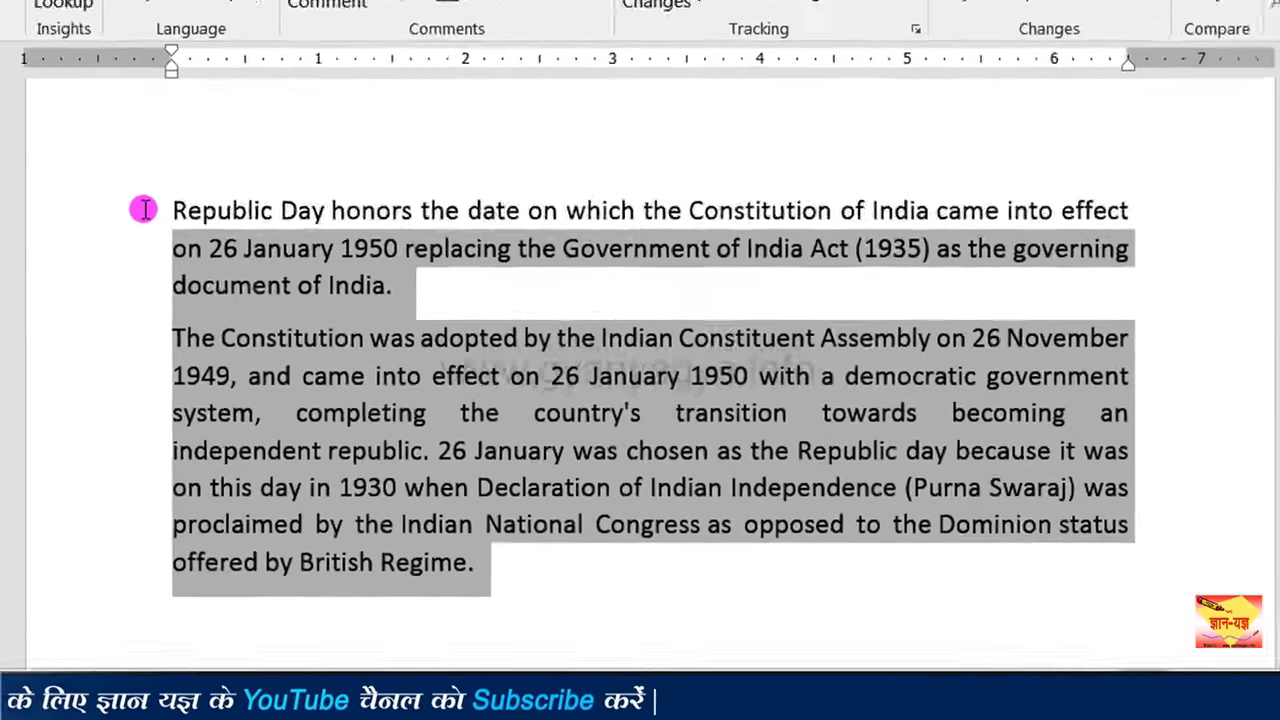
pyautogui.moveTo(143, 209); pyautogui.dragTo(144, 205)
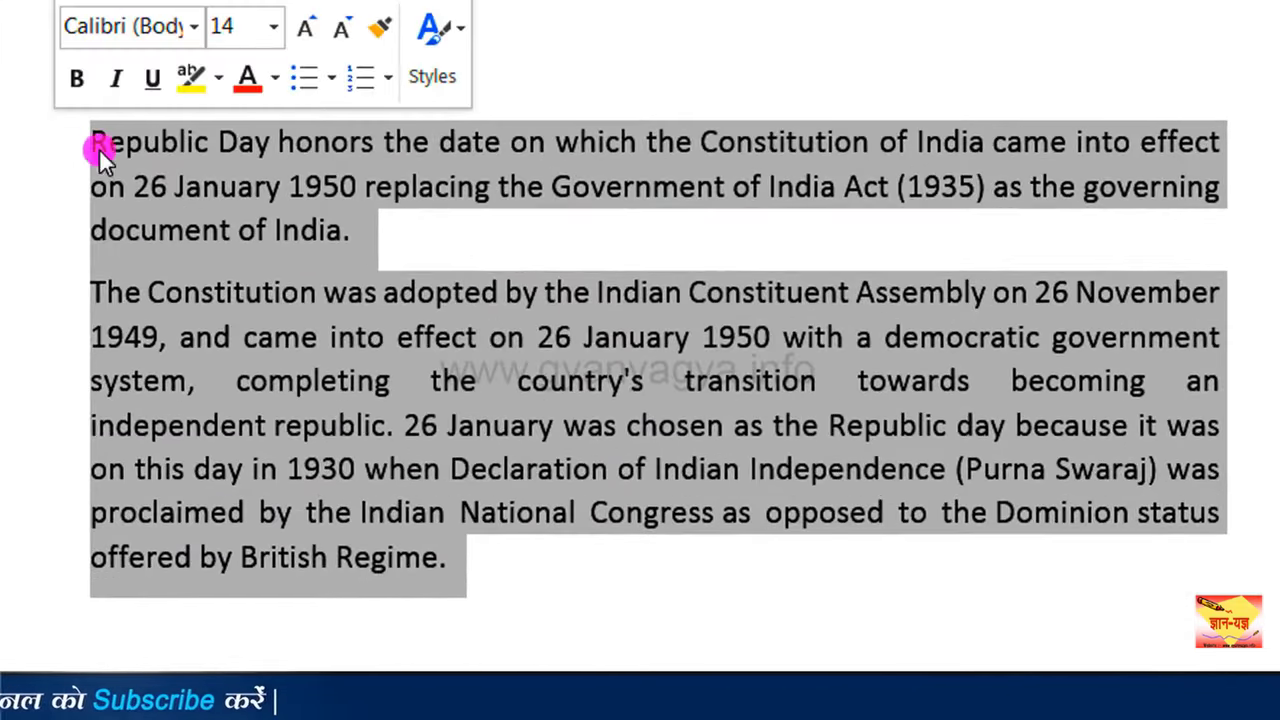
pyautogui.moveTo(270, 157)
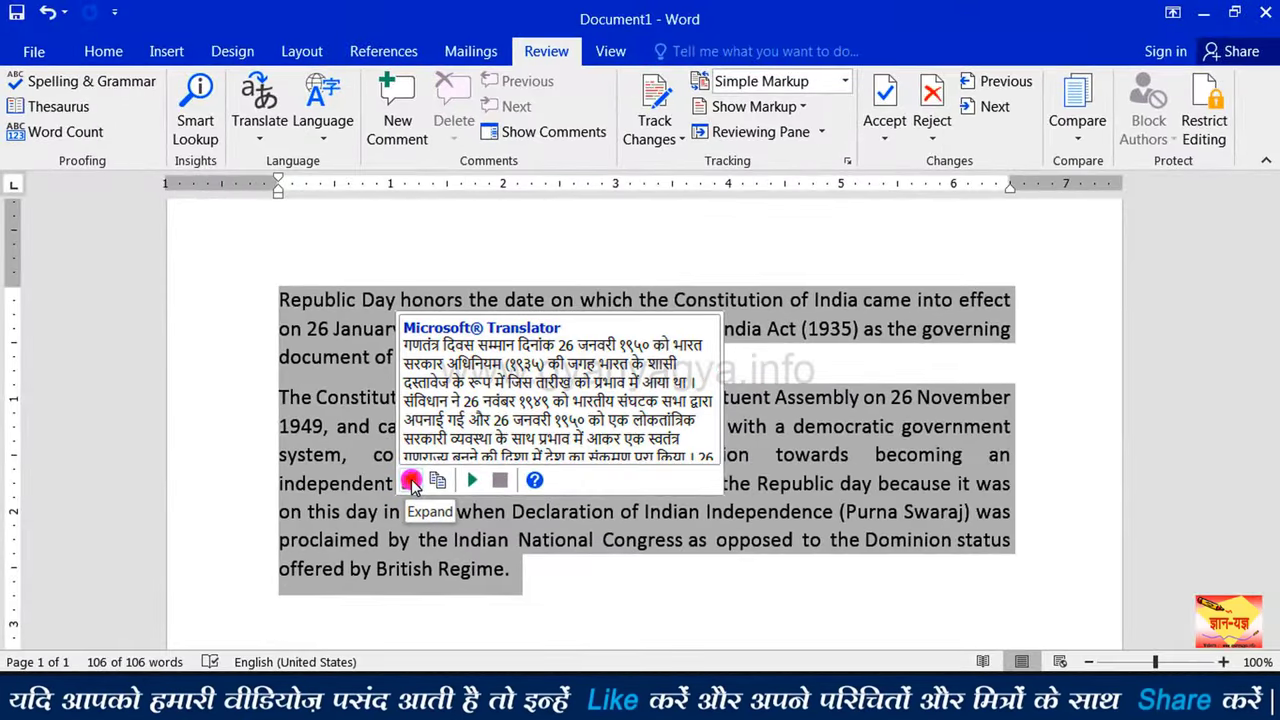
pyautogui.click(410, 481)
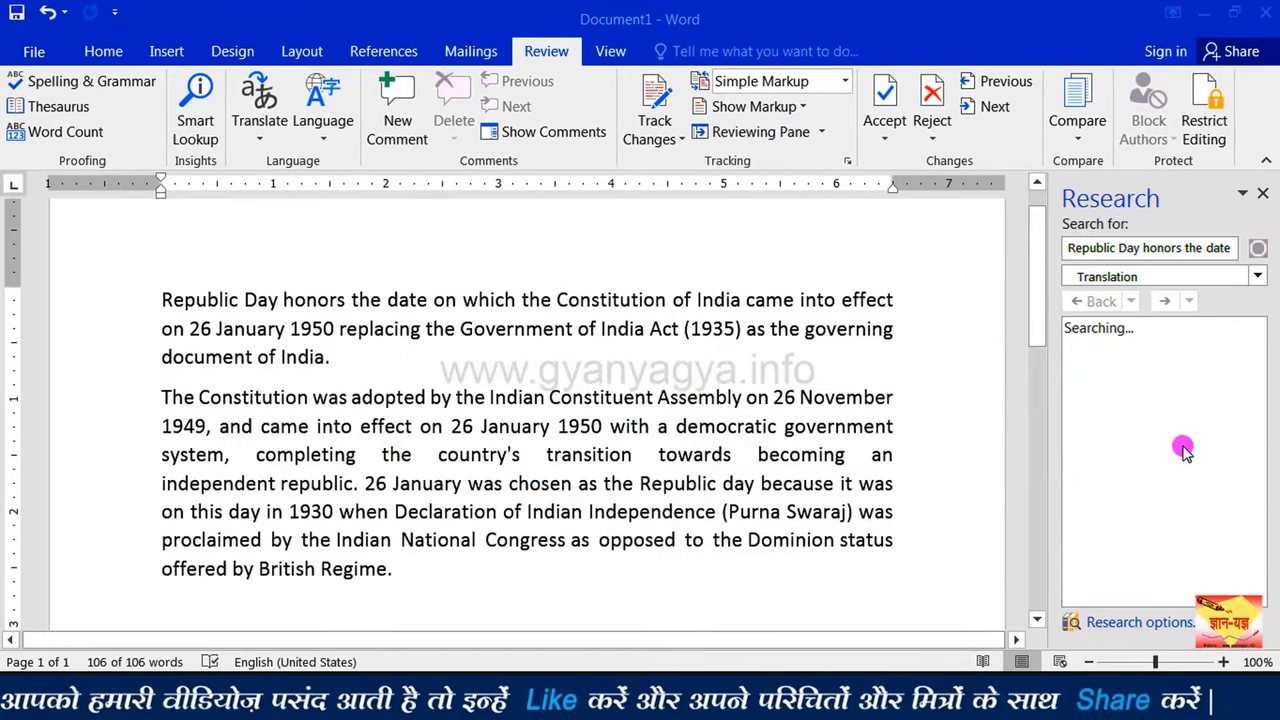
# Scroll through the paragraphs' Hindi translation, view the Insert options, and close Research.
pyautogui.moveTo(1256, 402); pyautogui.dragTo(1257, 505)
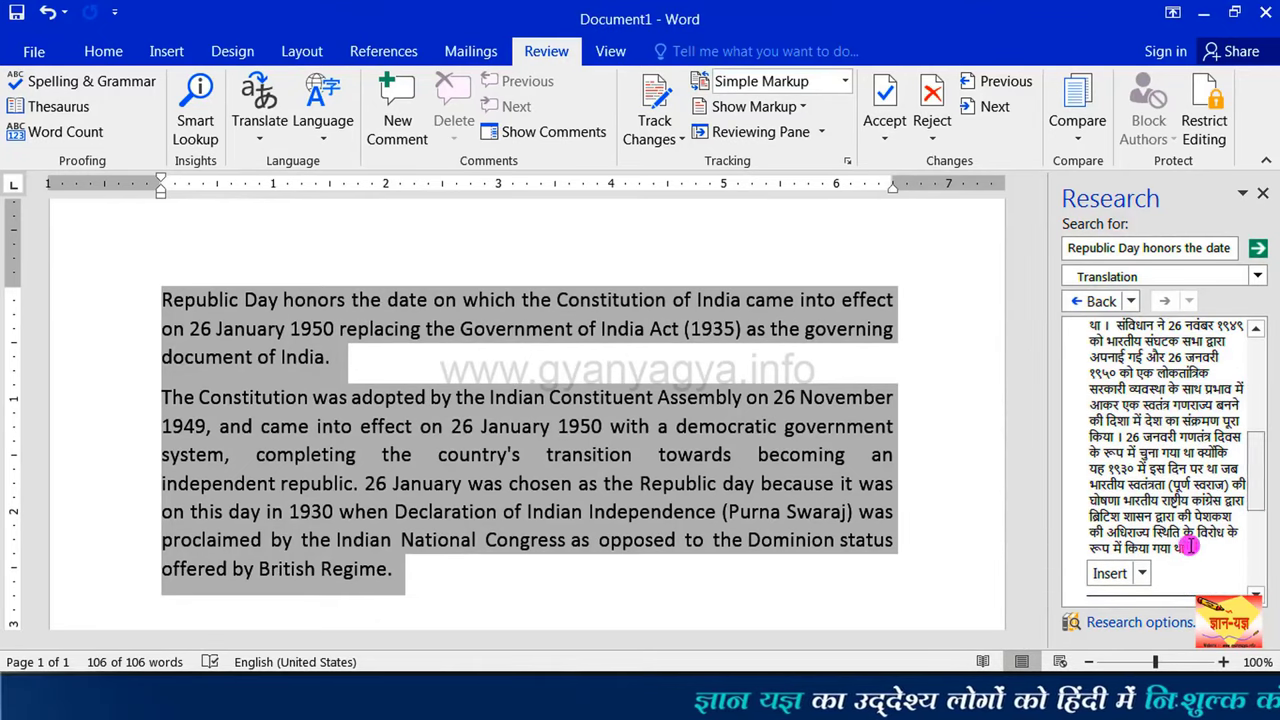
pyautogui.click(1142, 574)
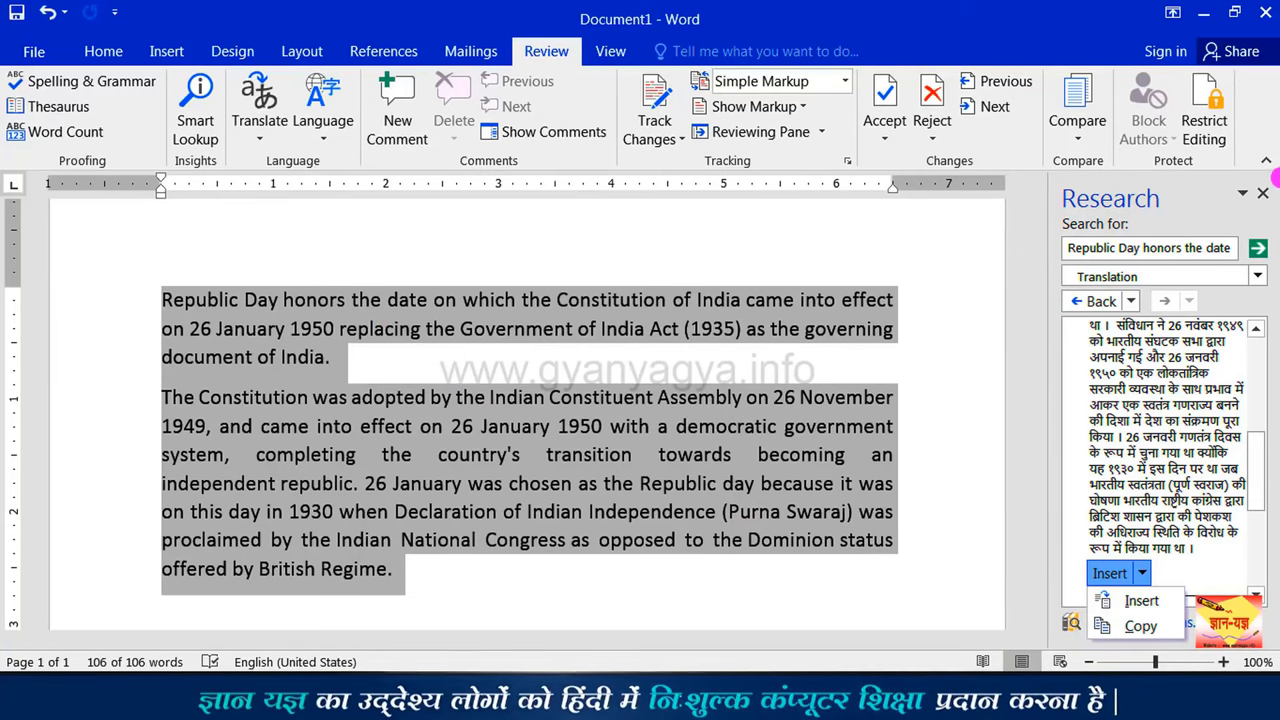
pyautogui.click(1268, 190)
pyautogui.click(1268, 190)
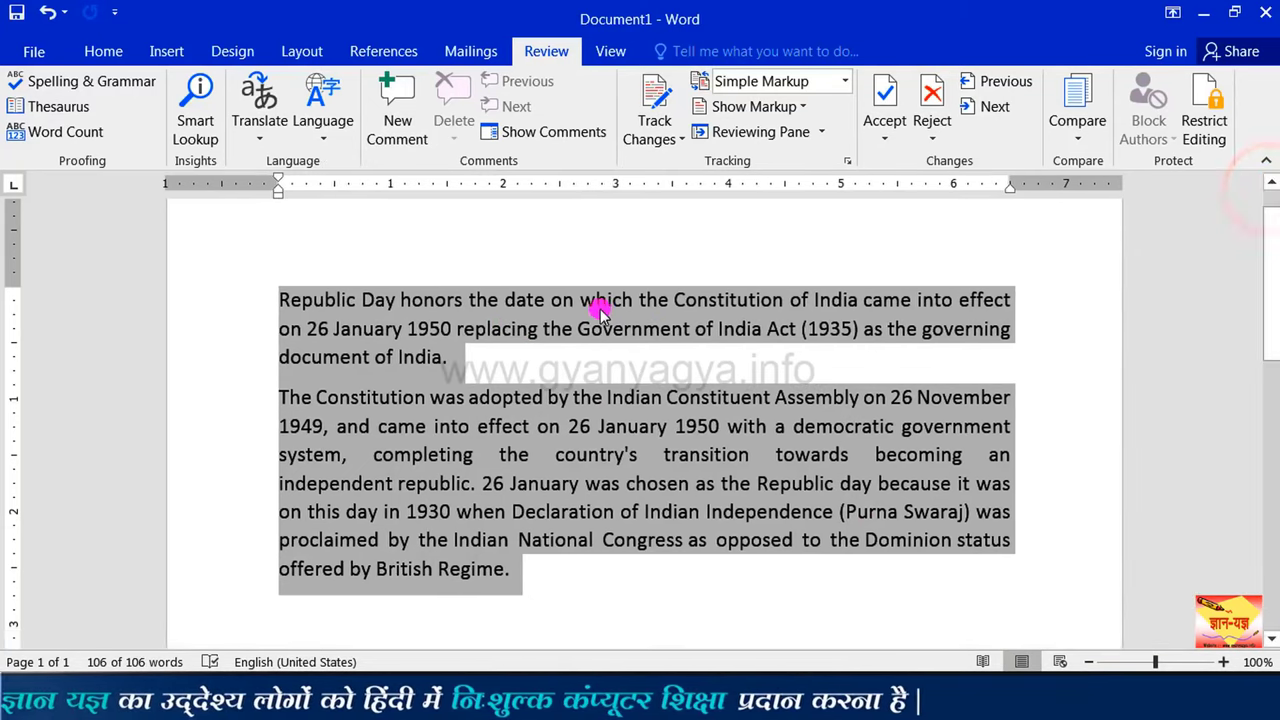
pyautogui.moveTo(591, 306)
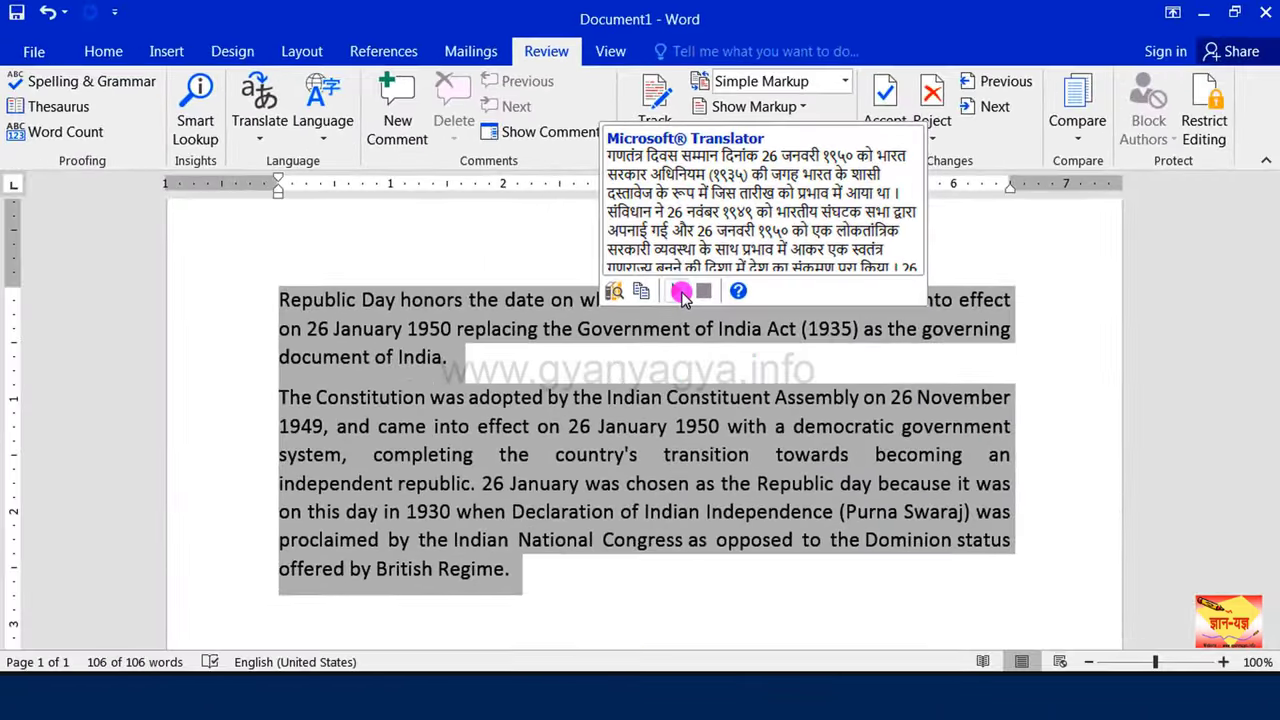
pyautogui.click(712, 511)
pyautogui.click(681, 296)
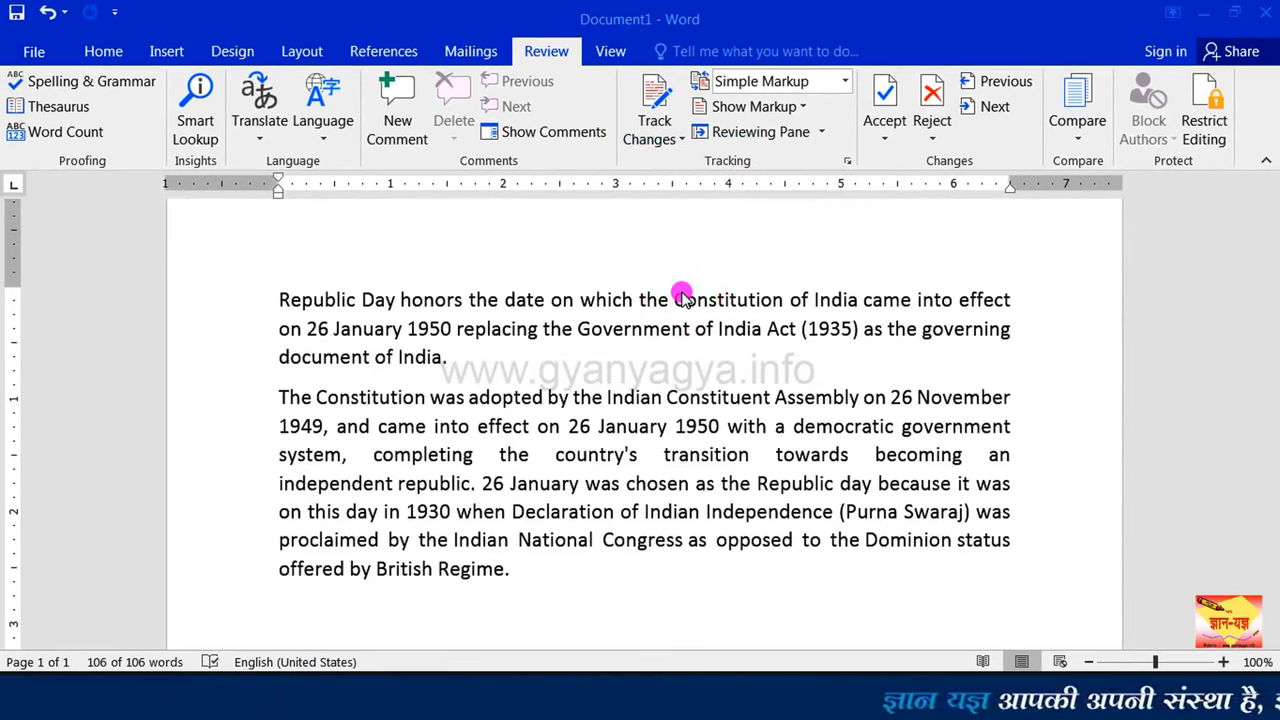
pyautogui.hotkey('ctrl', 'a')
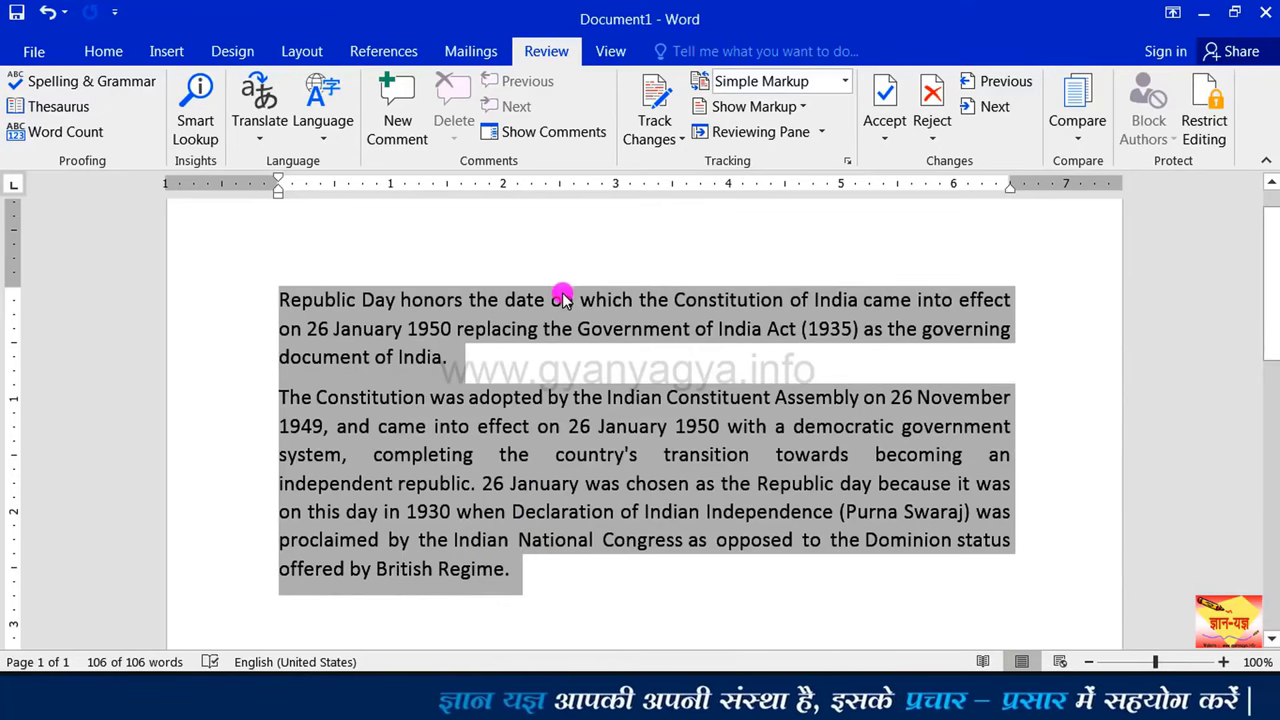
pyautogui.moveTo(563, 294)
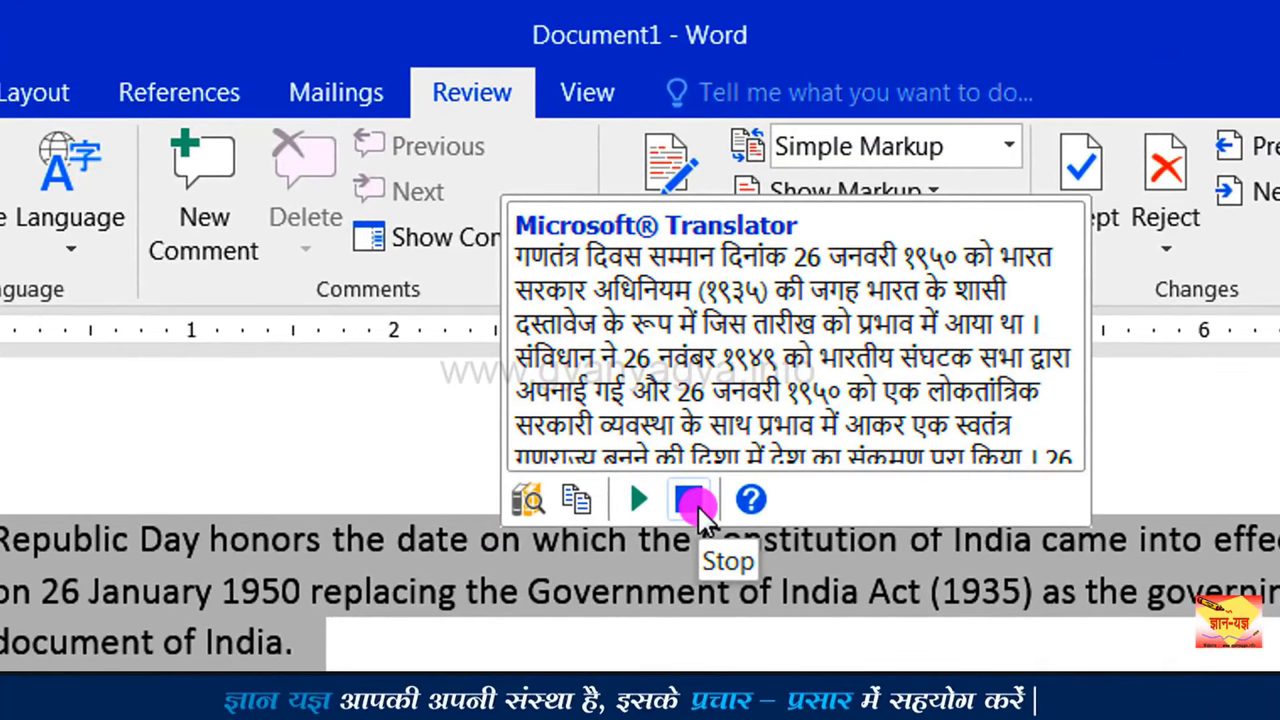
pyautogui.click(697, 509)
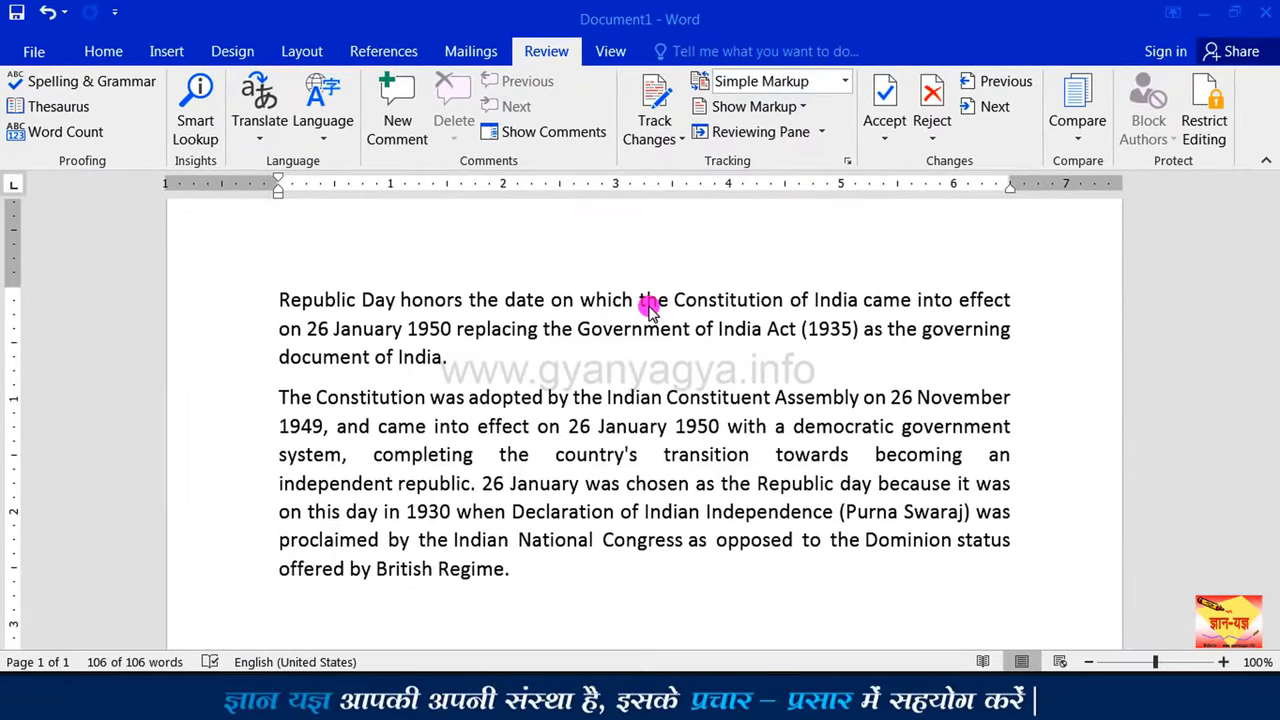
pyautogui.hotkey('ctrl', 'a')
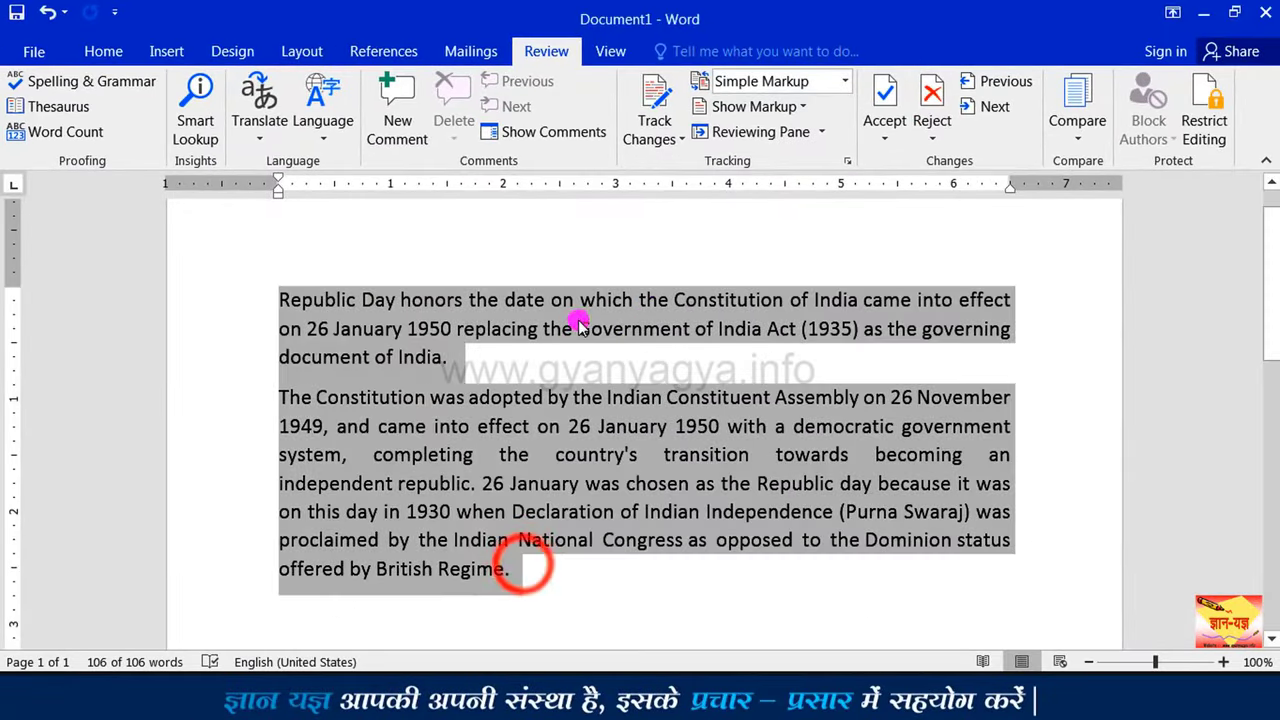
pyautogui.moveTo(577, 317)
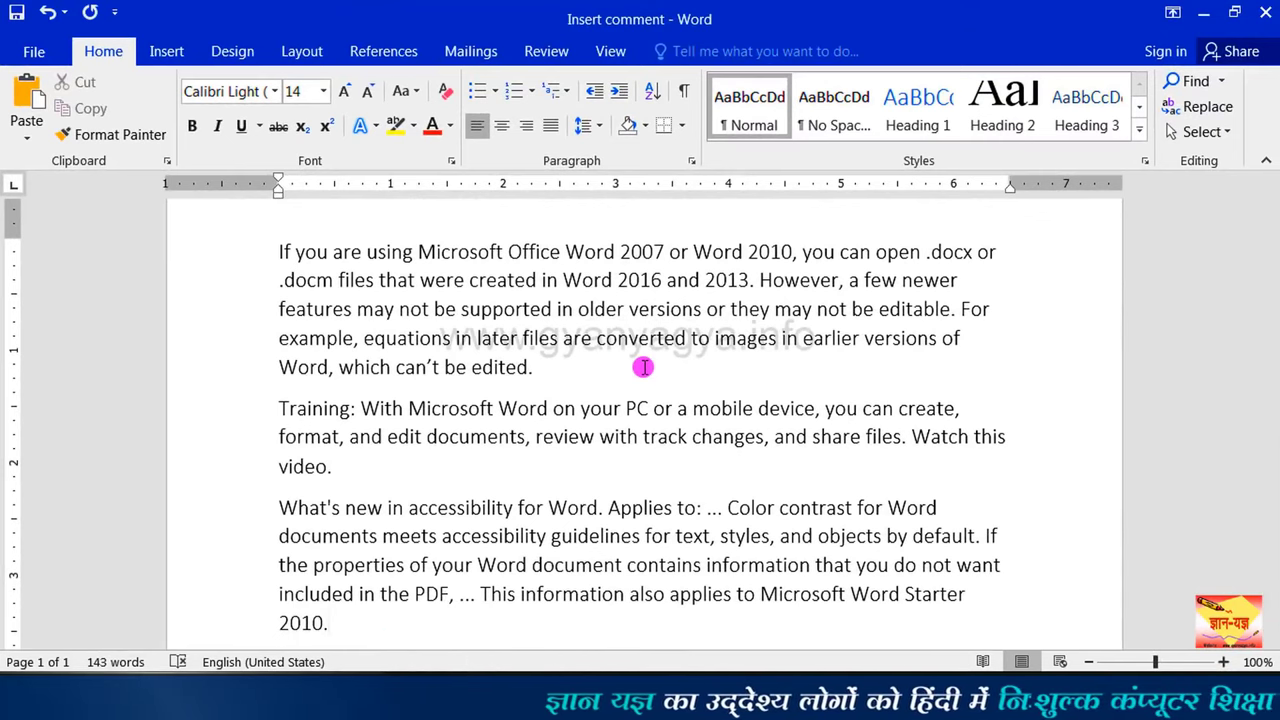
# Select the word 'PDF' in the last paragraph of the Insert comment document.
pyautogui.click(440, 594)
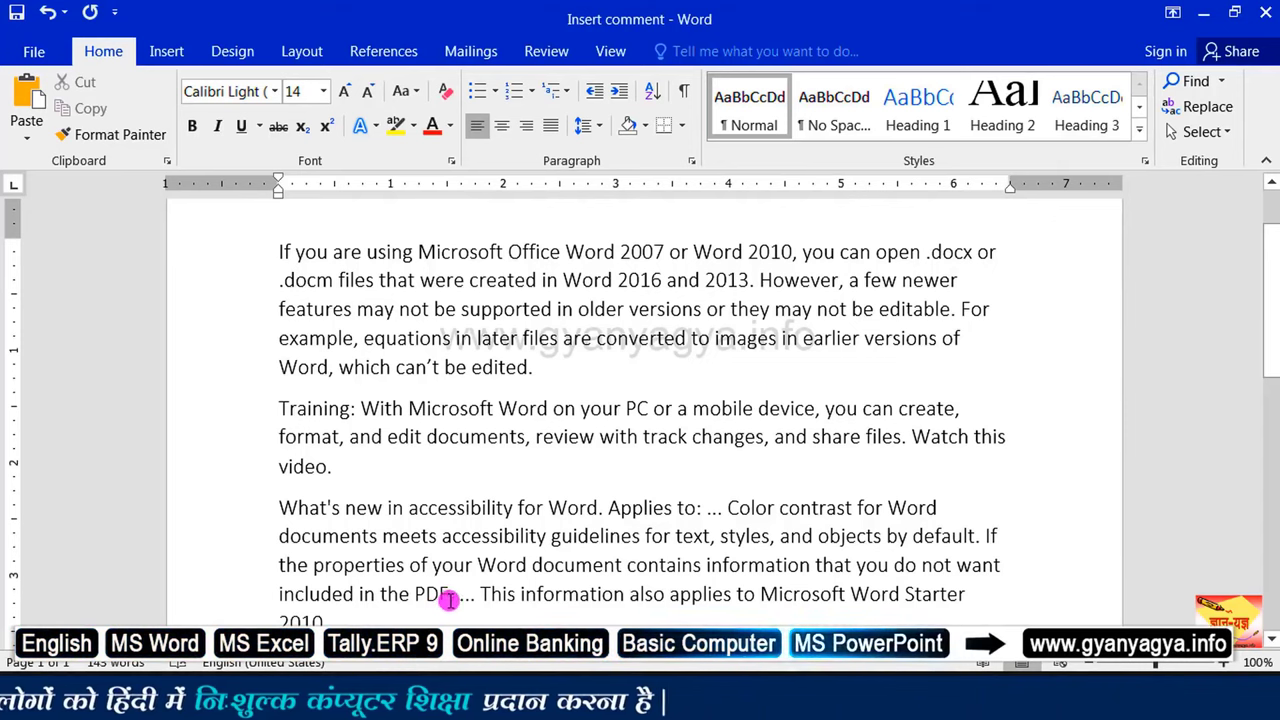
pyautogui.moveTo(443, 594); pyautogui.dragTo(414, 597)
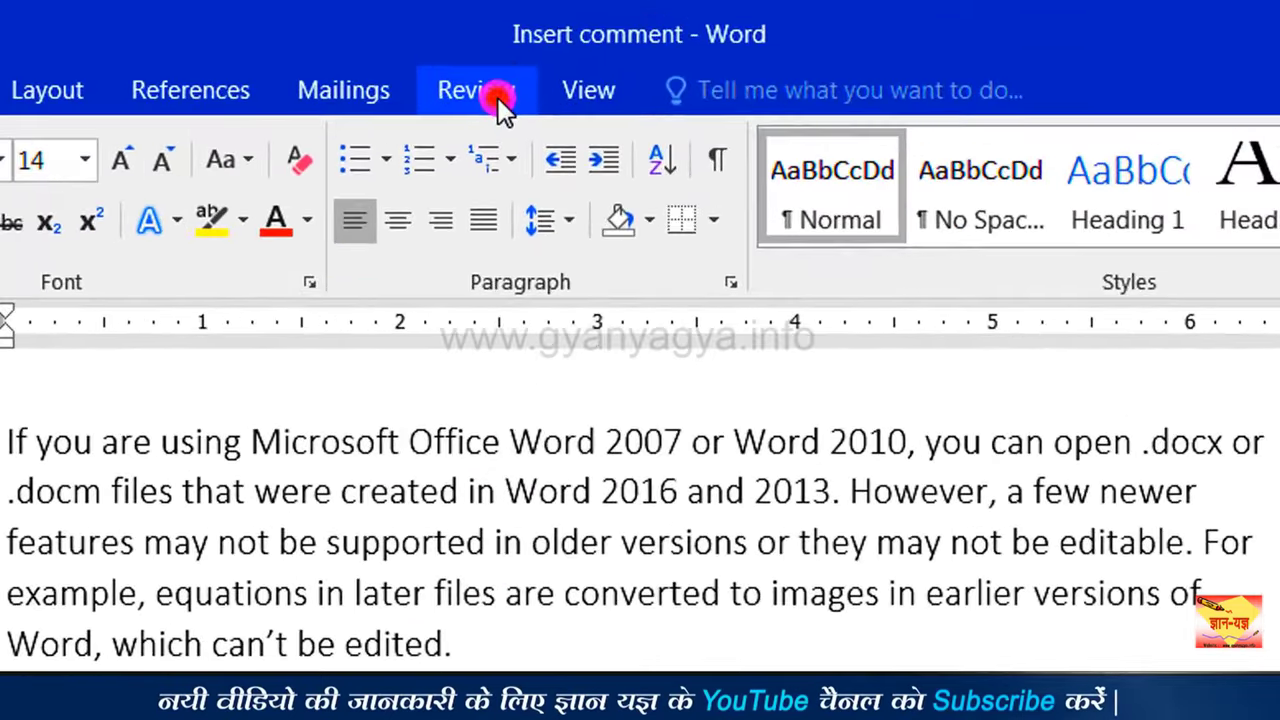
# Comment on 'PDF' that it stands for Portable Document Format, then close the Comments pane.
pyautogui.click(546, 51)
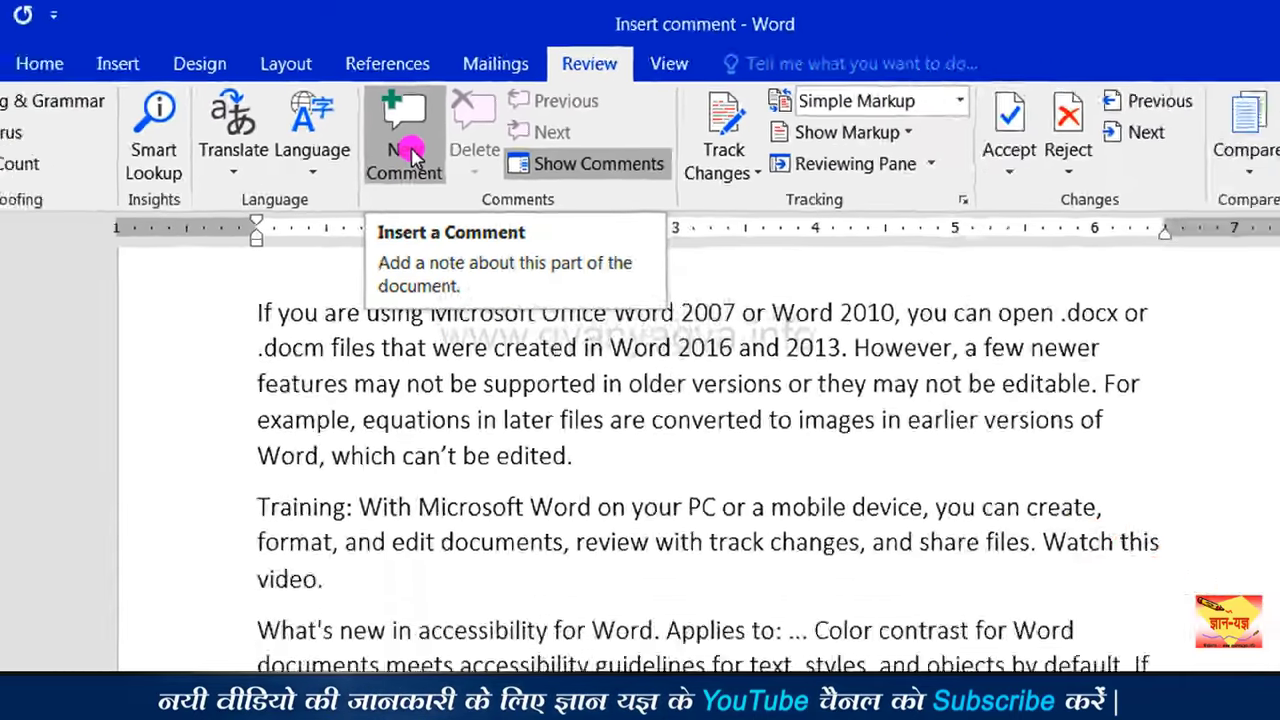
pyautogui.click(429, 208)
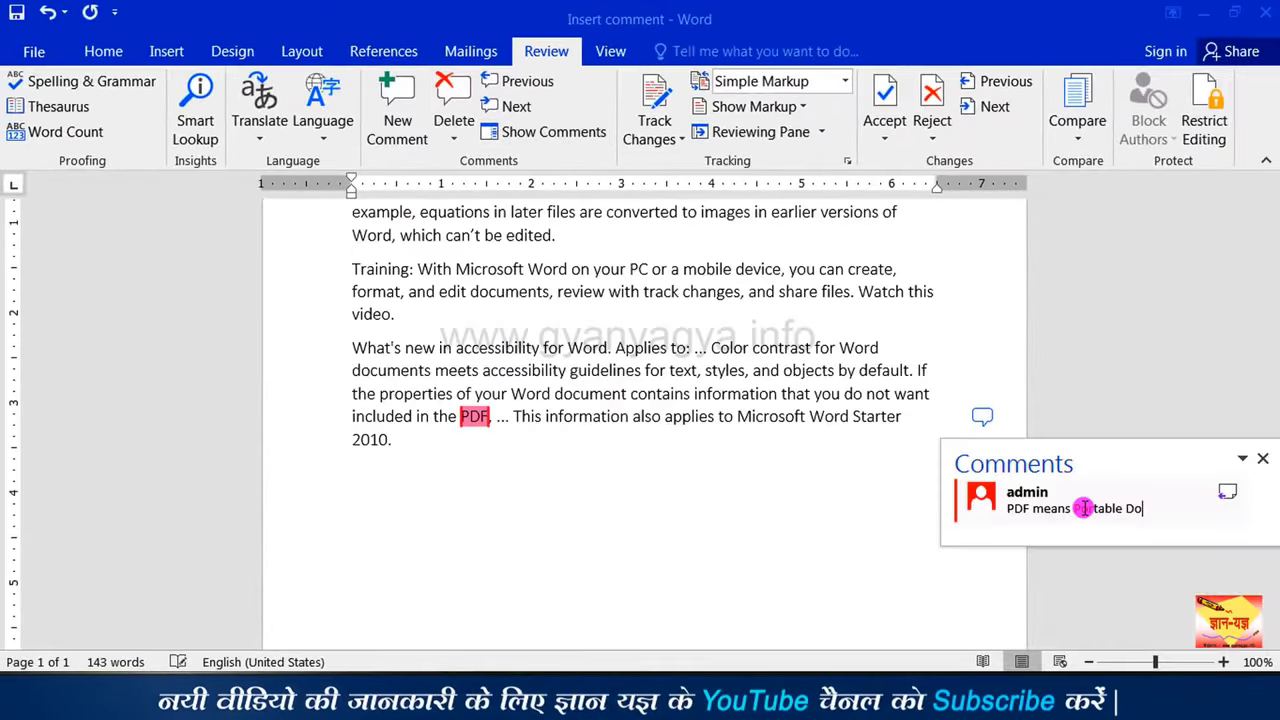
pyautogui.write('cu')
pyautogui.write('ment ')
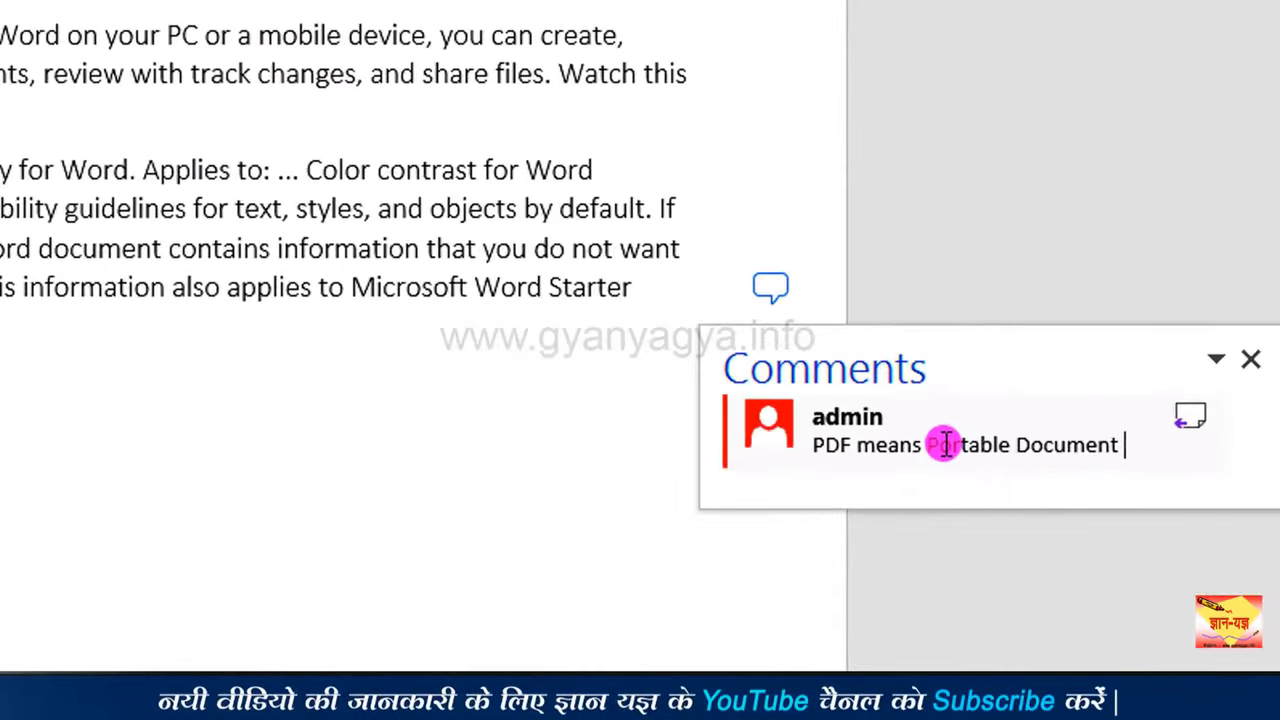
pyautogui.write('Forma')
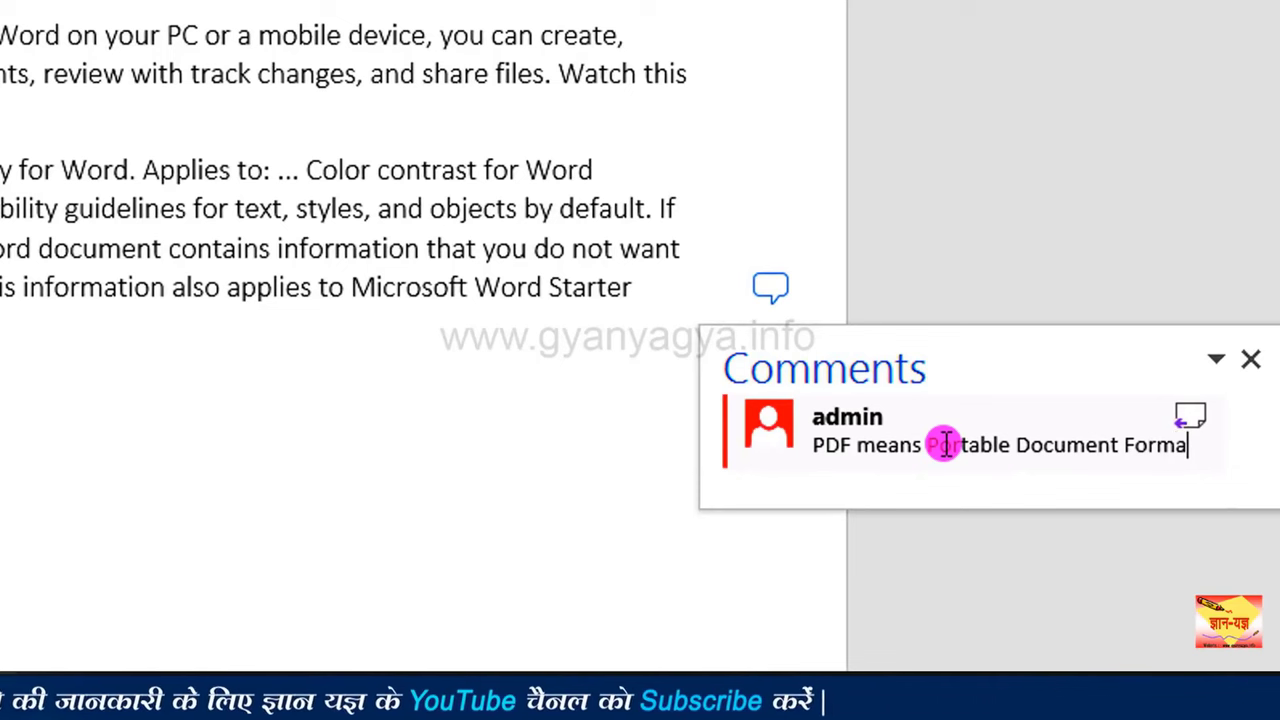
pyautogui.write('t')
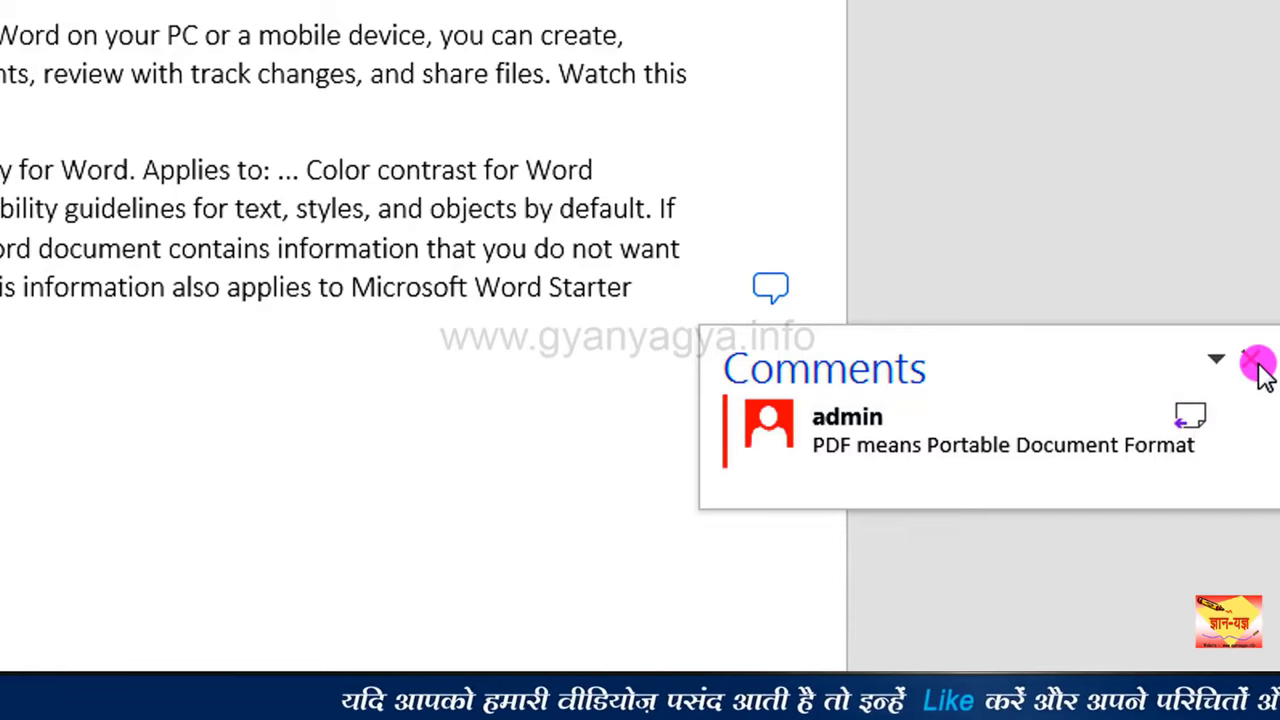
pyautogui.click(1256, 362)
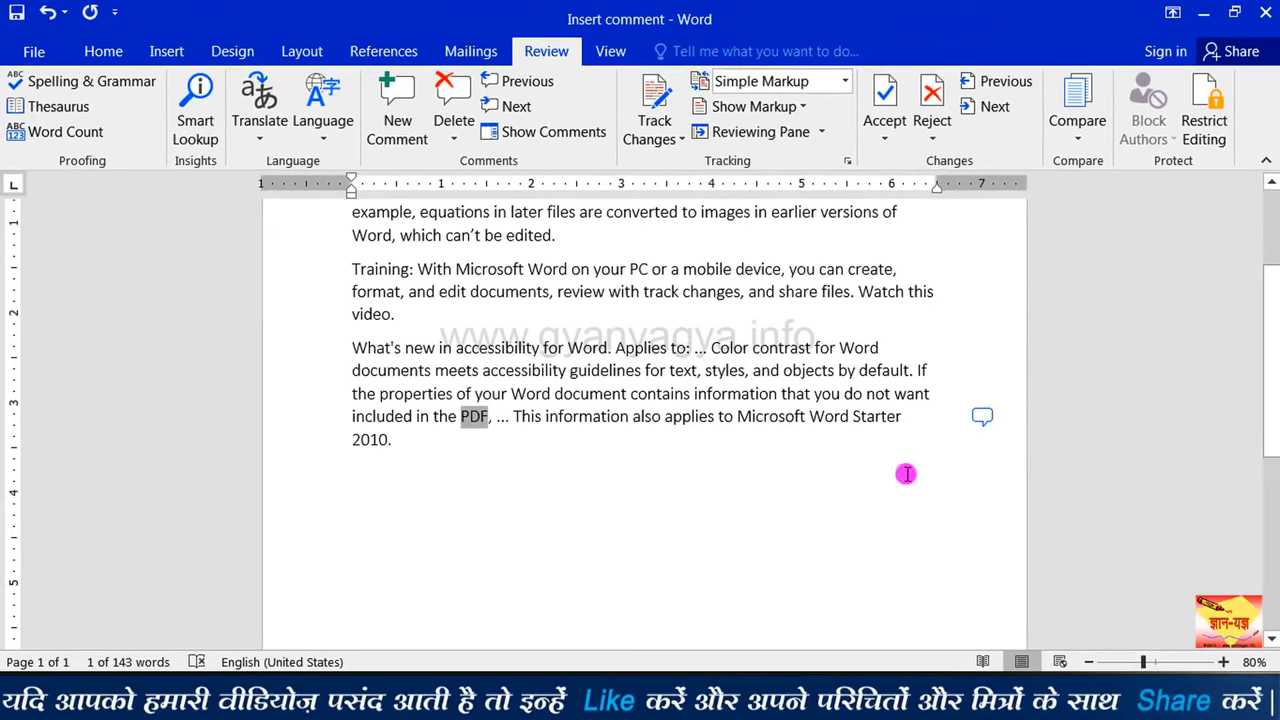
pyautogui.click(906, 474)
pyautogui.scroll(2, 1268, 400)
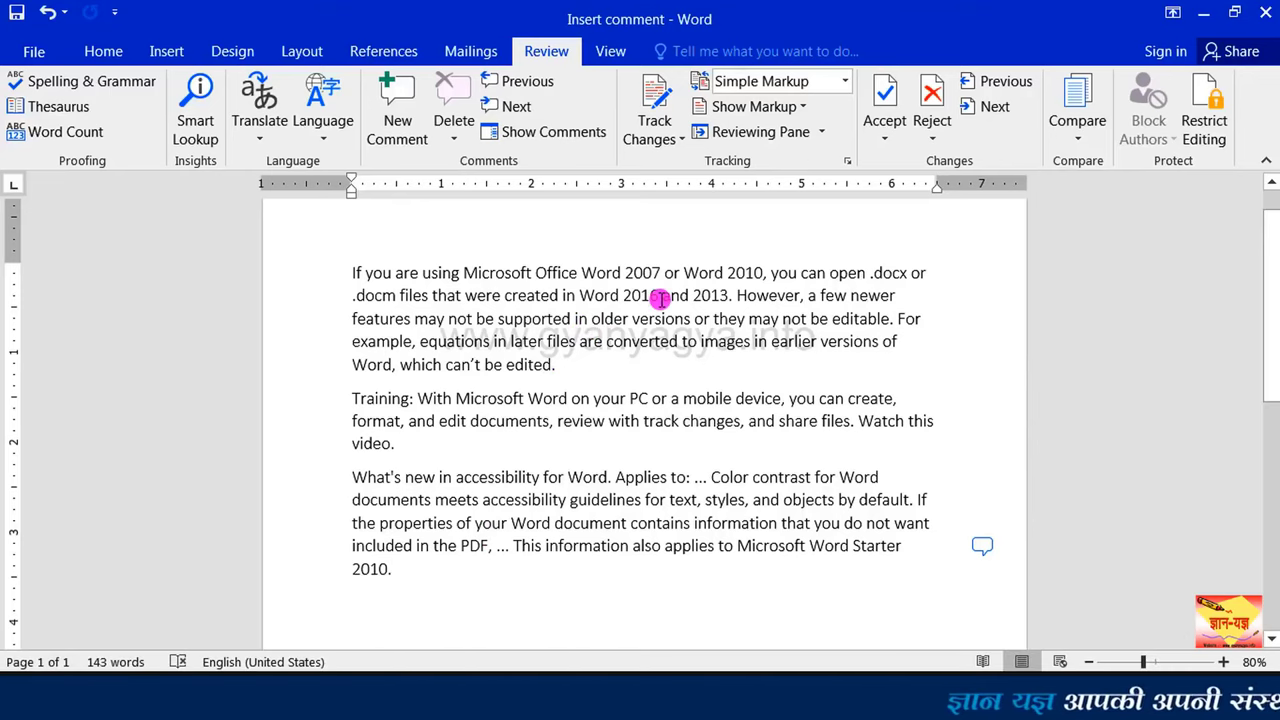
# Add a comment on the word PC reading 'PC means Personal computer'.
pyautogui.doubleClick(640, 397)
pyautogui.click(397, 112)
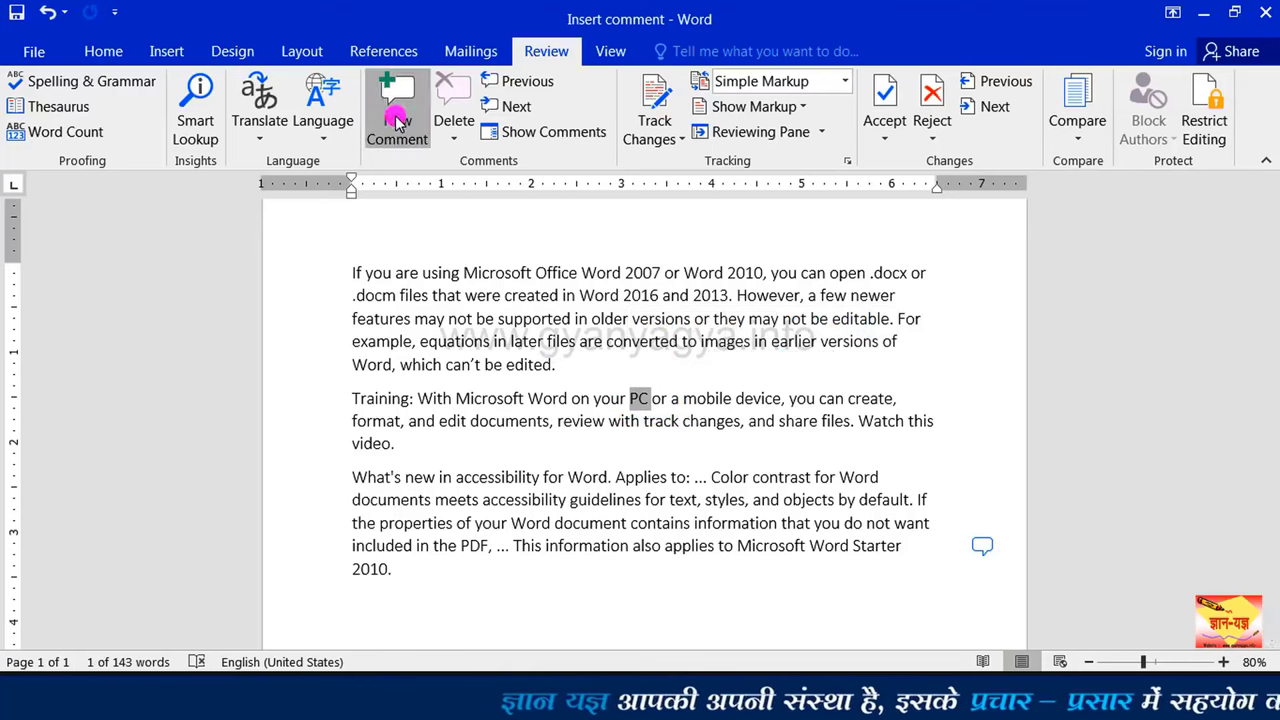
pyautogui.write('PC means Personal computer')
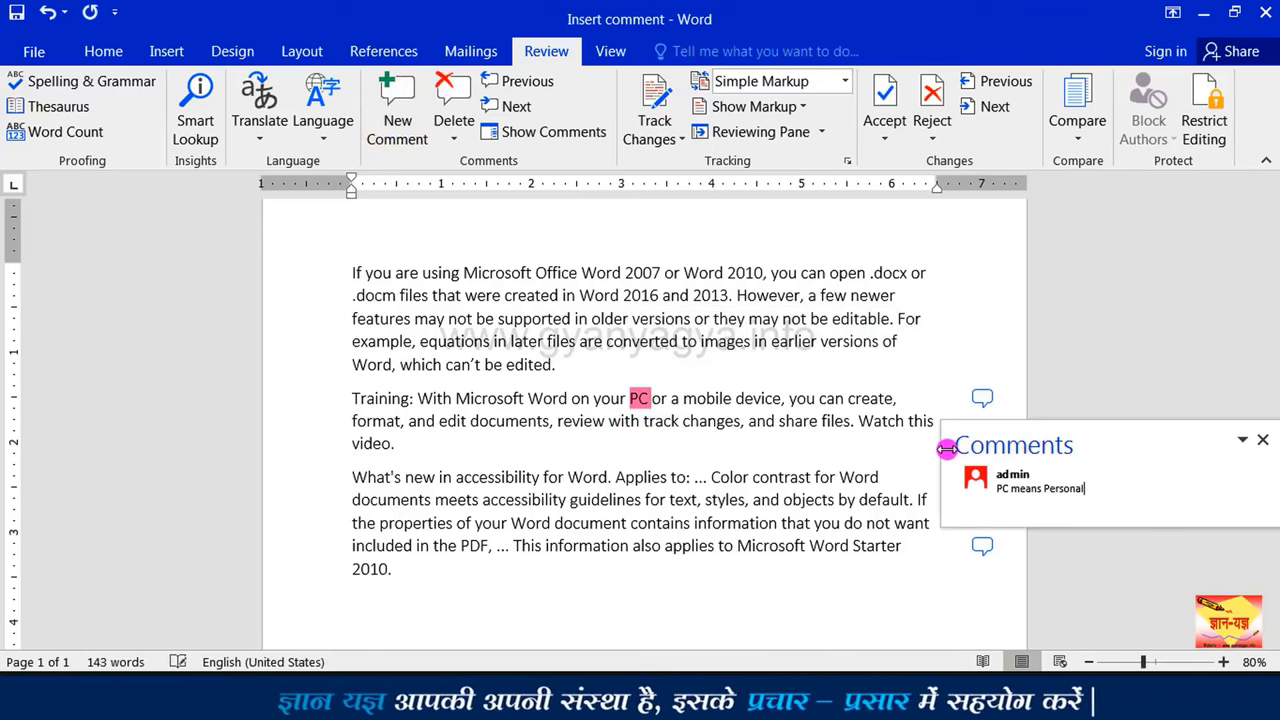
pyautogui.click(1238, 470)
pyautogui.click(1259, 446)
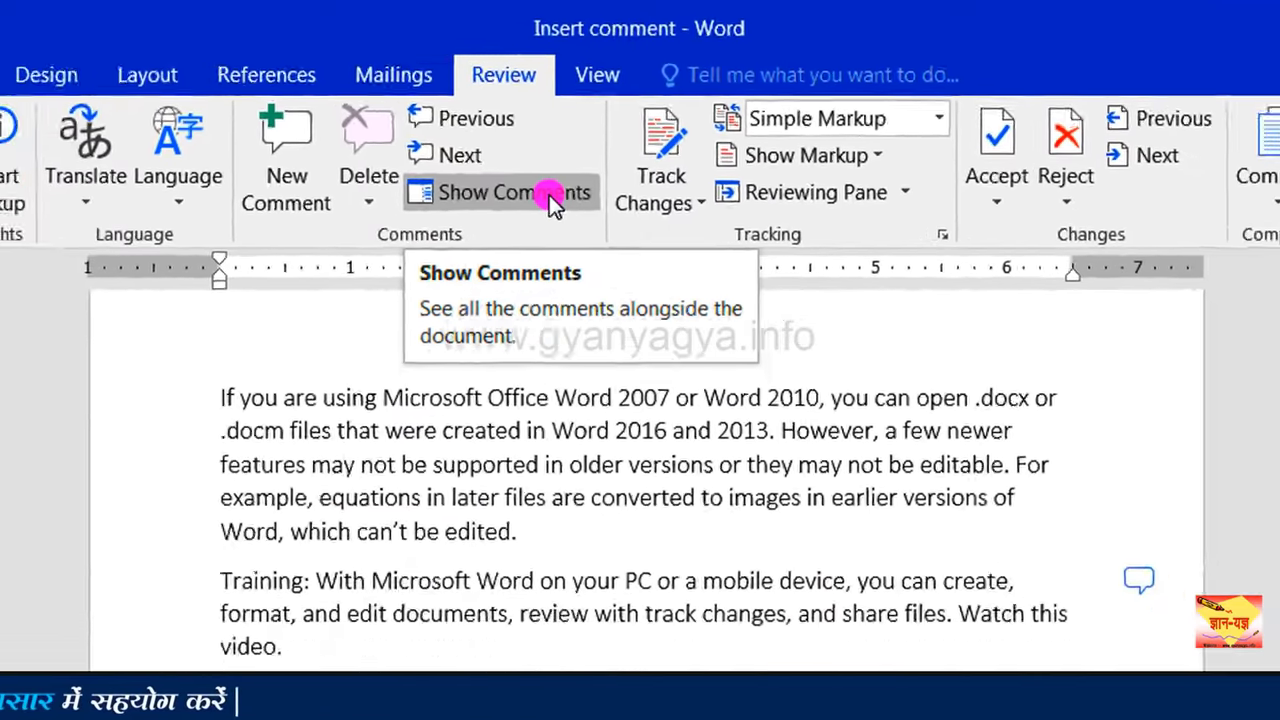
# Show comments beside the page at 100% zoom, check the PC comment, then collapse comments to margin markers.
pyautogui.click(532, 231)
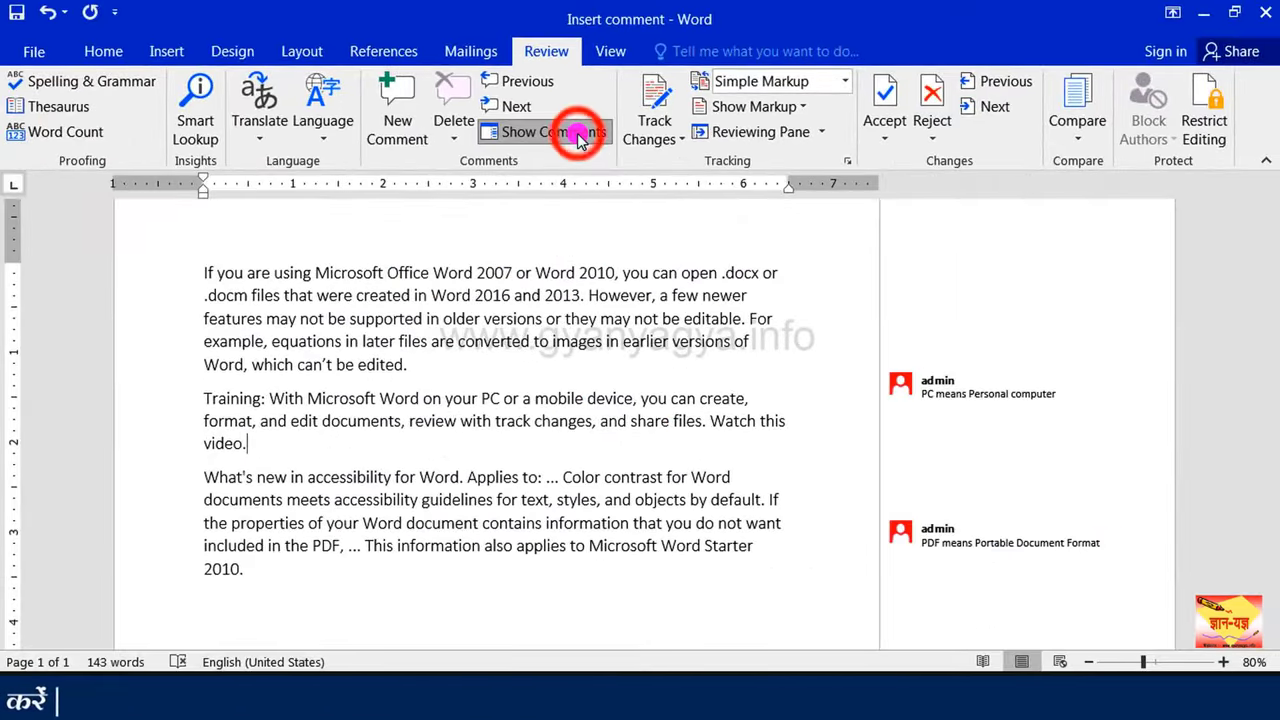
pyautogui.click(1222, 662)
pyautogui.click(1222, 662)
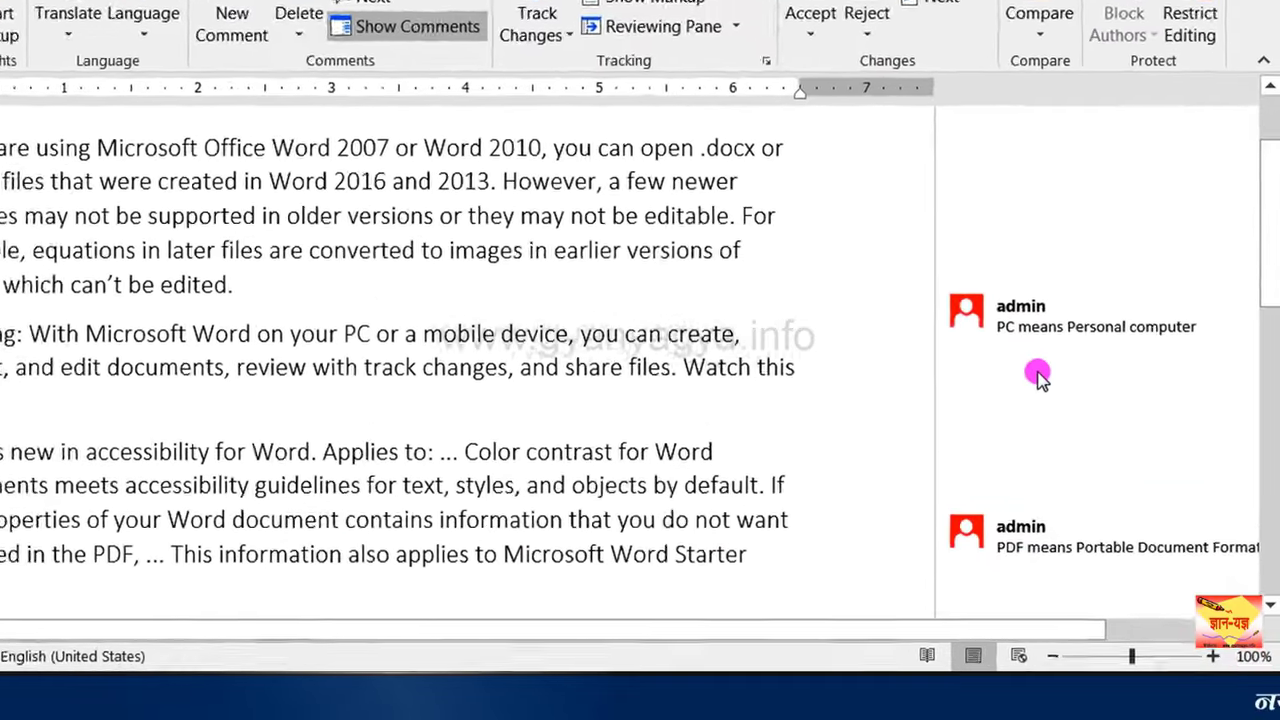
pyautogui.click(1098, 385)
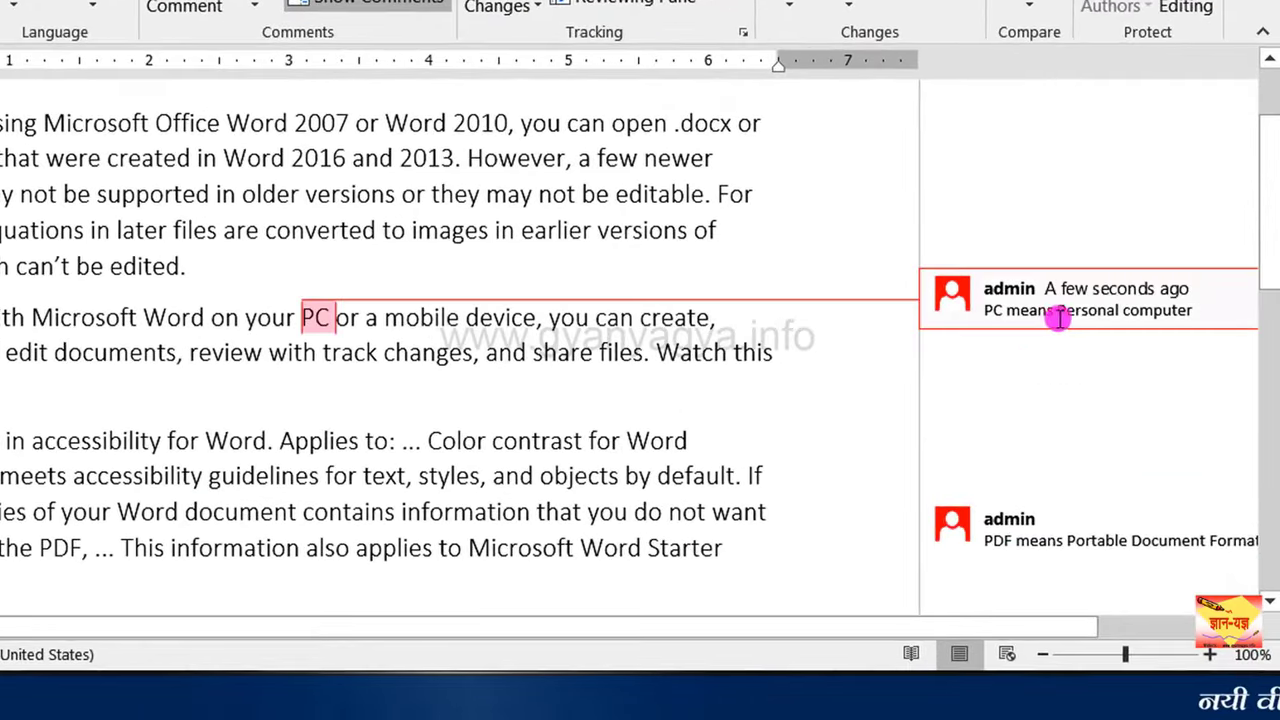
pyautogui.click(1105, 350)
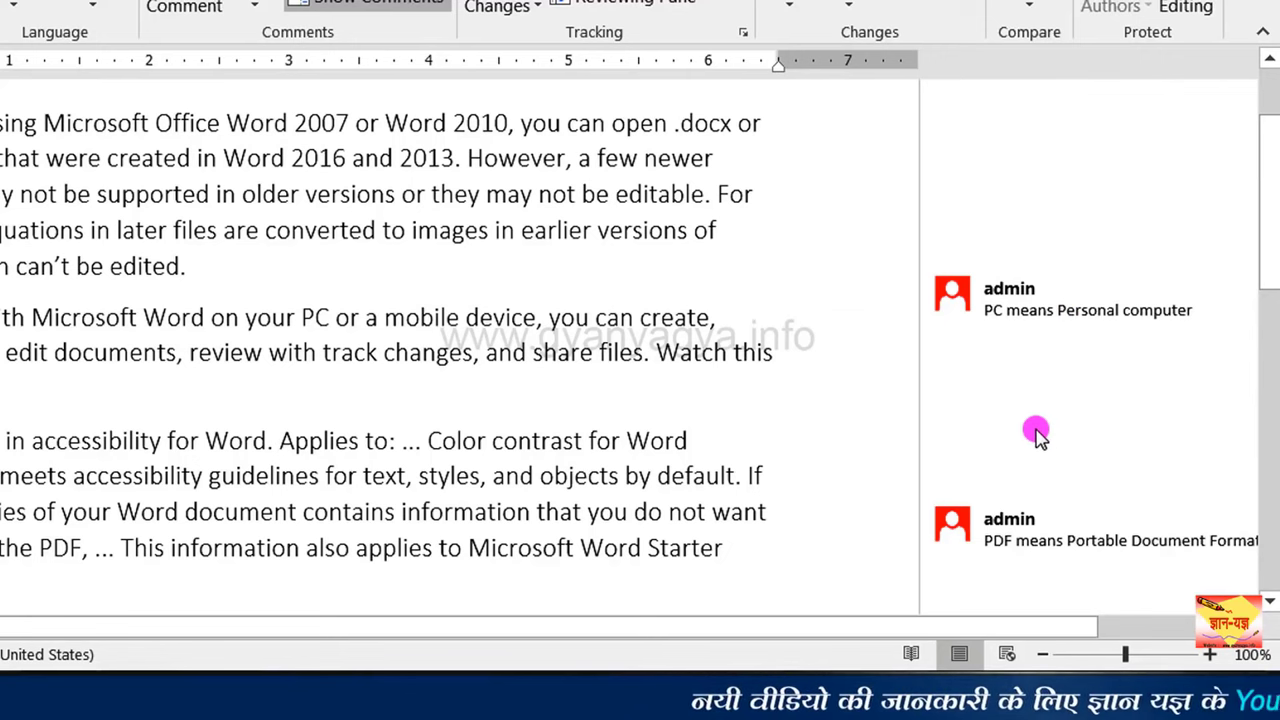
pyautogui.click(1033, 313)
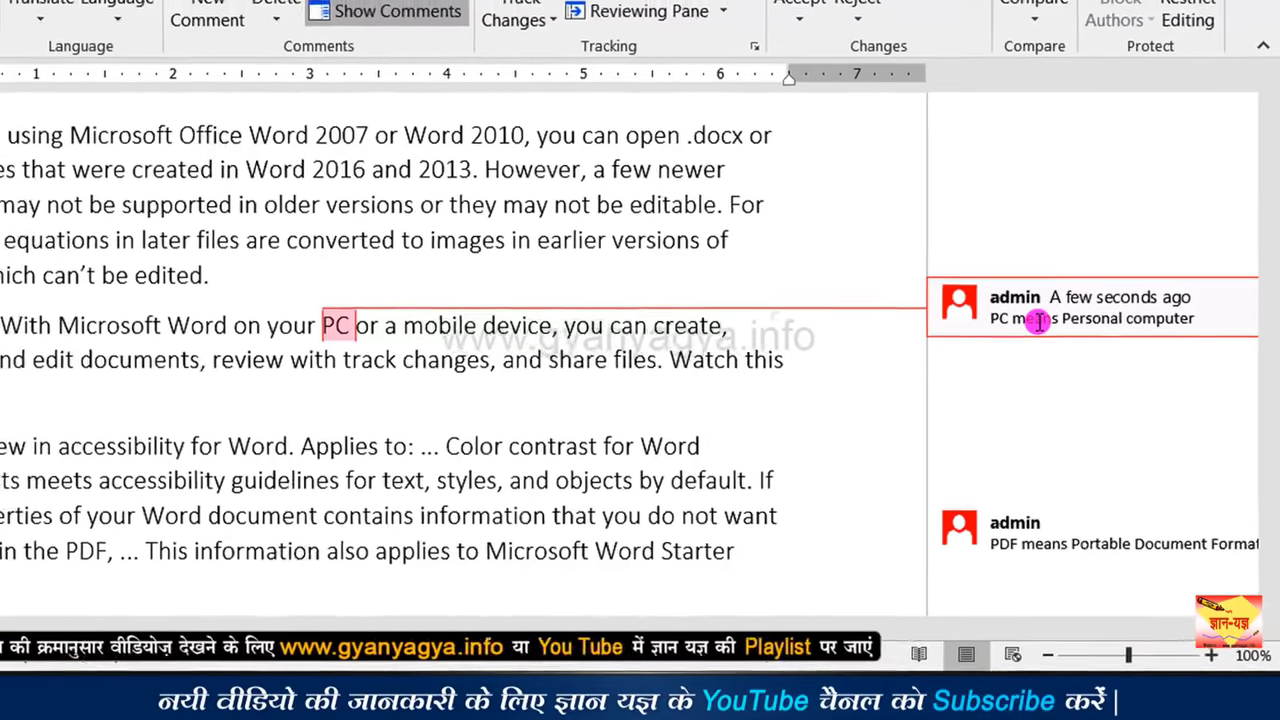
pyautogui.click(722, 213)
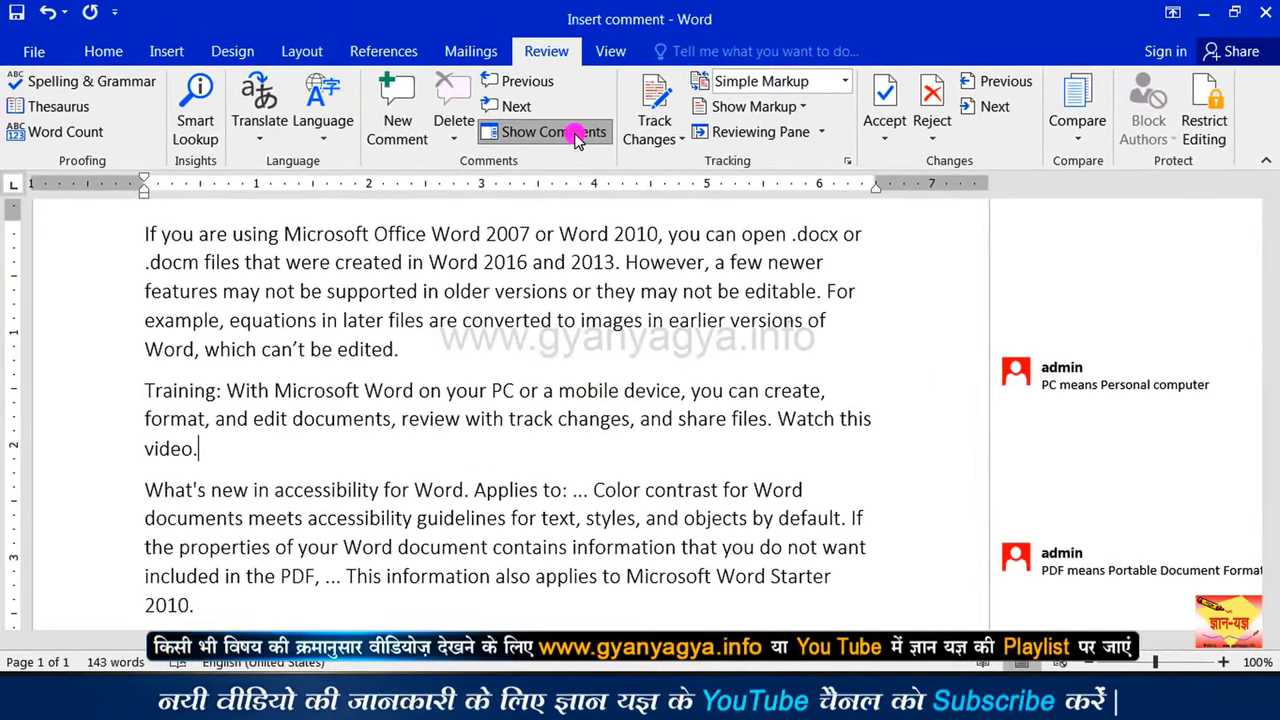
pyautogui.click(575, 135)
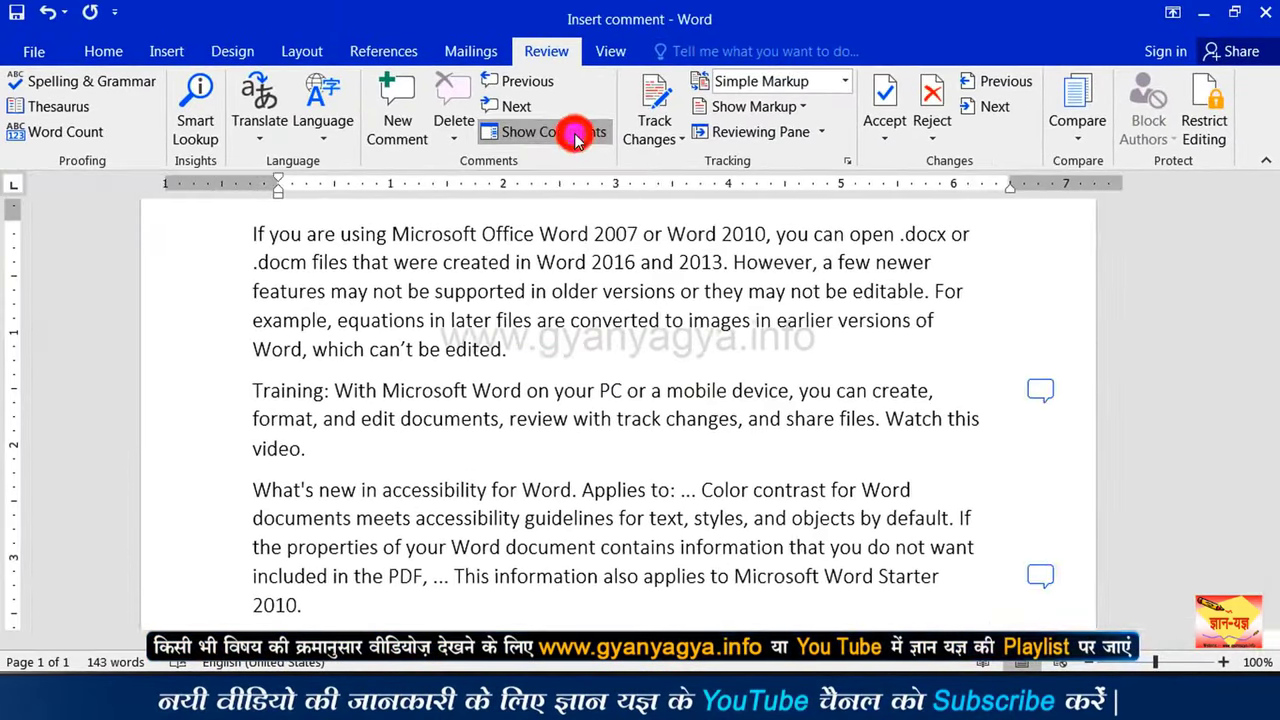
# Browse the PC and PDF comments with Previous/Next, then delete the comment on PC.
pyautogui.click(532, 86)
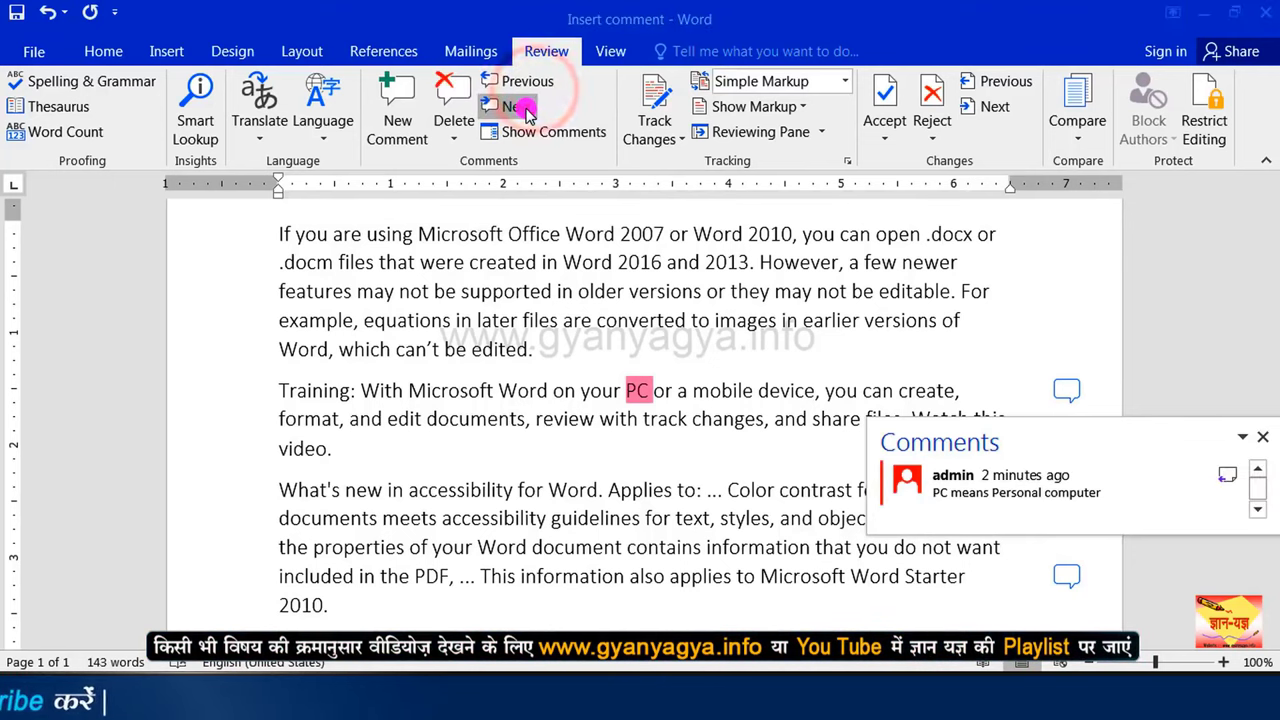
pyautogui.click(541, 102)
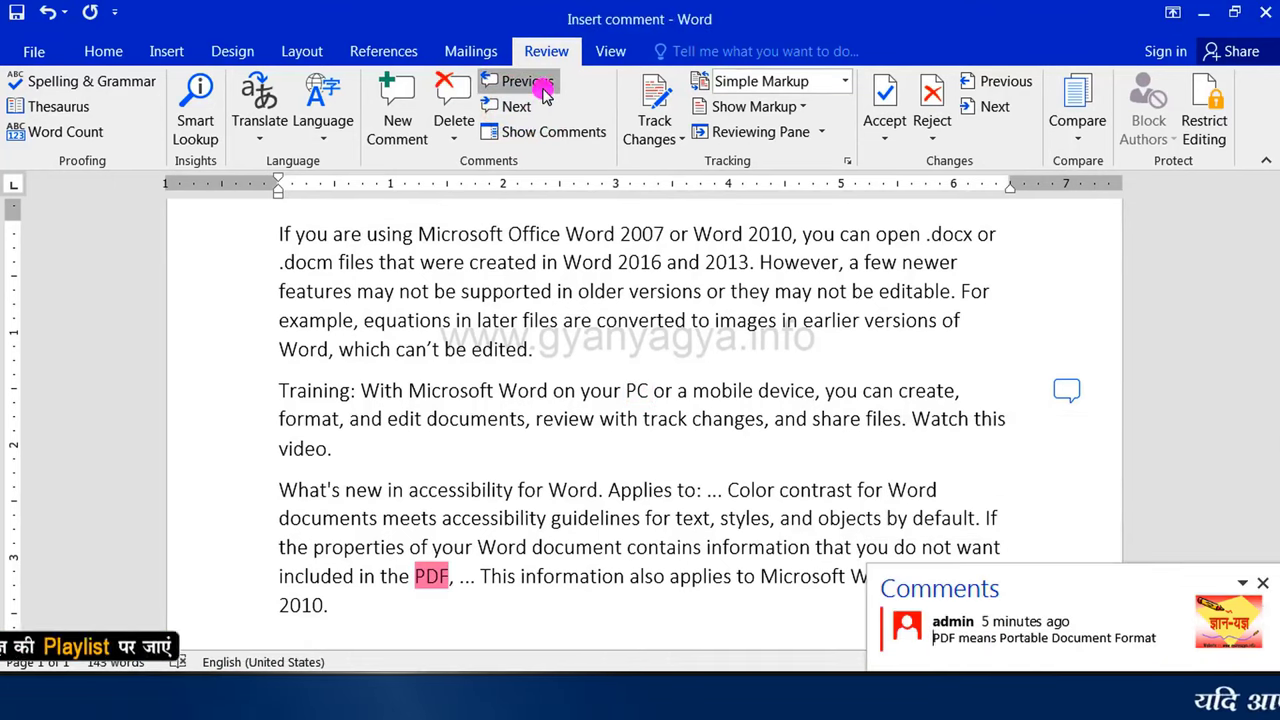
pyautogui.click(540, 86)
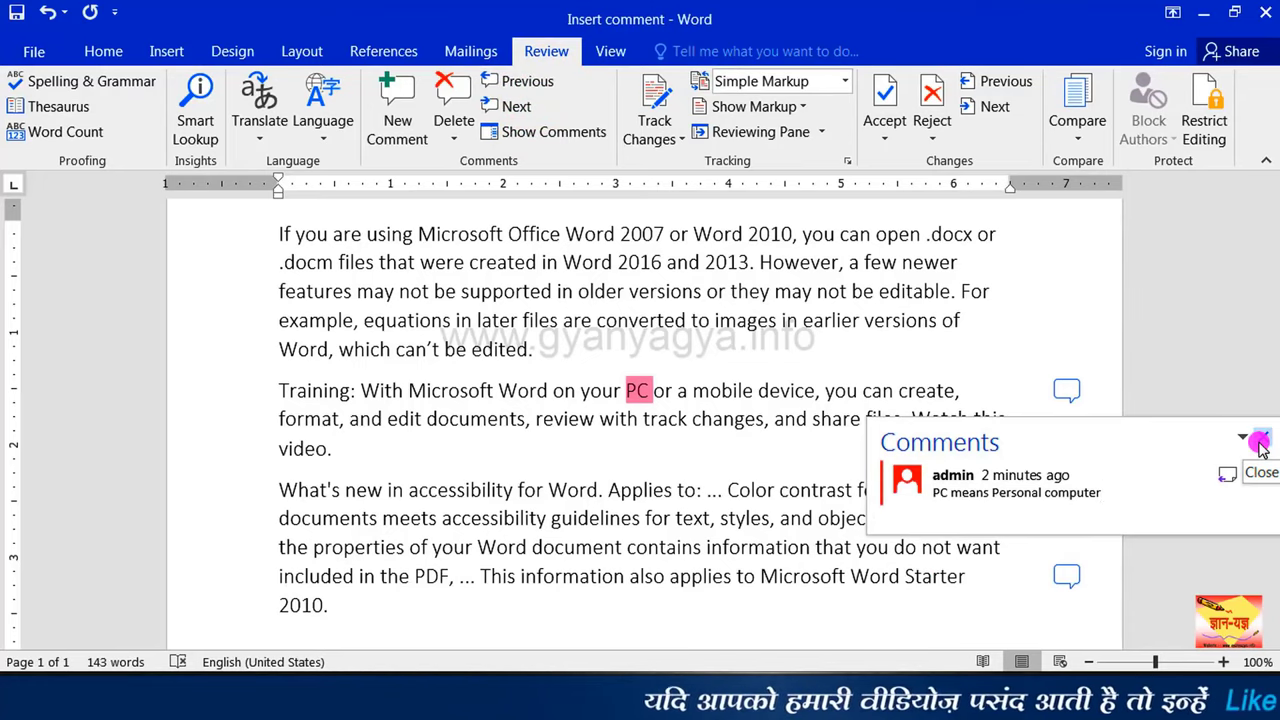
pyautogui.click(1260, 441)
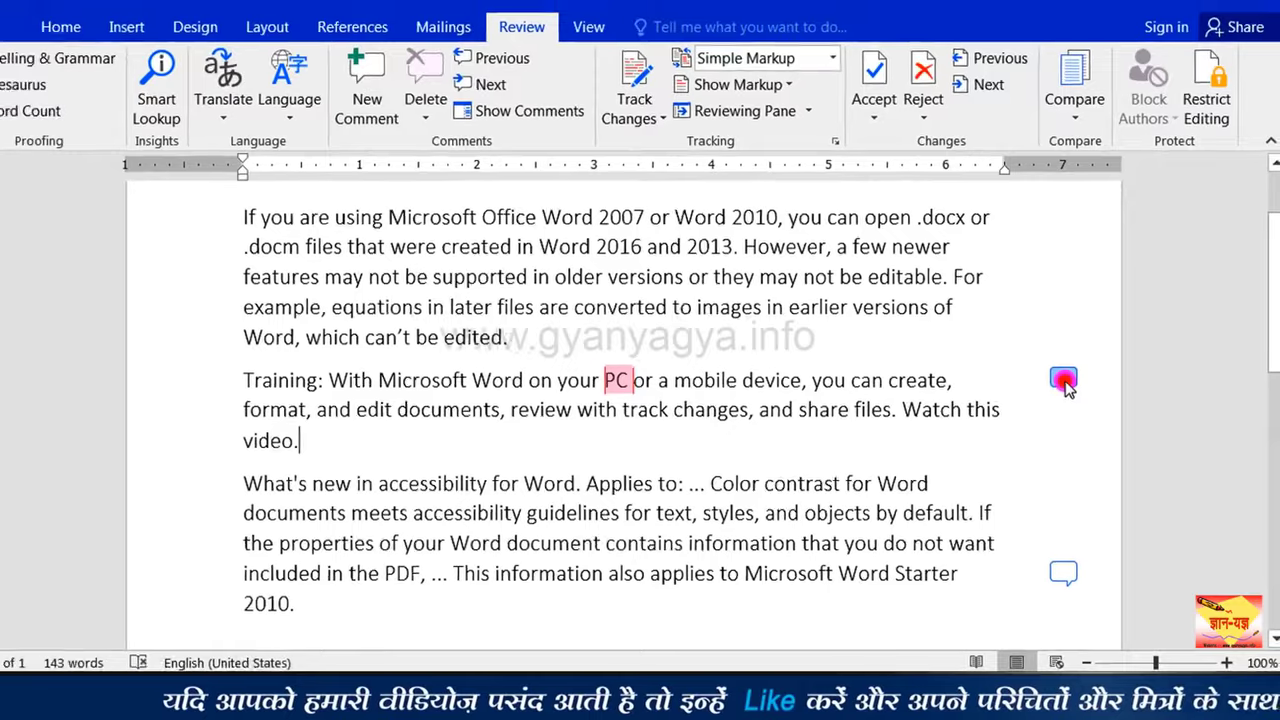
pyautogui.click(1064, 381)
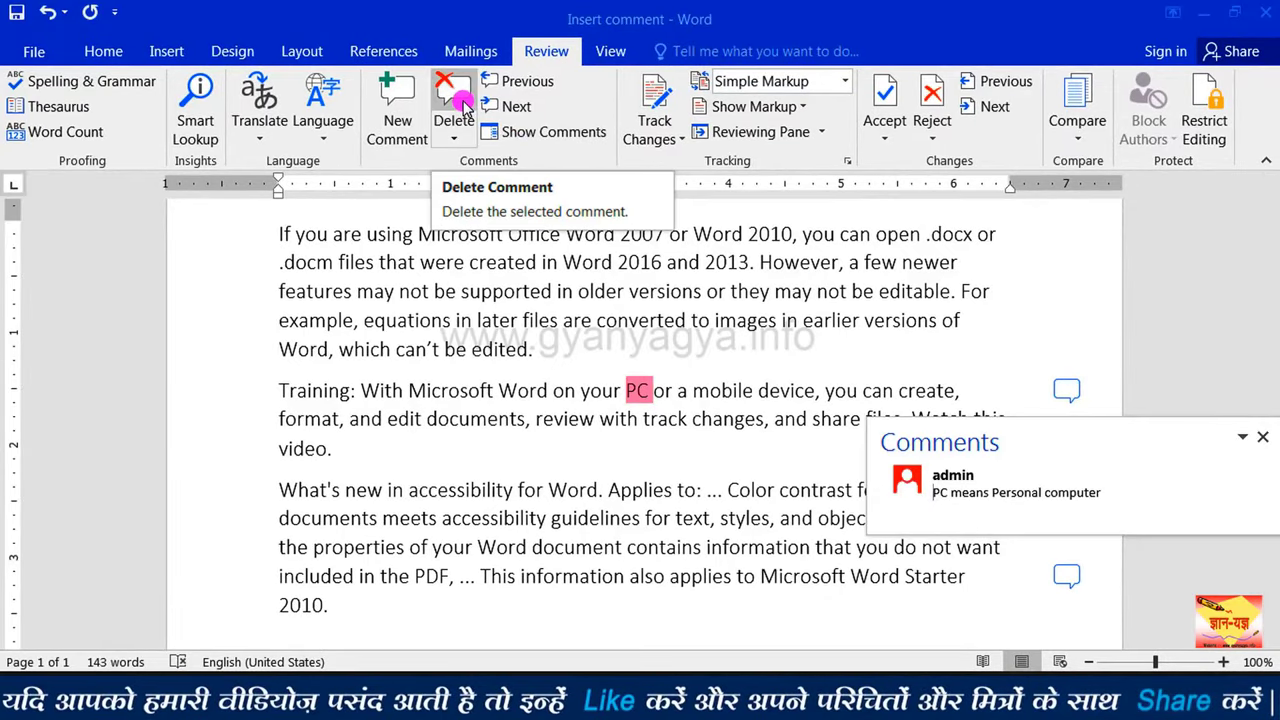
pyautogui.click(455, 100)
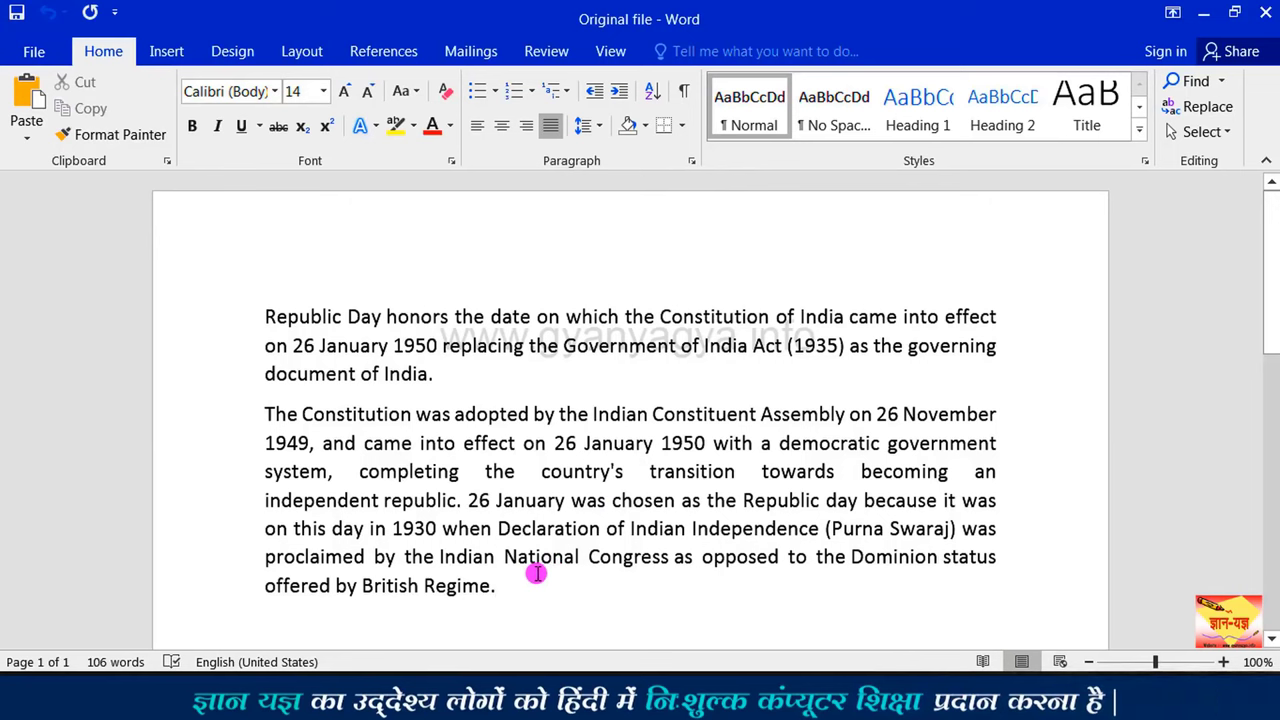
# Turn on Track Changes and insert the word 'Type' after 'India.' at the end of the first paragraph.
pyautogui.click(537, 573)
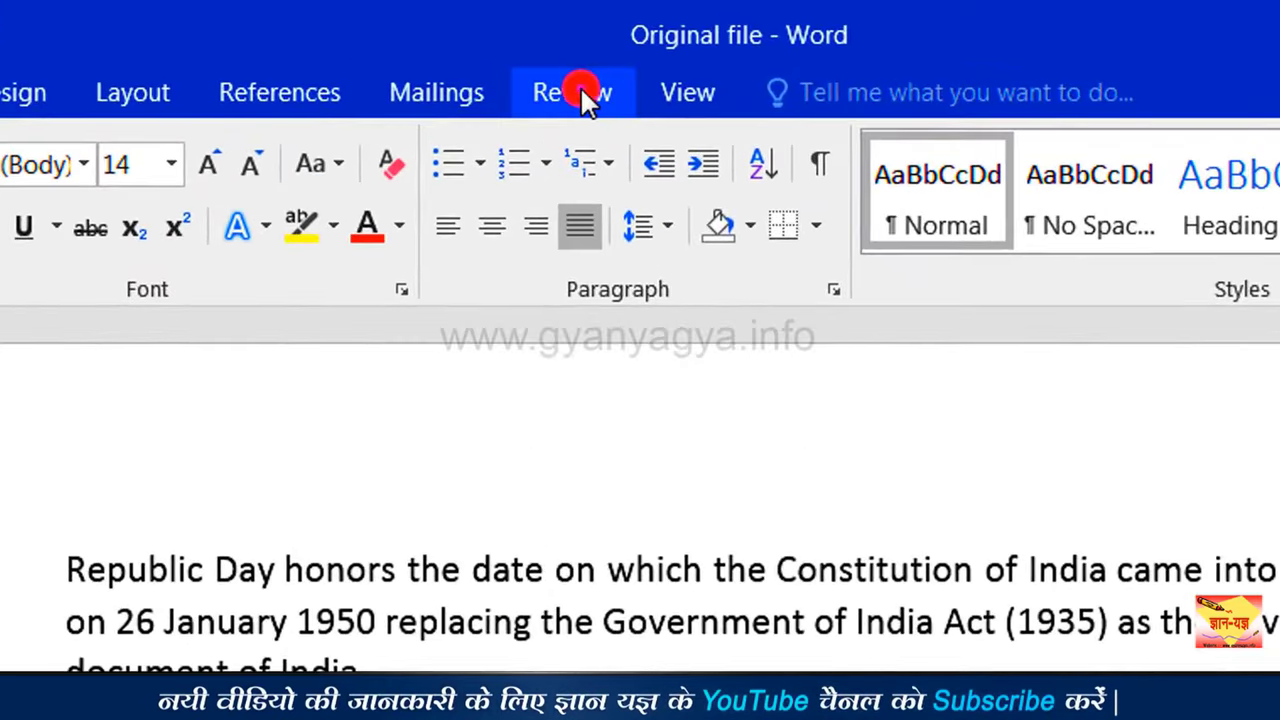
pyautogui.click(580, 90)
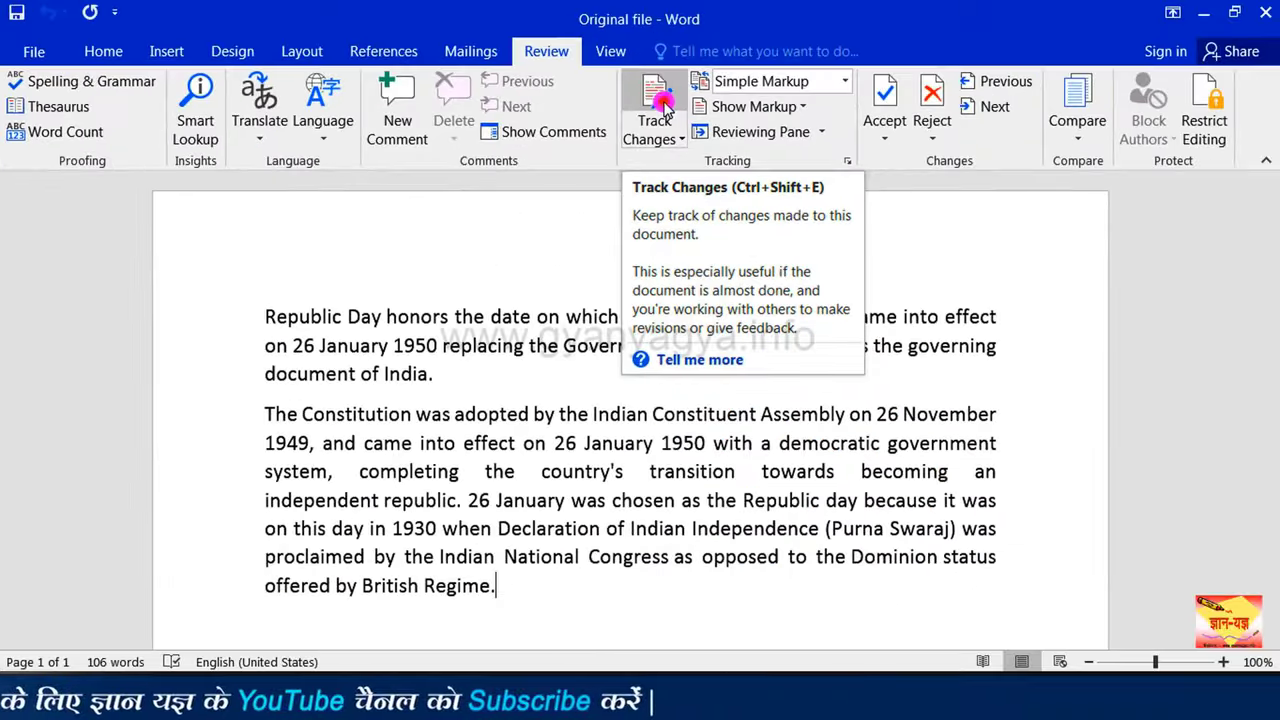
pyautogui.click(785, 195)
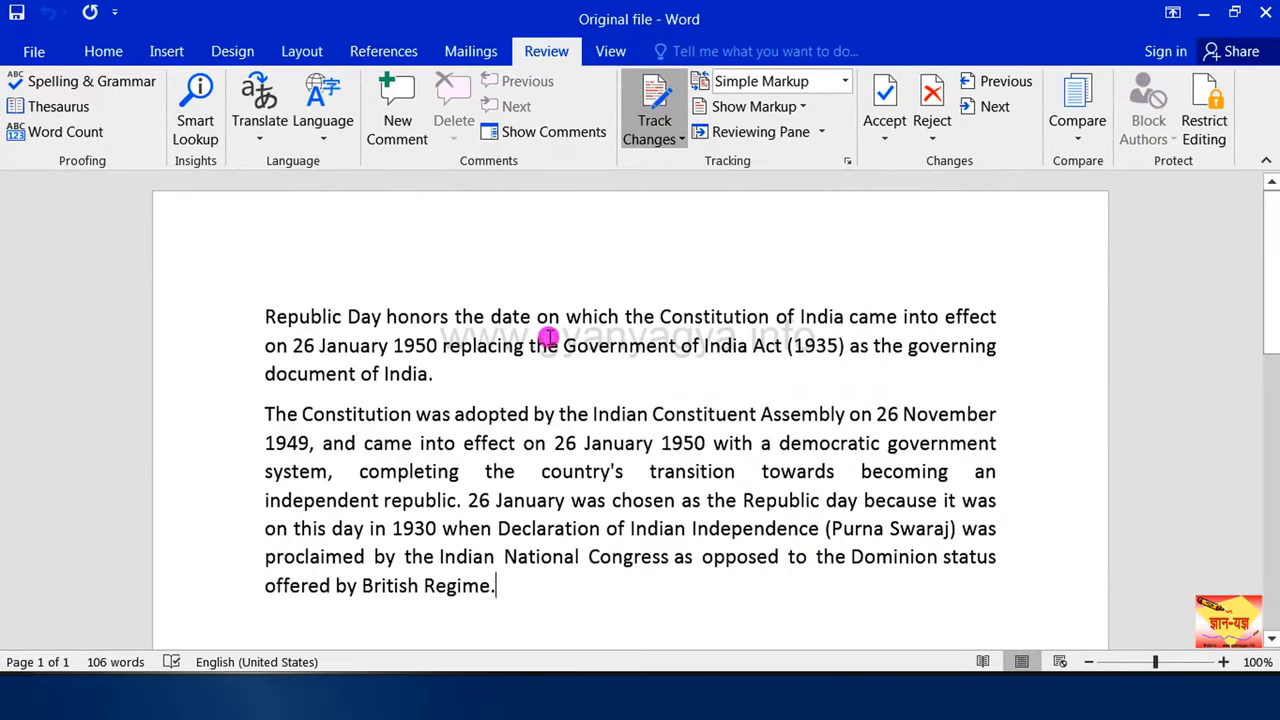
pyautogui.click(465, 381)
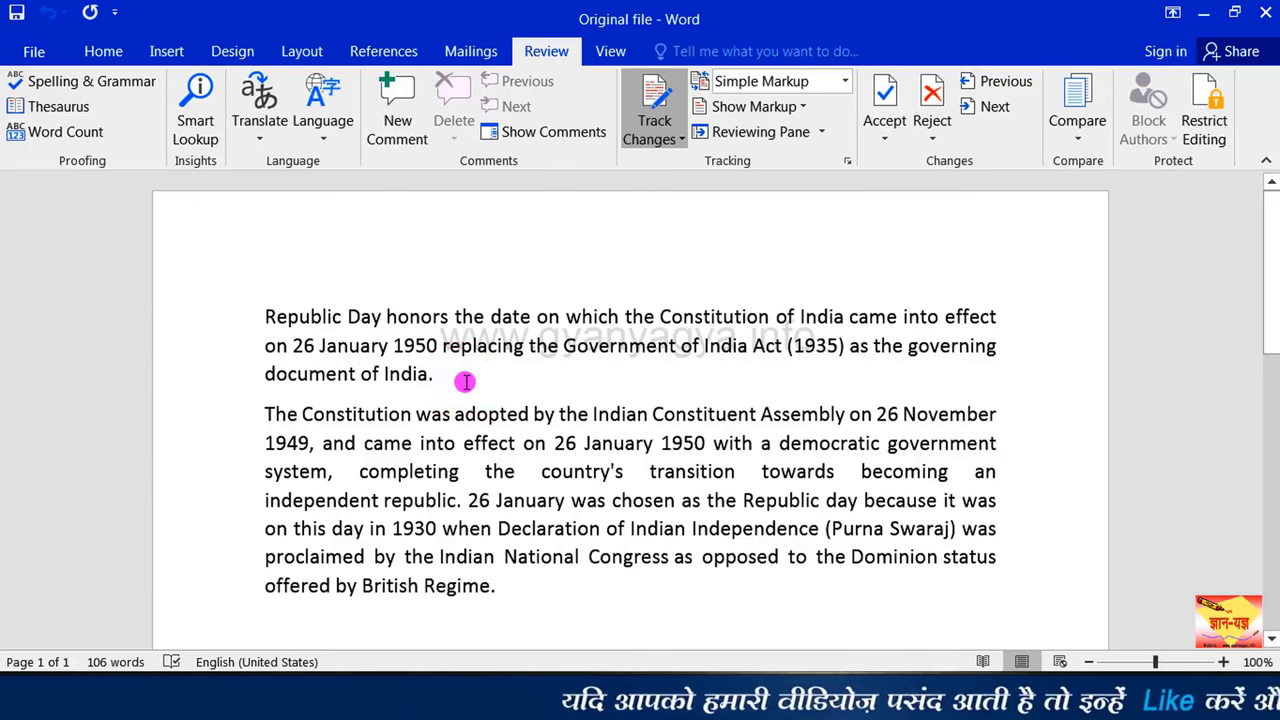
pyautogui.write('Type')
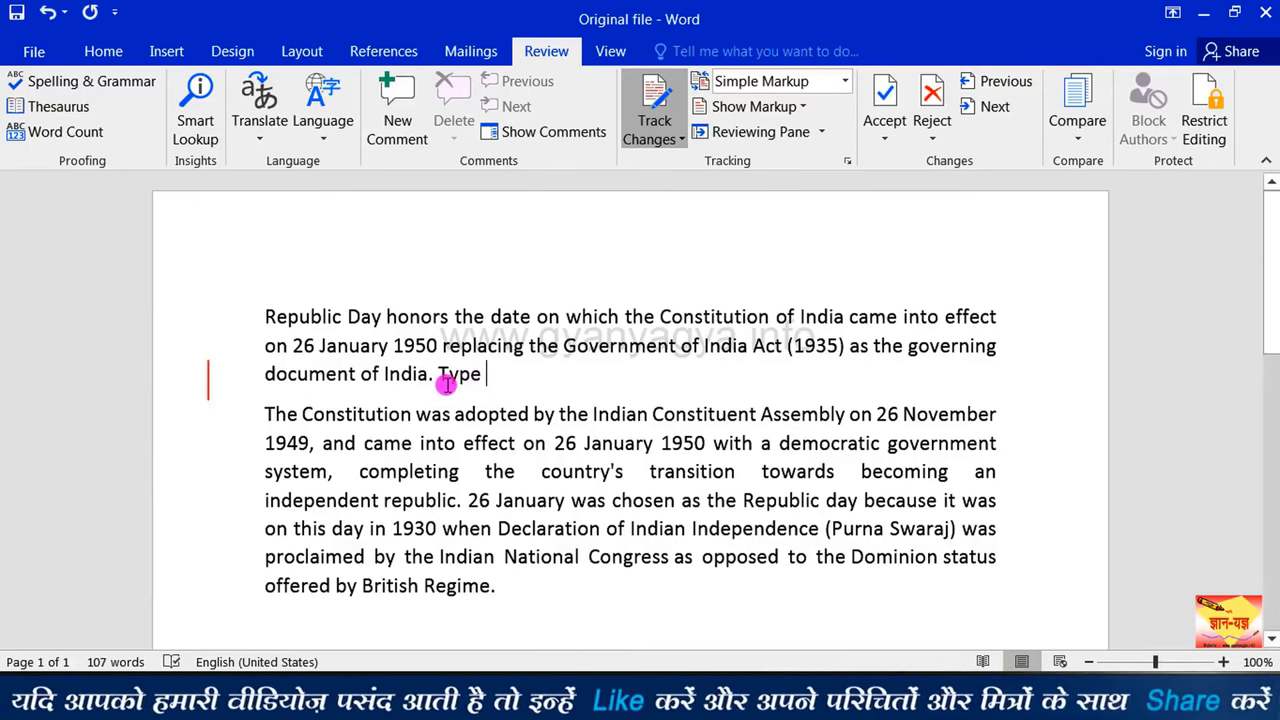
pyautogui.doubleClick(449, 384)
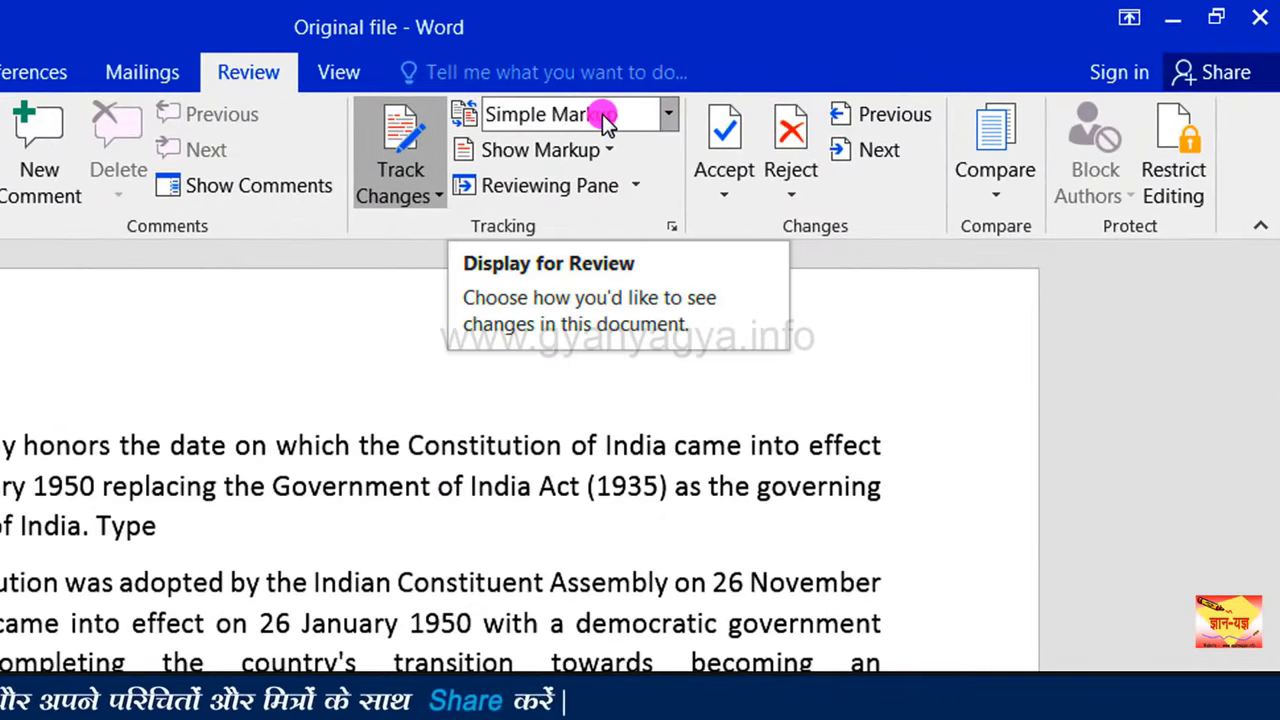
# Set Display for Review to No Markup and delete the added 'Type your matter here.' text after 'India.'.
pyautogui.click(668, 118)
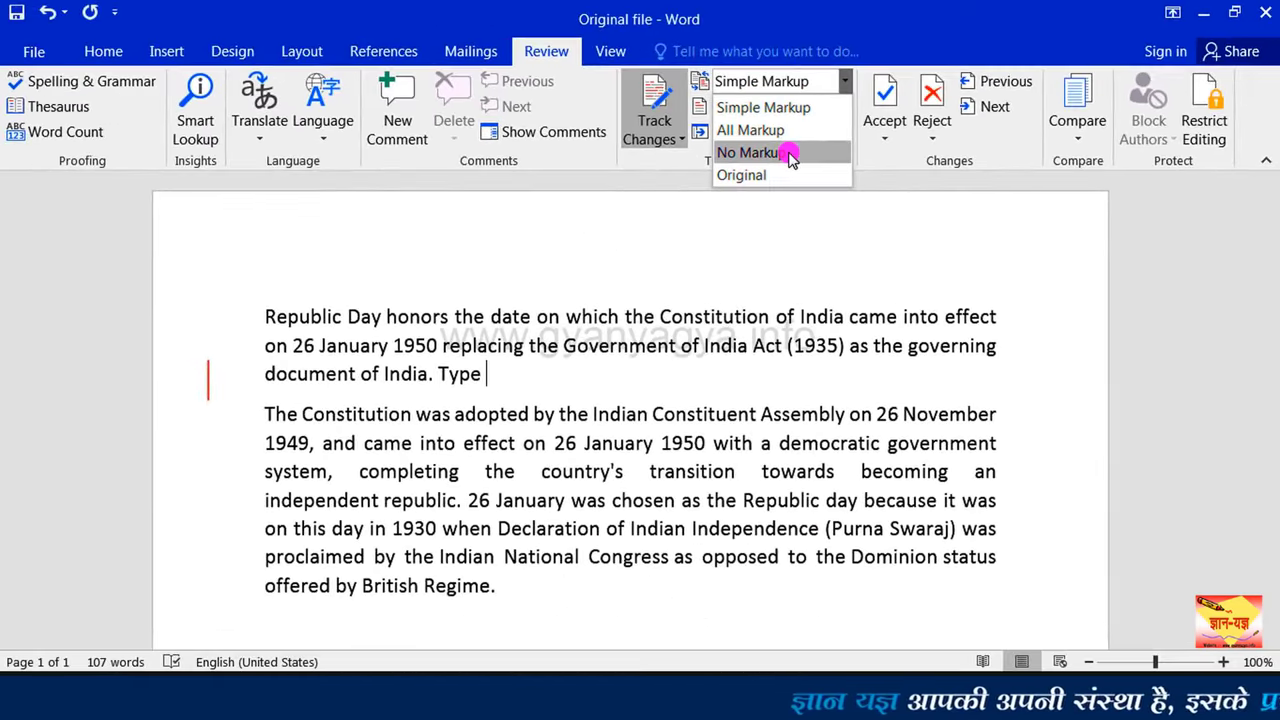
pyautogui.click(590, 216)
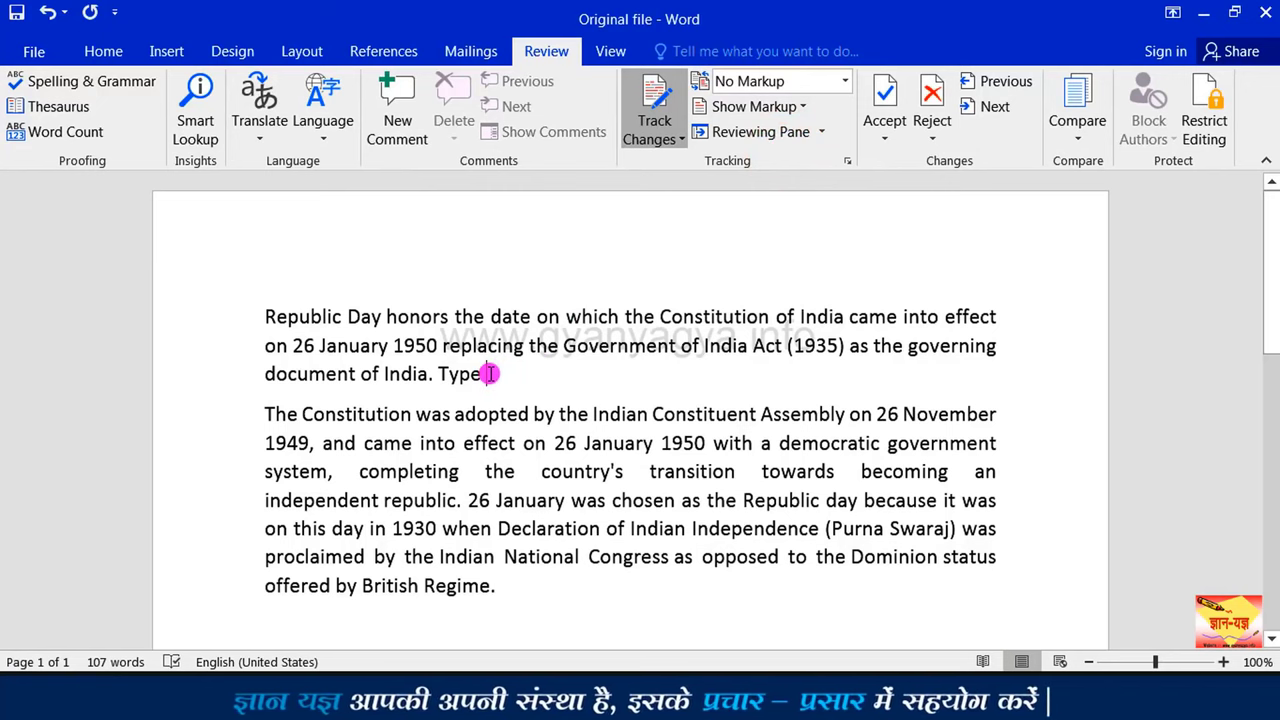
pyautogui.click(490, 374)
pyautogui.write('to')
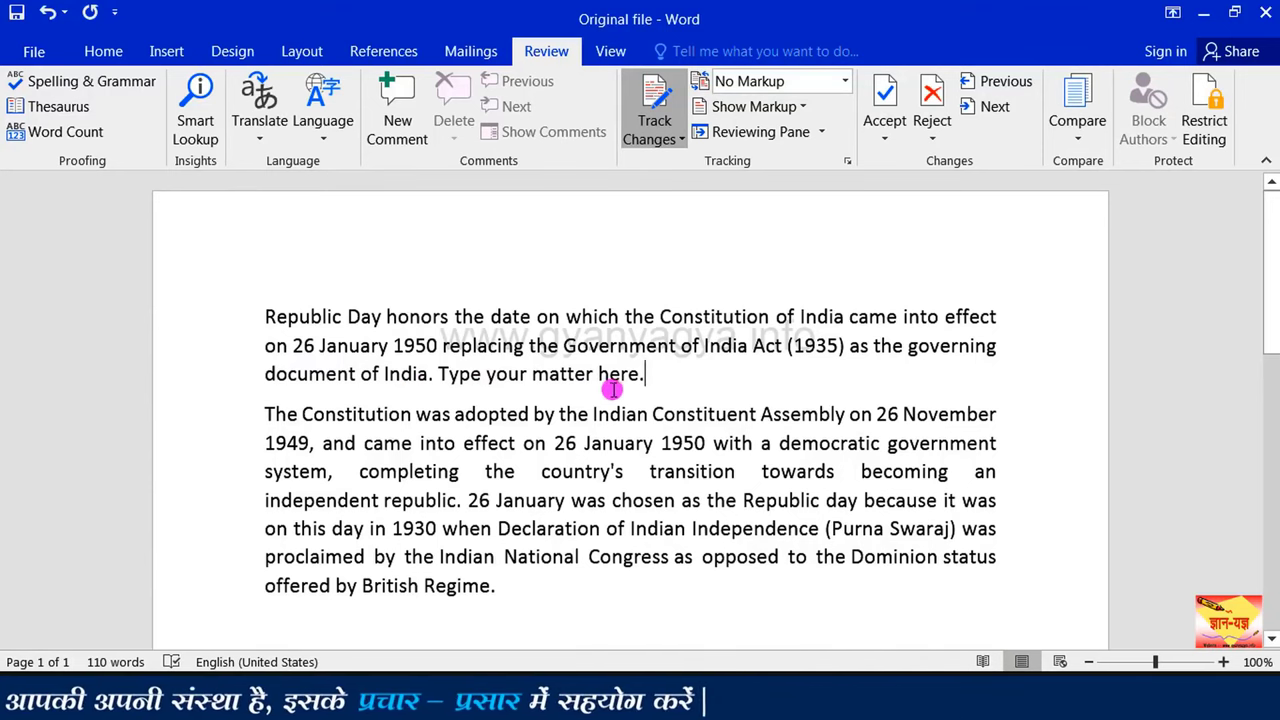
pyautogui.moveTo(646, 374); pyautogui.dragTo(447, 384)
pyautogui.press('Delete')
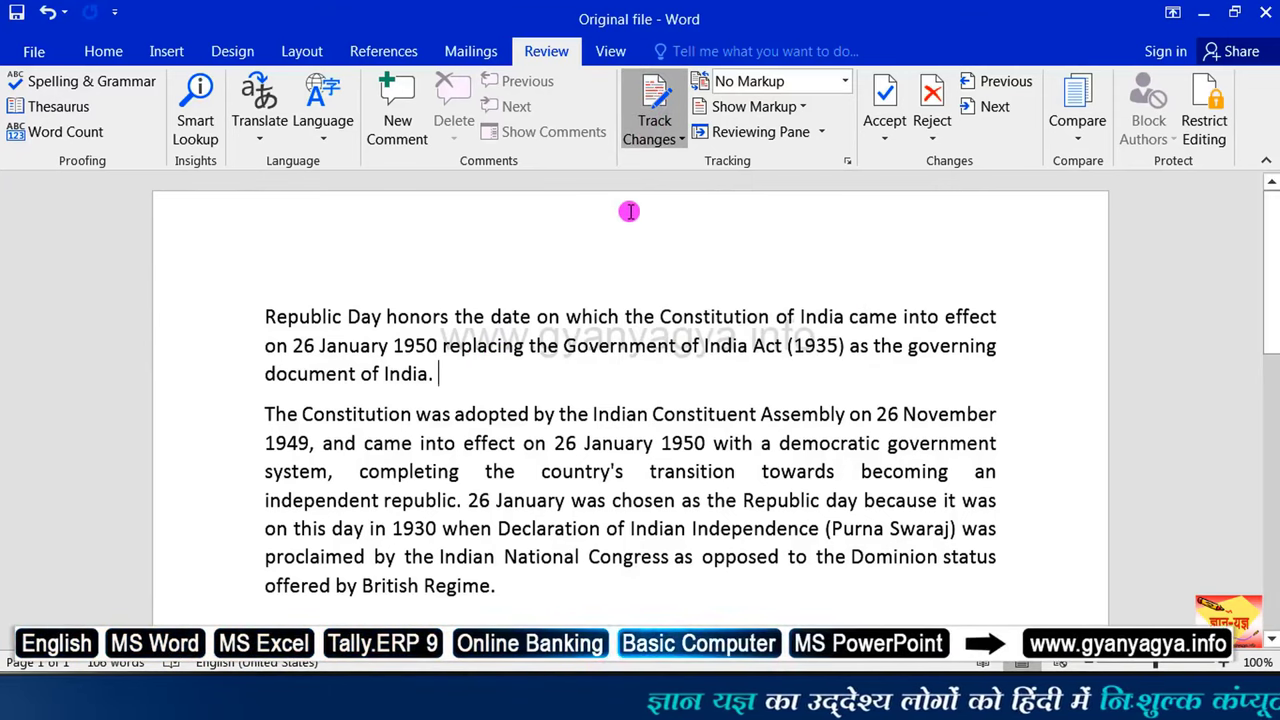
# Turn on Track Changes and apply Lock Tracking without a password.
pyautogui.click(665, 105)
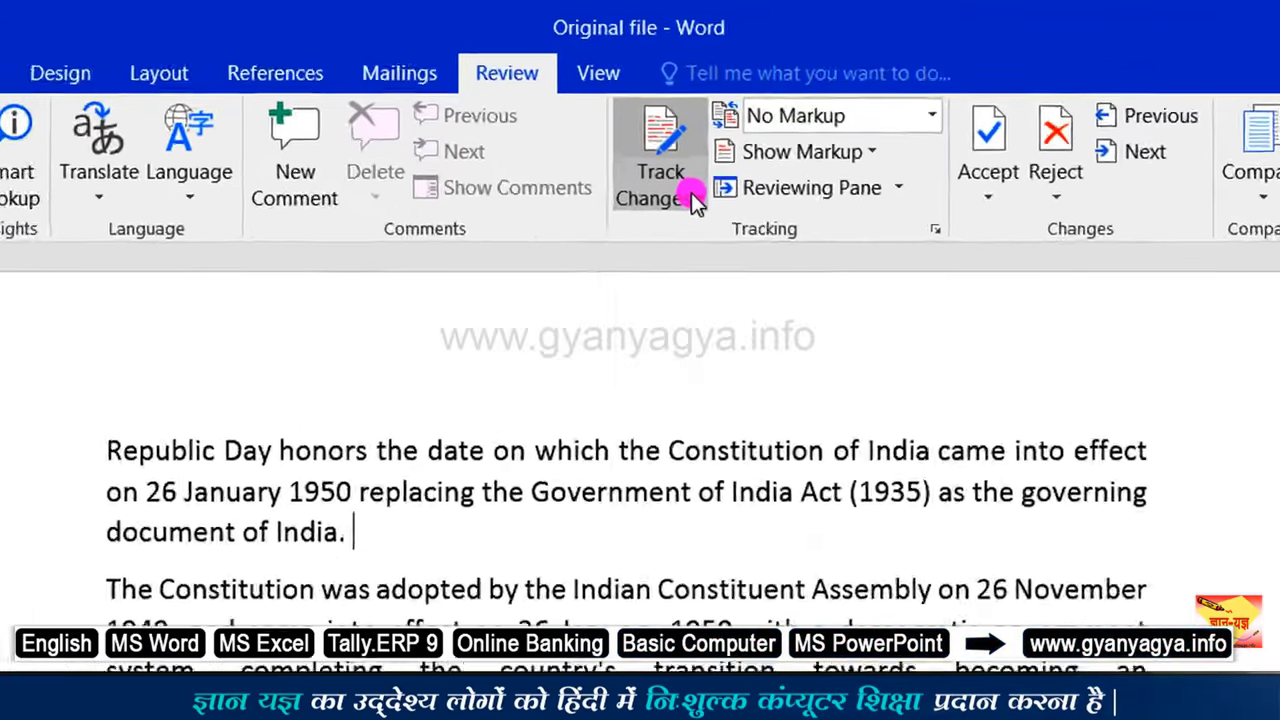
pyautogui.click(697, 214)
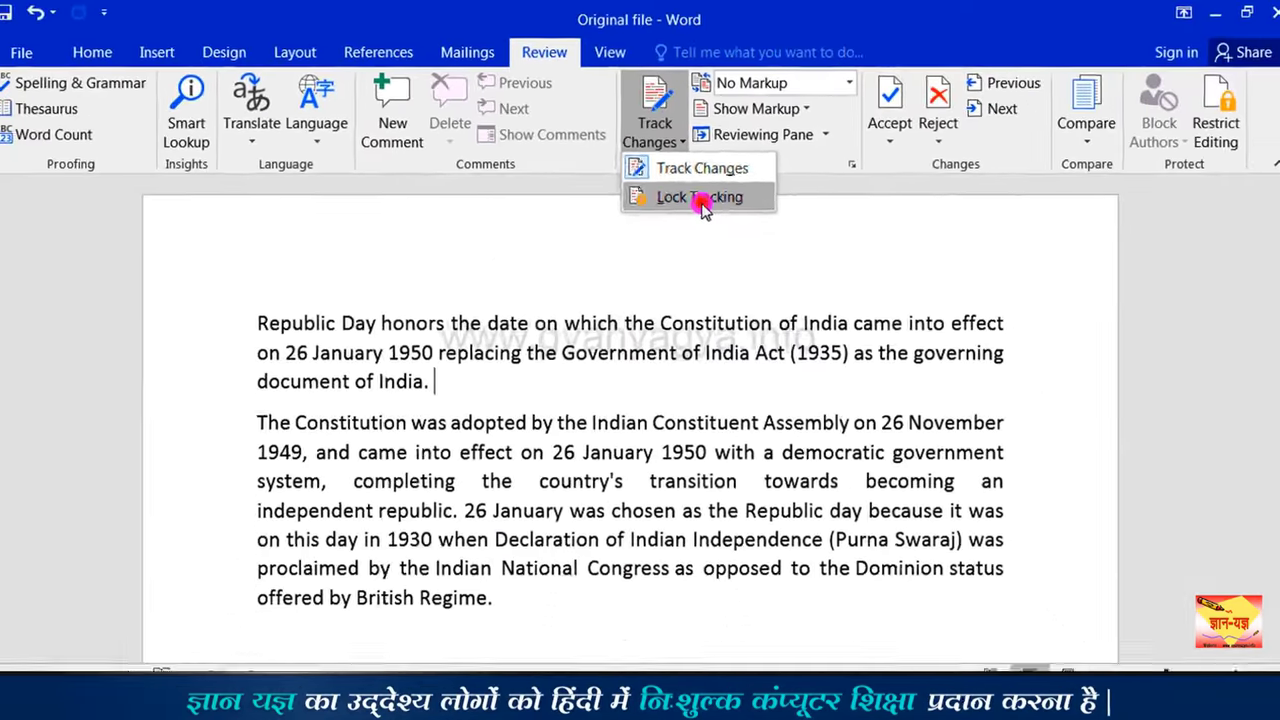
pyautogui.click(740, 305)
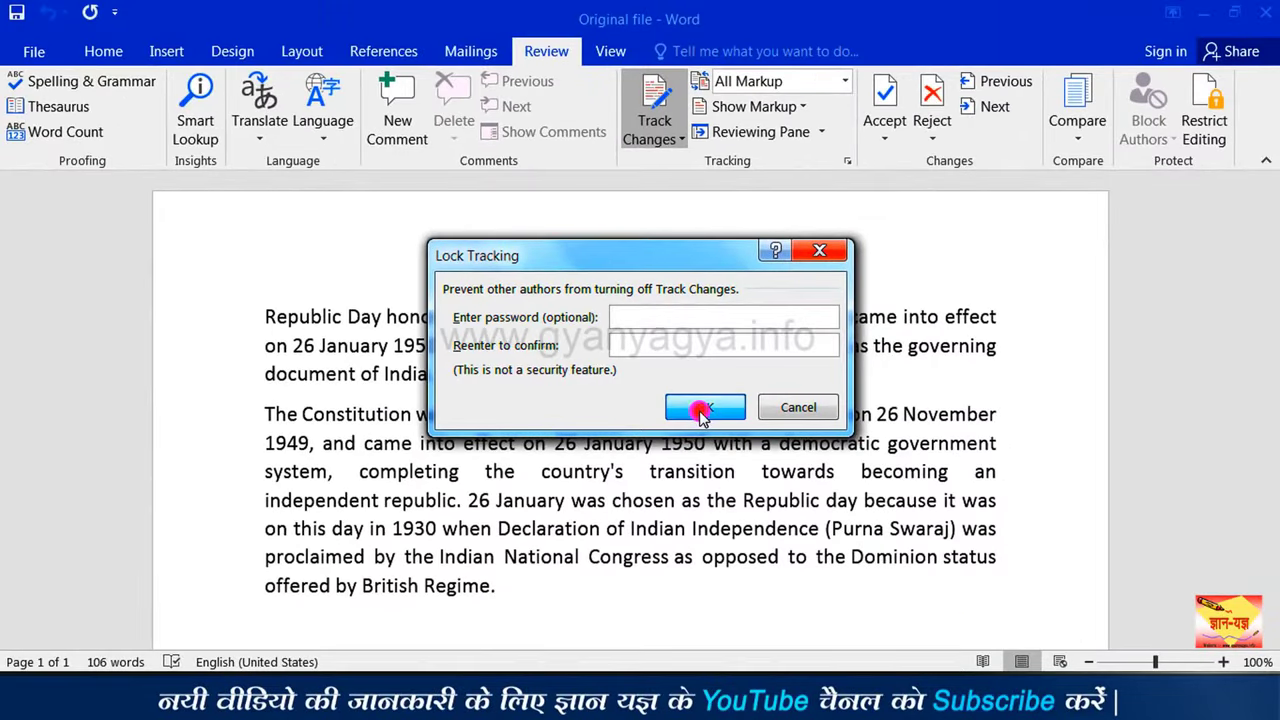
pyautogui.click(703, 410)
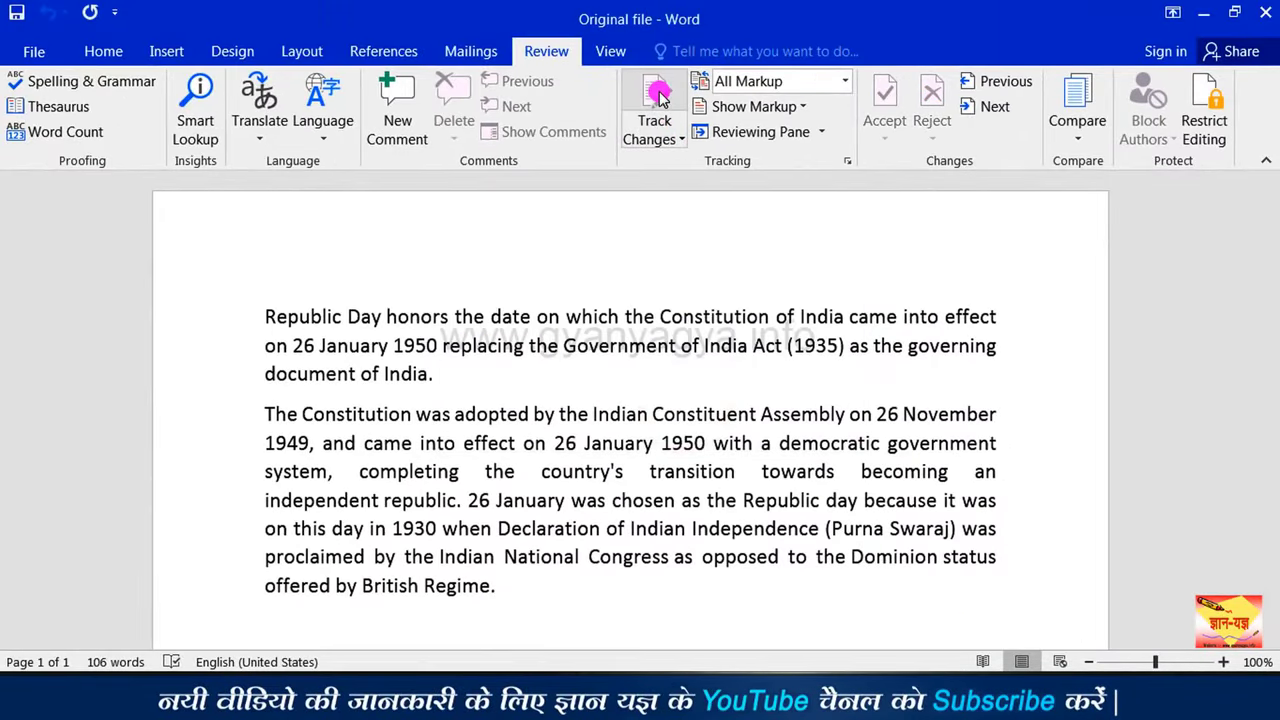
# Unlock change tracking and turn Track Changes back on.
pyautogui.click(676, 145)
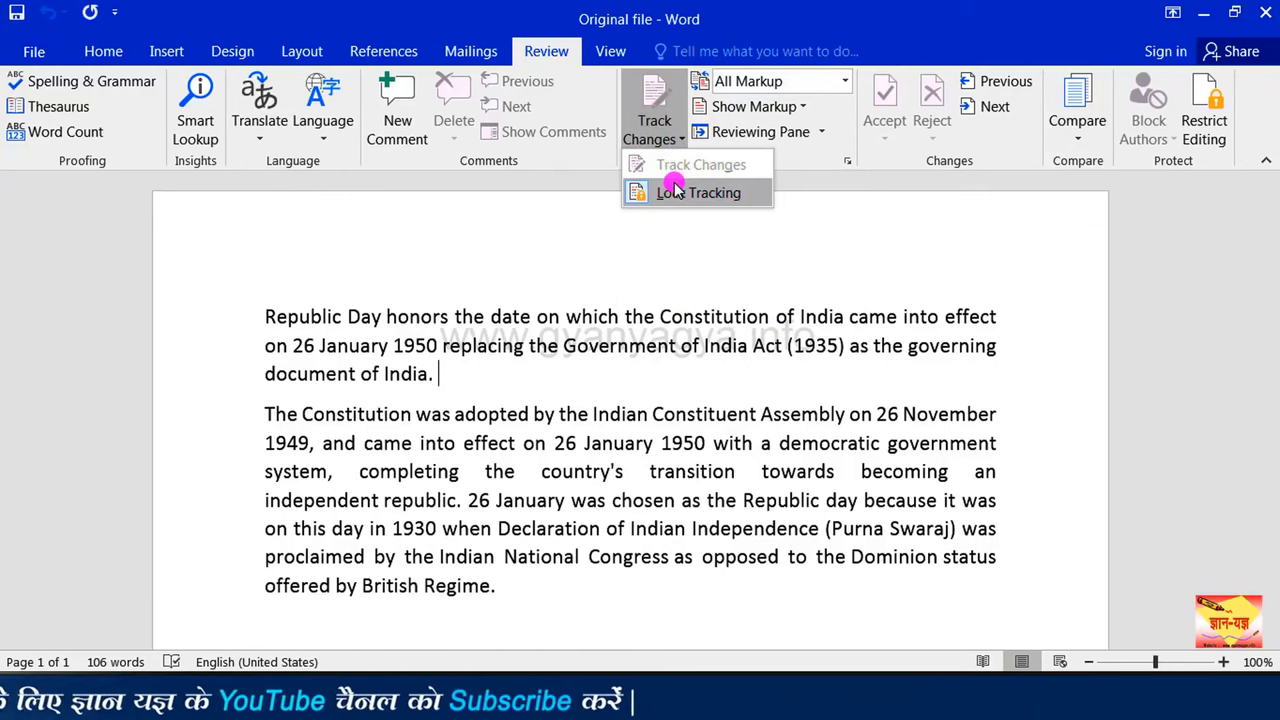
pyautogui.click(674, 190)
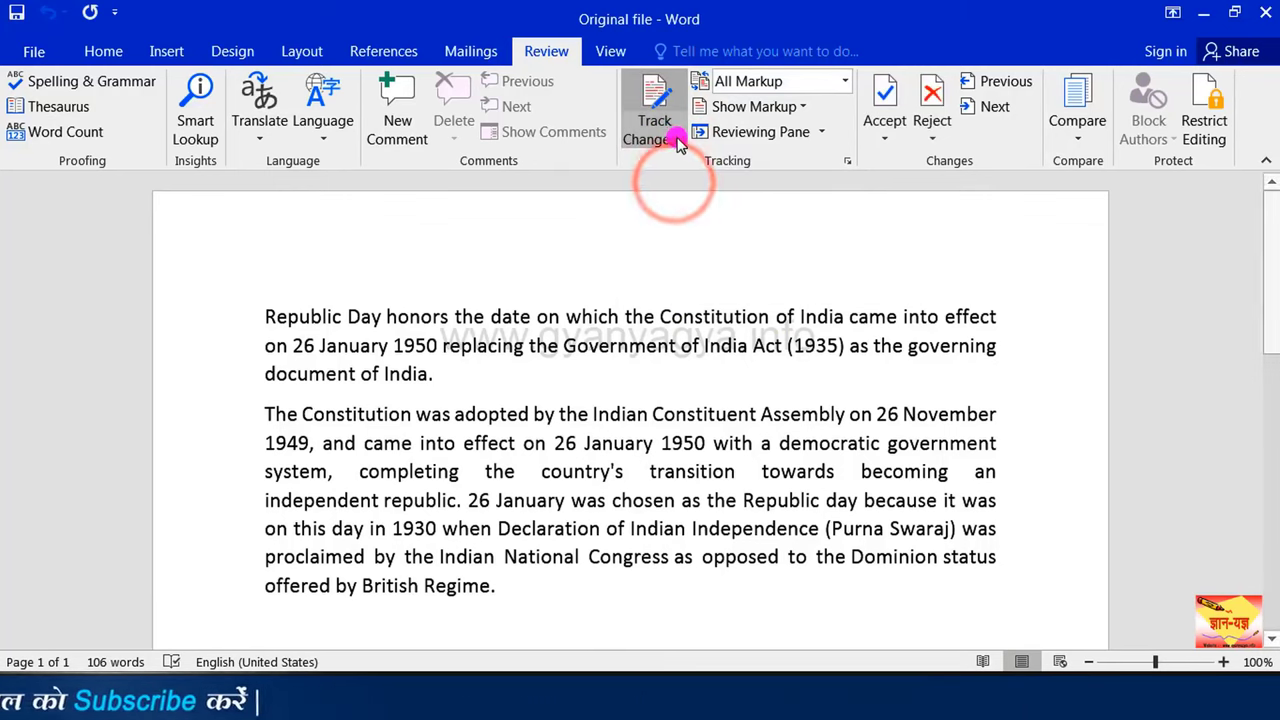
pyautogui.click(655, 103)
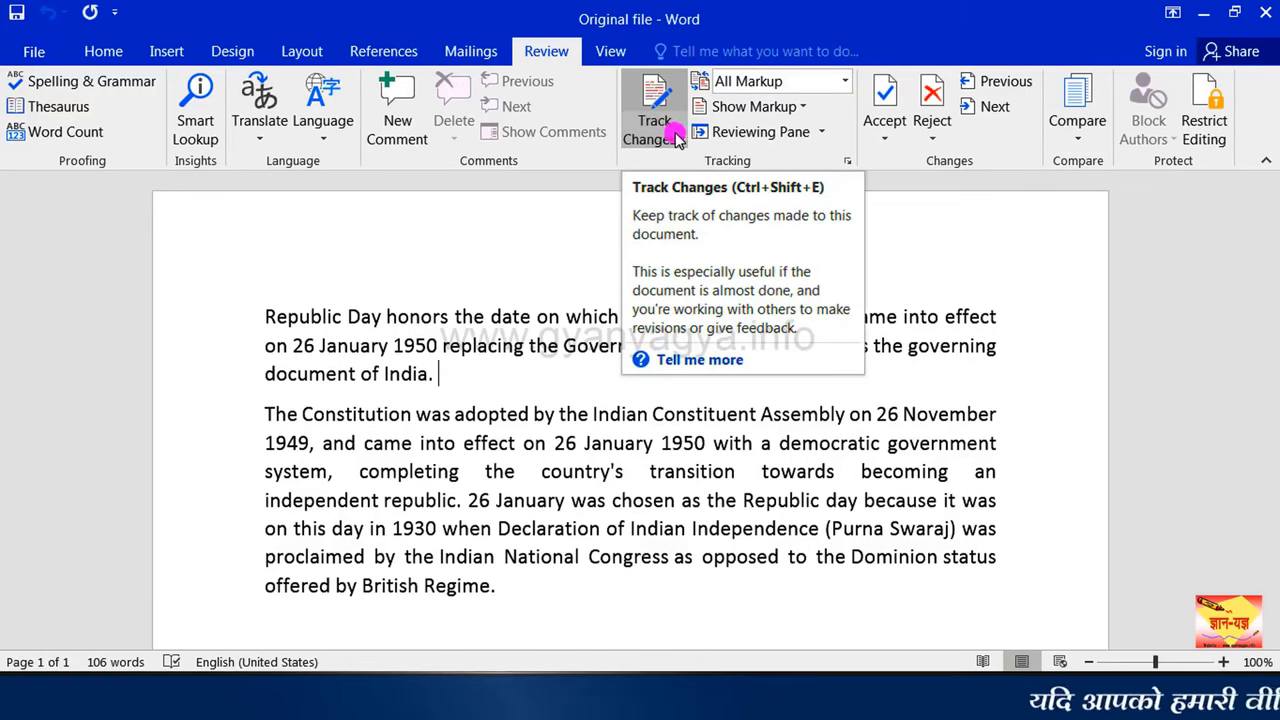
# Lock tracking with a confirmed password, then switch the review display to No Markup.
pyautogui.click(678, 139)
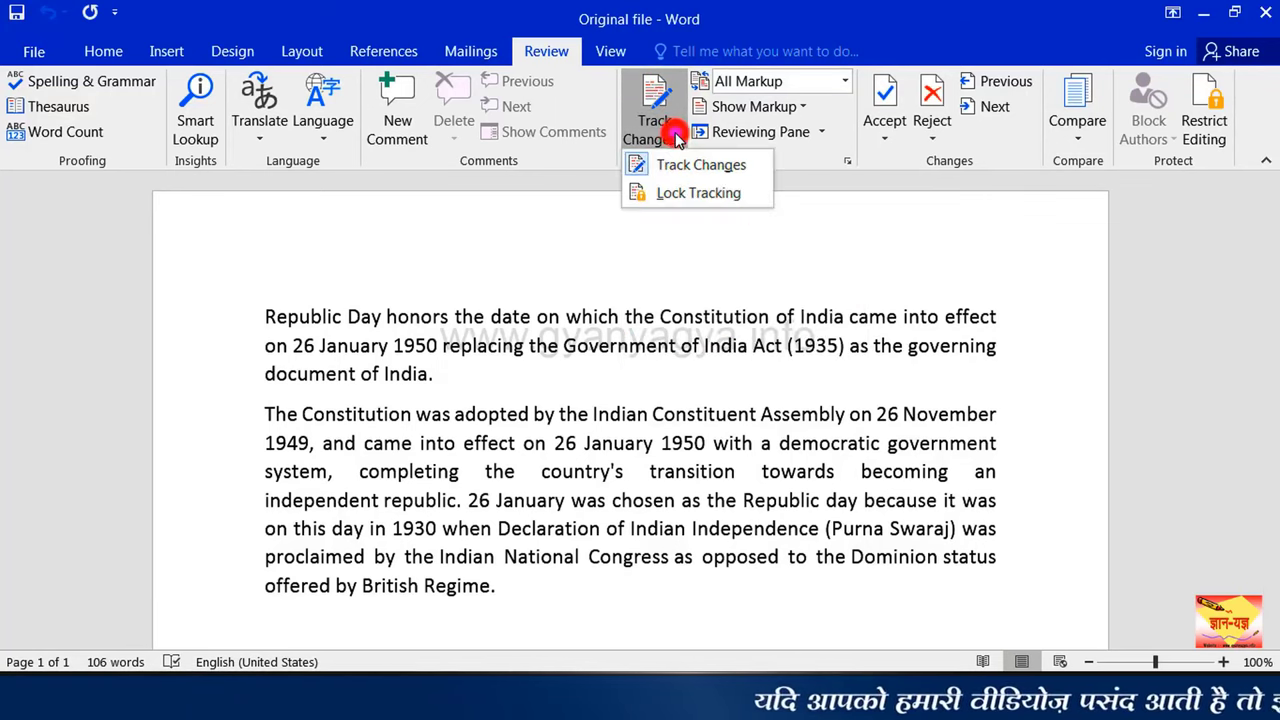
pyautogui.click(672, 190)
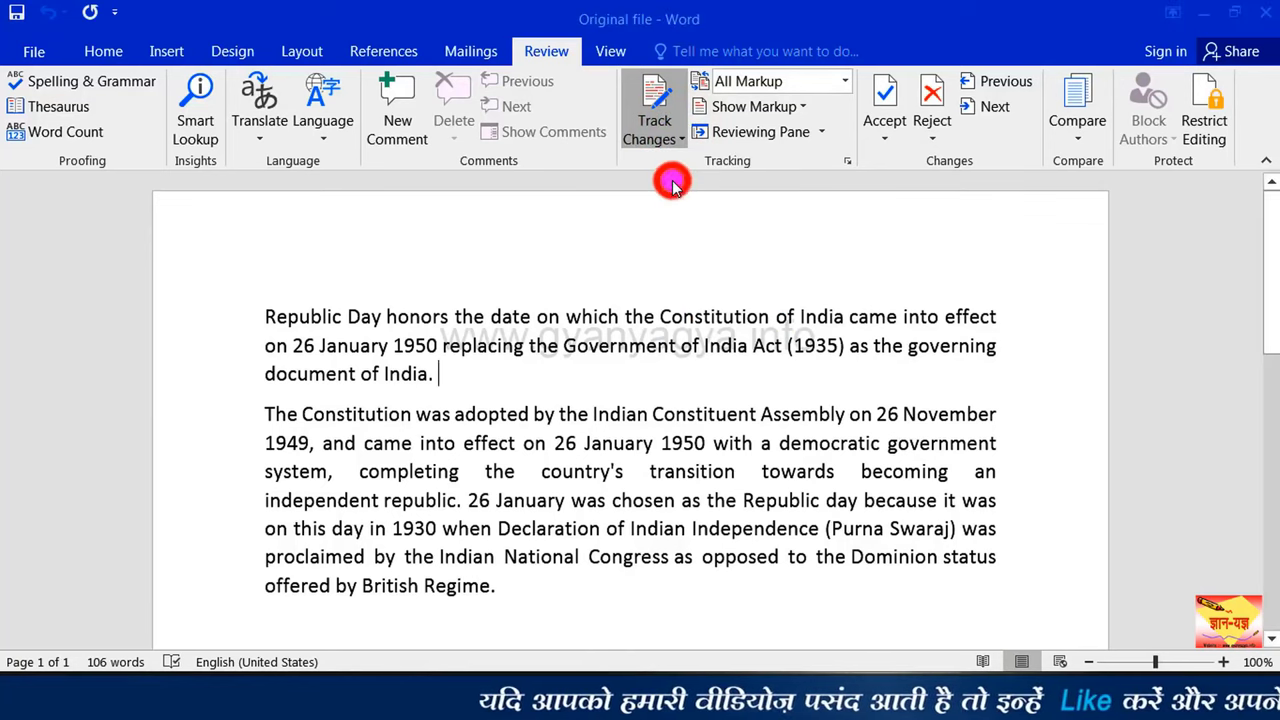
pyautogui.click(626, 317)
pyautogui.write('***')
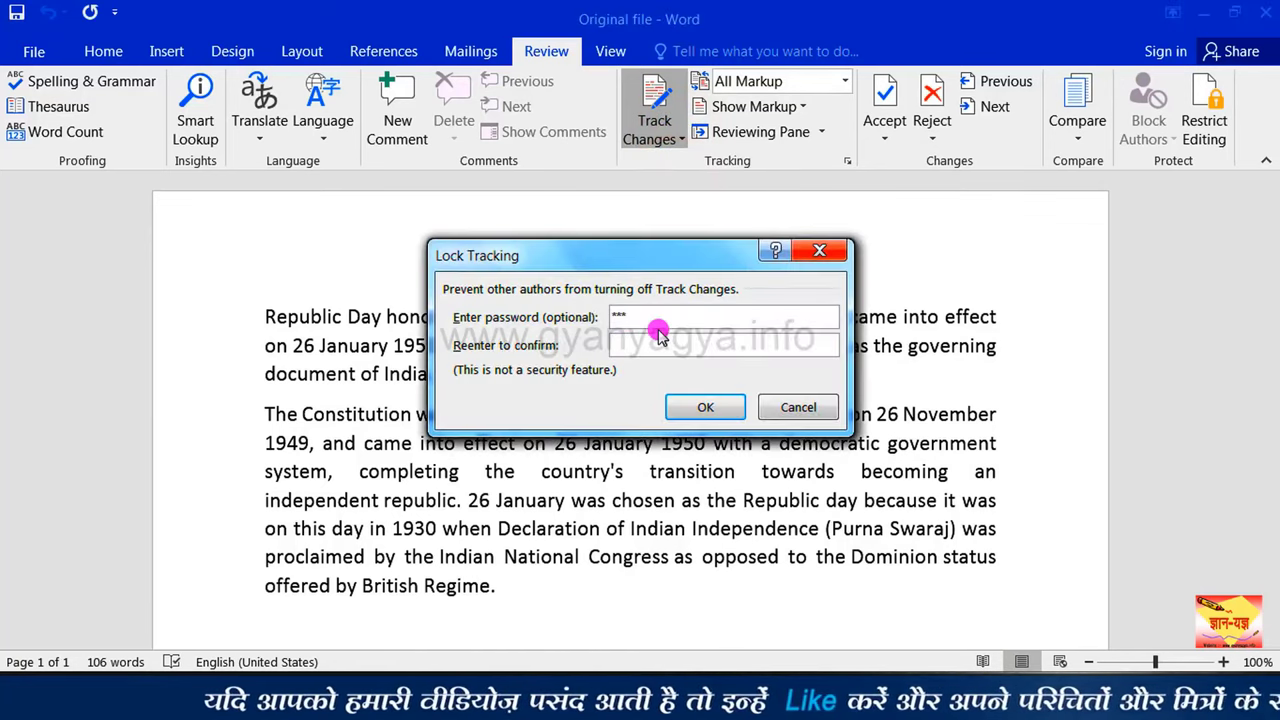
pyautogui.press('Tab')
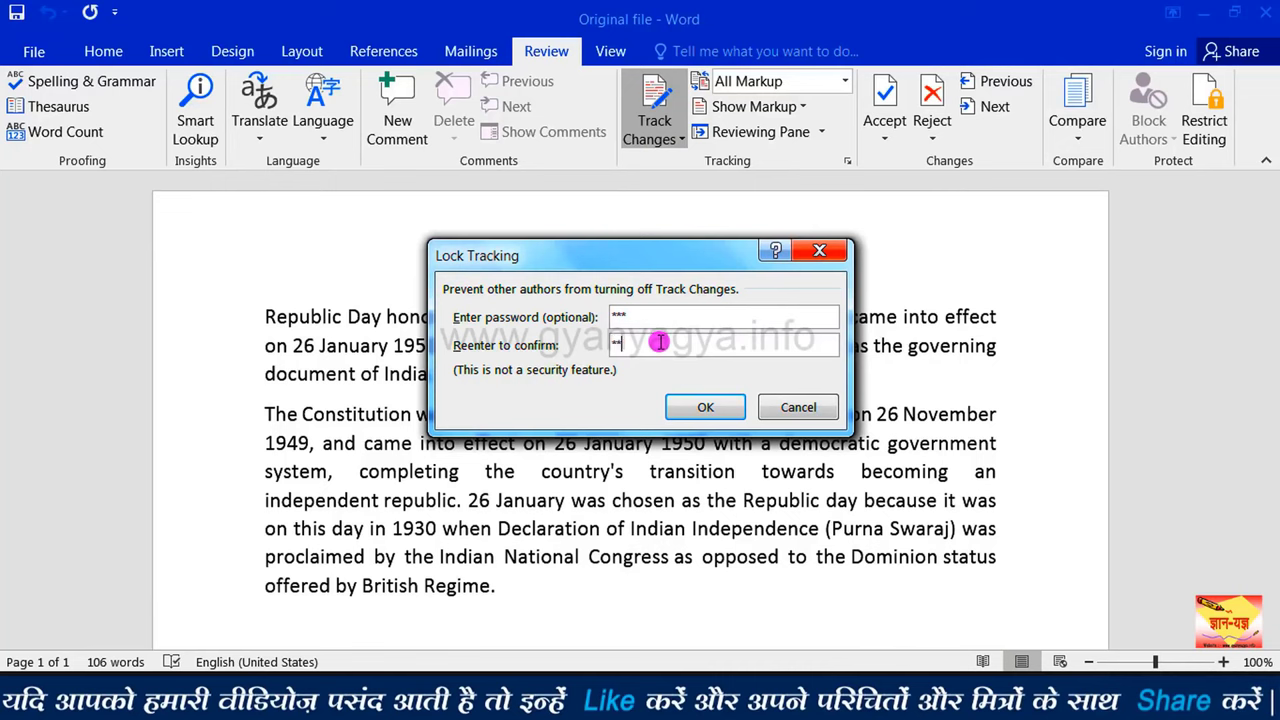
pyautogui.click(703, 410)
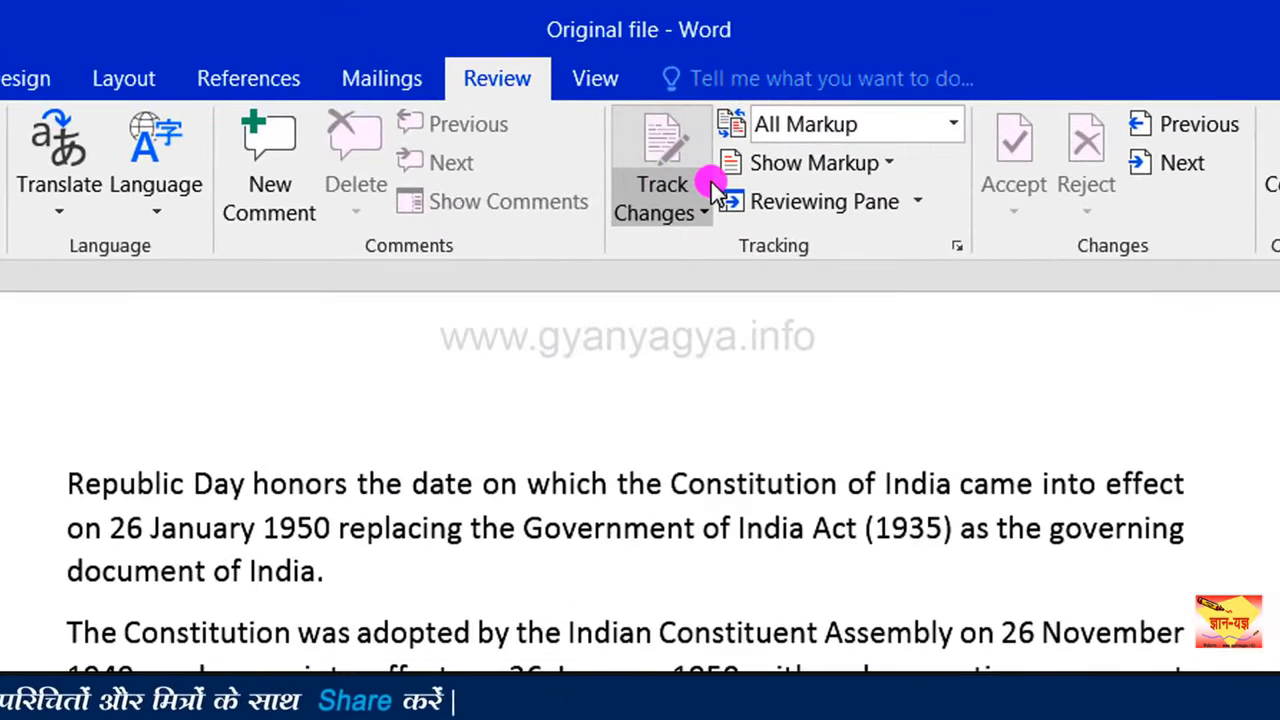
pyautogui.click(953, 123)
pyautogui.click(877, 233)
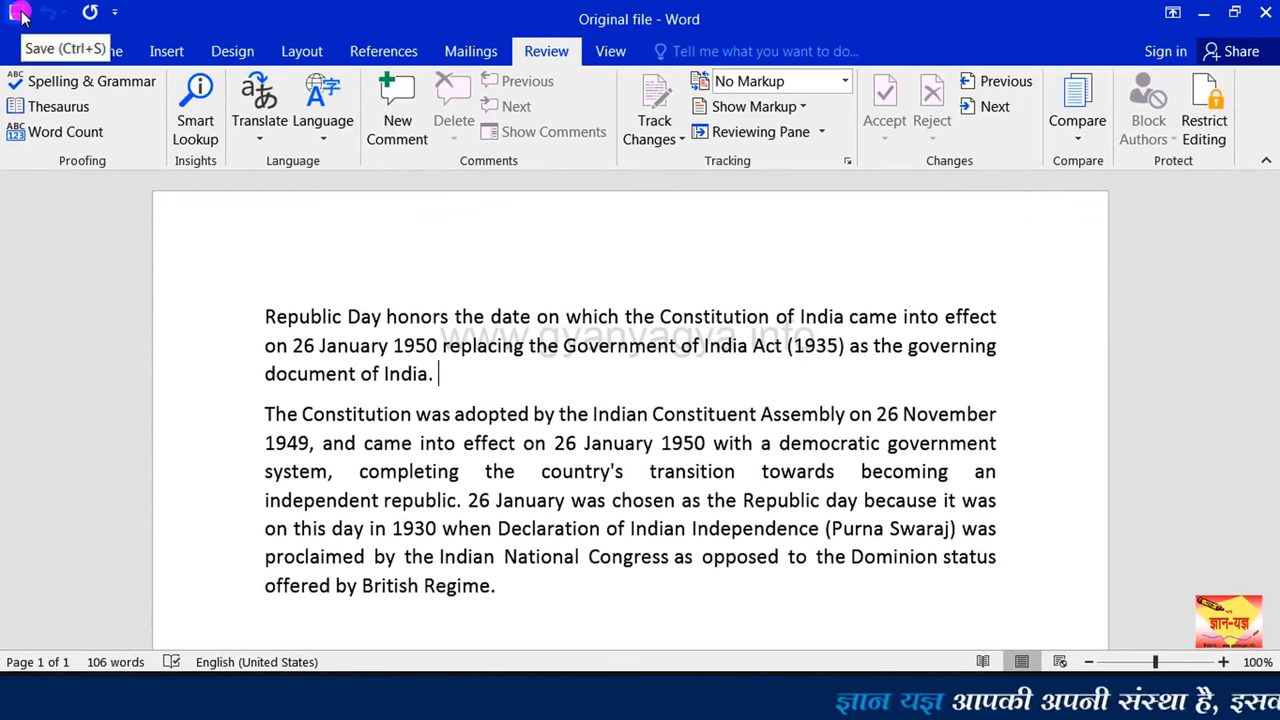
# Save the Original file and close it via File > Close.
pyautogui.click(20, 14)
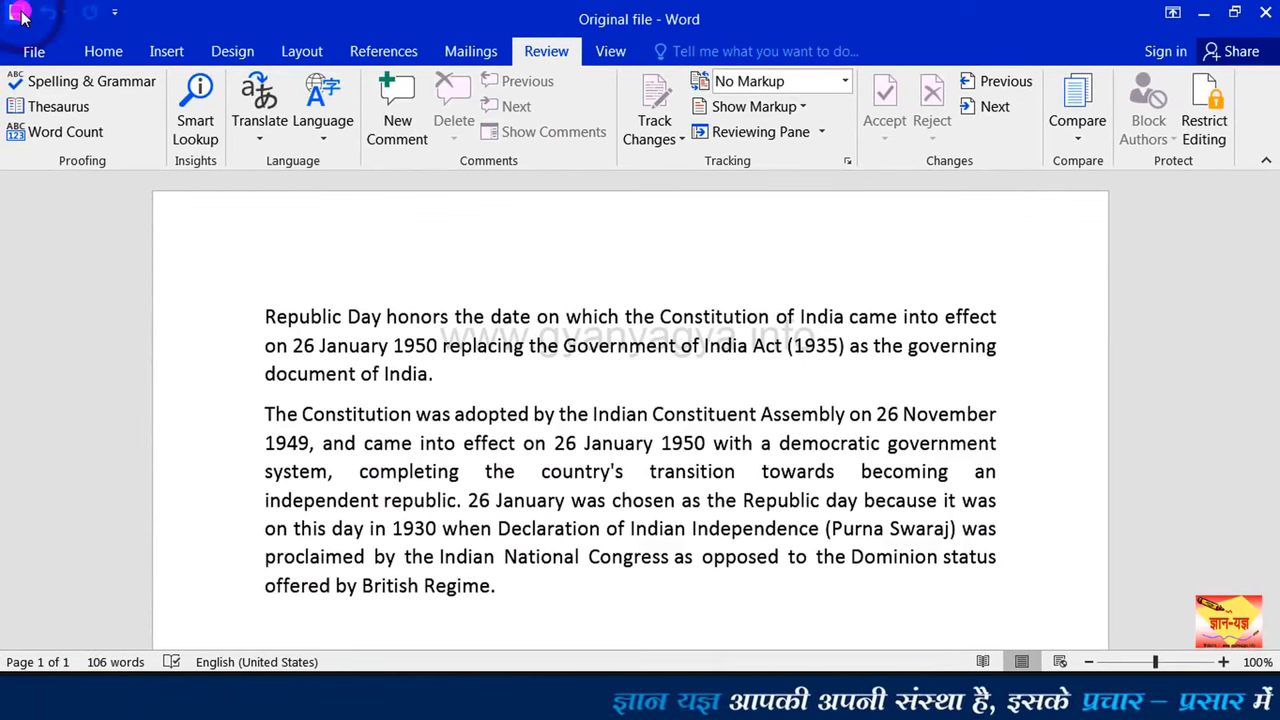
pyautogui.click(34, 51)
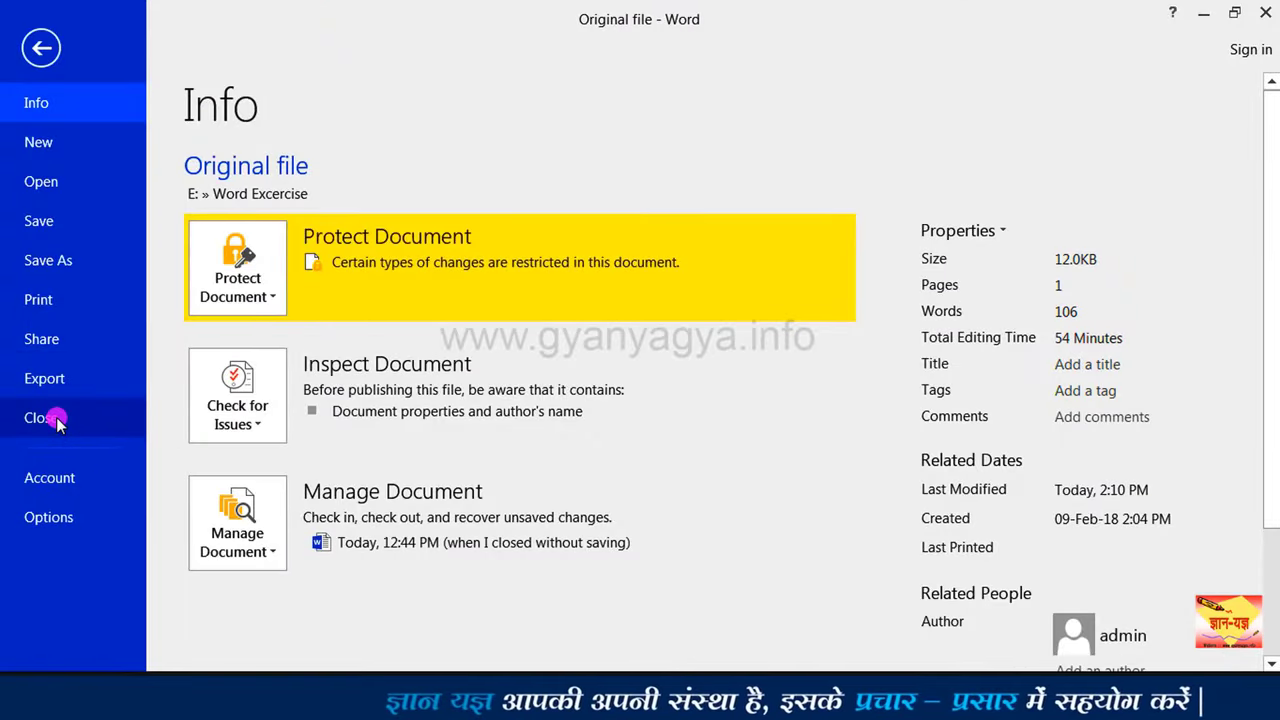
pyautogui.click(57, 424)
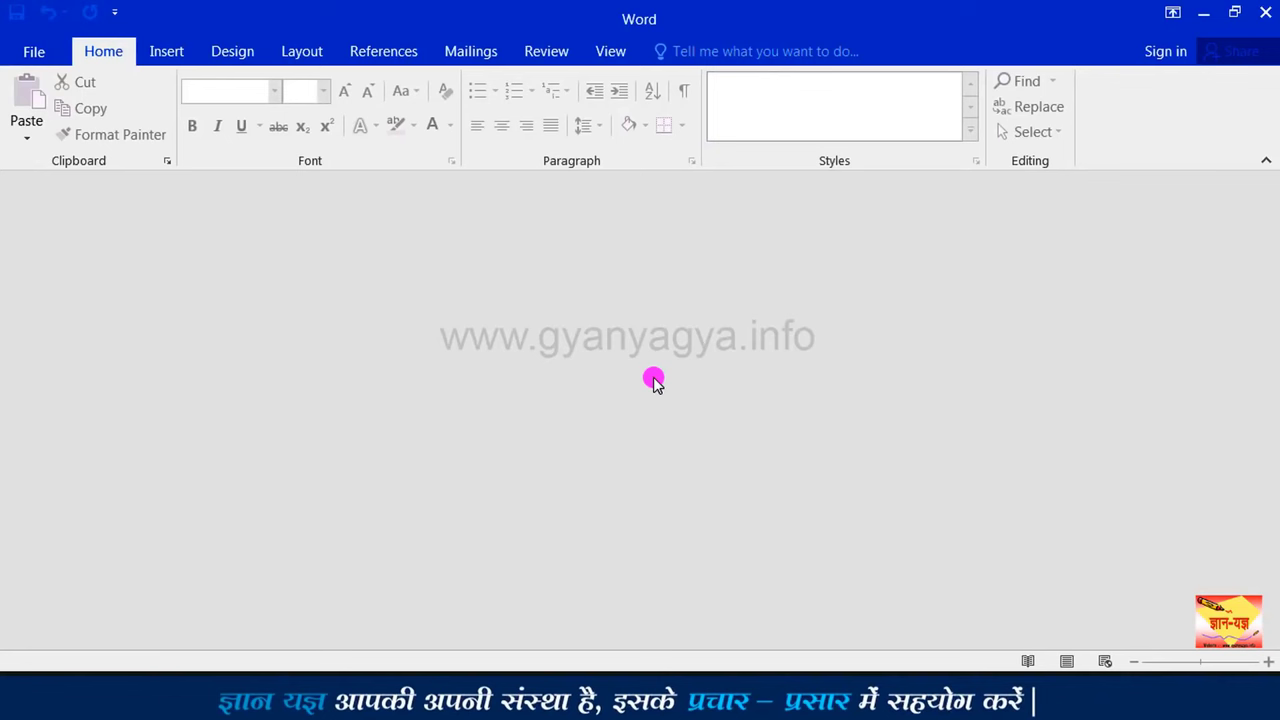
# Reopen 'Original file' from the Recent documents list.
pyautogui.click(36, 53)
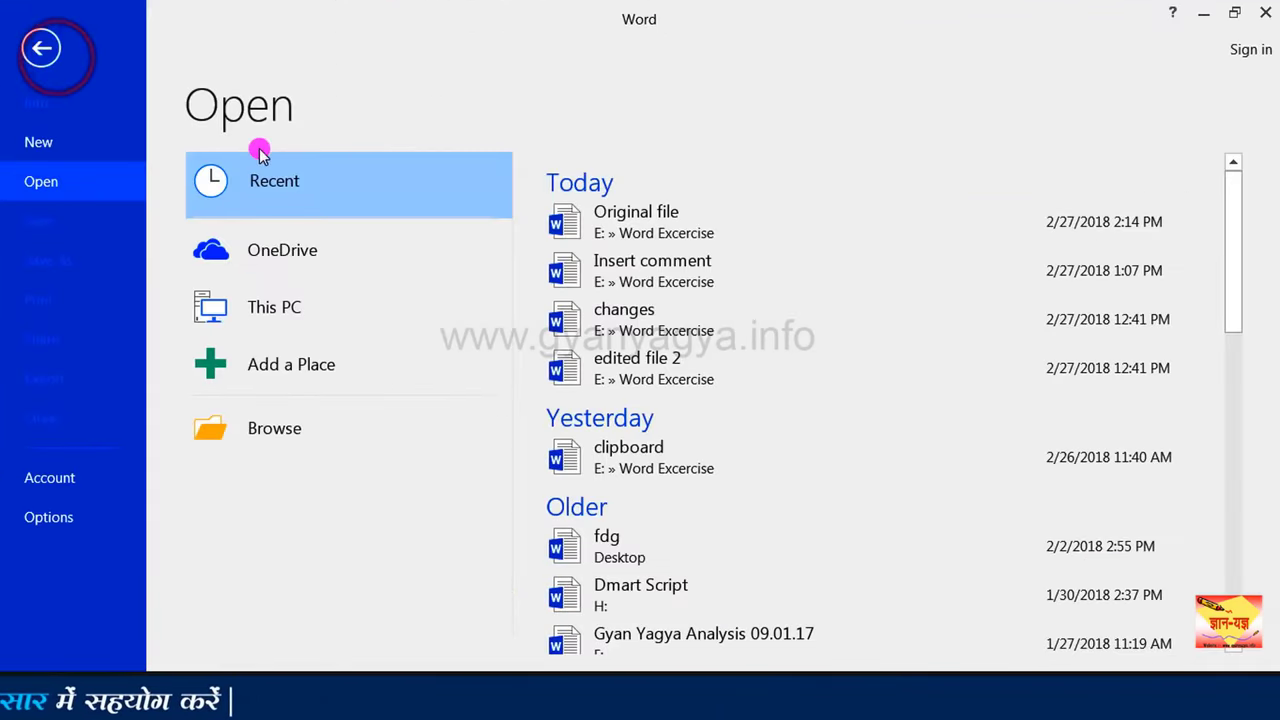
pyautogui.click(660, 218)
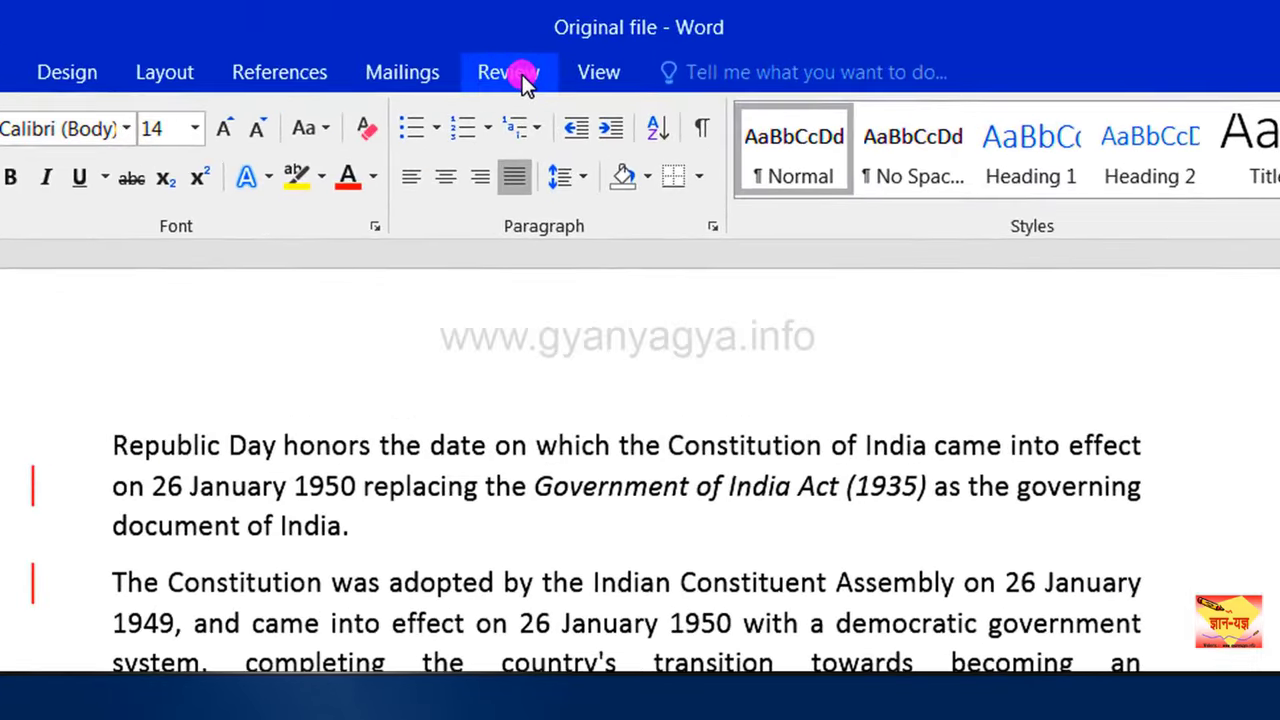
# On the Review tab, set Display for Review to All Markup to show change balloons.
pyautogui.click(550, 54)
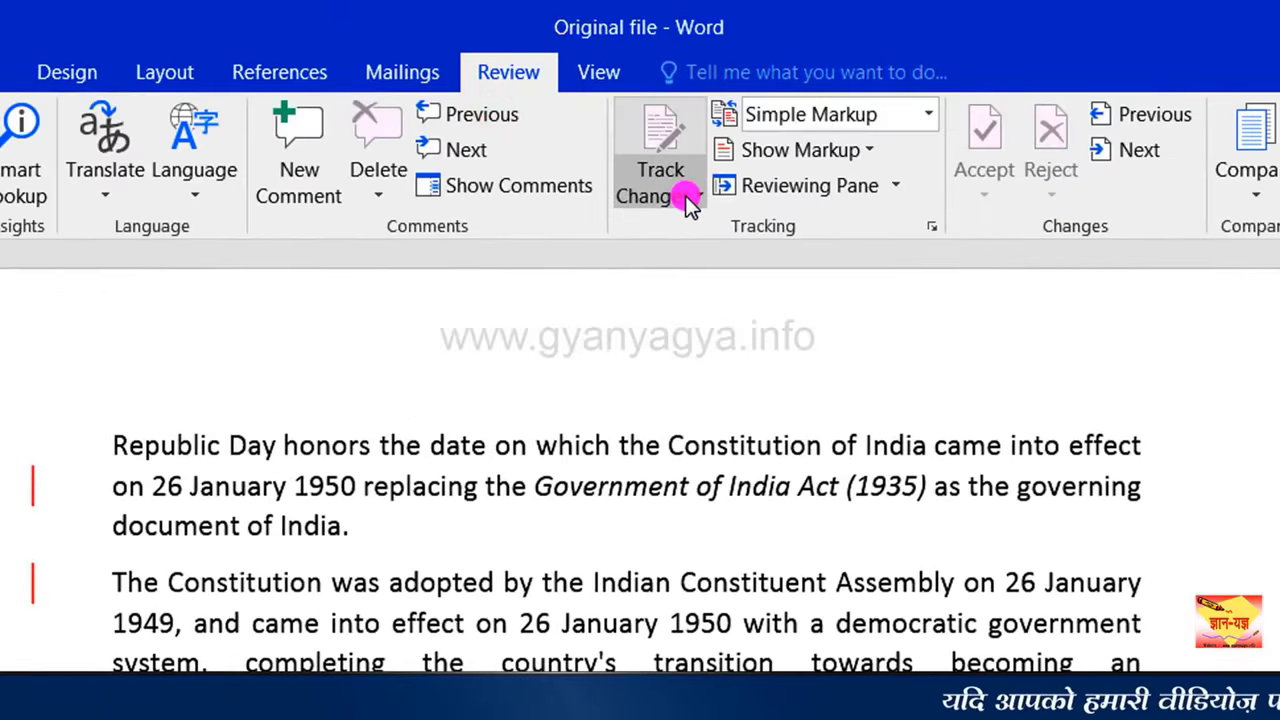
pyautogui.click(928, 117)
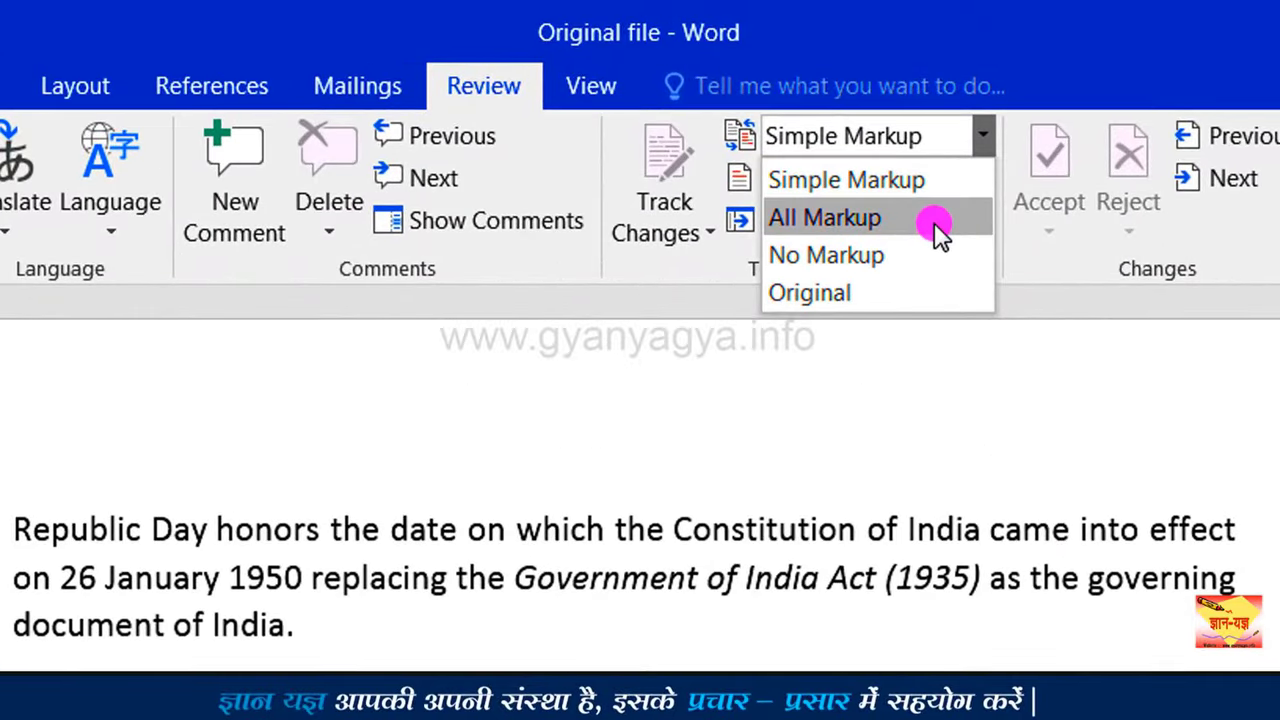
pyautogui.click(938, 228)
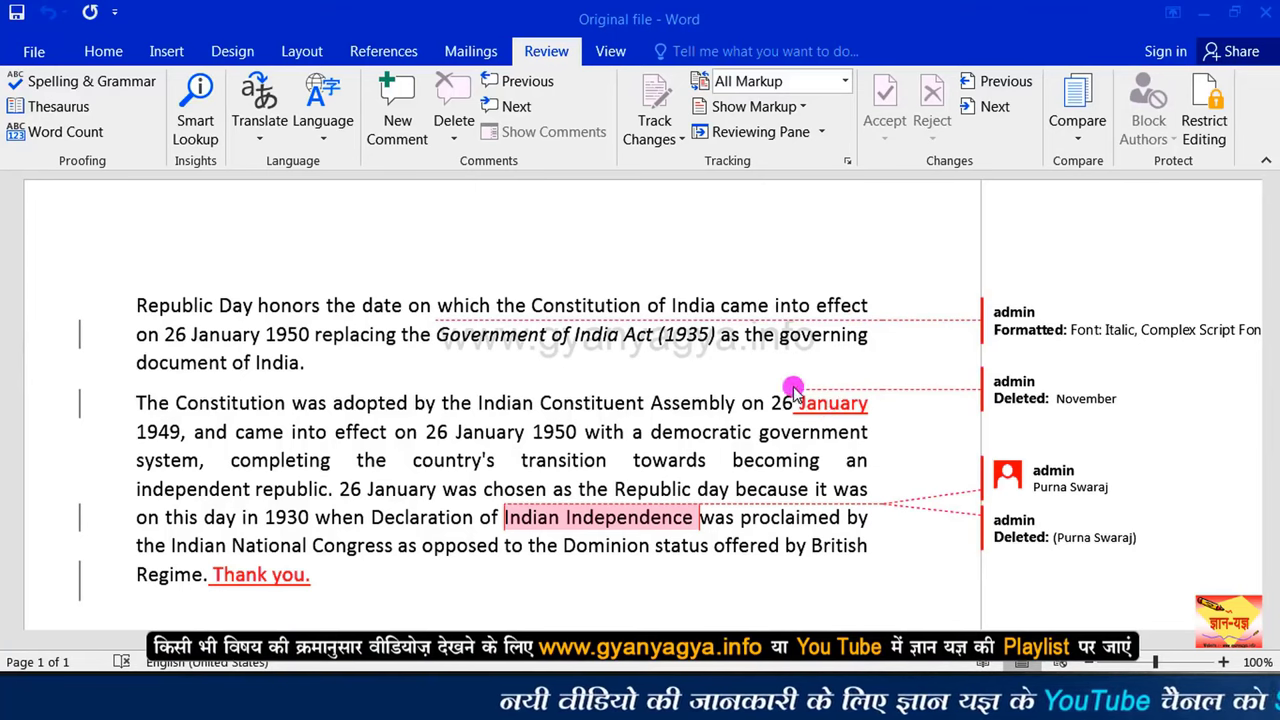
# Switch Display for Review to No Markup, then to Original to show the unedited text.
pyautogui.click(845, 81)
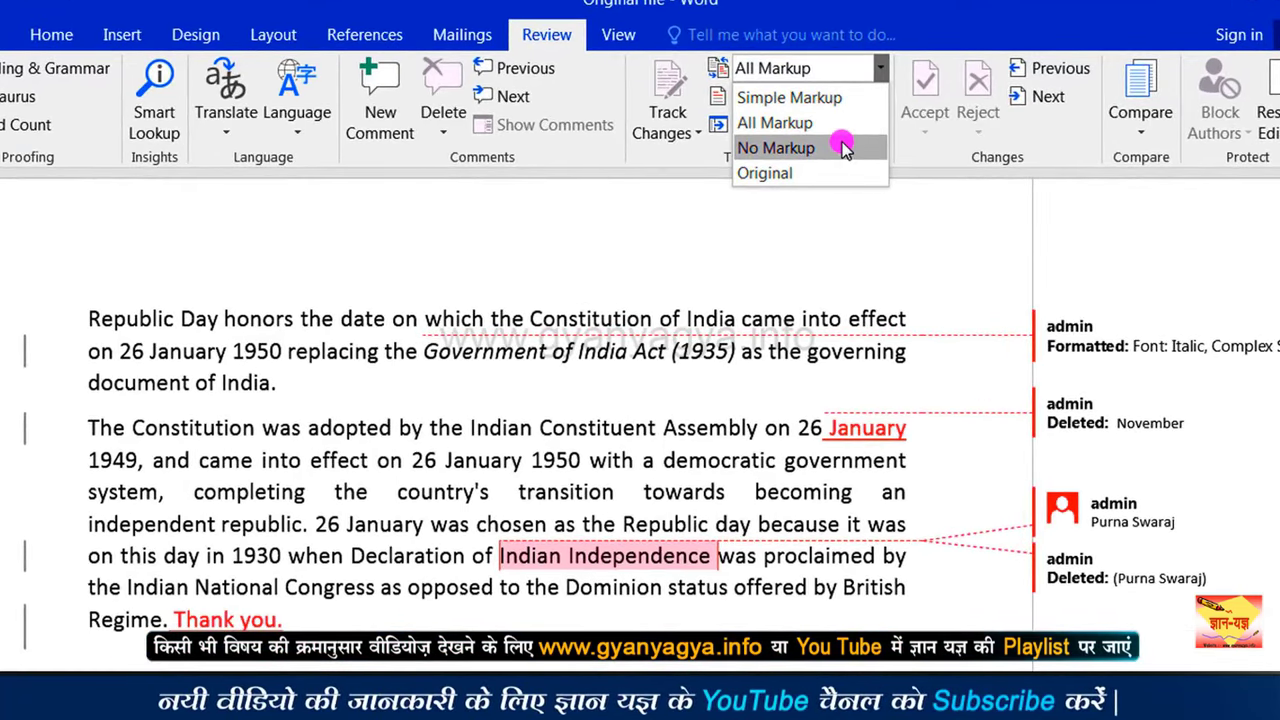
pyautogui.click(845, 147)
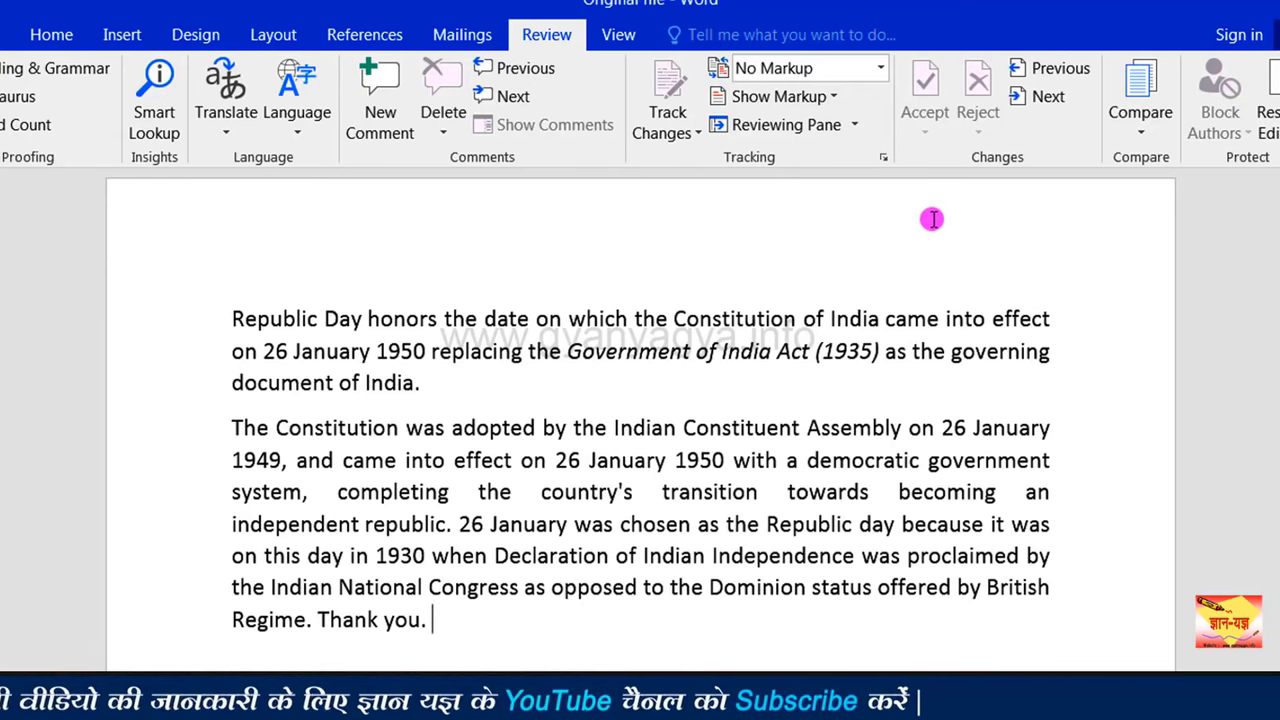
pyautogui.click(881, 68)
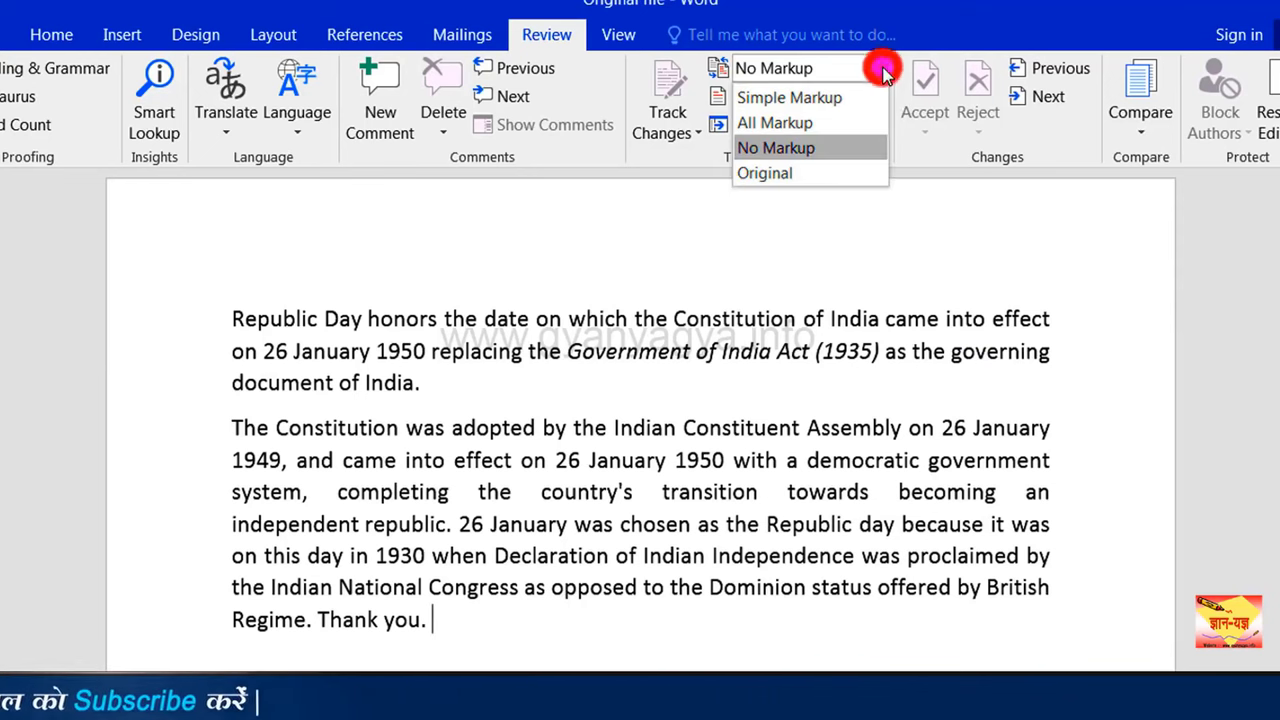
pyautogui.click(834, 173)
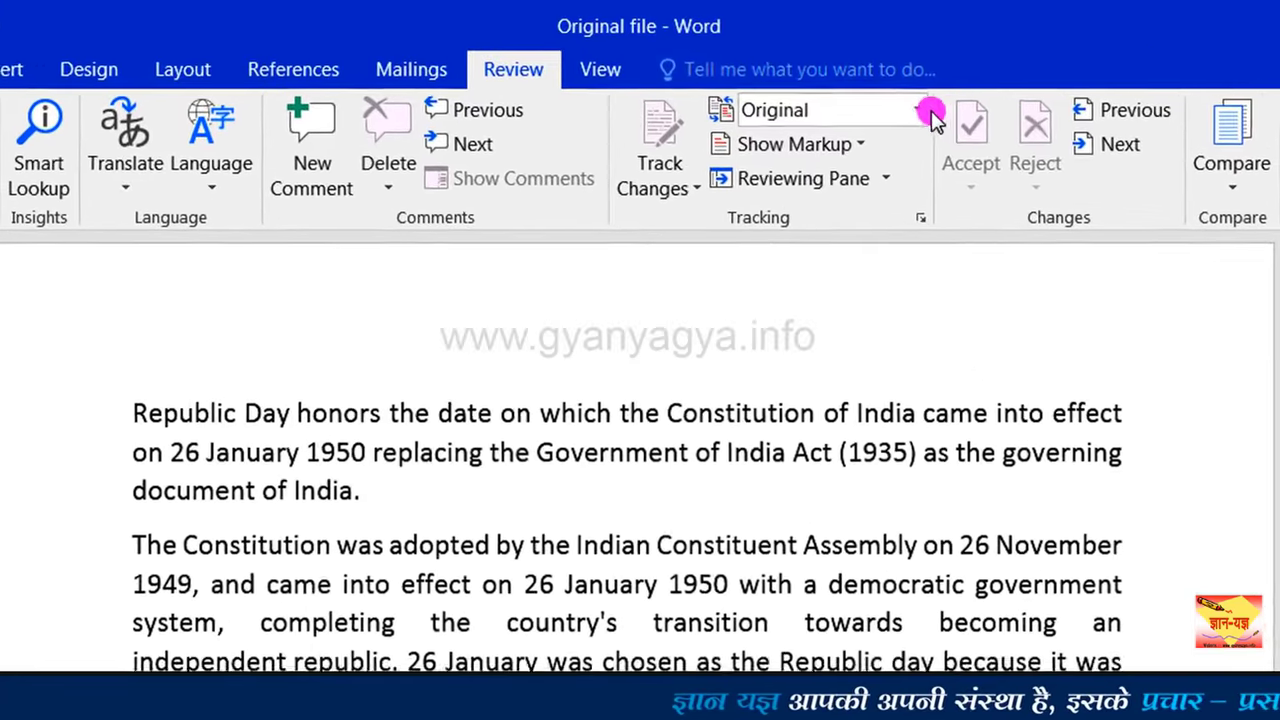
pyautogui.click(865, 89)
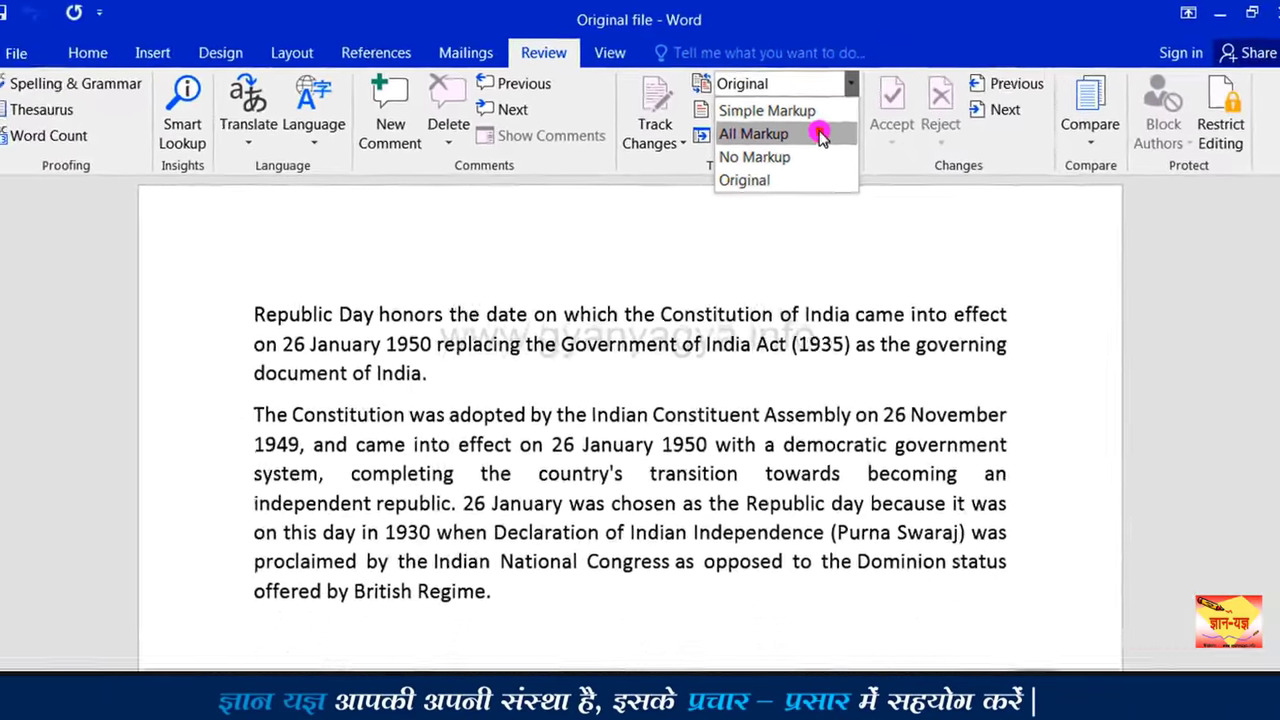
# Return to All Markup, then hide ink, insertion/deletion and formatting markup types.
pyautogui.click(880, 179)
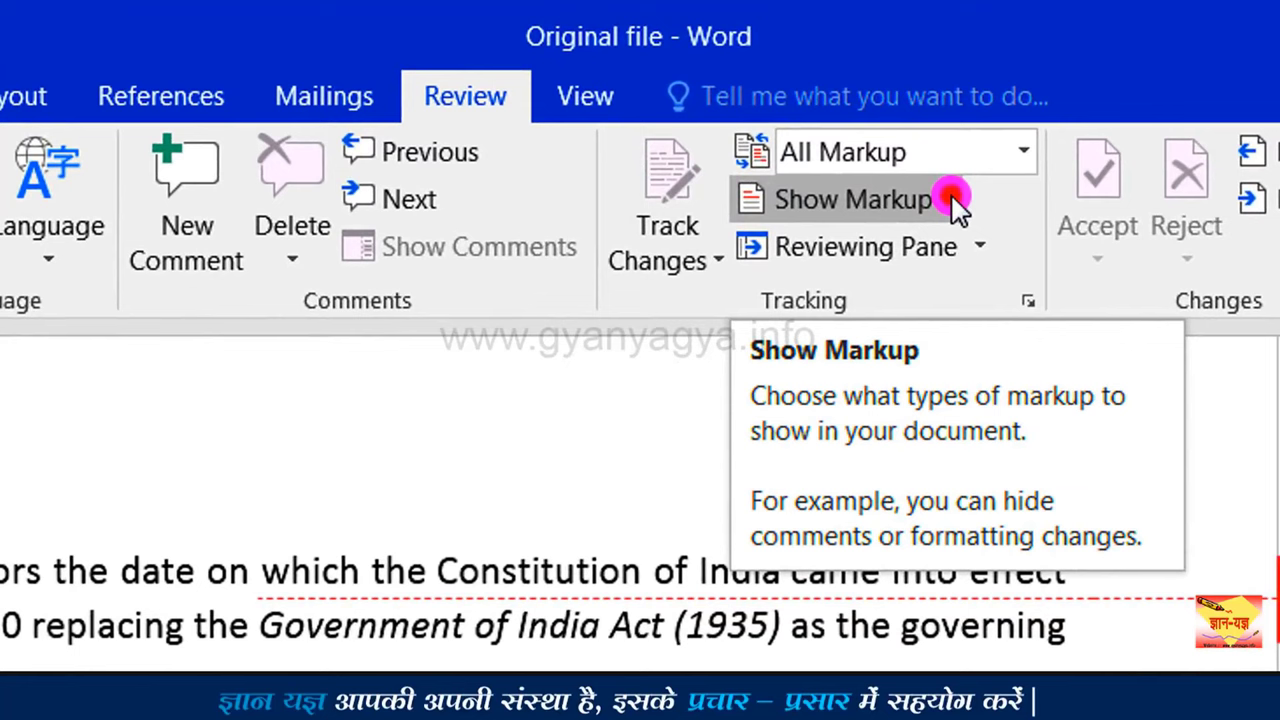
pyautogui.click(955, 200)
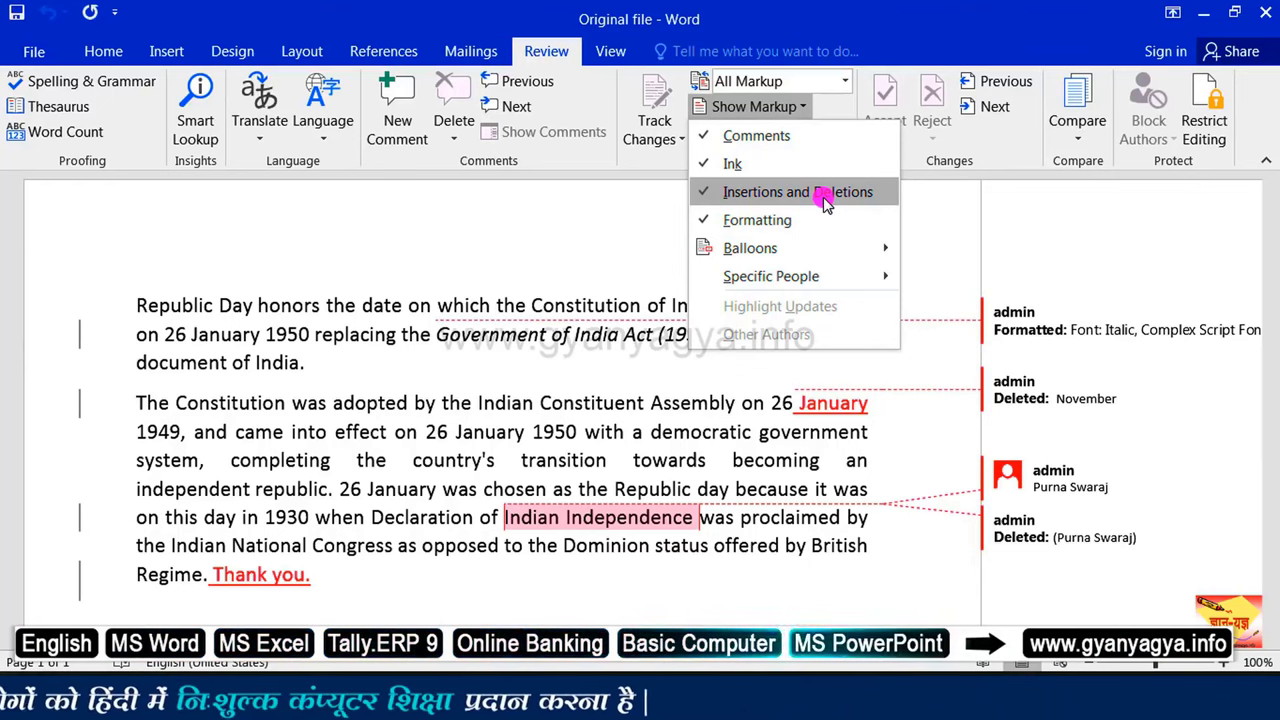
pyautogui.click(775, 163)
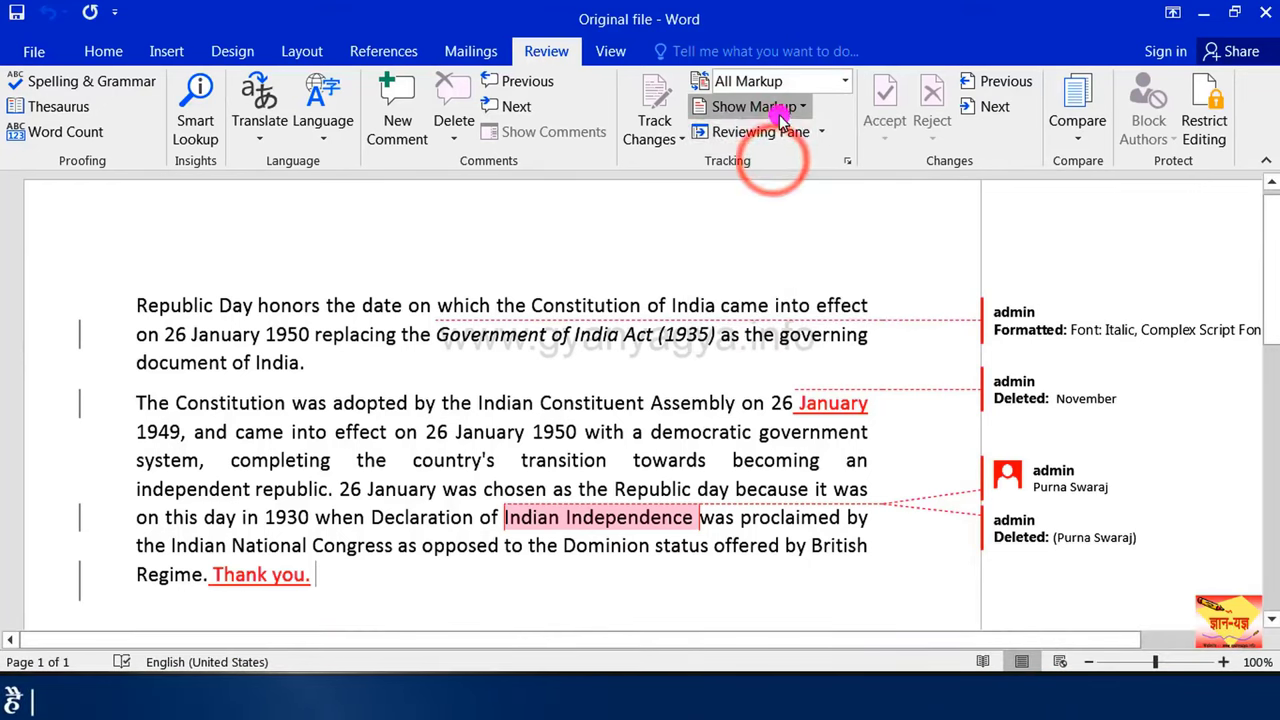
pyautogui.click(780, 112)
pyautogui.click(760, 191)
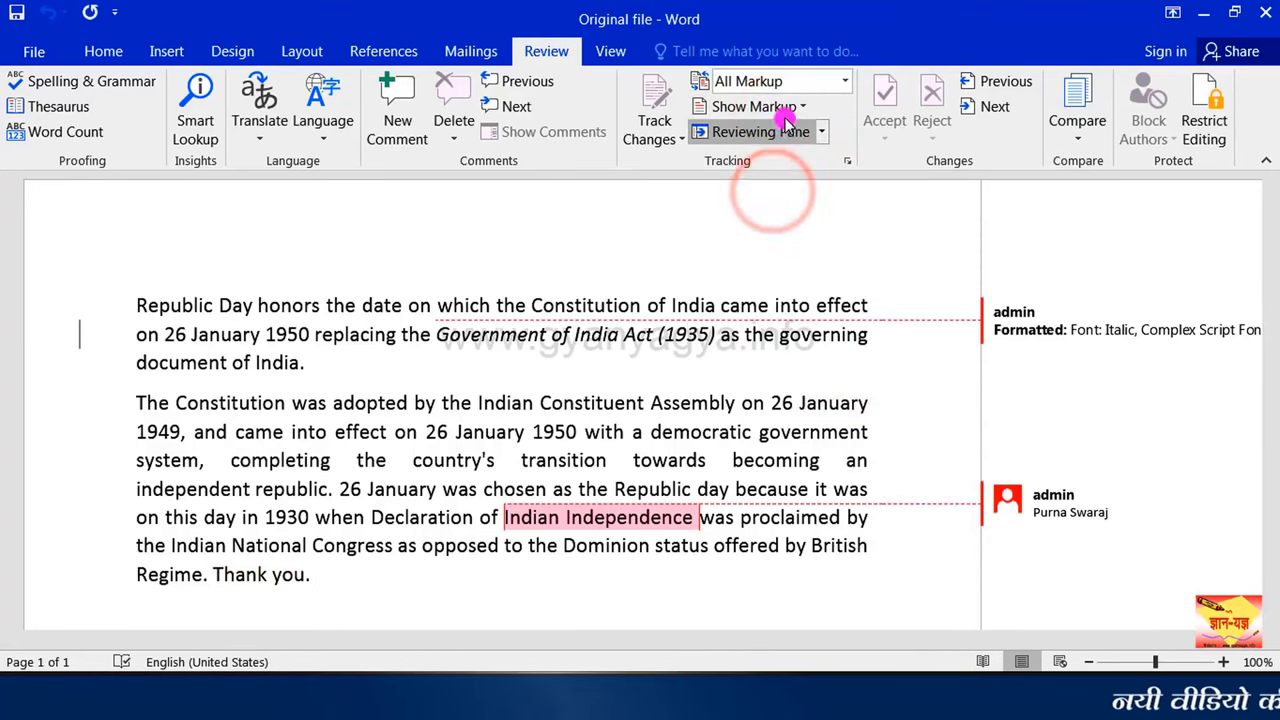
pyautogui.click(799, 108)
pyautogui.click(776, 213)
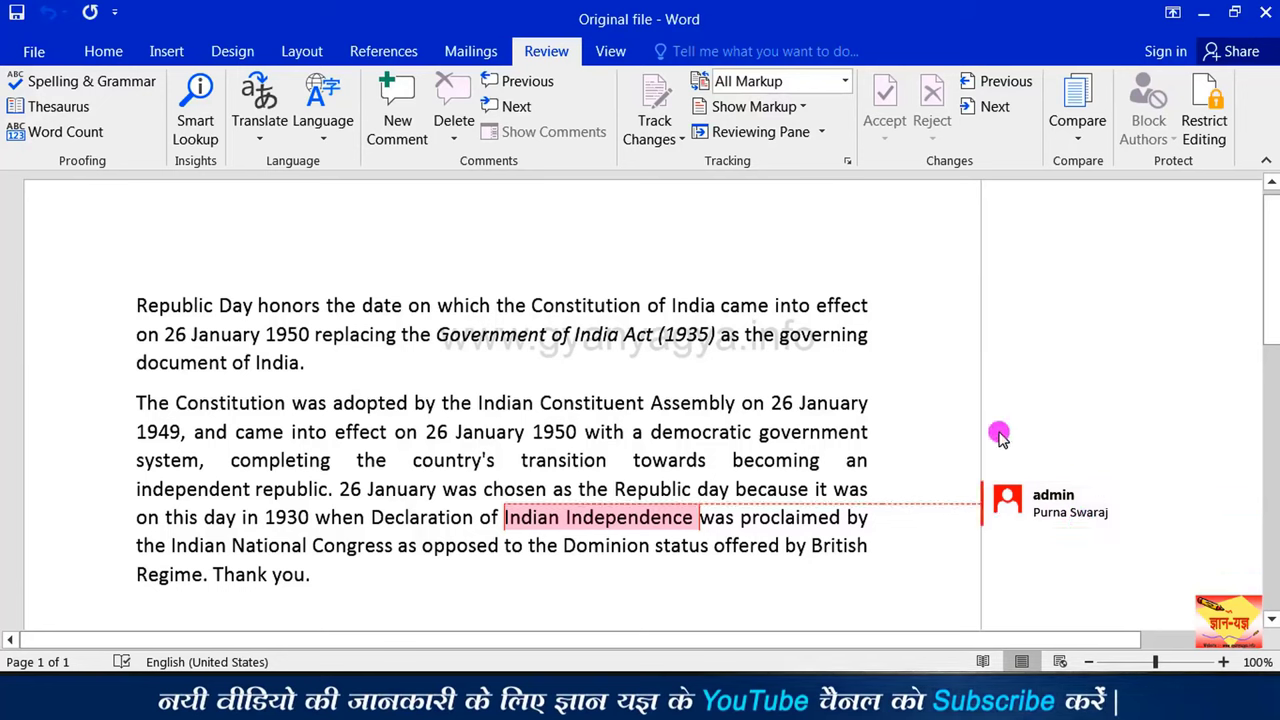
# Reopen the Show Markup menu and reach its Balloons submenu.
pyautogui.click(808, 108)
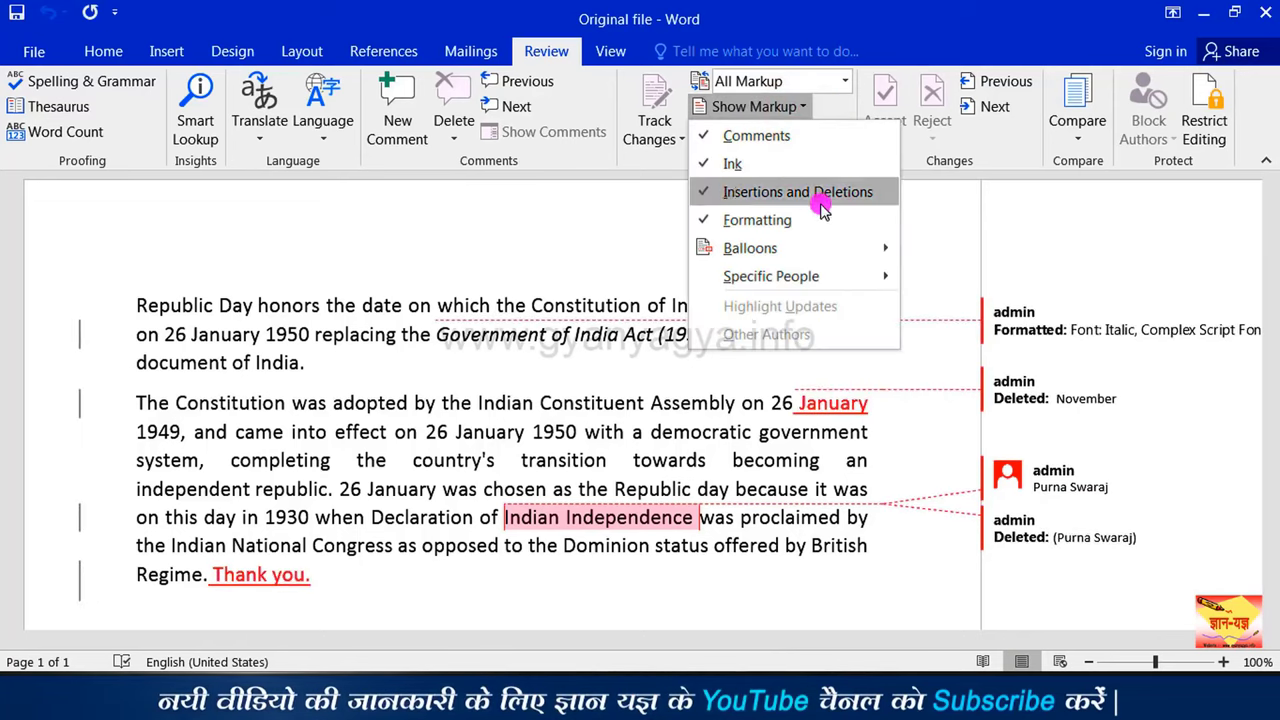
pyautogui.click(1120, 368)
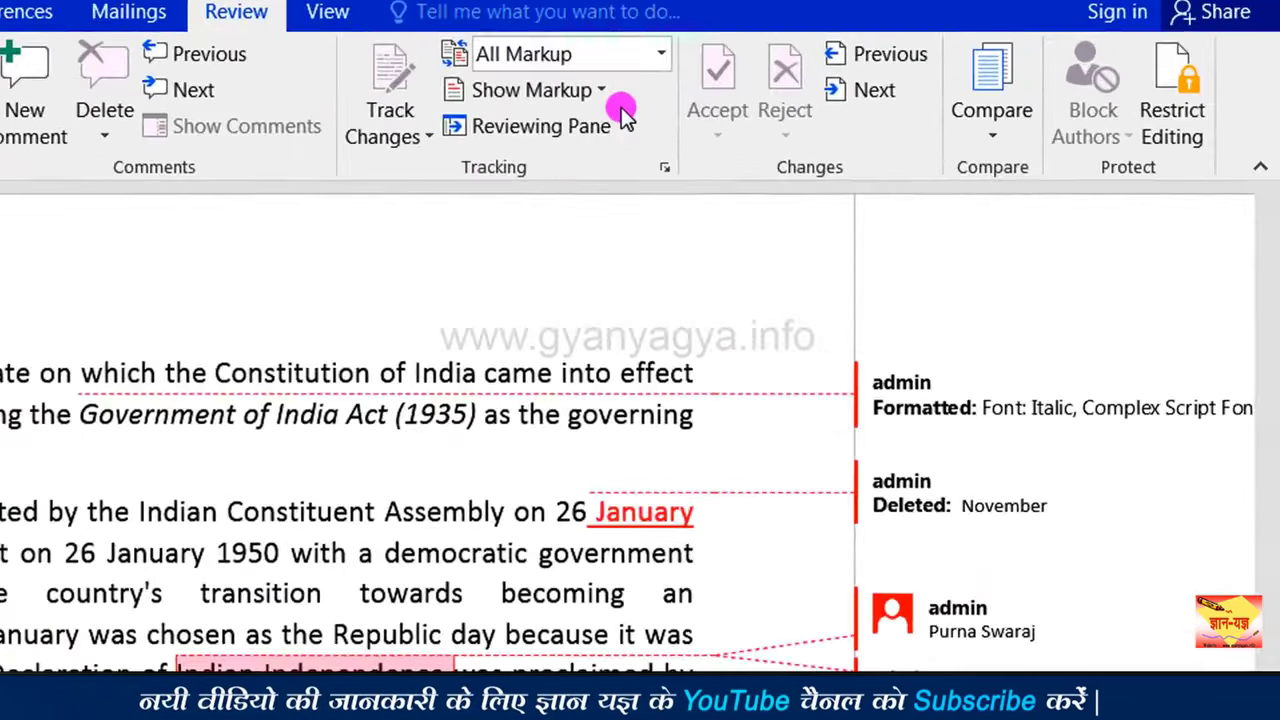
pyautogui.click(790, 107)
pyautogui.moveTo(852, 246)
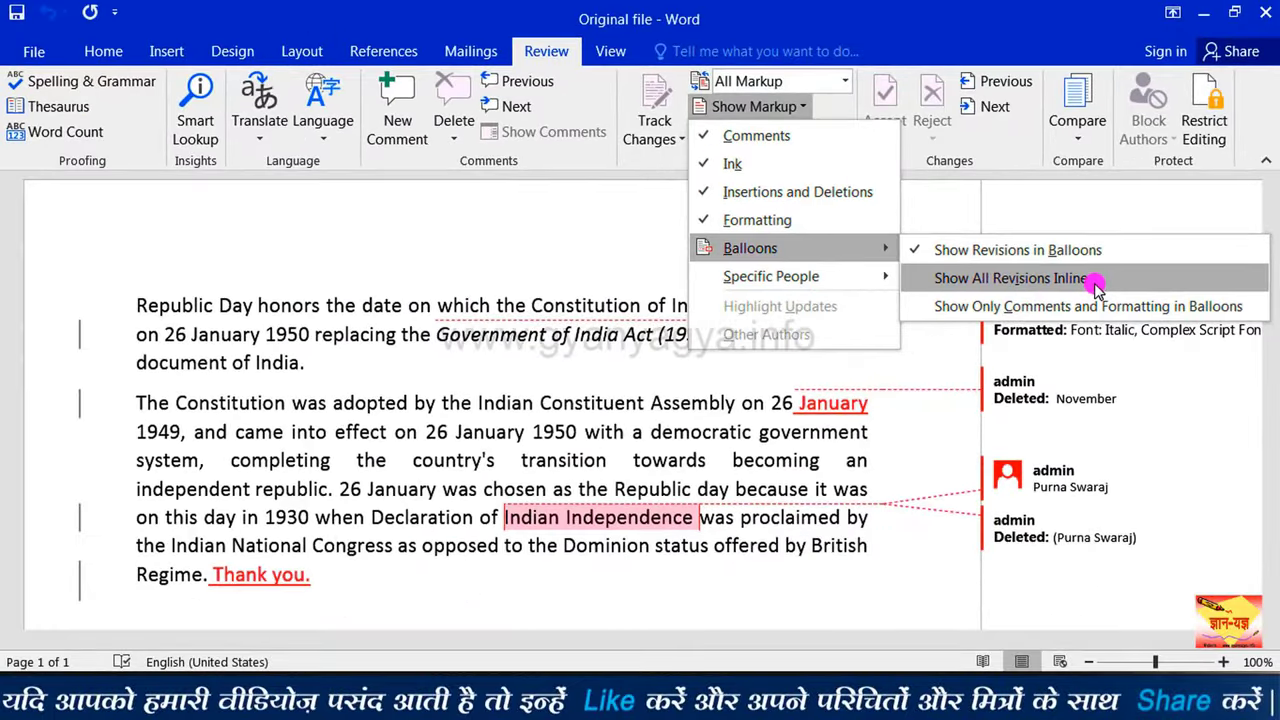
# Show all revisions inline in the text instead of in balloons.
pyautogui.click(1096, 285)
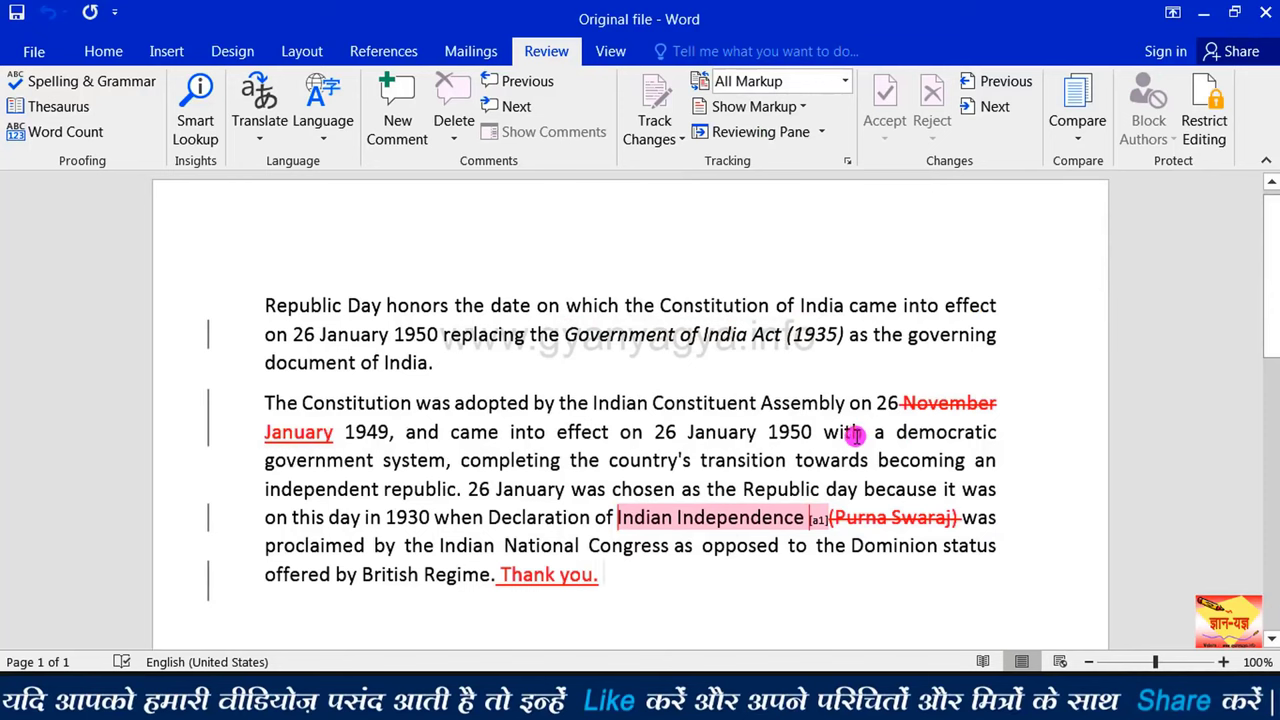
pyautogui.moveTo(978, 413)
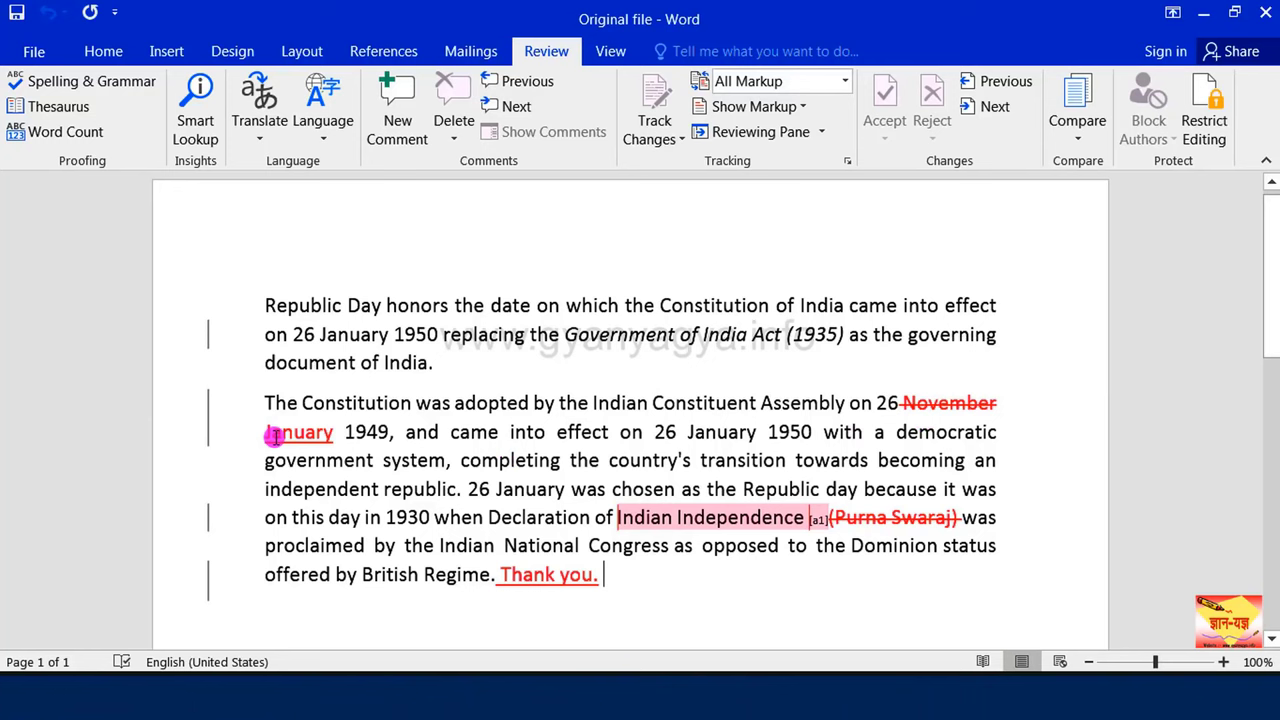
pyautogui.moveTo(308, 438)
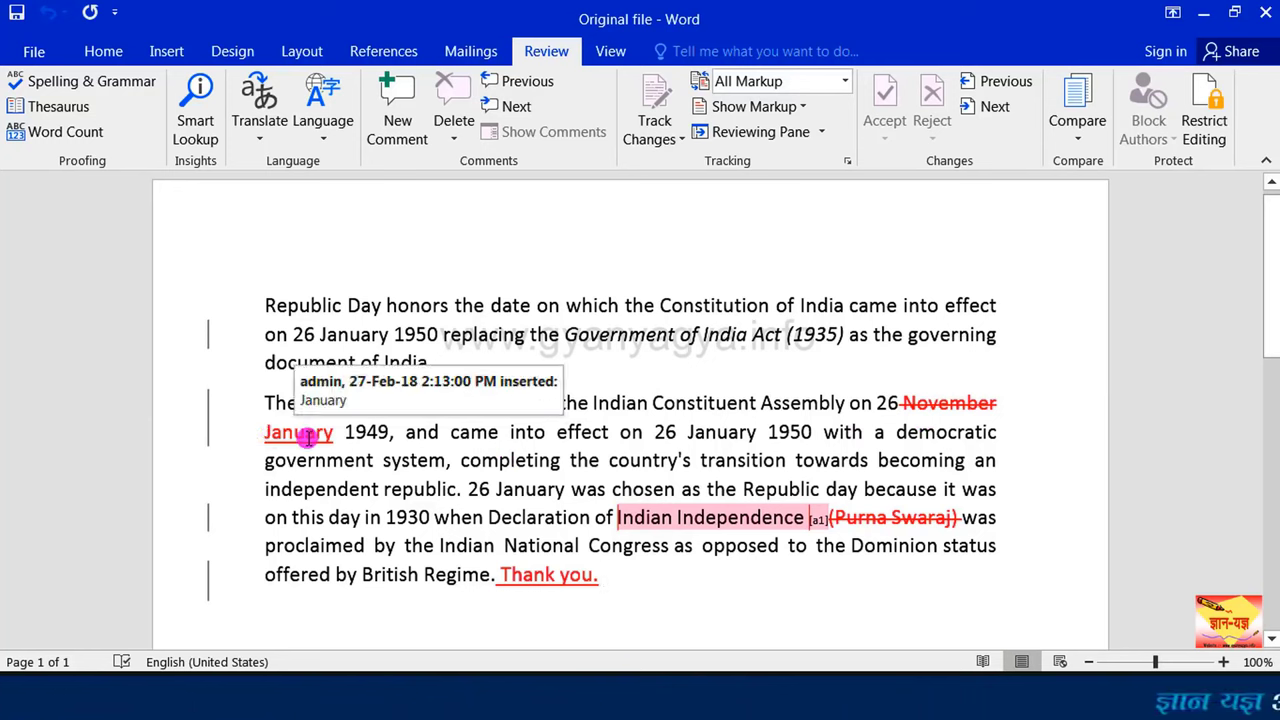
pyautogui.moveTo(790, 519)
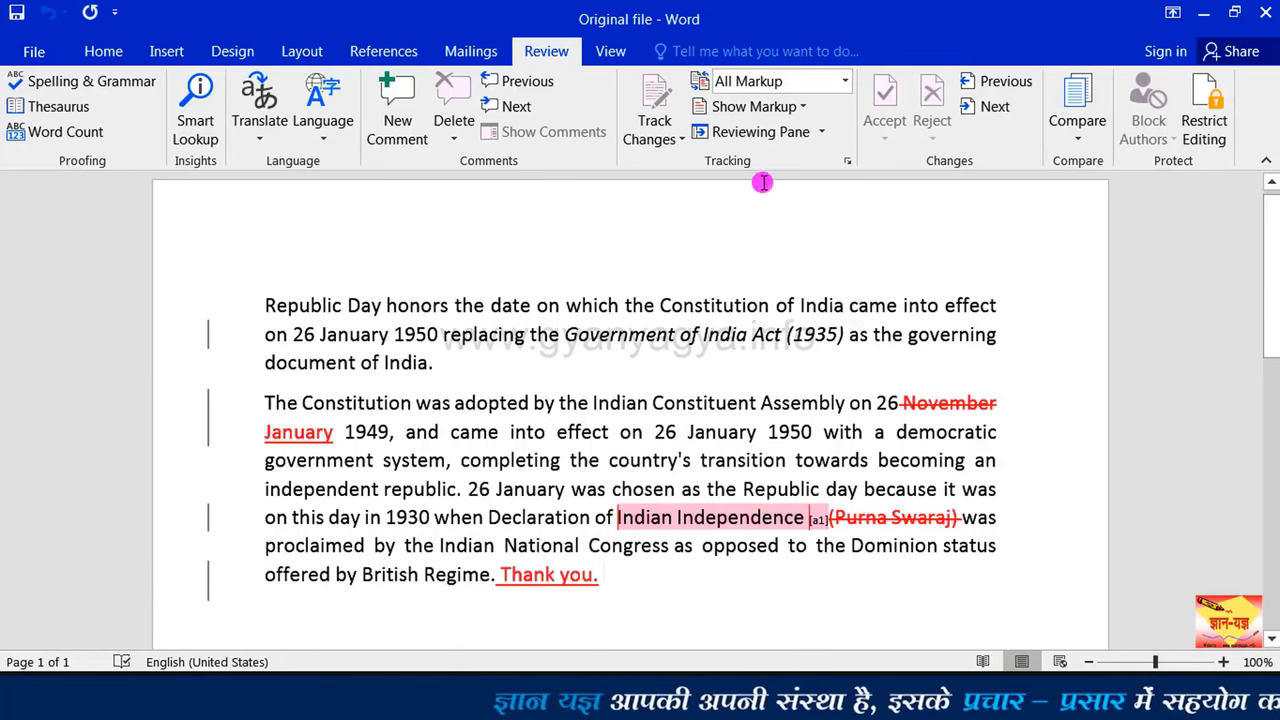
# Switch balloons to show only comments and formatting changes.
pyautogui.click(803, 107)
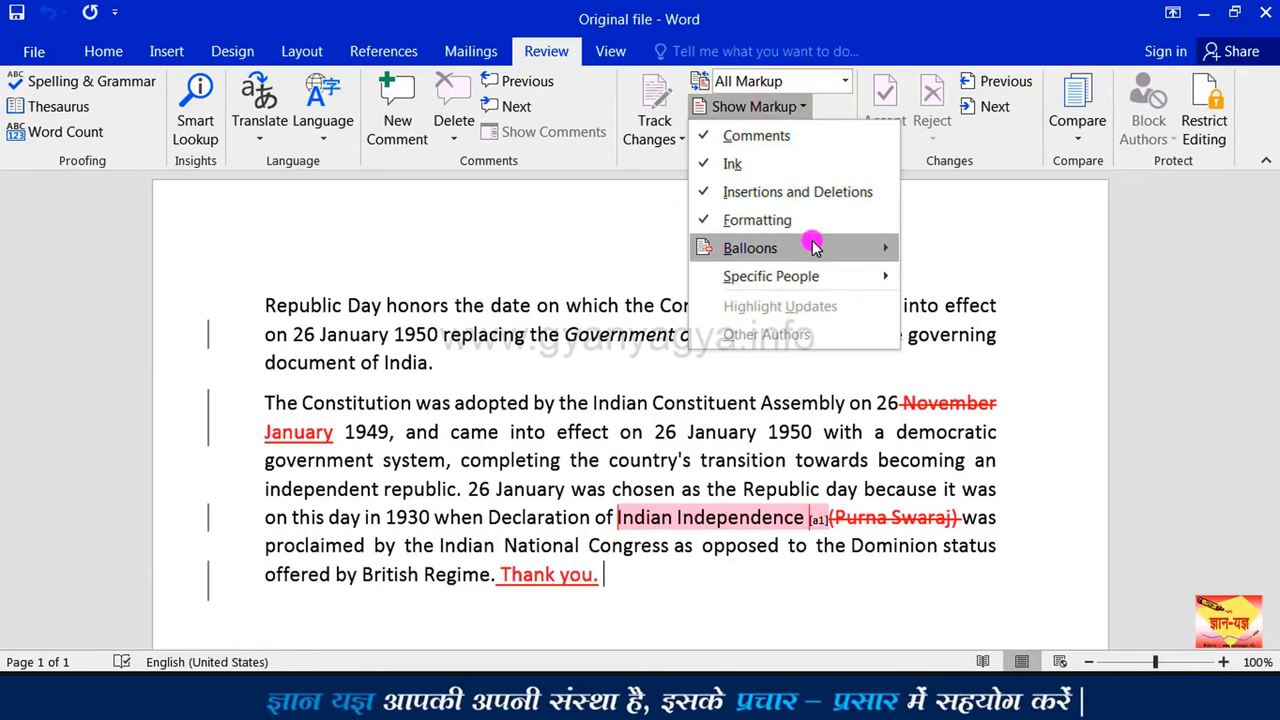
pyautogui.moveTo(885, 248)
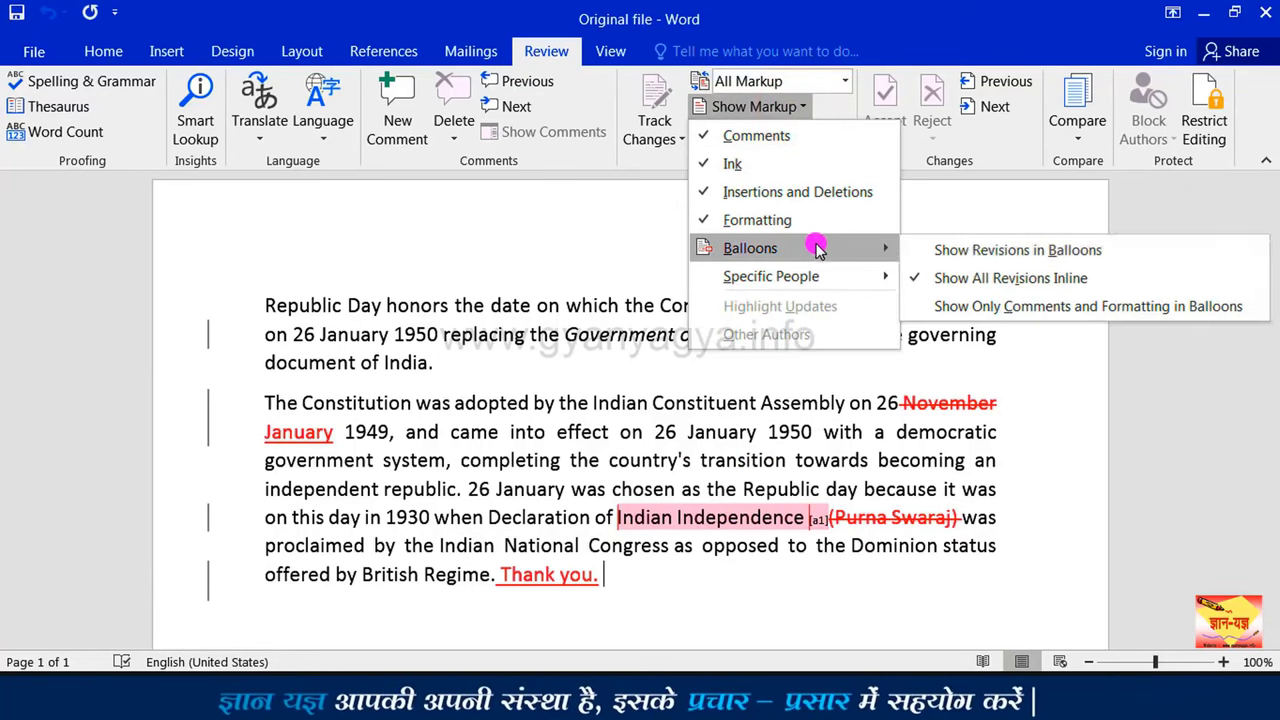
pyautogui.click(1062, 307)
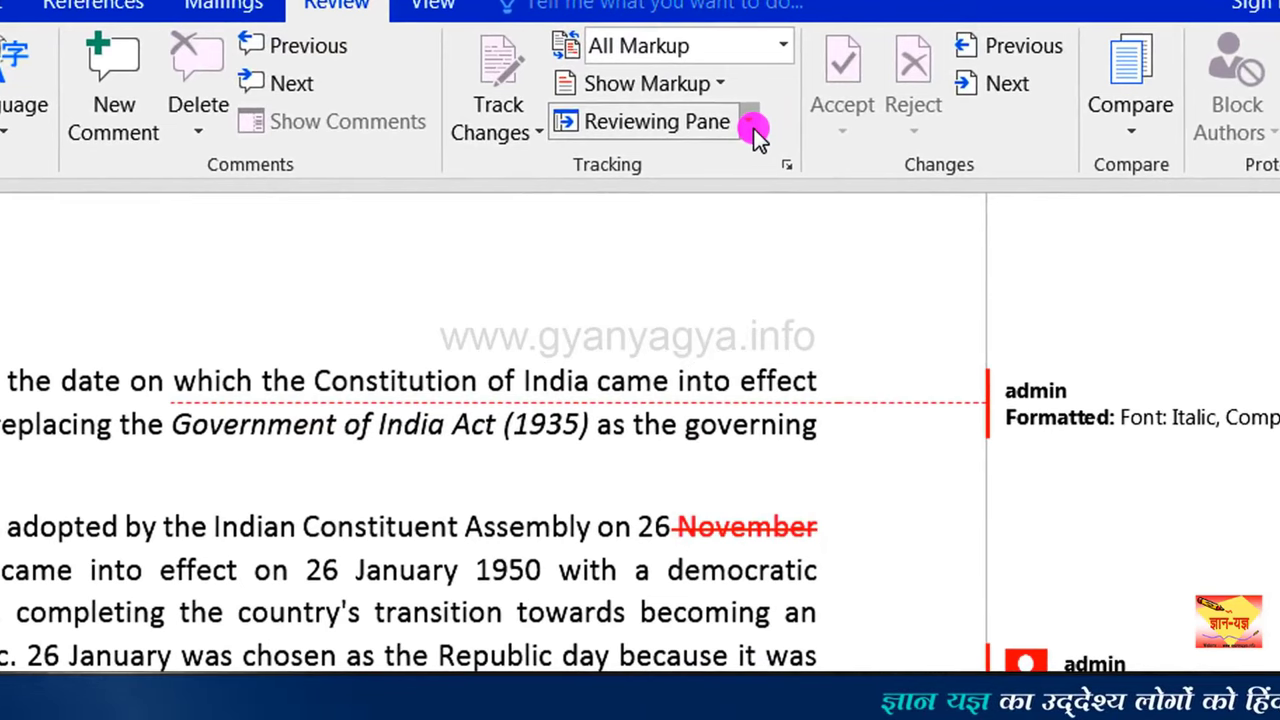
pyautogui.click(752, 124)
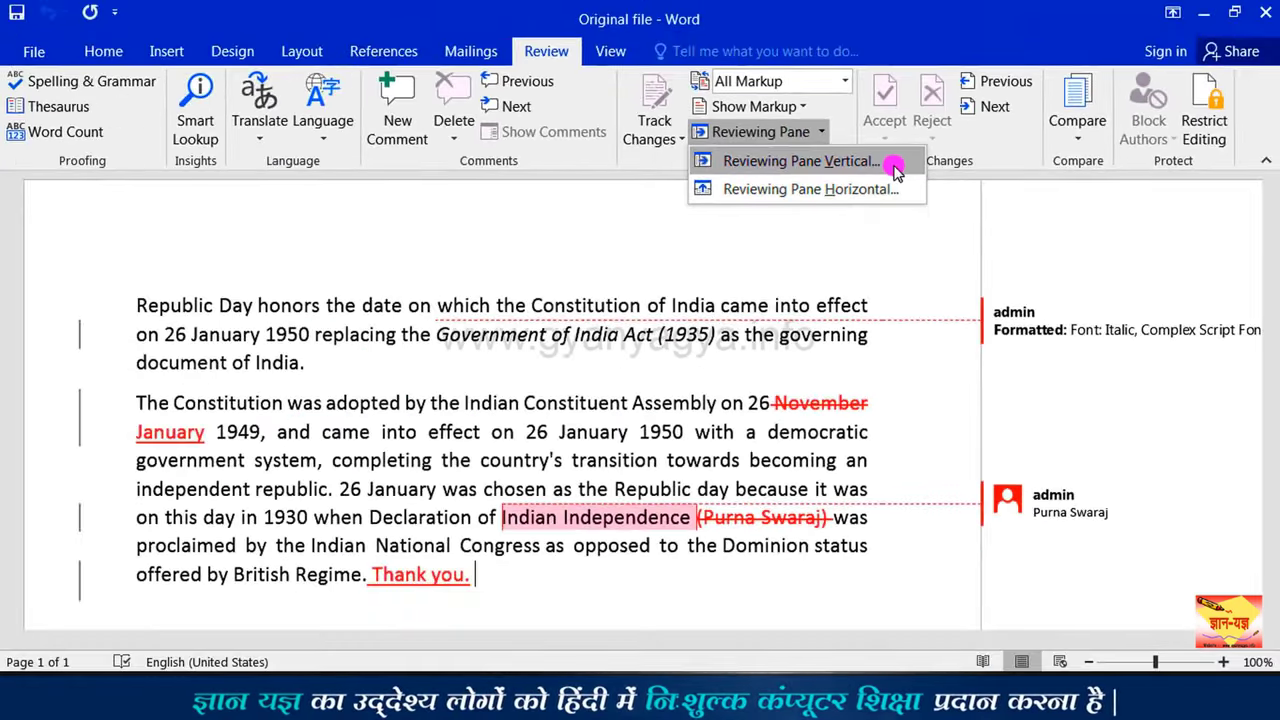
pyautogui.click(856, 170)
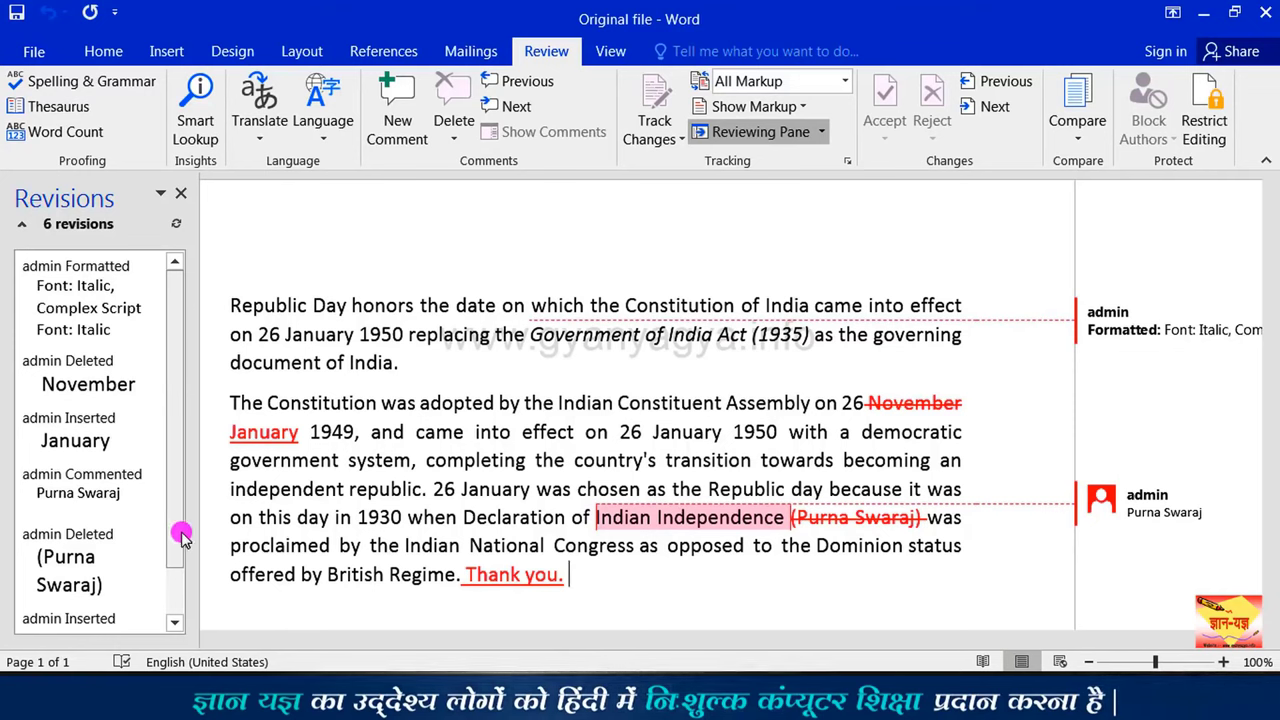
pyautogui.click(821, 131)
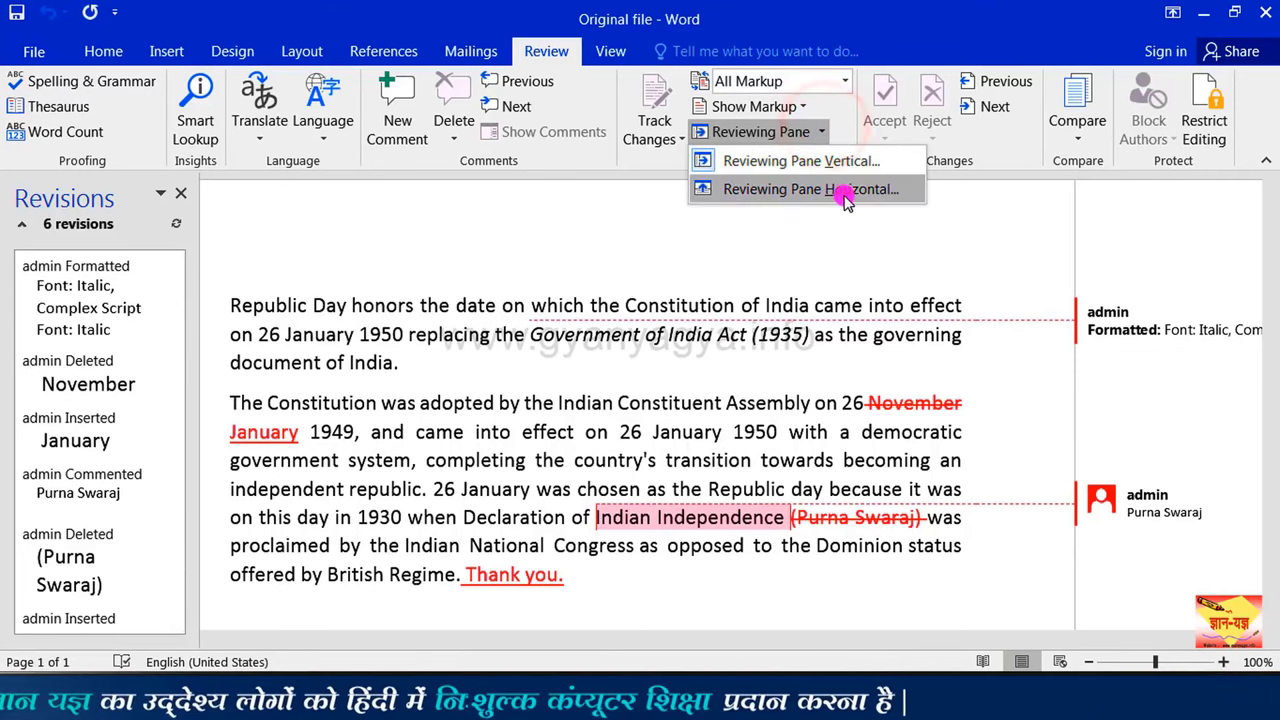
pyautogui.click(884, 192)
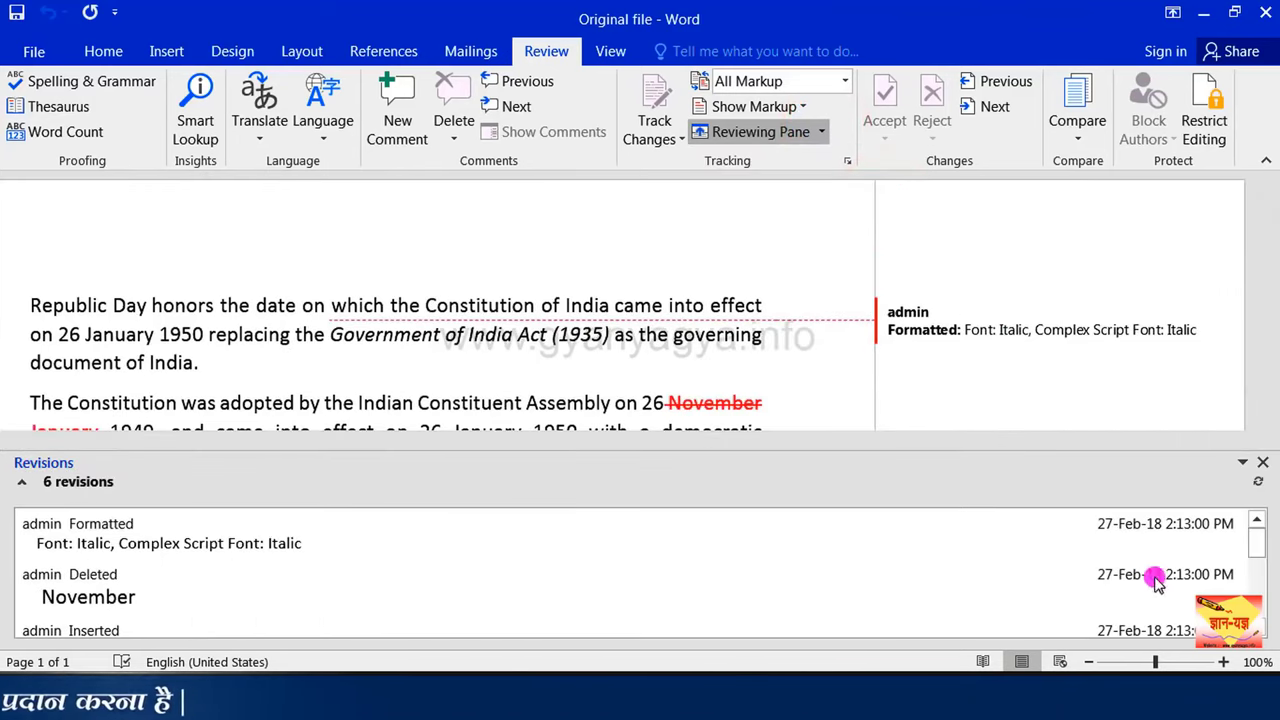
pyautogui.scroll(-3, 1258, 548)
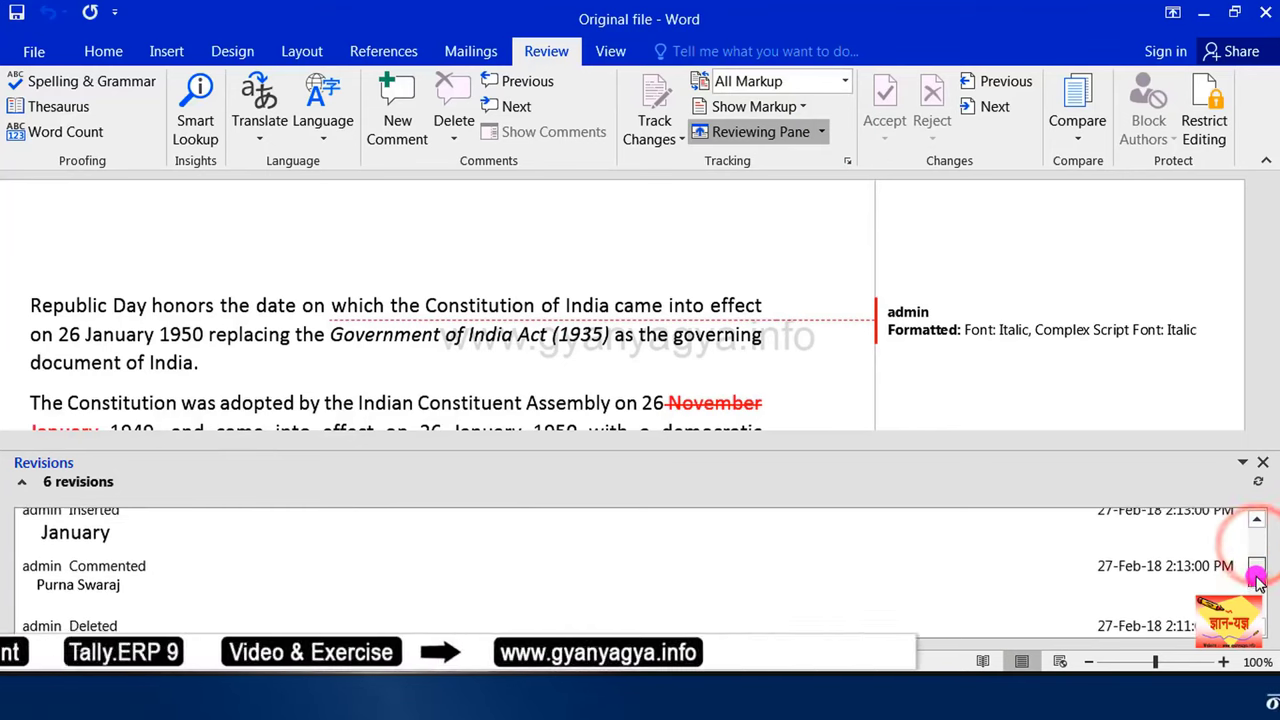
pyautogui.scroll(3, 1249, 523)
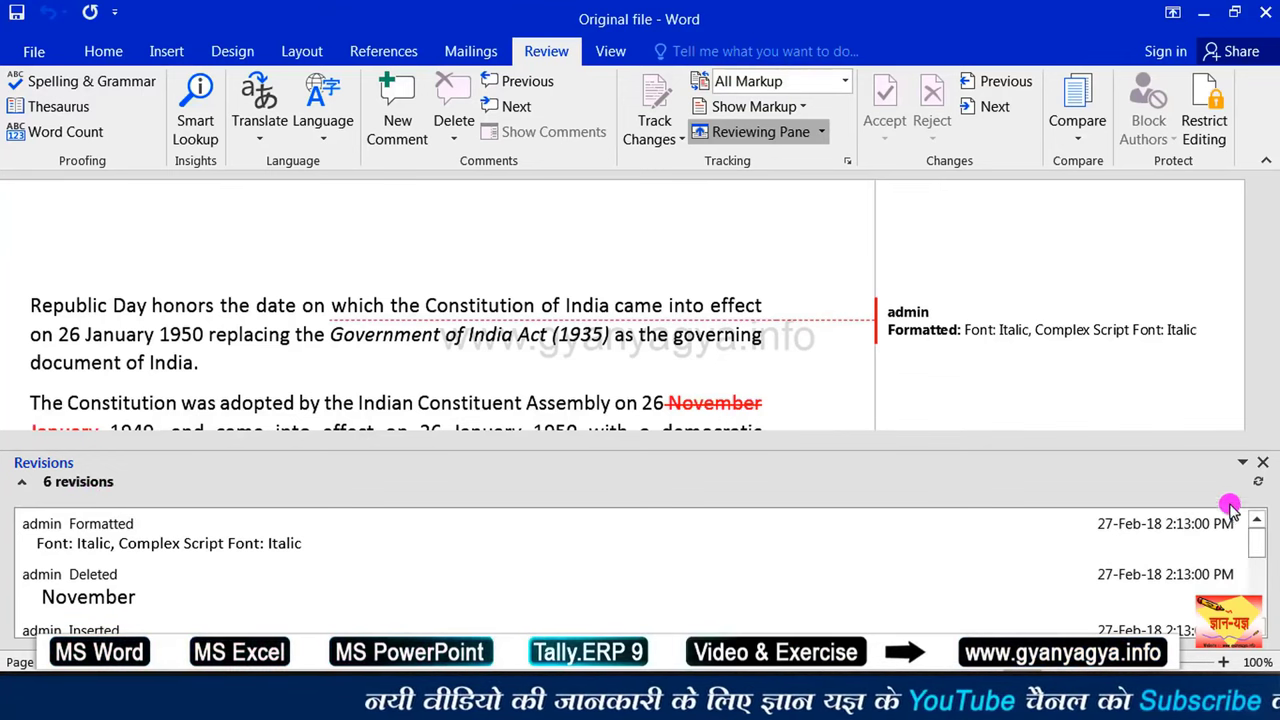
pyautogui.click(1263, 462)
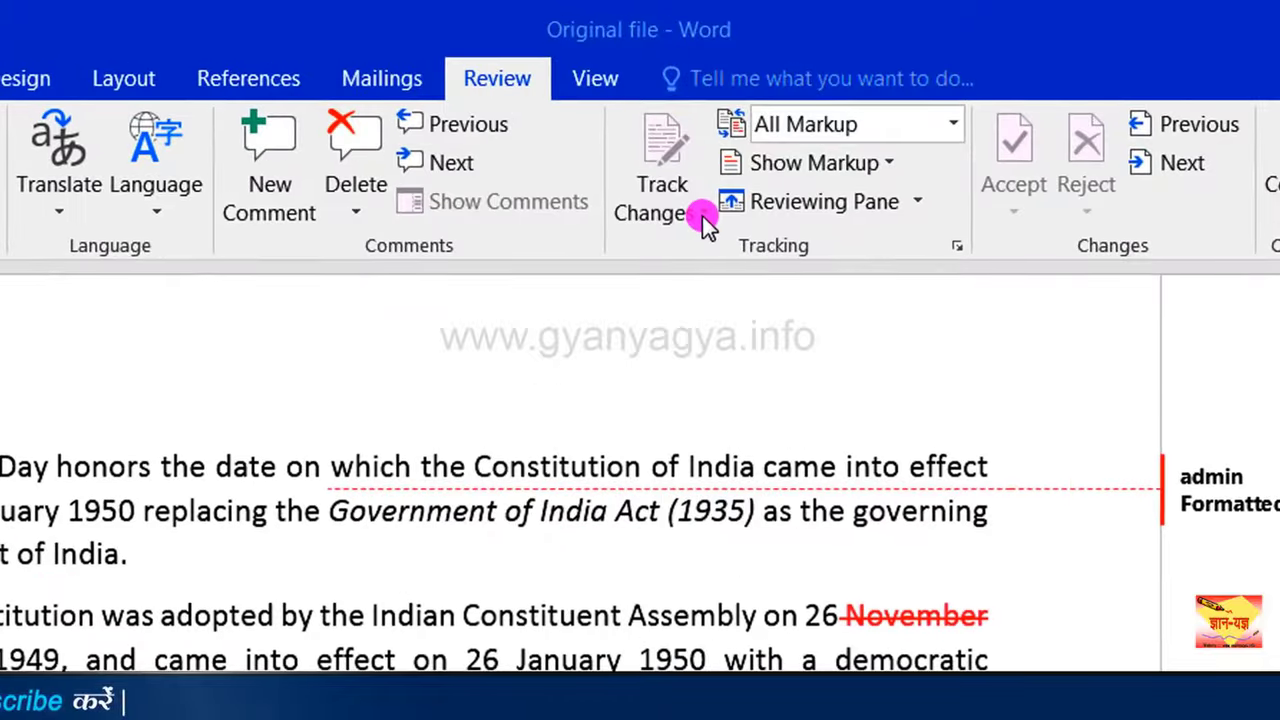
# Unlock tracking with its password, then go back to the previous tracked change.
pyautogui.click(690, 178)
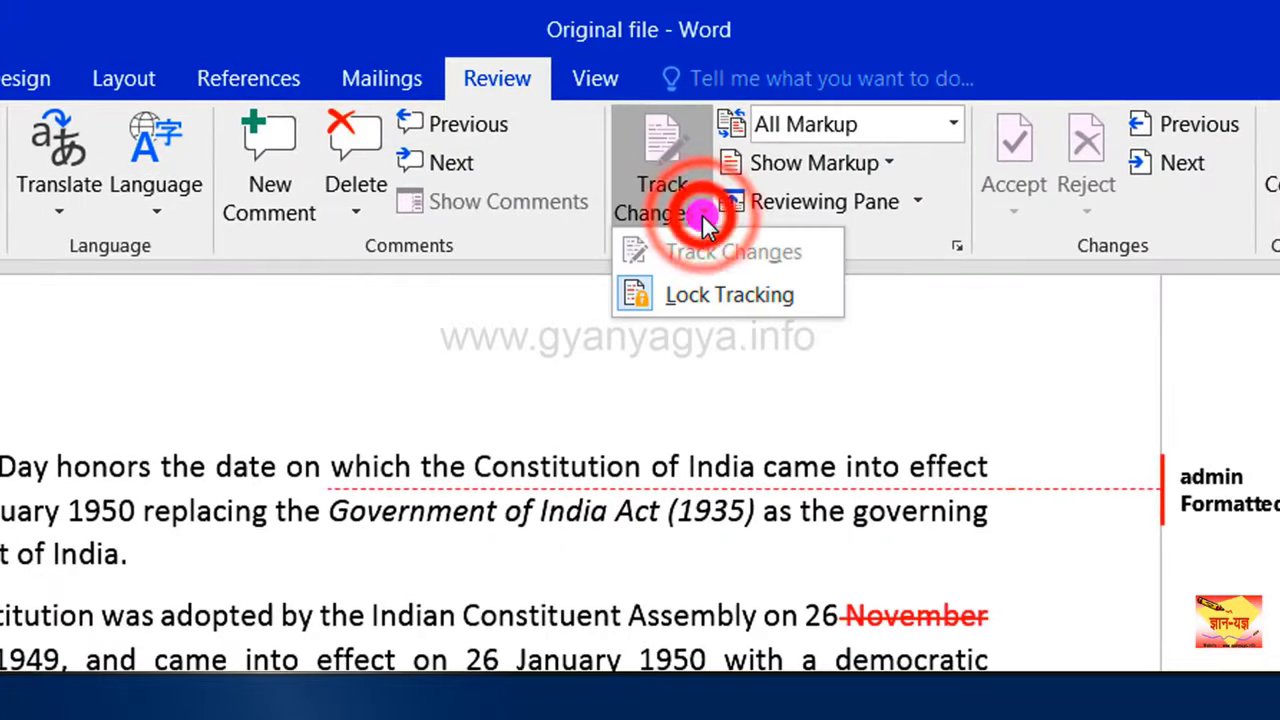
pyautogui.click(798, 300)
pyautogui.write('*')
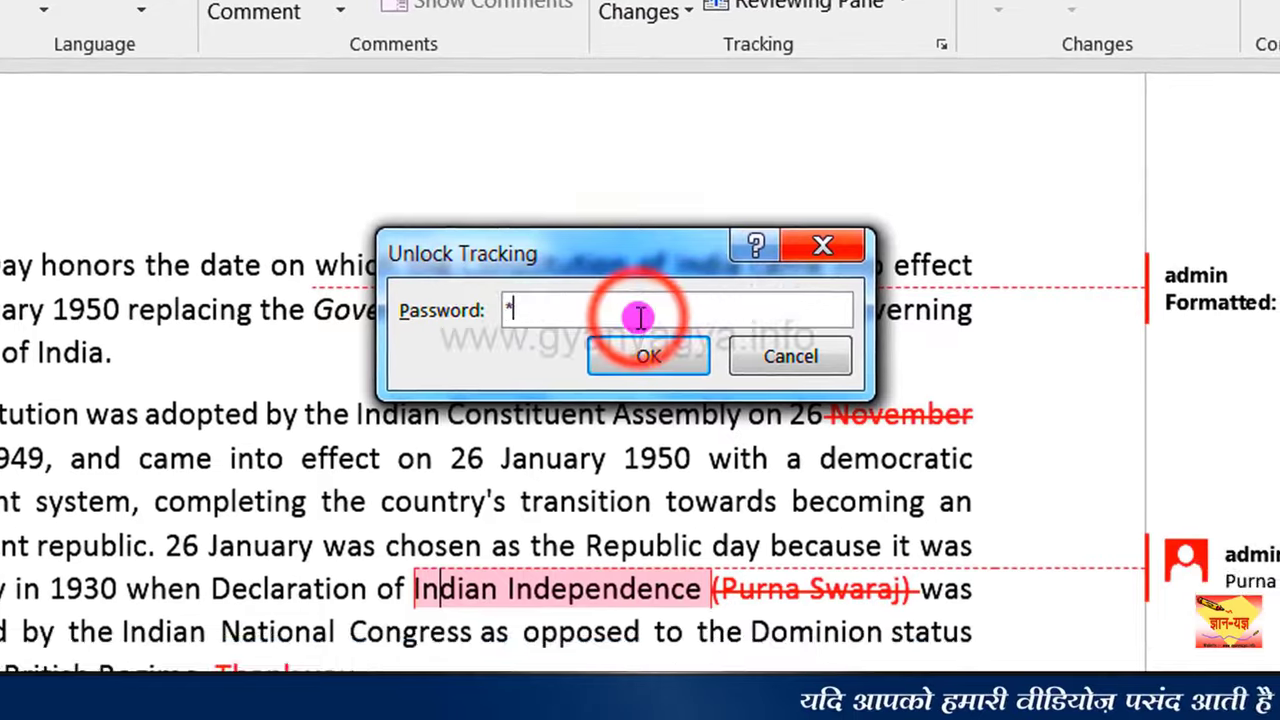
pyautogui.write('**')
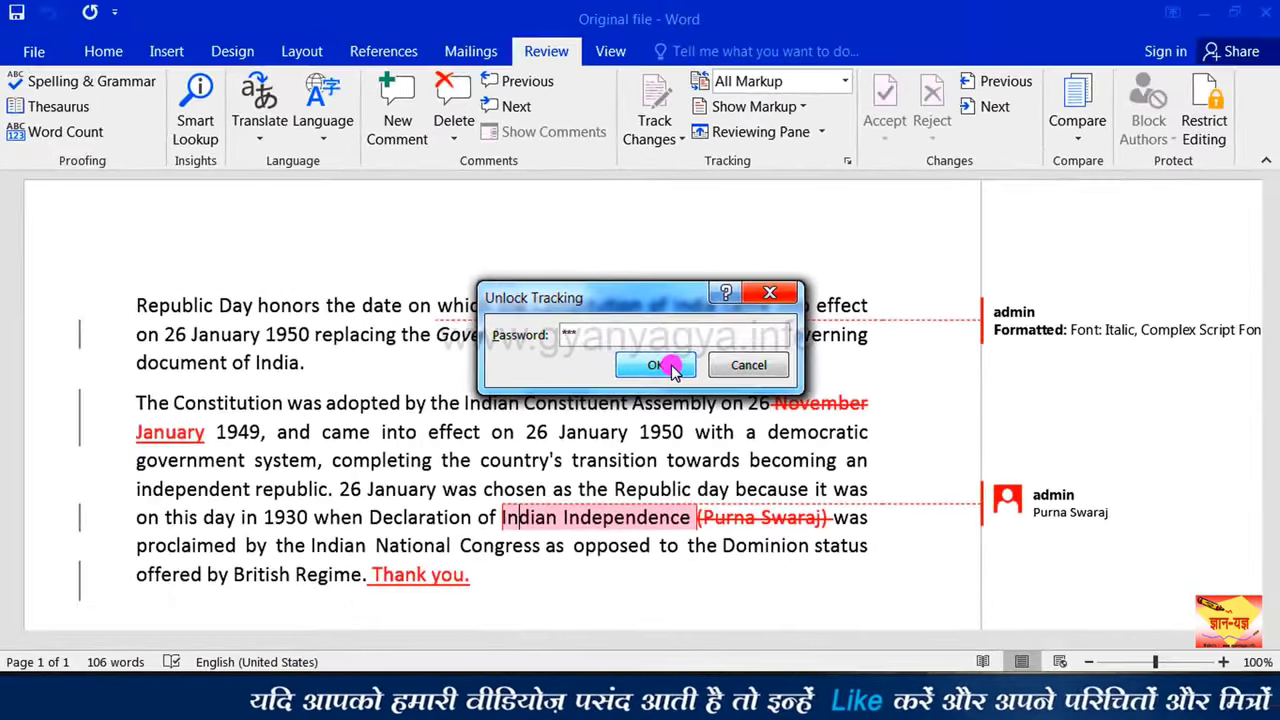
pyautogui.click(662, 365)
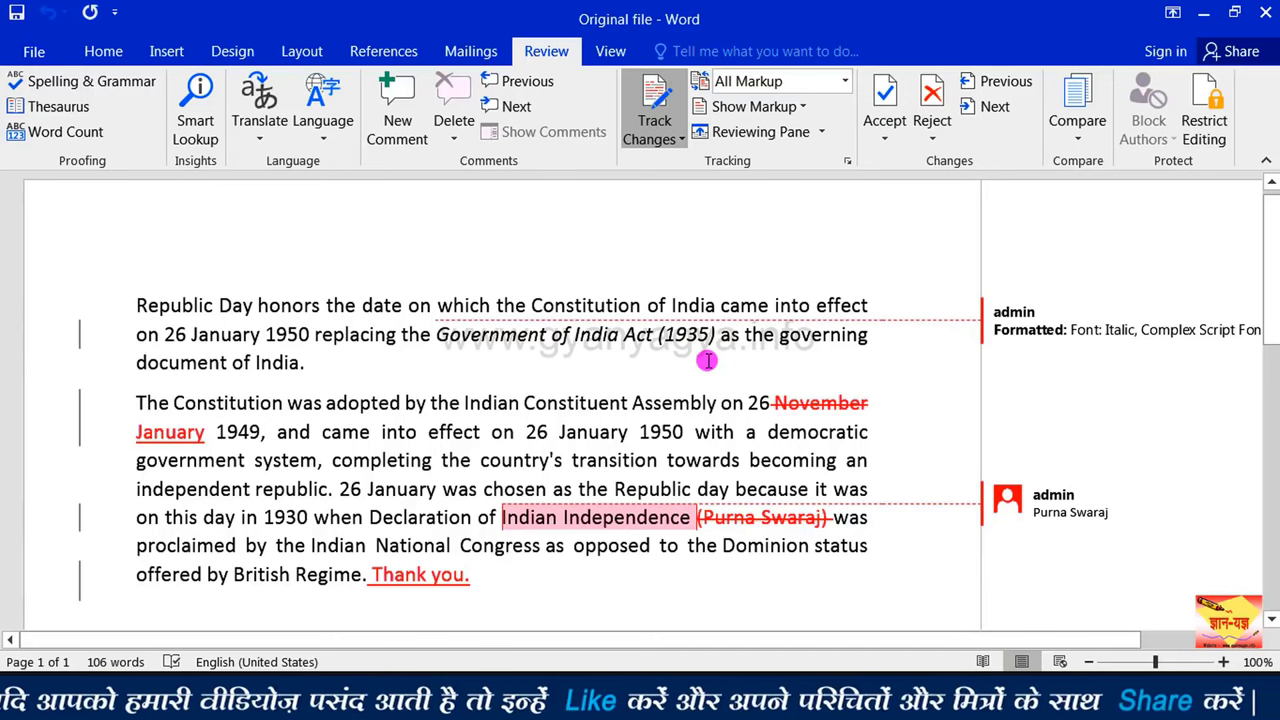
pyautogui.click(1000, 81)
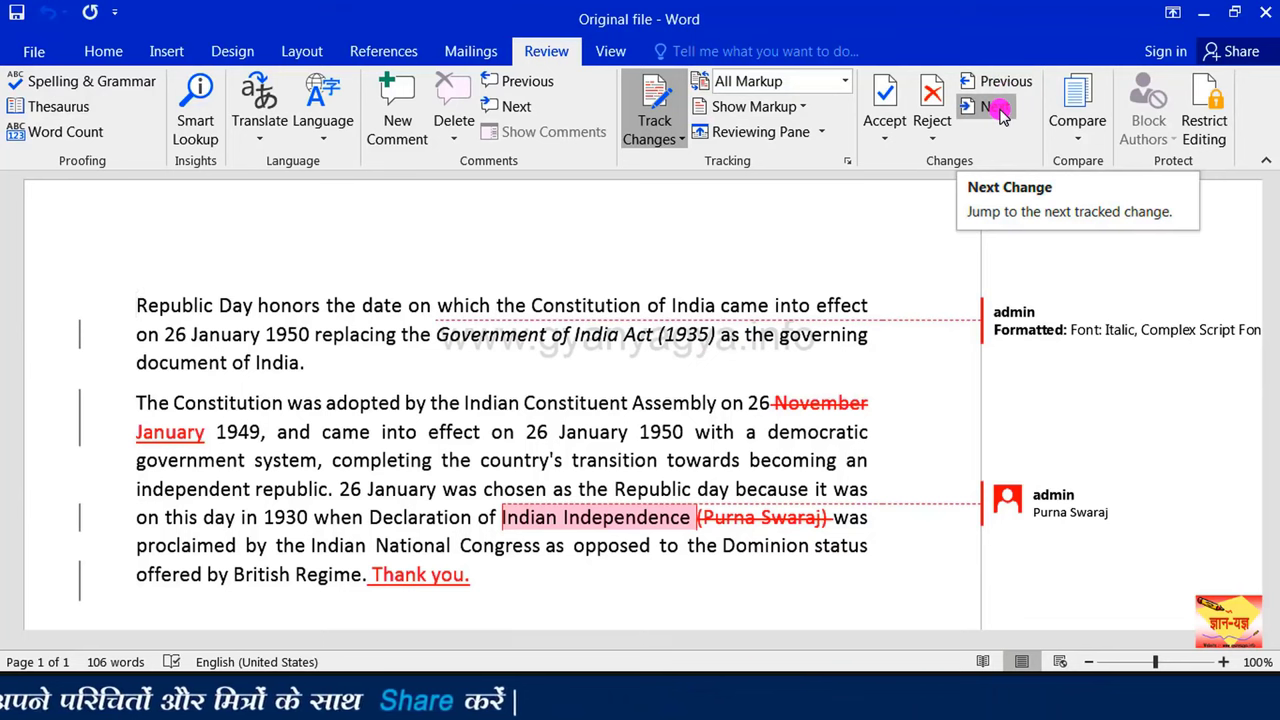
pyautogui.click(1000, 110)
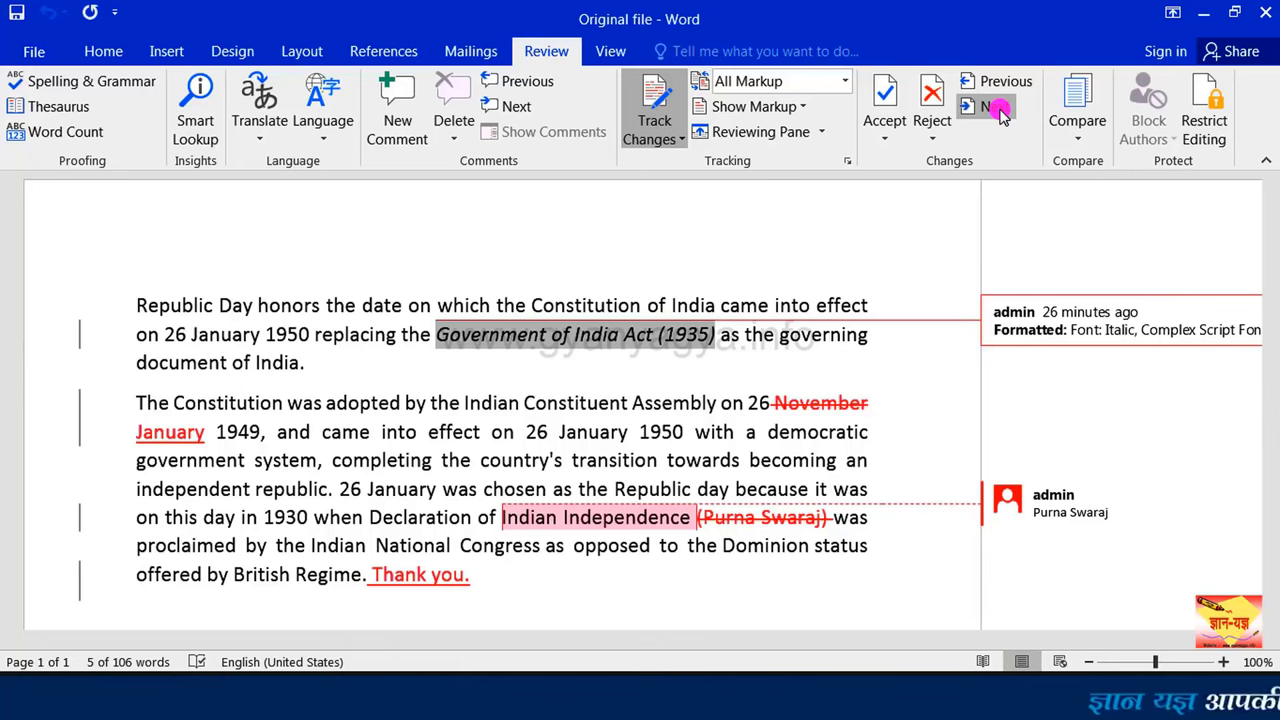
pyautogui.click(1000, 110)
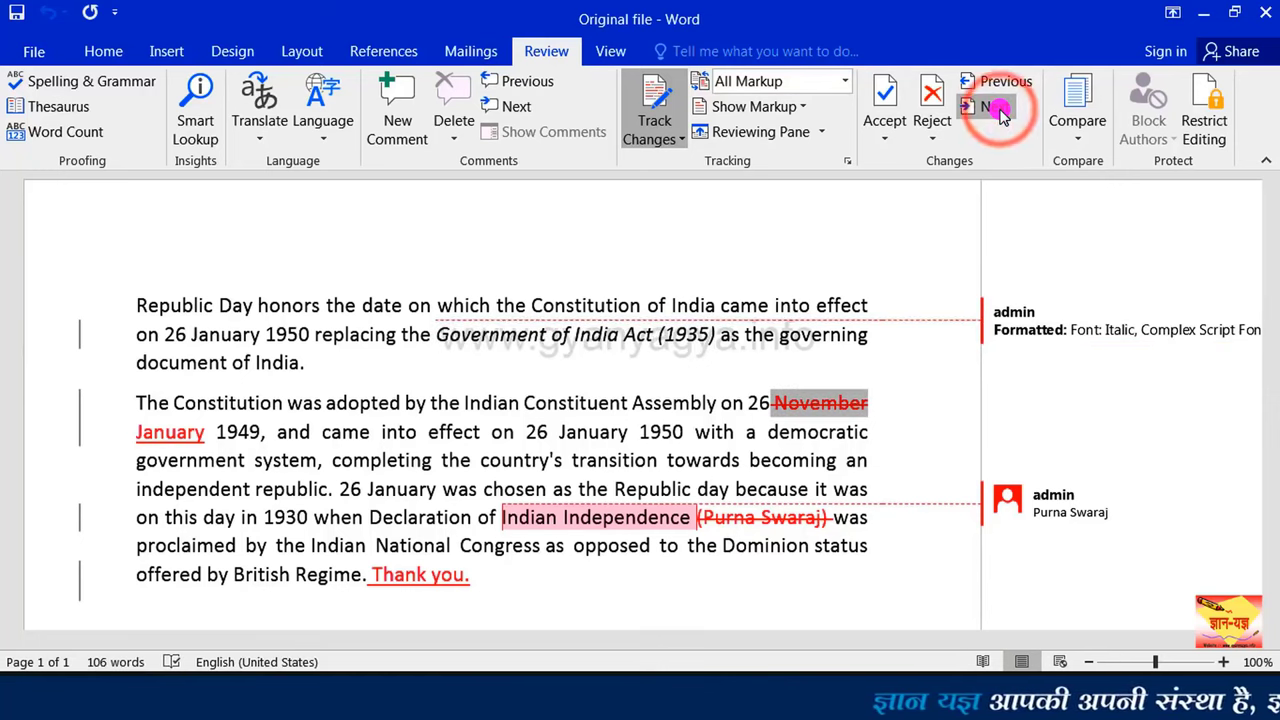
pyautogui.click(1000, 110)
pyautogui.click(1000, 110)
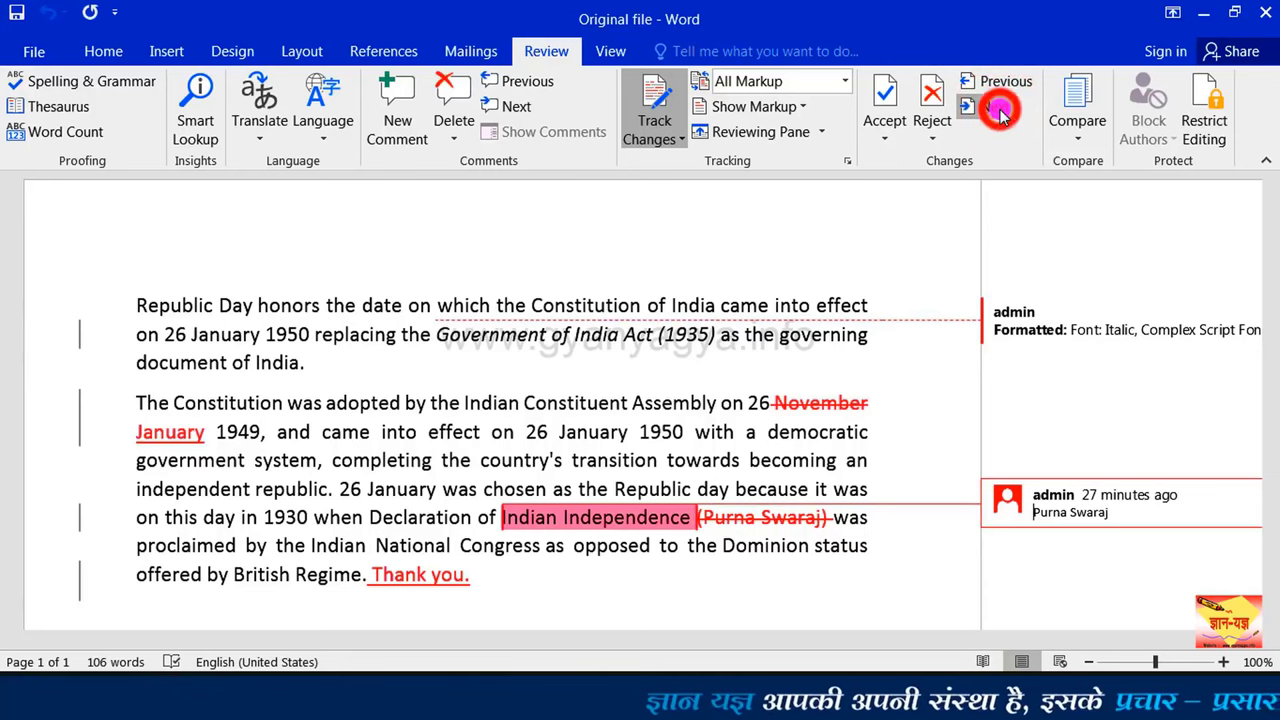
pyautogui.click(1000, 110)
pyautogui.click(1000, 110)
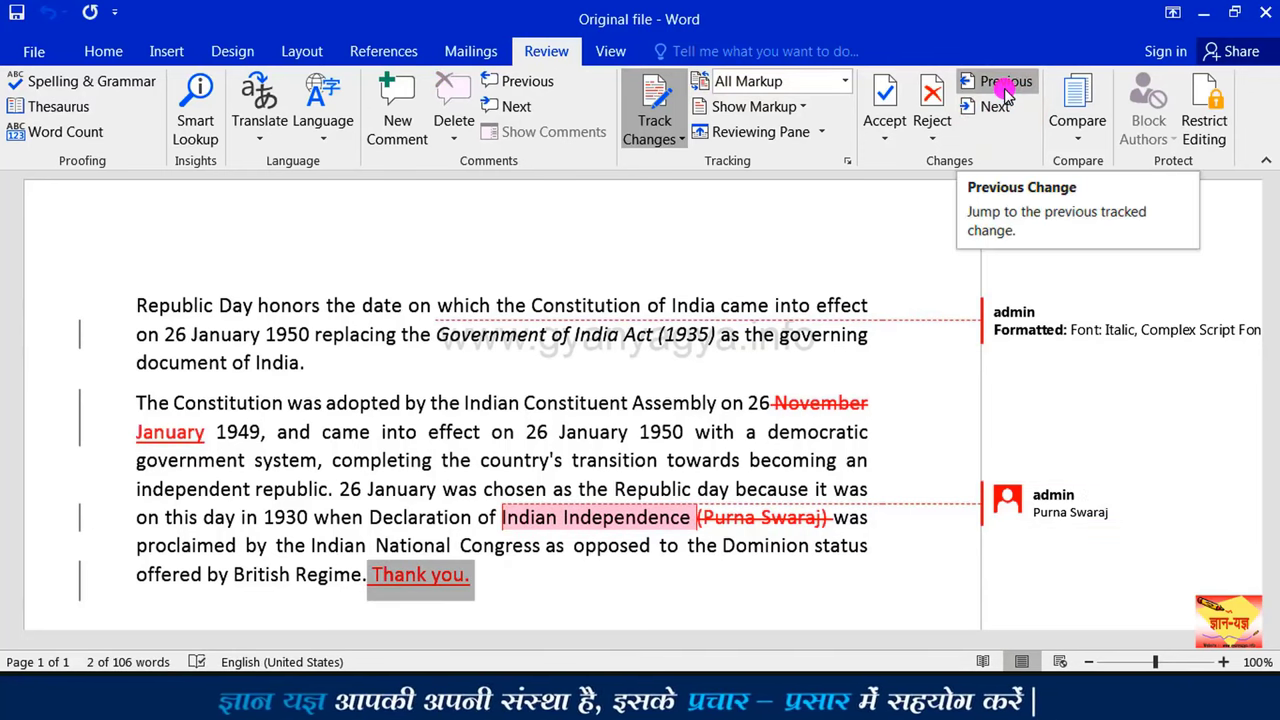
pyautogui.click(1002, 83)
pyautogui.click(1005, 84)
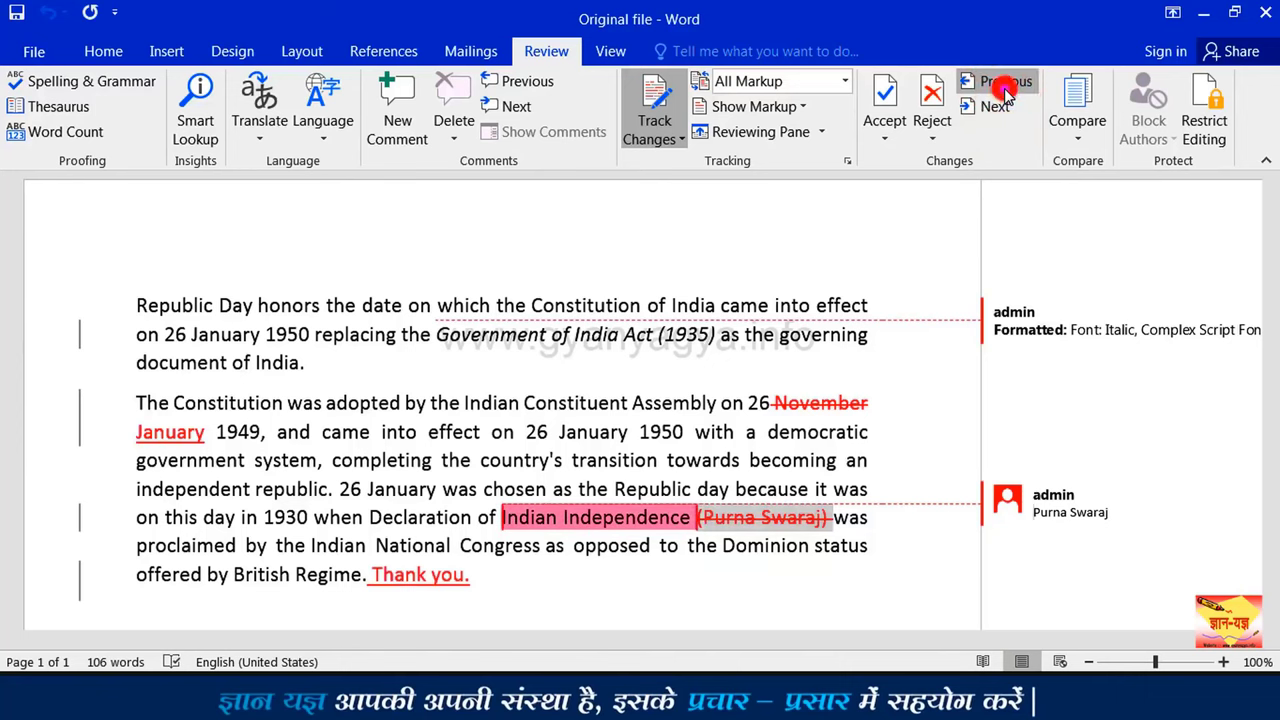
pyautogui.click(1005, 84)
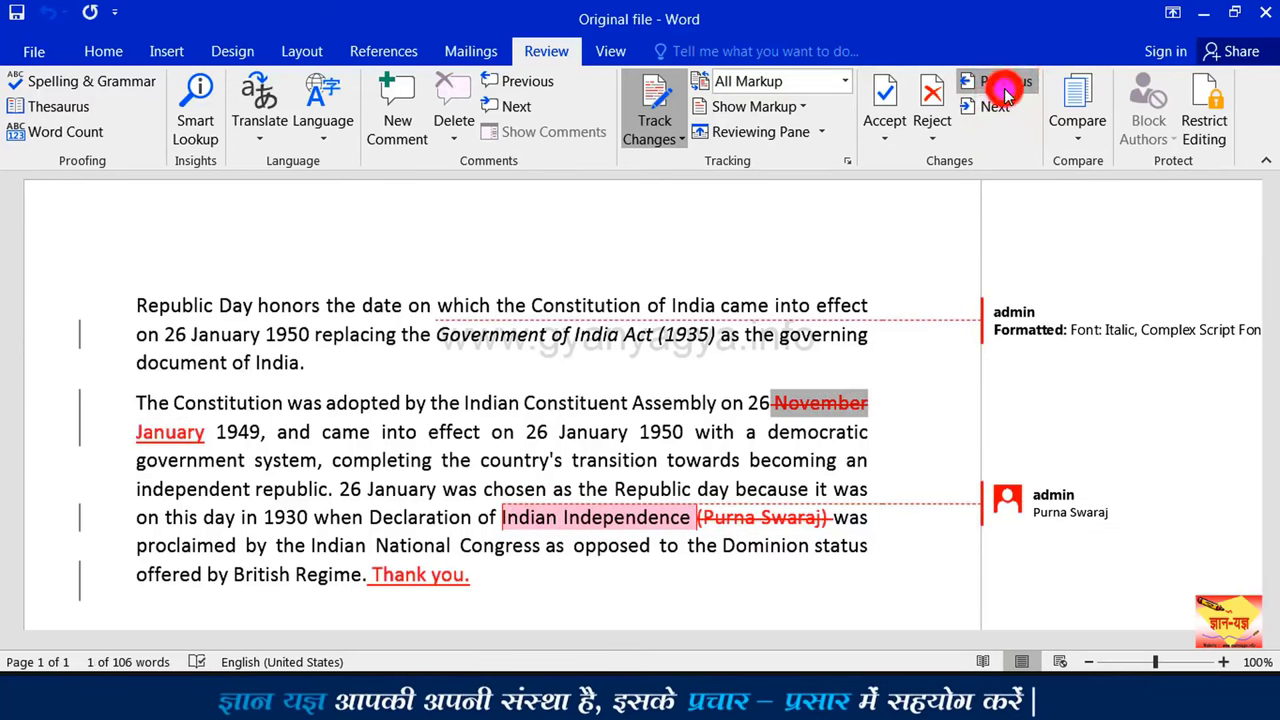
pyautogui.click(1005, 84)
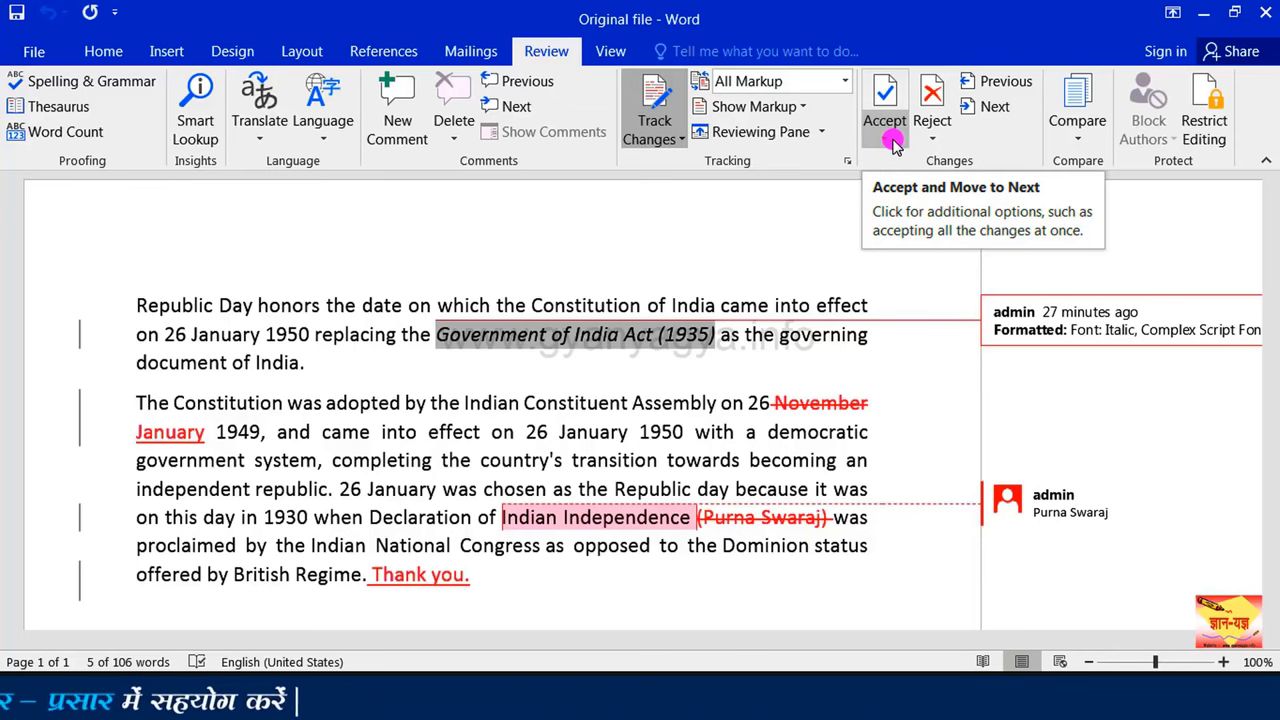
# Accept the italic formatting on 'Government of India Act (1935)' and move to the next change.
pyautogui.click(895, 144)
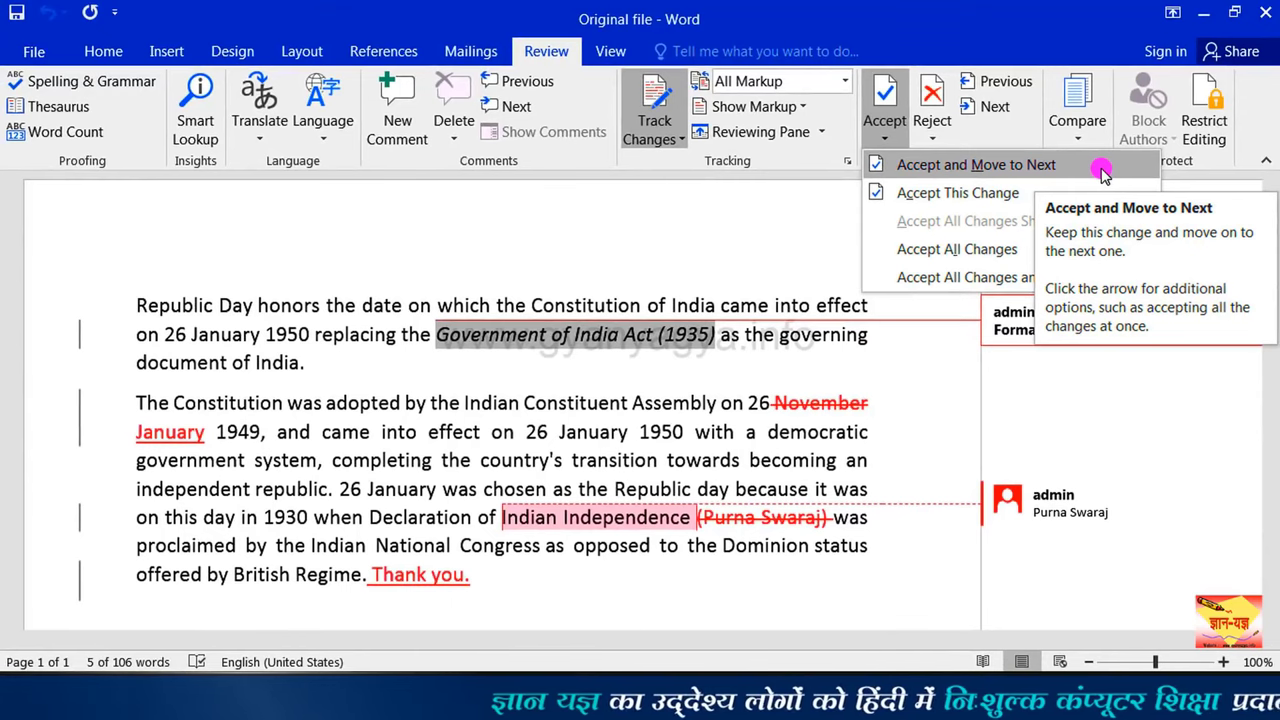
pyautogui.click(1100, 168)
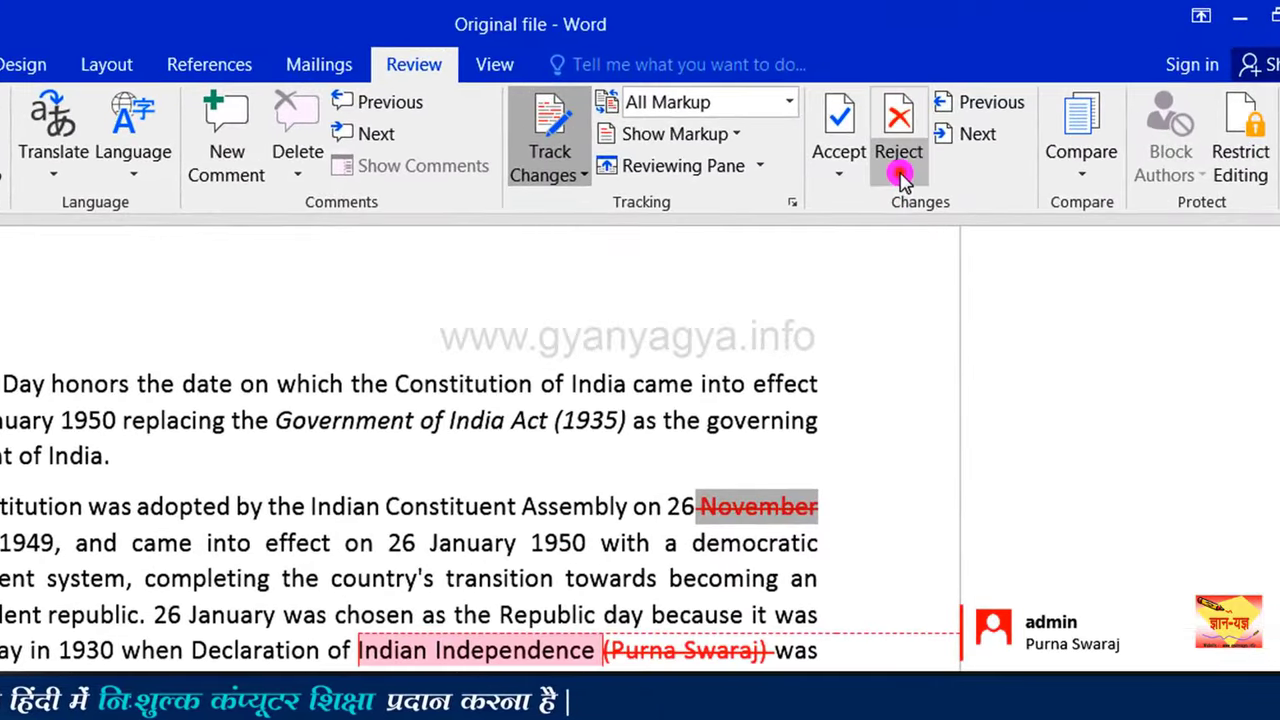
# Reject the 'November' deletion and the inserted 'January', then advance to the next change.
pyautogui.click(934, 138)
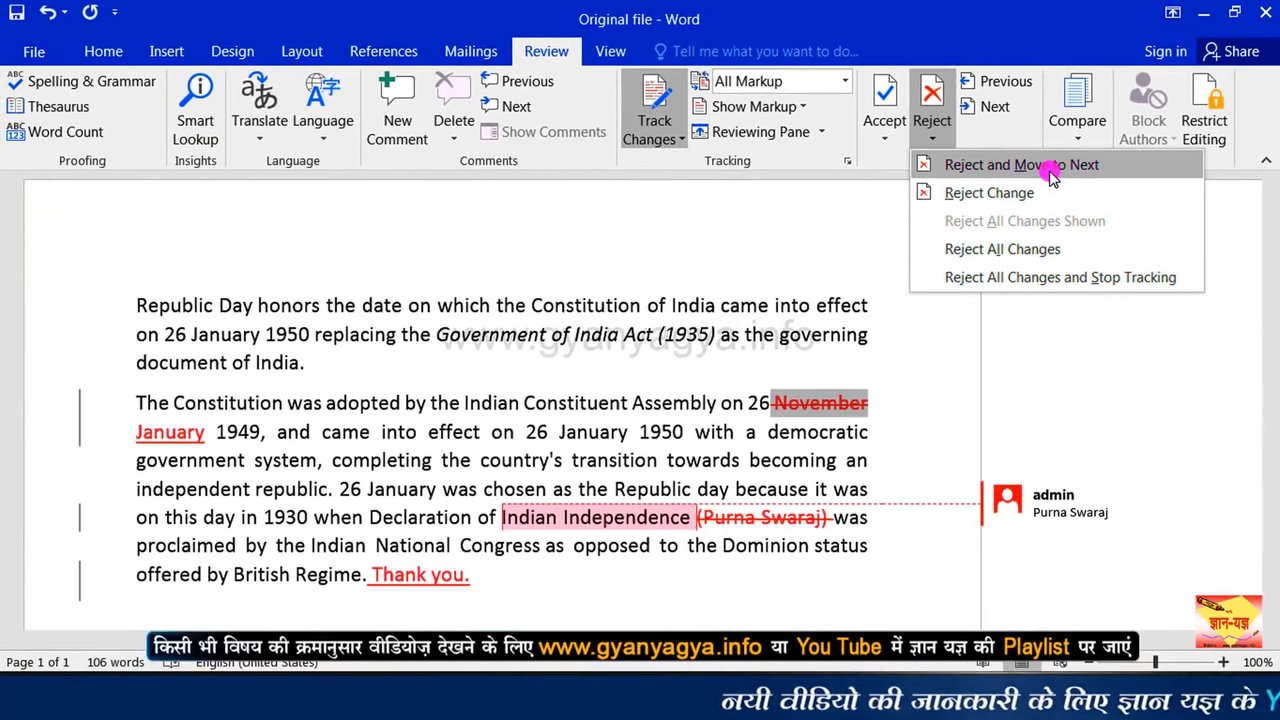
pyautogui.click(1050, 178)
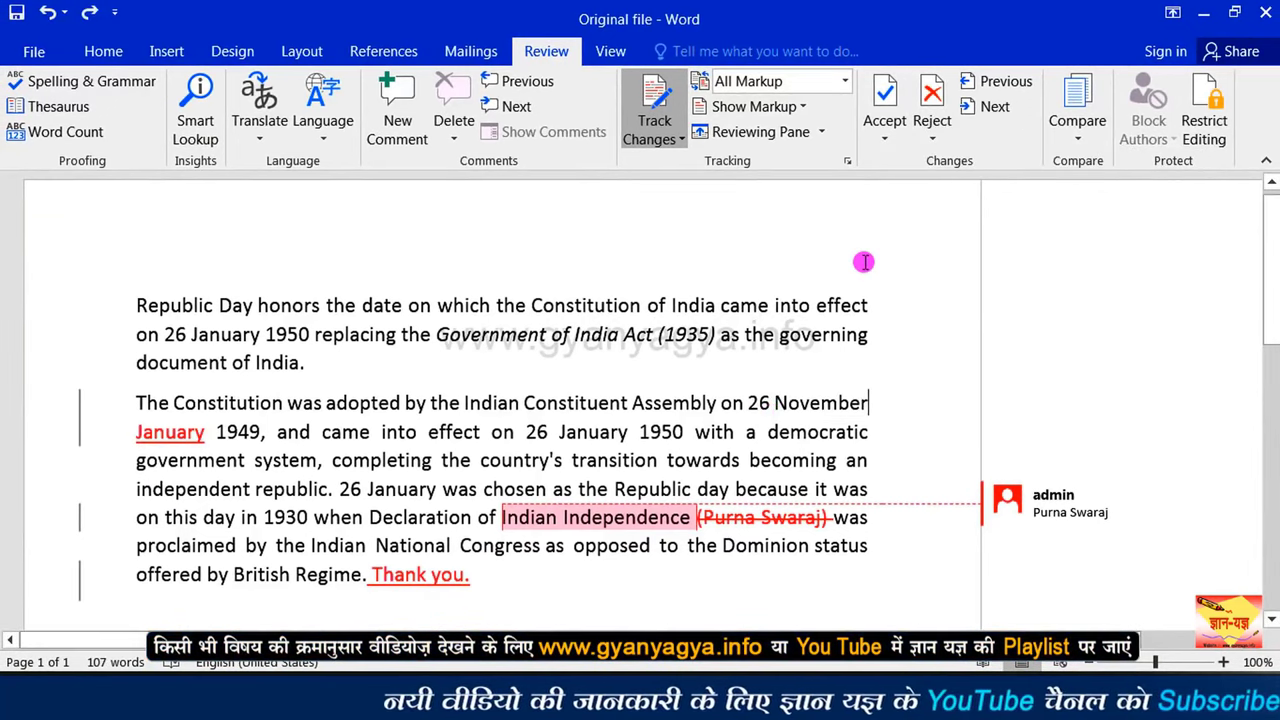
pyautogui.click(938, 136)
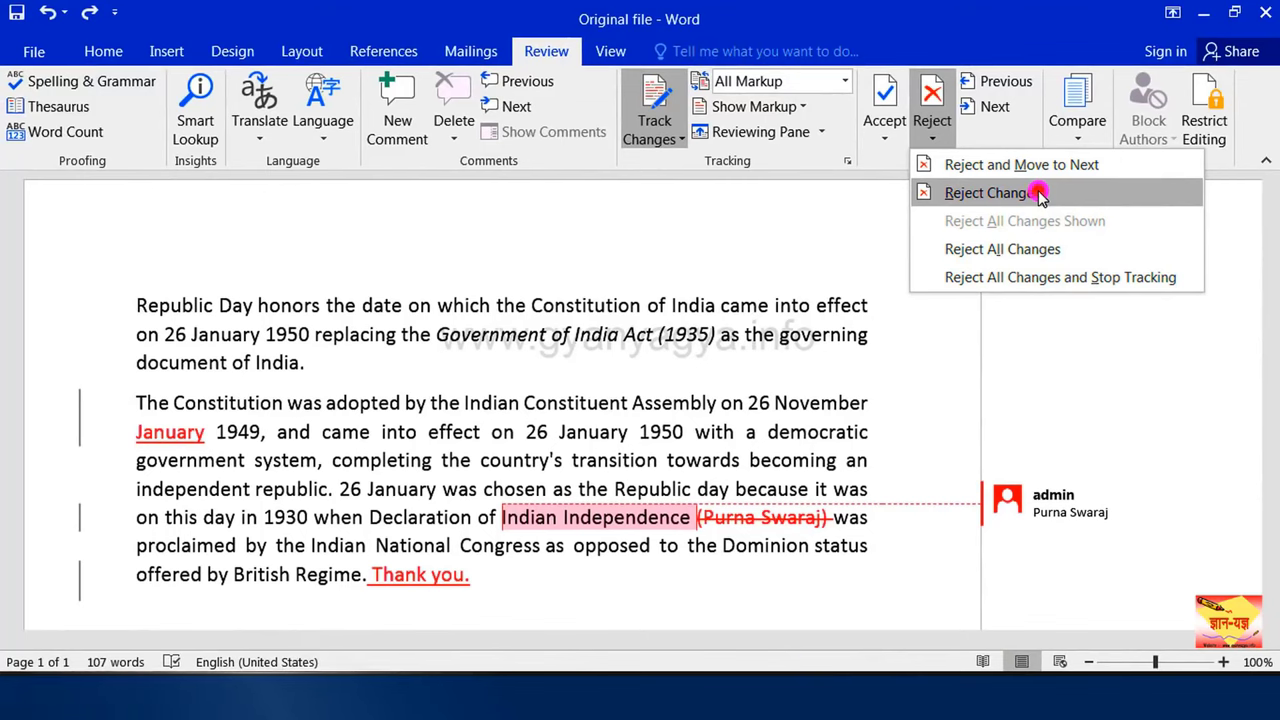
pyautogui.click(1040, 193)
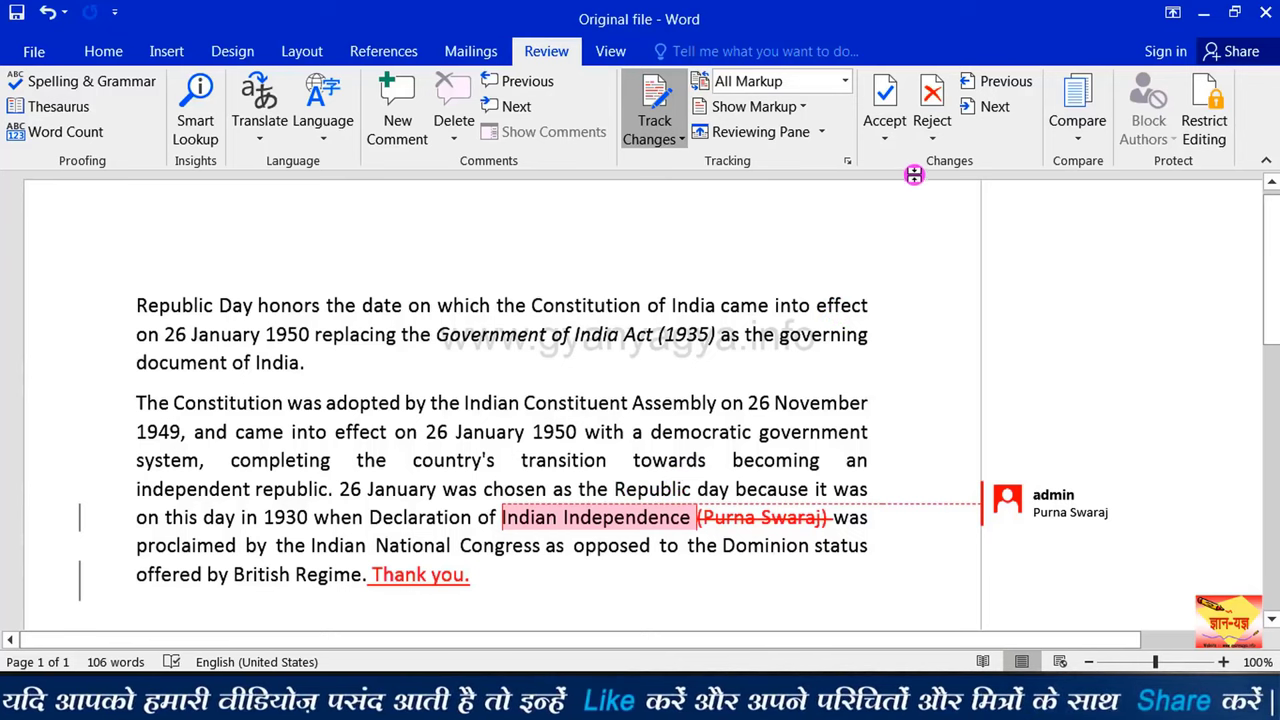
pyautogui.click(986, 110)
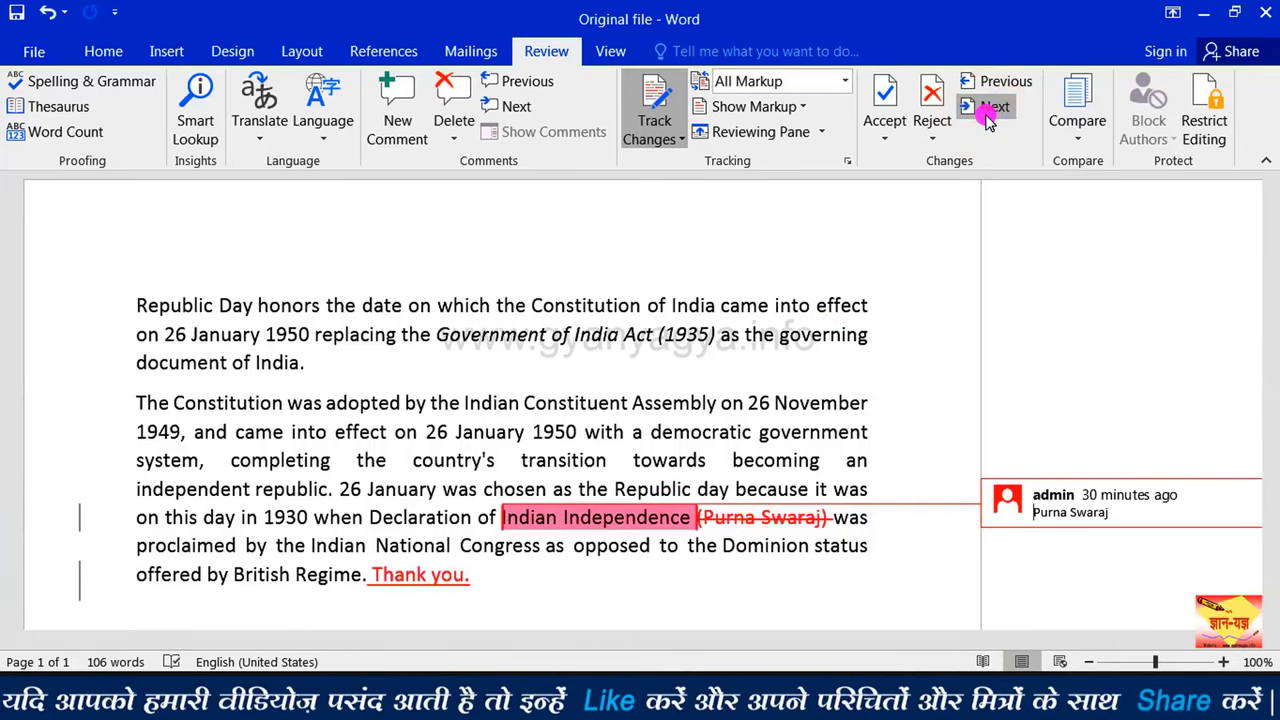
# Accept All Changes so the Original file has no revision marks left.
pyautogui.click(891, 145)
pyautogui.click(892, 147)
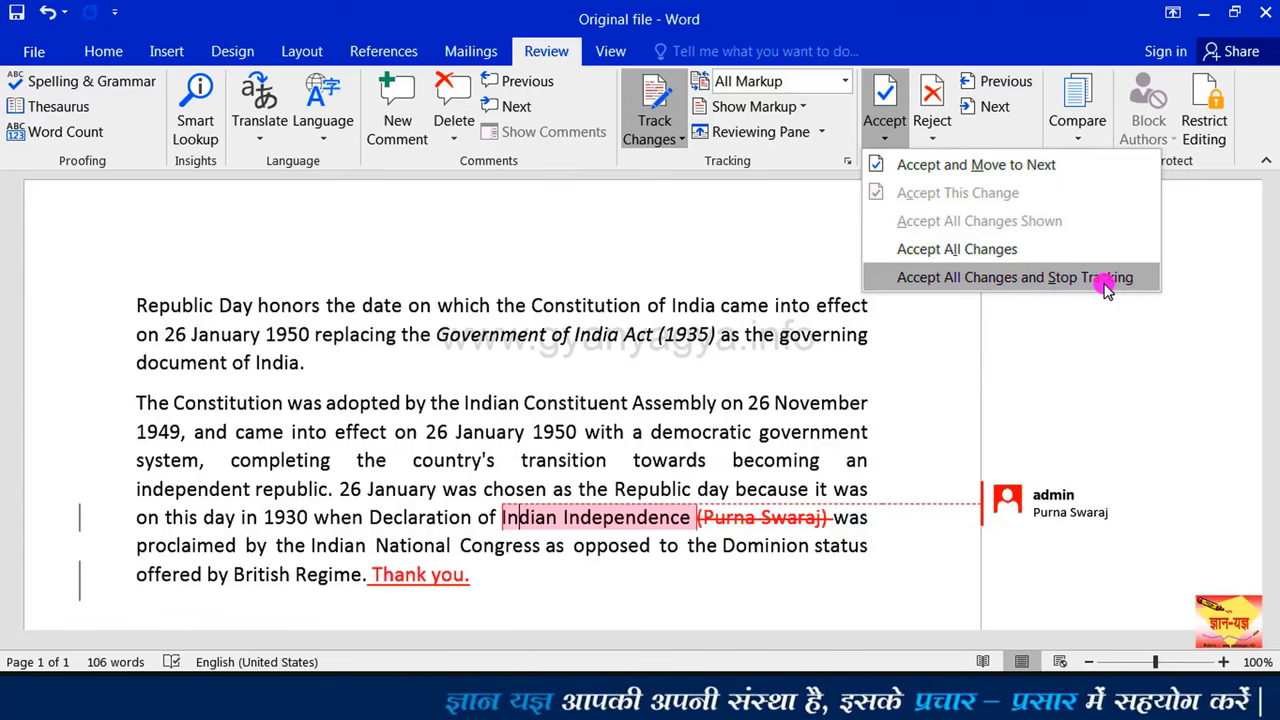
pyautogui.click(932, 139)
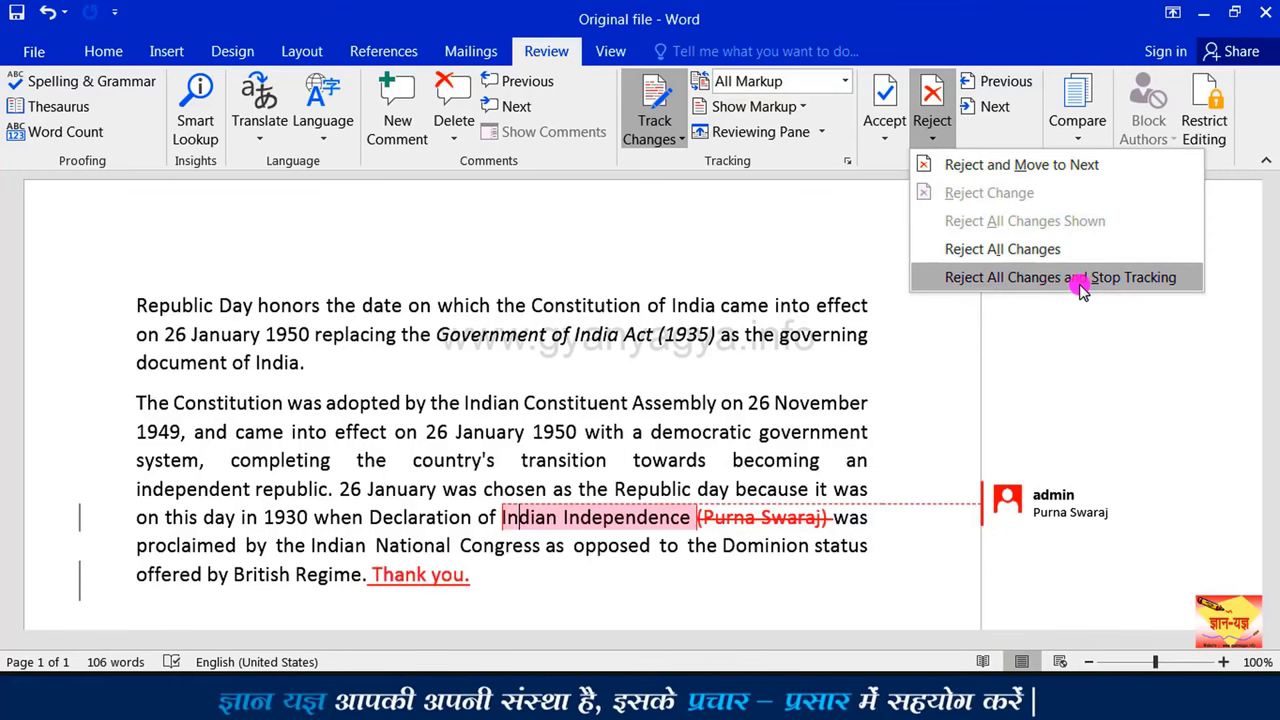
pyautogui.click(885, 139)
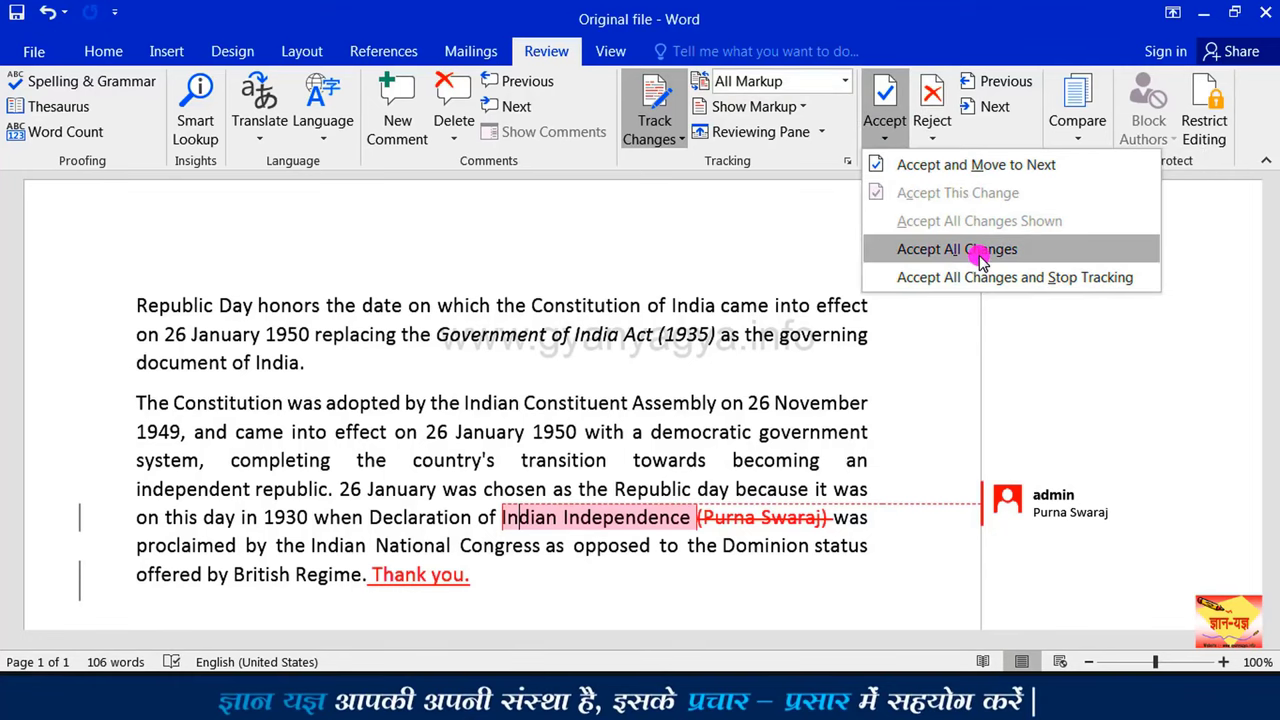
pyautogui.click(980, 258)
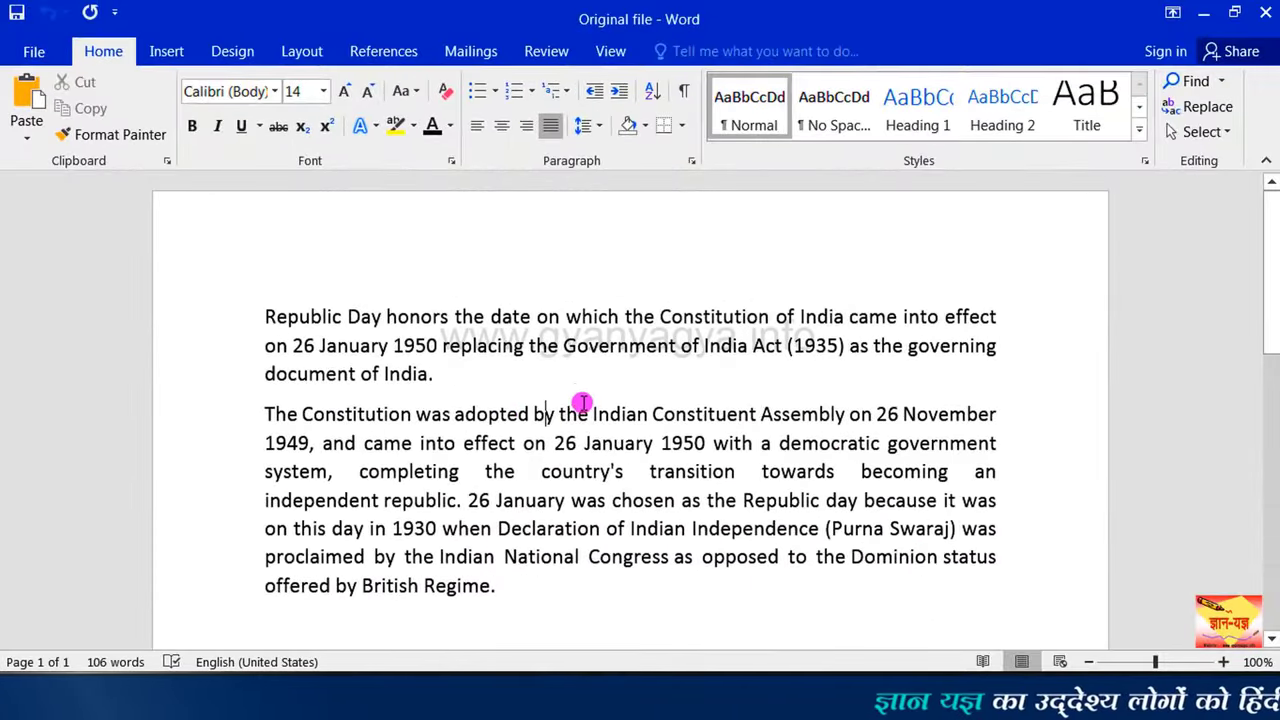
# Open the document 'edited file' by browsing with Ctrl+O.
pyautogui.hotkey('ctrl', 'o')
pyautogui.click(295, 410)
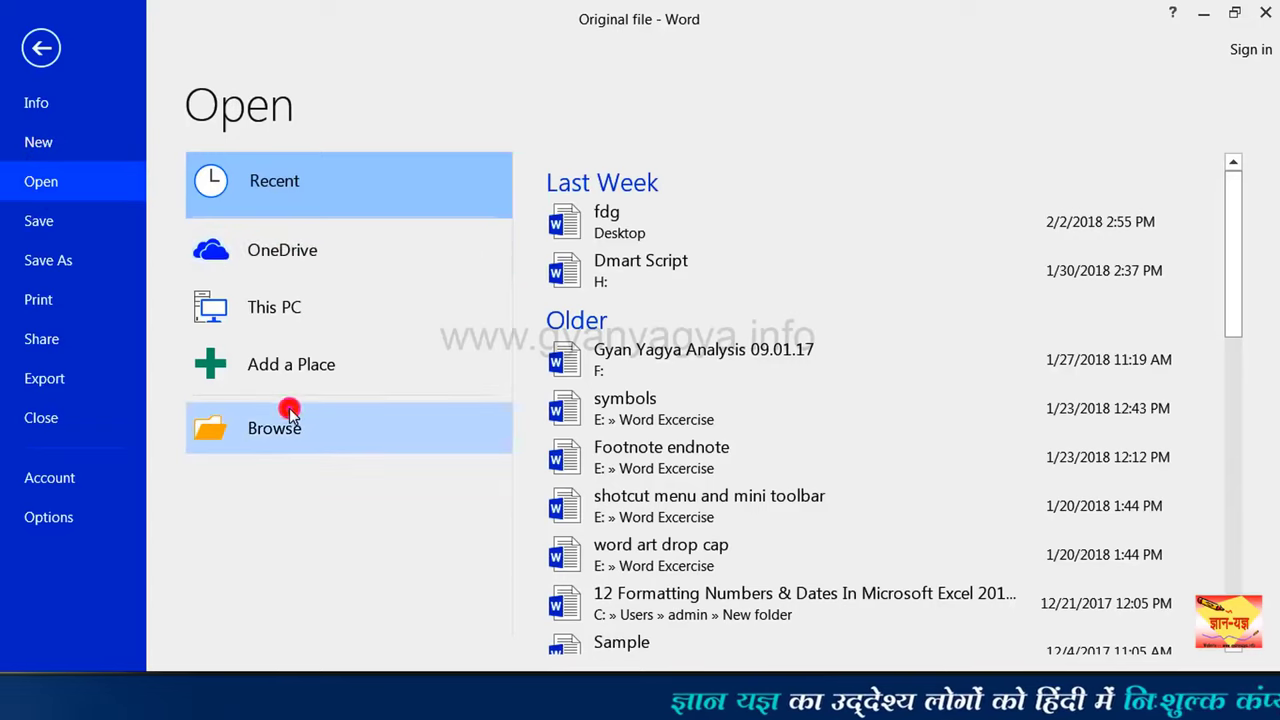
pyautogui.click(540, 526)
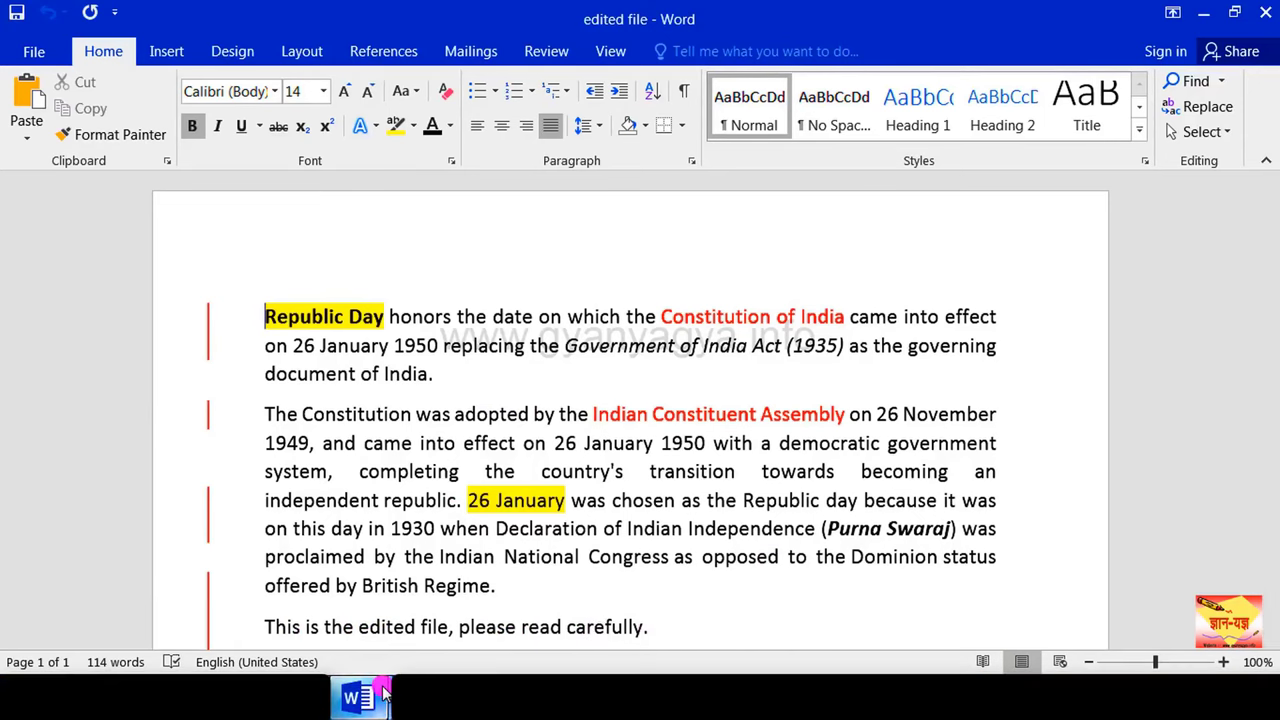
pyautogui.moveTo(385, 695)
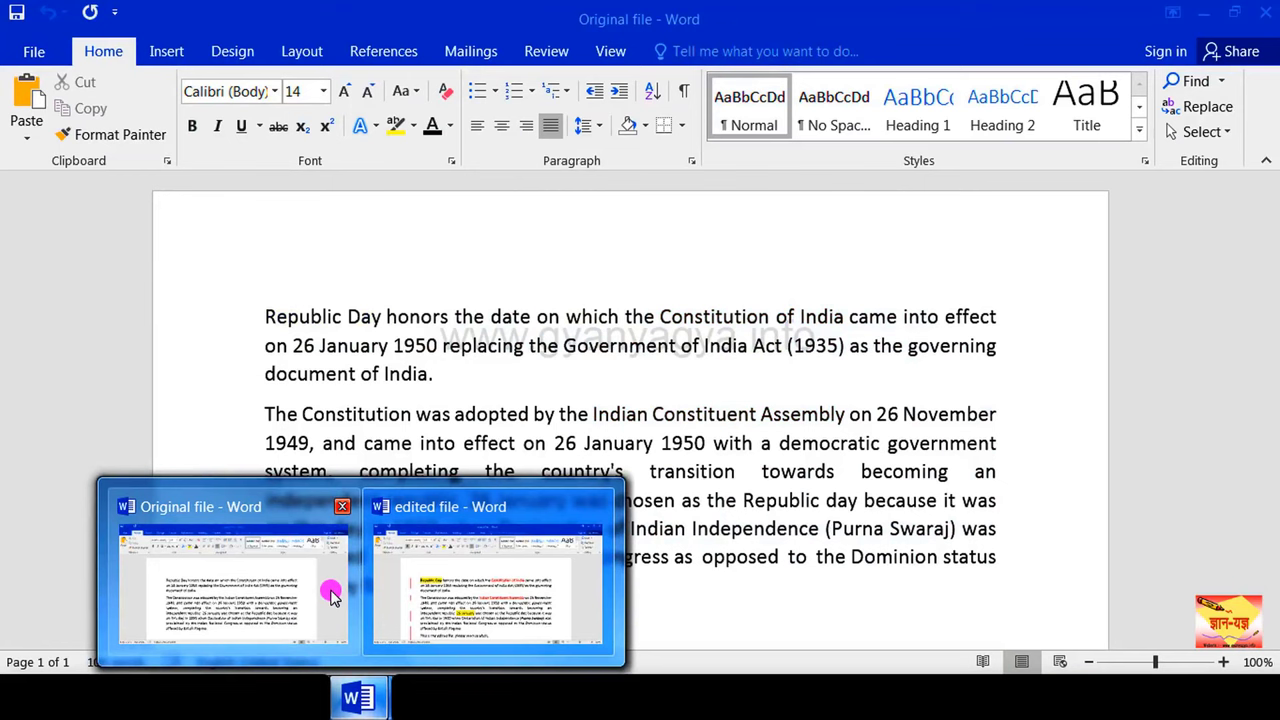
# In Compare Documents, pick Original file as original and edited file as revised.
pyautogui.click(333, 595)
pyautogui.click(560, 51)
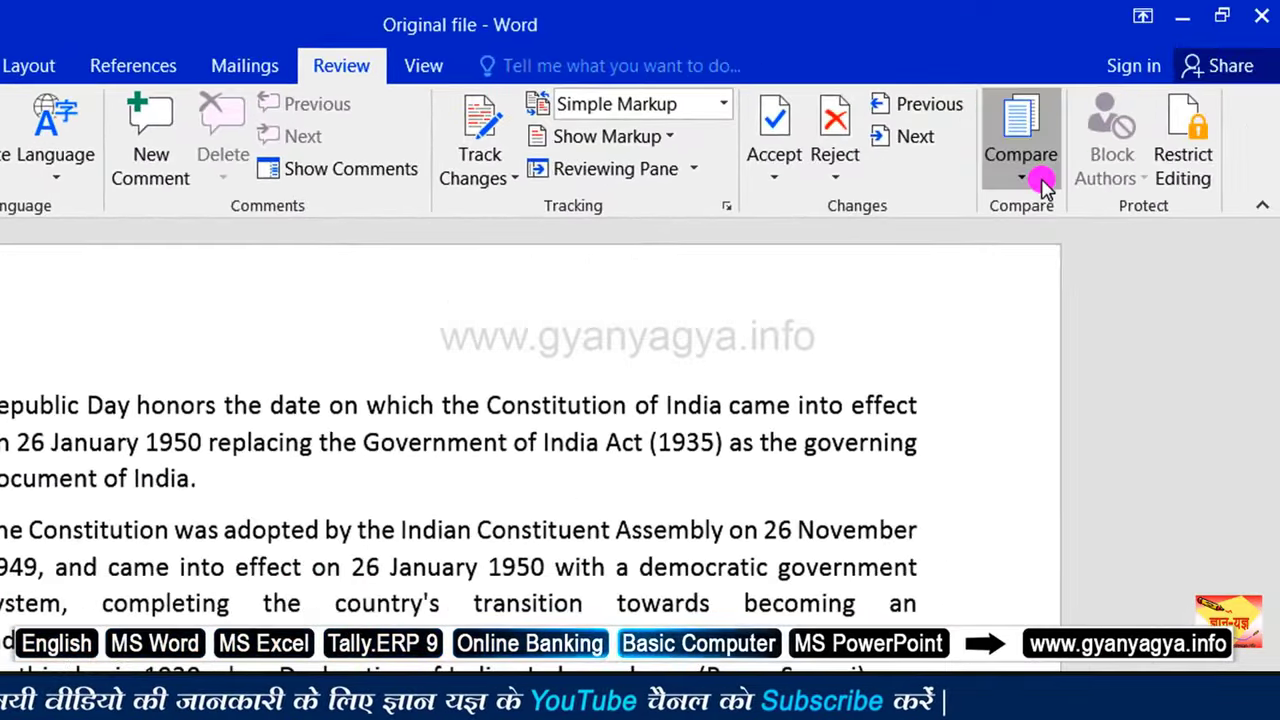
pyautogui.click(1040, 183)
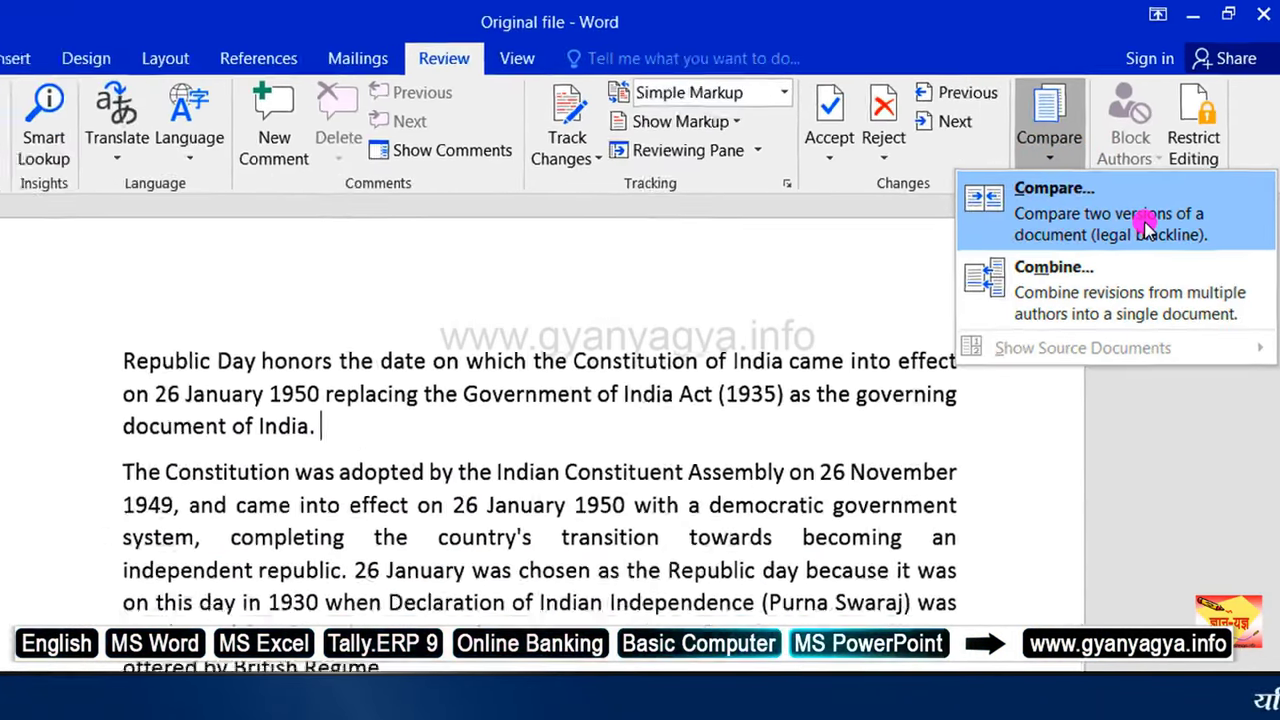
pyautogui.click(1128, 252)
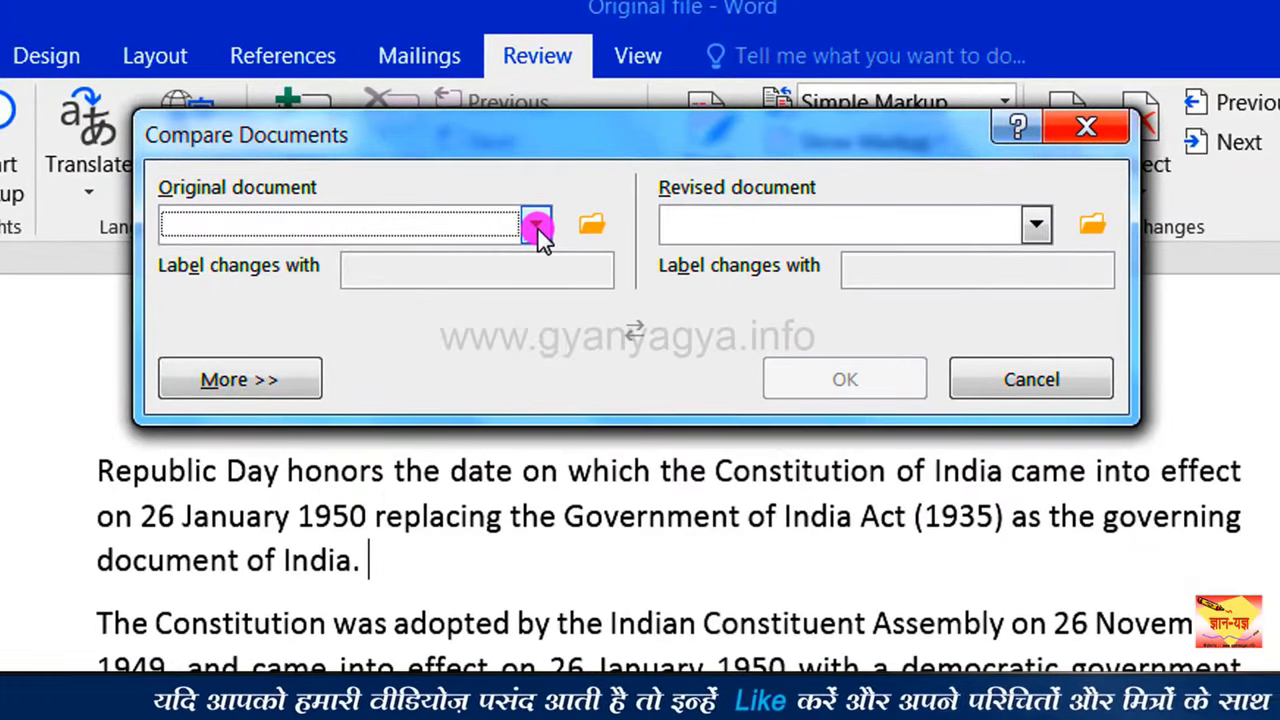
pyautogui.click(538, 216)
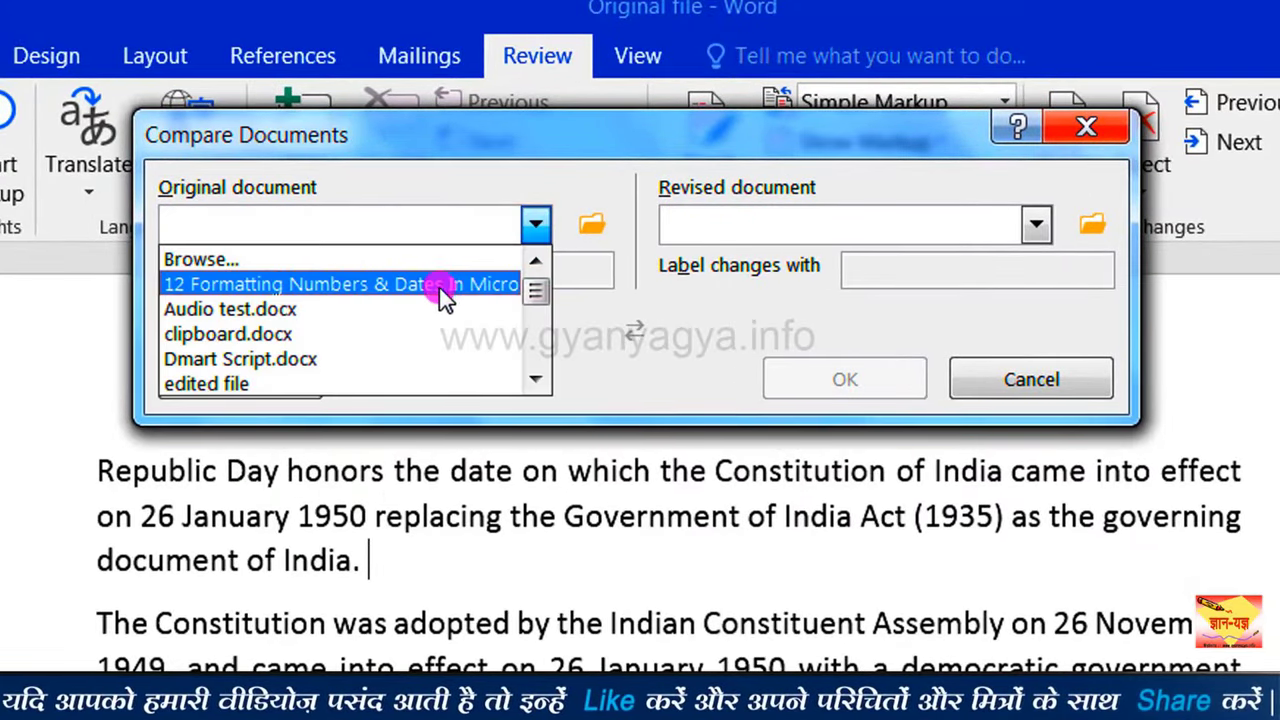
pyautogui.scroll(-5, 435, 292)
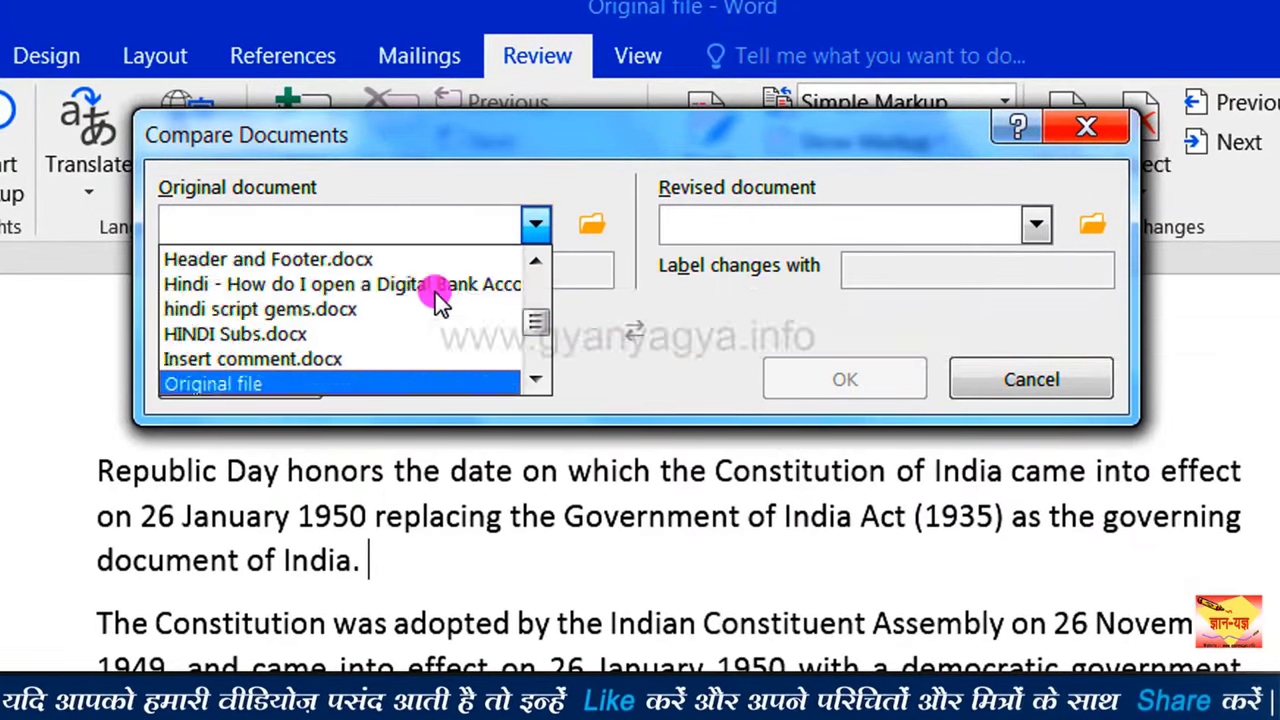
pyautogui.click(315, 393)
pyautogui.click(1038, 226)
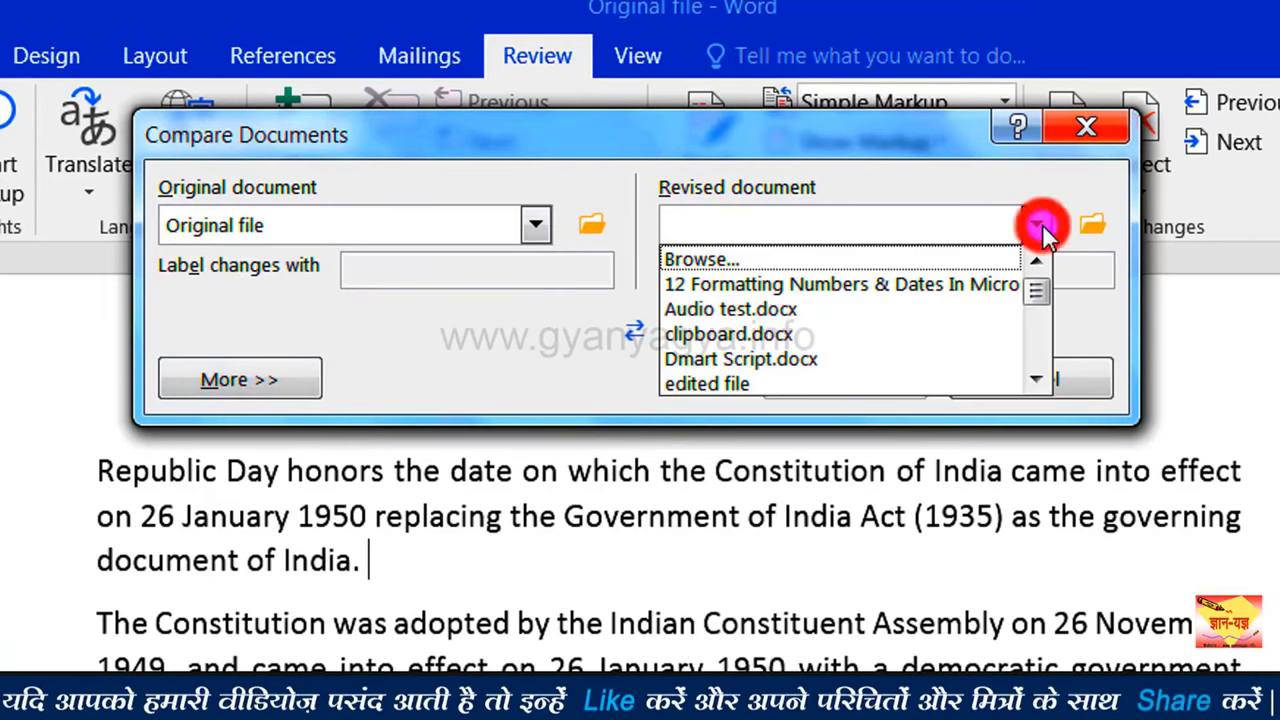
pyautogui.press('e')
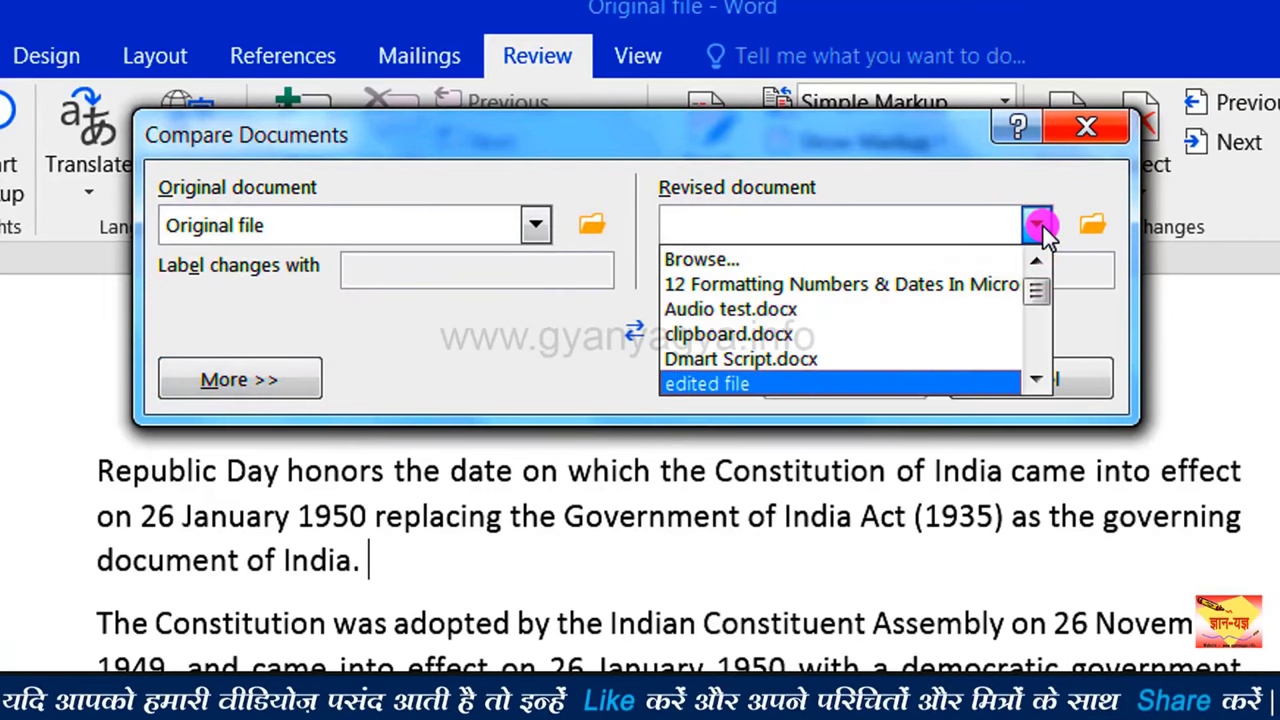
pyautogui.click(790, 383)
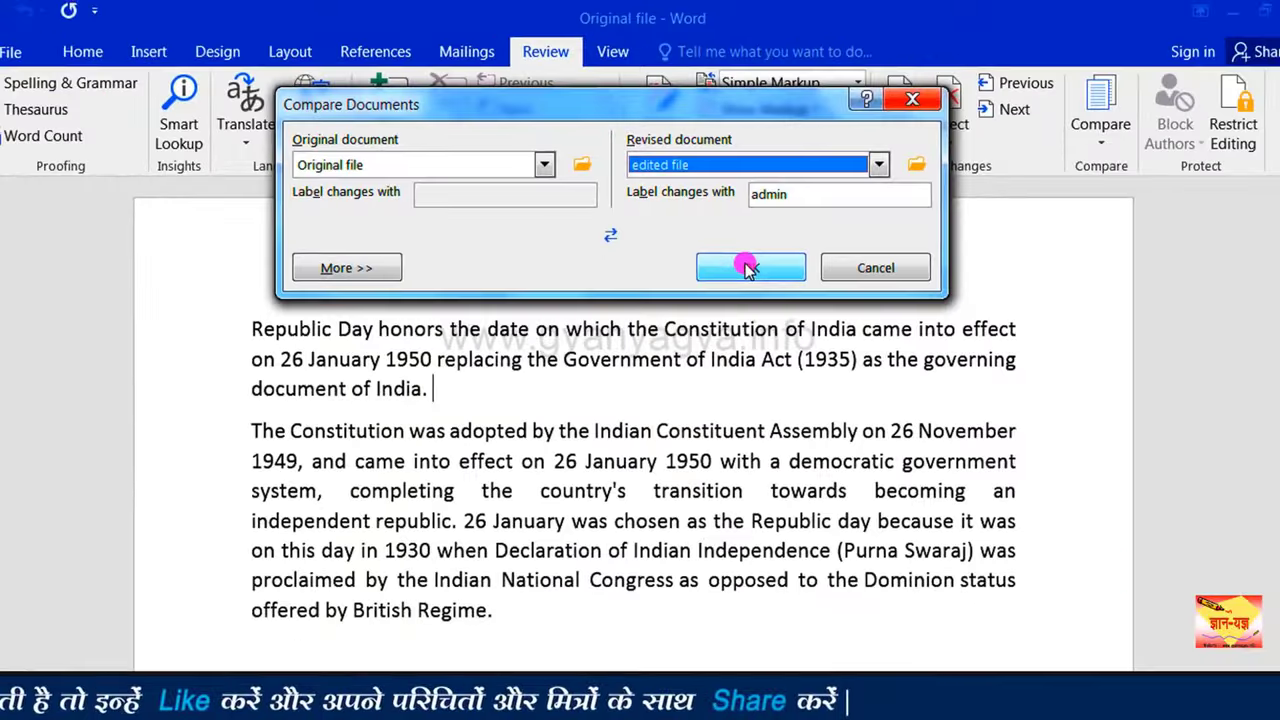
pyautogui.click(835, 375)
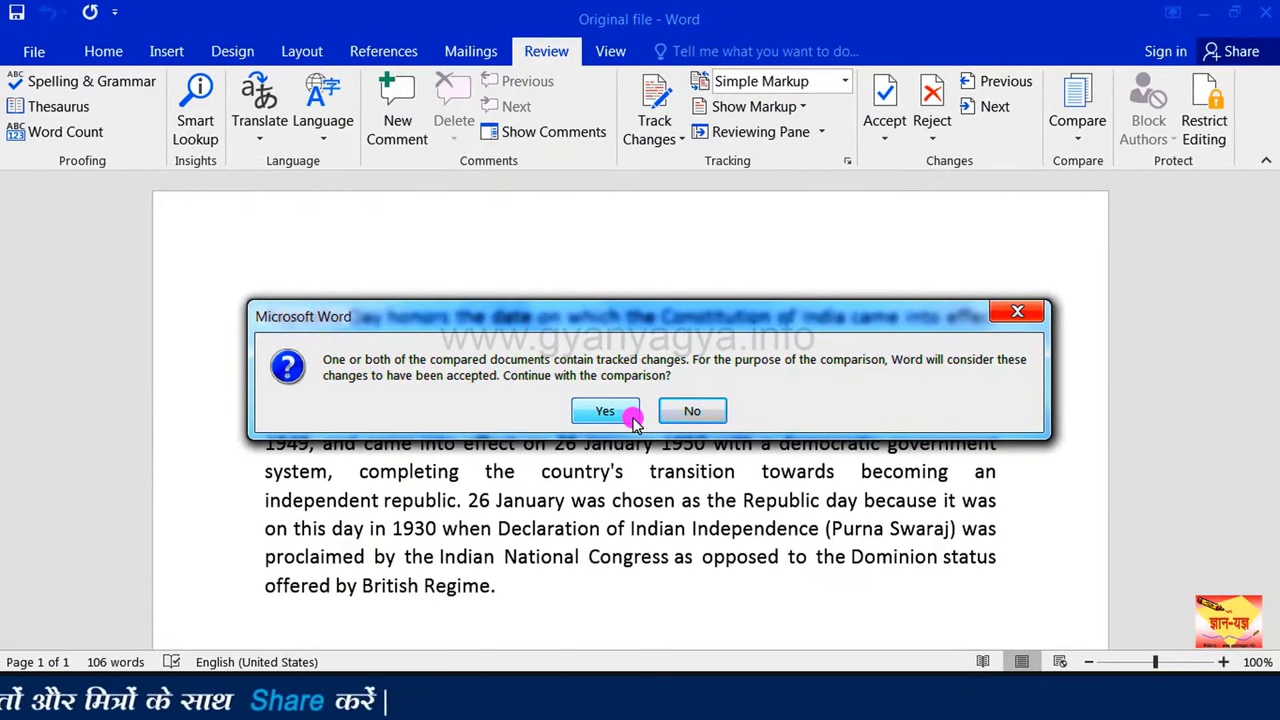
# Continue past the tracked-changes prompt to generate Compare Result 18 with 7 revisions.
pyautogui.click(605, 411)
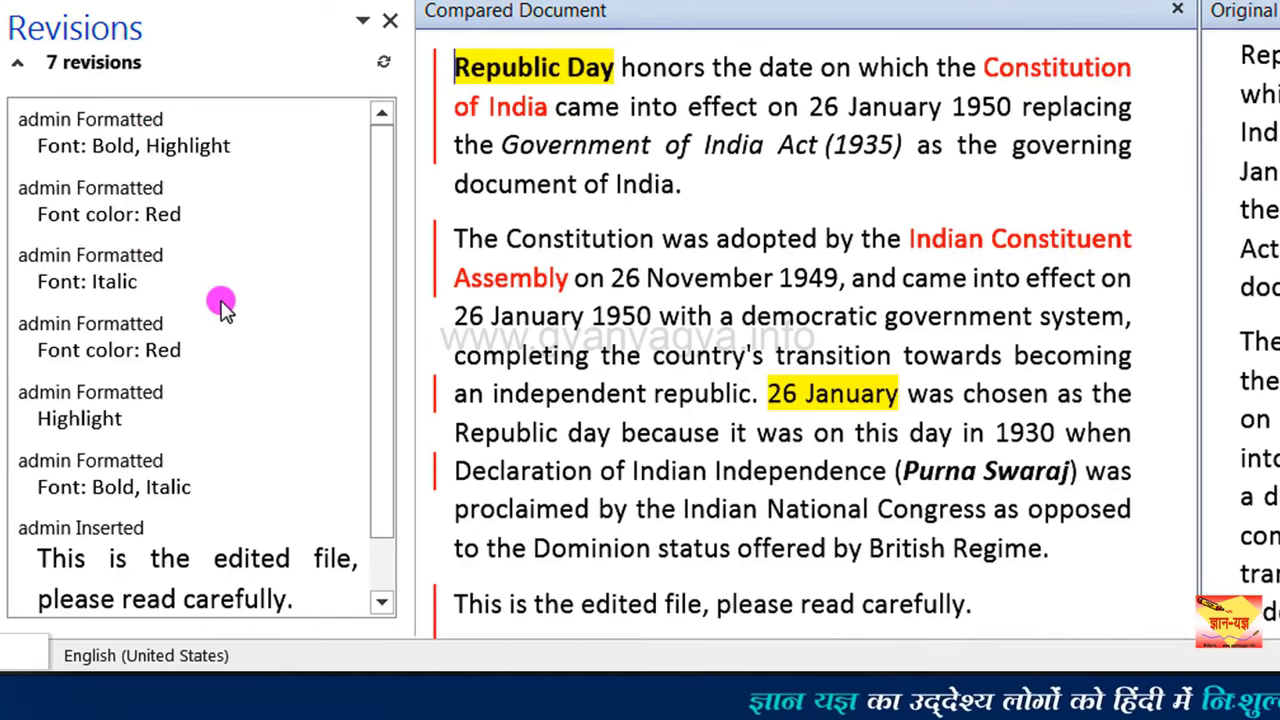
pyautogui.moveTo(388, 370); pyautogui.dragTo(380, 337)
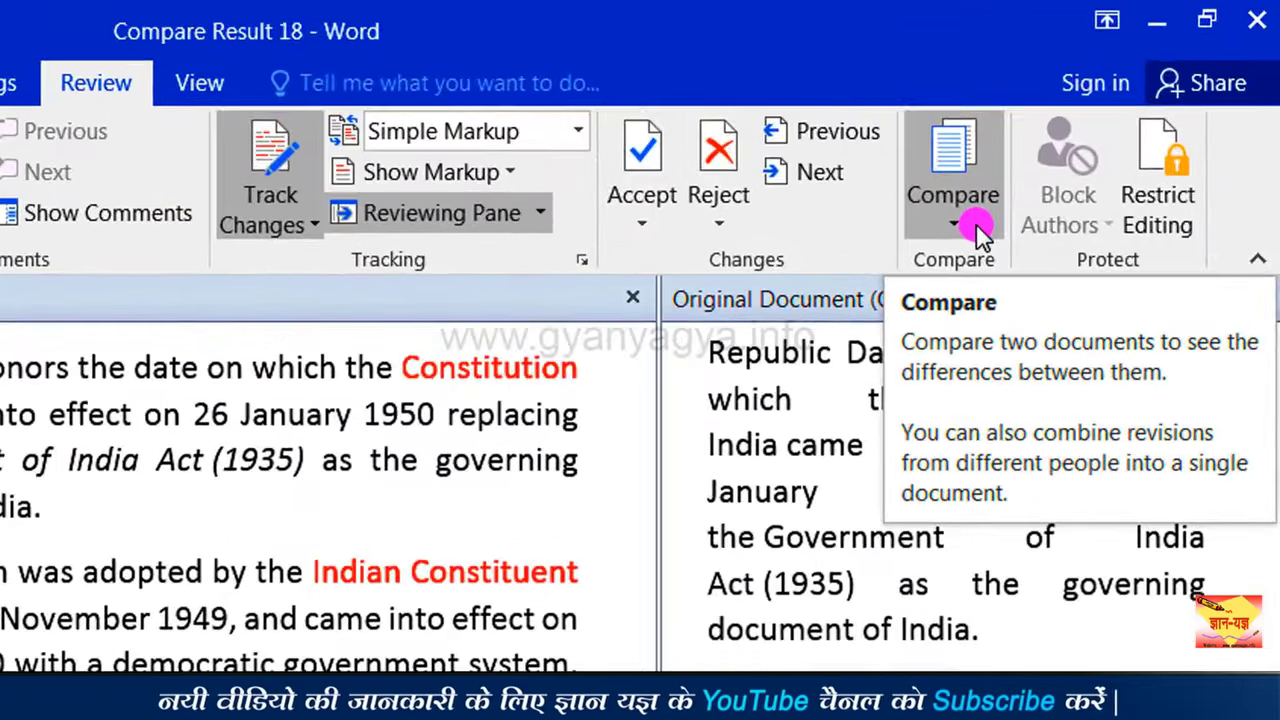
# Try the Hide and Show Revised source-document views, then settle on Show Both.
pyautogui.click(978, 225)
pyautogui.moveTo(983, 494)
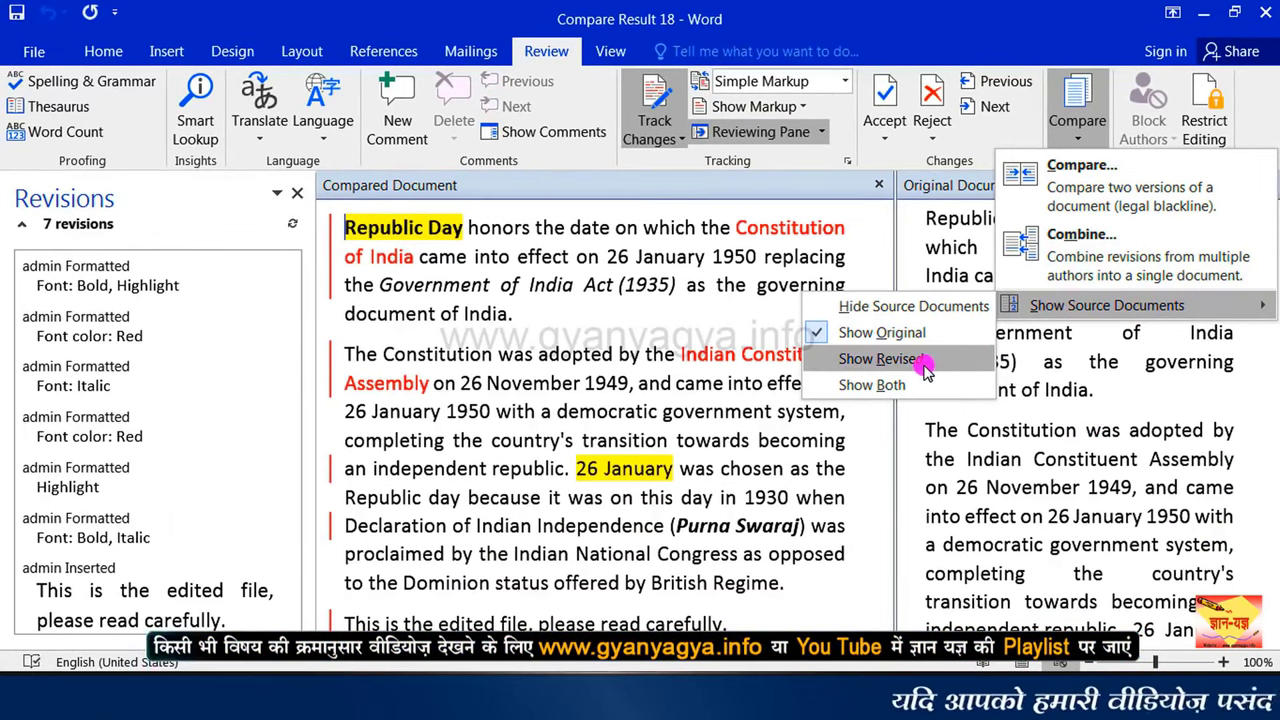
pyautogui.click(937, 309)
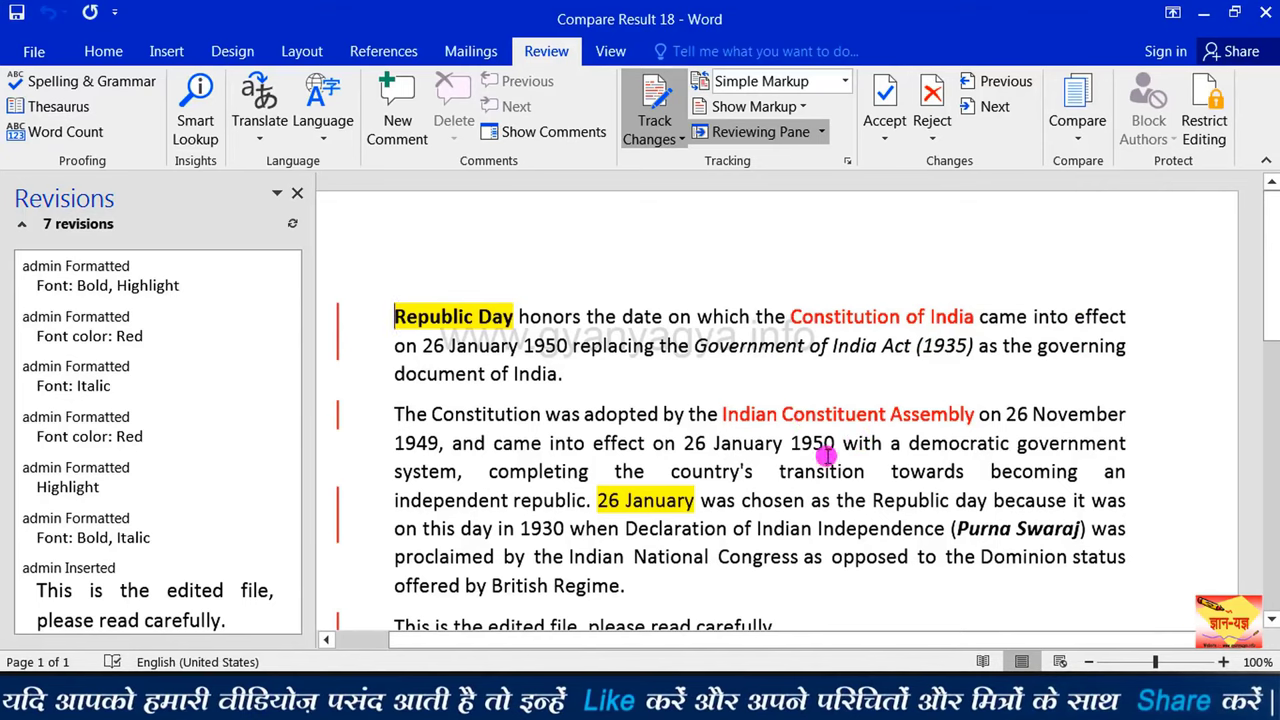
pyautogui.click(1077, 115)
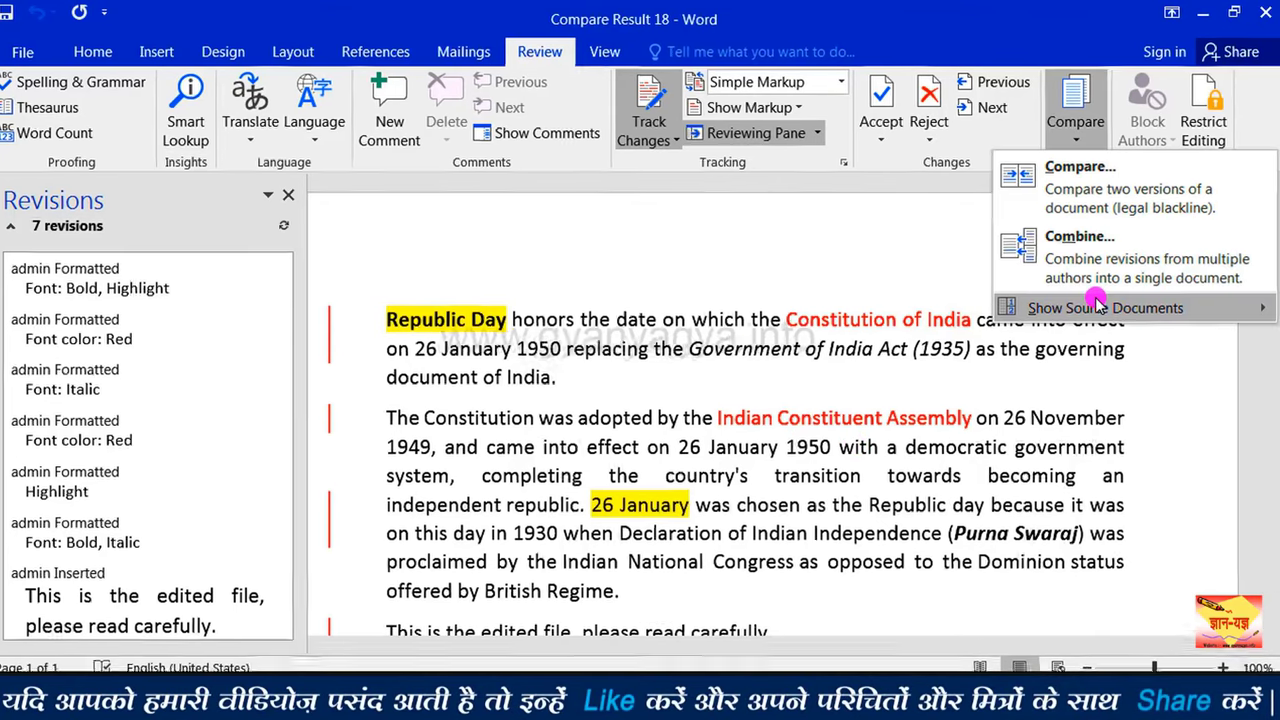
pyautogui.moveTo(1100, 306)
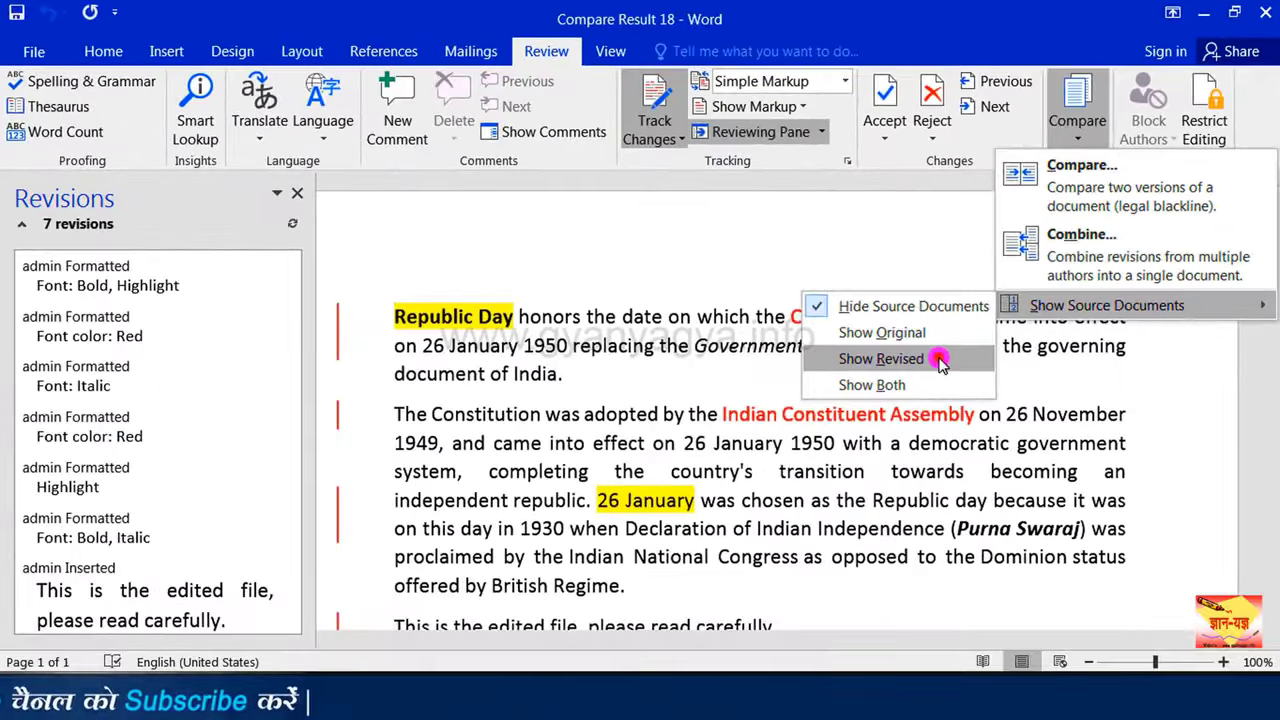
pyautogui.click(785, 522)
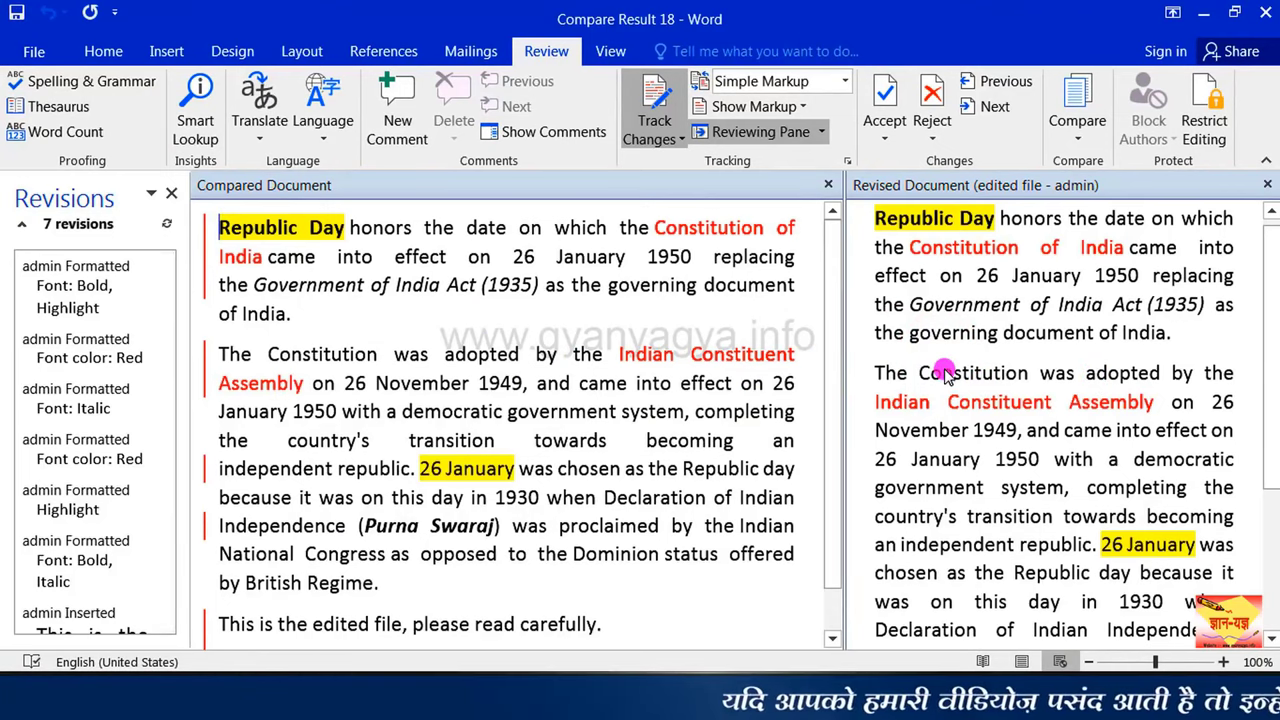
pyautogui.click(1080, 130)
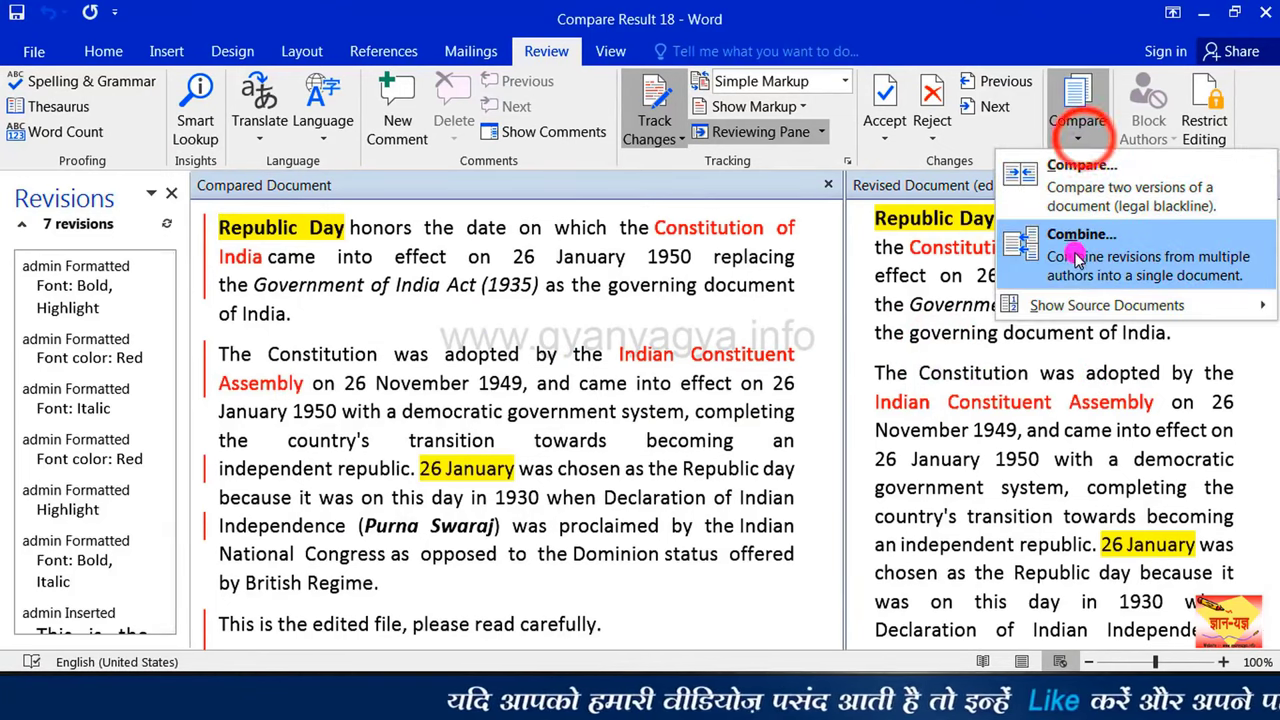
pyautogui.moveTo(1070, 300)
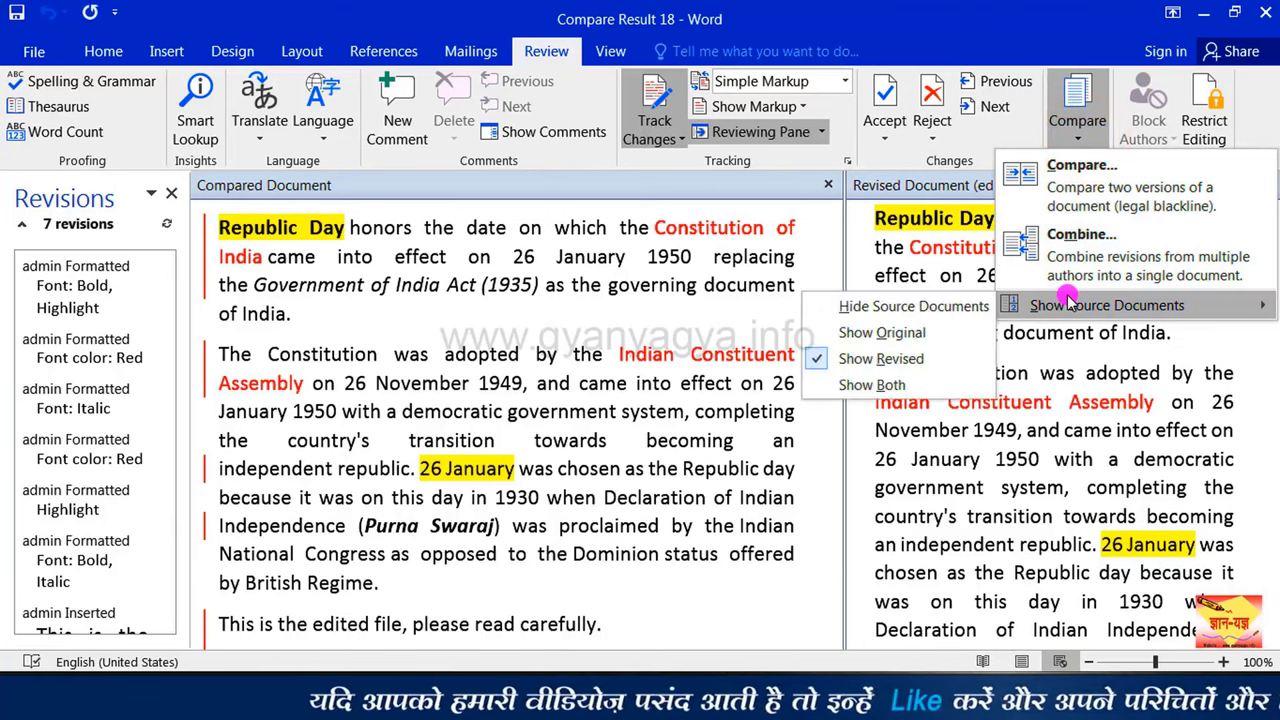
pyautogui.click(872, 385)
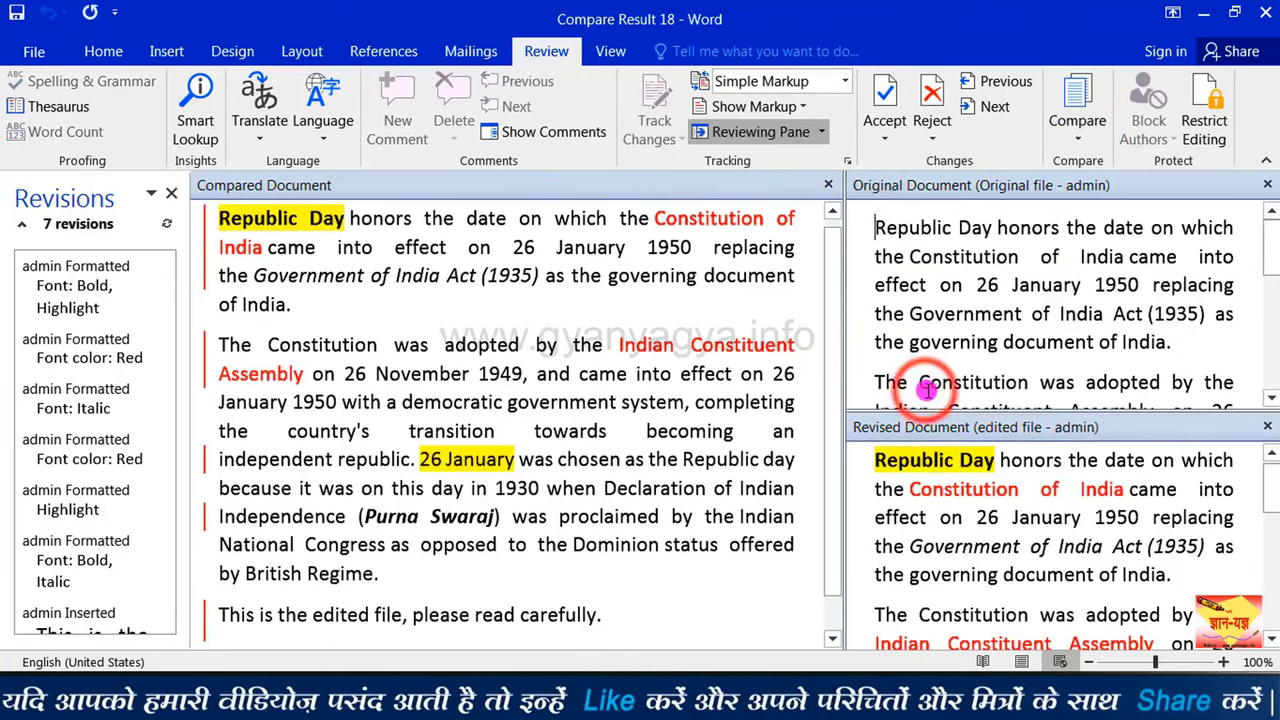
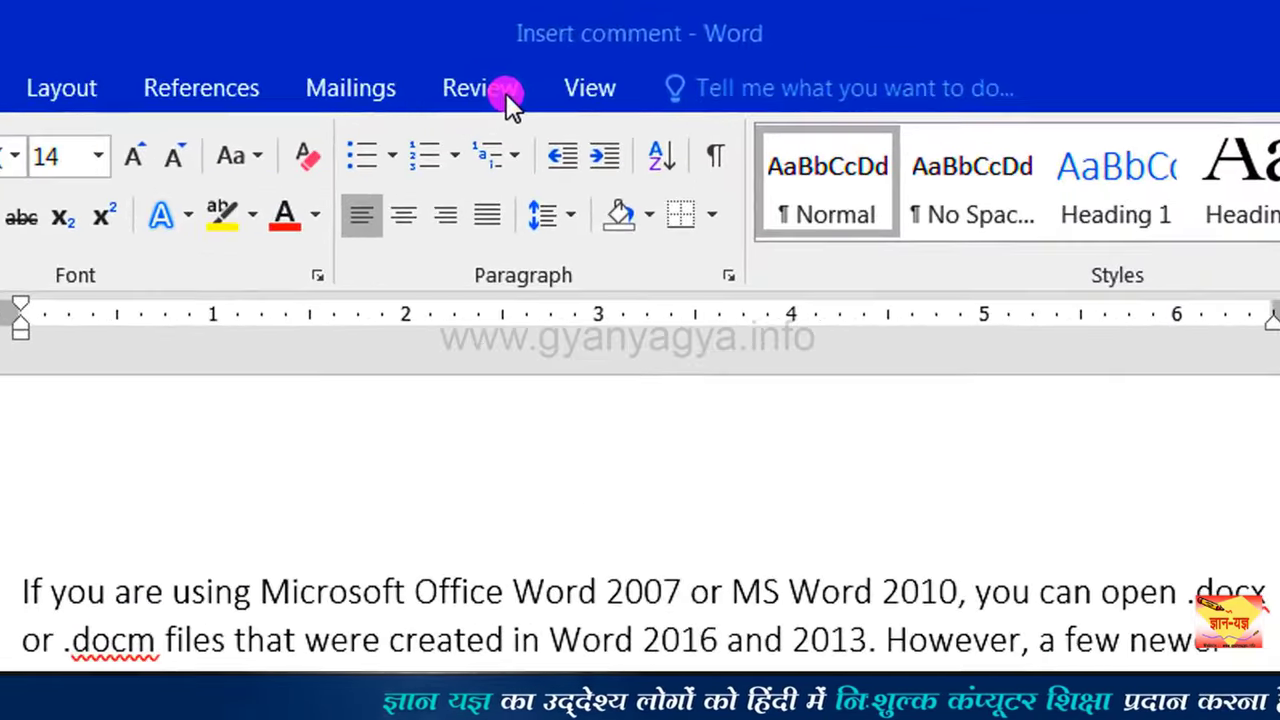
# Open the Restrict Editing pane from the Review tab.
pyautogui.click(534, 75)
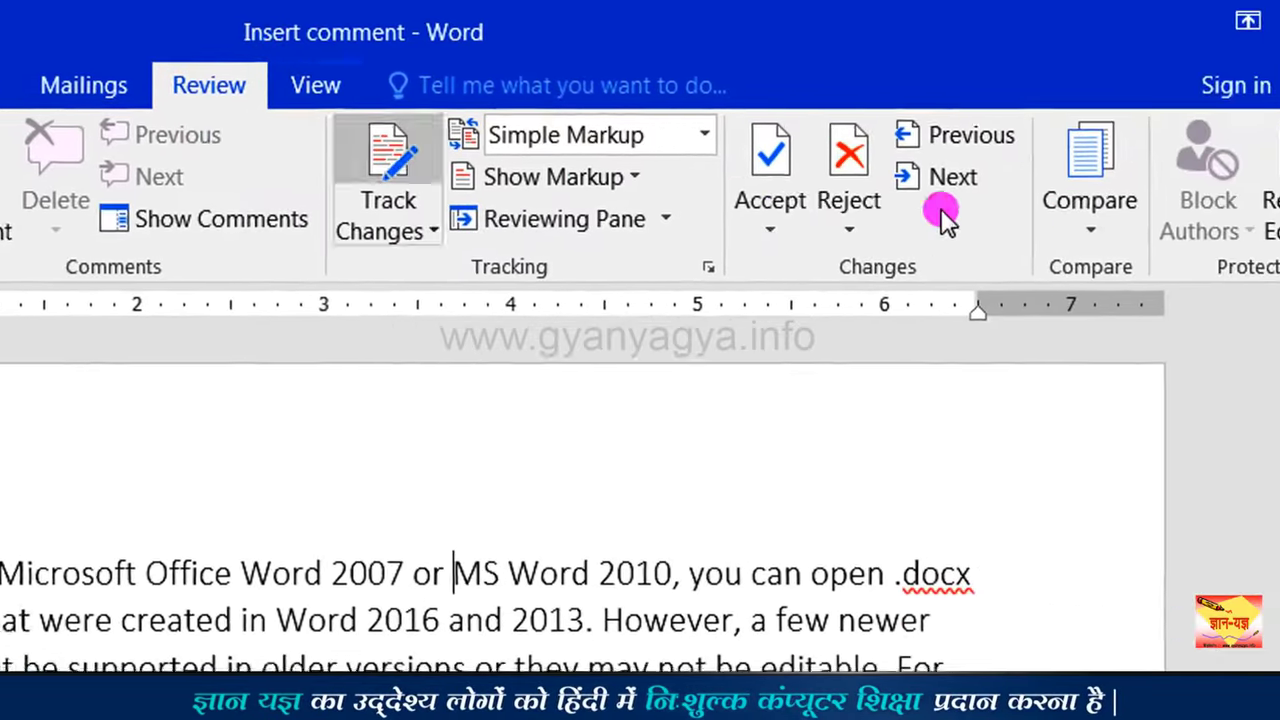
pyautogui.click(1164, 228)
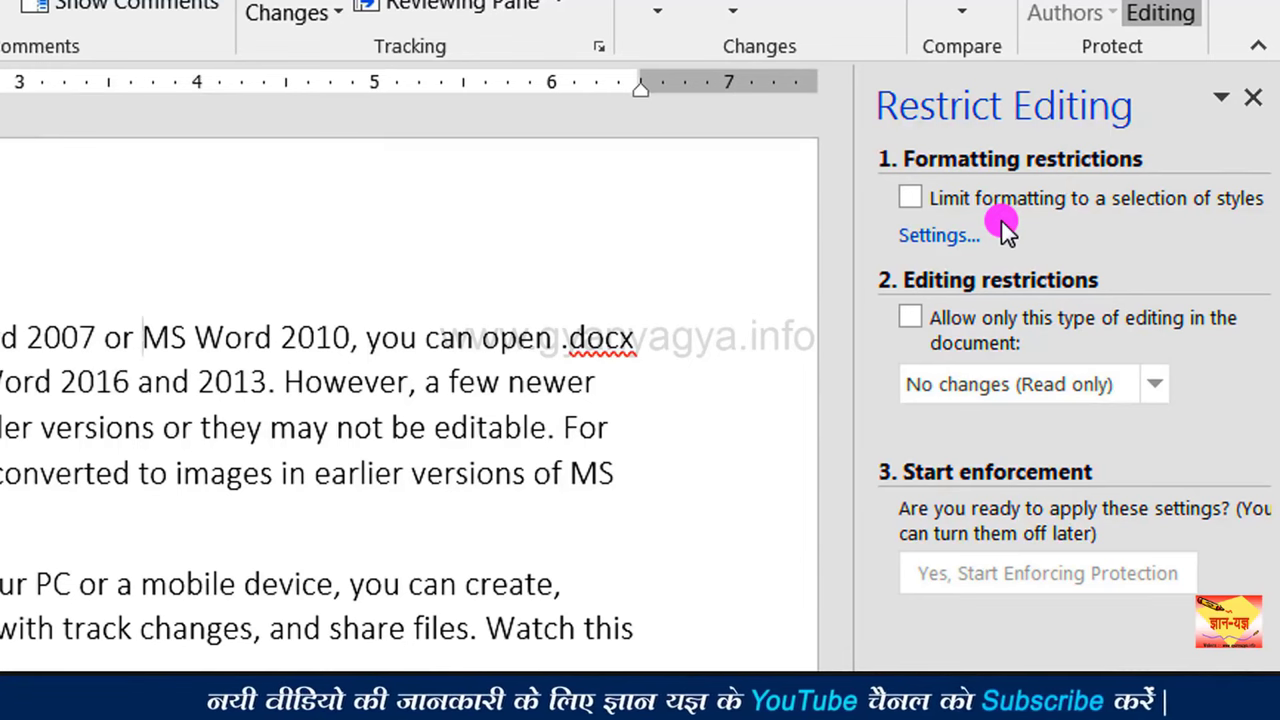
# Tick Limit formatting and Allow only this type of editing, keeping No changes (Read only).
pyautogui.click(942, 201)
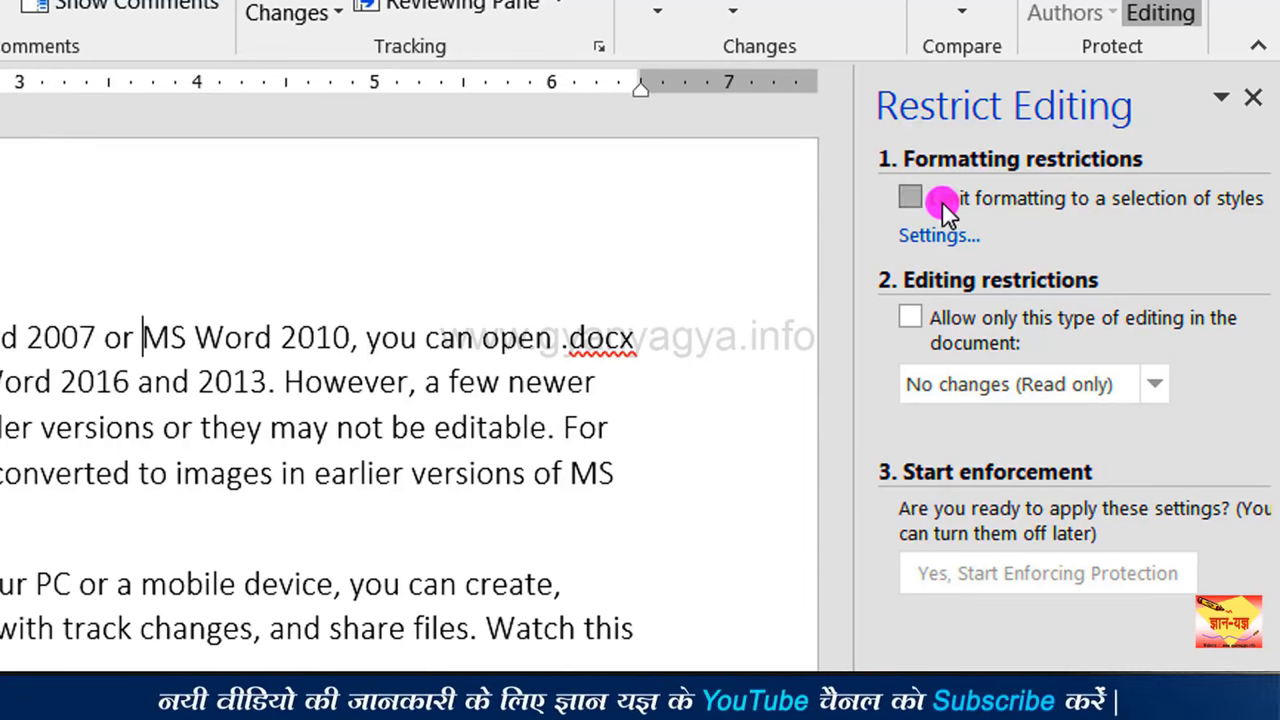
pyautogui.click(918, 200)
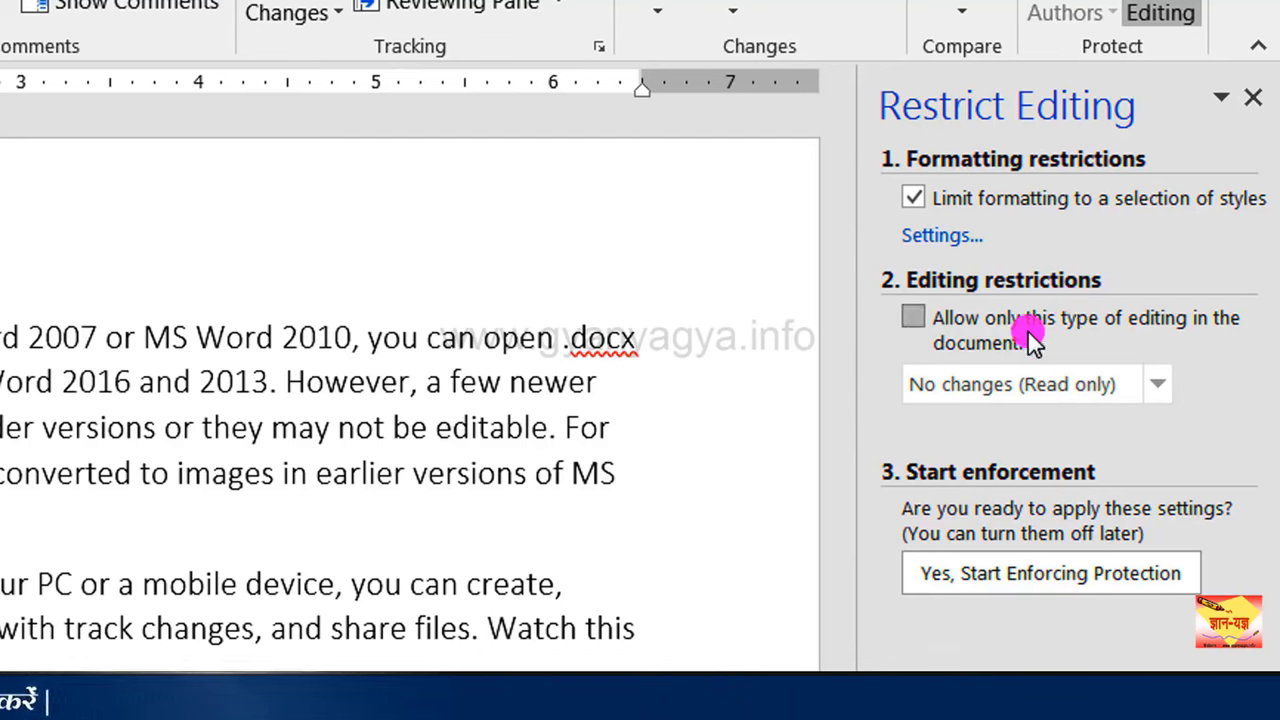
pyautogui.click(920, 320)
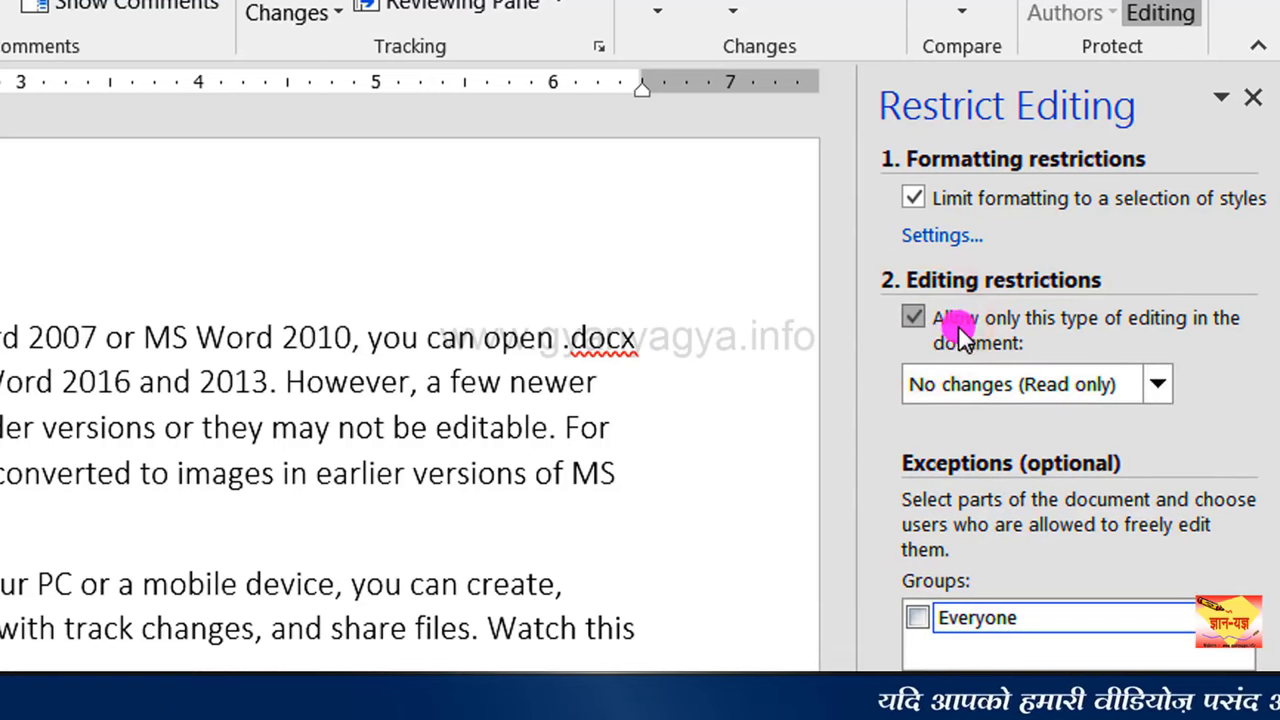
pyautogui.click(1157, 385)
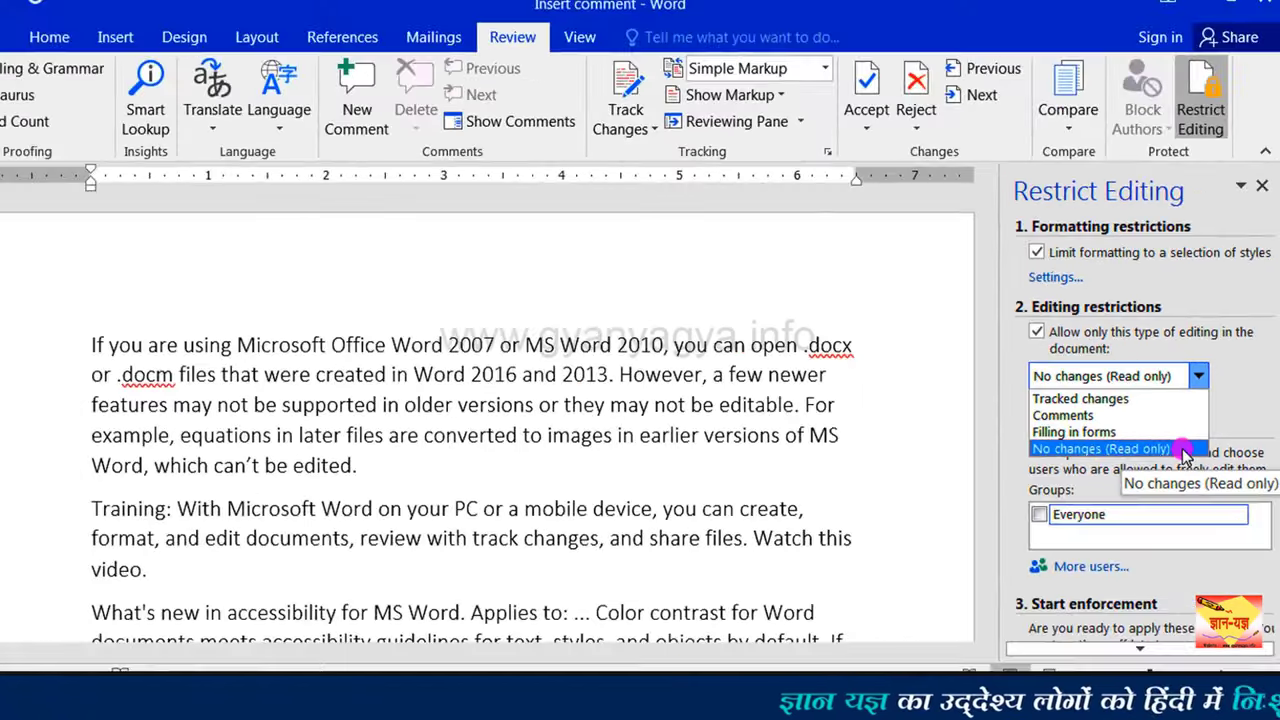
pyautogui.click(1132, 493)
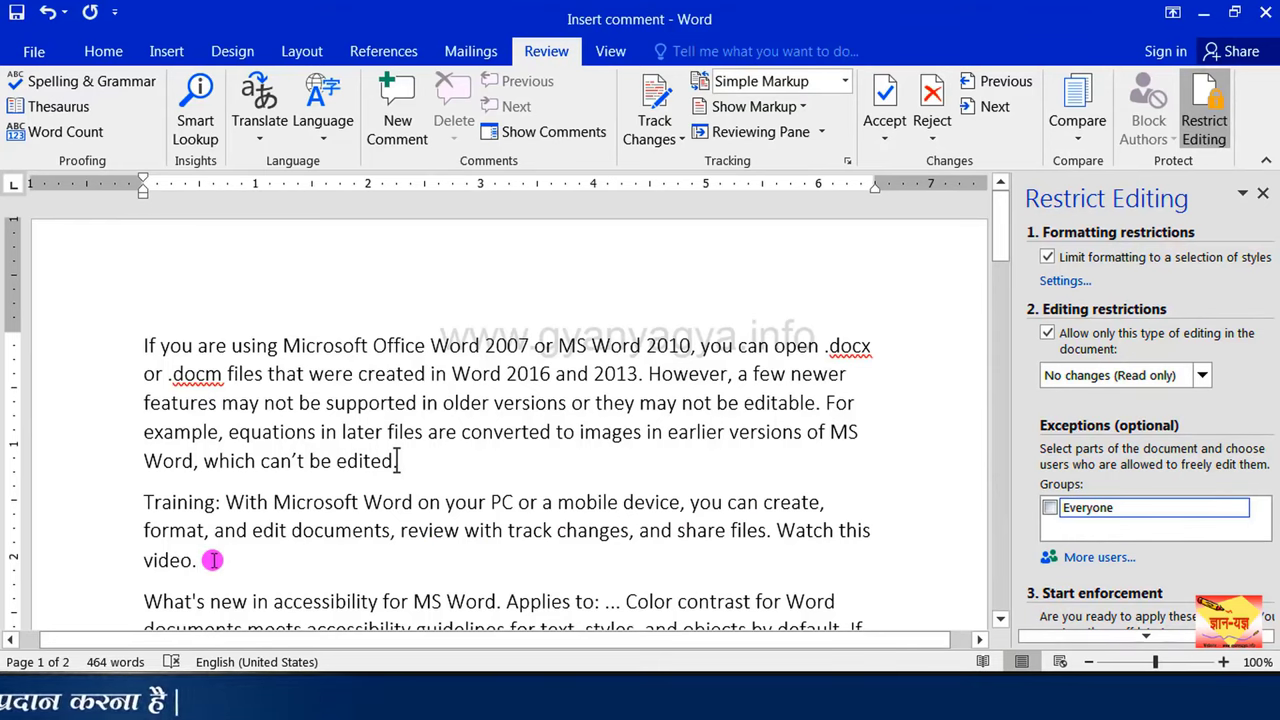
# Select the Training, What's new and 'If the properties' paragraphs and tick Everyone as an exception.
pyautogui.moveTo(212, 560); pyautogui.dragTo(145, 507)
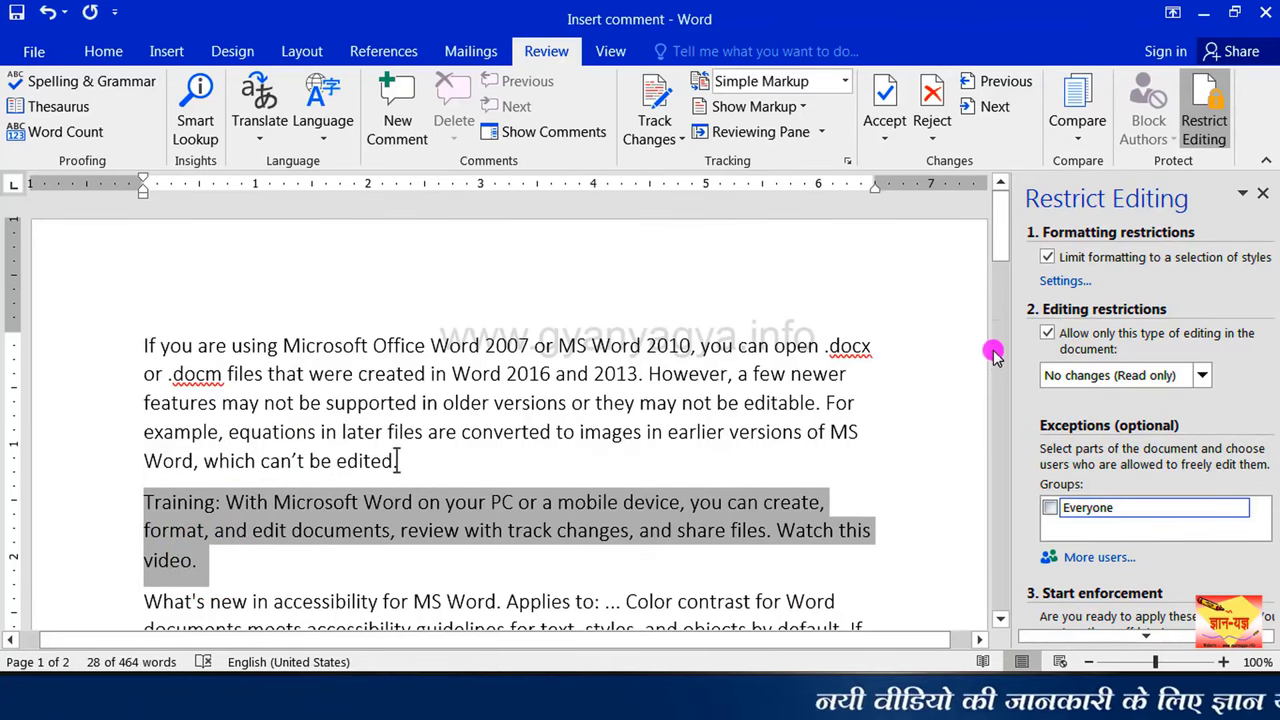
pyautogui.click(1001, 253)
pyautogui.moveTo(1001, 253); pyautogui.dragTo(998, 320)
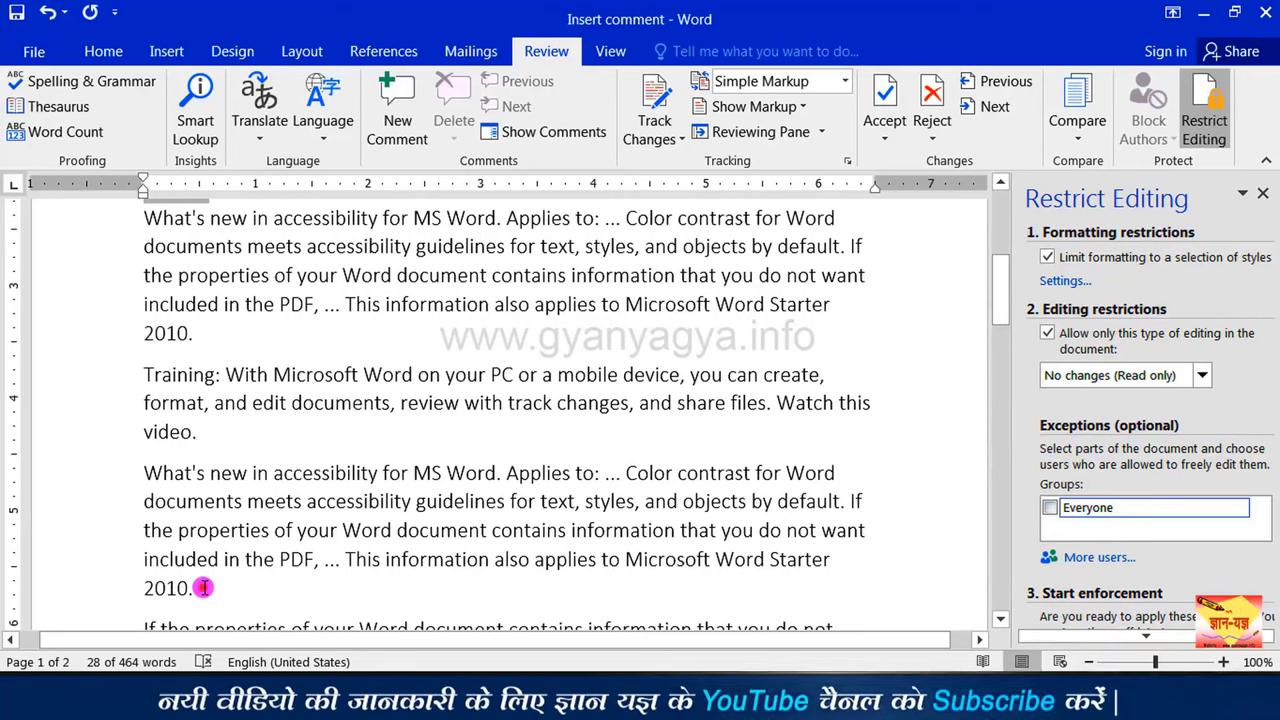
pyautogui.moveTo(175, 585); pyautogui.dragTo(160, 478)
pyautogui.scroll(-5, 291, 478)
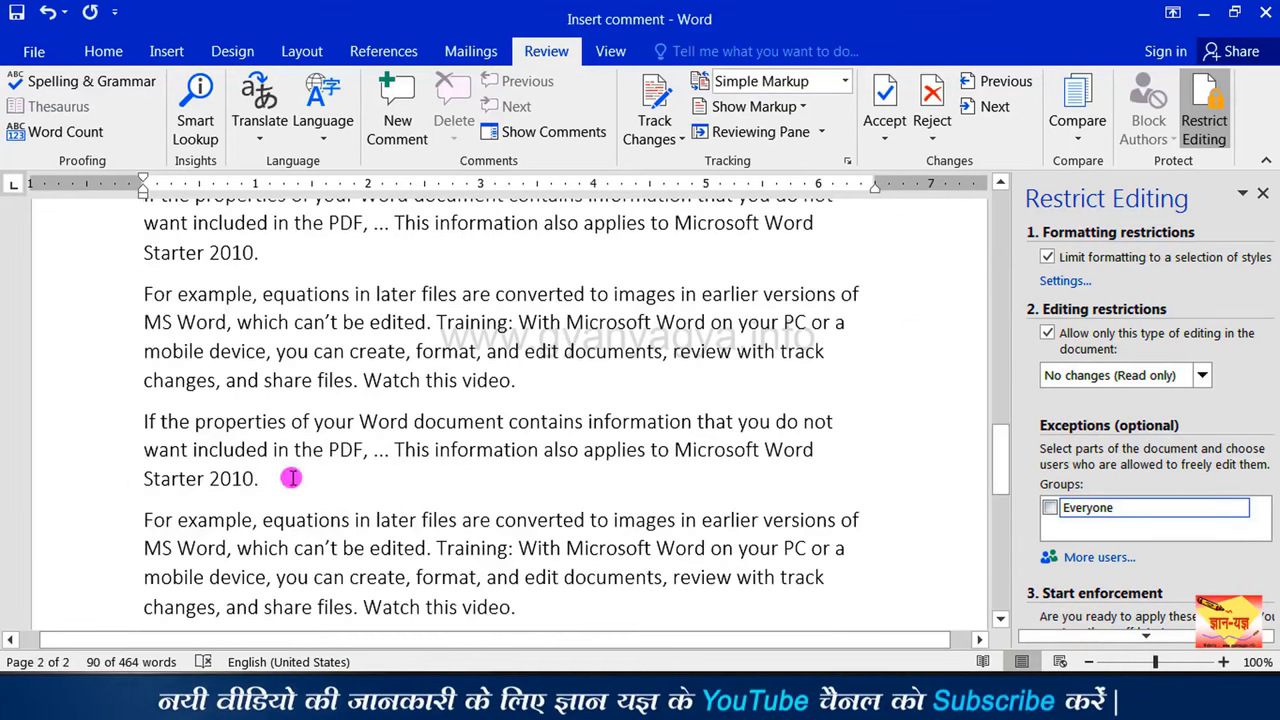
pyautogui.moveTo(291, 478); pyautogui.dragTo(149, 423)
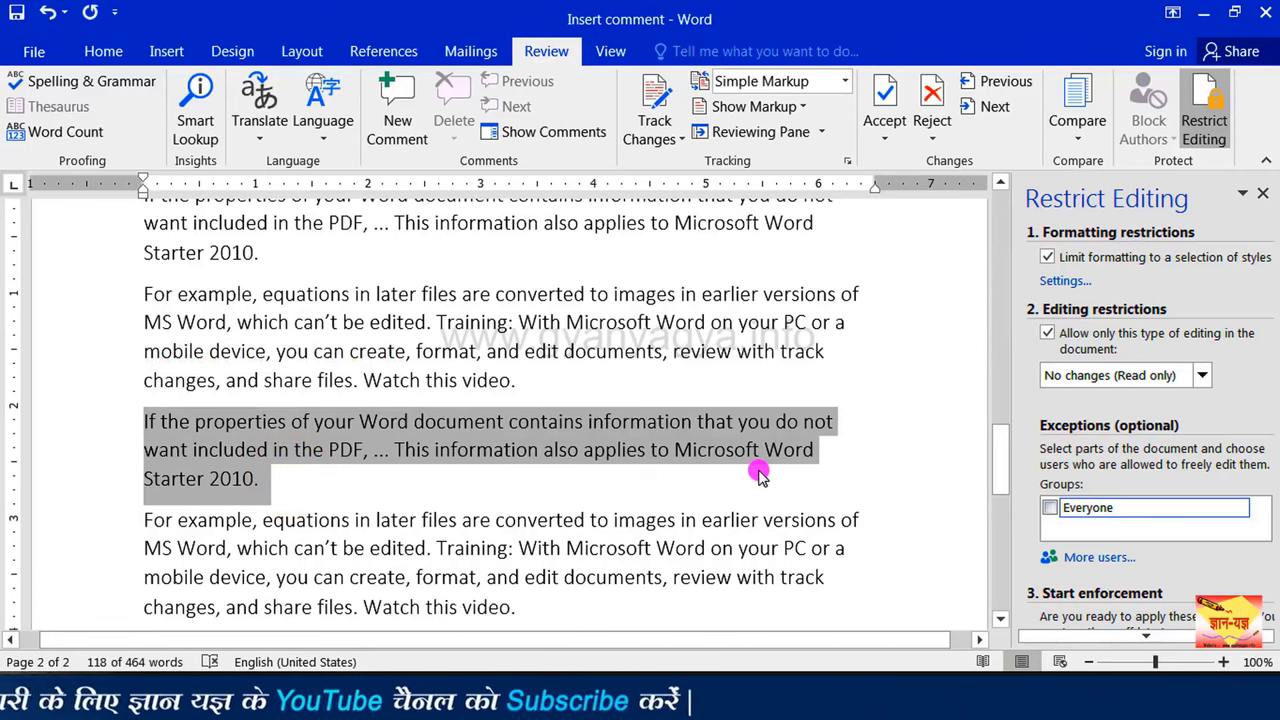
pyautogui.moveTo(998, 470); pyautogui.dragTo(1000, 220)
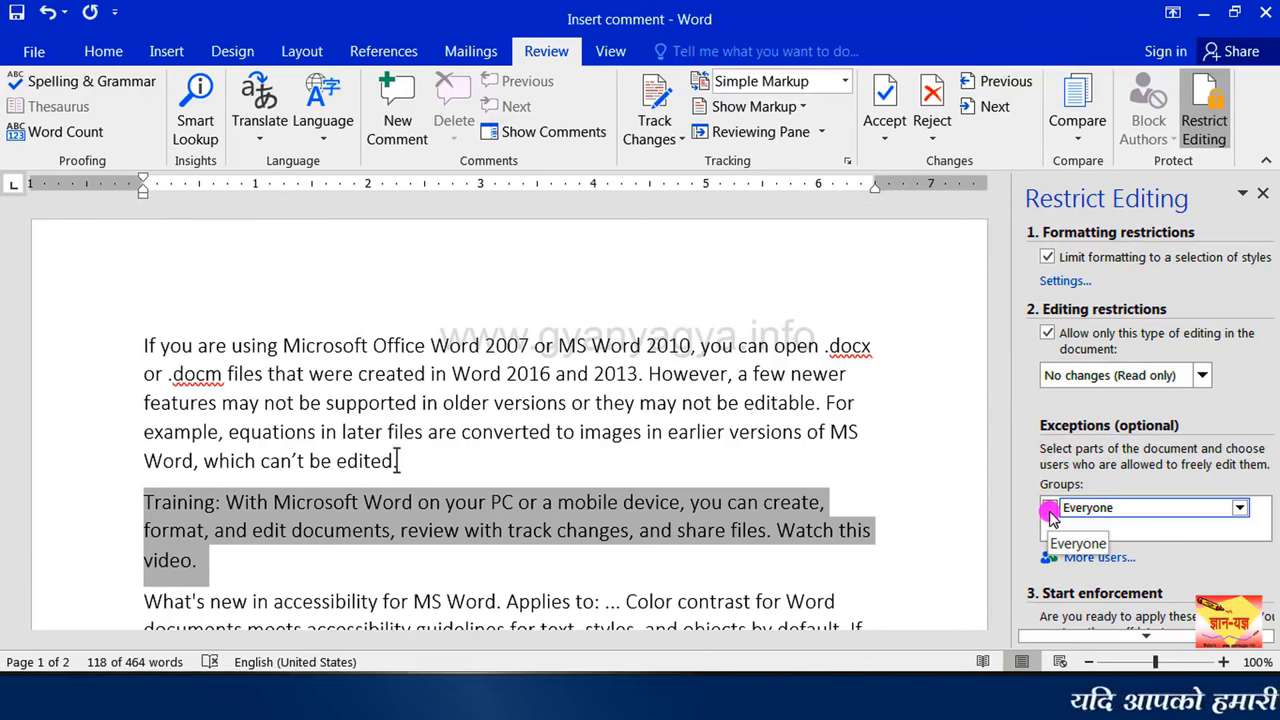
pyautogui.click(1049, 509)
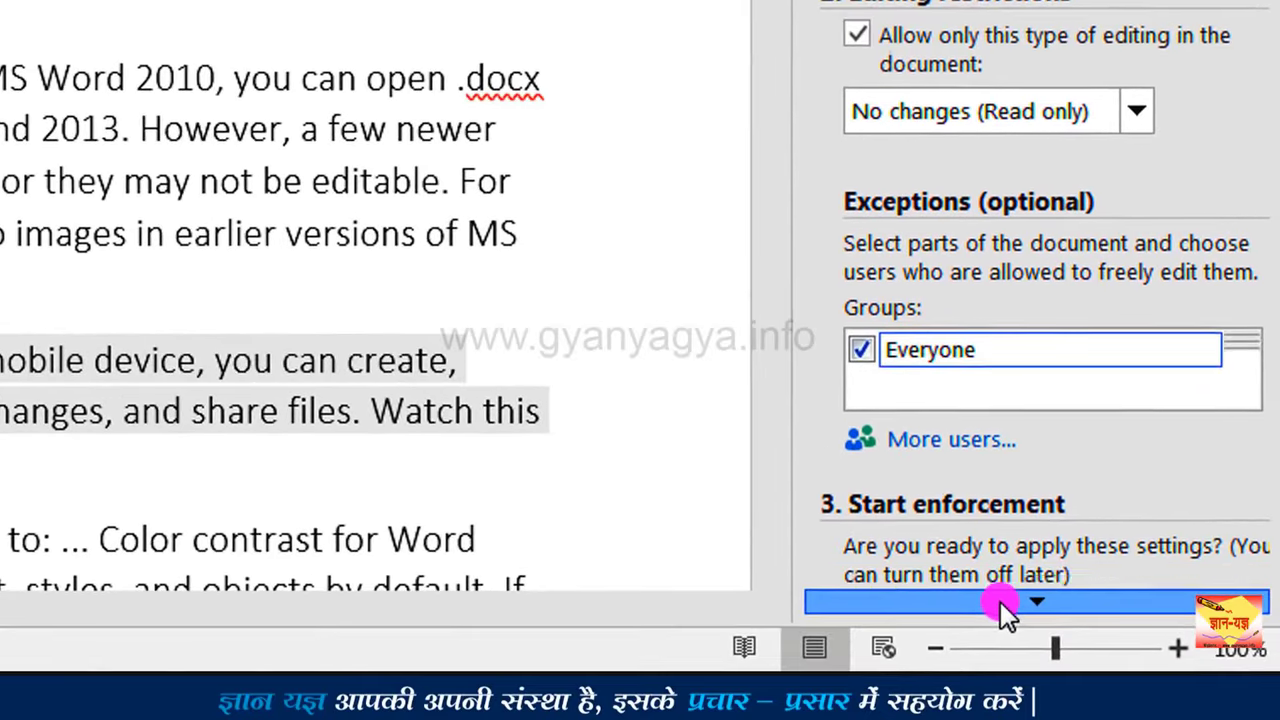
# Start enforcing protection, entering and confirming a password.
pyautogui.click(1065, 642)
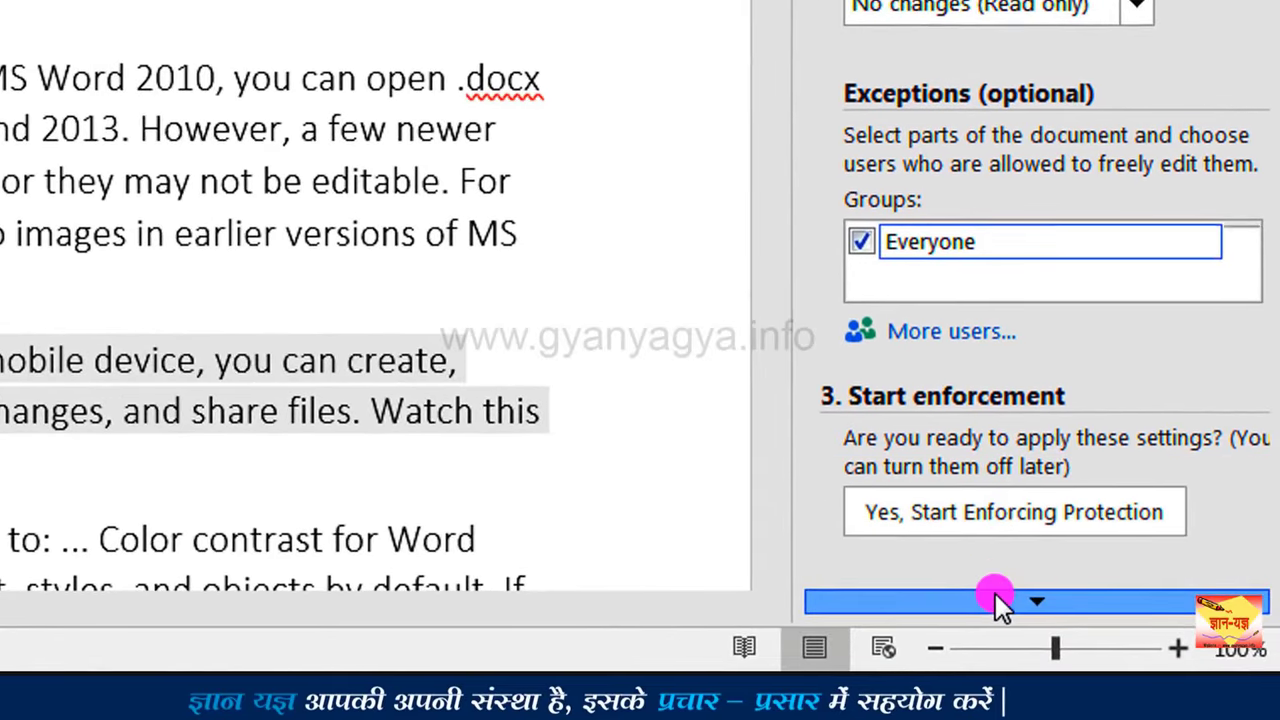
pyautogui.click(995, 597)
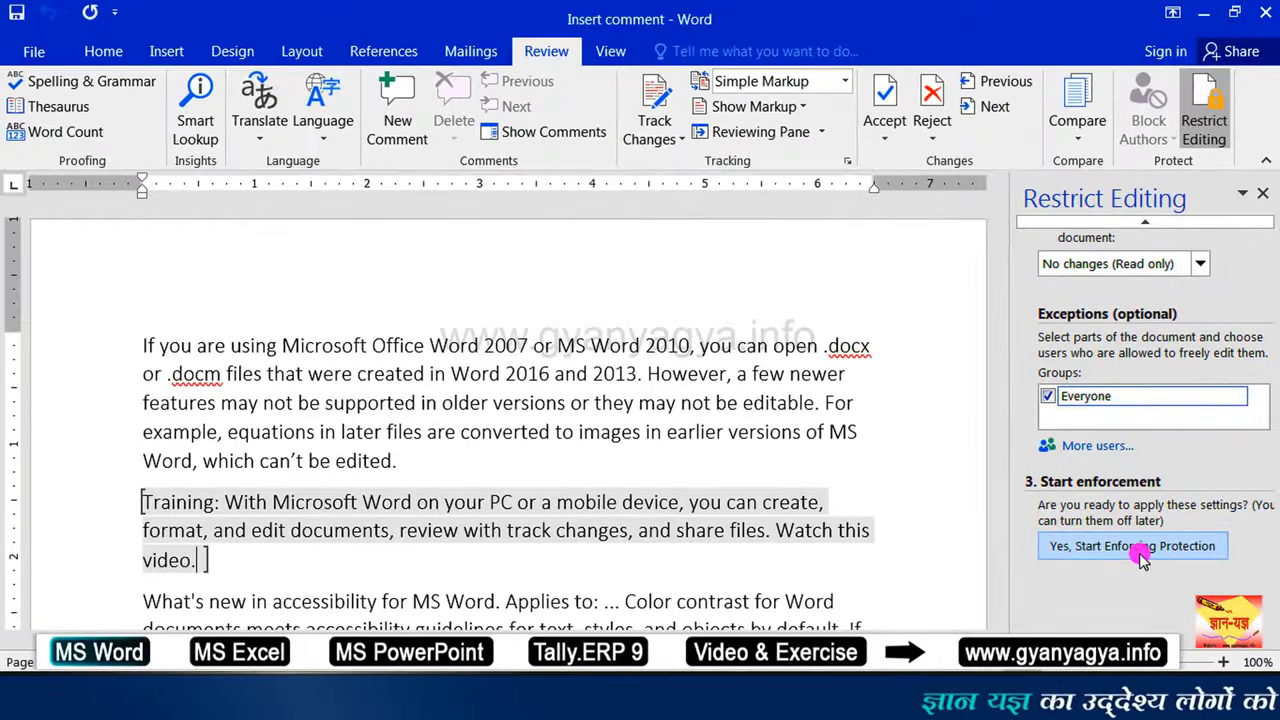
pyautogui.click(1142, 548)
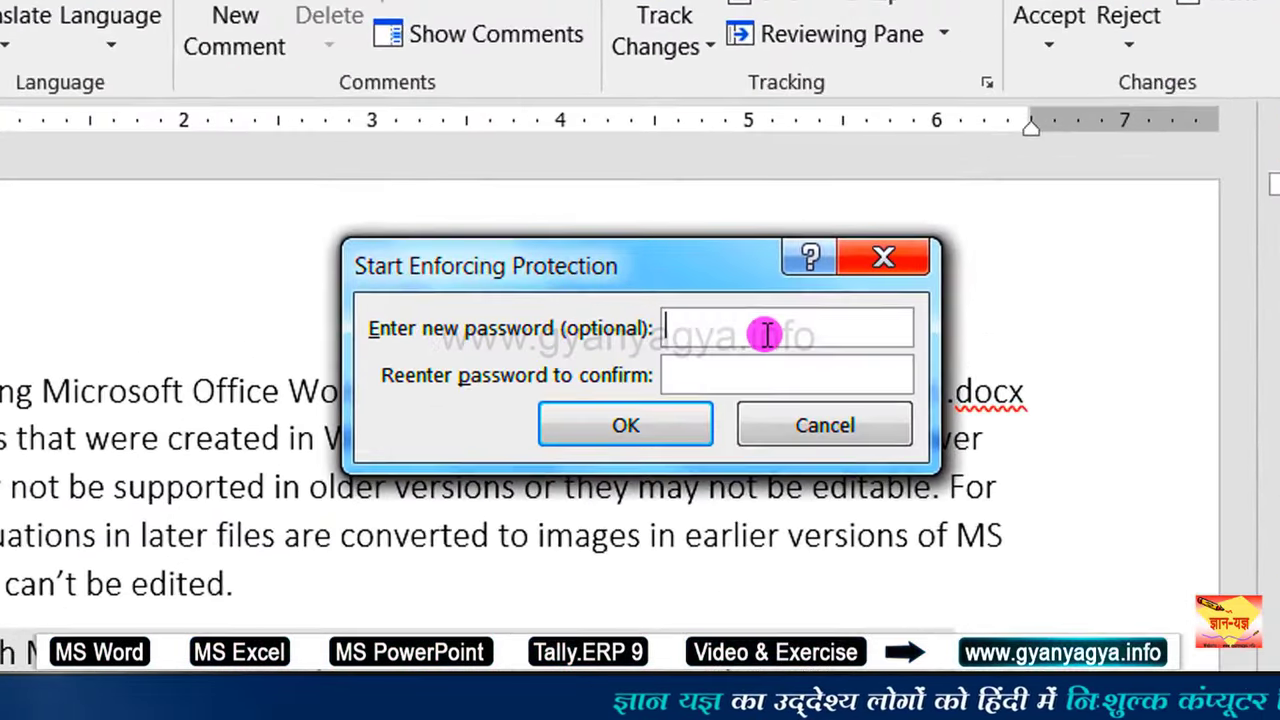
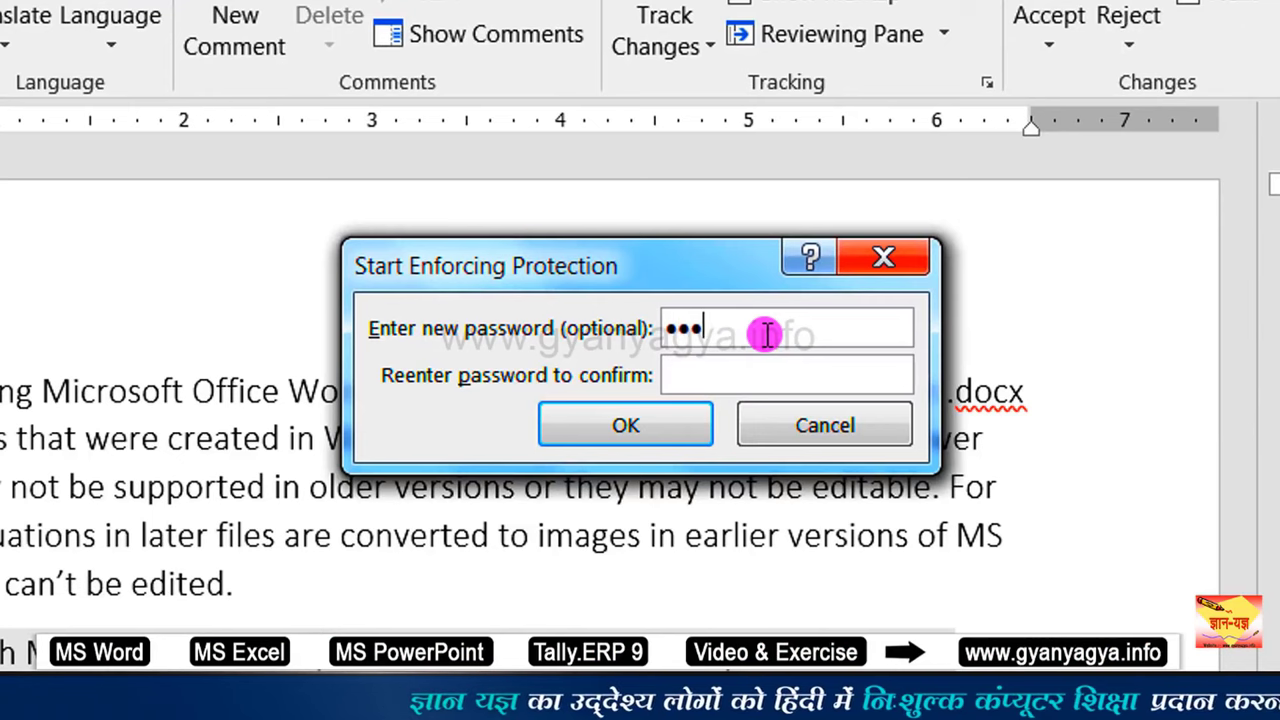
pyautogui.click(713, 372)
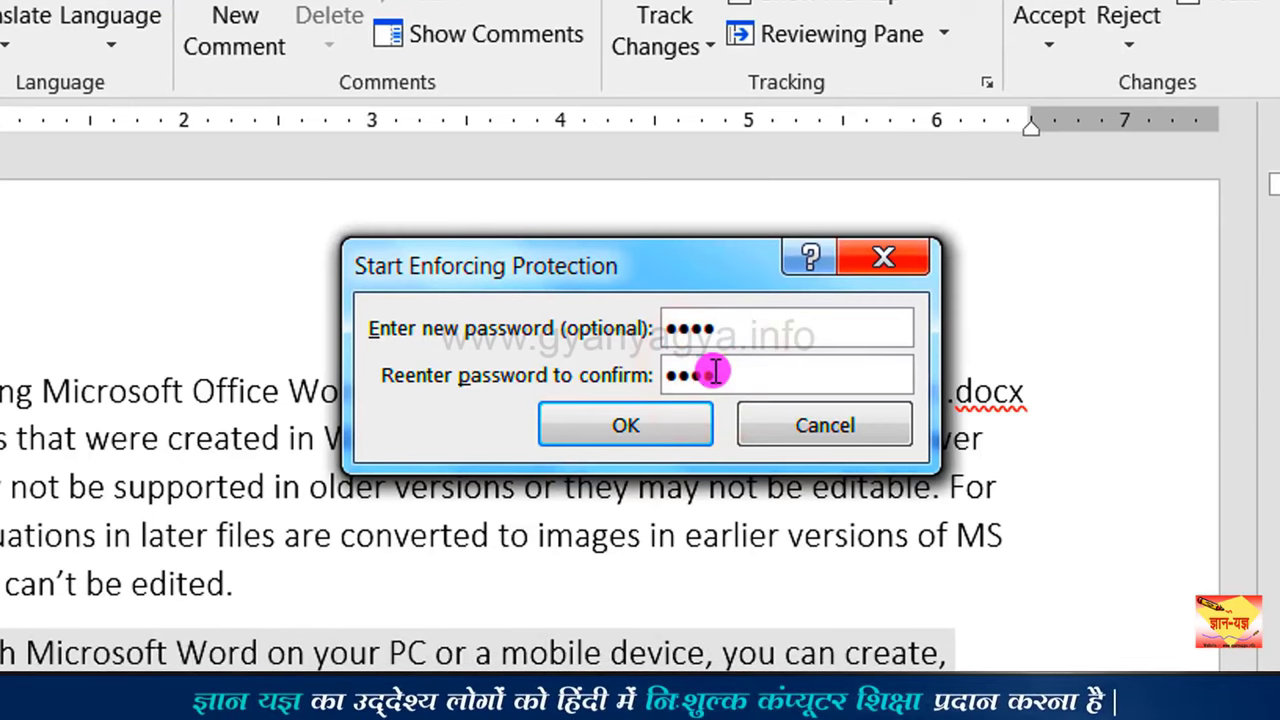
pyautogui.click(661, 420)
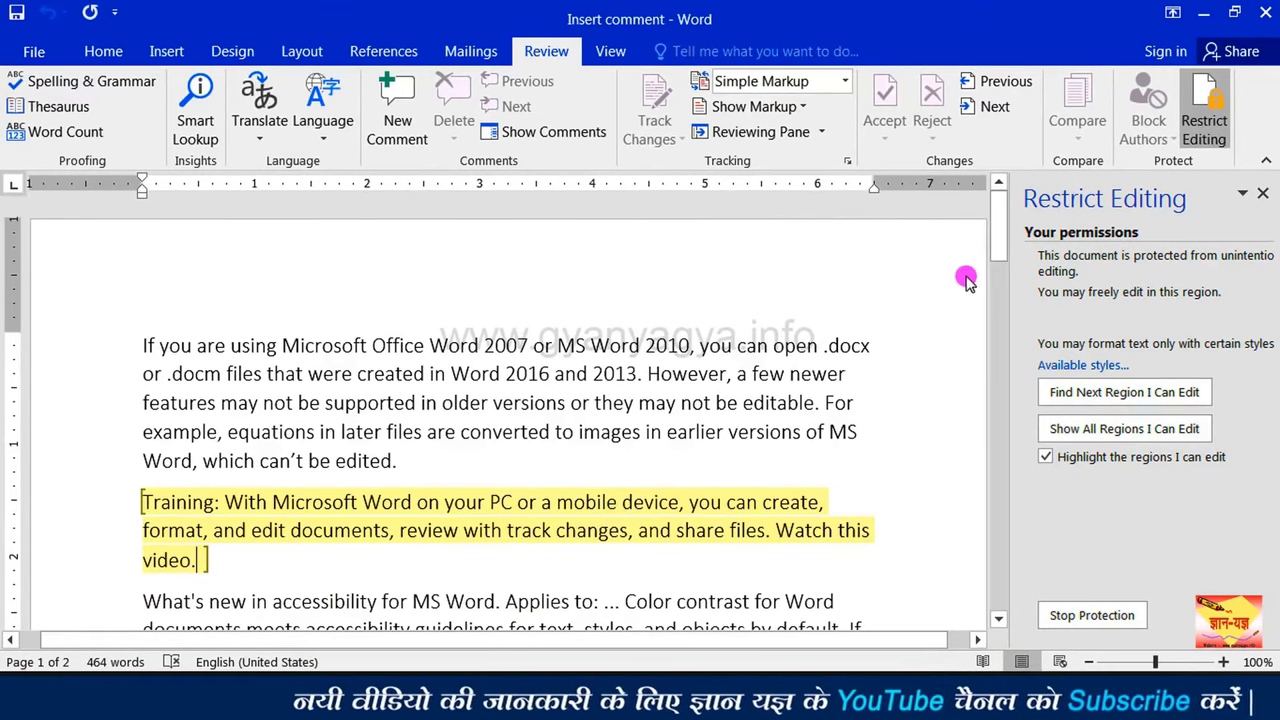
# Turn off highlighting of editable regions and jump to the first editable region.
pyautogui.moveTo(995, 245)
pyautogui.mouseDown()
pyautogui.moveTo(957, 504)
pyautogui.moveTo(991, 226)
pyautogui.mouseUp()
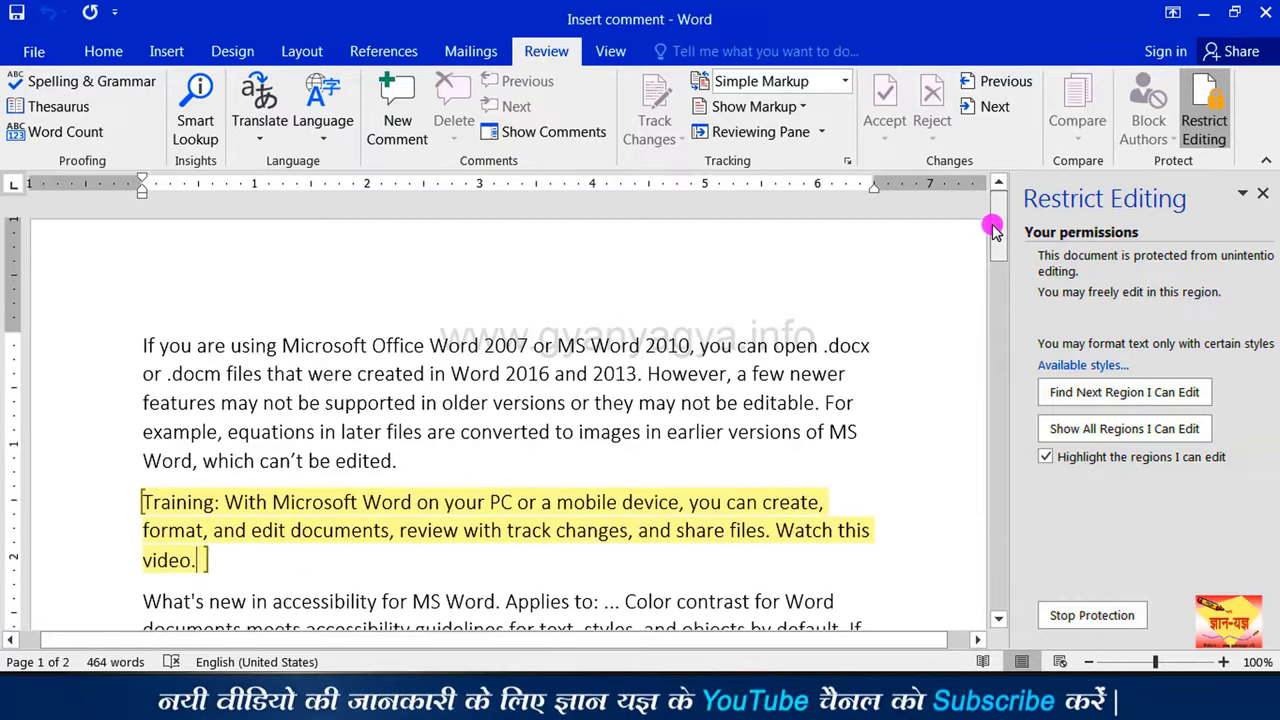
pyautogui.click(1046, 460)
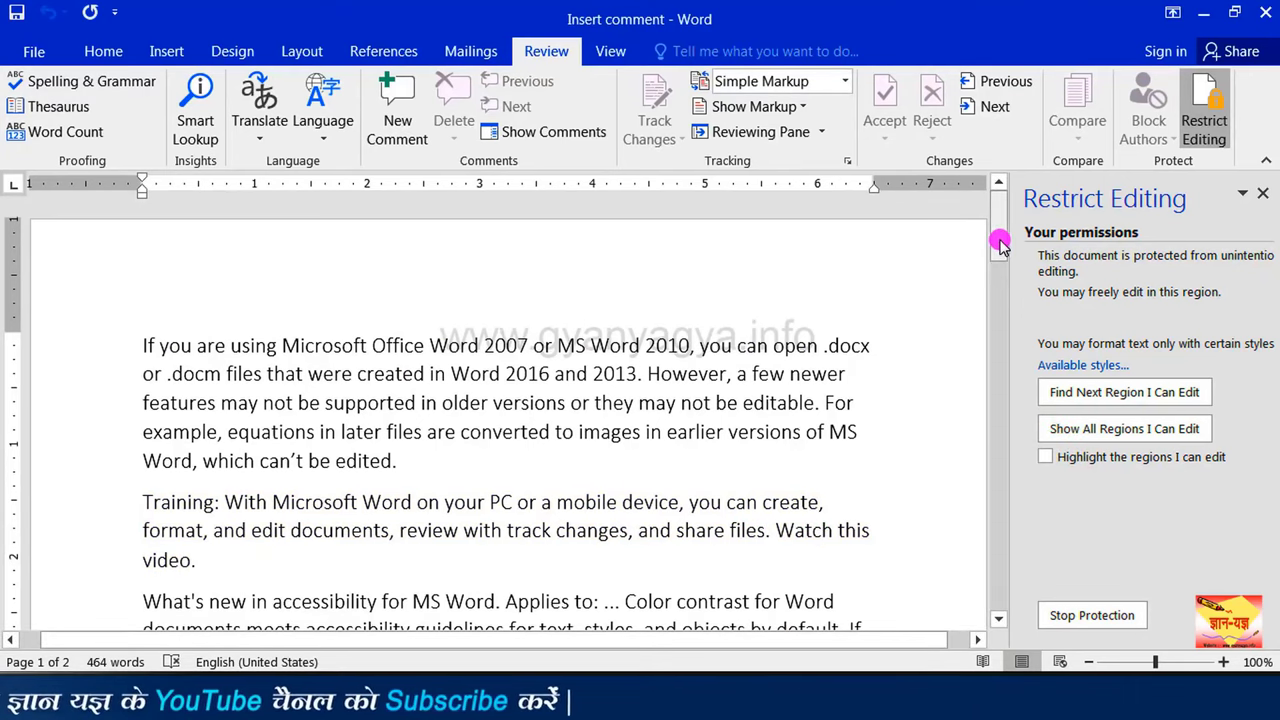
pyautogui.moveTo(1001, 245); pyautogui.dragTo(994, 423)
pyautogui.click(1133, 395)
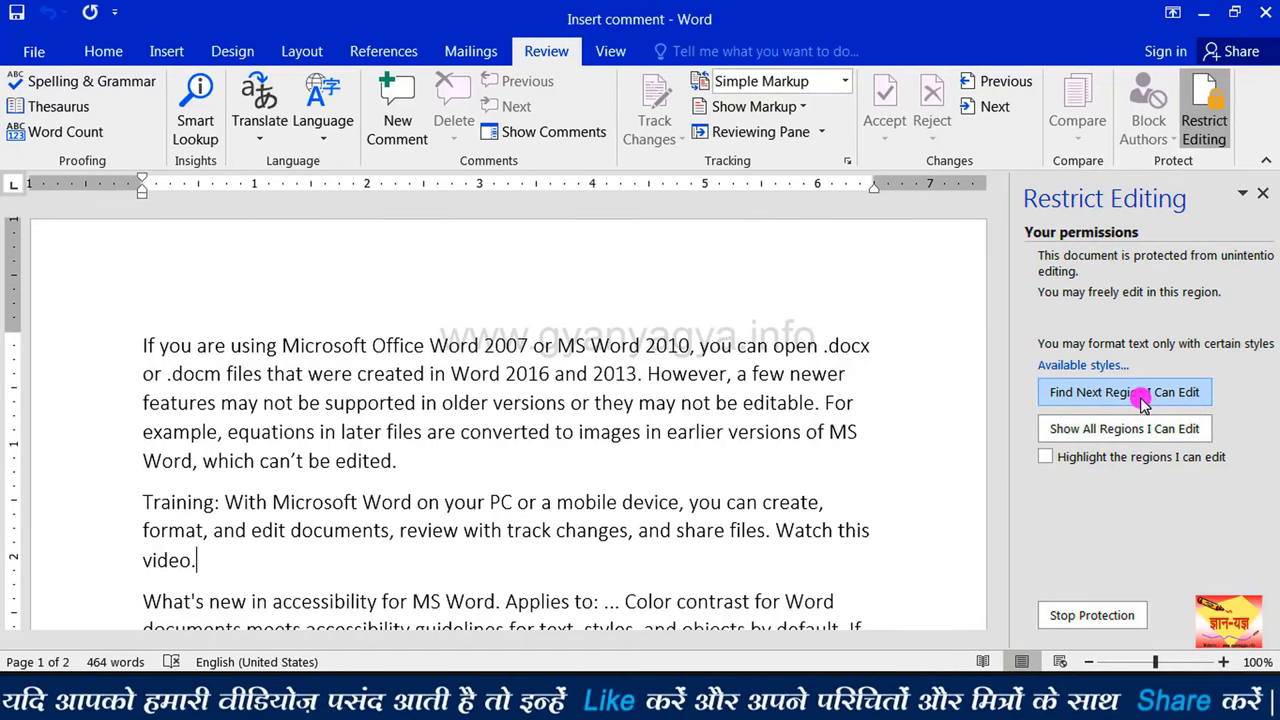
# Step through the next editable regions, then select all regions allowed for editing.
pyautogui.click(1141, 396)
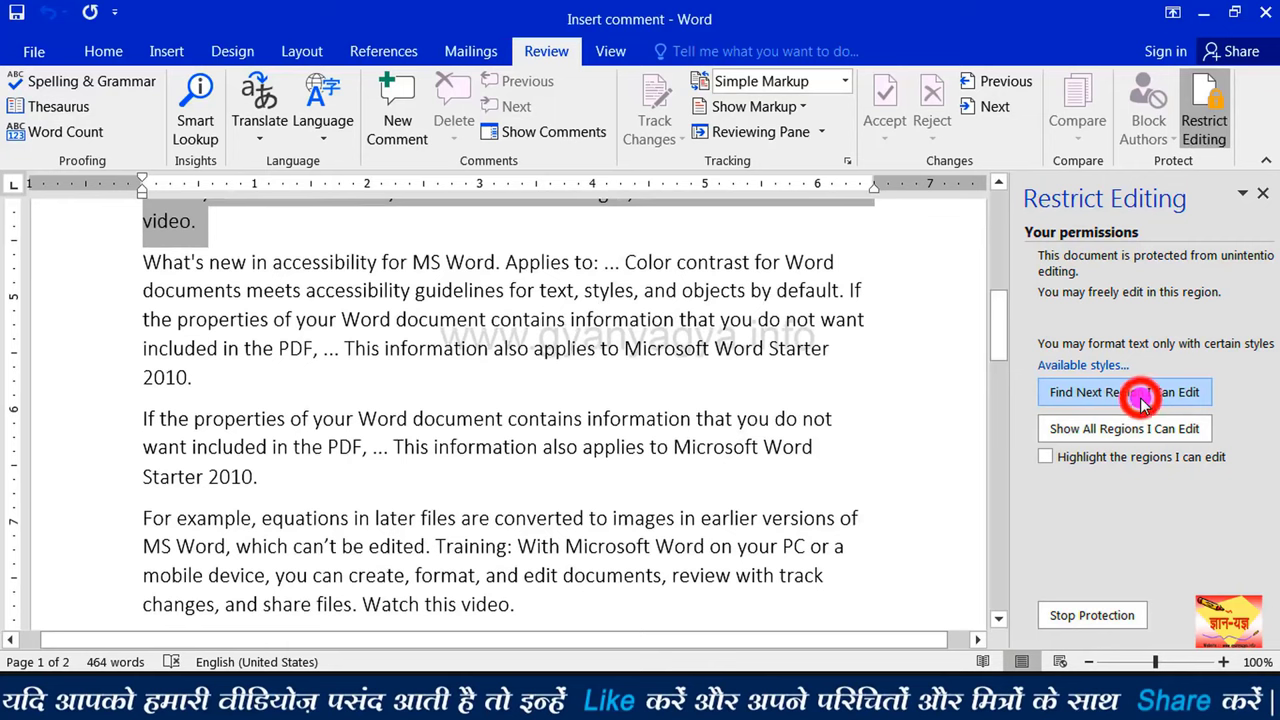
pyautogui.moveTo(1000, 340); pyautogui.dragTo(997, 323)
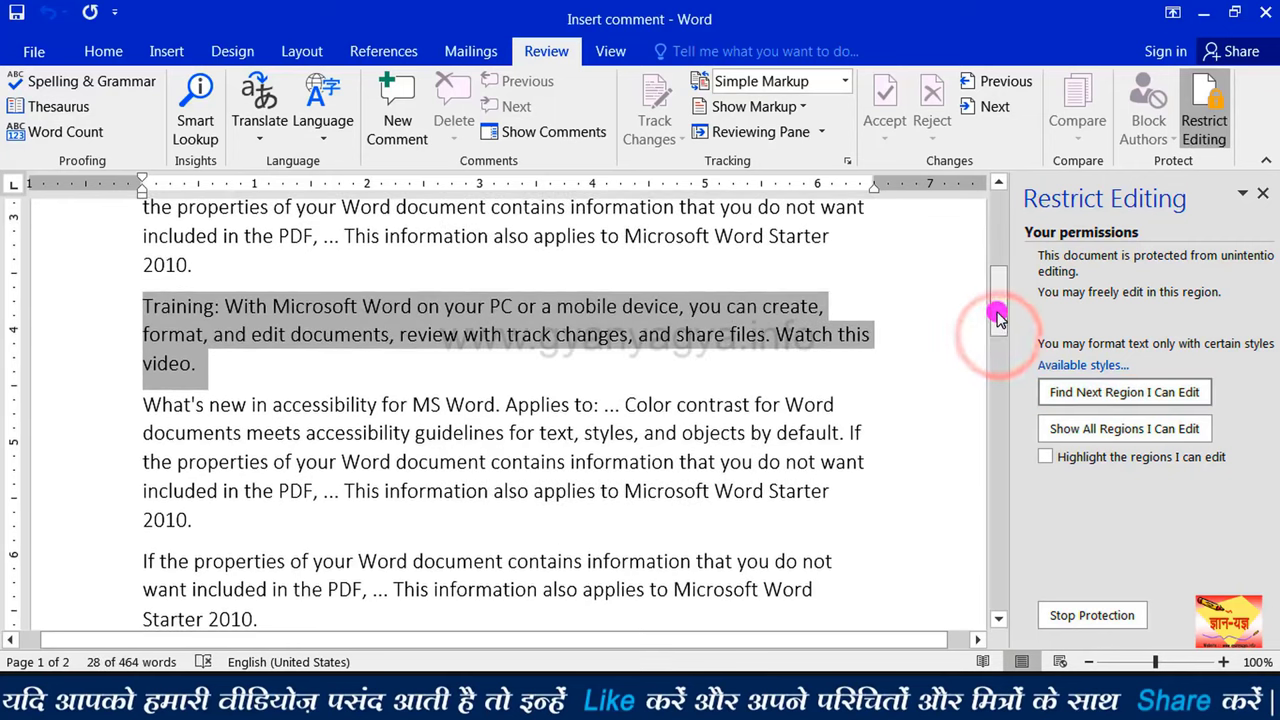
pyautogui.click(1160, 396)
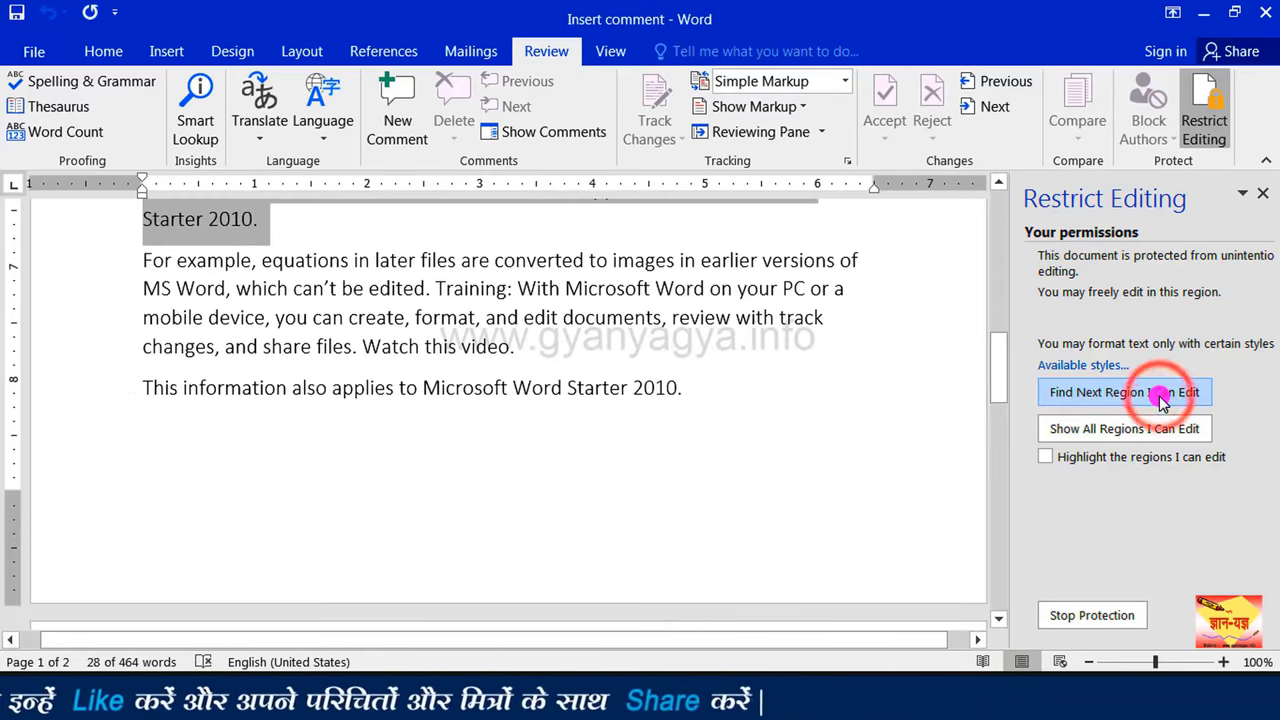
pyautogui.moveTo(1003, 363); pyautogui.dragTo(989, 337)
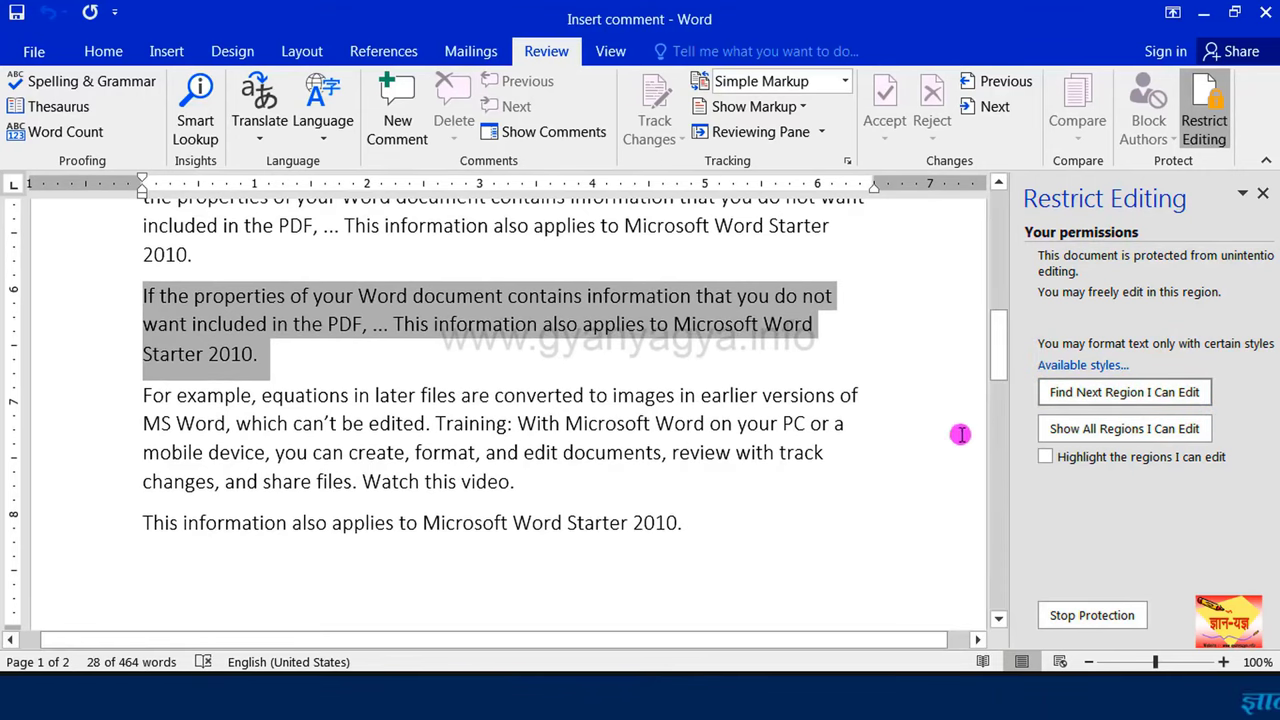
pyautogui.click(1136, 432)
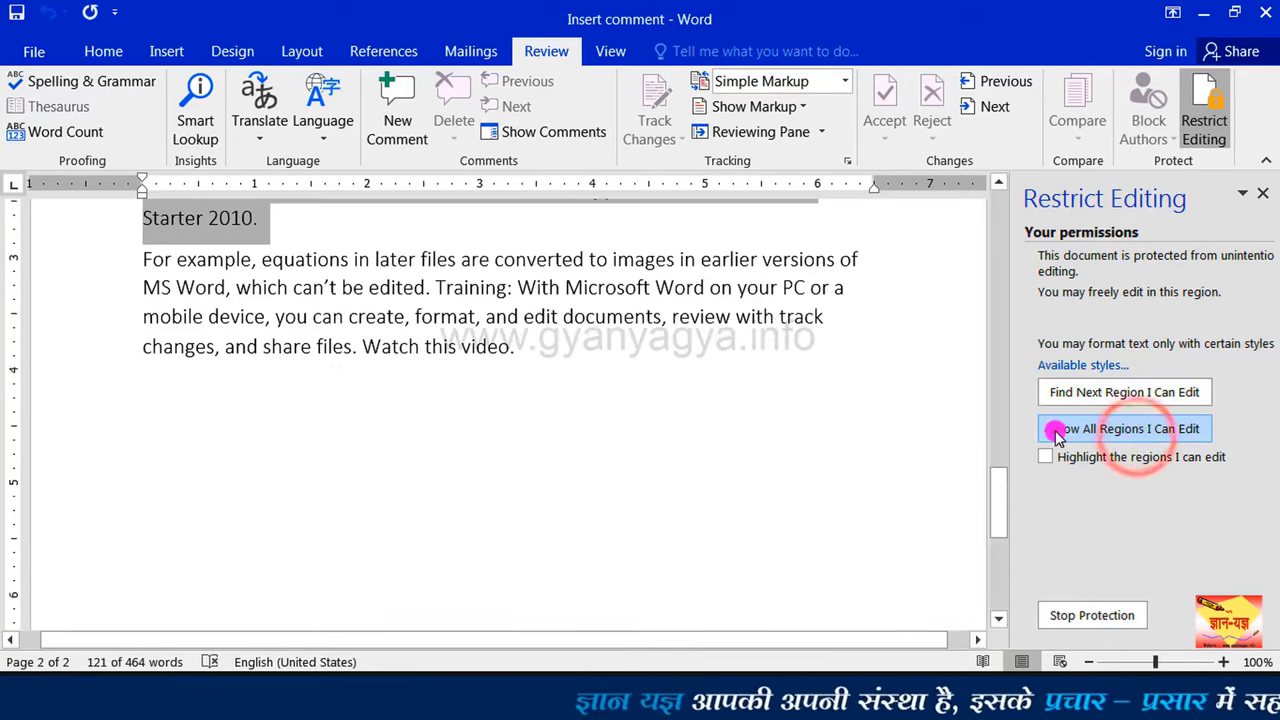
pyautogui.moveTo(1005, 500); pyautogui.dragTo(1018, 230)
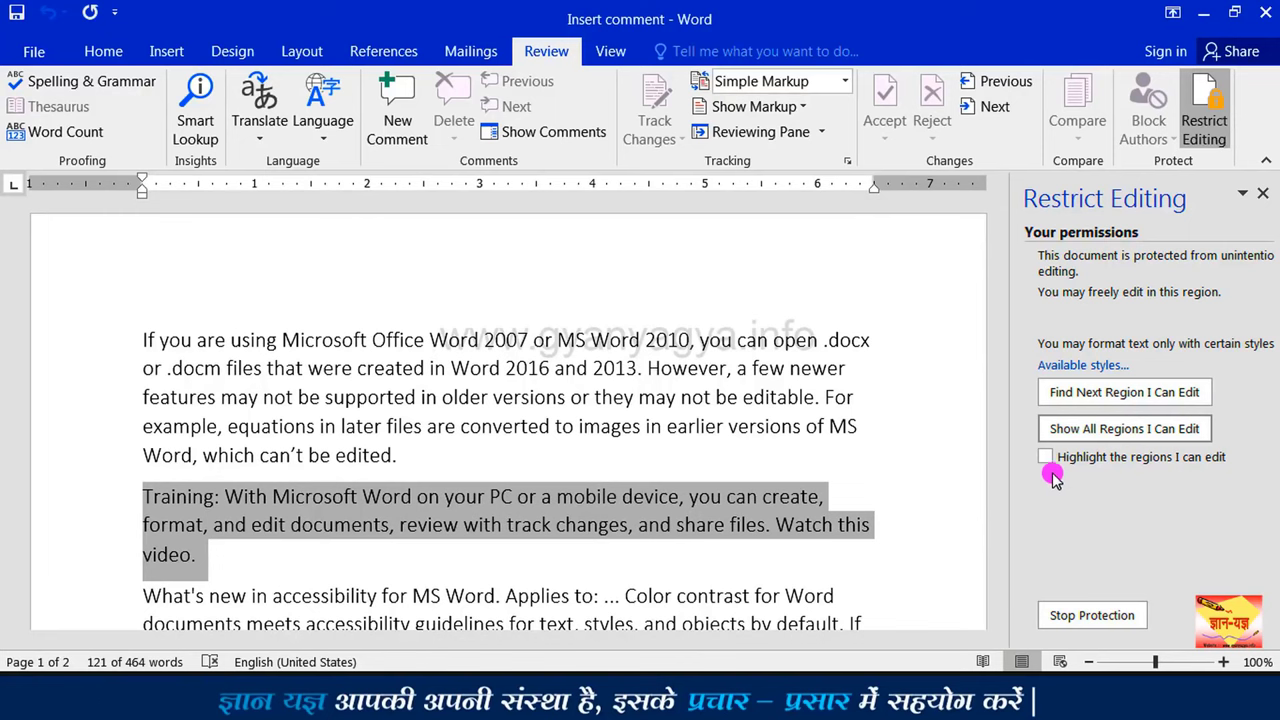
# Highlight editable regions in yellow and type 'Type your matter he' after 'video.'.
pyautogui.click(1046, 459)
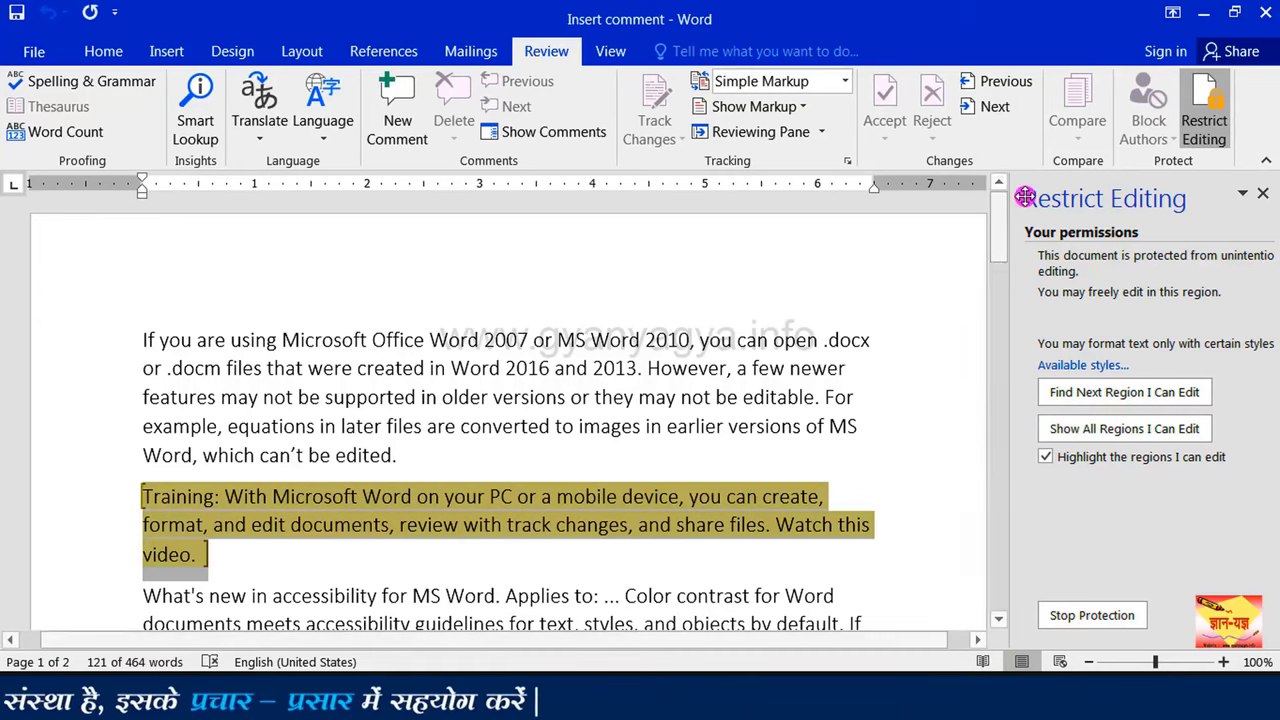
pyautogui.moveTo(997, 268); pyautogui.dragTo(991, 222)
pyautogui.click(213, 573)
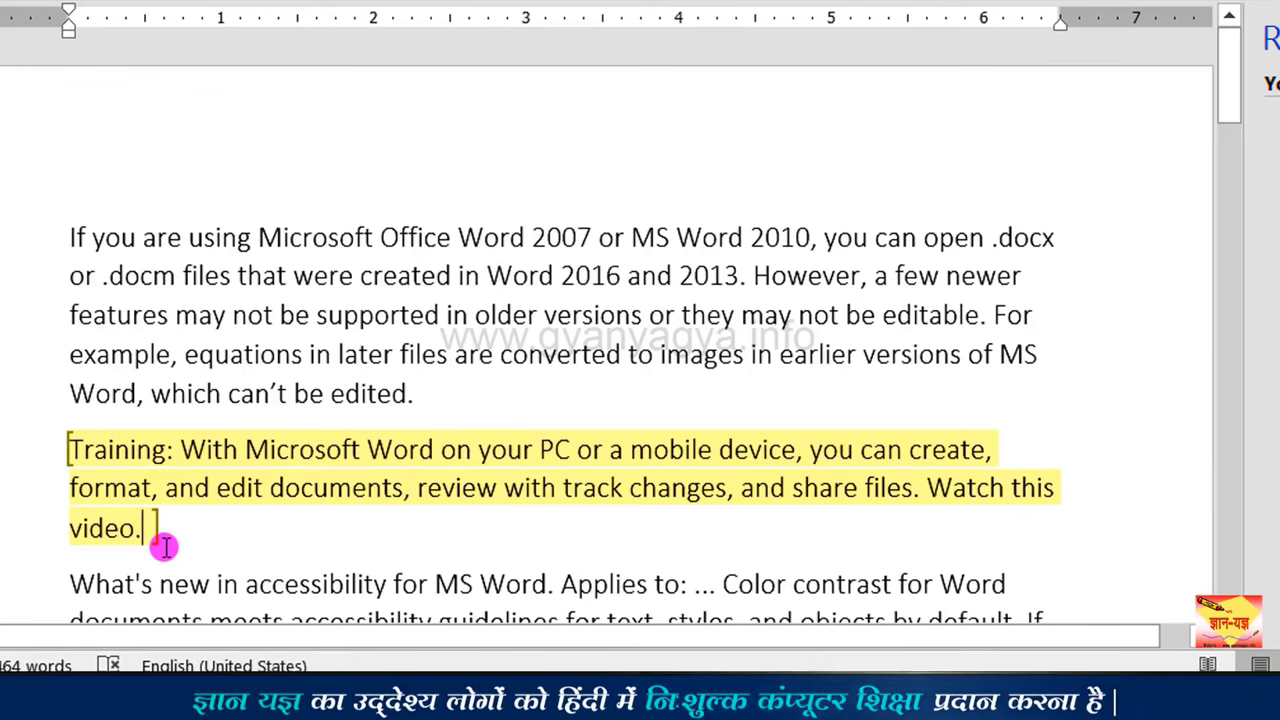
pyautogui.write('Type your matter here')
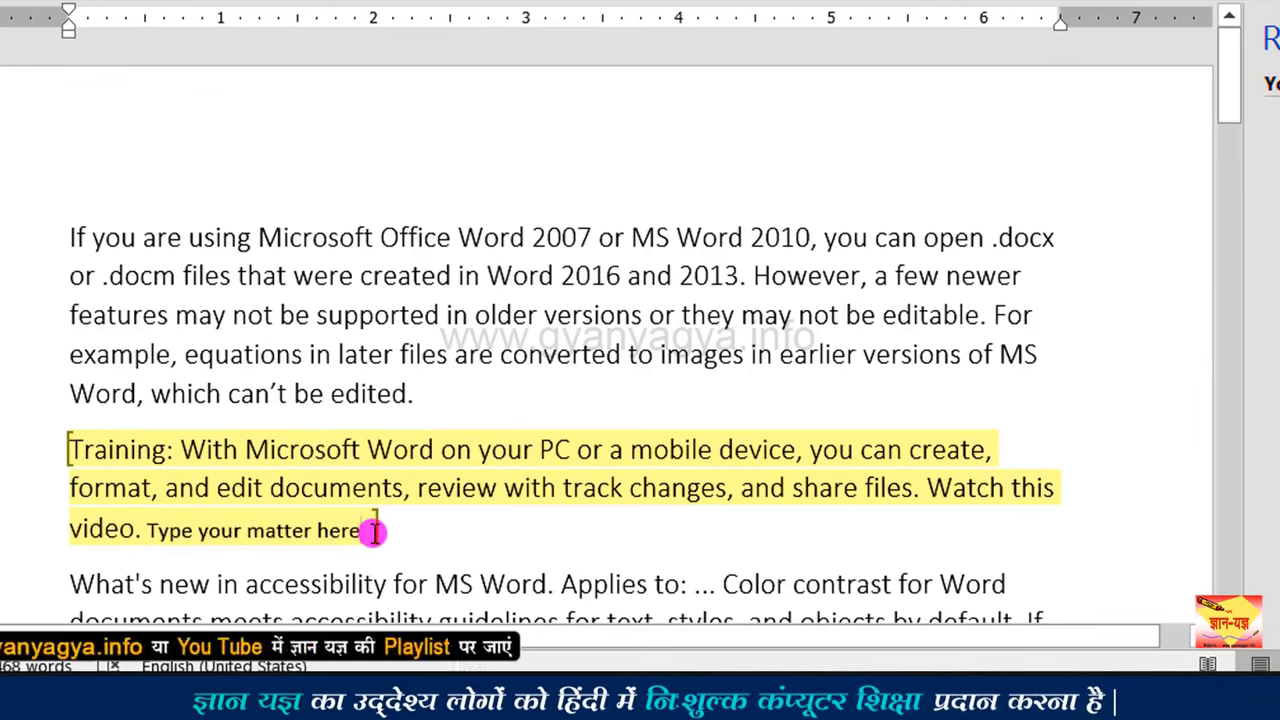
# Delete the typed text and the 'Watch this video.' sentence, ending the paragraph at 'share files.'.
pyautogui.moveTo(372, 530); pyautogui.dragTo(75, 450)
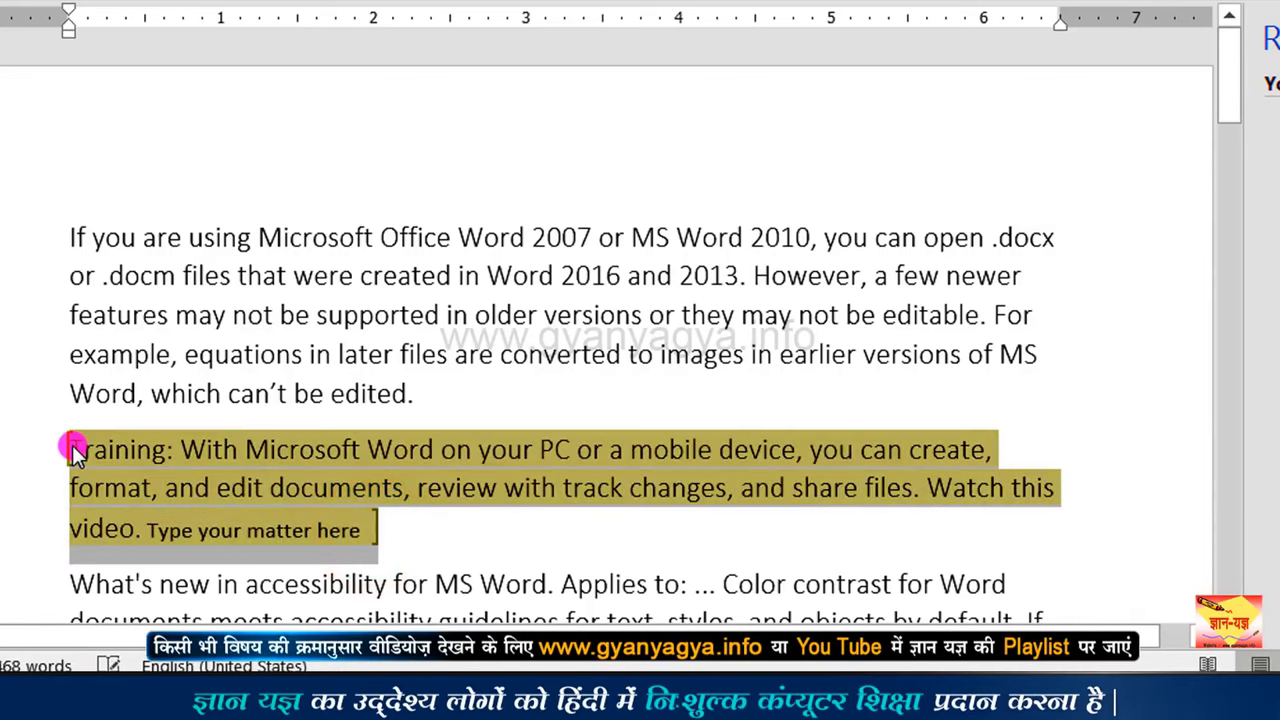
pyautogui.click(360, 529)
pyautogui.press('BackSpace')
pyautogui.press('BackSpace')
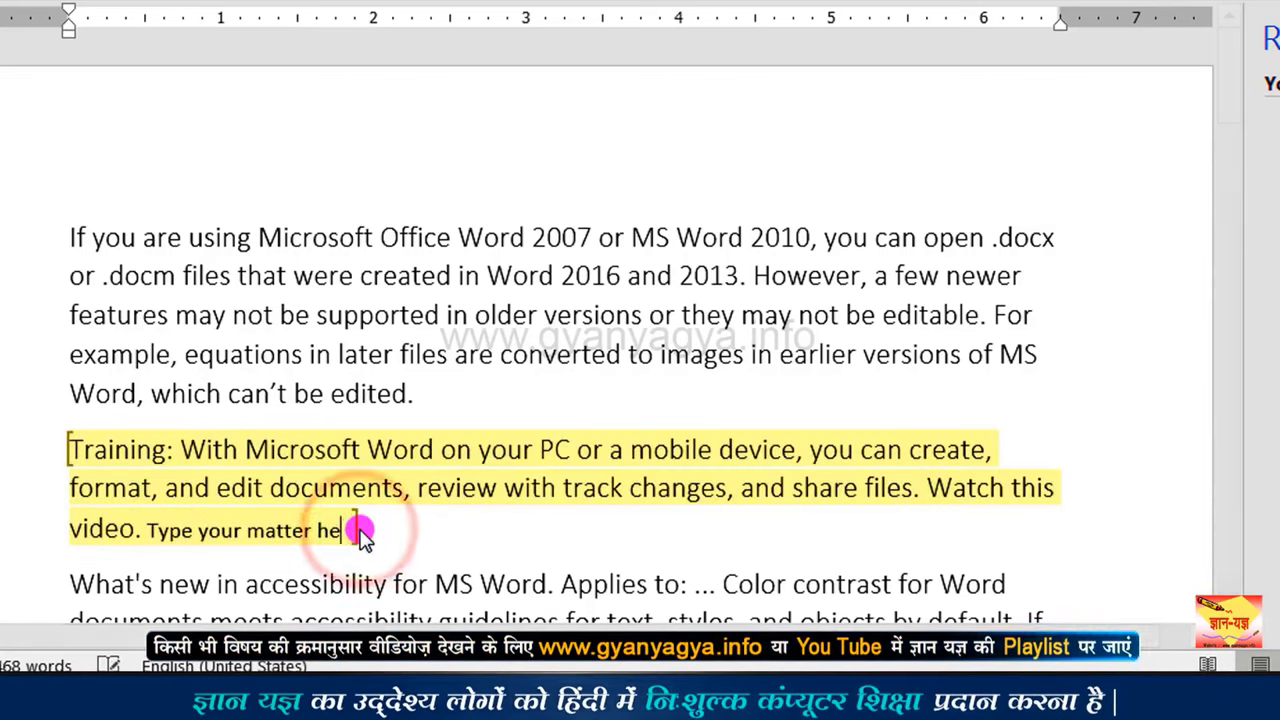
pyautogui.press('BackSpace')
pyautogui.press('BackSpace')
pyautogui.press('BackSpace')
pyautogui.press('BackSpace')
pyautogui.press('BackSpace')
pyautogui.press('BackSpace')
pyautogui.press('BackSpace')
pyautogui.press('BackSpace')
pyautogui.press('BackSpace')
pyautogui.press('BackSpace')
pyautogui.press('BackSpace')
pyautogui.press('BackSpace')
pyautogui.press('BackSpace')
pyautogui.press('BackSpace')
pyautogui.press('BackSpace')
pyautogui.press('BackSpace')
pyautogui.press('BackSpace')
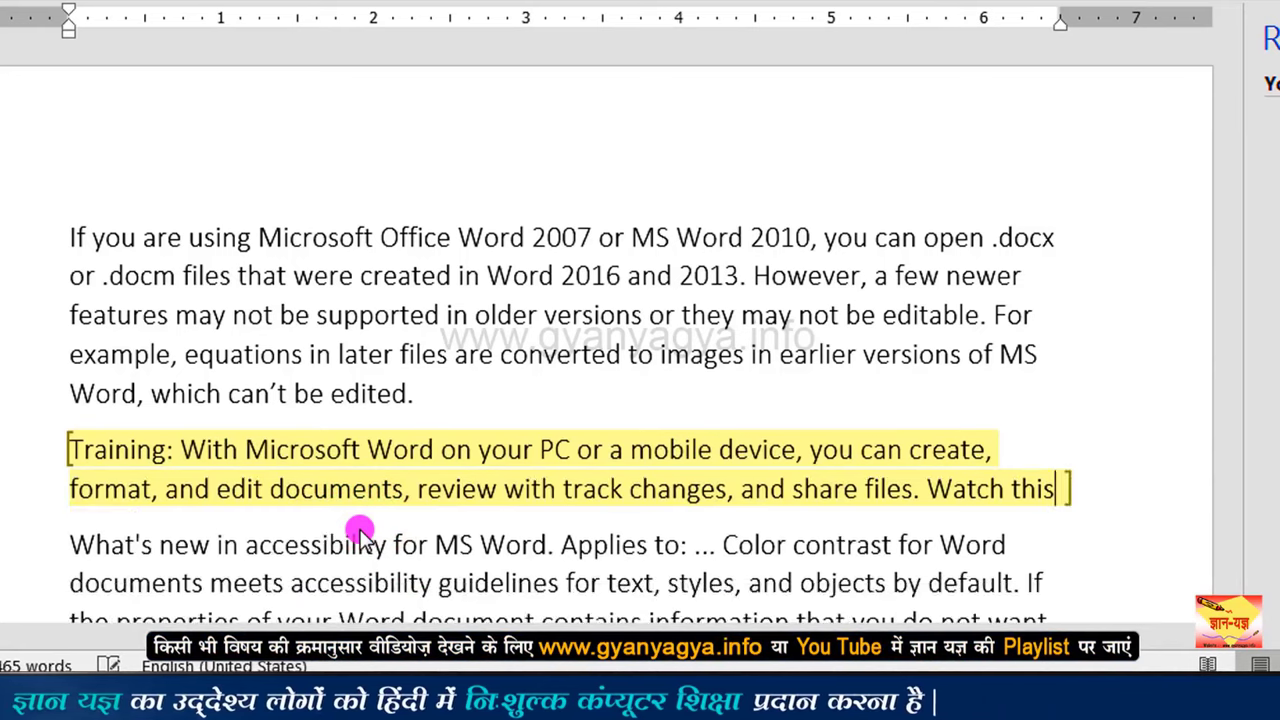
pyautogui.press('BackSpace')
pyautogui.press('BackSpace')
pyautogui.press('BackSpace')
pyautogui.press('BackSpace')
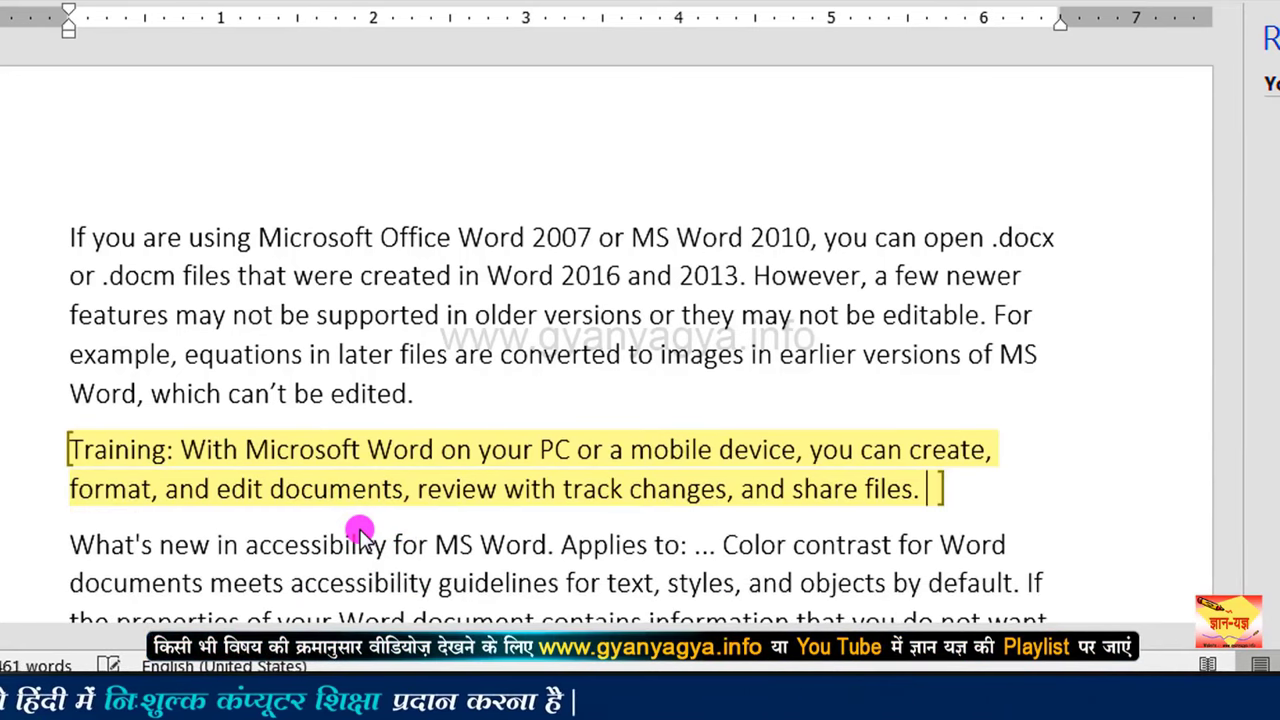
pyautogui.moveTo(925, 490); pyautogui.dragTo(208, 450)
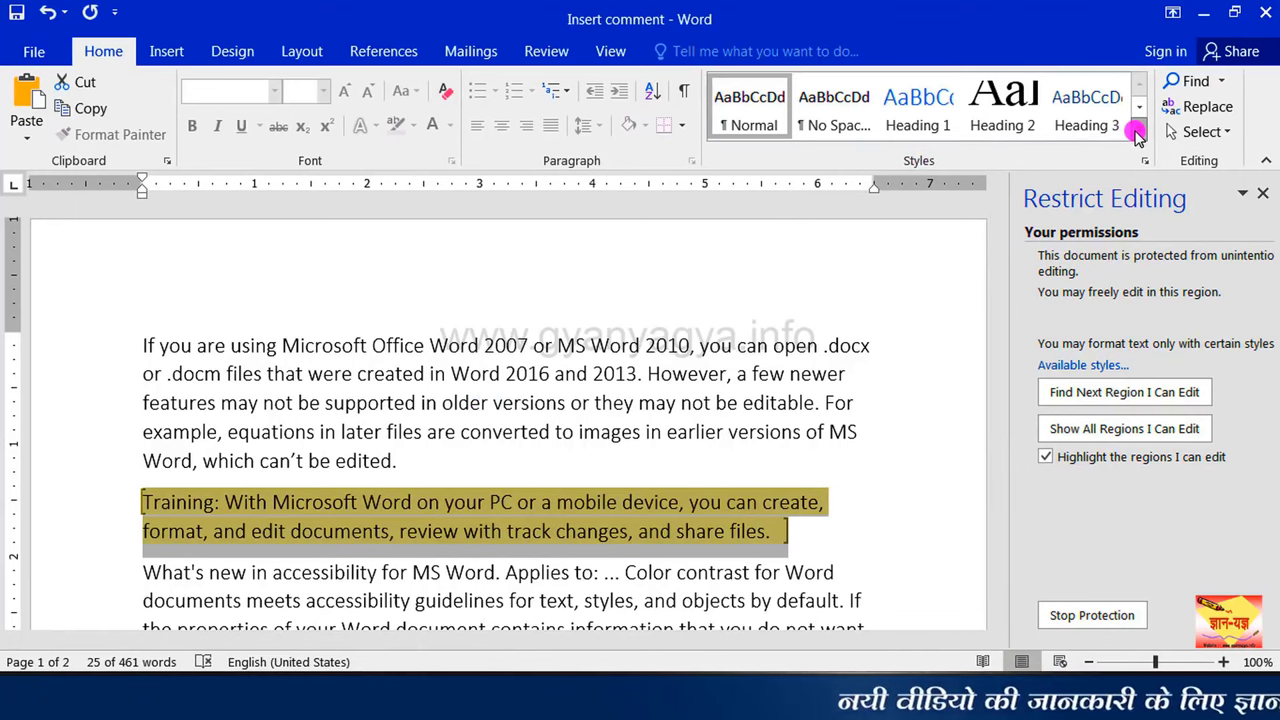
# Apply the Quote style to the Training paragraph, then try clicking into the read-only text.
pyautogui.click(1139, 128)
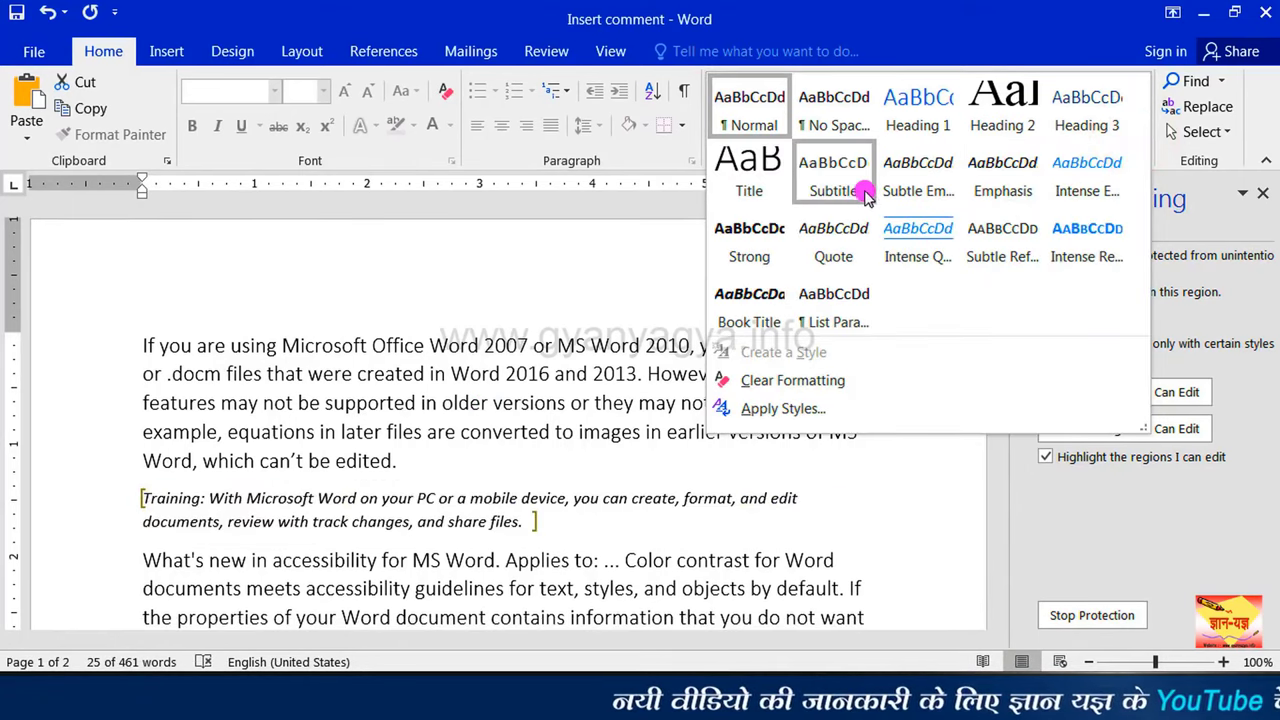
pyautogui.click(847, 238)
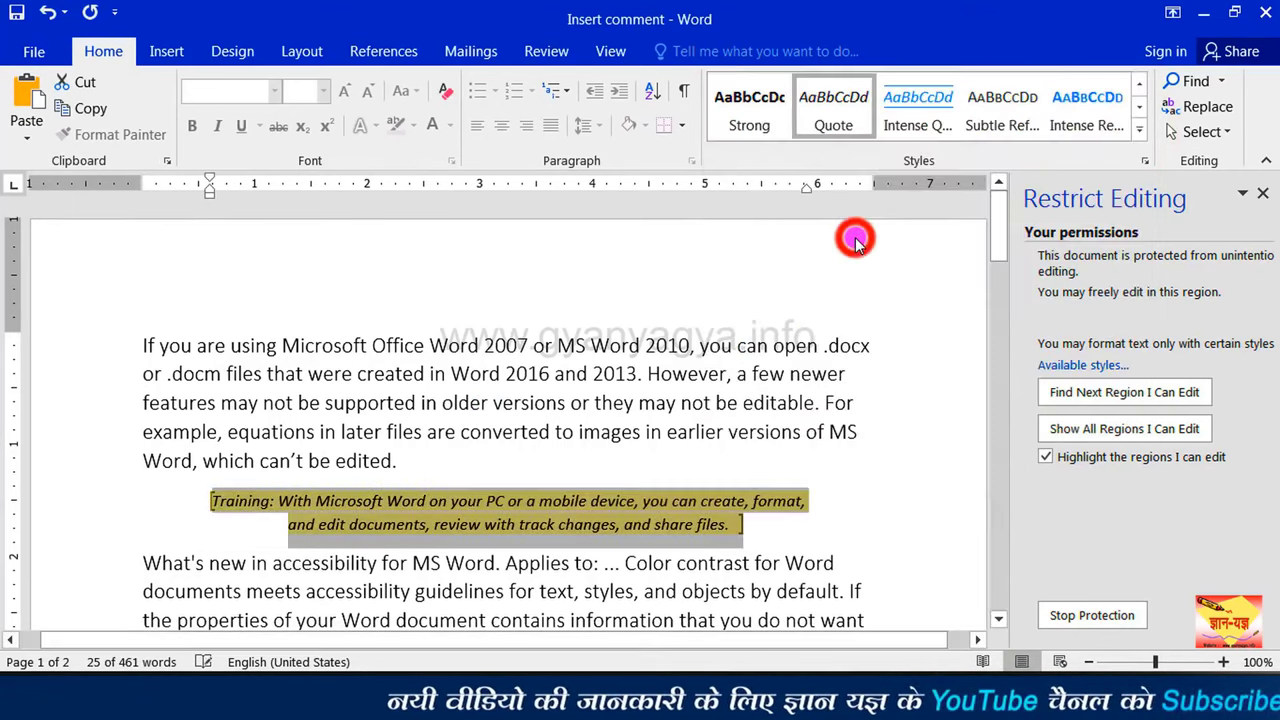
pyautogui.click(733, 524)
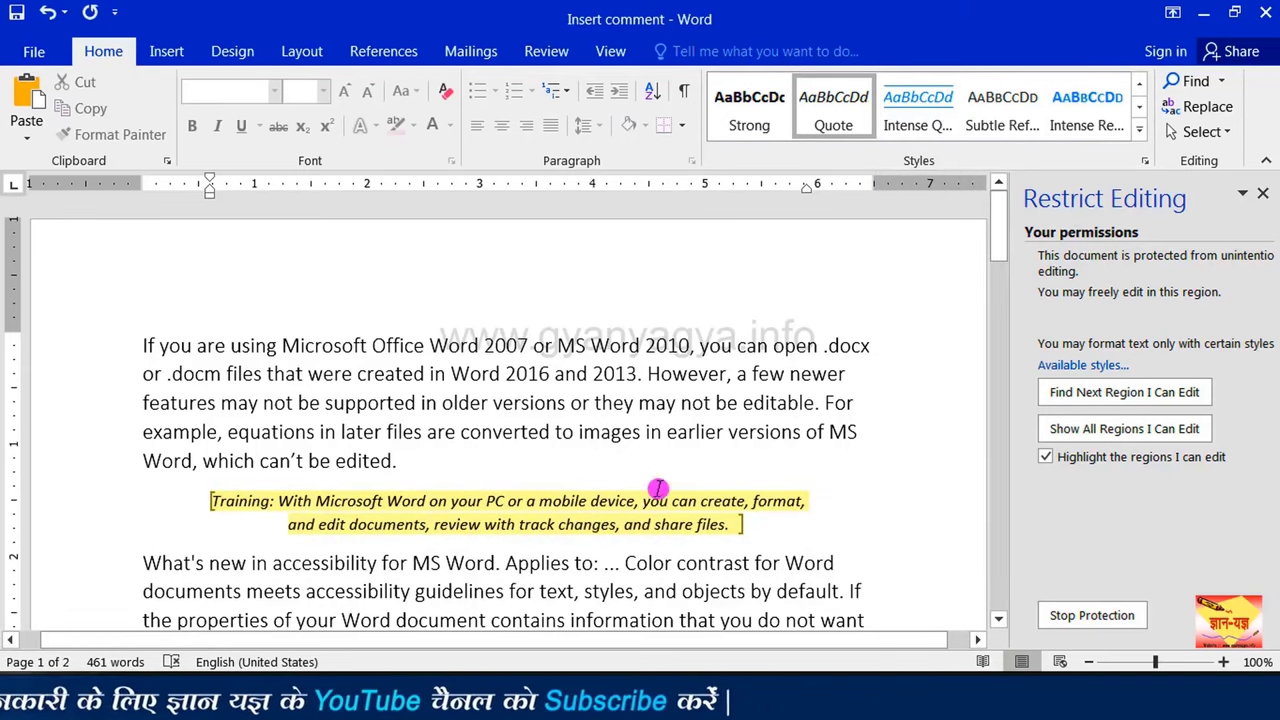
pyautogui.click(410, 426)
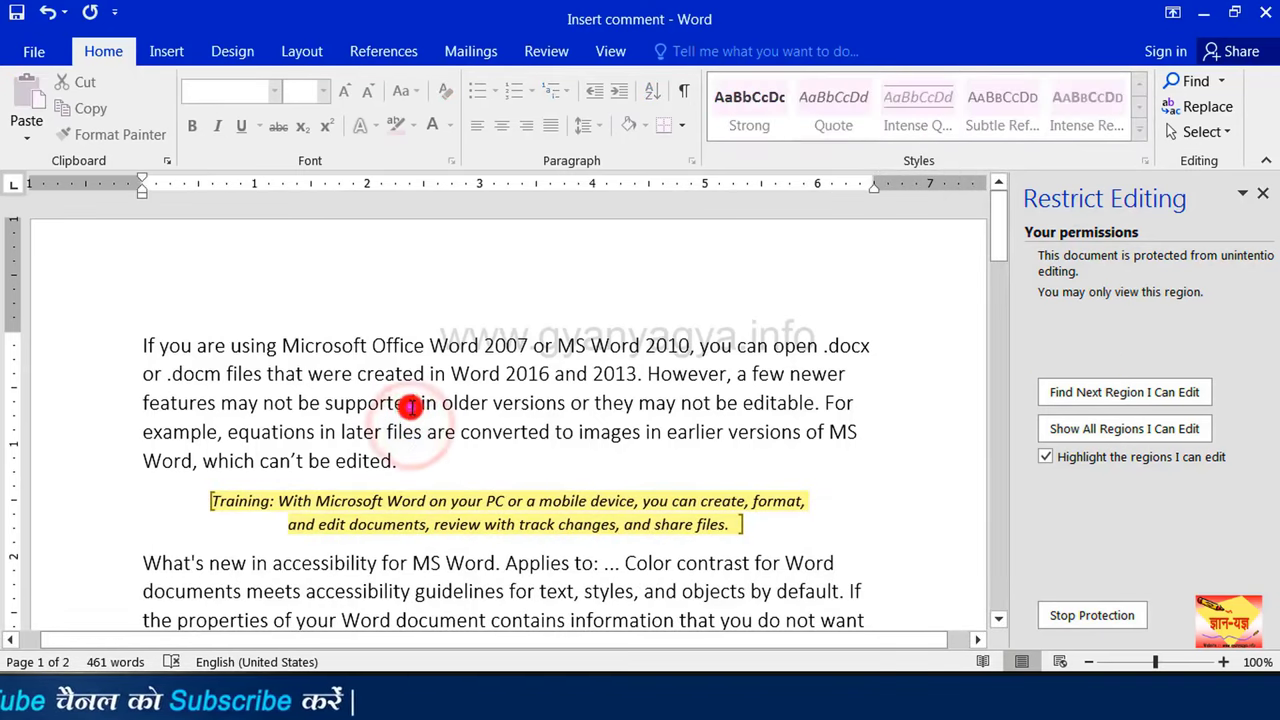
pyautogui.click(492, 402)
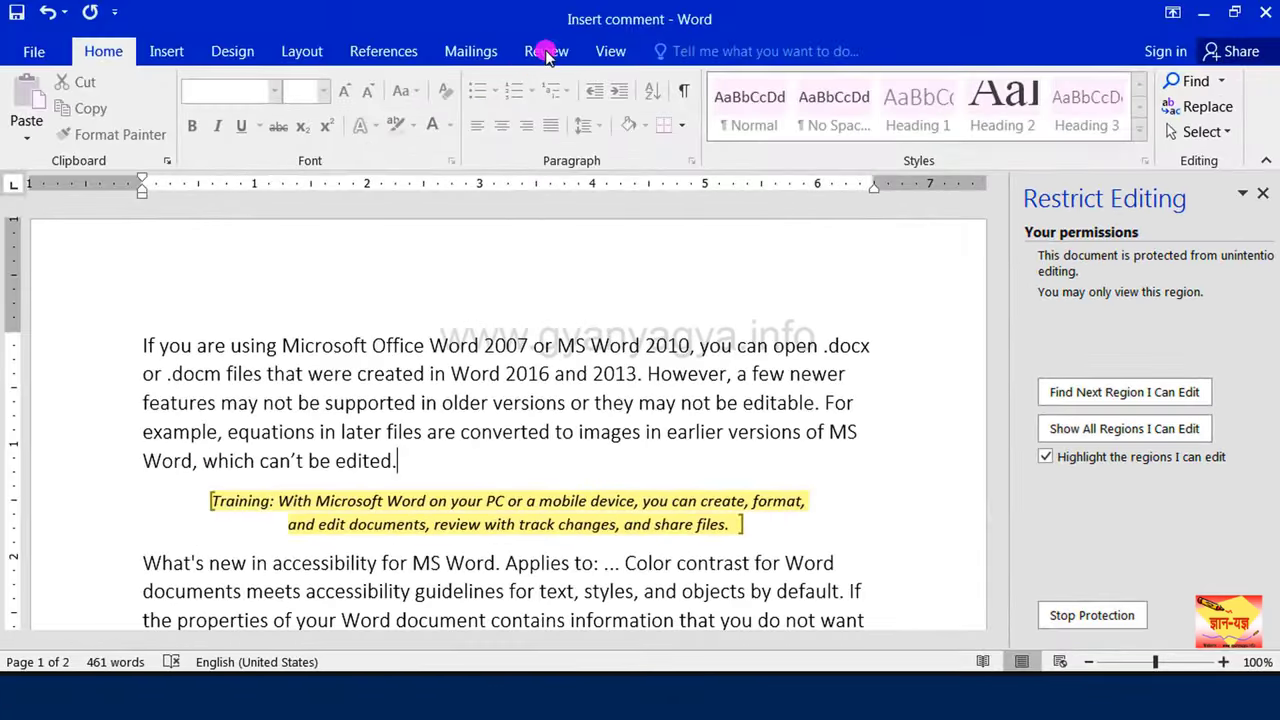
# Stop protection with the password and type 'now you can edit anywhere' after 'can't be edited.'.
pyautogui.click(547, 51)
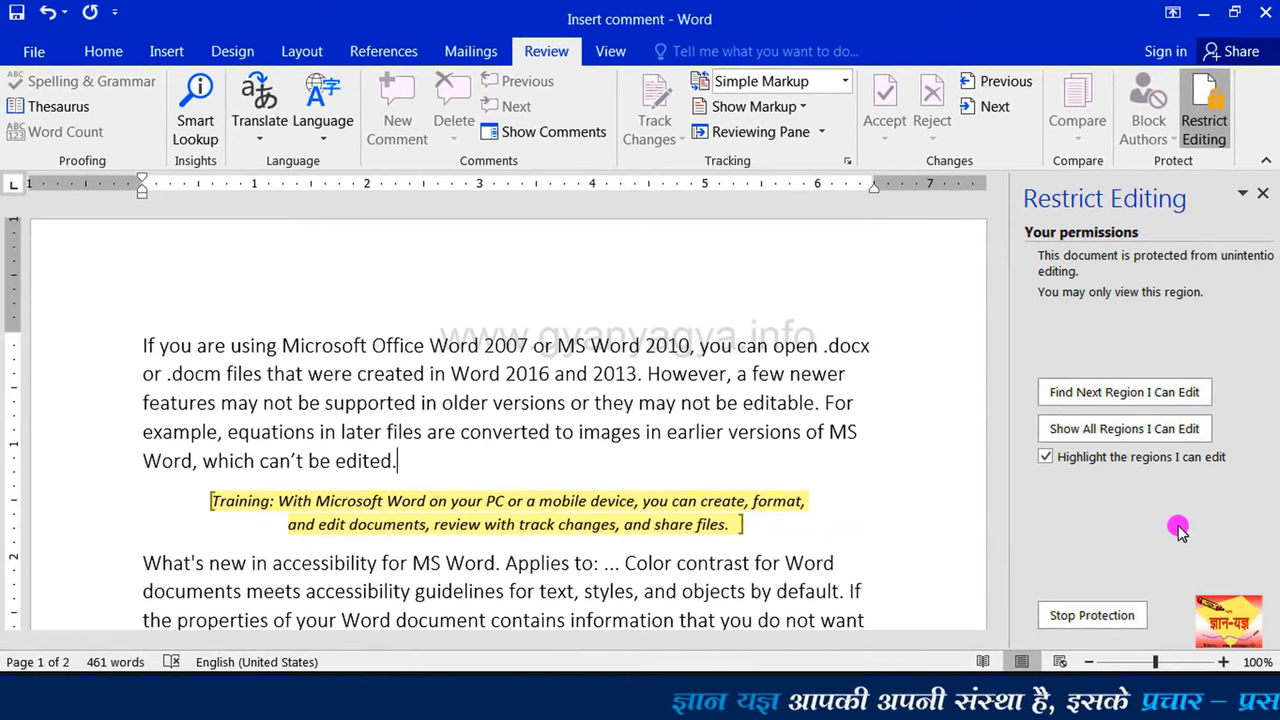
pyautogui.click(1120, 617)
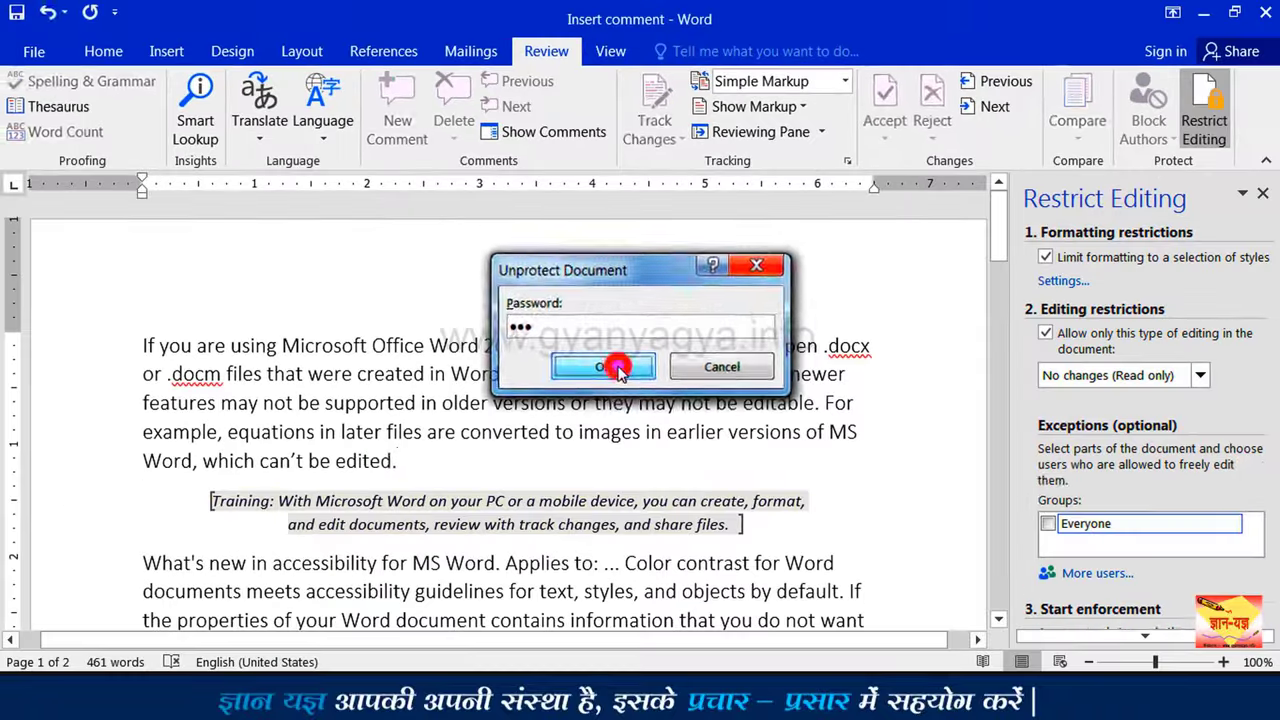
pyautogui.click(605, 497)
pyautogui.click(472, 453)
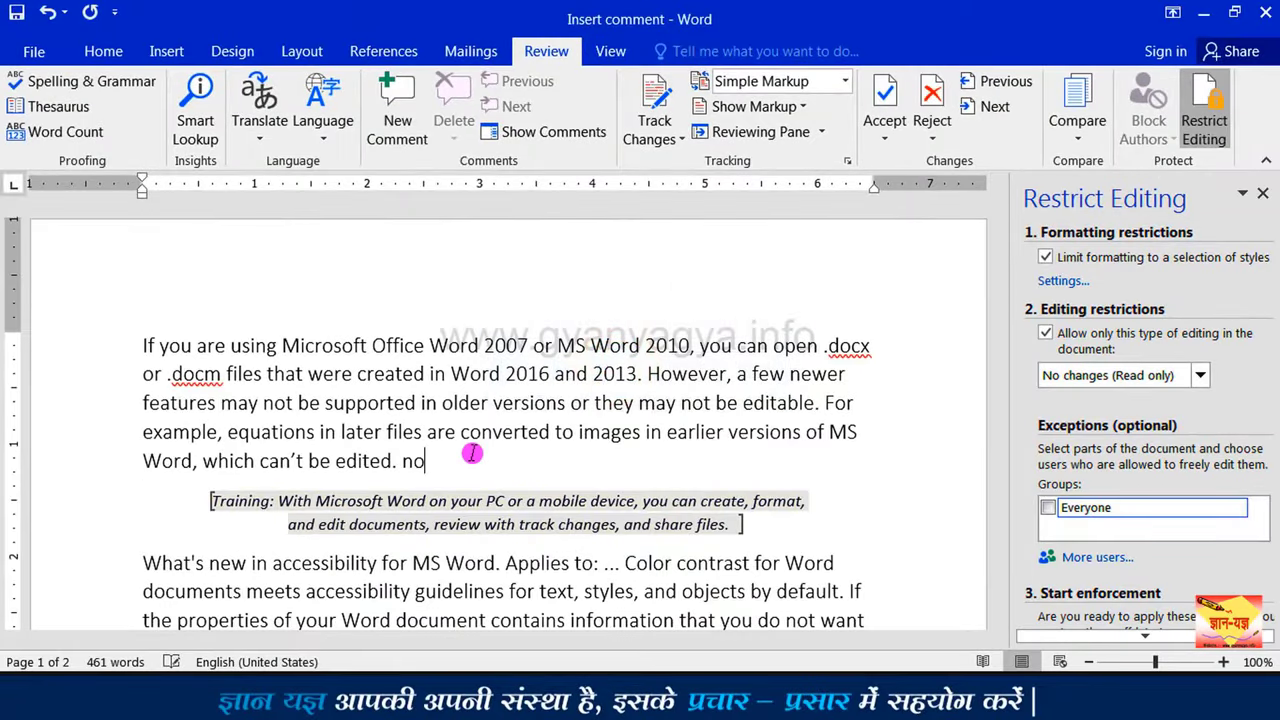
pyautogui.write('now you can edit any')
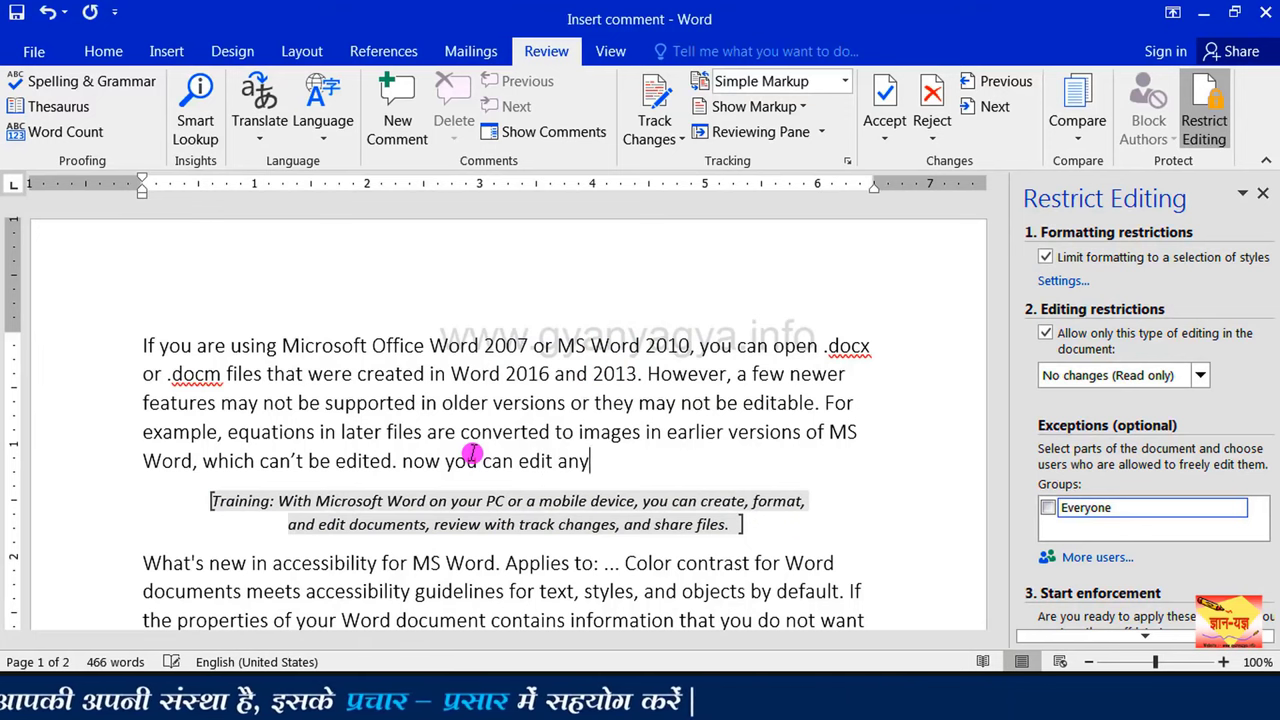
pyautogui.write('where')
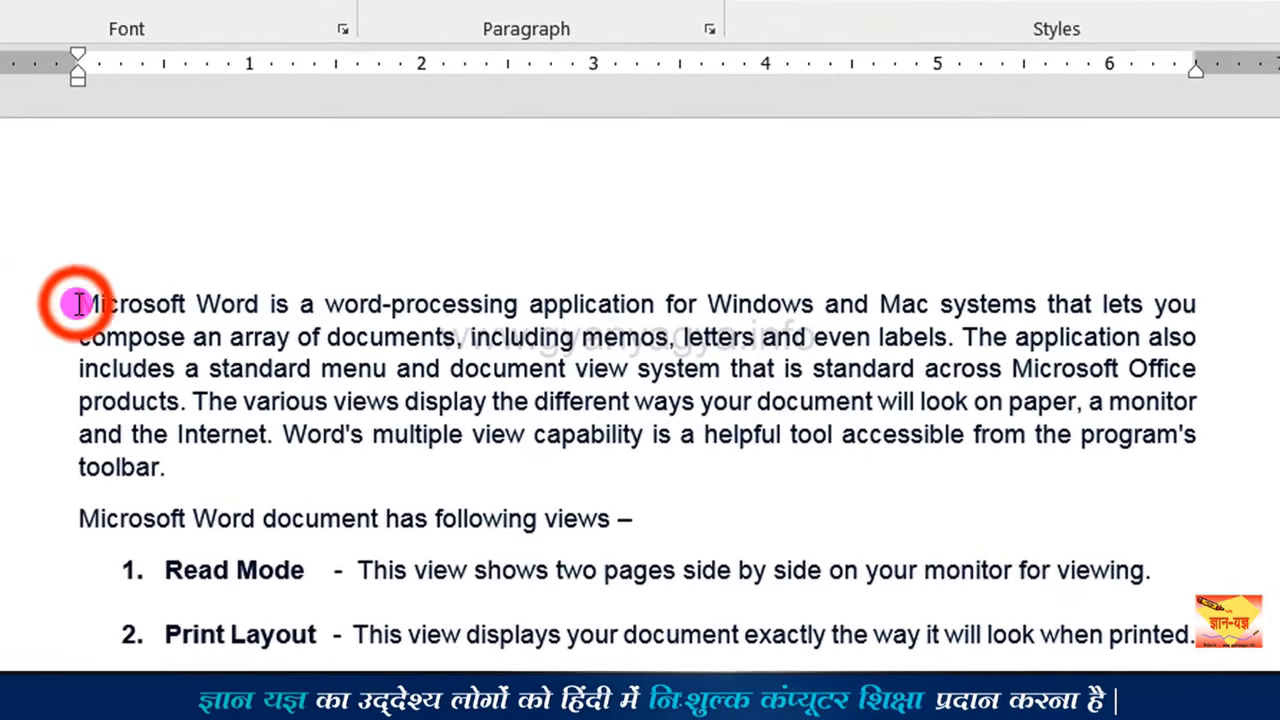
pyautogui.click(78, 304)
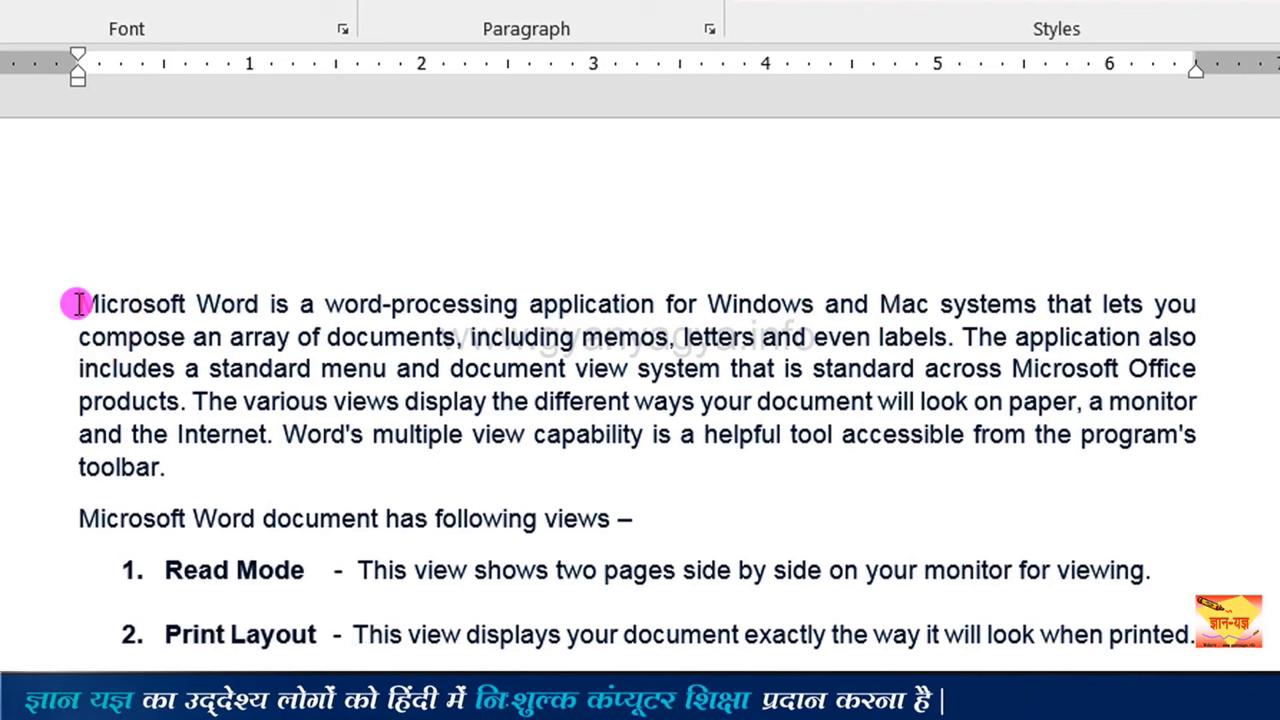
pyautogui.moveTo(78, 304); pyautogui.dragTo(829, 487)
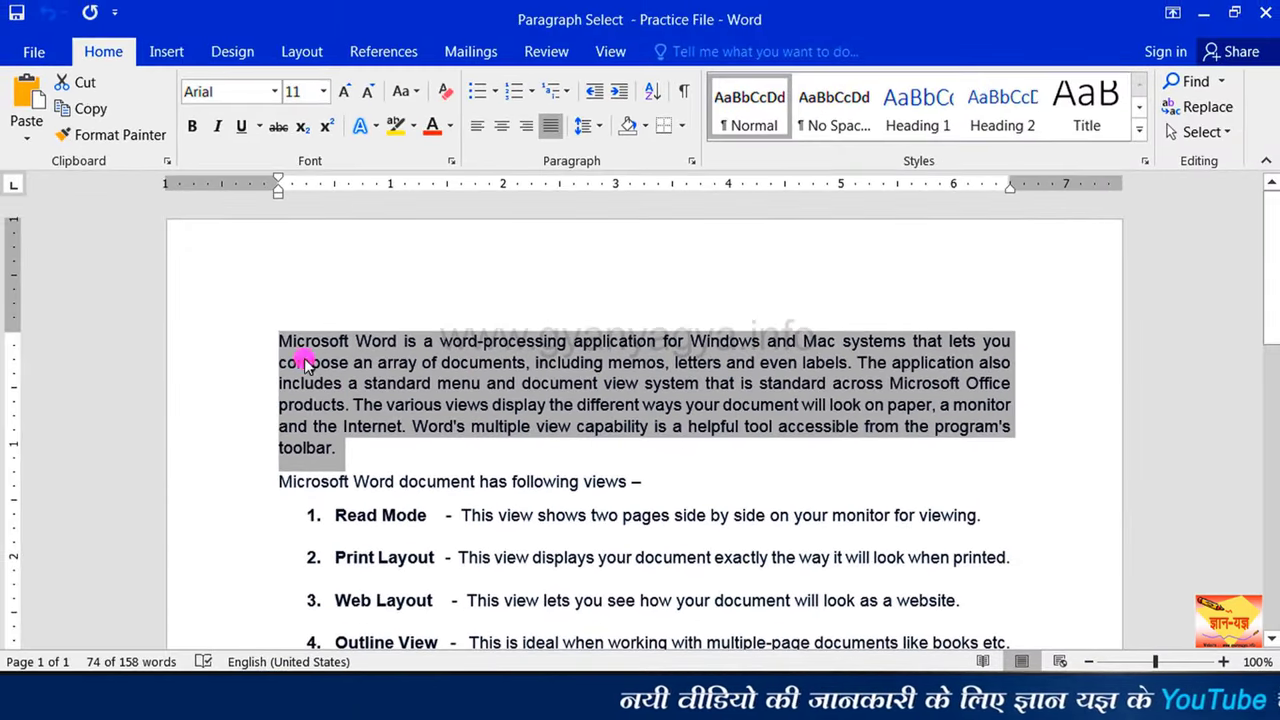
pyautogui.click(288, 348)
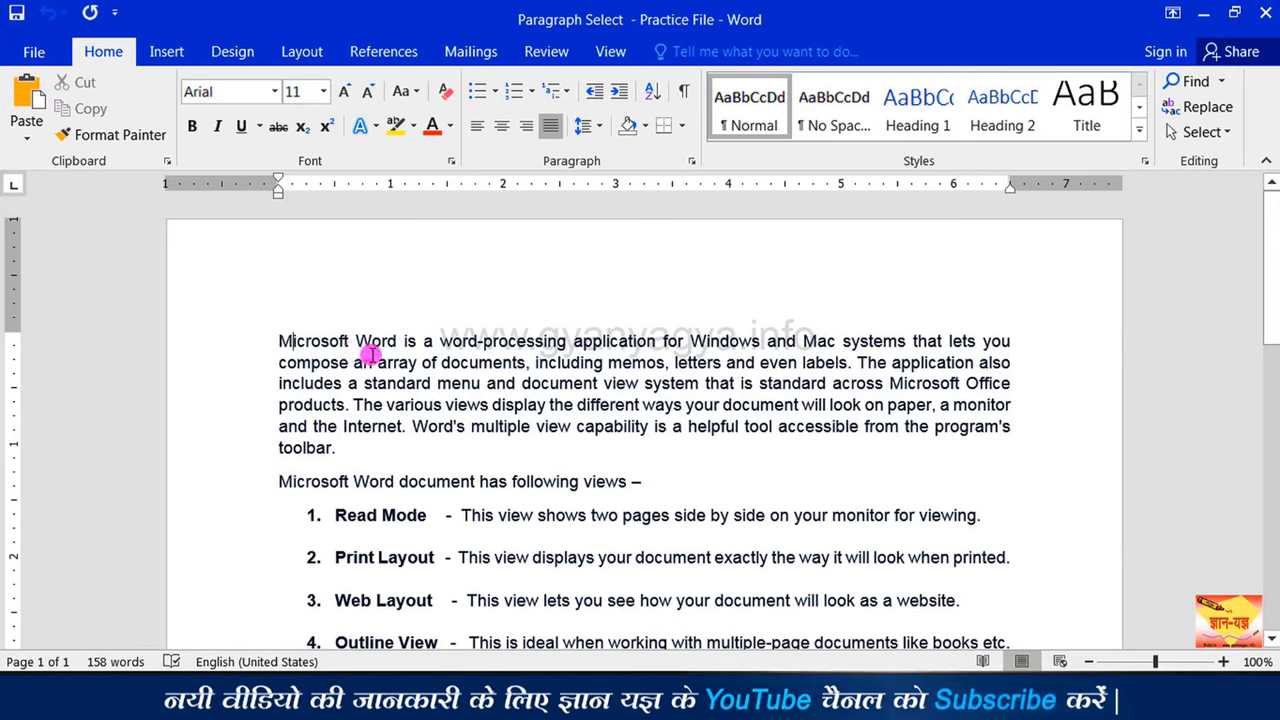
pyautogui.click(613, 341)
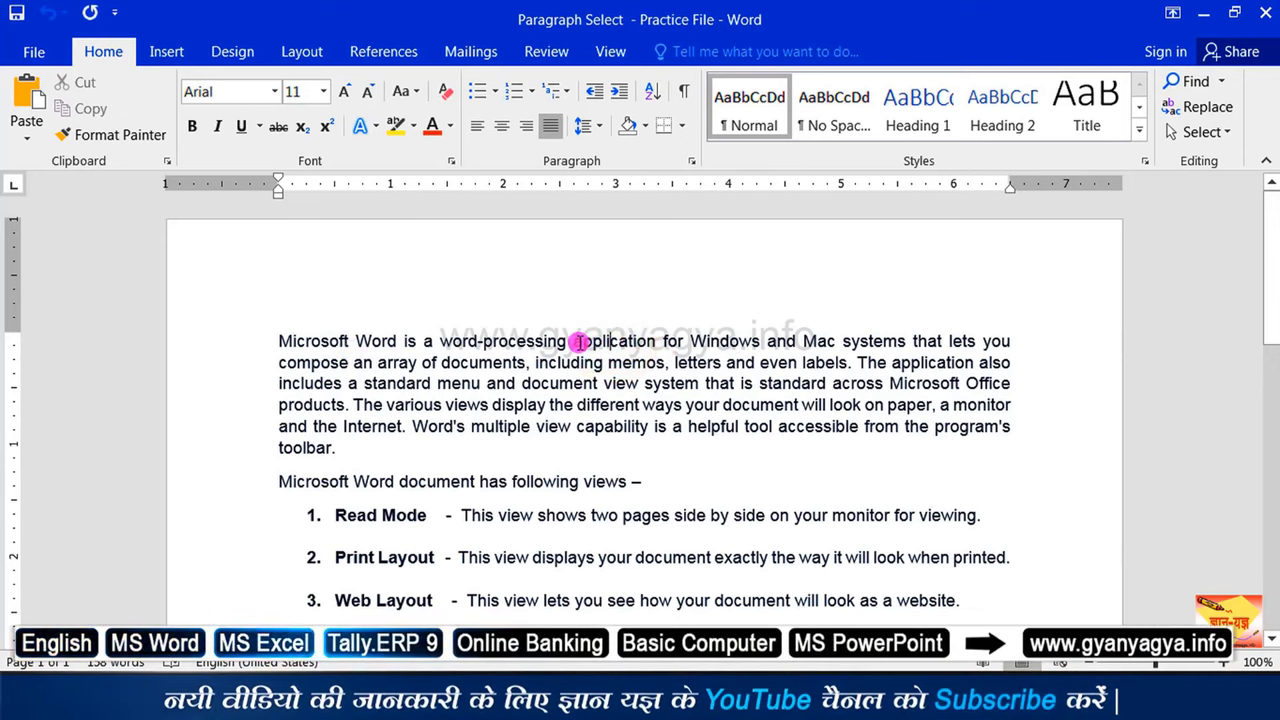
pyautogui.moveTo(575, 341); pyautogui.dragTo(656, 345)
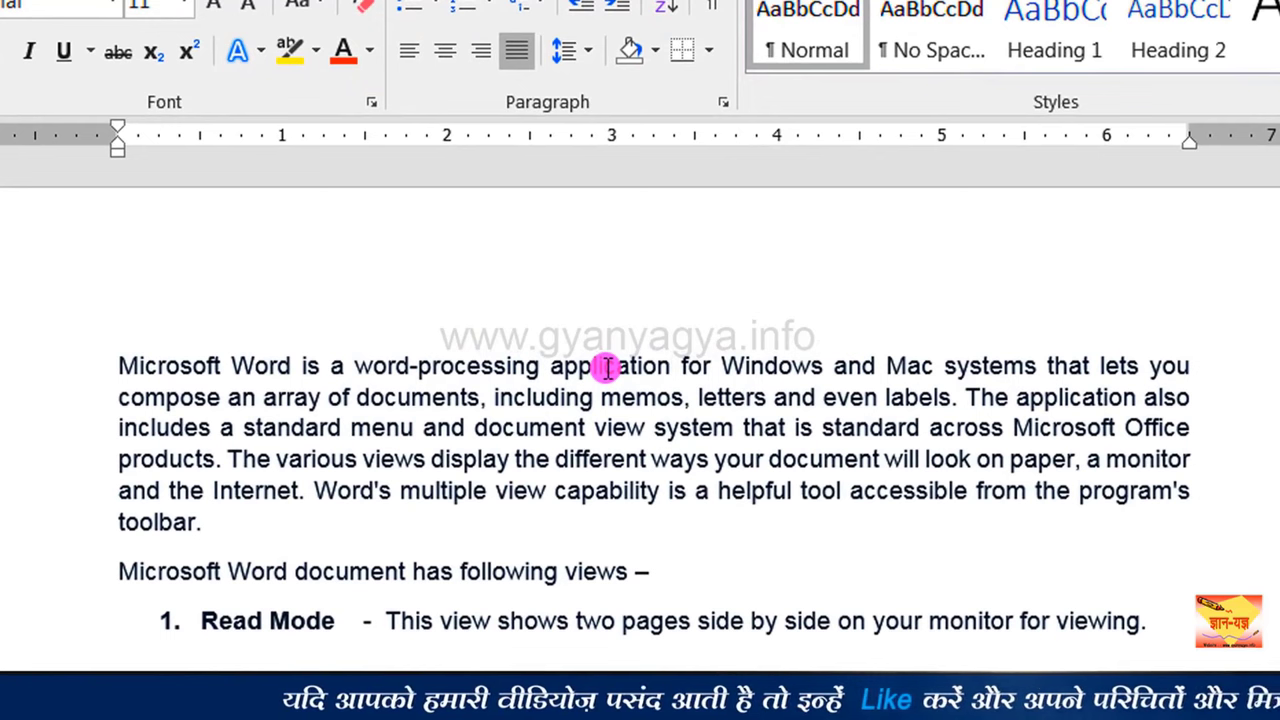
pyautogui.doubleClick(607, 368)
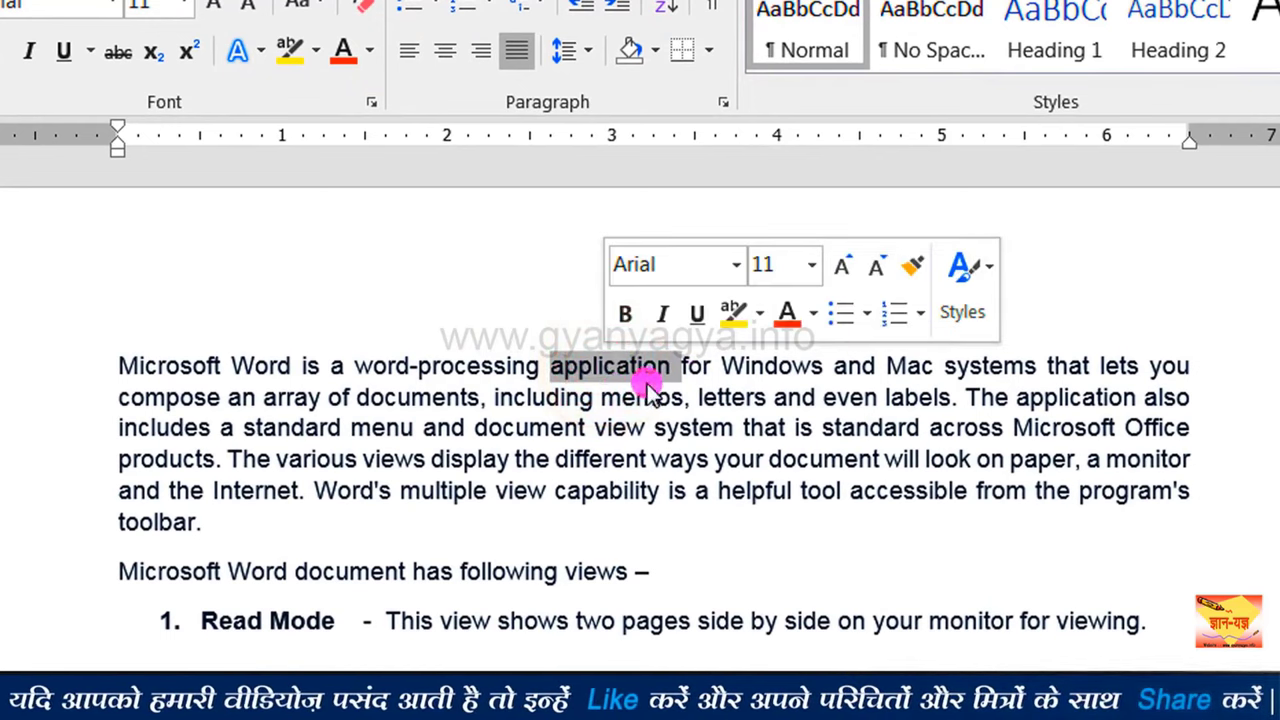
pyautogui.click(367, 413)
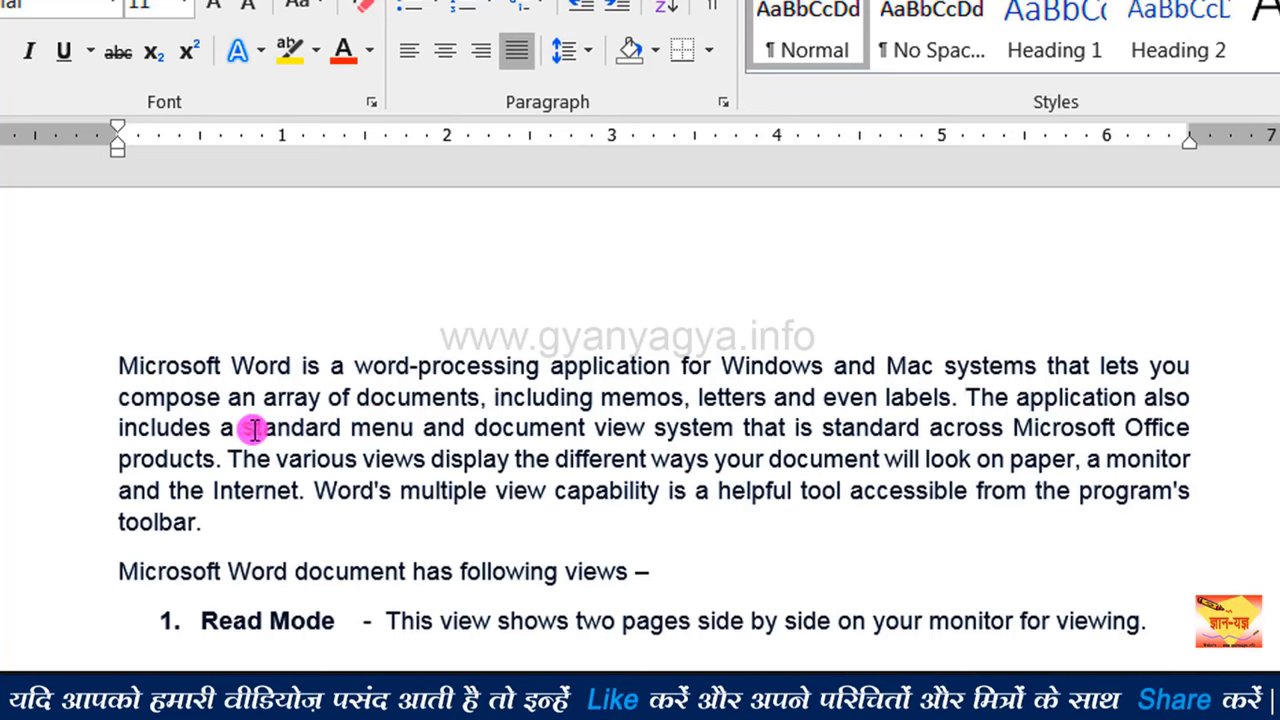
pyautogui.moveTo(596, 372); pyautogui.dragTo(666, 369)
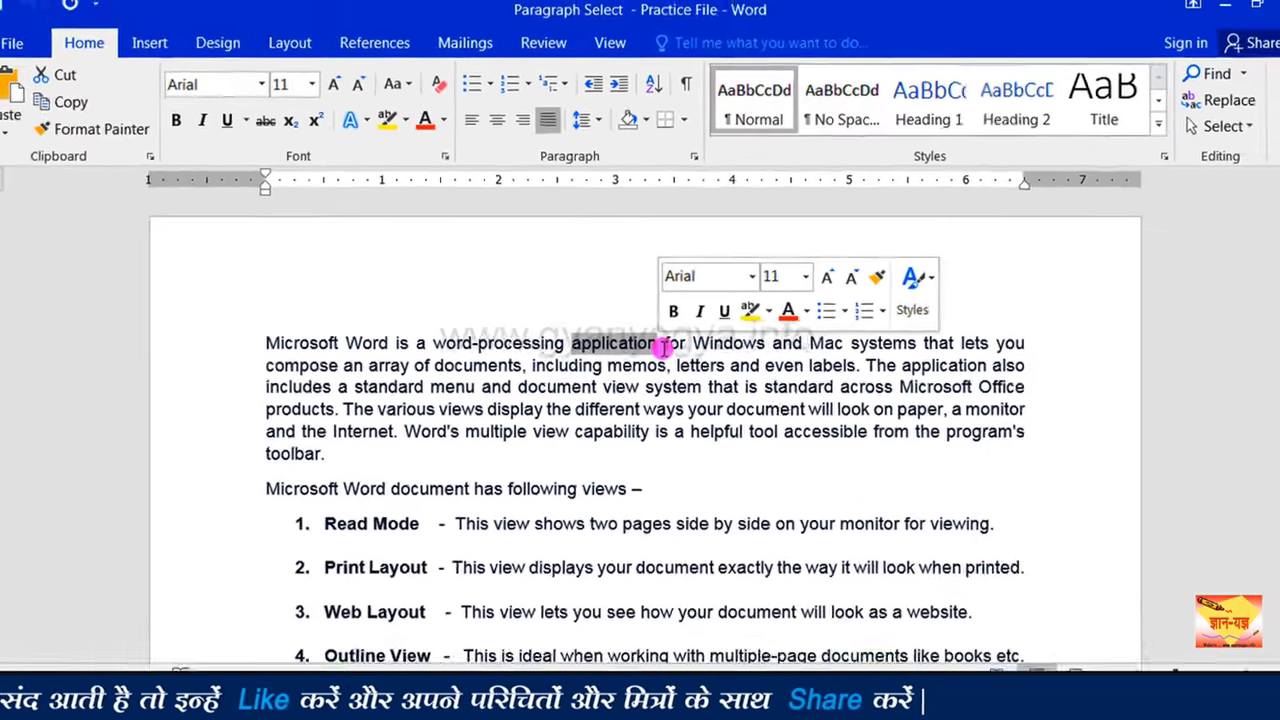
pyautogui.press('ctrl')
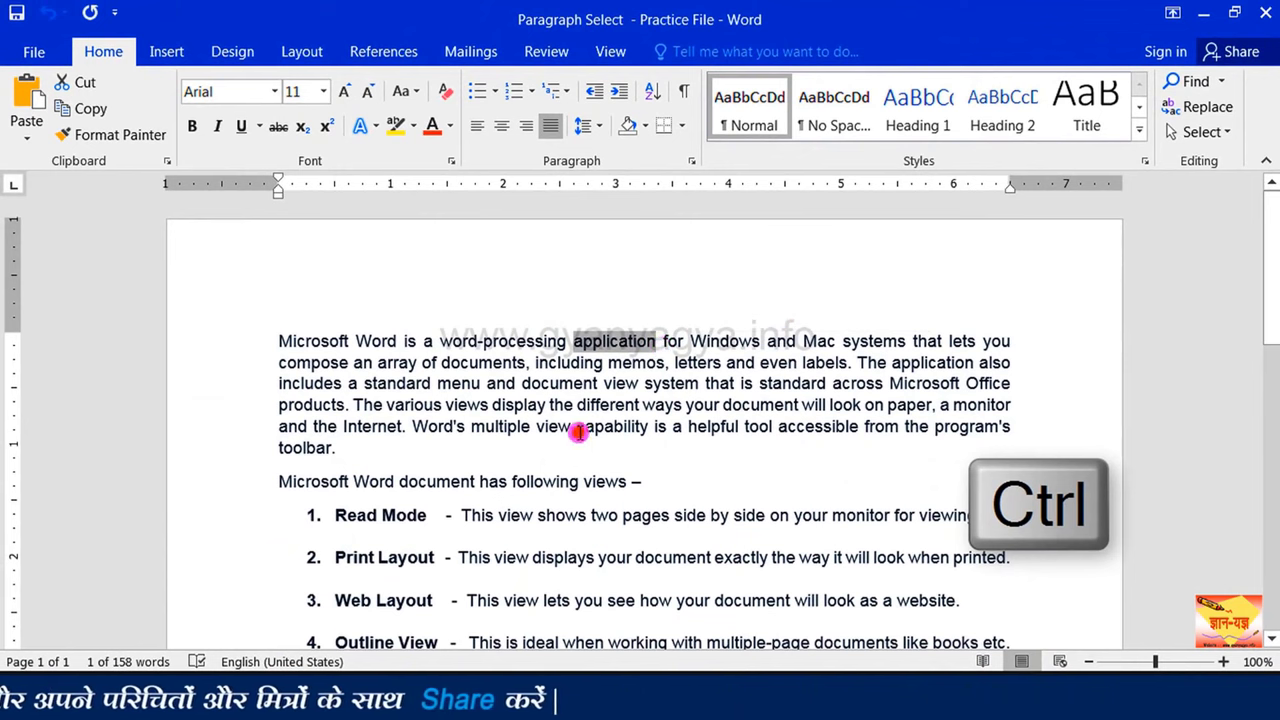
pyautogui.moveTo(578, 428); pyautogui.dragTo(650, 436)
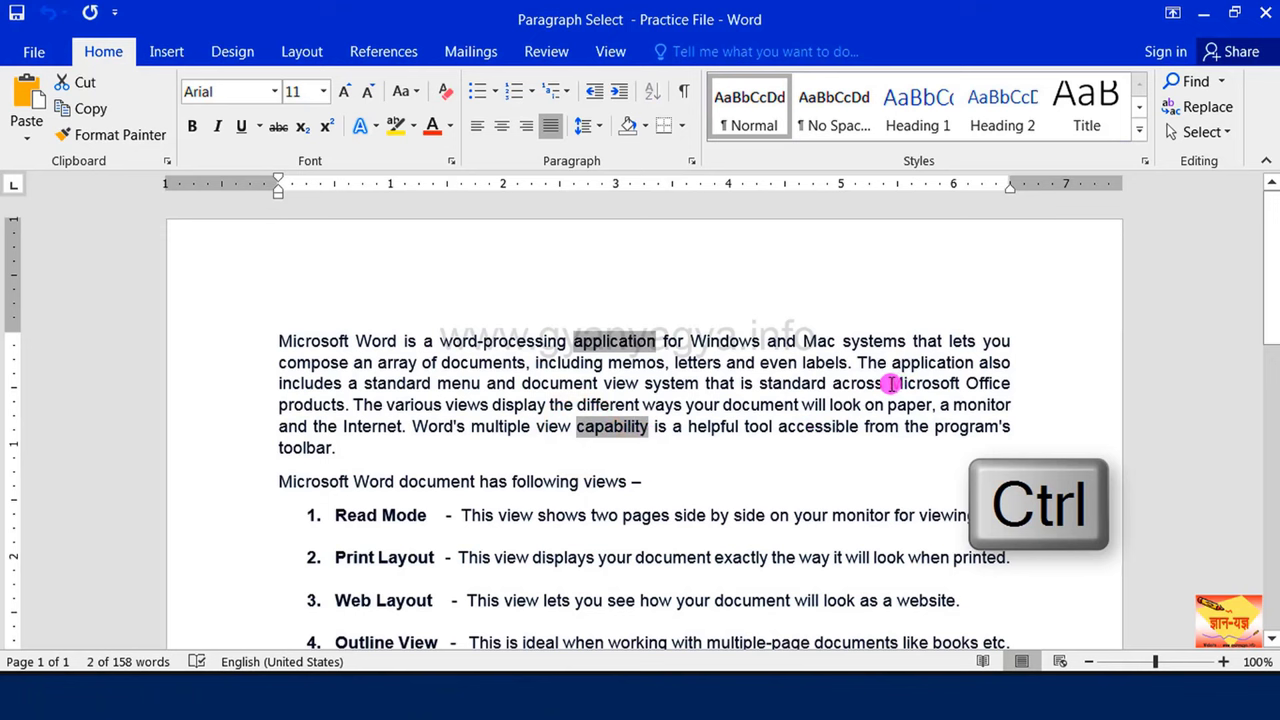
pyautogui.moveTo(1020, 386); pyautogui.dragTo(1022, 388)
pyautogui.hotkey('ctrl', 'c')
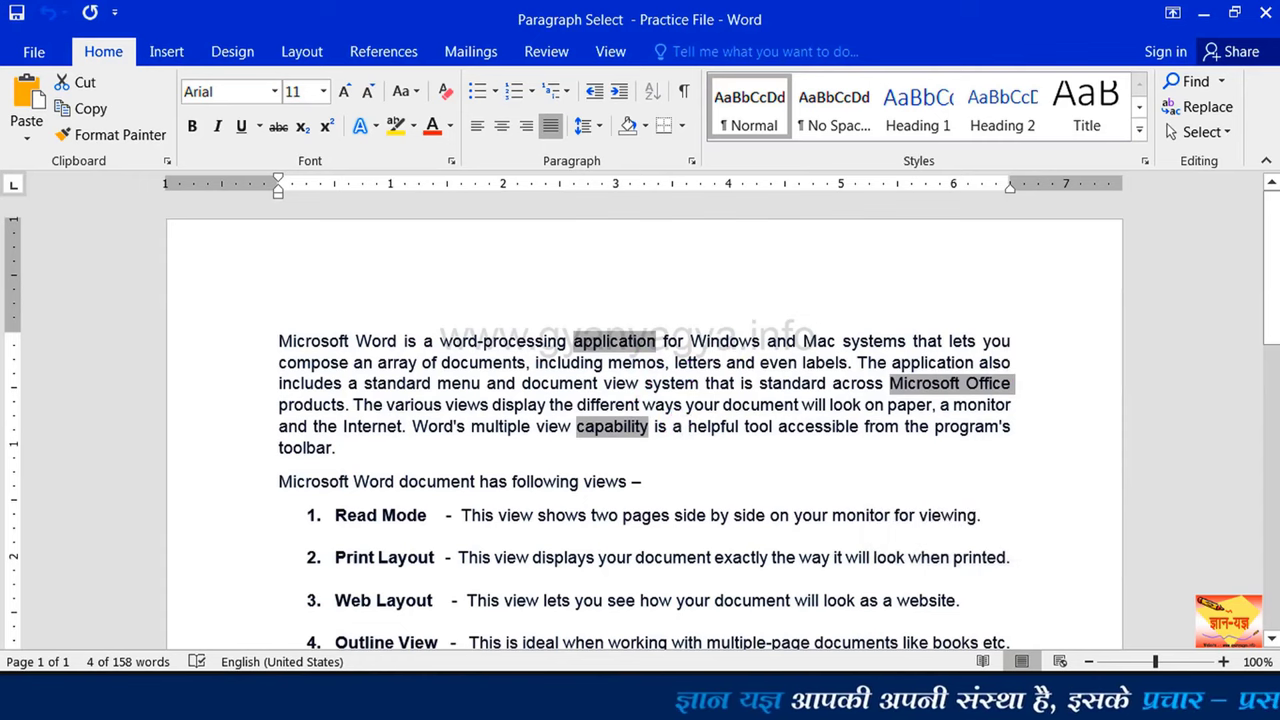
pyautogui.scroll(-5, 1257, 314)
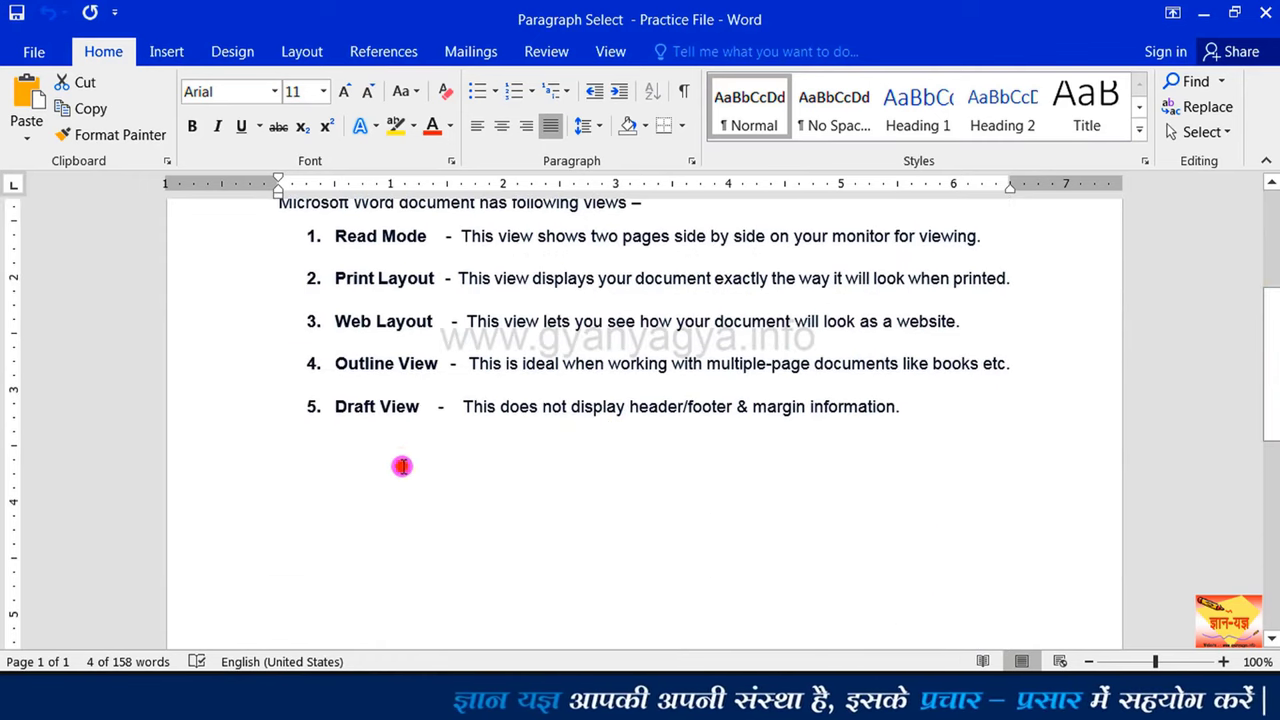
pyautogui.click(401, 466)
pyautogui.hotkey('ctrl', 'v')
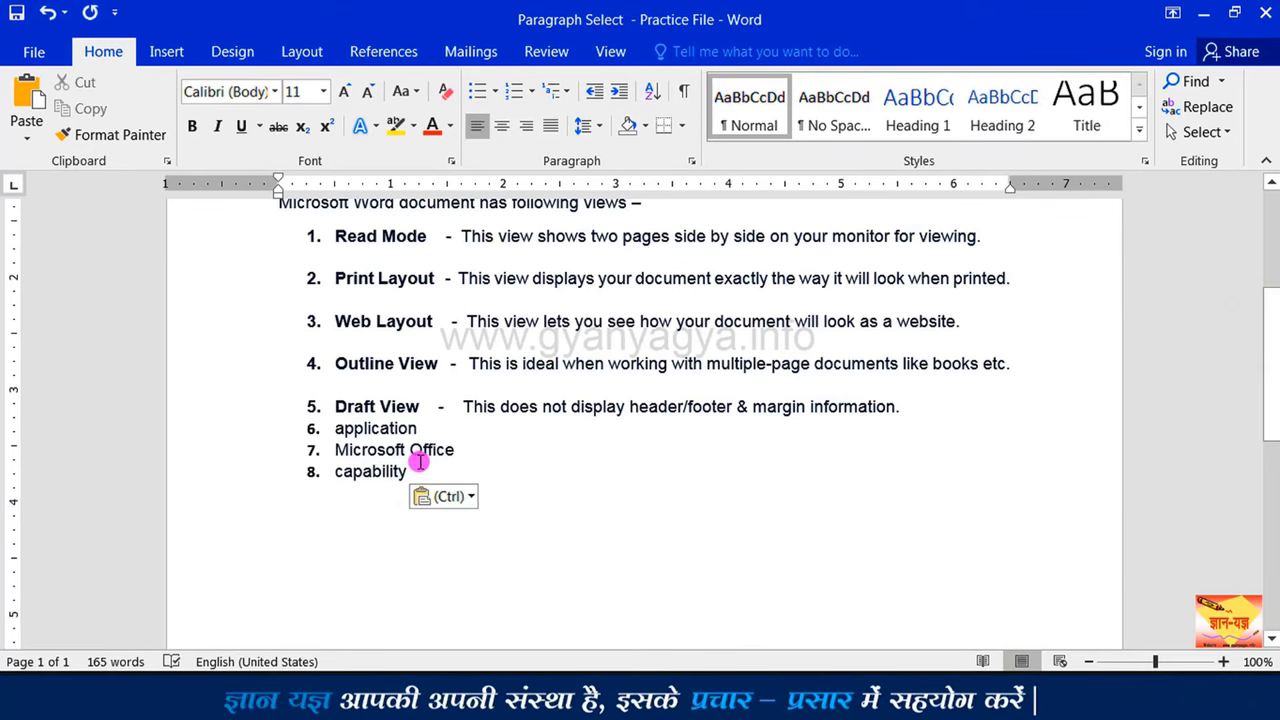
pyautogui.hotkey('ctrl', 'z')
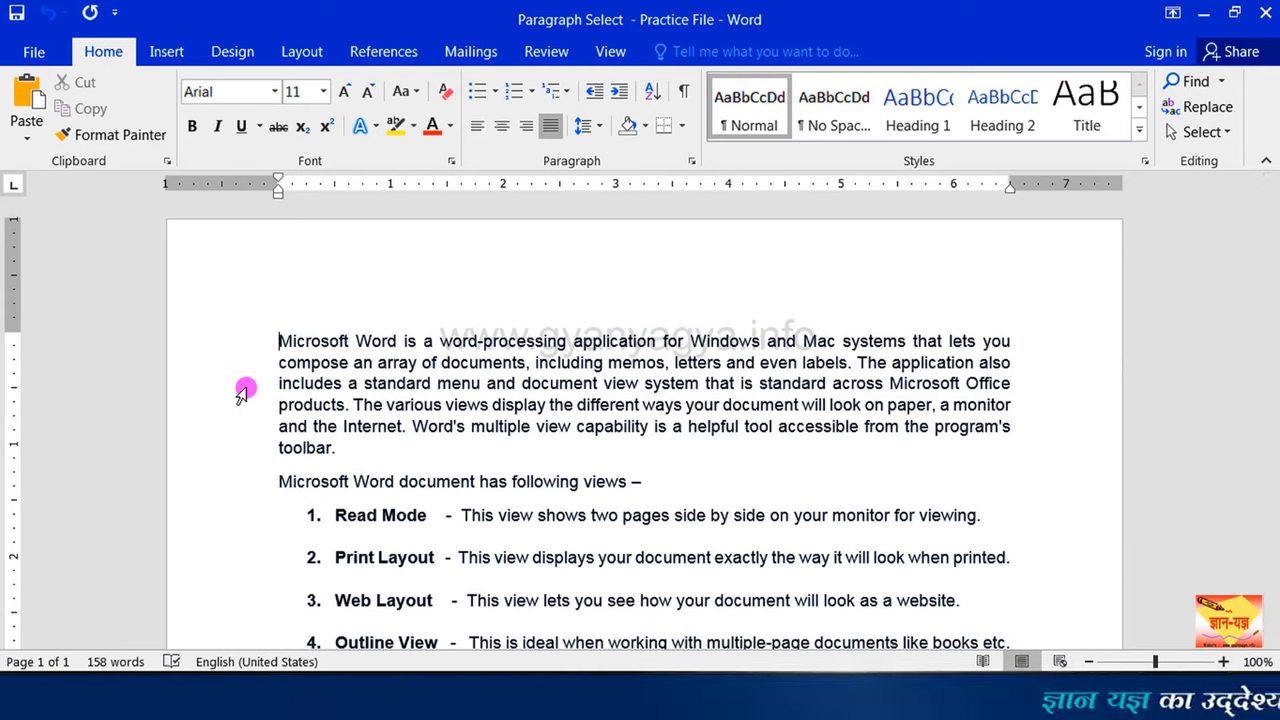
pyautogui.click(242, 392)
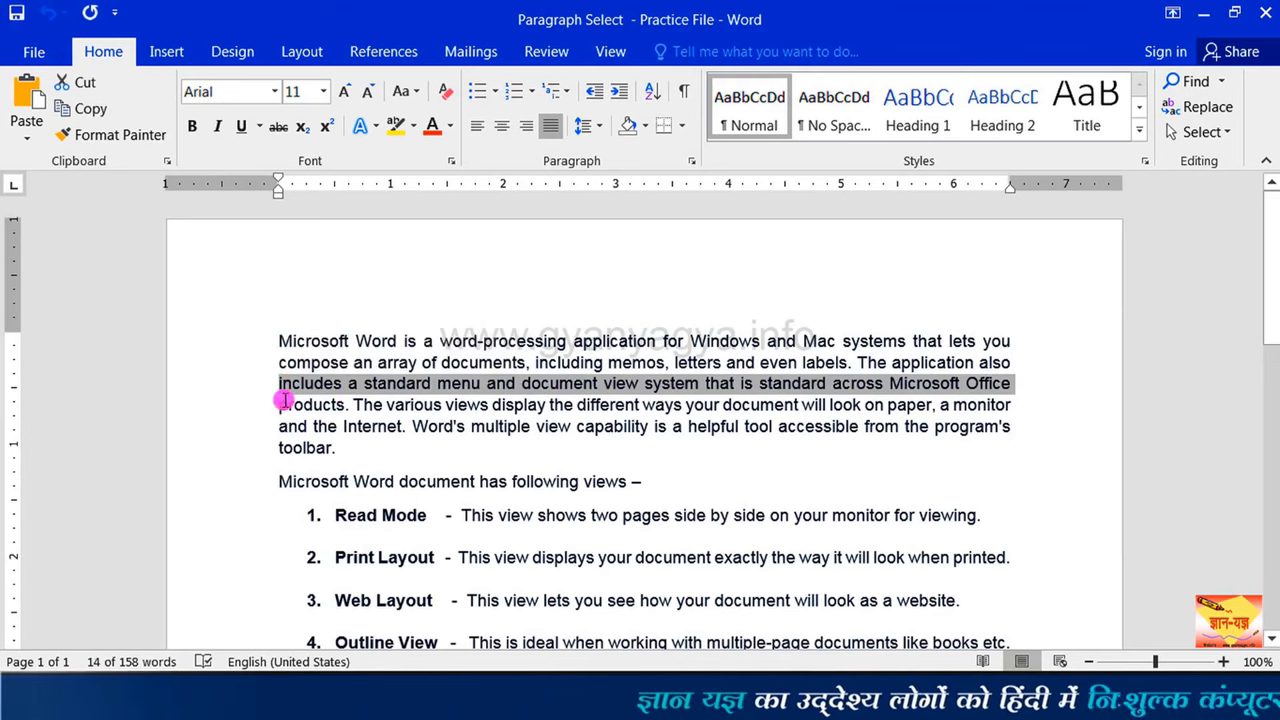
pyautogui.click(274, 390)
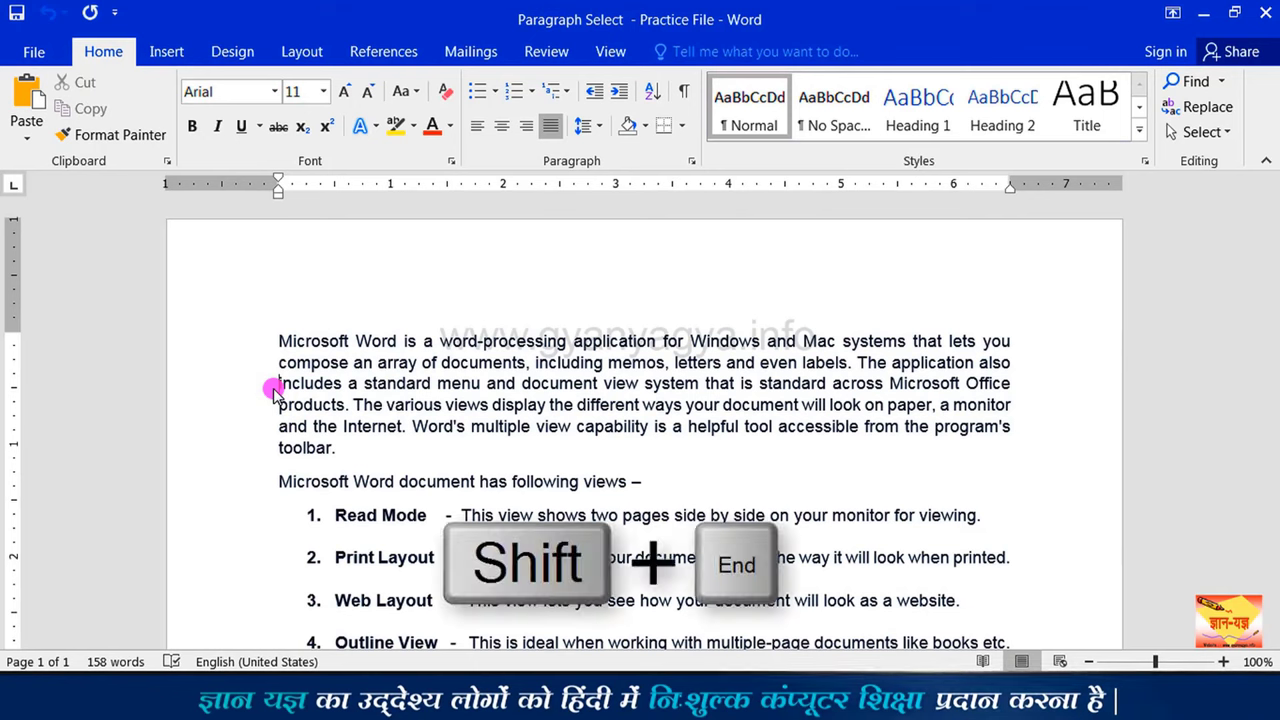
pyautogui.hotkey('shift', 'End')
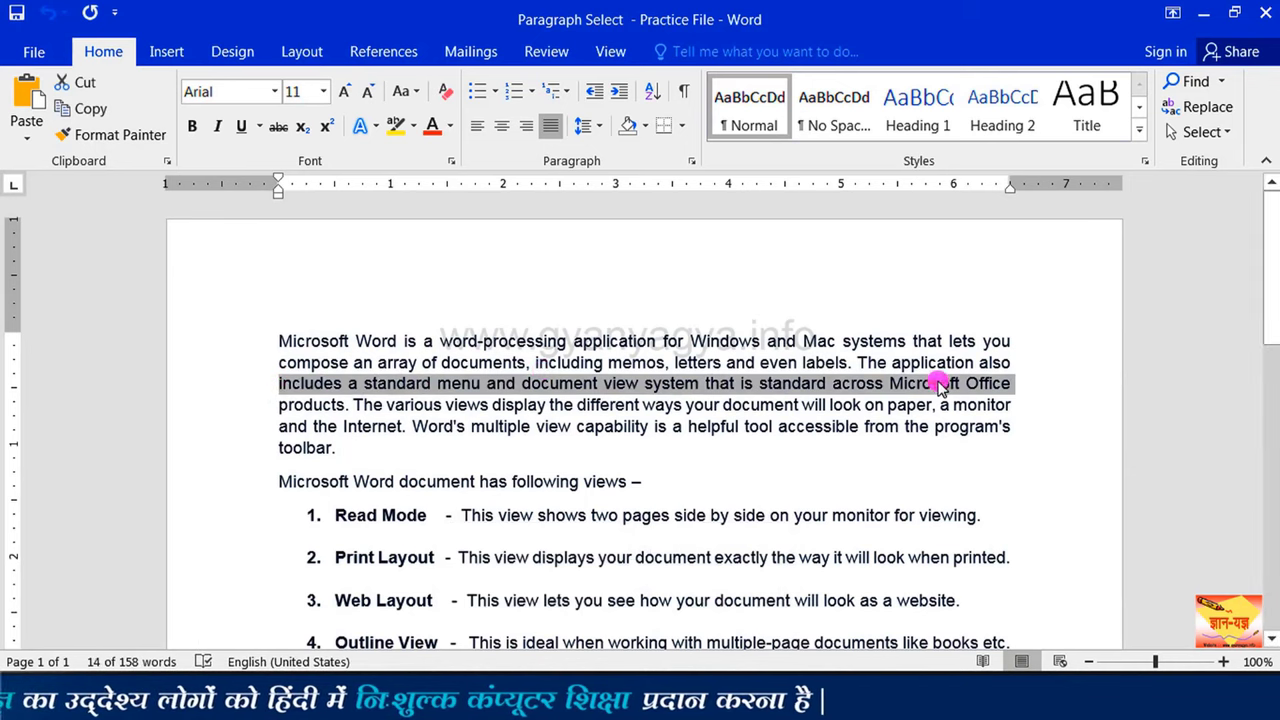
pyautogui.click(1018, 384)
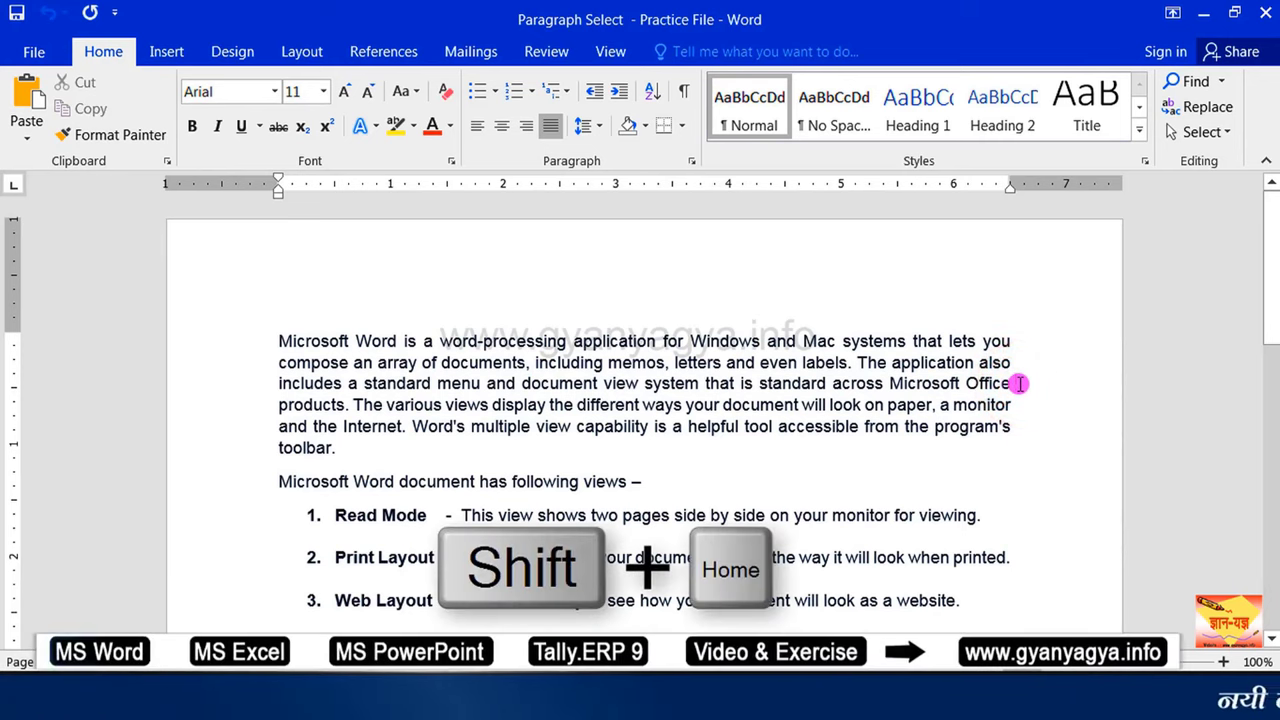
pyautogui.hotkey('shift', 'Home')
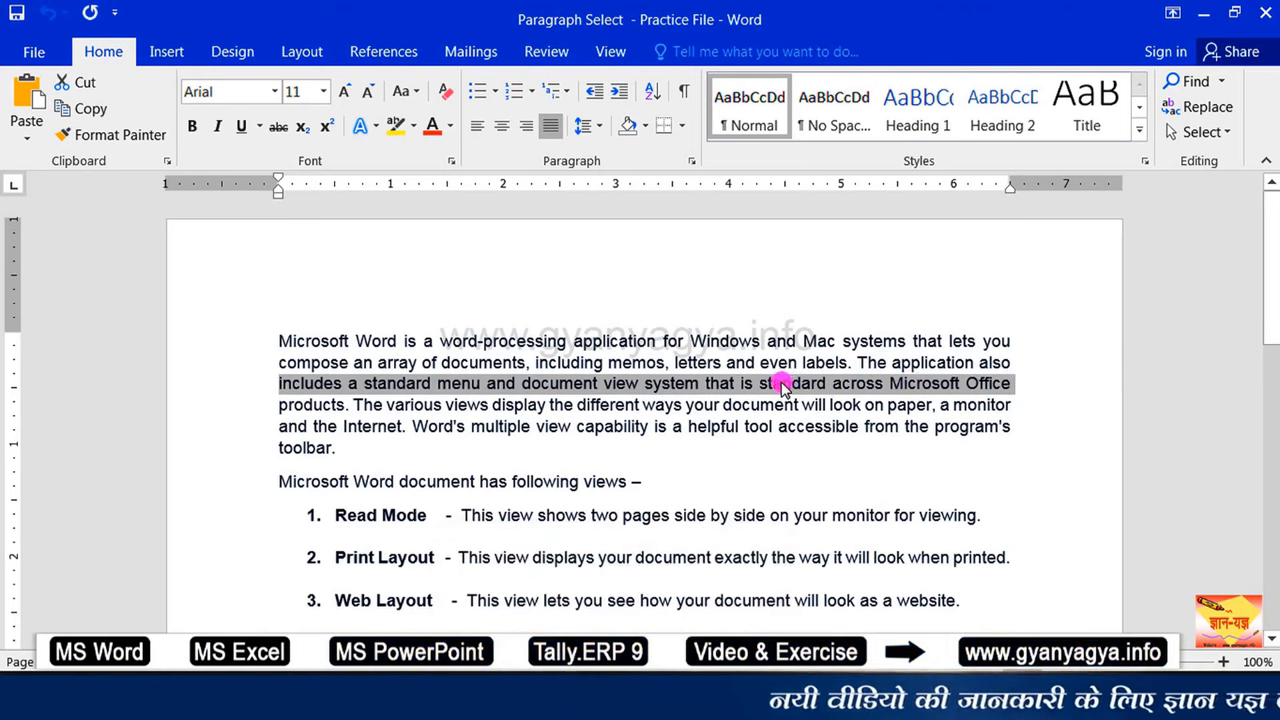
pyautogui.hotkey('ctrl', 'Home')
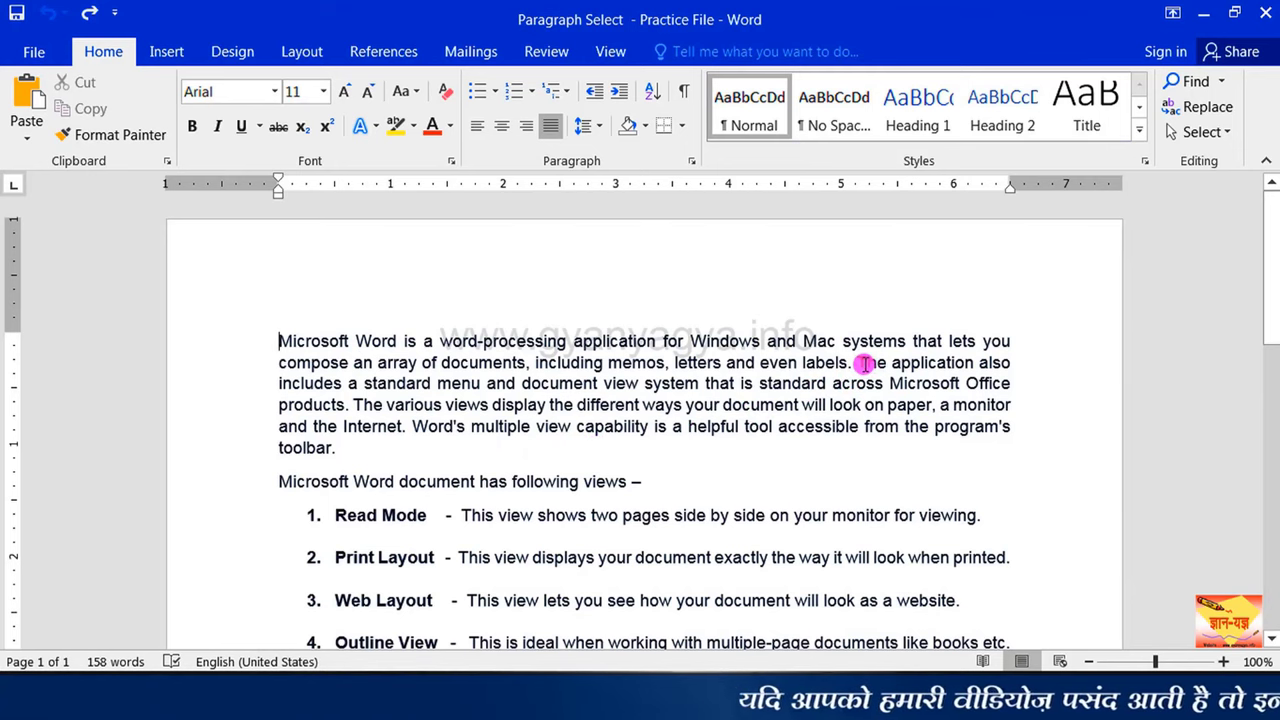
pyautogui.click(864, 364)
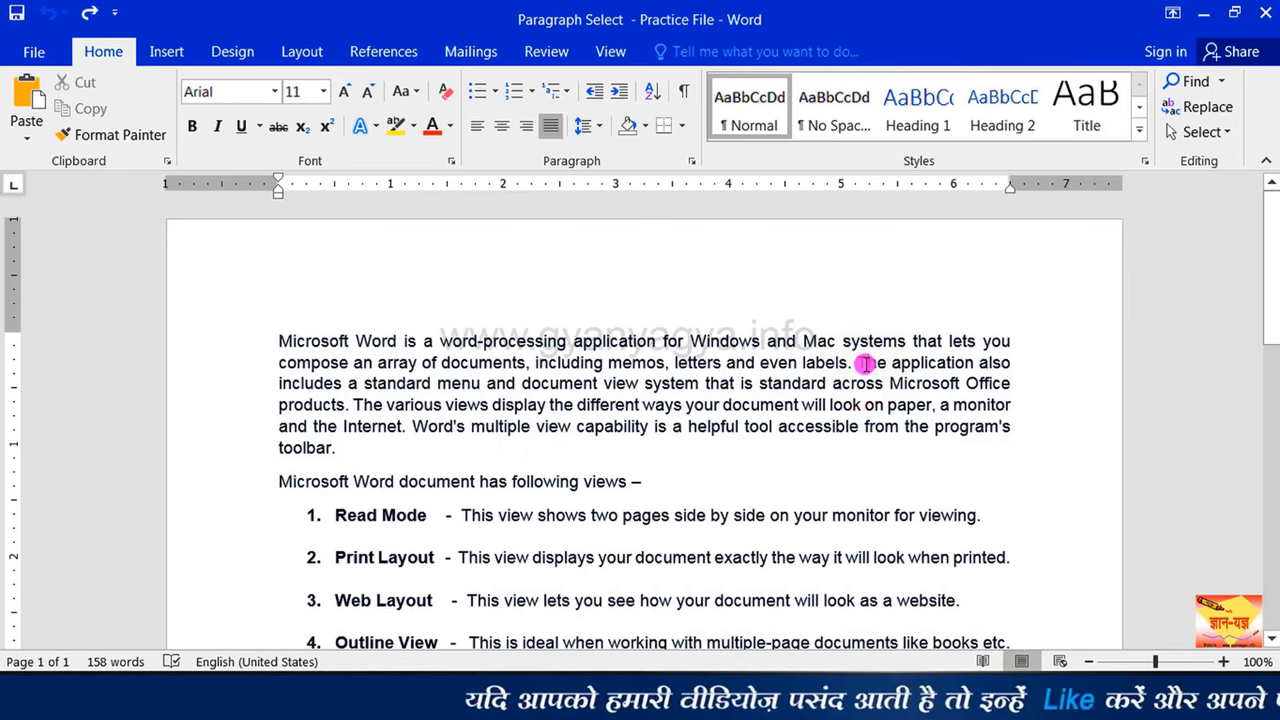
pyautogui.press('ctrl')
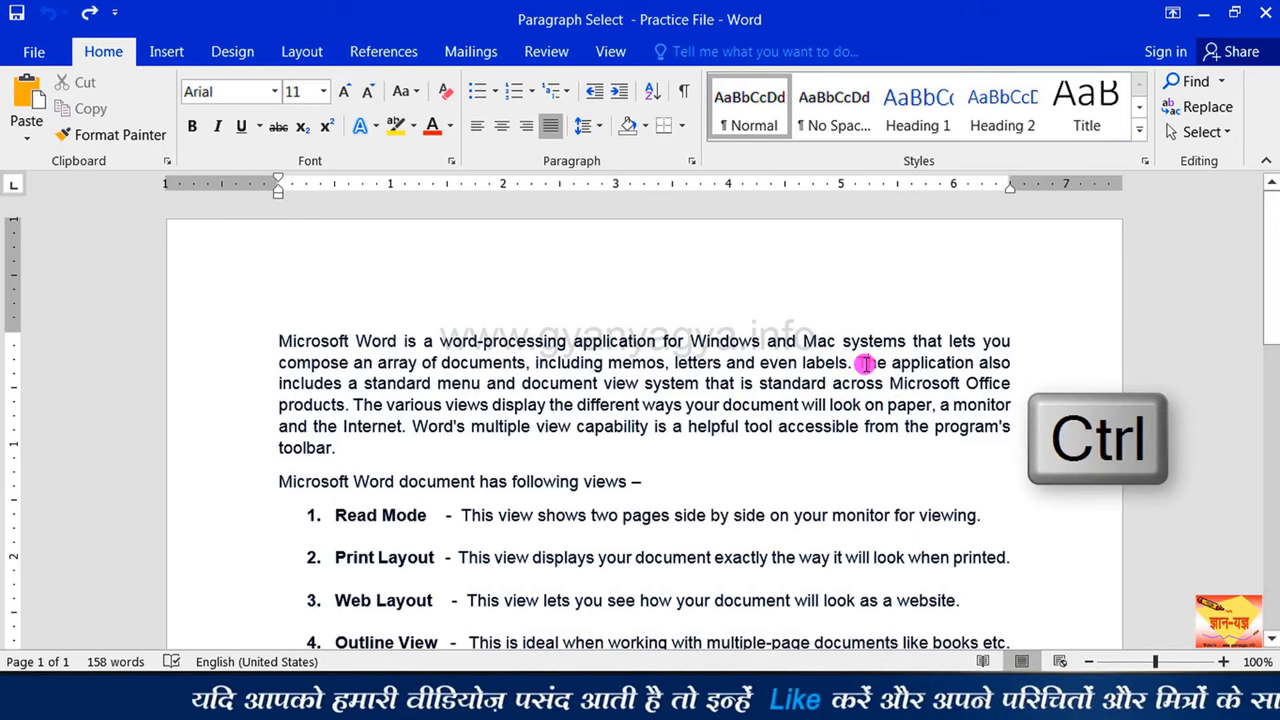
pyautogui.keyDown('ctrl'); pyautogui.click(864, 364); pyautogui.keyUp('ctrl')
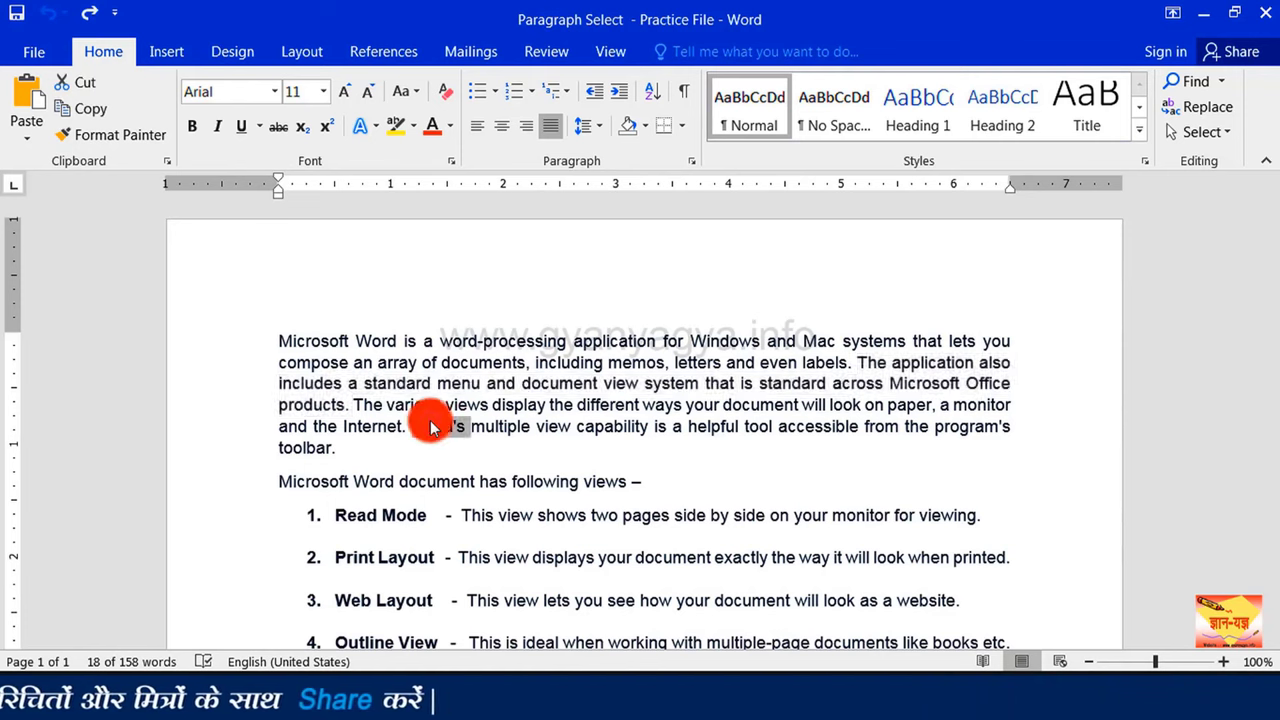
pyautogui.tripleClick(428, 420)
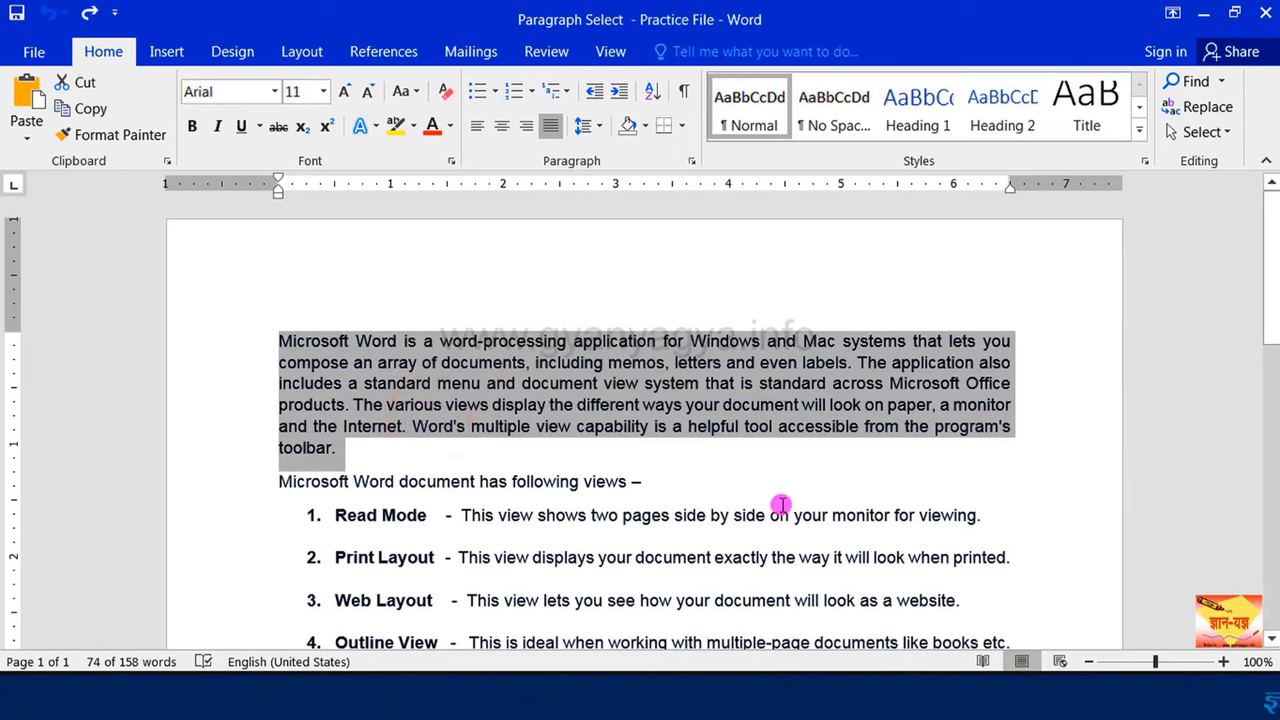
pyautogui.click(409, 447)
pyautogui.scroll(-3, 409, 322)
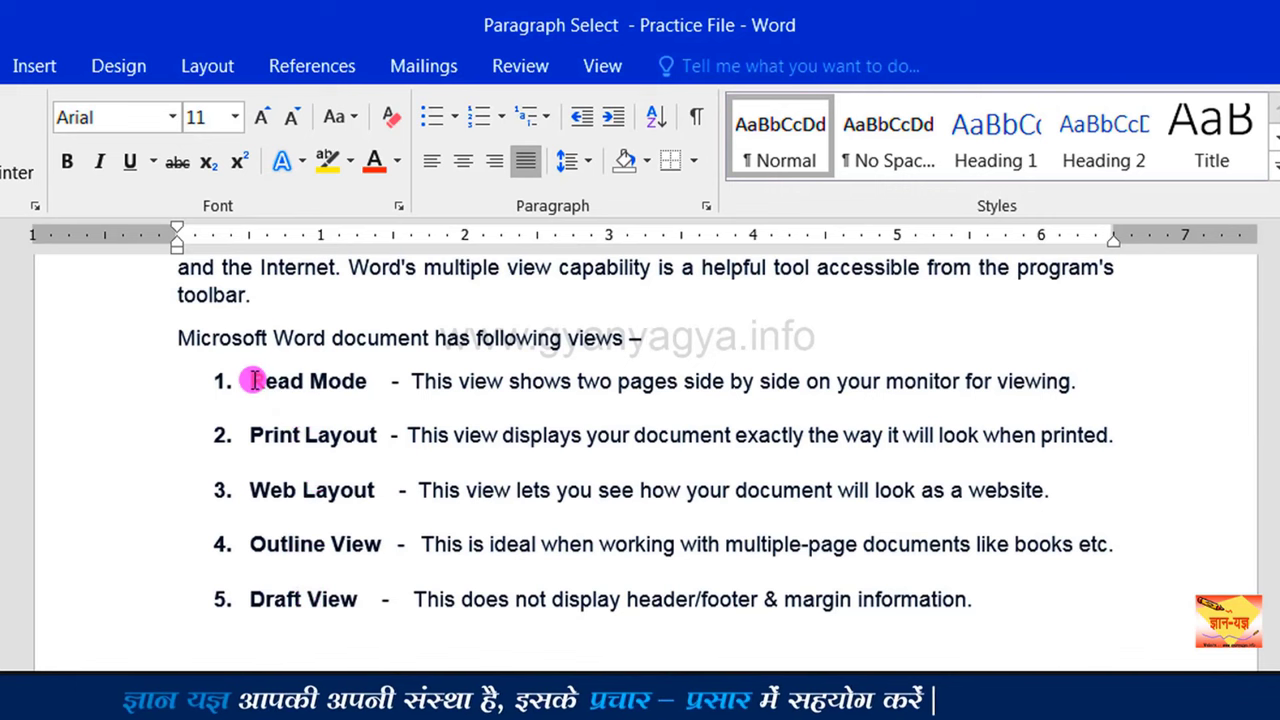
pyautogui.moveTo(255, 380); pyautogui.dragTo(381, 615)
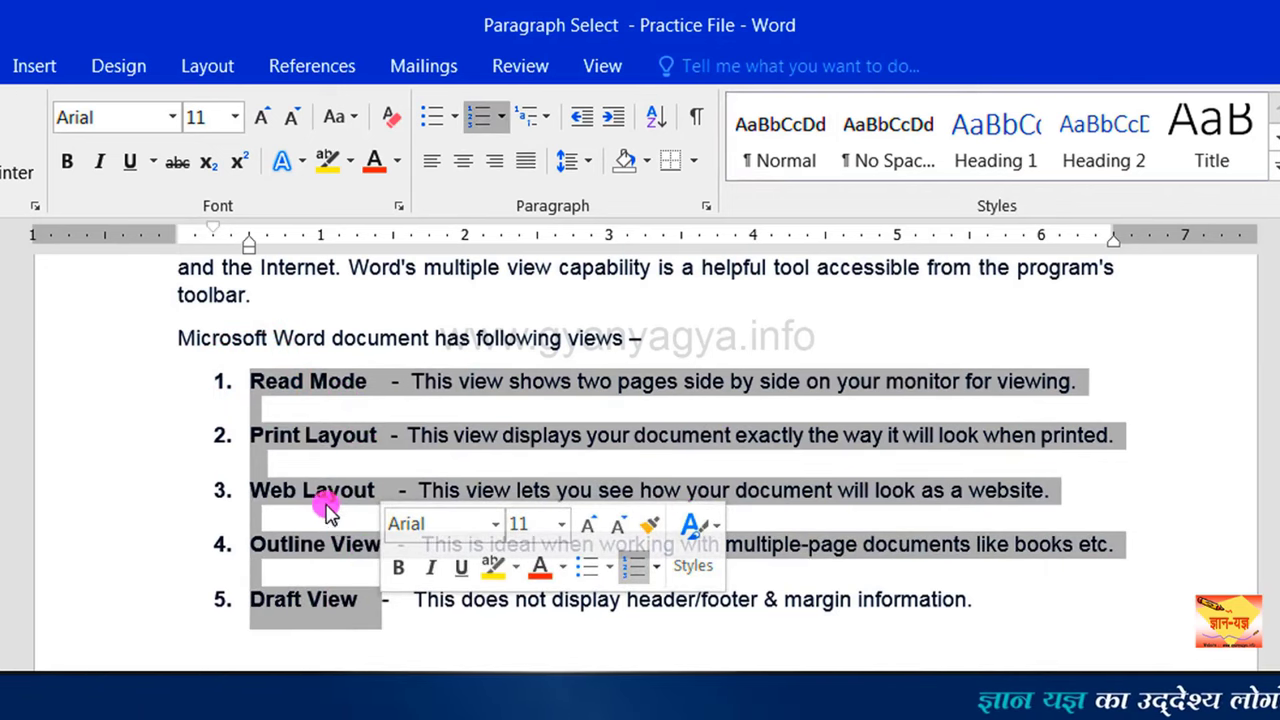
pyautogui.click(250, 383)
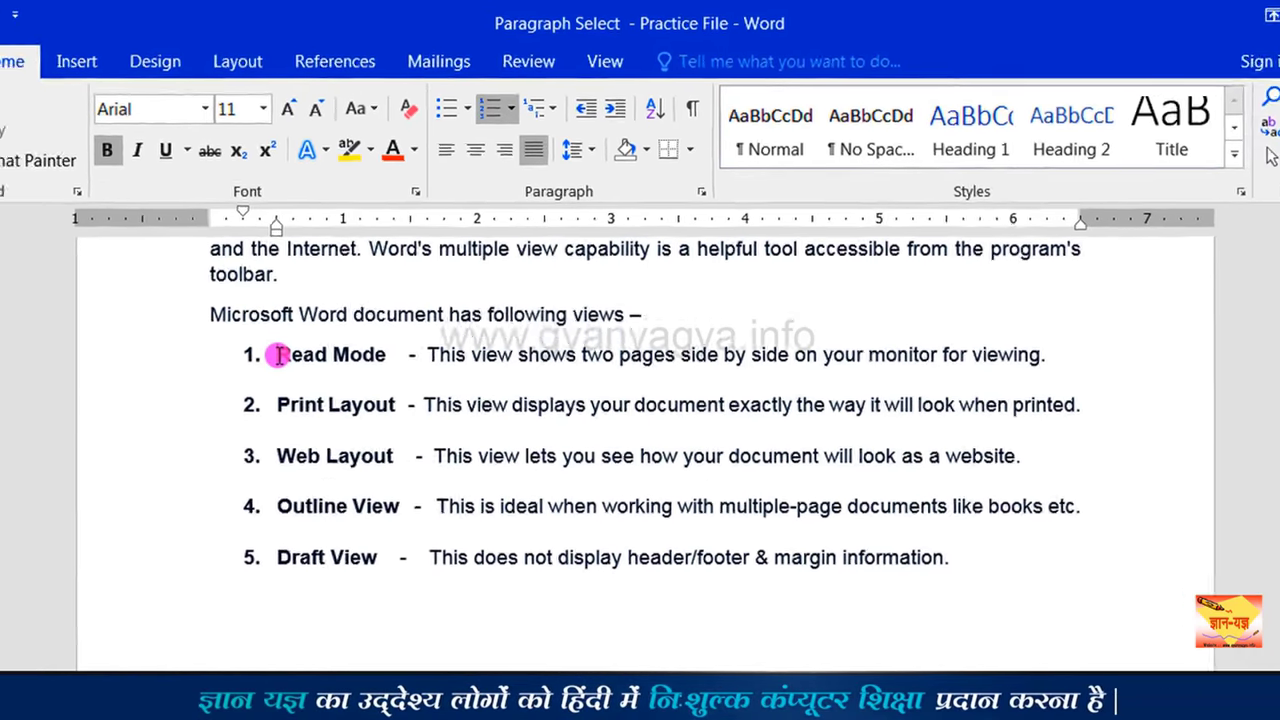
pyautogui.press('alt')
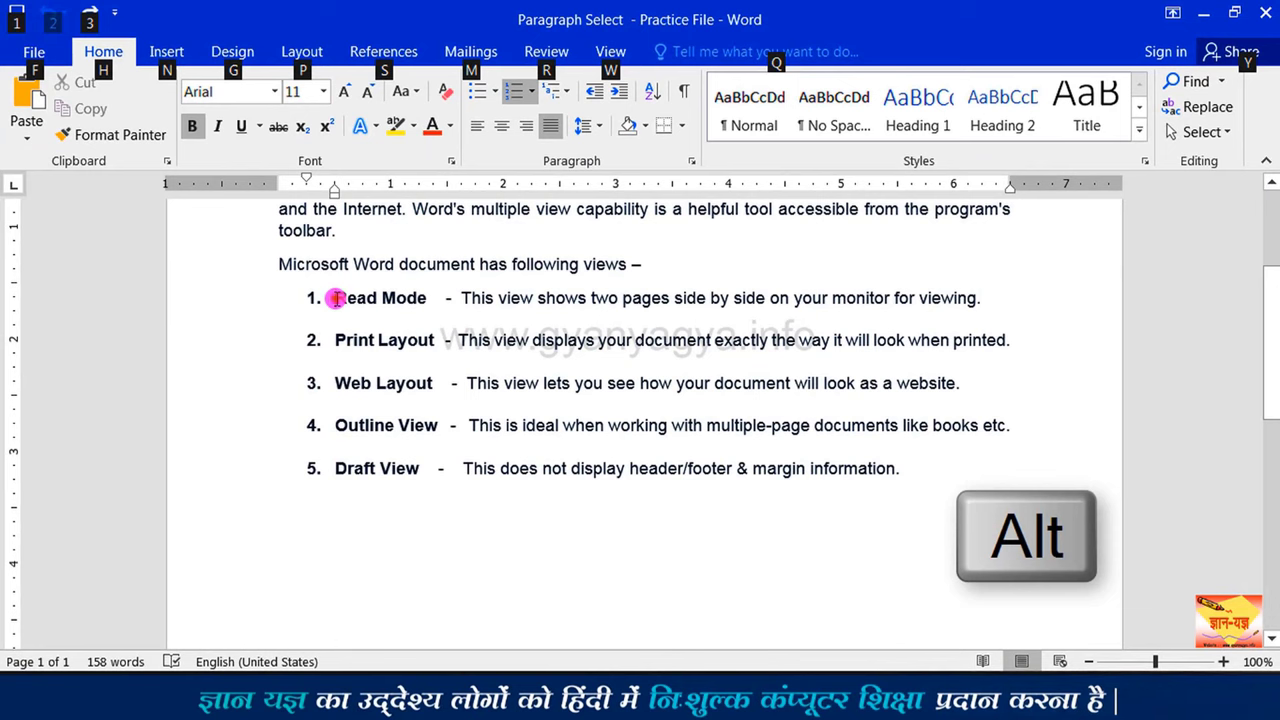
pyautogui.moveTo(337, 298); pyautogui.dragTo(443, 474)
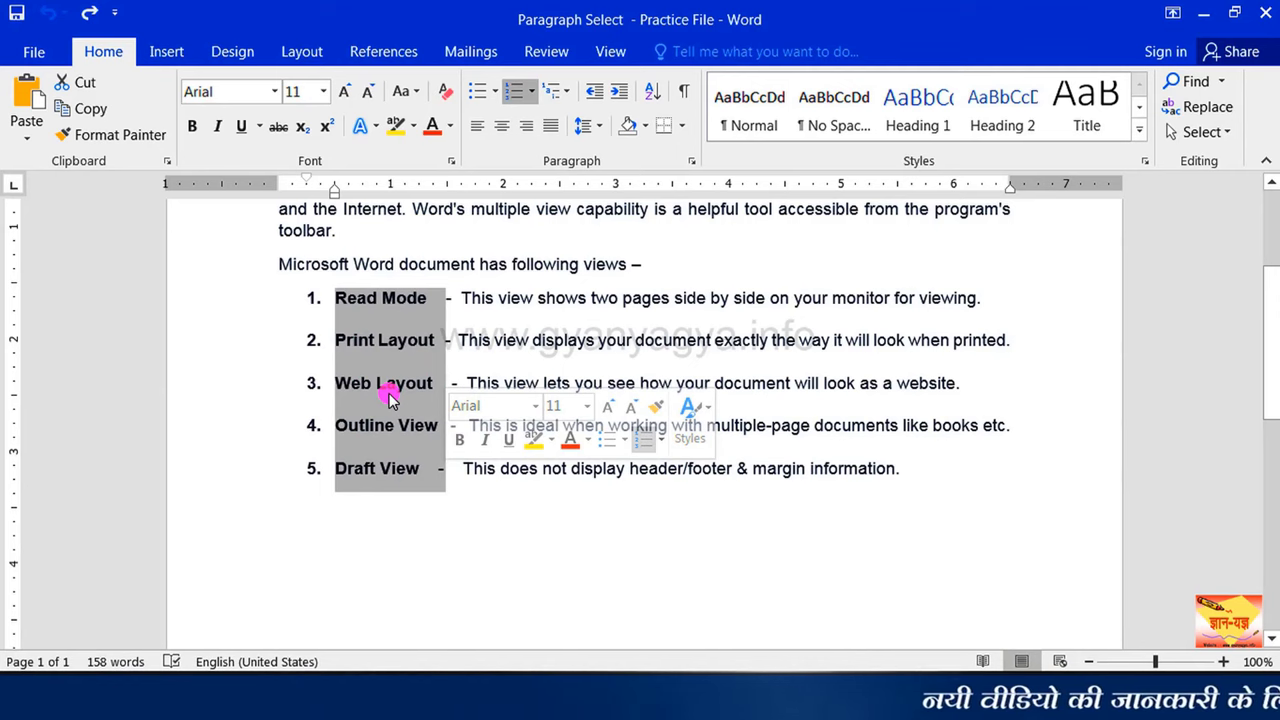
pyautogui.click(466, 300)
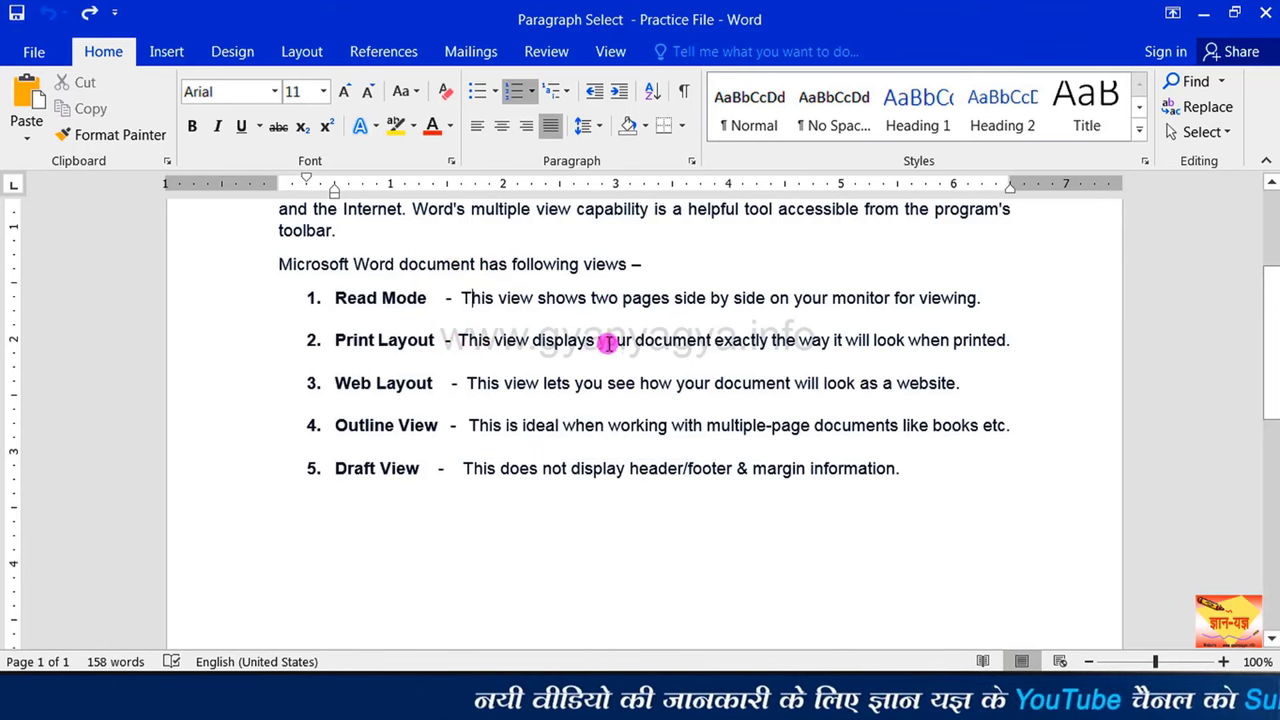
pyautogui.click(463, 297)
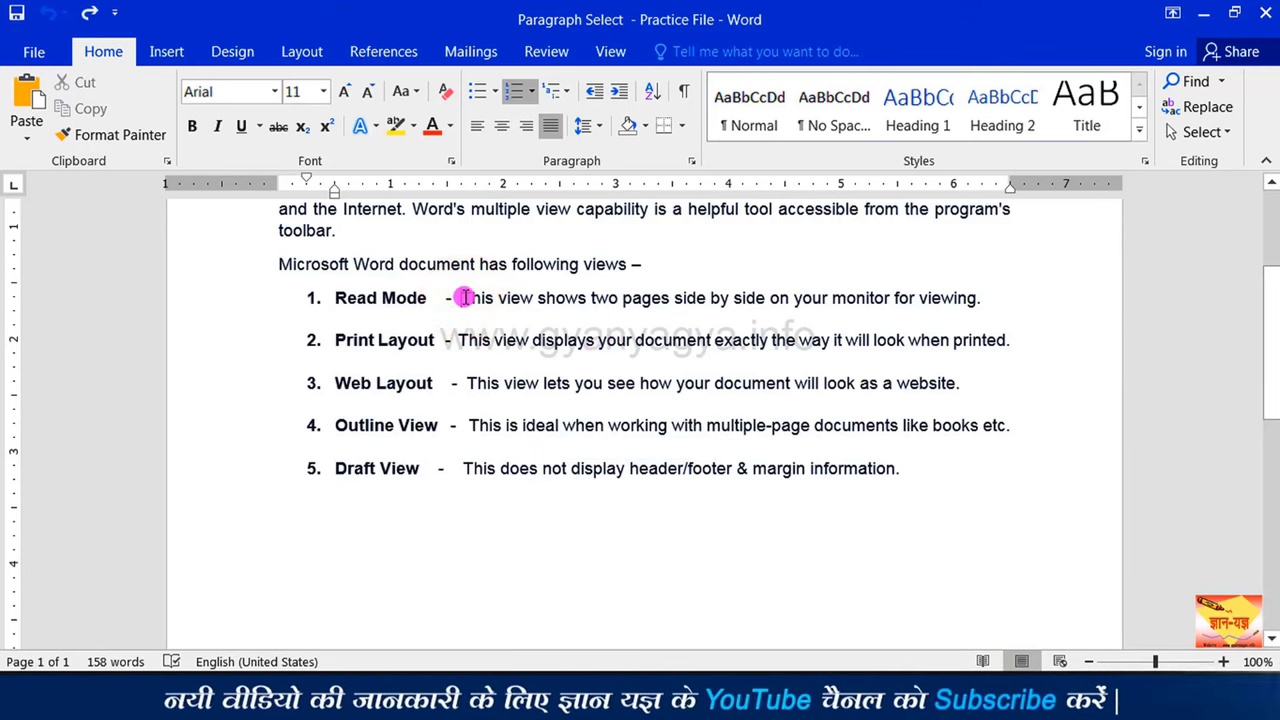
pyautogui.press('alt')
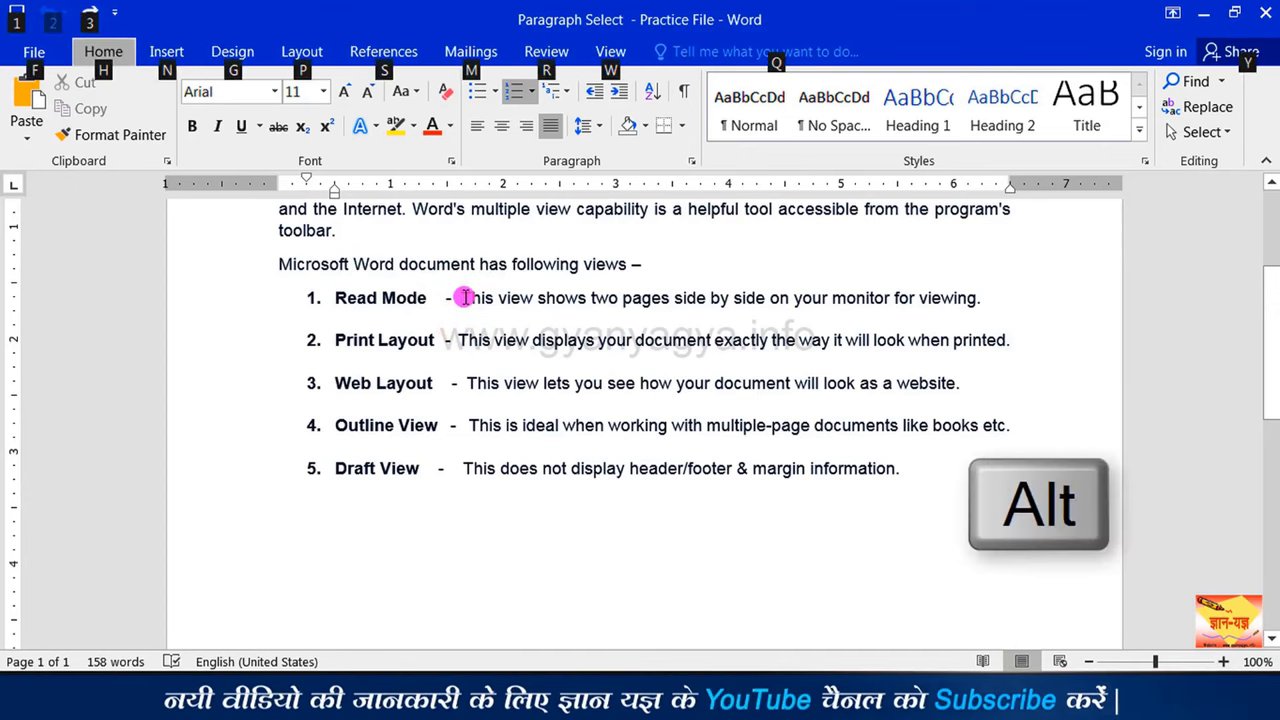
pyautogui.moveTo(463, 297); pyautogui.dragTo(1035, 477)
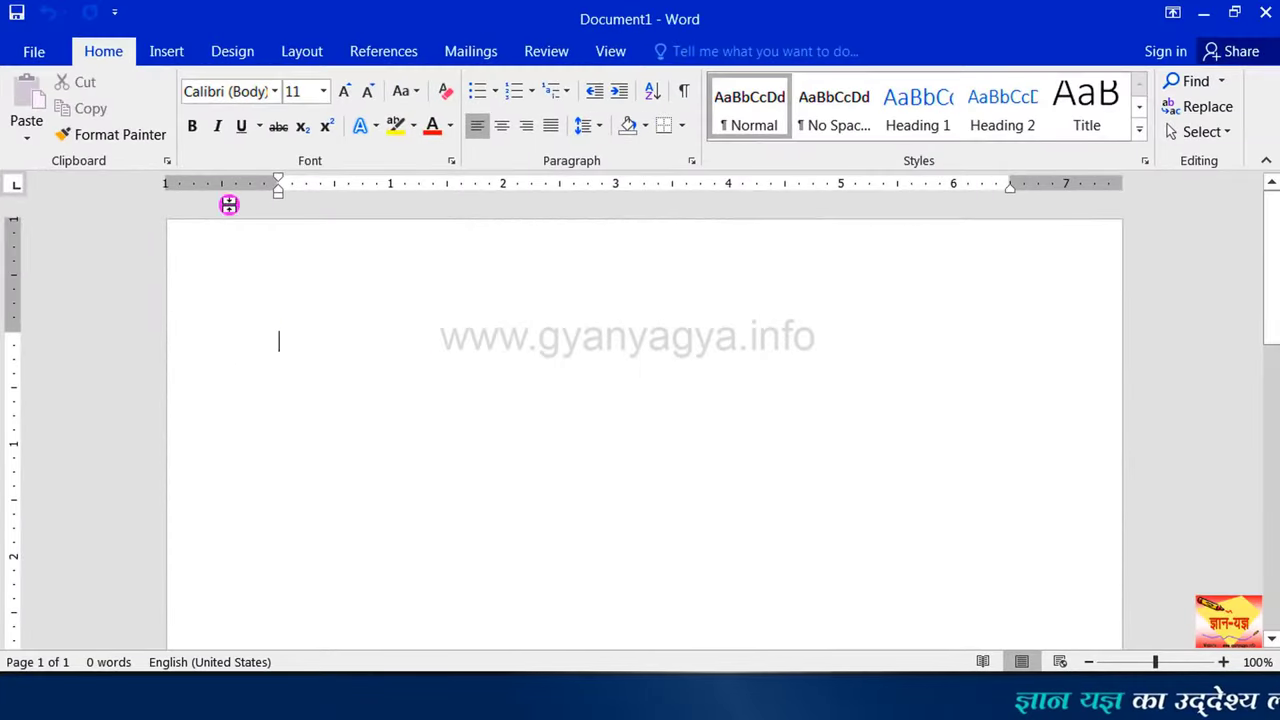
# Draw a roughly 6.2-inch horizontal line near the page top with the Line shape.
pyautogui.click(169, 50)
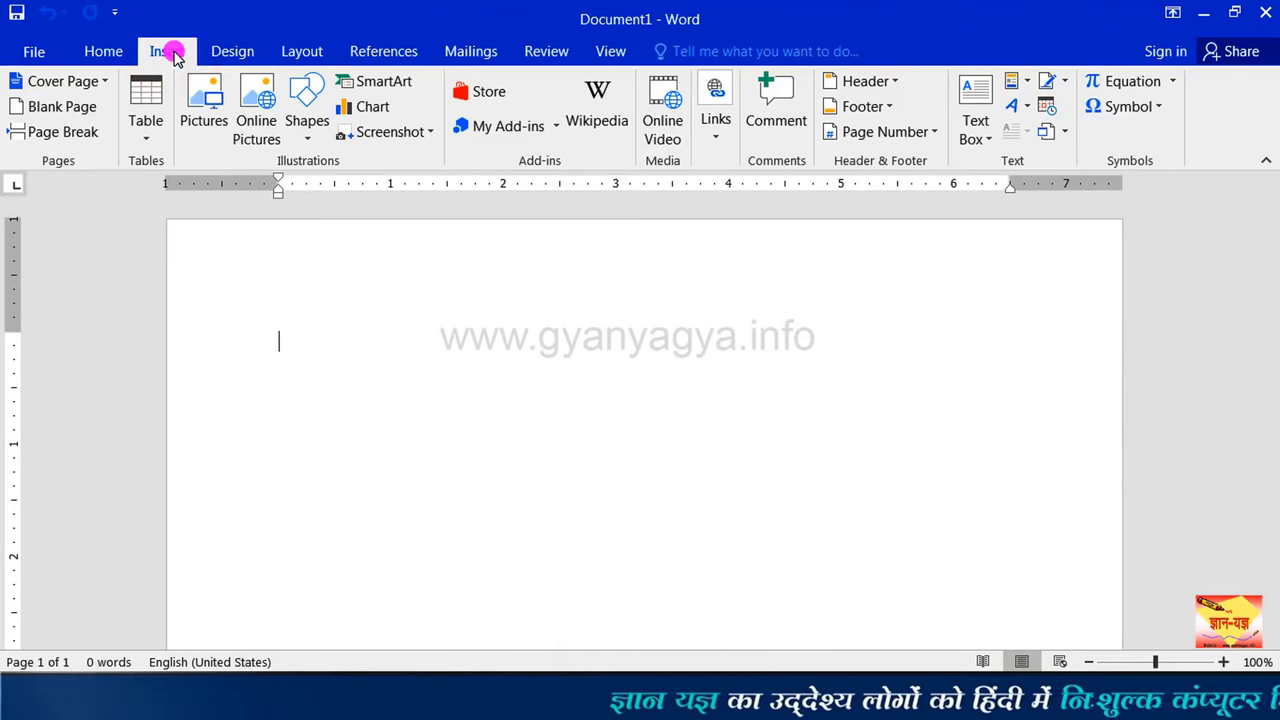
pyautogui.click(305, 136)
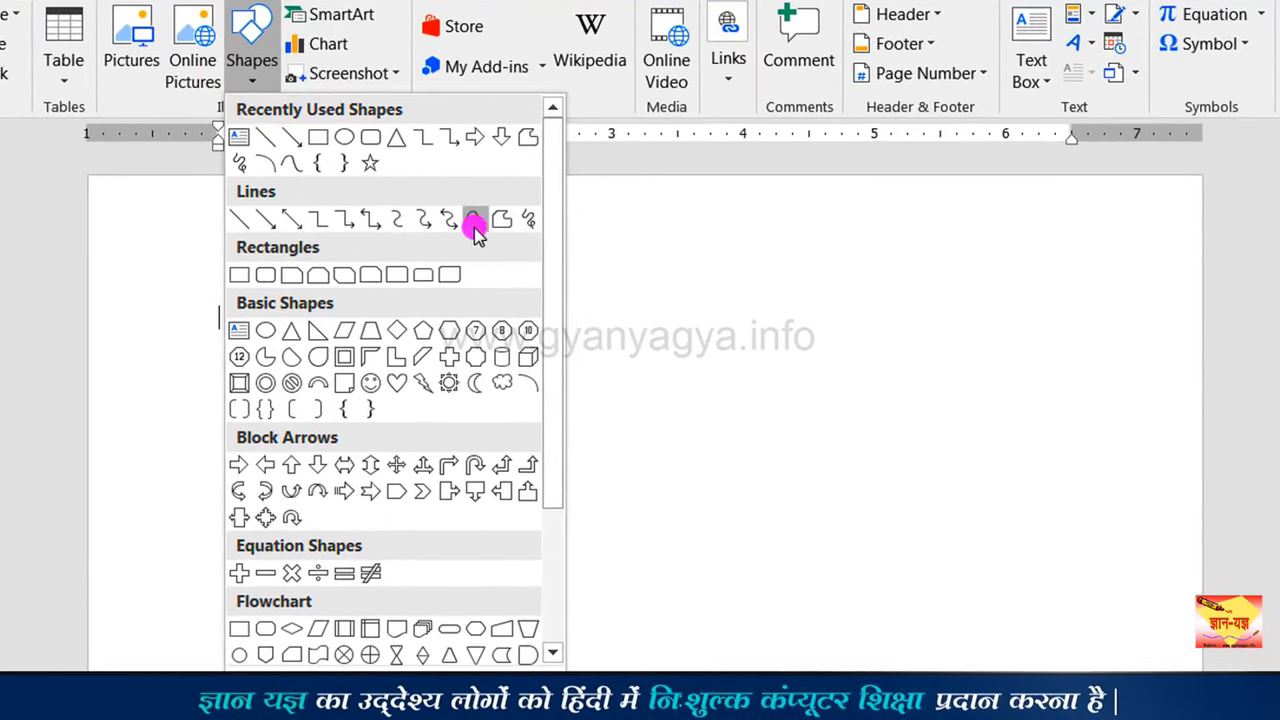
pyautogui.click(239, 222)
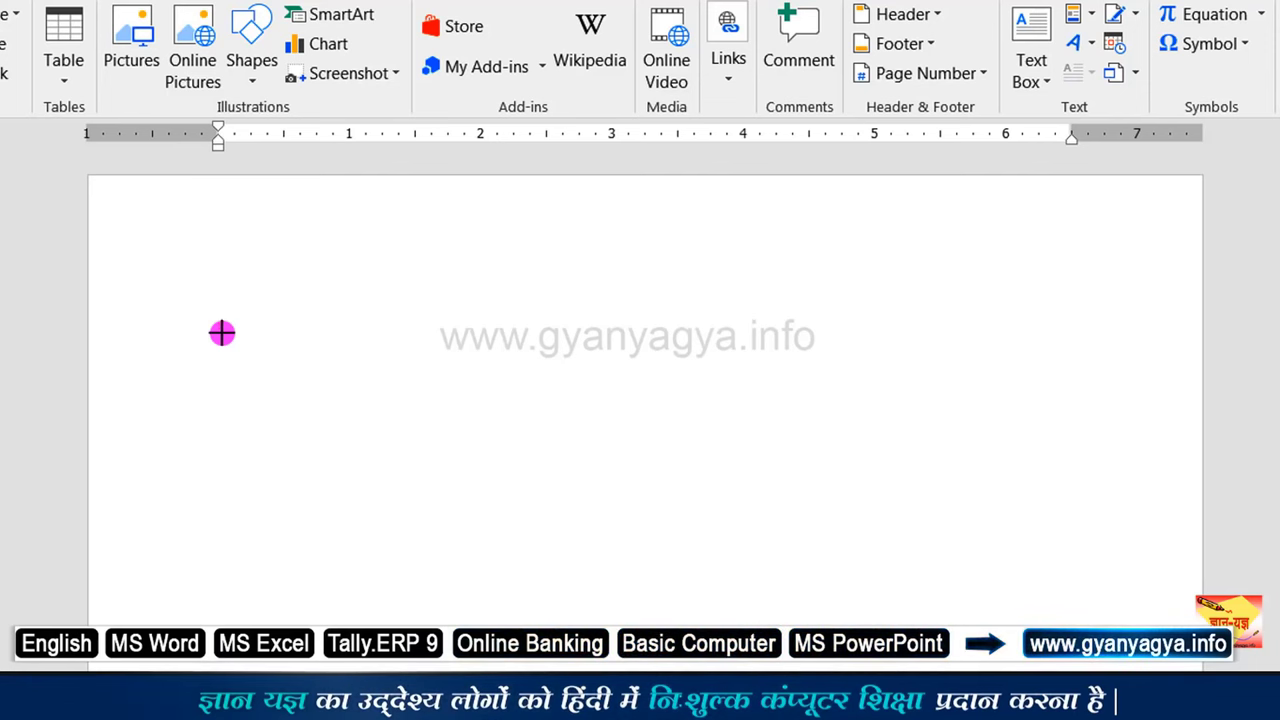
pyautogui.click(221, 333)
pyautogui.moveTo(221, 333)
pyautogui.mouseDown()
pyautogui.moveTo(791, 335)
pyautogui.moveTo(1003, 317)
pyautogui.moveTo(1039, 320)
pyautogui.moveTo(1033, 334)
pyautogui.mouseUp()
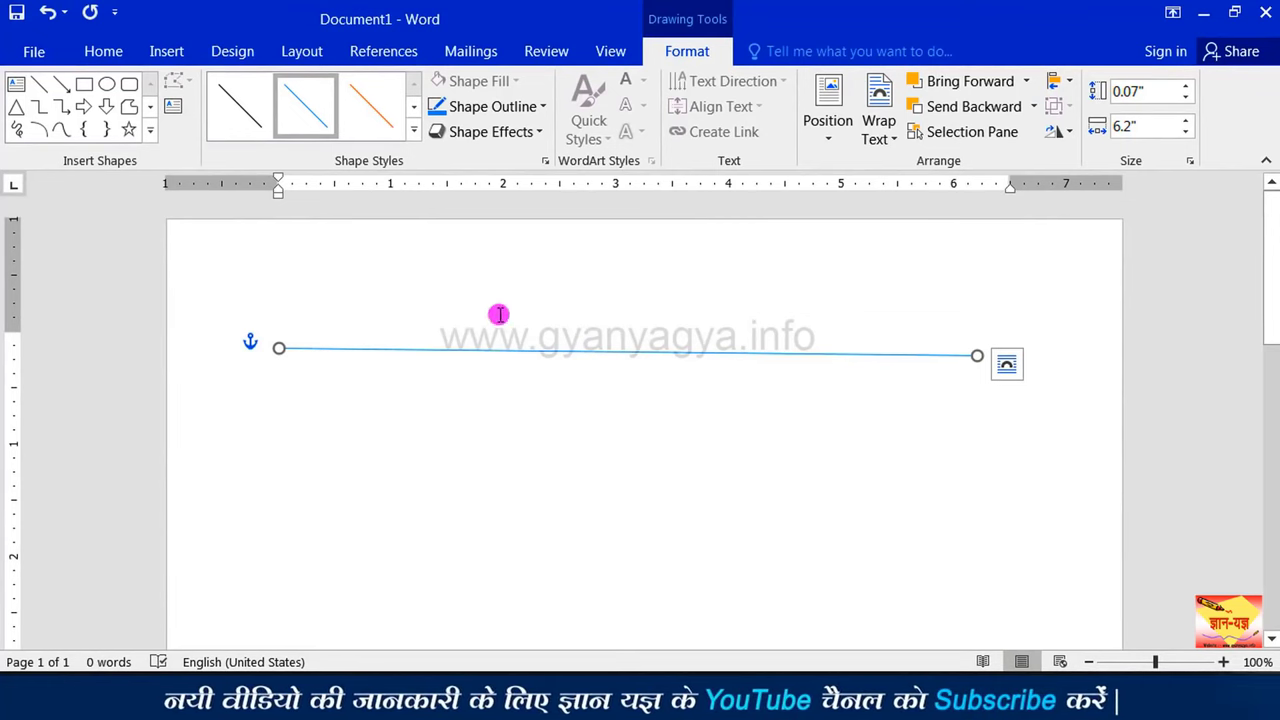
pyautogui.click(164, 51)
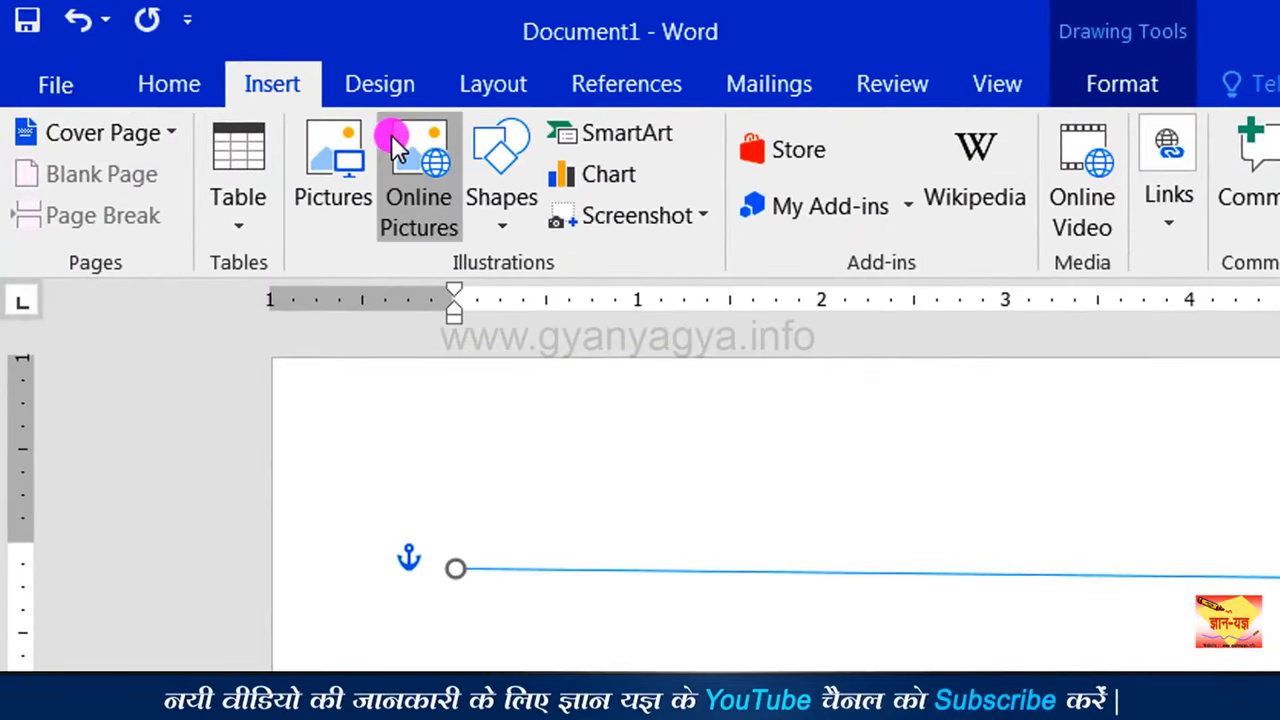
# Draw a second Shift-straightened horizontal line below the first.
pyautogui.click(495, 208)
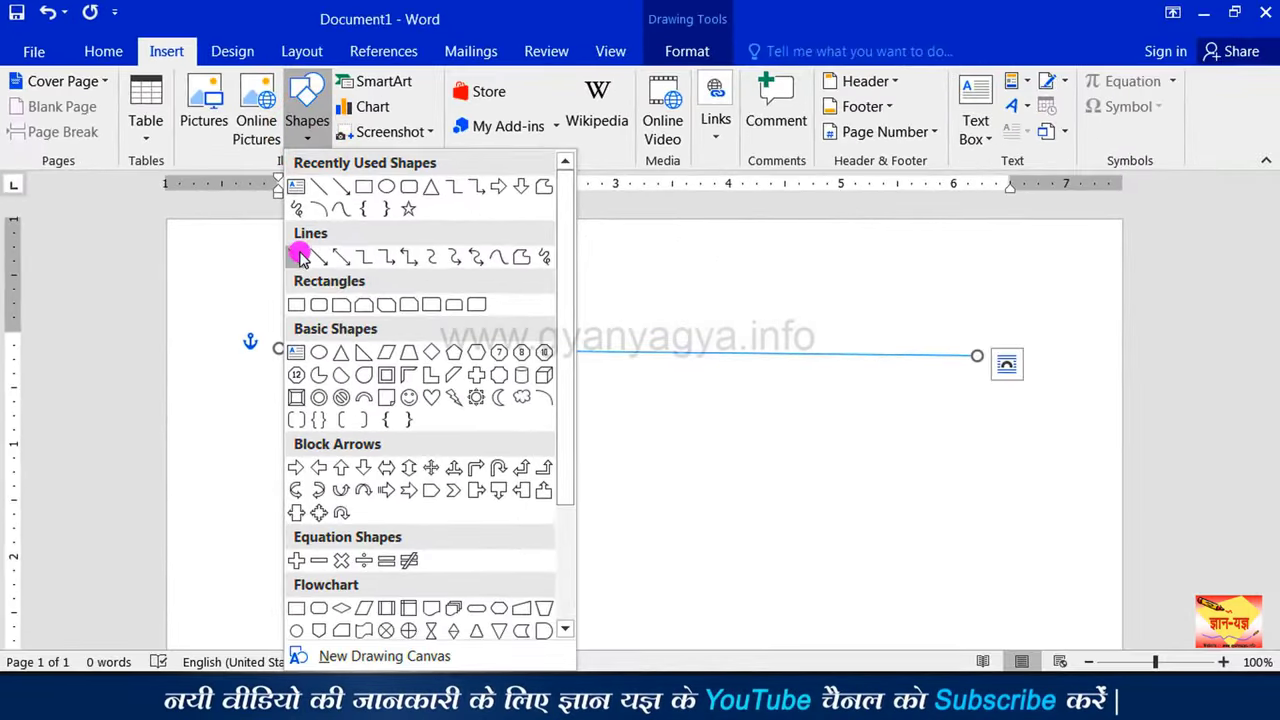
pyautogui.click(297, 258)
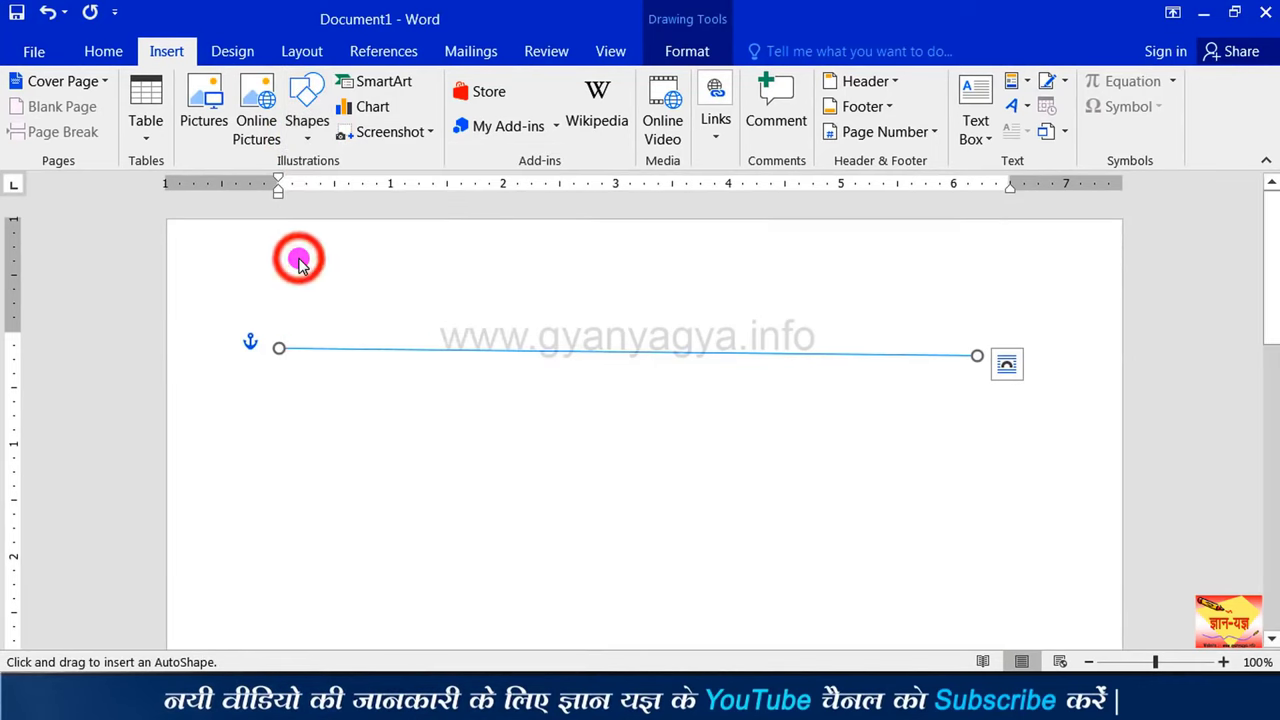
pyautogui.press('shift')
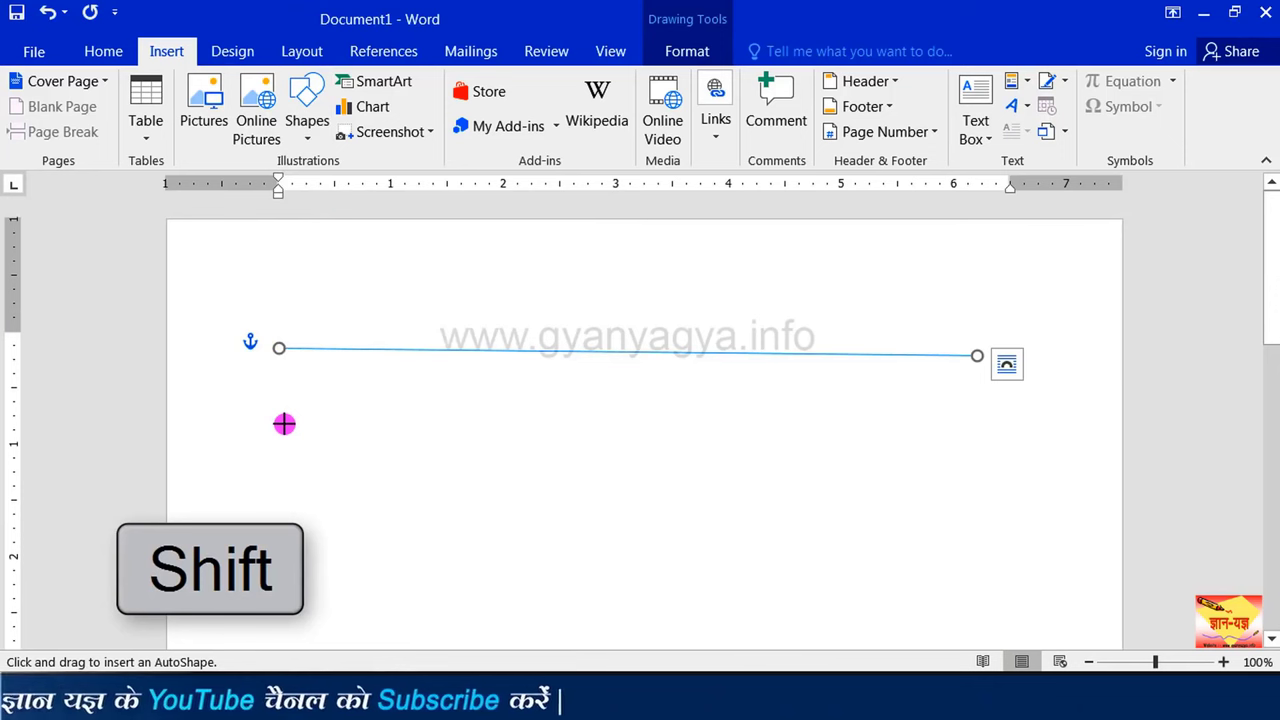
pyautogui.moveTo(284, 424); pyautogui.dragTo(336, 423)
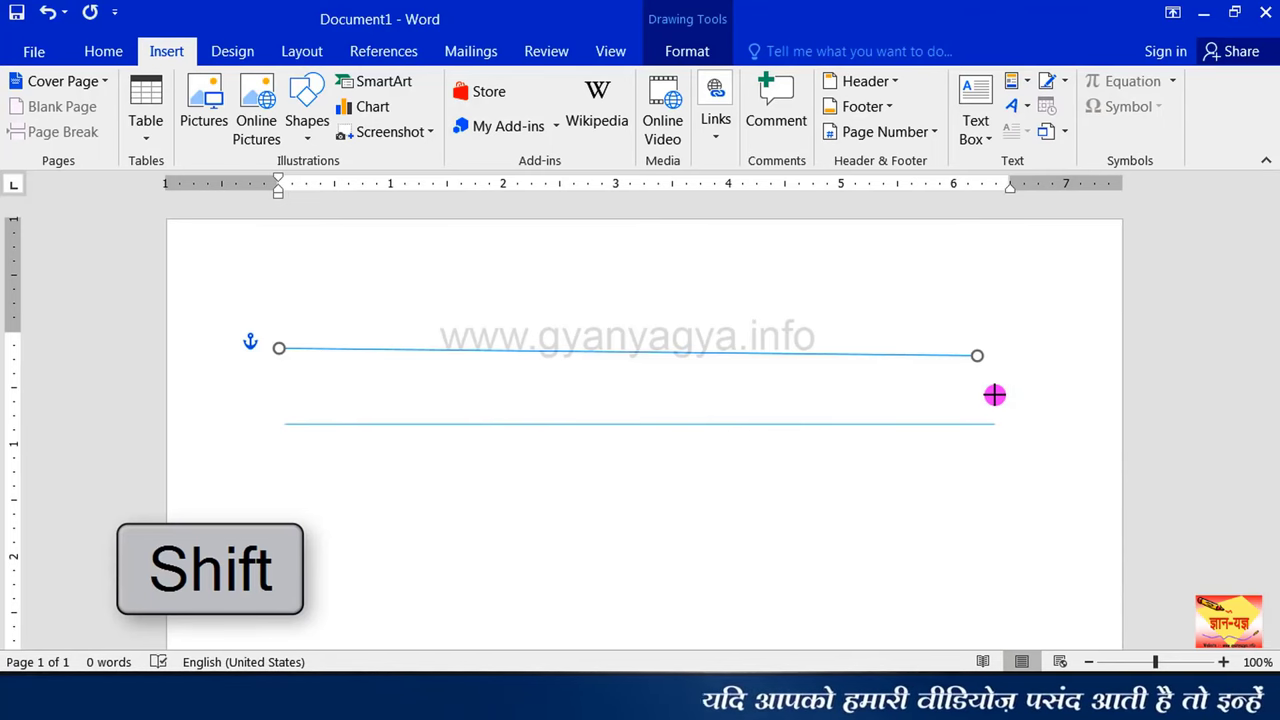
pyautogui.moveTo(994, 395); pyautogui.dragTo(994, 392)
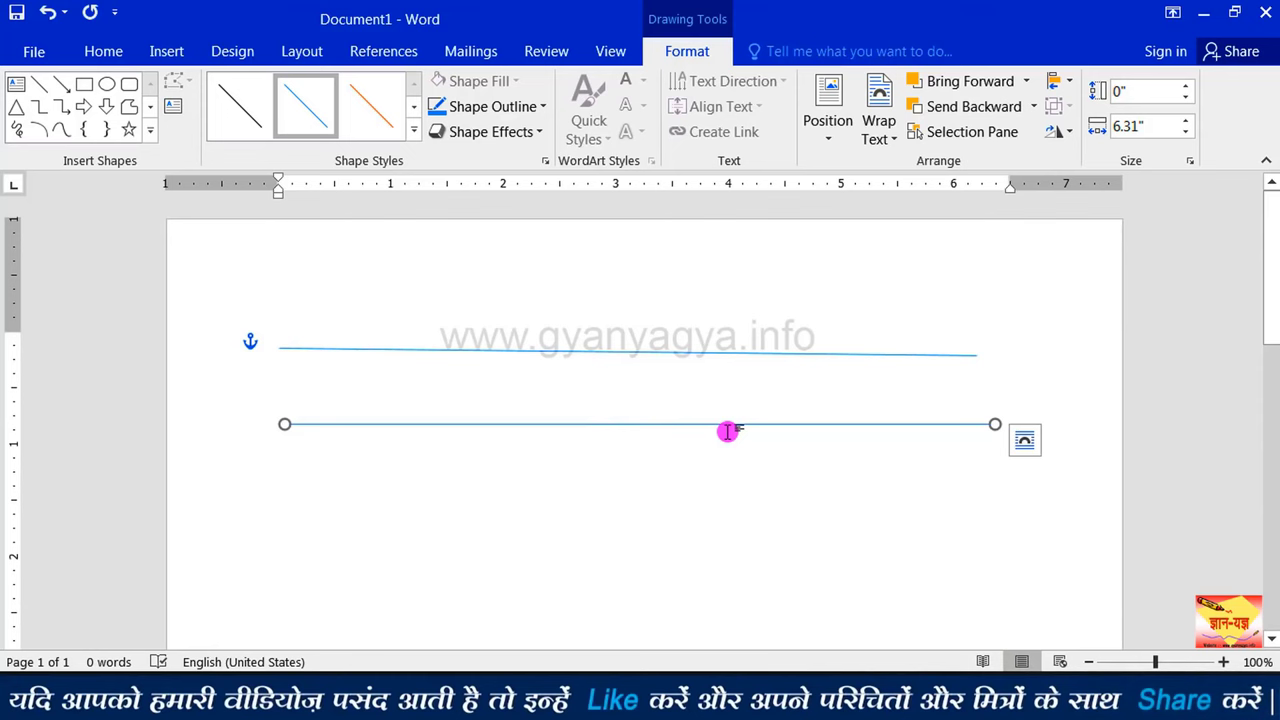
pyautogui.click(551, 453)
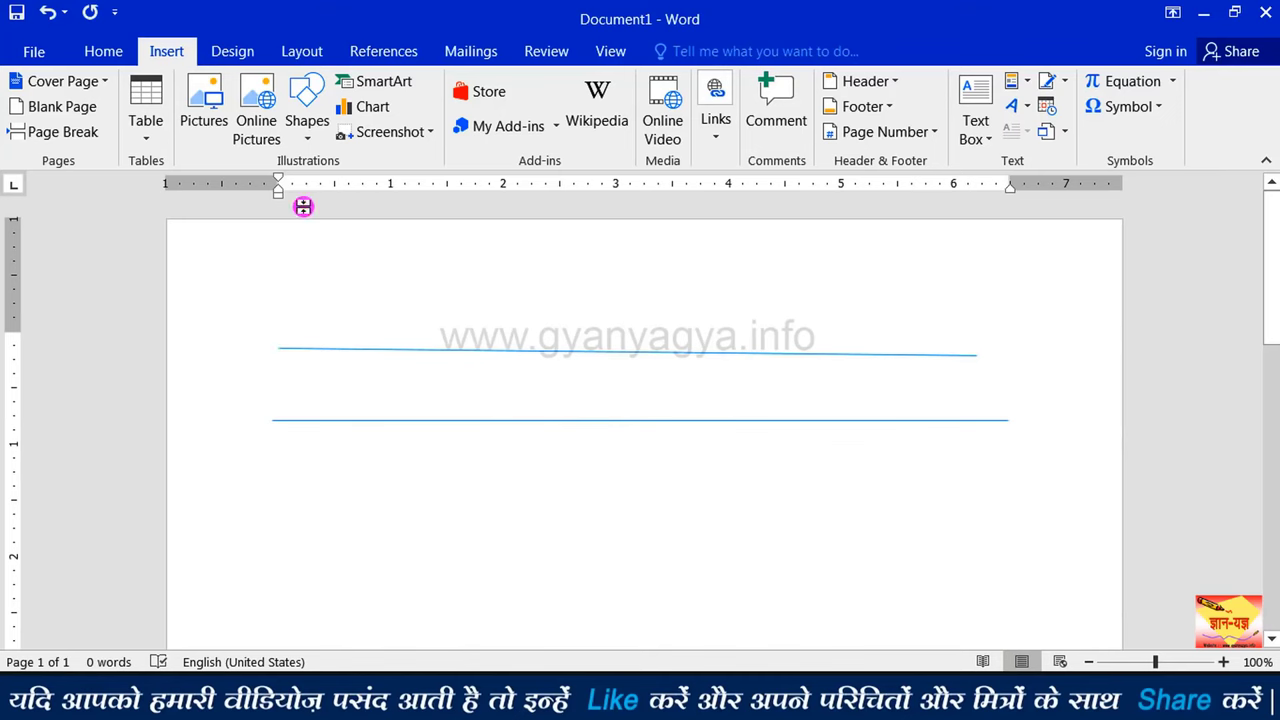
# Draw a vertical line down the left side, then undo to clear all the lines.
pyautogui.click(312, 132)
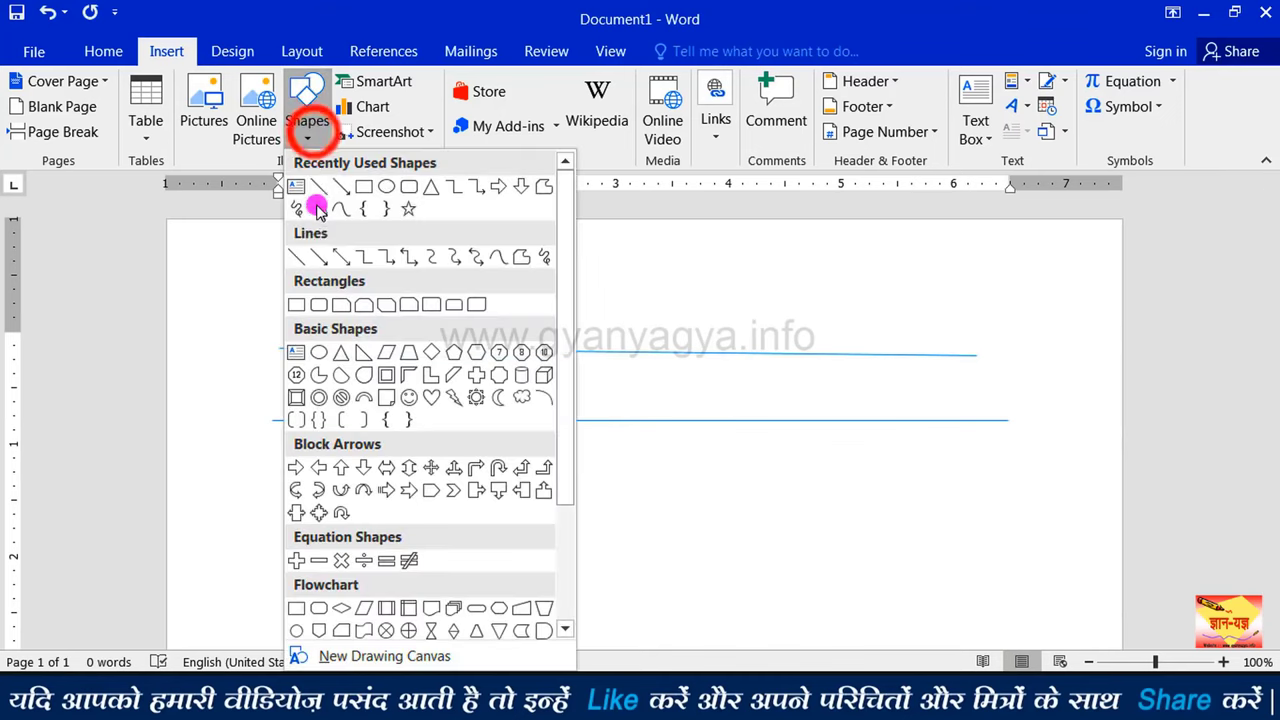
pyautogui.click(299, 257)
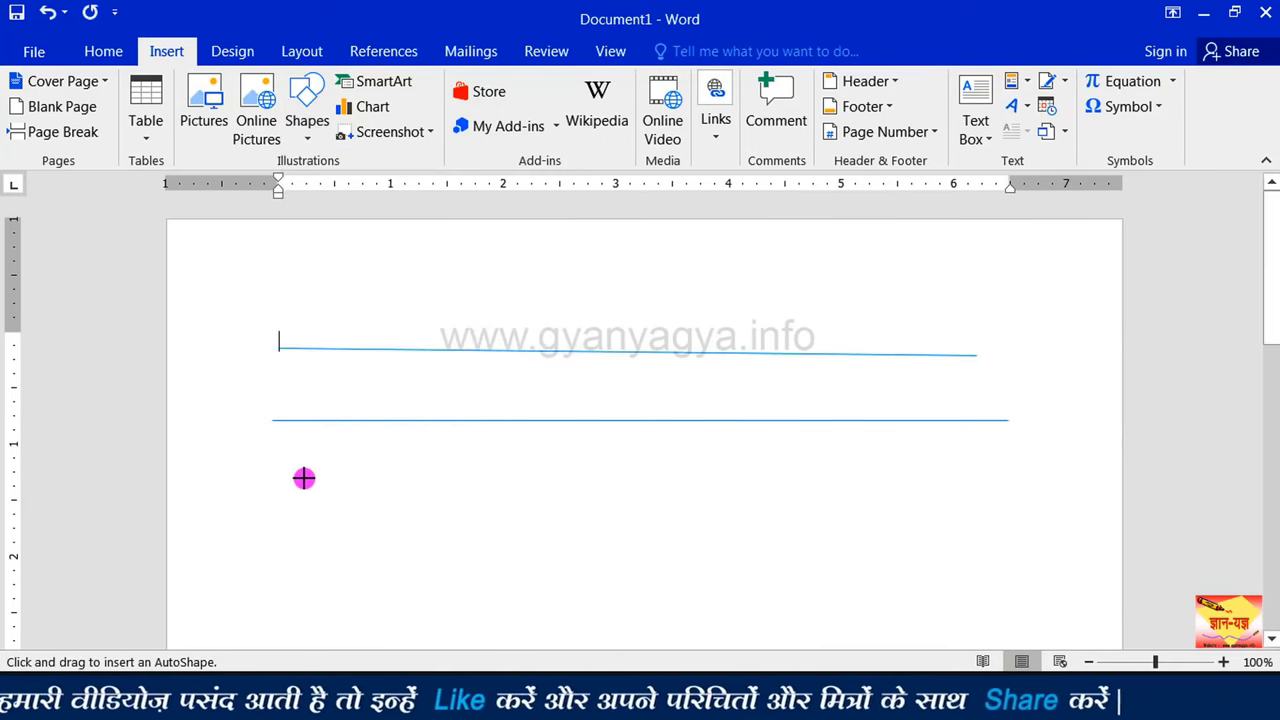
pyautogui.moveTo(304, 479); pyautogui.dragTo(300, 630)
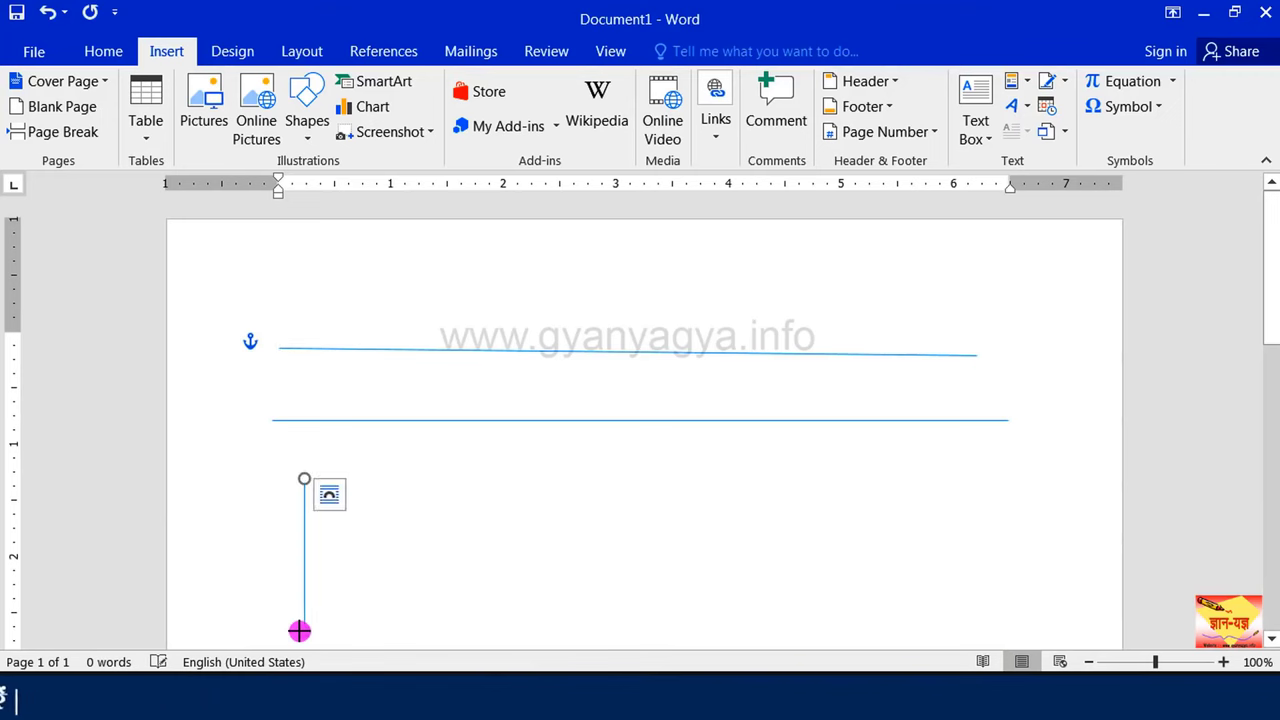
pyautogui.click(333, 590)
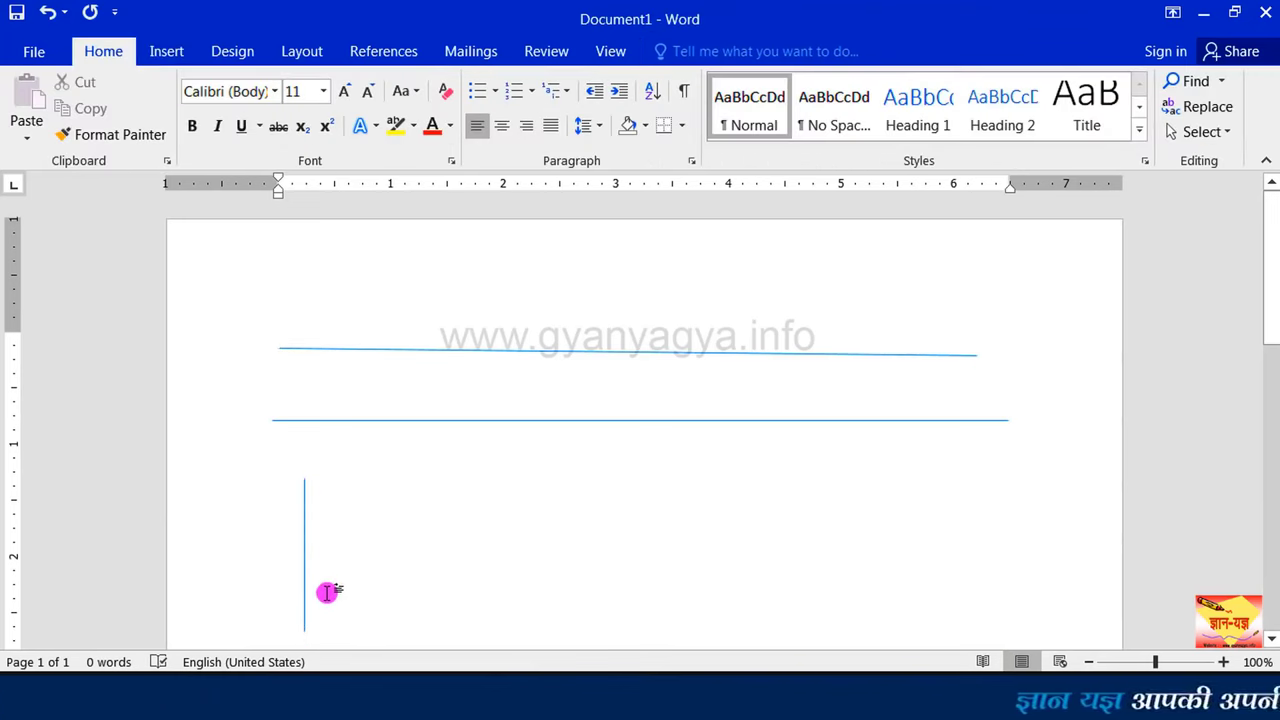
pyautogui.hotkey('ctrl', 'z')
pyautogui.hotkey('ctrl', 'z')
pyautogui.hotkey('ctrl', 'z')
pyautogui.click(349, 334)
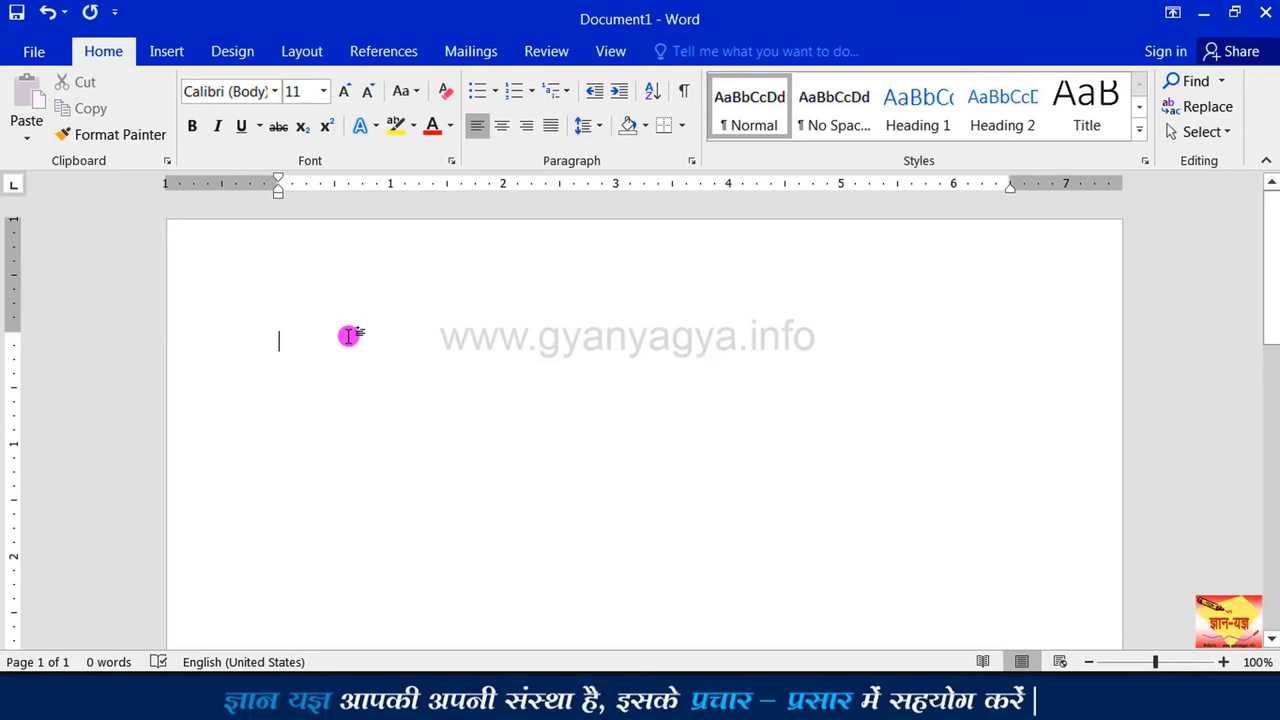
# Create single, wavy and triple border lines with ---, ~~~ and ### shortcuts.
pyautogui.press('-')
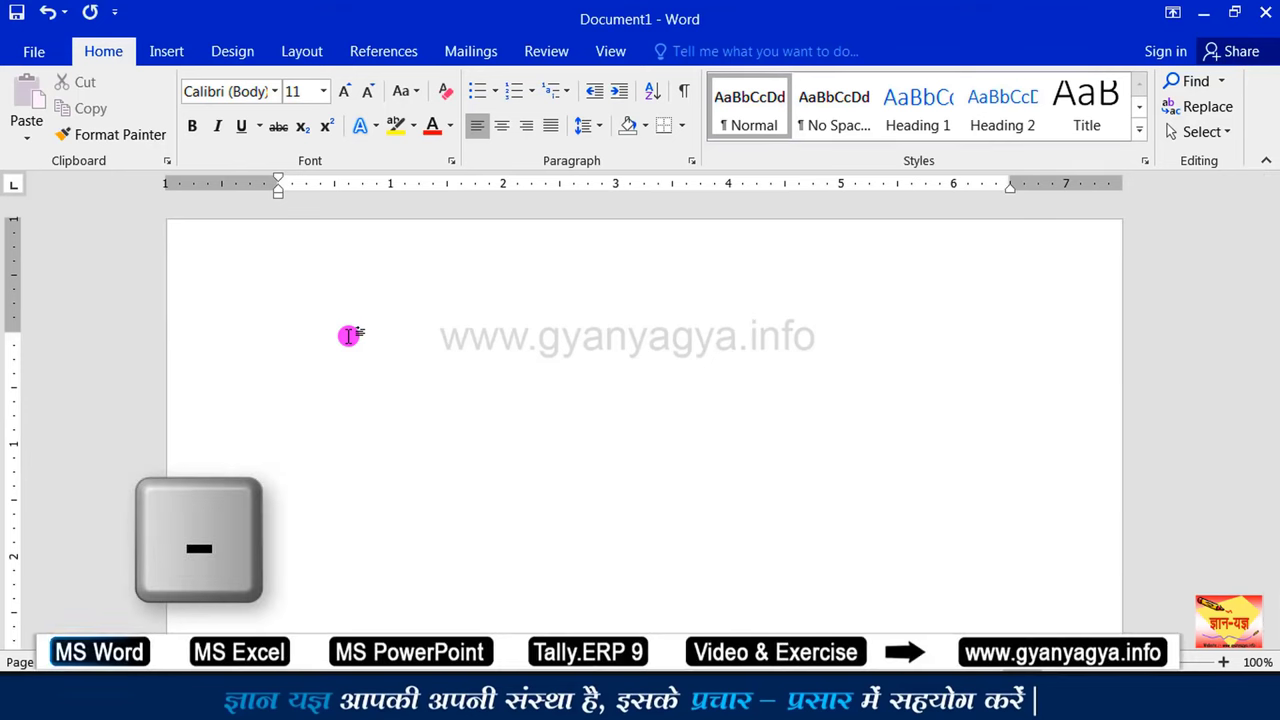
pyautogui.write('---')
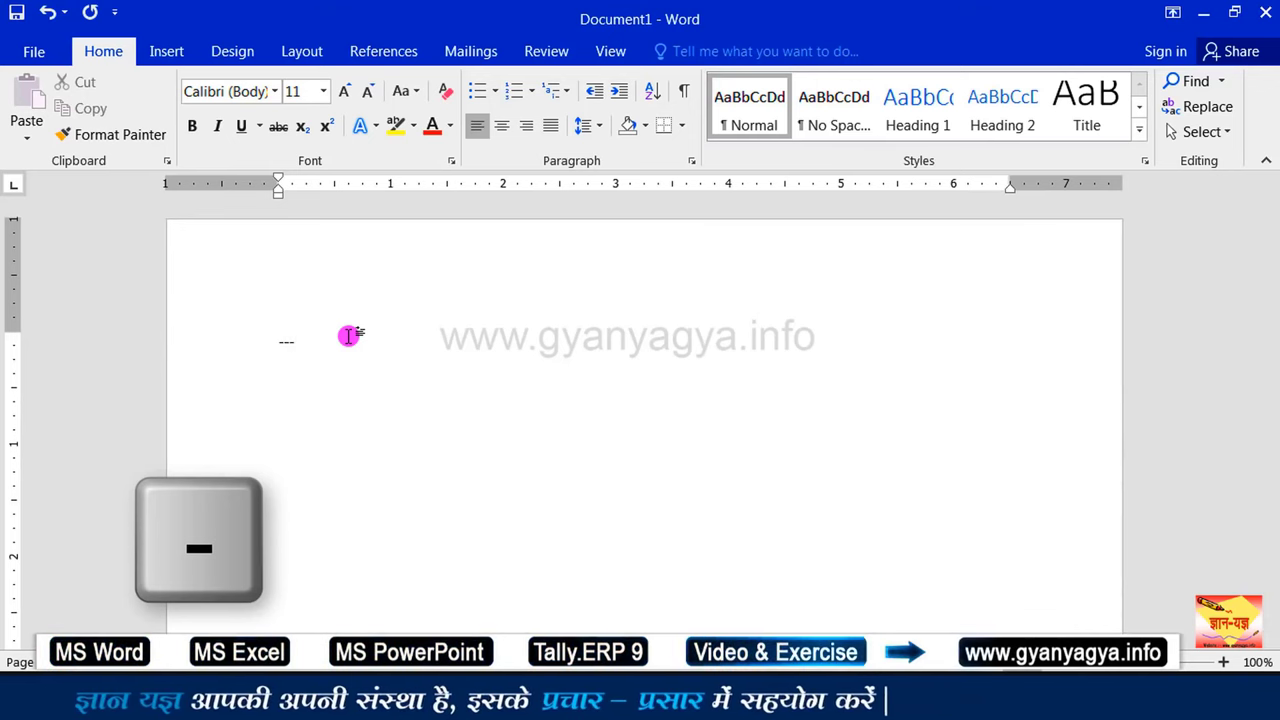
pyautogui.press('Return')
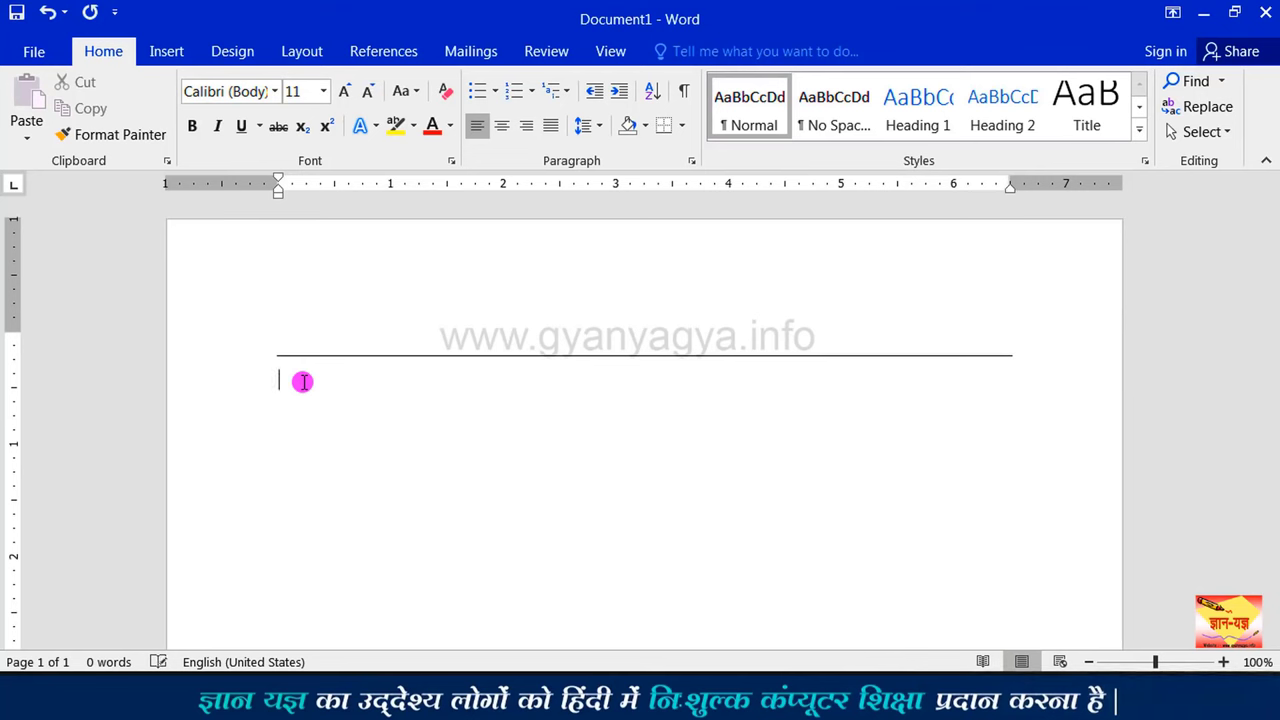
pyautogui.hotkey('shift', '`')
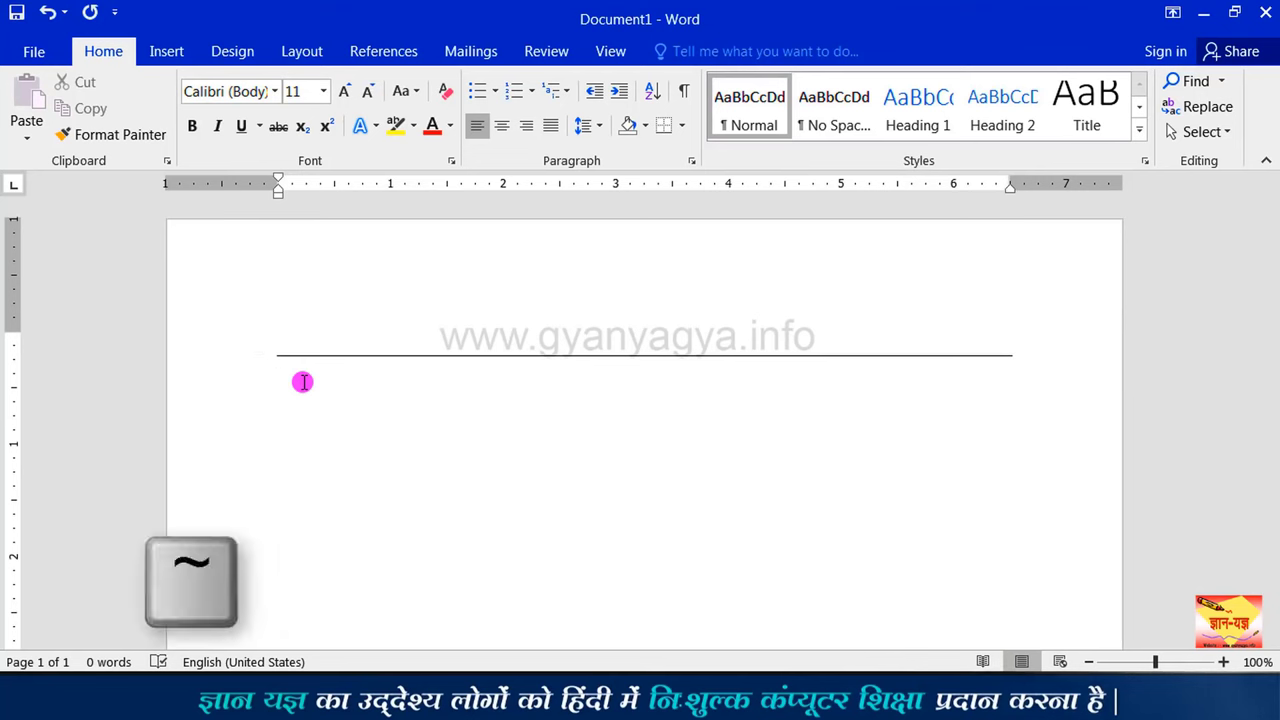
pyautogui.hotkey('shift', '`')
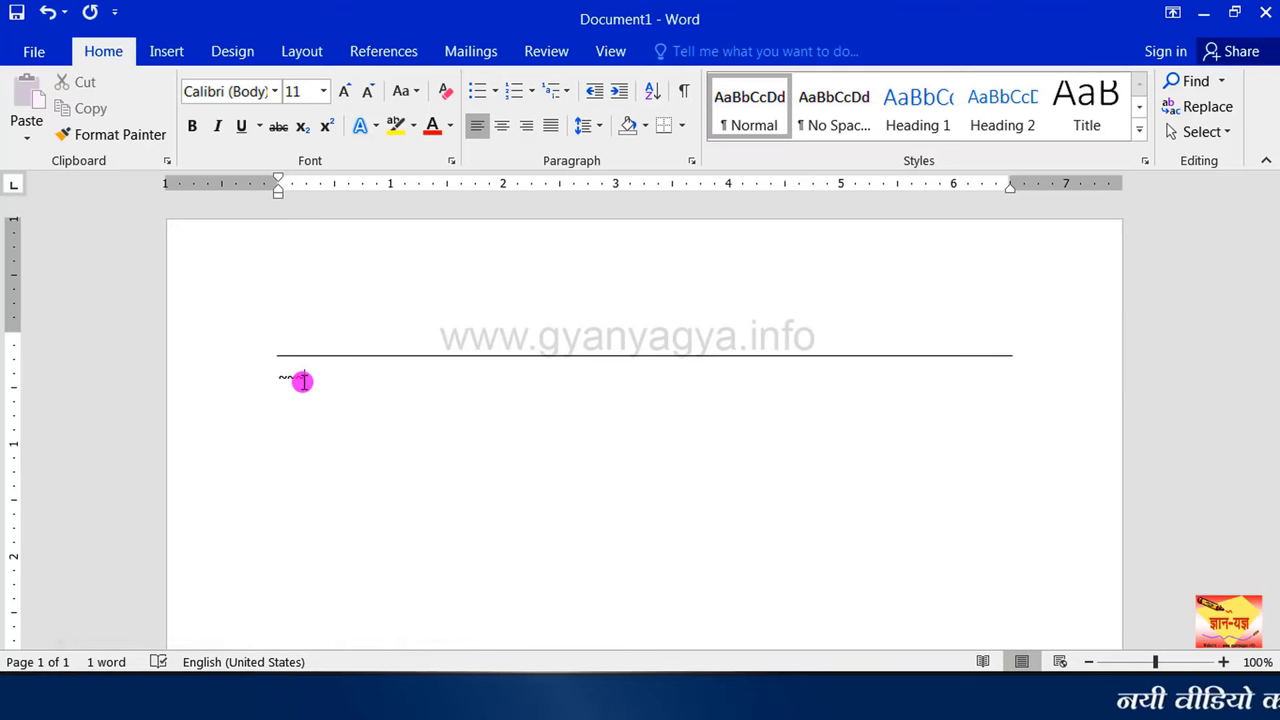
pyautogui.press('Return')
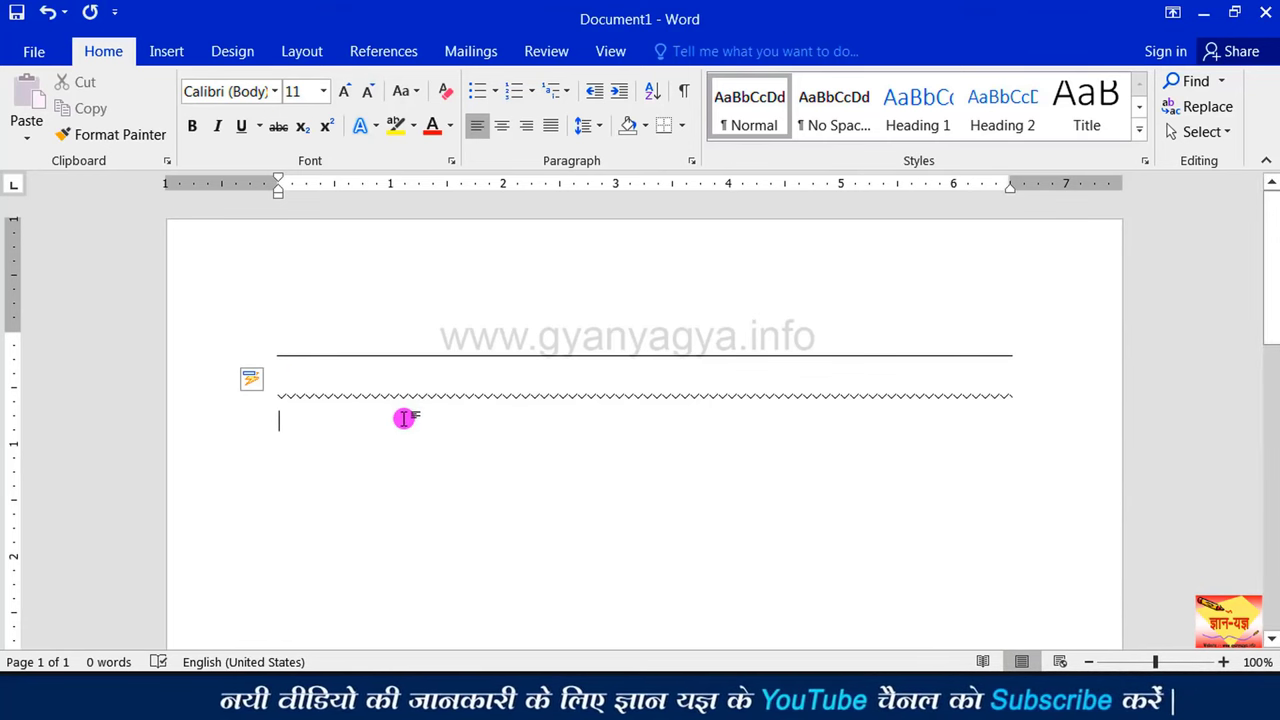
pyautogui.write('###')
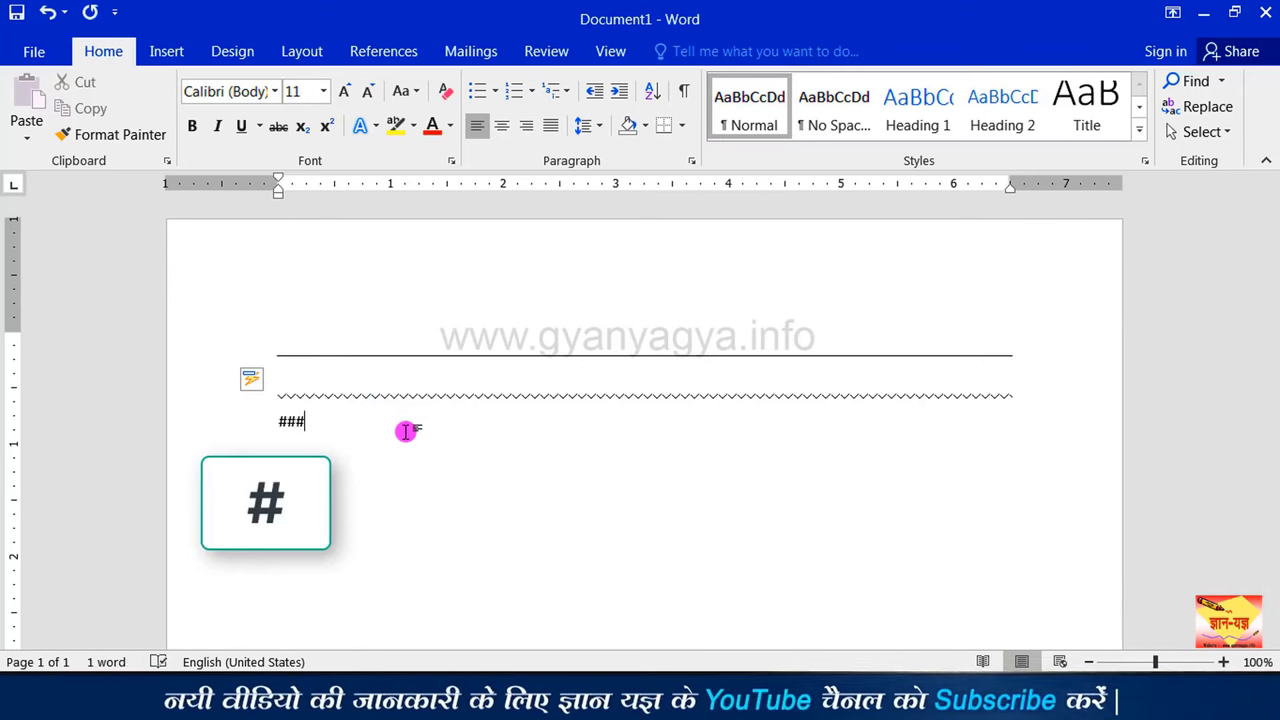
pyautogui.press('Return')
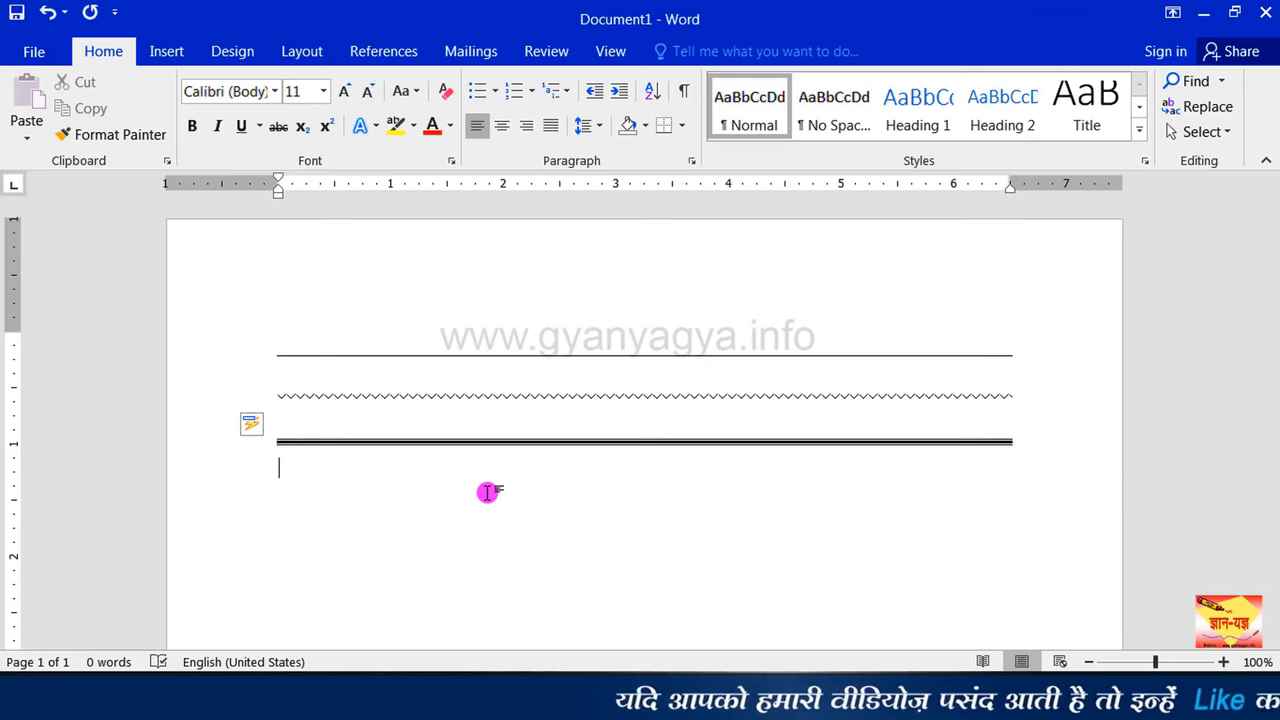
# Add dotted, double and thick border lines using ***, === and ___.
pyautogui.write('***')
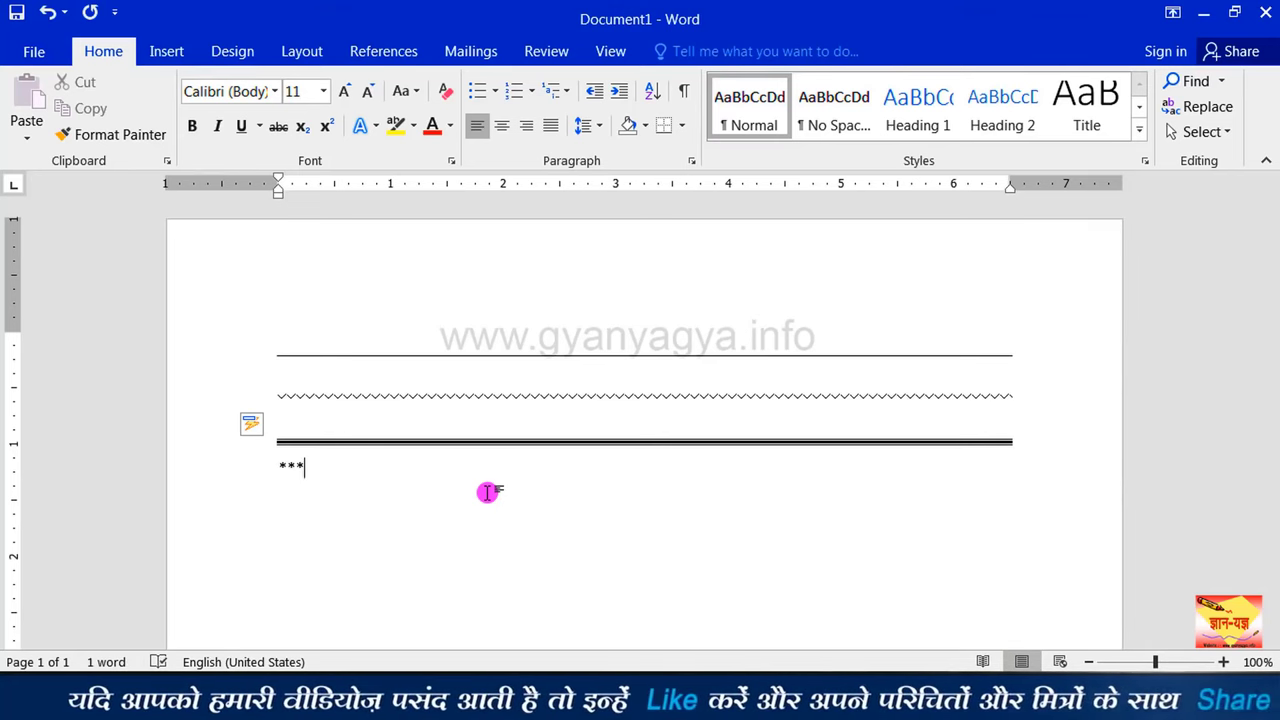
pyautogui.press('Return')
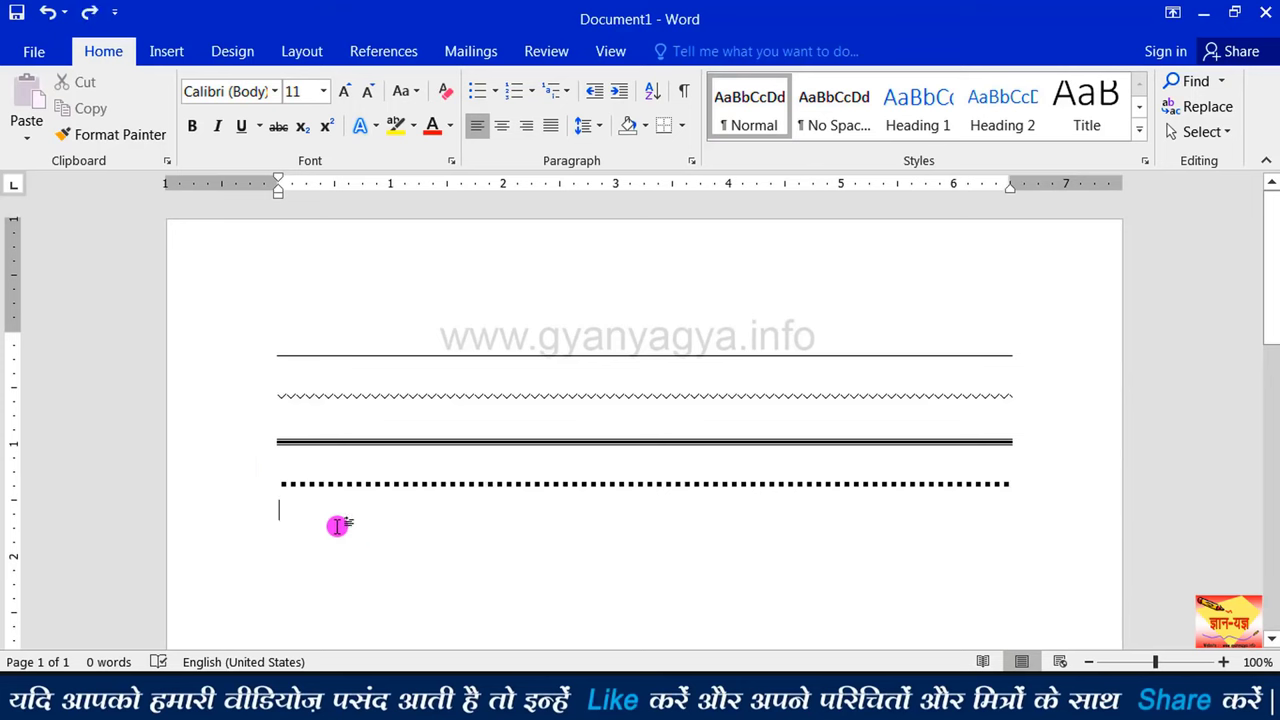
pyautogui.write('===')
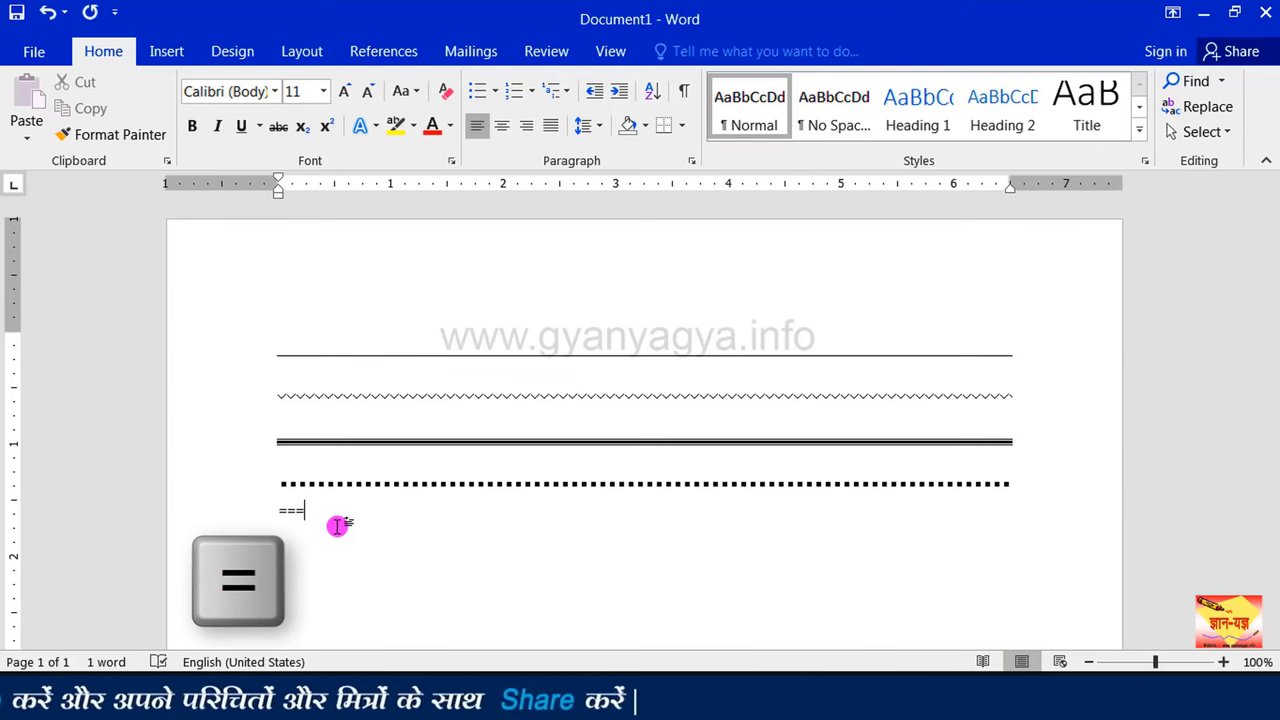
pyautogui.press('Return')
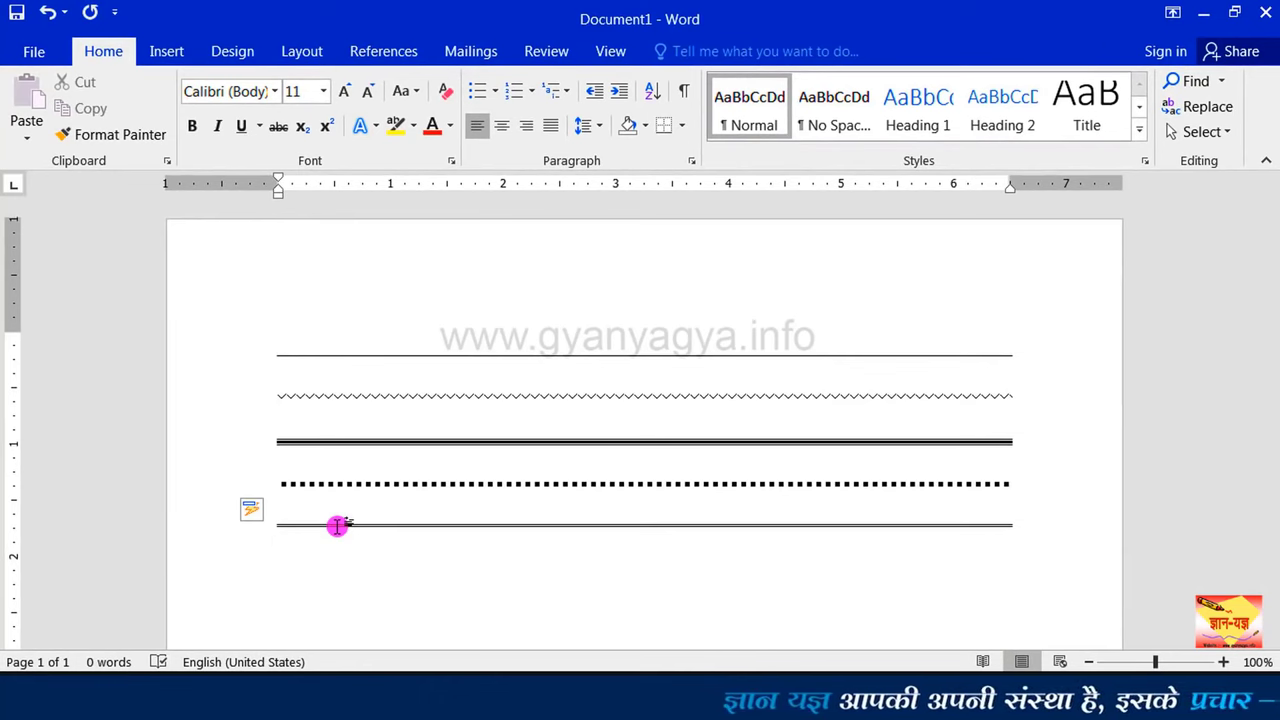
pyautogui.write('_')
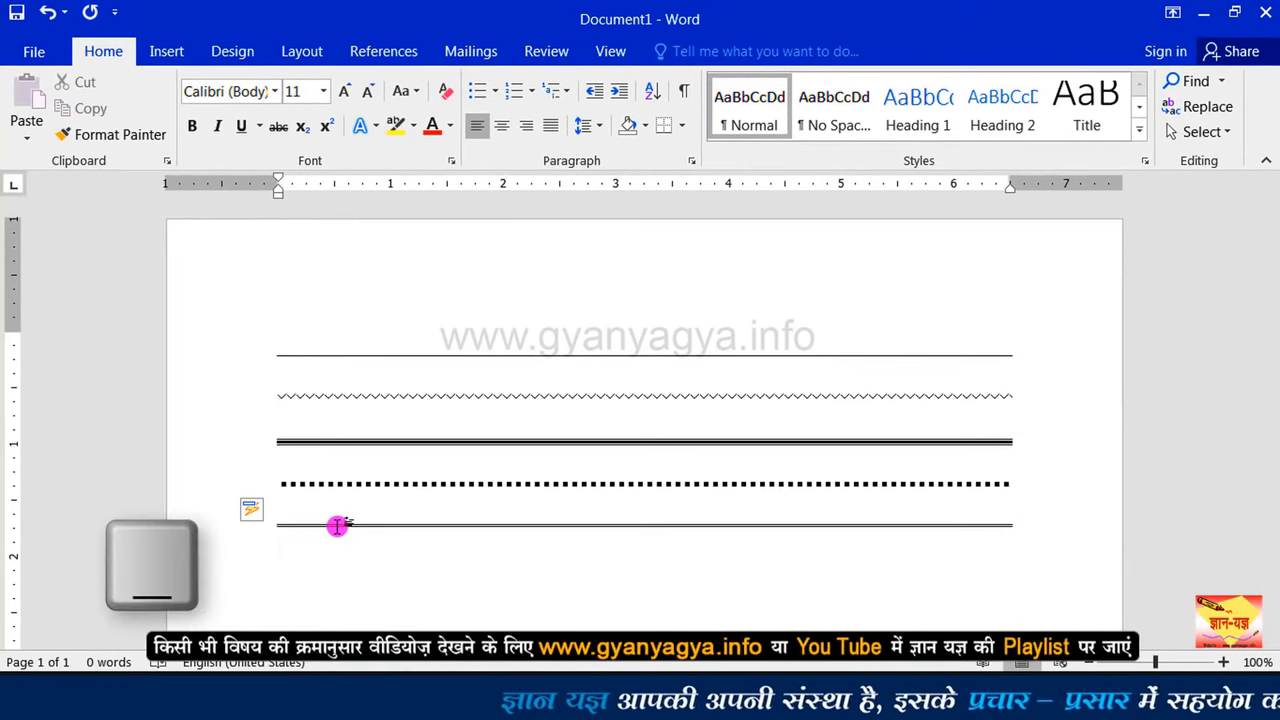
pyautogui.write('_')
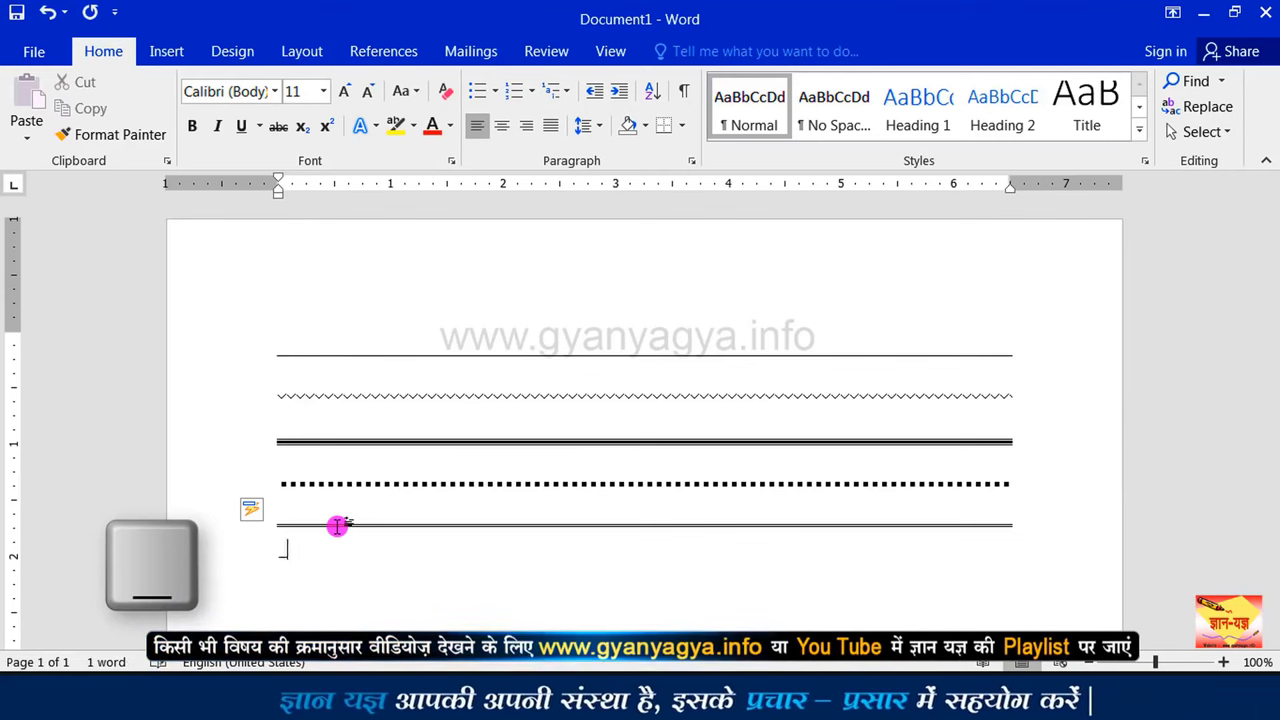
pyautogui.write('__')
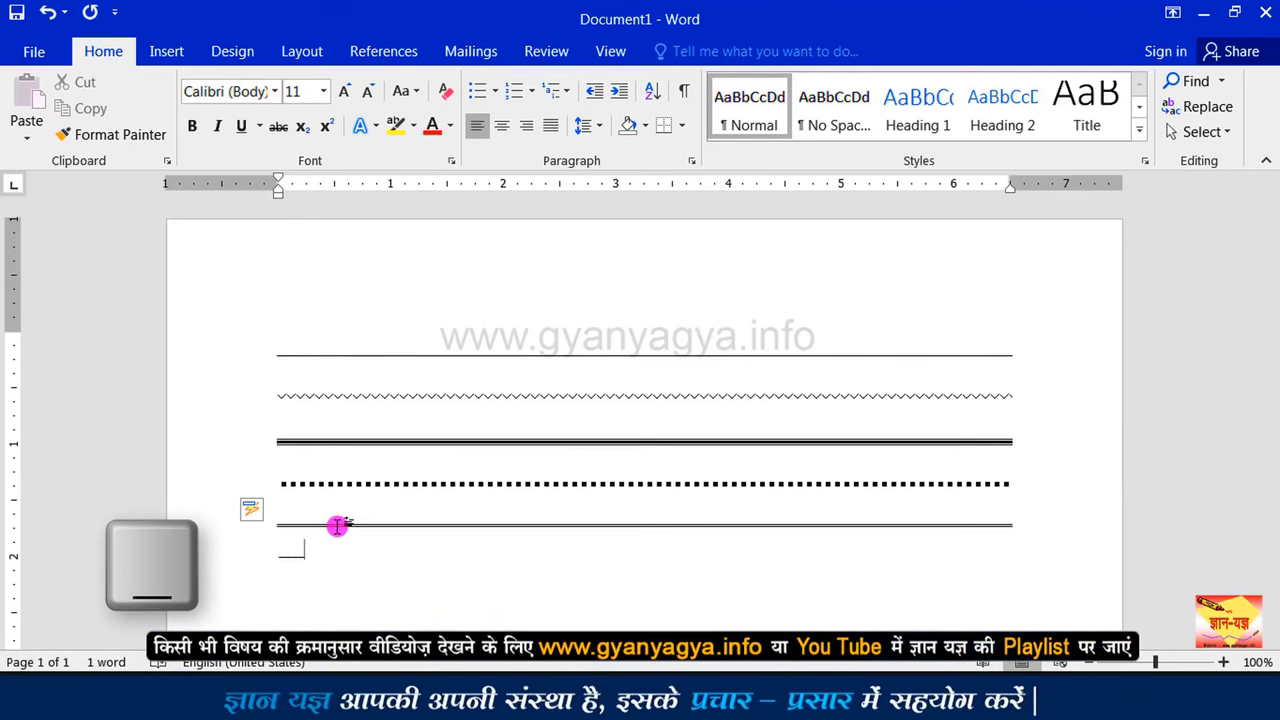
pyautogui.press('Return')
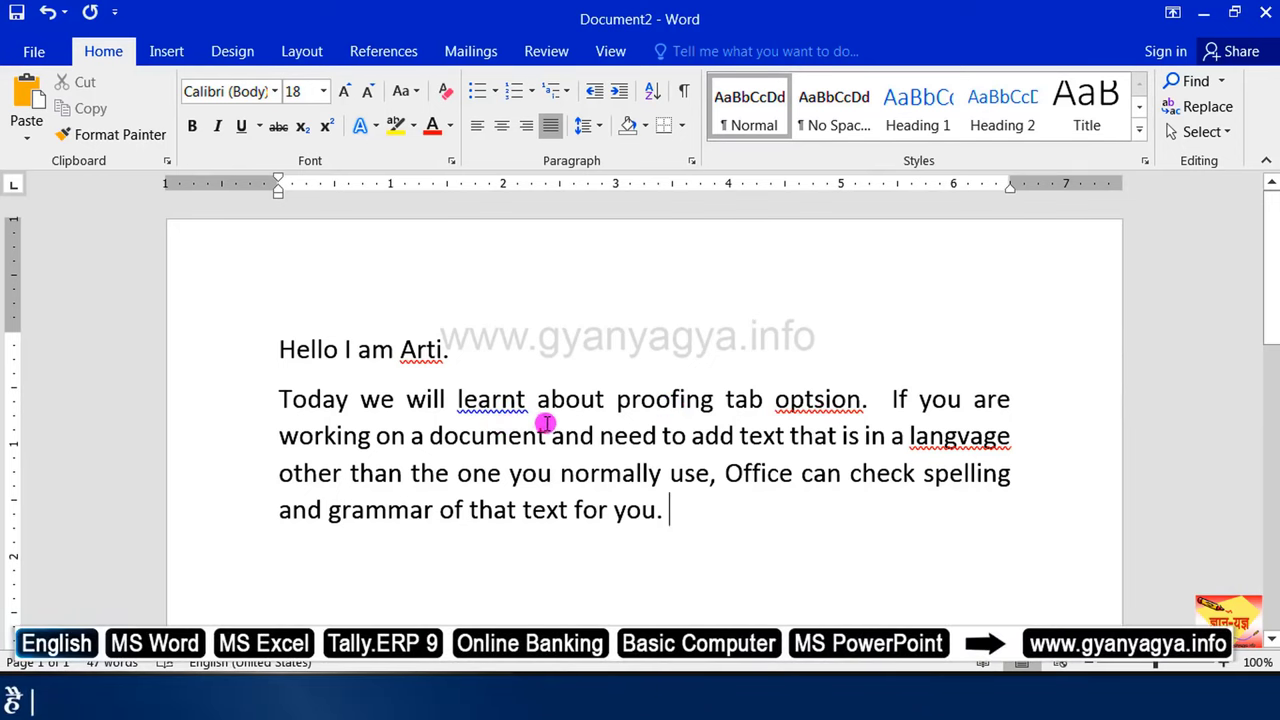
# Launch Spelling & Grammar from the Review tab so it flags the name in the greeting.
pyautogui.press('F7')
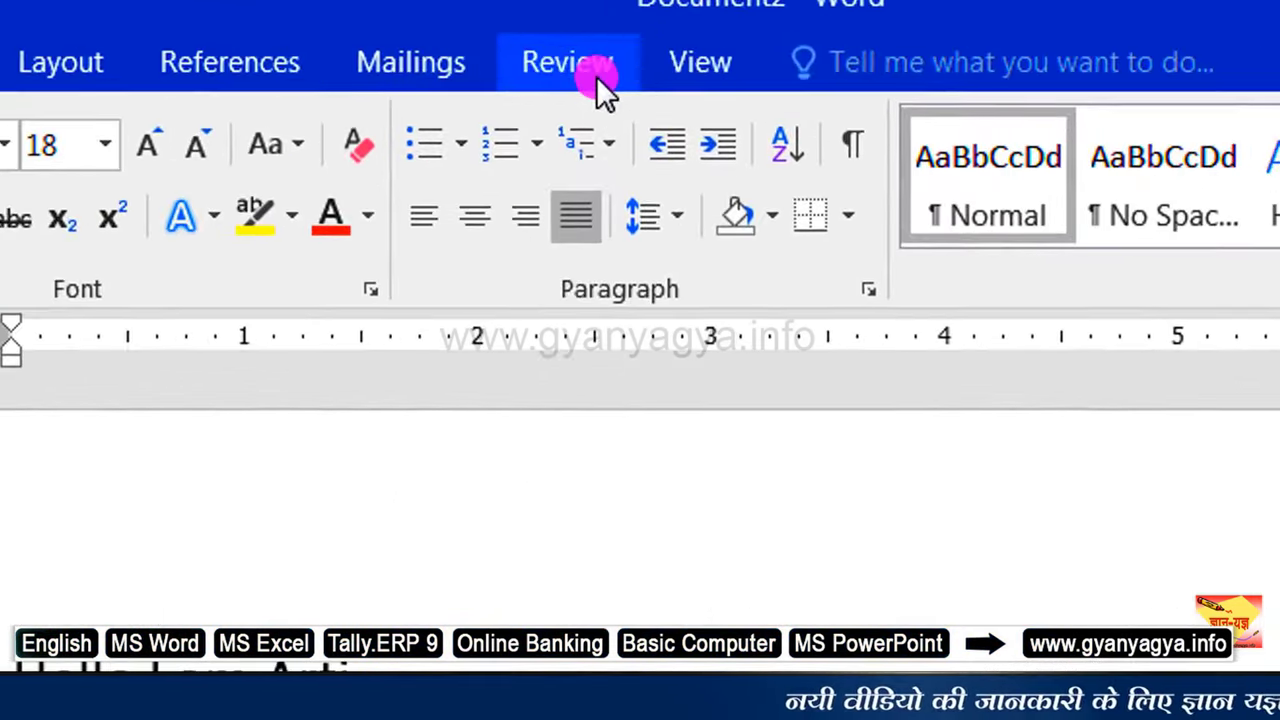
pyautogui.click(560, 58)
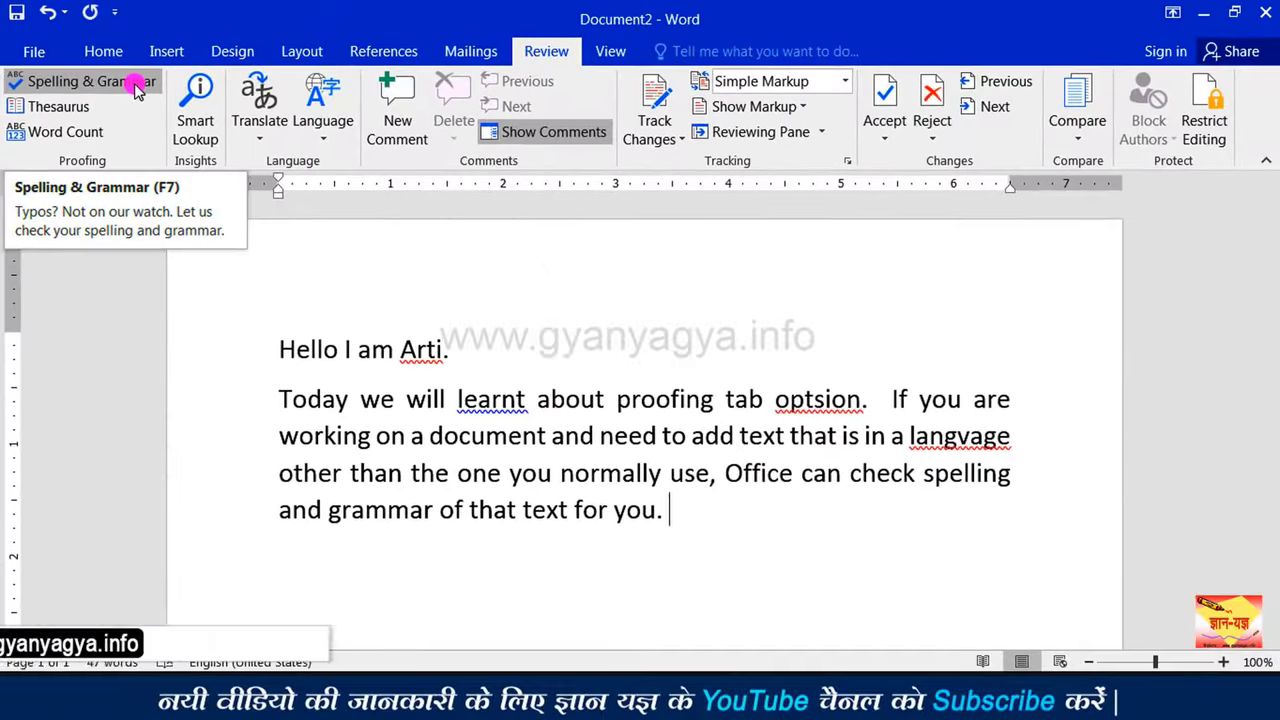
pyautogui.click(294, 164)
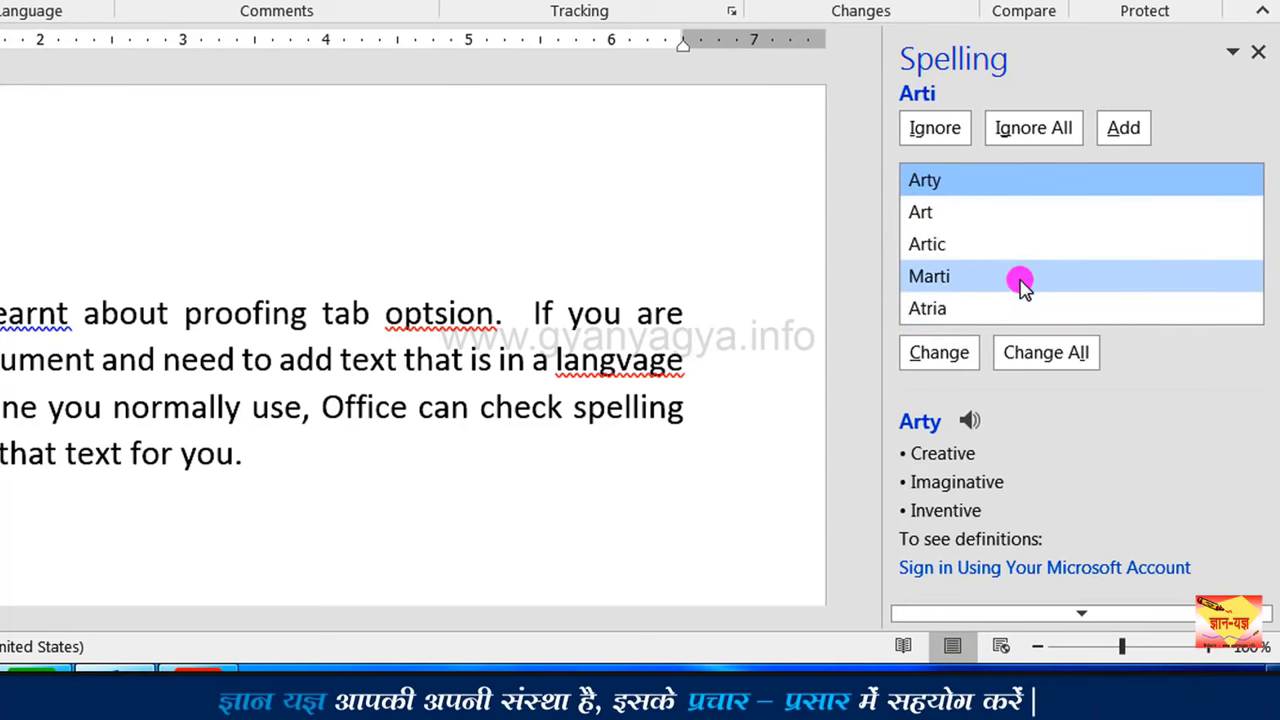
# Ignore the flagged name and replace 'optsion' with 'options'.
pyautogui.click(994, 232)
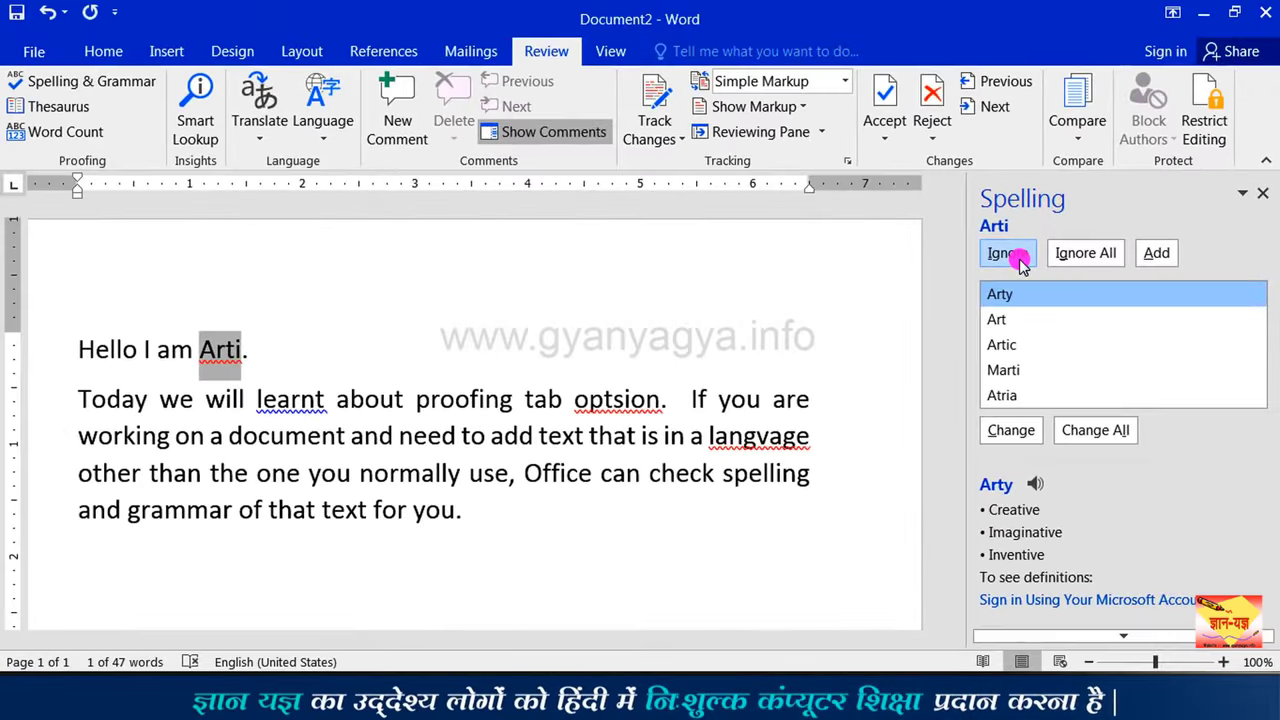
pyautogui.click(1016, 257)
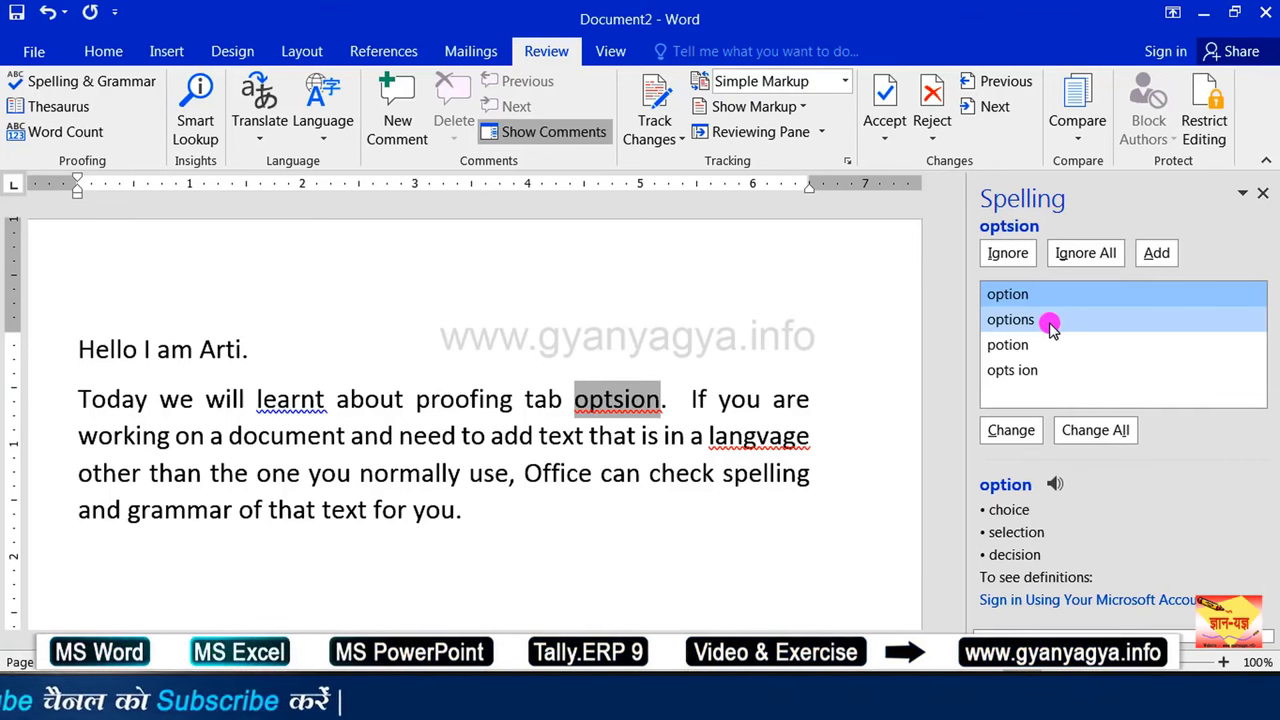
pyautogui.click(1048, 322)
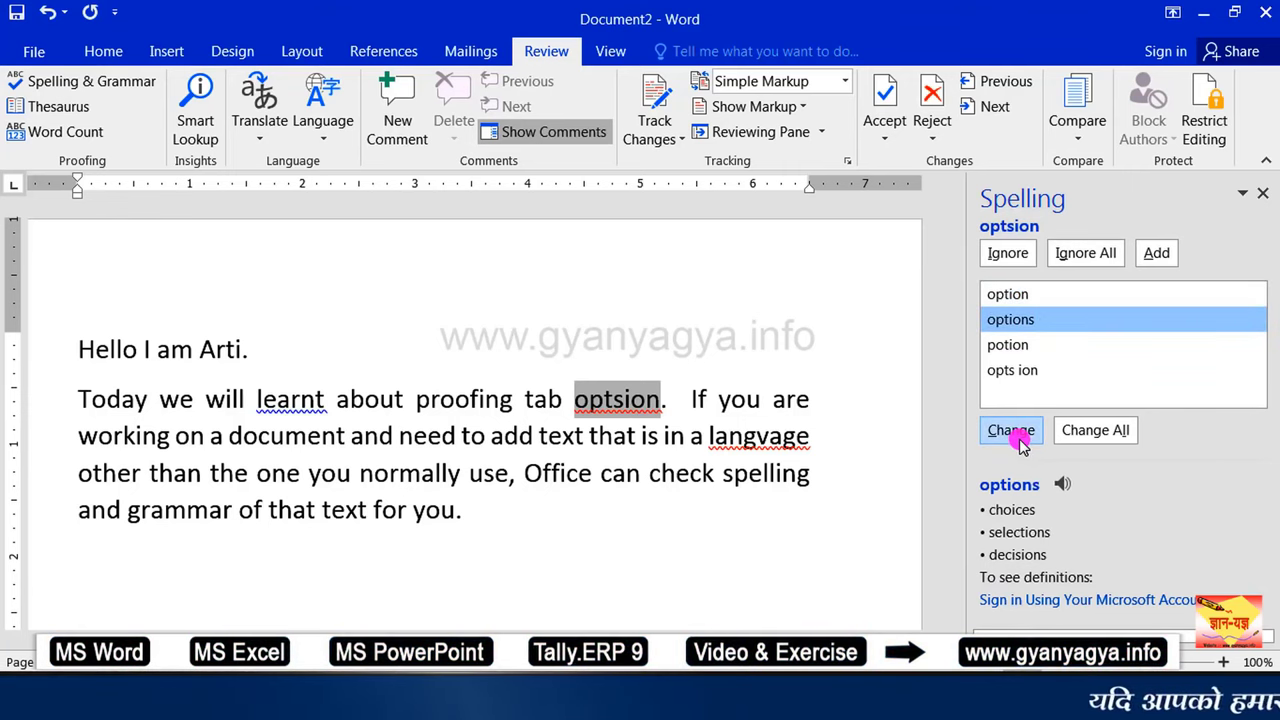
pyautogui.click(1019, 440)
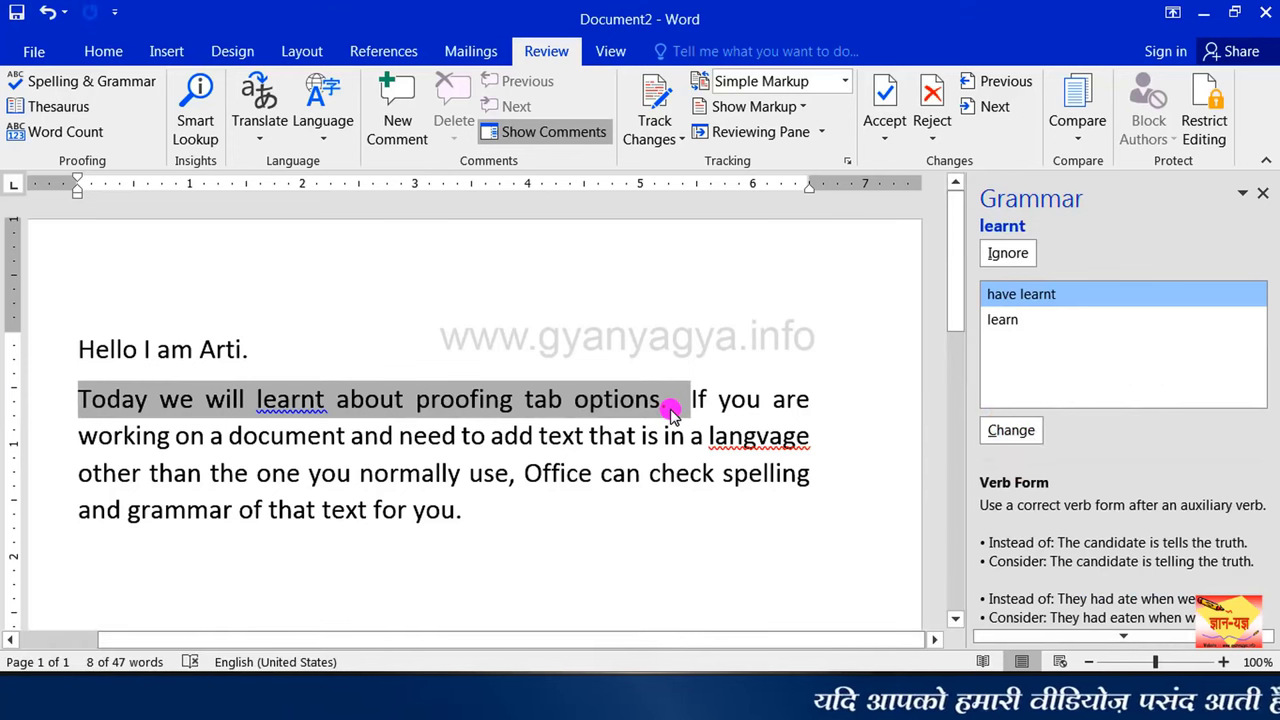
# Replace the misspelled 'langvage' with the suggestion 'language'.
pyautogui.click(662, 408)
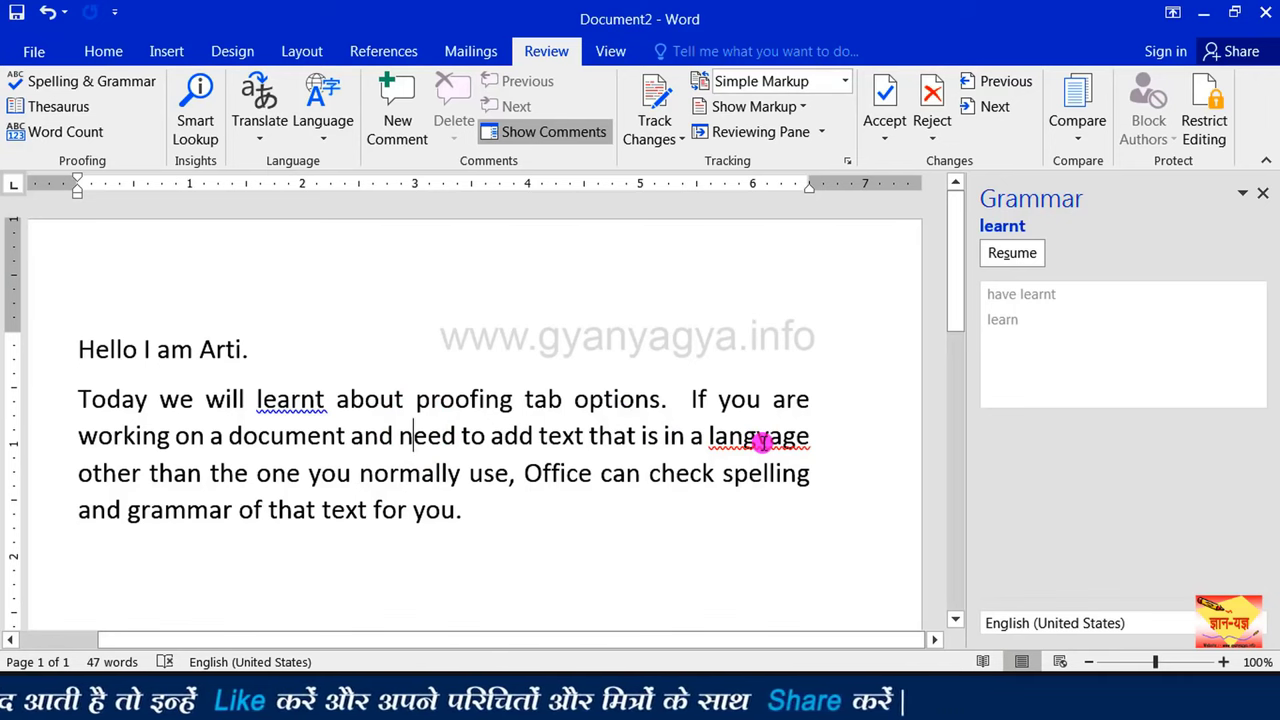
pyautogui.click(760, 440)
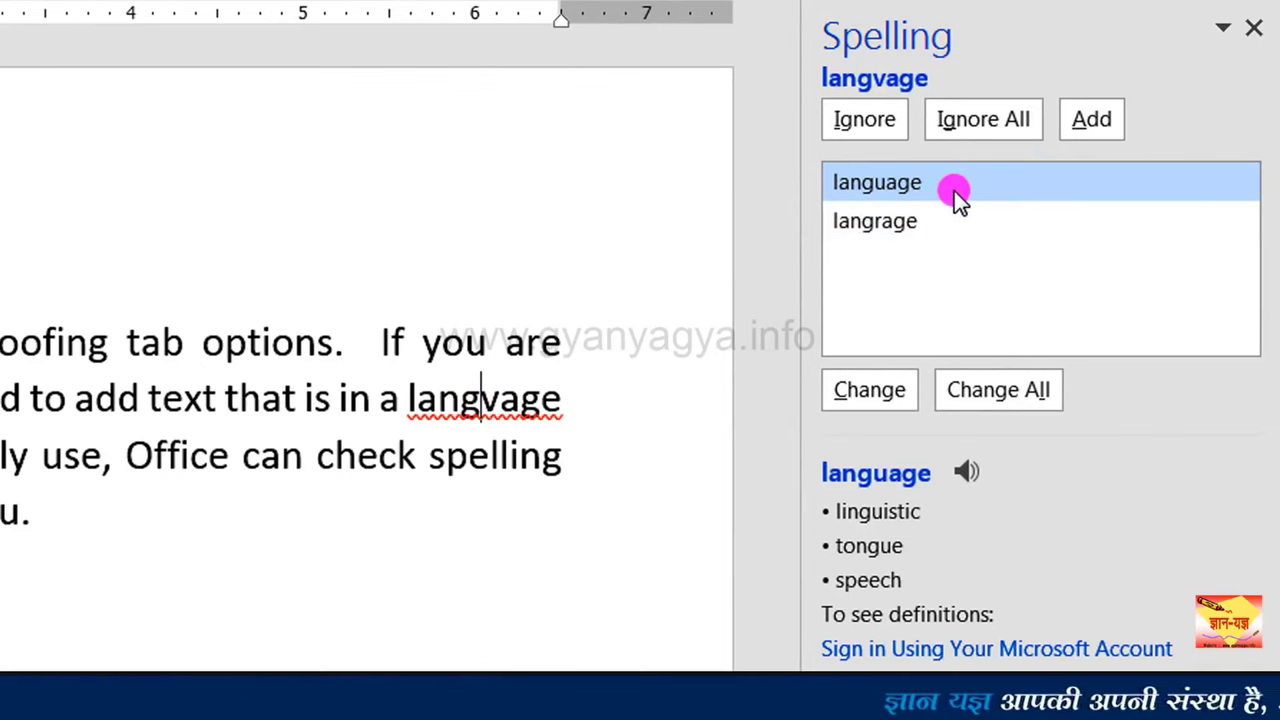
pyautogui.click(953, 188)
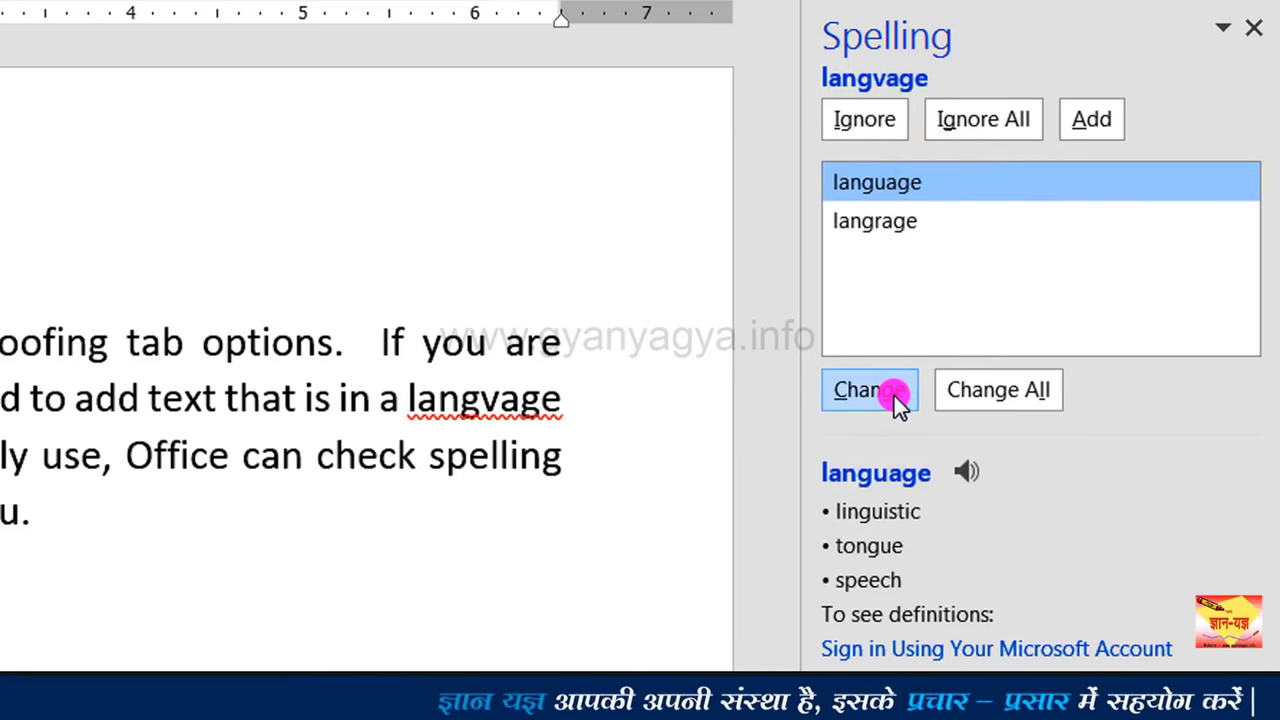
pyautogui.moveTo(897, 399); pyautogui.dragTo(930, 400)
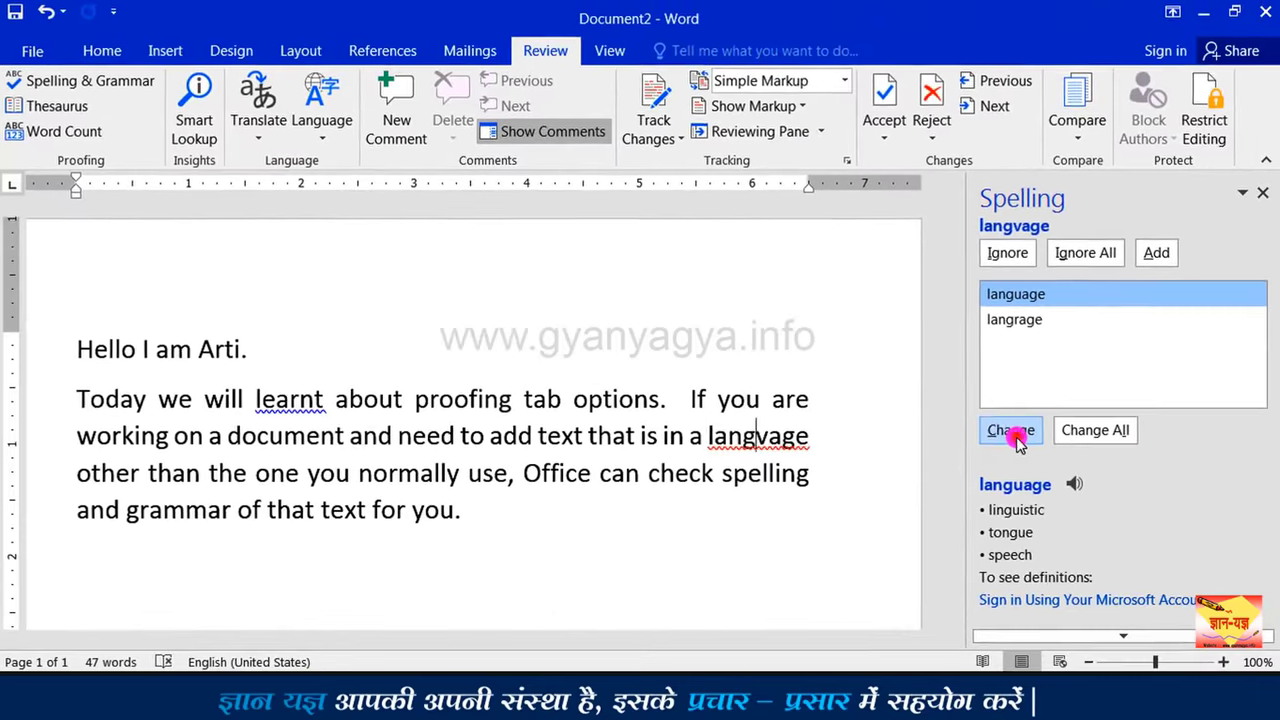
pyautogui.click(878, 400)
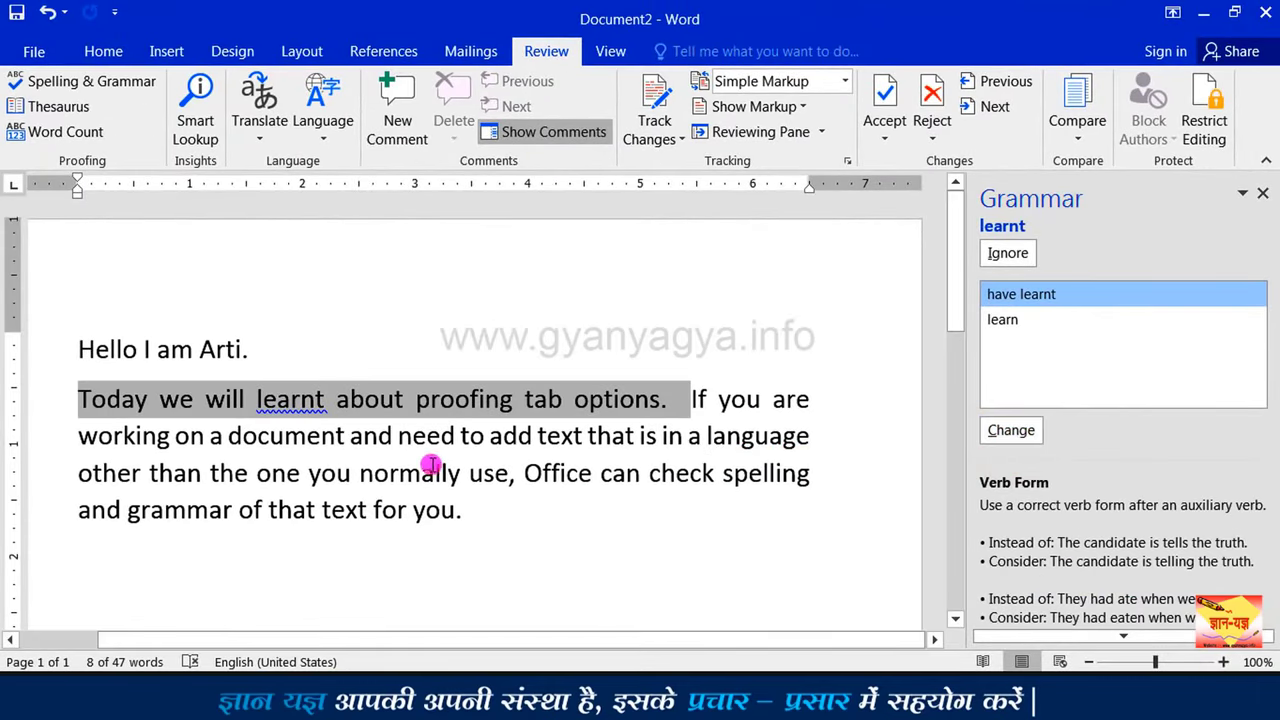
# Change 'learnt' to 'learn' and dismiss the check-complete message.
pyautogui.click(303, 408)
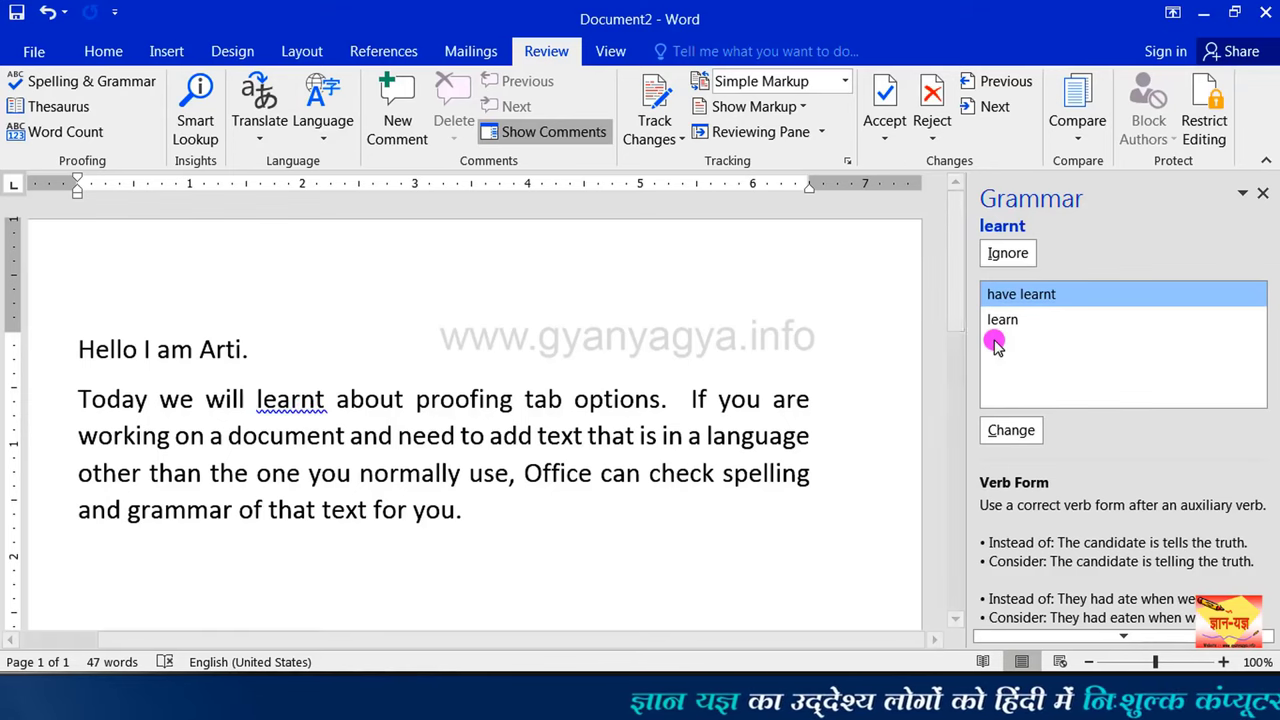
pyautogui.click(1058, 322)
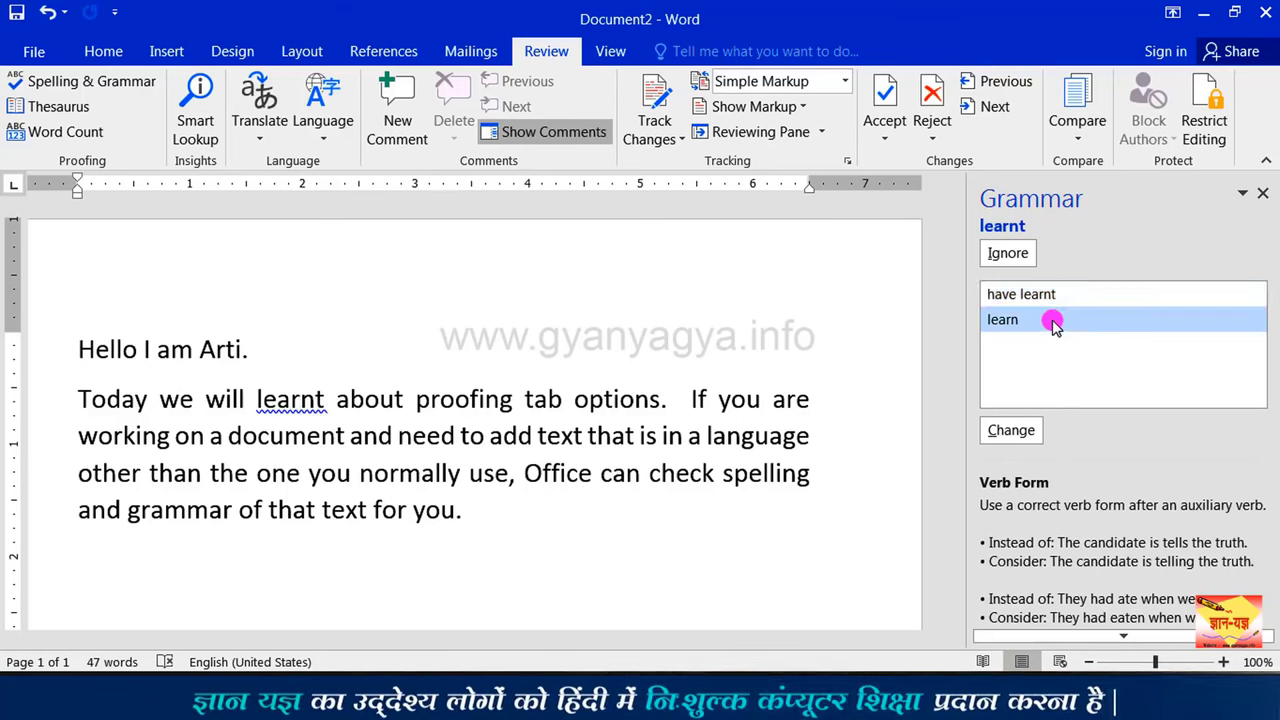
pyautogui.click(1022, 440)
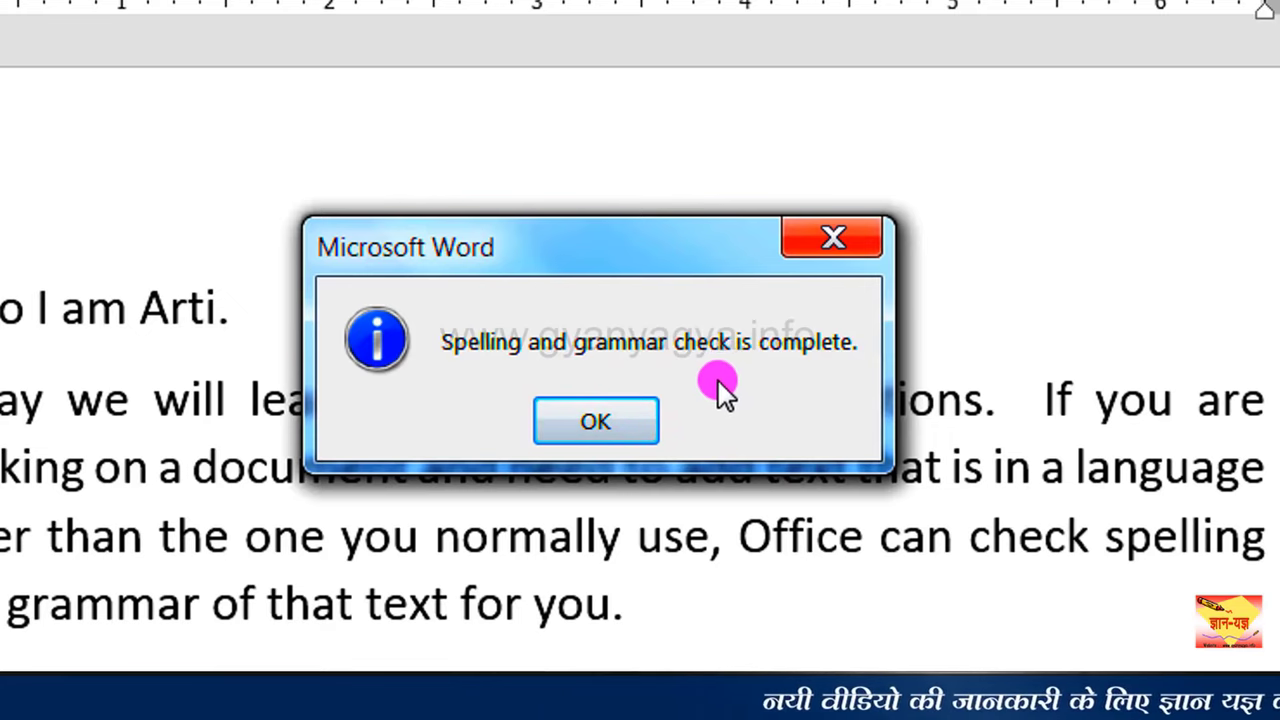
pyautogui.click(603, 421)
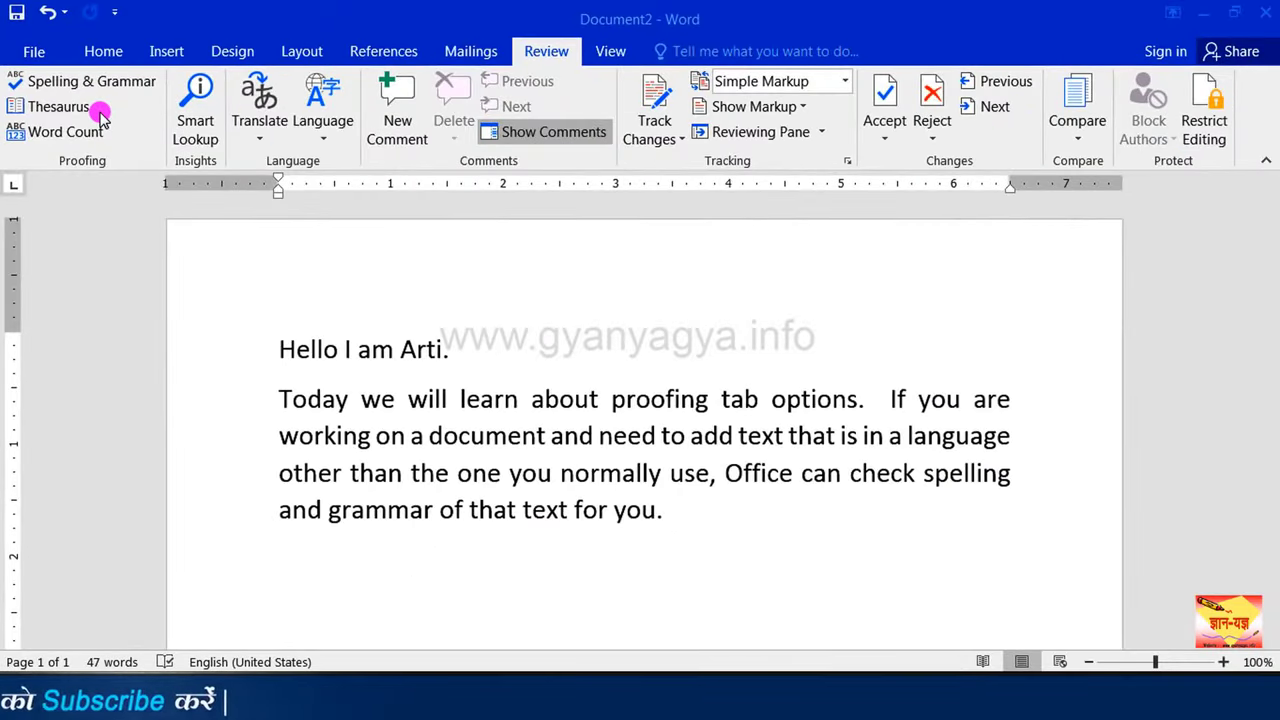
# Open the Thesaurus for 'normally' to list synonyms like usually, generally and typically.
pyautogui.click(604, 474)
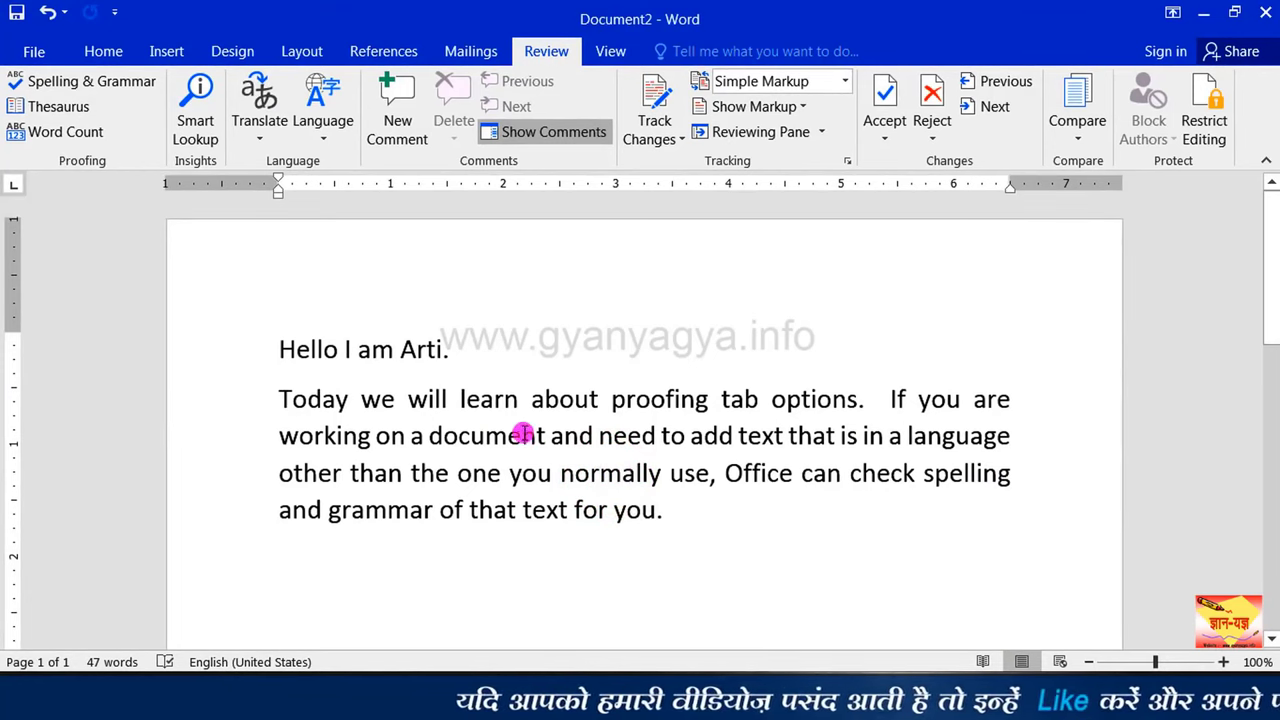
pyautogui.click(62, 107)
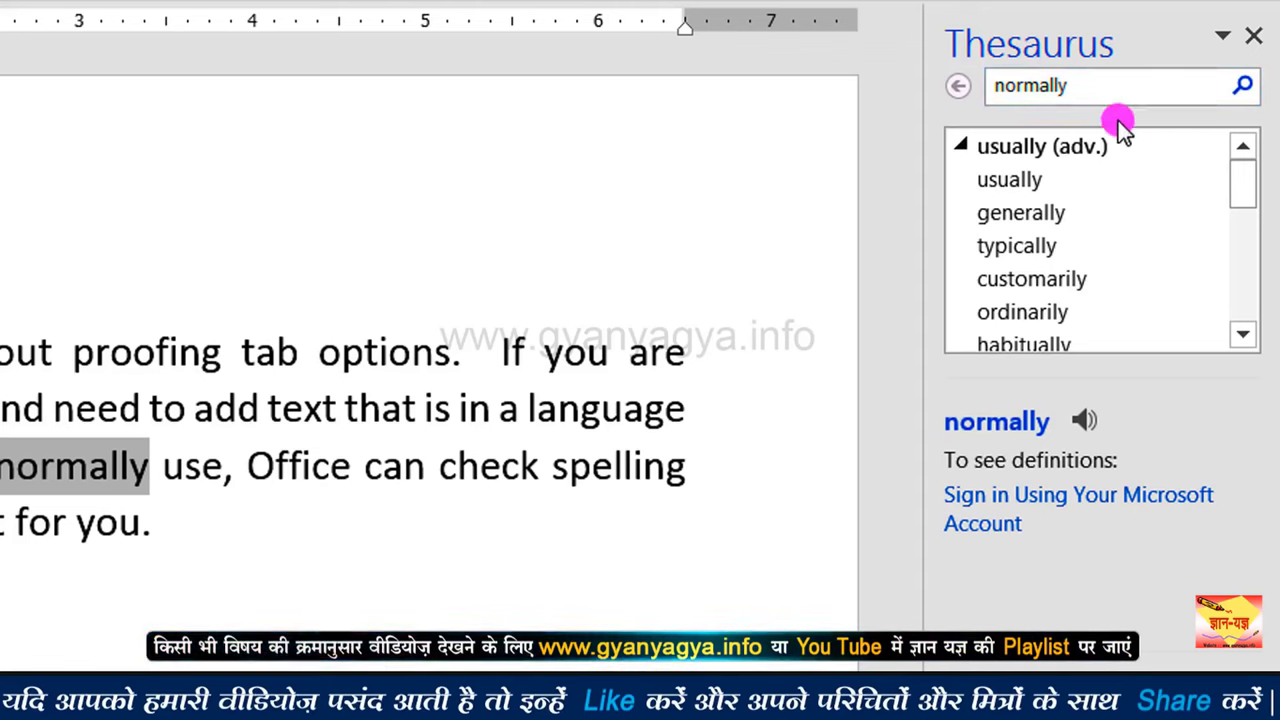
pyautogui.click(1110, 89)
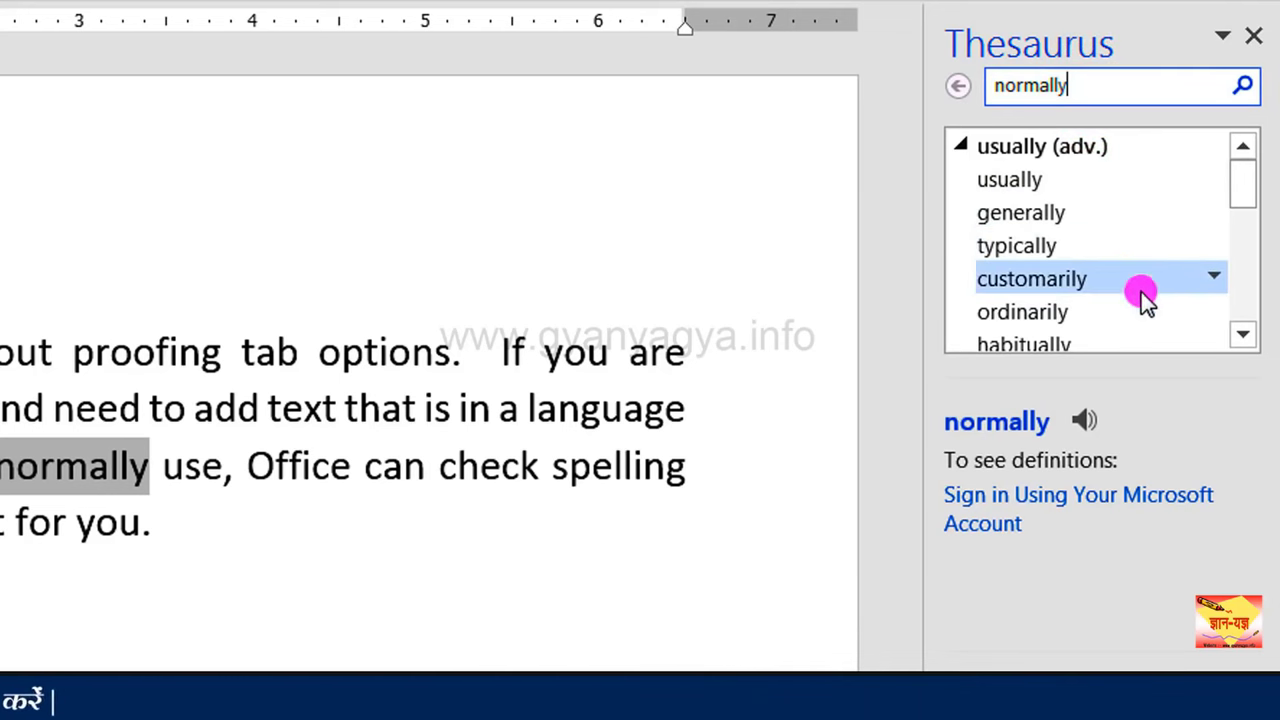
pyautogui.click(1244, 336)
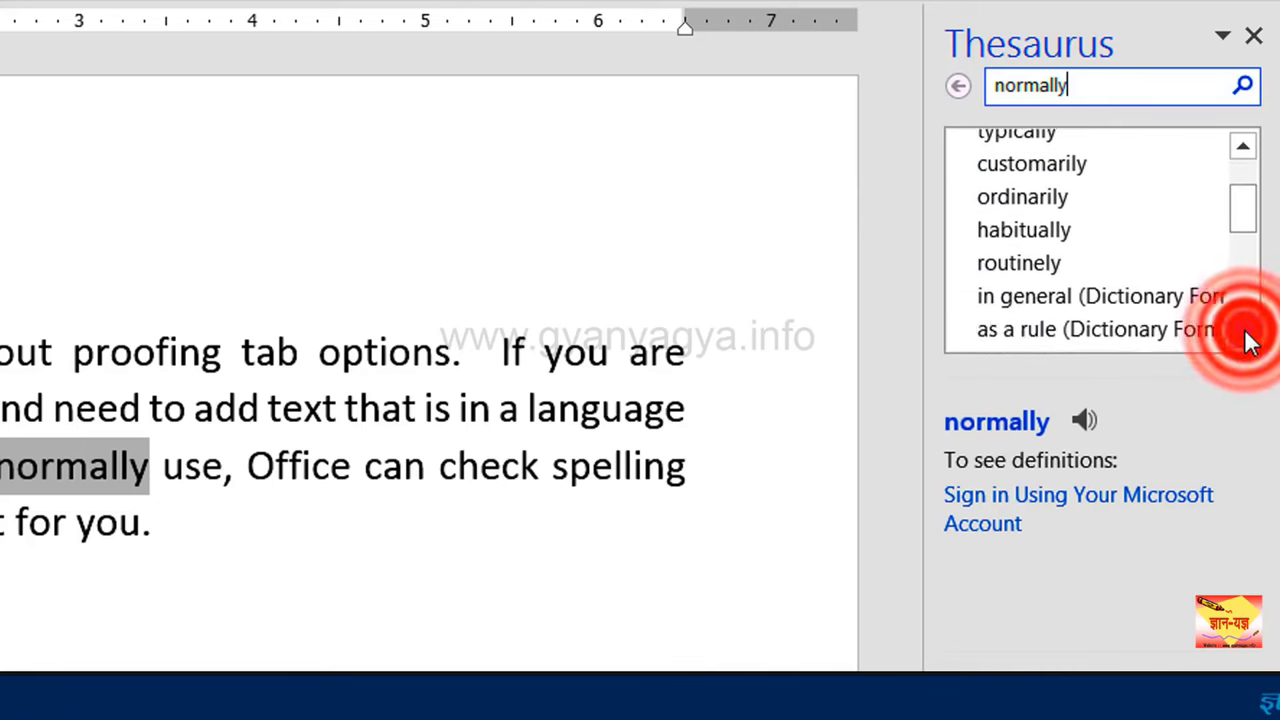
pyautogui.scroll(3, 1106, 193)
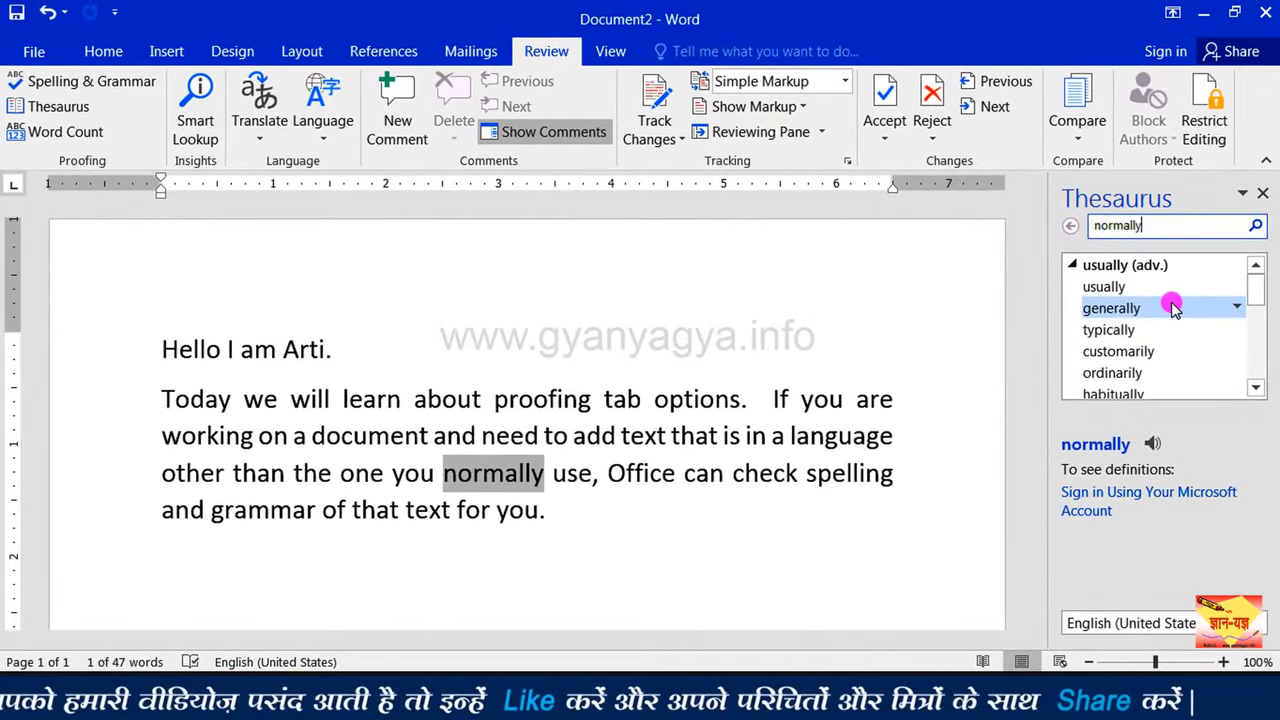
# Close the Thesaurus pane and view the document's 47-word count.
pyautogui.click(1262, 193)
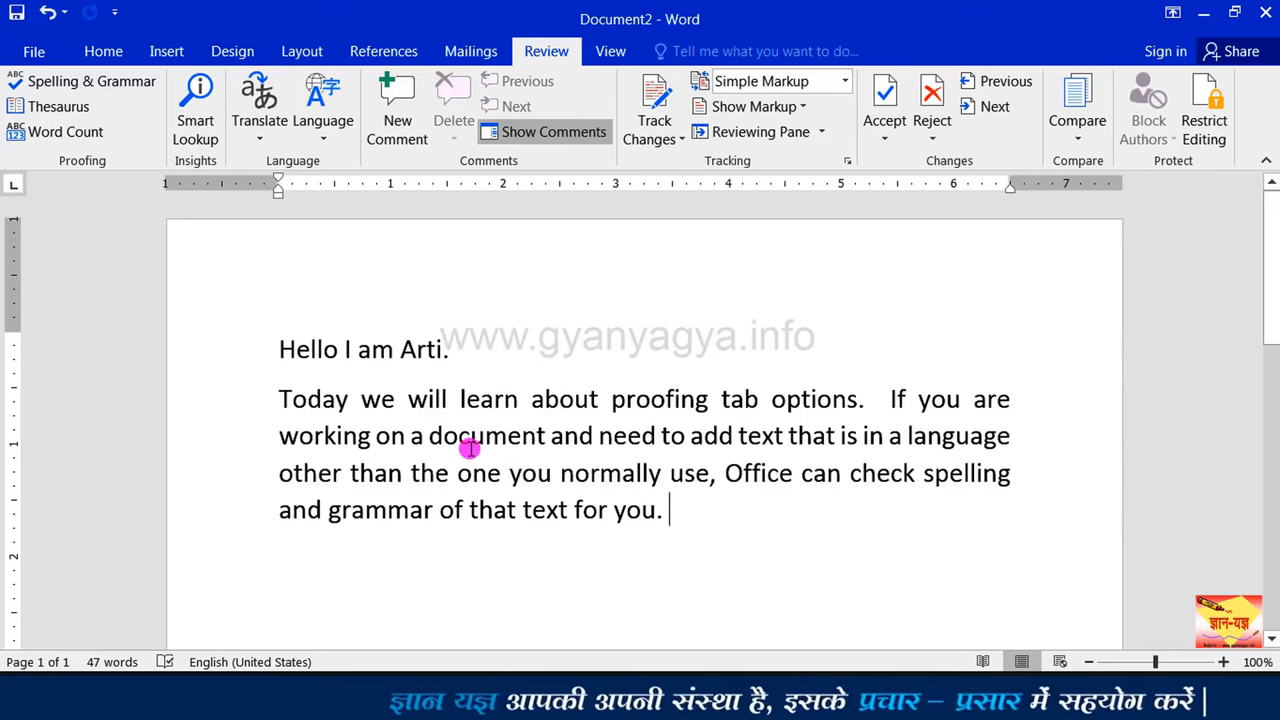
pyautogui.click(88, 136)
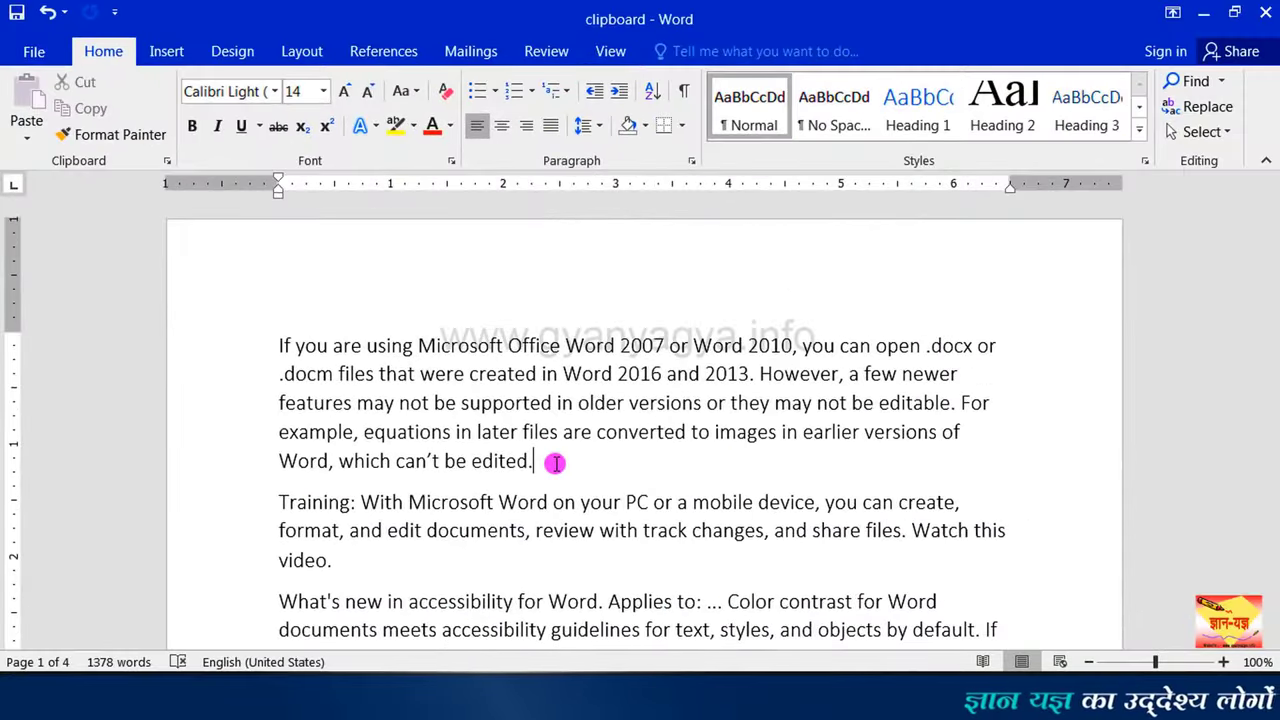
# Uncheck Ruler in the View tab's Show group.
pyautogui.click(610, 50)
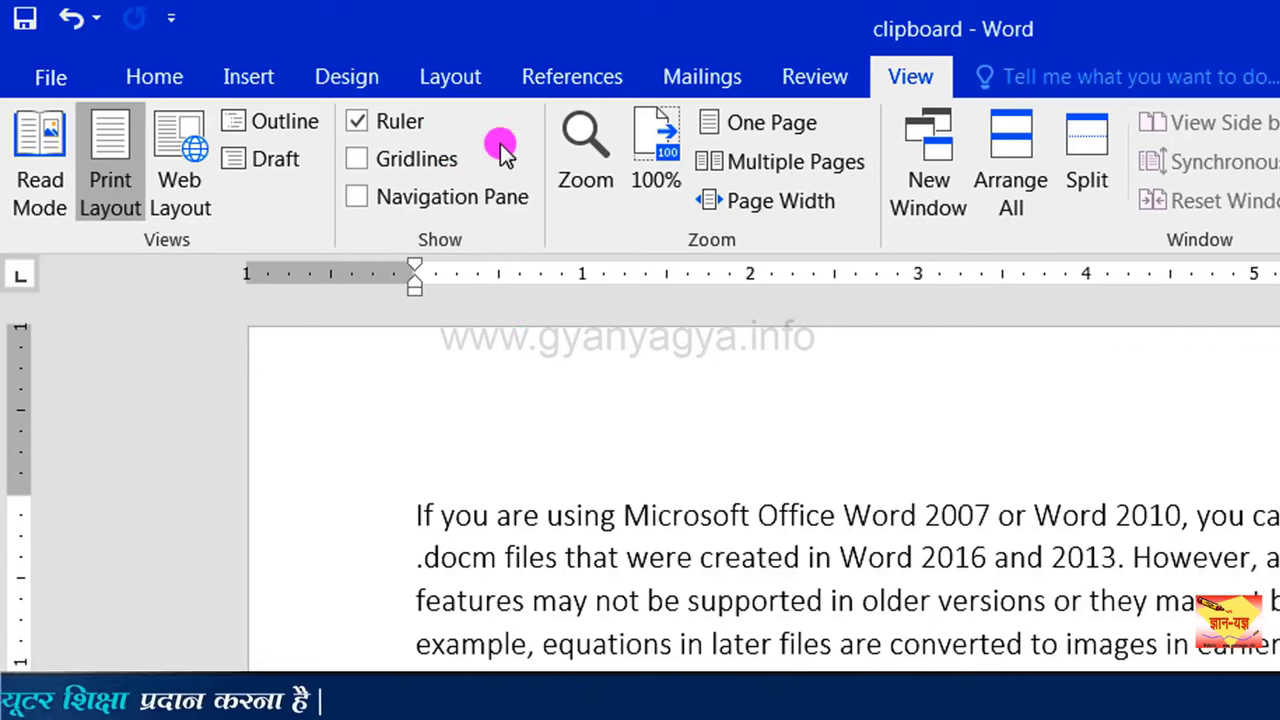
pyautogui.click(360, 128)
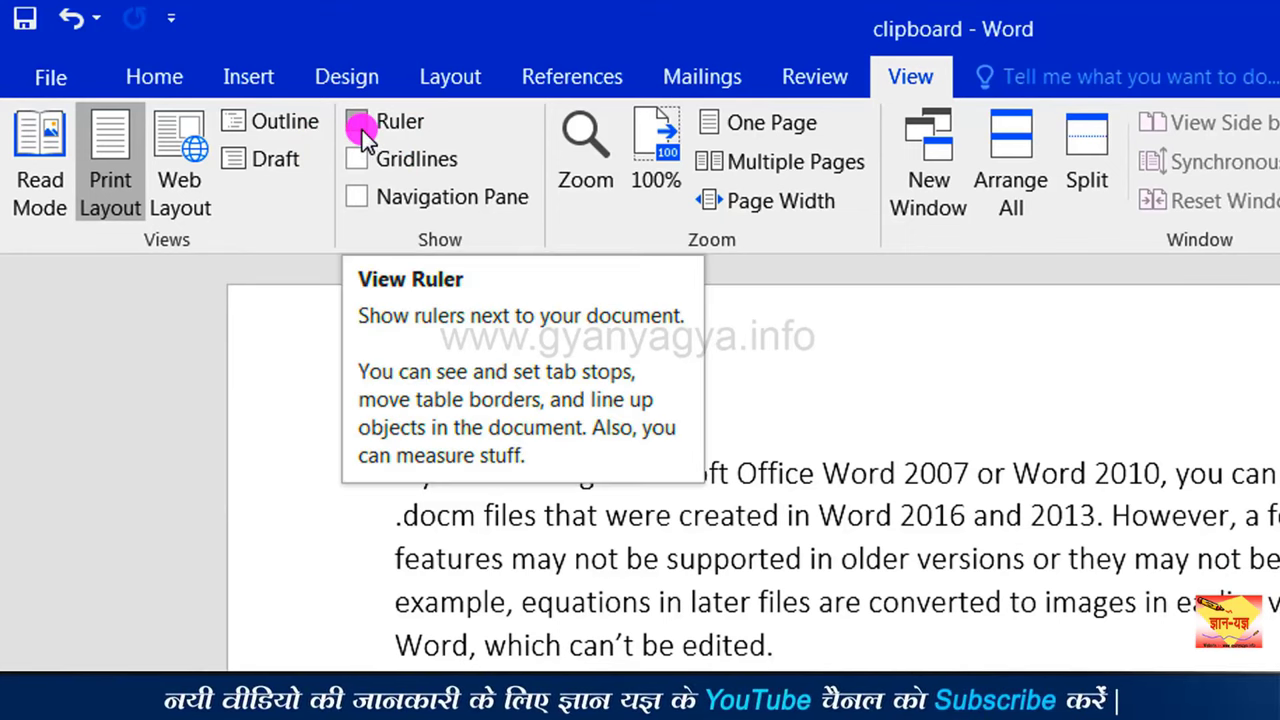
# Re-check Ruler in the View tab's Show group.
pyautogui.click(362, 130)
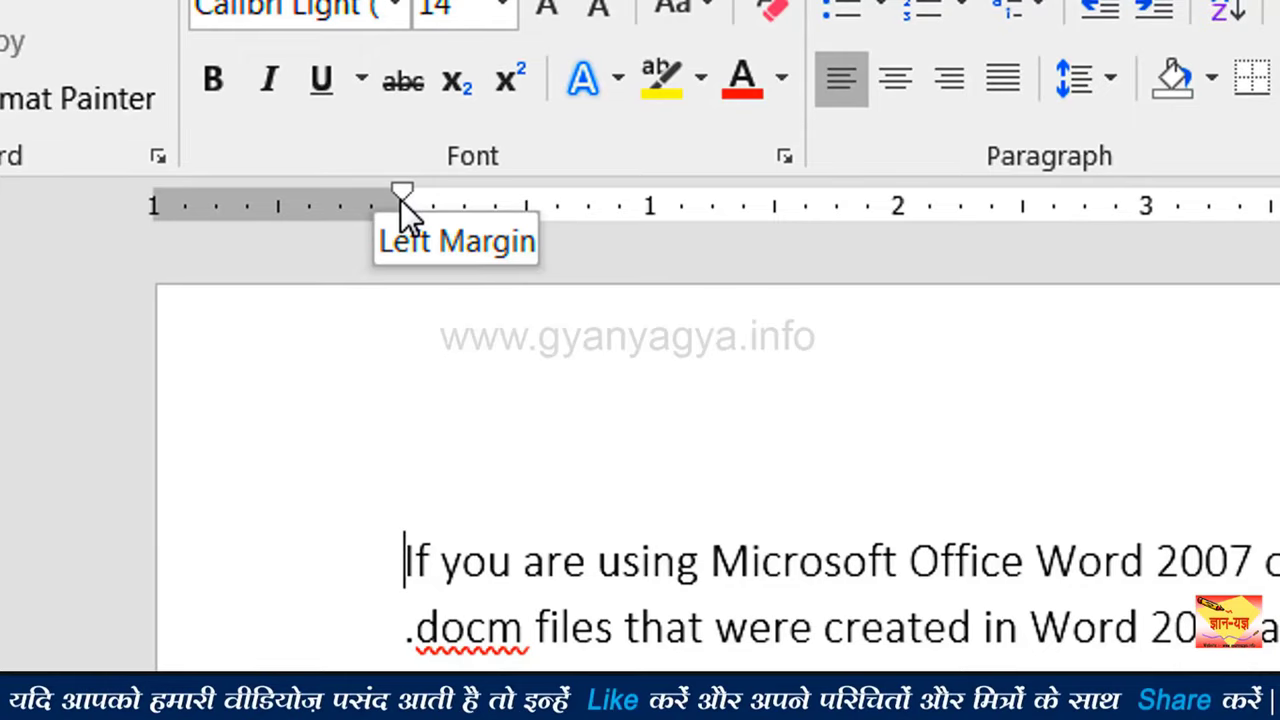
# Widen the left margin, pull the right margin in to about 5 inches, and raise the top margin.
pyautogui.moveTo(401, 196); pyautogui.dragTo(402, 196)
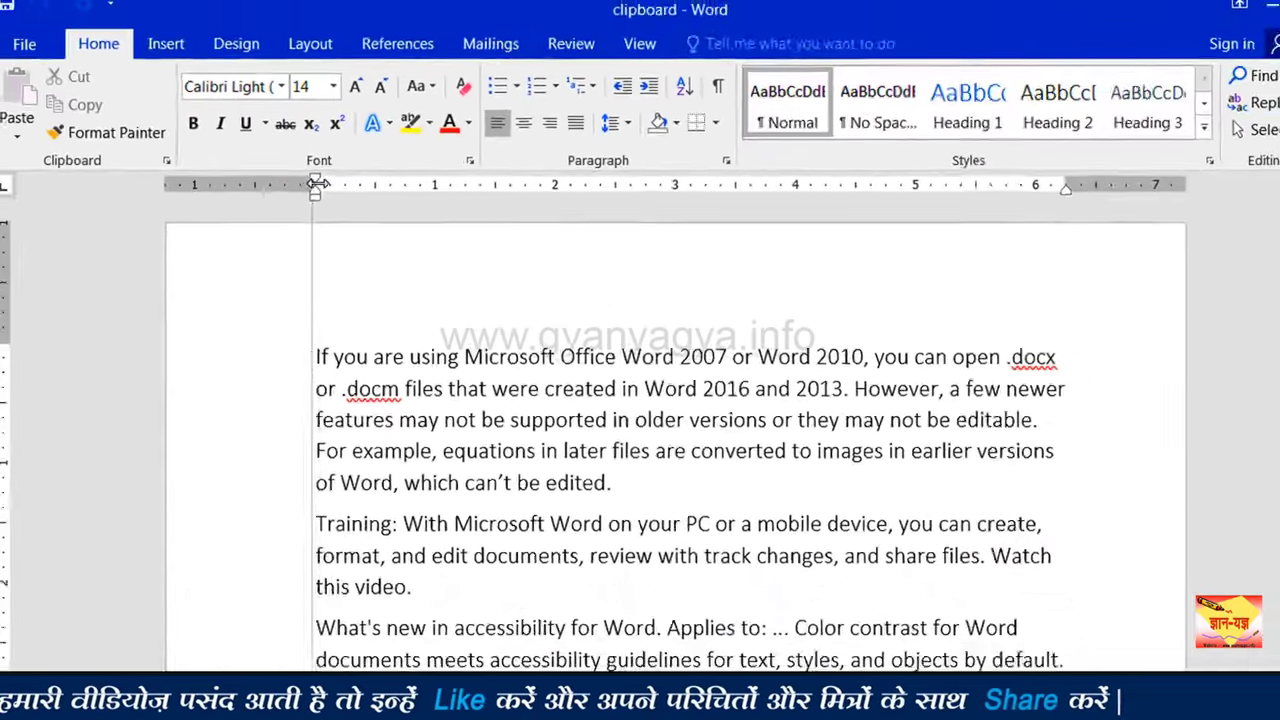
pyautogui.moveTo(316, 184)
pyautogui.mouseDown()
pyautogui.moveTo(383, 186)
pyautogui.moveTo(298, 190)
pyautogui.mouseUp()
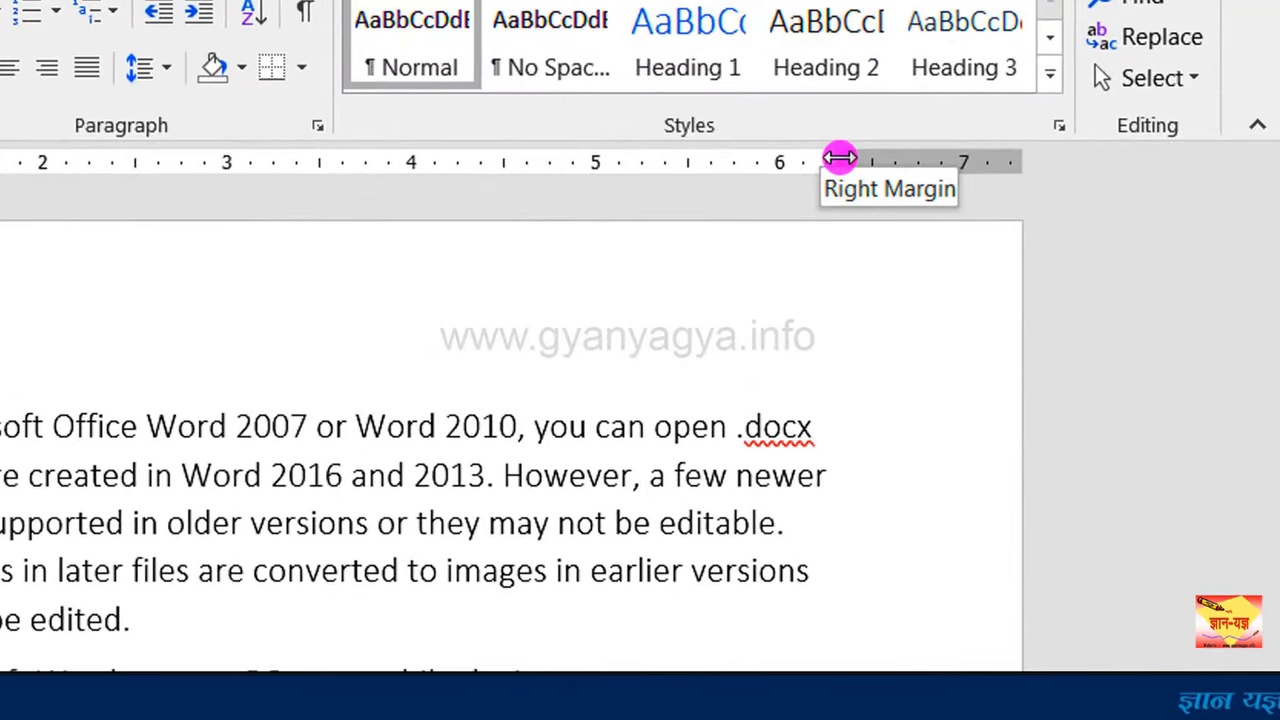
pyautogui.moveTo(839, 158); pyautogui.dragTo(765, 158)
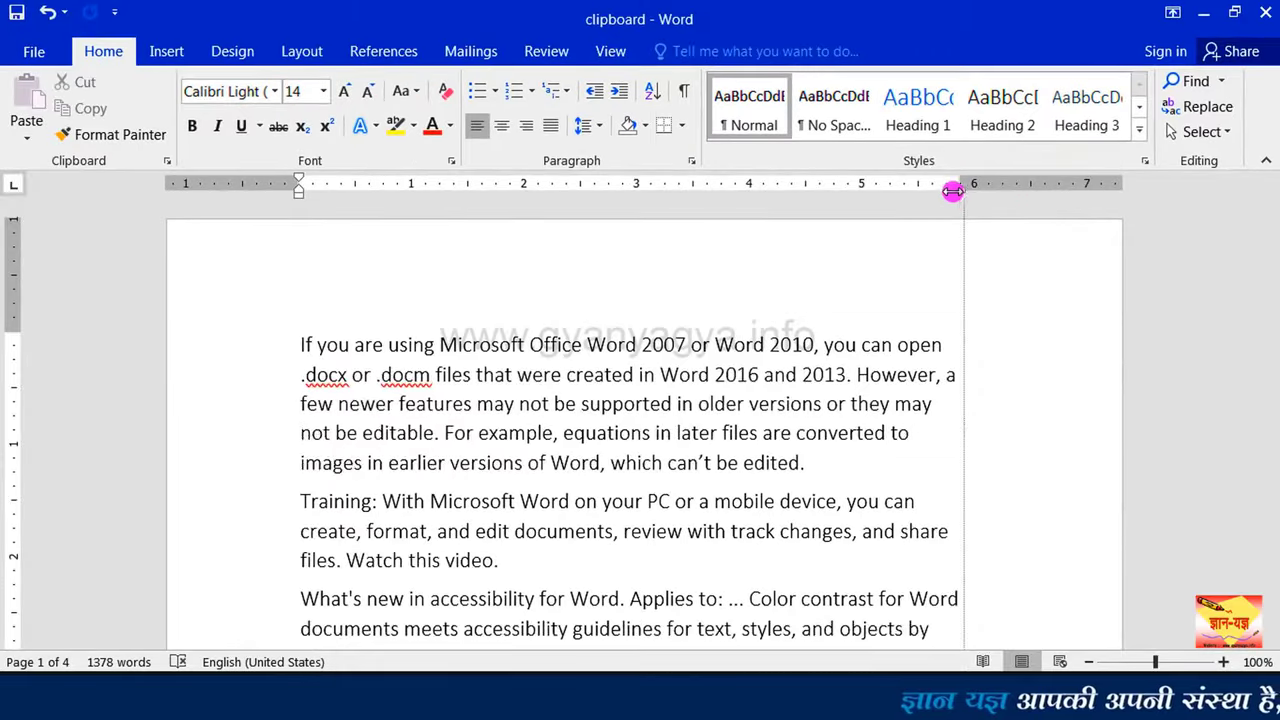
pyautogui.moveTo(952, 190)
pyautogui.mouseDown()
pyautogui.moveTo(800, 234)
pyautogui.moveTo(1015, 267)
pyautogui.mouseUp()
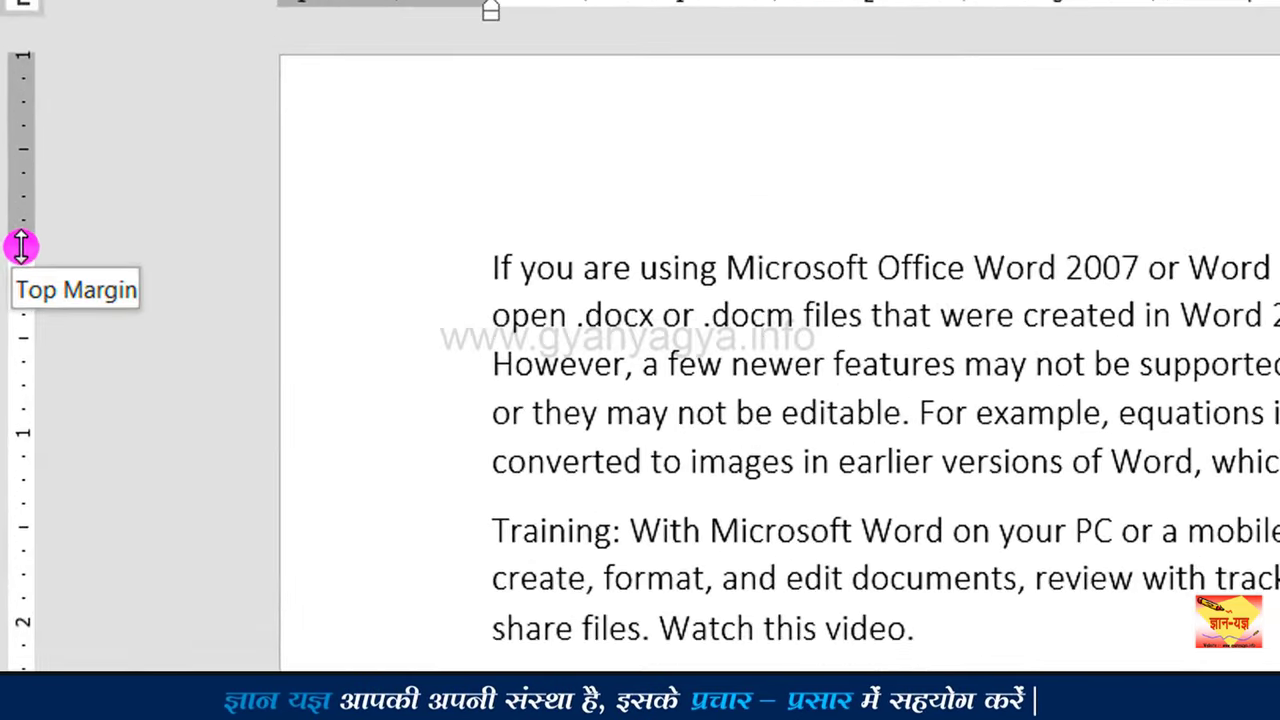
pyautogui.moveTo(21, 247); pyautogui.dragTo(20, 228)
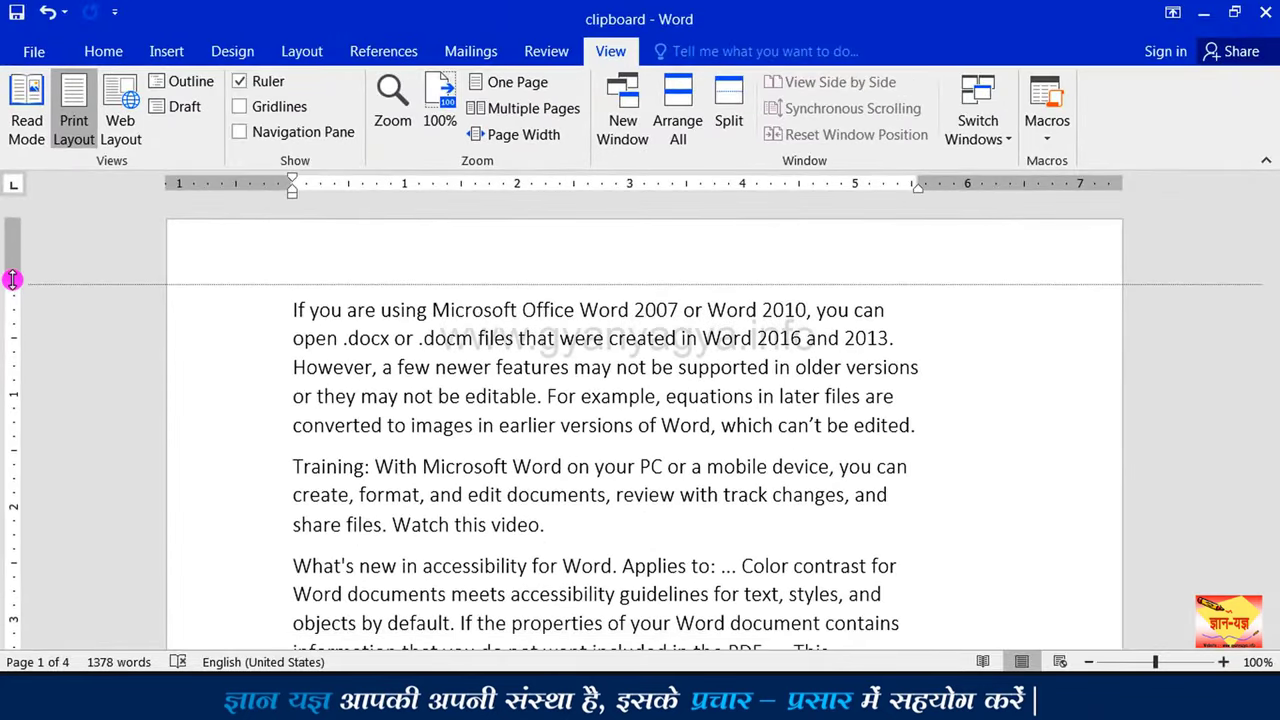
pyautogui.moveTo(12, 280); pyautogui.dragTo(12, 270)
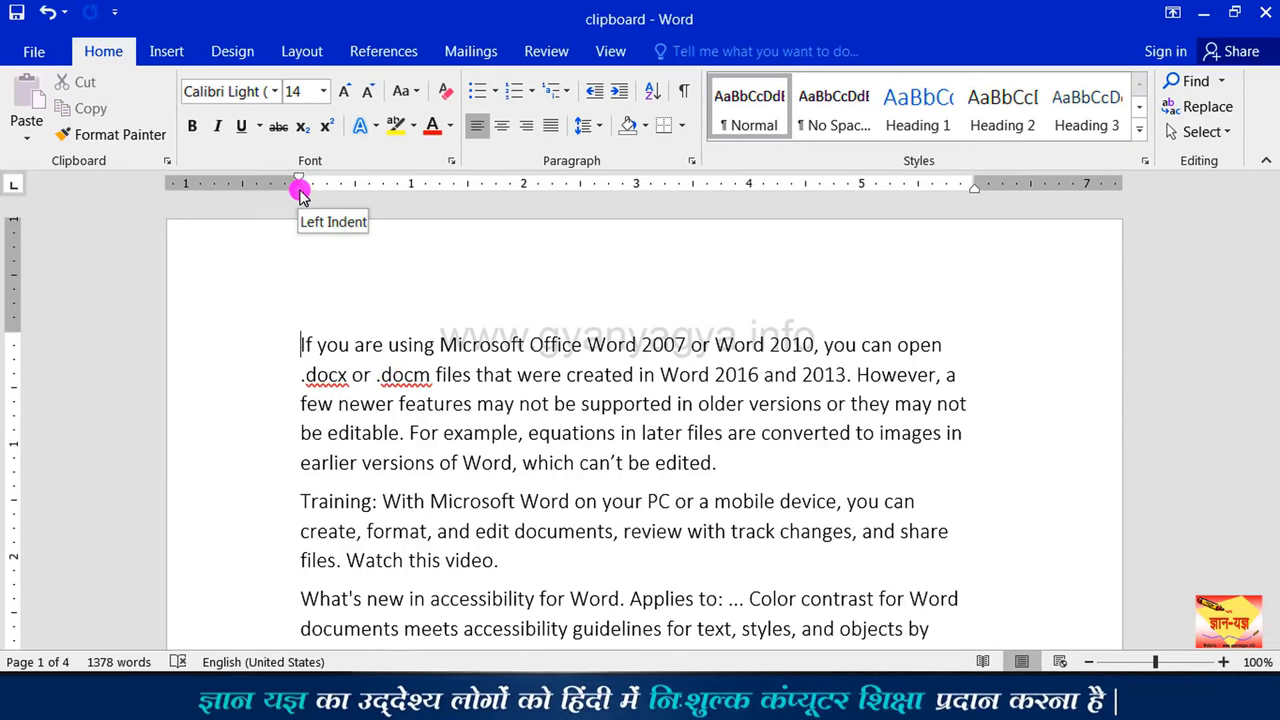
# Indent the first paragraph's wrapped lines about 0.7 inch and narrow its right edge, keeping the first line at the margin.
pyautogui.moveTo(300, 189); pyautogui.dragTo(378, 195)
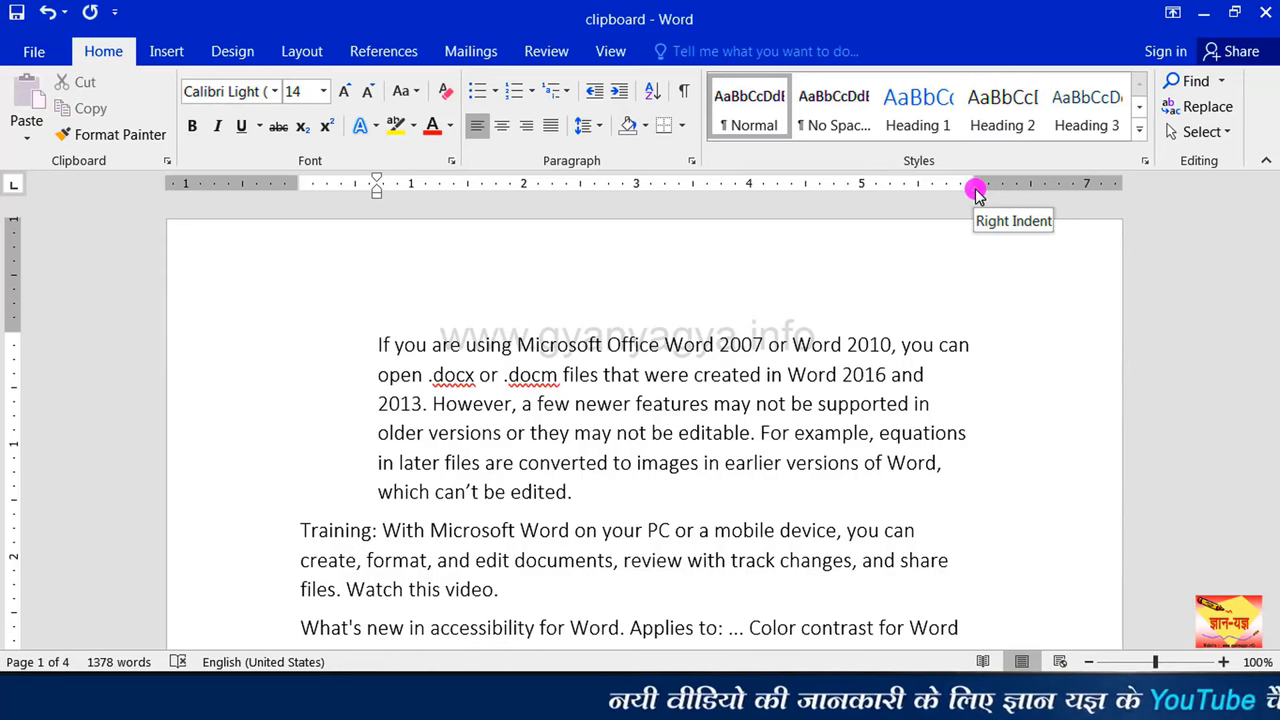
pyautogui.moveTo(977, 190); pyautogui.dragTo(876, 196)
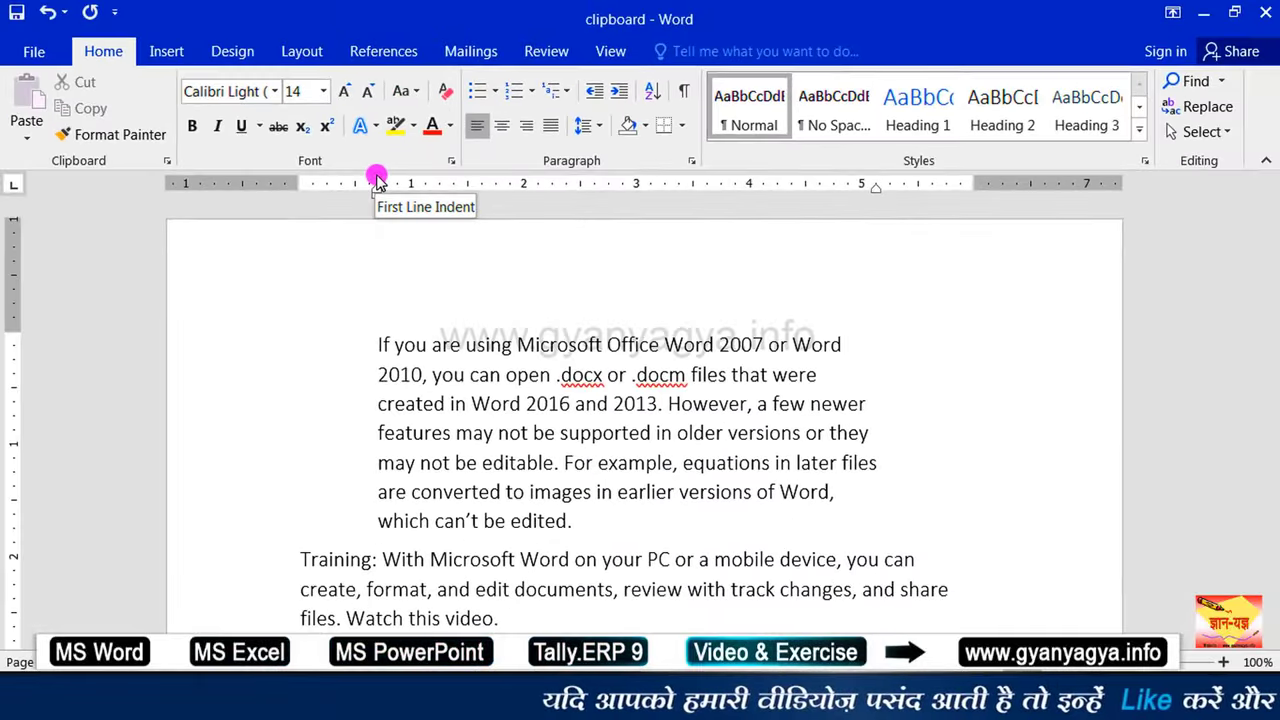
pyautogui.moveTo(376, 177); pyautogui.dragTo(472, 196)
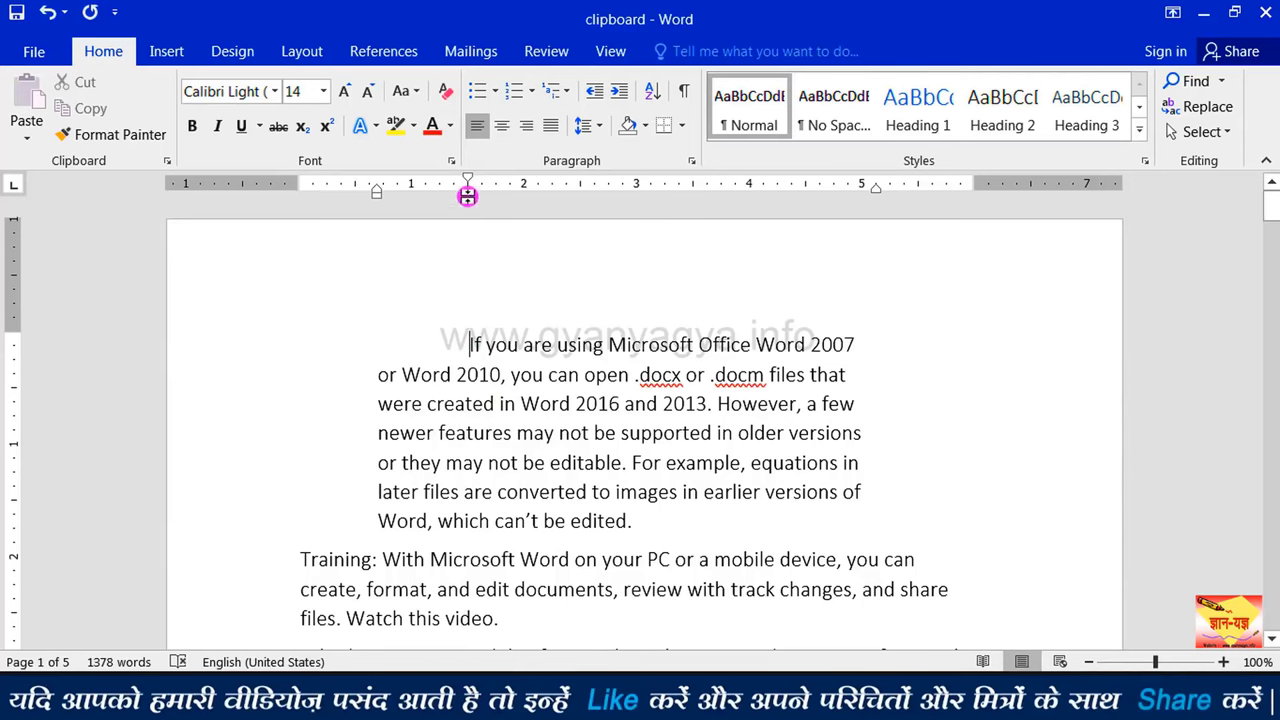
pyautogui.moveTo(468, 180); pyautogui.dragTo(303, 200)
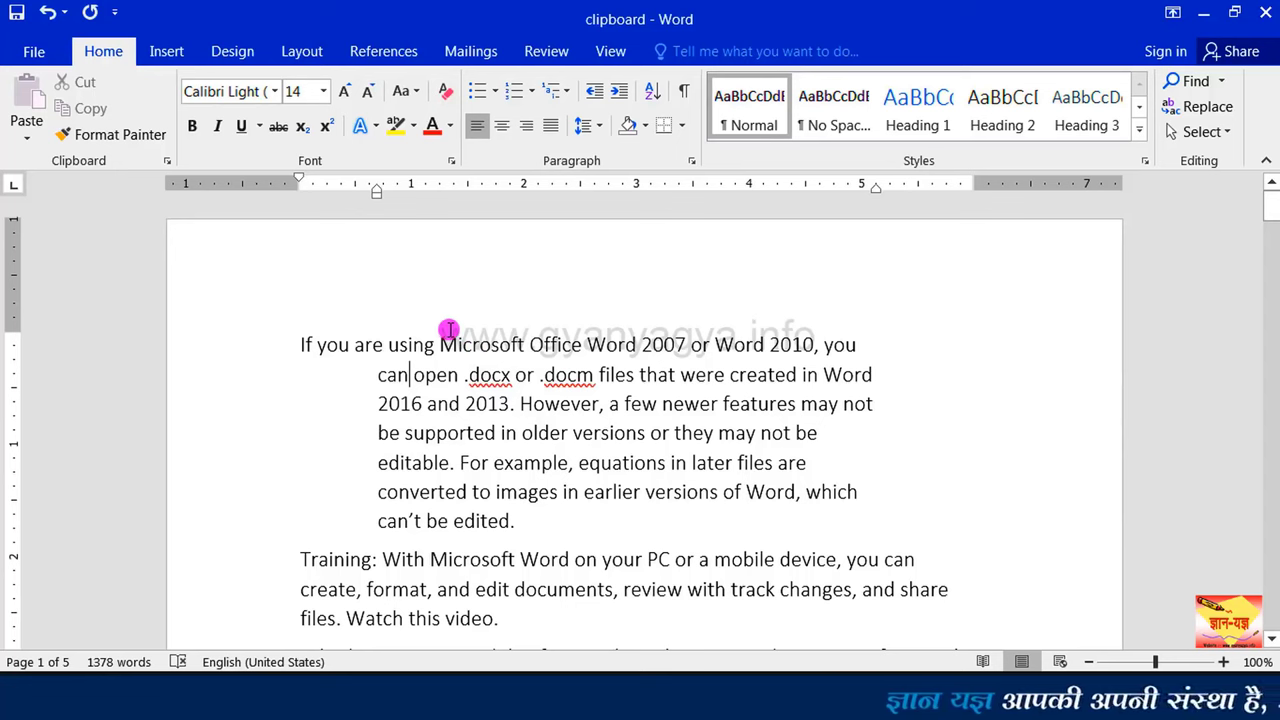
# Try first-line, left and right indents on the Training paragraph, then undo the indent changes with Ctrl+Z.
pyautogui.click(430, 565)
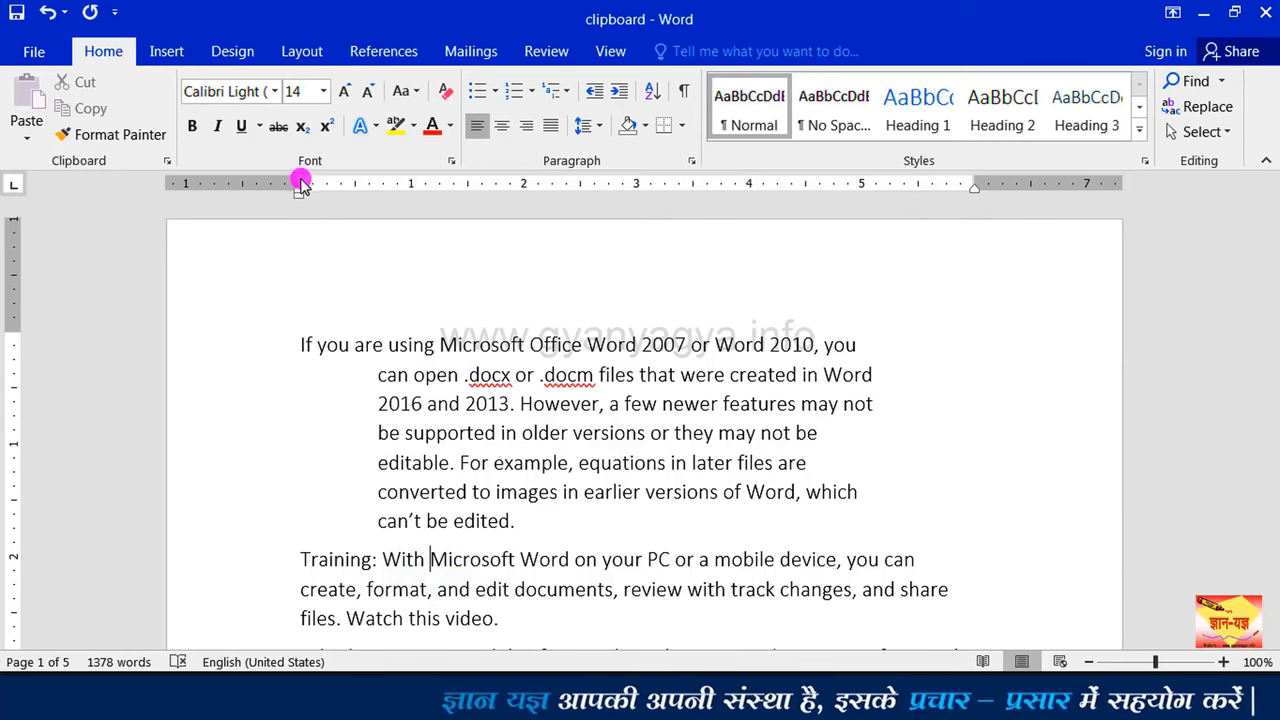
pyautogui.moveTo(300, 184); pyautogui.dragTo(378, 190)
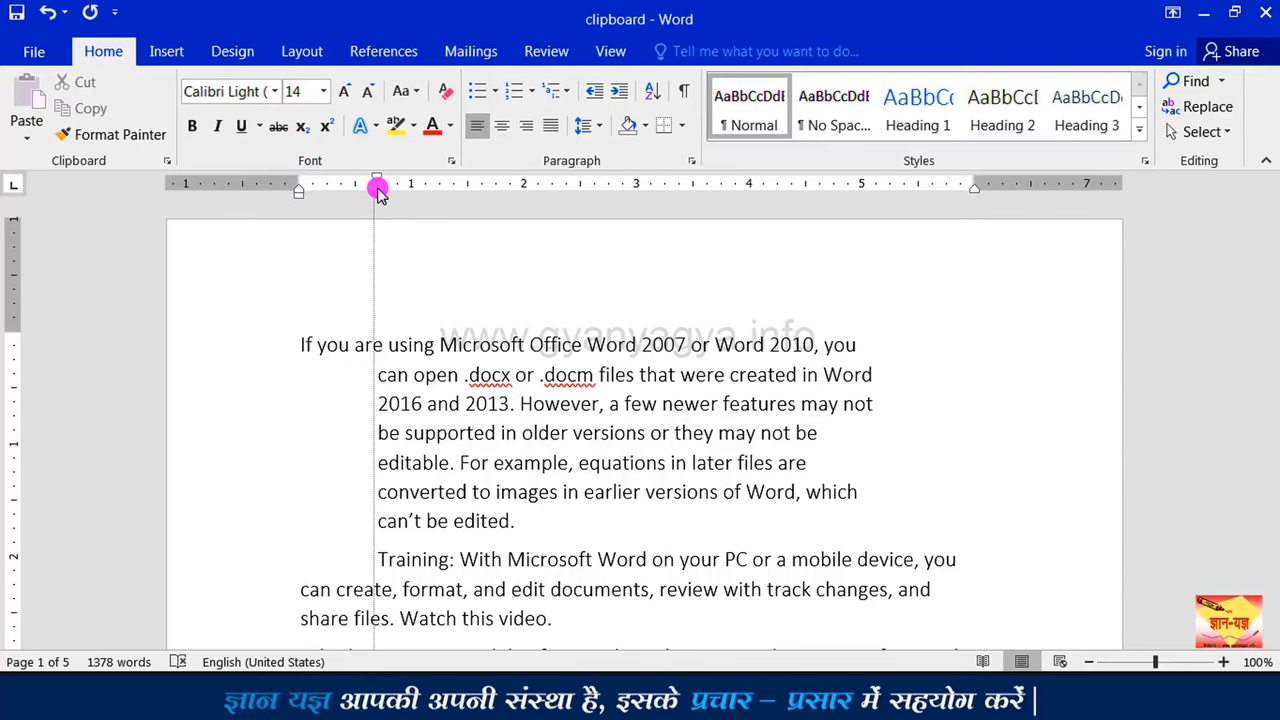
pyautogui.moveTo(377, 190); pyautogui.dragTo(383, 190)
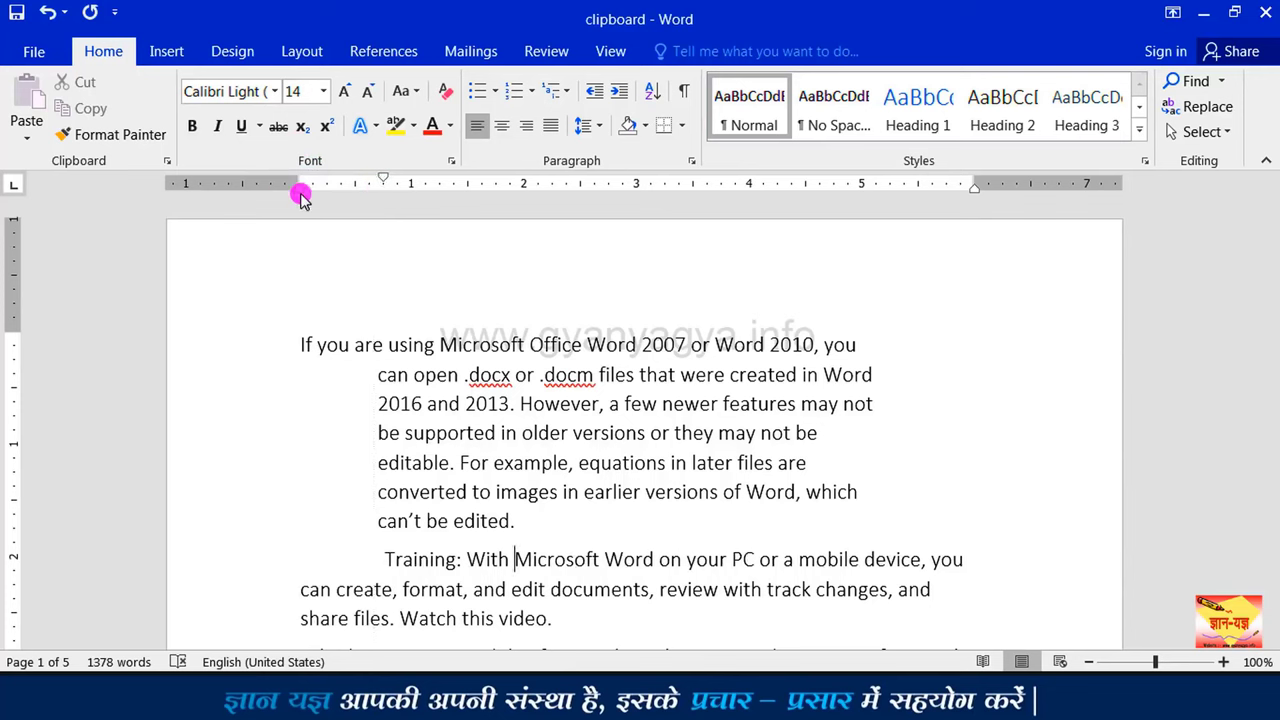
pyautogui.moveTo(301, 193); pyautogui.dragTo(365, 198)
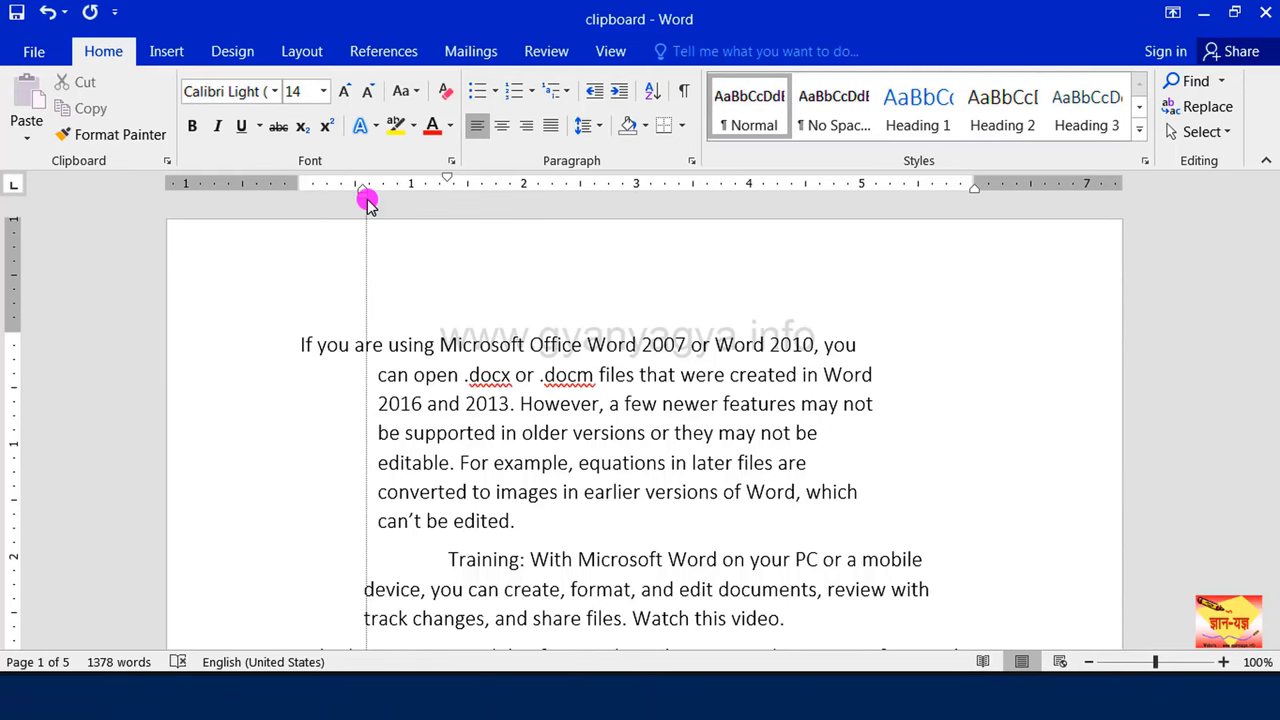
pyautogui.moveTo(367, 201); pyautogui.dragTo(369, 199)
pyautogui.moveTo(974, 188); pyautogui.dragTo(905, 207)
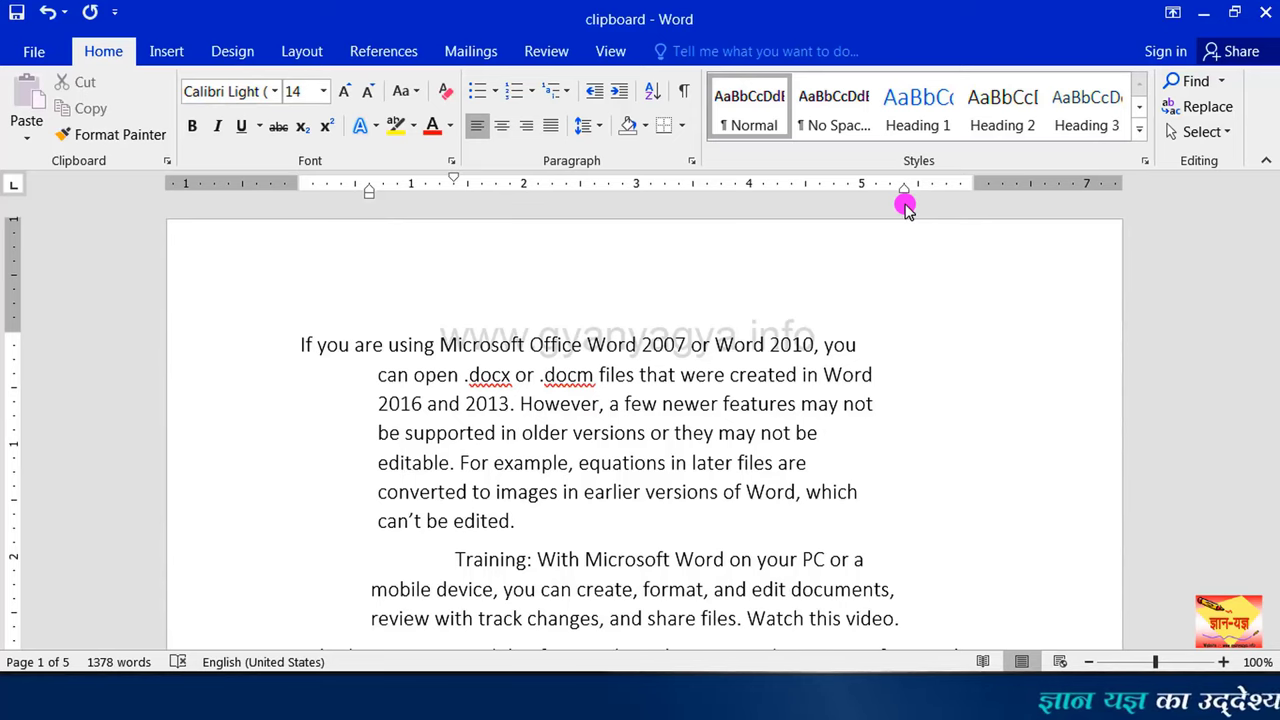
pyautogui.hotkey('ctrl', 'z')
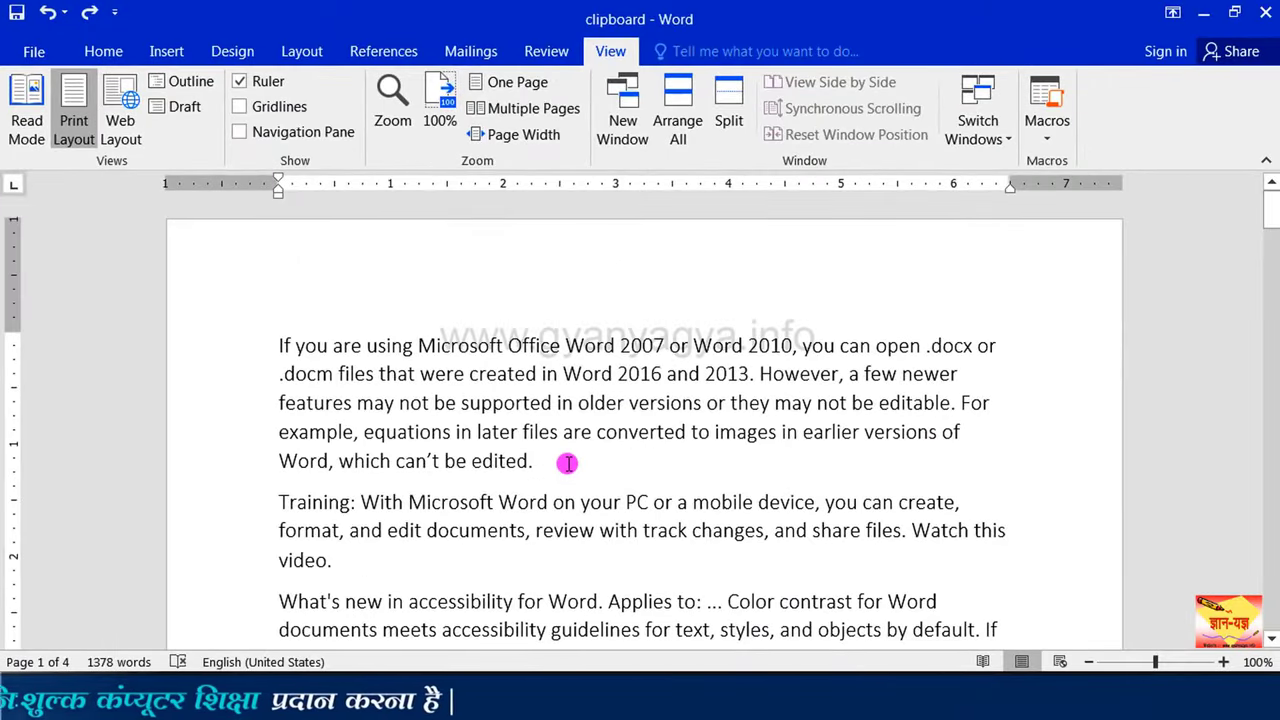
# Add blank lines after the first paragraph and draw a Stars and Banners star about 0.88 by 0.94 inches below it.
pyautogui.press('Return')
pyautogui.press('Return')
pyautogui.press('Return')
pyautogui.press('Return')
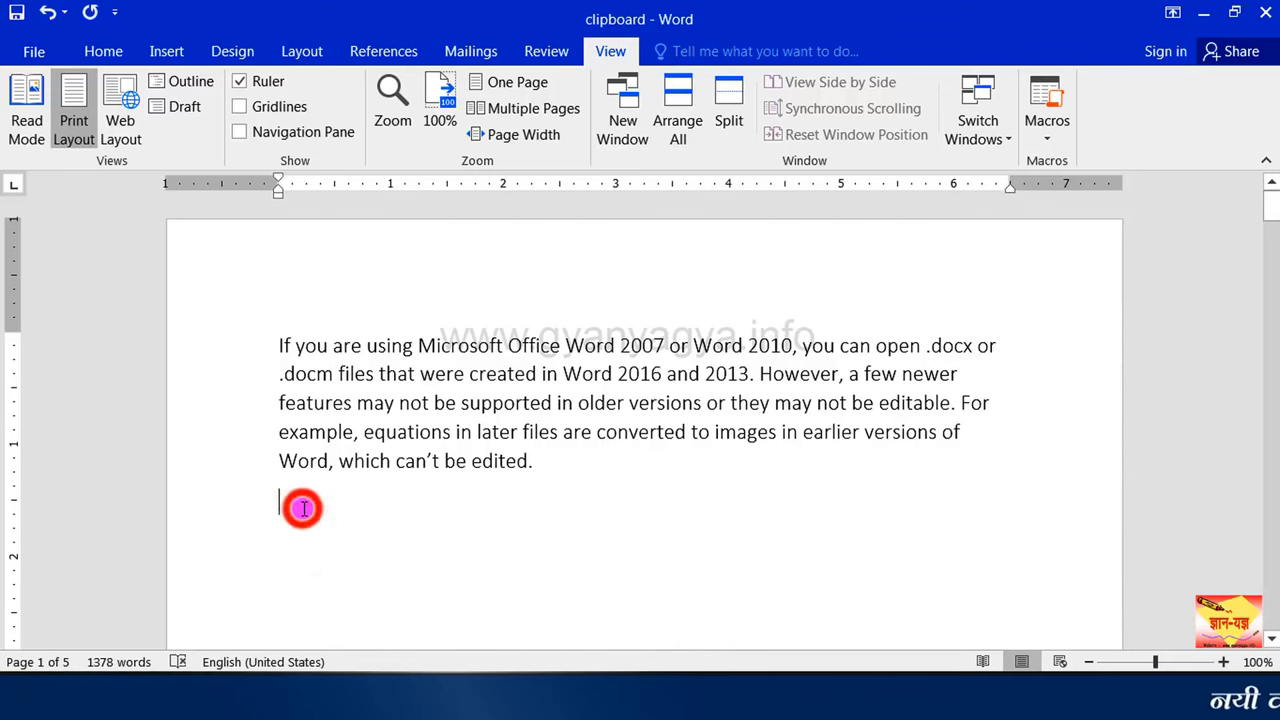
pyautogui.click(175, 53)
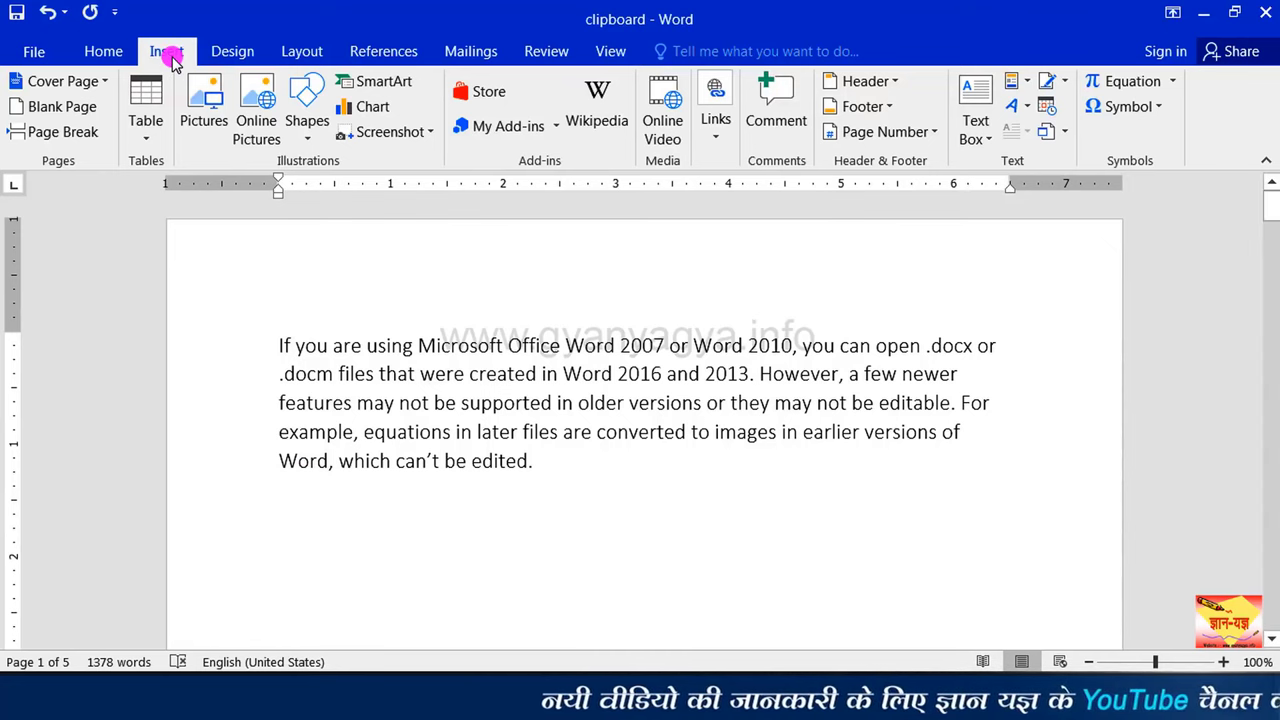
pyautogui.click(316, 141)
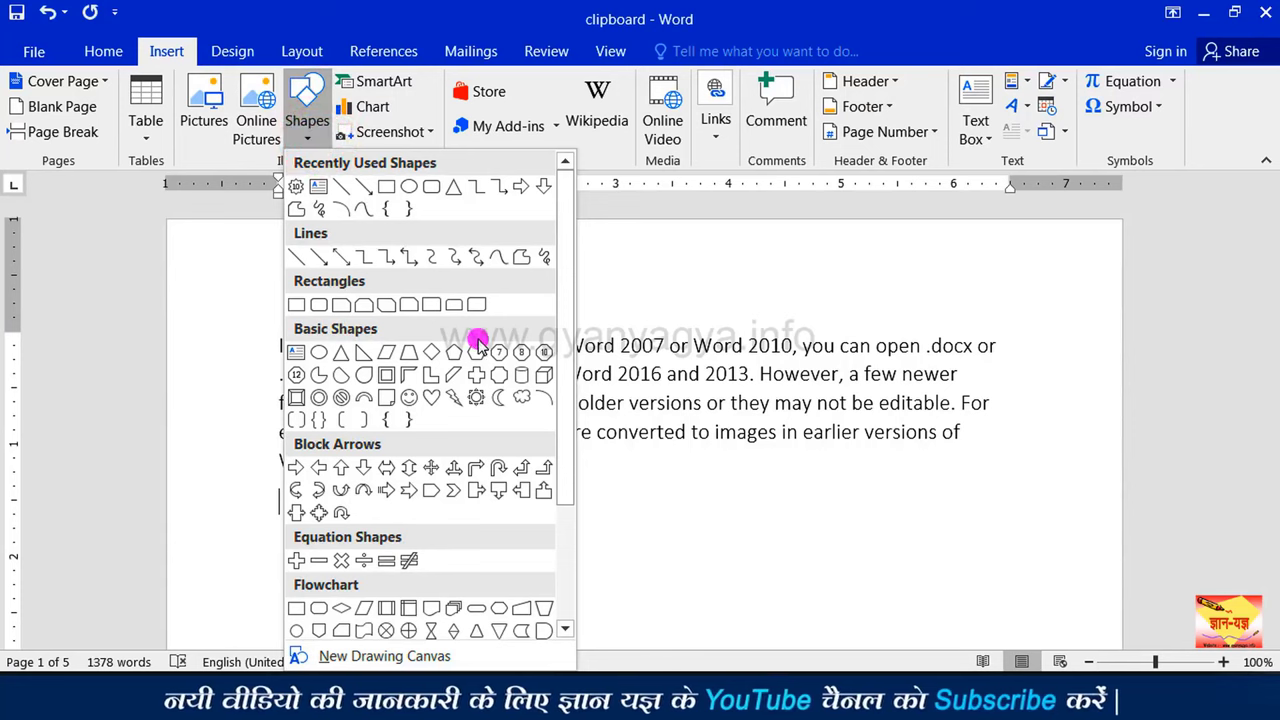
pyautogui.scroll(-3, 540, 480)
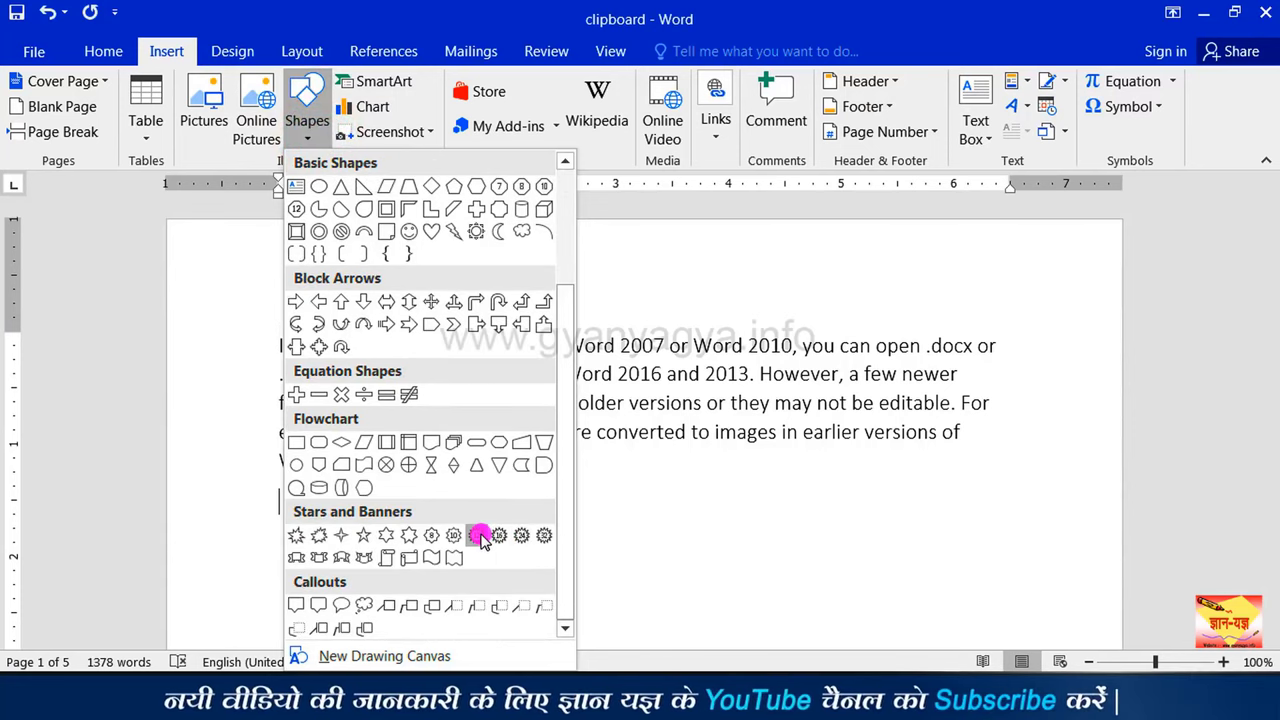
pyautogui.click(479, 536)
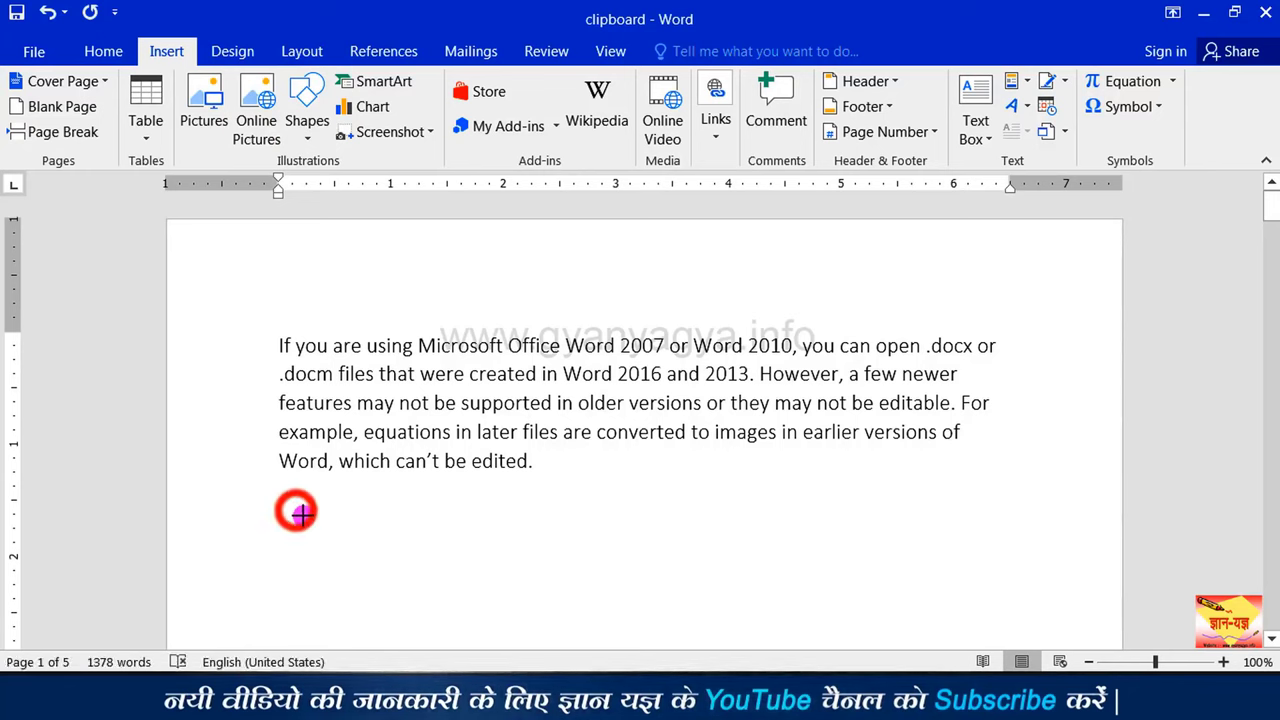
pyautogui.moveTo(355, 561); pyautogui.dragTo(401, 609)
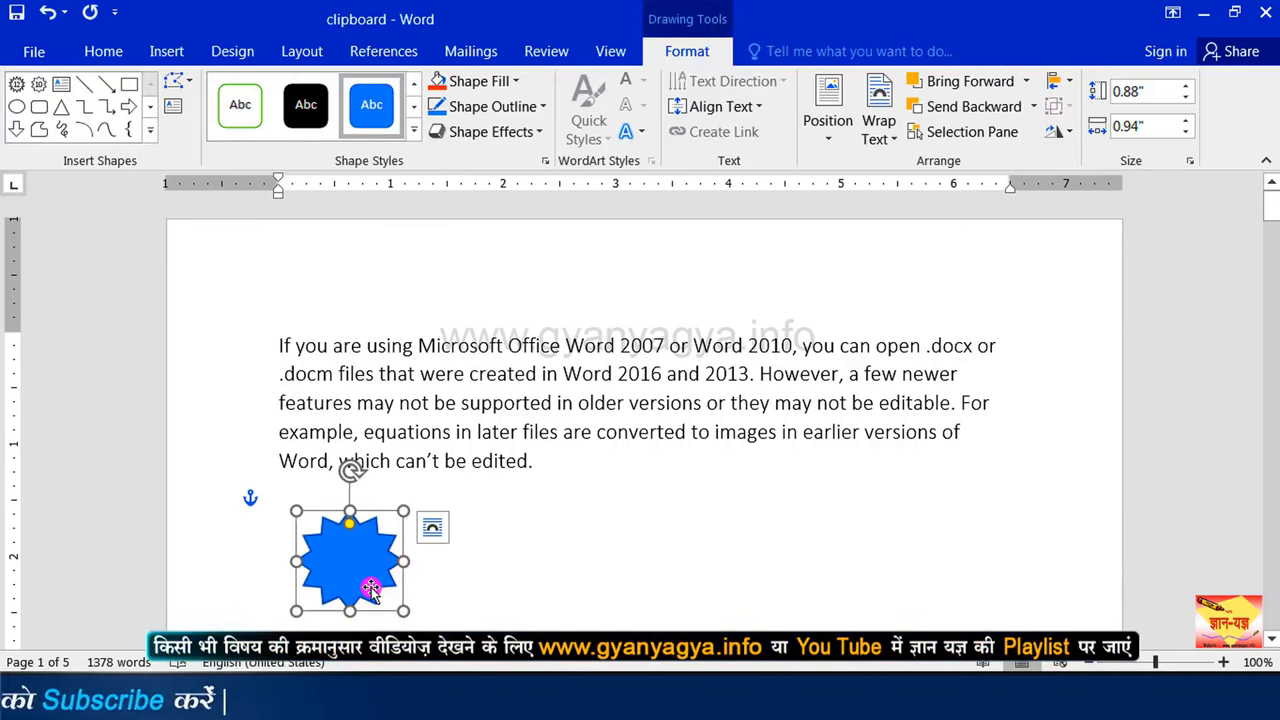
# Copy and paste the blue star twice, spacing the three stars evenly in a row below the paragraph.
pyautogui.hotkey('ctrl', 'c')
pyautogui.hotkey('ctrl', 'v')
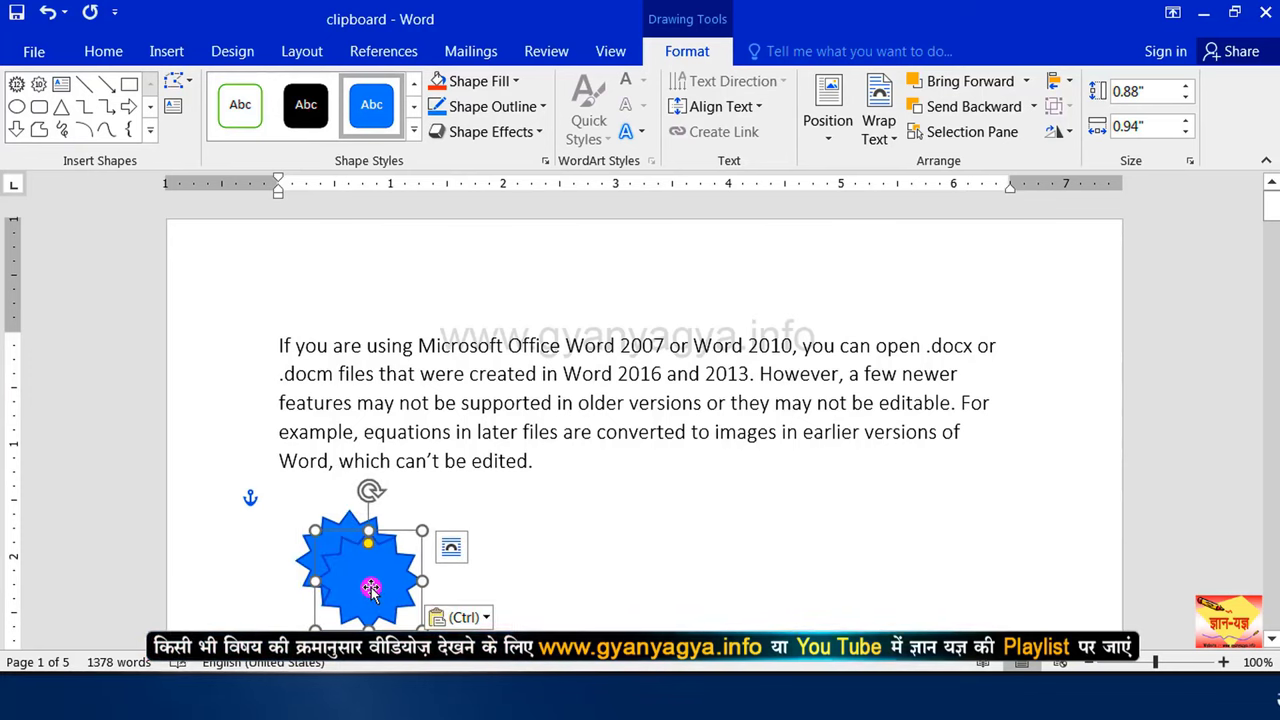
pyautogui.moveTo(400, 580); pyautogui.dragTo(740, 534)
pyautogui.click(380, 588)
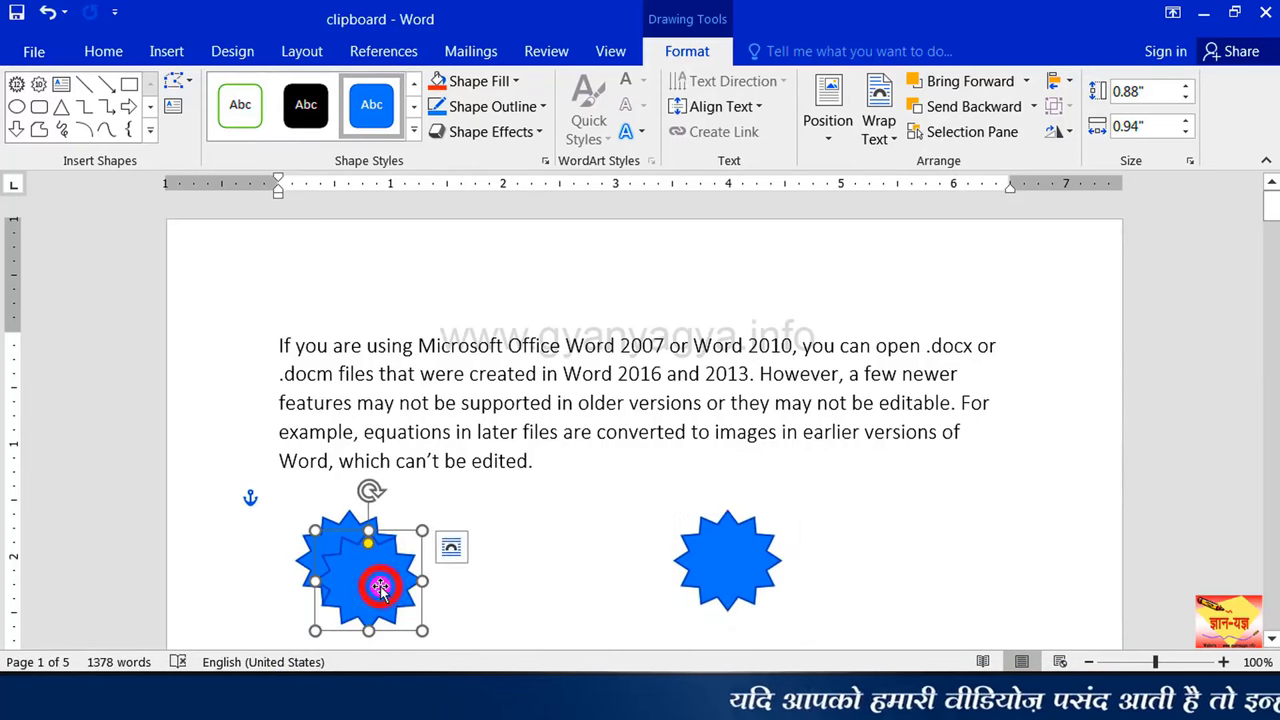
pyautogui.moveTo(380, 588); pyautogui.dragTo(518, 557)
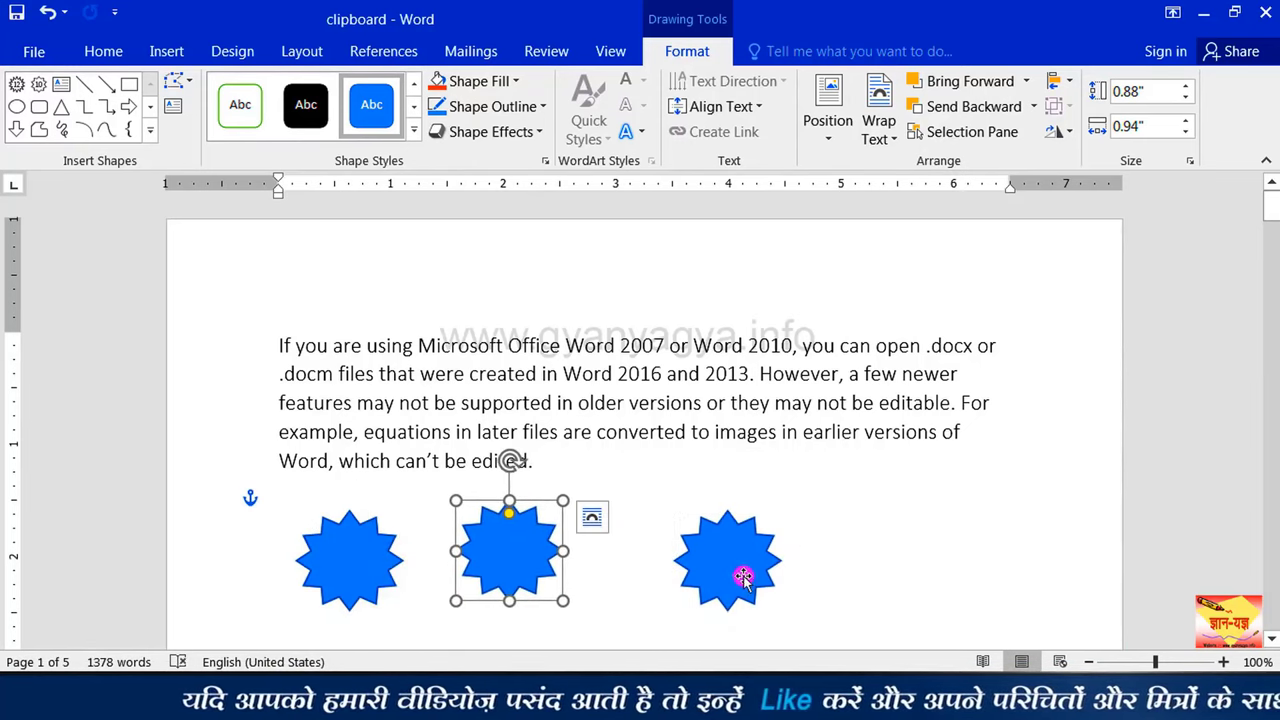
pyautogui.moveTo(743, 577); pyautogui.dragTo(713, 575)
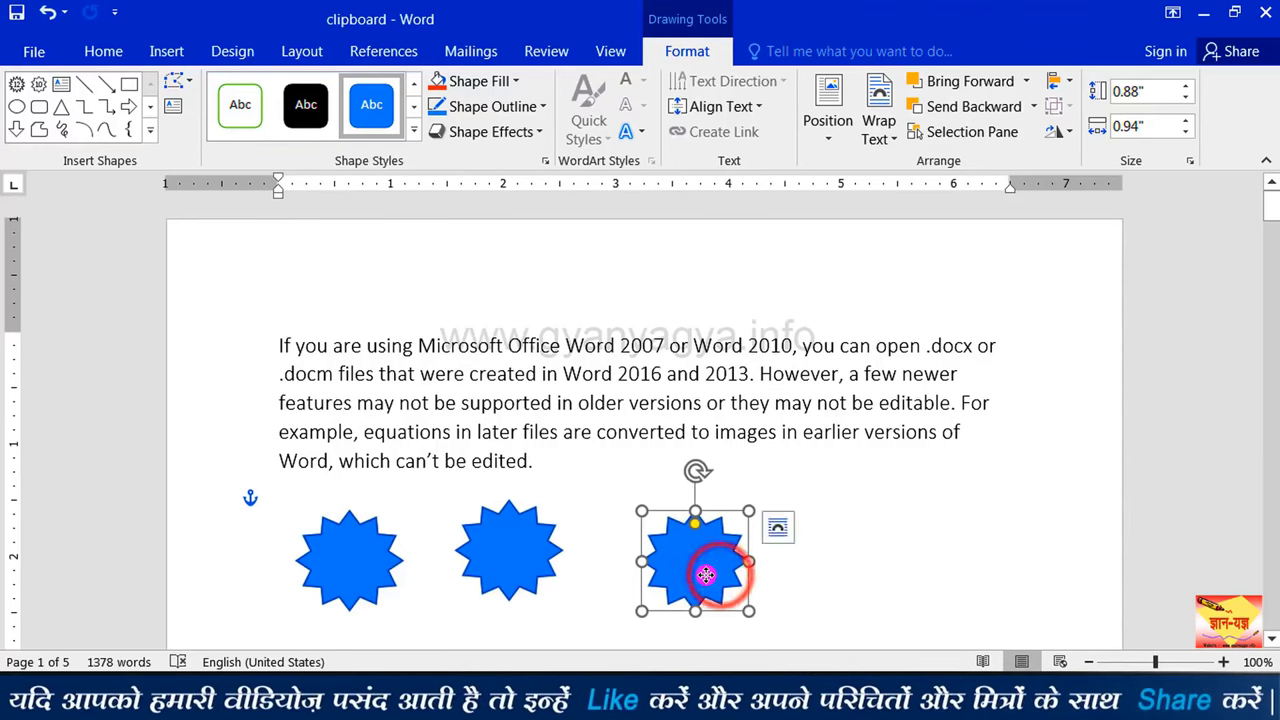
pyautogui.click(458, 578)
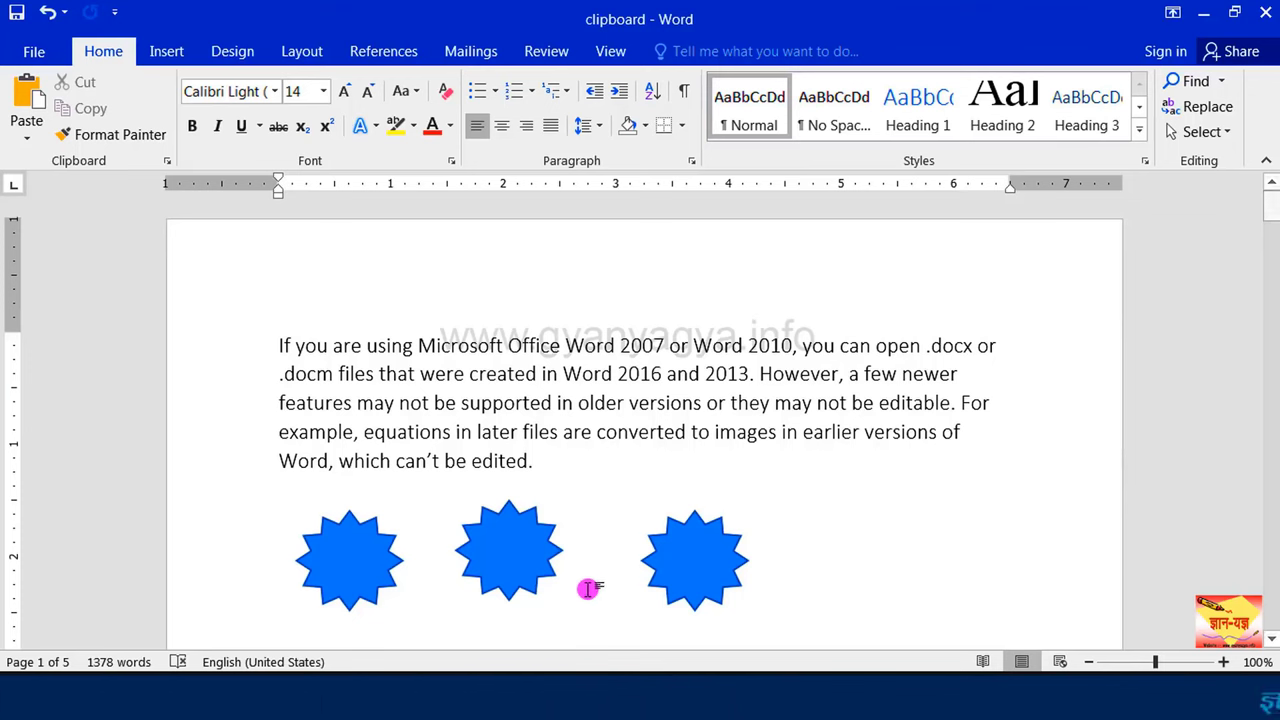
# Turn on Gridlines from the View tab's Show group so the grid appears behind the text and stars.
pyautogui.click(612, 54)
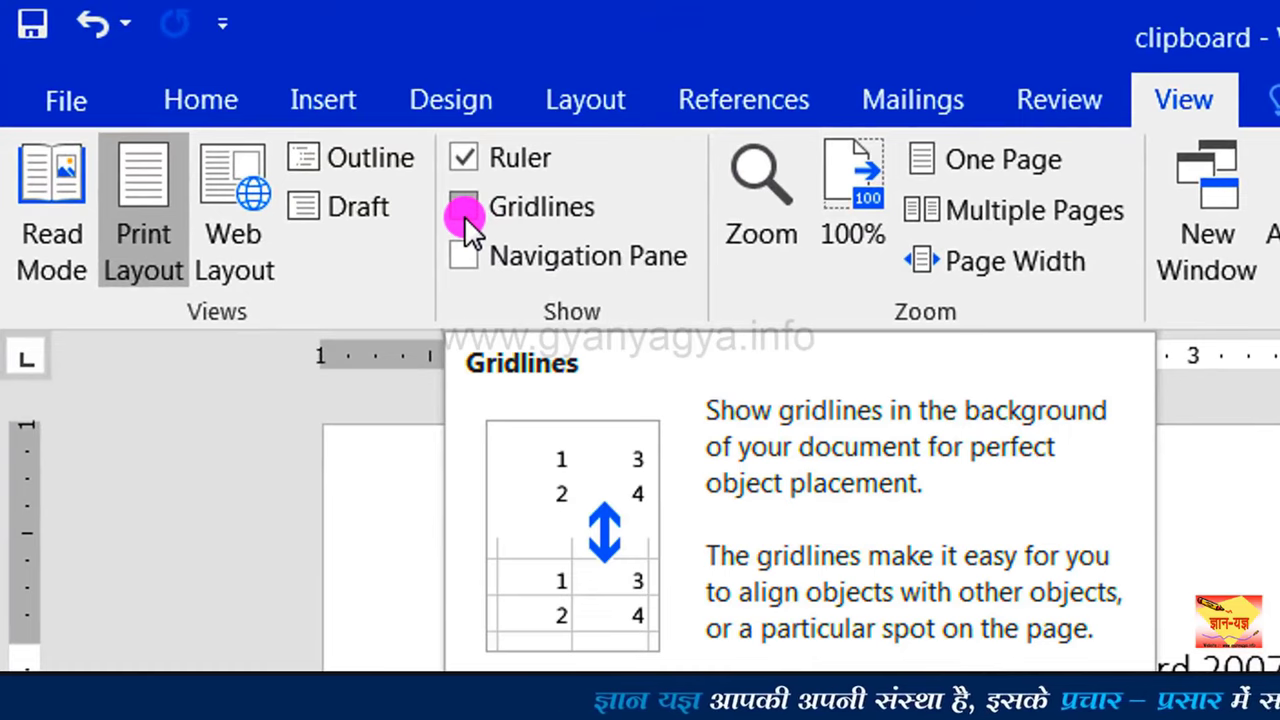
pyautogui.click(464, 215)
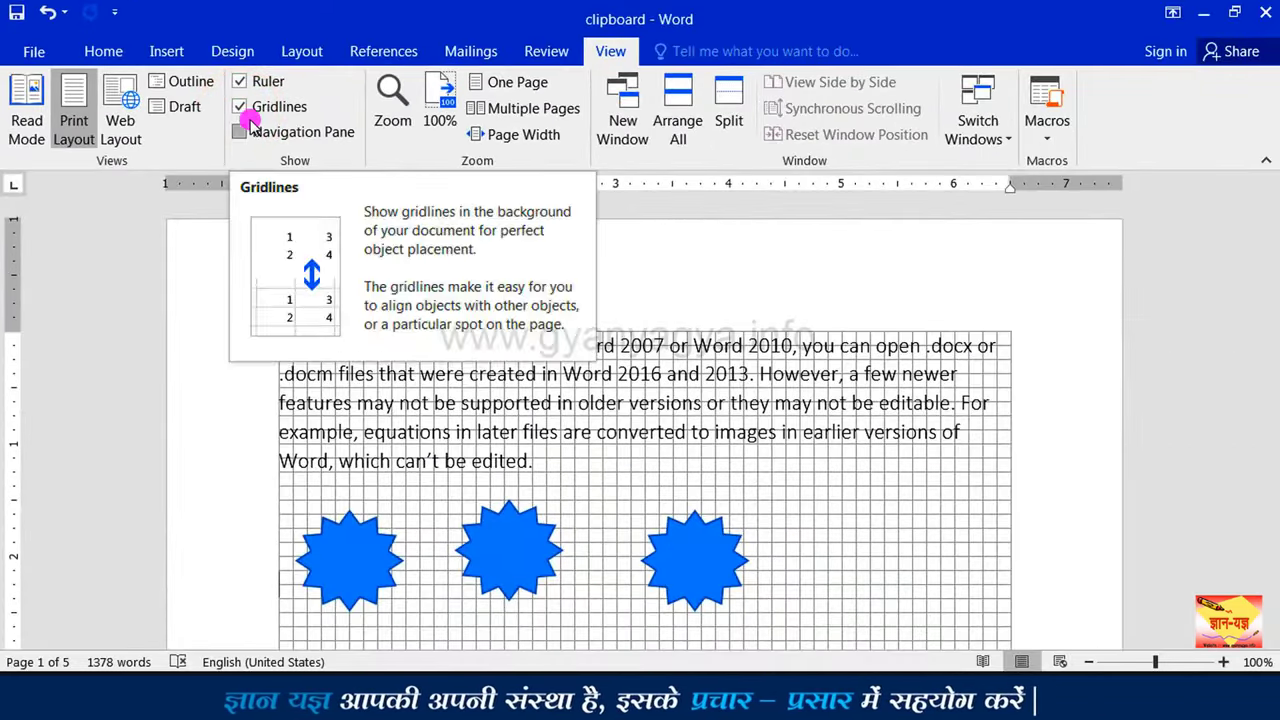
pyautogui.click(244, 108)
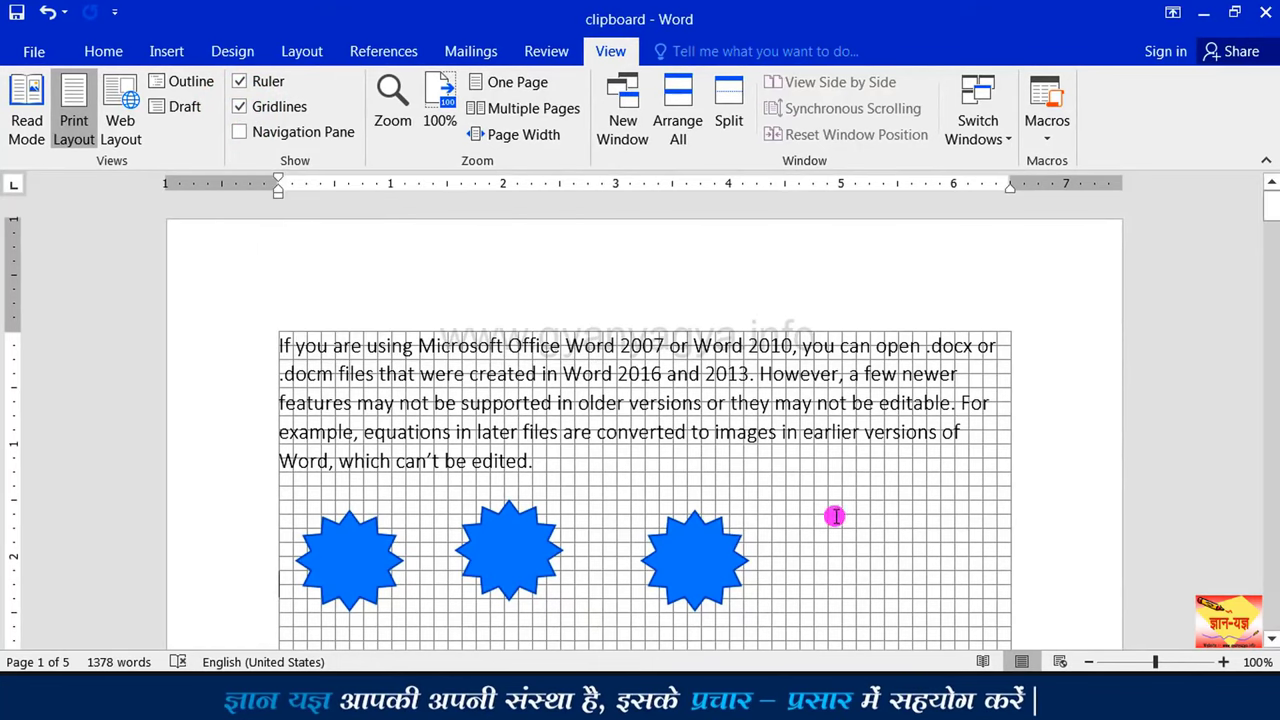
pyautogui.moveTo(1272, 213)
pyautogui.mouseDown()
pyautogui.moveTo(1268, 331)
pyautogui.moveTo(1270, 211)
pyautogui.mouseUp()
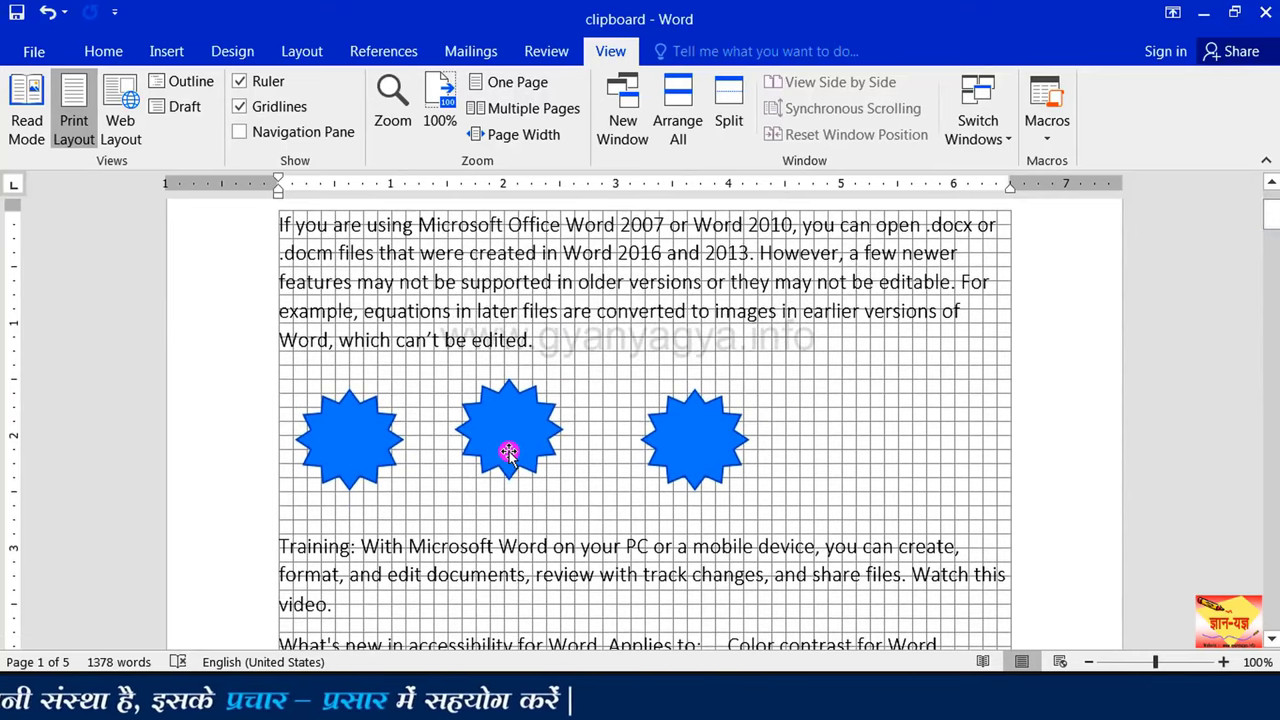
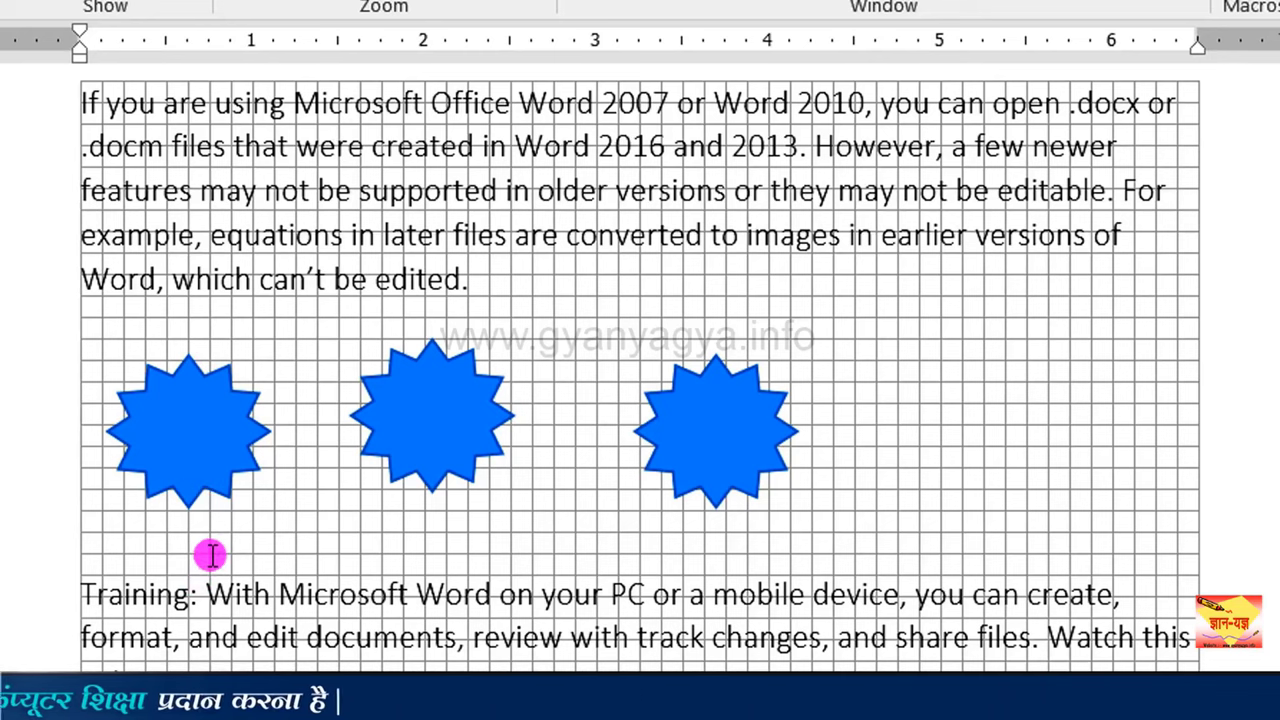
# Nudge the middle star down one grid step and right one grid step.
pyautogui.click(194, 434)
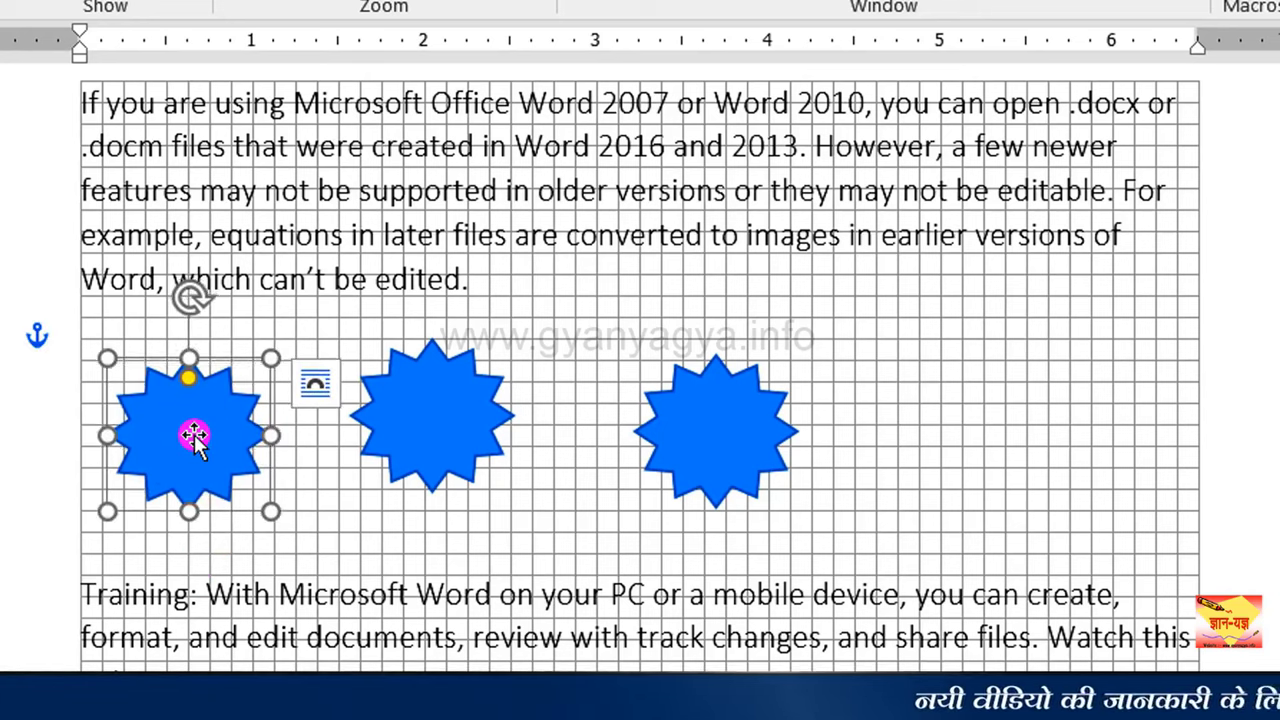
pyautogui.press('Tab')
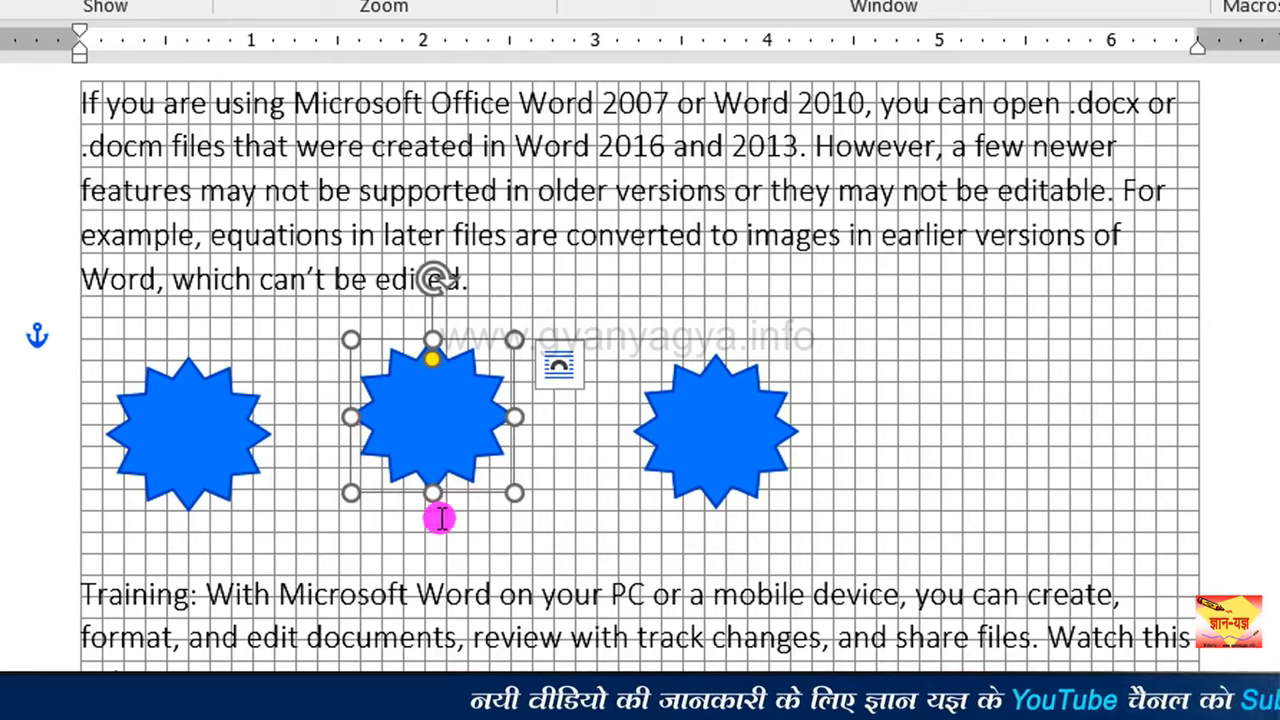
pyautogui.press('Down')
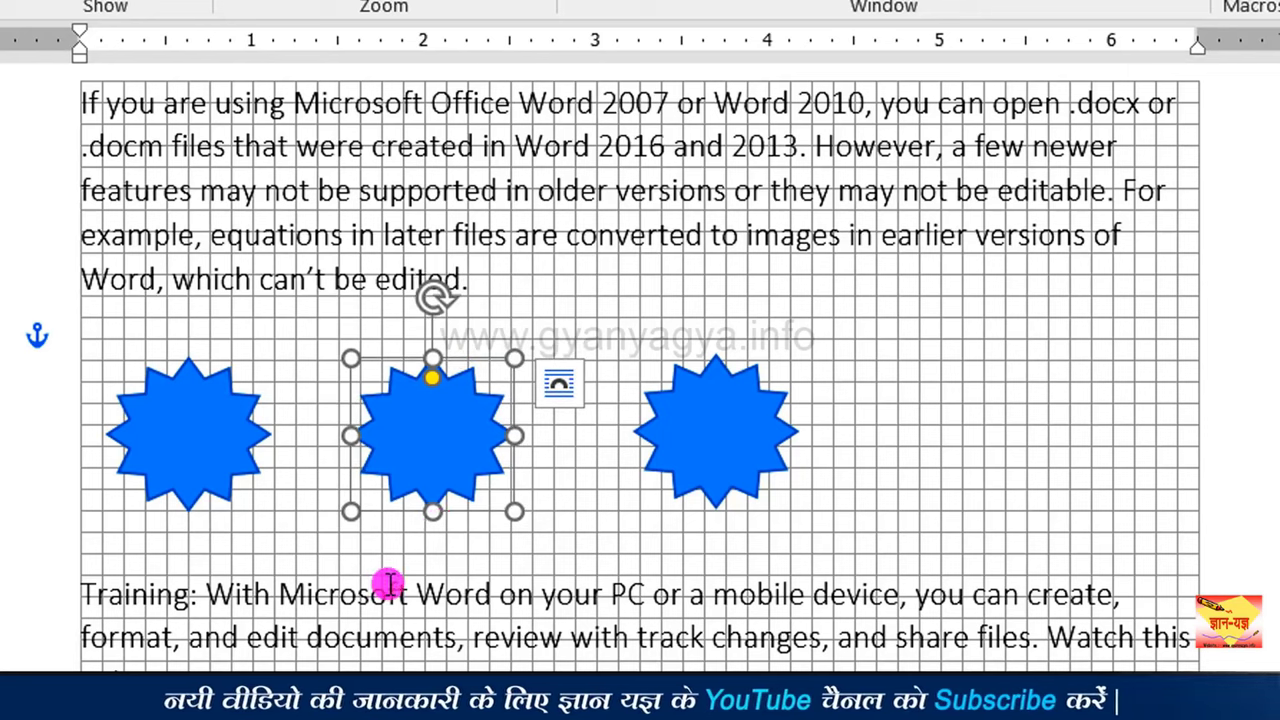
pyautogui.click(716, 440)
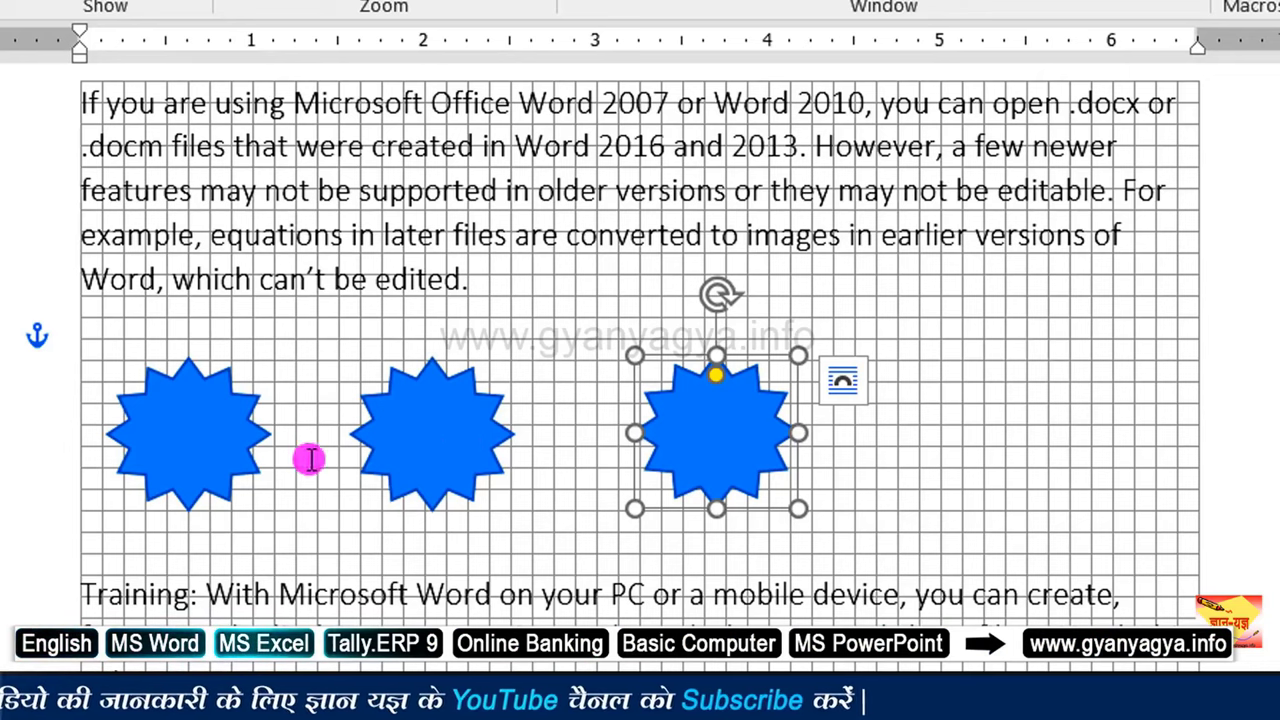
pyautogui.click(435, 452)
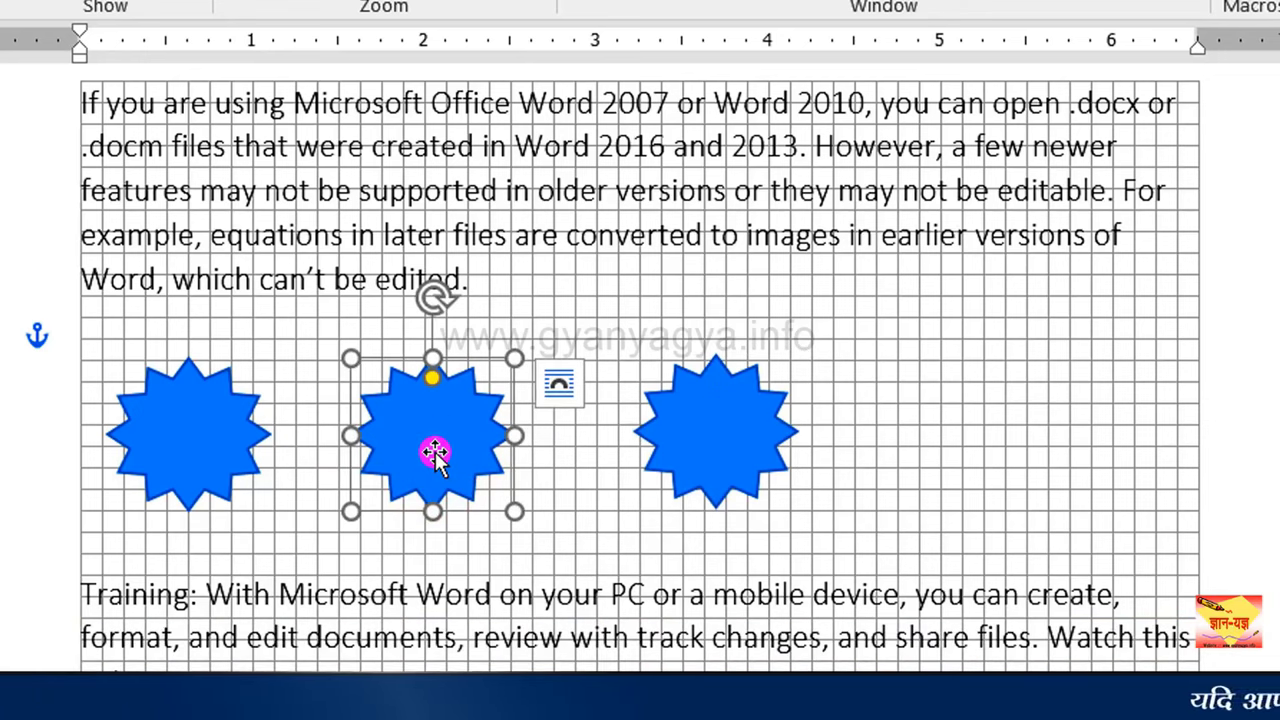
pyautogui.press('Right')
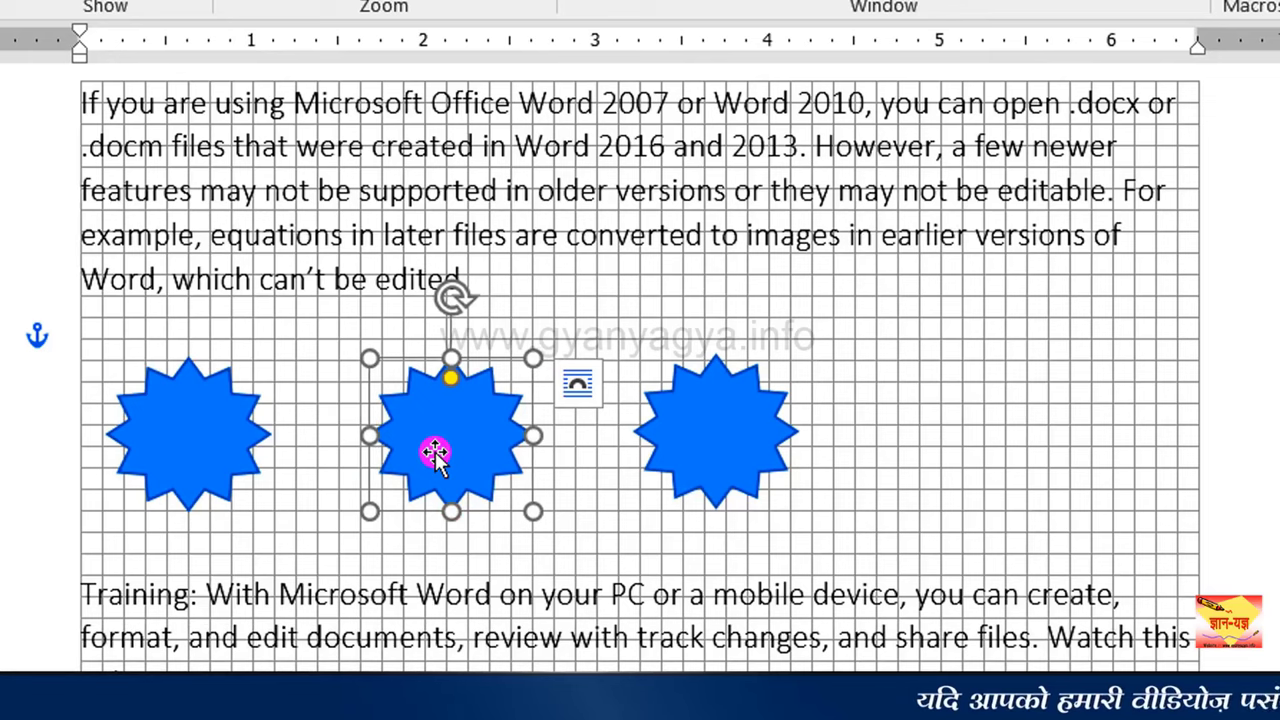
pyautogui.click(762, 506)
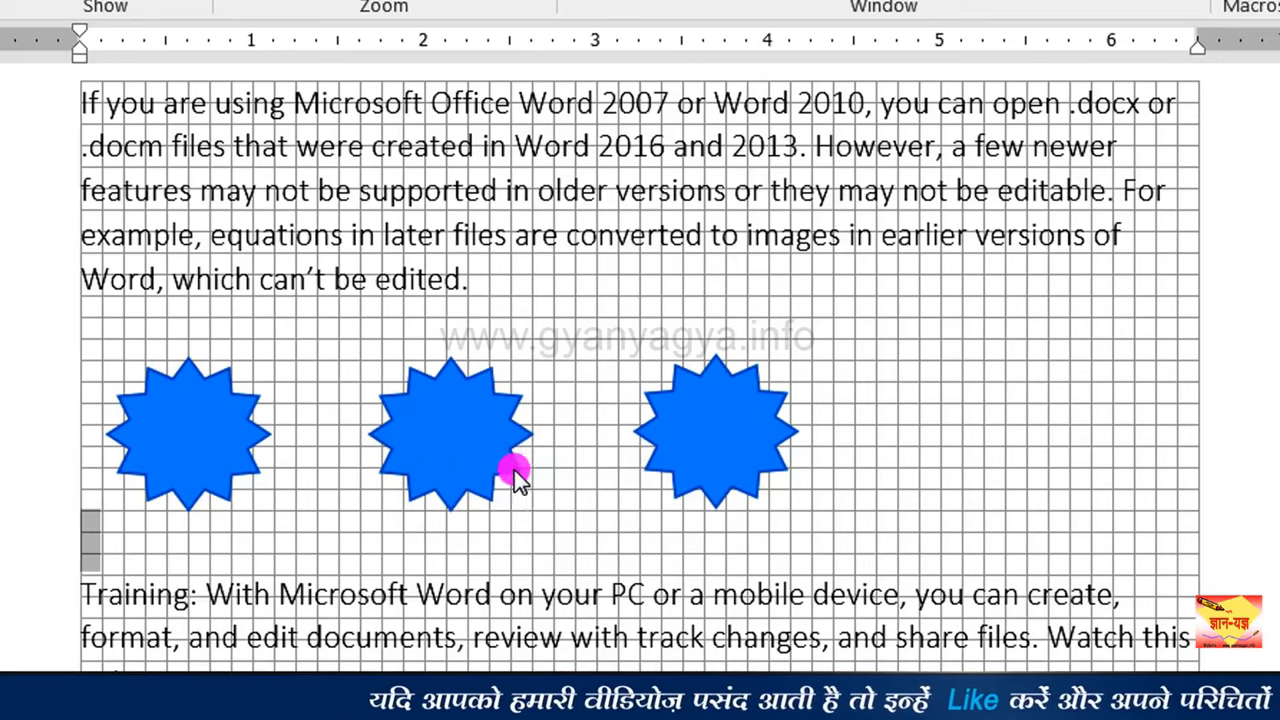
# Nudge the right star left one grid step, then deselect it.
pyautogui.click(690, 478)
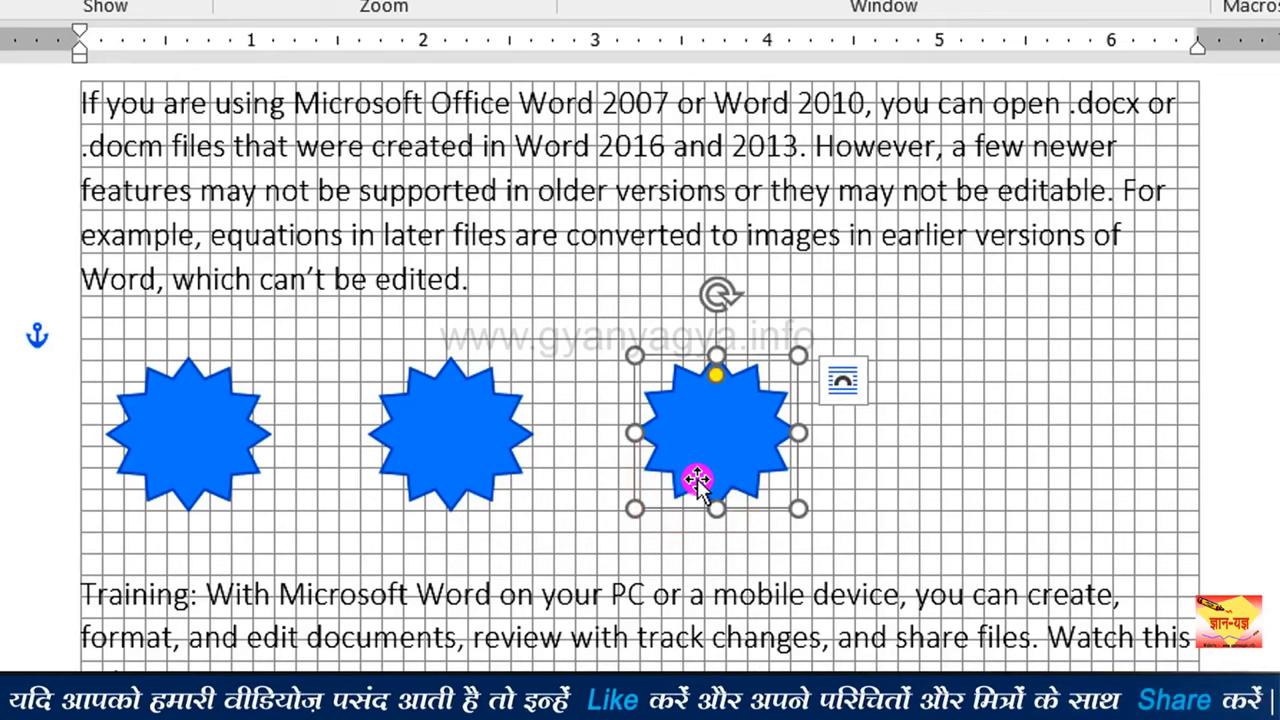
pyautogui.press('Left')
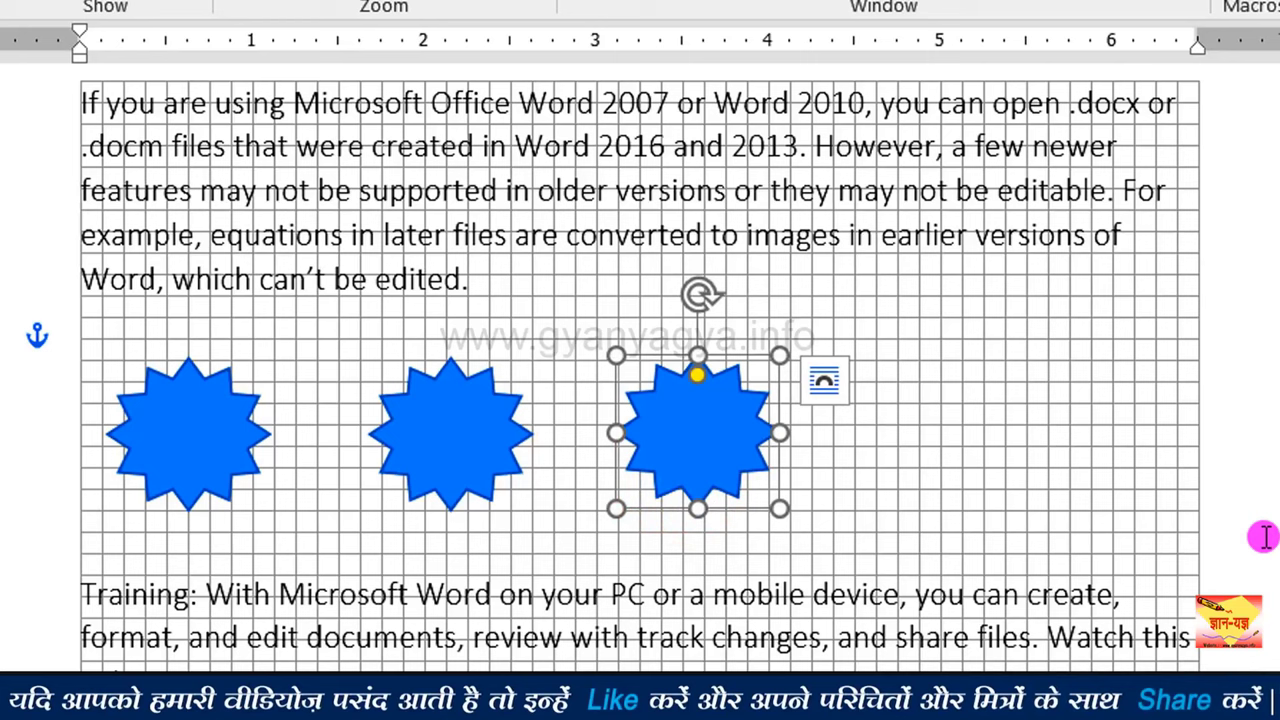
pyautogui.click(1265, 537)
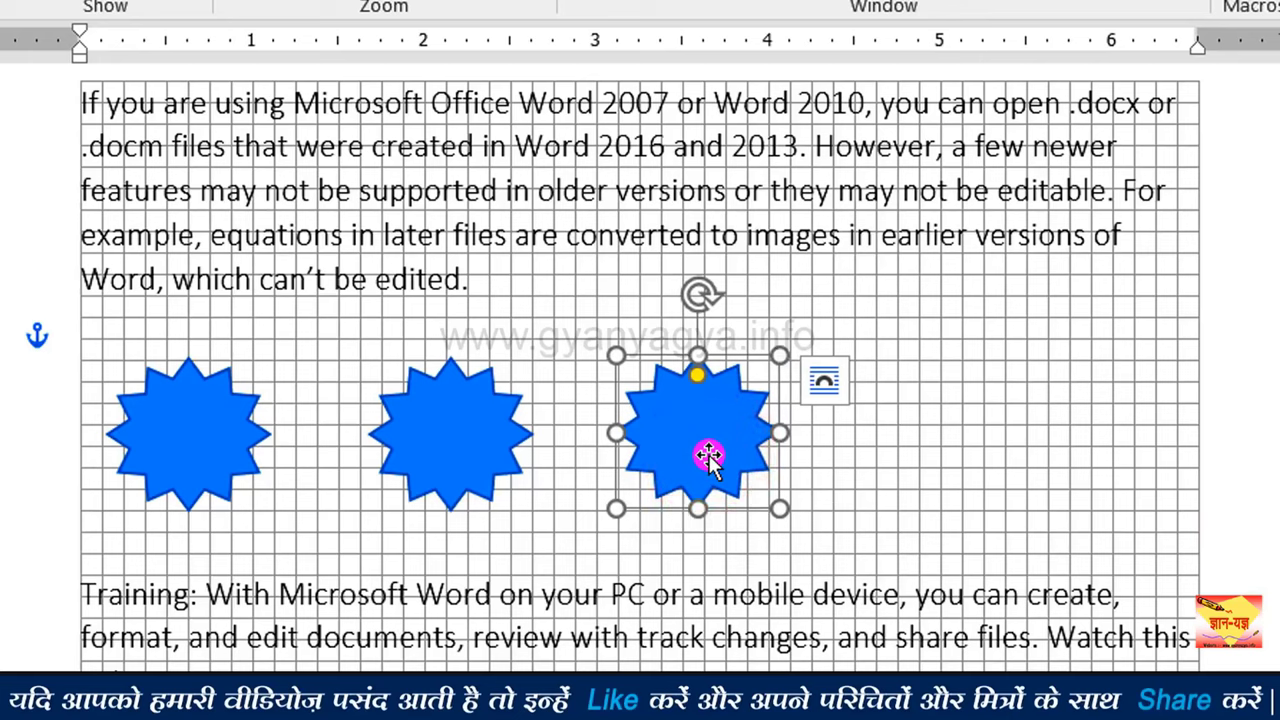
pyautogui.click(1270, 537)
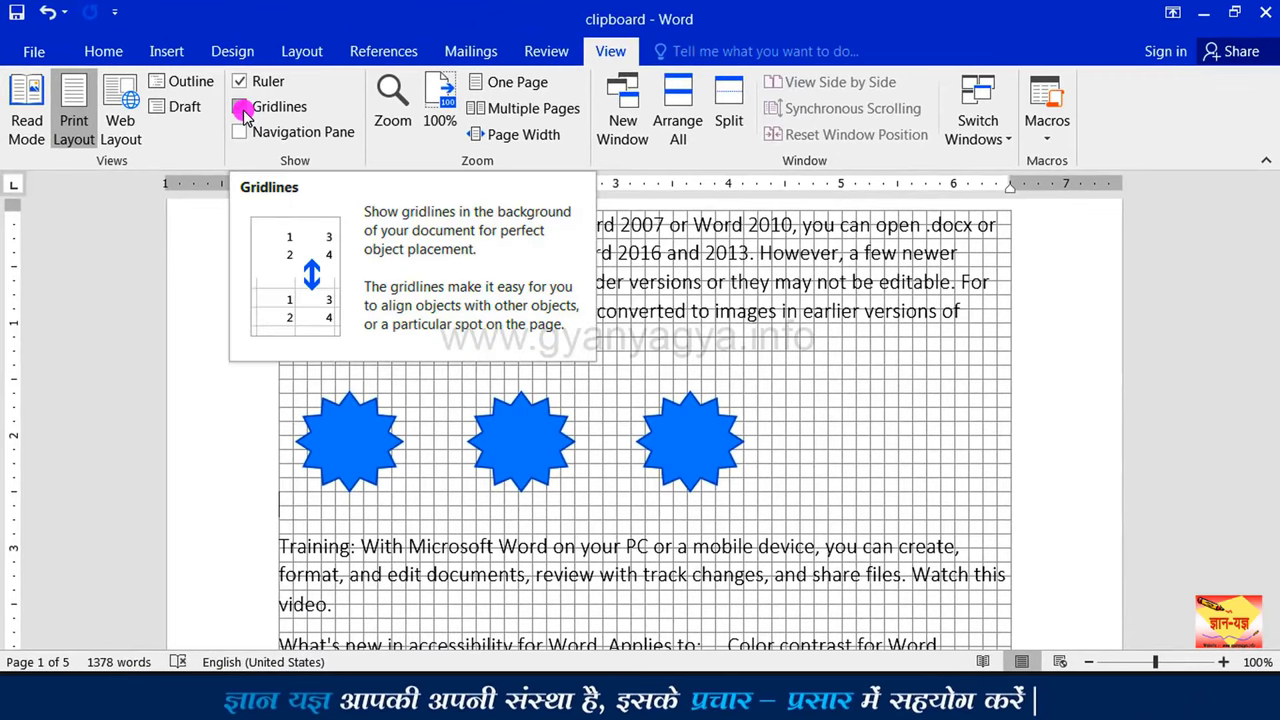
# Uncheck Gridlines in the View tab's Show group and scroll back up.
pyautogui.click(244, 112)
pyautogui.click(240, 109)
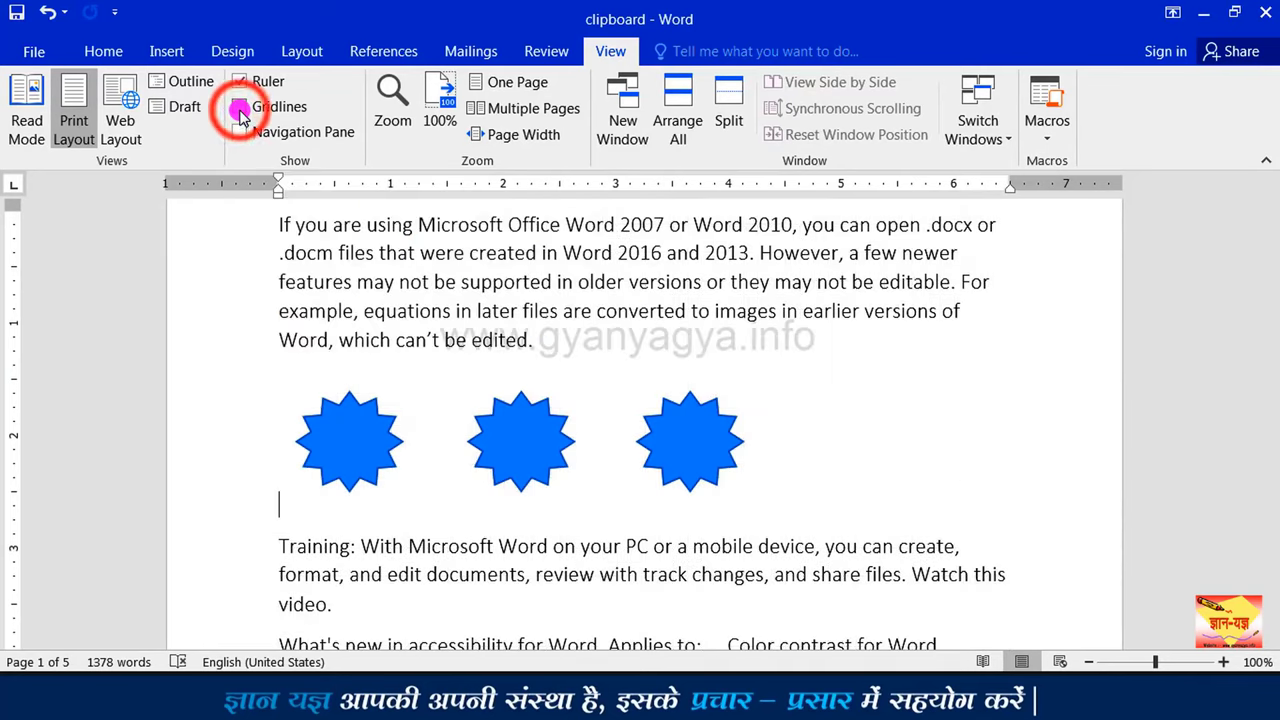
pyautogui.scroll(2, 780, 460)
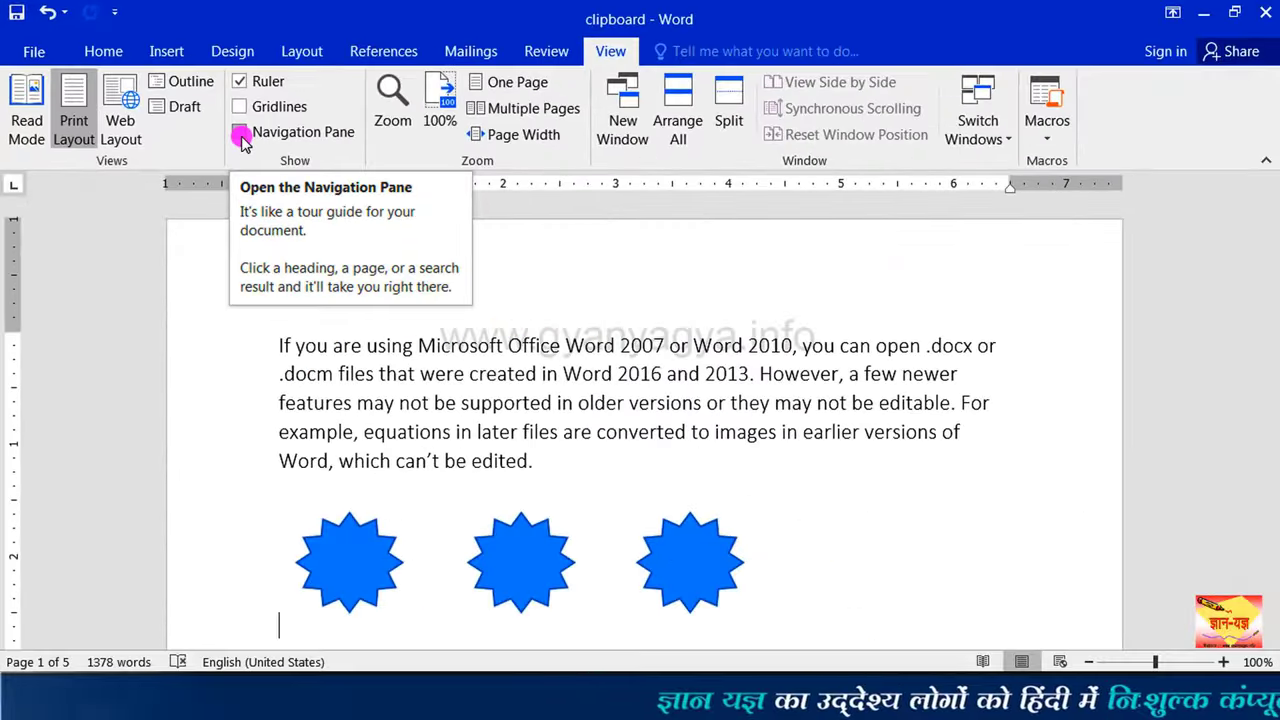
# Open the Navigation pane and type 'Microsoft Office Word' on a new line above the first paragraph.
pyautogui.click(370, 208)
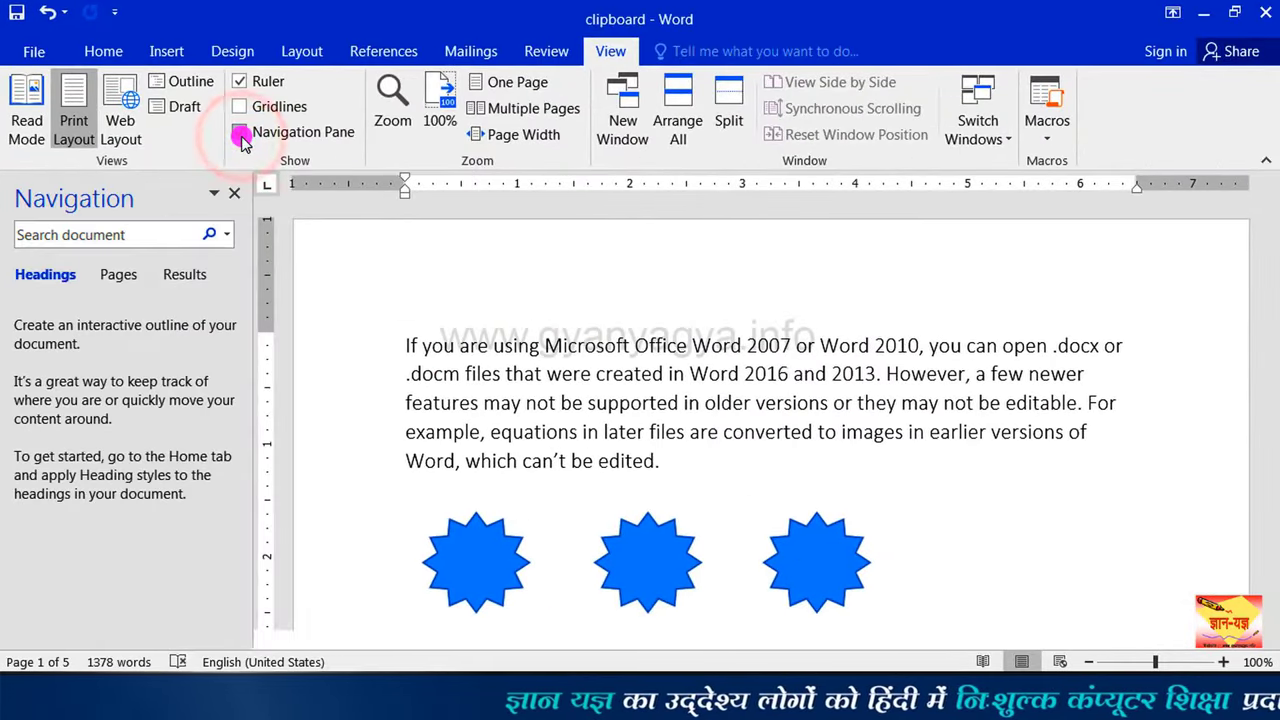
pyautogui.click(132, 232)
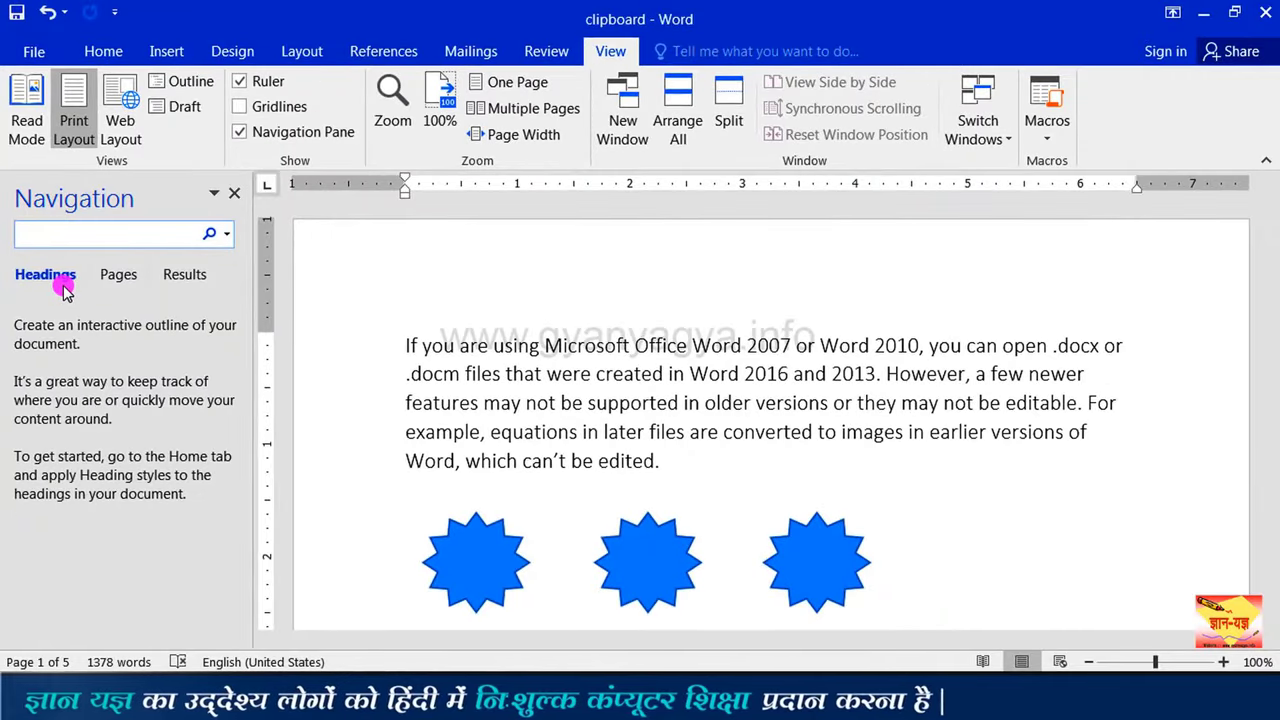
pyautogui.click(406, 358)
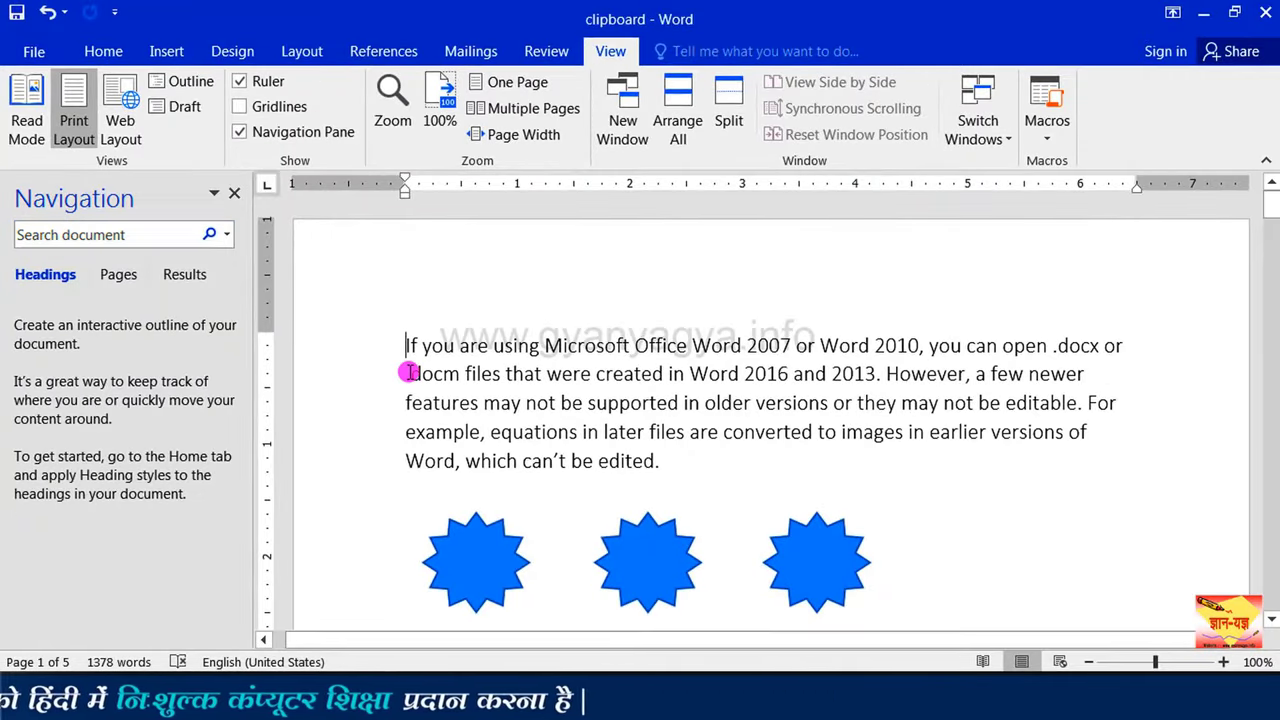
pyautogui.press('Return')
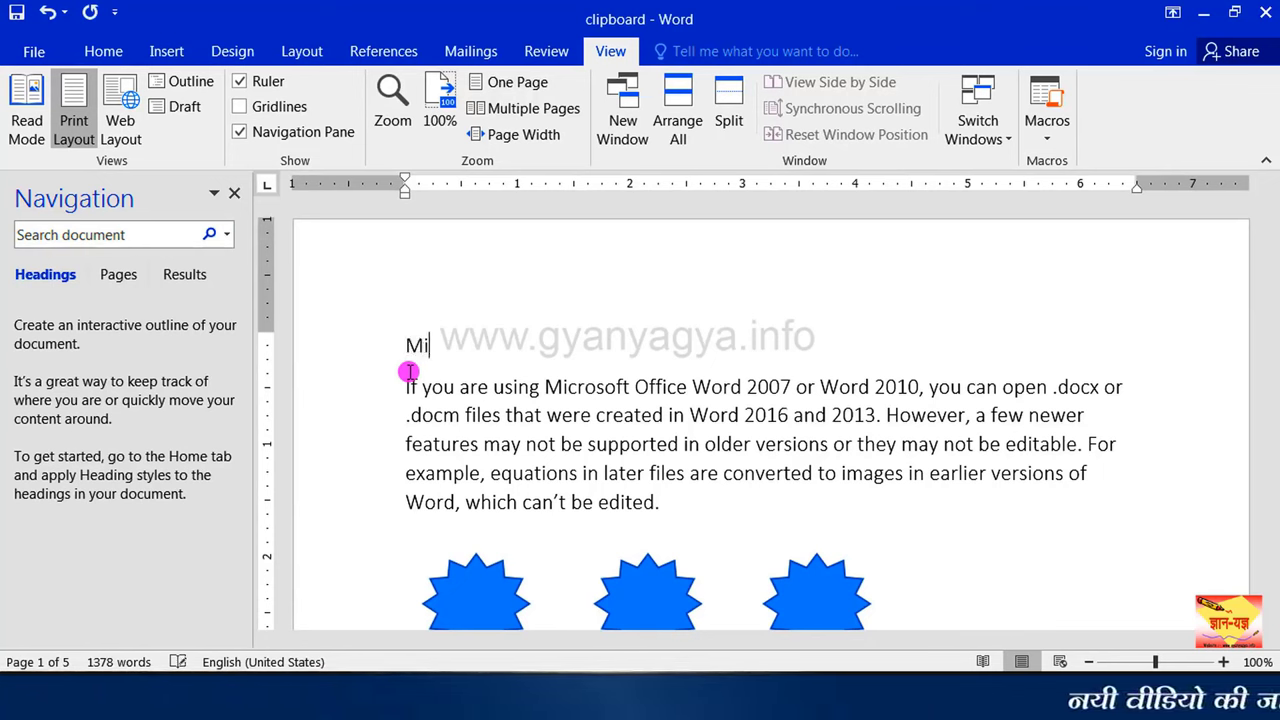
pyautogui.write('Mic')
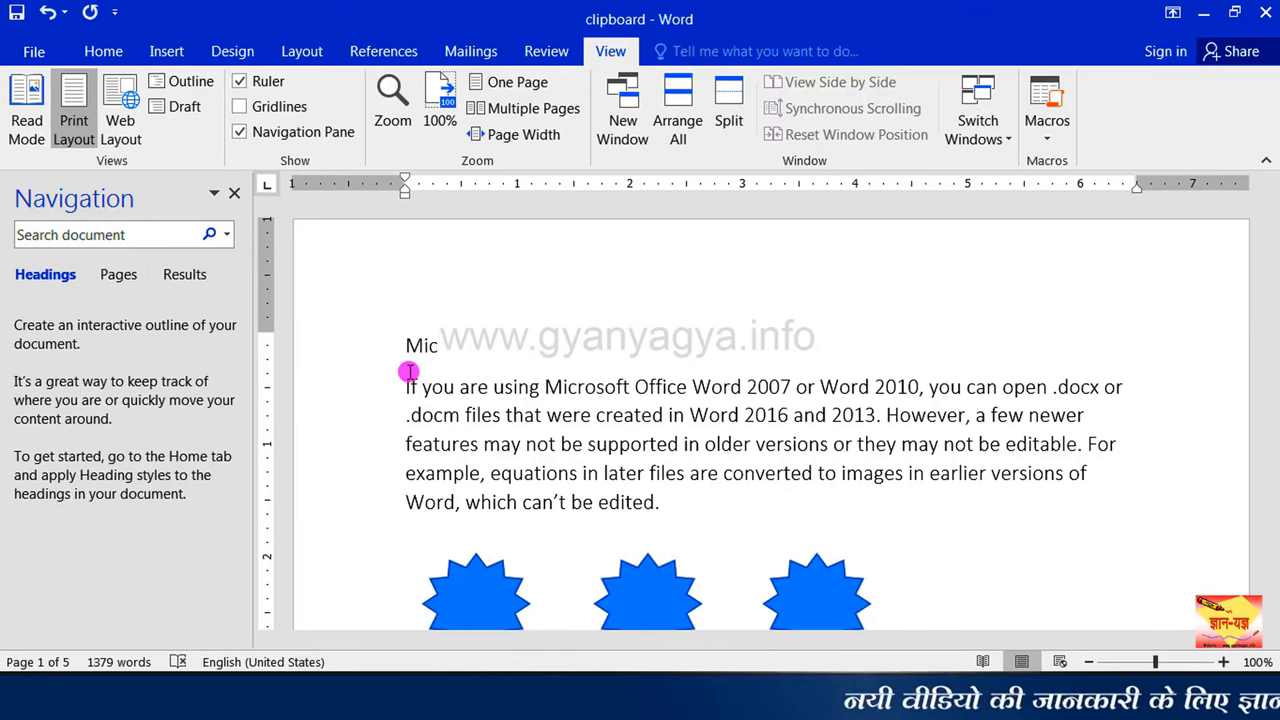
pyautogui.write('rosoft Office Word')
# Apply the Heading 1 style to the 'Microsoft Office Word' line.
pyautogui.tripleClick(466, 349)
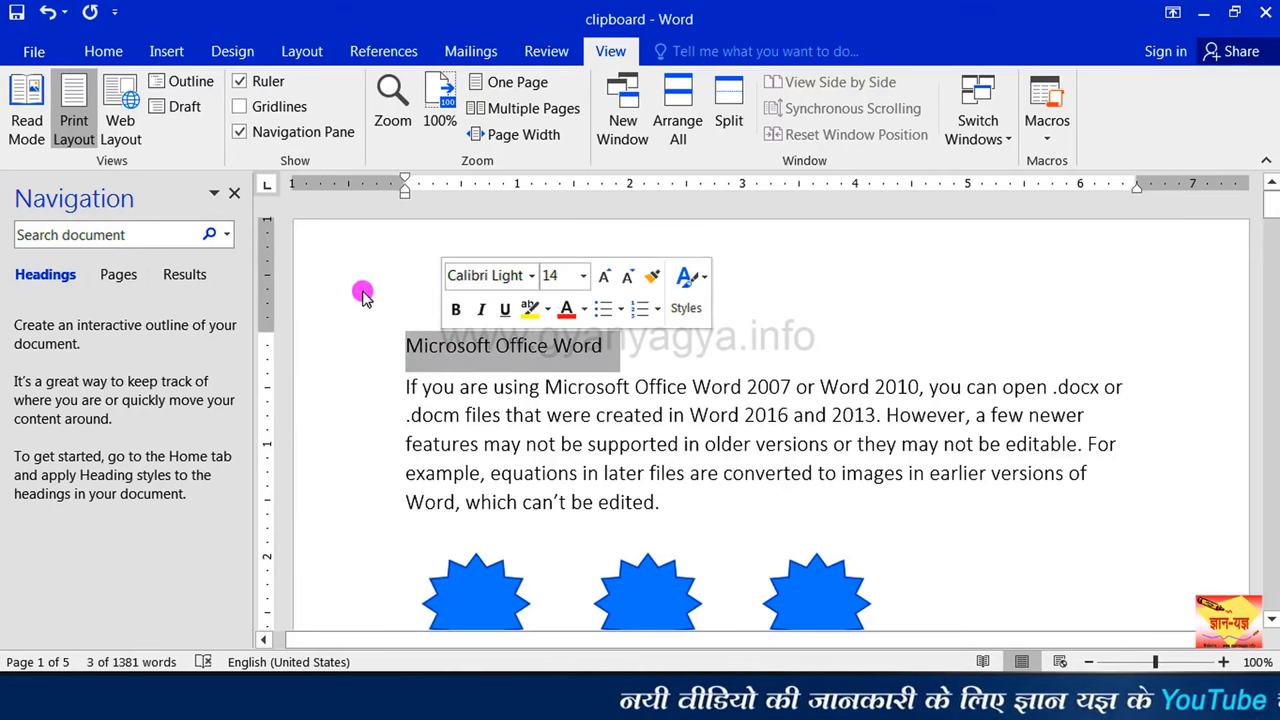
pyautogui.click(104, 53)
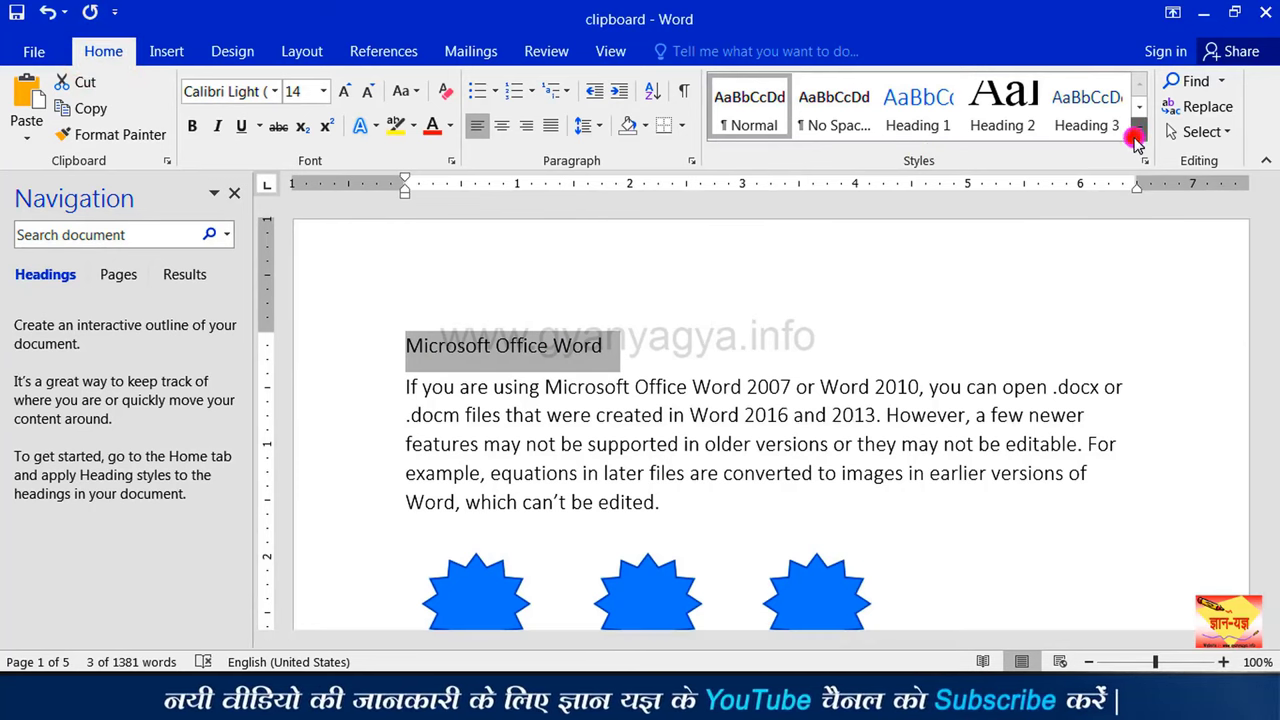
pyautogui.click(1137, 138)
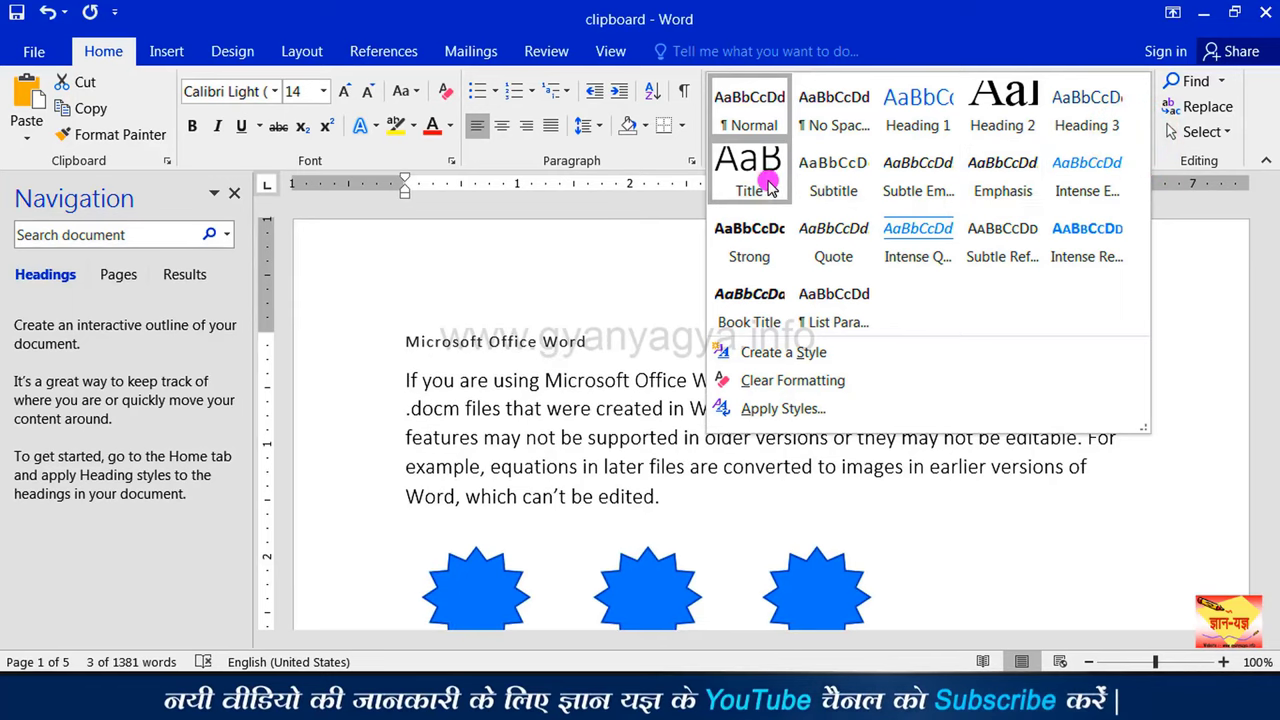
pyautogui.click(905, 118)
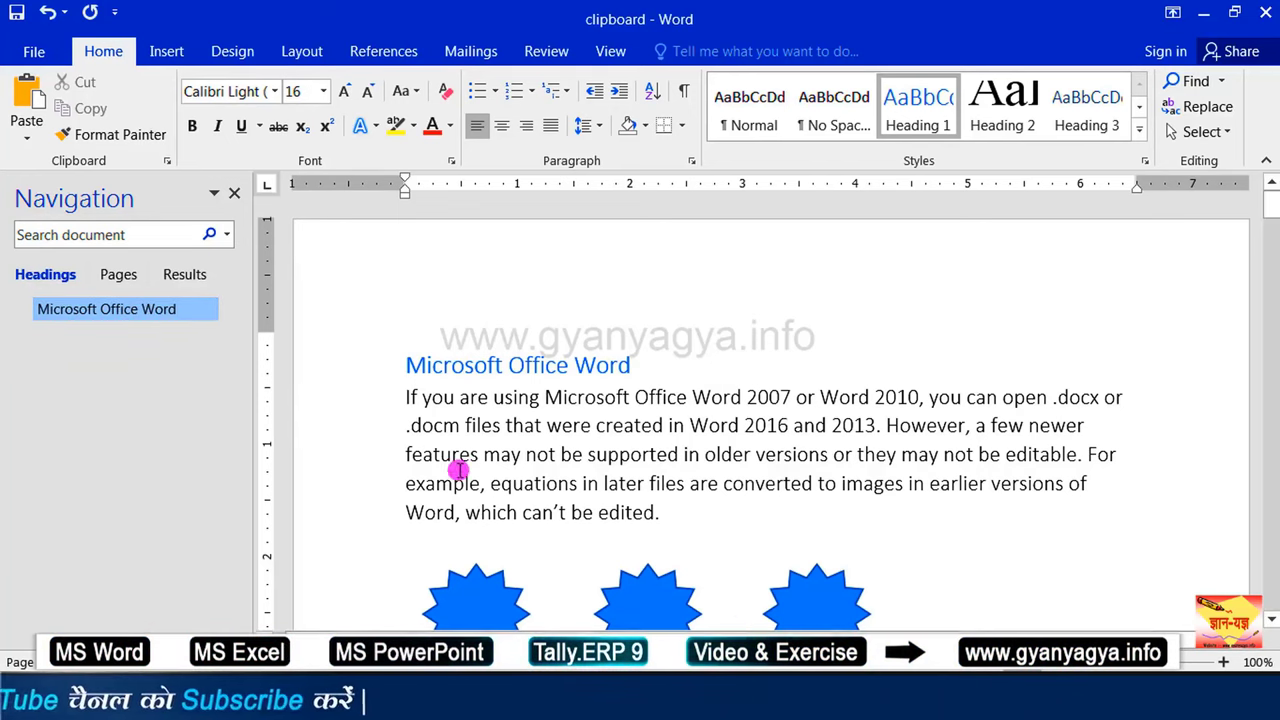
pyautogui.click(685, 545)
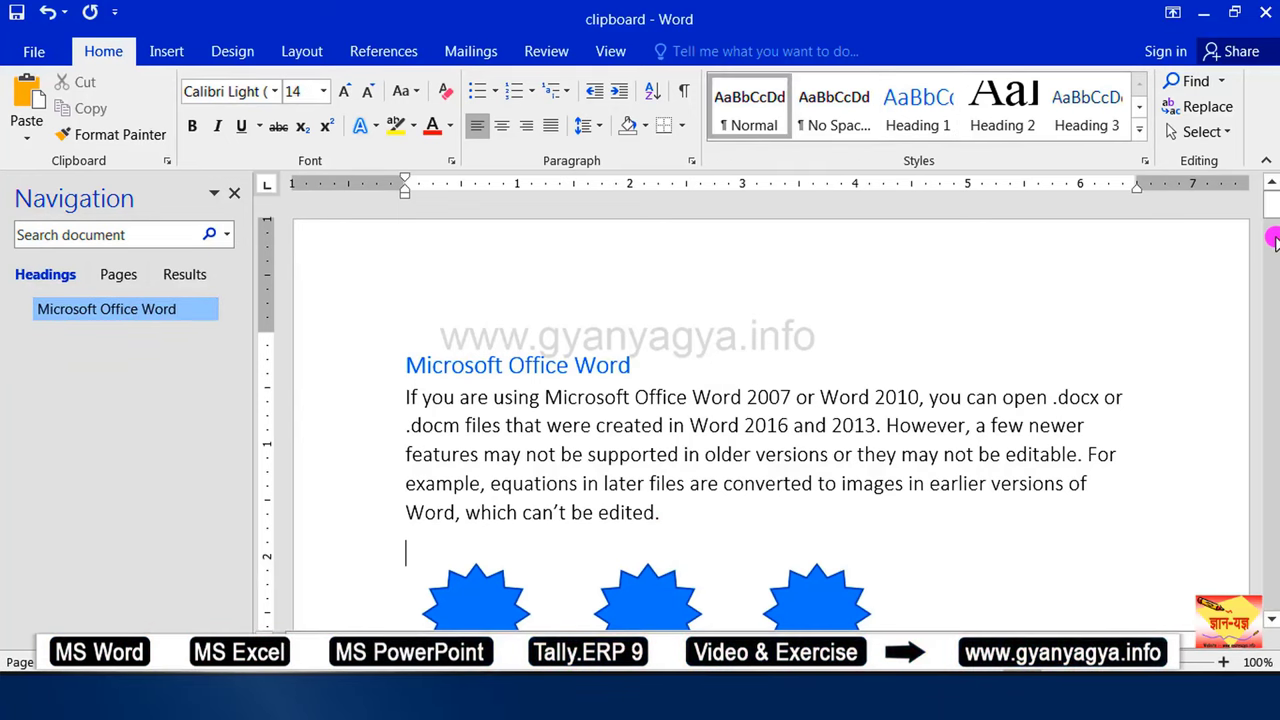
pyautogui.moveTo(1272, 218); pyautogui.dragTo(1273, 251)
# Paste the 'How to insert Shape' heading above the paragraph and browse page thumbnails in the Navigation pane.
pyautogui.click(394, 466)
pyautogui.write('How to insert Shape')
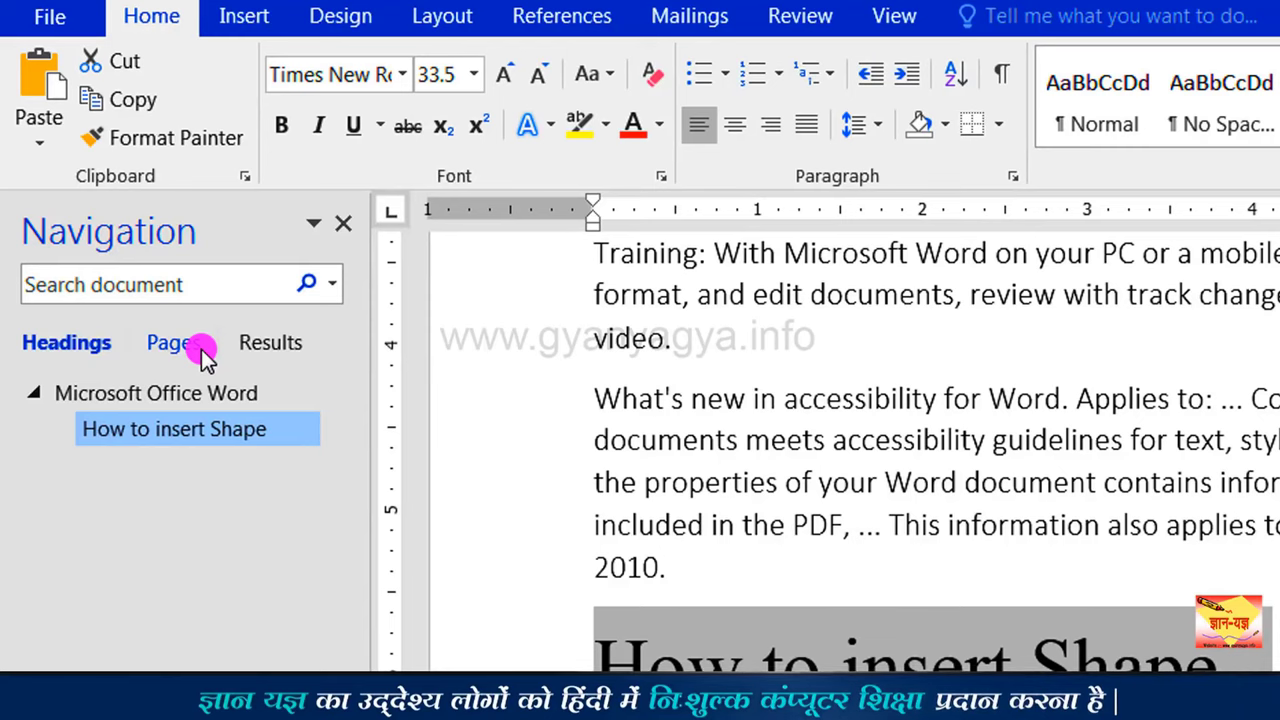
pyautogui.click(201, 349)
pyautogui.moveTo(335, 420); pyautogui.dragTo(335, 719)
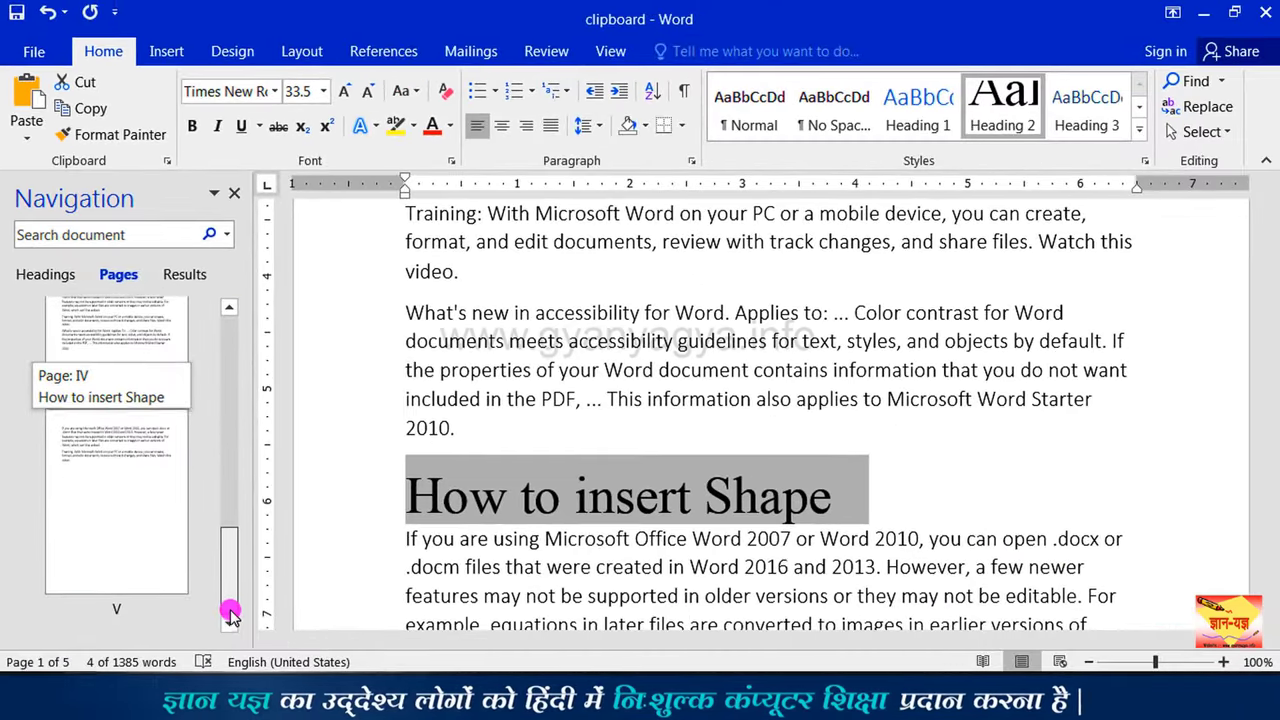
pyautogui.moveTo(230, 612); pyautogui.dragTo(228, 608)
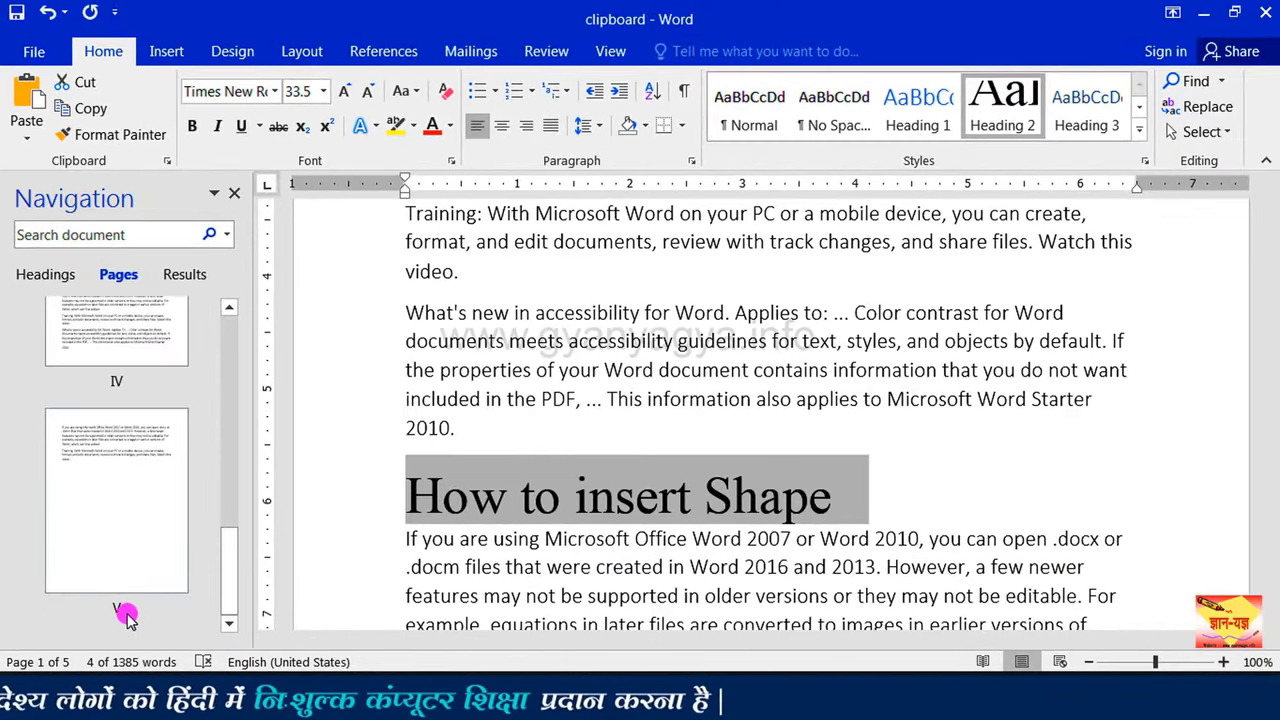
pyautogui.moveTo(234, 593); pyautogui.dragTo(248, 334)
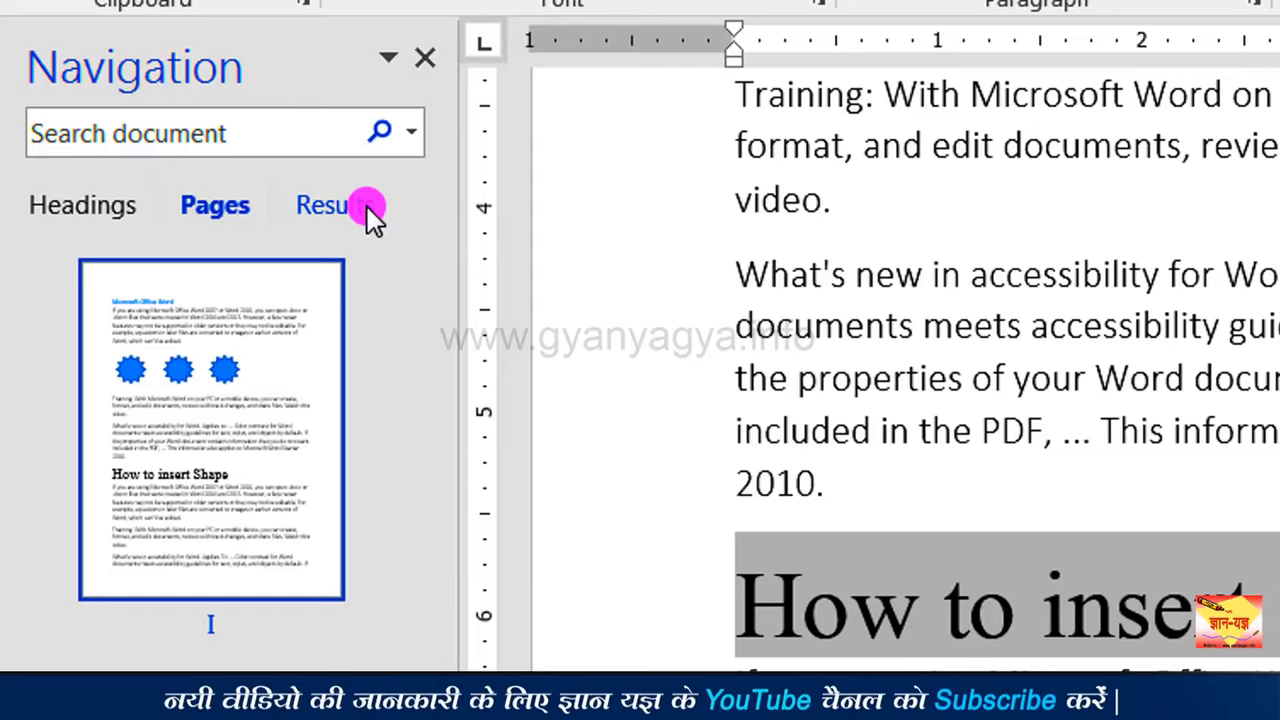
# Search the document for 'PDF' in the Navigation pane.
pyautogui.click(309, 135)
pyautogui.write('PDF')
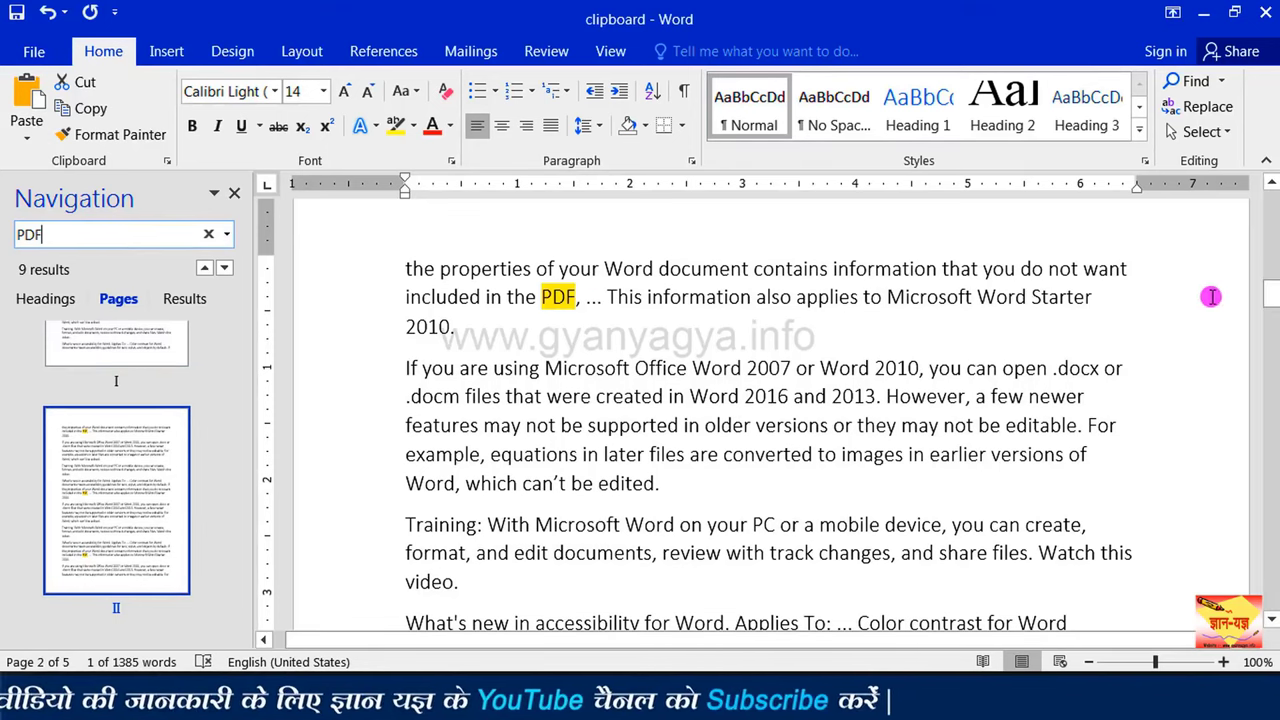
pyautogui.moveTo(1273, 305)
pyautogui.mouseDown()
pyautogui.moveTo(1273, 355)
pyautogui.moveTo(1273, 290)
pyautogui.mouseUp()
pyautogui.moveTo(1272, 275); pyautogui.dragTo(1274, 208)
# Browse the individual PDF matches in the Results list, starting with the first.
pyautogui.click(185, 298)
pyautogui.click(122, 355)
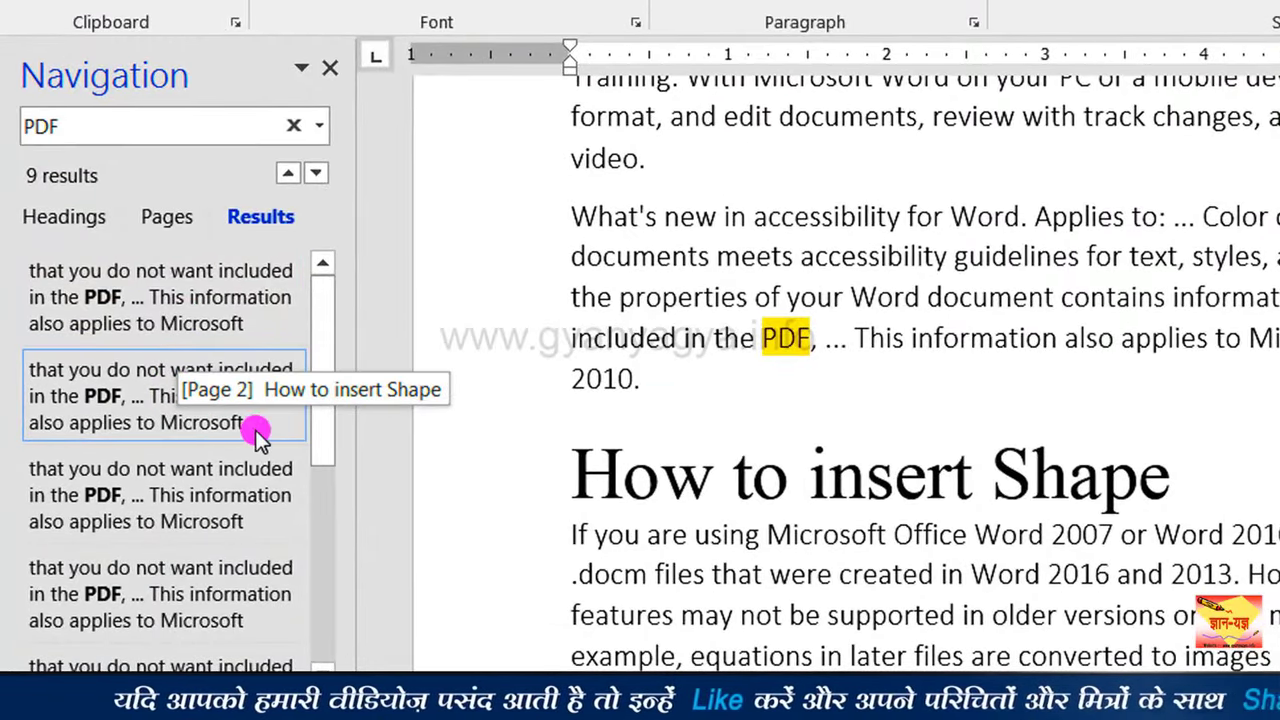
pyautogui.moveTo(320, 437); pyautogui.dragTo(321, 500)
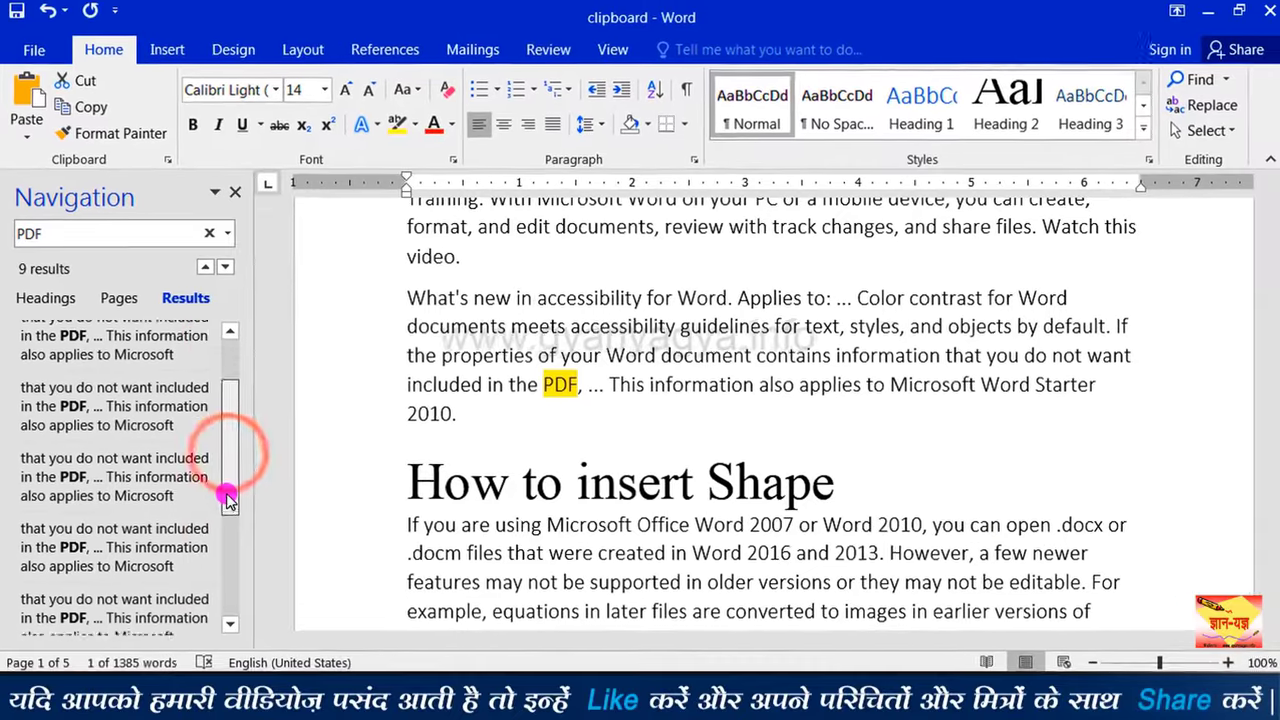
pyautogui.moveTo(228, 500); pyautogui.dragTo(77, 276)
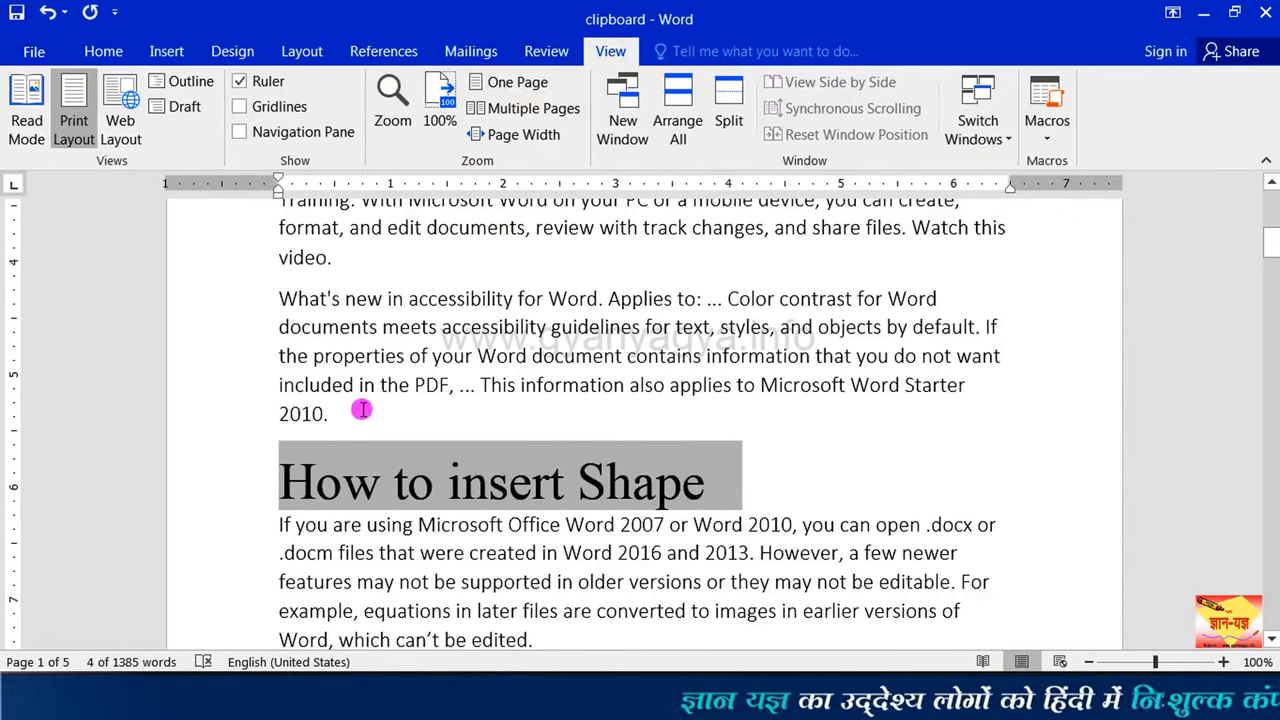
pyautogui.click(325, 411)
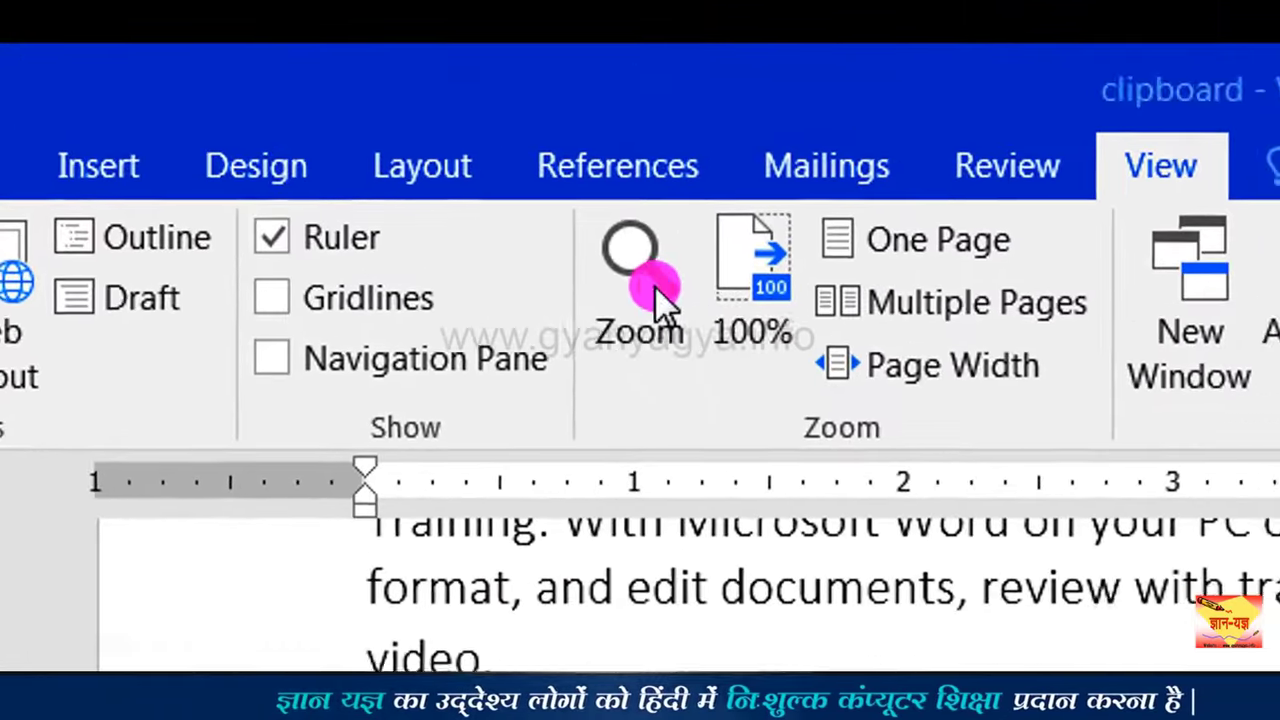
# In the Zoom dialog, preview the 200% and 75% magnifications.
pyautogui.click(655, 285)
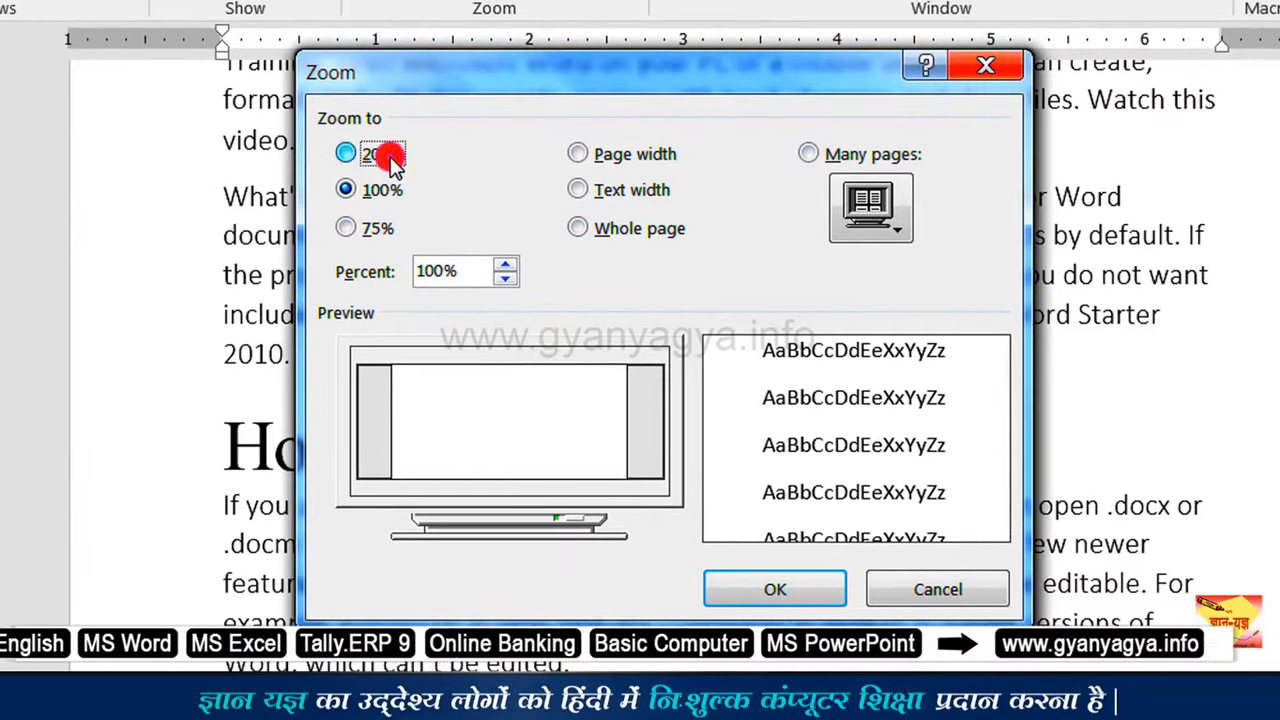
pyautogui.click(388, 155)
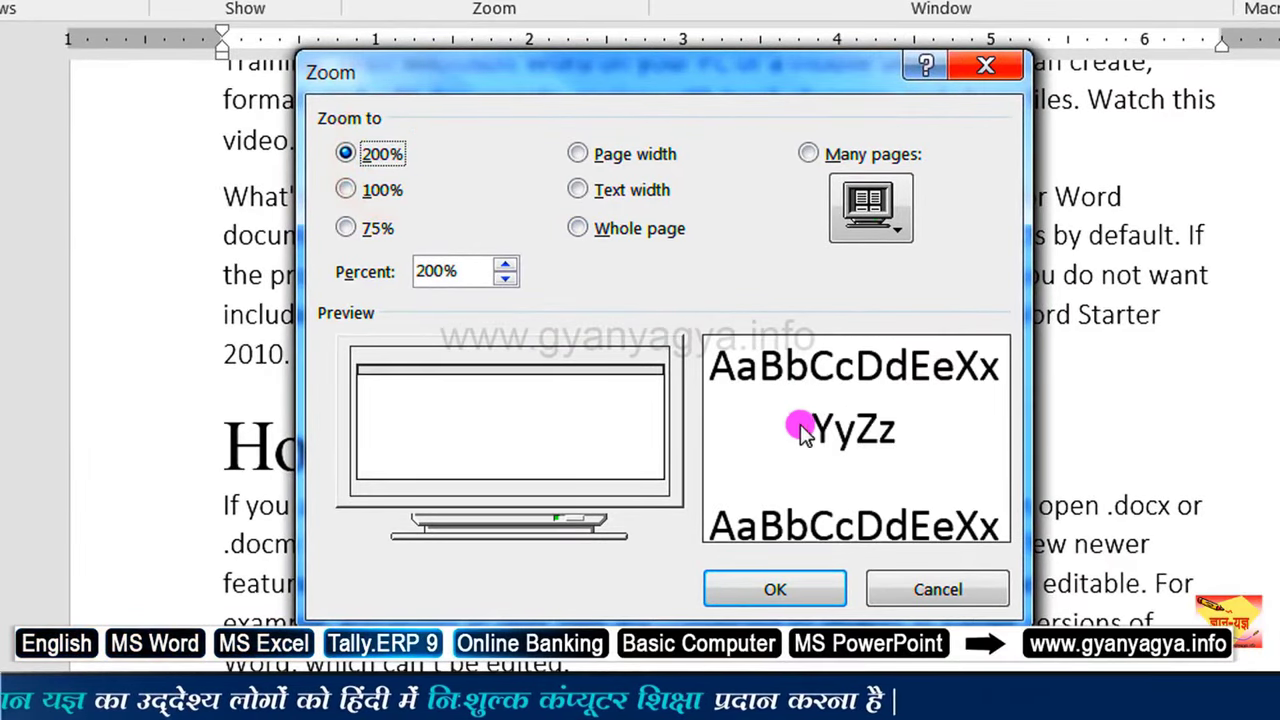
pyautogui.click(376, 232)
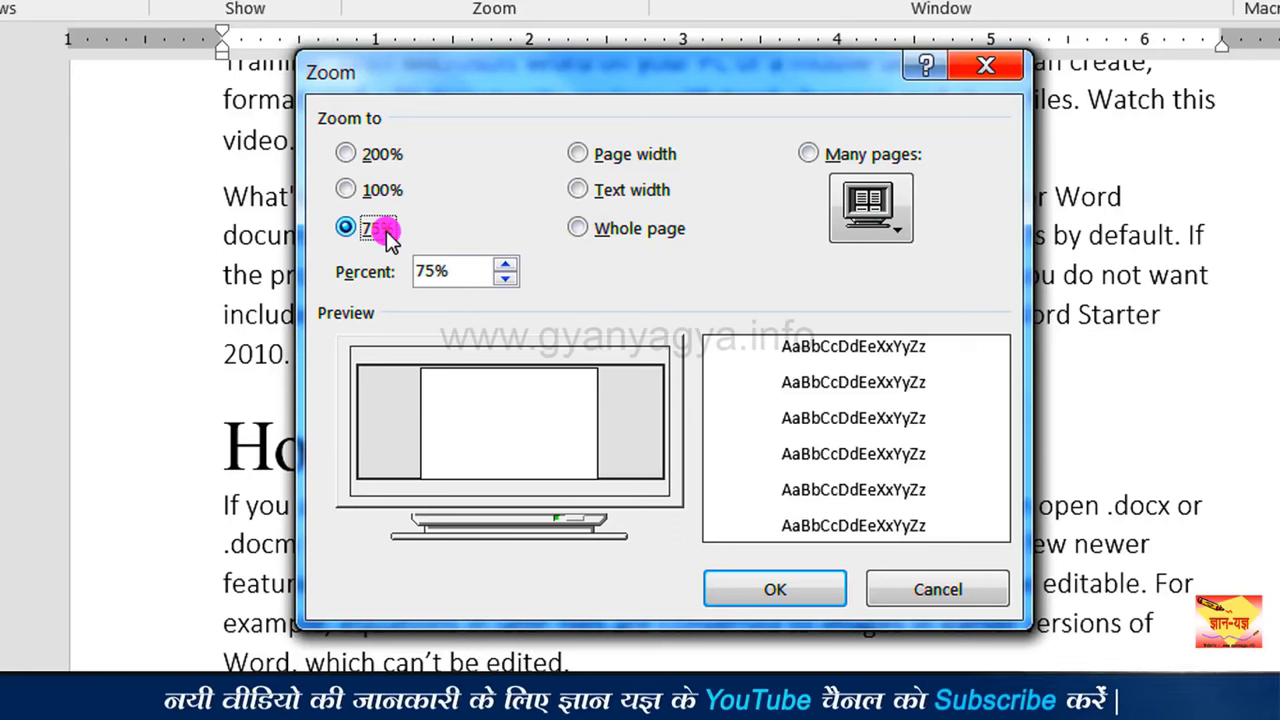
# Step the Percent value up past 100%, then down to 12%.
pyautogui.click(513, 265)
pyautogui.click(513, 265)
pyautogui.click(513, 265)
pyautogui.click(513, 265)
pyautogui.click(513, 265)
pyautogui.click(513, 265)
pyautogui.click(513, 265)
pyautogui.click(513, 265)
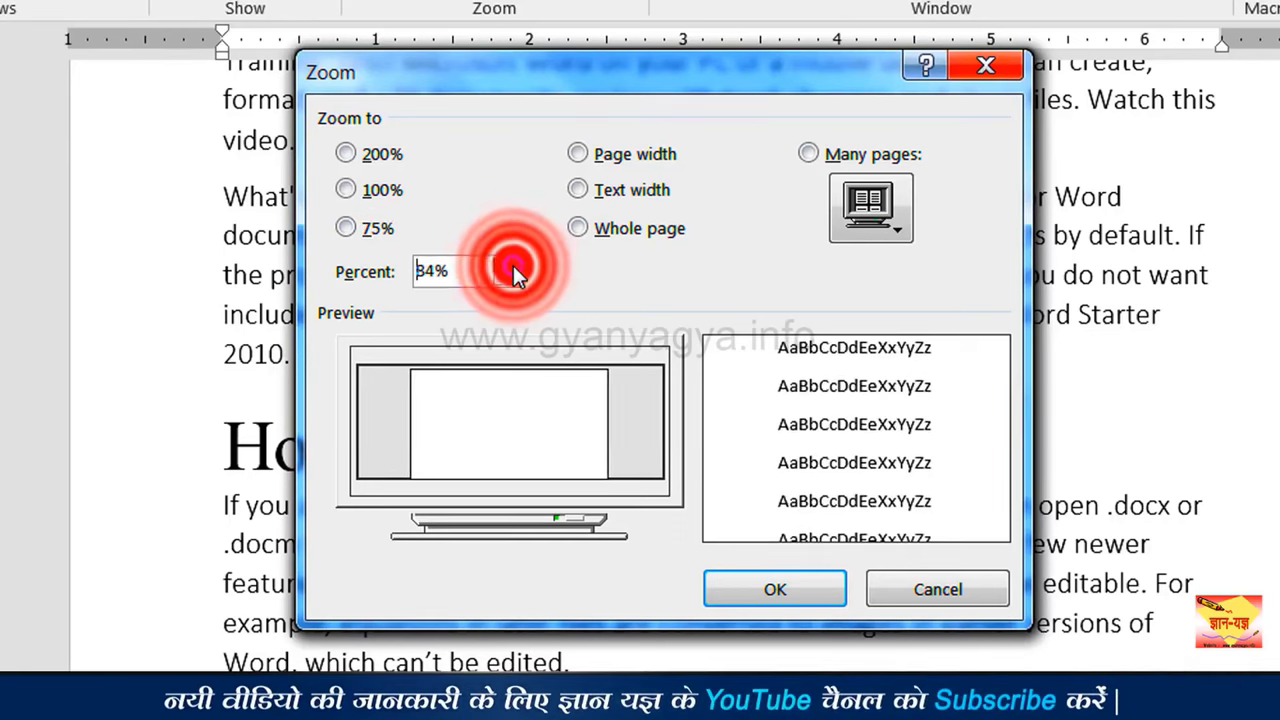
pyautogui.click(513, 265)
pyautogui.click(513, 265)
pyautogui.click(507, 266)
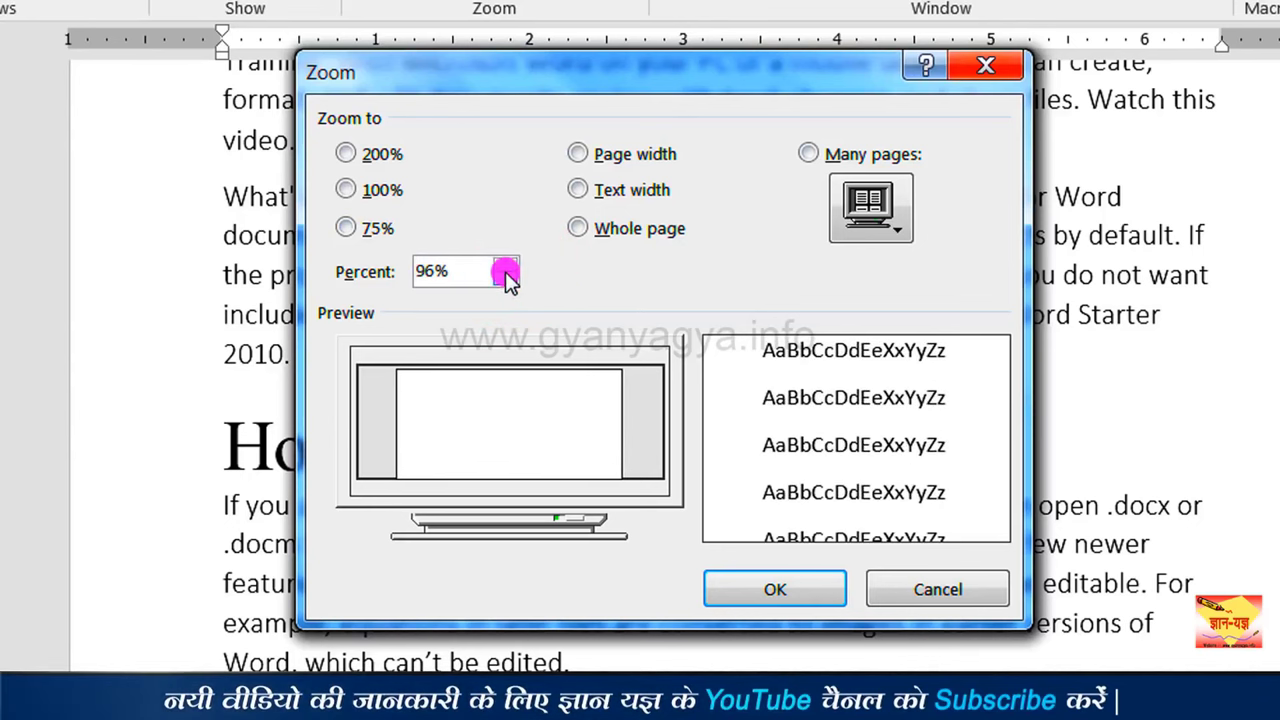
pyautogui.click(505, 265)
pyautogui.click(505, 265)
pyautogui.click(505, 265)
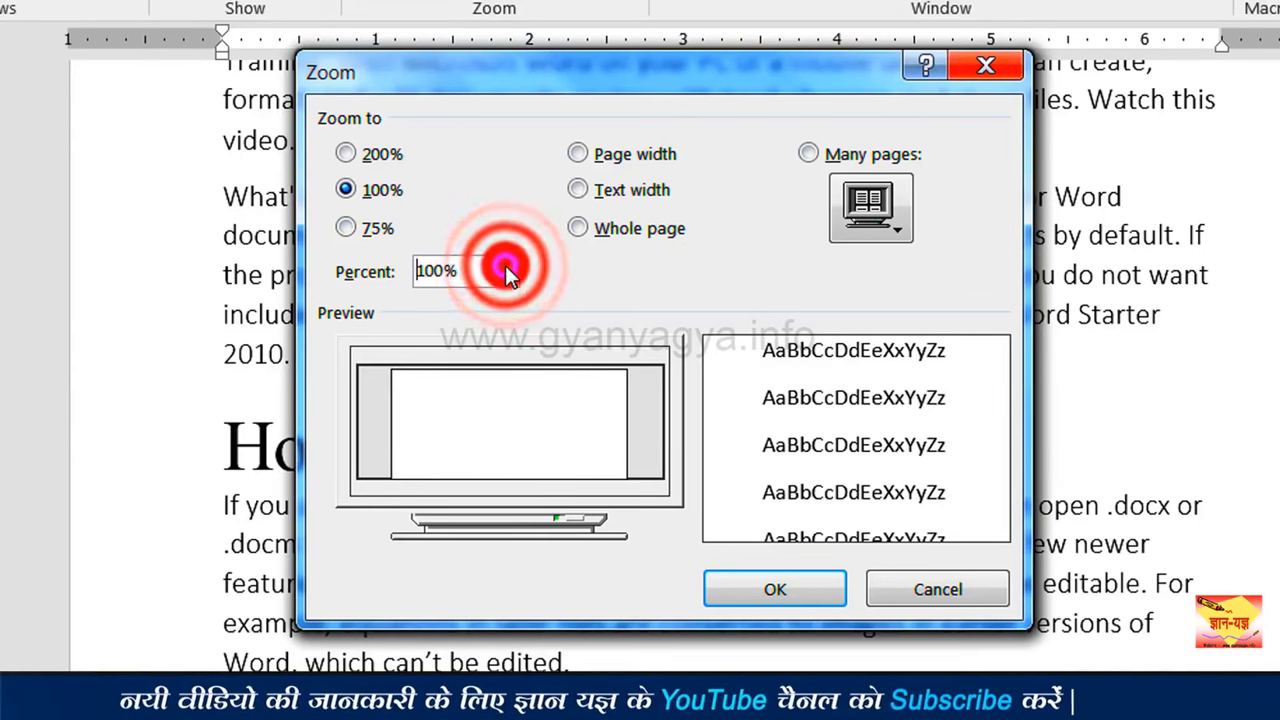
pyautogui.click(505, 265)
pyautogui.click(505, 278)
pyautogui.click(505, 278)
pyautogui.click(504, 277)
pyautogui.click(504, 277)
pyautogui.click(504, 277)
pyautogui.click(503, 274)
pyautogui.click(503, 274)
pyautogui.click(503, 274)
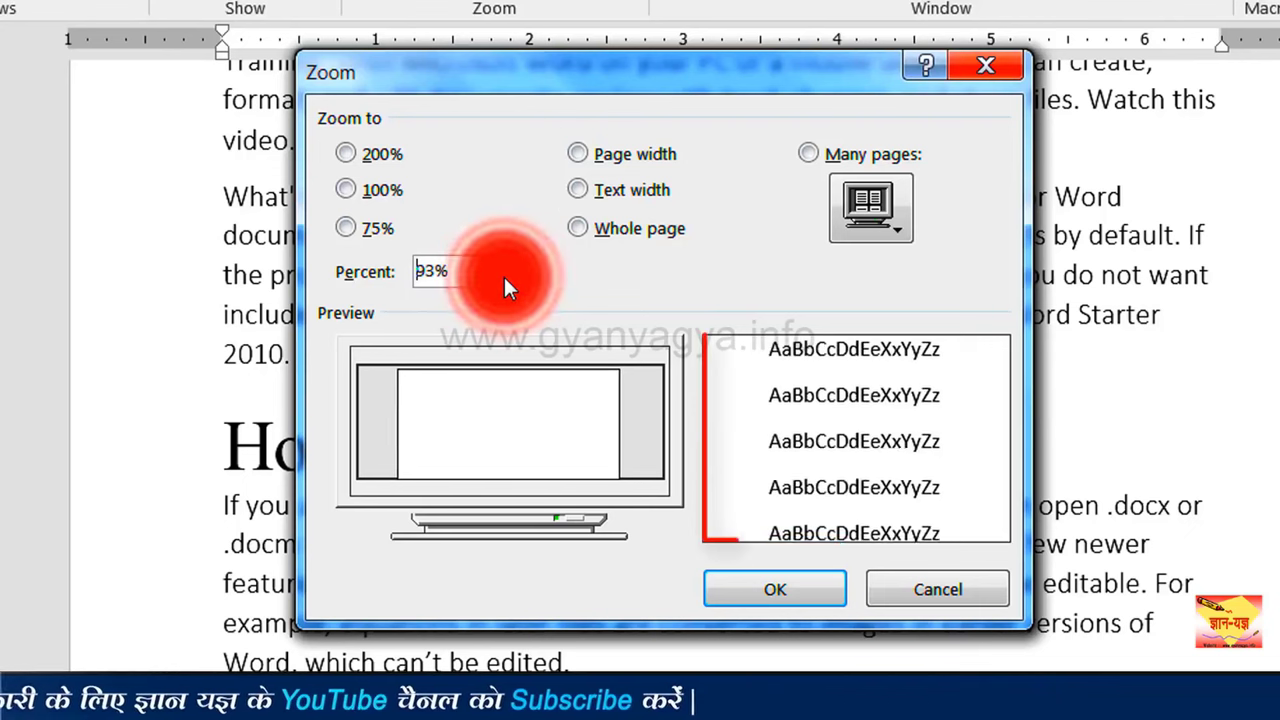
pyautogui.click(504, 278)
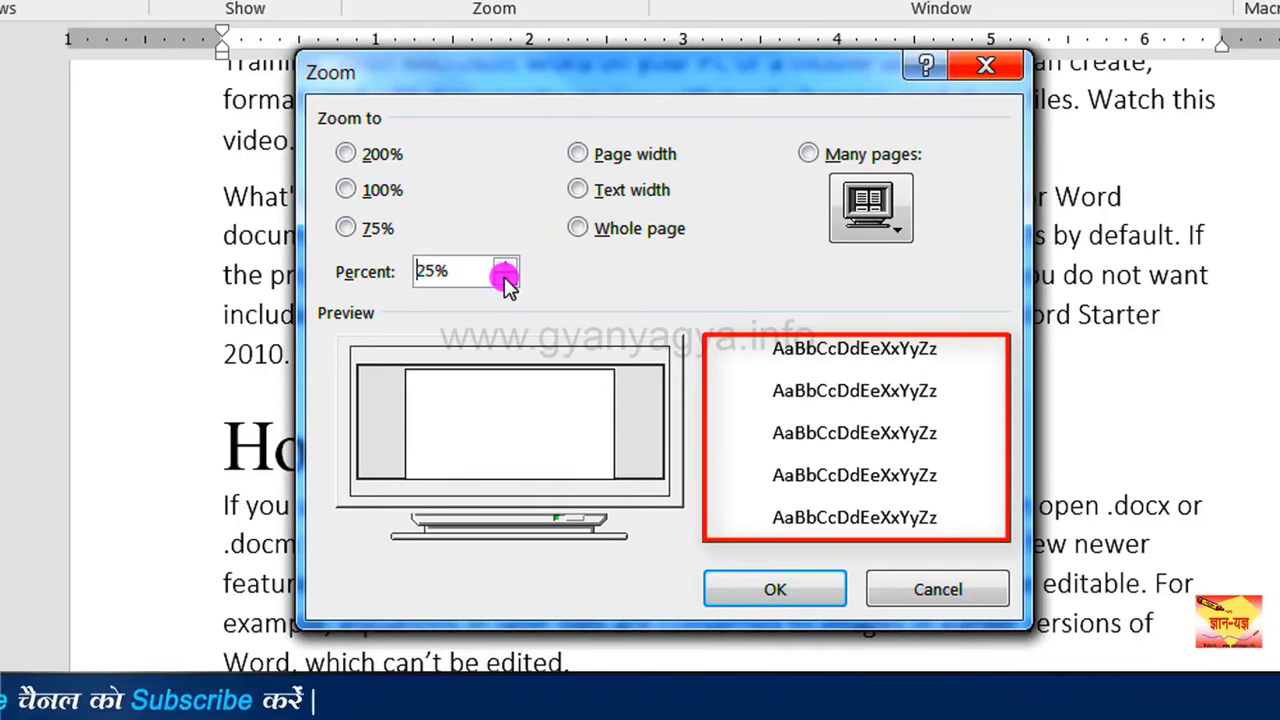
pyautogui.click(505, 278)
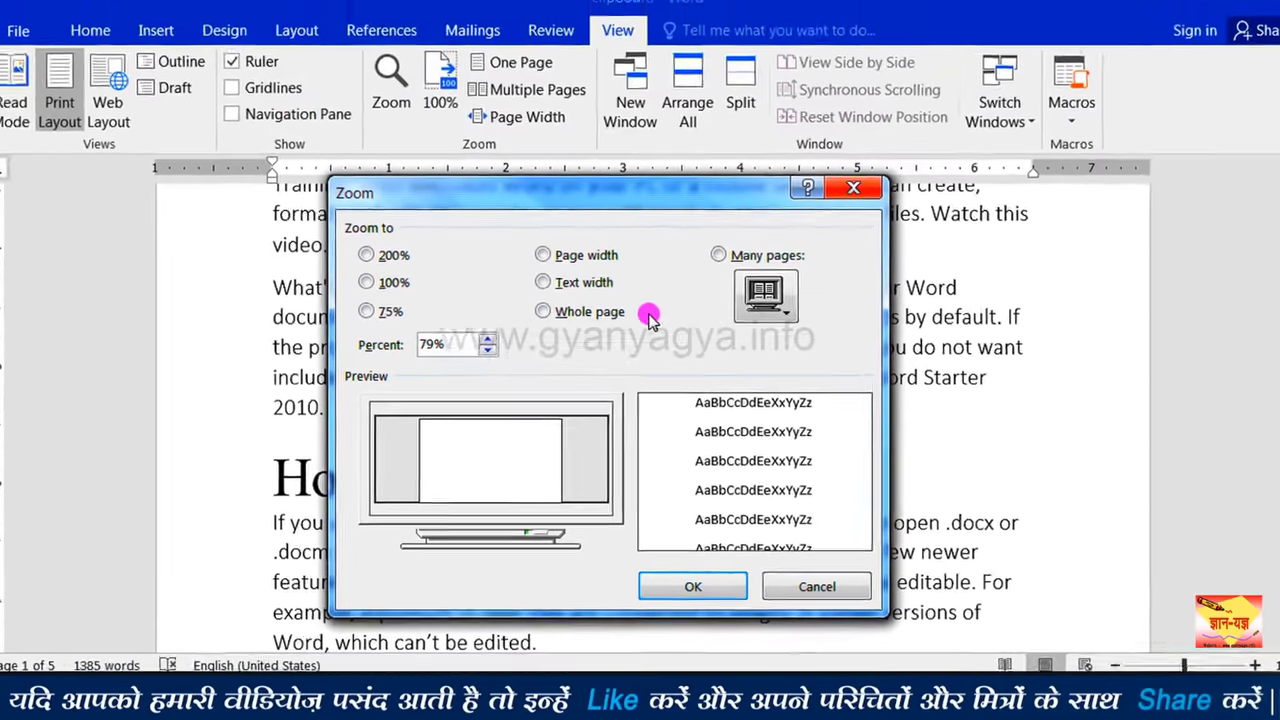
# Preview Page width, then apply 75% magnification.
pyautogui.hotkey('alt', 'p')
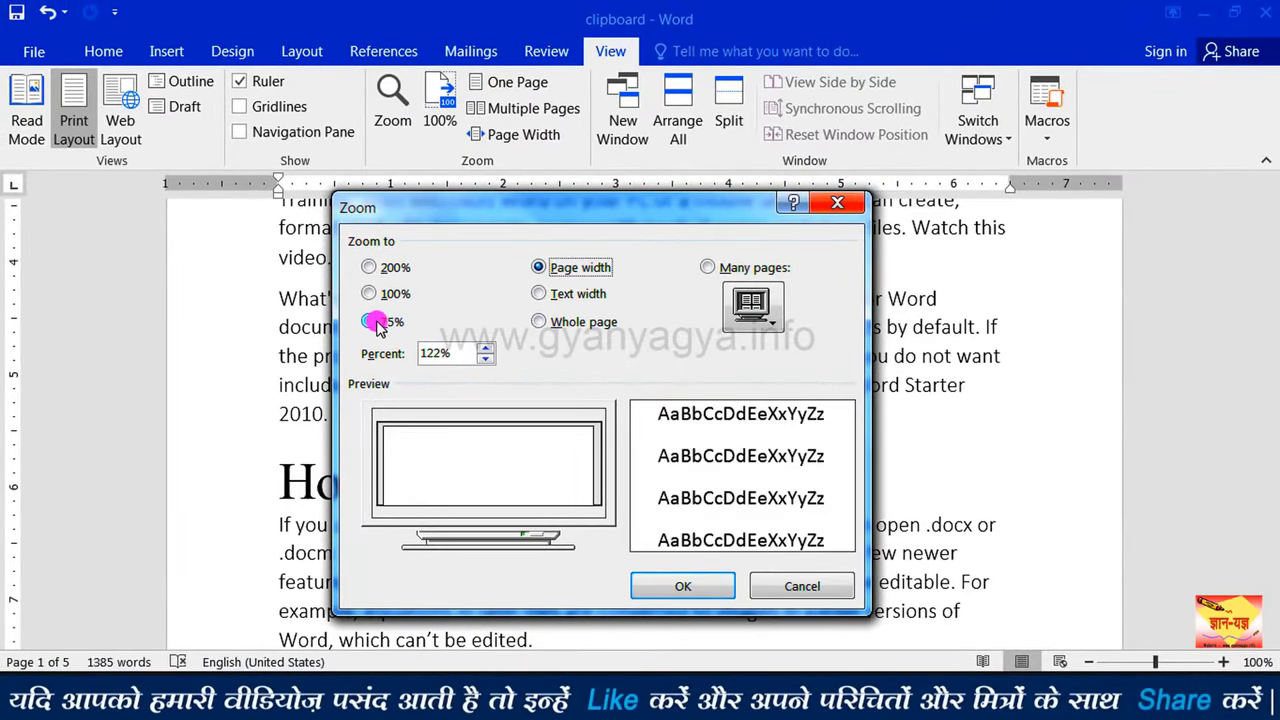
pyautogui.click(370, 321)
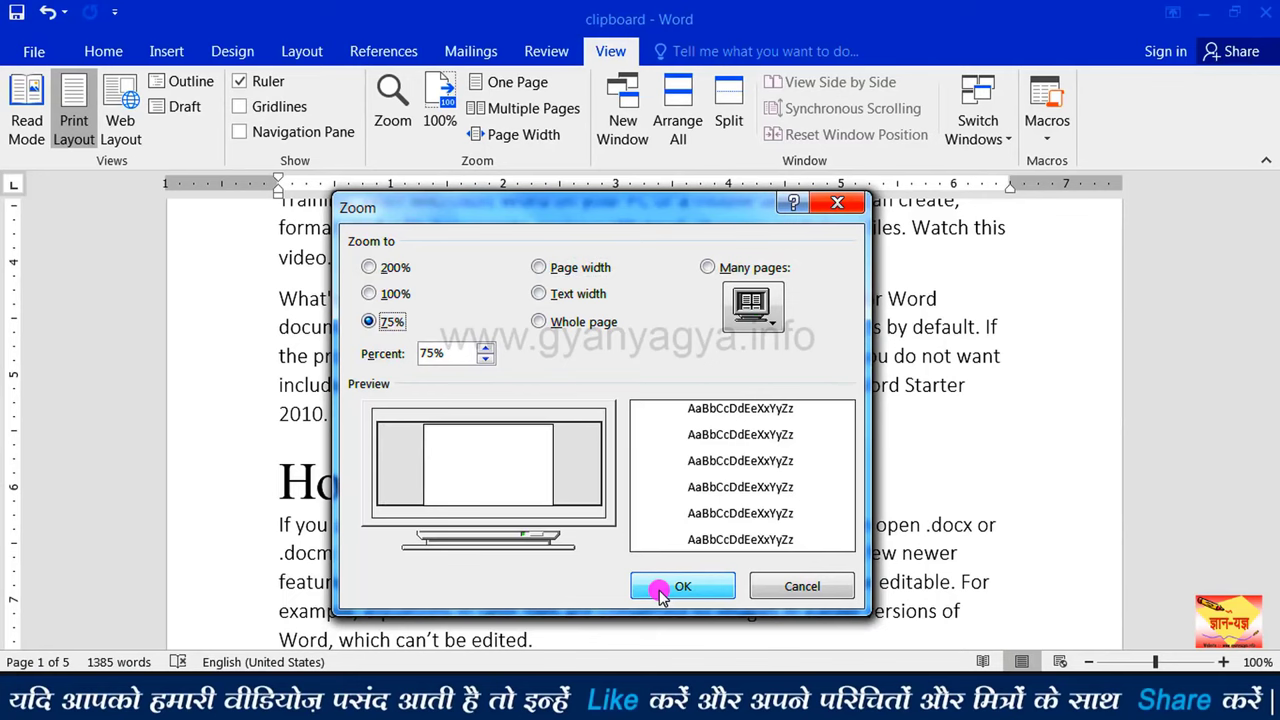
pyautogui.click(667, 588)
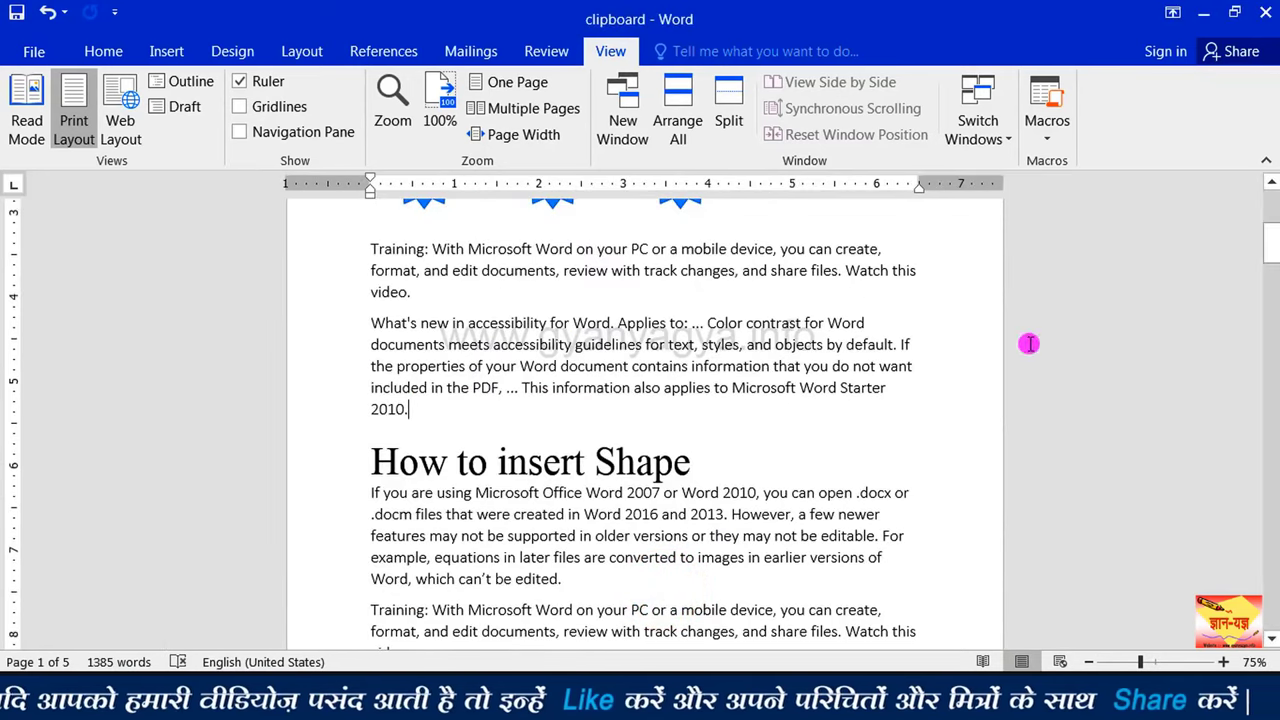
# Set zoom to 100%, then to One Page so the whole first page fits at 35%.
pyautogui.moveTo(1271, 257); pyautogui.dragTo(1271, 217)
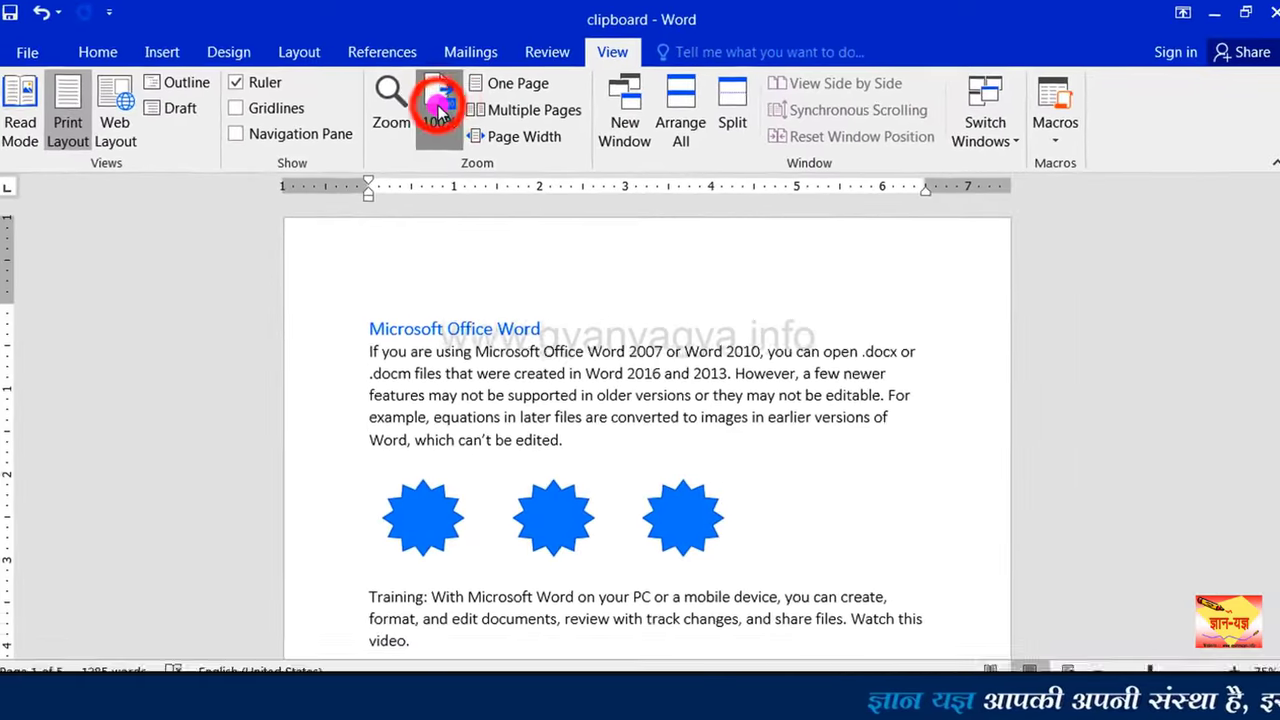
pyautogui.click(441, 108)
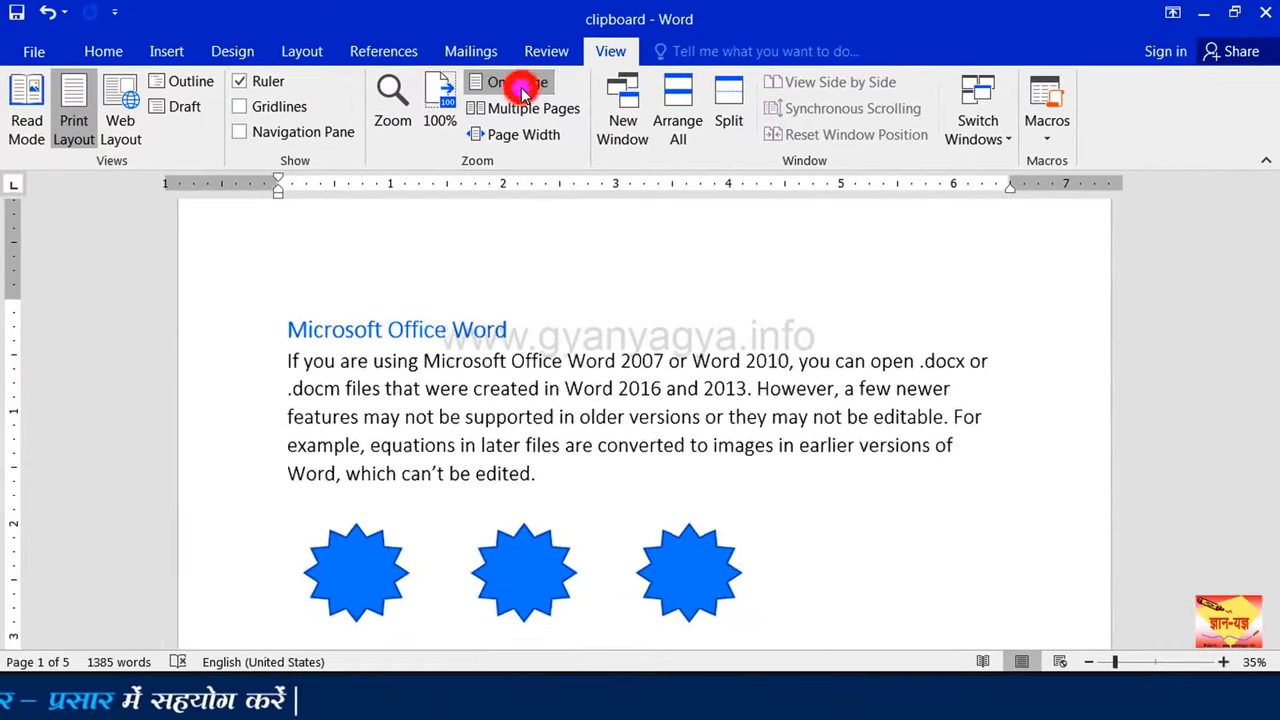
pyautogui.click(517, 84)
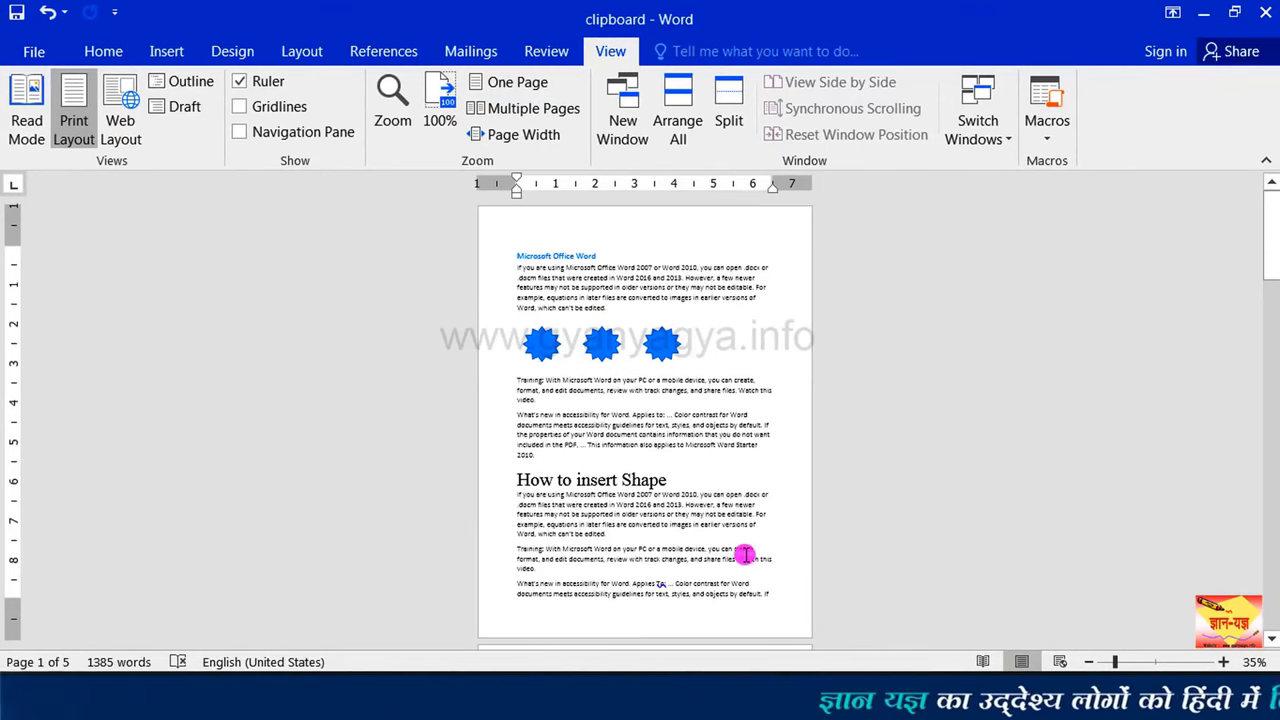
# Switch to Multiple Pages view, then scroll down through the pages and back up.
pyautogui.click(557, 112)
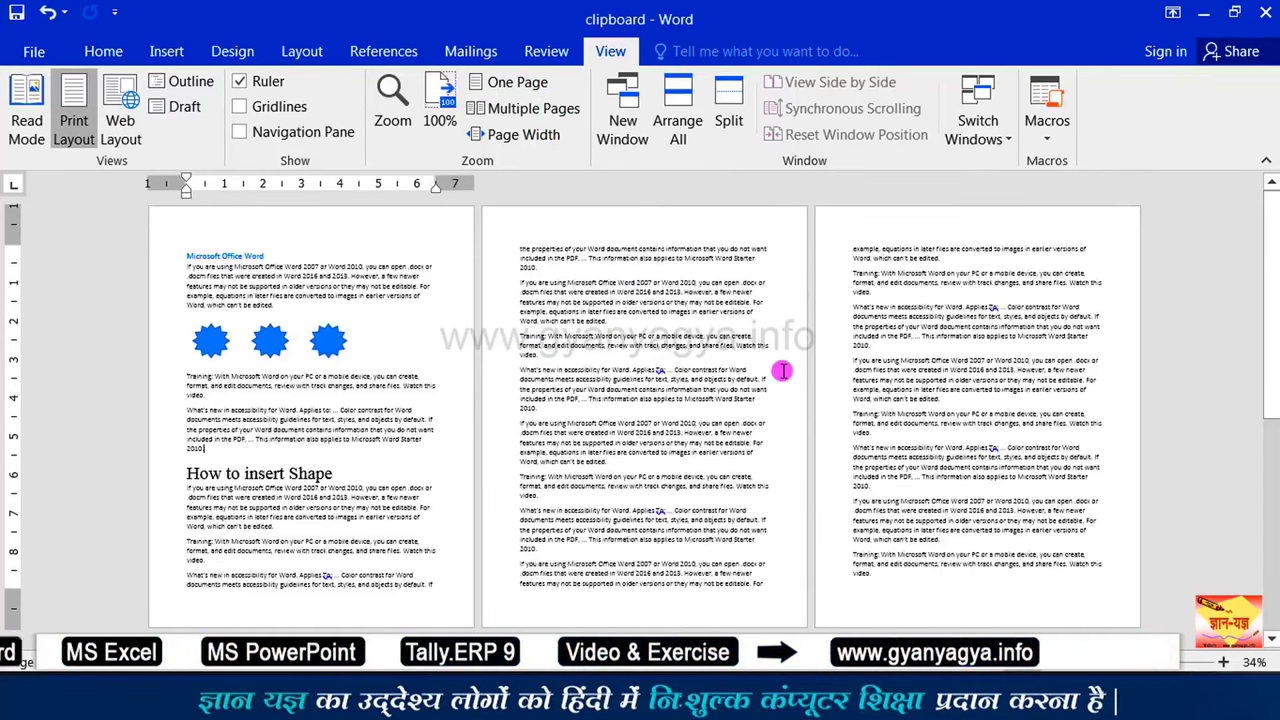
pyautogui.click(1273, 337)
pyautogui.moveTo(1273, 337); pyautogui.dragTo(1275, 518)
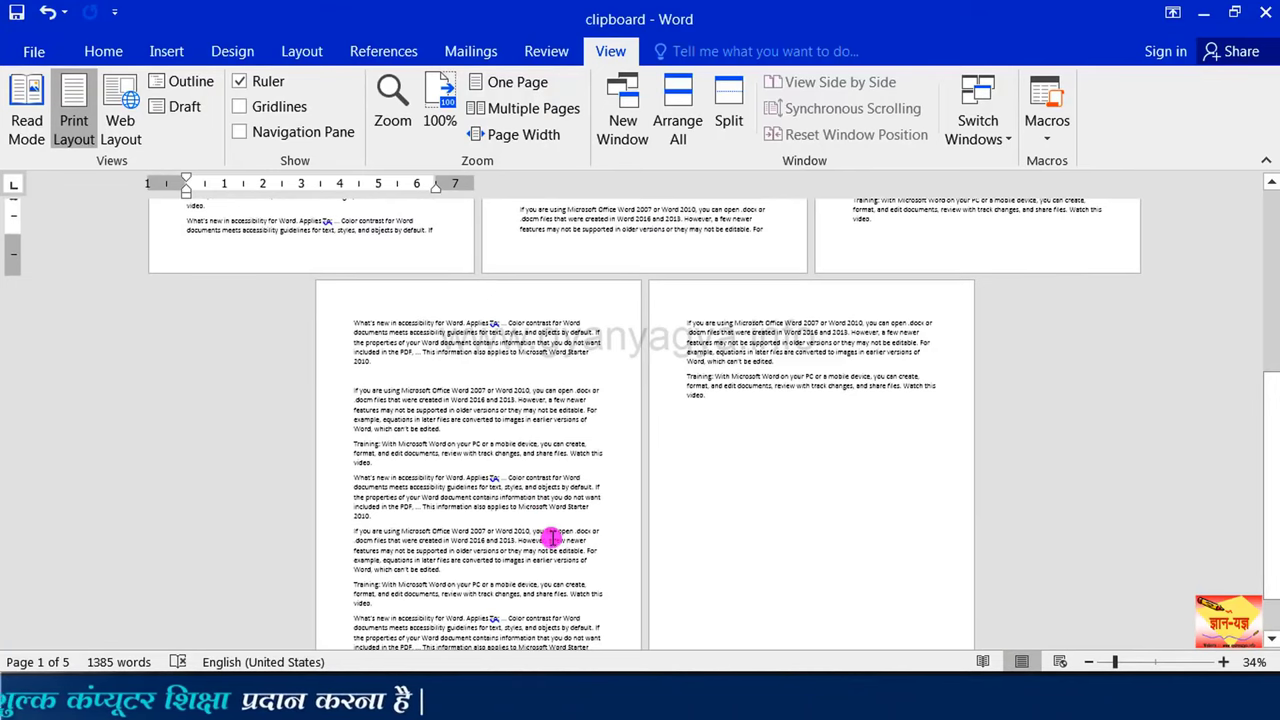
pyautogui.moveTo(1272, 585); pyautogui.dragTo(1275, 378)
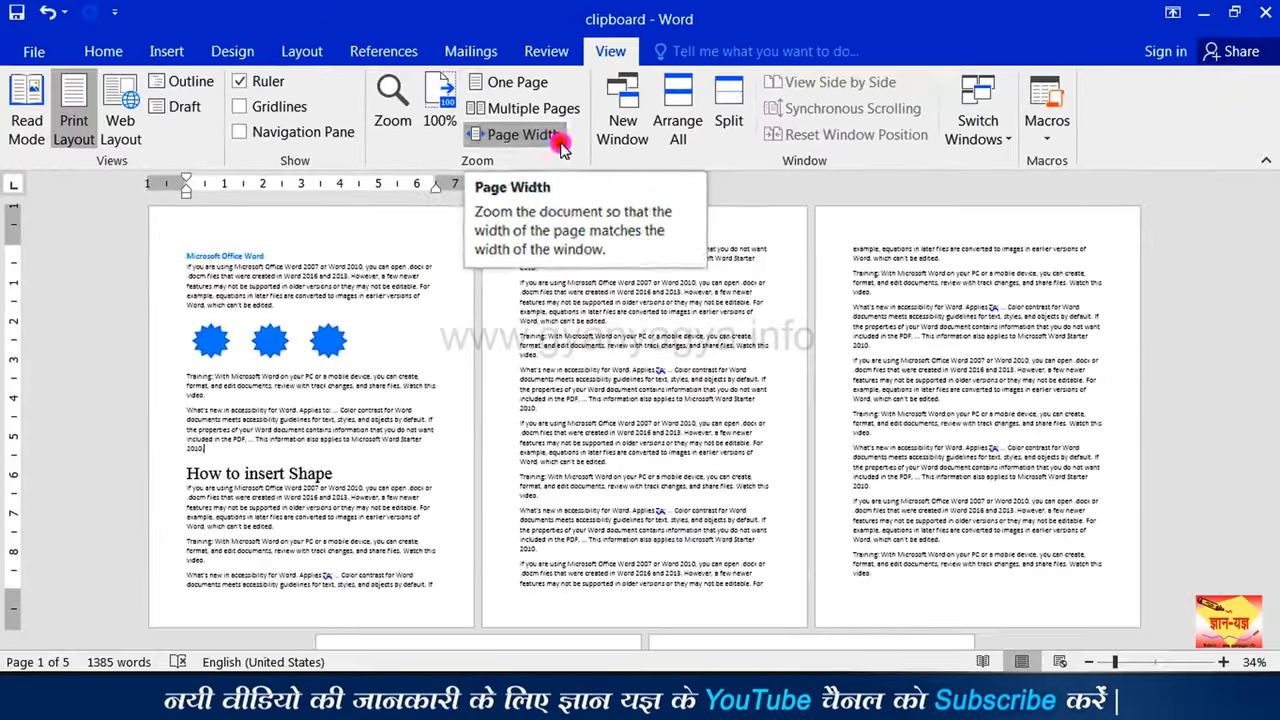
# Fit the page to the window width and scroll to the top.
pyautogui.click(504, 244)
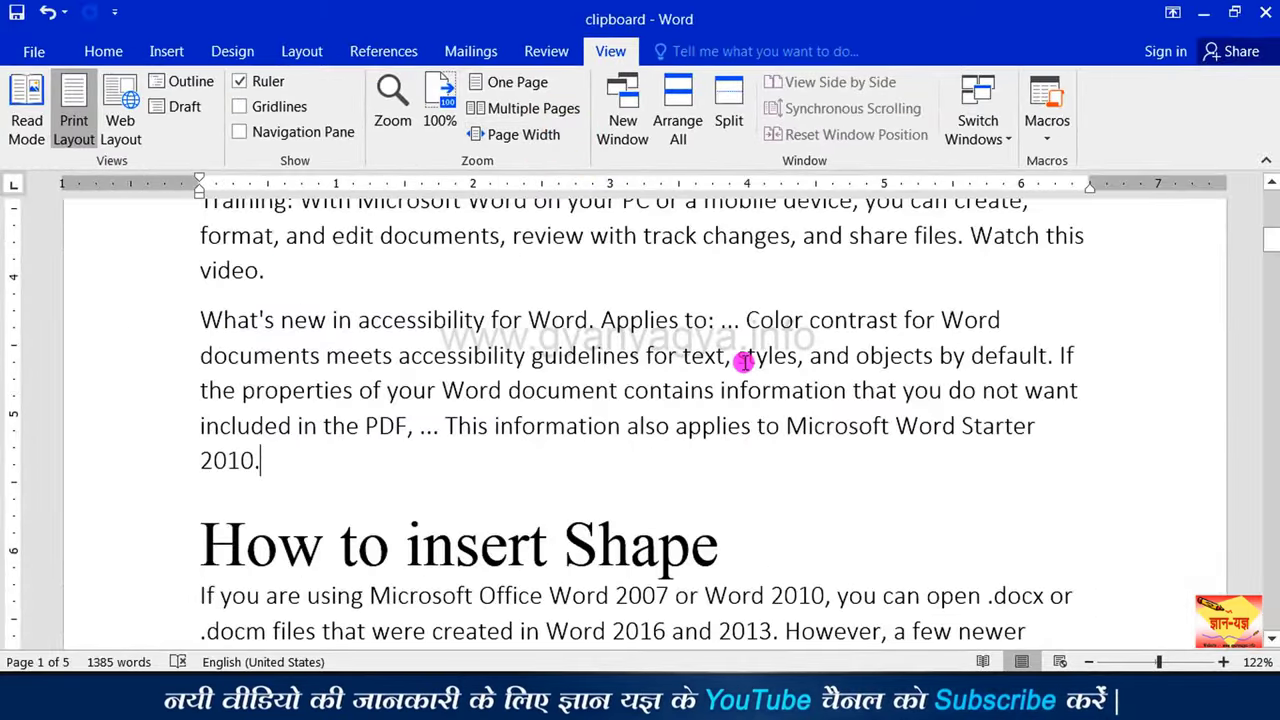
pyautogui.moveTo(1271, 252); pyautogui.dragTo(1271, 205)
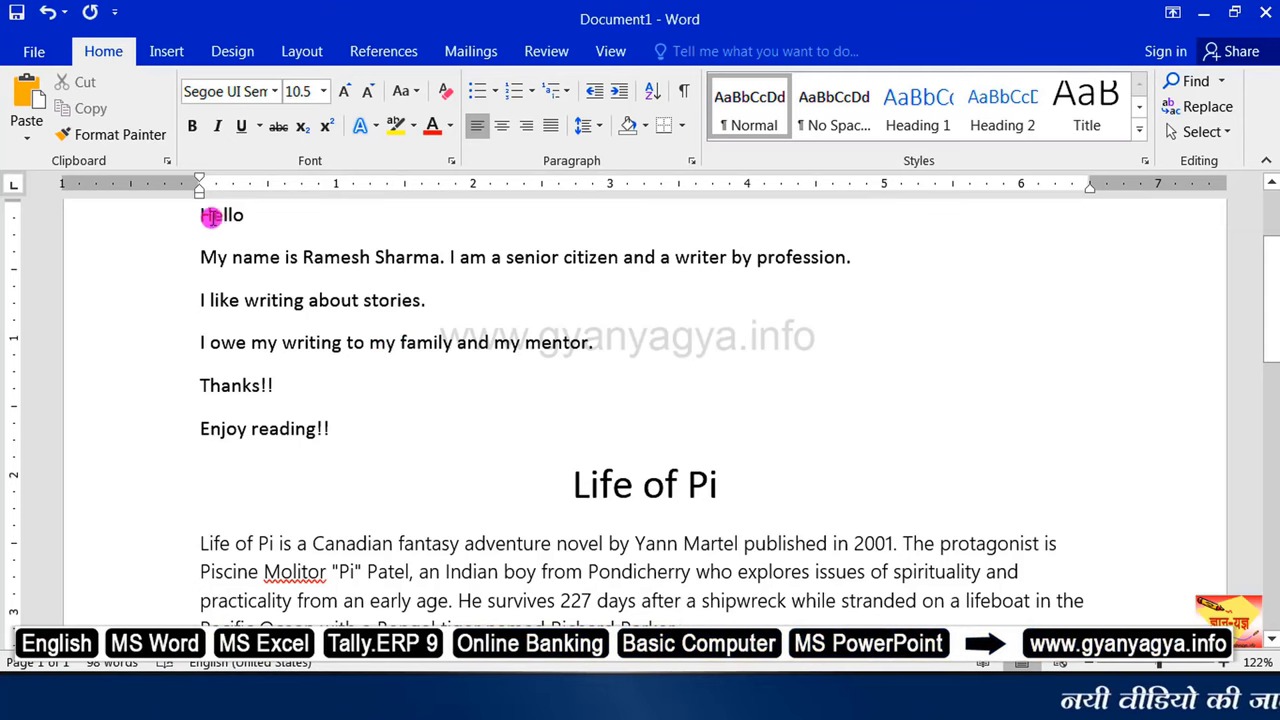
# Save the lines from Hello to 'Enjoy reading!!' to the AutoText gallery via Insert > Quick Parts.
pyautogui.moveTo(203, 215); pyautogui.dragTo(342, 422)
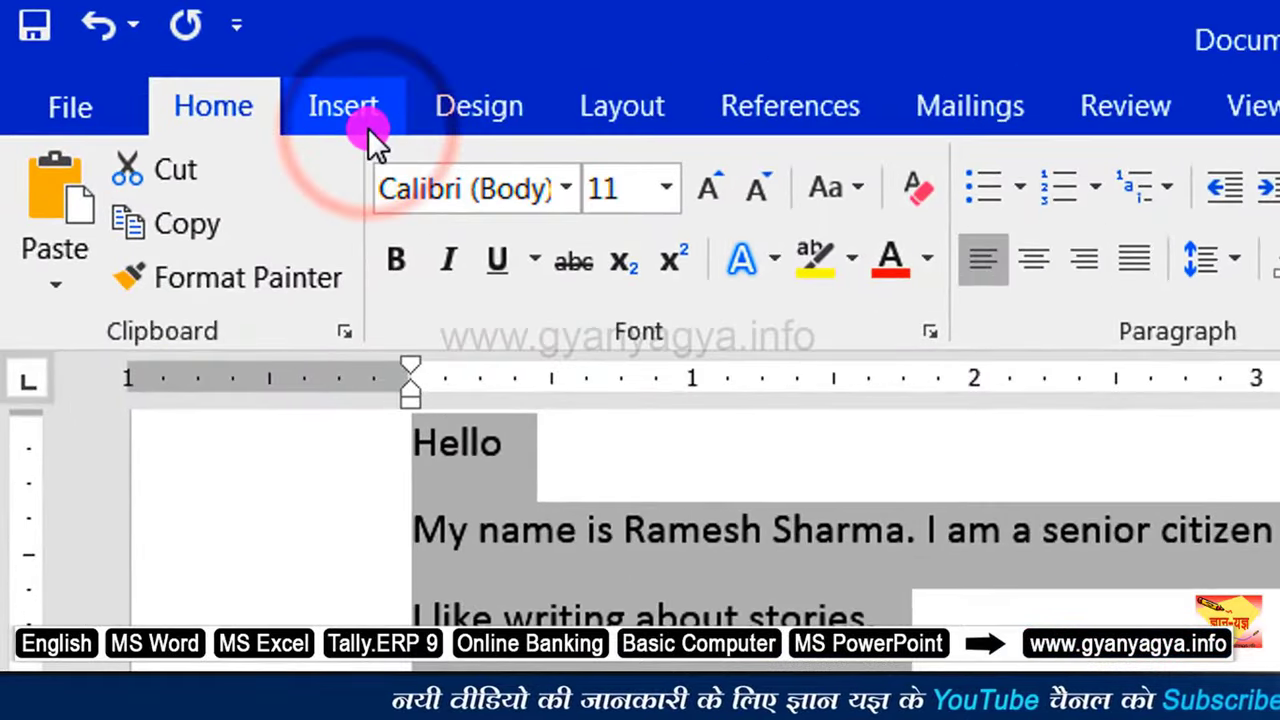
pyautogui.click(368, 127)
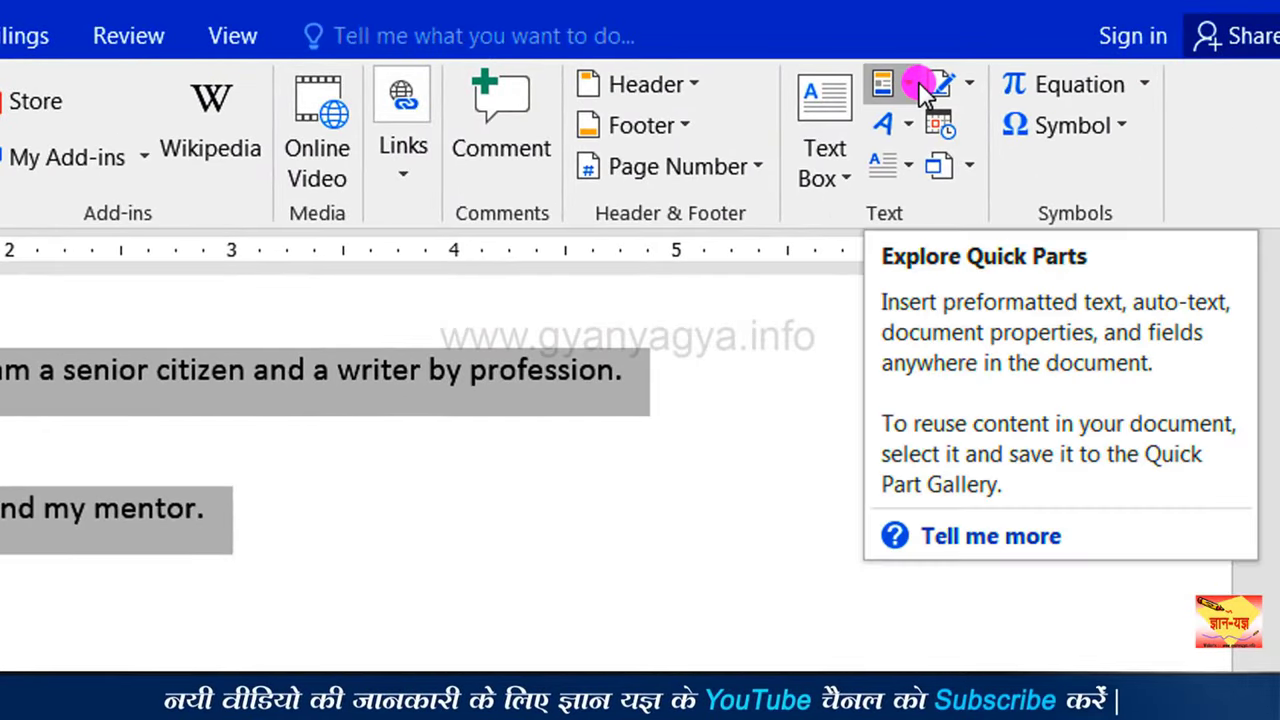
pyautogui.click(912, 86)
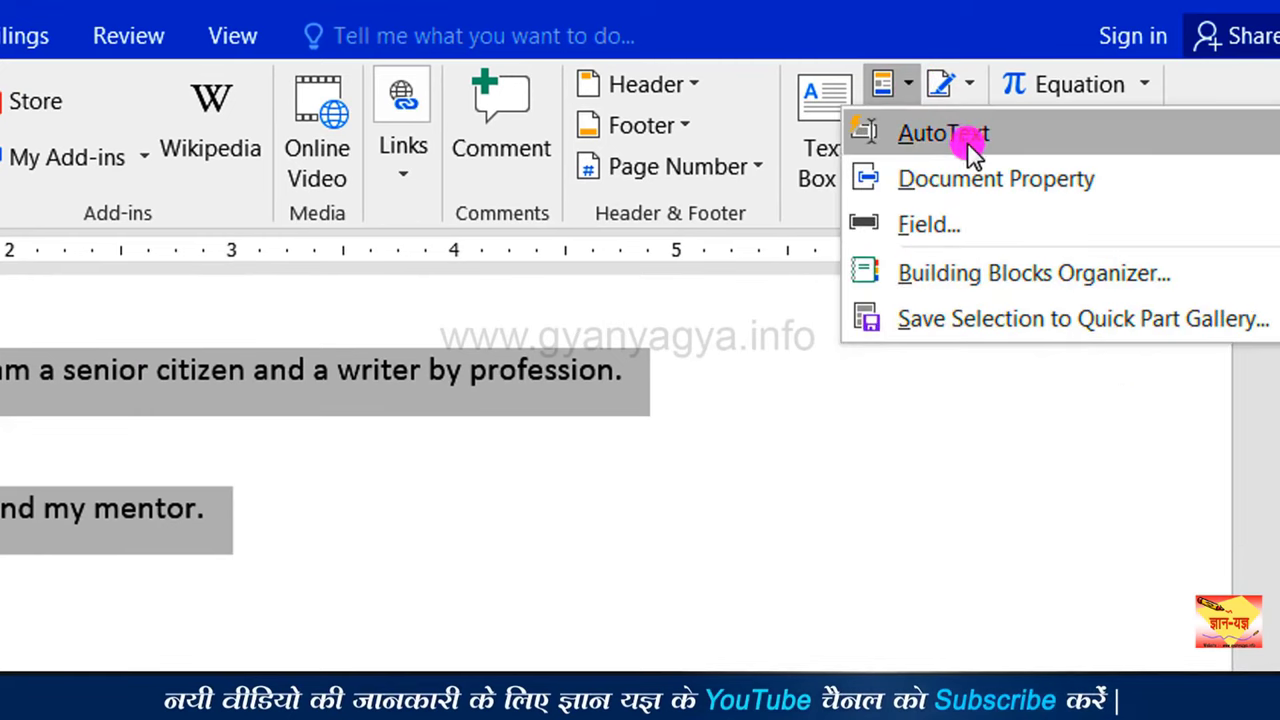
pyautogui.moveTo(1013, 150)
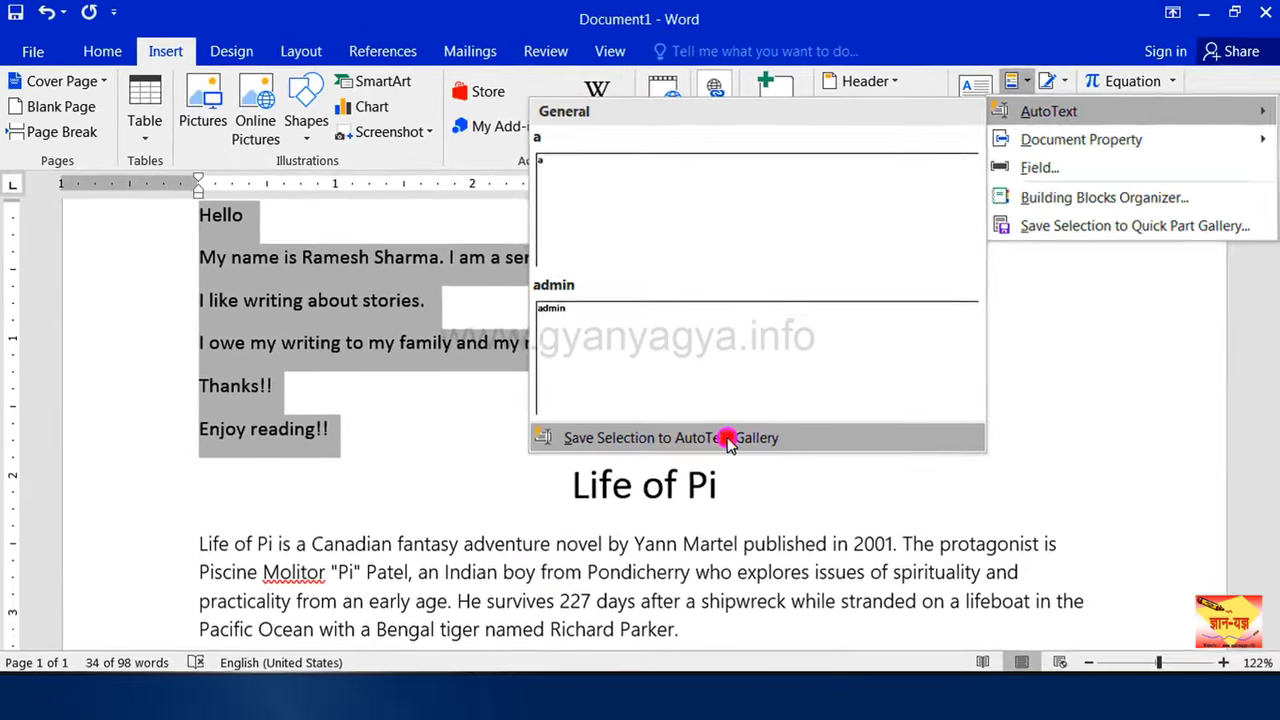
pyautogui.click(612, 524)
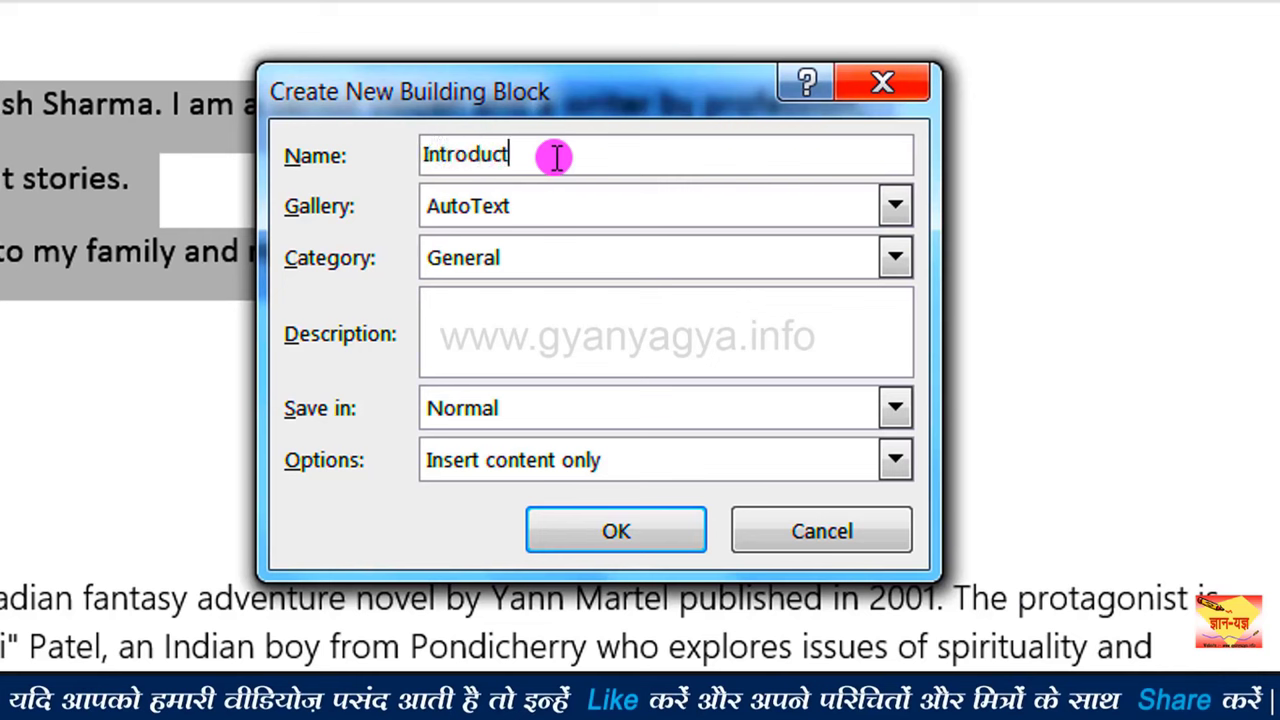
# Finish naming the entry Introduction and keep AutoText as its gallery.
pyautogui.write('ion')
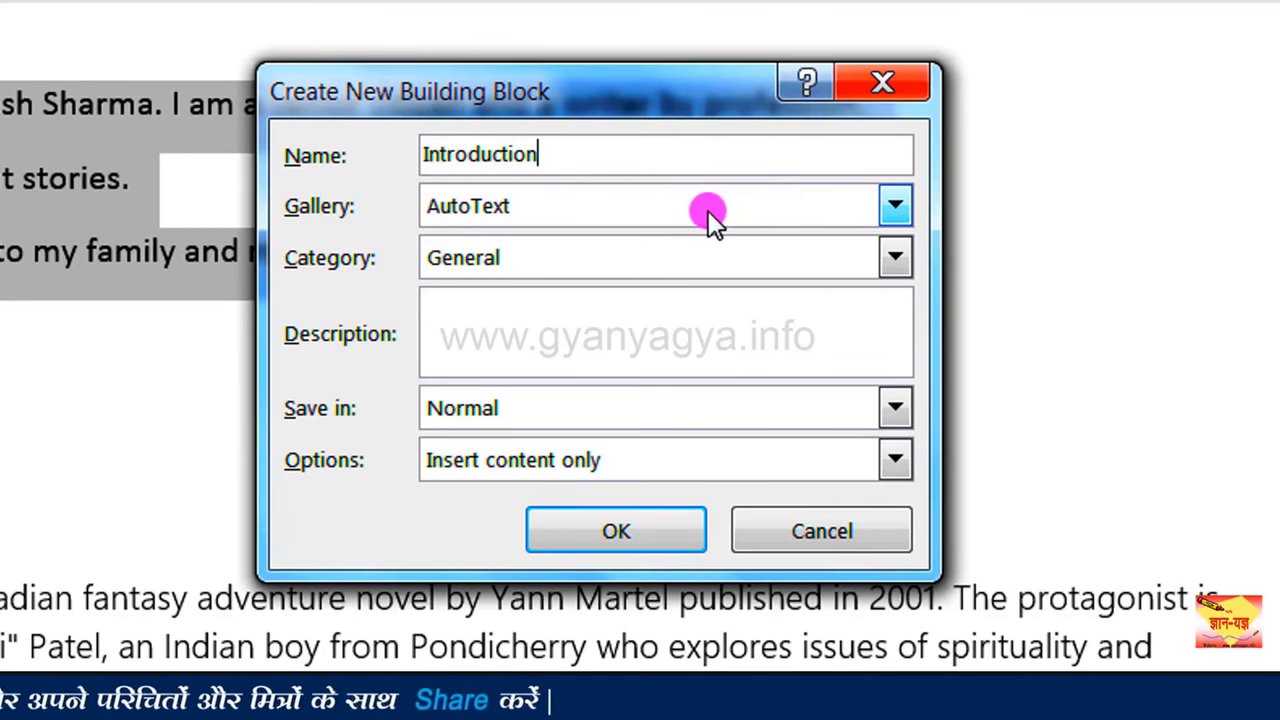
pyautogui.click(895, 210)
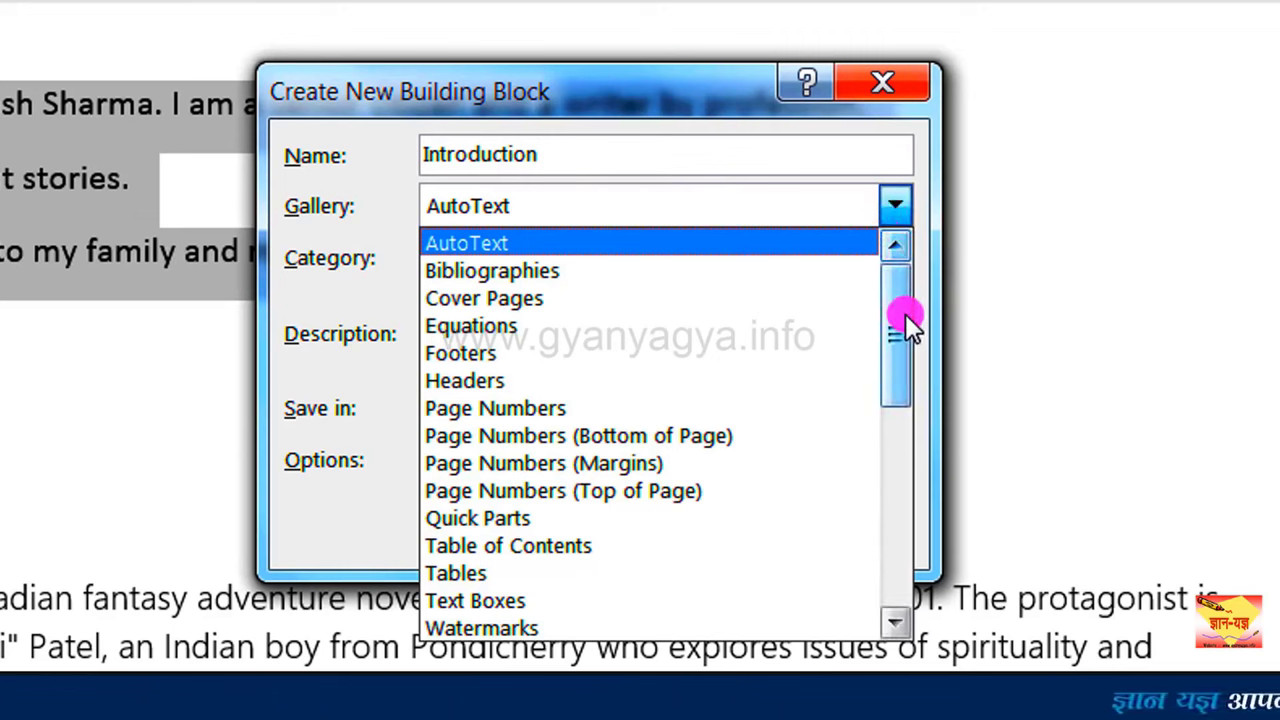
pyautogui.moveTo(905, 312); pyautogui.dragTo(917, 285)
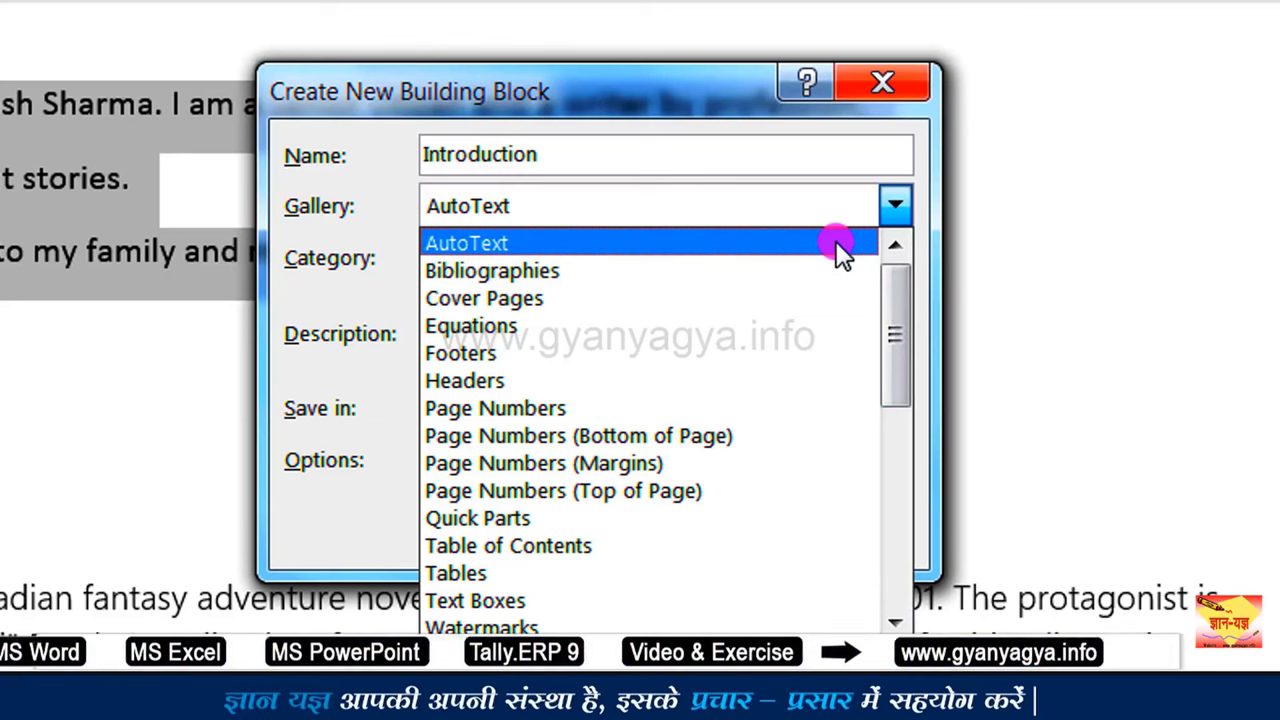
pyautogui.click(836, 246)
pyautogui.click(895, 258)
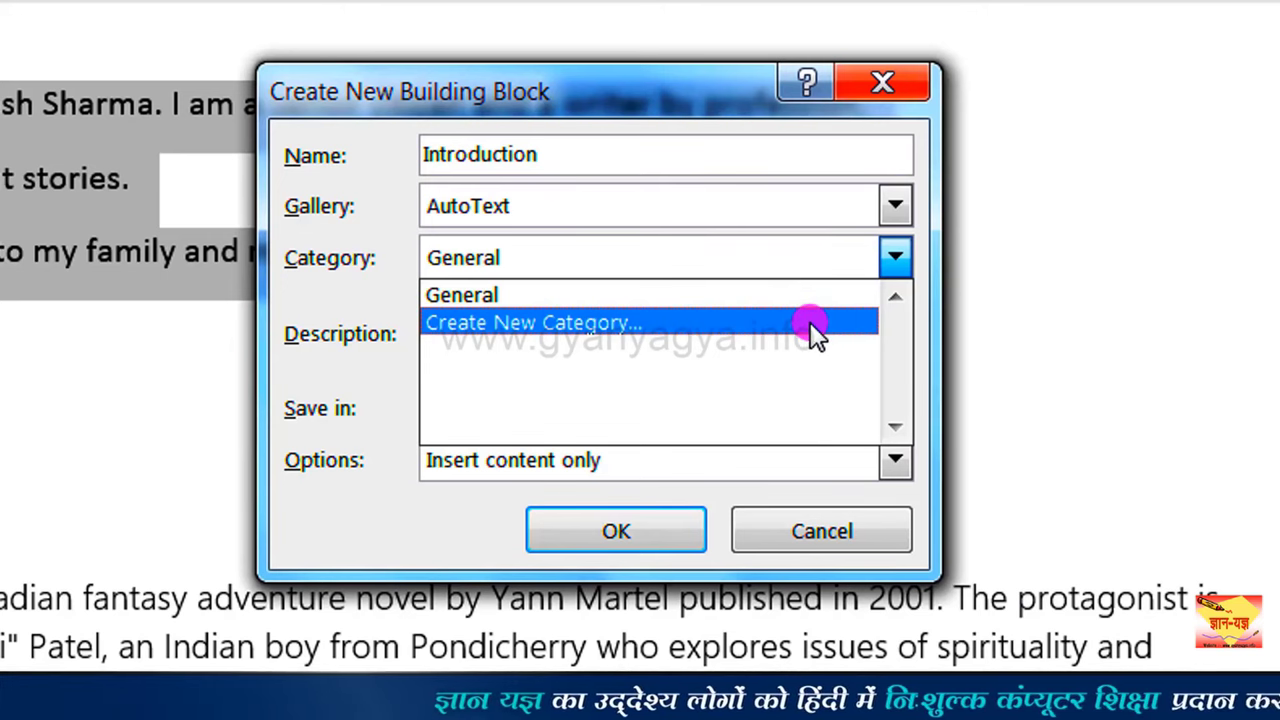
# File it under a new 'Page header' category, described as 'Introduction for reviews of stories and novels.'.
pyautogui.click(810, 322)
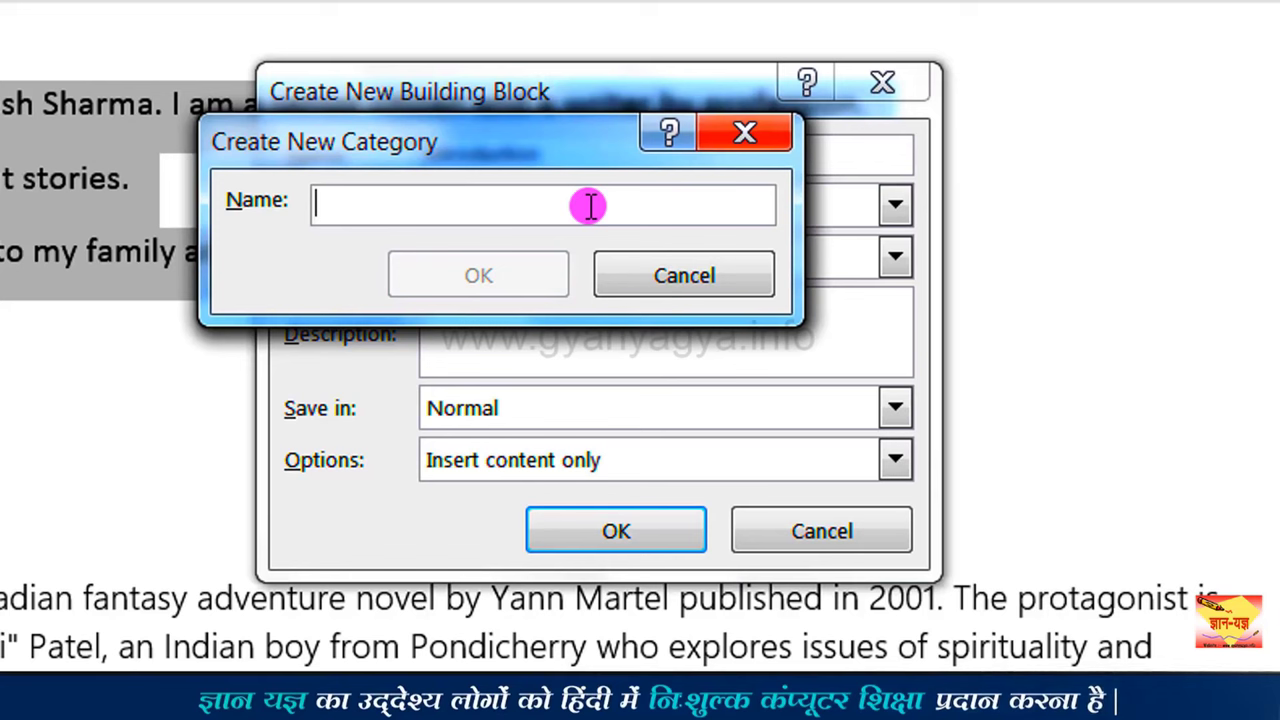
pyautogui.write('Page header')
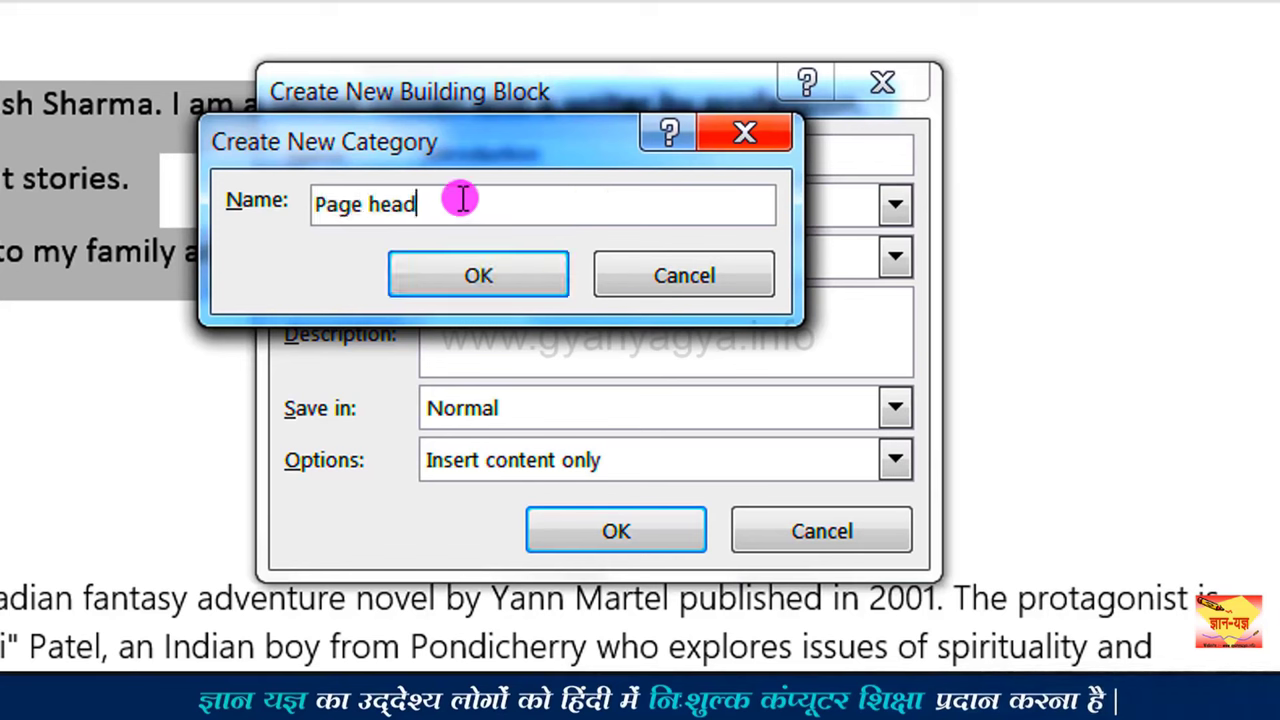
pyautogui.click(505, 279)
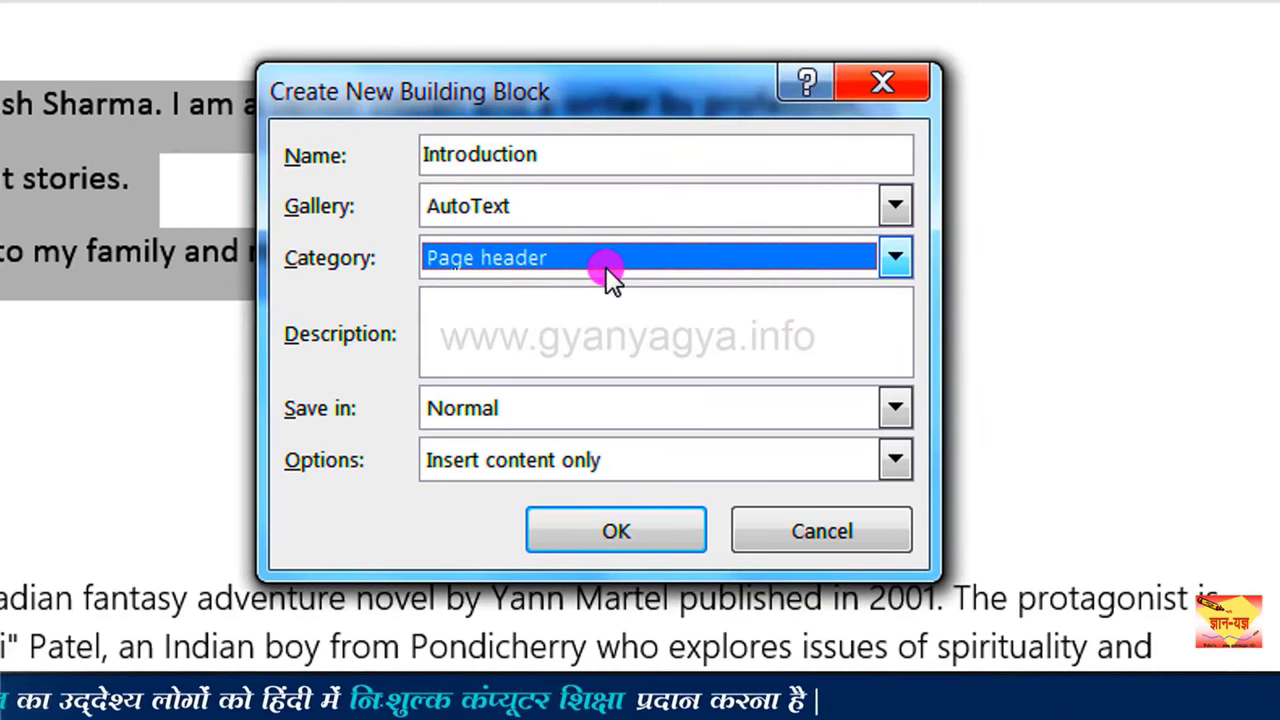
pyautogui.click(561, 307)
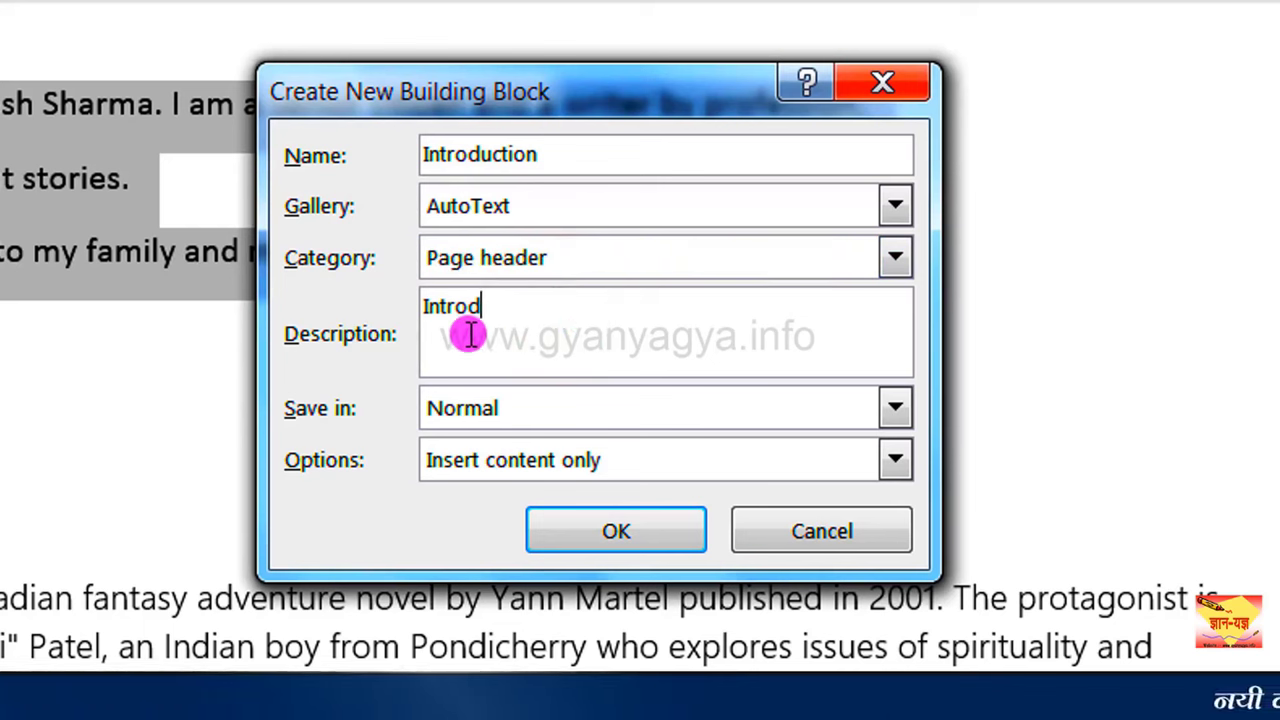
pyautogui.write('Introduction for')
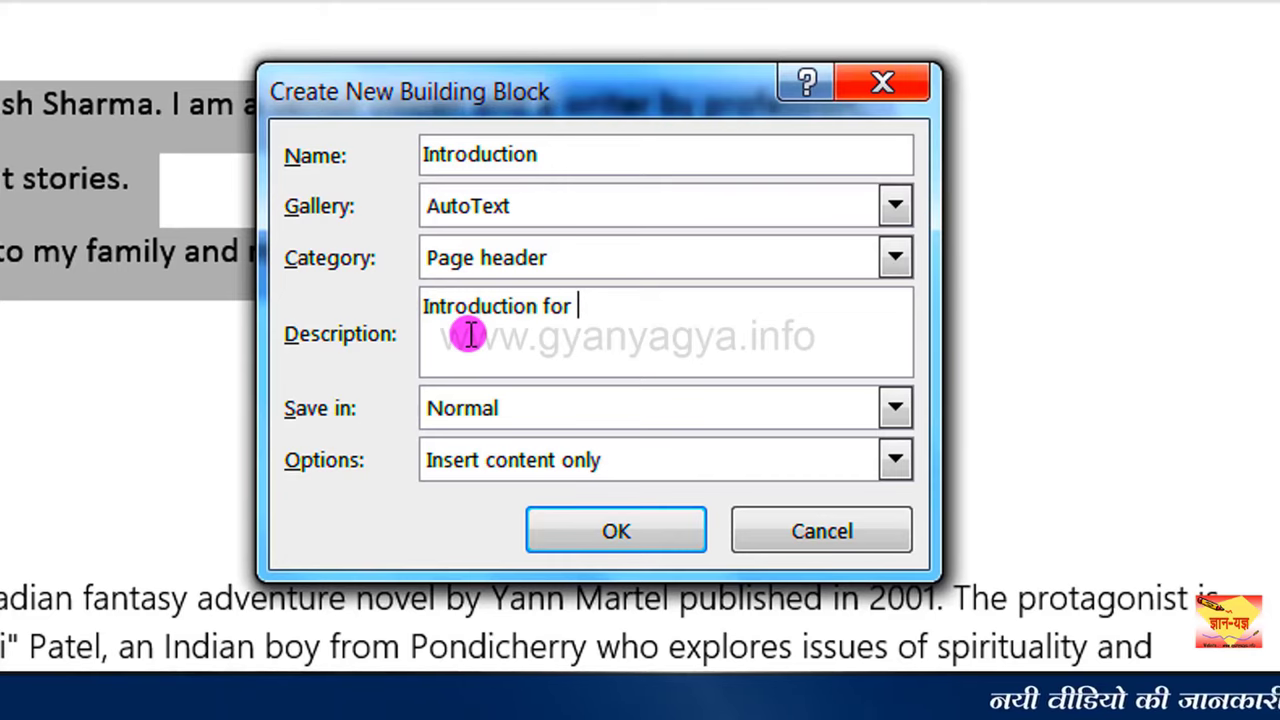
pyautogui.write(' reviews of stories and novels.')
pyautogui.press('Tab')
pyautogui.press('Tab')
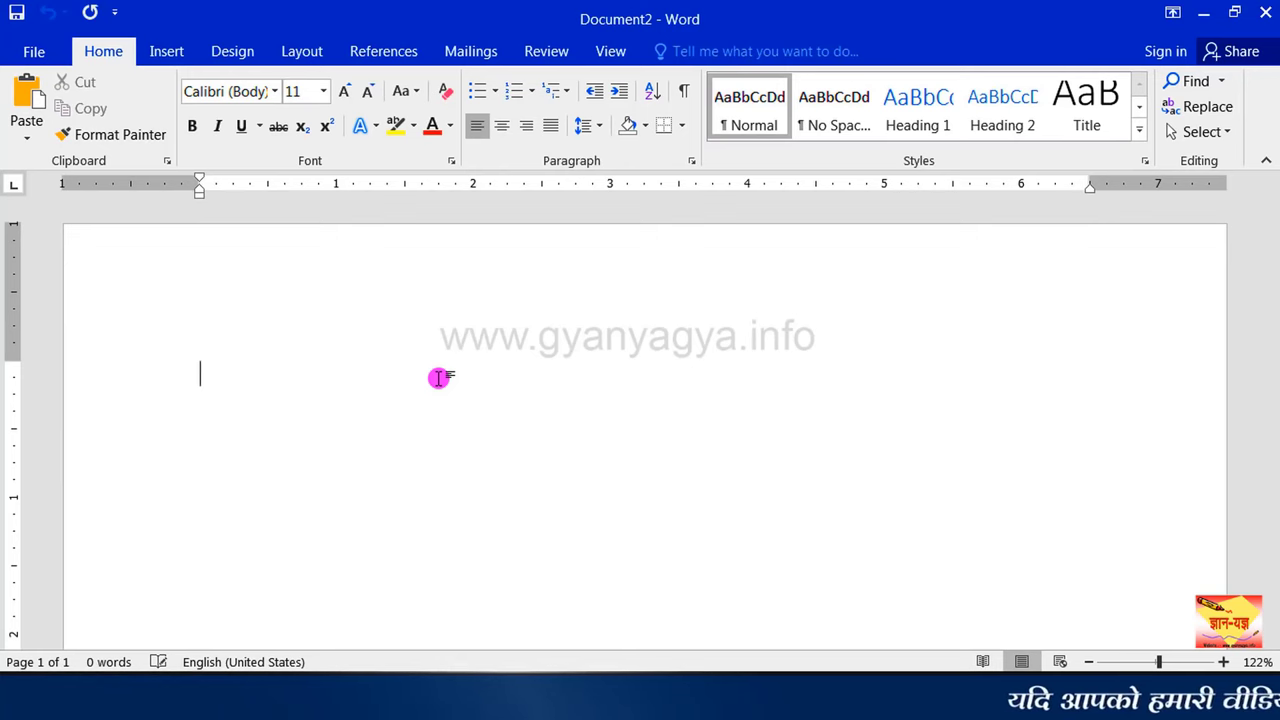
# Insert the introduction text twice from the 'intro' AutoText, once via the Enter tip and once via F3.
pyautogui.write('intro')
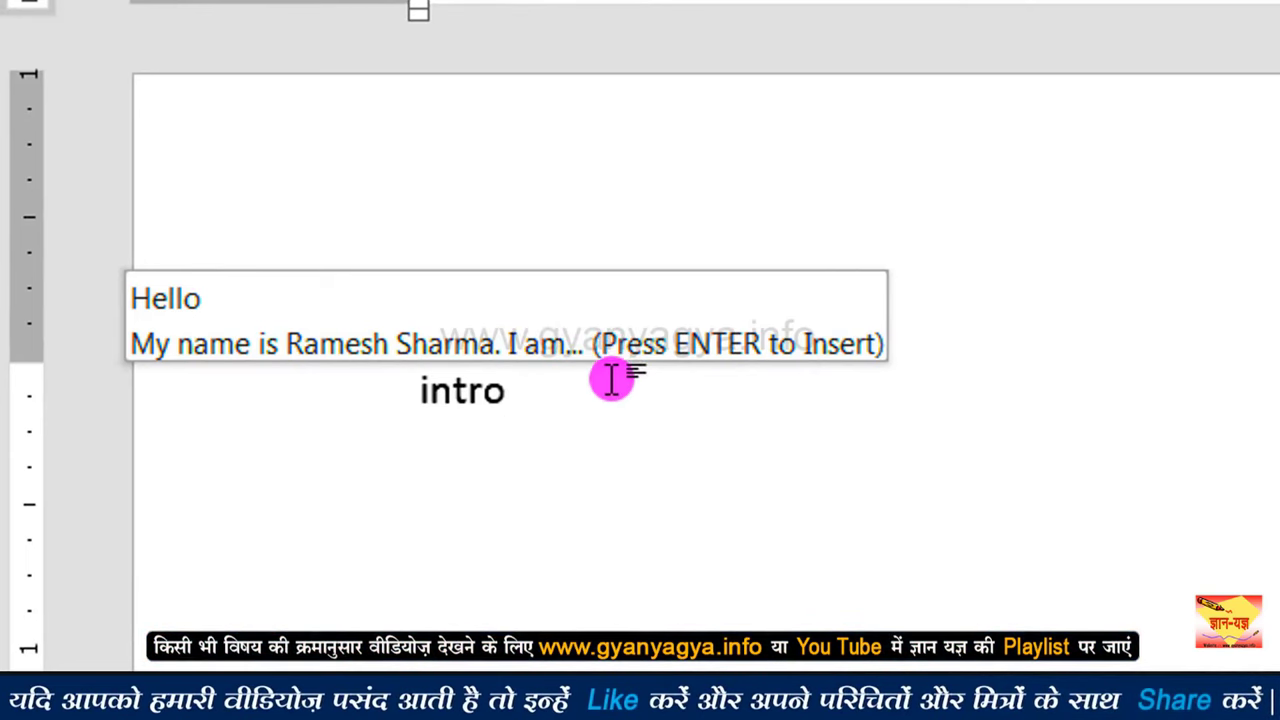
pyautogui.press('Return')
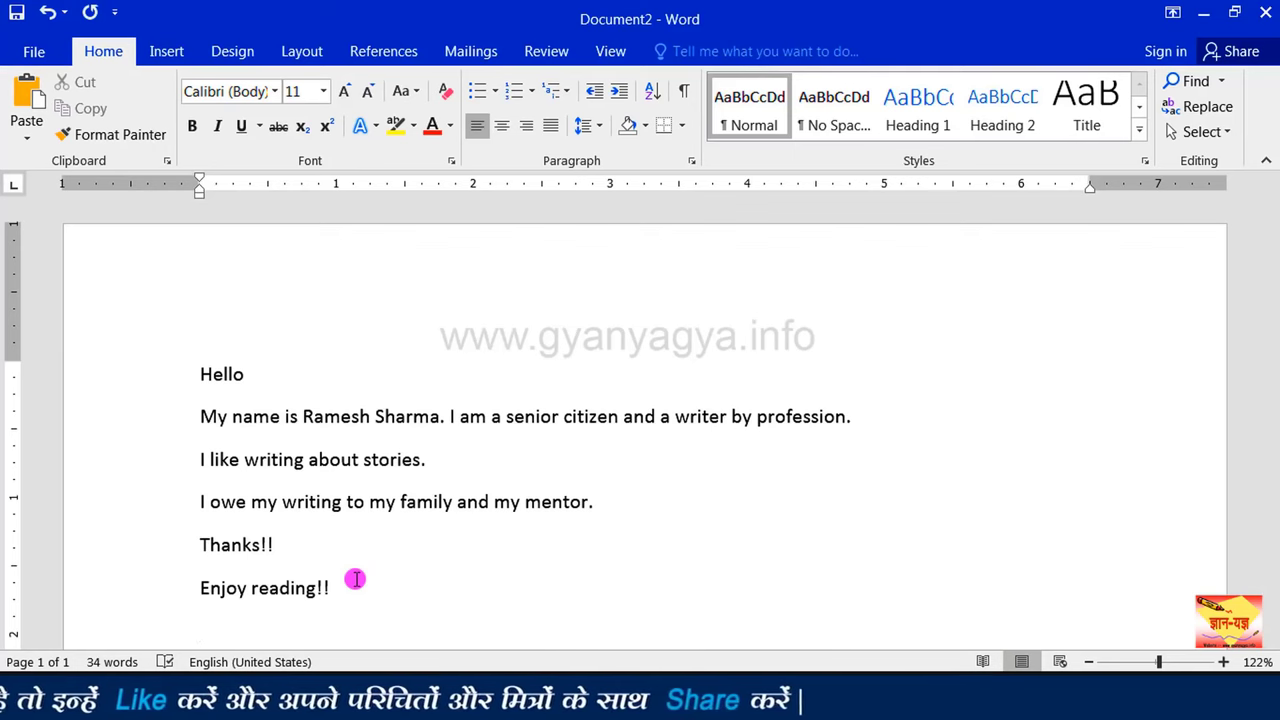
pyautogui.write('intro')
pyautogui.press('F3')
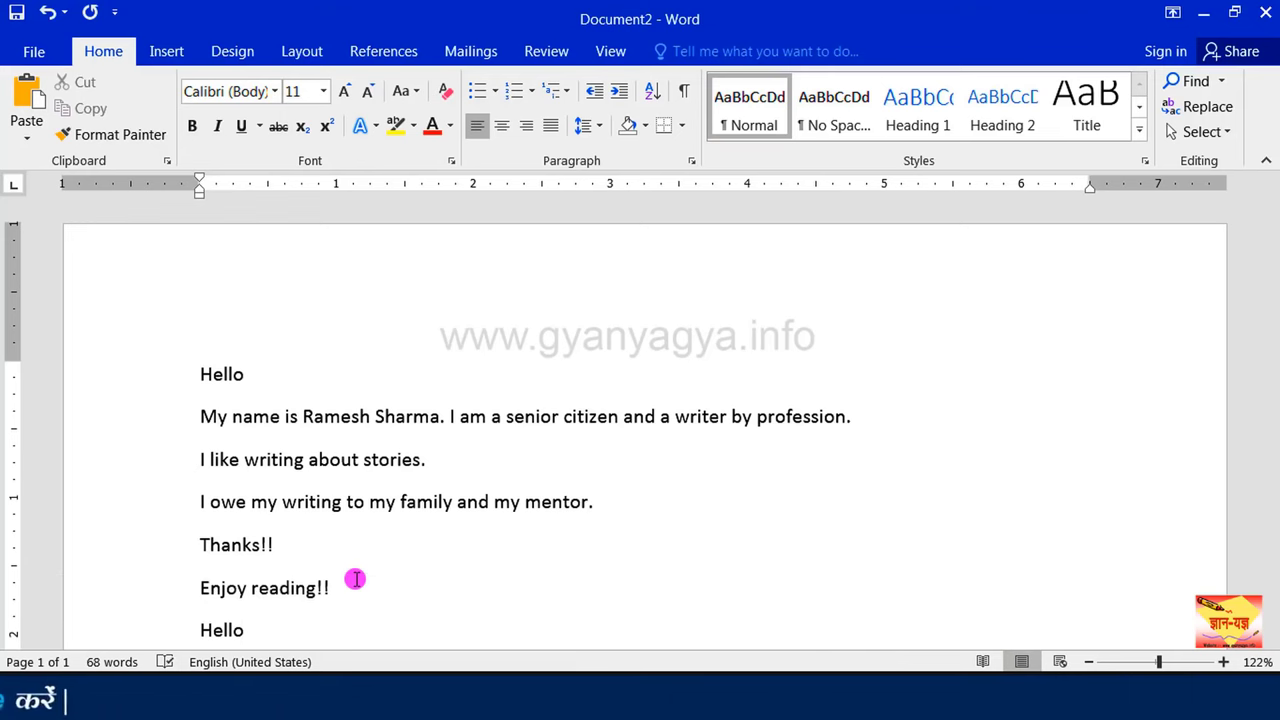
pyautogui.moveTo(1260, 297); pyautogui.dragTo(1260, 395)
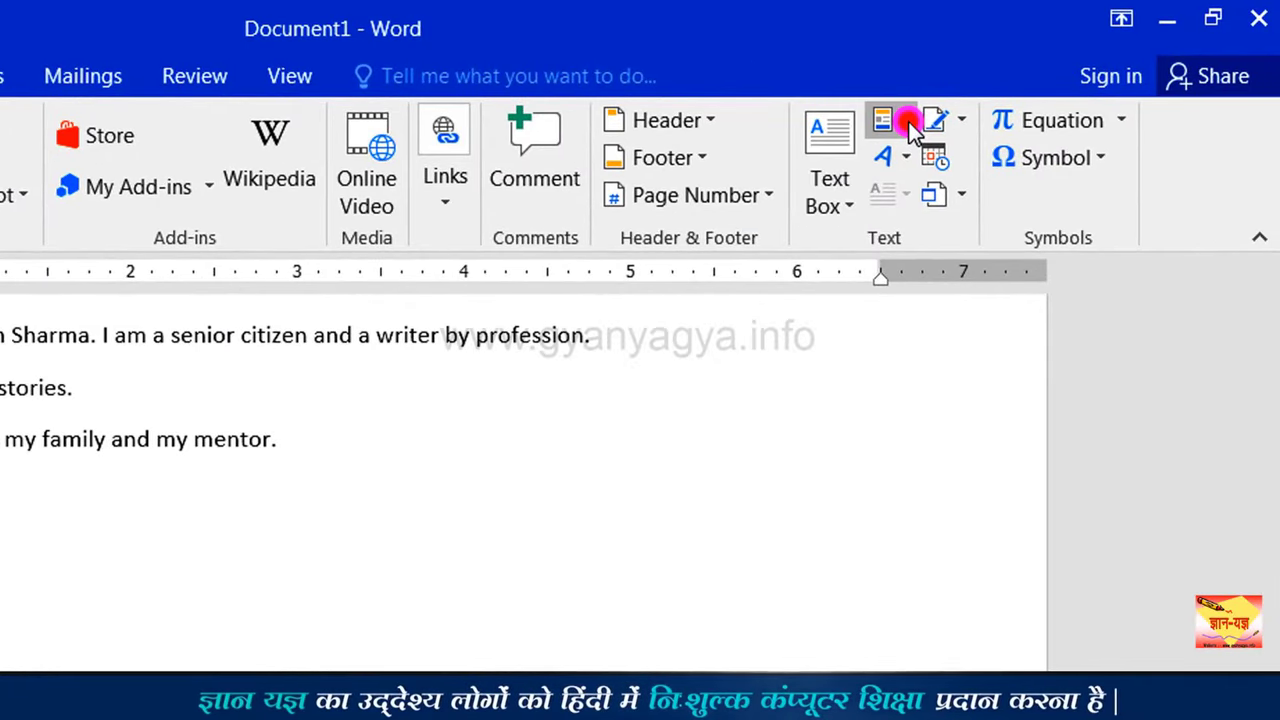
# Insert the Introduction entry from the Quick Parts AutoText gallery into the document.
pyautogui.click(909, 122)
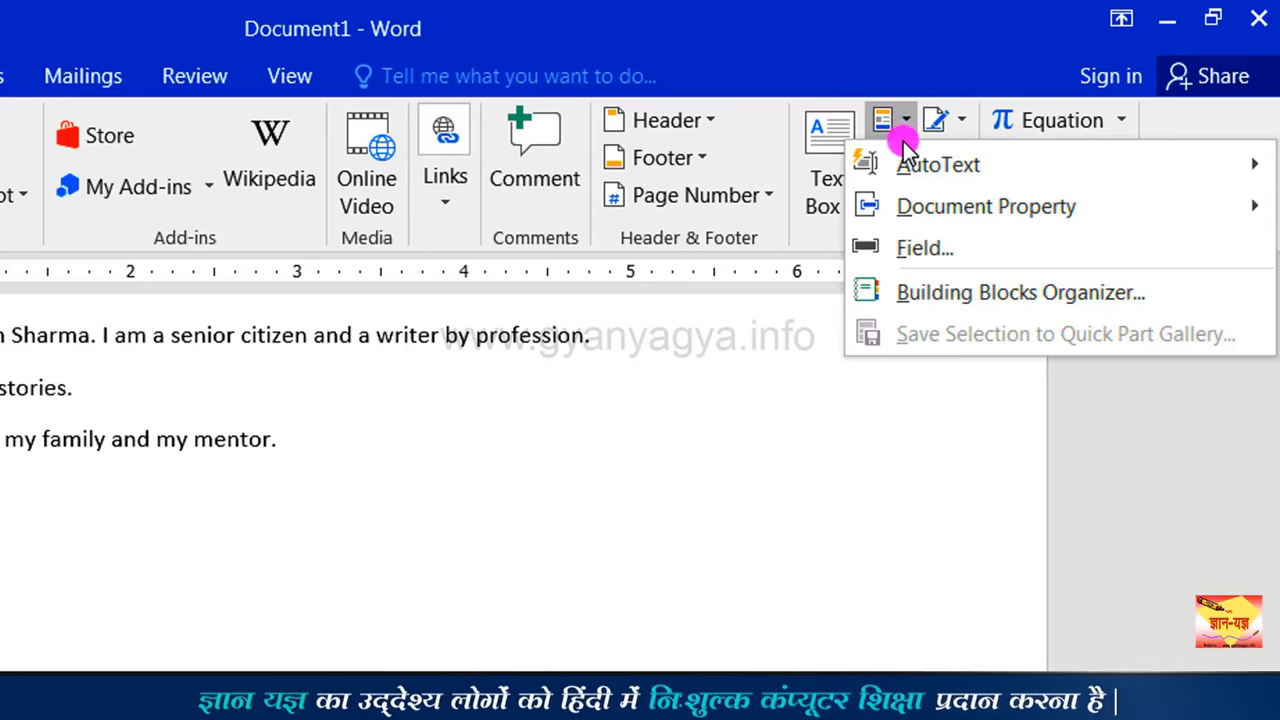
pyautogui.moveTo(907, 162)
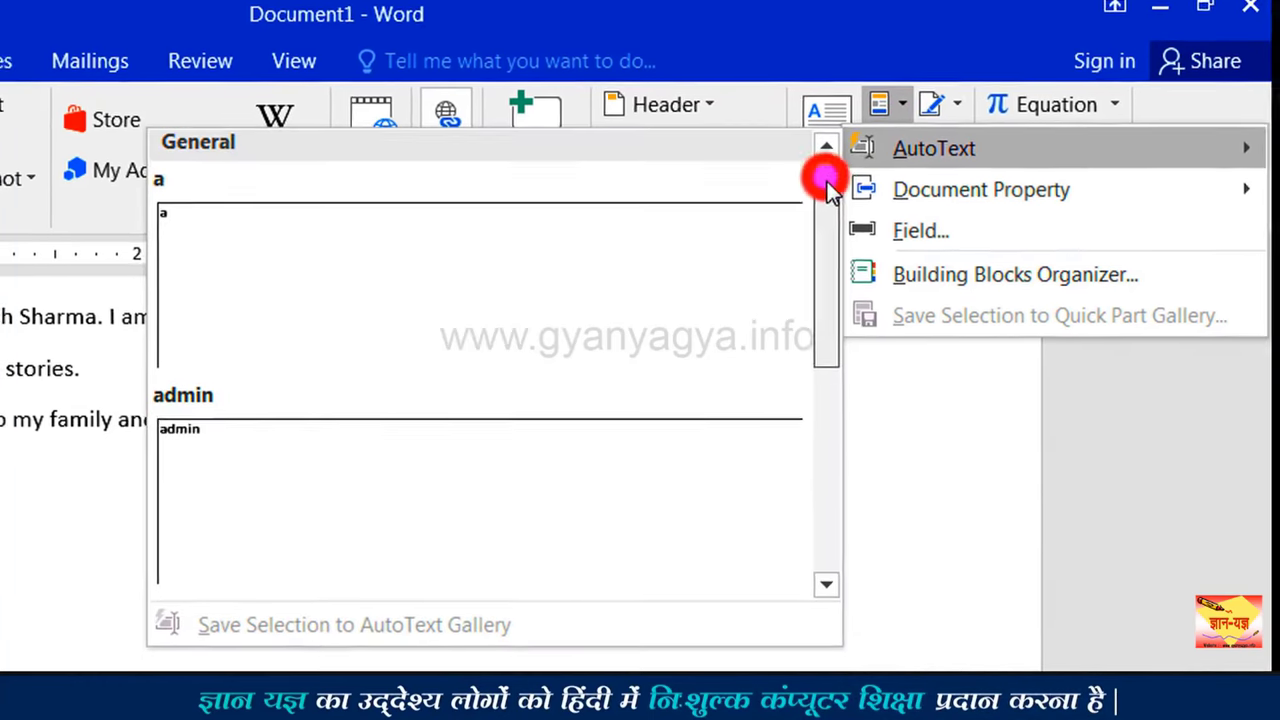
pyautogui.moveTo(827, 181); pyautogui.dragTo(810, 367)
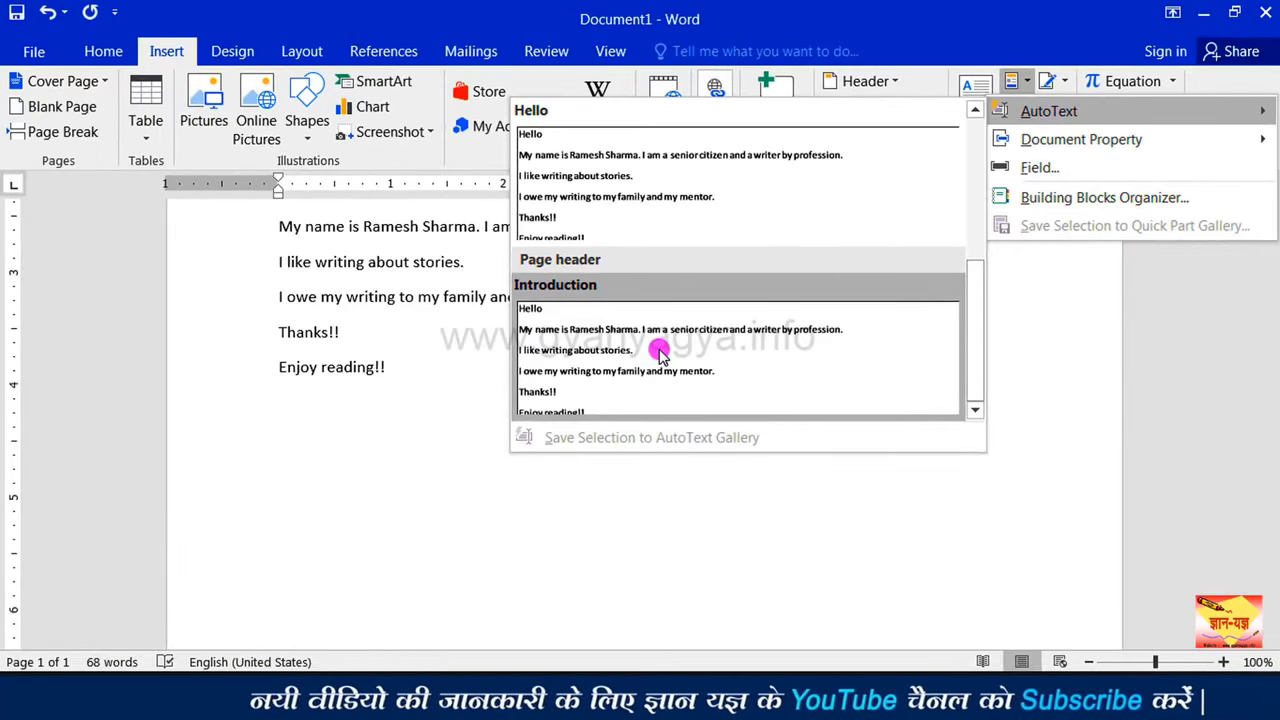
pyautogui.click(659, 355)
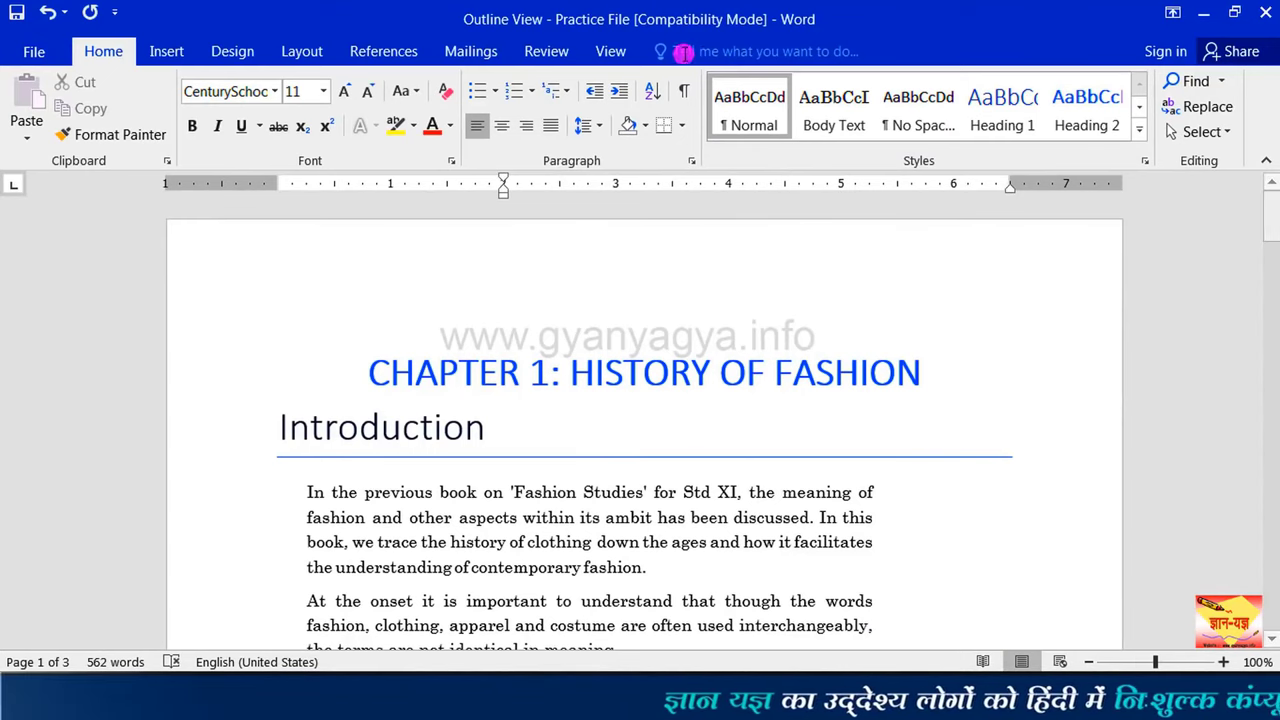
# Bring up the View tab and place the cursor after the Introduction heading.
pyautogui.click(612, 51)
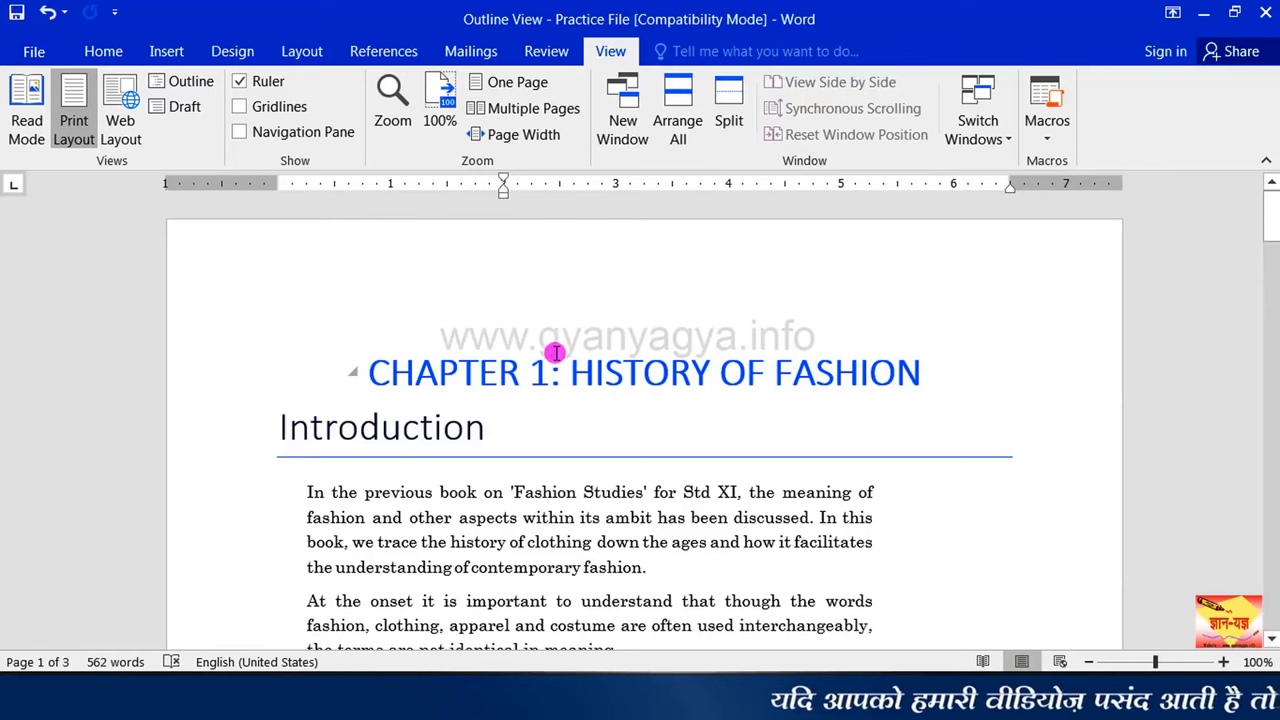
pyautogui.click(530, 450)
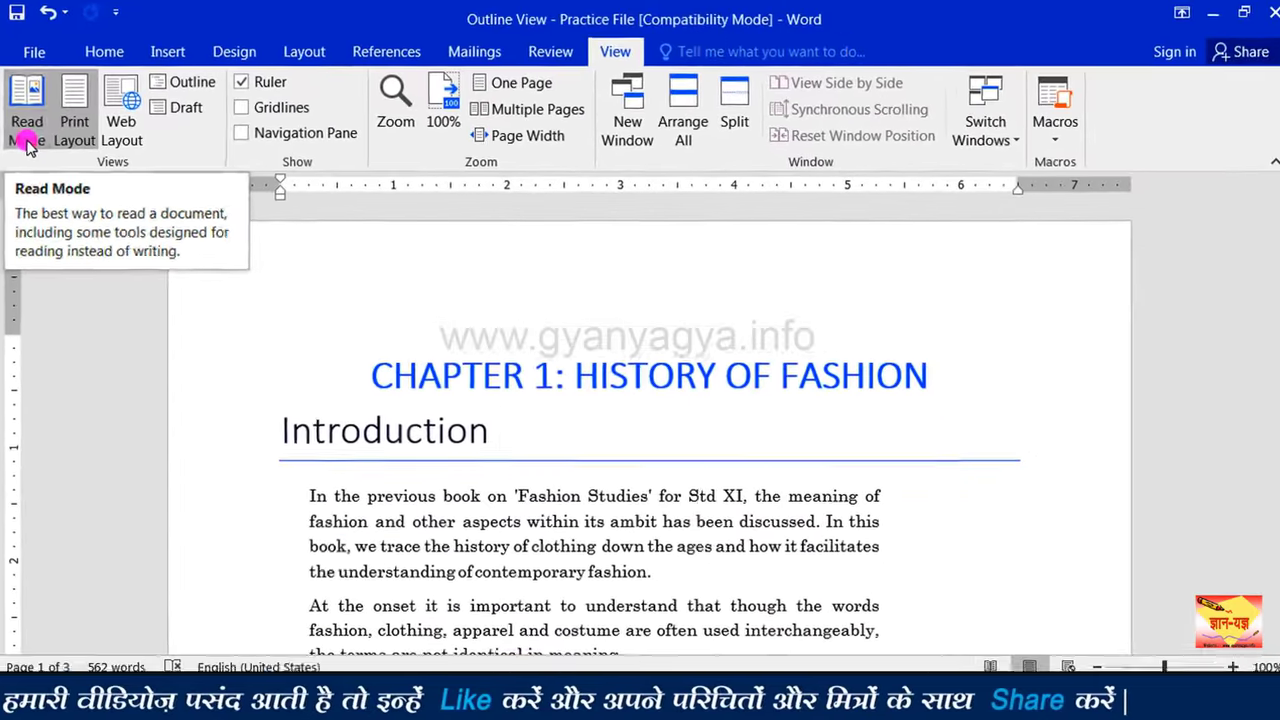
# Switch the Practice File to Read Mode.
pyautogui.click(27, 143)
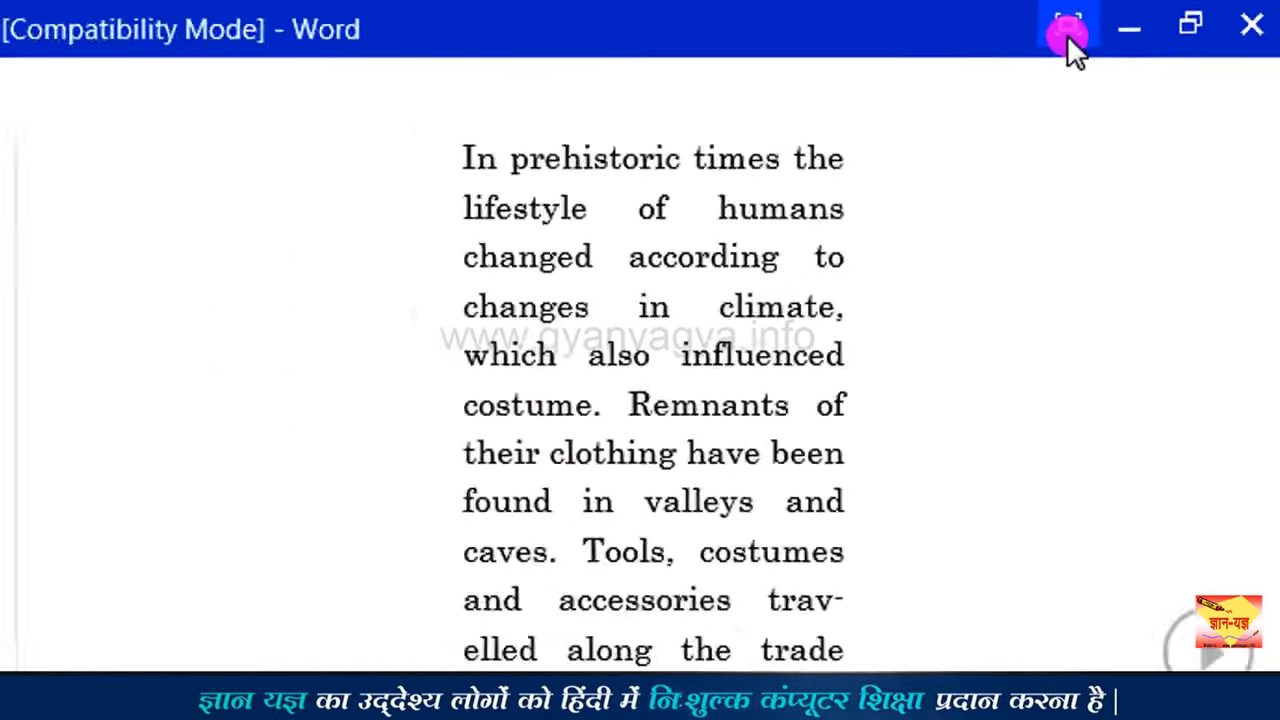
pyautogui.click(1067, 34)
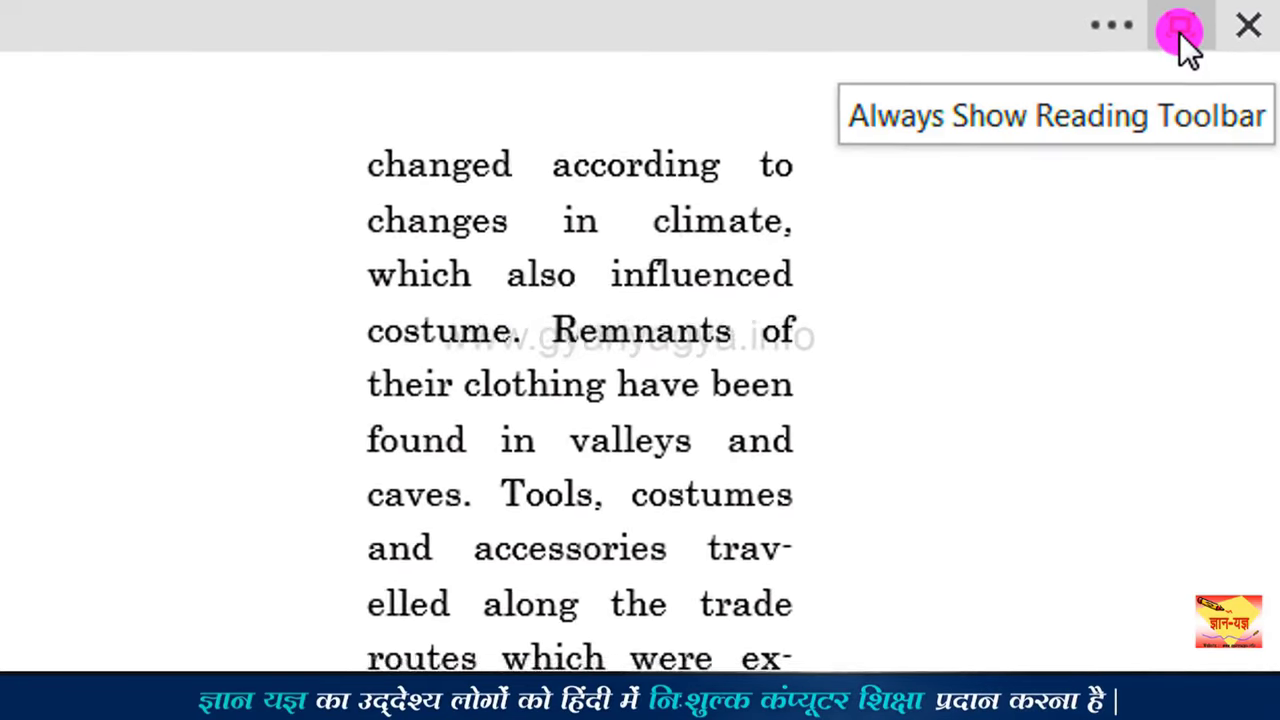
pyautogui.click(1177, 32)
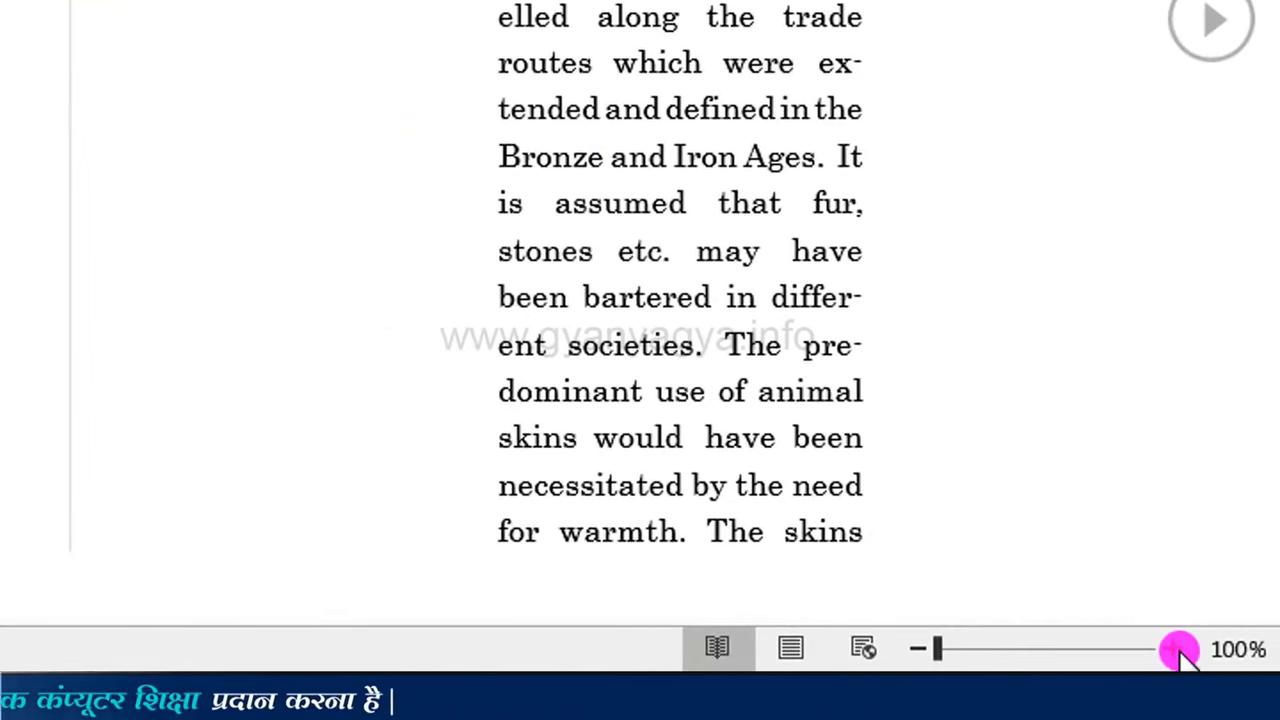
pyautogui.click(1180, 652)
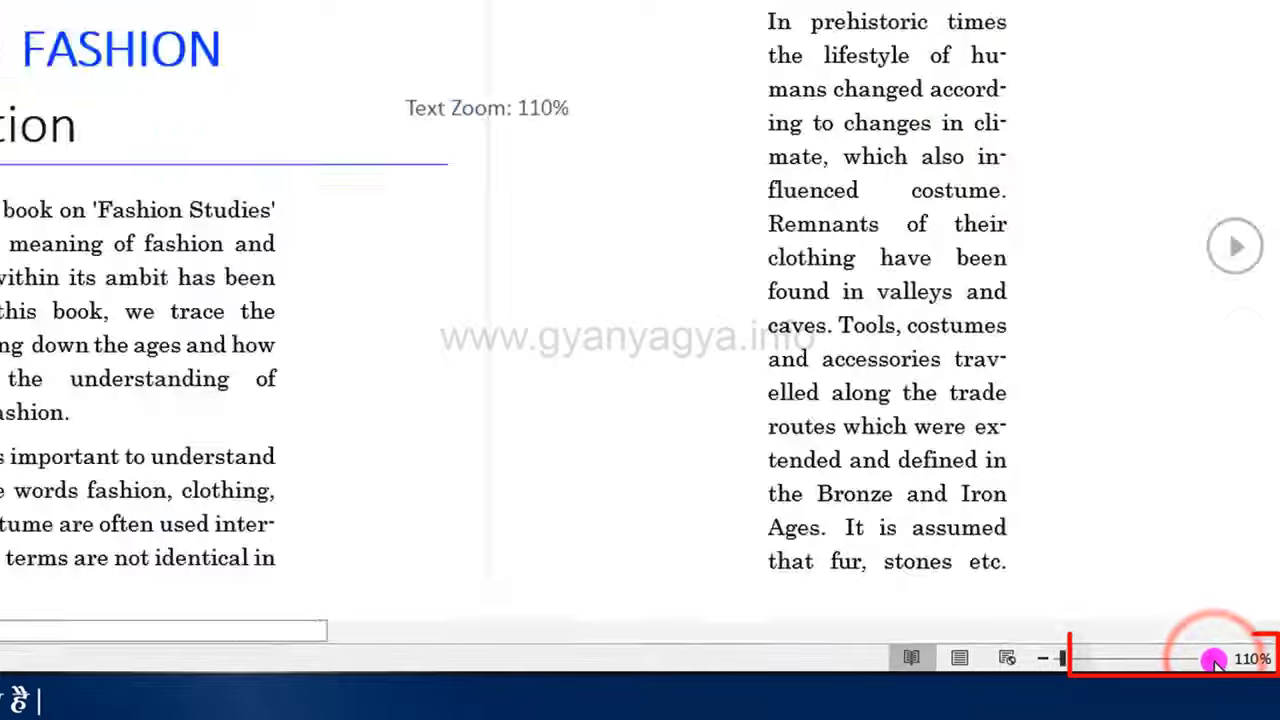
pyautogui.click(1180, 652)
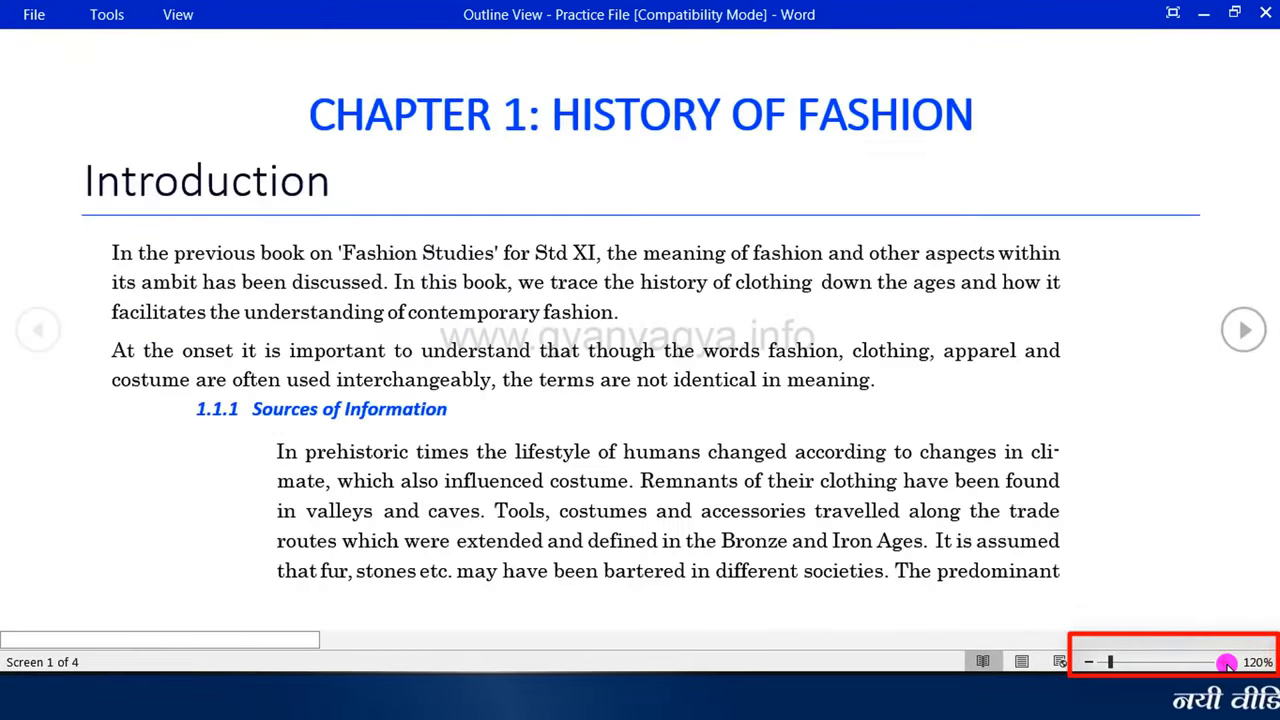
pyautogui.click(1090, 662)
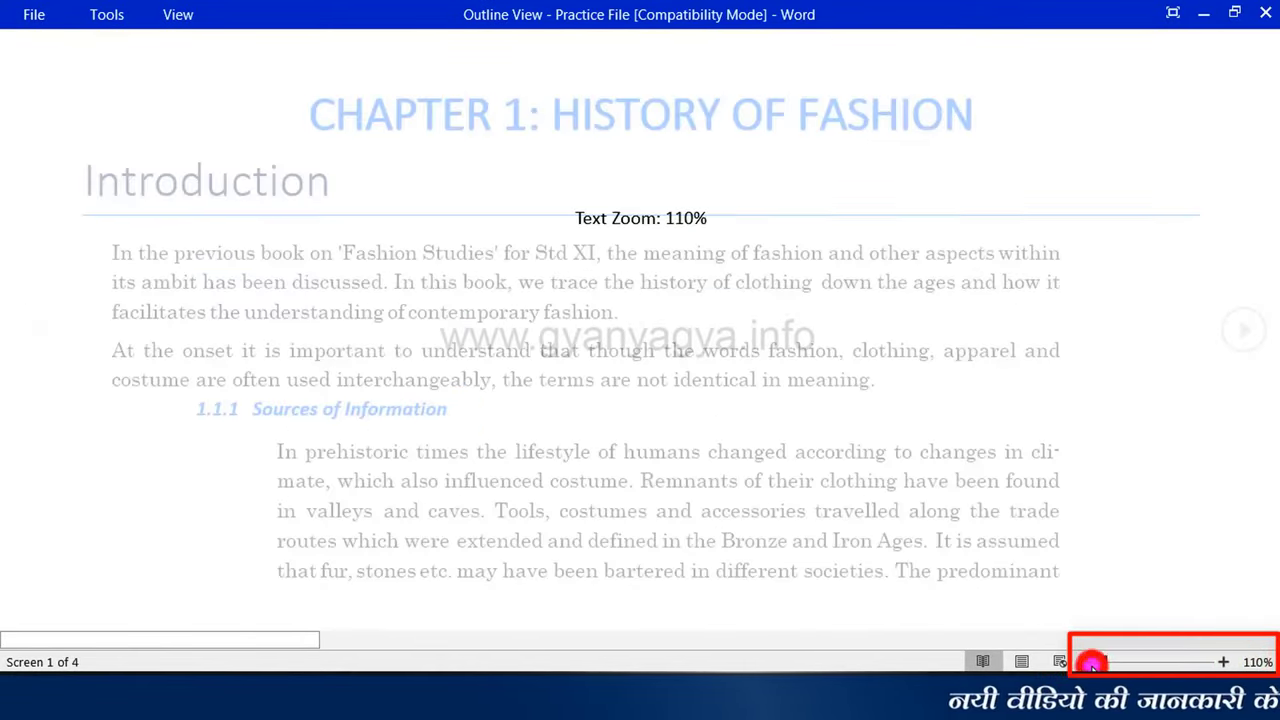
pyautogui.click(1090, 662)
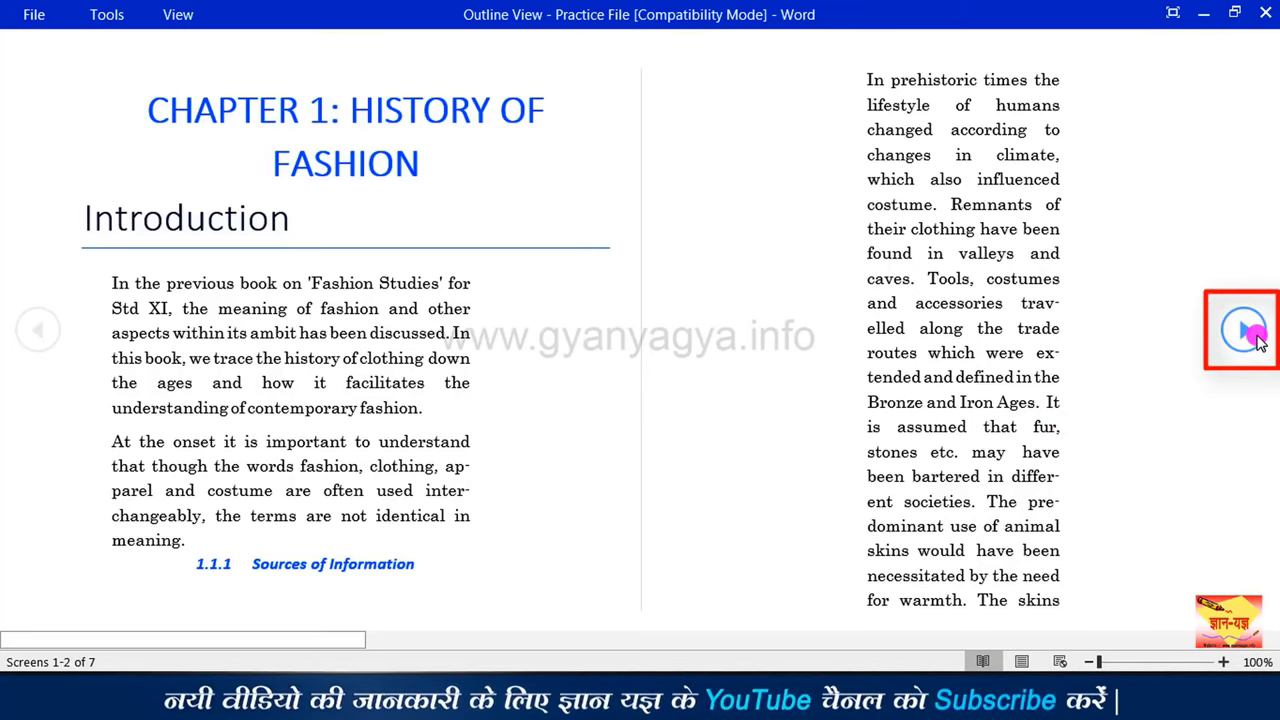
# Page forward to screens 5-6 and back to the start, then return to Print Layout.
pyautogui.click(1248, 331)
pyautogui.click(1257, 338)
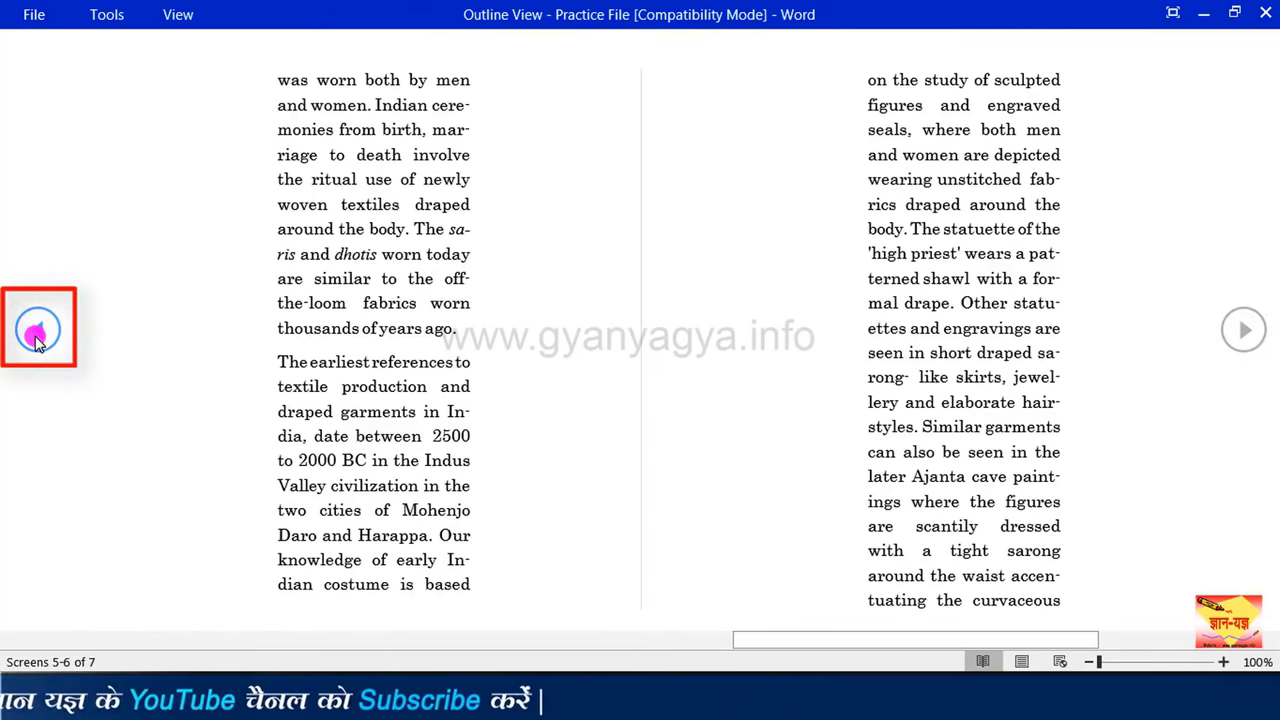
pyautogui.click(34, 336)
pyautogui.click(34, 338)
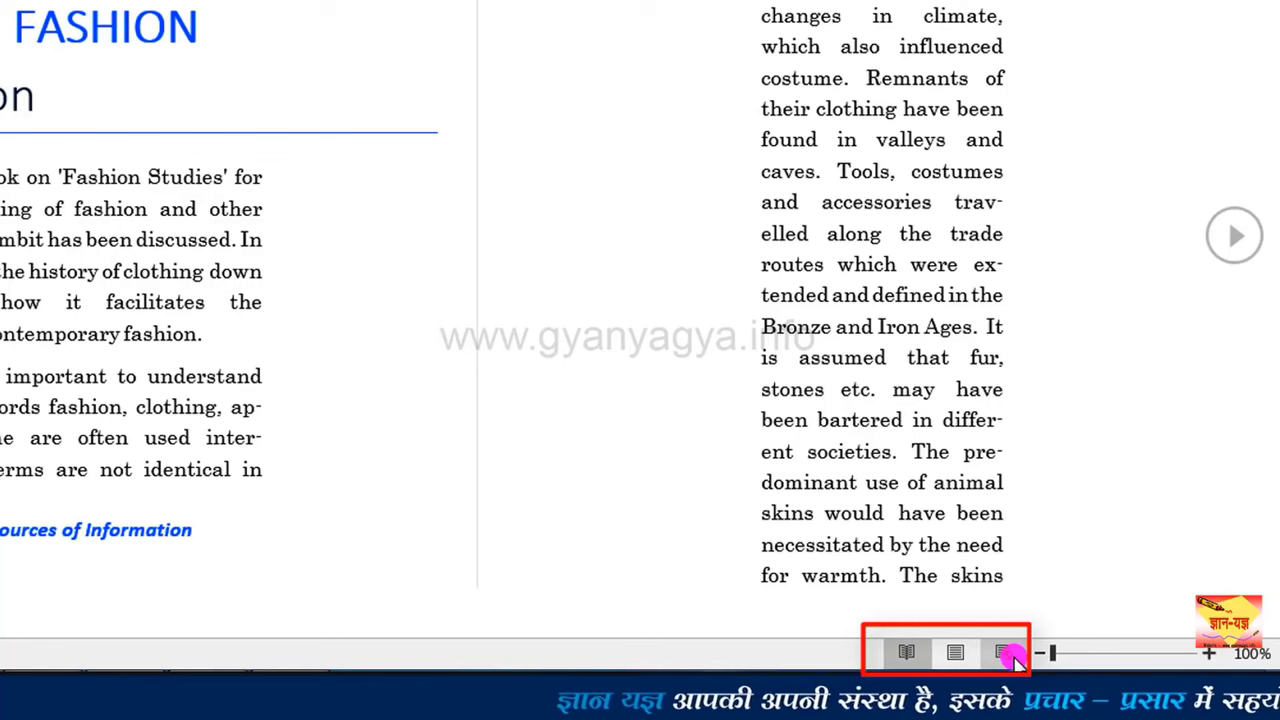
pyautogui.click(1006, 654)
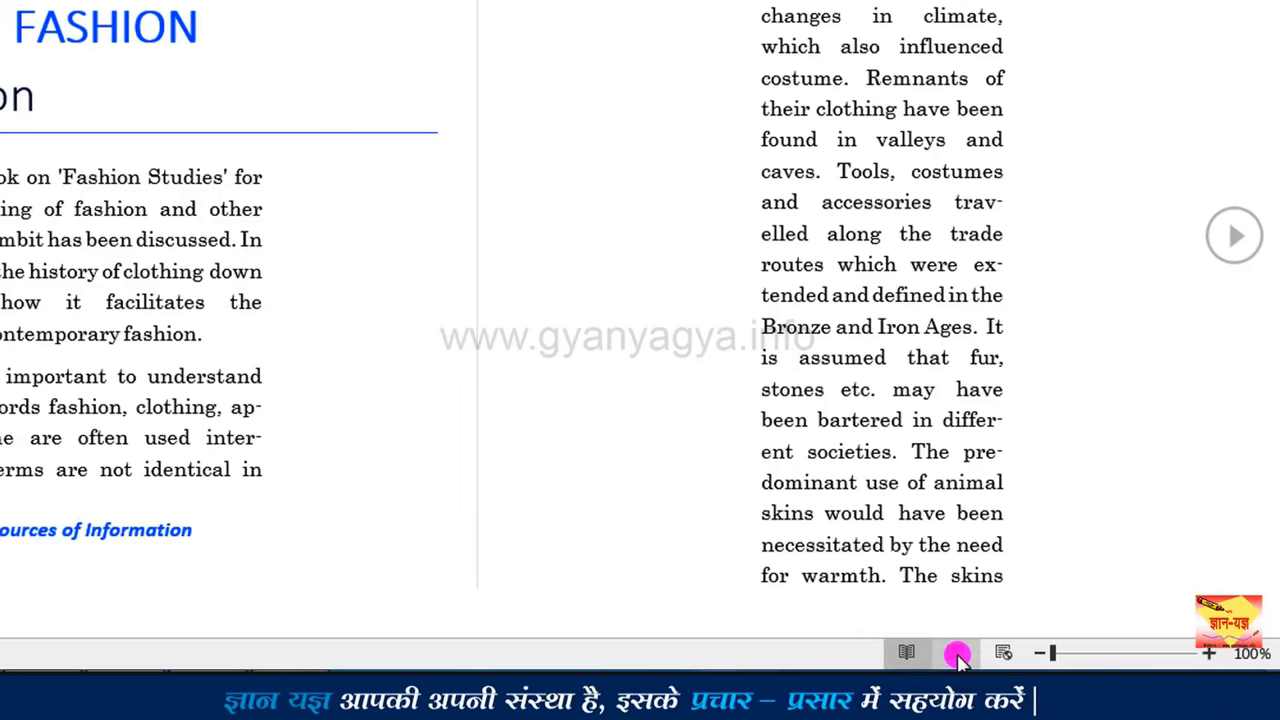
pyautogui.click(957, 655)
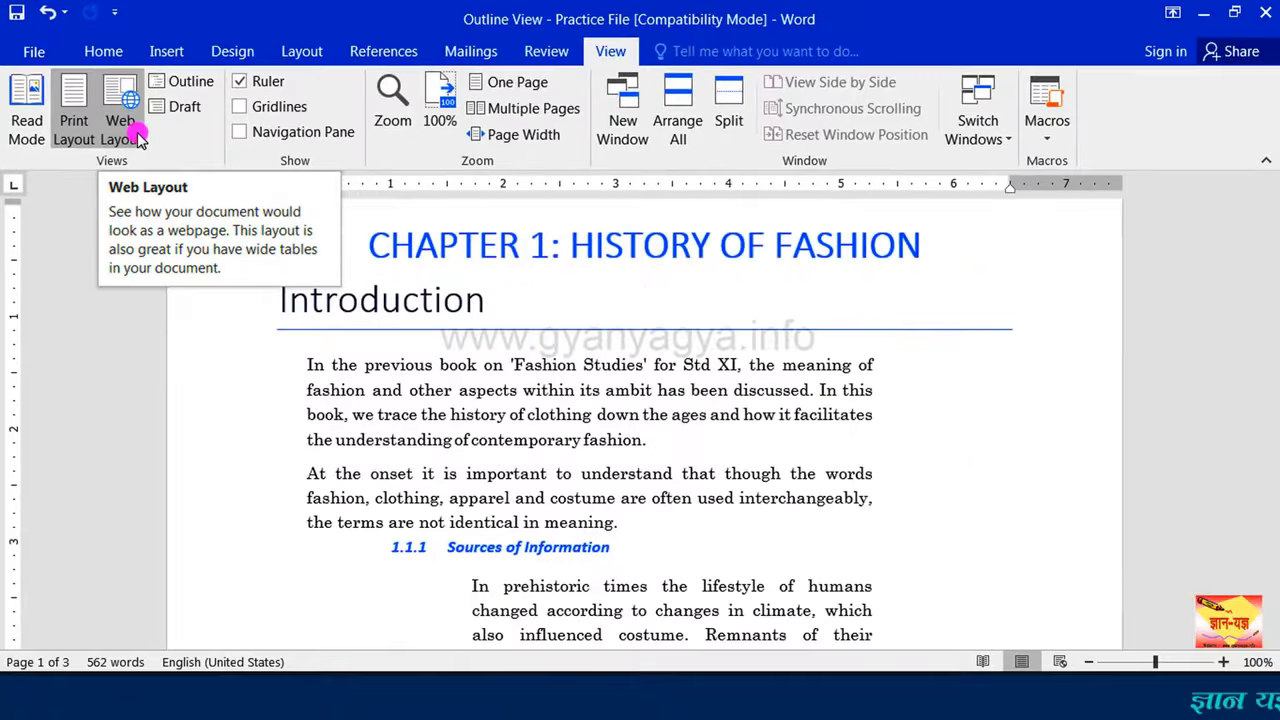
# Switch the Practice File to Web Layout.
pyautogui.click(305, 296)
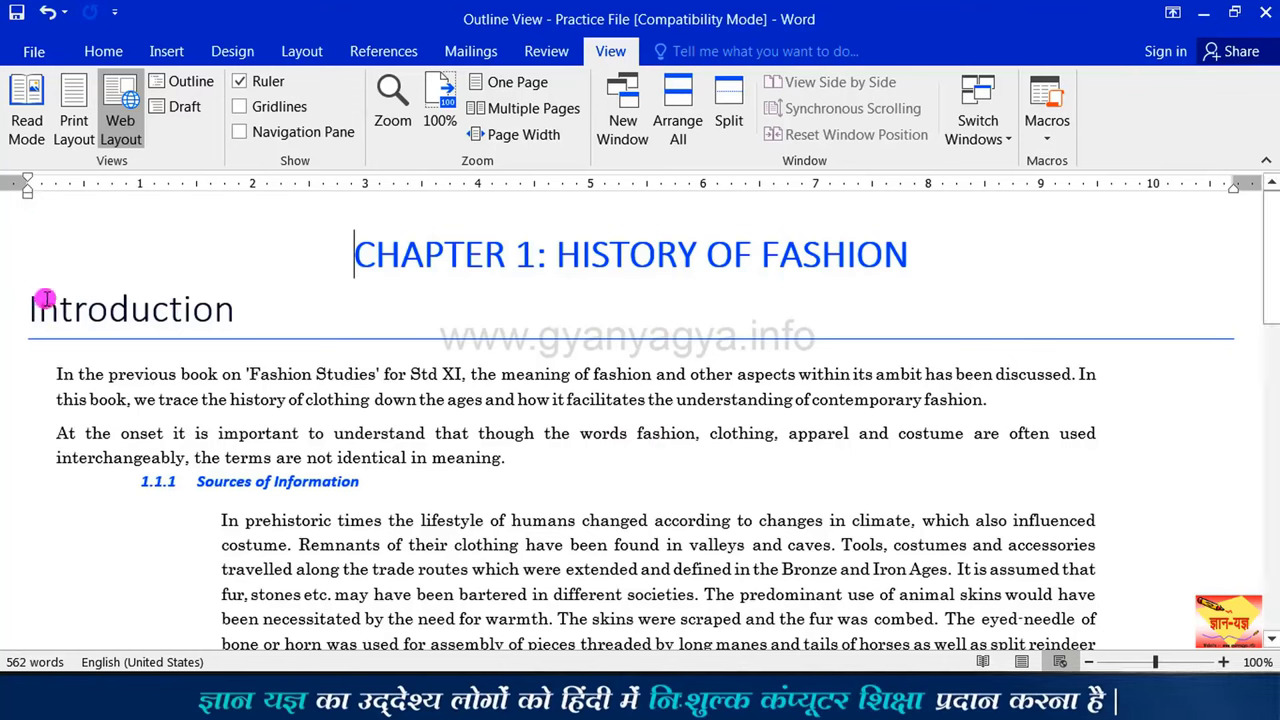
pyautogui.click(990, 399)
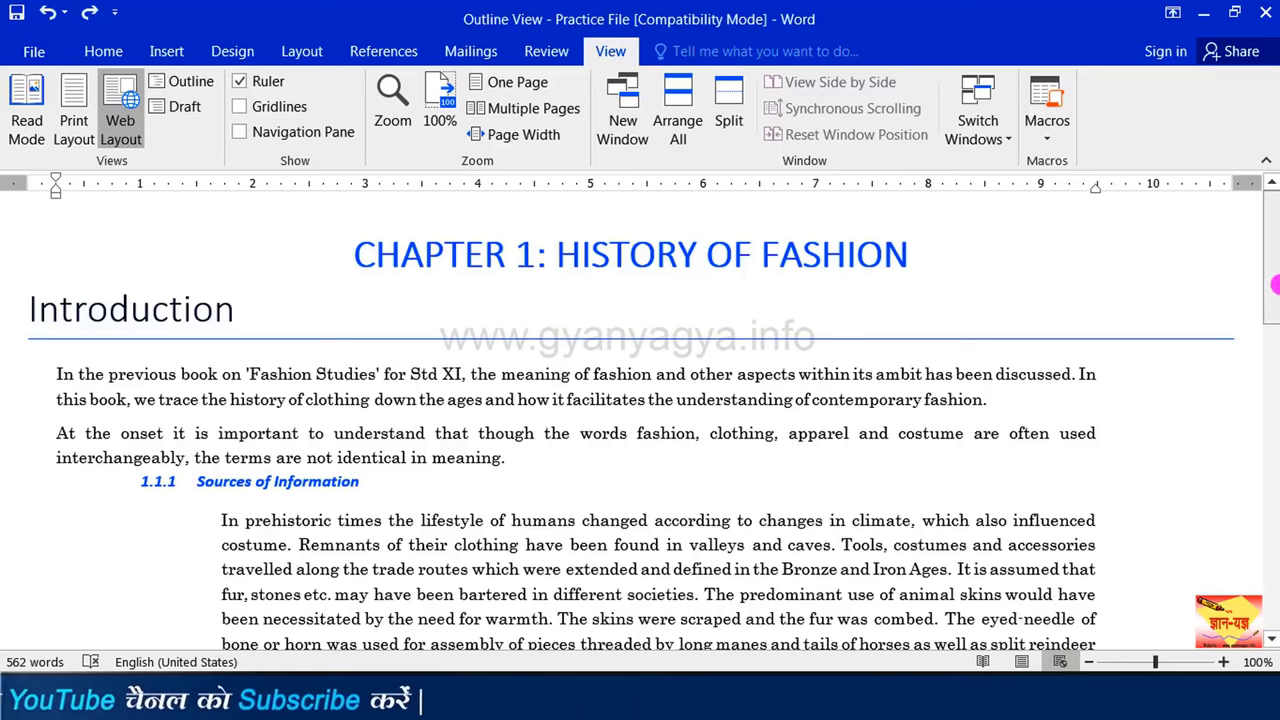
pyautogui.moveTo(1275, 285); pyautogui.dragTo(1268, 215)
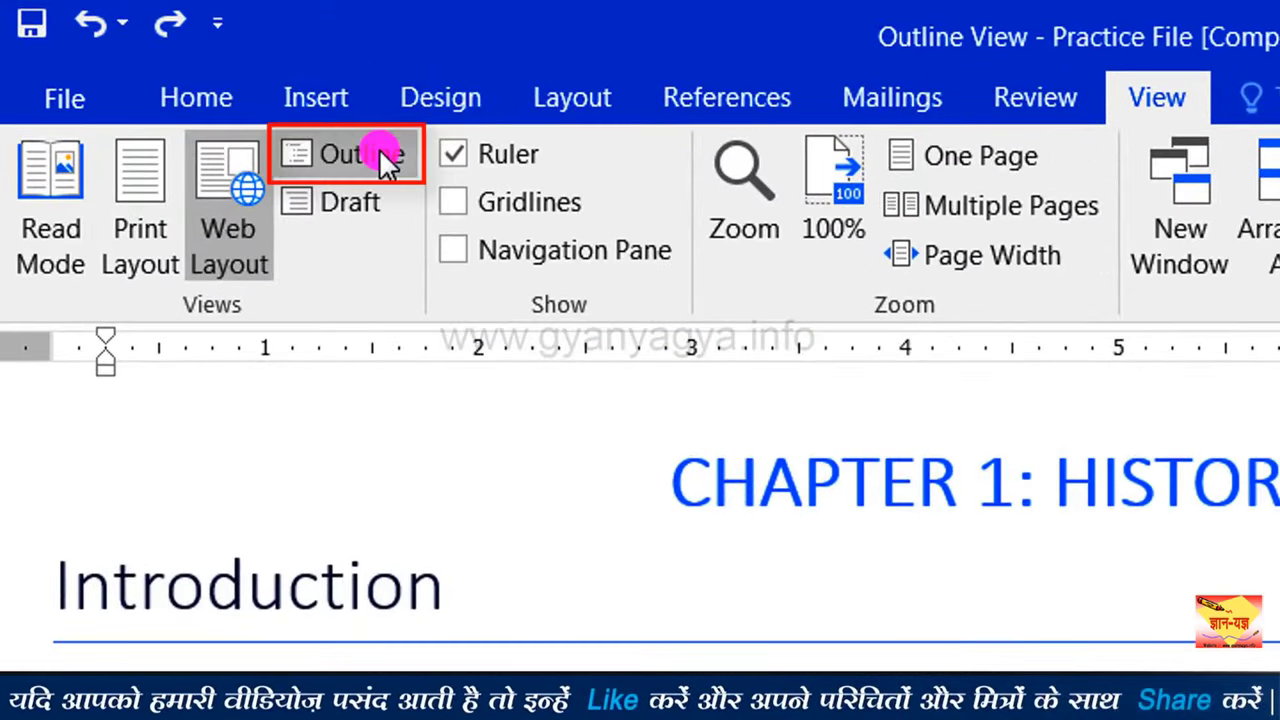
# Switch the Practice File to Outline view and scroll through its outline items.
pyautogui.click(383, 160)
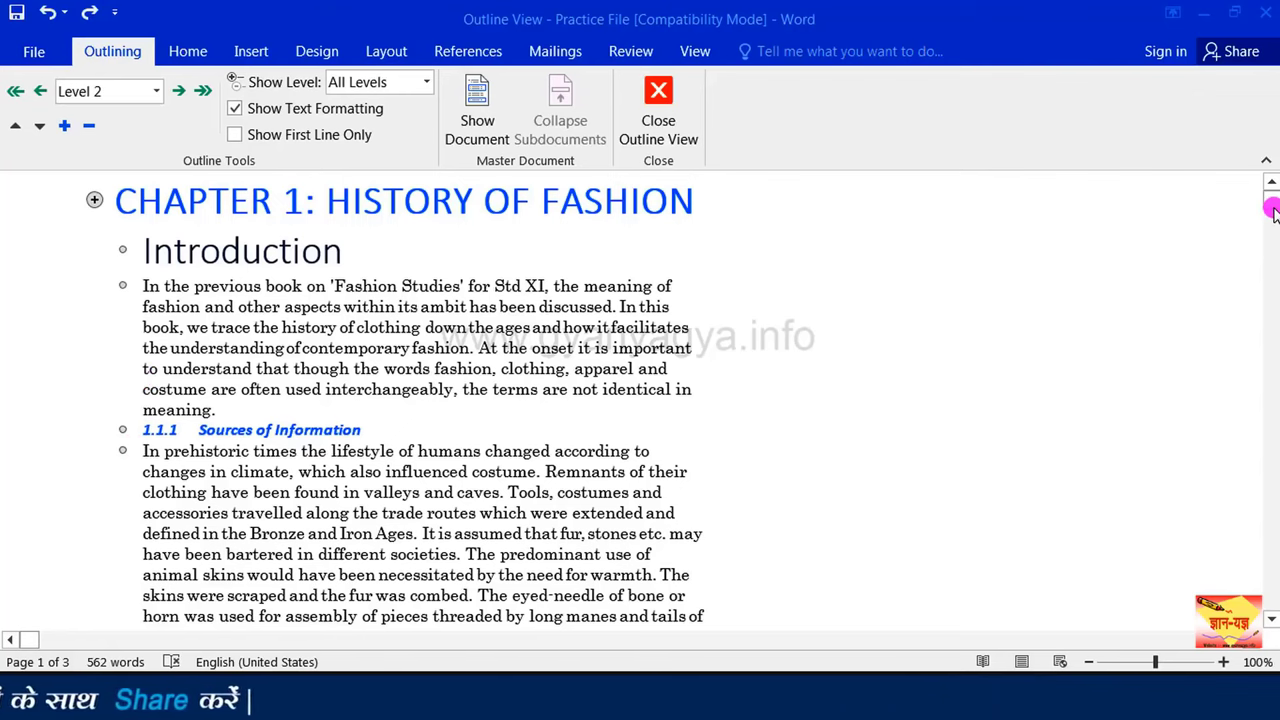
pyautogui.moveTo(1273, 213); pyautogui.dragTo(1272, 198)
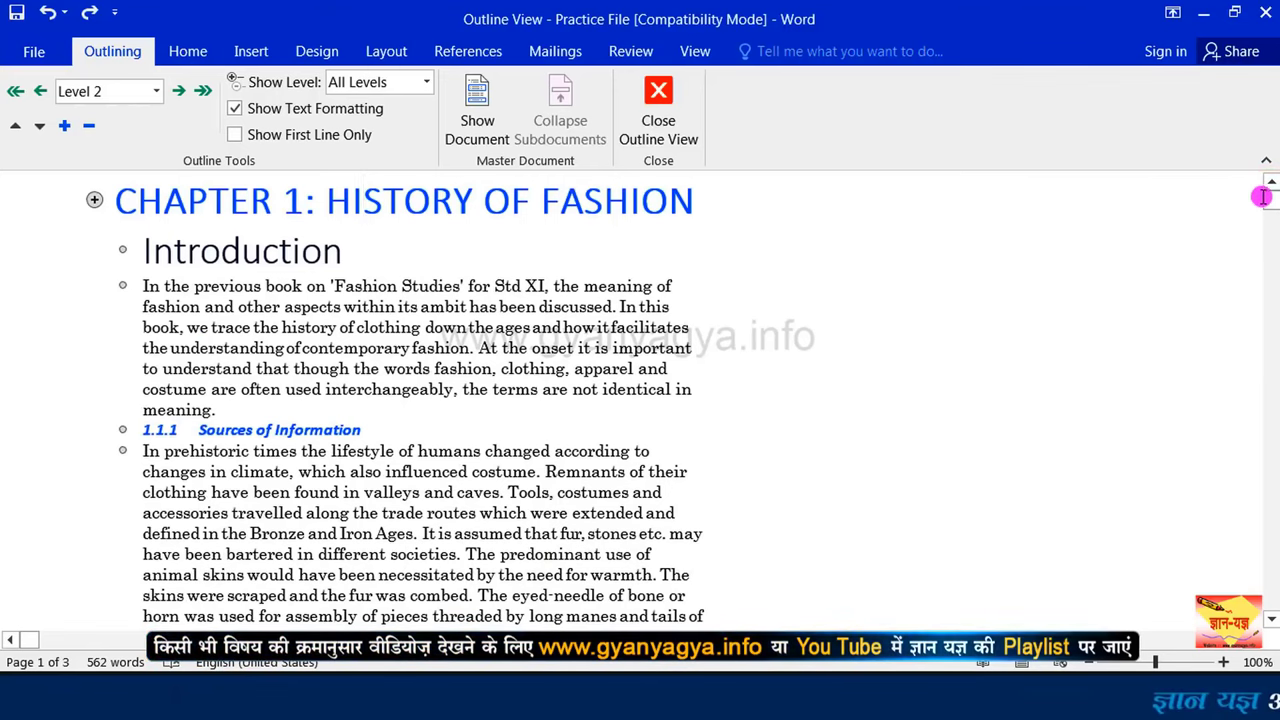
pyautogui.moveTo(1271, 200); pyautogui.dragTo(1251, 271)
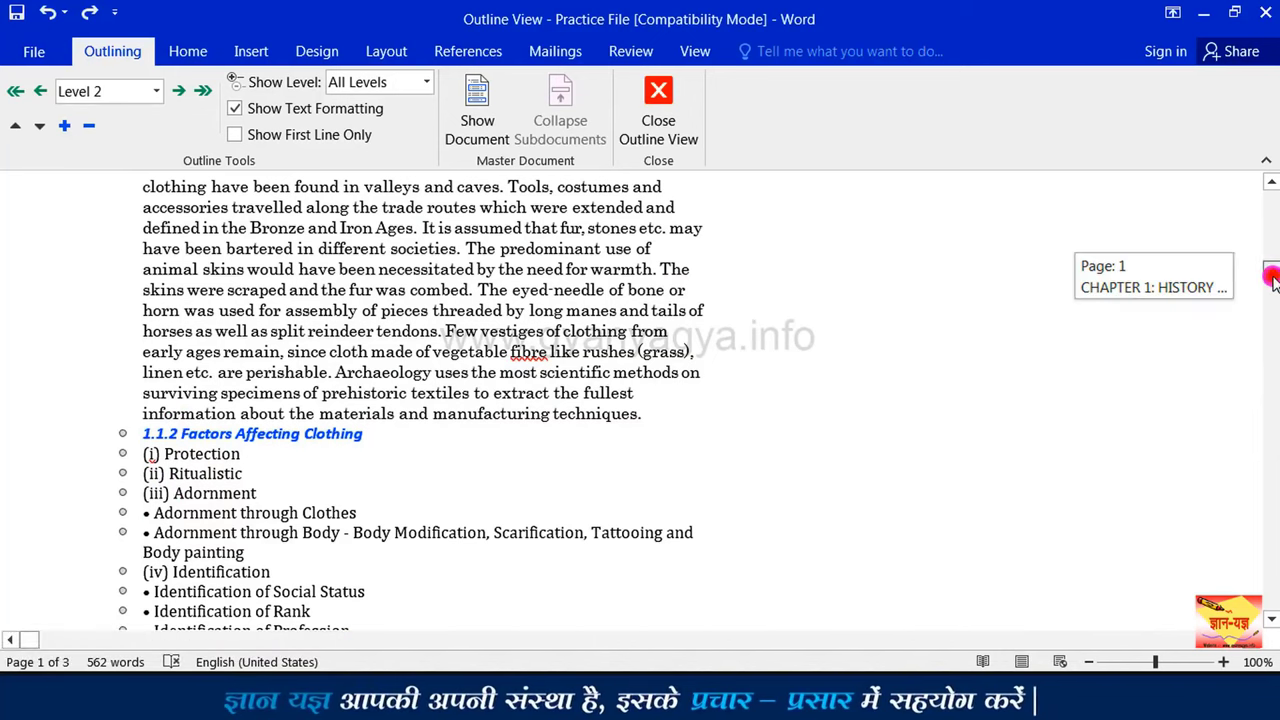
# Scroll to the top and put the caret in the CHAPTER 1 title, showing it as Level 2.
pyautogui.moveTo(1272, 278); pyautogui.dragTo(1271, 195)
pyautogui.click(368, 247)
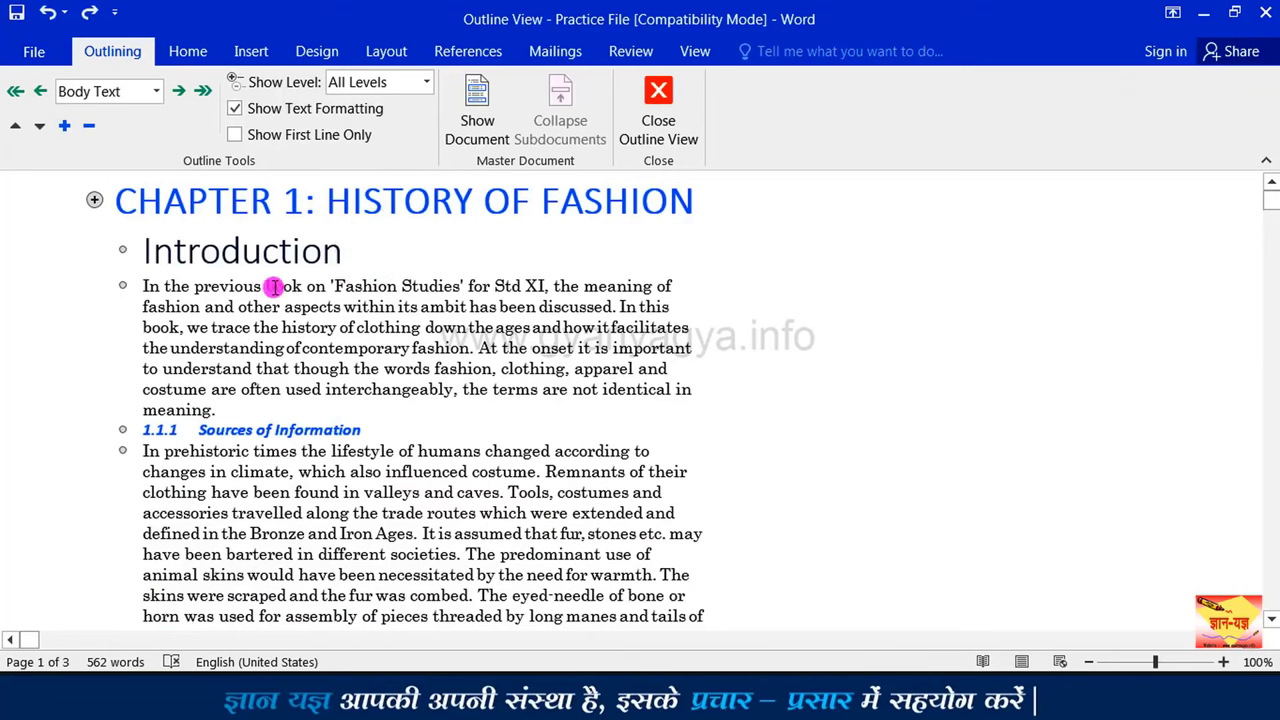
pyautogui.click(615, 218)
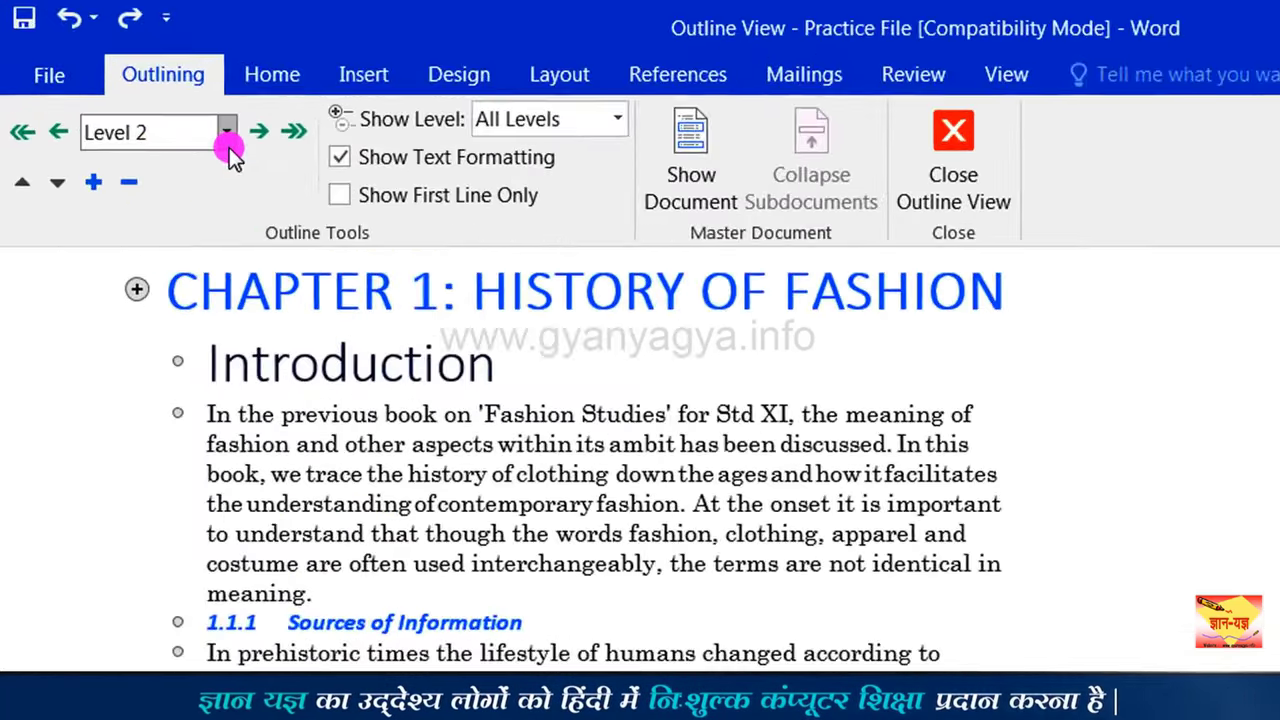
# Promote the CHAPTER 1: HISTORY OF FASHION title to outline Level 1.
pyautogui.click(156, 91)
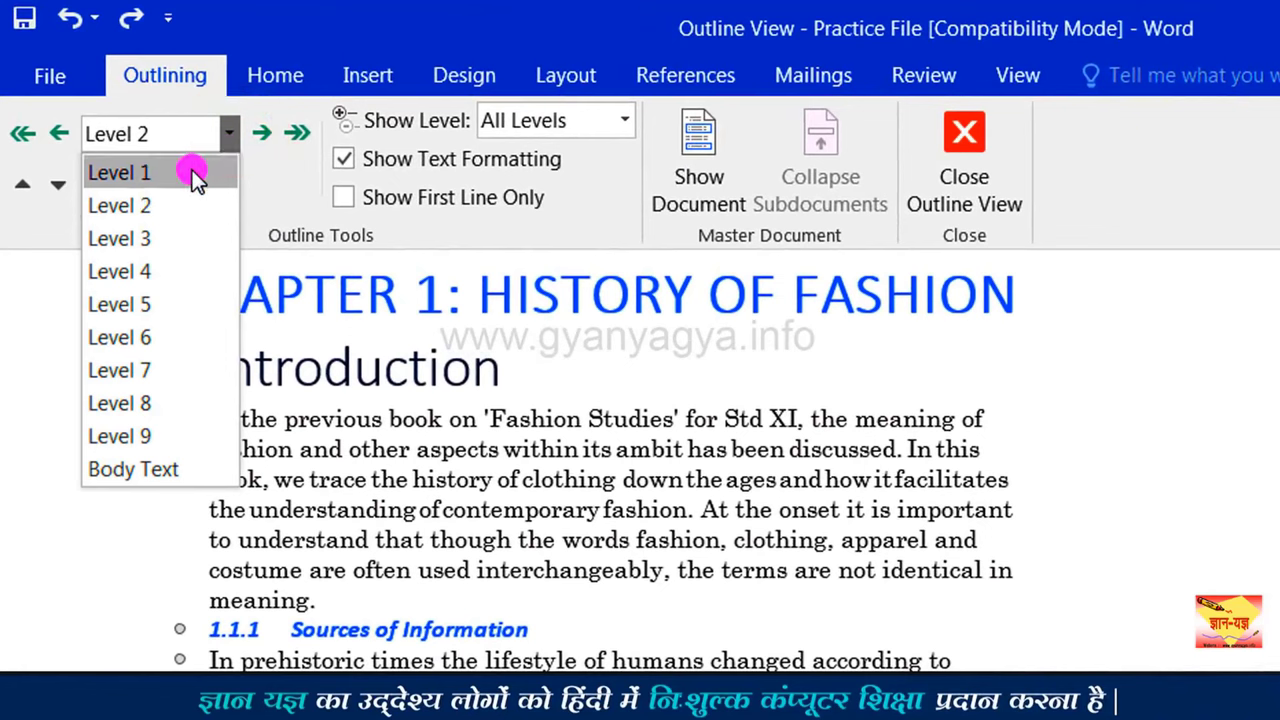
pyautogui.click(262, 185)
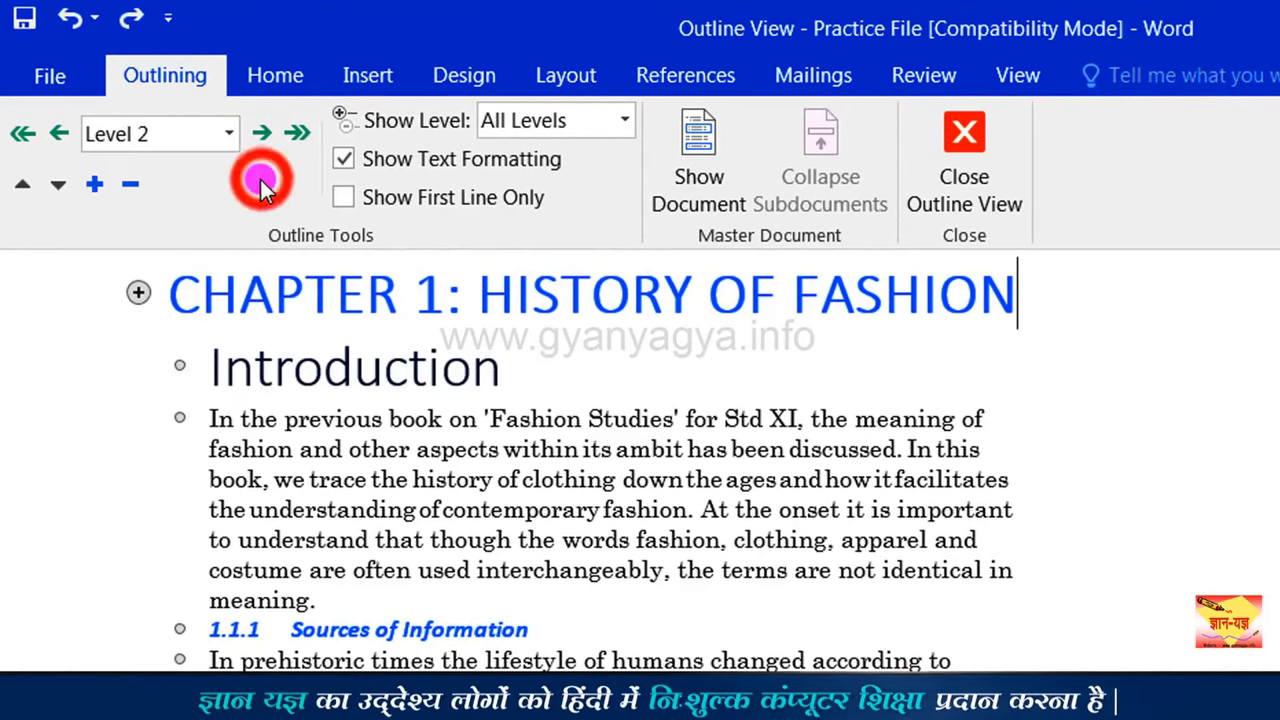
pyautogui.click(60, 136)
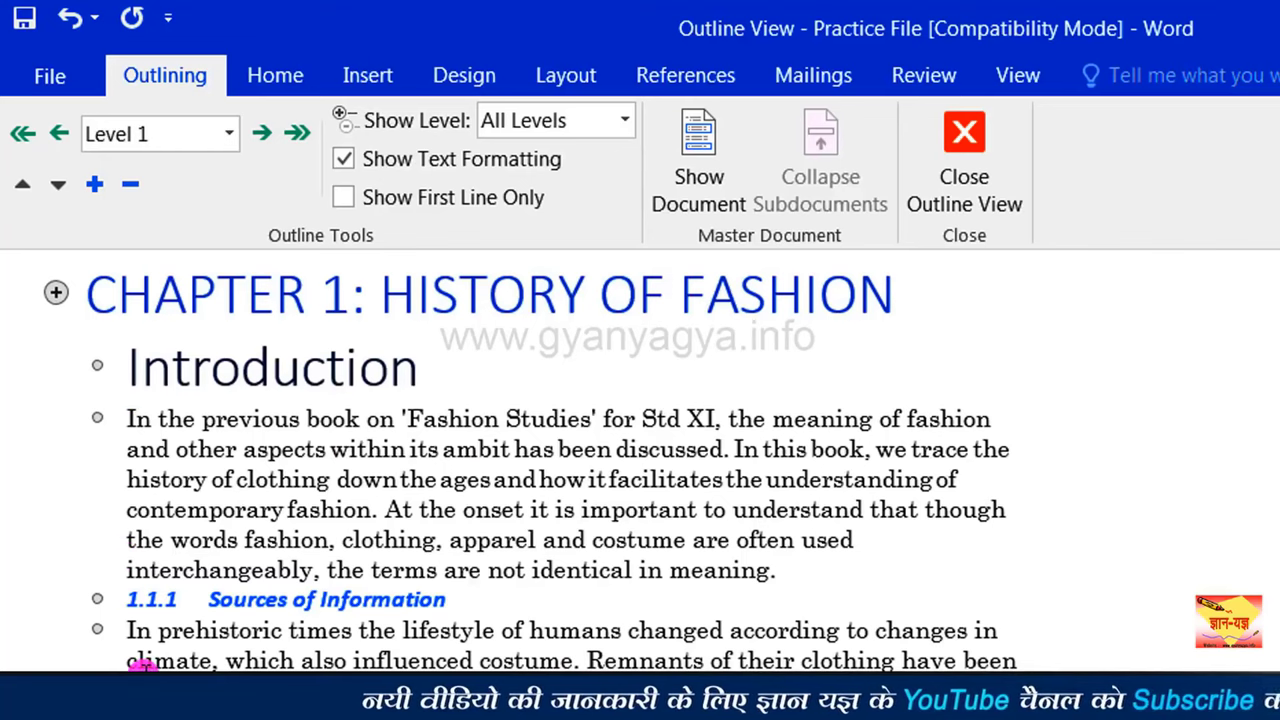
# Change Introduction from body text into a Level 2 heading.
pyautogui.click(430, 376)
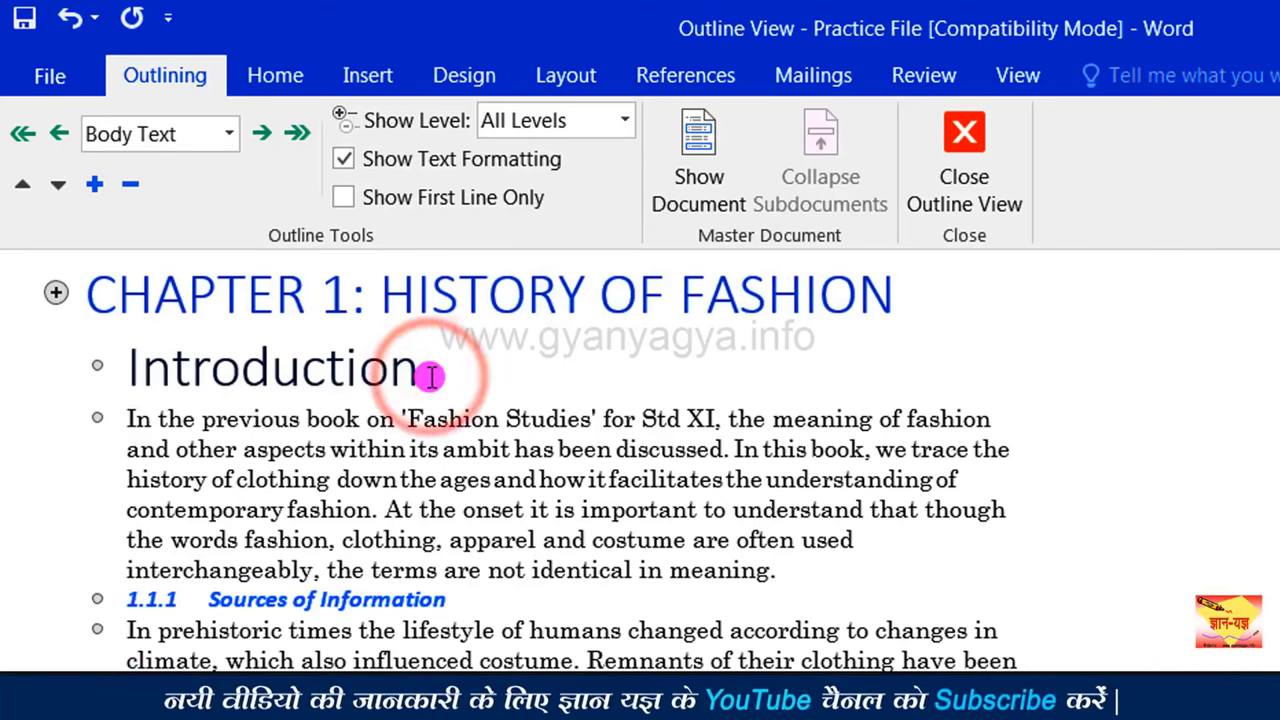
pyautogui.click(430, 376)
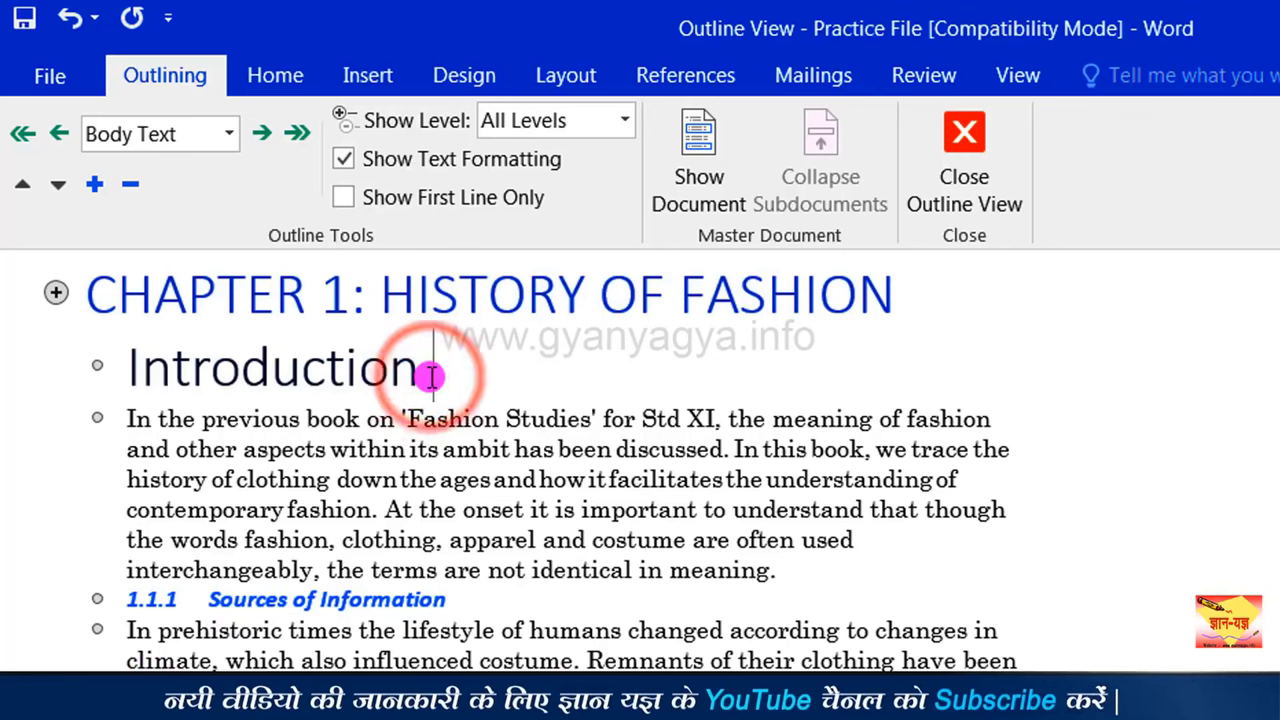
pyautogui.click(418, 376)
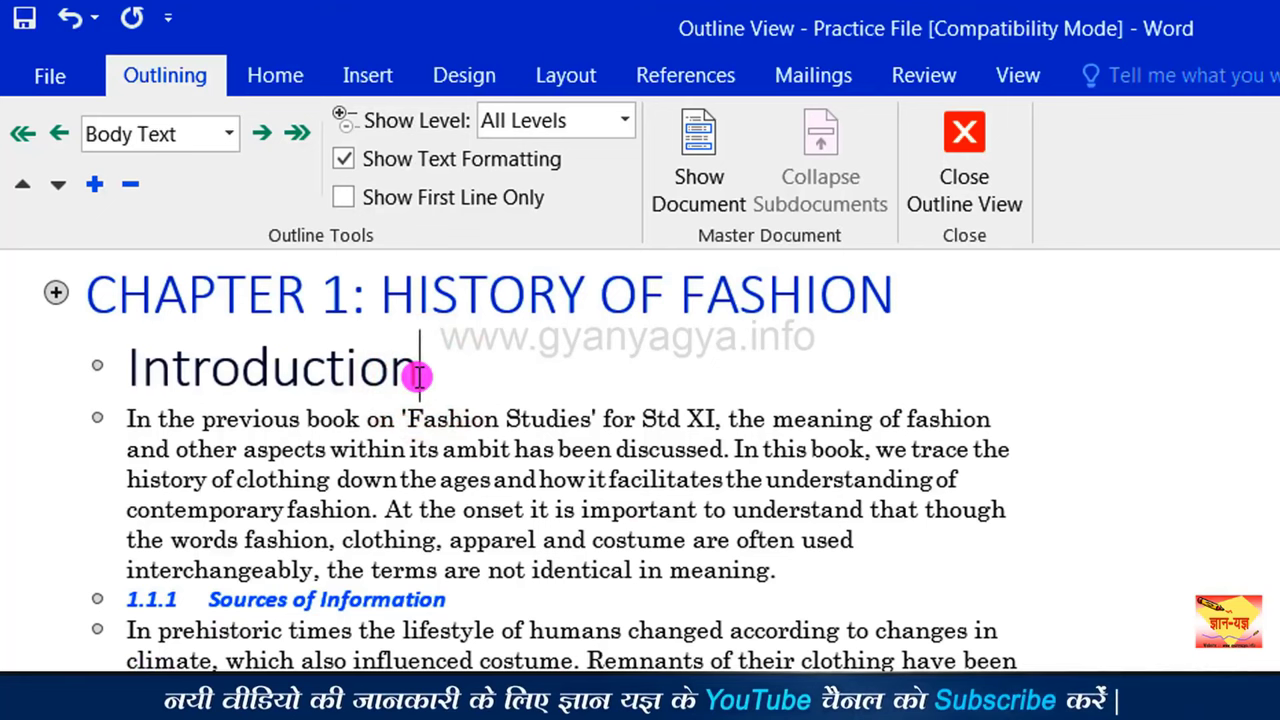
pyautogui.click(234, 141)
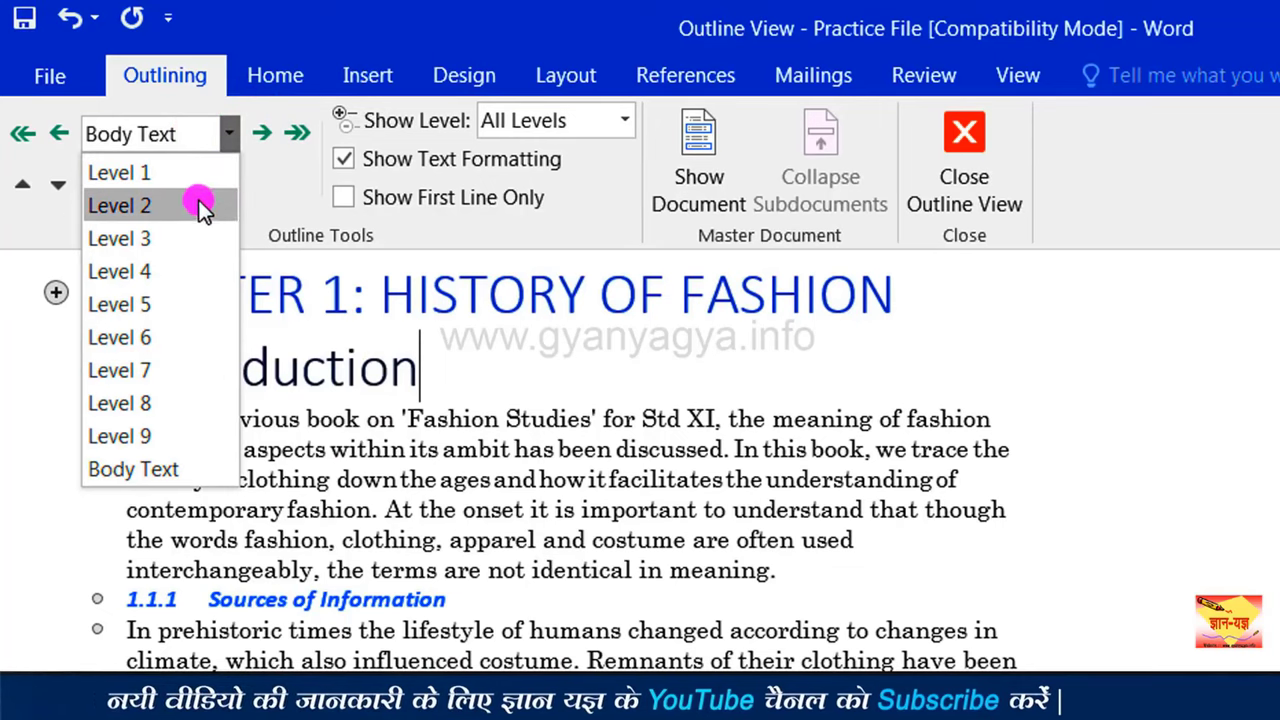
pyautogui.click(265, 160)
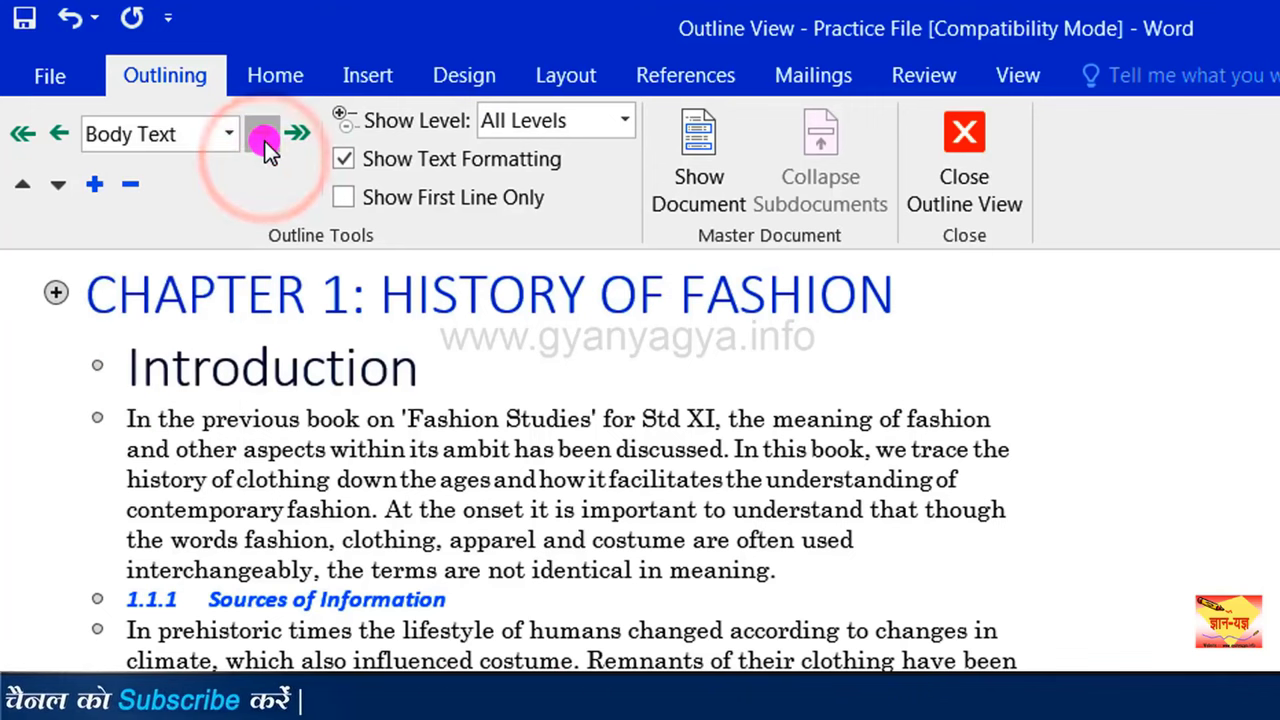
pyautogui.click(265, 141)
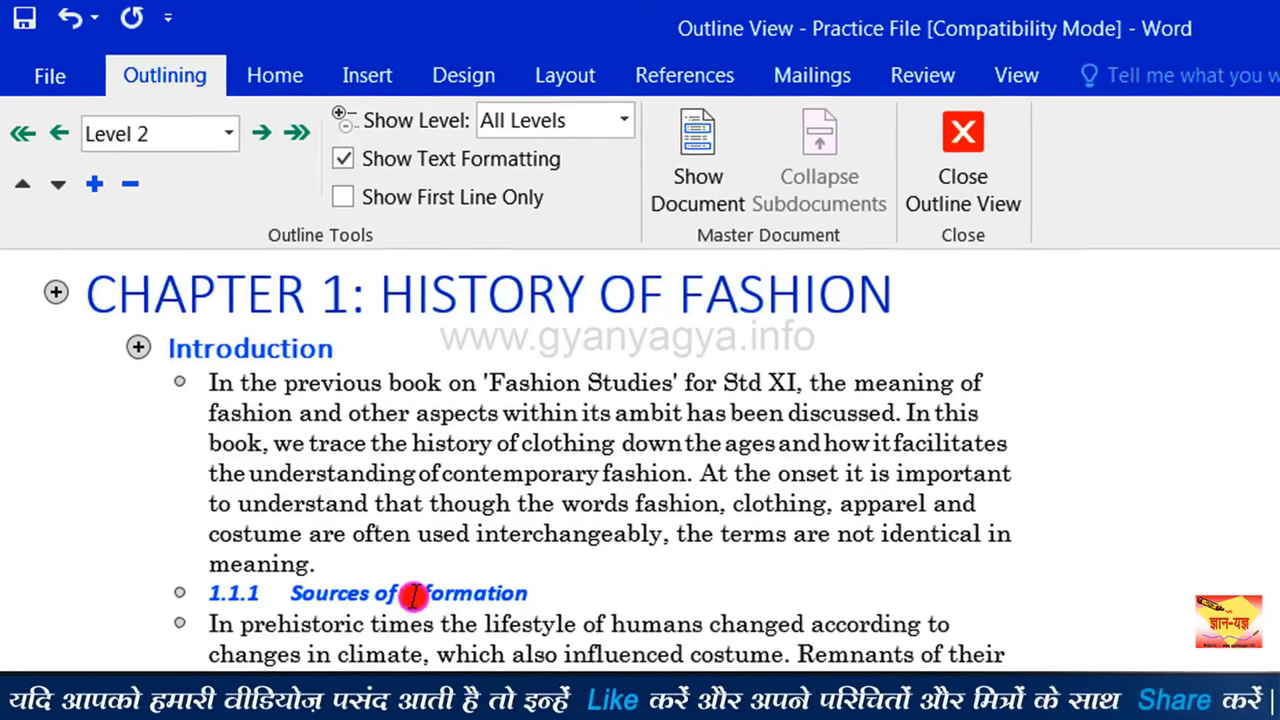
# Set 'Sources of Information' to outline Level 4 so its paragraph nests beneath it.
pyautogui.click(524, 594)
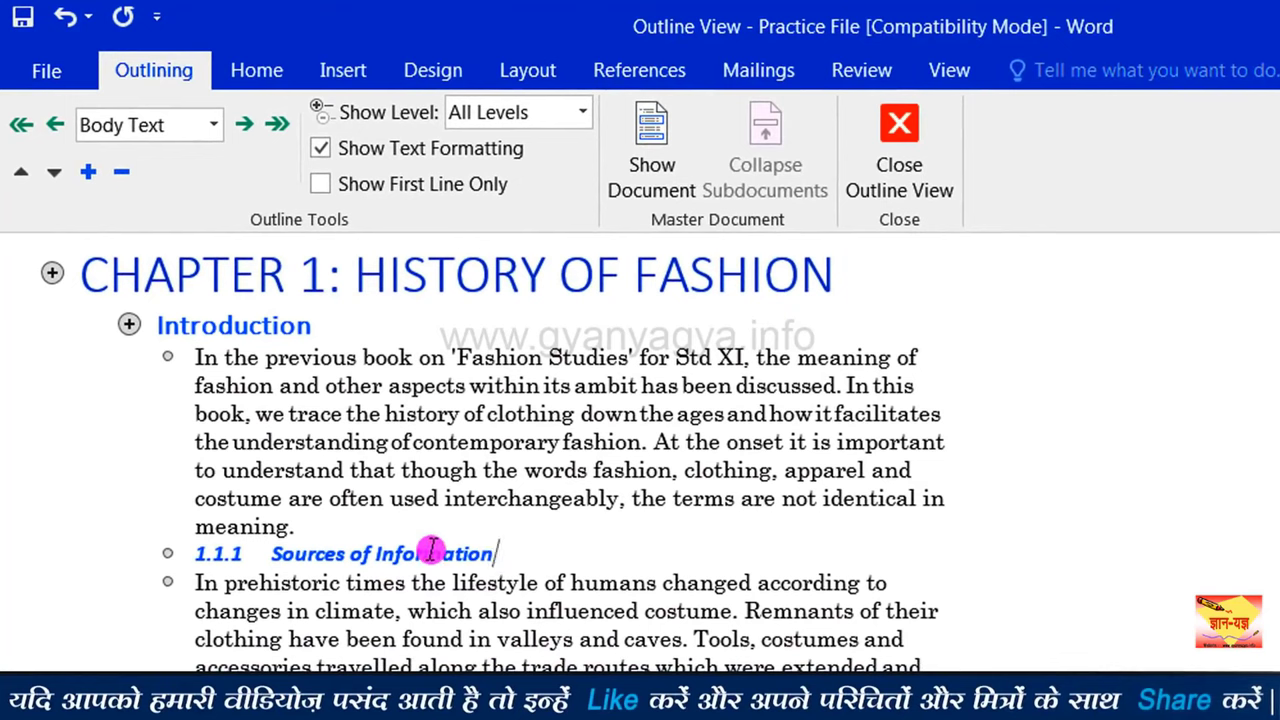
pyautogui.click(212, 125)
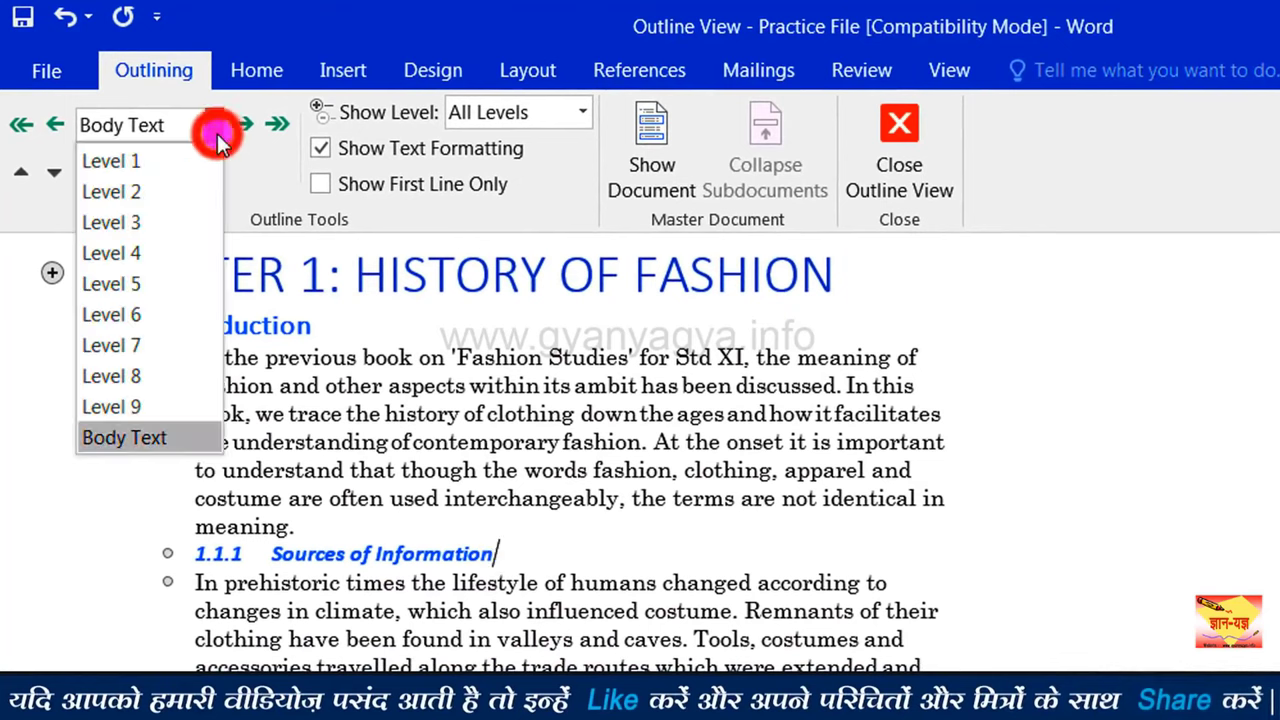
pyautogui.click(161, 254)
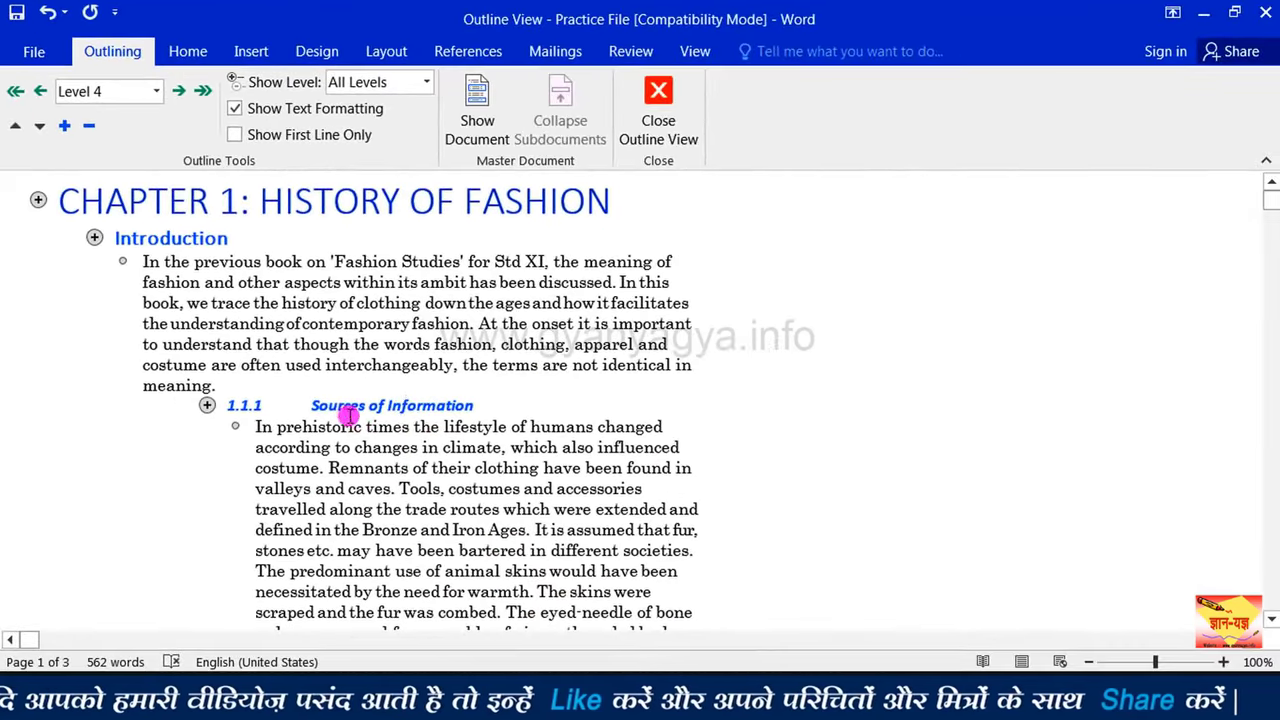
pyautogui.click(455, 567)
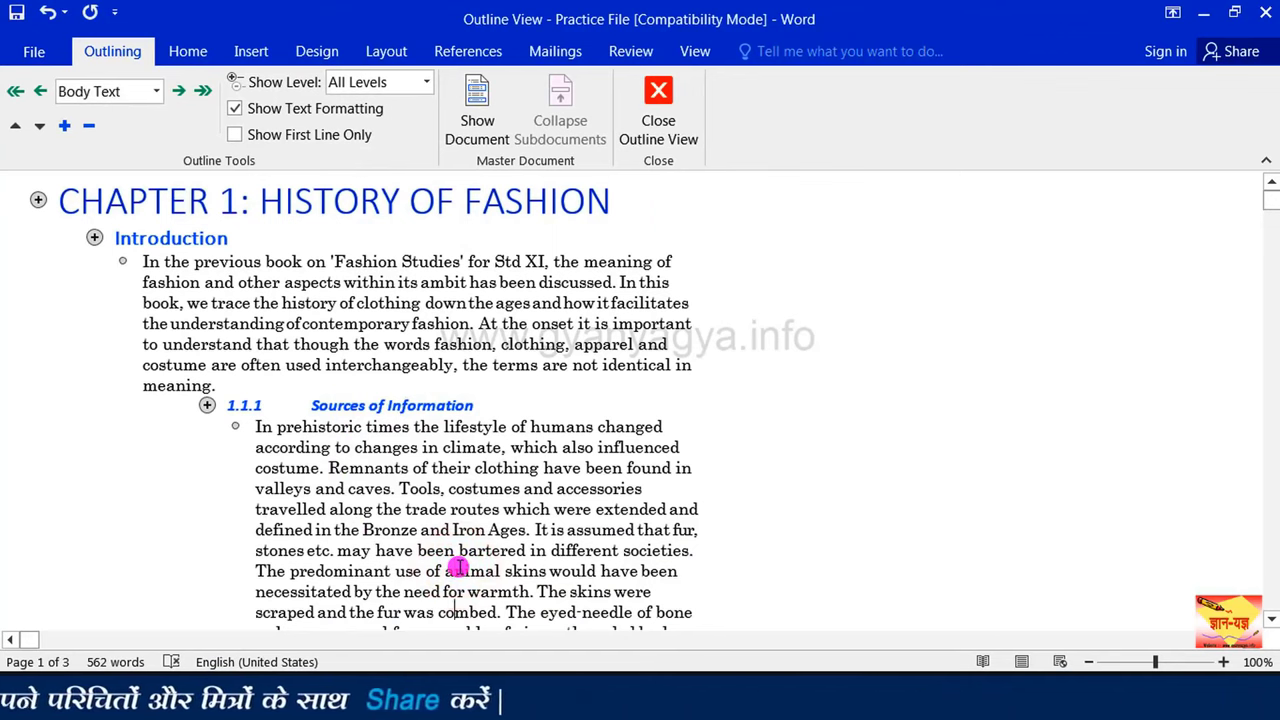
pyautogui.scroll(-5, 470, 315)
pyautogui.click(468, 311)
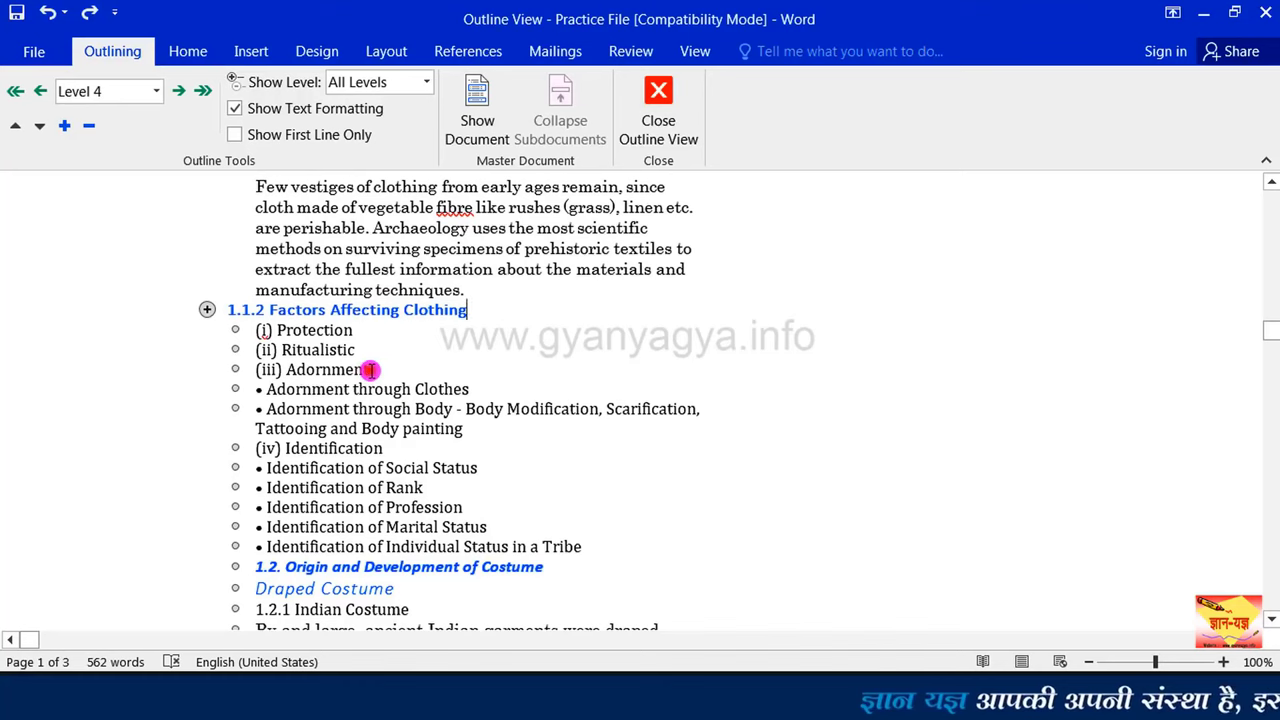
# Make items (i) Protection through (iii) Adornment Level 5 headings.
pyautogui.moveTo(370, 369); pyautogui.dragTo(240, 329)
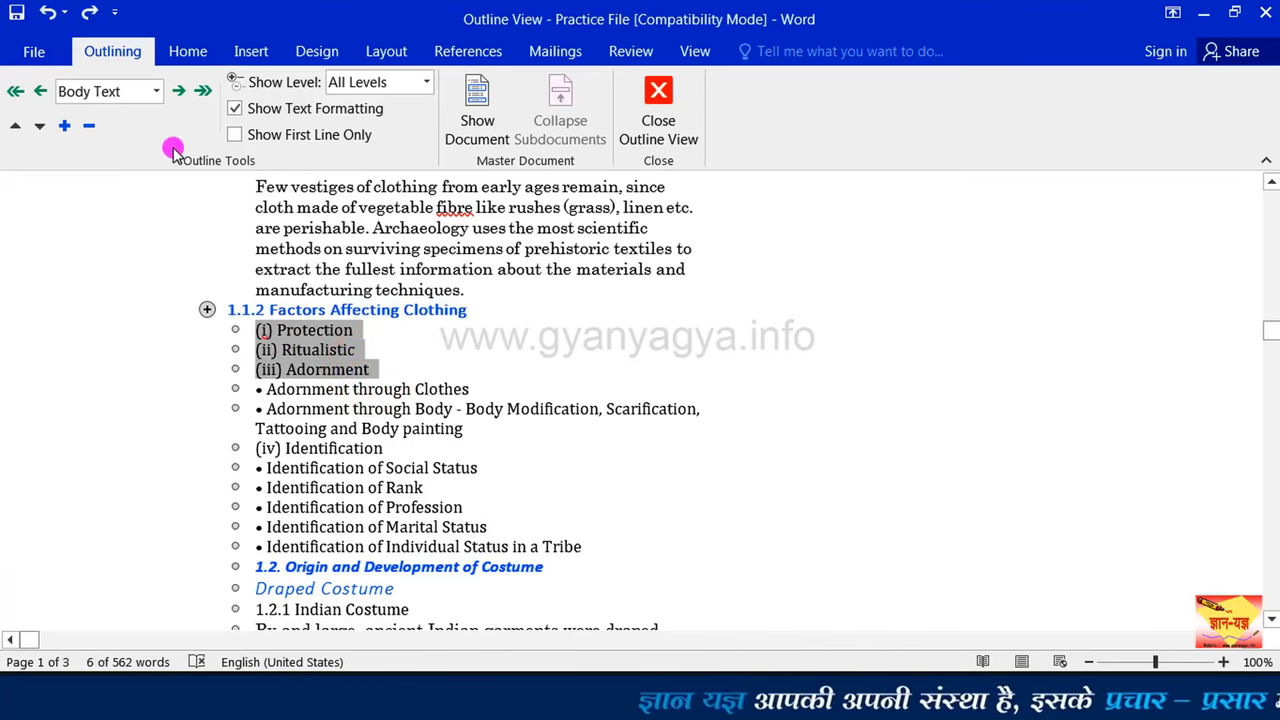
pyautogui.click(156, 91)
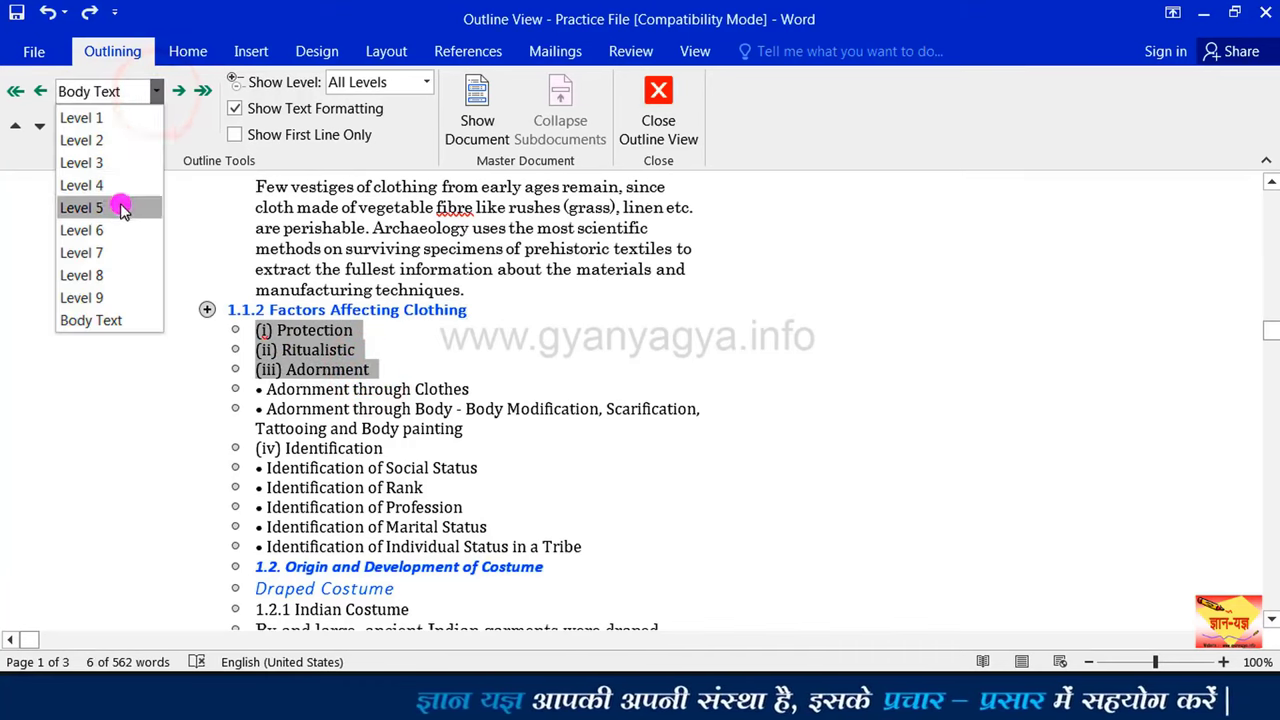
pyautogui.click(120, 207)
pyautogui.click(373, 421)
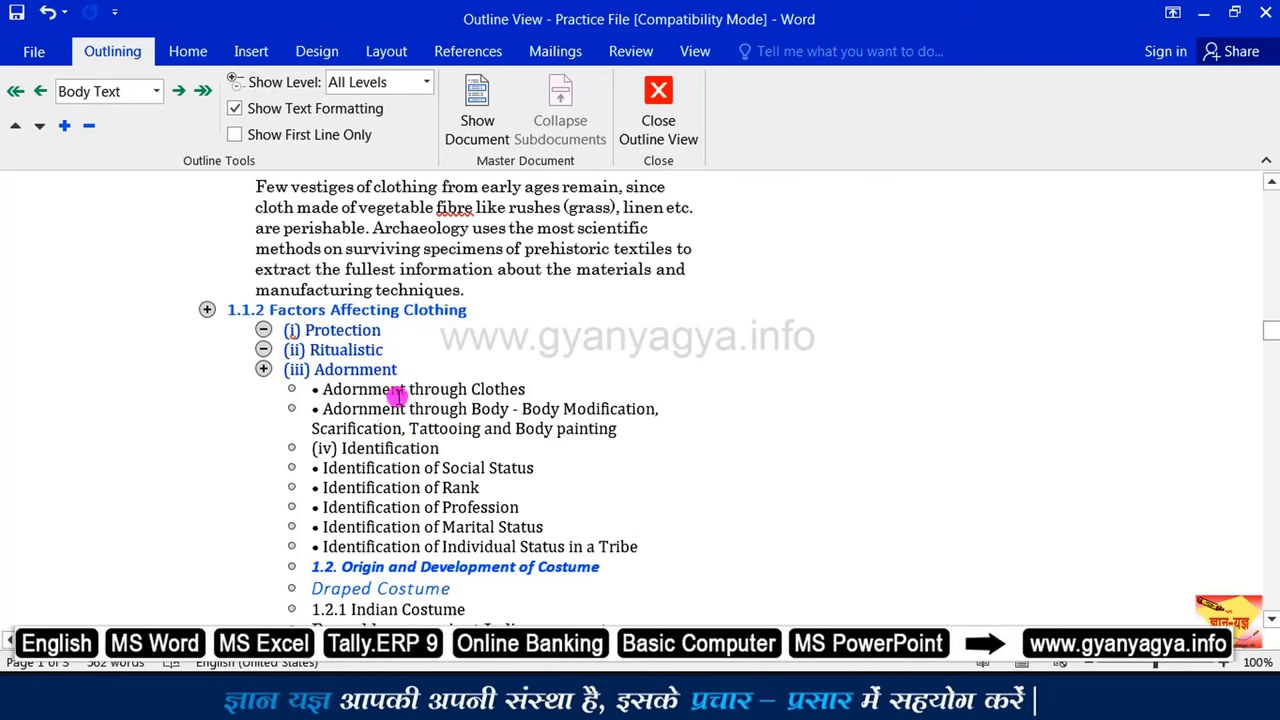
# Set the two Adornment bullet paragraphs to outline Level 6.
pyautogui.moveTo(621, 434)
pyautogui.mouseDown()
pyautogui.moveTo(371, 409)
pyautogui.moveTo(330, 392)
pyautogui.mouseUp()
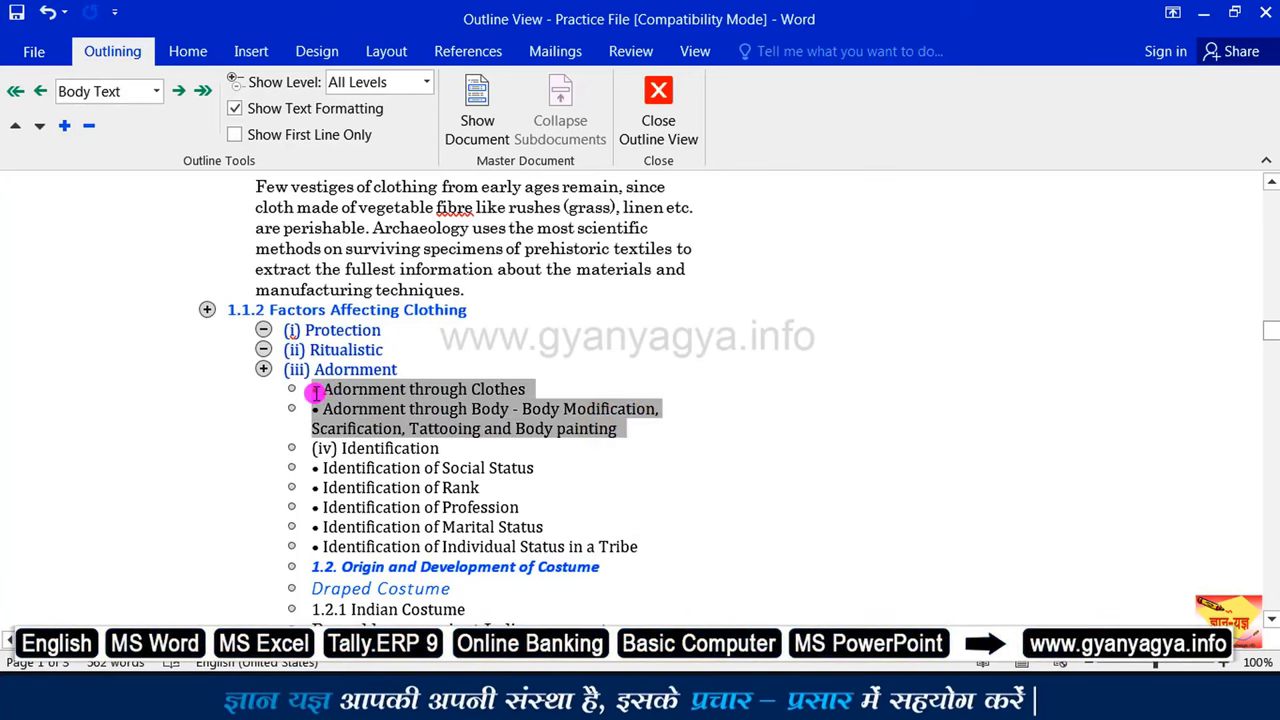
pyautogui.click(157, 92)
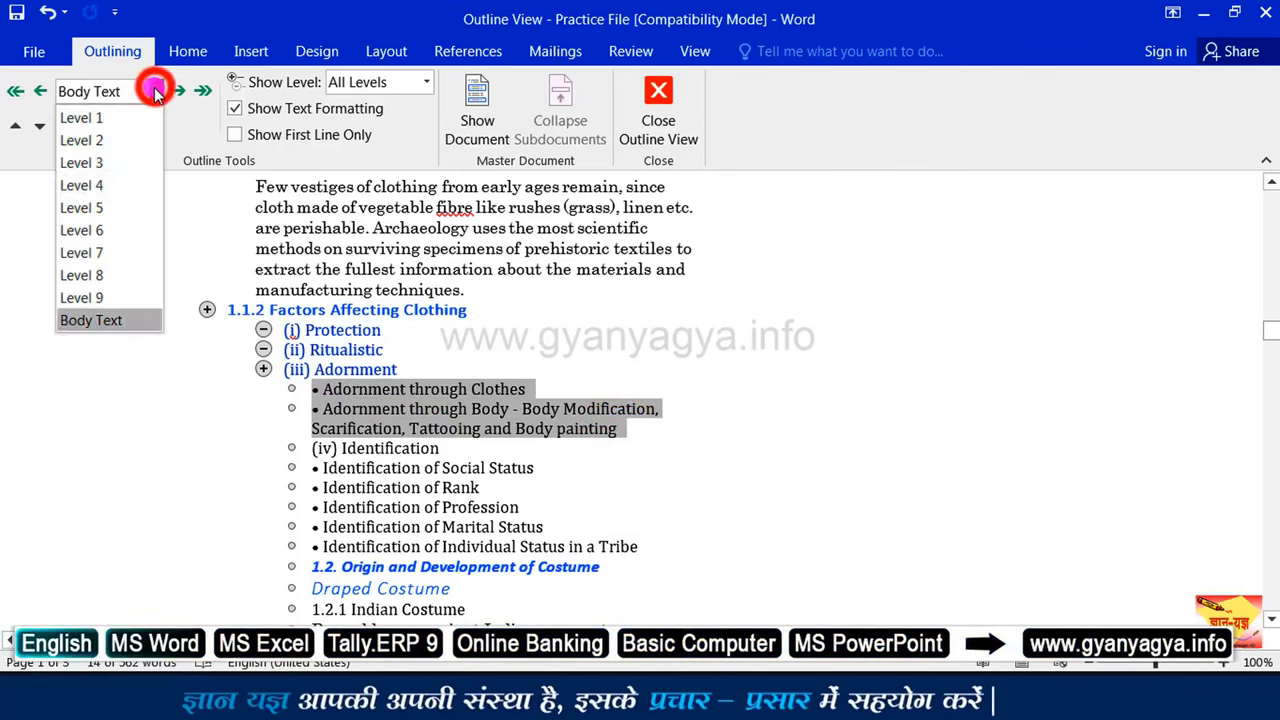
pyautogui.click(107, 229)
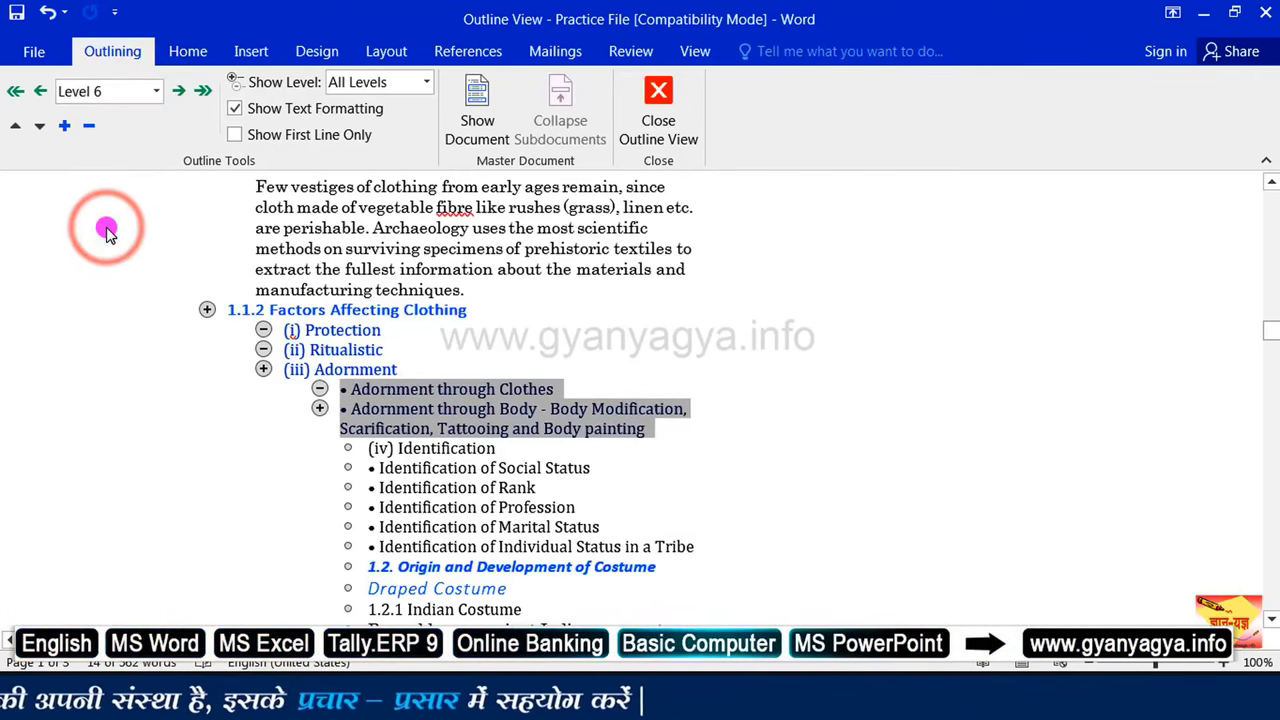
pyautogui.click(496, 455)
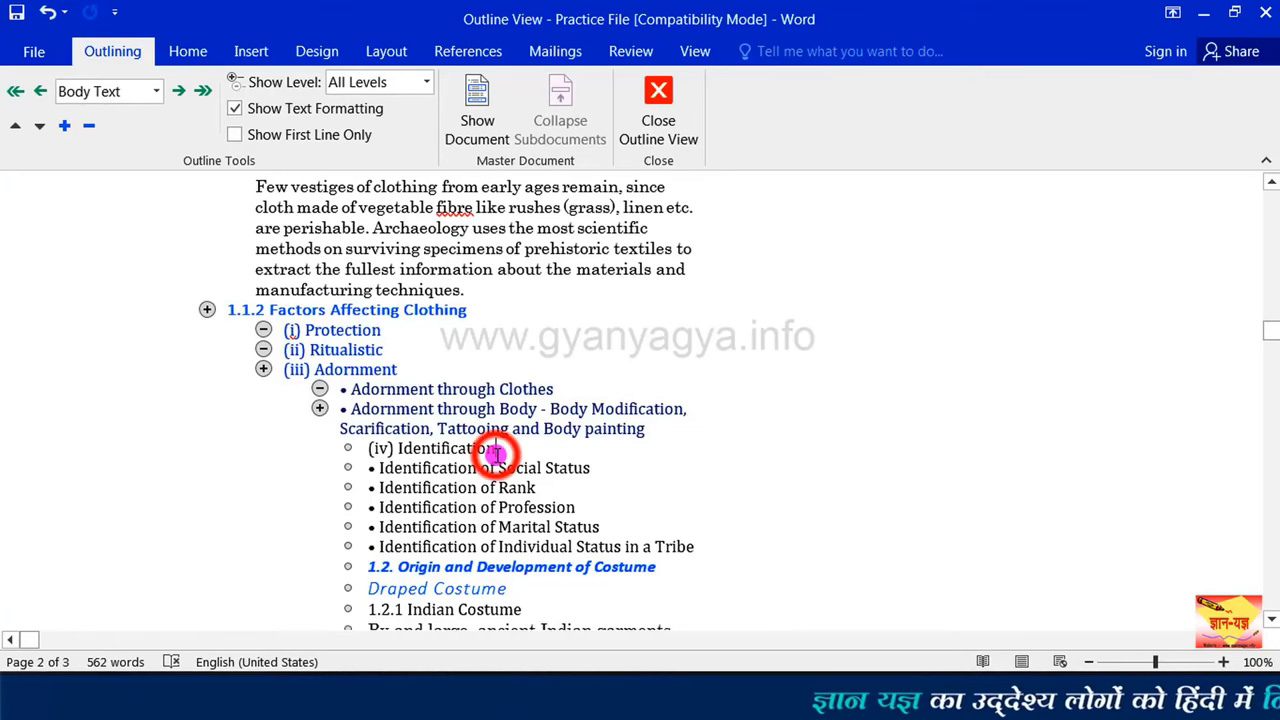
# Jump to the top of the document, then scroll down to the draped-costume passage near the end.
pyautogui.hotkey('ctrl', 'Home')
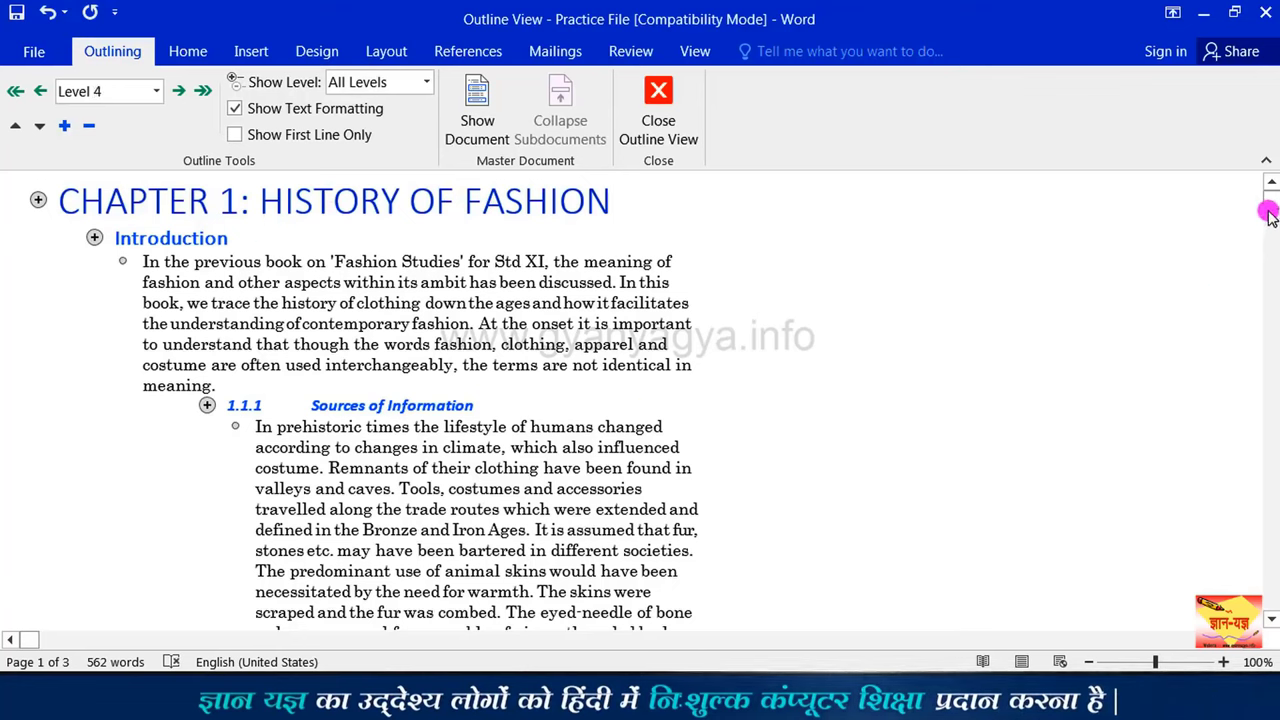
pyautogui.moveTo(1272, 210); pyautogui.dragTo(1208, 545)
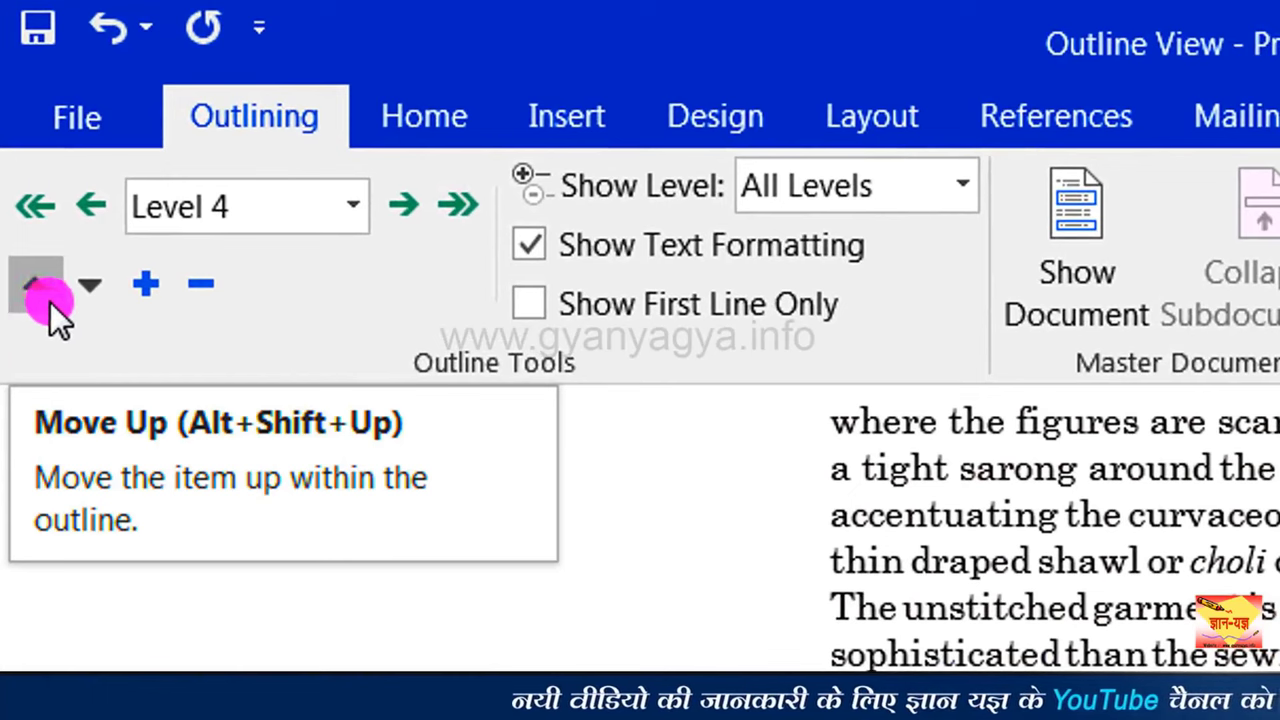
# Move 1.3.2 Ancient War Costume up three places, above 1.3.1 Armor.
pyautogui.click(90, 300)
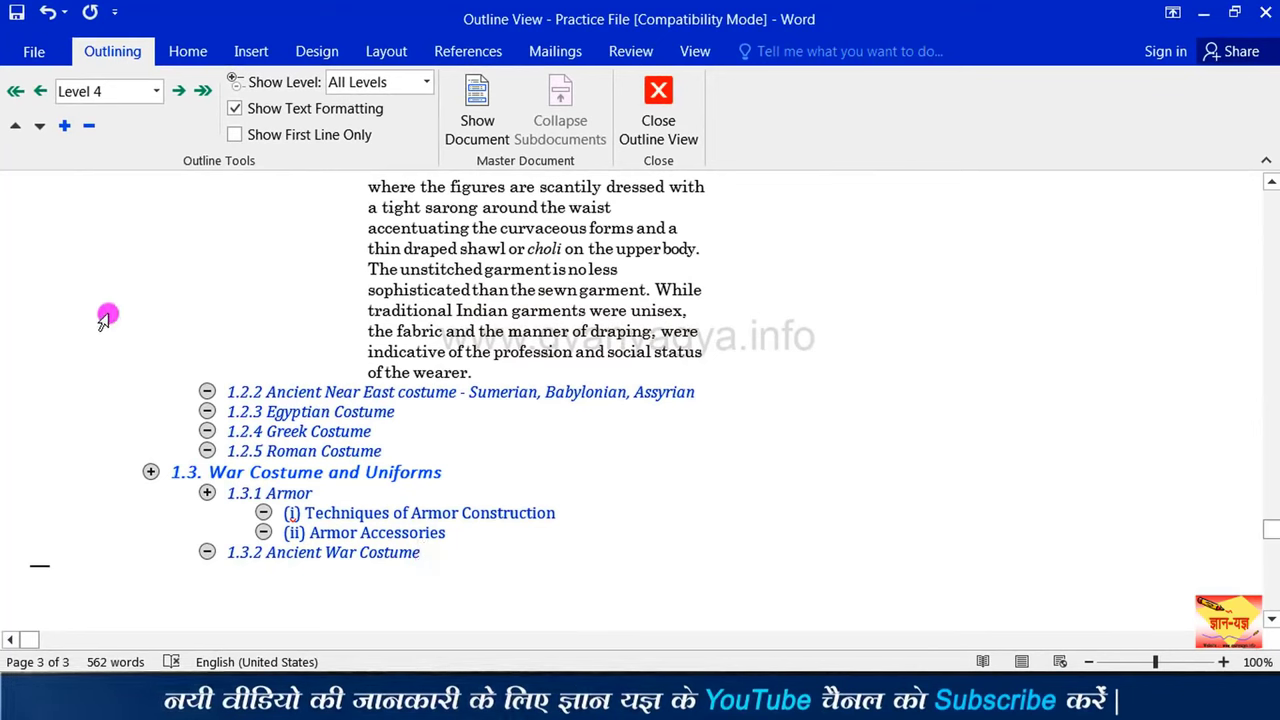
pyautogui.click(15, 130)
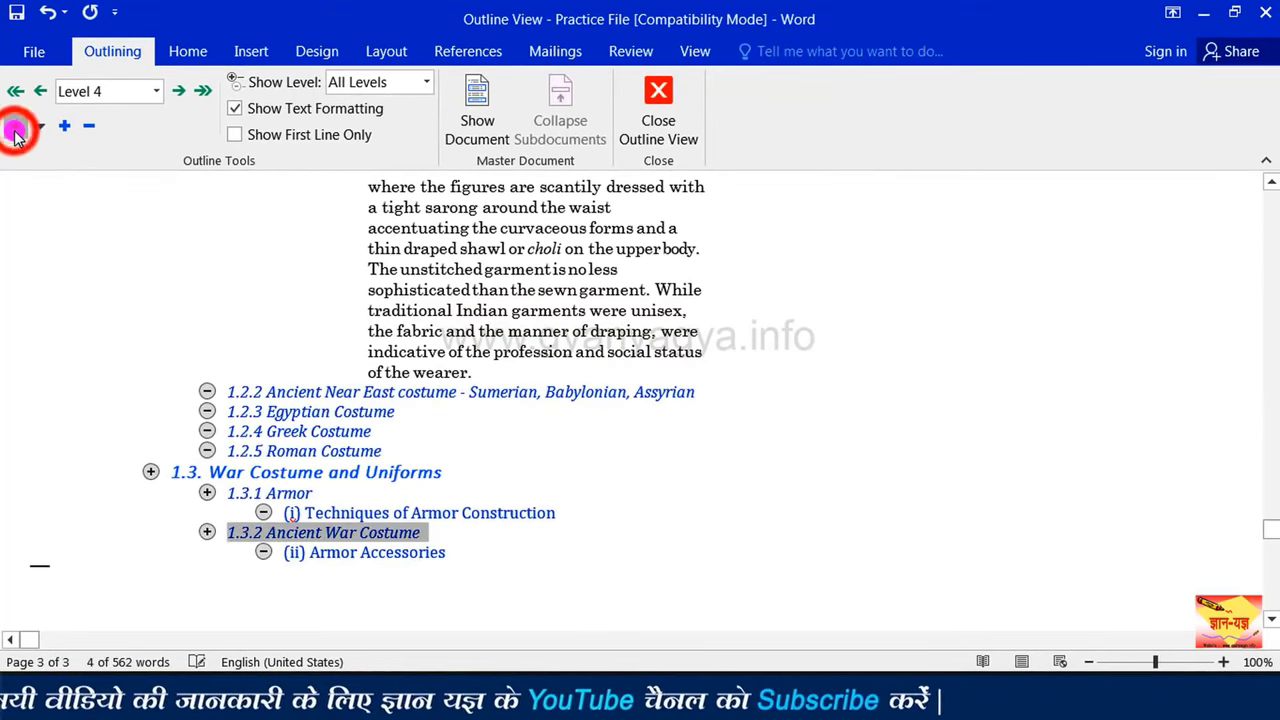
pyautogui.click(15, 130)
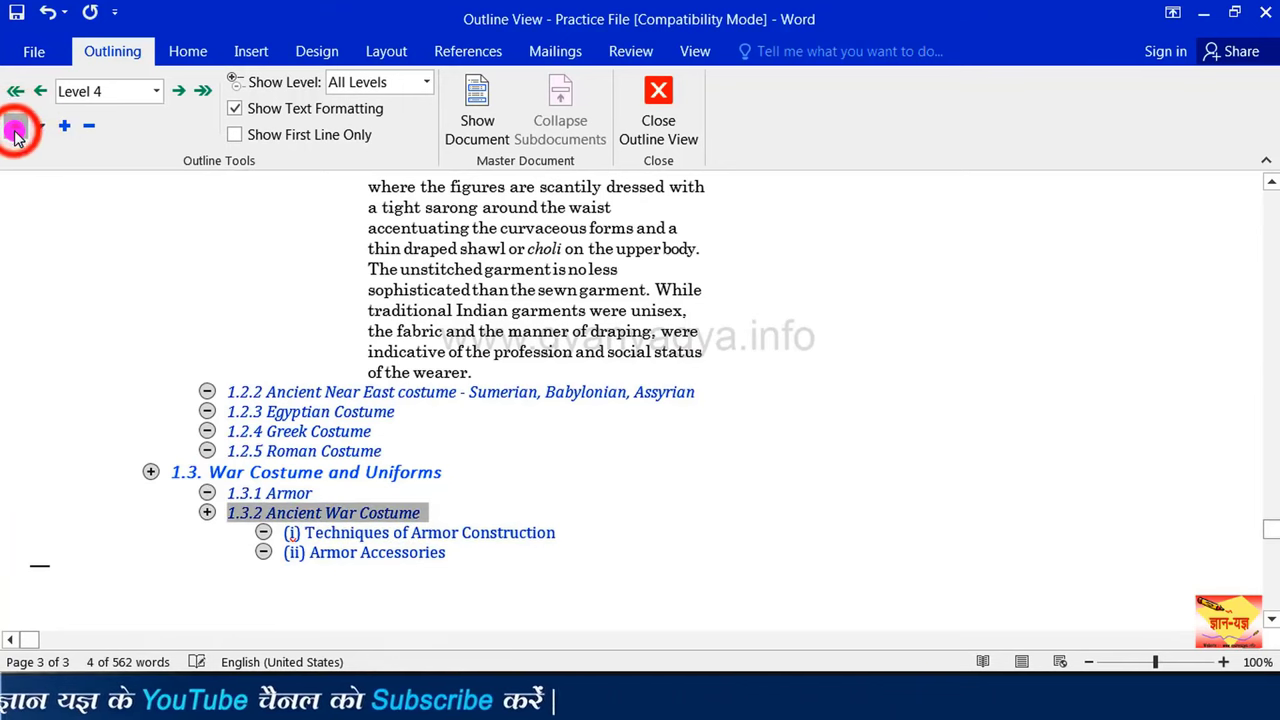
pyautogui.click(15, 130)
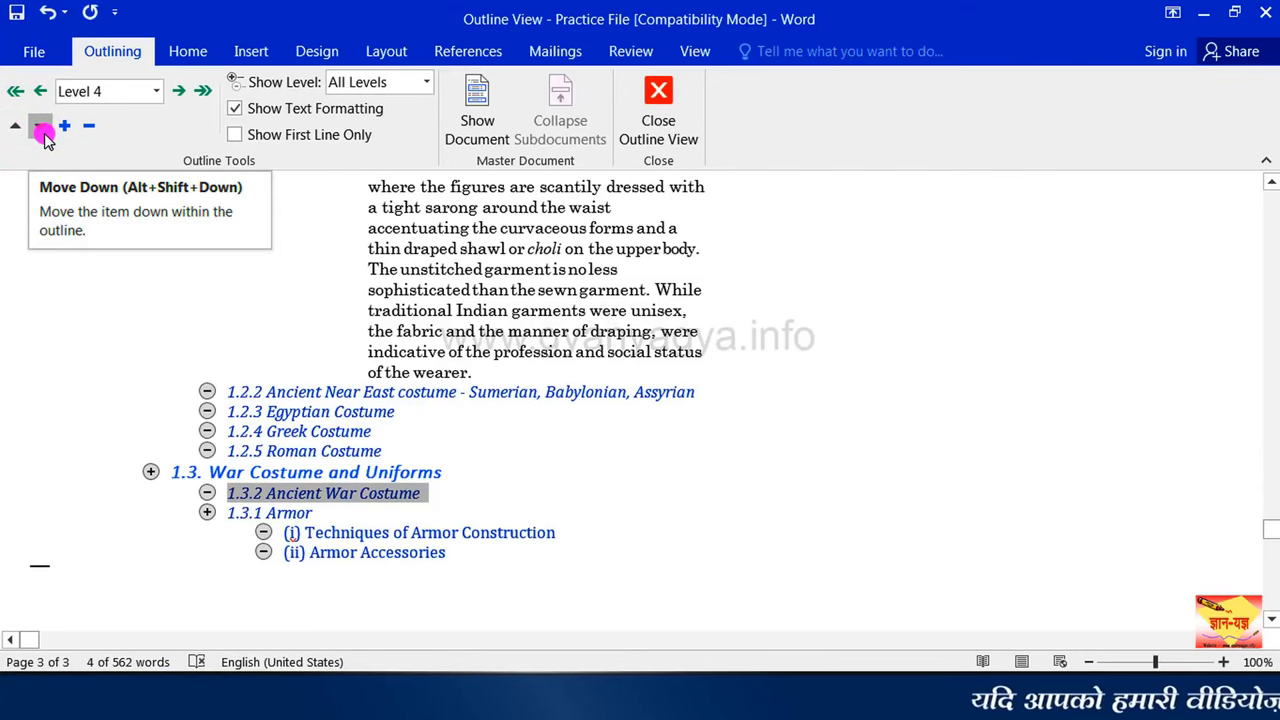
# Move 1.3.2 Ancient War Costume down three places, back below (ii) Armor Accessories.
pyautogui.click(42, 130)
pyautogui.click(42, 130)
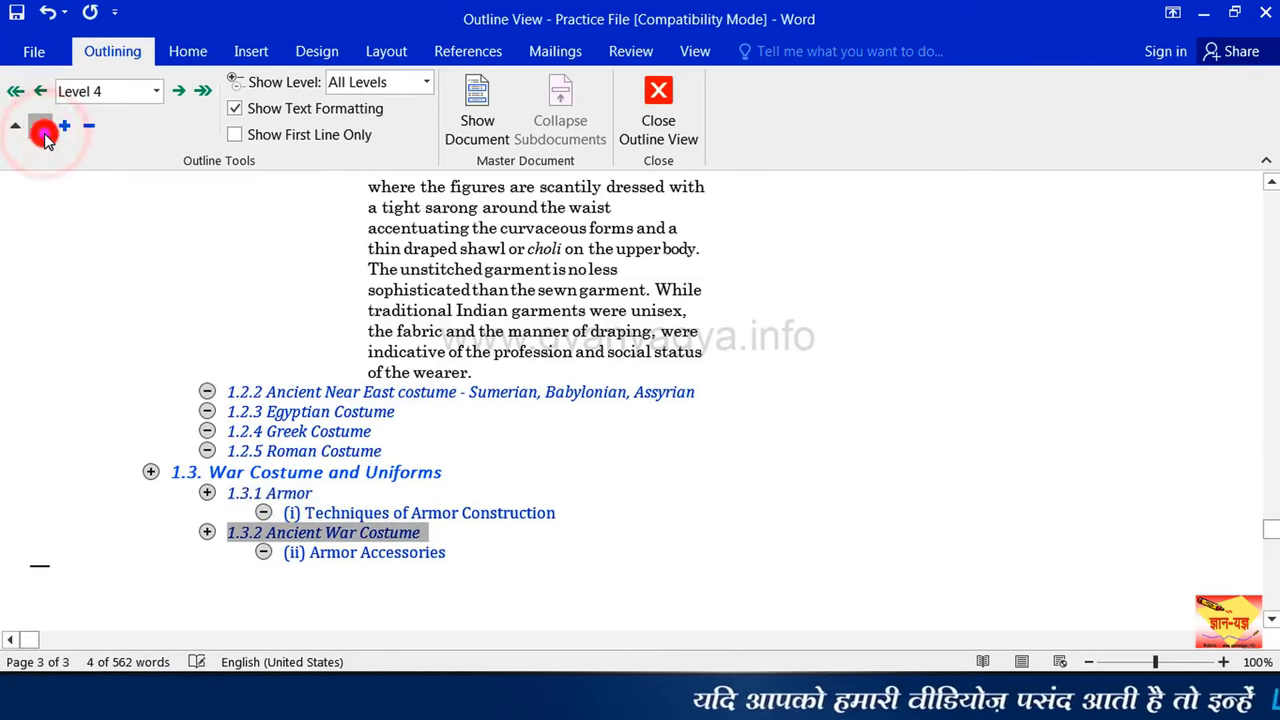
pyautogui.click(42, 130)
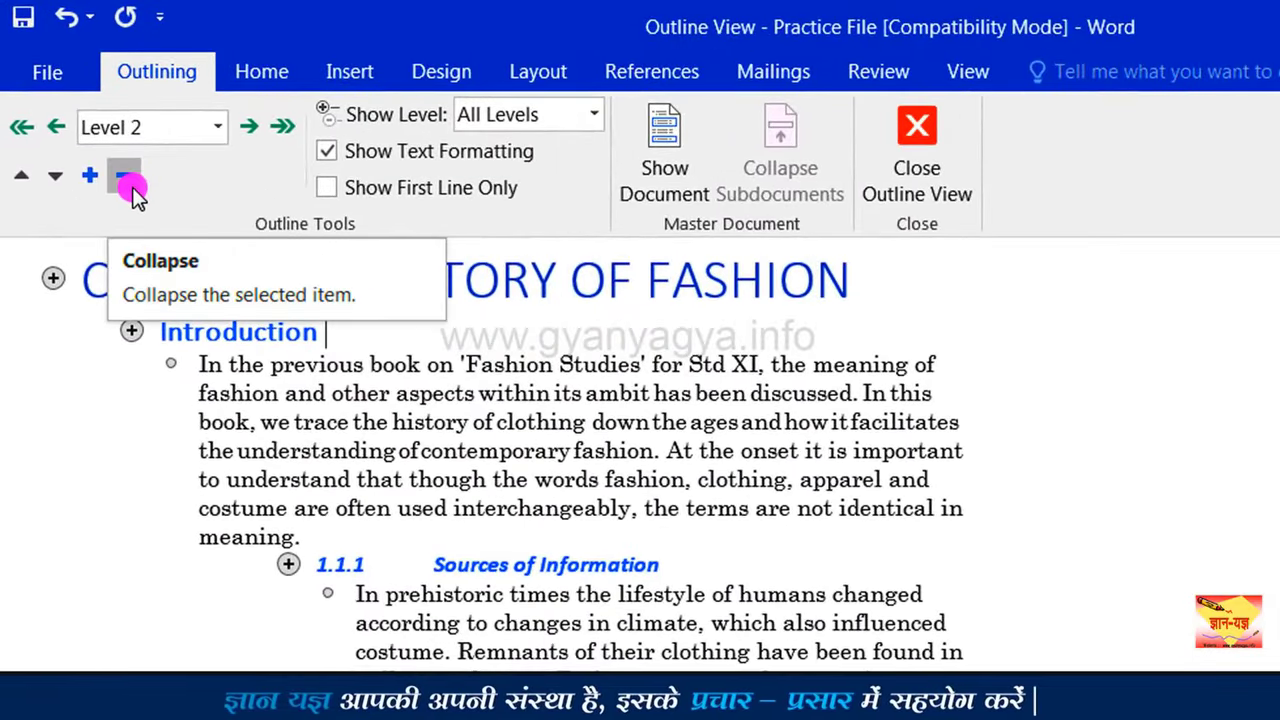
pyautogui.click(130, 186)
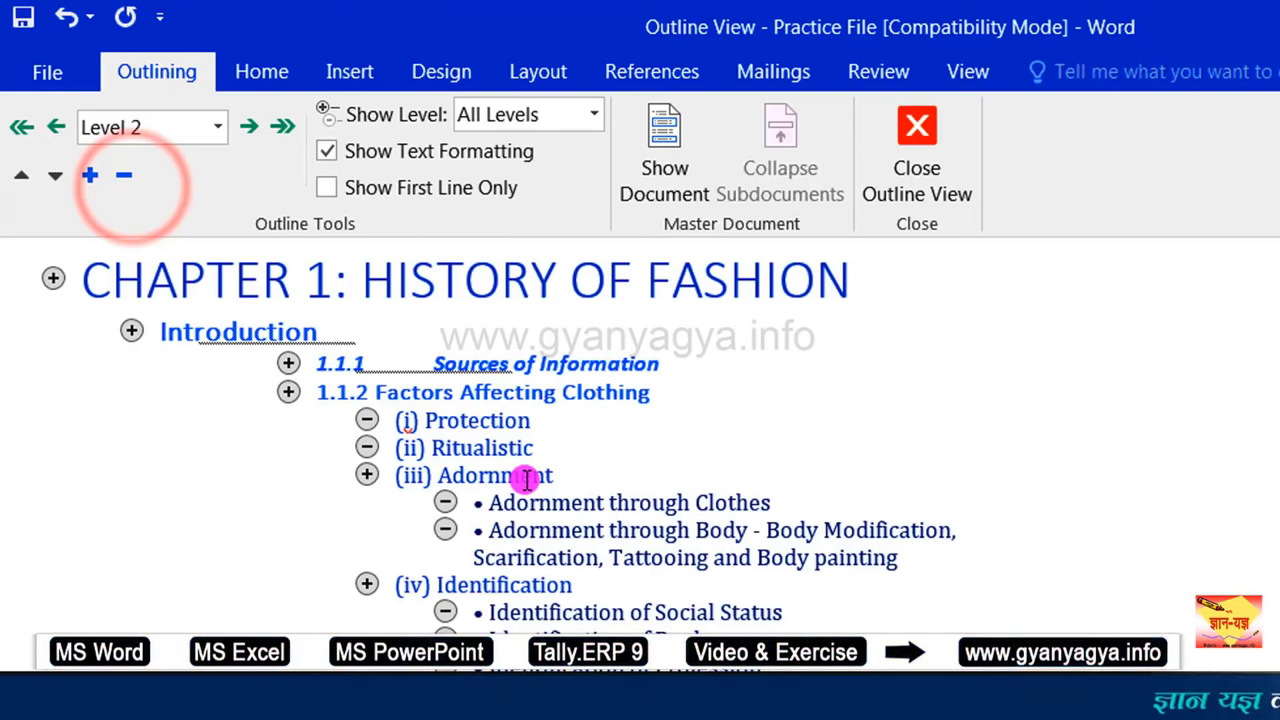
pyautogui.click(131, 183)
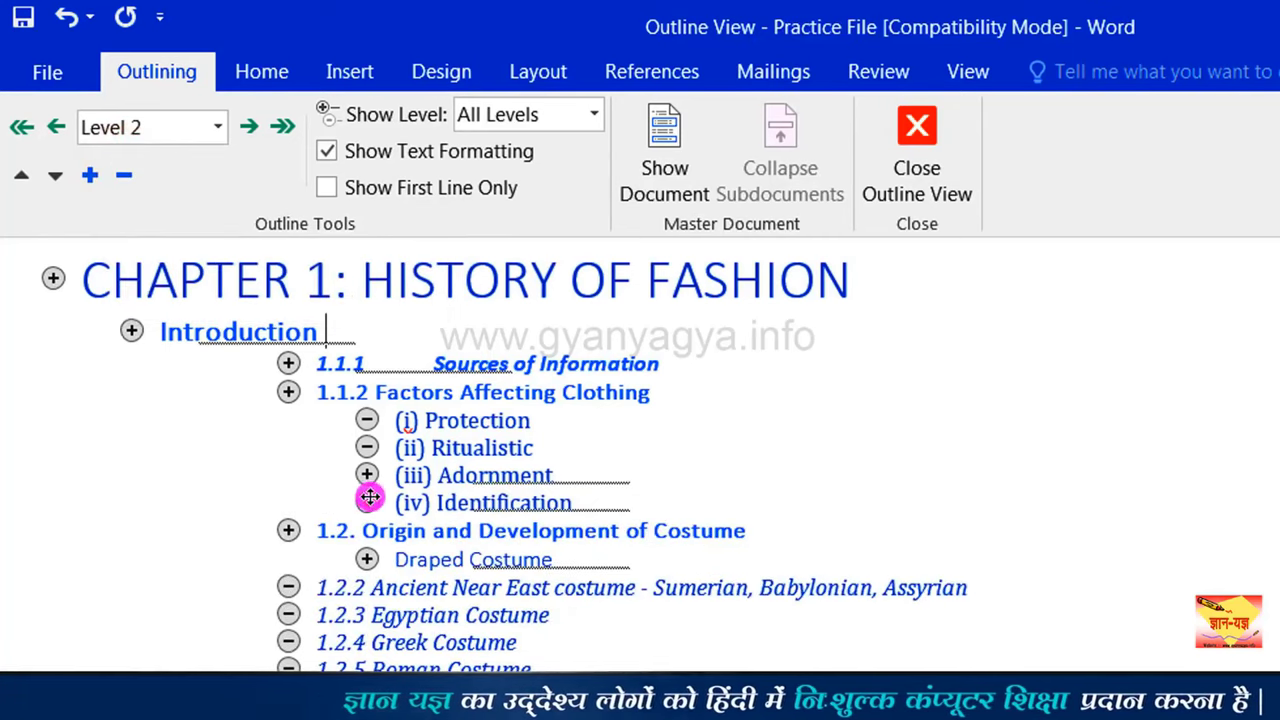
pyautogui.click(124, 182)
pyautogui.click(124, 182)
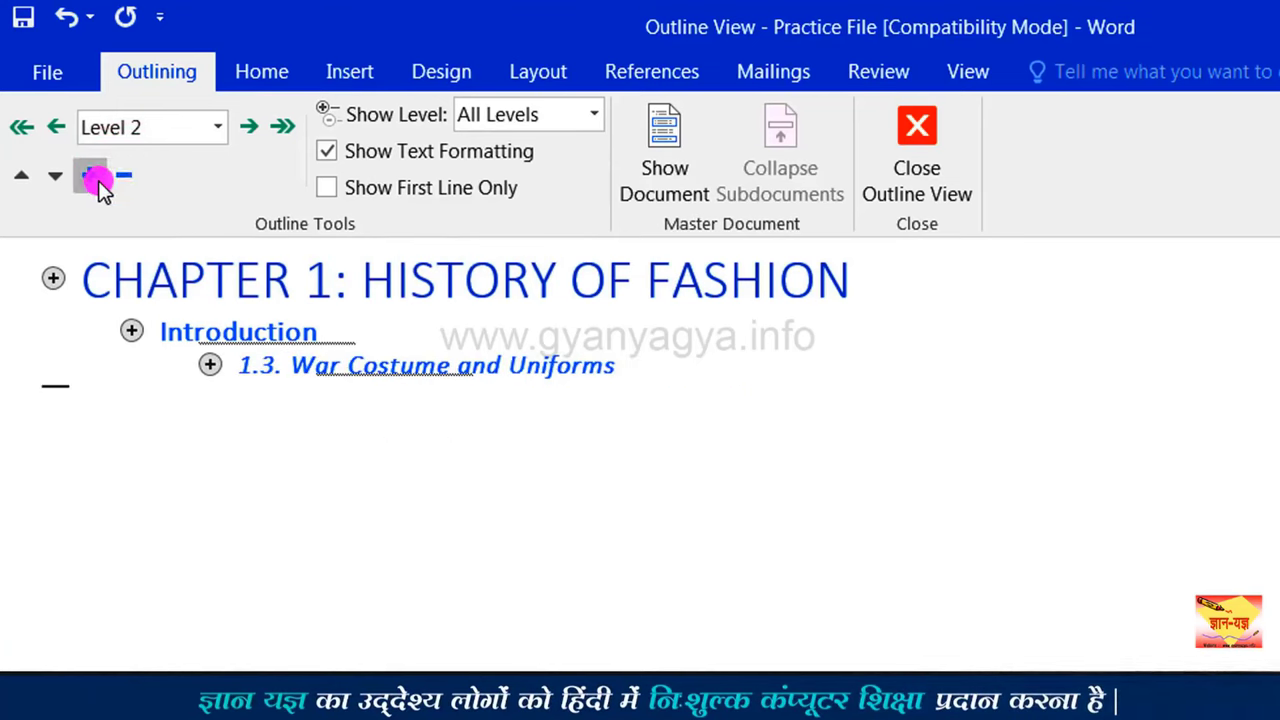
pyautogui.click(96, 178)
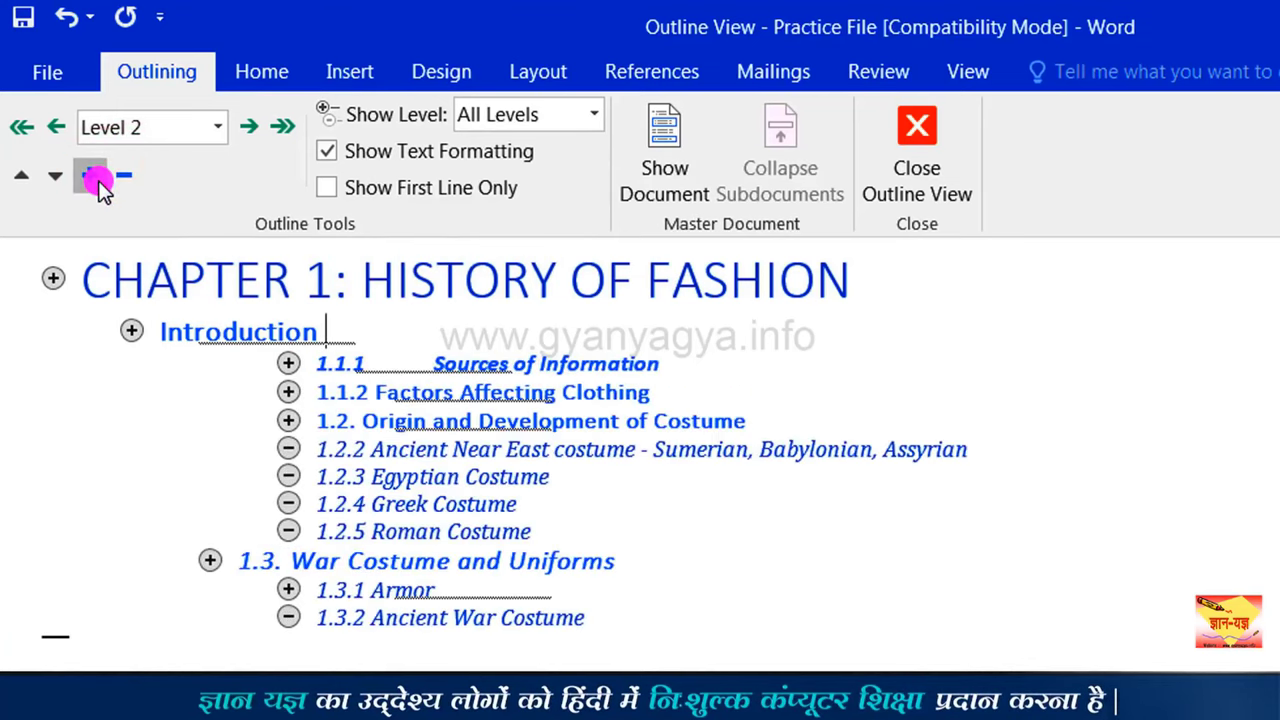
pyautogui.click(96, 178)
pyautogui.click(98, 180)
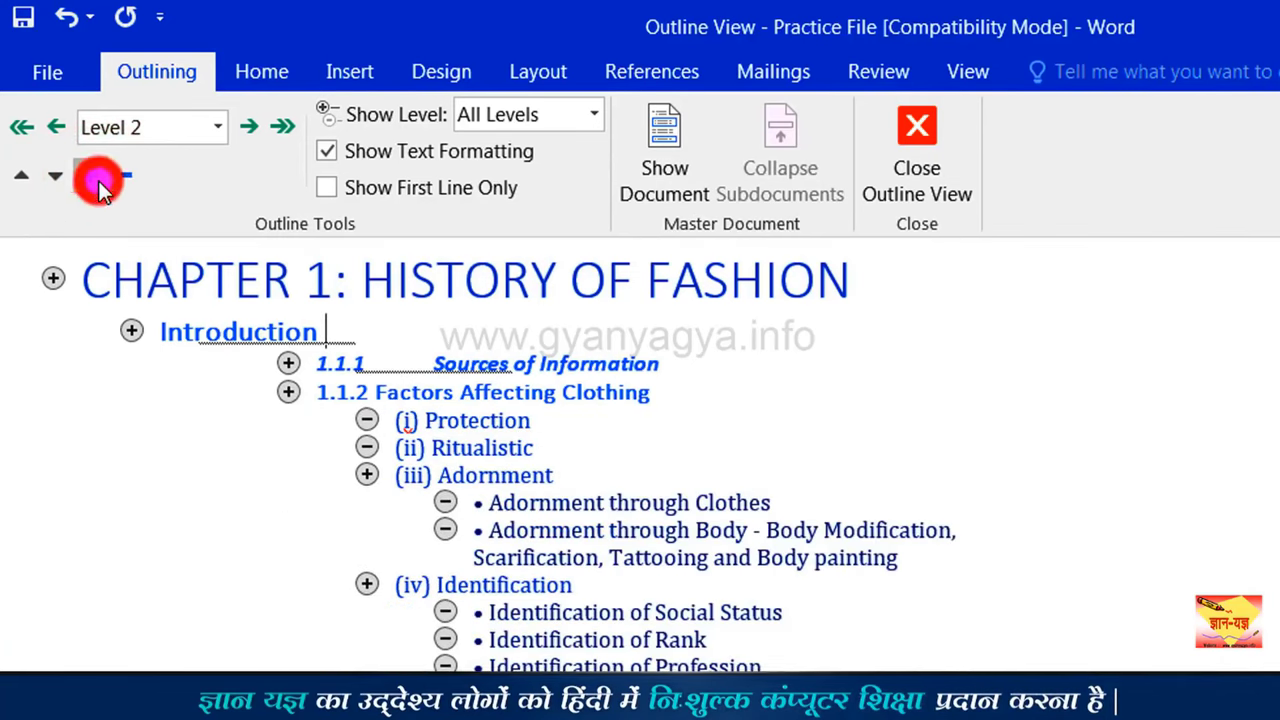
pyautogui.click(98, 180)
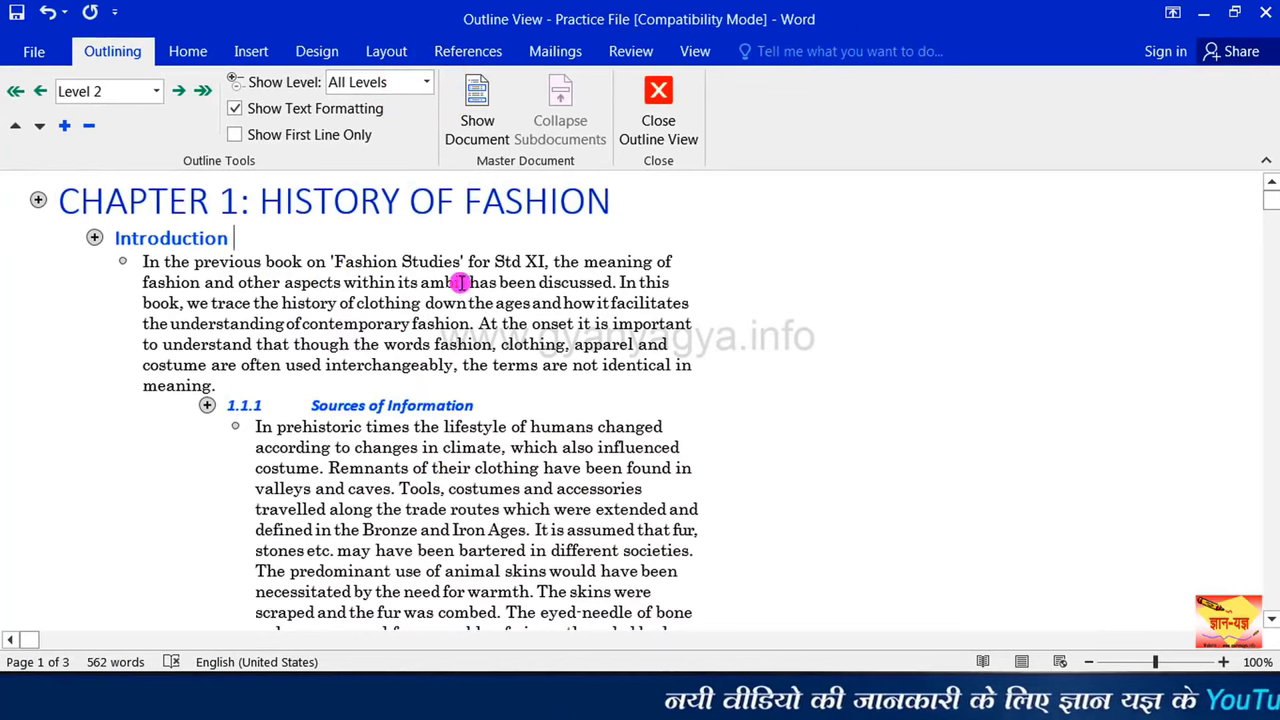
pyautogui.click(428, 84)
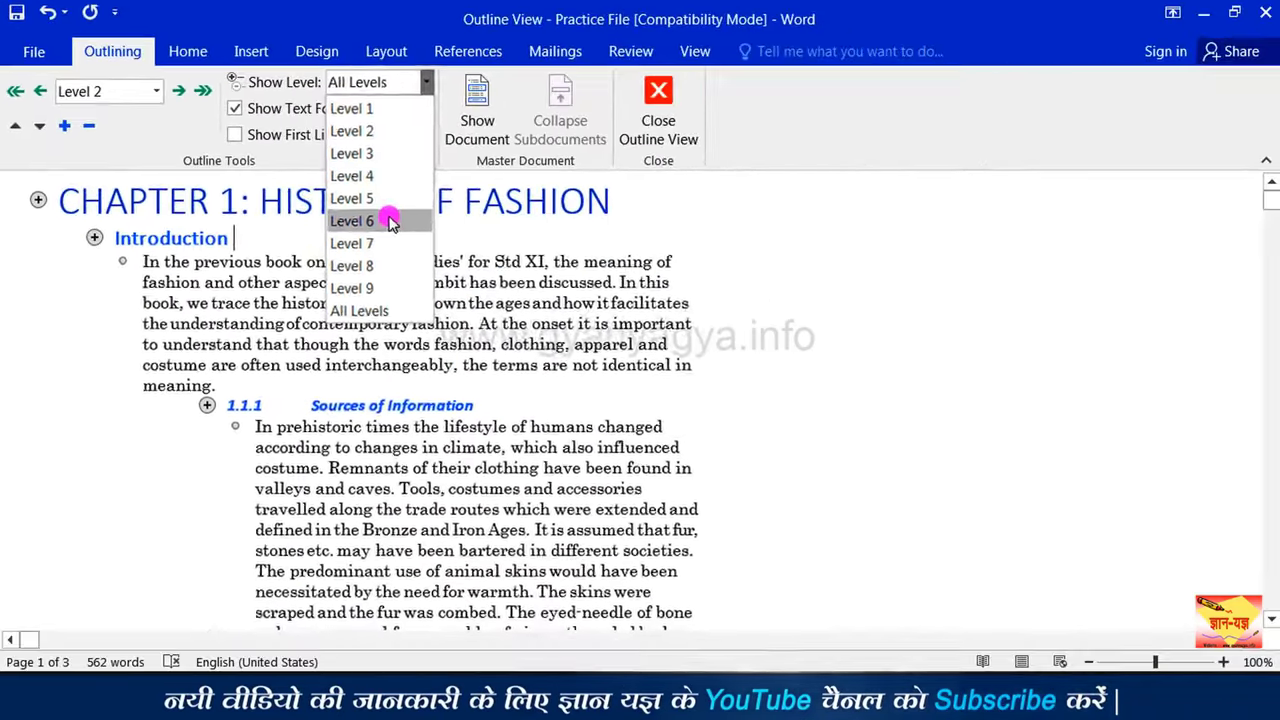
pyautogui.click(562, 318)
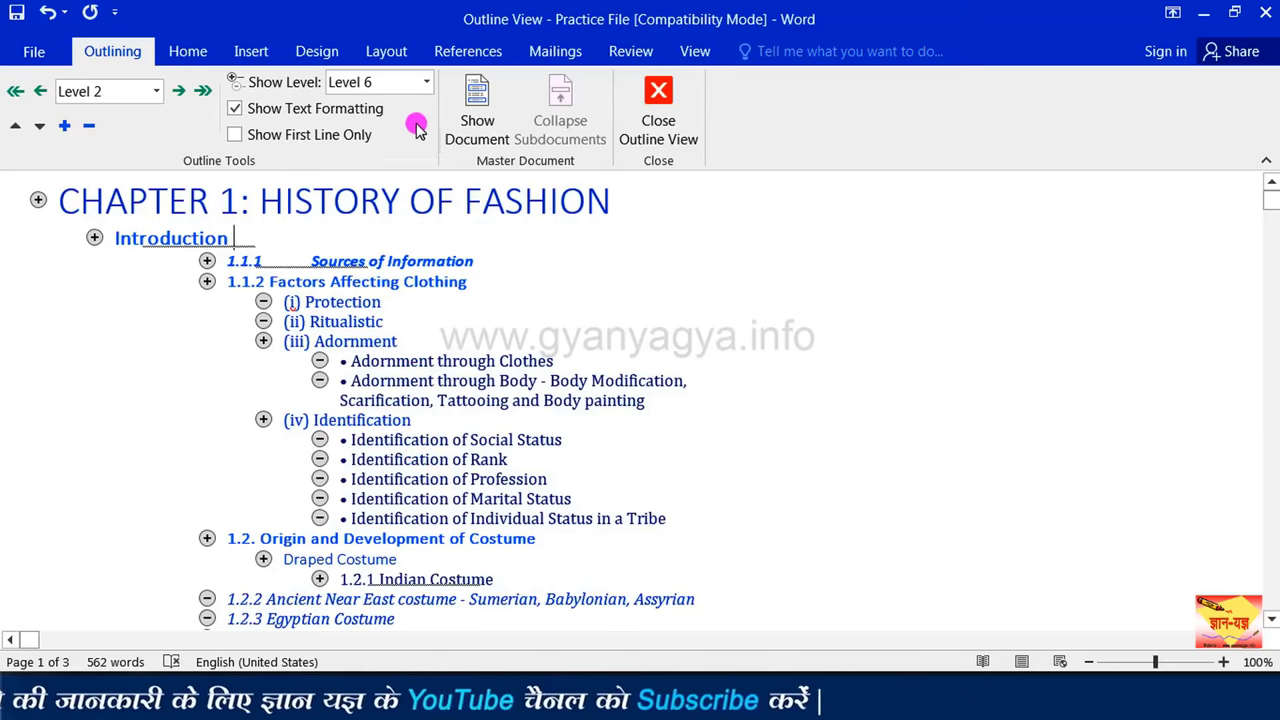
pyautogui.click(424, 84)
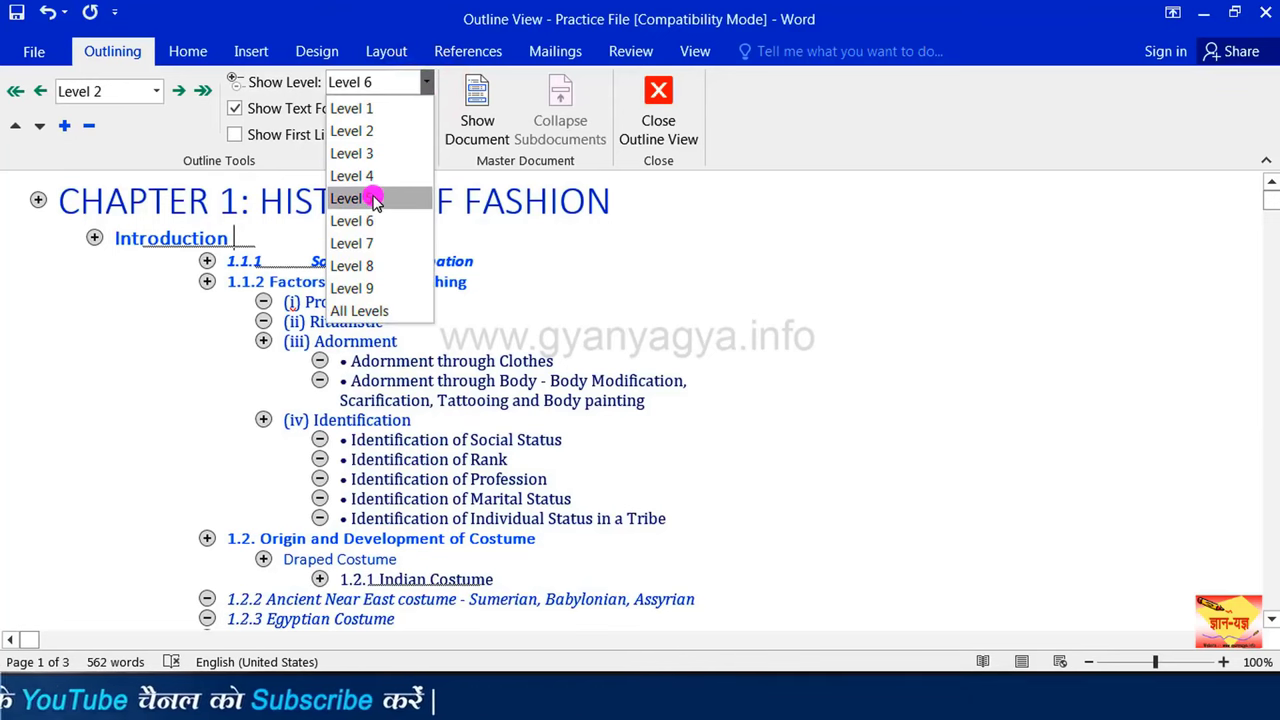
pyautogui.click(410, 198)
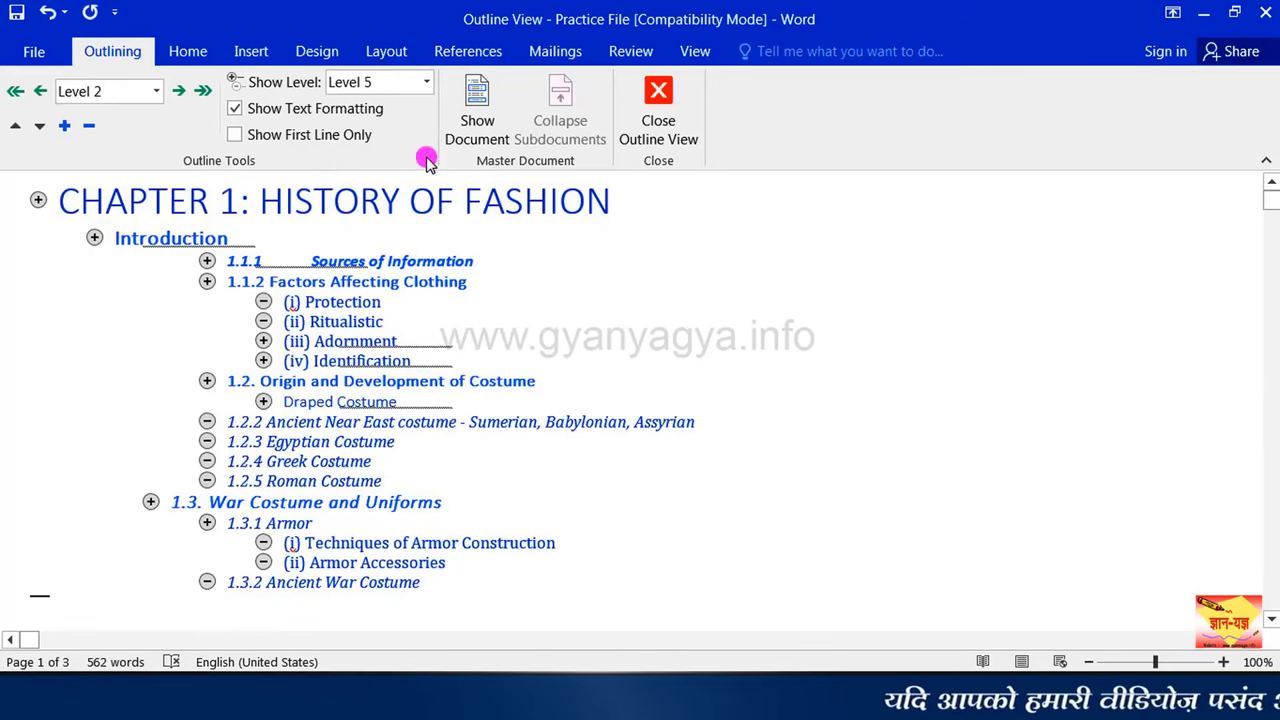
pyautogui.click(425, 84)
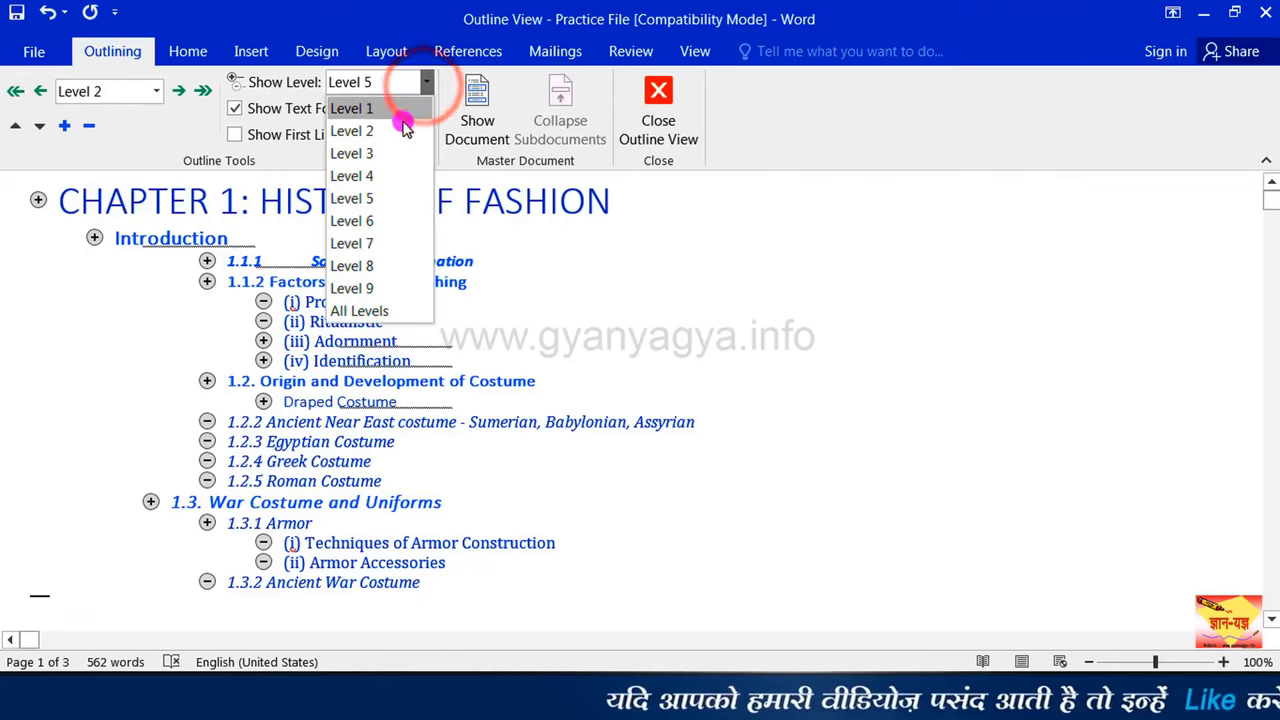
pyautogui.click(391, 131)
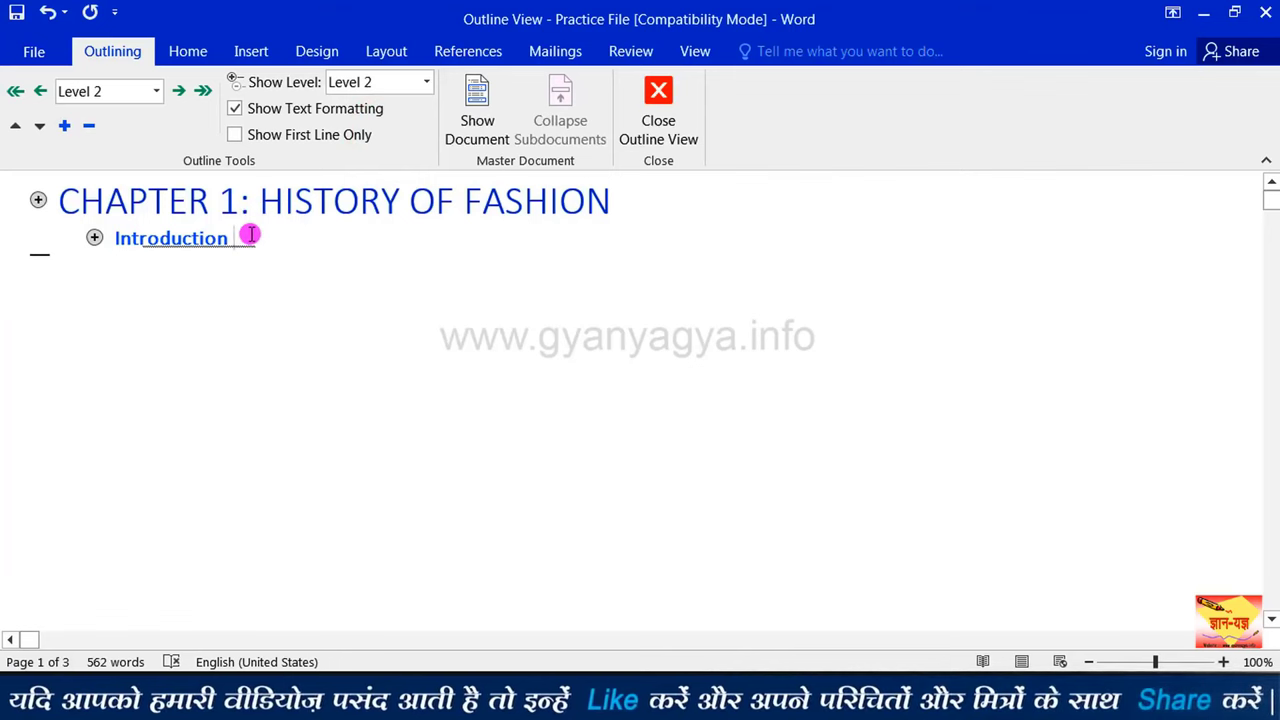
pyautogui.click(427, 88)
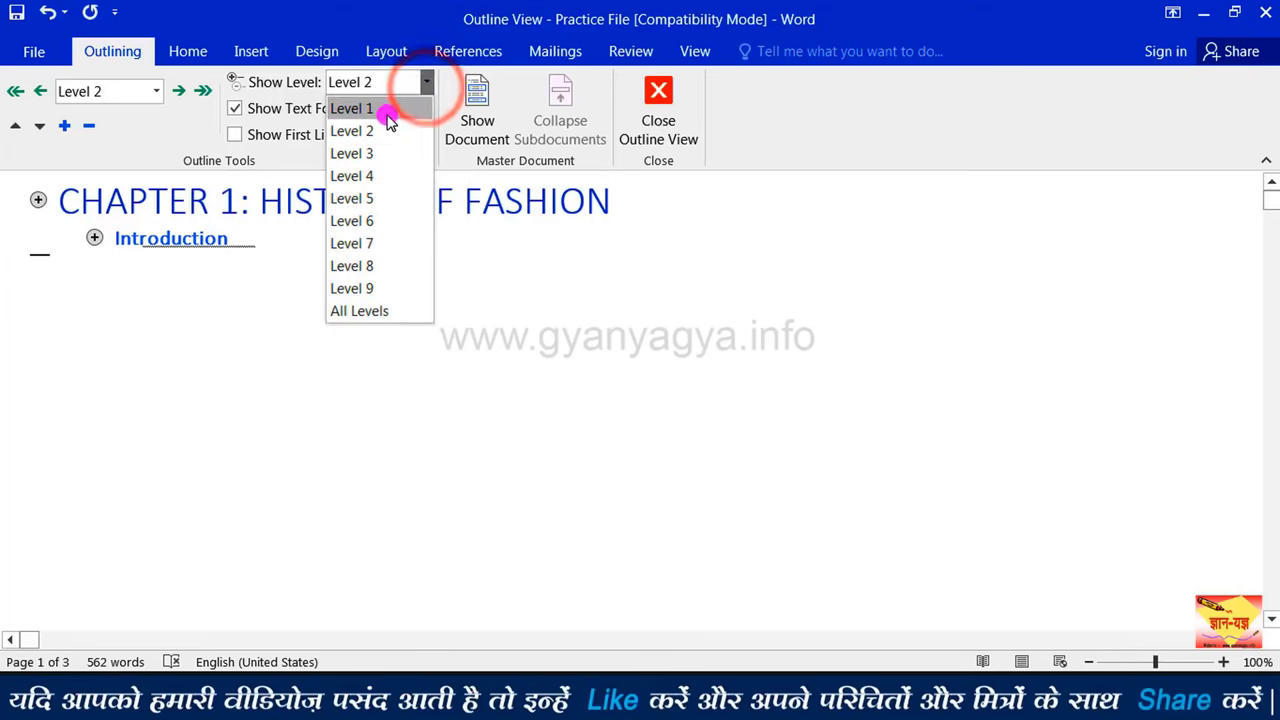
pyautogui.click(352, 108)
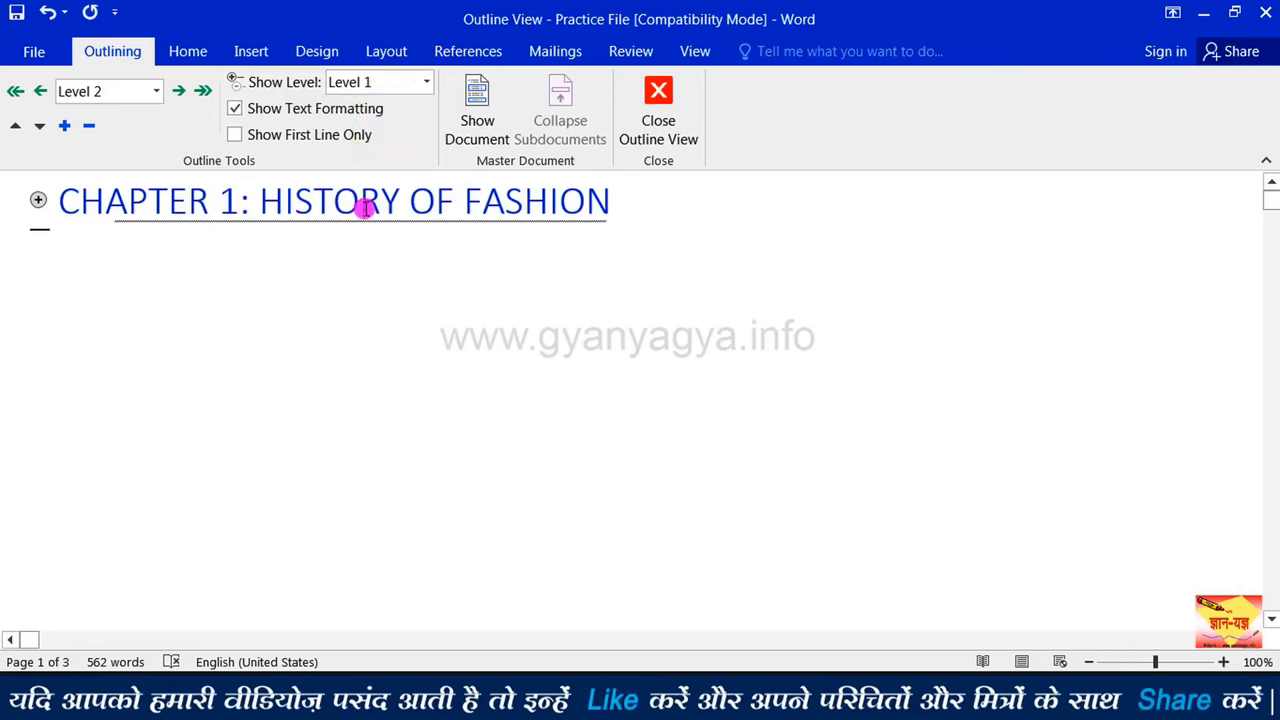
pyautogui.click(426, 82)
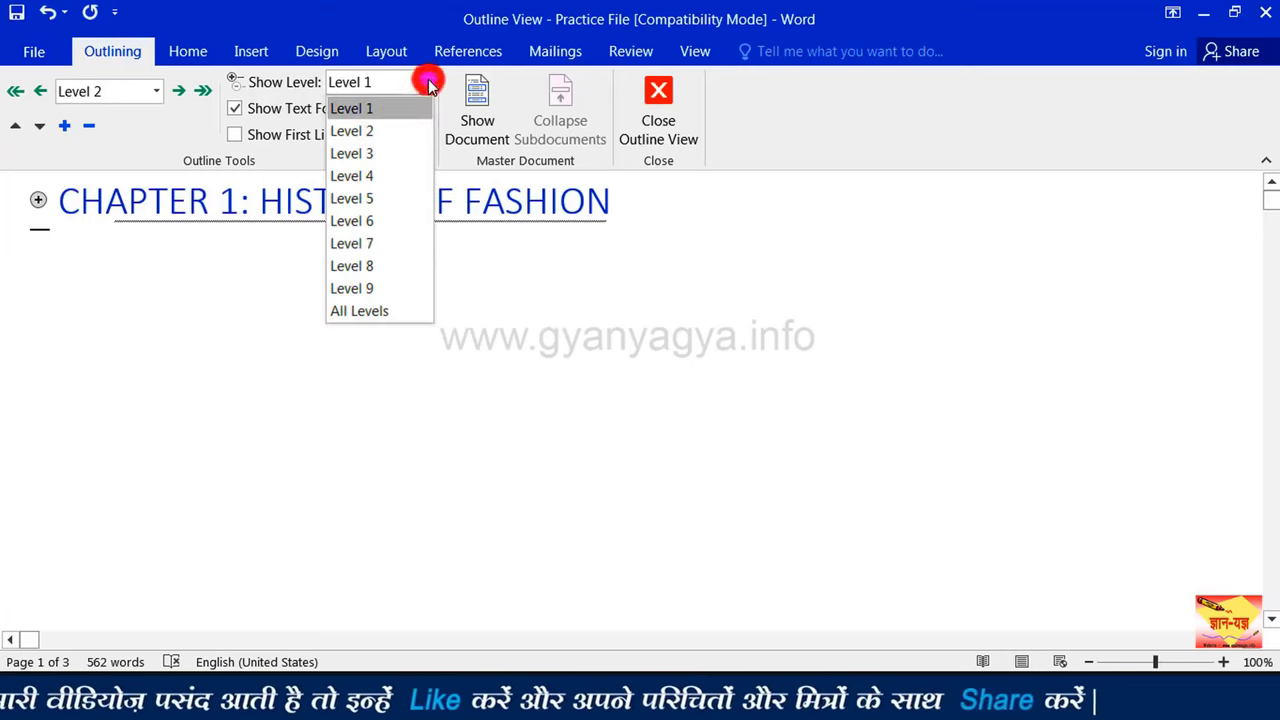
pyautogui.click(404, 312)
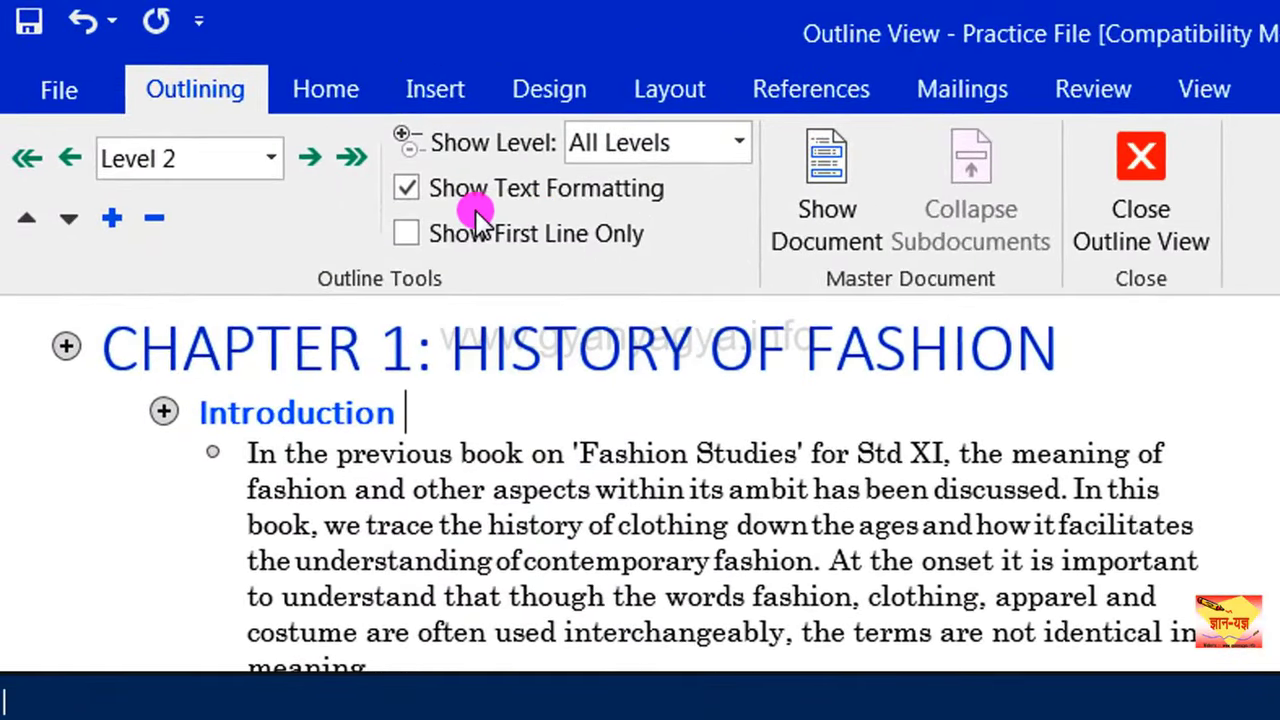
pyautogui.click(412, 193)
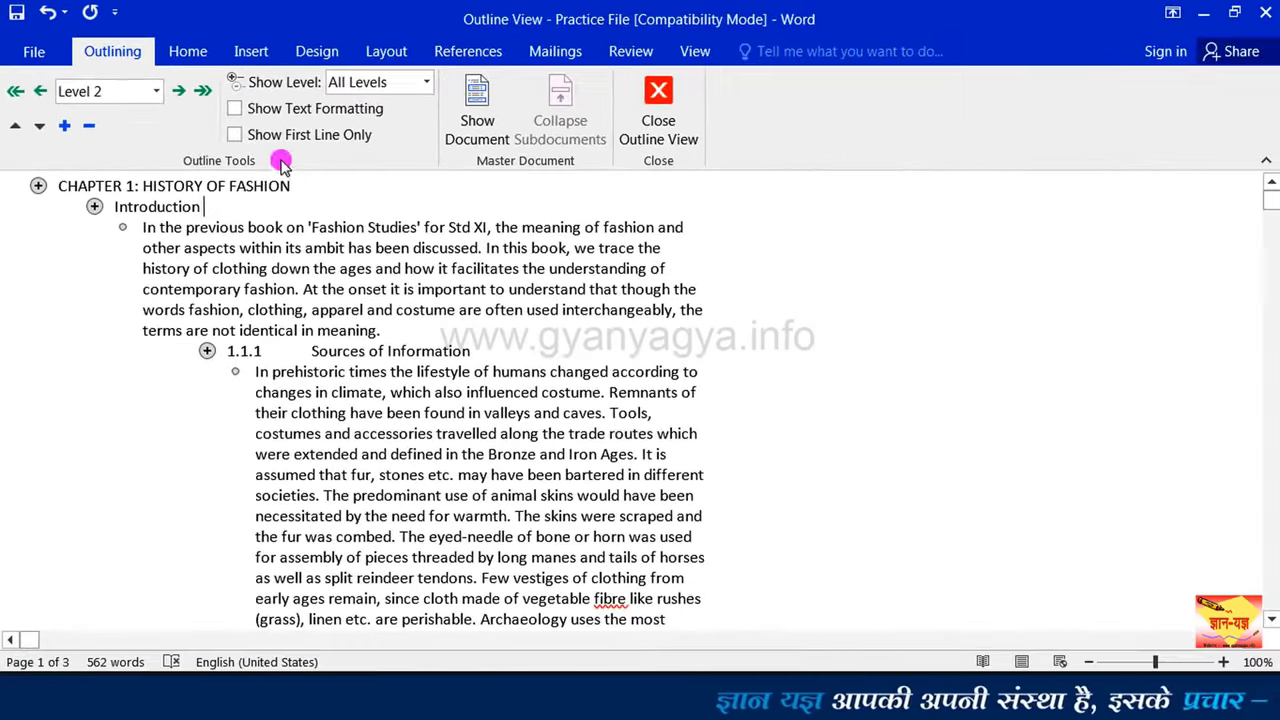
pyautogui.click(235, 108)
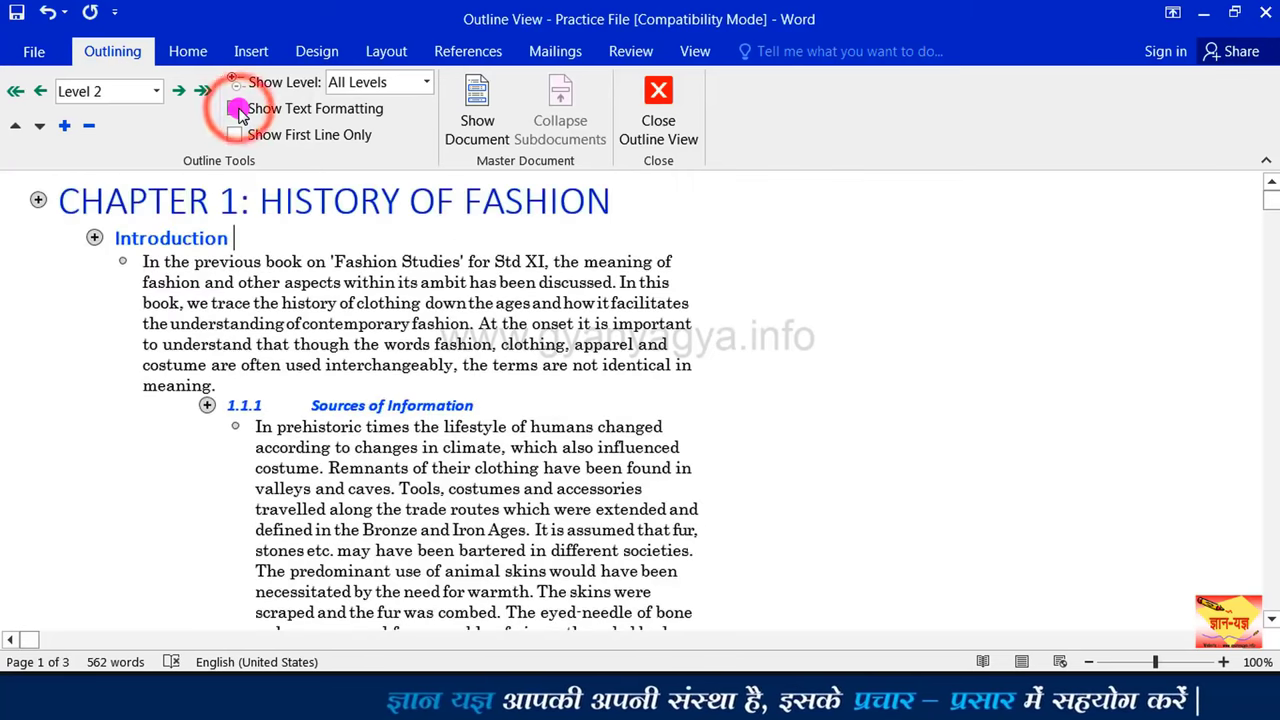
pyautogui.click(245, 272)
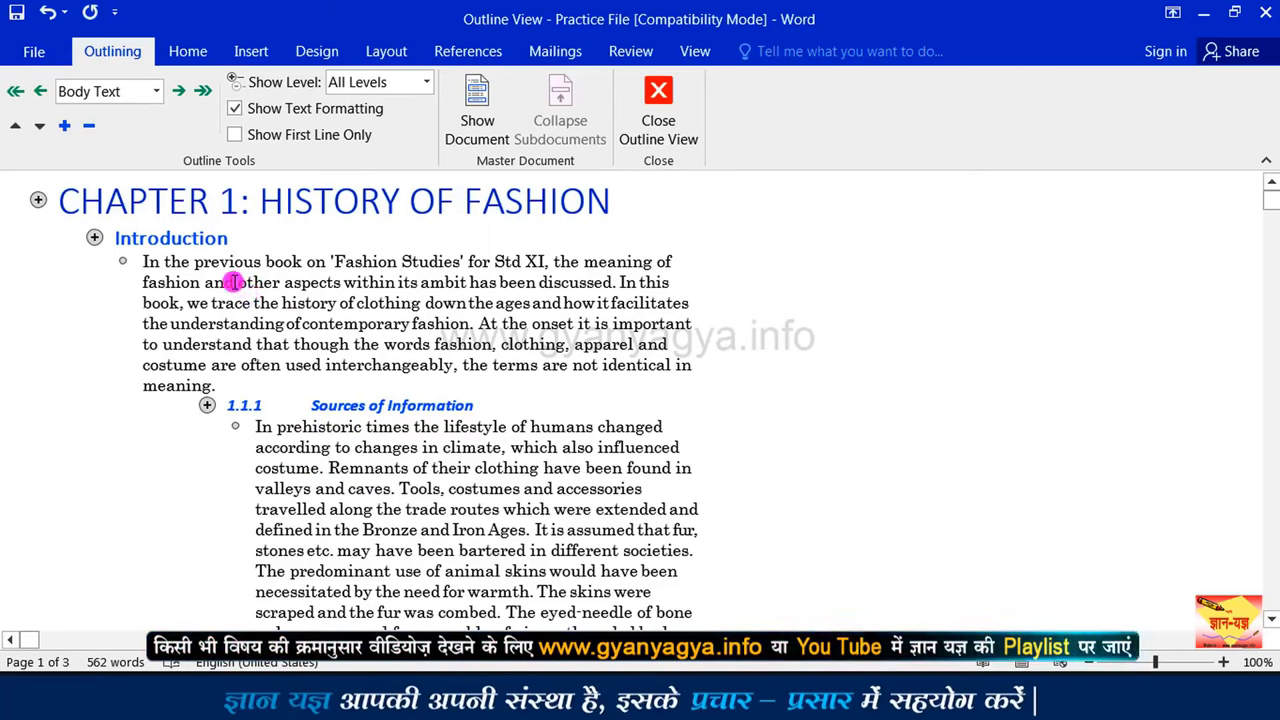
pyautogui.click(234, 135)
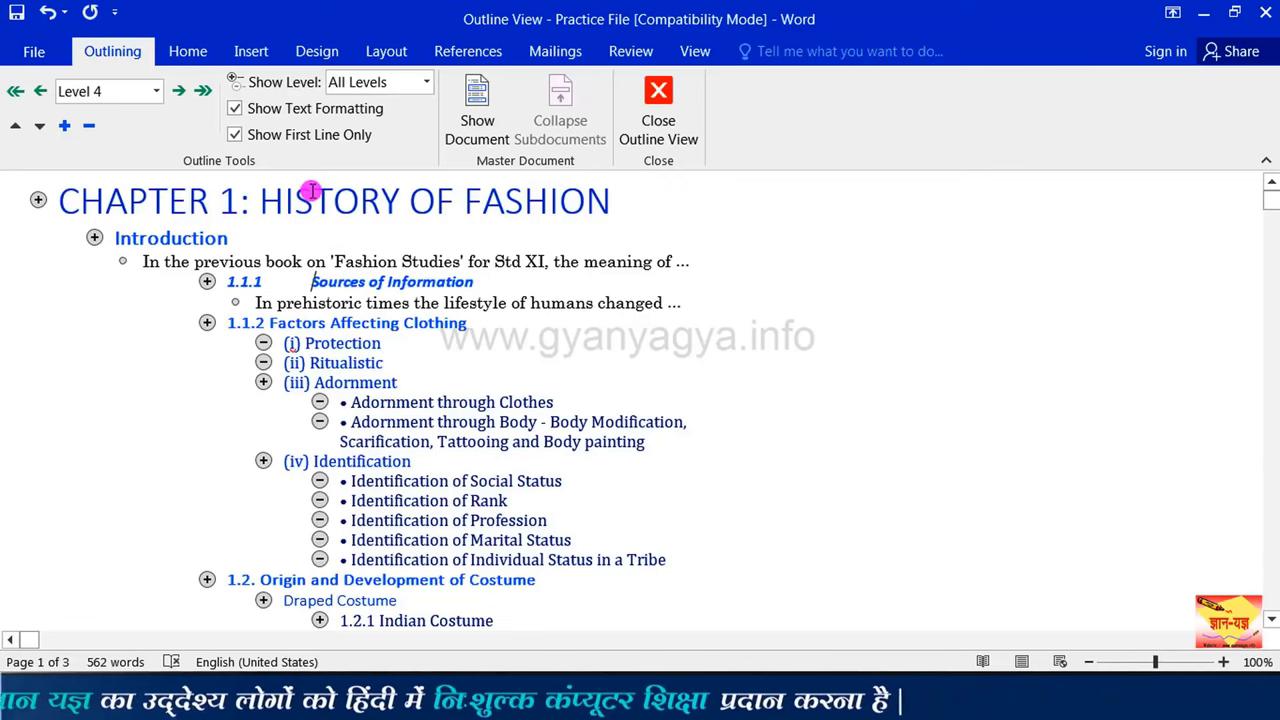
pyautogui.click(234, 134)
pyautogui.hotkey('alt', 'shift', '6')
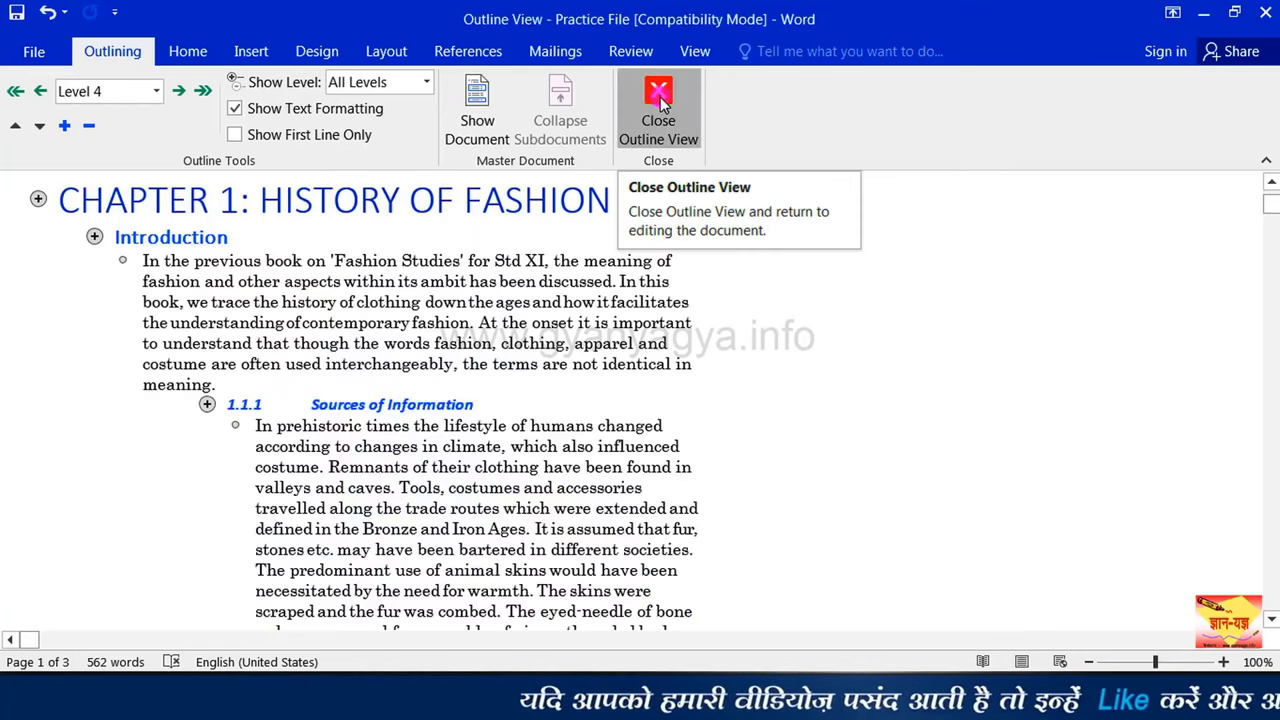
# Close Outline view, switch to Draft view, and put the cursor at the first paragraph's end.
pyautogui.click(661, 92)
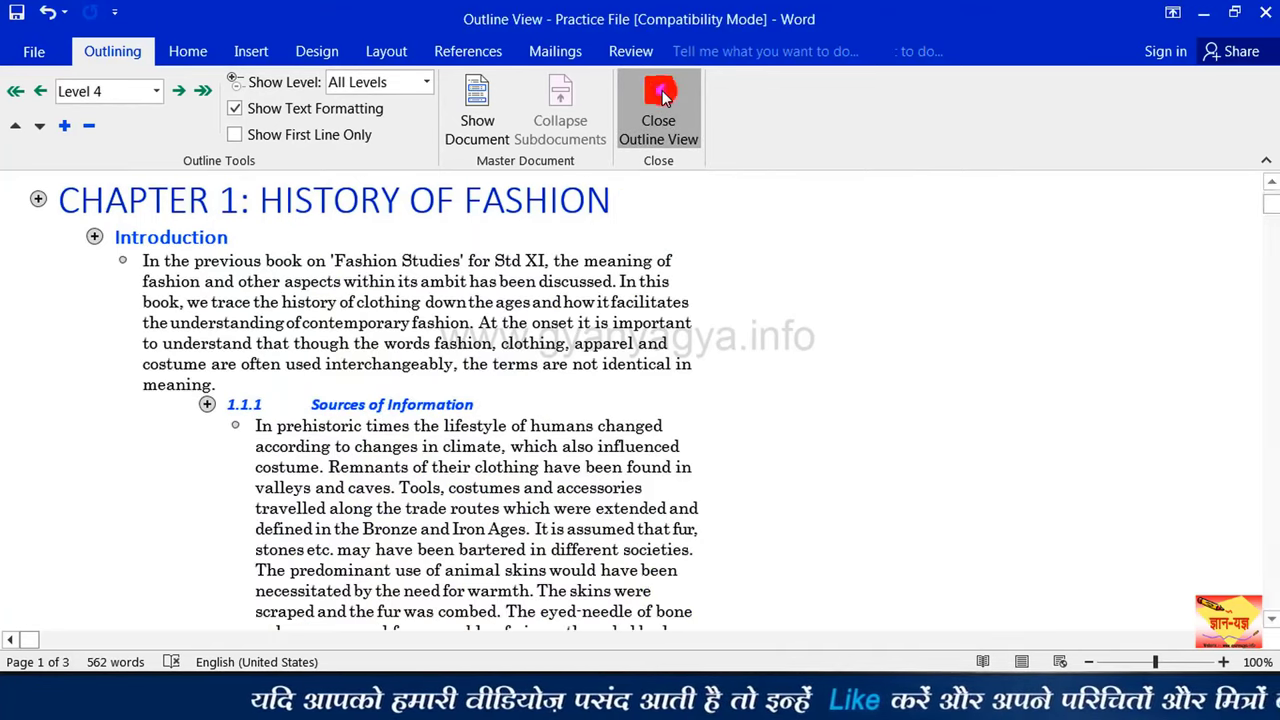
pyautogui.click(605, 50)
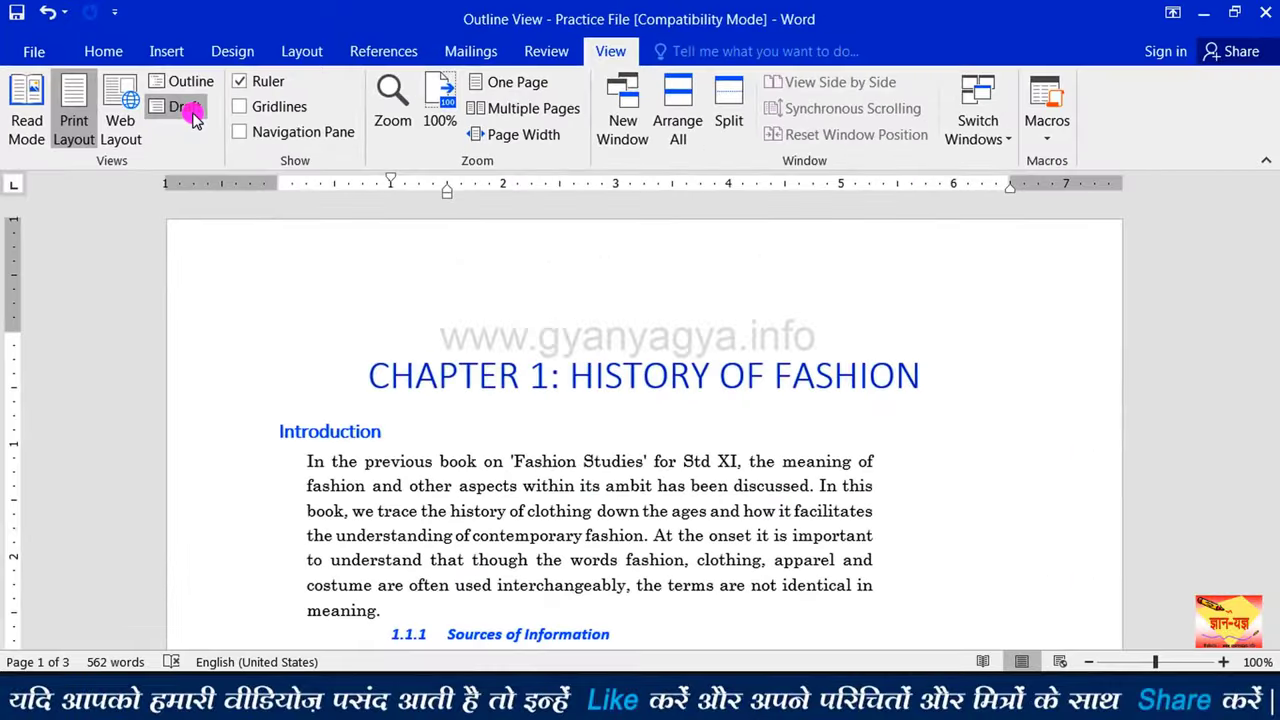
pyautogui.click(186, 107)
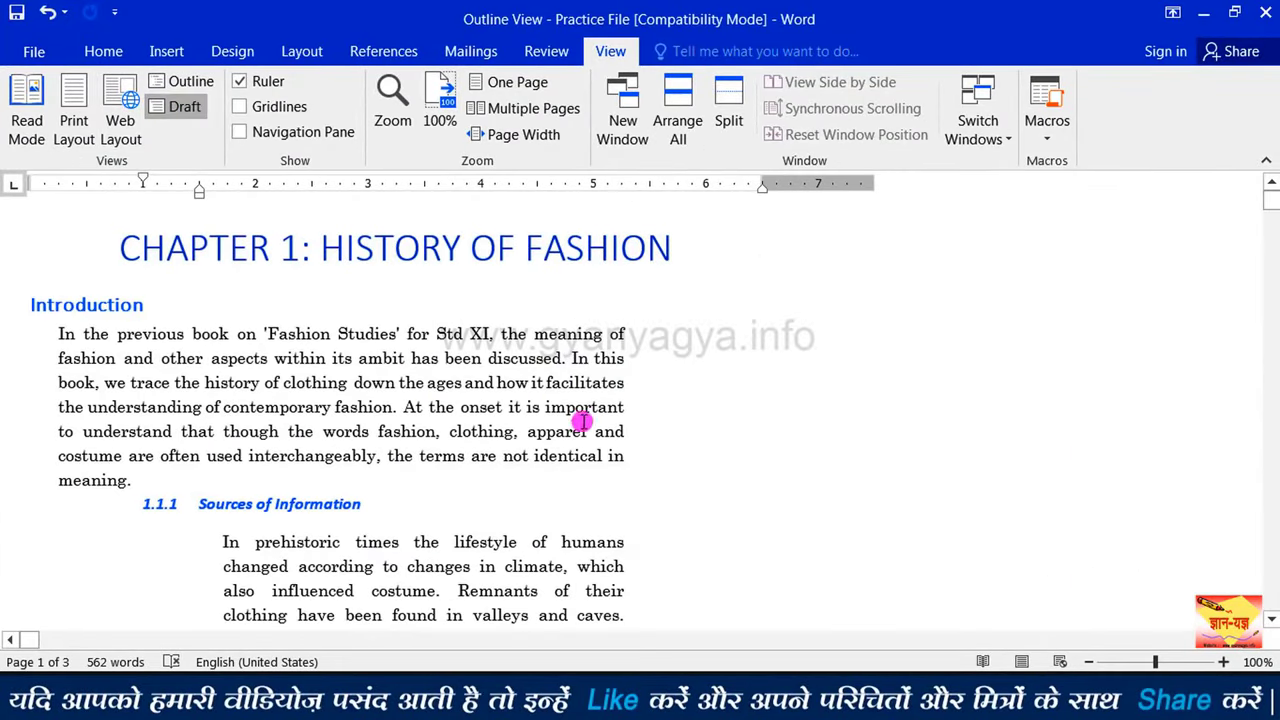
pyautogui.moveTo(1270, 205); pyautogui.dragTo(1266, 204)
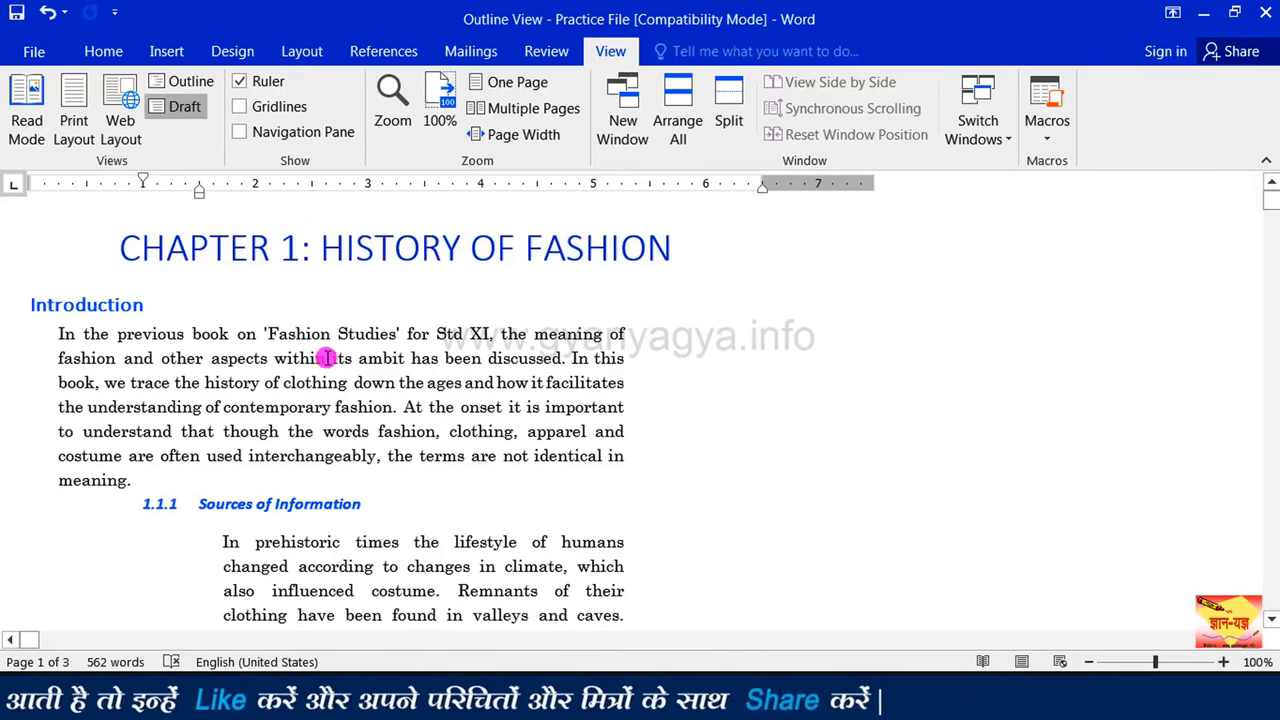
pyautogui.click(157, 482)
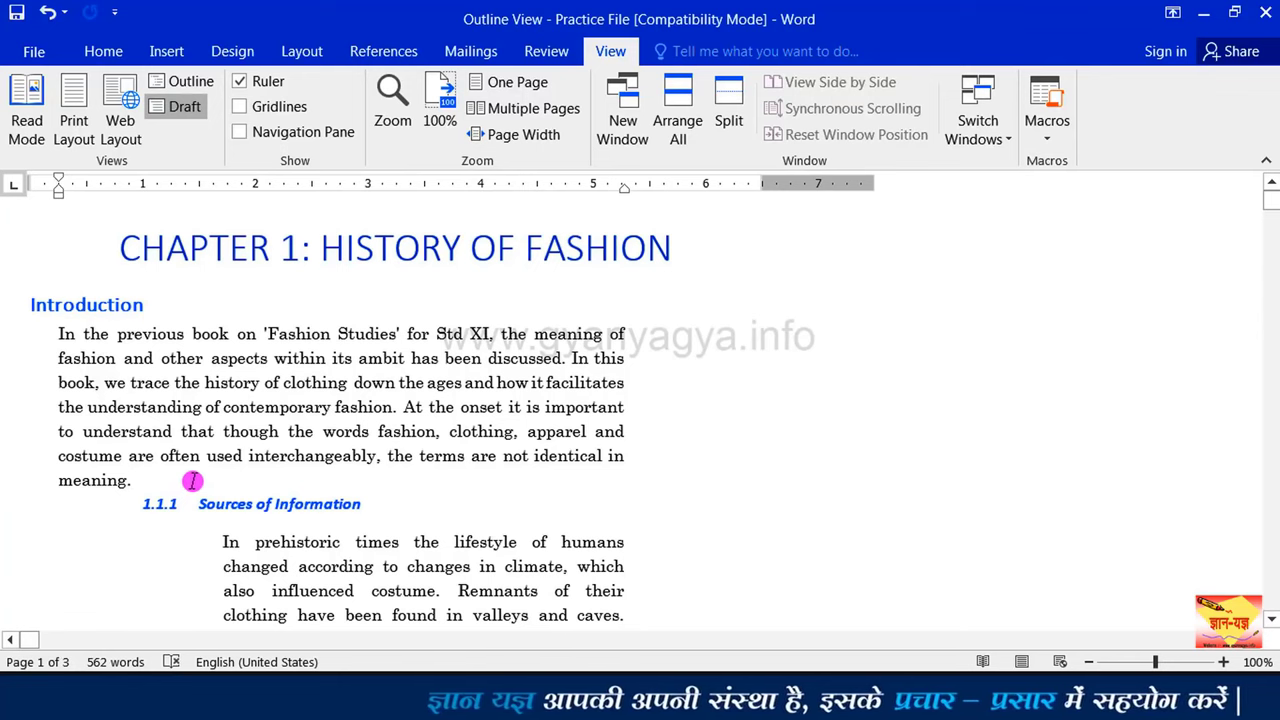
pyautogui.click(201, 481)
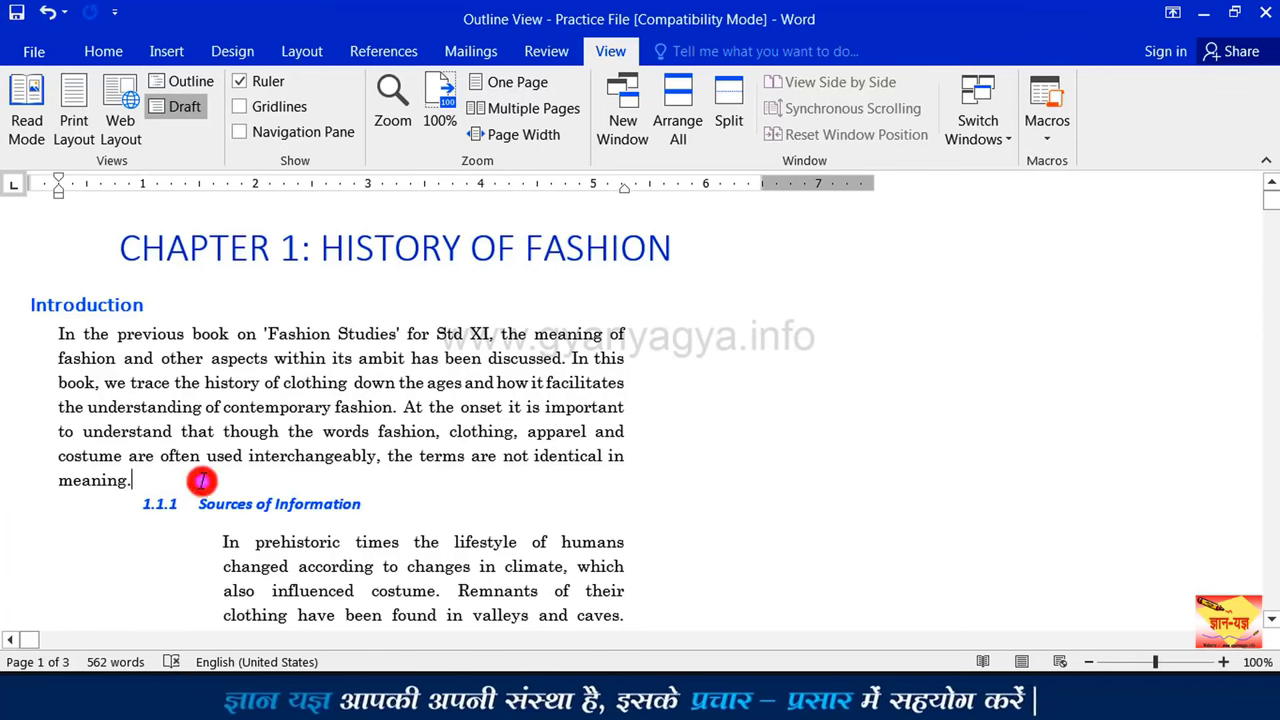
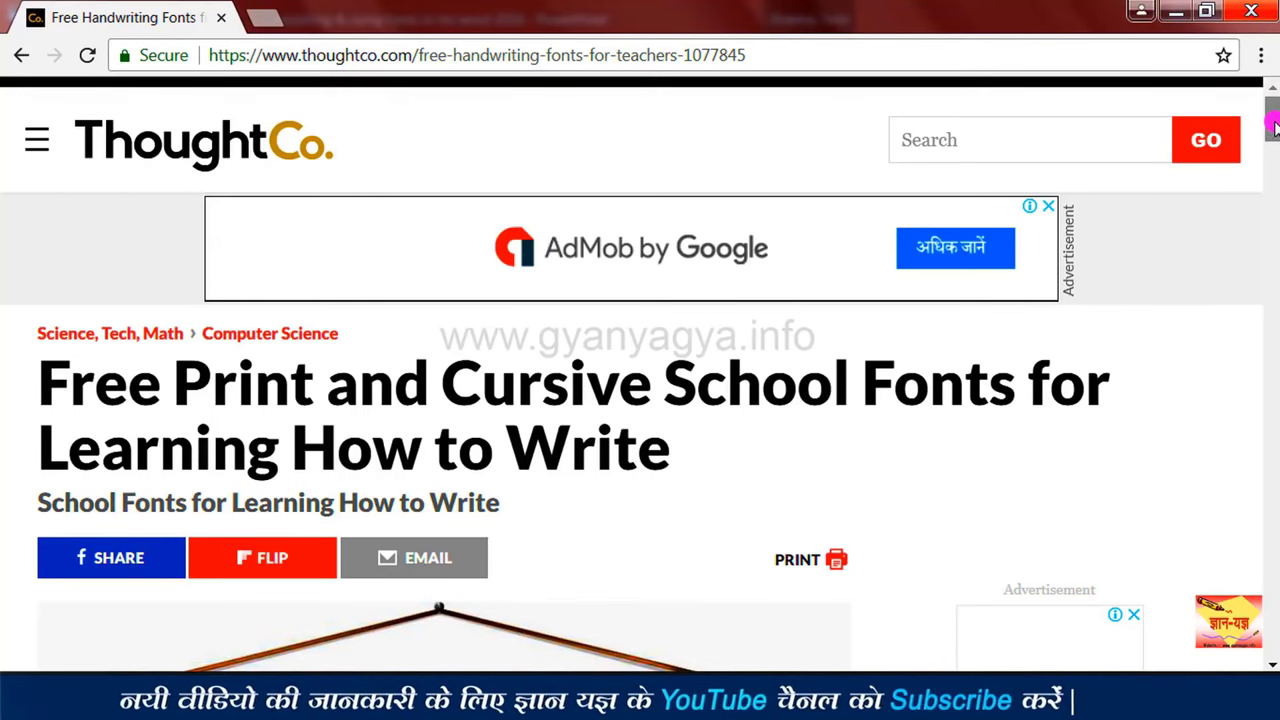
# Scroll the ThoughtCo handwriting fonts article down to the Jarman font entry.
pyautogui.scroll(-4, 1268, 152)
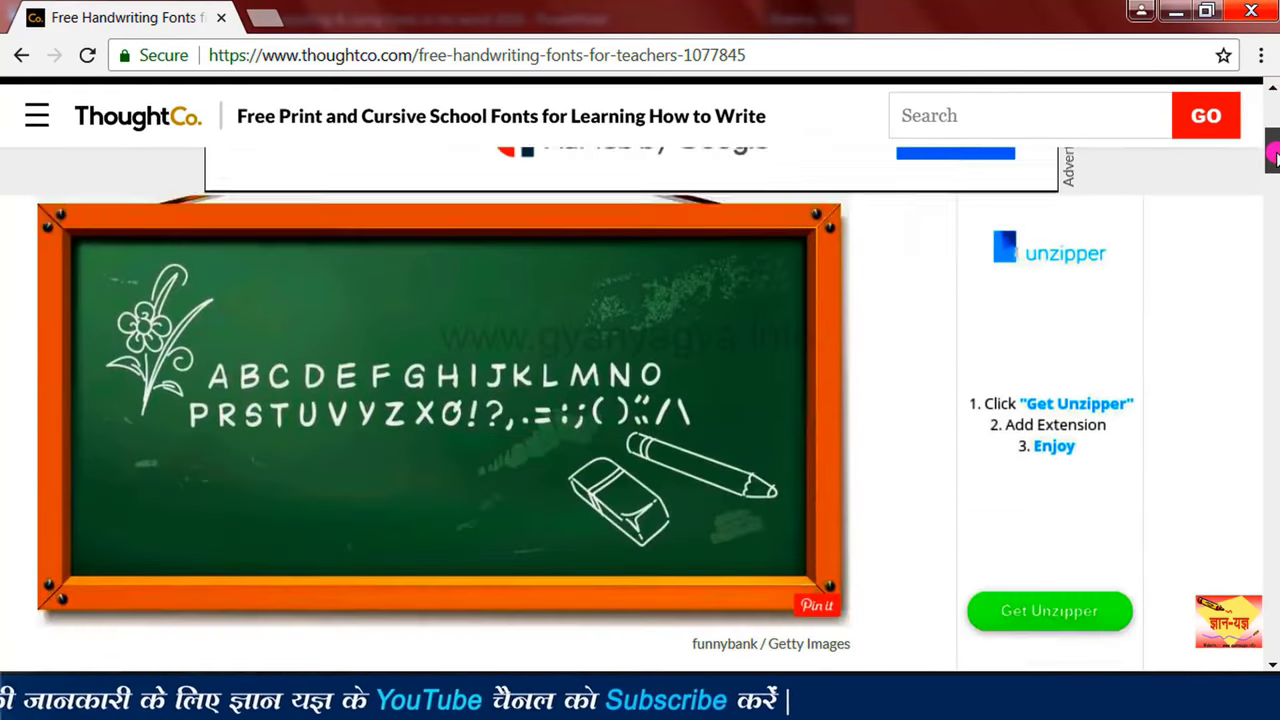
pyautogui.moveTo(1272, 152); pyautogui.dragTo(1272, 225)
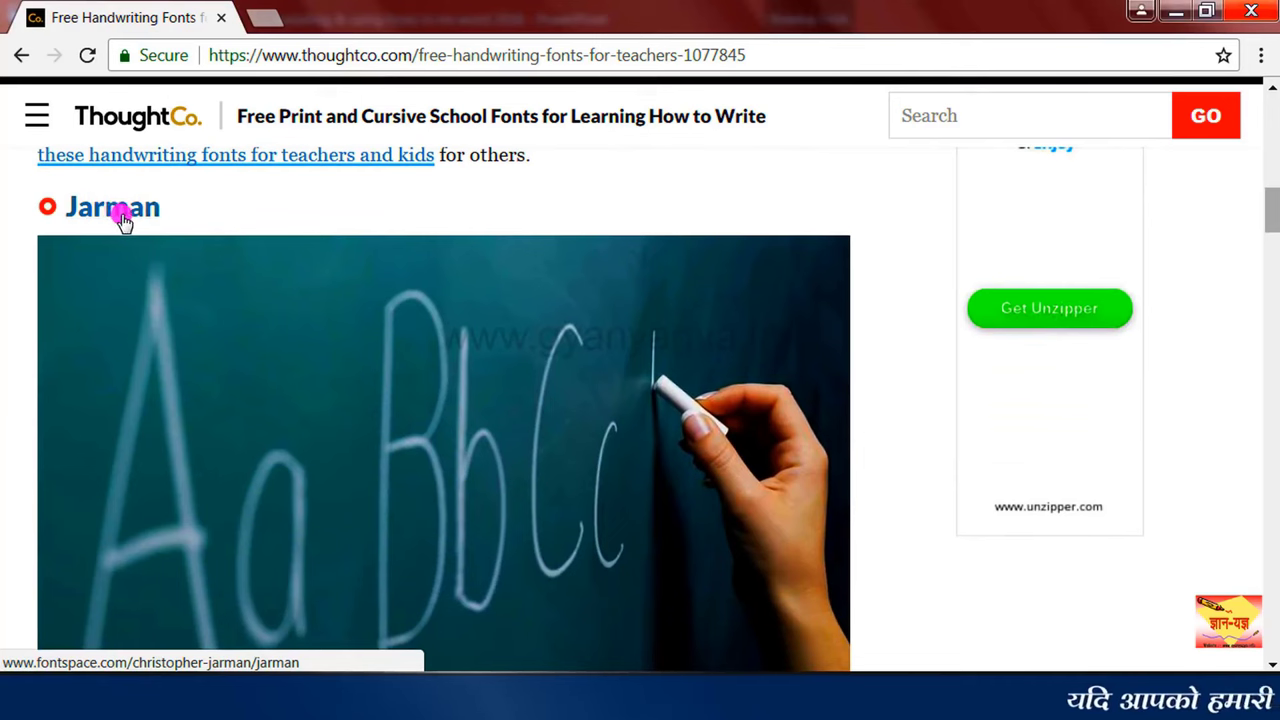
pyautogui.scroll(-1, 400, 300)
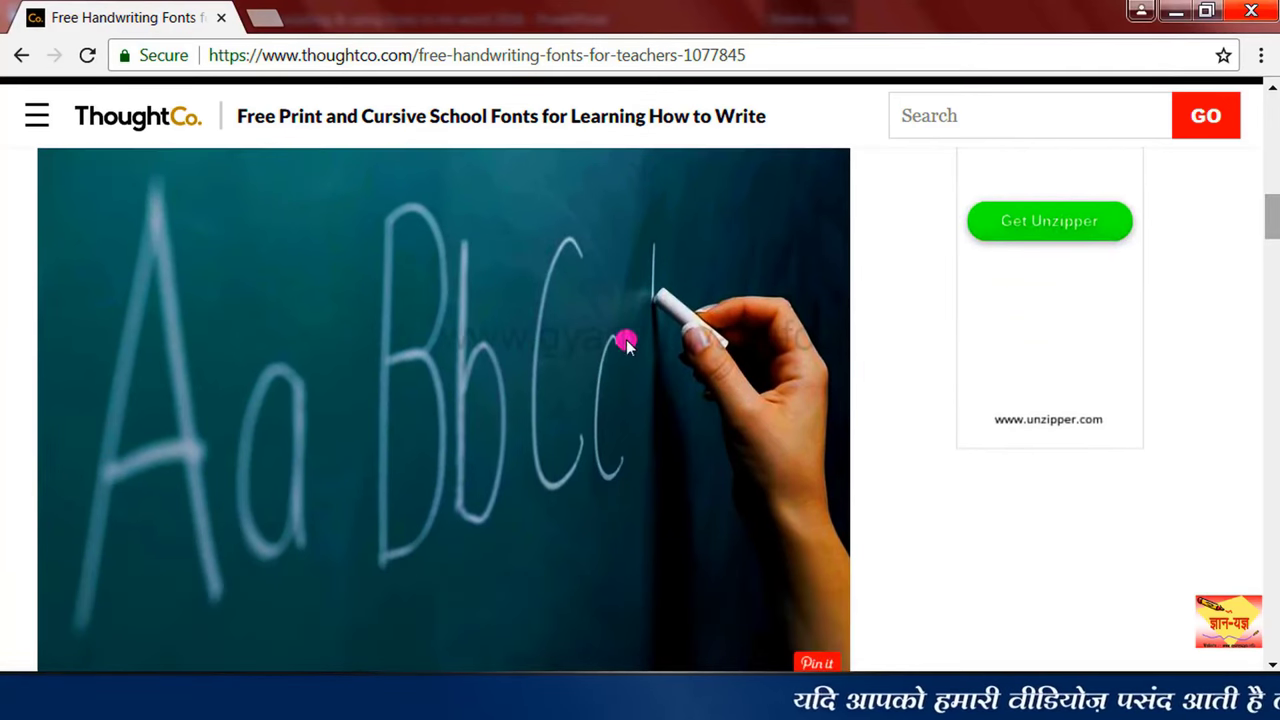
pyautogui.moveTo(1272, 232); pyautogui.dragTo(1273, 266)
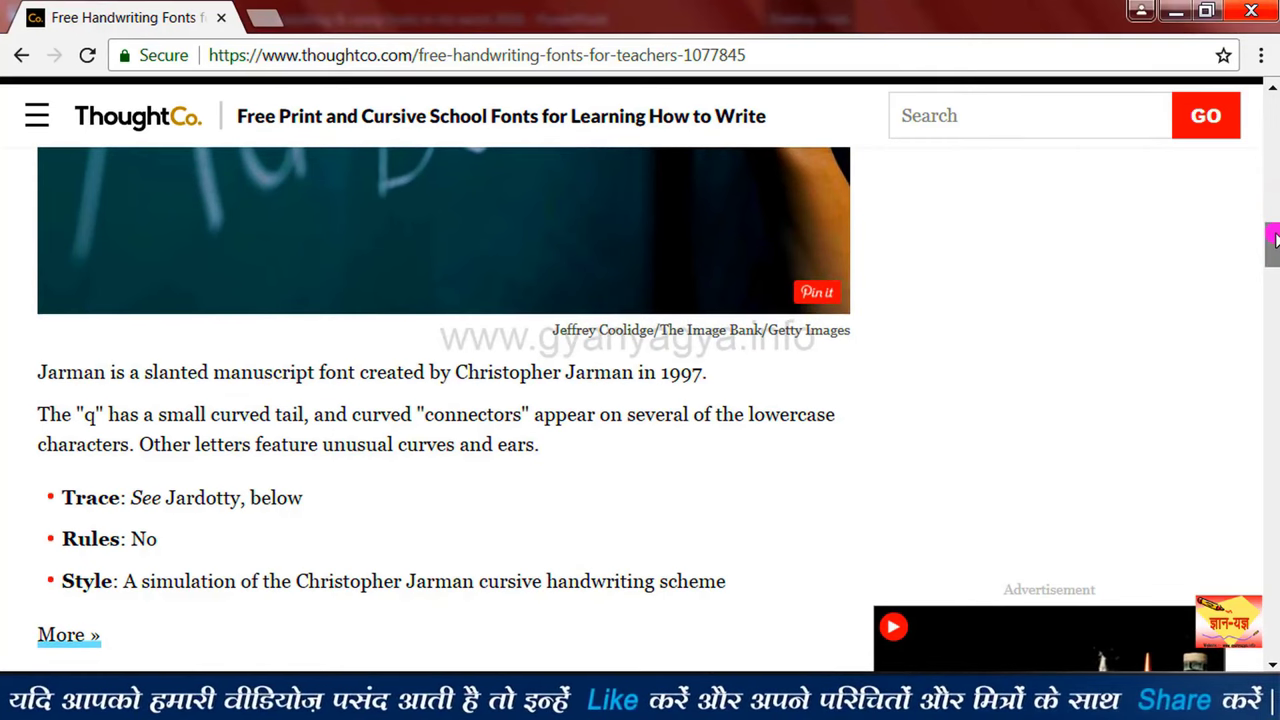
pyautogui.moveTo(1272, 234); pyautogui.dragTo(181, 320)
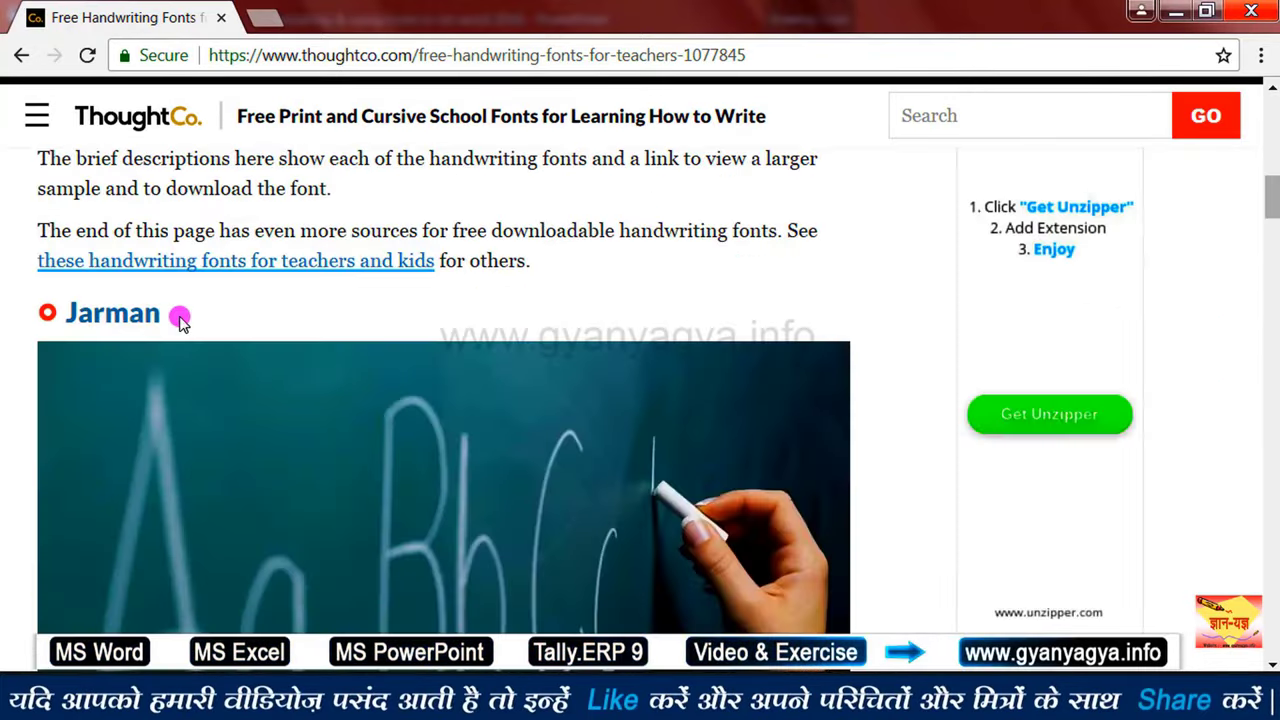
# Download the Jarman font zip from its FontSpace page and open the archive in WinRAR.
pyautogui.click(127, 318)
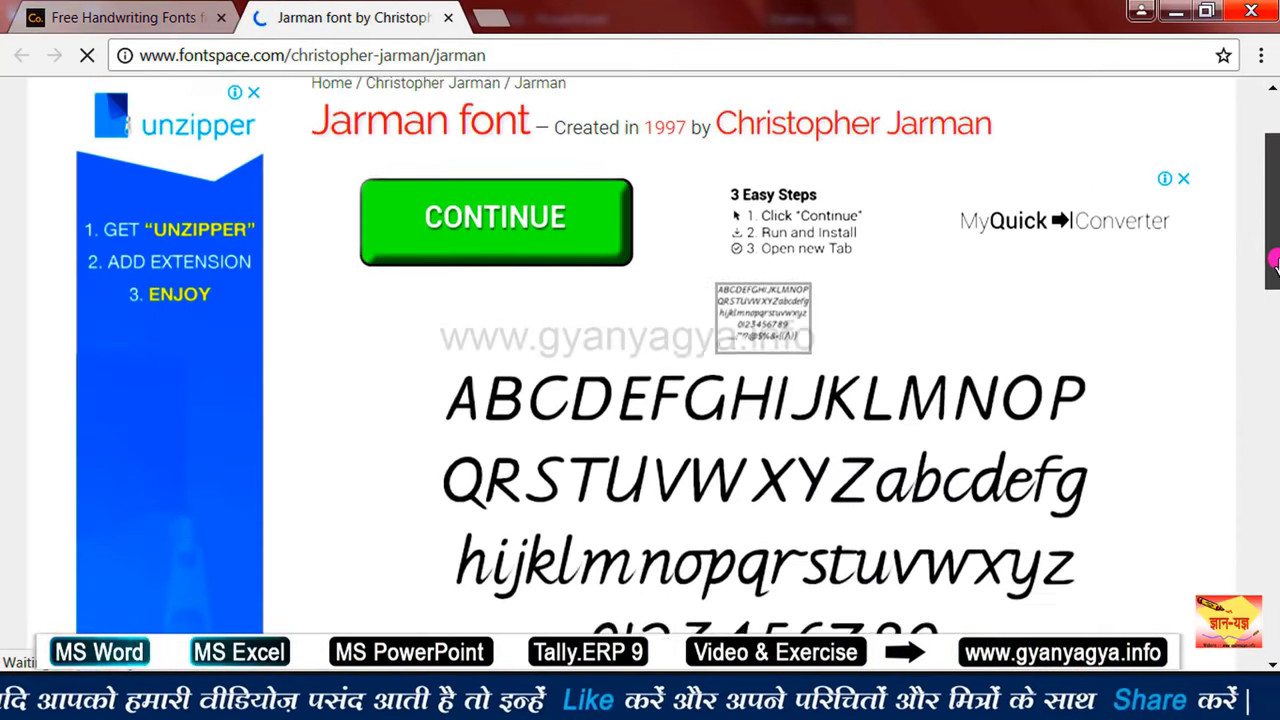
pyautogui.scroll(-3, 1273, 313)
pyautogui.moveTo(1274, 313); pyautogui.dragTo(1274, 391)
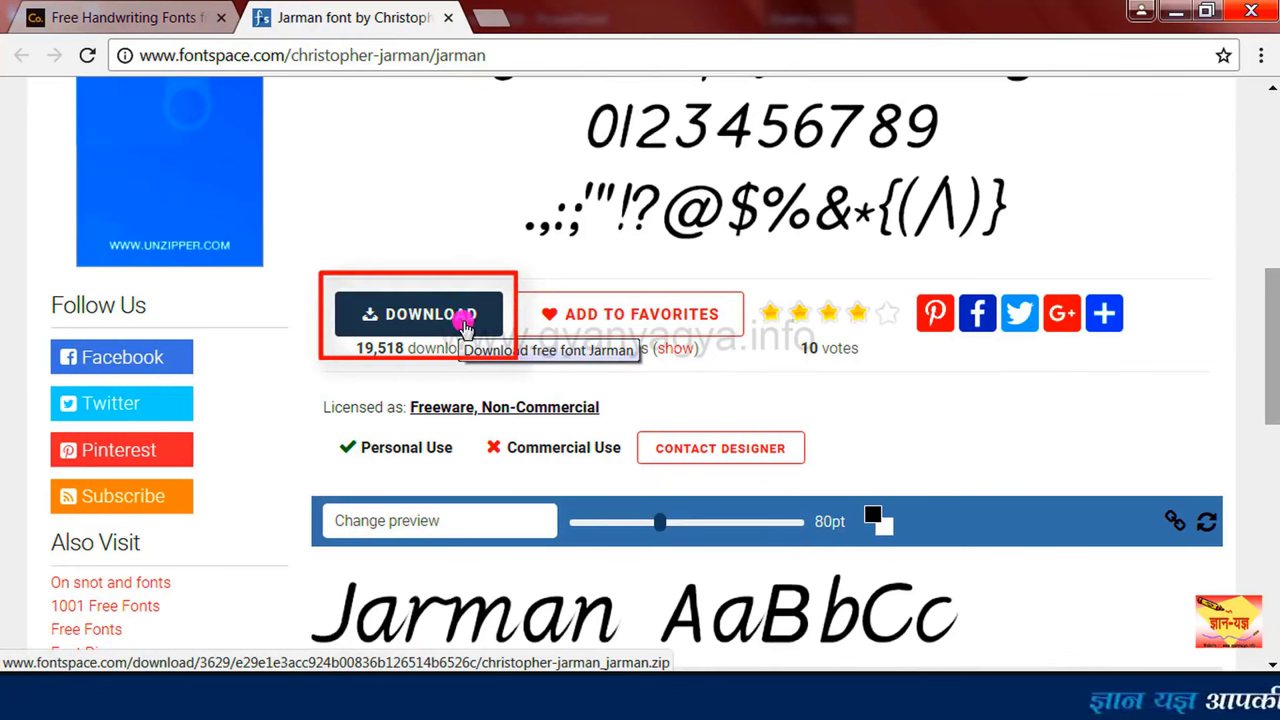
pyautogui.click(474, 325)
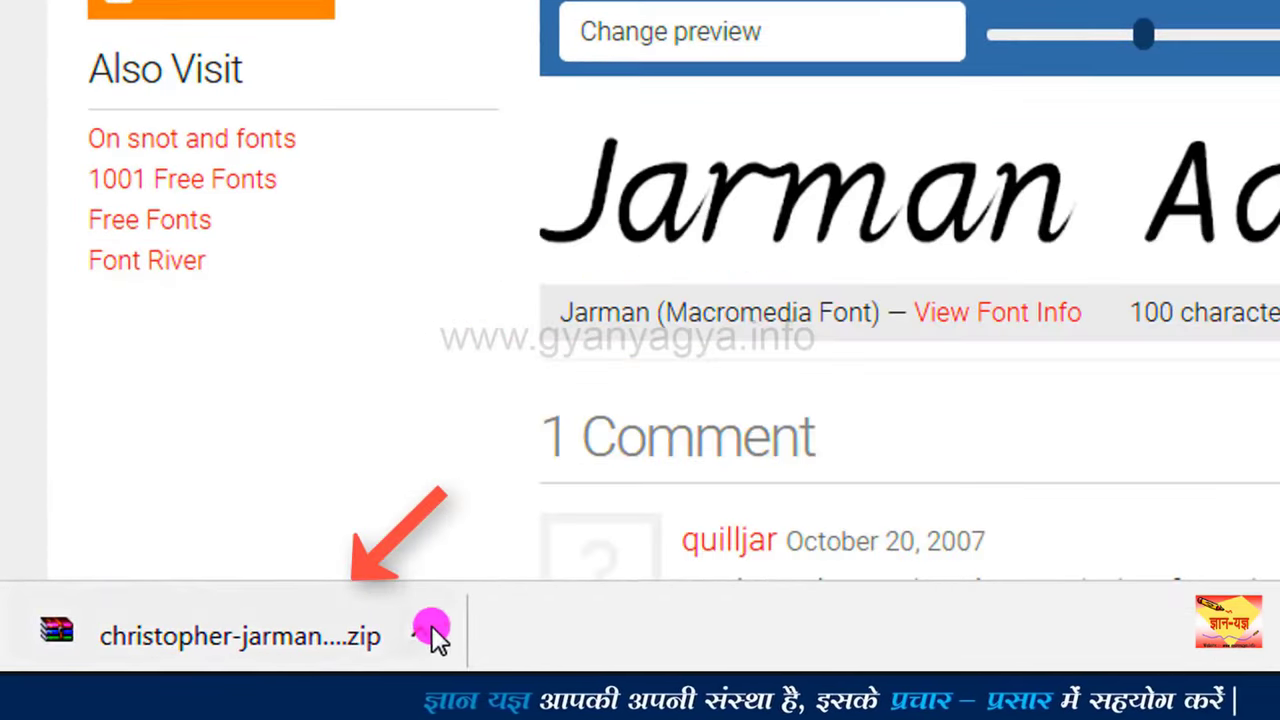
pyautogui.click(375, 636)
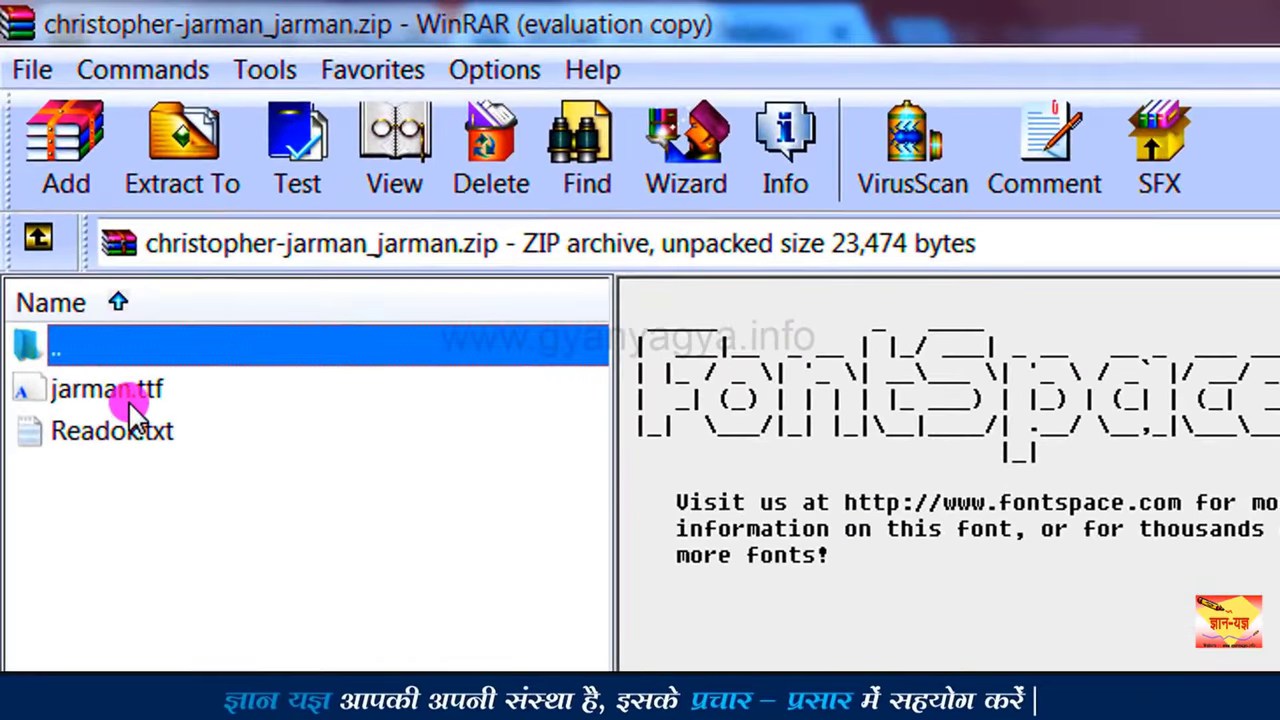
# Preview jarman.ttf from the WinRAR archive and install the font.
pyautogui.click(128, 398)
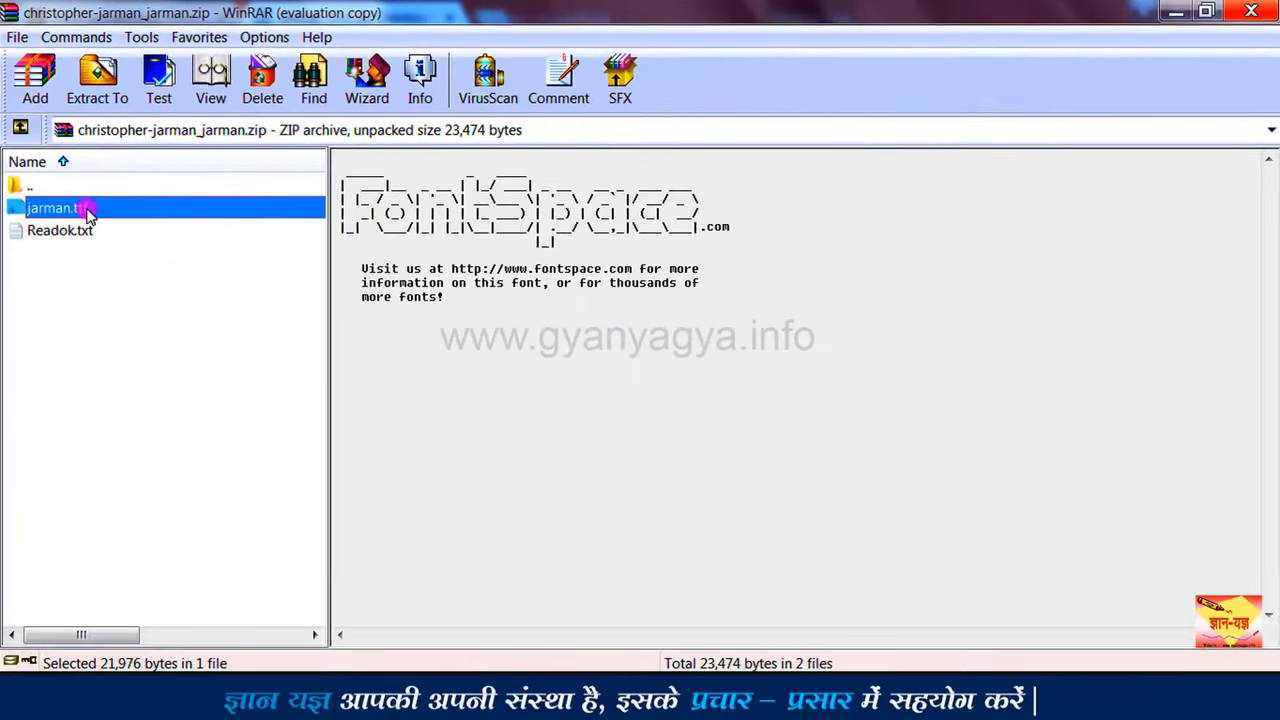
pyautogui.doubleClick(88, 214)
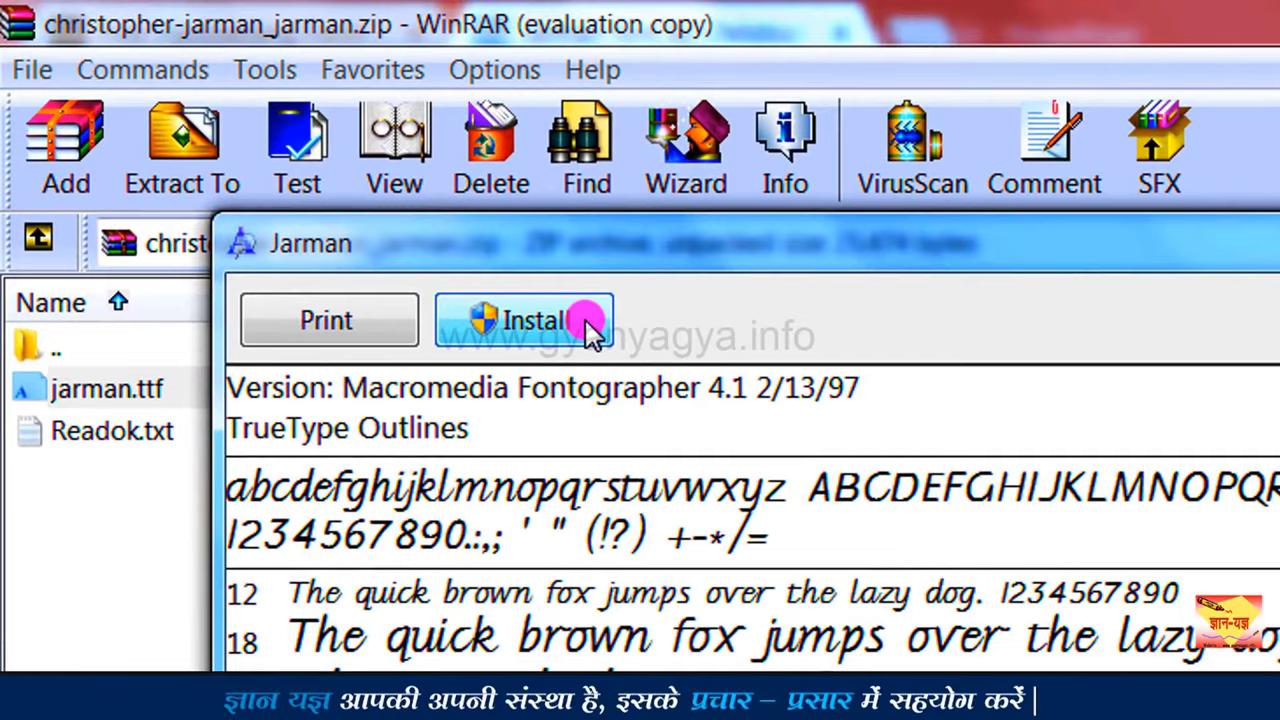
pyautogui.click(590, 322)
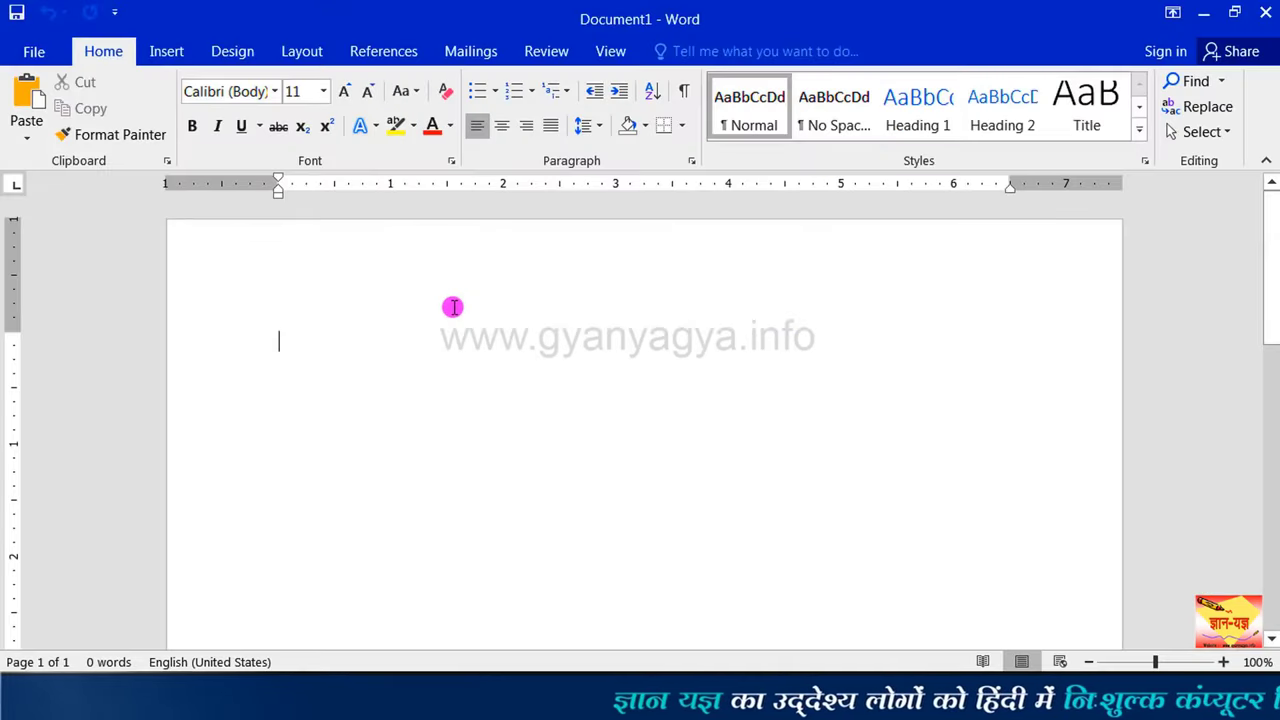
# Switch the font to Jarman and type 'How to download font'.
pyautogui.click(276, 96)
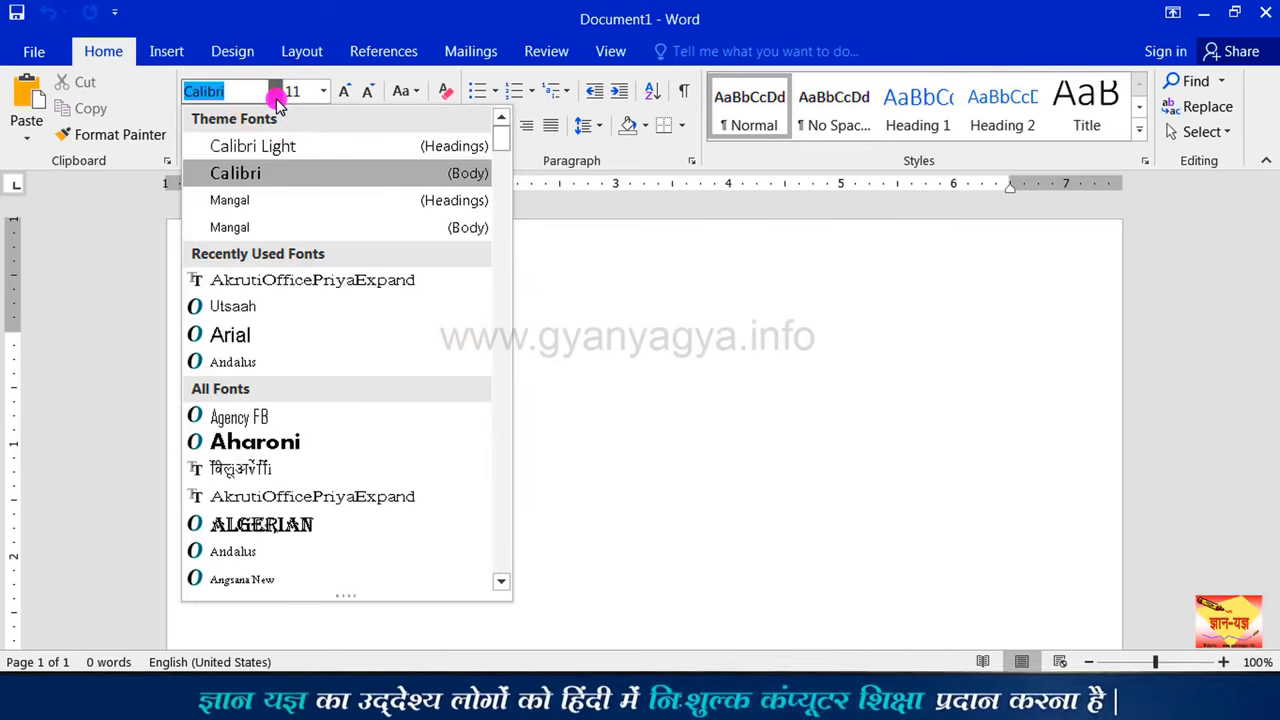
pyautogui.moveTo(500, 134); pyautogui.dragTo(501, 332)
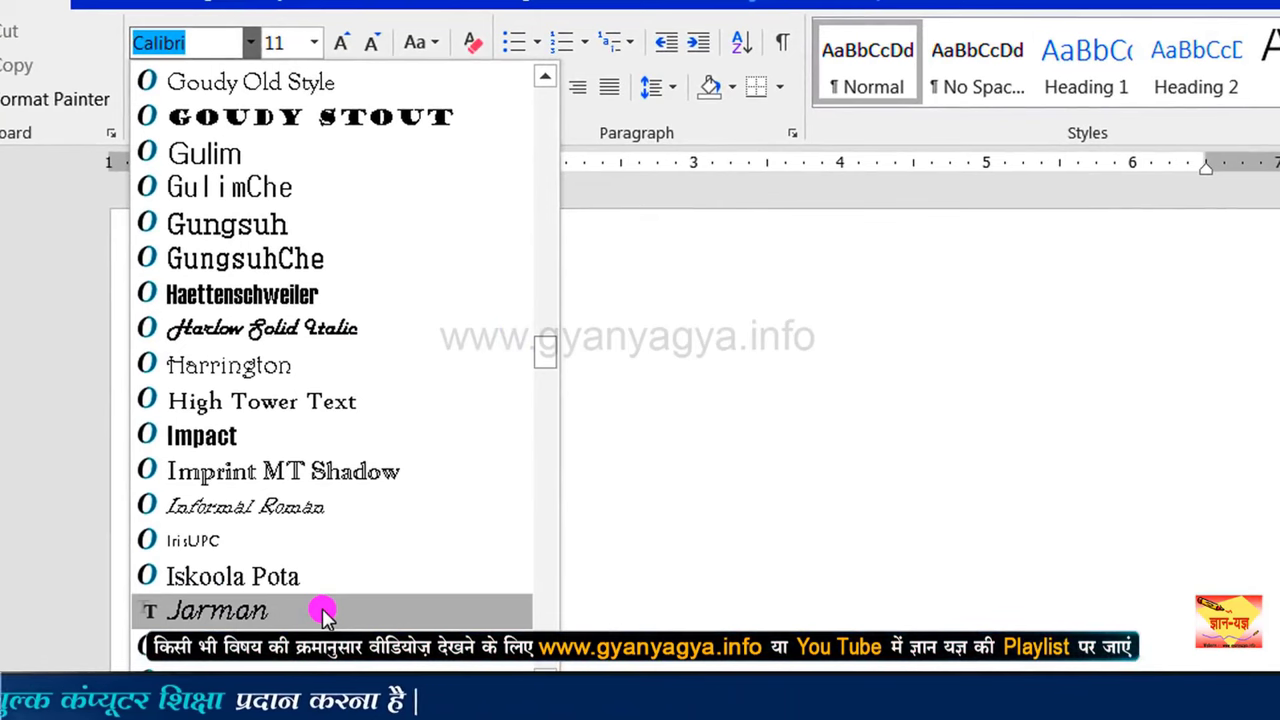
pyautogui.click(322, 612)
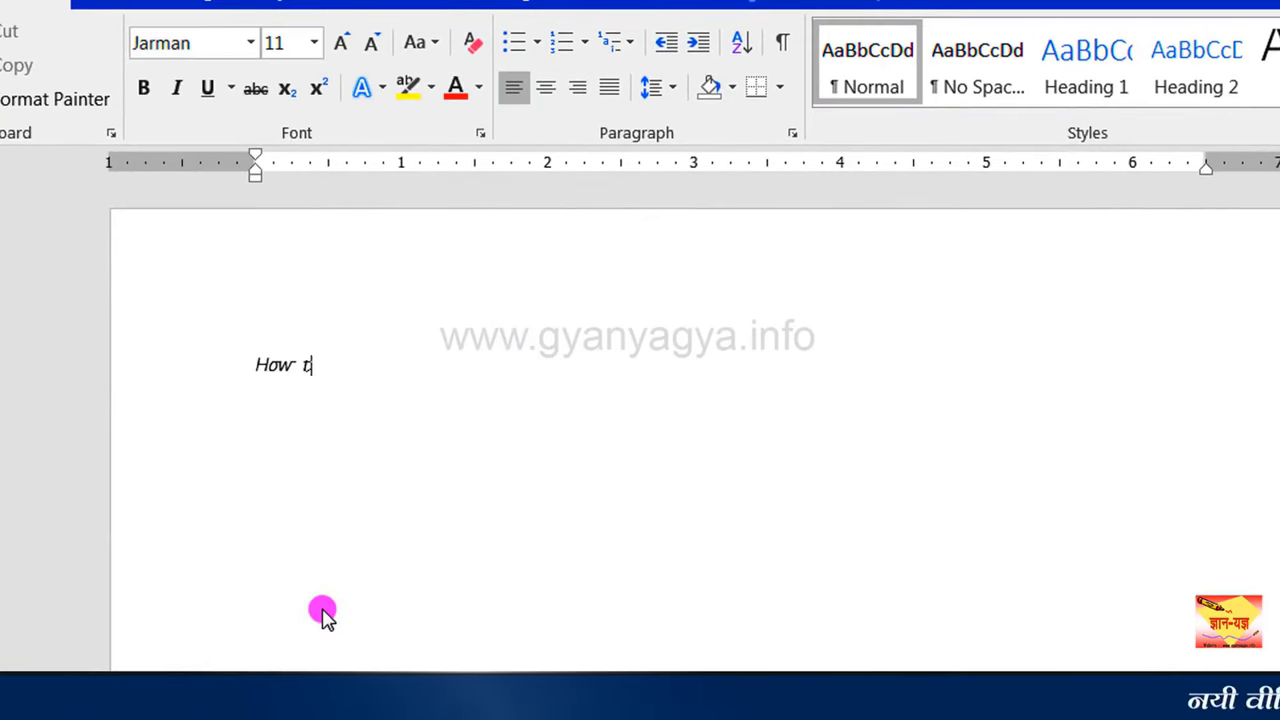
pyautogui.write('download ')
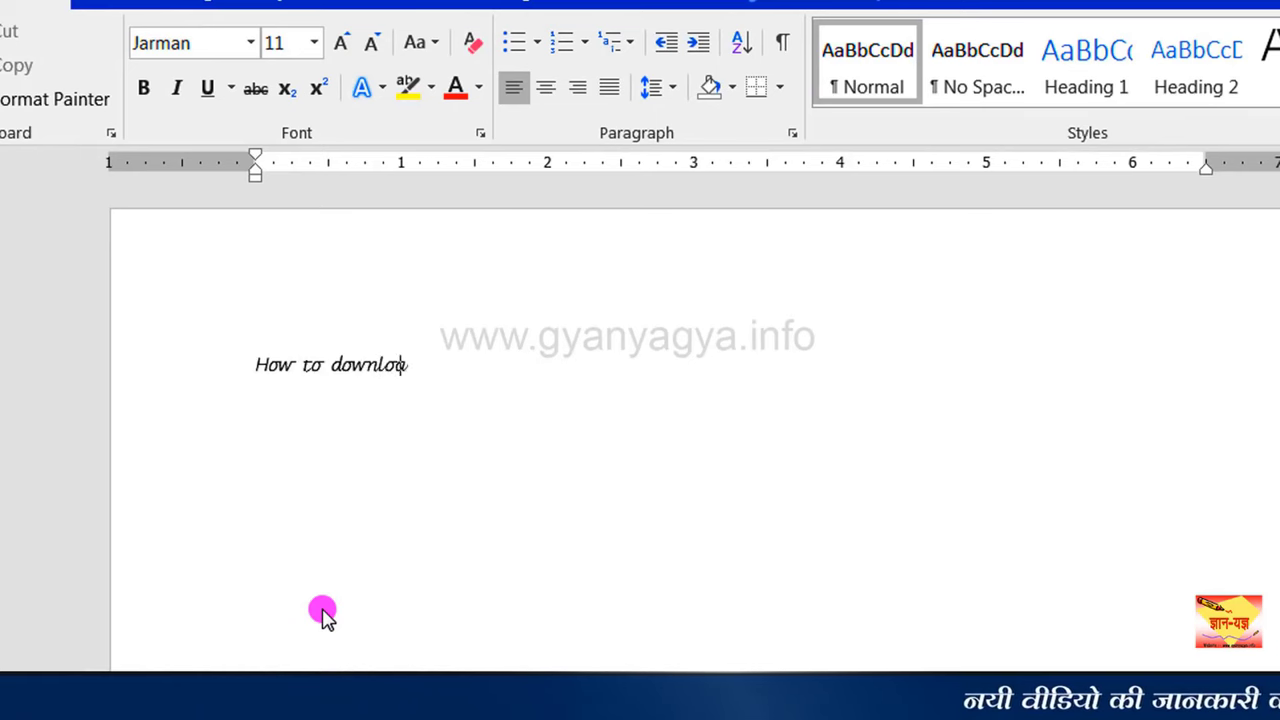
pyautogui.write('font')
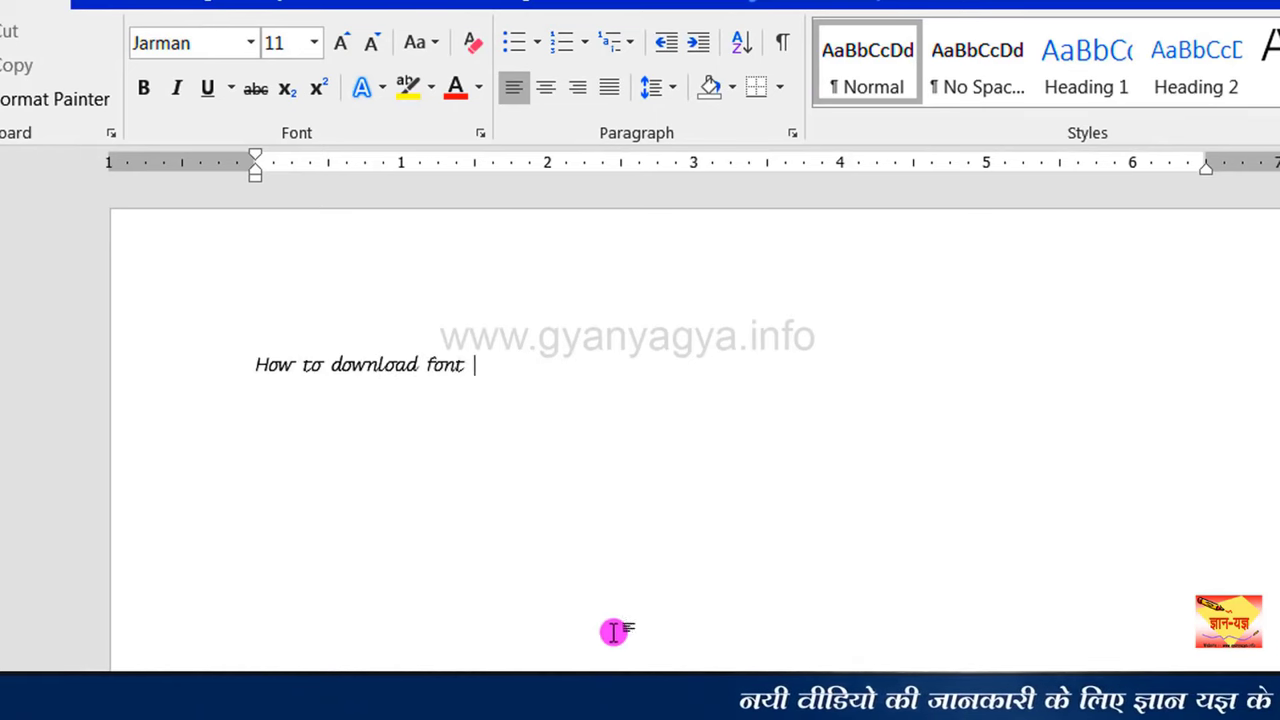
# Enlarge the 'How to download font' line four sizes with Grow Font.
pyautogui.moveTo(478, 364); pyautogui.dragTo(251, 361)
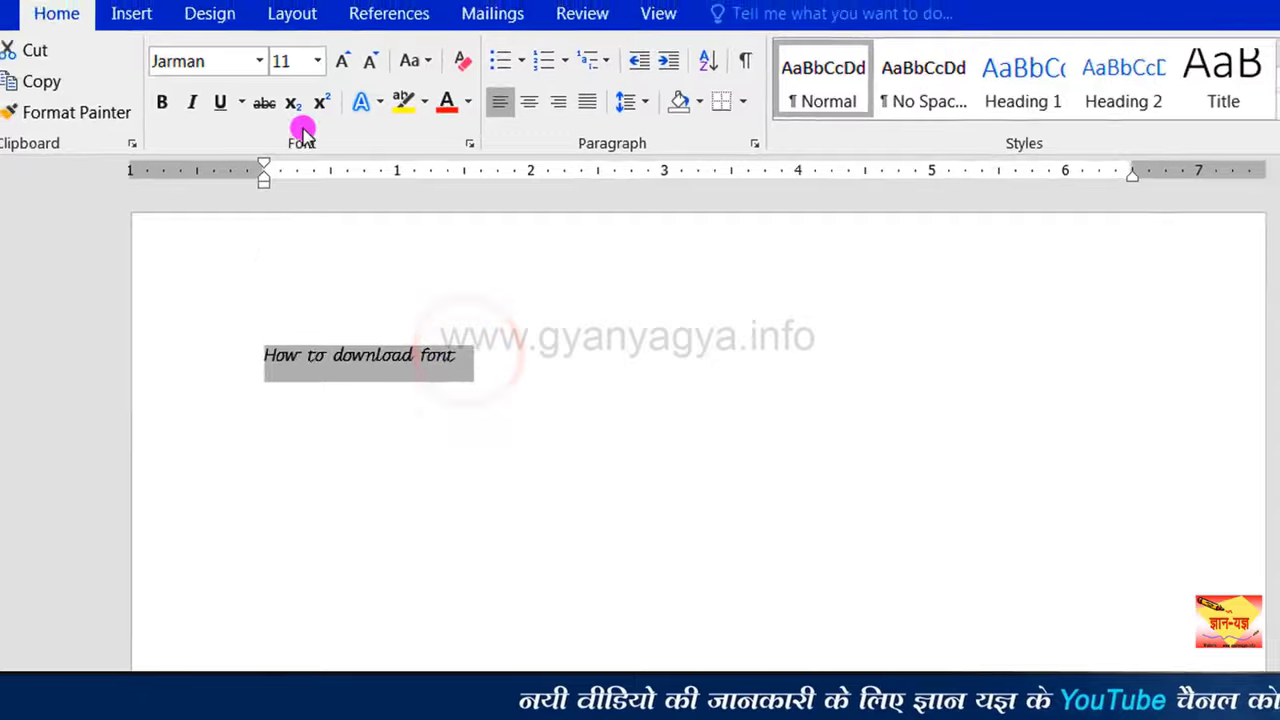
pyautogui.click(342, 90)
pyautogui.click(342, 90)
pyautogui.click(342, 90)
pyautogui.click(342, 90)
pyautogui.click(342, 90)
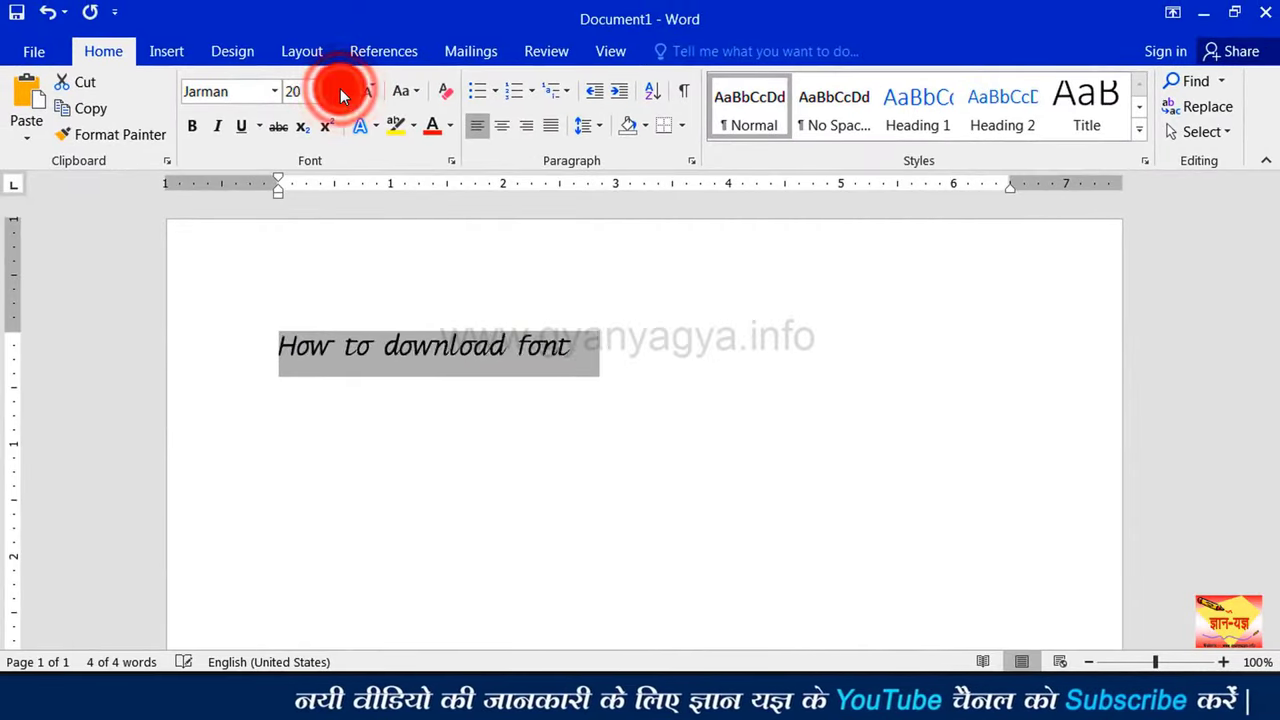
pyautogui.click(342, 90)
pyautogui.click(342, 90)
pyautogui.click(657, 360)
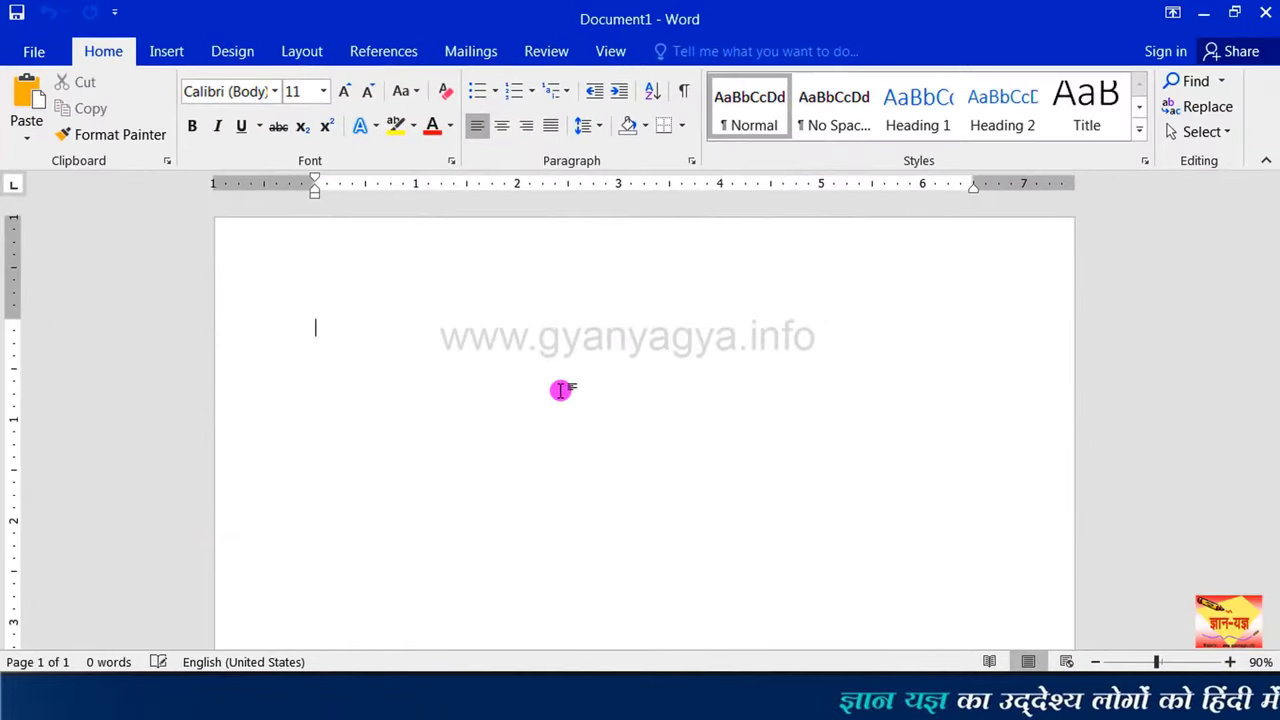
# Generate sample paragraphs with =rand(), then select all and delete them.
pyautogui.write('=')
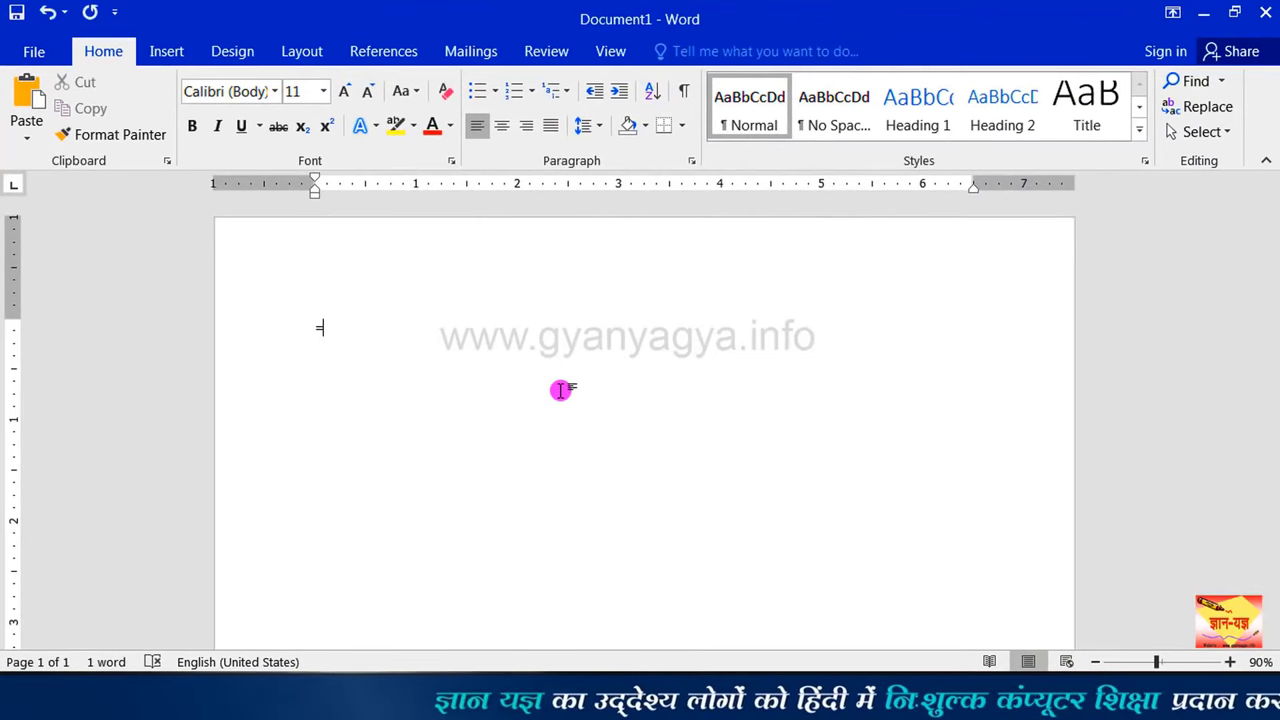
pyautogui.write('rand')
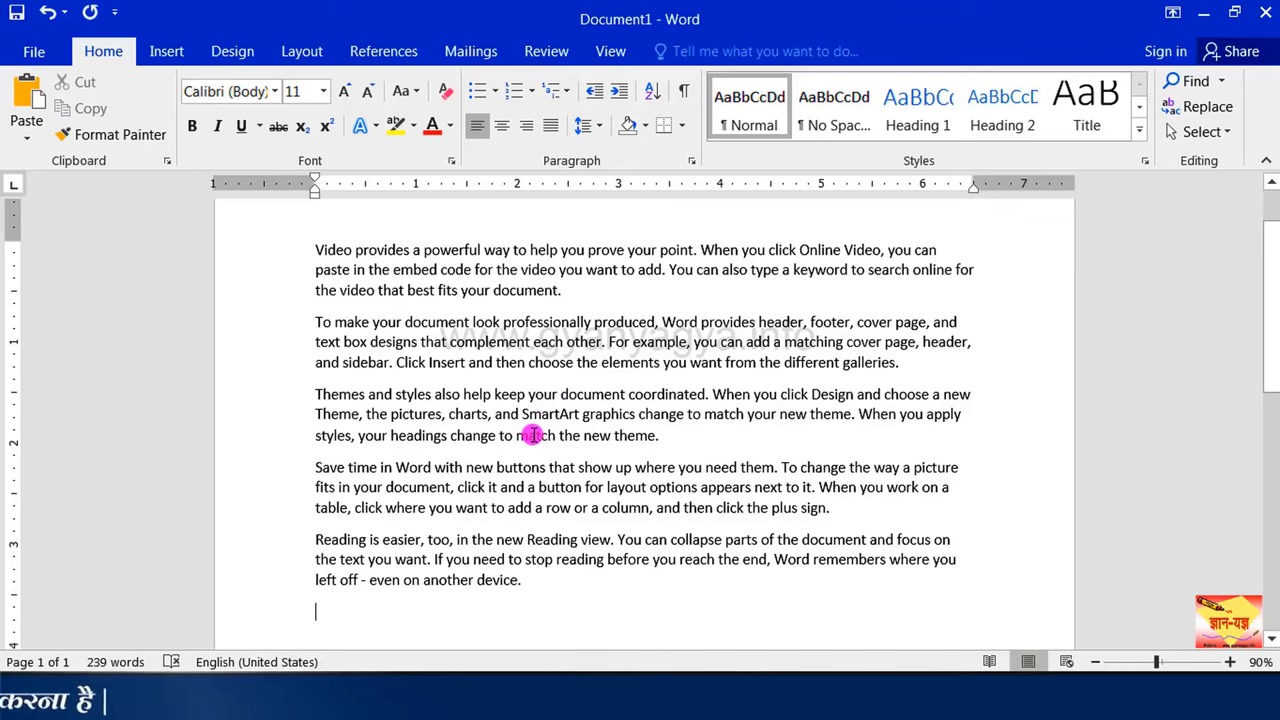
pyautogui.hotkey('ctrl', 'a')
pyautogui.press('Delete')
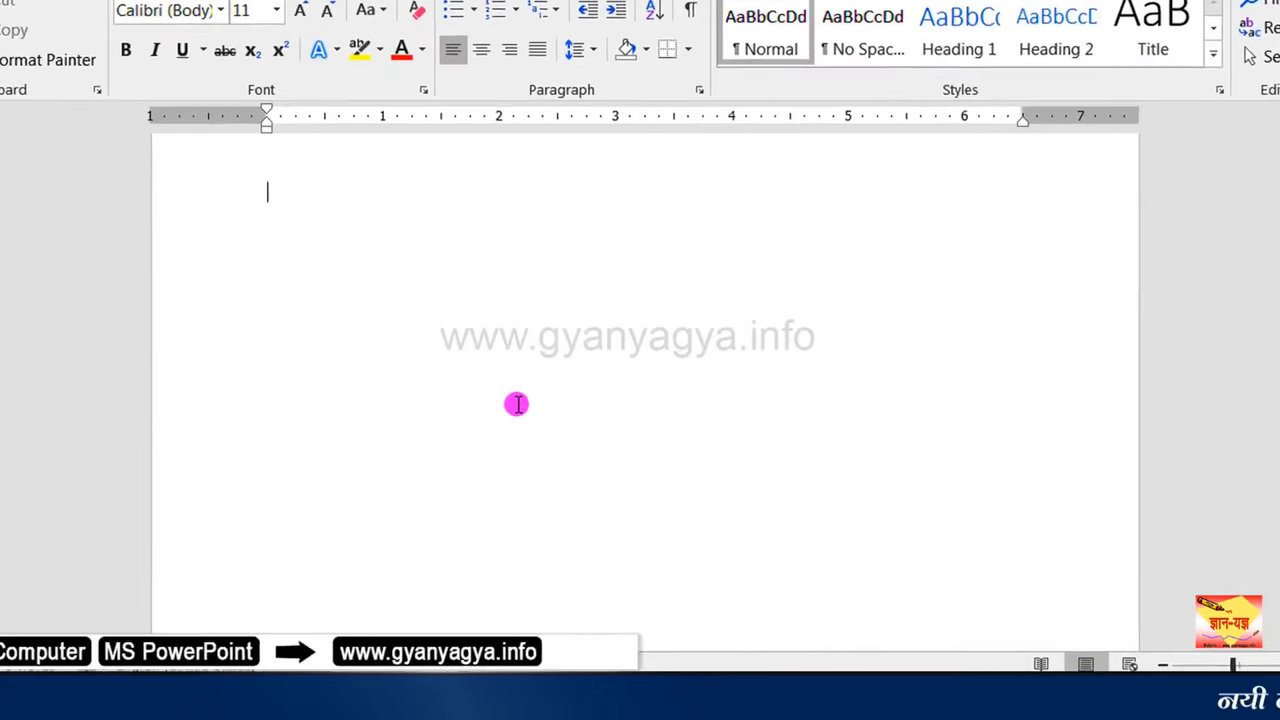
# Enter =rand(4,3) to produce four paragraphs of three sentences each.
pyautogui.write('=')
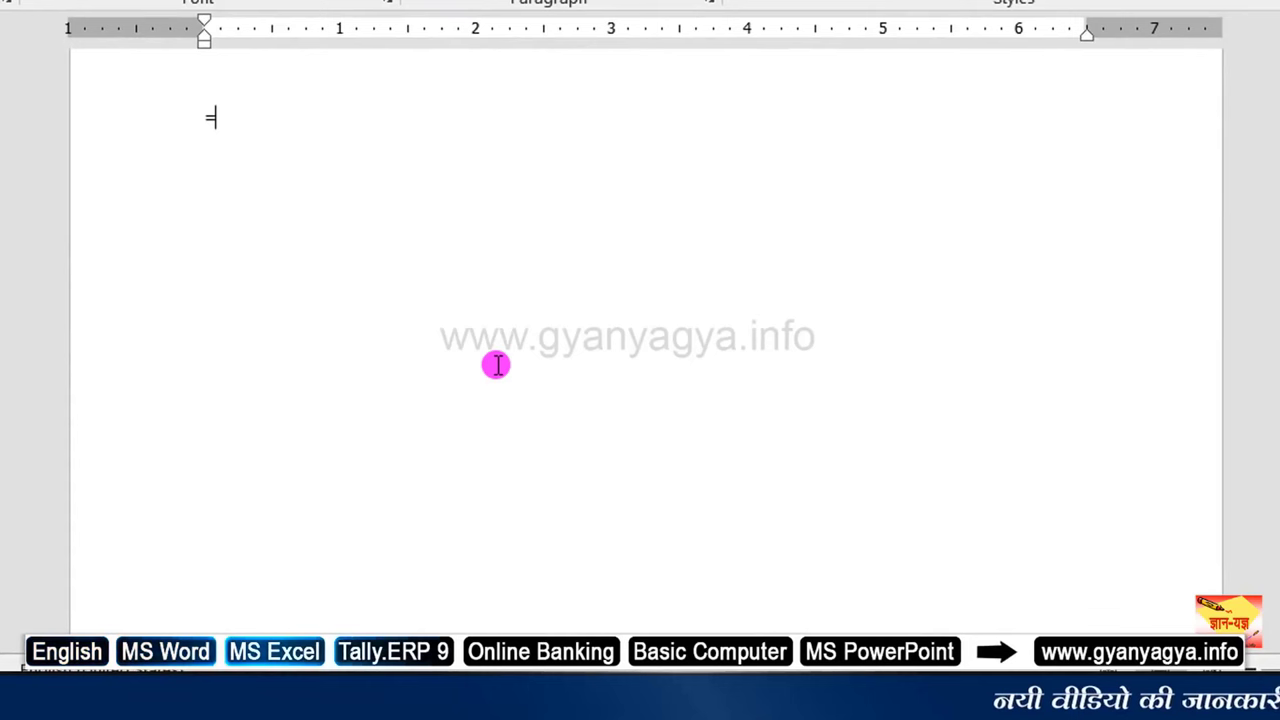
pyautogui.write('rand(4')
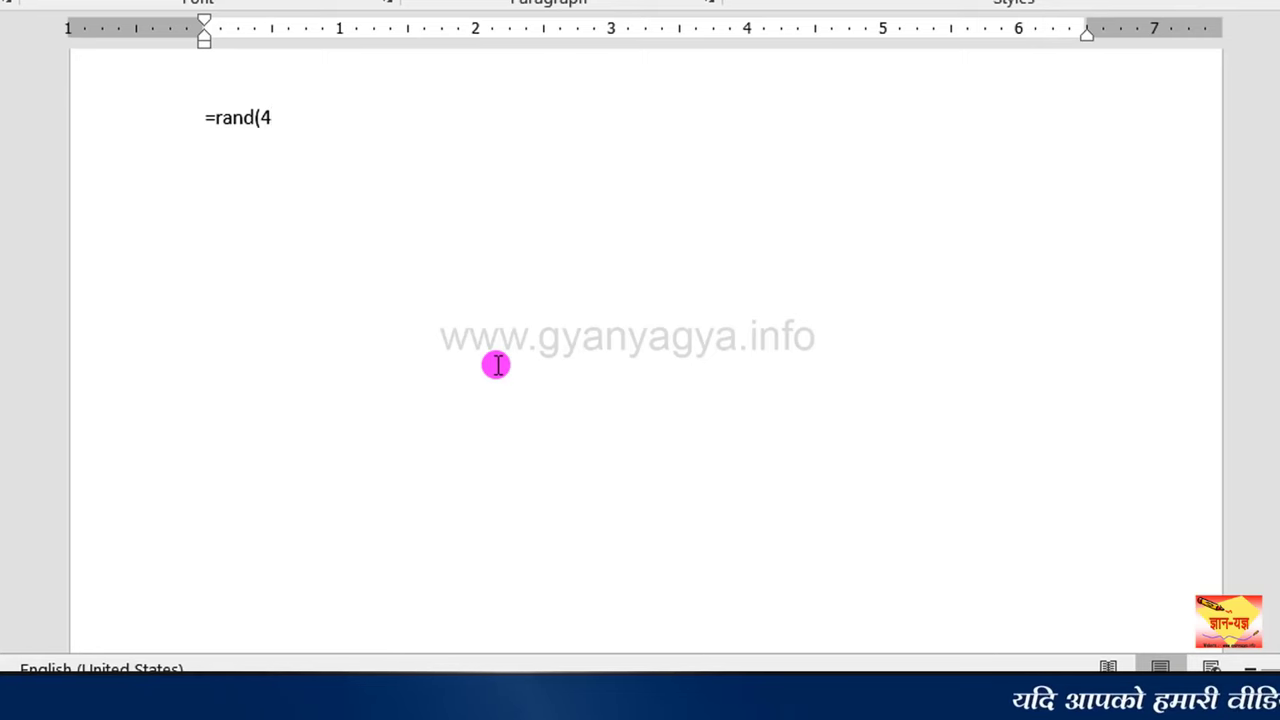
pyautogui.write(',')
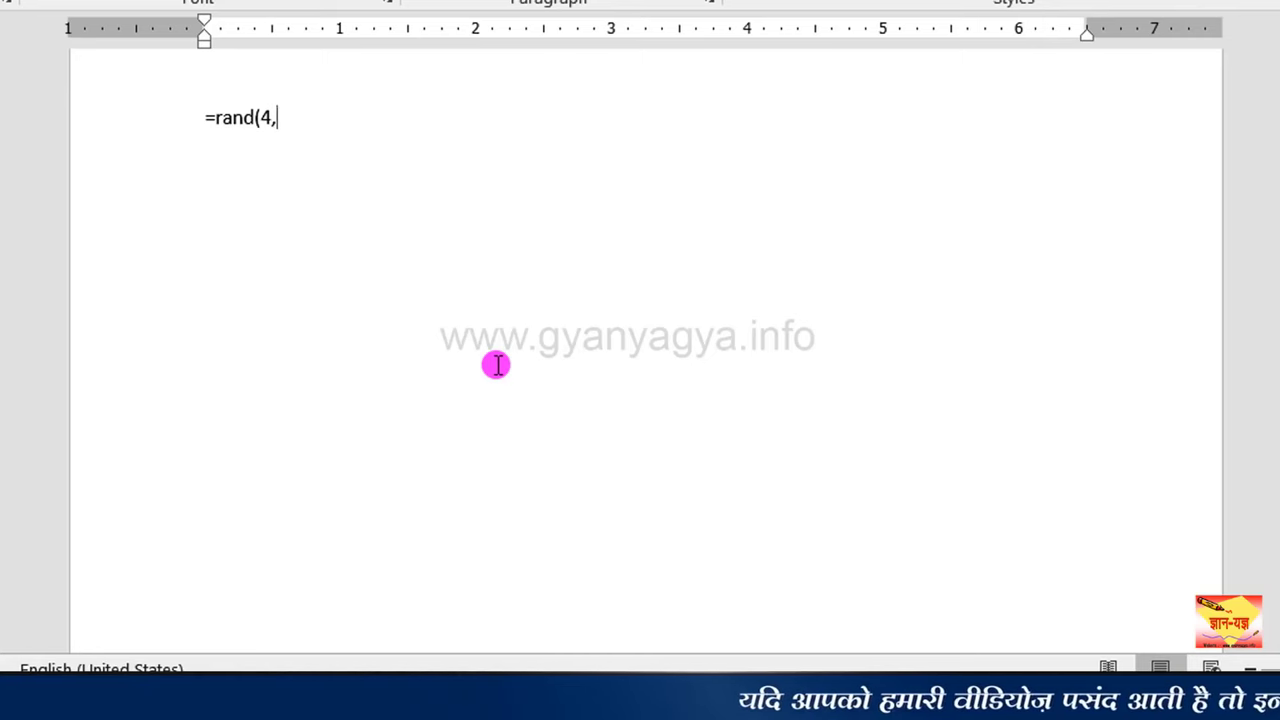
pyautogui.write('3')
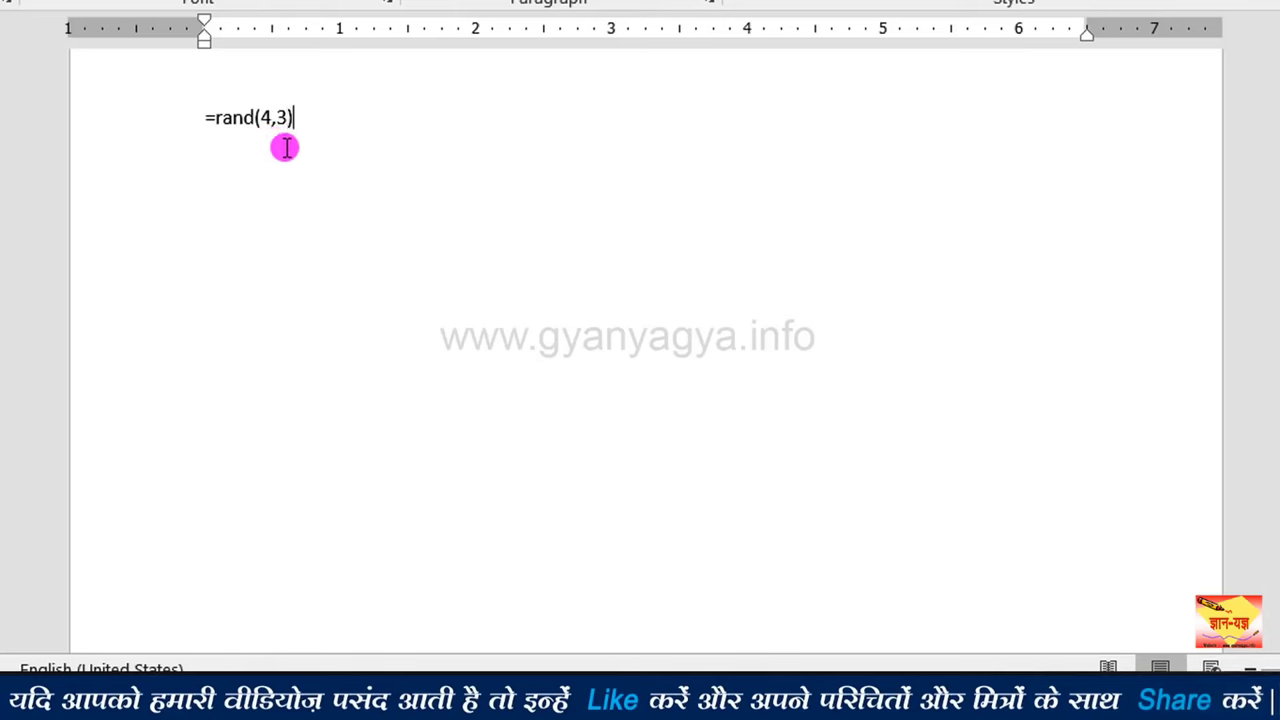
pyautogui.press('Return')
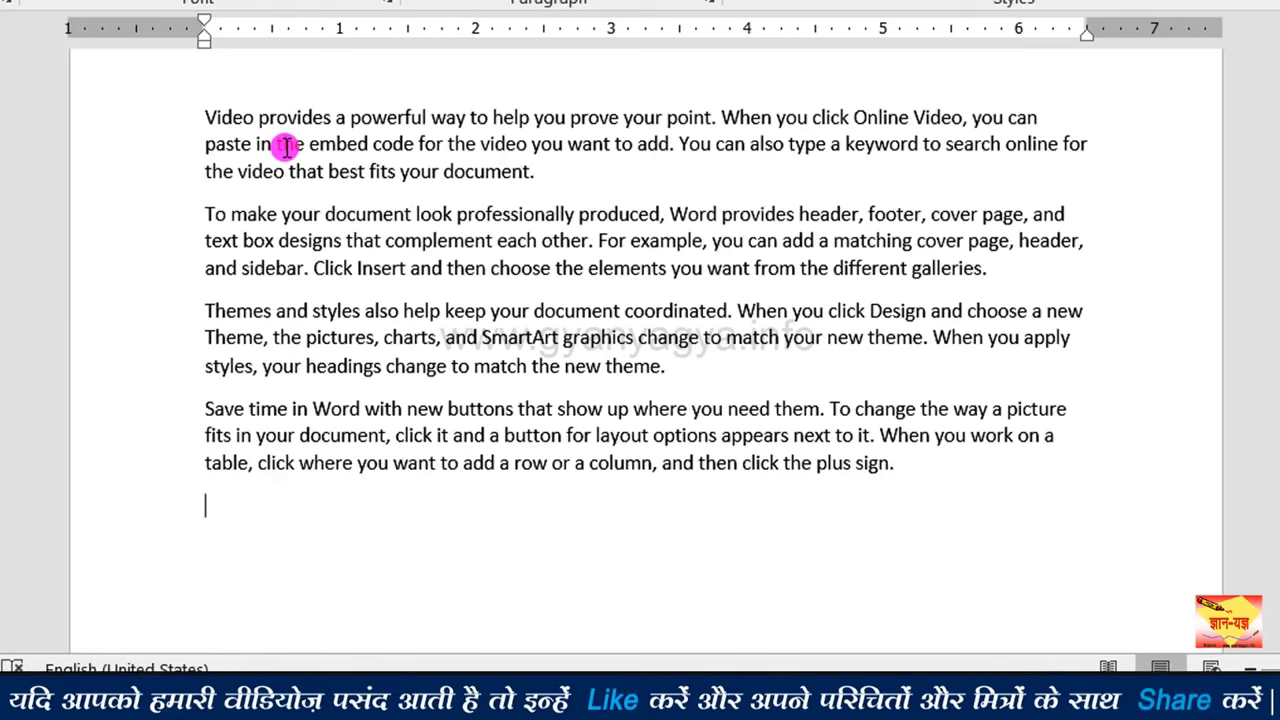
# Shrink the first two sample paragraphs' font by two sizes with Ctrl+[.
pyautogui.click(497, 33)
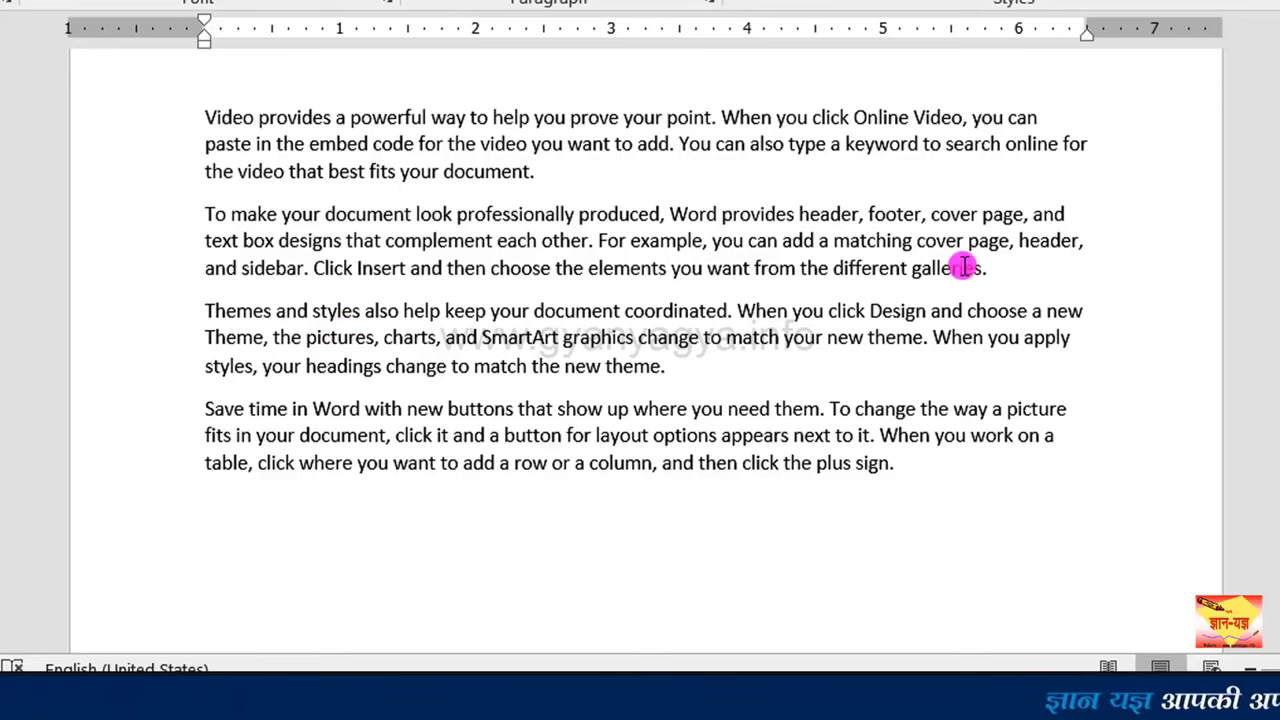
pyautogui.moveTo(1037, 272); pyautogui.dragTo(188, 118)
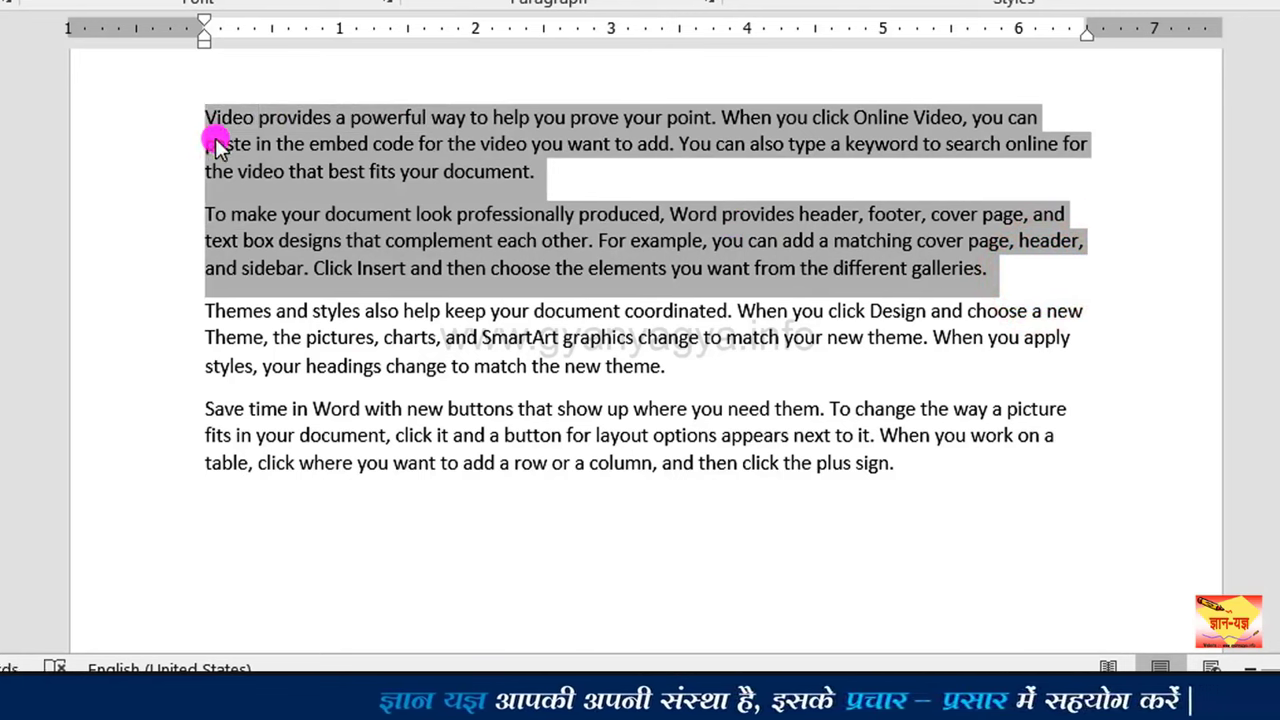
pyautogui.hotkey('ctrl', '[')
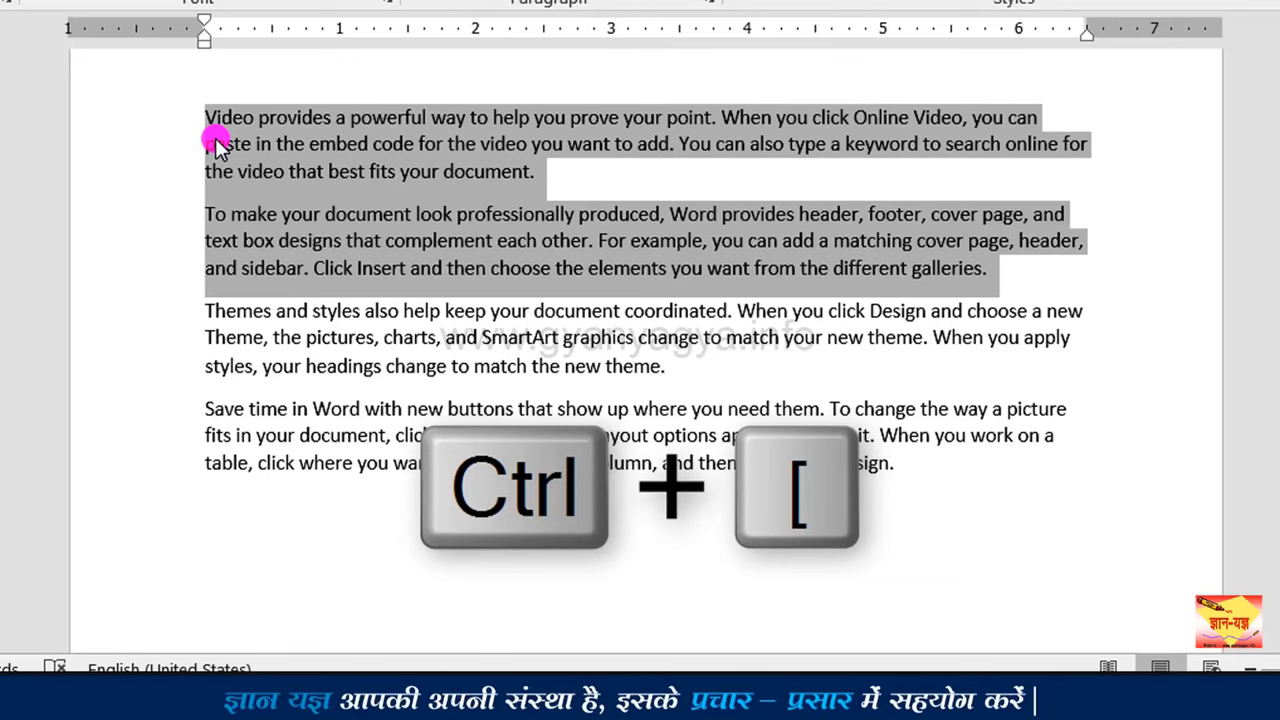
pyautogui.hotkey('ctrl', '[')
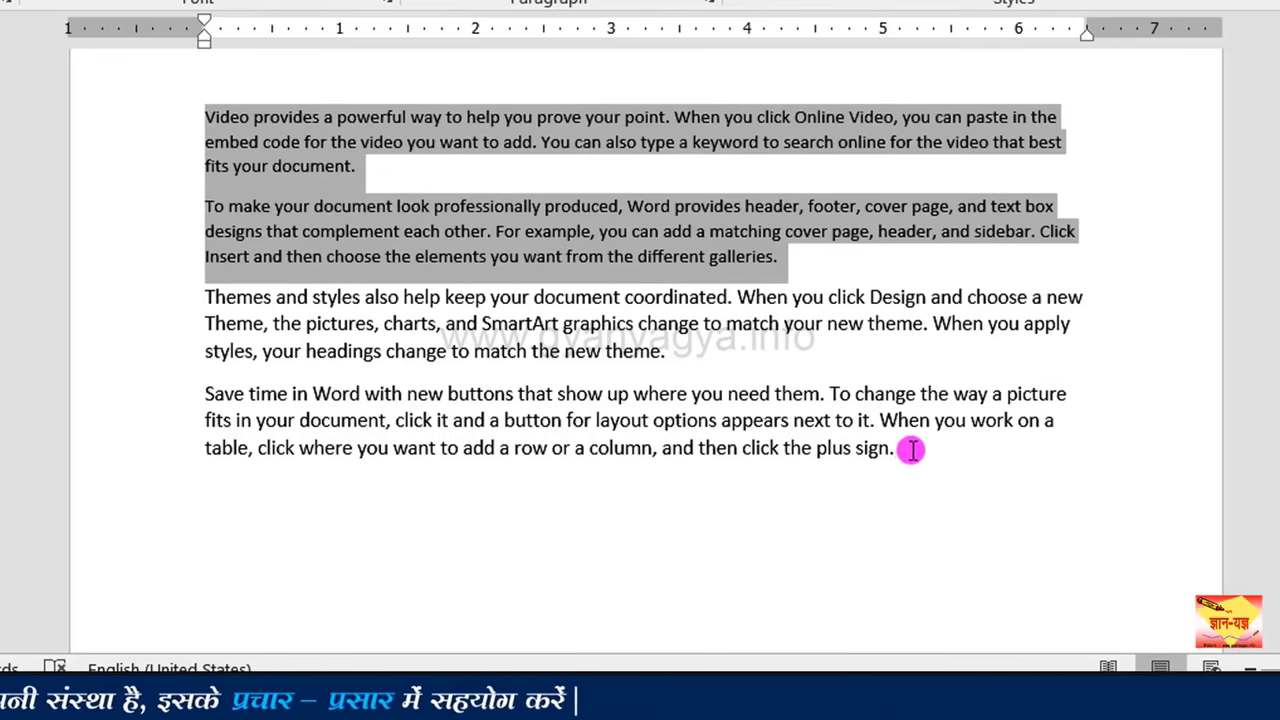
# Enlarge the last two paragraphs, from 'Themes and styles' on, one size with Ctrl+].
pyautogui.moveTo(907, 449); pyautogui.dragTo(196, 297)
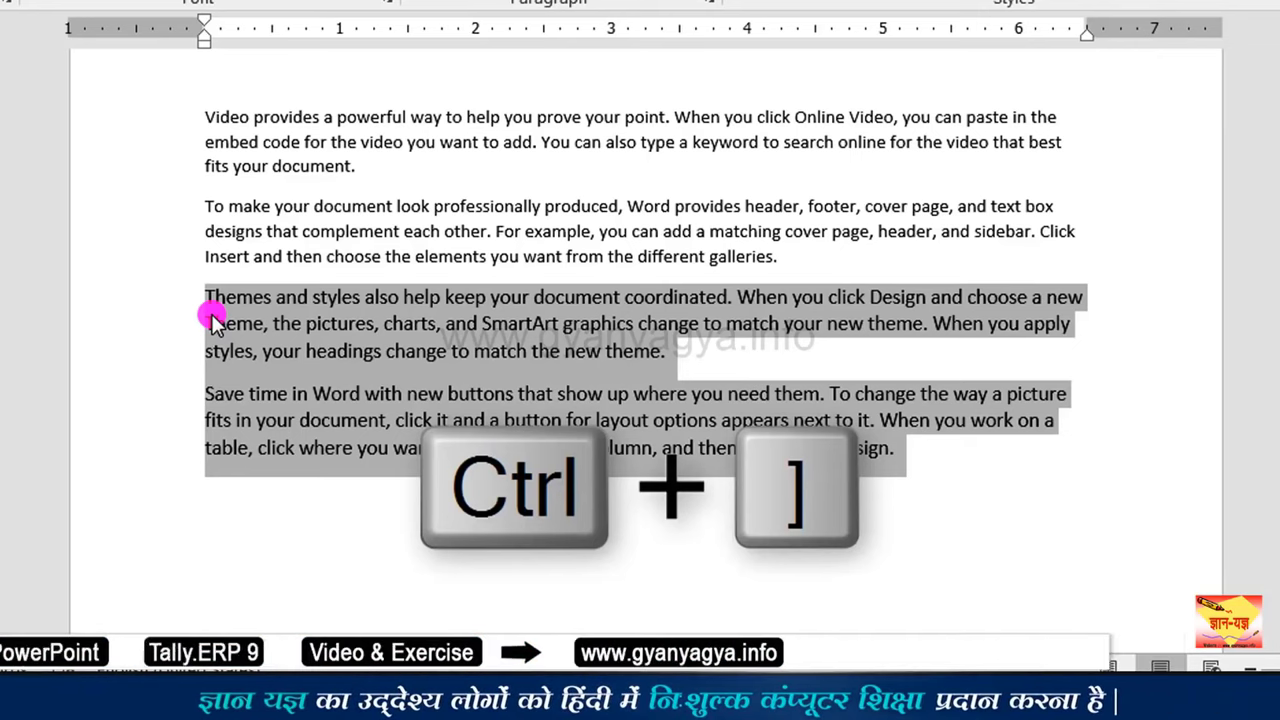
pyautogui.hotkey('ctrl', ']')
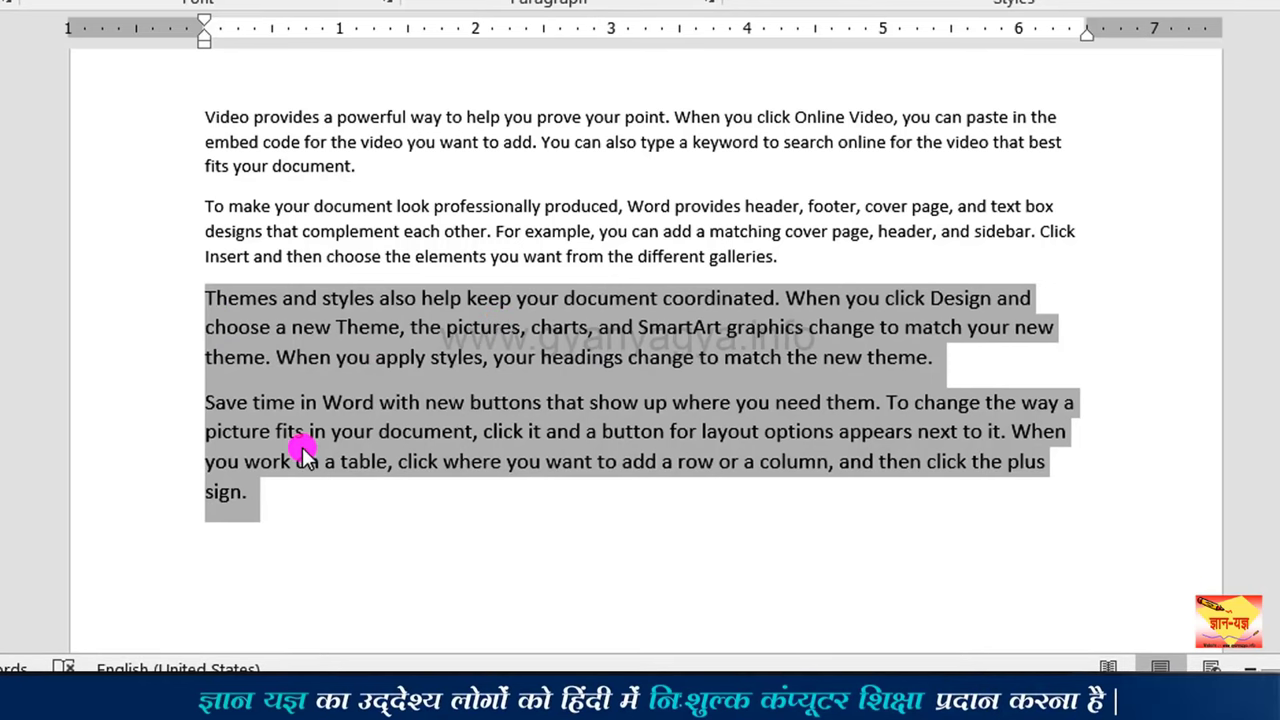
pyautogui.click(315, 512)
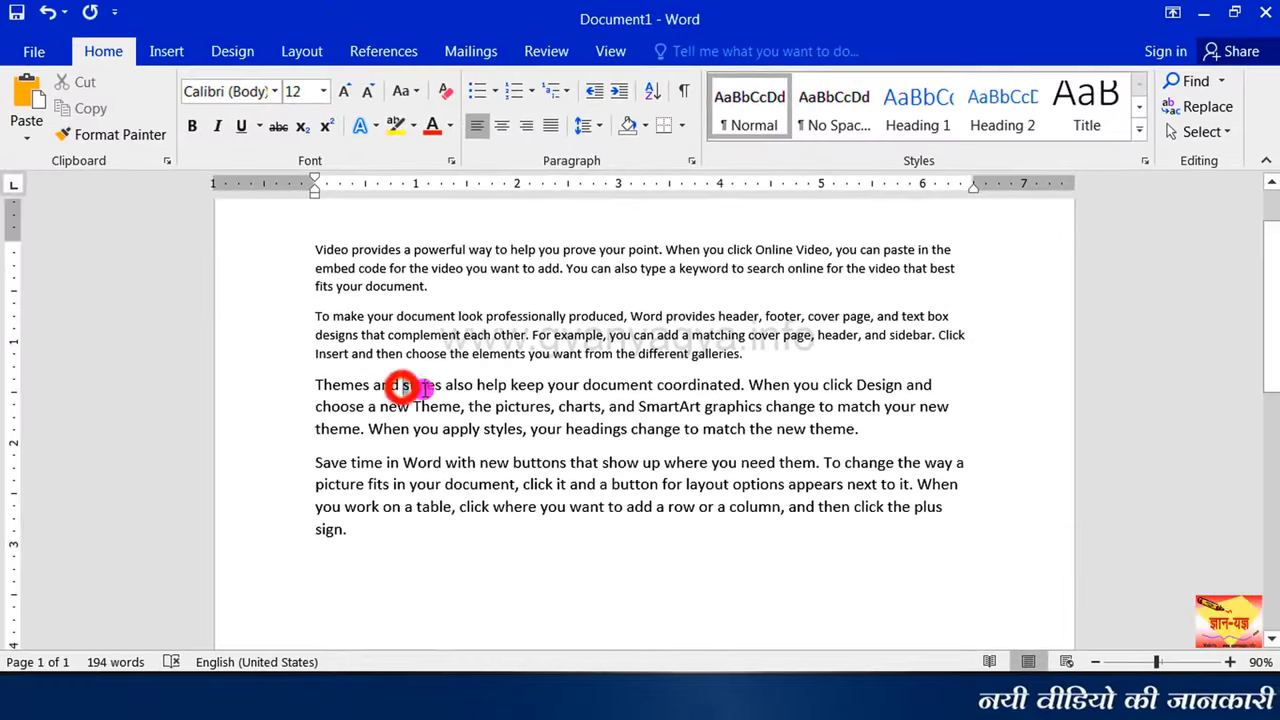
# Double-underline the word 'styles' with Ctrl+Shift+D.
pyautogui.moveTo(319, 298); pyautogui.dragTo(370, 306)
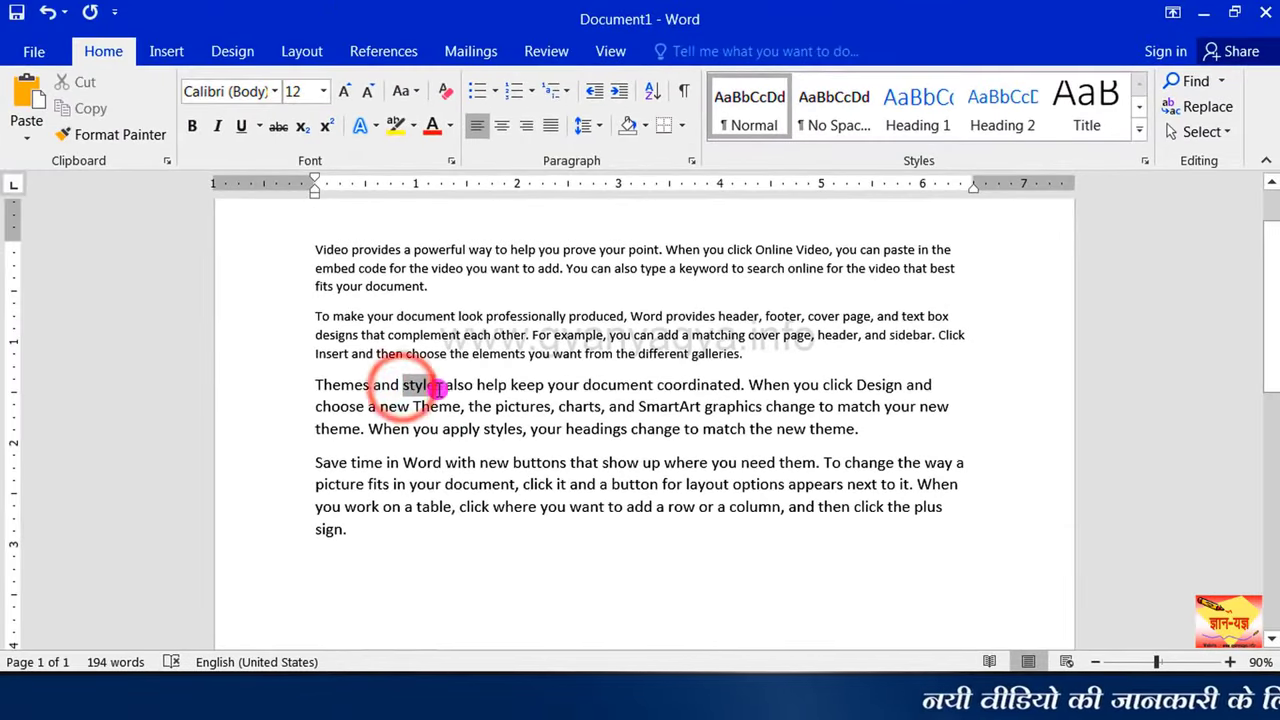
pyautogui.moveTo(437, 390); pyautogui.dragTo(441, 397)
pyautogui.hotkey('ctrl', 'shift', 'd')
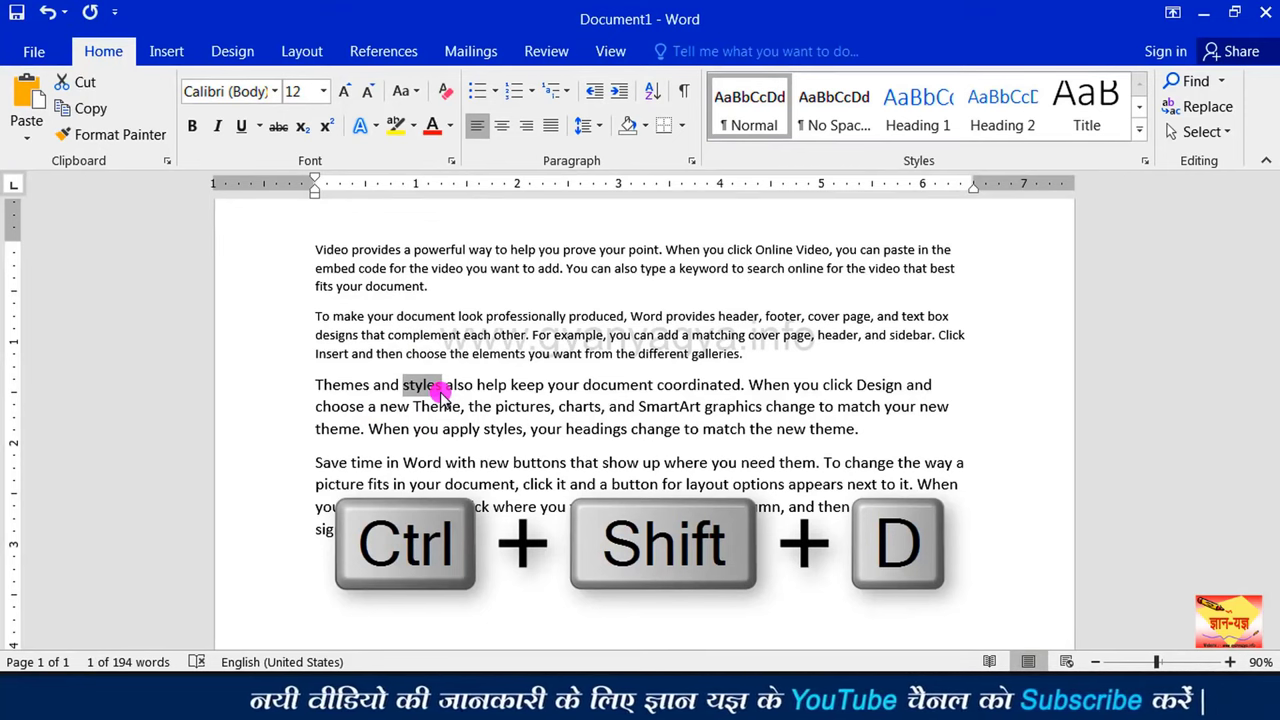
pyautogui.hotkey('ctrl', 'shift', 'd')
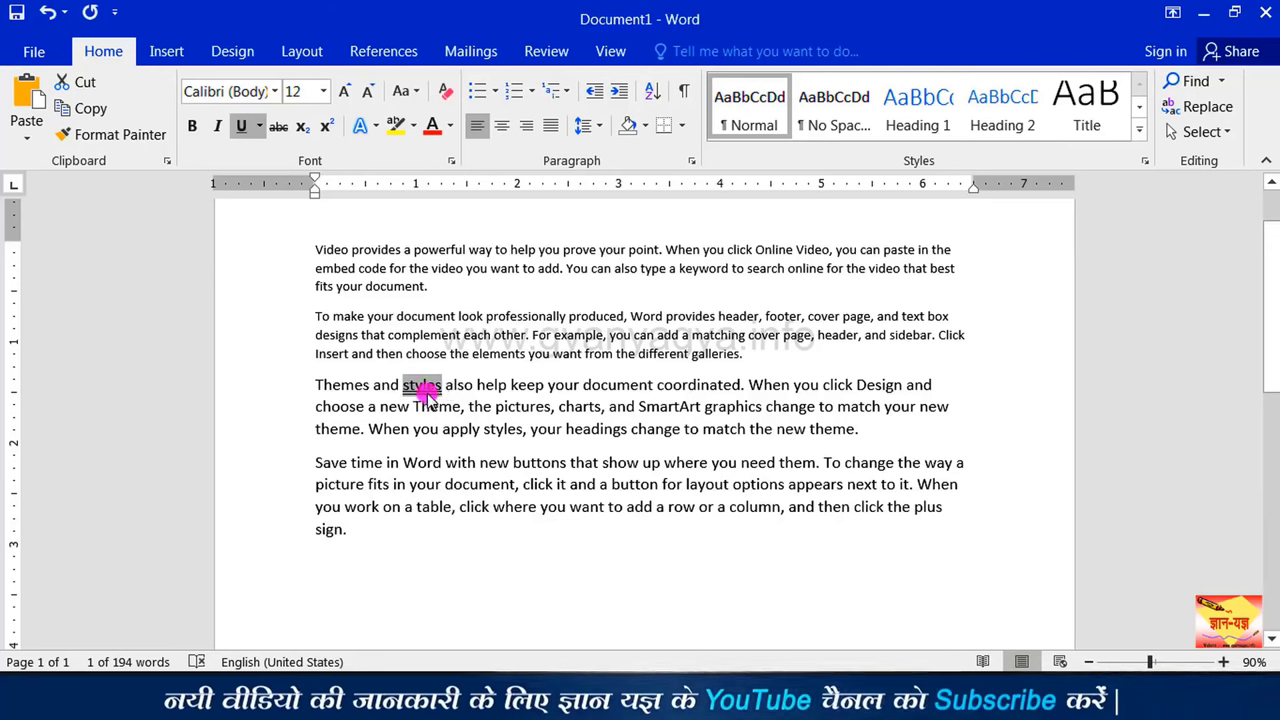
# Select all the document text and delete it.
pyautogui.click(474, 550)
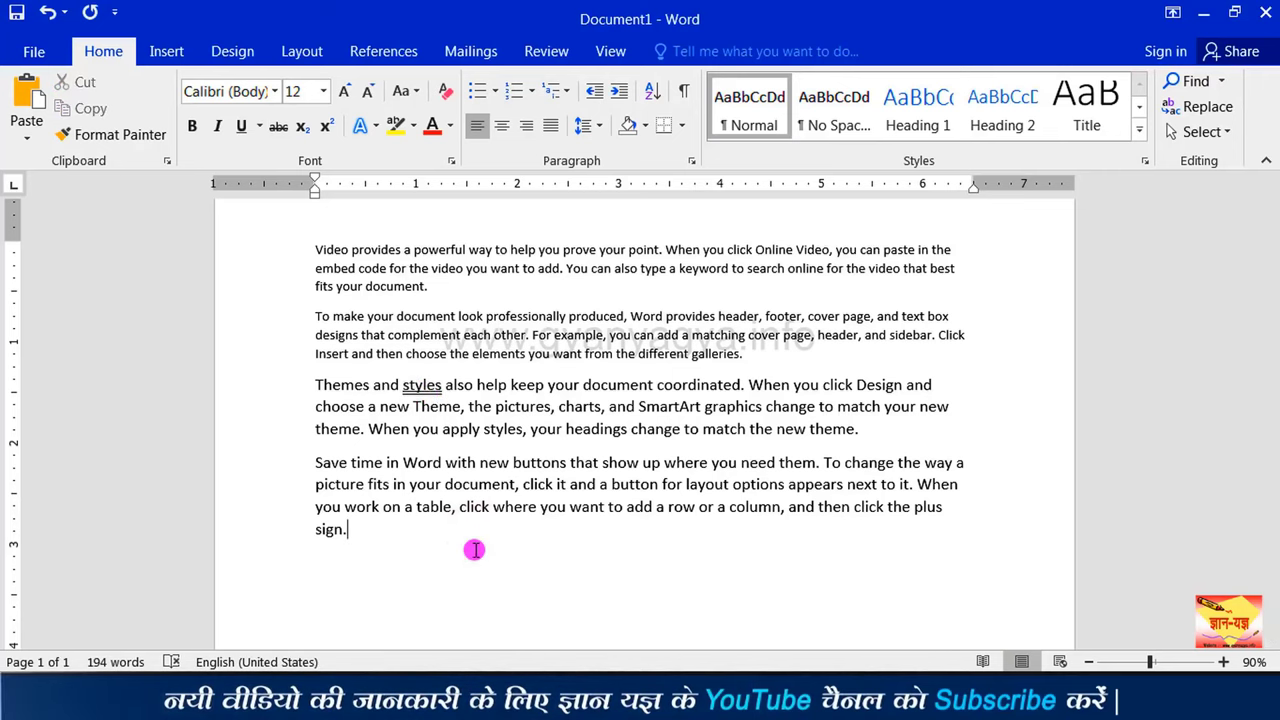
pyautogui.hotkey('ctrl', 'a')
pyautogui.press('Delete')
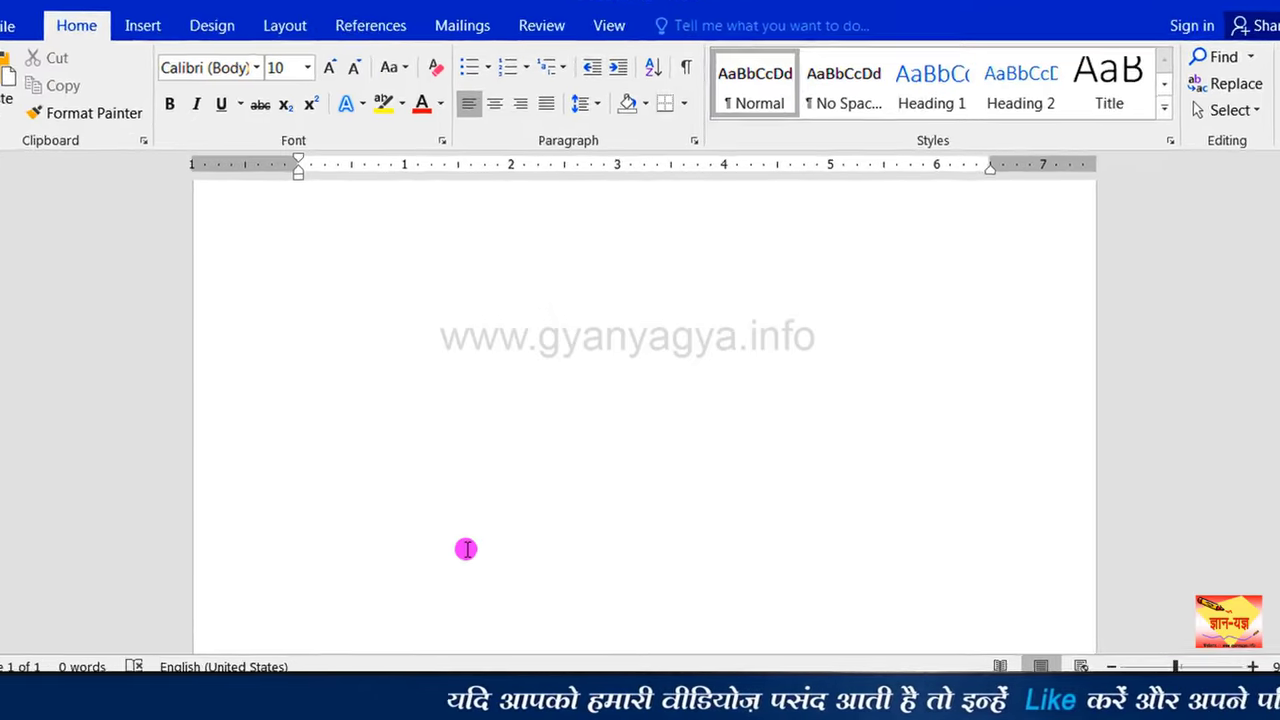
# Type A2+B2=C and superscript the 2 after A and the 2 after B.
pyautogui.write('A2+B')
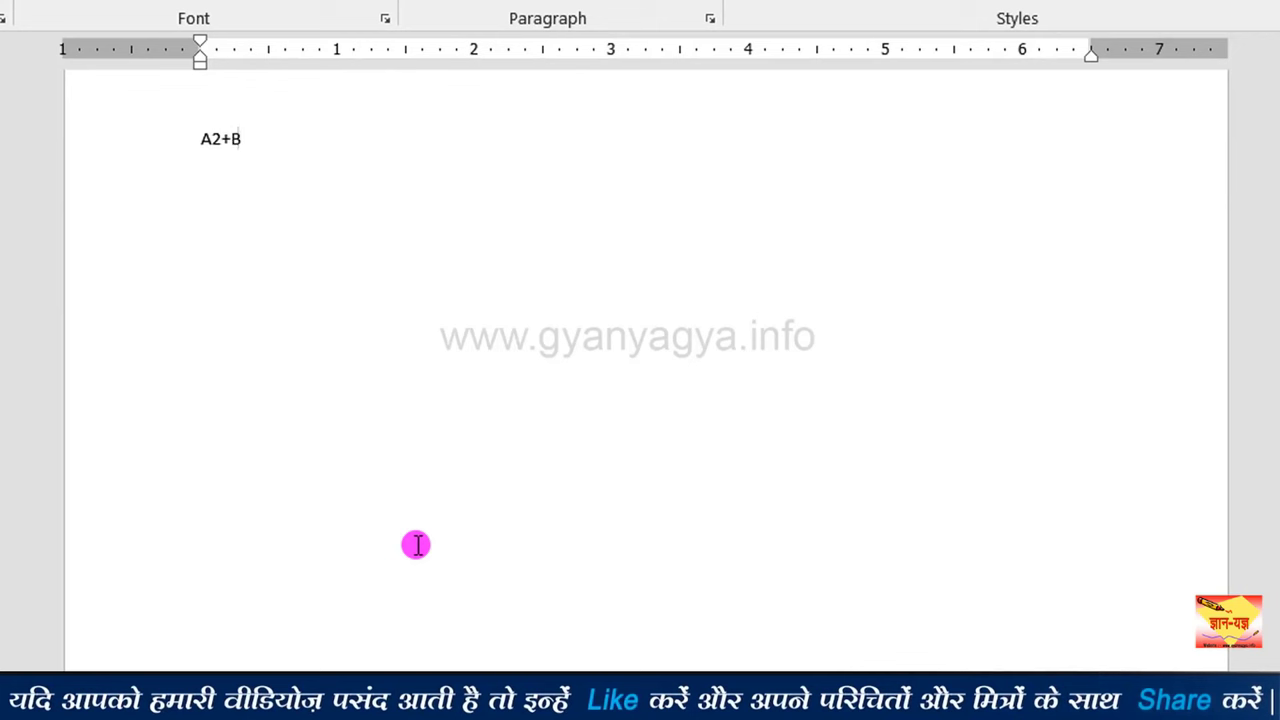
pyautogui.write('2=')
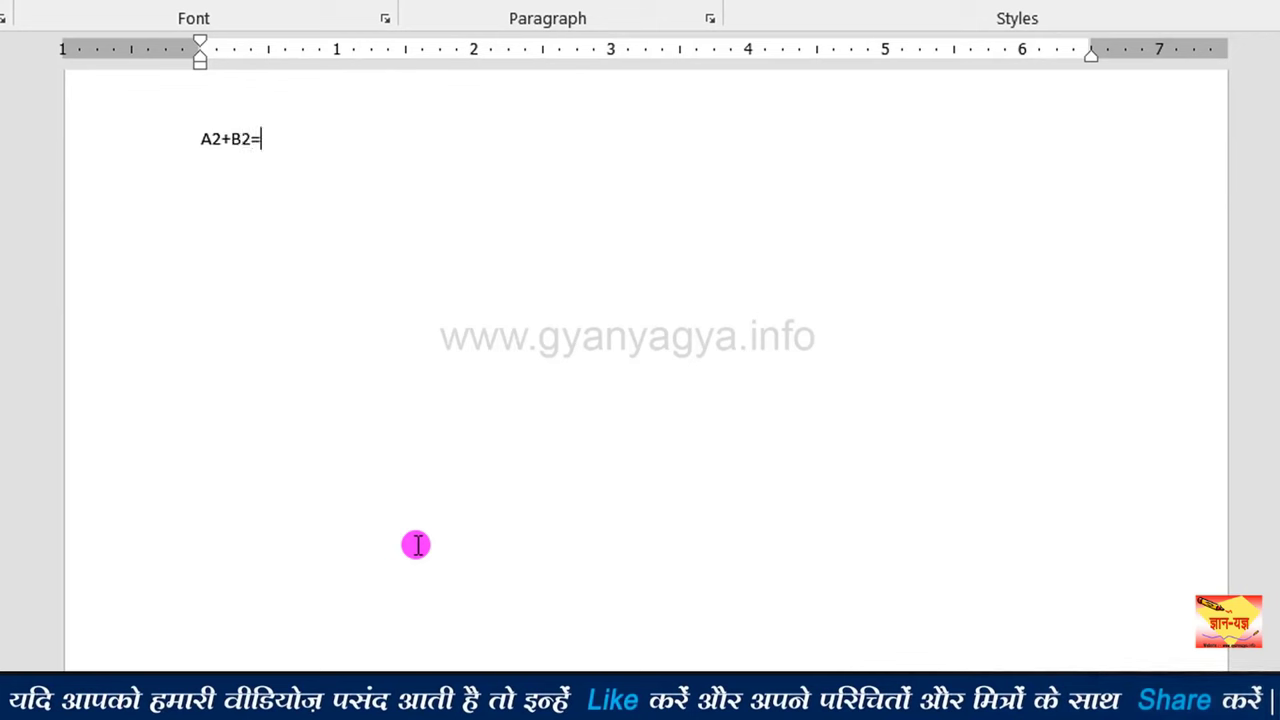
pyautogui.write('C2')
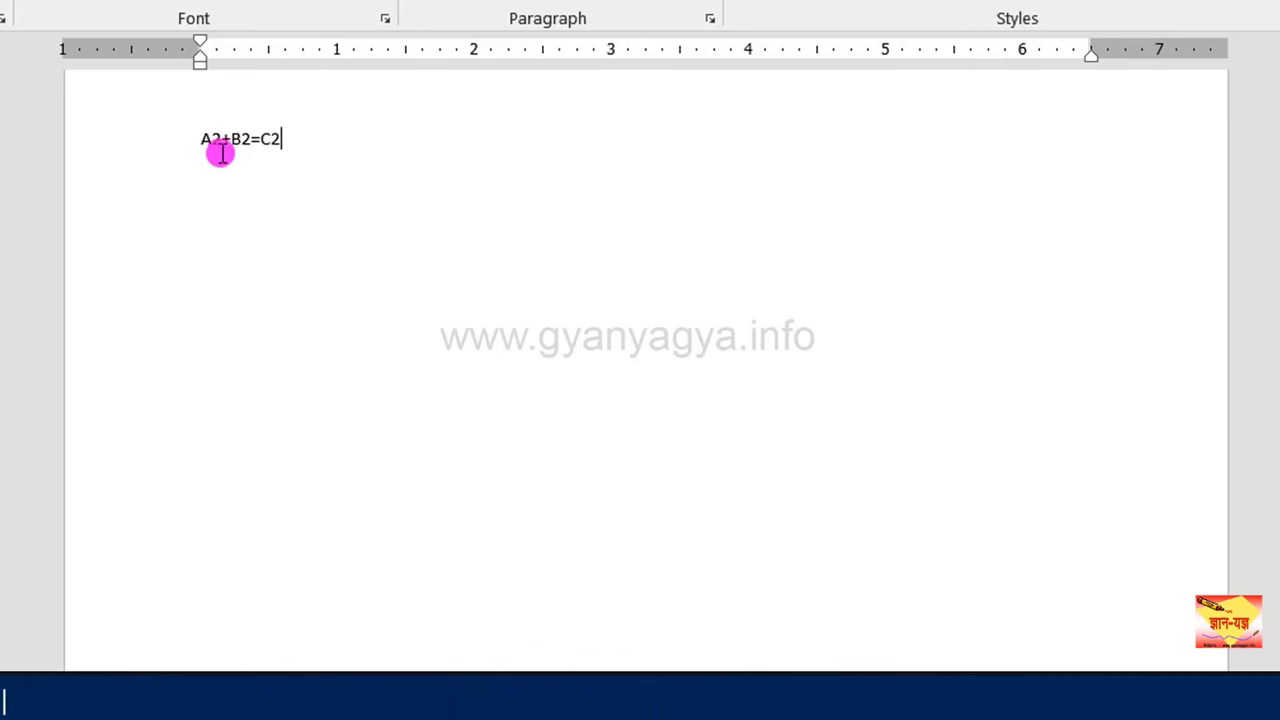
pyautogui.moveTo(215, 140); pyautogui.dragTo(210, 145)
pyautogui.hotkey('ctrl', 'shift', '+')
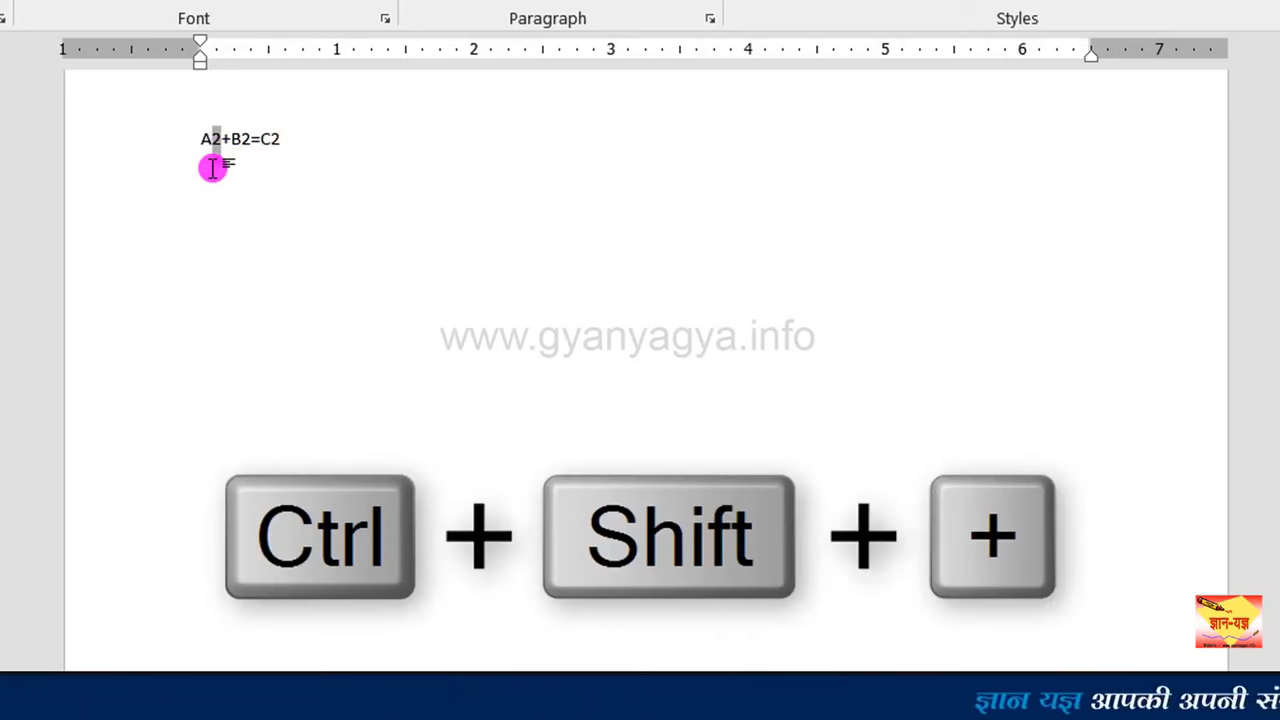
pyautogui.hotkey('ctrl', 'shift', '+')
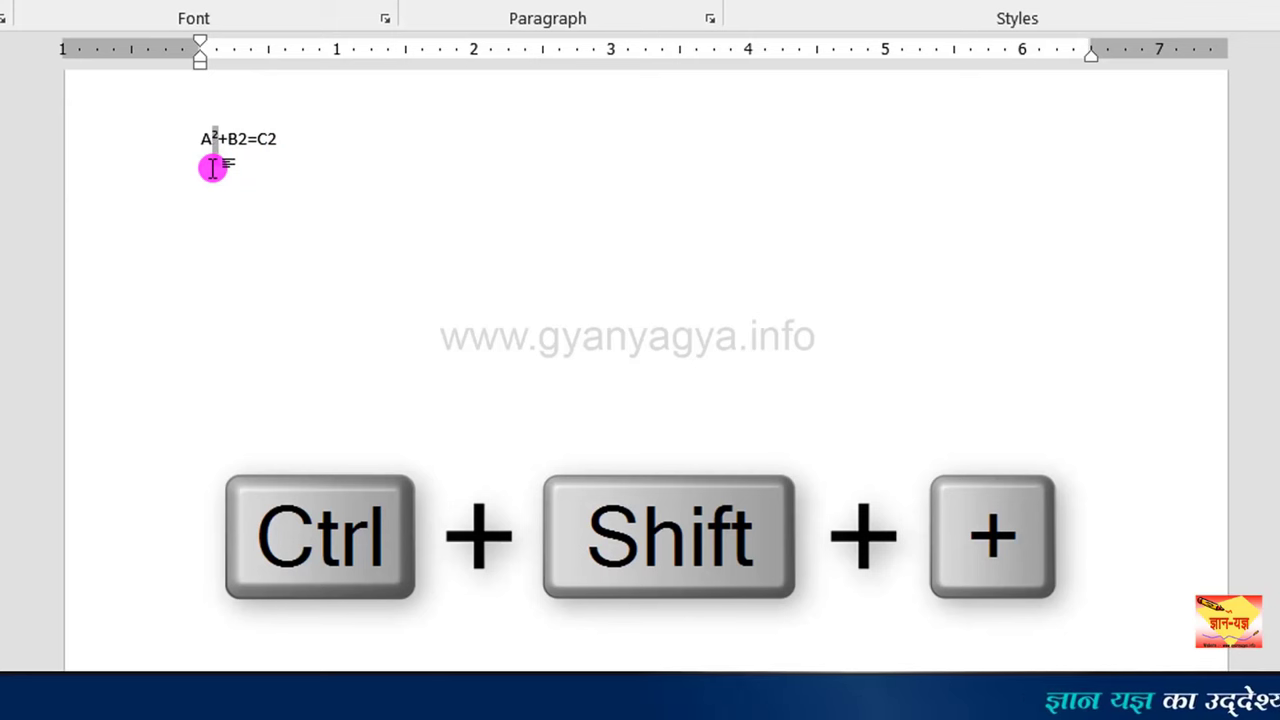
pyautogui.click(213, 159)
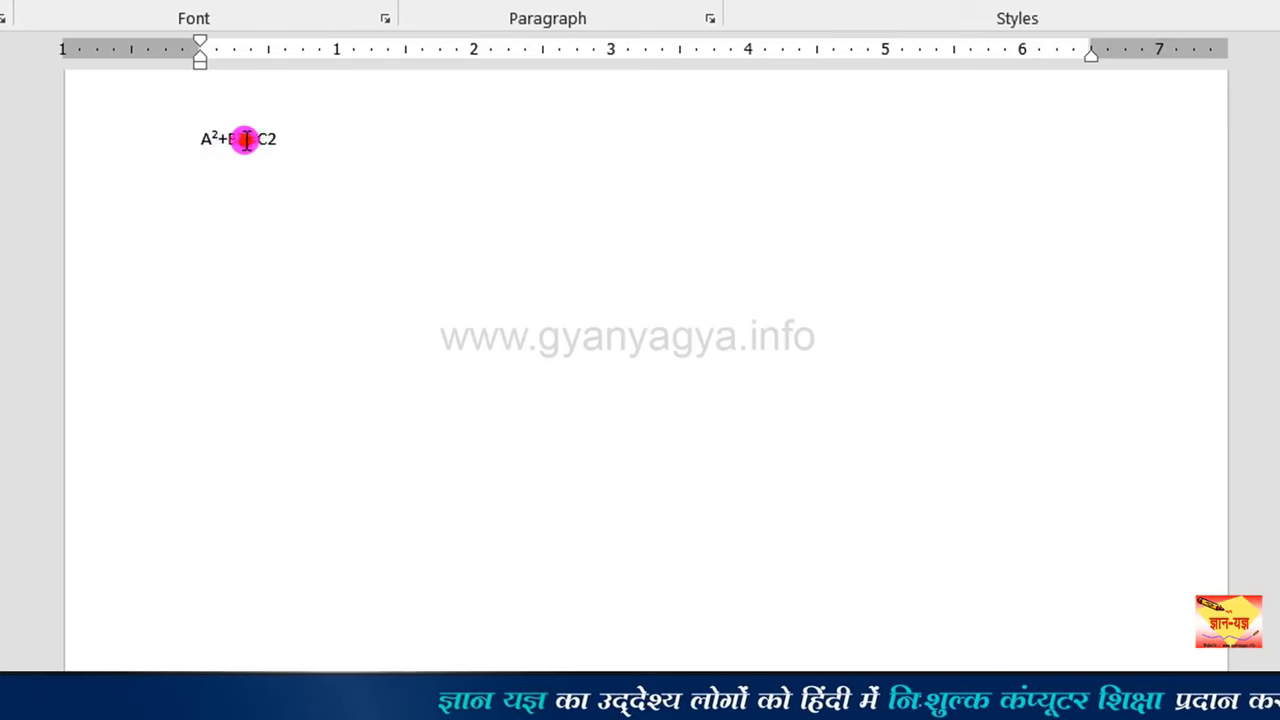
pyautogui.moveTo(248, 139); pyautogui.dragTo(236, 139)
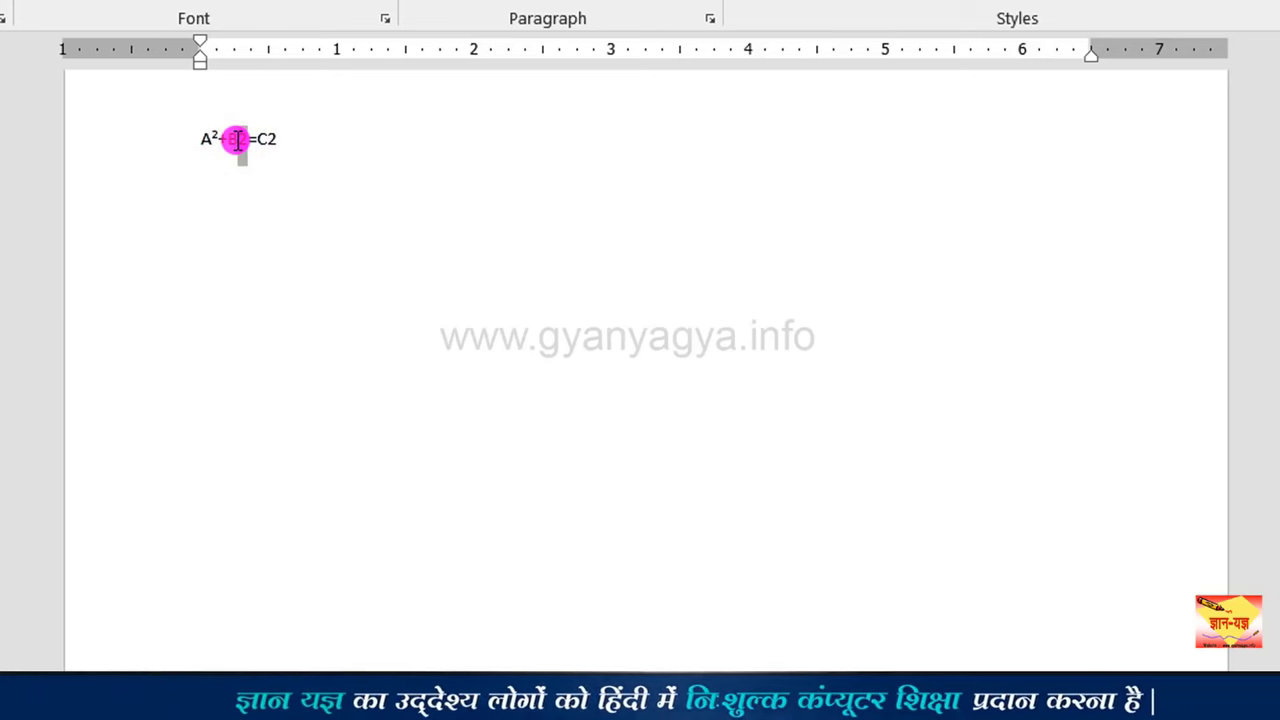
pyautogui.hotkey('ctrl', 'shift', '+')
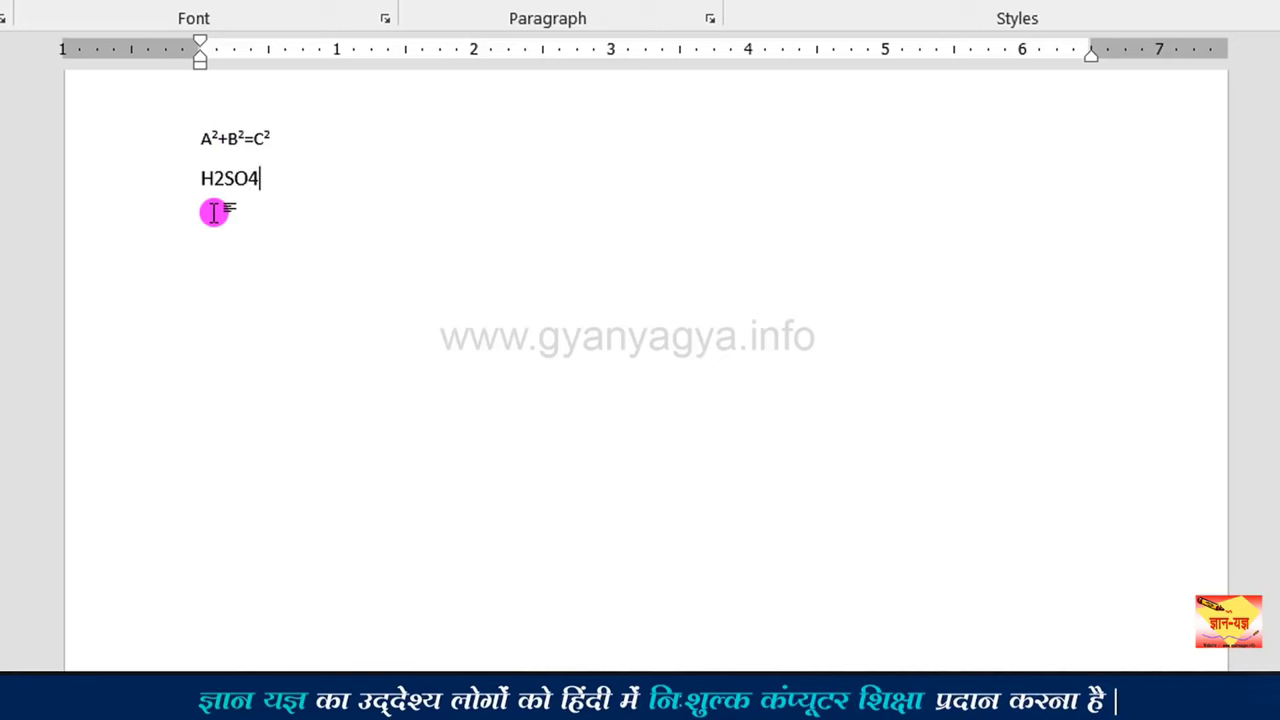
# Make the 2 and the 4 in H2SO4 subscript.
pyautogui.click(283, 195)
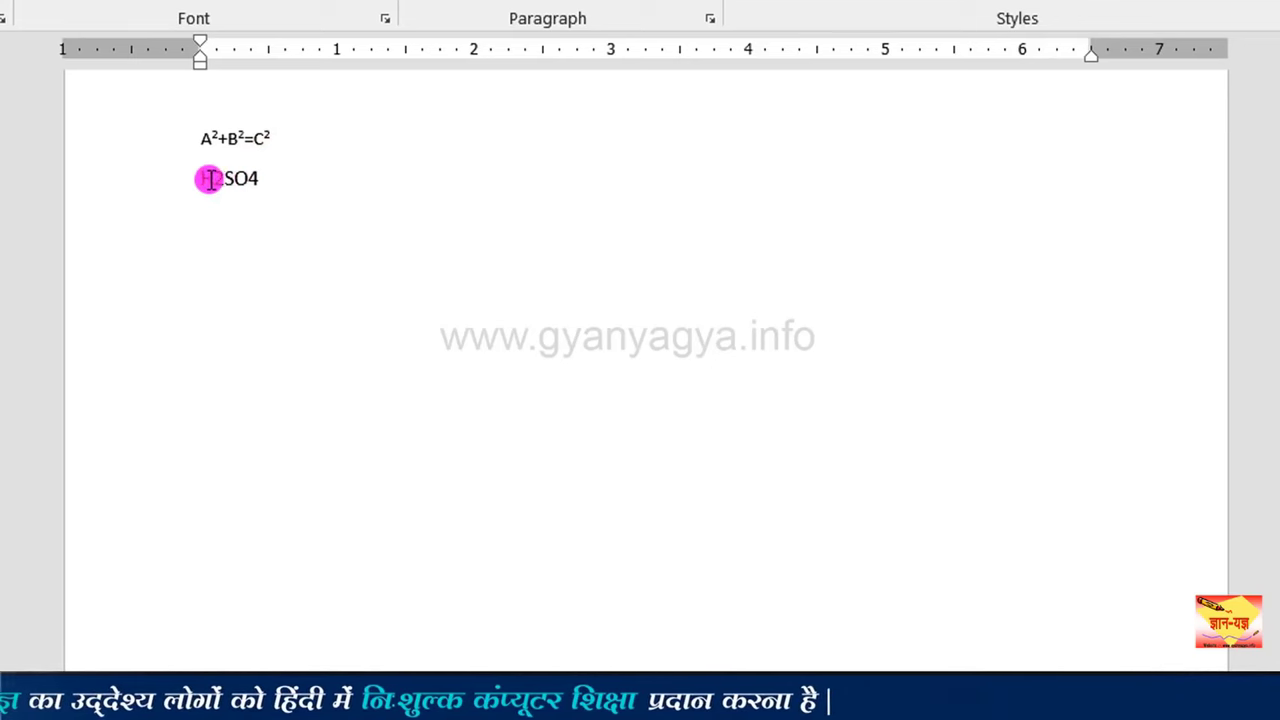
pyautogui.moveTo(211, 179); pyautogui.dragTo(226, 179)
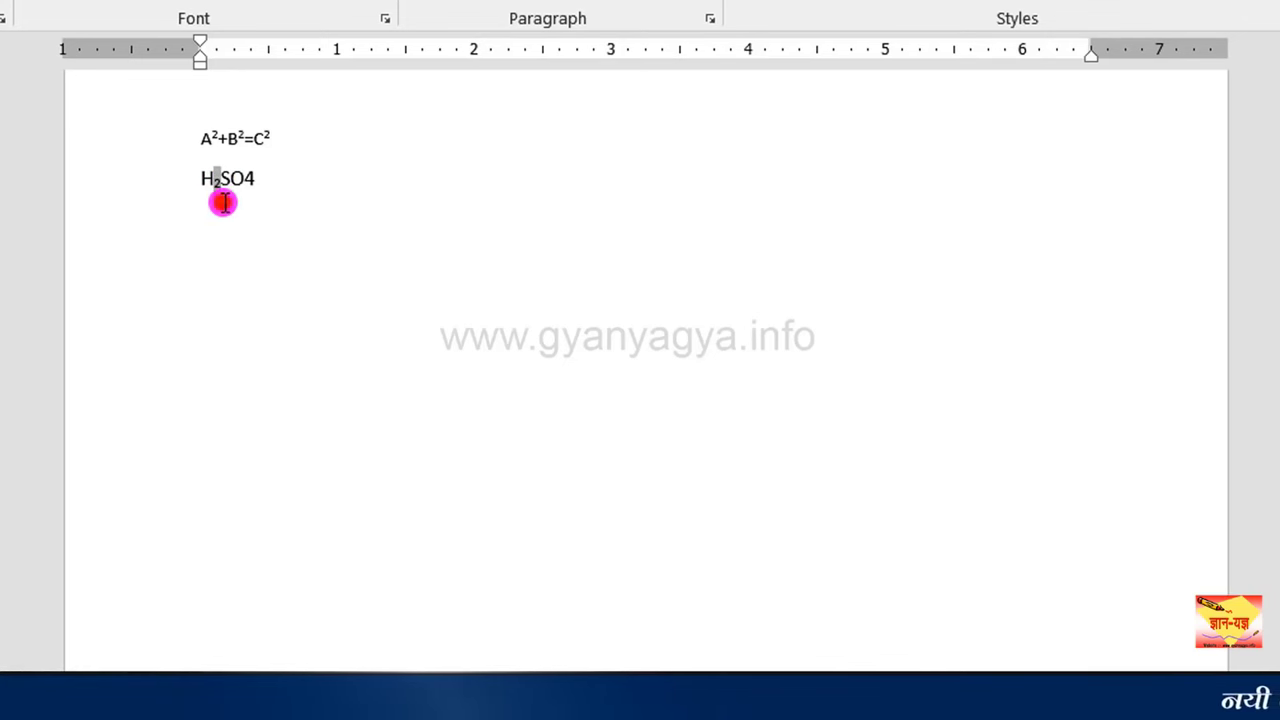
pyautogui.click(222, 200)
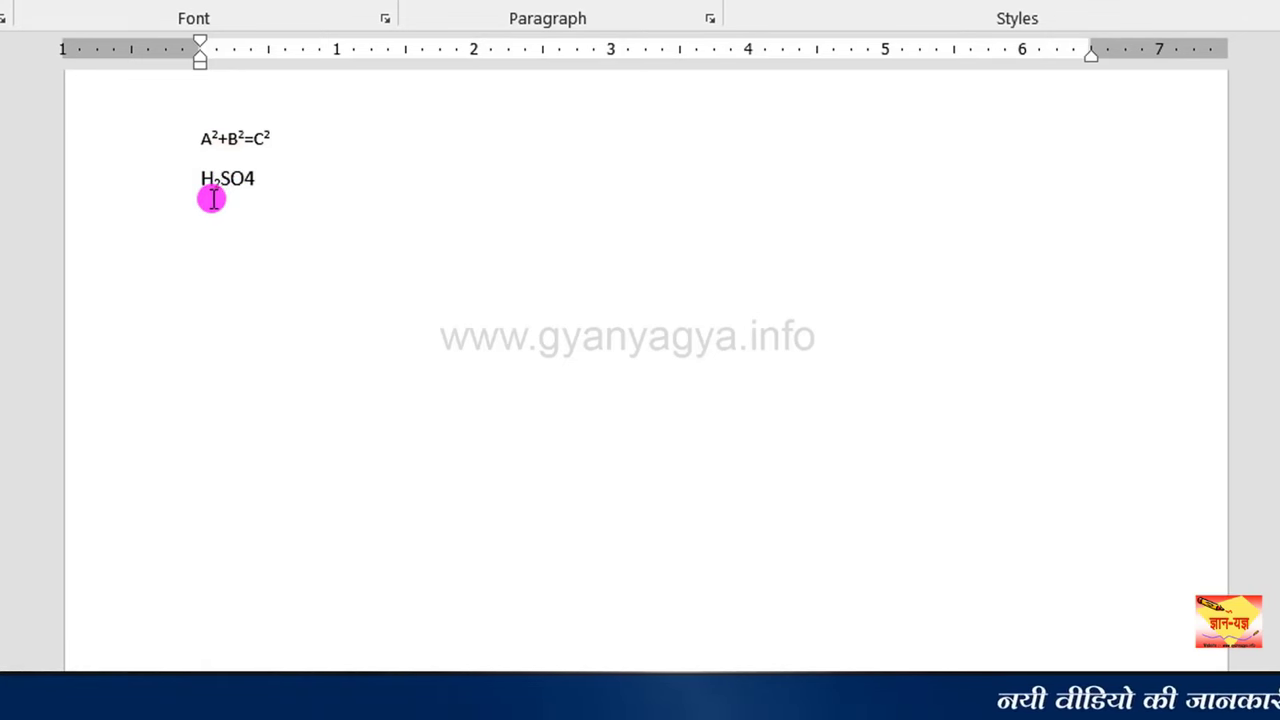
pyautogui.moveTo(244, 180); pyautogui.dragTo(252, 182)
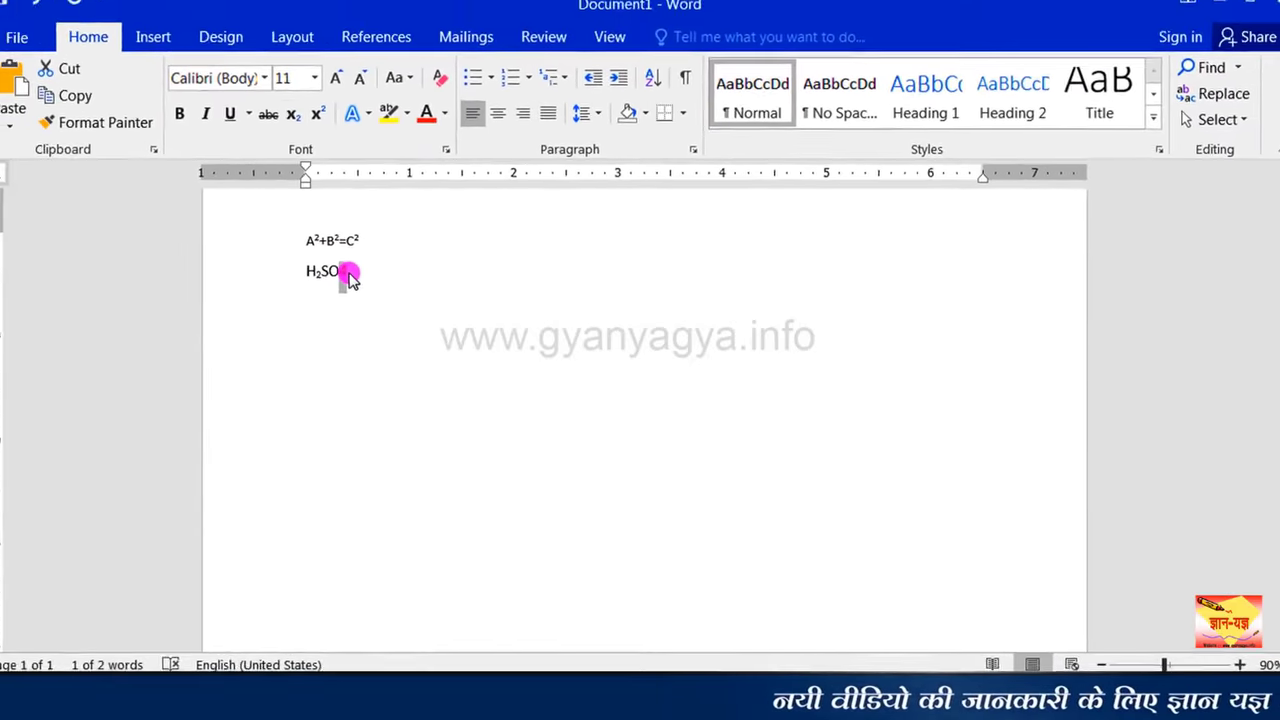
pyautogui.hotkey('ctrl', '=')
pyautogui.click(348, 298)
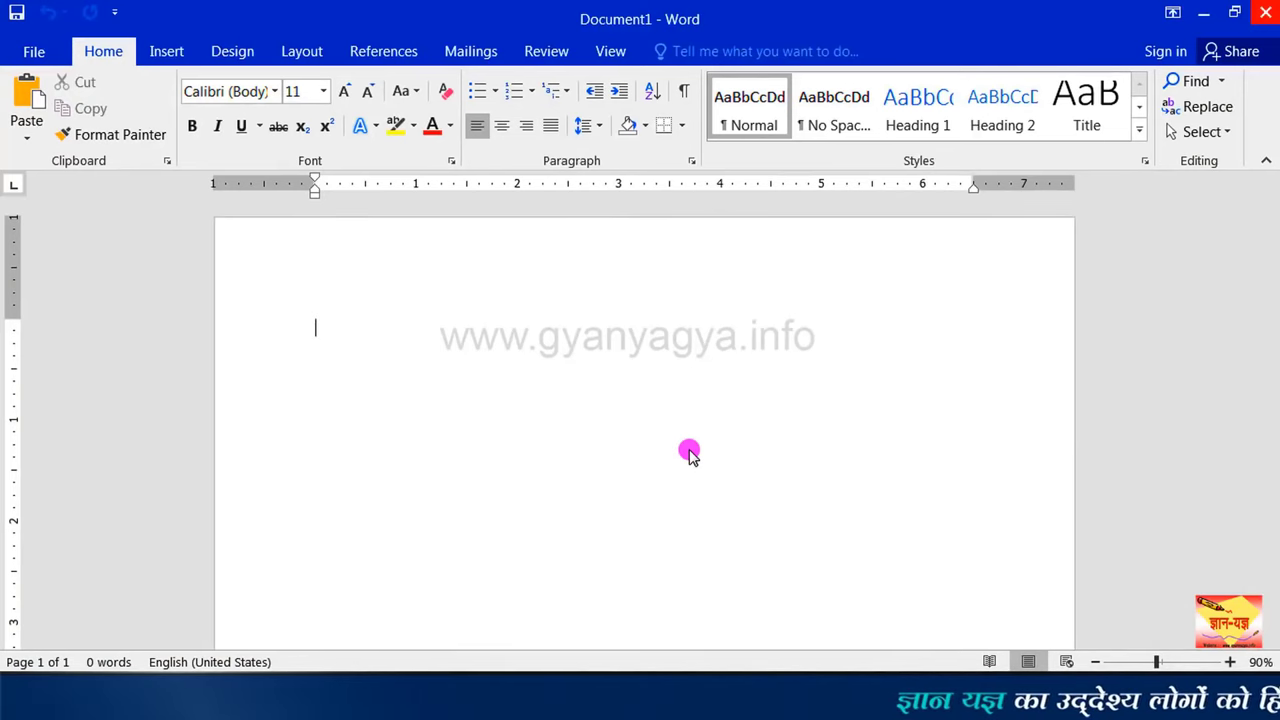
# Browse the Insert tab's Symbol gallery of common symbols, then close it, leaving the page blank.
pyautogui.keyDown('ctrl'); pyautogui.scroll(1, 347, 366); pyautogui.keyUp('ctrl')
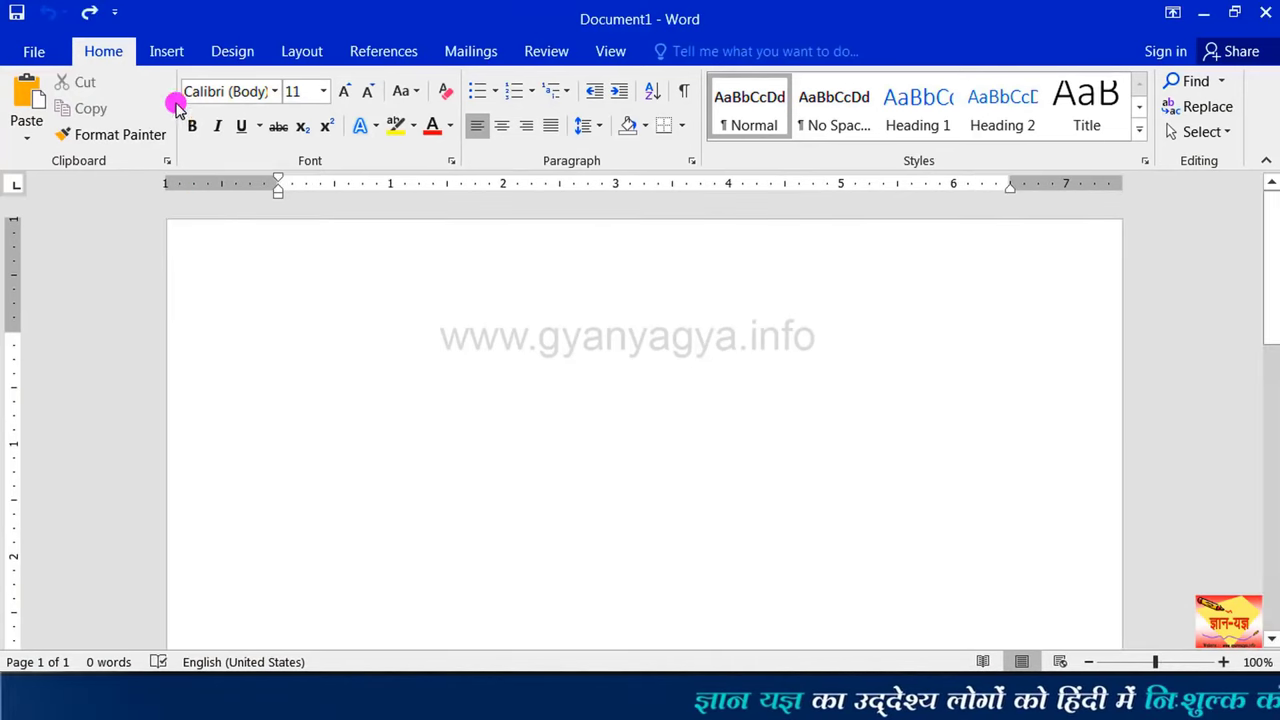
pyautogui.click(166, 53)
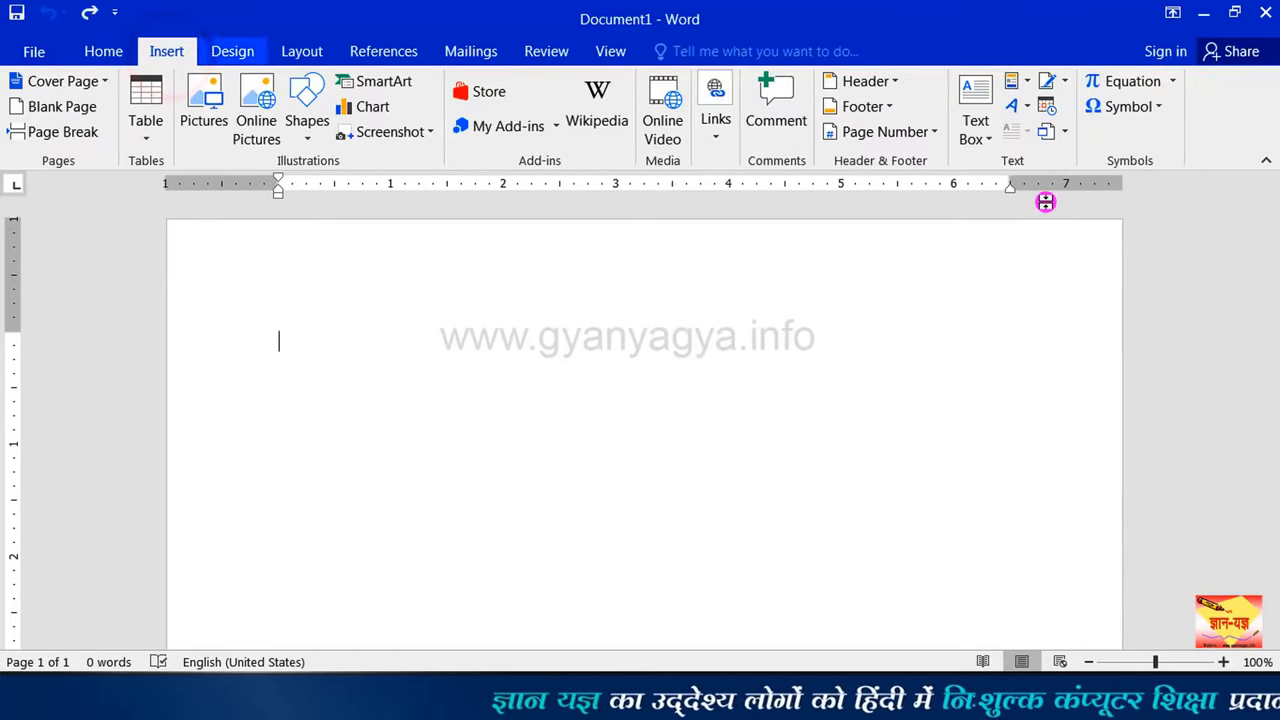
pyautogui.click(1133, 110)
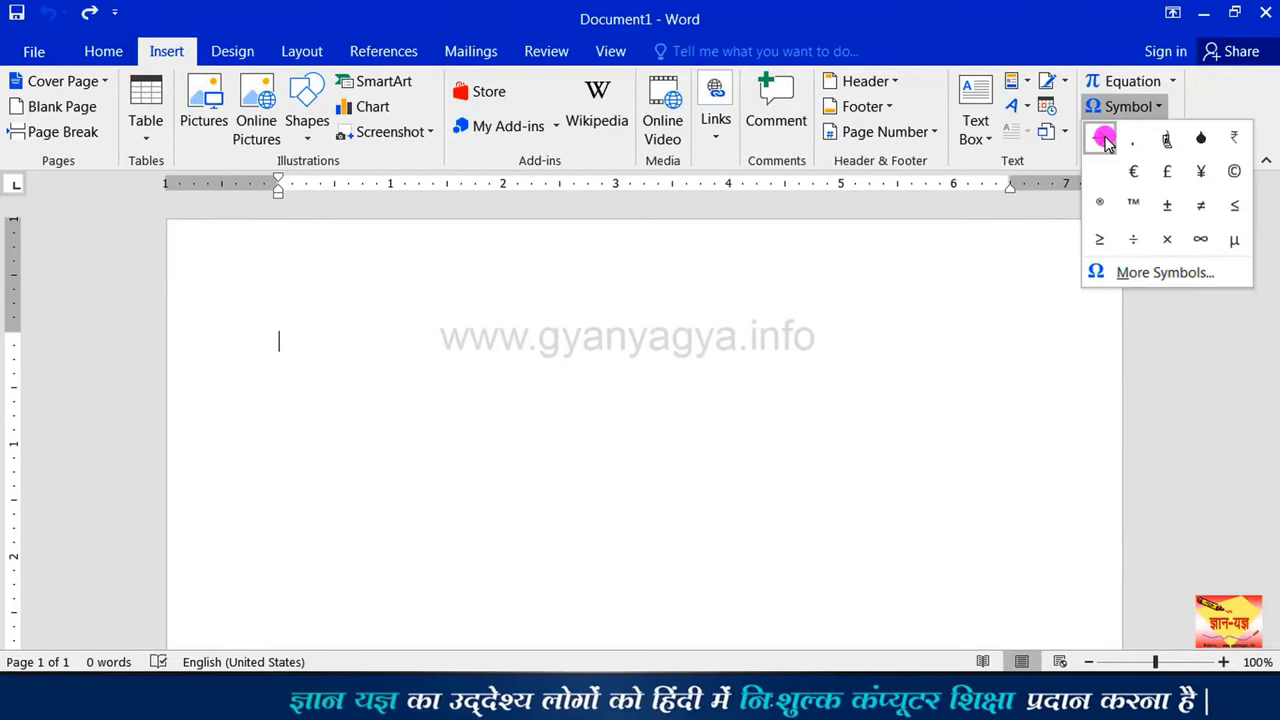
pyautogui.click(1106, 134)
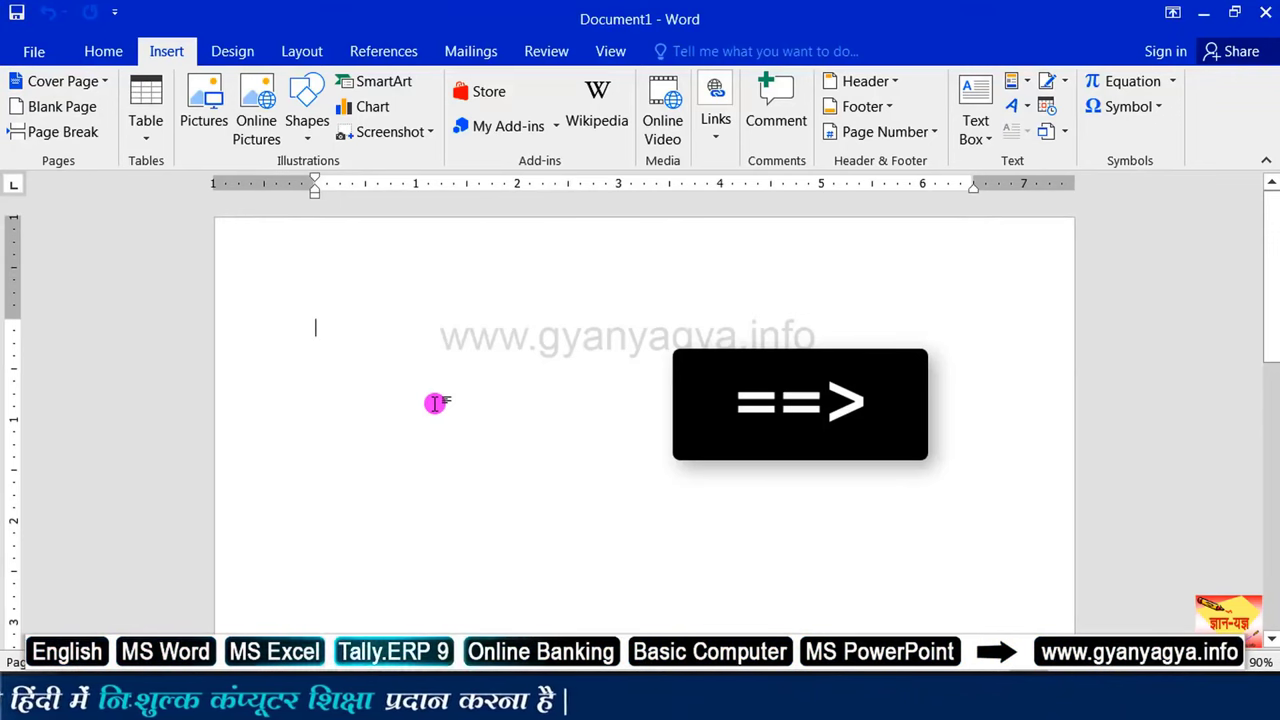
# Type ==>, <== and --> on separate lines so AutoCorrect converts them into arrow symbols.
pyautogui.write('==')
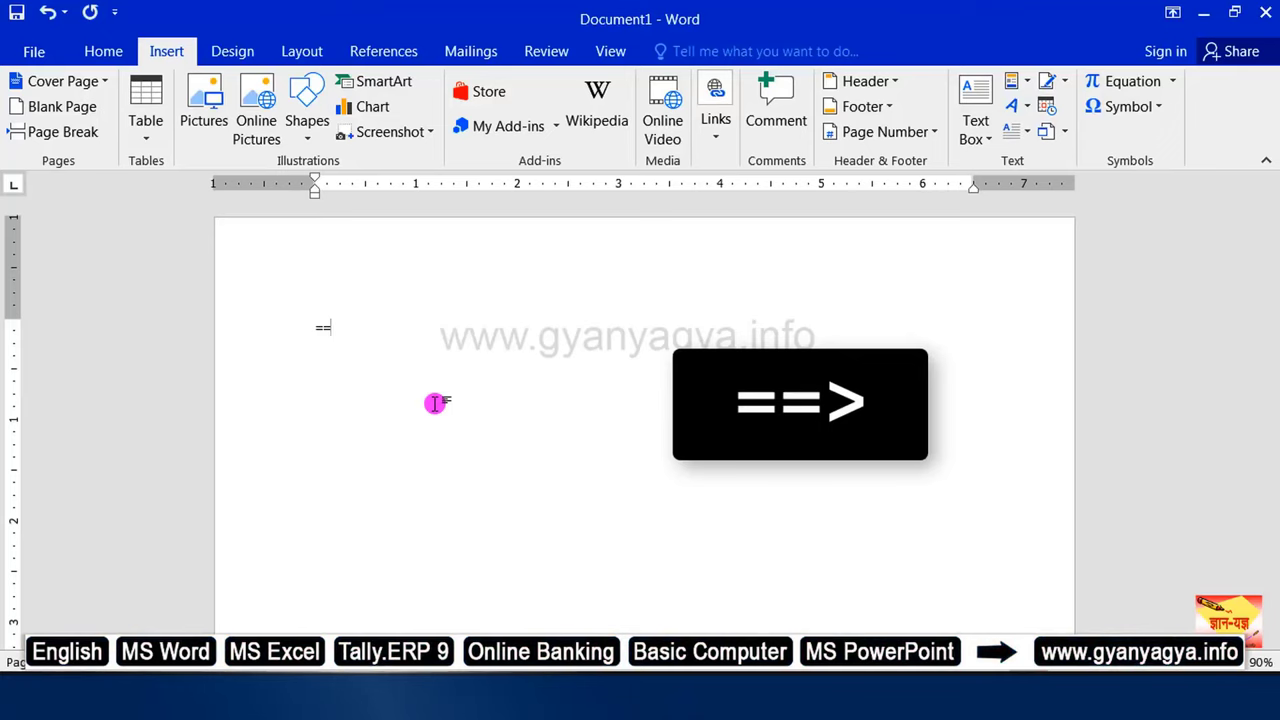
pyautogui.write('>')
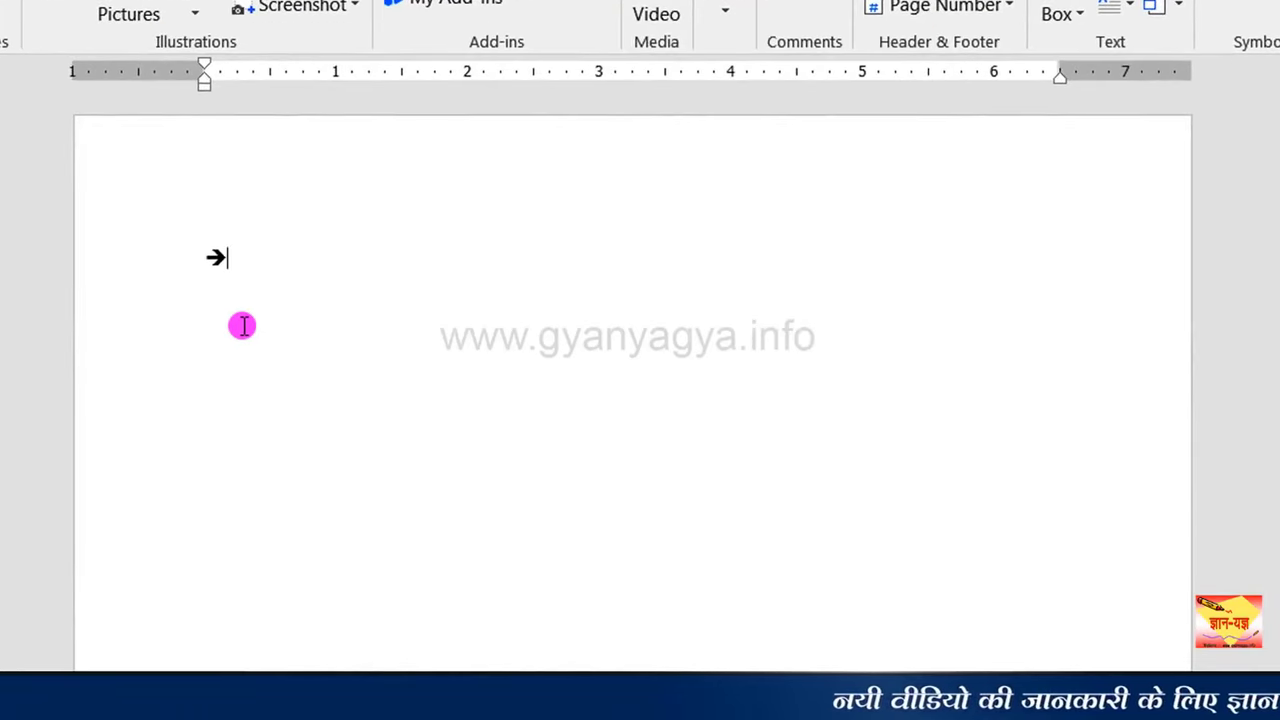
pyautogui.press('Return')
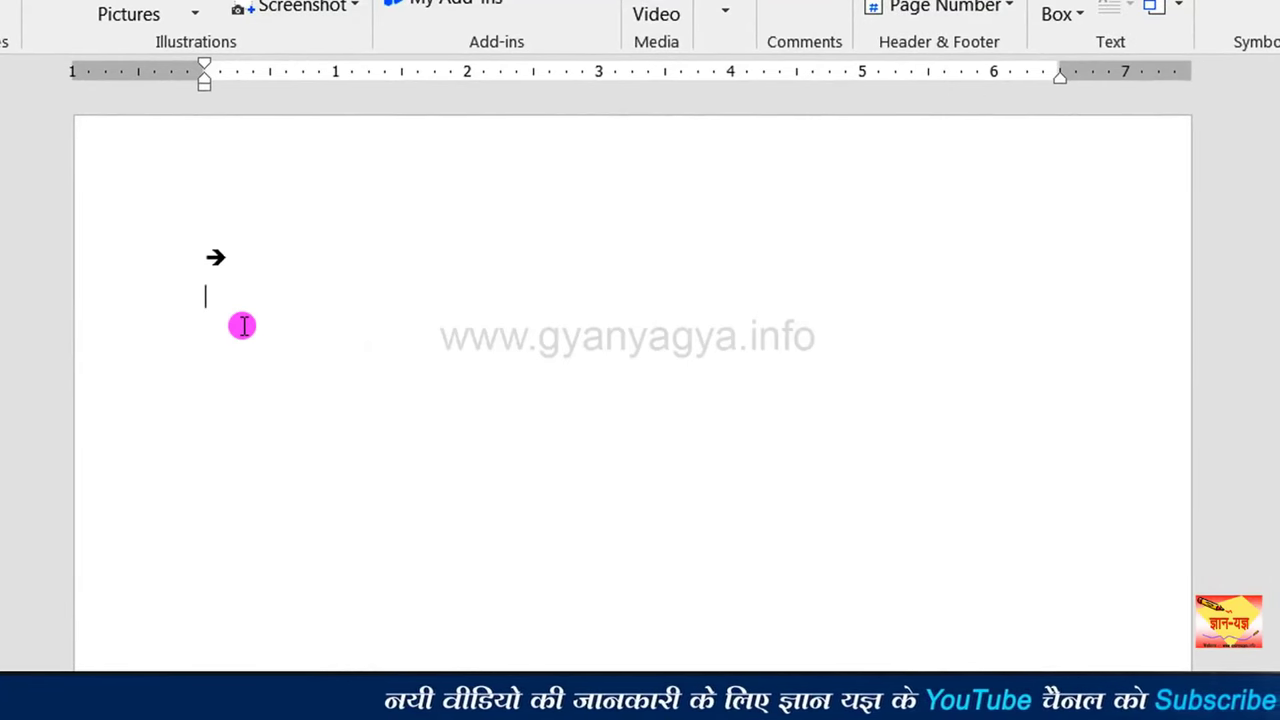
pyautogui.write('<')
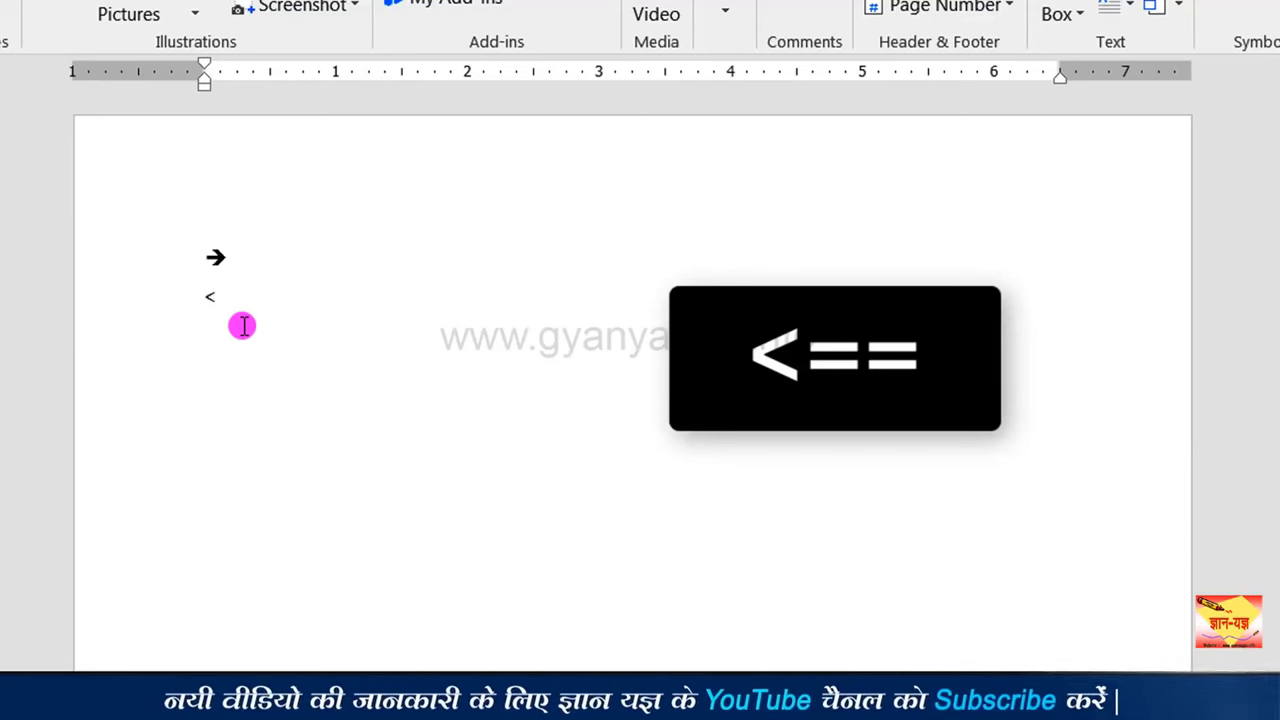
pyautogui.write('=')
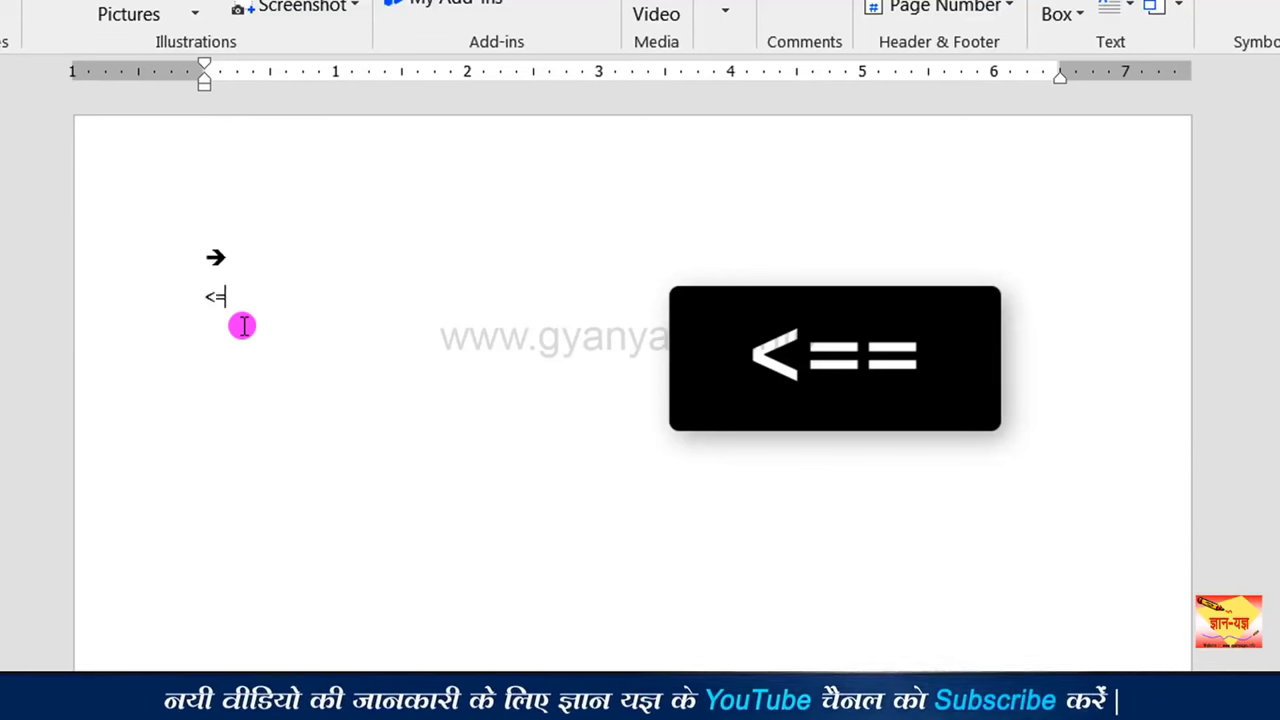
pyautogui.write('=')
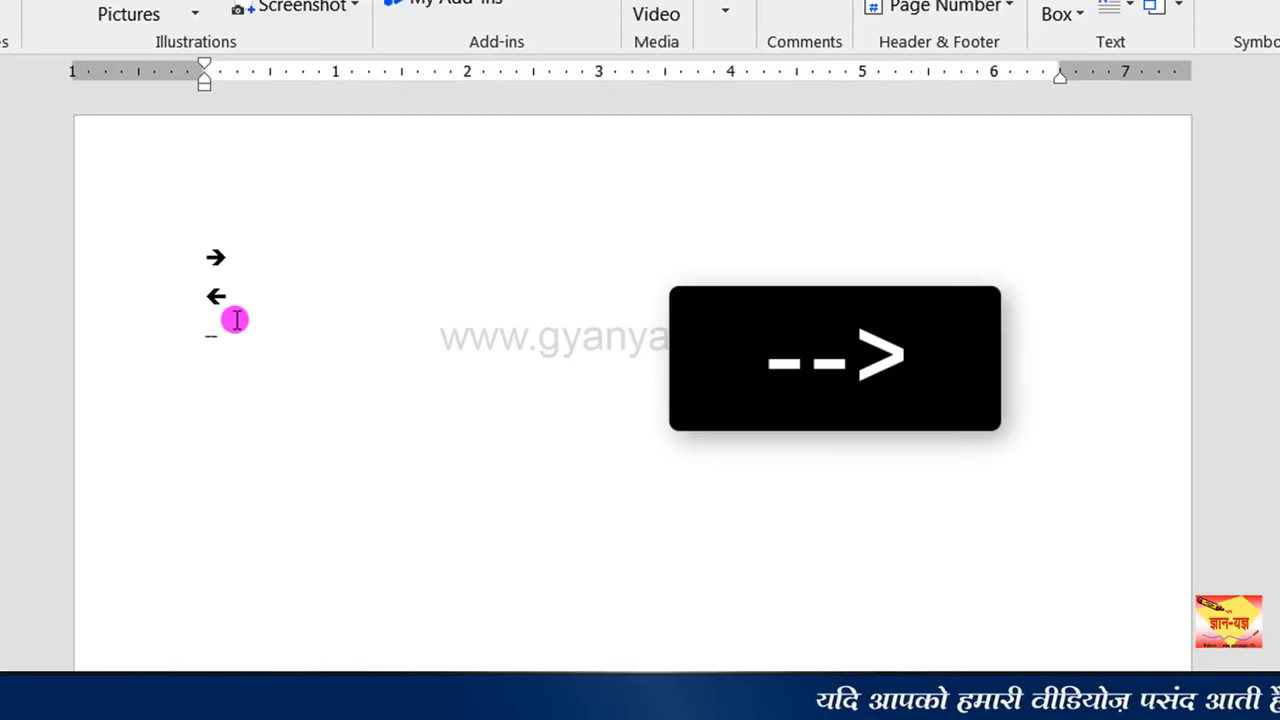
pyautogui.write('-->')
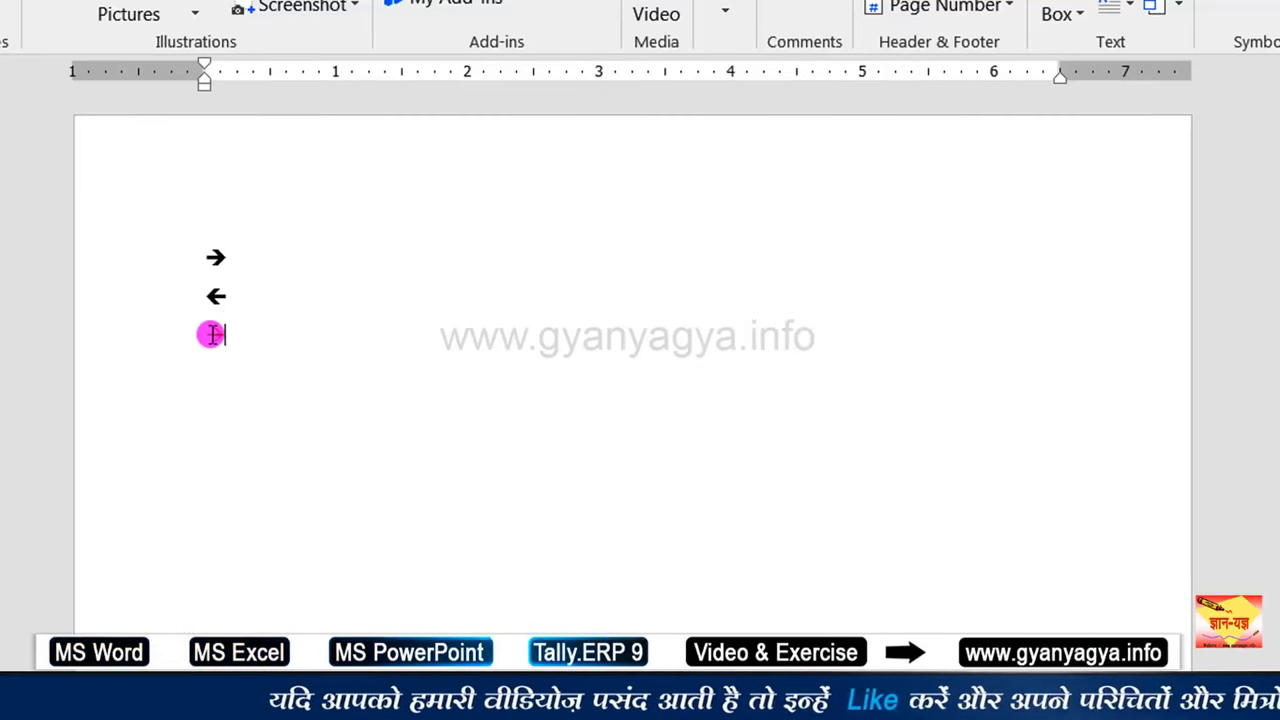
pyautogui.click(249, 371)
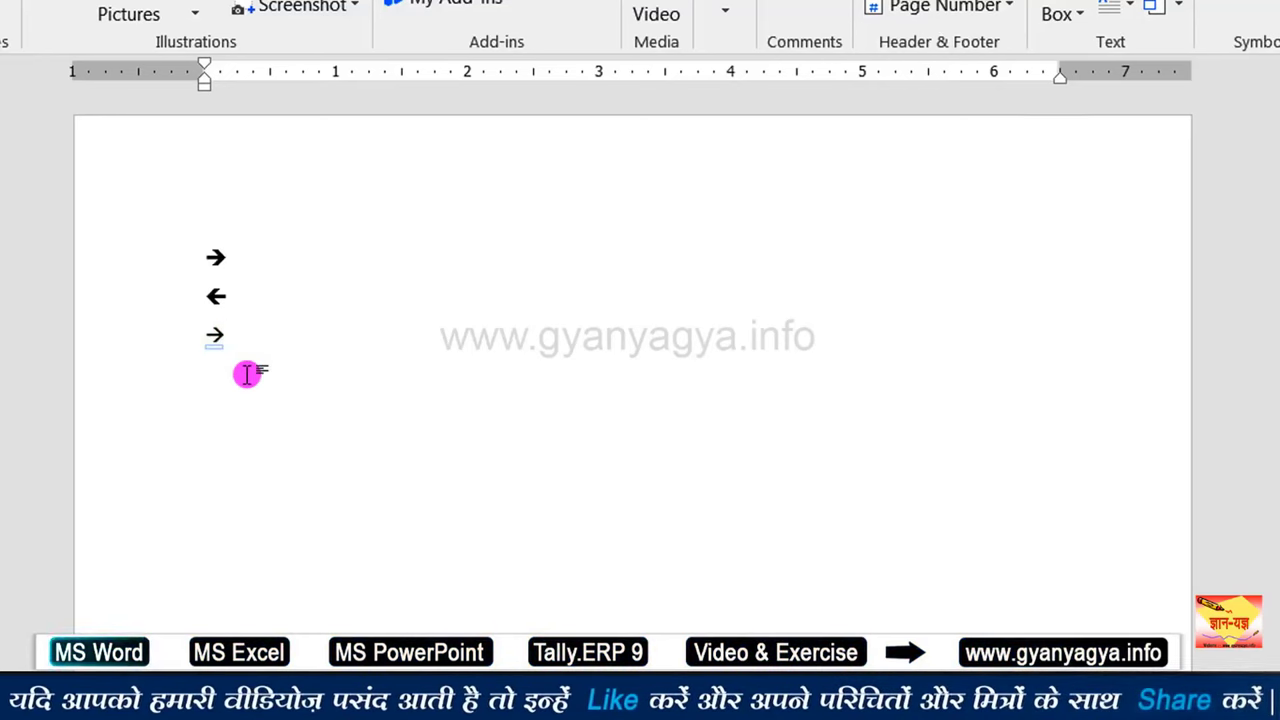
pyautogui.press('Return')
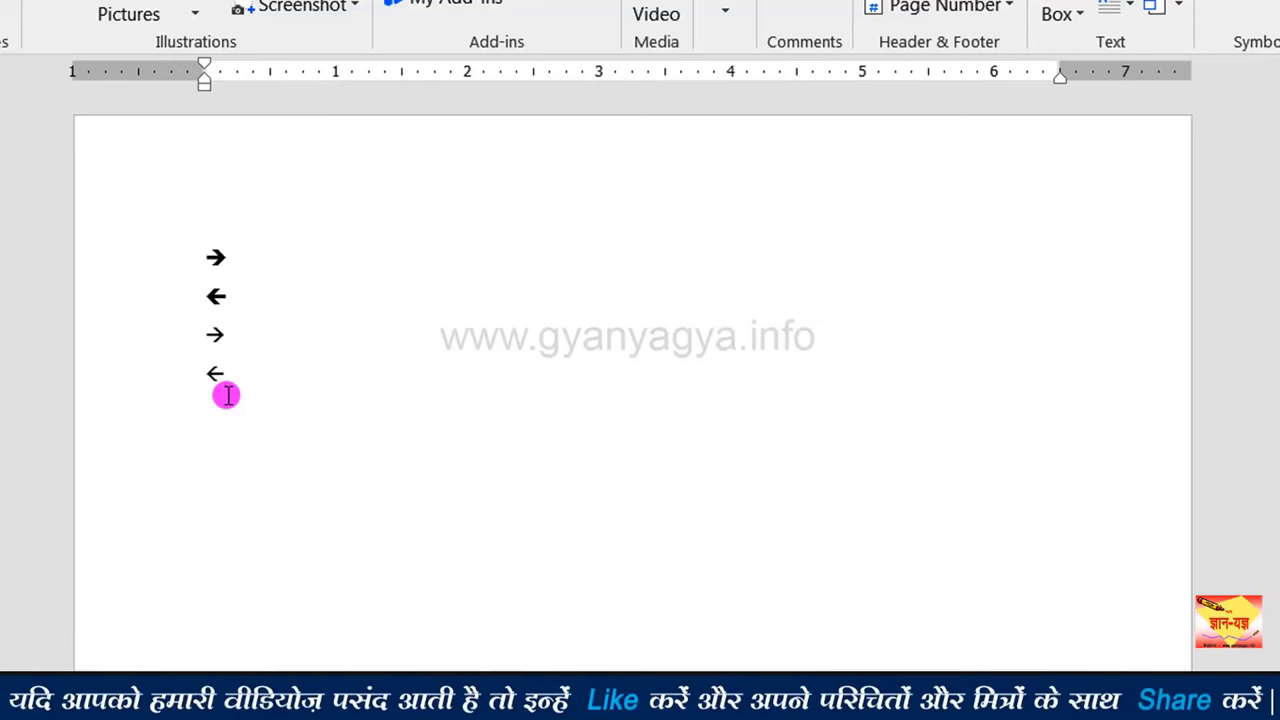
pyautogui.press('Return')
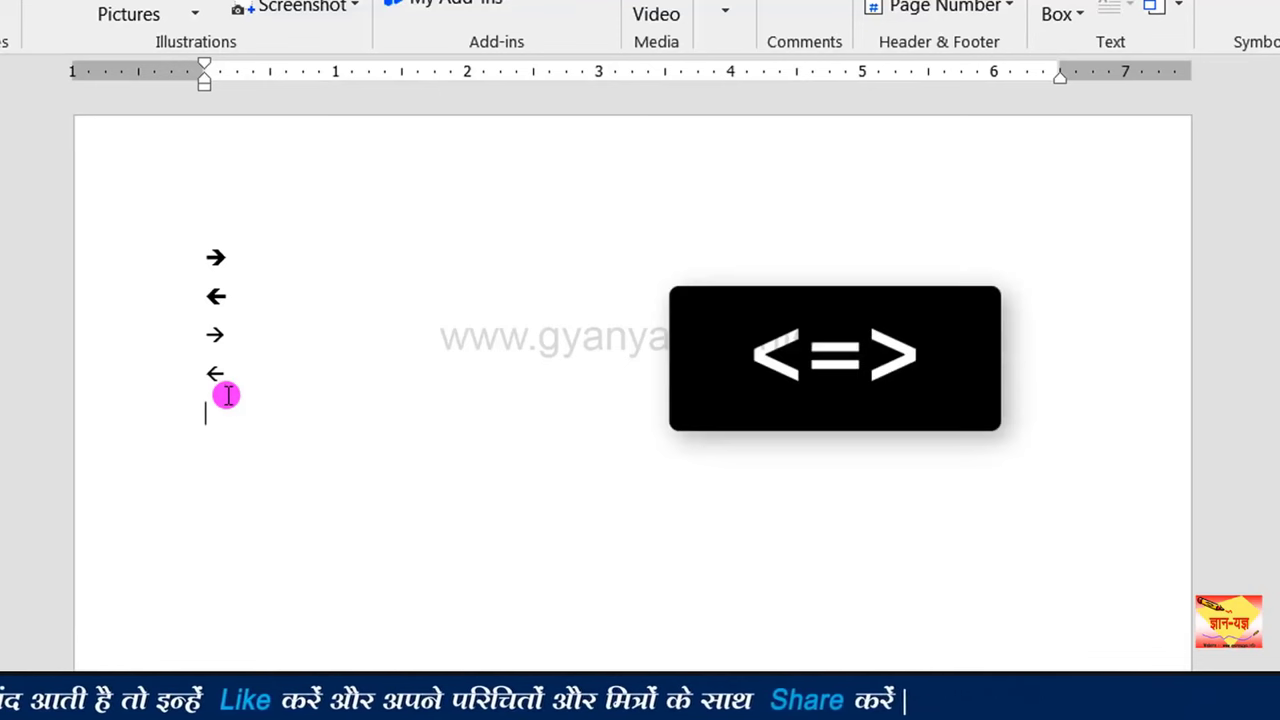
pyautogui.write('<')
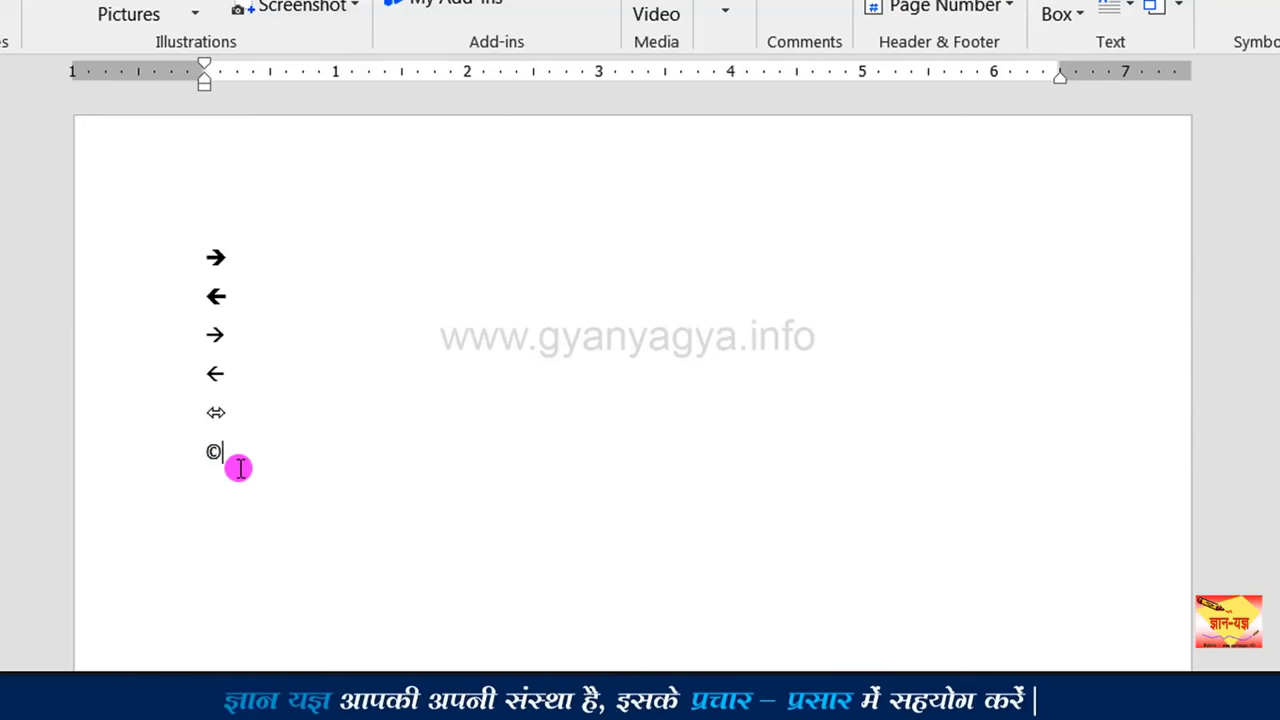
# Type (TM) on a new line for ™, then start an arrow-bulleted list item below it.
pyautogui.press('Return')
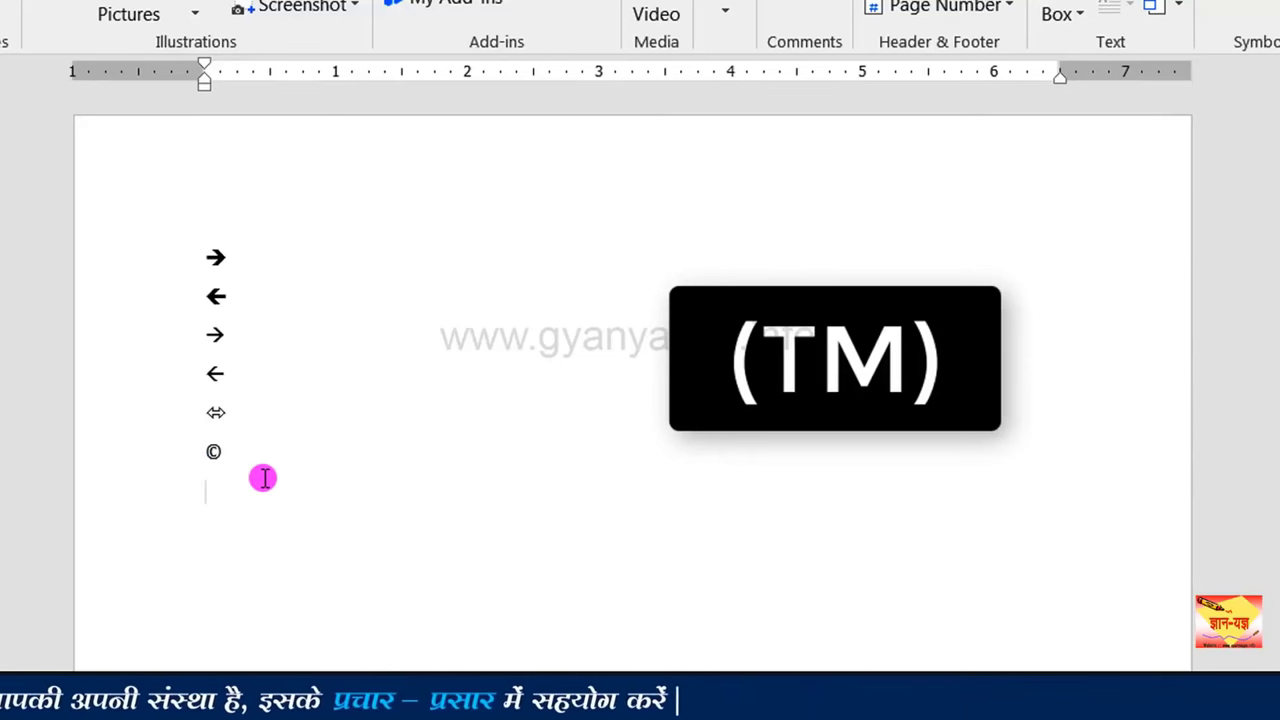
pyautogui.write('(')
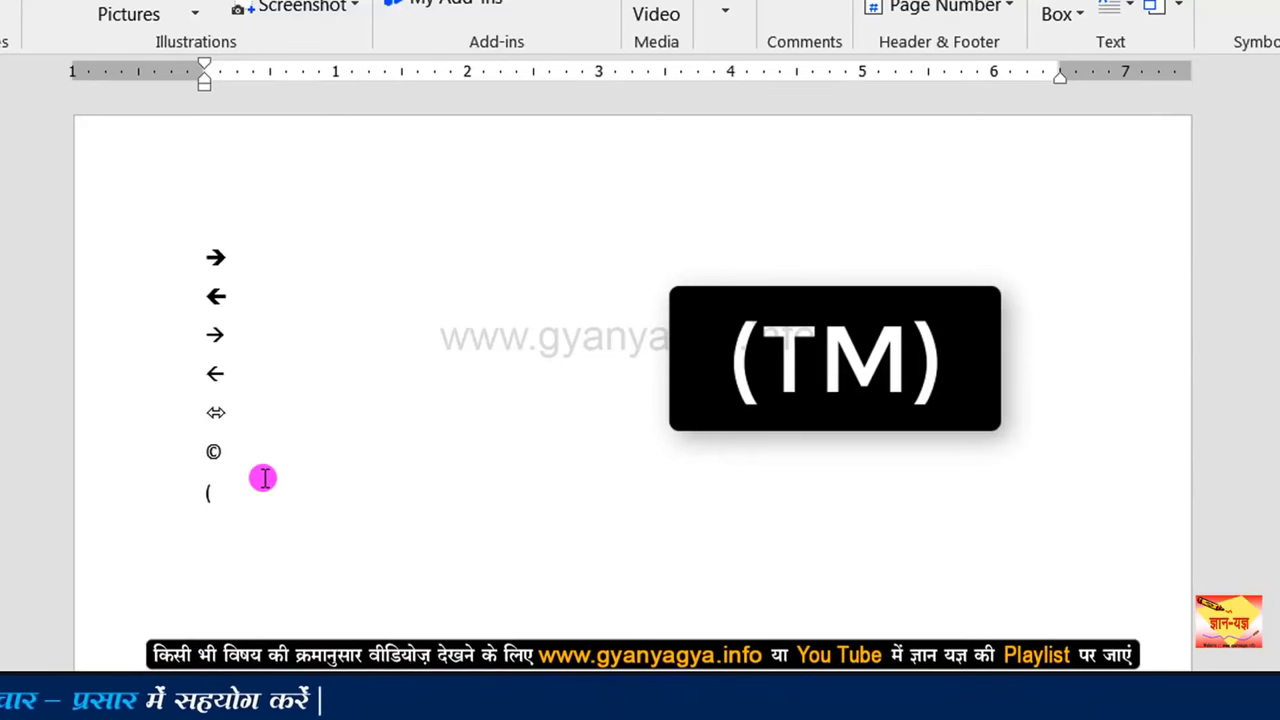
pyautogui.write('TM')
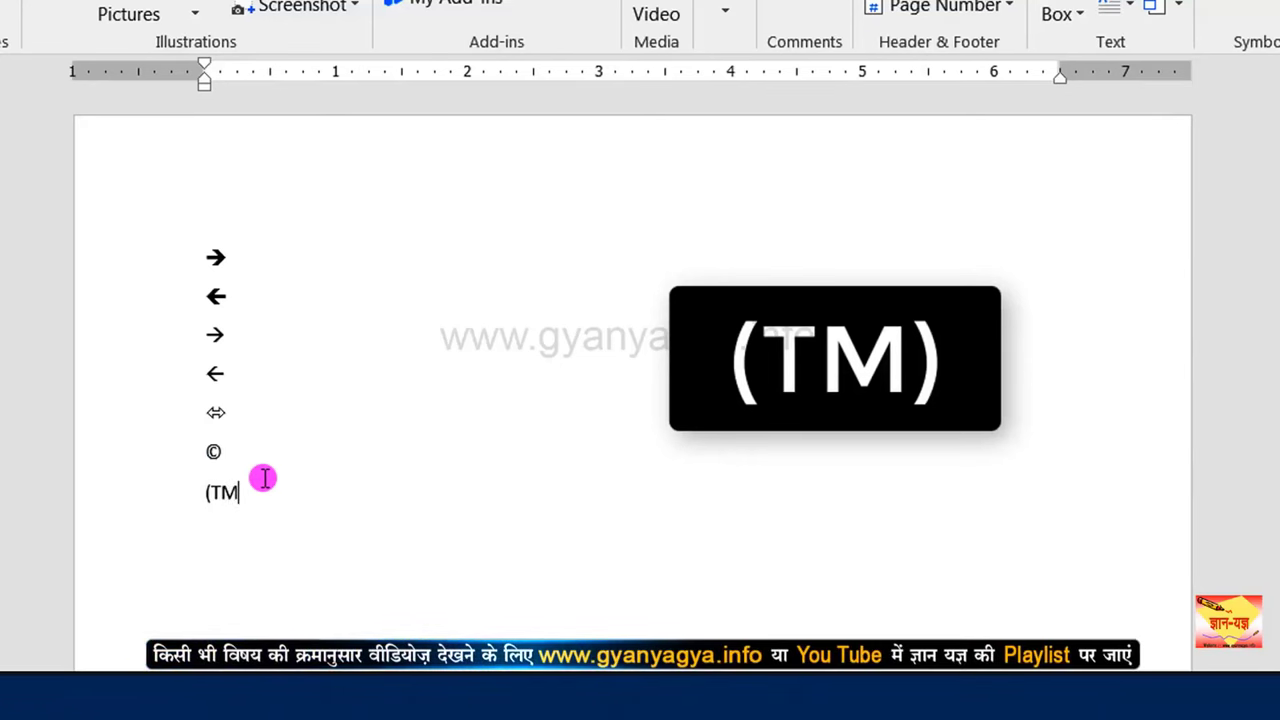
pyautogui.write(')')
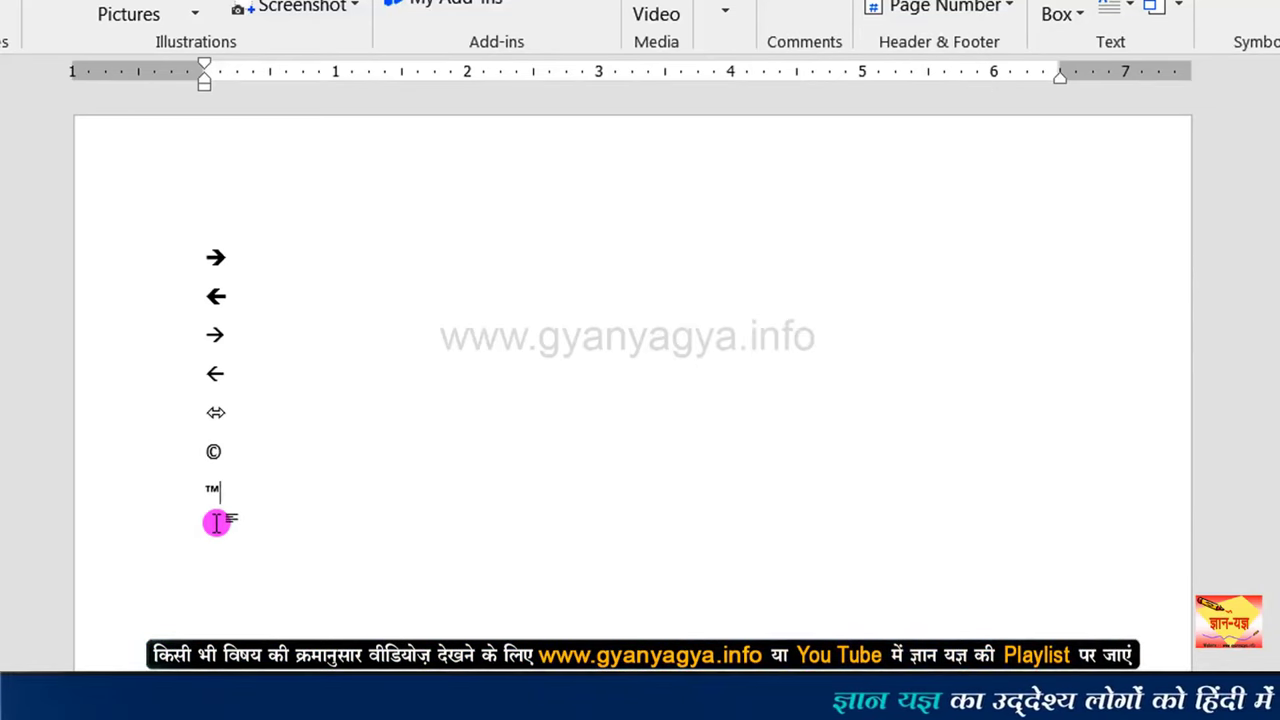
pyautogui.scroll(-1, 1268, 345)
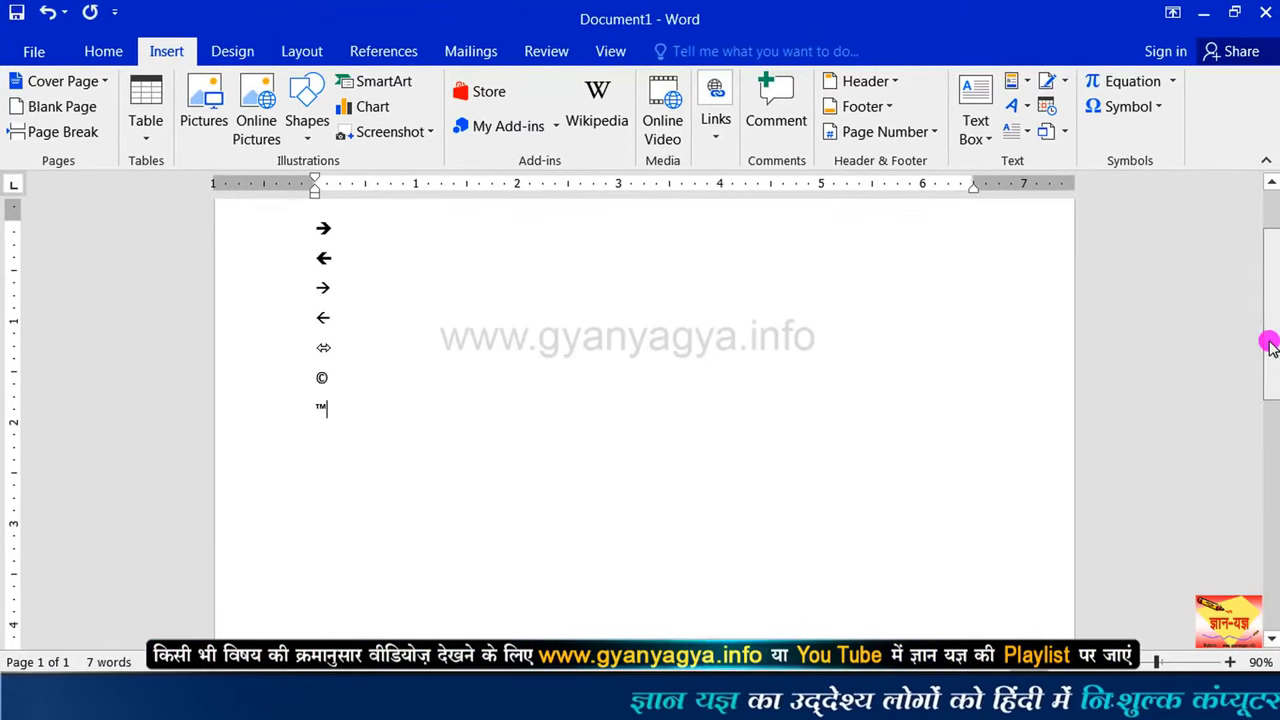
pyautogui.click(516, 489)
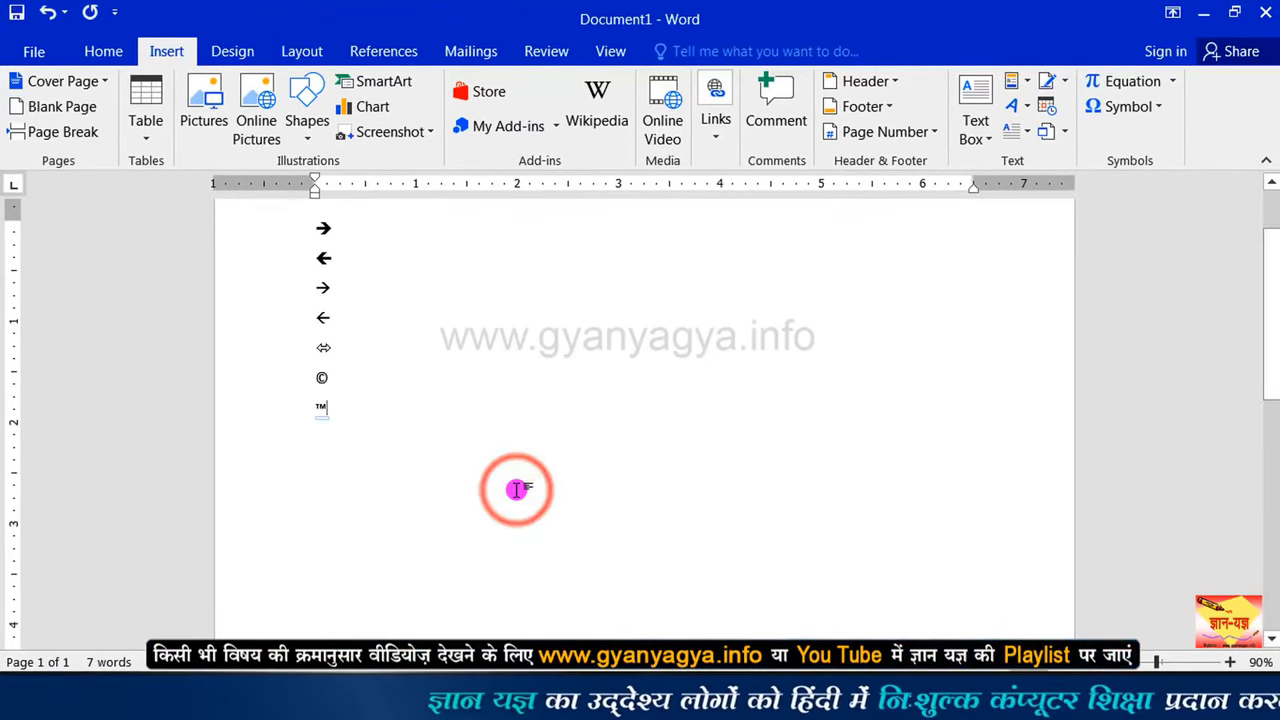
pyautogui.press('Return')
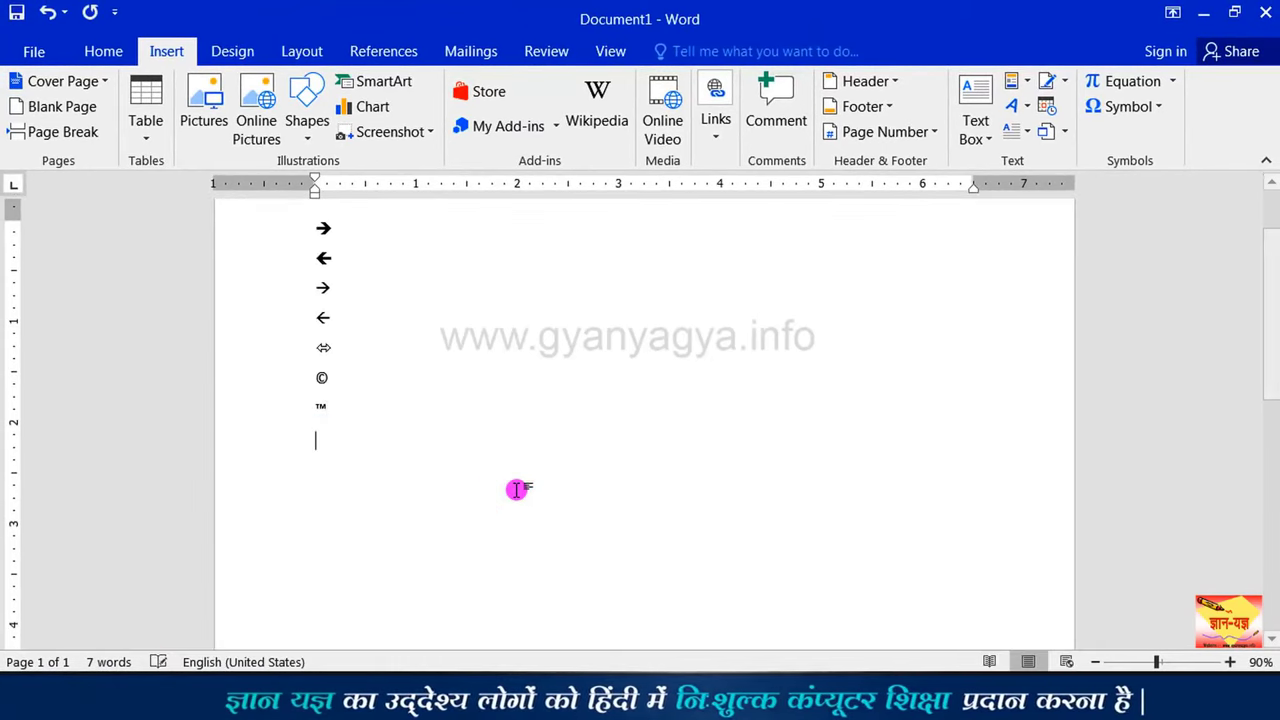
pyautogui.press('Tab')
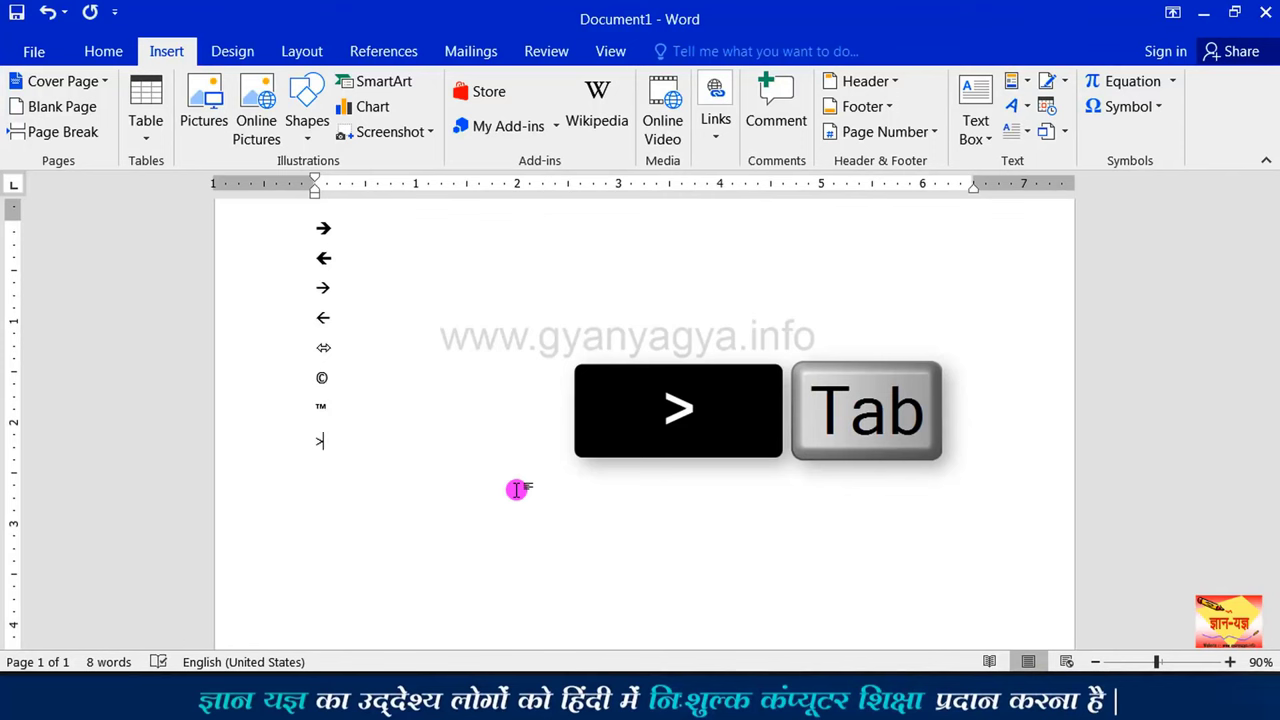
pyautogui.press('Tab')
pyautogui.click(422, 462)
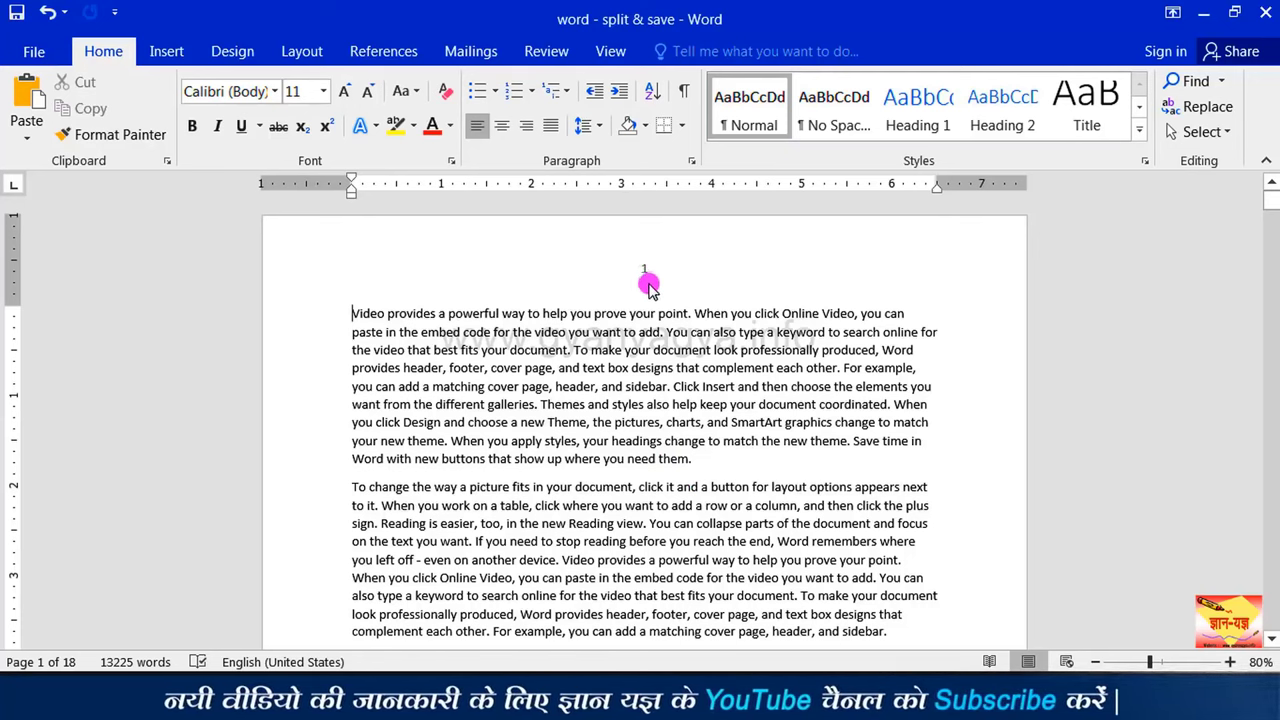
# Zoom out to show all 18 pages, then back in to three pages across, and scroll.
pyautogui.hotkey('alt', 'w')
pyautogui.click(1095, 662)
pyautogui.click(1095, 662)
pyautogui.click(1095, 662)
pyautogui.click(1095, 662)
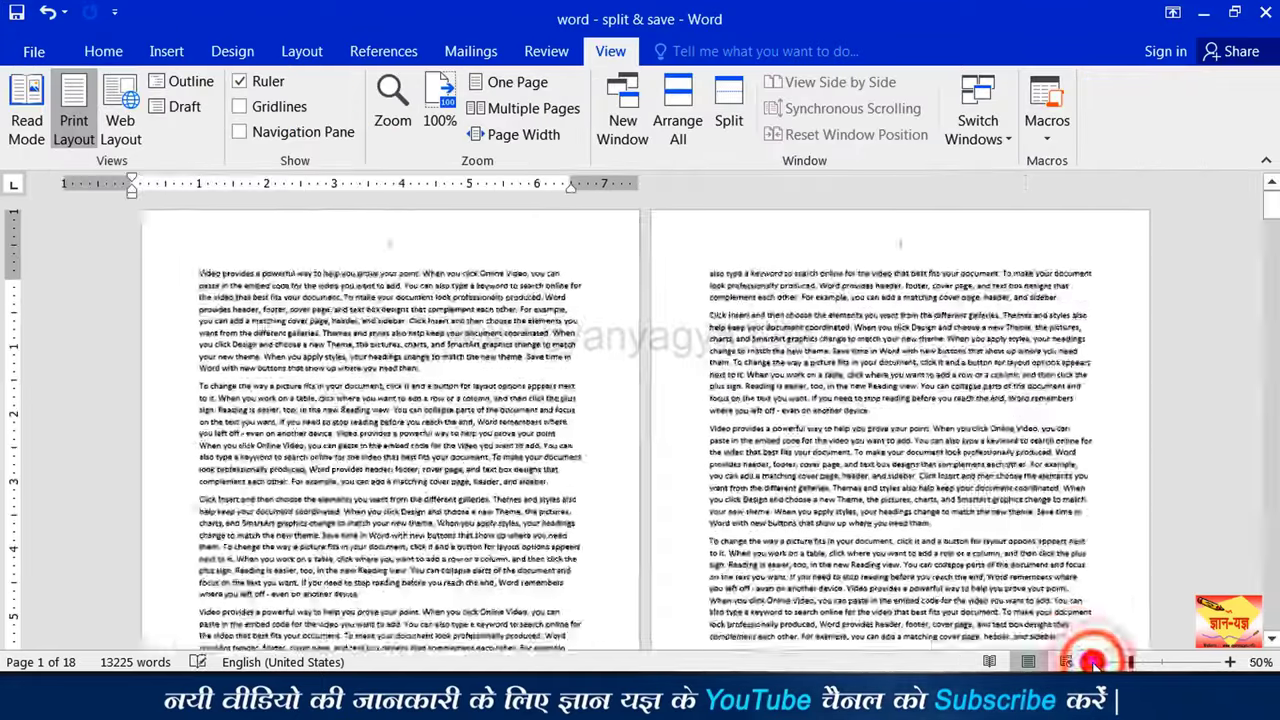
pyautogui.click(1095, 662)
pyautogui.click(1095, 662)
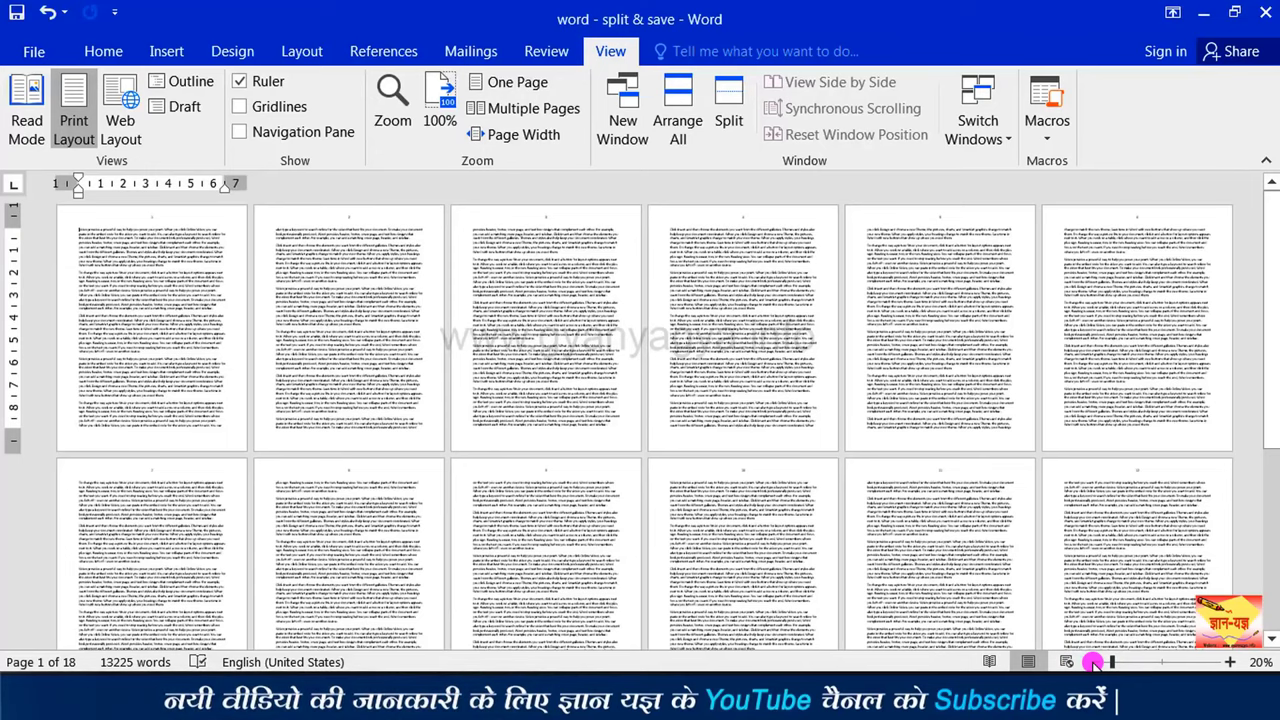
pyautogui.click(1095, 662)
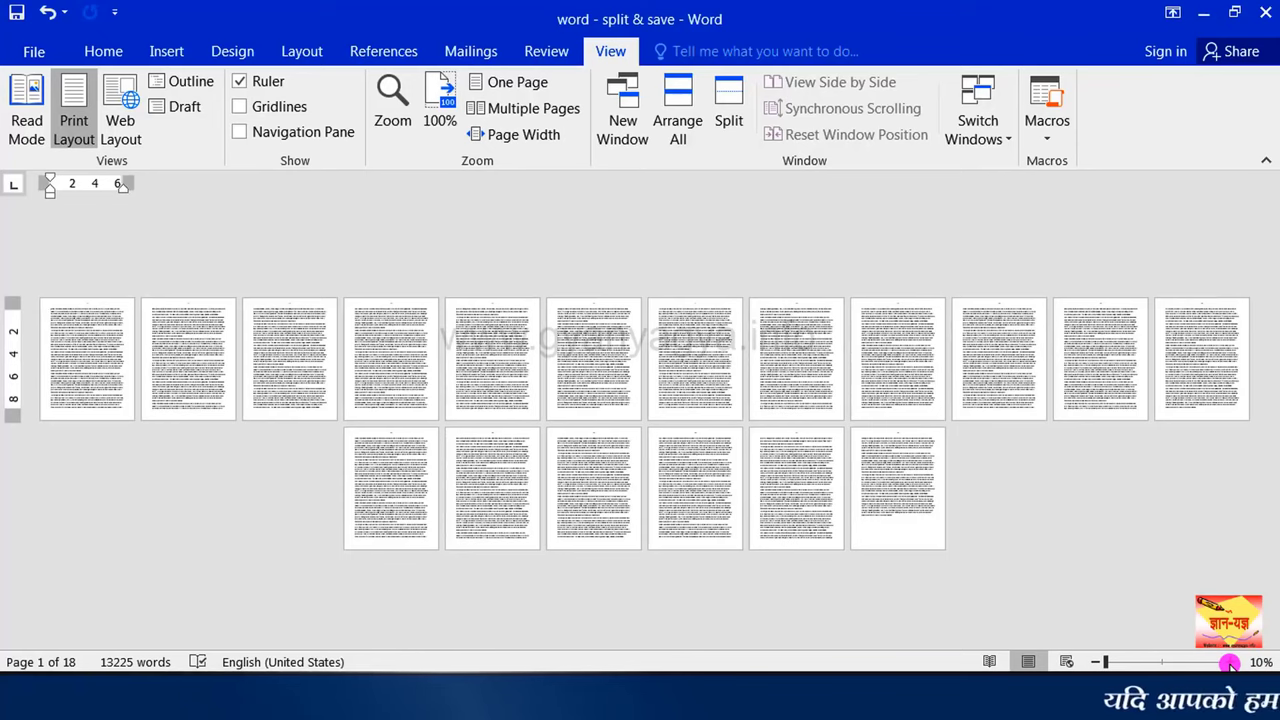
pyautogui.click(1229, 662)
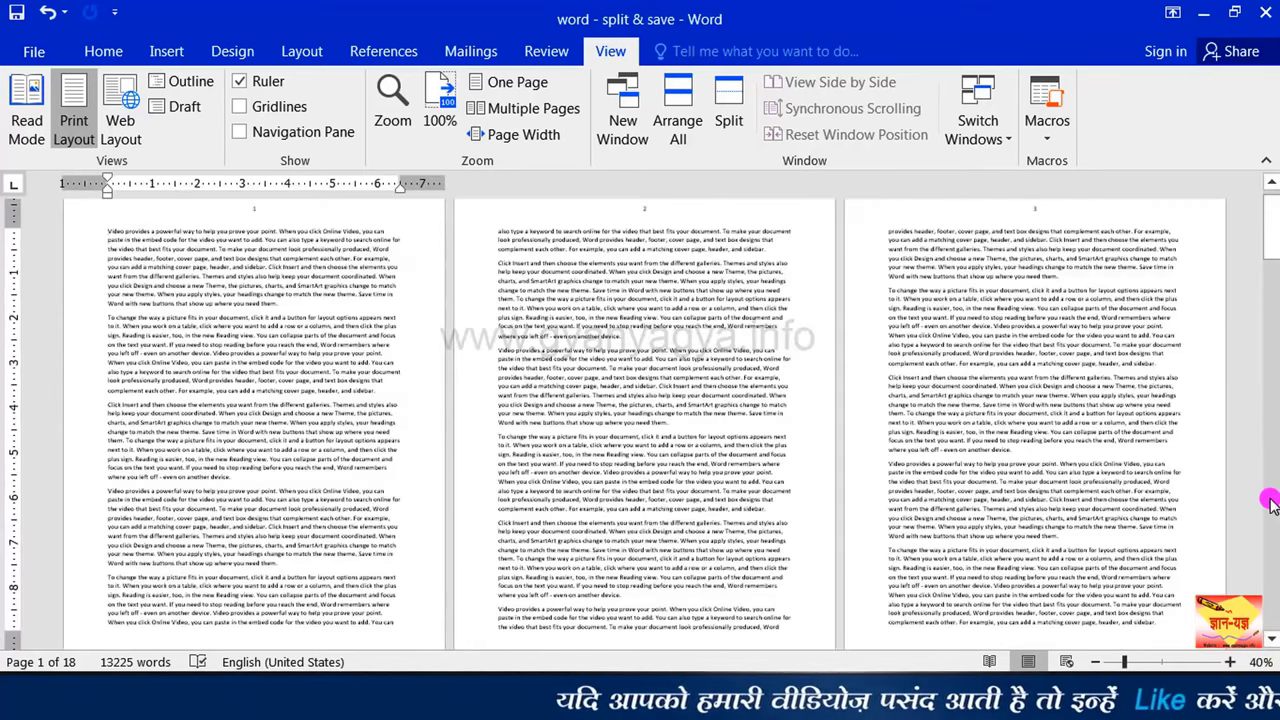
pyautogui.moveTo(1271, 229); pyautogui.dragTo(1275, 279)
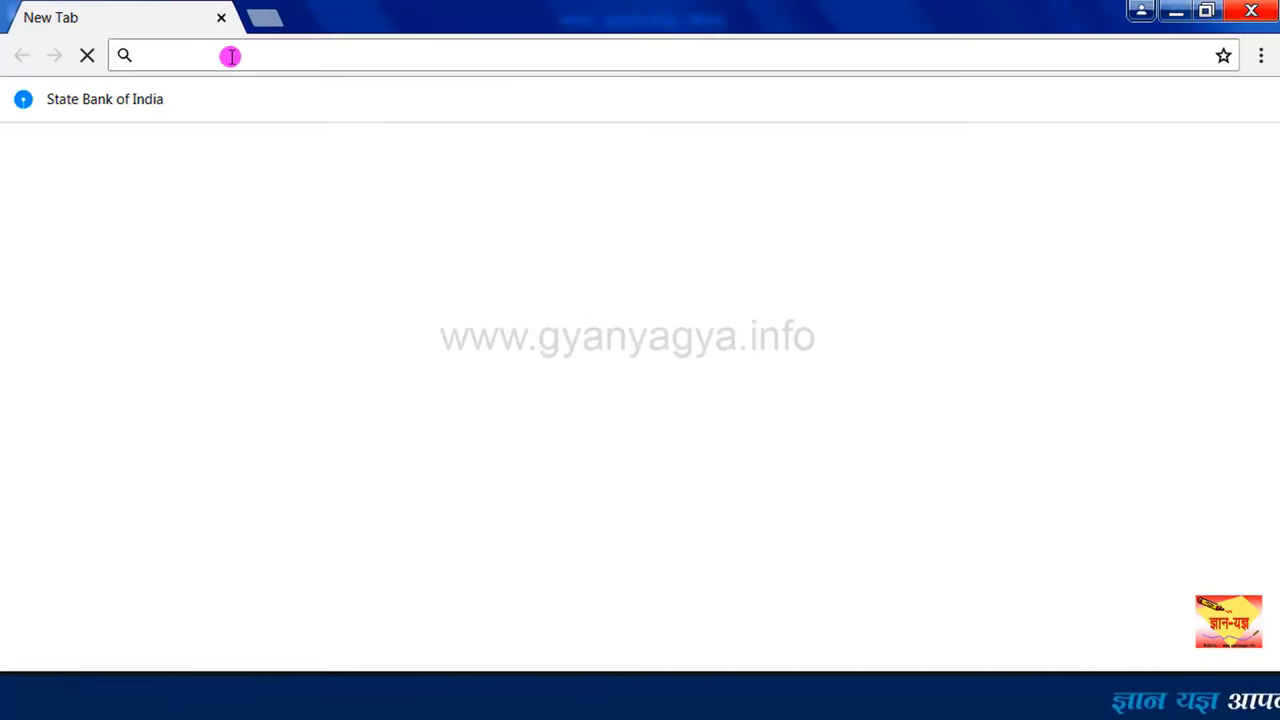
pyautogui.click(230, 56)
pyautogui.write('www')
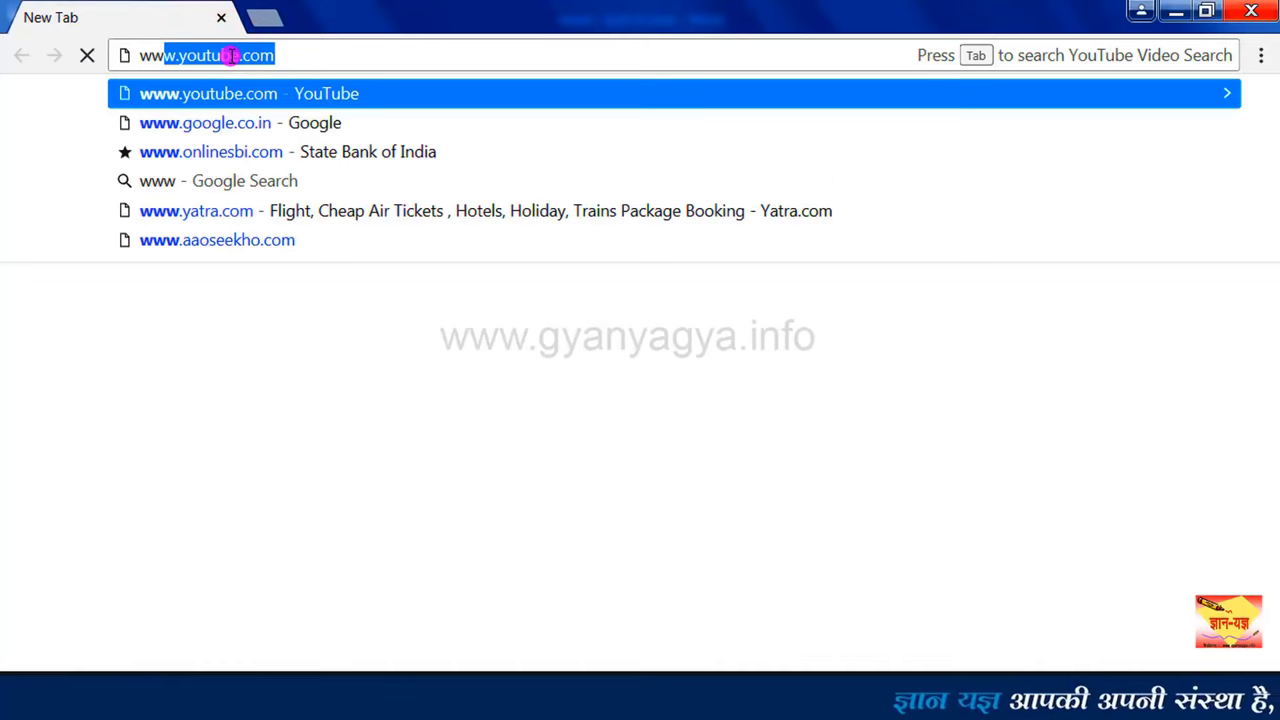
pyautogui.write('.')
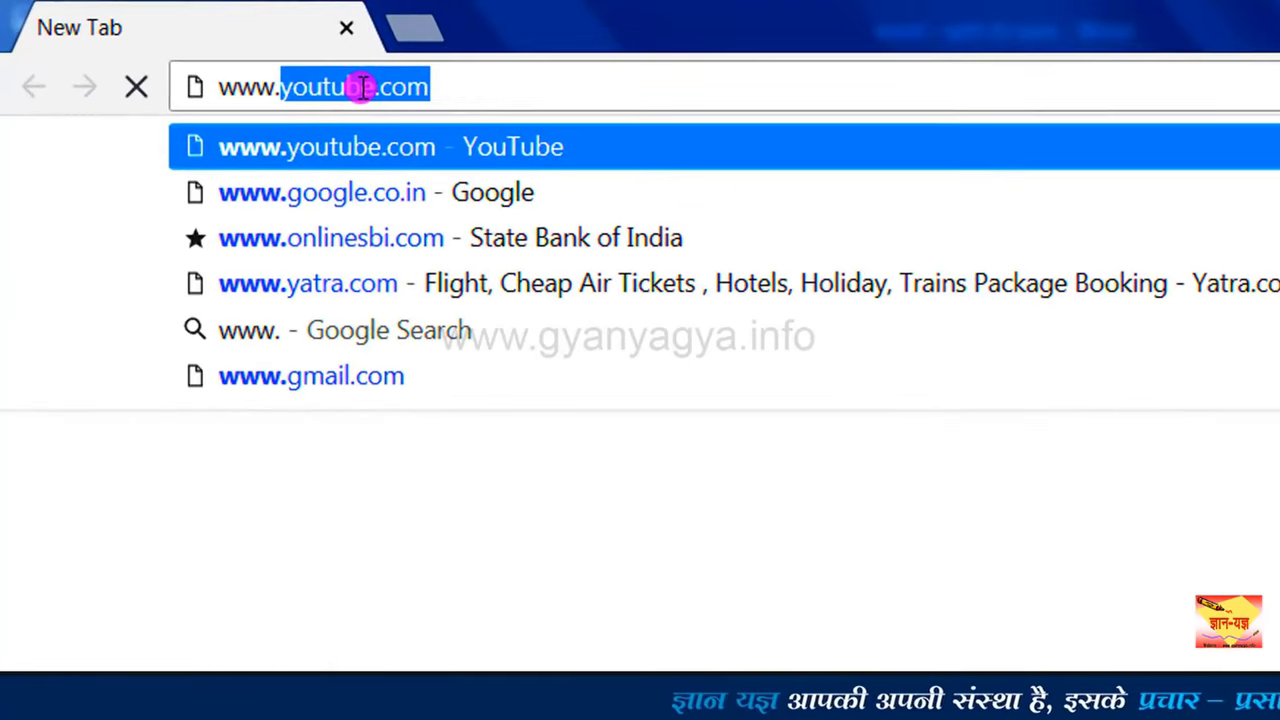
pyautogui.write('d')
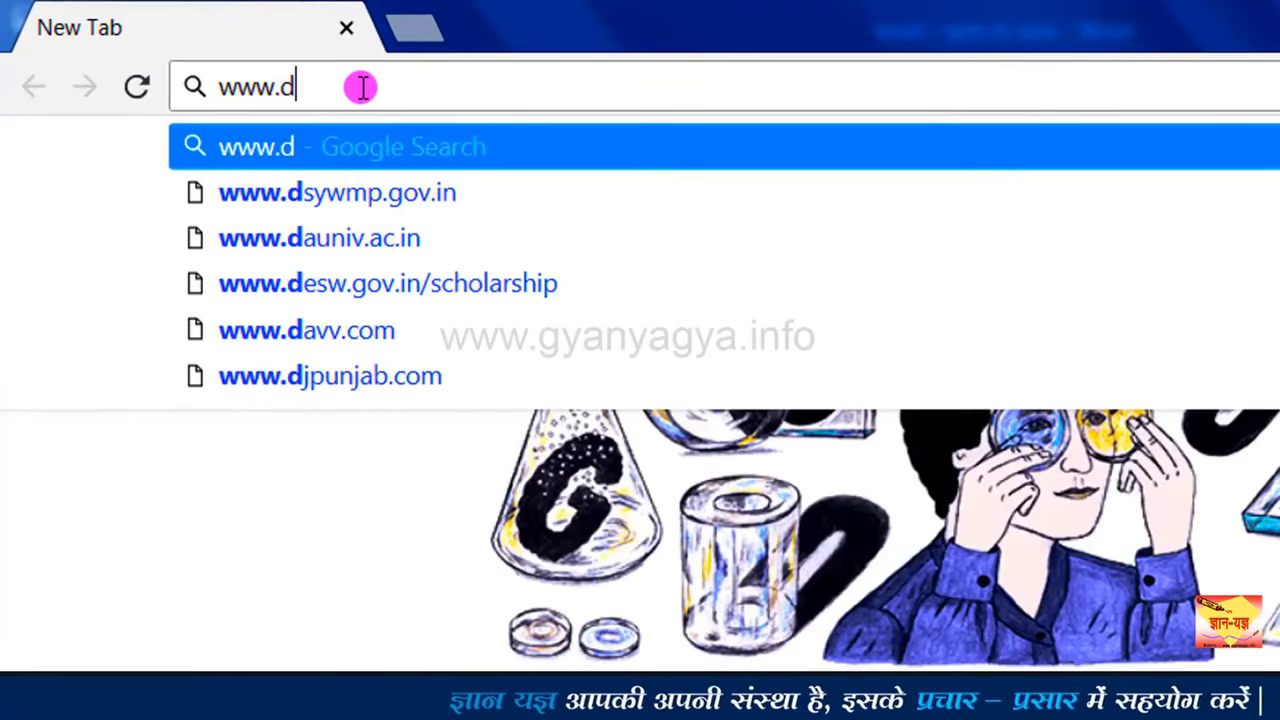
pyautogui.write('oc')
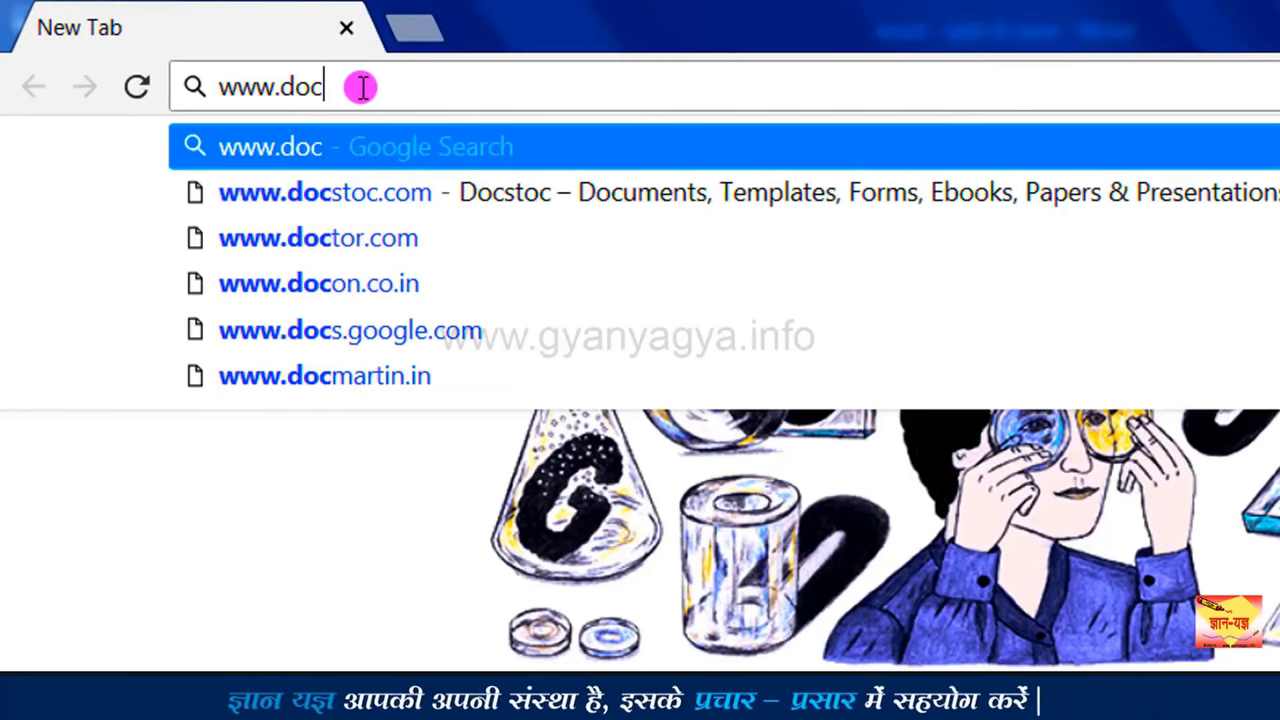
pyautogui.write('soso')
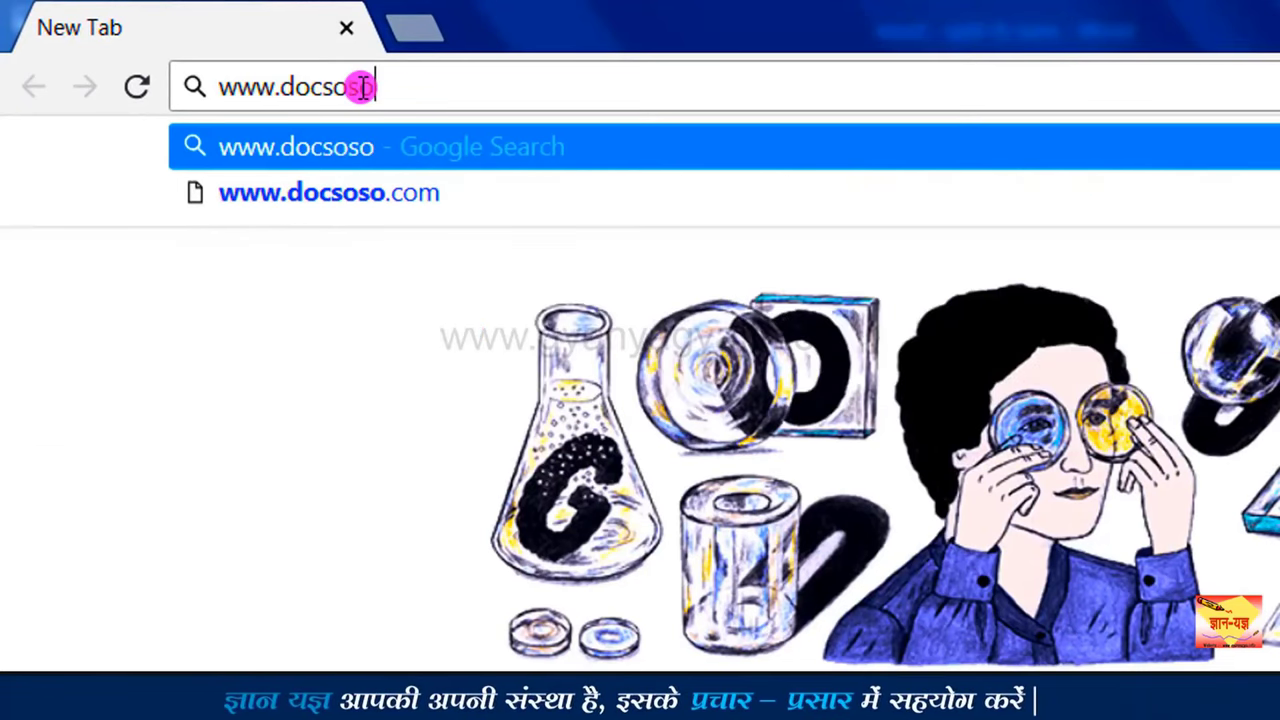
pyautogui.write('.')
pyautogui.write('com')
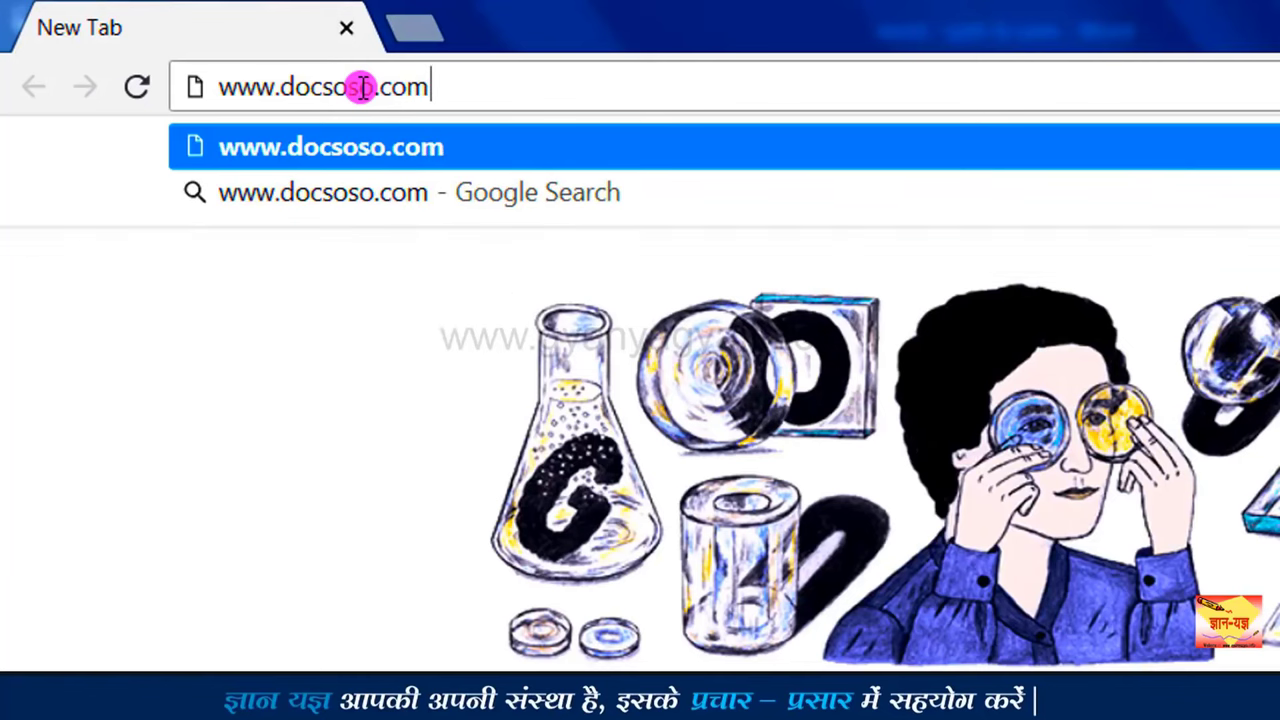
pyautogui.press('Return')
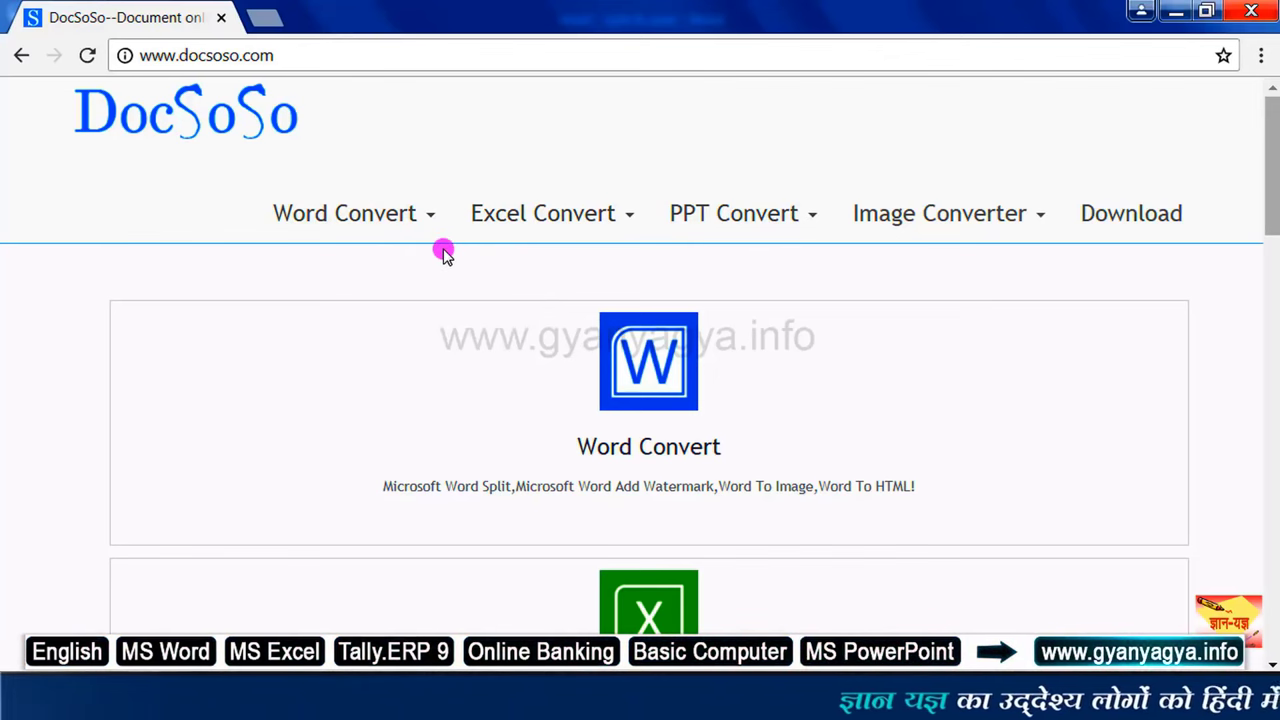
# Choose Word Split from DocSoSo's Word Convert menu.
pyautogui.click(401, 222)
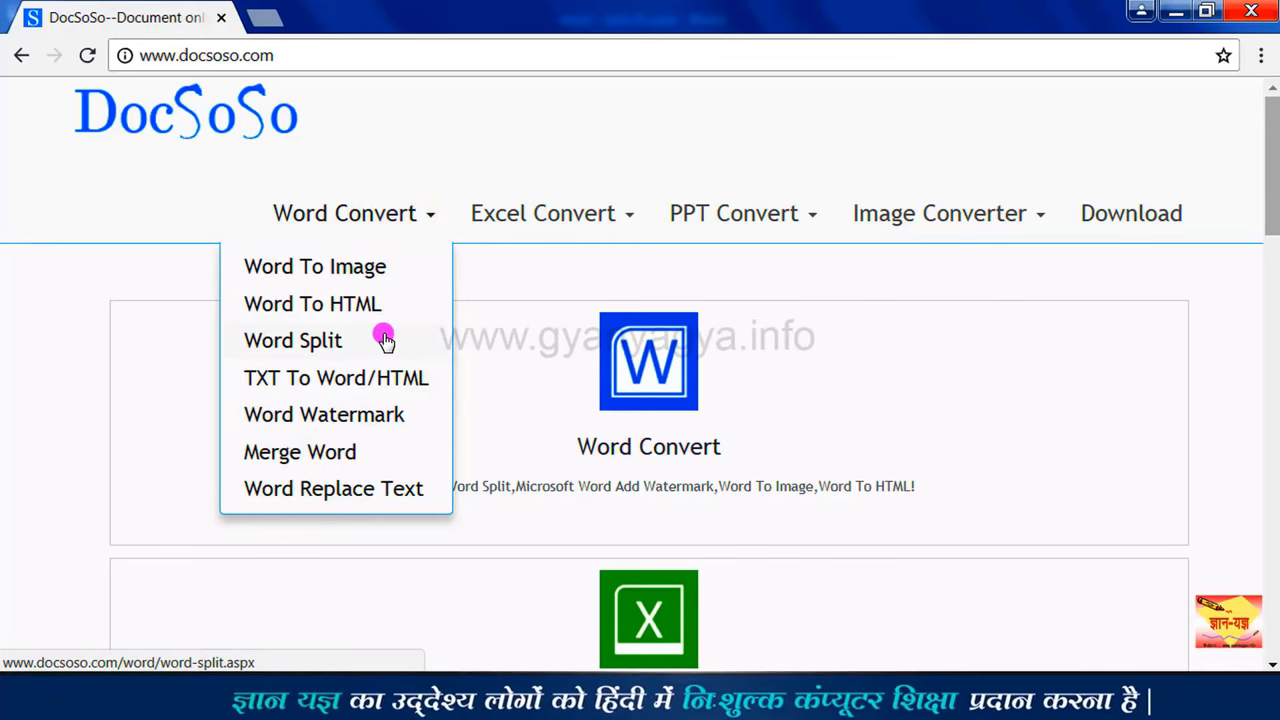
pyautogui.click(381, 343)
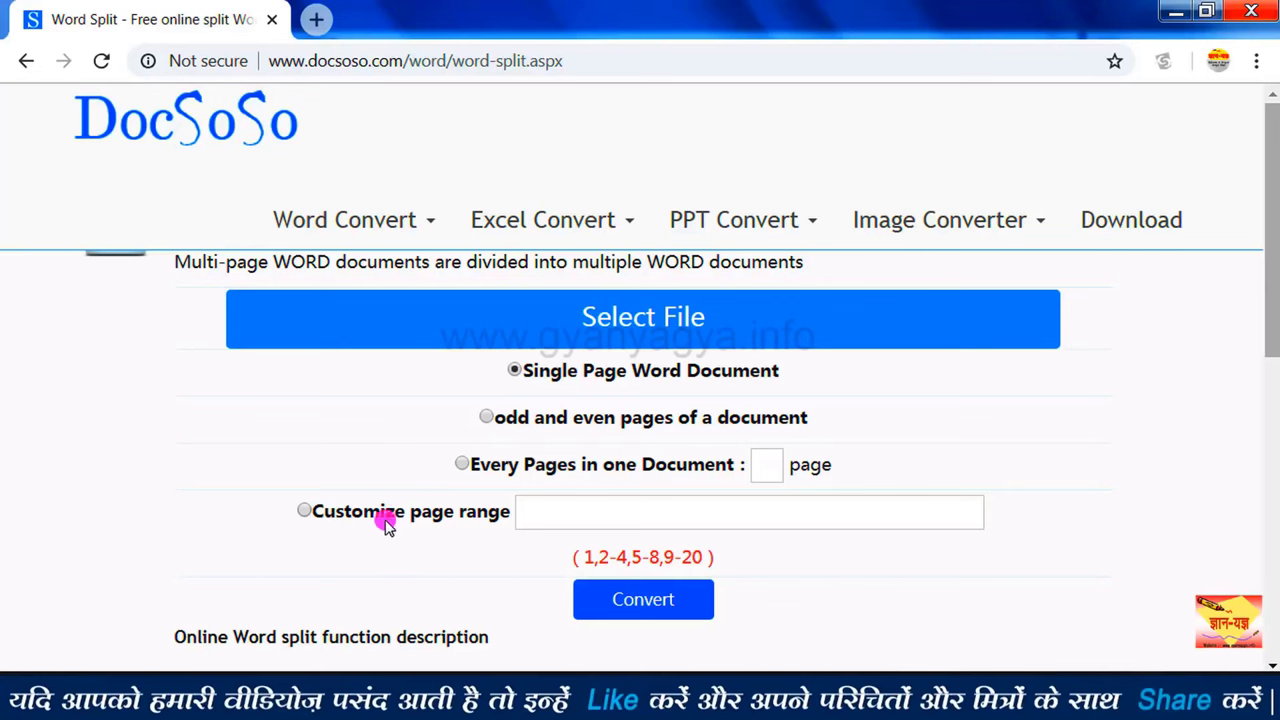
# Choose a custom page range of 2,4-7,10 and open the Select File picker.
pyautogui.click(302, 513)
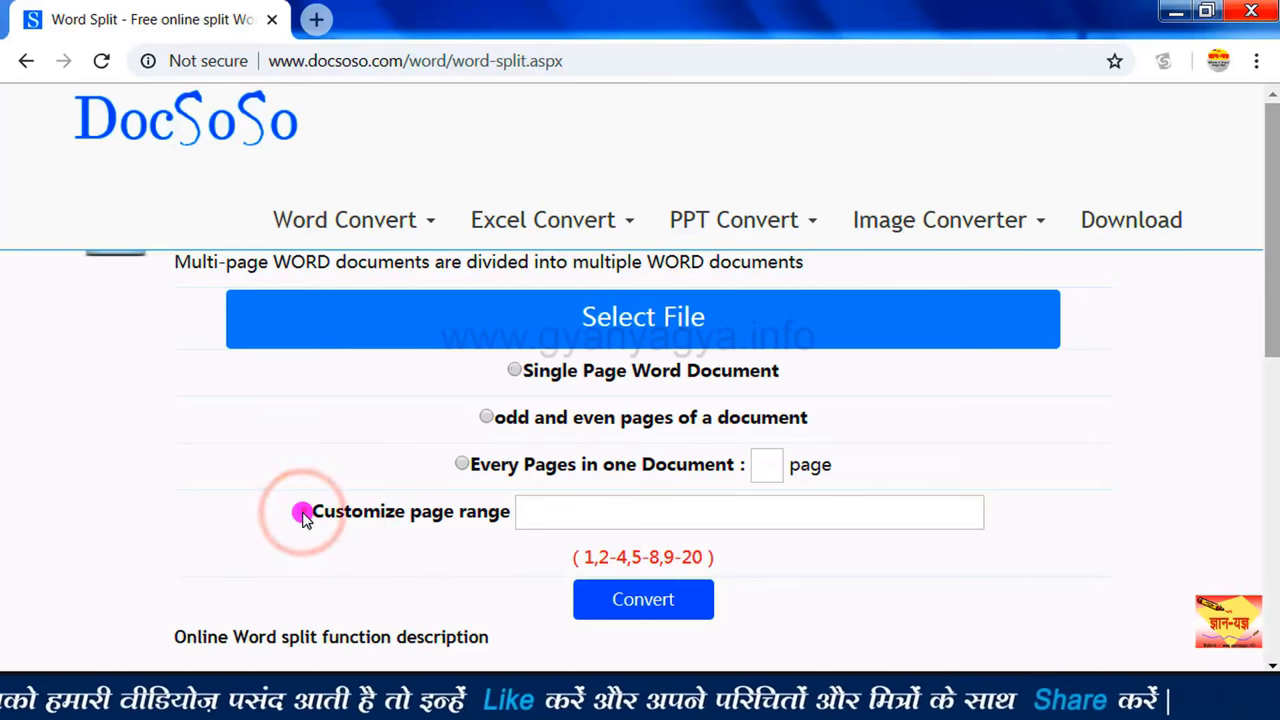
pyautogui.click(672, 525)
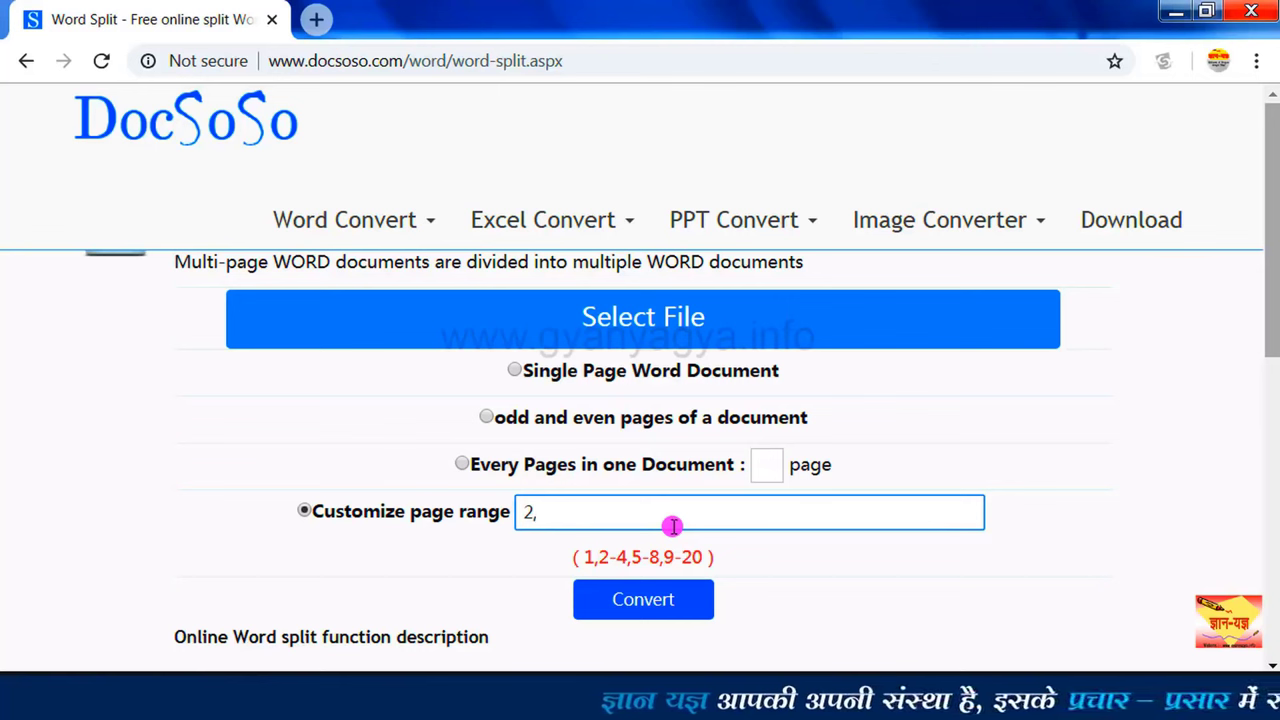
pyautogui.write('4-7,10')
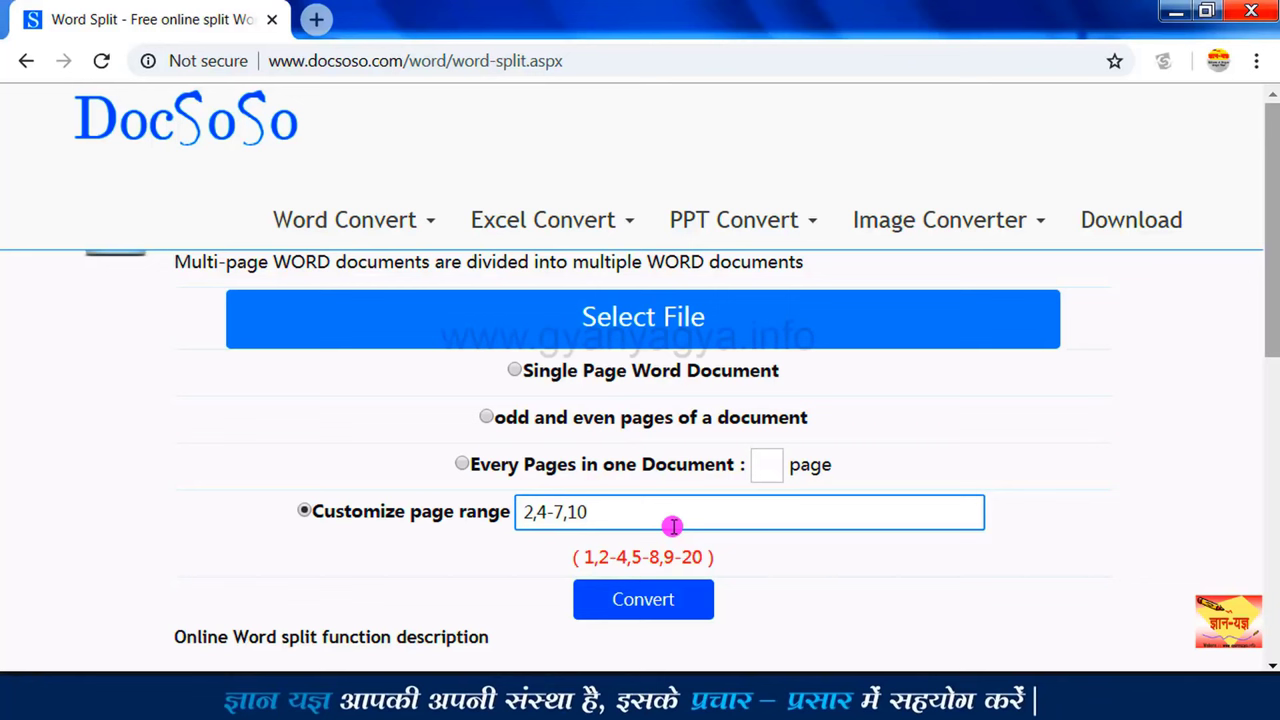
pyautogui.click(630, 328)
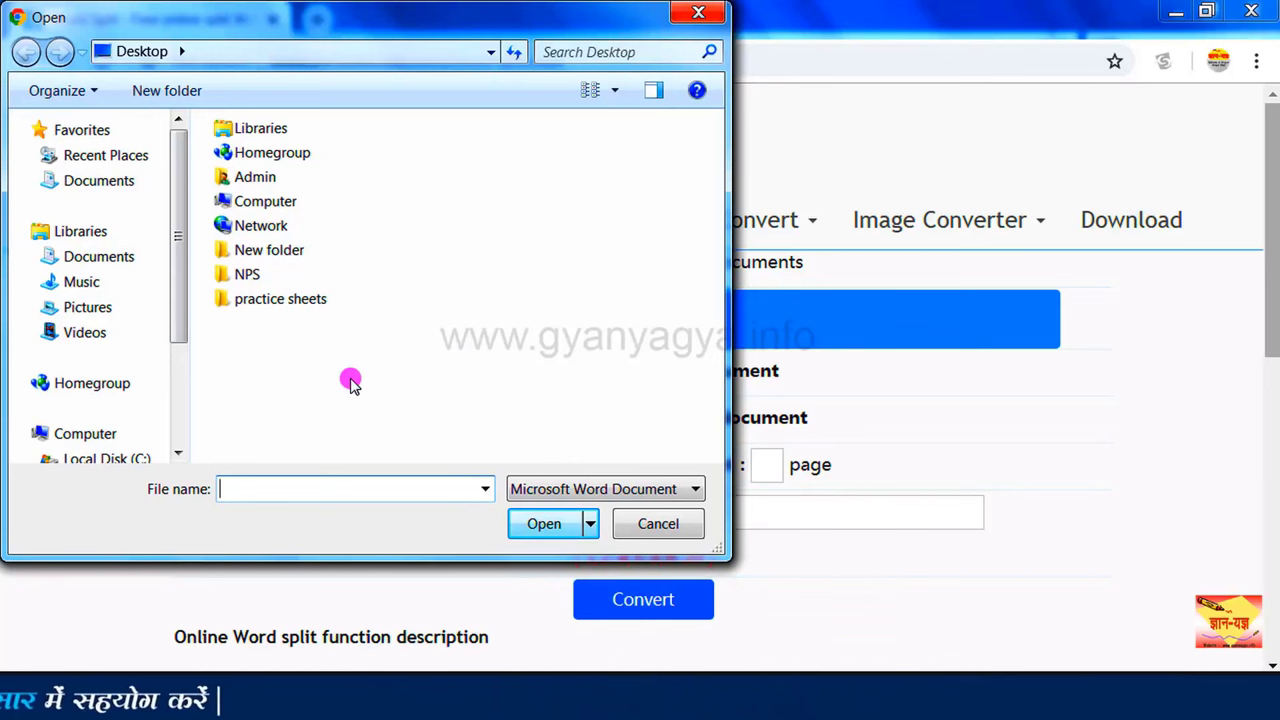
# Load 'word - split & save' from Documents and run Convert to split it by 2,4-7,10.
pyautogui.moveTo(183, 330); pyautogui.dragTo(183, 274)
pyautogui.click(105, 259)
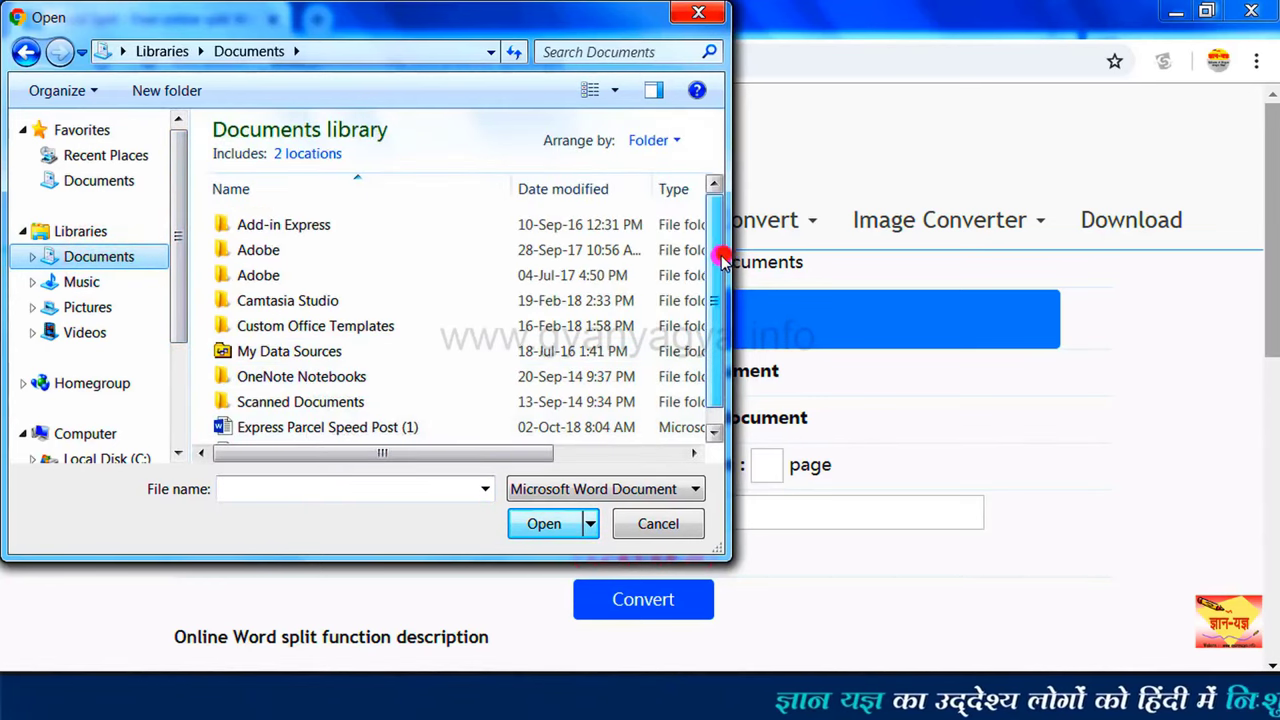
pyautogui.scroll(-1, 720, 251)
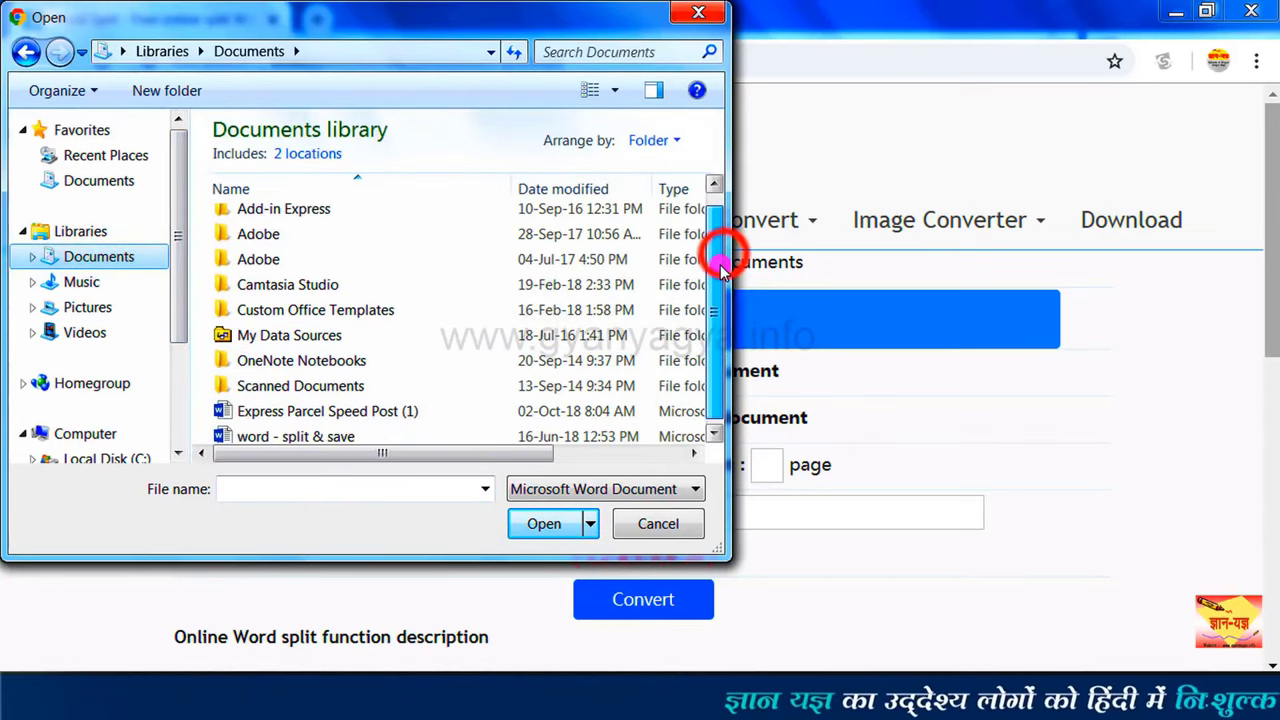
pyautogui.click(278, 437)
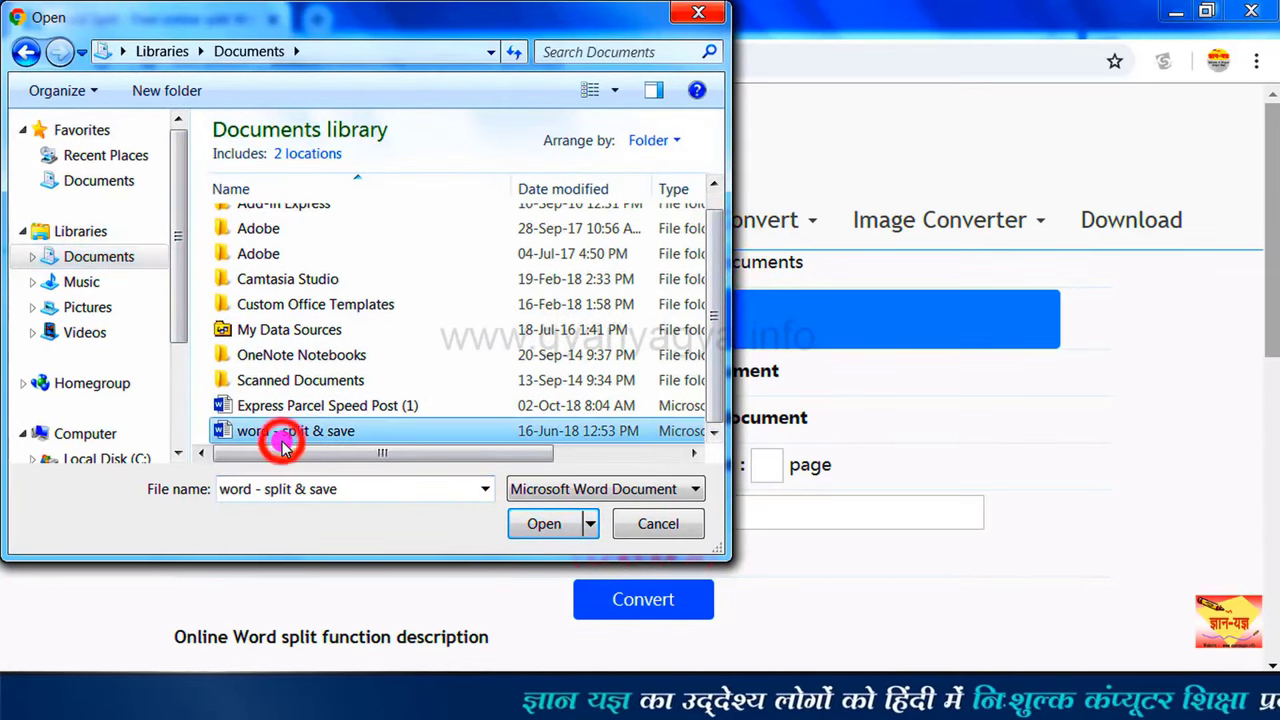
pyautogui.click(545, 523)
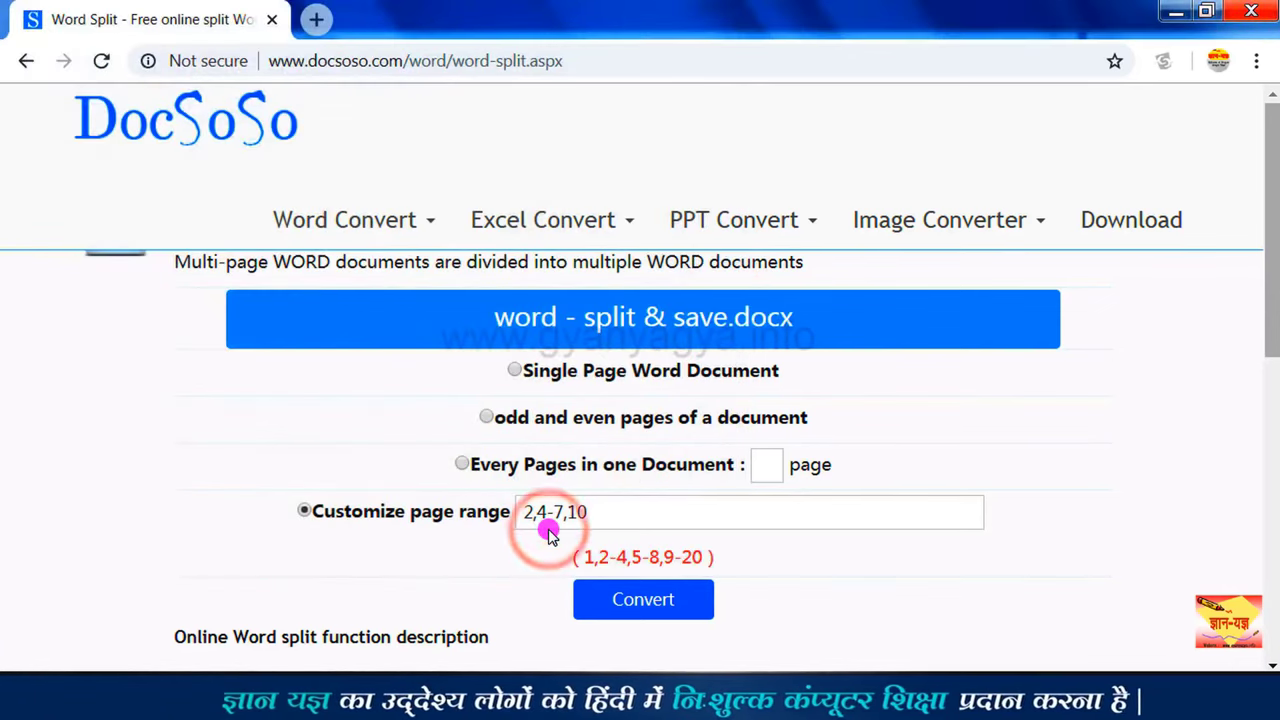
pyautogui.click(560, 510)
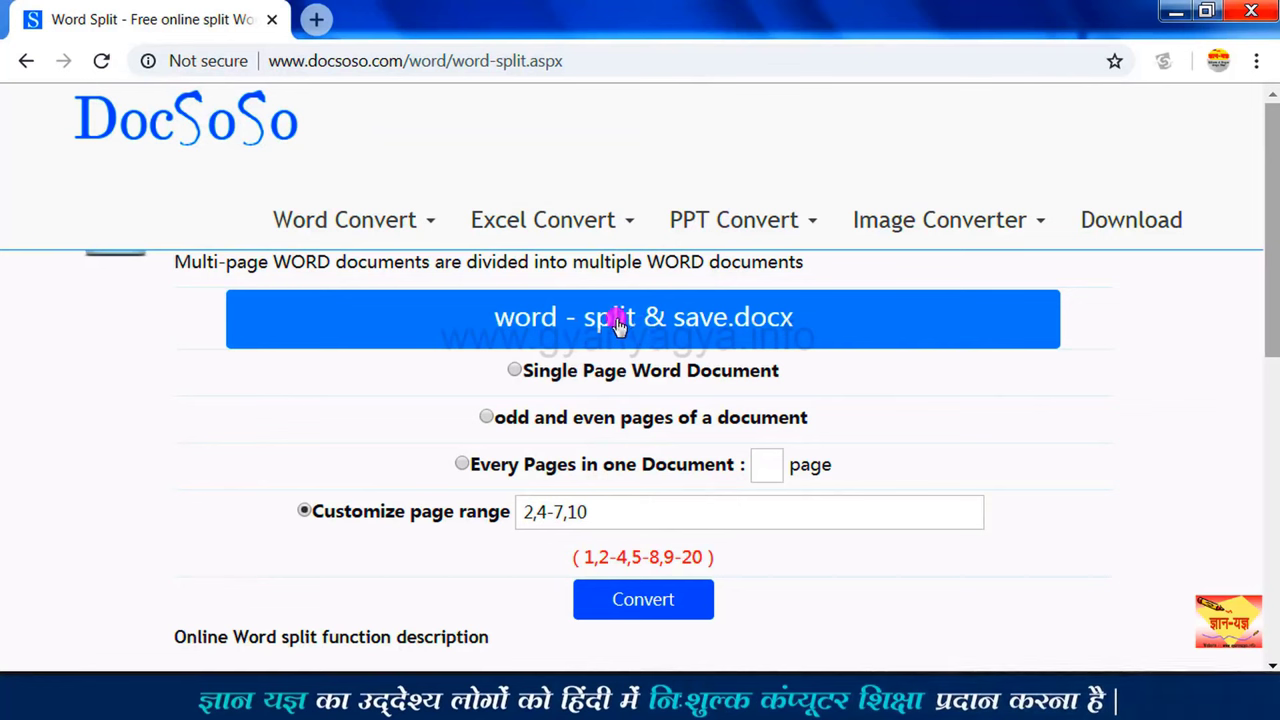
pyautogui.click(691, 603)
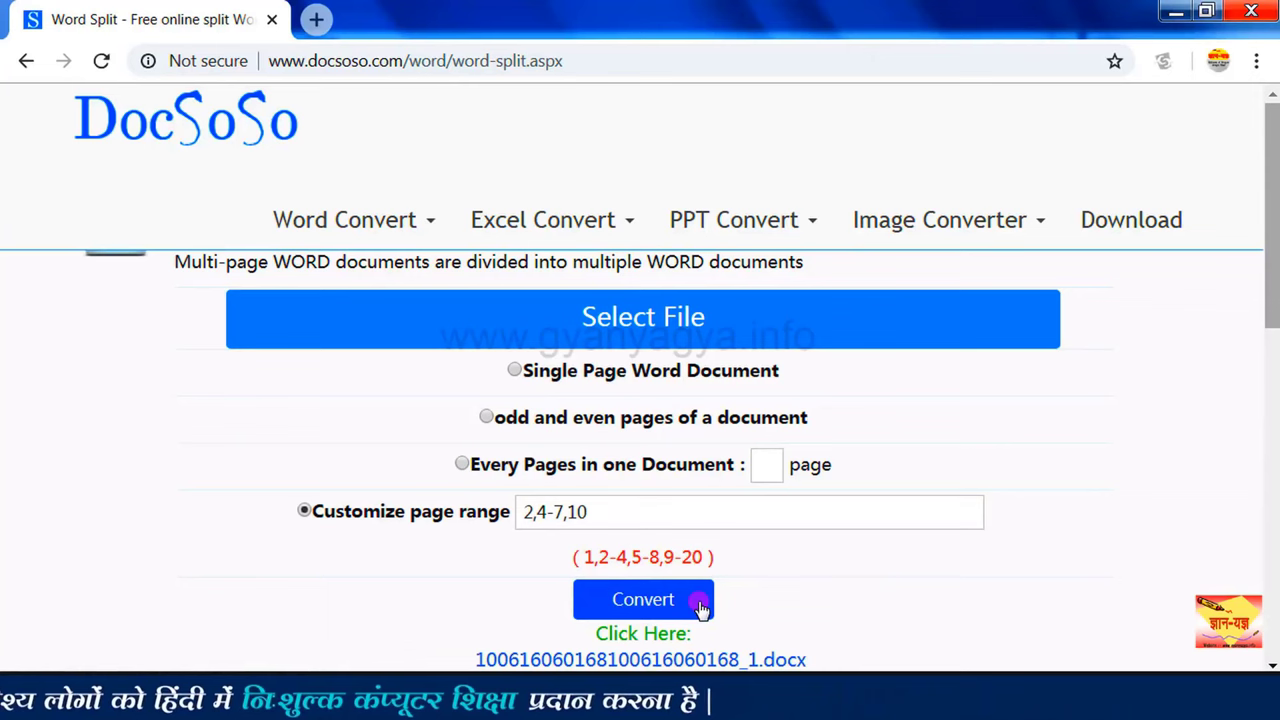
# Download the _1.docx split part and open it in Word to see original page 2.
pyautogui.scroll(-3, 1275, 232)
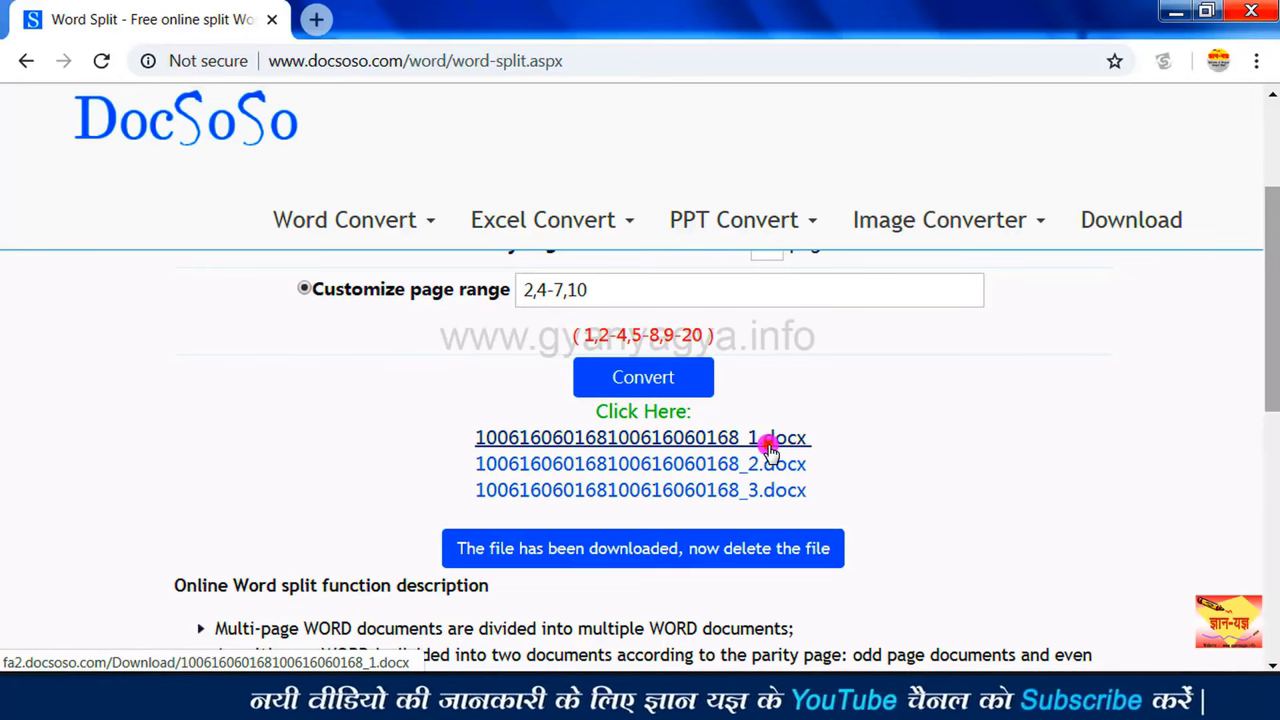
pyautogui.click(769, 451)
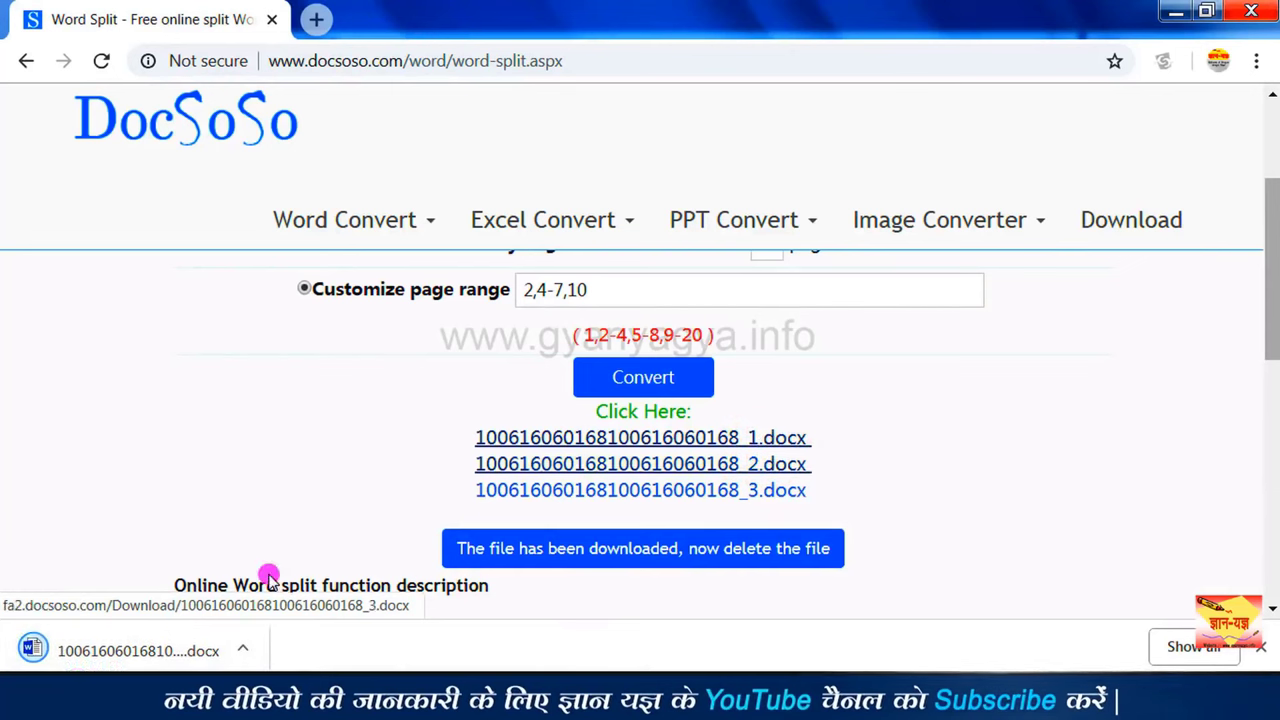
pyautogui.click(120, 655)
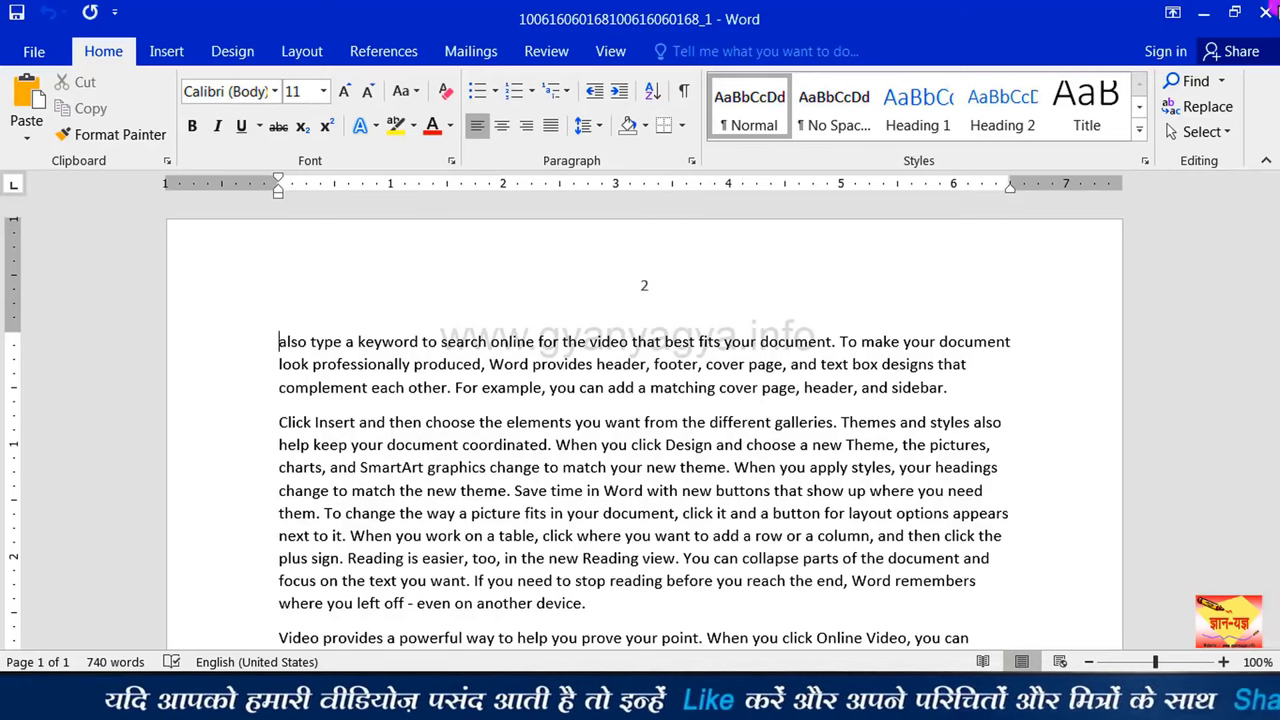
# Close part one, then open _2.docx (pages 4–7) with editing enabled, scroll through, and close it.
pyautogui.click(1268, 14)
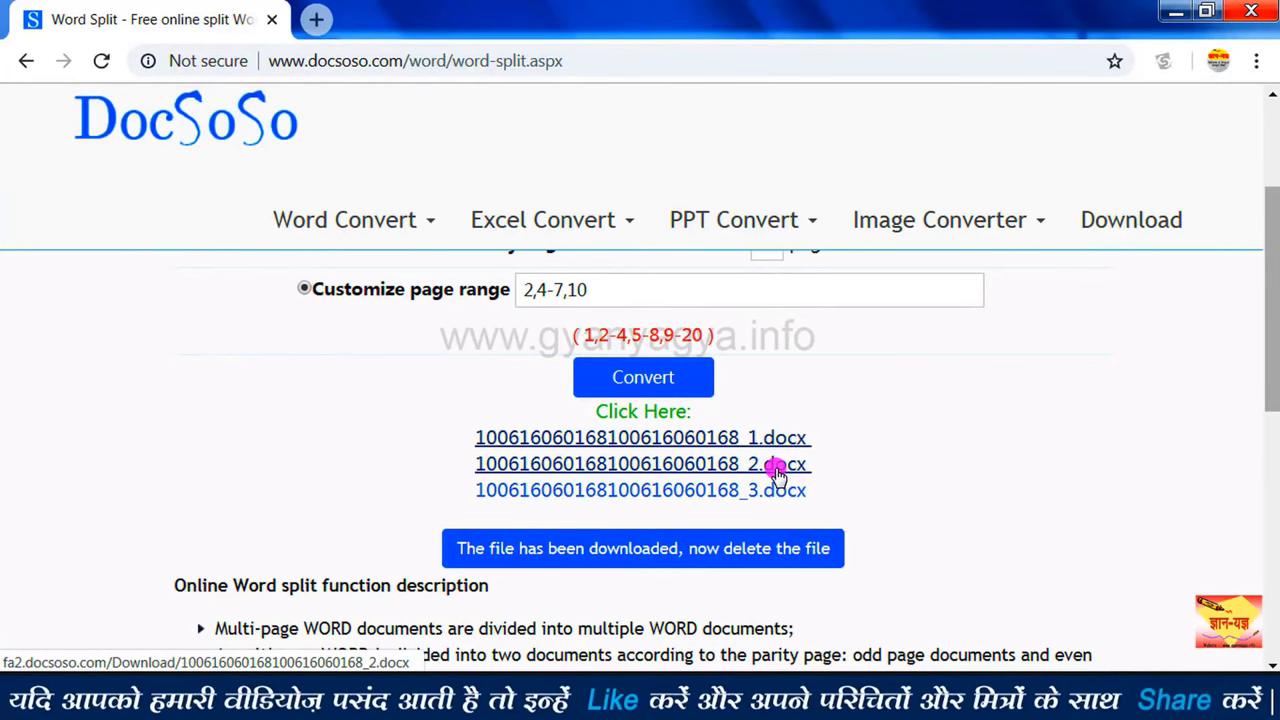
pyautogui.click(777, 470)
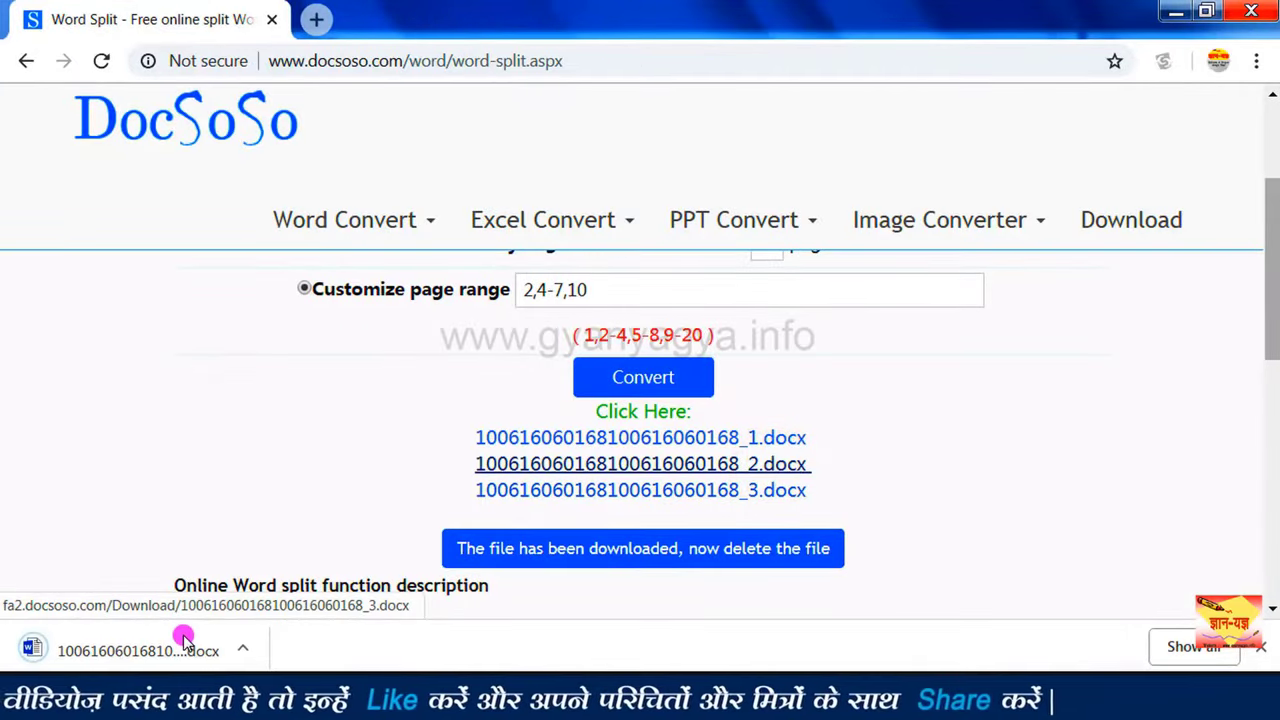
pyautogui.click(185, 645)
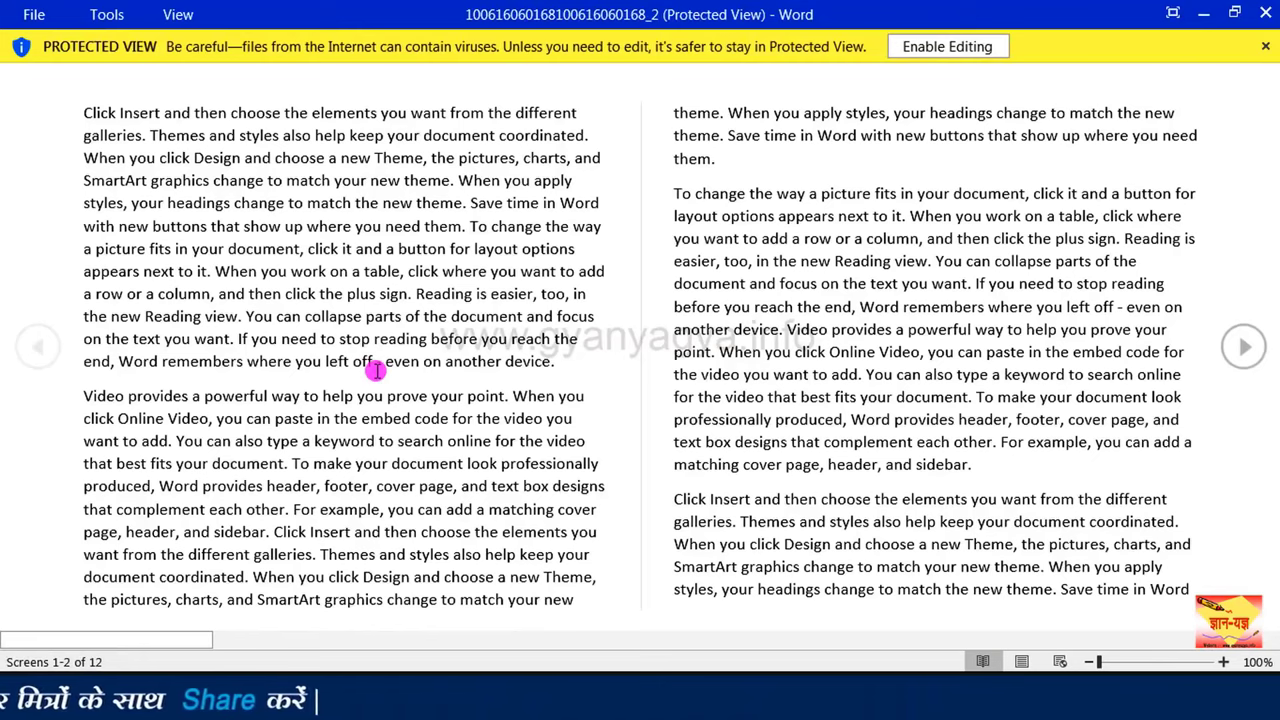
pyautogui.click(955, 46)
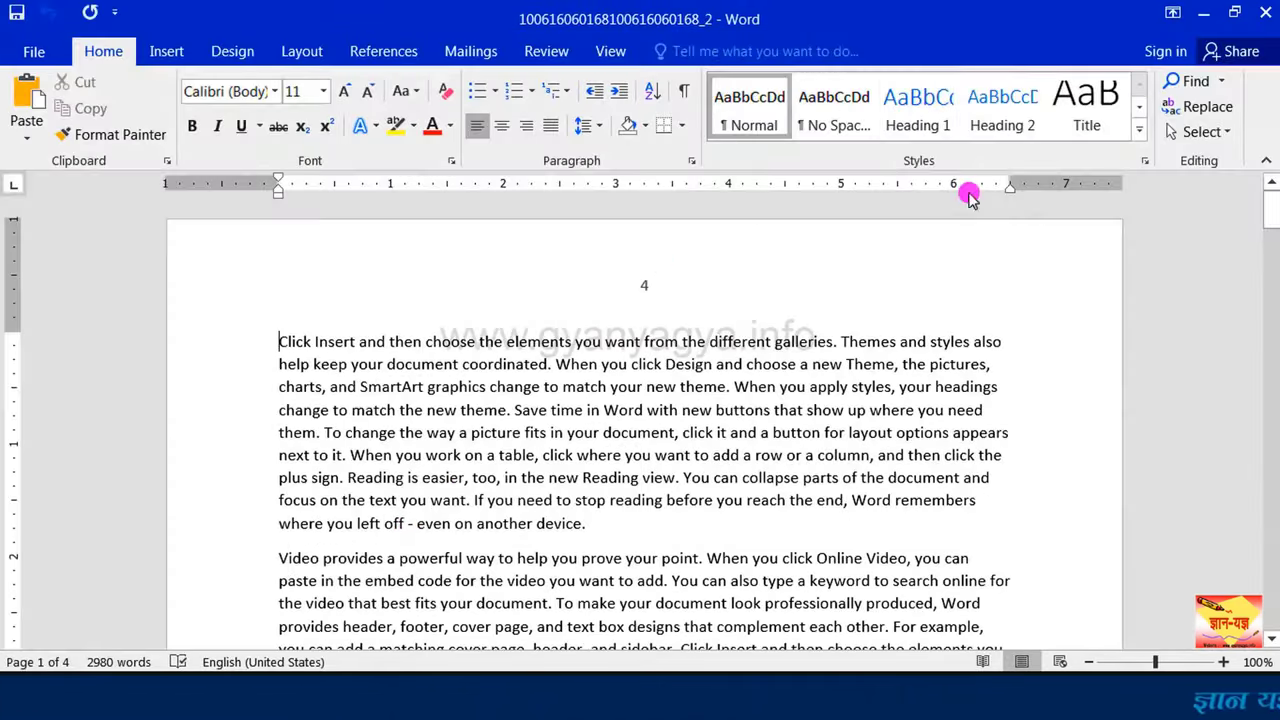
pyautogui.moveTo(1272, 220); pyautogui.dragTo(1272, 546)
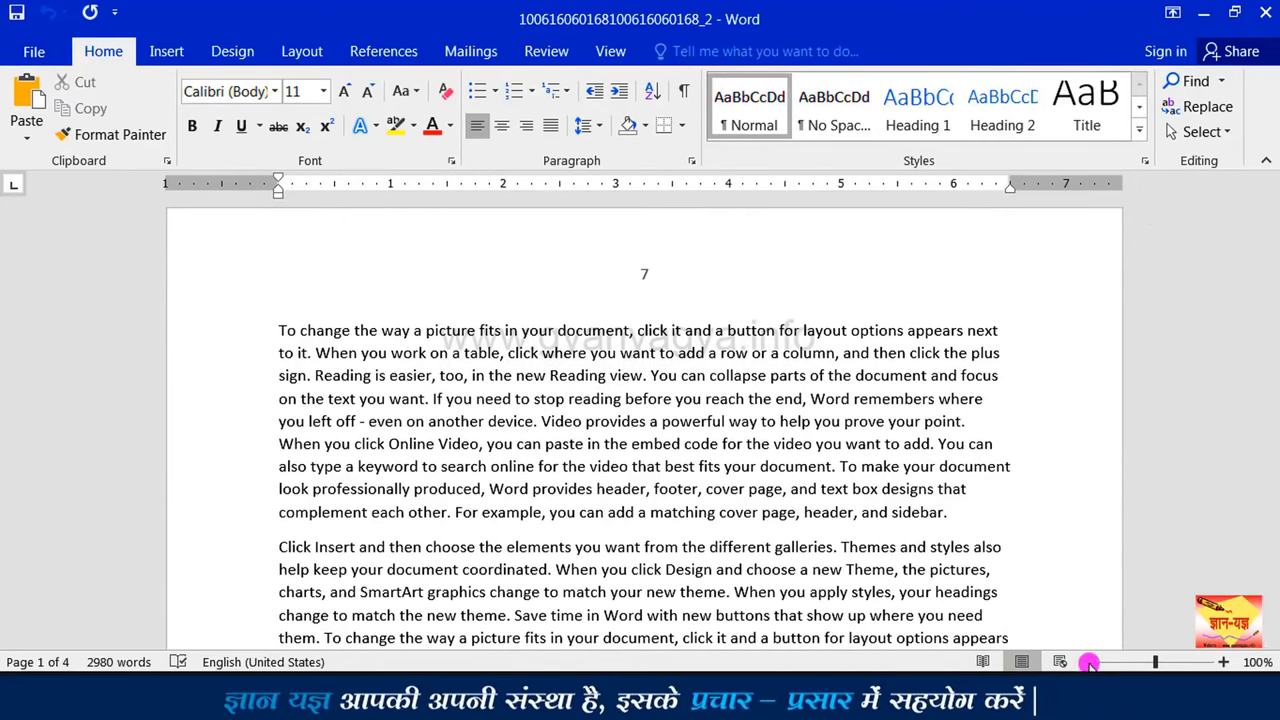
pyautogui.click(1268, 18)
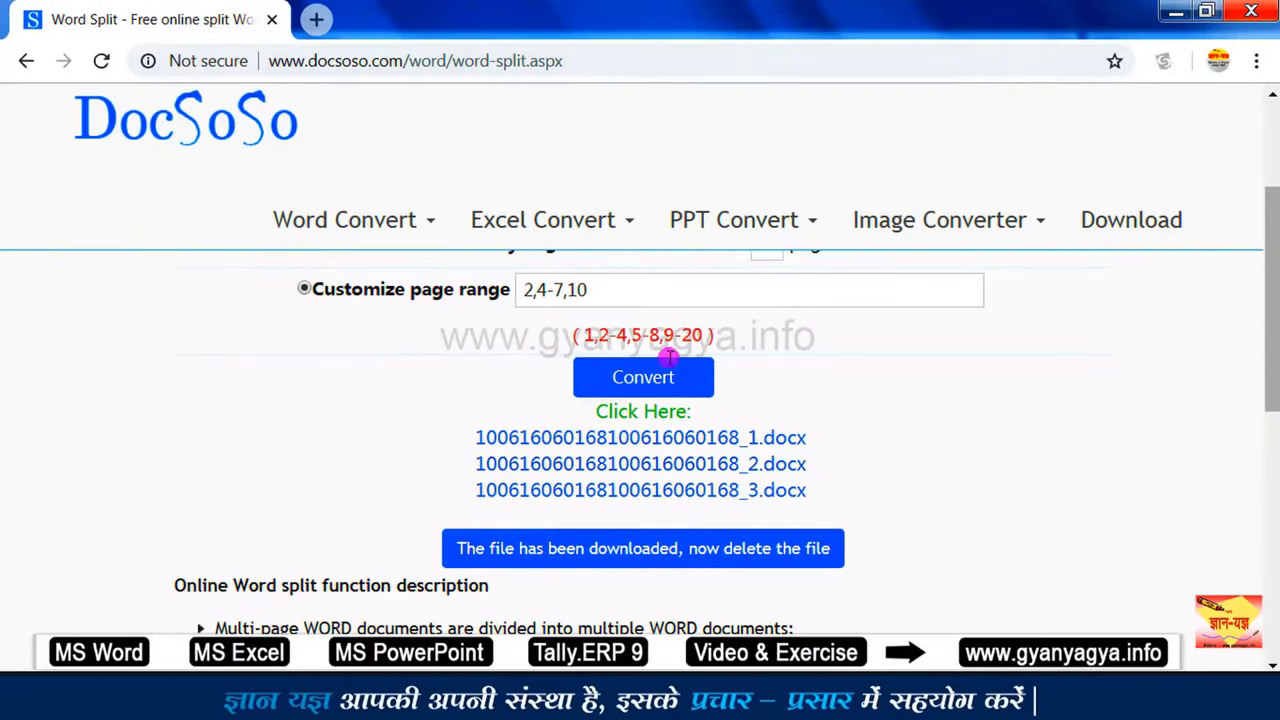
# Split 'word - split & save.docx' into single-page documents and scroll to the numbered download links.
pyautogui.scroll(2, 1266, 334)
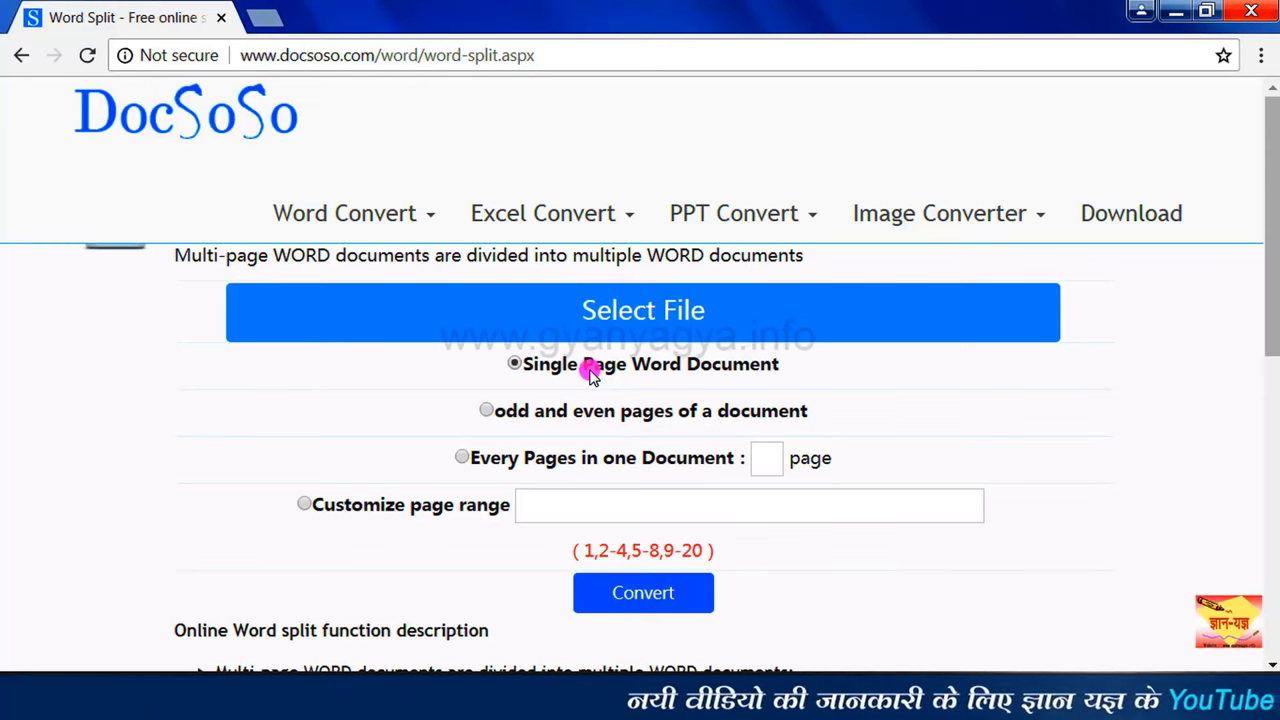
pyautogui.click(648, 316)
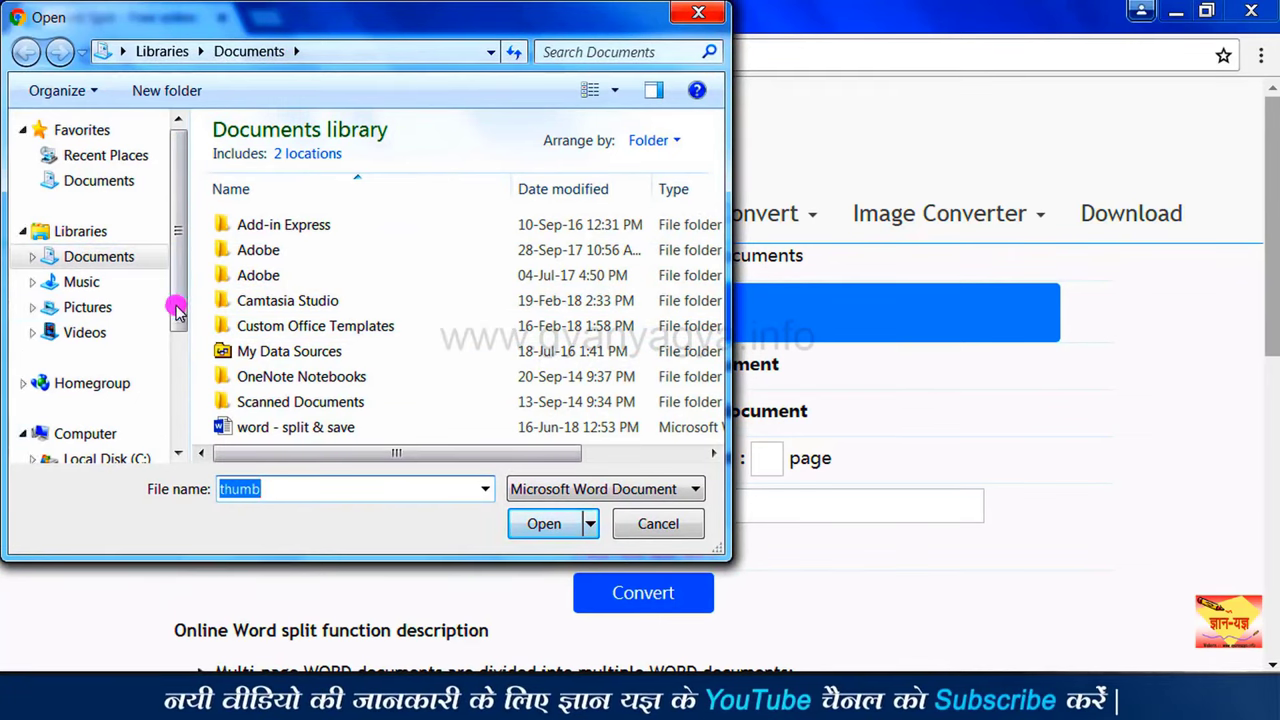
pyautogui.moveTo(176, 312); pyautogui.dragTo(176, 360)
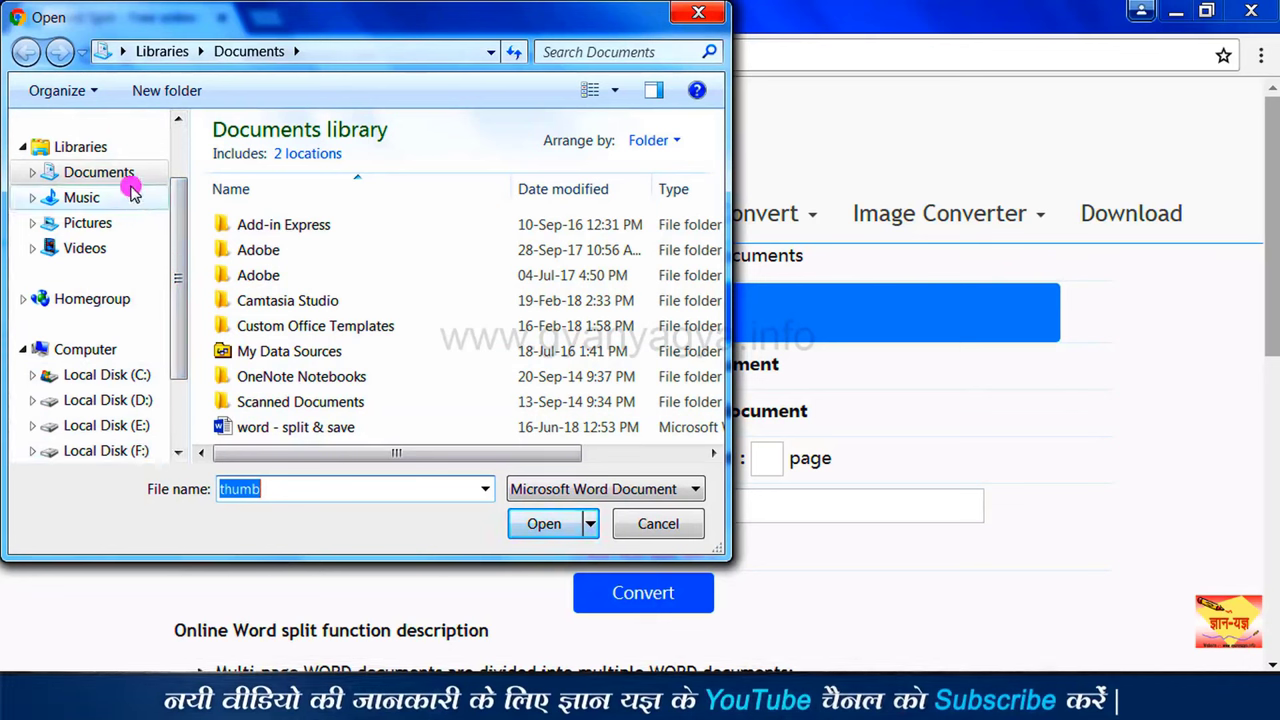
pyautogui.click(277, 430)
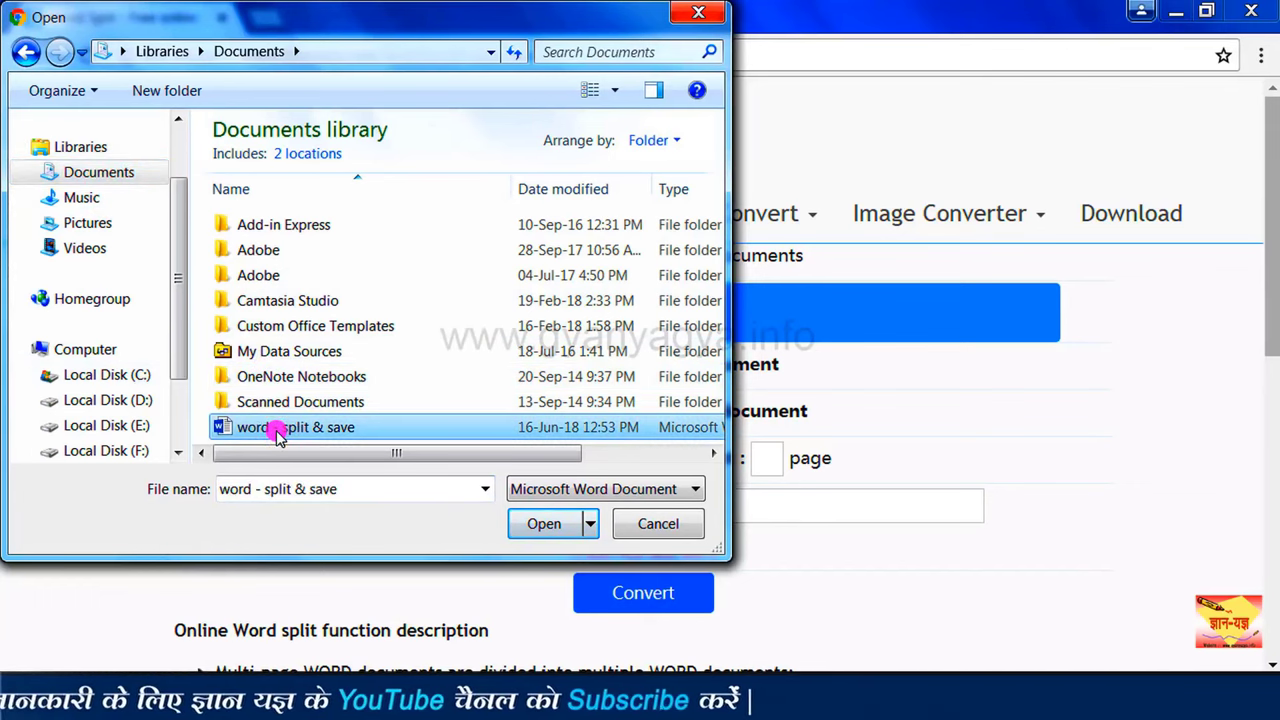
pyautogui.click(545, 527)
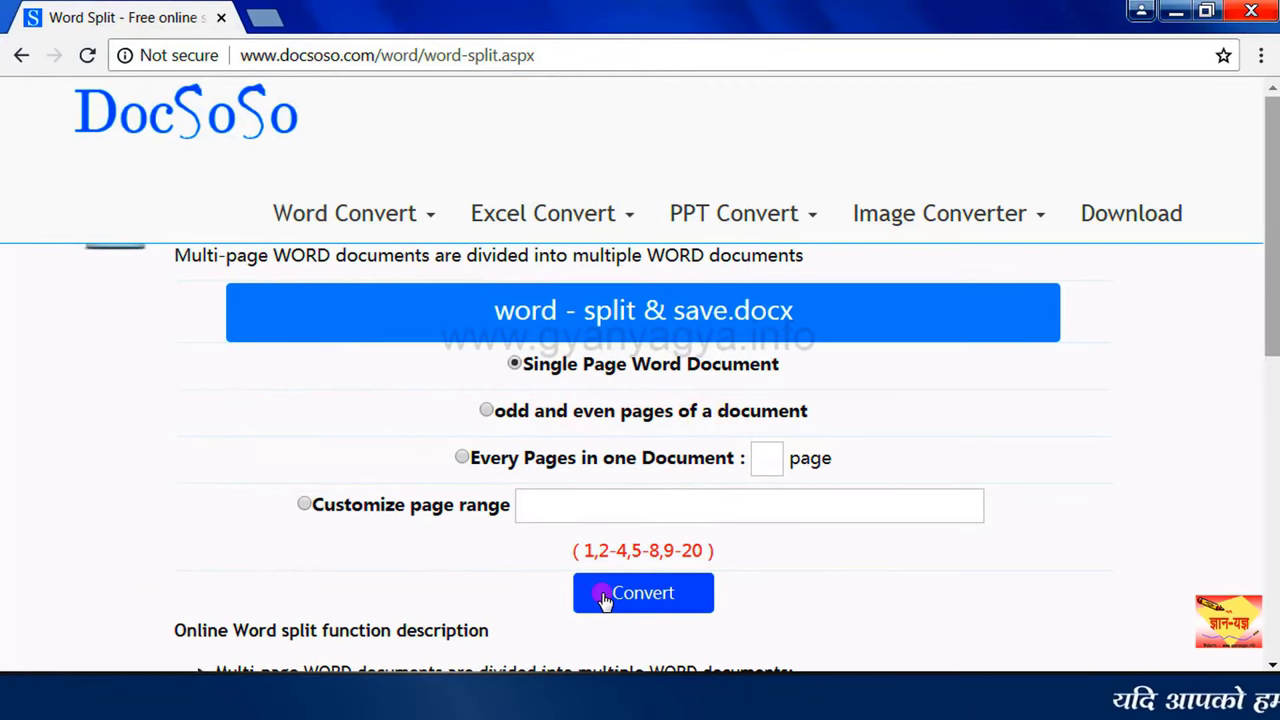
pyautogui.click(605, 598)
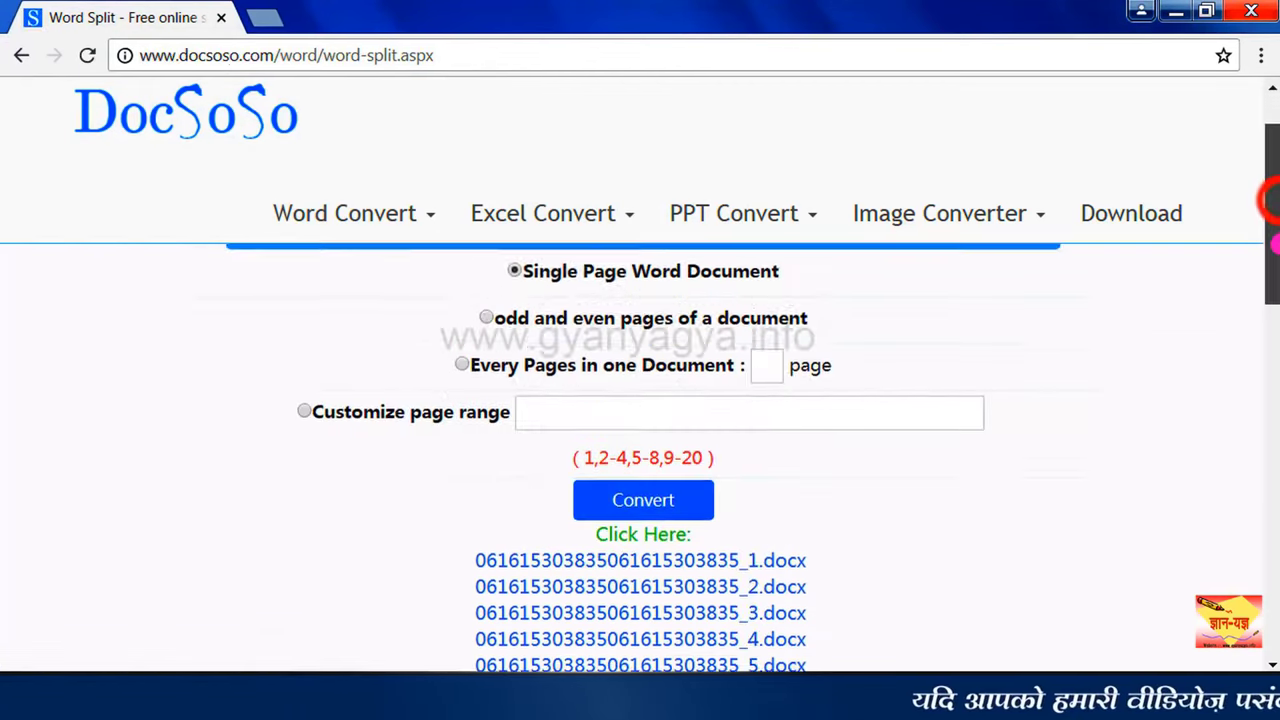
pyautogui.moveTo(1271, 200); pyautogui.dragTo(1275, 290)
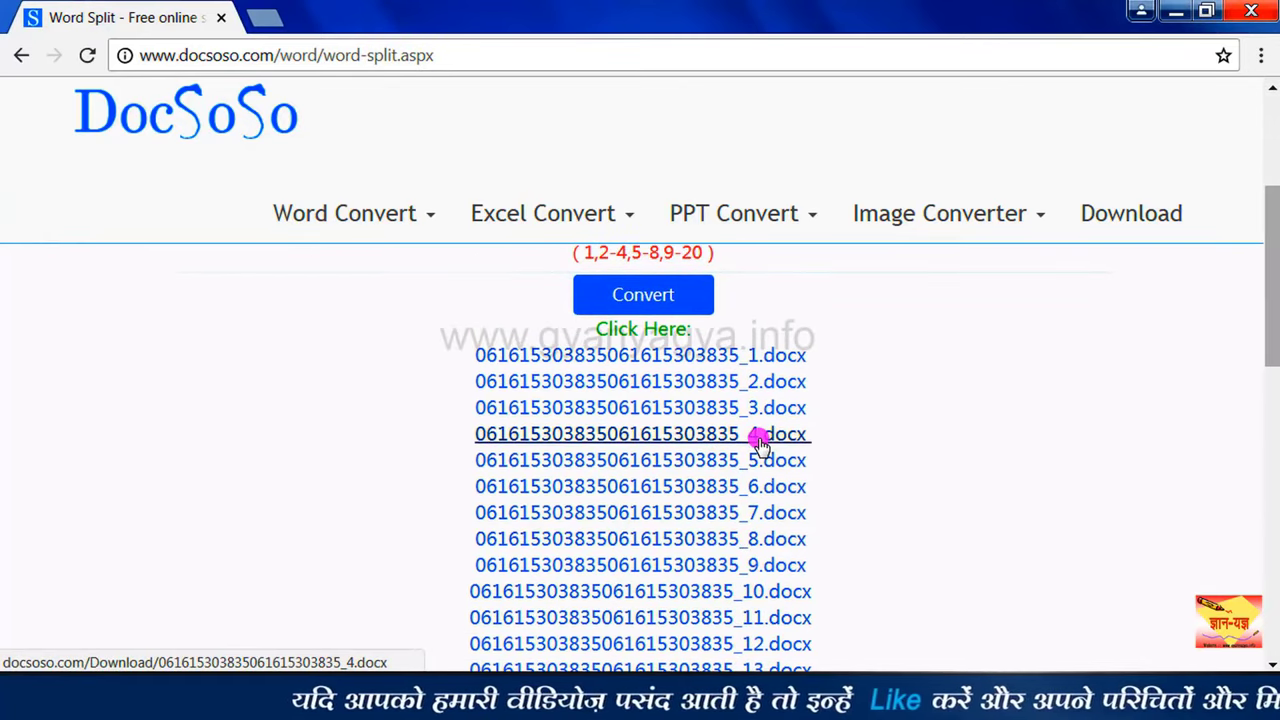
# Download part _6, confirm in Word it holds original page 6 (737 words), then close it.
pyautogui.moveTo(1274, 248)
pyautogui.mouseDown()
pyautogui.moveTo(1275, 318)
pyautogui.moveTo(1275, 257)
pyautogui.mouseUp()
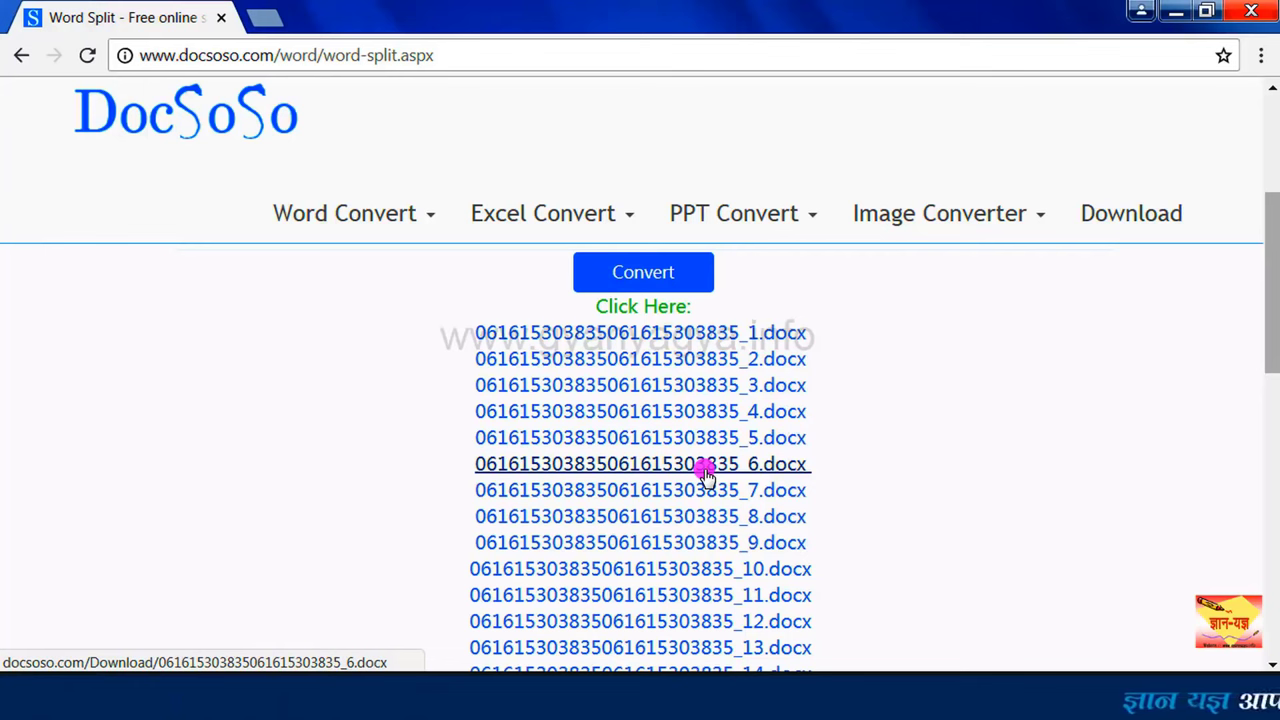
pyautogui.click(705, 474)
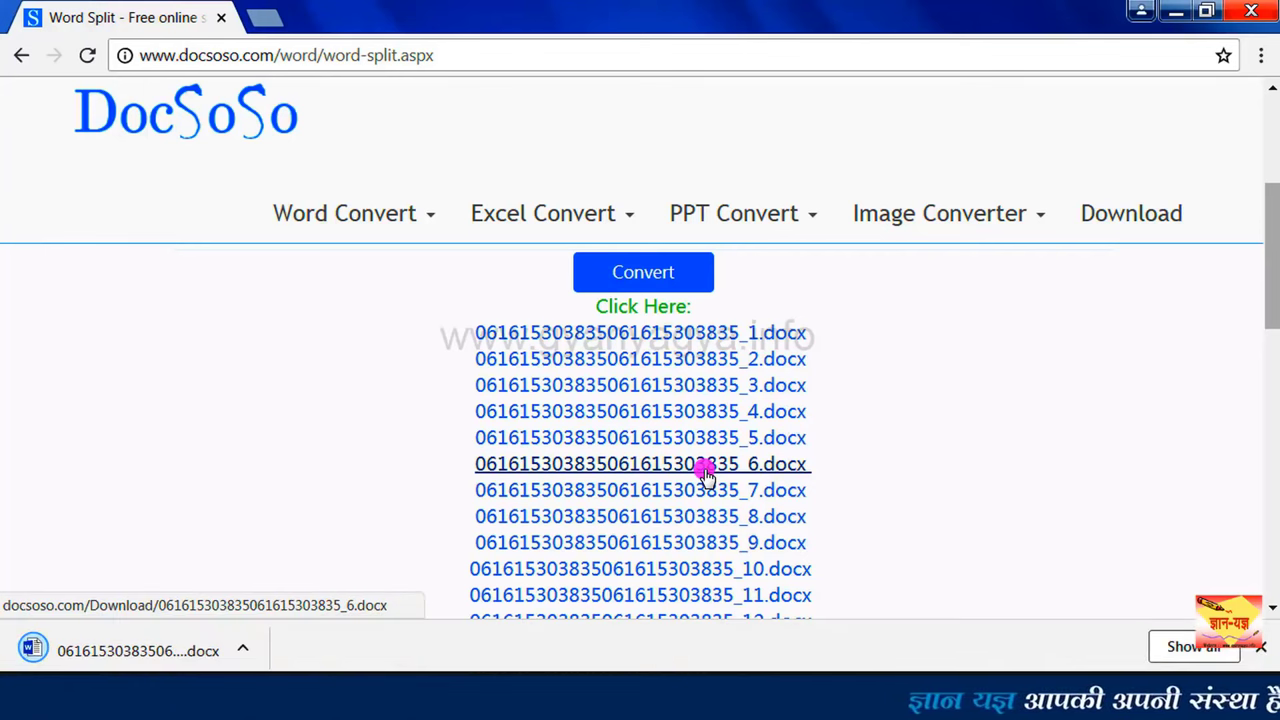
pyautogui.click(147, 646)
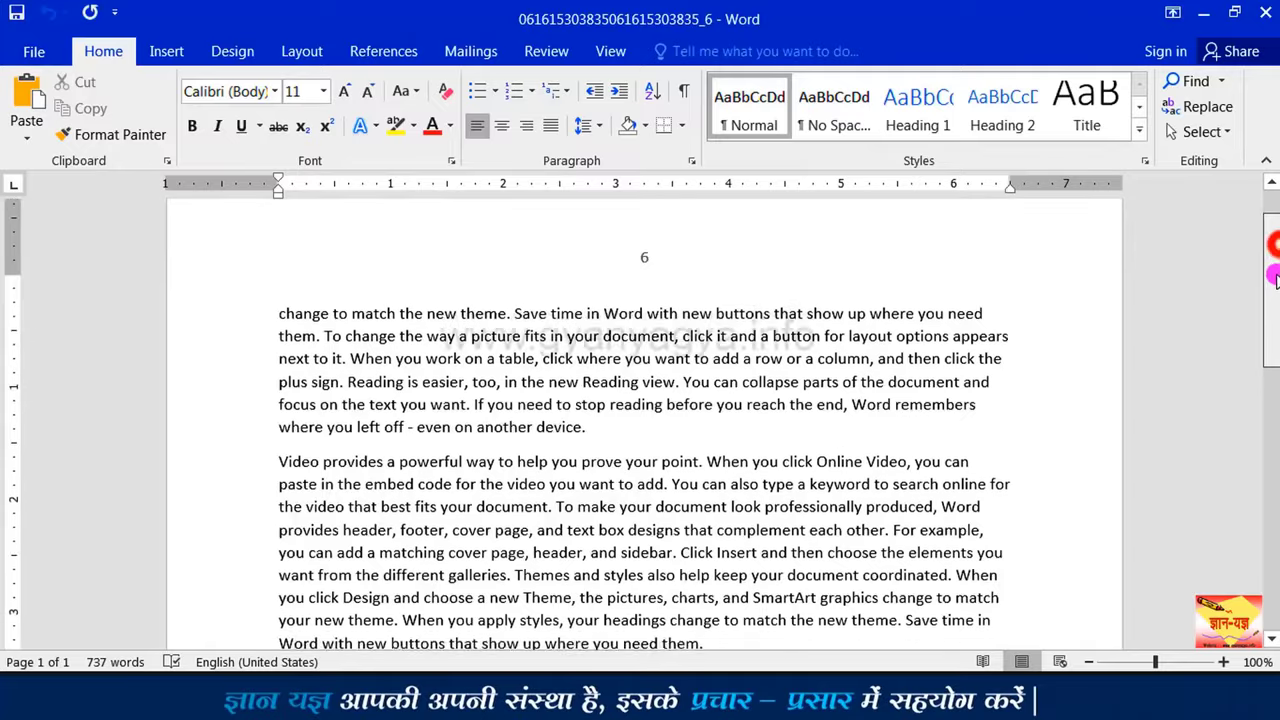
pyautogui.moveTo(1272, 245); pyautogui.dragTo(1272, 213)
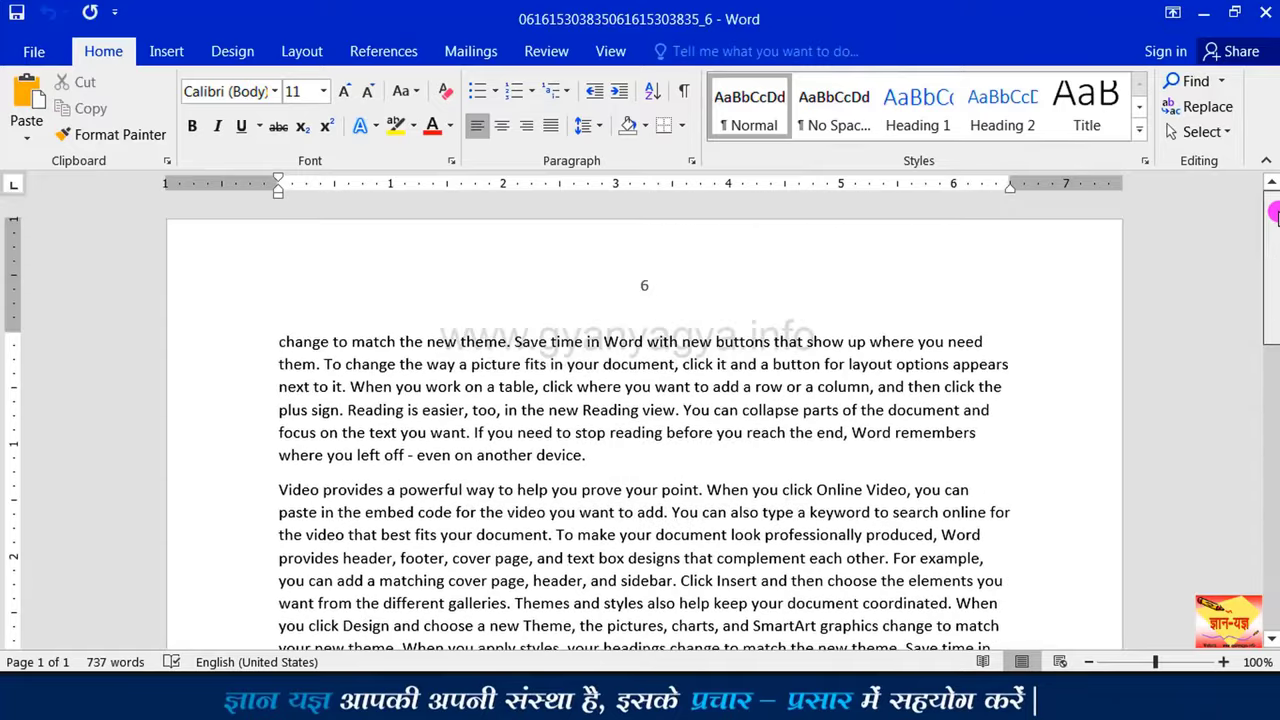
pyautogui.click(1270, 16)
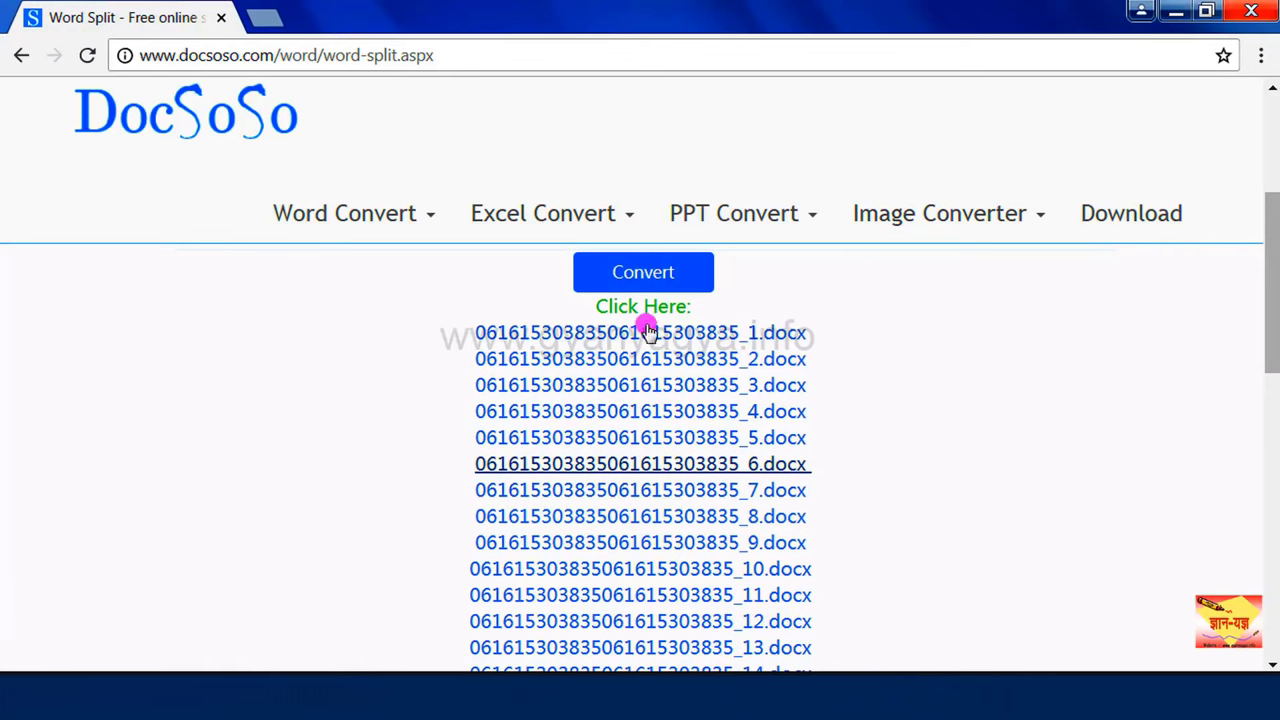
# Reload the Word Split tool and upload 'word - split & save.docx' for an odd/even page split.
pyautogui.click(397, 220)
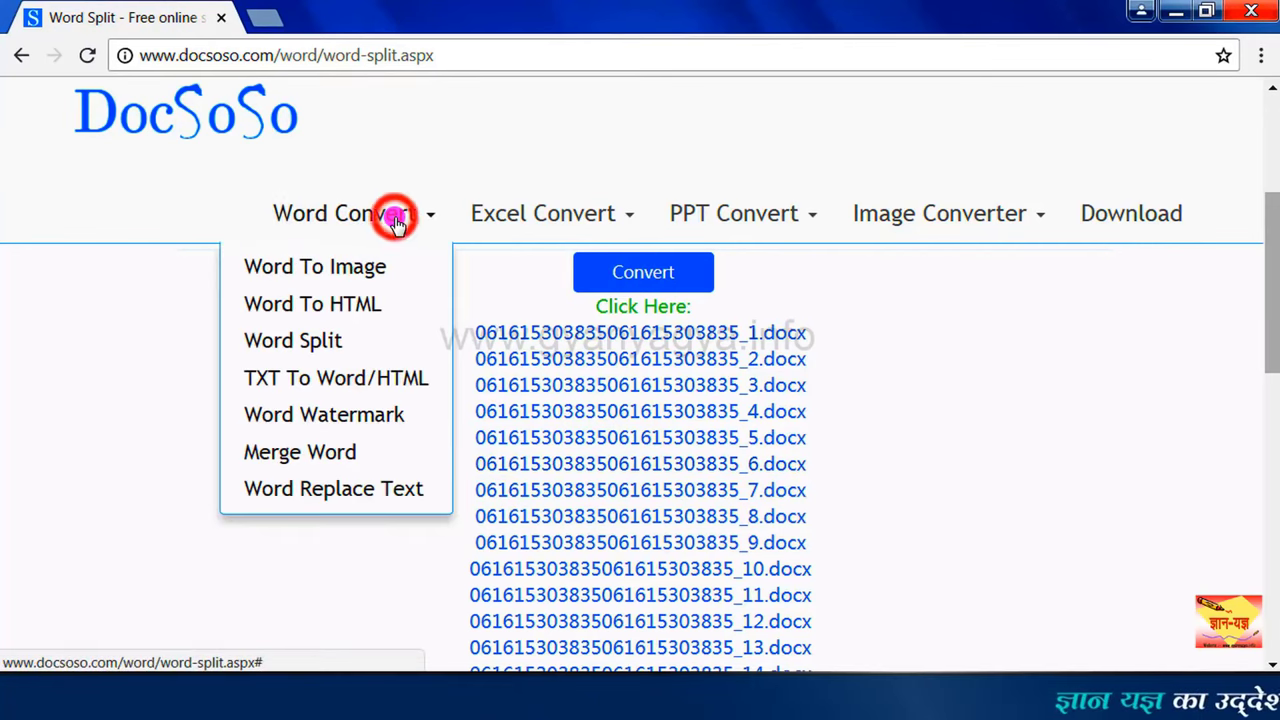
pyautogui.click(358, 345)
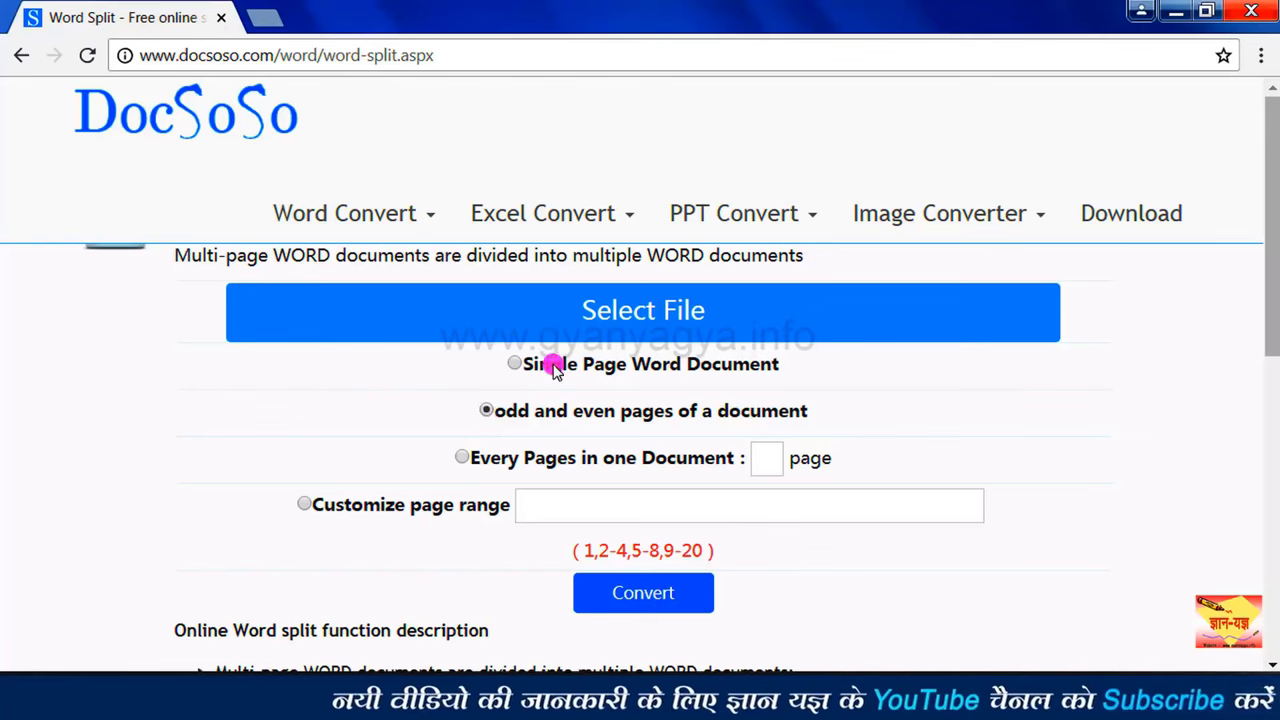
pyautogui.click(624, 314)
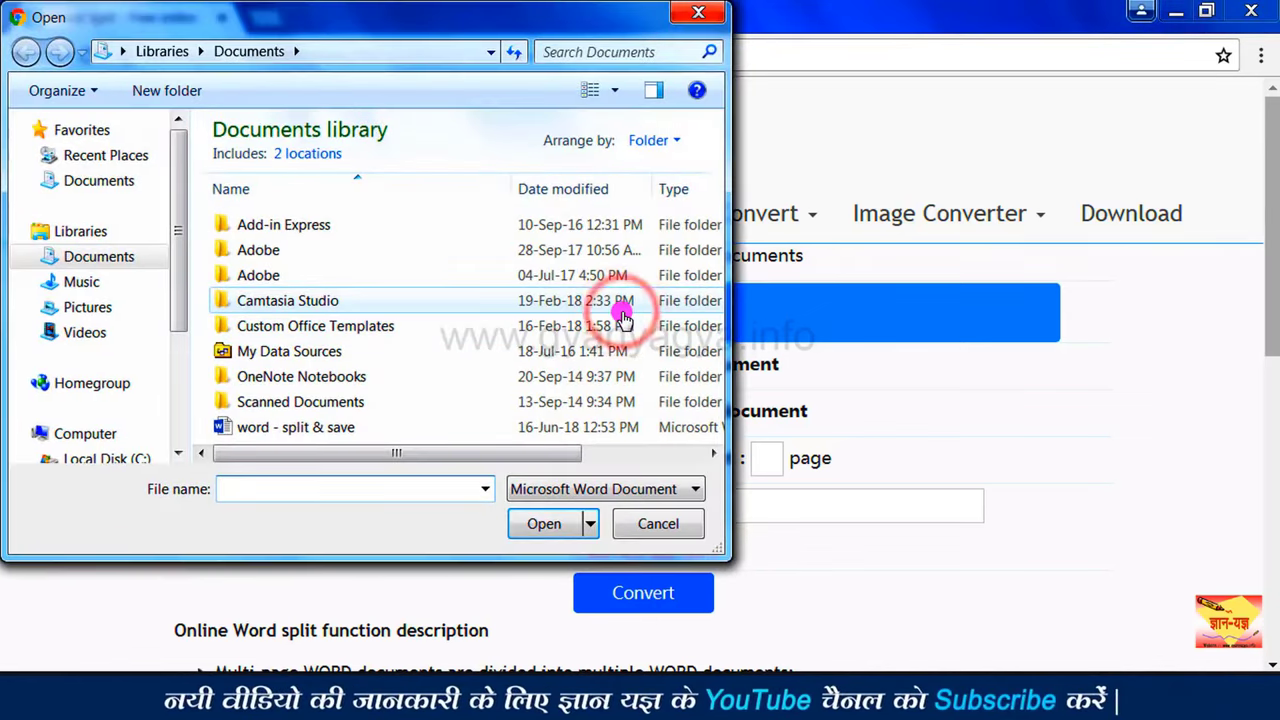
pyautogui.click(358, 430)
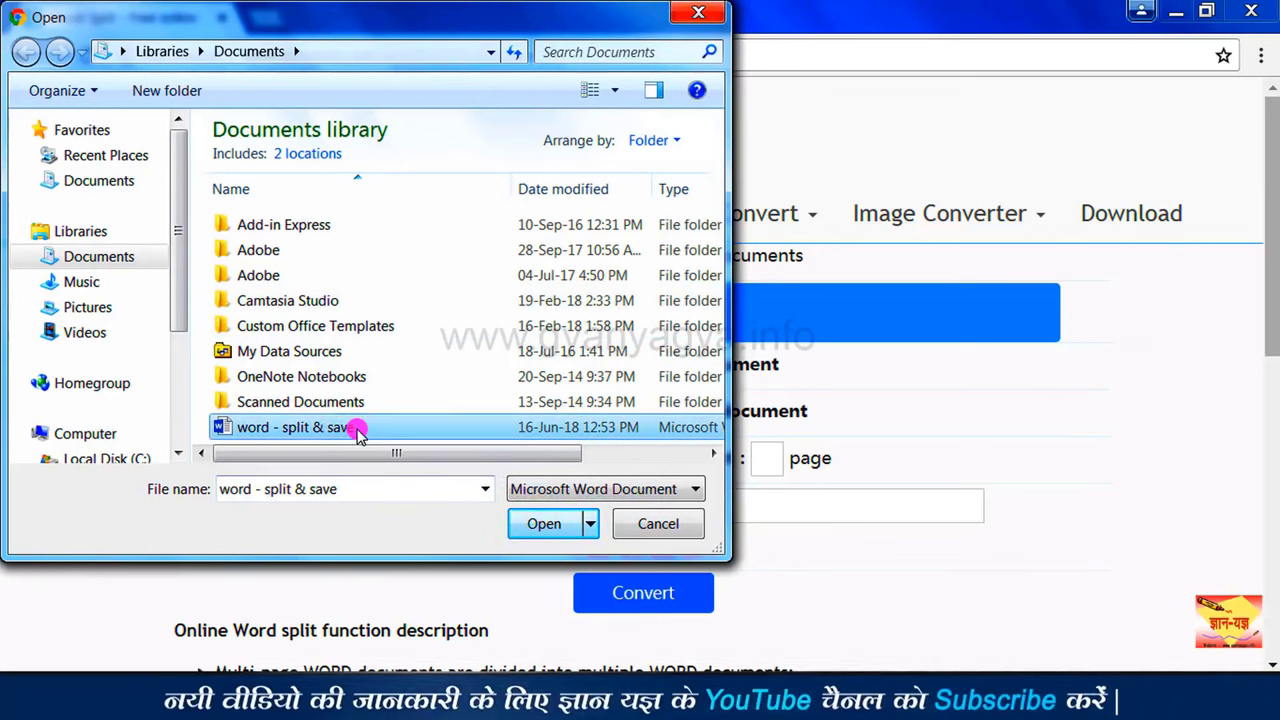
pyautogui.click(540, 524)
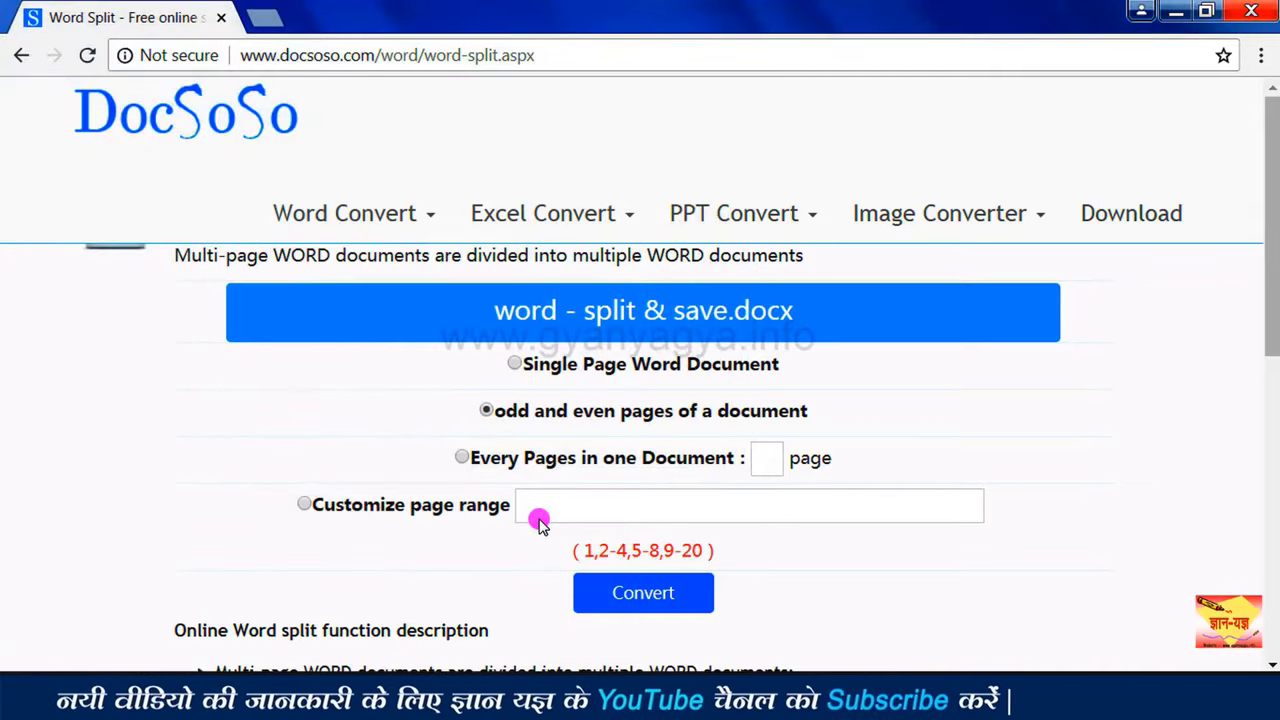
# Convert into odd and even parts and review the first part's 9 odd pages in Word at 60%.
pyautogui.click(630, 596)
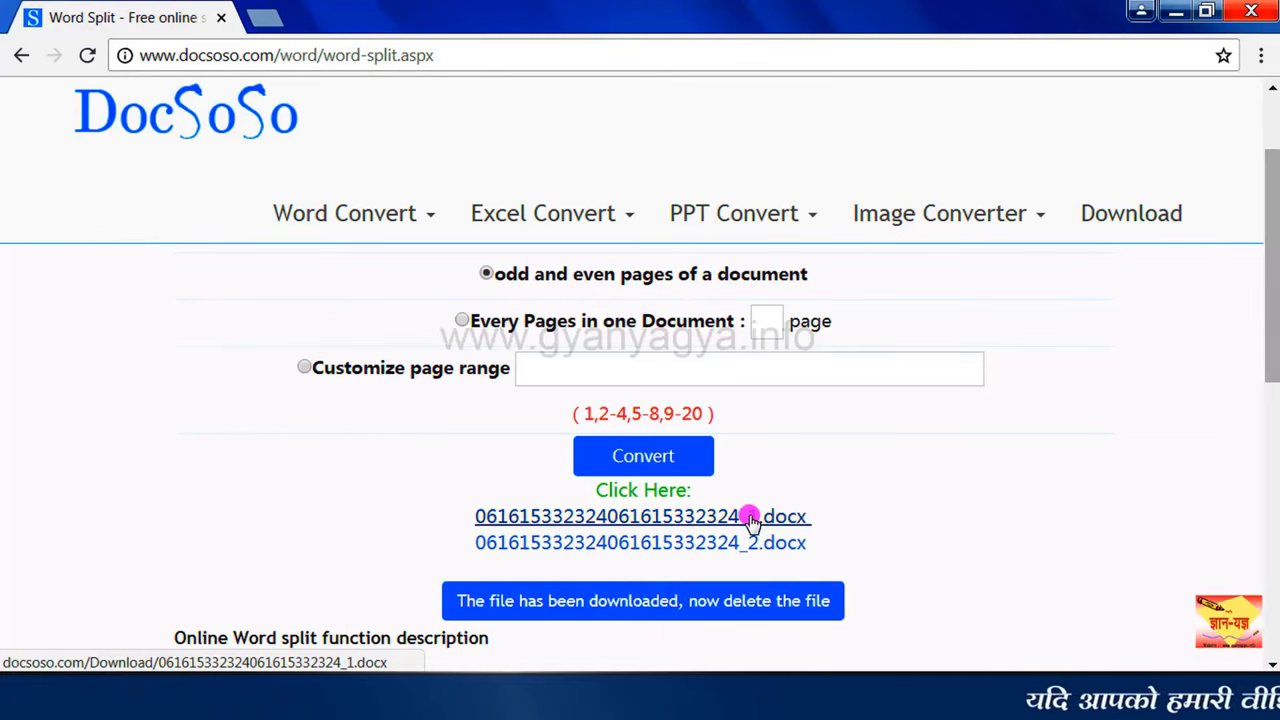
pyautogui.click(751, 518)
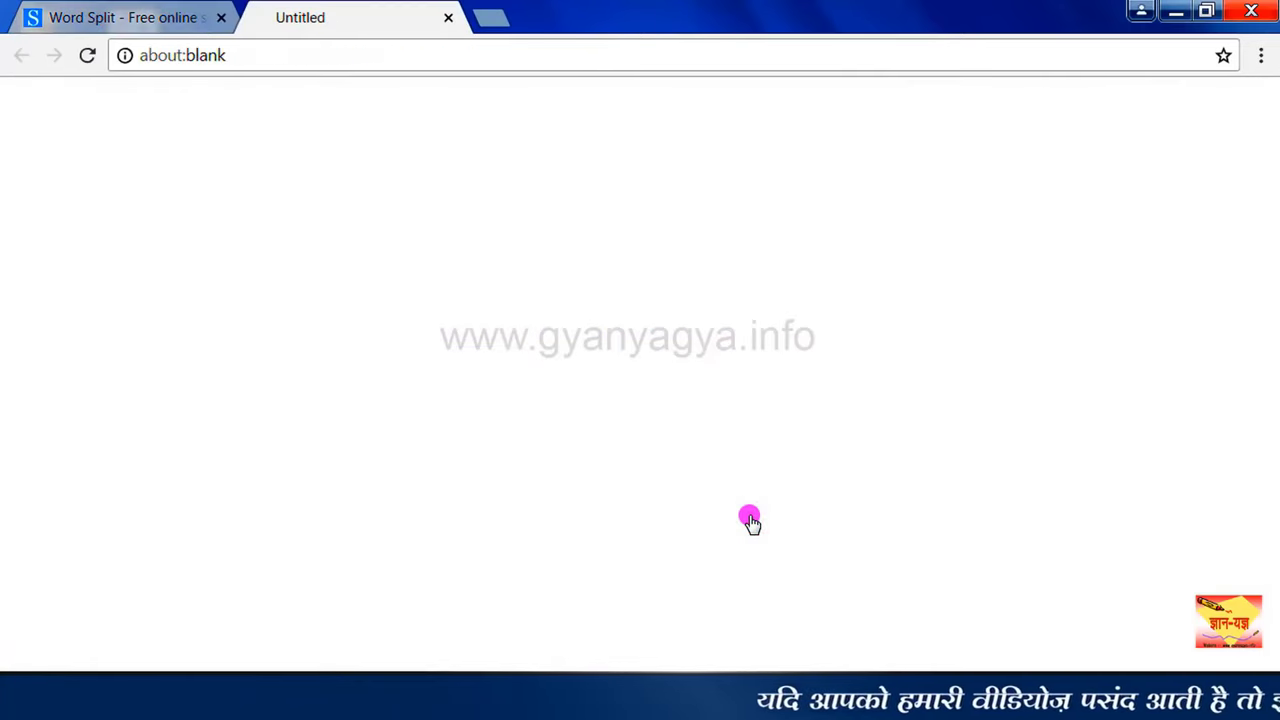
pyautogui.click(163, 653)
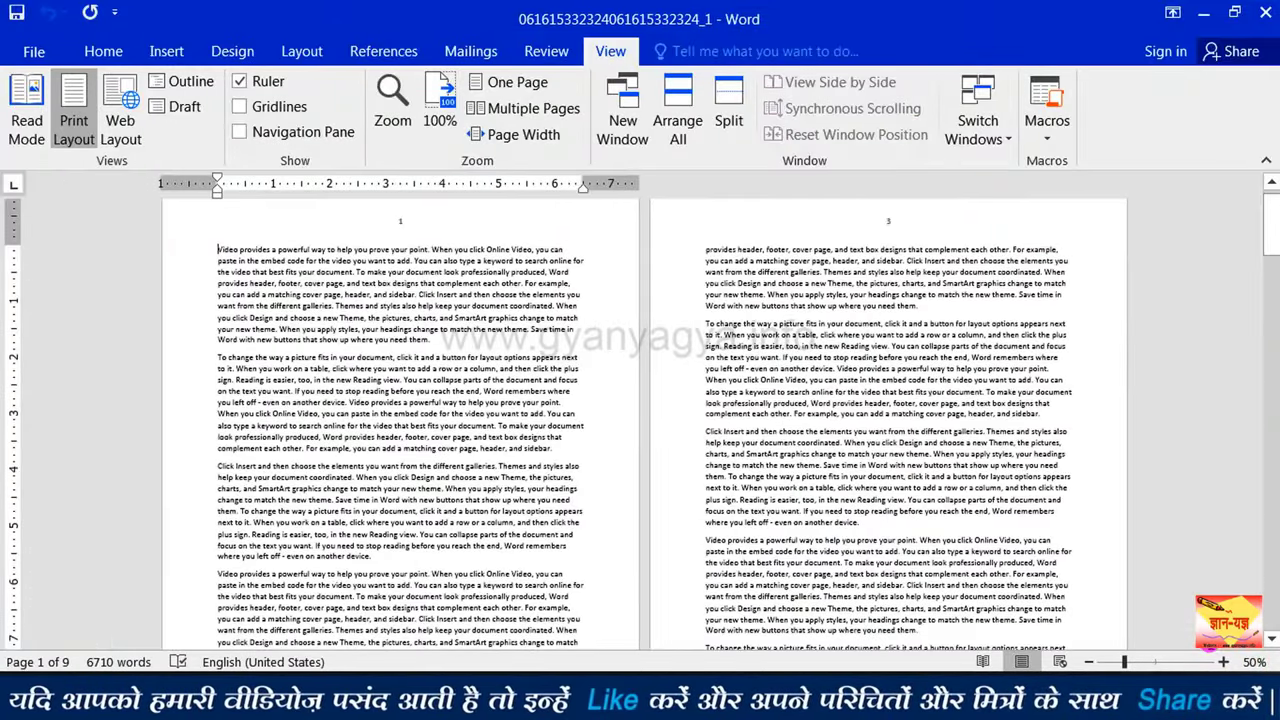
pyautogui.click(1224, 662)
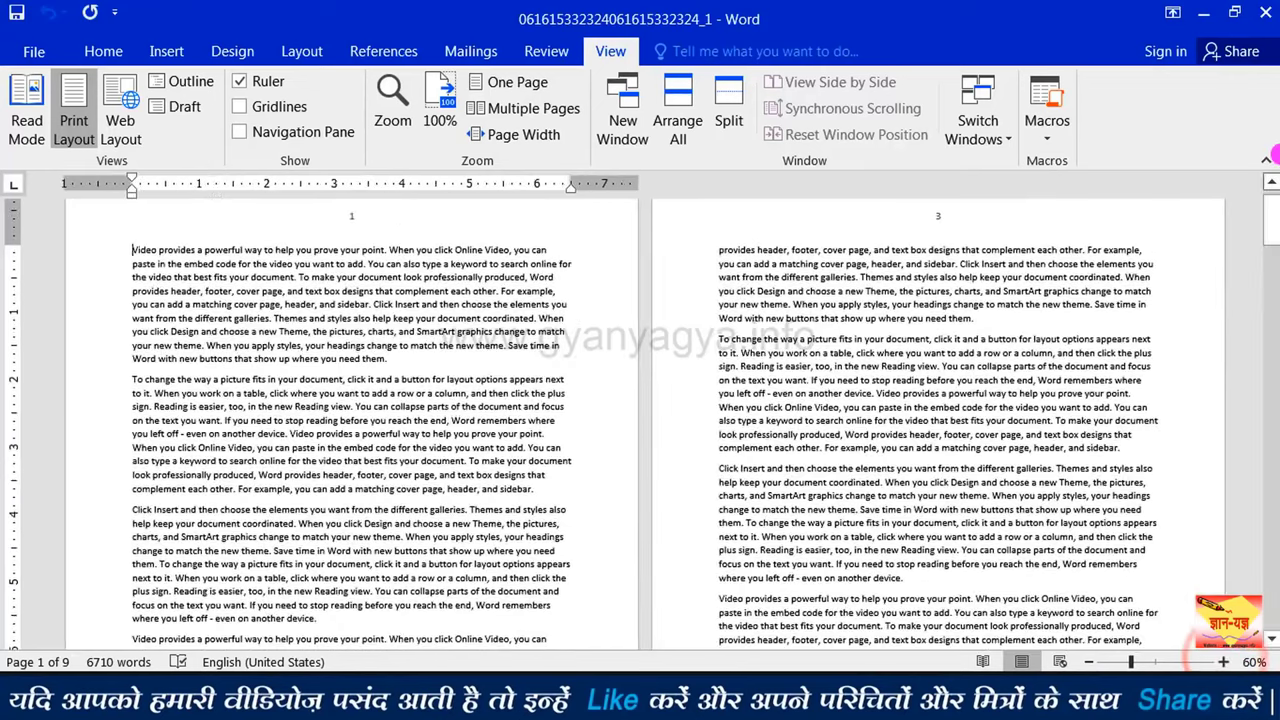
pyautogui.moveTo(1272, 210); pyautogui.dragTo(1273, 270)
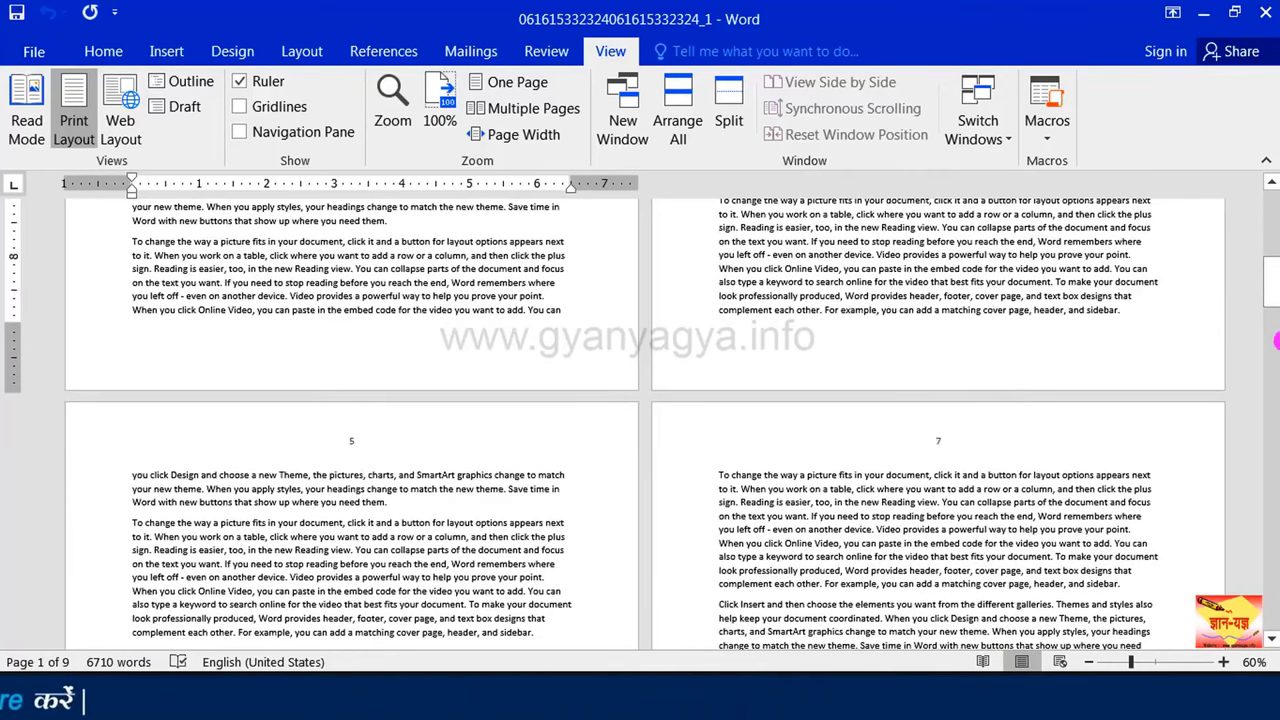
pyautogui.moveTo(1275, 298); pyautogui.dragTo(1275, 373)
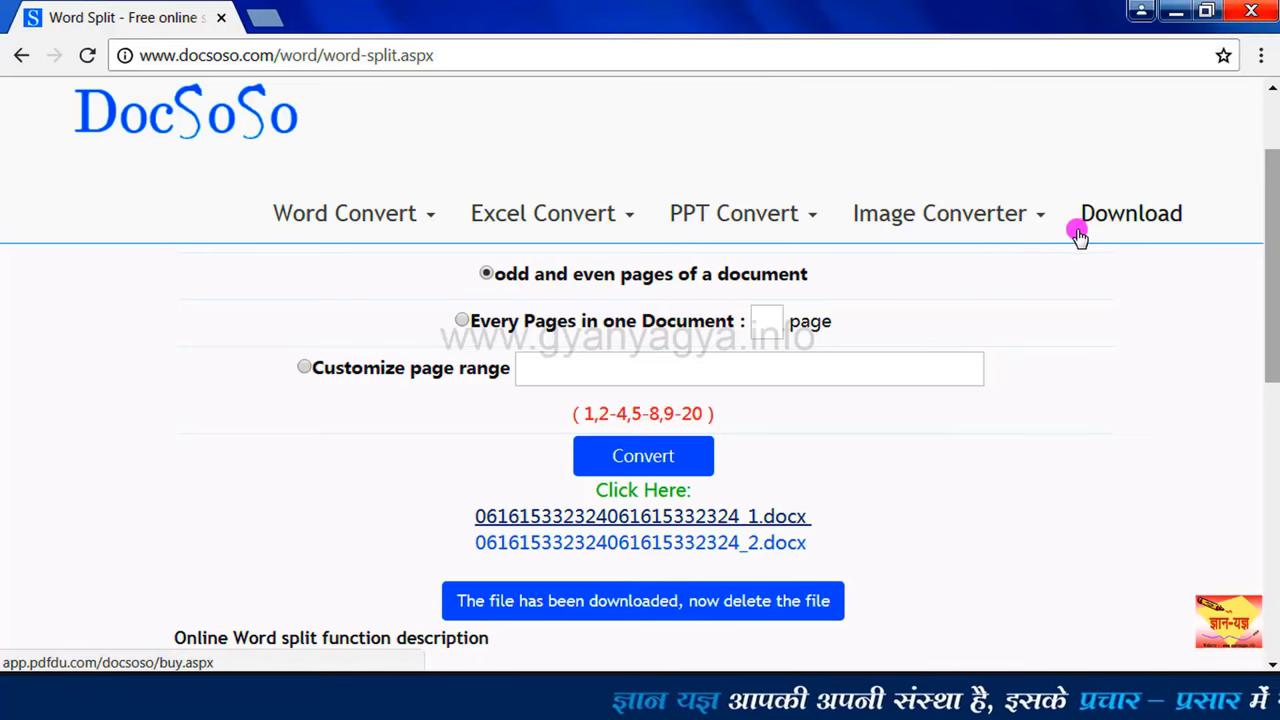
# Split 'word - split & save.docx' every 2 pages, producing nine parts numbered _0 through _8.
pyautogui.moveTo(1274, 273); pyautogui.dragTo(1275, 222)
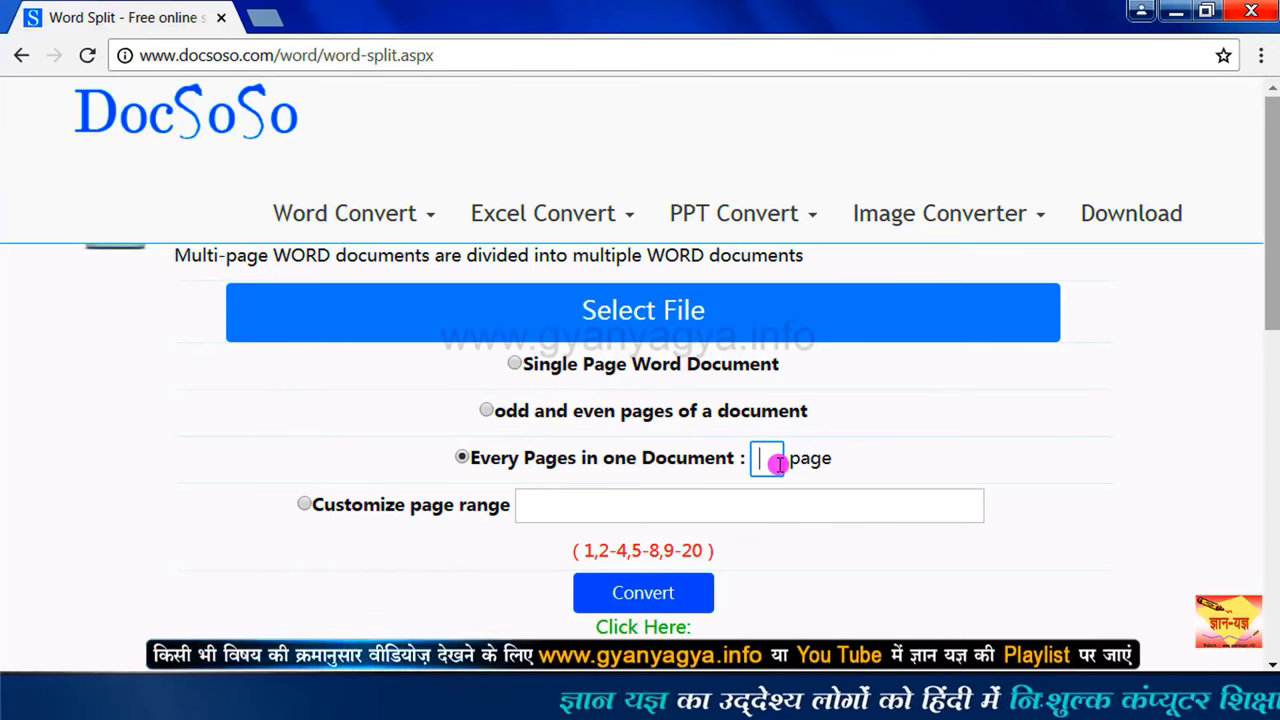
pyautogui.write('2')
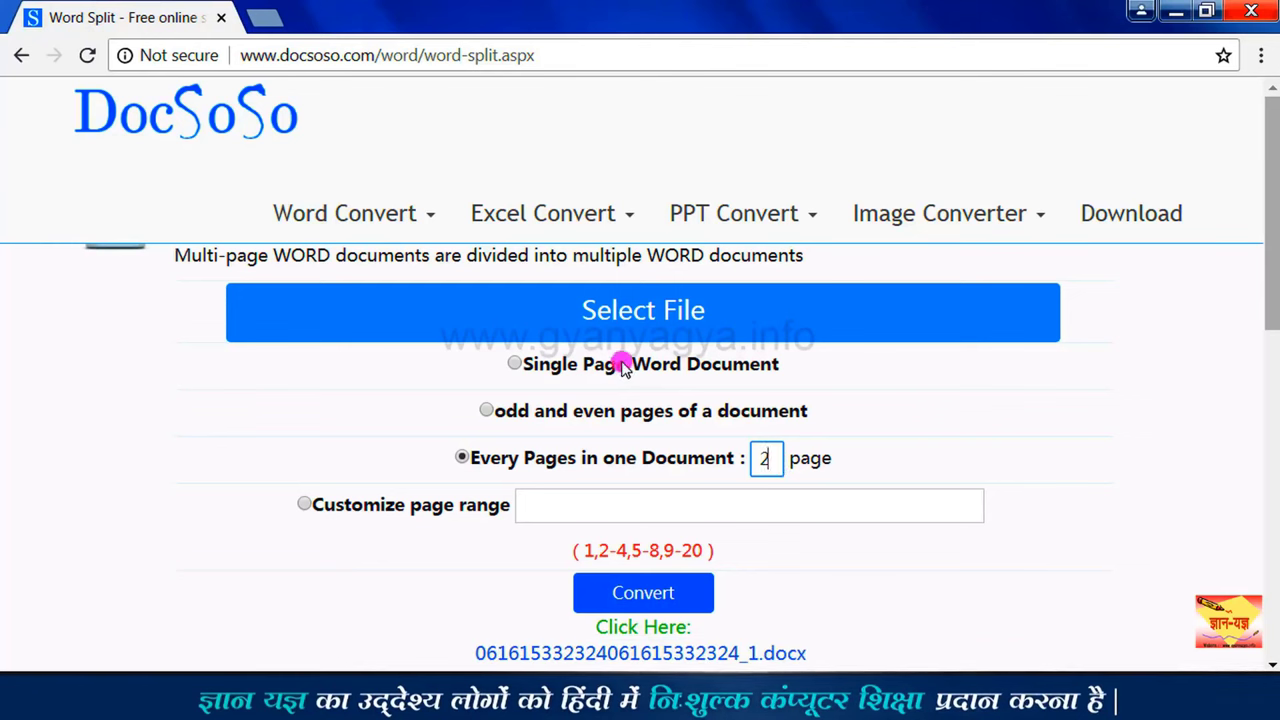
pyautogui.click(653, 326)
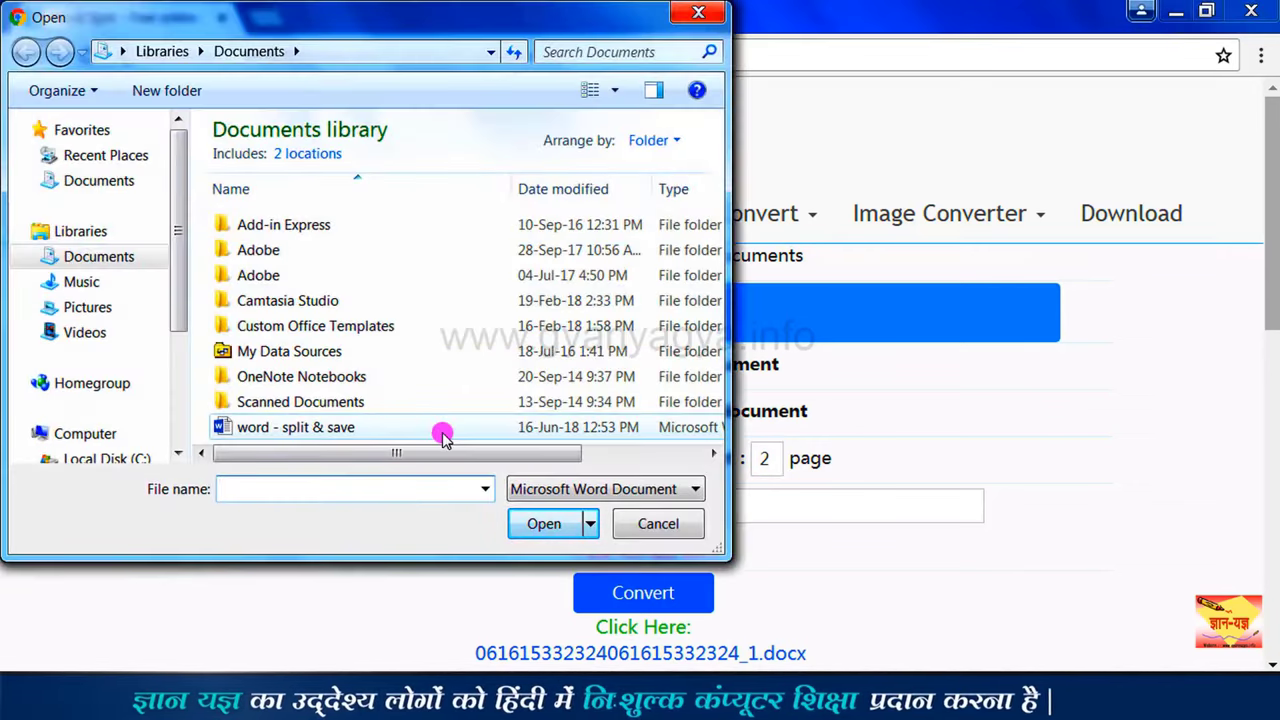
pyautogui.click(442, 432)
pyautogui.click(544, 523)
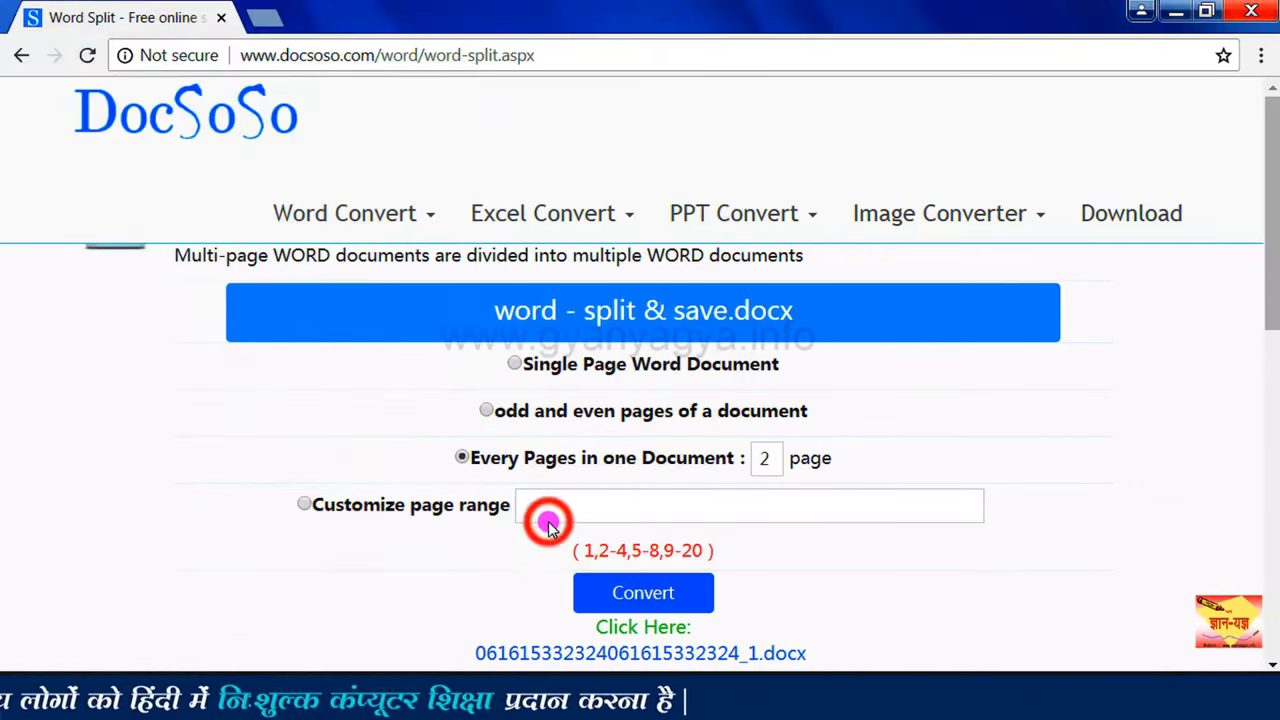
pyautogui.click(622, 595)
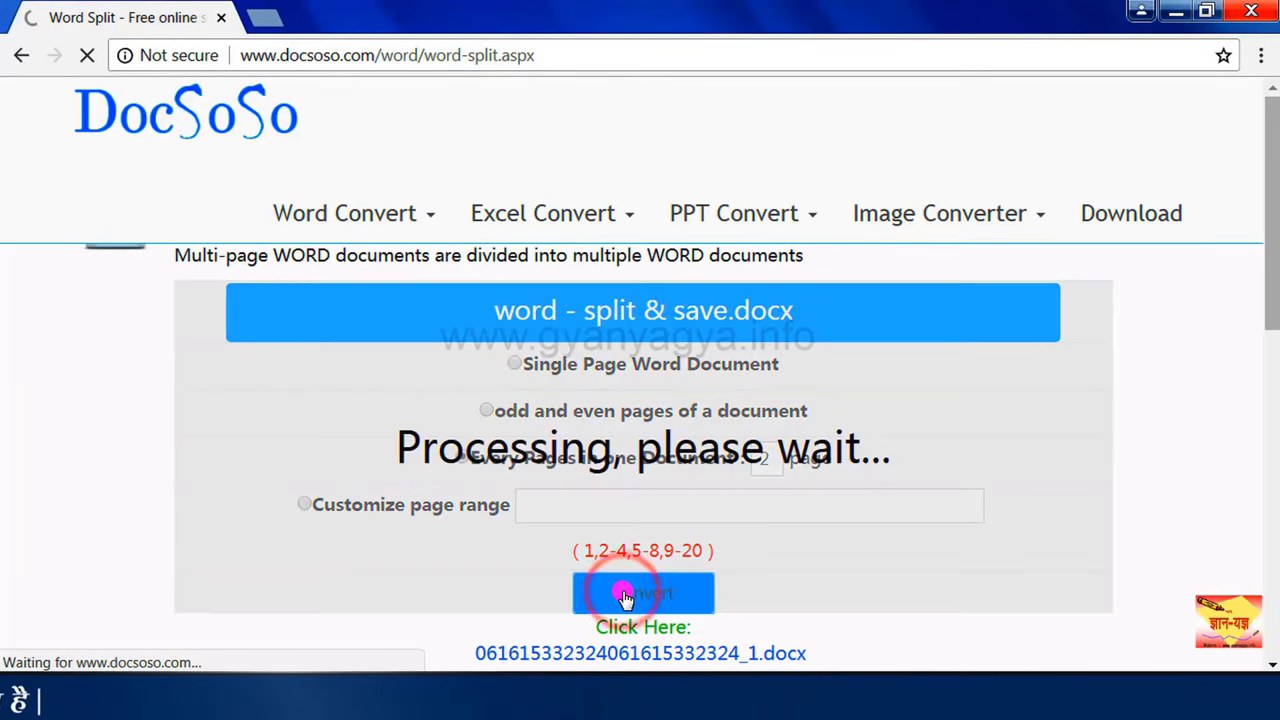
pyautogui.scroll(-3, 622, 595)
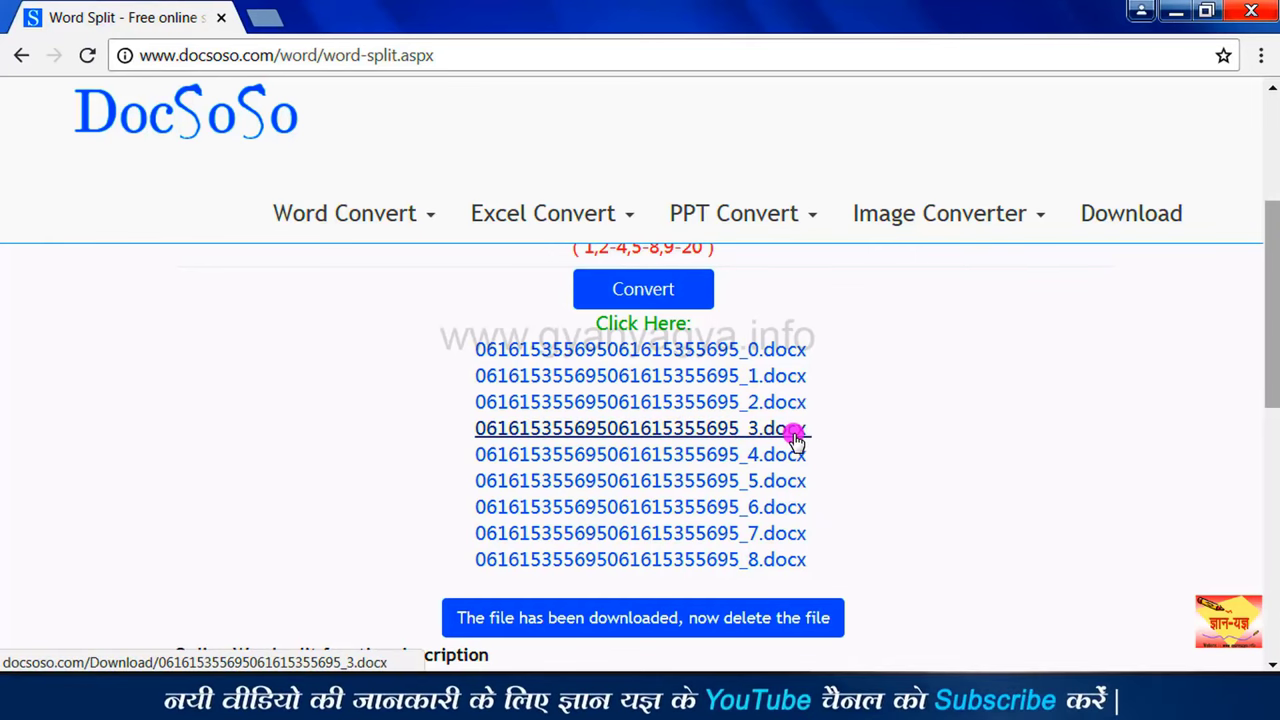
# Open two-page part _6 in Word with editing enabled and scroll through original pages 13–14.
pyautogui.click(766, 428)
pyautogui.click(200, 650)
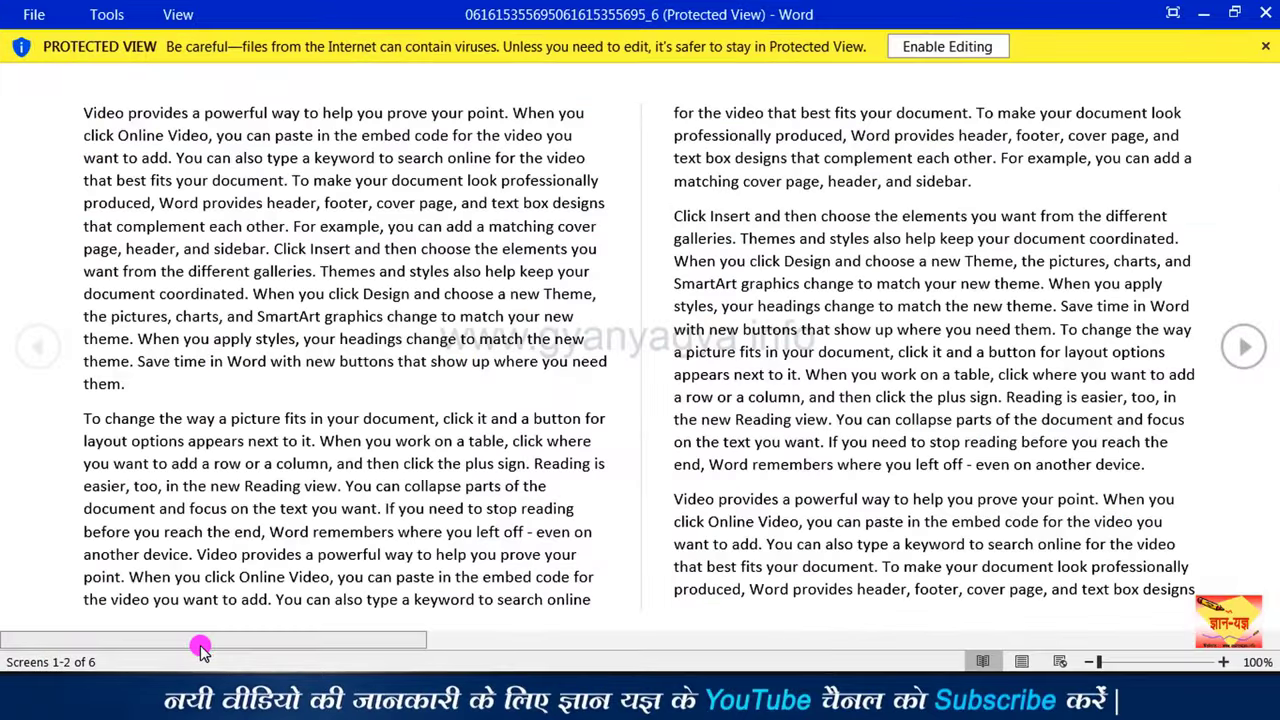
pyautogui.click(941, 52)
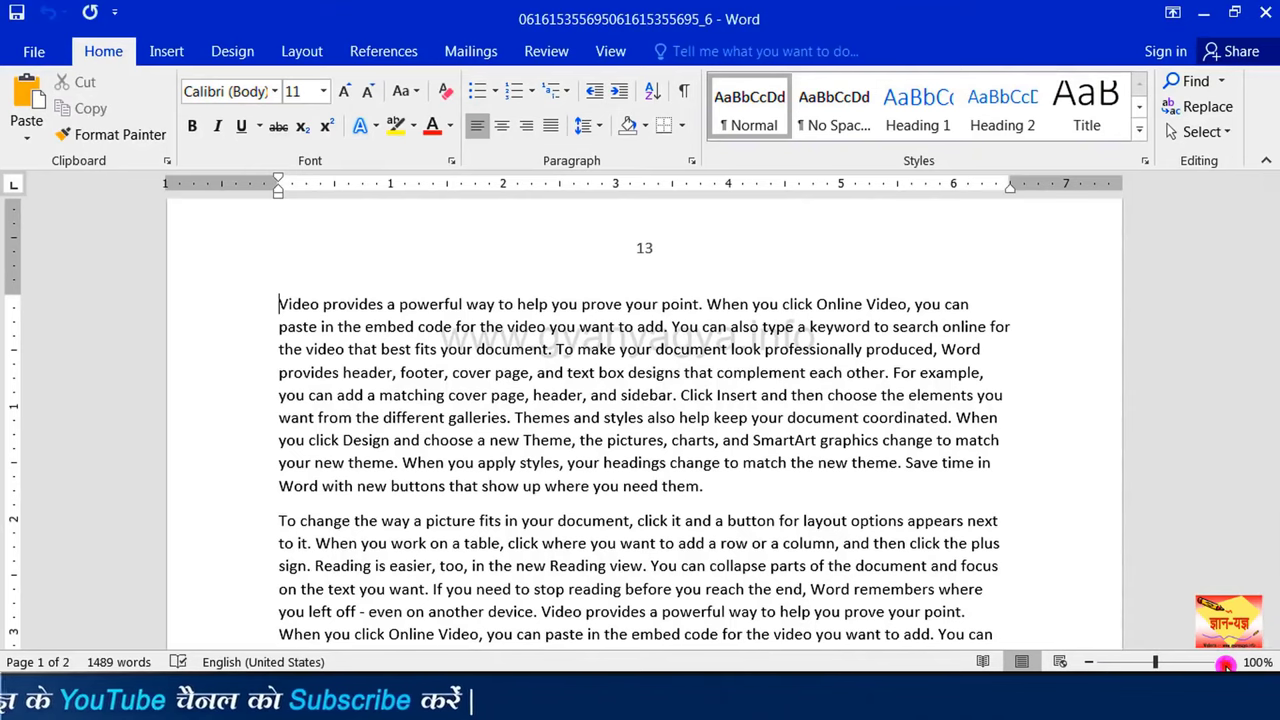
pyautogui.moveTo(1268, 262); pyautogui.dragTo(1274, 460)
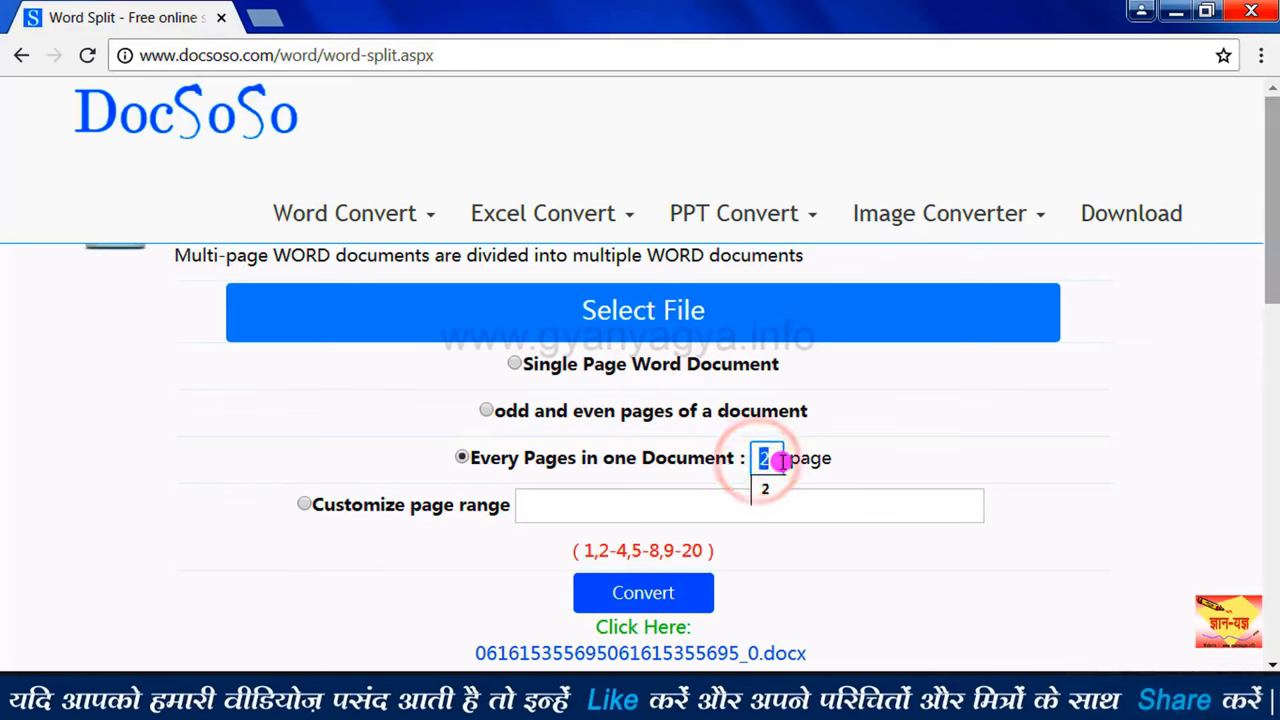
# Change the page count to 3 and convert 'word - split & save.docx' into three-page files.
pyautogui.write('3')
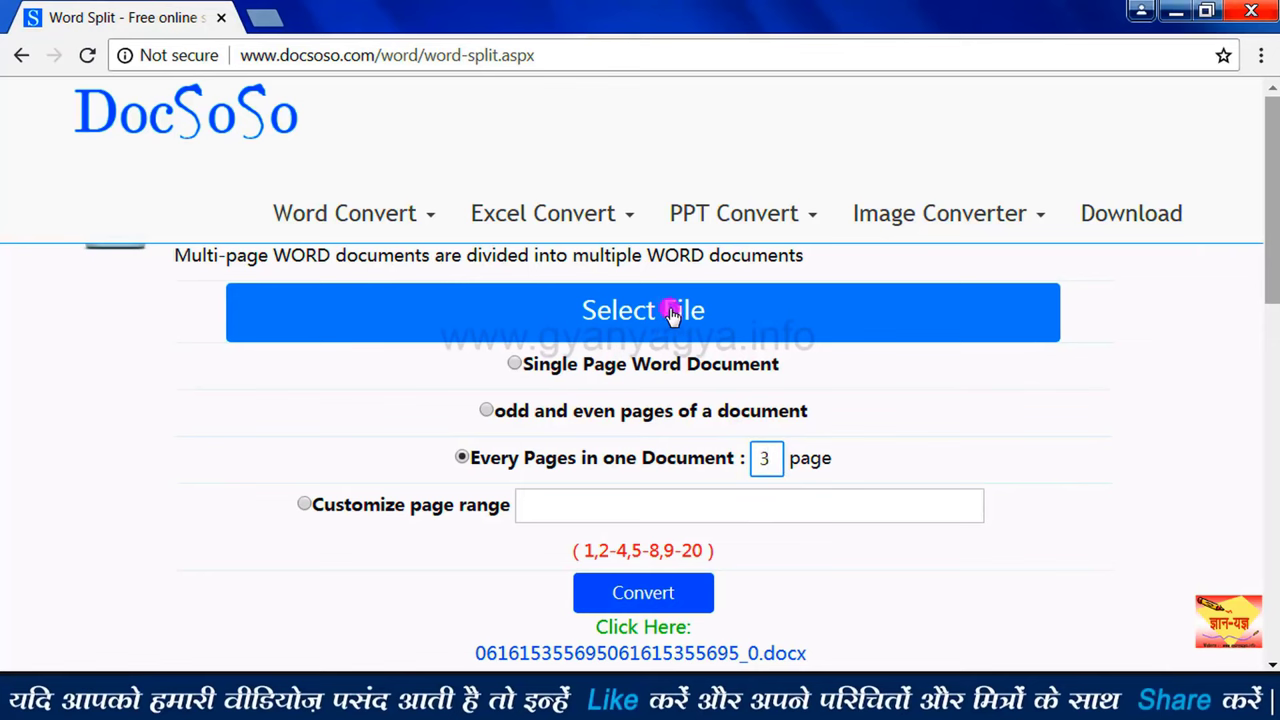
pyautogui.click(688, 318)
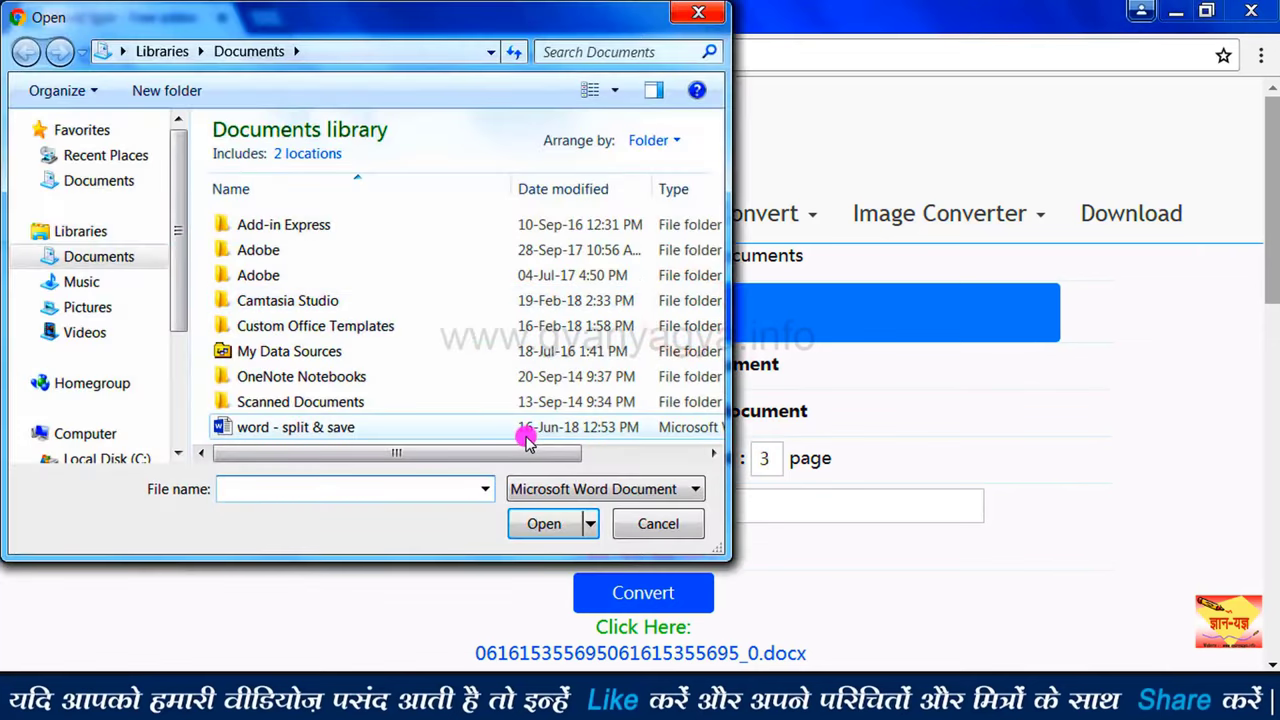
pyautogui.click(300, 427)
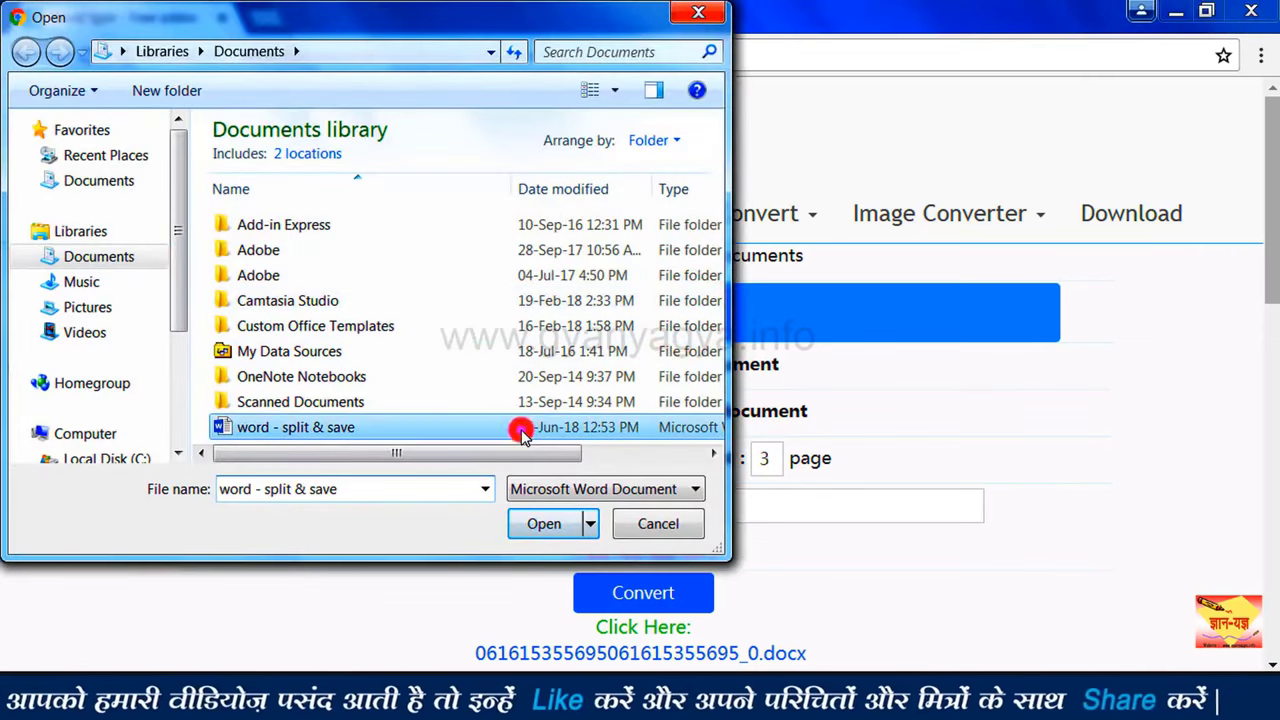
pyautogui.click(544, 523)
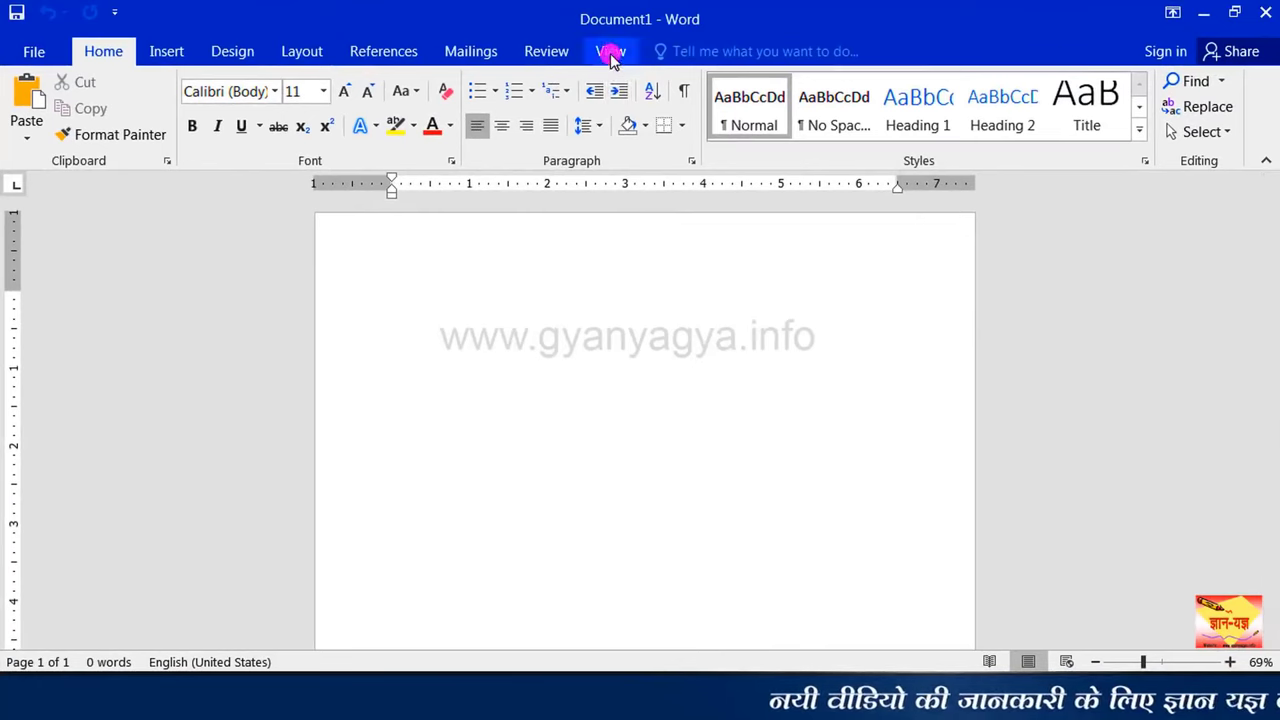
# Start a new macro recording from View > Macros, proposing the name Macro1 stored in Normal.dotm.
pyautogui.click(611, 52)
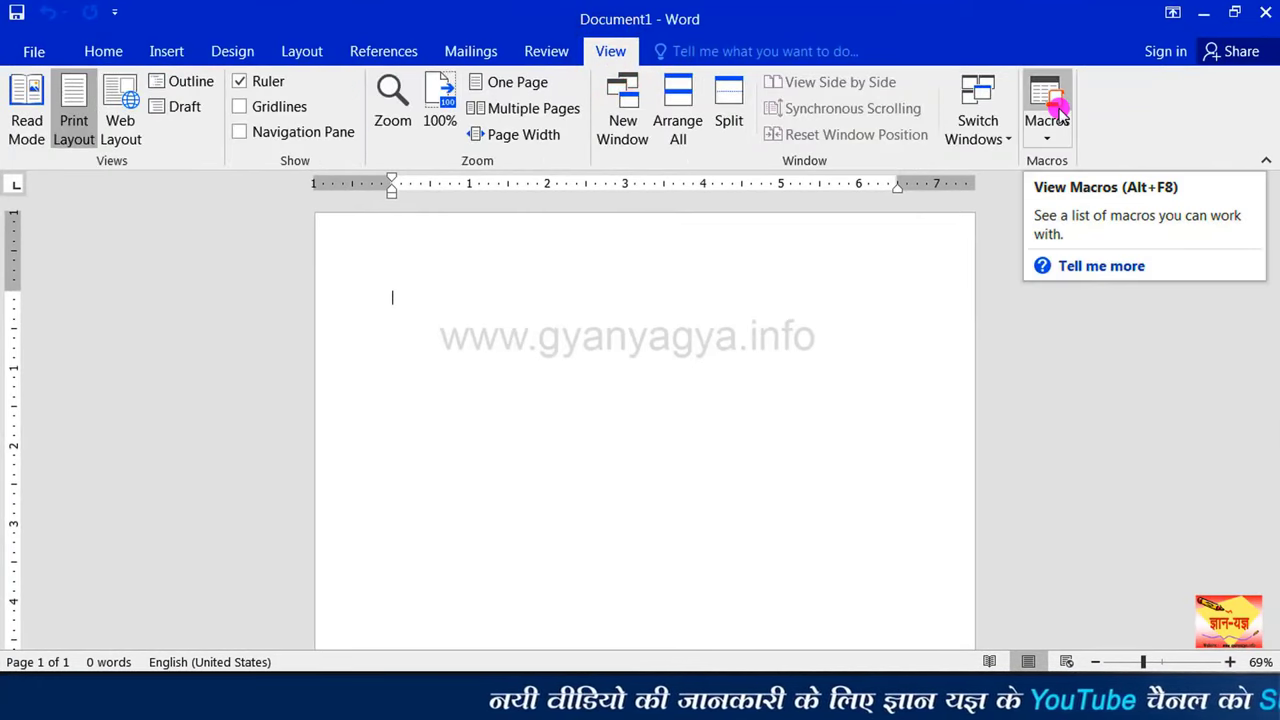
pyautogui.click(1060, 143)
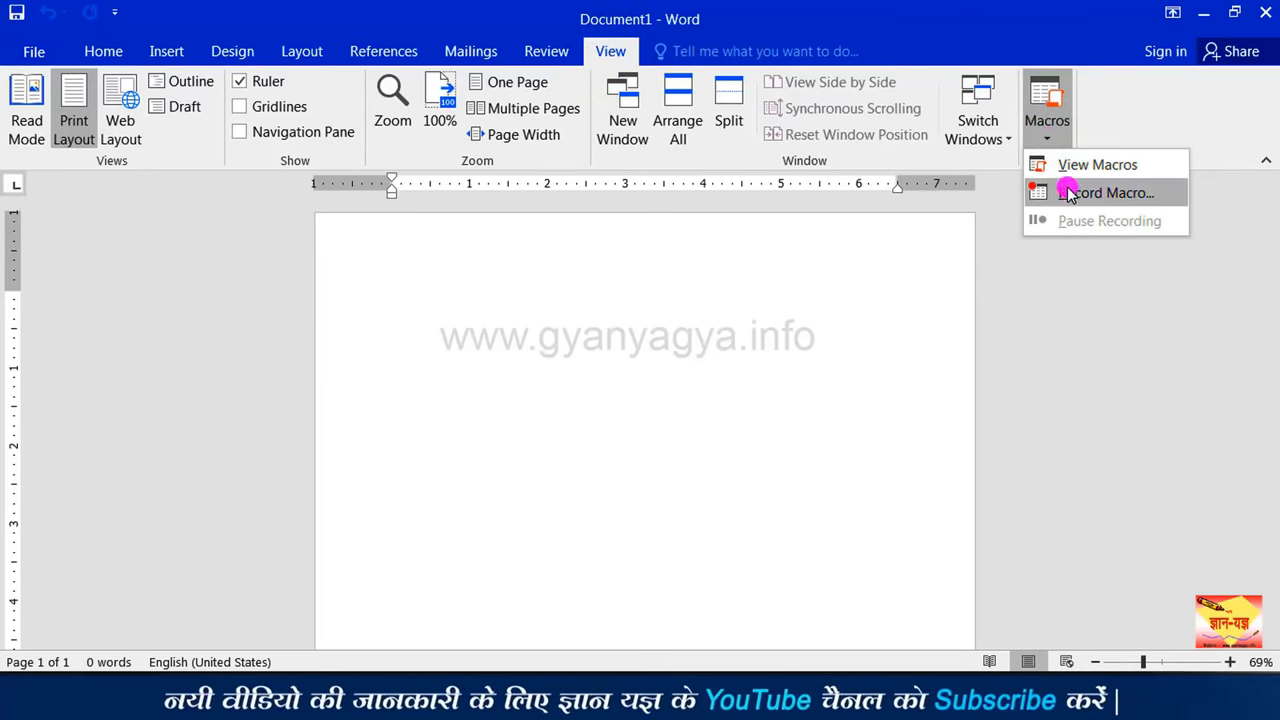
pyautogui.click(1103, 195)
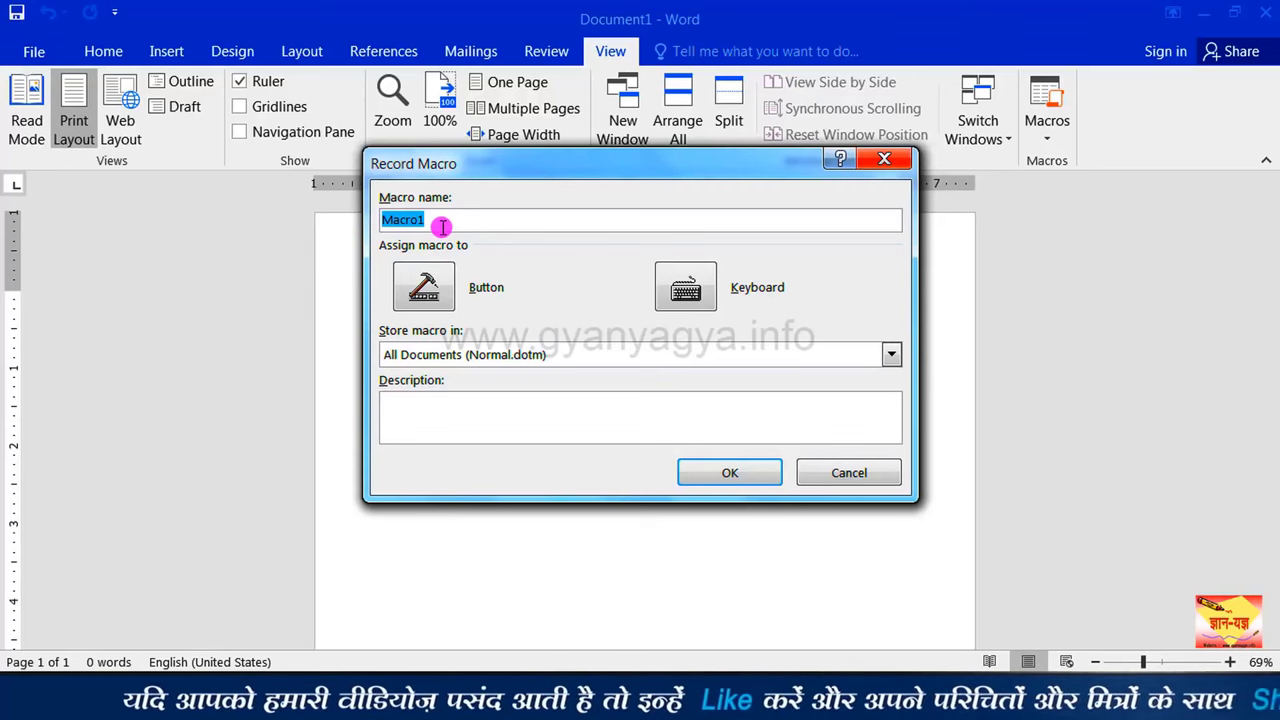
# Assign Ctrl+Shift+G as Macro1's keyboard shortcut and begin recording.
pyautogui.click(690, 290)
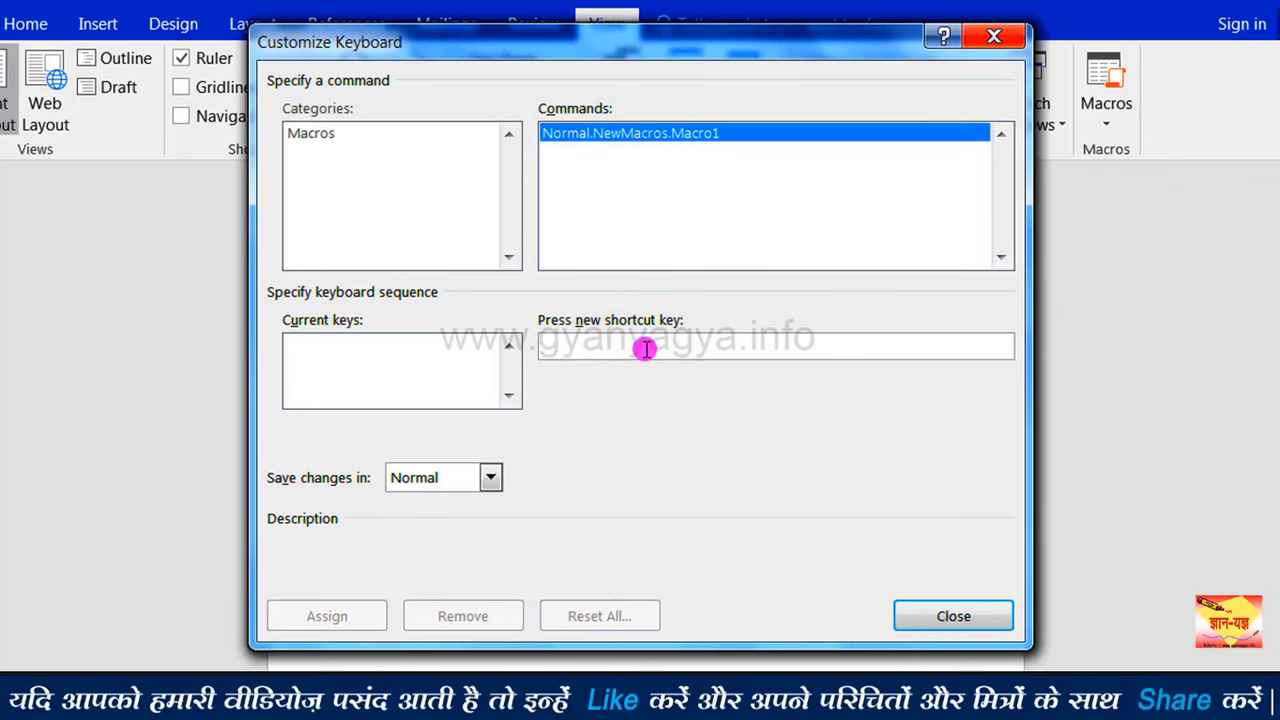
pyautogui.hotkey('ctrl', 'shift', 'g')
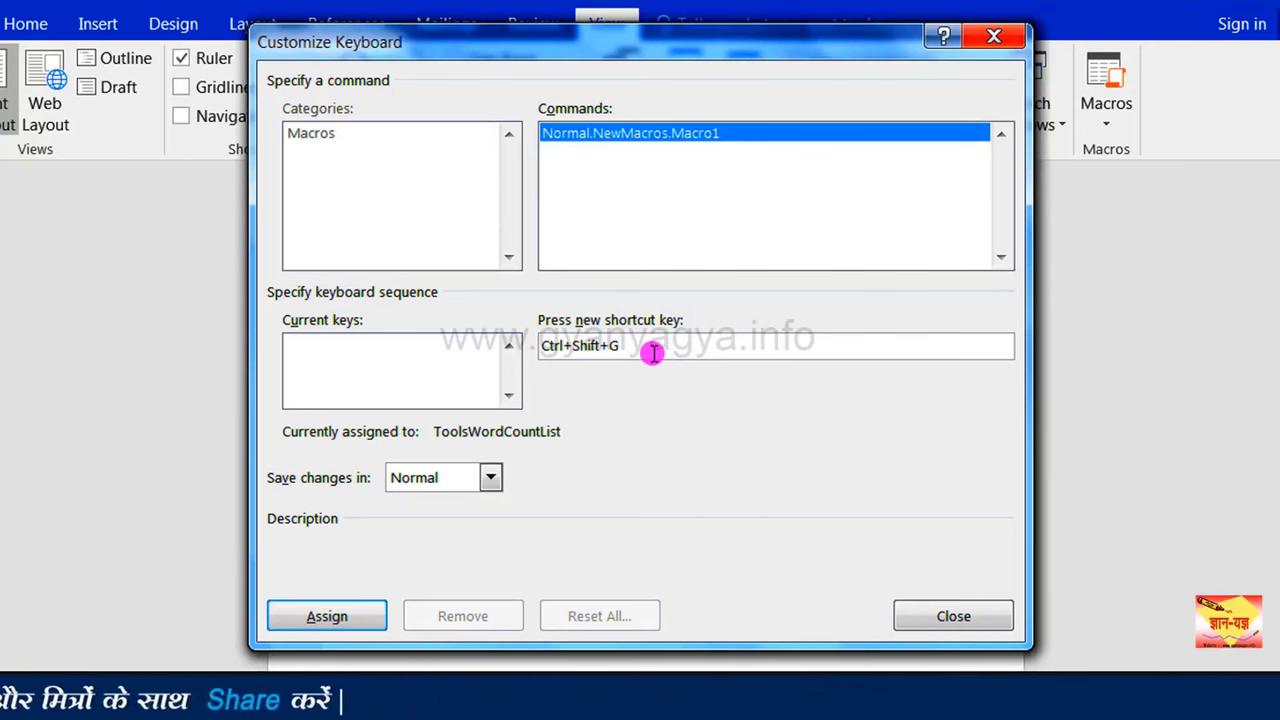
pyautogui.click(340, 617)
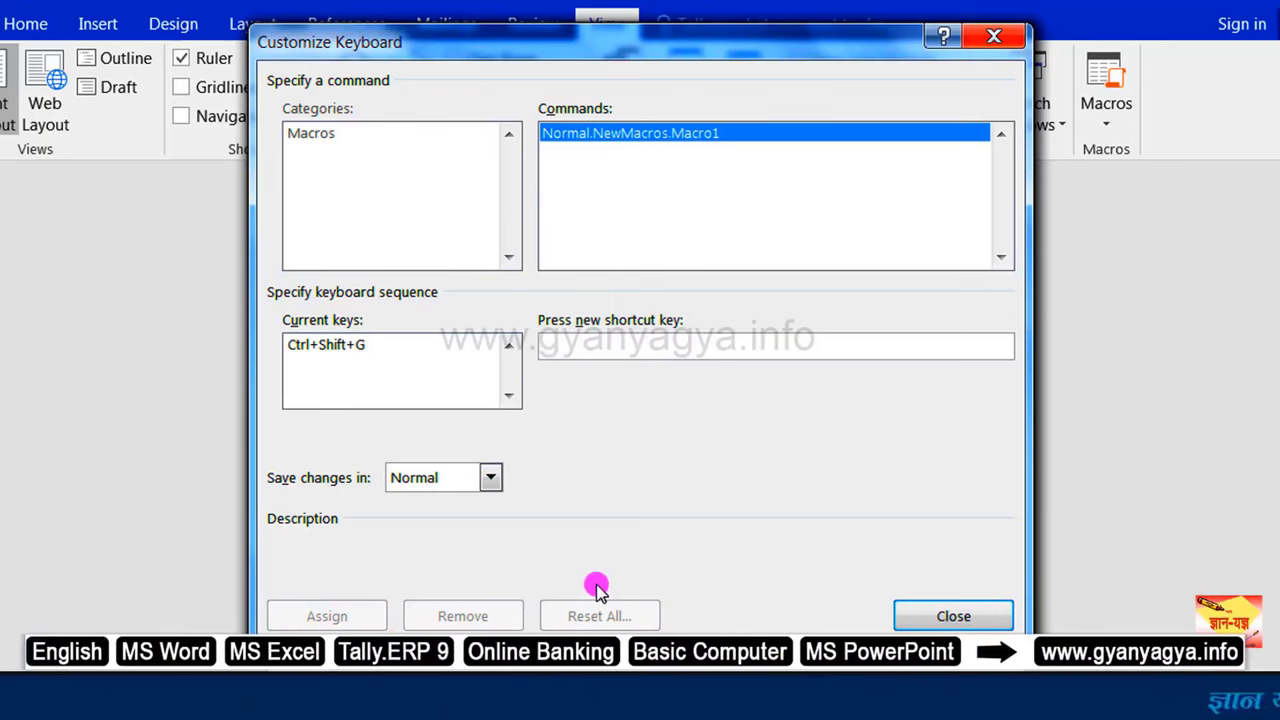
pyautogui.click(912, 613)
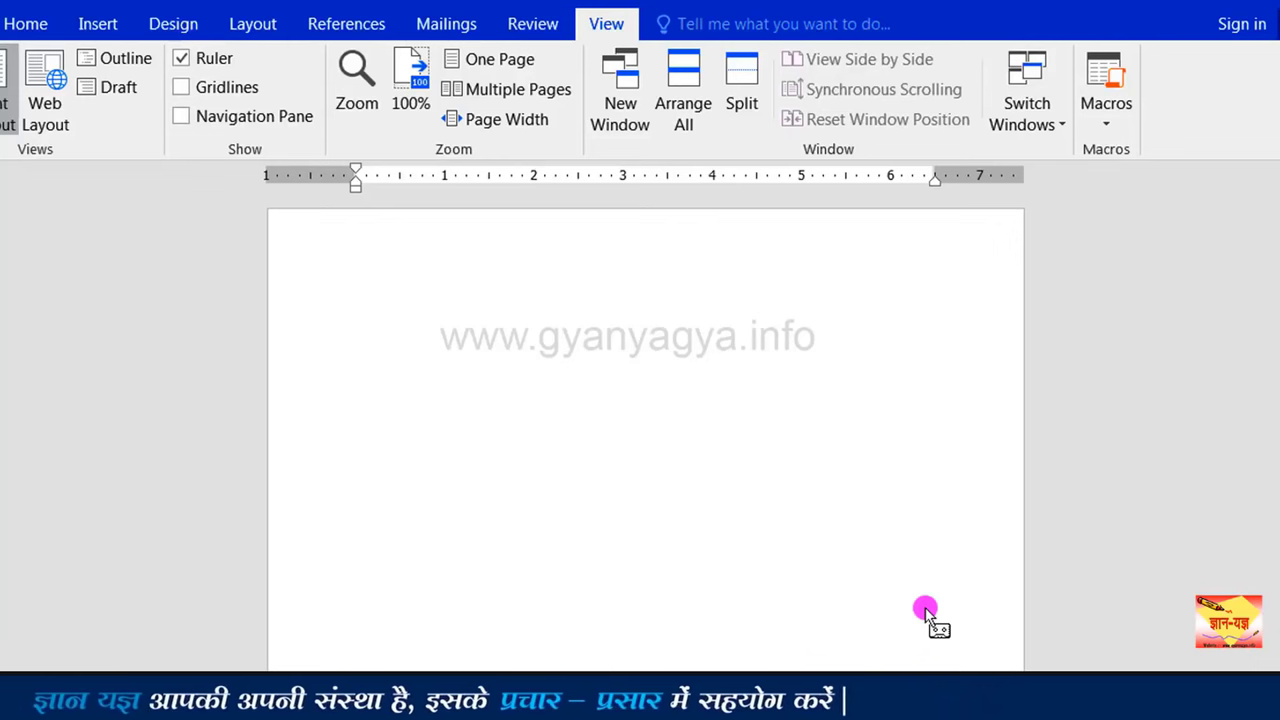
# Type 'Welcome to Gyanyagya!' and paste the topics heading with its four numbered topics below it.
pyautogui.write('Welcome to Gyanyagya!')
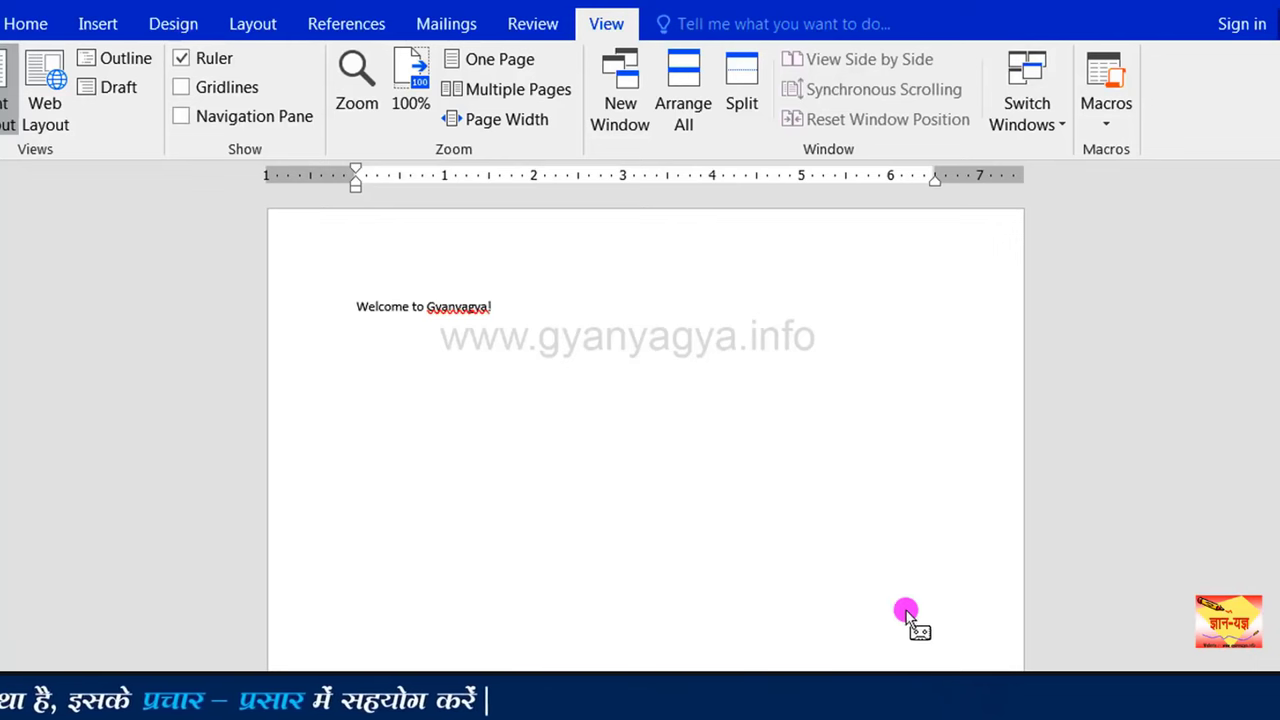
pyautogui.write('We make videos on following topics- 1. MS Word 2. MS Excel 3. MS PowerPoint 4. General Topics')
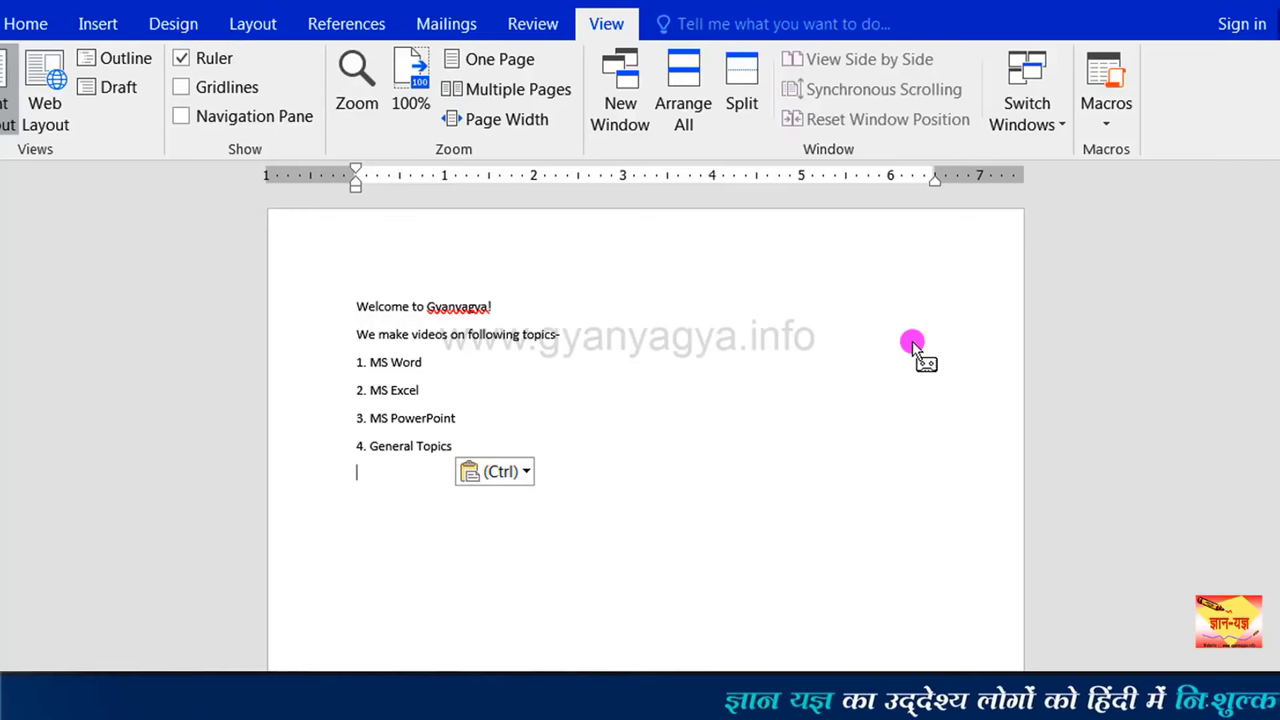
# Stop the macro recording, paste in the number column, then clear all the page text.
pyautogui.click(1108, 118)
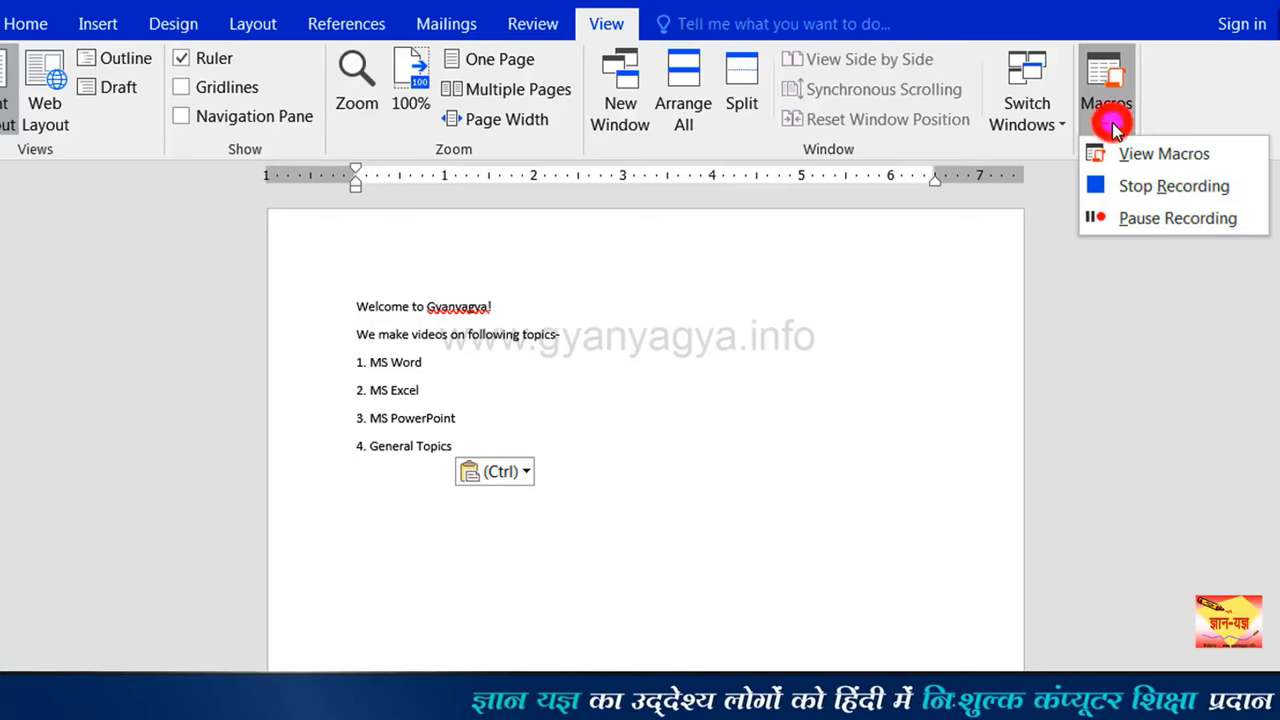
pyautogui.click(1154, 190)
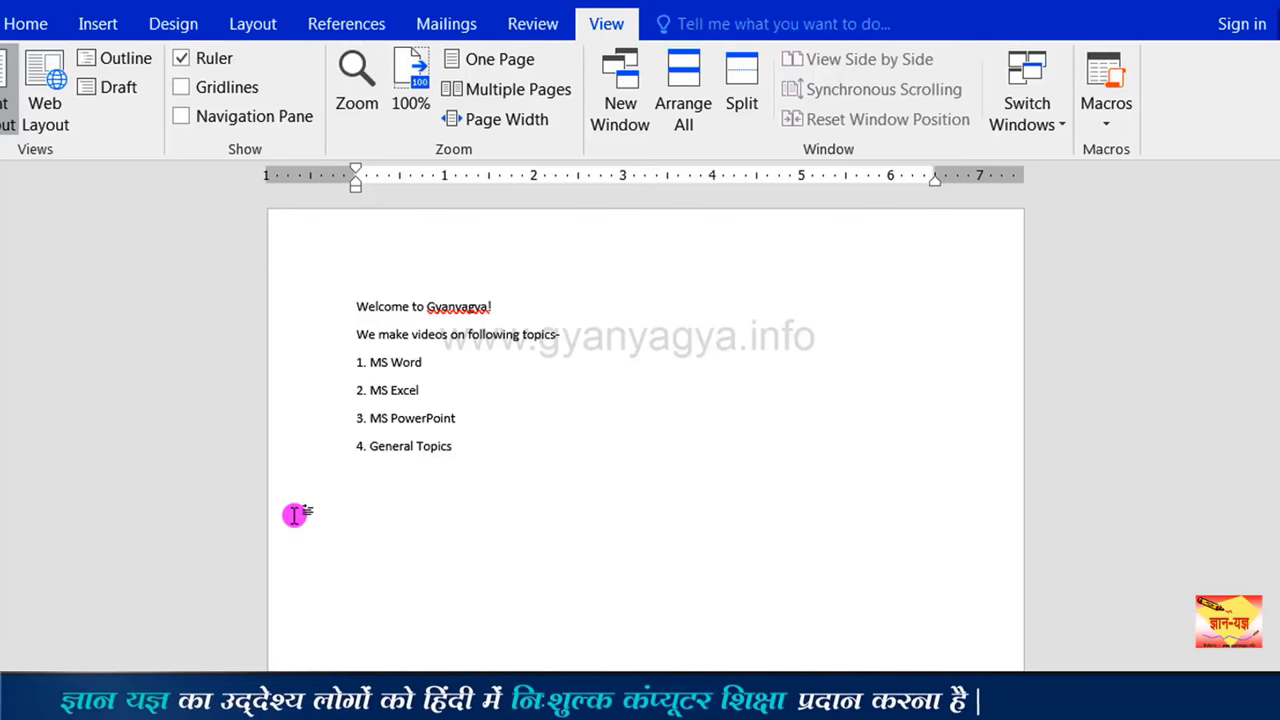
pyautogui.write('Welcome to Gyanyagya! We make videos on following topics- 1. MS Word 2. MS Excel 3. MS PowerPoint 4. General Topics')
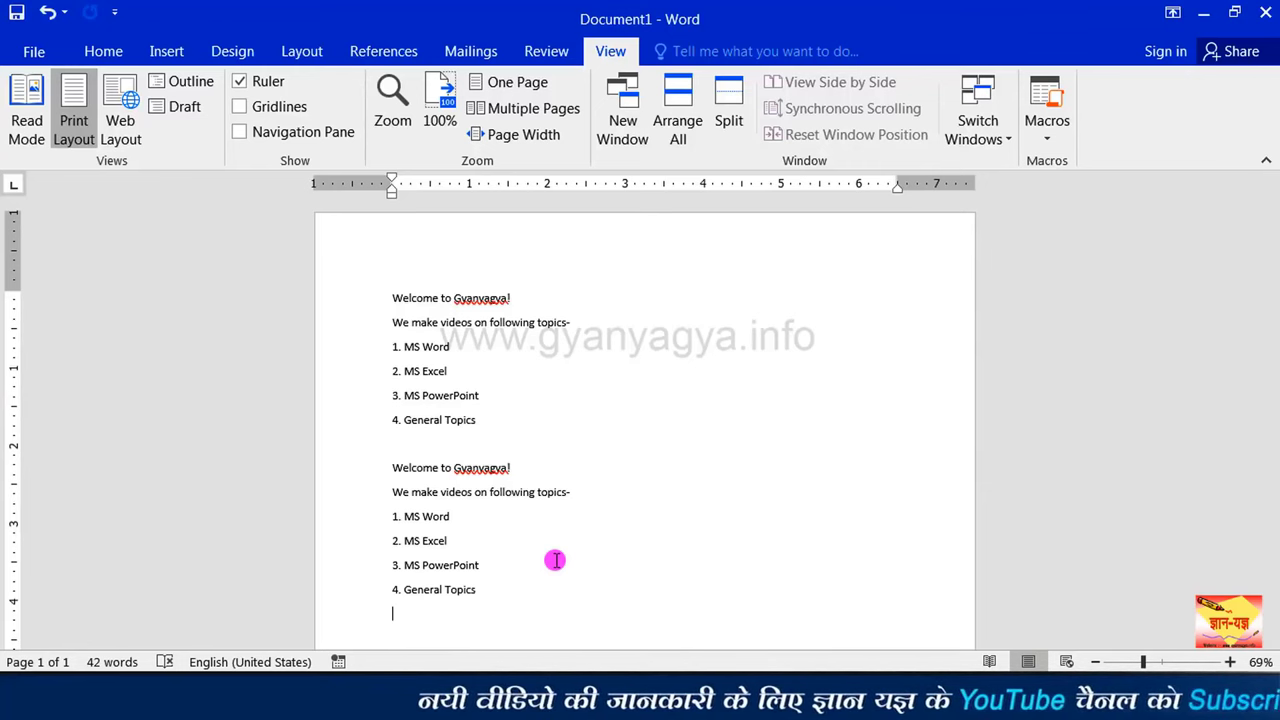
pyautogui.hotkey('ctrl', 'a')
pyautogui.press('Delete')
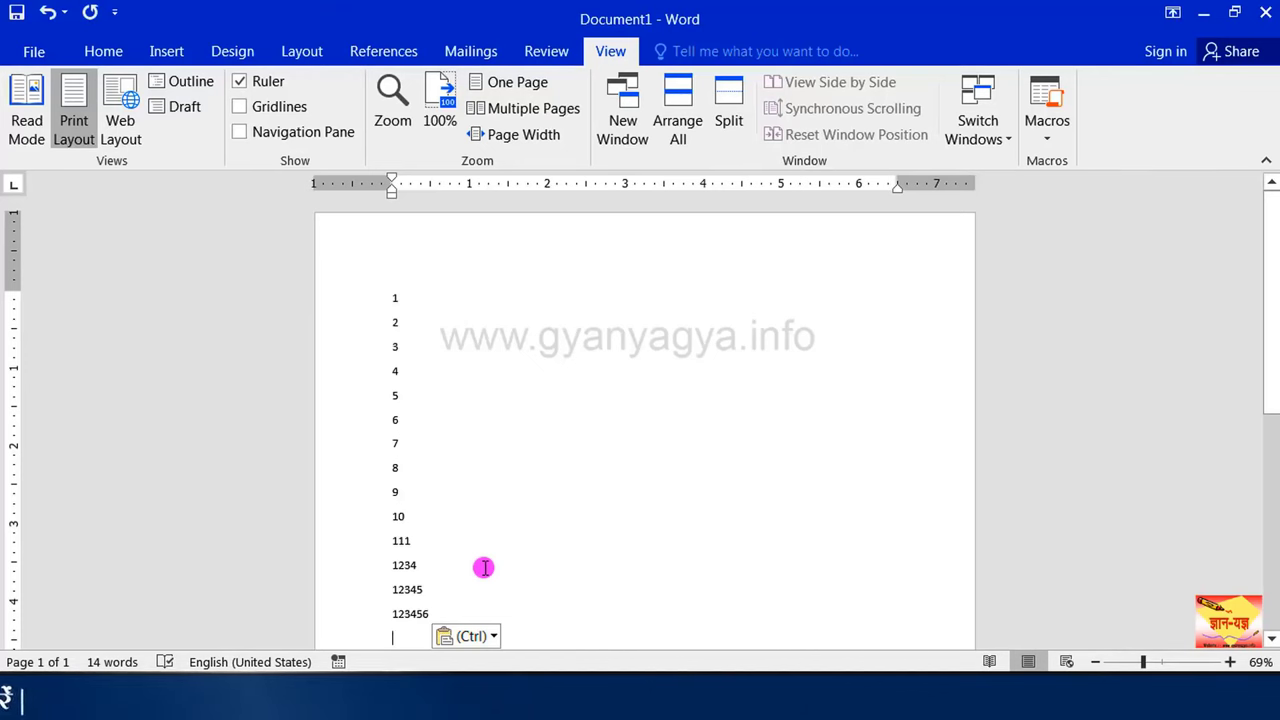
# Jump to the first line of the number list and type '('.
pyautogui.hotkey('ctrl', 'Home')
pyautogui.write('(')
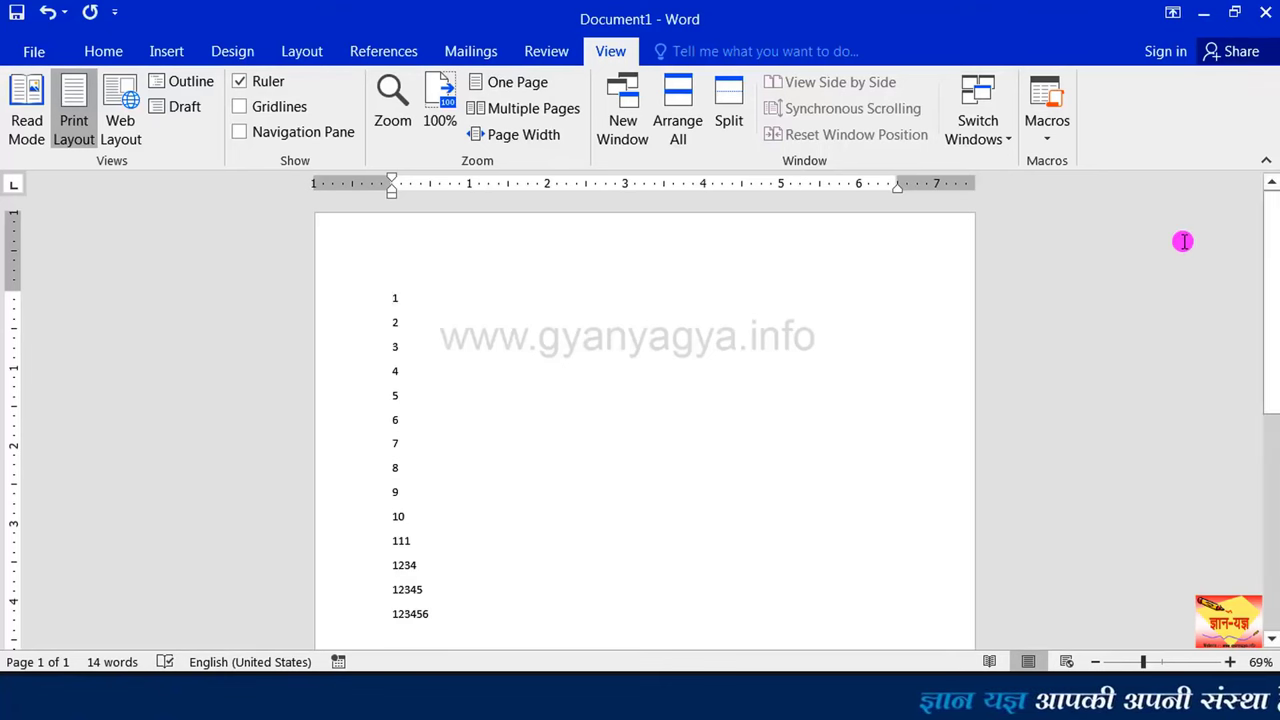
# Start recording Macro2 with the Ctrl+Shift+M keyboard shortcut assigned to it.
pyautogui.click(1045, 135)
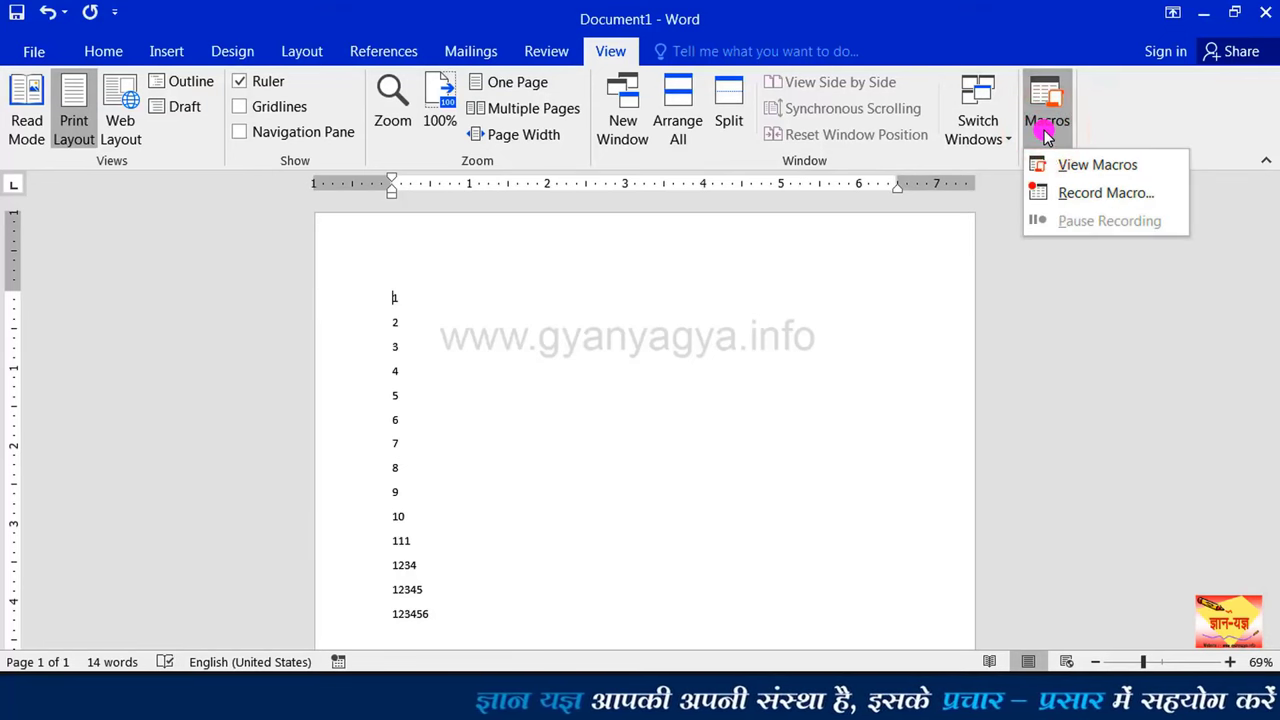
pyautogui.click(1060, 193)
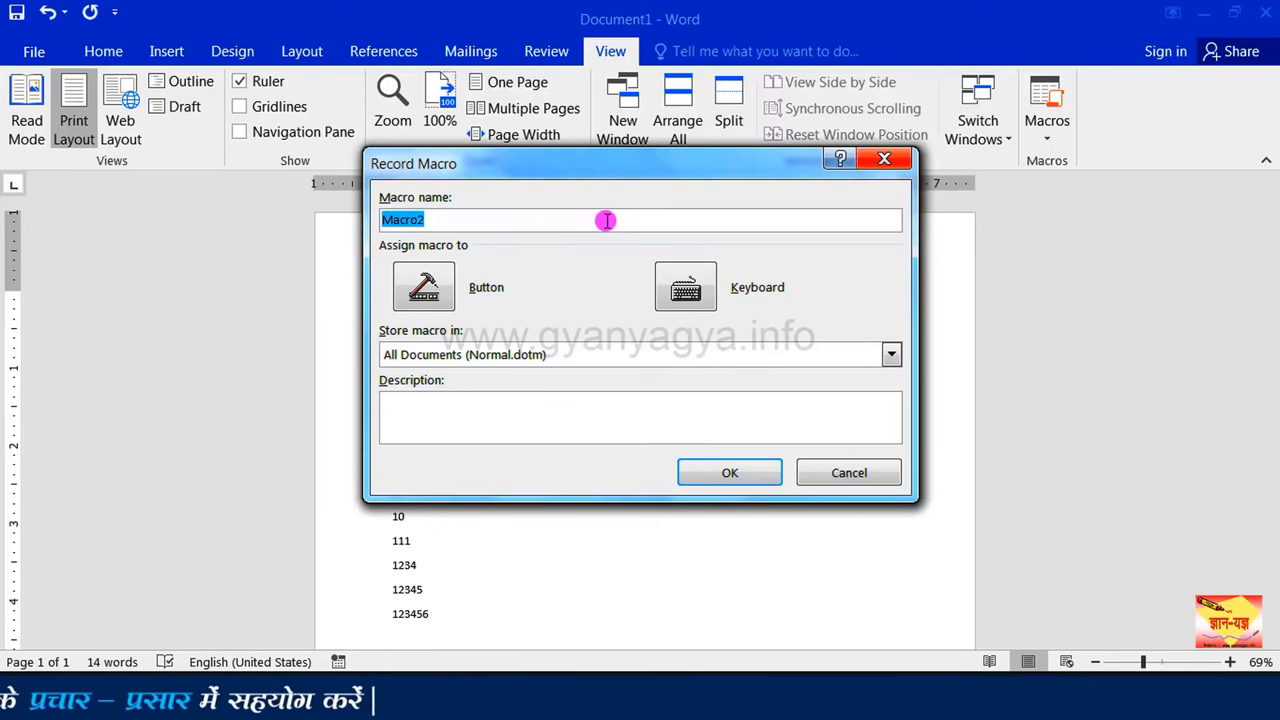
pyautogui.click(700, 292)
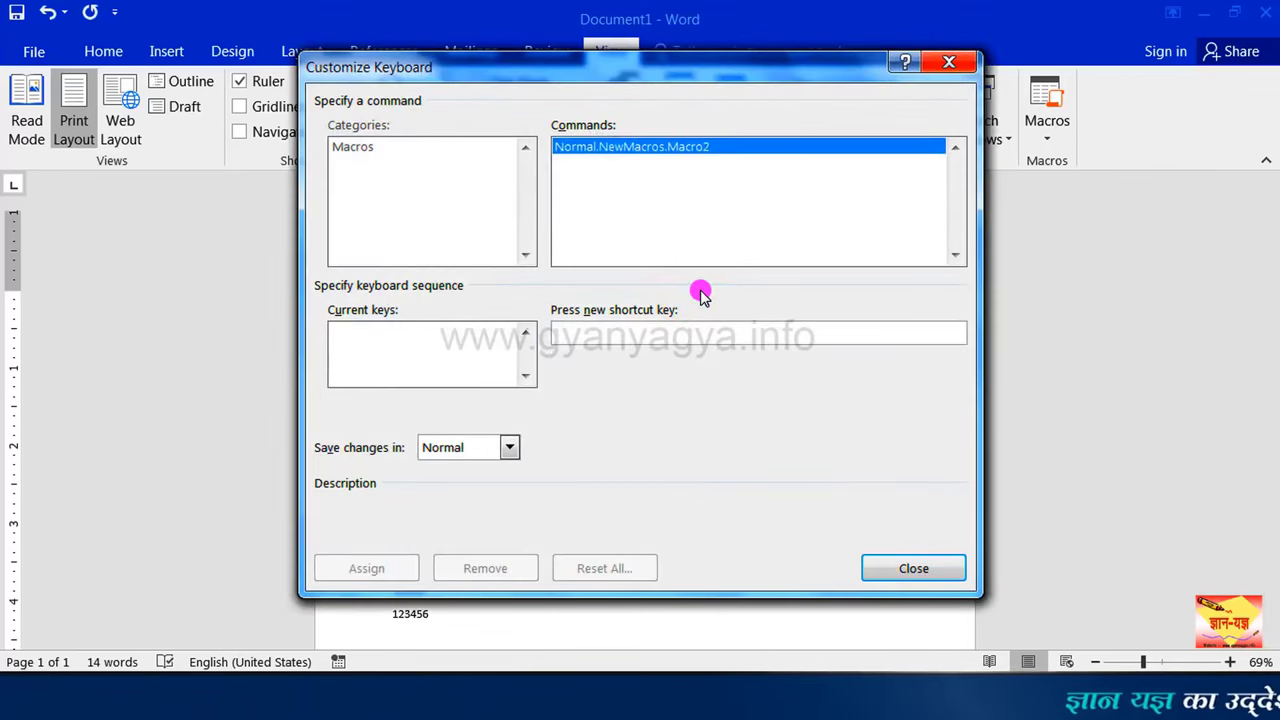
pyautogui.click(650, 341)
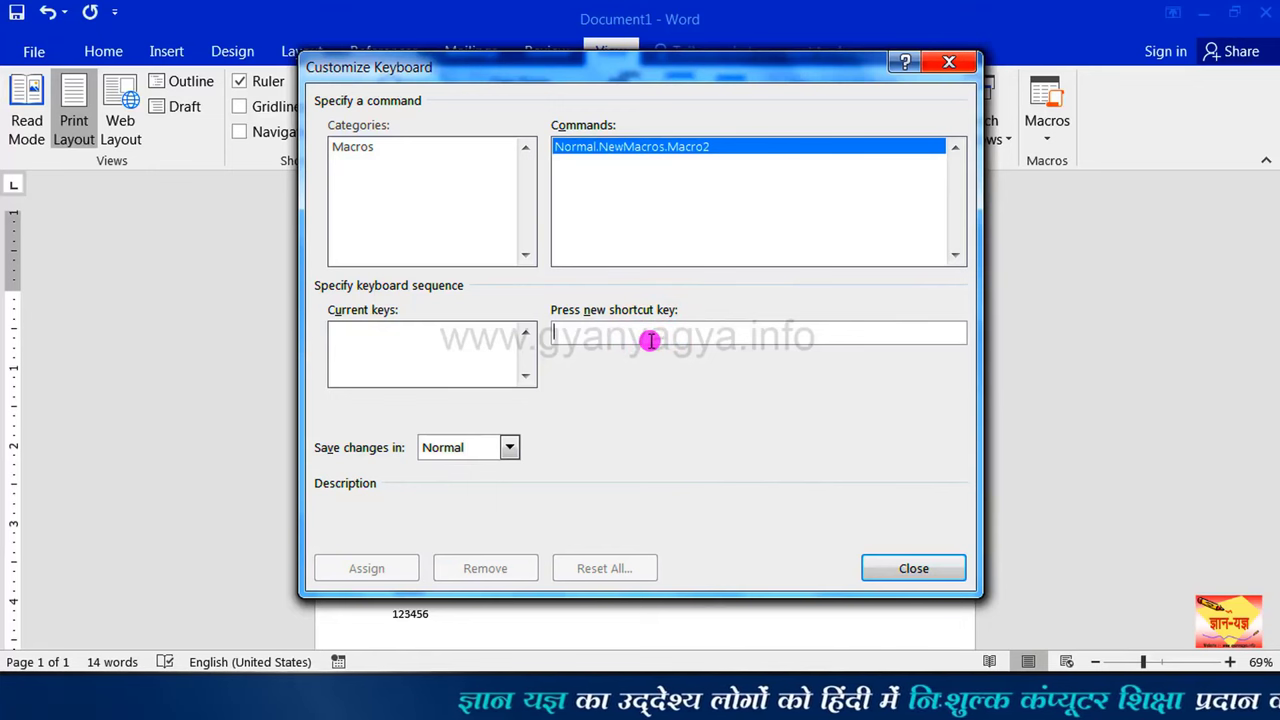
pyautogui.hotkey('ctrl', 'shift', 'm')
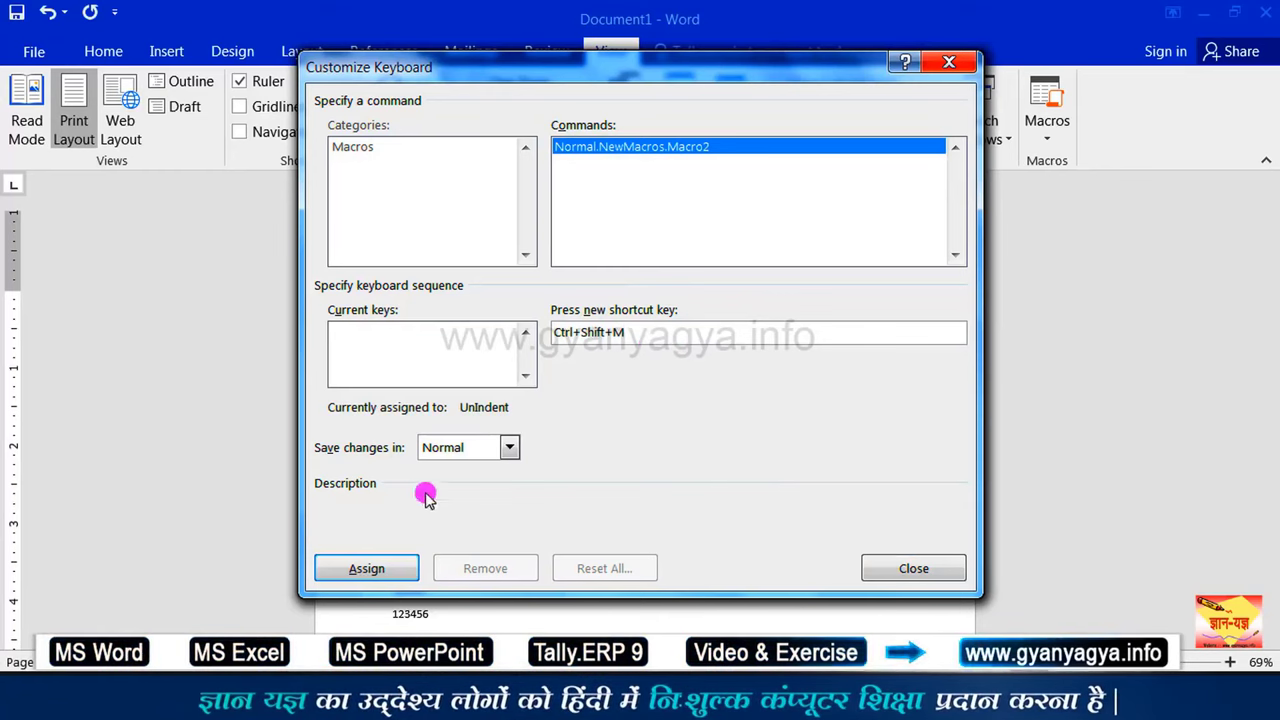
pyautogui.click(354, 572)
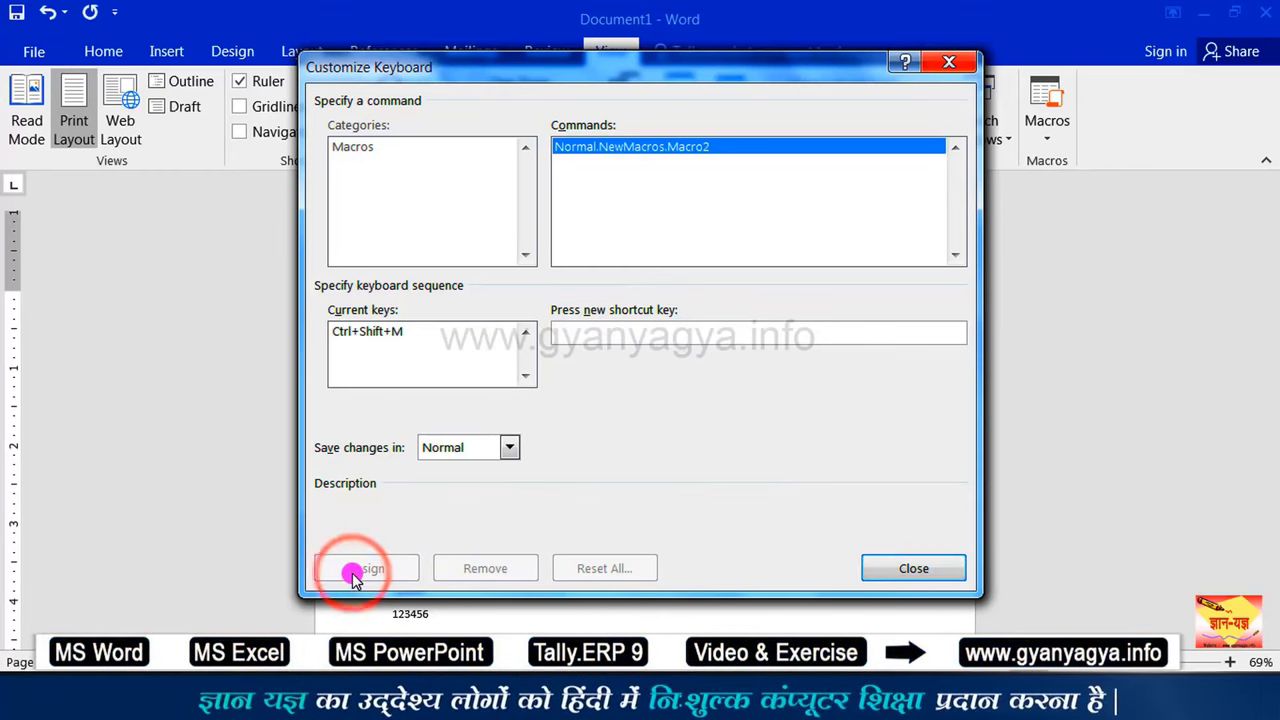
pyautogui.click(881, 570)
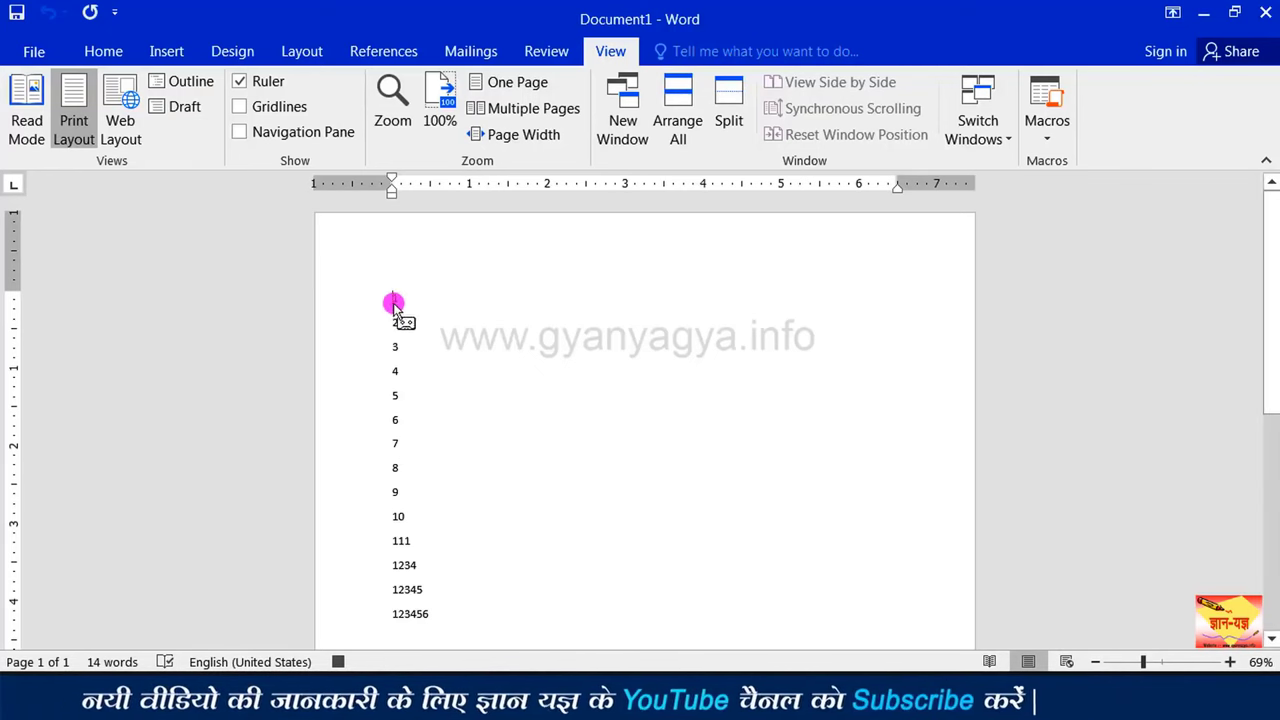
# Turn the first line into '(1) -' and move to the start of the 2 line.
pyautogui.press('(')
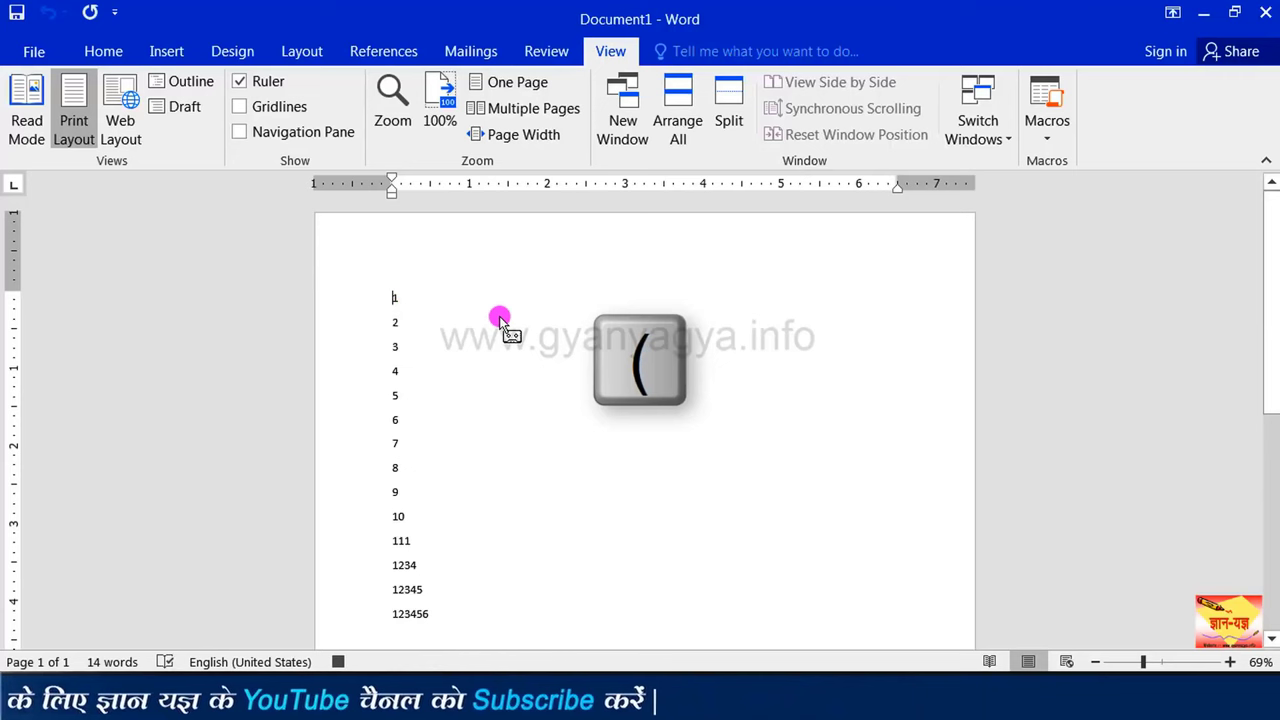
pyautogui.press('End')
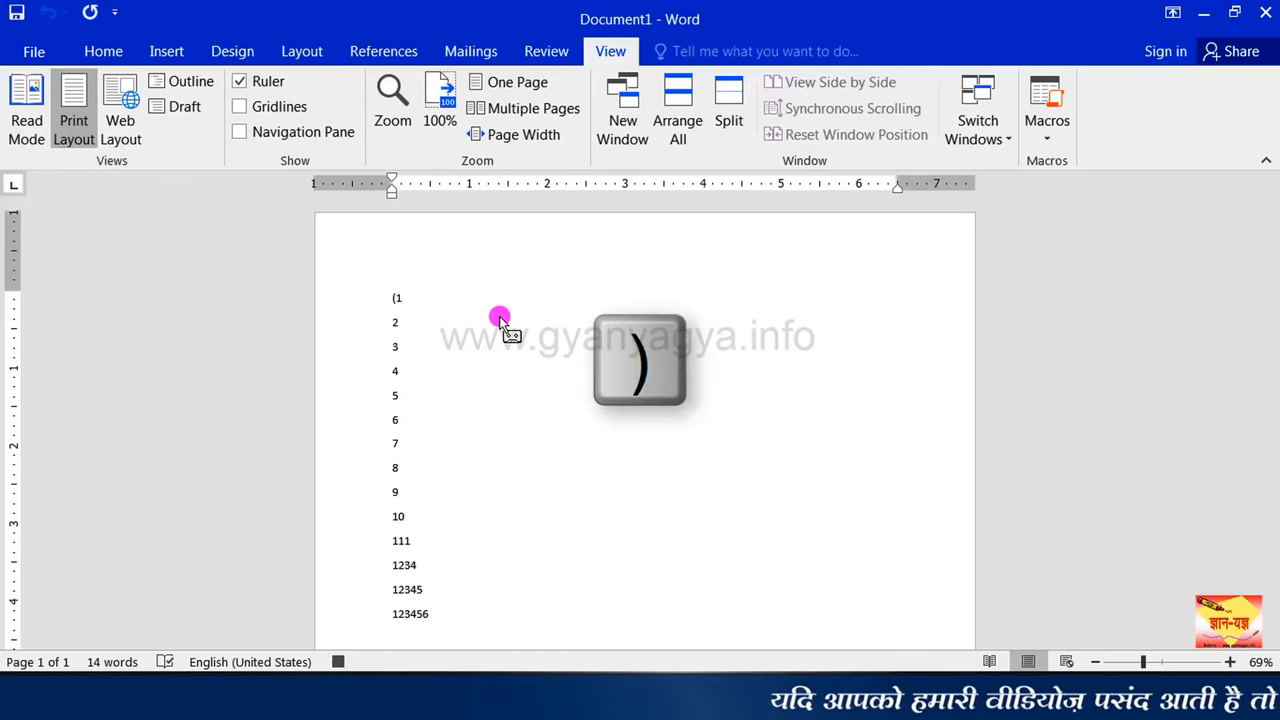
pyautogui.write(')')
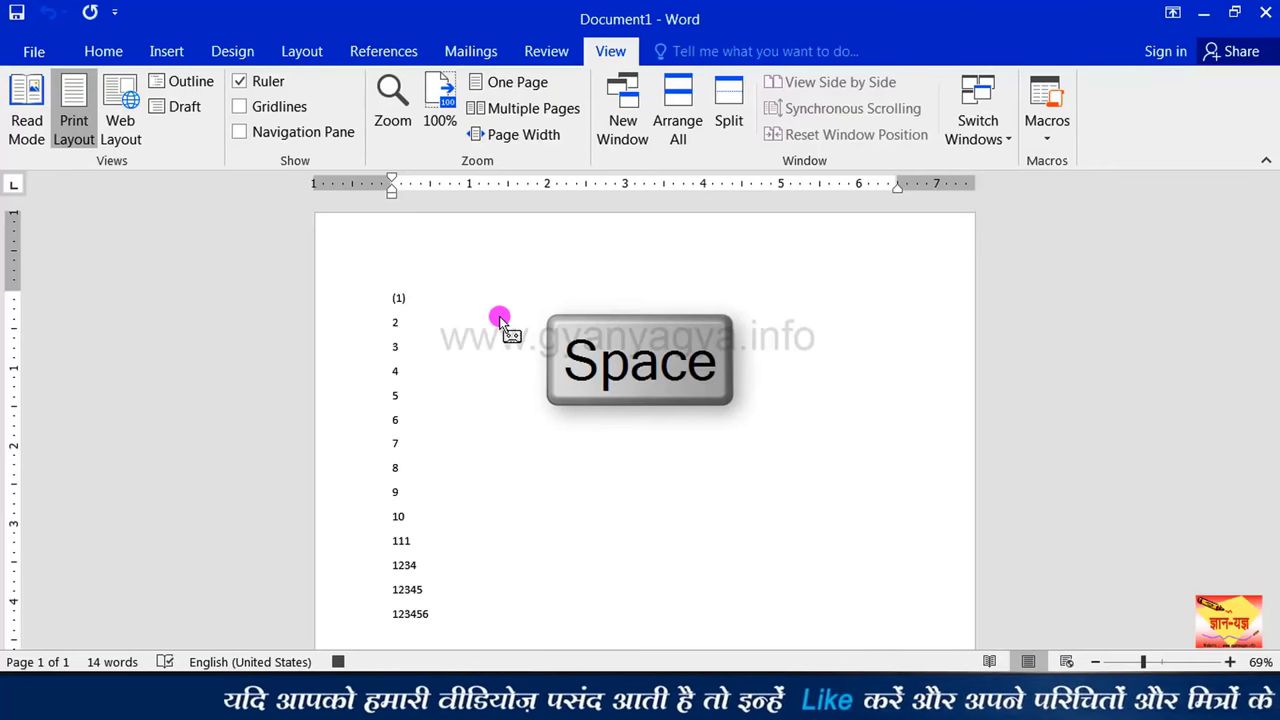
pyautogui.write(' --')
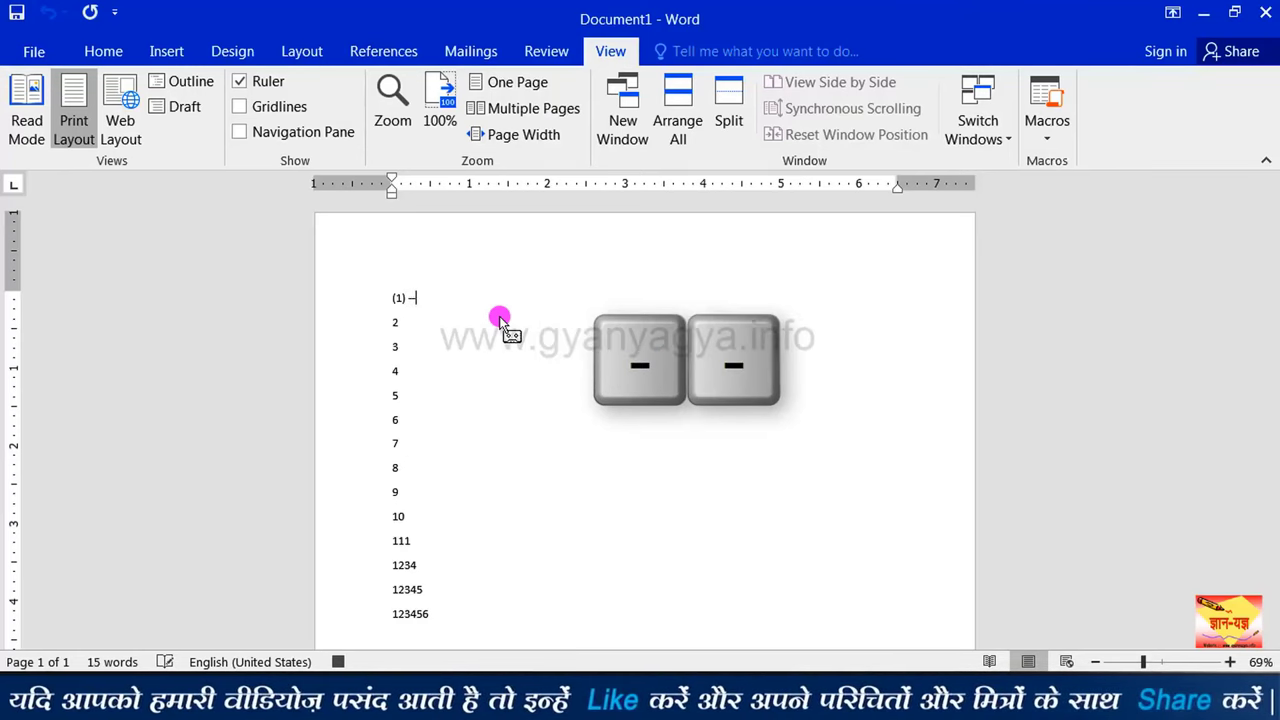
pyautogui.press('Down')
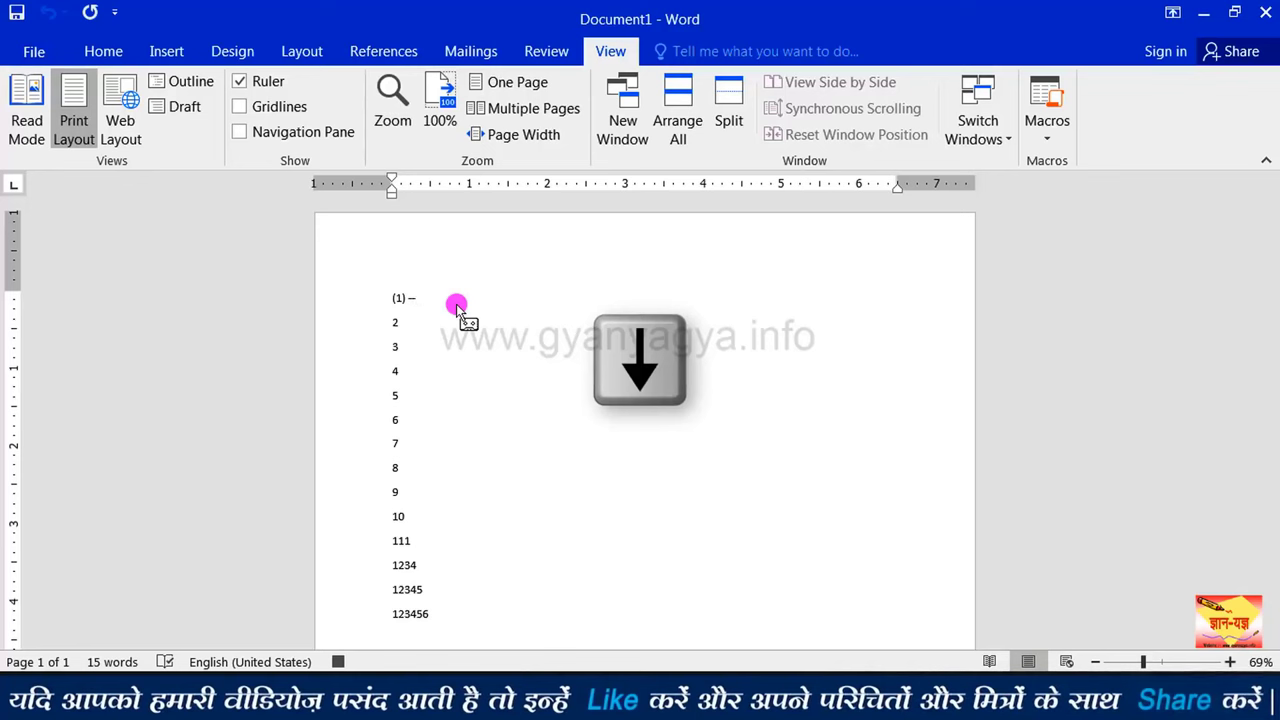
pyautogui.press('Home')
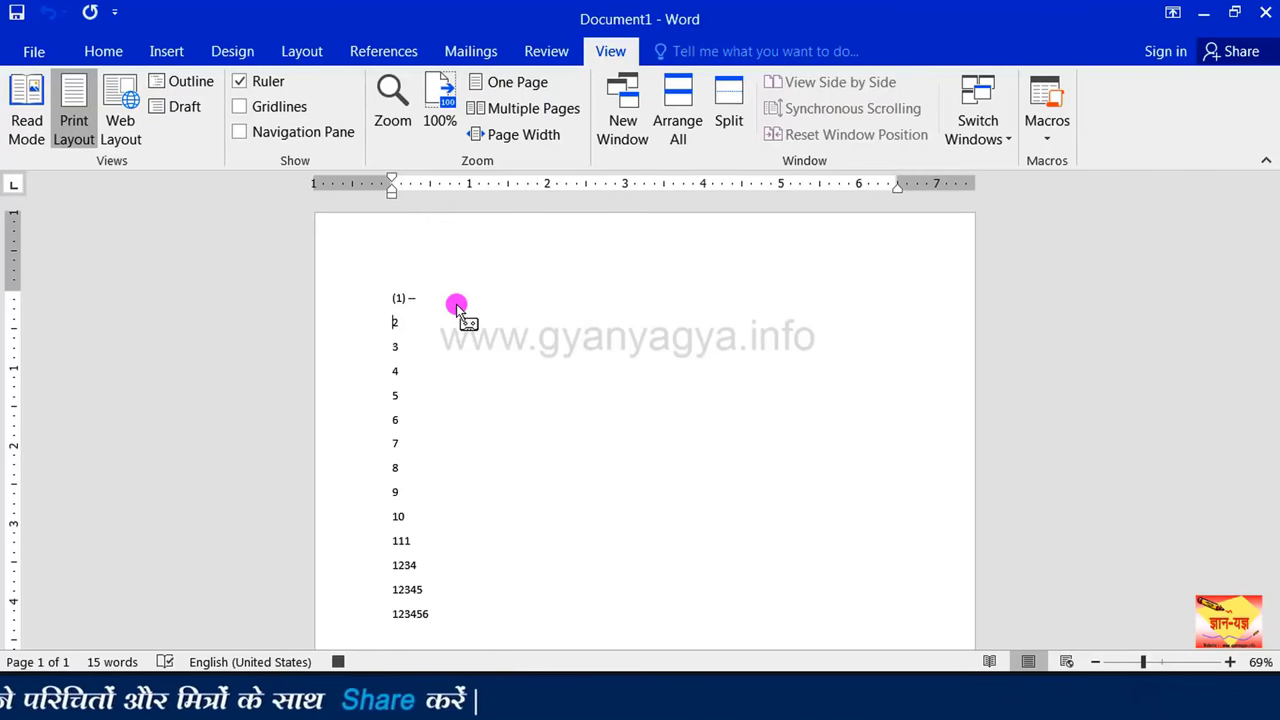
# Stop recording Macro2 and apply it with Ctrl+Shift+M to the remaining numbers.
pyautogui.click(1052, 135)
pyautogui.click(1073, 196)
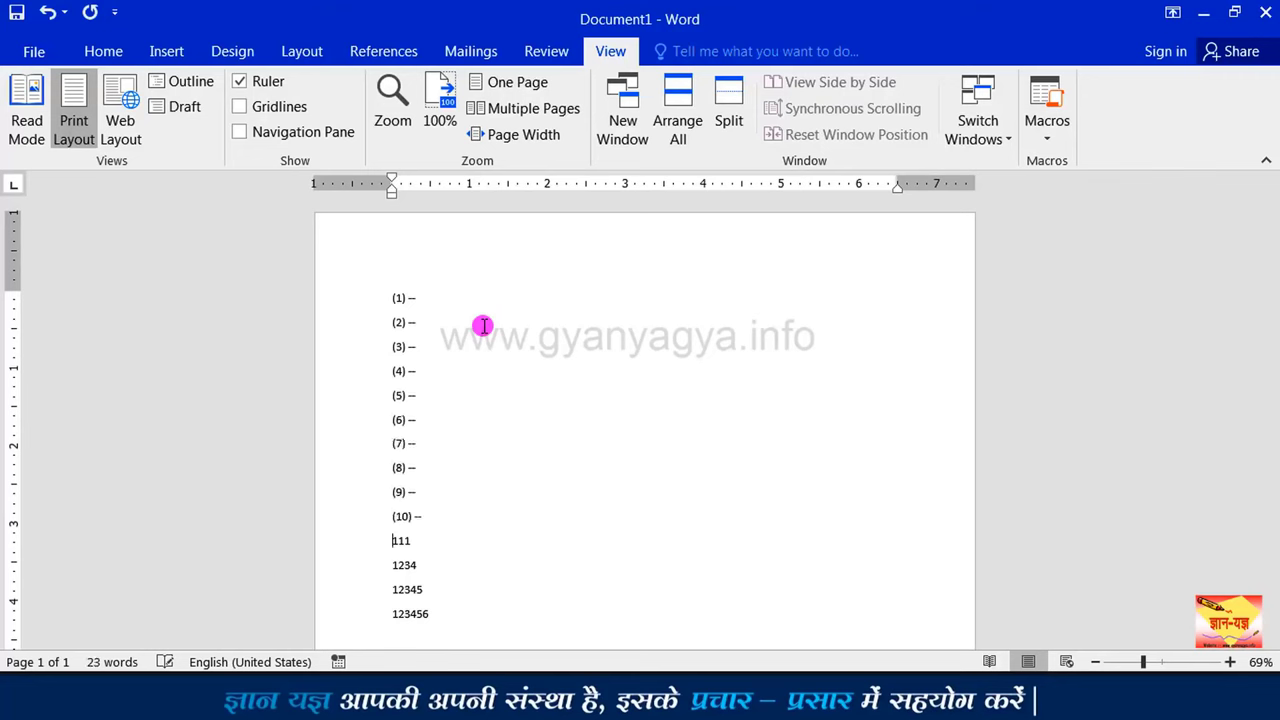
pyautogui.hotkey('ctrl', 'shift', 'm')
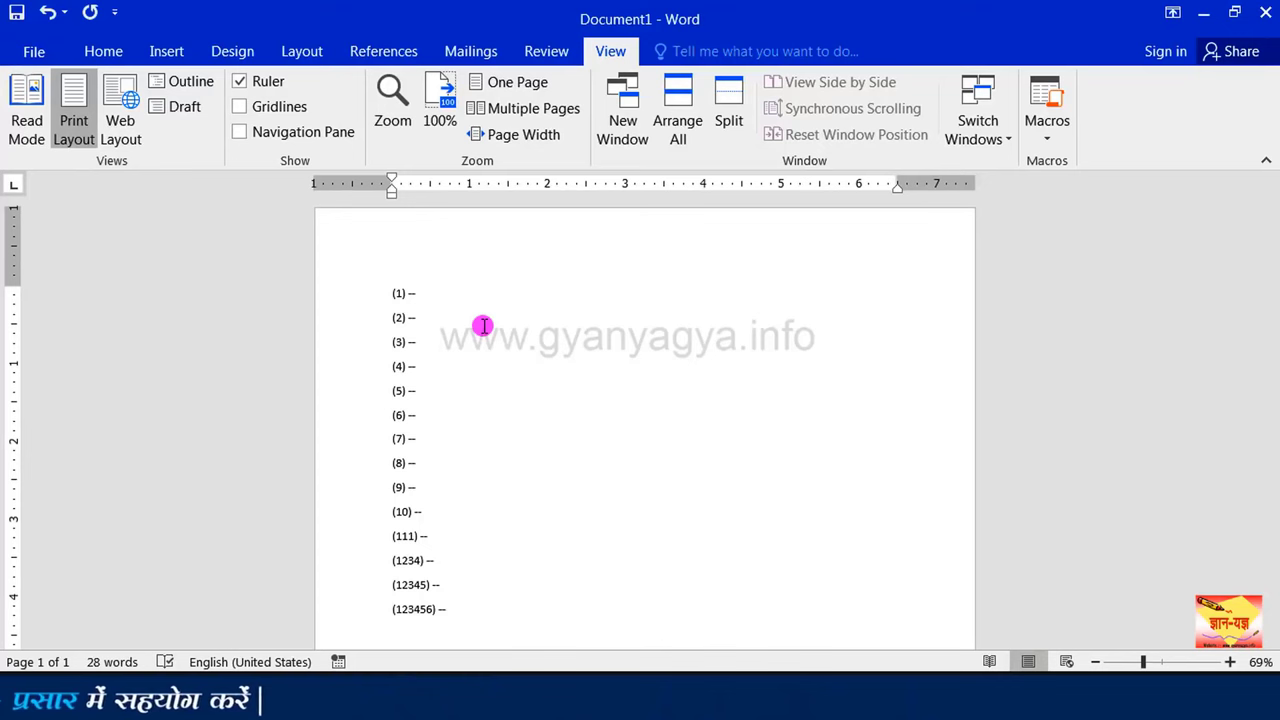
# Clear the parenthesised number list from the page, leaving 0 words.
pyautogui.click(415, 640)
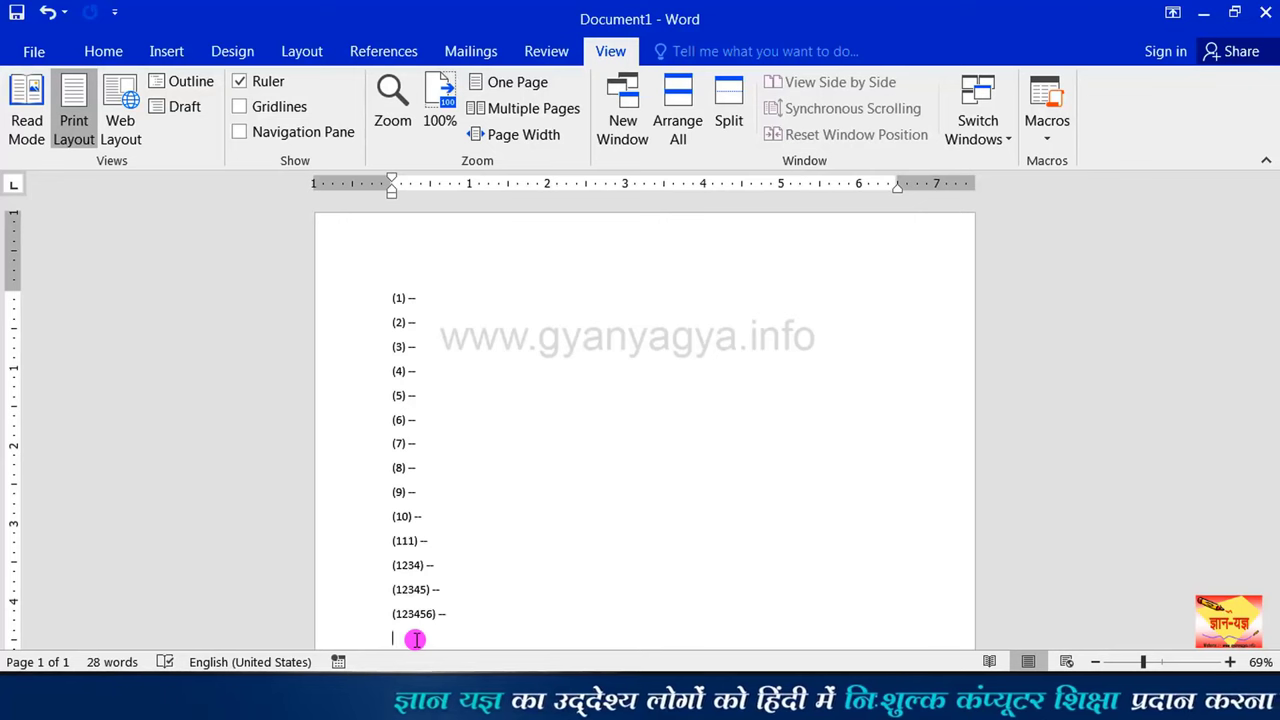
pyautogui.hotkey('ctrl', 'a')
pyautogui.press('Delete')
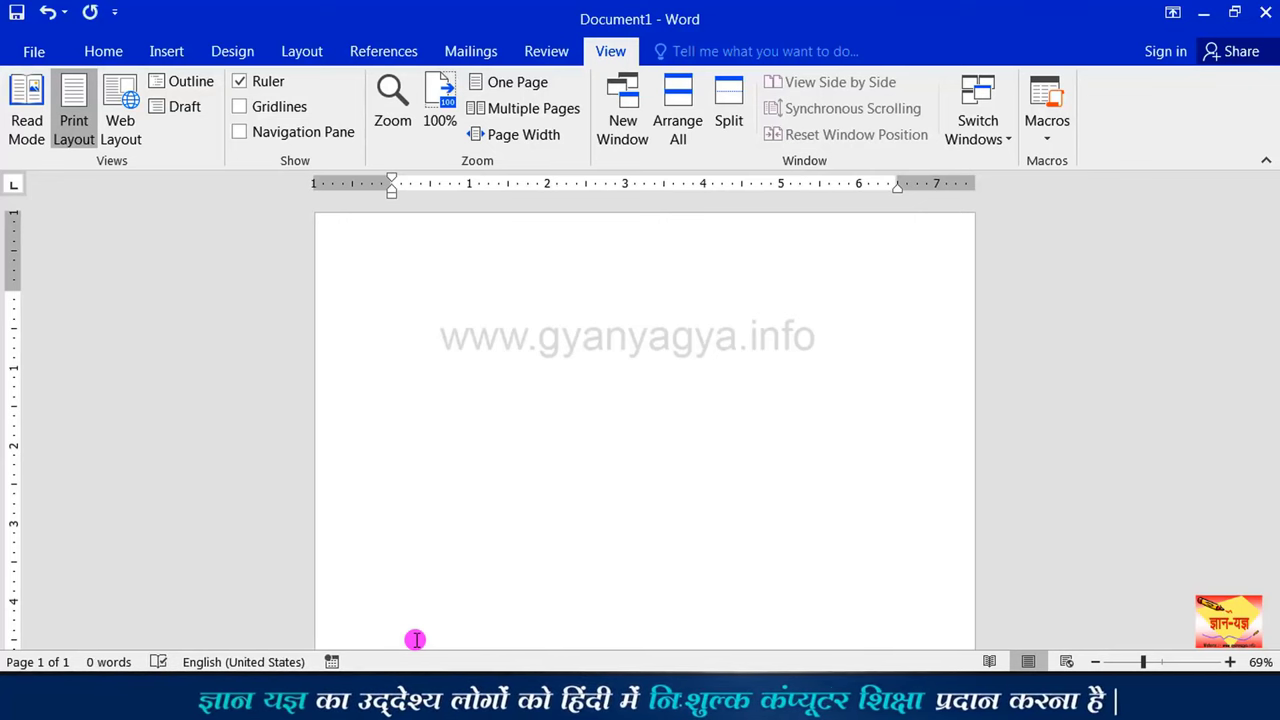
# Run Macro1 from the Macros list to insert the welcome text and four topics.
pyautogui.click(588, 322)
pyautogui.click(1055, 128)
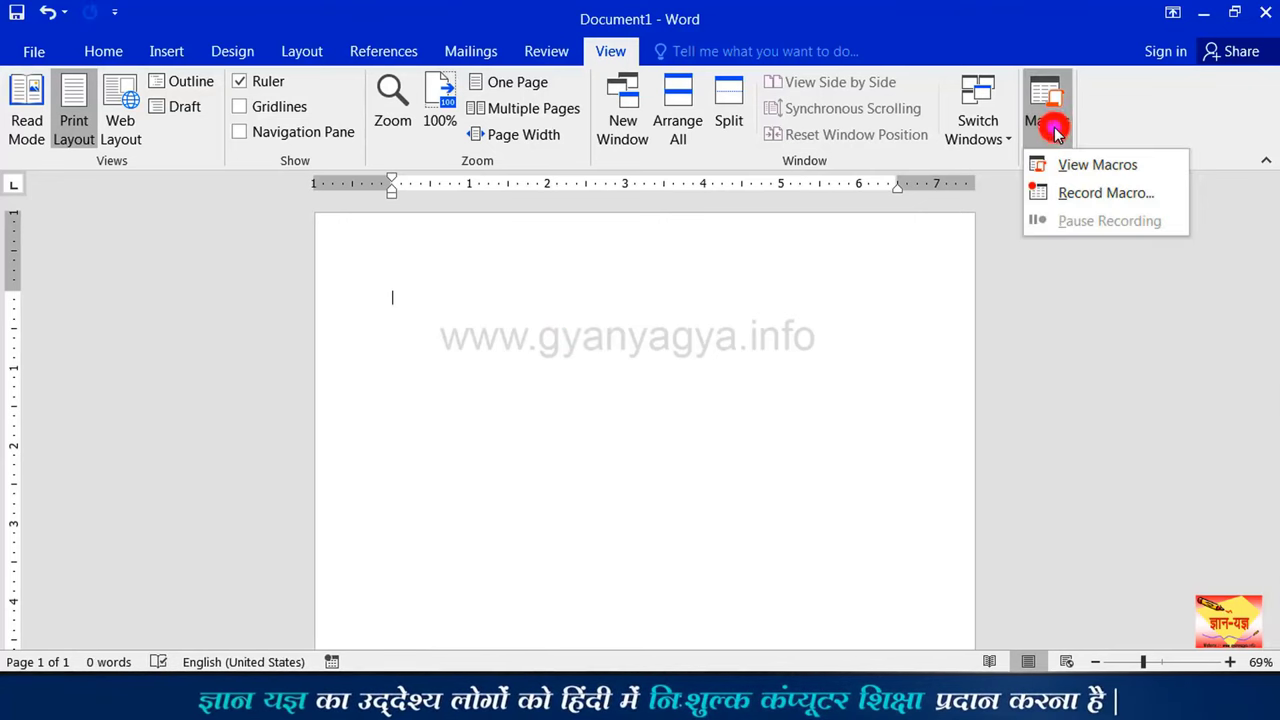
pyautogui.click(1090, 166)
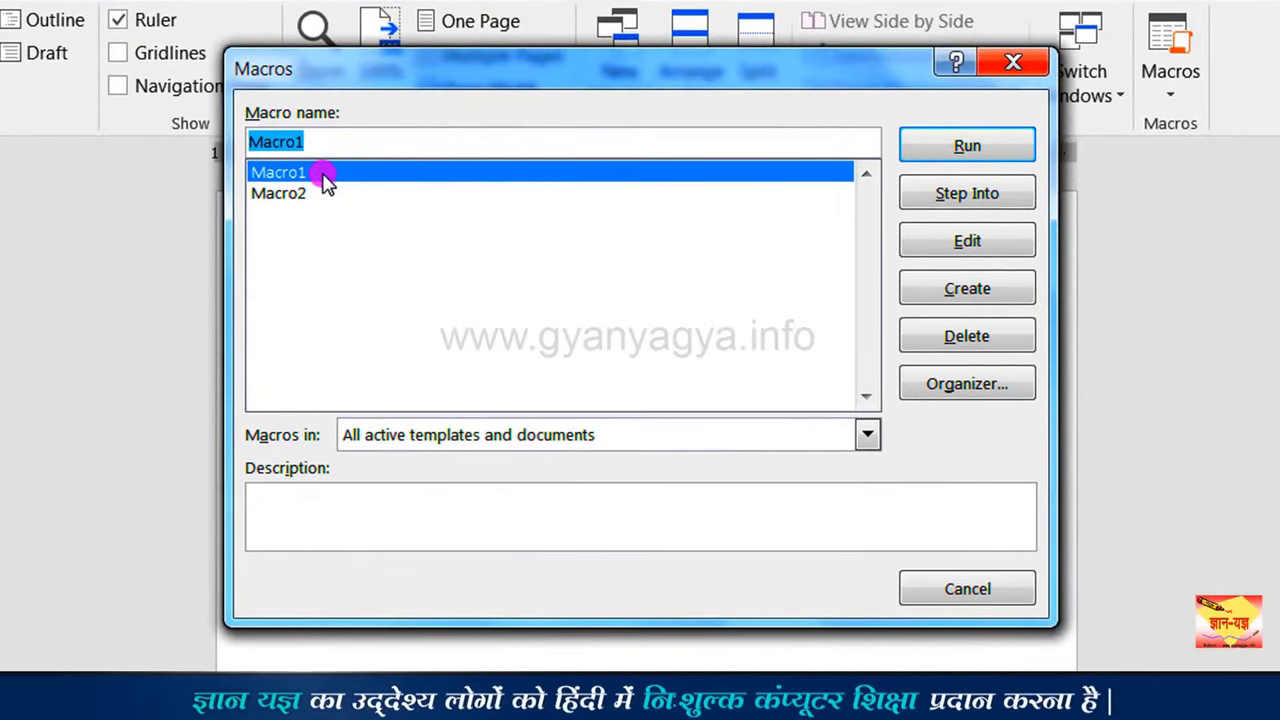
pyautogui.click(322, 176)
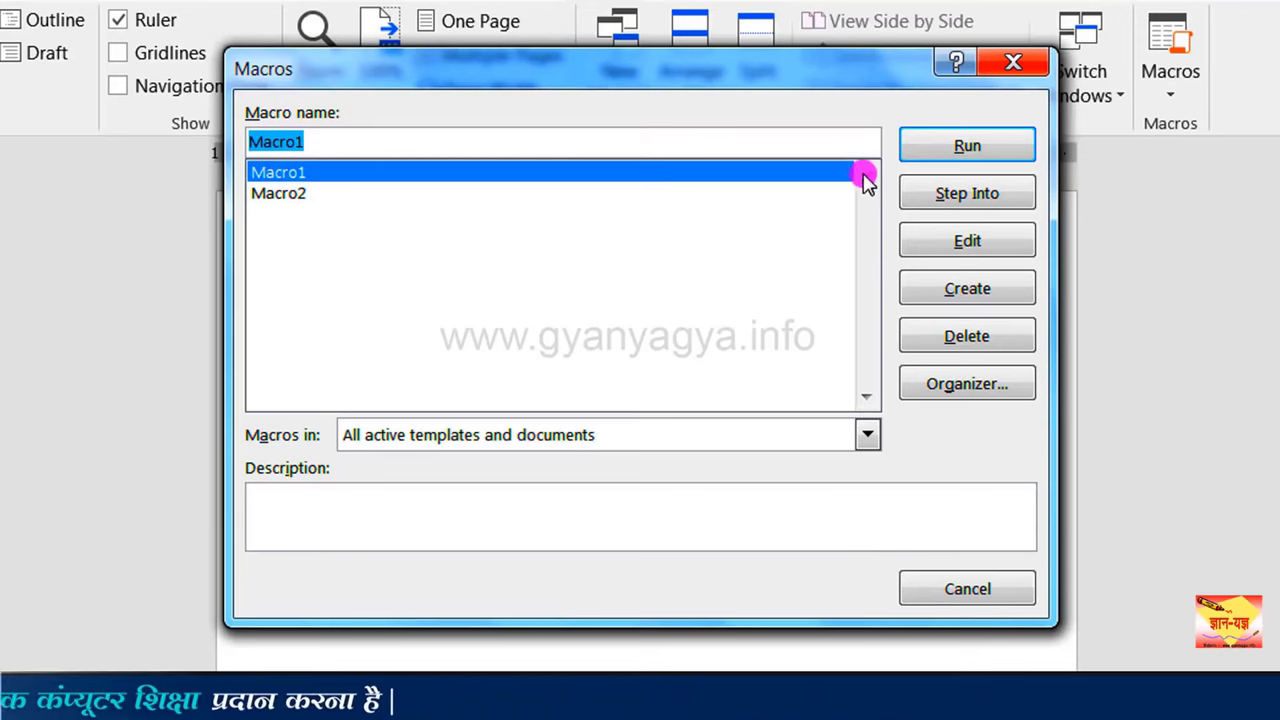
pyautogui.click(938, 148)
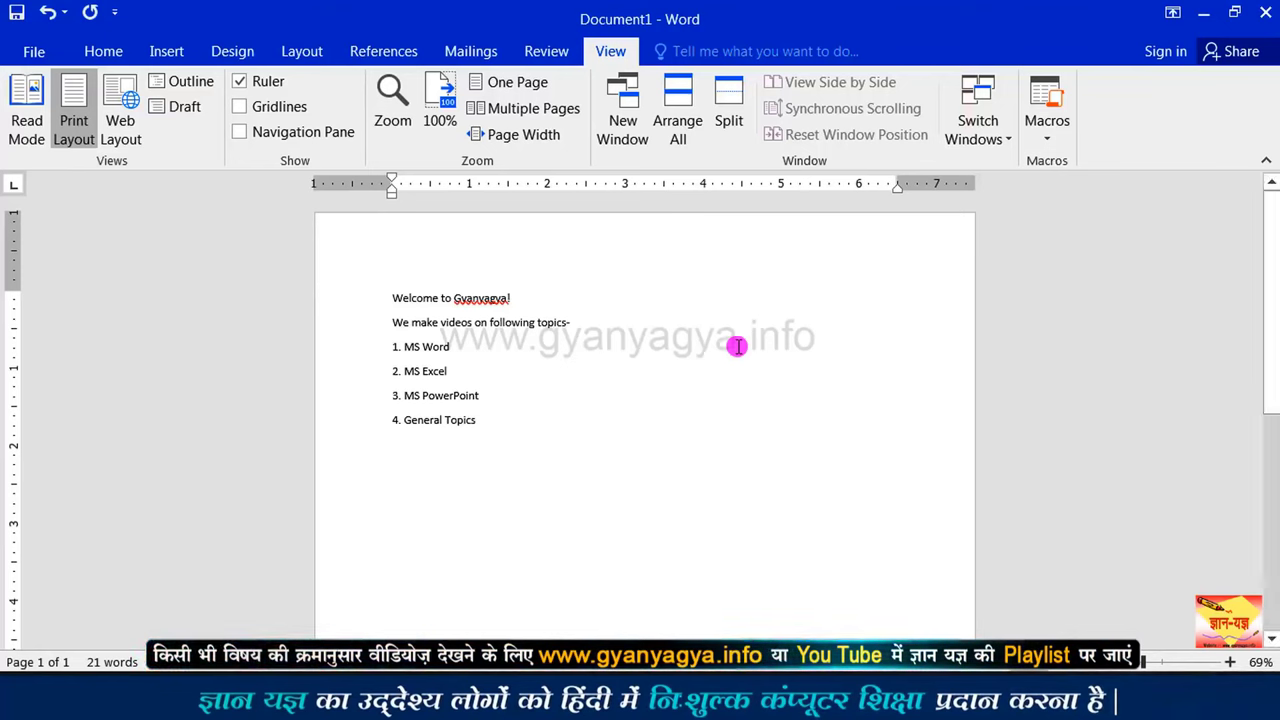
pyautogui.click(1048, 135)
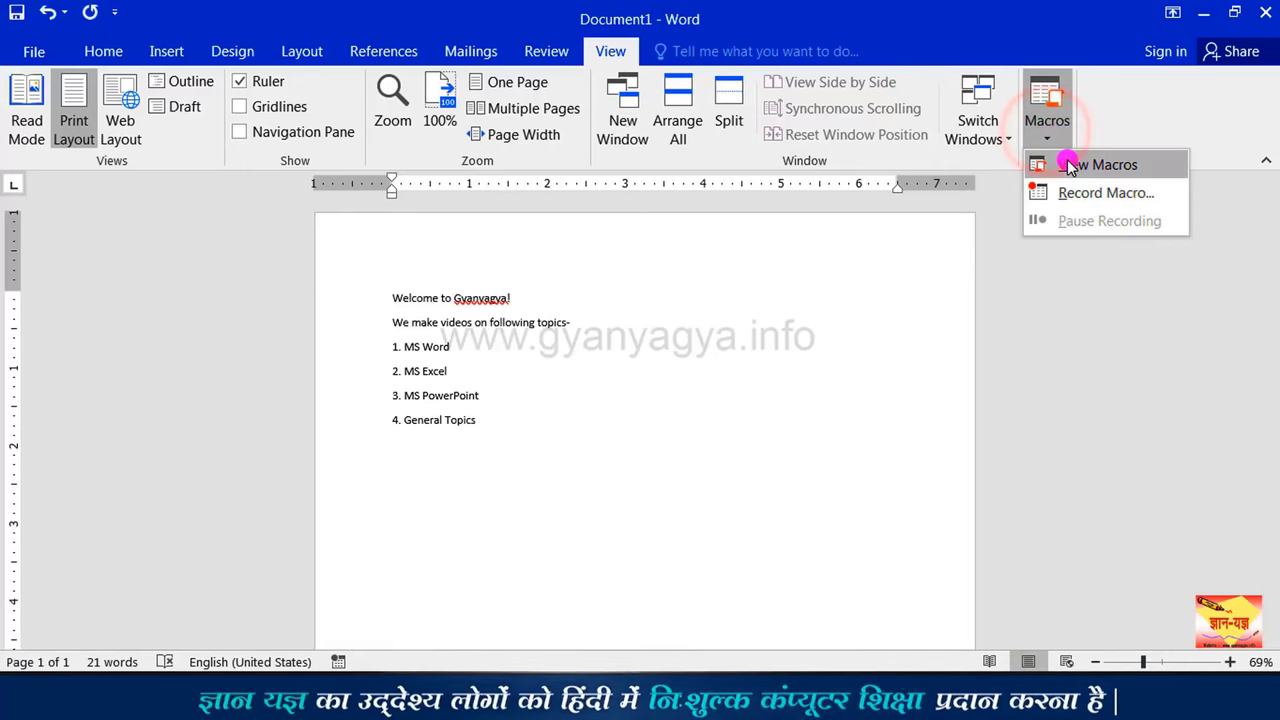
# Delete Macro2 from the Macros dialog, then select Macro1 and check the macro locations list.
pyautogui.click(1068, 165)
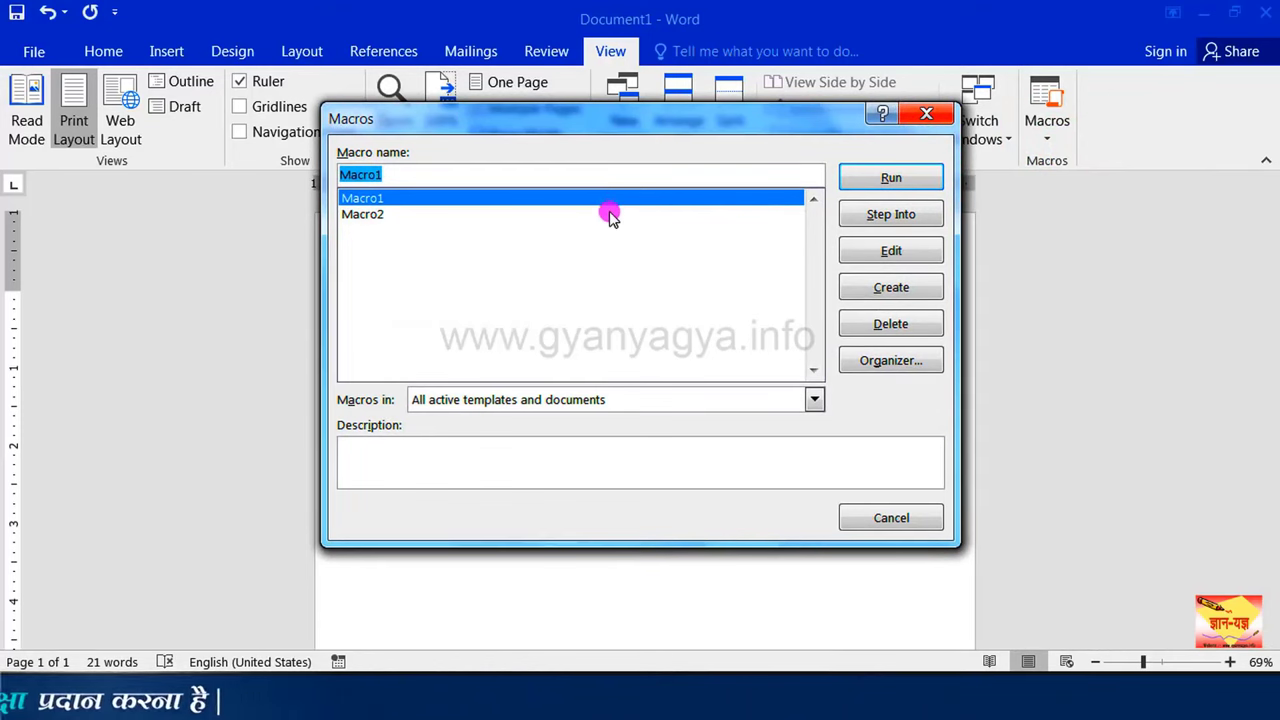
pyautogui.click(383, 218)
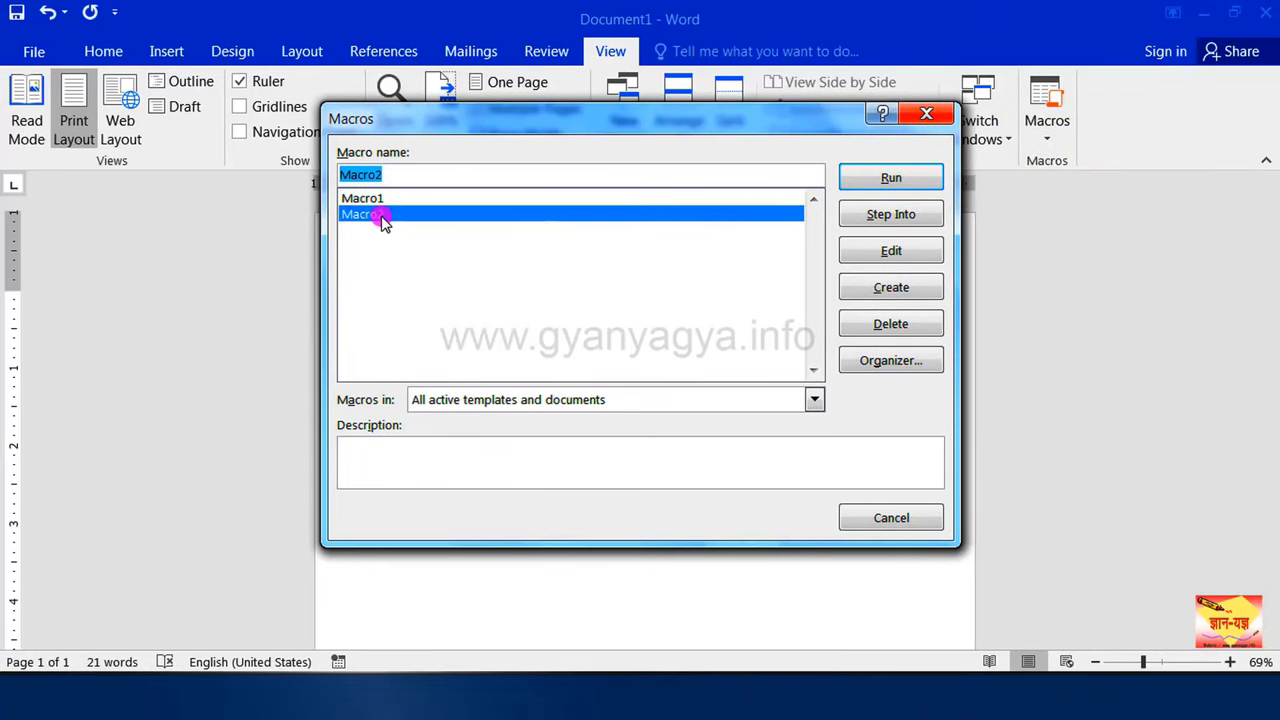
pyautogui.click(893, 324)
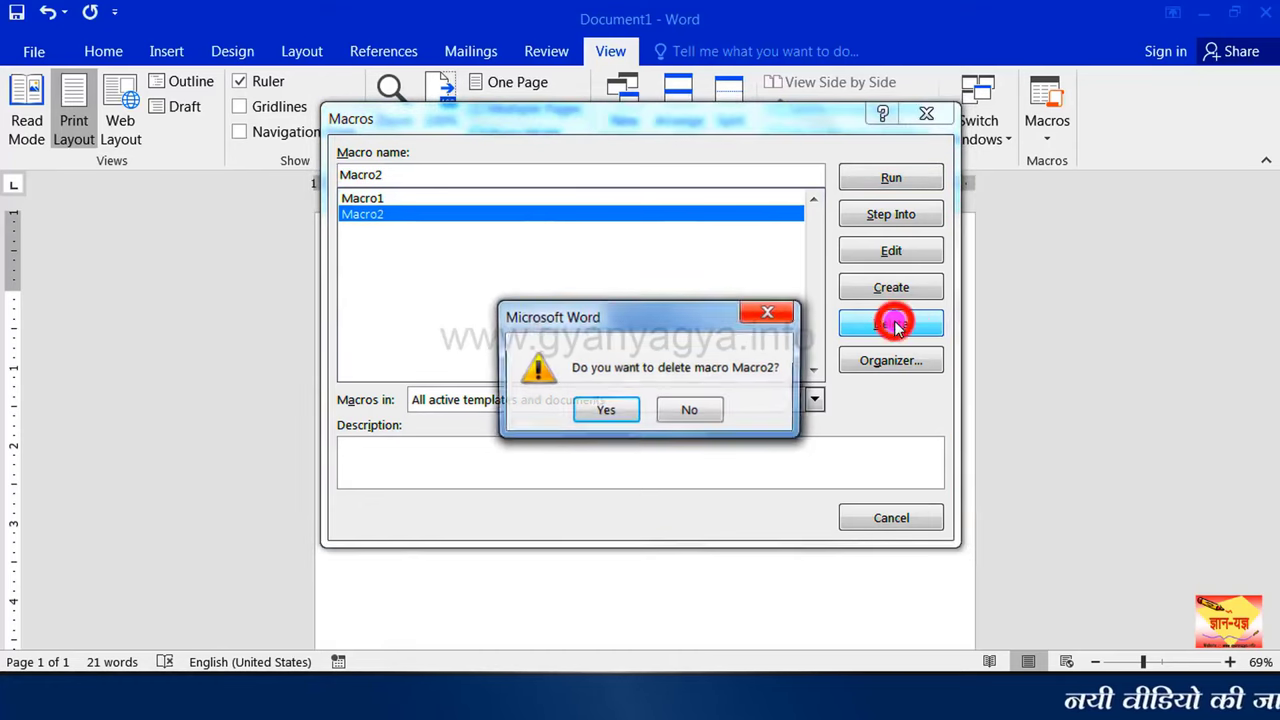
pyautogui.click(603, 414)
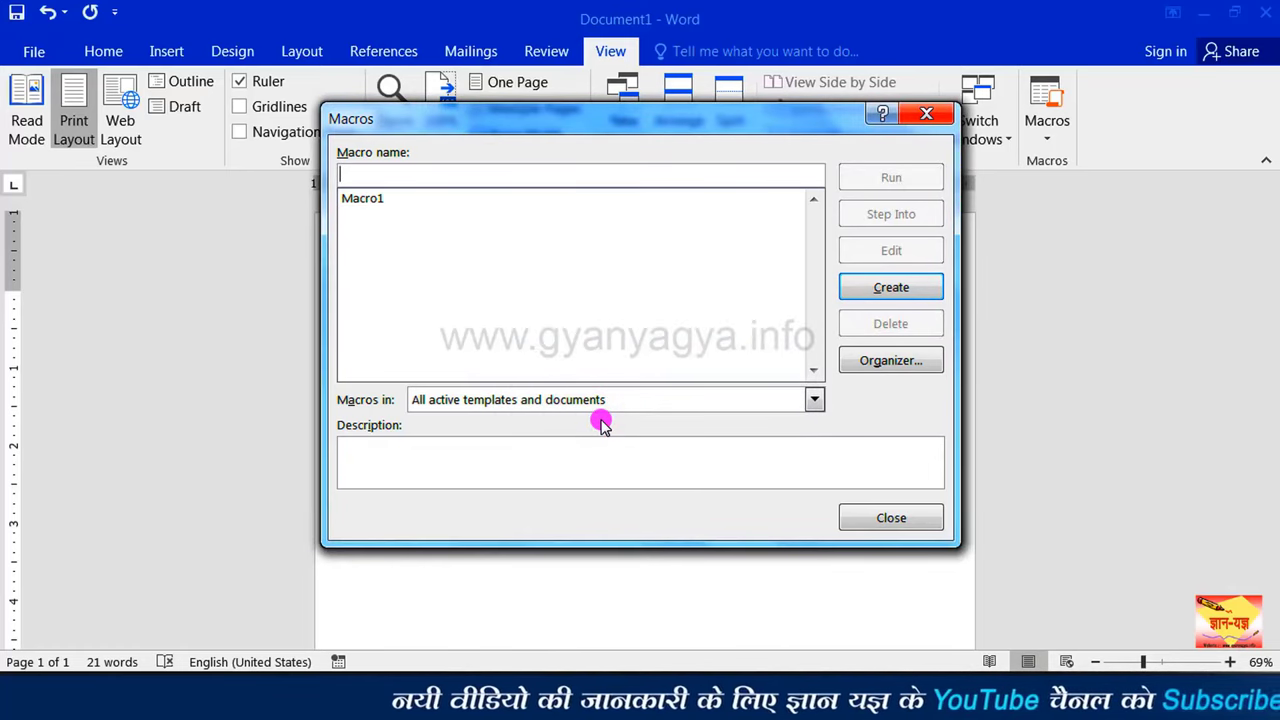
pyautogui.click(430, 198)
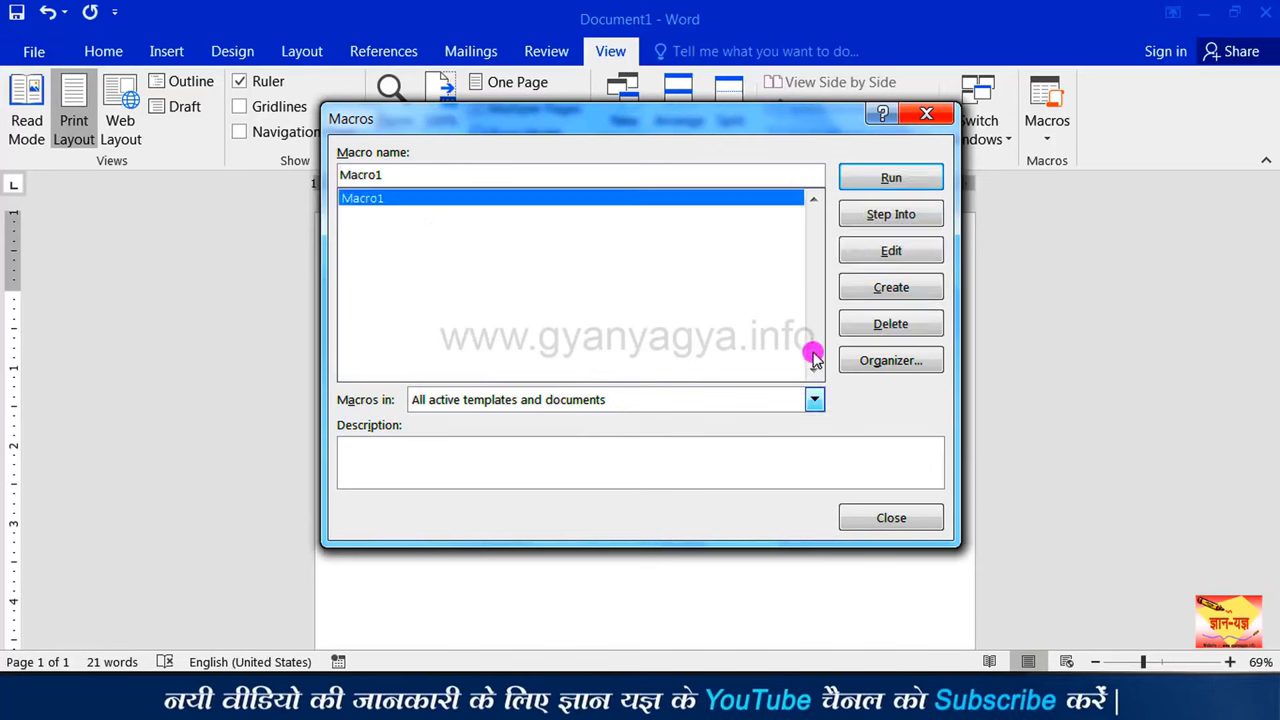
pyautogui.click(816, 399)
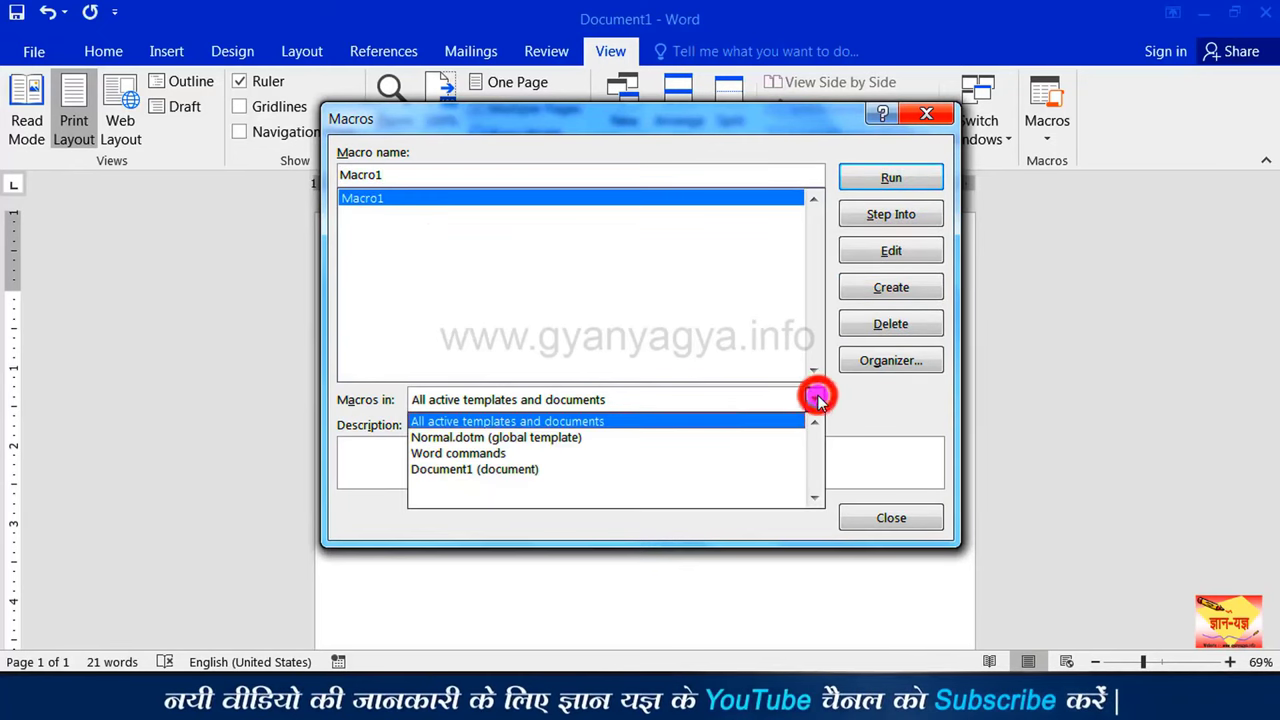
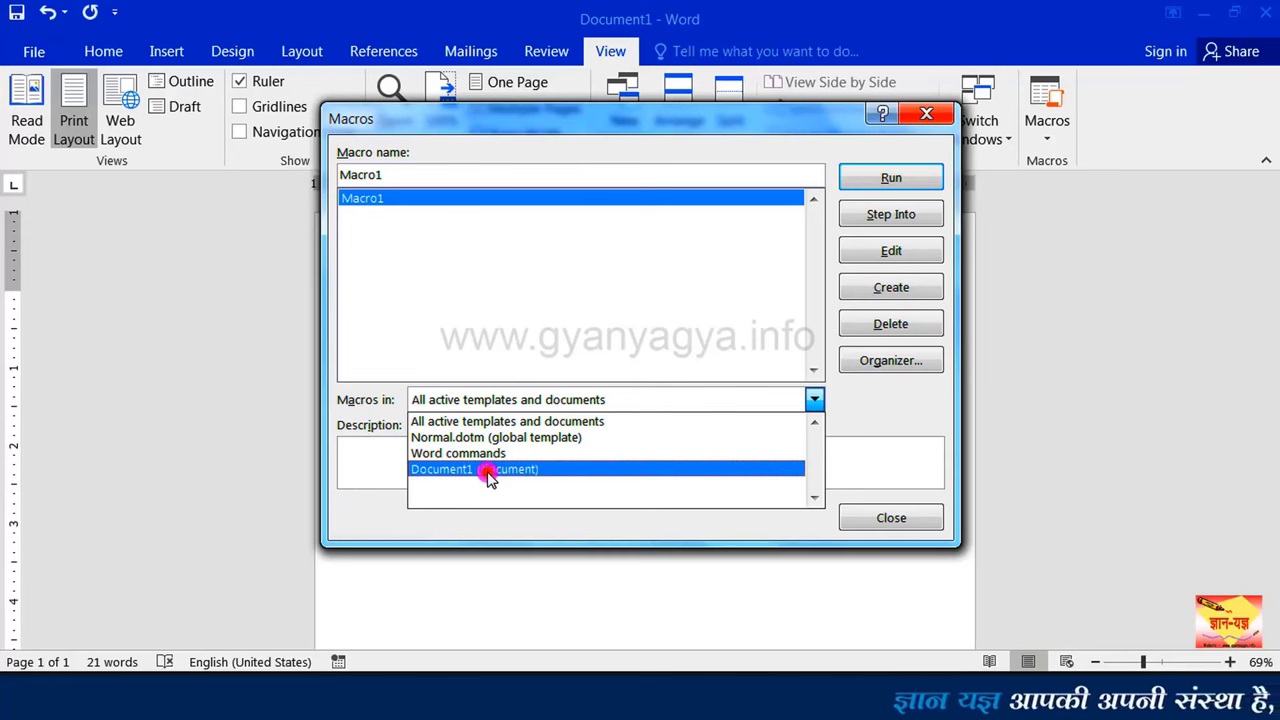
# Set the Macros dialog to list only the macros stored in Document1.
pyautogui.click(489, 469)
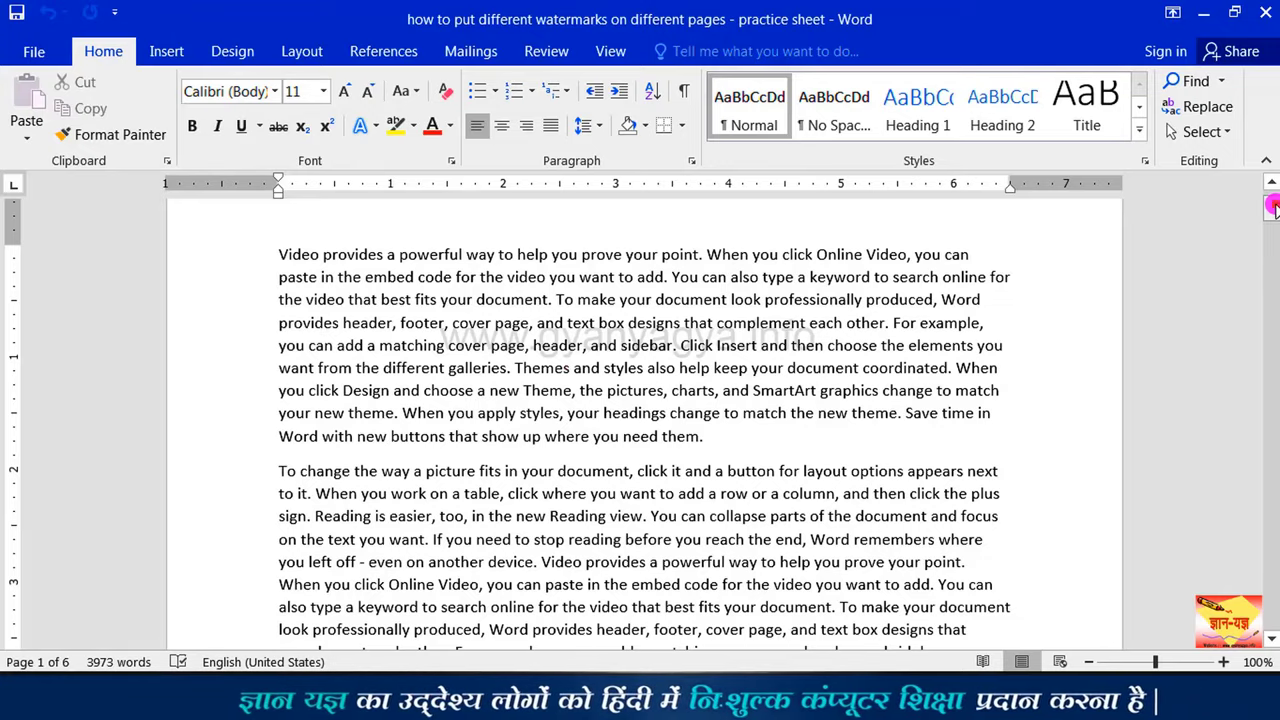
# Add a Plain Number 1 page number at the top of every page, then close the header.
pyautogui.moveTo(1274, 204); pyautogui.dragTo(1272, 162)
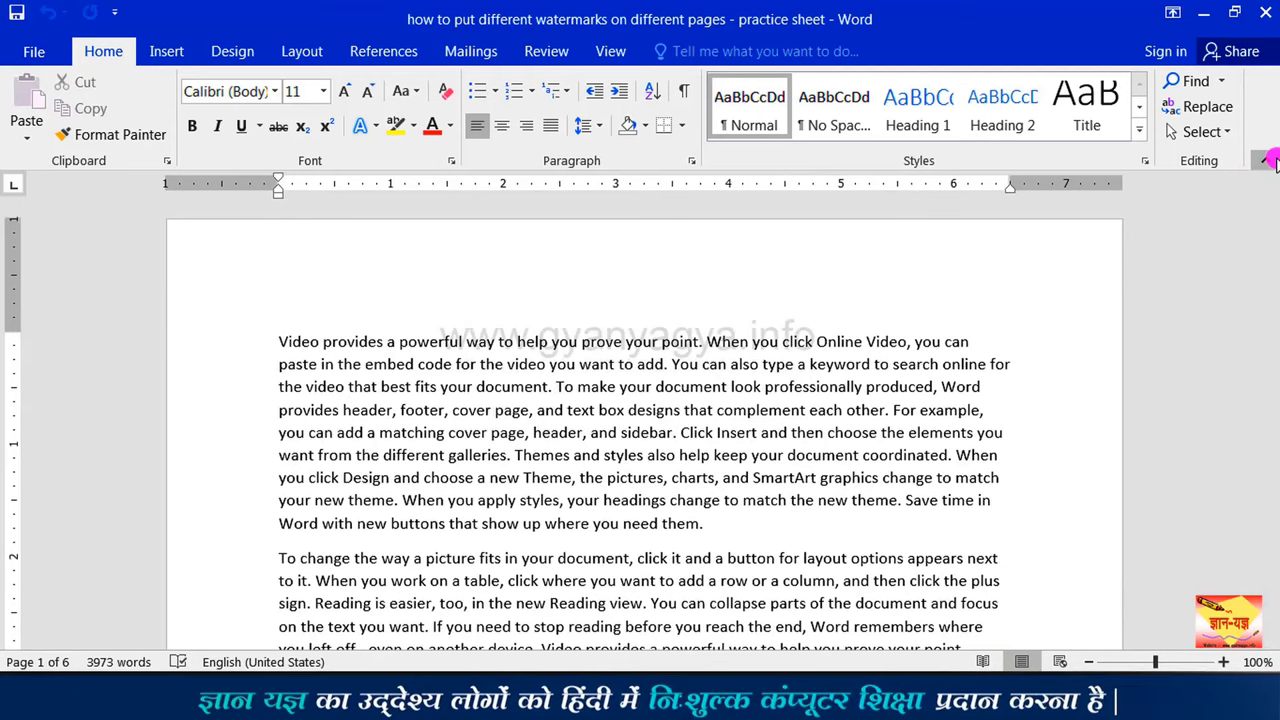
pyautogui.click(168, 54)
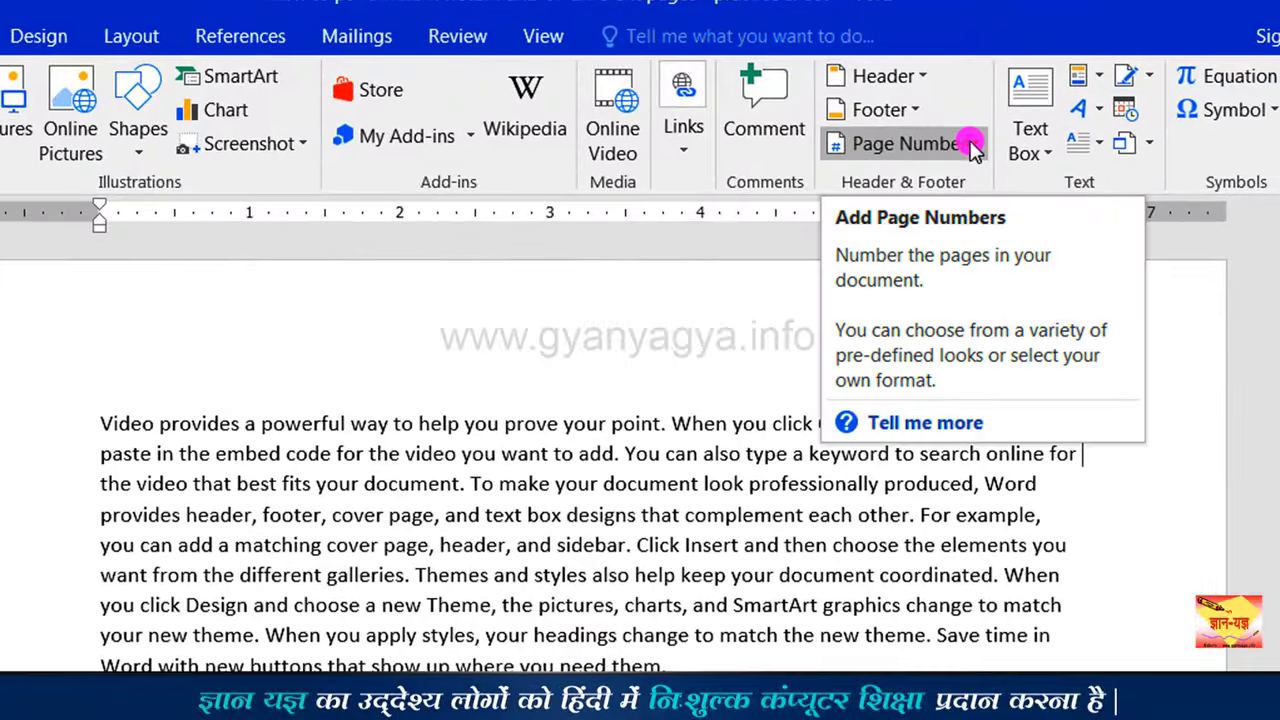
pyautogui.click(973, 146)
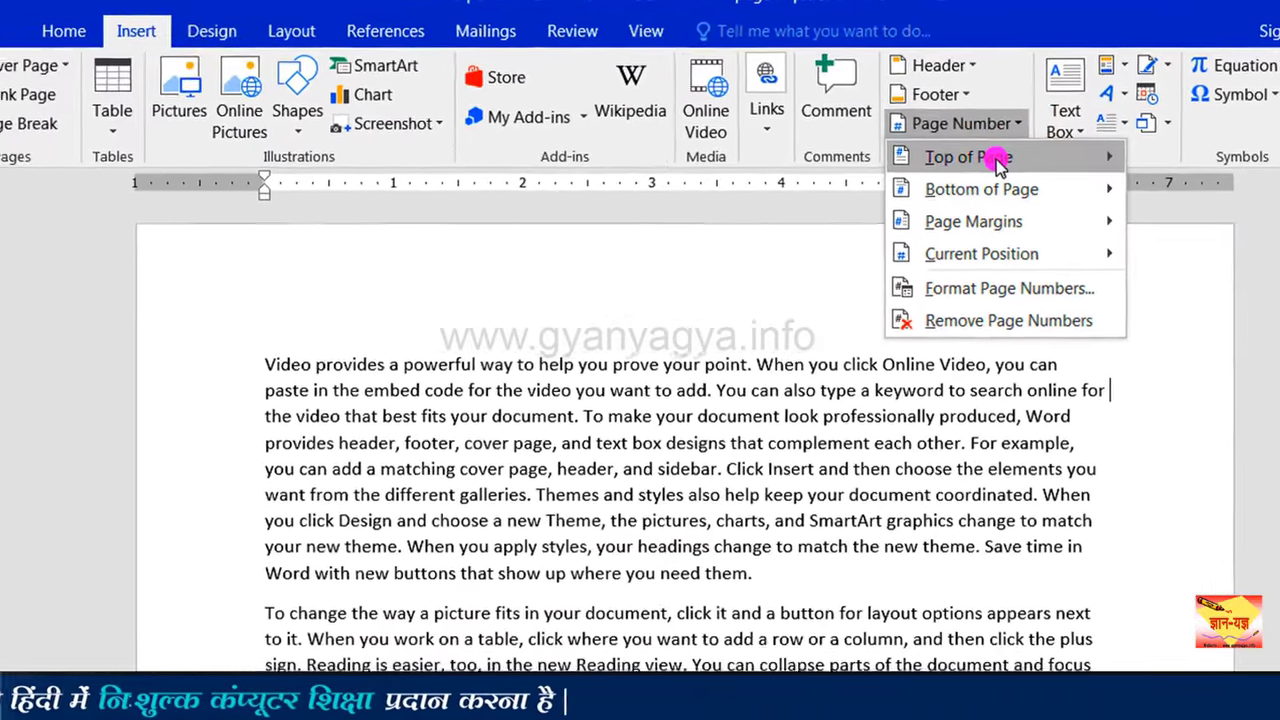
pyautogui.moveTo(952, 184)
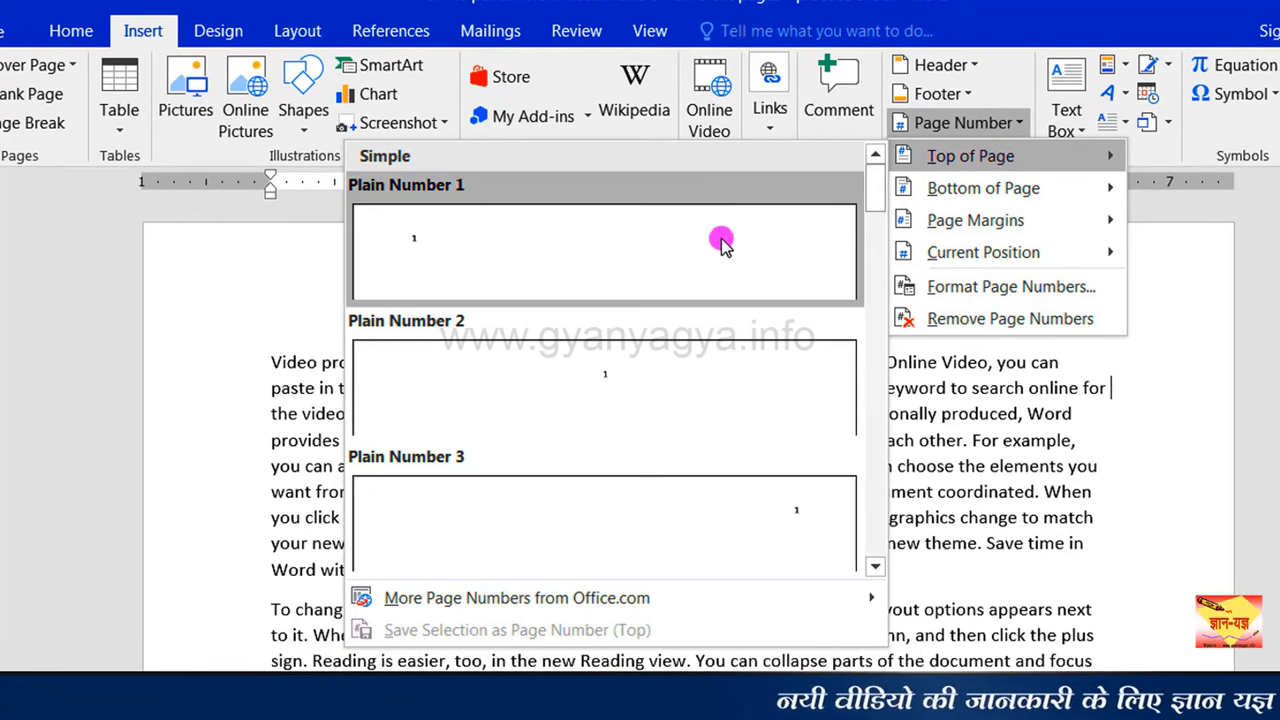
pyautogui.click(680, 251)
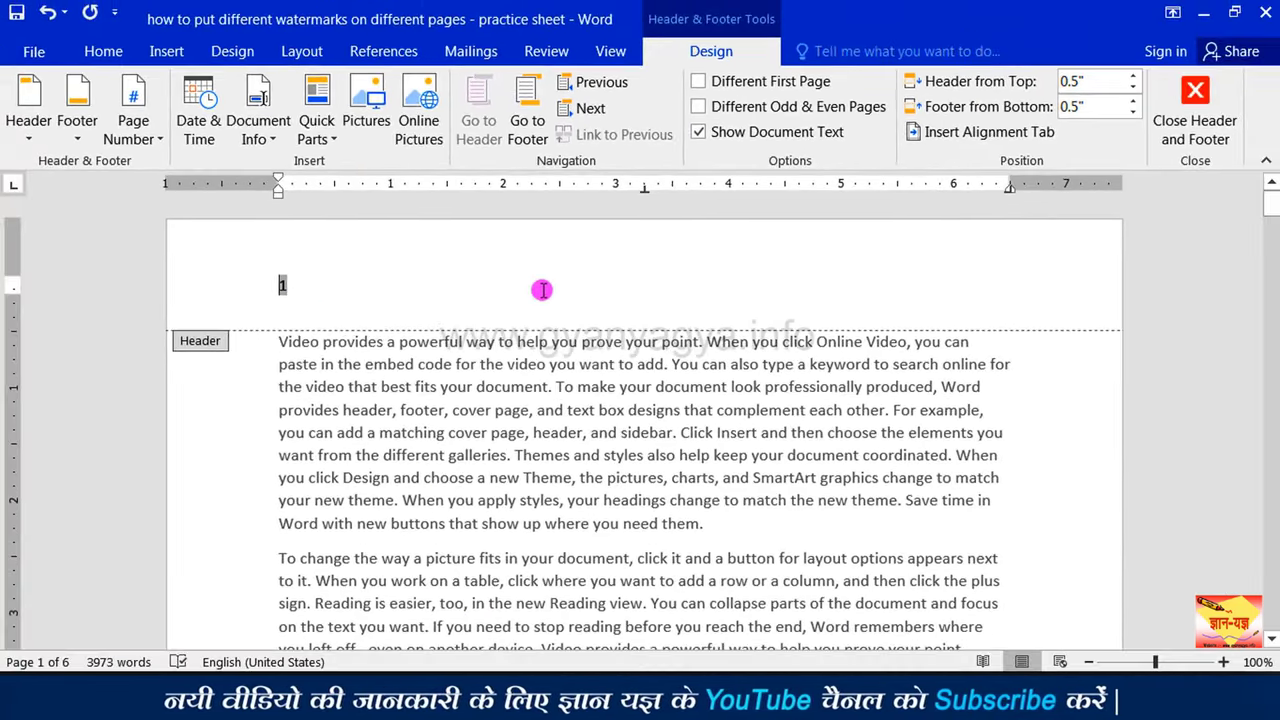
pyautogui.click(1197, 95)
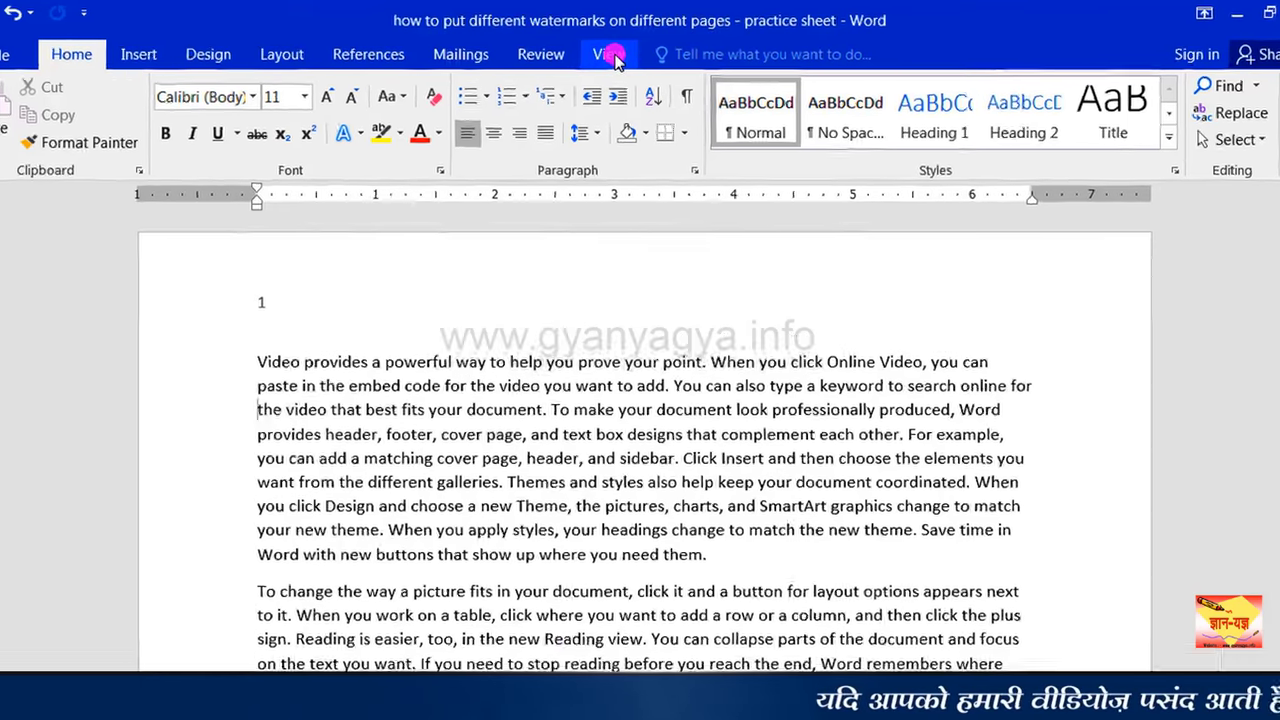
# Show the practice sheet in Multiple Pages view and scroll through pages 1 to 3.
pyautogui.click(613, 55)
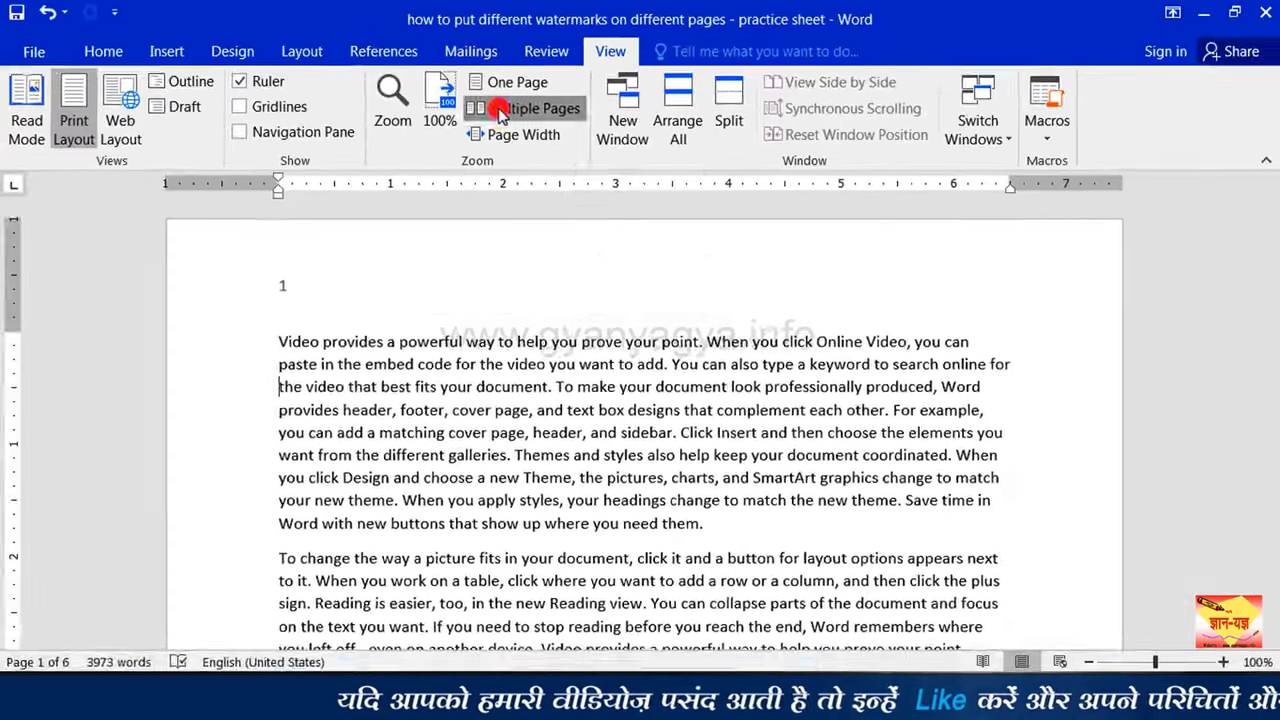
pyautogui.click(462, 143)
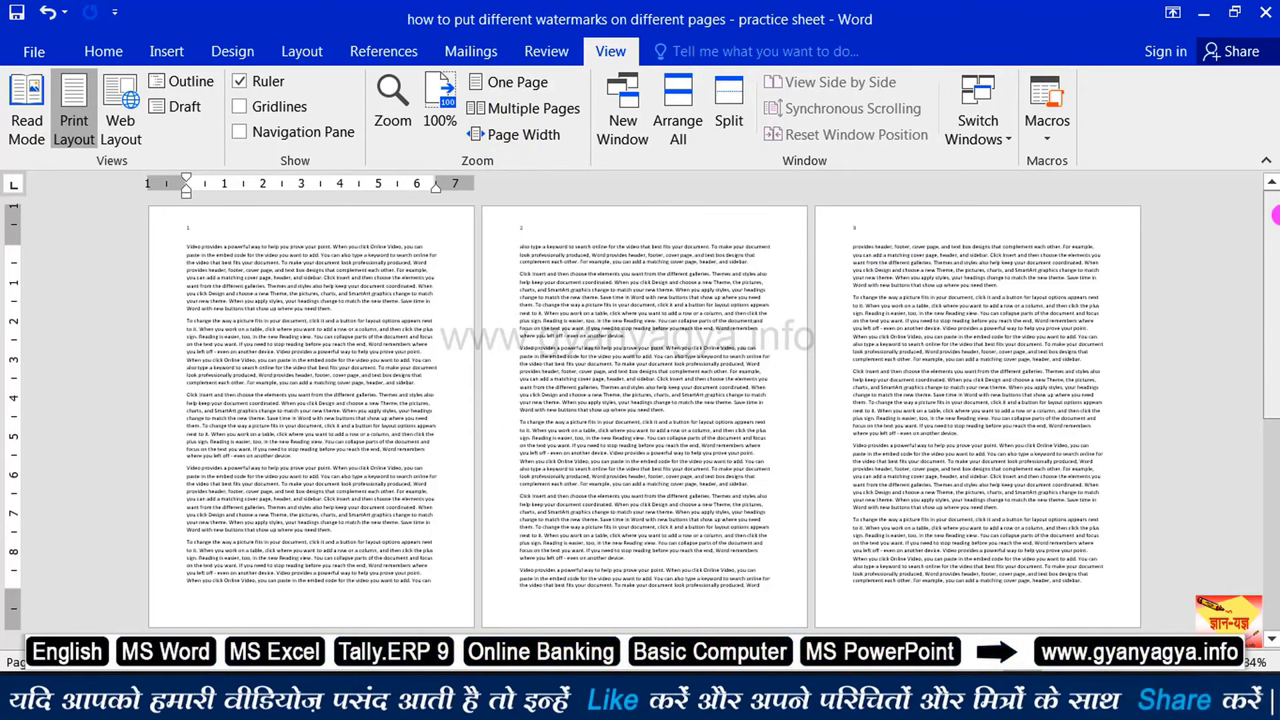
pyautogui.moveTo(1270, 228)
pyautogui.mouseDown()
pyautogui.moveTo(1274, 440)
pyautogui.moveTo(1273, 207)
pyautogui.mouseUp()
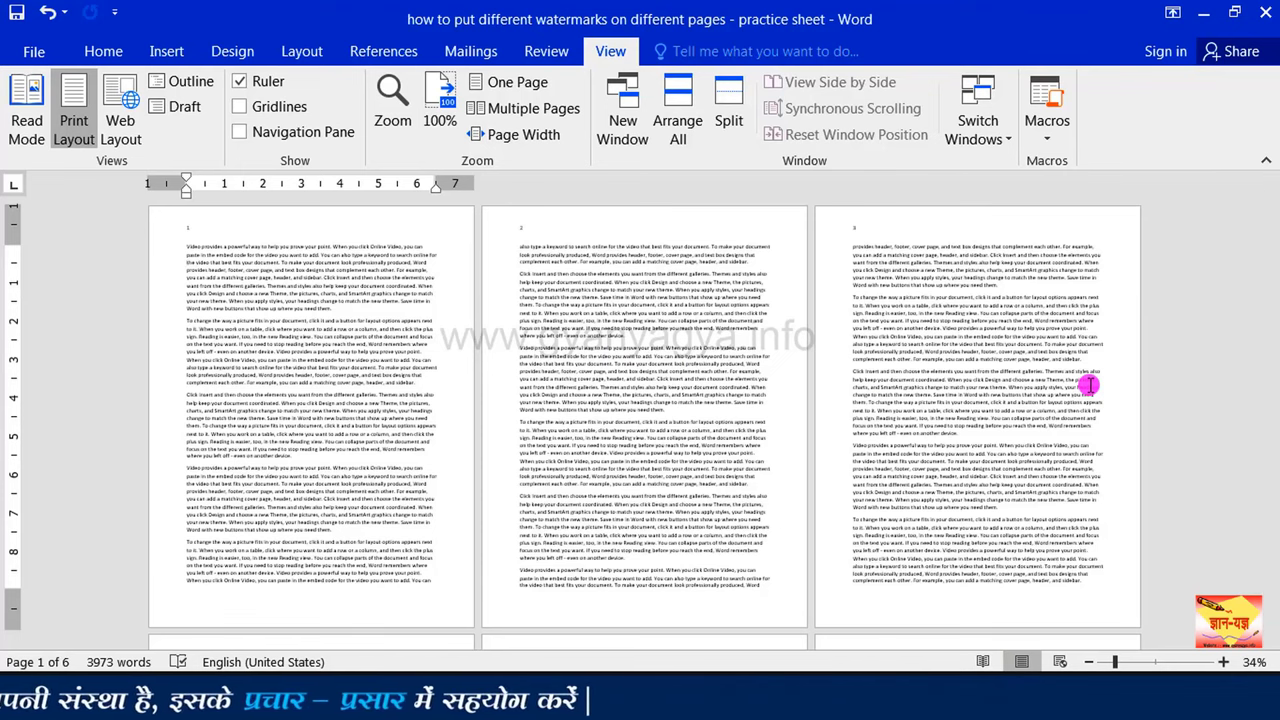
# Apply a custom diagonal, semitransparent CONFIDENTIAL text watermark coloured dark red.
pyautogui.click(250, 54)
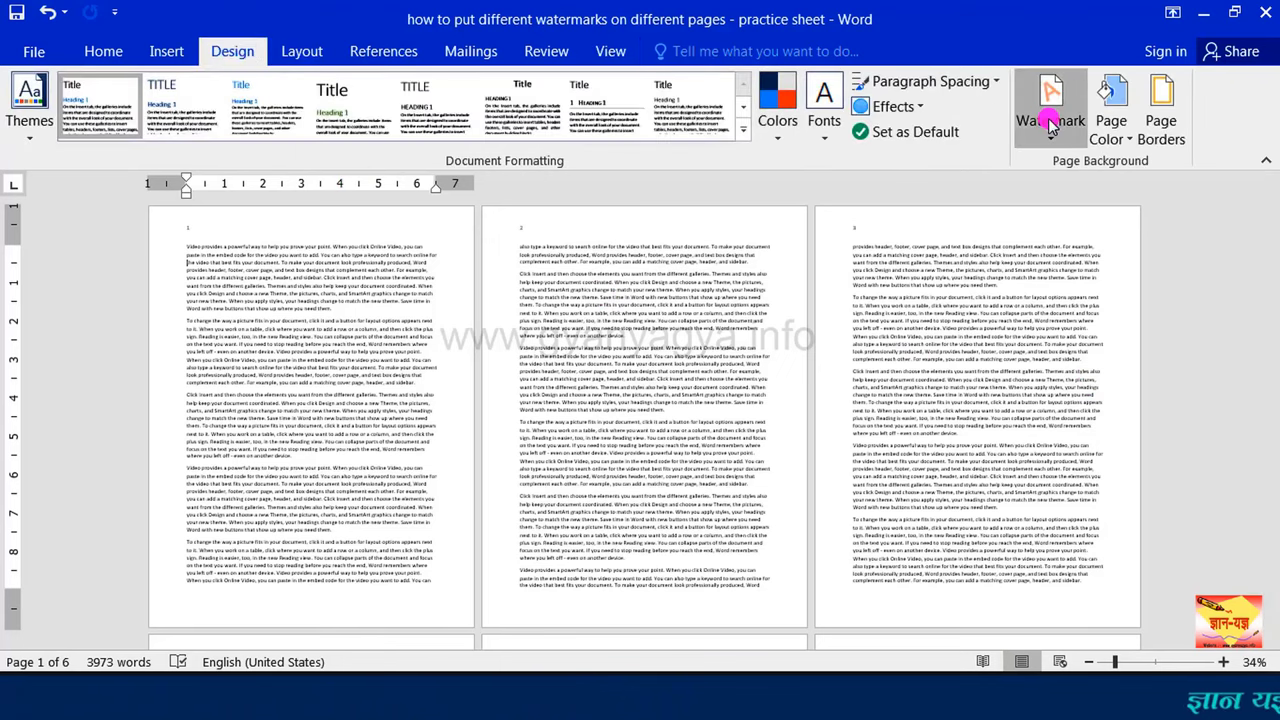
pyautogui.click(1049, 122)
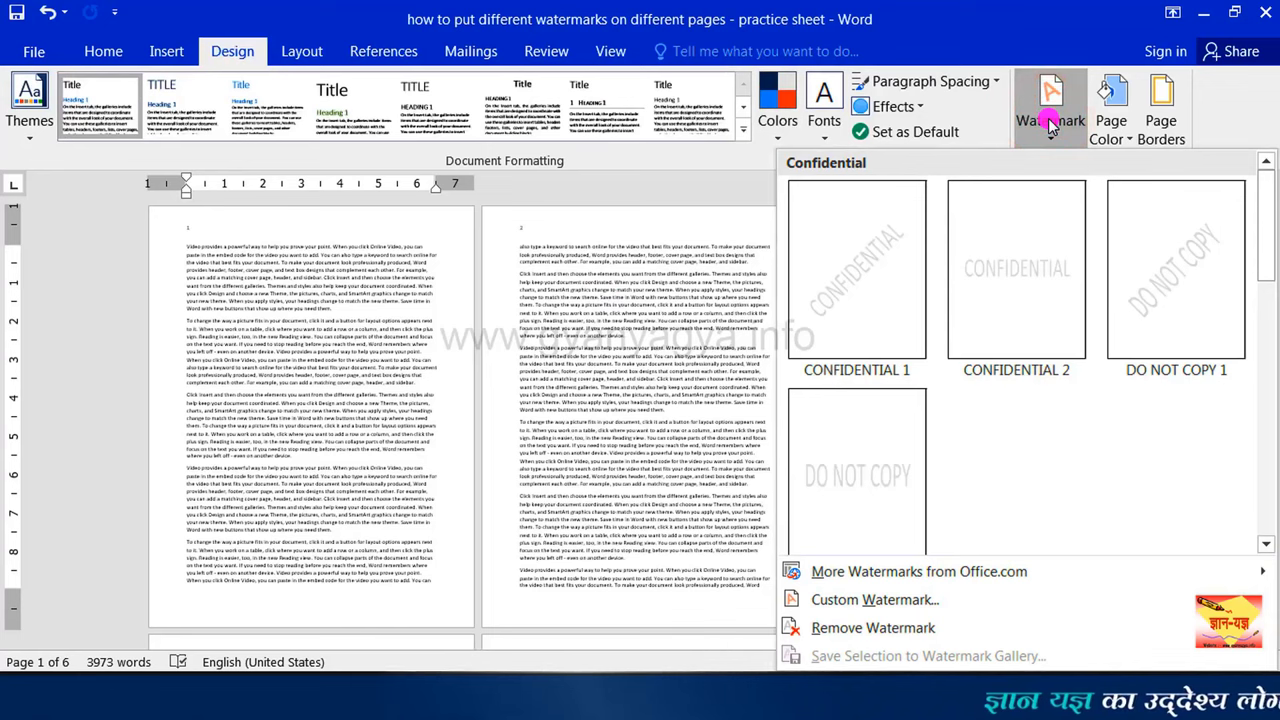
pyautogui.click(886, 602)
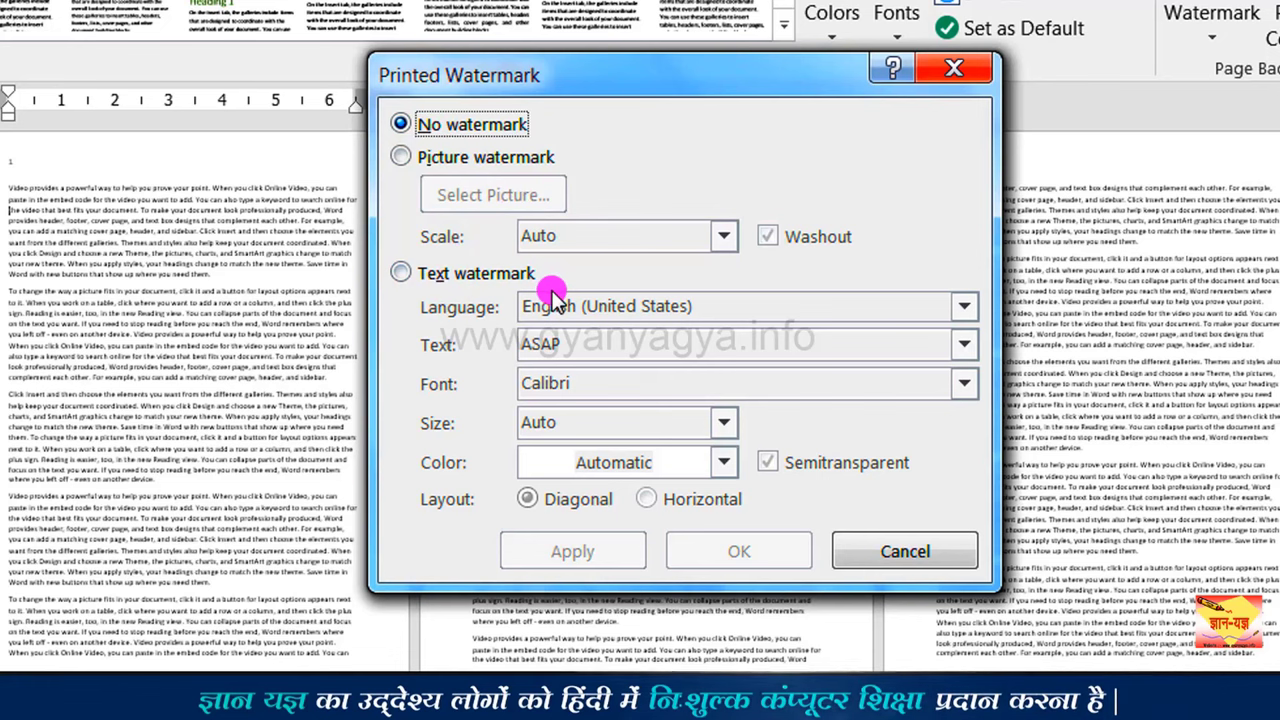
pyautogui.click(396, 272)
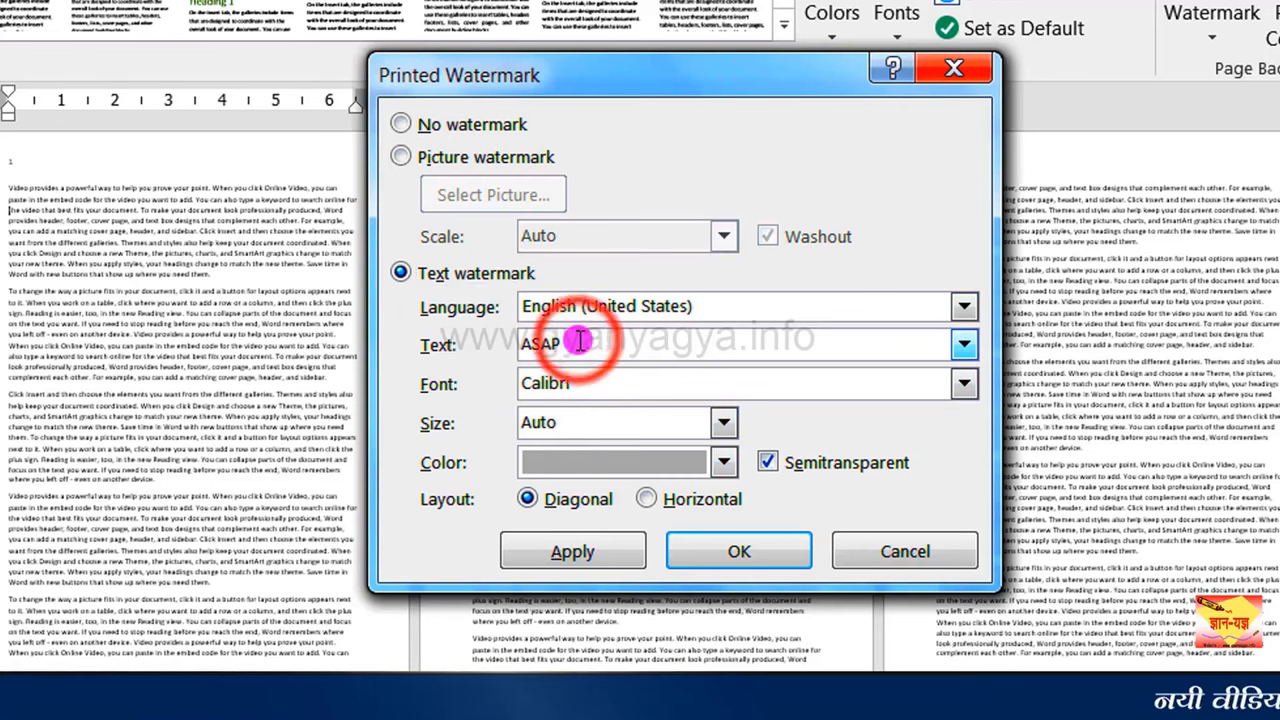
pyautogui.click(963, 344)
pyautogui.click(651, 397)
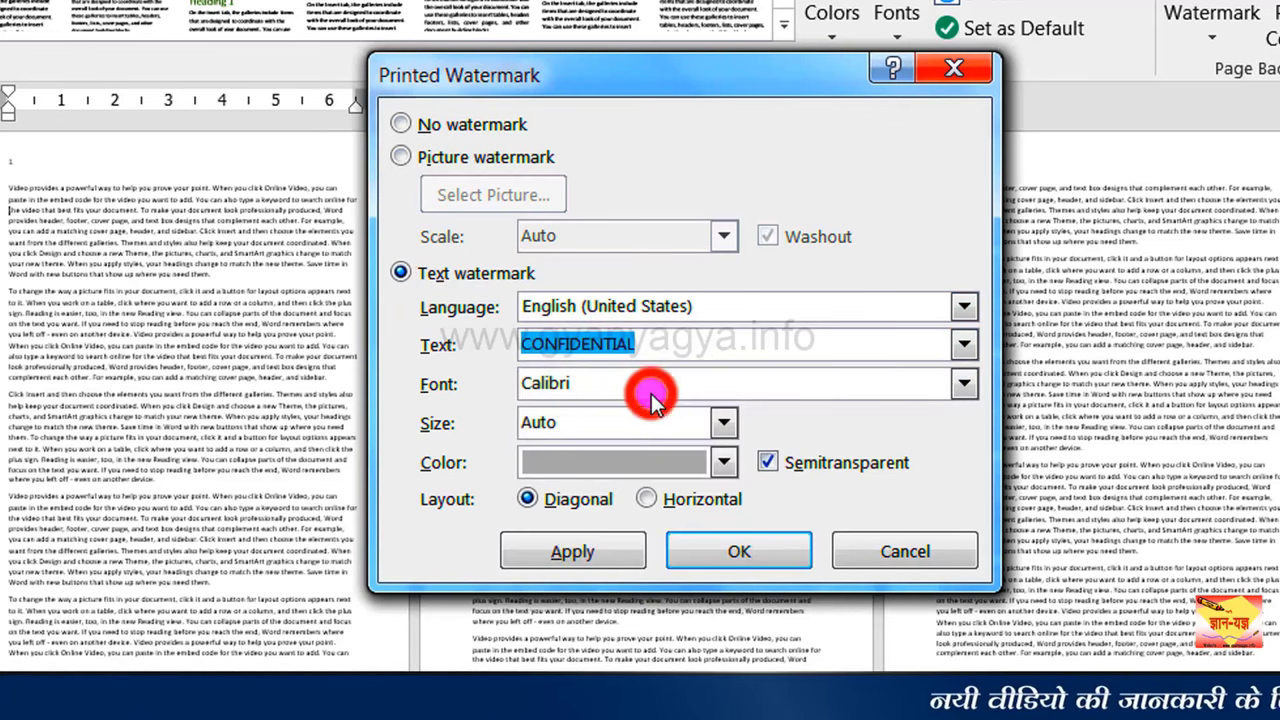
pyautogui.click(725, 461)
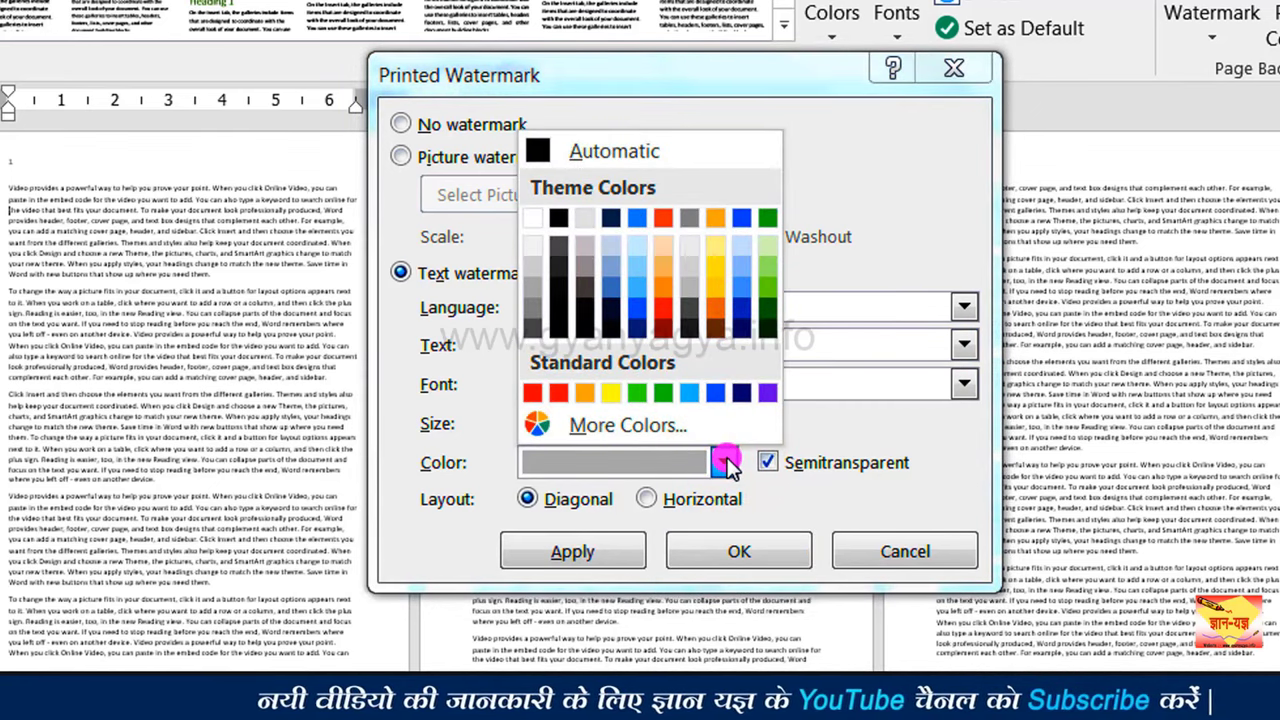
pyautogui.click(660, 324)
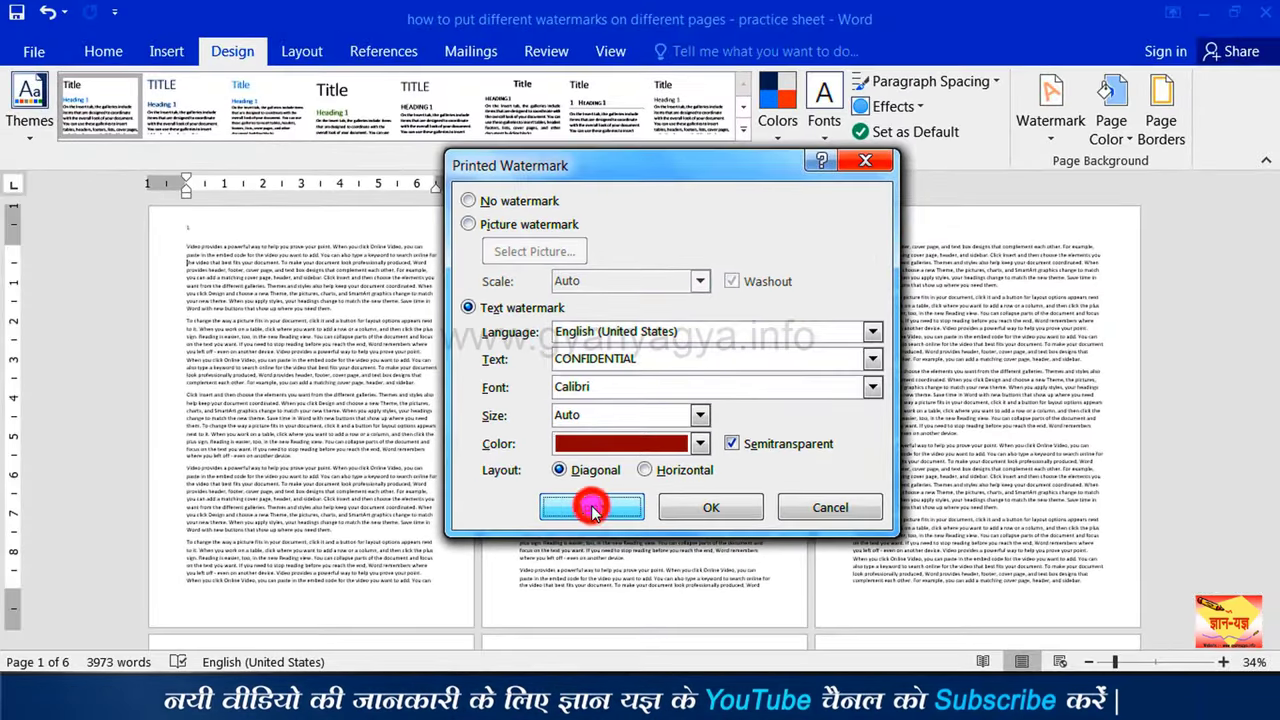
pyautogui.click(592, 508)
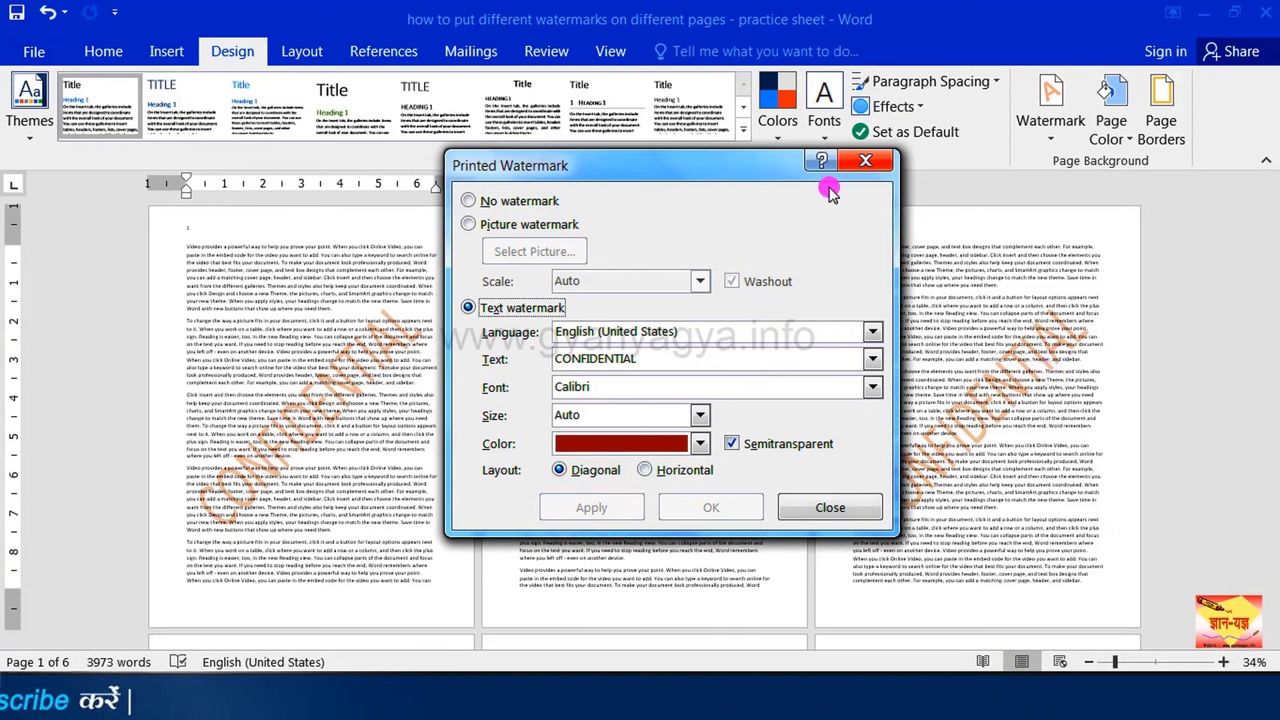
pyautogui.click(870, 160)
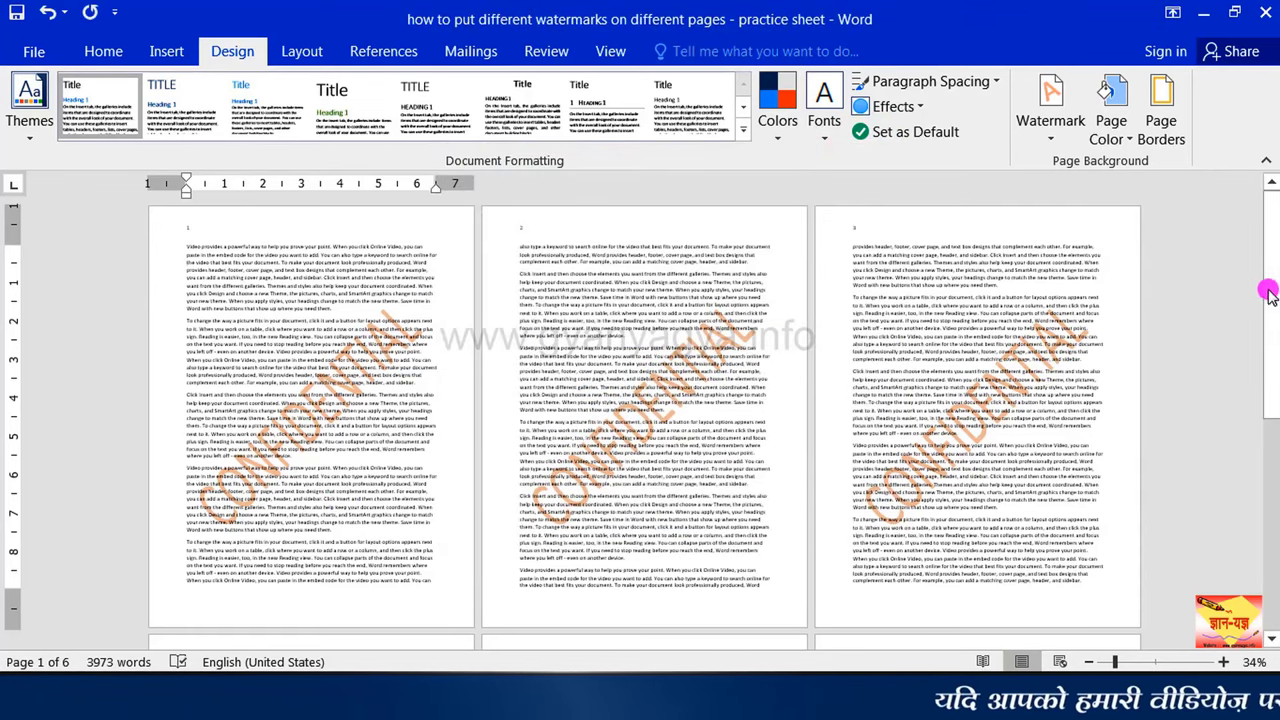
# Place the insertion point at the beginning of page 2's first line.
pyautogui.moveTo(1268, 292); pyautogui.dragTo(1275, 245)
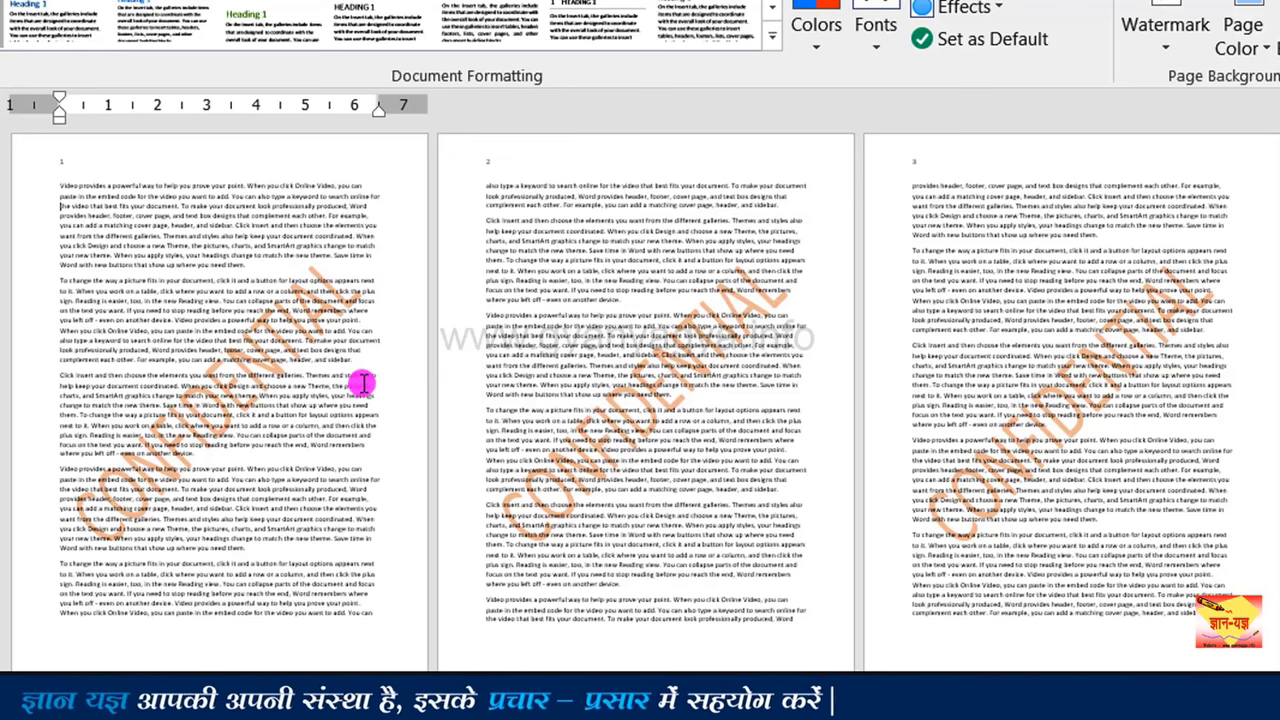
pyautogui.click(482, 186)
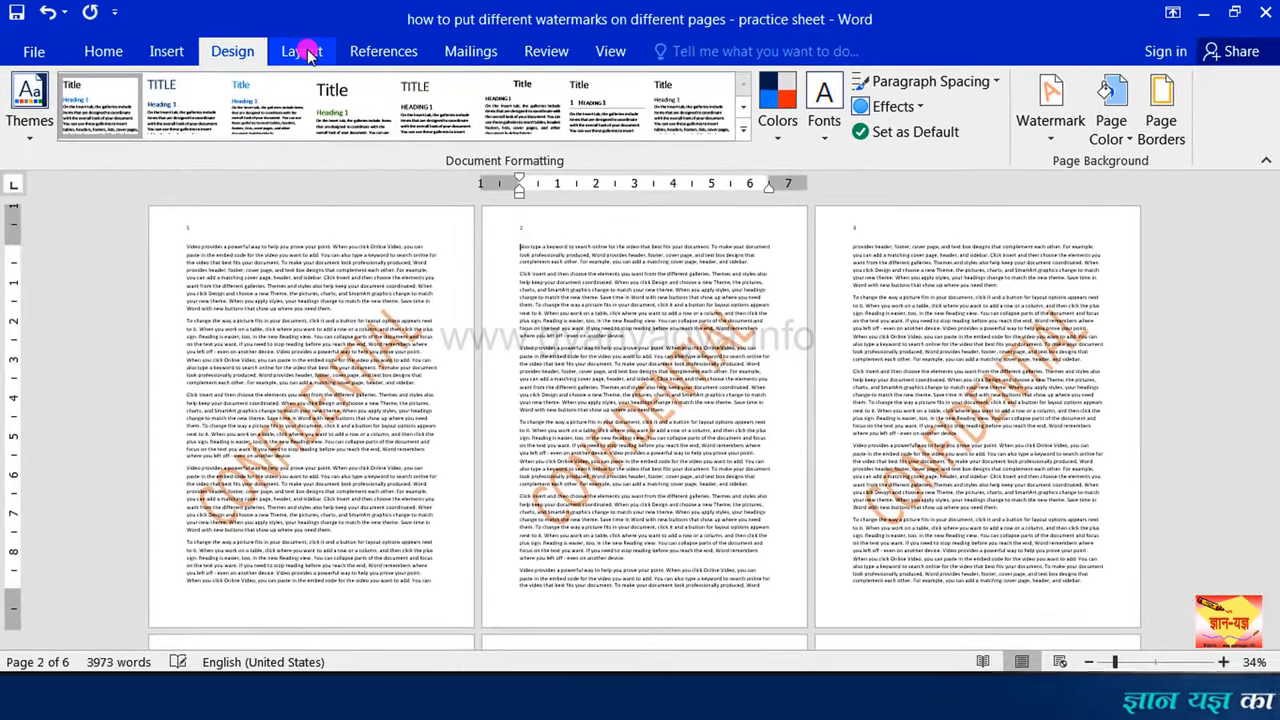
# Insert a Next Page section break at the start of page 2.
pyautogui.click(300, 45)
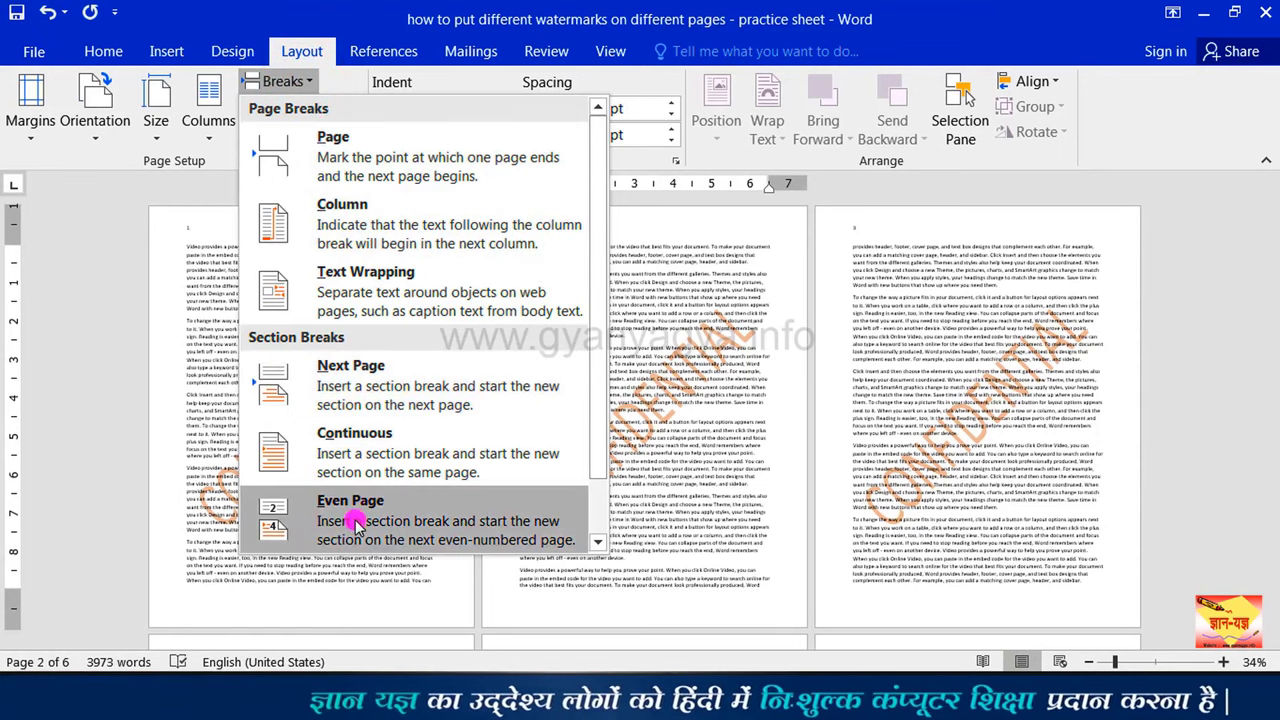
pyautogui.click(357, 389)
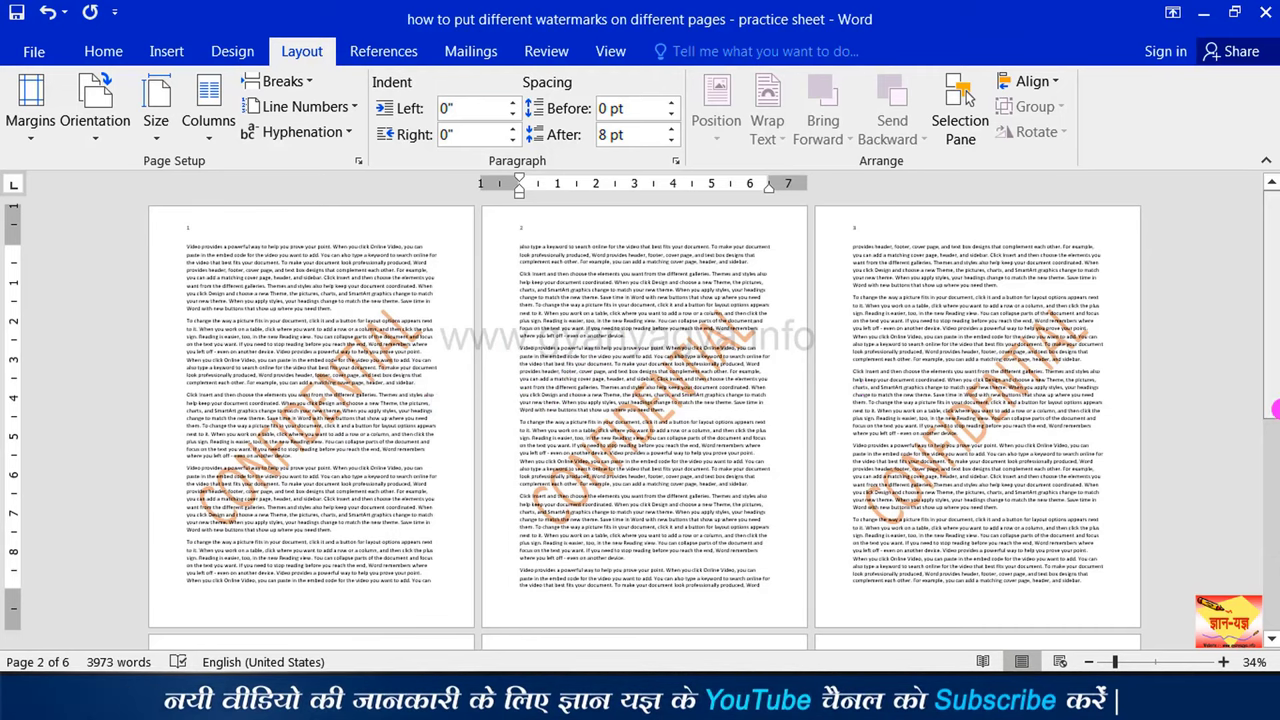
pyautogui.click(1274, 435)
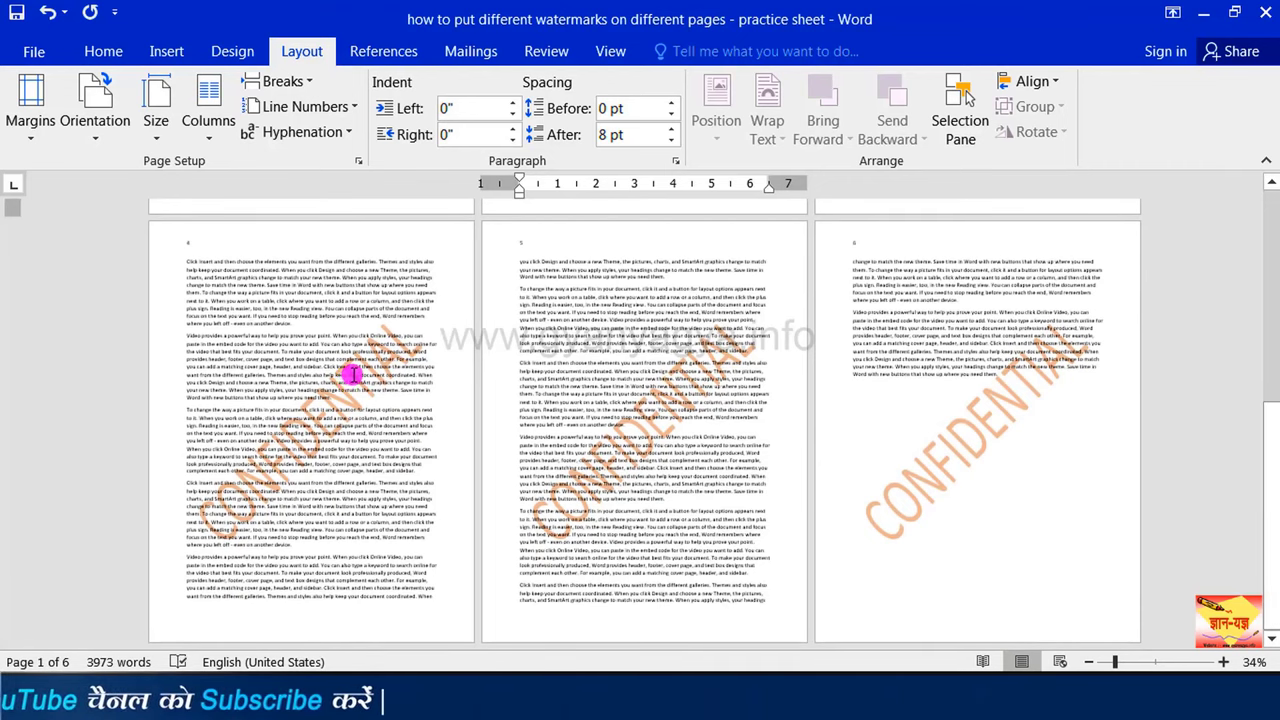
# Insert Next Page section breaks at the start of page 4 and at page 6.
pyautogui.click(1271, 179)
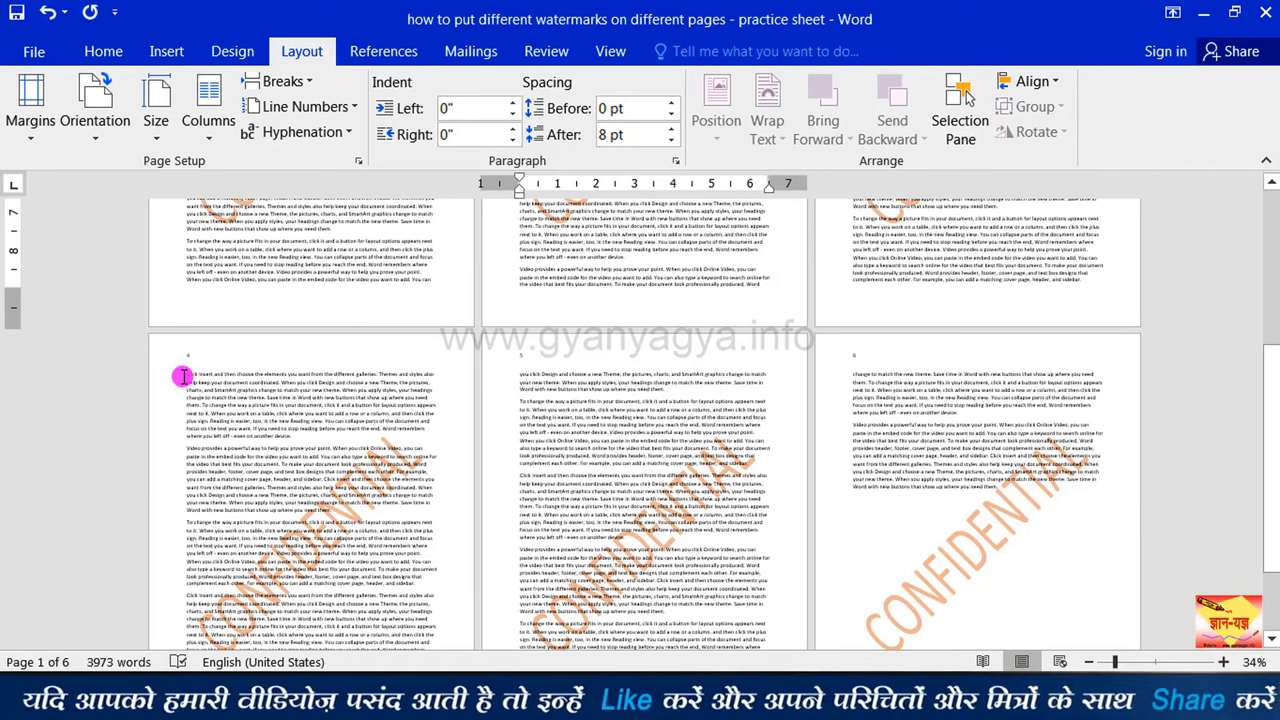
pyautogui.click(181, 376)
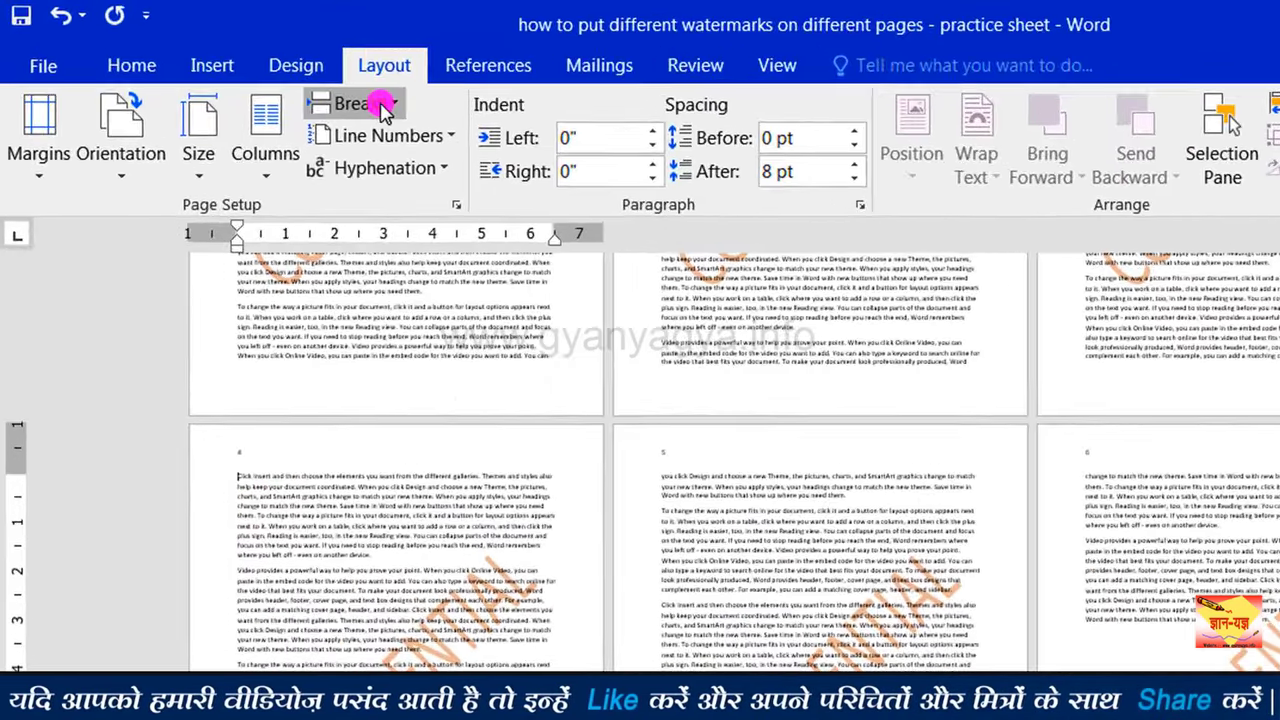
pyautogui.click(301, 86)
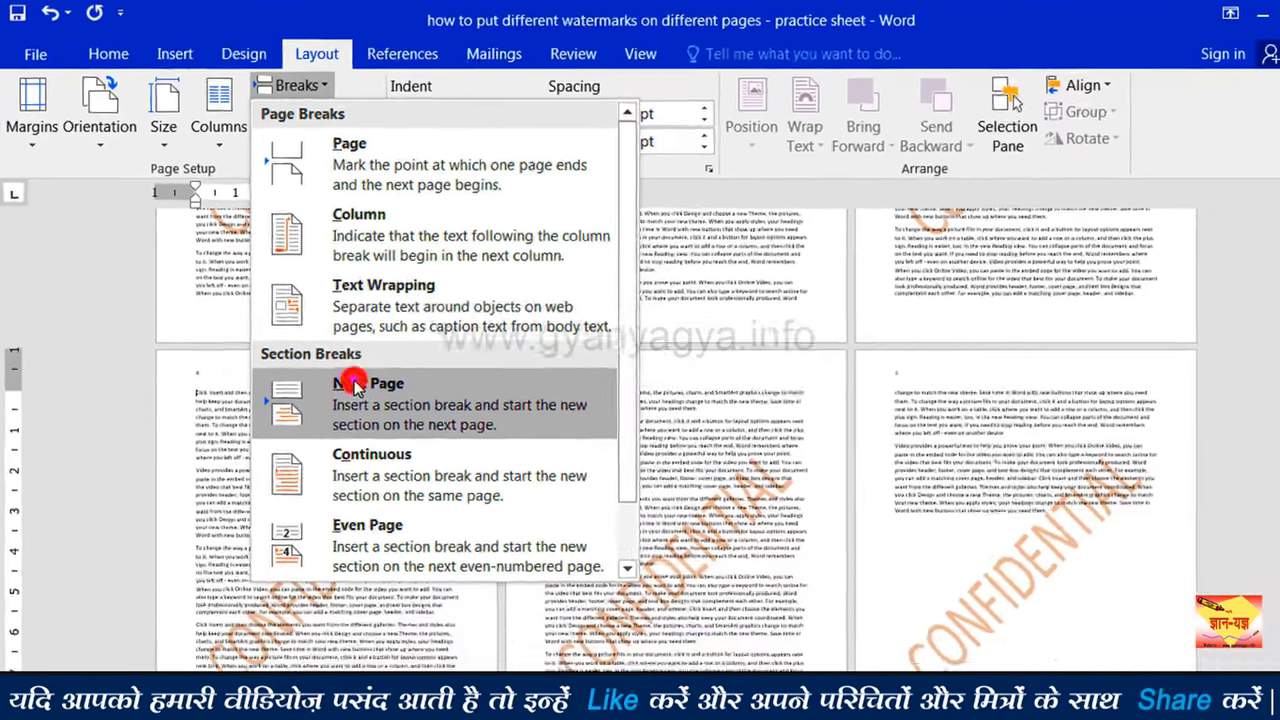
pyautogui.click(430, 468)
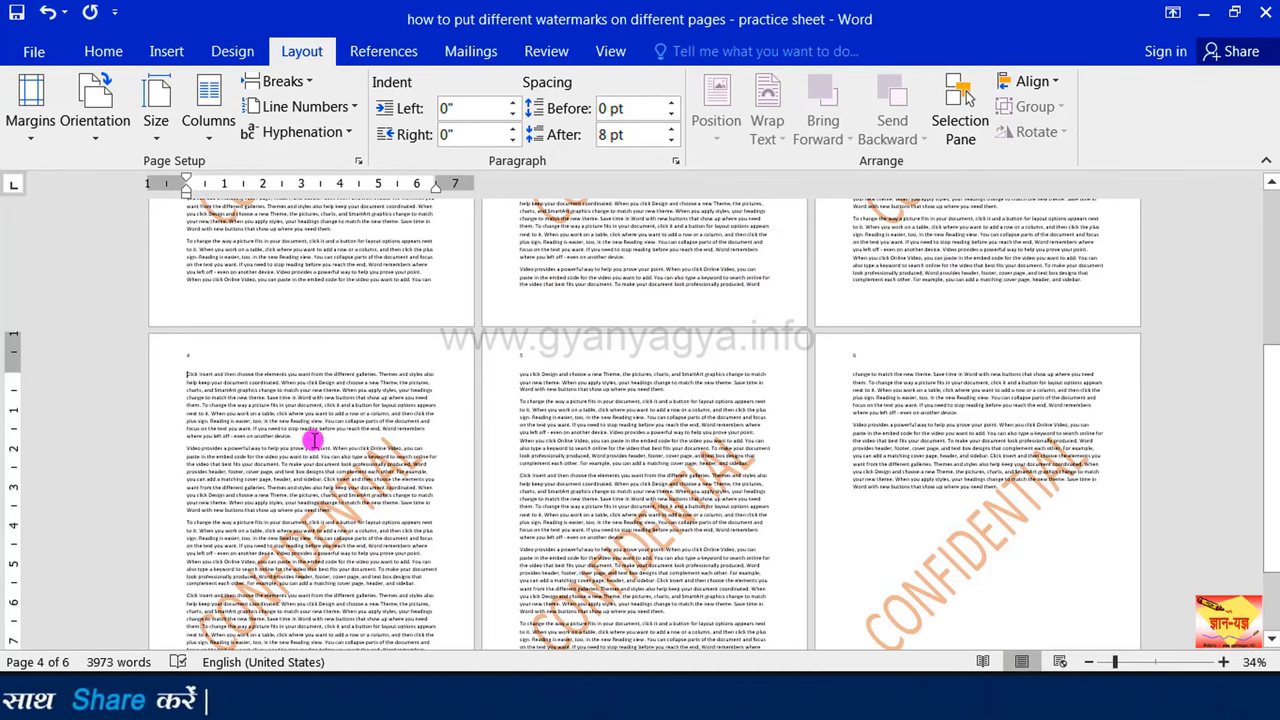
pyautogui.hotkey('ctrl', 'End')
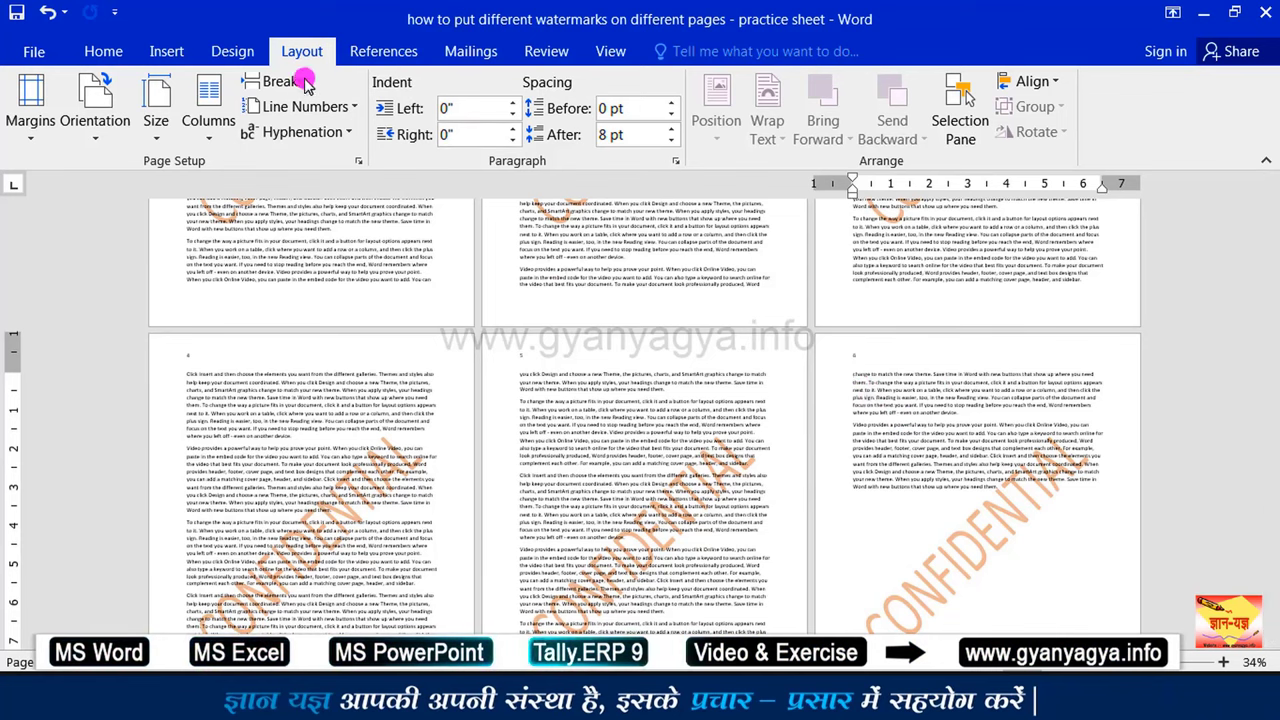
pyautogui.click(292, 81)
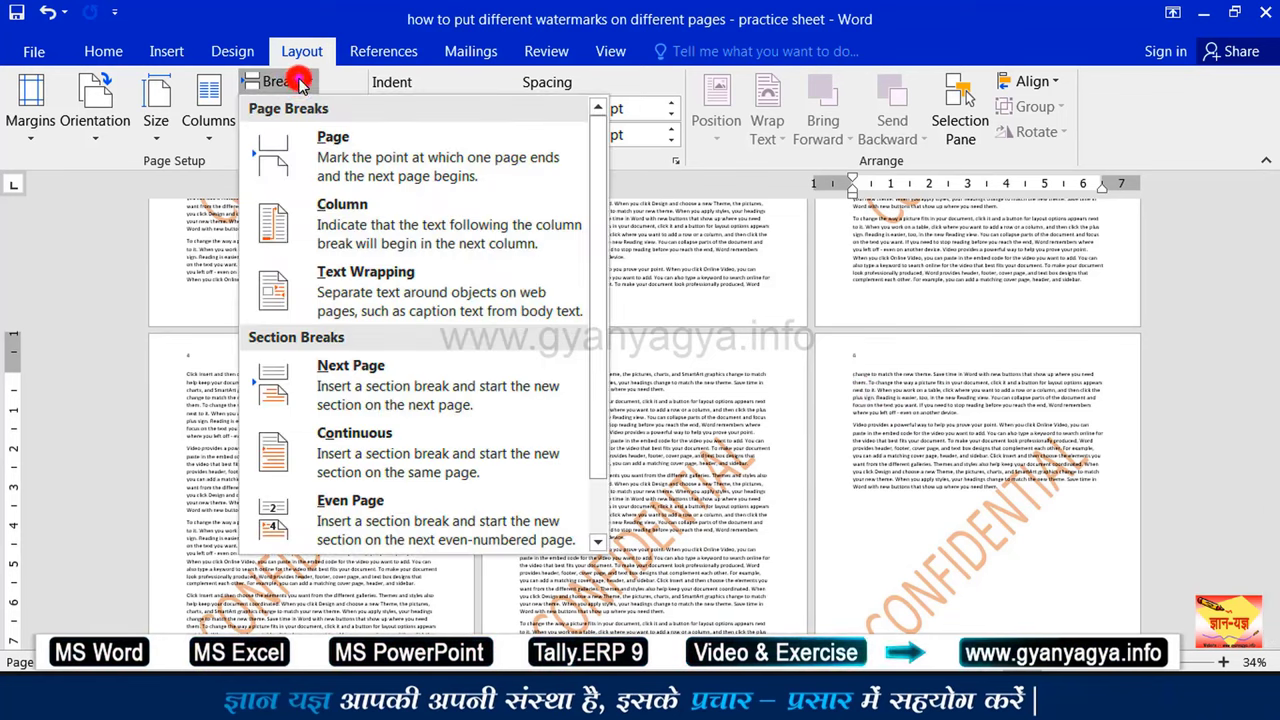
pyautogui.click(409, 393)
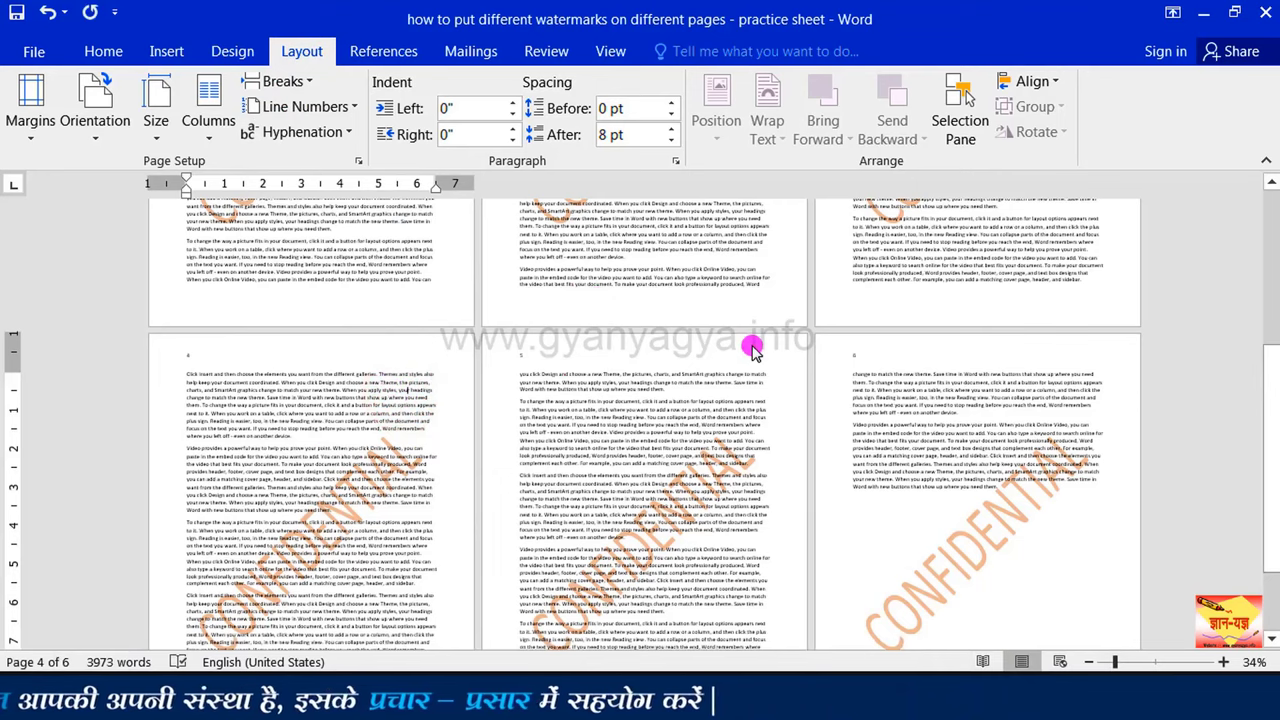
pyautogui.scroll(5, 752, 346)
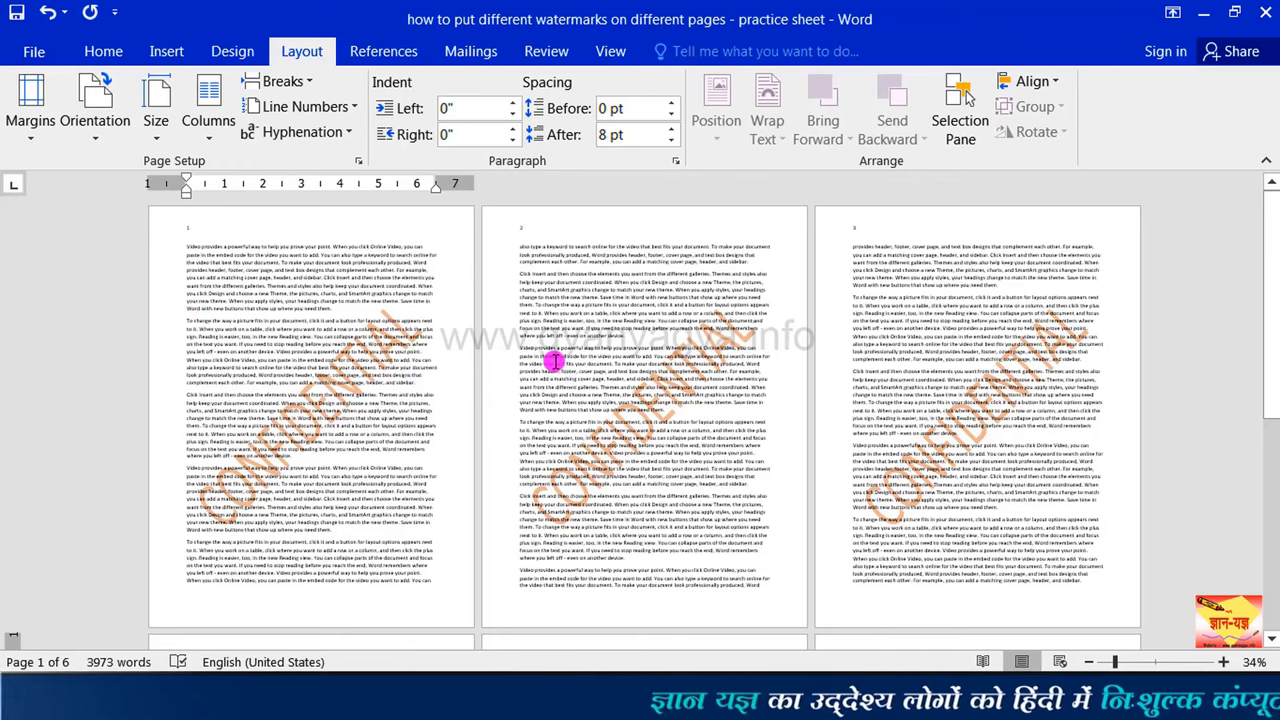
# Turn off Link to Previous for both the section 2 and section 3 headers.
pyautogui.click(564, 224)
pyautogui.doubleClick(564, 224)
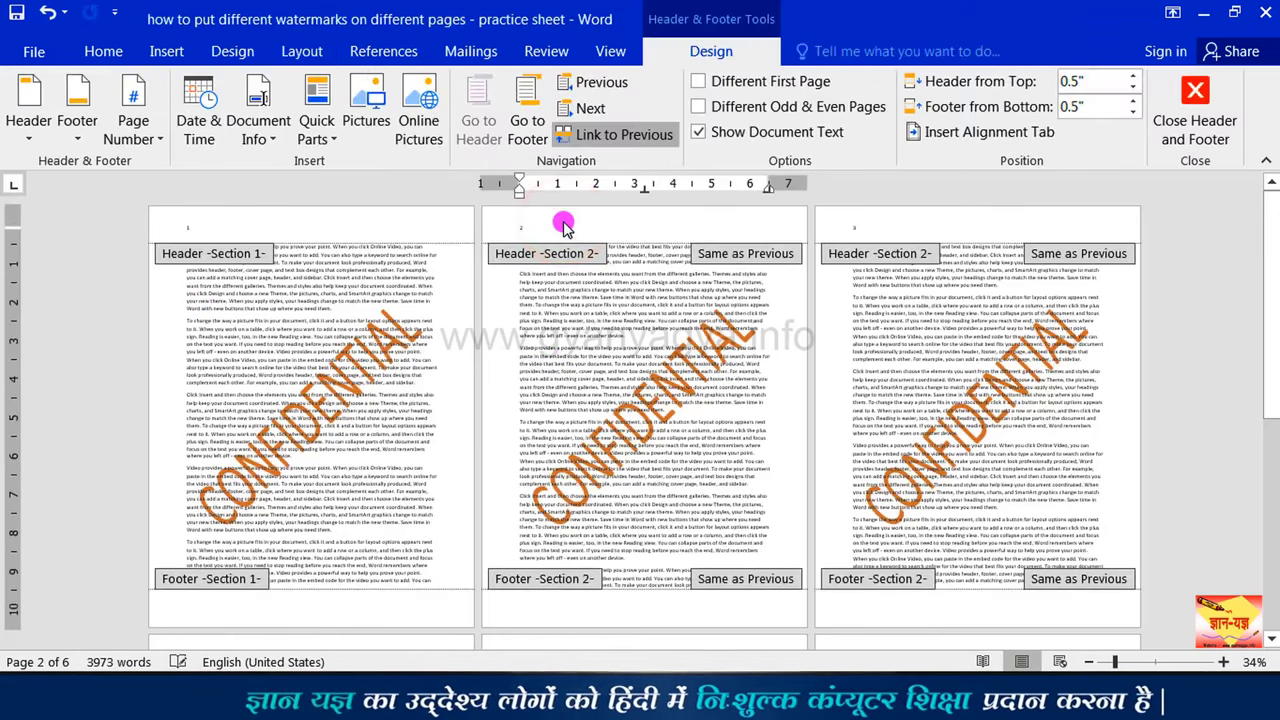
pyautogui.scroll(1, 410, 275)
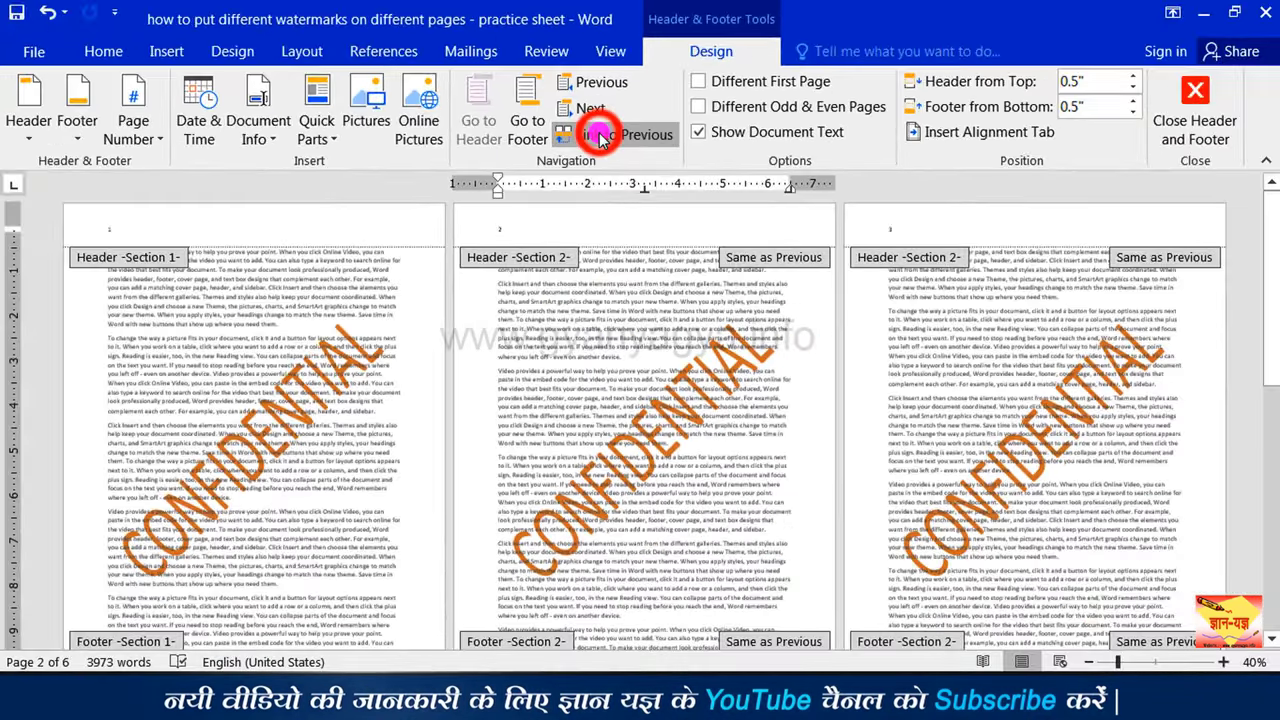
pyautogui.click(601, 138)
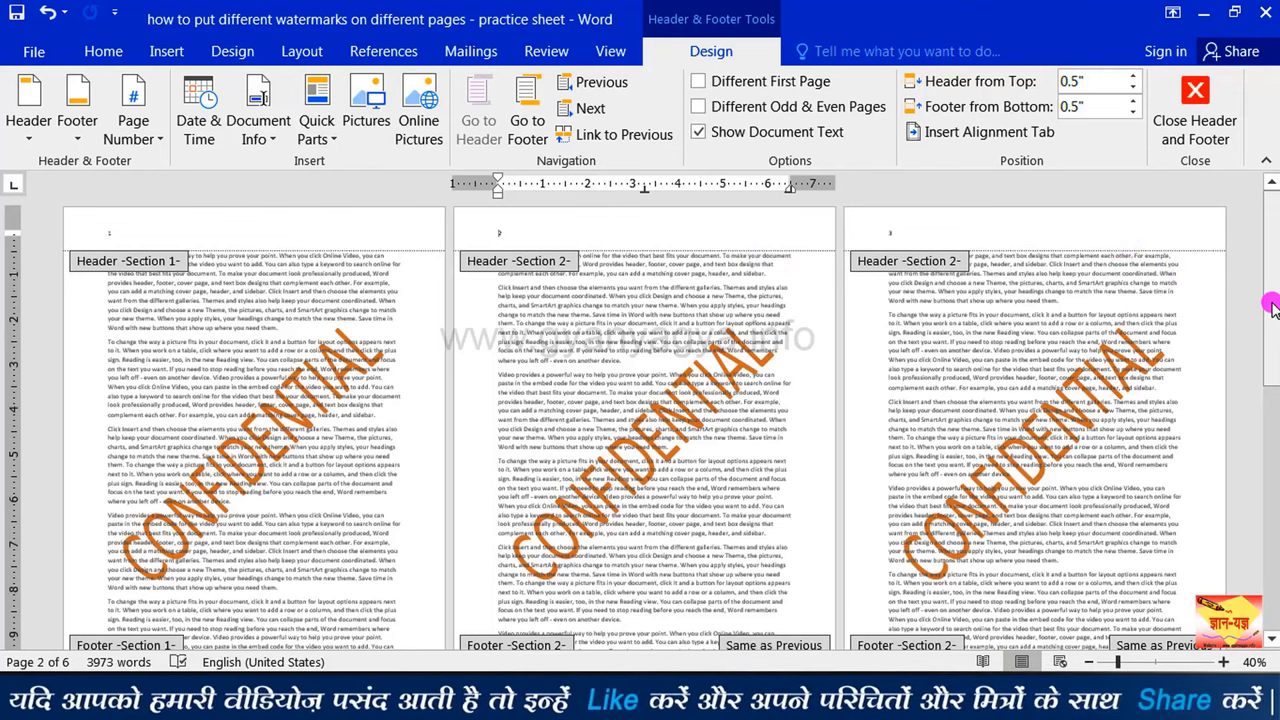
pyautogui.click(1270, 400)
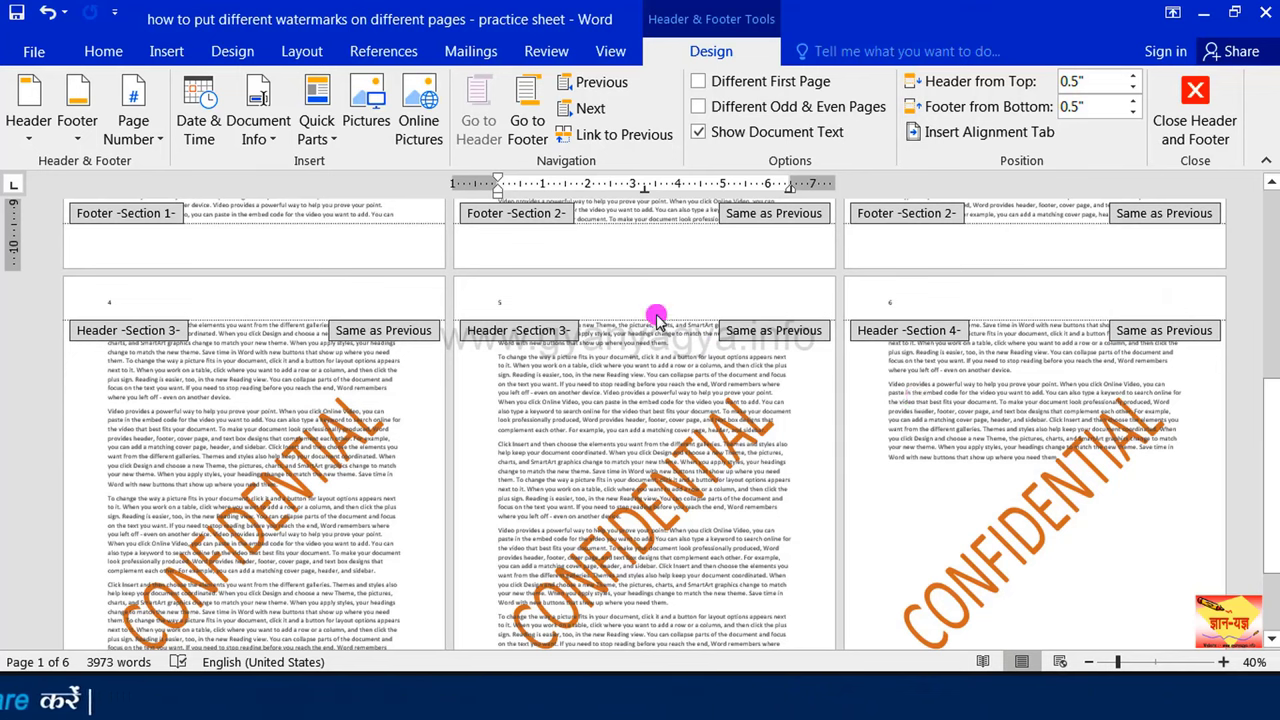
pyautogui.click(388, 338)
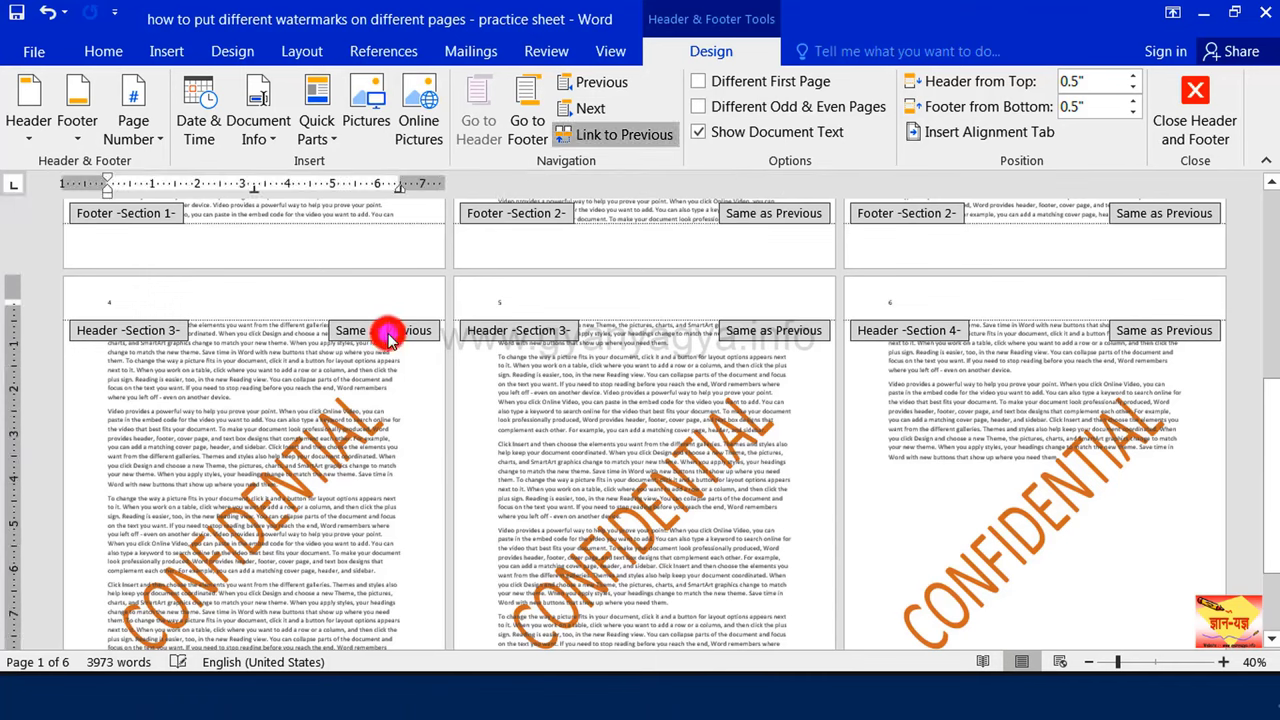
pyautogui.click(632, 138)
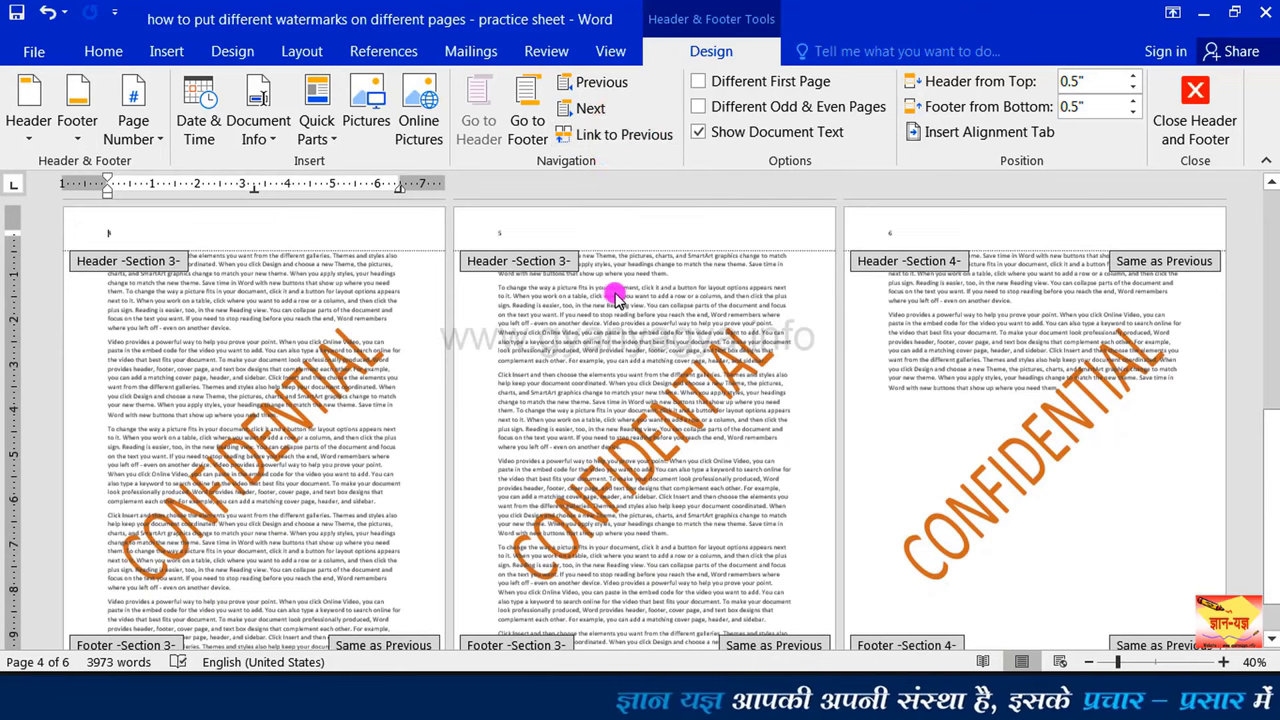
pyautogui.scroll(10, 849, 363)
pyautogui.click(880, 210)
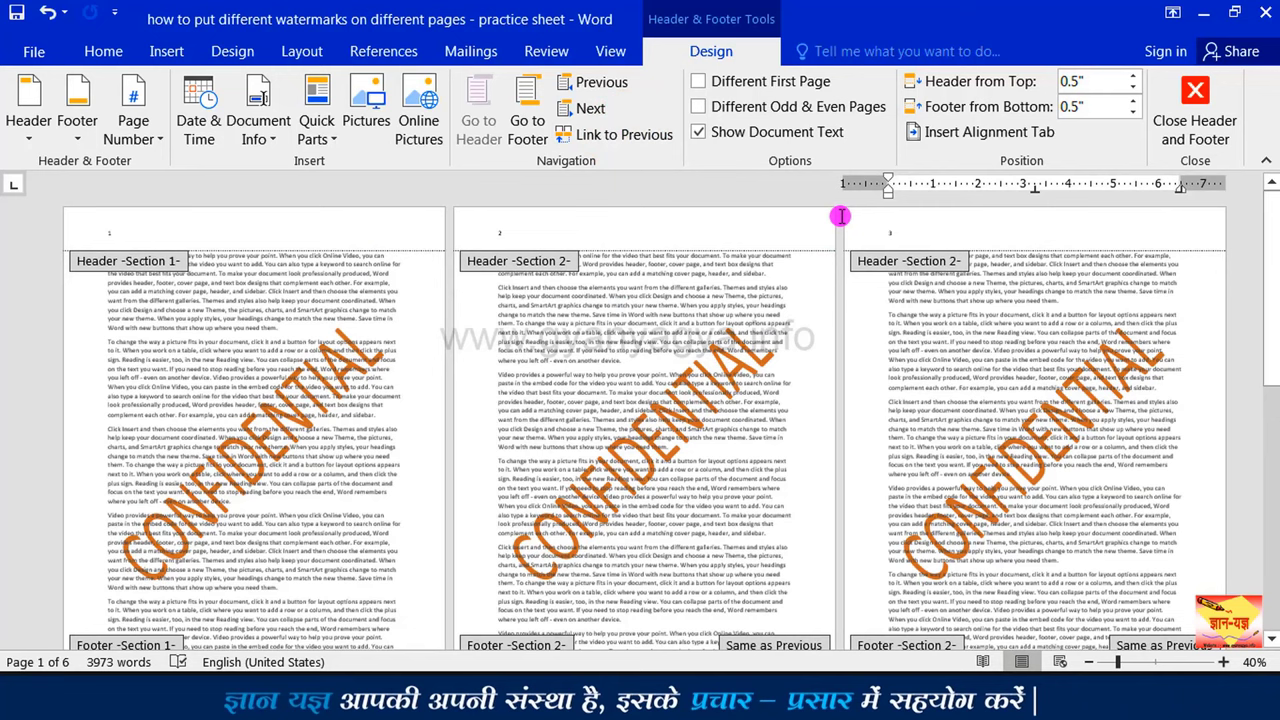
# Edit the page 2 WordArt watermark text from CONFIDENTIAL to GYANYAGYA.
pyautogui.click(638, 452)
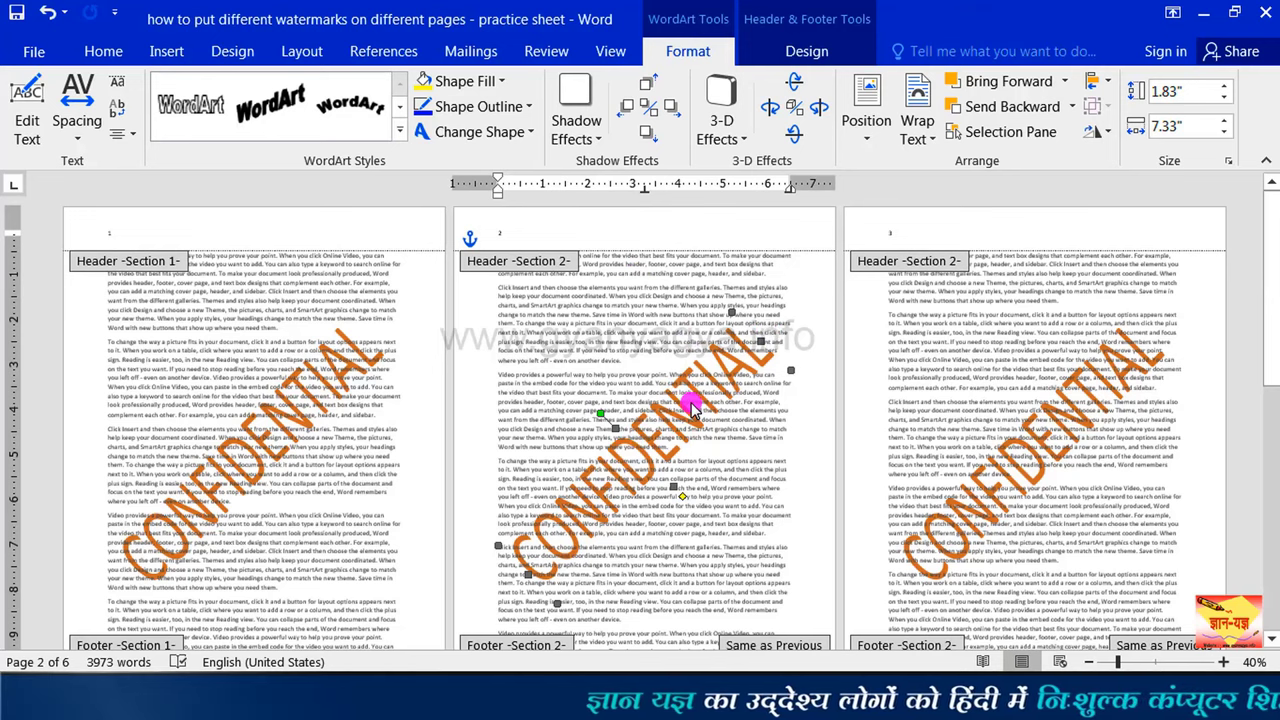
pyautogui.click(29, 121)
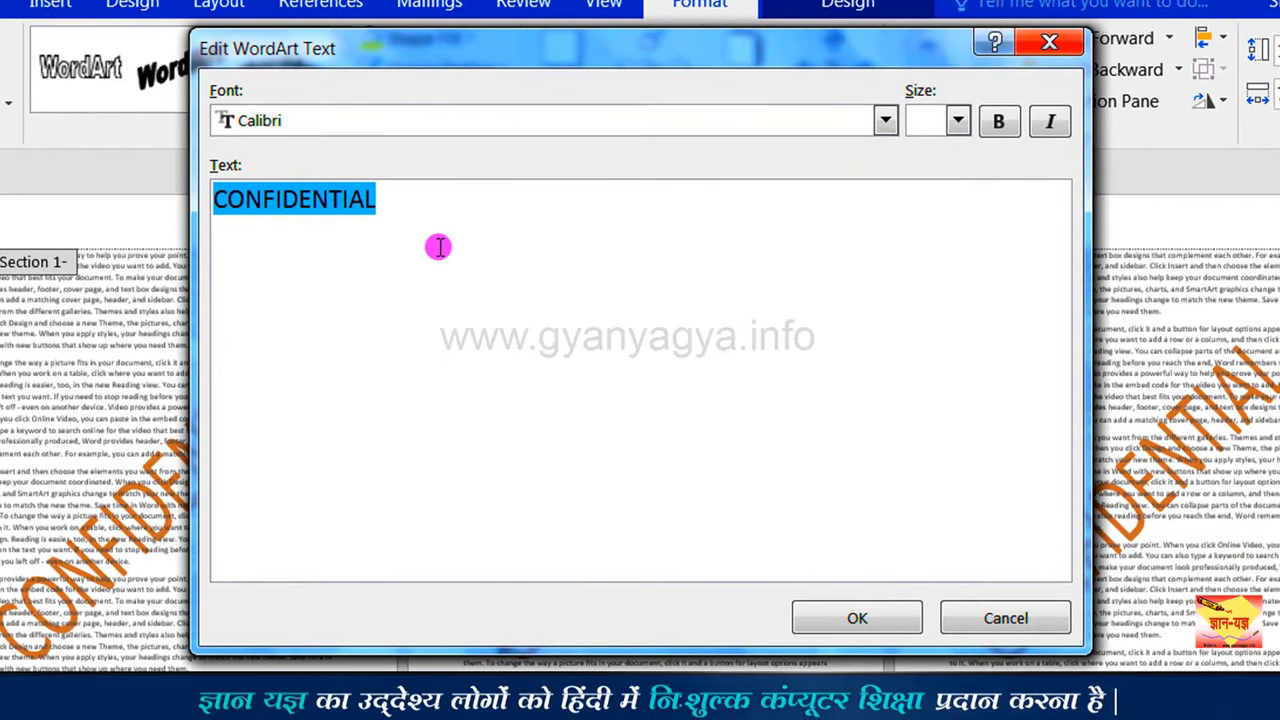
pyautogui.write('GYANYAGY')
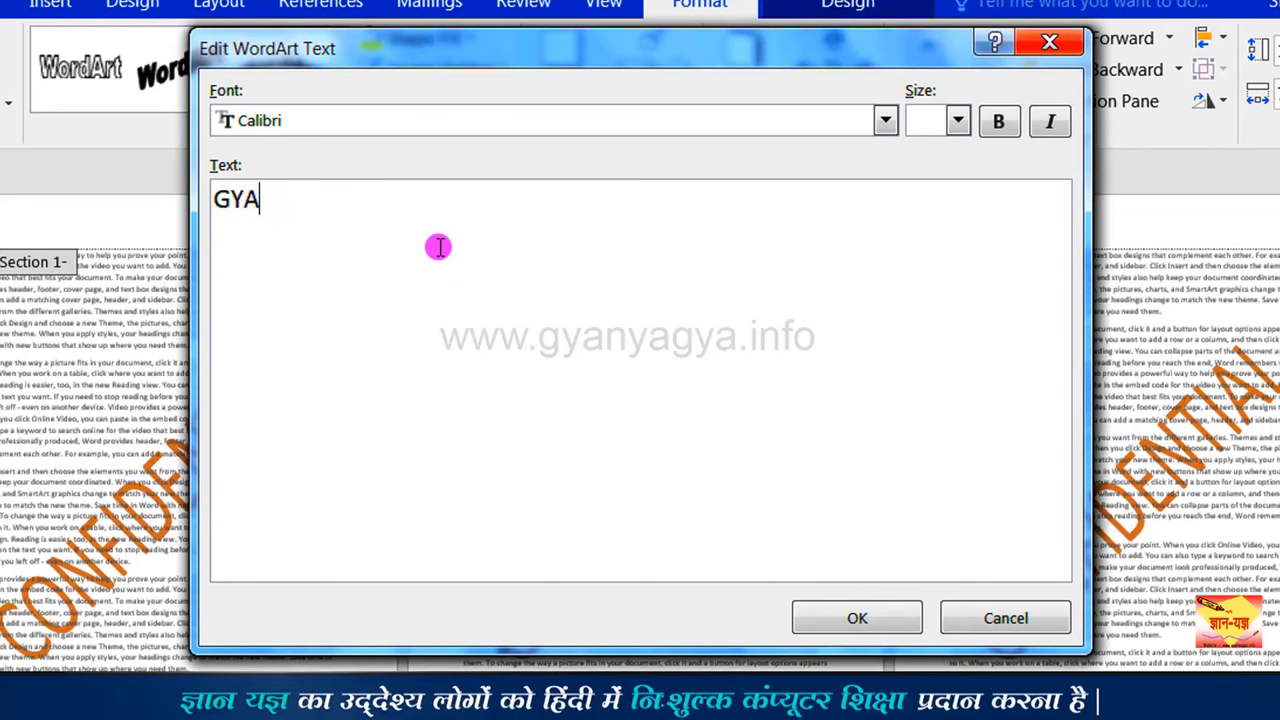
pyautogui.write('A')
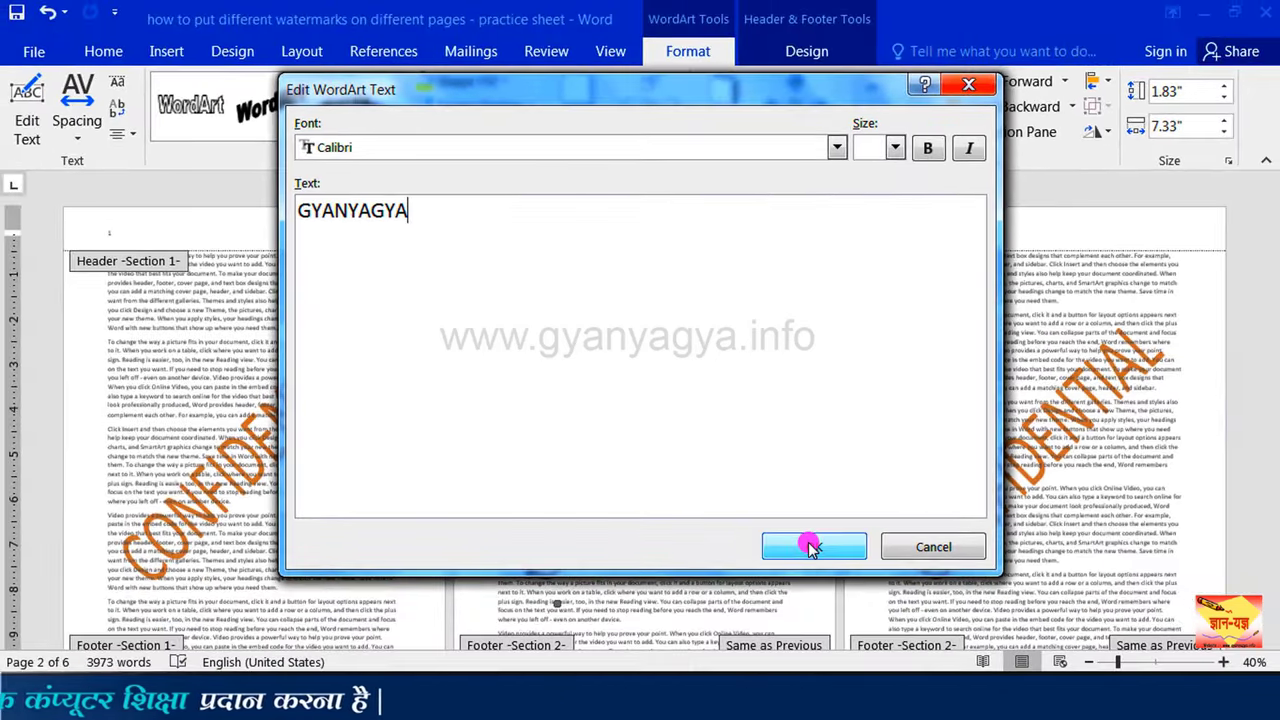
pyautogui.click(852, 615)
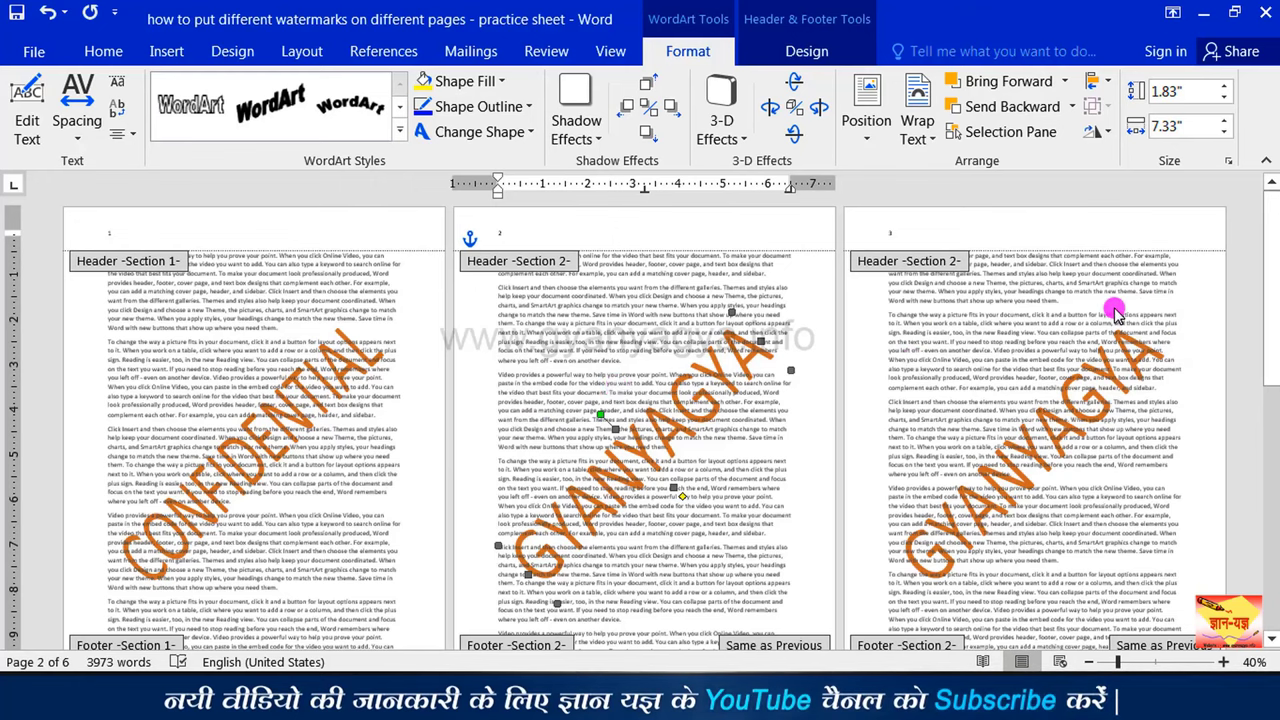
pyautogui.click(1270, 415)
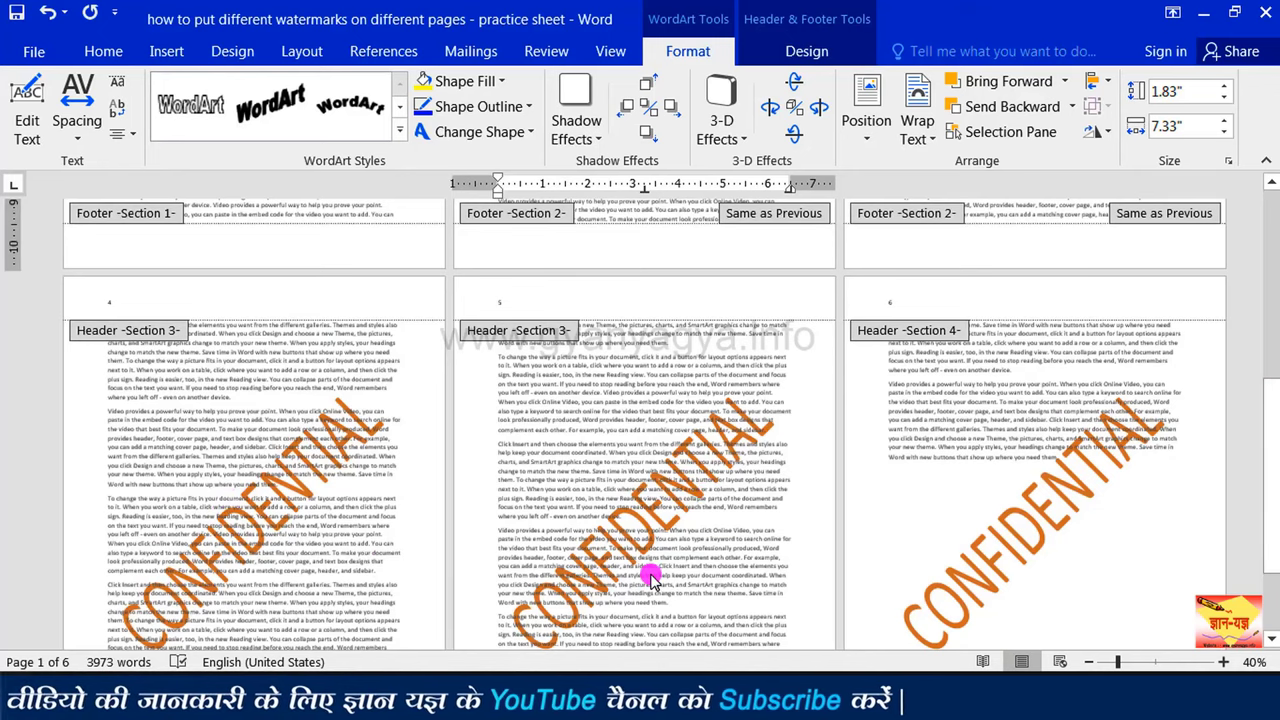
# Change the page 4 watermark text to MS Word, then select the page 6 watermark.
pyautogui.doubleClick(314, 600)
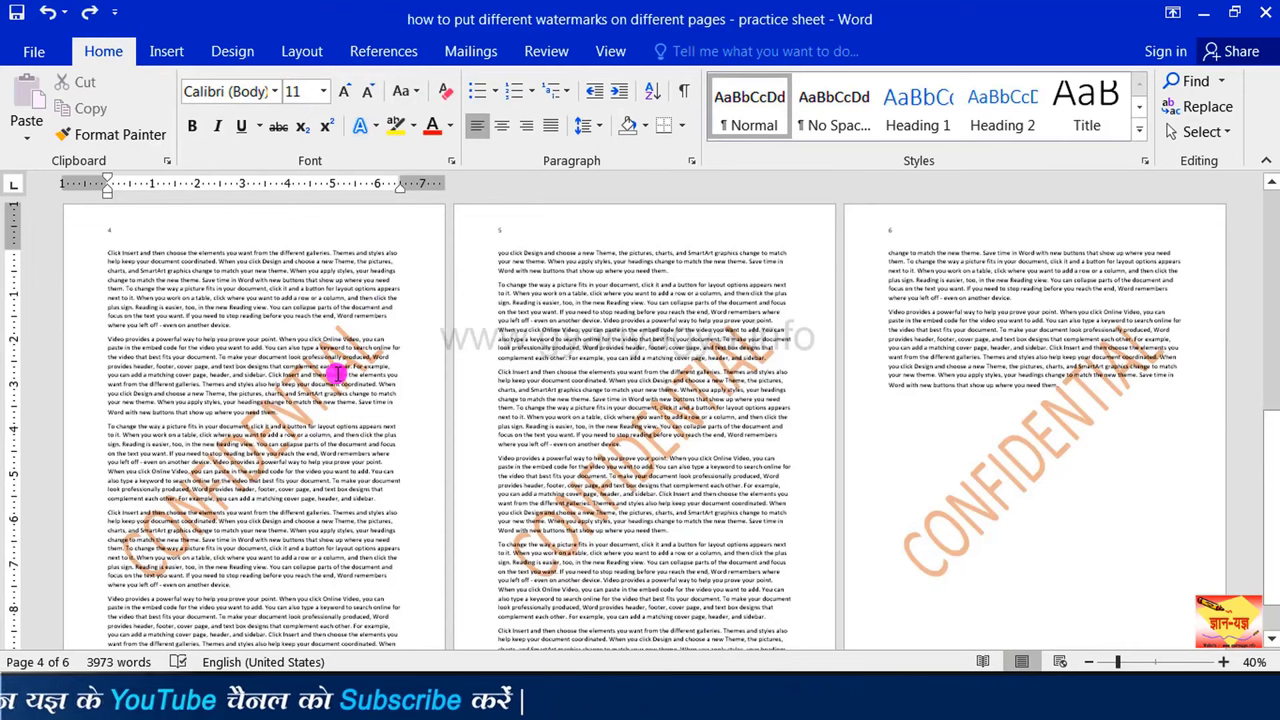
pyautogui.doubleClick(168, 233)
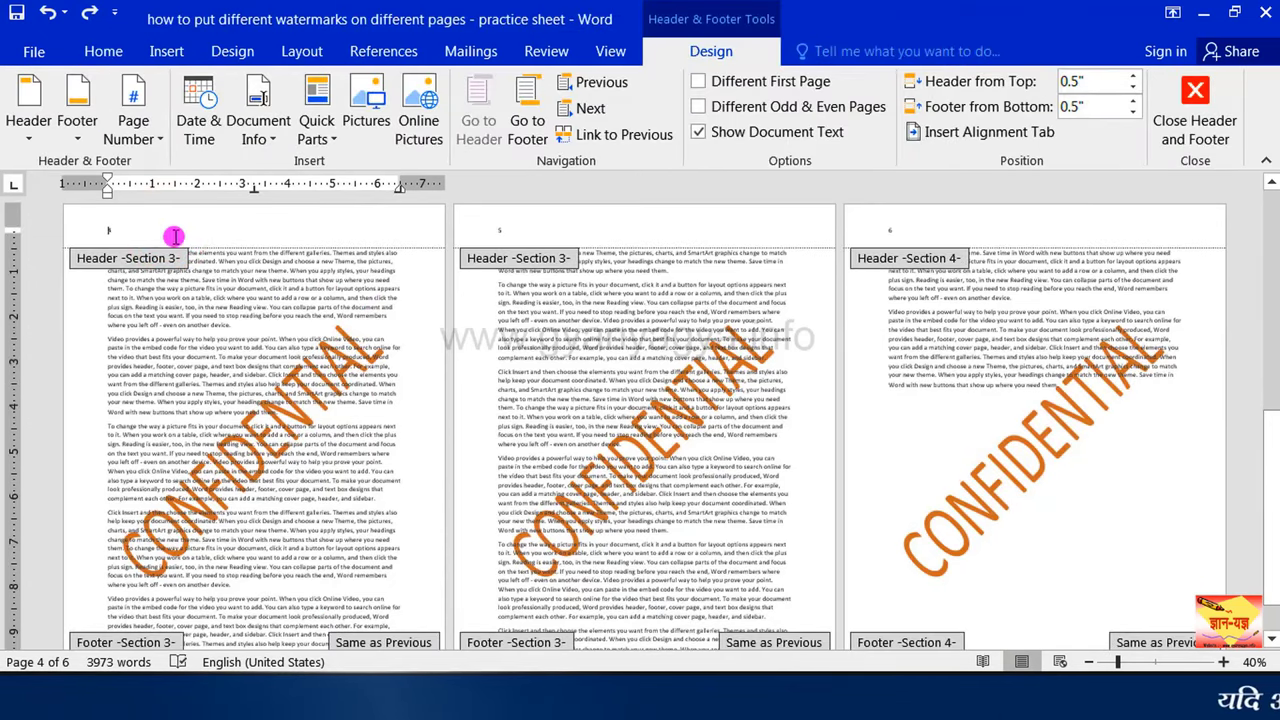
pyautogui.doubleClick(232, 478)
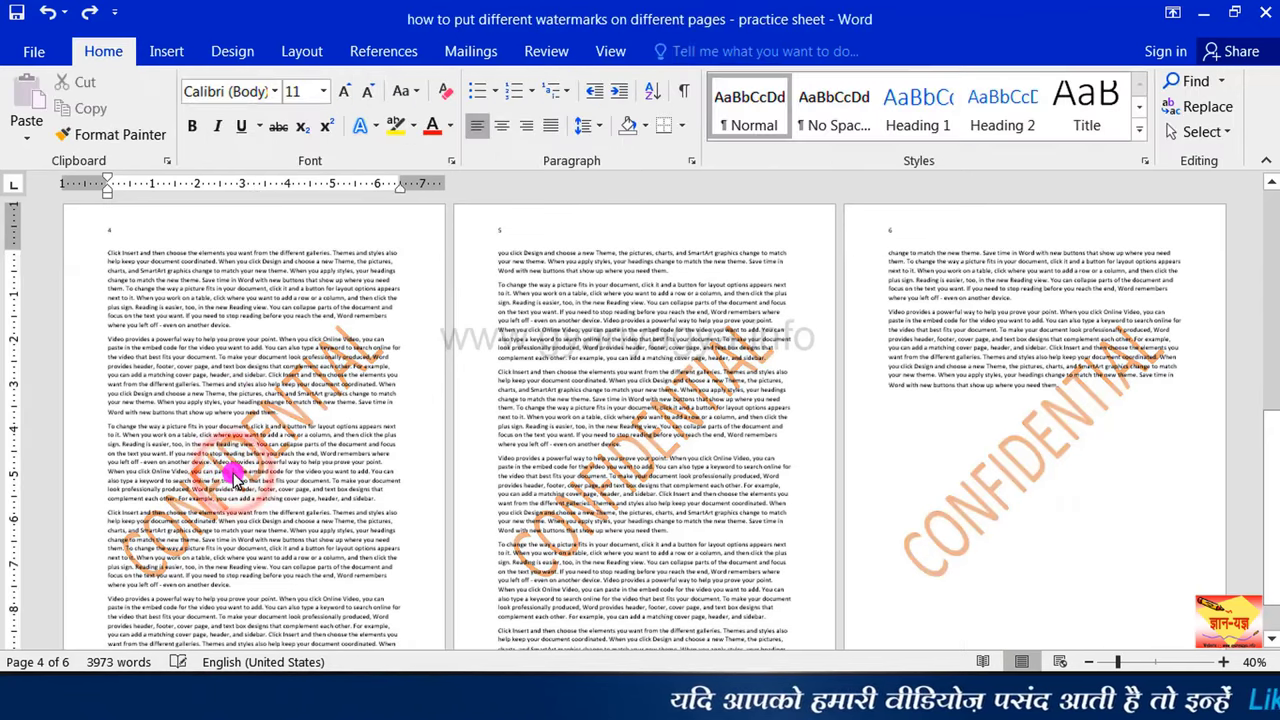
pyautogui.doubleClick(232, 478)
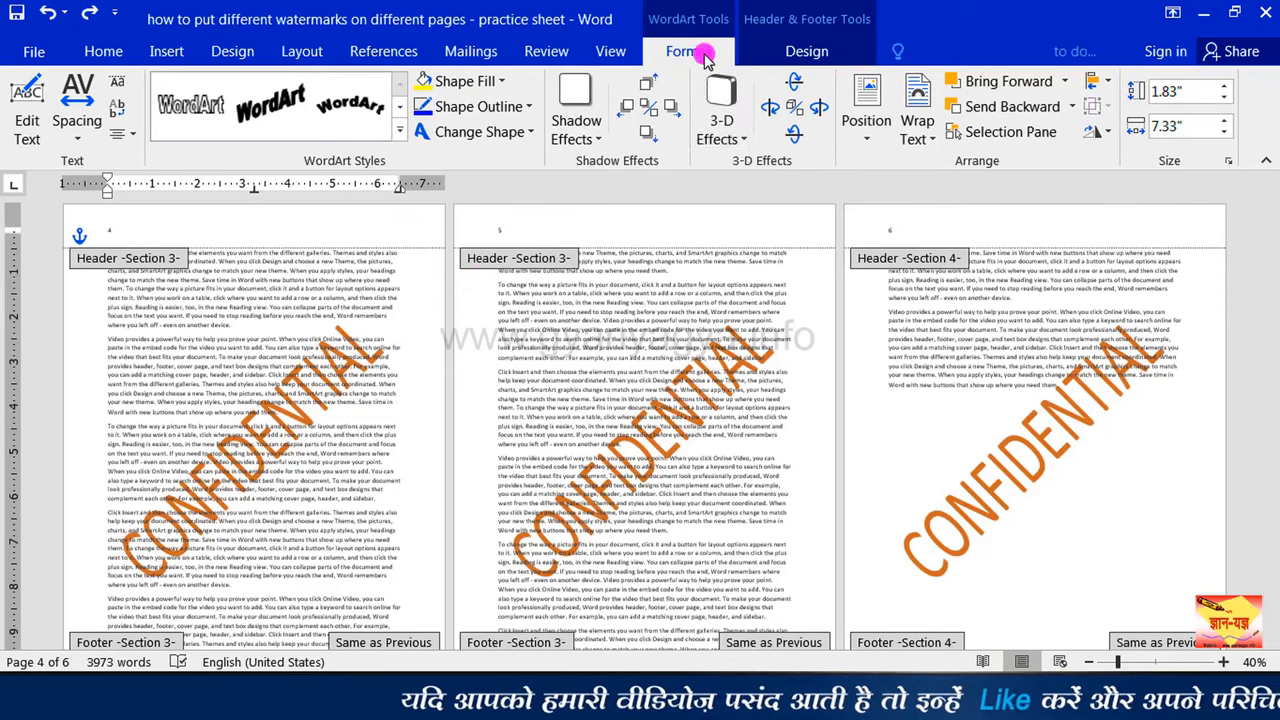
pyautogui.click(26, 100)
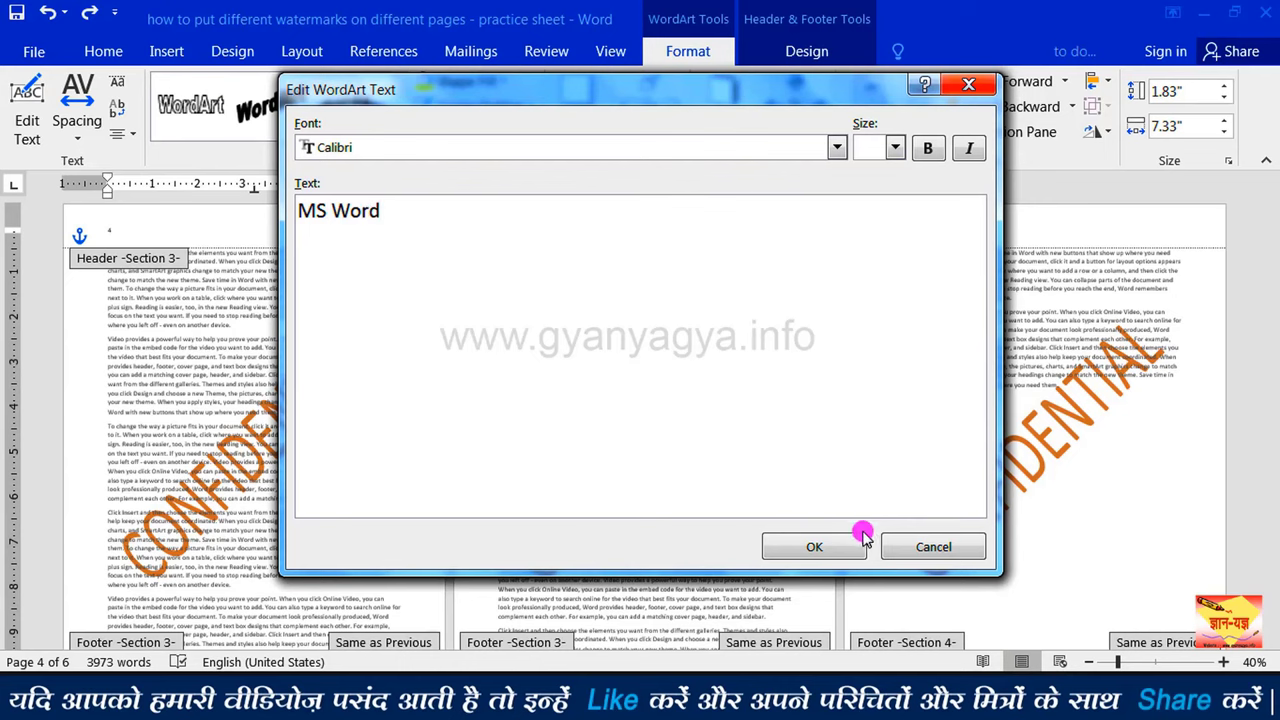
pyautogui.click(830, 548)
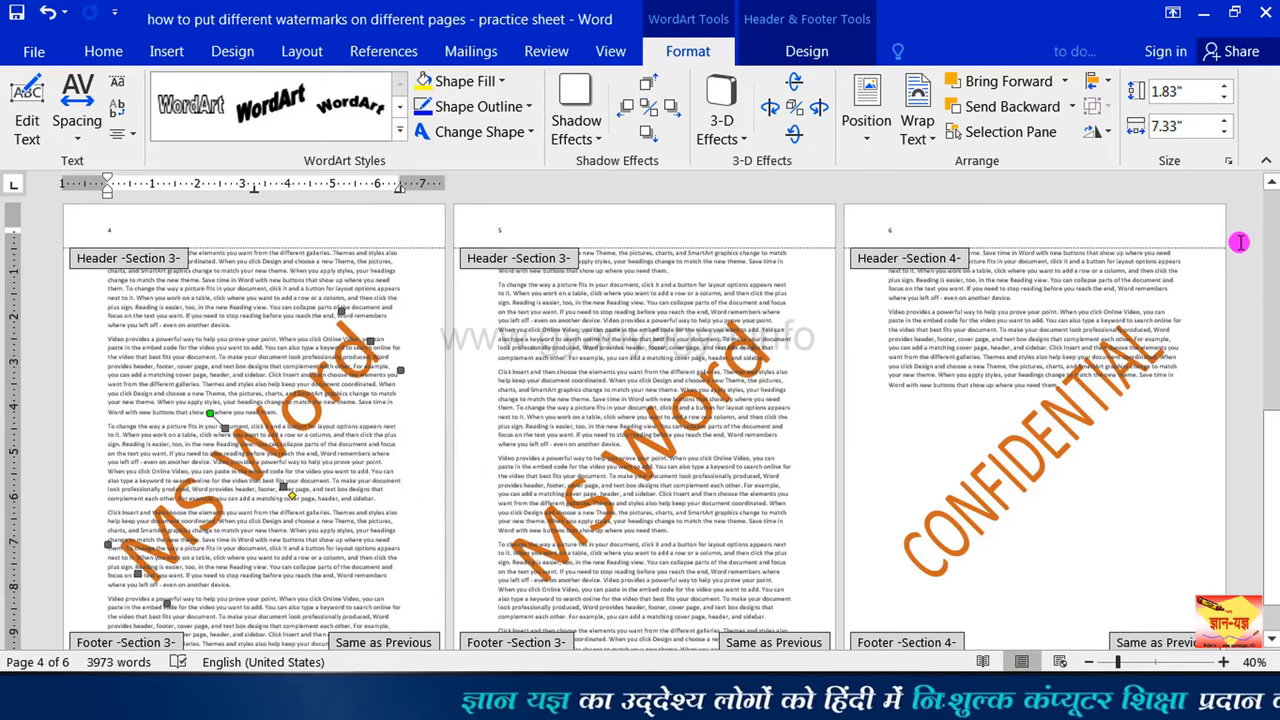
pyautogui.click(1271, 182)
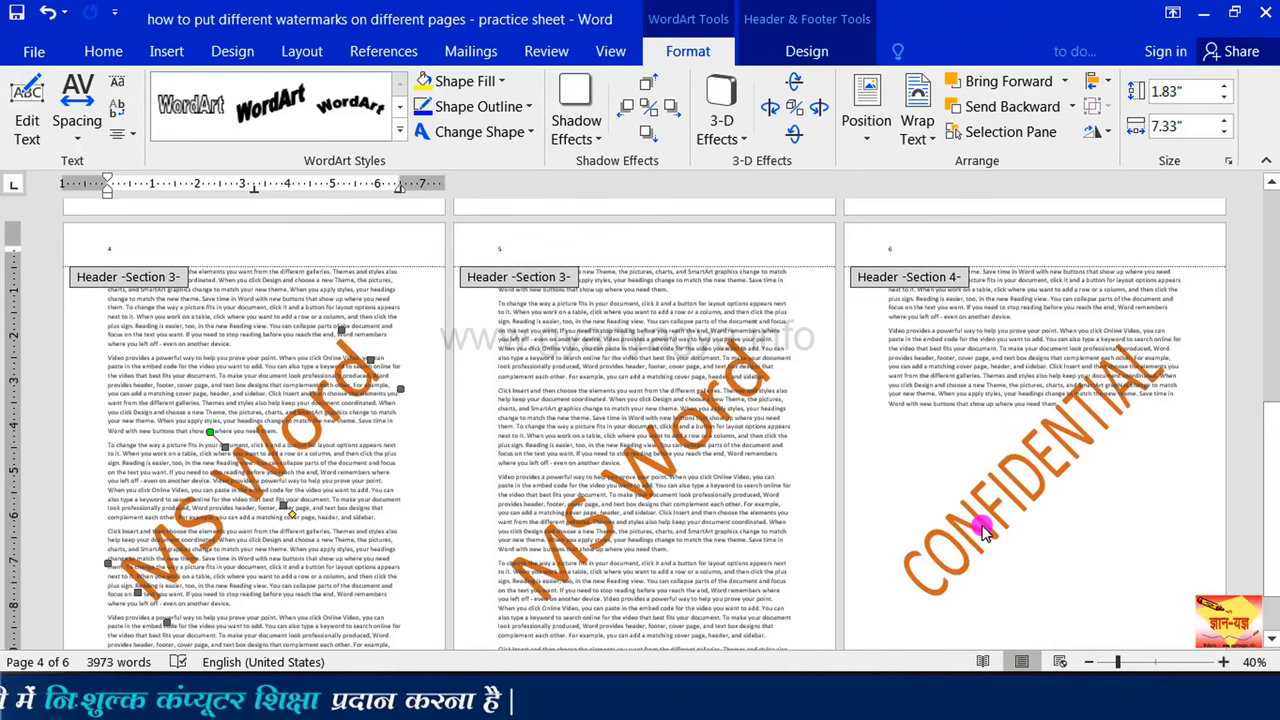
pyautogui.click(988, 528)
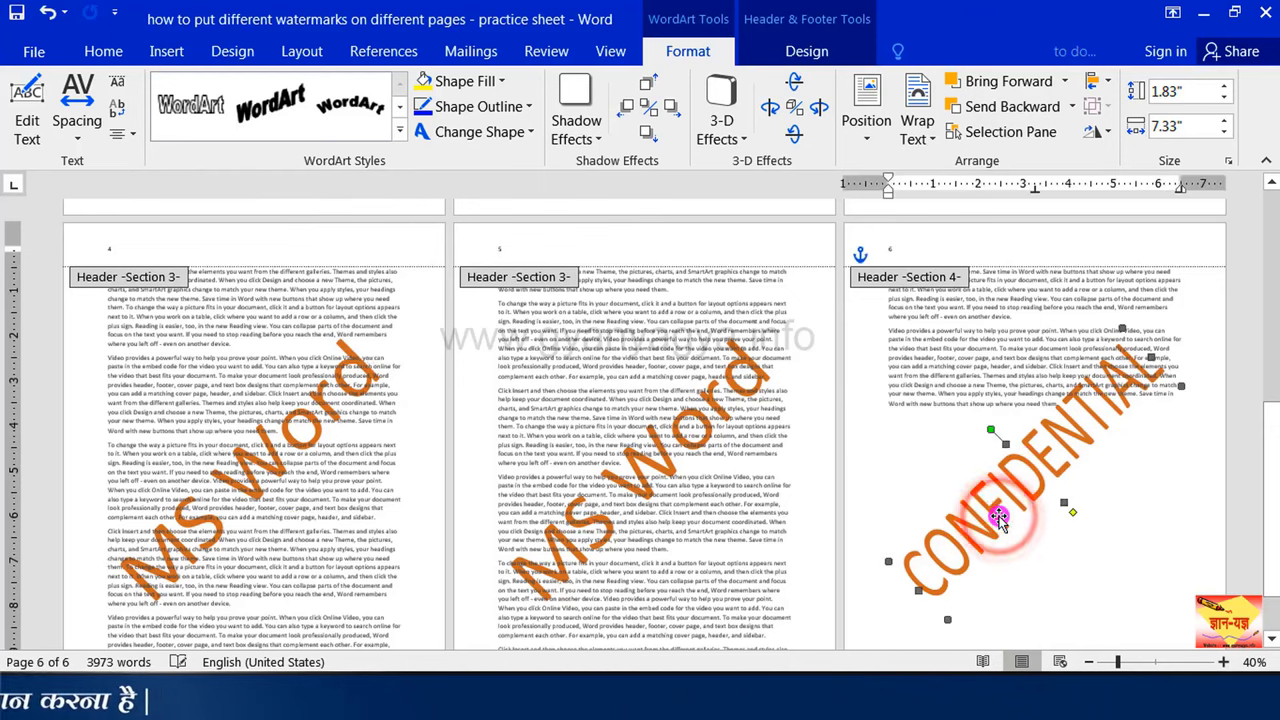
# Replace the page 6 watermark wording CONFIDENTIAL with 'Do Not Copy'.
pyautogui.click(24, 96)
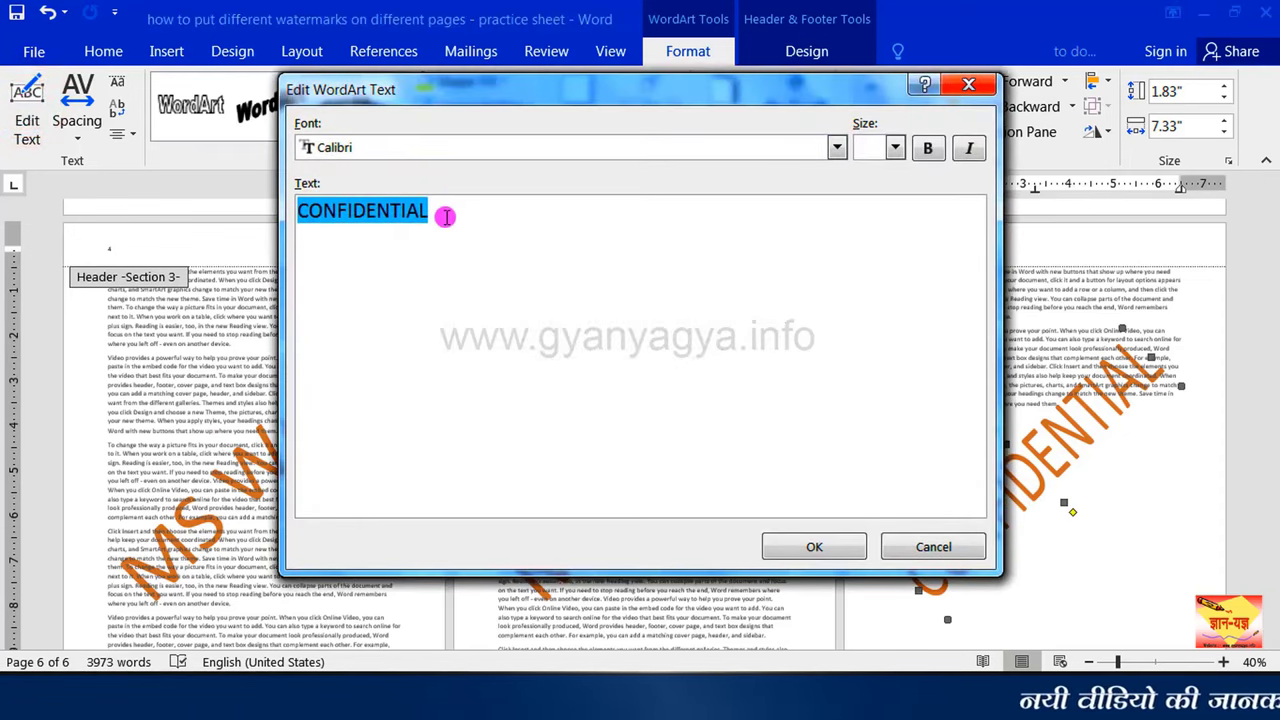
pyautogui.press('BackSpace')
pyautogui.write('Do')
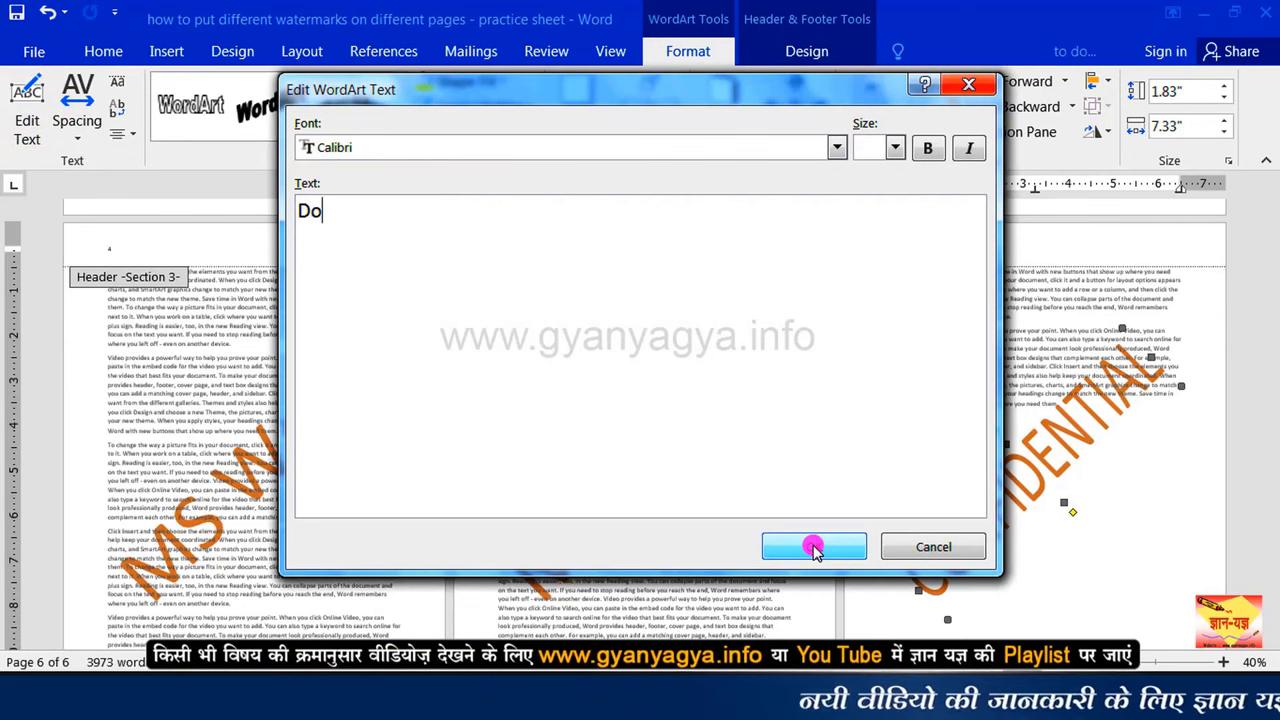
pyautogui.write(' Not Copy')
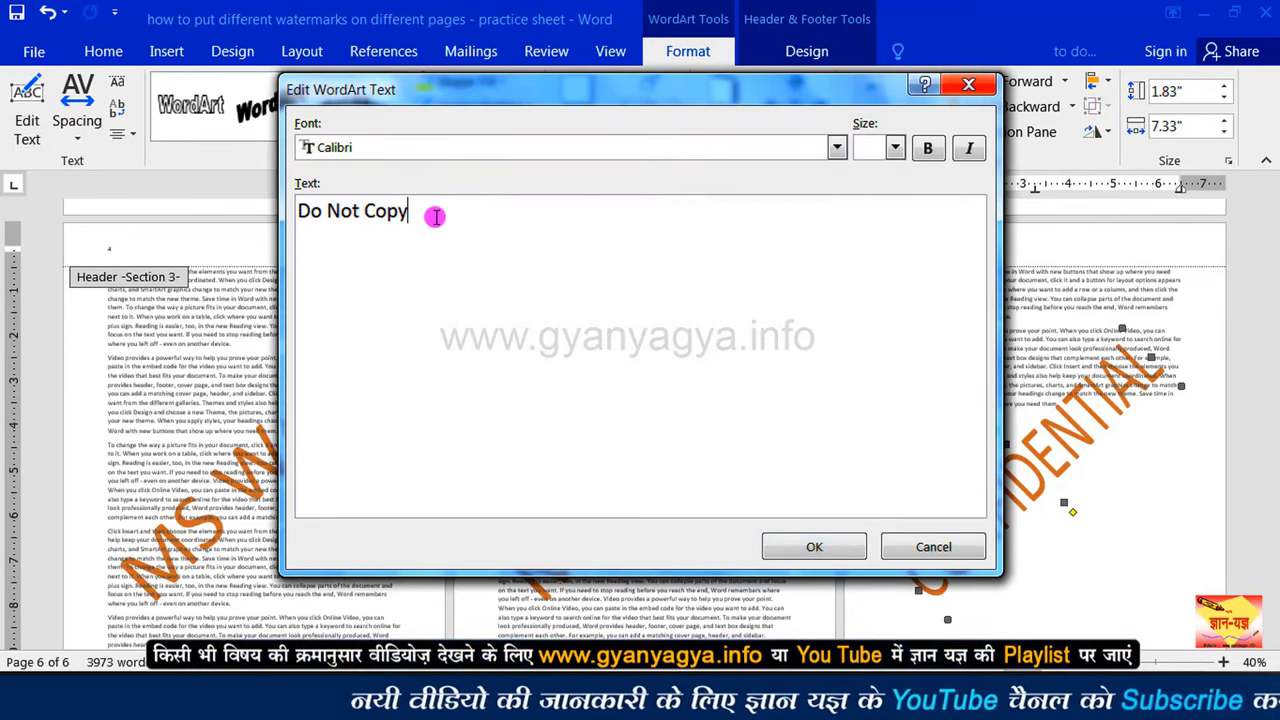
pyautogui.click(818, 545)
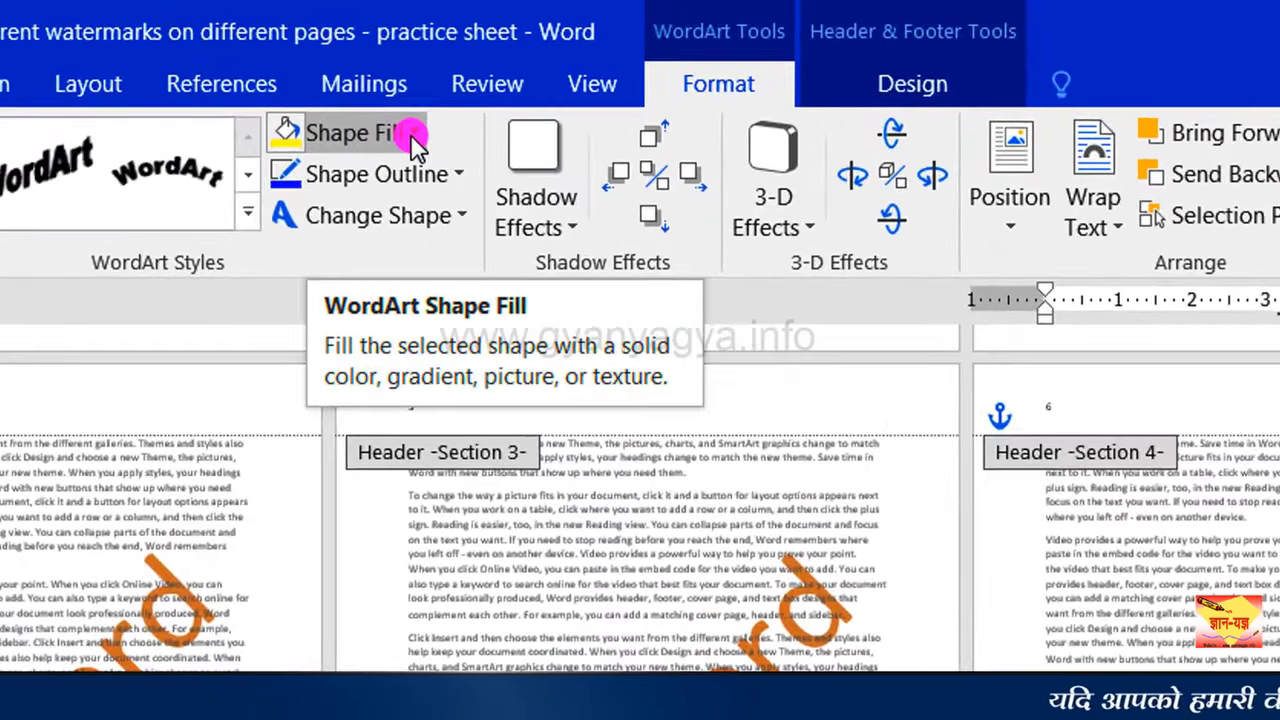
# Fill the 'Do Not Copy' watermark dark green, then click onto page 4.
pyautogui.click(415, 142)
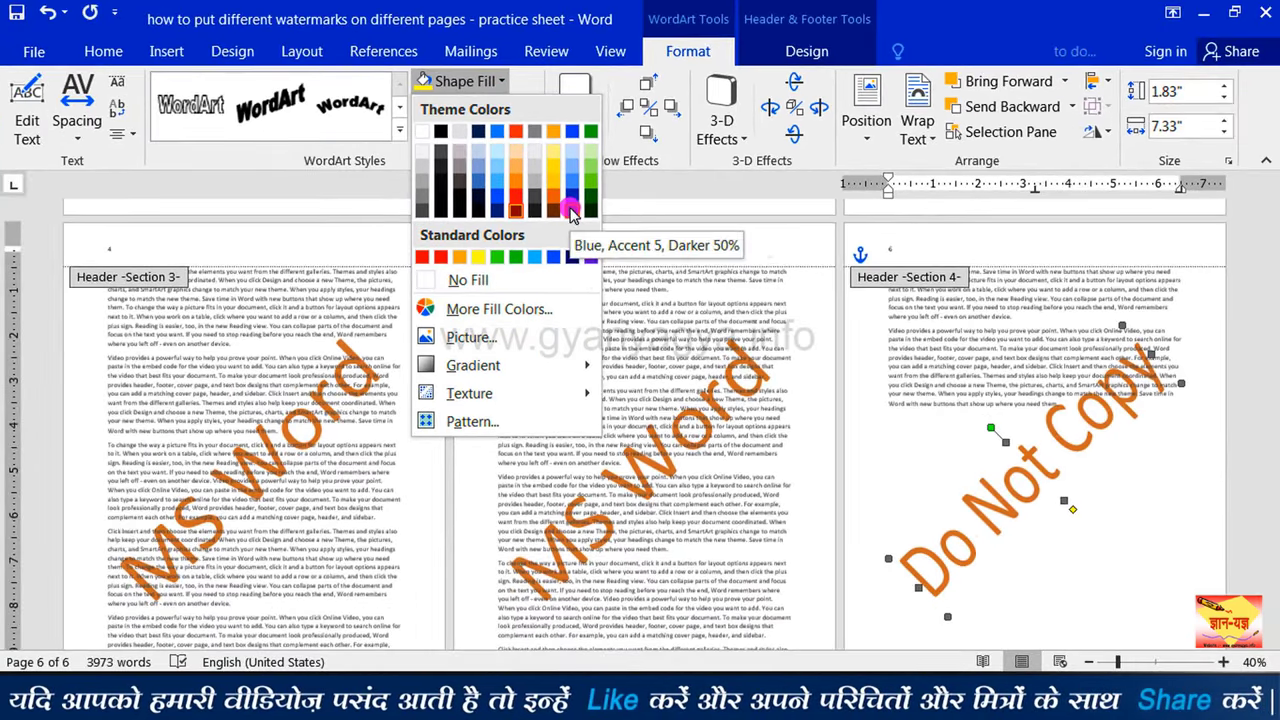
pyautogui.click(589, 206)
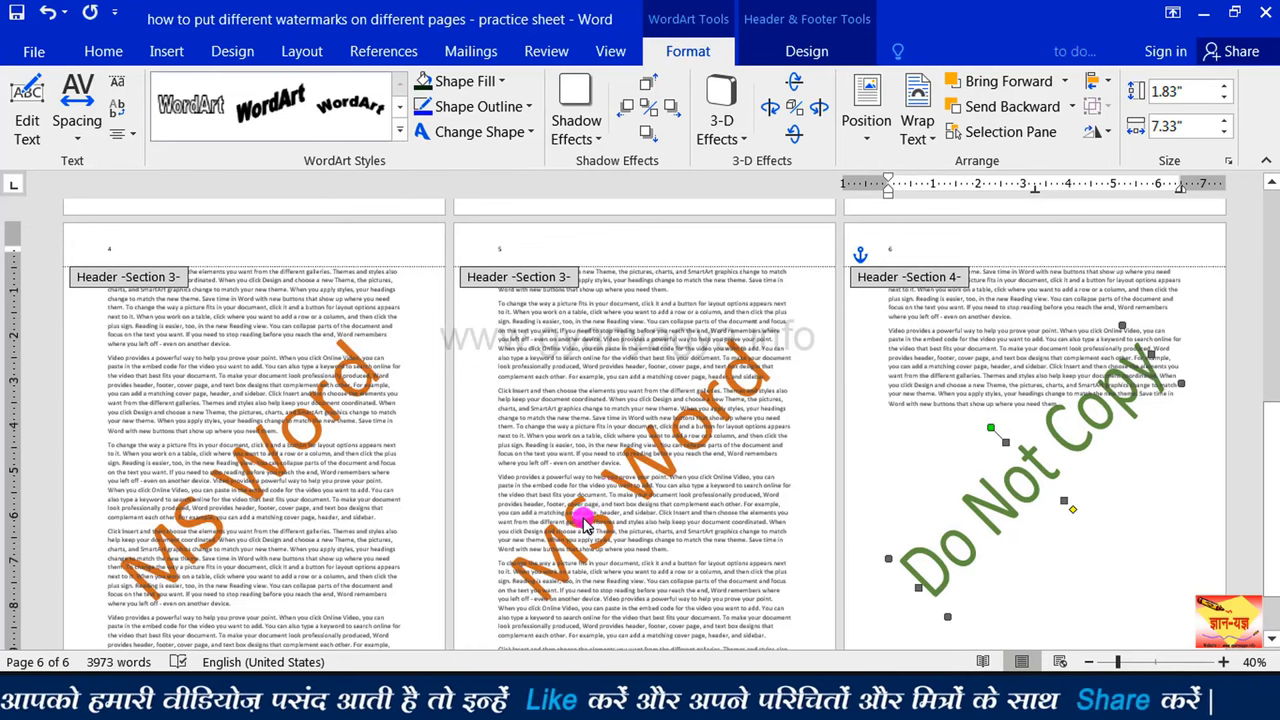
pyautogui.click(300, 423)
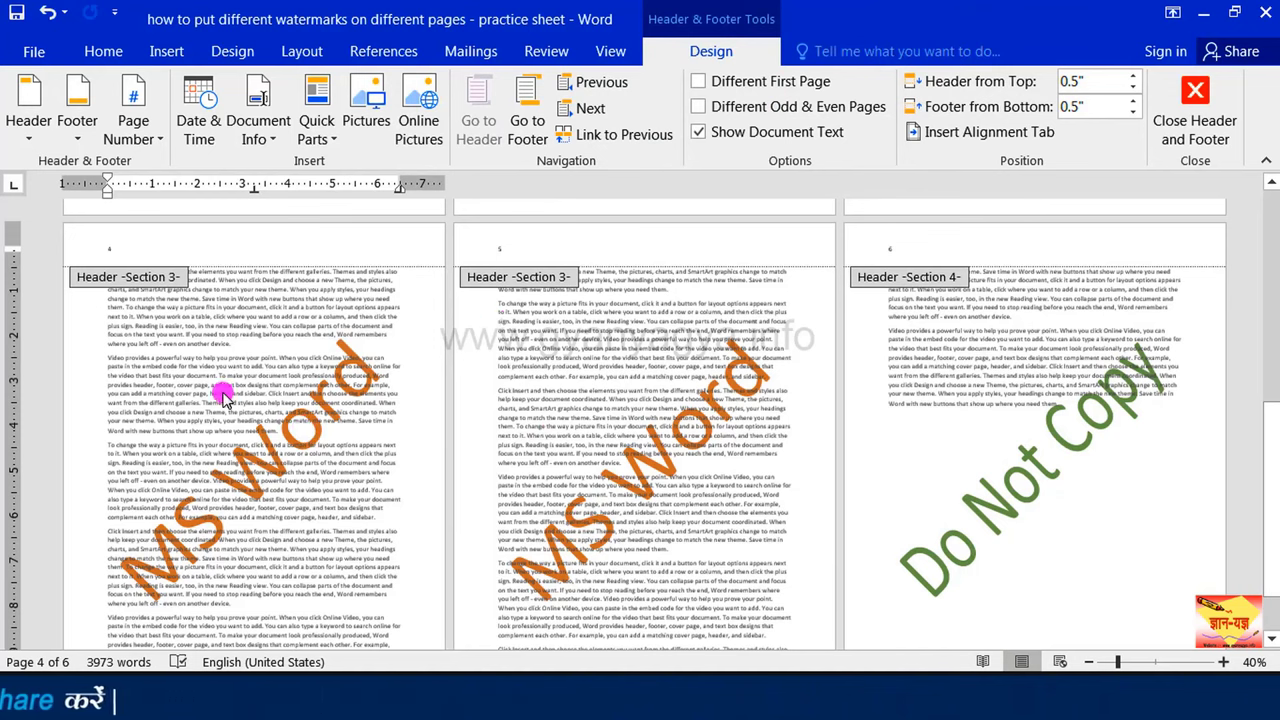
# Reselect the MS Word watermark through the header and apply a new shape fill colour.
pyautogui.doubleClick(250, 476)
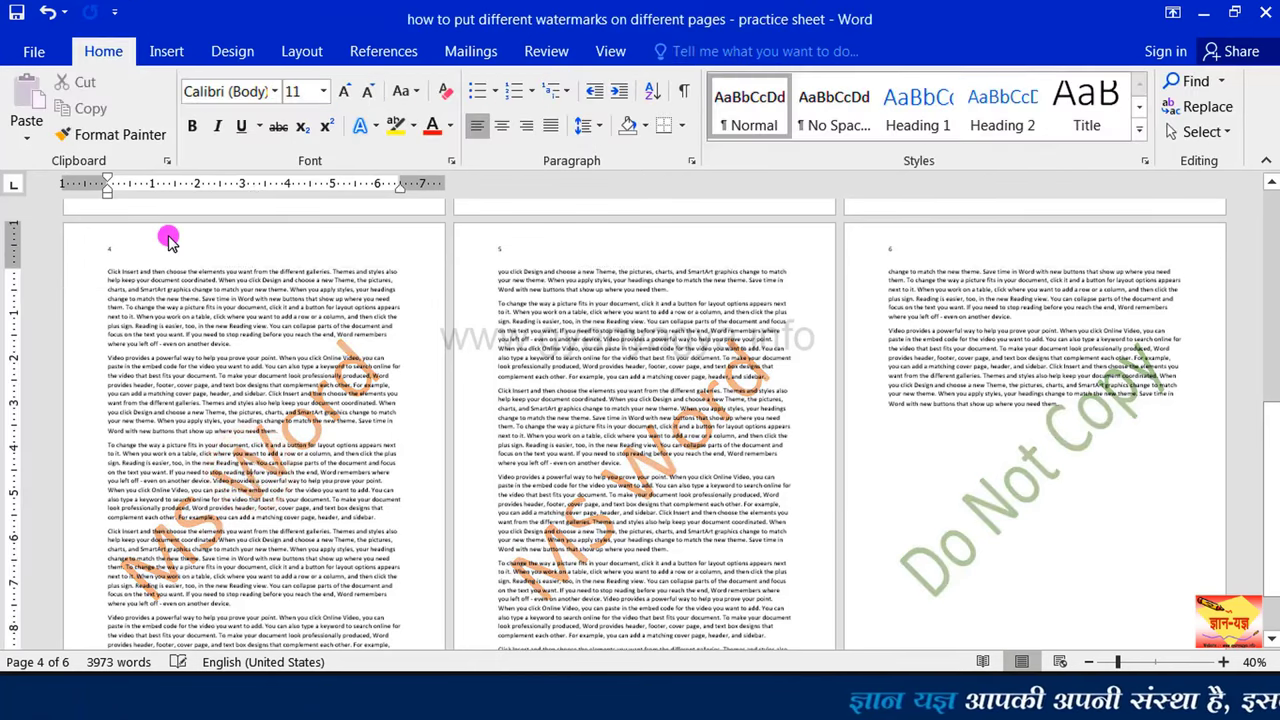
pyautogui.doubleClick(168, 238)
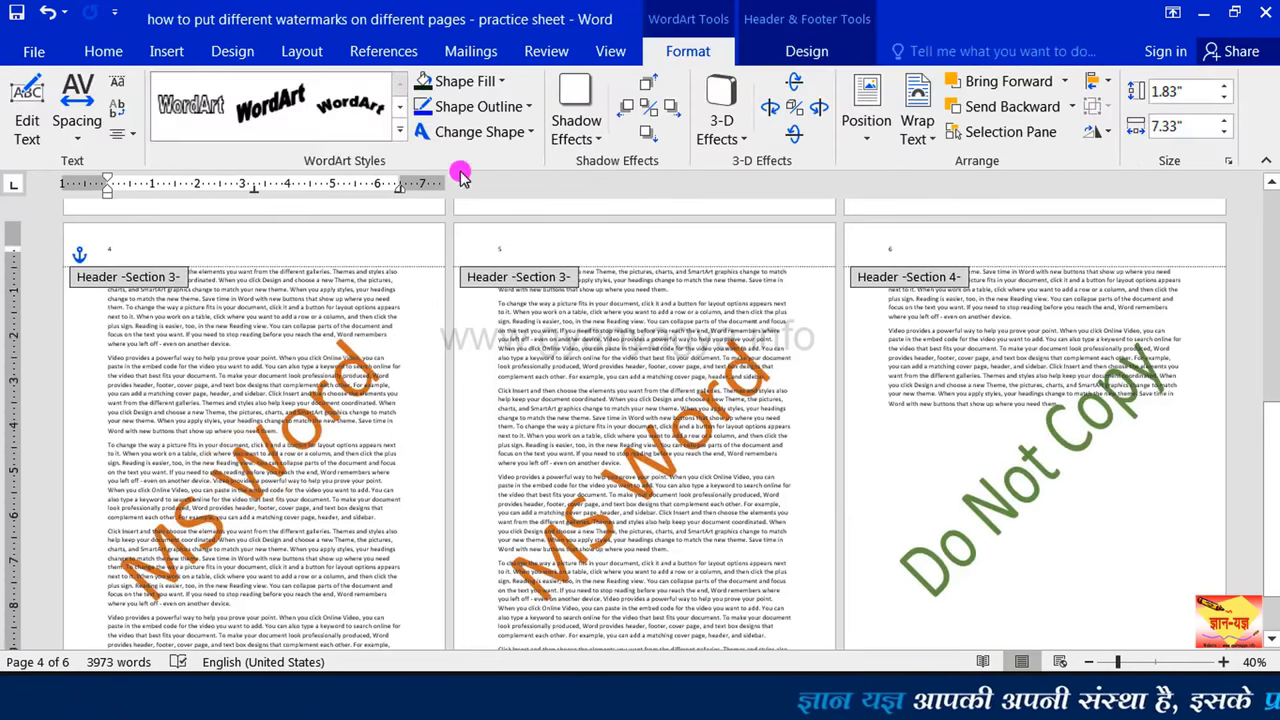
pyautogui.click(497, 82)
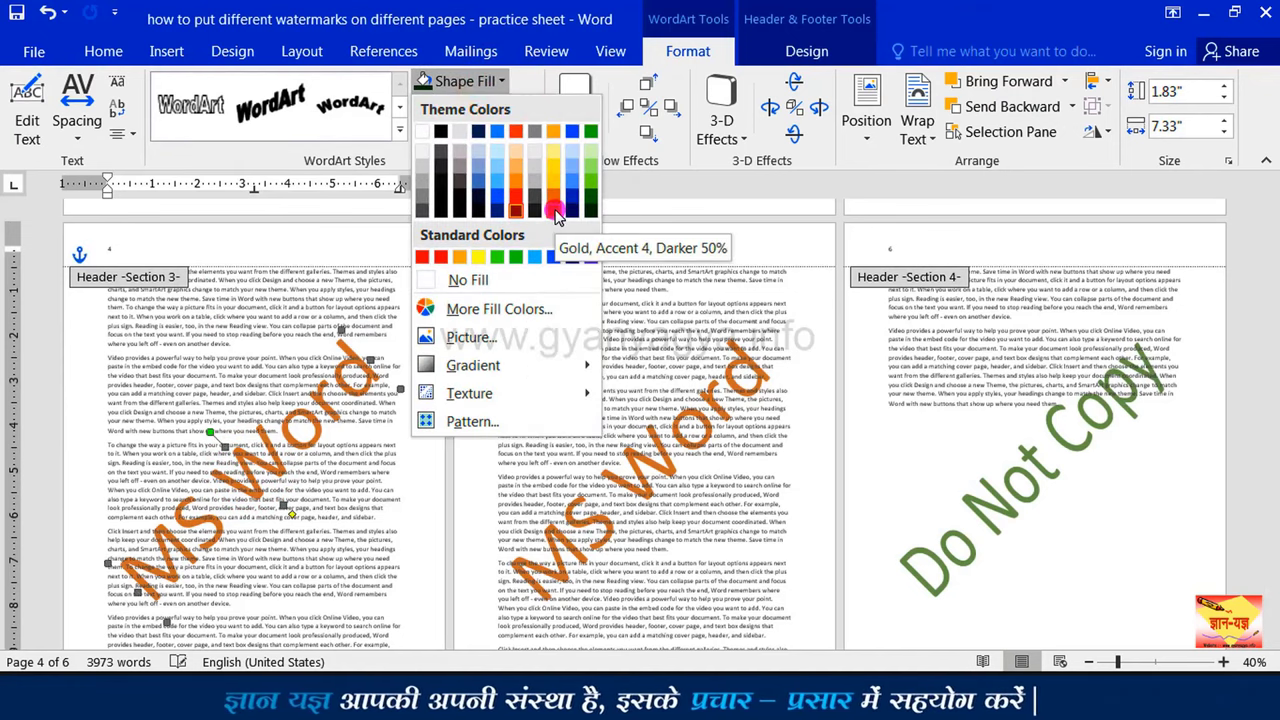
pyautogui.click(555, 211)
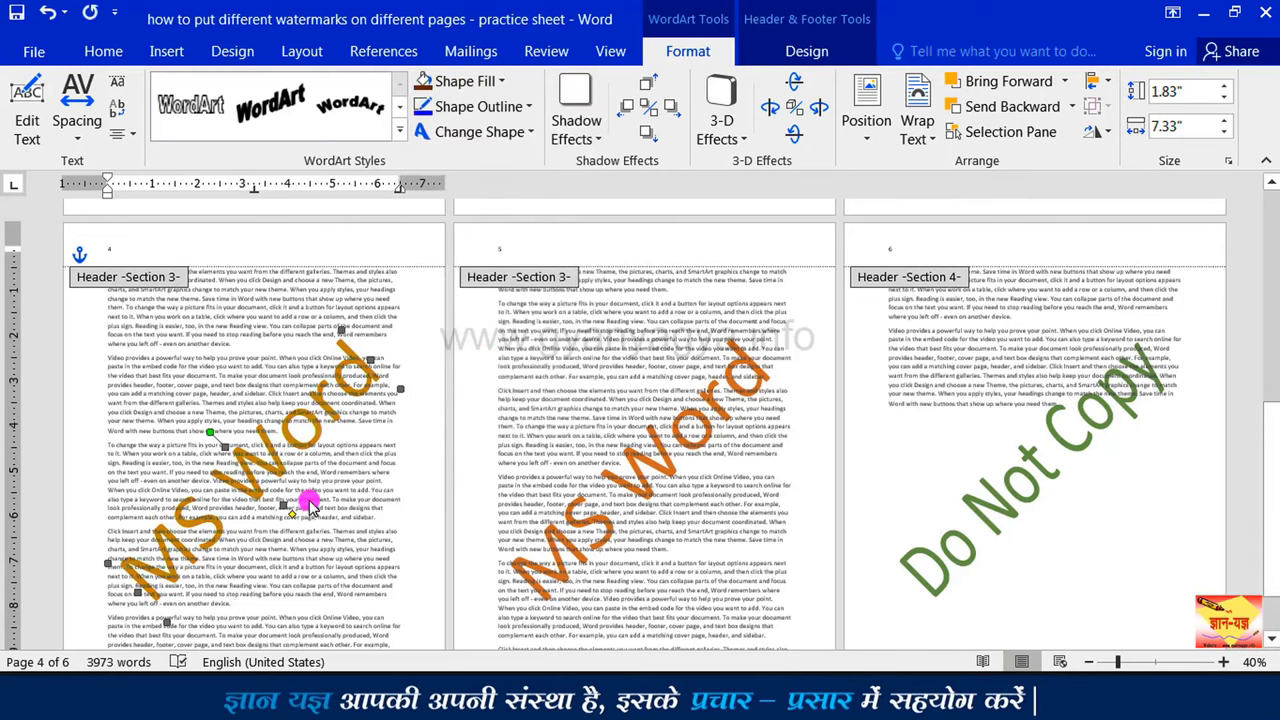
# Switch over to the Document1 window.
pyautogui.click(1271, 182)
pyautogui.click(1271, 182)
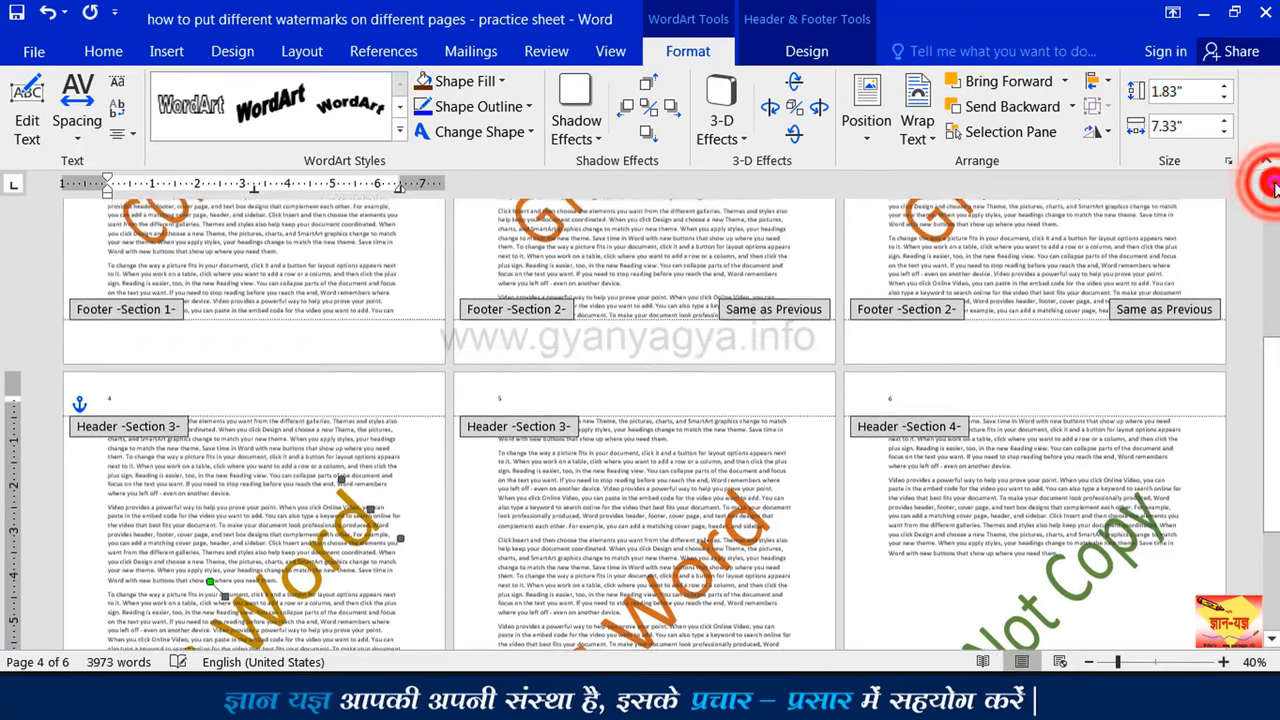
pyautogui.click(1271, 182)
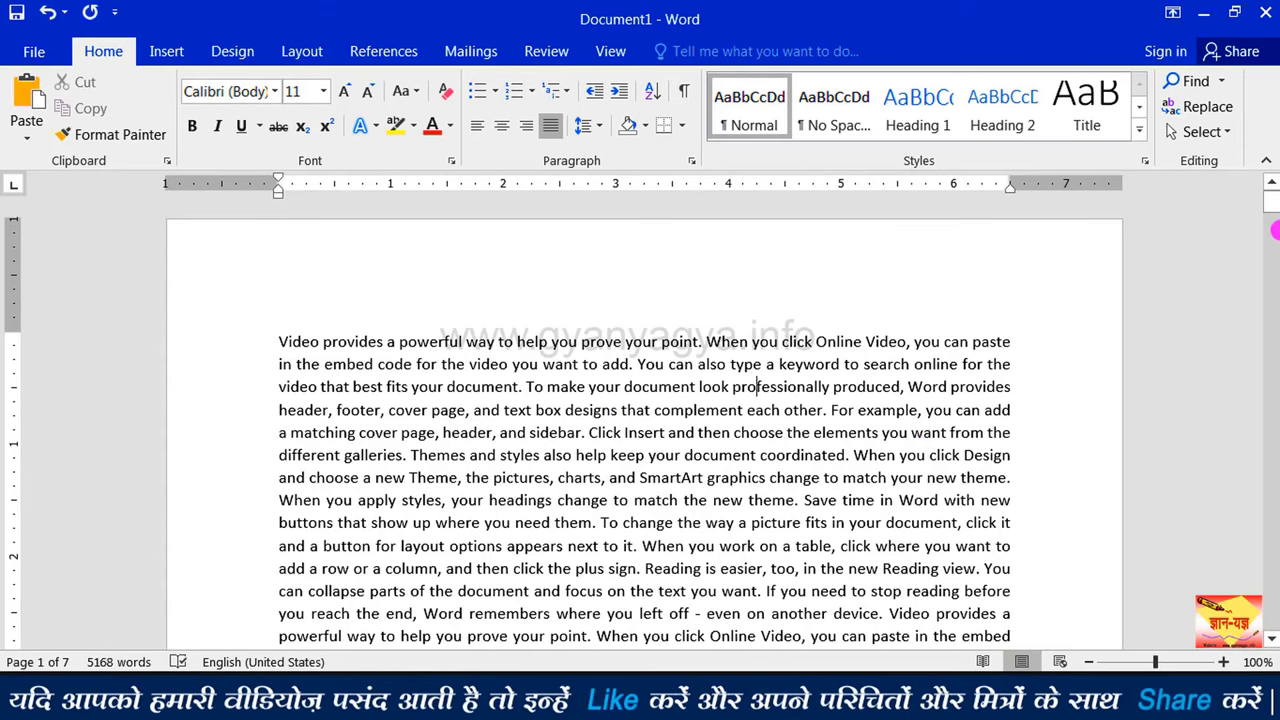
pyautogui.moveTo(1272, 212); pyautogui.dragTo(1272, 292)
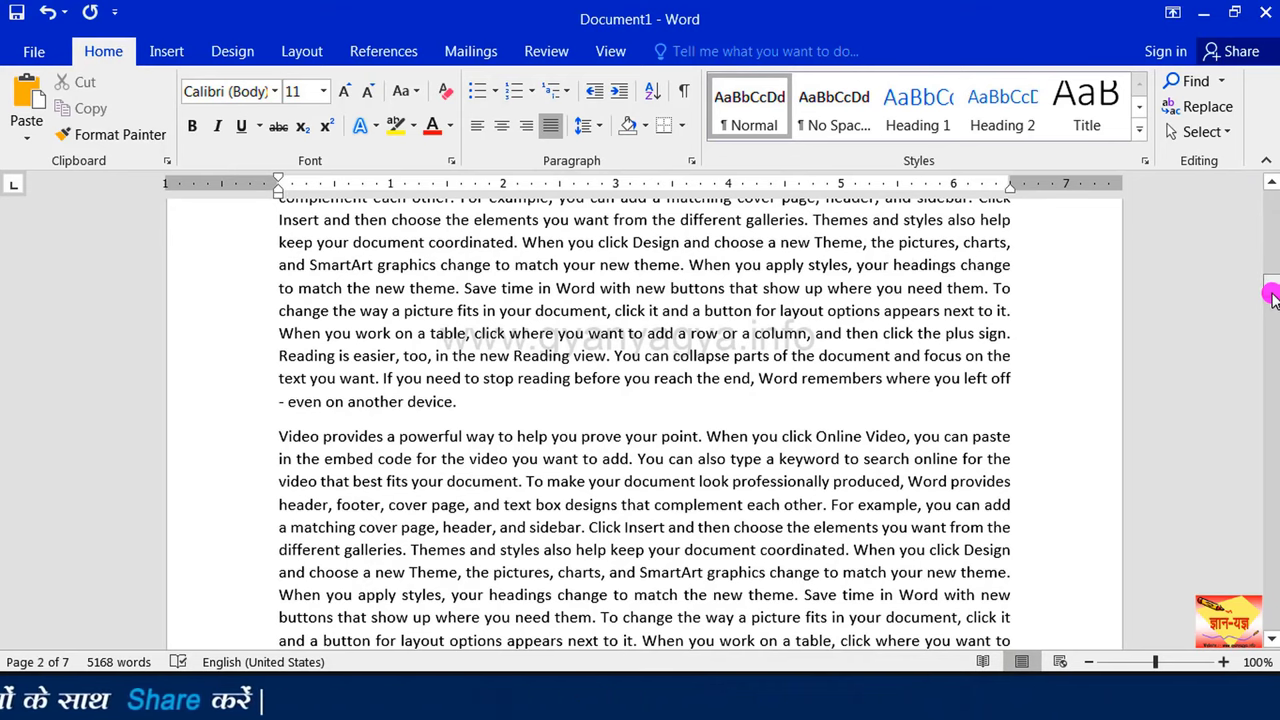
pyautogui.moveTo(1272, 288); pyautogui.dragTo(1272, 183)
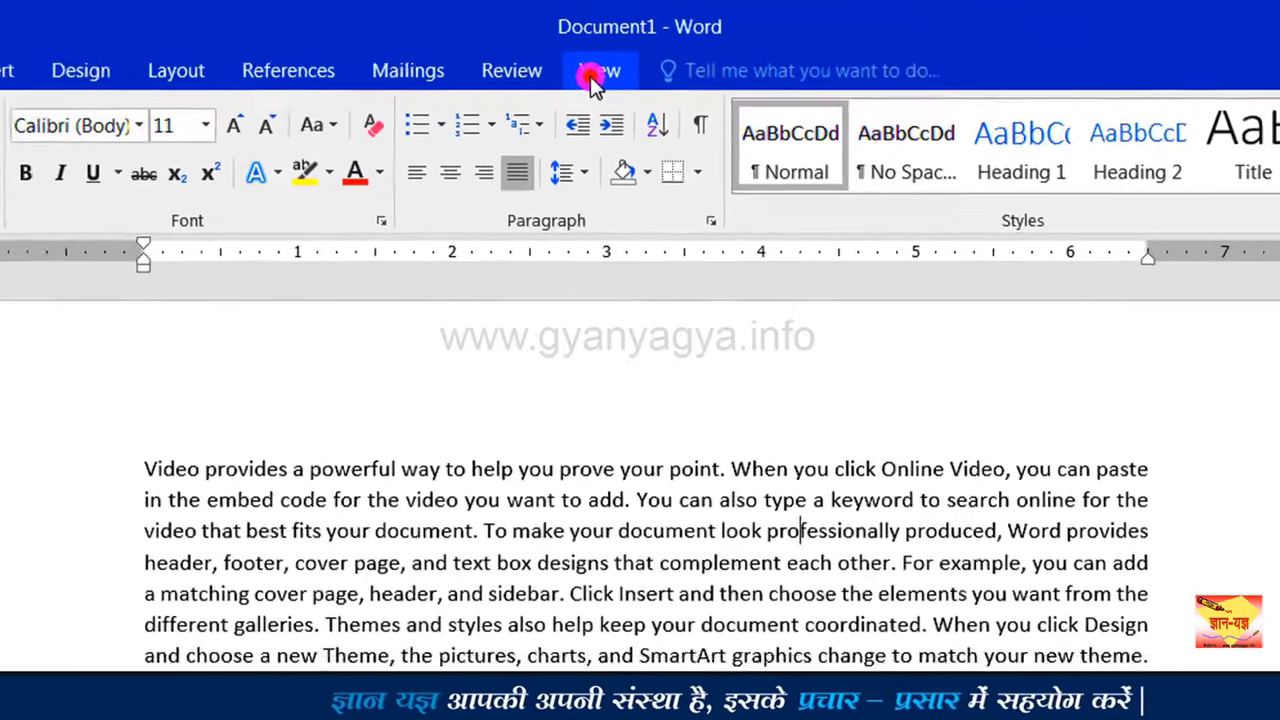
# Switch Document1 to the Multiple Pages view from the View tab.
pyautogui.click(610, 51)
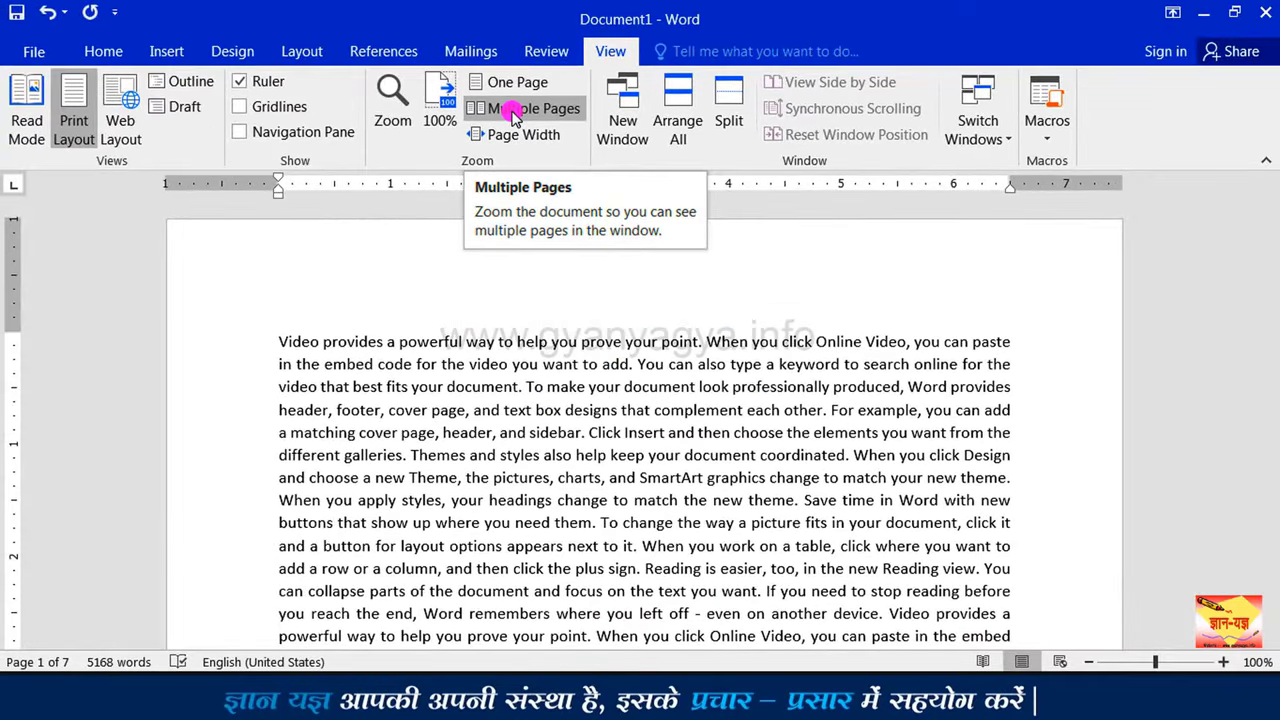
pyautogui.click(514, 110)
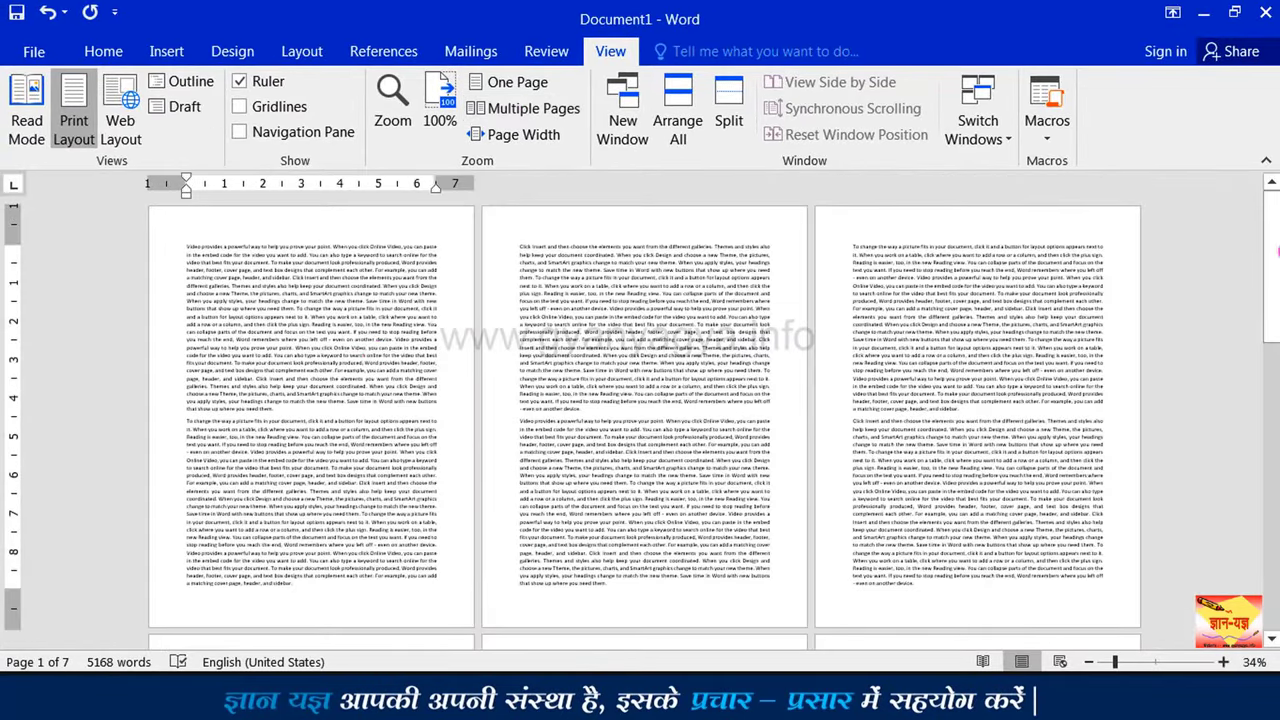
pyautogui.moveTo(1275, 250)
pyautogui.mouseDown()
pyautogui.moveTo(1276, 400)
pyautogui.moveTo(1276, 235)
pyautogui.mouseUp()
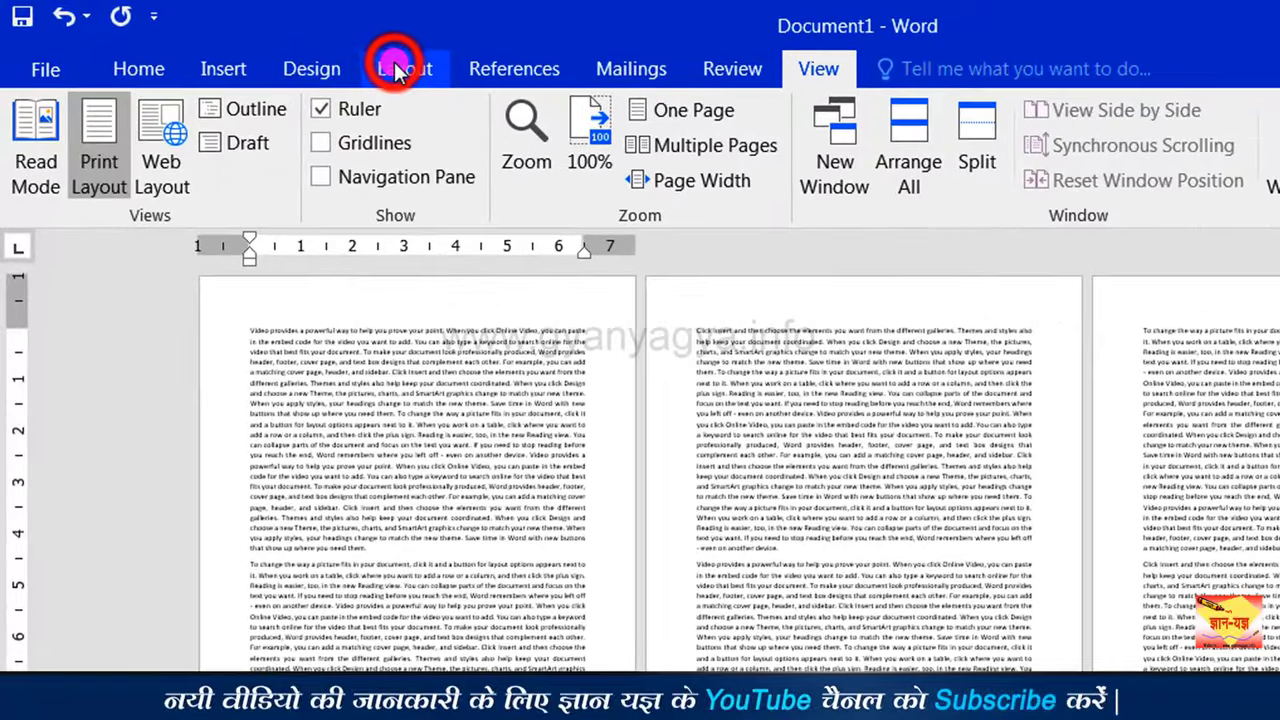
# Insert a Next Page section break, then place the cursor at the end of page 2's text.
pyautogui.click(399, 70)
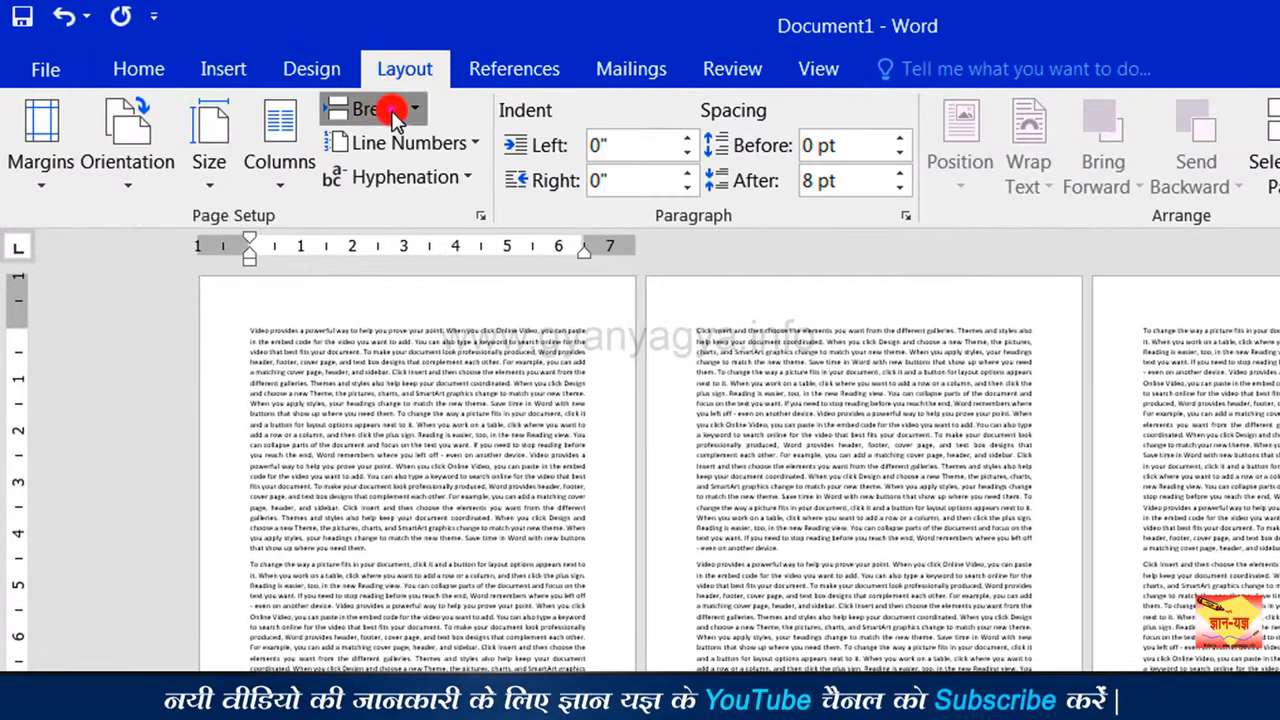
pyautogui.click(390, 110)
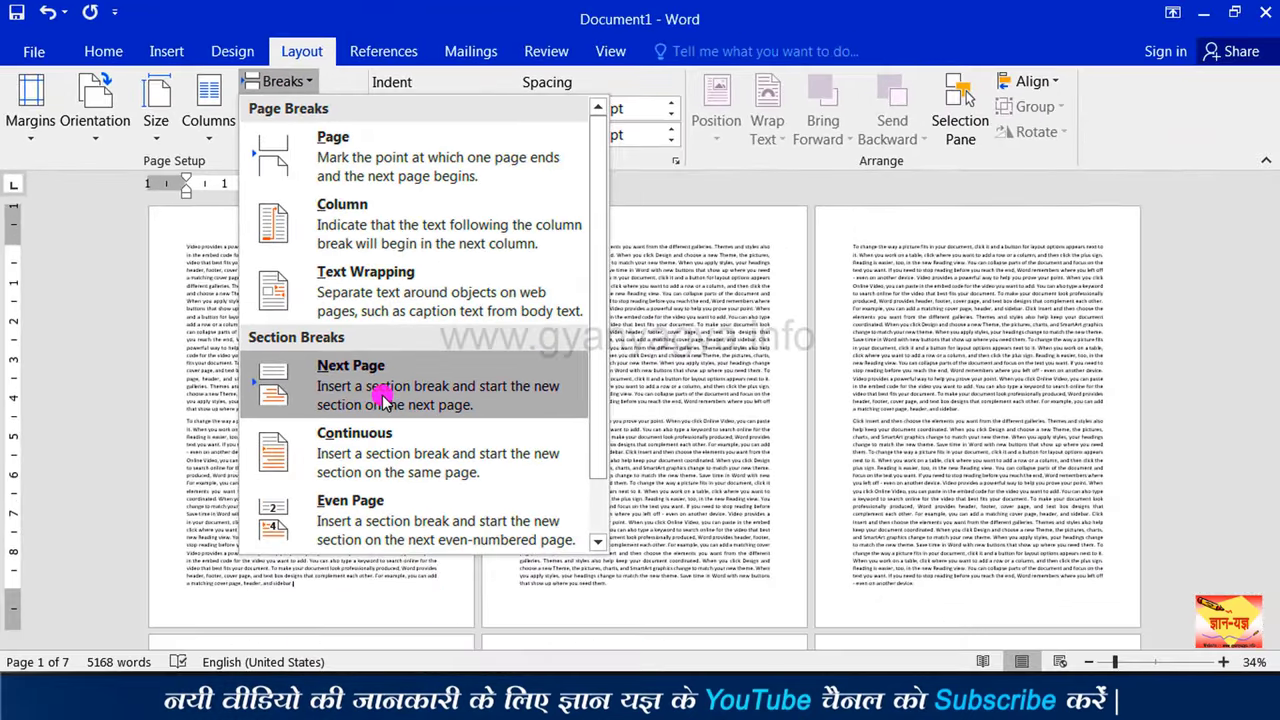
pyautogui.click(385, 398)
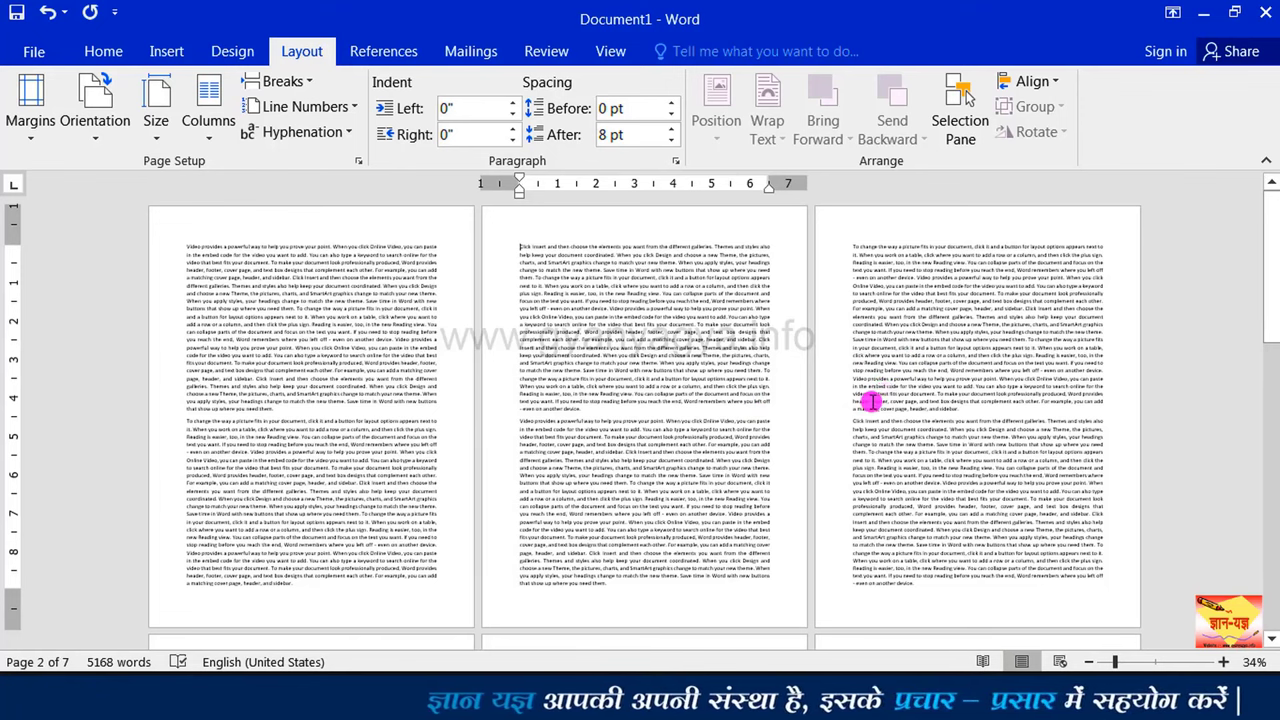
pyautogui.click(697, 585)
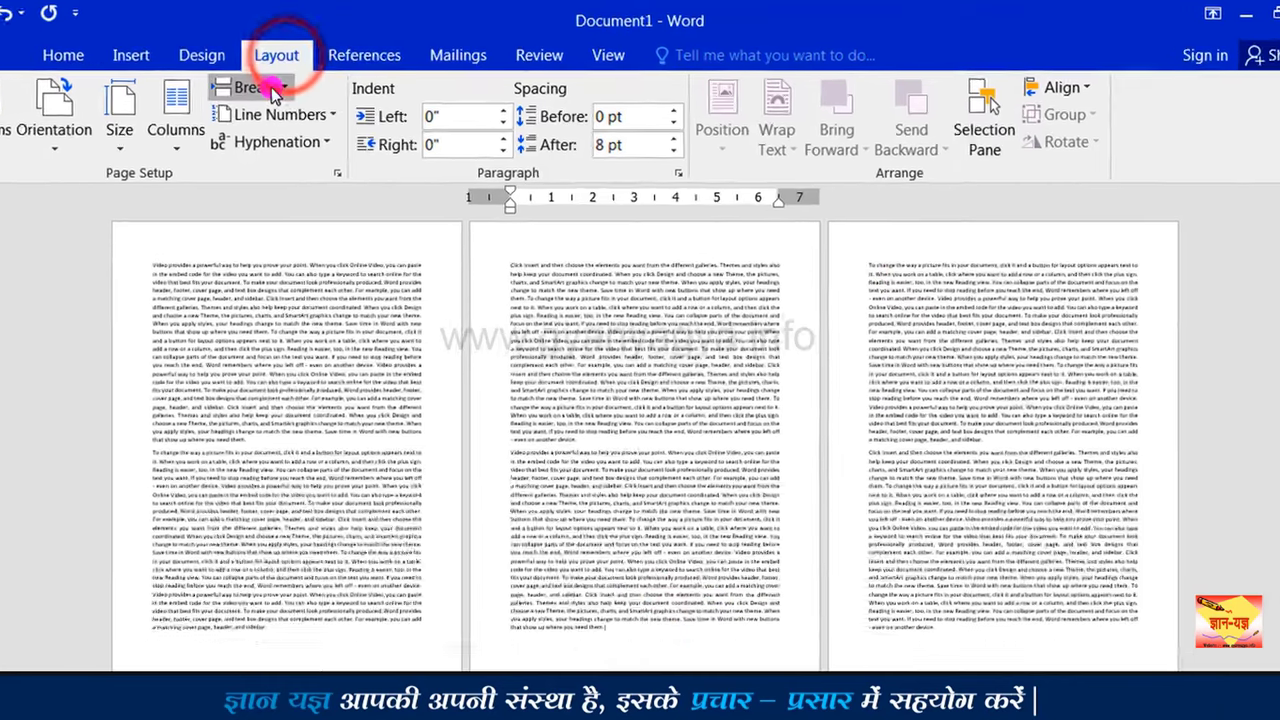
# Insert another Next Page section break at the end of page 2.
pyautogui.click(298, 84)
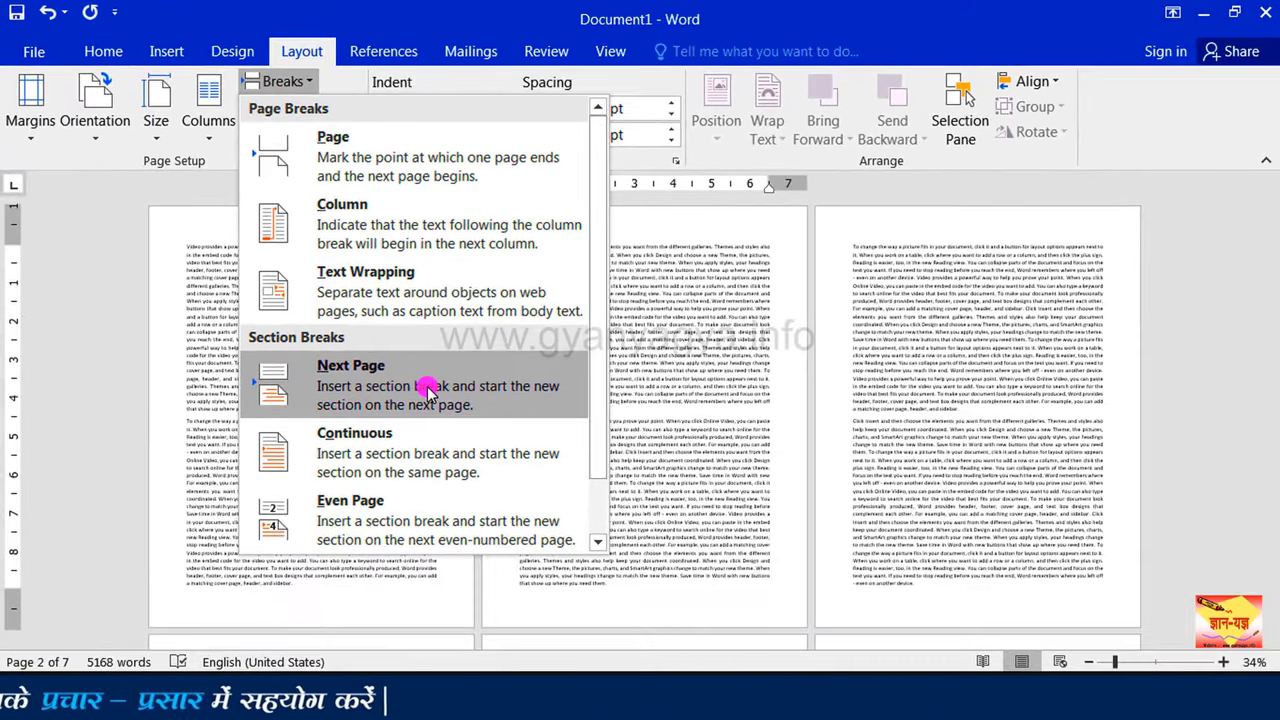
pyautogui.click(252, 457)
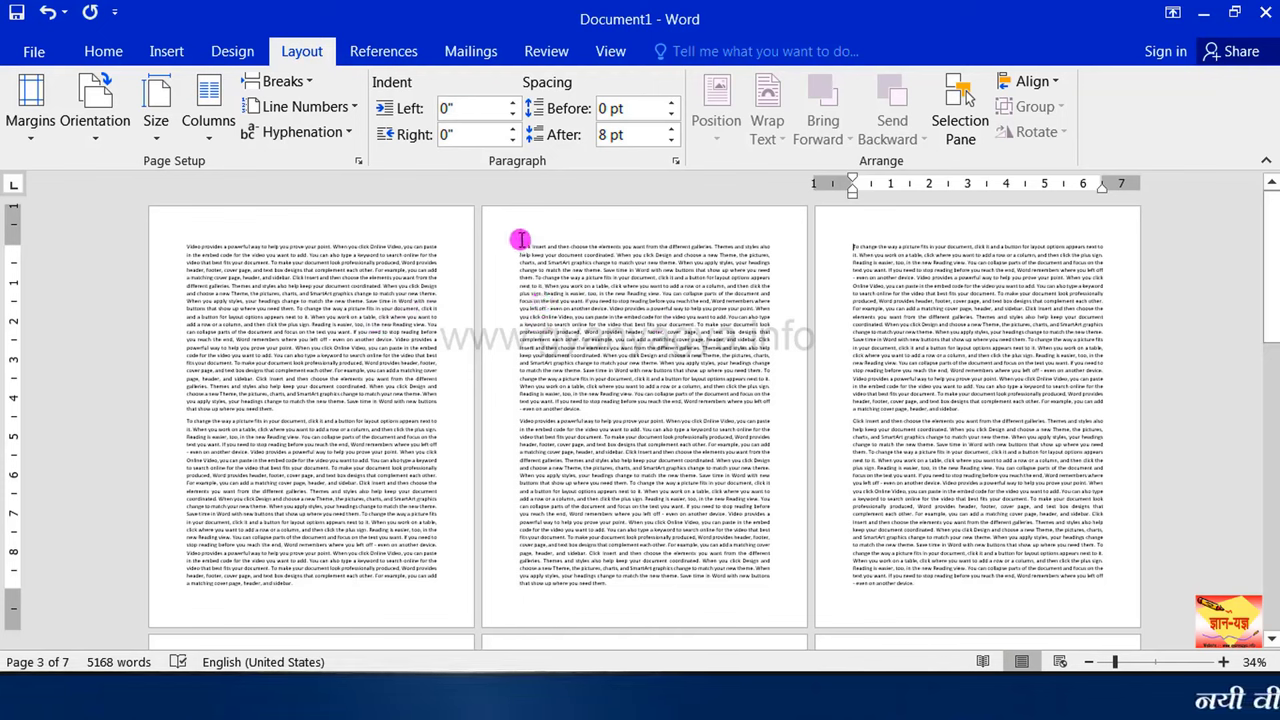
# Open the page 2 header and turn off Link to Previous for section 2.
pyautogui.click(526, 227)
pyautogui.doubleClick(526, 227)
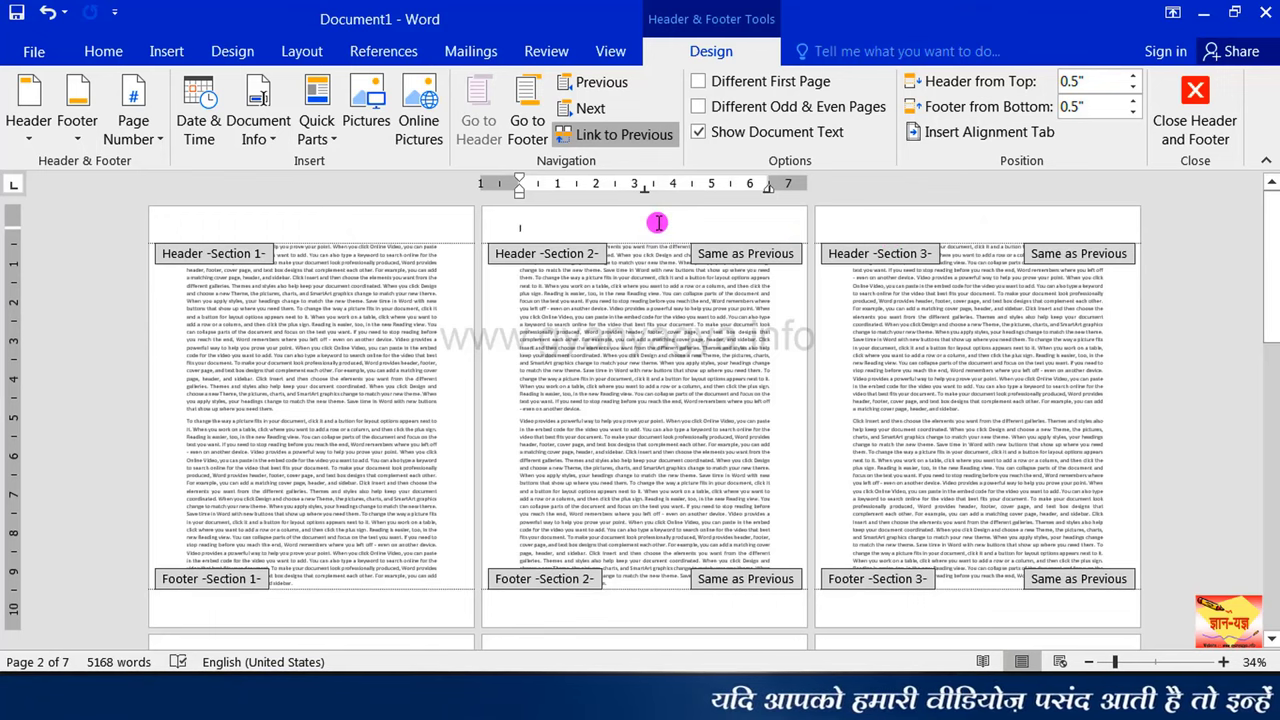
pyautogui.click(678, 45)
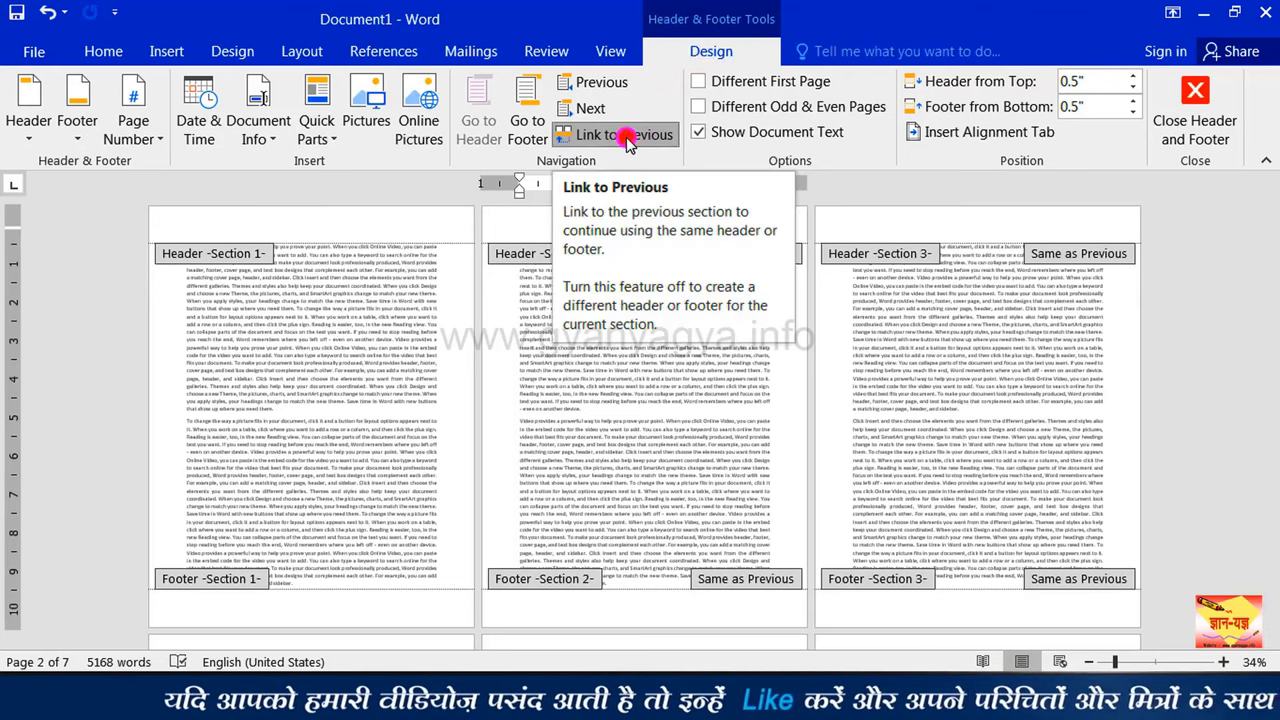
pyautogui.click(626, 137)
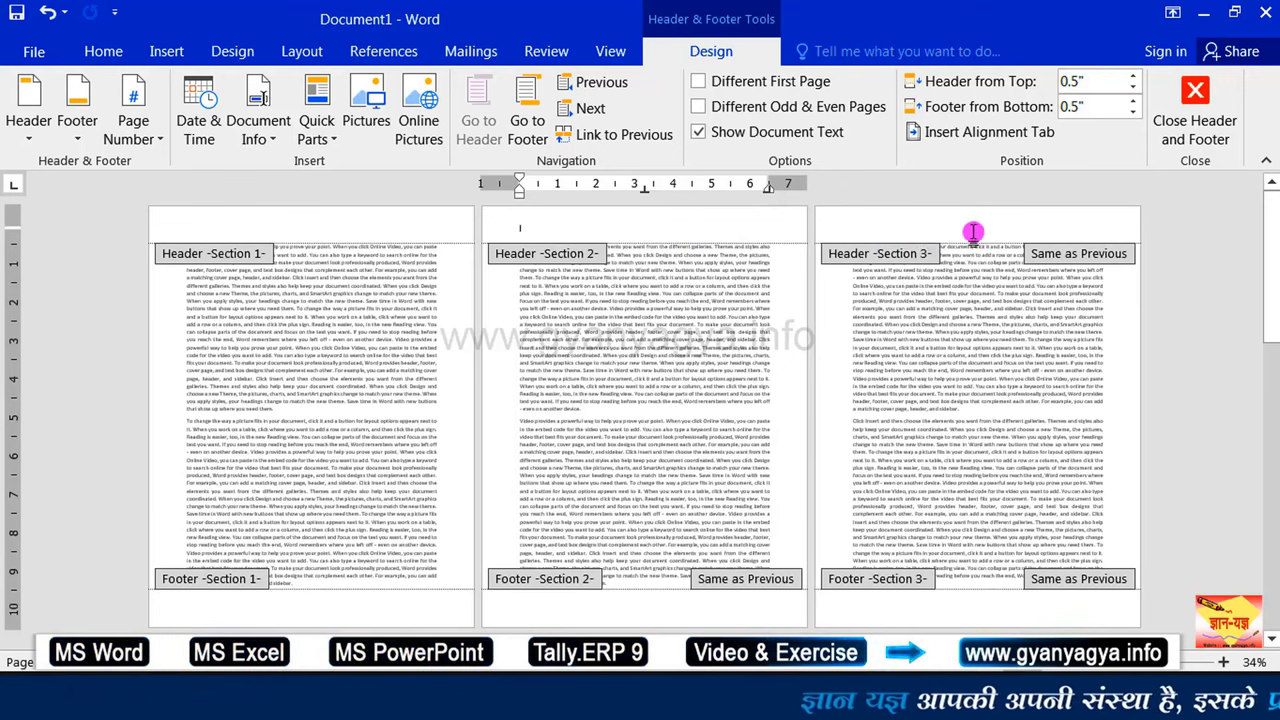
# Turn off Link to Previous in the Section 3 header.
pyautogui.click(943, 229)
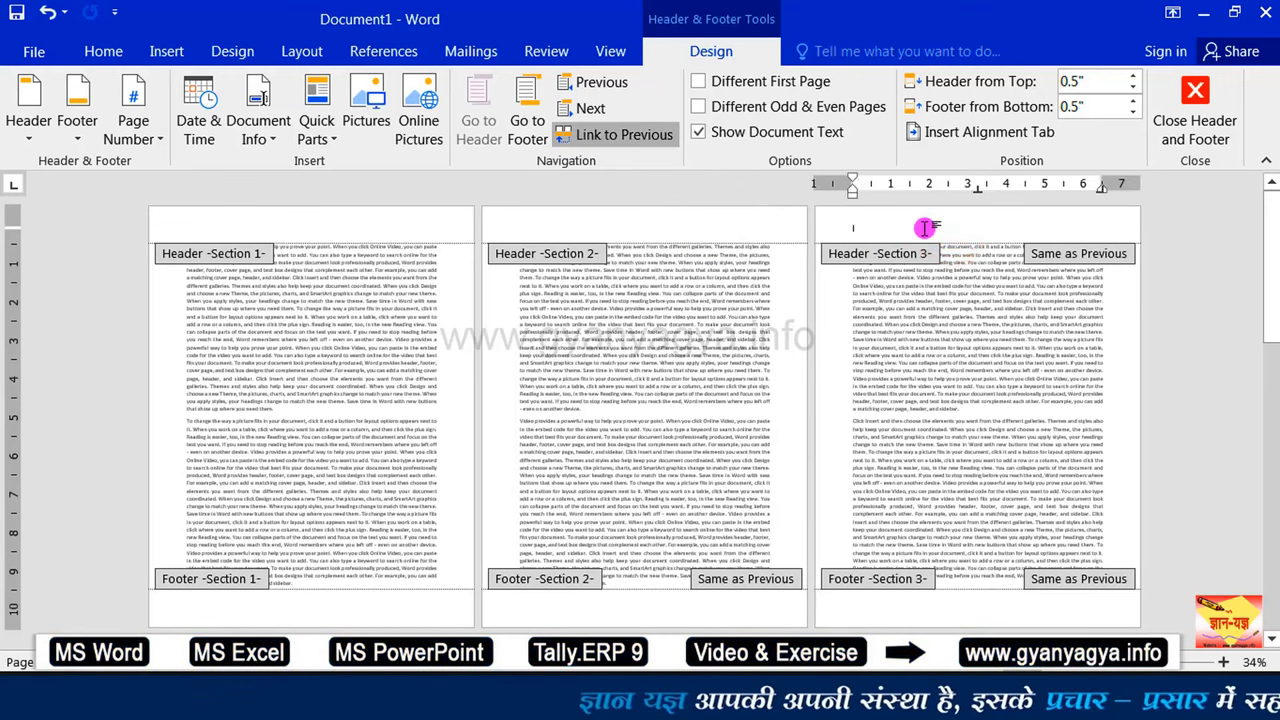
pyautogui.click(637, 143)
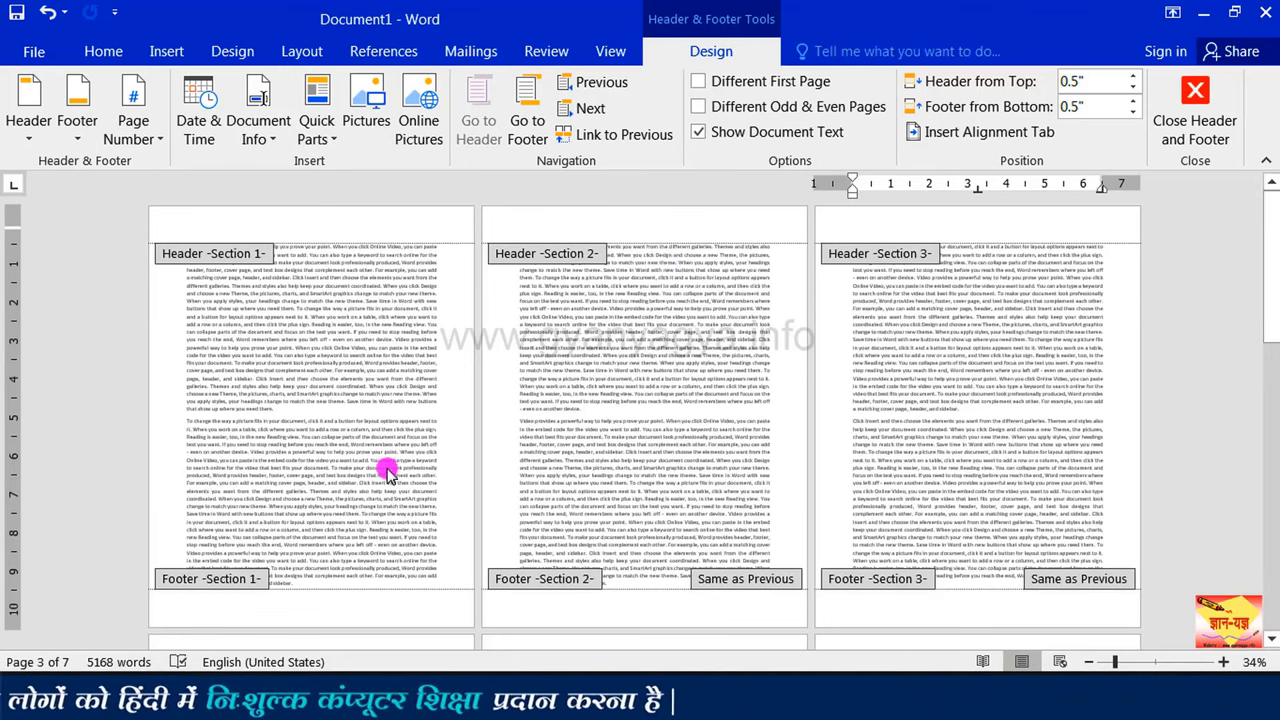
# Turn off Link to Previous in both the Section 2 and Section 3 footers.
pyautogui.click(640, 617)
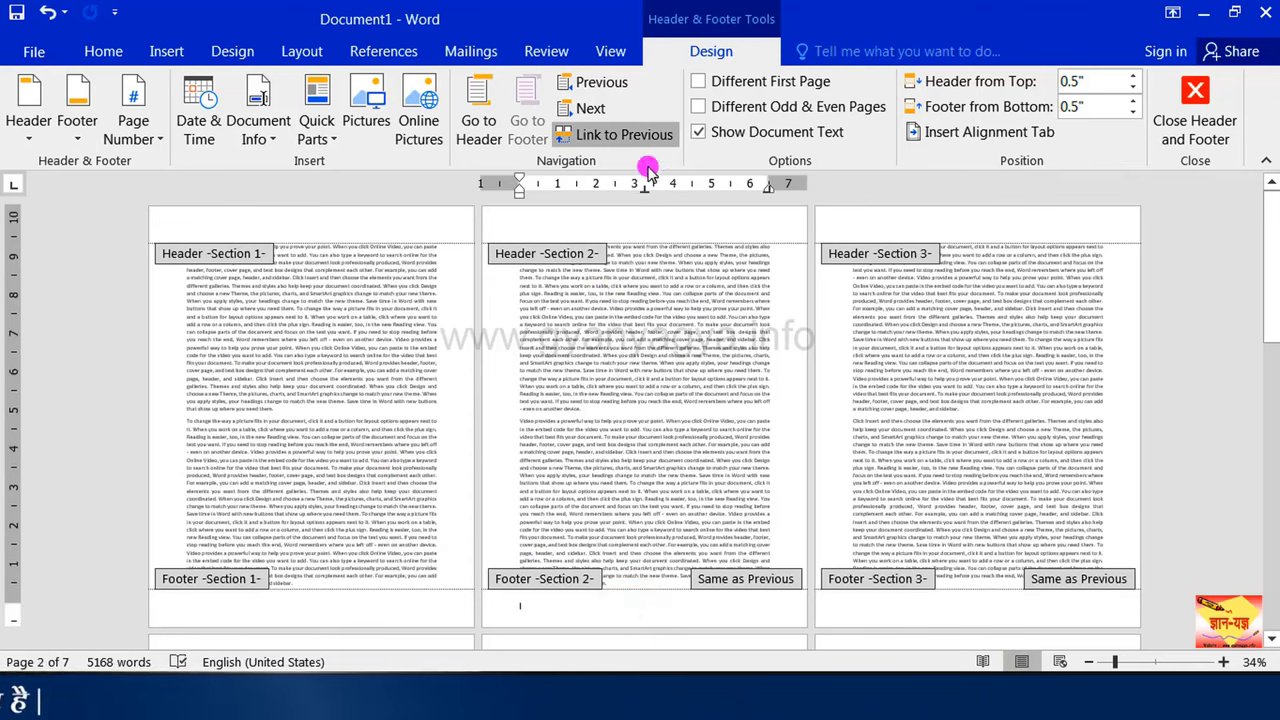
pyautogui.click(630, 138)
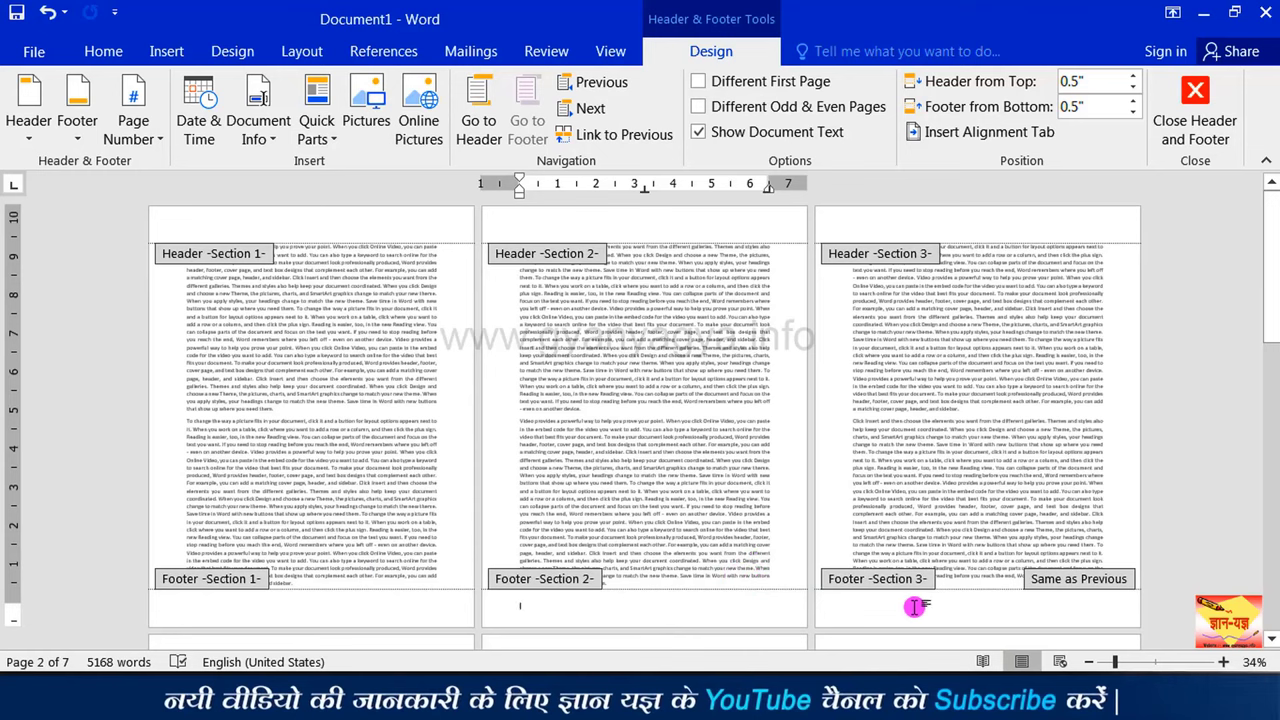
pyautogui.click(968, 605)
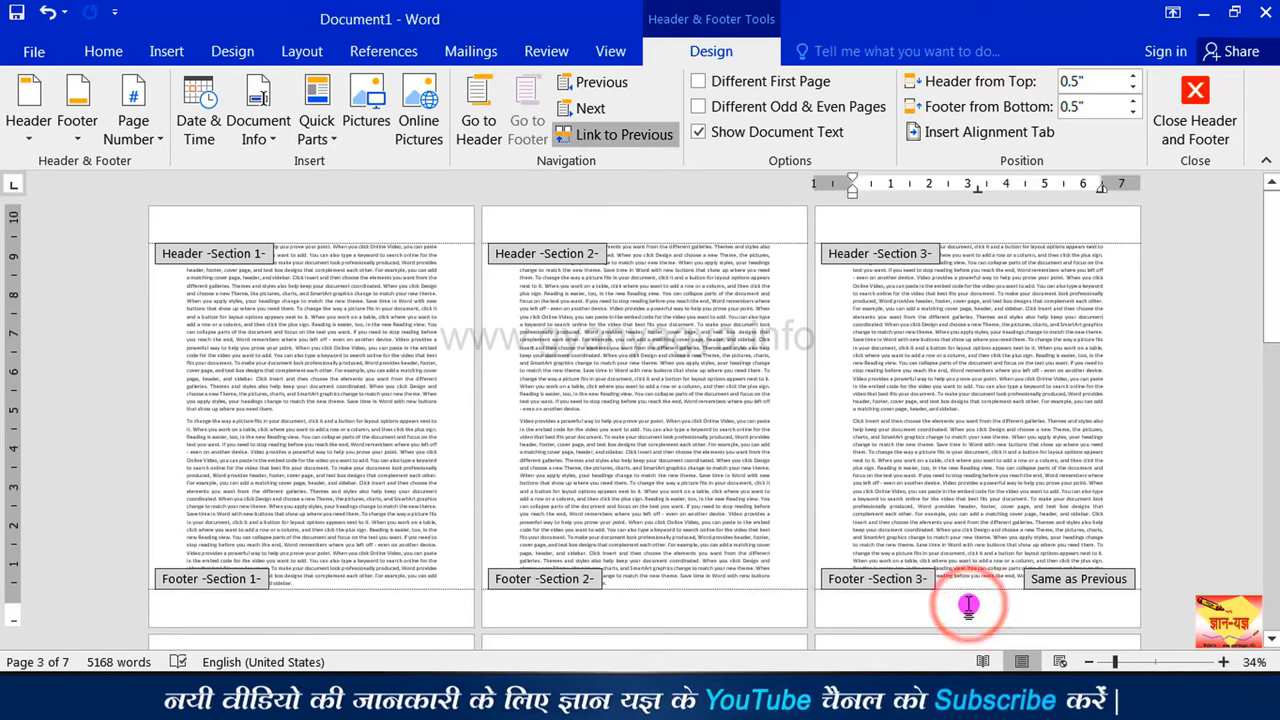
pyautogui.click(614, 138)
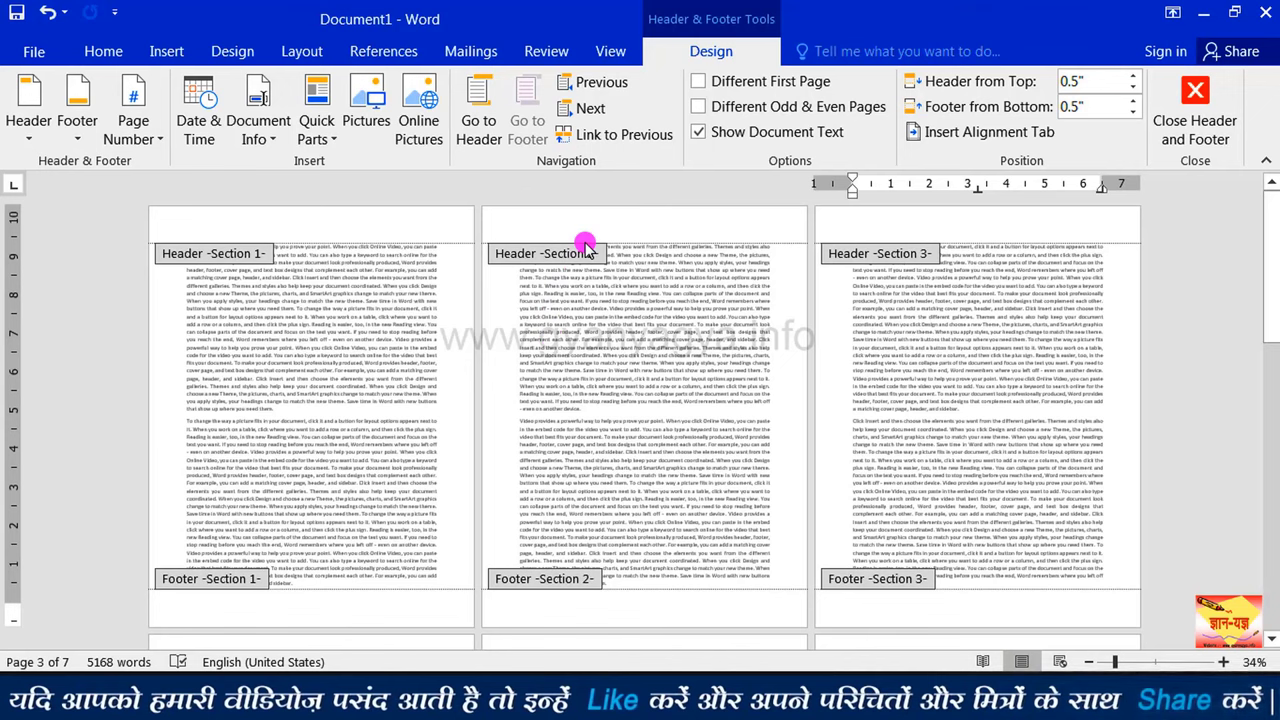
# Undo the last header change and type 'Gyanyajya' into the Section 2 header.
pyautogui.click(620, 225)
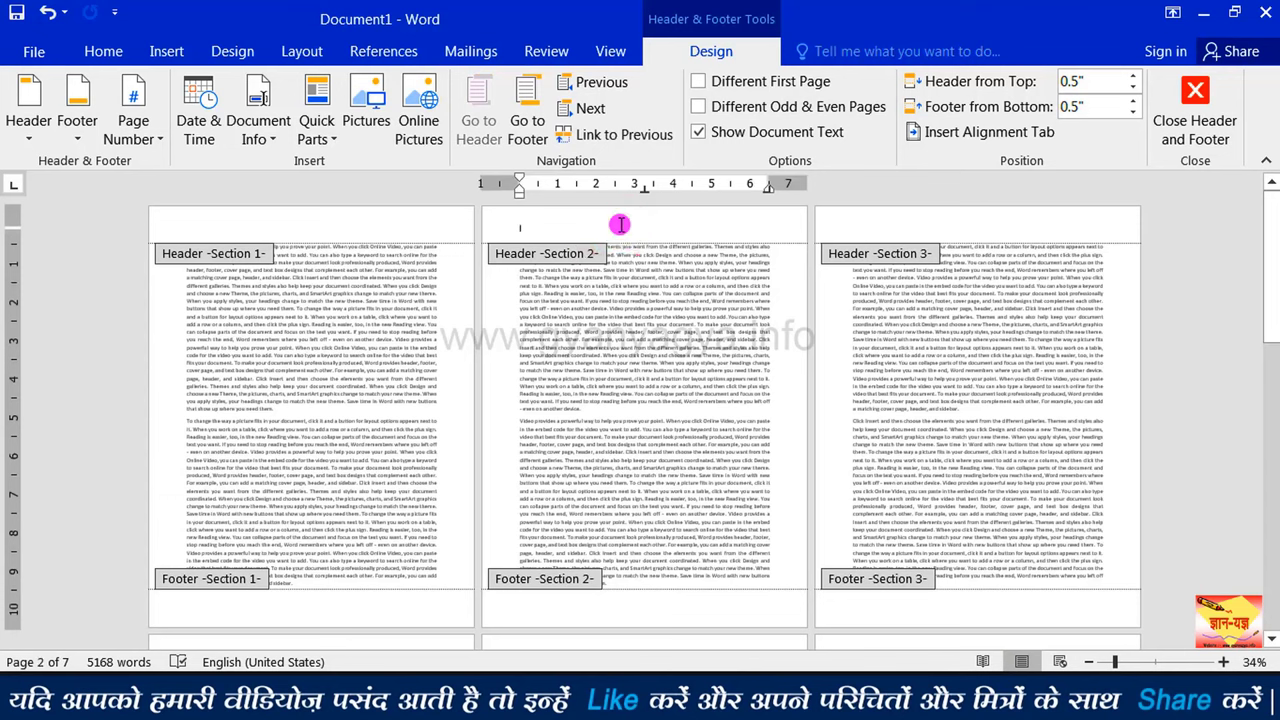
pyautogui.hotkey('ctrl', 'z')
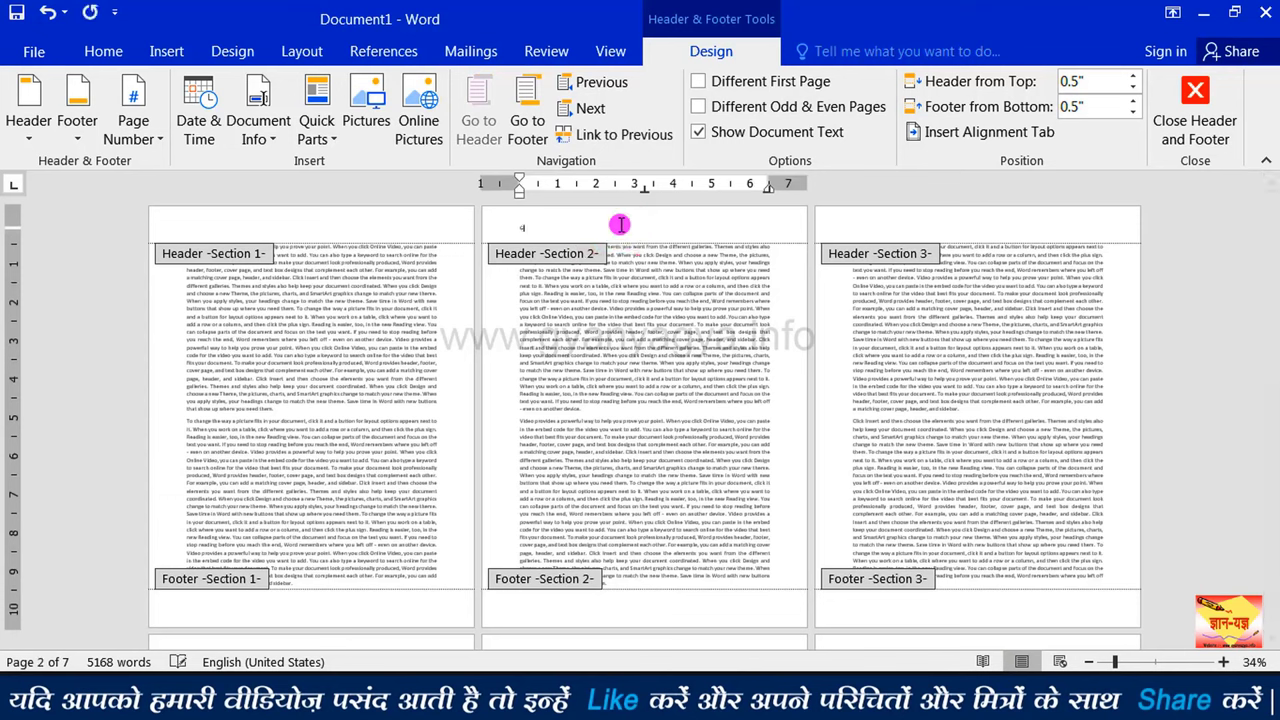
pyautogui.write('Gyanyaj')
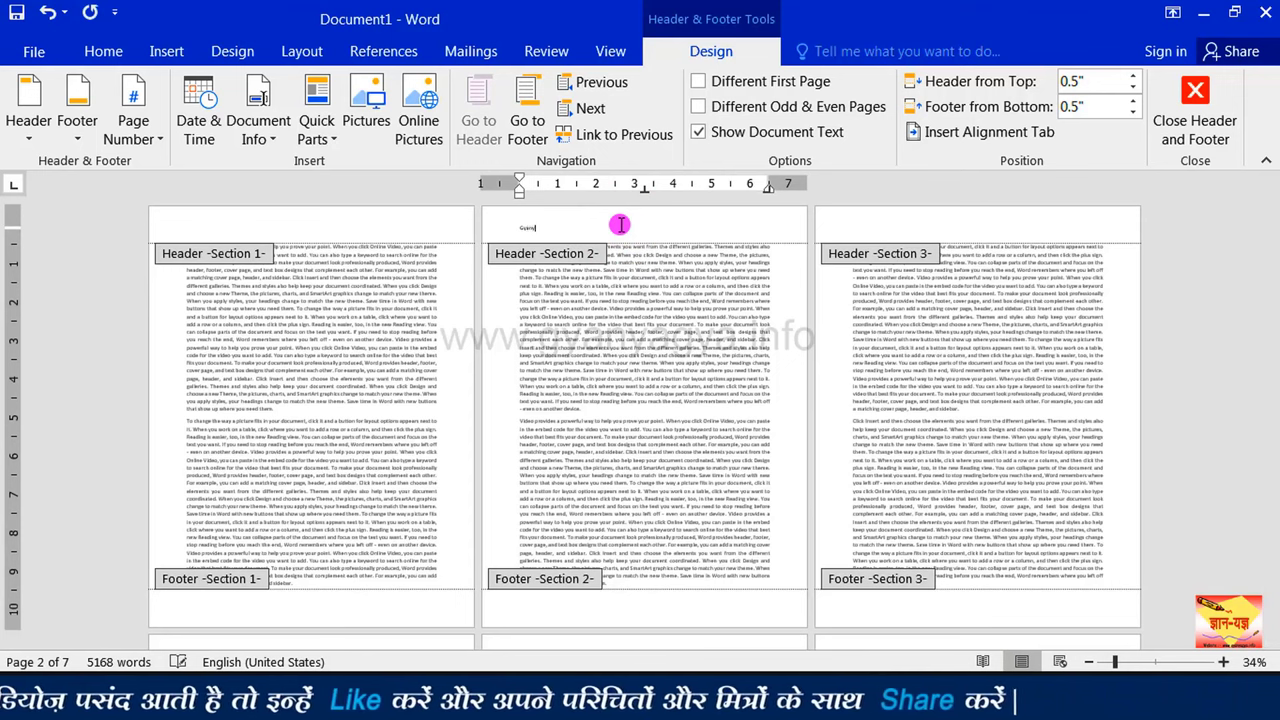
pyautogui.write('ya')
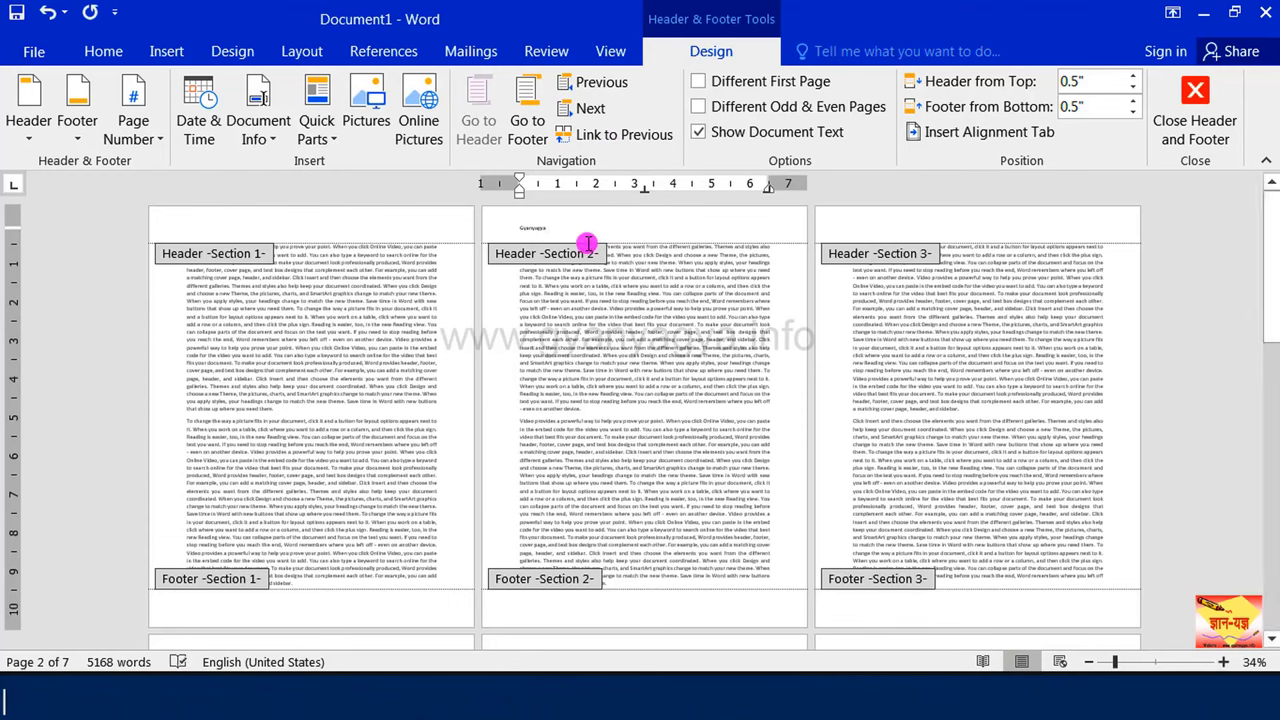
# Set the zoom to 100% and place the cursor in the empty Section 3 header on page 3.
pyautogui.click(603, 51)
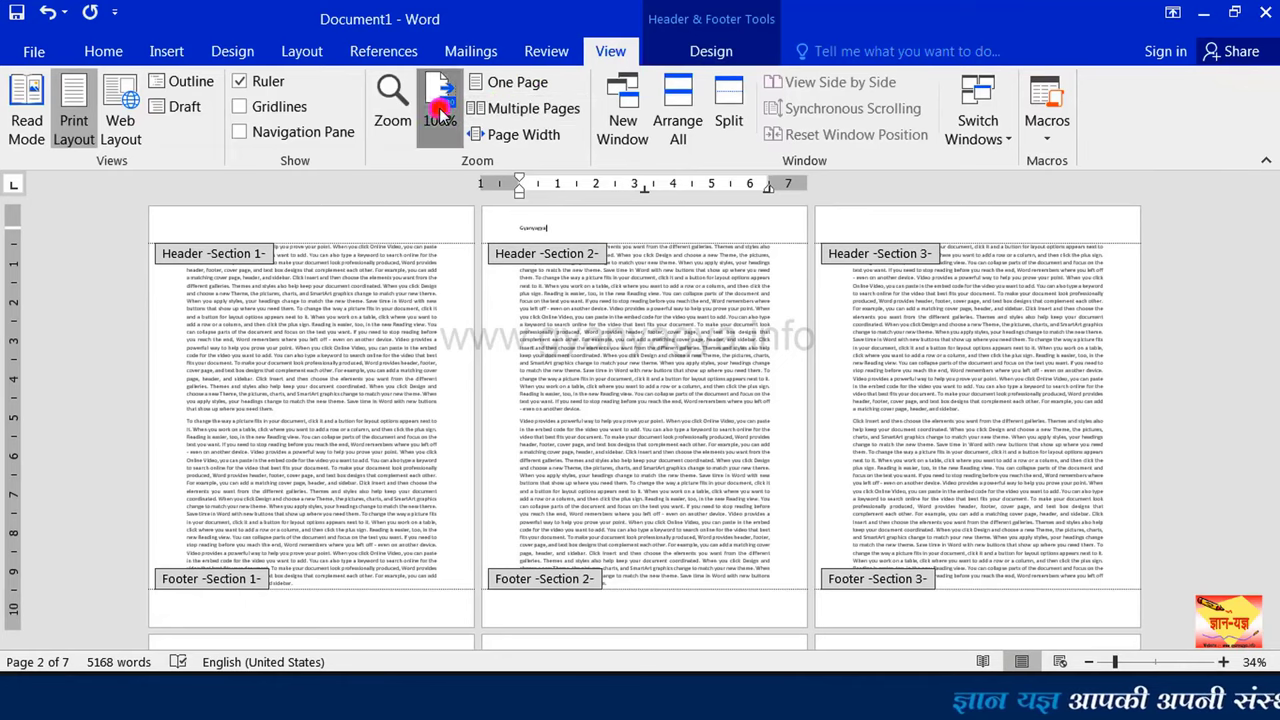
pyautogui.click(438, 110)
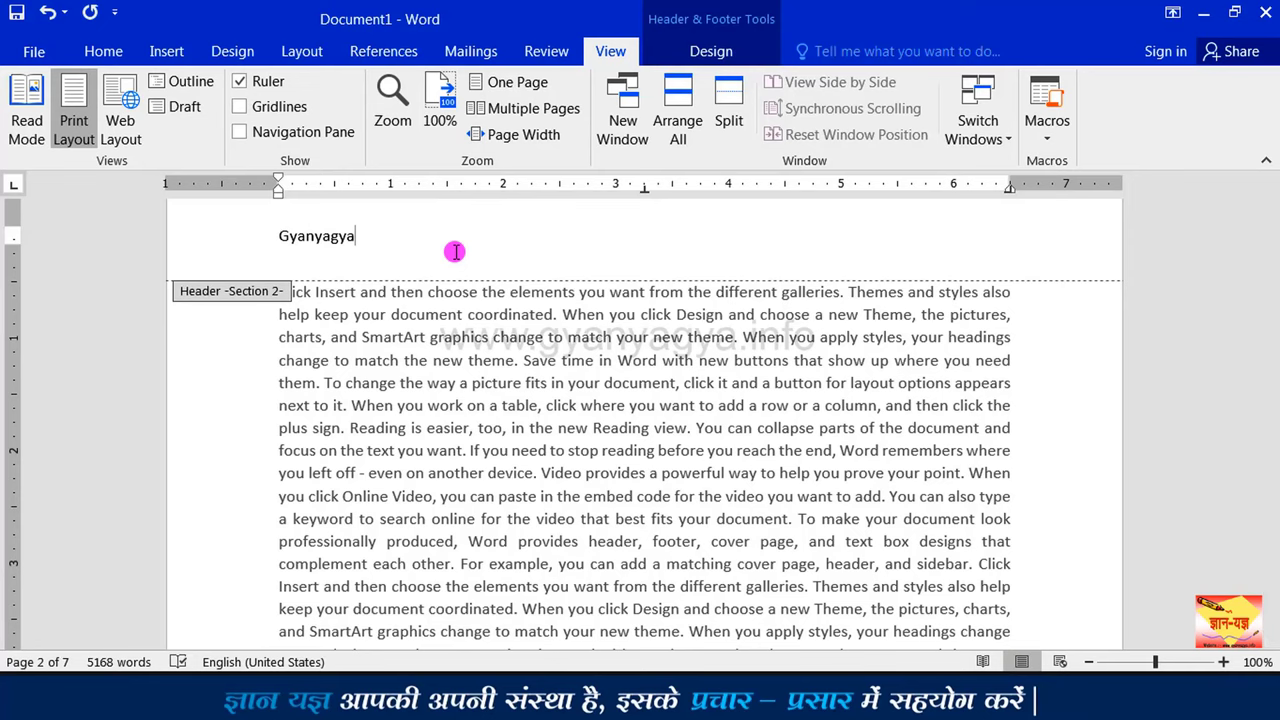
pyautogui.moveTo(1268, 266); pyautogui.dragTo(1270, 321)
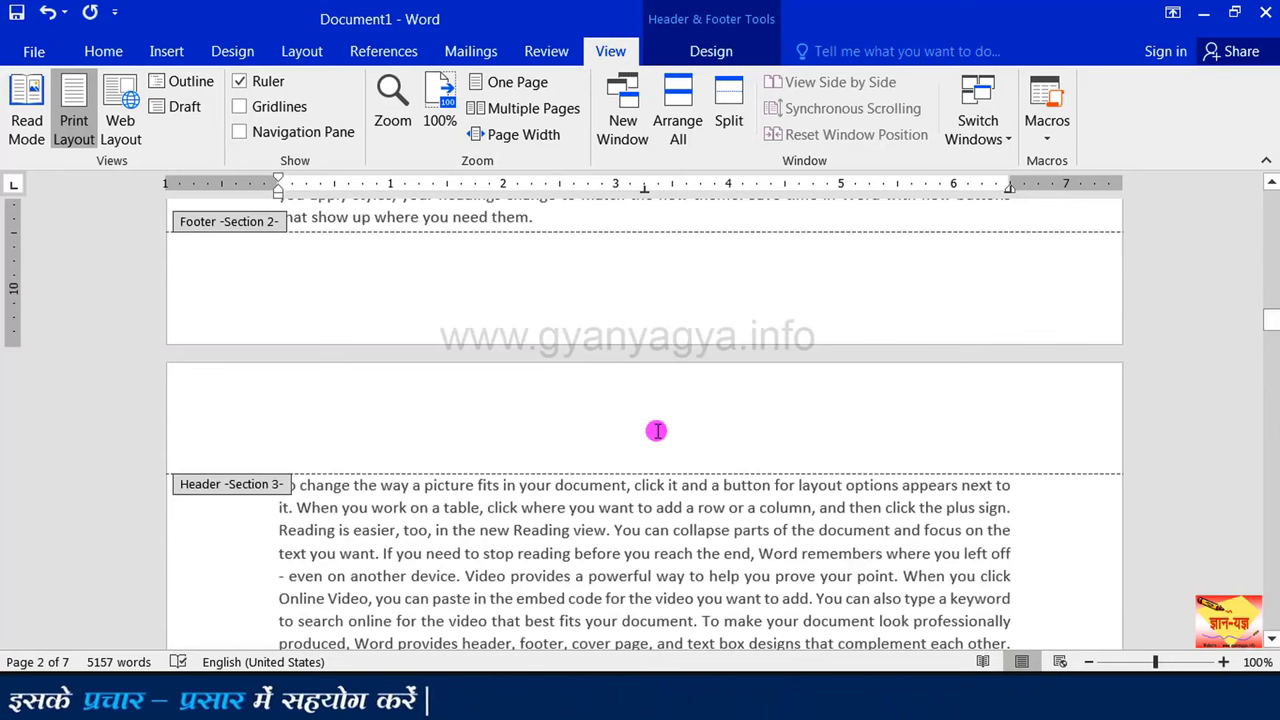
pyautogui.click(512, 430)
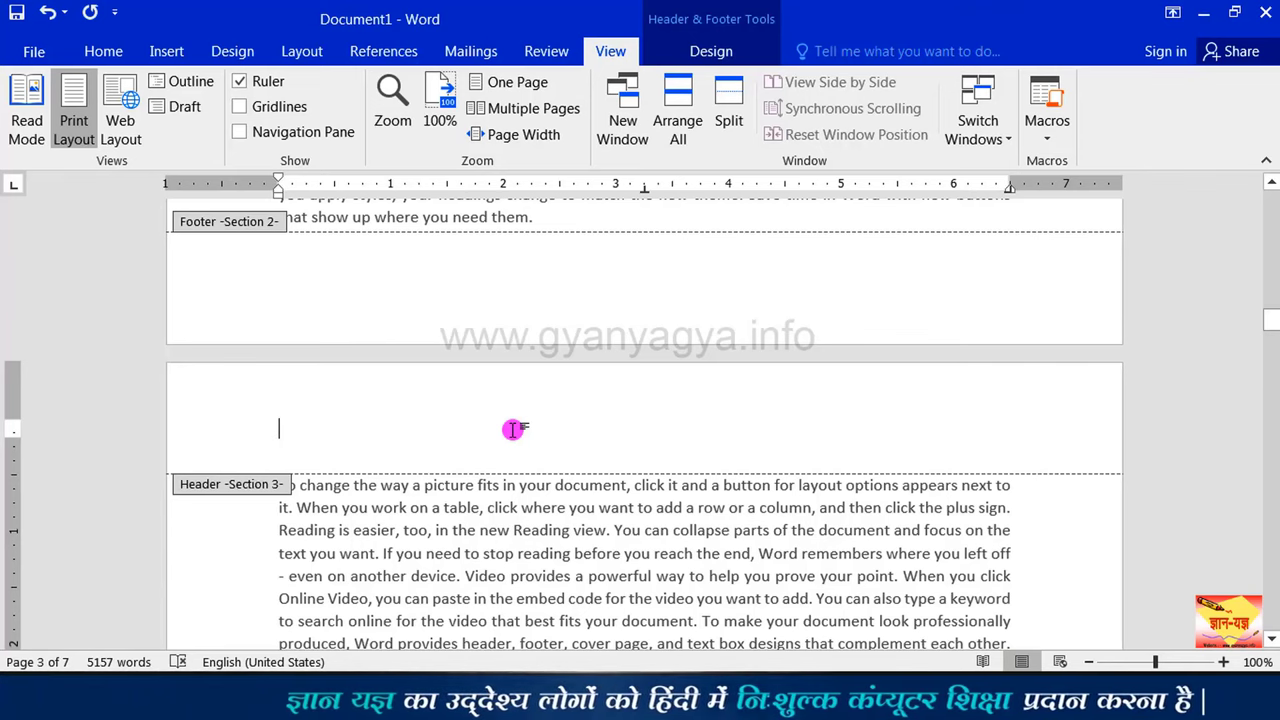
pyautogui.write('www.gyanyagya.info')
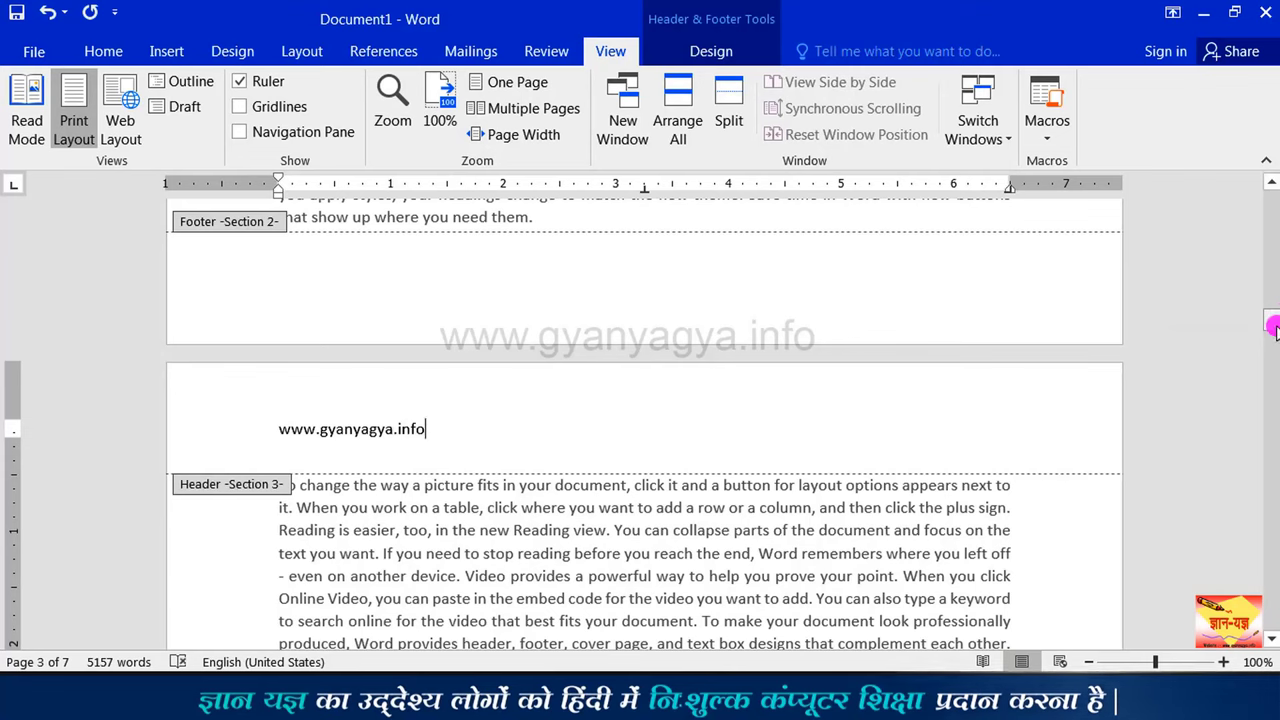
pyautogui.moveTo(1272, 327); pyautogui.dragTo(1272, 365)
pyautogui.write('H')
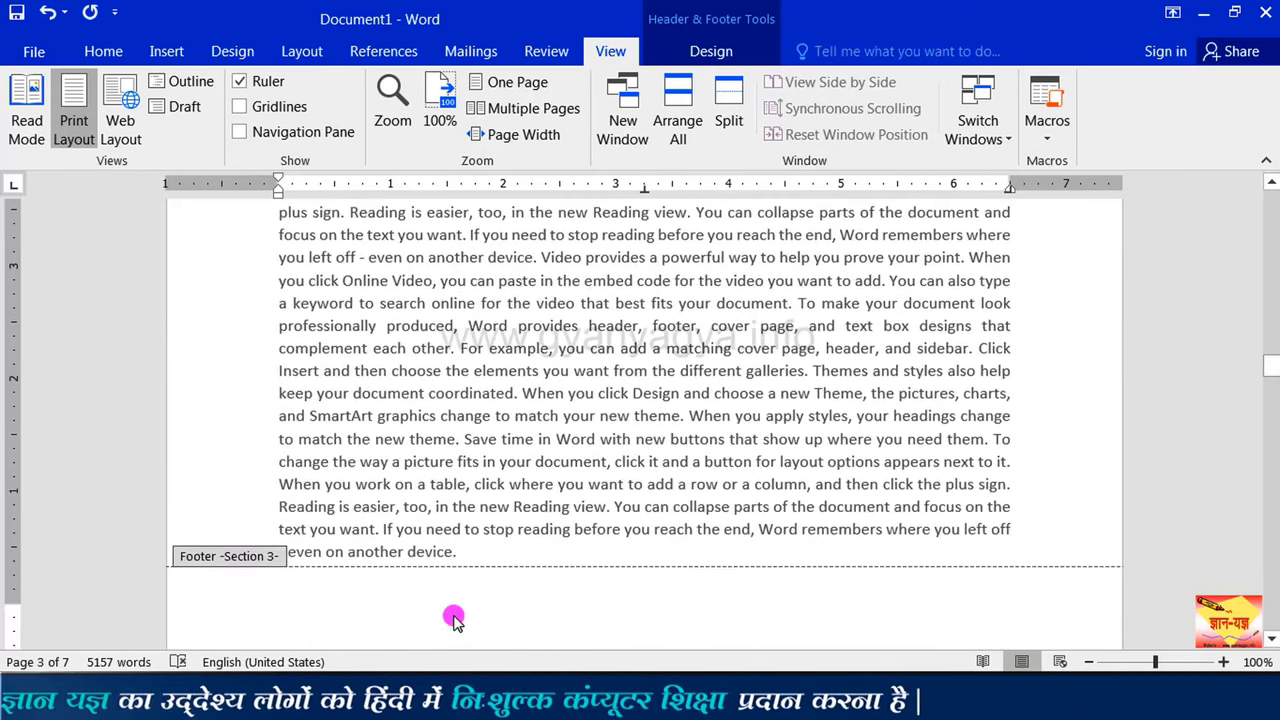
pyautogui.write('ello Wo')
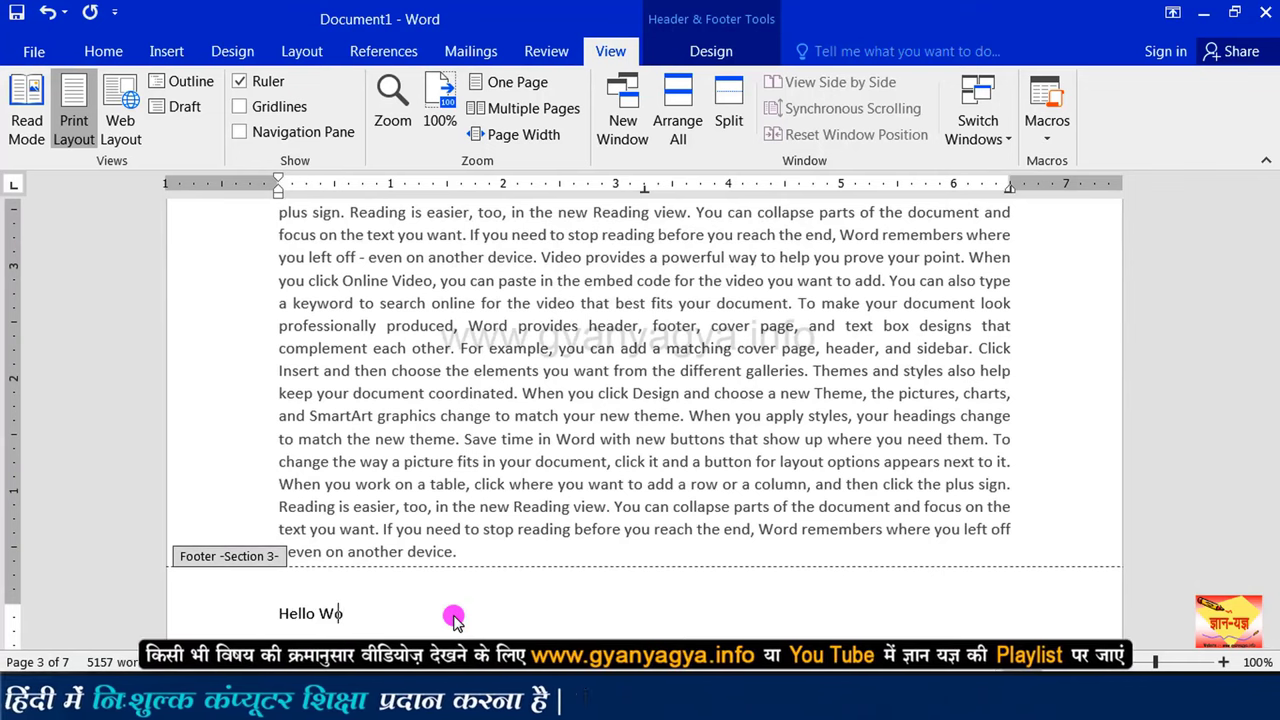
pyautogui.write('rld')
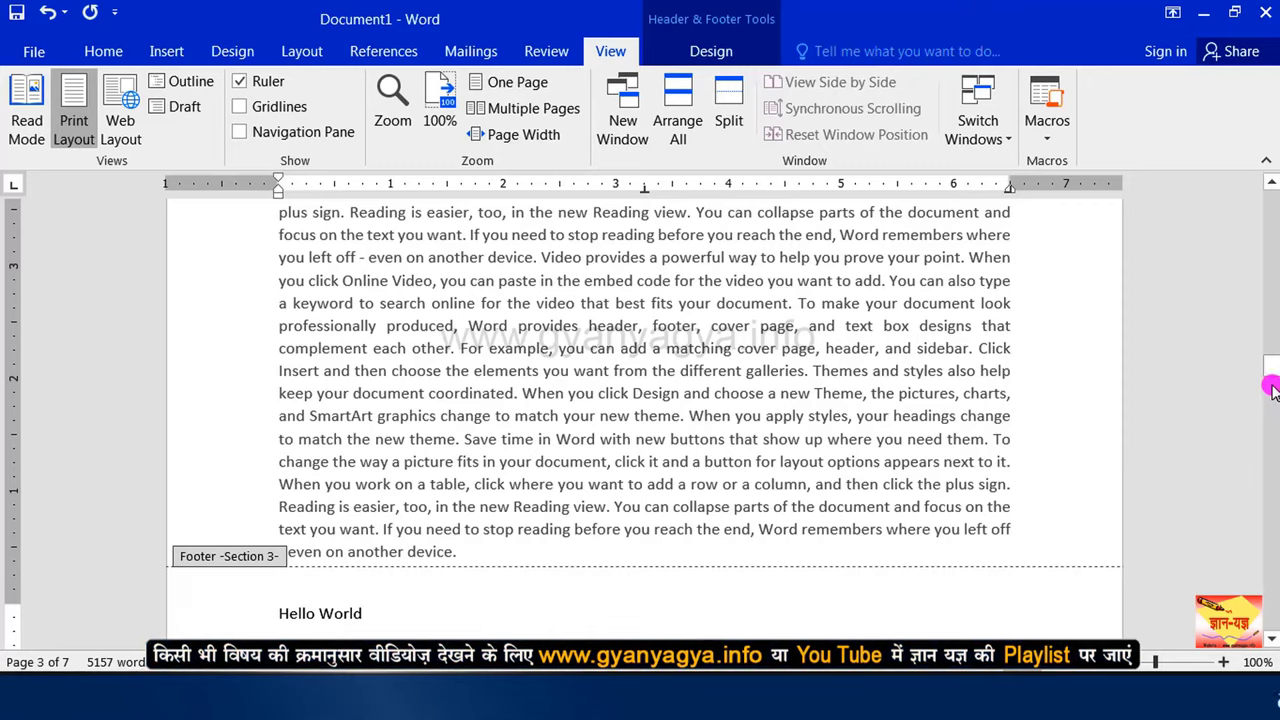
pyautogui.moveTo(1272, 375); pyautogui.dragTo(1274, 313)
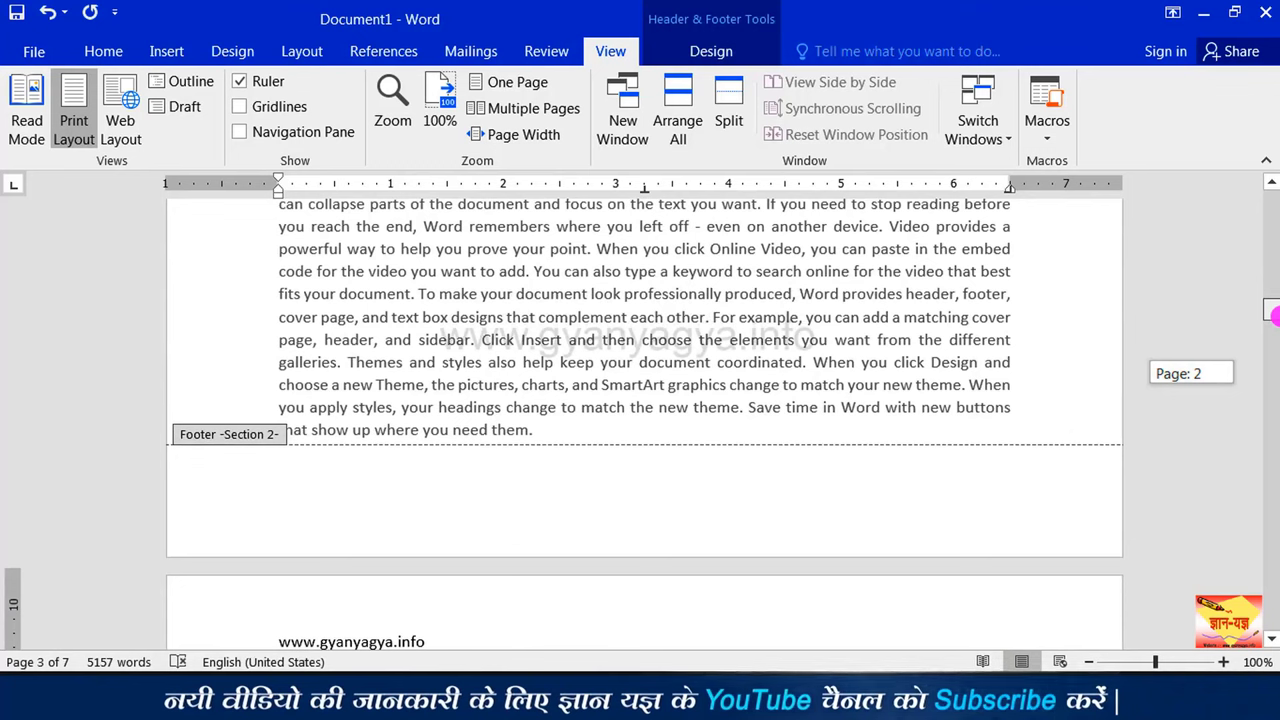
pyautogui.moveTo(1272, 313); pyautogui.dragTo(1035, 265)
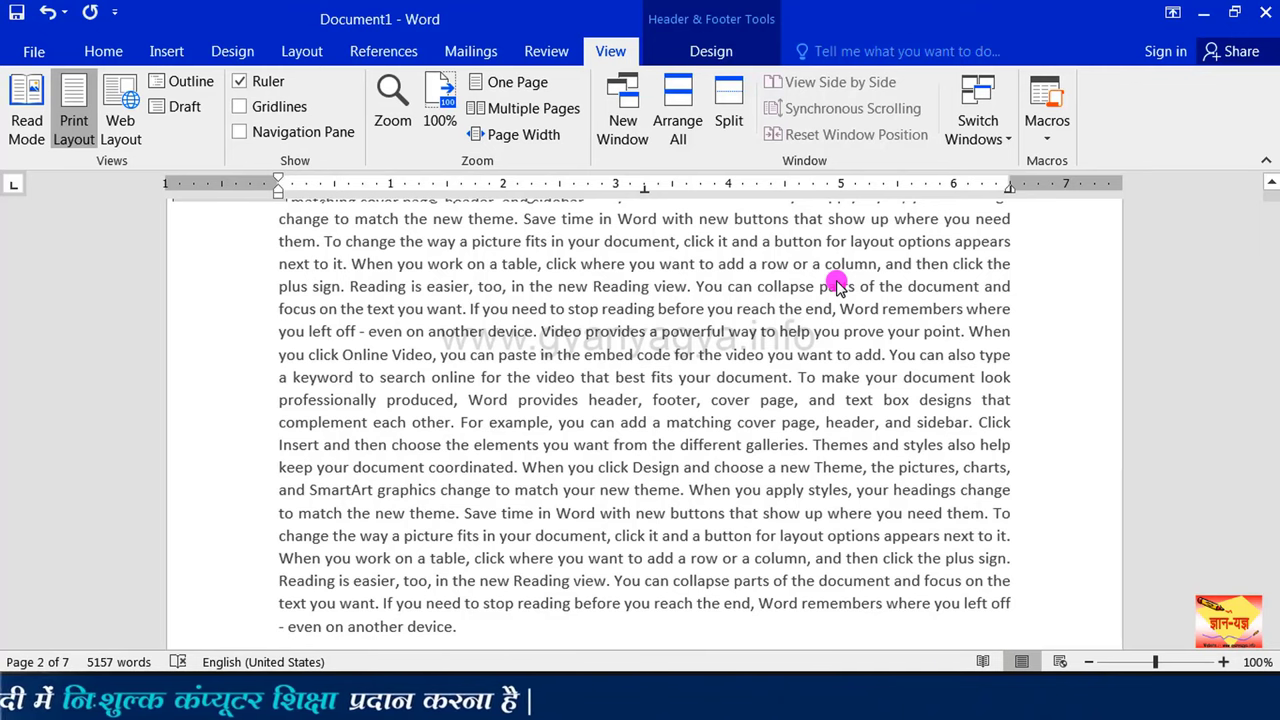
pyautogui.moveTo(1270, 264); pyautogui.dragTo(1271, 255)
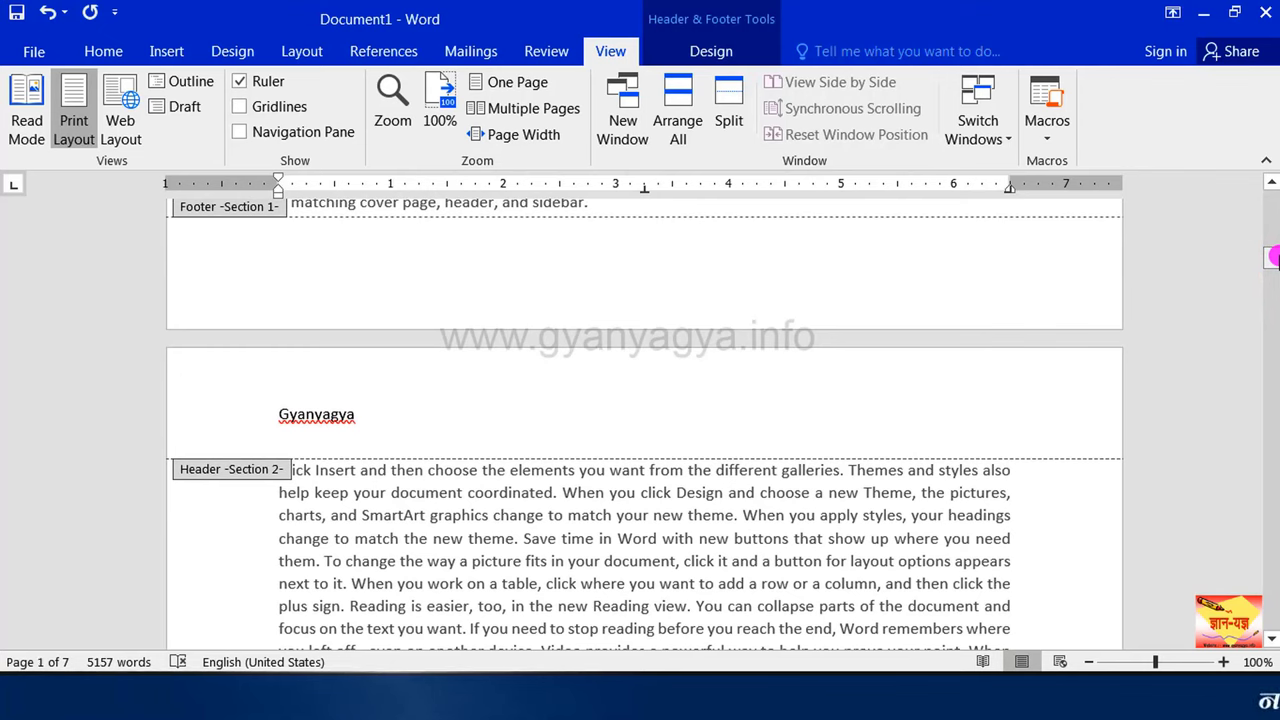
pyautogui.moveTo(1271, 257); pyautogui.dragTo(1271, 250)
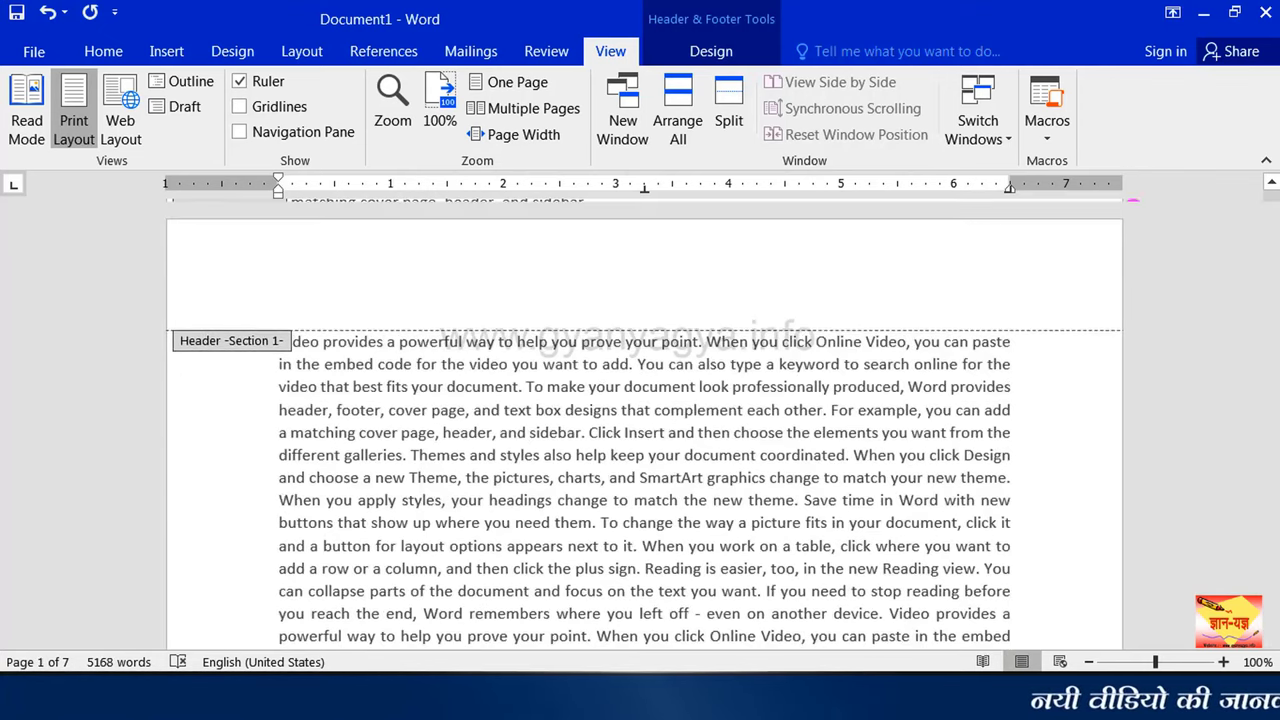
# Turn Different First Page and Different Odd & Even Pages on, then back off again.
pyautogui.click(689, 51)
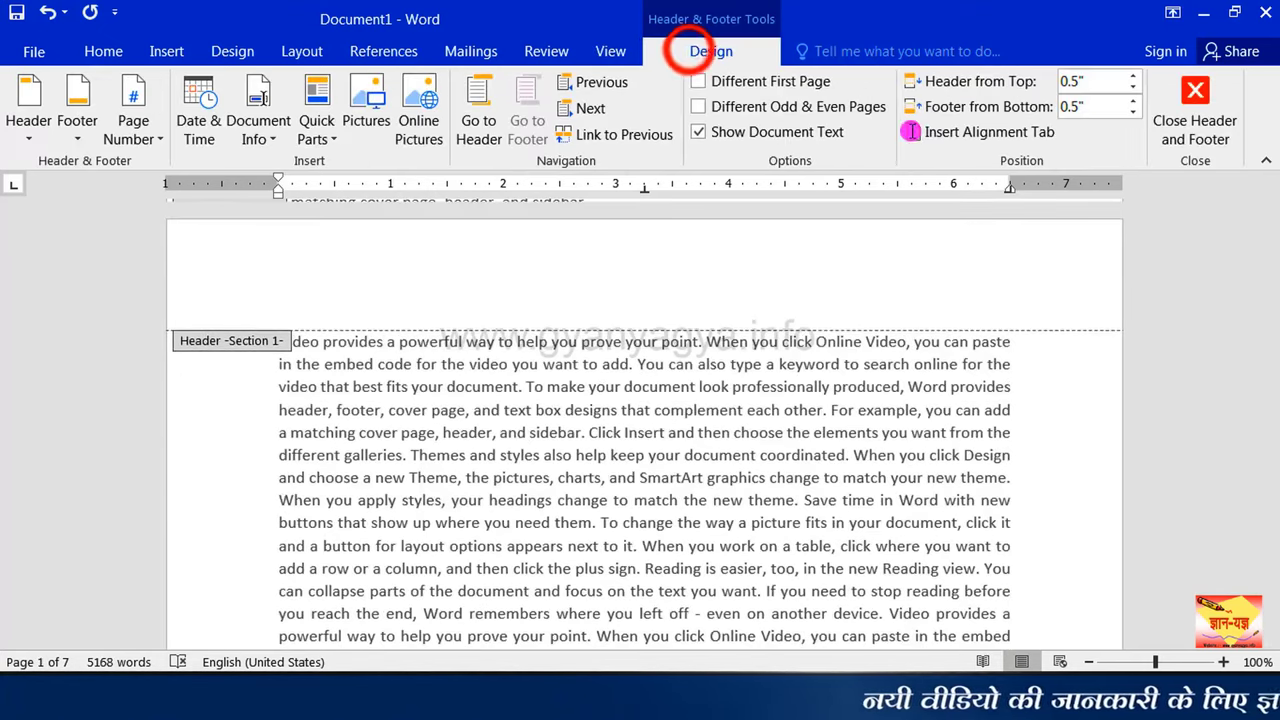
pyautogui.click(698, 51)
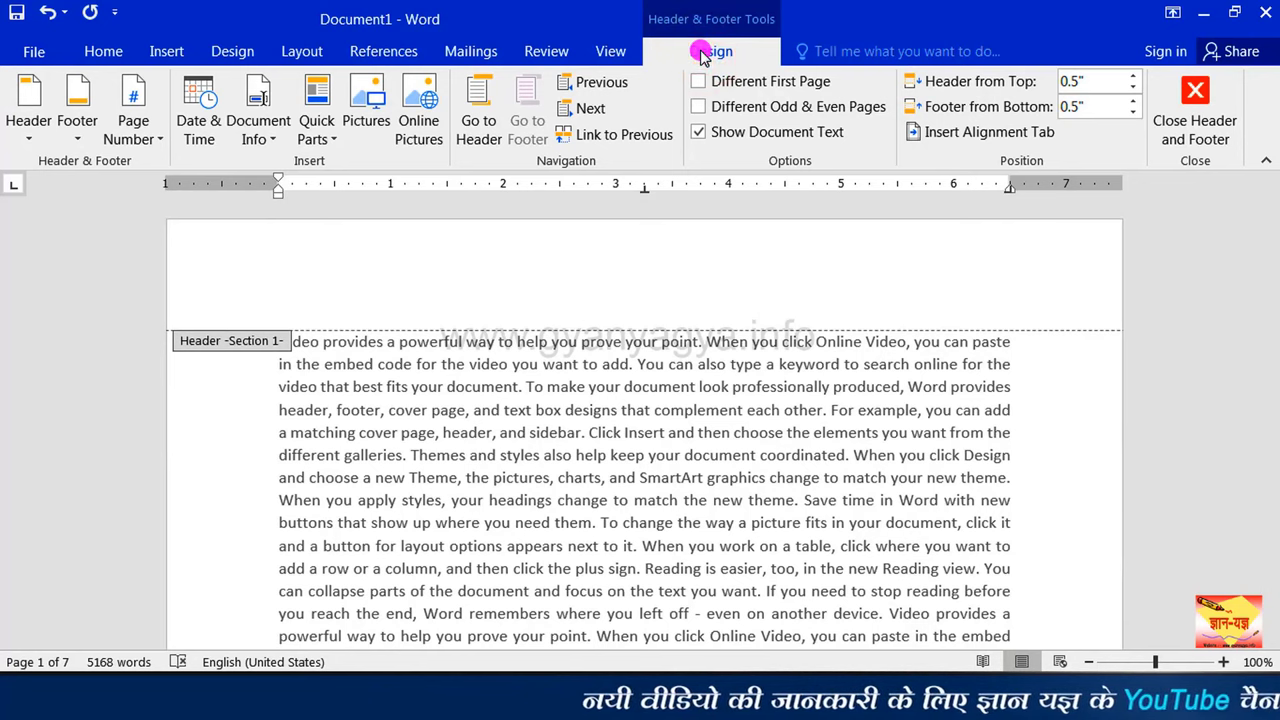
pyautogui.click(822, 83)
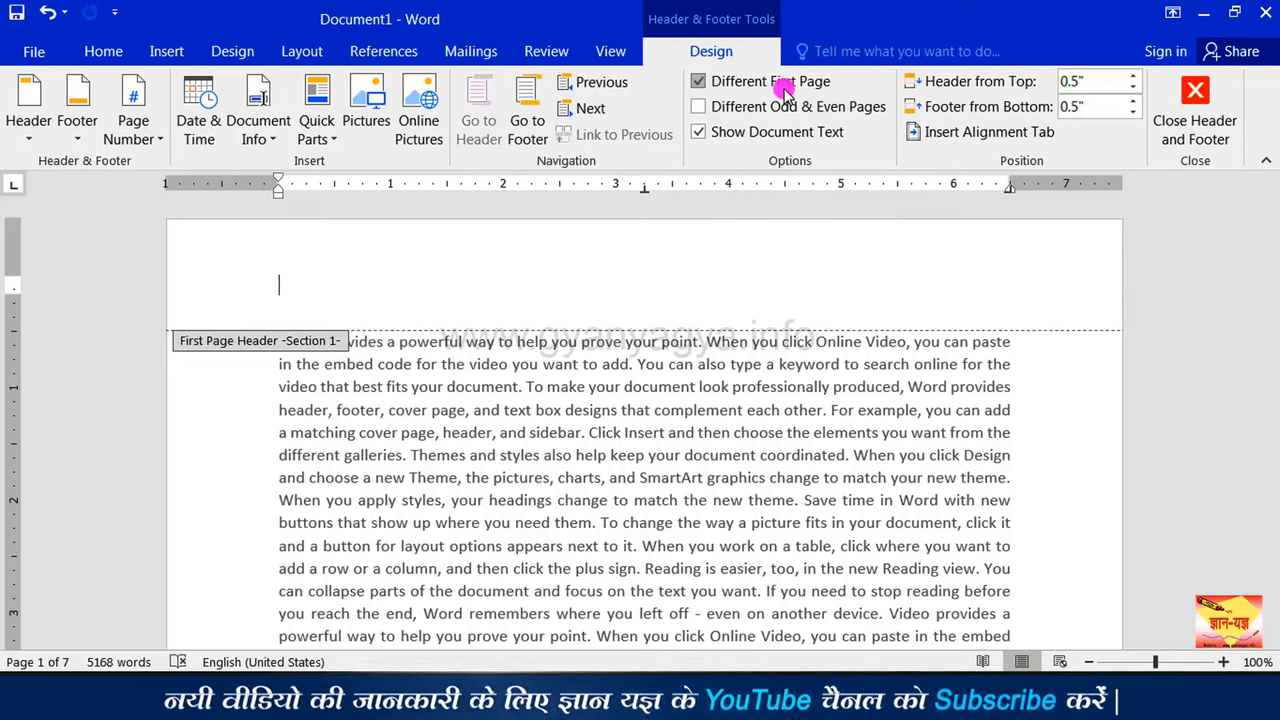
pyautogui.click(798, 90)
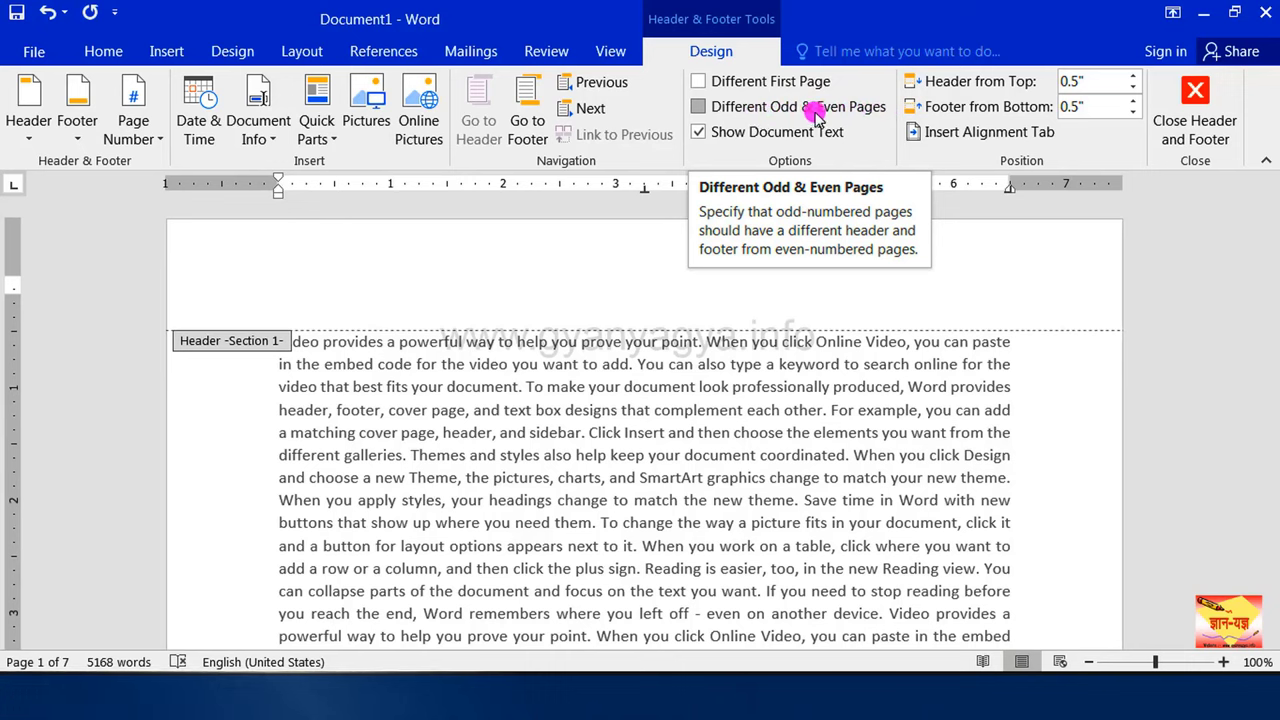
pyautogui.click(857, 115)
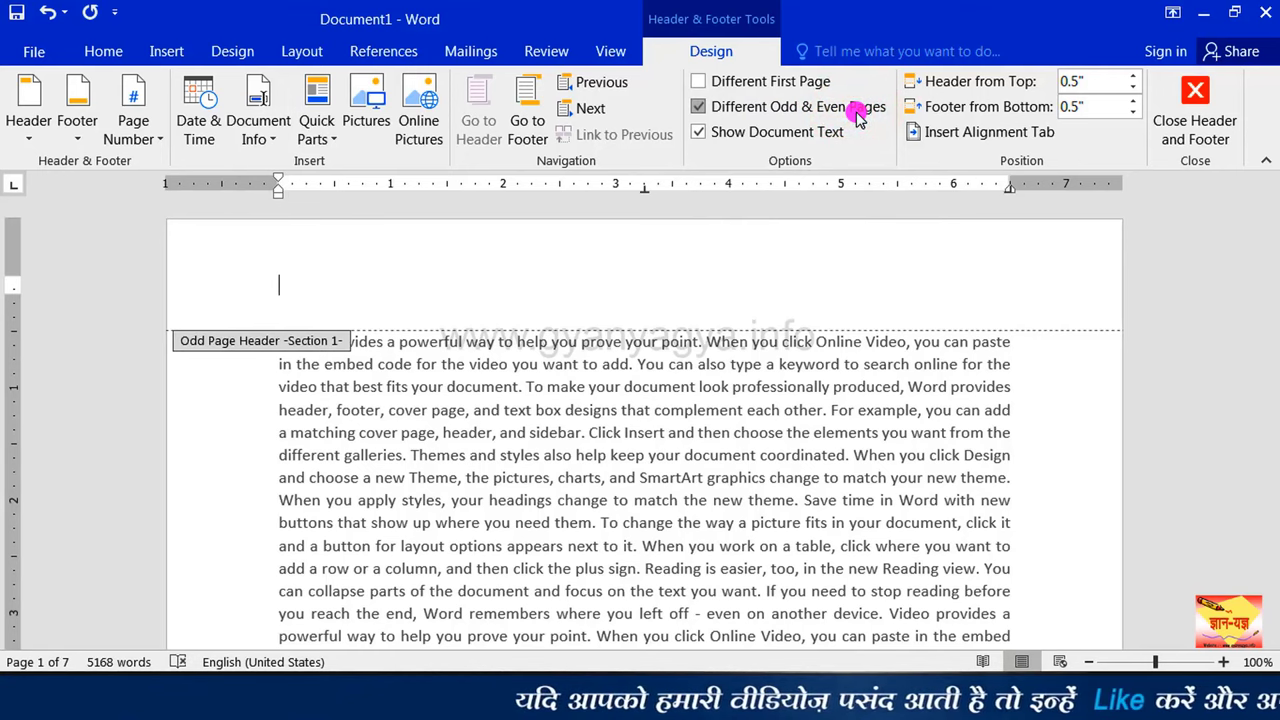
pyautogui.click(857, 115)
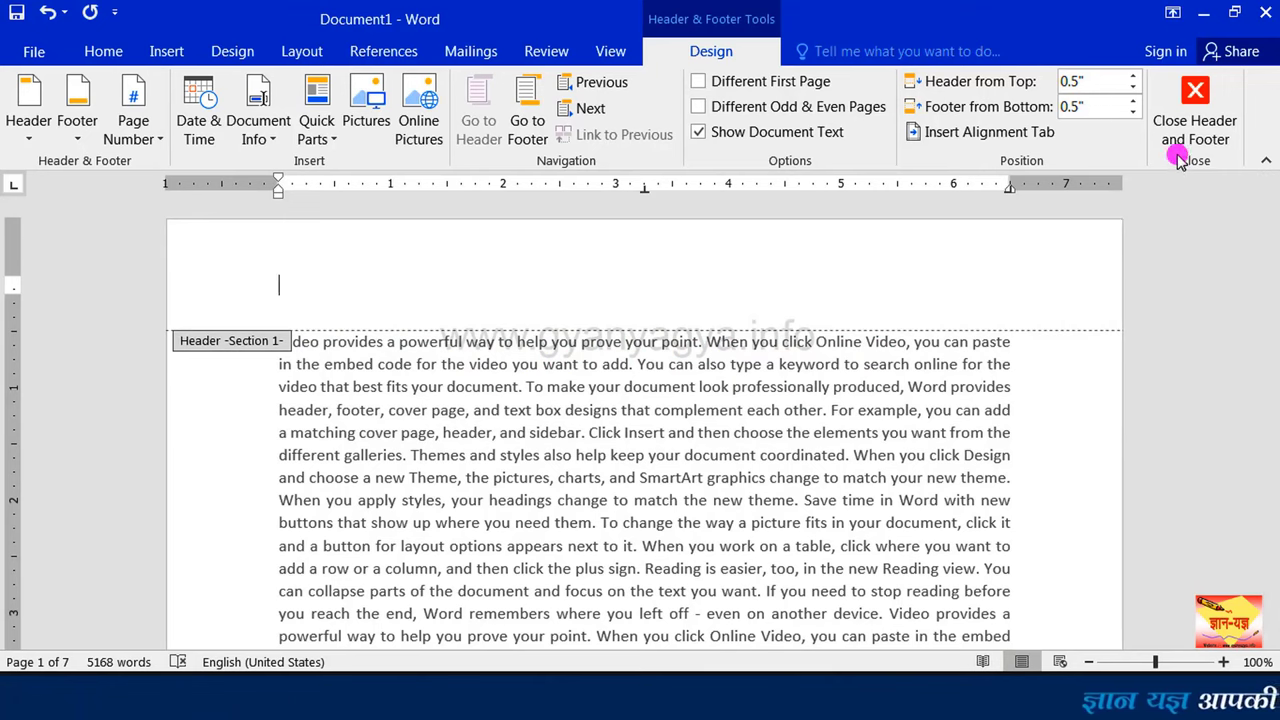
# Close header and footer editing to return to the body text.
pyautogui.click(1195, 105)
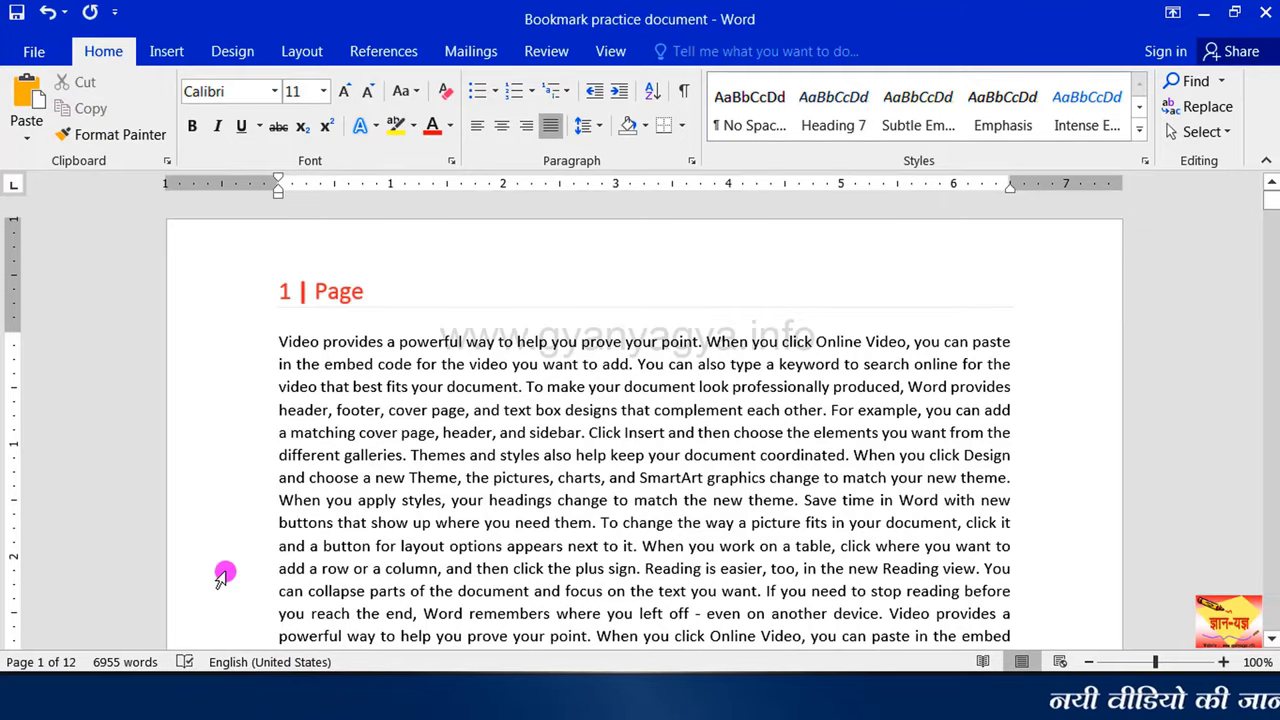
# Select the 'Cover page' heading on page 3 and bring up the Insert Links options.
pyautogui.moveTo(1270, 199); pyautogui.dragTo(1268, 276)
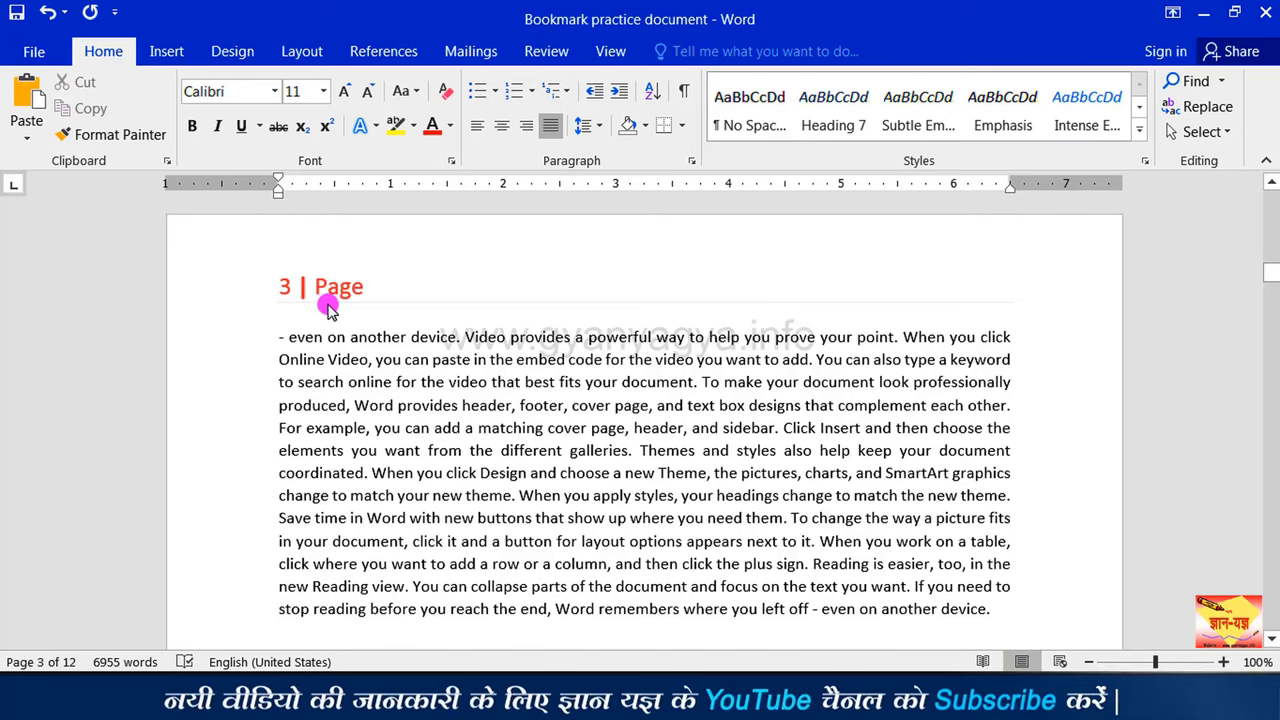
pyautogui.scroll(-5, 430, 455)
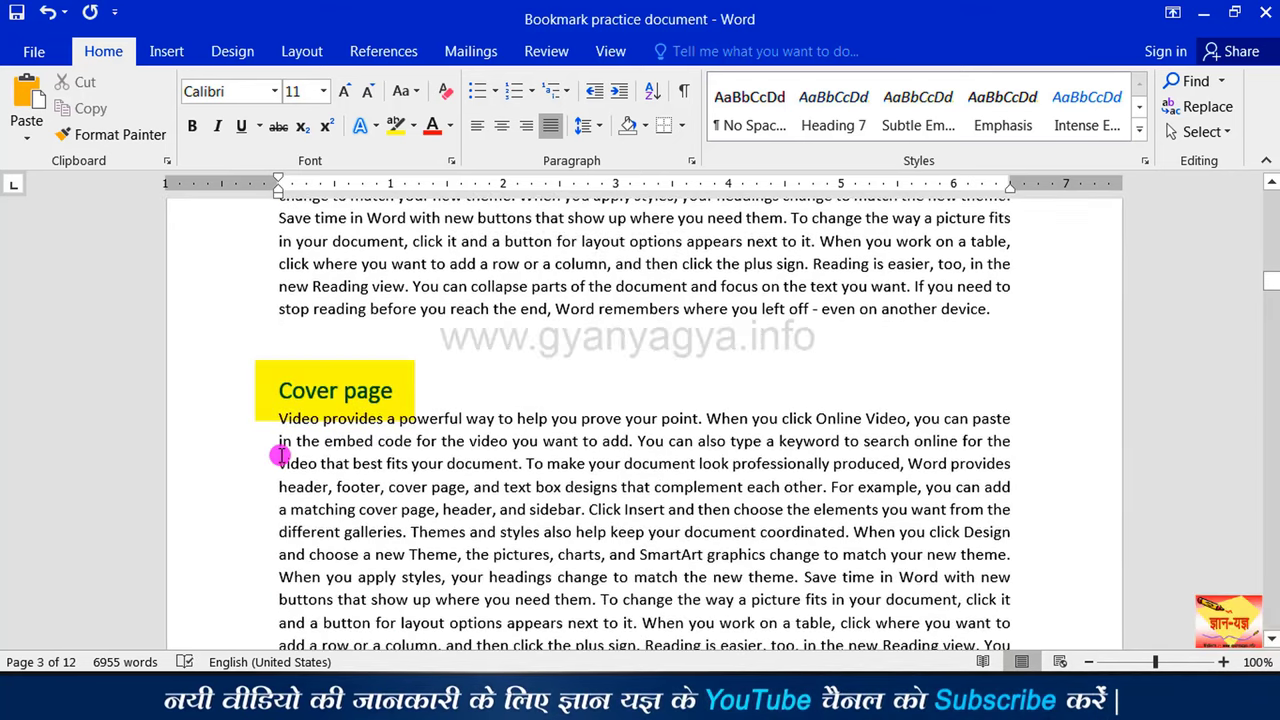
pyautogui.click(285, 388)
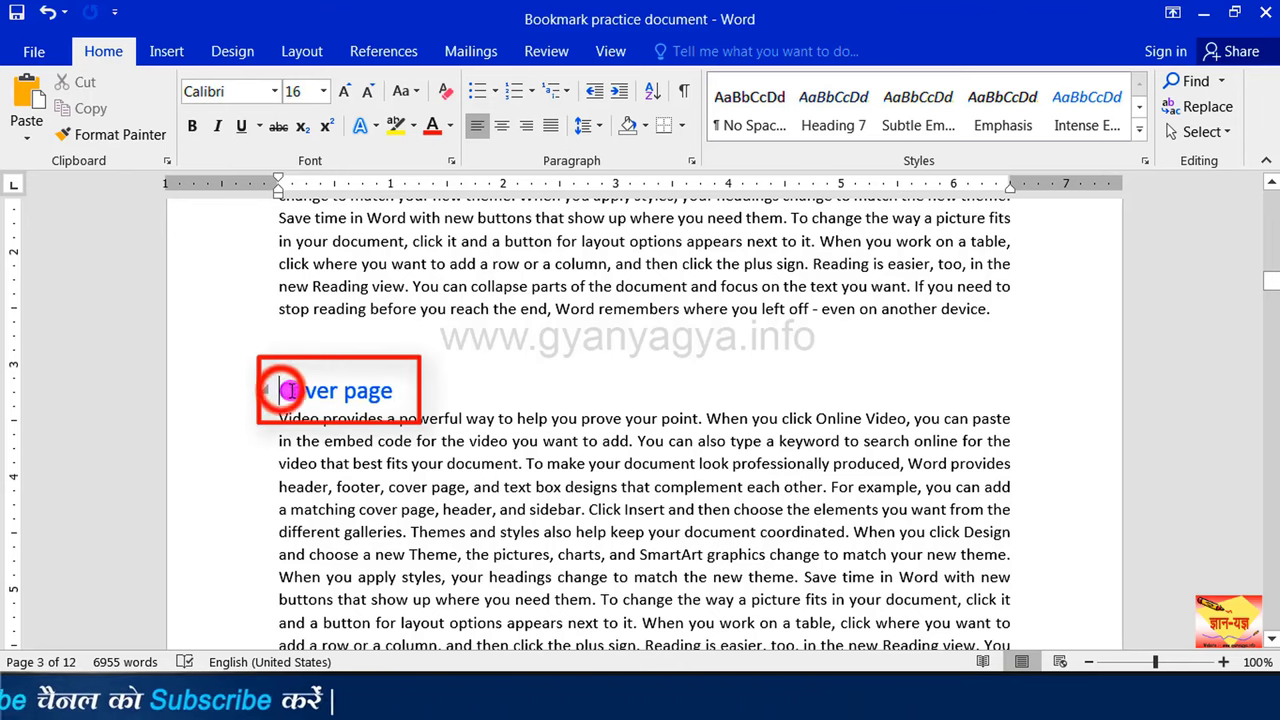
pyautogui.moveTo(277, 391); pyautogui.dragTo(392, 389)
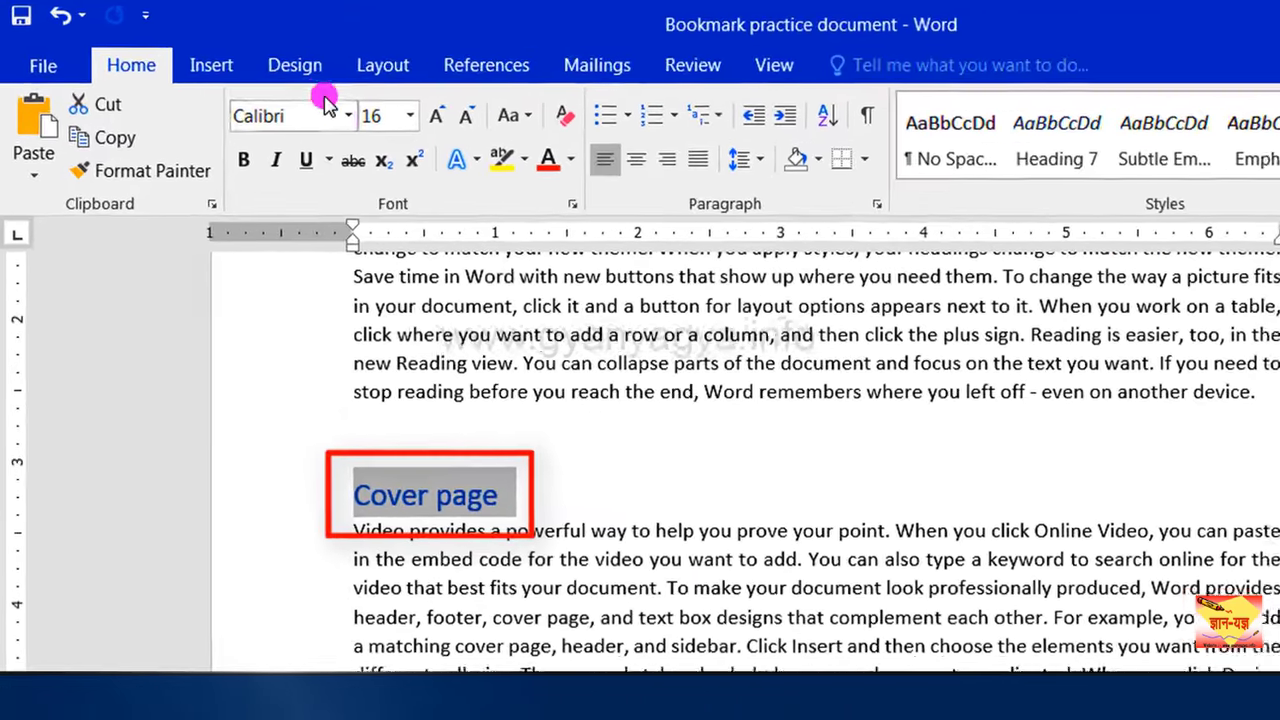
pyautogui.click(158, 54)
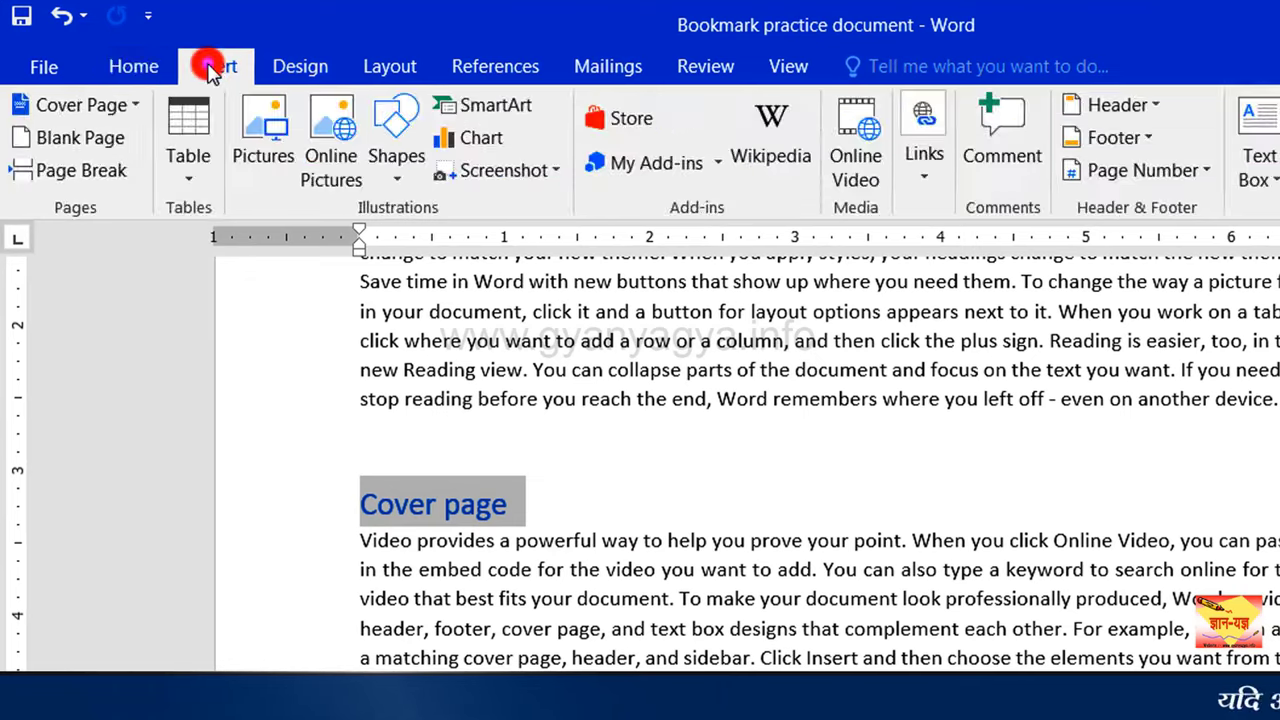
pyautogui.click(923, 175)
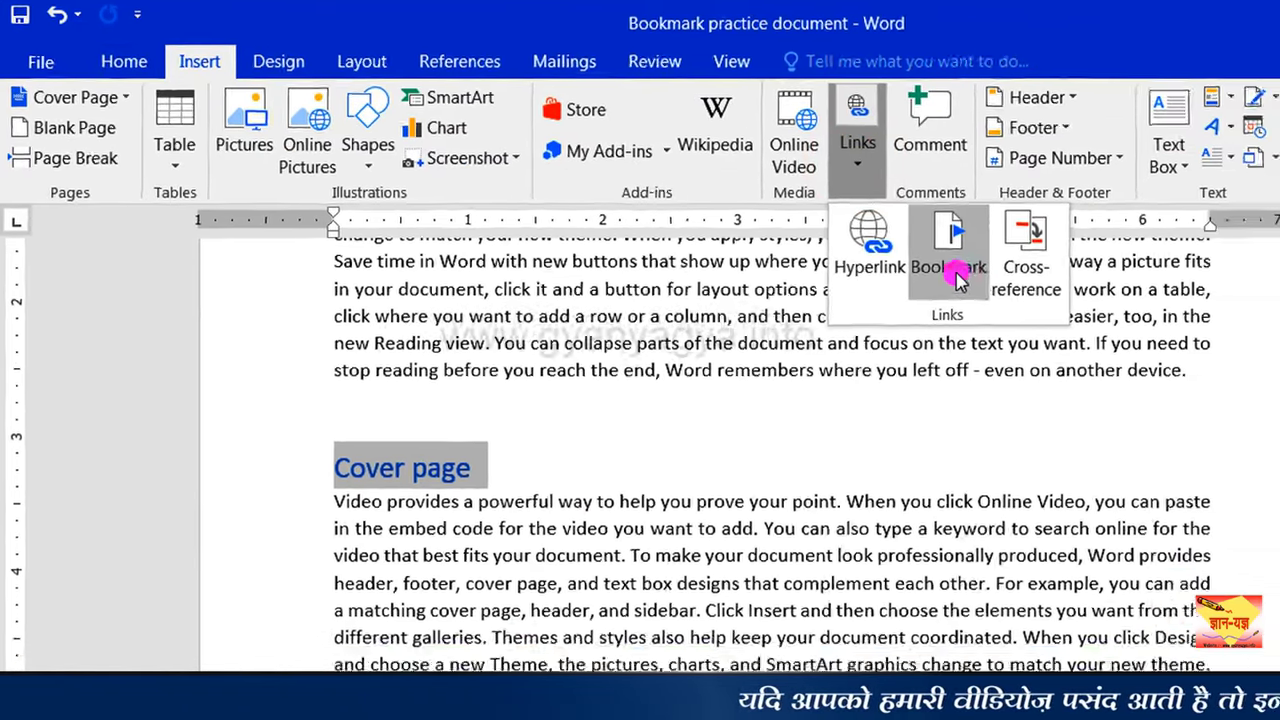
# Add a bookmark named cover_page to the selected 'Cover page' heading.
pyautogui.click(1045, 280)
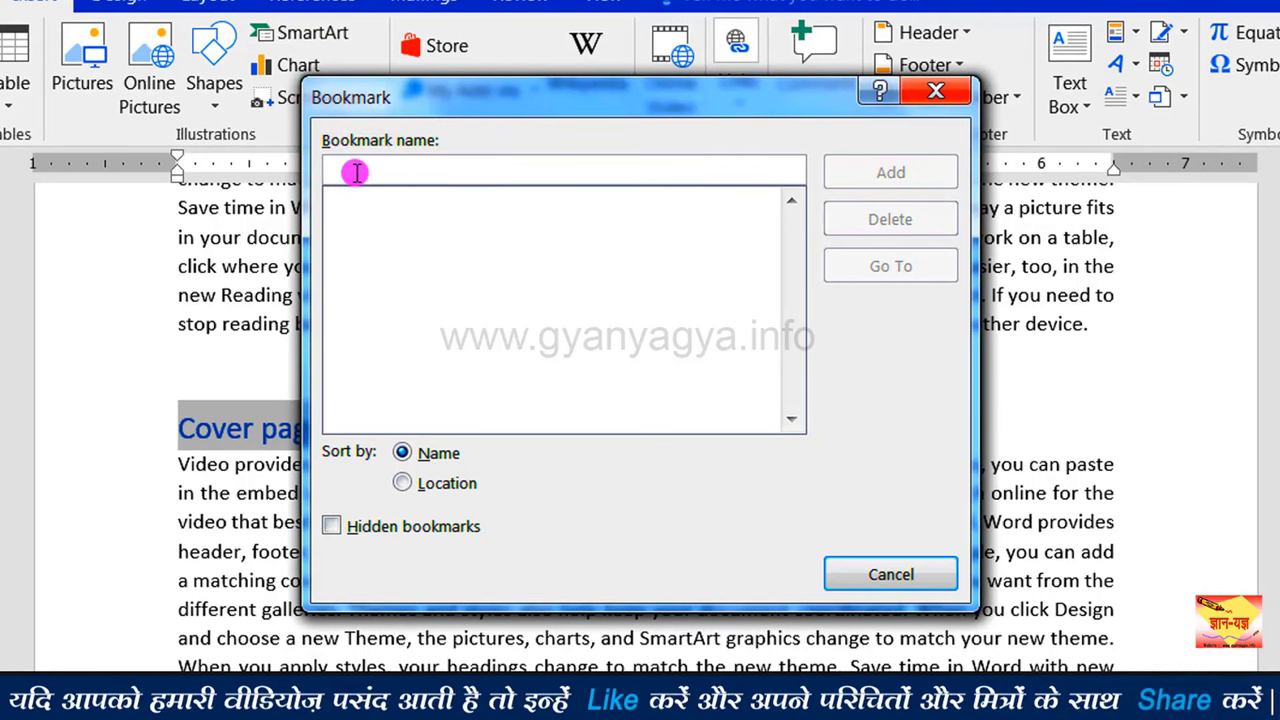
pyautogui.click(356, 172)
pyautogui.write('cover_page')
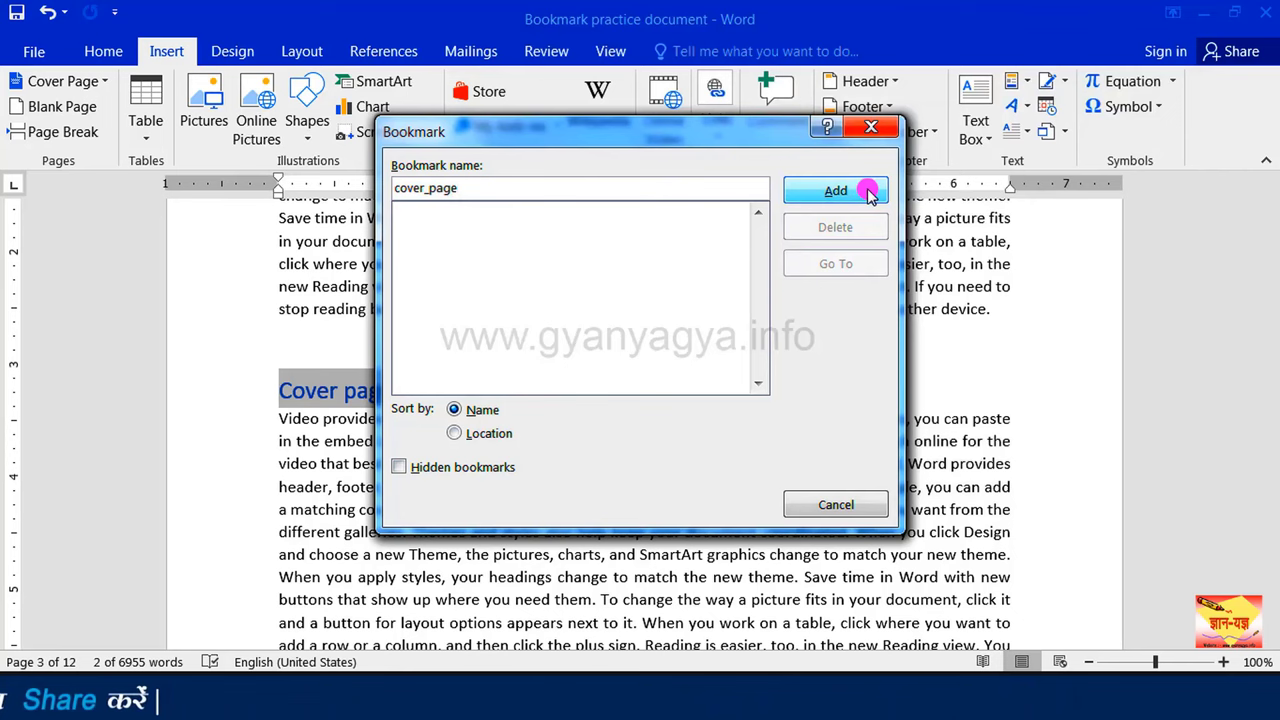
pyautogui.click(836, 191)
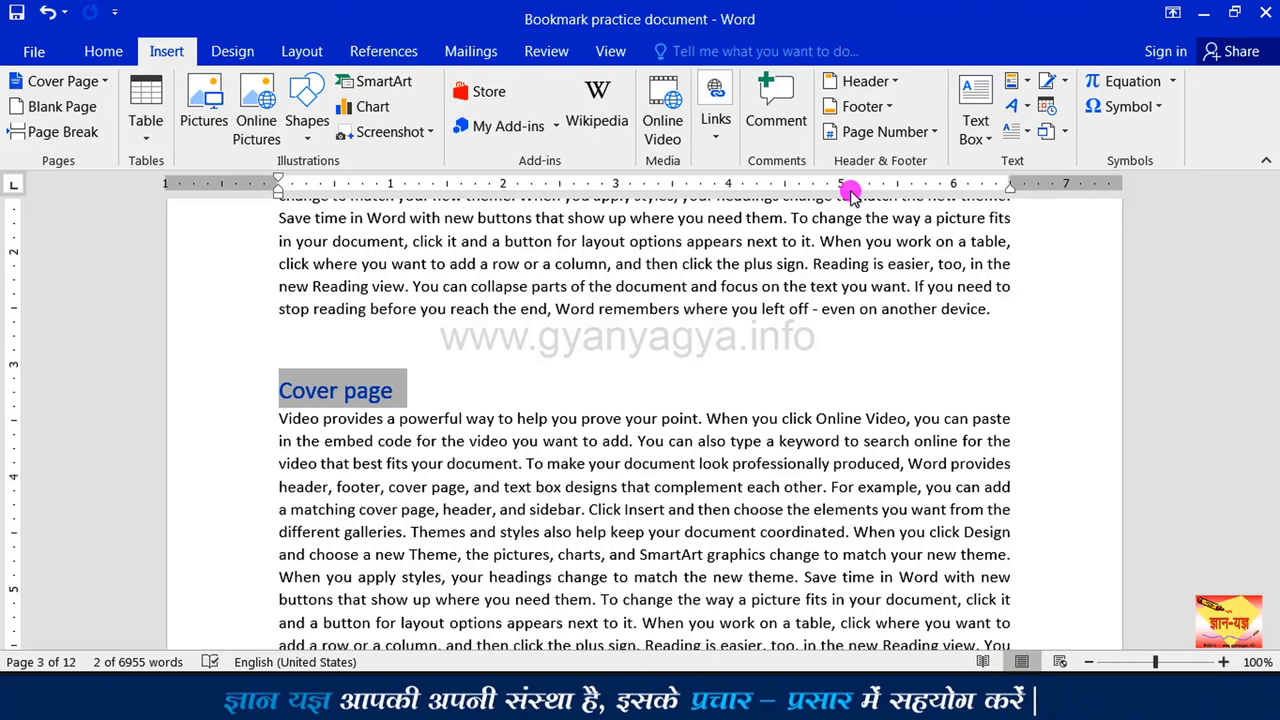
# Return to the start of the document with Ctrl+Home.
pyautogui.hotkey('ctrl', 'Home')
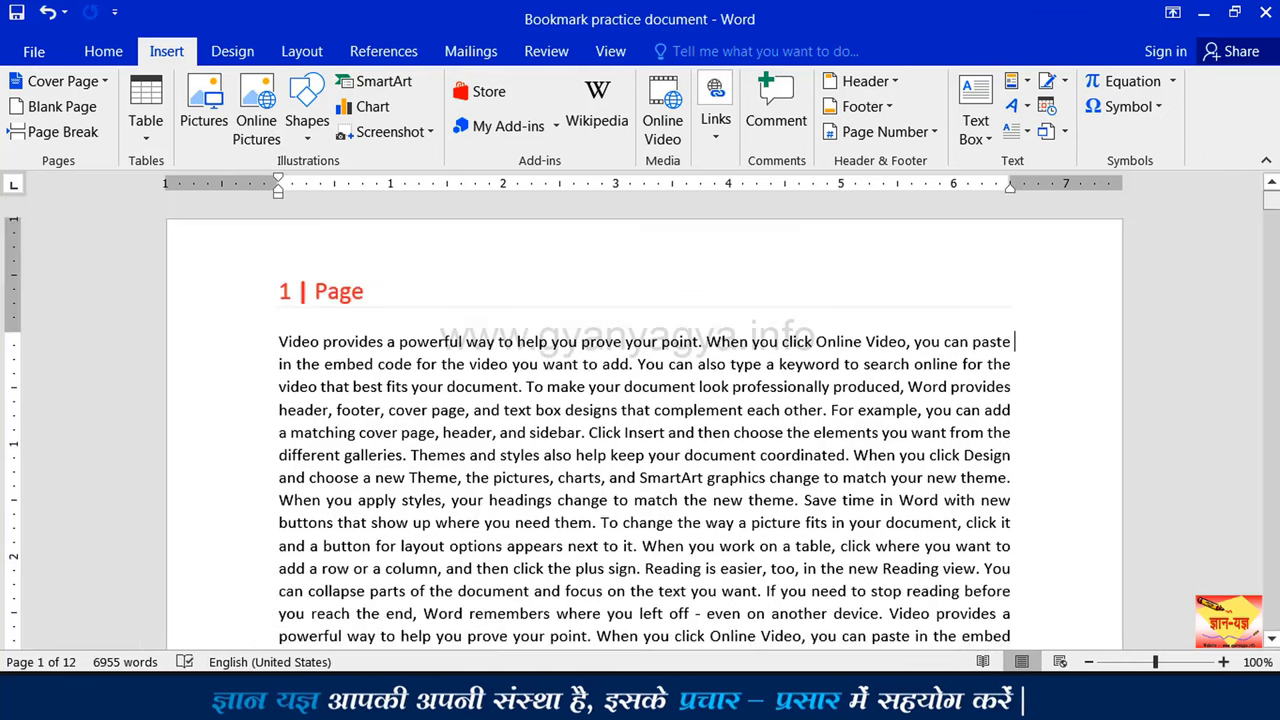
pyautogui.moveTo(1271, 195); pyautogui.dragTo(1270, 278)
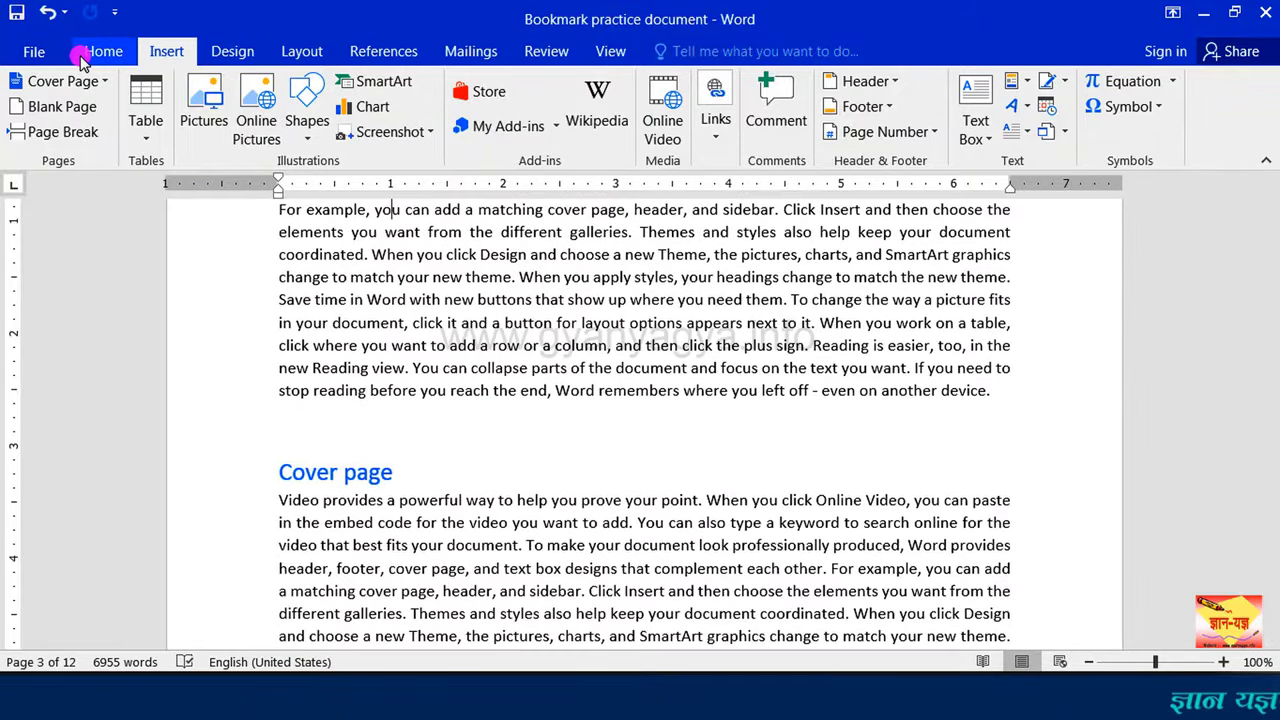
pyautogui.click(30, 51)
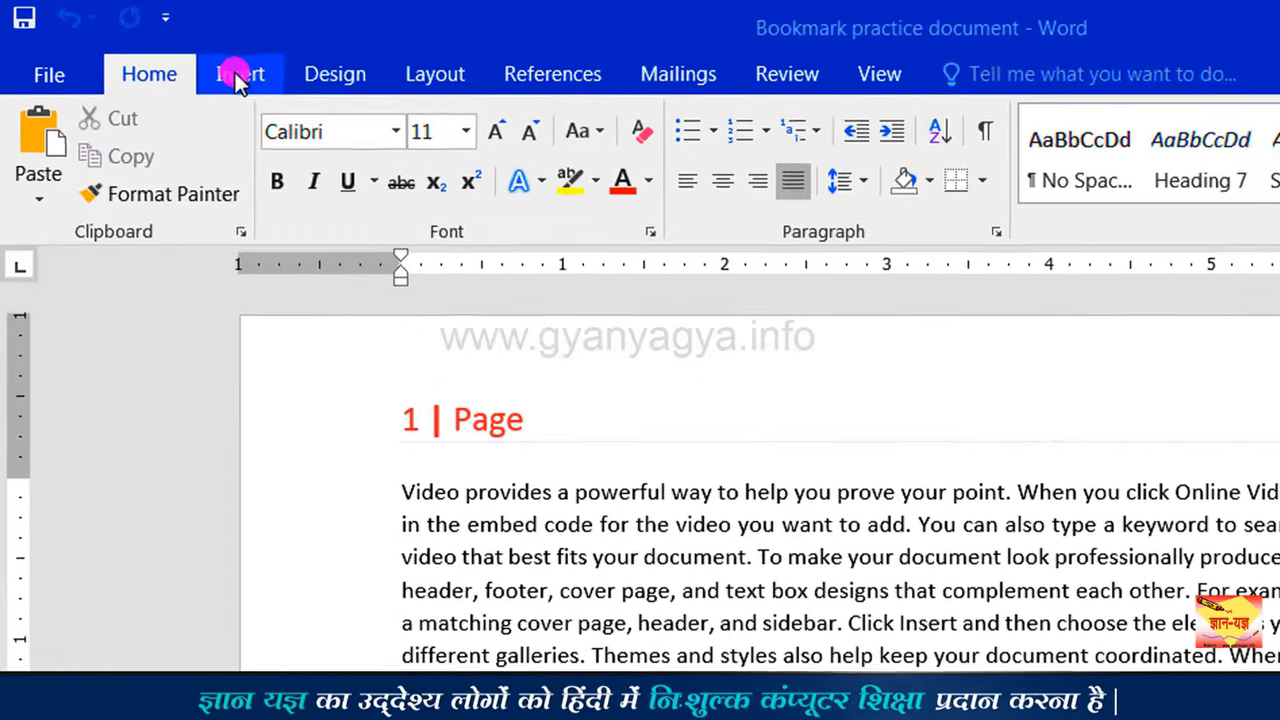
# Go To the cover_page bookmark from the Bookmark dialog and move the dialog aside.
pyautogui.click(162, 47)
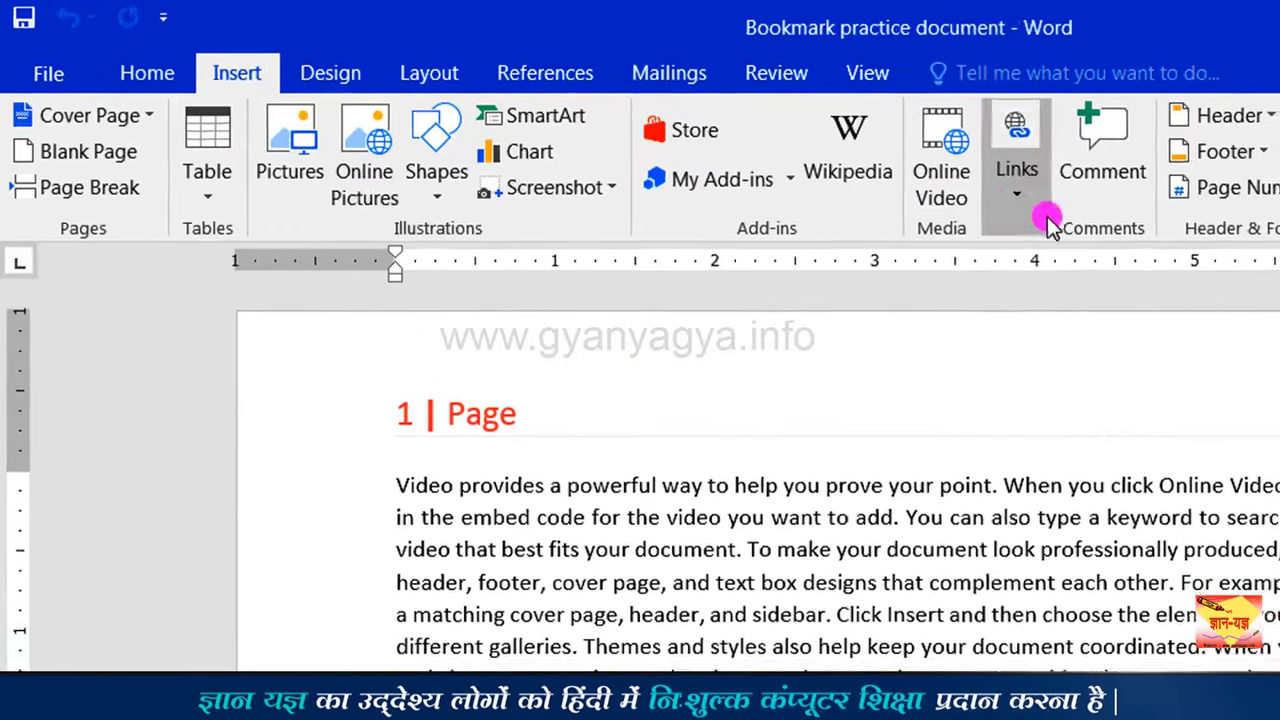
pyautogui.click(1031, 185)
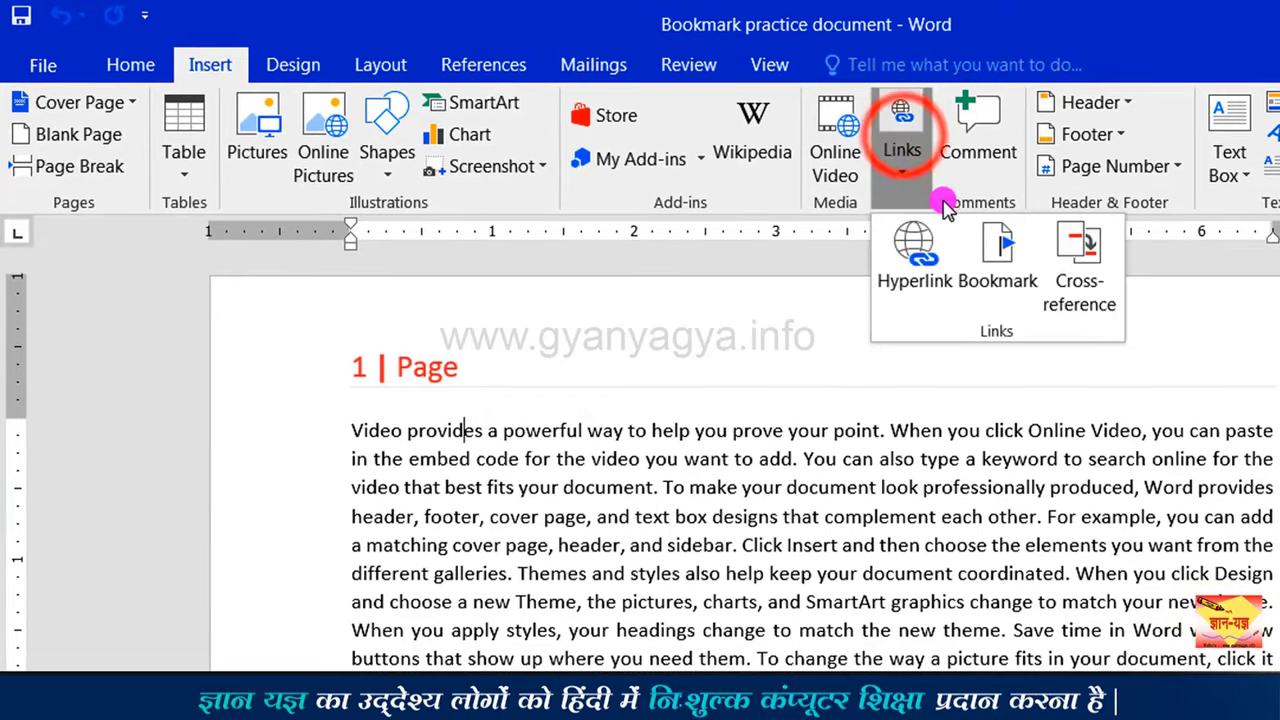
pyautogui.click(995, 258)
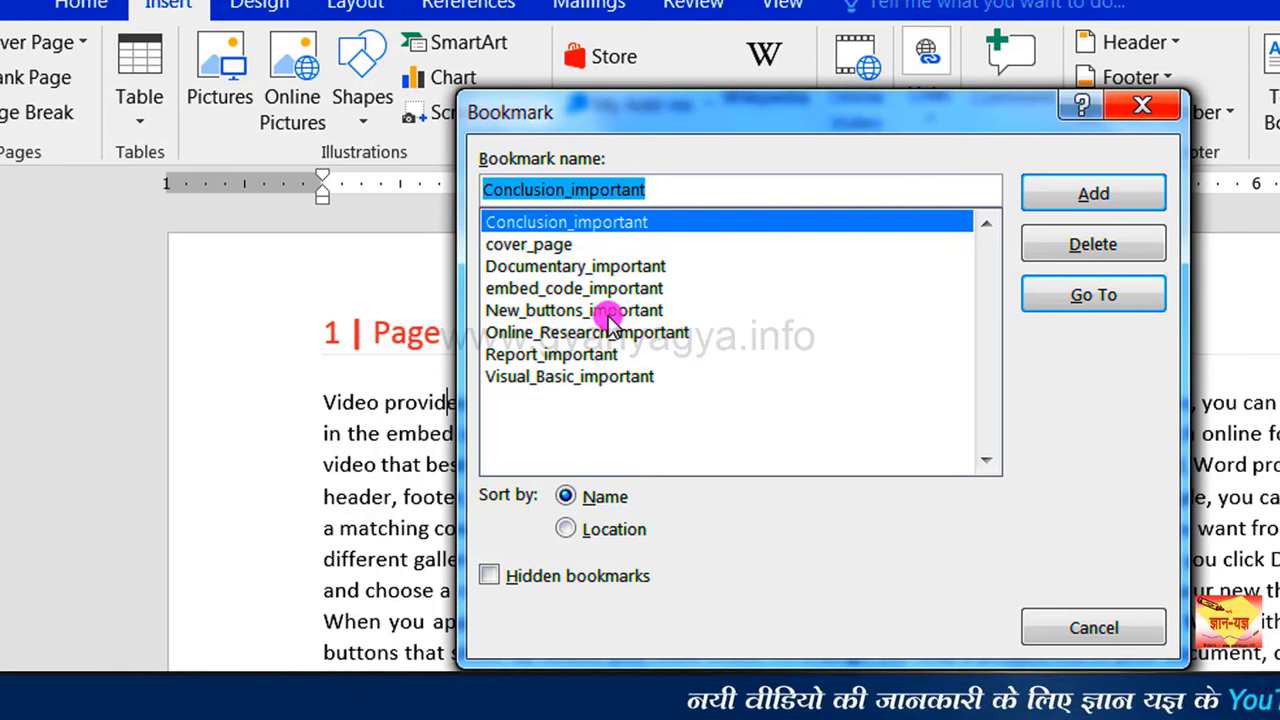
pyautogui.click(548, 246)
pyautogui.click(1088, 300)
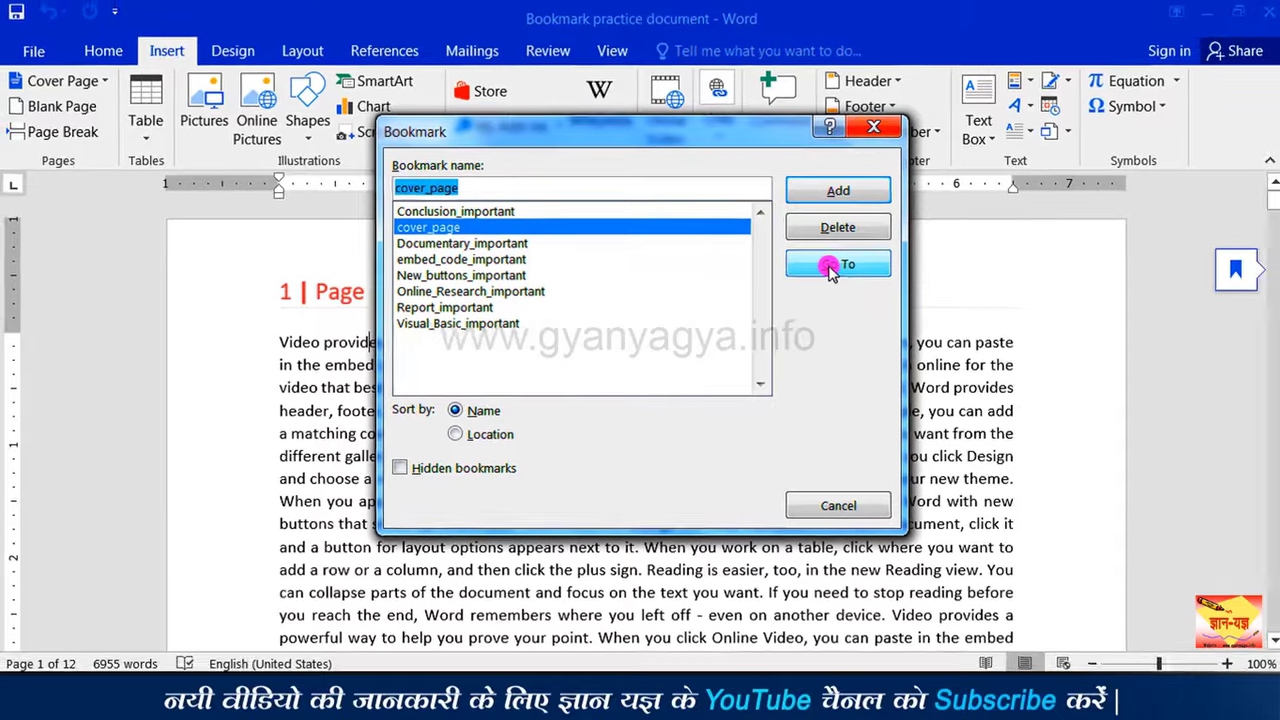
pyautogui.moveTo(630, 129); pyautogui.dragTo(786, 138)
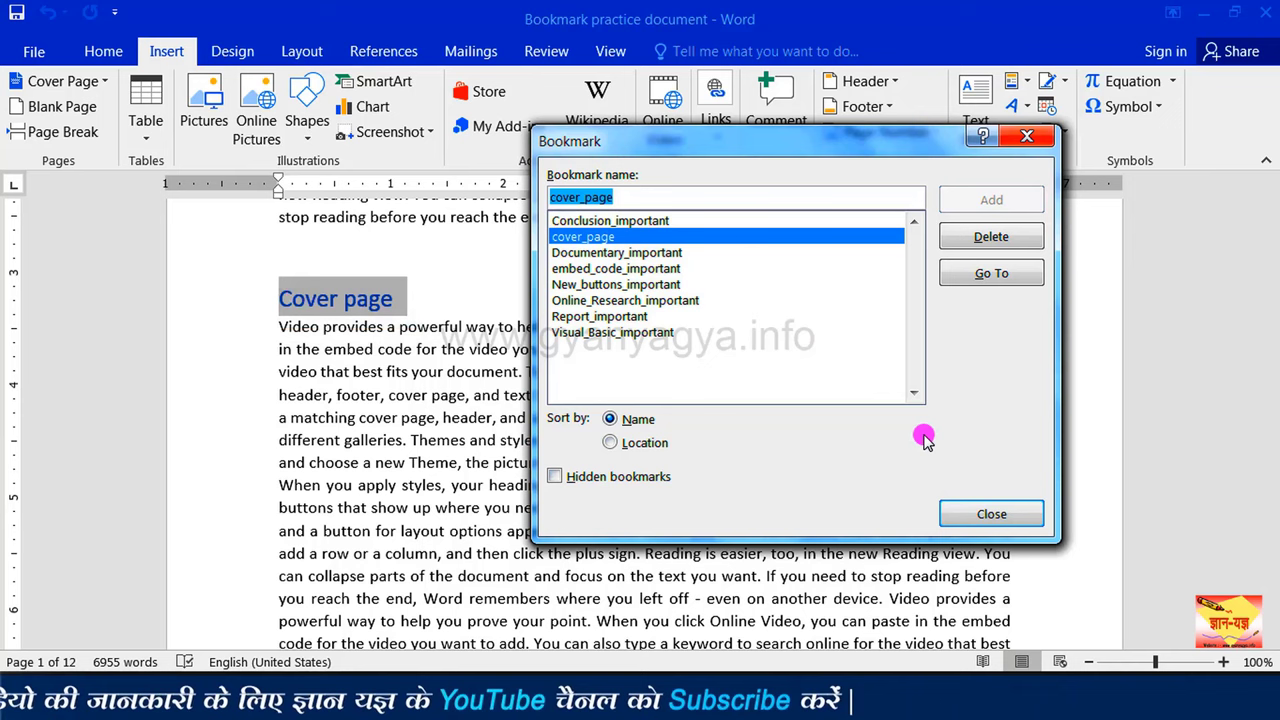
# Close and reopen the Bookmark dialog, then delete the embed_code_important bookmark.
pyautogui.click(988, 512)
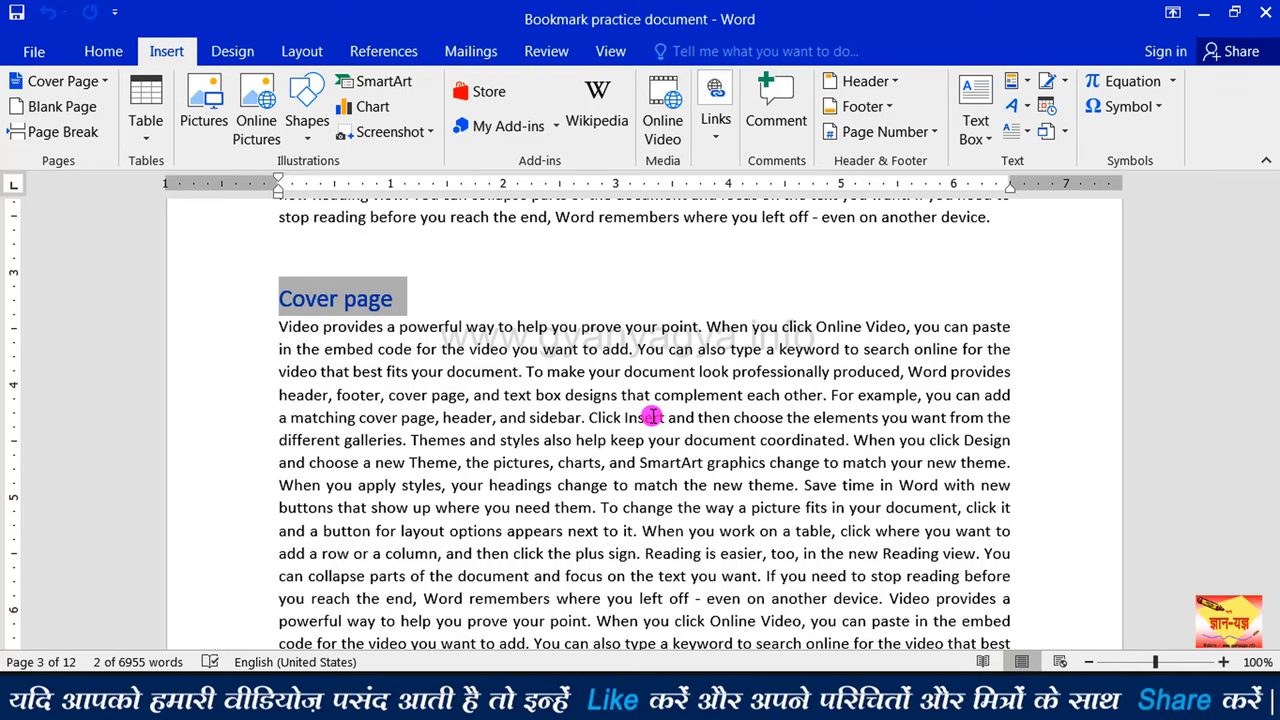
pyautogui.click(716, 104)
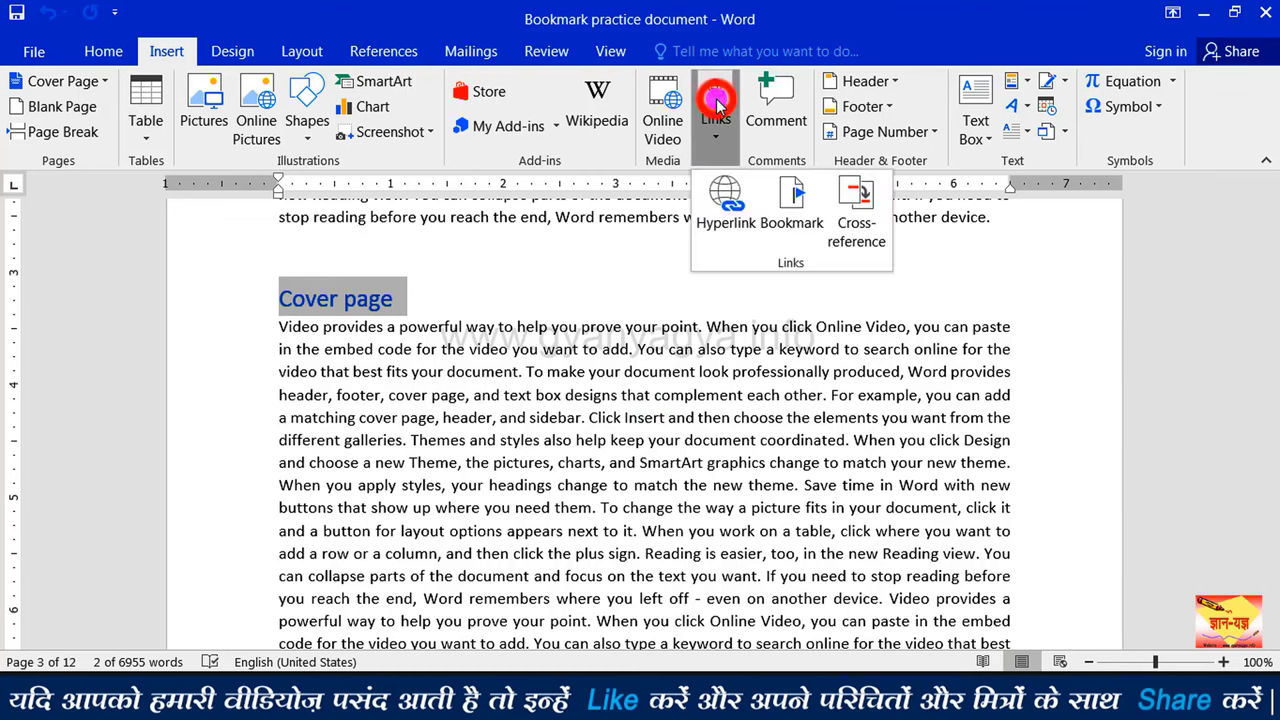
pyautogui.click(786, 219)
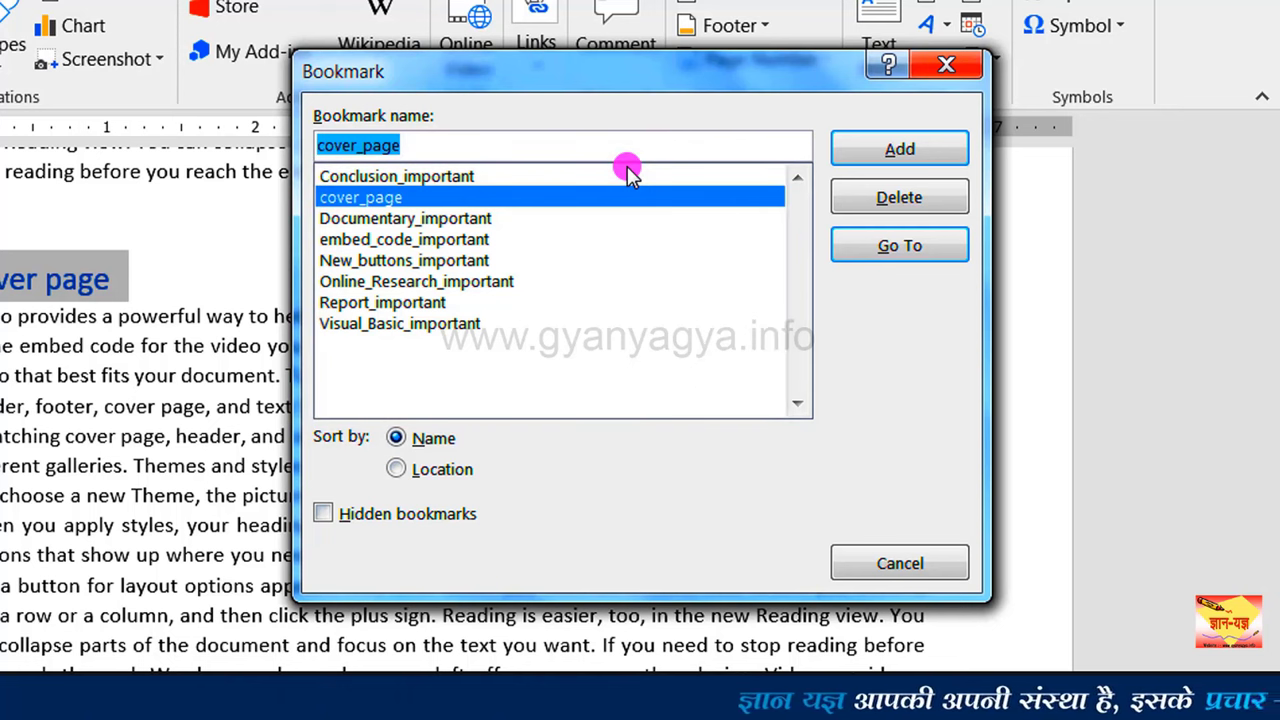
pyautogui.click(365, 239)
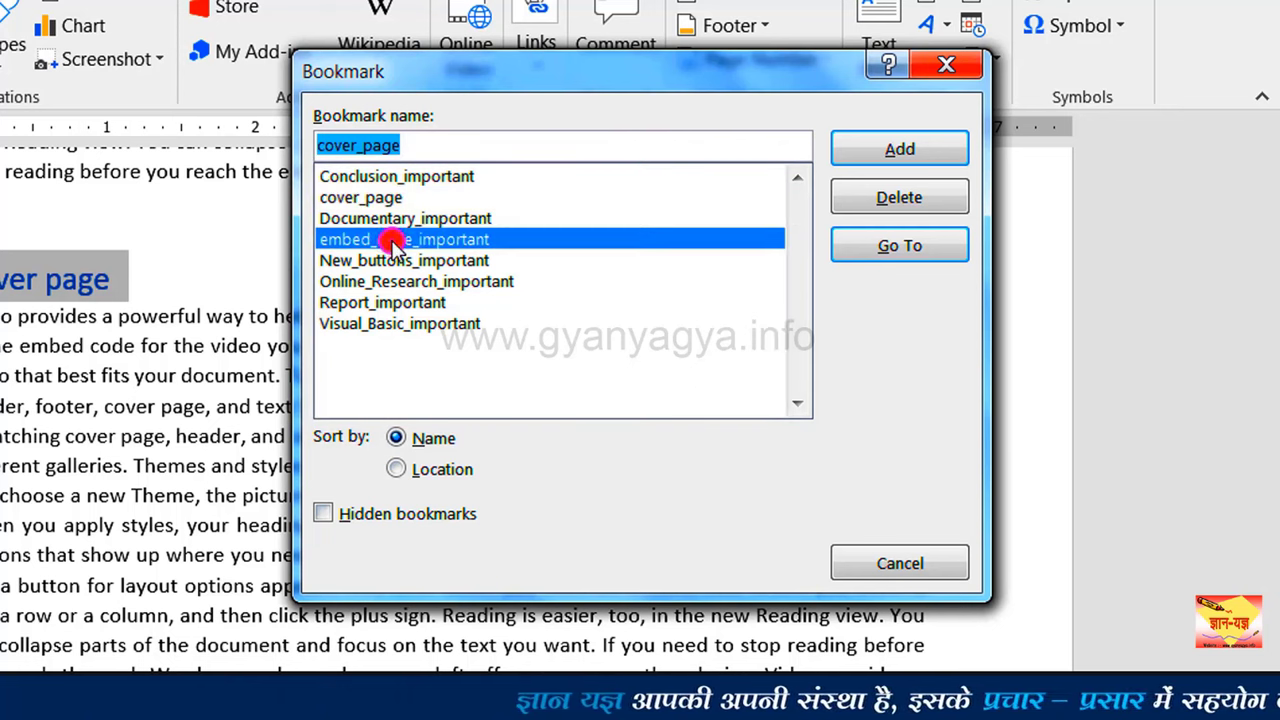
pyautogui.click(889, 200)
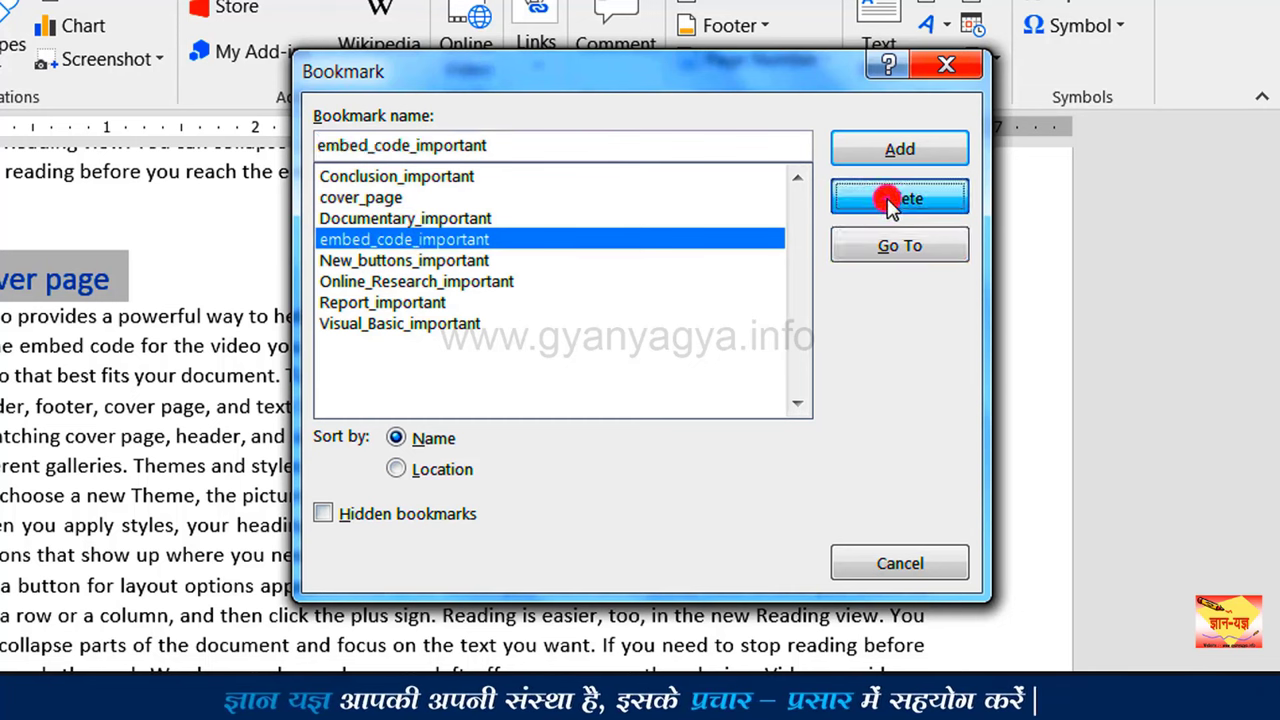
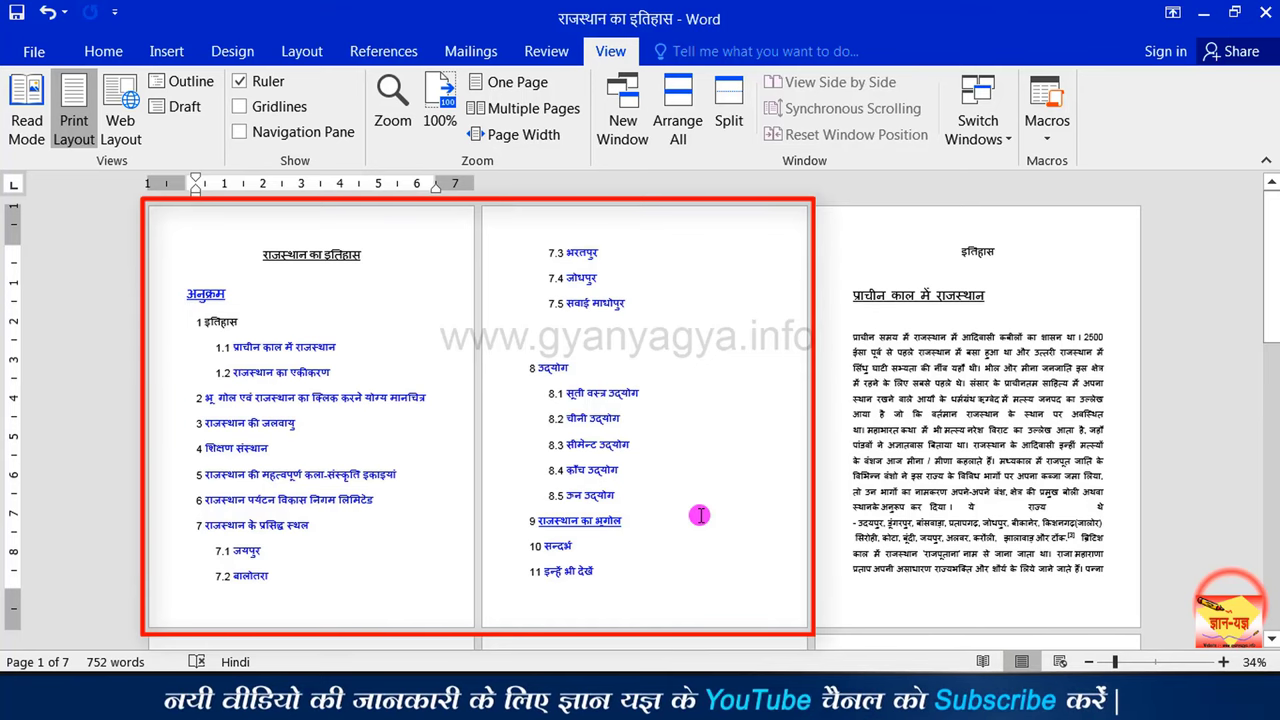
# Zoom to 100%, then 80%, and scroll to the इतिहास section on page 3.
pyautogui.click(441, 112)
pyautogui.moveTo(1270, 195)
pyautogui.mouseDown()
pyautogui.moveTo(1262, 396)
pyautogui.moveTo(1246, 367)
pyautogui.moveTo(1268, 331)
pyautogui.mouseUp()
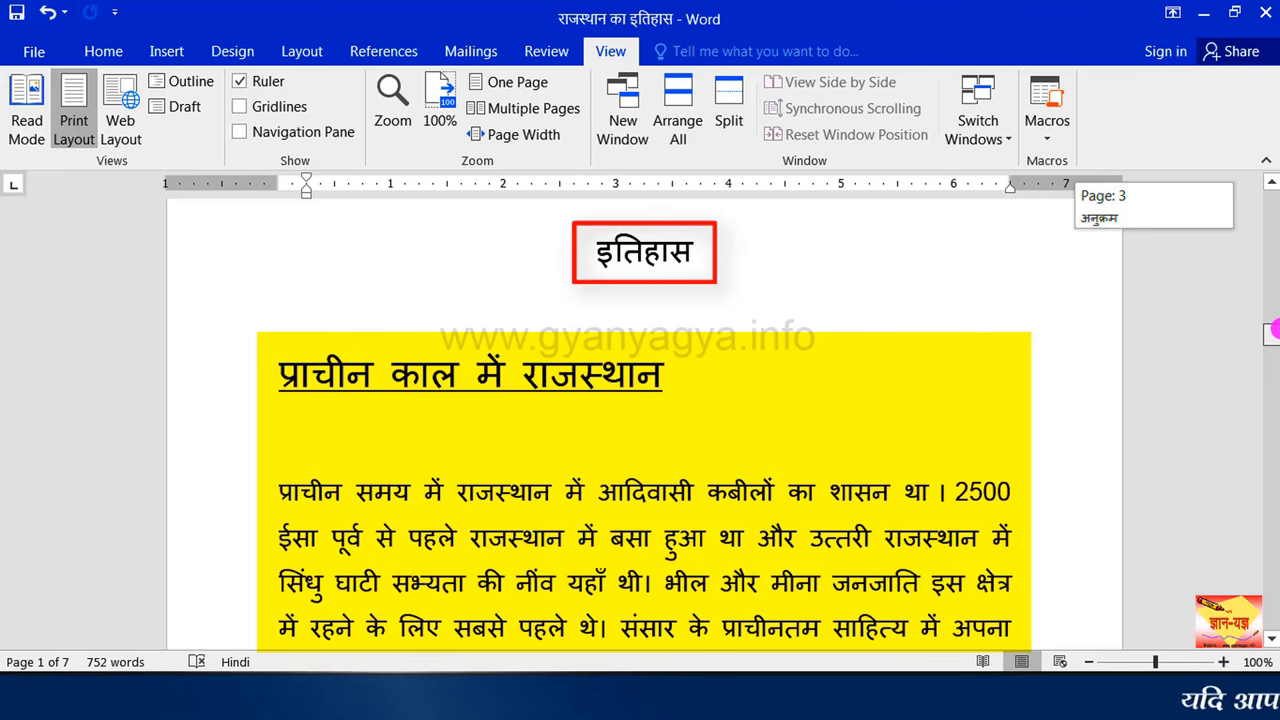
pyautogui.moveTo(1271, 331); pyautogui.dragTo(1257, 203)
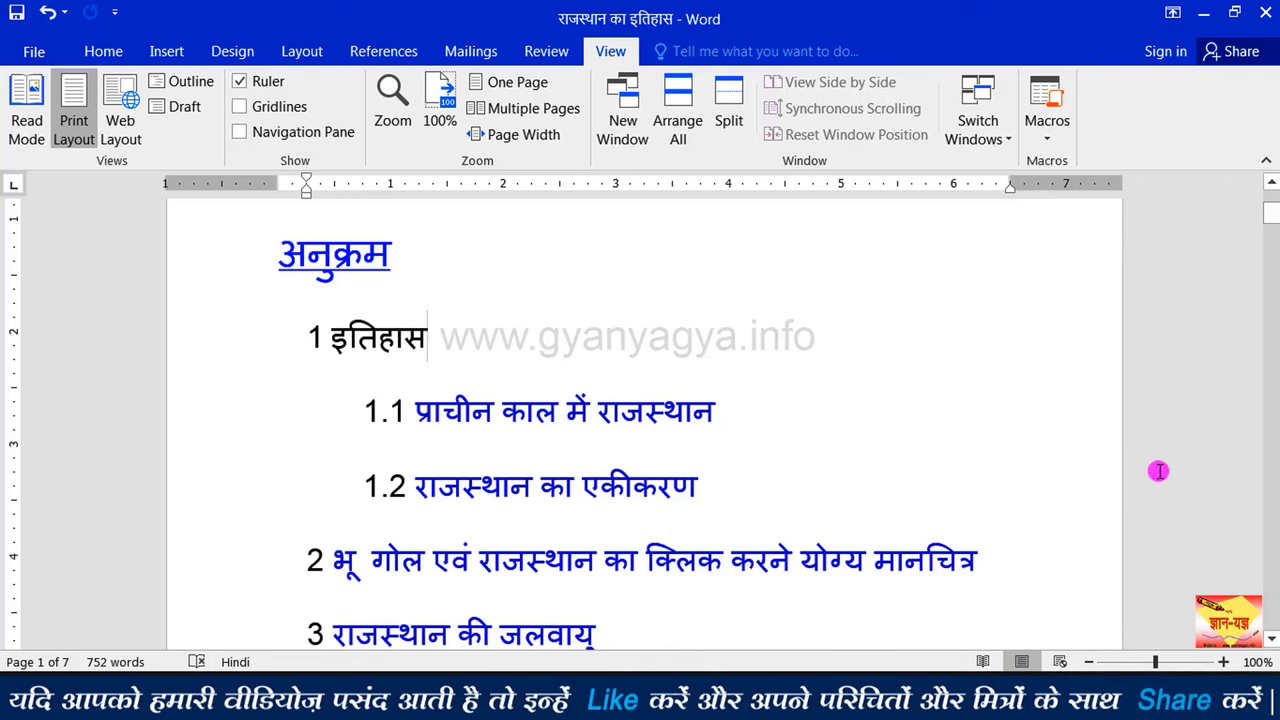
pyautogui.click(1088, 662)
pyautogui.click(1088, 662)
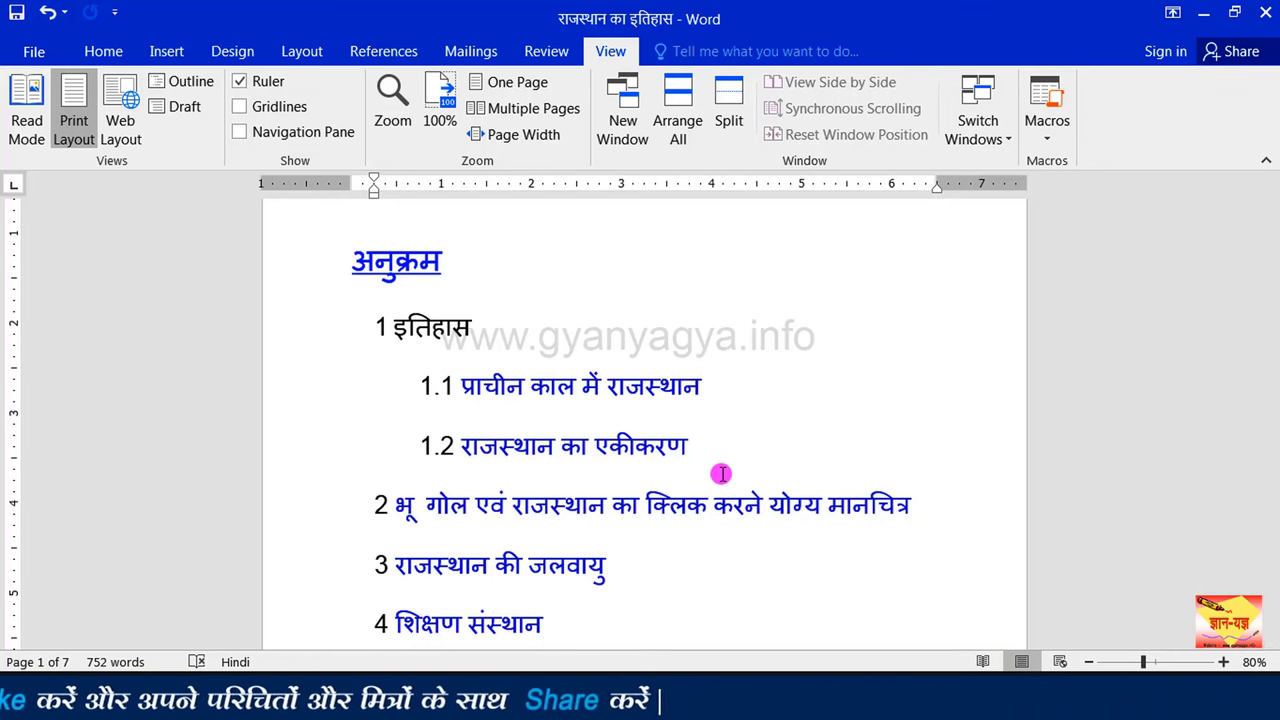
pyautogui.moveTo(1268, 198); pyautogui.dragTo(1272, 330)
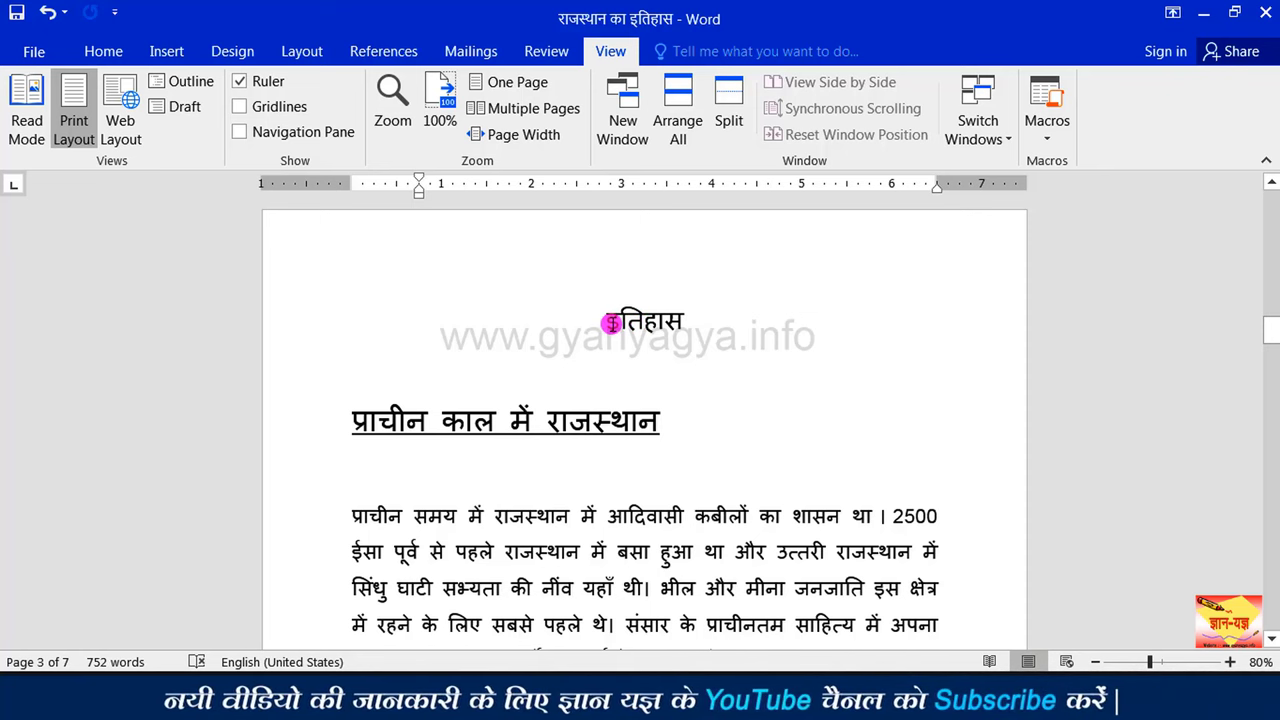
# Apply the Heading 1 style to the title word इतिहास on page 3.
pyautogui.click(605, 323)
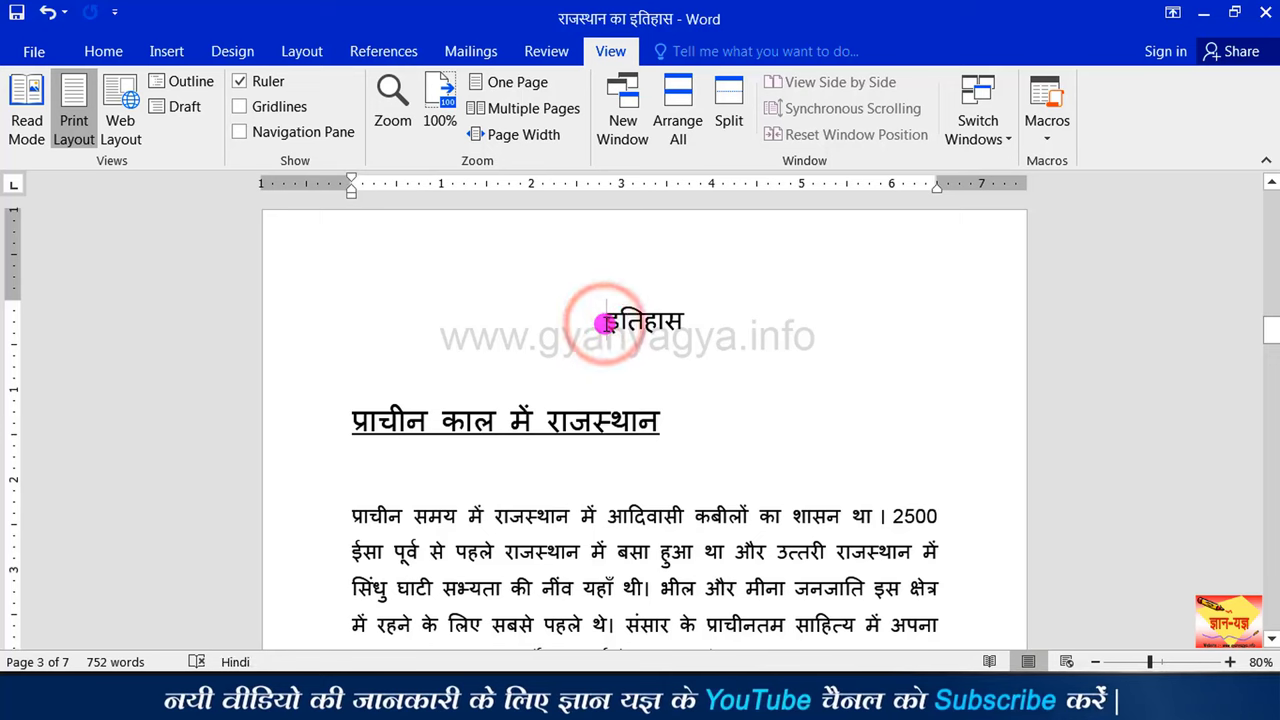
pyautogui.moveTo(605, 323); pyautogui.dragTo(651, 311)
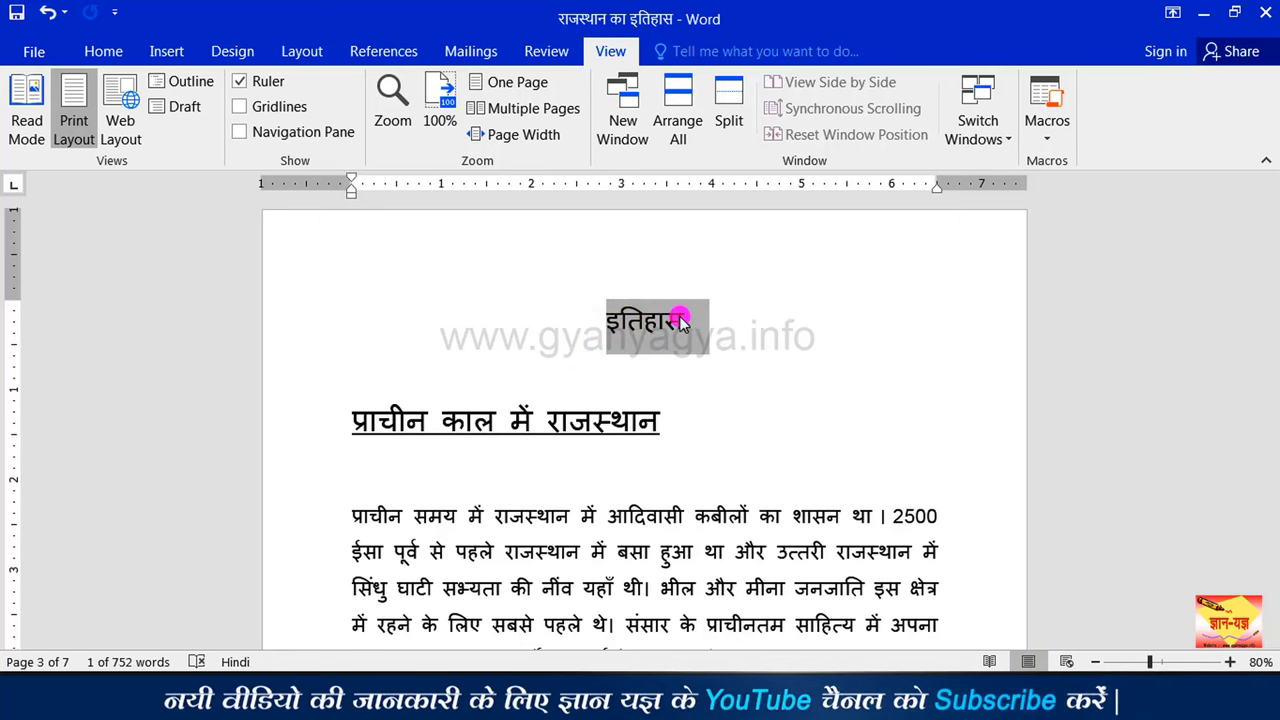
pyautogui.click(97, 57)
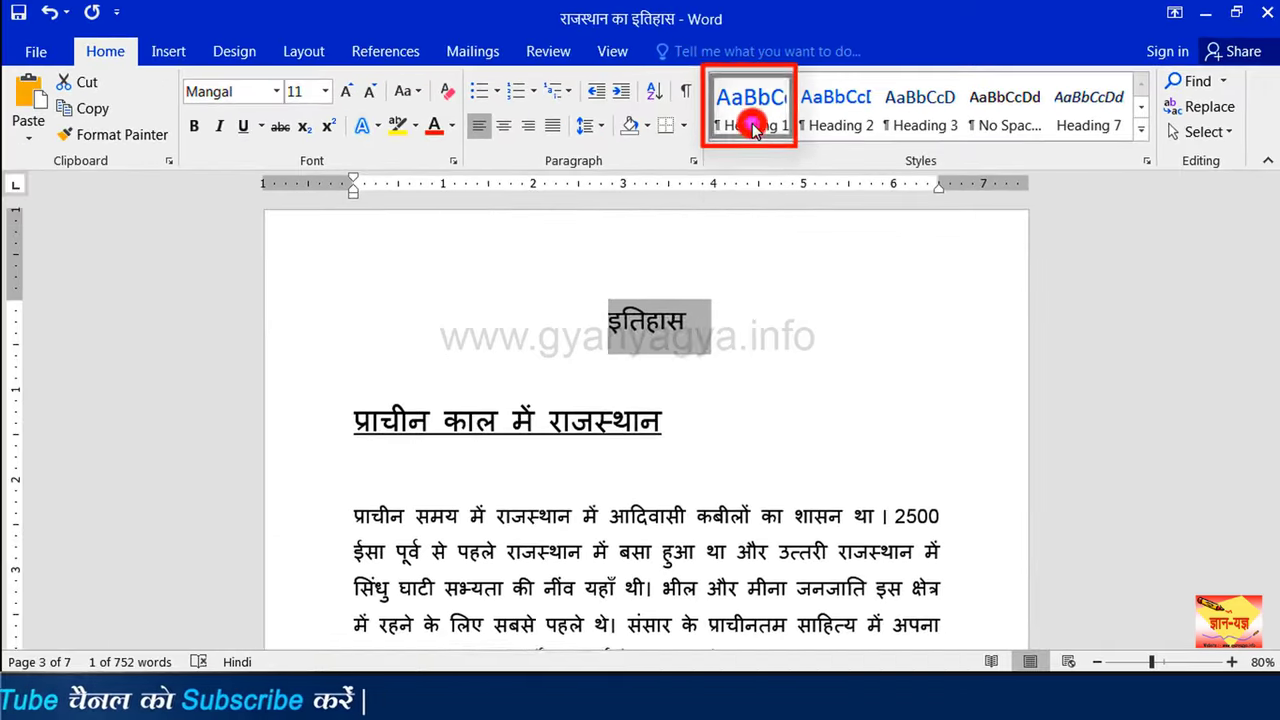
pyautogui.click(752, 128)
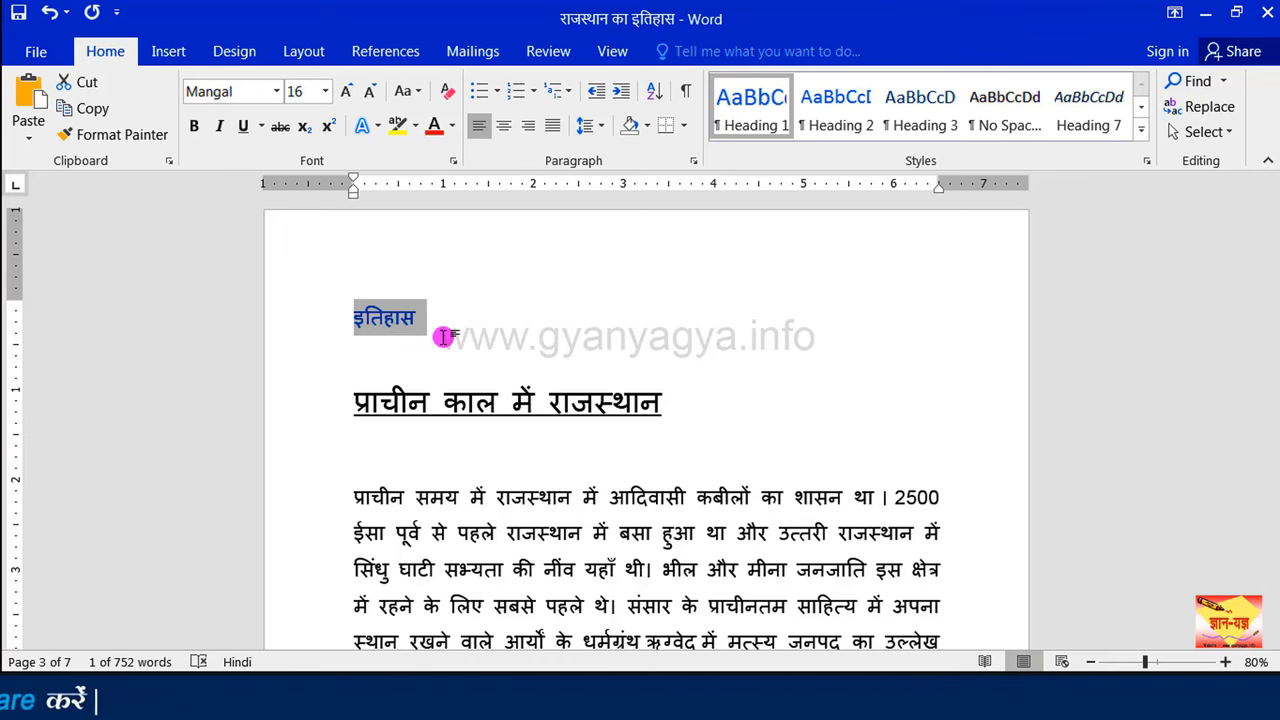
# Type the Hindi title राजस्थान का भूगोल above the map on page 6.
pyautogui.moveTo(1274, 330); pyautogui.dragTo(1274, 538)
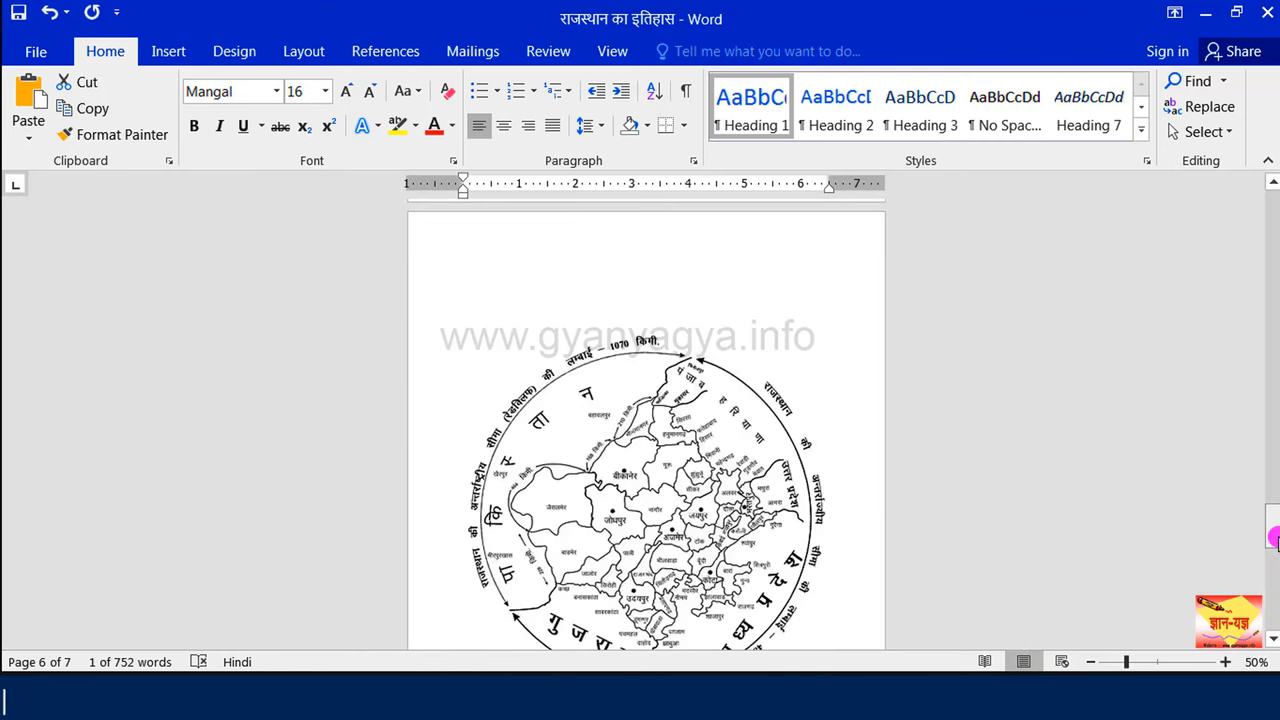
pyautogui.click(467, 252)
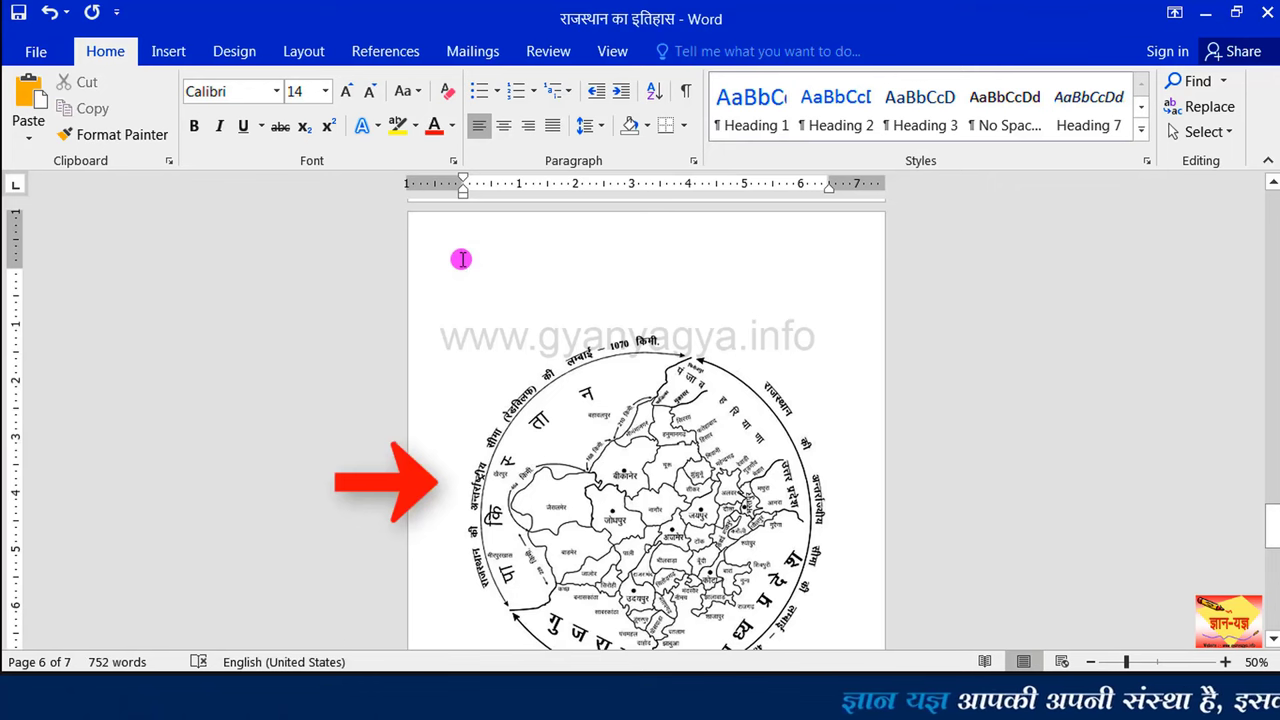
pyautogui.write('rajasthan ka bhoo')
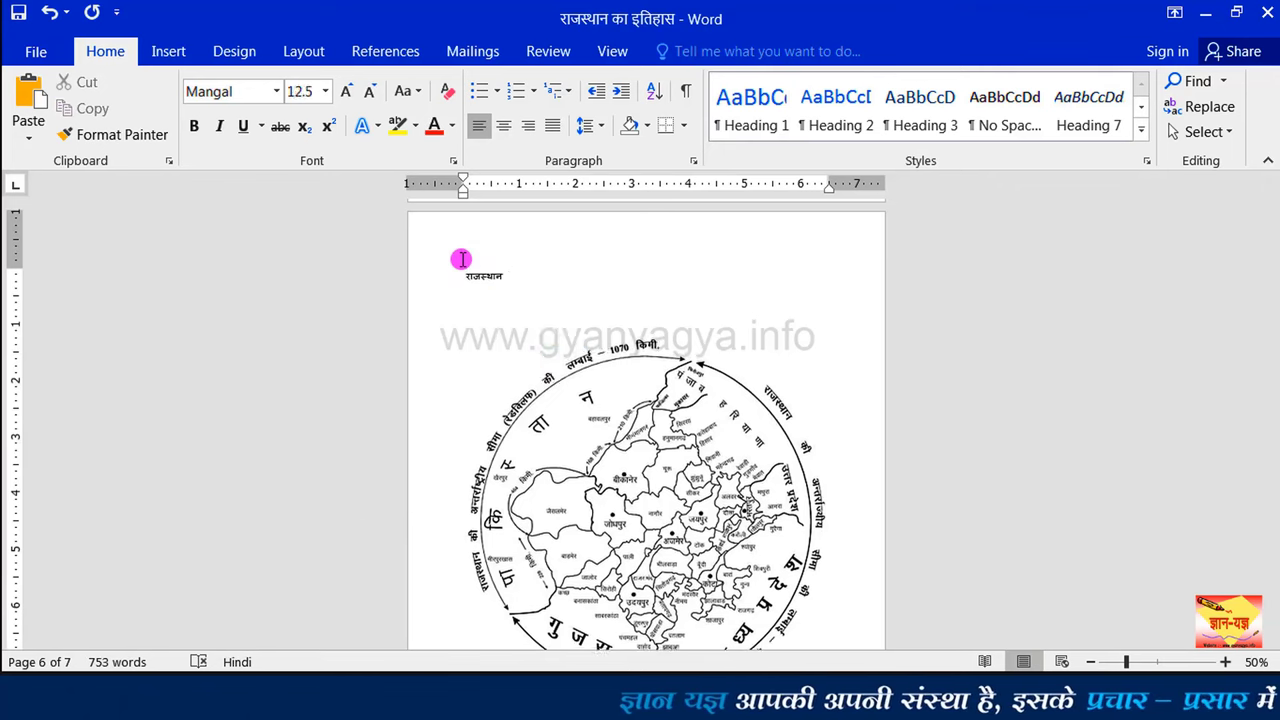
pyautogui.write('gol')
pyautogui.press('Home')
pyautogui.click(1225, 662)
pyautogui.click(1225, 662)
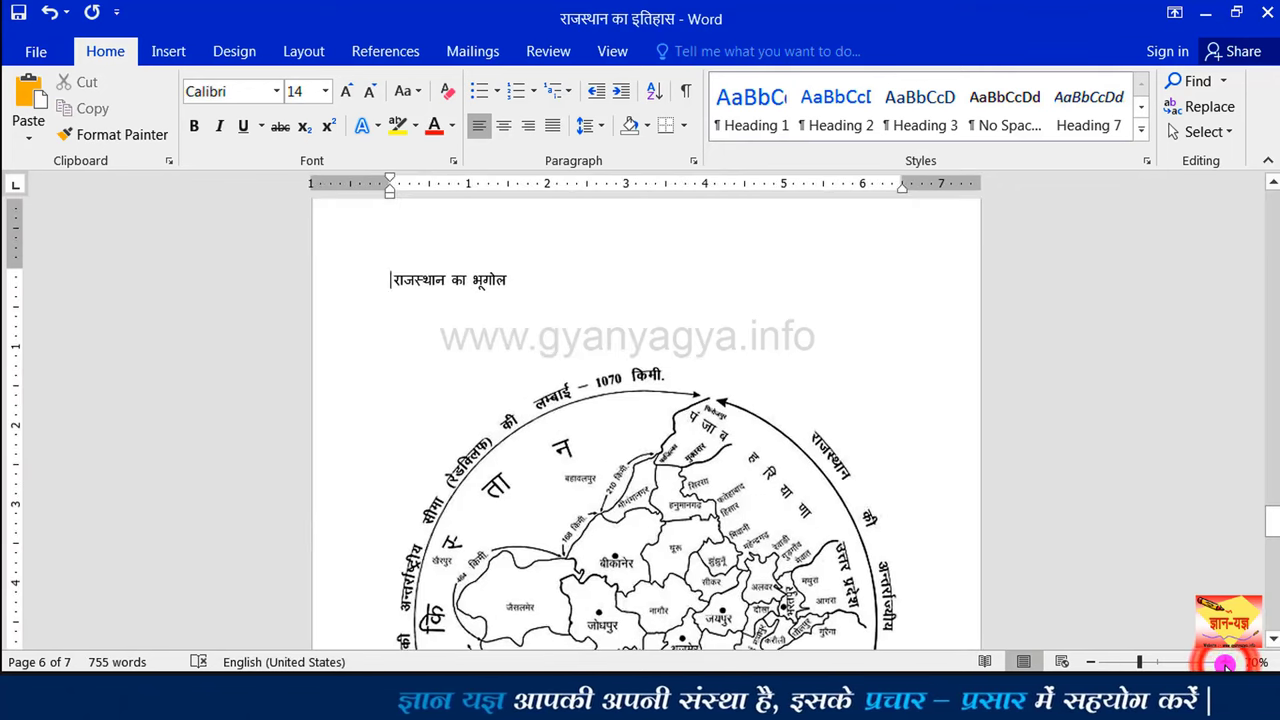
pyautogui.click(1225, 662)
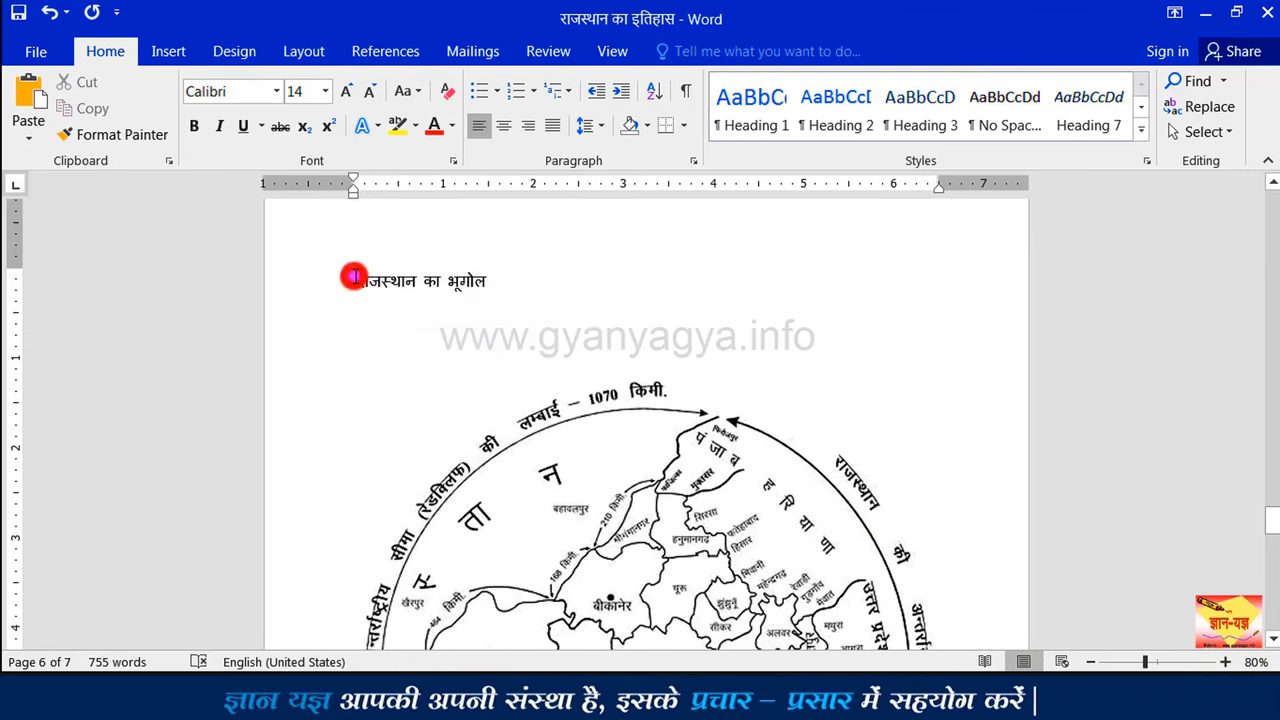
# Style the राजस्थान का भूगोल line as Heading 1.
pyautogui.moveTo(414, 281); pyautogui.dragTo(483, 280)
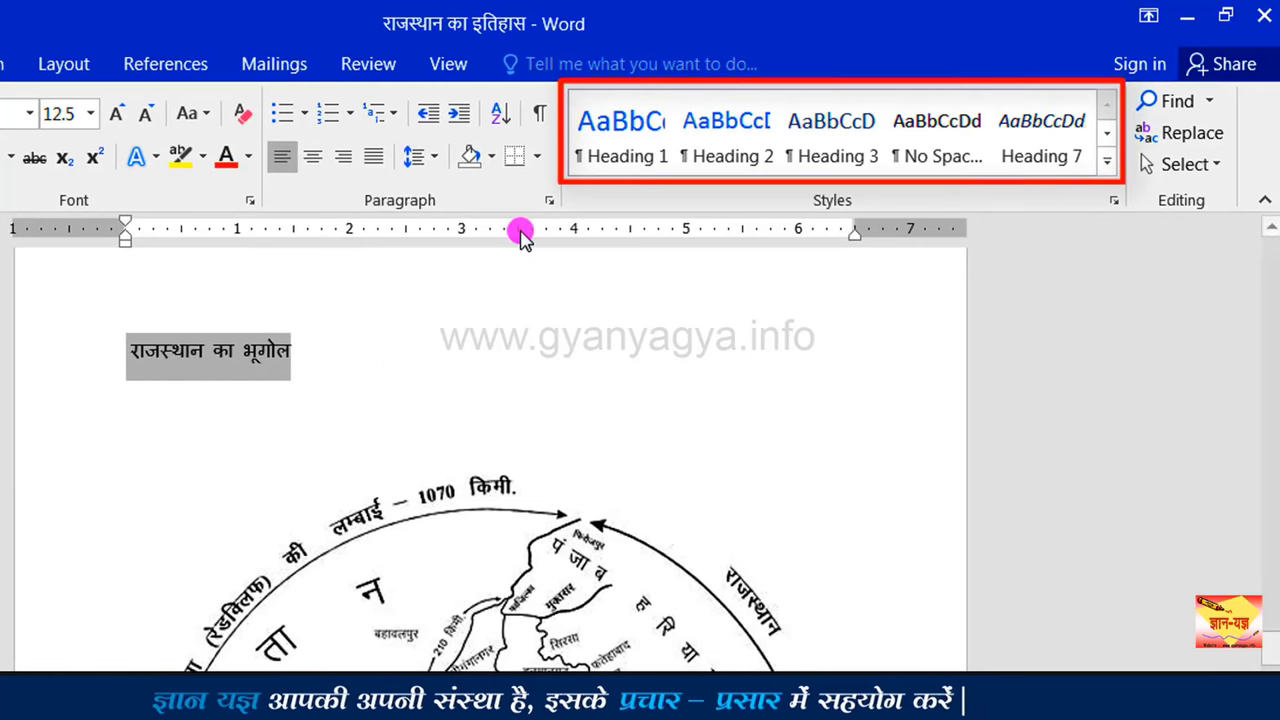
pyautogui.click(603, 140)
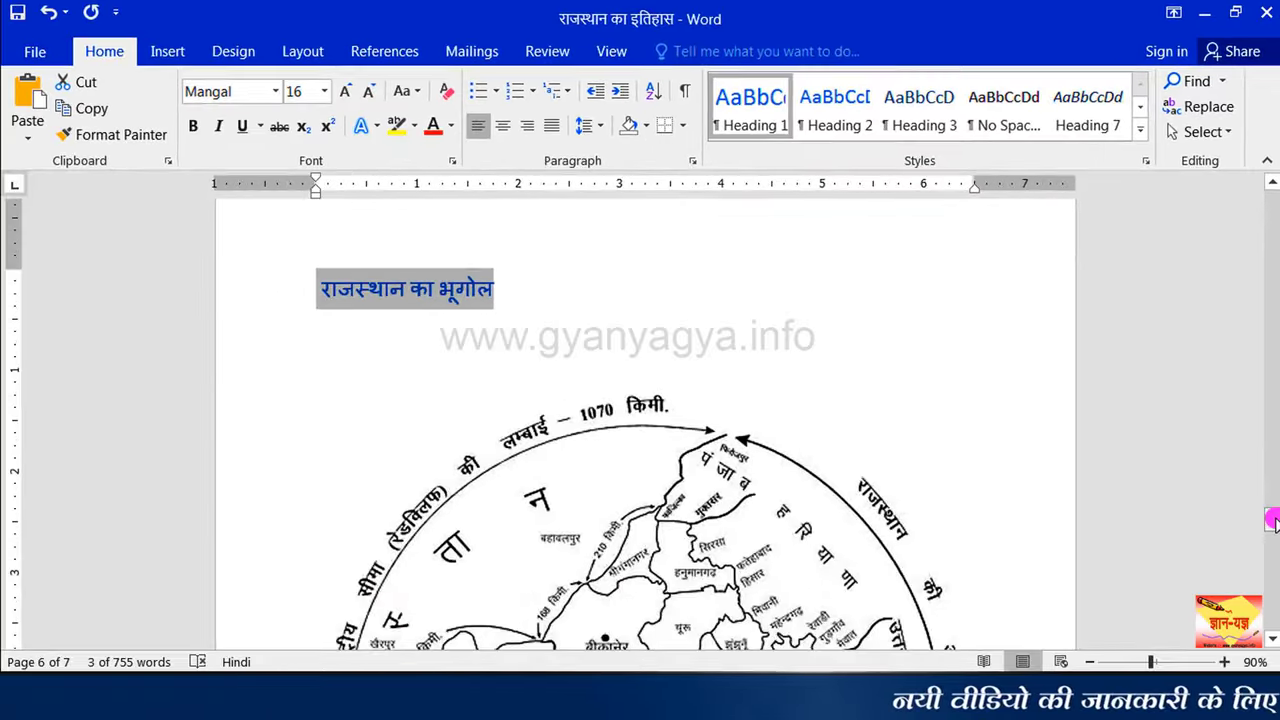
pyautogui.moveTo(1271, 520); pyautogui.dragTo(1272, 197)
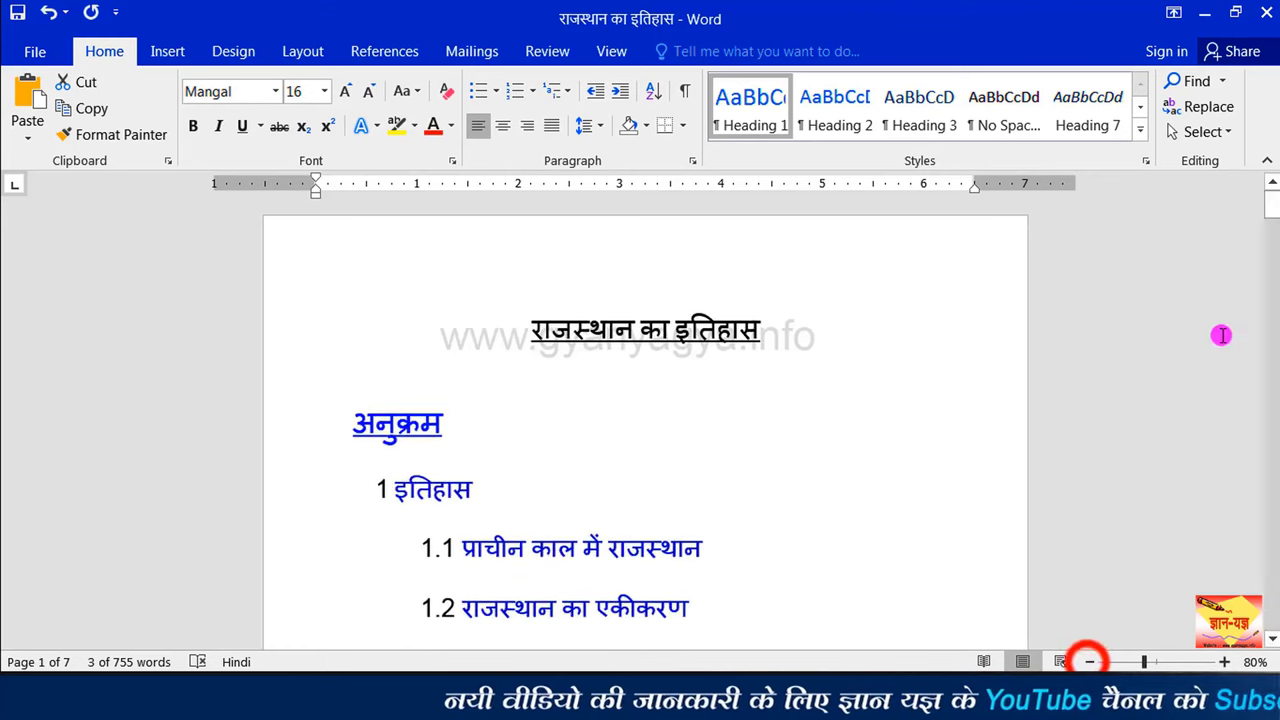
# Try the Insert Links options and right-click menu on contents entry इतिहास, adding nothing.
pyautogui.moveTo(1272, 195); pyautogui.dragTo(1272, 212)
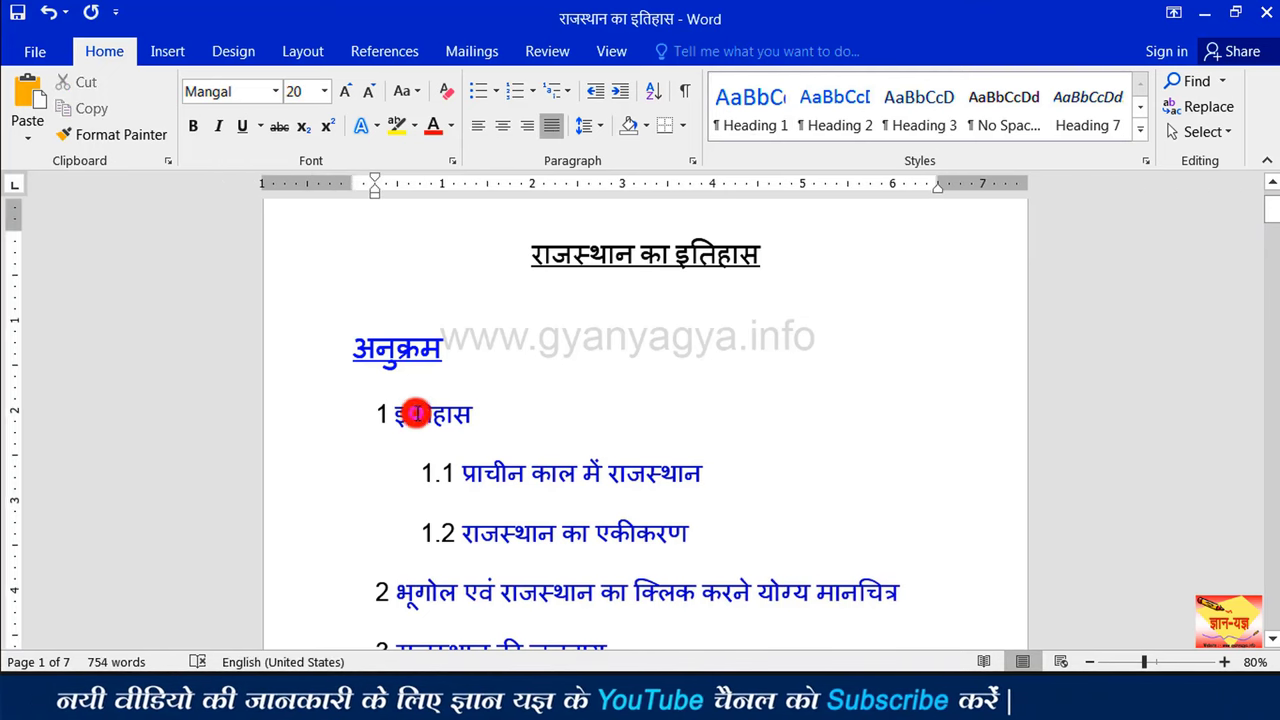
pyautogui.doubleClick(416, 413)
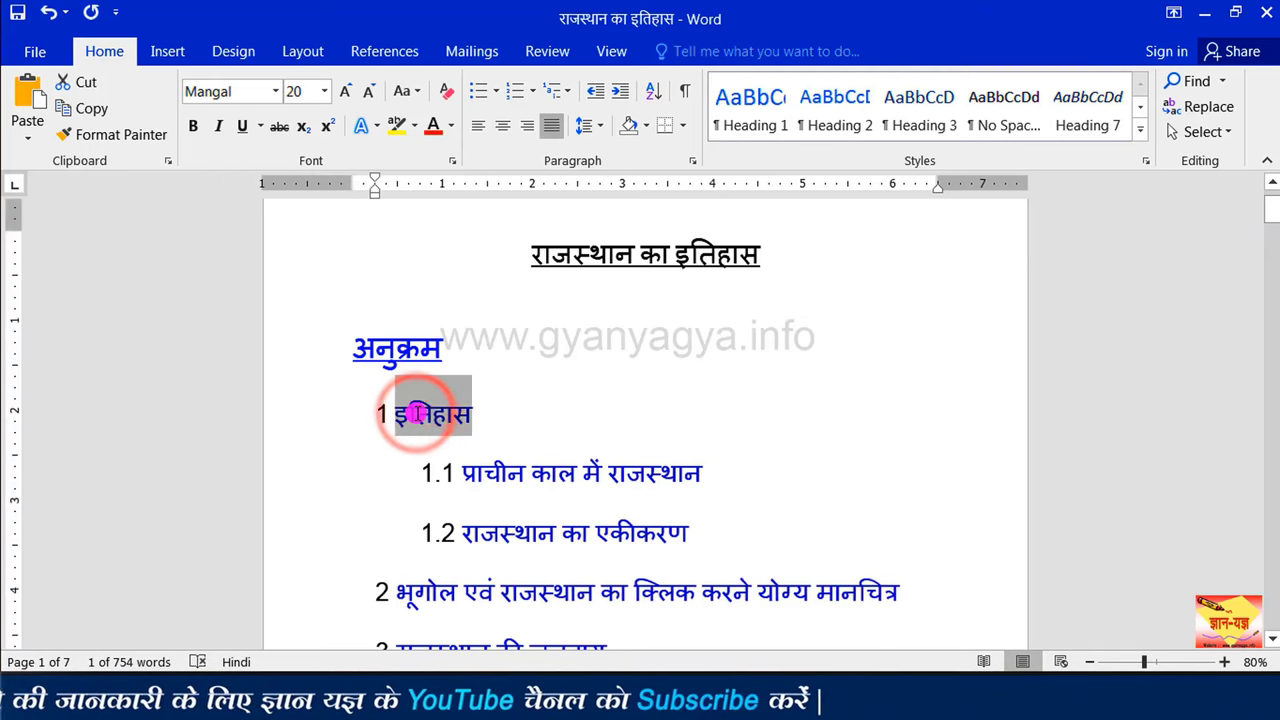
pyautogui.click(166, 50)
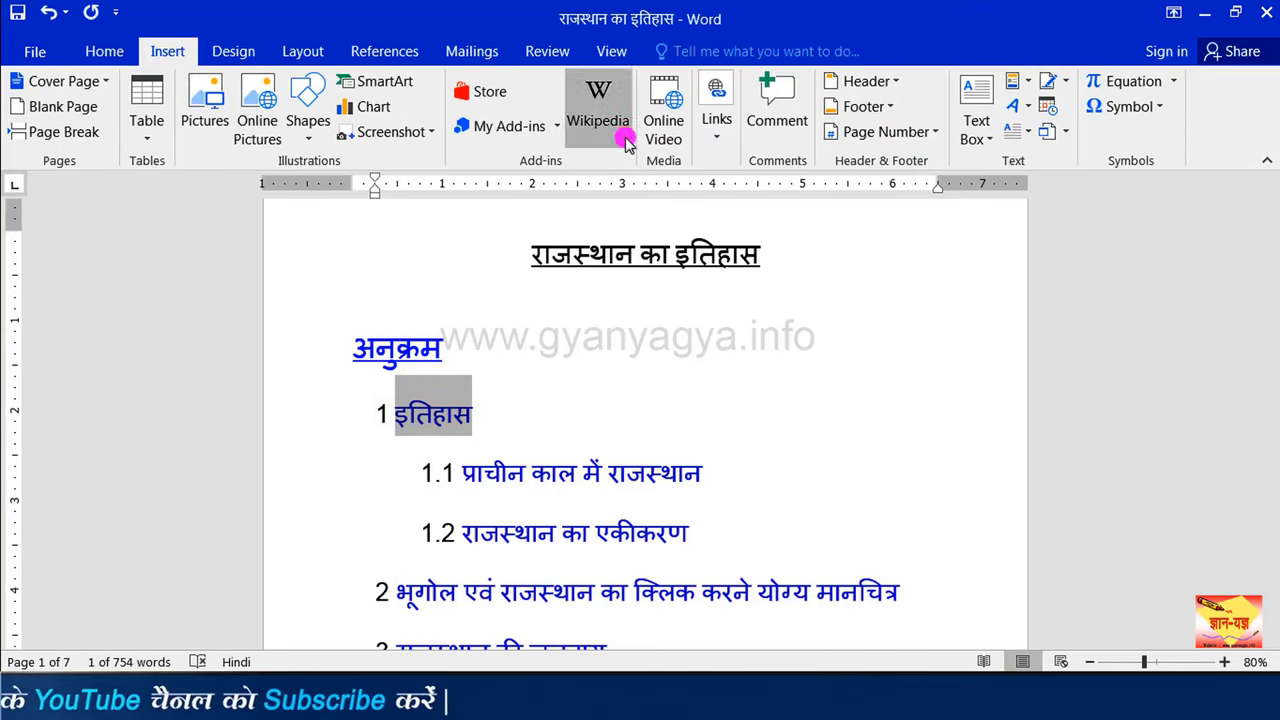
pyautogui.click(716, 125)
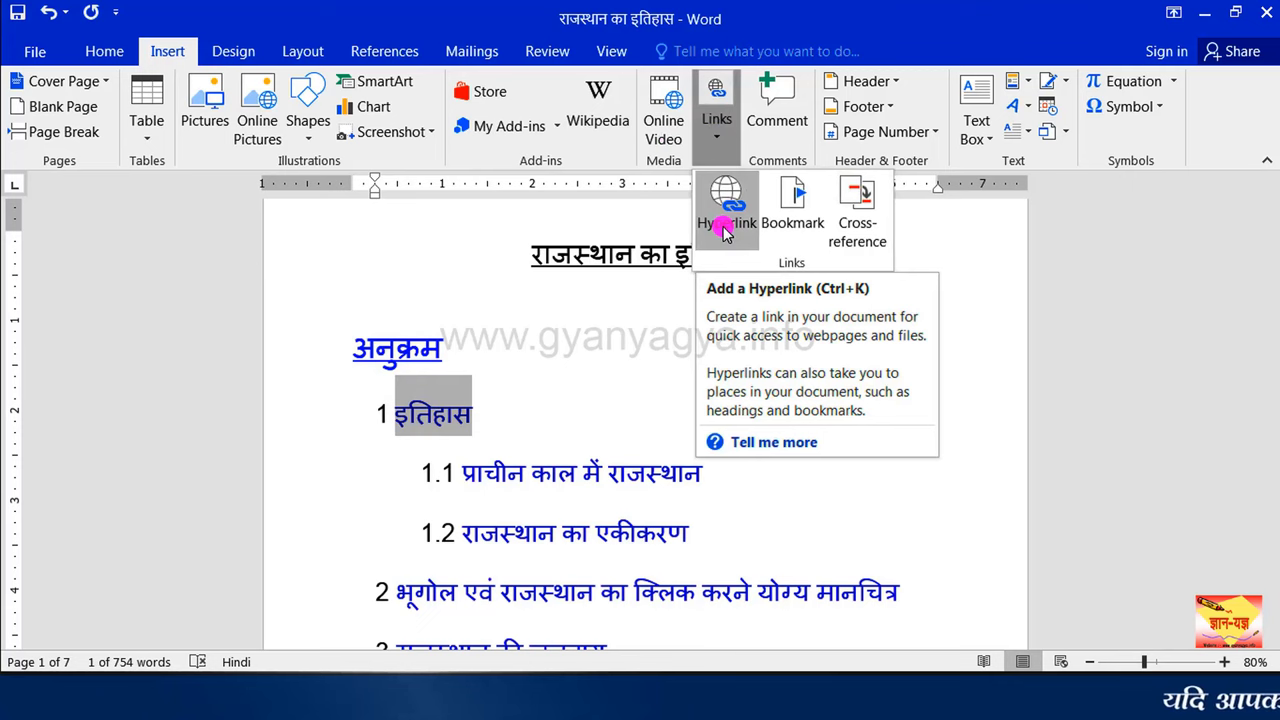
pyautogui.click(395, 410)
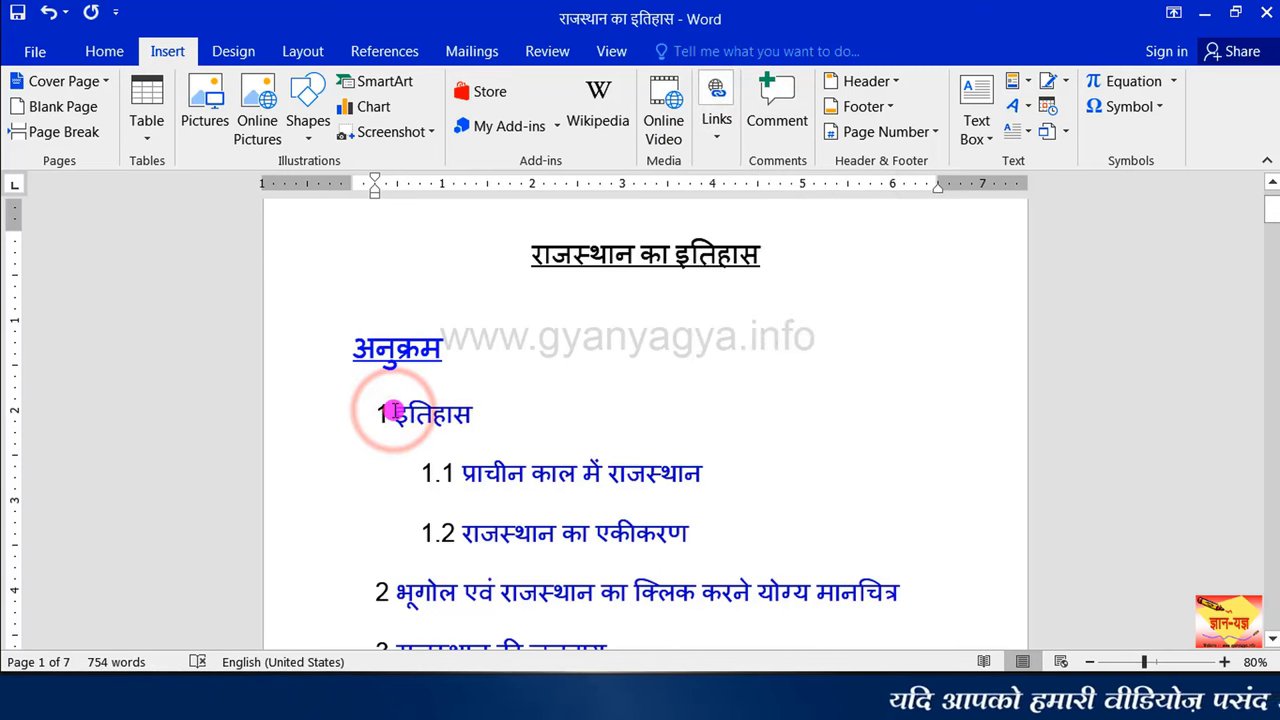
pyautogui.doubleClick(417, 416)
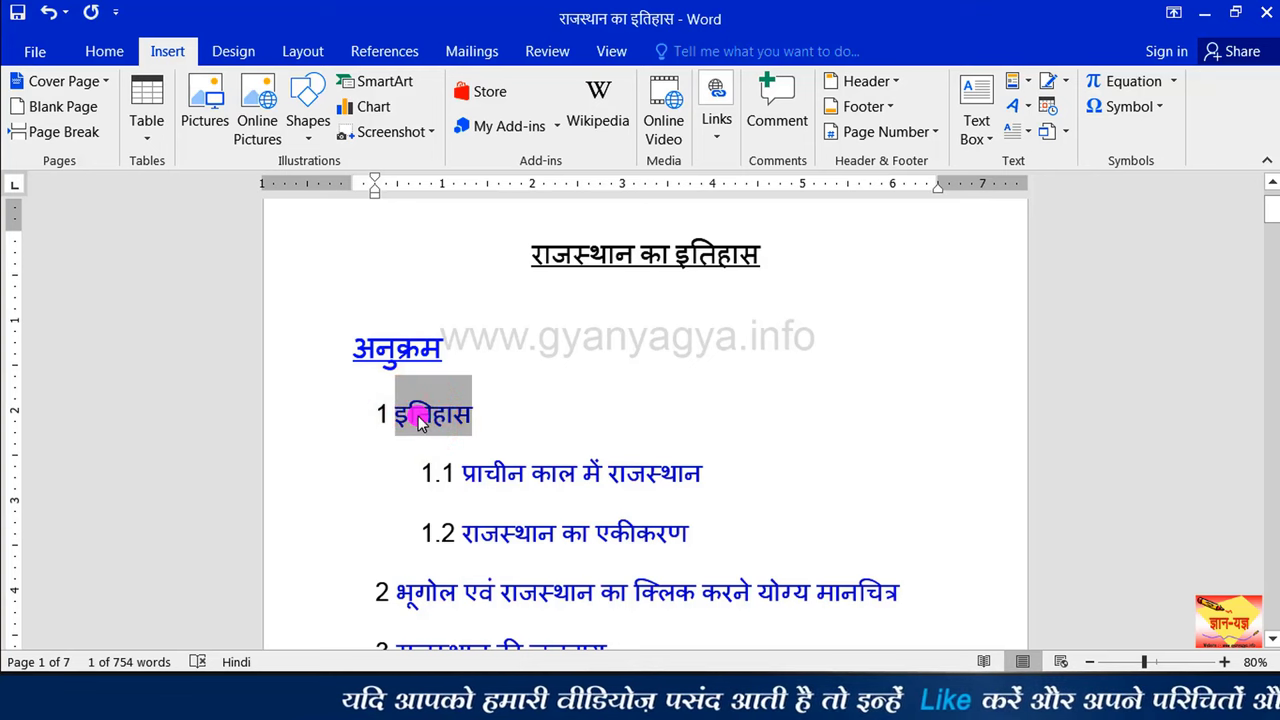
pyautogui.rightClick(418, 420)
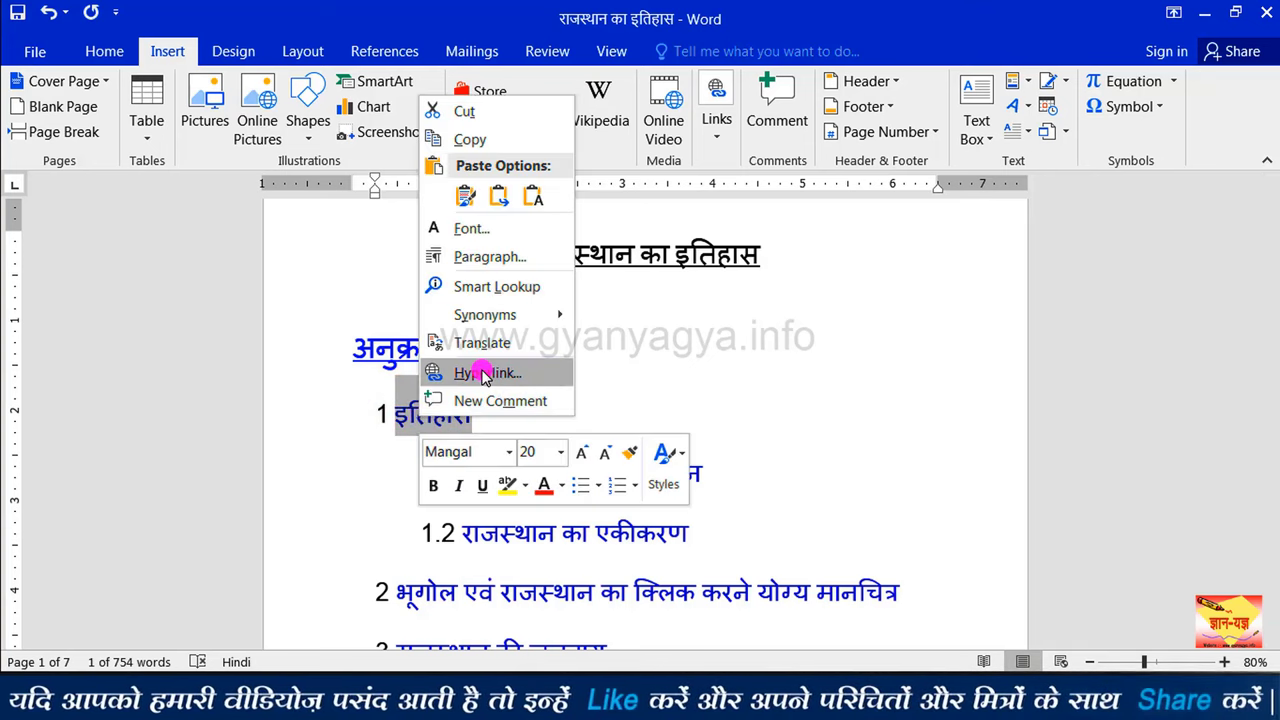
pyautogui.click(620, 378)
pyautogui.click(620, 377)
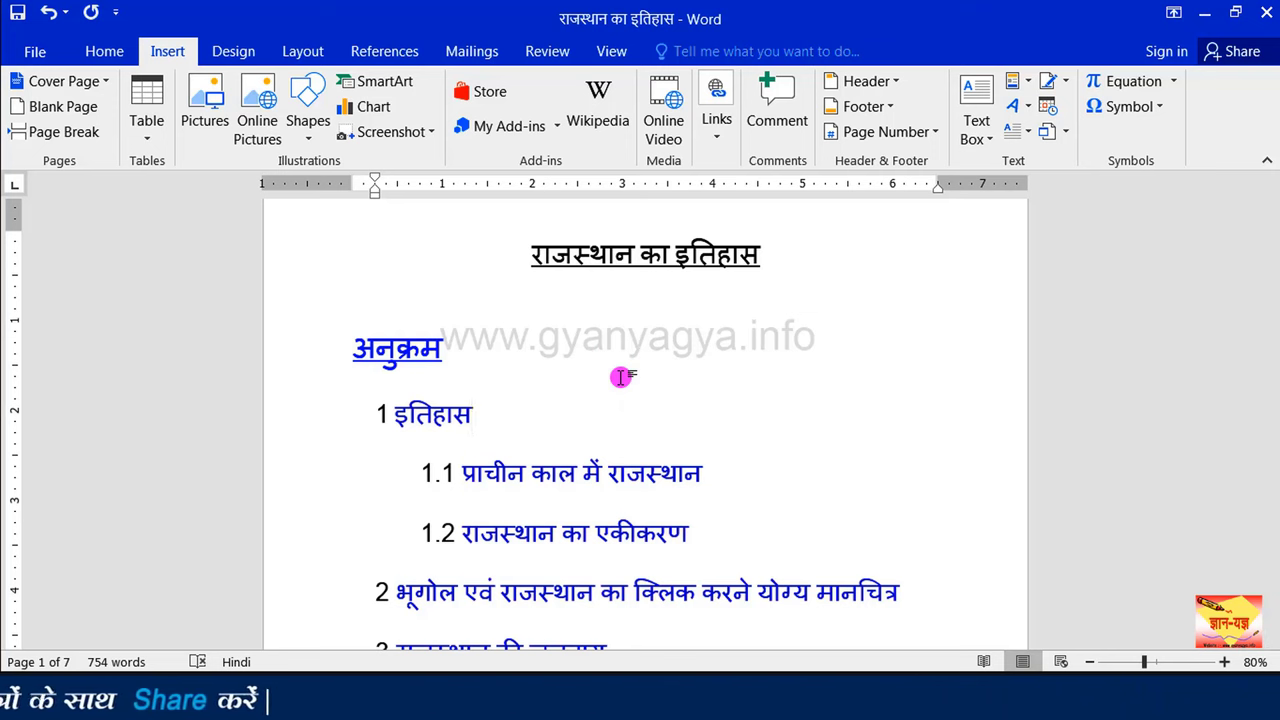
pyautogui.click(432, 414)
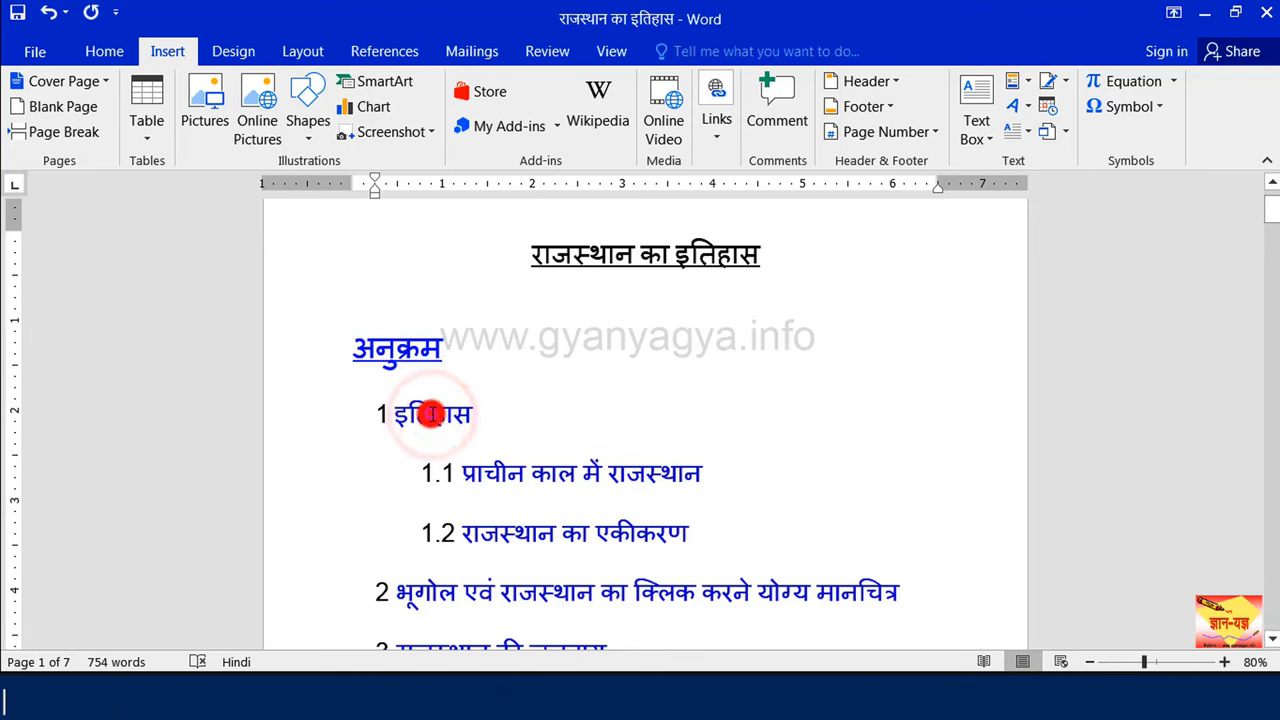
# Hyperlink contents entry इतिहास to the इतिहास heading in this document.
pyautogui.rightClick(432, 414)
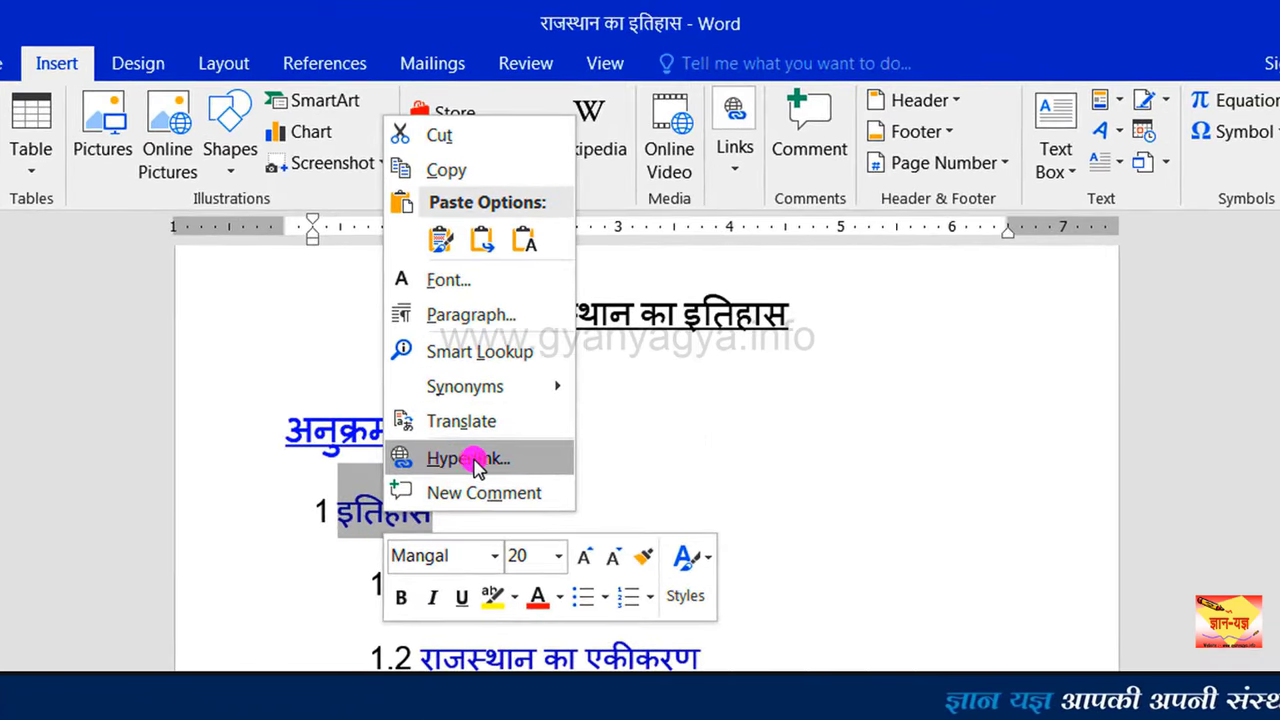
pyautogui.click(465, 457)
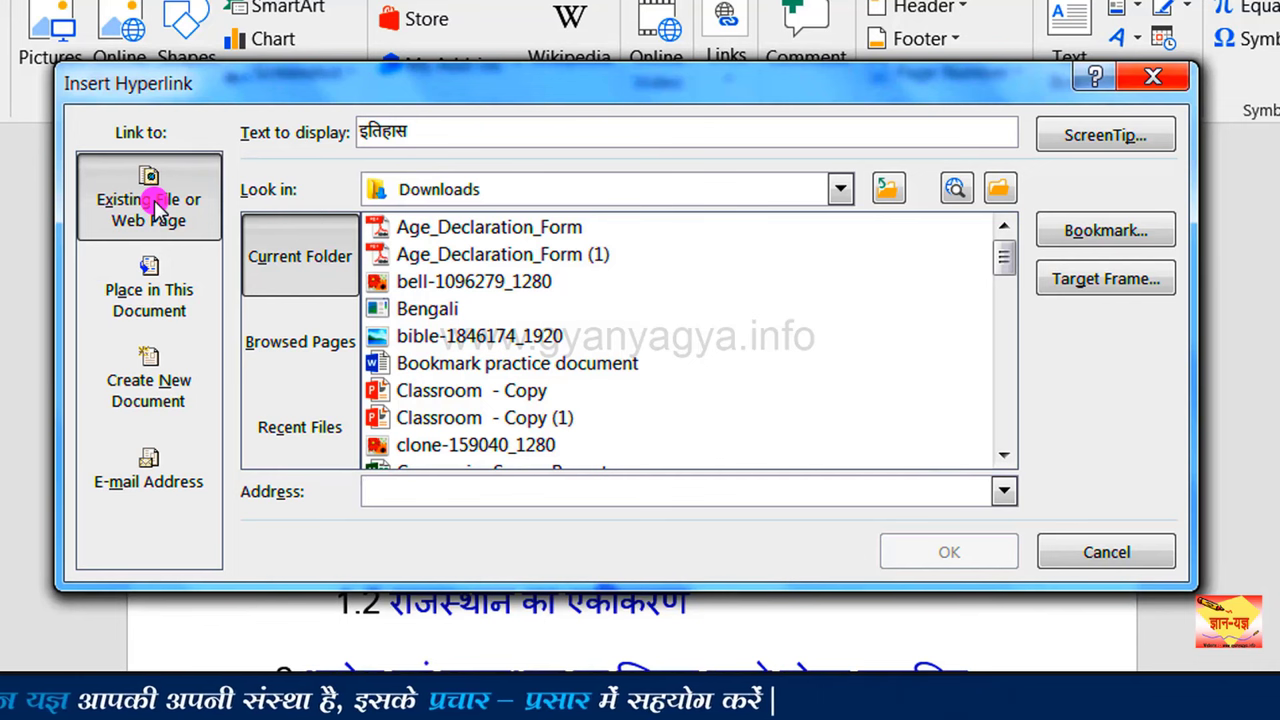
pyautogui.click(146, 305)
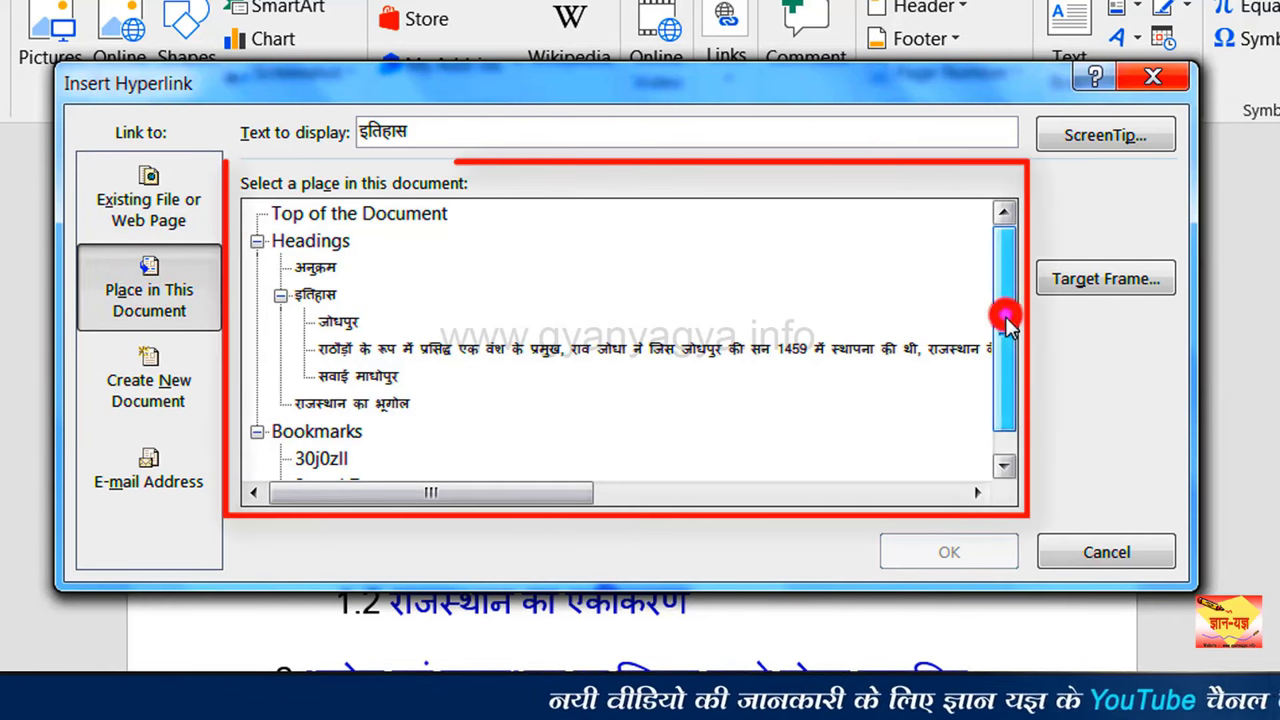
pyautogui.scroll(-1, 1000, 242)
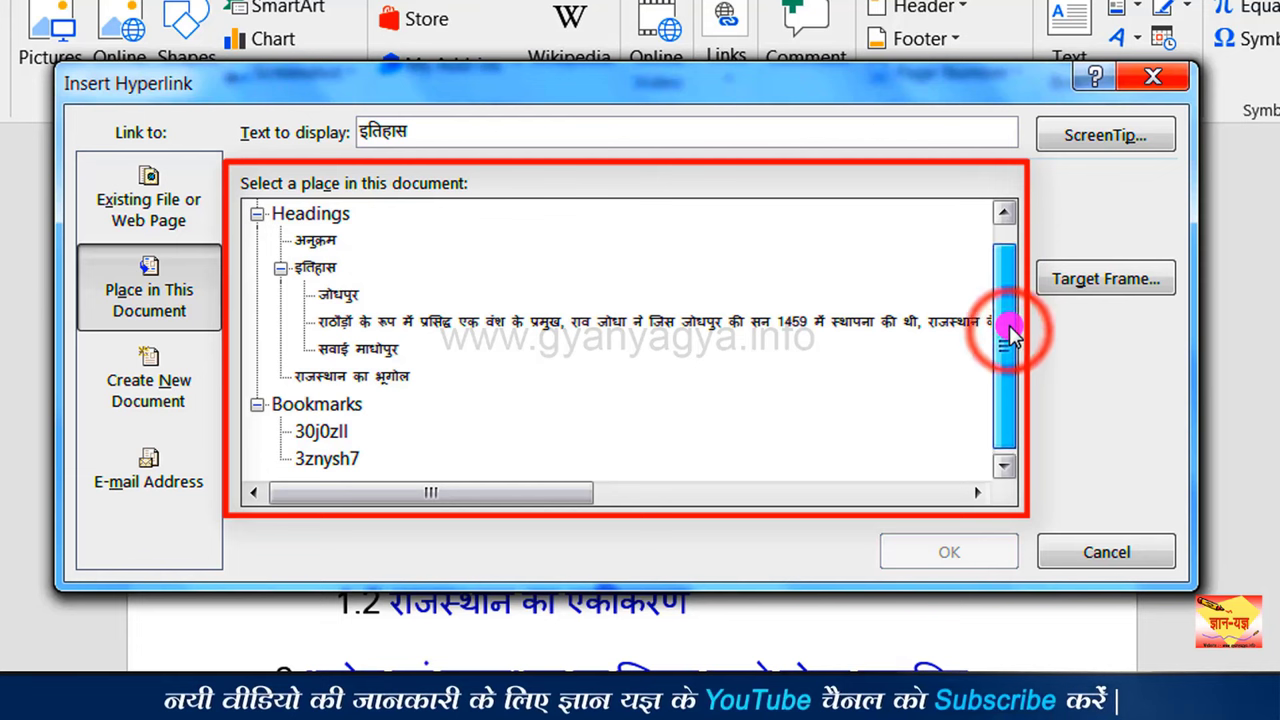
pyautogui.moveTo(1008, 340); pyautogui.dragTo(1008, 322)
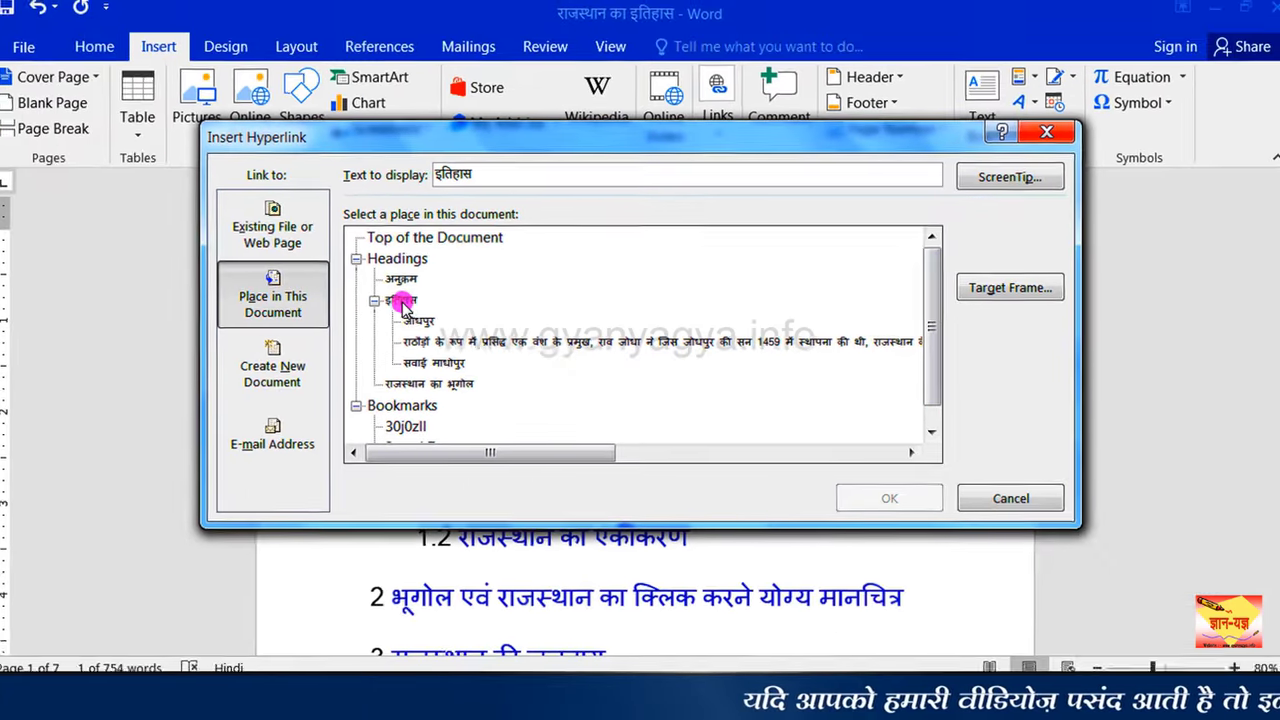
pyautogui.click(400, 300)
pyautogui.doubleClick(400, 300)
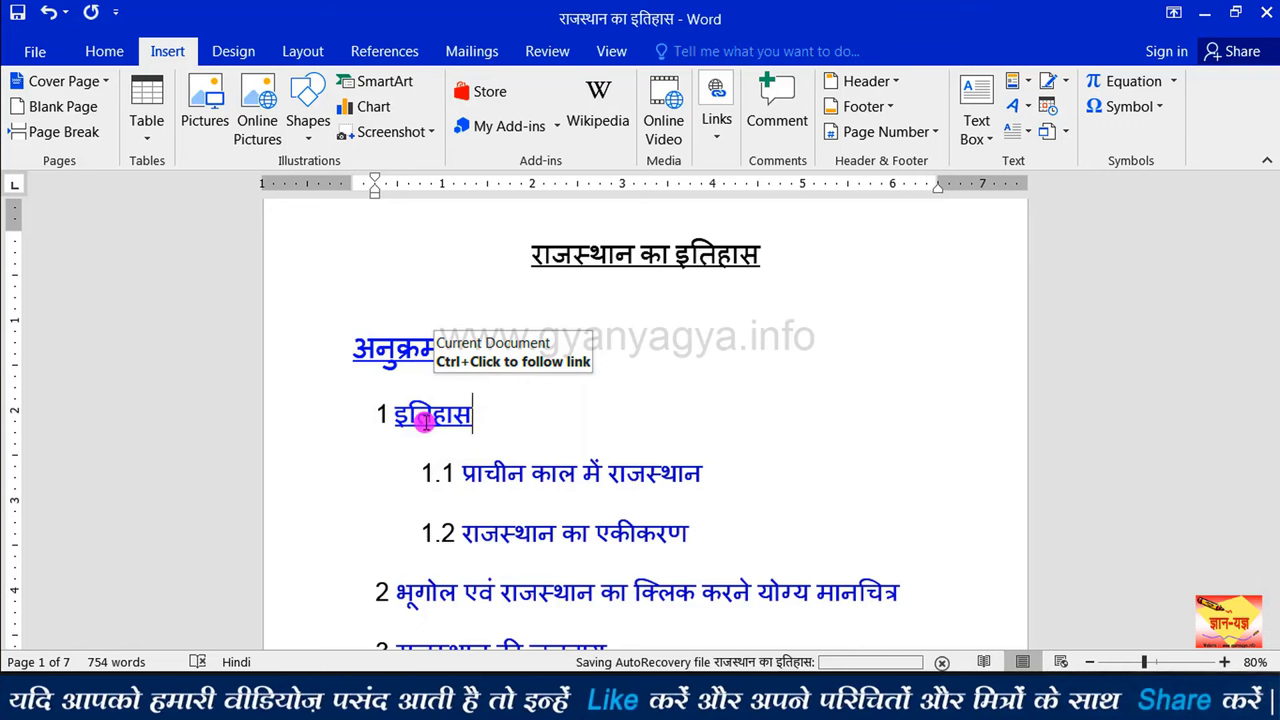
# Ctrl+click the इतिहास contents link to reach page 3 and scroll to the states list.
pyautogui.press('ctrl')
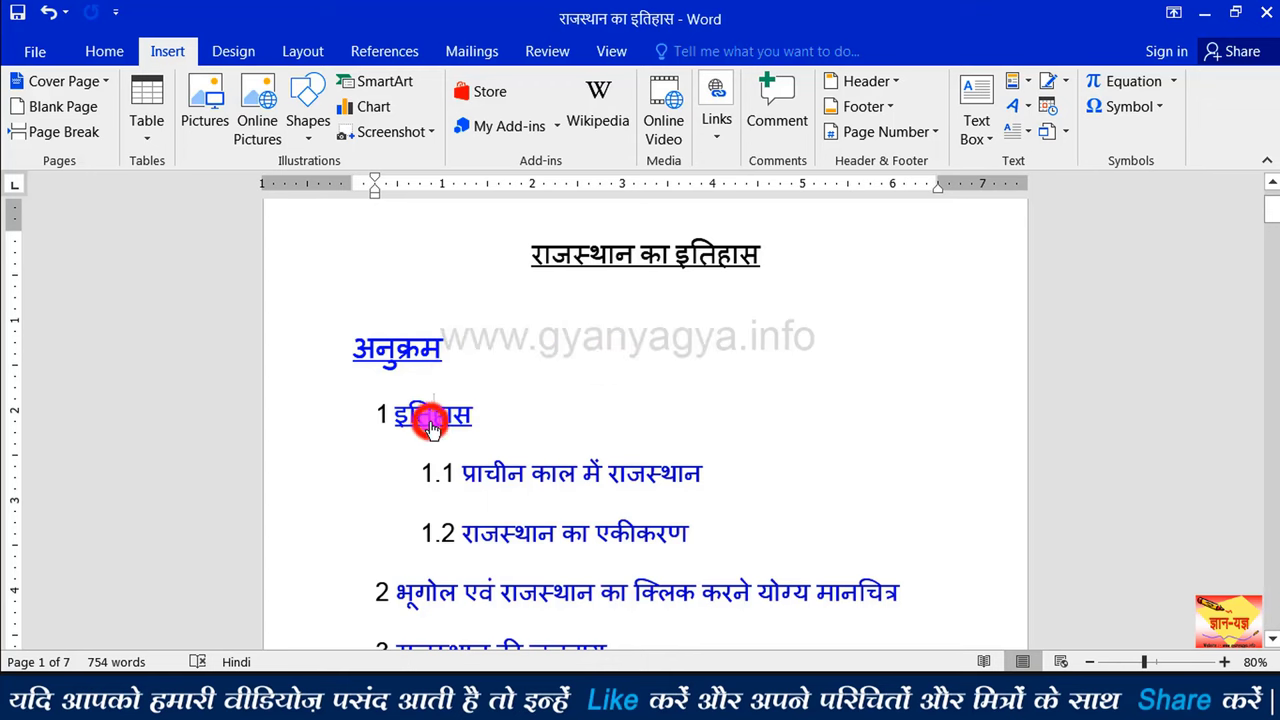
pyautogui.keyDown('ctrl'); pyautogui.click(430, 424); pyautogui.keyUp('ctrl')
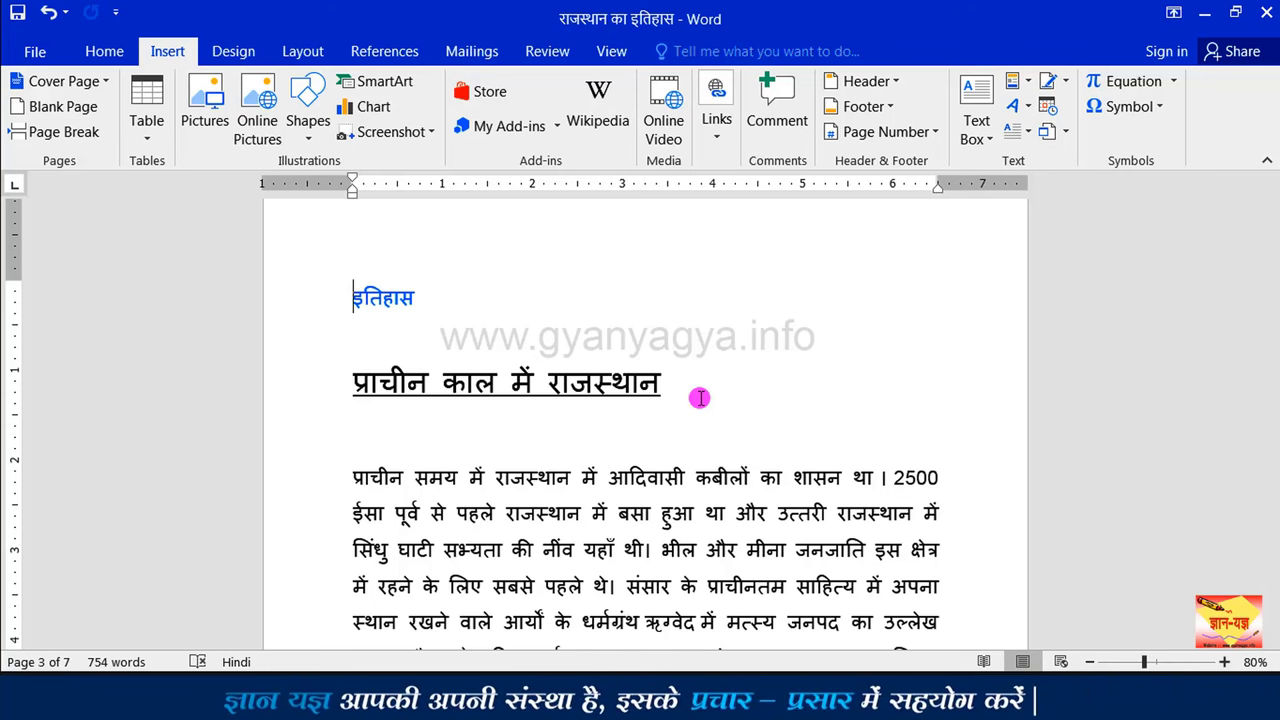
pyautogui.scroll(-5, 700, 398)
pyautogui.scroll(2, 1273, 338)
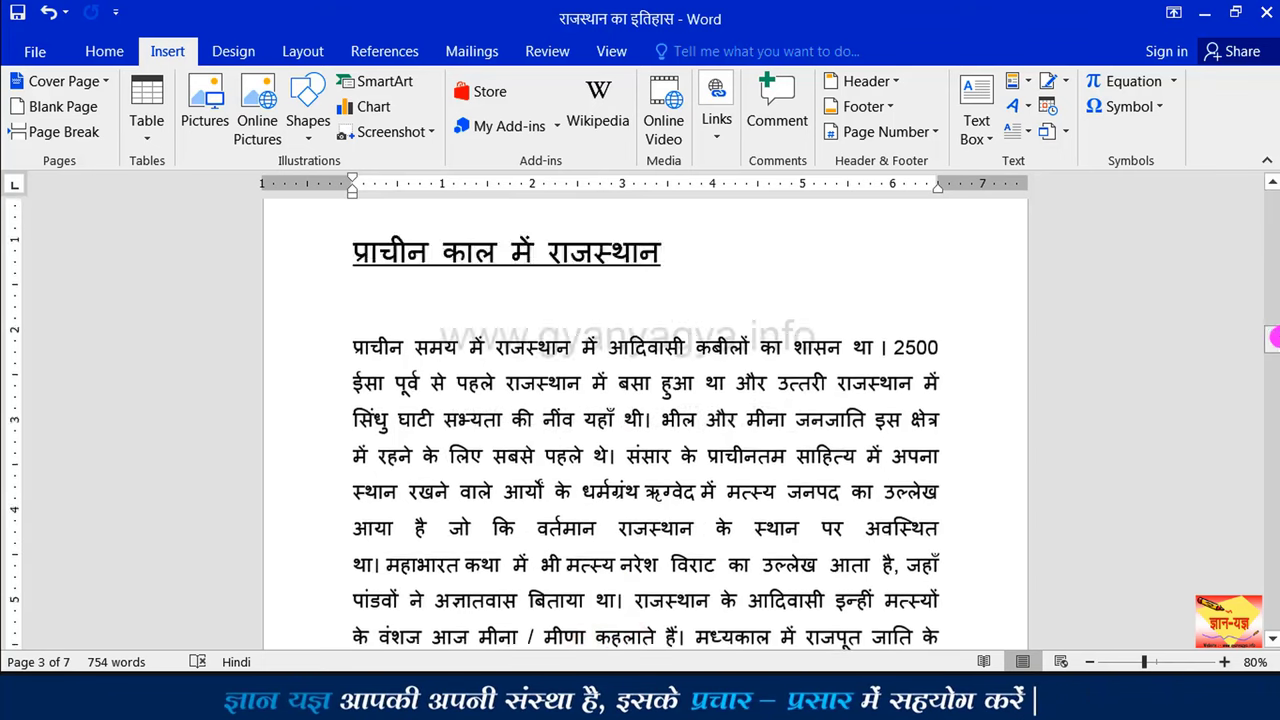
pyautogui.moveTo(1273, 338); pyautogui.dragTo(1273, 351)
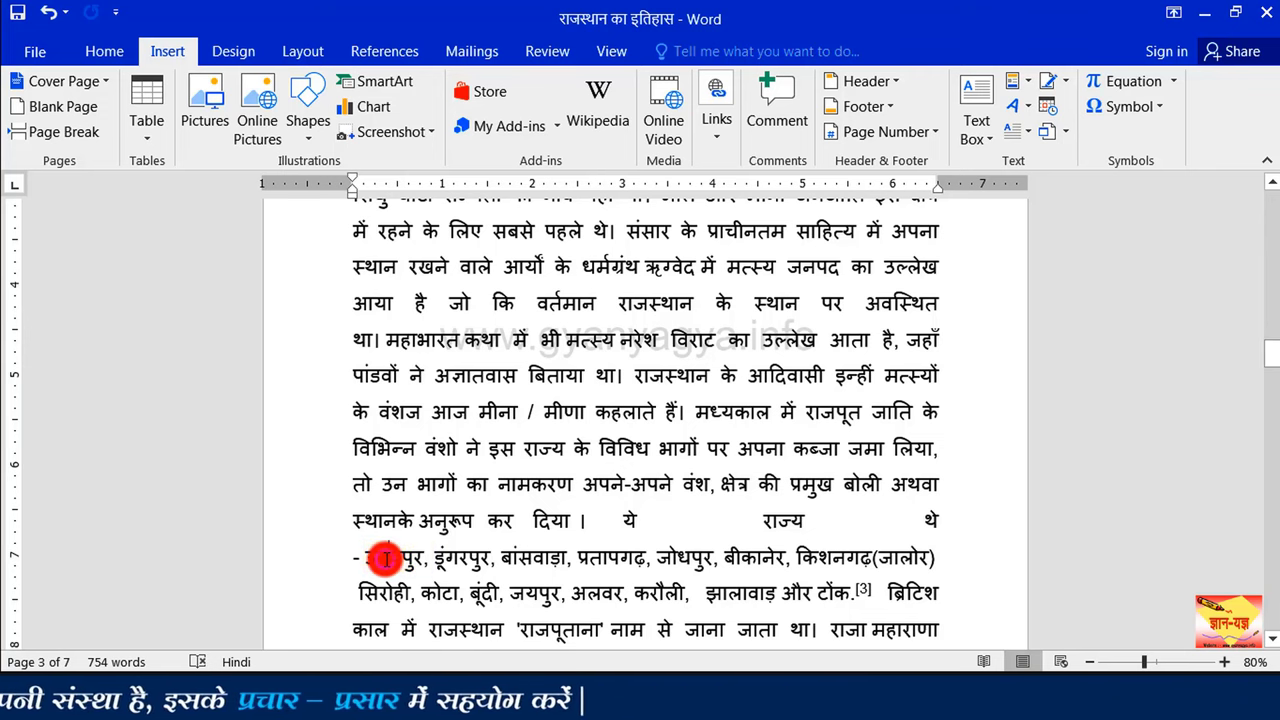
# Link उदयपुर to the Desktop file 'उदयपुर का इतिहास' and follow the link to open it.
pyautogui.doubleClick(386, 559)
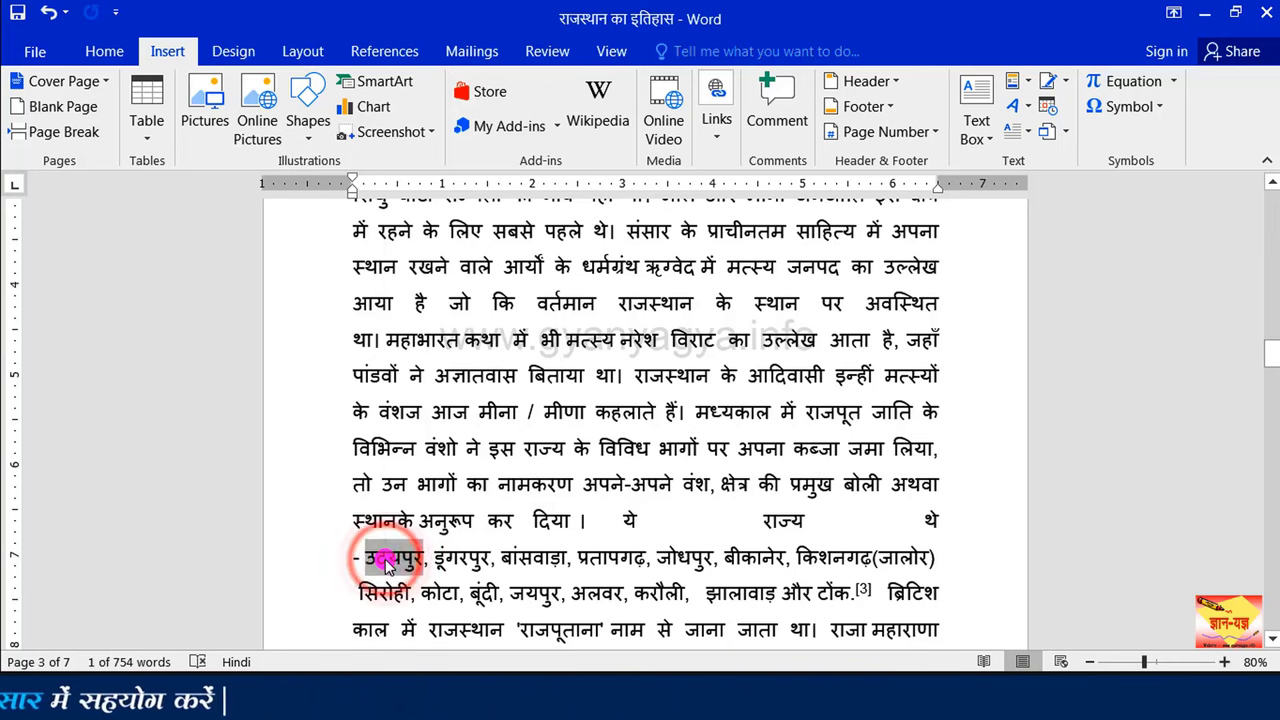
pyautogui.rightClick(386, 561)
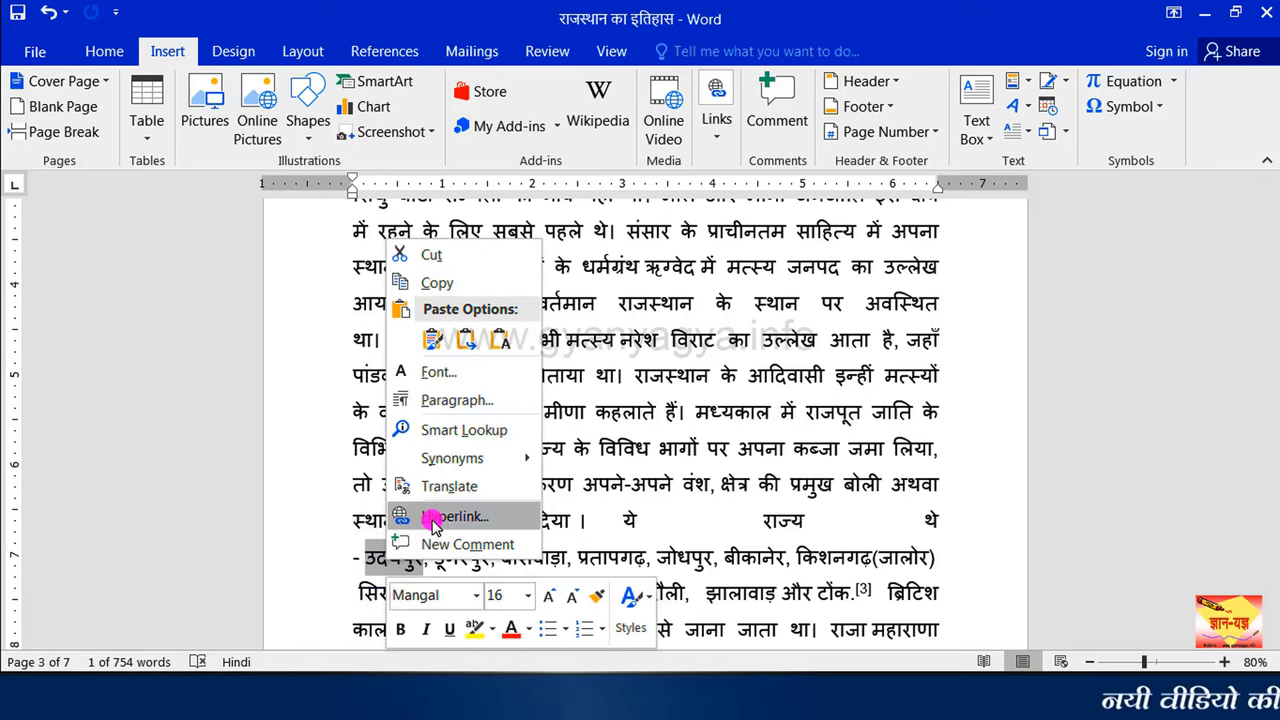
pyautogui.click(432, 518)
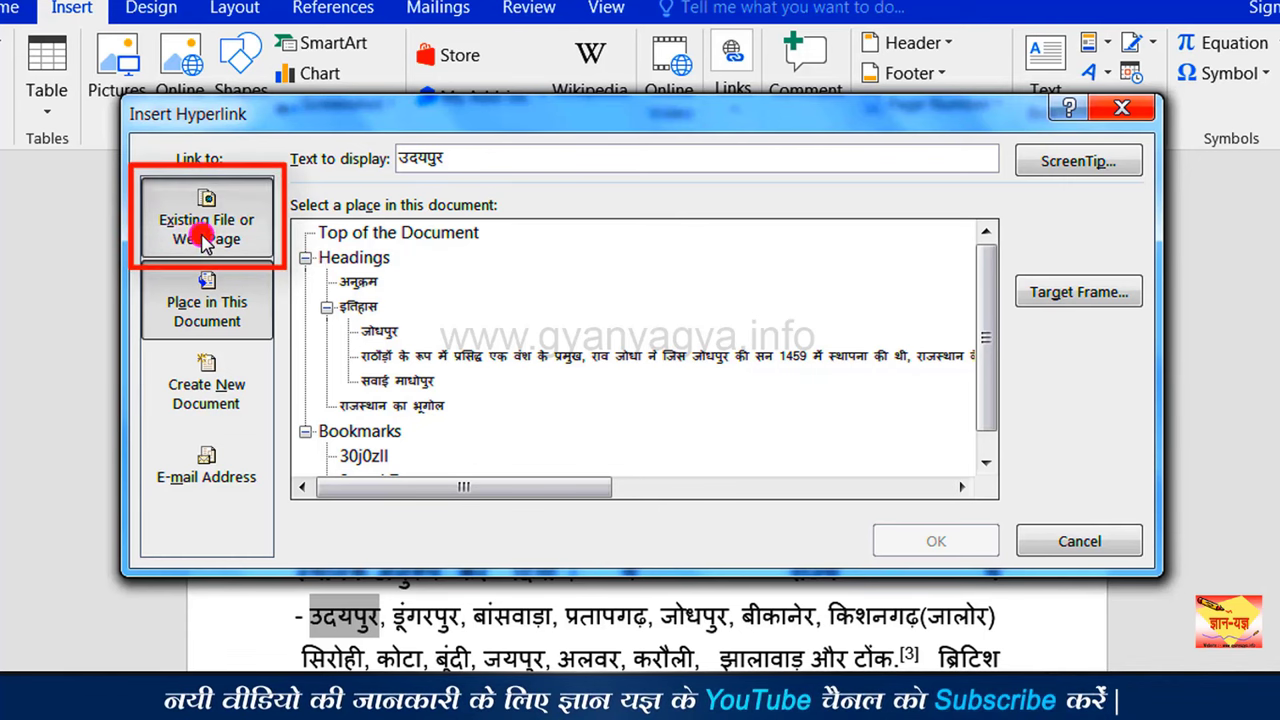
pyautogui.click(203, 240)
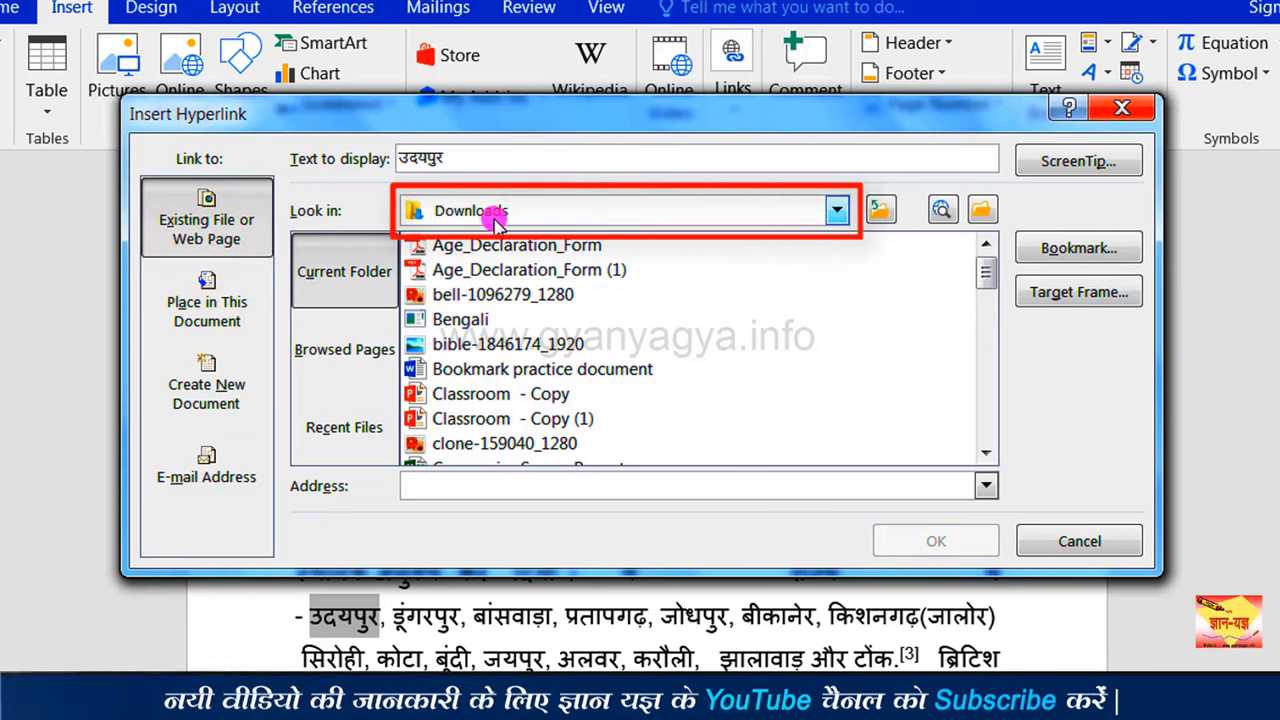
pyautogui.click(835, 212)
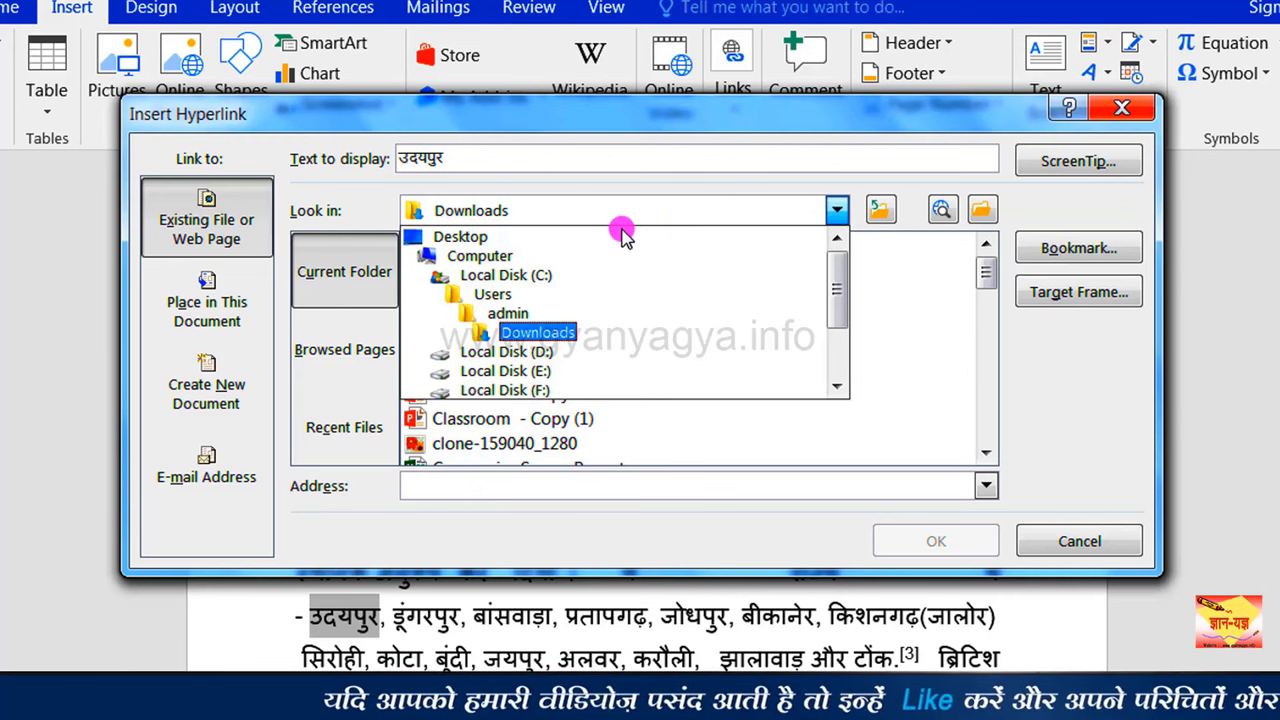
pyautogui.click(440, 236)
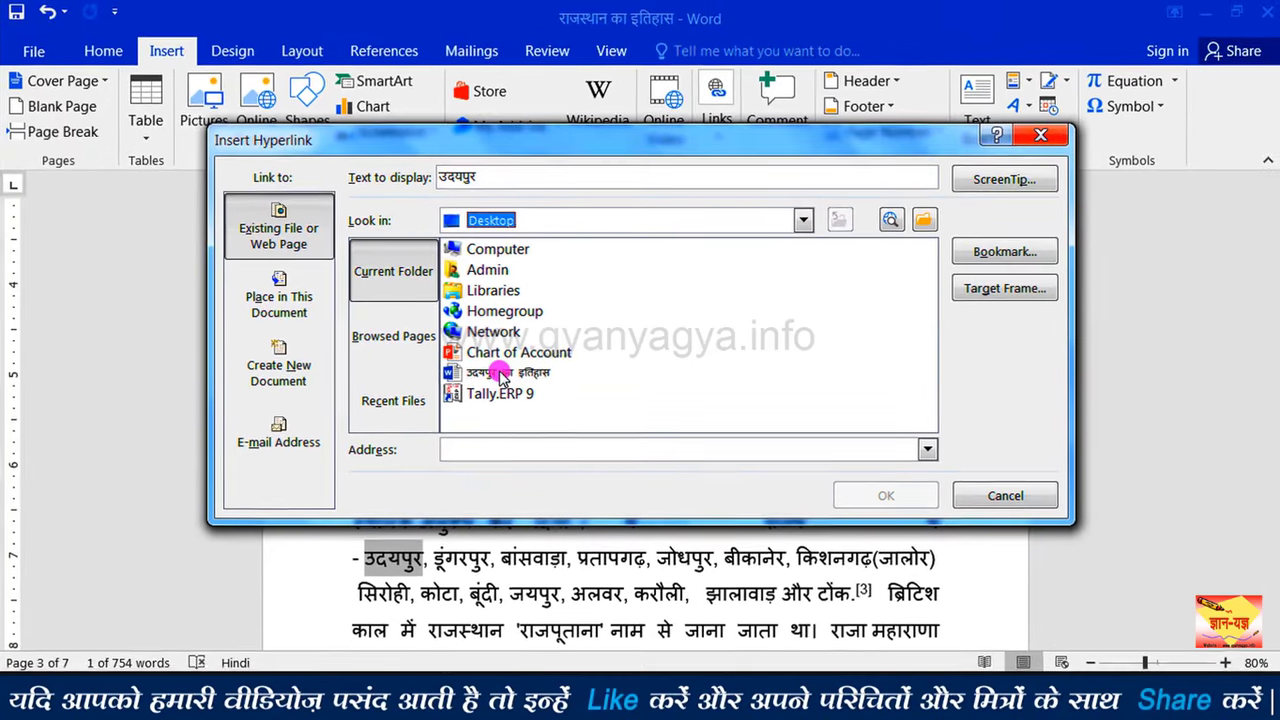
pyautogui.doubleClick(481, 397)
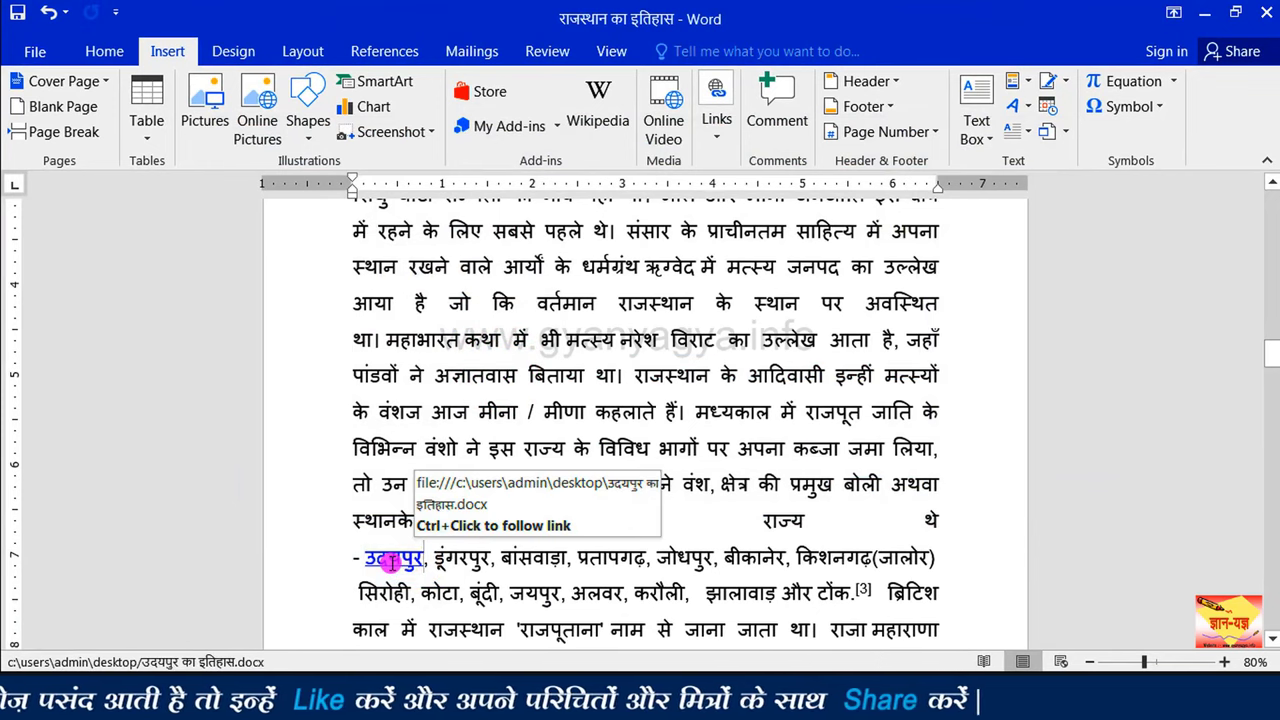
pyautogui.keyDown('ctrl'); pyautogui.click(392, 565); pyautogui.keyUp('ctrl')
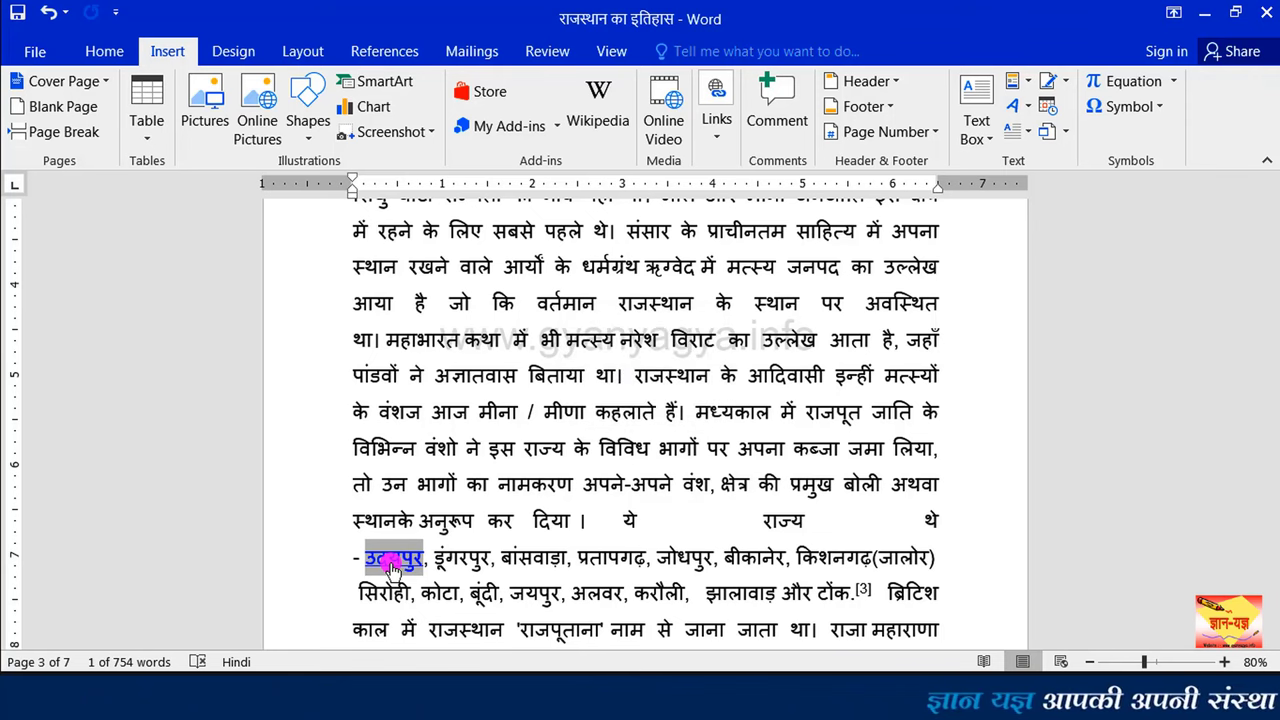
pyautogui.keyDown('ctrl'); pyautogui.click(392, 562); pyautogui.keyUp('ctrl')
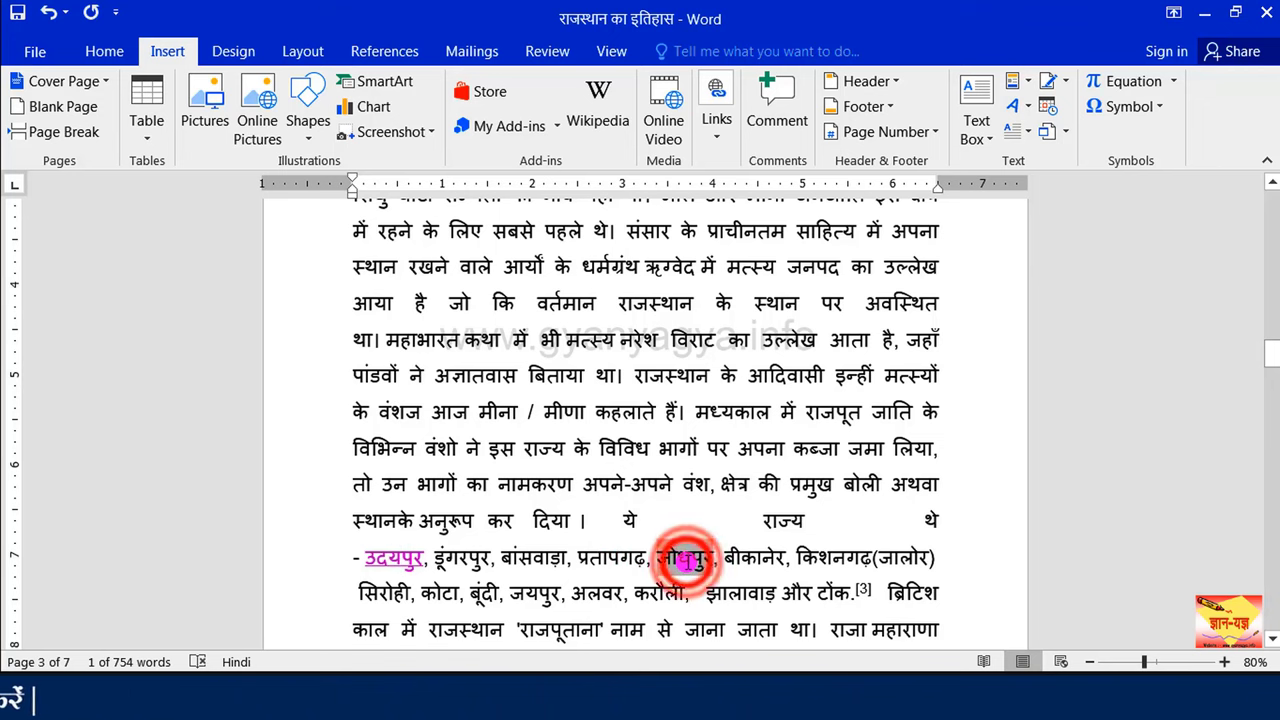
pyautogui.rightClick(687, 563)
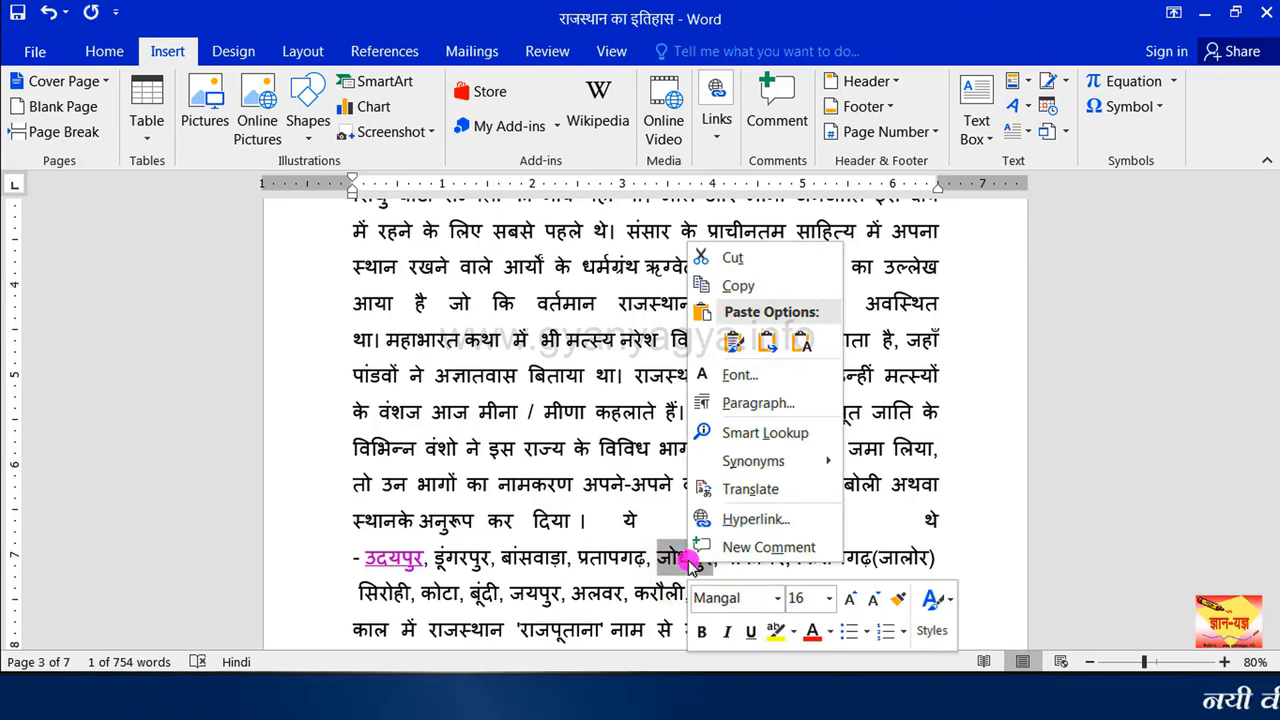
pyautogui.click(735, 520)
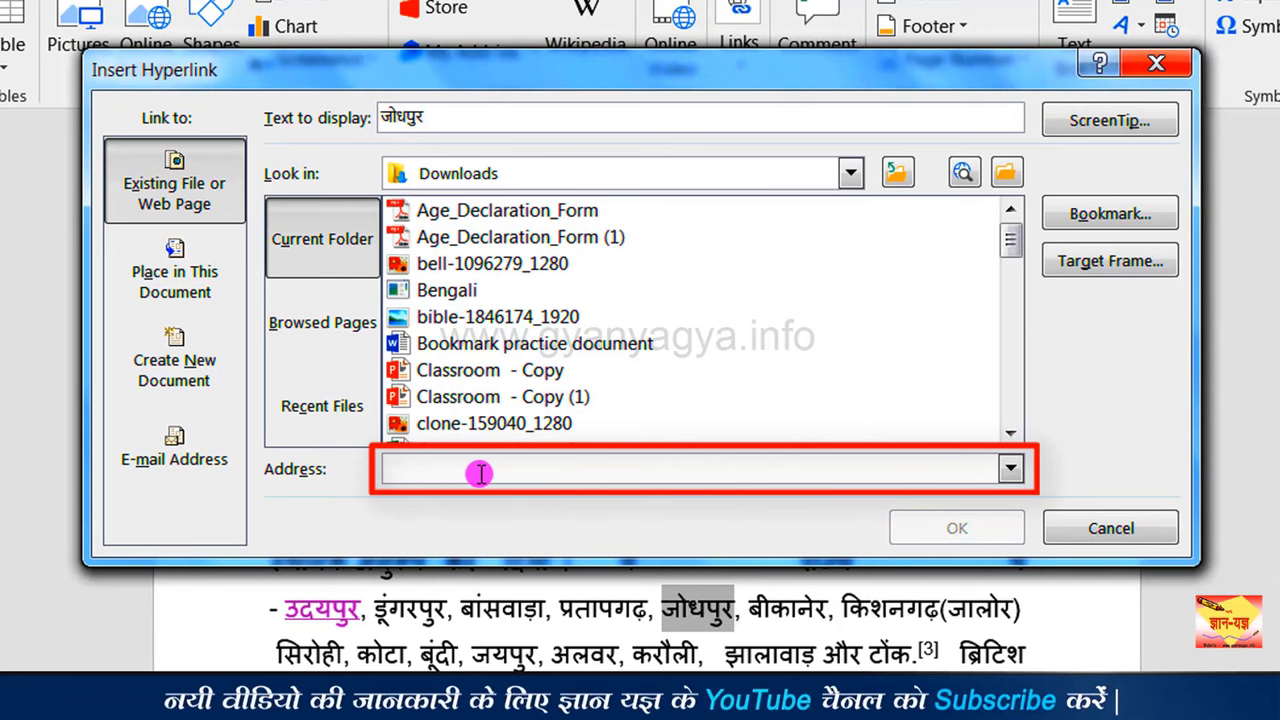
pyautogui.click(481, 474)
pyautogui.write('https://hi.wikipedia.org/wiki/जोधपुर')
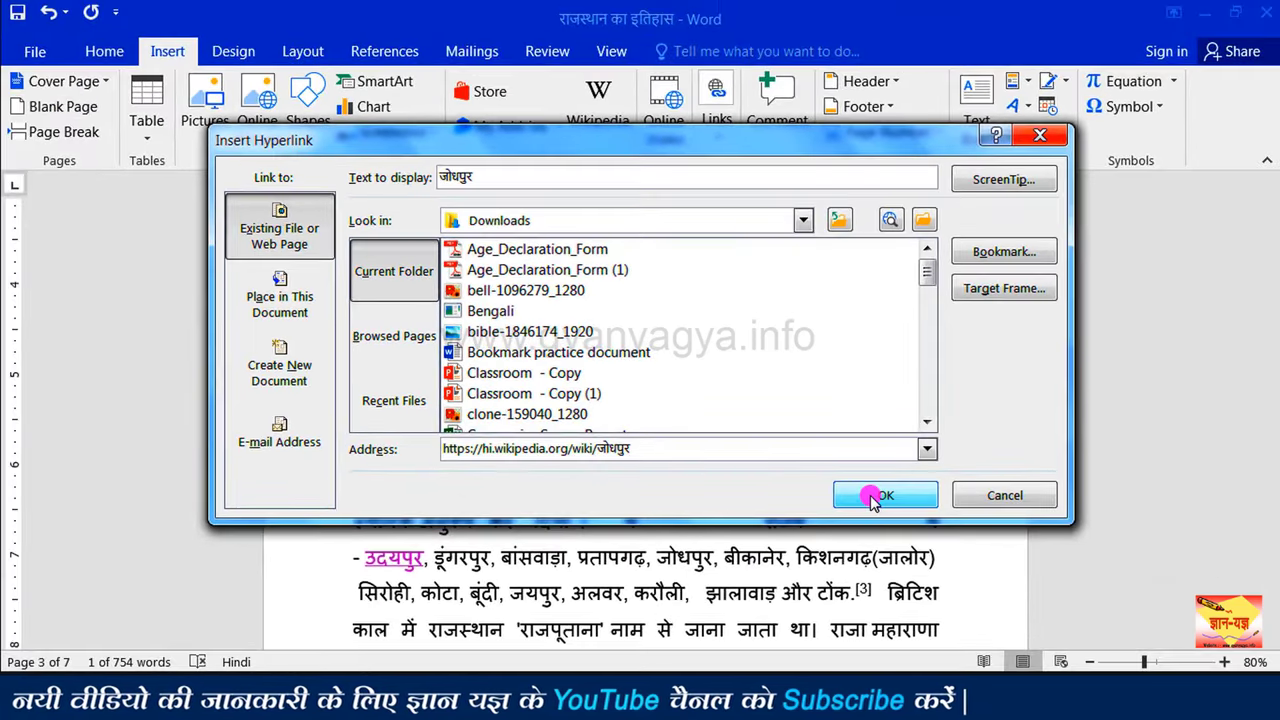
pyautogui.click(942, 533)
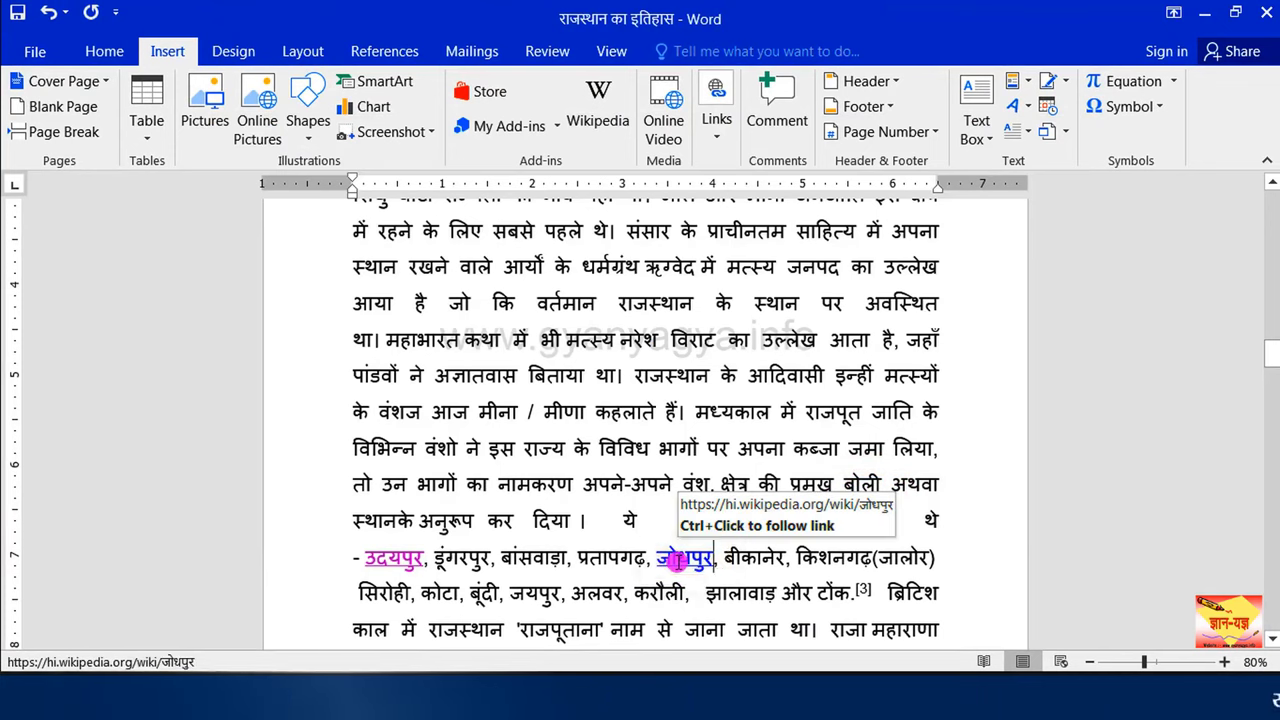
pyautogui.press('ctrl')
pyautogui.keyDown('ctrl'); pyautogui.click(678, 563); pyautogui.keyUp('ctrl')
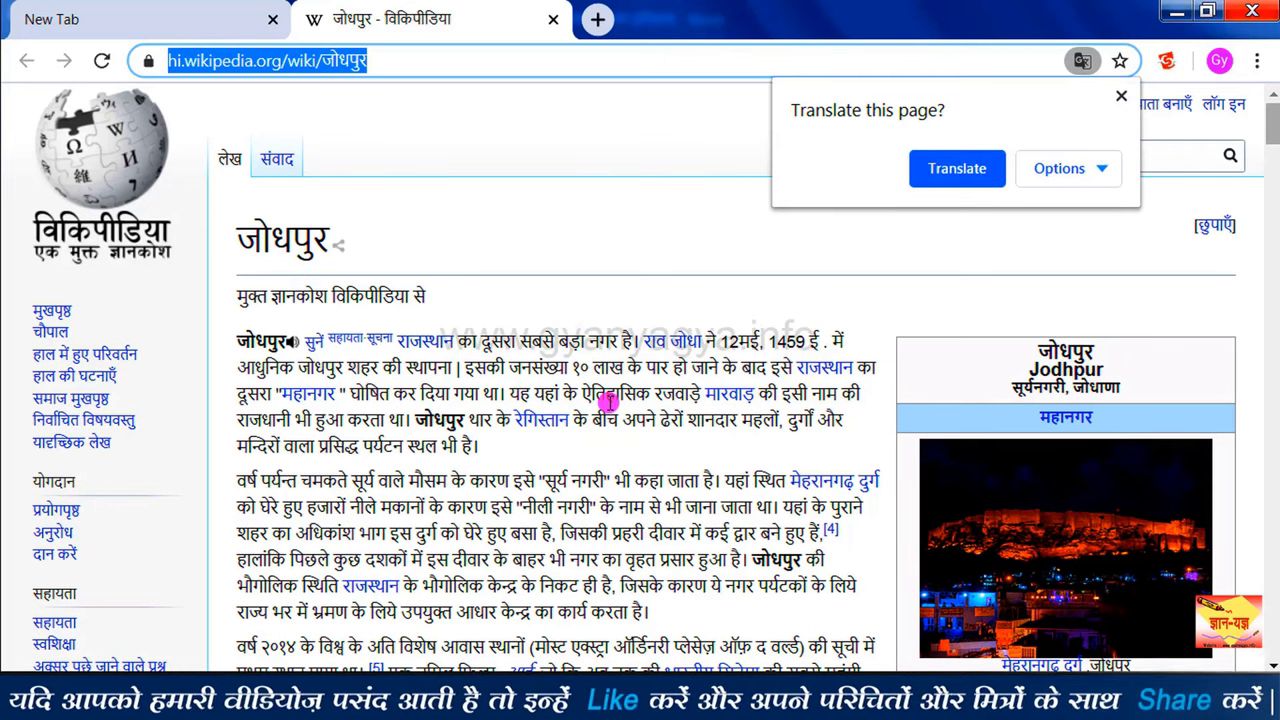
pyautogui.click(1251, 11)
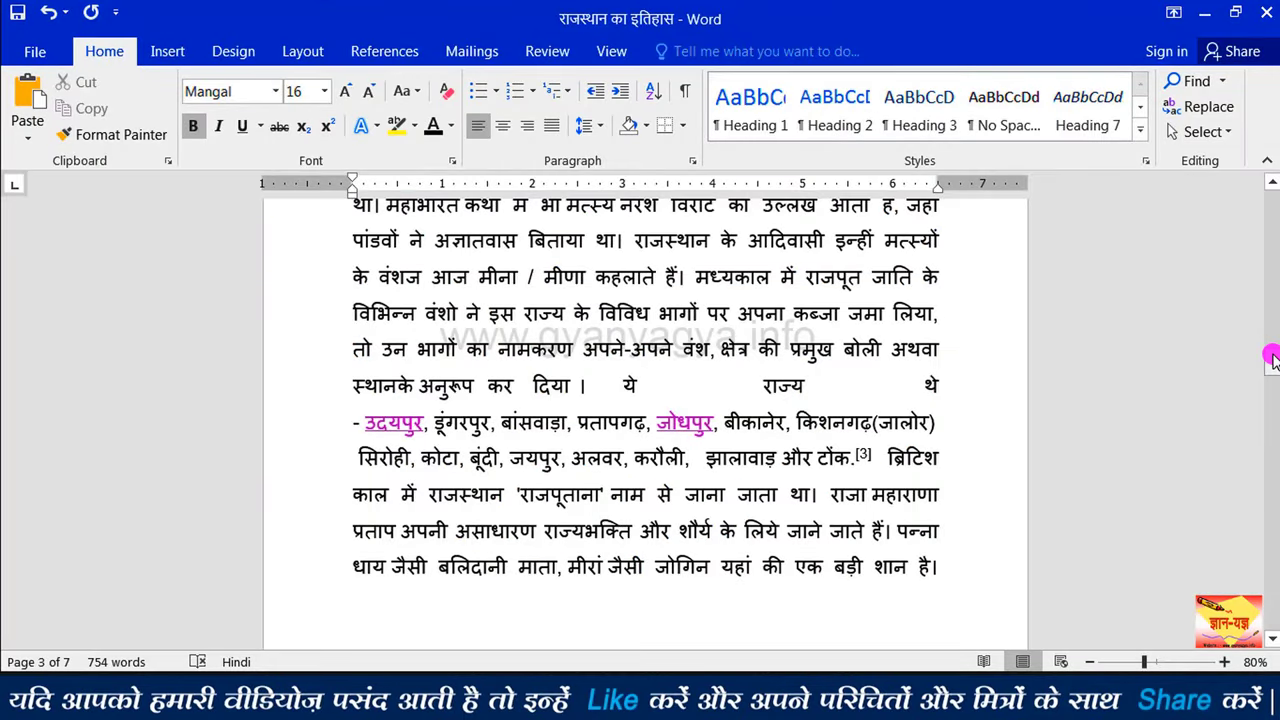
# Scroll to page 5 and click in the third सवाई माधोपुर point about रणथंभोर दुर्ग.
pyautogui.moveTo(1272, 357); pyautogui.dragTo(1271, 463)
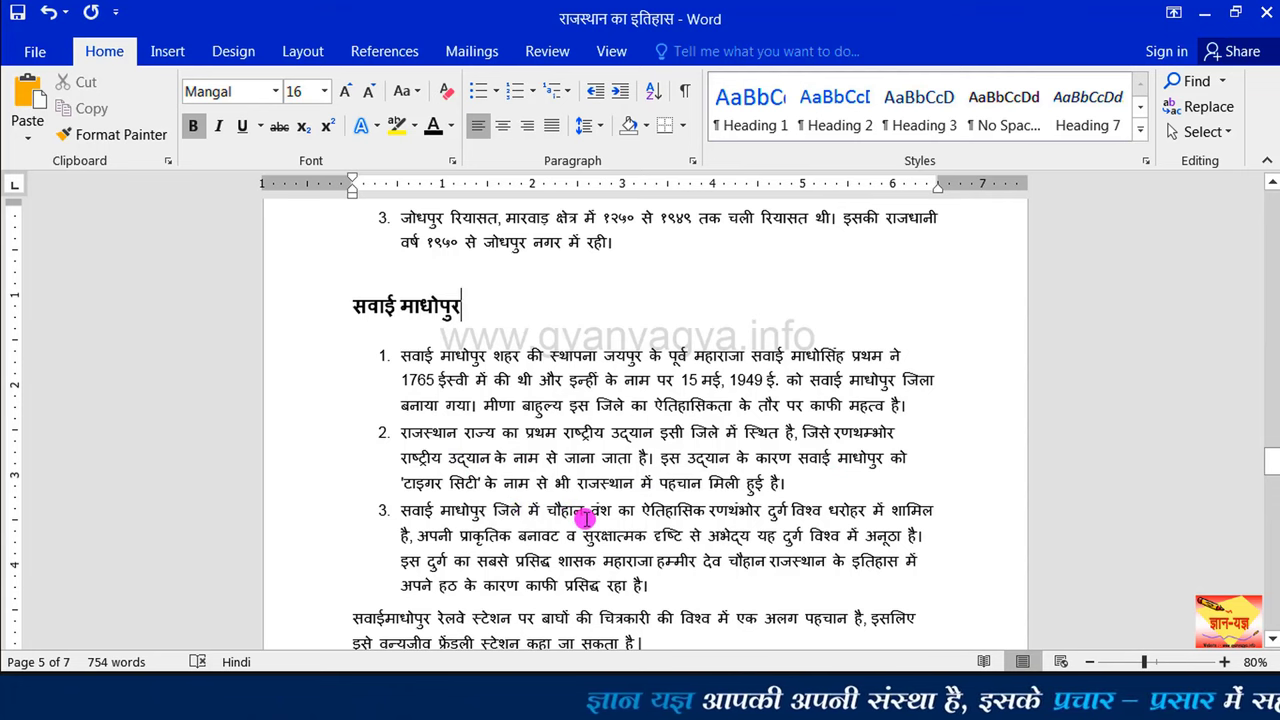
pyautogui.click(763, 512)
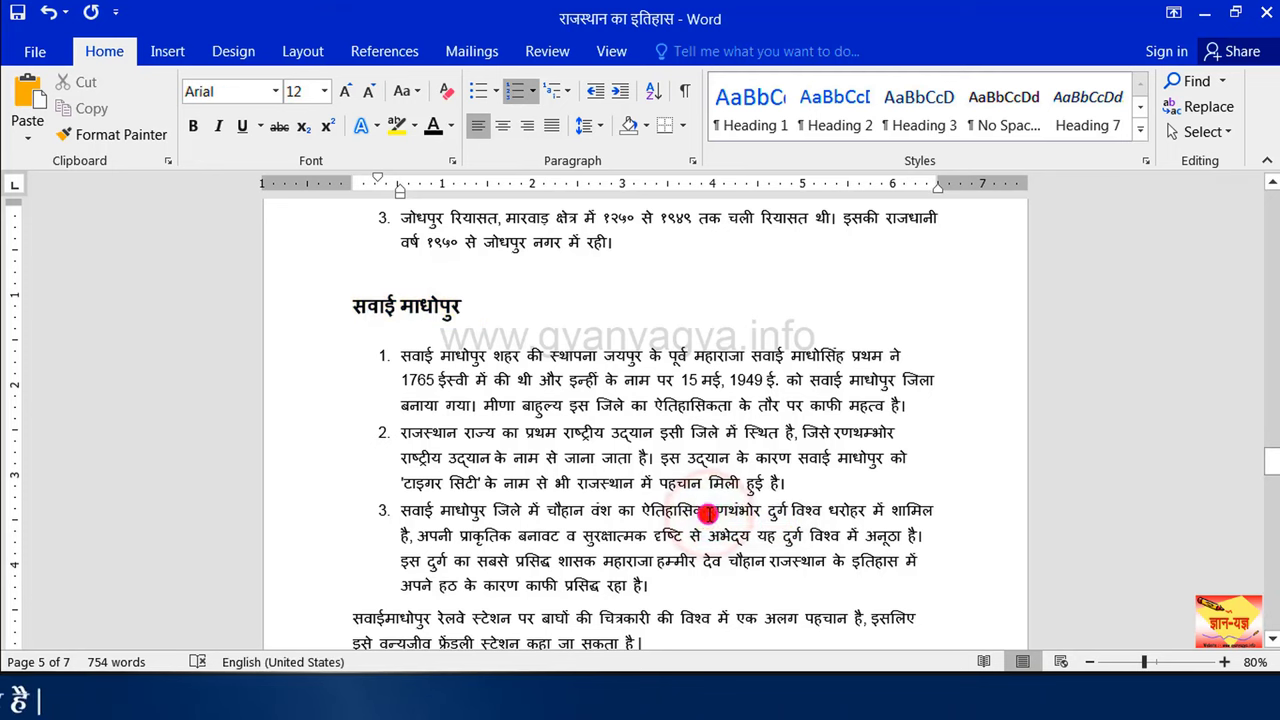
# Link रणथंभोर दुर्ग to a new document named 'रणथंभोर दुर्ग', opened for editing.
pyautogui.moveTo(710, 515); pyautogui.dragTo(768, 512)
pyautogui.hotkey('ctrl', 'c')
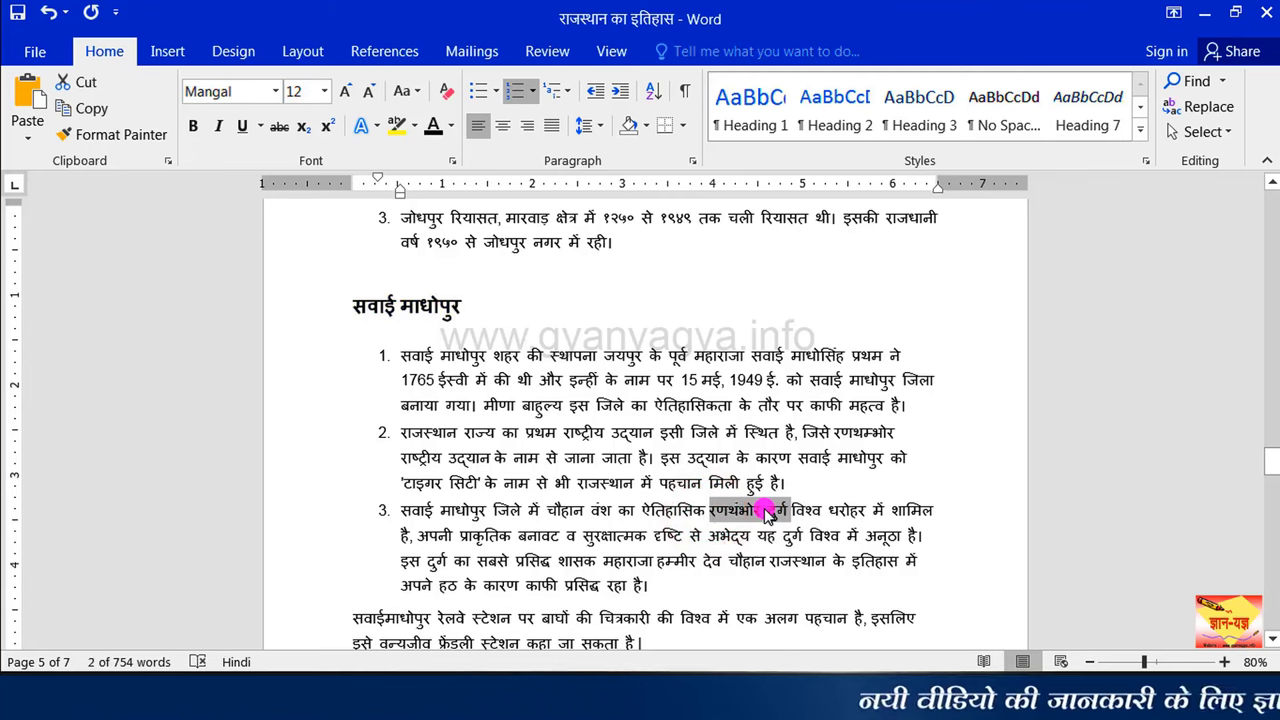
pyautogui.rightClick(768, 512)
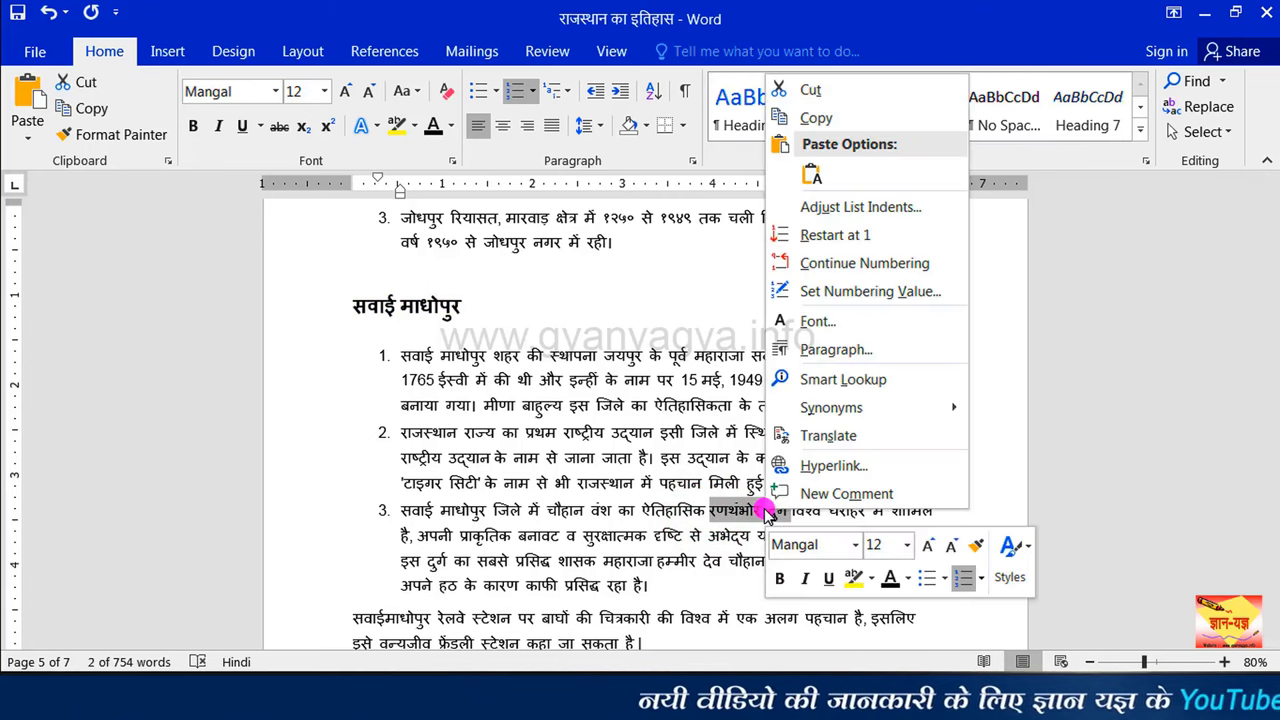
pyautogui.click(813, 462)
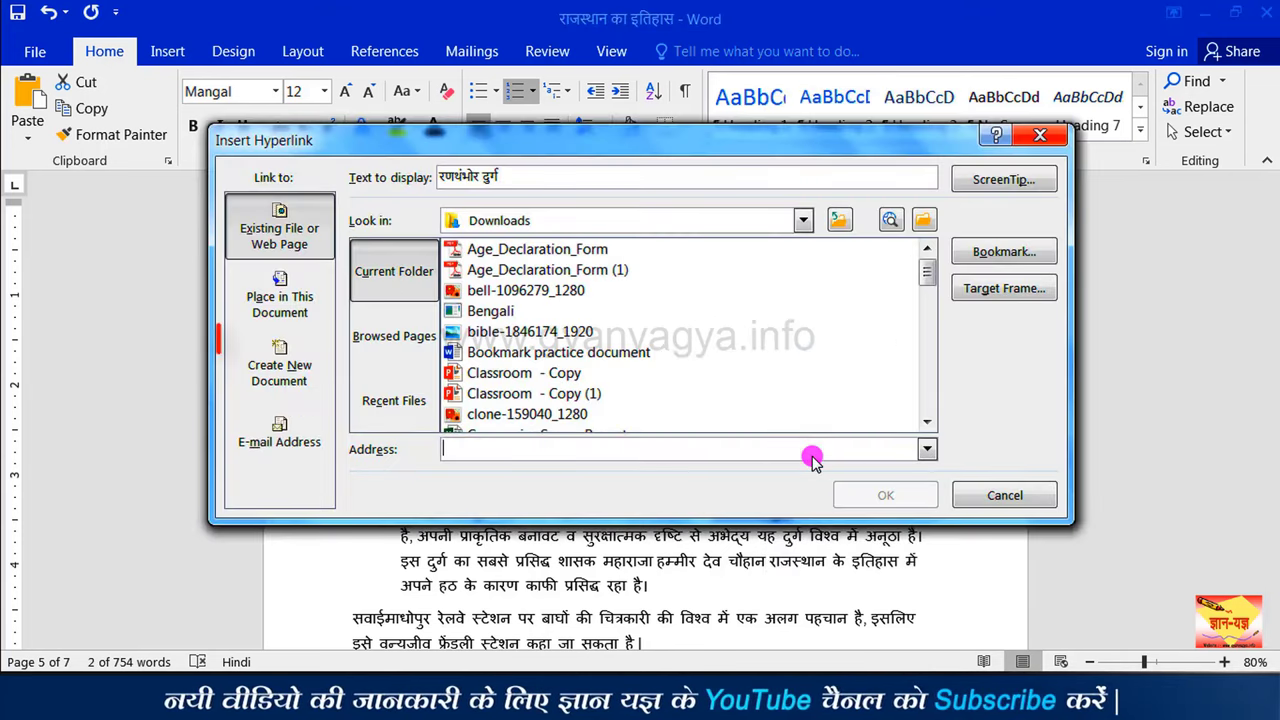
pyautogui.click(270, 370)
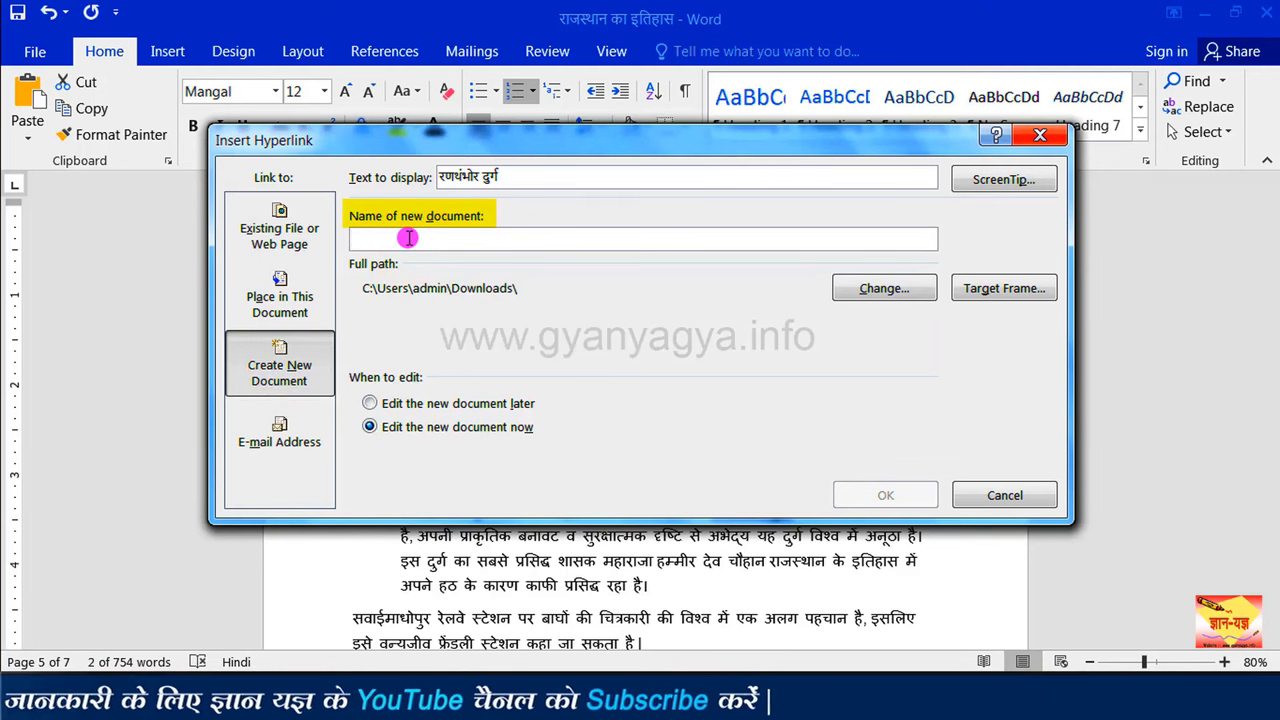
pyautogui.click(409, 237)
pyautogui.hotkey('ctrl', 'v')
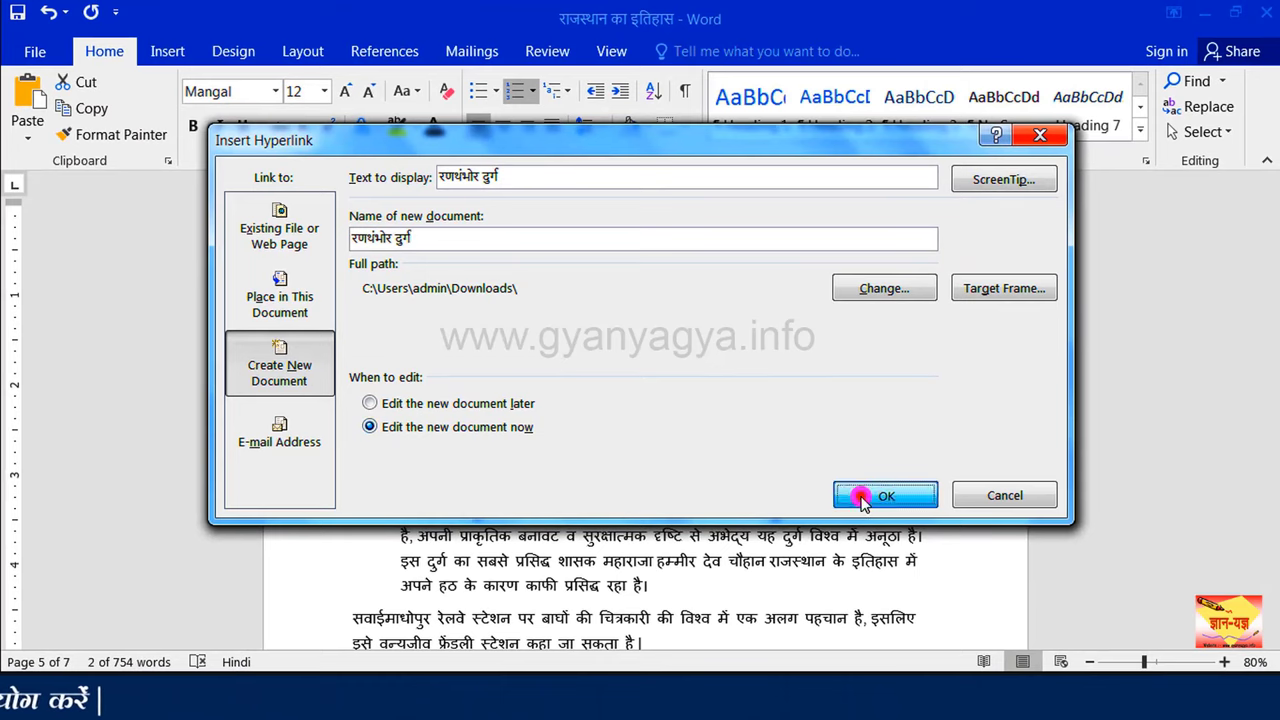
pyautogui.click(862, 498)
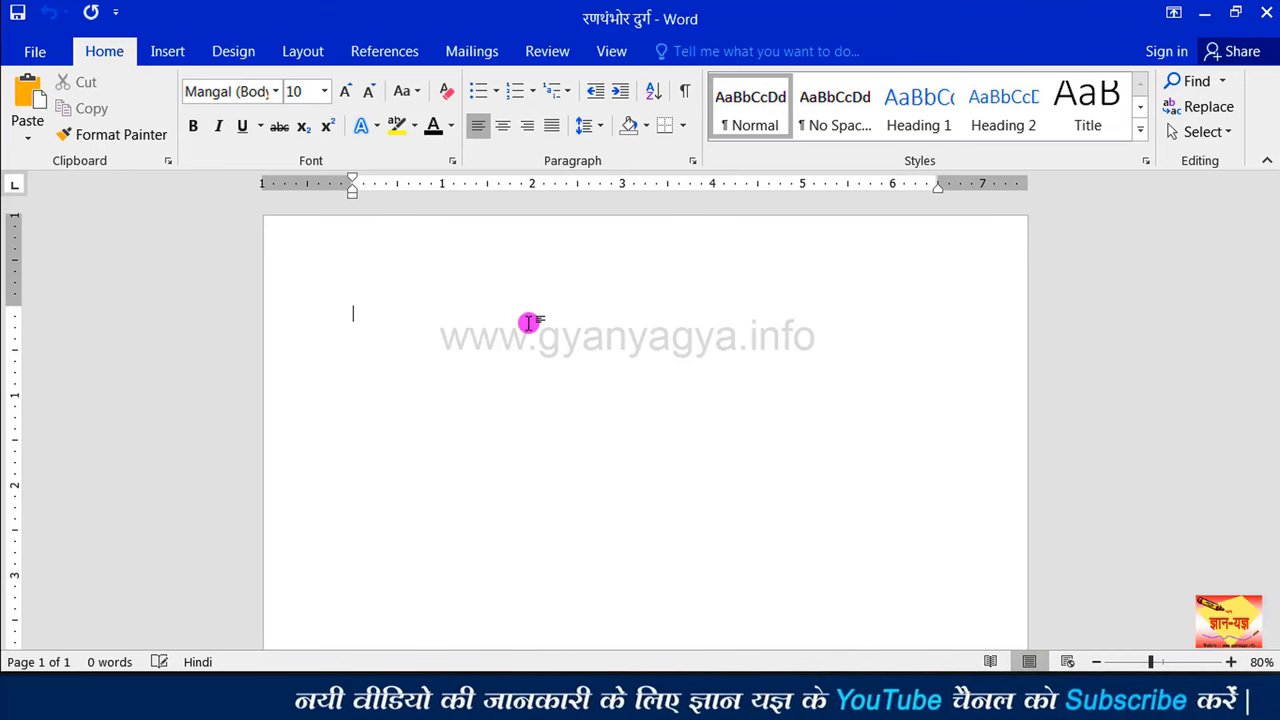
# Paste the prepared रणथंभोर दुर्ग article into the new document, then close it.
pyautogui.write('रणथंभोर दुर्ग रणथंभोर दुर्ग दिल्ली-मुंबई रेल मार्ग के सवाई माधोपुर रेल्वे स्टेशन से १३ कि.मी. दूर रन और थंभ नाम की पहाडियों के बीच समुद्रतल से ४८१ मीटर ऊंचाई पर १२ कि.मी. की परिधि में बना एक दुर्ग है। दुर्ग के तीनो और पहाडों में प्राकृतिक खाई बनी है जो इस किले की सुरक्षा को मजबूत कर अजेय बनाती है। यूनेस्को की विरासत संबंधी वैश्विक समिति की 36वीं बैठक में 21 जून 2013 को रणथंभोर को विश्व धरोहर घोषित किया गया। यह राजस्थान का एक महत्वपूर्ण पर्यटन स्थल है।')
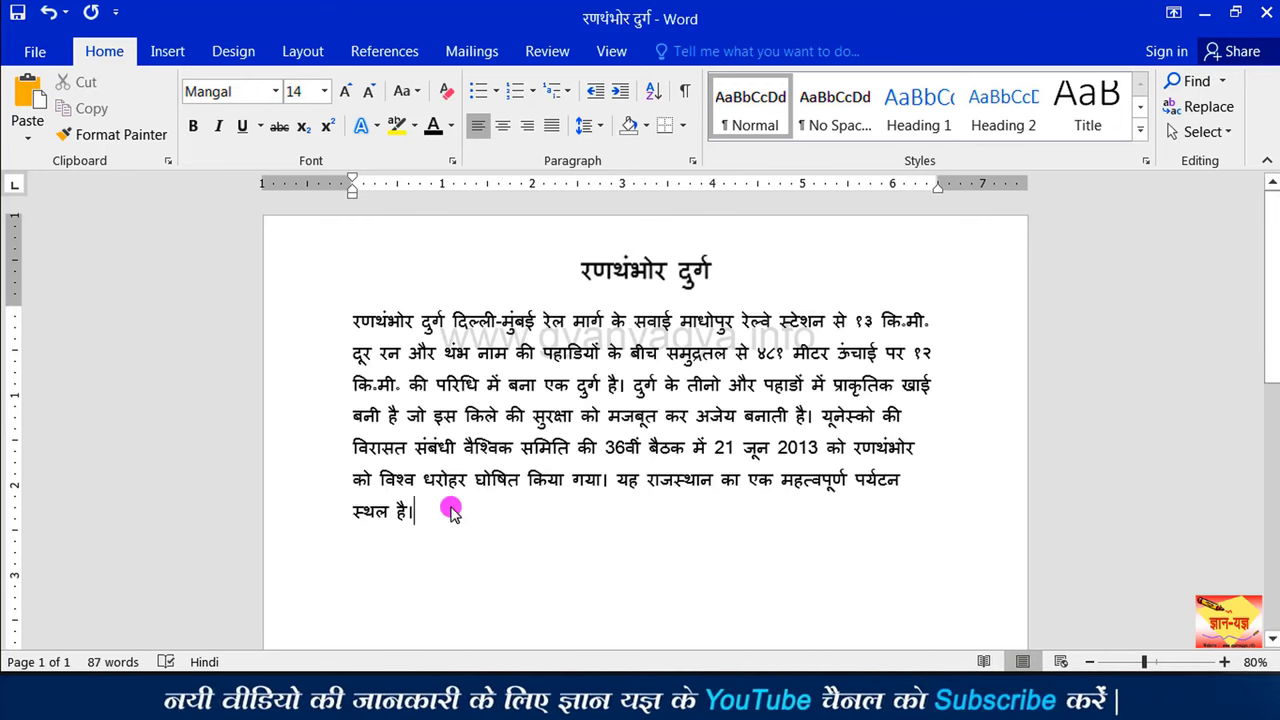
pyautogui.click(530, 461)
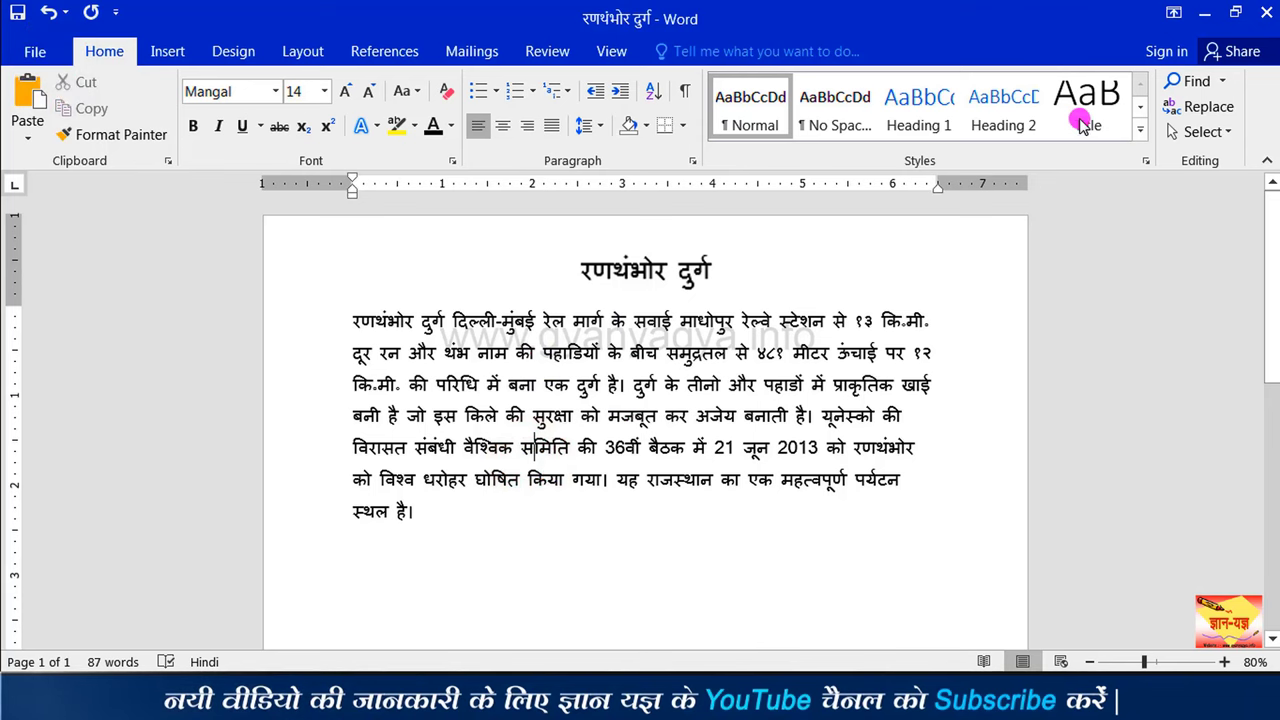
pyautogui.click(1268, 14)
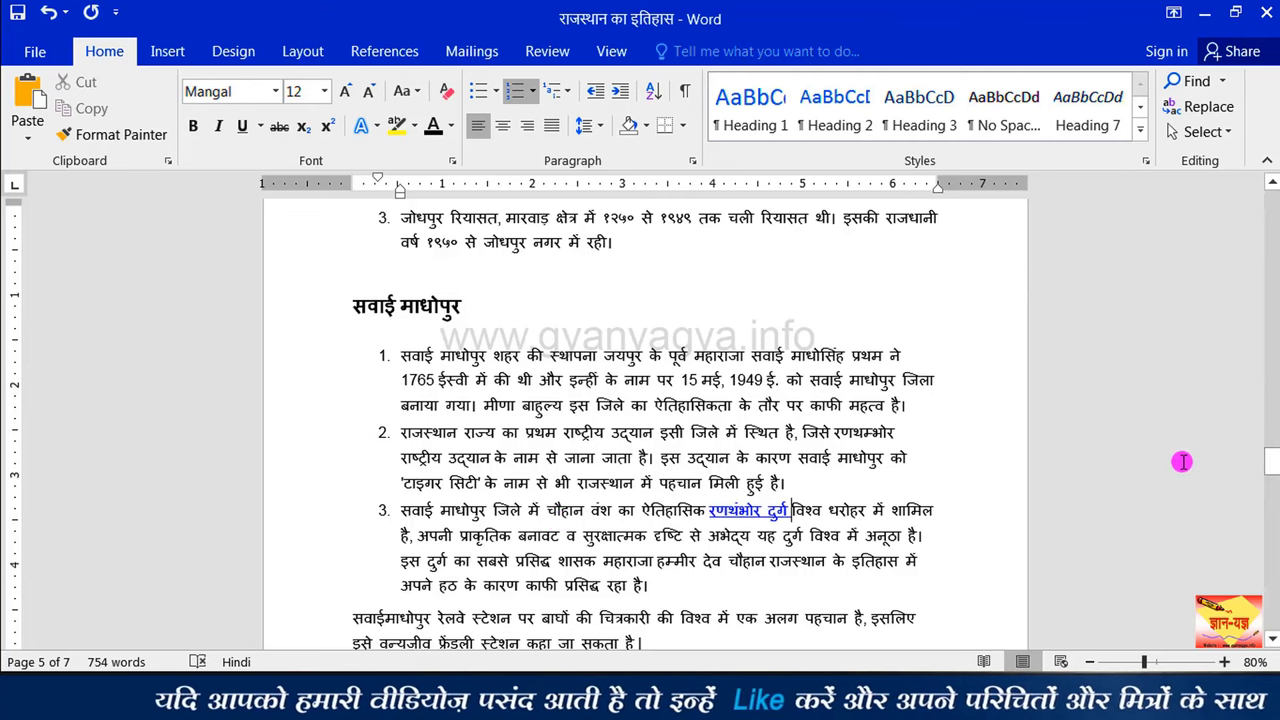
pyautogui.moveTo(1273, 459); pyautogui.dragTo(1273, 535)
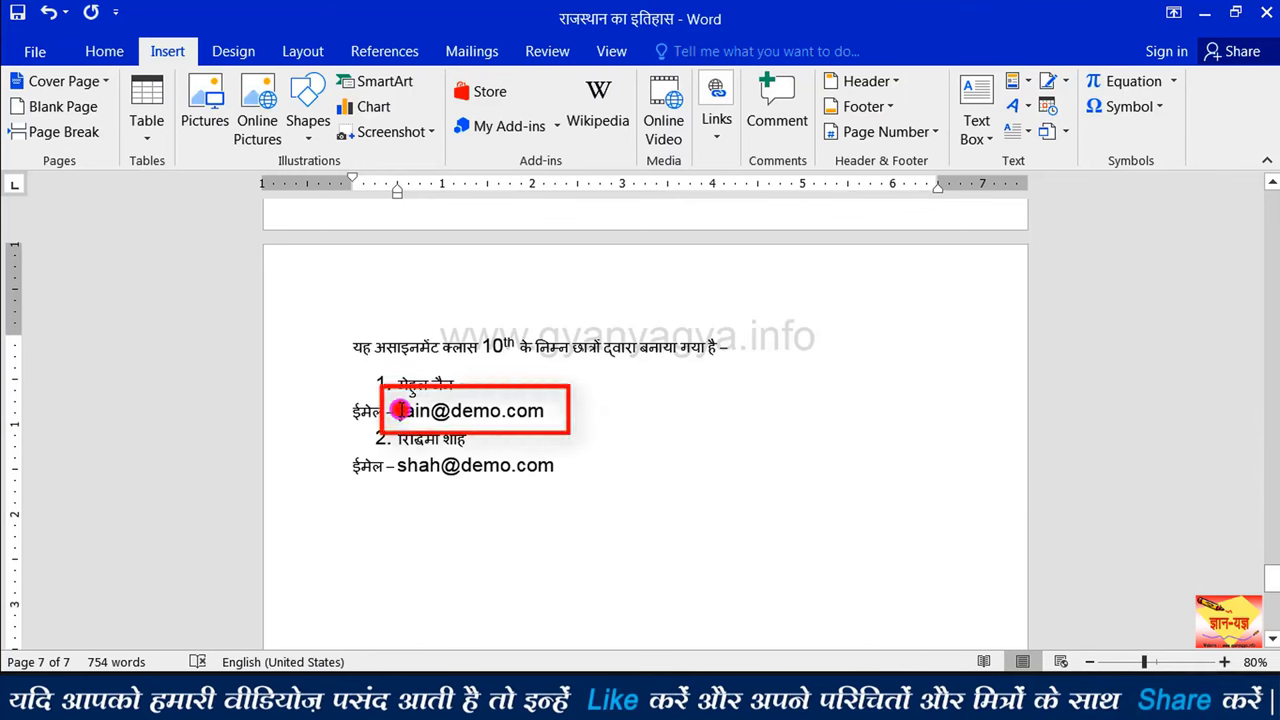
pyautogui.moveTo(404, 411); pyautogui.dragTo(513, 403)
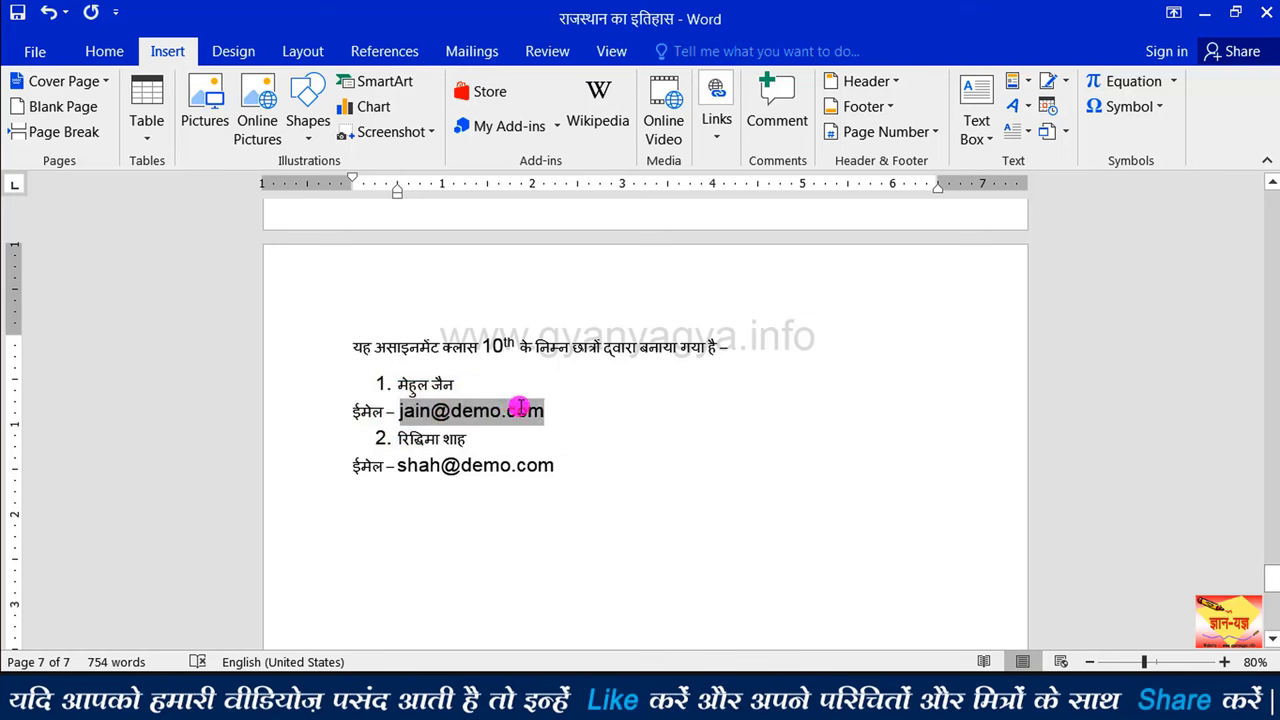
pyautogui.rightClick(521, 408)
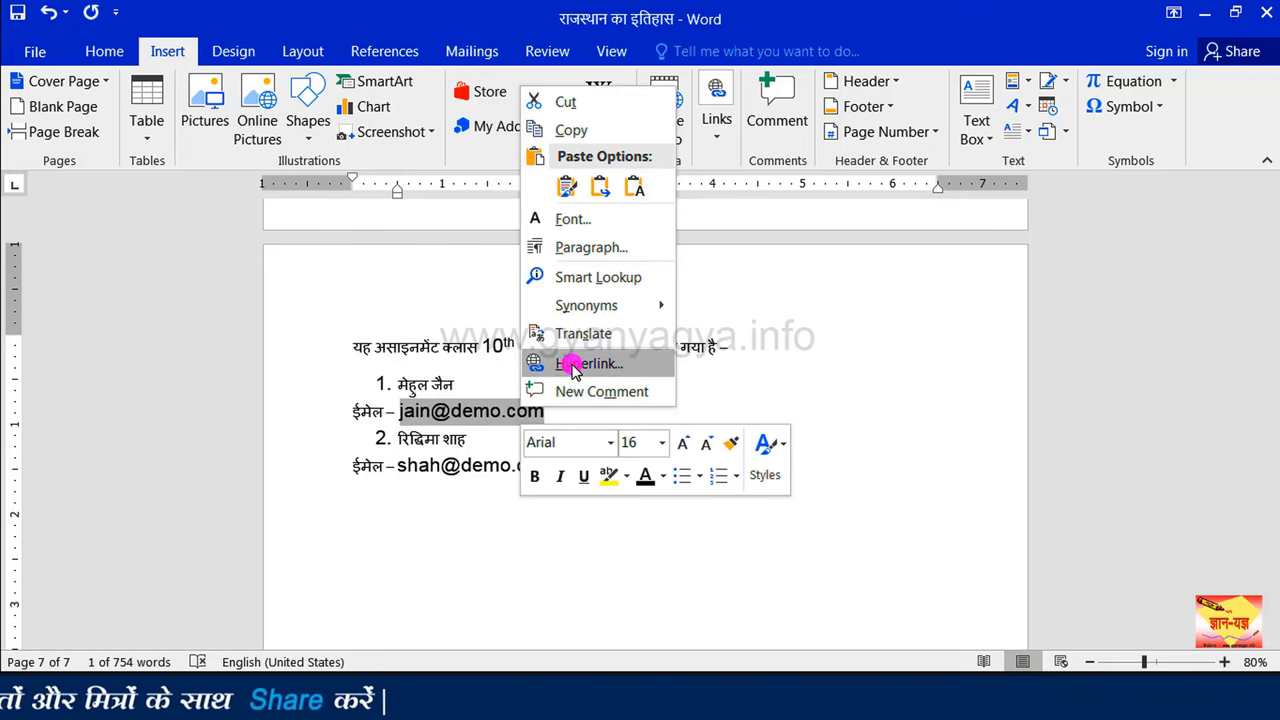
pyautogui.click(574, 366)
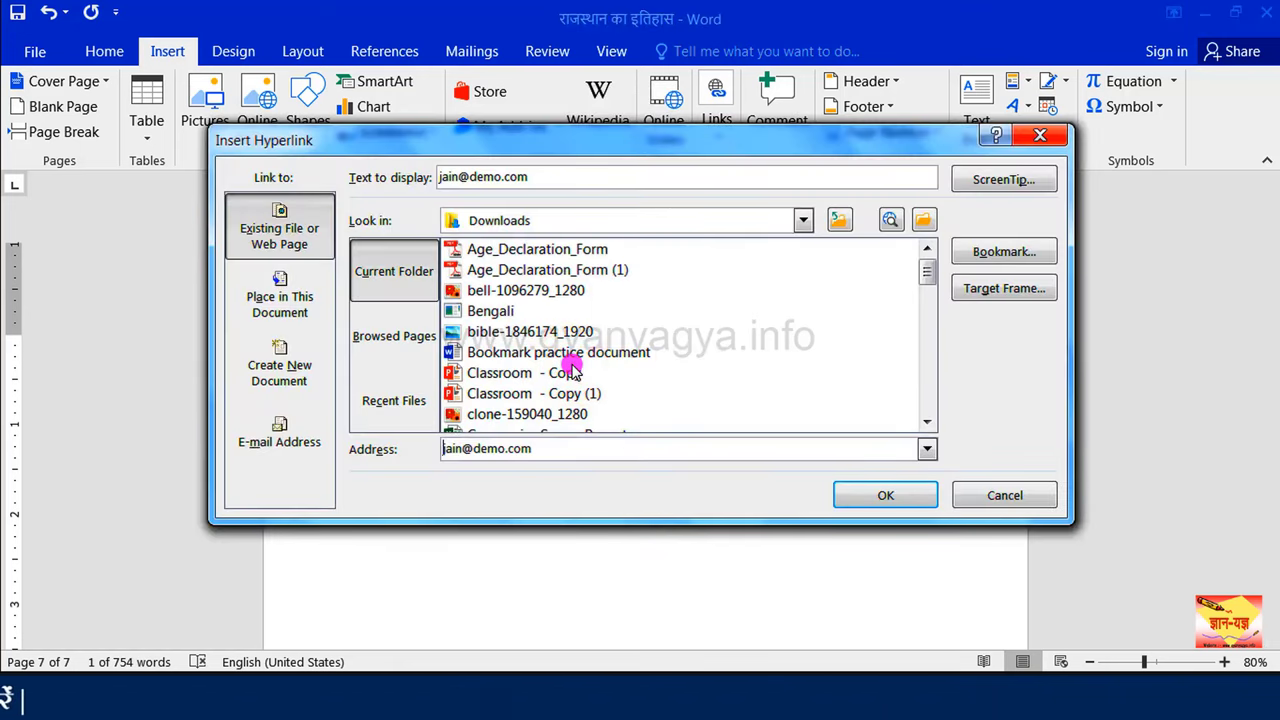
pyautogui.click(278, 425)
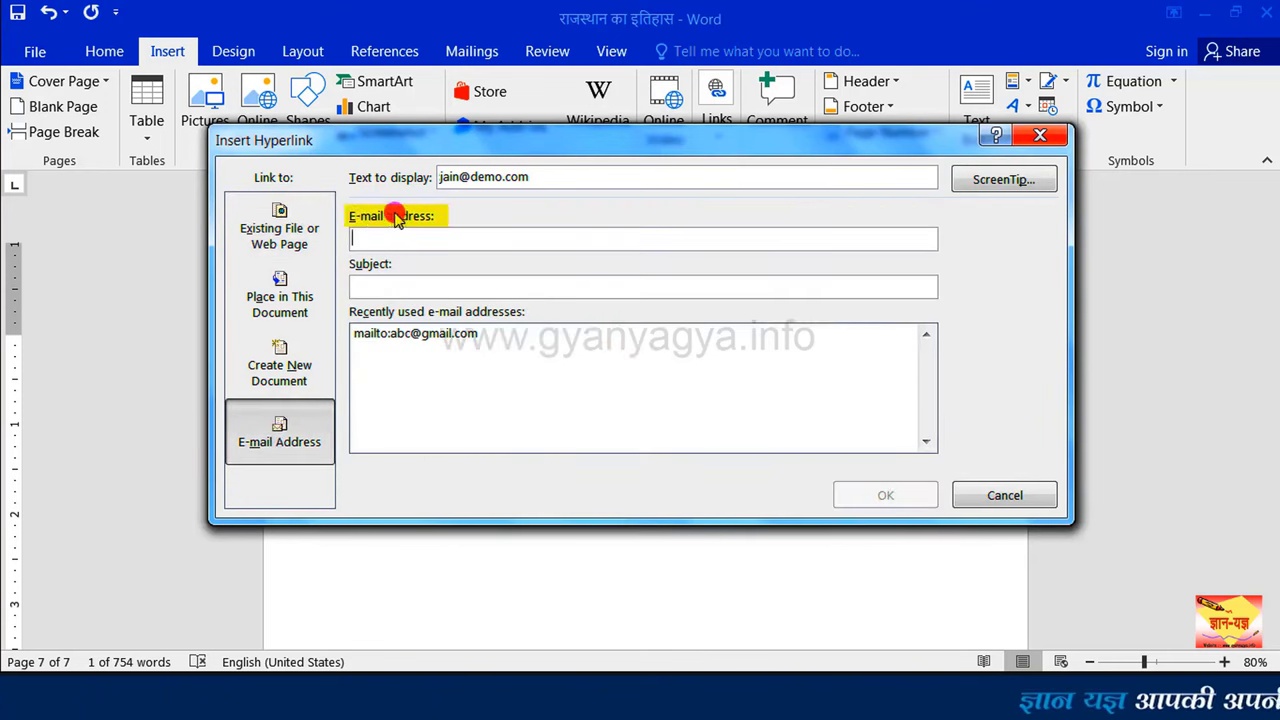
pyautogui.click(375, 238)
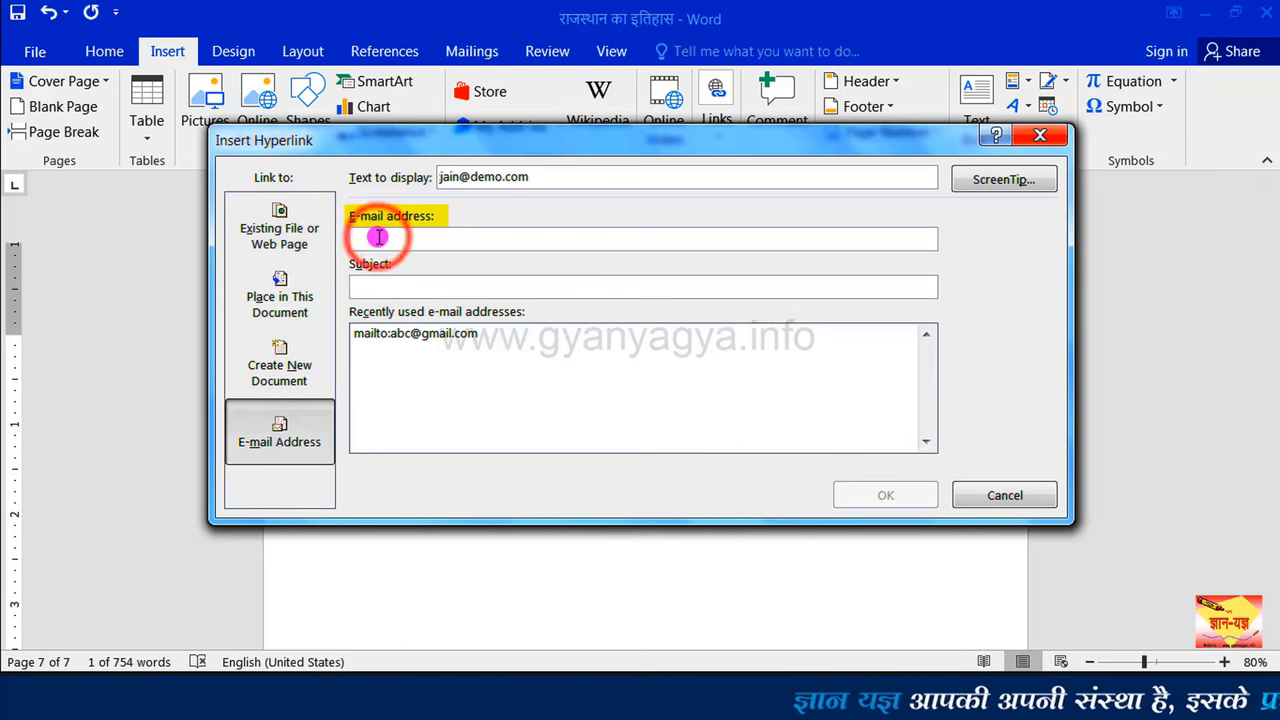
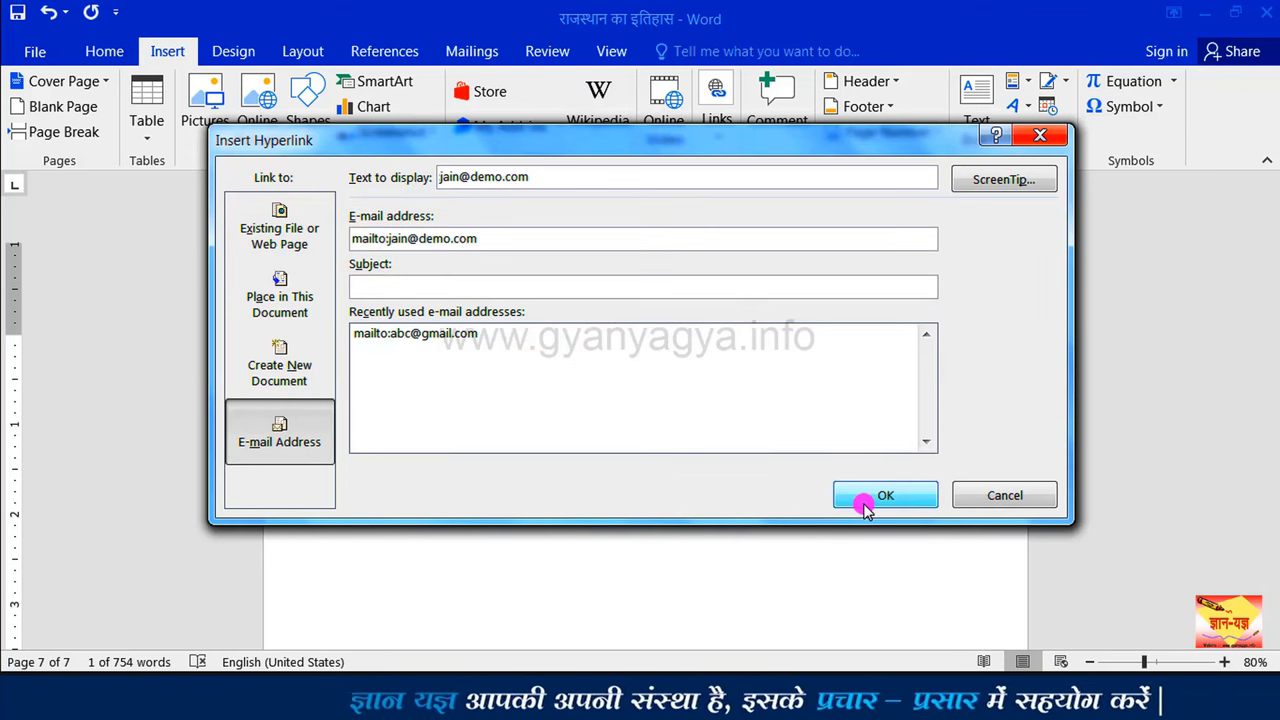
pyautogui.click(880, 496)
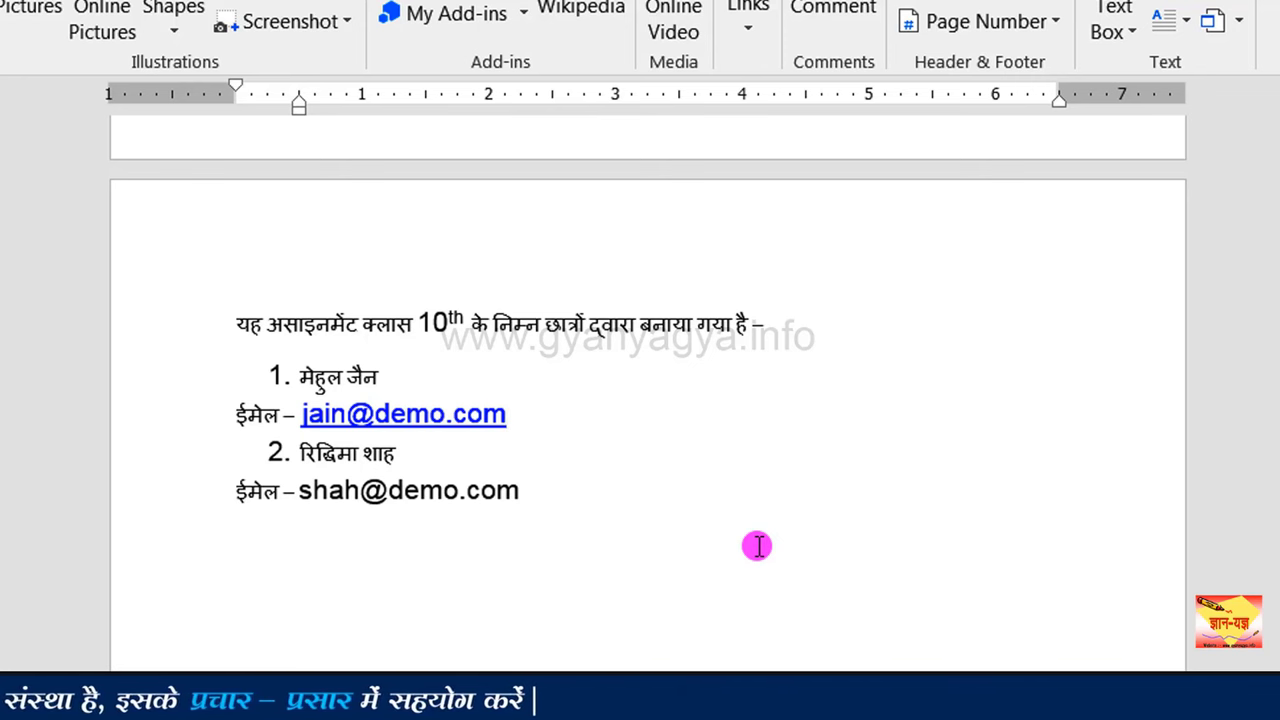
pyautogui.rightClick(345, 413)
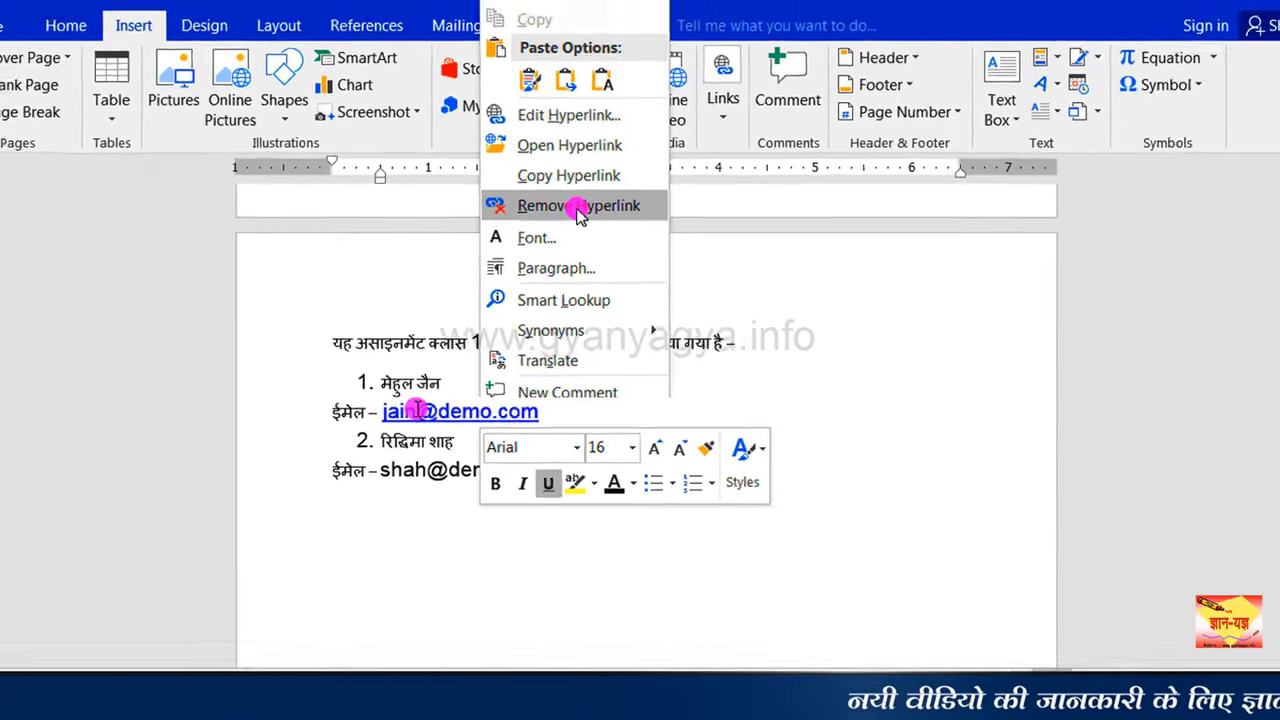
pyautogui.click(559, 146)
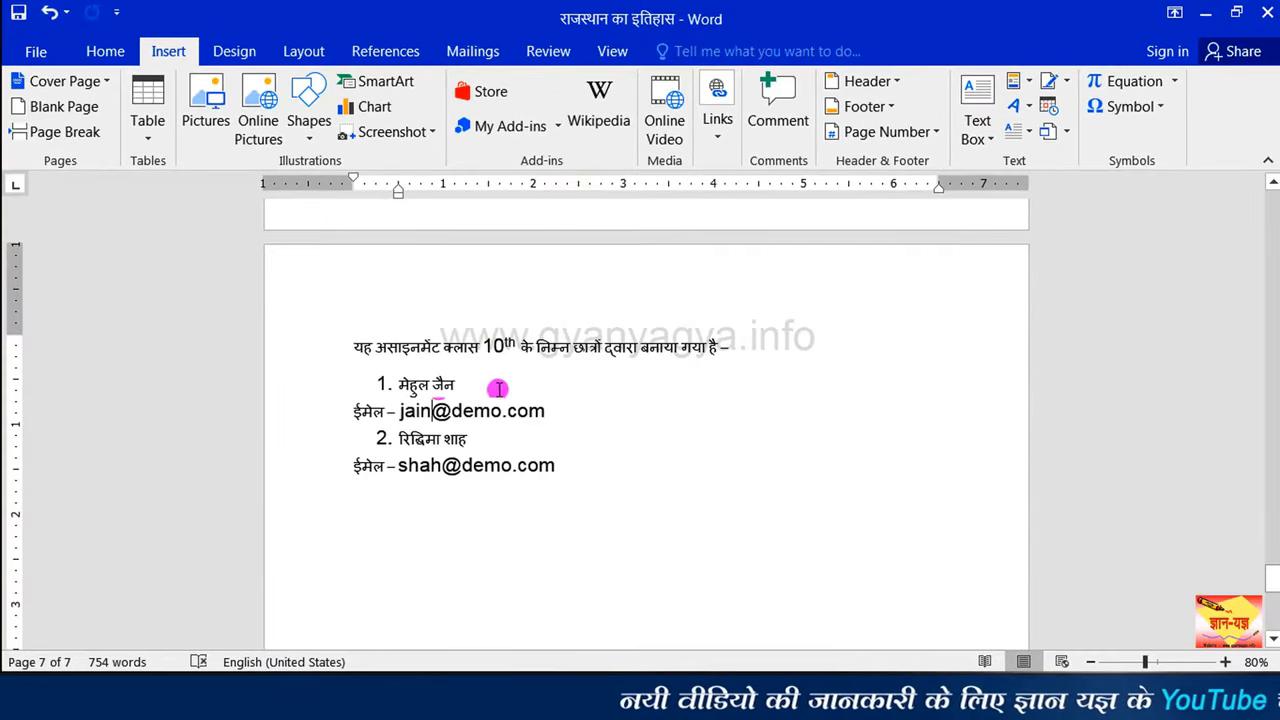
pyautogui.click(423, 412)
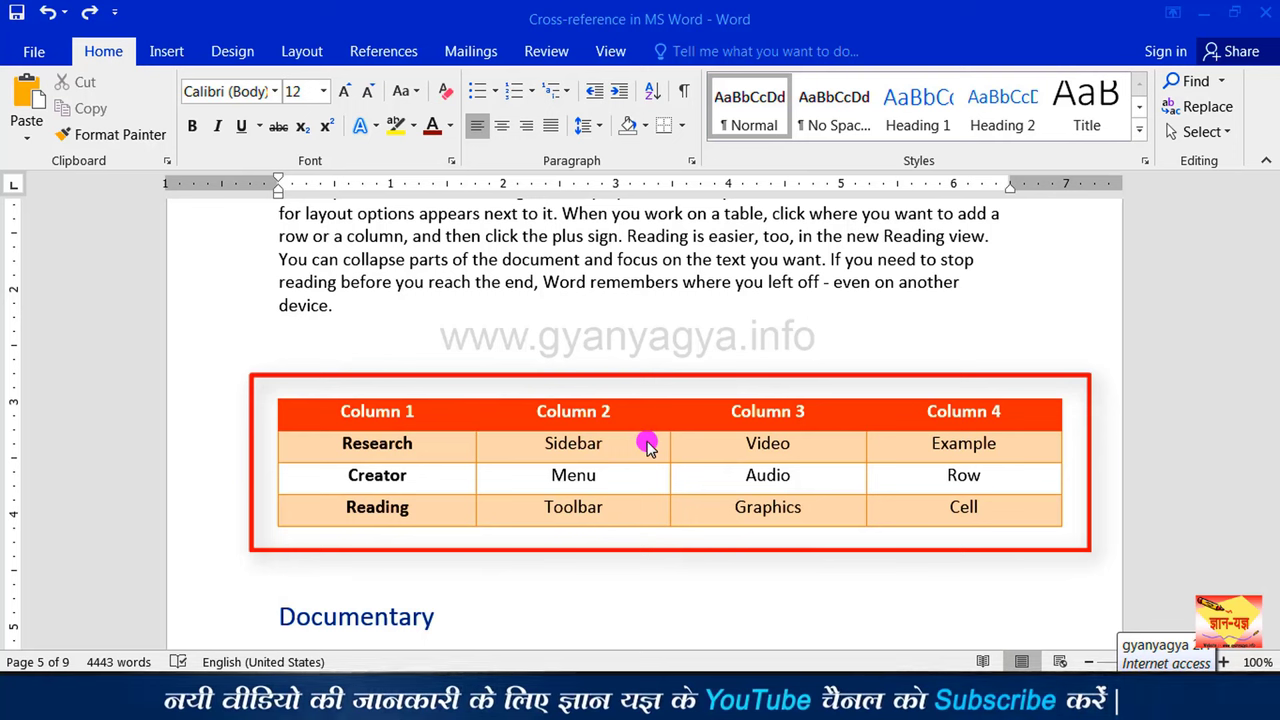
# Select the whole four-column table on page 5 and bring up its Insert Caption dialog.
pyautogui.click(278, 405)
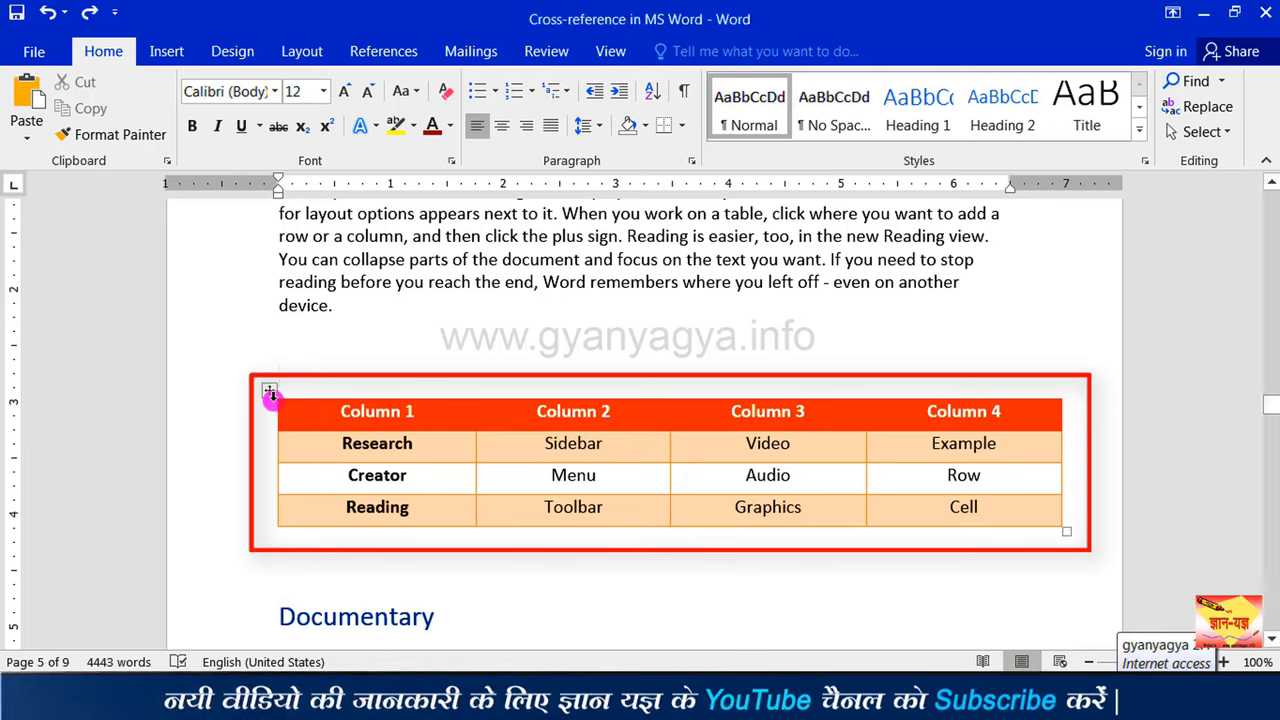
pyautogui.click(271, 393)
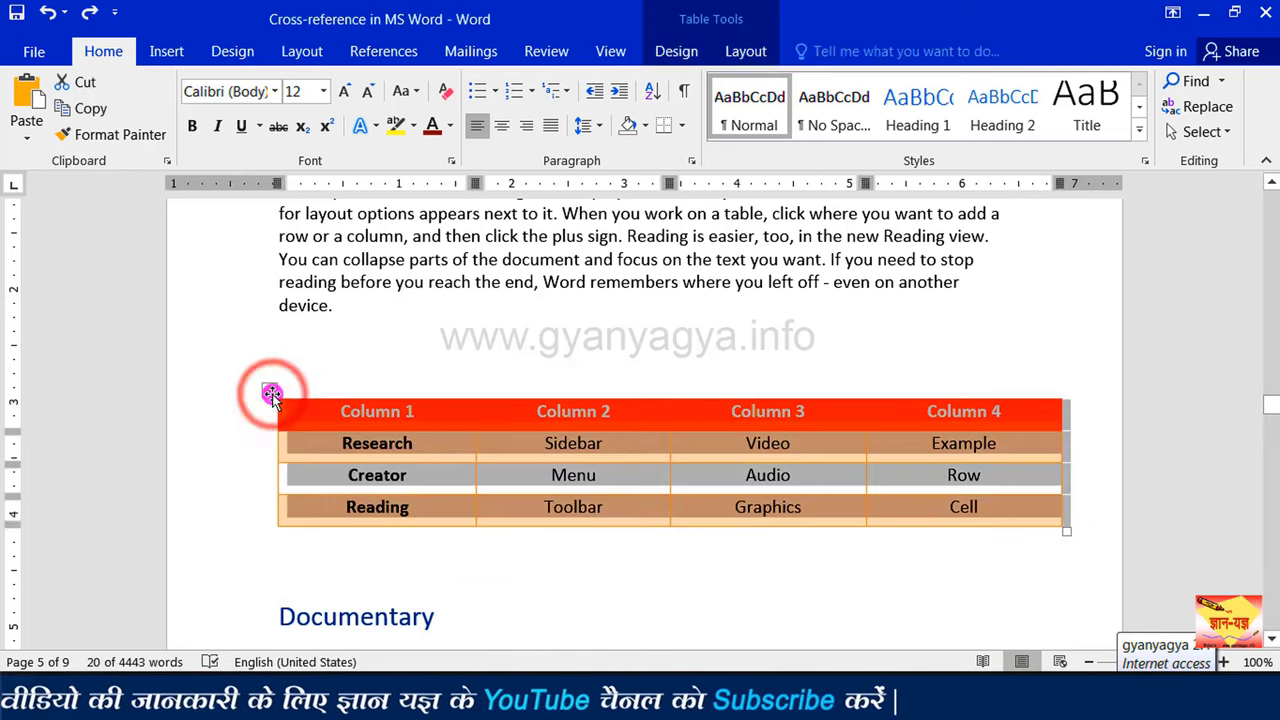
pyautogui.rightClick(271, 393)
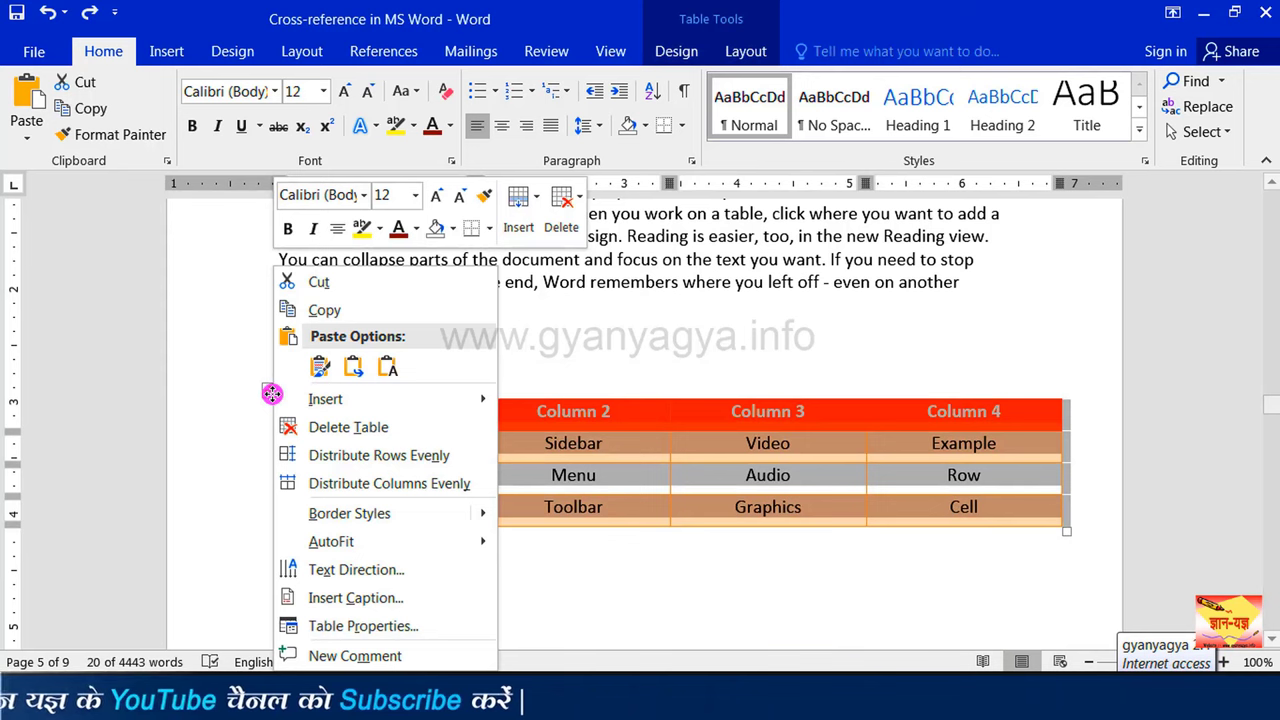
pyautogui.click(337, 598)
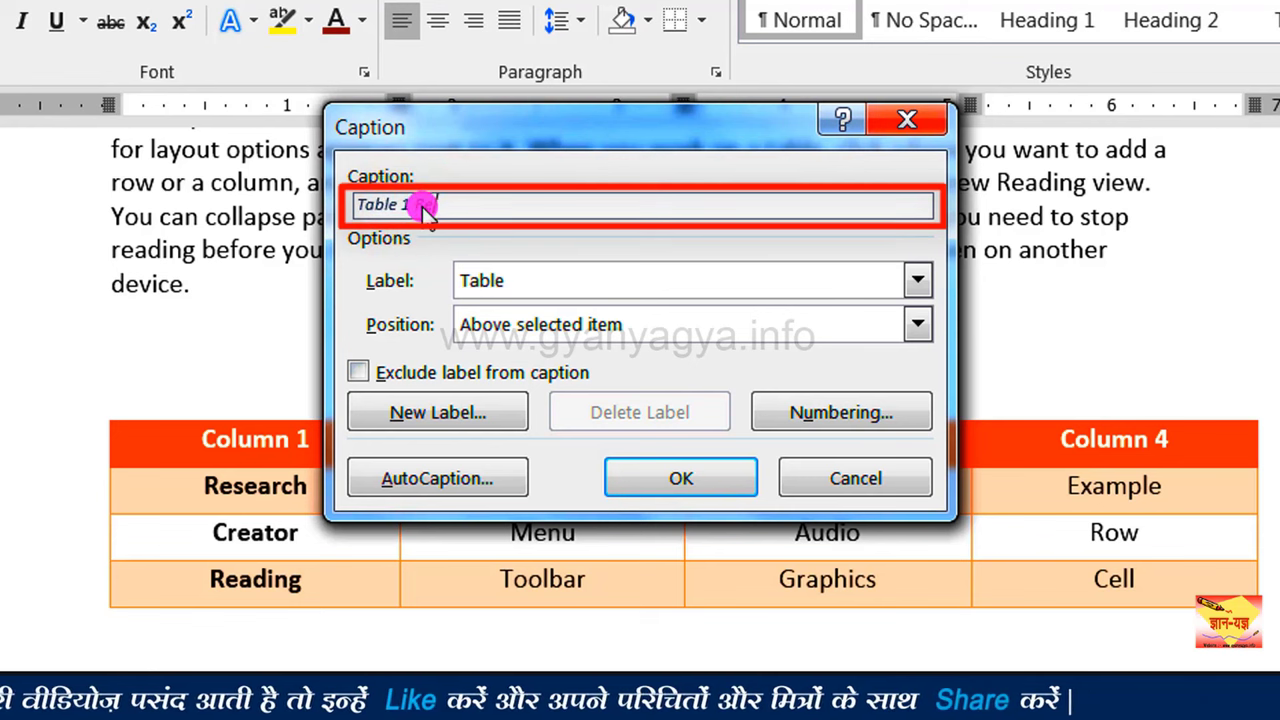
# Caption the table 'Table 1 Research Table' with label Table, positioned above the selected item.
pyautogui.write('Research Tab')
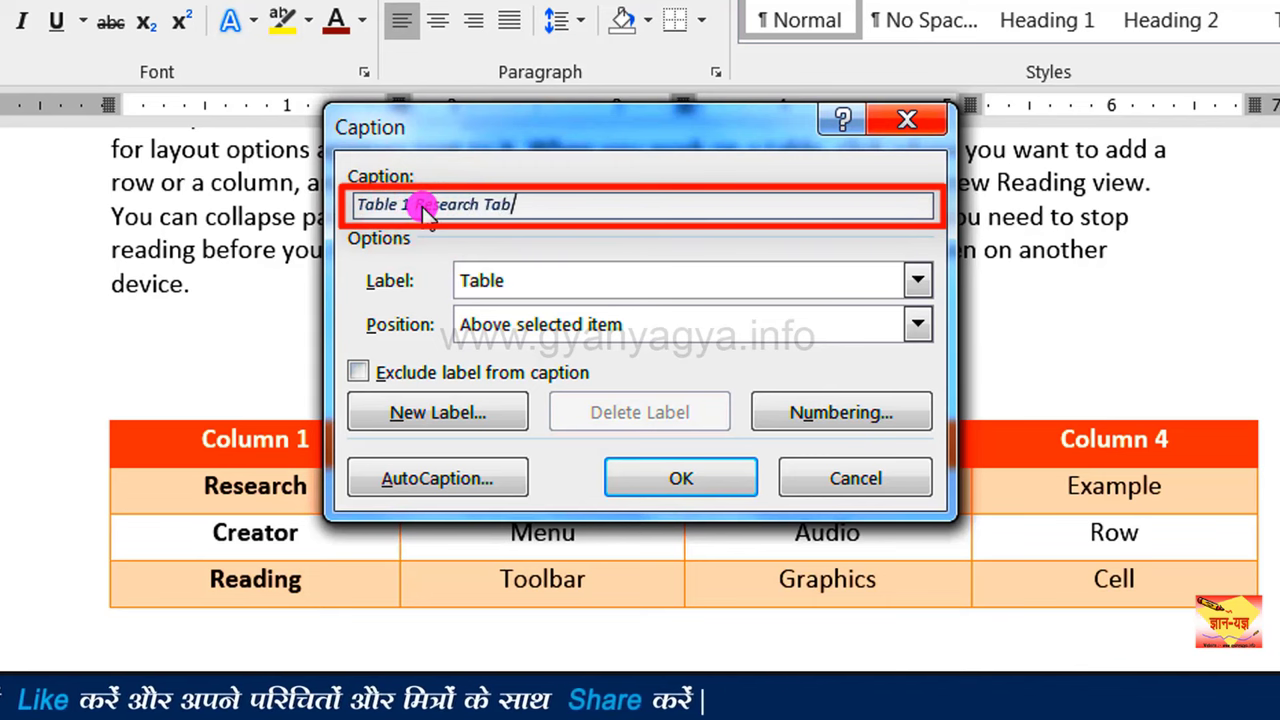
pyautogui.write('le')
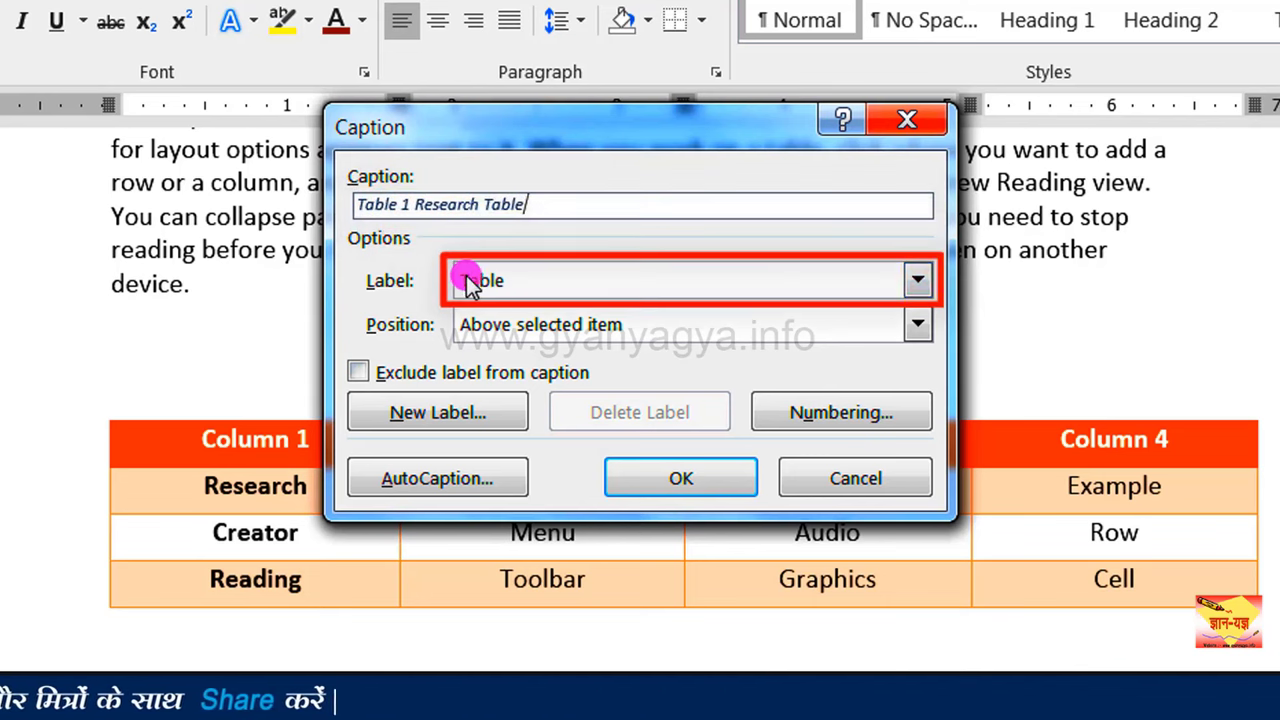
pyautogui.click(920, 281)
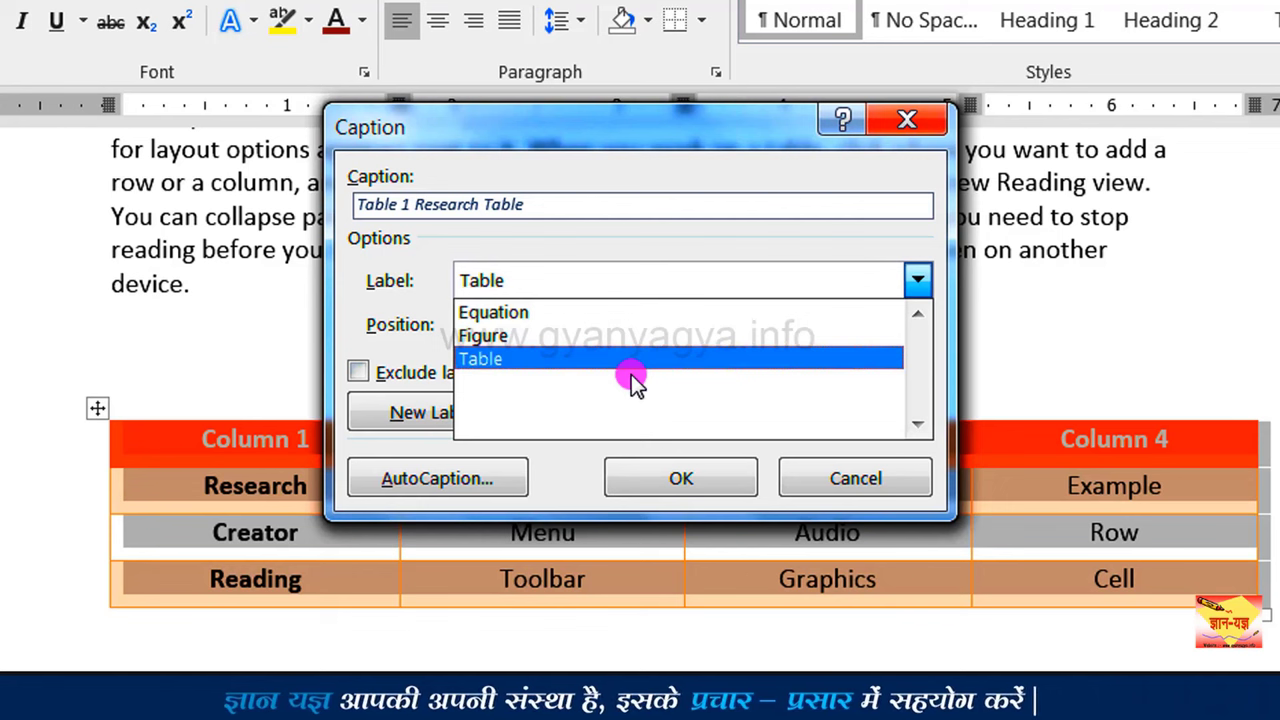
pyautogui.click(510, 403)
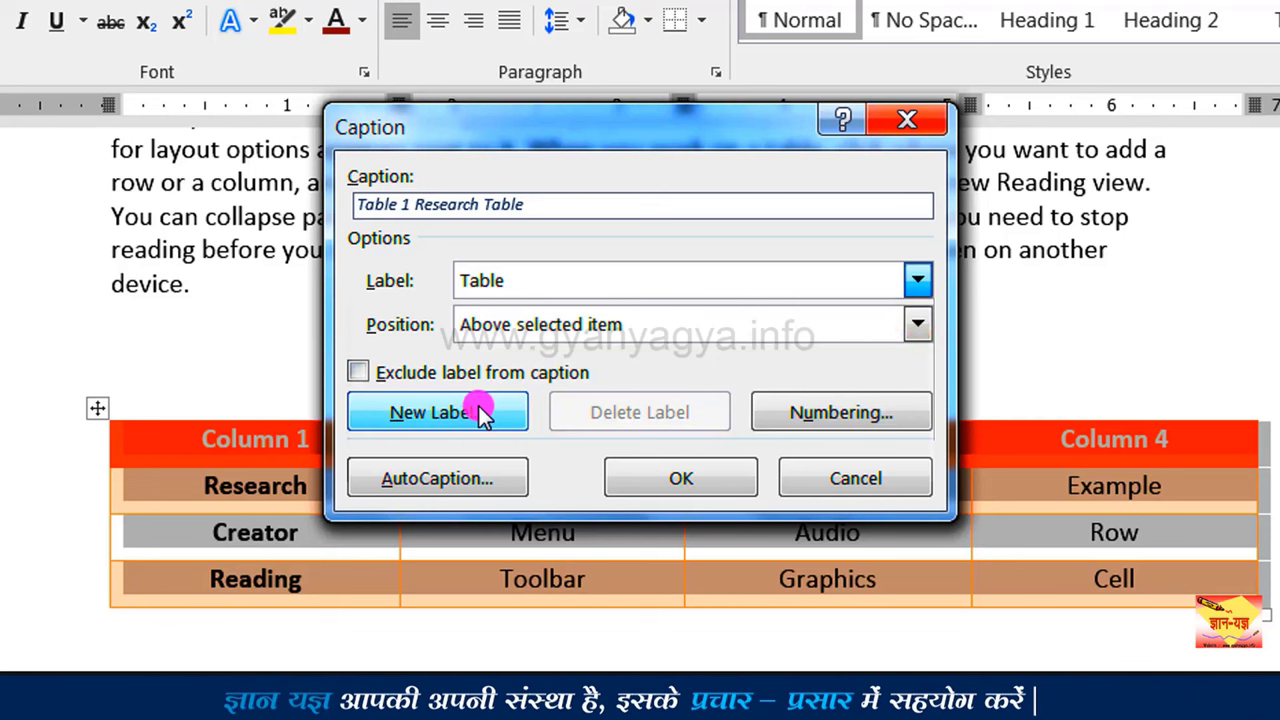
pyautogui.click(917, 280)
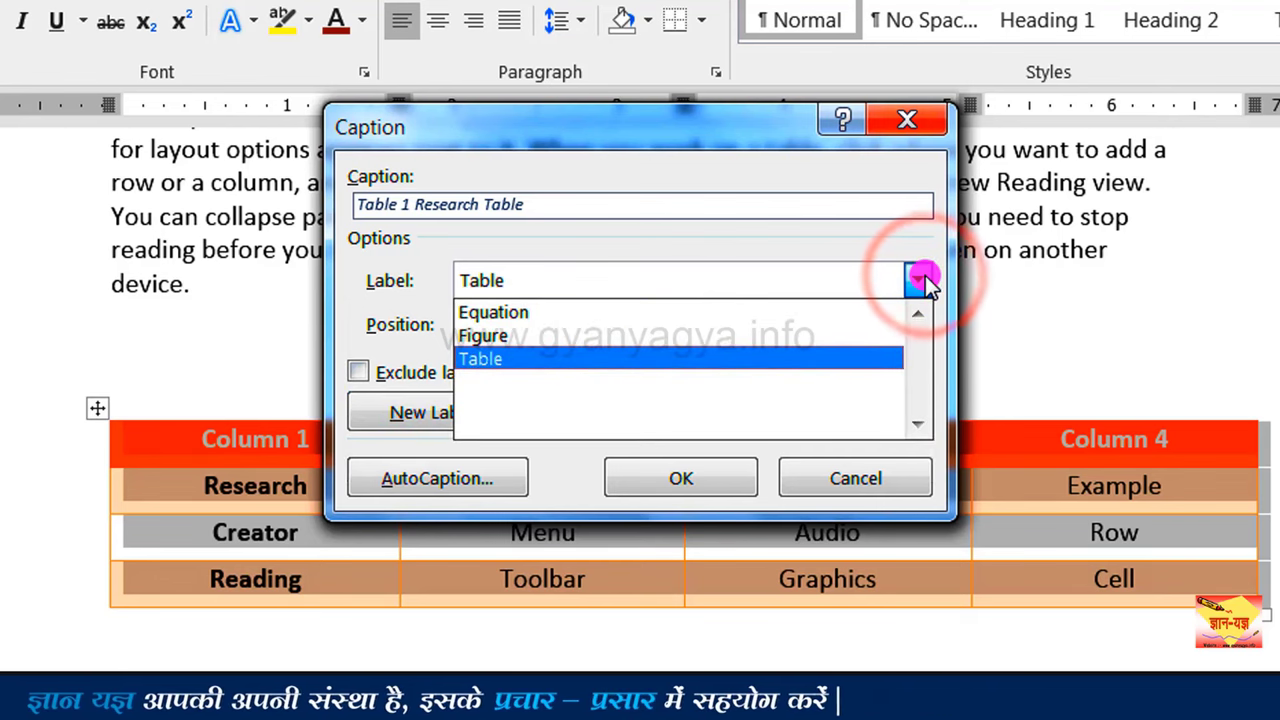
pyautogui.click(537, 360)
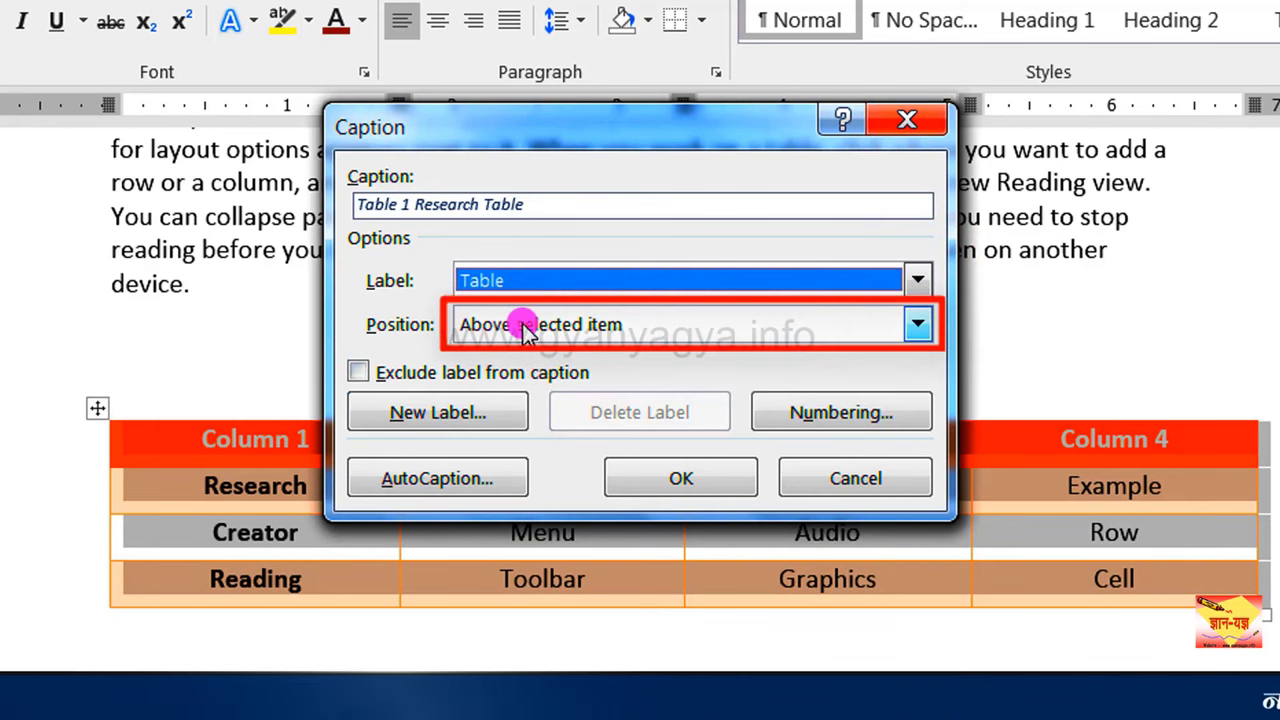
pyautogui.click(917, 324)
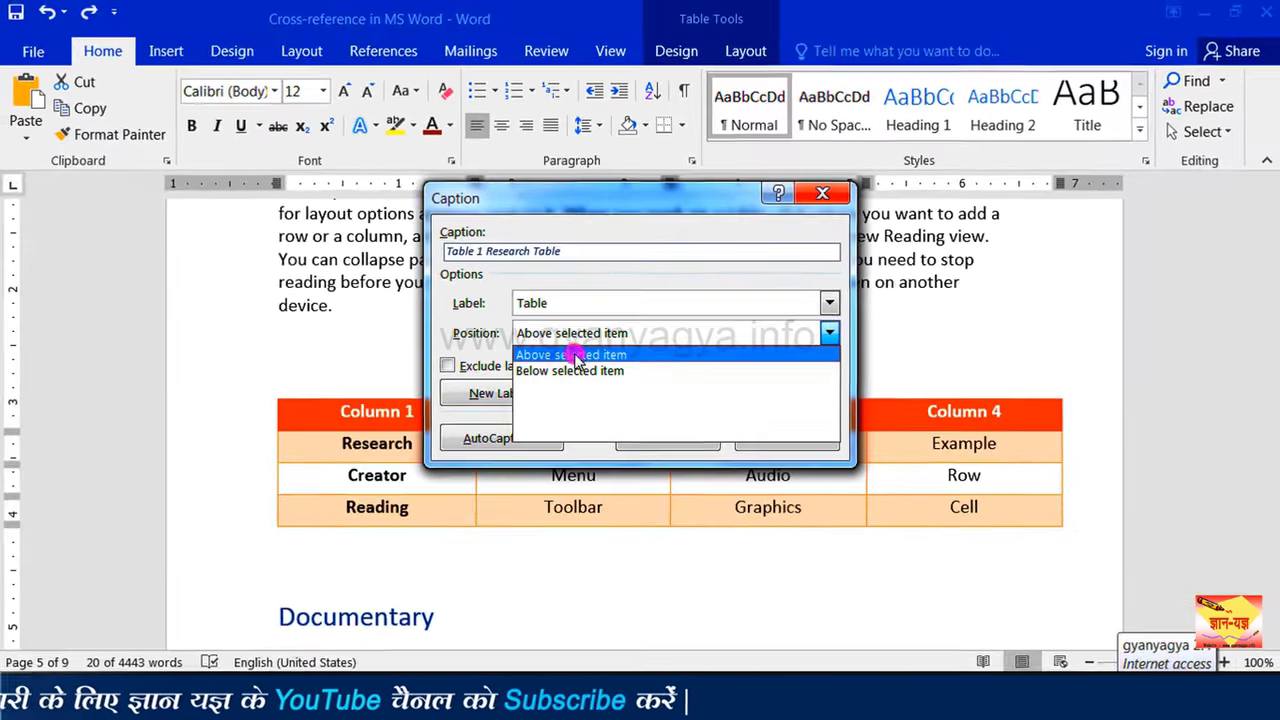
pyautogui.click(578, 356)
pyautogui.click(663, 438)
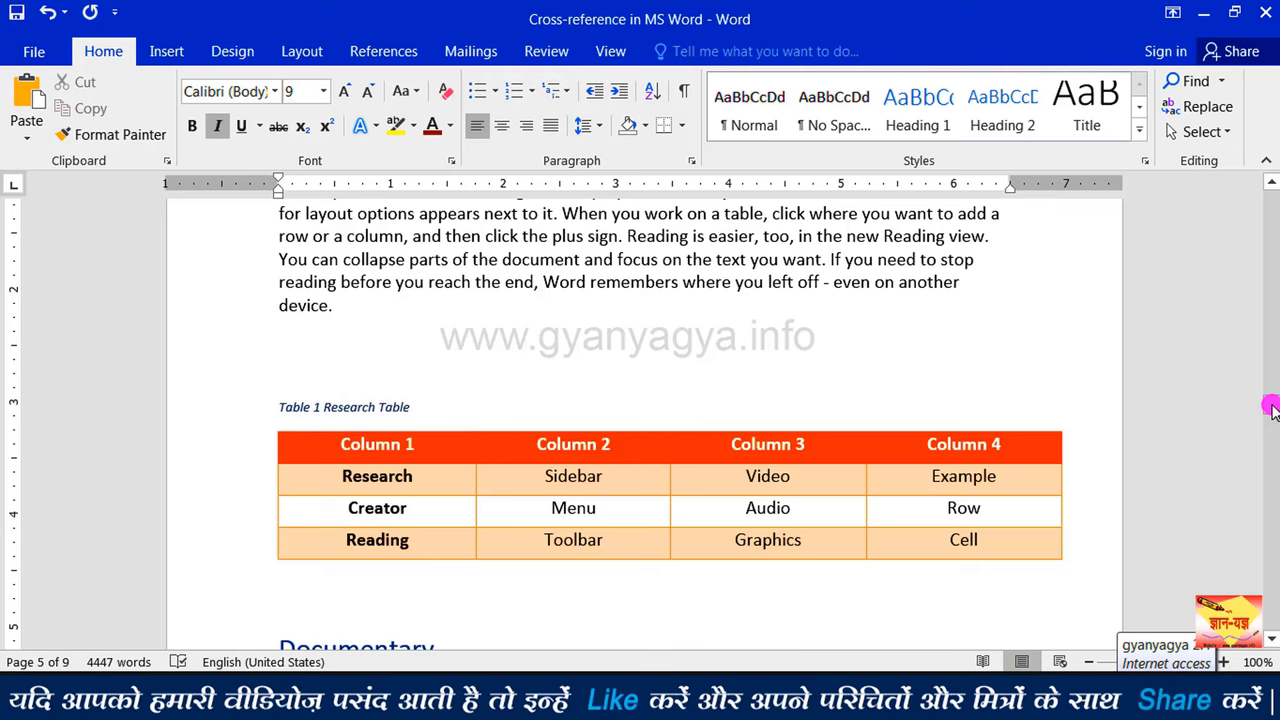
pyautogui.moveTo(1271, 410); pyautogui.dragTo(1271, 218)
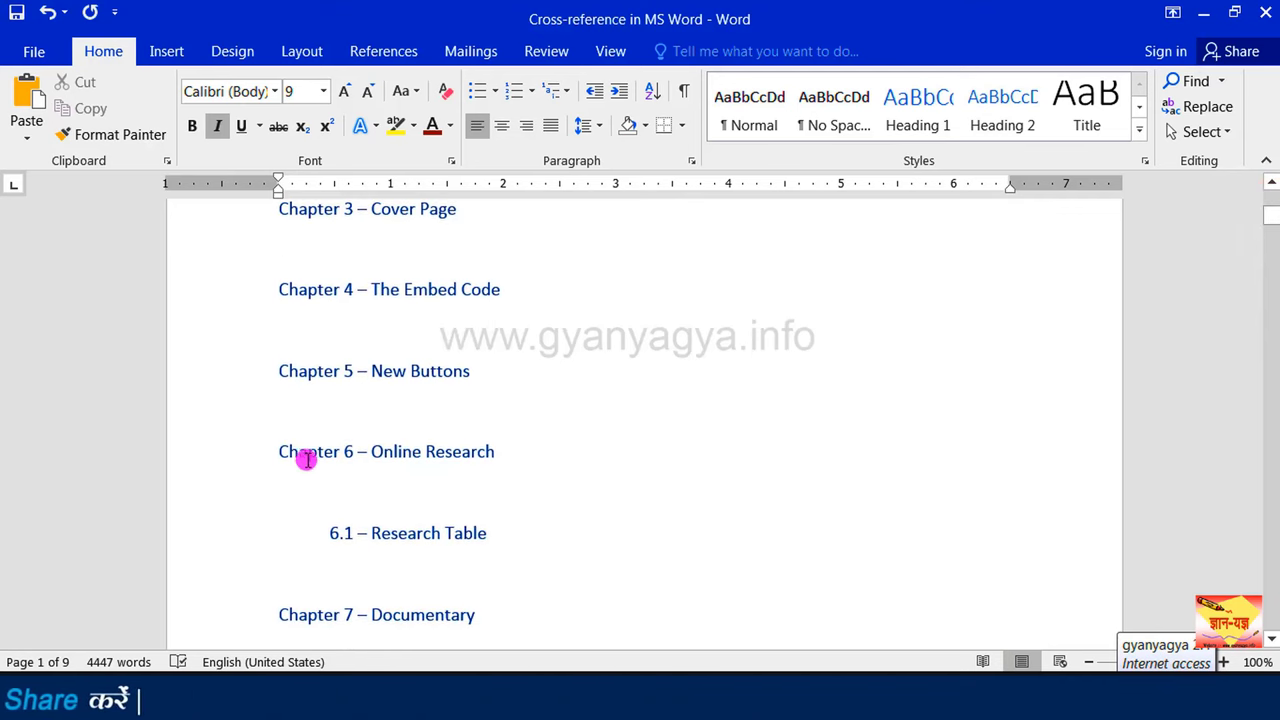
# Select the words 'Research Table' in the 6.1 chapter-list entry on page 1.
pyautogui.click(430, 543)
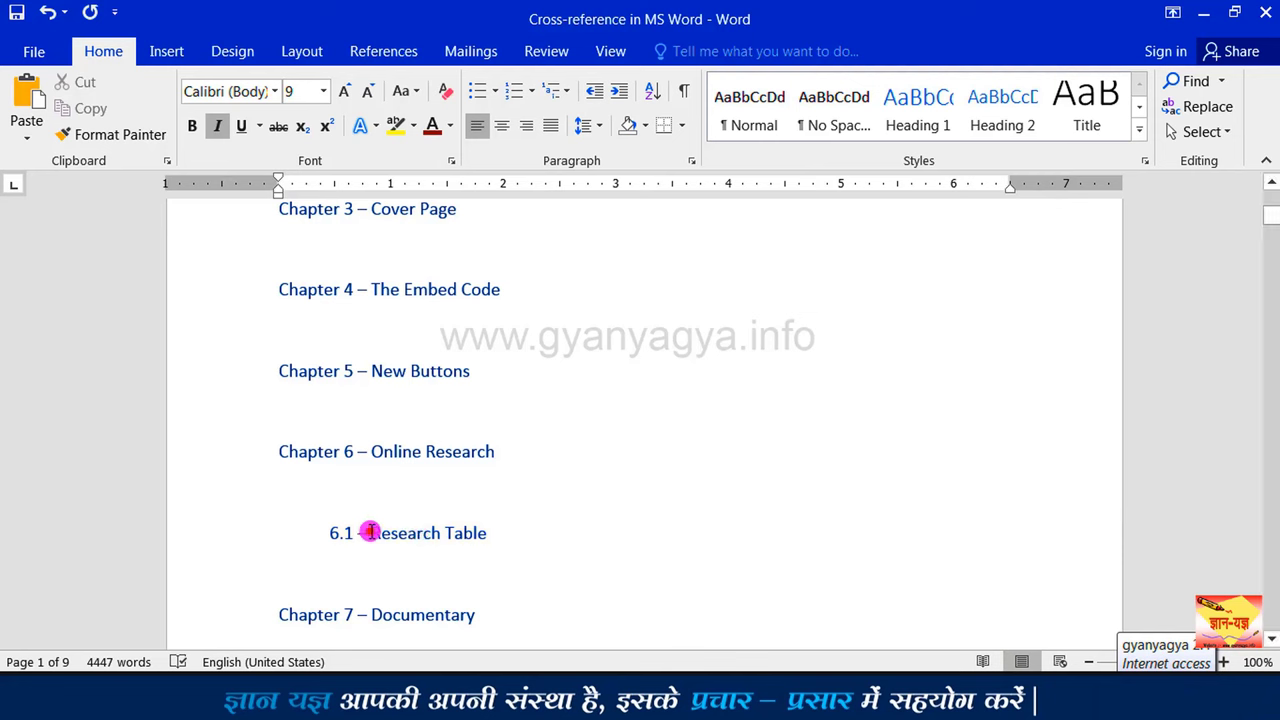
pyautogui.moveTo(372, 532); pyautogui.dragTo(486, 533)
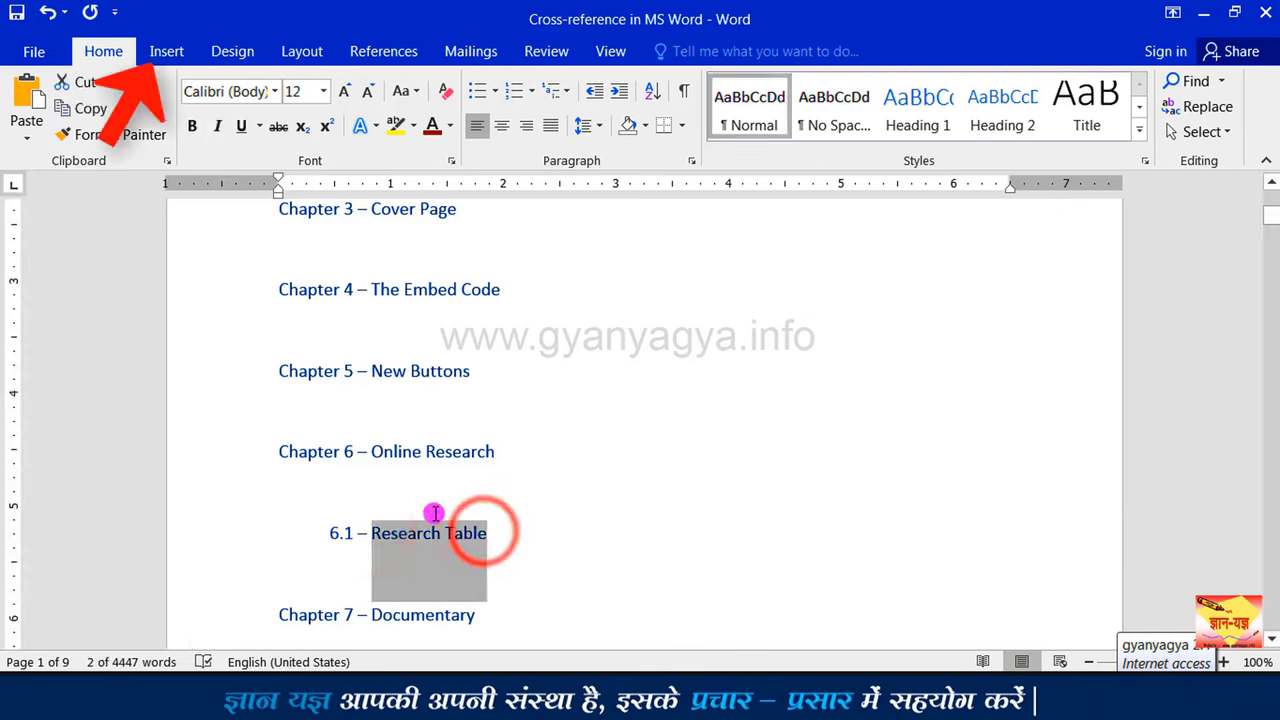
pyautogui.click(157, 50)
# Set up a cross-reference with reference type Table, inserting the Entire caption of Table 1 Research Table.
pyautogui.click(714, 120)
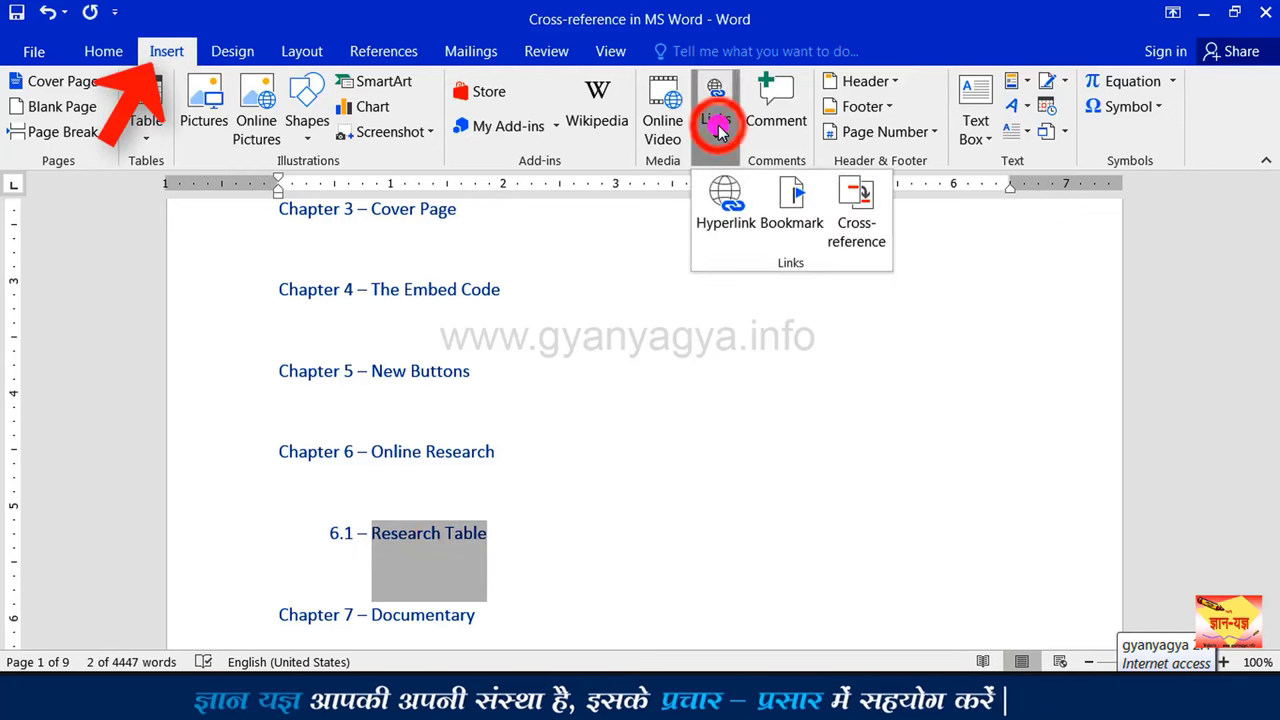
pyautogui.click(872, 230)
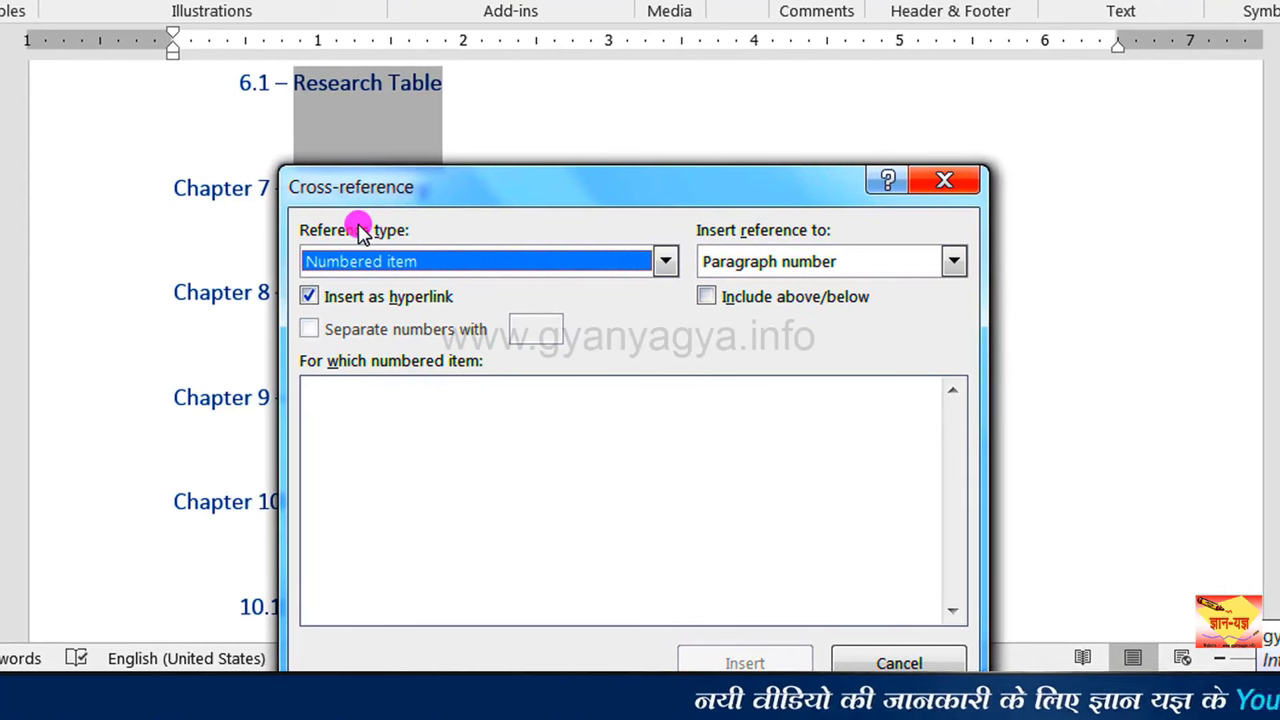
pyautogui.press('Down')
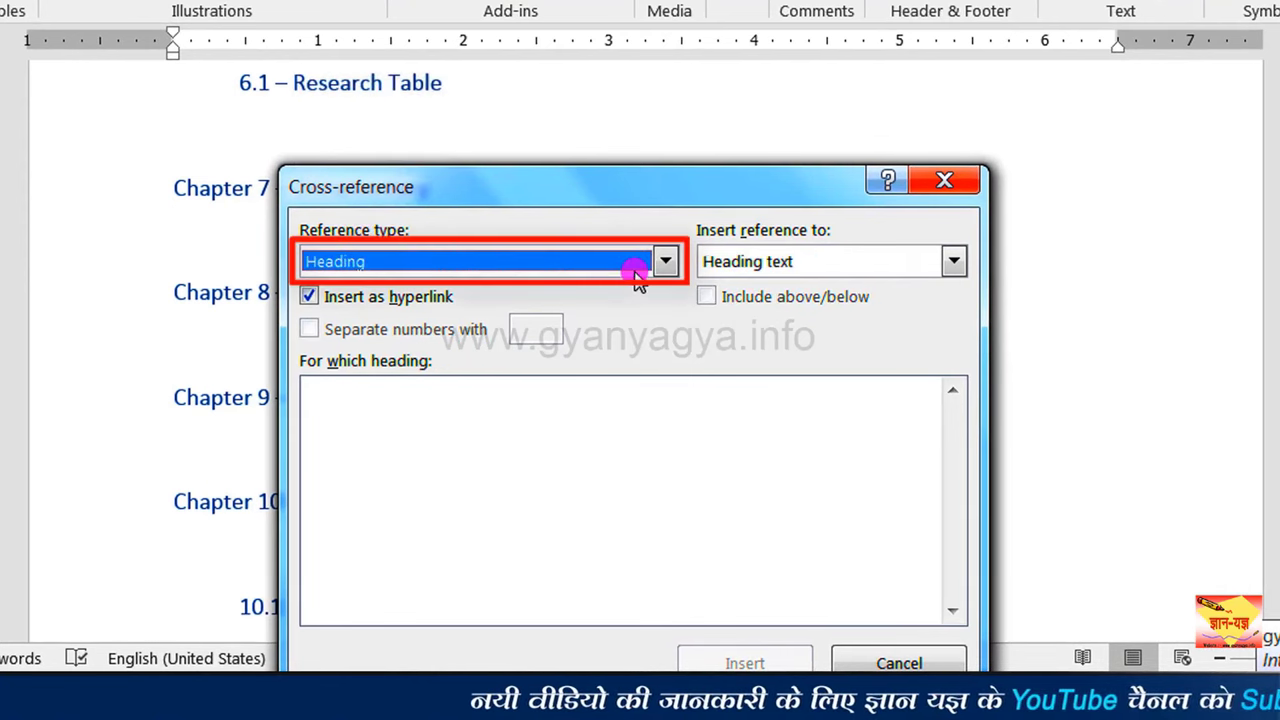
pyautogui.click(662, 261)
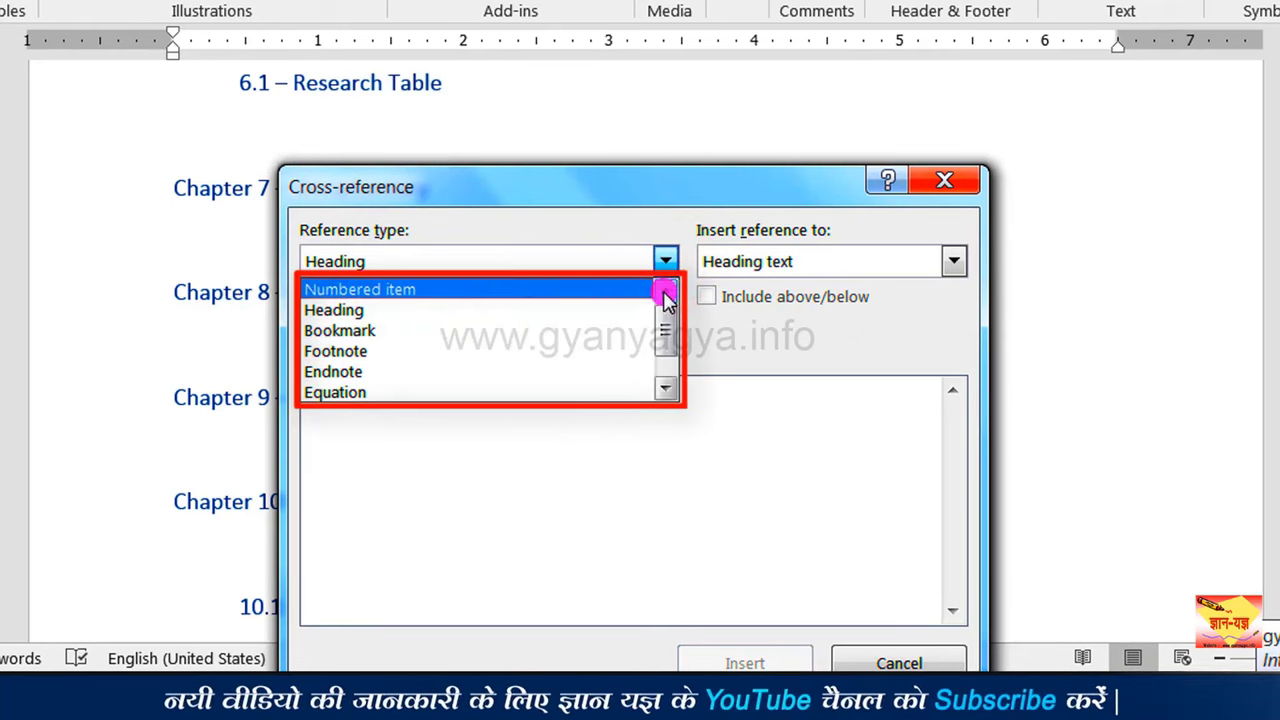
pyautogui.moveTo(665, 320); pyautogui.dragTo(666, 351)
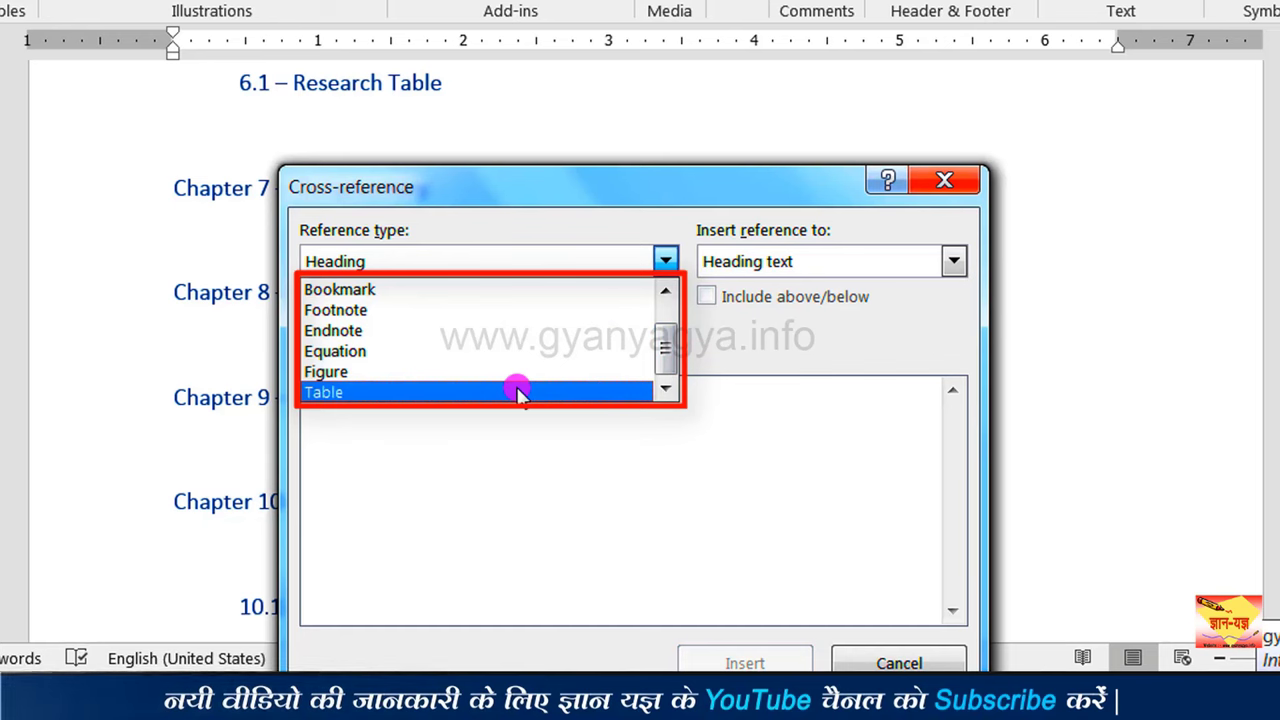
pyautogui.click(330, 393)
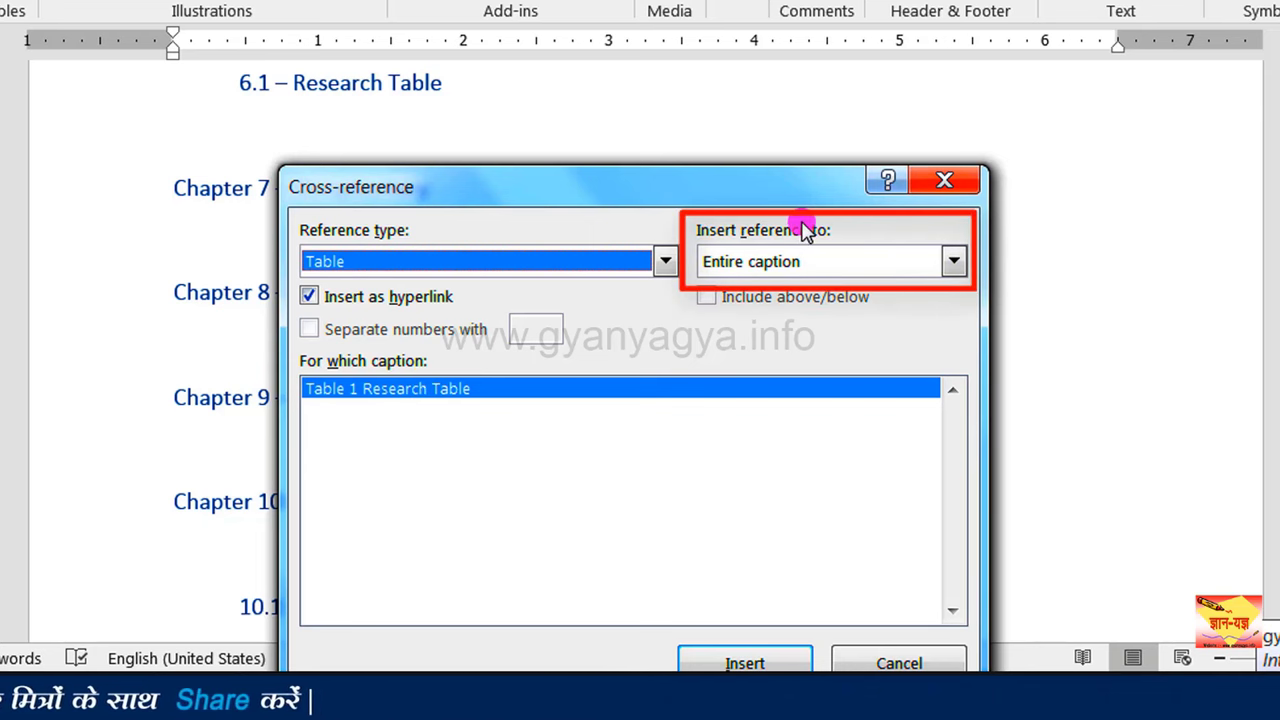
pyautogui.click(818, 262)
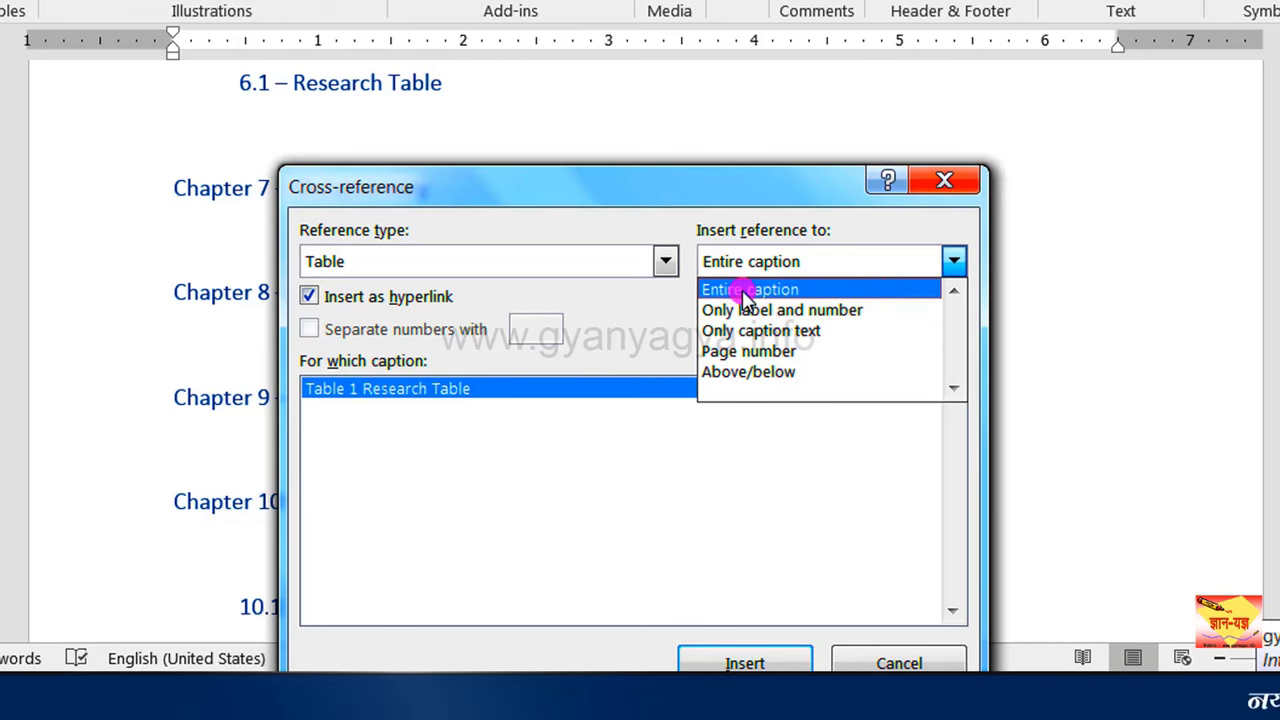
pyautogui.click(745, 290)
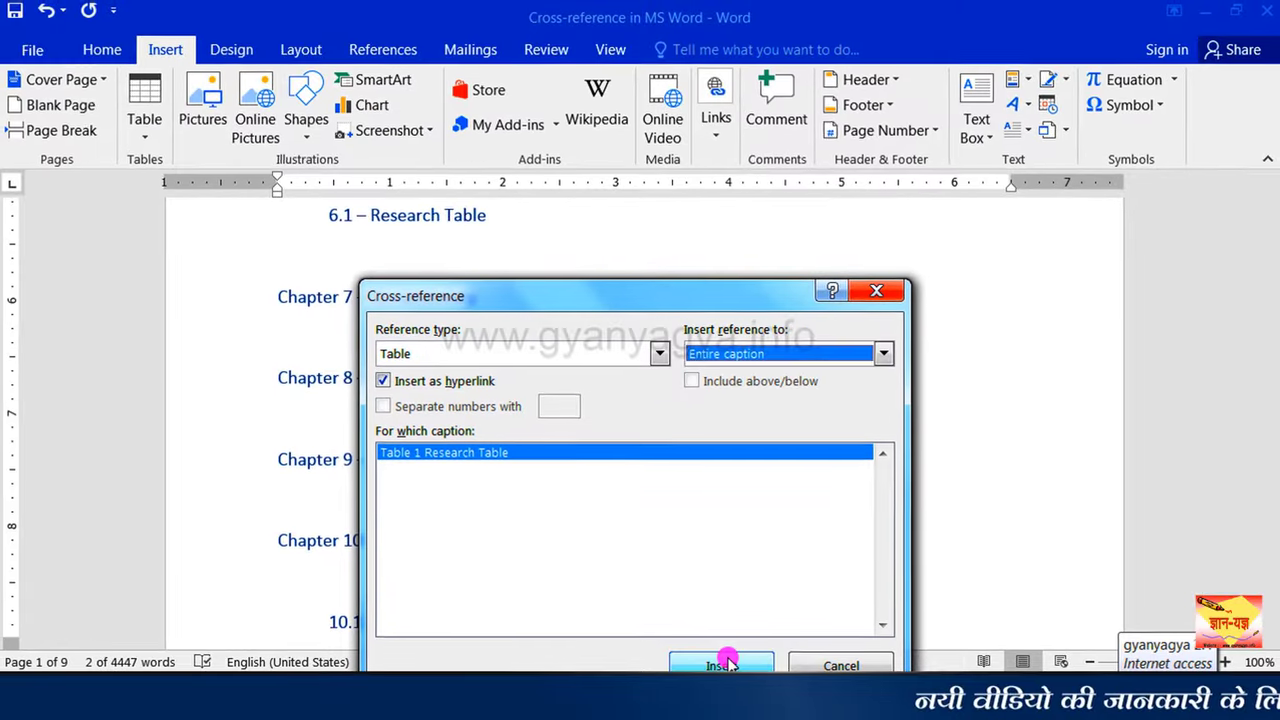
# Insert the Table 1 Research Table reference, follow it, then scroll to the page 9 chart.
pyautogui.click(725, 663)
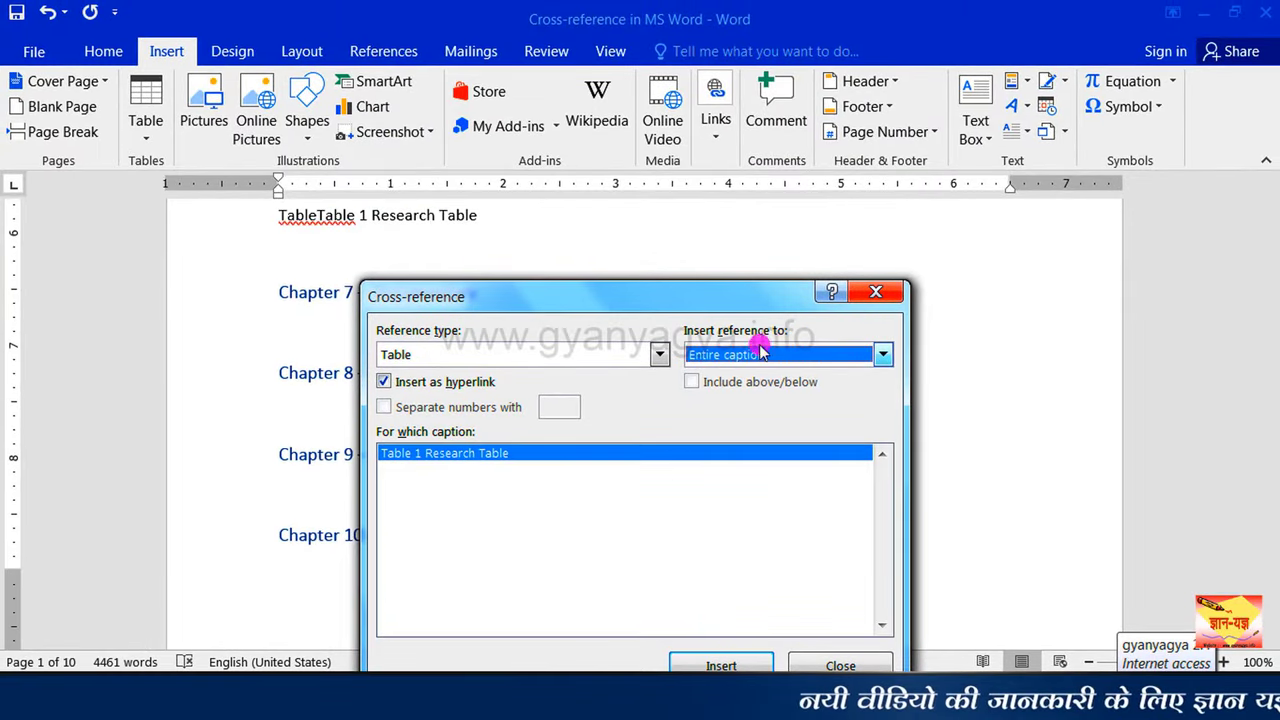
pyautogui.click(866, 296)
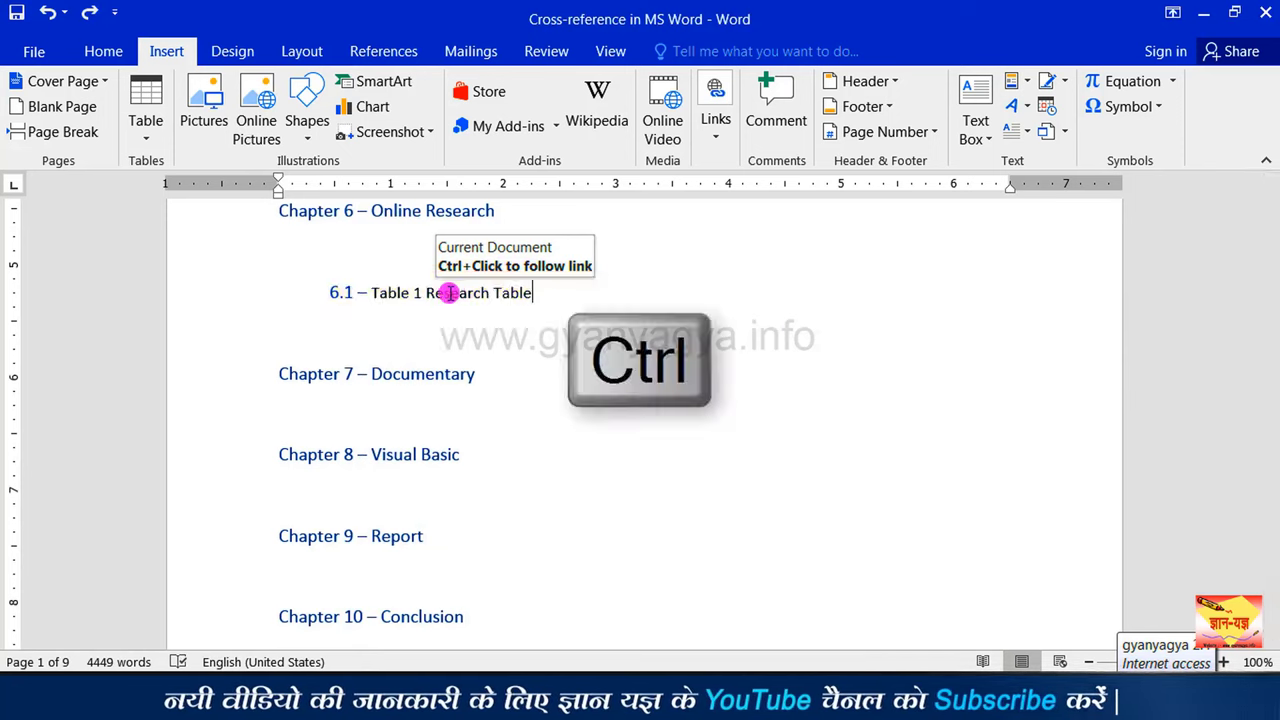
pyautogui.keyDown('ctrl'); pyautogui.click(450, 293); pyautogui.keyUp('ctrl')
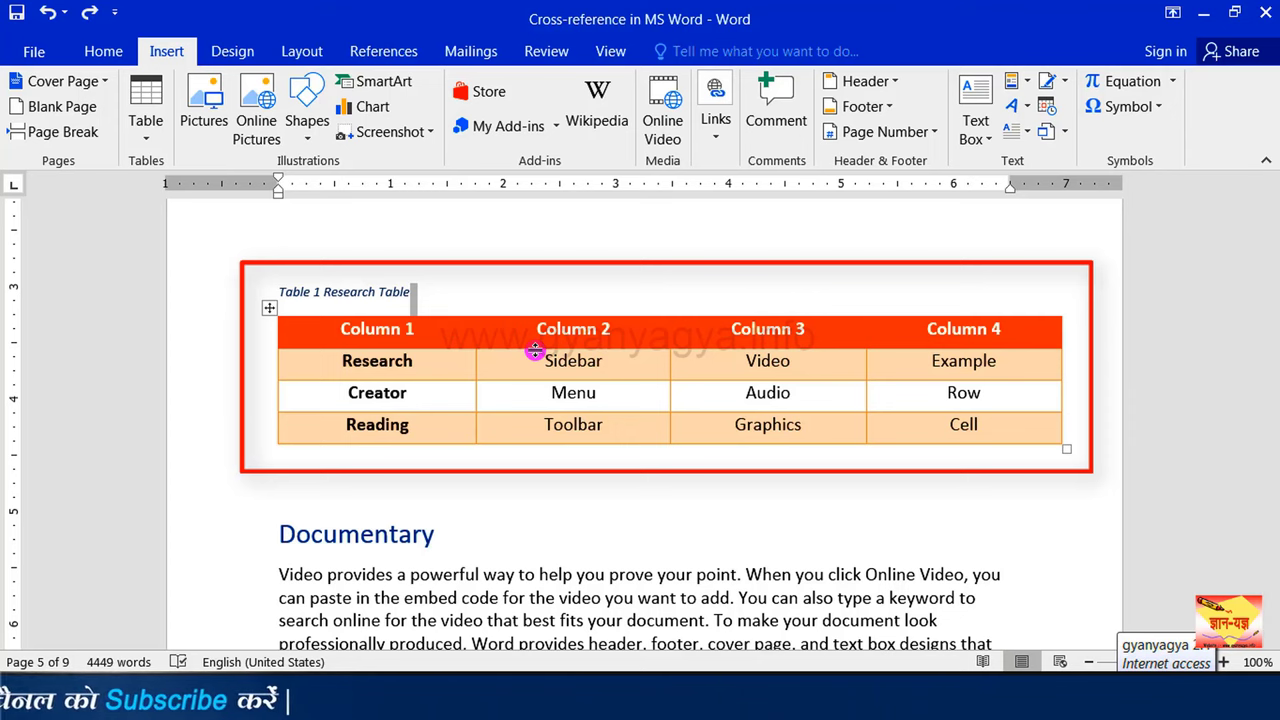
pyautogui.moveTo(1266, 330); pyautogui.dragTo(1257, 389)
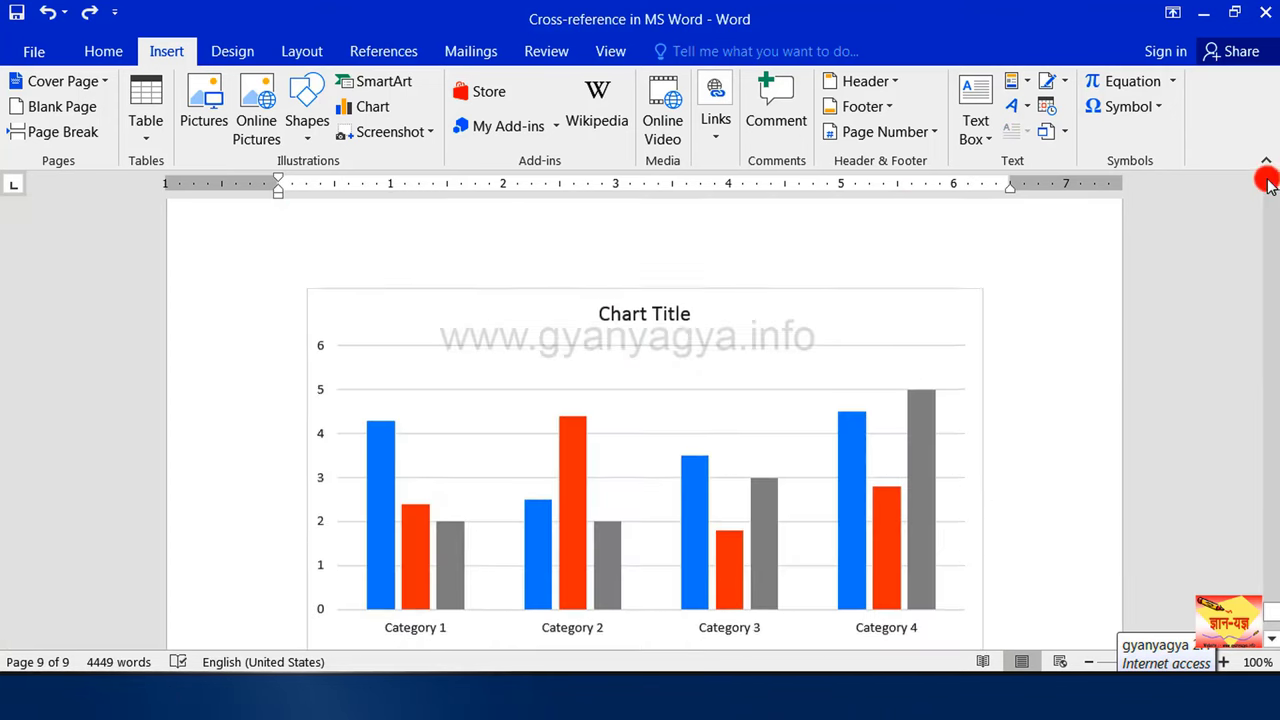
# Start a caption for the page 9 chart and create a new caption label 'Chart'.
pyautogui.click(354, 300)
pyautogui.rightClick(354, 300)
pyautogui.click(409, 596)
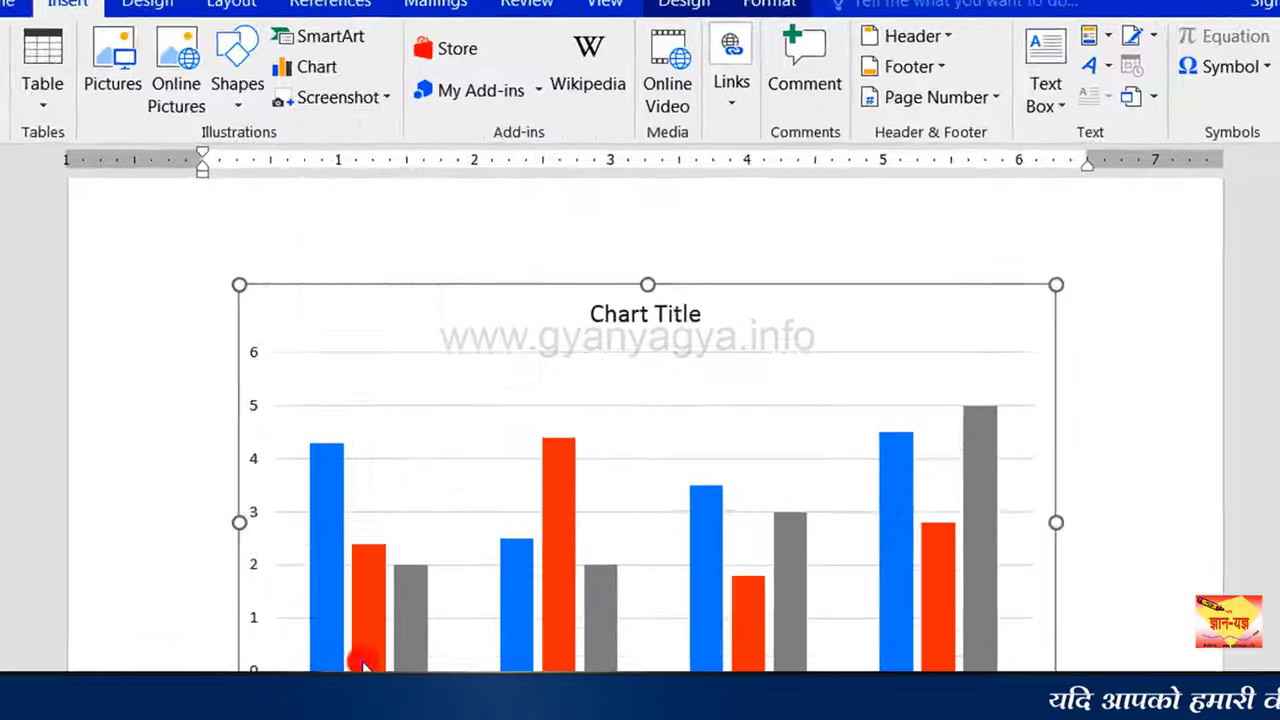
pyautogui.click(872, 295)
pyautogui.click(510, 411)
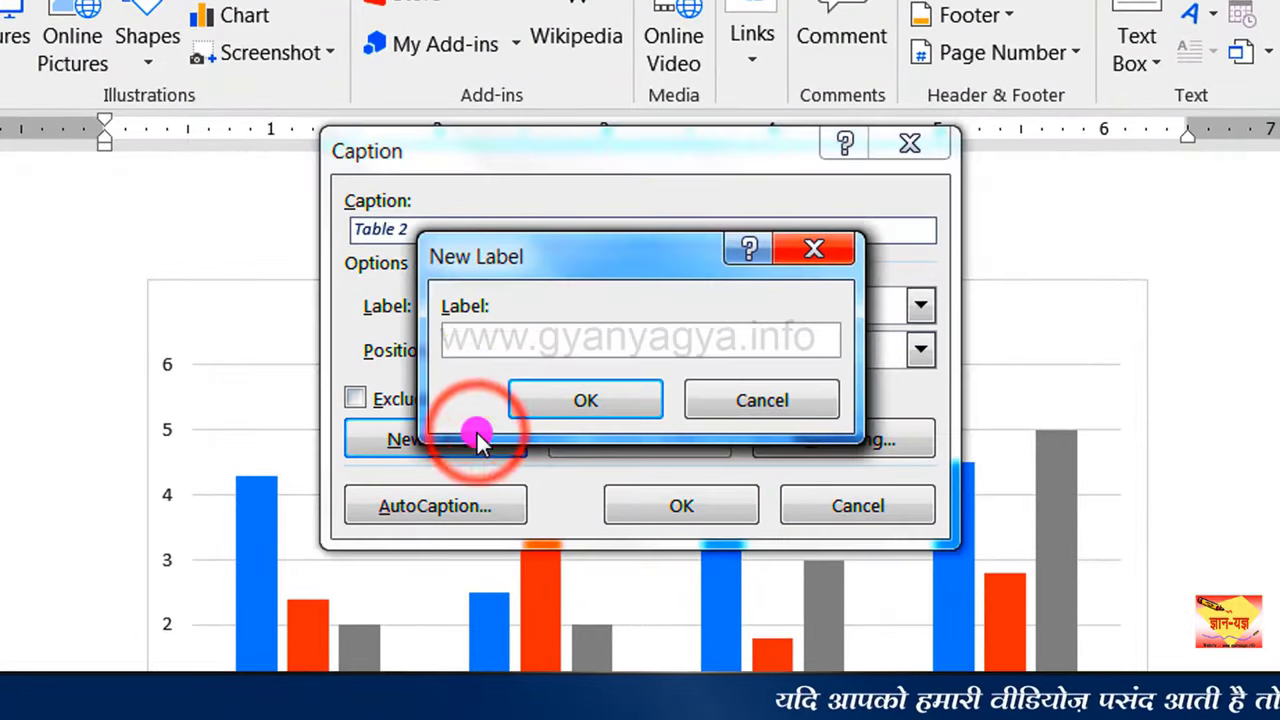
pyautogui.write('Chart')
pyautogui.click(545, 411)
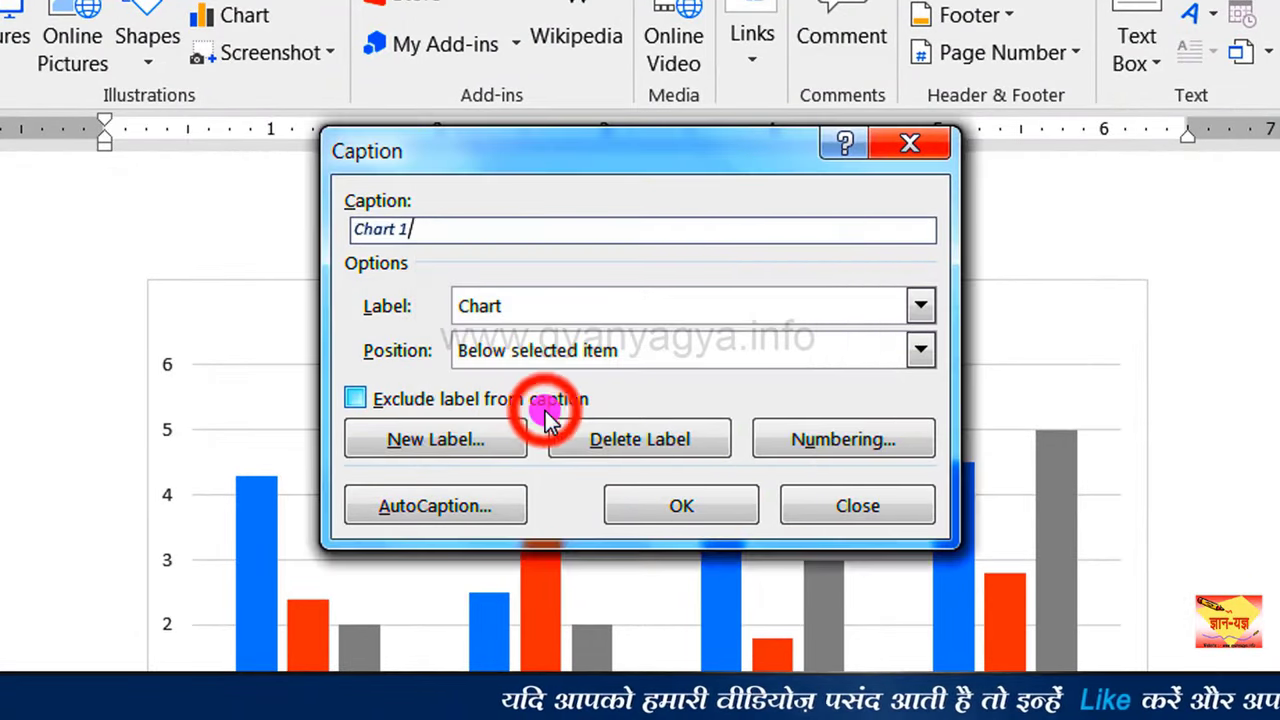
# Add caption text 'Conclusion Chart', positioned above the chart, and confirm it.
pyautogui.write('Conclusion Chart')
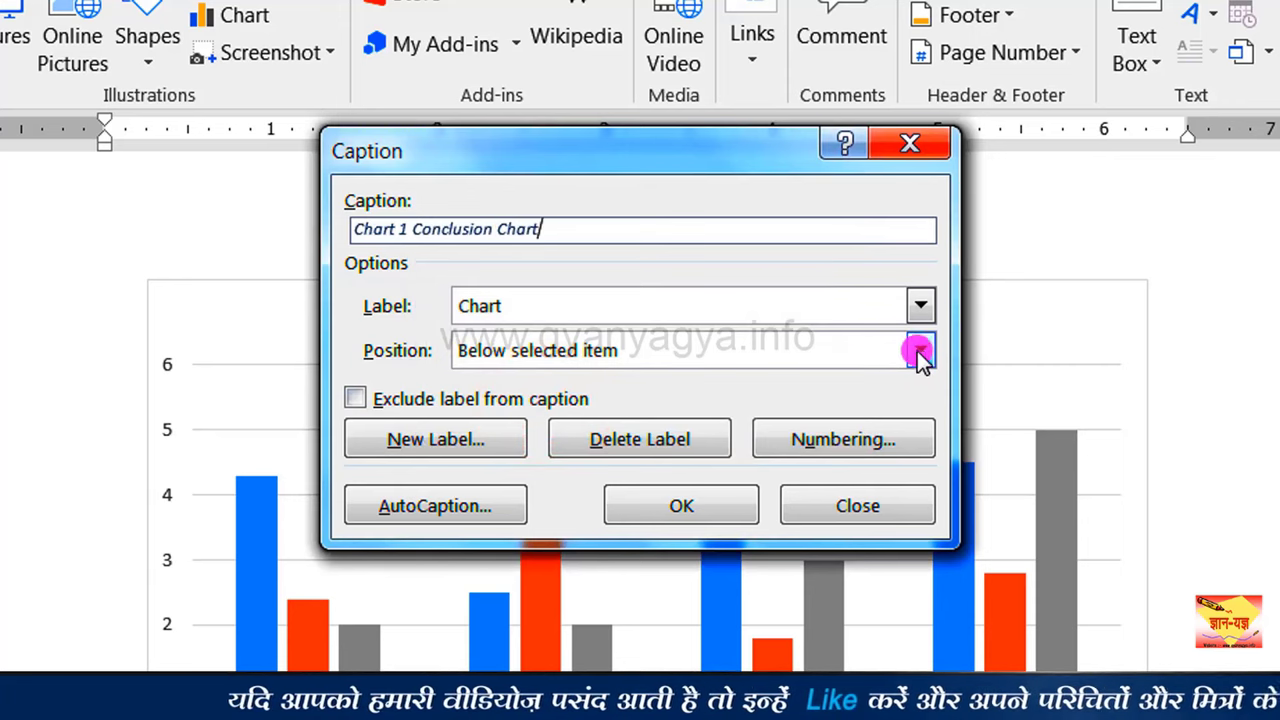
pyautogui.click(920, 352)
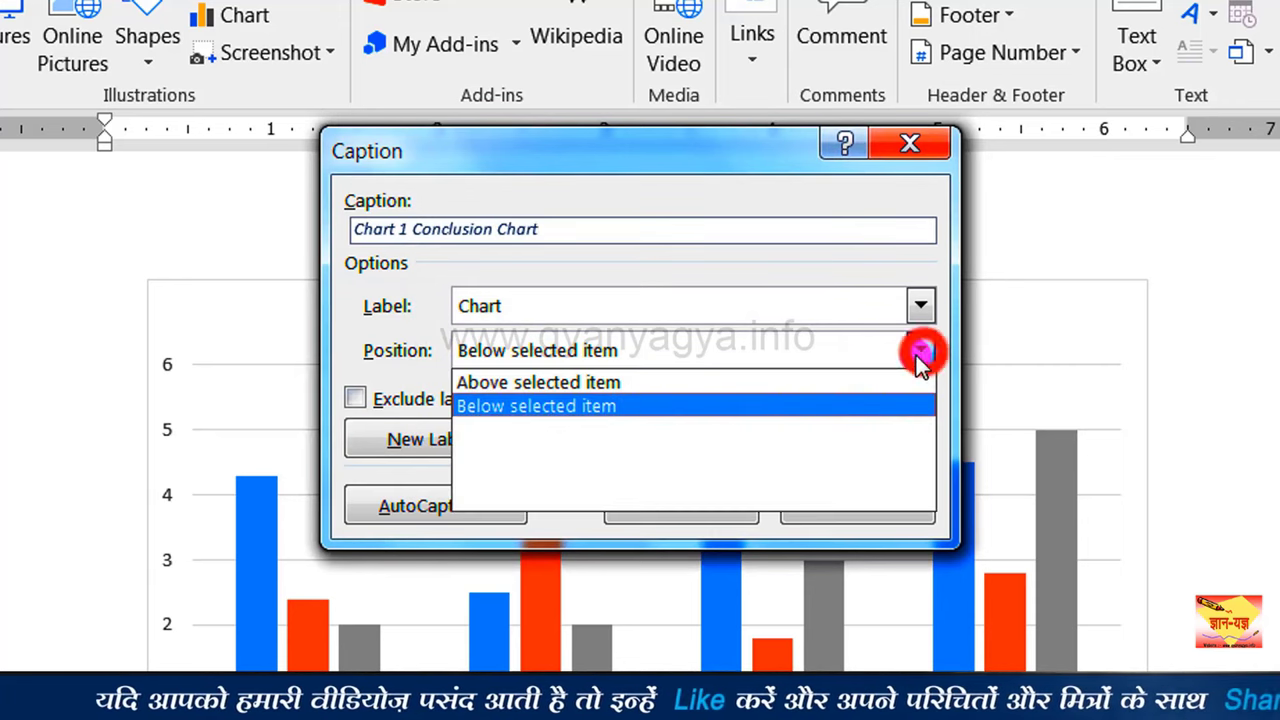
pyautogui.click(743, 381)
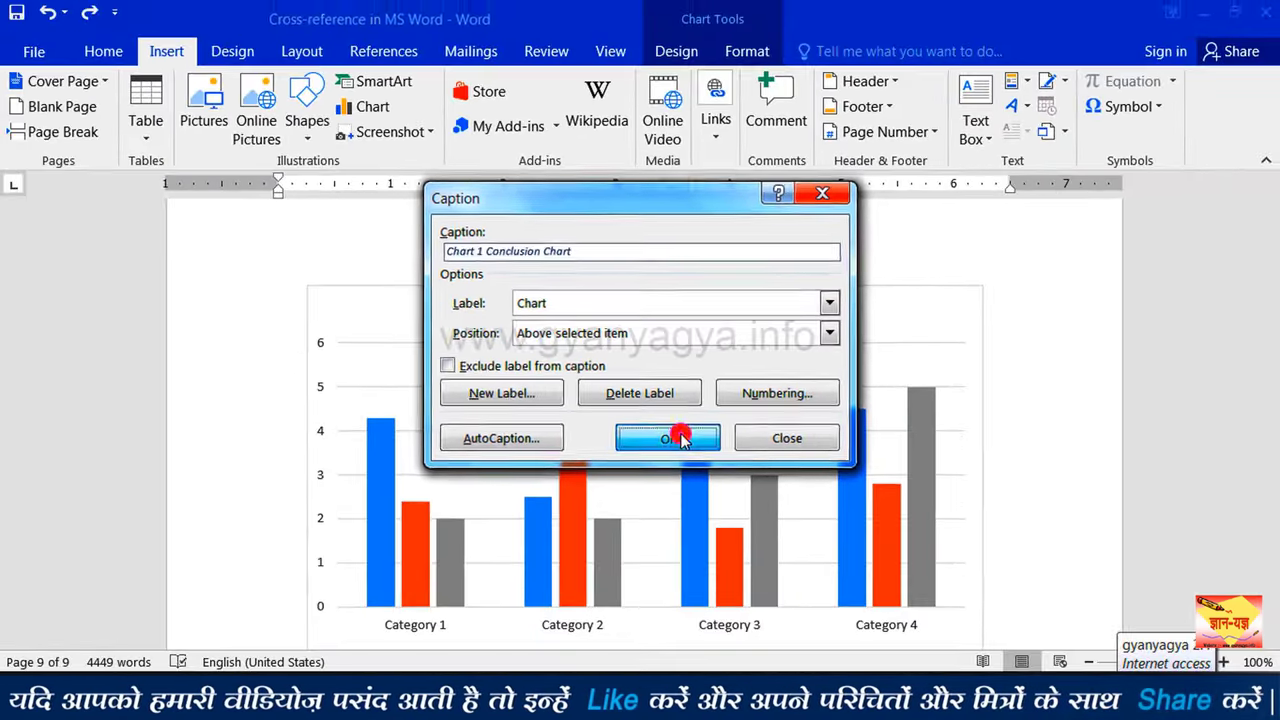
pyautogui.click(688, 510)
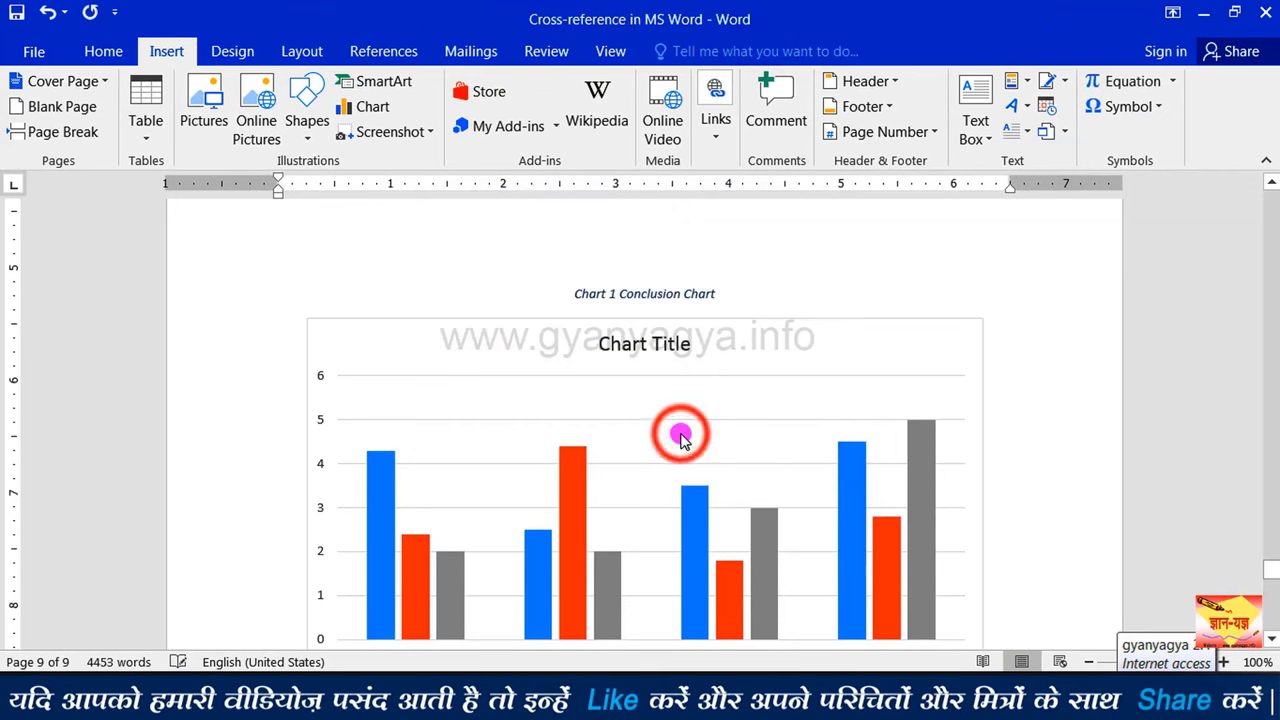
pyautogui.click(728, 293)
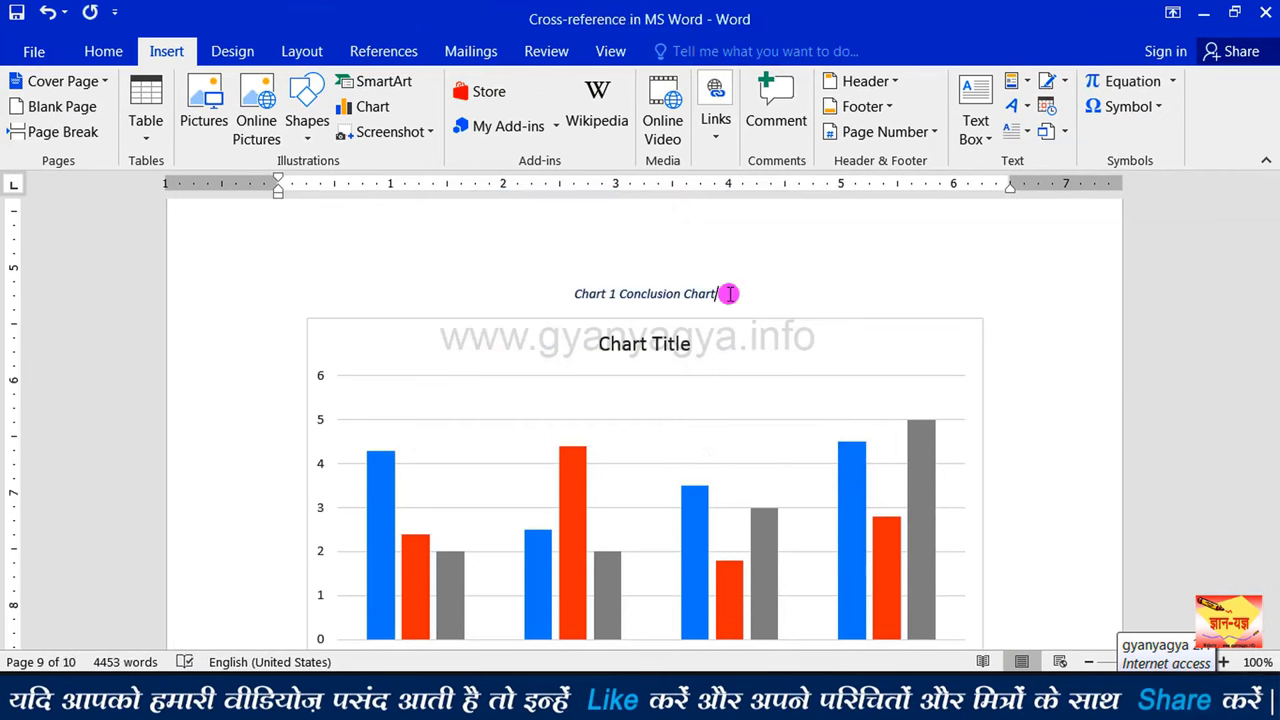
pyautogui.moveTo(728, 293); pyautogui.dragTo(653, 294)
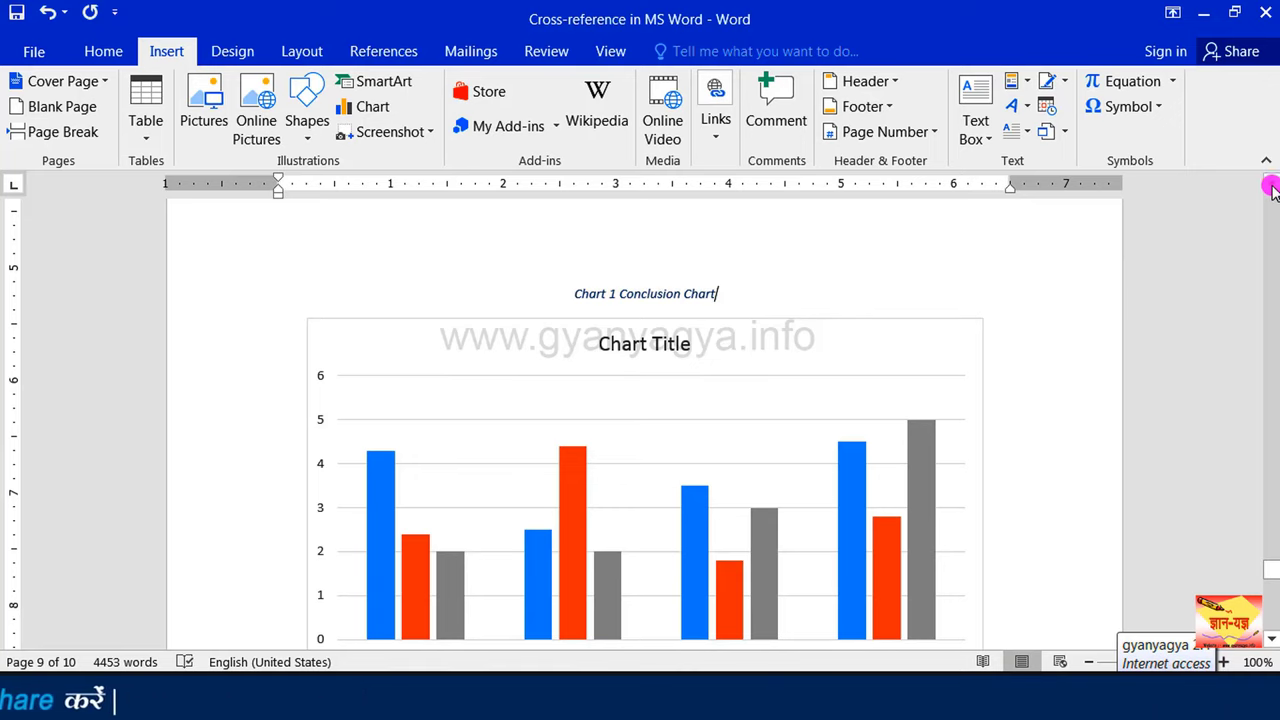
# Scroll up to page 7 and select 'conclusion chart' in the paragraph's last sentence.
pyautogui.scroll(15, 1272, 190)
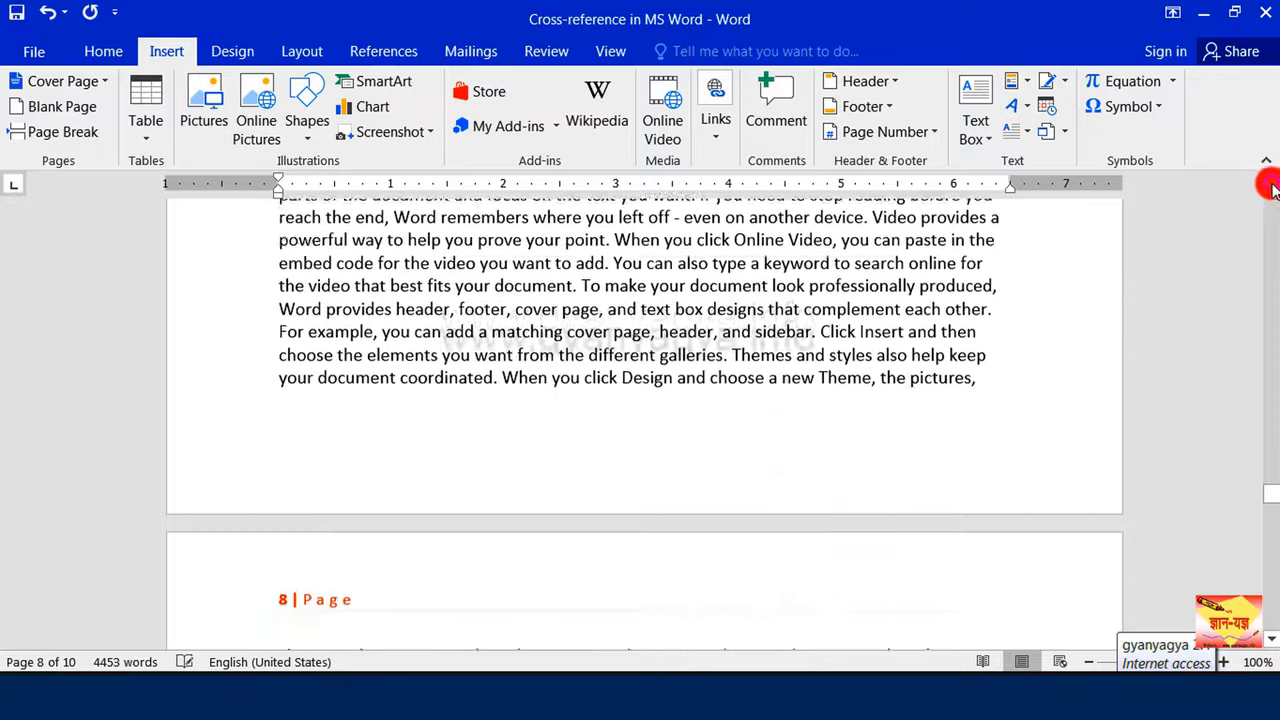
pyautogui.scroll(12, 1272, 190)
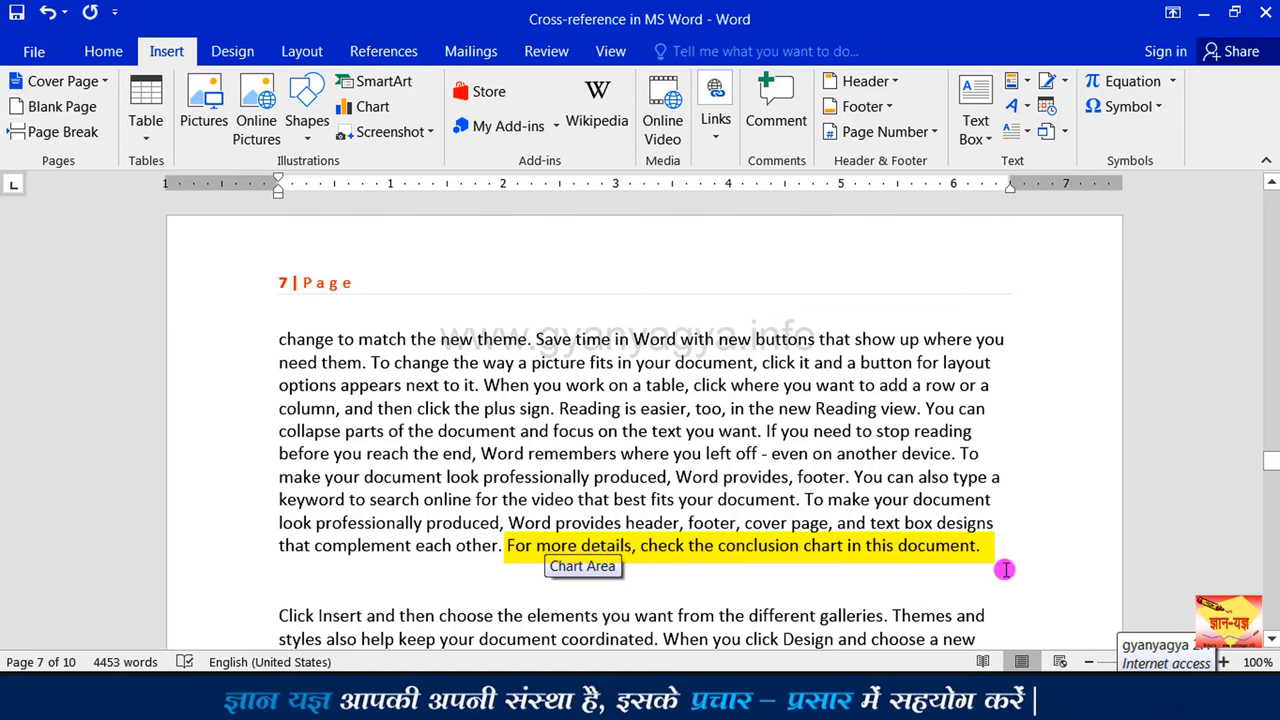
pyautogui.click(720, 547)
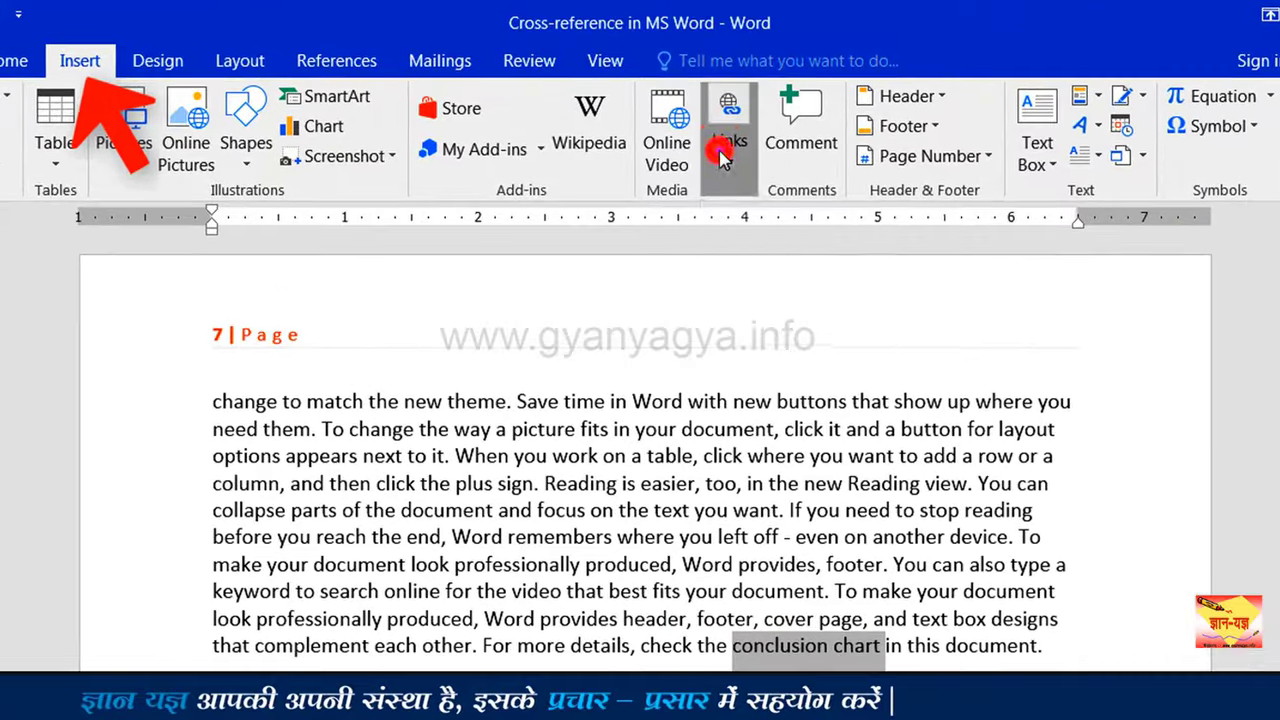
pyautogui.click(714, 118)
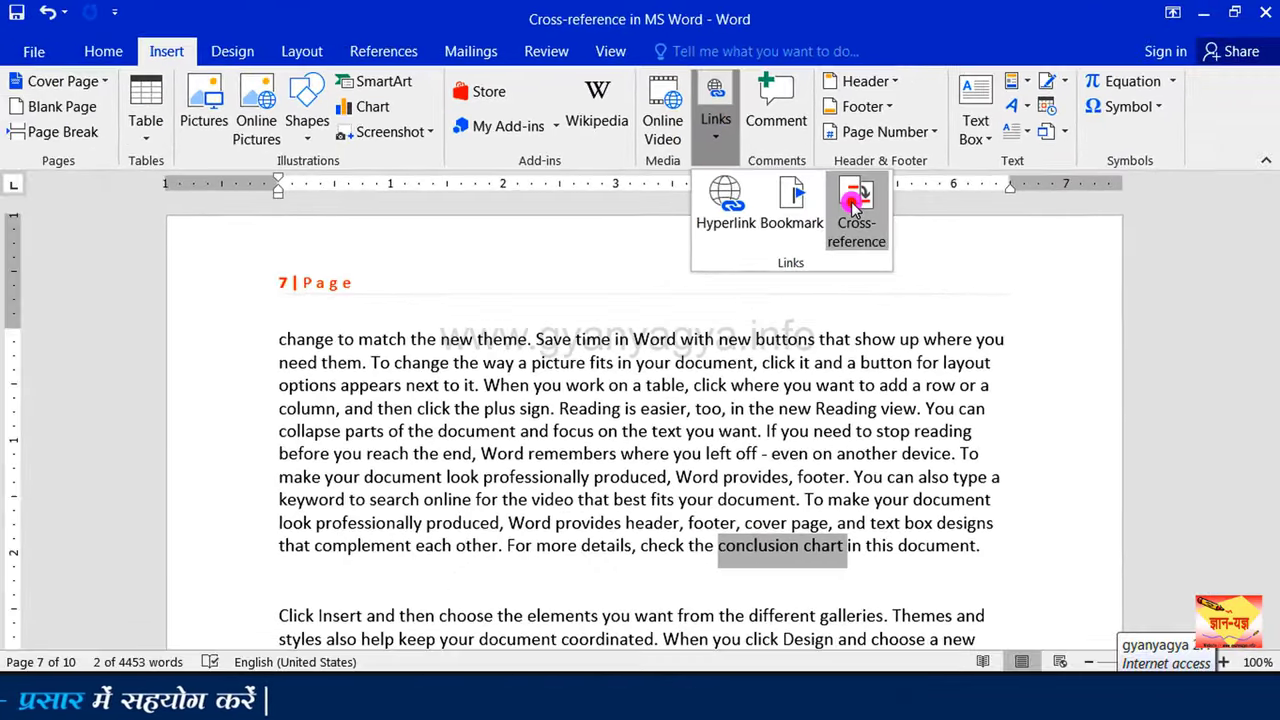
# Insert a Chart cross-reference to Chart 1 Conclusion Chart showing only the caption text.
pyautogui.click(874, 228)
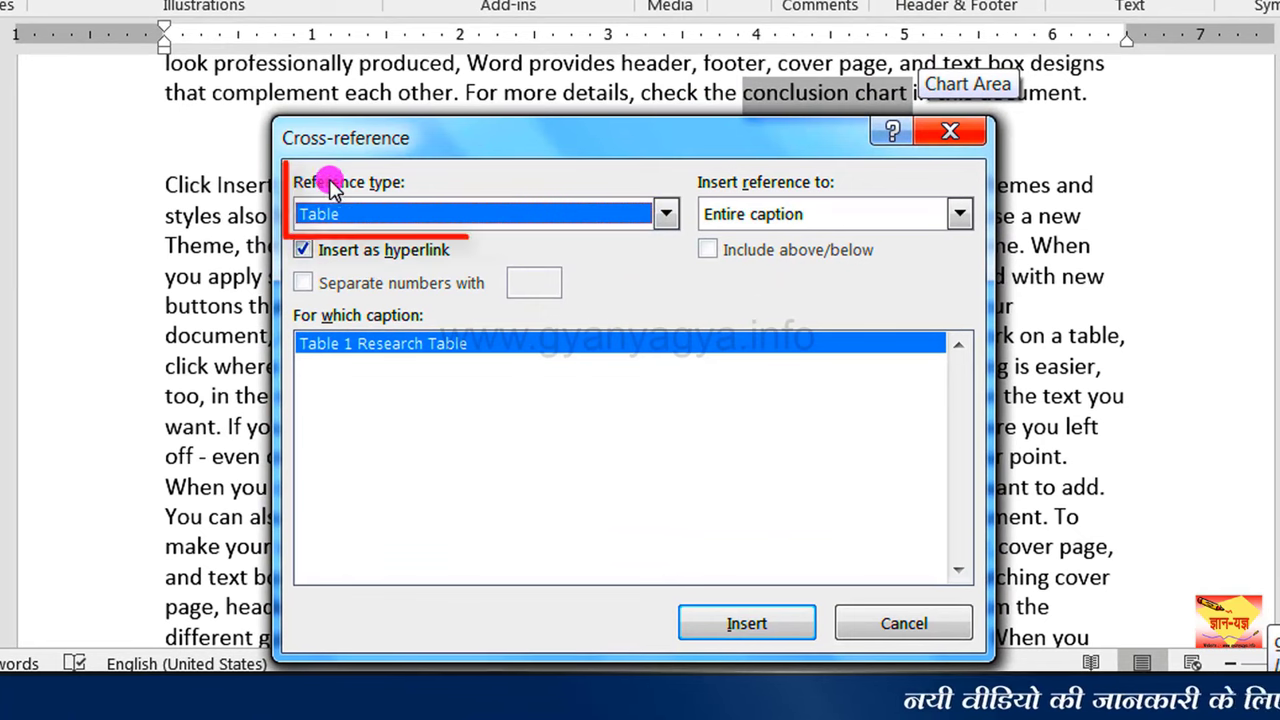
pyautogui.click(655, 215)
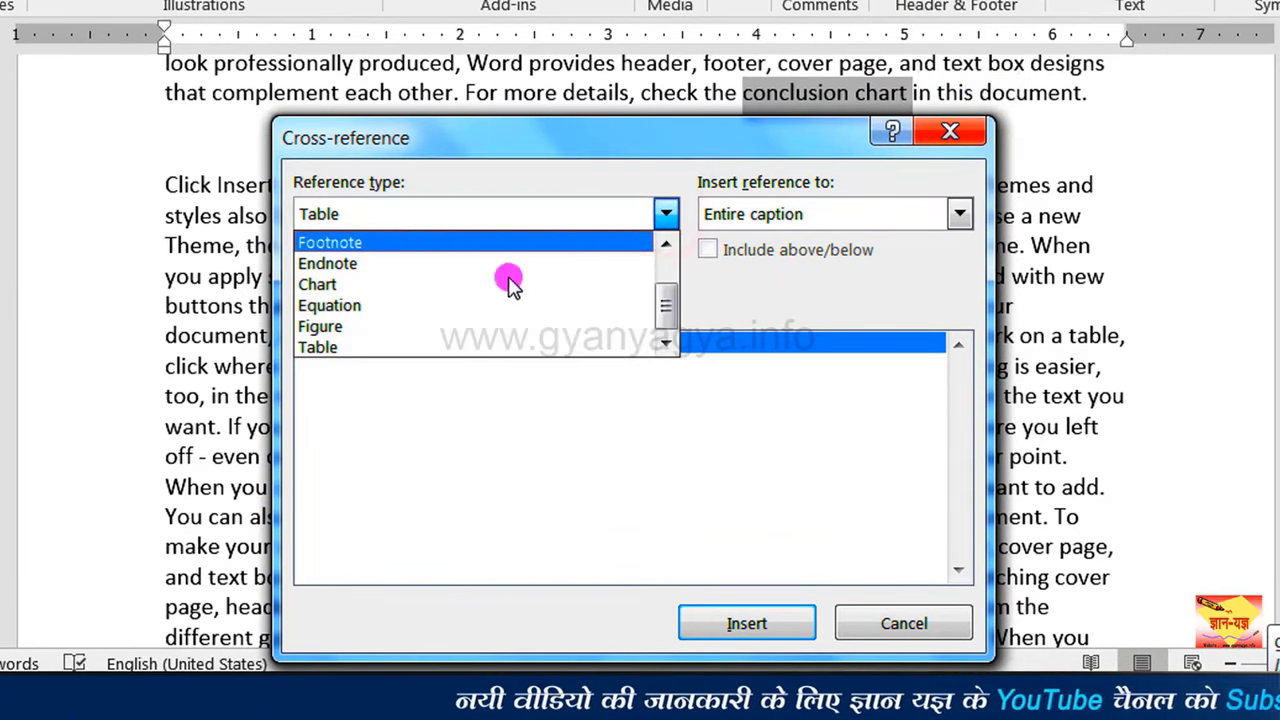
pyautogui.click(330, 285)
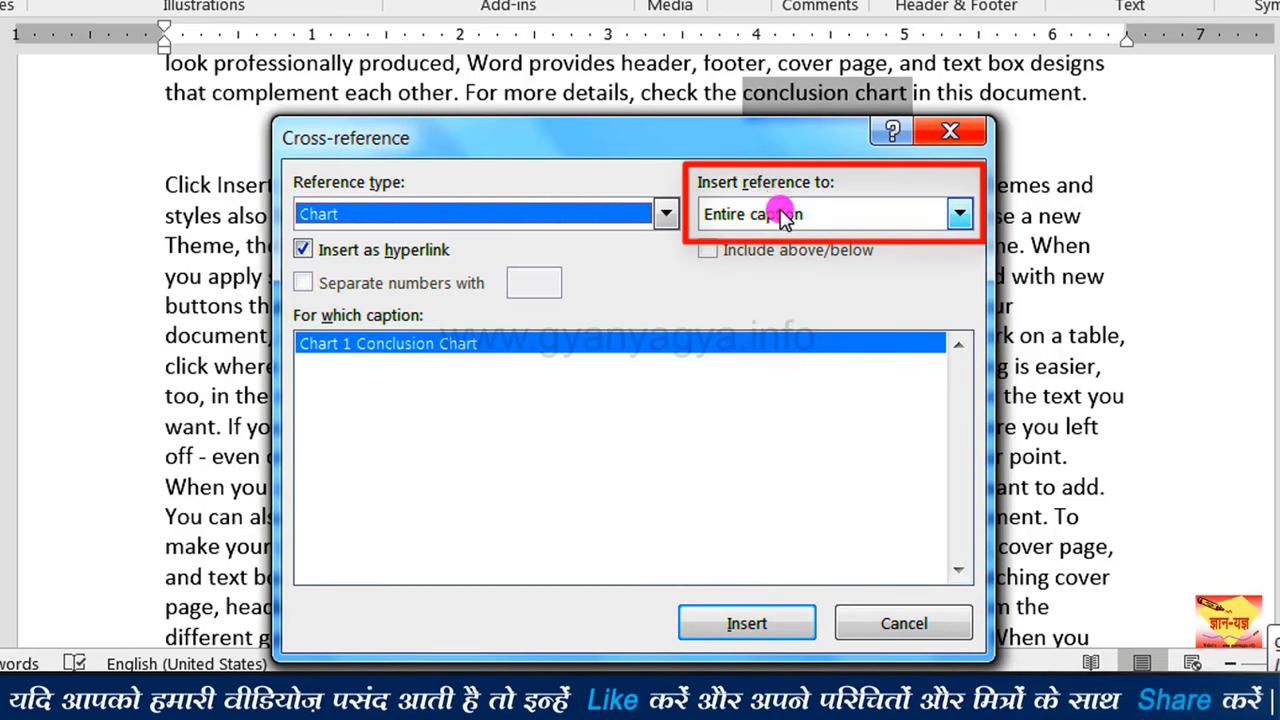
pyautogui.click(785, 216)
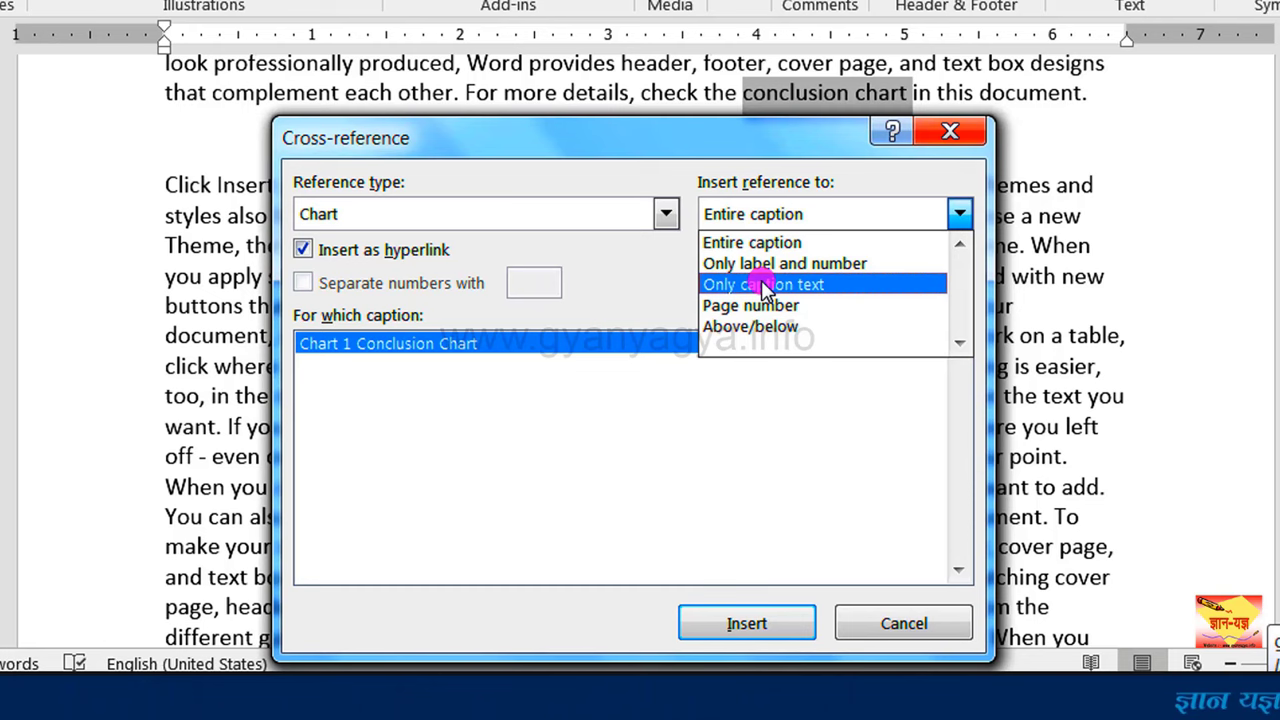
pyautogui.click(764, 285)
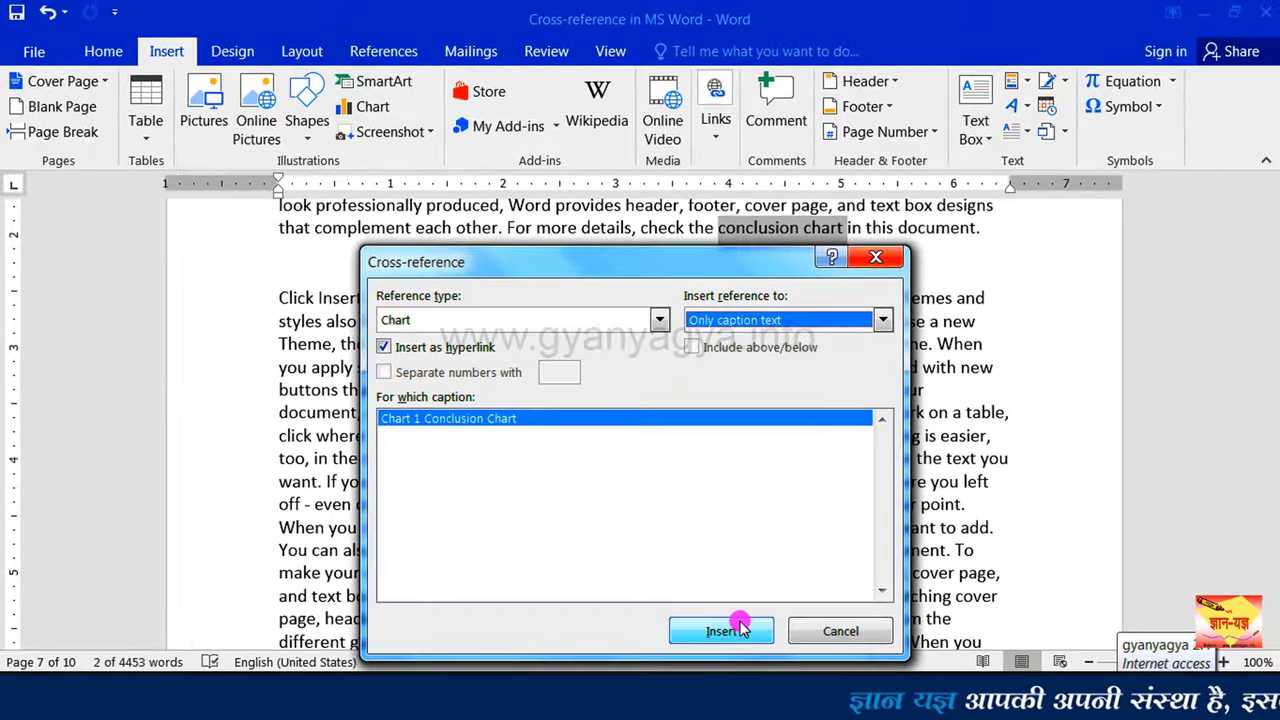
pyautogui.click(760, 620)
pyautogui.click(873, 258)
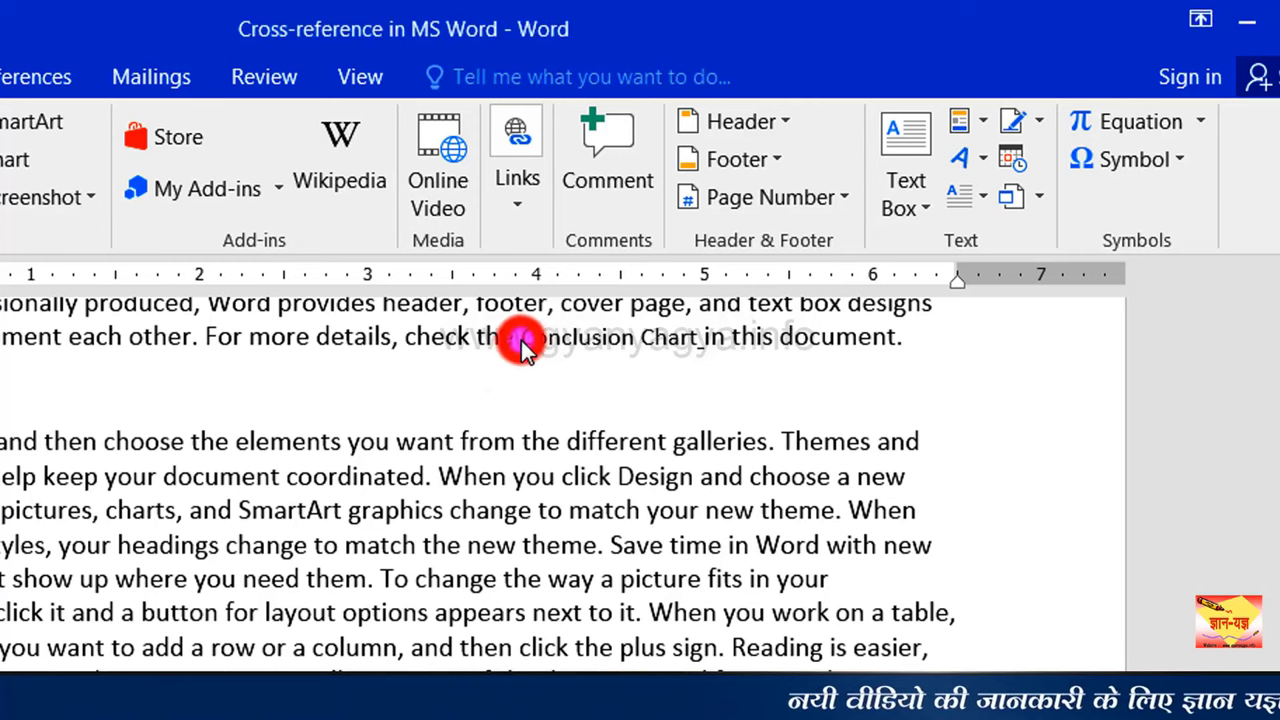
# Make the Conclusion Chart reference italic and underlined, then follow its link.
pyautogui.click(521, 340)
pyautogui.click(521, 340)
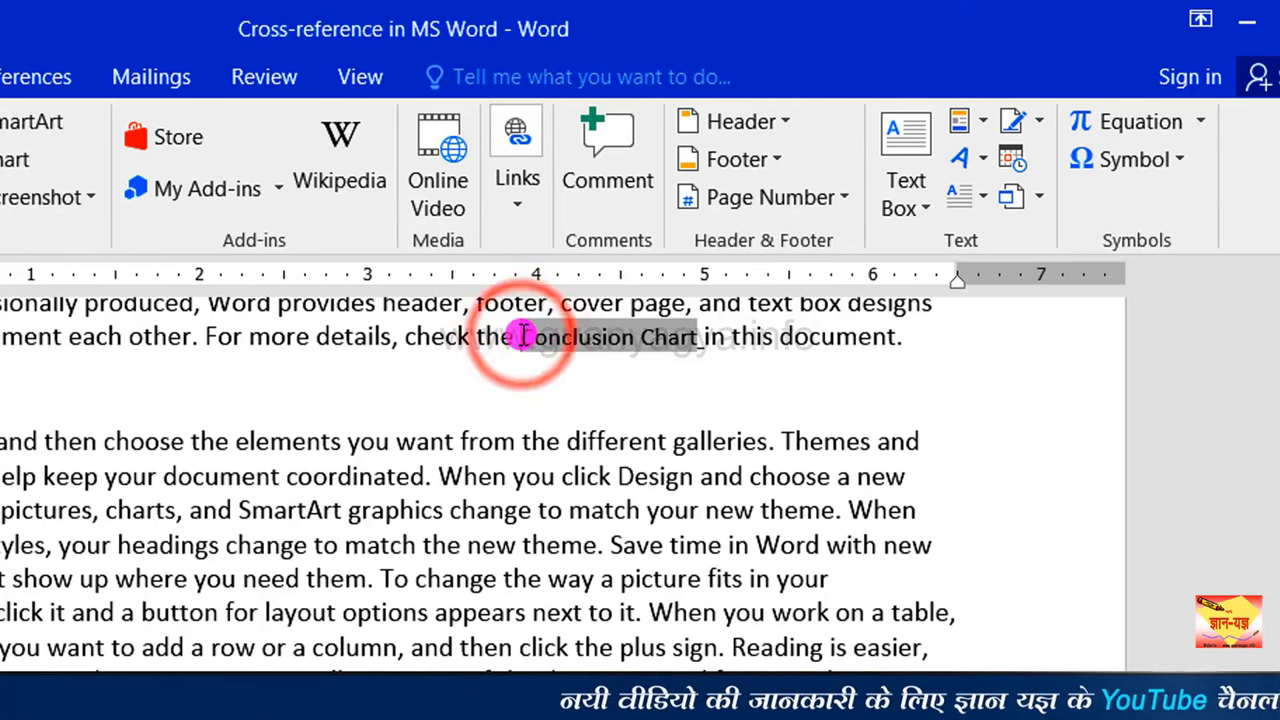
pyautogui.moveTo(521, 337); pyautogui.dragTo(698, 340)
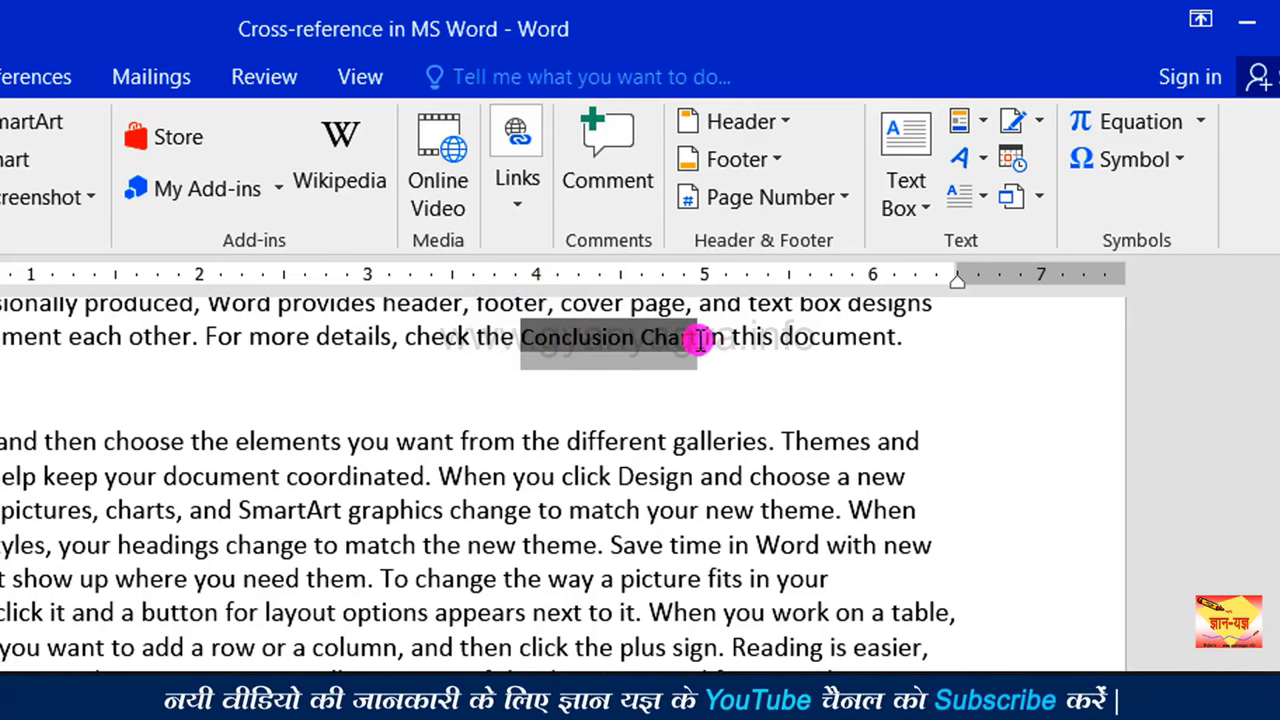
pyautogui.rightClick(662, 340)
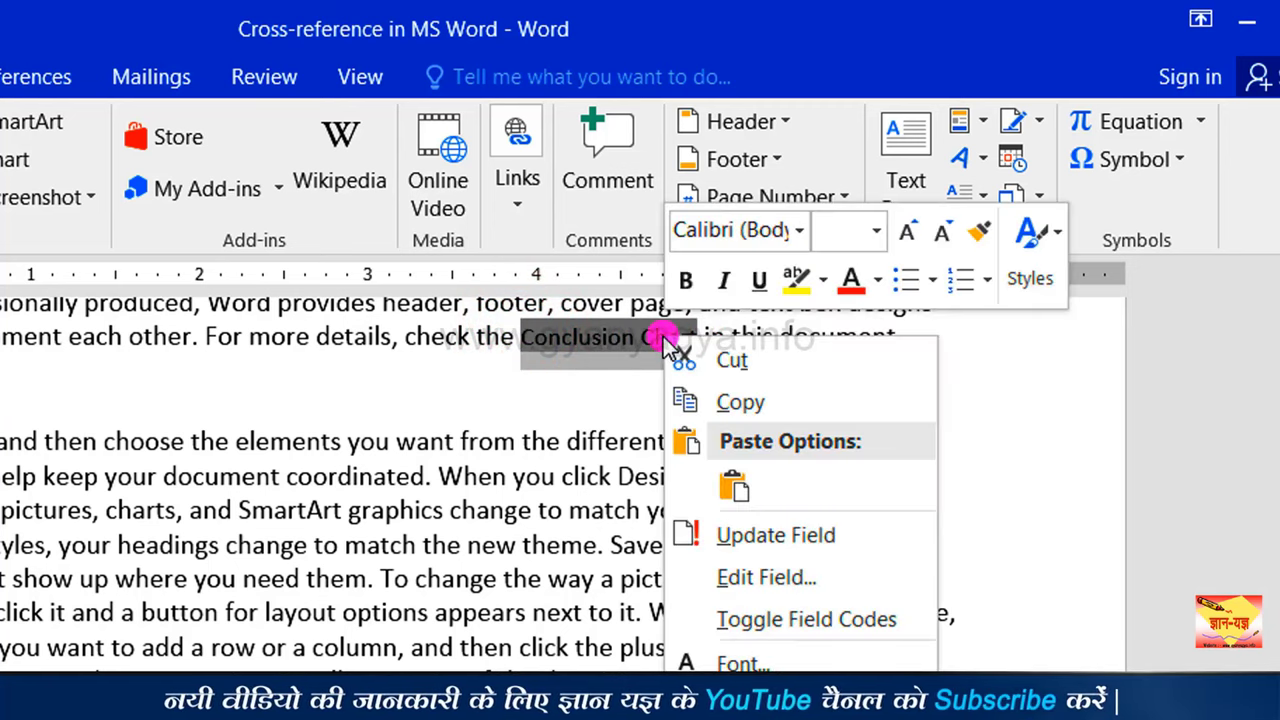
pyautogui.click(721, 284)
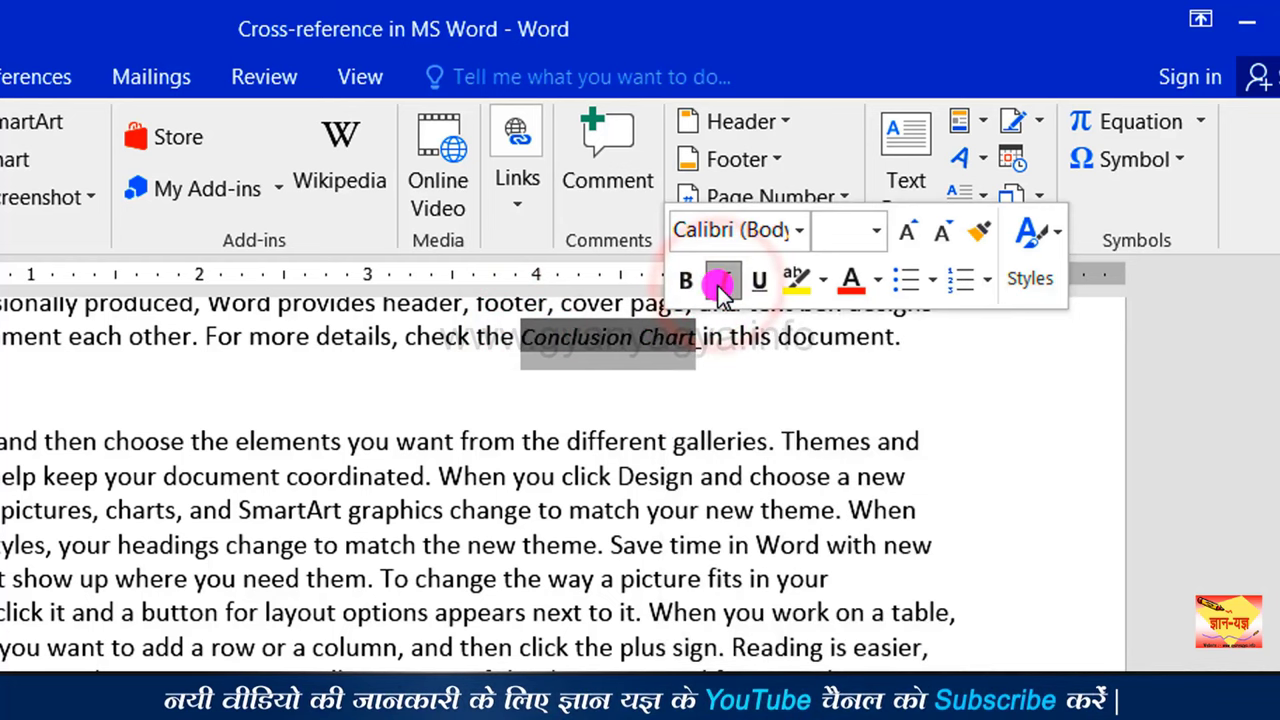
pyautogui.click(757, 283)
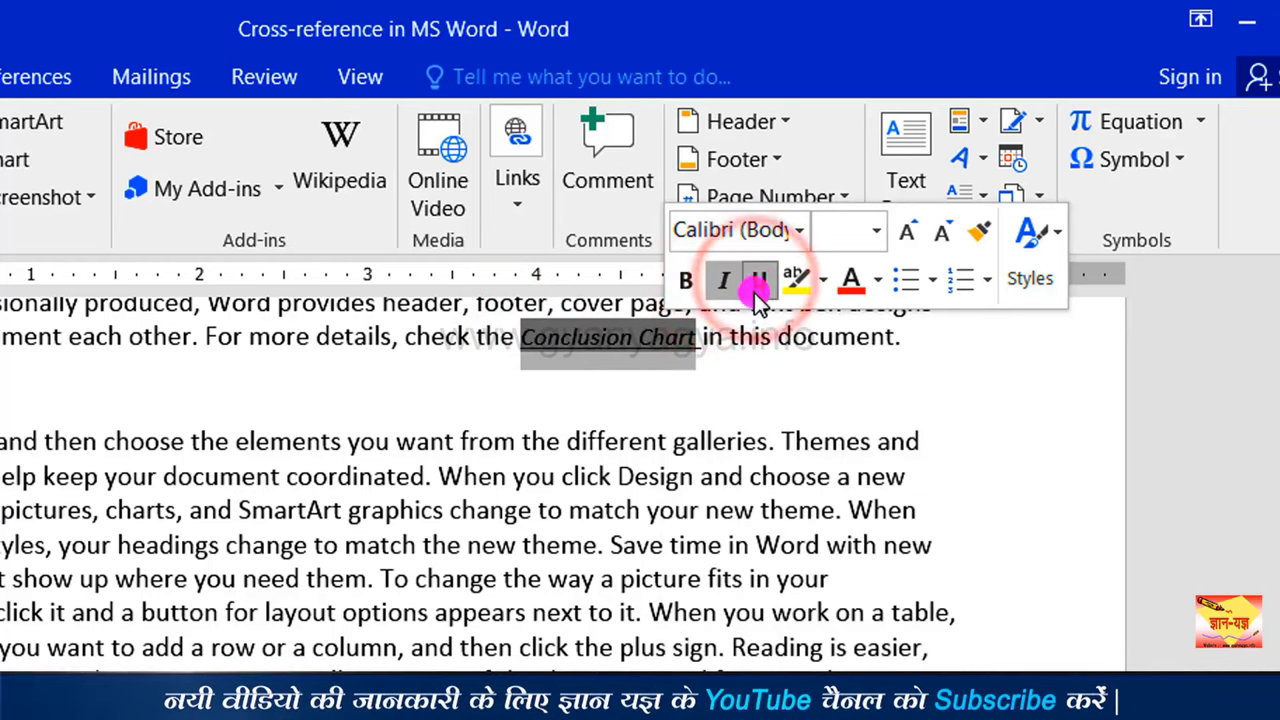
pyautogui.click(706, 362)
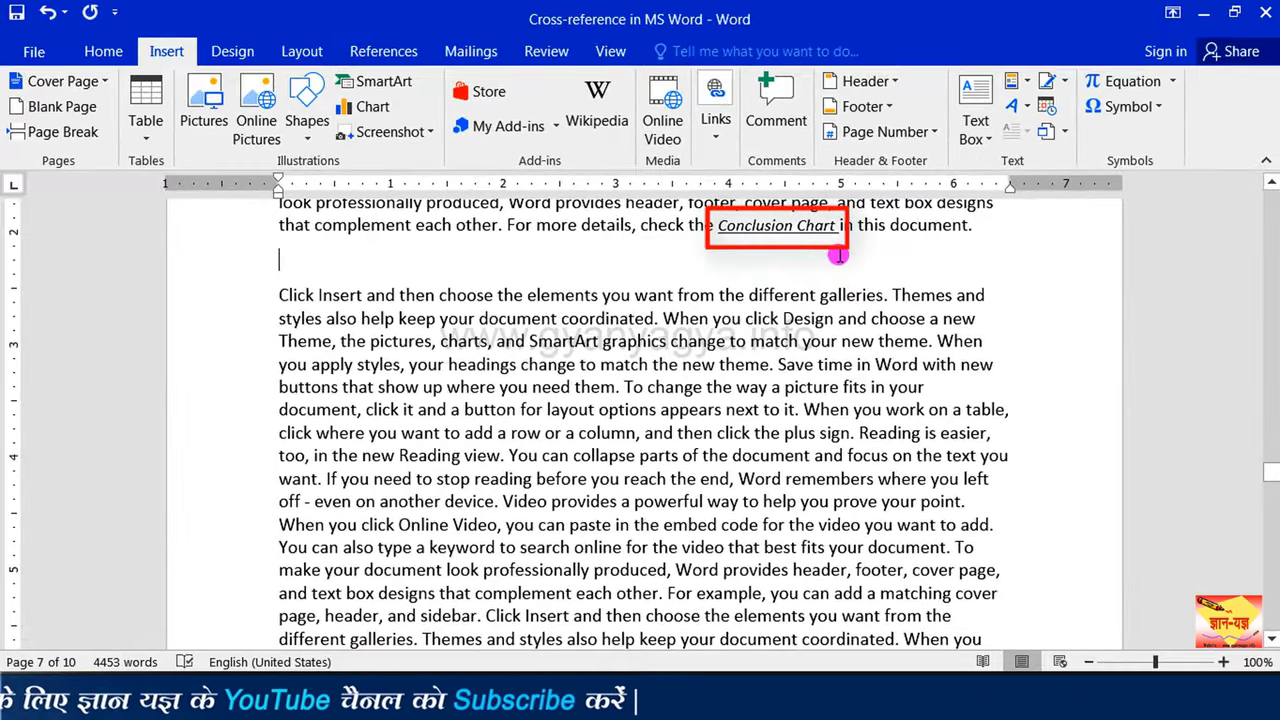
pyautogui.keyDown('ctrl'); pyautogui.click(788, 229); pyautogui.keyUp('ctrl')
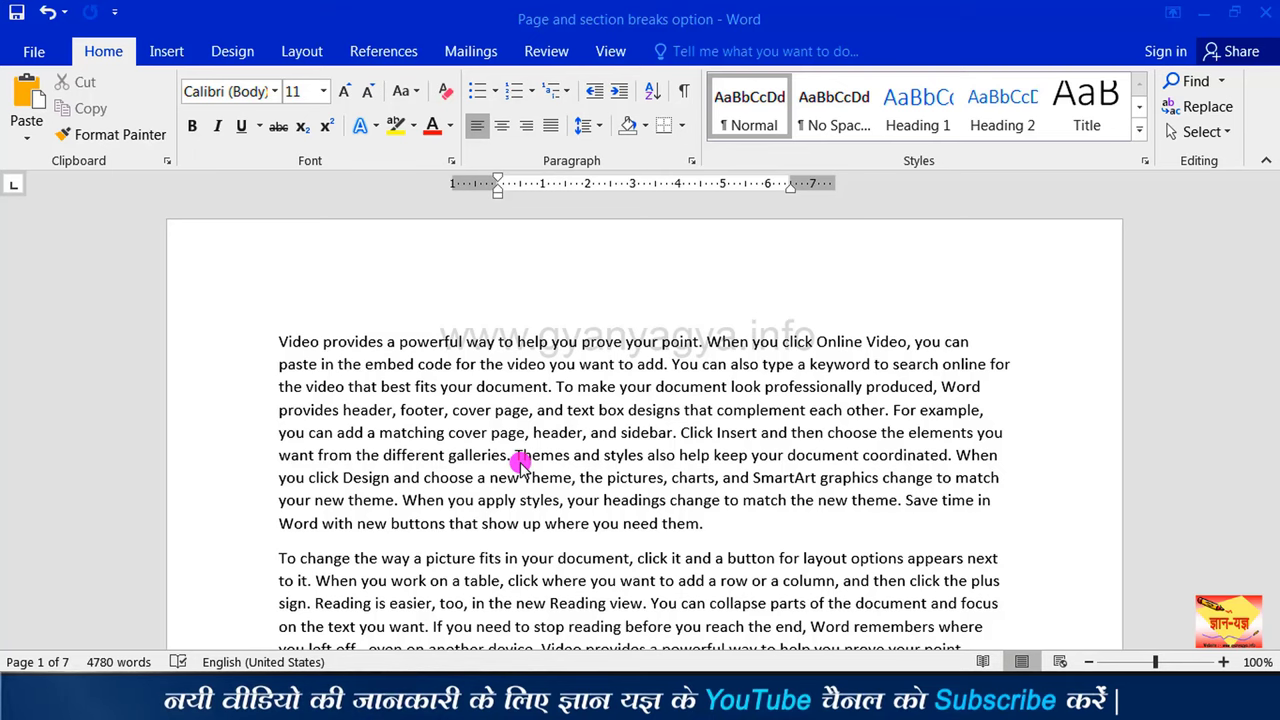
# Insert a Plain Number 2 page number, centered at the top of every page.
pyautogui.click(166, 52)
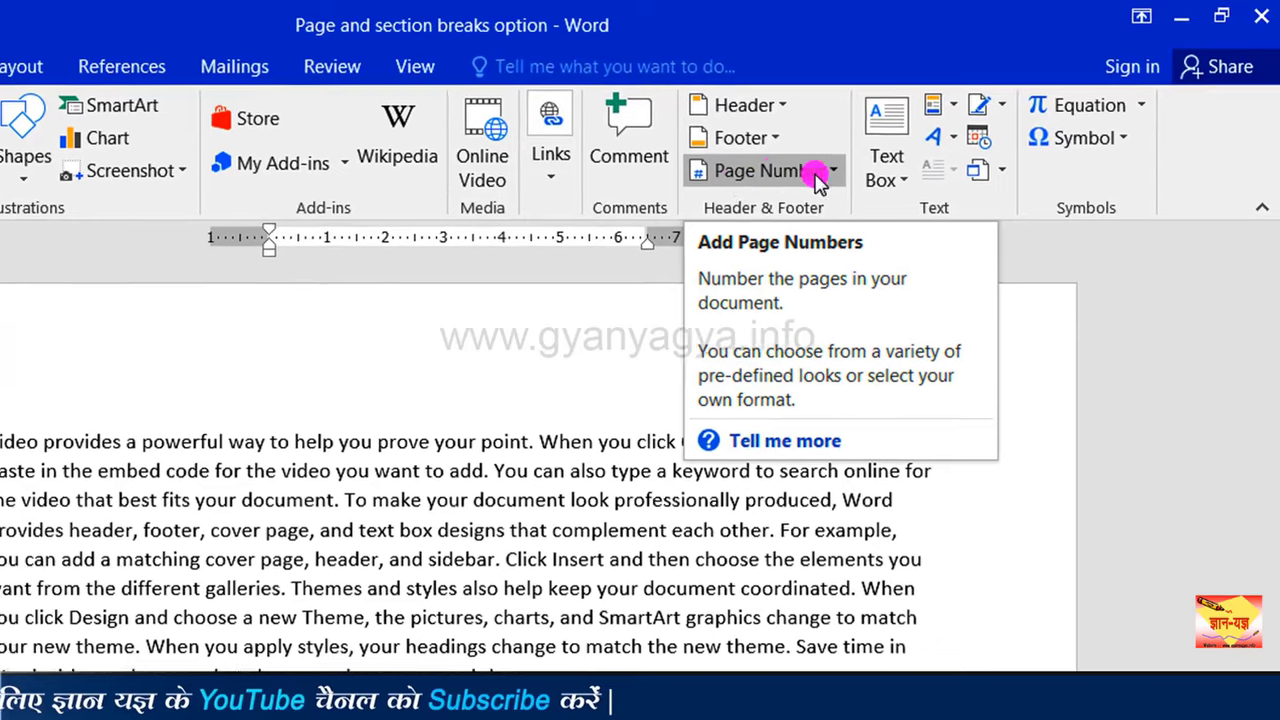
pyautogui.click(760, 174)
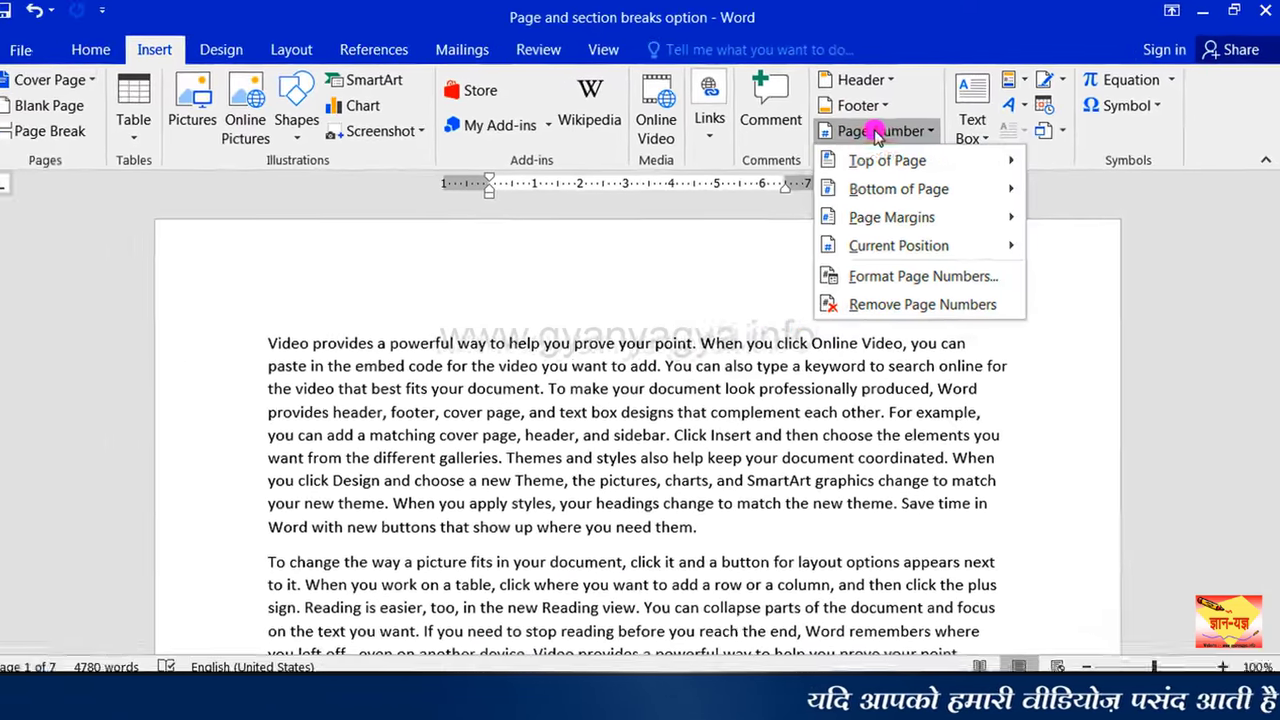
pyautogui.moveTo(907, 166)
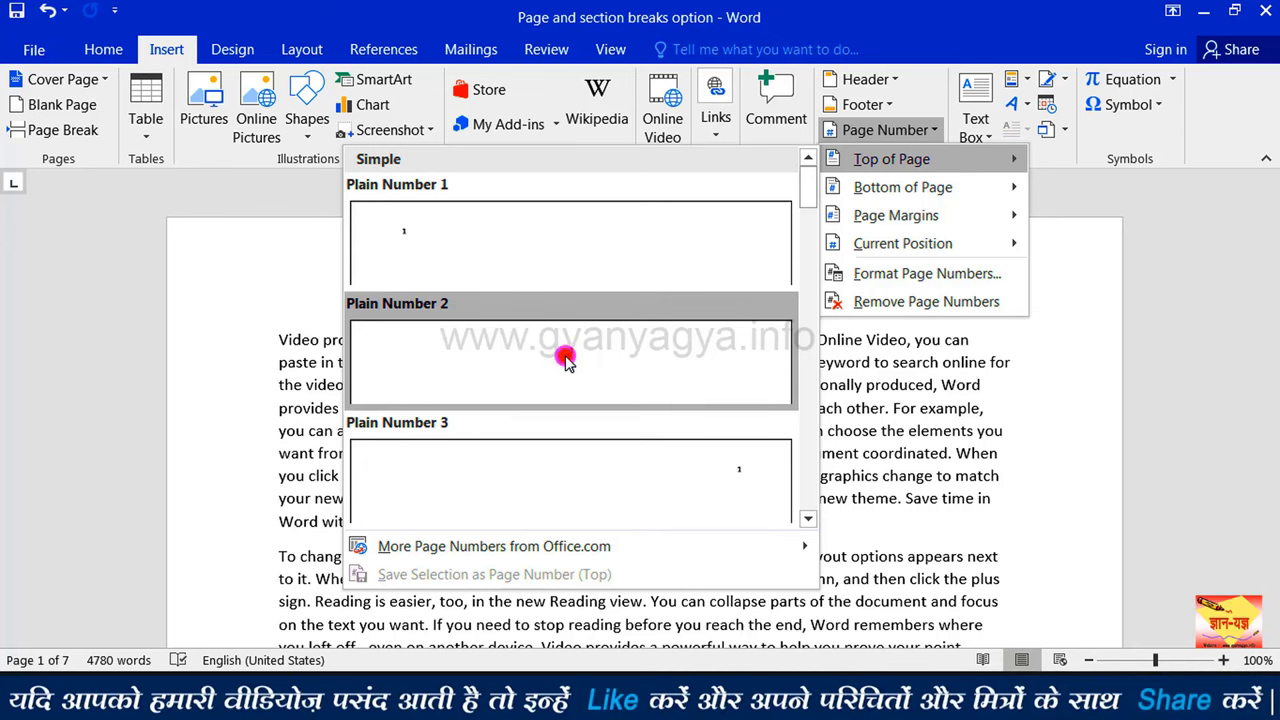
pyautogui.click(566, 361)
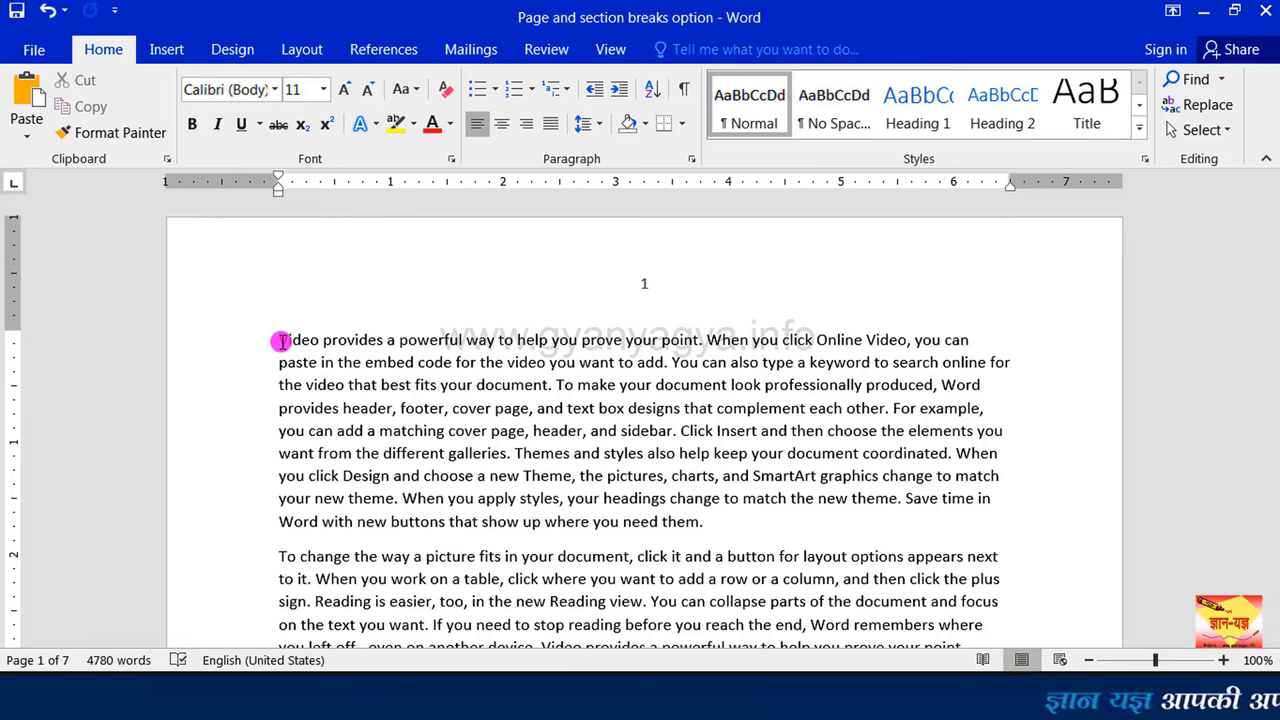
# Switch to Multiple Pages view to see pages 1–3 and their page numbers side by side.
pyautogui.click(608, 55)
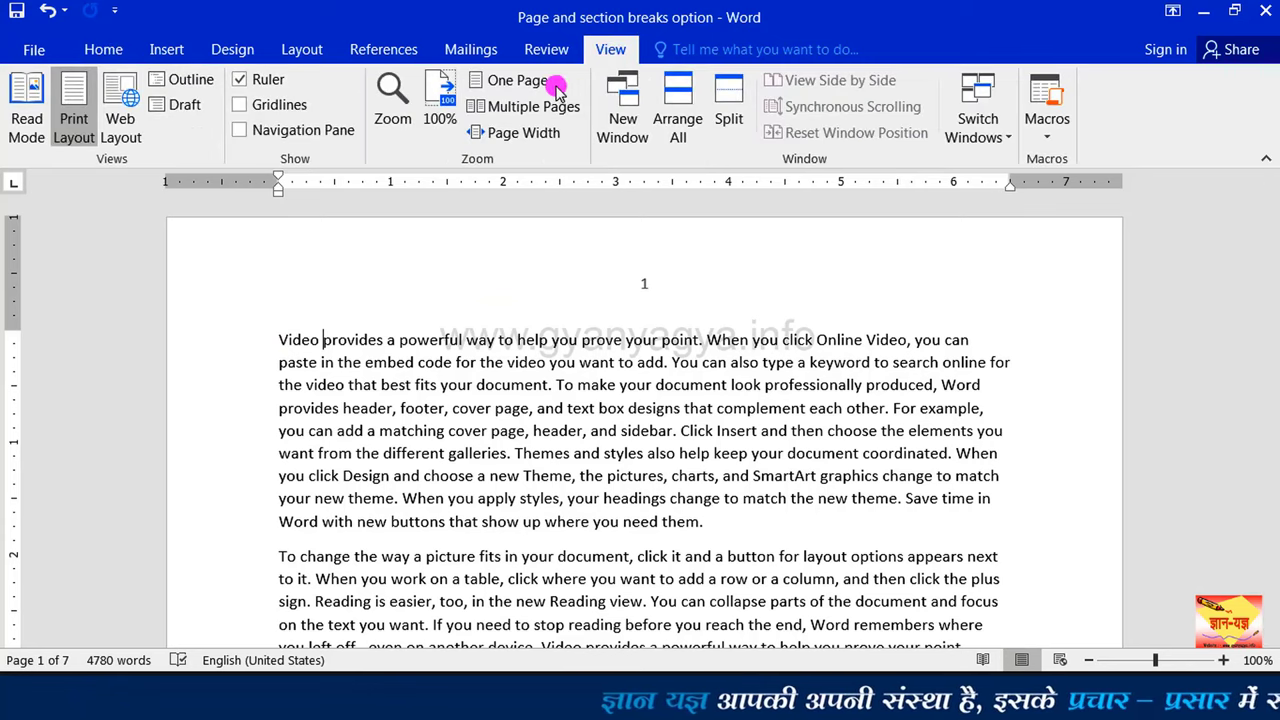
pyautogui.click(528, 106)
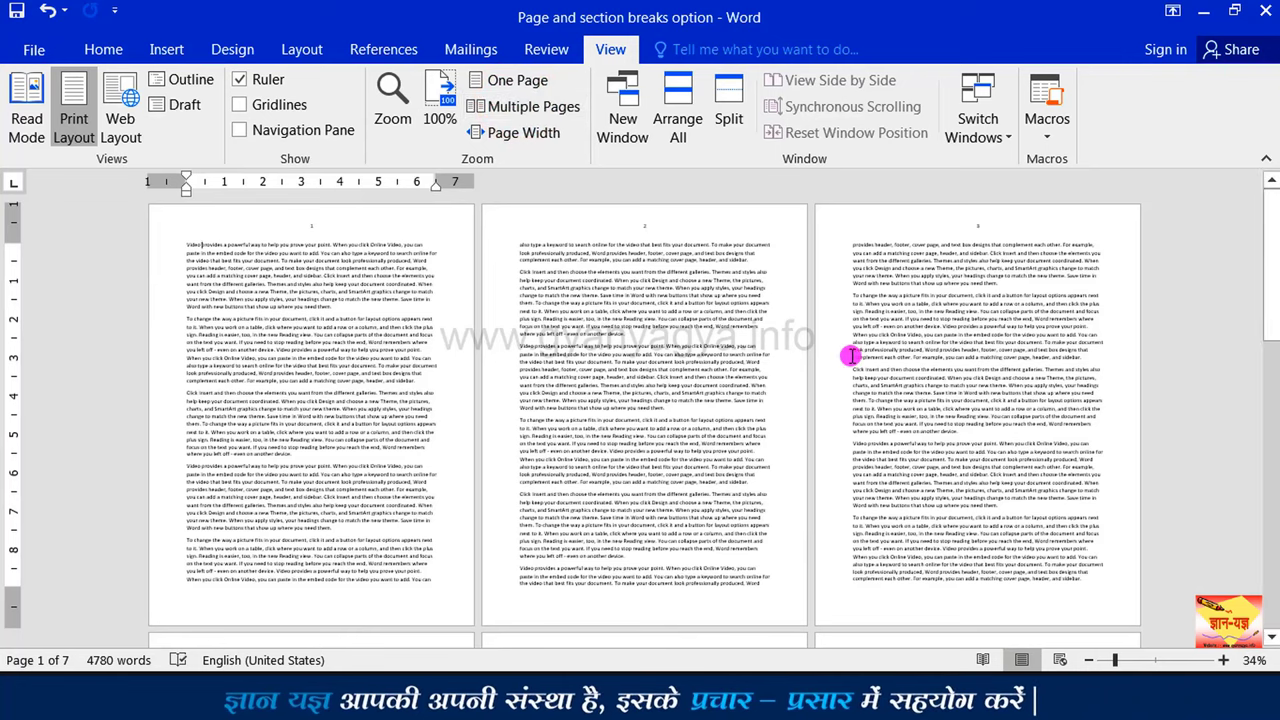
pyautogui.moveTo(1272, 240); pyautogui.dragTo(1237, 201)
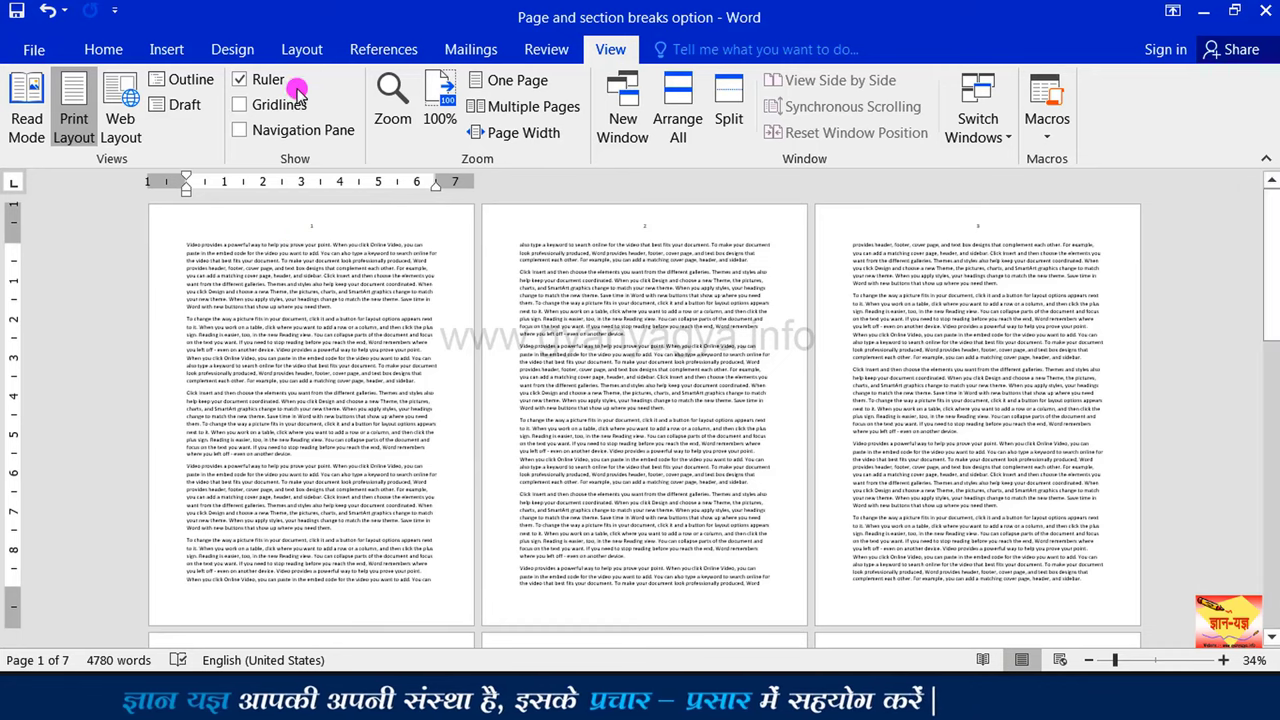
pyautogui.click(300, 52)
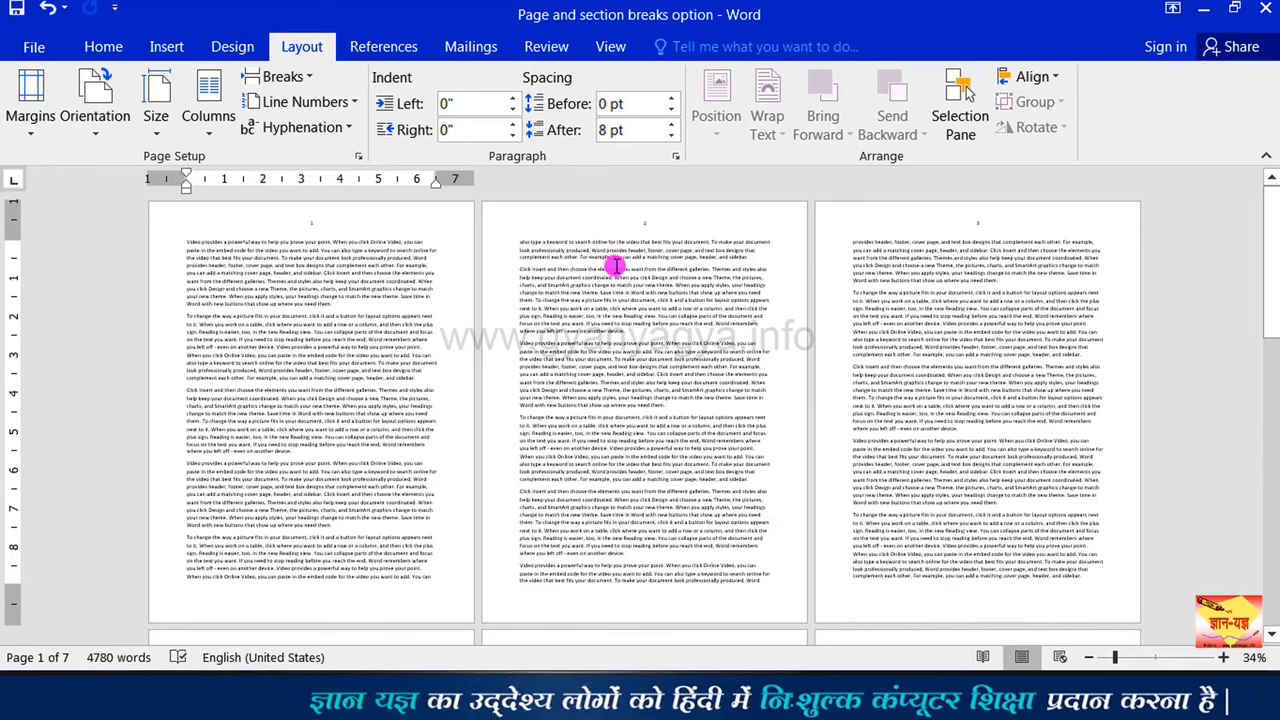
pyautogui.click(748, 258)
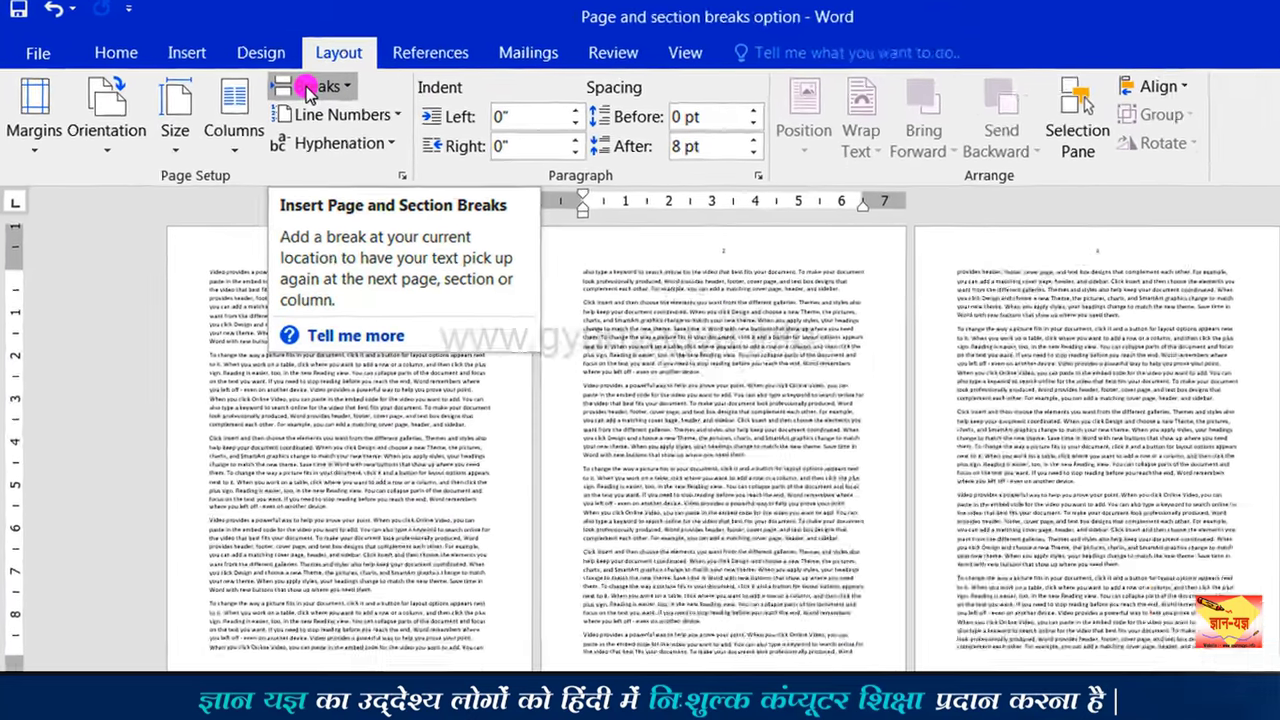
pyautogui.click(284, 80)
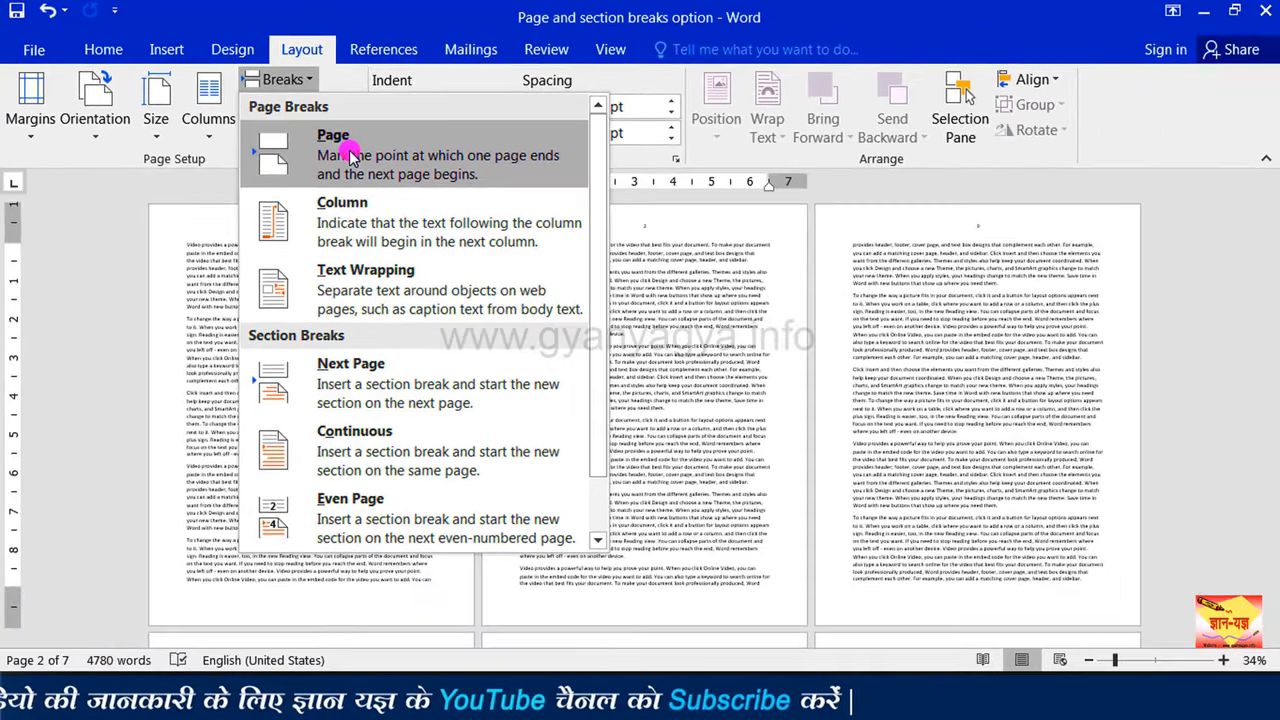
pyautogui.click(350, 155)
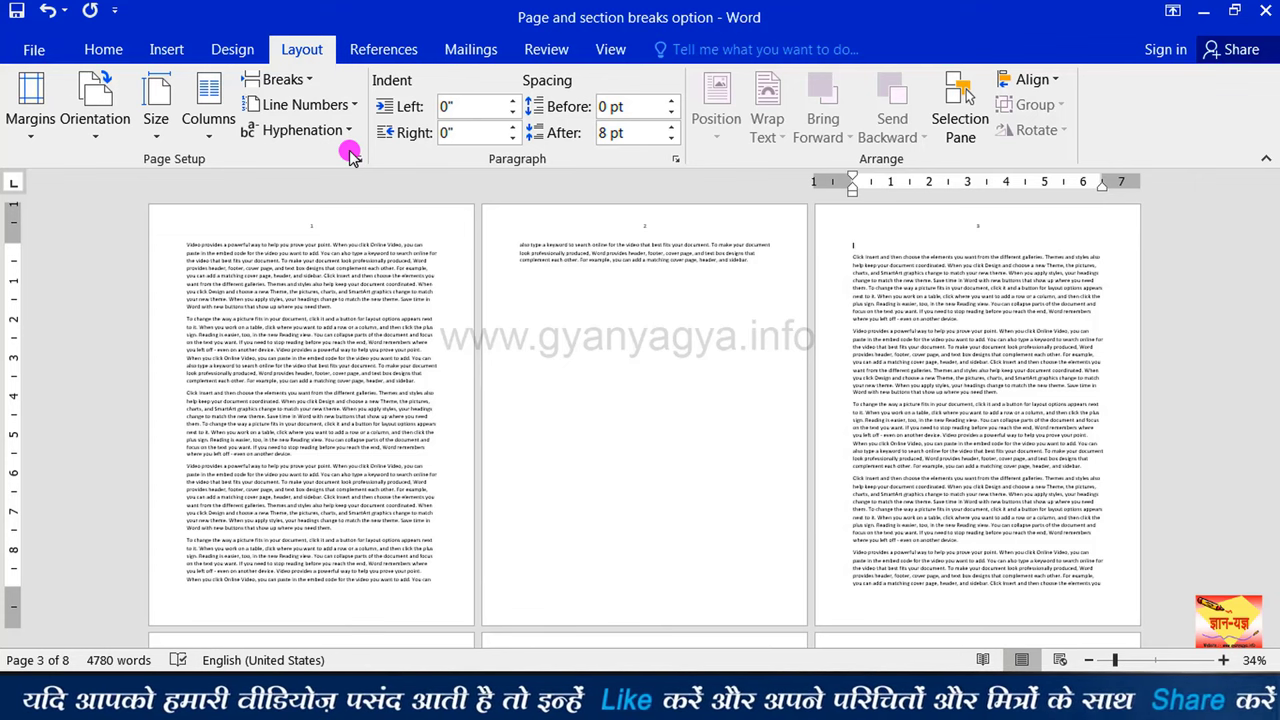
pyautogui.hotkey('ctrl', 'z')
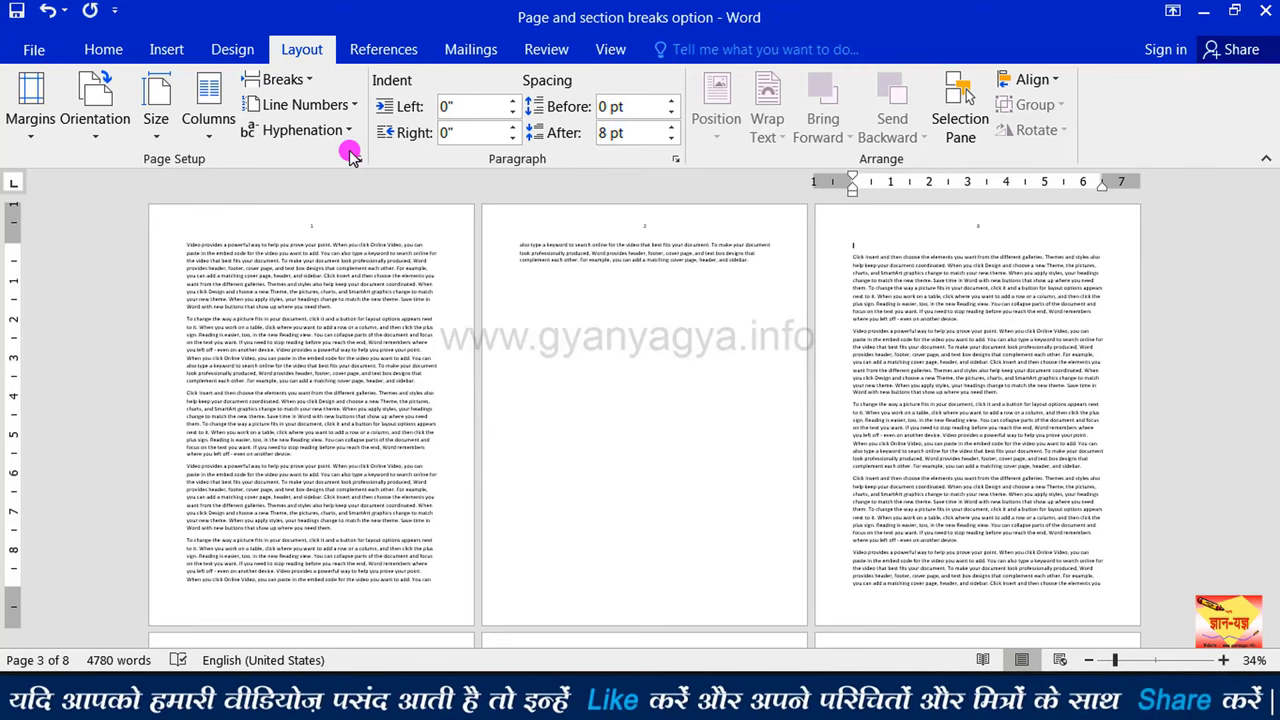
pyautogui.hotkey('ctrl', 'z')
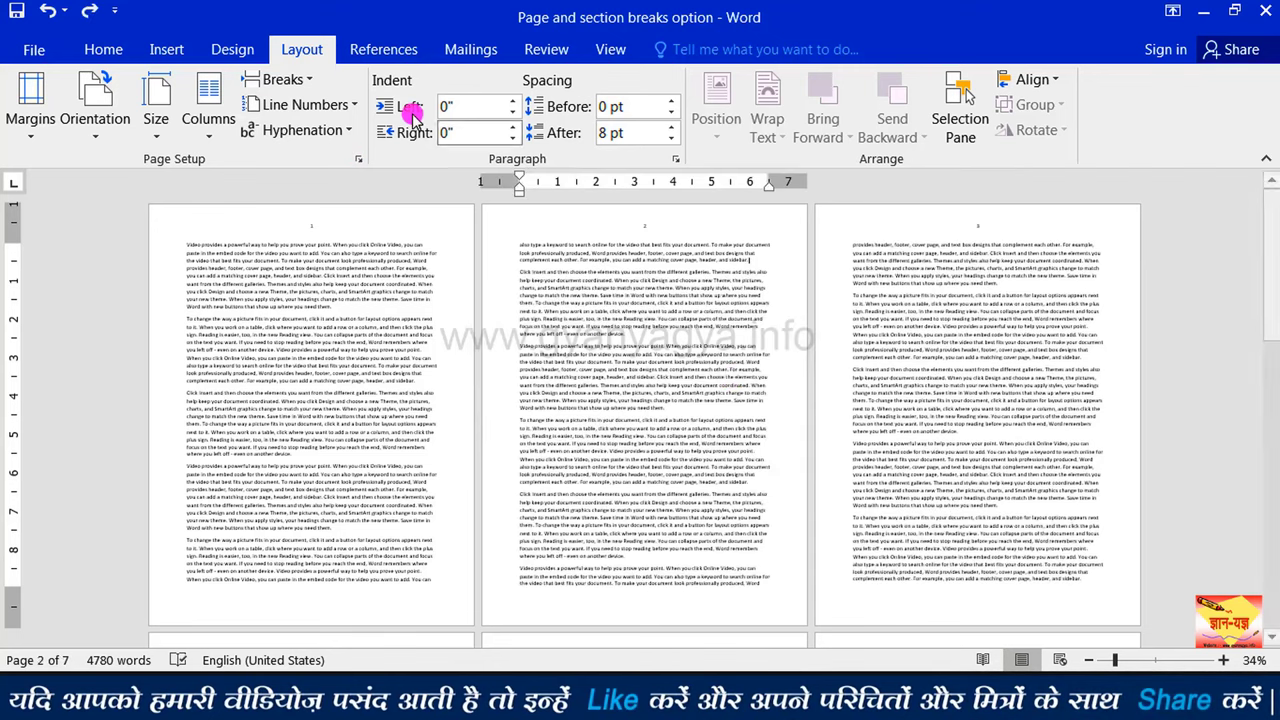
pyautogui.click(303, 85)
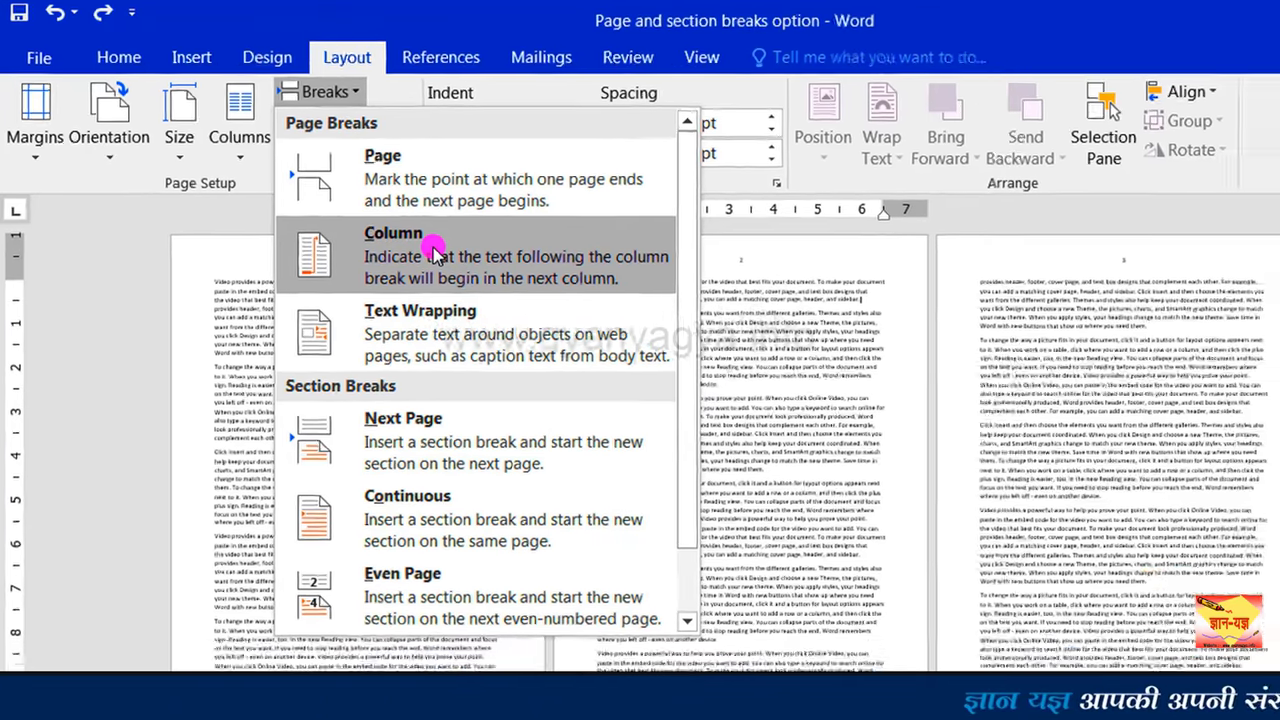
# Set the document's text to Three columns, extending it to 8 pages.
pyautogui.click(455, 265)
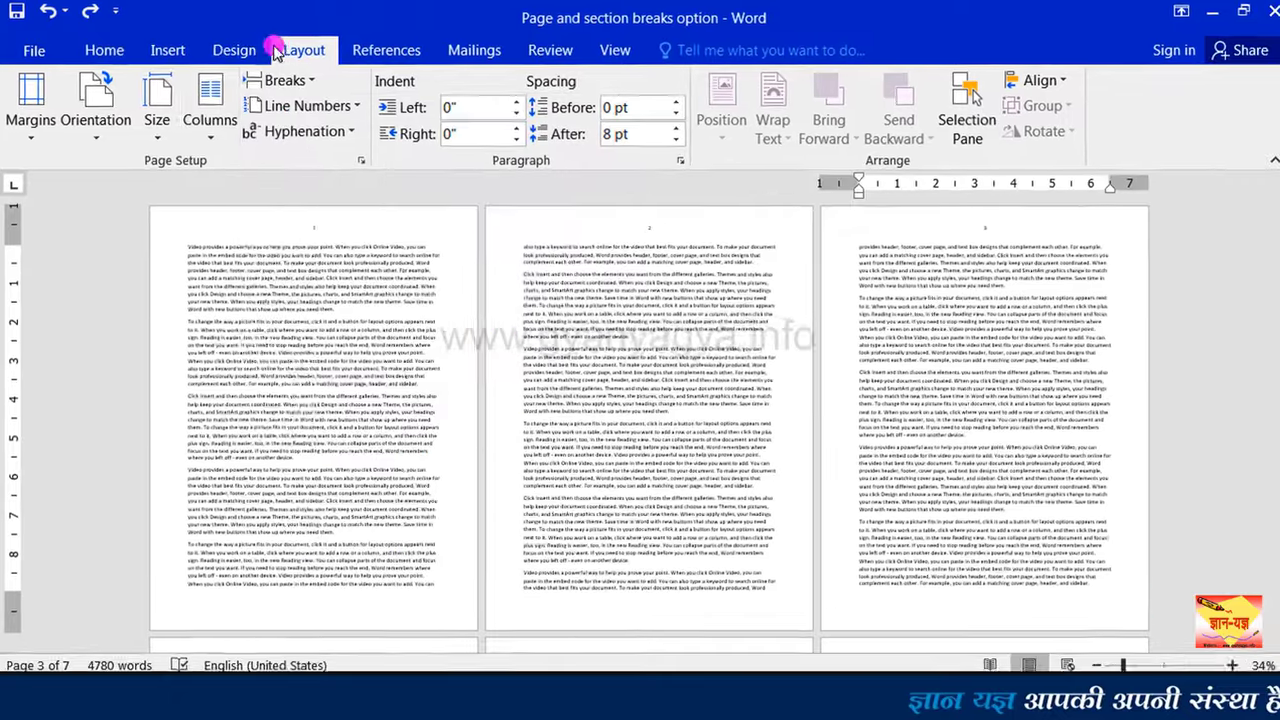
pyautogui.click(266, 140)
pyautogui.click(260, 272)
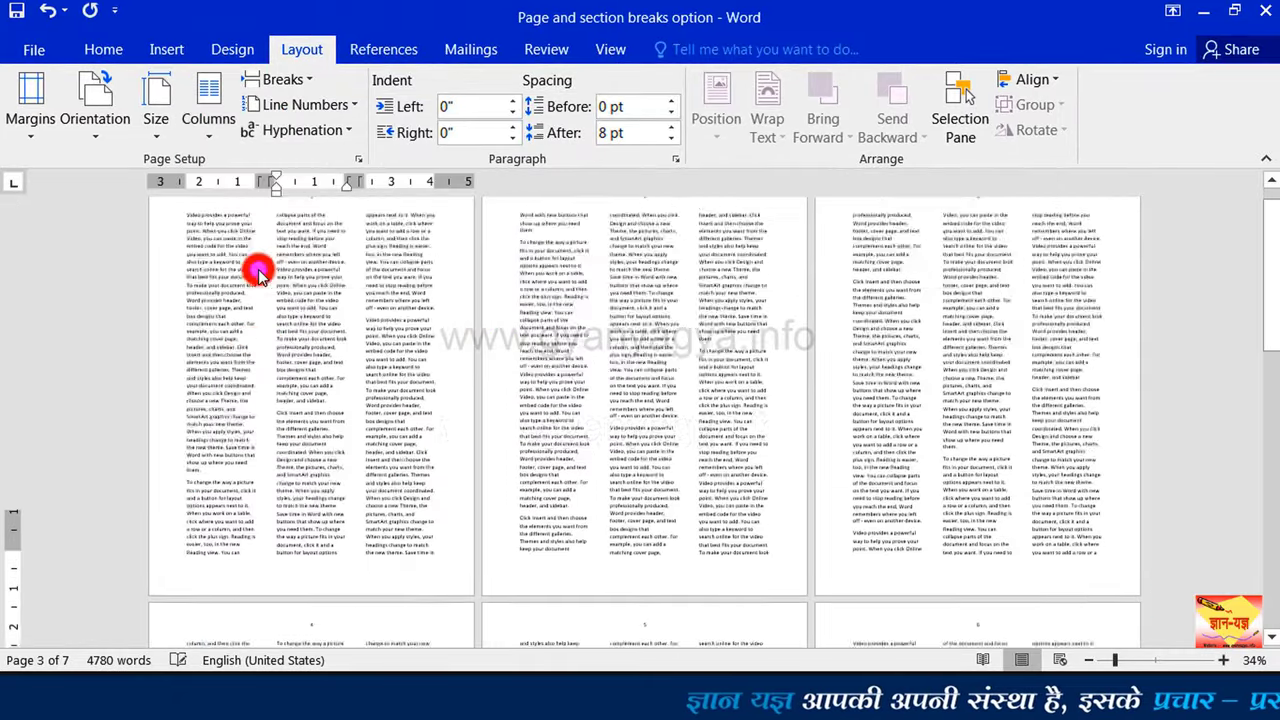
pyautogui.moveTo(1269, 262); pyautogui.dragTo(1269, 240)
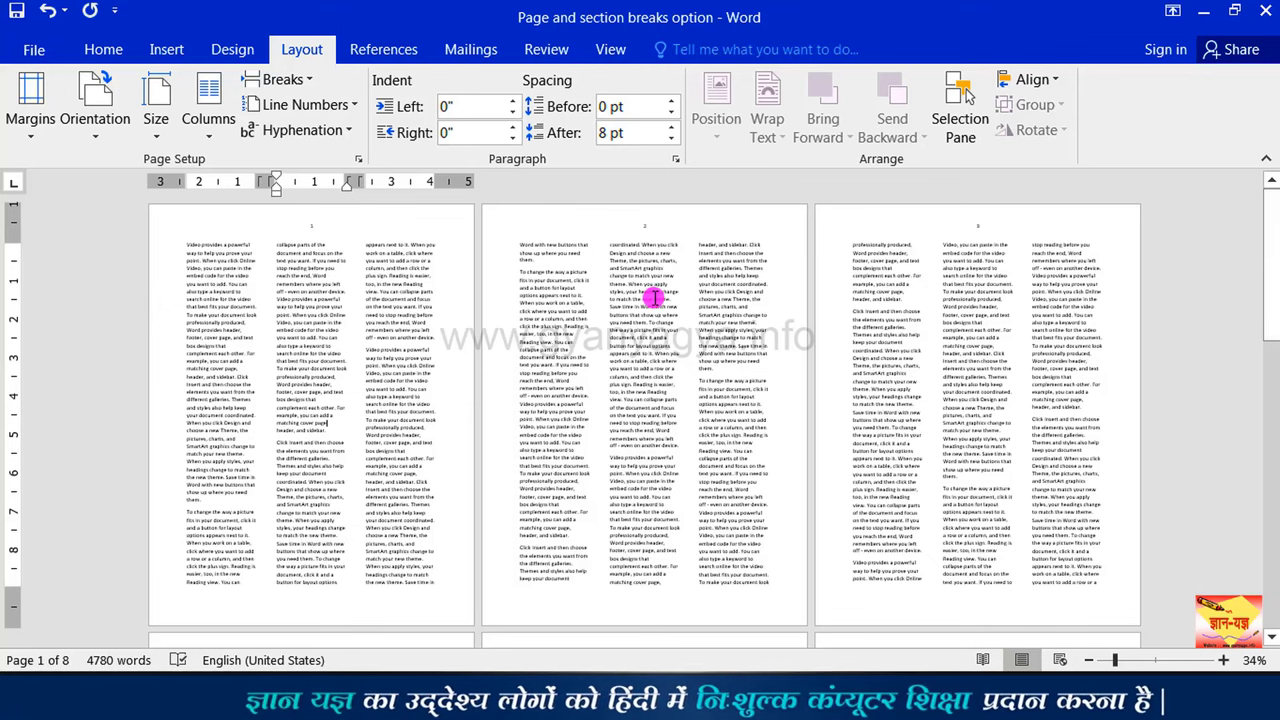
# Insert a column break at the top of page 2, then undo it to restore one column.
pyautogui.click(537, 261)
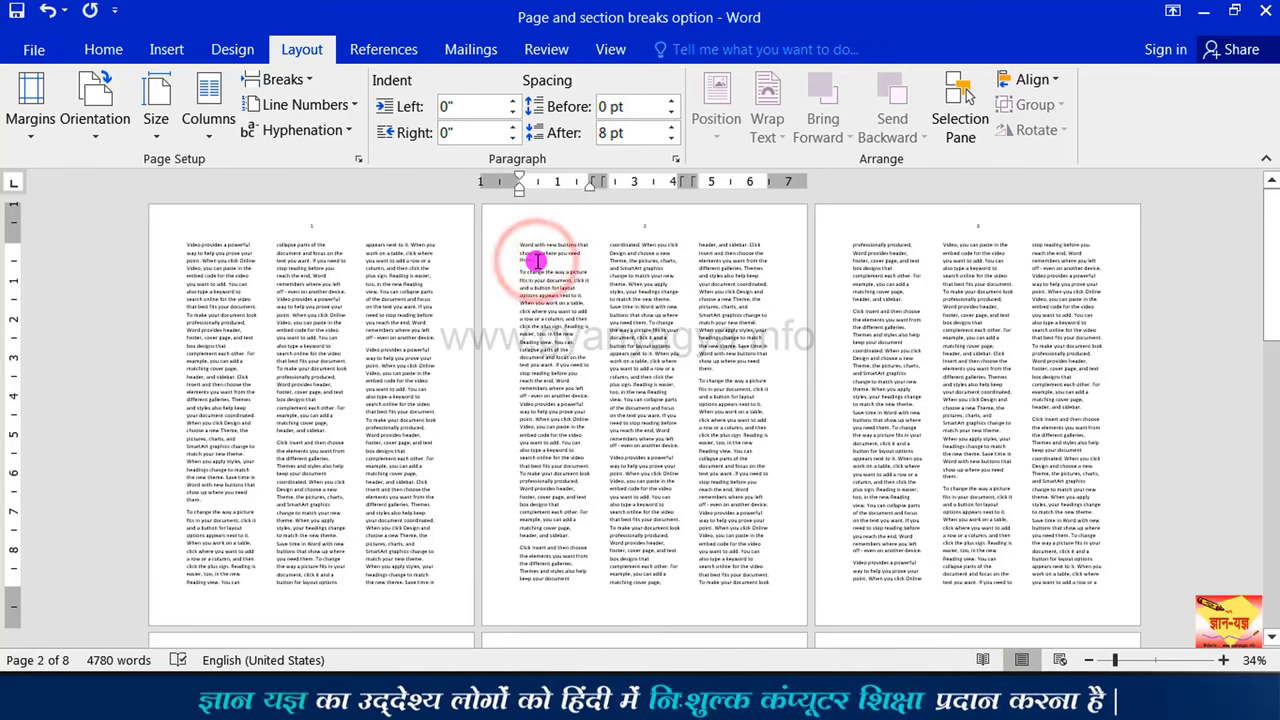
pyautogui.click(306, 79)
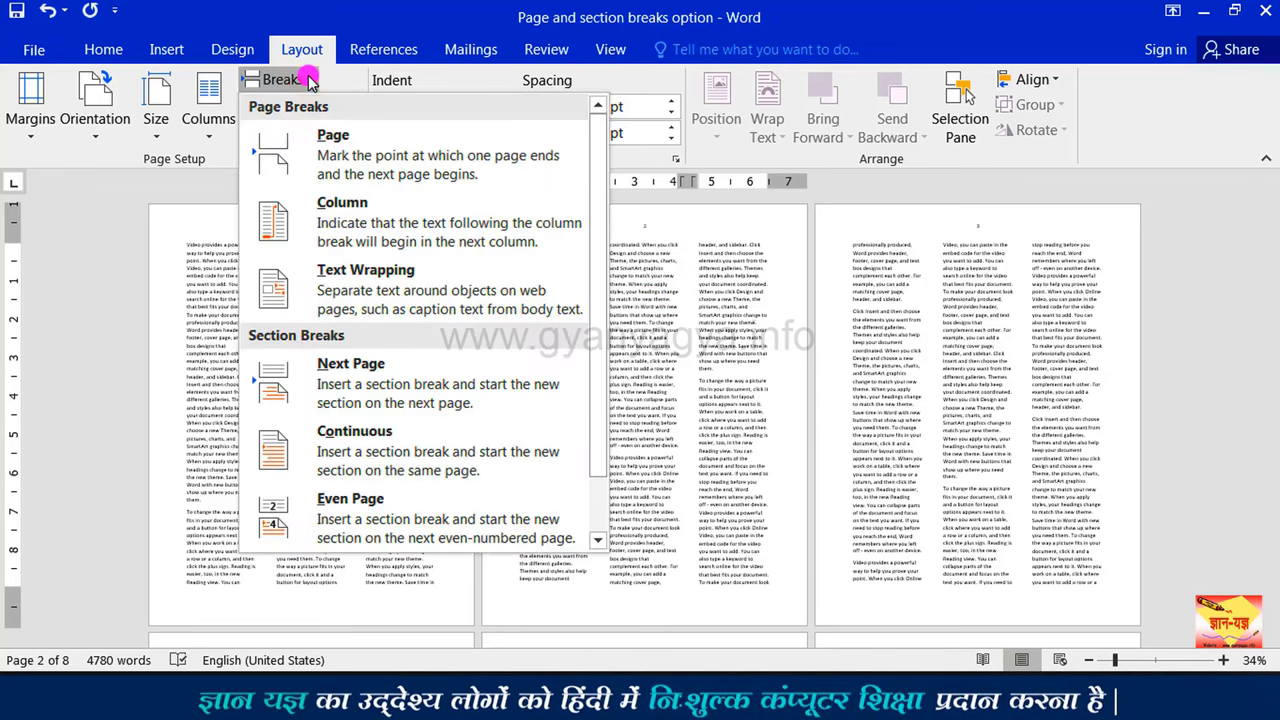
pyautogui.click(352, 222)
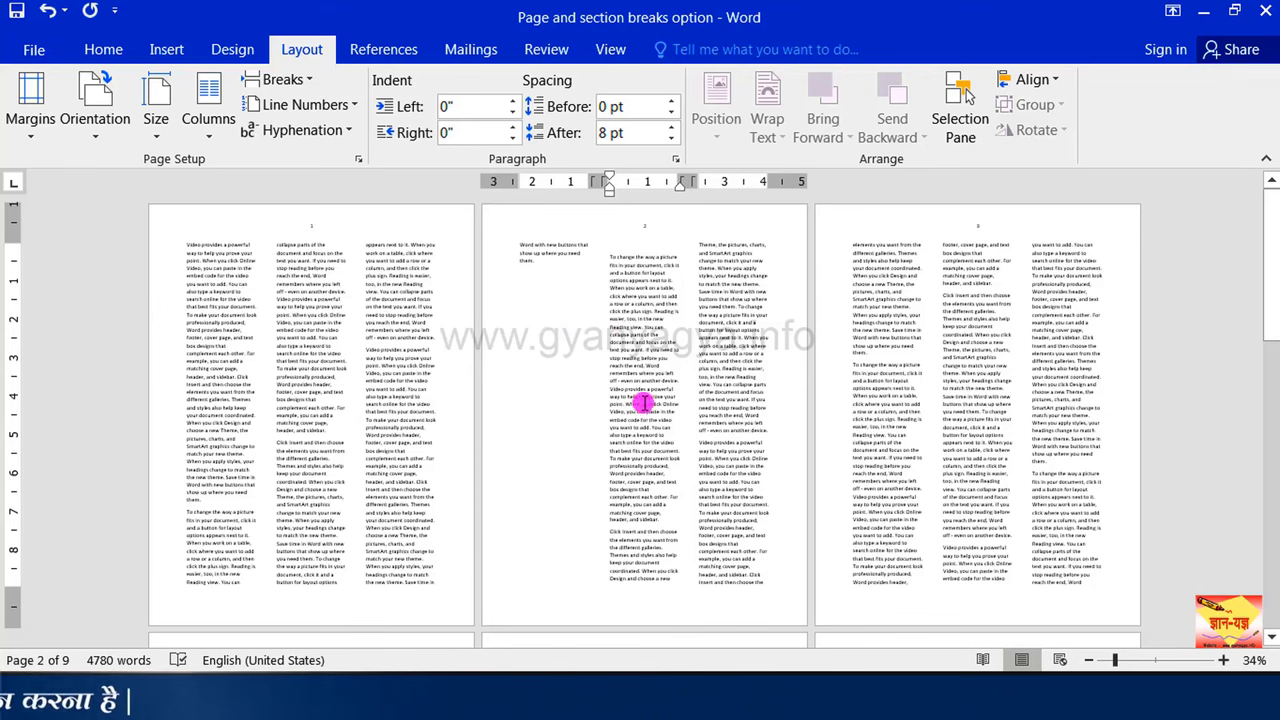
pyautogui.hotkey('ctrl', 'z')
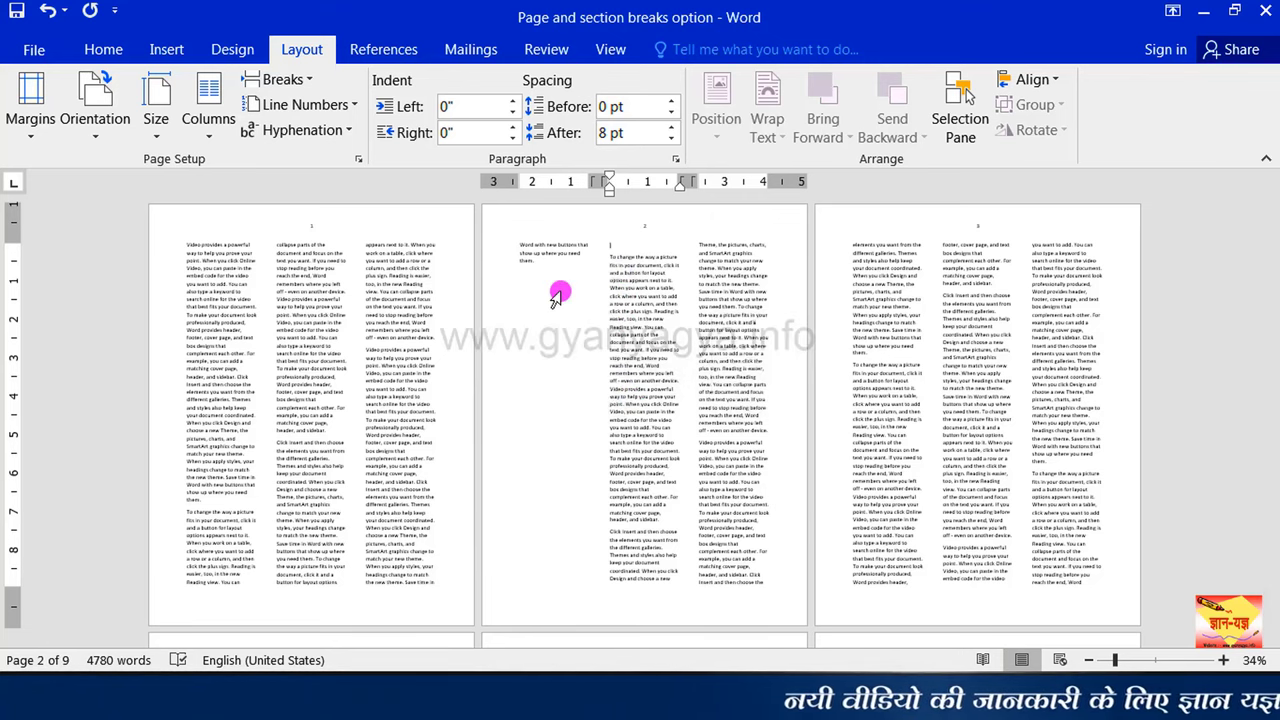
pyautogui.press('BackSpace')
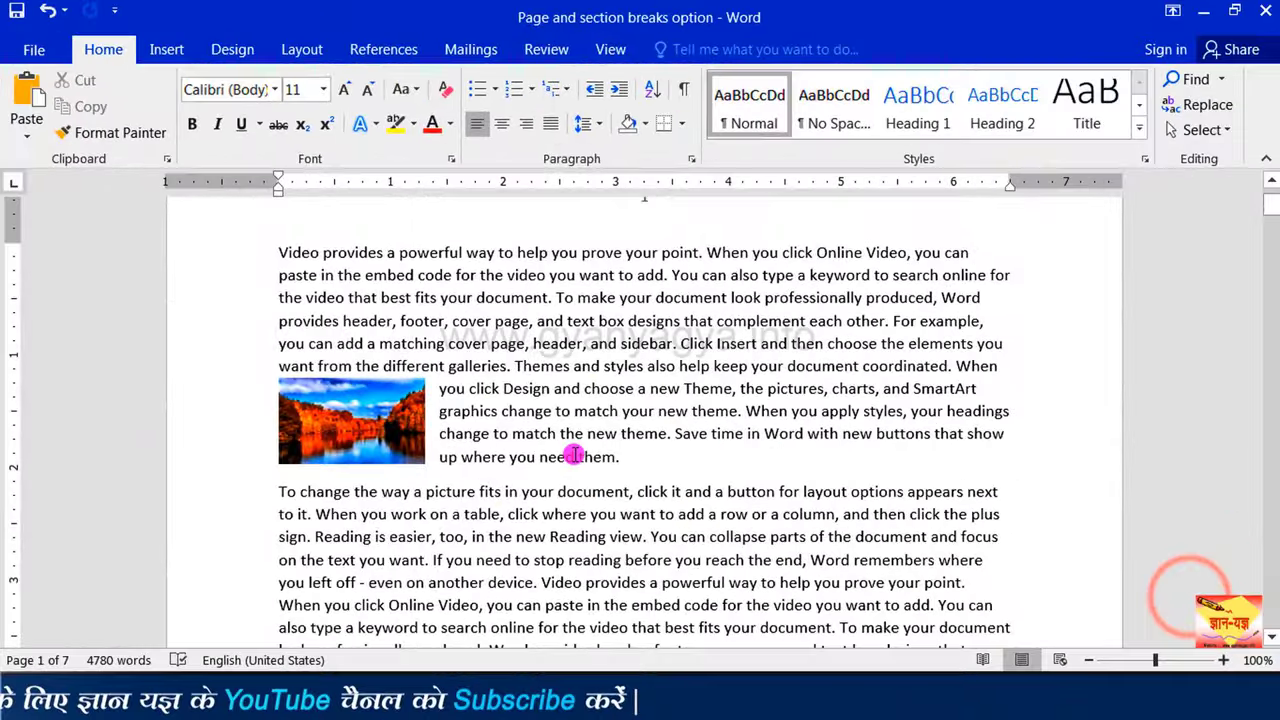
# Move the landscape picture into the paragraph and add a text-wrapping break before 'Click Insert'.
pyautogui.click(386, 385)
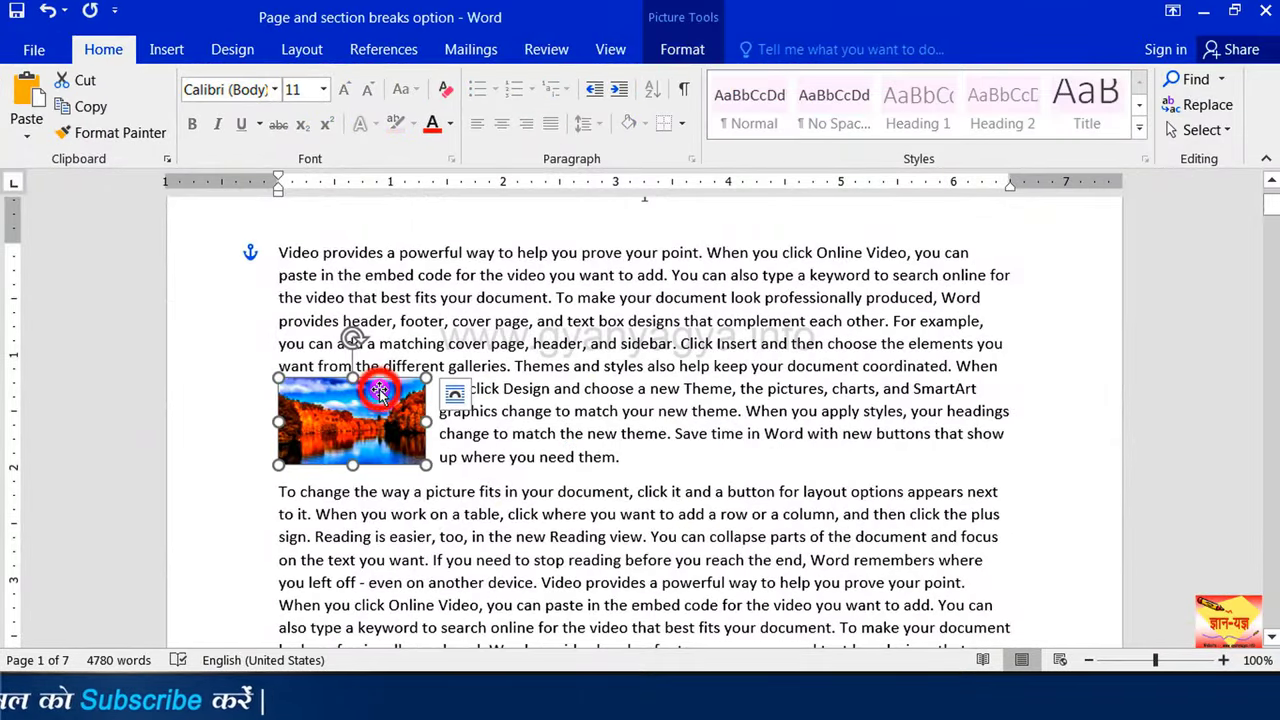
pyautogui.moveTo(380, 390); pyautogui.dragTo(819, 357)
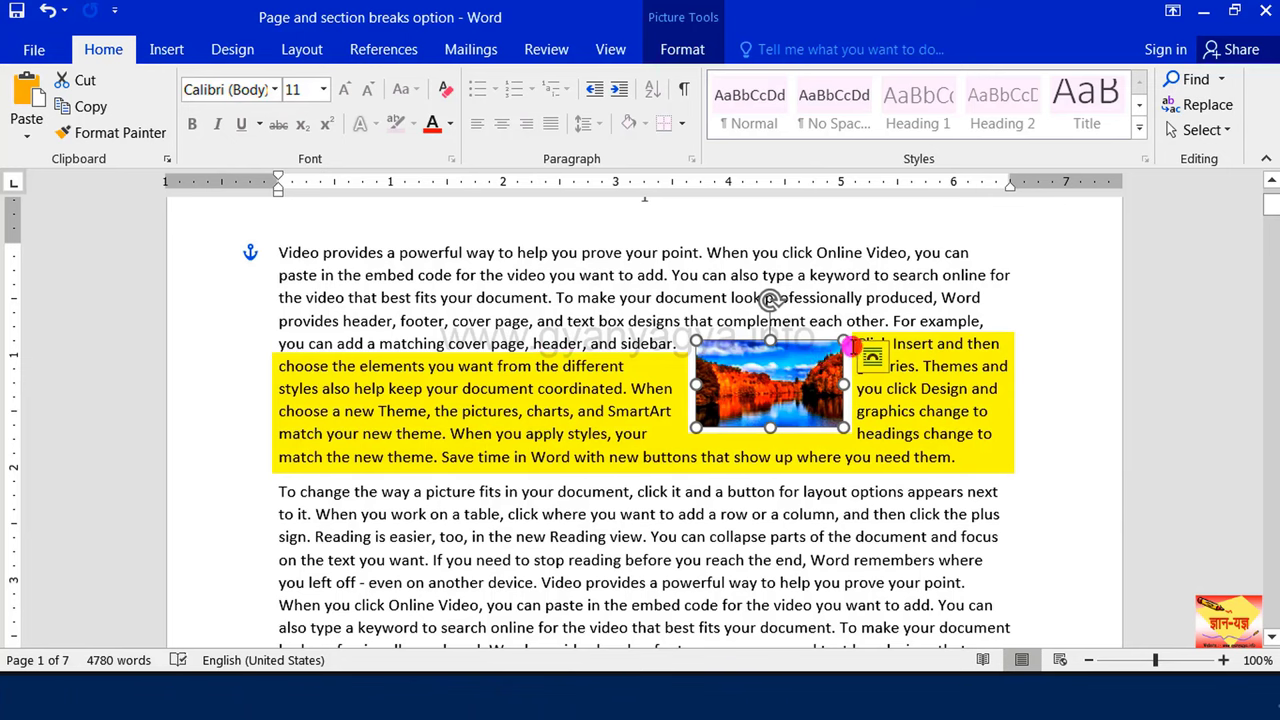
pyautogui.click(850, 345)
pyautogui.click(302, 49)
pyautogui.click(300, 80)
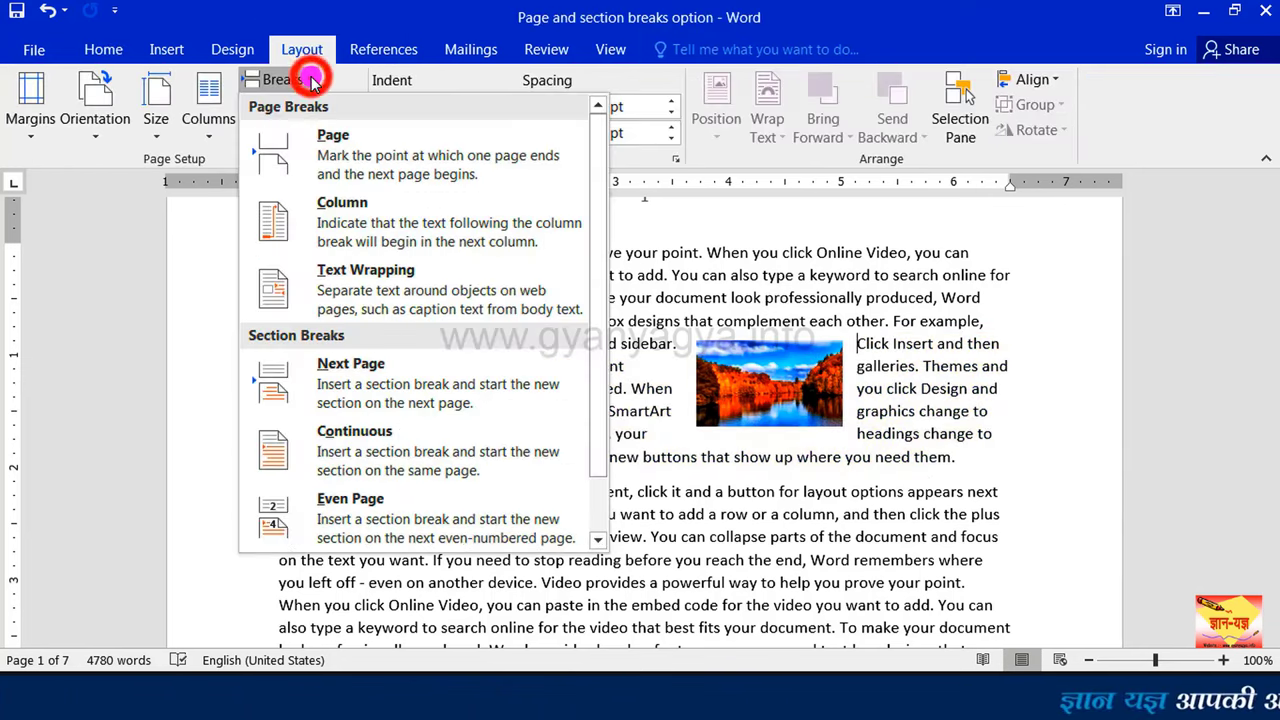
pyautogui.click(346, 274)
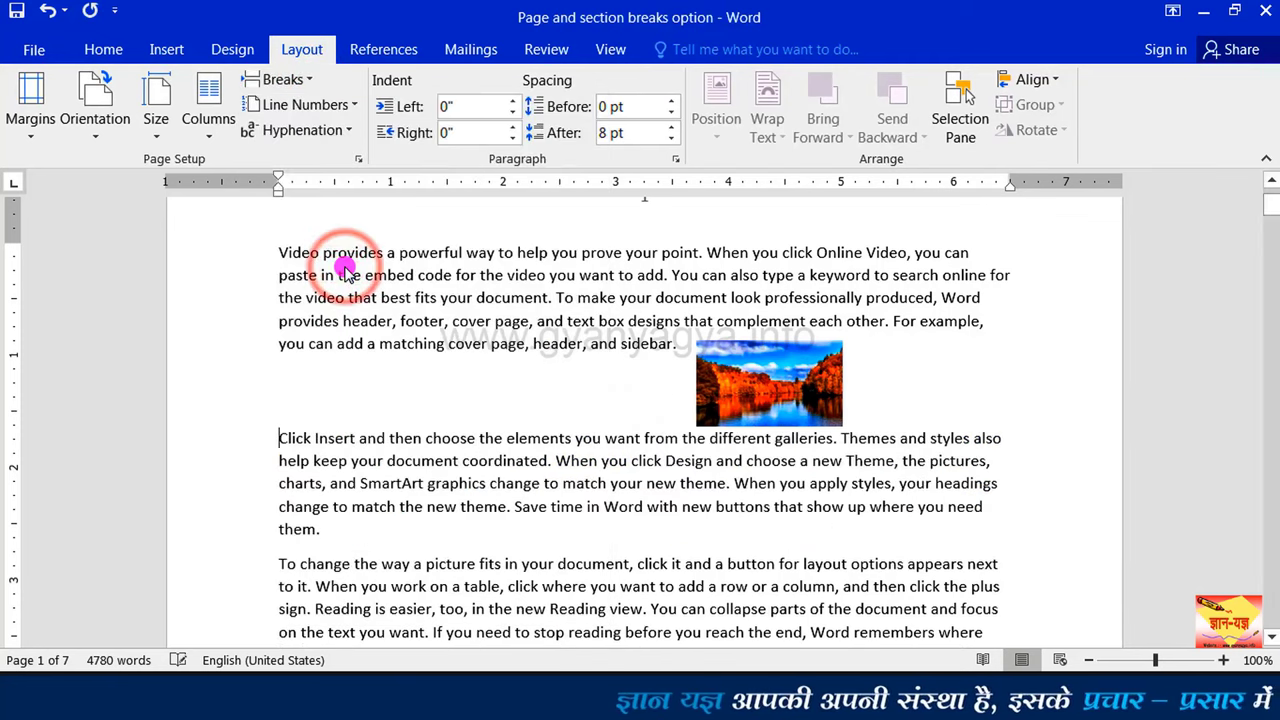
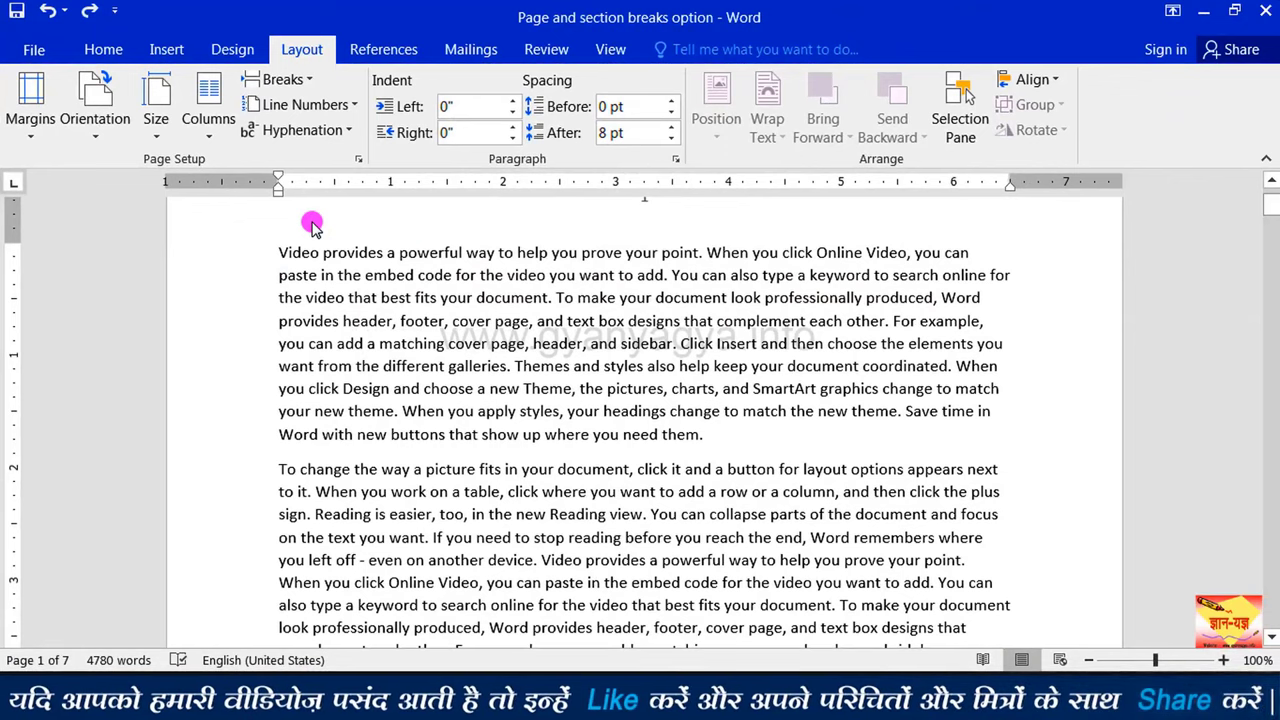
# Switch the zoom to Multiple Pages so several pages show side by side.
pyautogui.click(611, 51)
pyautogui.click(538, 107)
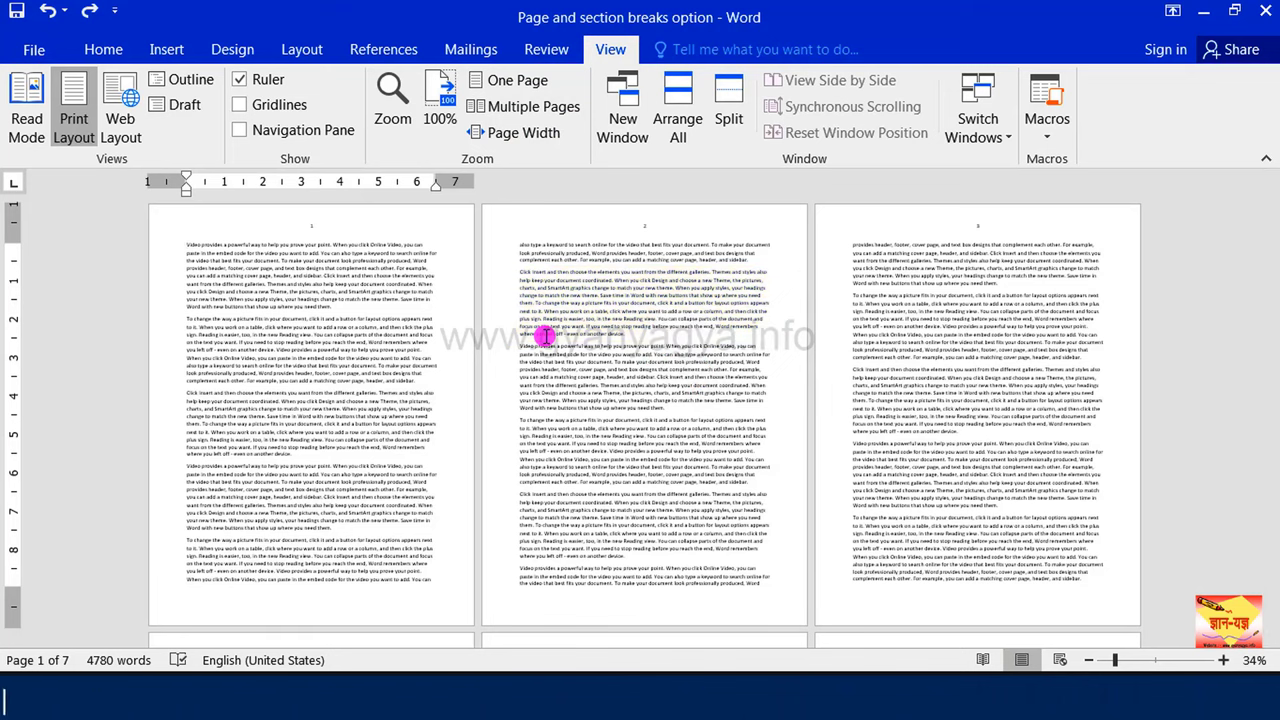
# Insert a Next Page section break on page 2.
pyautogui.click(655, 303)
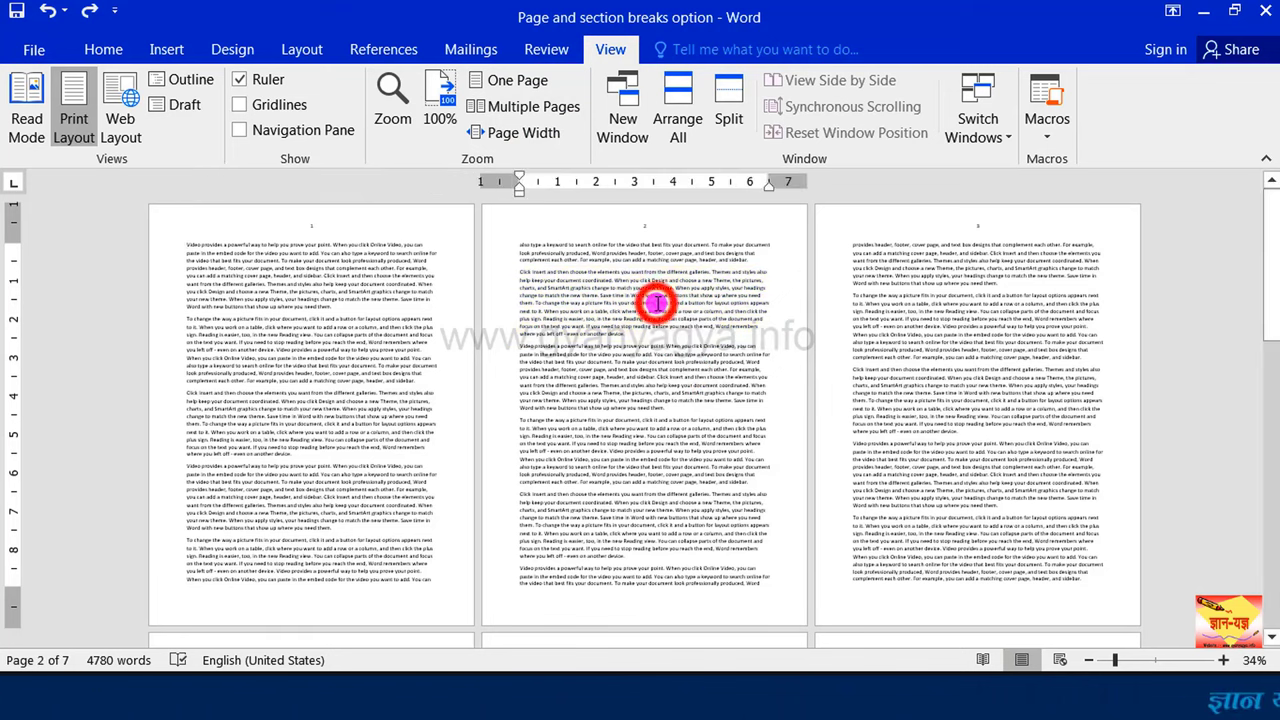
pyautogui.click(301, 49)
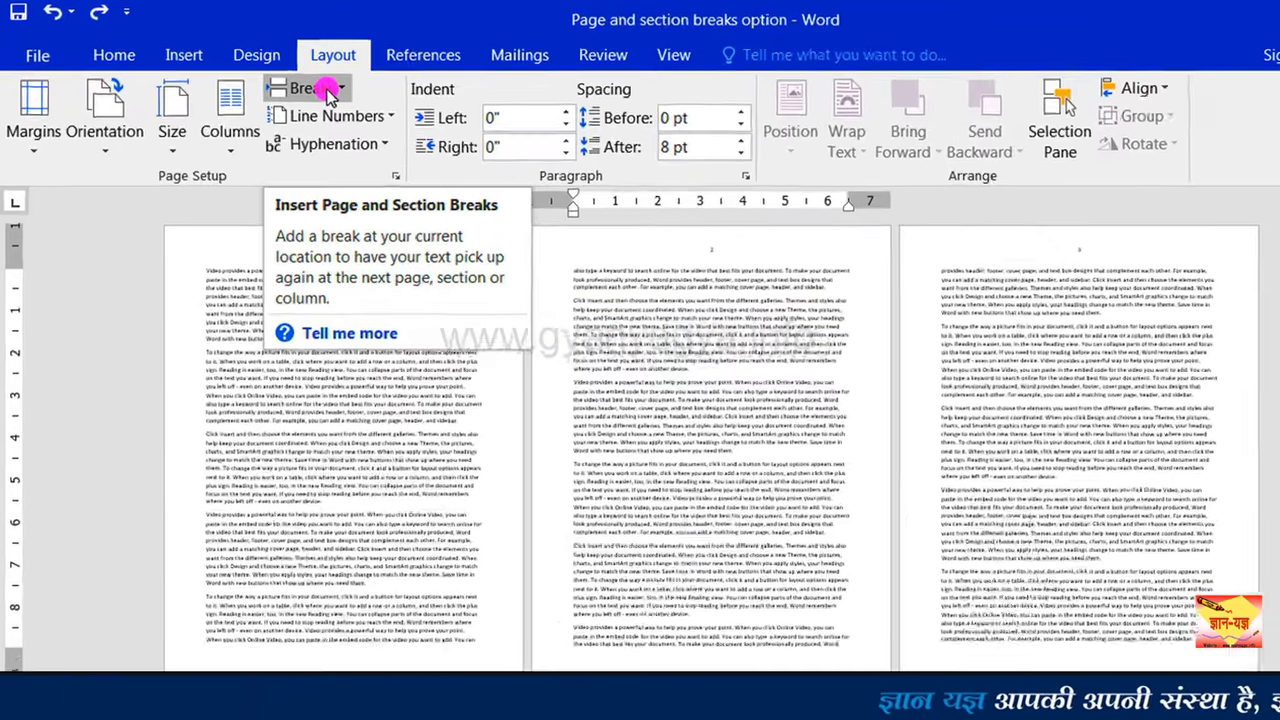
pyautogui.click(325, 90)
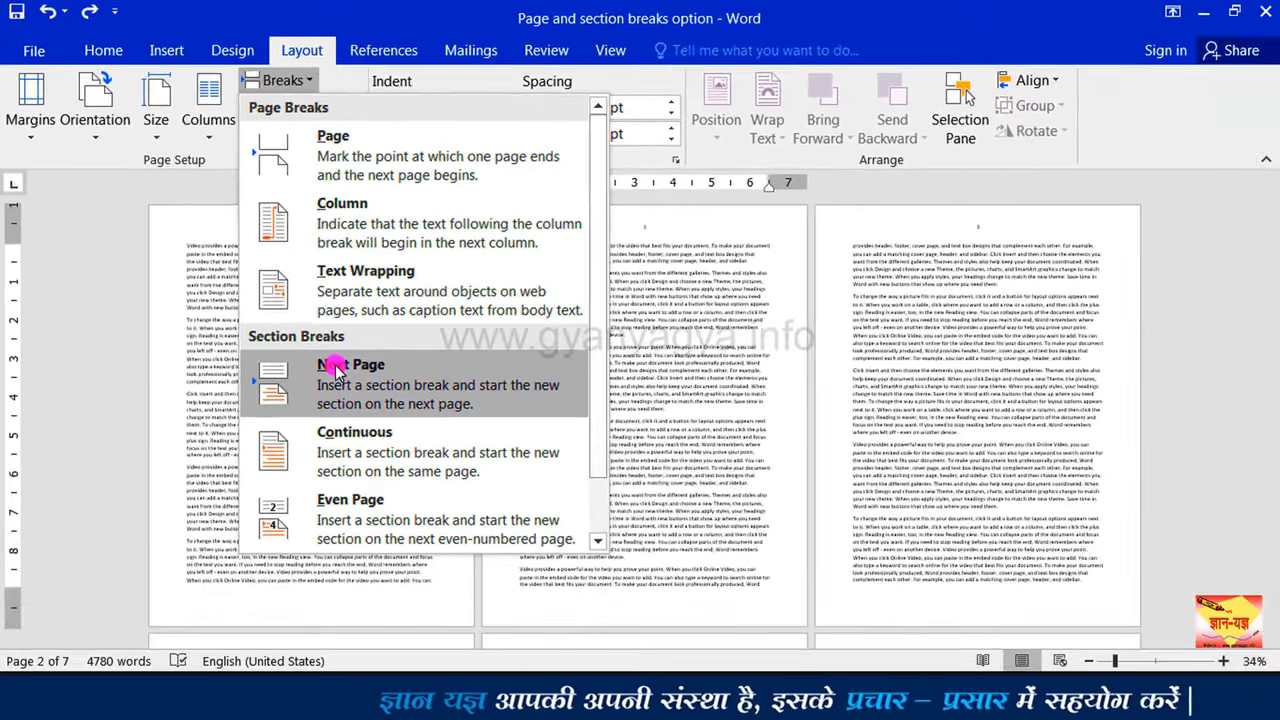
pyautogui.click(340, 370)
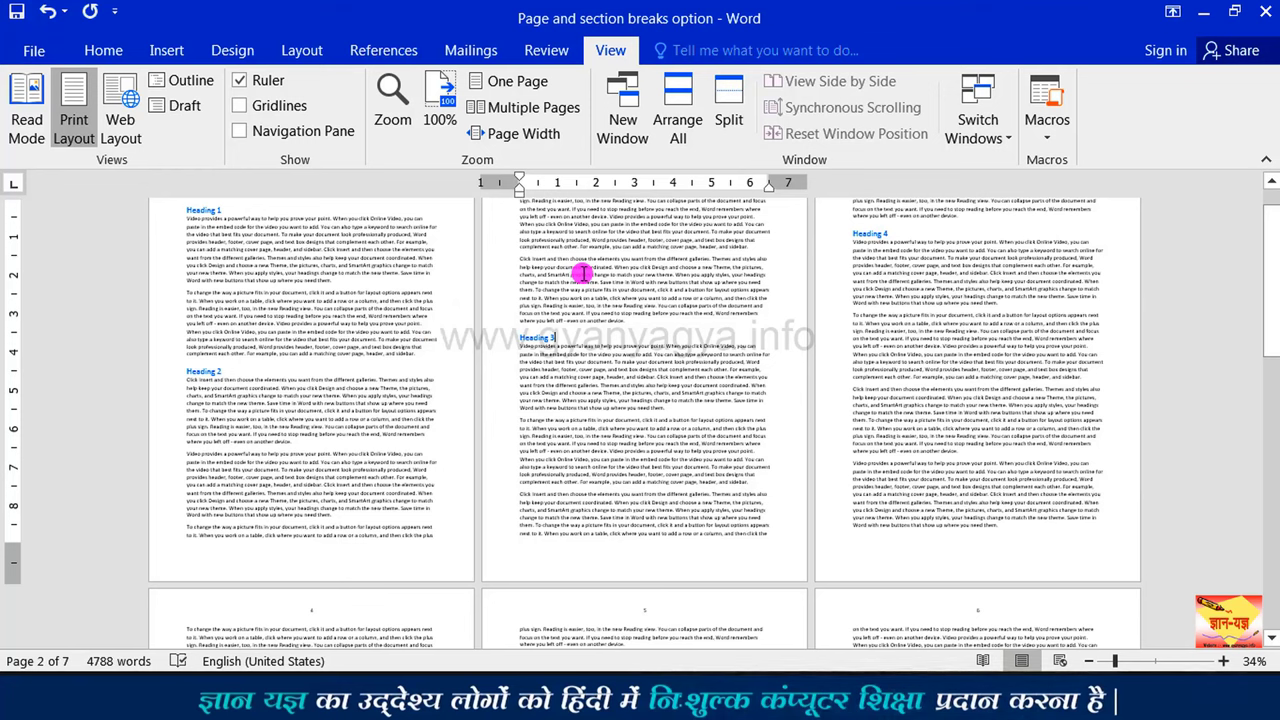
pyautogui.click(302, 50)
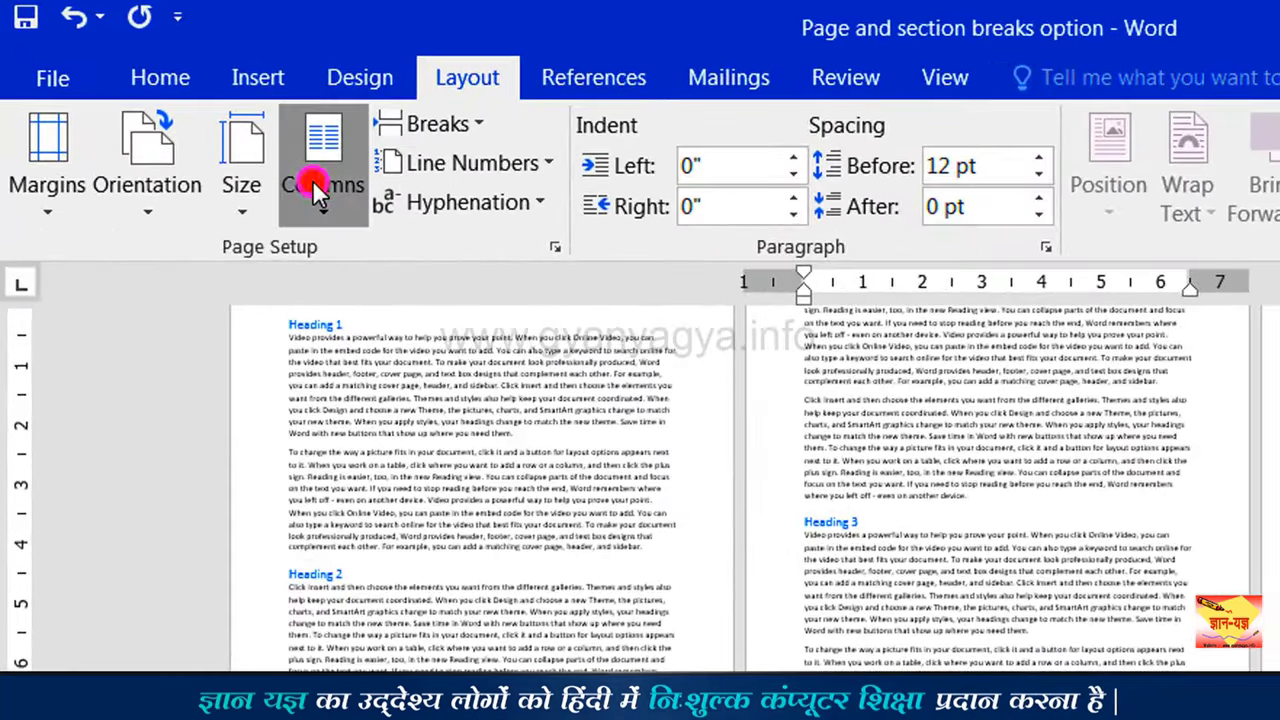
pyautogui.click(312, 179)
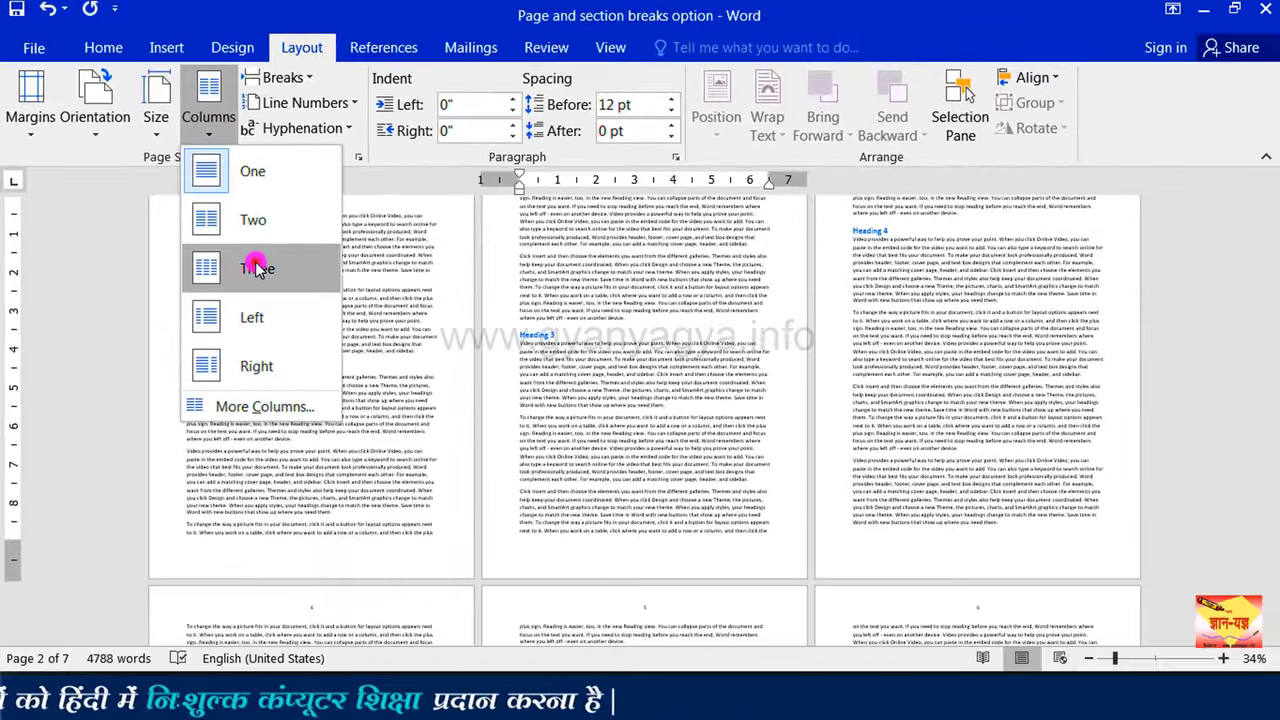
pyautogui.click(257, 268)
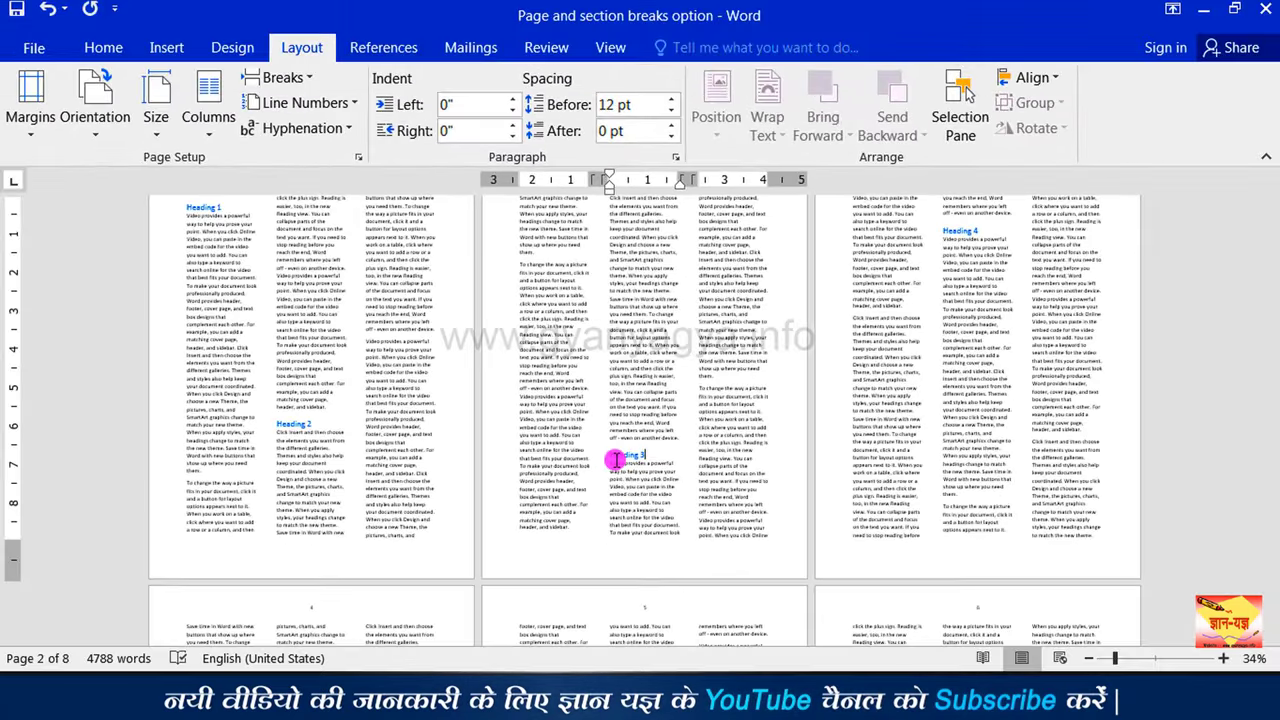
pyautogui.hotkey('ctrl', 'z')
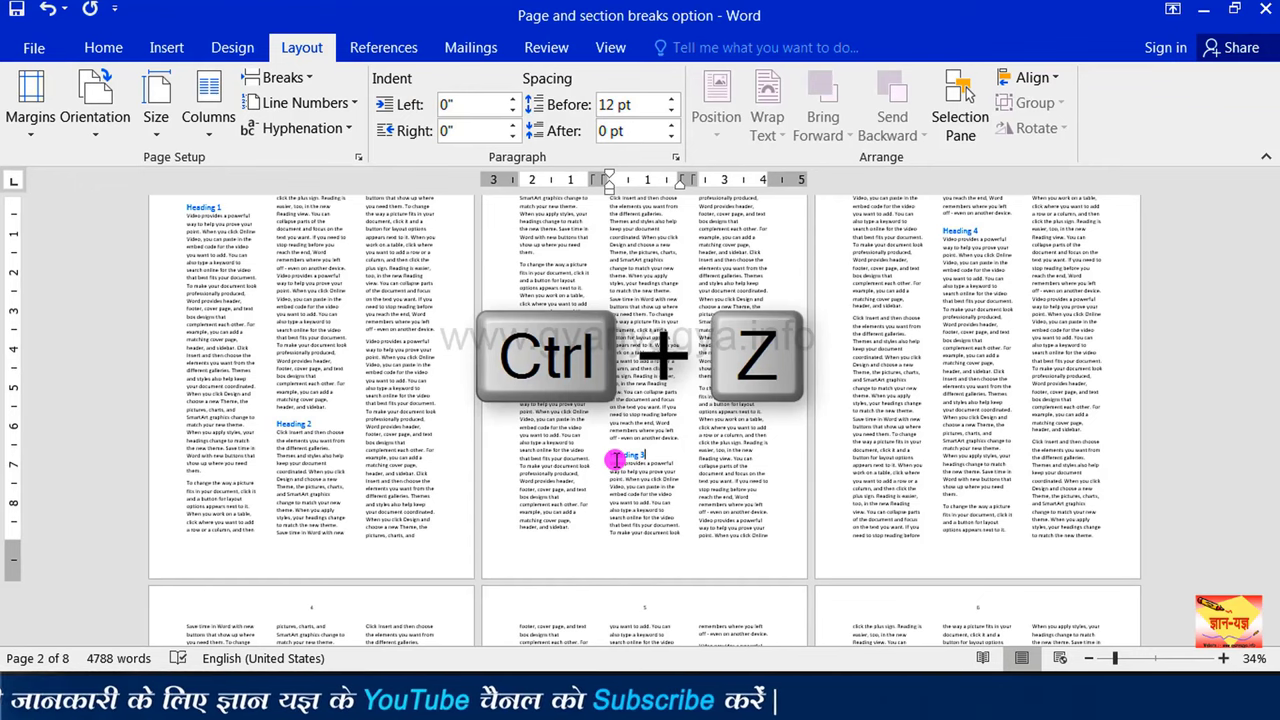
pyautogui.hotkey('ctrl', 'z')
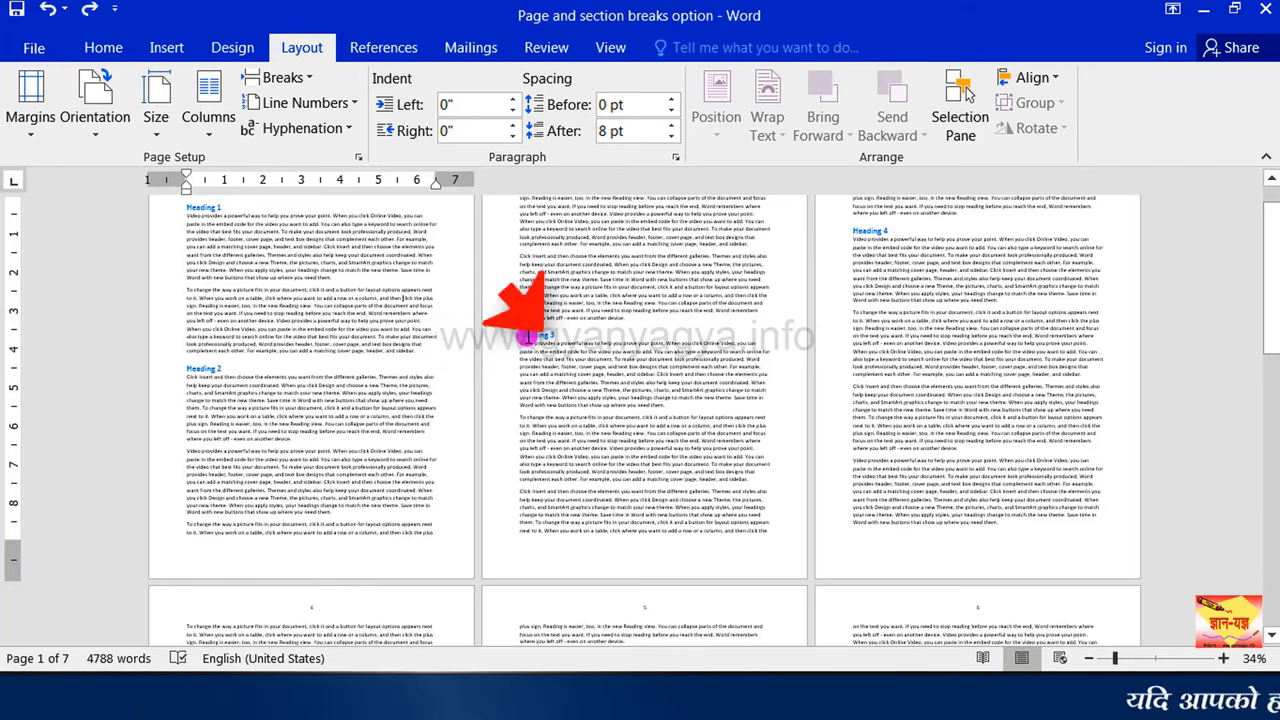
# Insert Continuous section breaks before Heading 3 and before Heading 4.
pyautogui.click(560, 334)
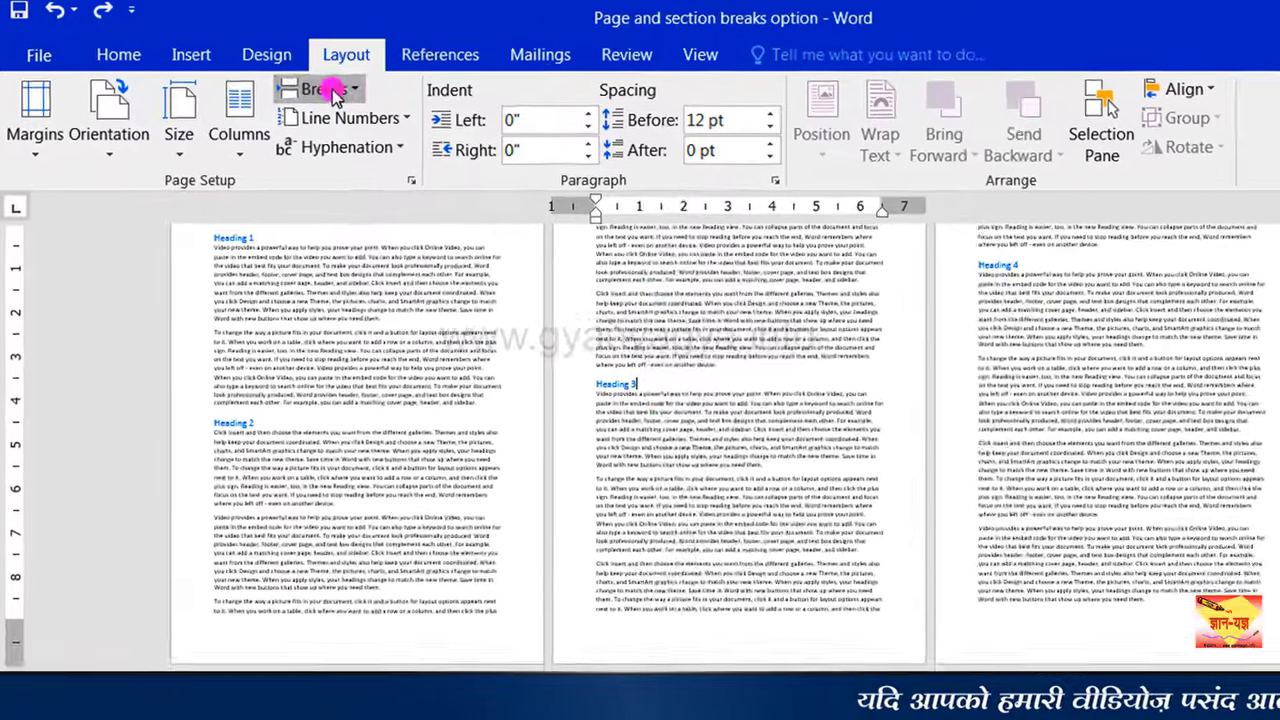
pyautogui.click(280, 77)
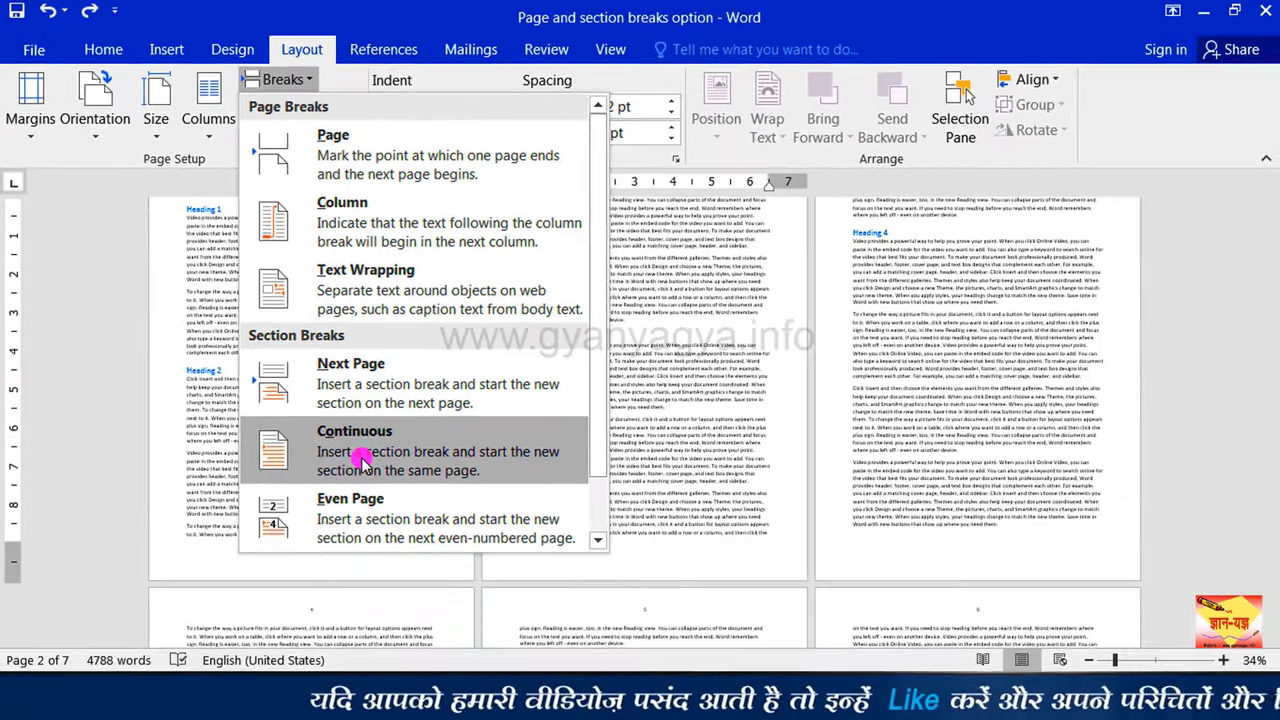
pyautogui.click(355, 453)
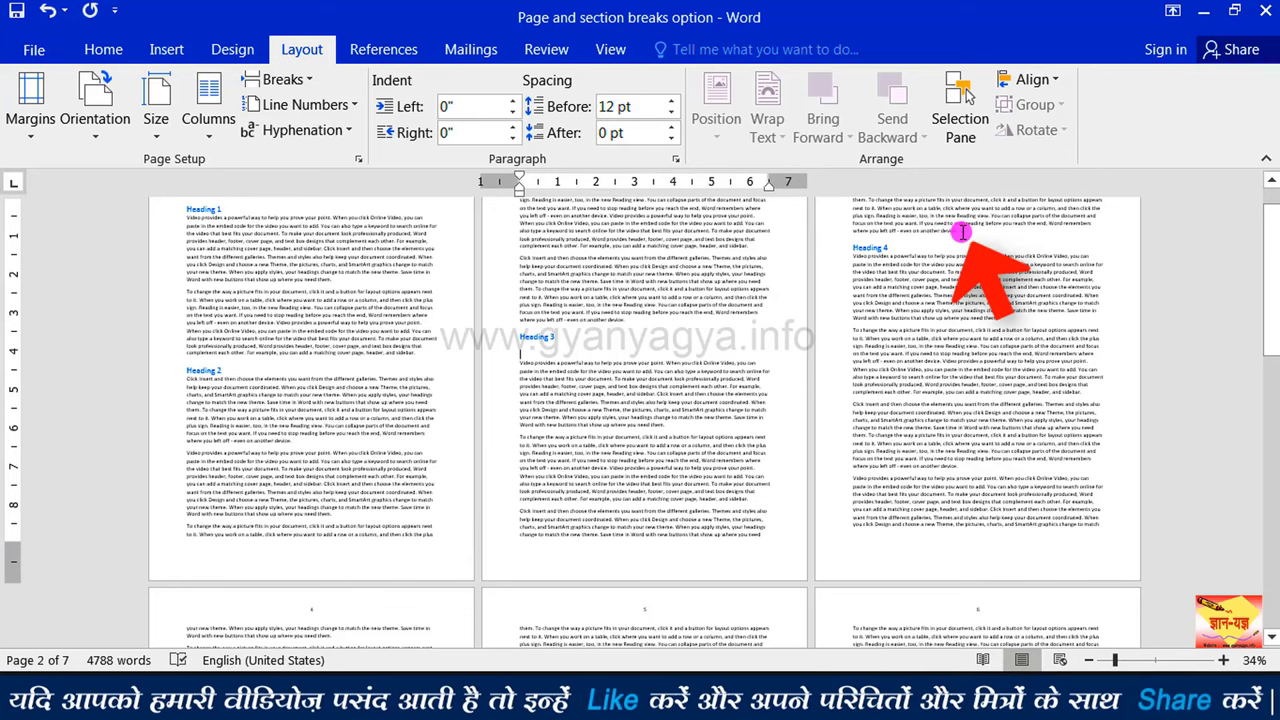
pyautogui.click(961, 232)
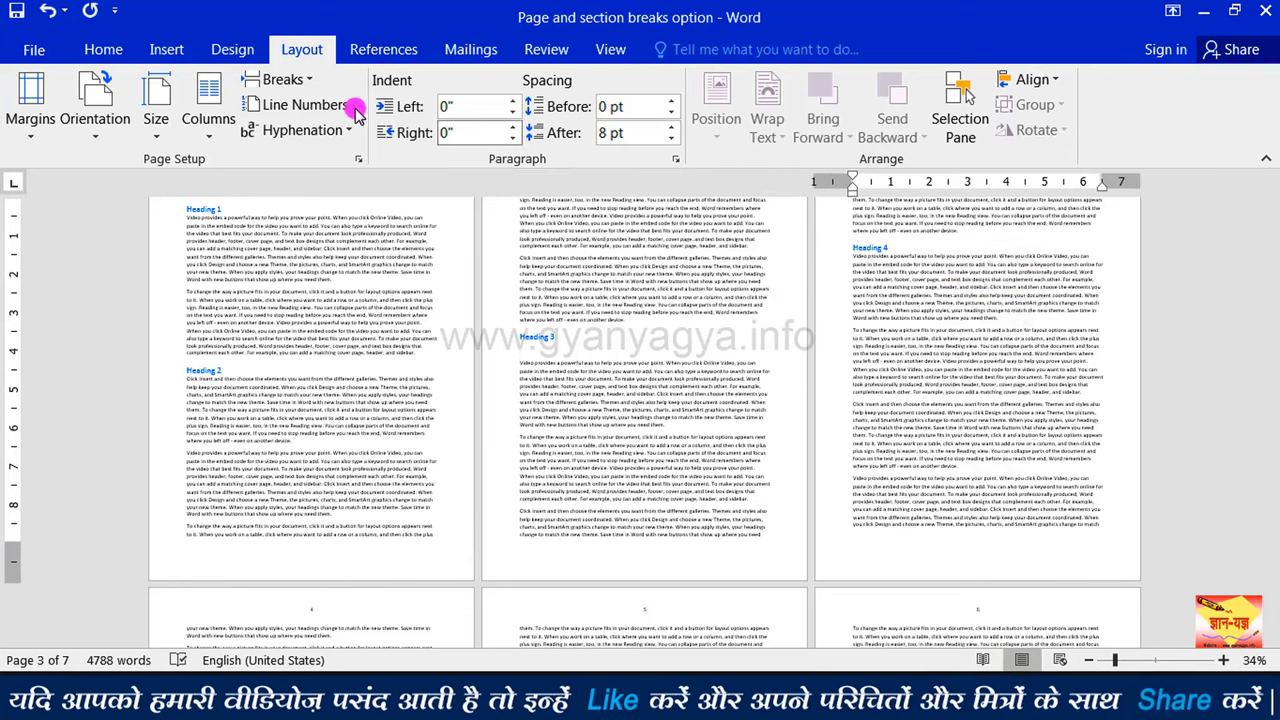
pyautogui.click(286, 79)
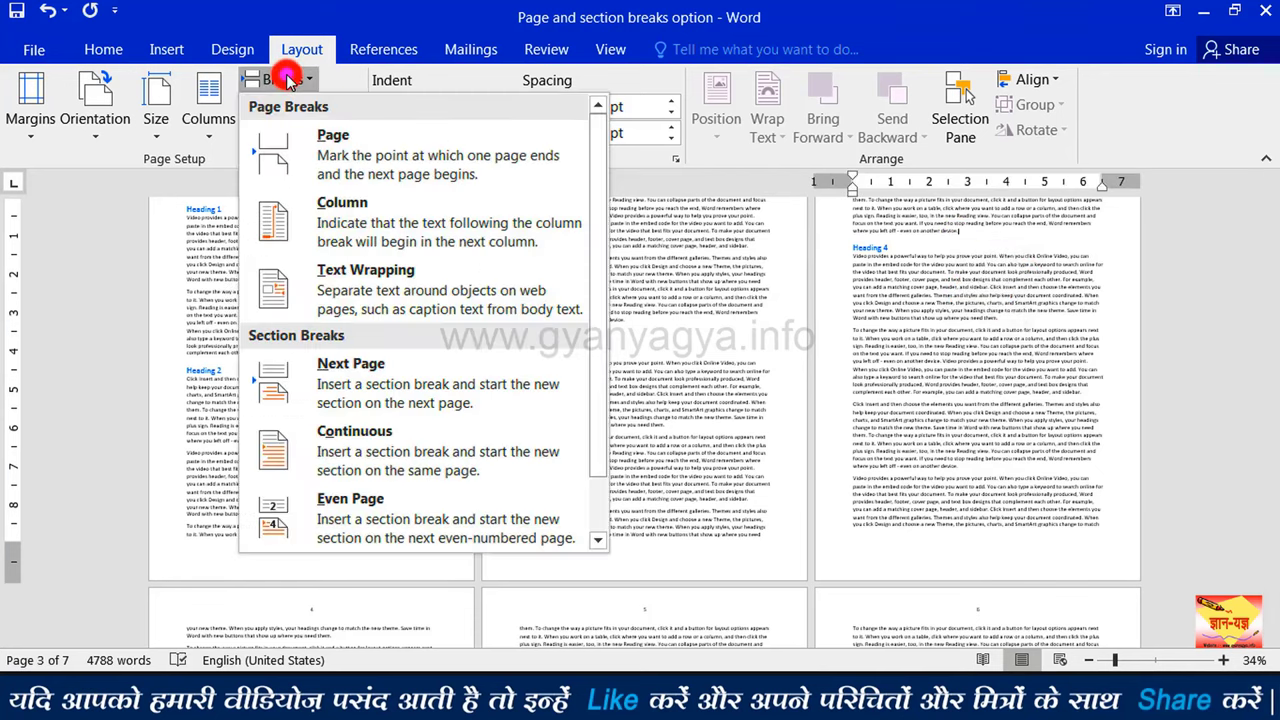
pyautogui.click(365, 438)
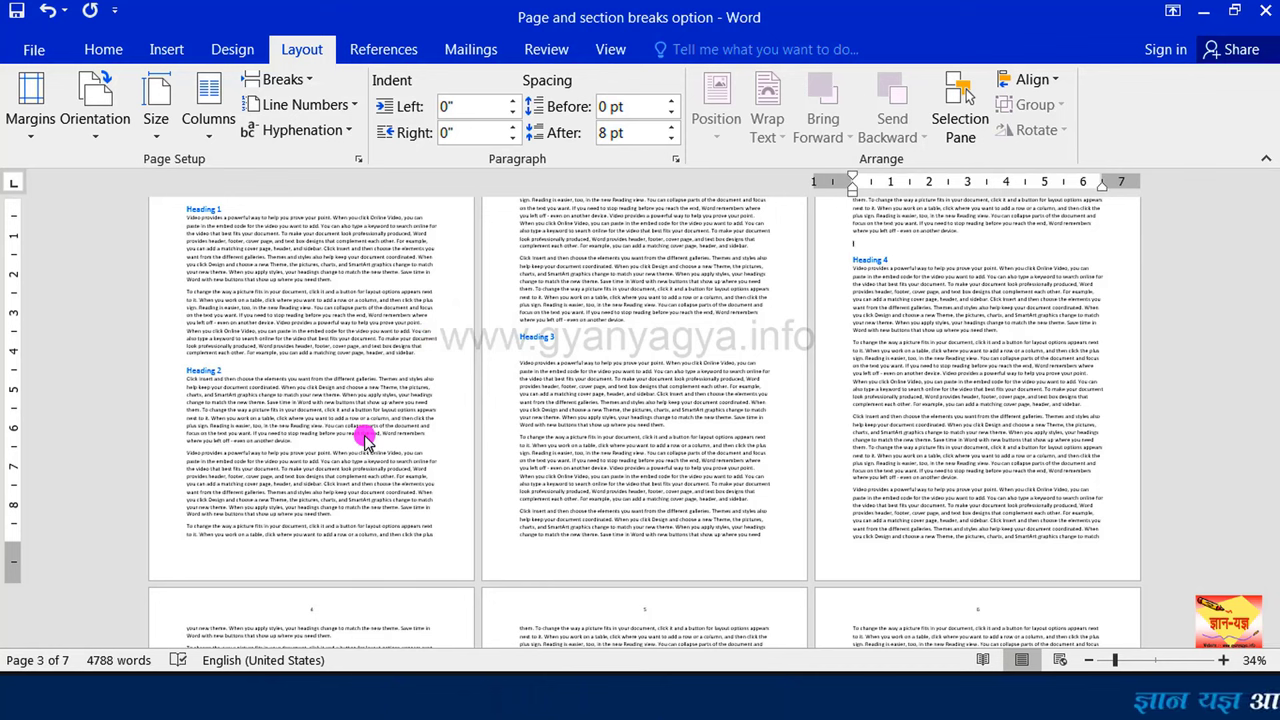
pyautogui.click(540, 337)
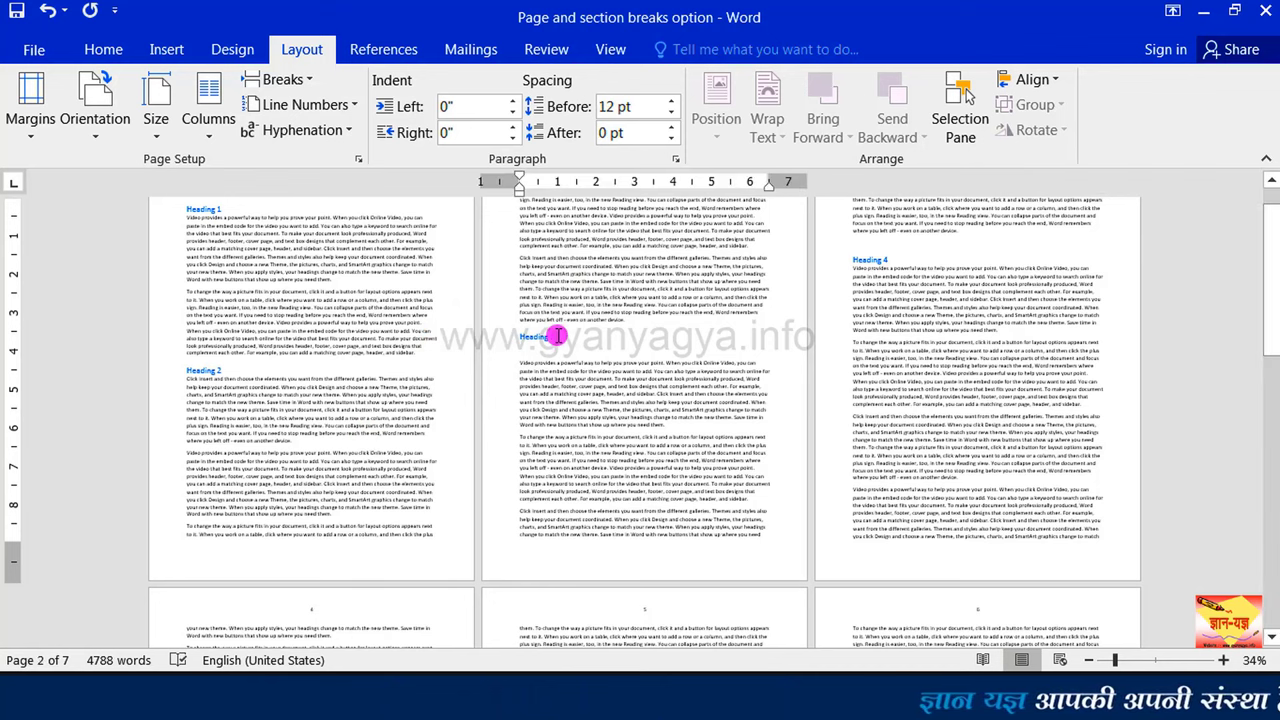
pyautogui.click(205, 112)
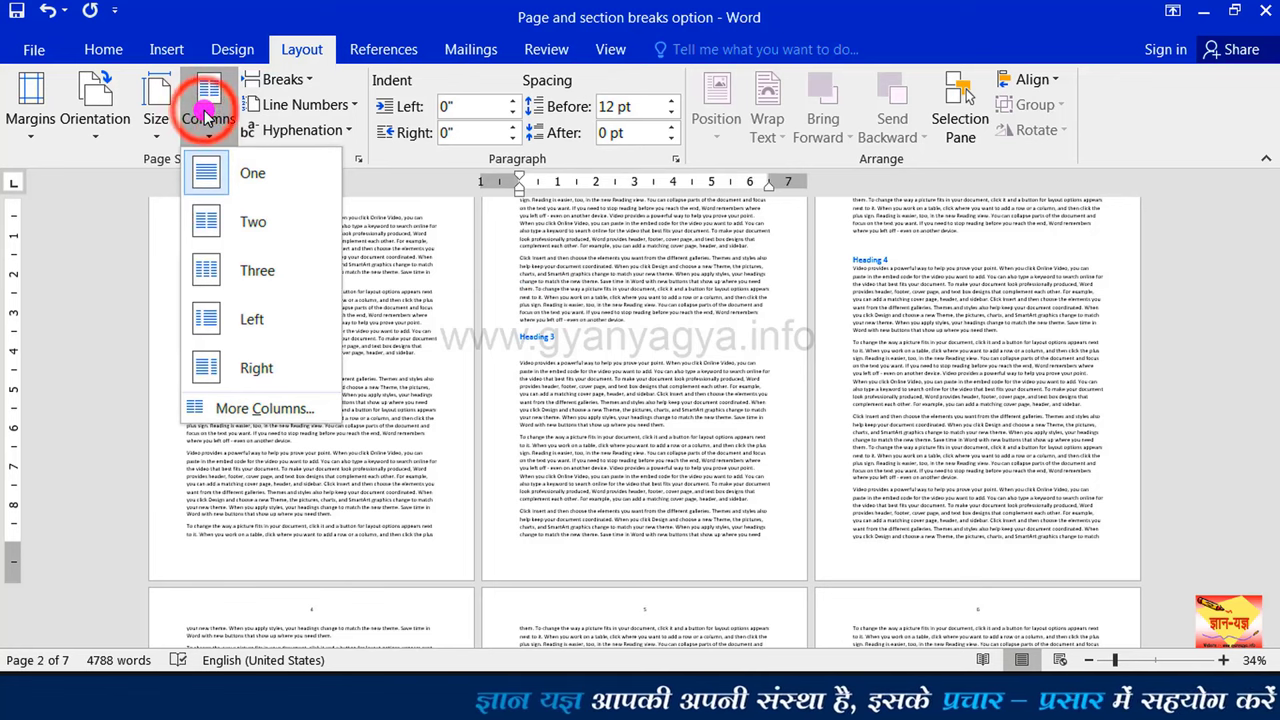
pyautogui.click(243, 266)
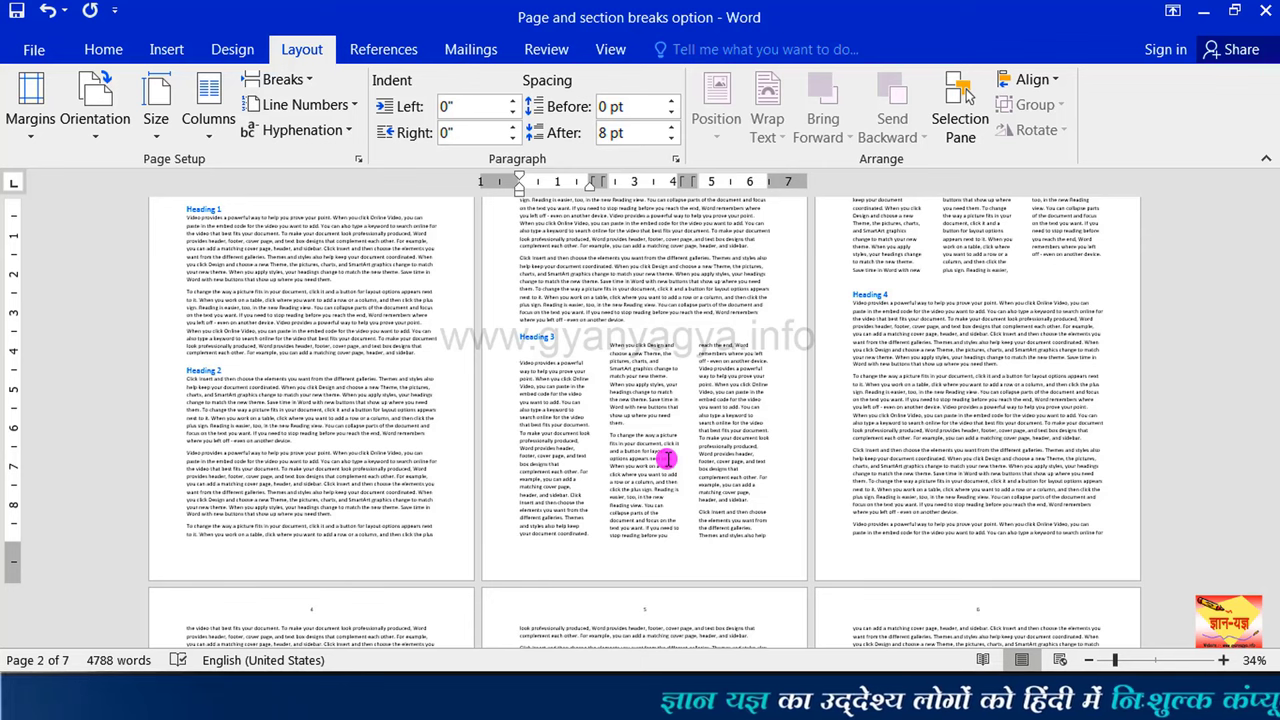
pyautogui.hotkey('ctrl', 'z')
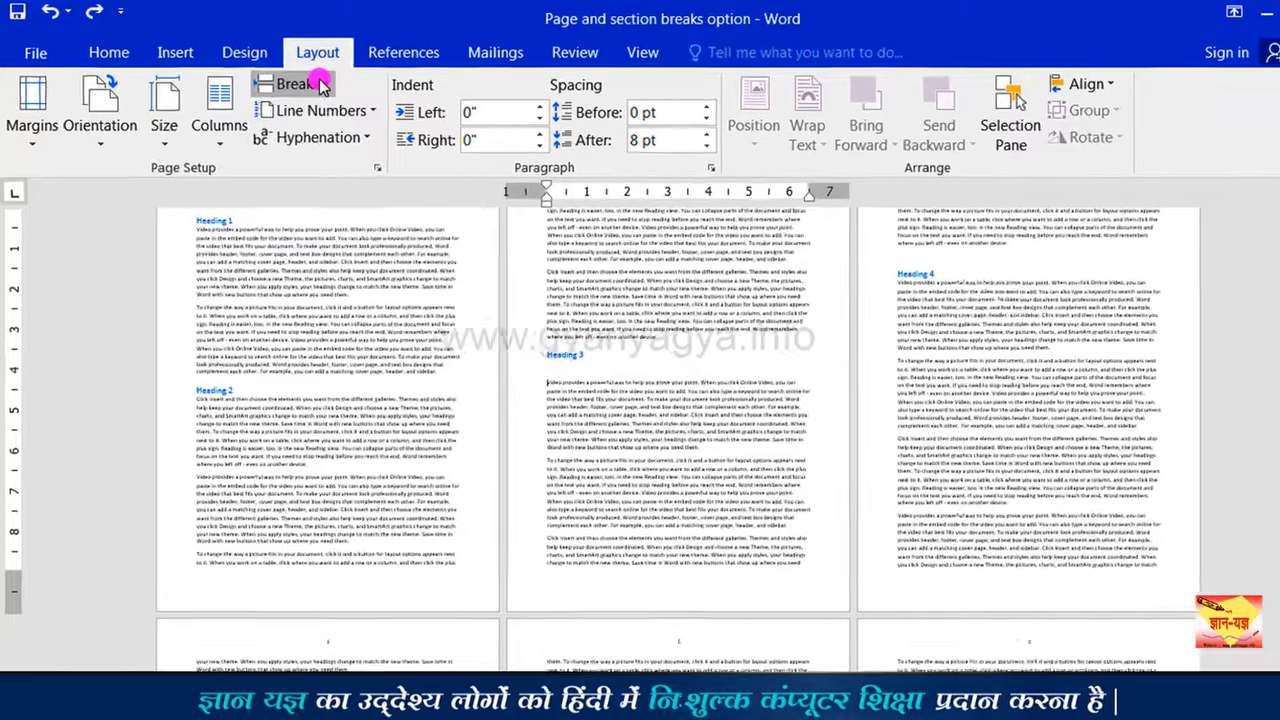
# Insert an Odd Page section break, growing the document to 8 pages.
pyautogui.click(320, 87)
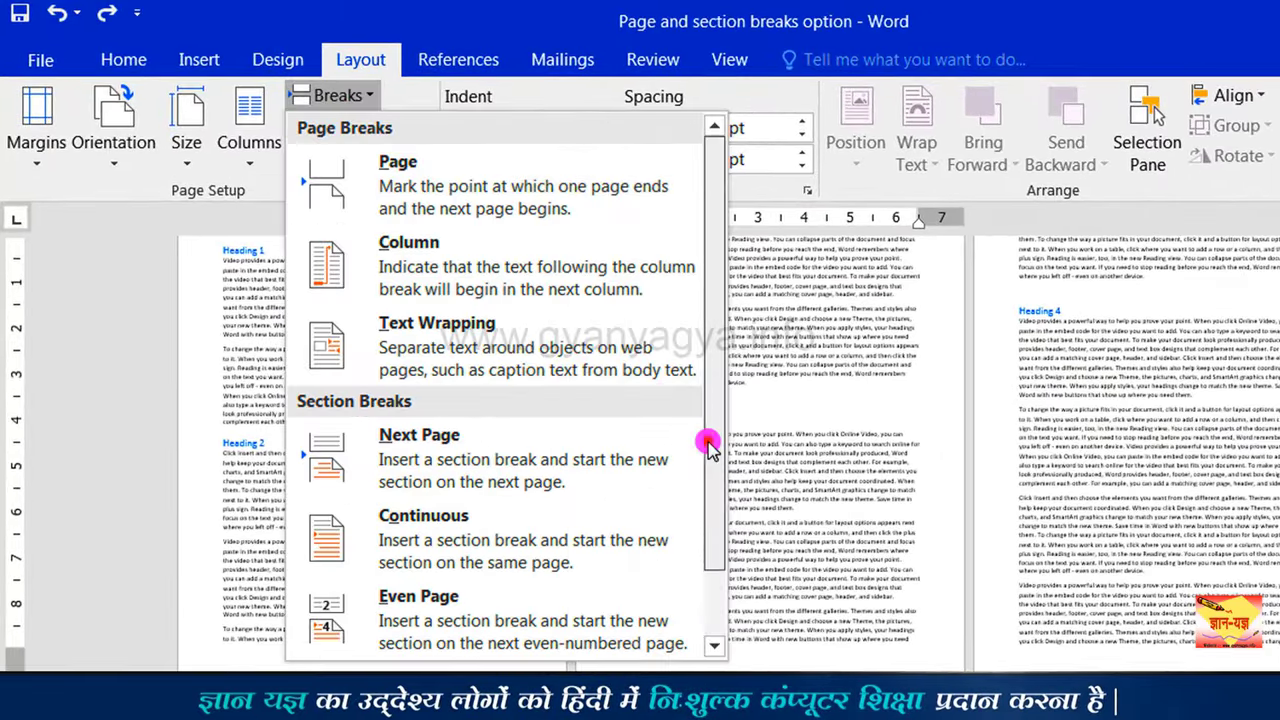
pyautogui.moveTo(623, 387); pyautogui.dragTo(623, 463)
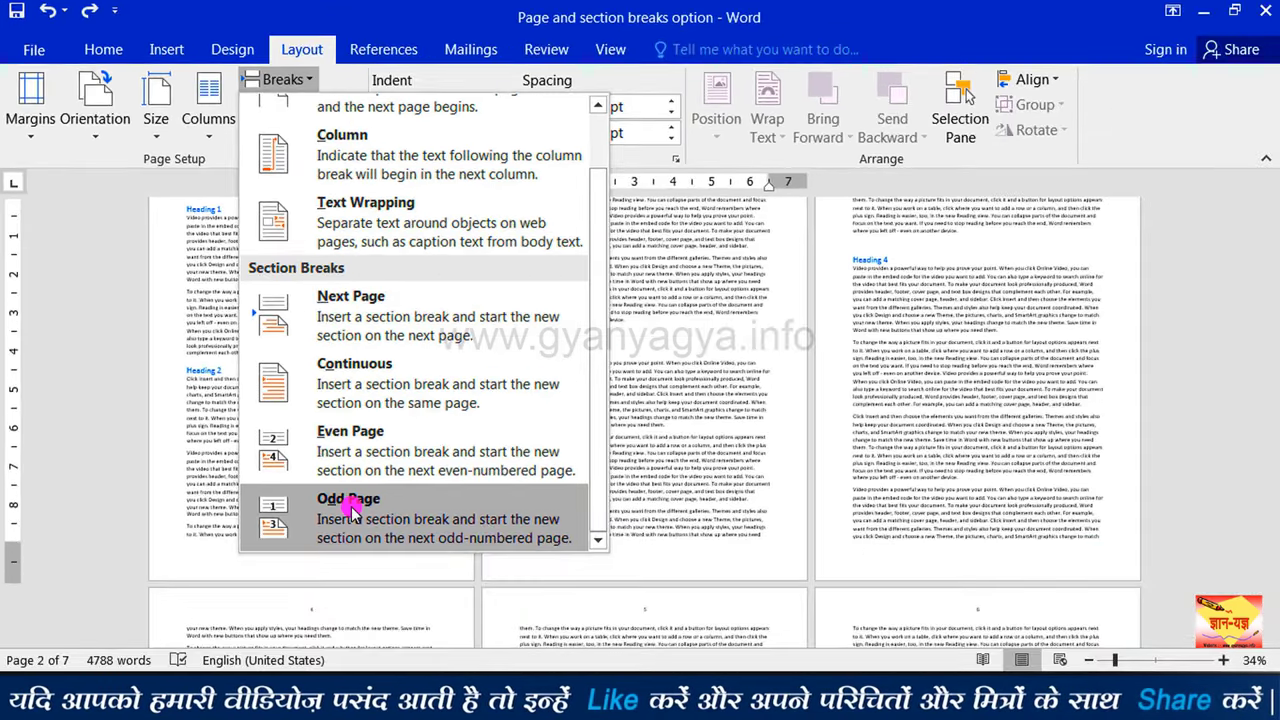
pyautogui.click(420, 612)
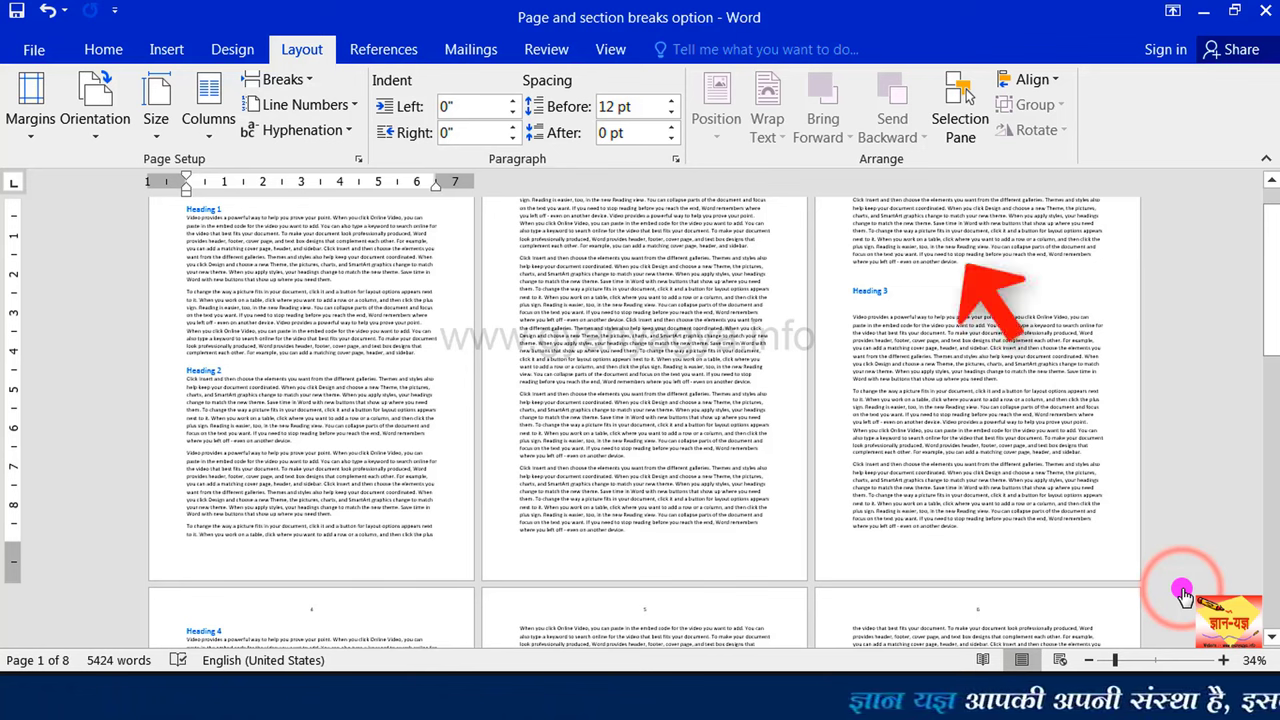
# Add an Odd Page section break so Heading 3 starts on page 5.
pyautogui.click(972, 252)
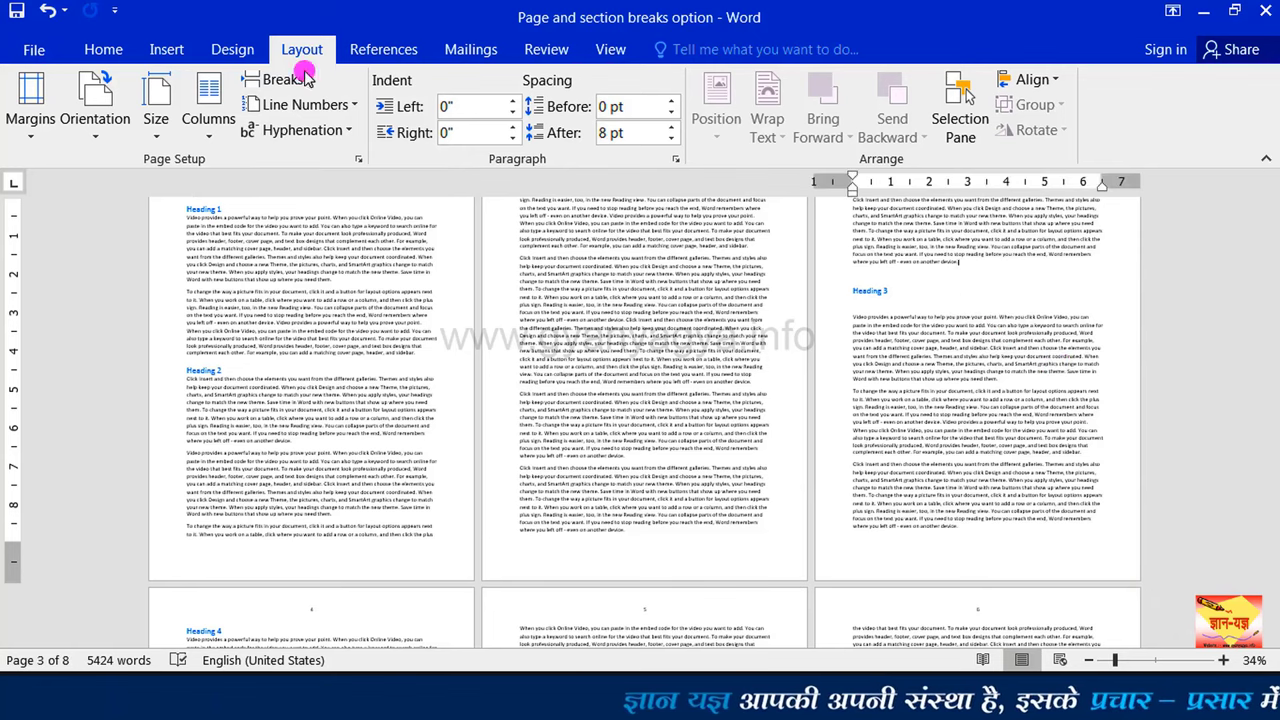
pyautogui.click(285, 79)
pyautogui.moveTo(591, 428); pyautogui.dragTo(587, 482)
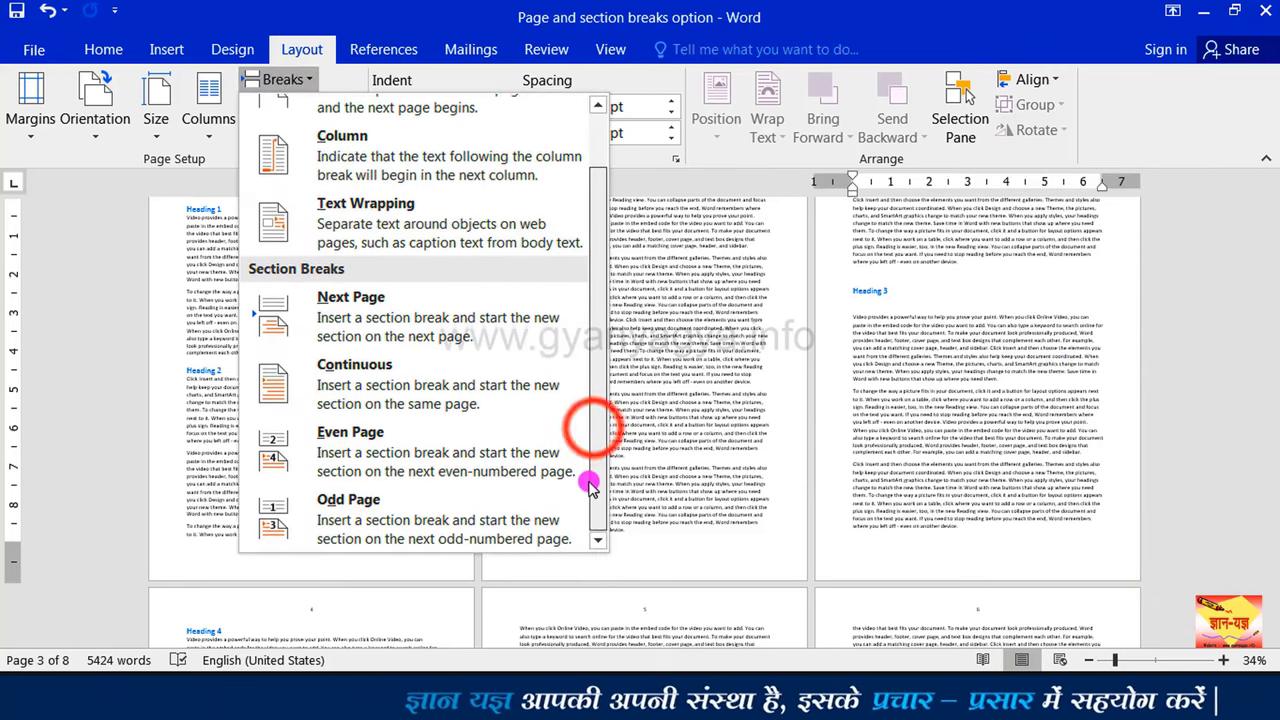
pyautogui.click(357, 521)
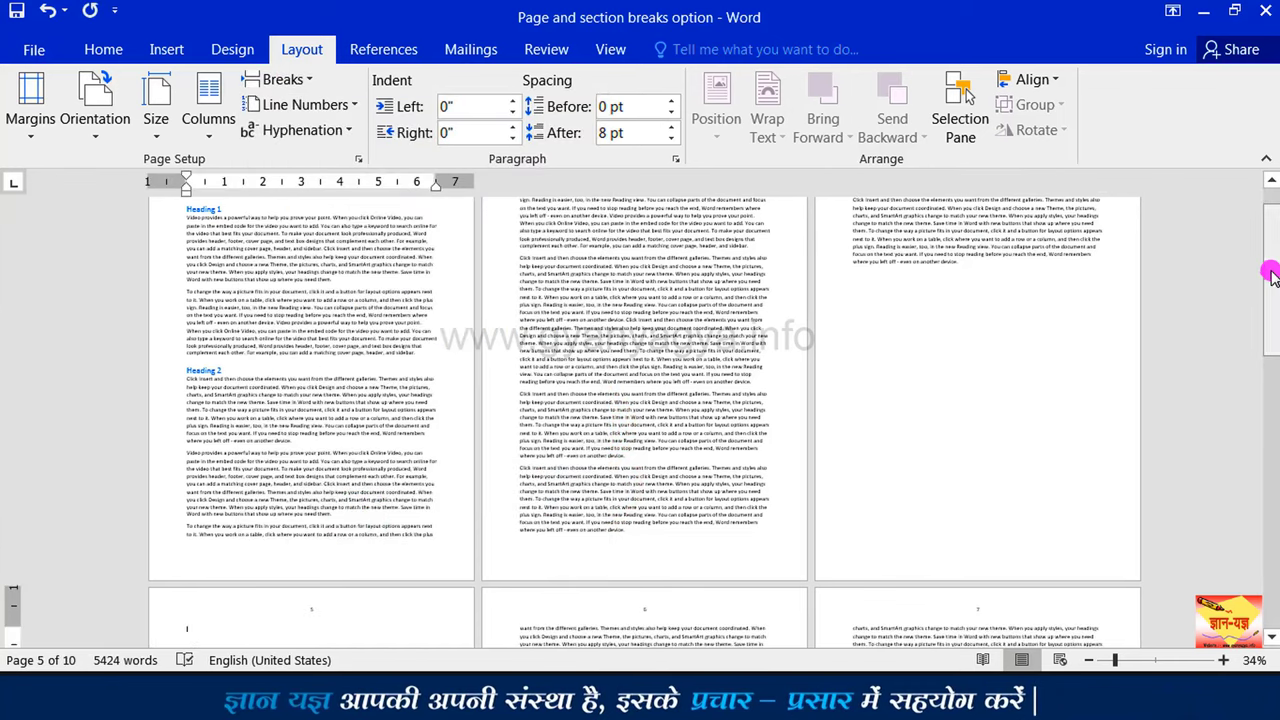
pyautogui.moveTo(1272, 277); pyautogui.dragTo(1275, 316)
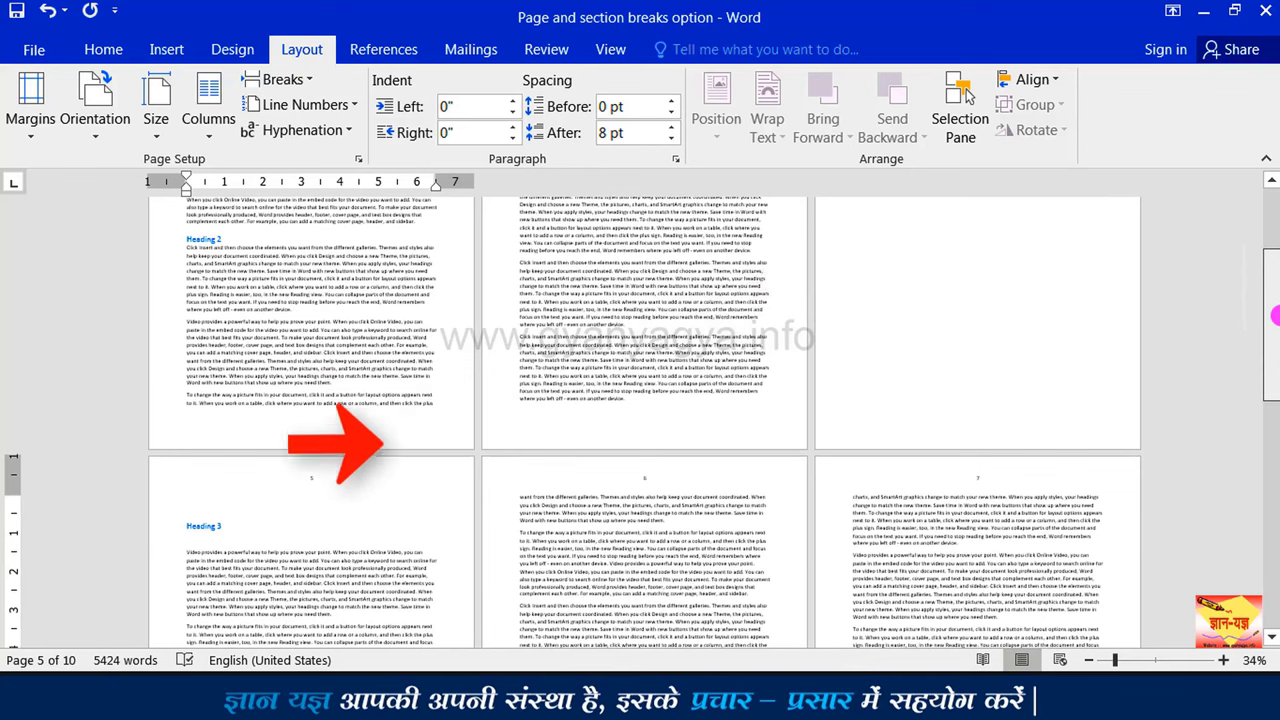
pyautogui.click(268, 488)
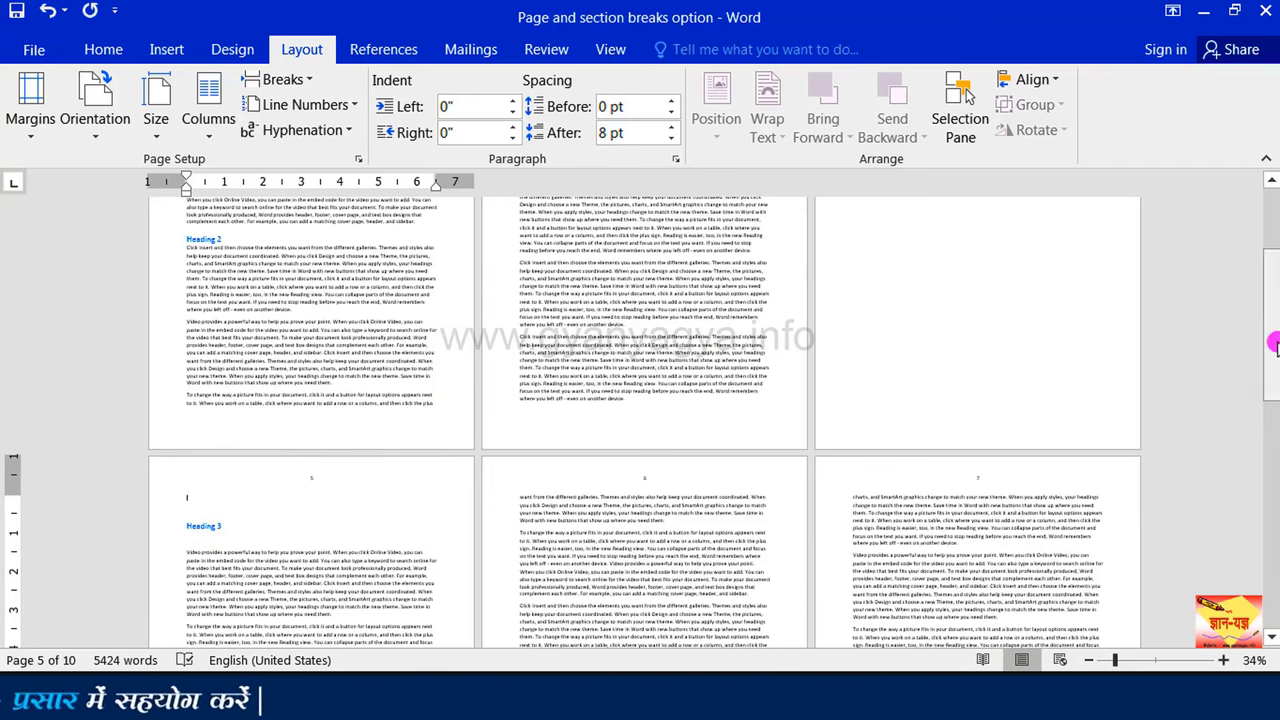
pyautogui.moveTo(1275, 345); pyautogui.dragTo(1274, 280)
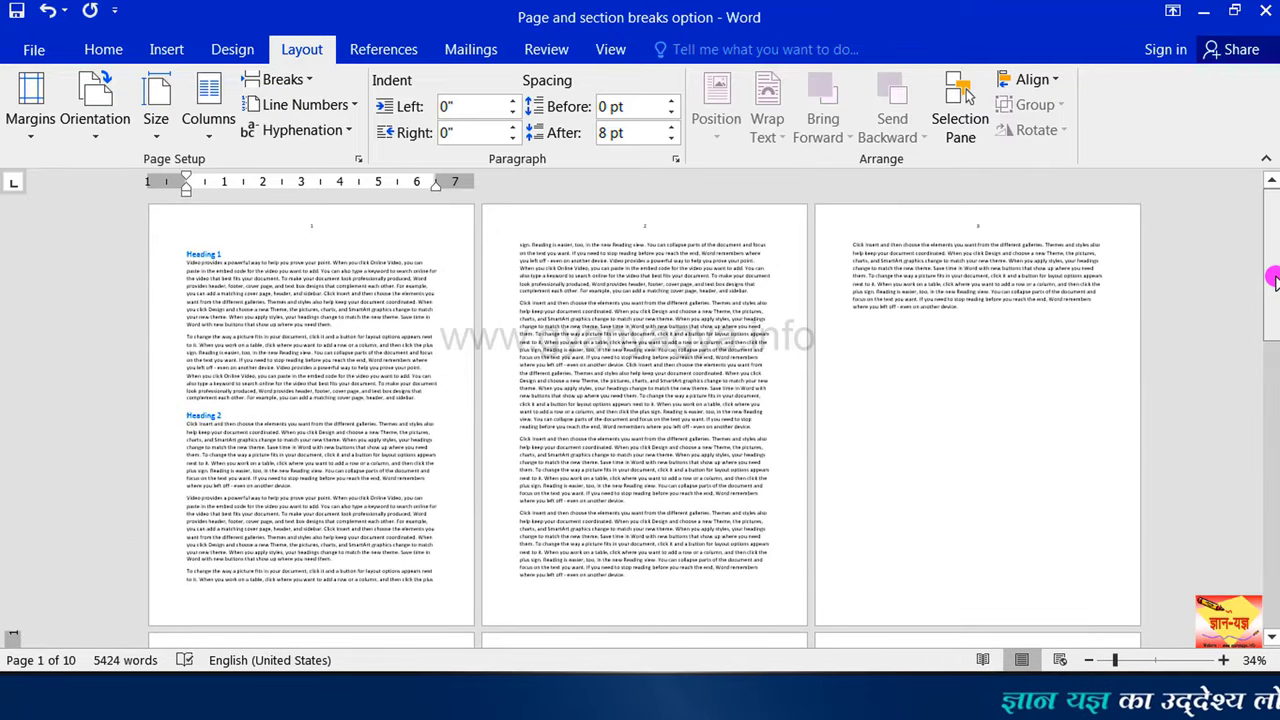
# Insert an Even Page section break in the page 2 text, making 12 pages.
pyautogui.click(751, 291)
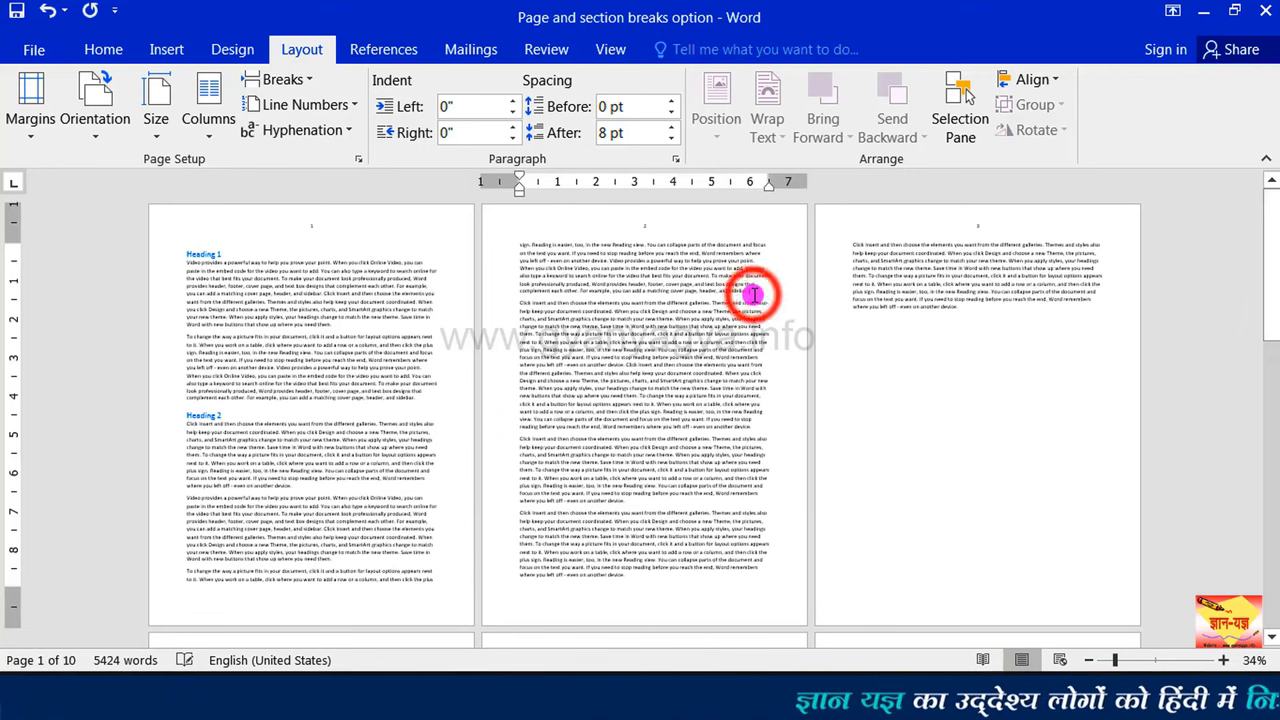
pyautogui.click(280, 79)
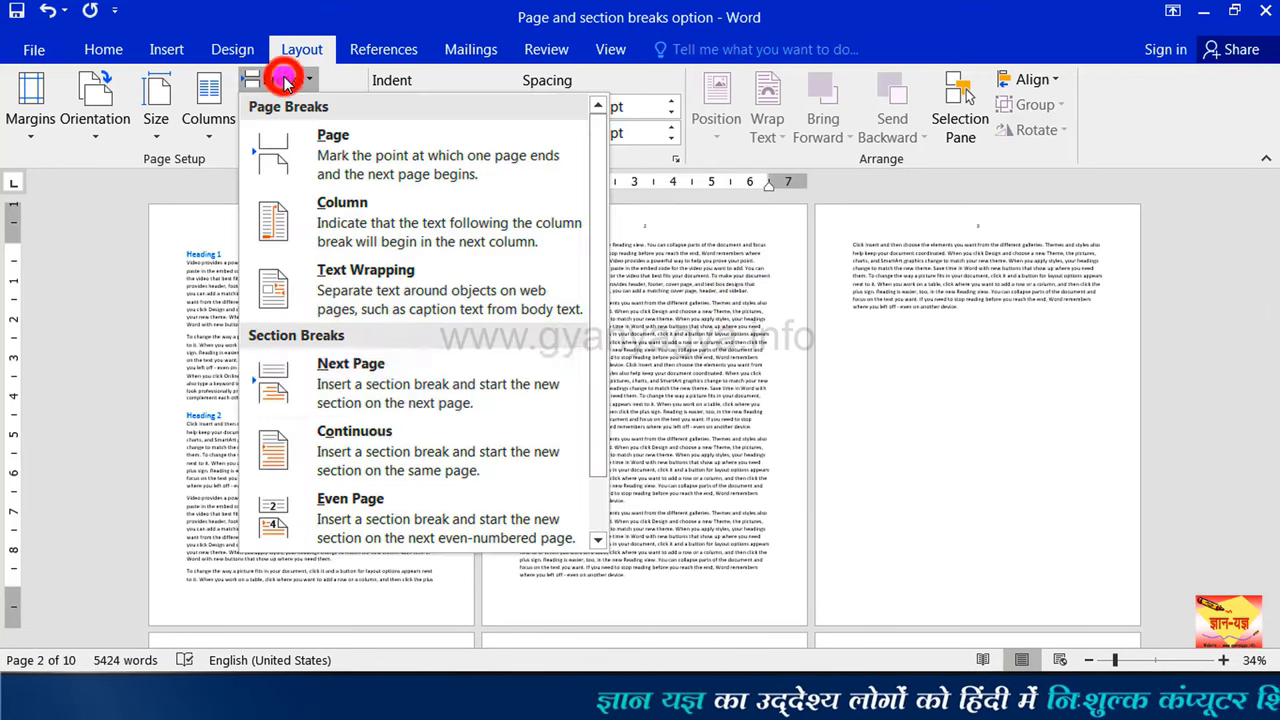
pyautogui.click(390, 518)
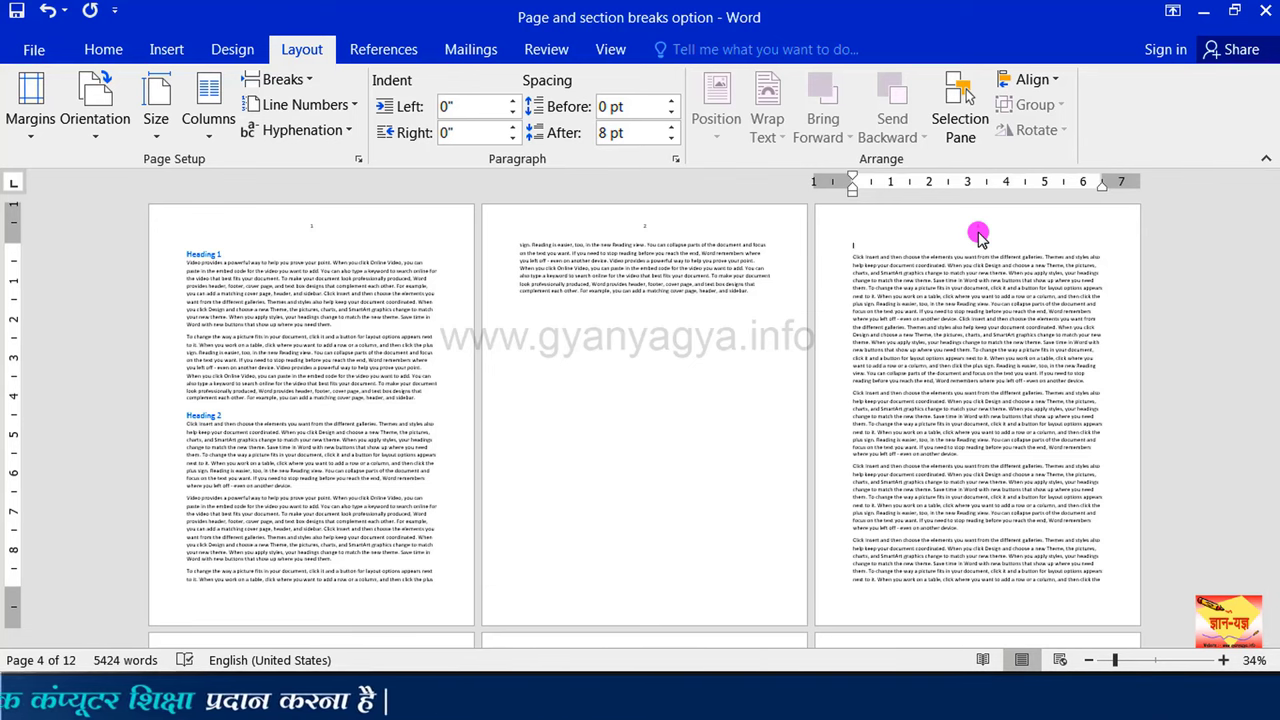
pyautogui.click(32, 50)
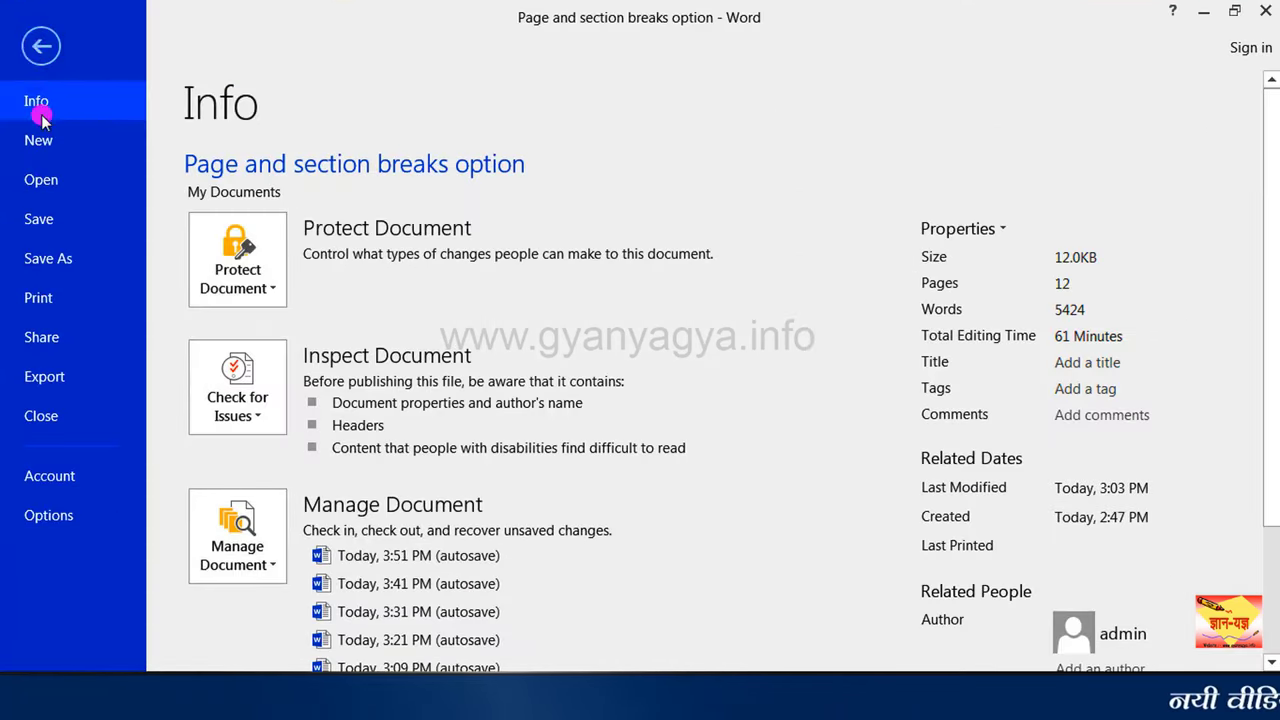
pyautogui.click(30, 297)
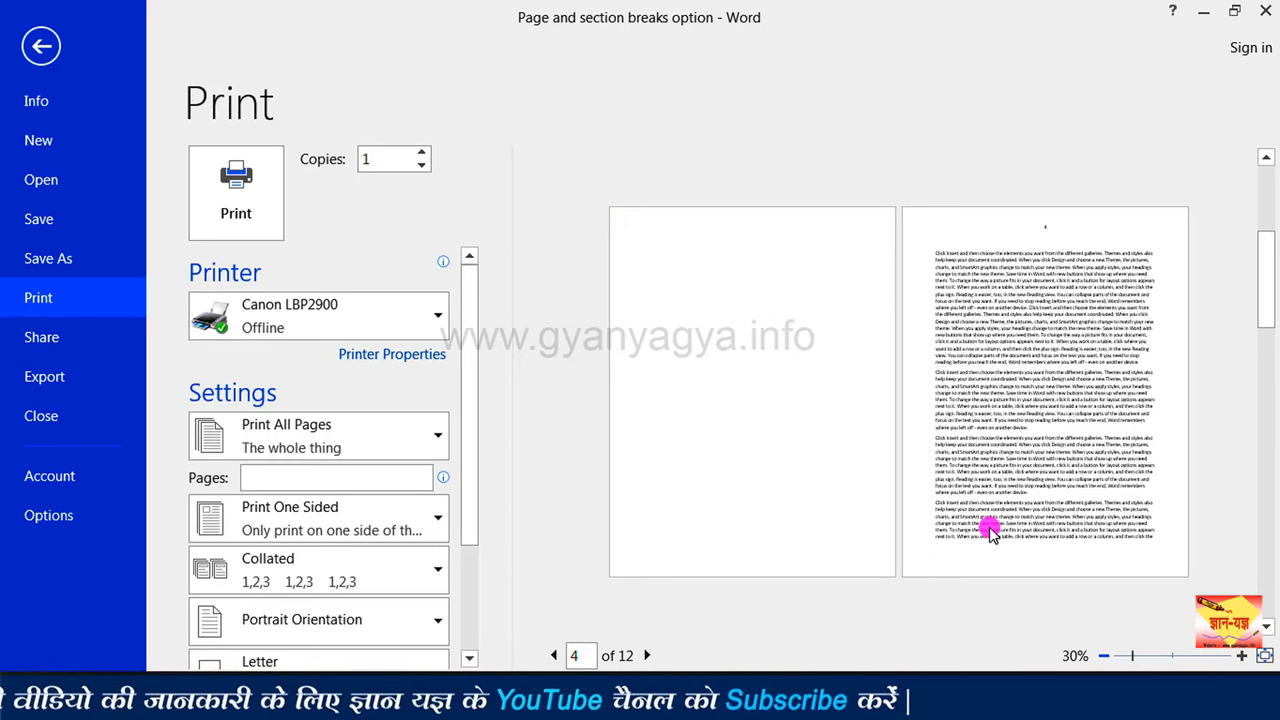
pyautogui.click(41, 45)
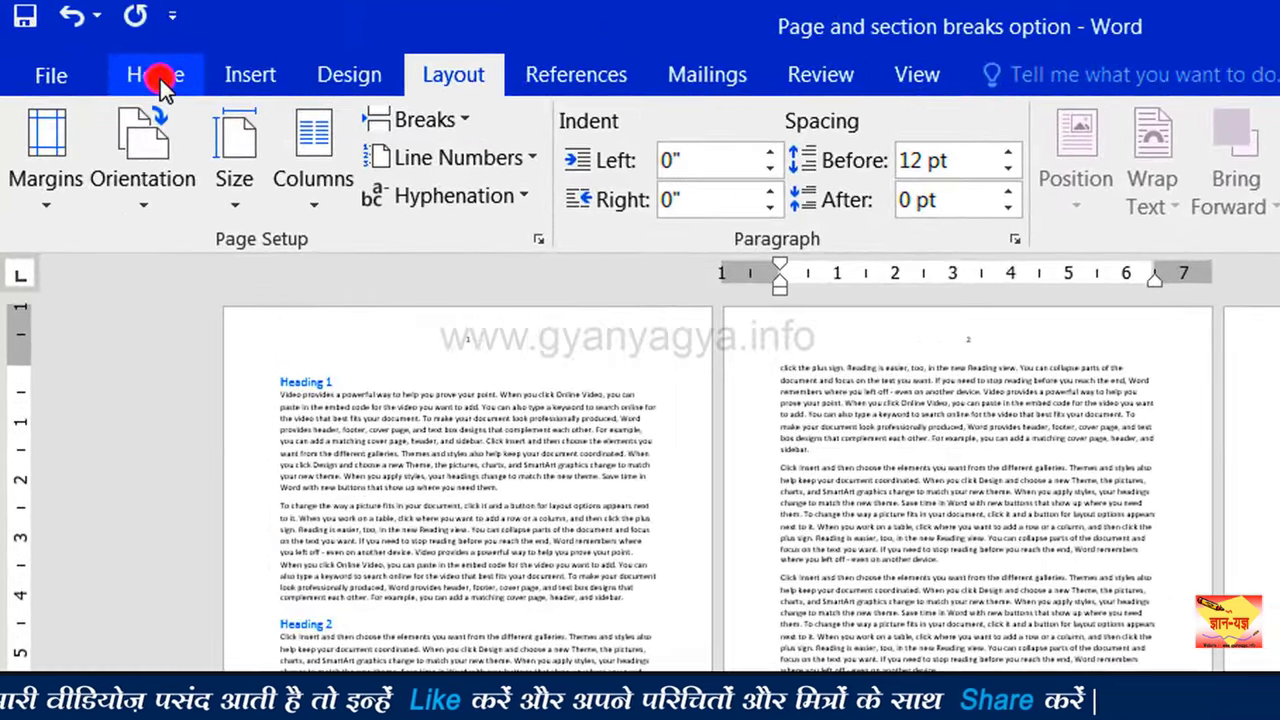
# Turn on Show/Hide ¶ to display paragraph marks and section break markers.
pyautogui.click(157, 84)
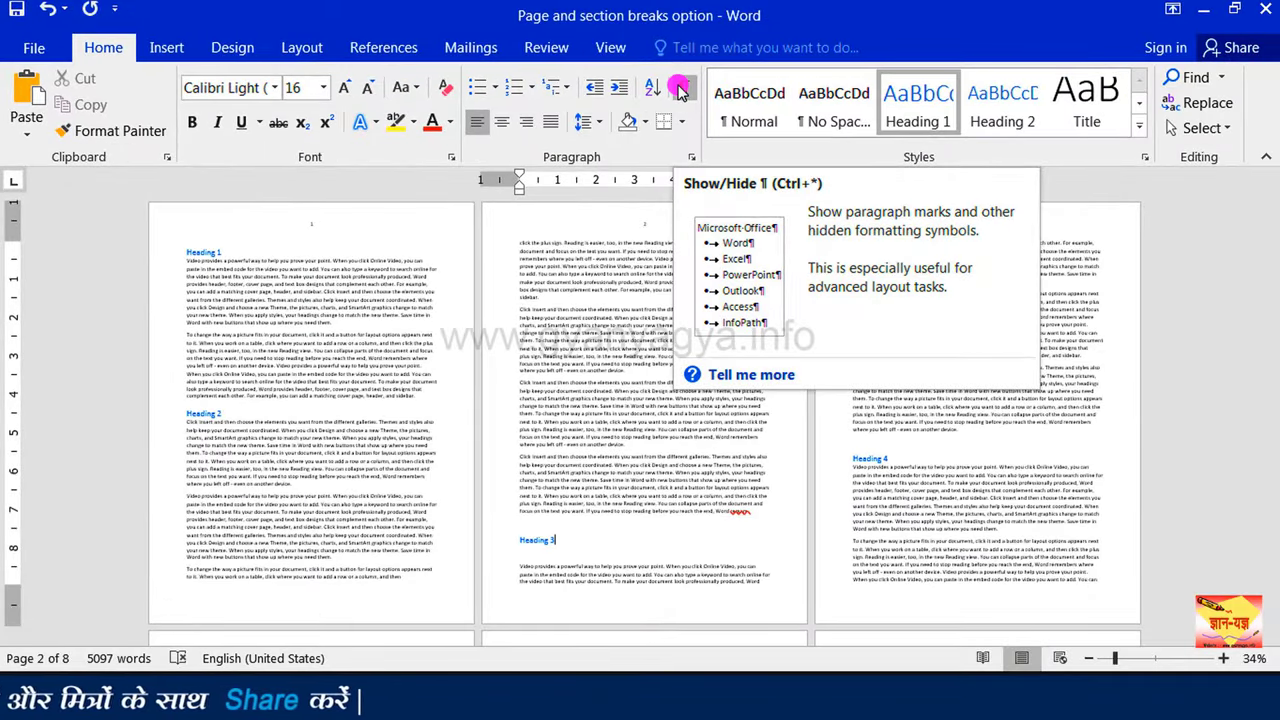
pyautogui.click(680, 90)
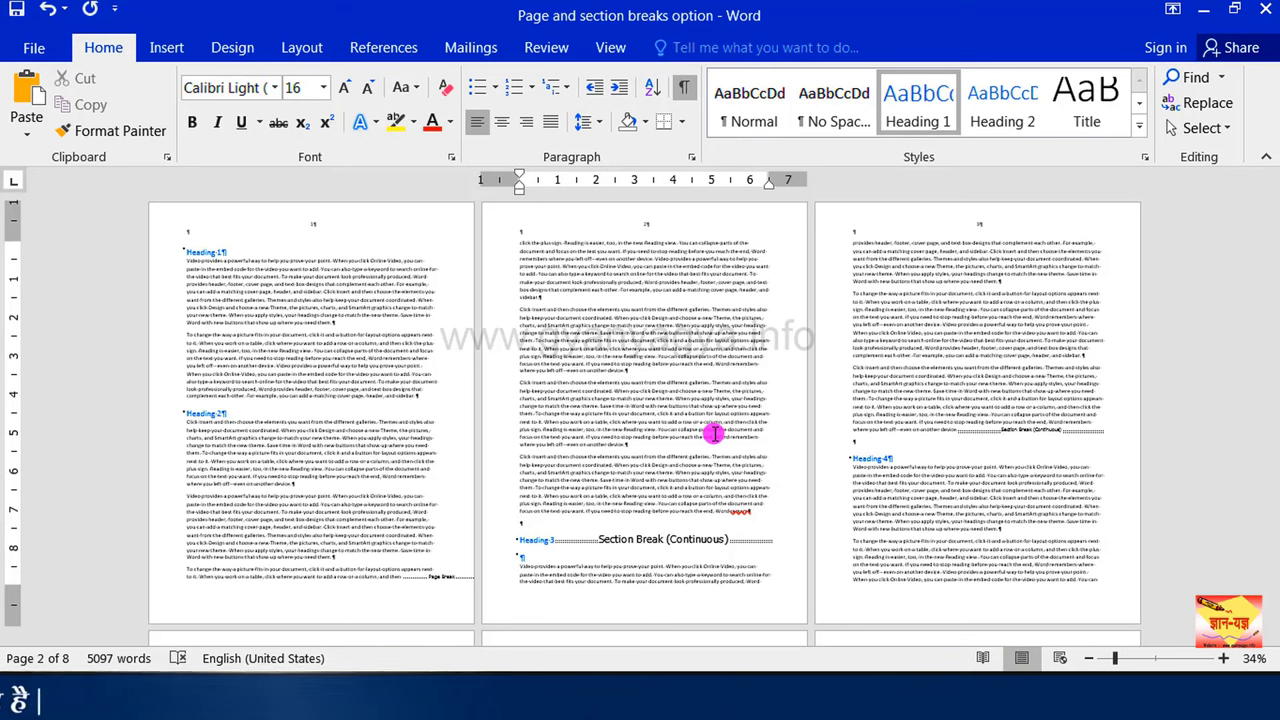
pyautogui.click(714, 432)
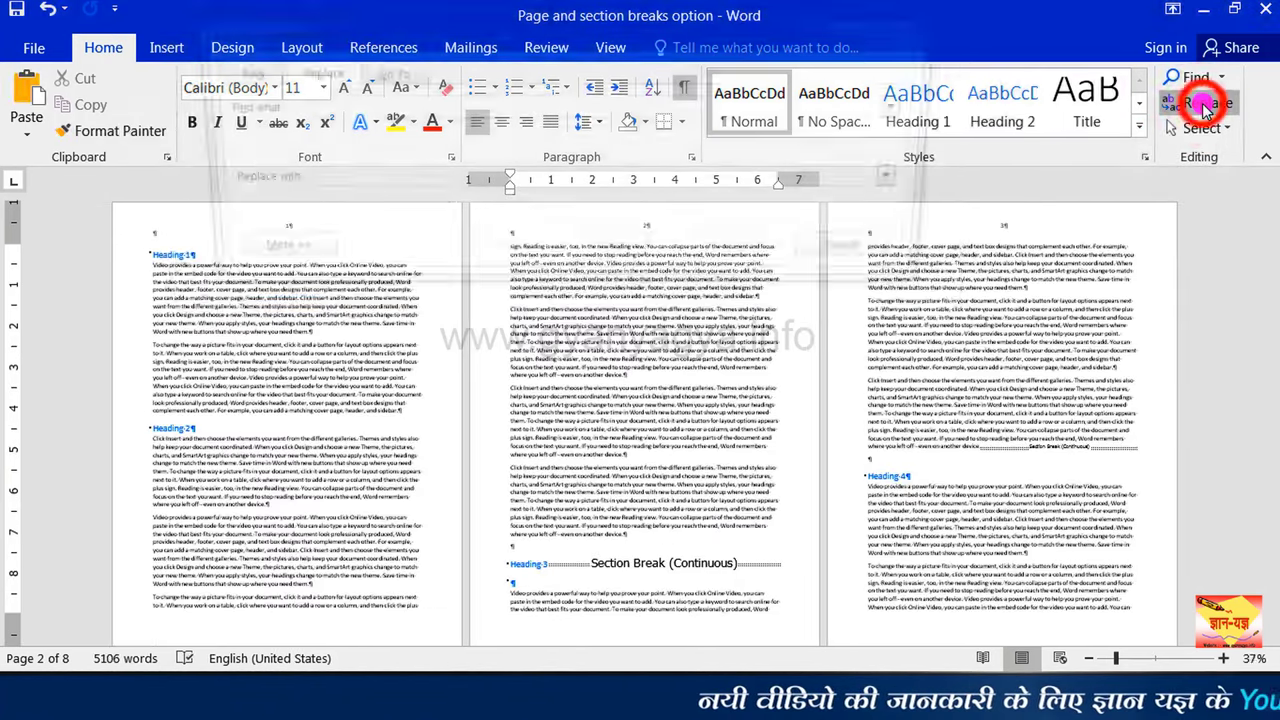
# Replace all Section Break (^b) characters with nothing, removing both breaks.
pyautogui.click(1203, 108)
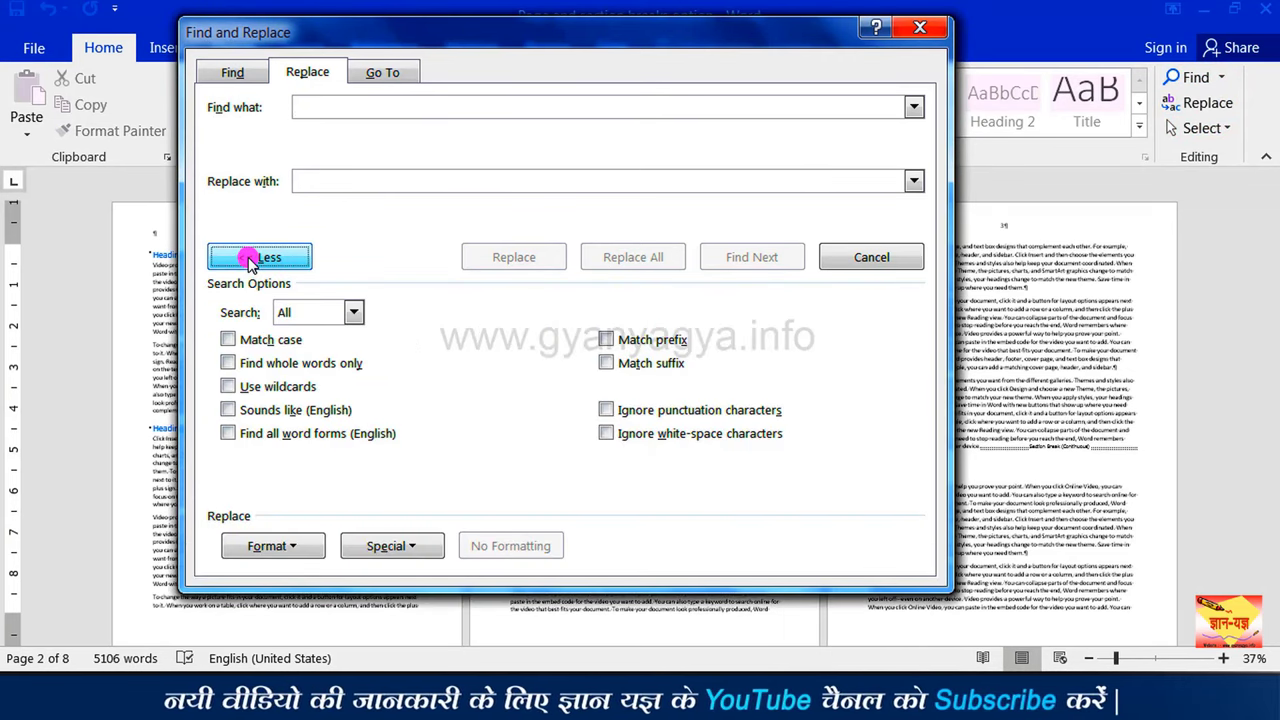
pyautogui.click(390, 545)
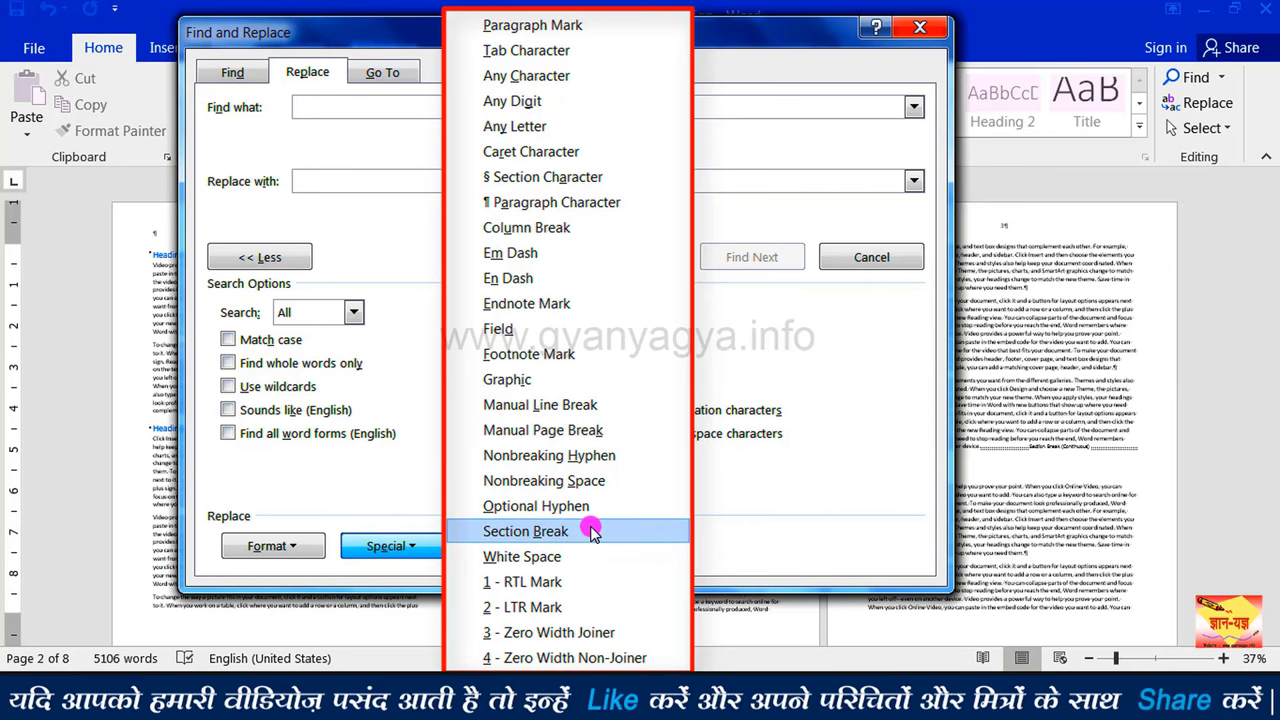
pyautogui.click(591, 531)
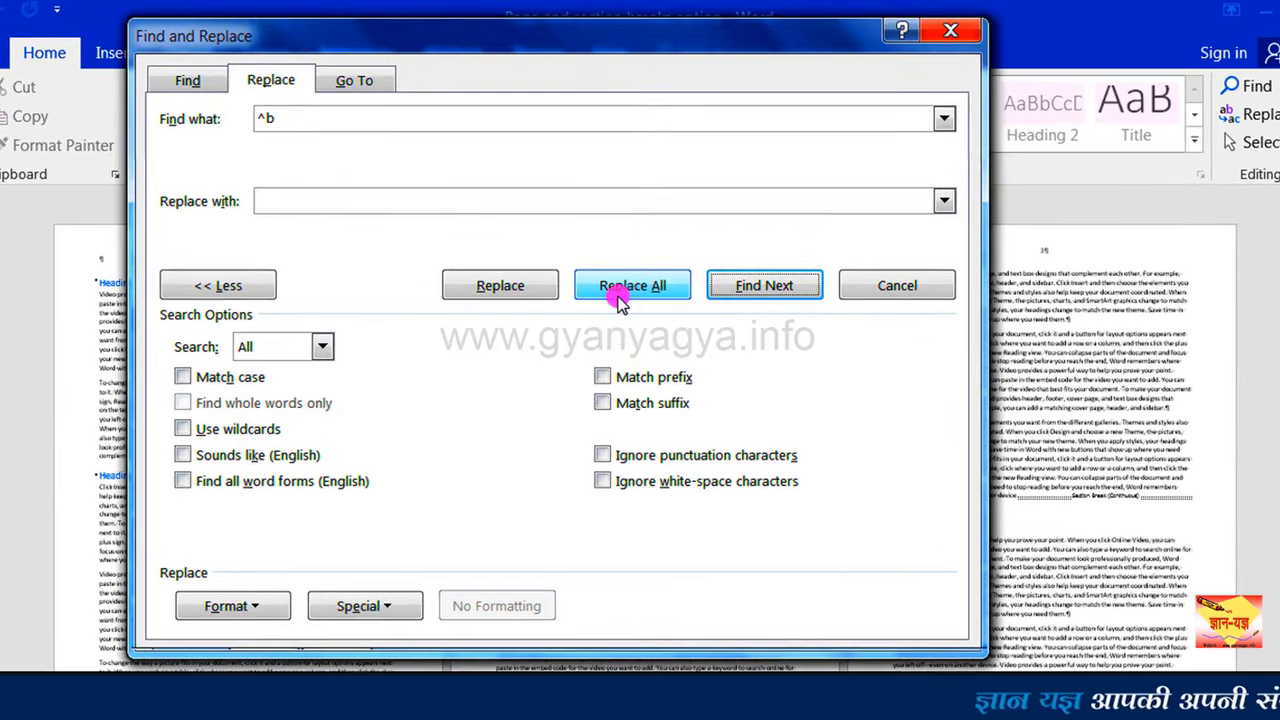
pyautogui.click(620, 296)
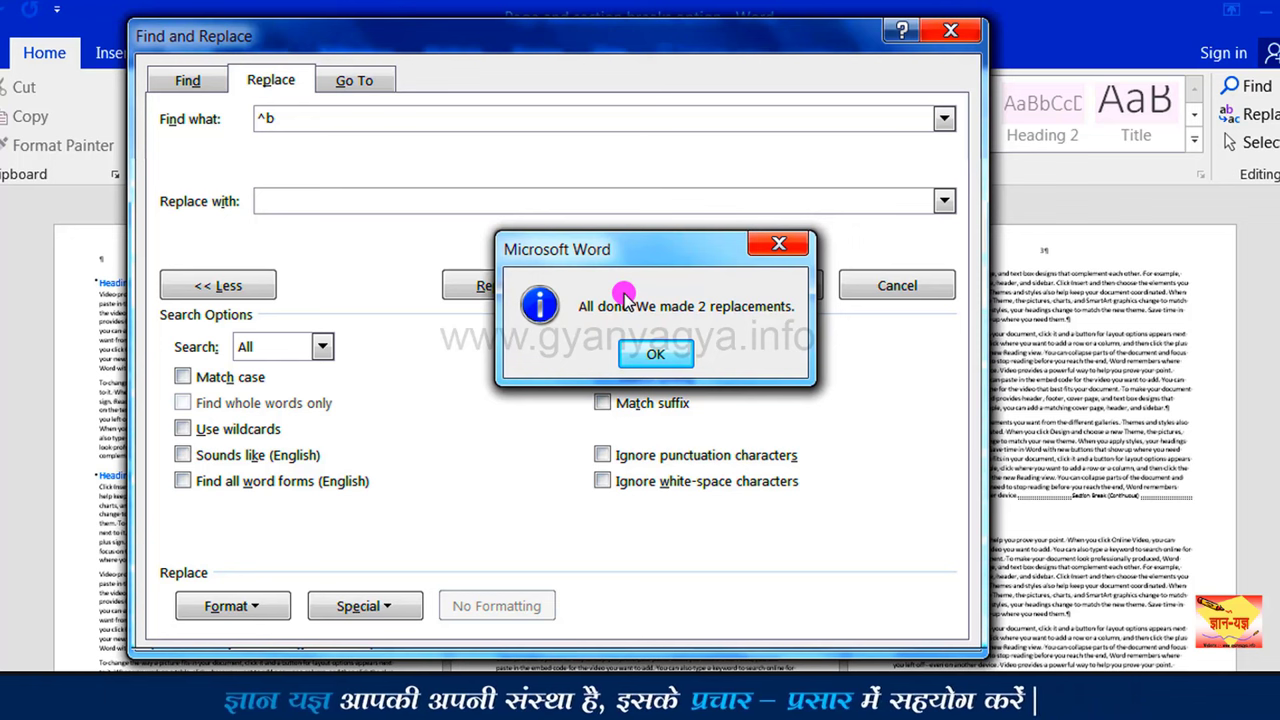
pyautogui.click(648, 355)
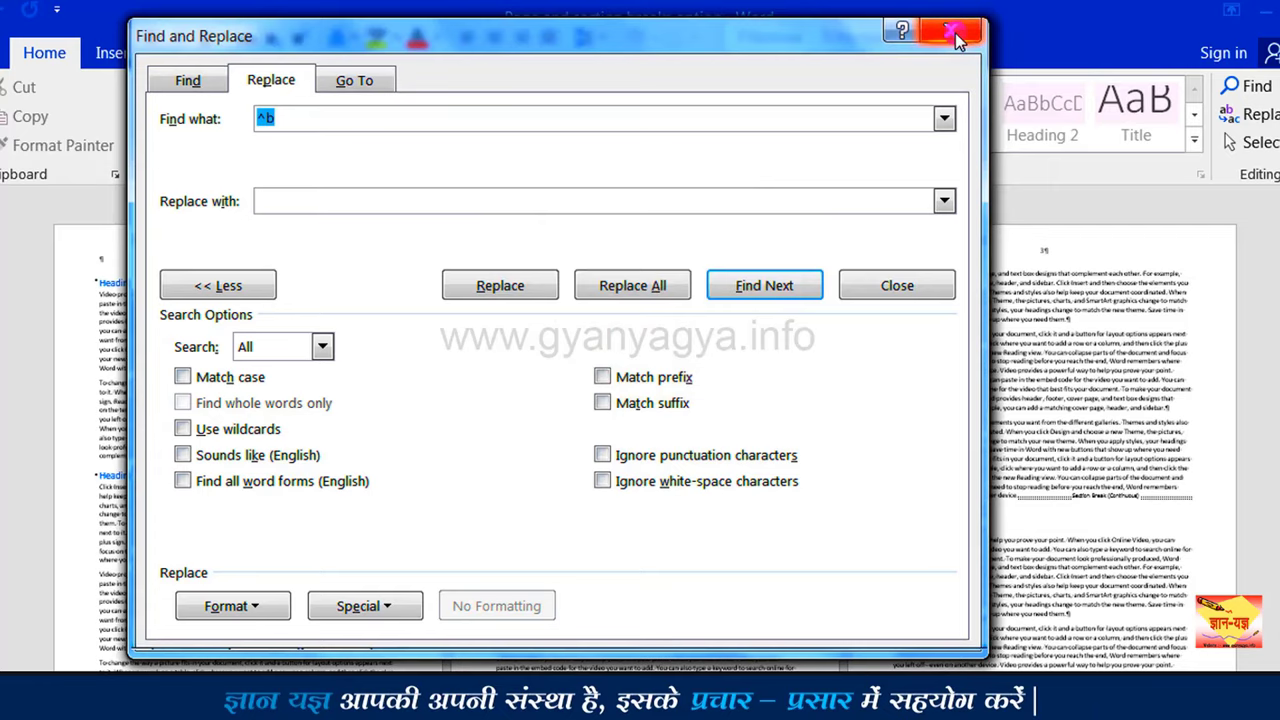
pyautogui.click(371, 201)
pyautogui.press('Escape')
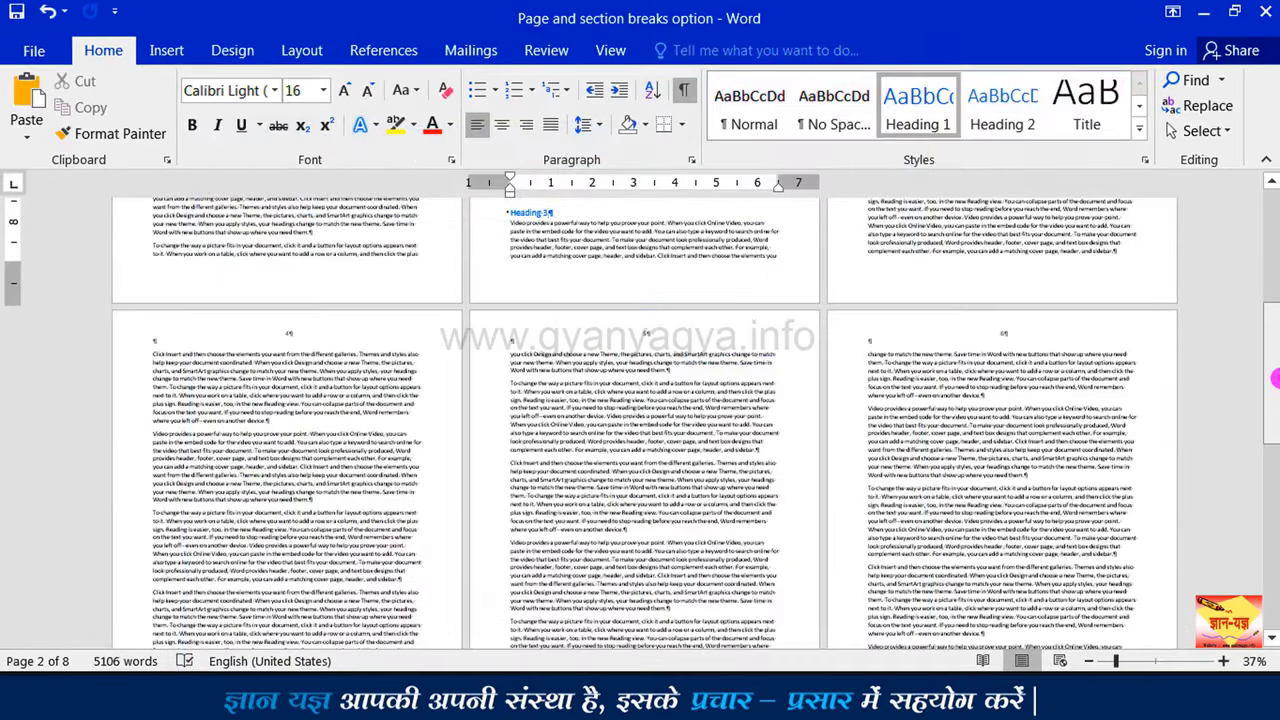
pyautogui.moveTo(1276, 378); pyautogui.dragTo(1274, 330)
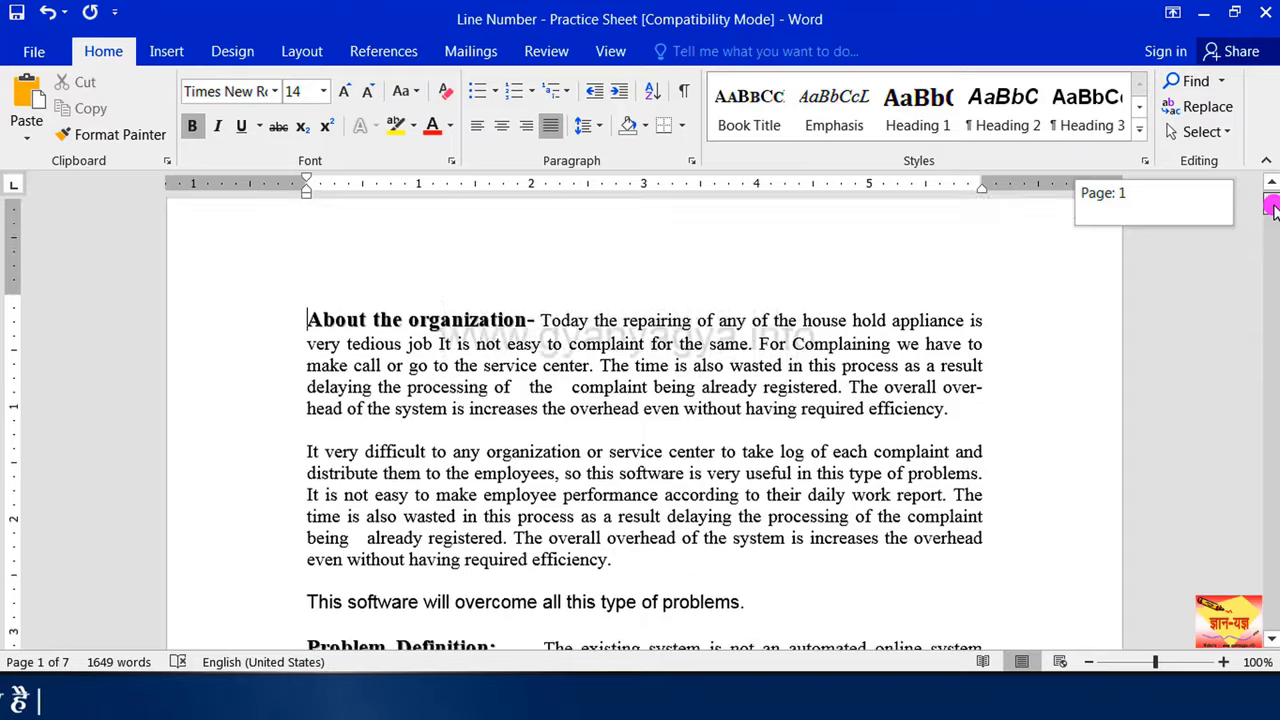
# Scroll through the Line Number - Practice Sheet document.
pyautogui.moveTo(1272, 218); pyautogui.dragTo(1273, 230)
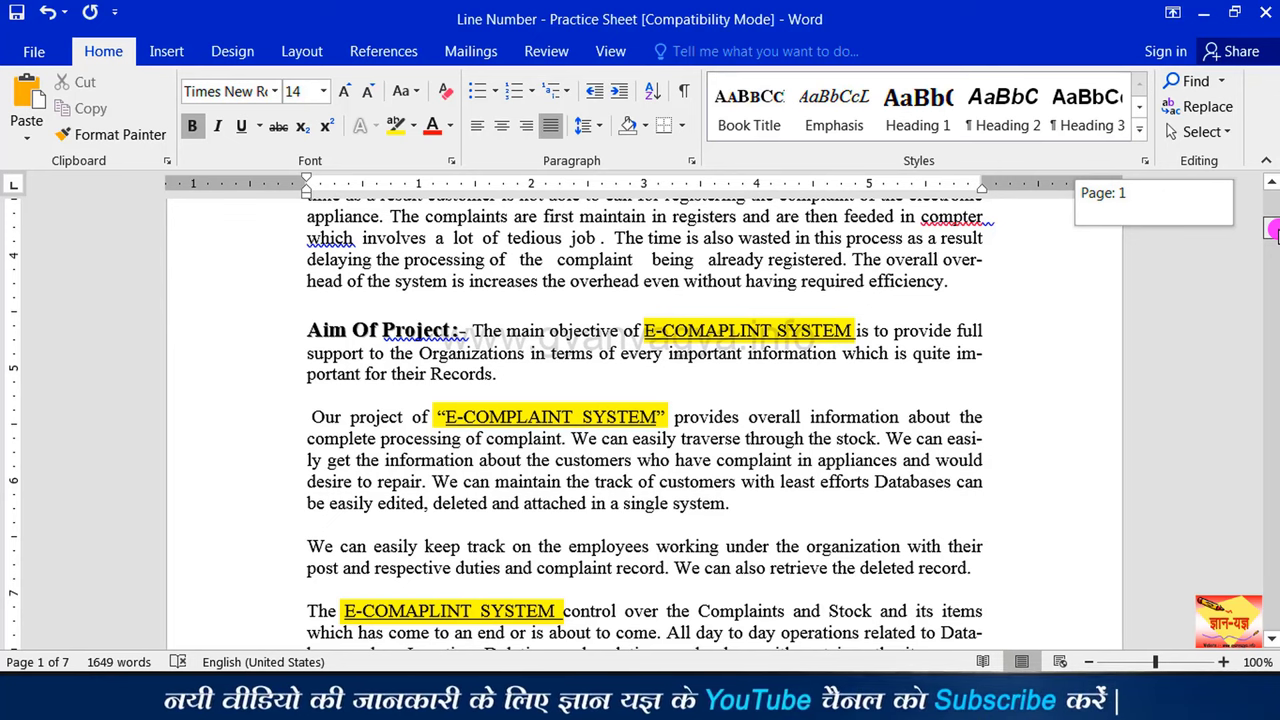
# Undo the yellow highlighting on the E-COMAPLINT and E-COMPLAINT SYSTEM phrases.
pyautogui.hotkey('ctrl', 'z')
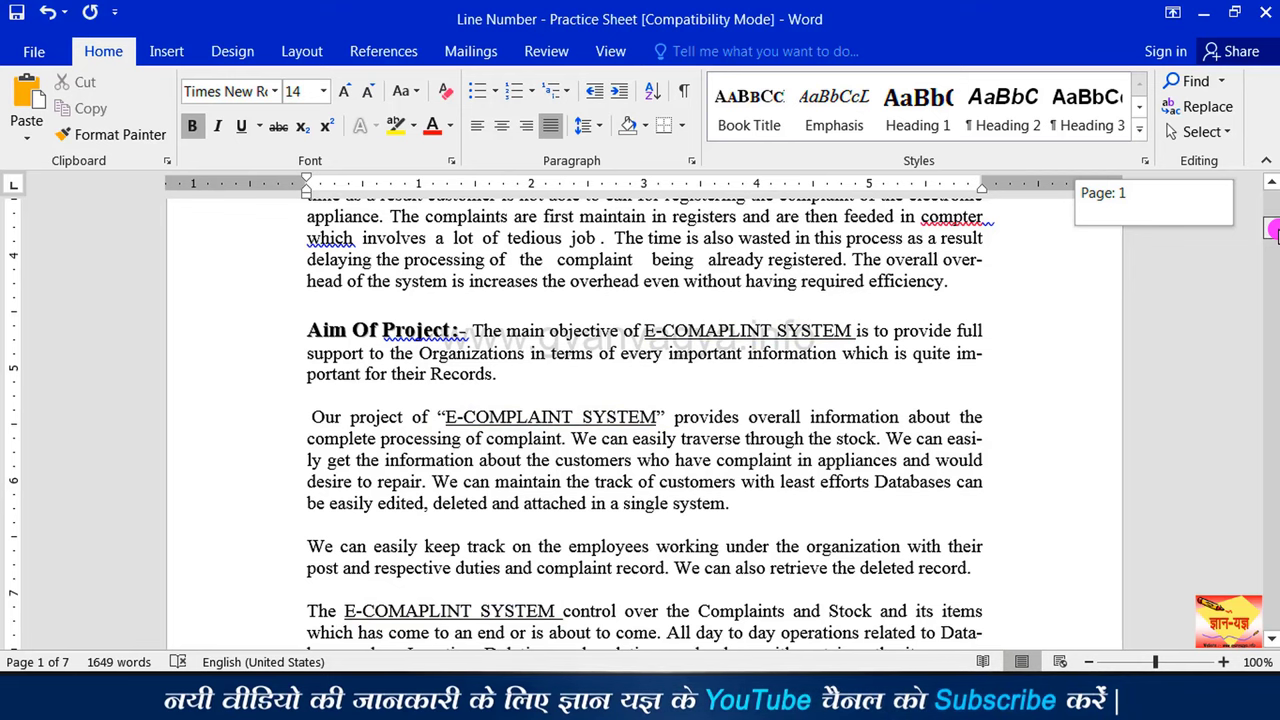
pyautogui.moveTo(1273, 230); pyautogui.dragTo(1273, 228)
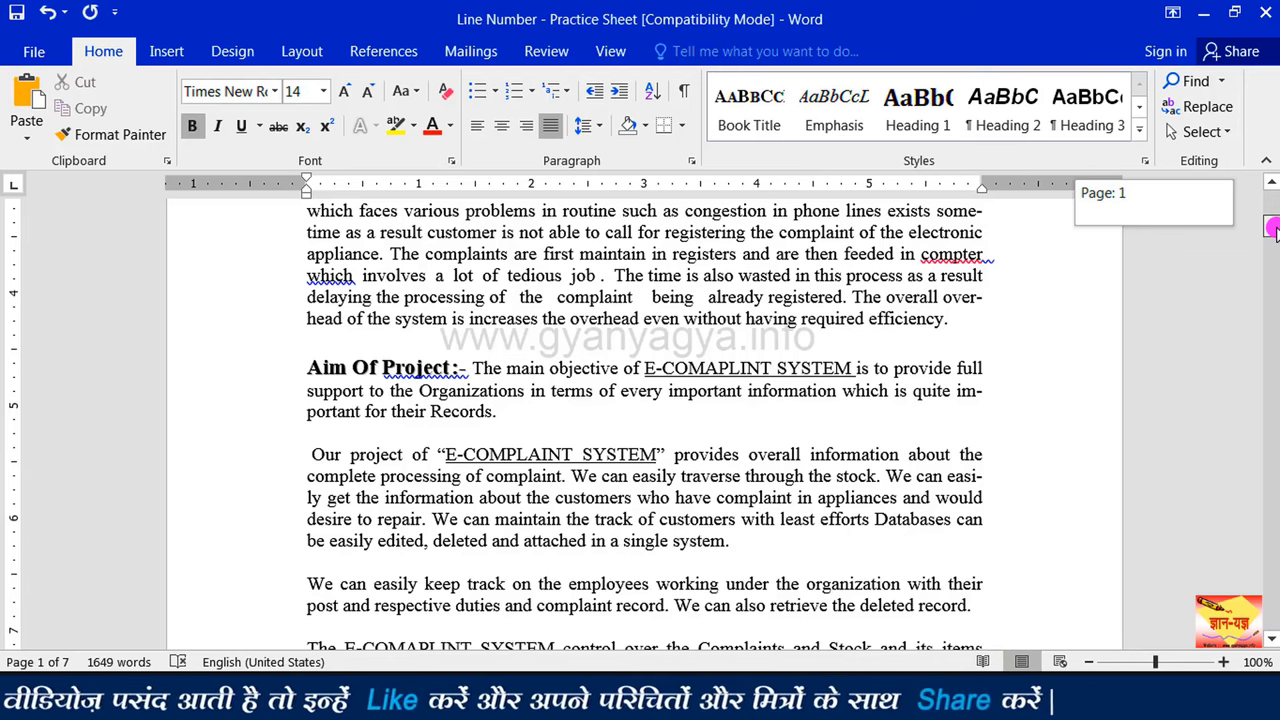
pyautogui.moveTo(1272, 229); pyautogui.dragTo(1272, 203)
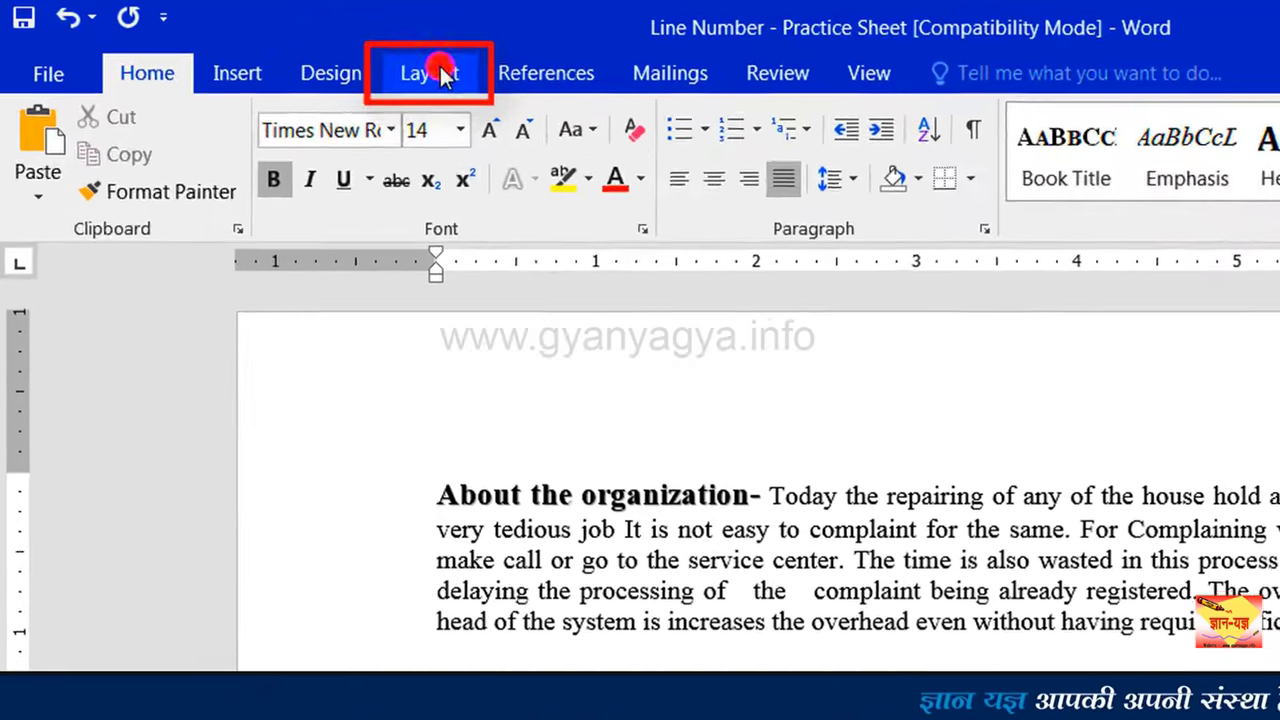
pyautogui.click(443, 75)
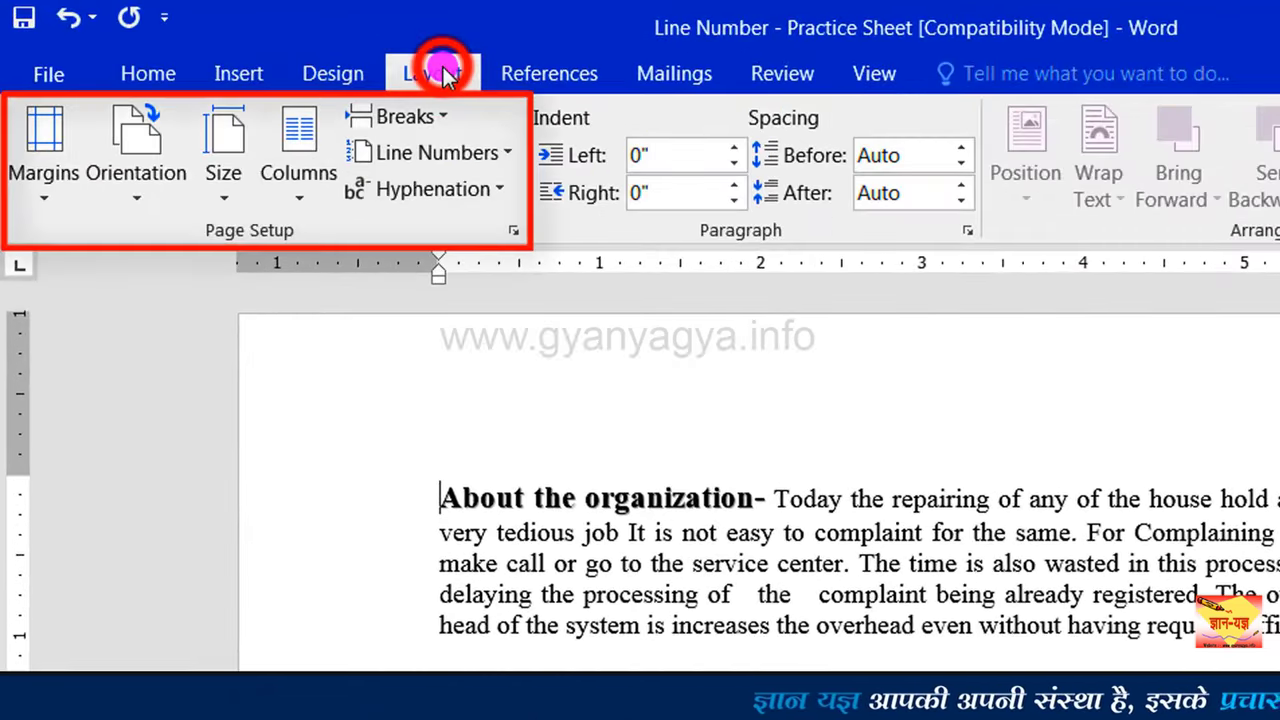
pyautogui.click(444, 155)
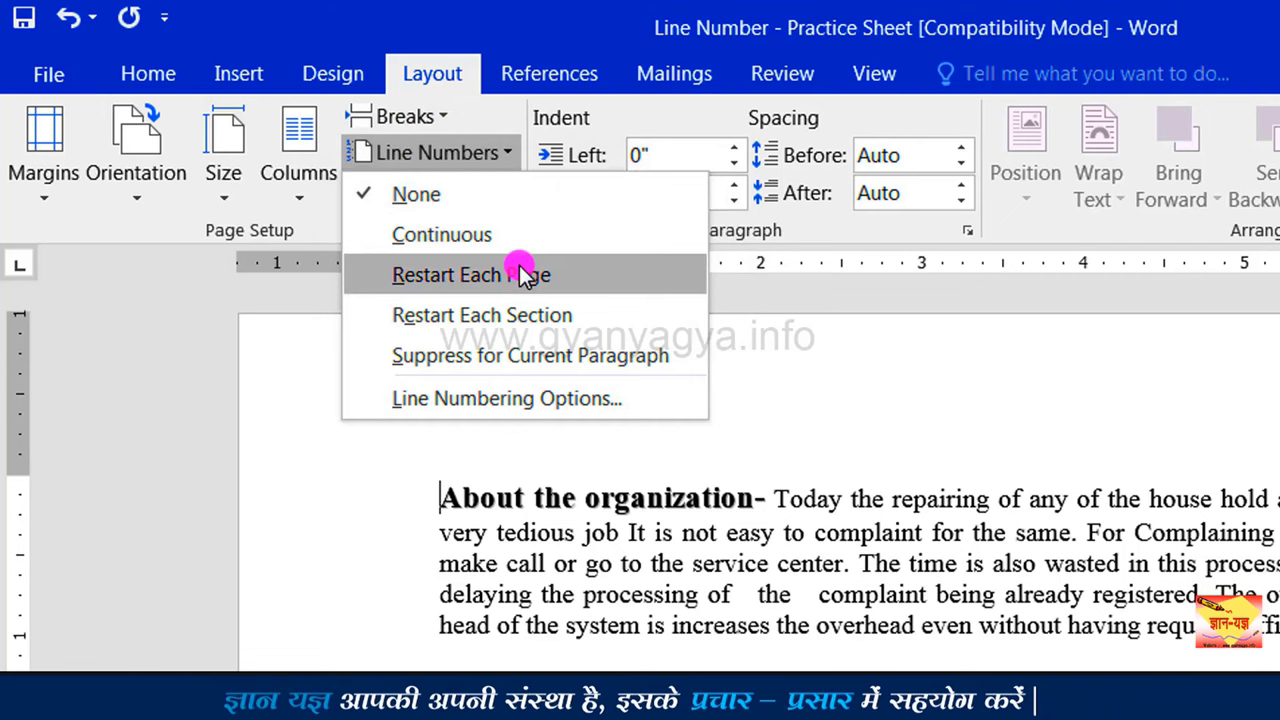
pyautogui.click(455, 243)
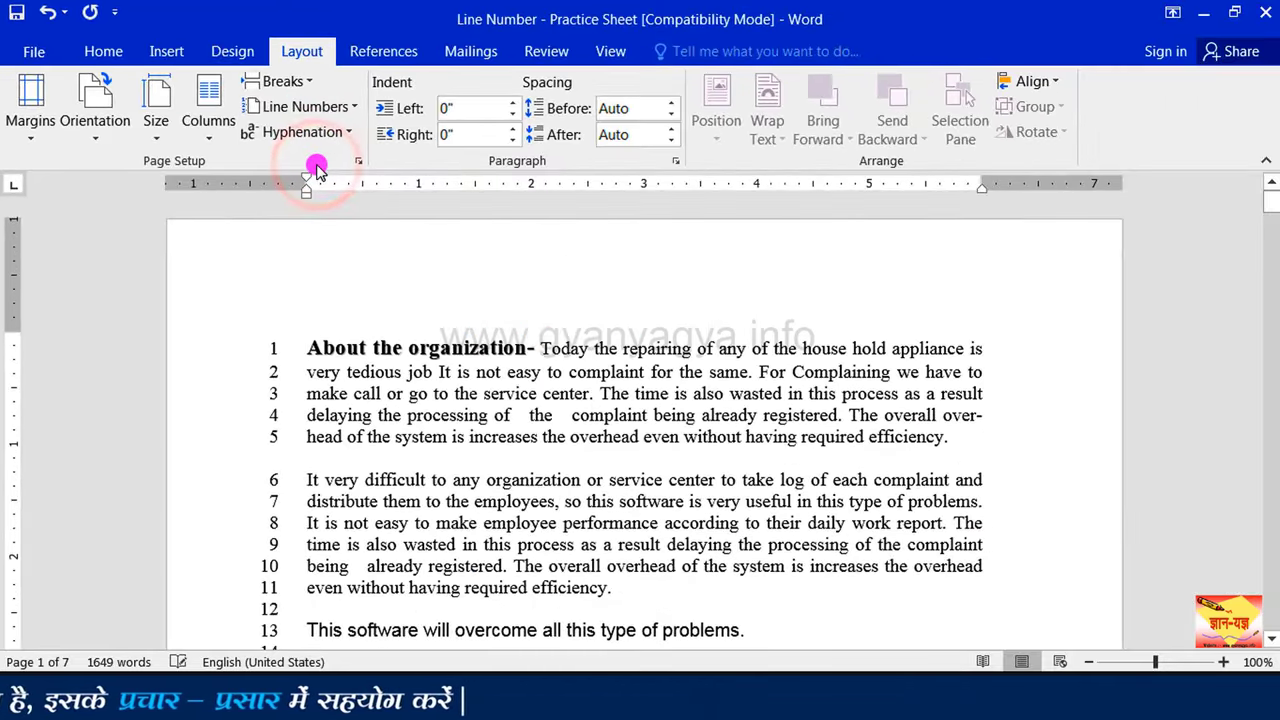
pyautogui.click(1272, 203)
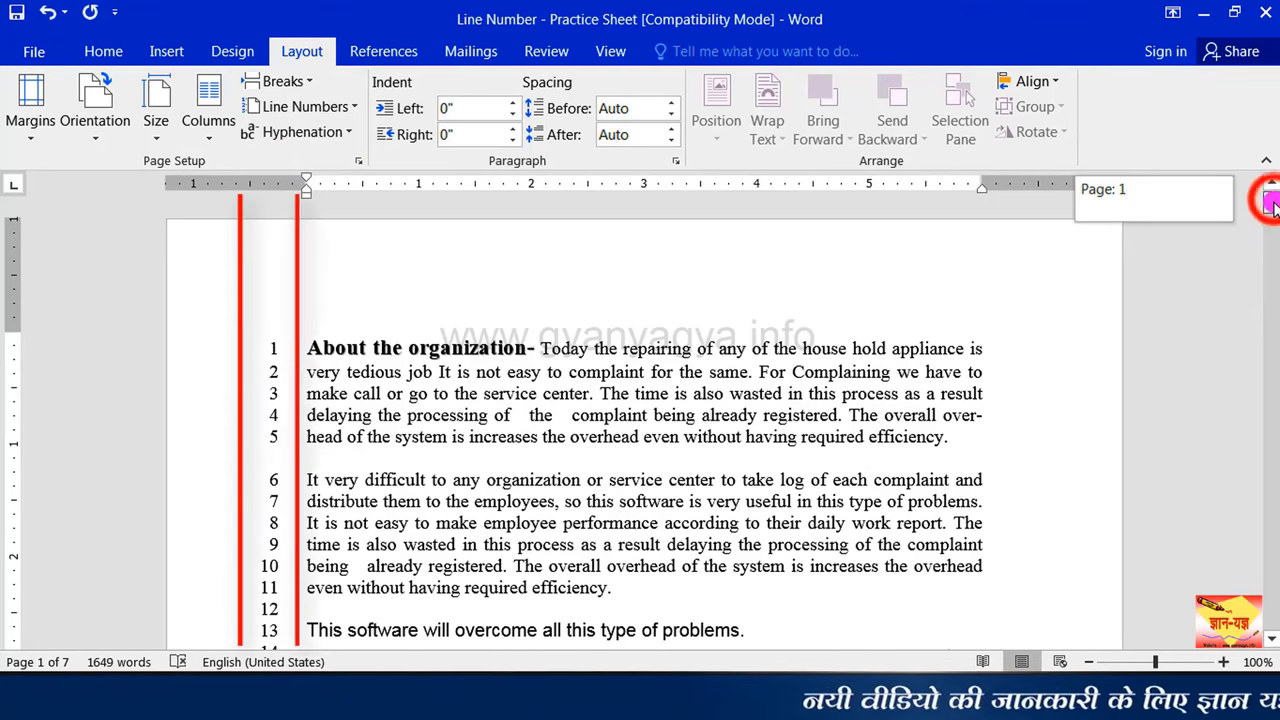
pyautogui.moveTo(1270, 203); pyautogui.dragTo(1220, 131)
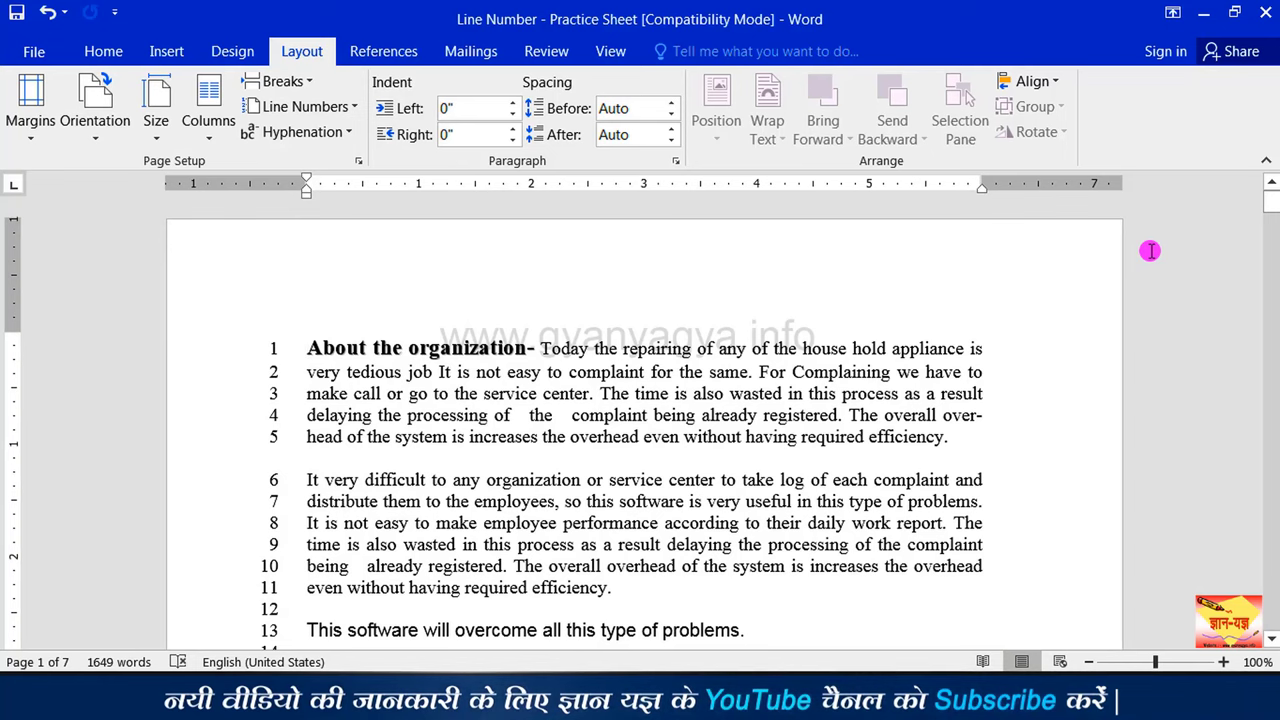
pyautogui.moveTo(1271, 203); pyautogui.dragTo(1261, 290)
# Change 'E-COMPLAINT SYSTEM' on line 26 to lowercase 'e-complaint system'.
pyautogui.click(352, 290)
pyautogui.click(267, 290)
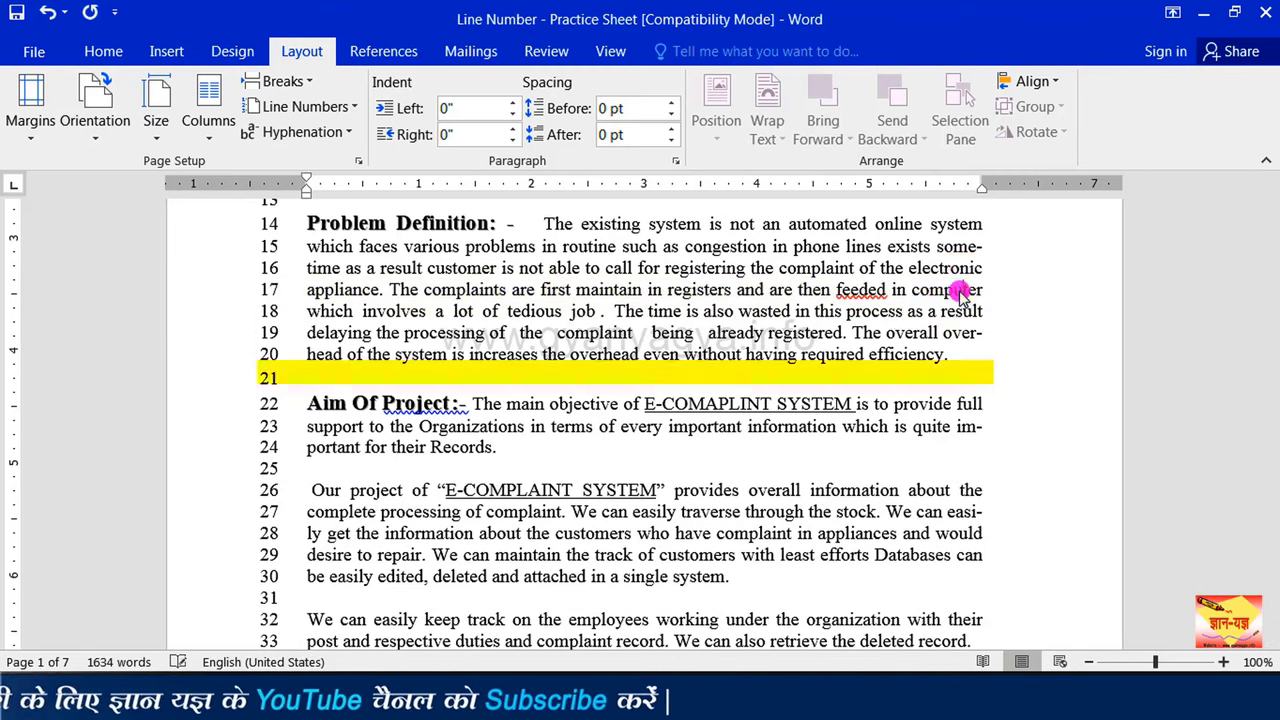
pyautogui.moveTo(440, 491); pyautogui.dragTo(655, 488)
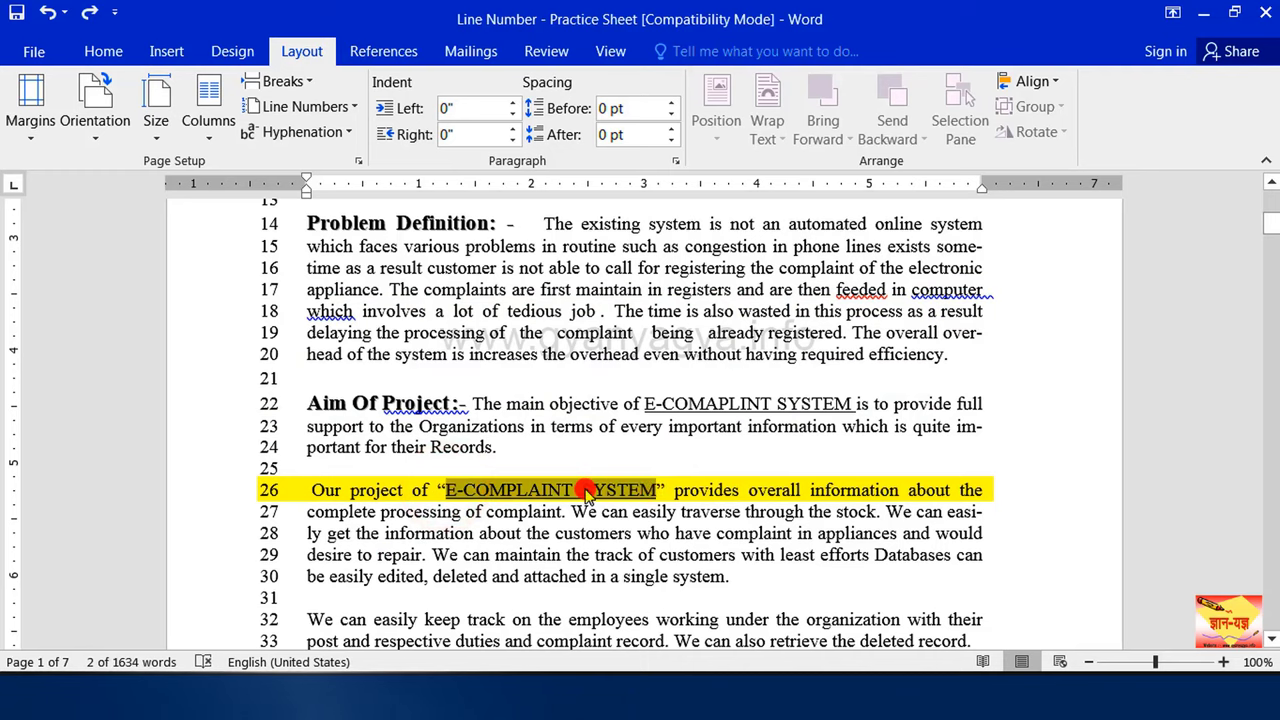
pyautogui.click(104, 52)
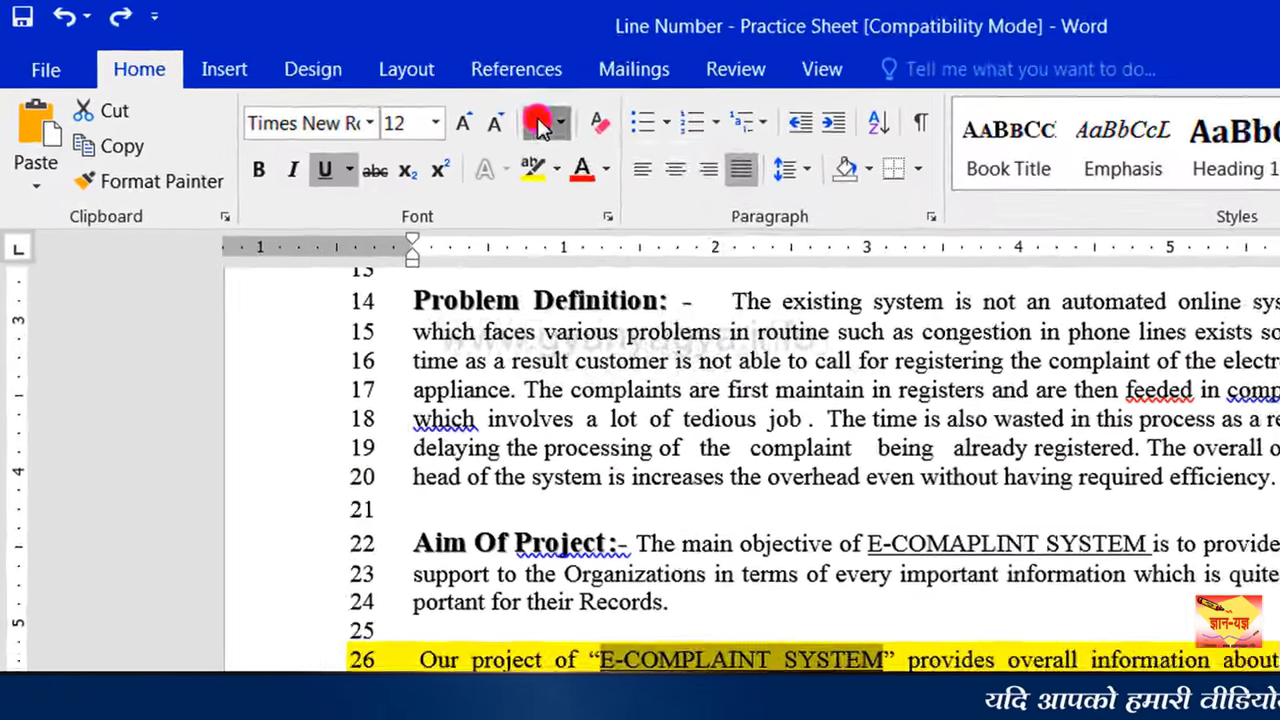
pyautogui.click(401, 91)
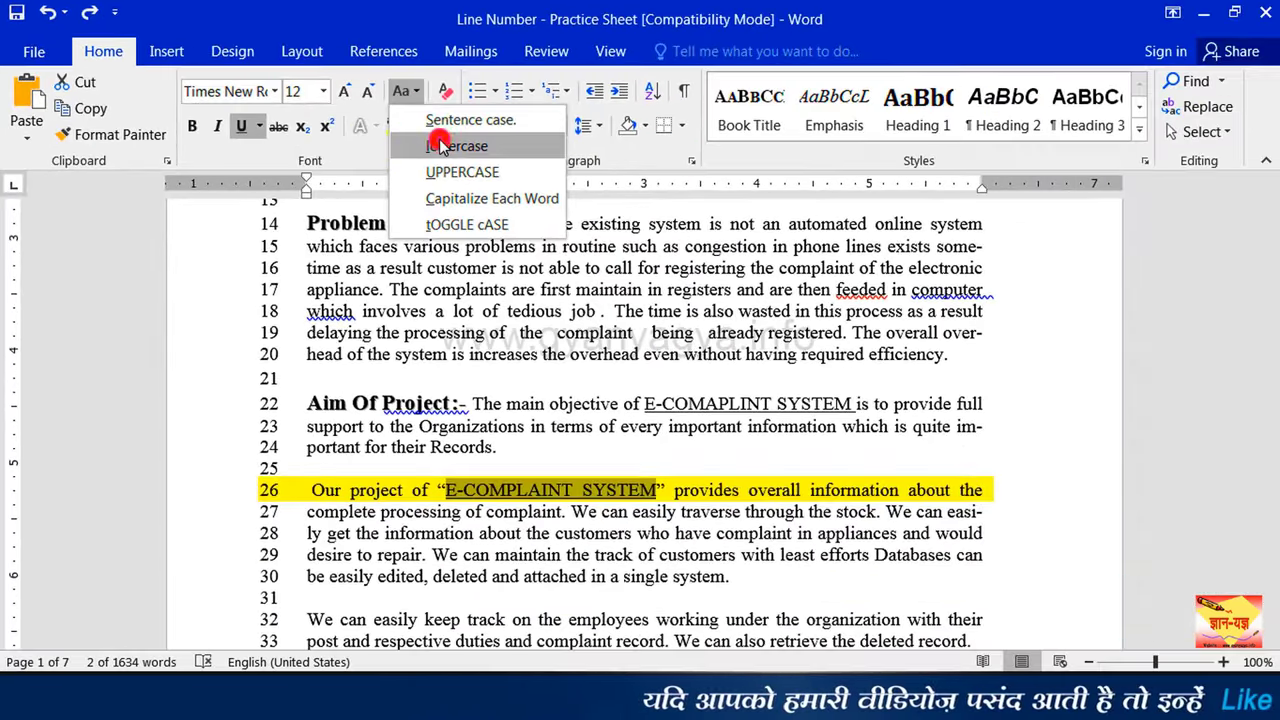
pyautogui.click(673, 215)
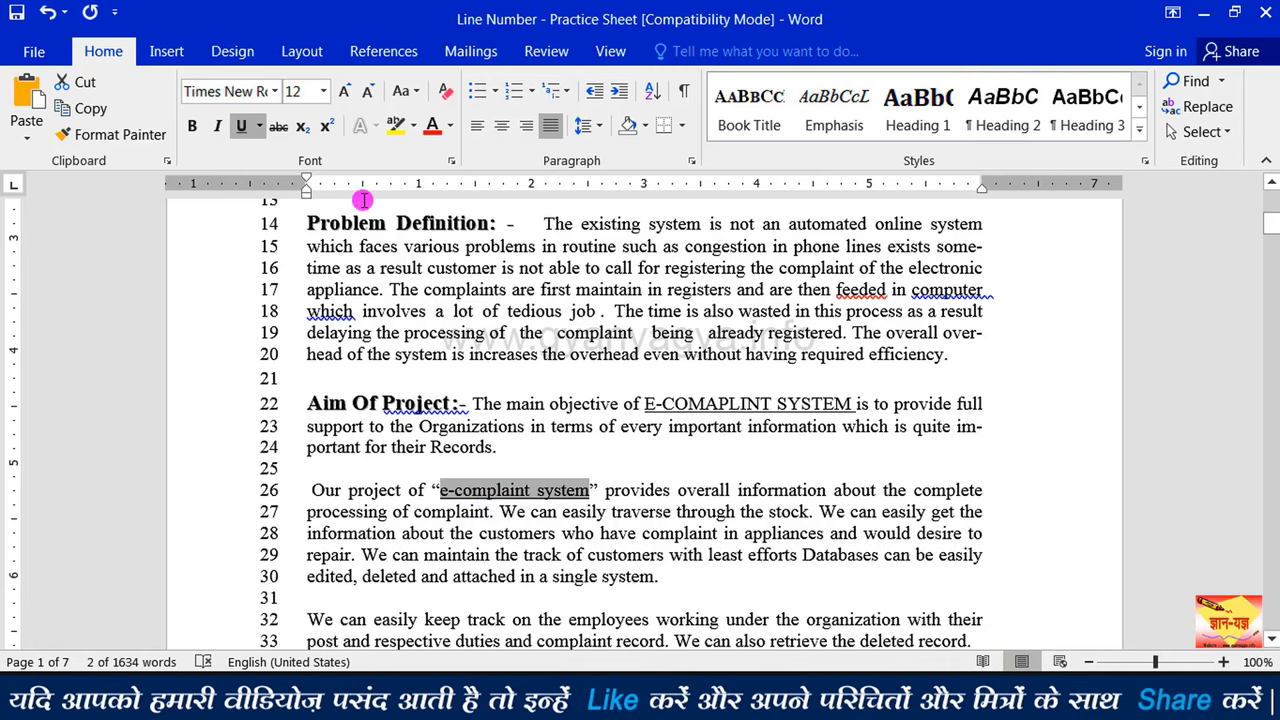
pyautogui.click(288, 51)
pyautogui.click(306, 110)
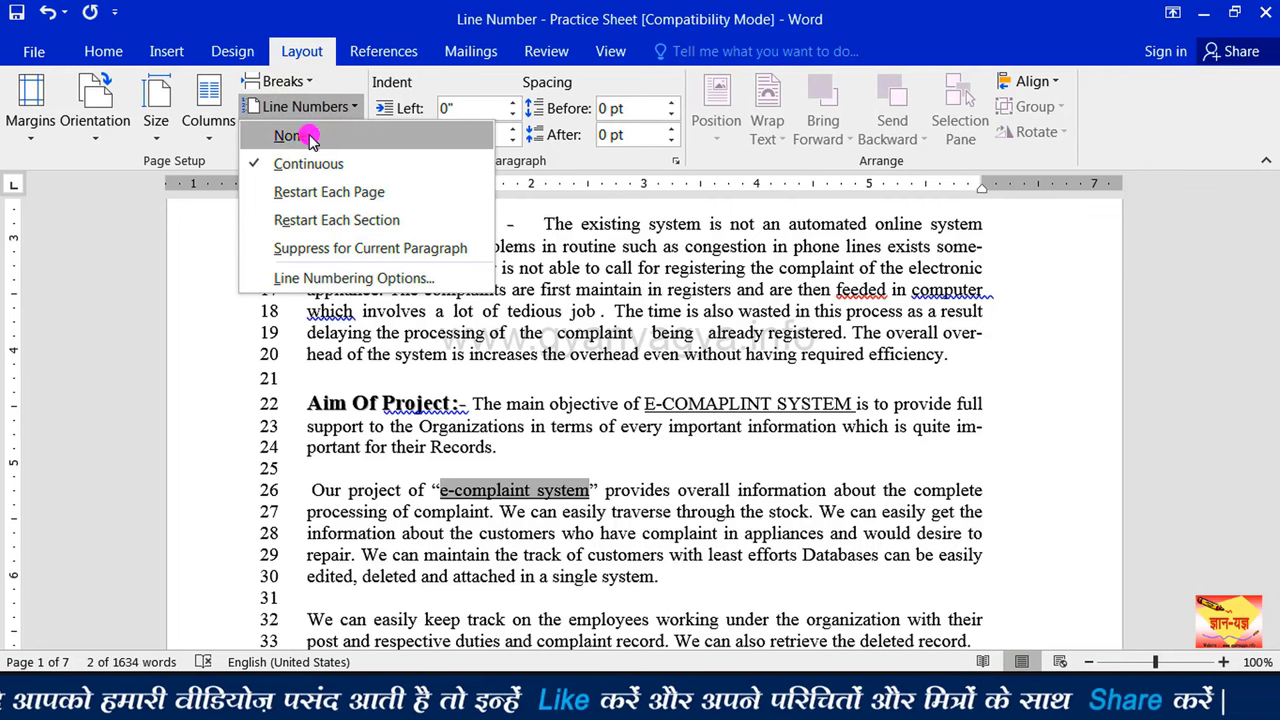
# Clear line numbering, then renumber lines so numbering restarts on each page.
pyautogui.click(309, 137)
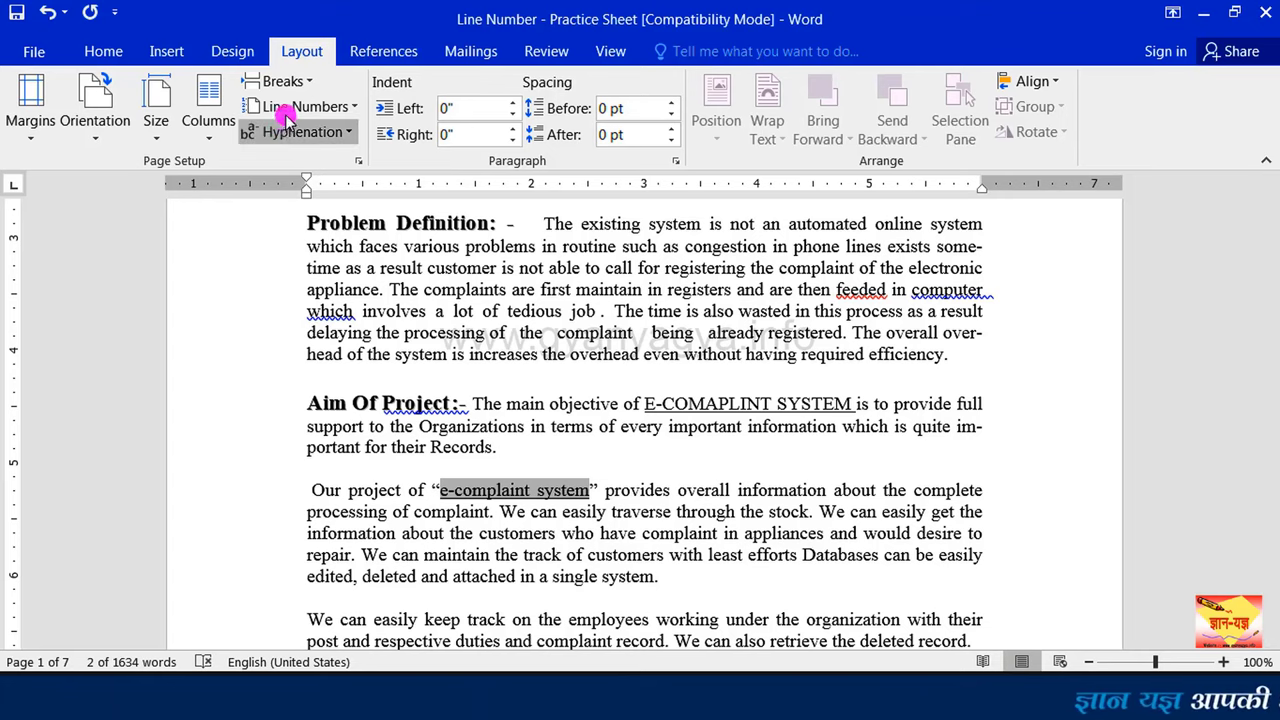
pyautogui.click(300, 106)
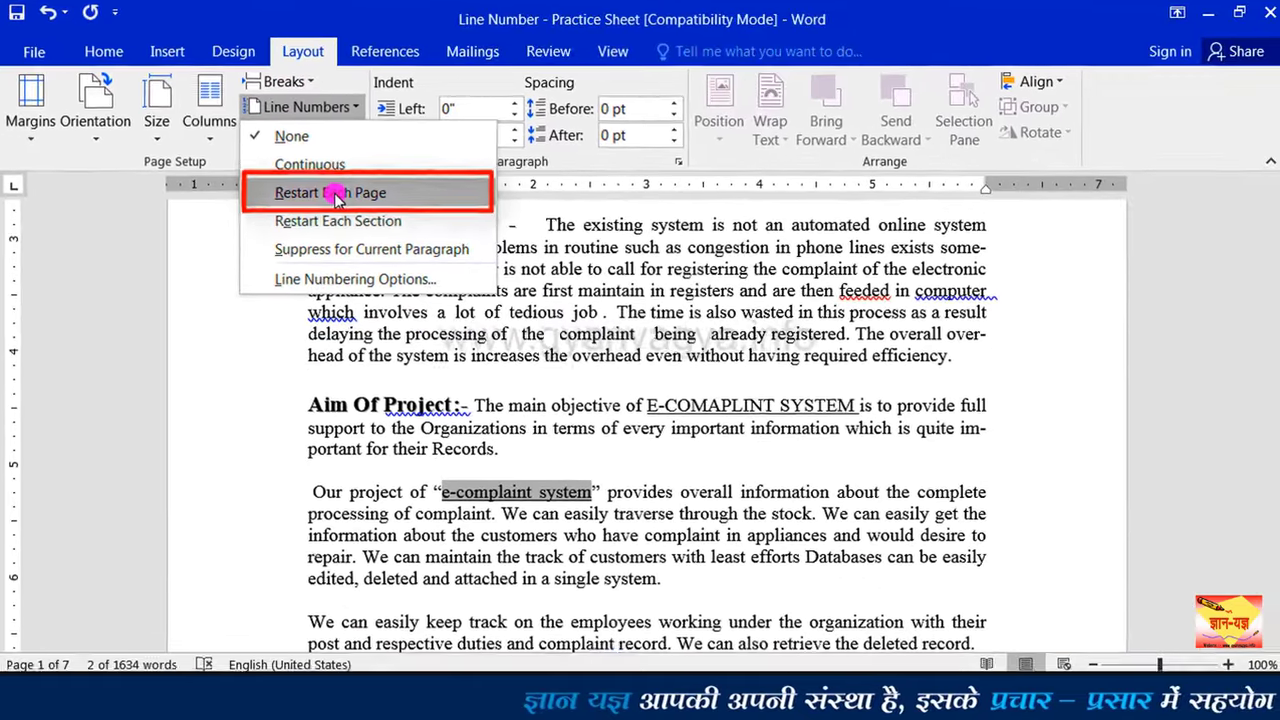
pyautogui.click(478, 278)
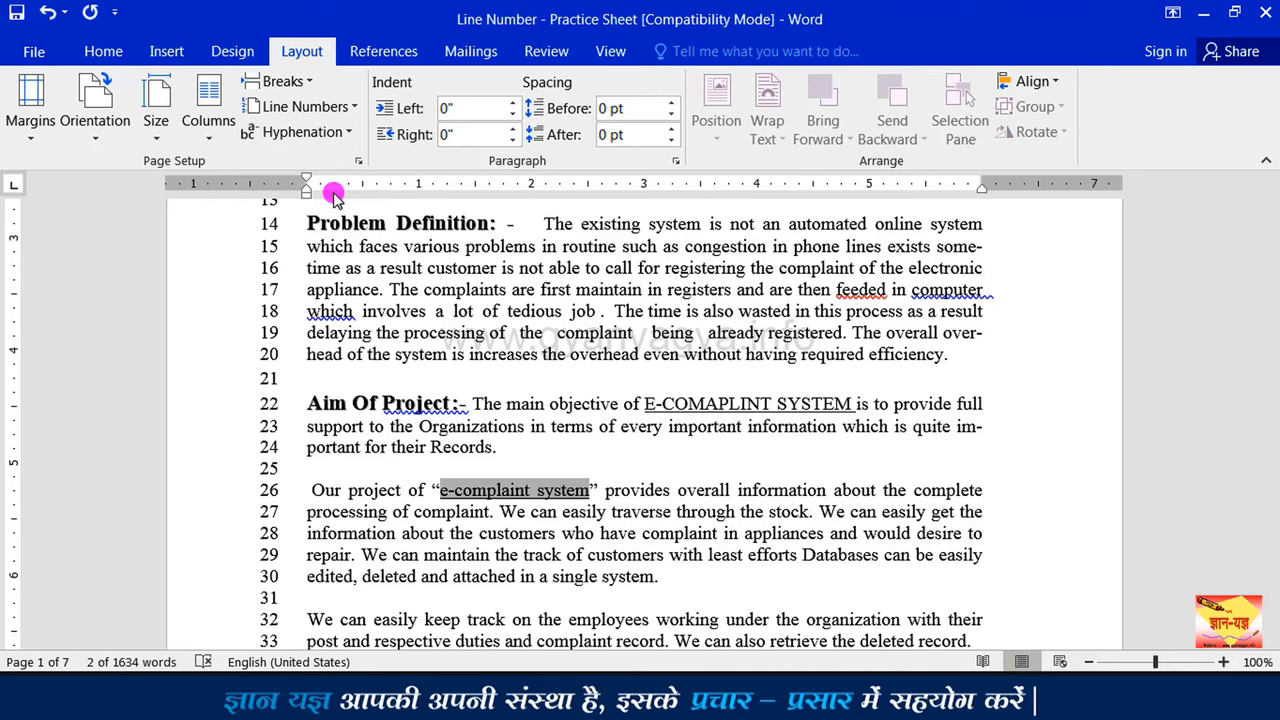
pyautogui.moveTo(1268, 232); pyautogui.dragTo(1274, 257)
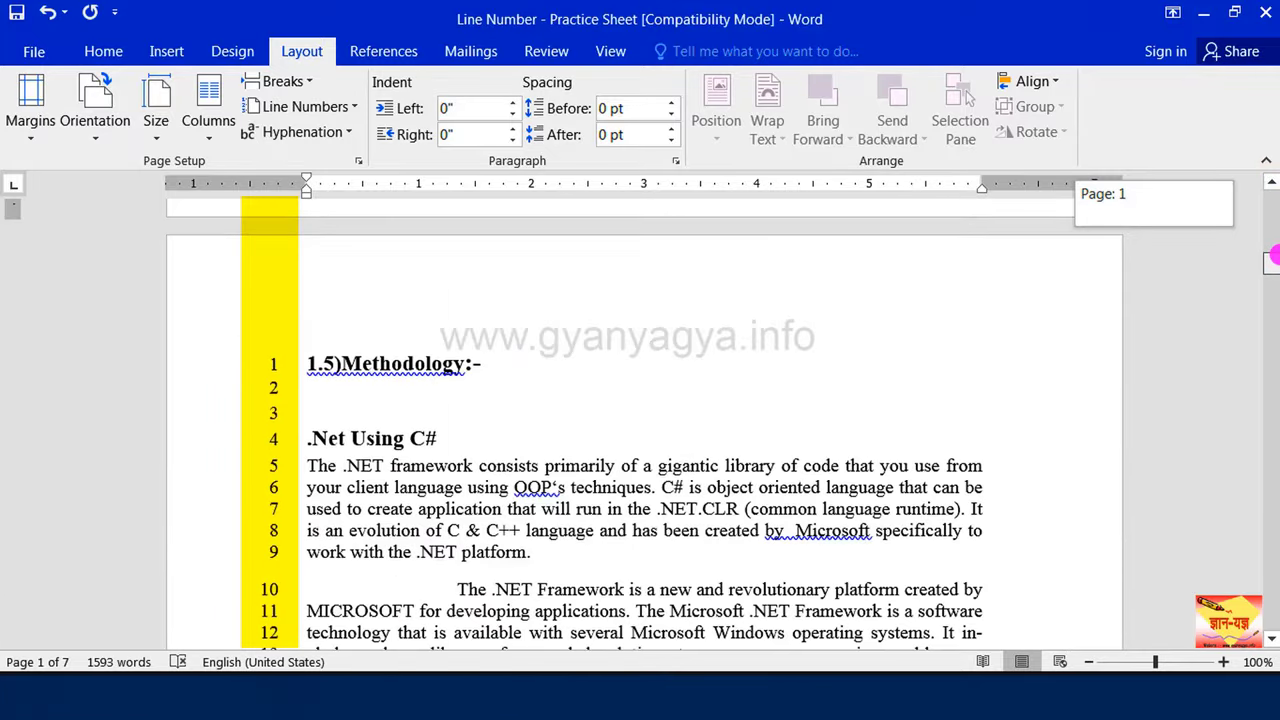
pyautogui.moveTo(1272, 257); pyautogui.dragTo(1205, 165)
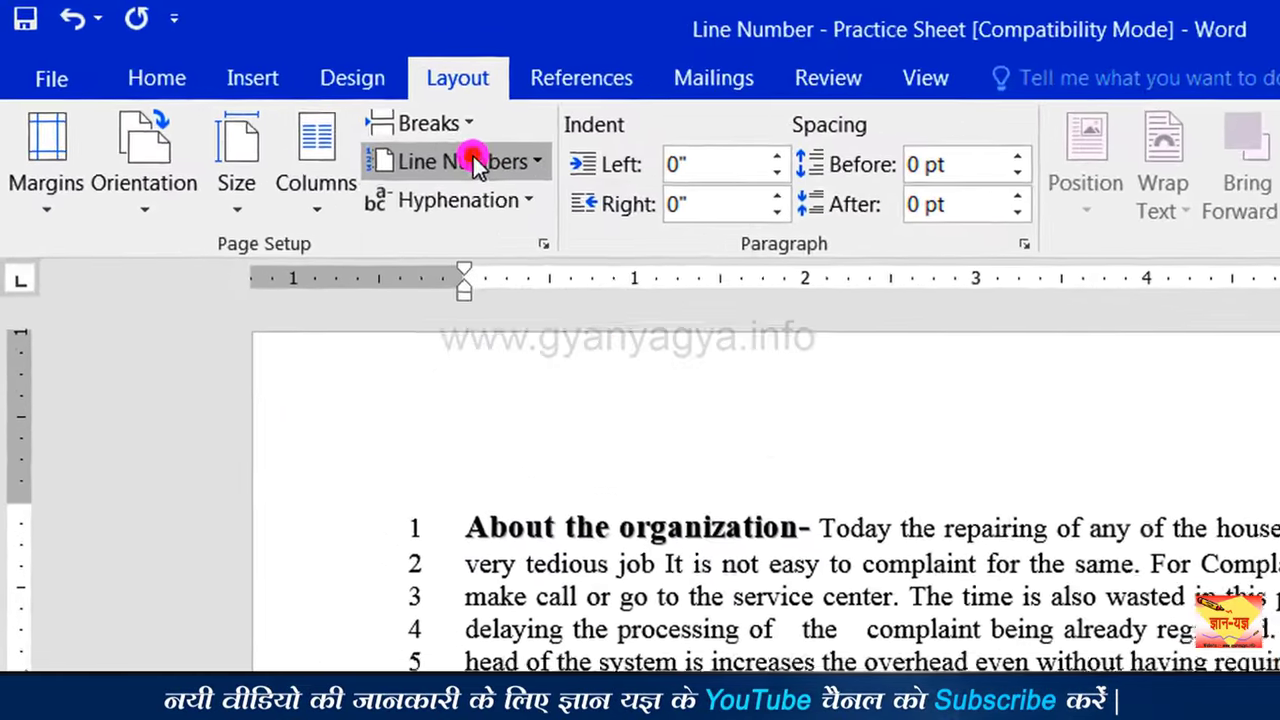
pyautogui.click(312, 106)
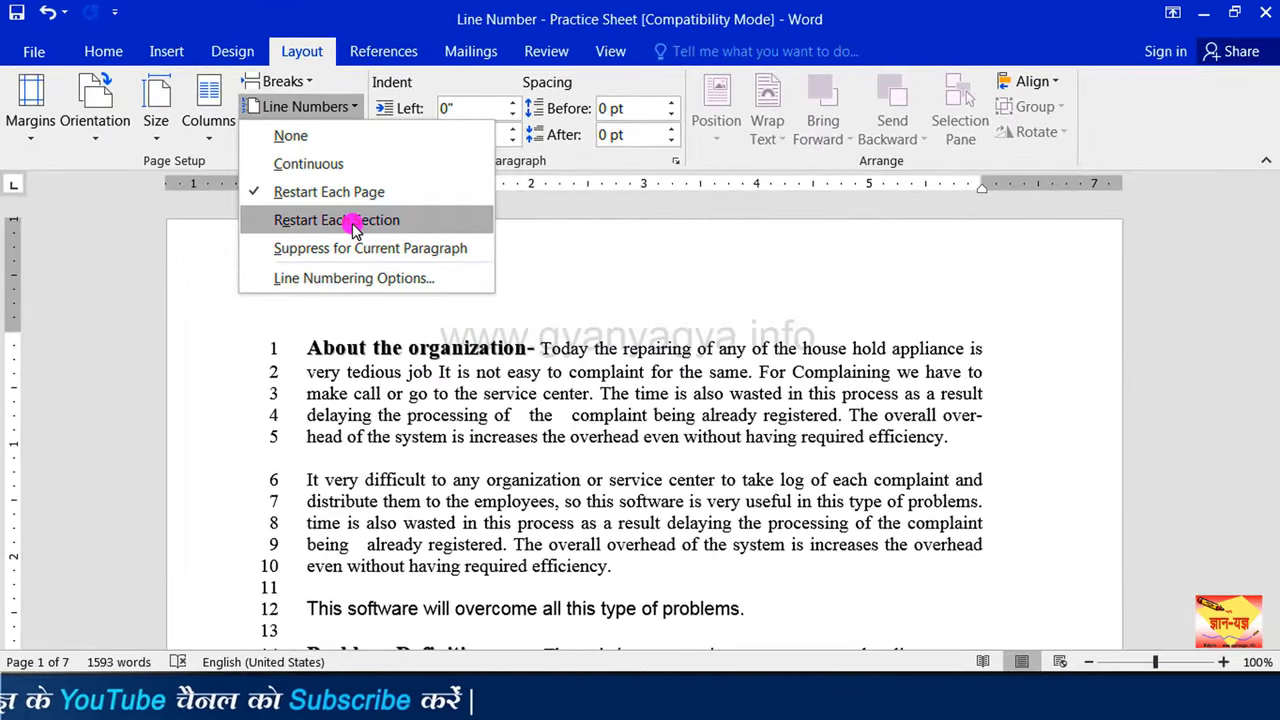
# Turn line numbers off and add a continuous section break before Problem Definition.
pyautogui.click(318, 413)
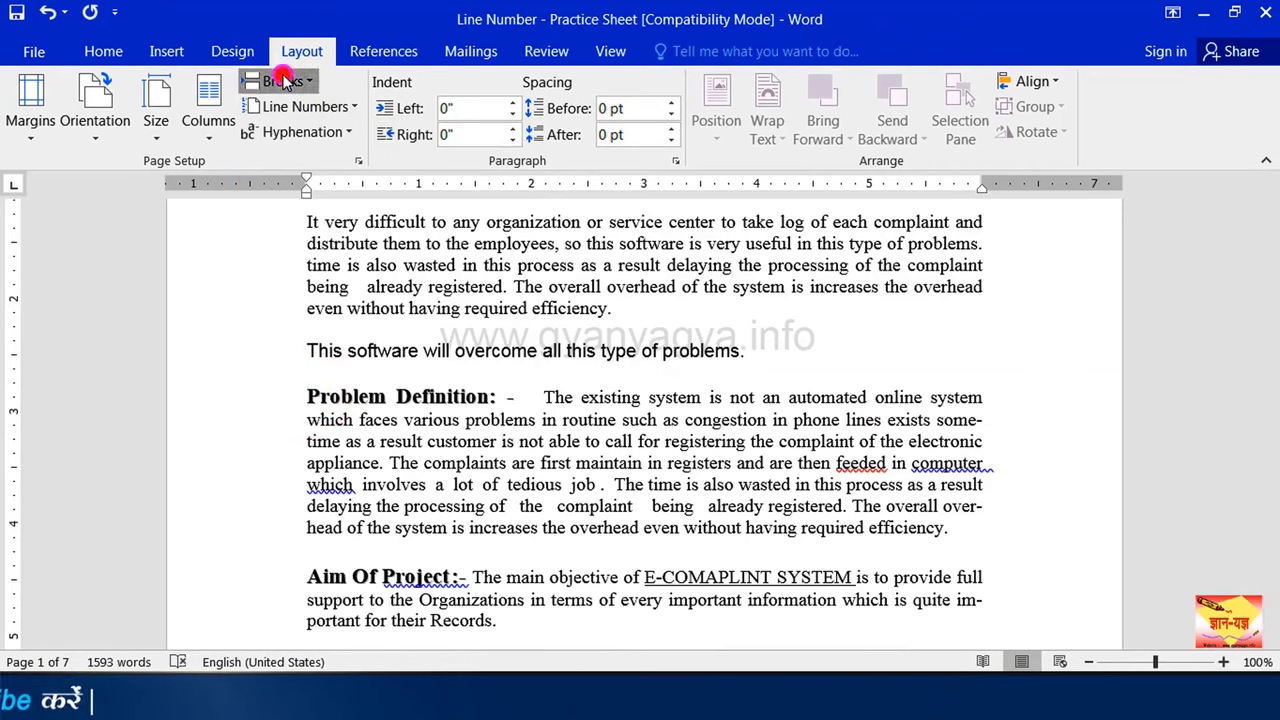
pyautogui.click(276, 81)
pyautogui.click(349, 429)
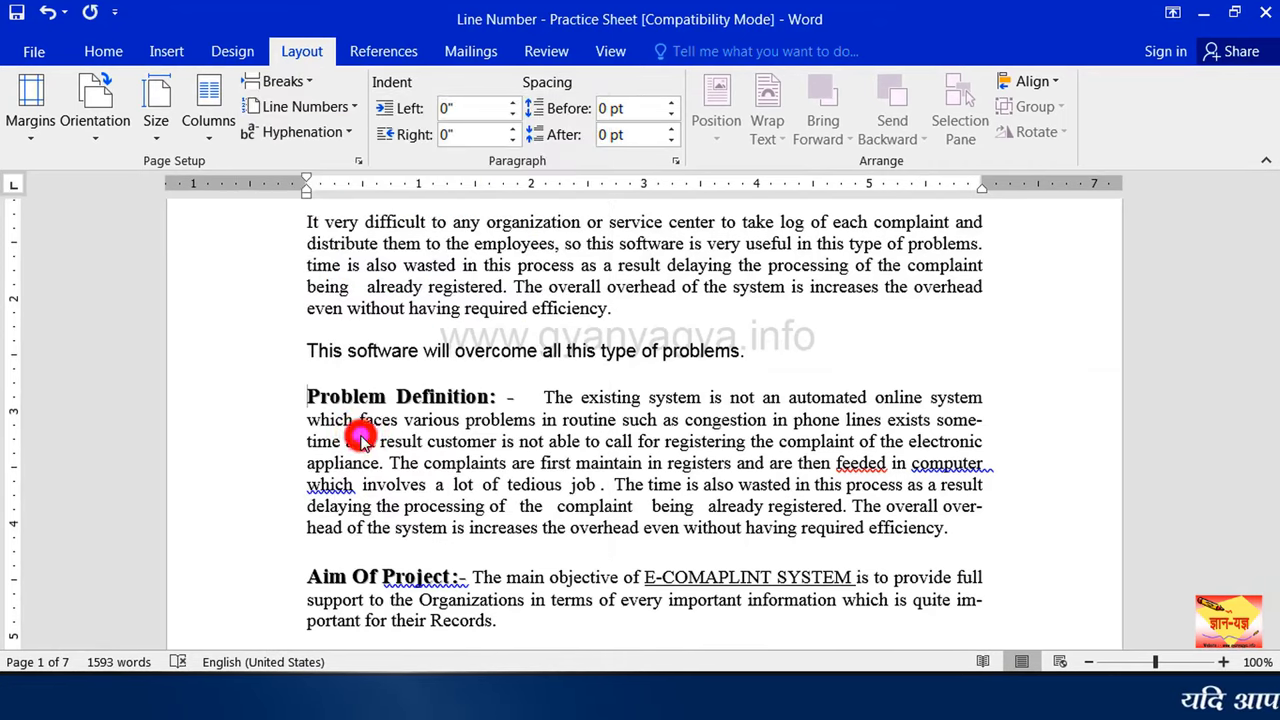
# Add a continuous section break before the 'We can easily keep track' paragraph.
pyautogui.scroll(-3, 1271, 641)
pyautogui.scroll(-2, 1271, 641)
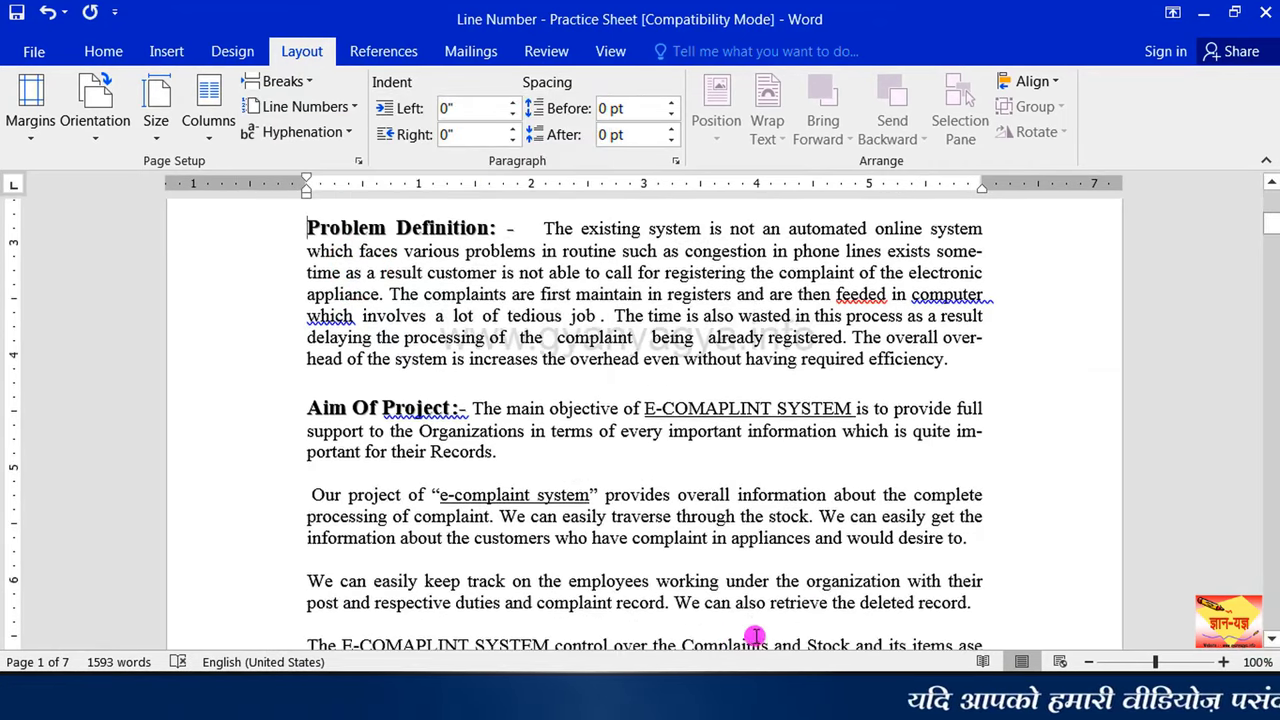
pyautogui.click(312, 567)
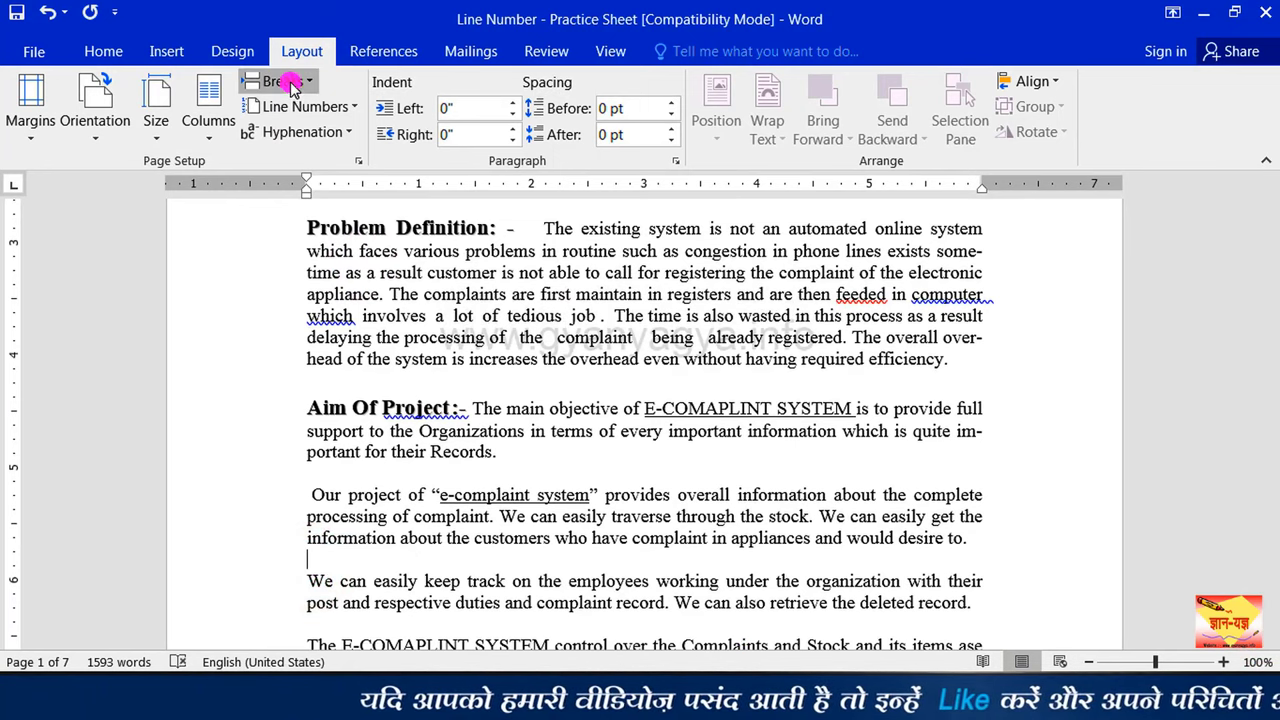
pyautogui.click(283, 81)
pyautogui.click(383, 455)
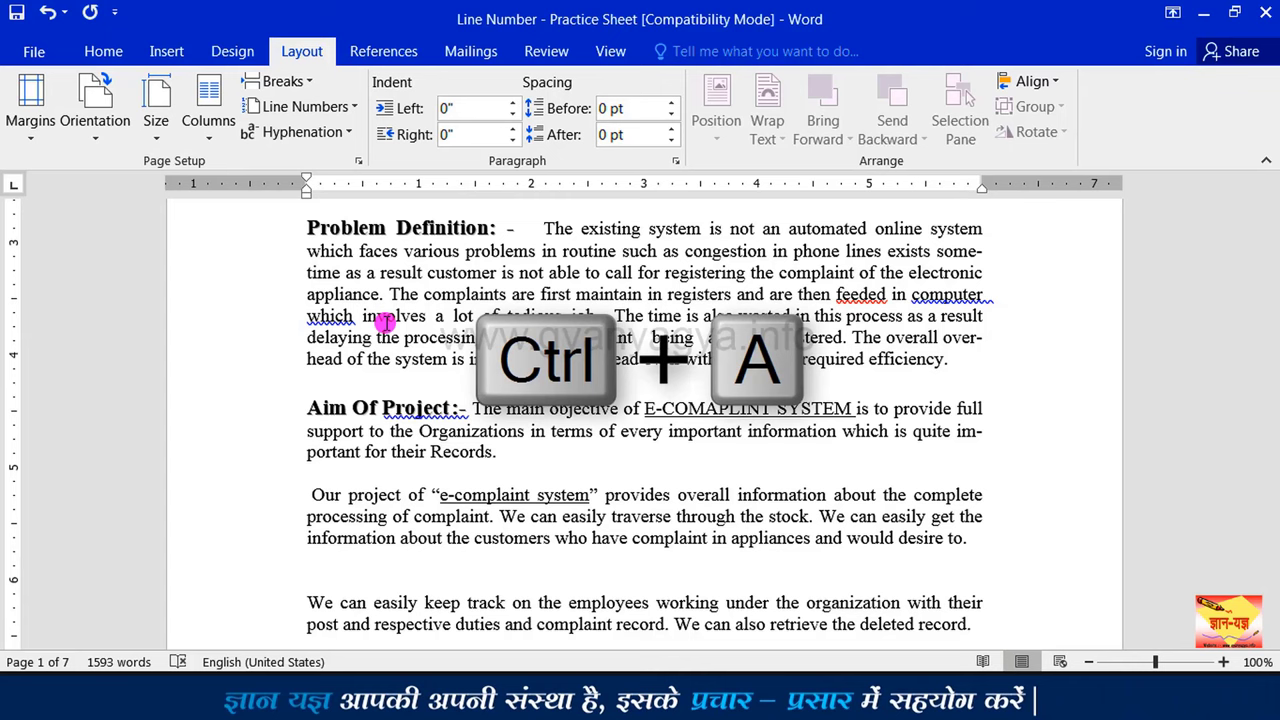
# Select the whole document and number its lines, restarting at 1 in each section.
pyautogui.hotkey('ctrl', 'a')
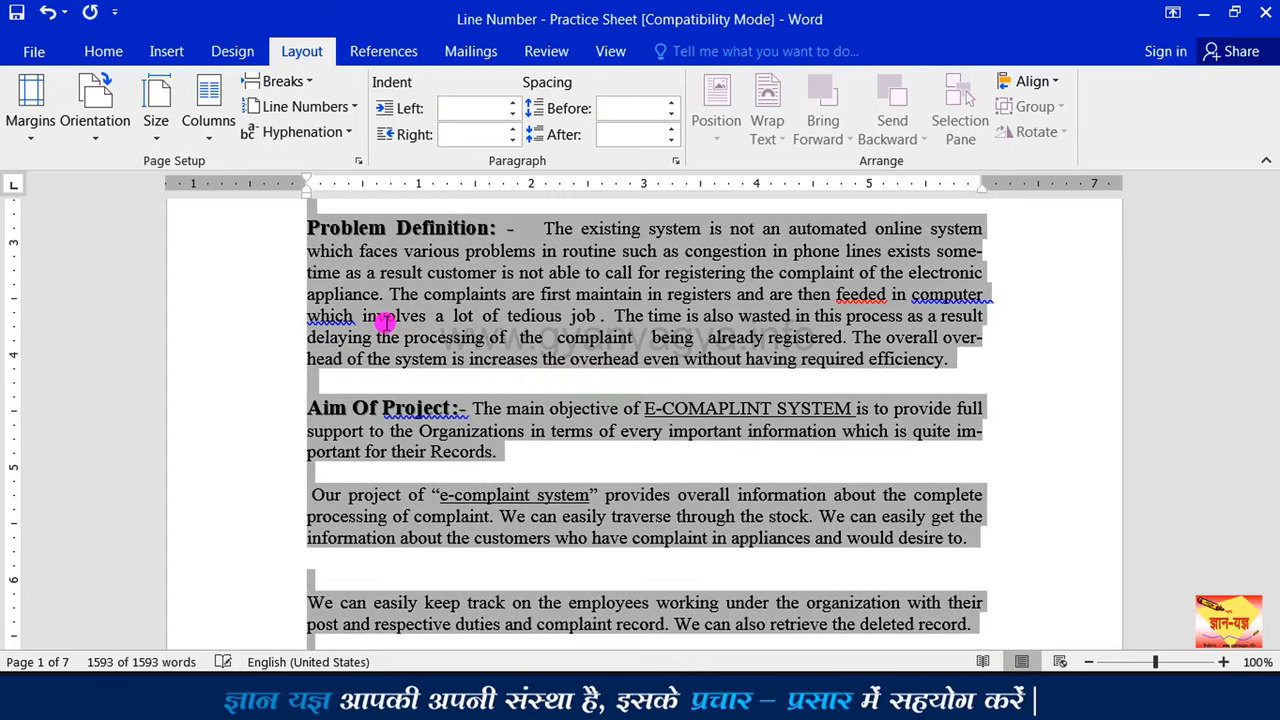
pyautogui.click(303, 107)
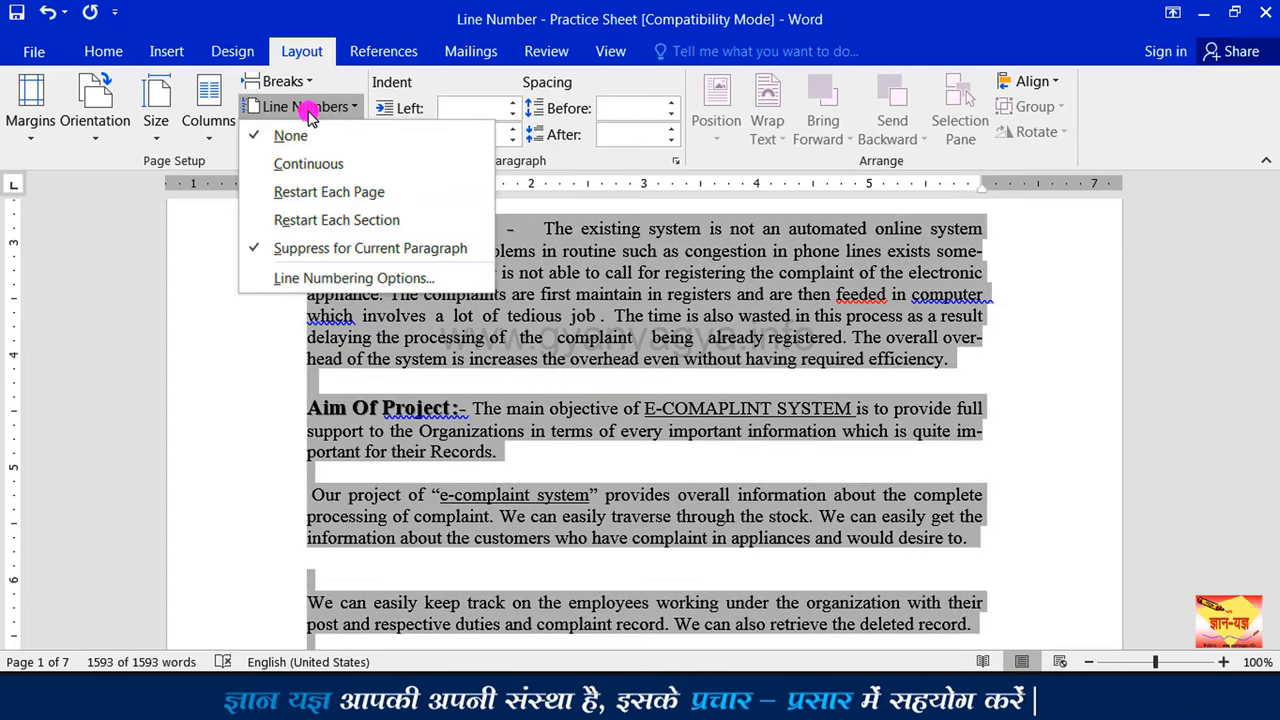
pyautogui.click(343, 218)
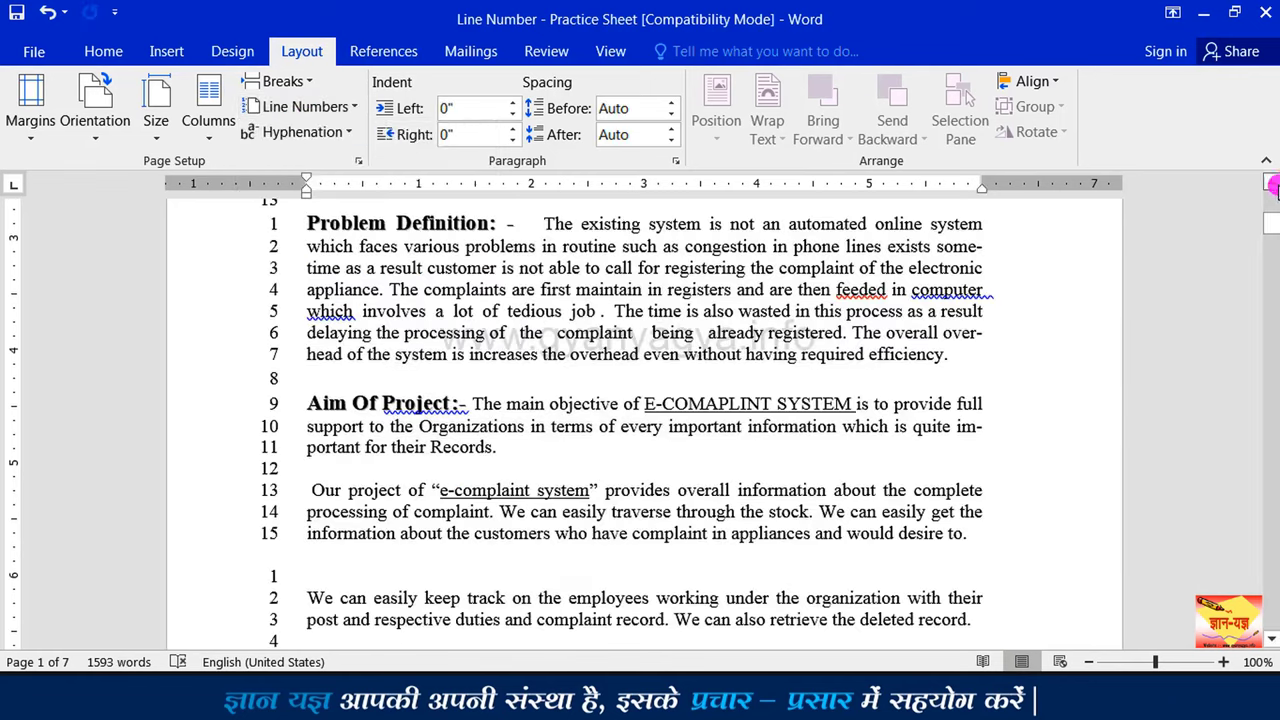
pyautogui.moveTo(1272, 186); pyautogui.dragTo(1268, 203)
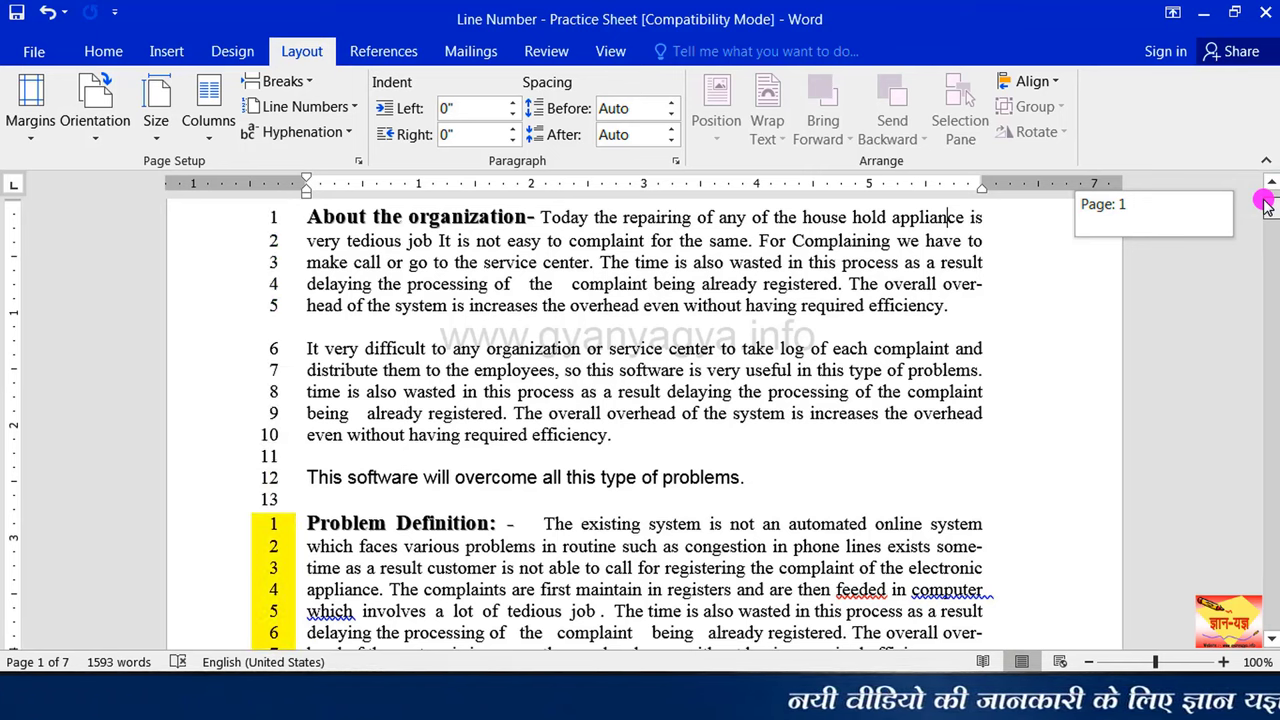
pyautogui.moveTo(1266, 203); pyautogui.dragTo(1266, 224)
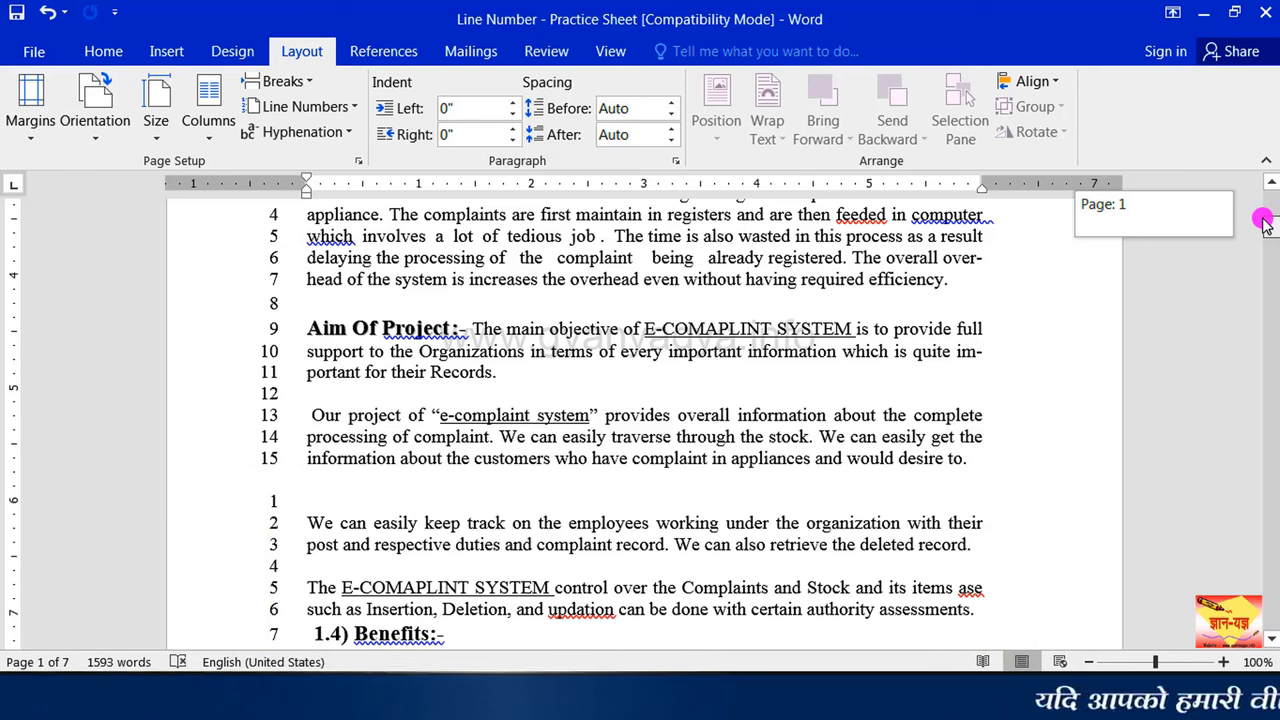
pyautogui.moveTo(1265, 220); pyautogui.dragTo(1268, 200)
# Set line numbering to Continuous so page 1 runs from 1 through 13.
pyautogui.click(343, 251)
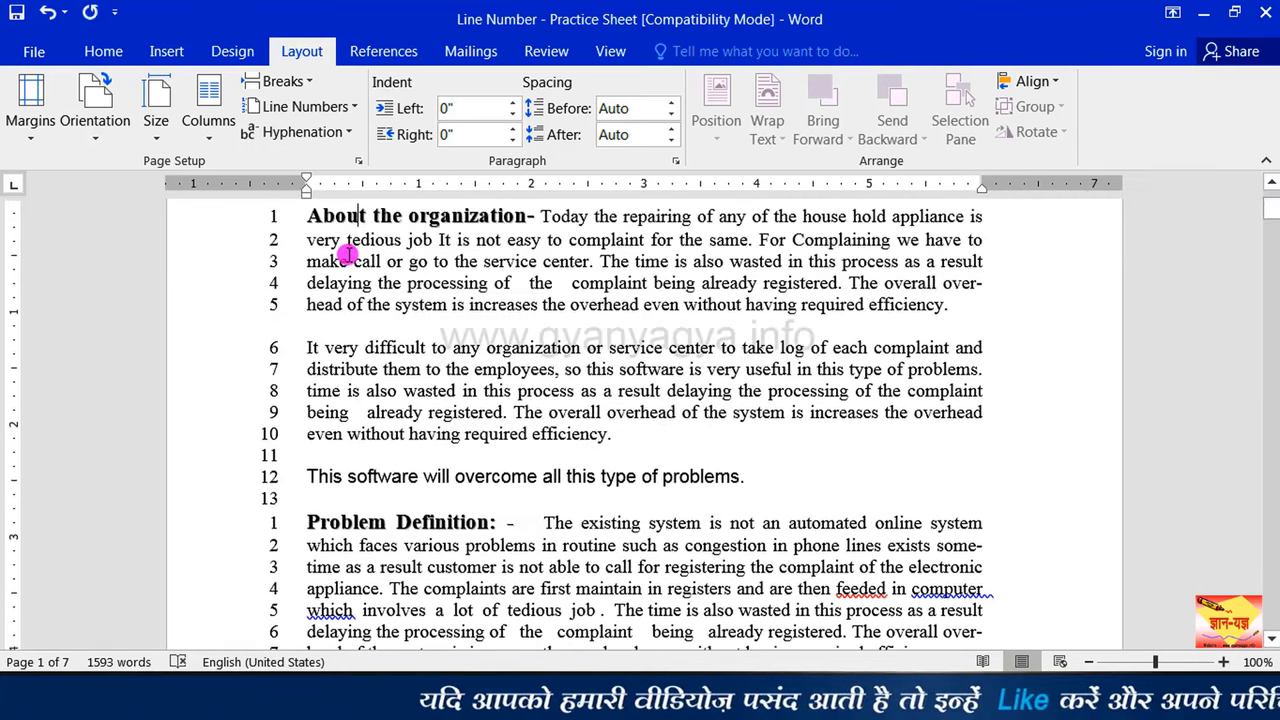
pyautogui.click(313, 108)
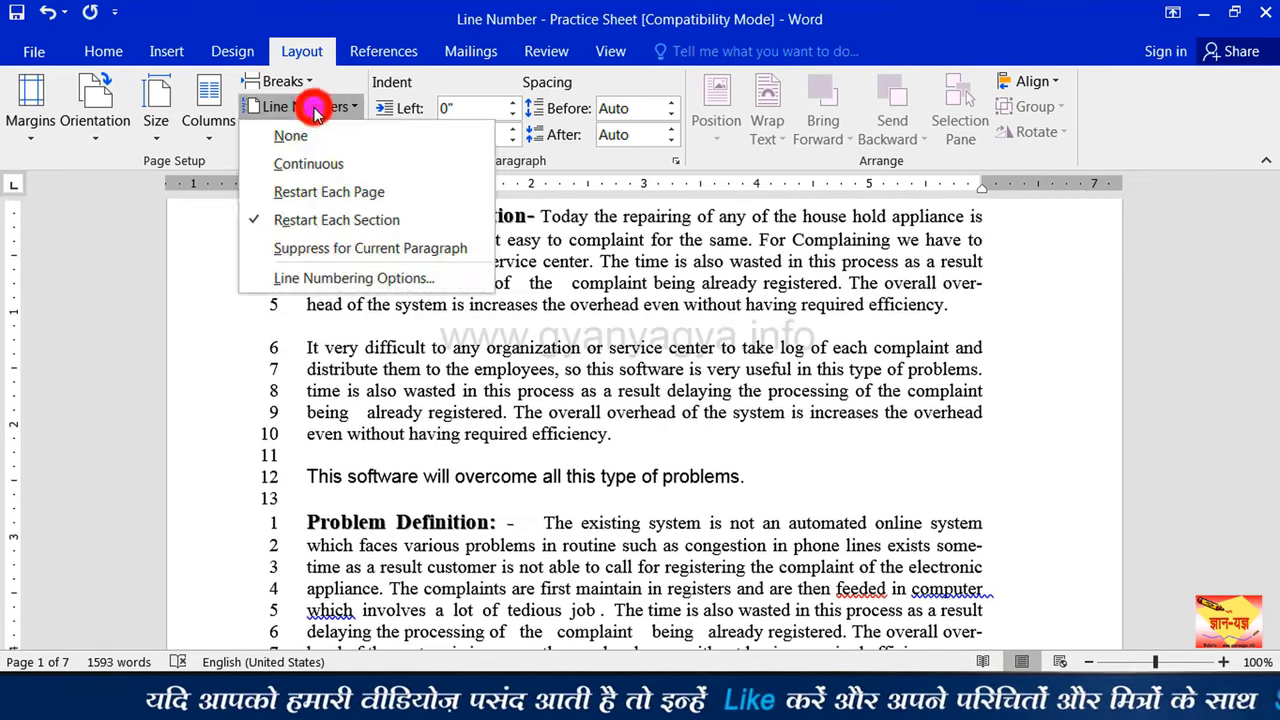
pyautogui.click(320, 164)
pyautogui.moveTo(1267, 215)
pyautogui.mouseDown()
pyautogui.moveTo(1271, 262)
pyautogui.moveTo(1271, 198)
pyautogui.mouseUp()
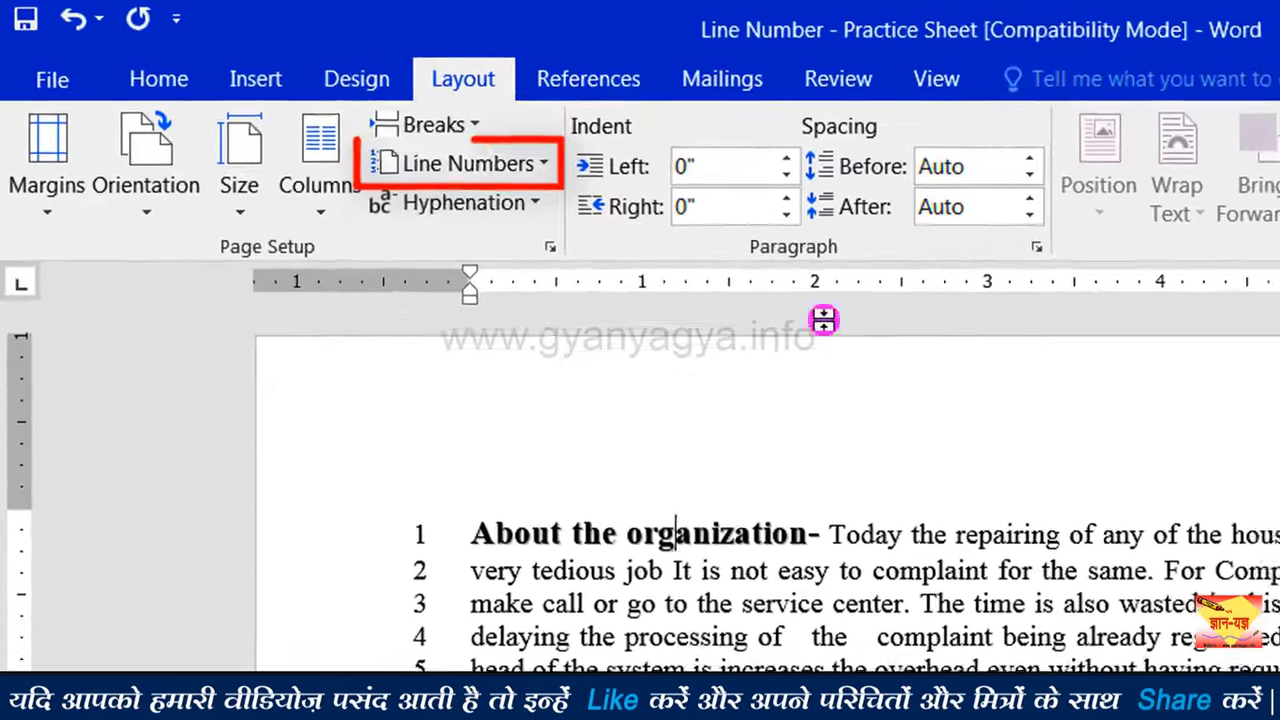
pyautogui.click(540, 168)
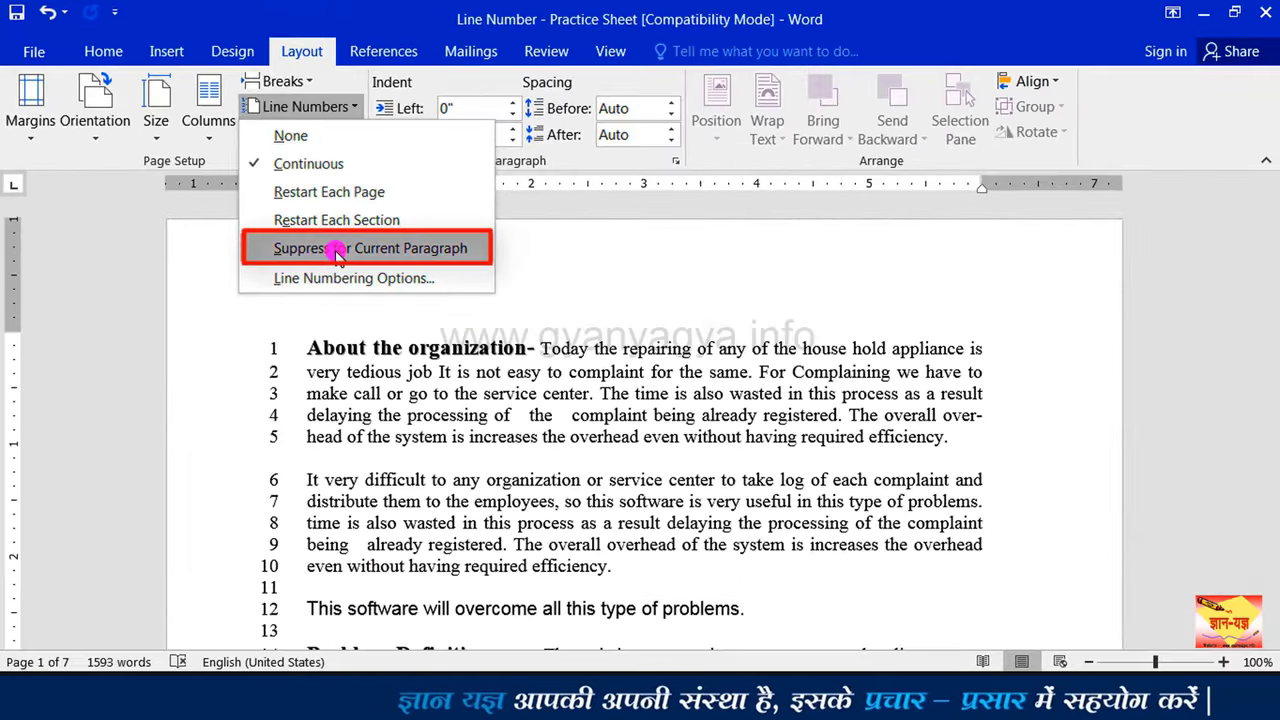
pyautogui.click(336, 254)
pyautogui.scroll(-5, 1270, 628)
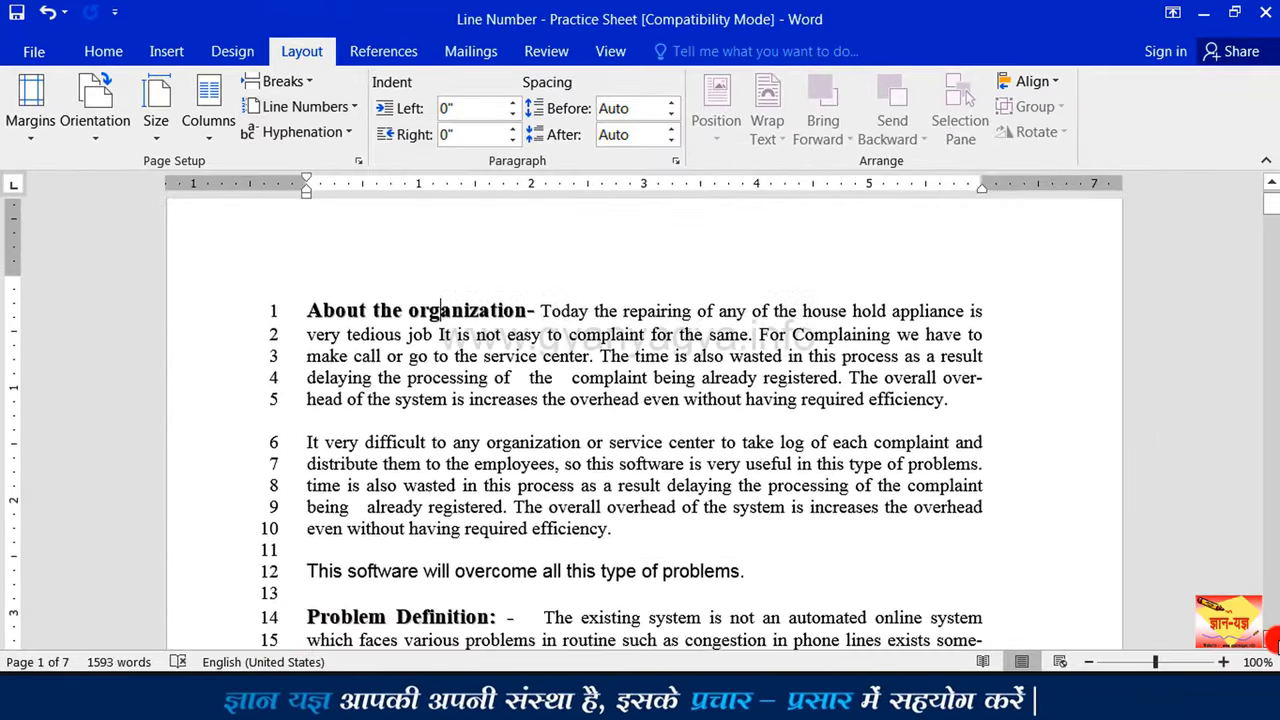
pyautogui.scroll(-2, 1268, 628)
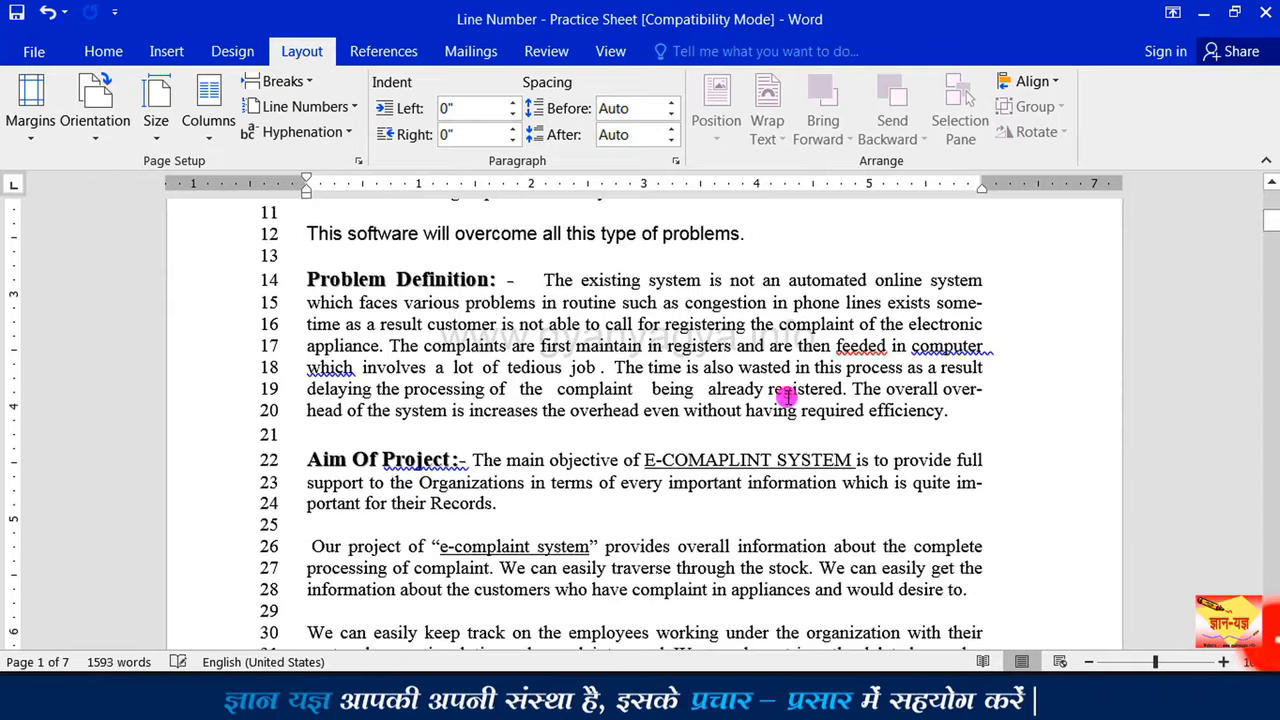
pyautogui.click(305, 280)
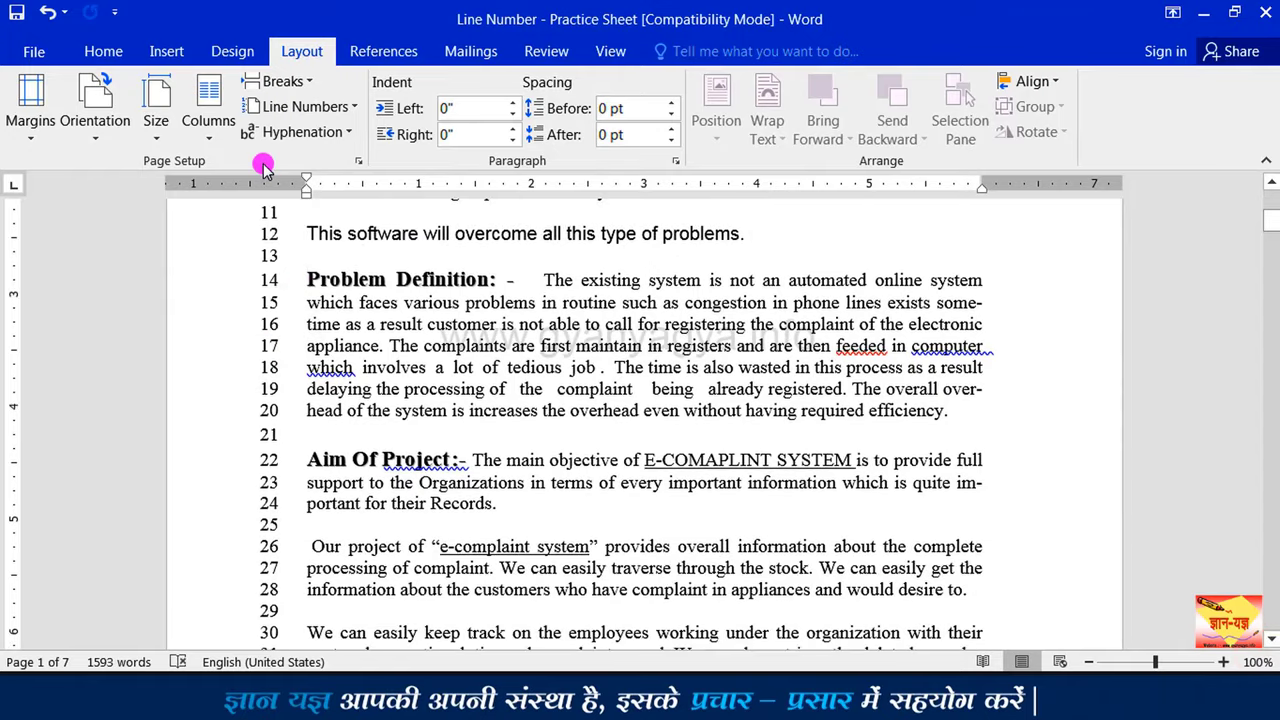
pyautogui.click(287, 107)
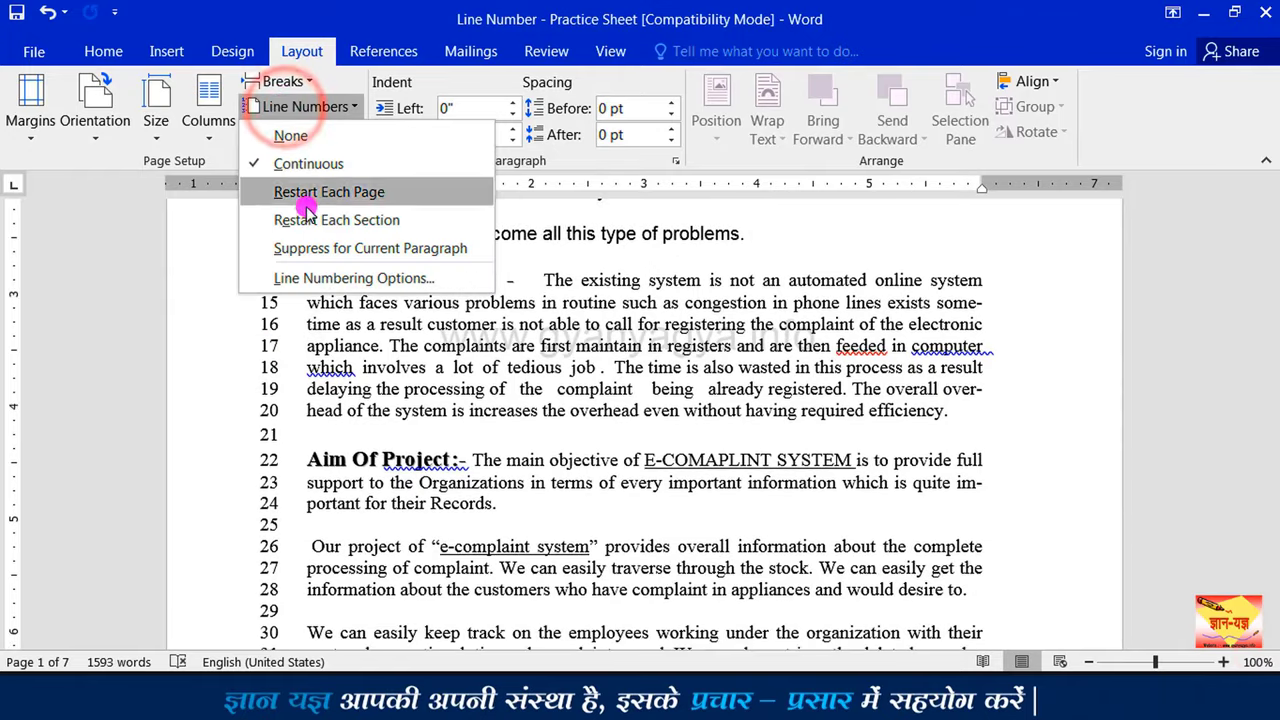
pyautogui.click(342, 250)
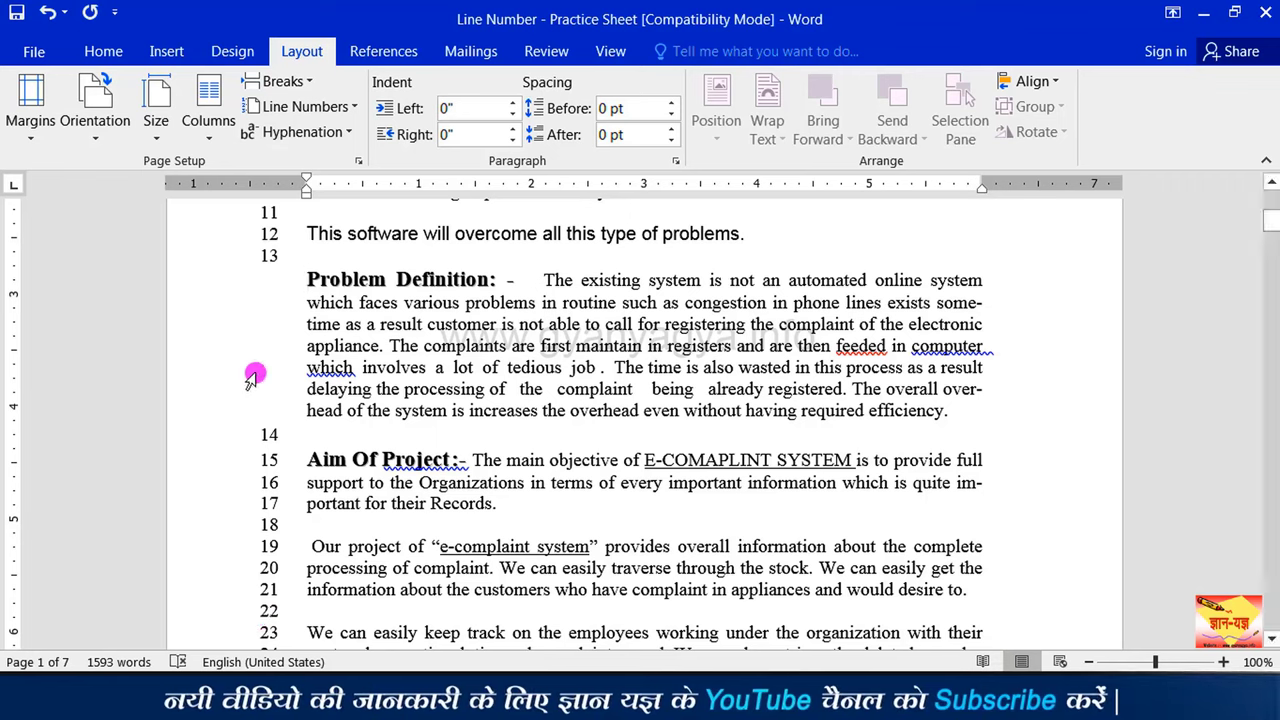
pyautogui.click(311, 107)
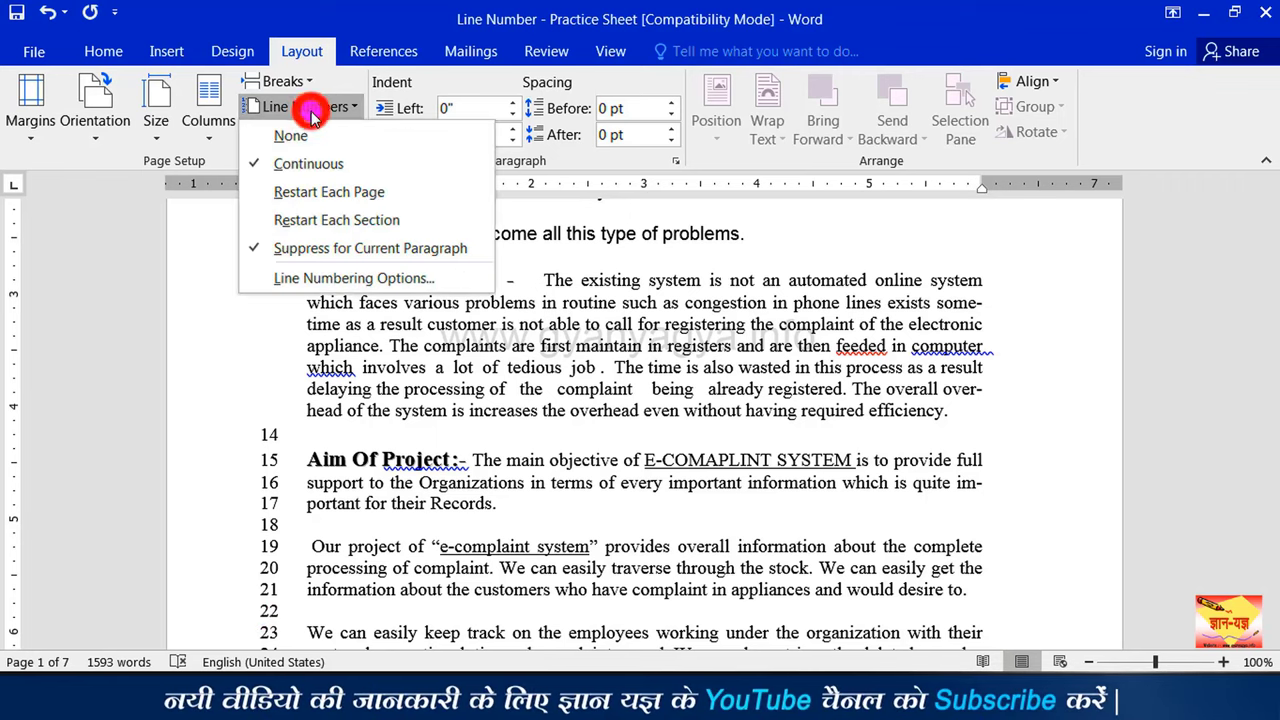
pyautogui.click(334, 248)
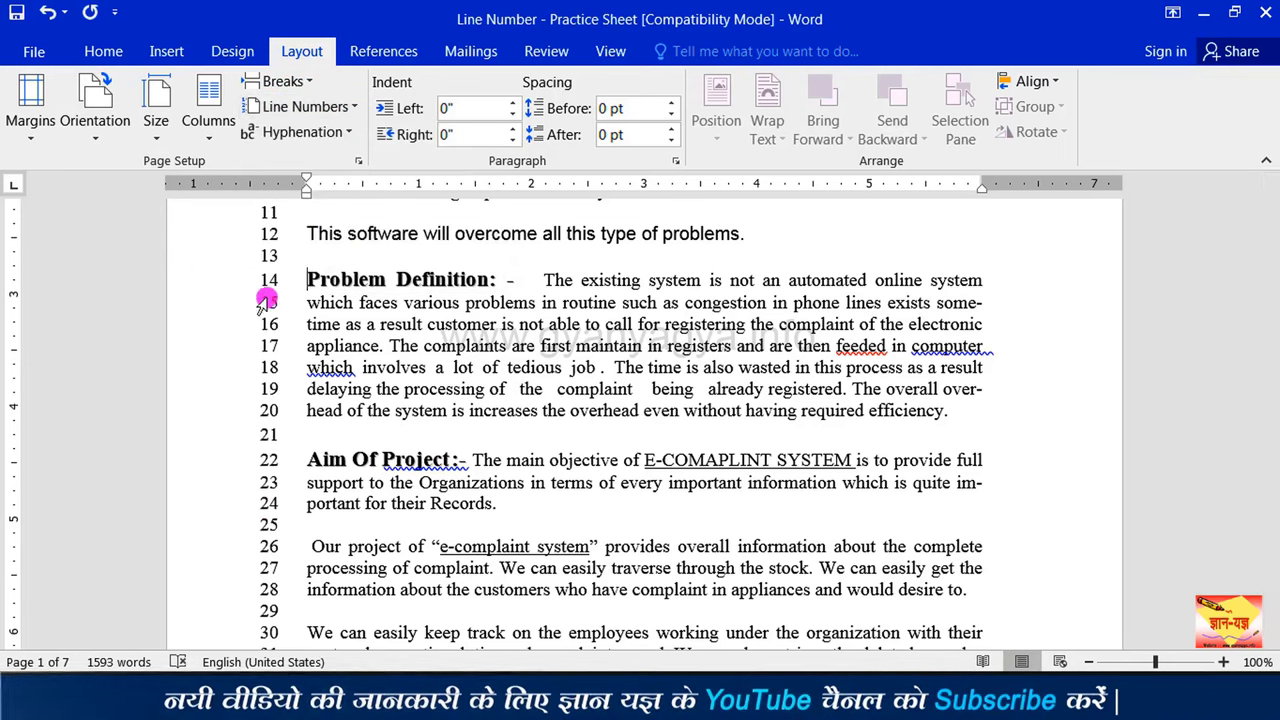
pyautogui.click(302, 108)
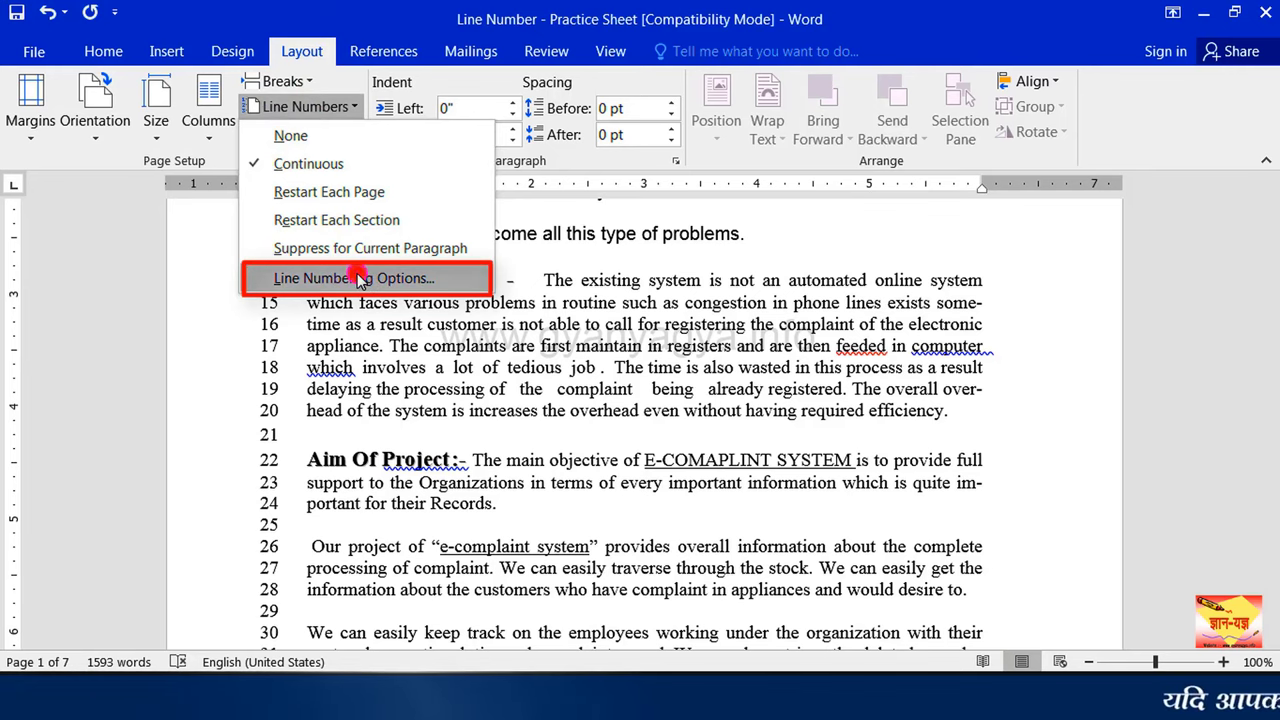
# Open Line Numbering Options and the Line Numbers dialog from Page Setup.
pyautogui.click(359, 280)
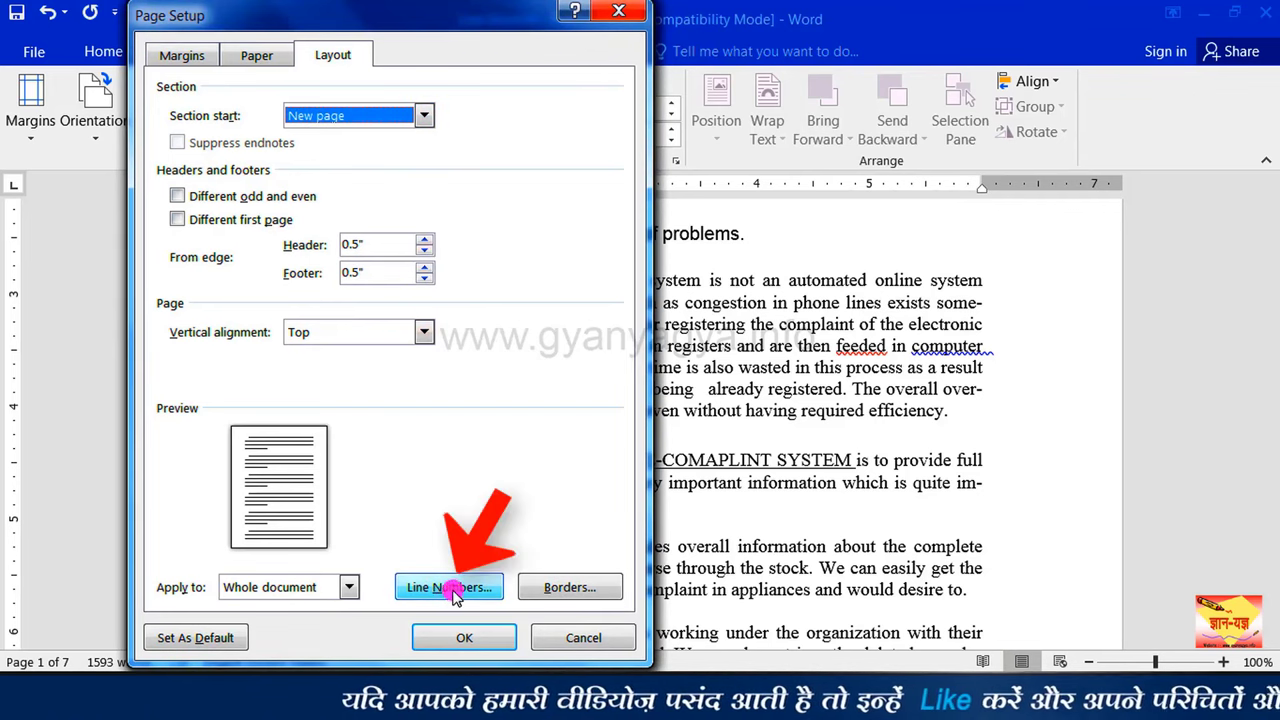
pyautogui.click(452, 588)
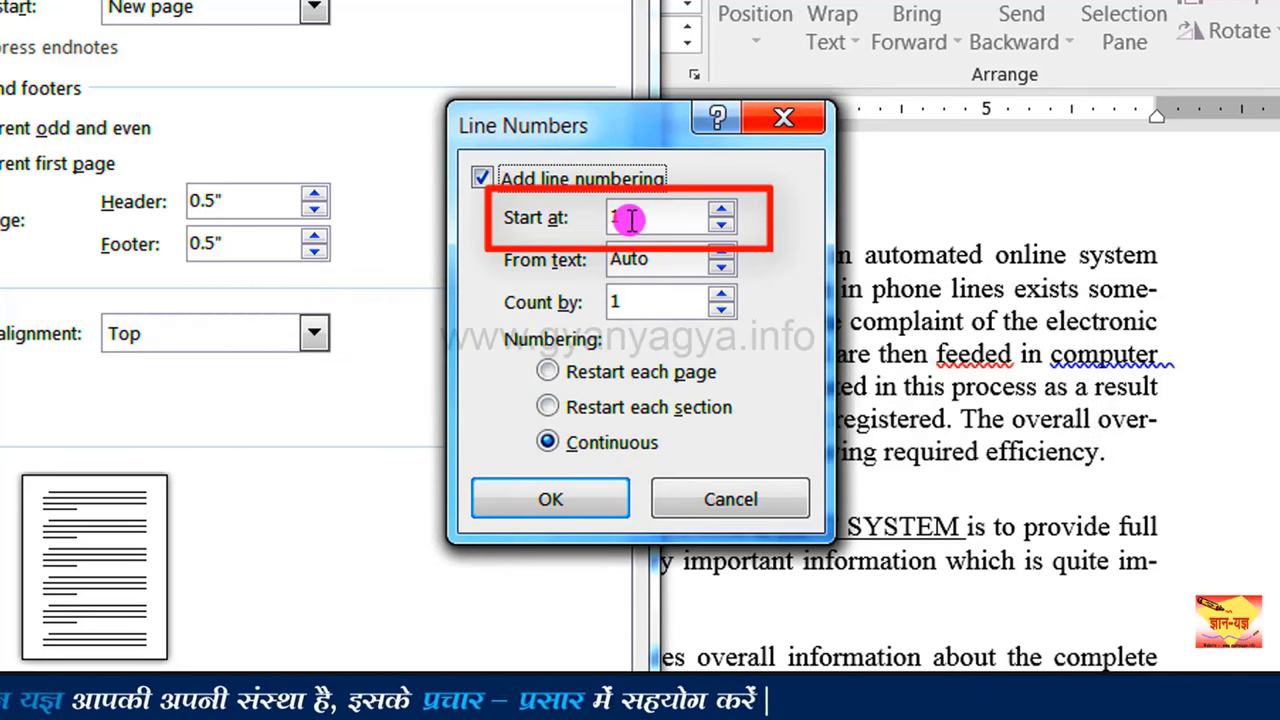
# Set line numbers to start at 4, sit 0.2" from text, and count by 2.
pyautogui.doubleClick(666, 216)
pyautogui.press('BackSpace')
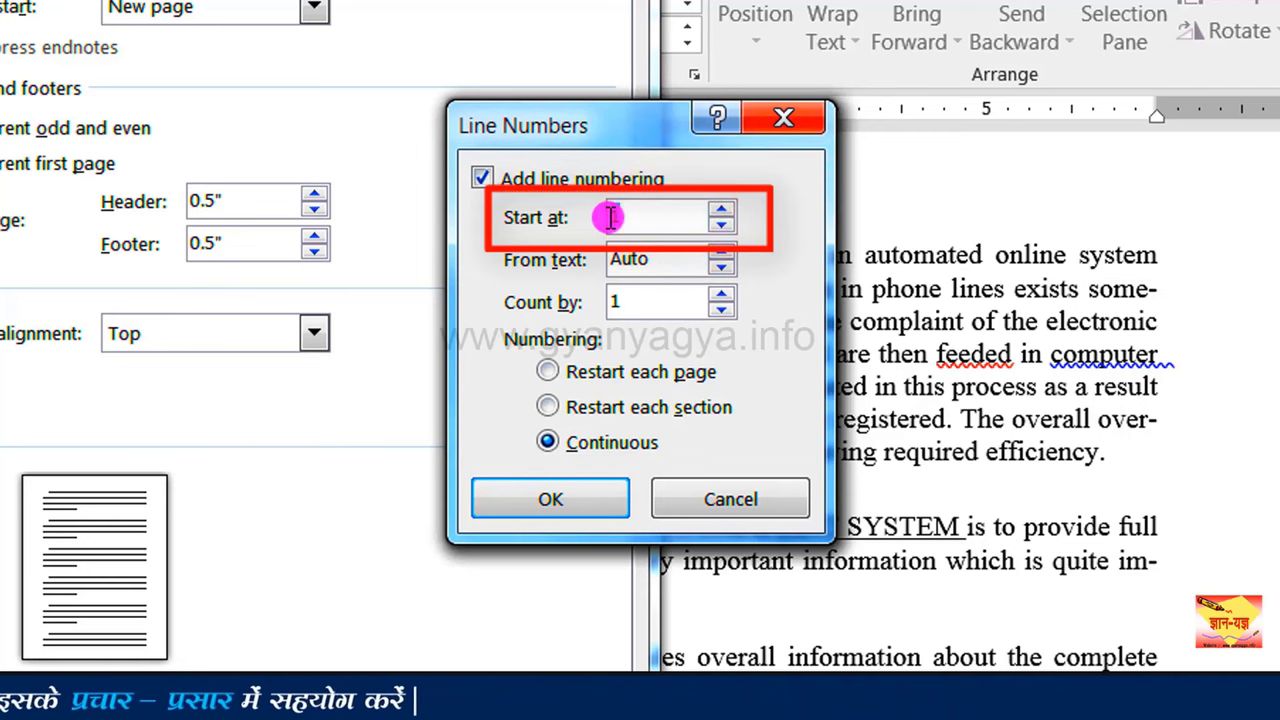
pyautogui.write('4')
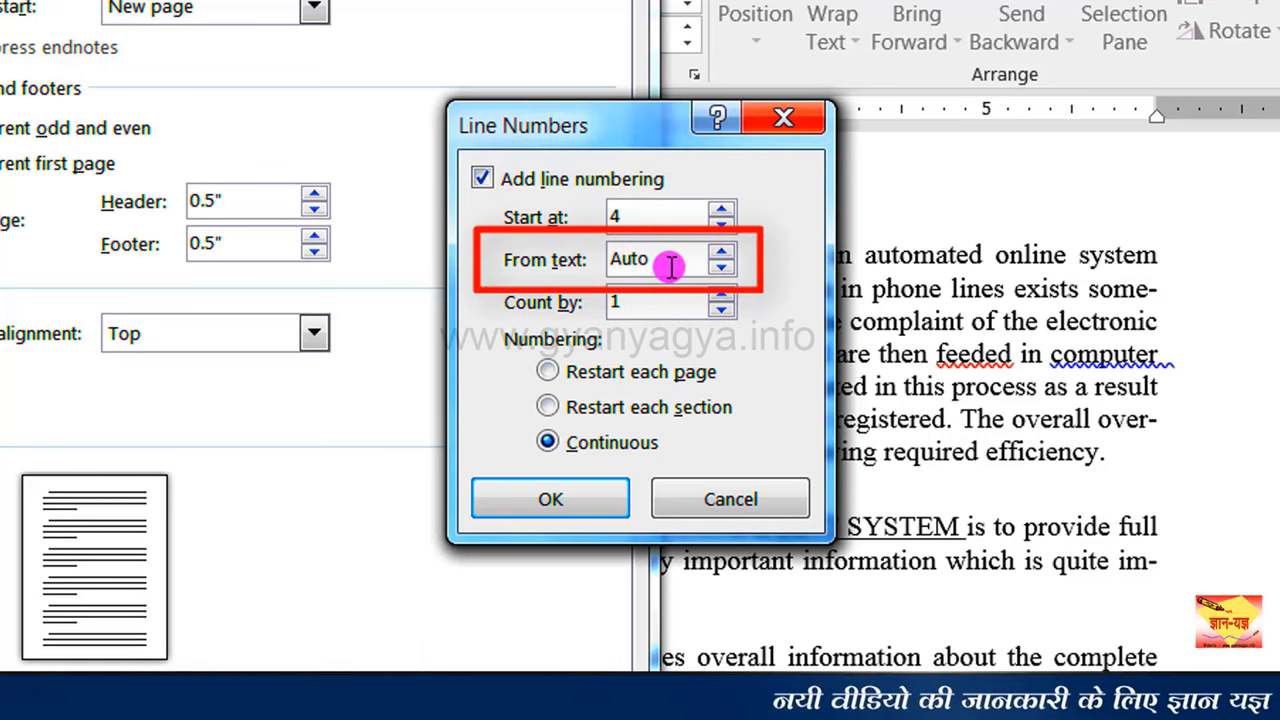
pyautogui.click(724, 255)
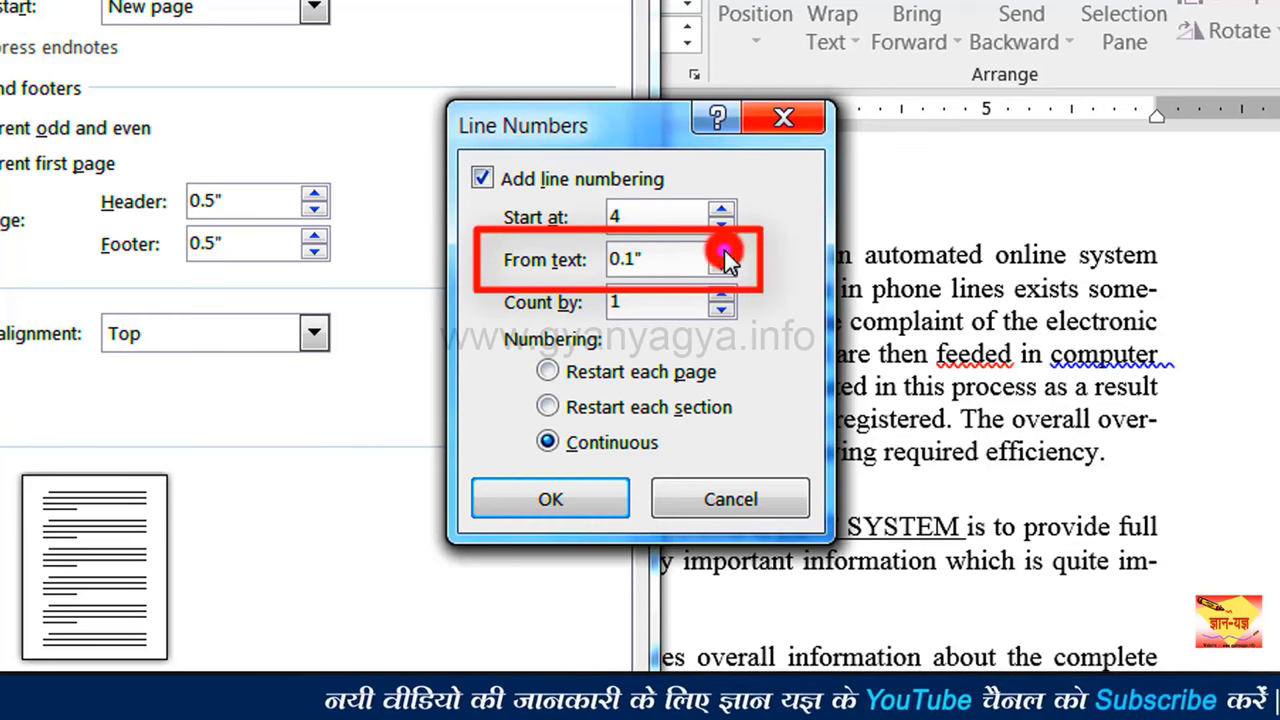
pyautogui.click(724, 255)
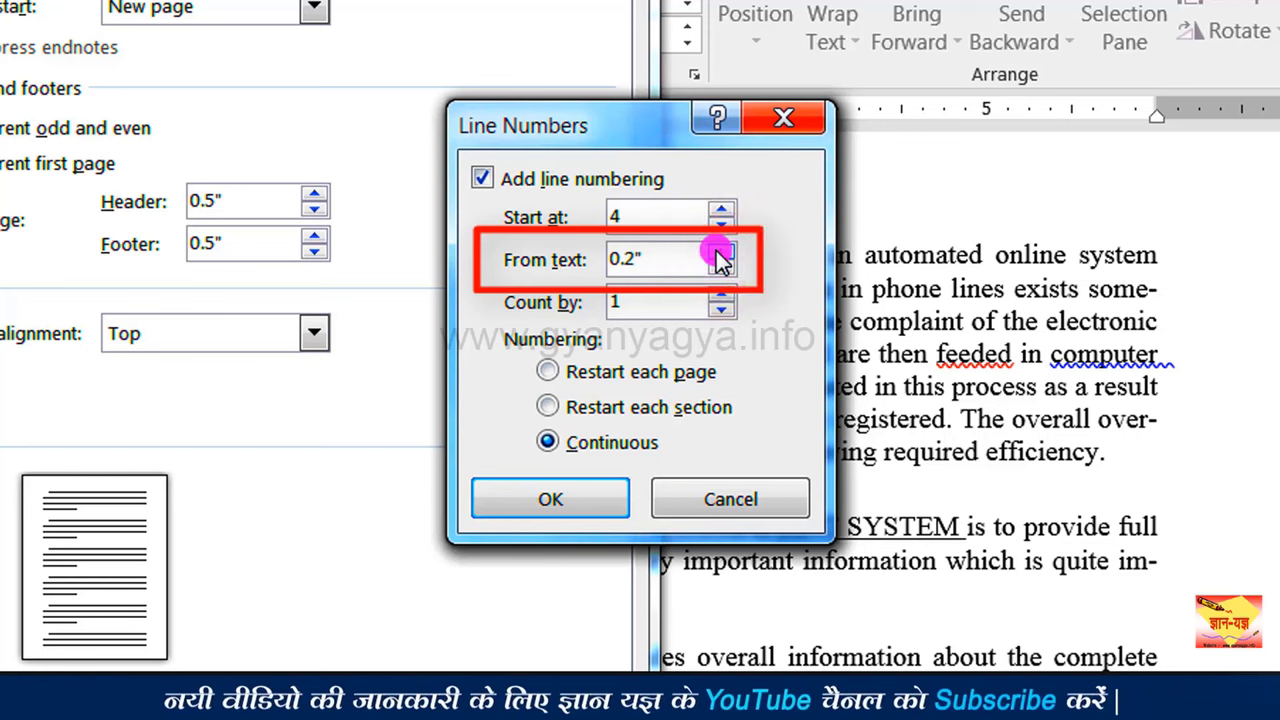
pyautogui.click(648, 256)
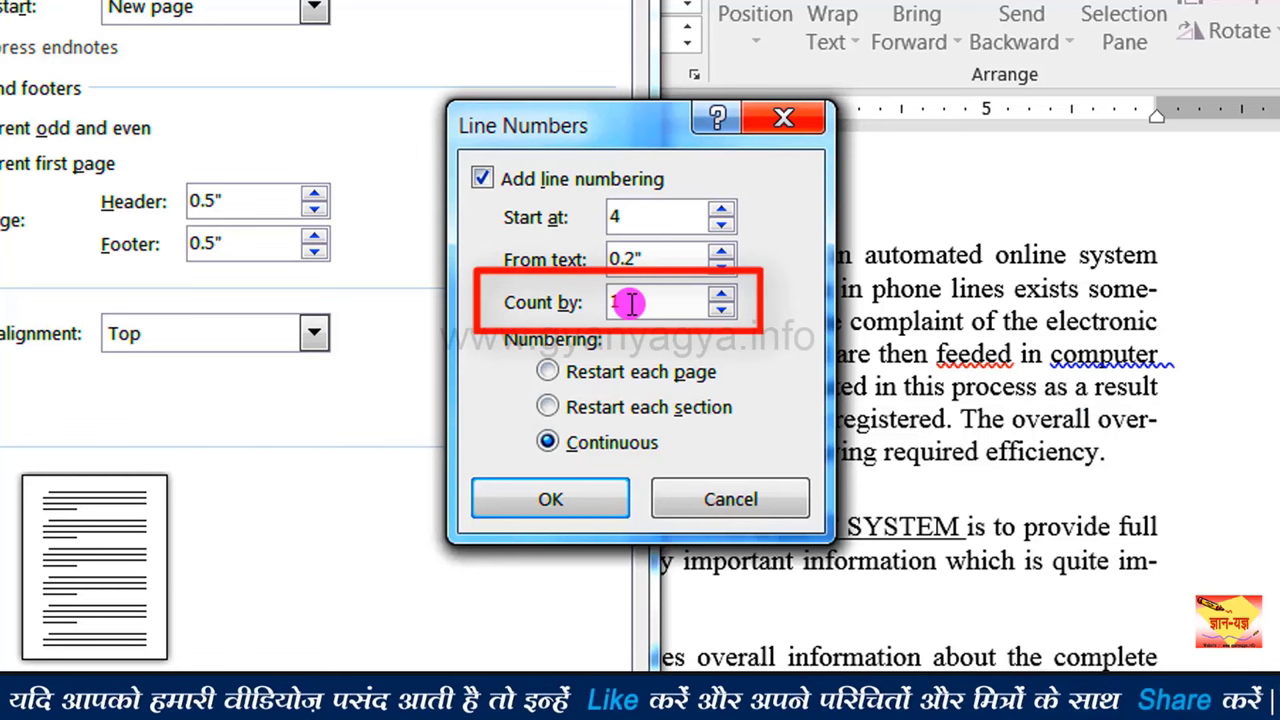
pyautogui.click(721, 293)
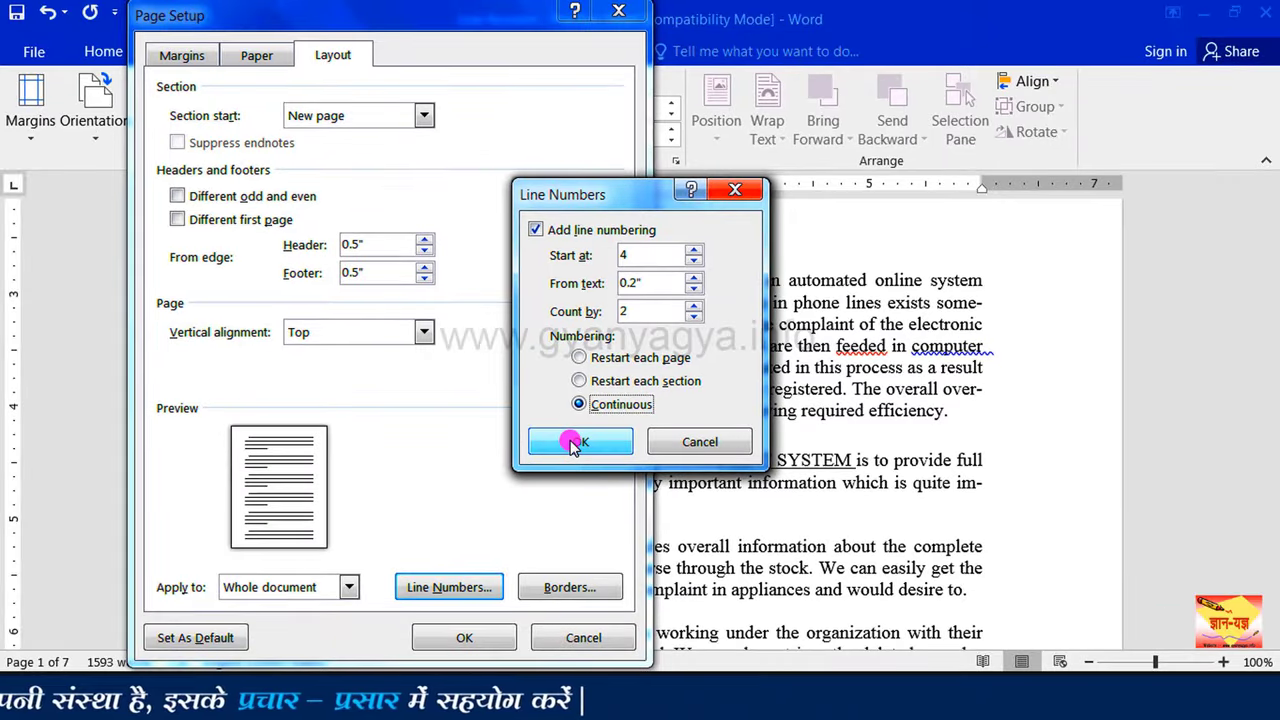
pyautogui.click(542, 505)
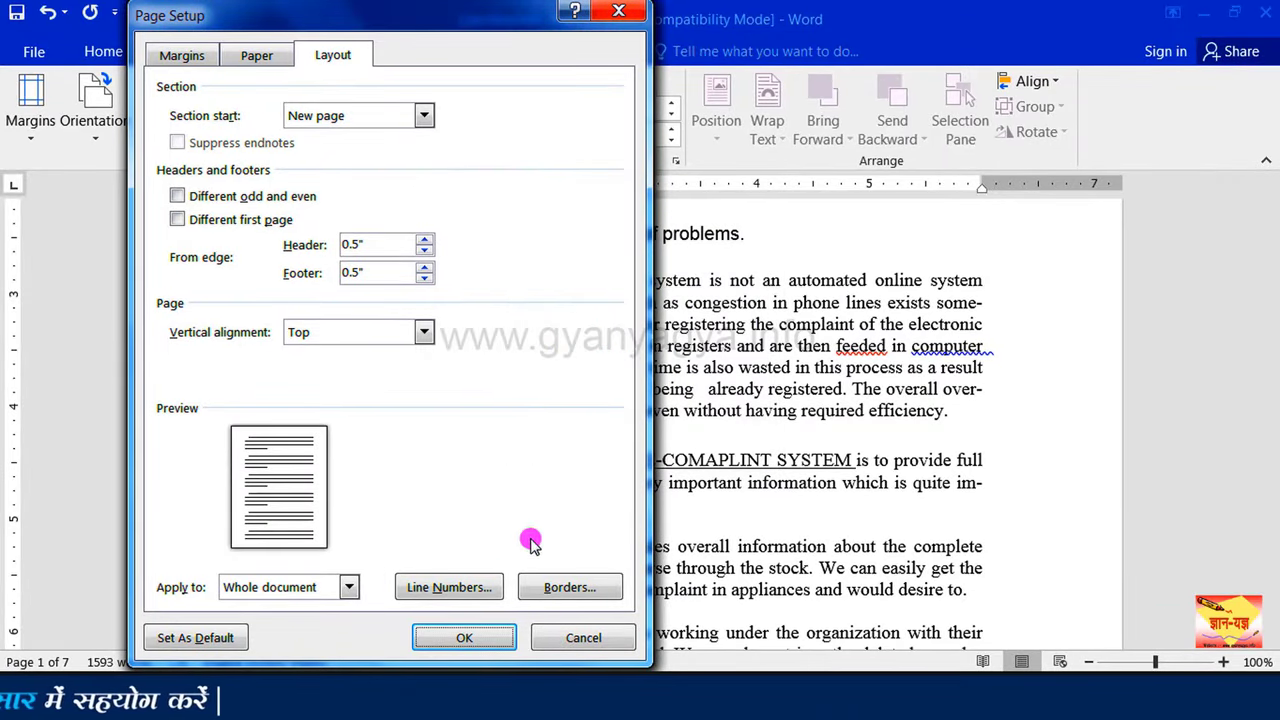
# Apply the custom numbering from Page Setup, then set Line Numbers to None.
pyautogui.click(465, 637)
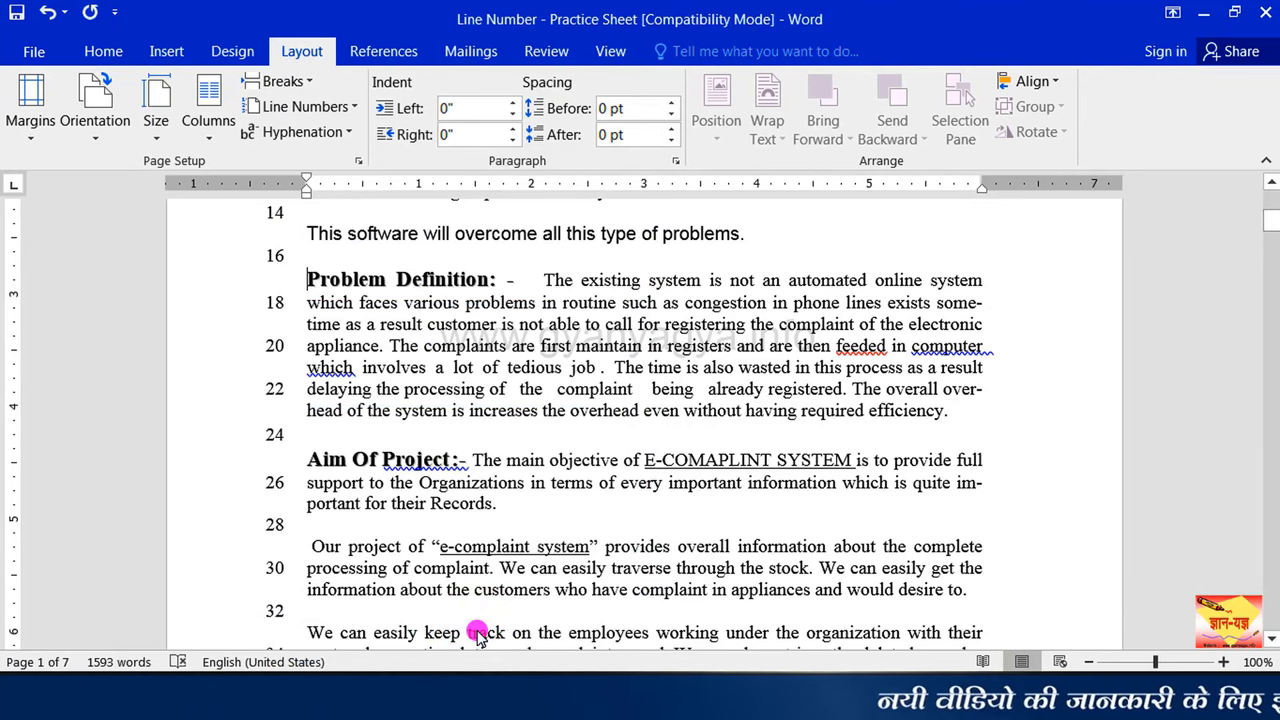
pyautogui.moveTo(1271, 224); pyautogui.dragTo(1262, 204)
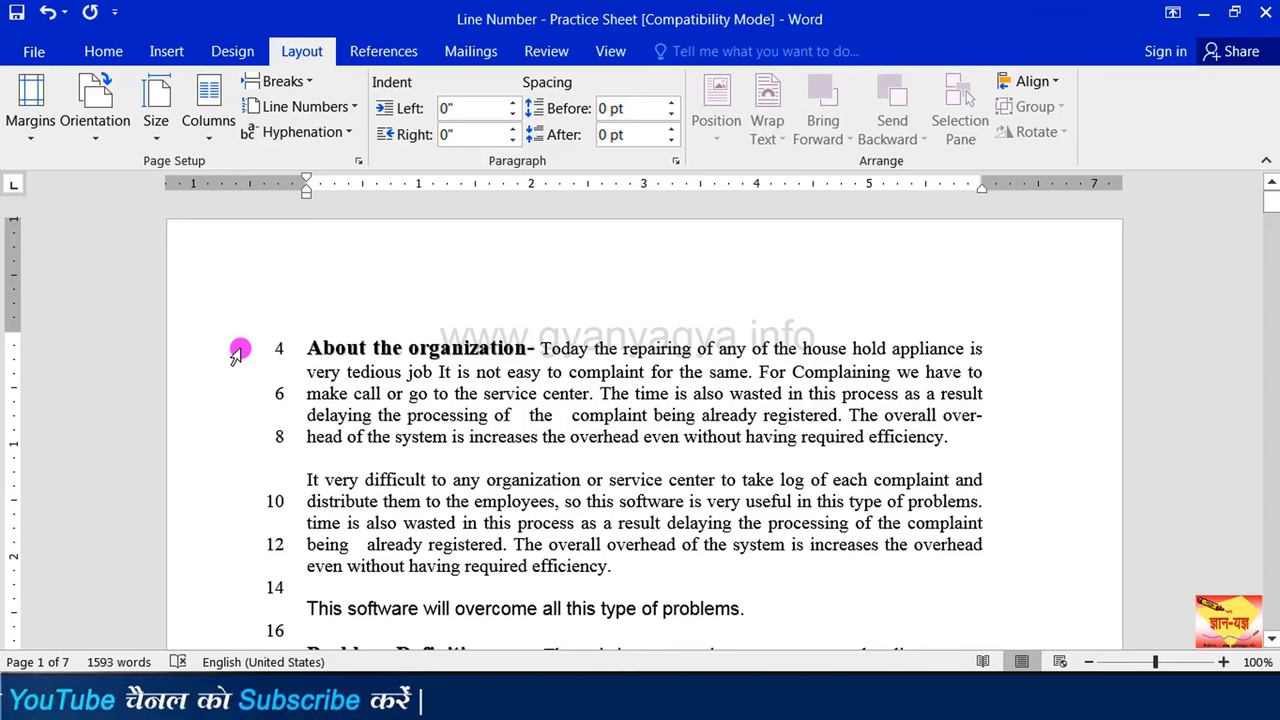
pyautogui.click(304, 108)
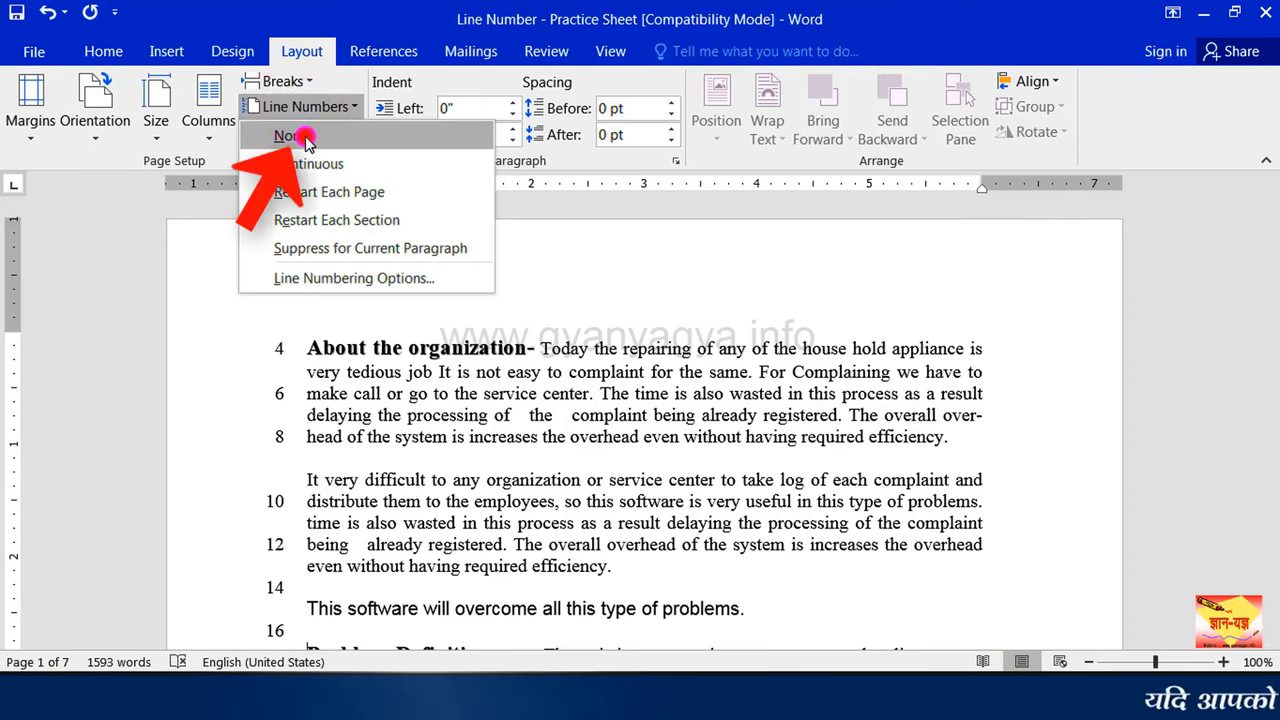
pyautogui.click(303, 136)
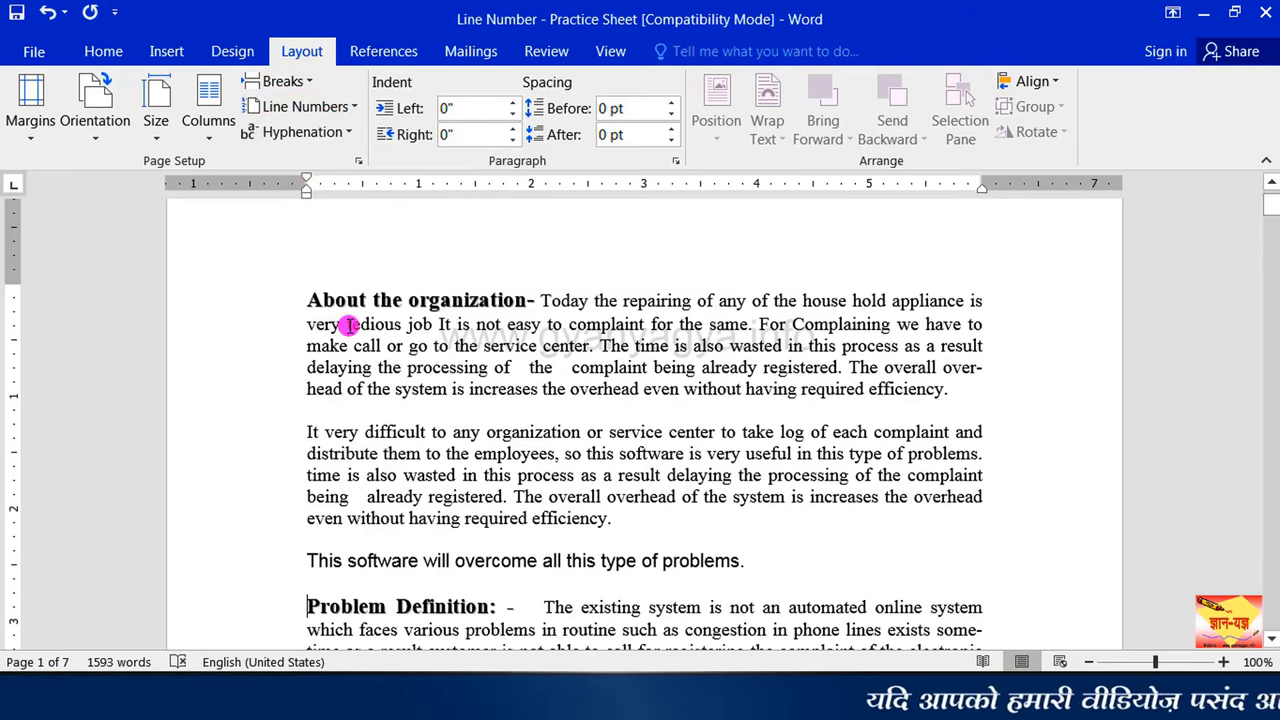